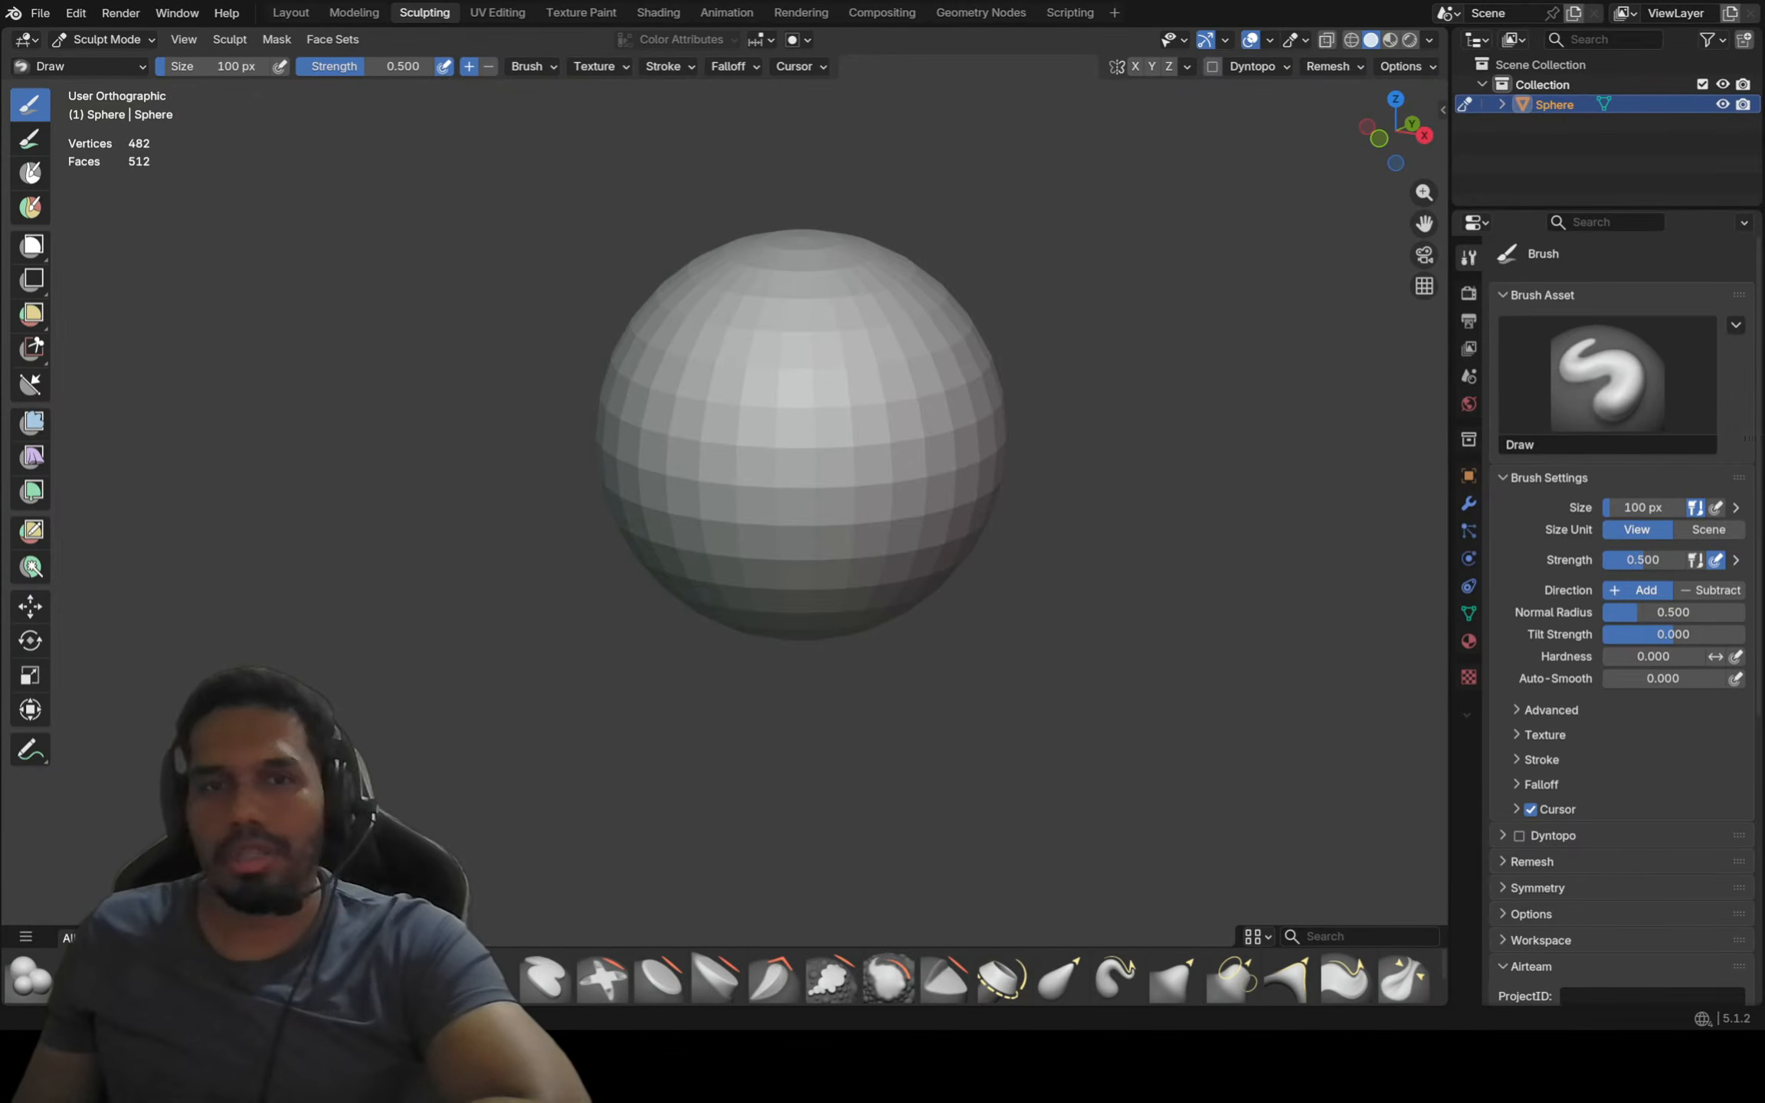
Set up the Grab brush at 484 px and enable X-axis symmetry for sculpting the sphere from the front
middle_click_drag(929, 382, 847, 406, "shift")
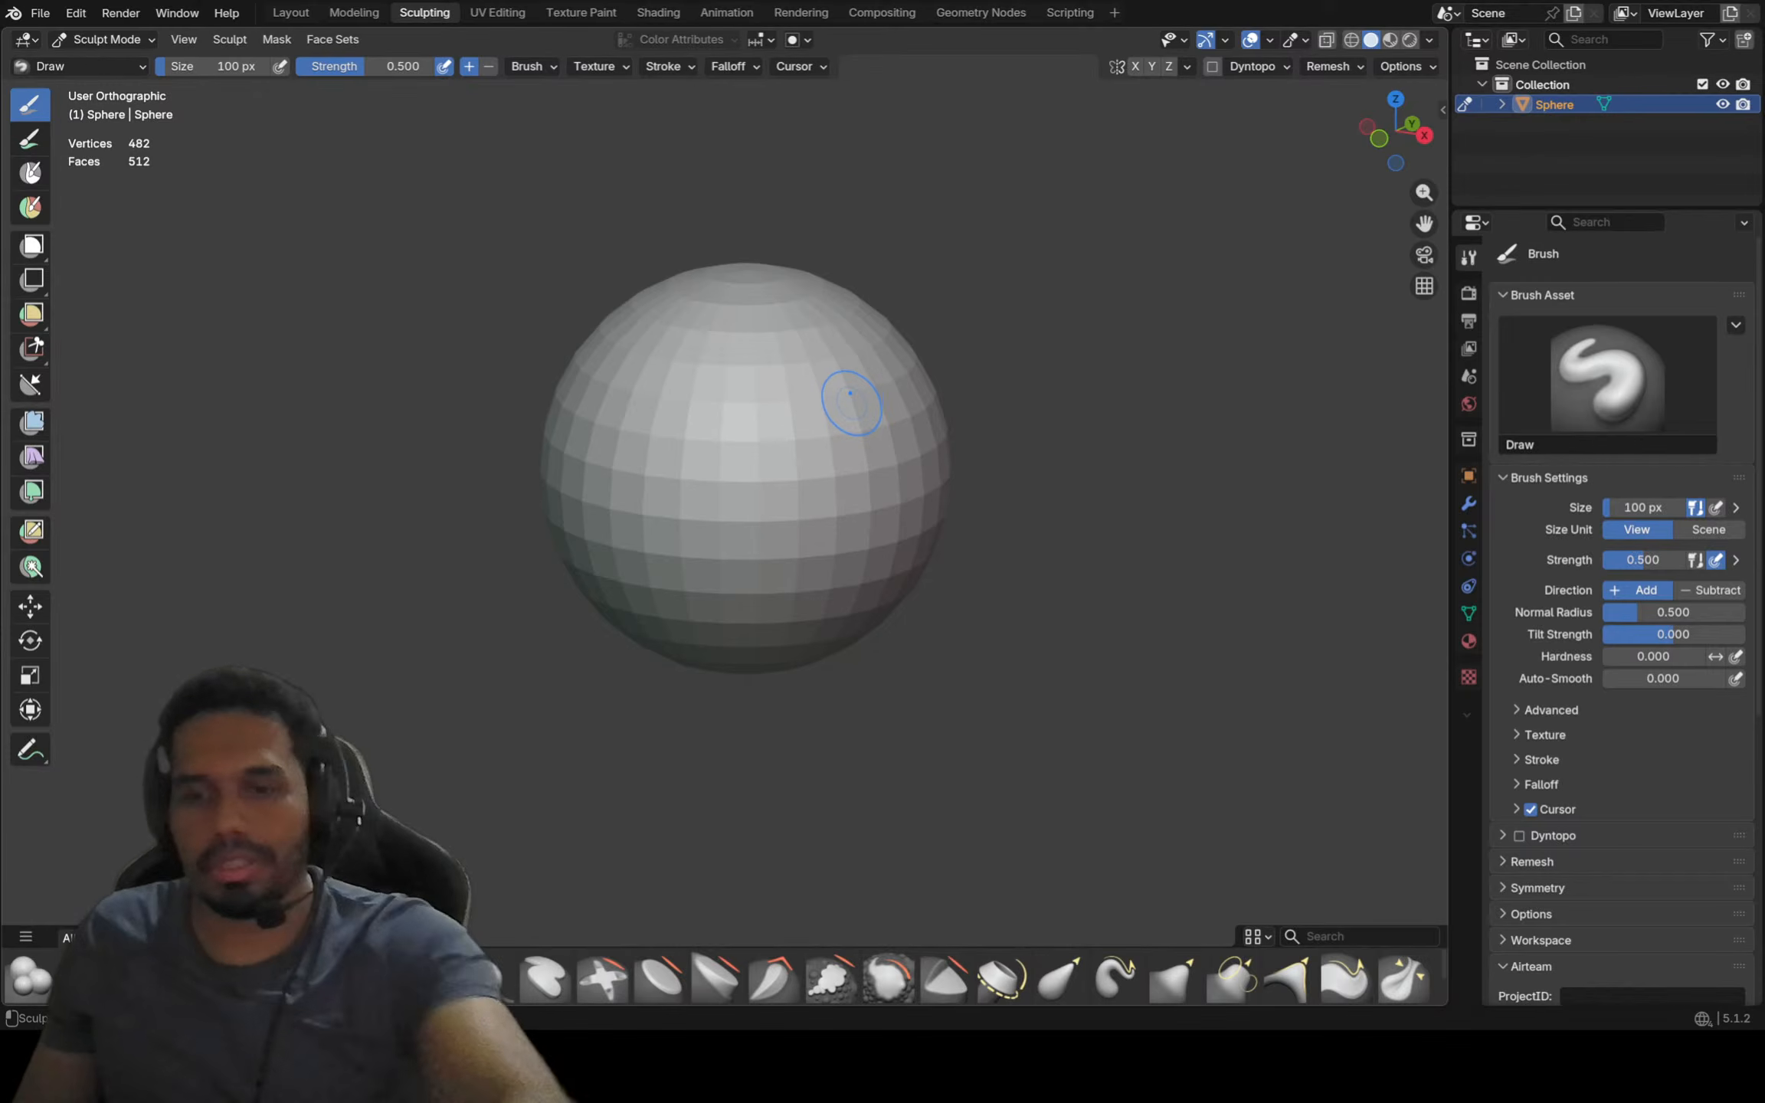
key("KP_1")
key("f")
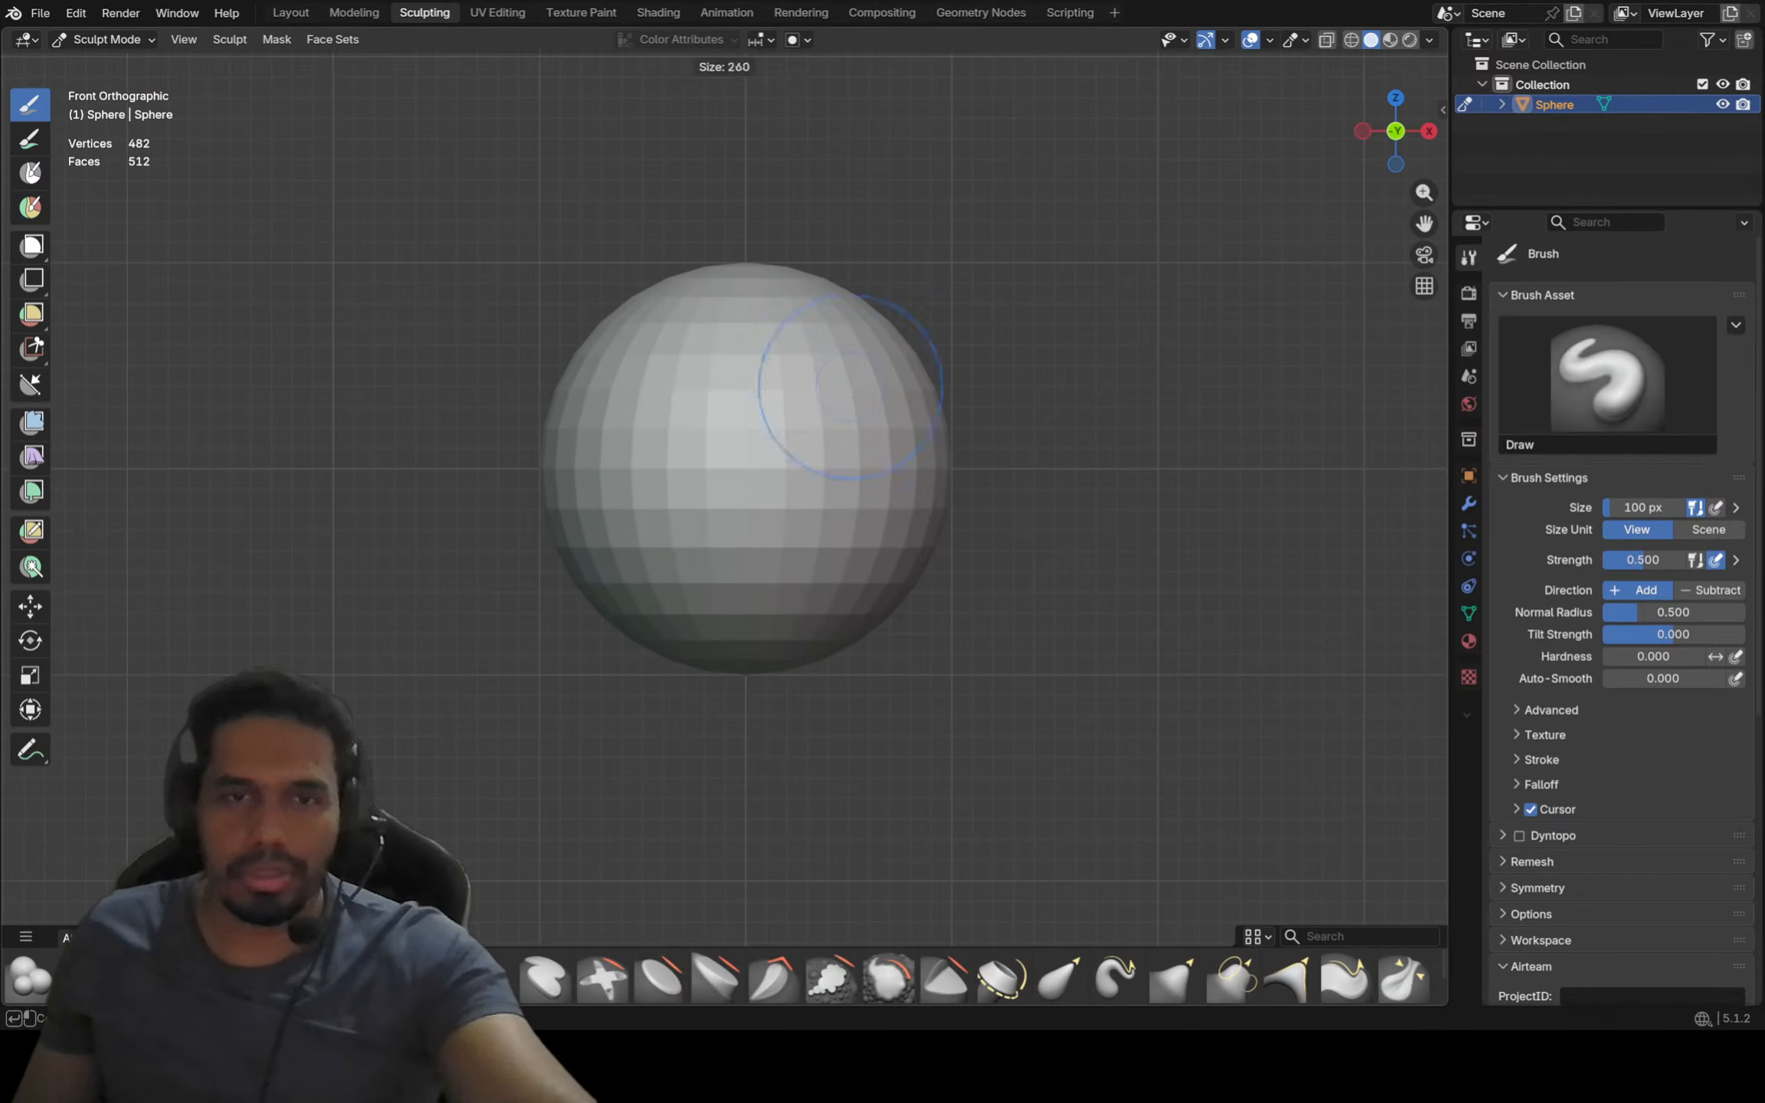
left_click(1021, 386)
key("g")
middle_click_drag(901, 386, 1048, 409, "shift")
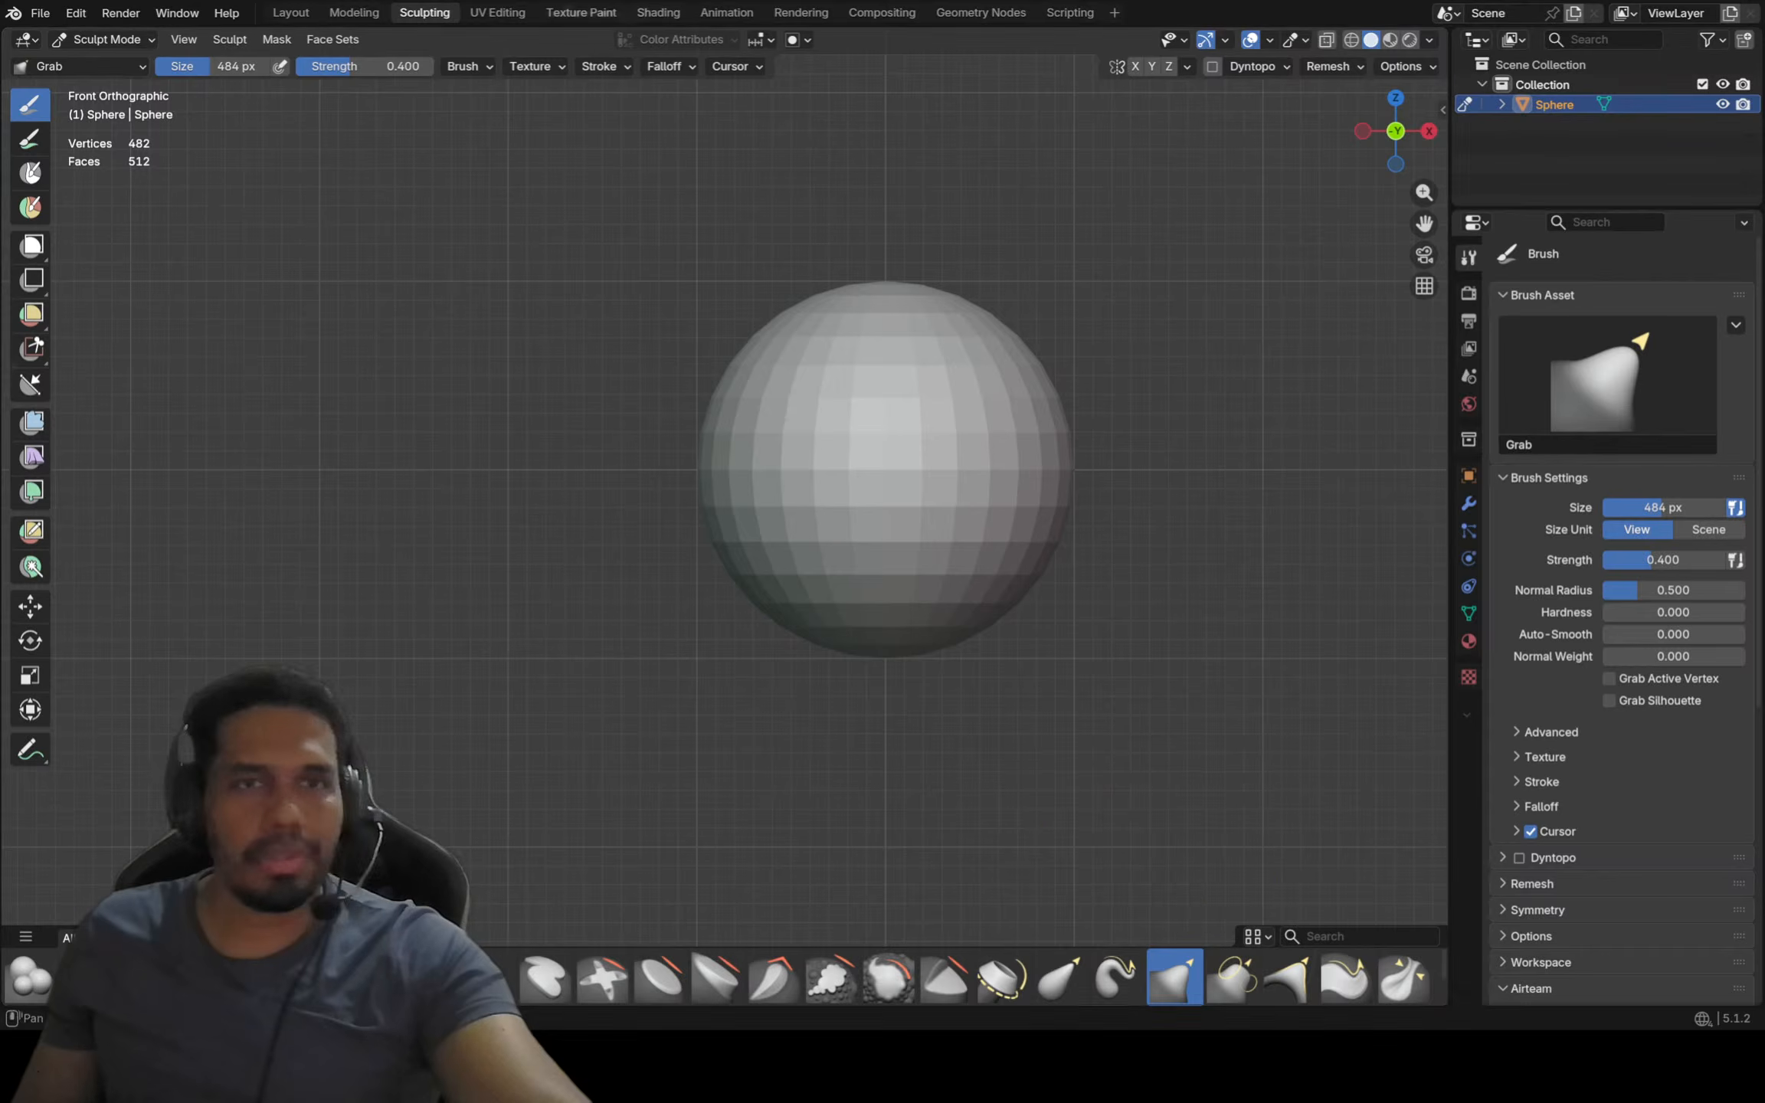
middle_click_drag(908, 301, 811, 329, "shift")
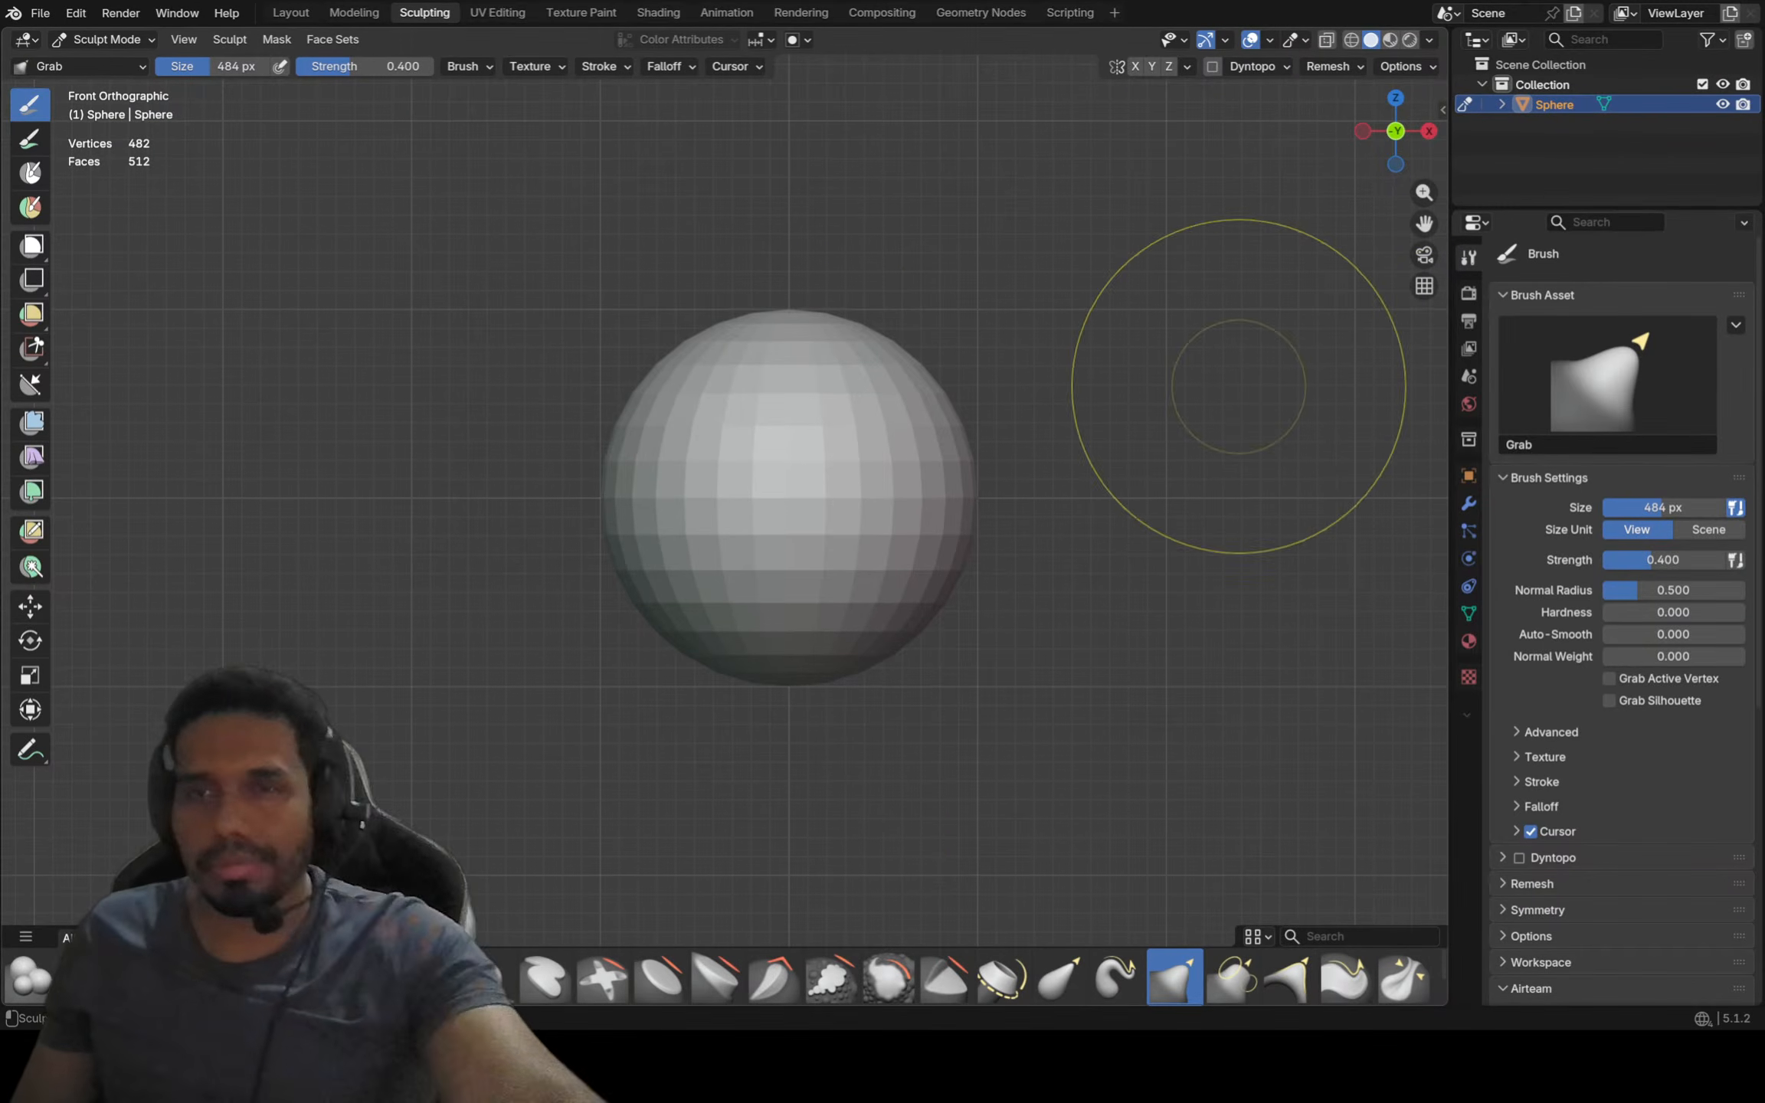
middle_click_drag(1156, 394, 1130, 371, "shift")
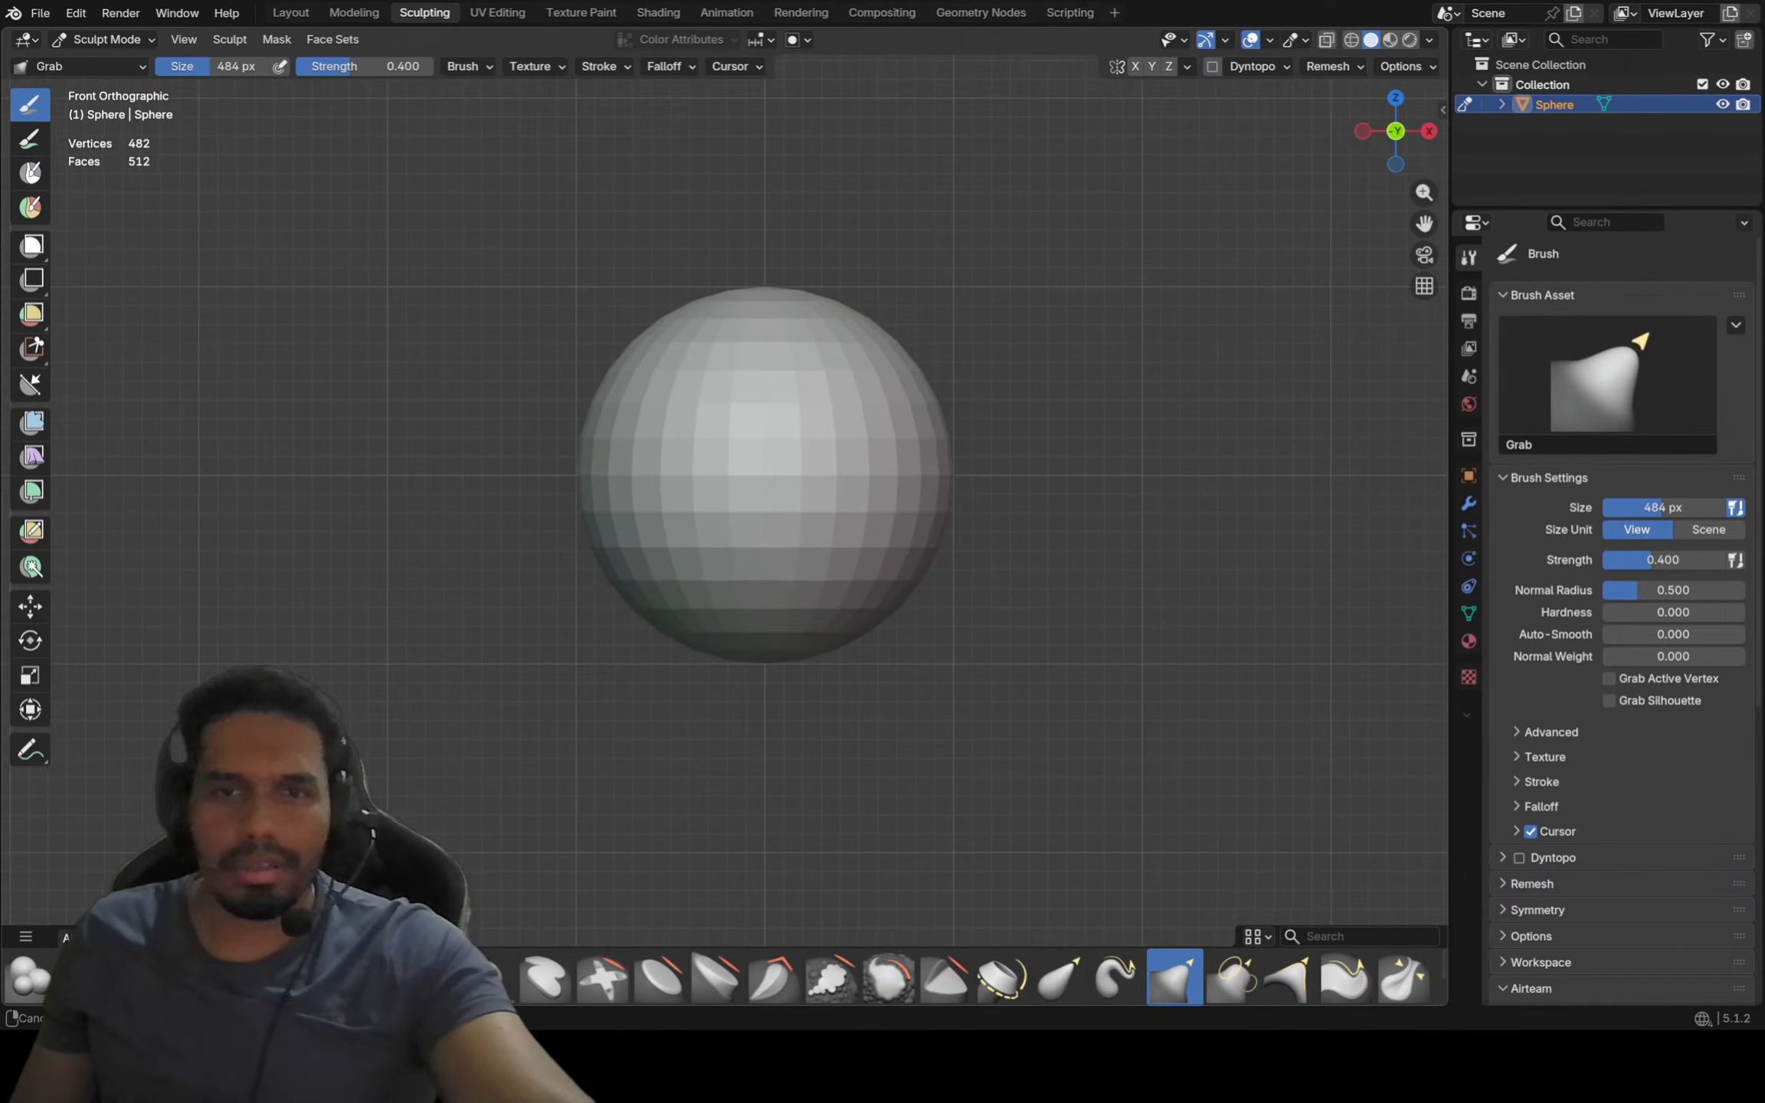
middle_click_drag(937, 438, 951, 435, "shift")
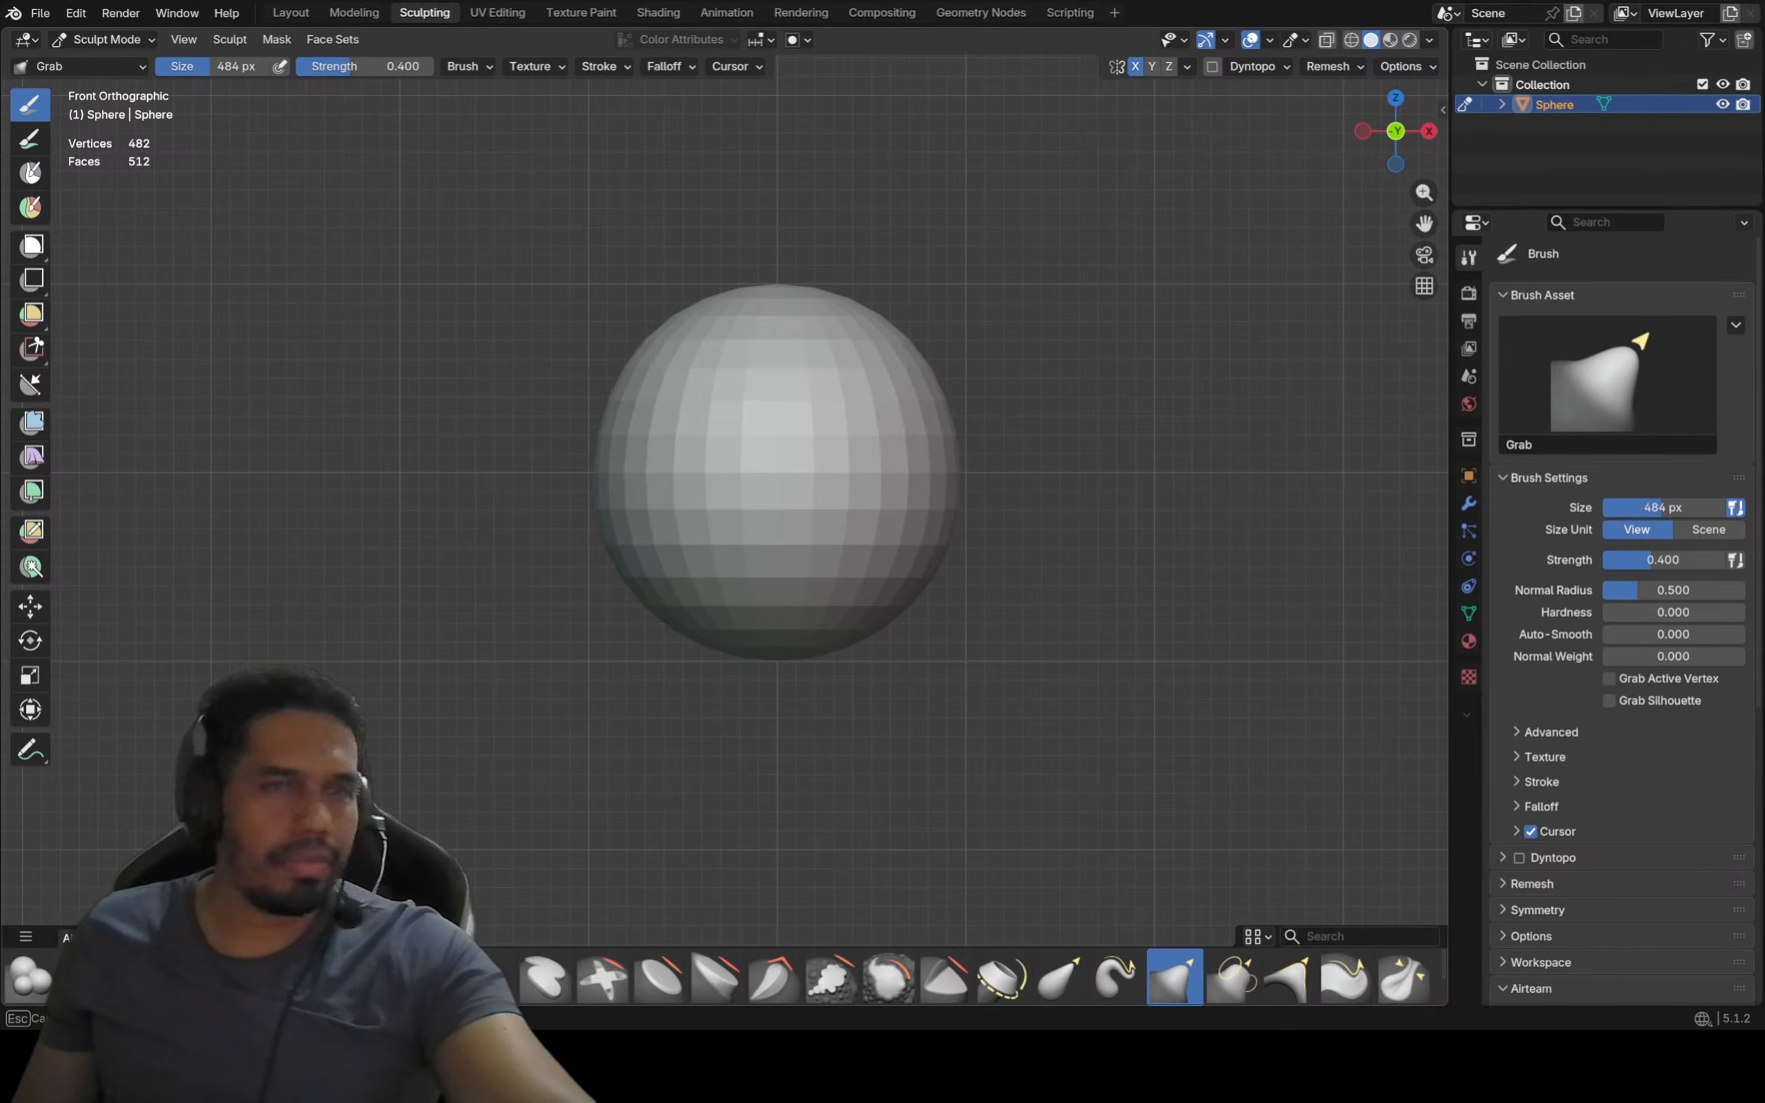
Narrow the sphere's sides, pull its base down, and reshape the front and back into a rough head with the Grab brush
mouse_move(906, 512)
left_mouse_down()
mouse_move(827, 583)
mouse_move(789, 684)
mouse_move(938, 631)
mouse_move(898, 540)
mouse_move(914, 438)
left_mouse_up()
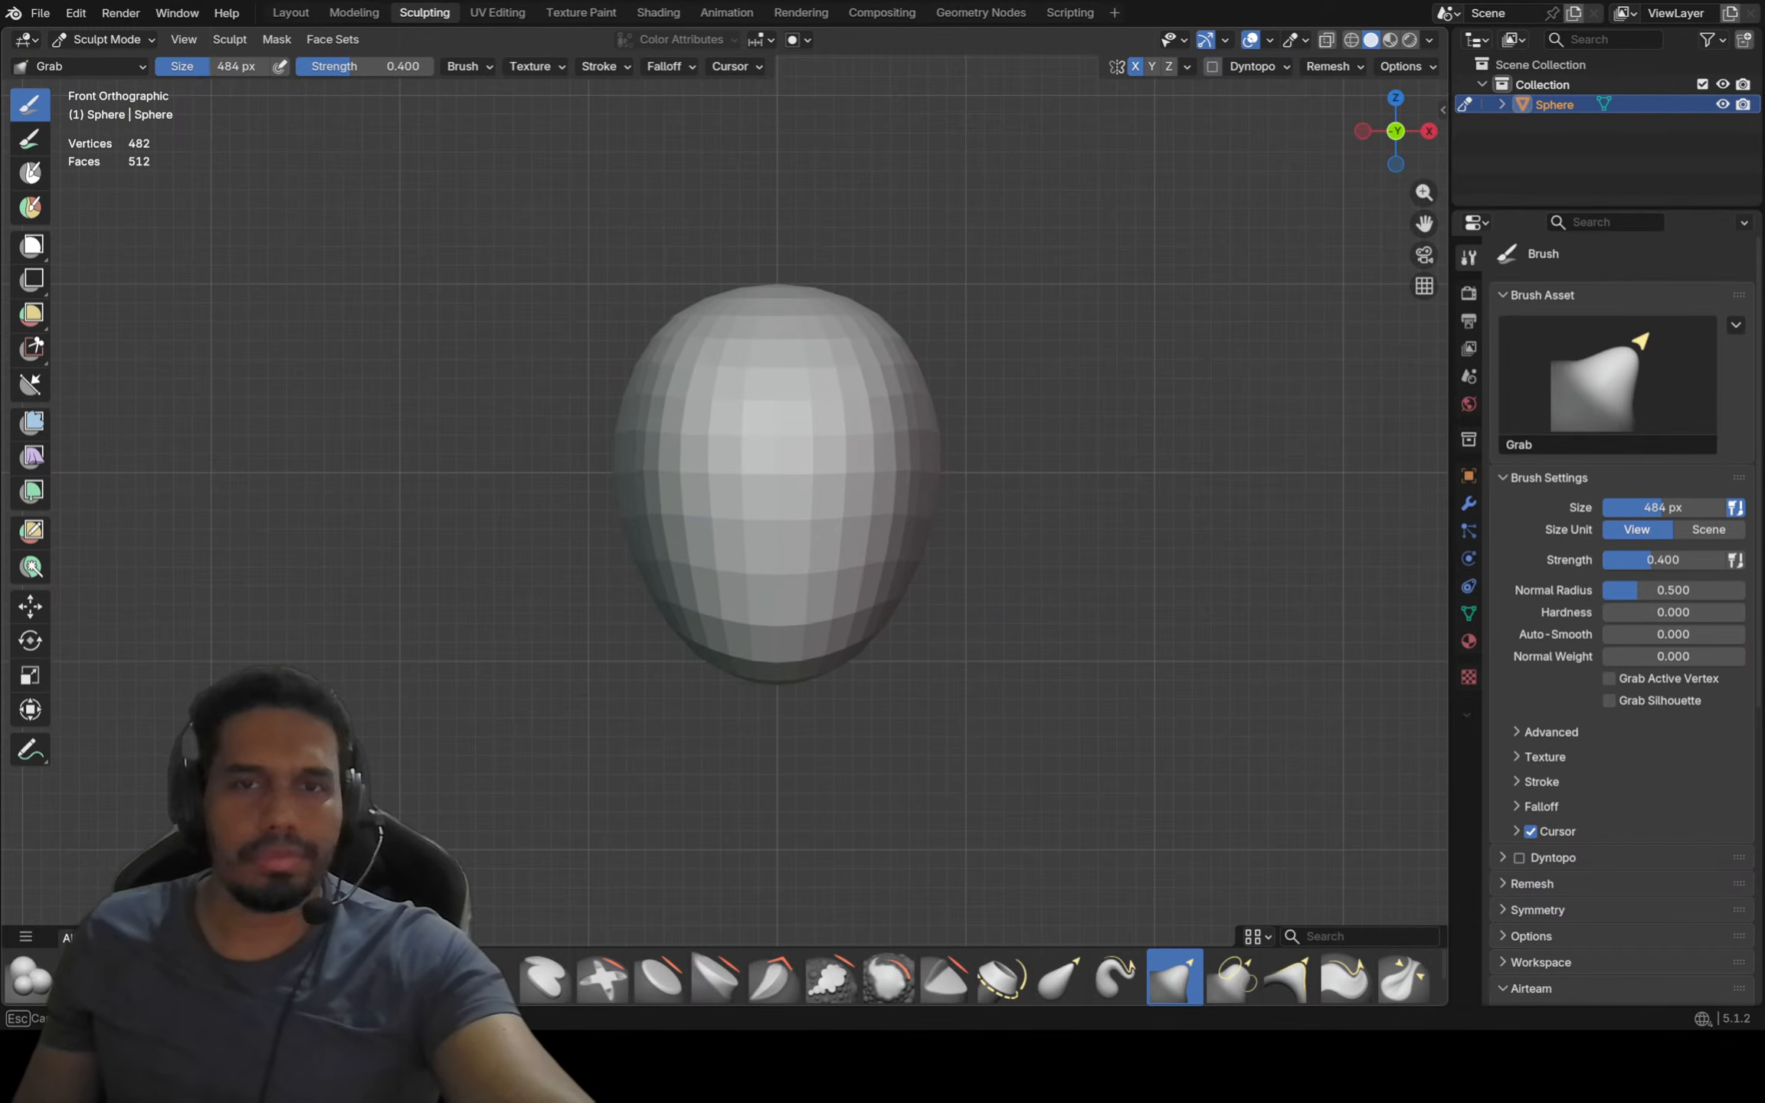
middle_click_drag(914, 552, 705, 468)
middle_click_drag(784, 520, 835, 414)
left_click_drag(819, 393, 1016, 323)
scroll(1006, 411, "down", 3)
mouse_move(1006, 411)
middle_mouse_down()
mouse_move(807, 453)
mouse_move(689, 337)
middle_mouse_up()
left_click_drag(660, 354, 622, 355)
mouse_move(622, 355)
middle_mouse_down()
mouse_move(866, 375)
mouse_move(591, 421)
middle_mouse_up()
mouse_move(748, 276)
middle_mouse_down()
mouse_move(687, 353)
mouse_move(670, 524)
middle_mouse_up()
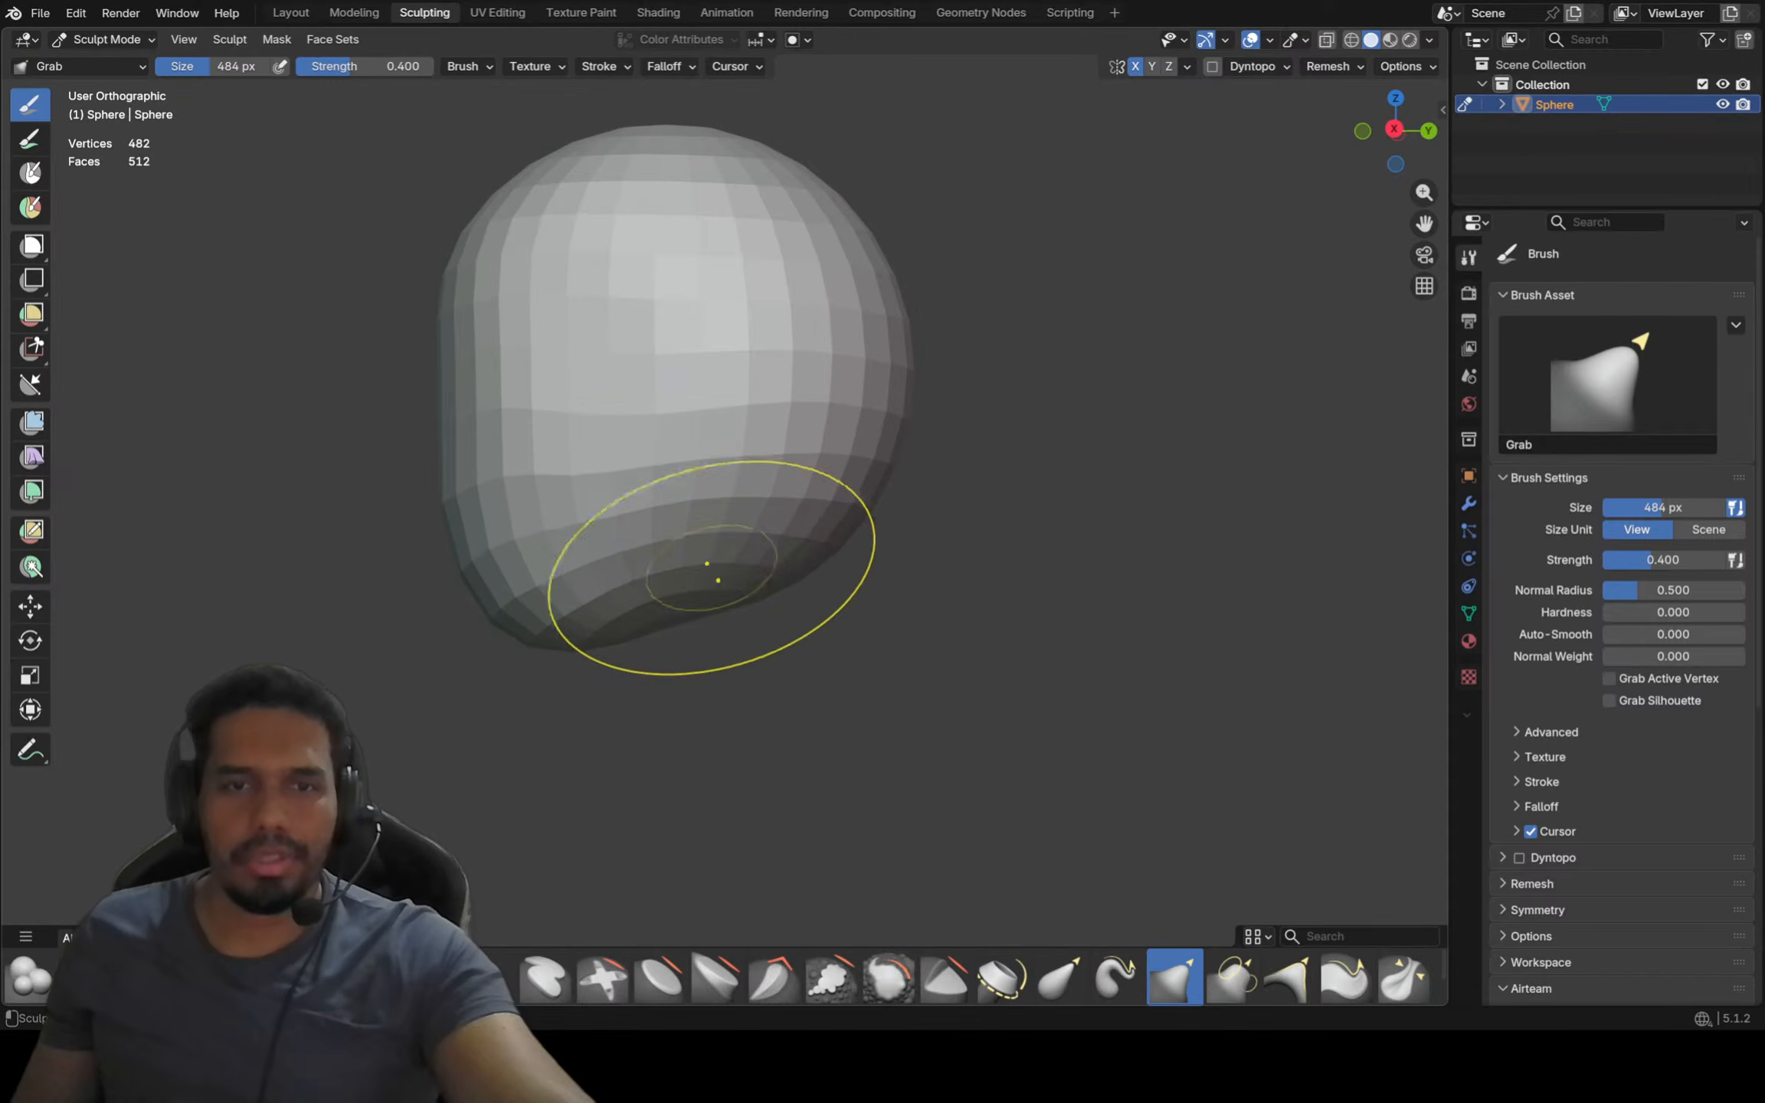
Pull the front of the underside forward and down into a jaw, and shape the face with recessed eye sockets
mouse_move(709, 551)
left_mouse_down()
mouse_move(720, 582)
mouse_move(543, 642)
mouse_move(512, 634)
mouse_move(556, 648)
mouse_move(515, 651)
left_mouse_up()
scroll(462, 559, "up", 1)
mouse_move(433, 566)
middle_mouse_down()
mouse_move(463, 561)
mouse_move(430, 574)
mouse_move(399, 442)
middle_mouse_up()
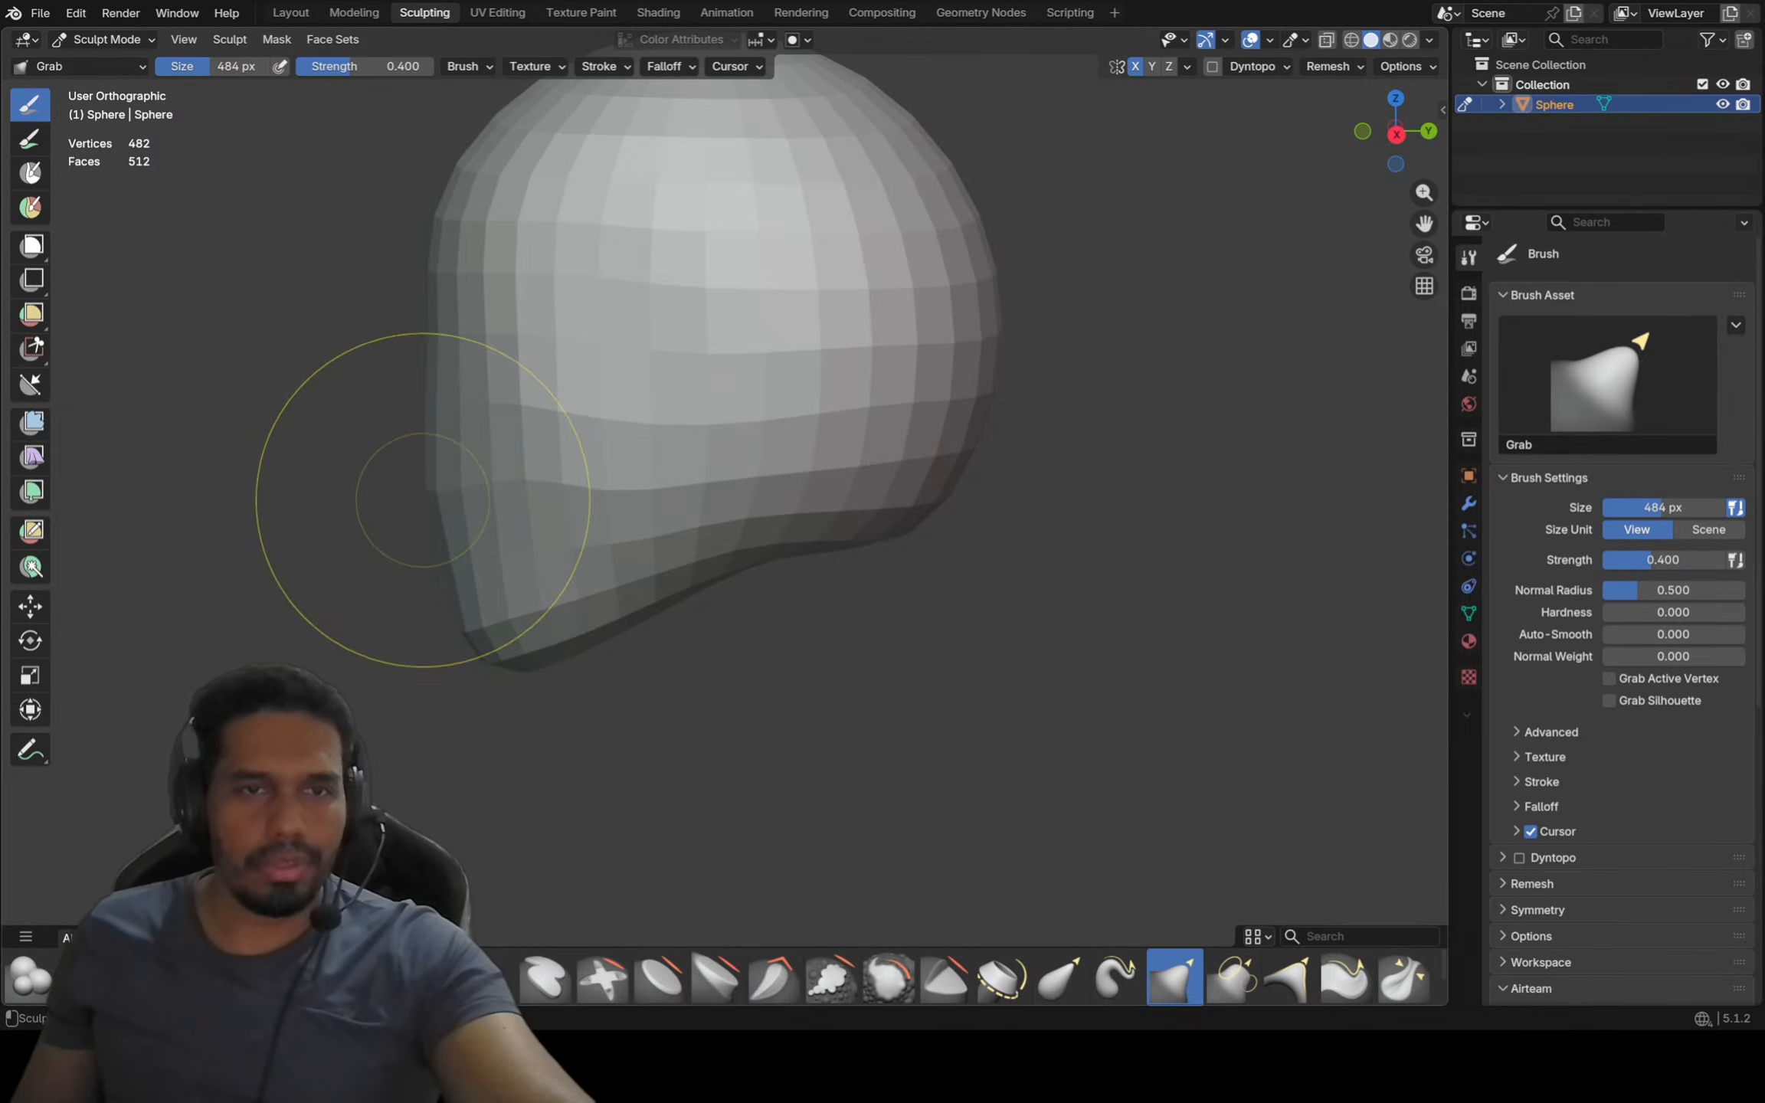
left_click_drag(472, 459, 441, 437)
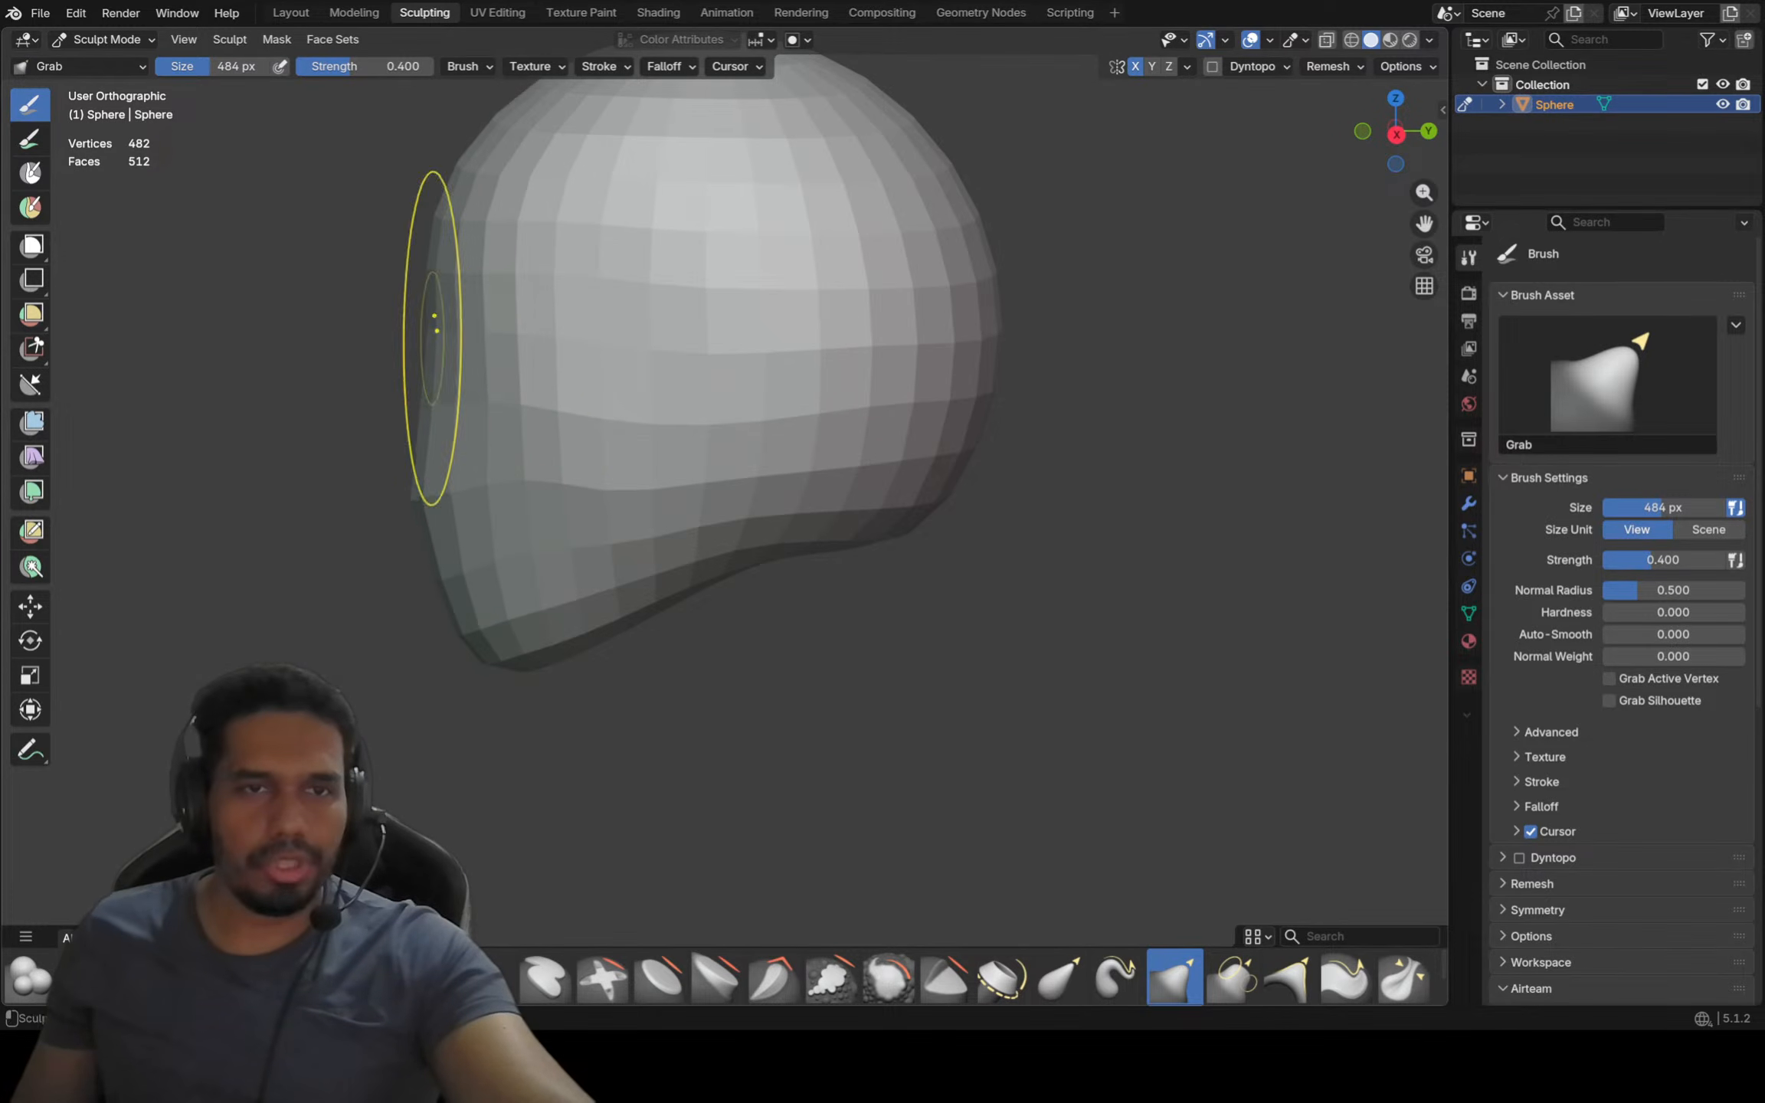
mouse_move(520, 330)
middle_mouse_down()
mouse_move(495, 394)
mouse_move(582, 344)
middle_mouse_up()
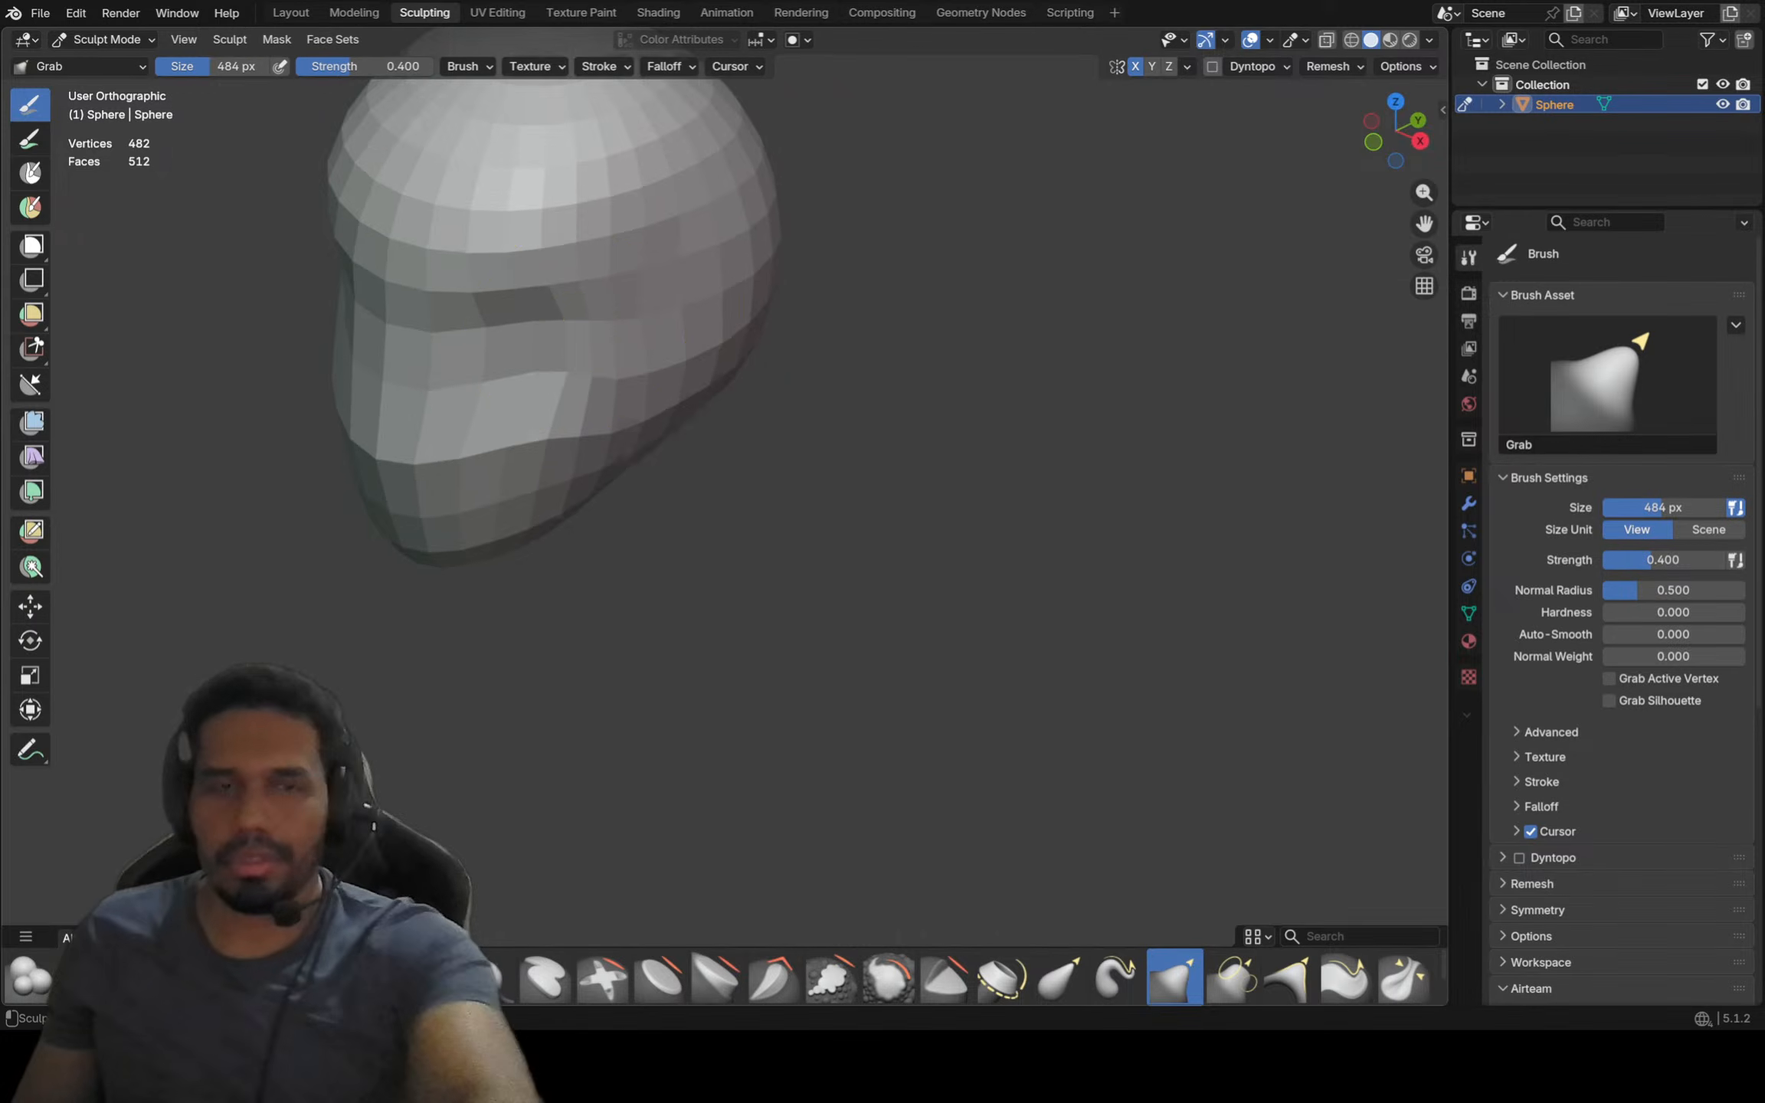
Narrow the nose bridge between the eye sockets symmetrically with the Grab brush
key("KP_1")
scroll(677, 481, "up", 5)
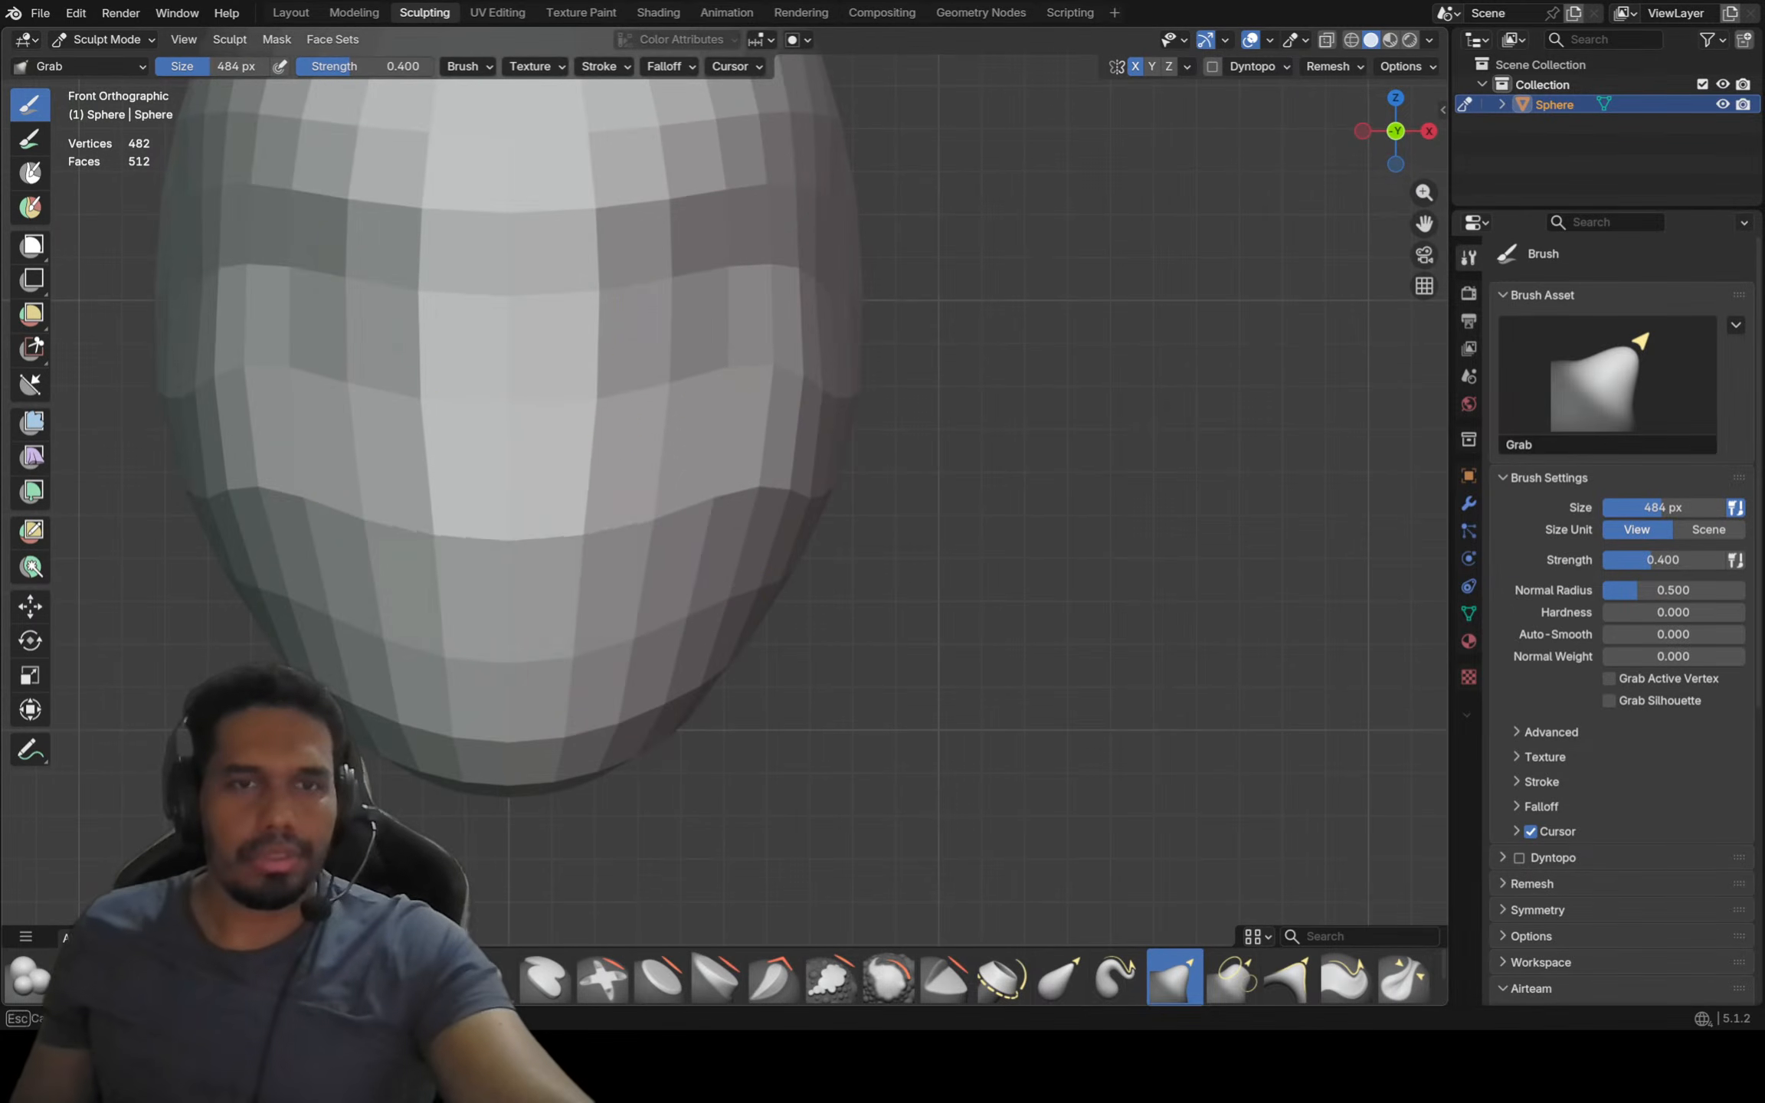
scroll(873, 859, "down", 2)
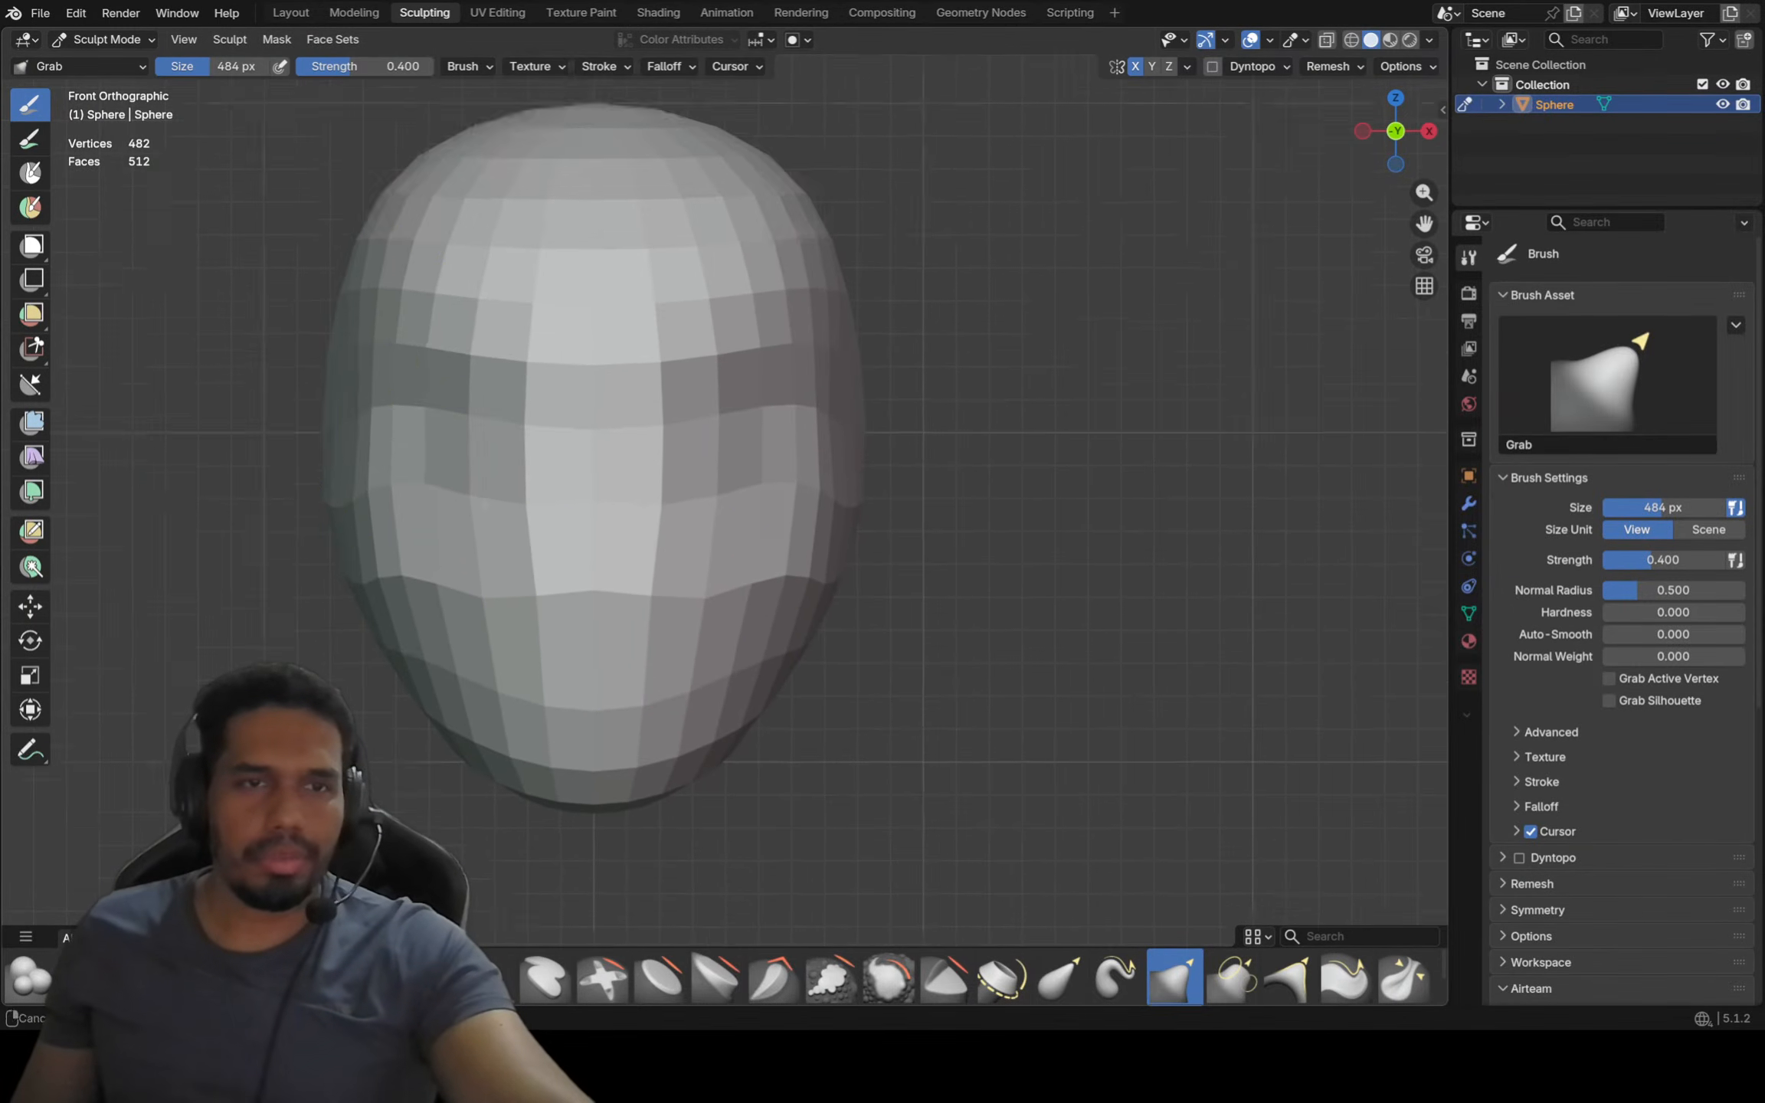
middle_click_drag(388, 345, 422, 363, "shift")
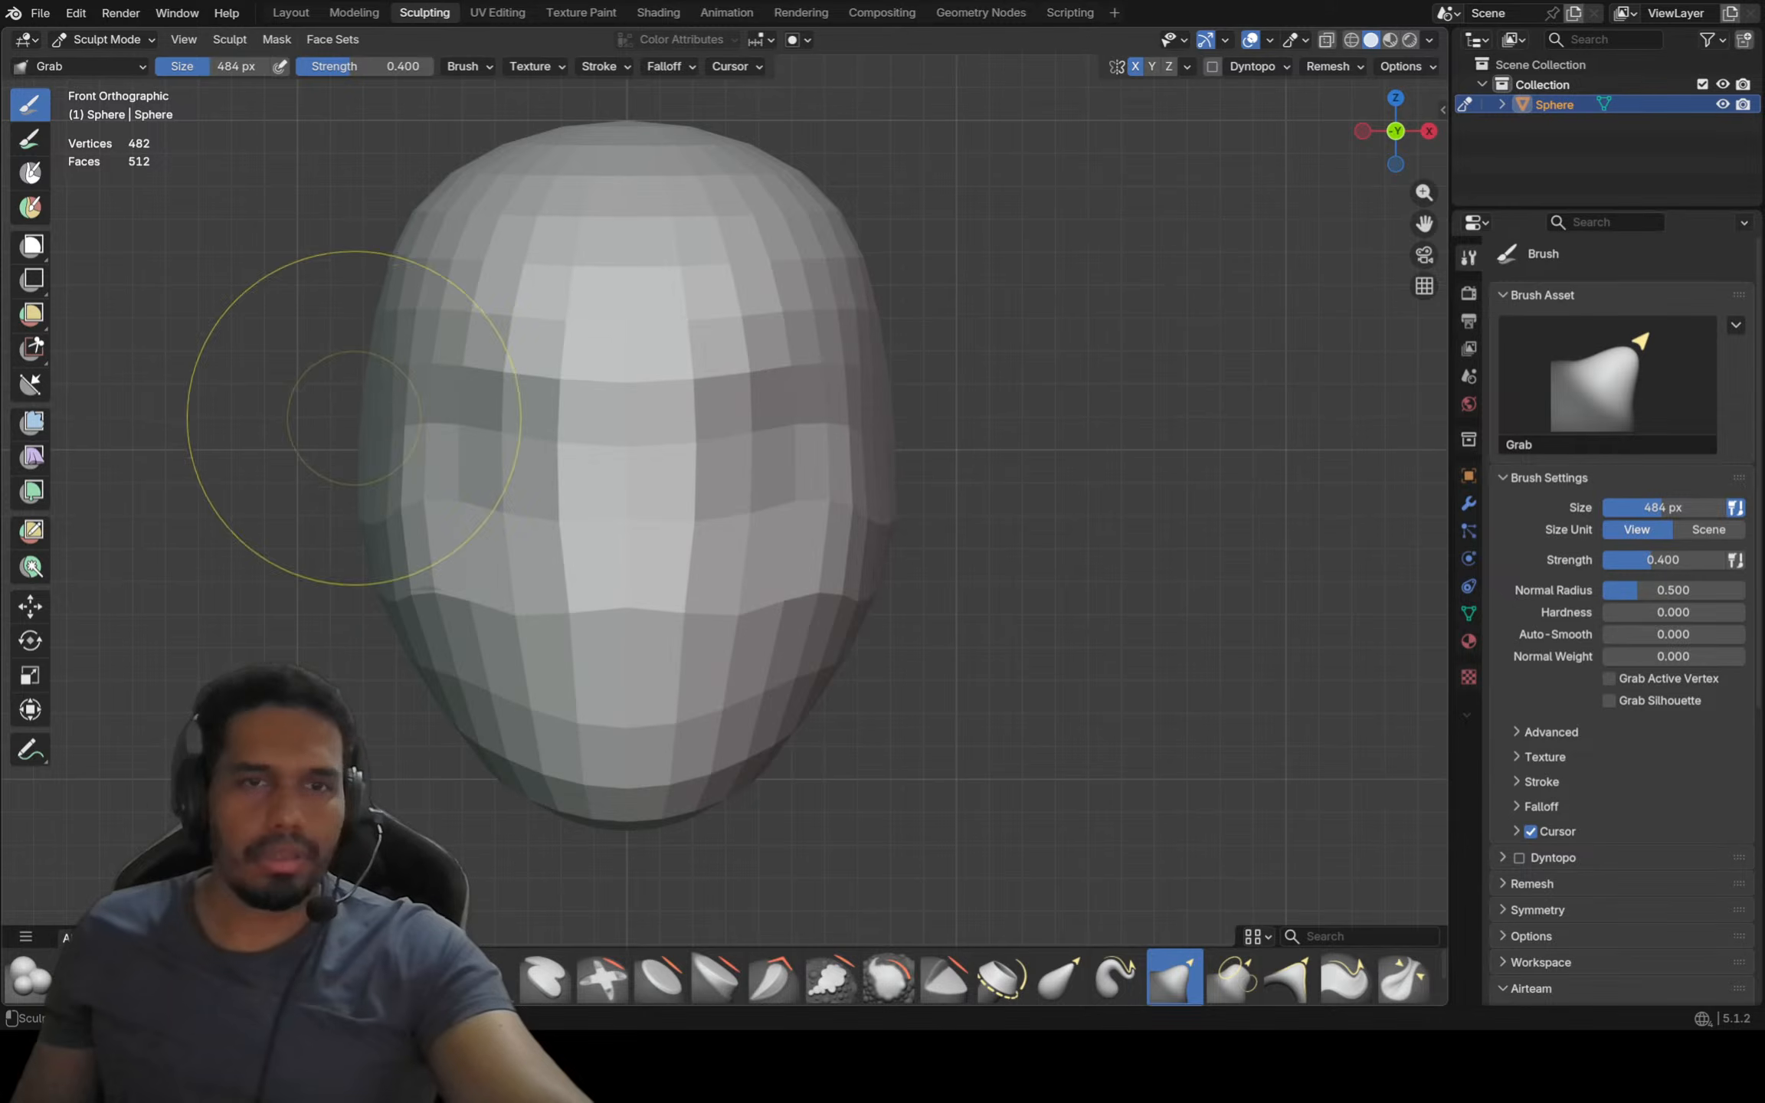
scroll(354, 418, "down", 2)
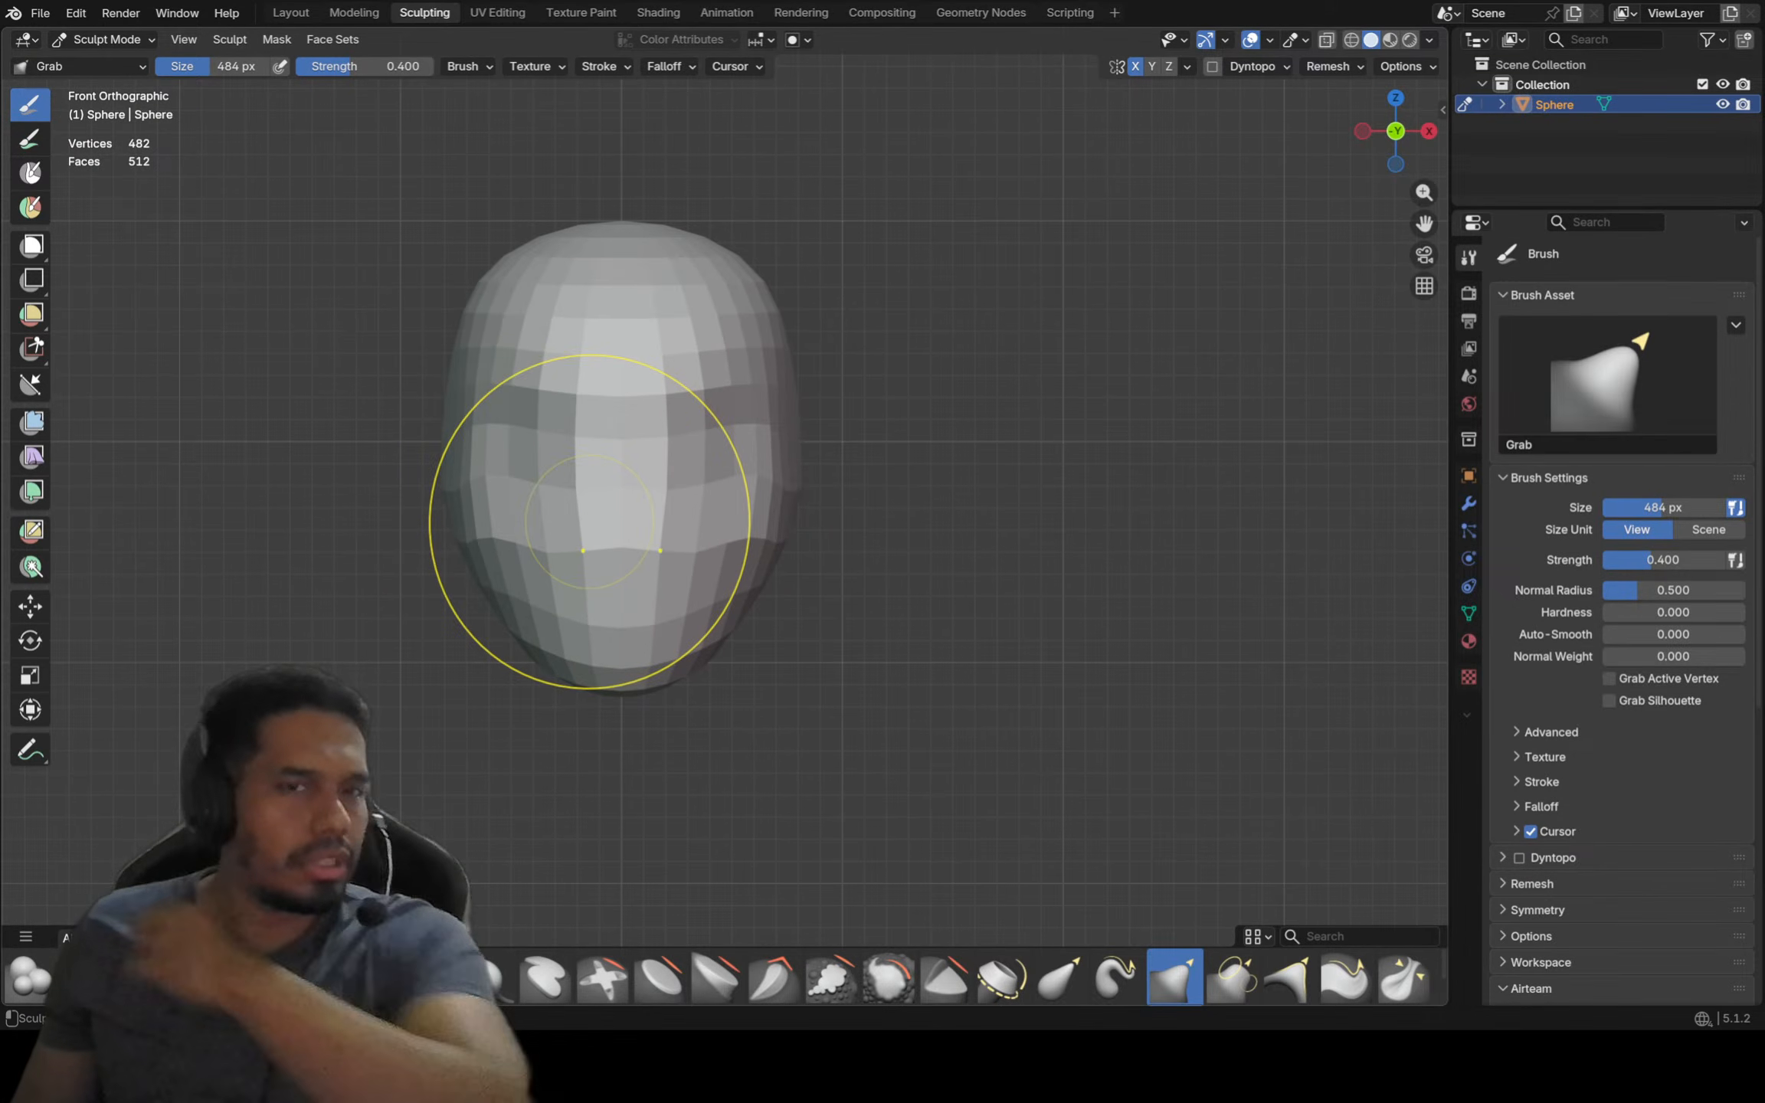
scroll(649, 465, "up", 3)
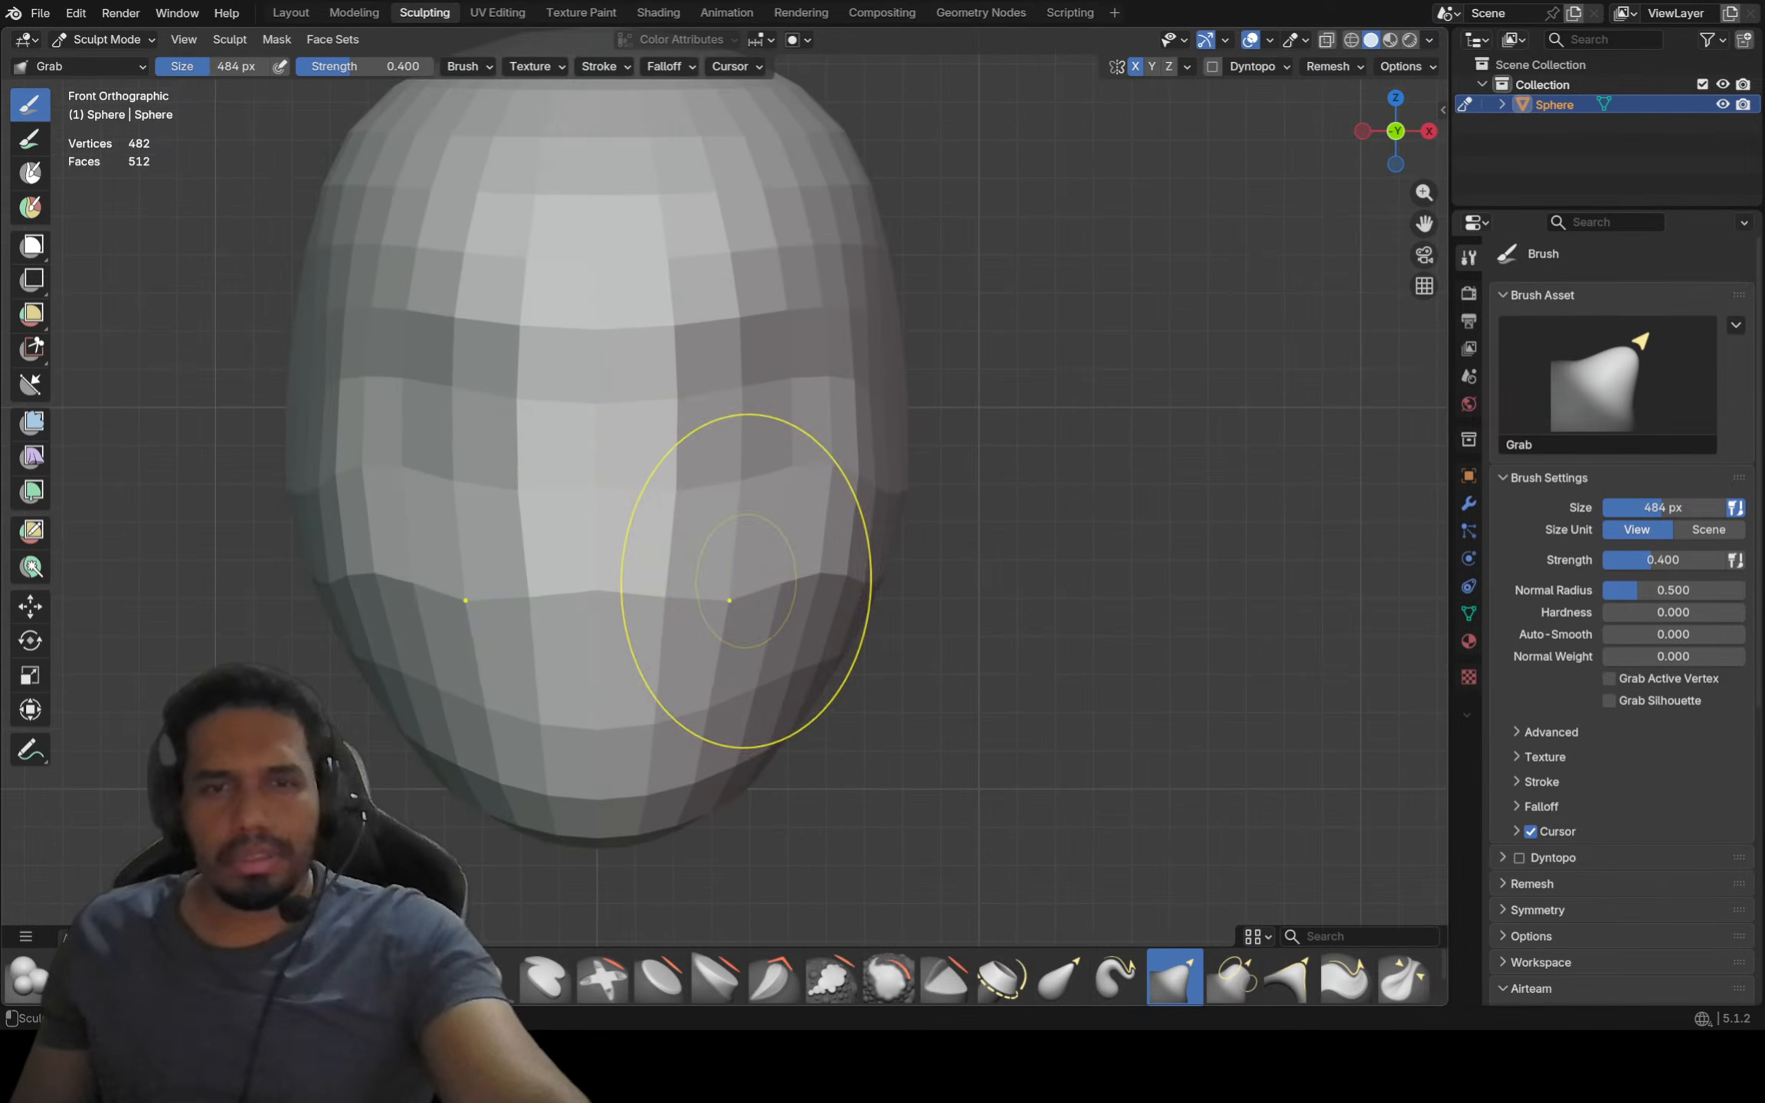
middle_click_drag(745, 581, 687, 452)
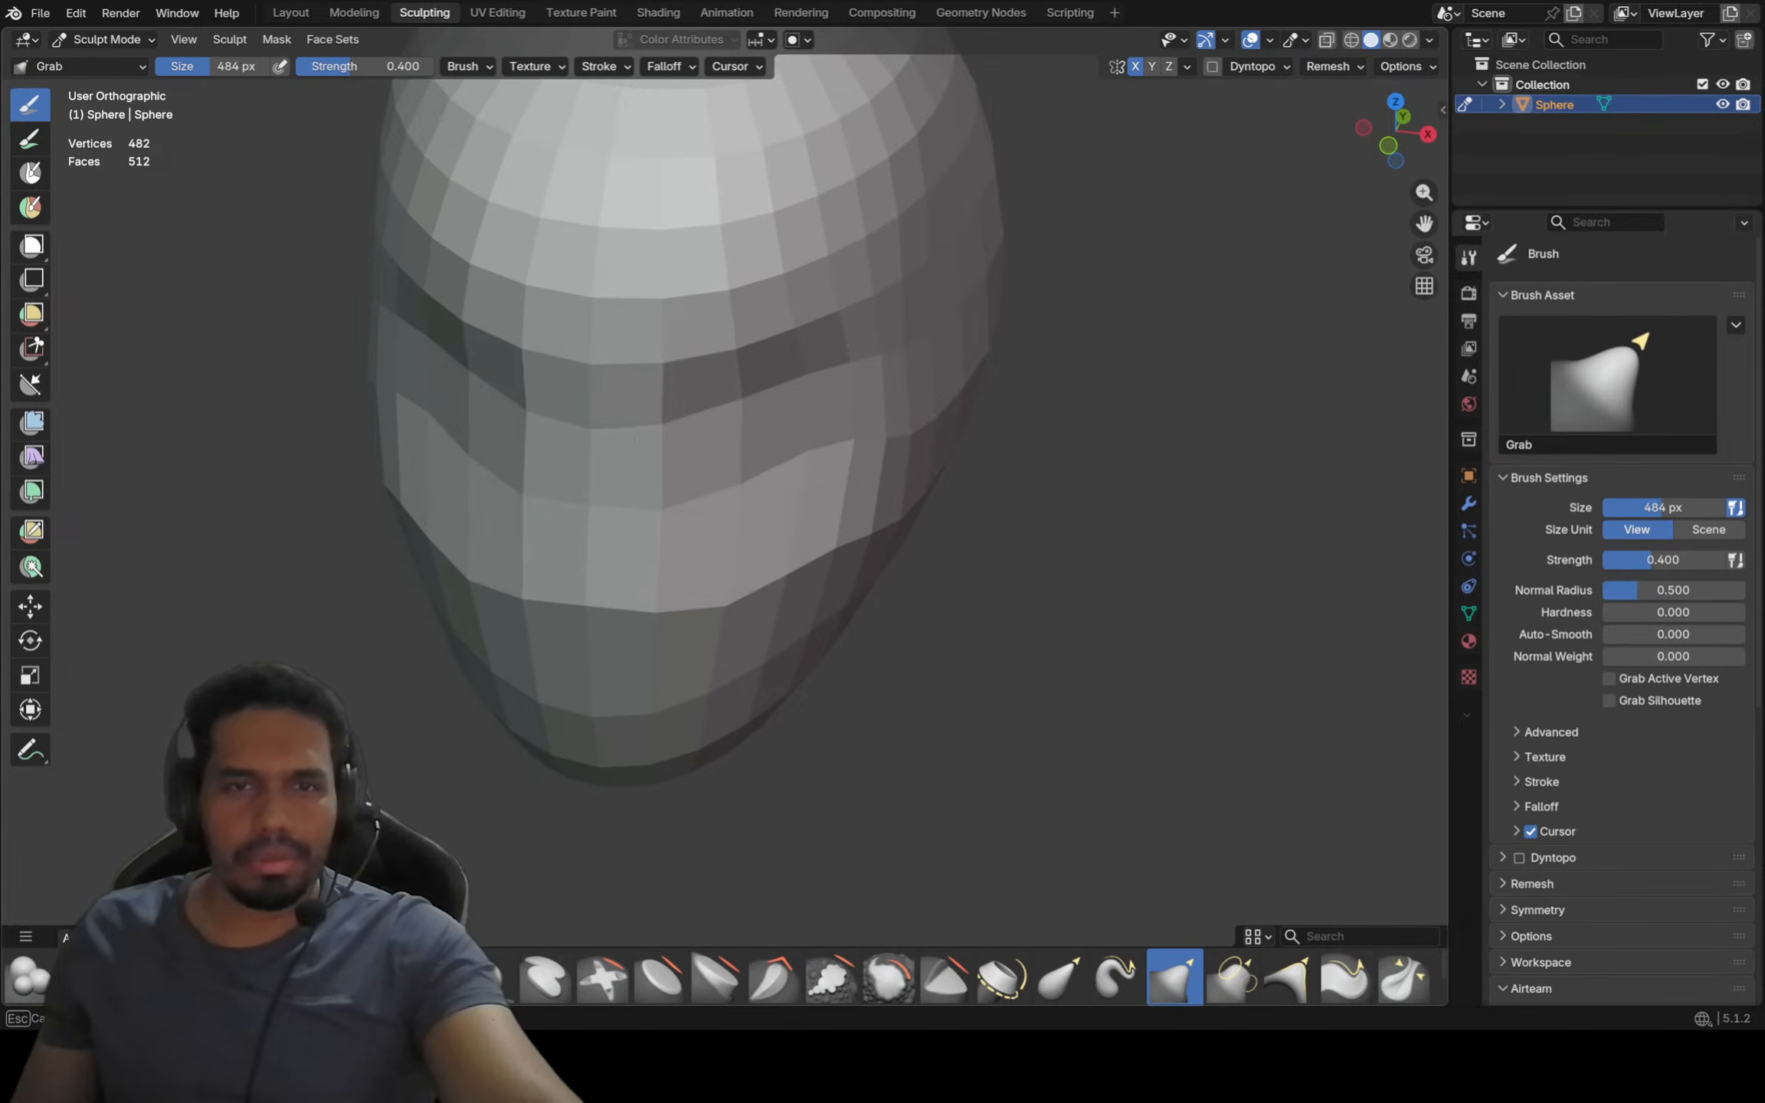
key("KP_1")
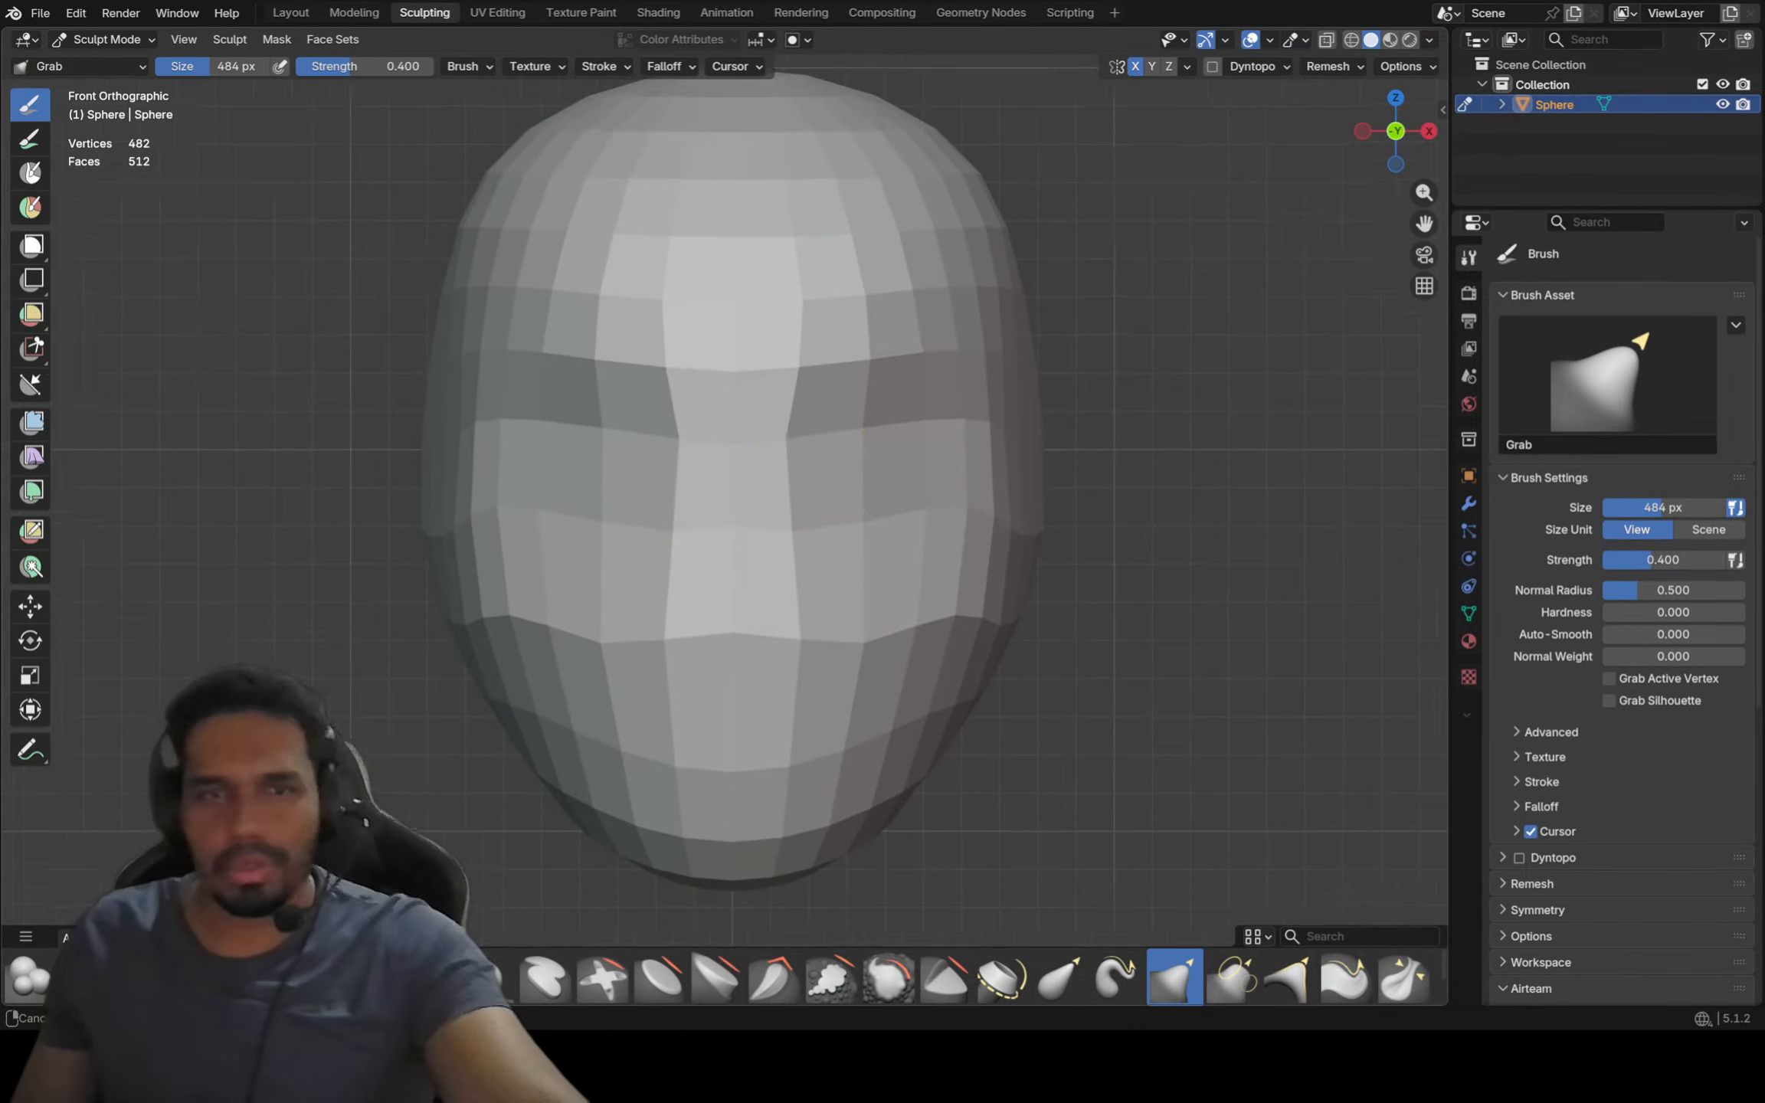
mouse_move(847, 465)
middle_mouse_down()
mouse_move(747, 452)
mouse_move(850, 456)
middle_mouse_up()
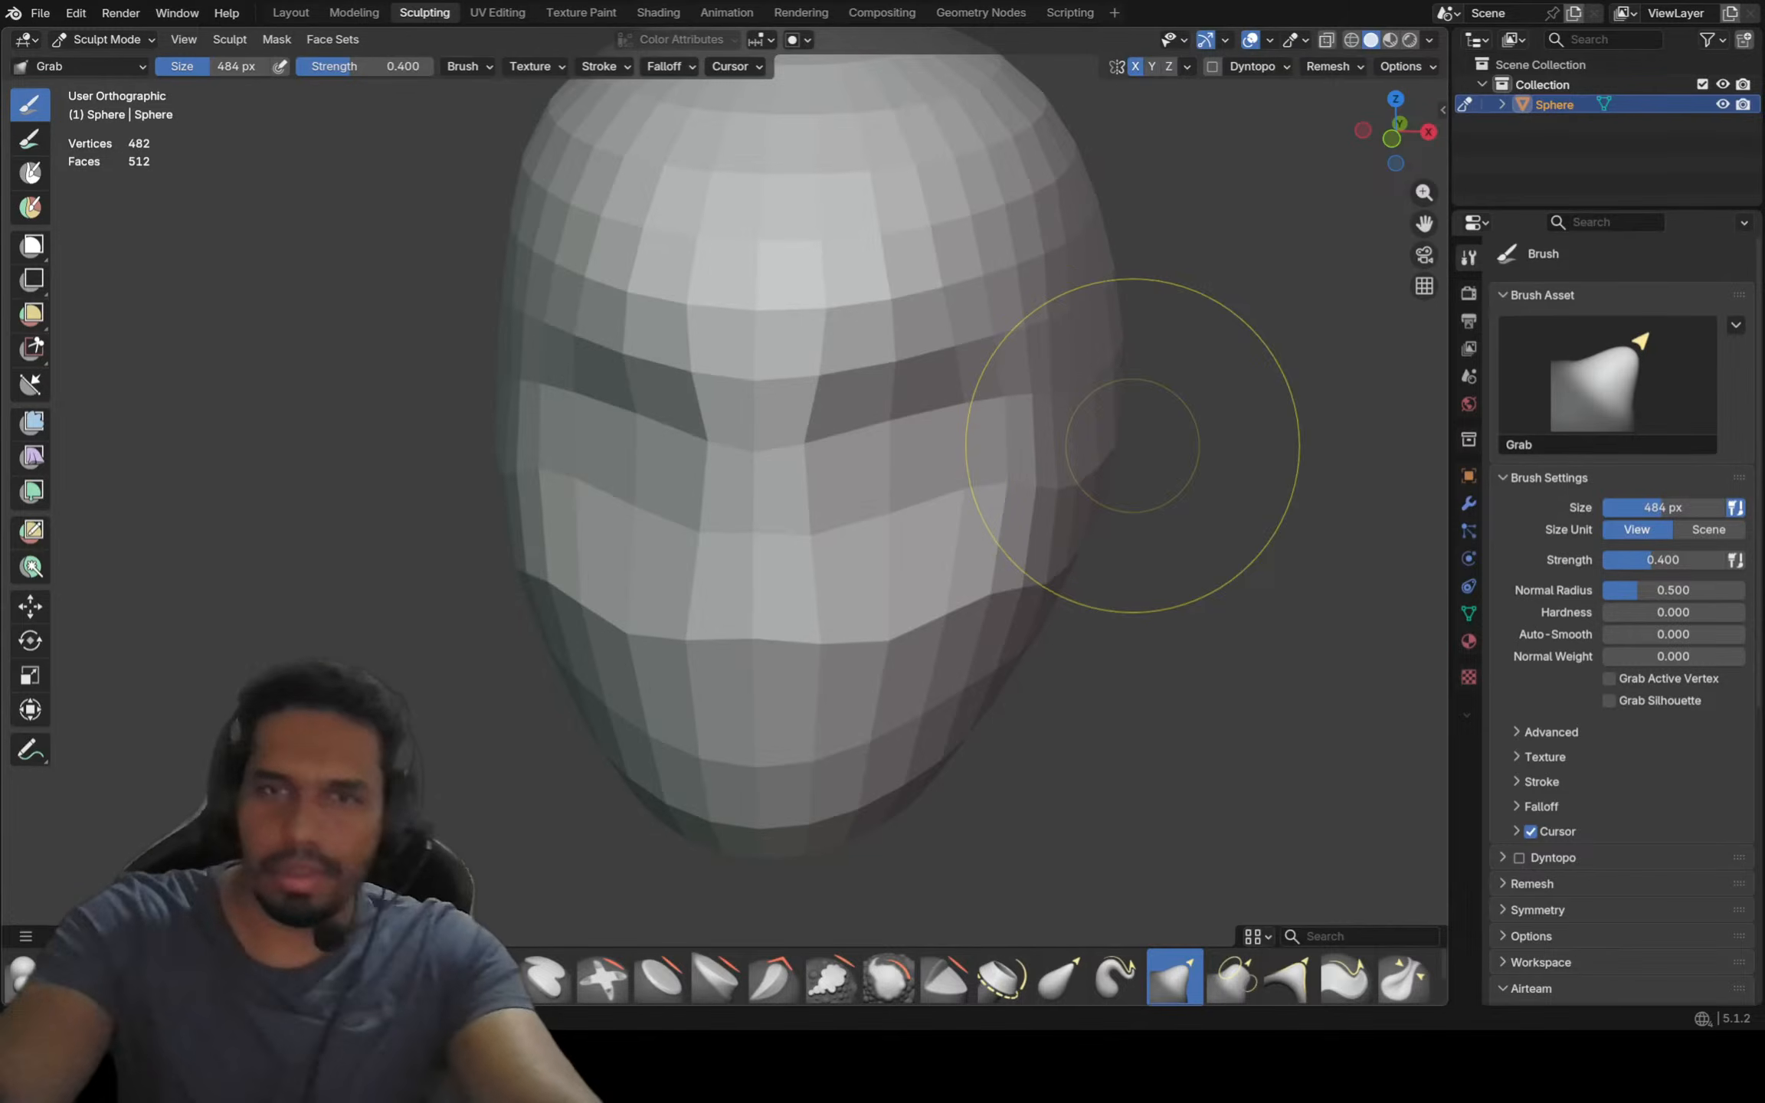
In the left side view, pull the jaw and chin forward and refine the forehead profile with the Grab brush
key("ctrl+KP_3")
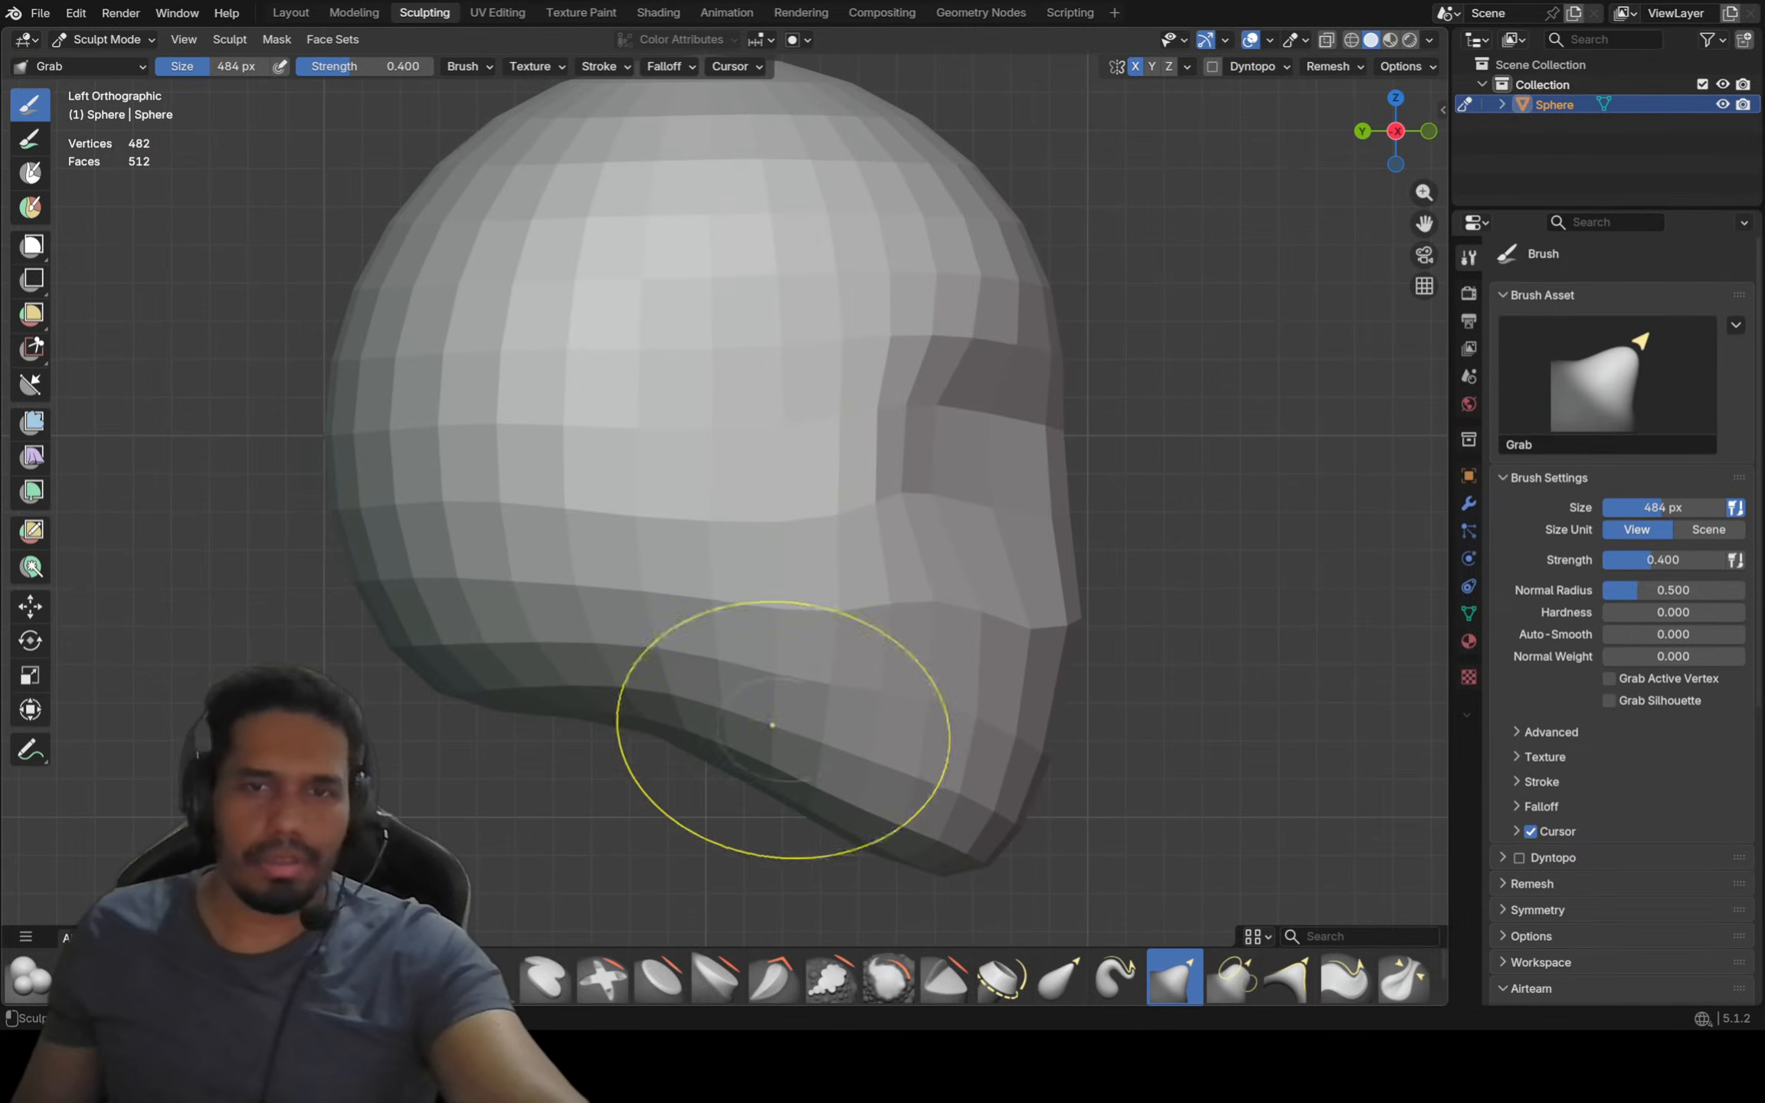
mouse_move(772, 724)
left_mouse_down()
mouse_move(985, 835)
mouse_move(1004, 808)
mouse_move(1044, 827)
mouse_move(1030, 816)
mouse_move(1009, 841)
mouse_move(1064, 820)
left_mouse_up()
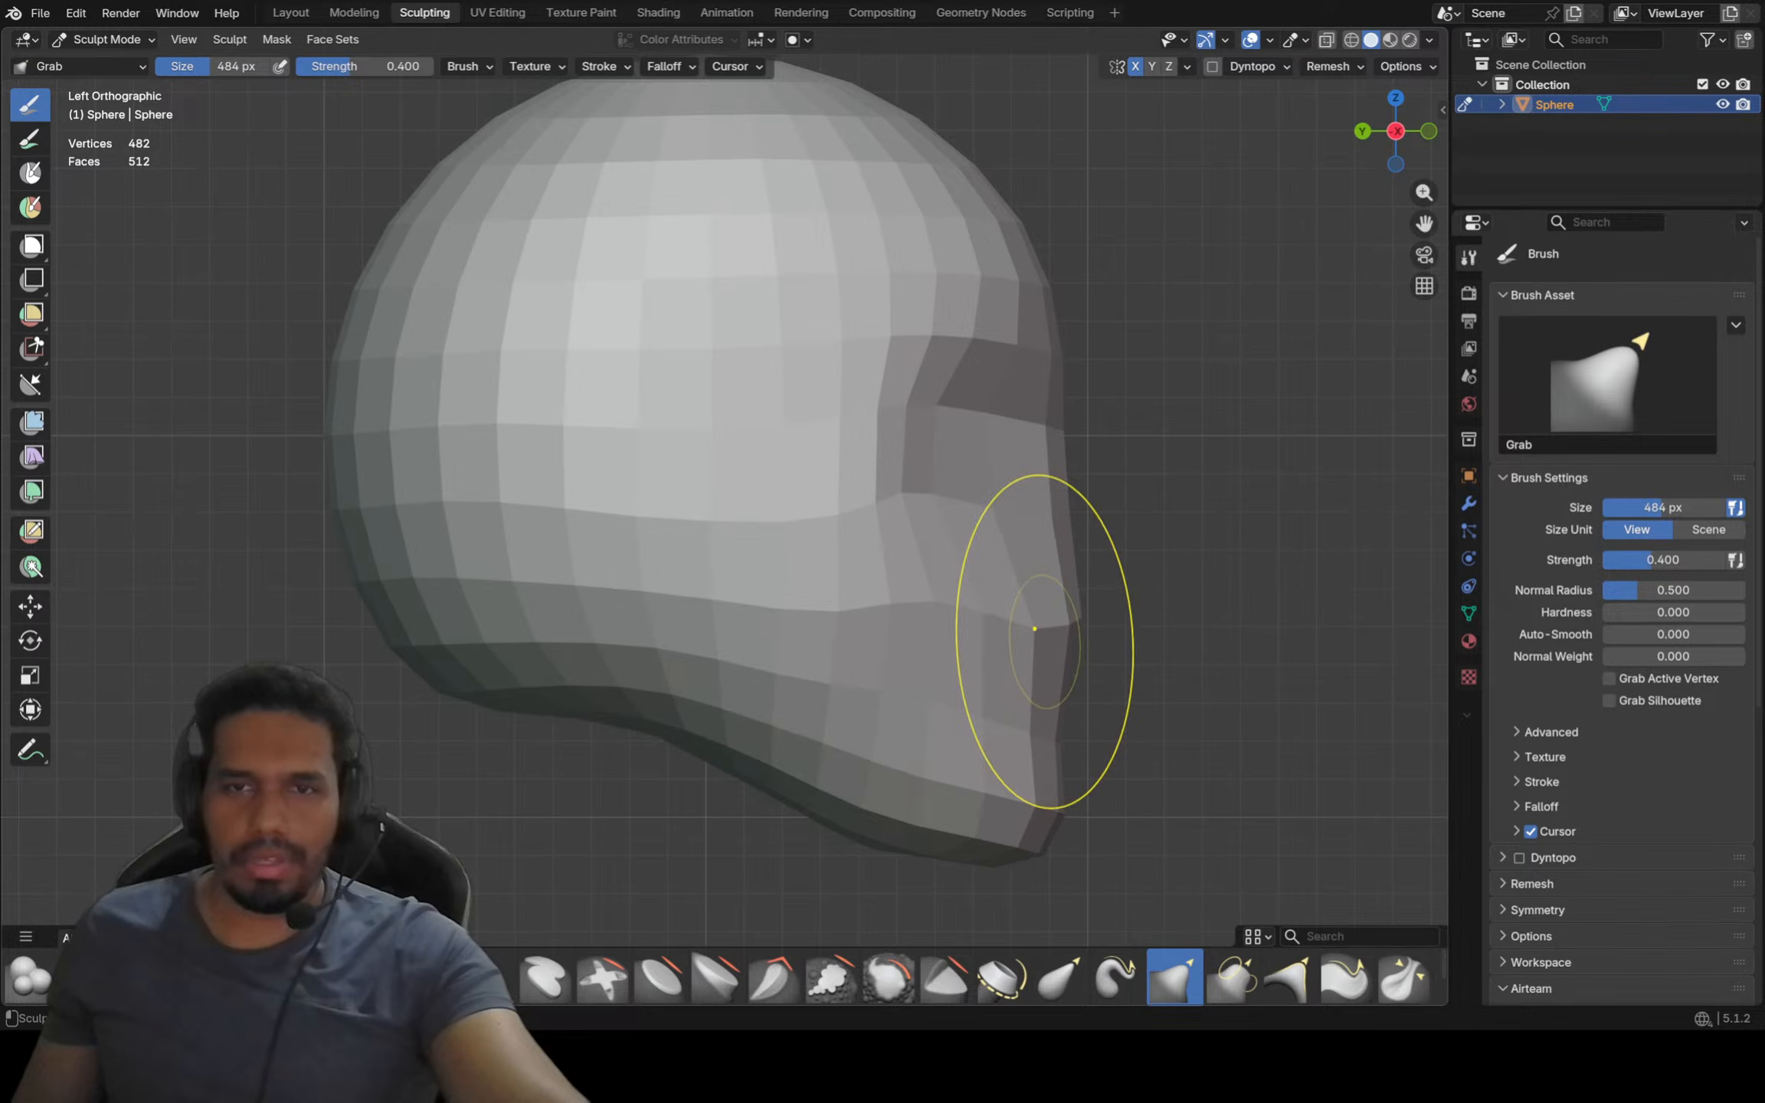
mouse_move(1045, 257)
middle_mouse_down("ctrl")
mouse_move(1025, 277)
mouse_move(1062, 337)
middle_mouse_up("ctrl")
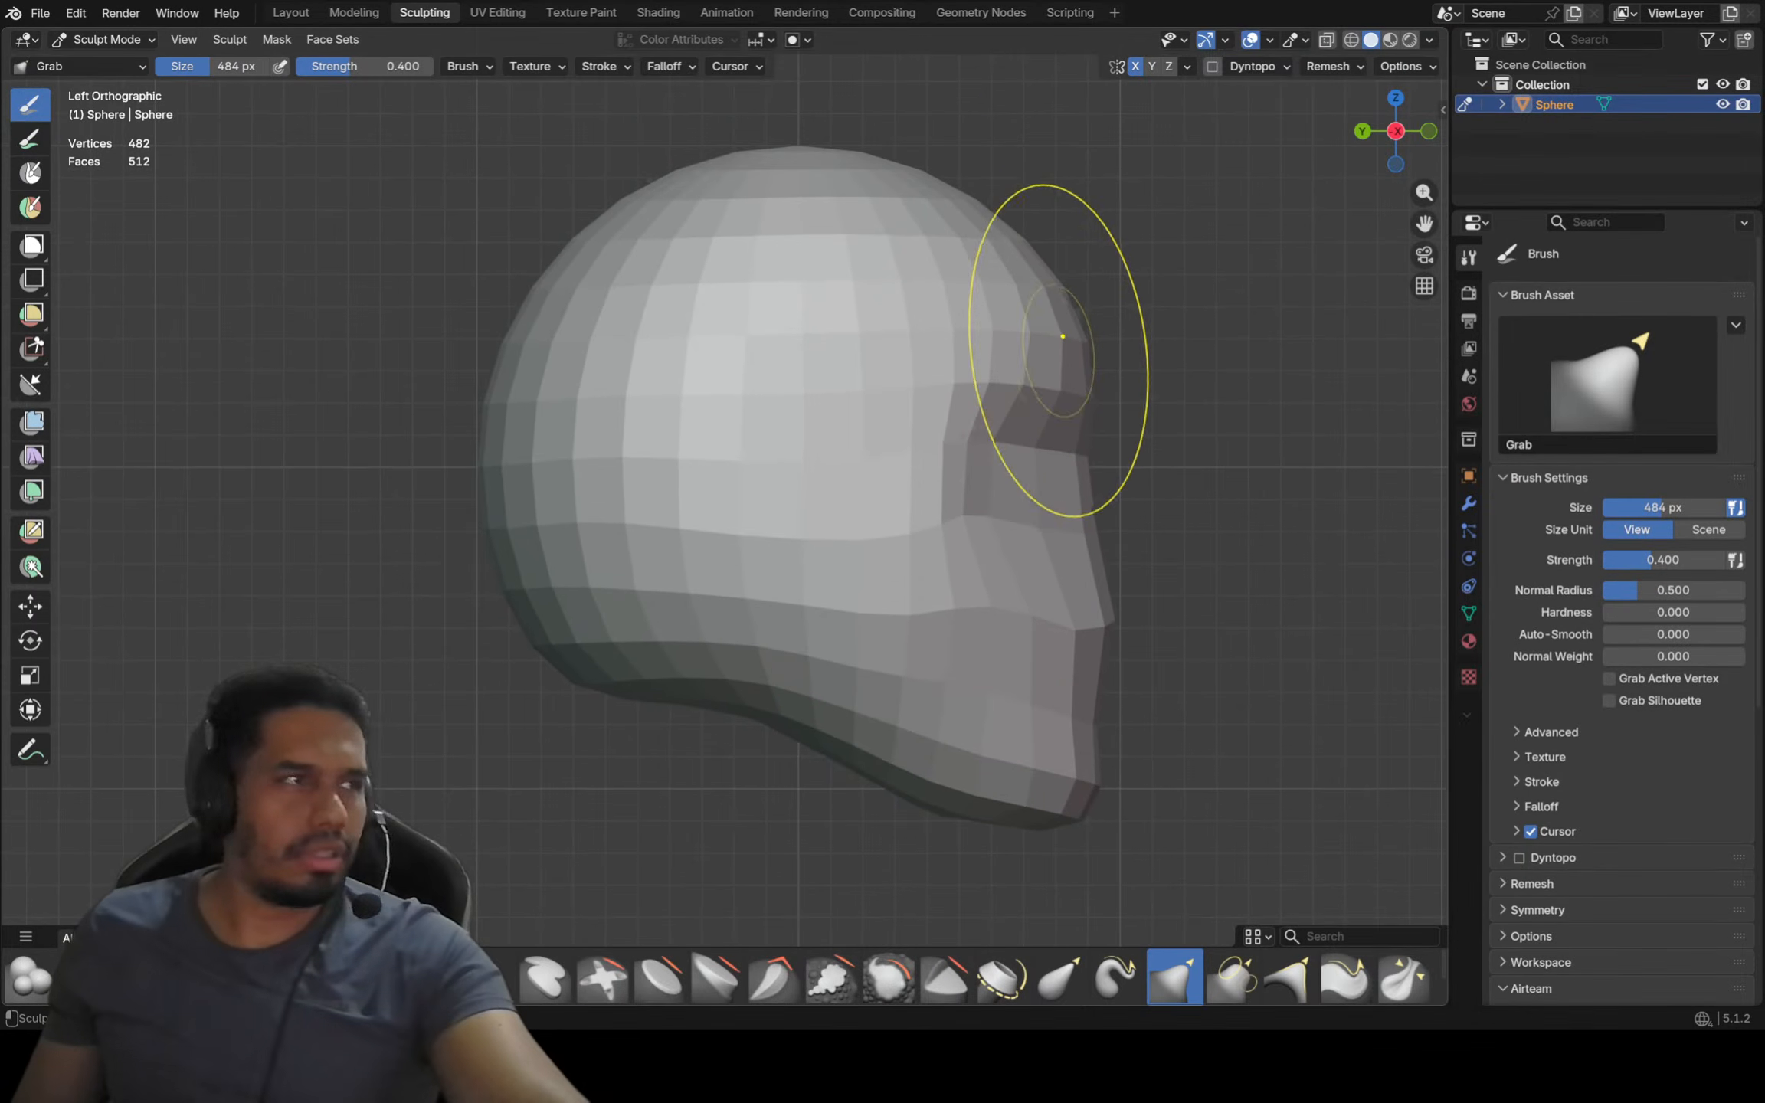
left_click_drag(1043, 301, 1061, 295)
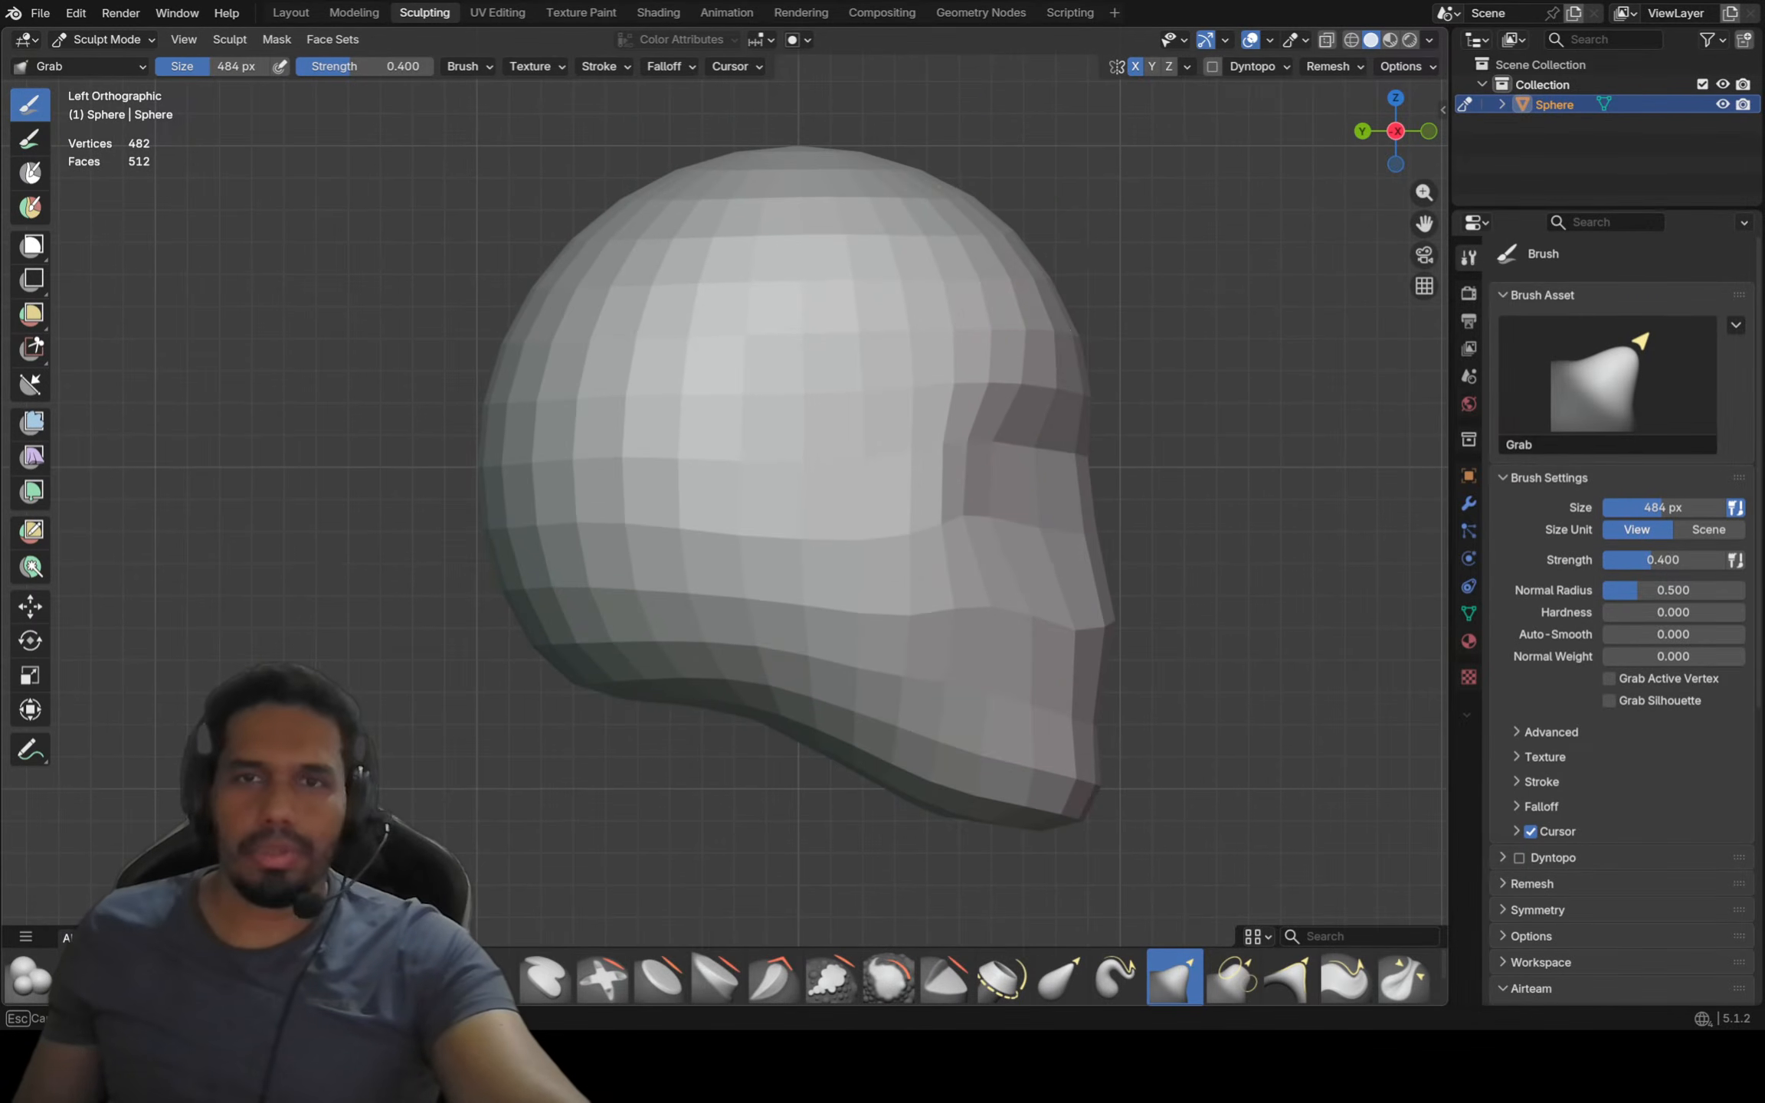
Reshape the crown and the lower back of the skull in the left side view with the Grab brush
middle_click_drag(860, 163, 789, 242, "ctrl")
left_click_drag(693, 434, 736, 396)
mouse_move(723, 209)
left_mouse_down()
mouse_move(728, 173)
mouse_move(821, 176)
left_mouse_up()
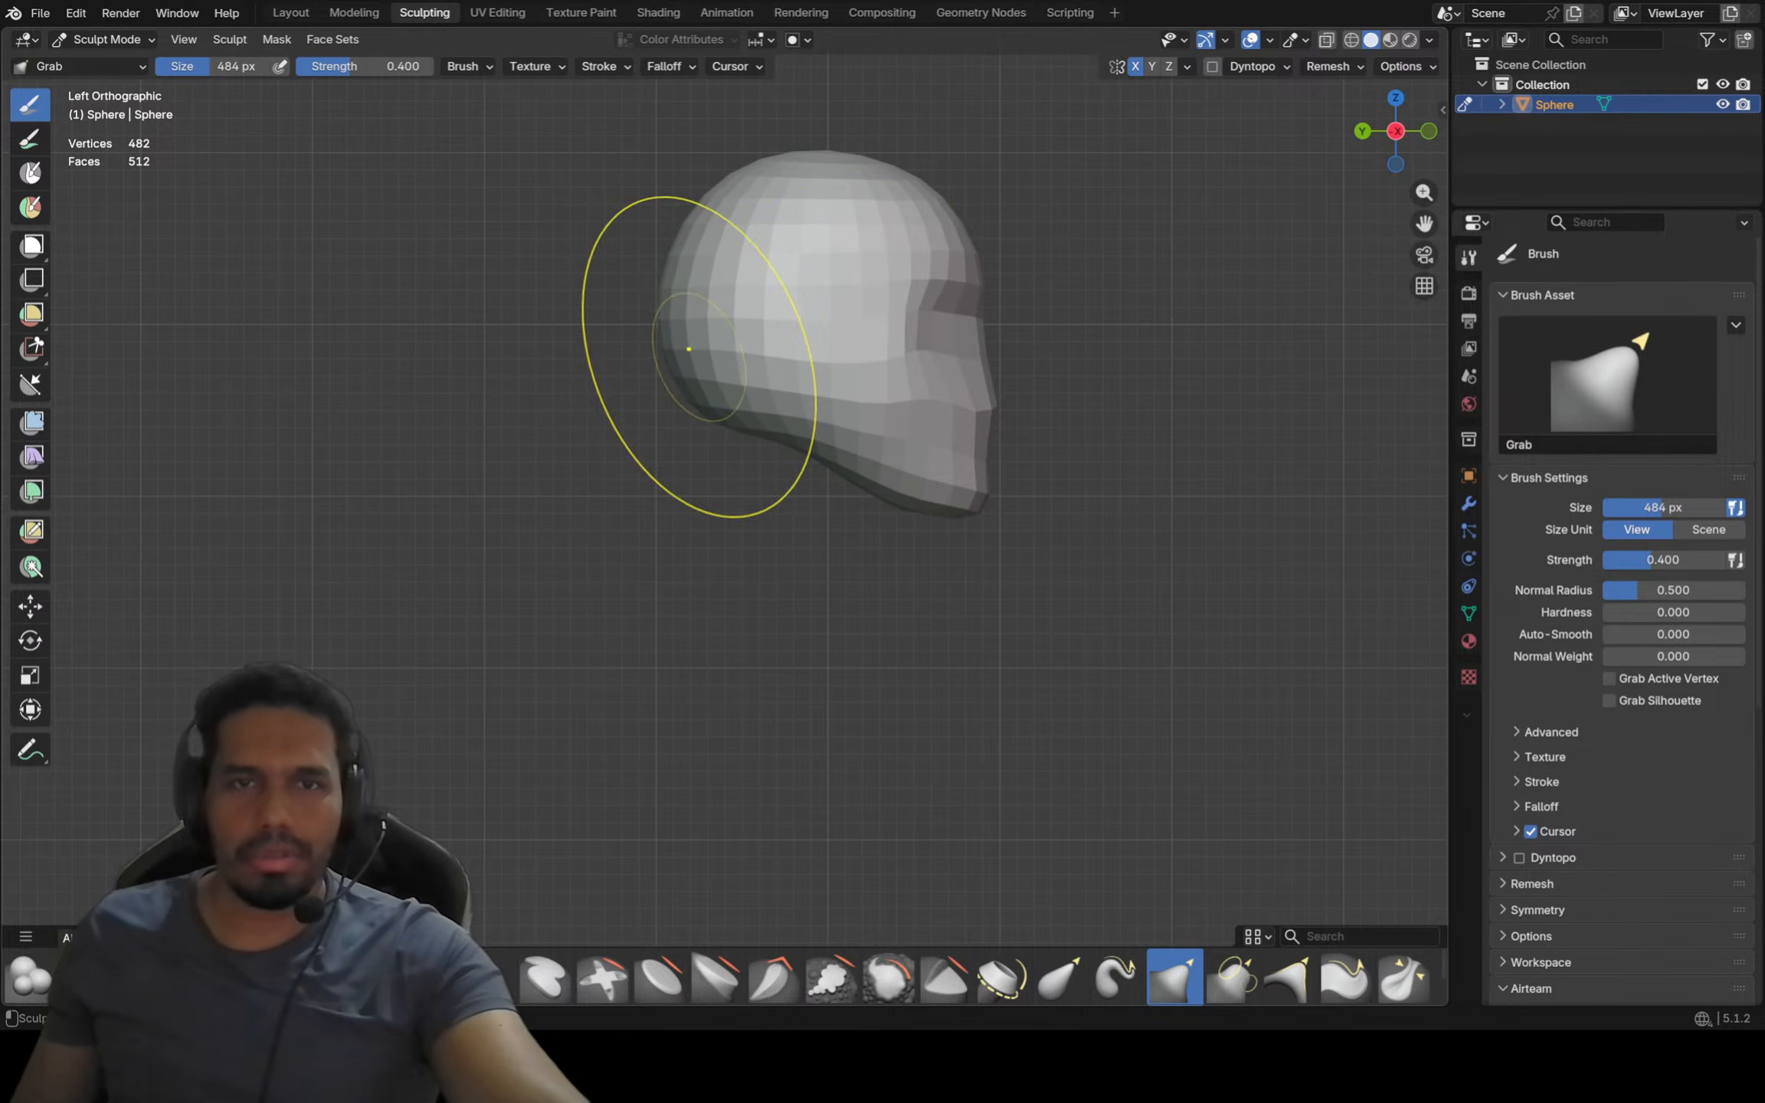
left_click_drag(698, 376, 695, 406)
middle_click_drag(695, 408, 696, 490, "shift")
mouse_move(696, 490)
middle_mouse_down("ctrl")
mouse_move(696, 435)
mouse_move(723, 494)
mouse_move(668, 535)
mouse_move(701, 494)
middle_mouse_up("ctrl")
middle_click_drag(751, 455, 654, 498, "shift")
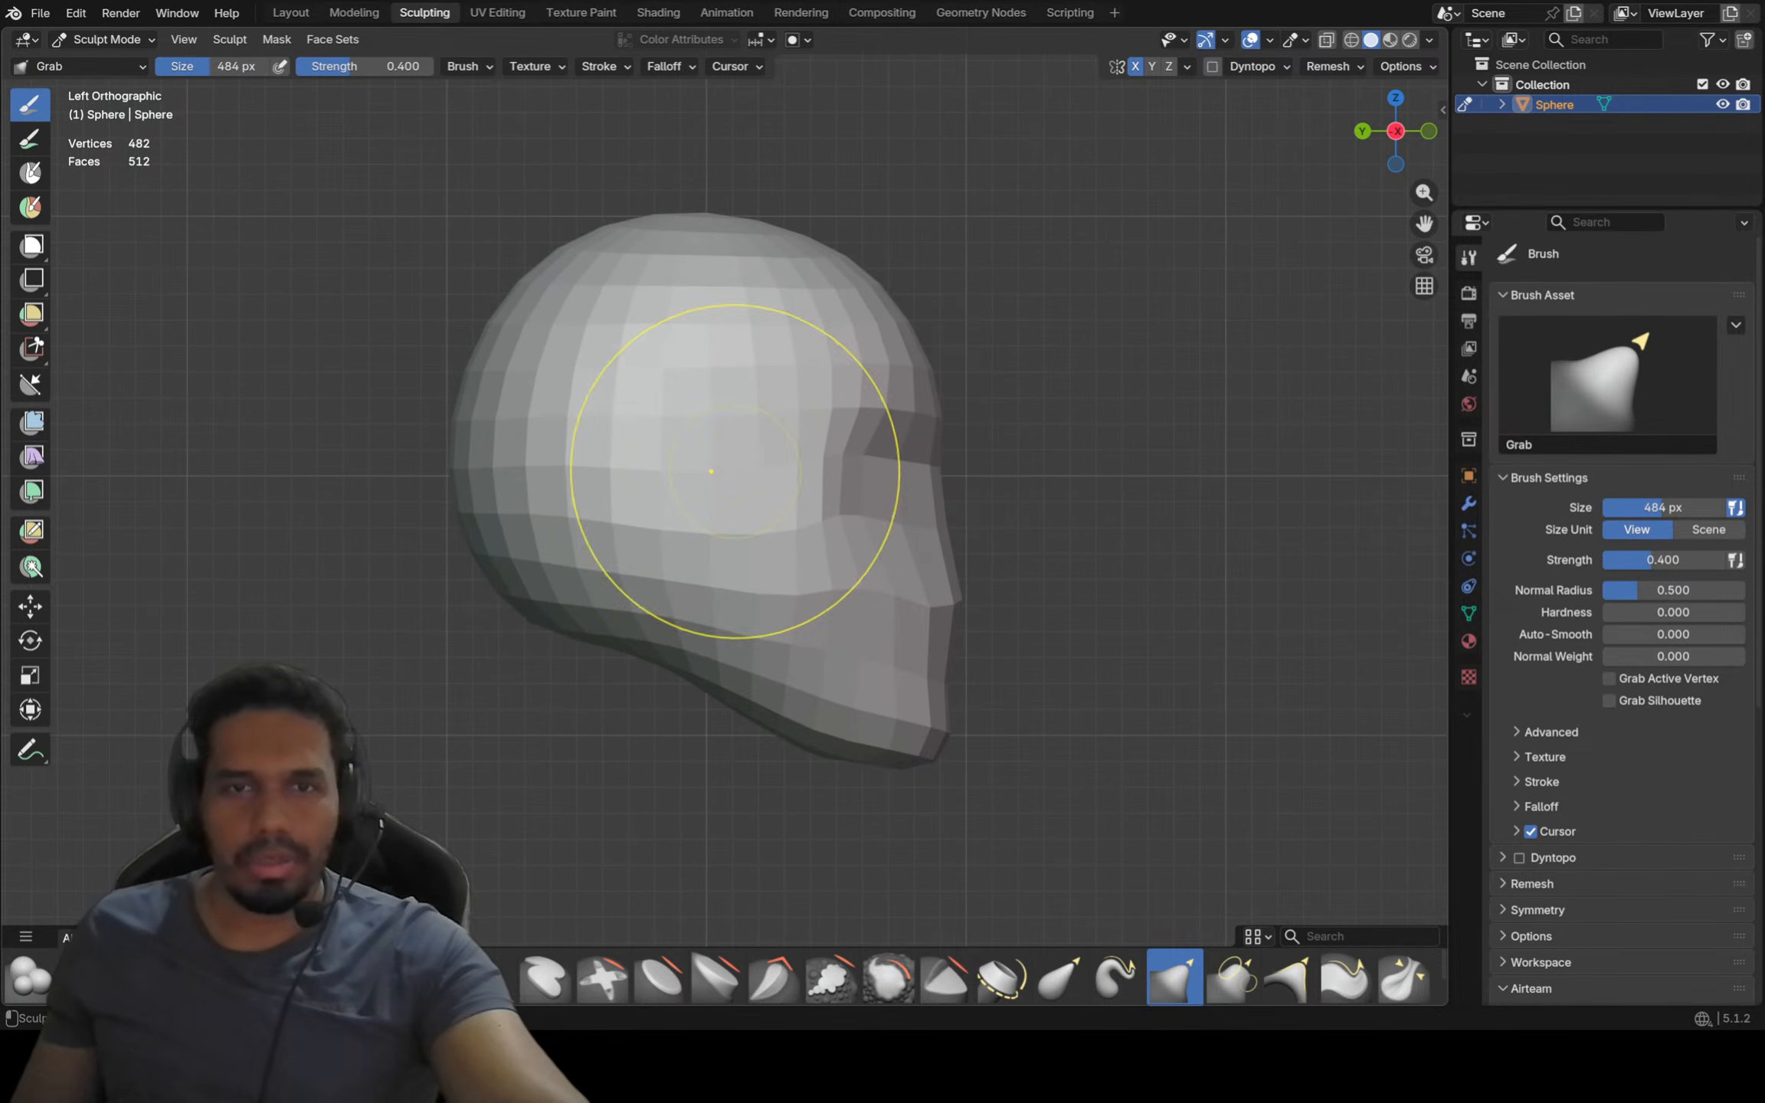
Adjust the remesh voxel size using the preview grid over the head
key("r")
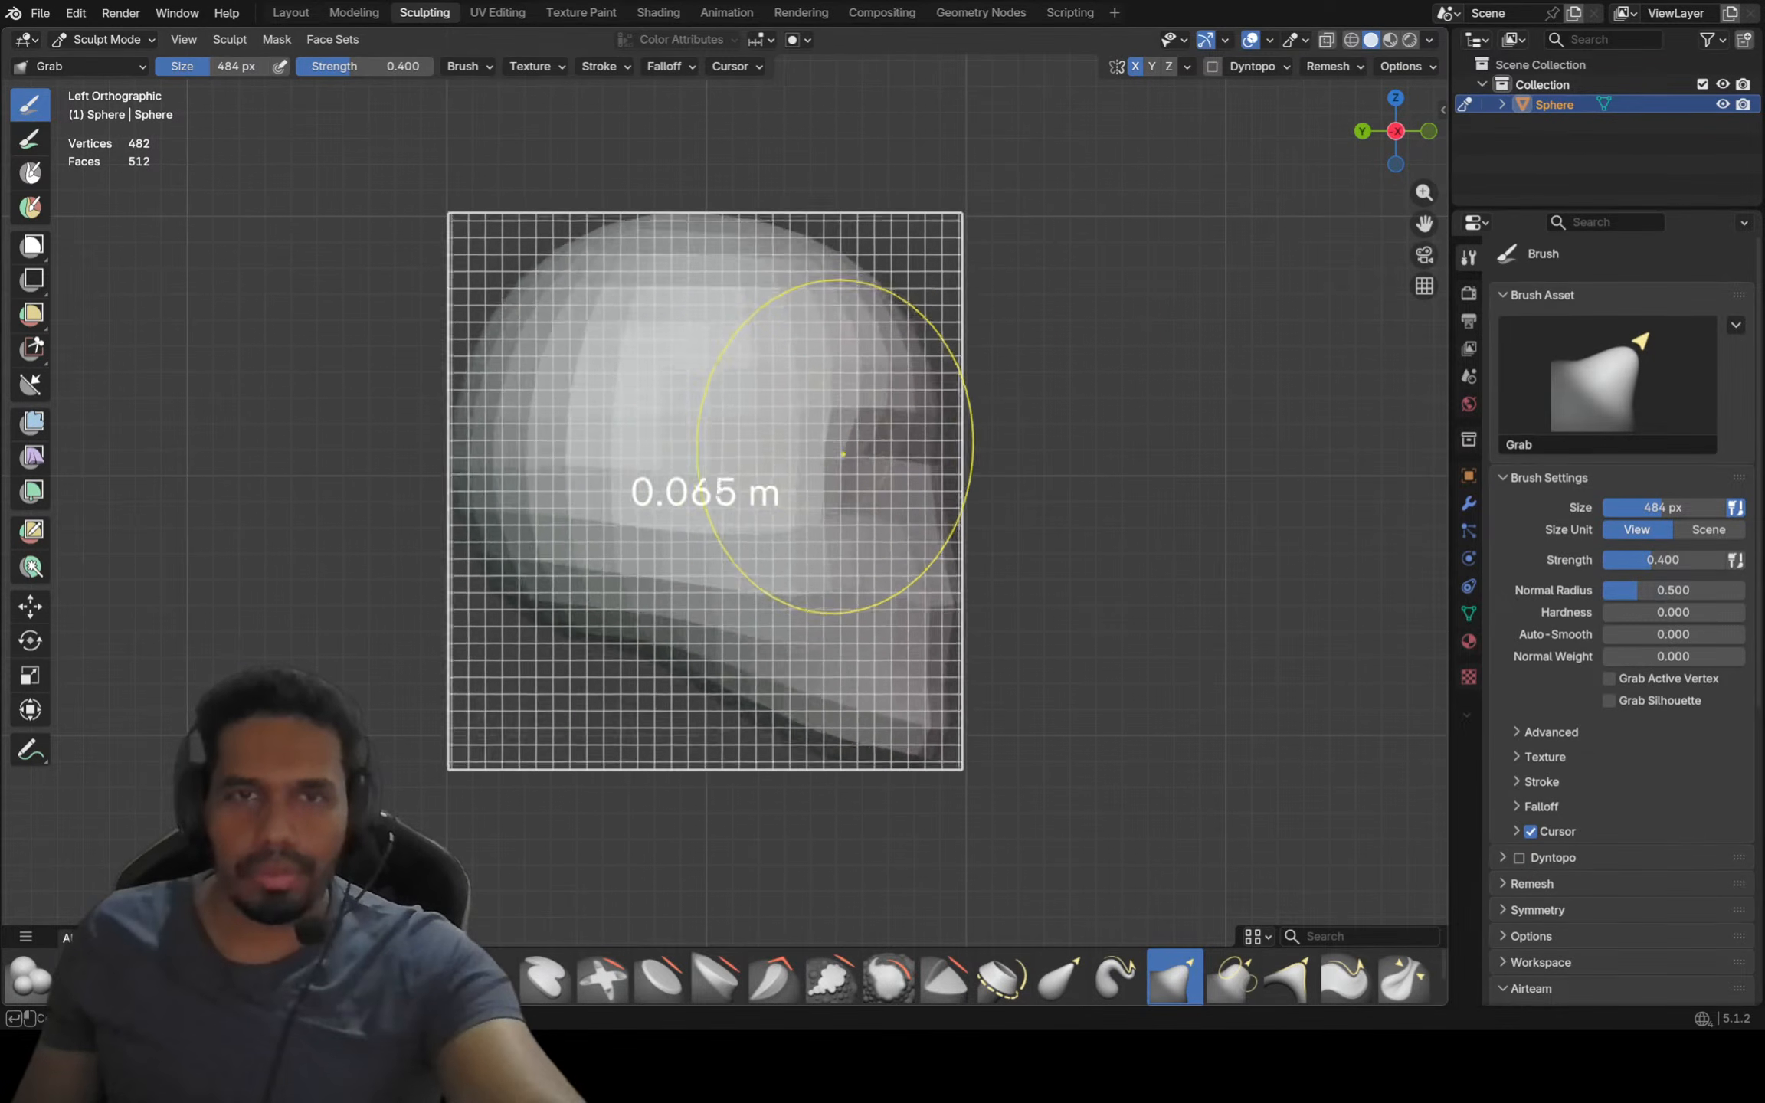
key("Escape")
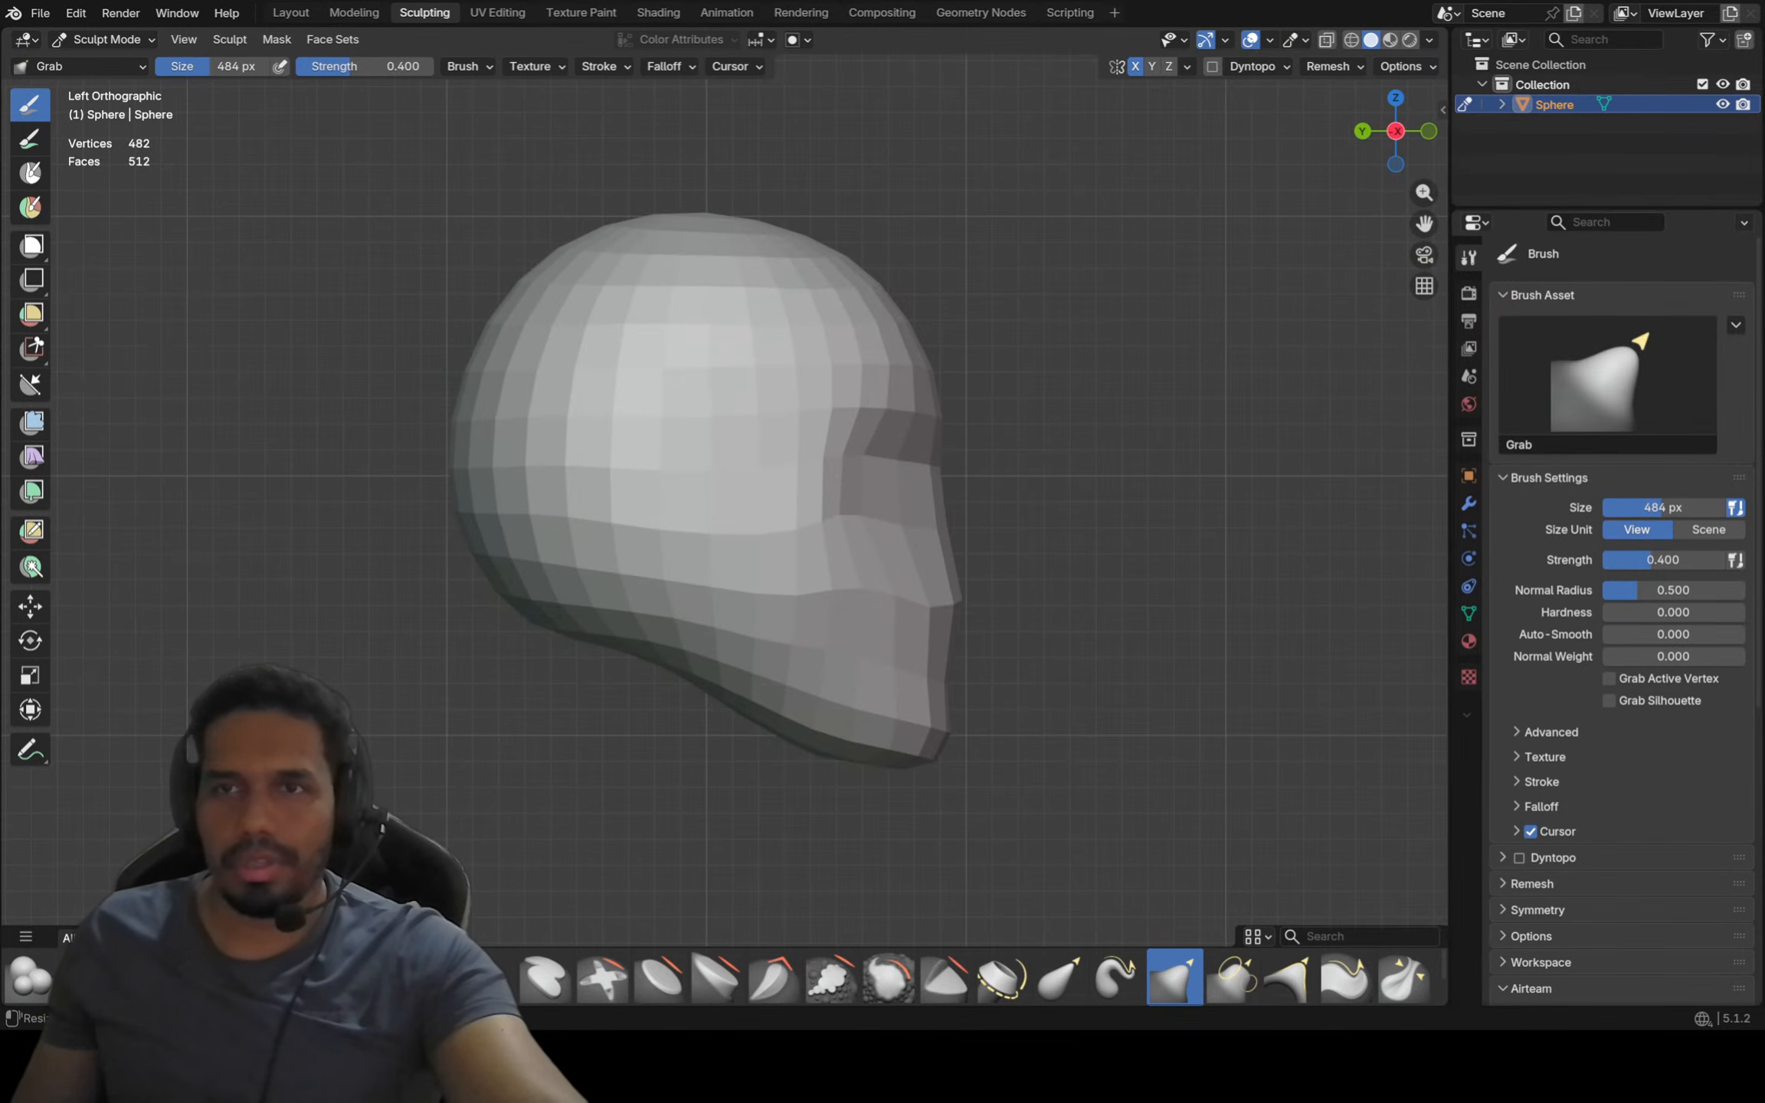
Turn on the Screencast Keys overlay in the 3D viewport and hide its settings again
key("n")
left_click(1436, 411)
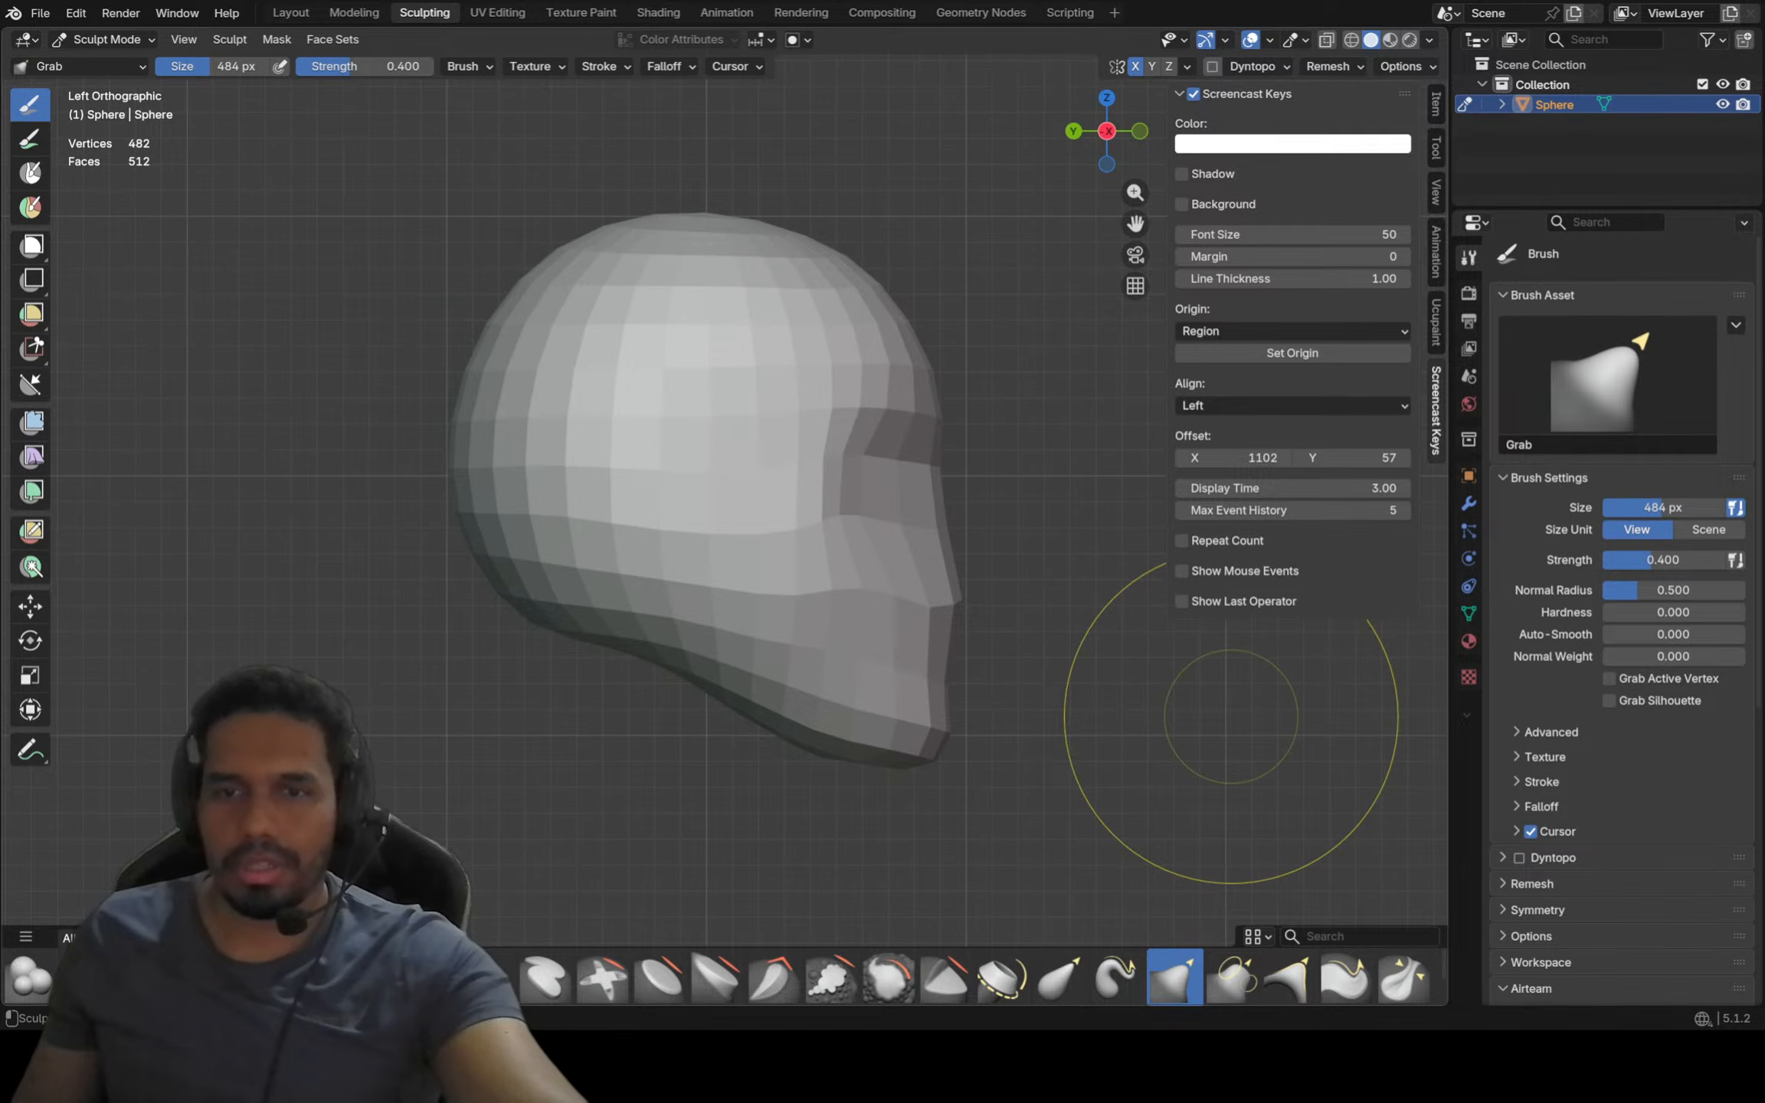
key("n")
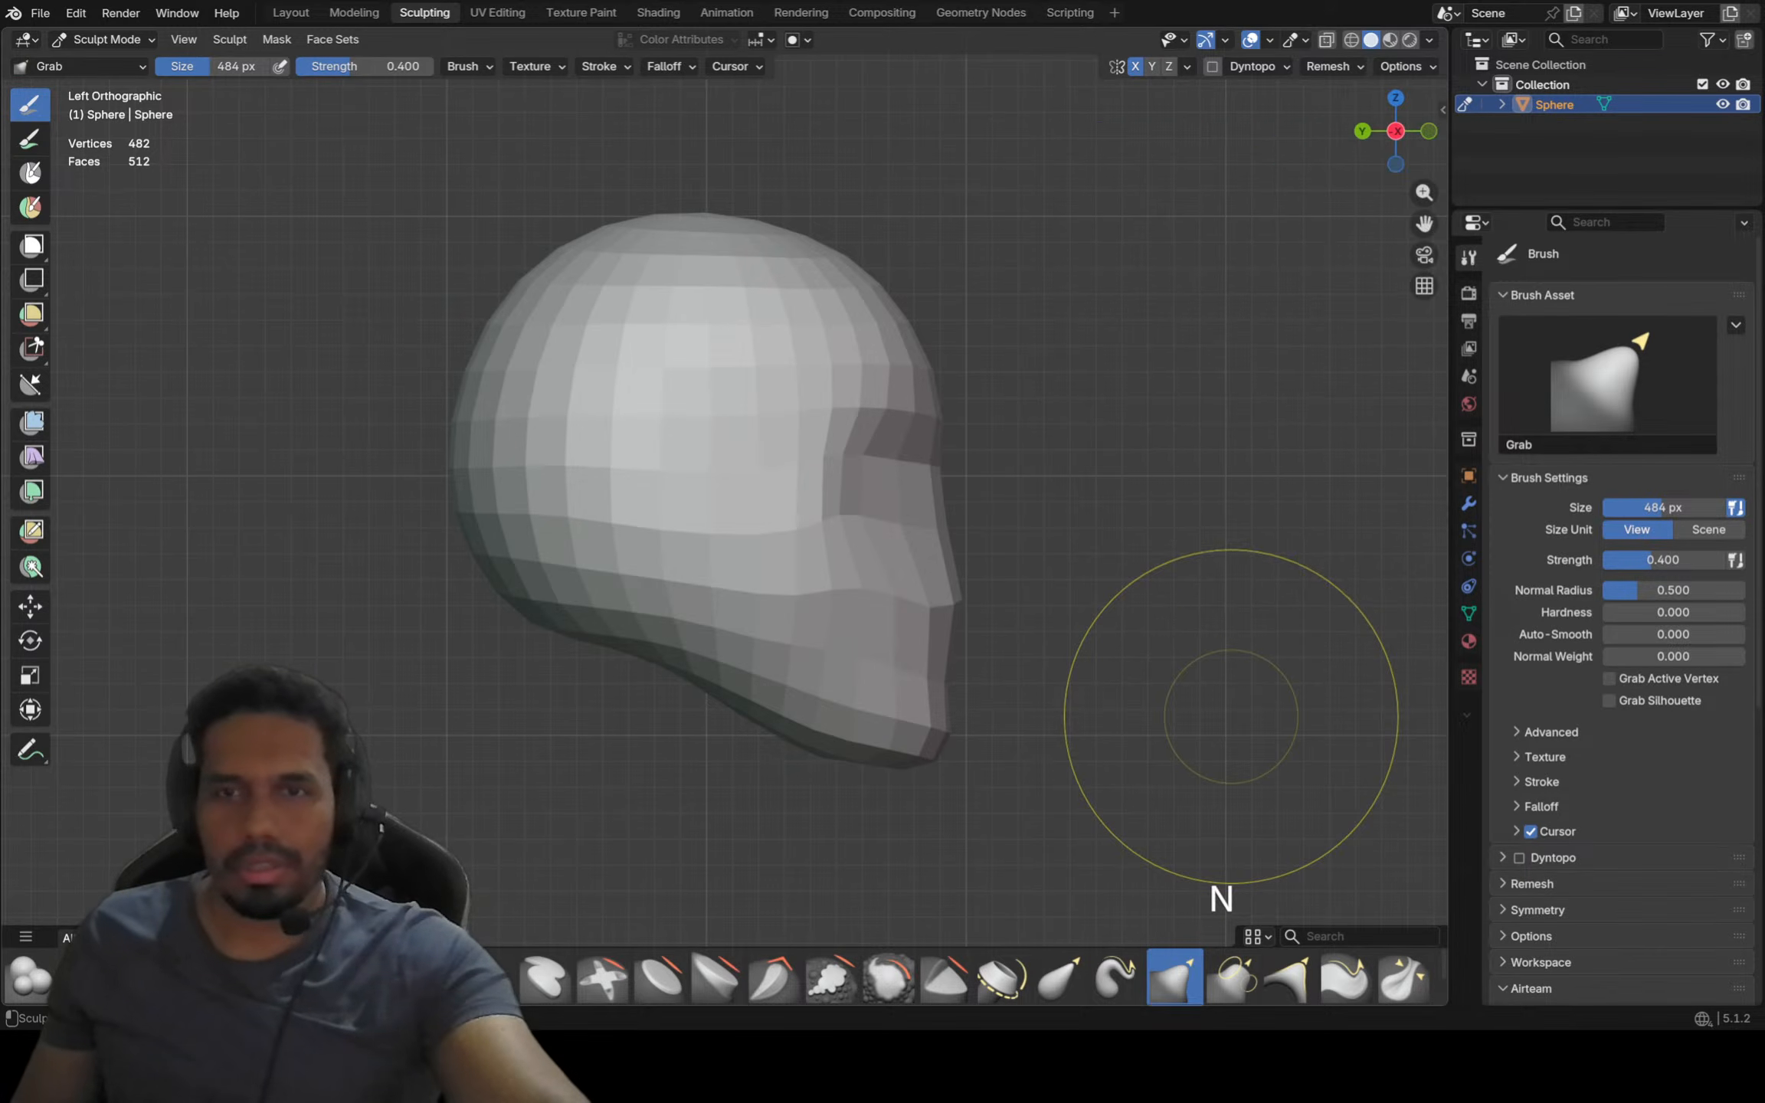
Pull the nose tip slightly forward in the right side view with the Grab brush
middle_click_drag(1221, 709, 1258, 690, "shift")
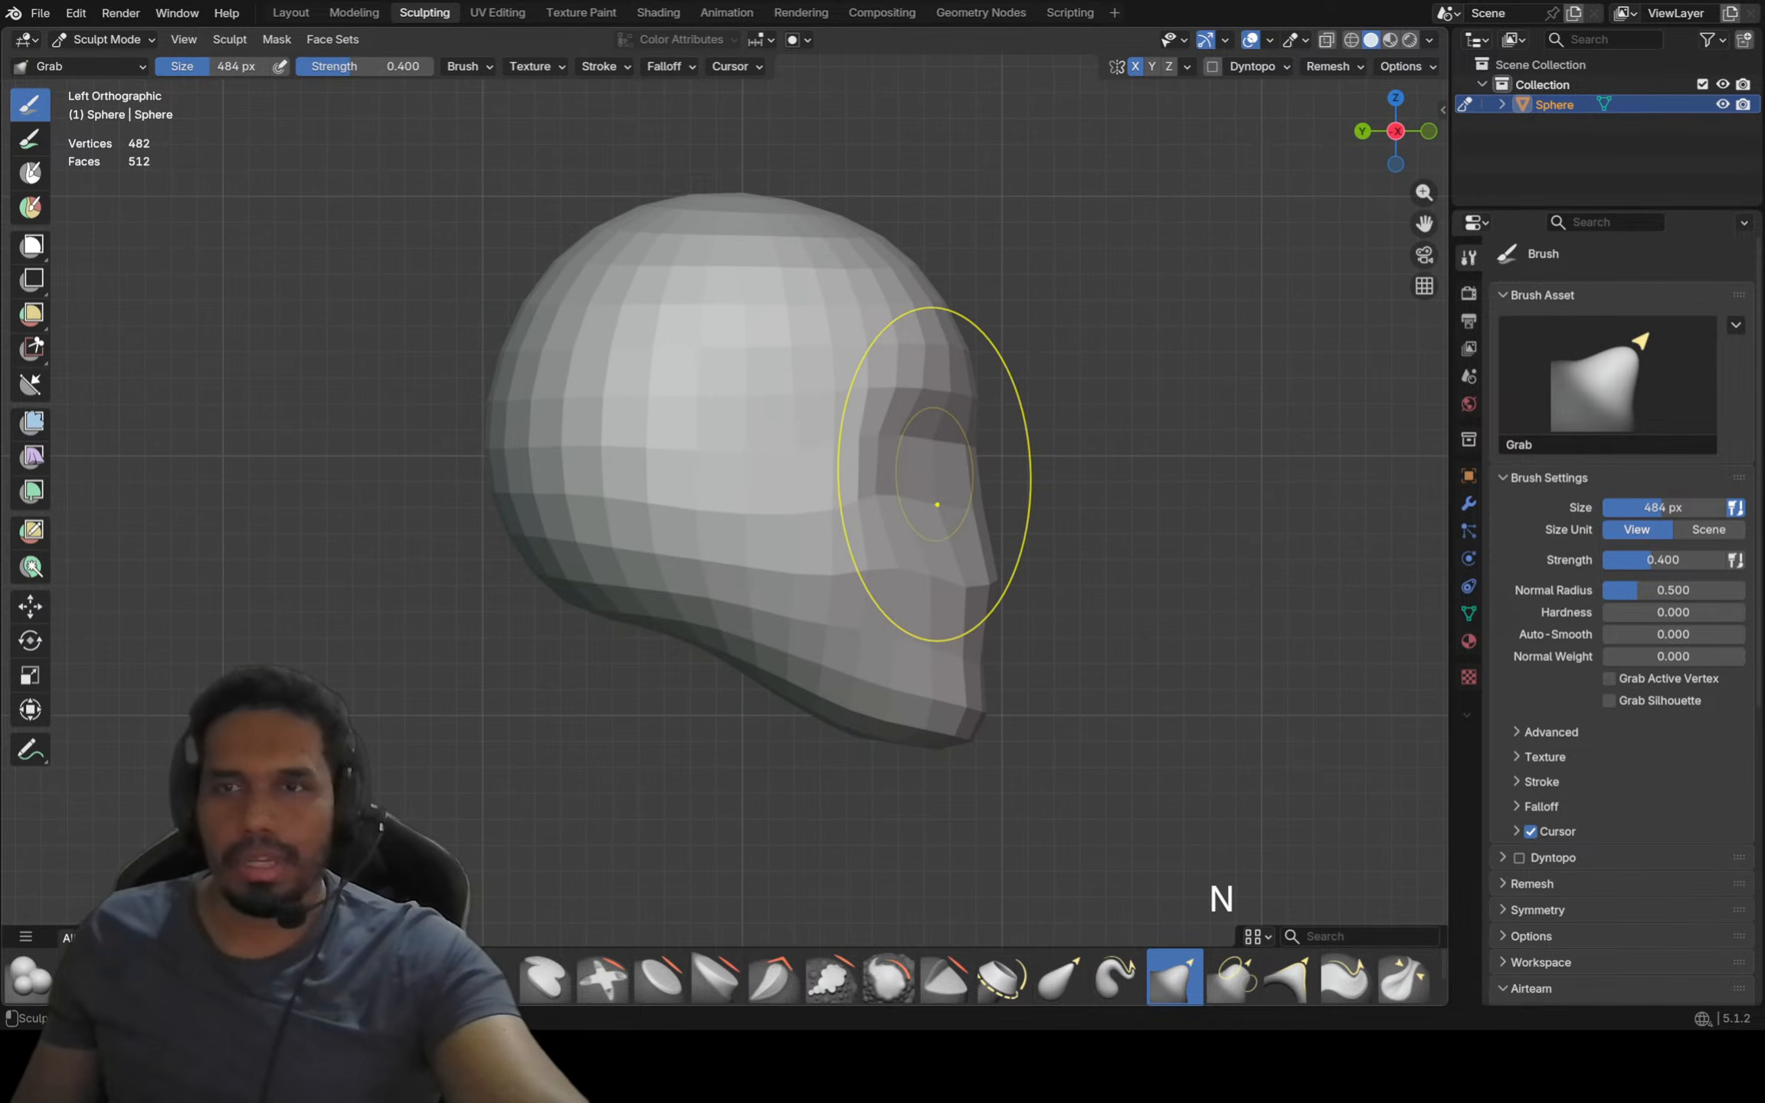
mouse_move(1057, 410)
middle_mouse_down("shift")
mouse_move(988, 429)
mouse_move(965, 477)
middle_mouse_up("shift")
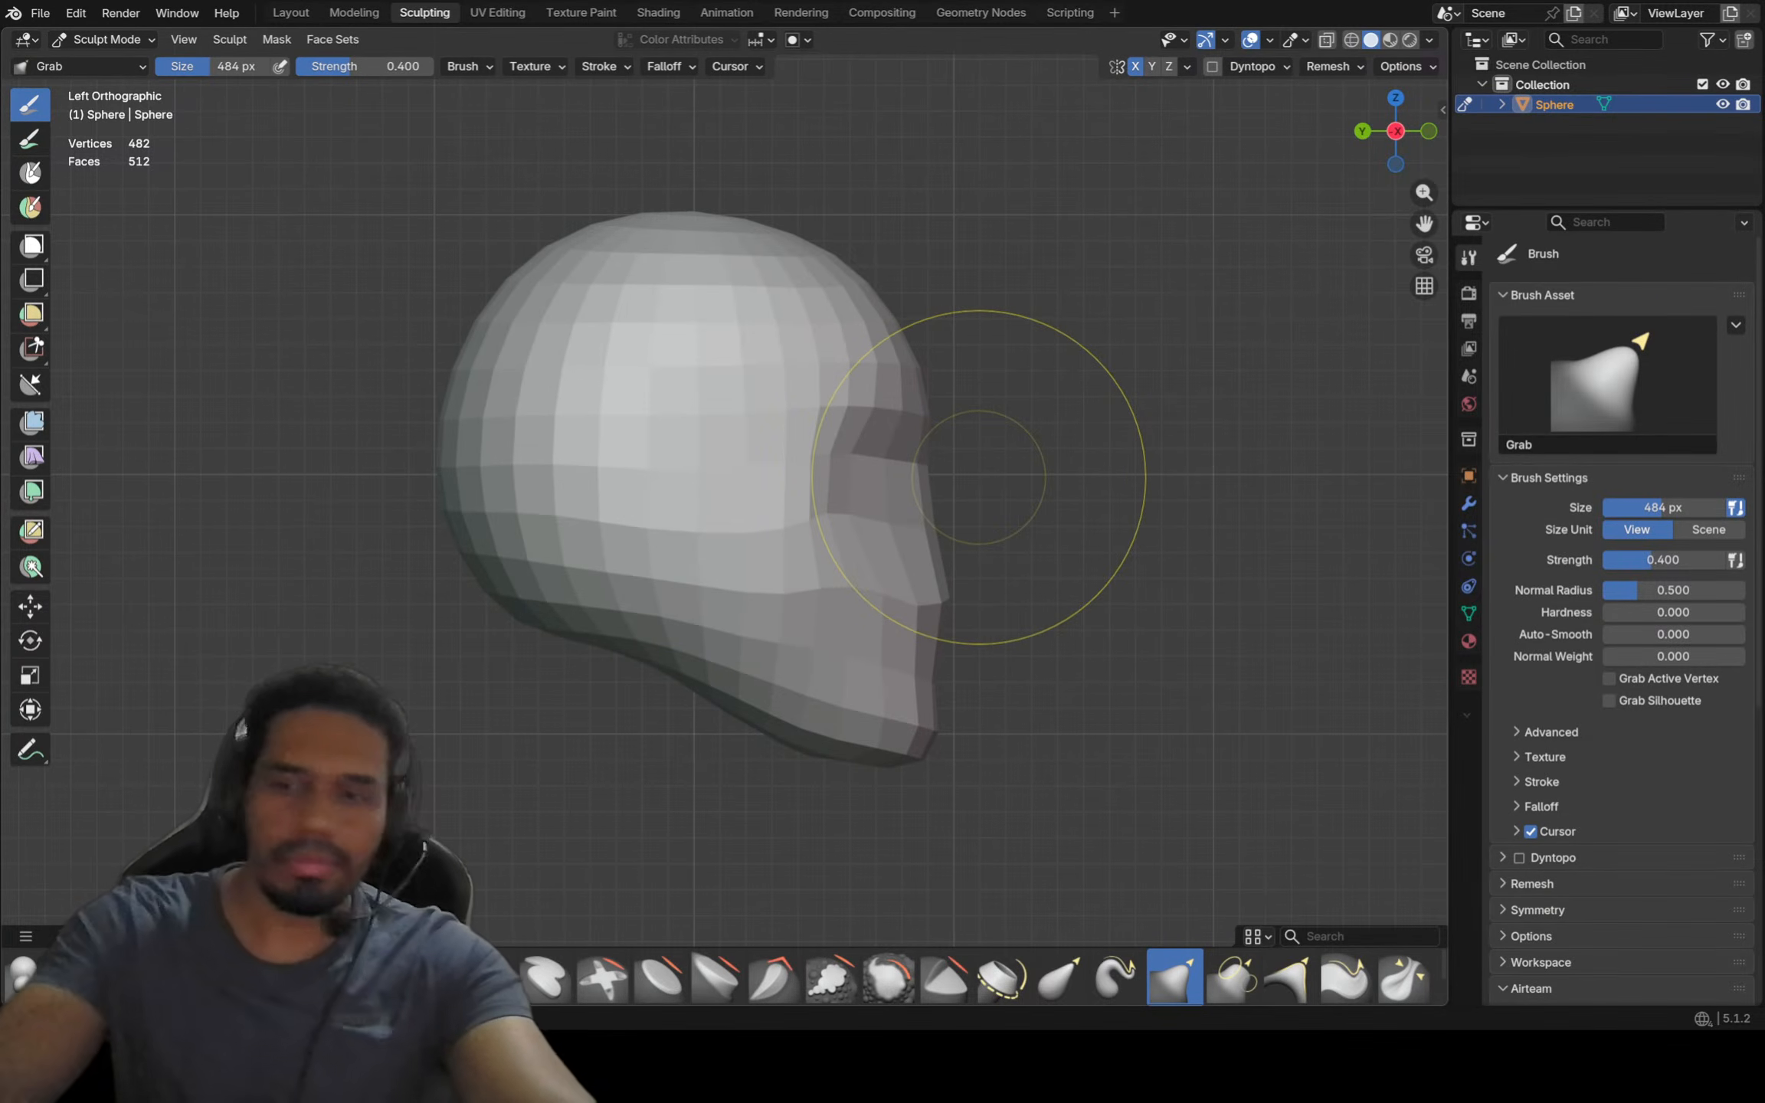
key("KP_3")
middle_click_drag(386, 551, 808, 512, "shift")
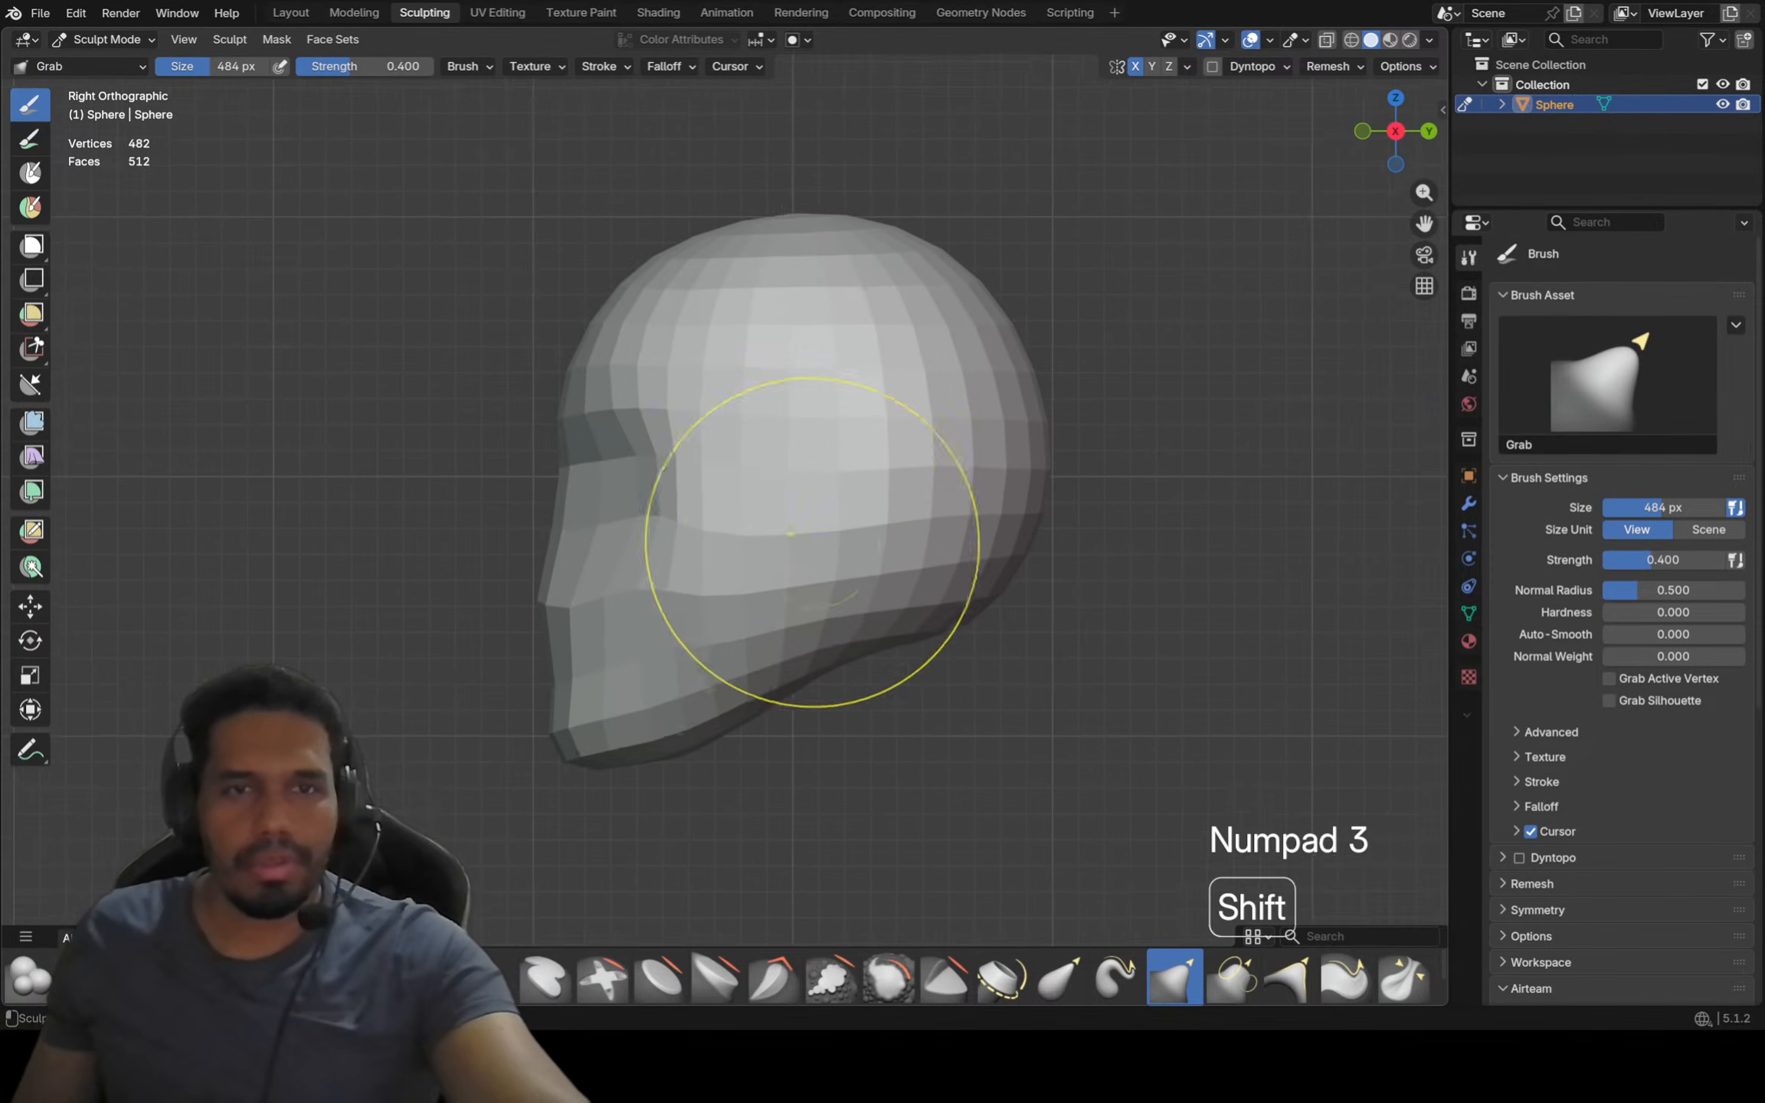
scroll(659, 567, "up", 6)
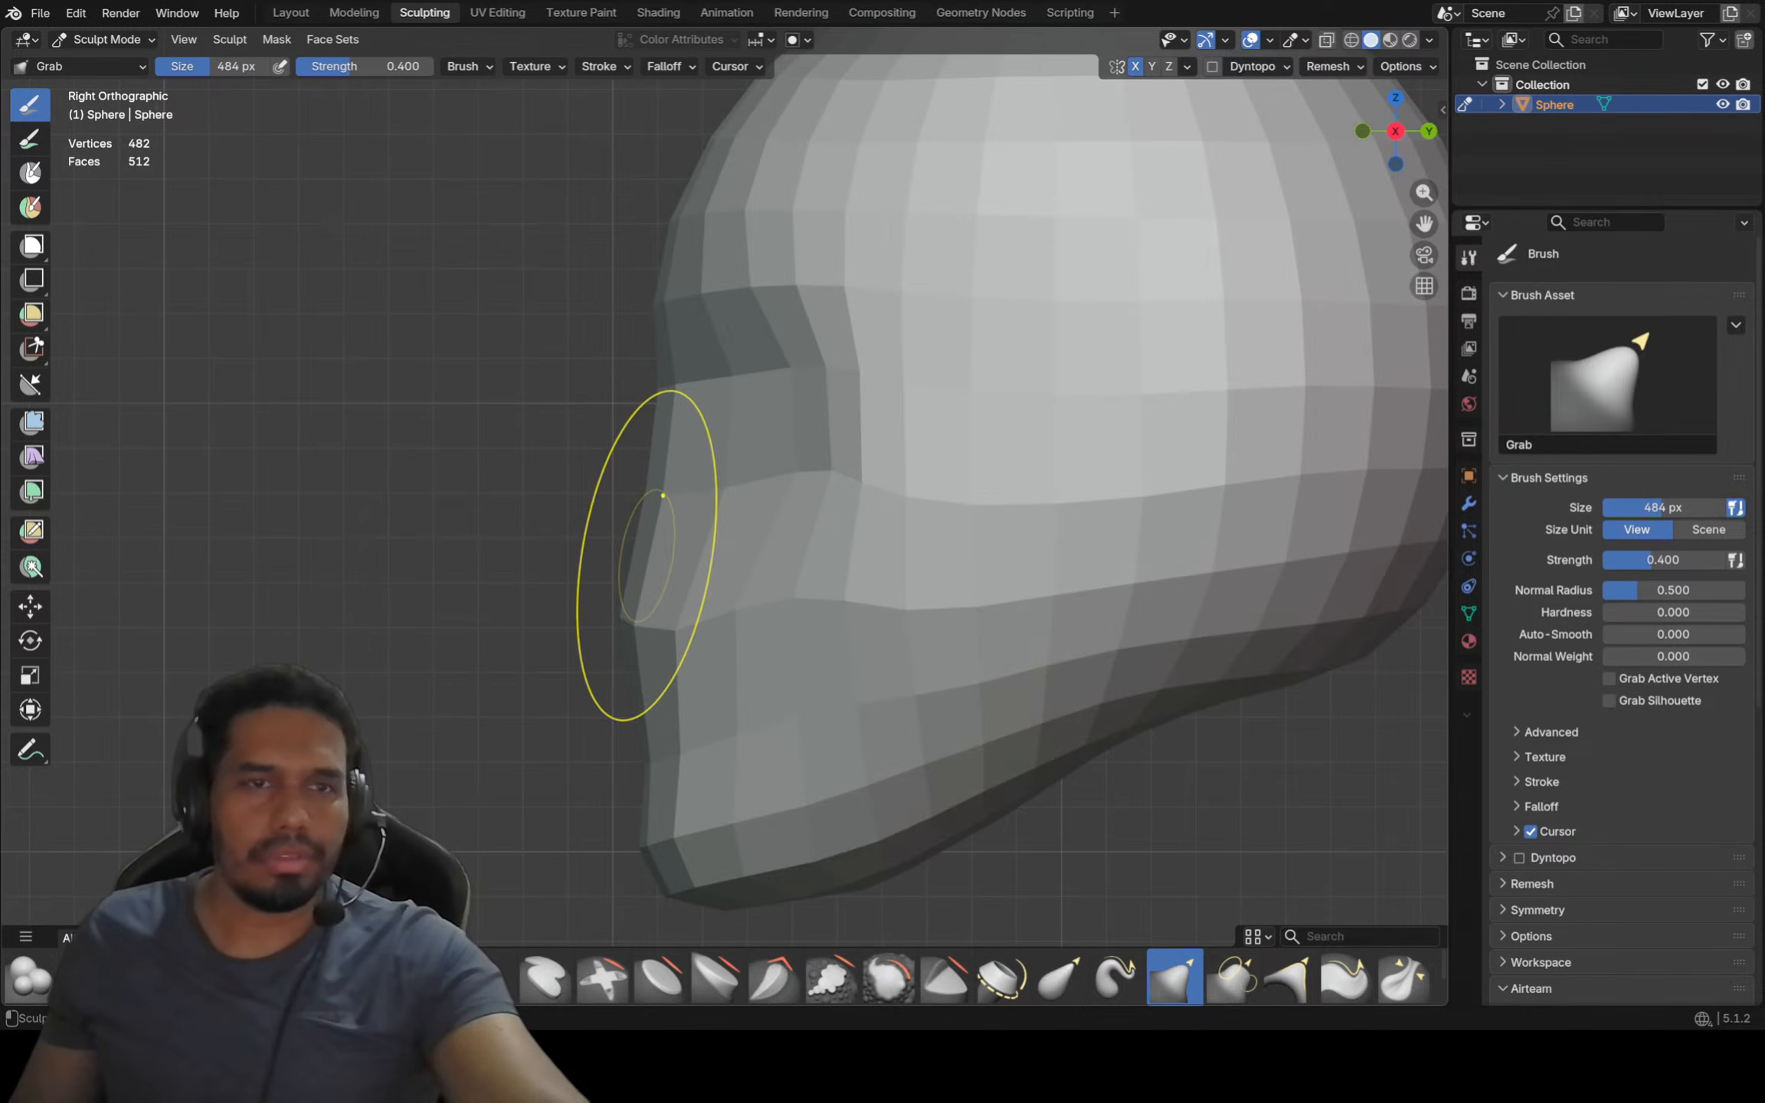
scroll(636, 564, "up", 3)
left_click_drag(634, 564, 593, 558)
scroll(652, 478, "down", 2)
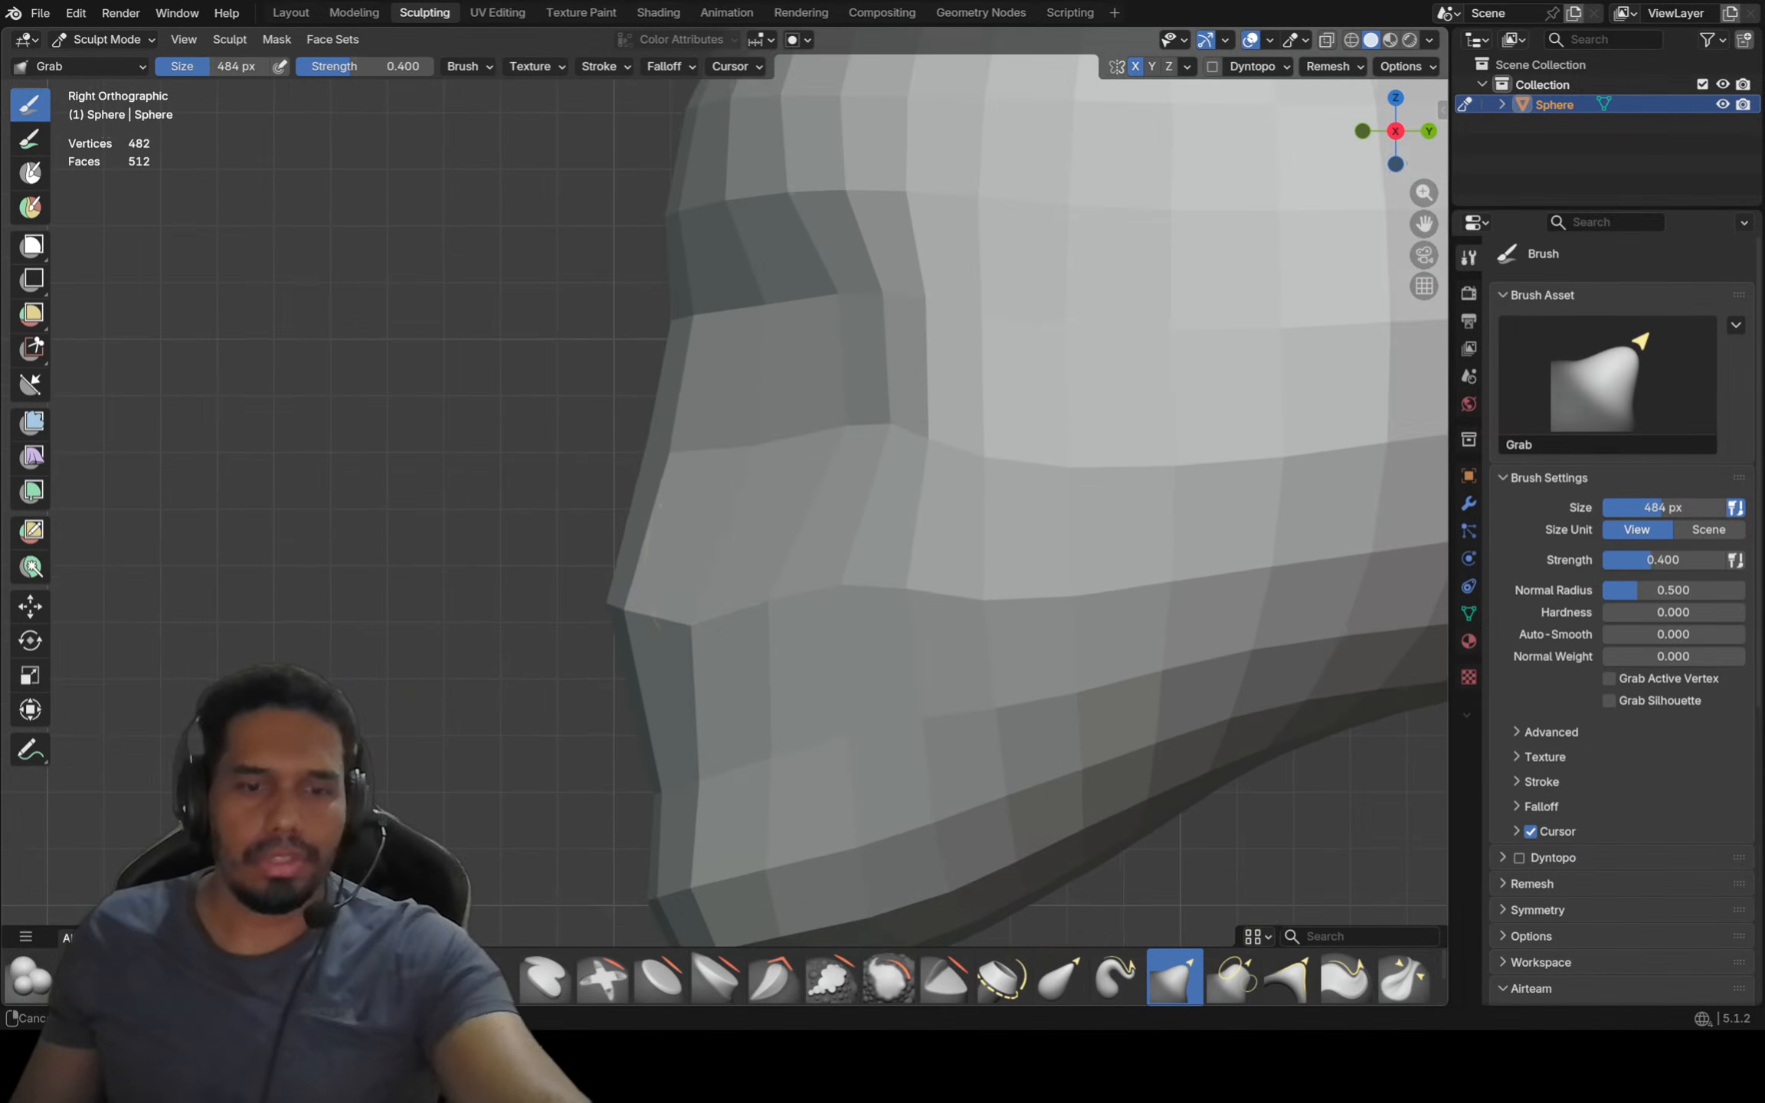
Voxel-remesh the head to give it a denser, even mesh
key("ctrl+r")
middle_click_drag(651, 406, 646, 526, "shift")
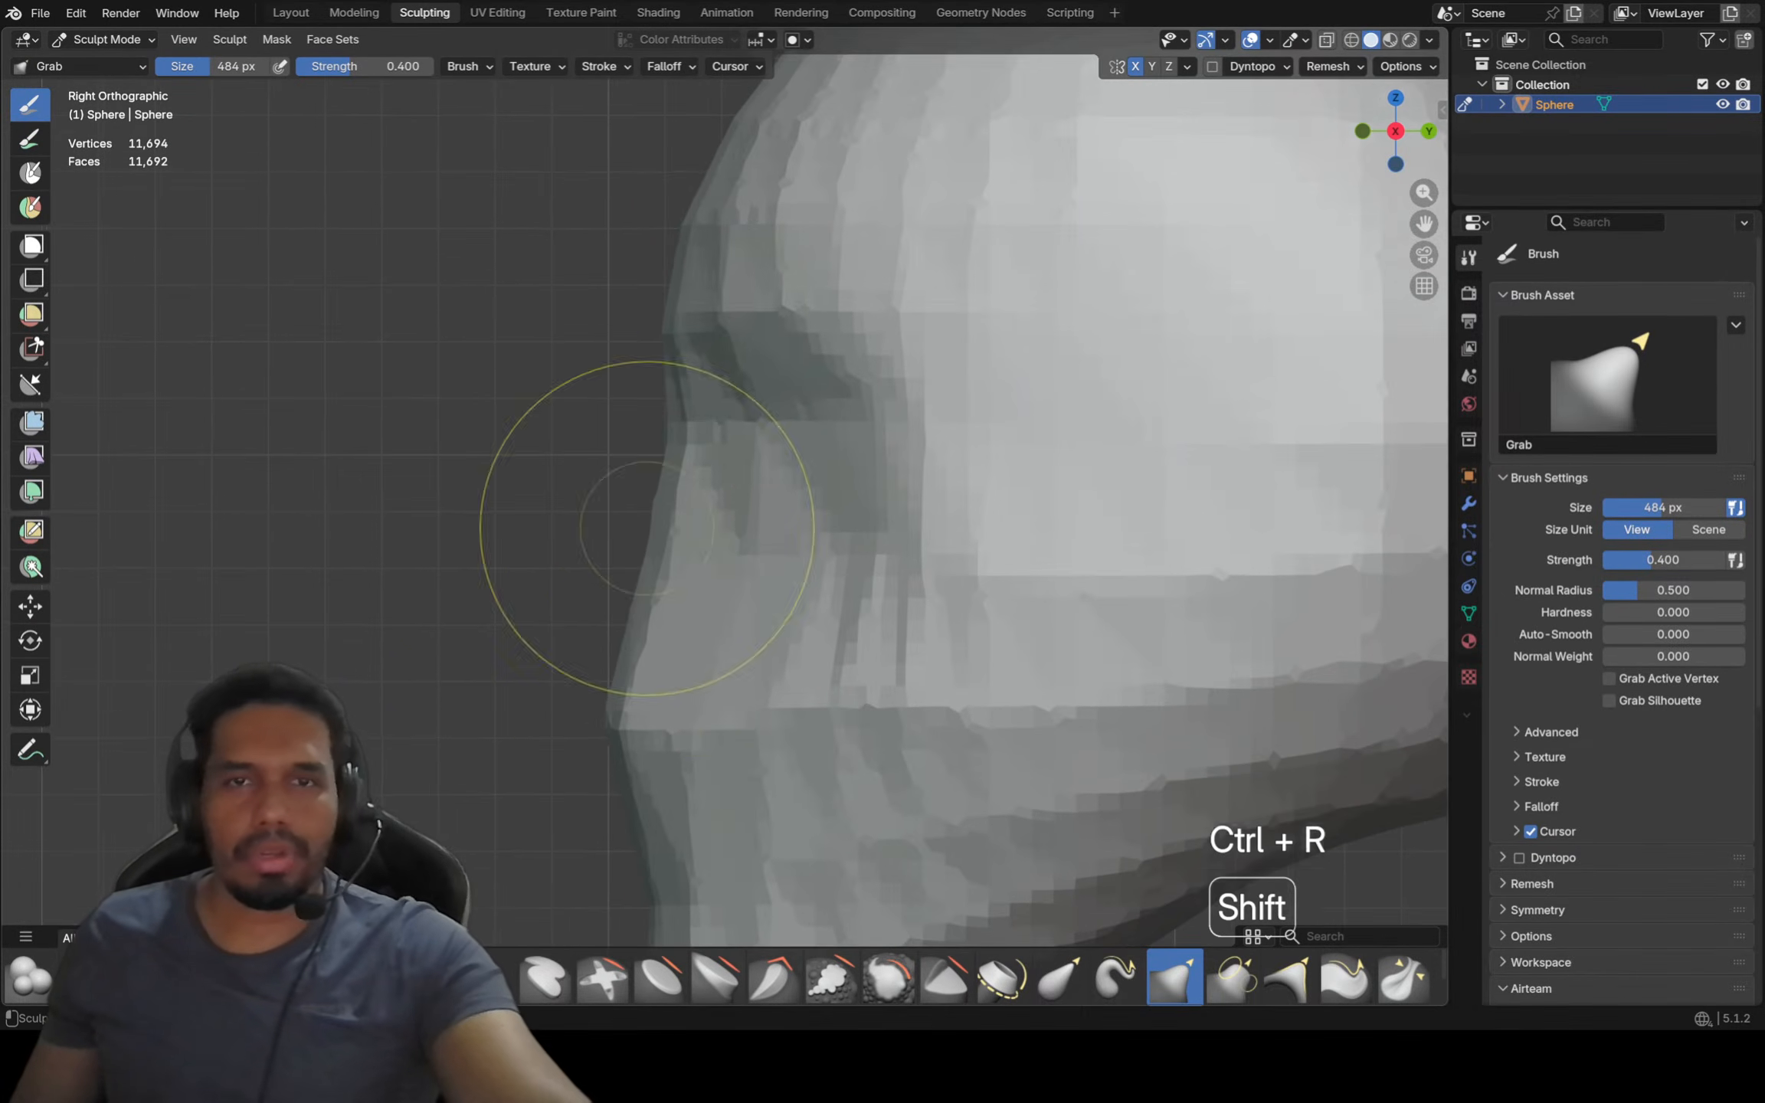
Smooth the blocky remeshed surface across the whole head in the right side view
middle_click_drag(793, 304, 797, 399, "ctrl")
middle_click_drag(797, 399, 757, 427, "shift")
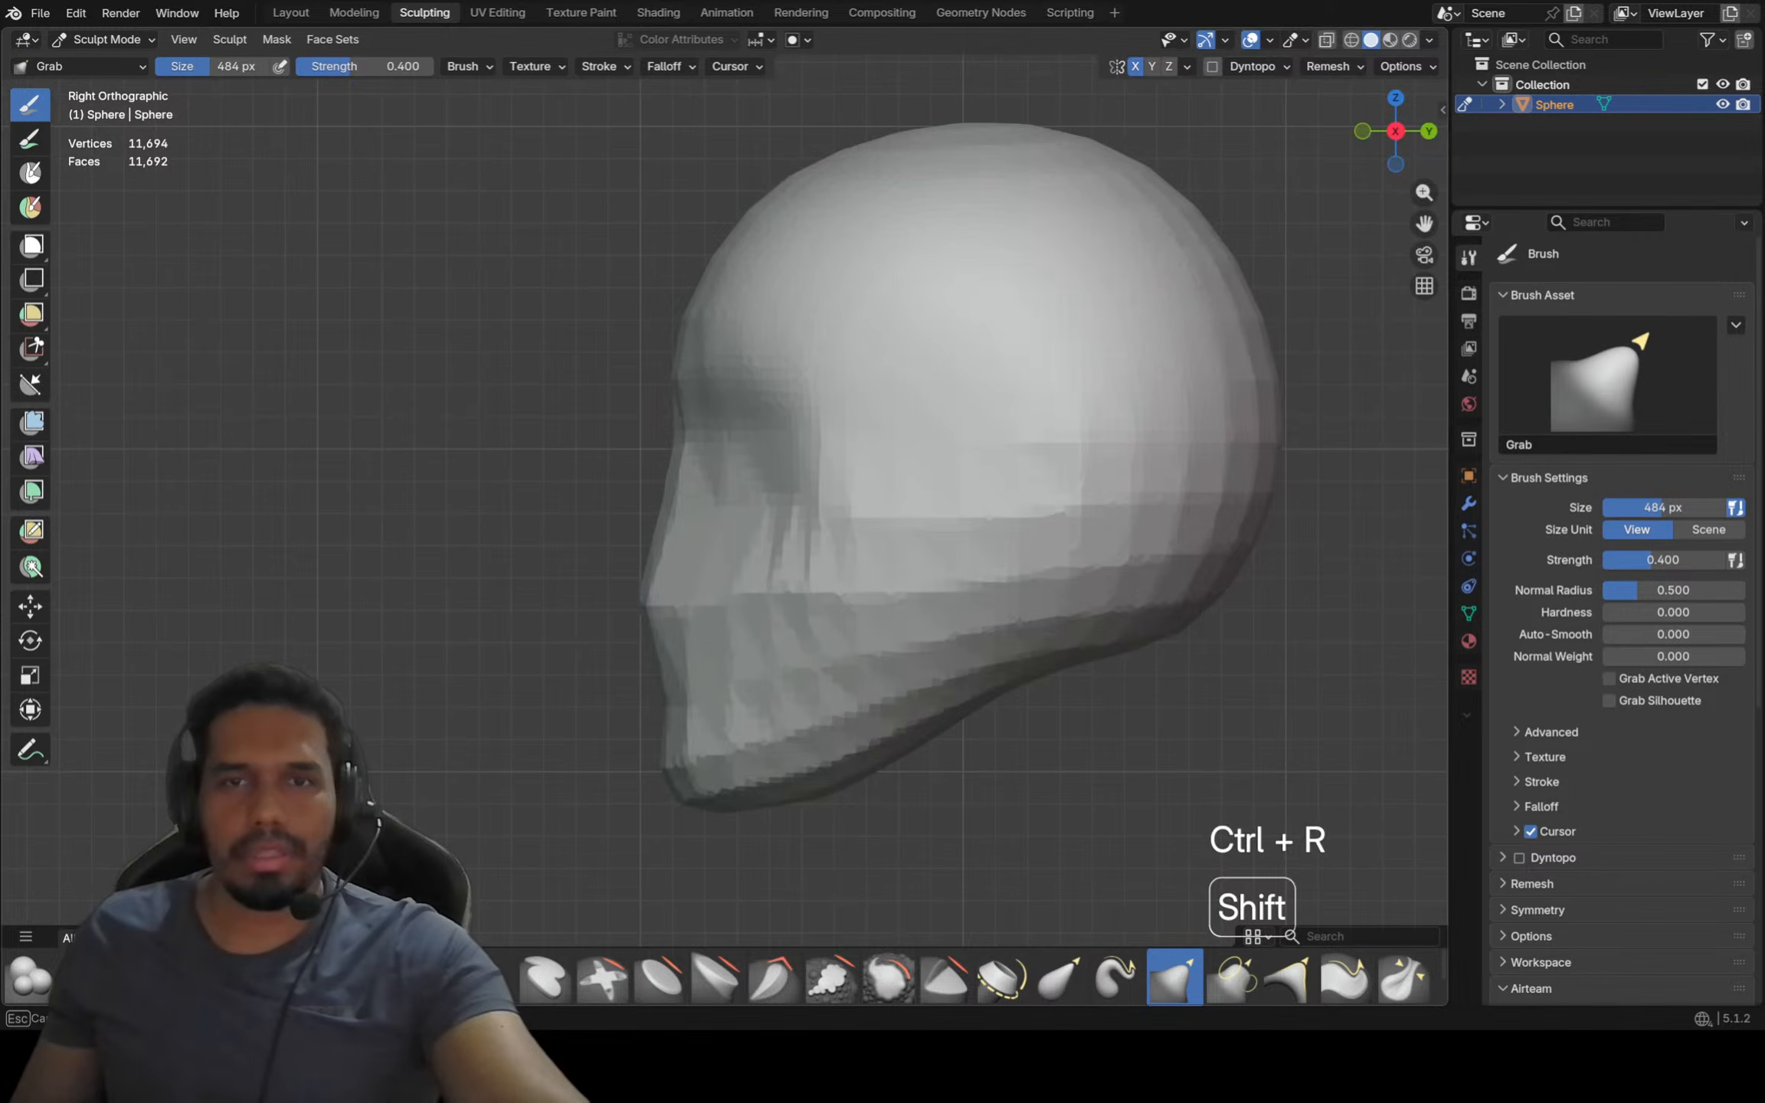
left_click_drag(1172, 483, 820, 751, "shift")
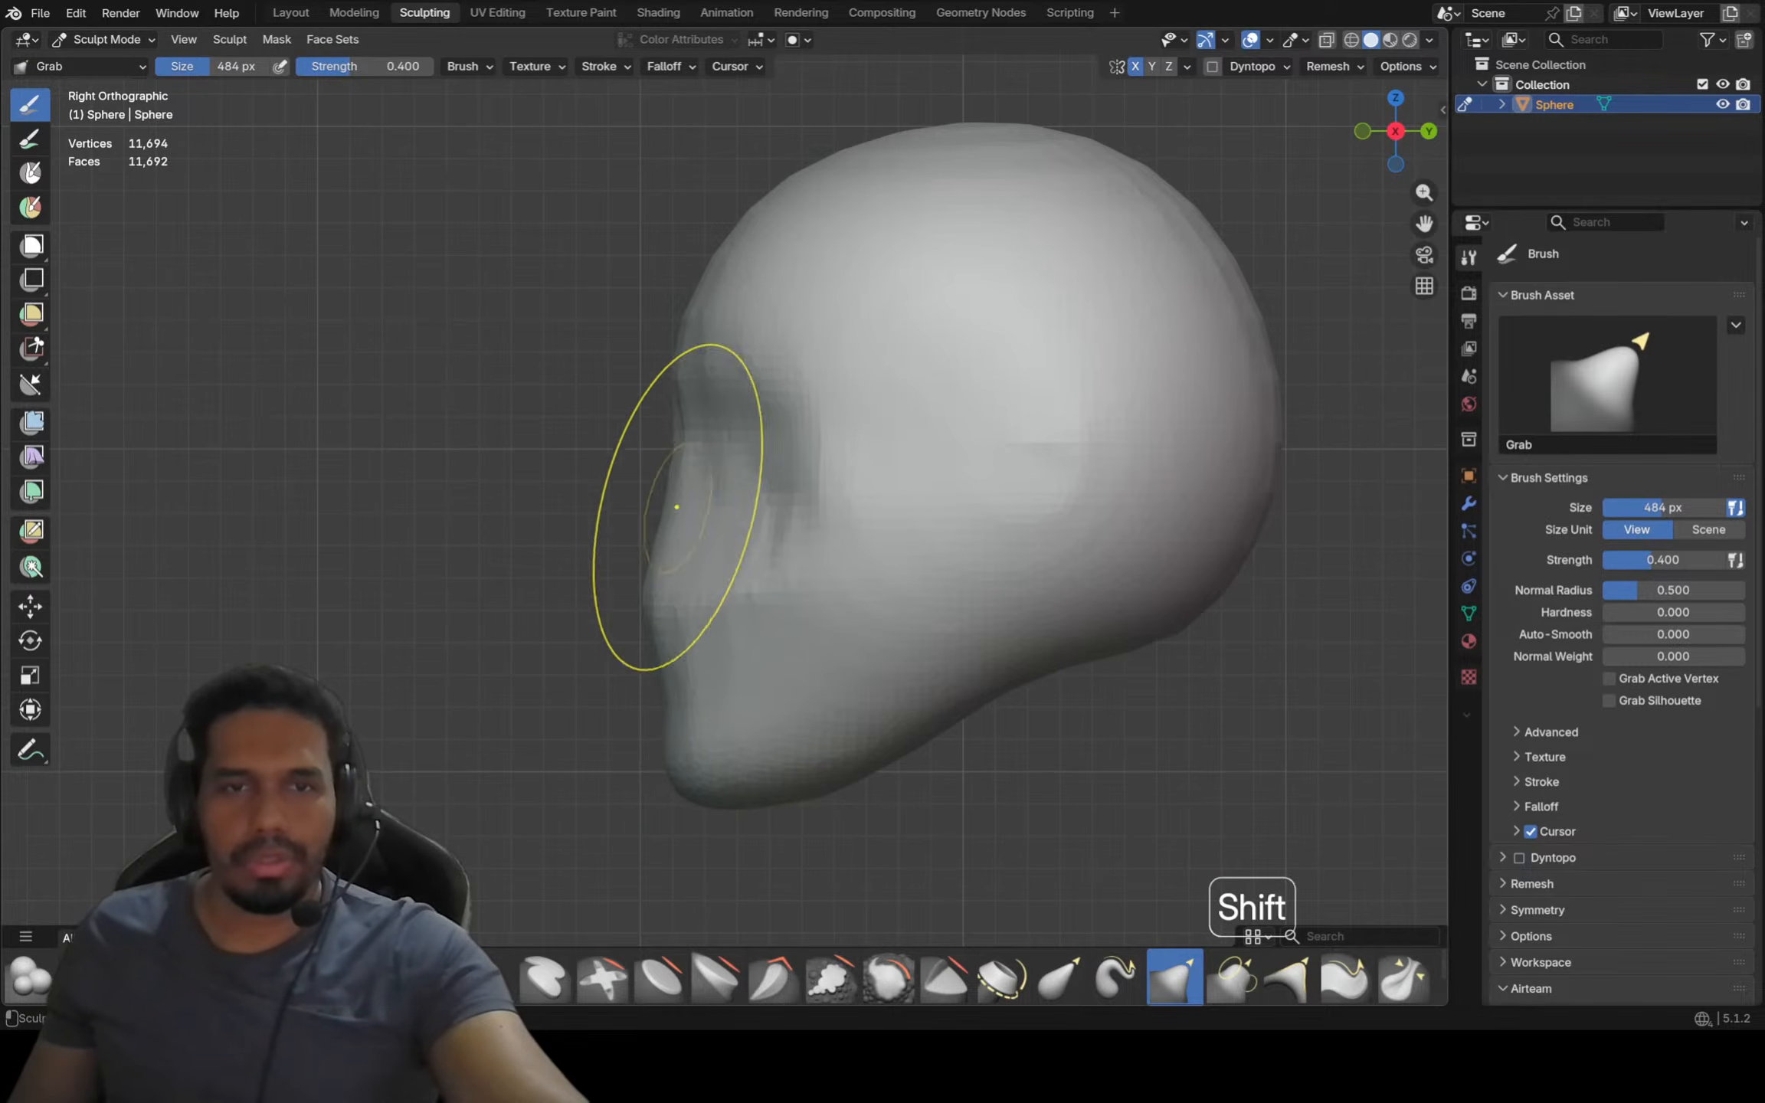
Push the mouth area and the nose bridge slightly inward in the side profile with the Grab brush
mouse_move(610, 441)
middle_mouse_down("ctrl")
mouse_move(654, 490)
mouse_move(666, 585)
middle_mouse_up("ctrl")
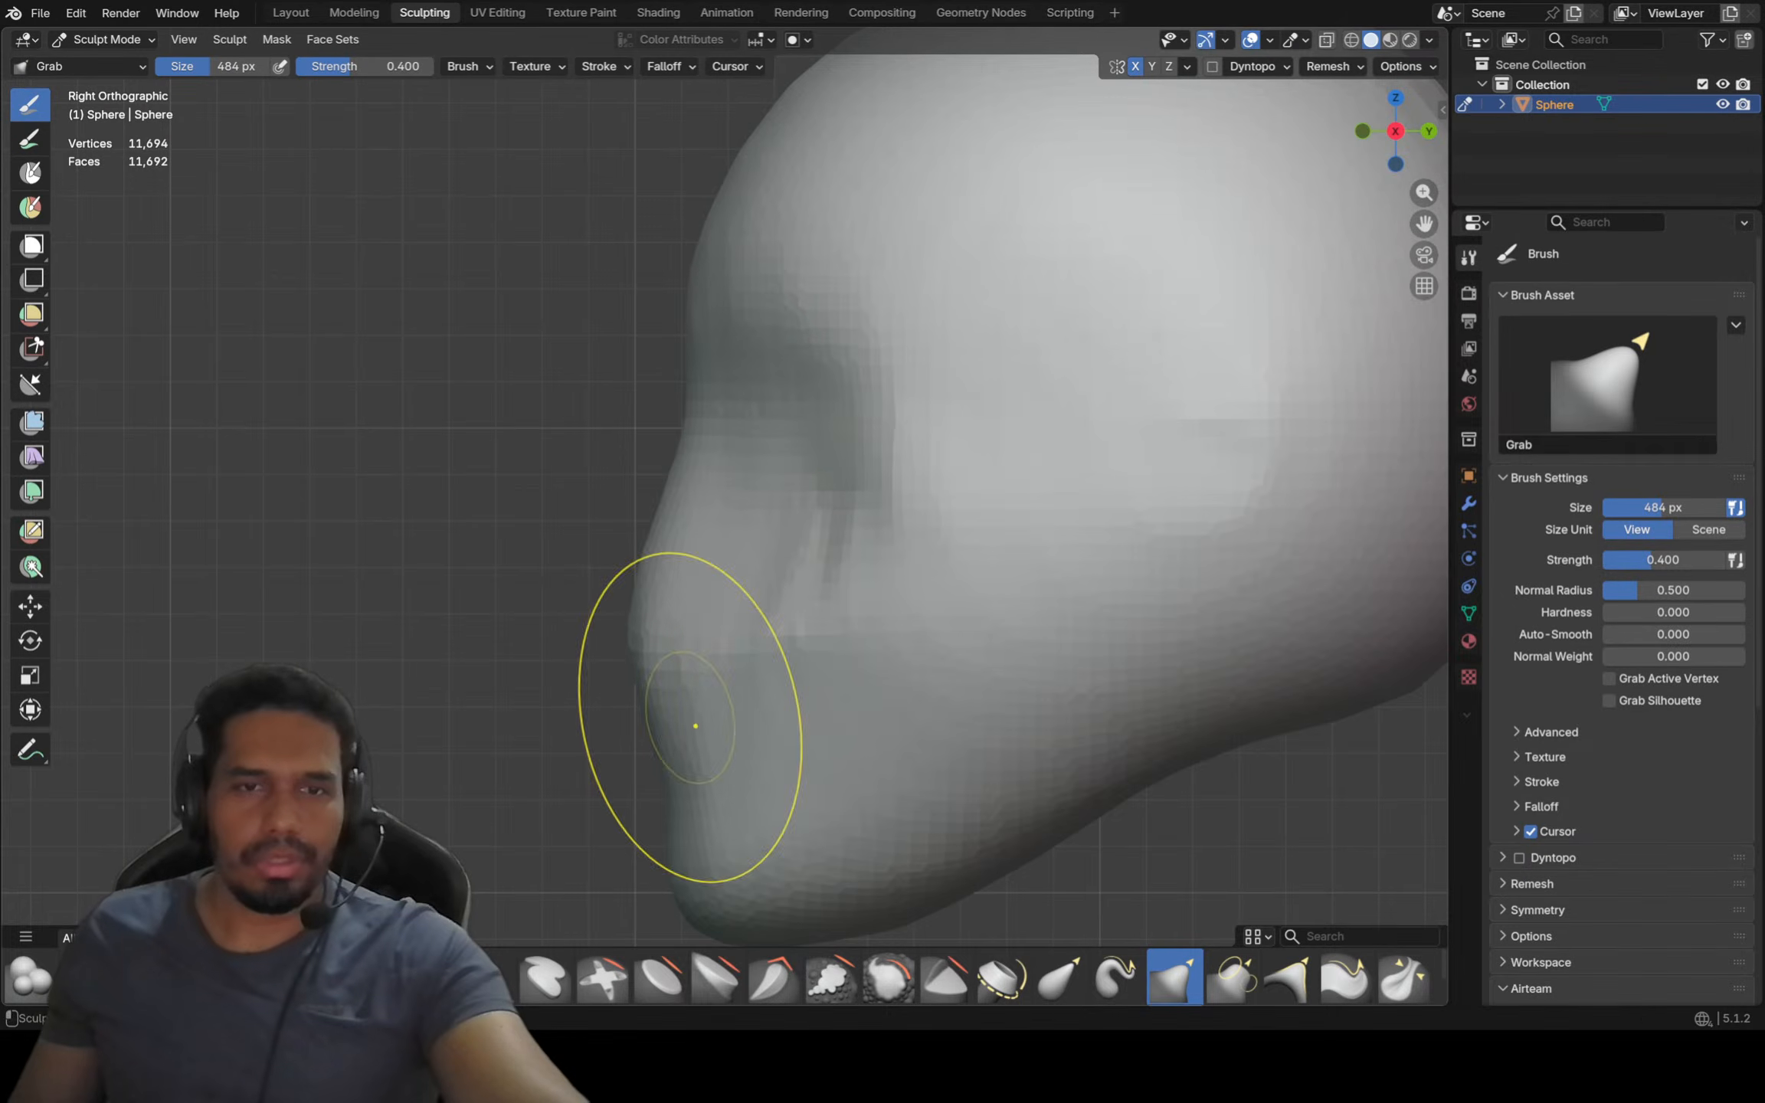
left_click_drag(695, 726, 709, 735)
middle_click_drag(674, 512, 667, 462, "shift")
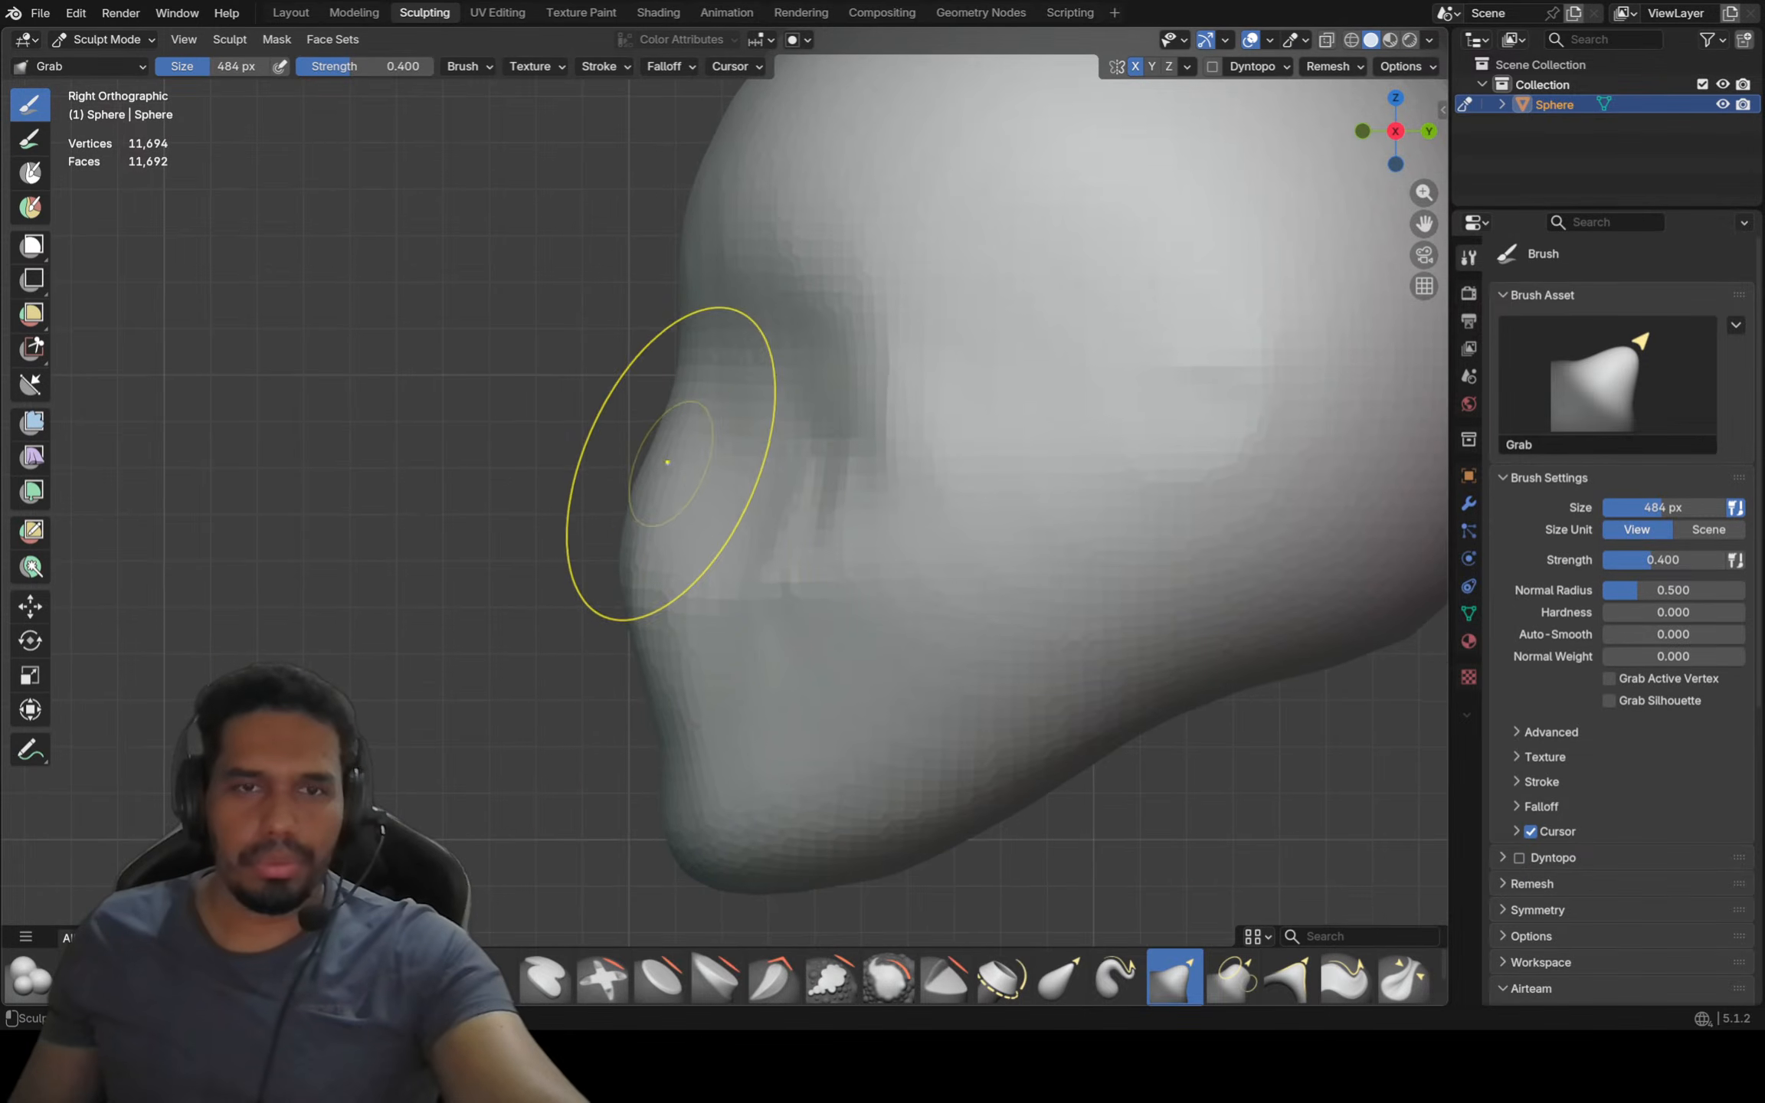
scroll(669, 360, "up", 2)
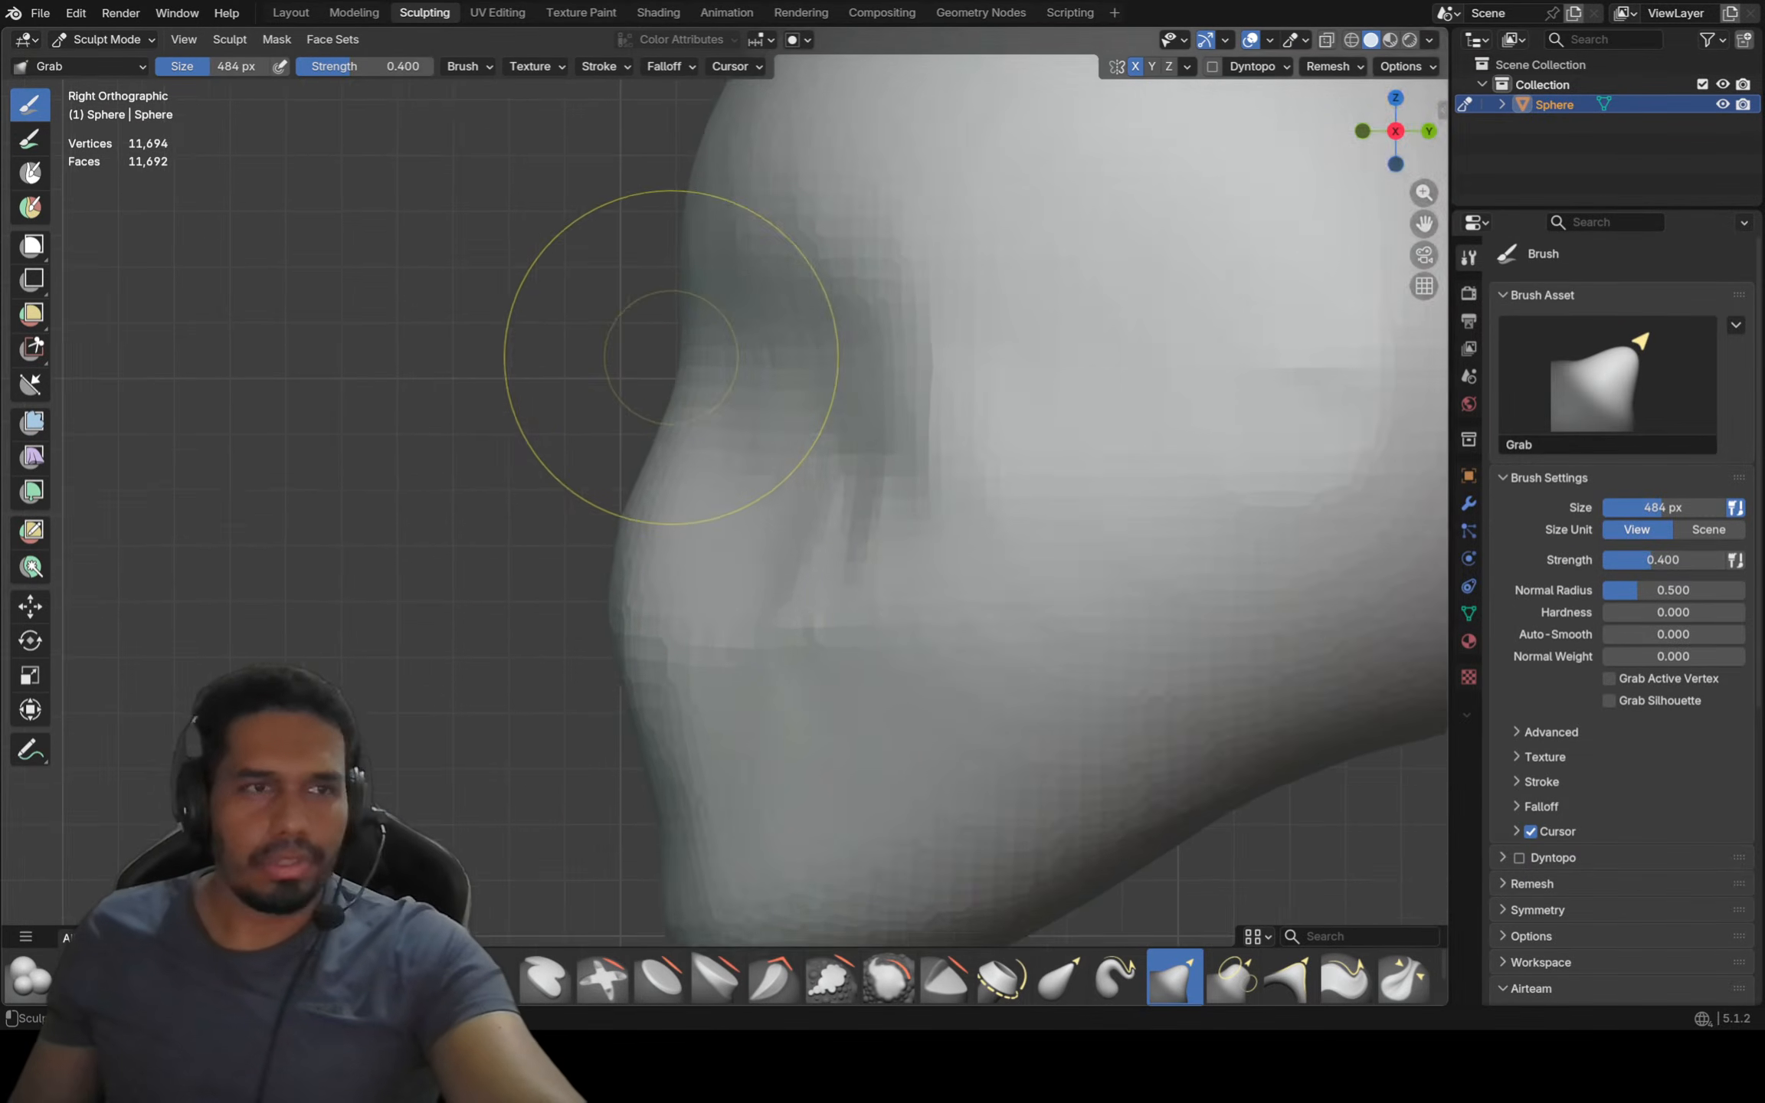
left_click_drag(669, 355, 713, 319)
middle_click_drag(712, 319, 664, 393, "ctrl")
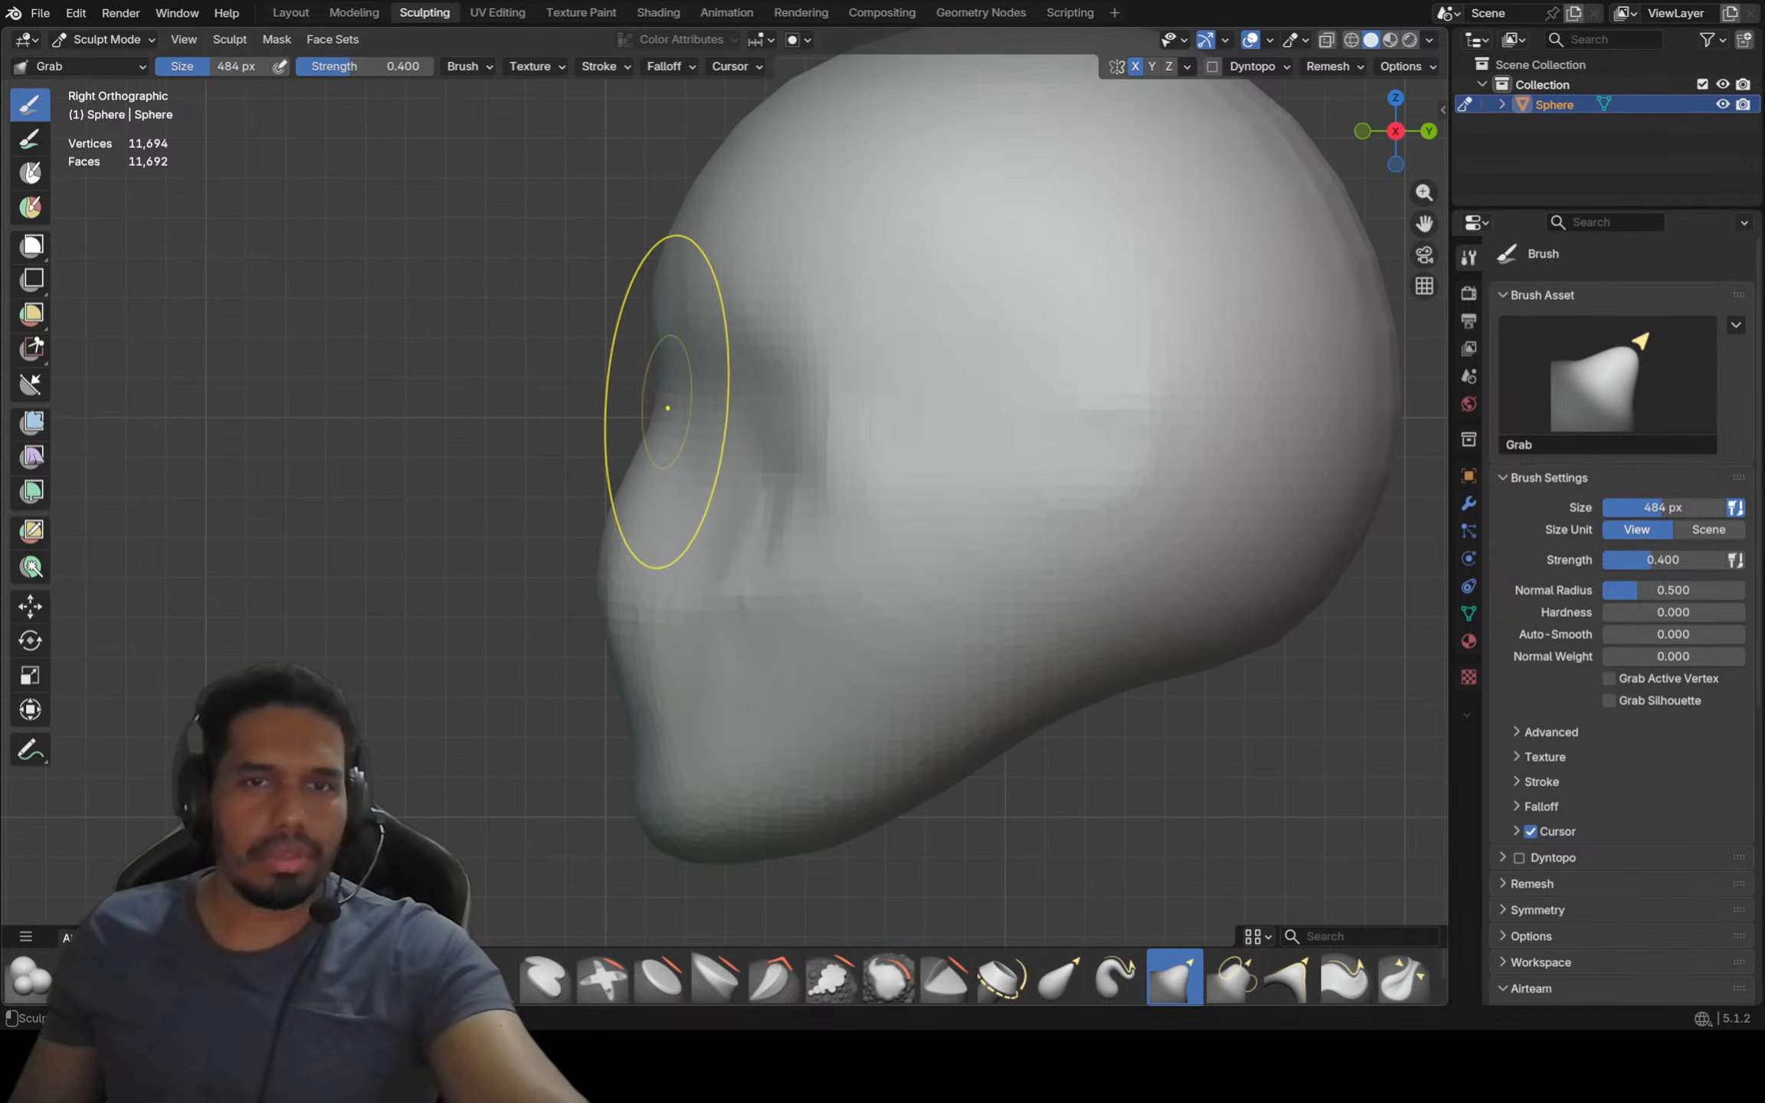
Pull the nose tip forward and down in profile and smooth the area around the mouth
middle_click_drag(668, 409, 626, 447, "ctrl")
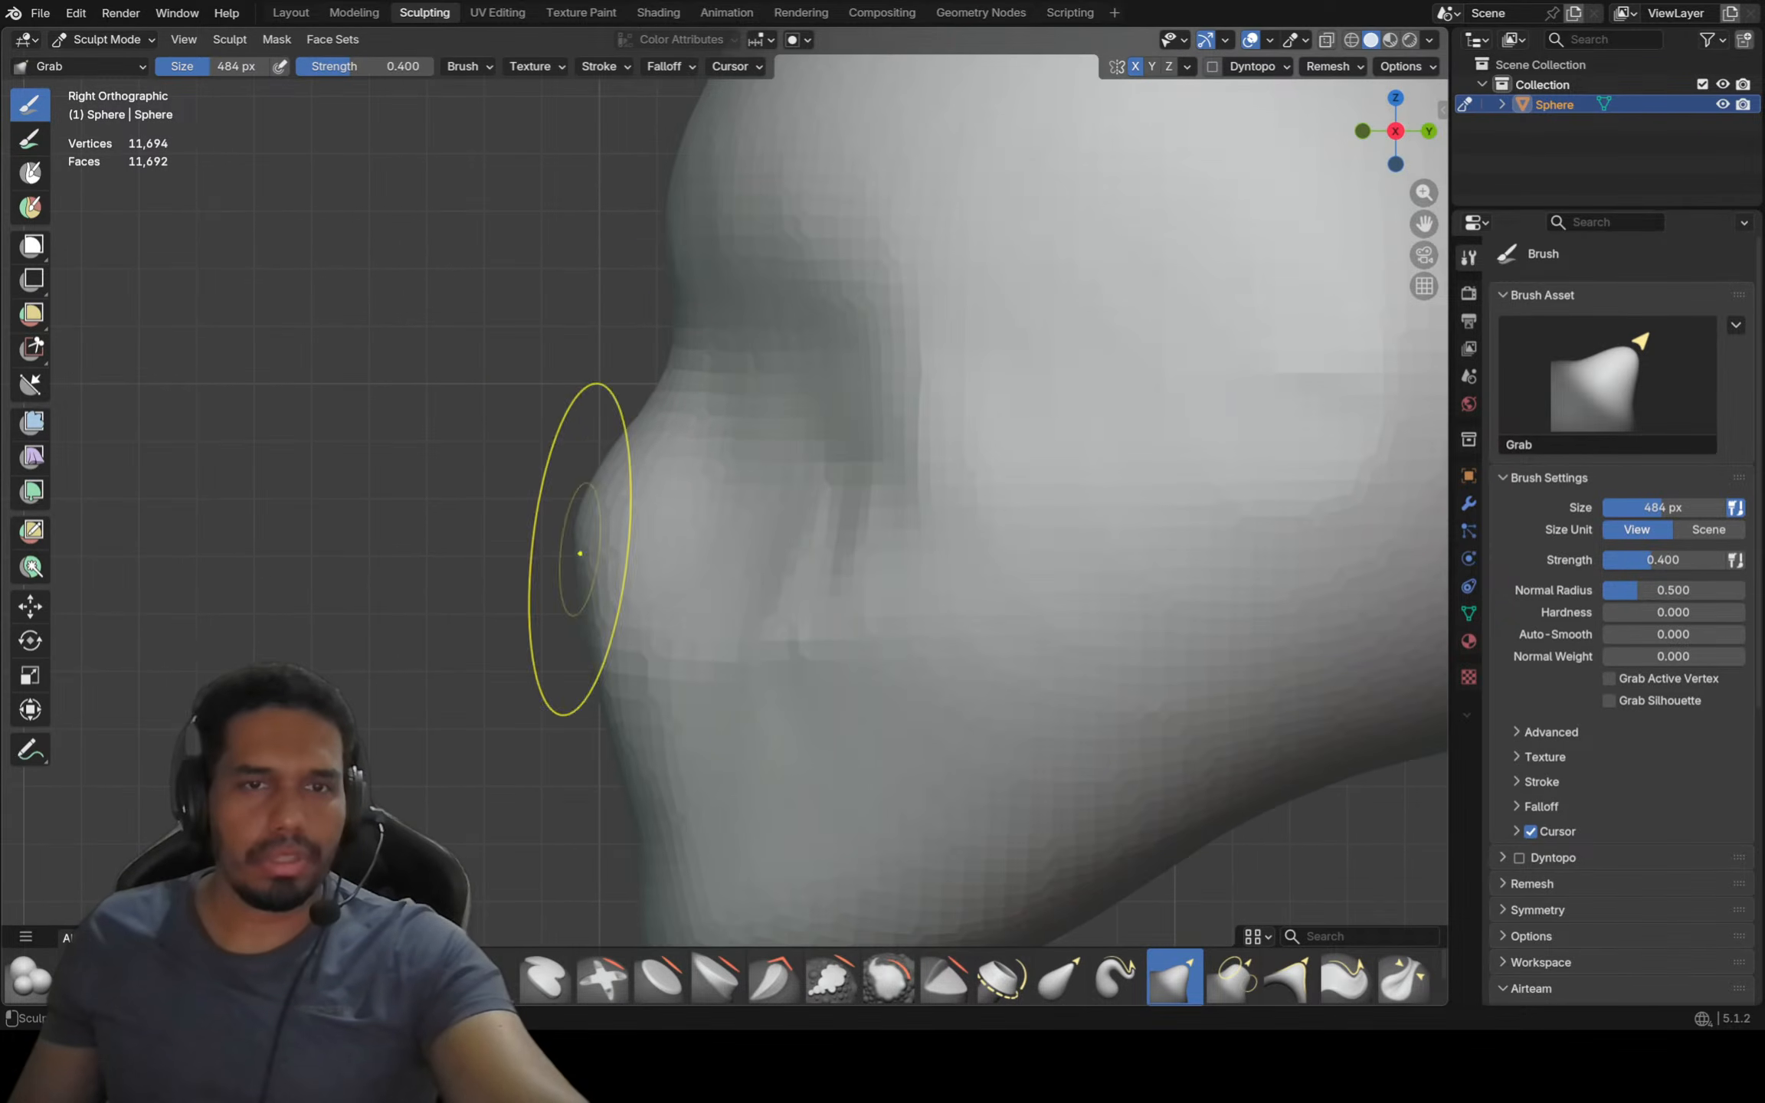
mouse_move(580, 553)
left_mouse_down()
mouse_move(554, 538)
mouse_move(529, 589)
left_mouse_up()
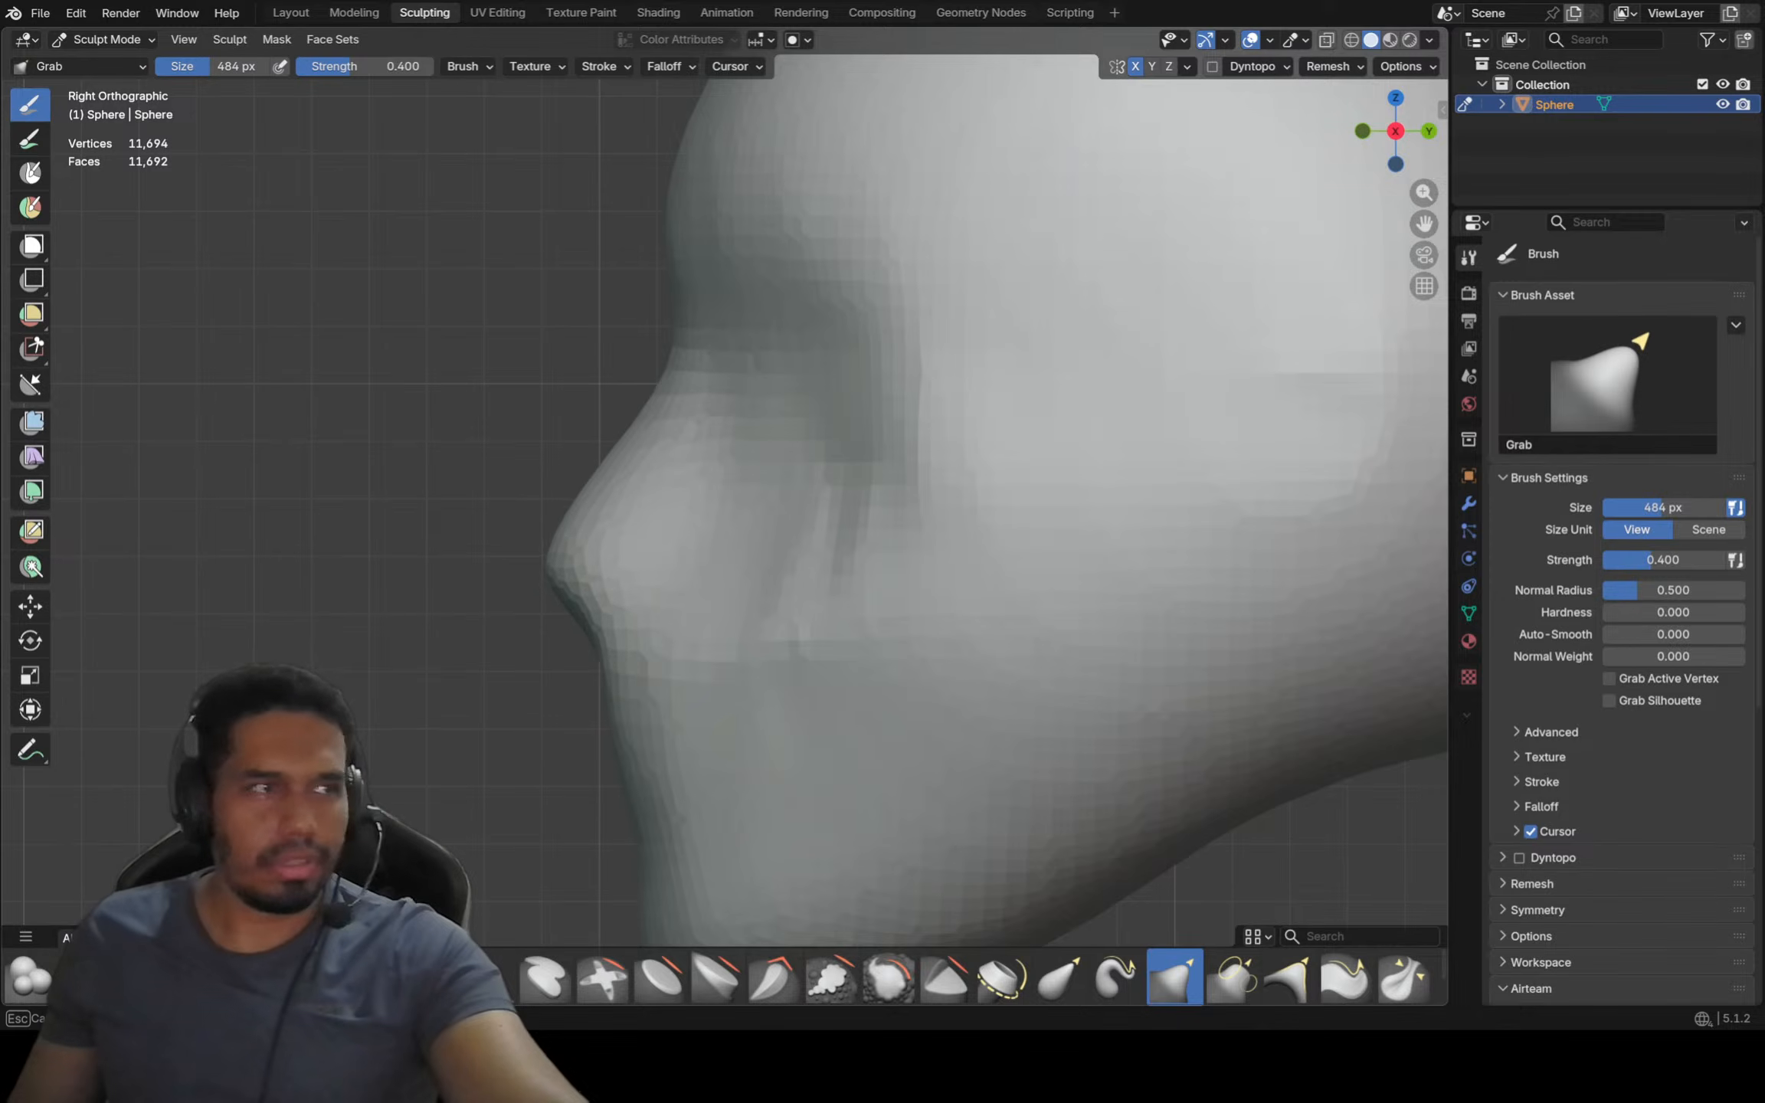
middle_click_drag(625, 682, 630, 780, "ctrl")
middle_click_drag(630, 780, 608, 688, "shift")
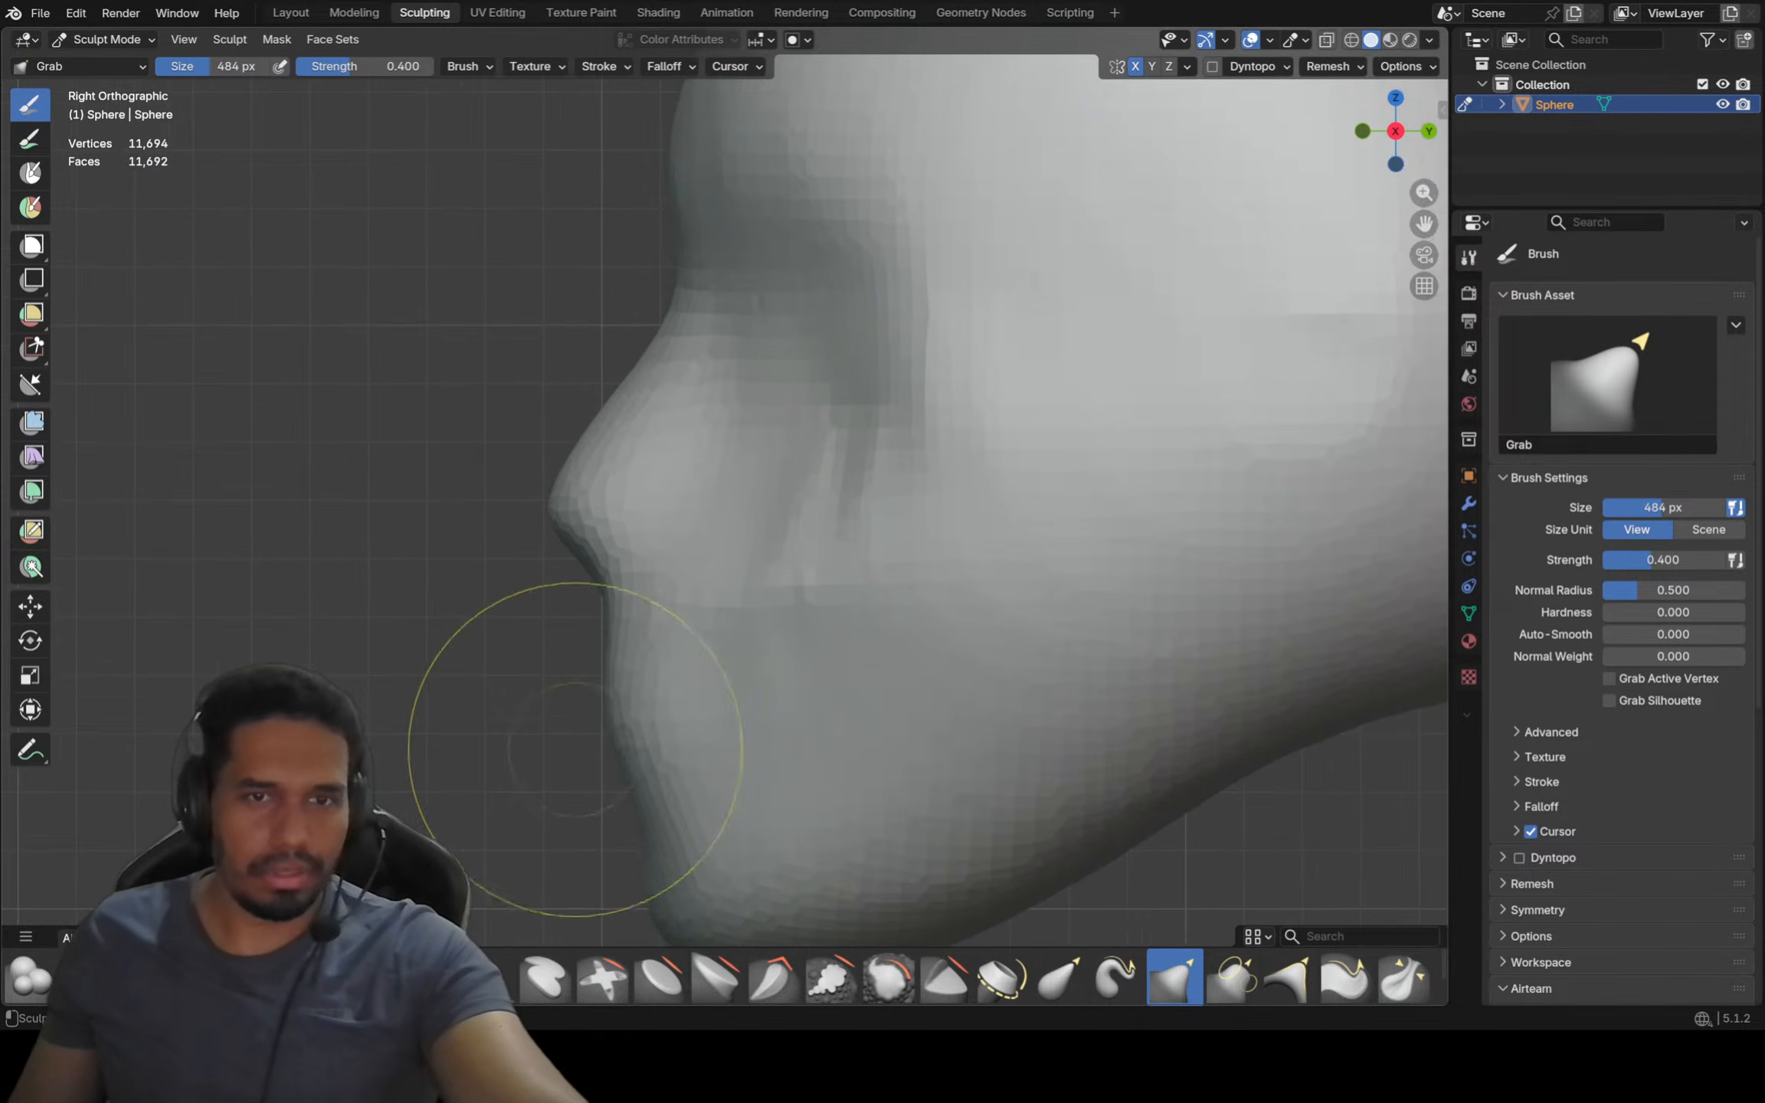
middle_click_drag(612, 607, 735, 605)
mouse_move(537, 690)
left_mouse_down("shift")
mouse_move(477, 742)
mouse_move(491, 766)
mouse_move(505, 735)
left_mouse_up("shift")
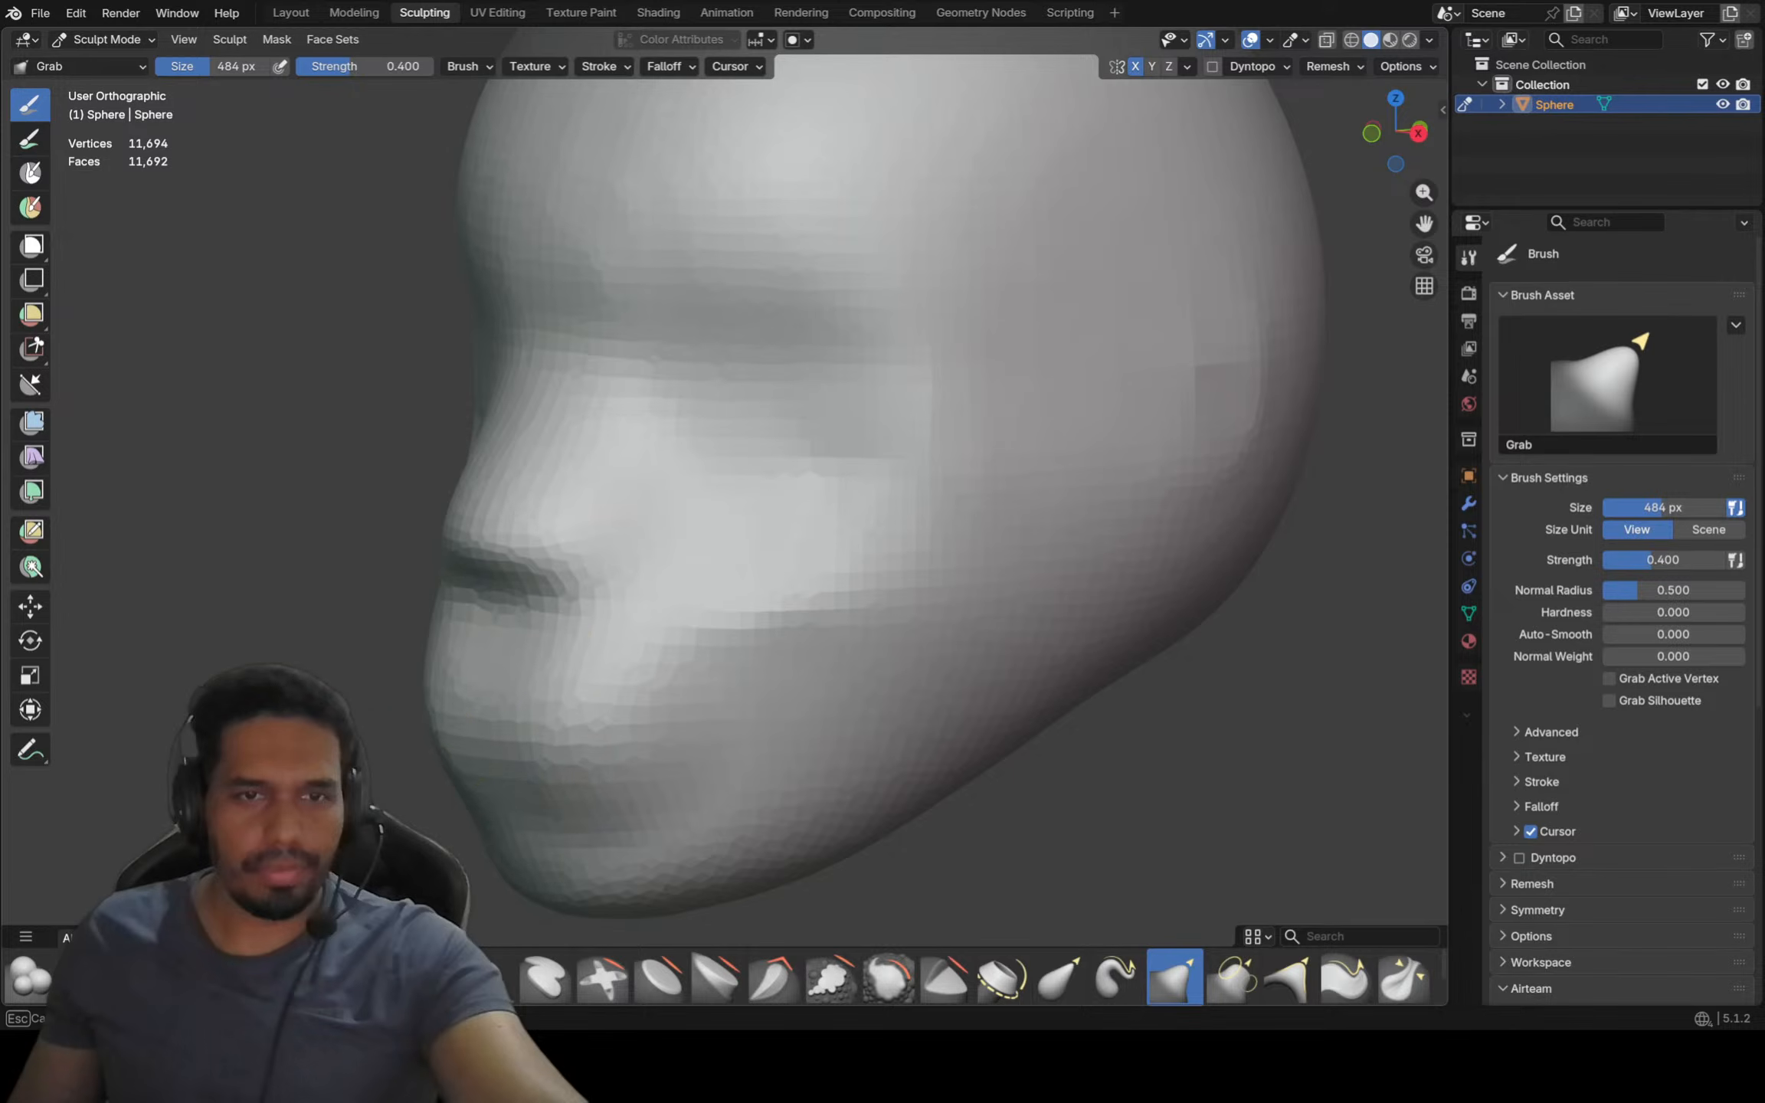
Grab the cheek beside the nose backward in the right side view and smooth it up toward the eye socket
key("KP_3")
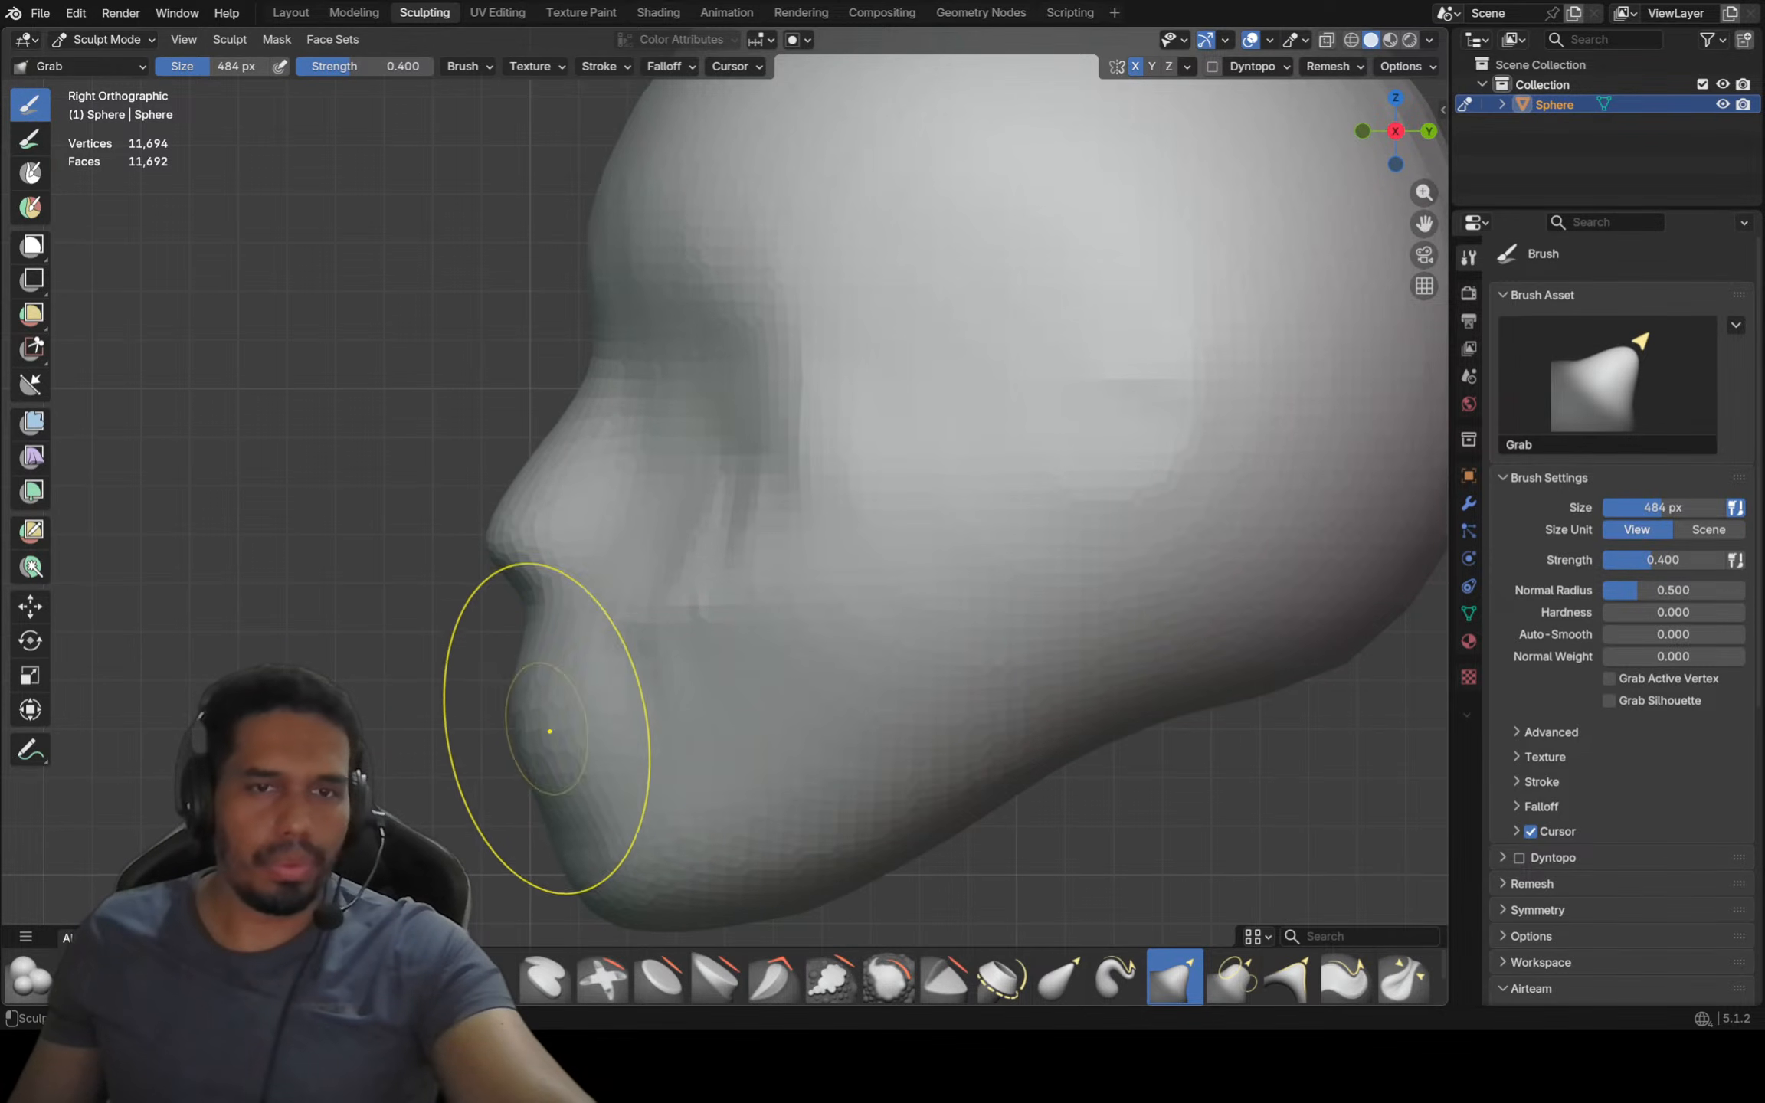
left_click_drag(605, 692, 712, 612)
left_click_drag(757, 530, 692, 406, "shift")
scroll(688, 381, "down", 2)
Push the eye socket farther back with the Grab brush and smooth its outer corner
scroll(721, 314, "up", 8)
left_click_drag(721, 315, 829, 371)
middle_click_drag(788, 390, 745, 553, "ctrl")
mouse_move(772, 395)
left_mouse_down("shift")
mouse_move(764, 375)
mouse_move(754, 394)
mouse_move(869, 379)
left_mouse_up("shift")
mouse_move(886, 354)
middle_mouse_down("ctrl")
mouse_move(887, 307)
mouse_move(799, 245)
middle_mouse_up("ctrl")
scroll(769, 413, "up", 4)
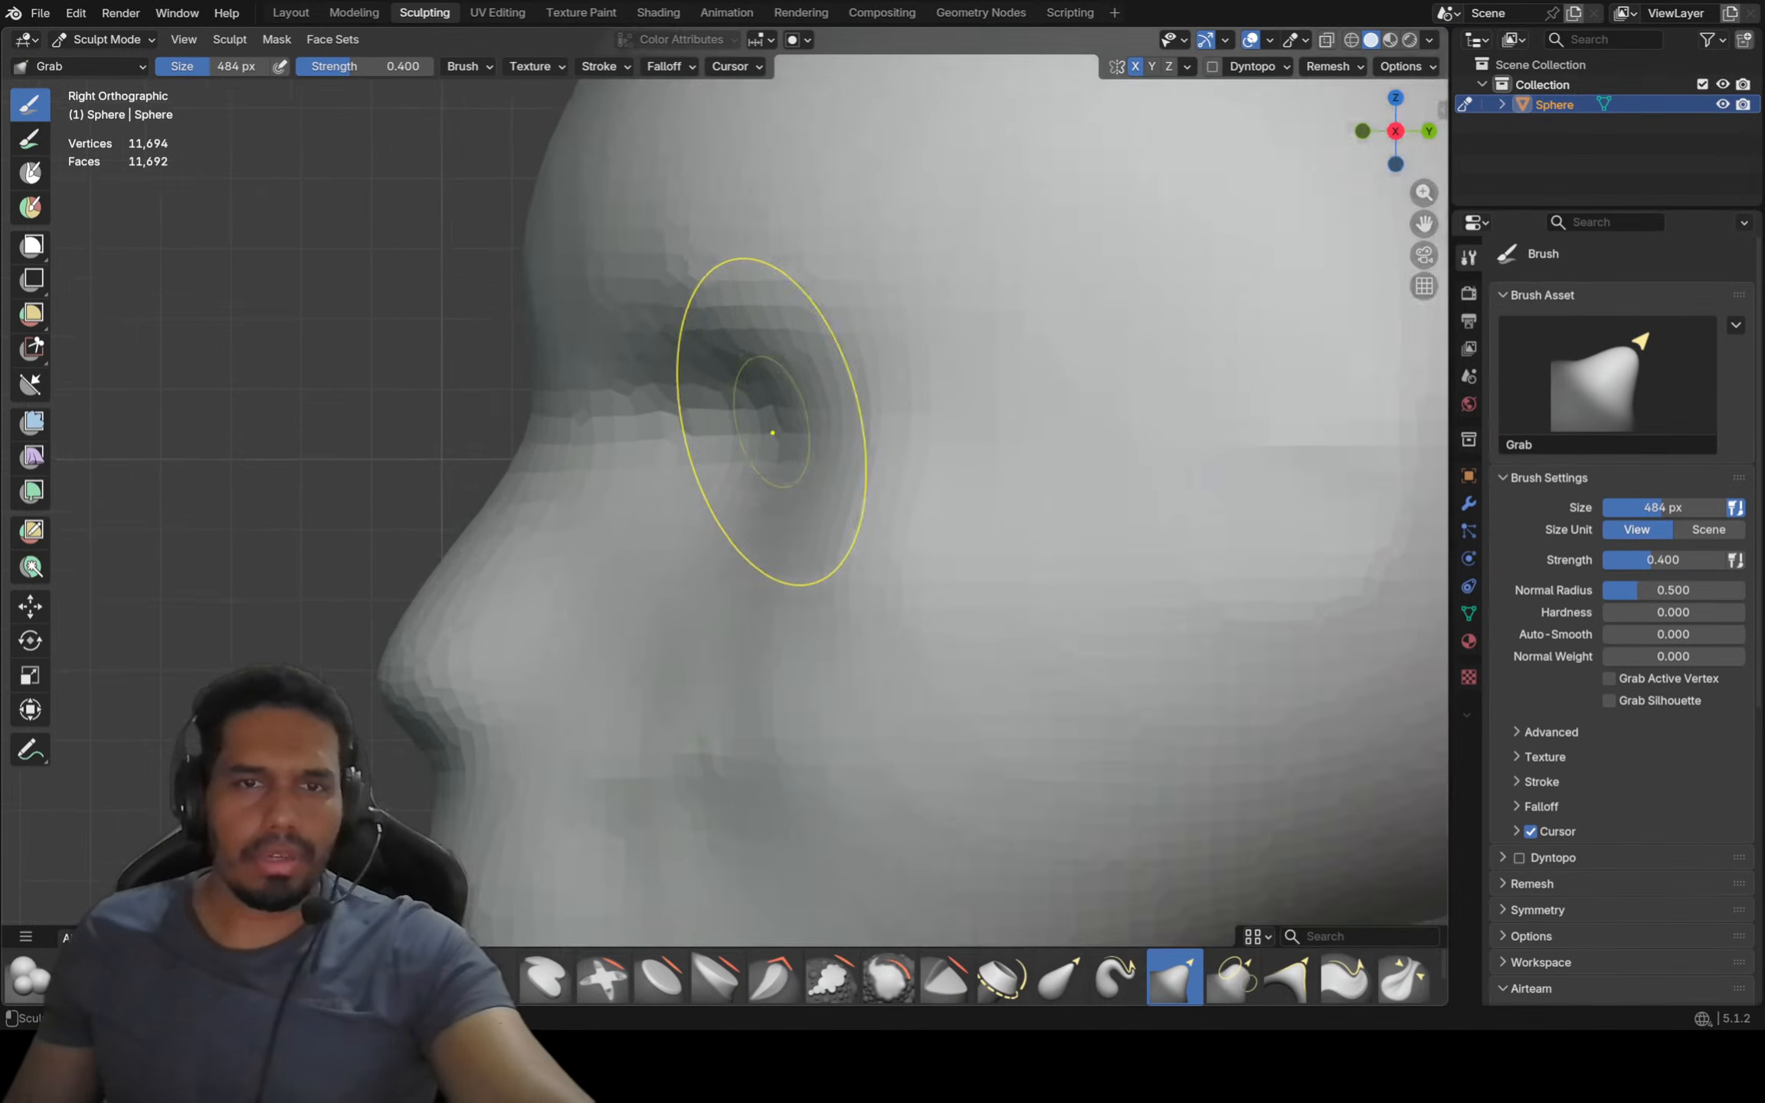
middle_click_drag(825, 402, 788, 490, "ctrl")
scroll(788, 493, "up", 3)
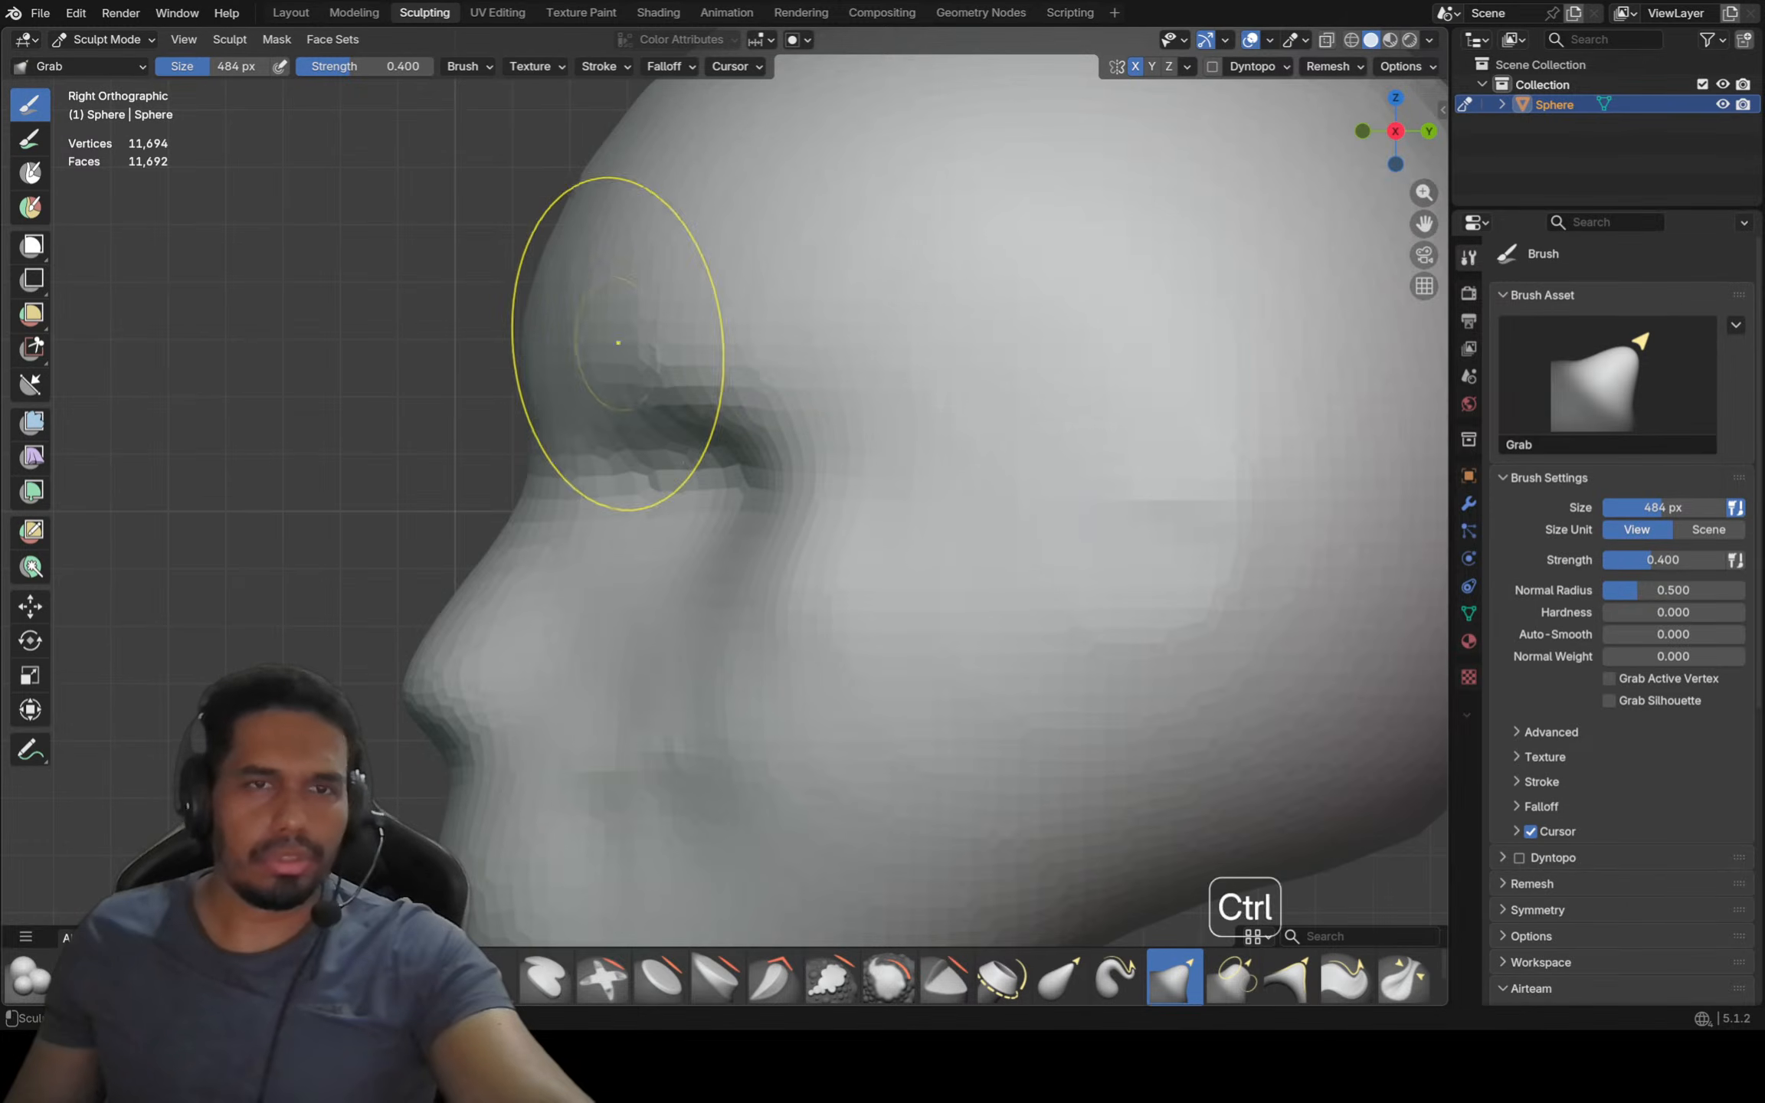
Reshape the forehead profile above the brow with the Grab brush in the right side view
middle_click_drag(555, 327, 538, 406)
key("KP_3")
middle_click_drag(547, 306, 516, 417, "shift")
scroll(517, 406, "up", 1)
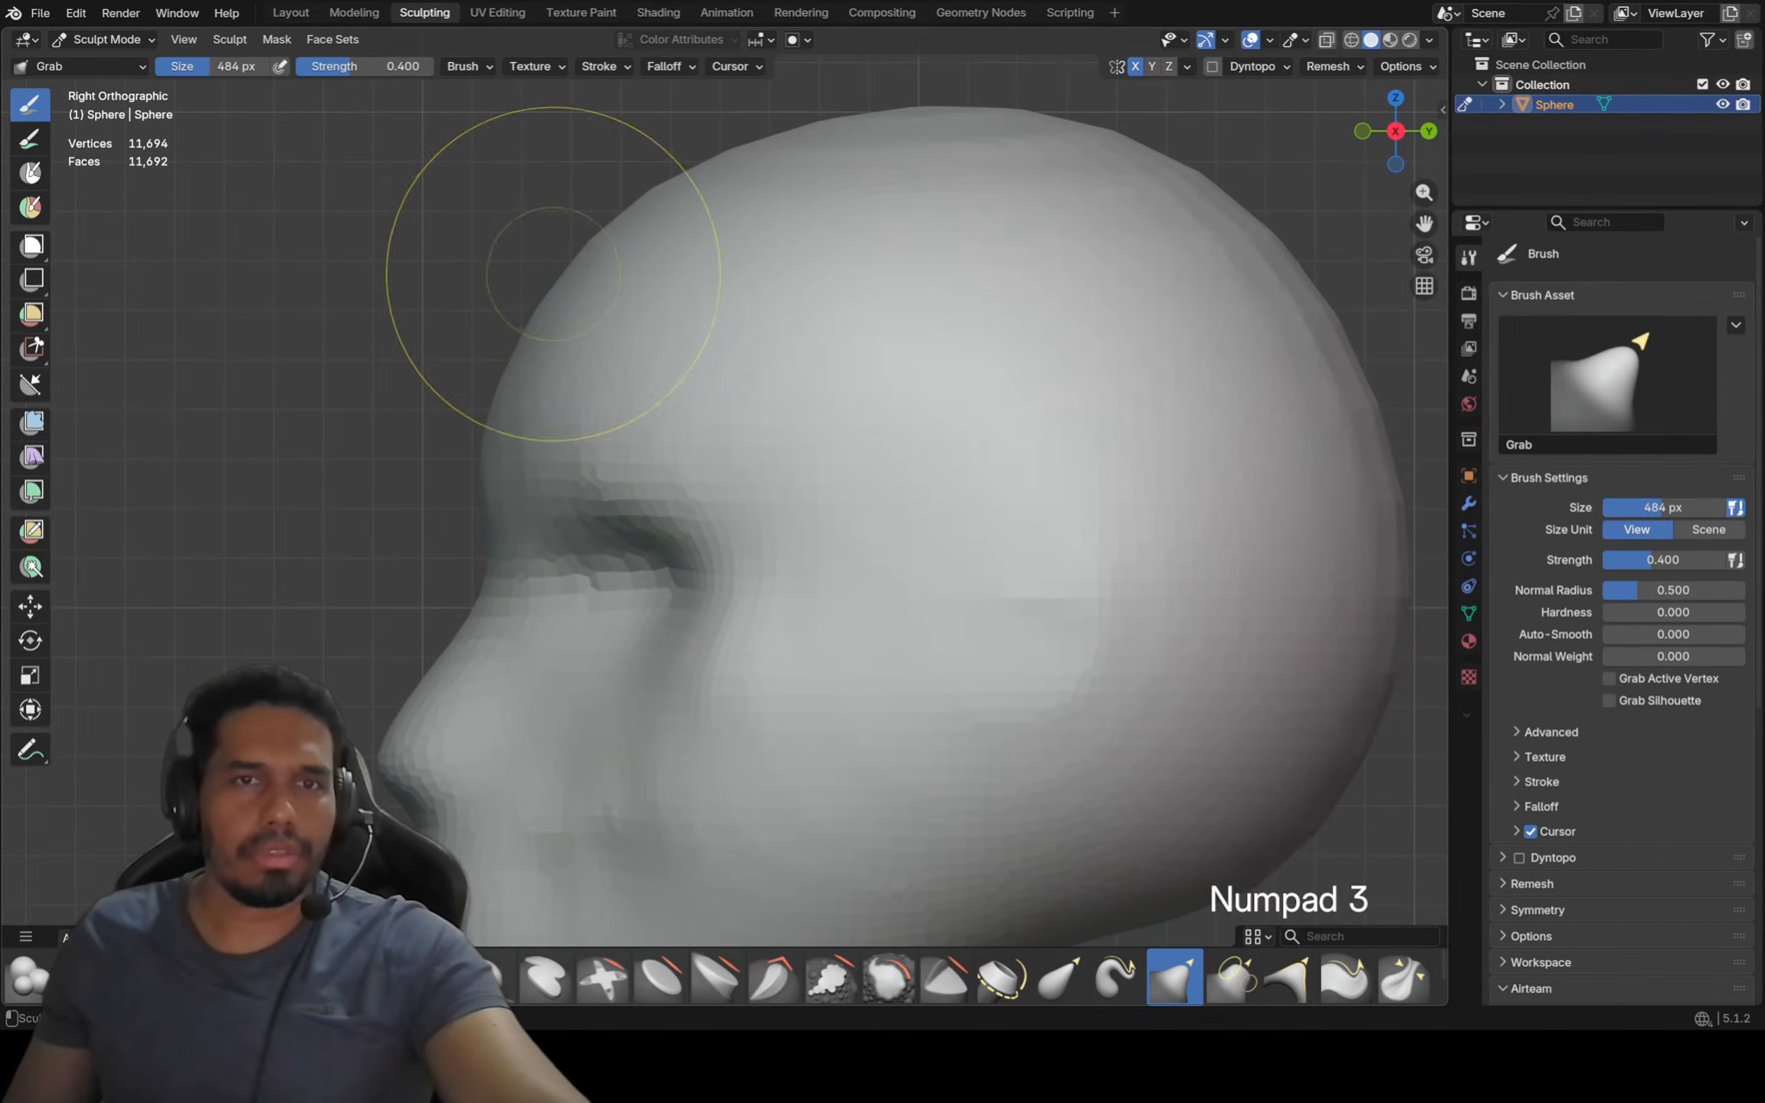
middle_click_drag(553, 273, 554, 275, "shift")
mouse_move(544, 314)
left_mouse_down()
mouse_move(560, 320)
mouse_move(545, 342)
left_mouse_up()
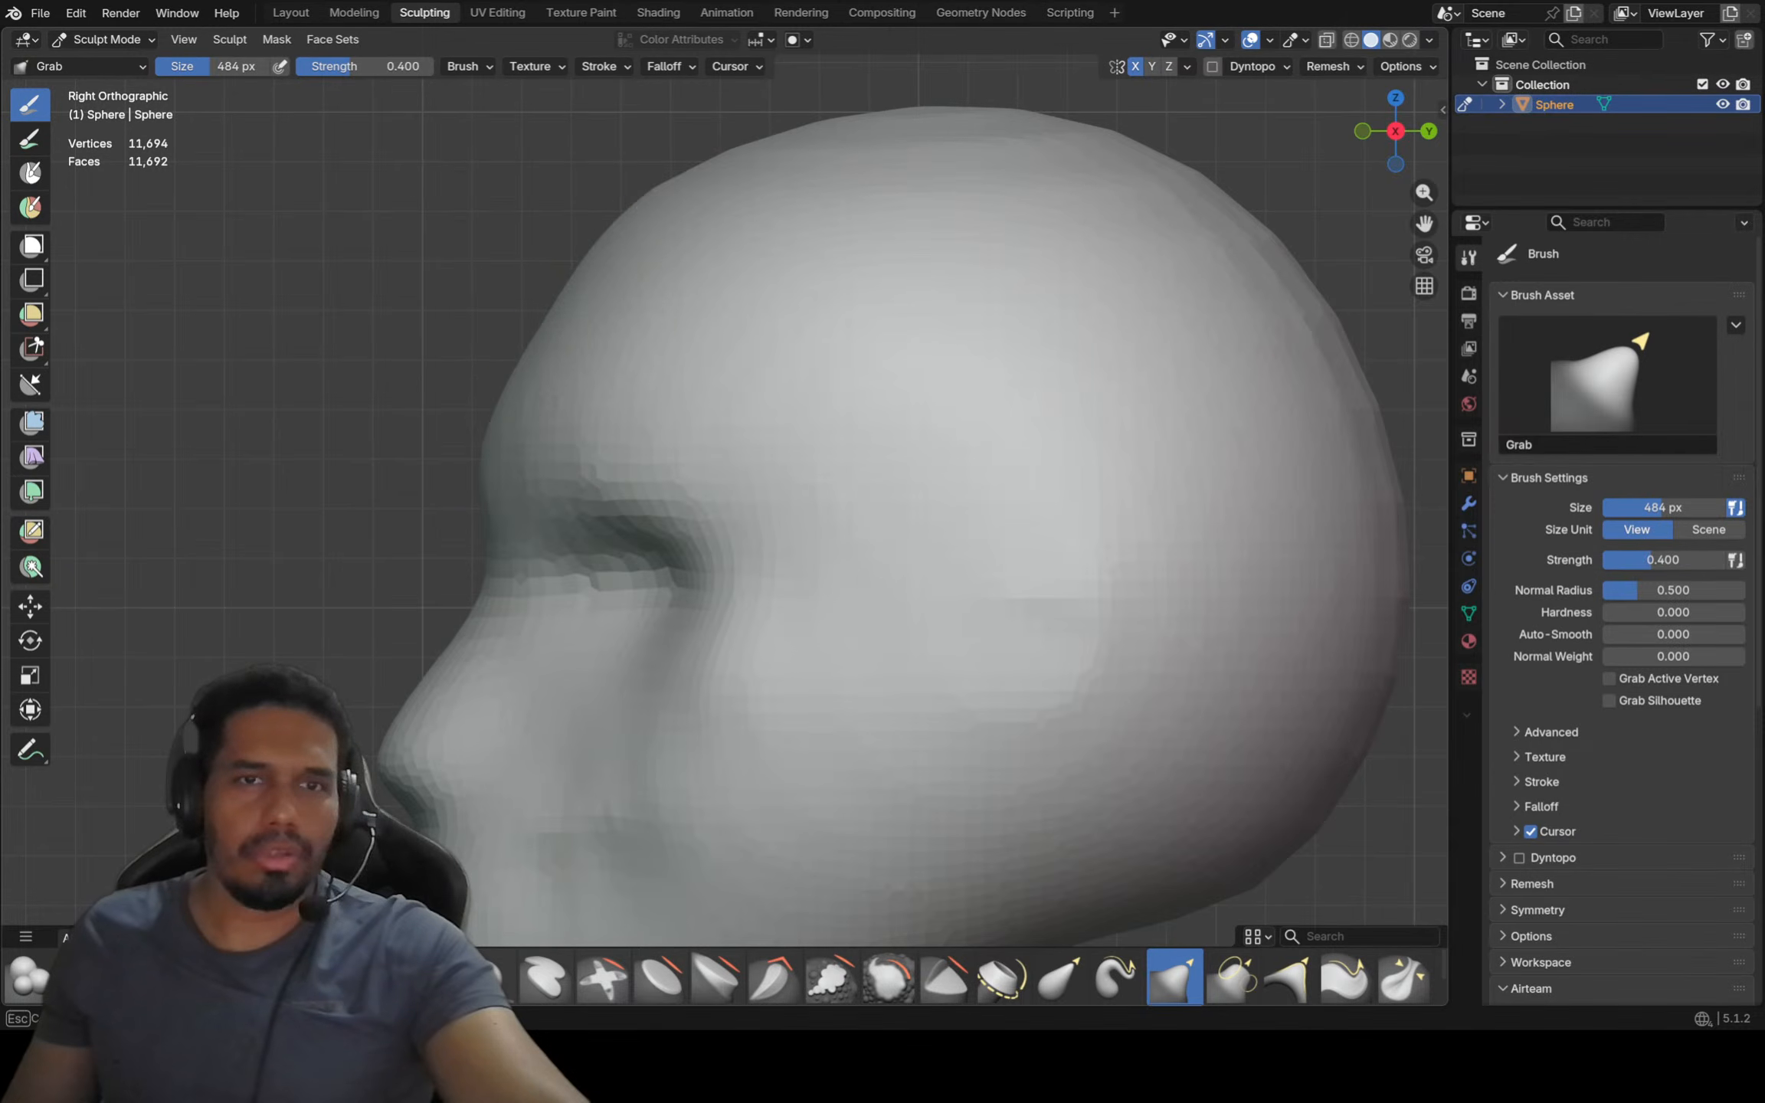
Smooth the faceted top and back of the skull
middle_click_drag(689, 177, 689, 177, "shift")
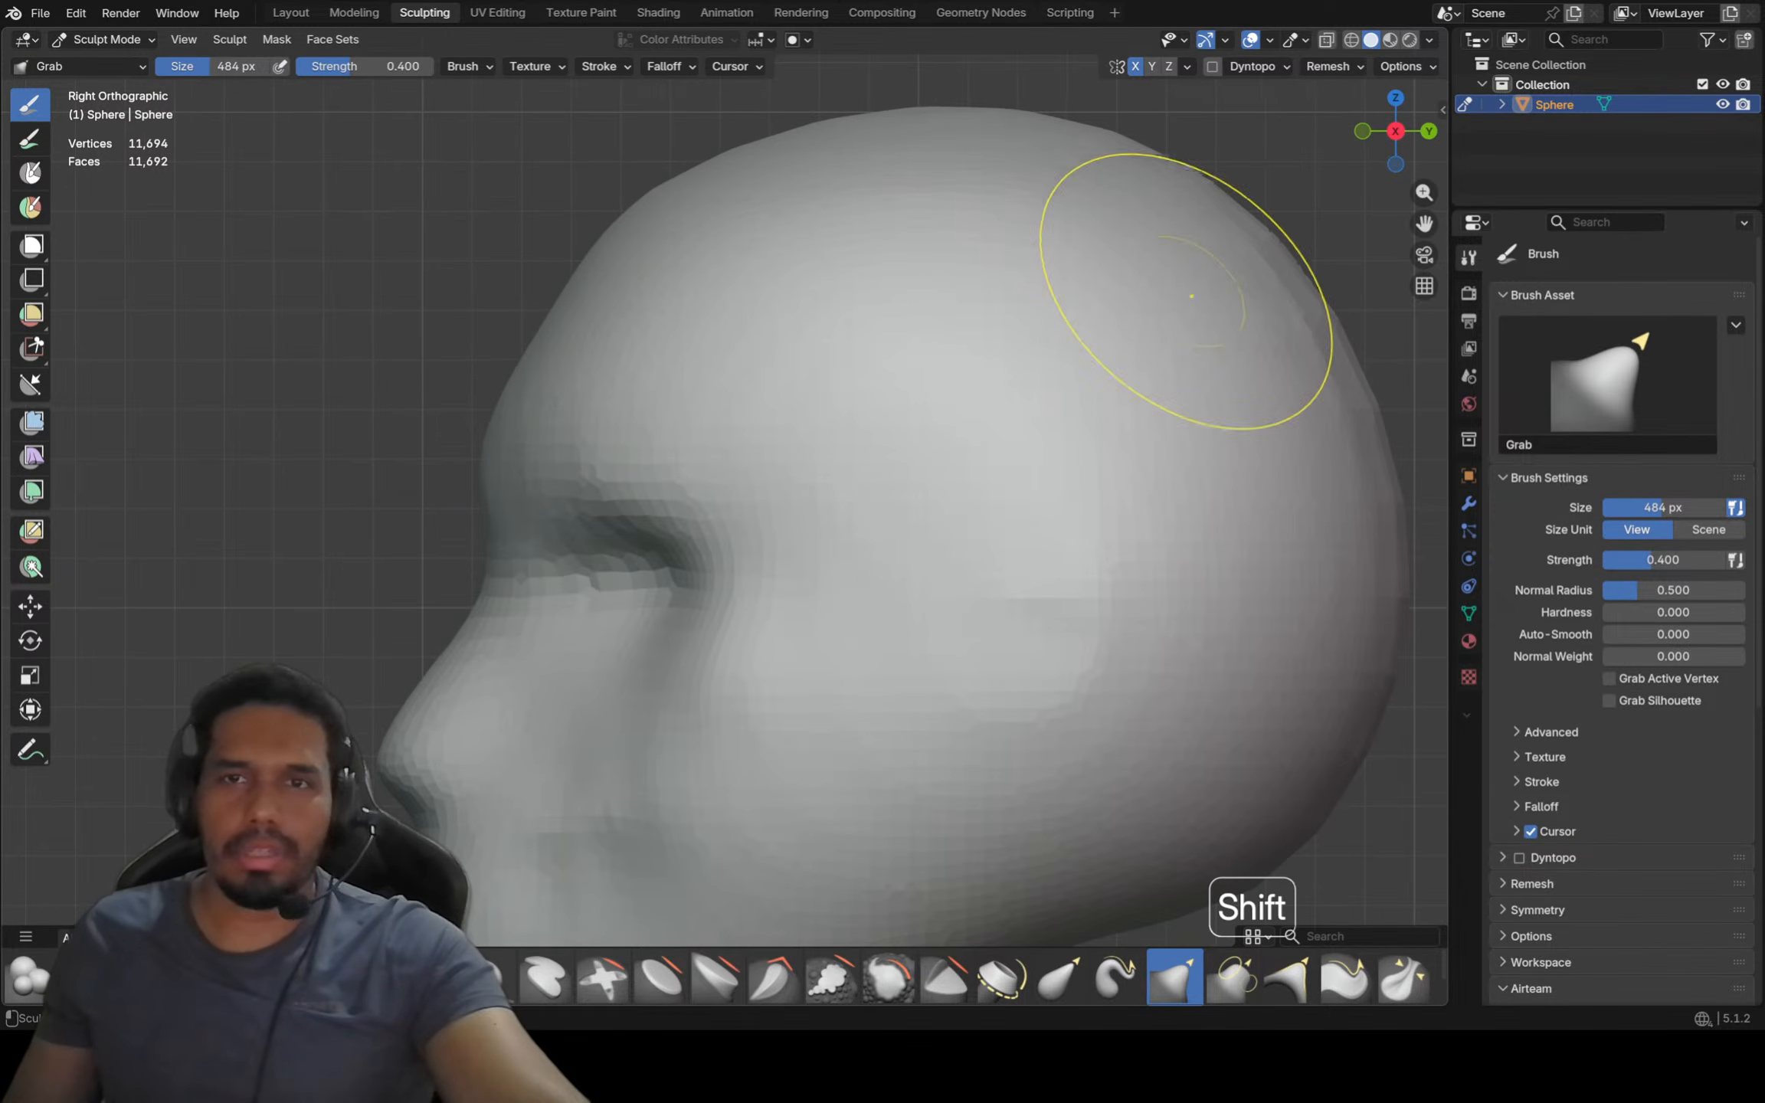
mouse_move(1186, 329)
middle_mouse_down("ctrl")
mouse_move(1172, 360)
mouse_move(1106, 285)
middle_mouse_up("ctrl")
middle_click_drag(1106, 284, 1110, 347, "ctrl")
left_click_drag(1145, 226, 1153, 233, "shift")
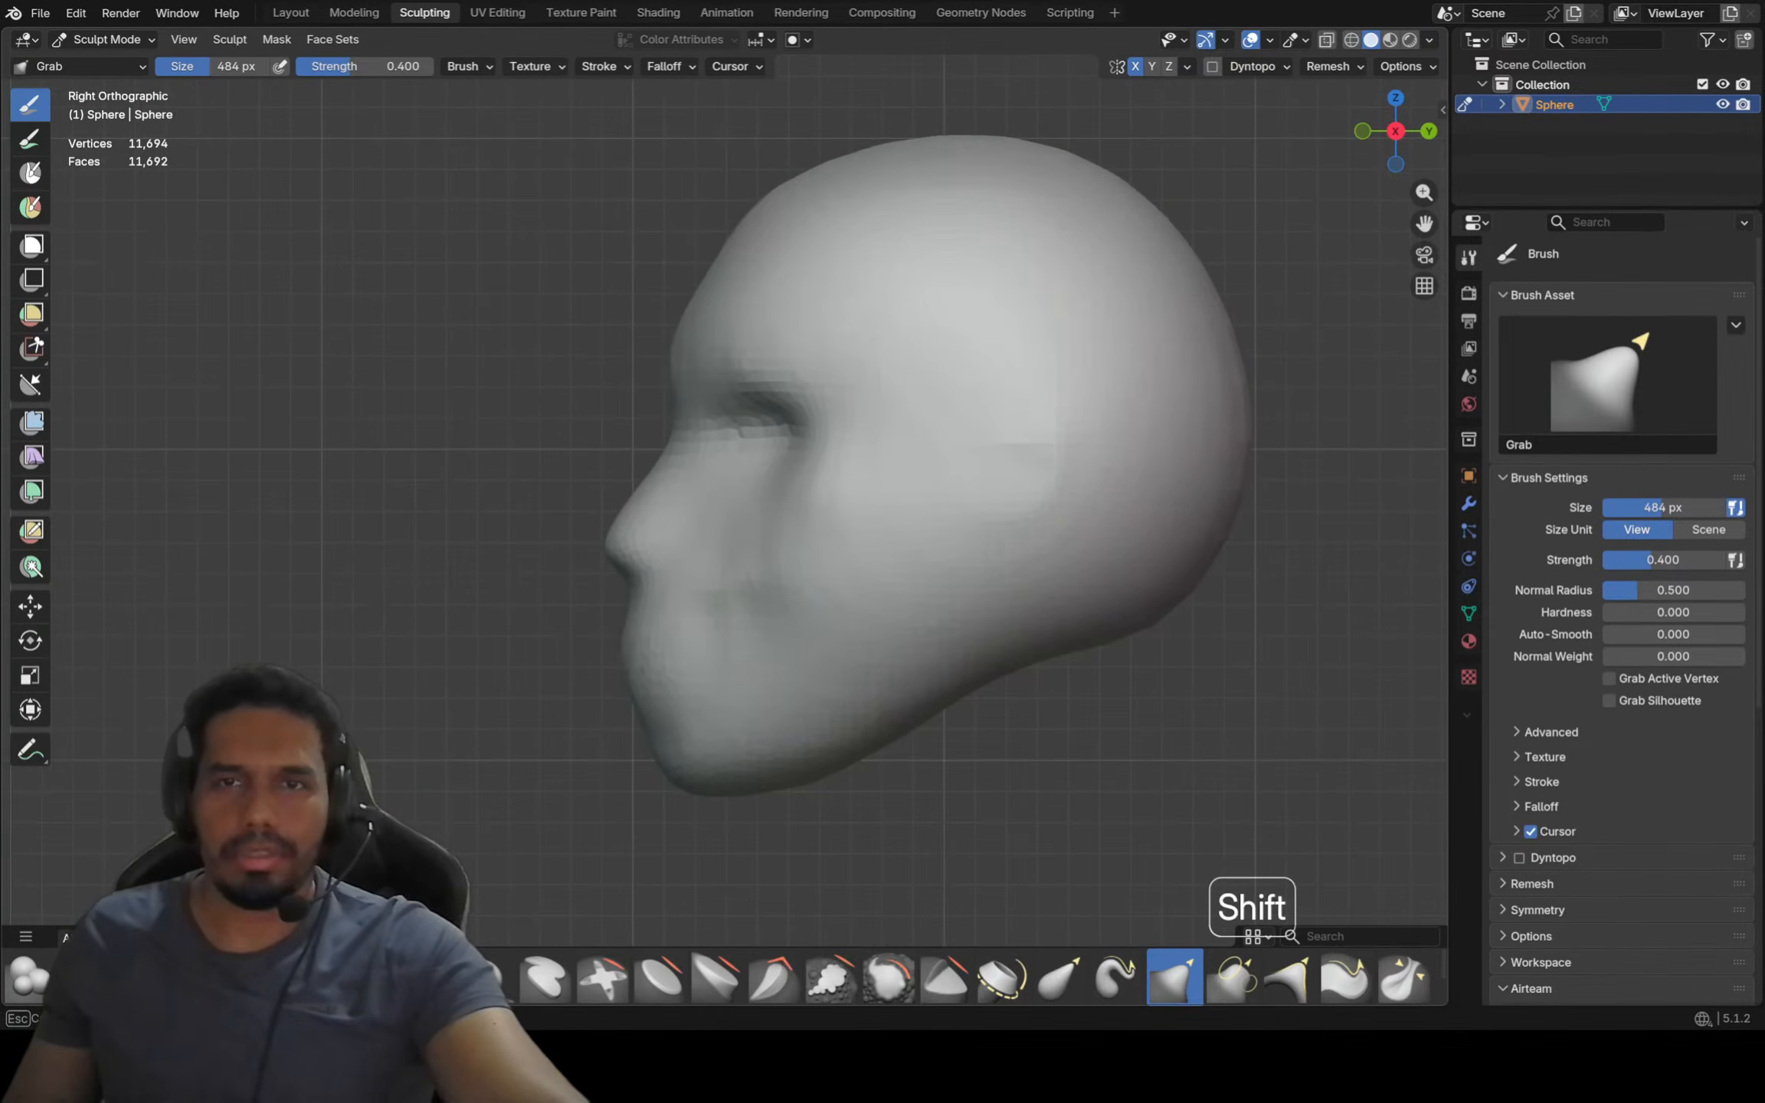
Smooth the crease running down the cheek and refine the mouth and chin profile
middle_click_drag(1088, 603, 823, 726, "ctrl")
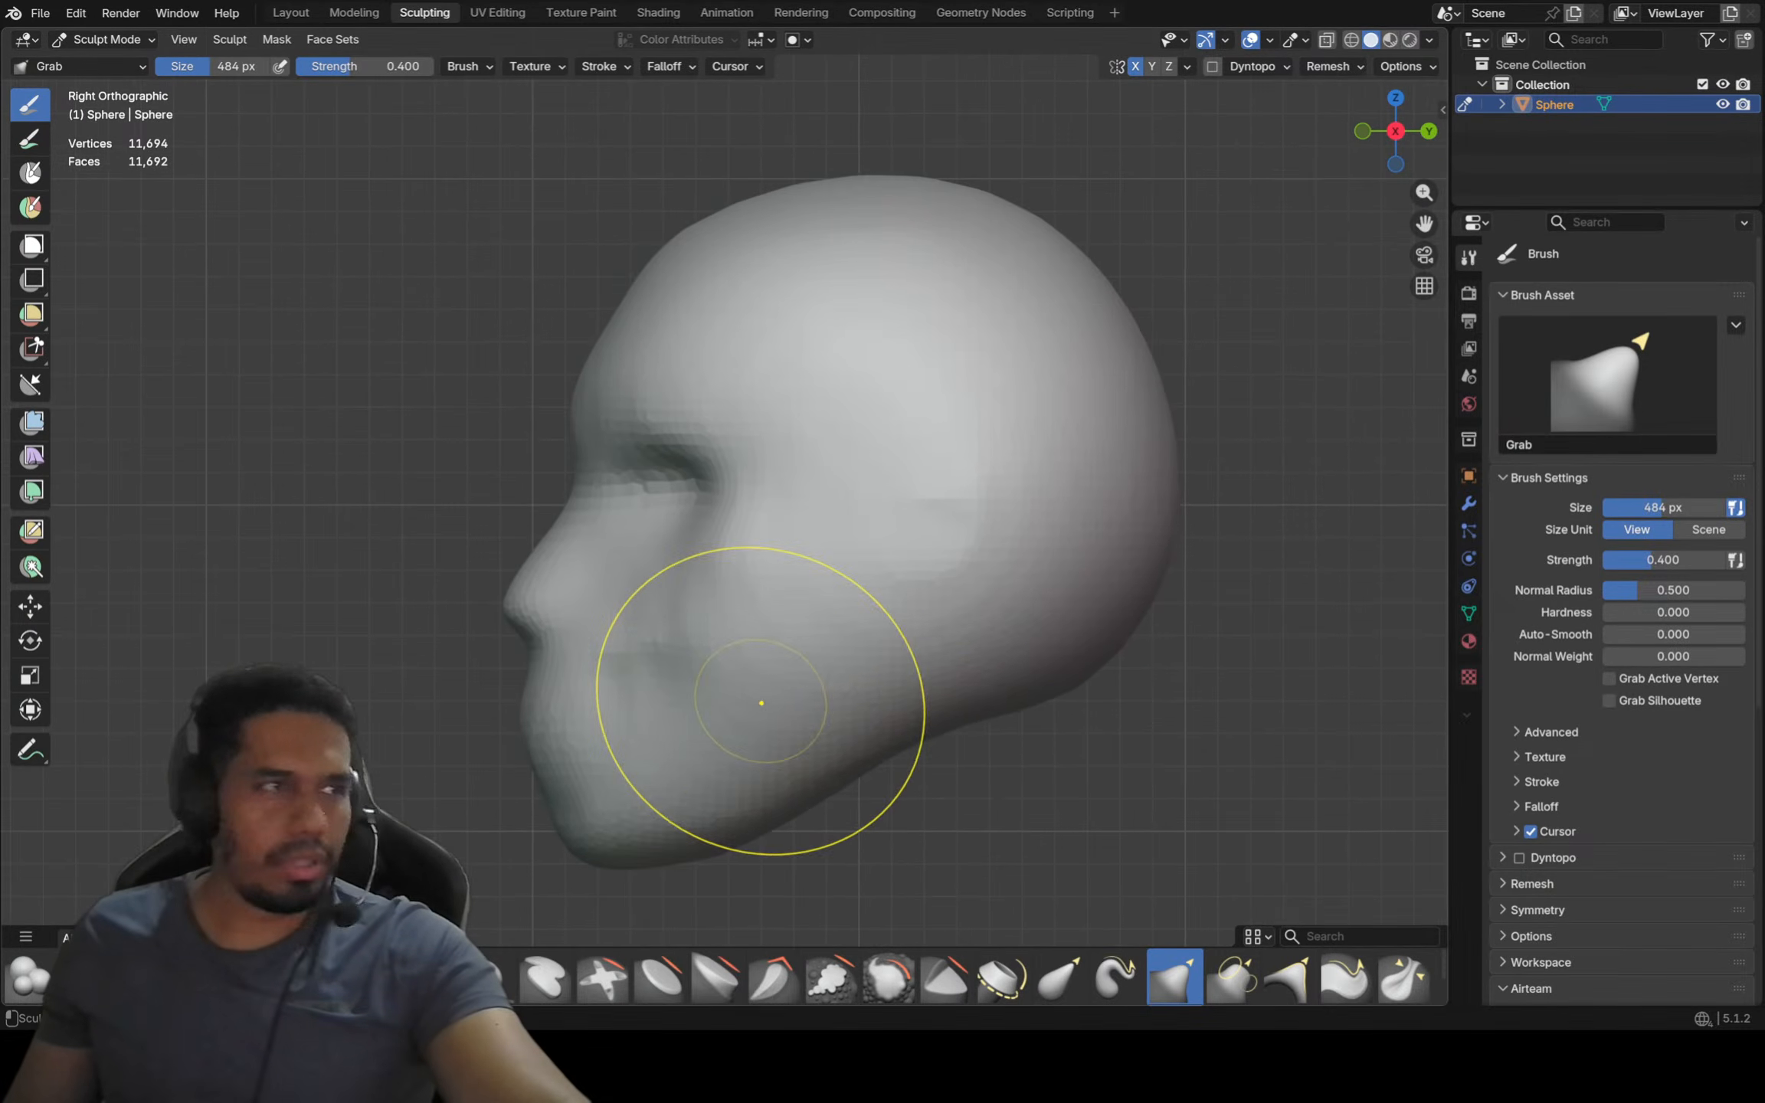
scroll(759, 704, "up", 1)
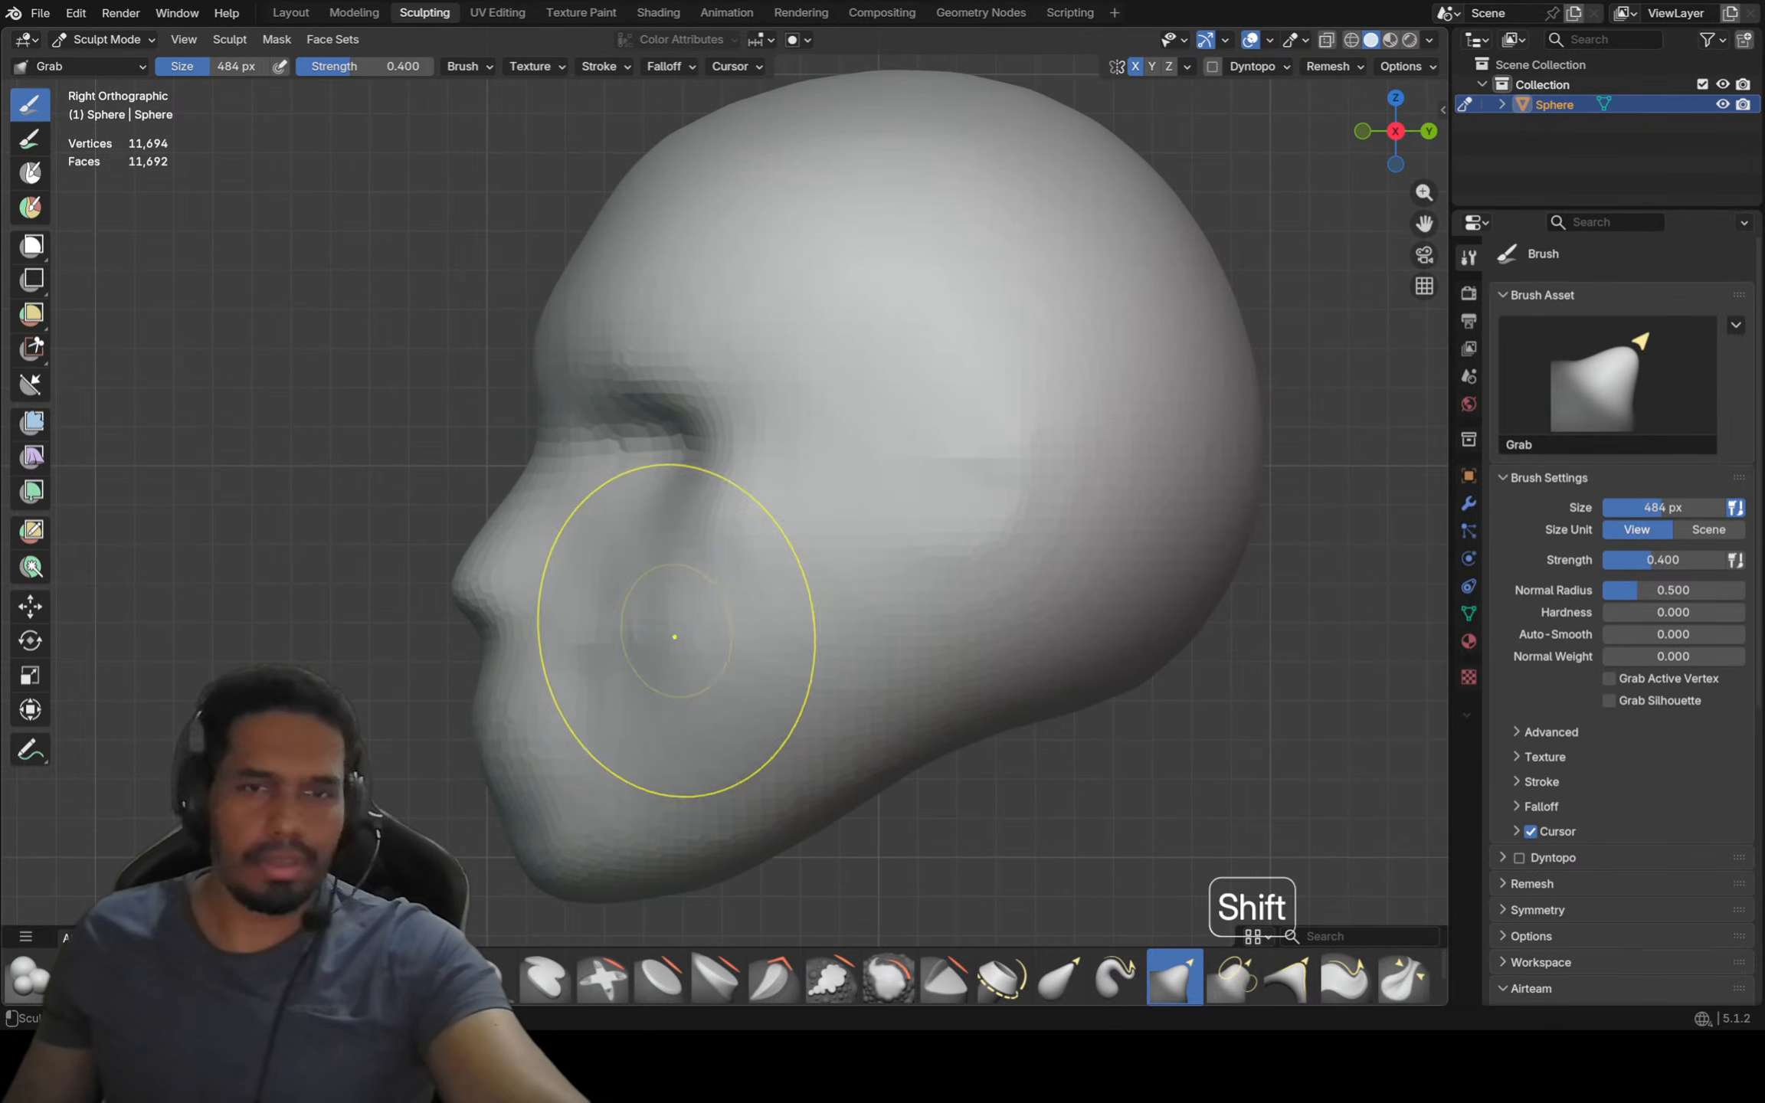
scroll(645, 632, "up", 1)
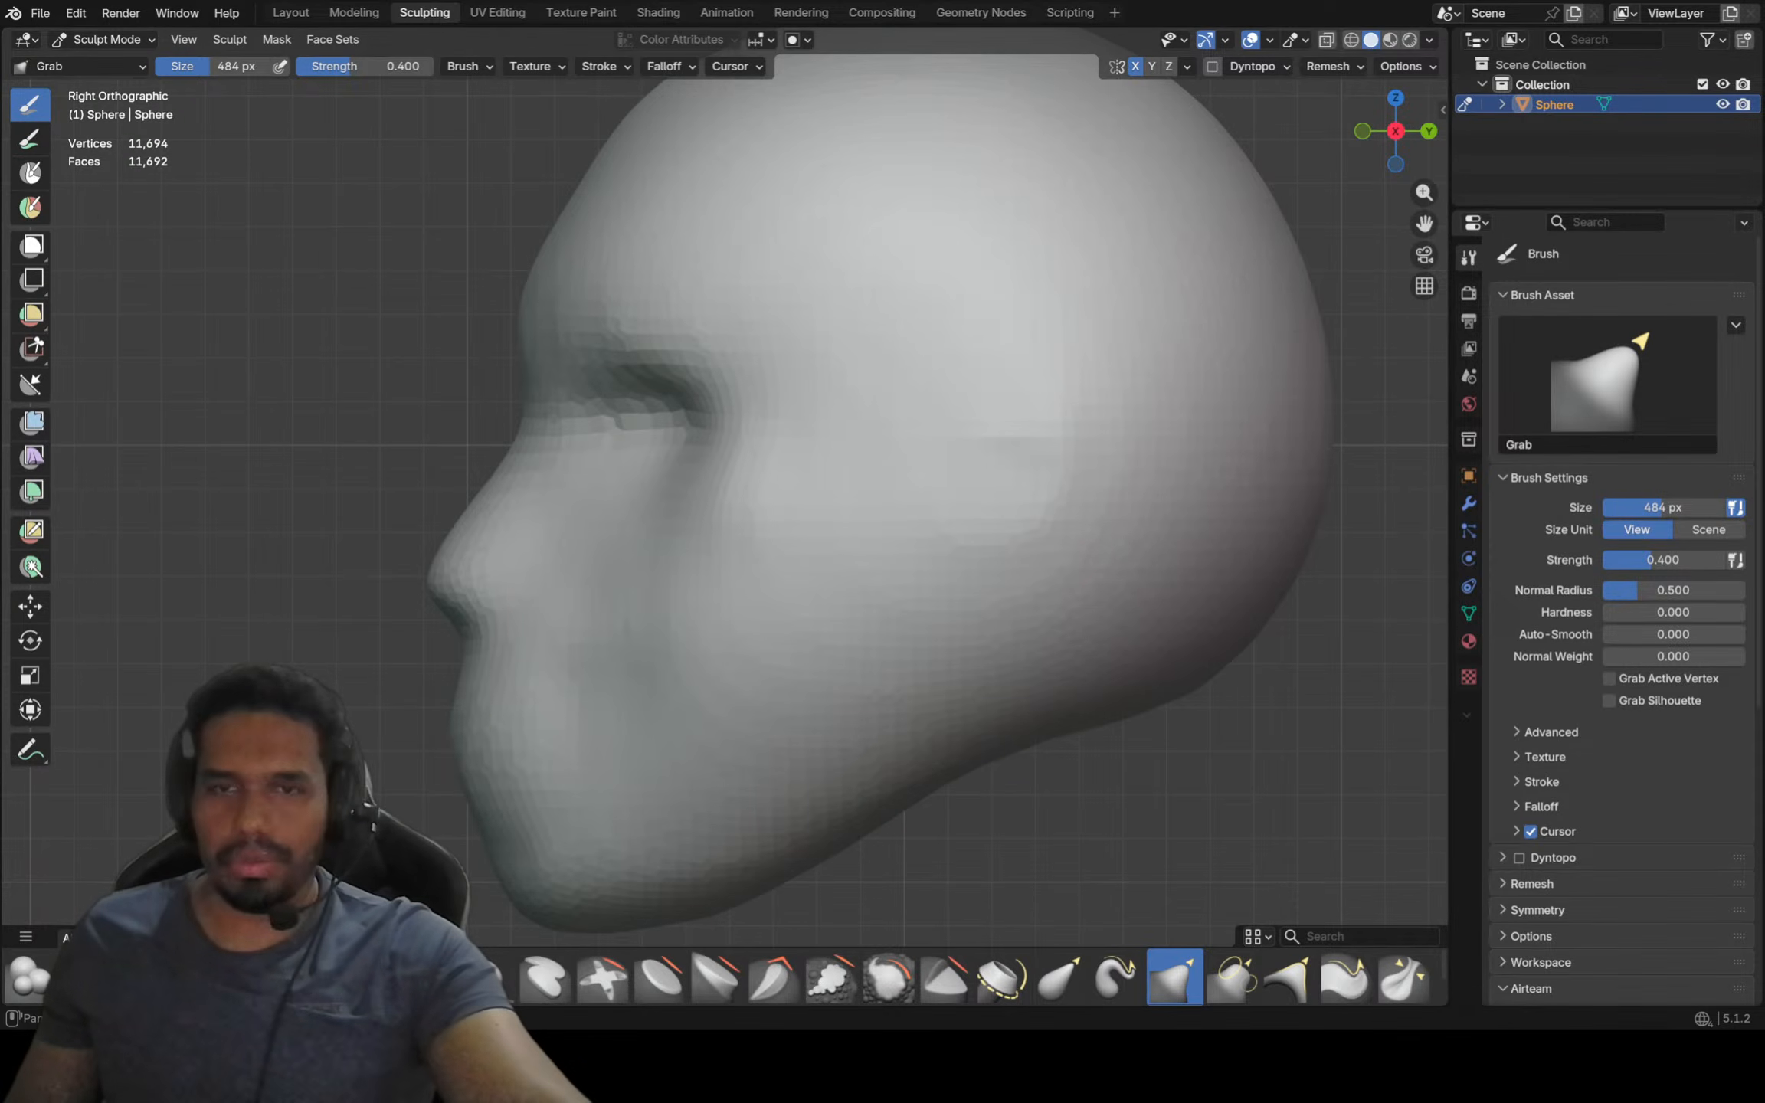
middle_click_drag(508, 660, 486, 743, "ctrl")
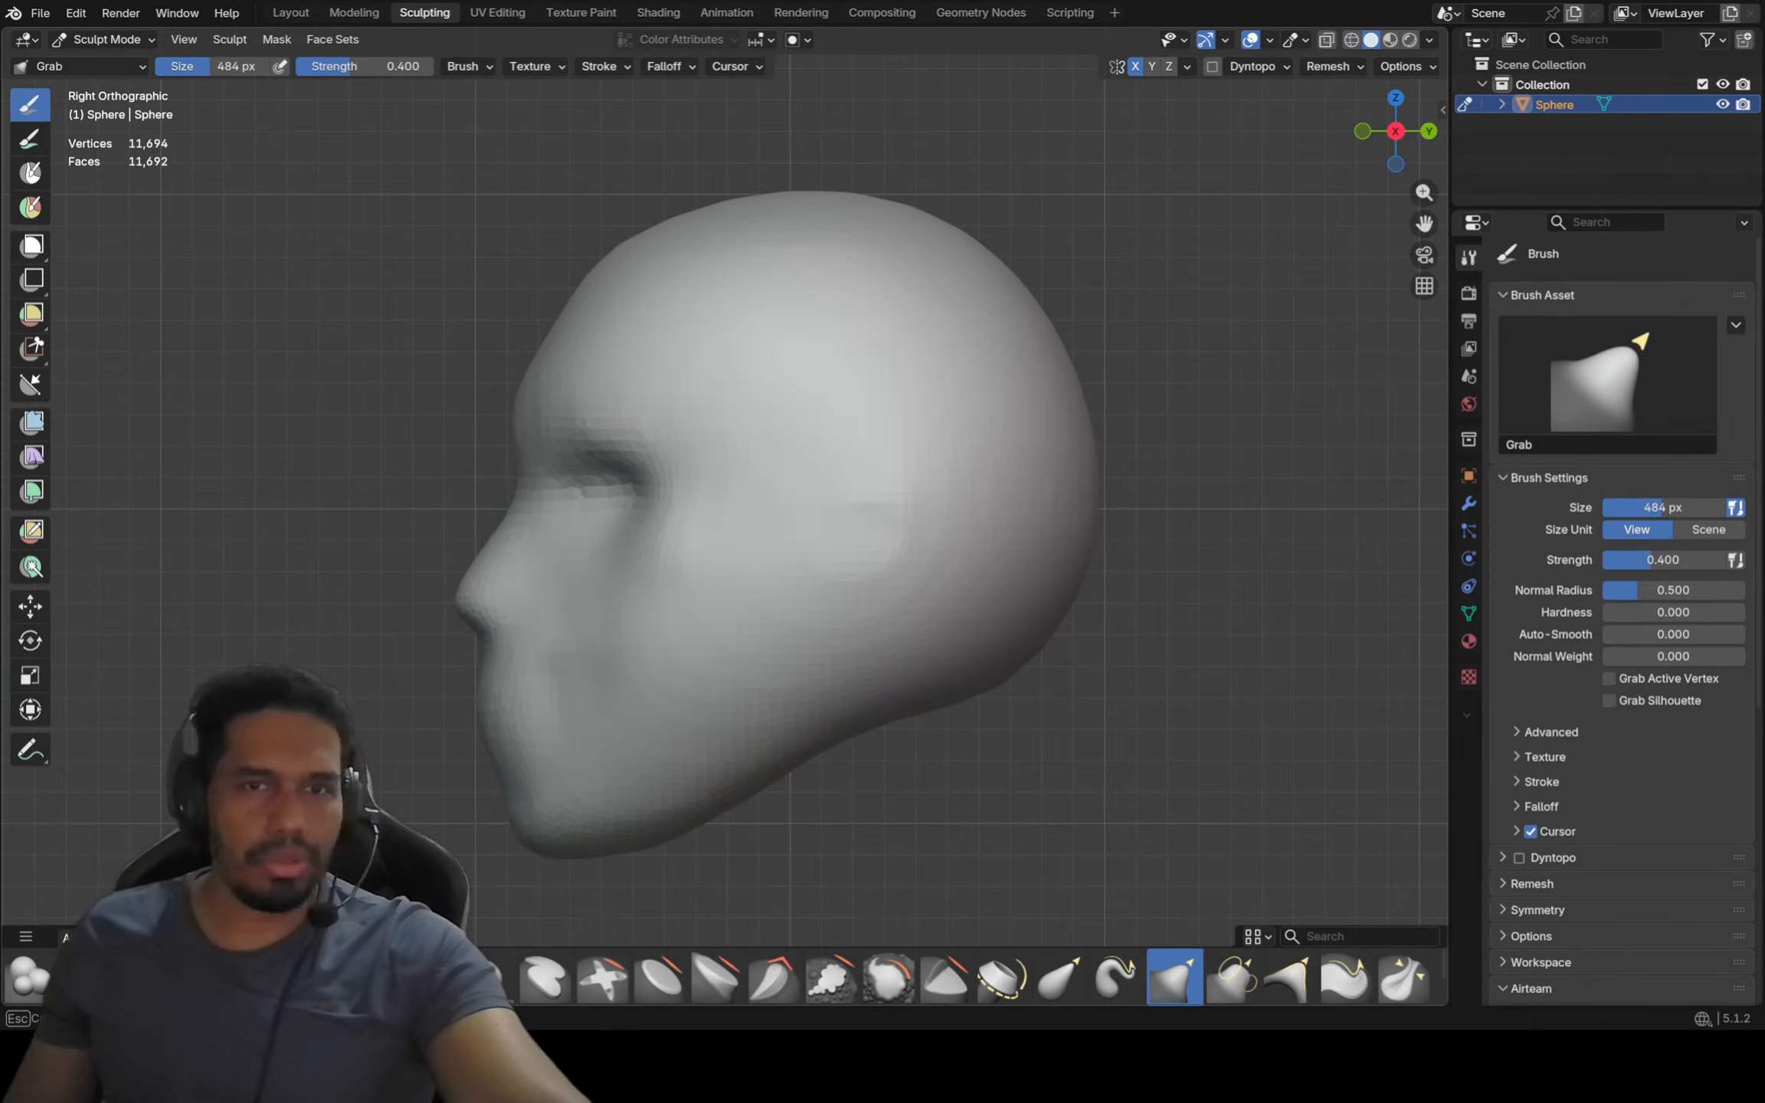
mouse_move(532, 465)
middle_mouse_down("ctrl")
mouse_move(532, 413)
mouse_move(497, 434)
mouse_move(500, 504)
mouse_move(394, 465)
mouse_move(472, 611)
middle_mouse_up("ctrl")
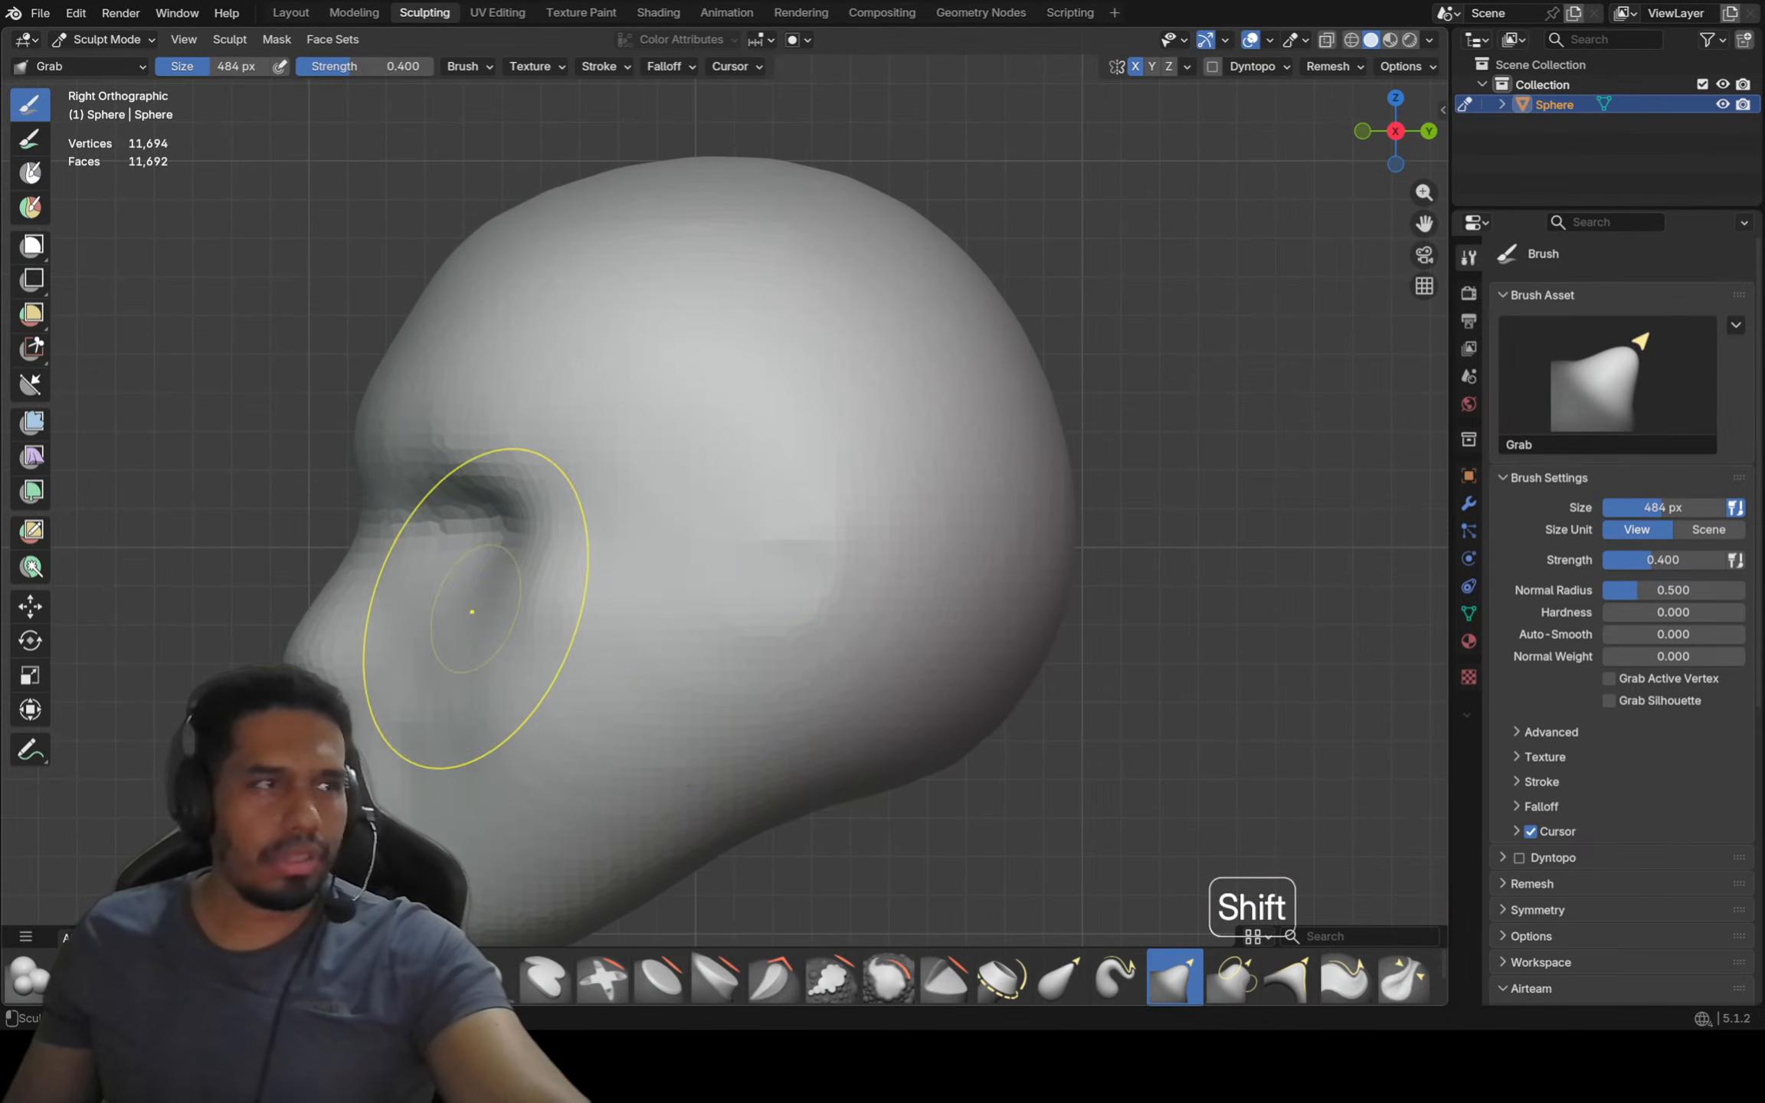
Set the Grab brush size to 676 px and push the lower back of the skull slightly inward
middle_click_drag(807, 728, 1009, 625, "ctrl")
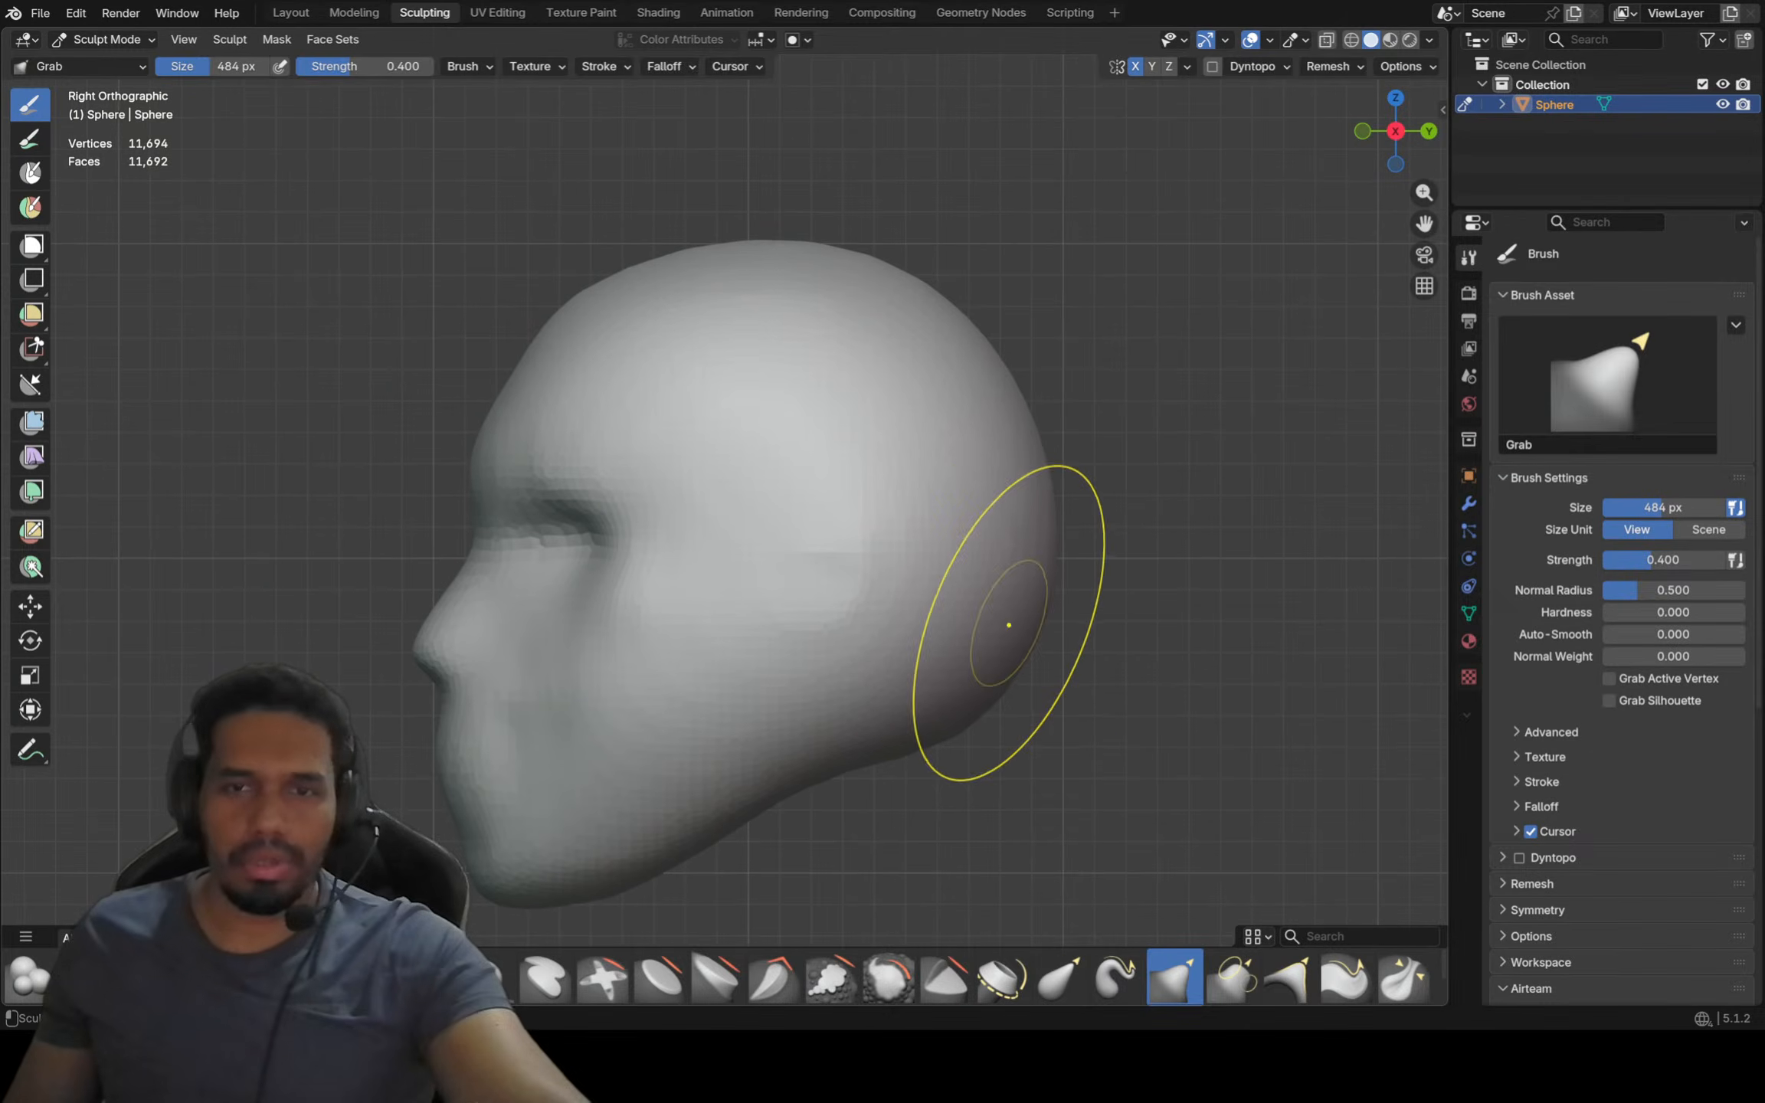
key("f")
left_click(1016, 622)
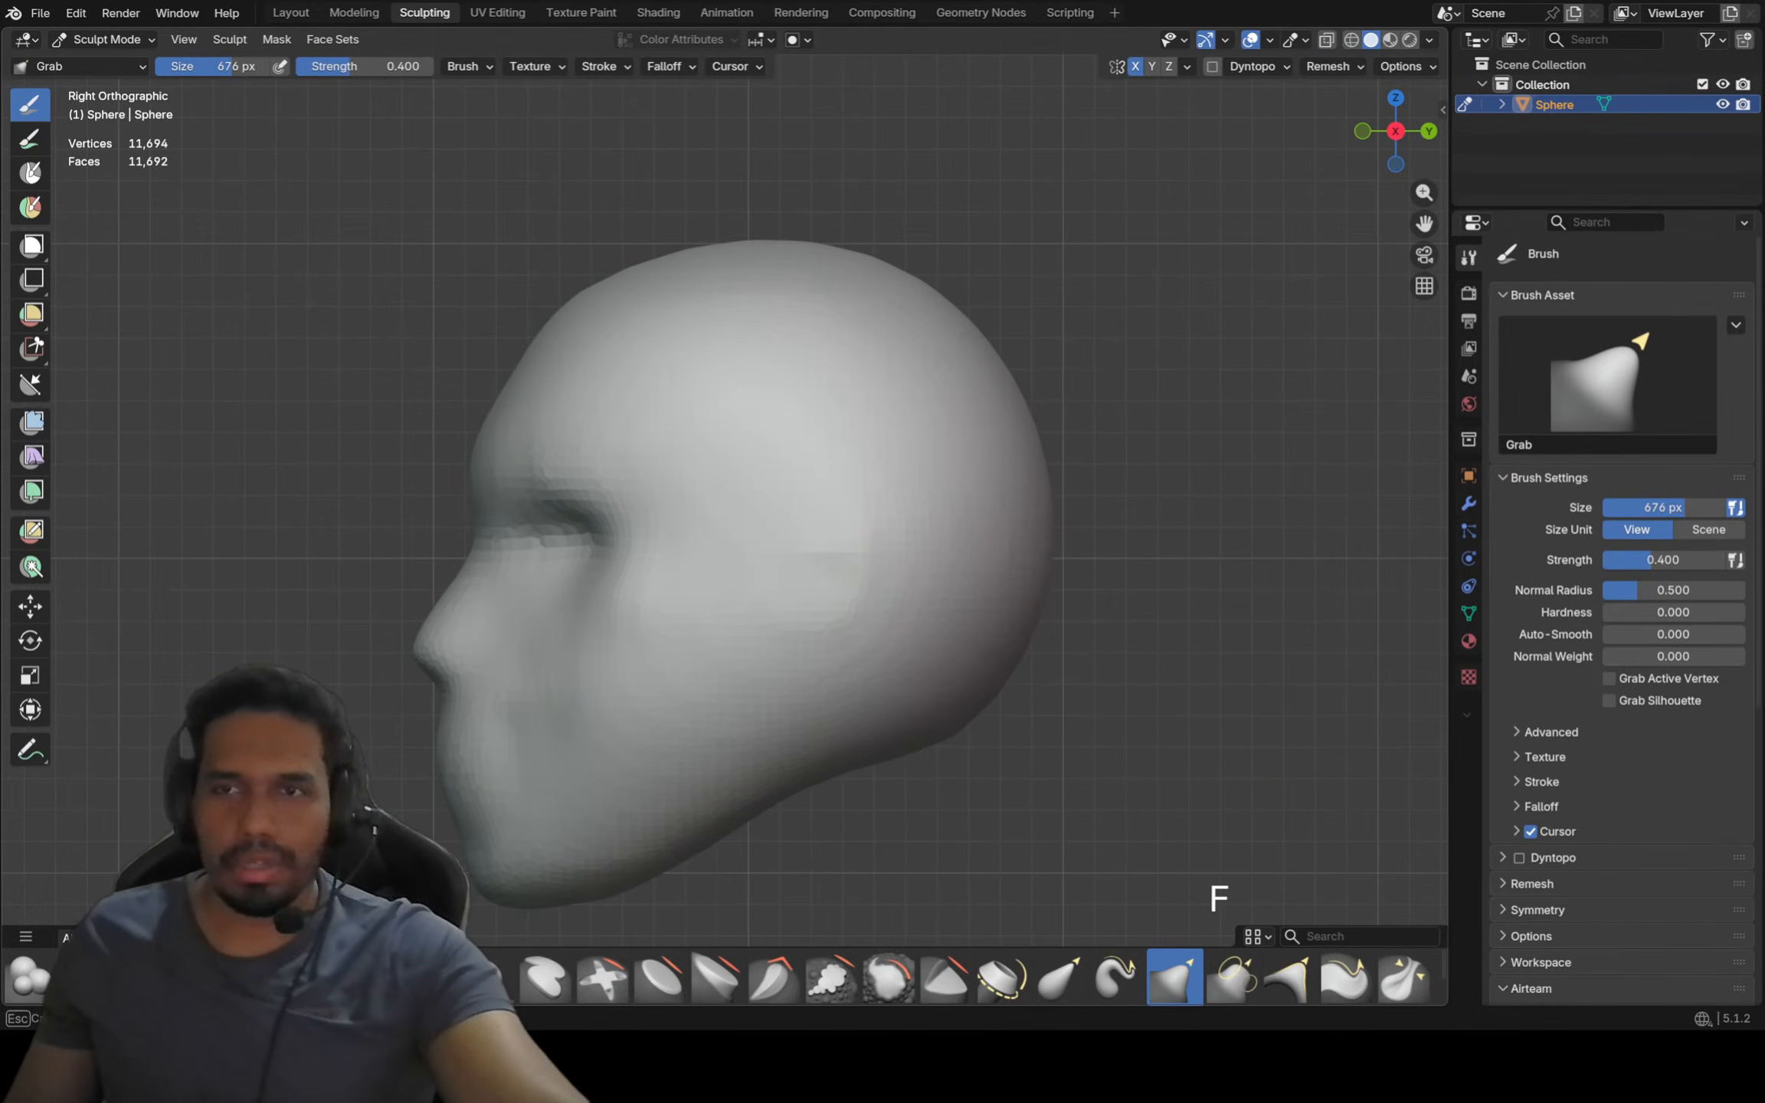
Shape the underside of the jaw with the large Grab brush, checking it from below and behind
scroll(788, 766, "up", 4)
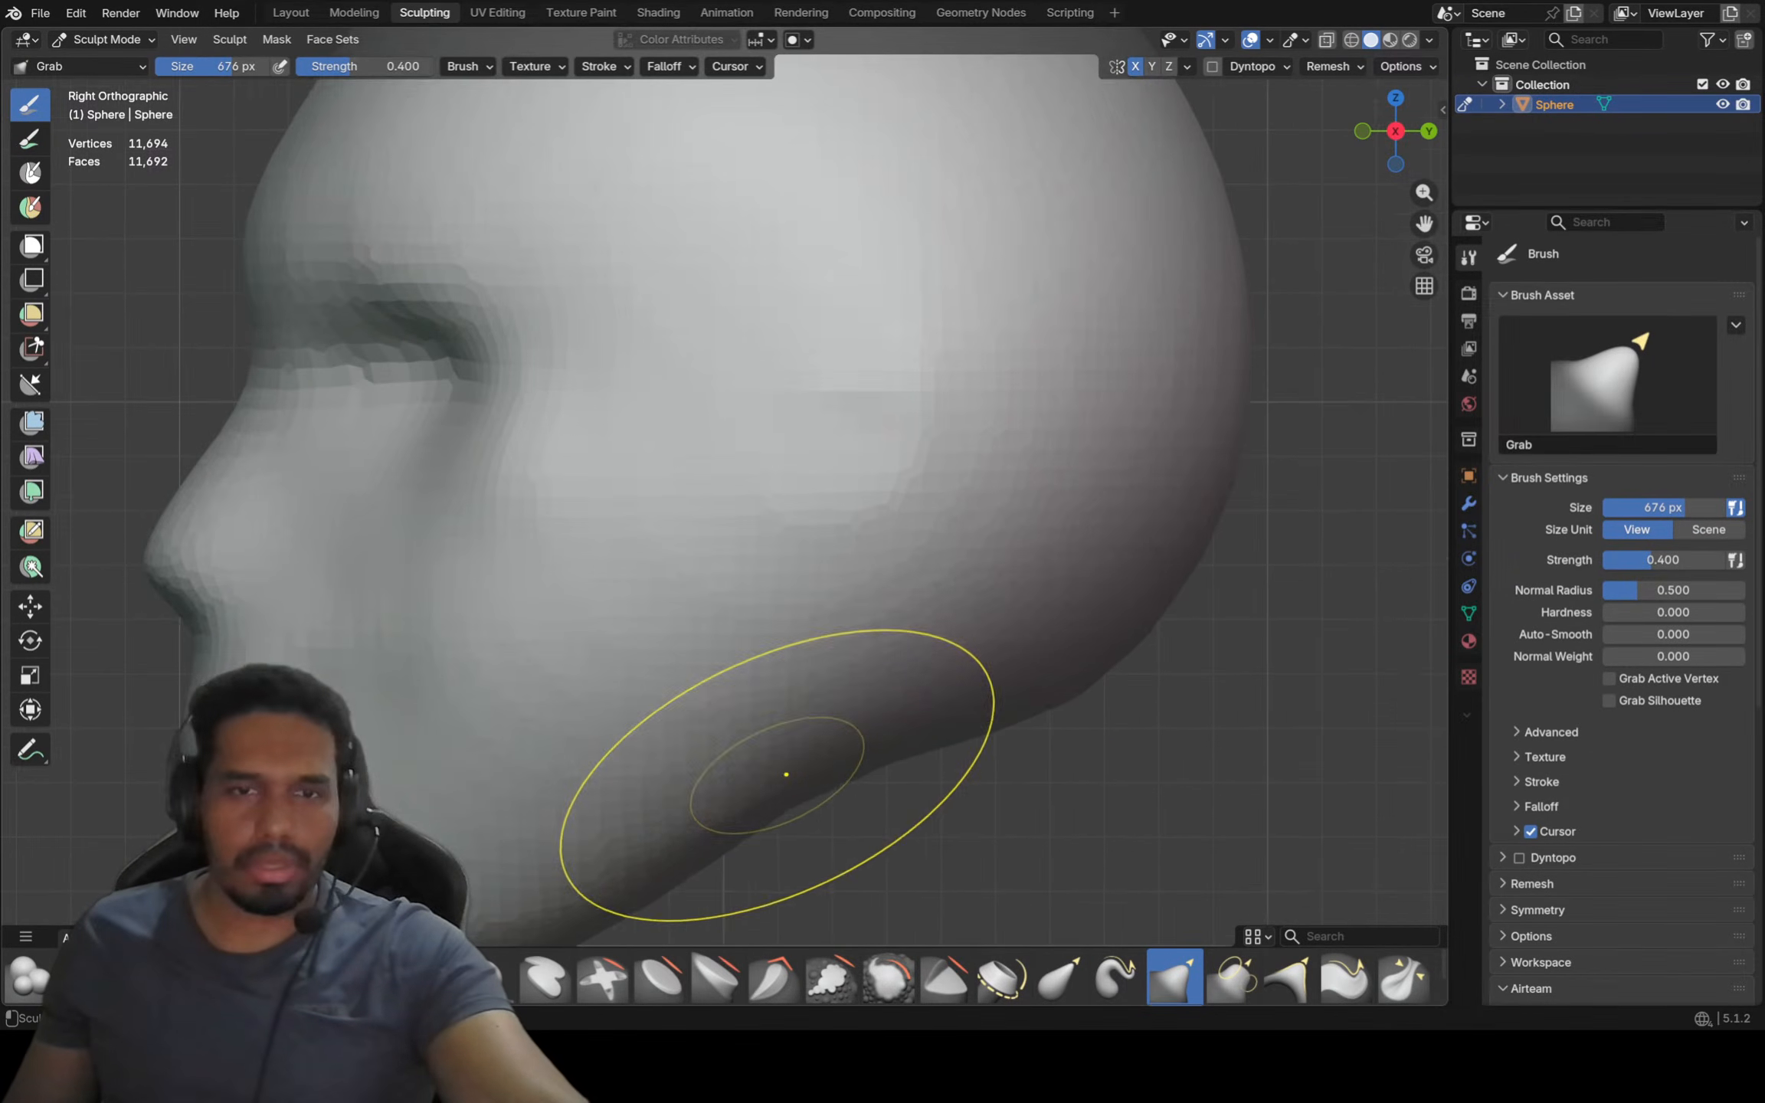
mouse_move(728, 788)
middle_mouse_down("ctrl")
mouse_move(729, 808)
mouse_move(669, 758)
mouse_move(678, 782)
mouse_move(728, 760)
middle_mouse_up("ctrl")
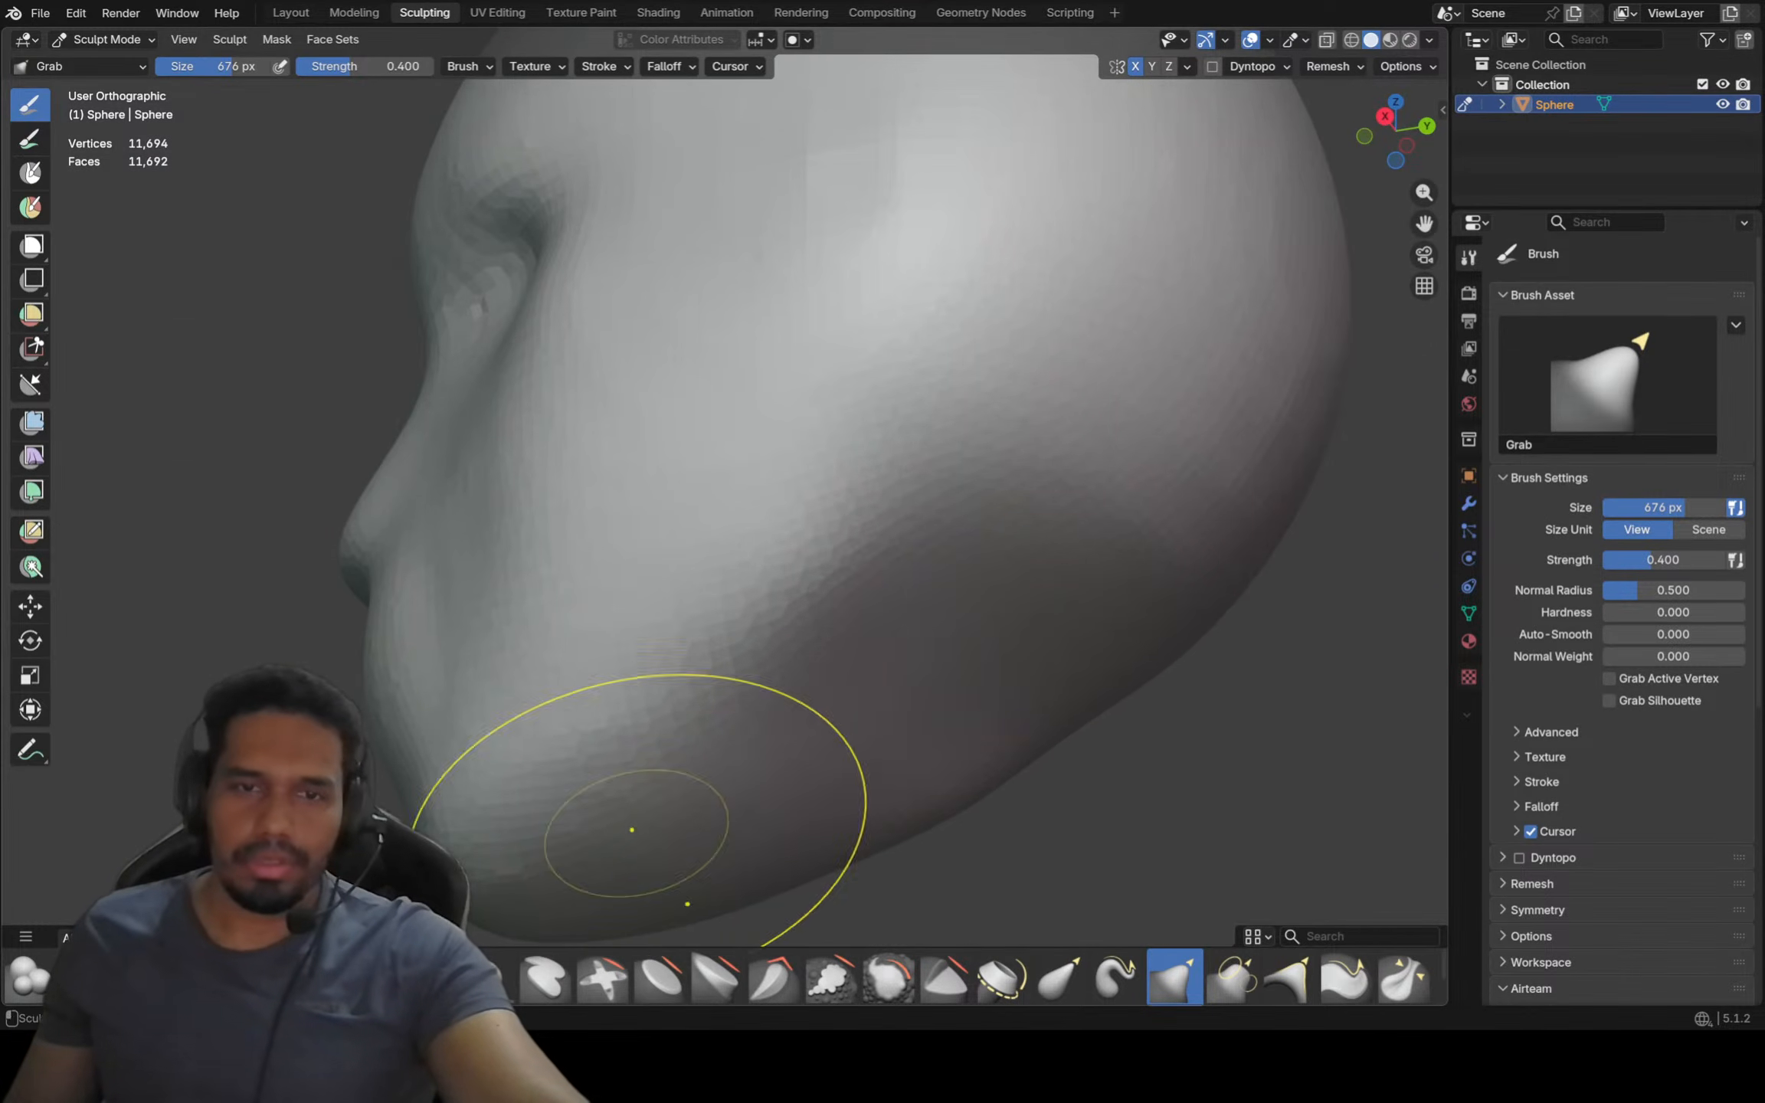
middle_click_drag(630, 827, 768, 804)
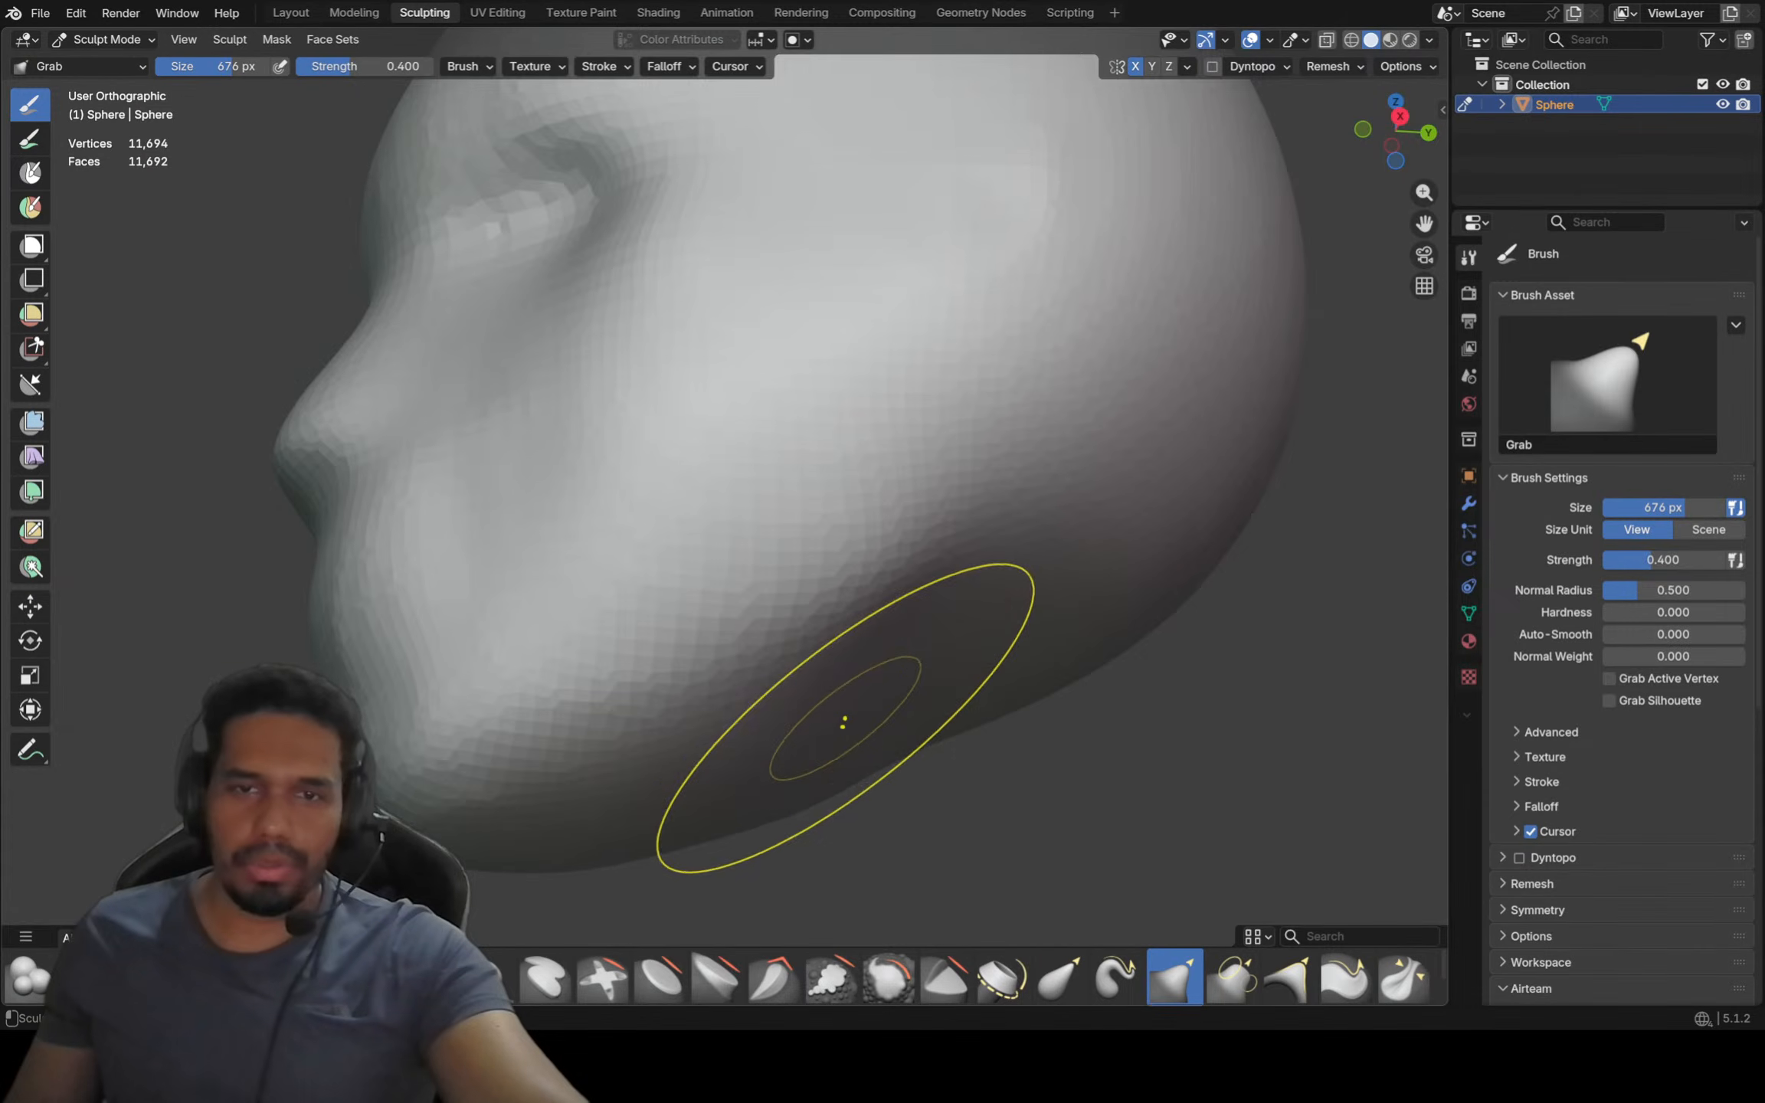
mouse_move(843, 721)
middle_mouse_down()
mouse_move(896, 713)
mouse_move(981, 659)
mouse_move(957, 712)
middle_mouse_up()
Smooth out the leftover stepped patch on the side of the head
middle_click_drag(1095, 223, 788, 295)
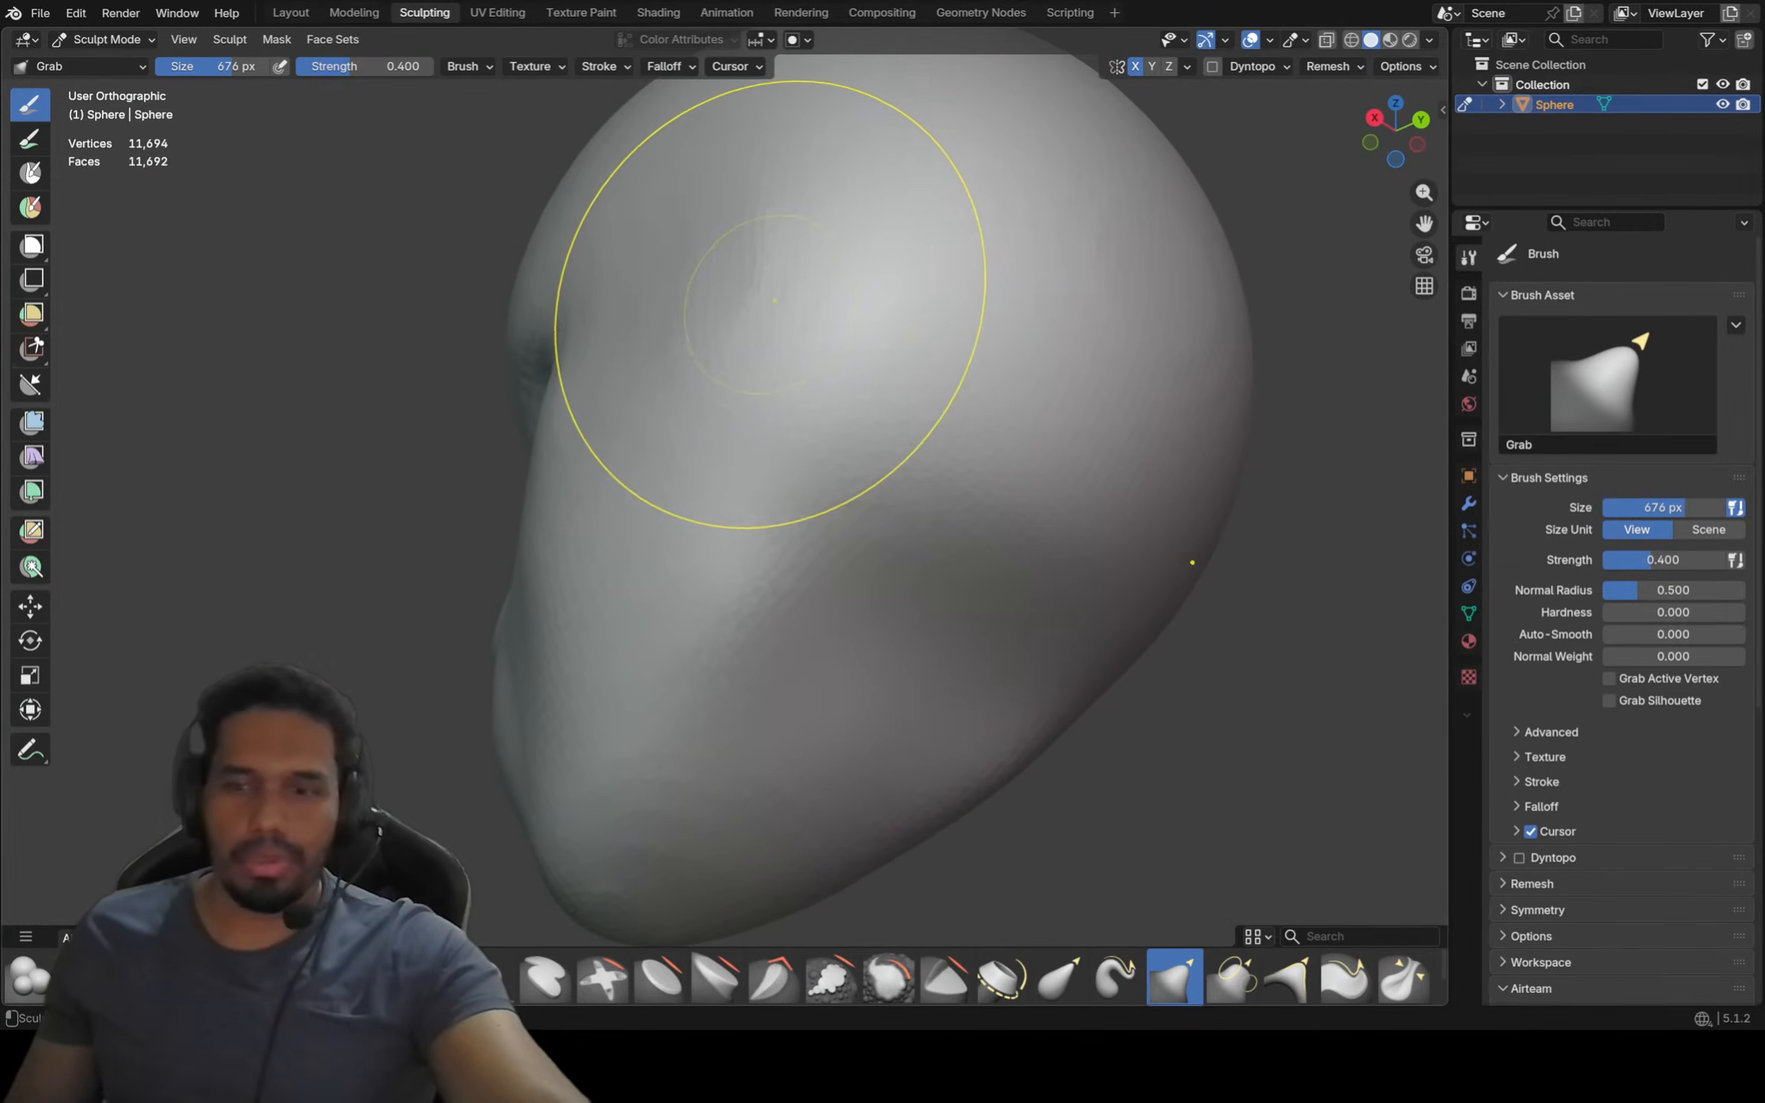
key("KP_3")
middle_click_drag(805, 393, 962, 571, "shift")
middle_click_drag(961, 572, 934, 614, "ctrl")
middle_click_drag(614, 528, 622, 510, "ctrl")
scroll(414, 549, "up", 2)
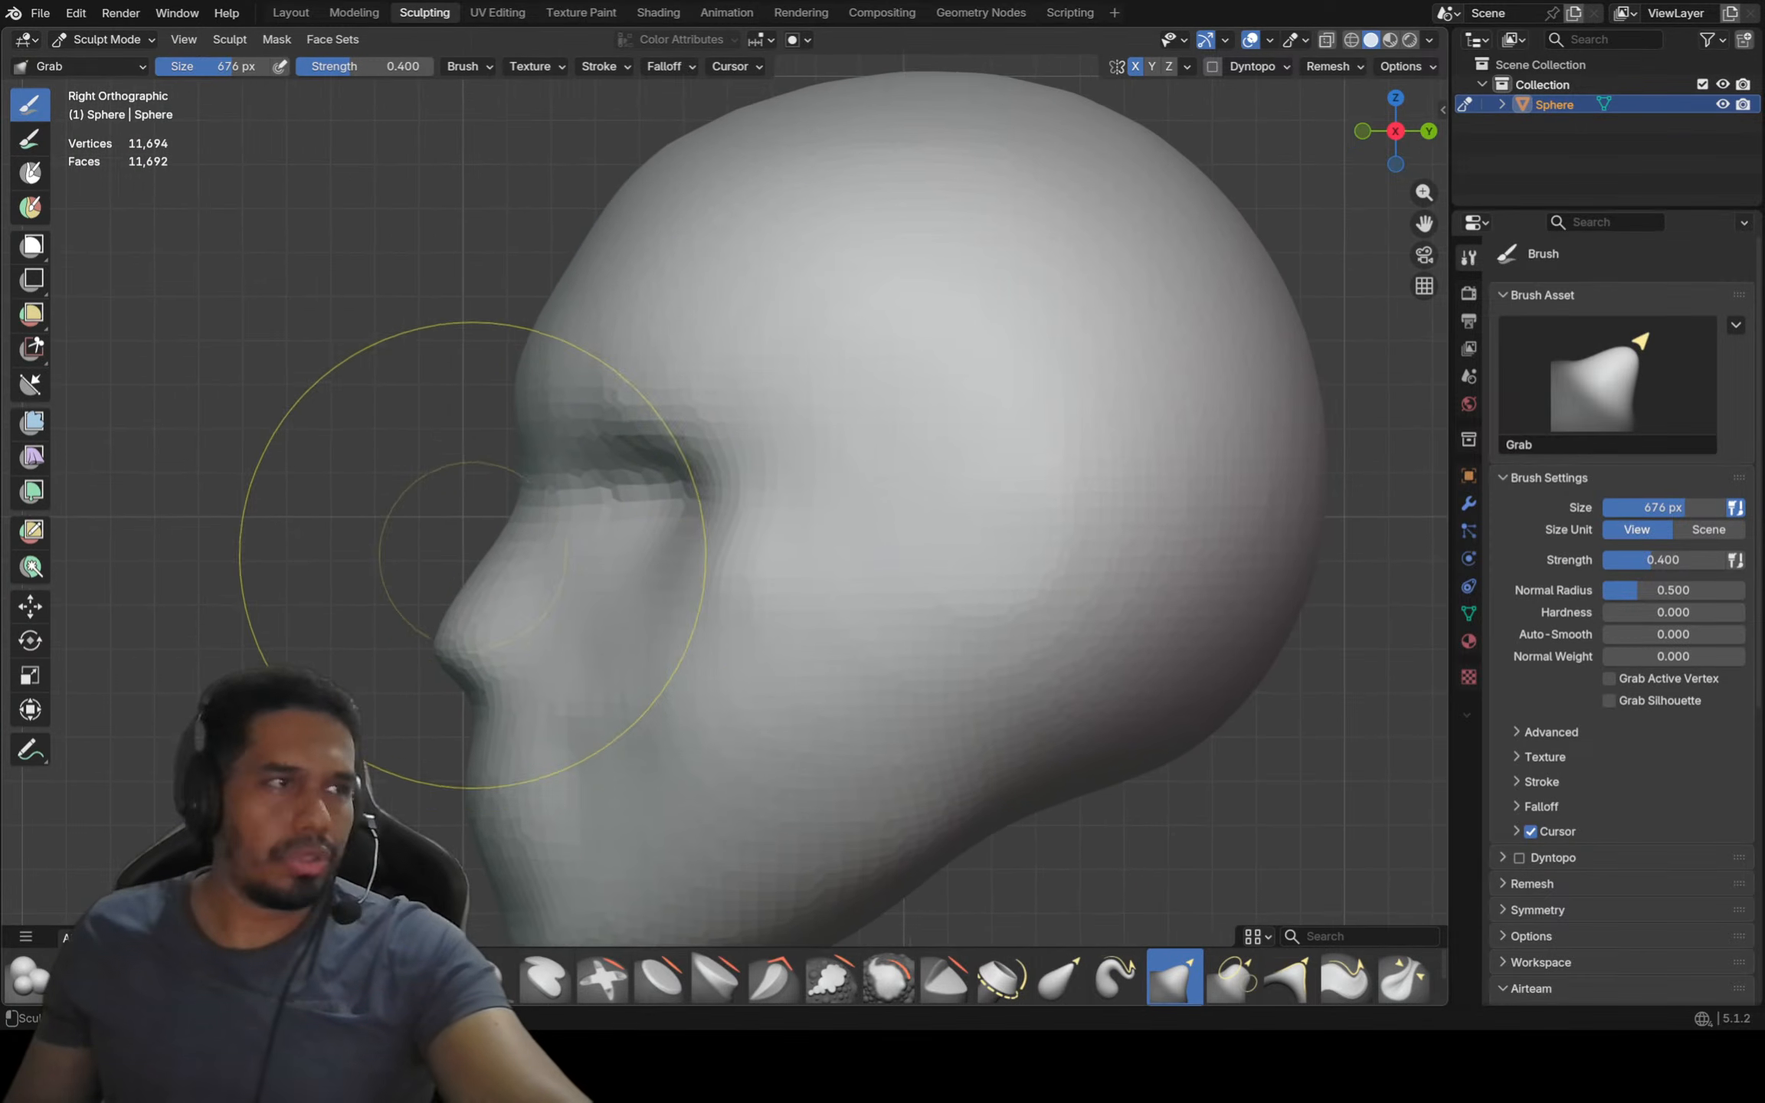
Set the Grab brush size to 364 px and pull the nose tip farther forward
mouse_move(464, 641)
middle_mouse_down("ctrl")
mouse_move(480, 583)
mouse_move(511, 583)
mouse_move(647, 490)
middle_mouse_up("ctrl")
scroll(638, 504, "up", 2)
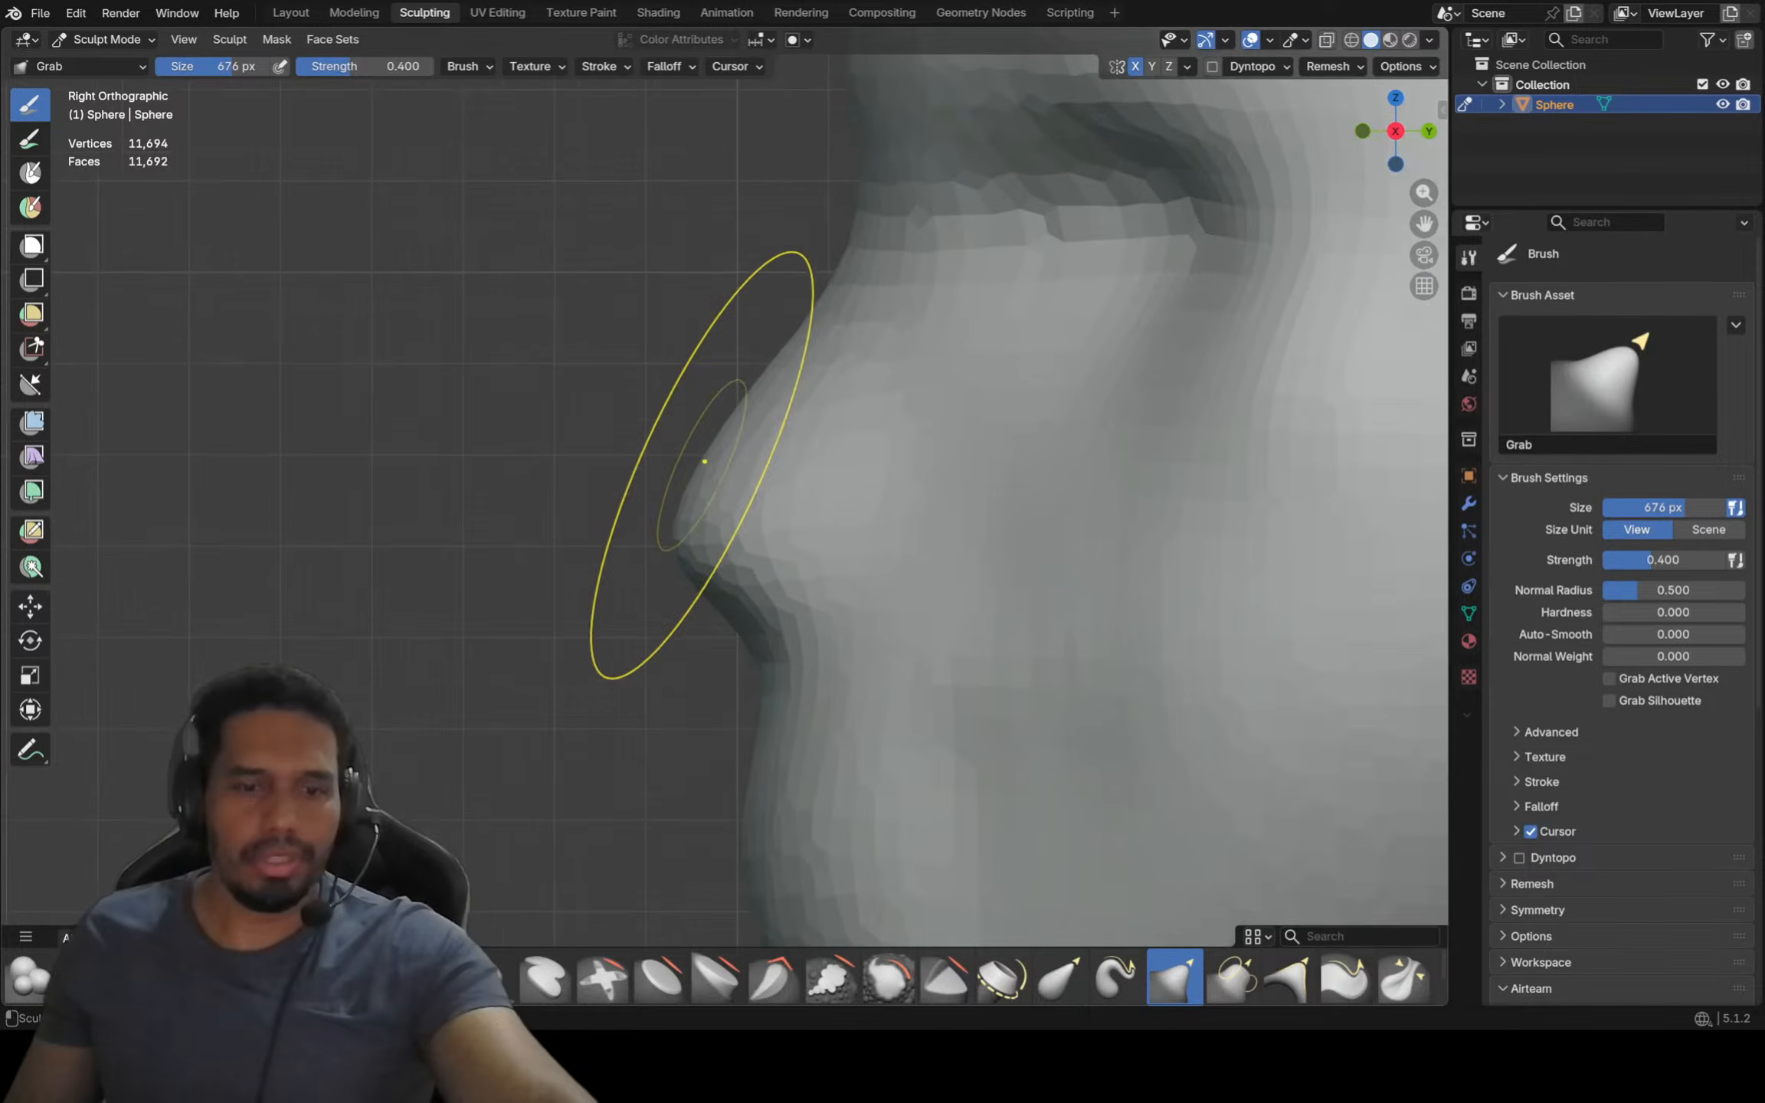
key("f")
left_click(649, 480)
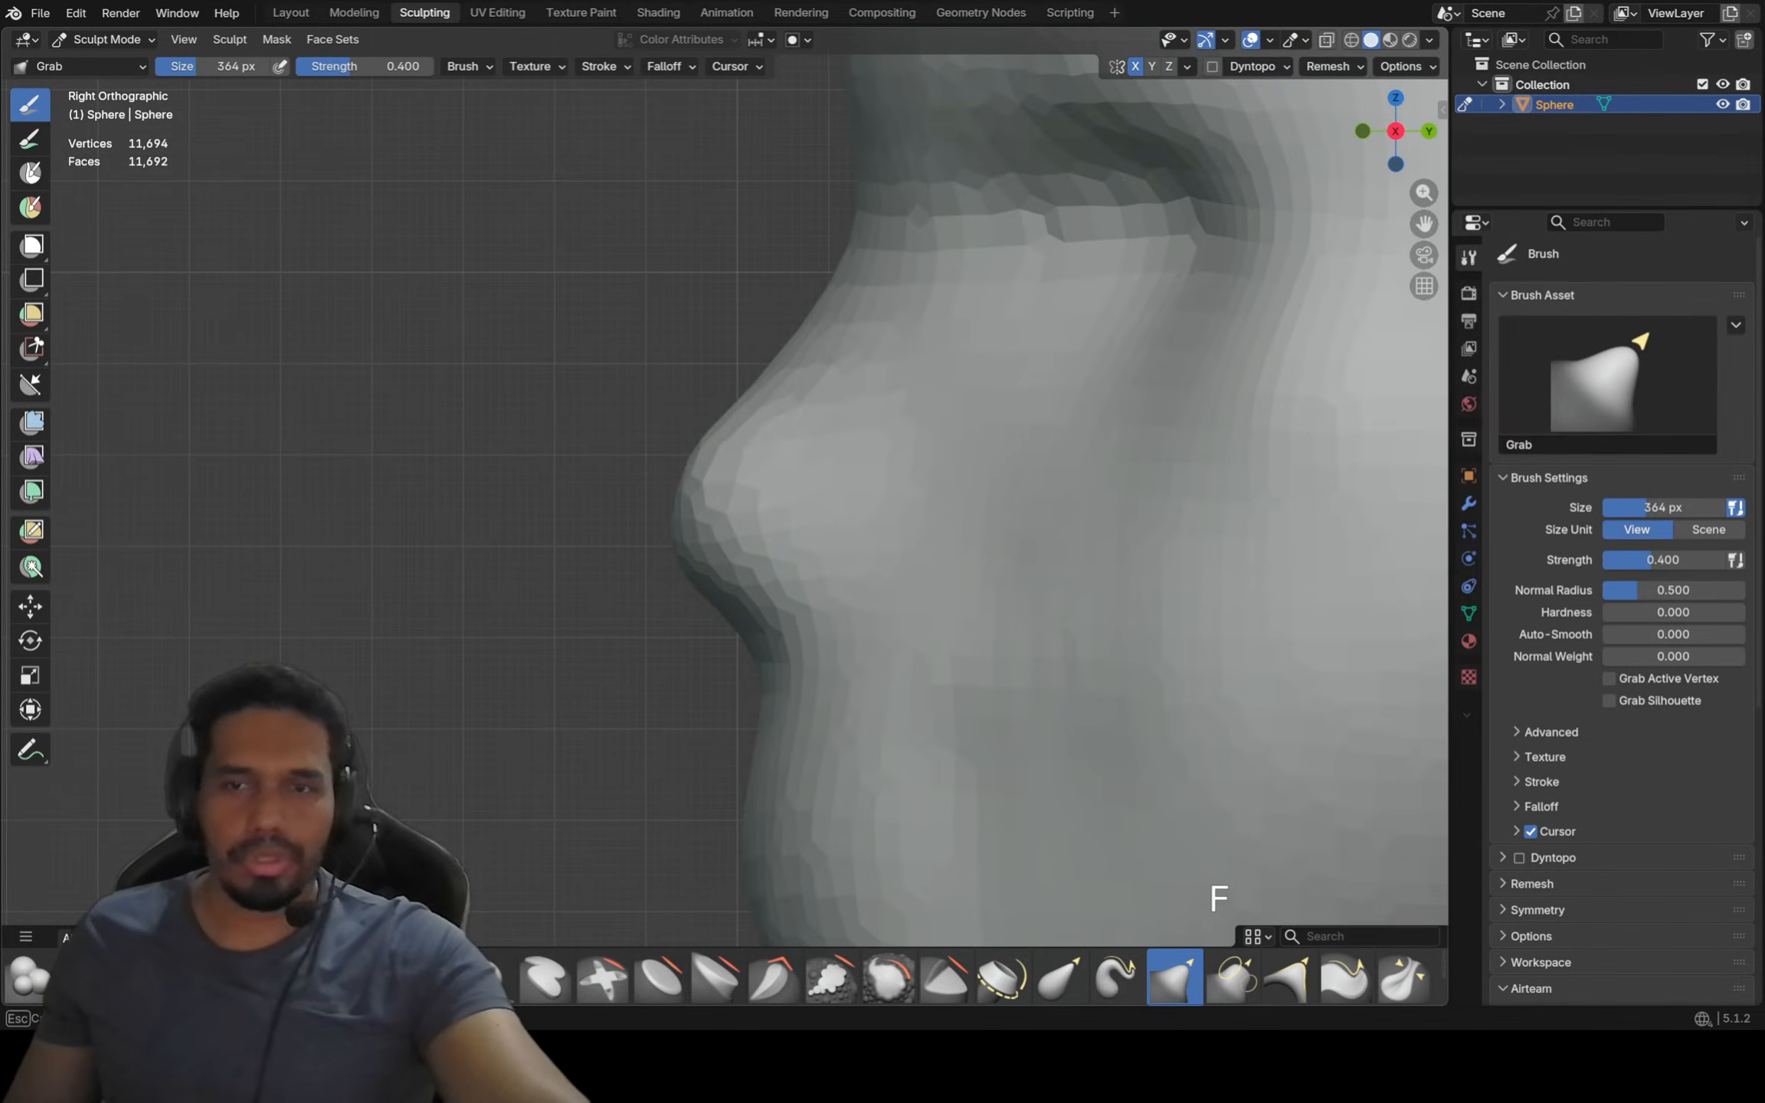
mouse_move(688, 479)
middle_mouse_down()
mouse_move(659, 482)
mouse_move(832, 539)
middle_mouse_up()
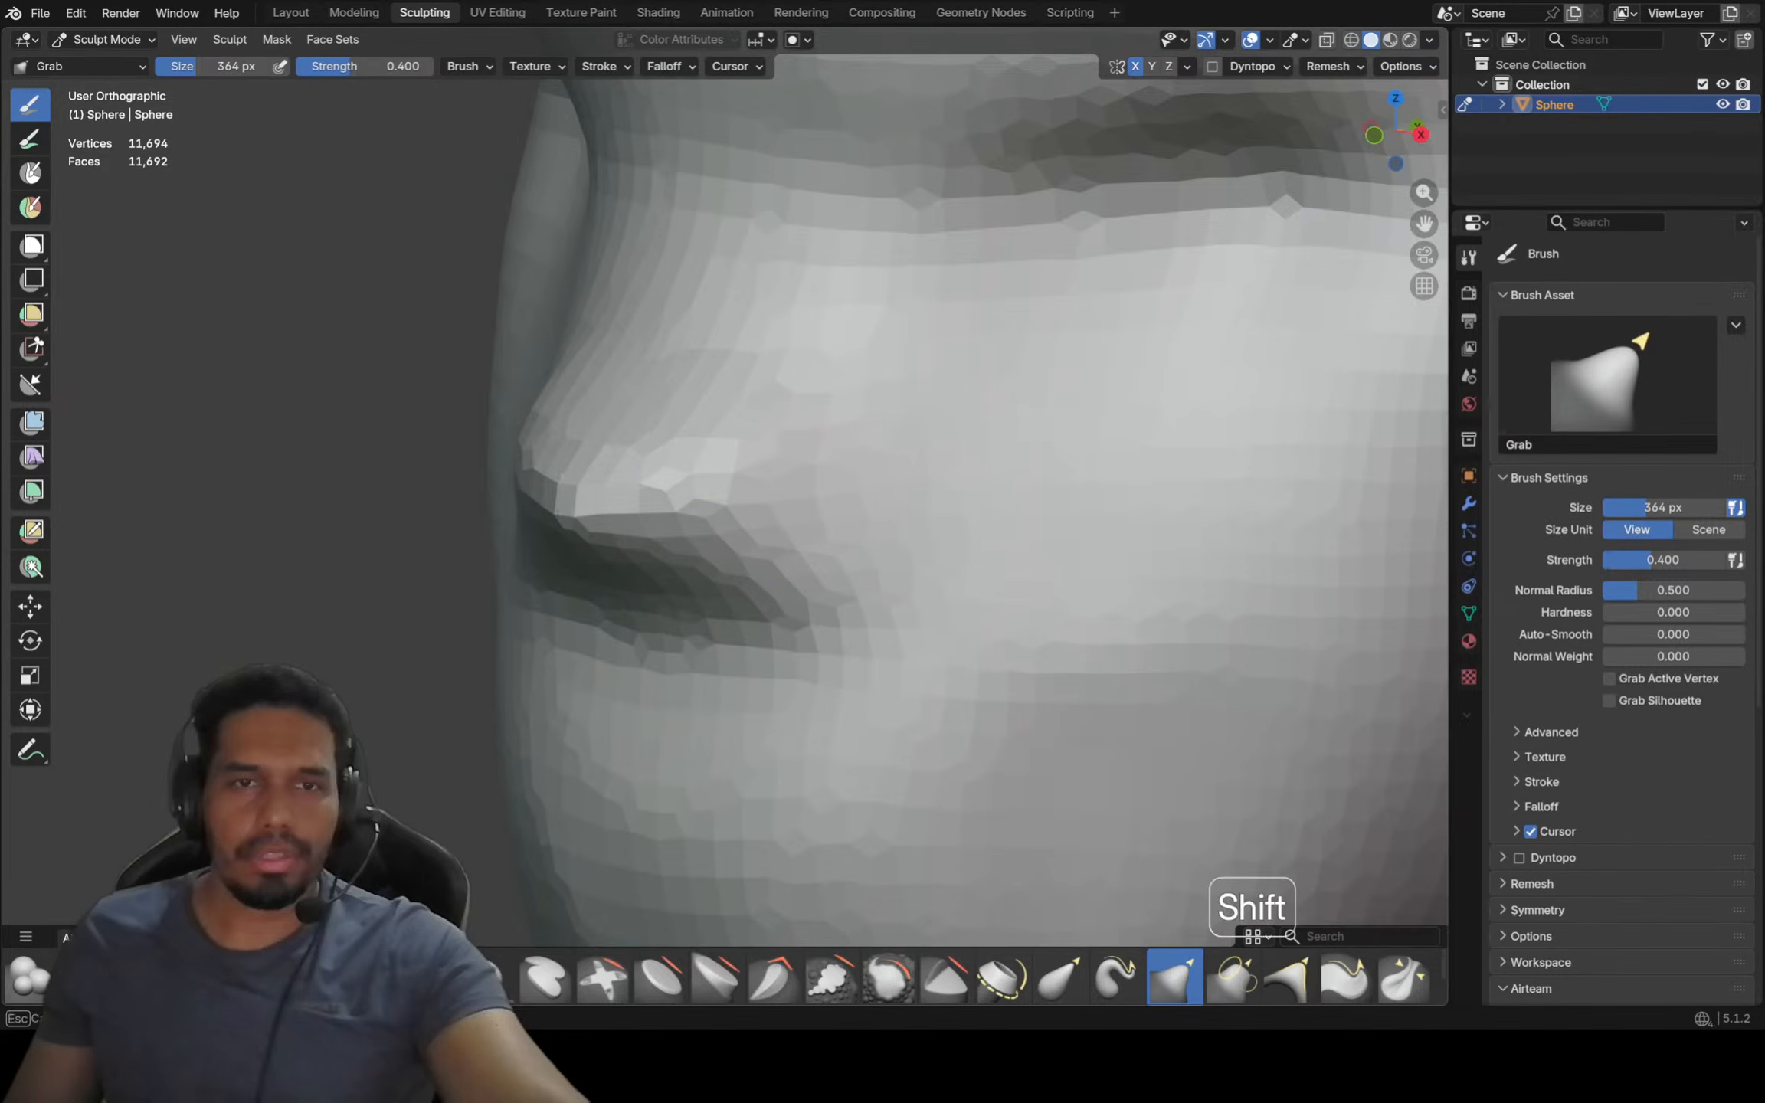
key("KP_3")
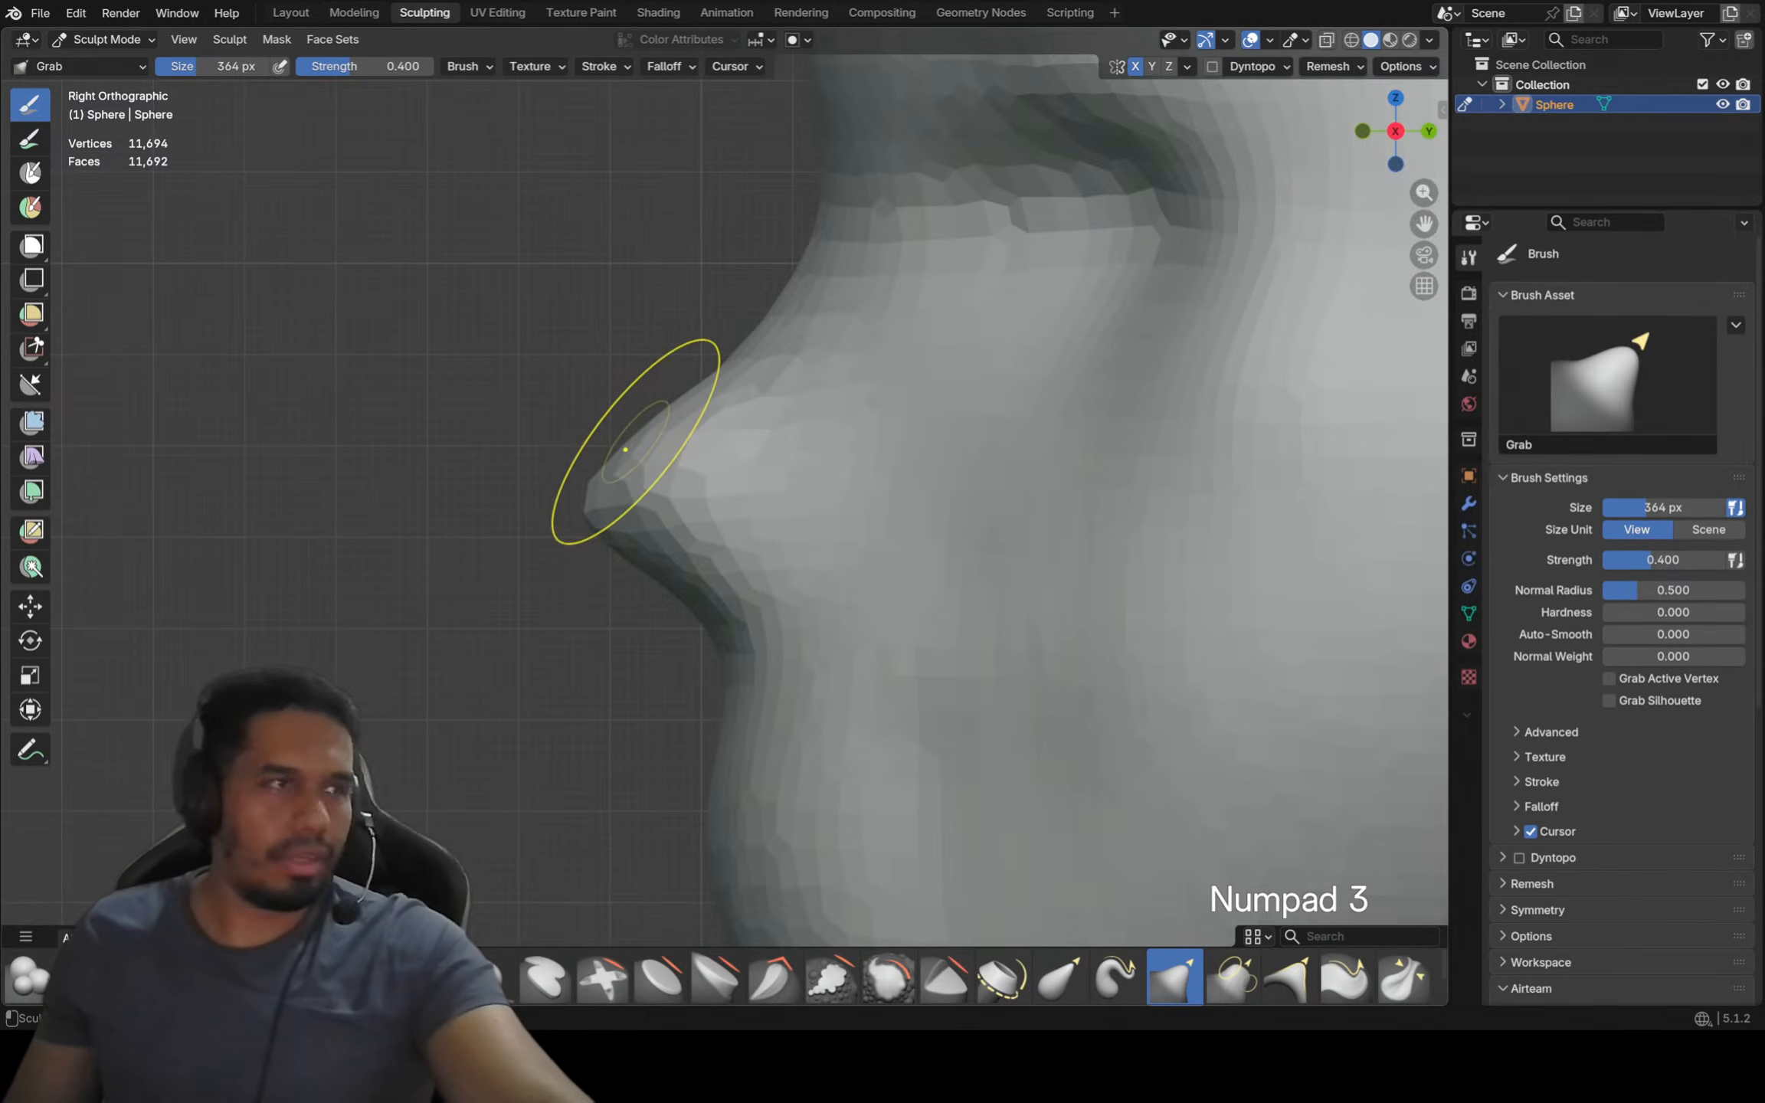
Raise and round the top of the nose tip in the right side profile with the Grab brush
middle_click_drag(625, 449, 651, 432)
scroll(603, 397, "down", 5)
key("KP_3")
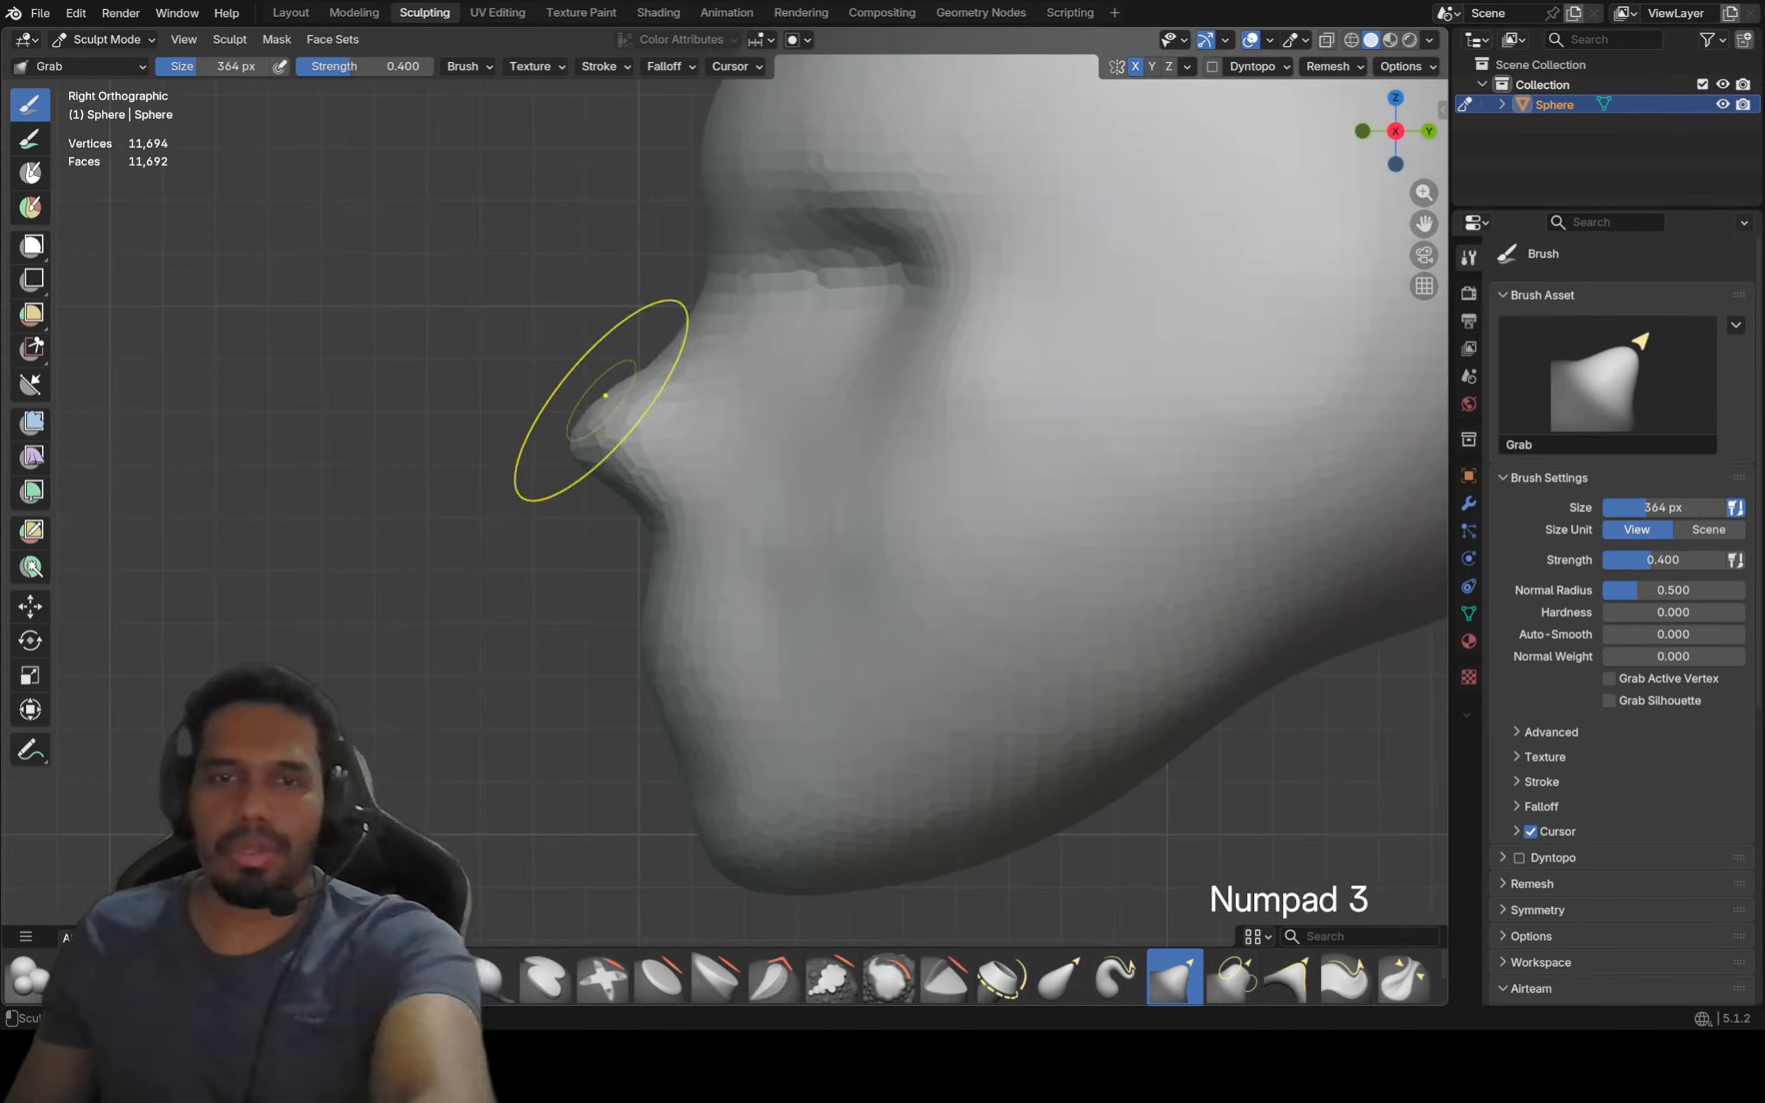
scroll(611, 512, "up", 5)
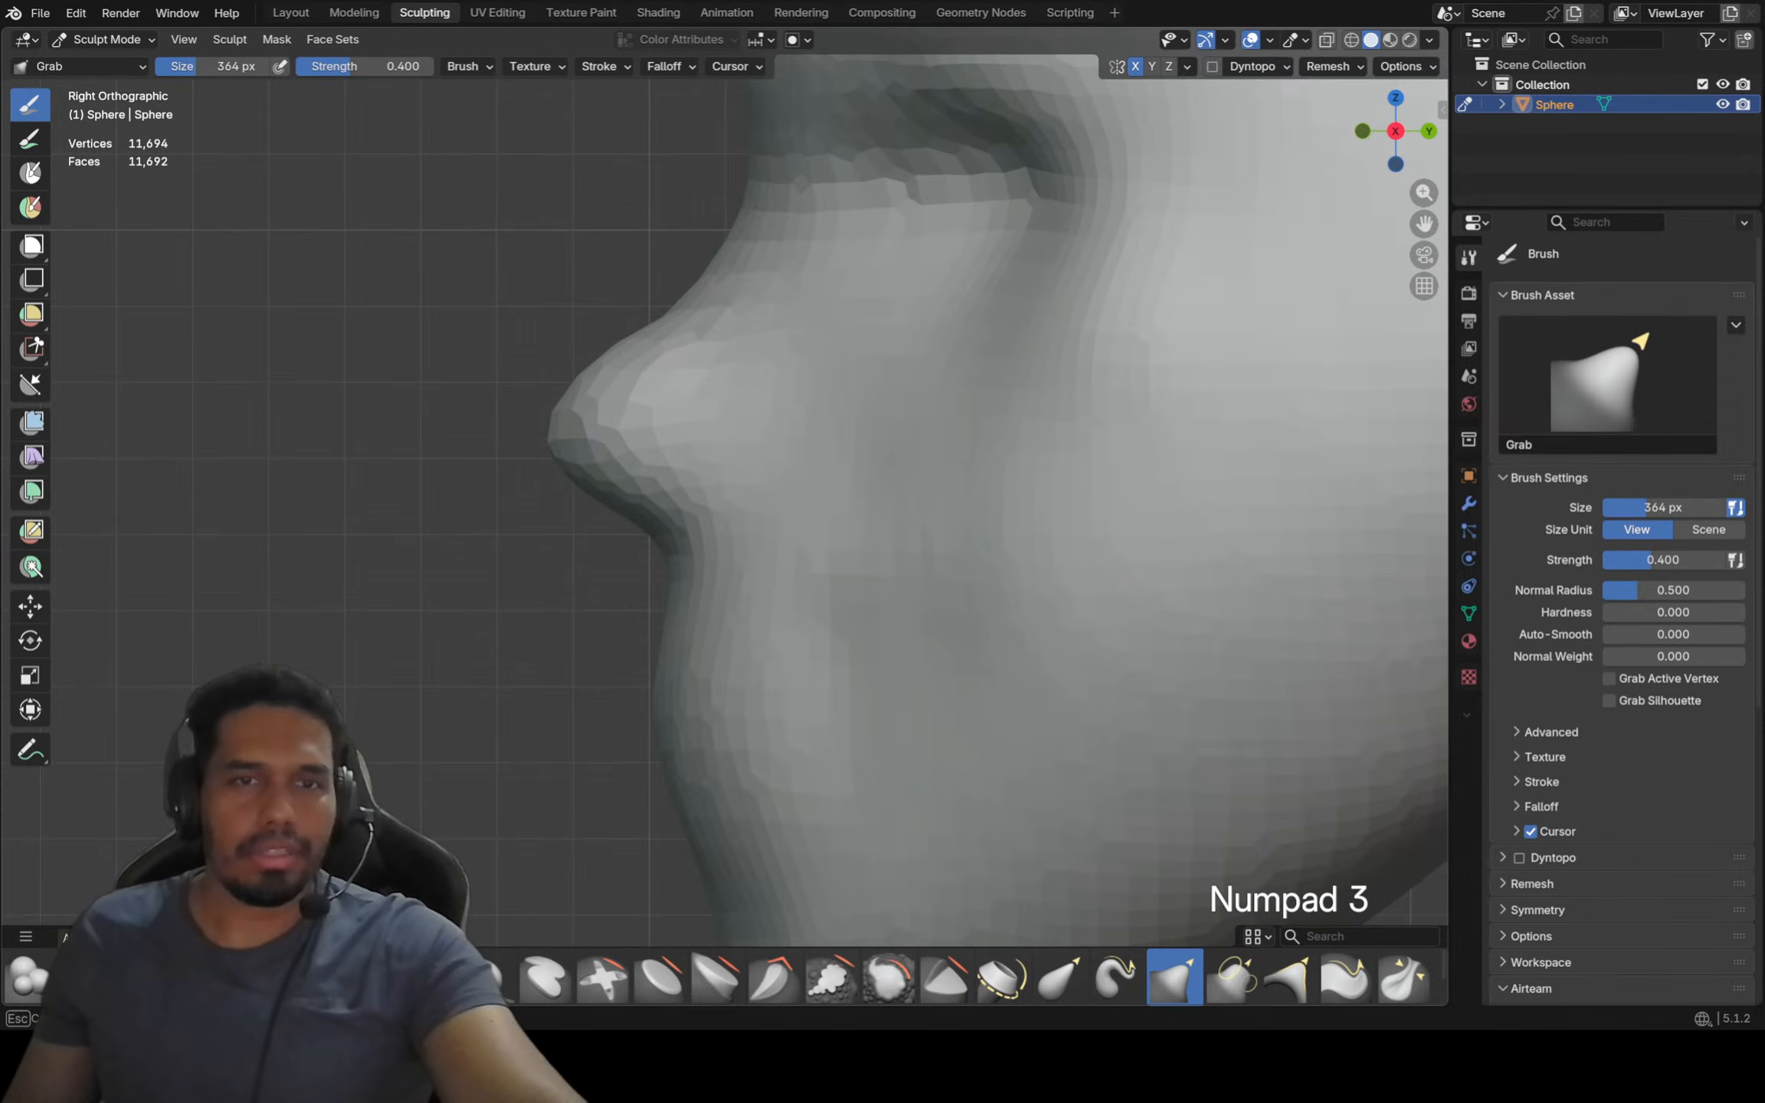
Set the Grab brush size to 426 px and reshape the brow line above the eye sockets in the front view
middle_click_drag(557, 553, 597, 507)
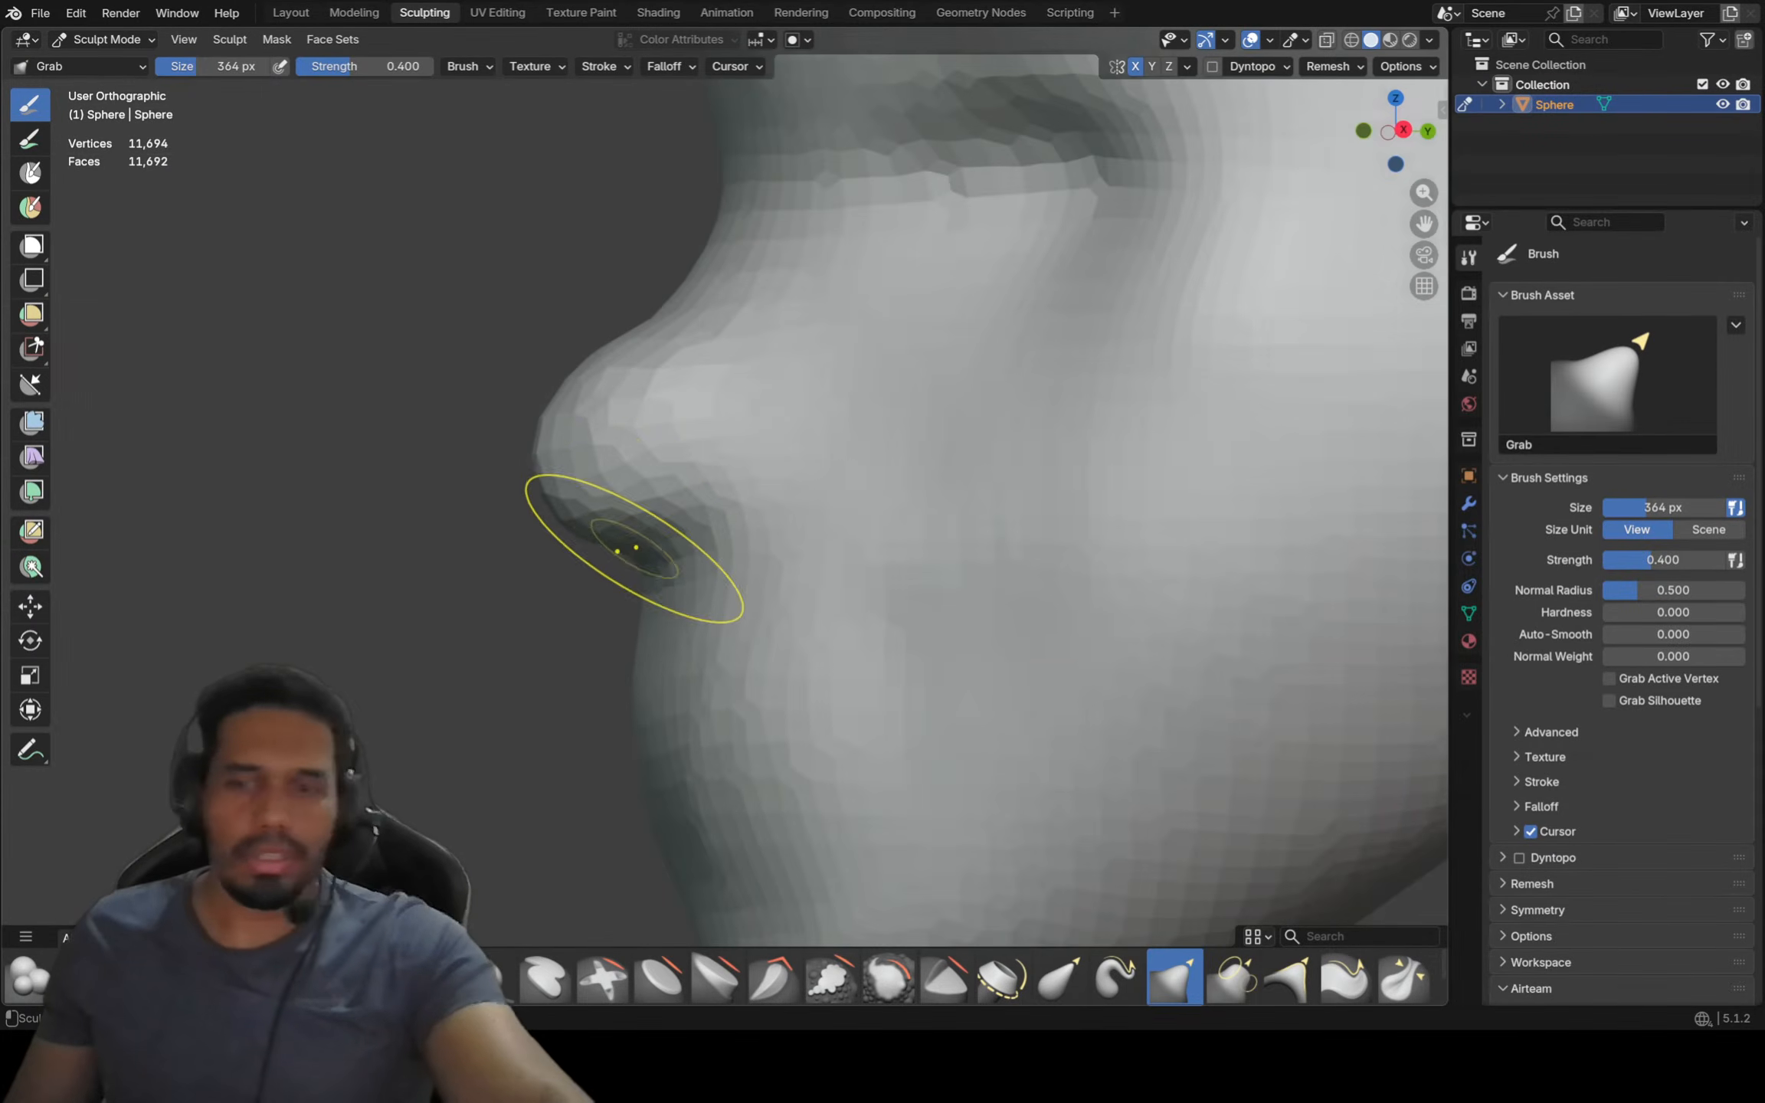
scroll(634, 548, "down", 5)
key("KP_1")
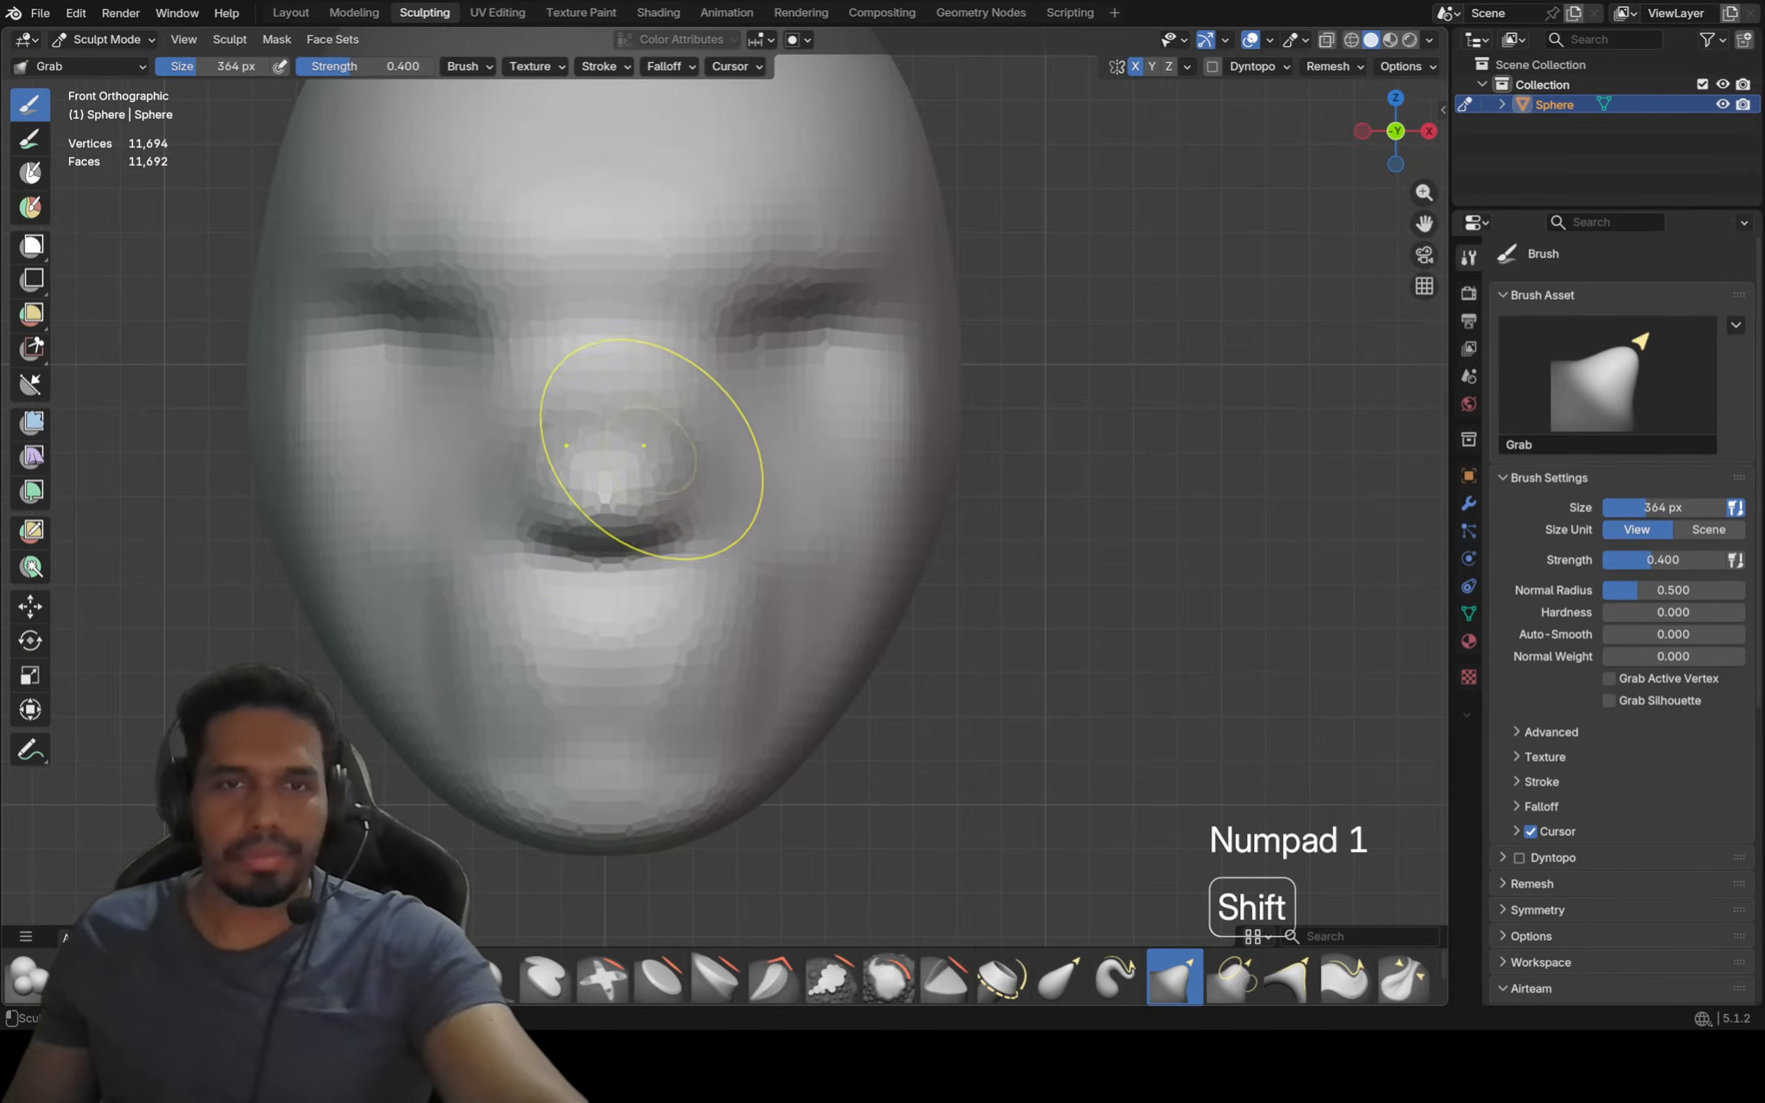
middle_click_drag(652, 448, 770, 498, "ctrl")
key("f")
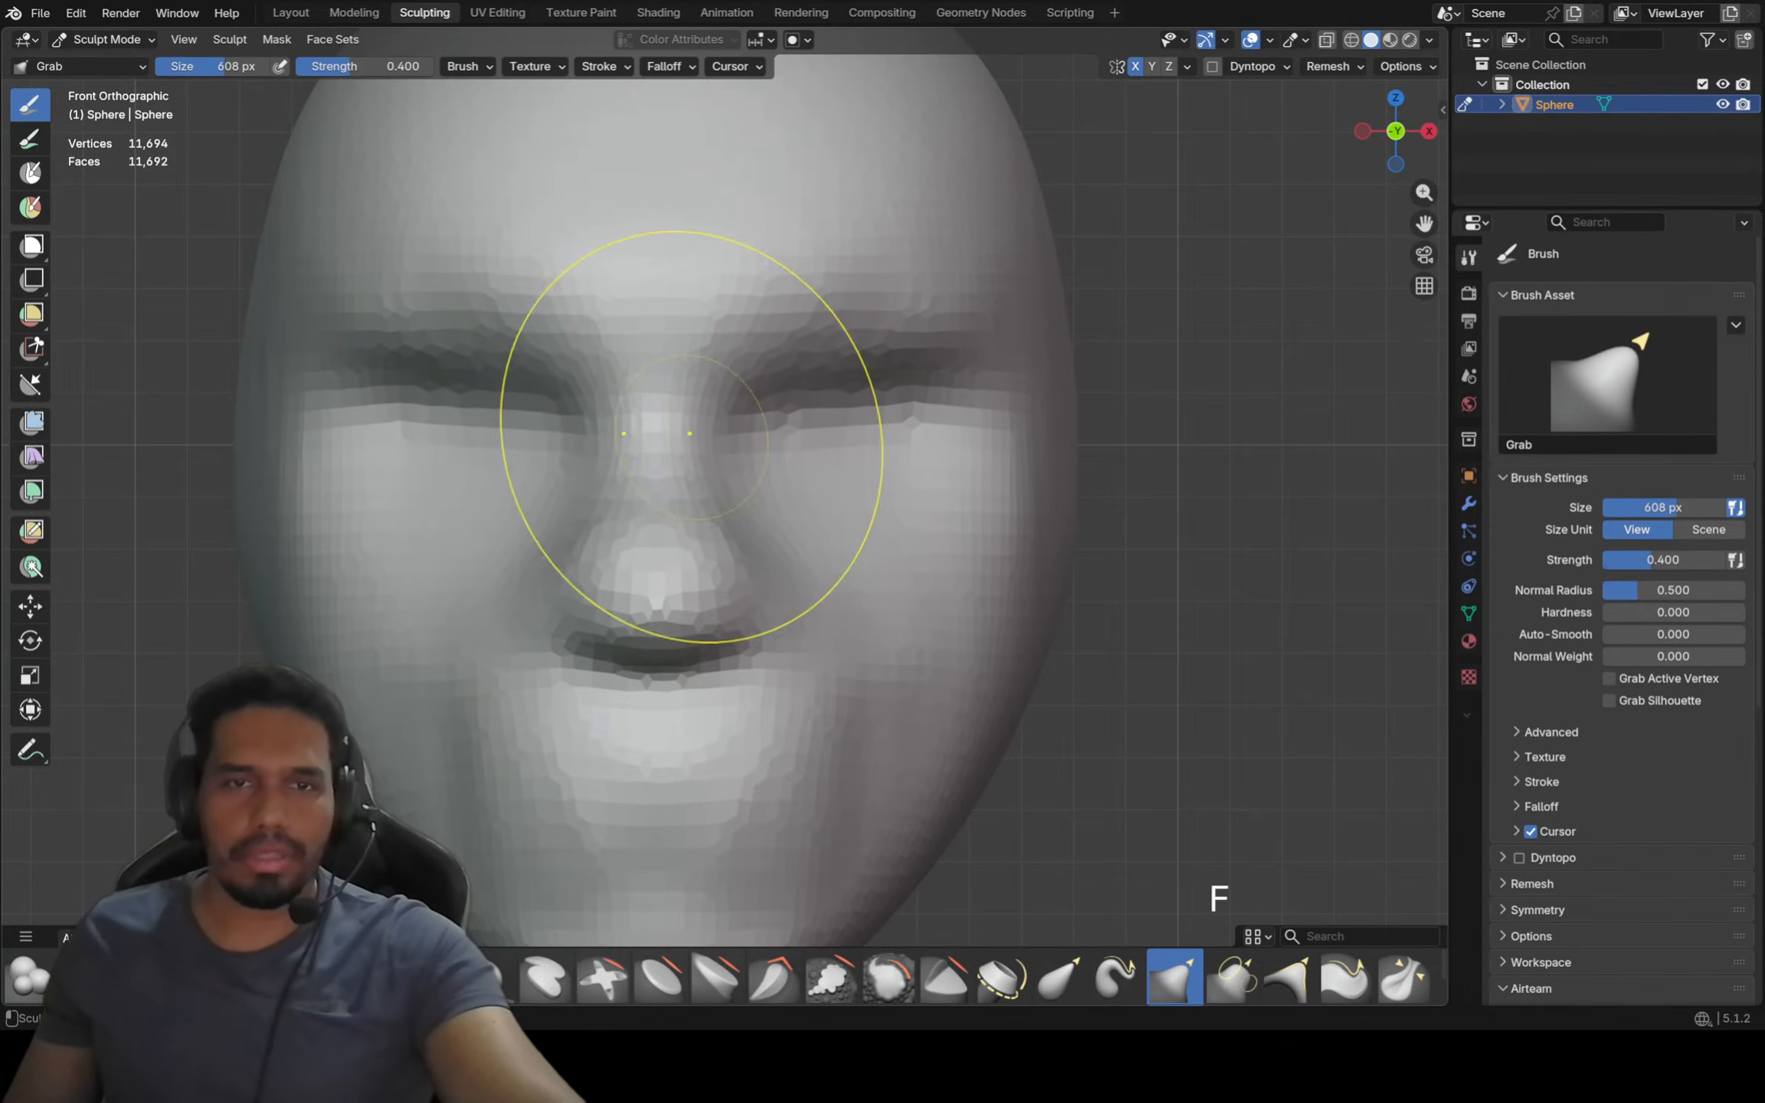
middle_click_drag(728, 453, 713, 538, "ctrl")
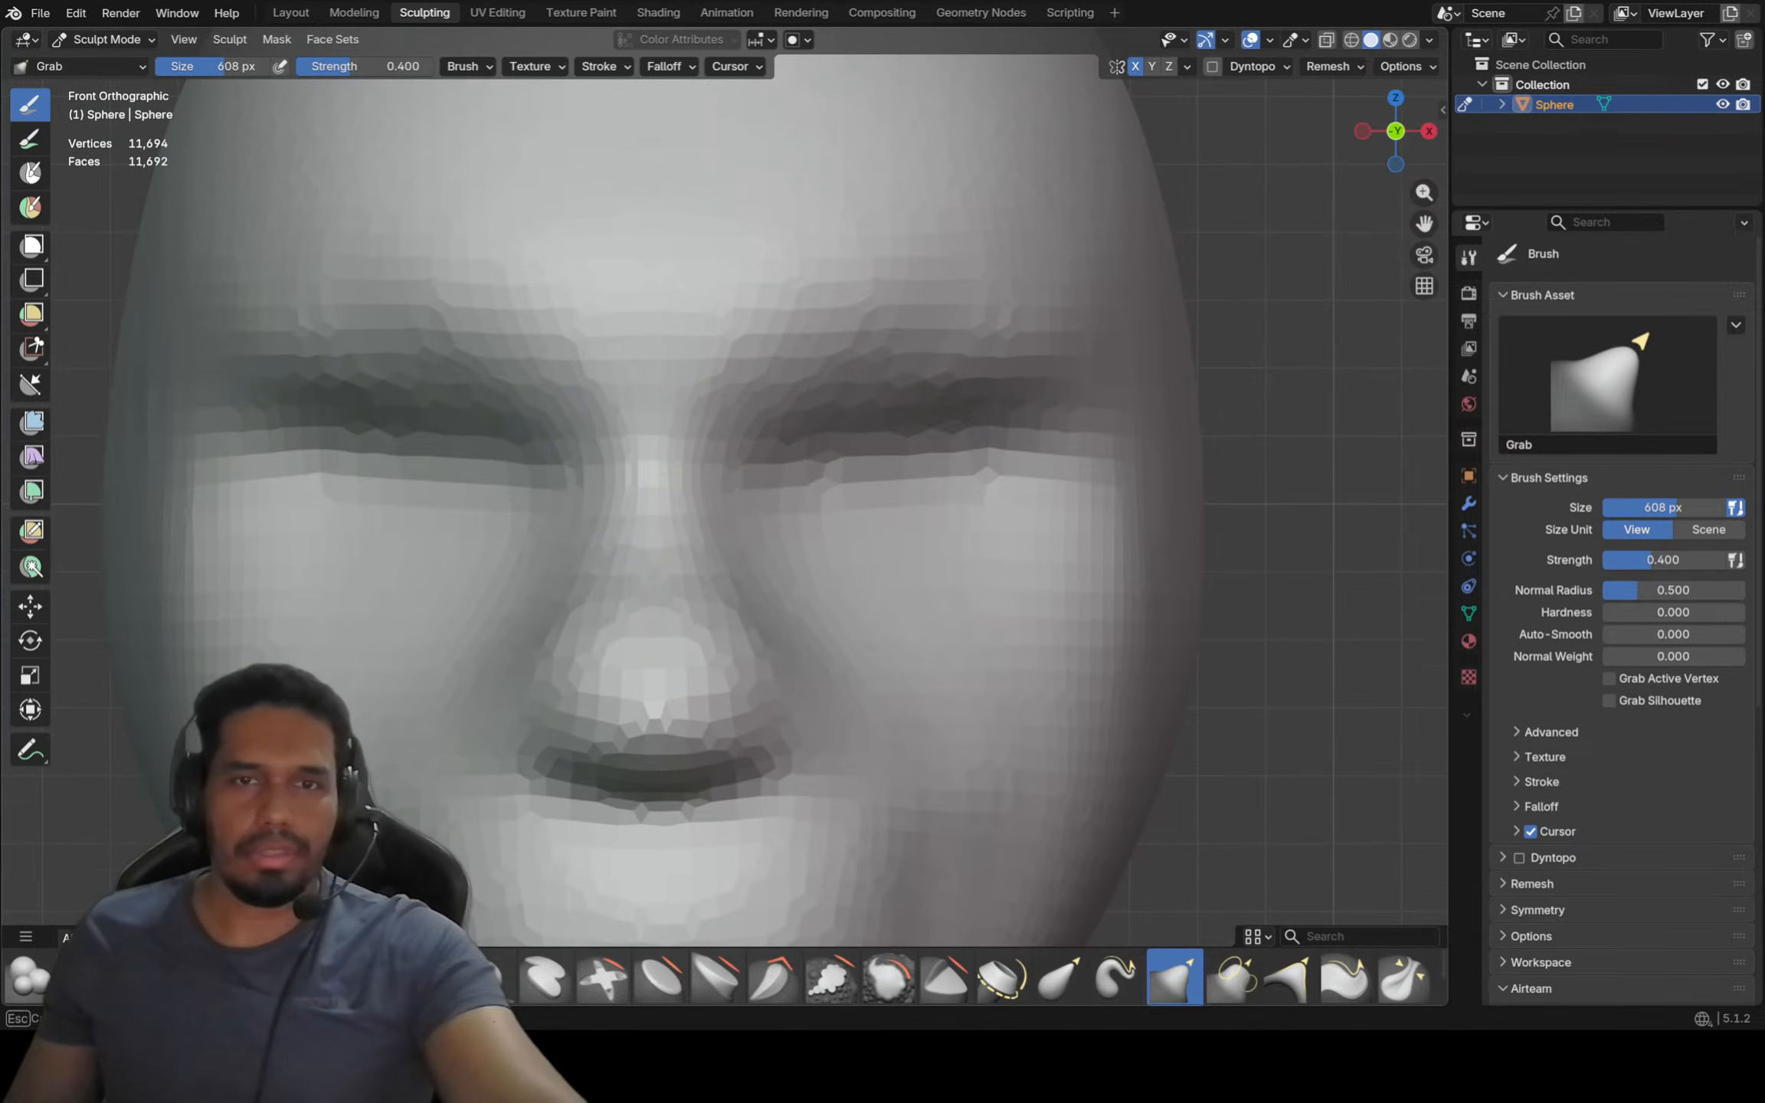
middle_click_drag(873, 414, 824, 501, "ctrl")
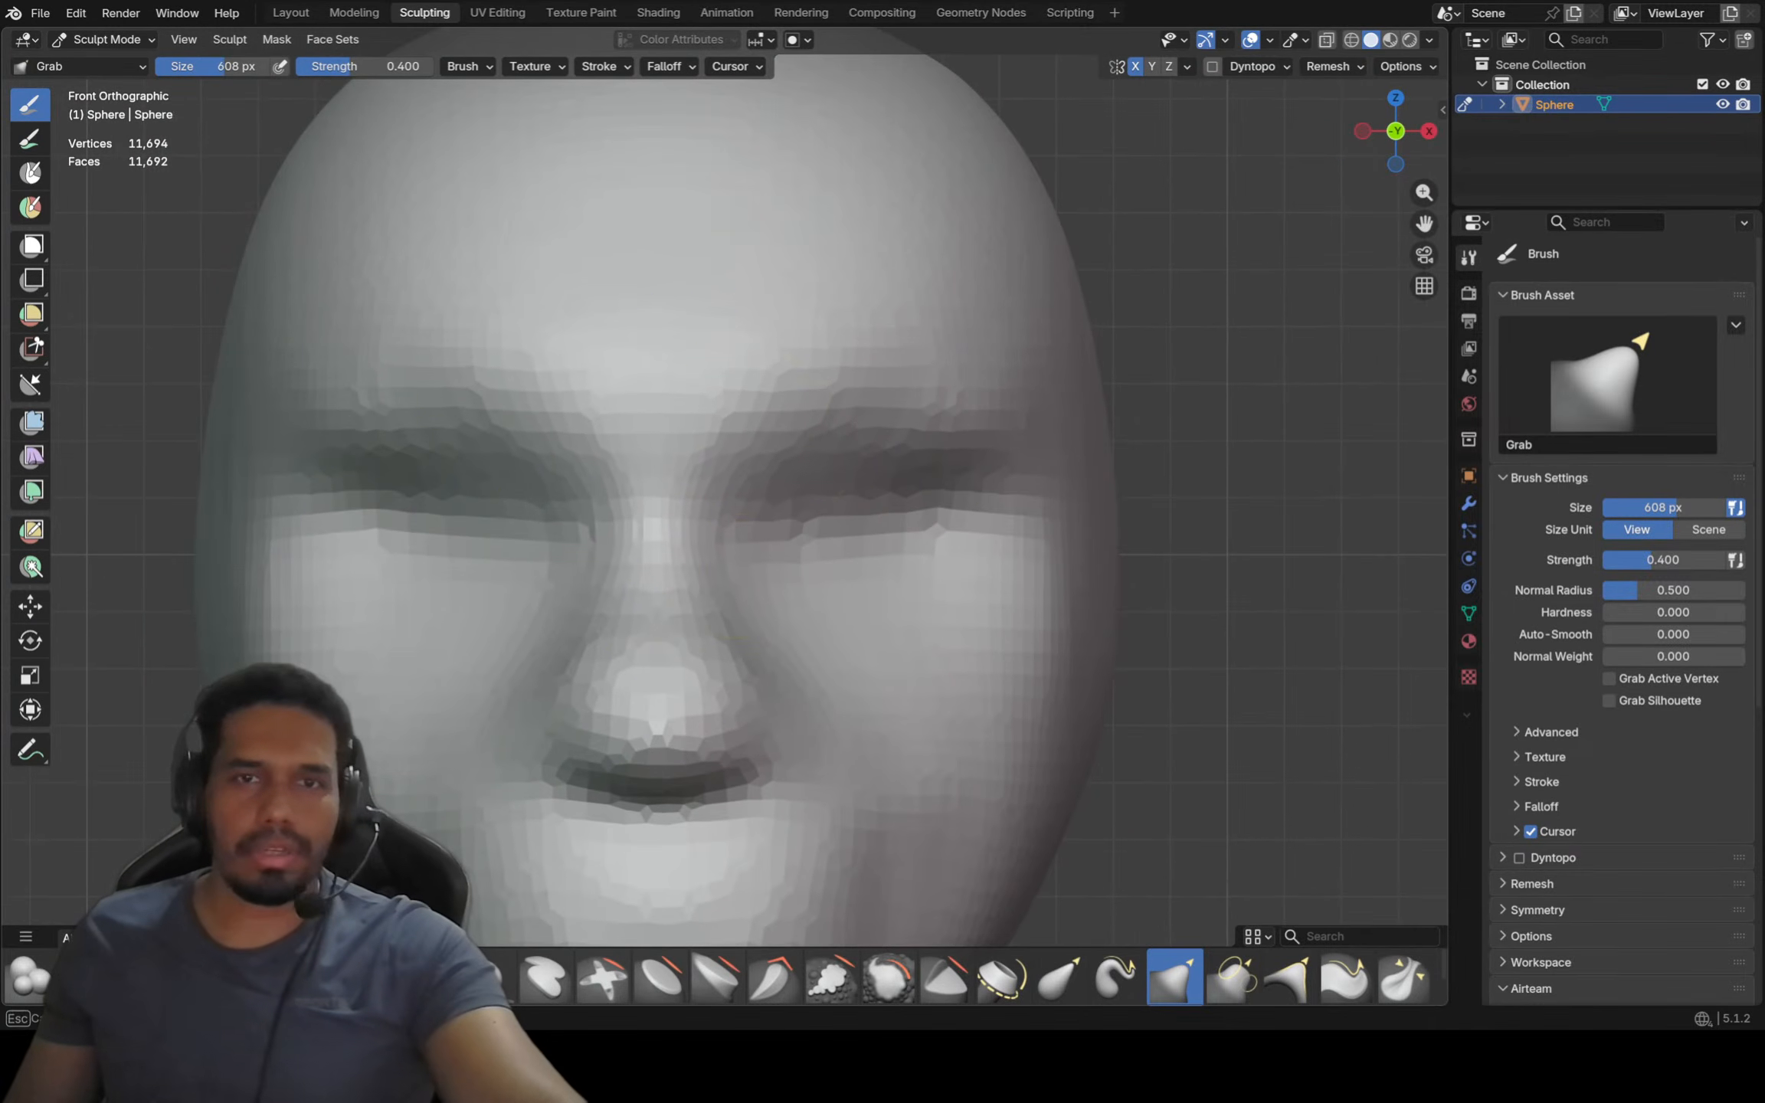
key("f")
left_click(766, 421)
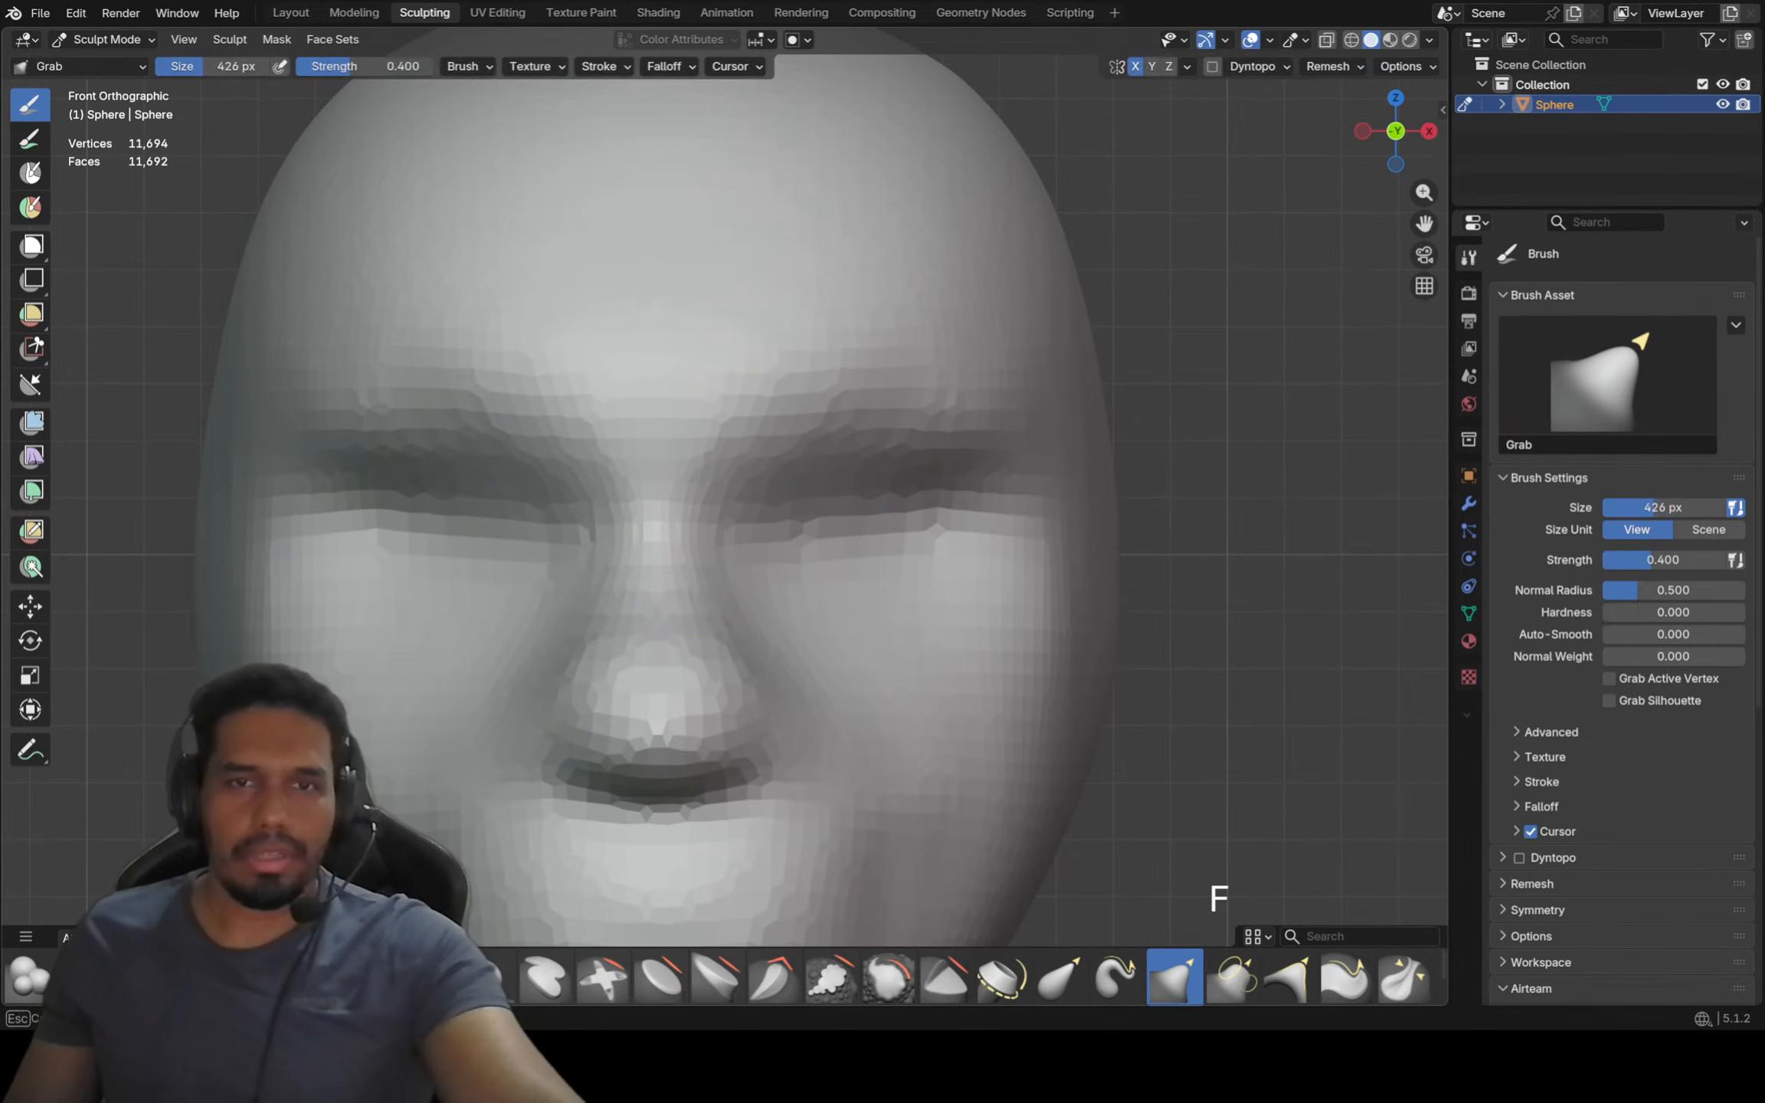
left_click_drag(812, 431, 815, 429)
left_click_drag(927, 382, 946, 370)
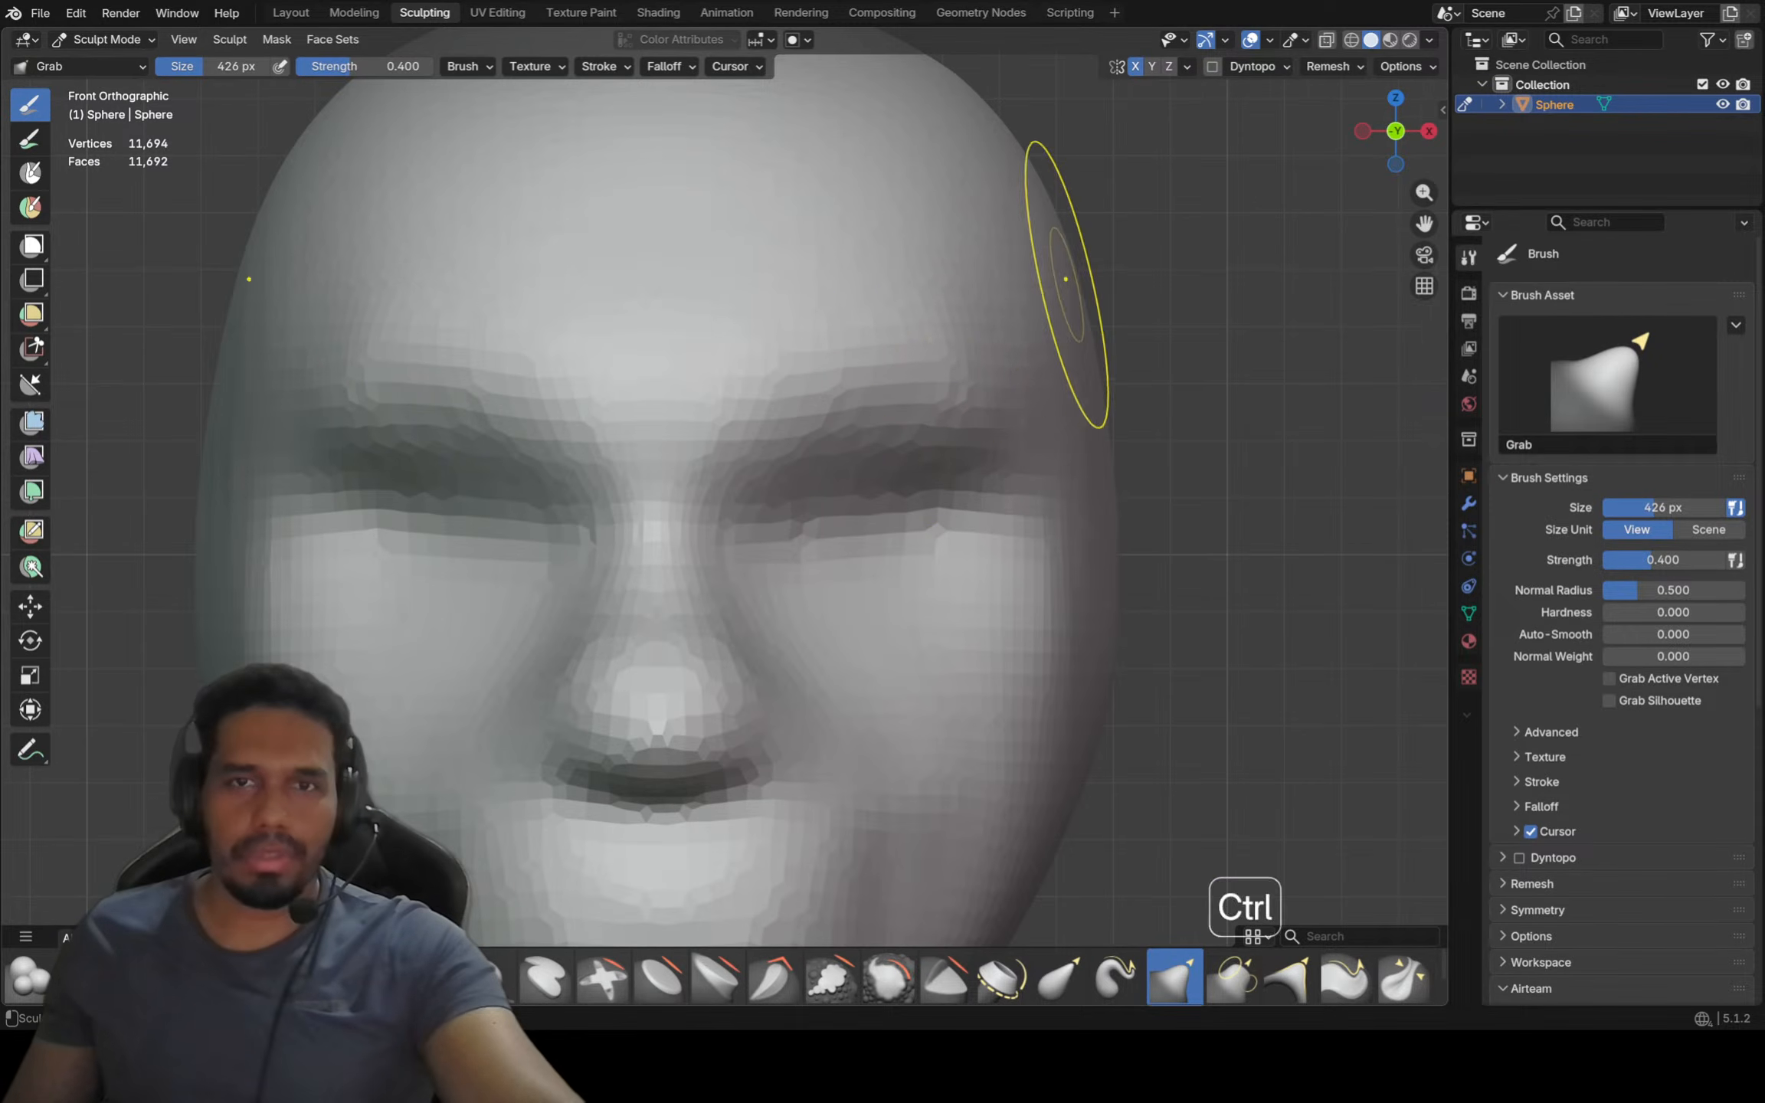
Broaden the crown and slim the sides of the head's front silhouette with the Grab brush, undoing an unwanted stroke
mouse_move(1068, 295)
middle_mouse_down("ctrl")
mouse_move(1035, 364)
mouse_move(1016, 284)
middle_mouse_up("ctrl")
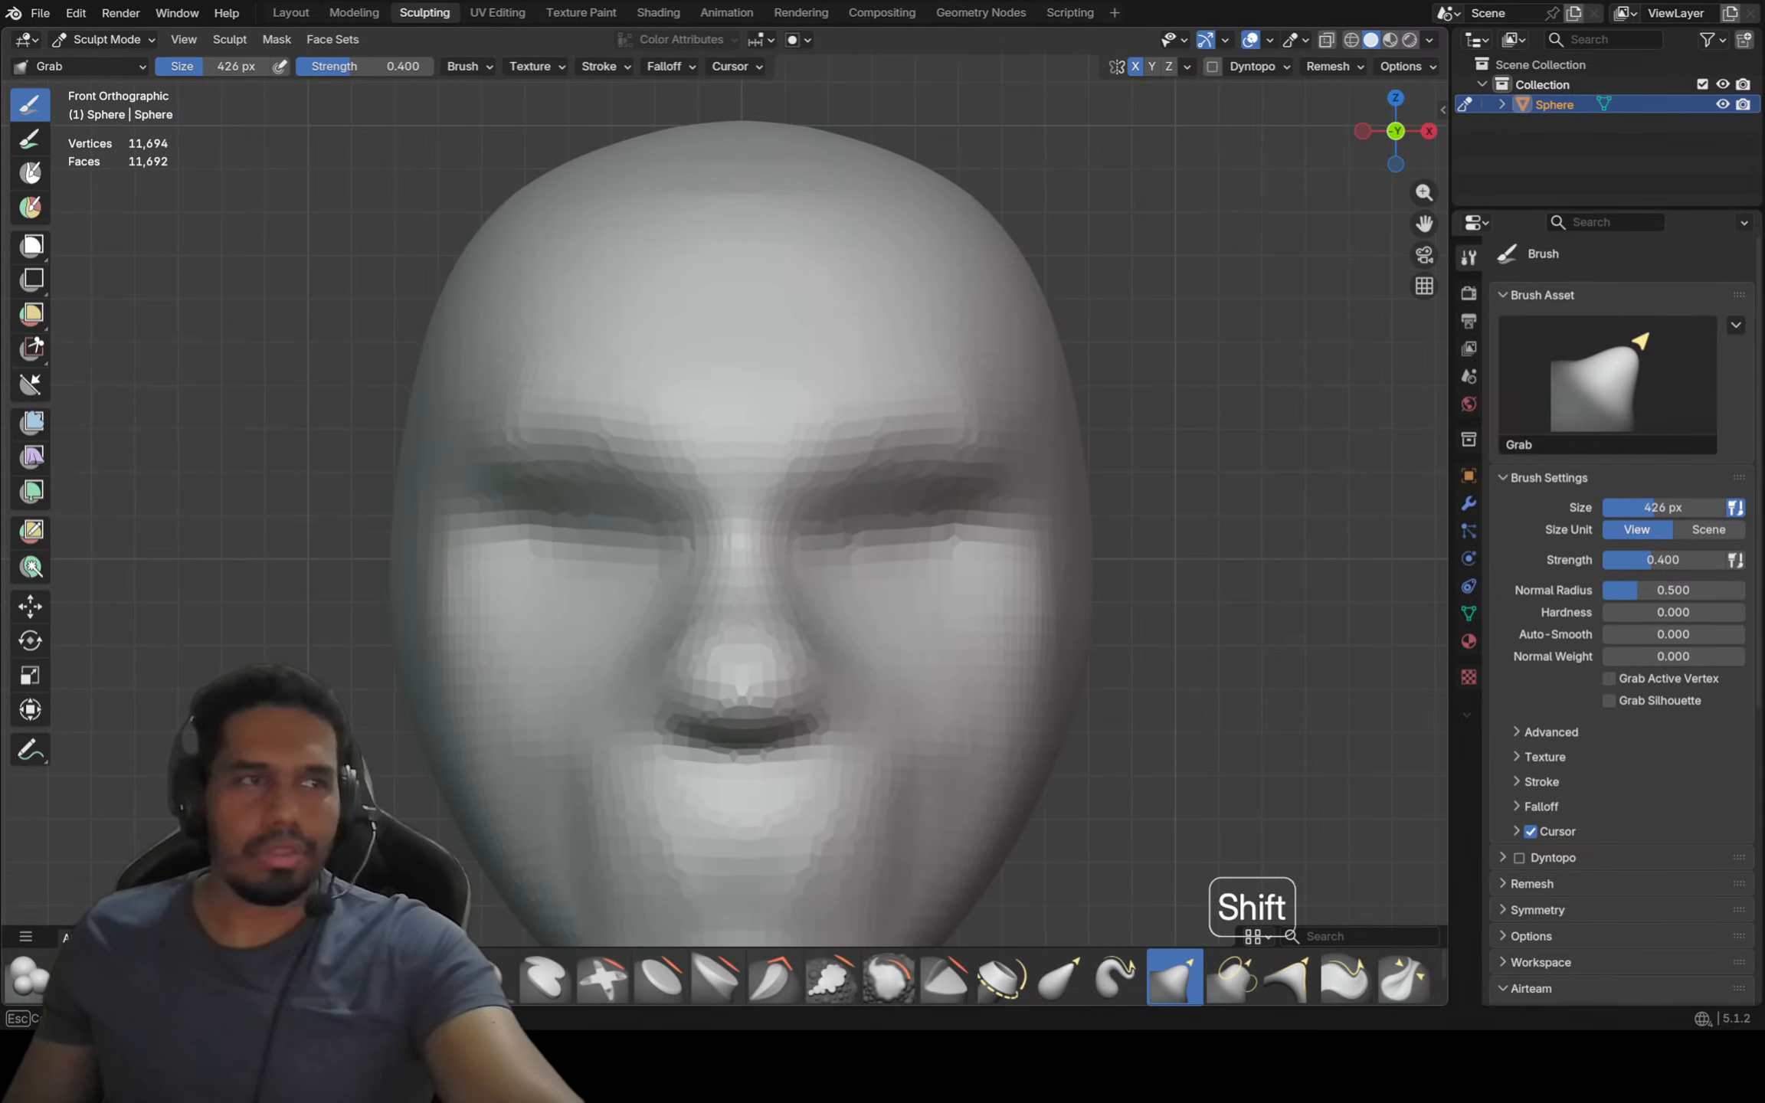
mouse_move(736, 182)
middle_mouse_down("ctrl")
mouse_move(805, 255)
mouse_move(807, 301)
middle_mouse_up("ctrl")
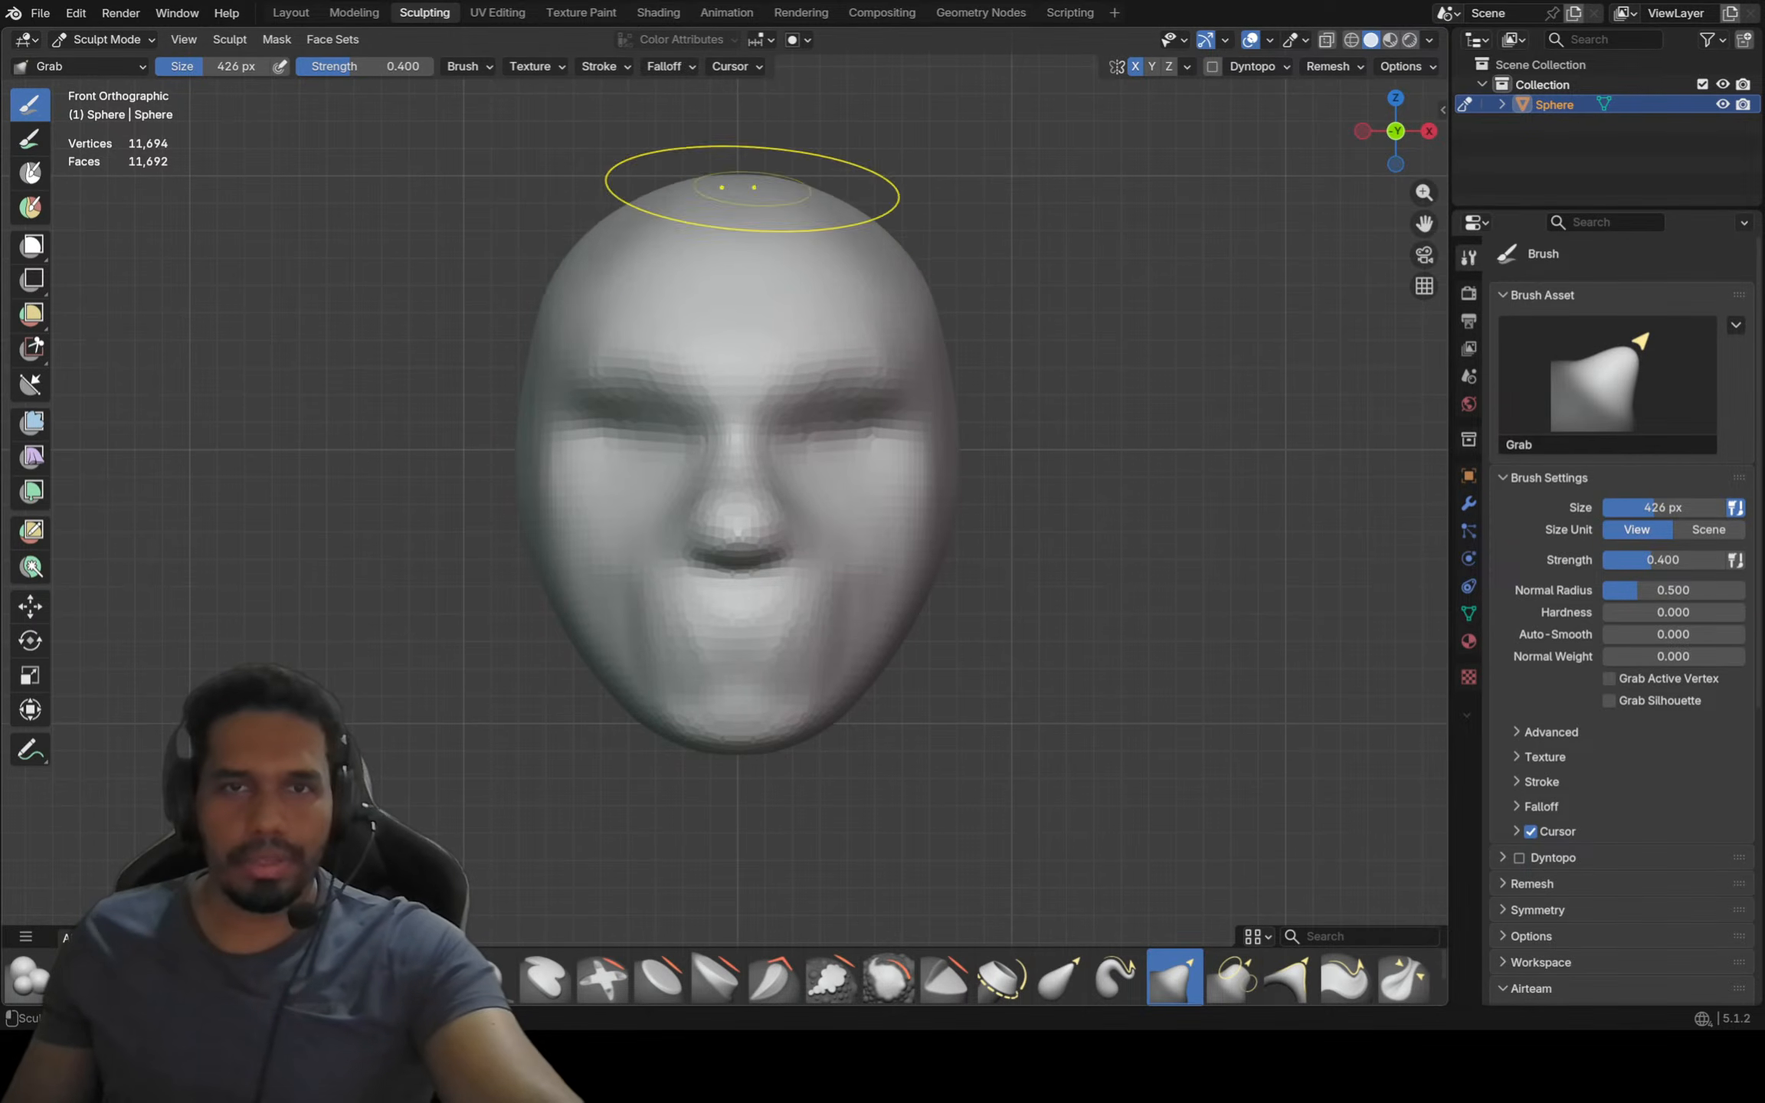
key("ctrl+z")
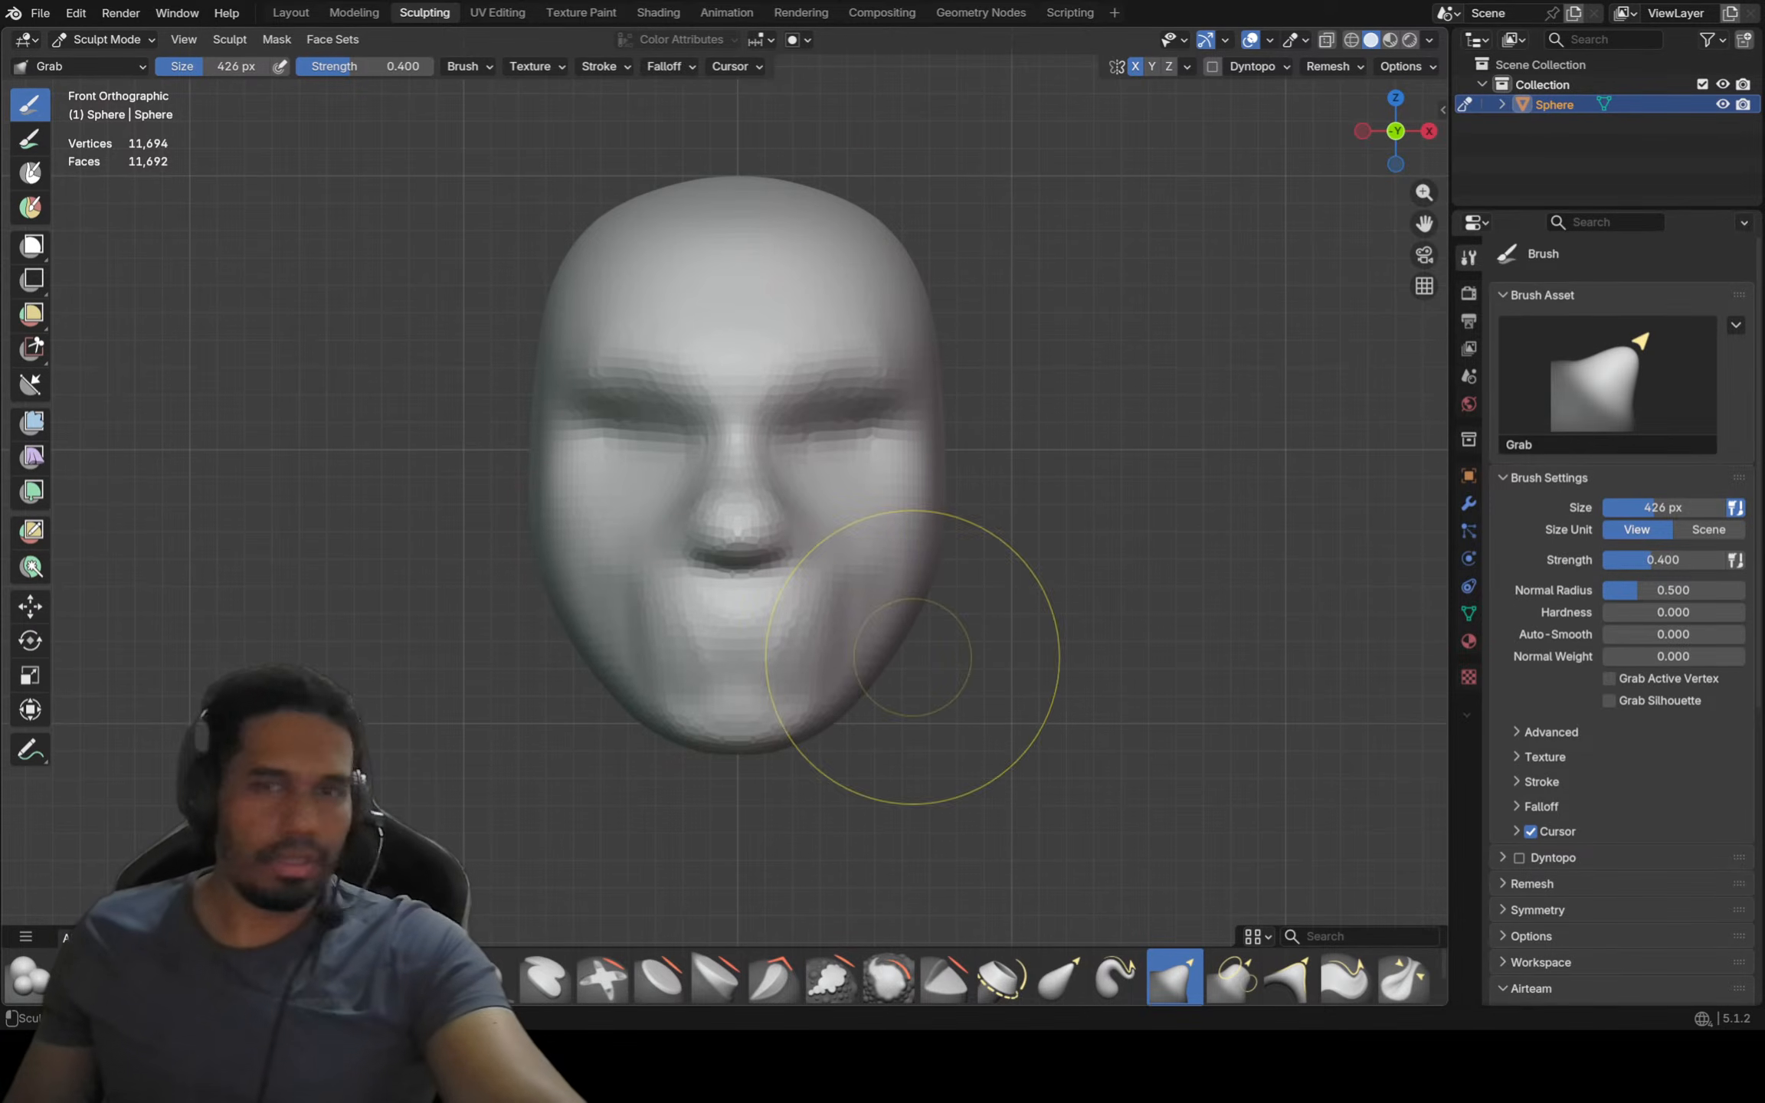
mouse_move(898, 653)
left_mouse_down()
mouse_move(921, 605)
mouse_move(892, 617)
left_mouse_up()
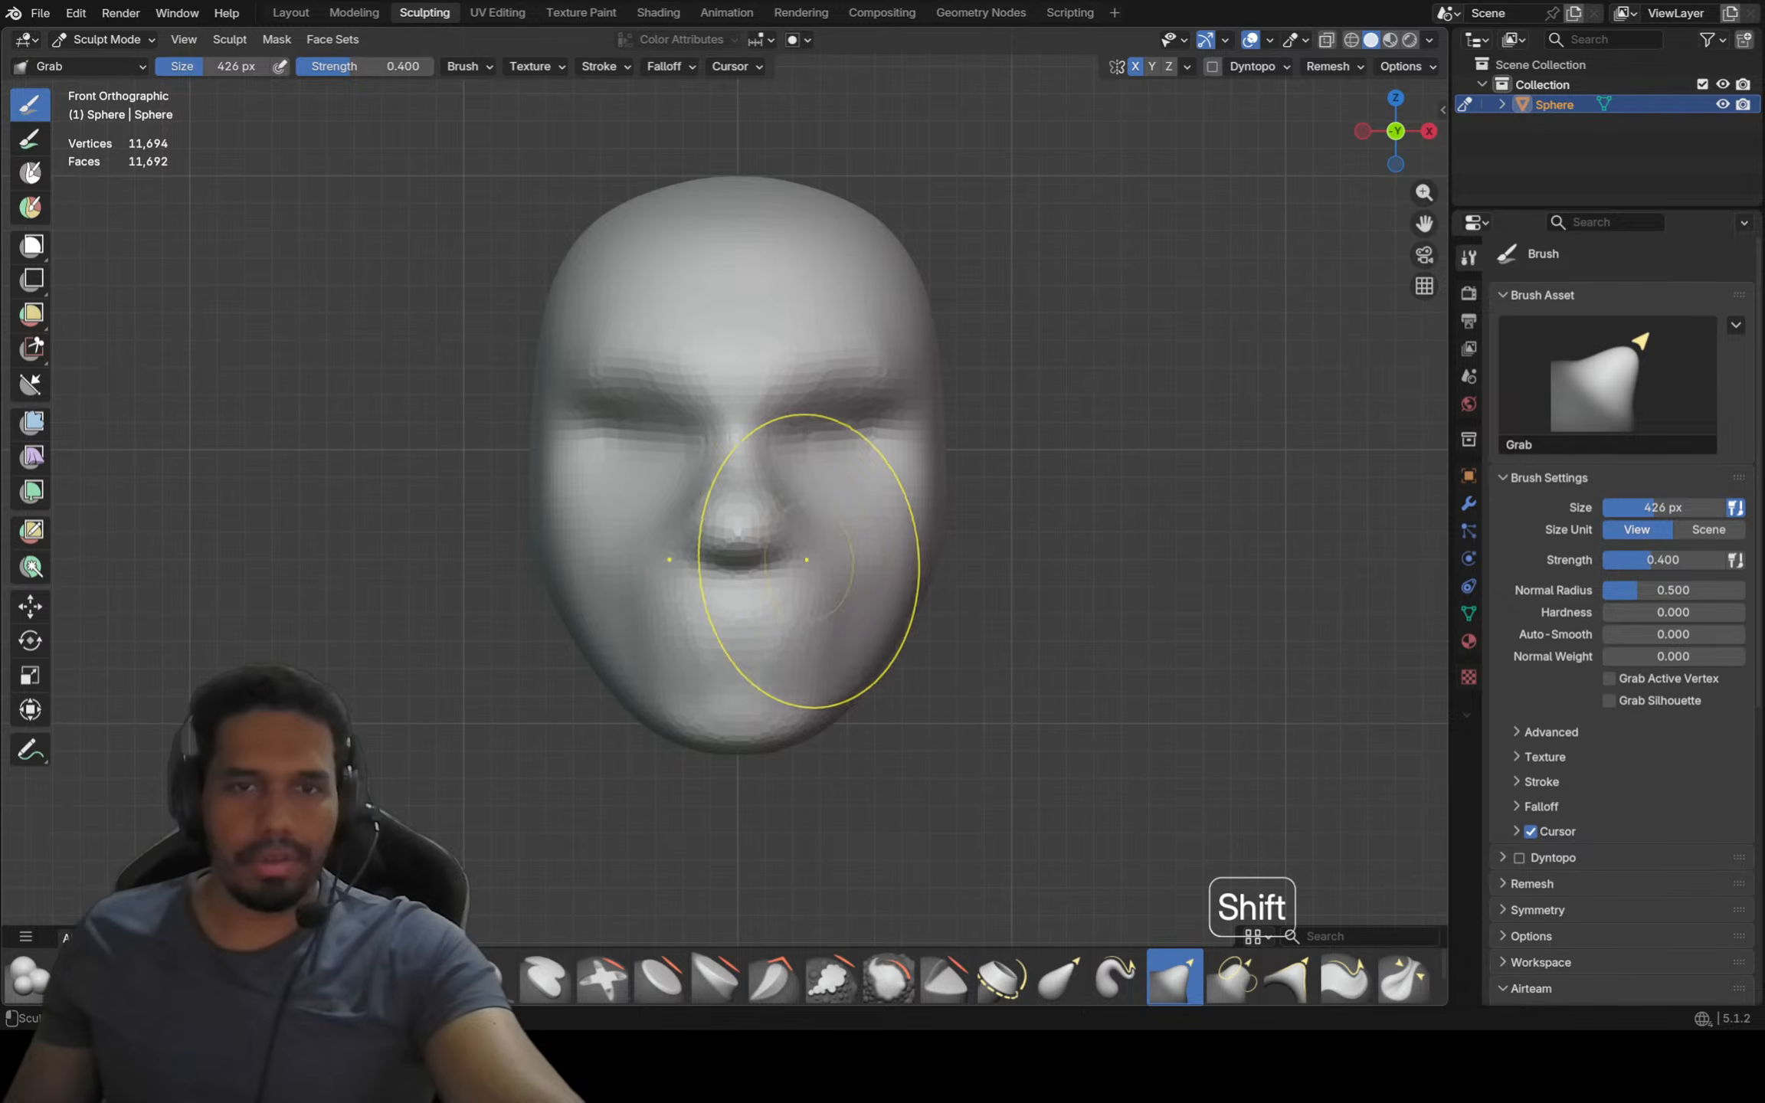
Set the voxel size to 0.020 m and remesh the head at the finer resolution
middle_click_drag(791, 528, 792, 490, "ctrl")
key("r")
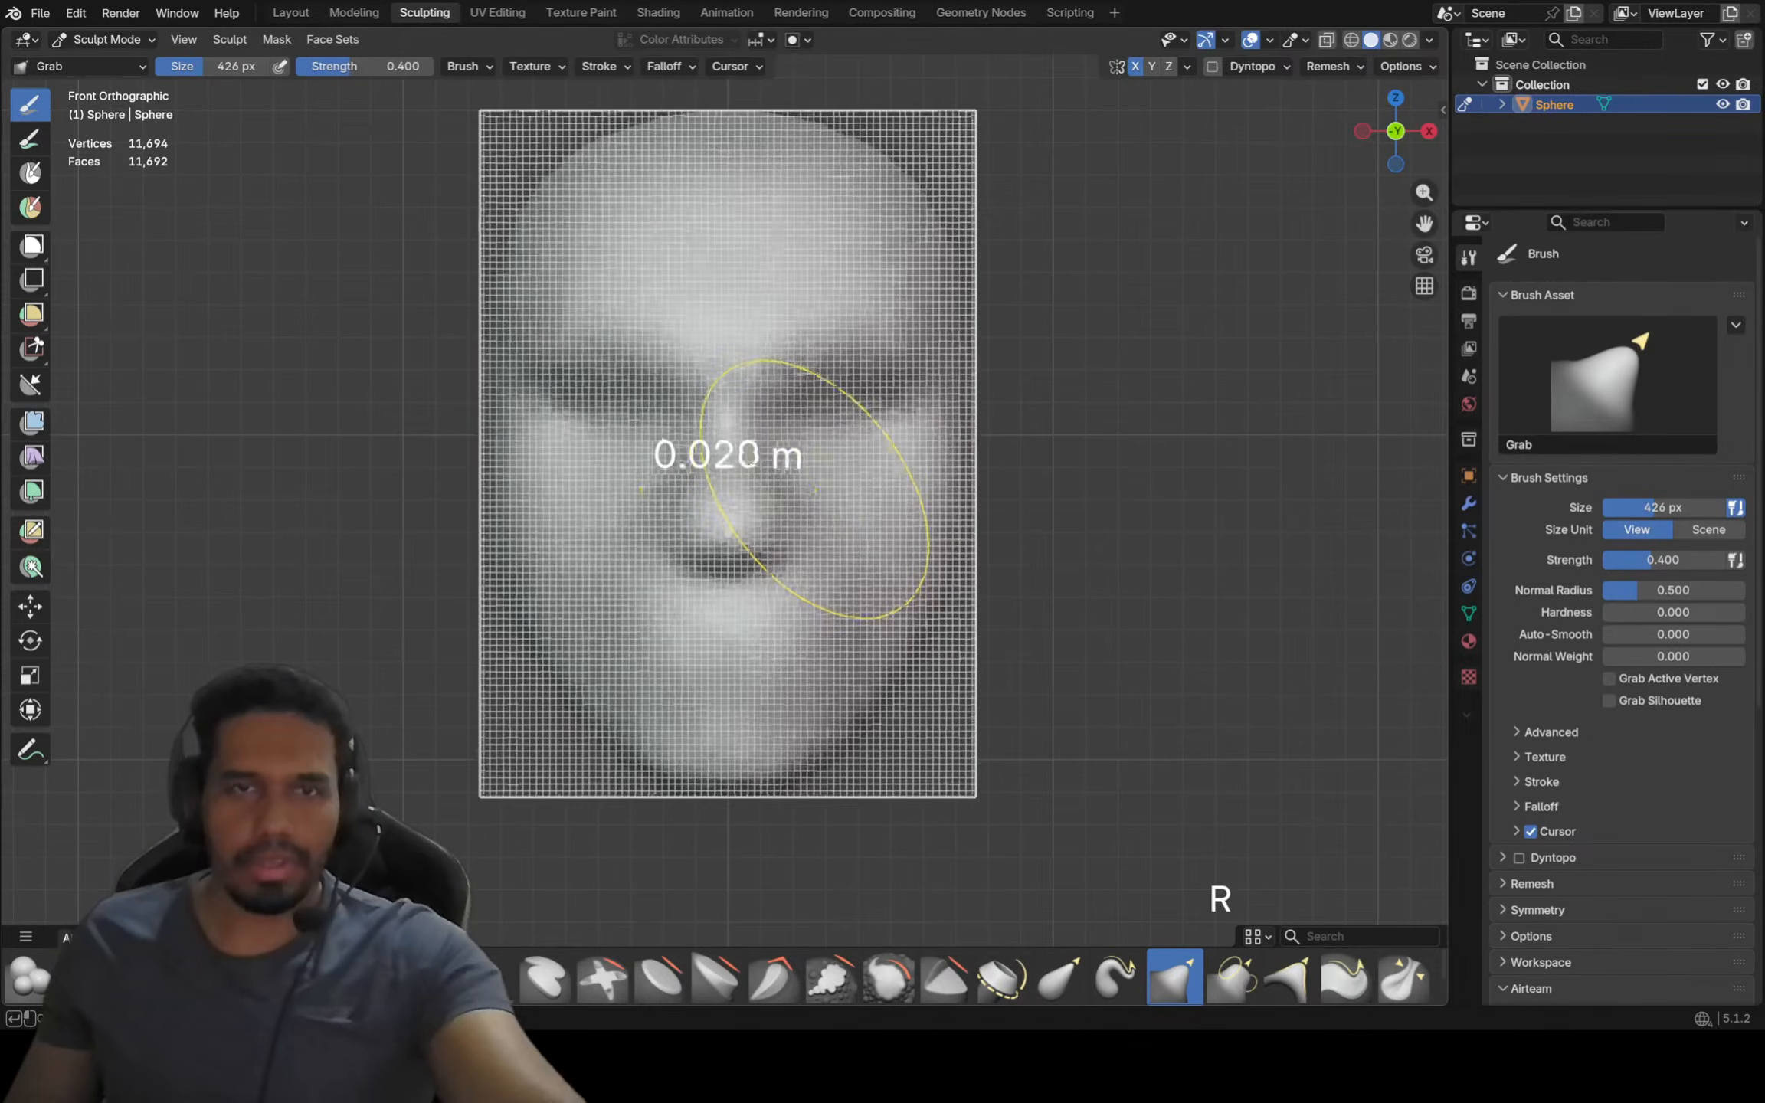
left_click(797, 490)
key("ctrl+r")
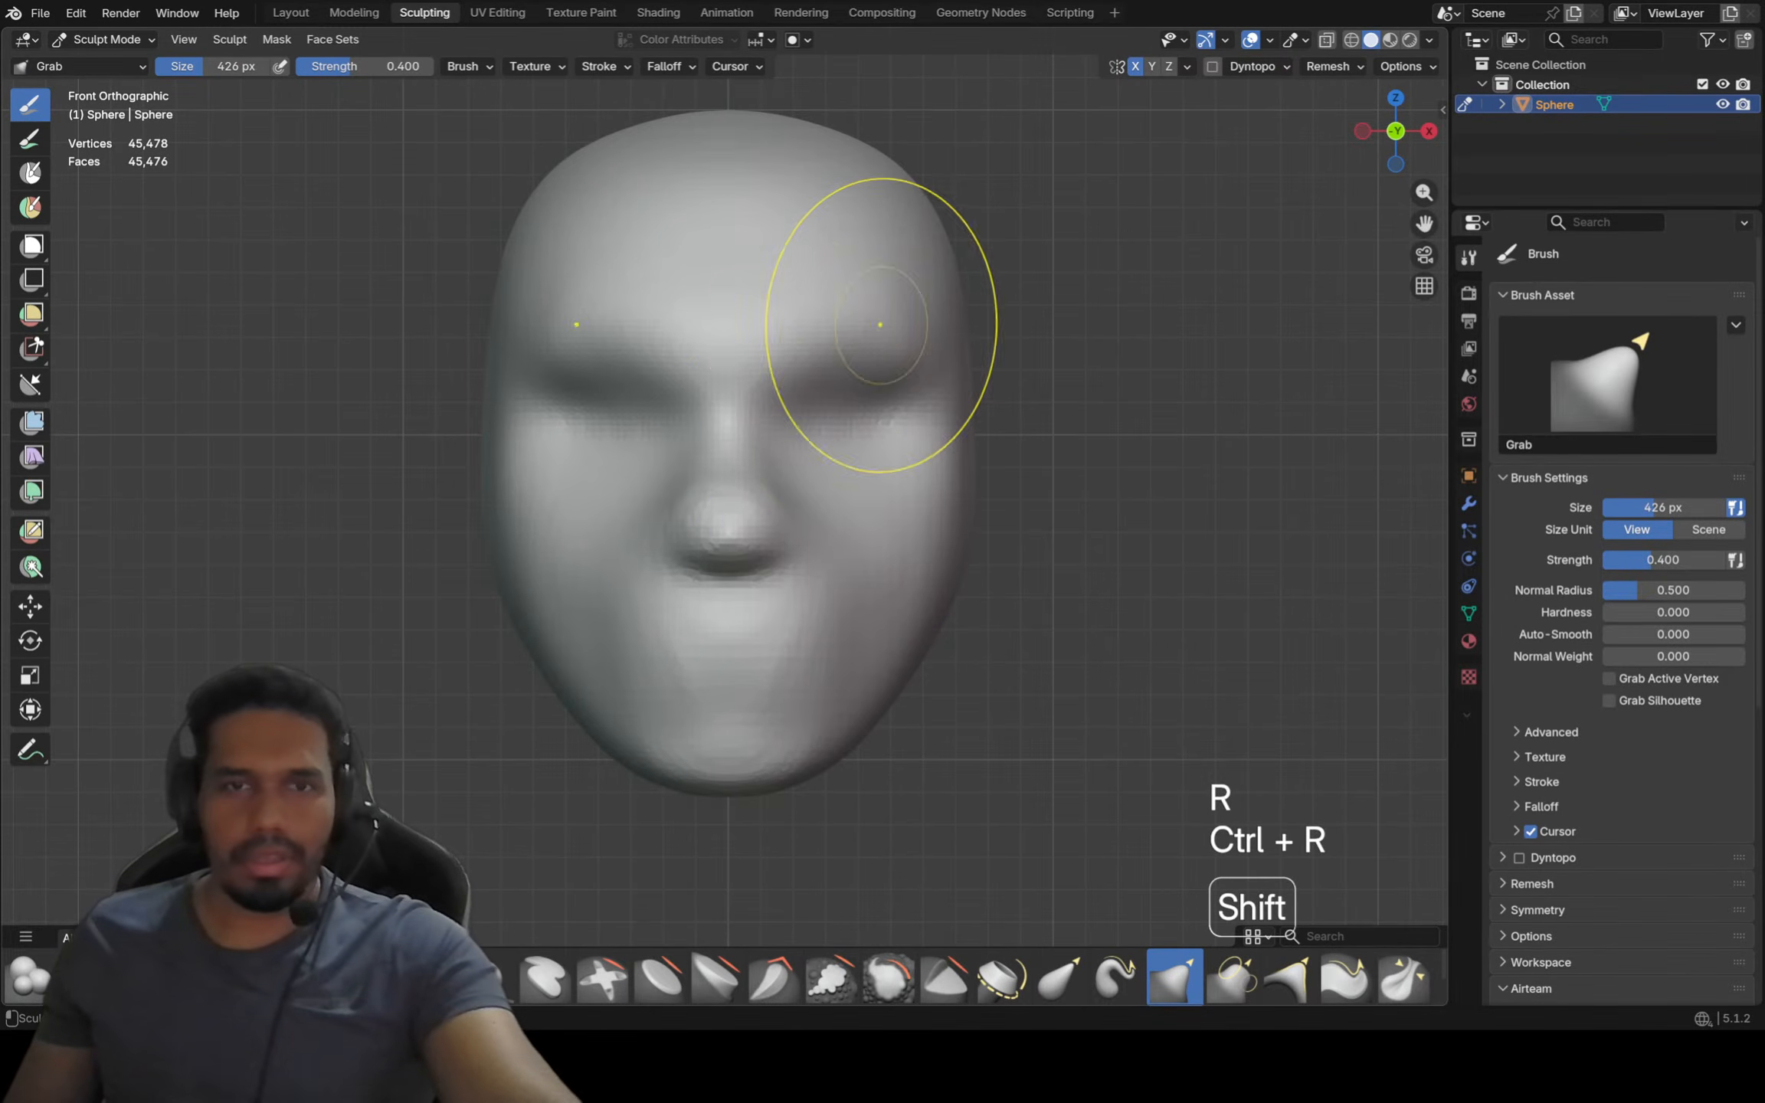
Set the Grab brush size to 290 px and smooth the cheeks and the areas beside the mouth
key("f")
left_click(759, 360)
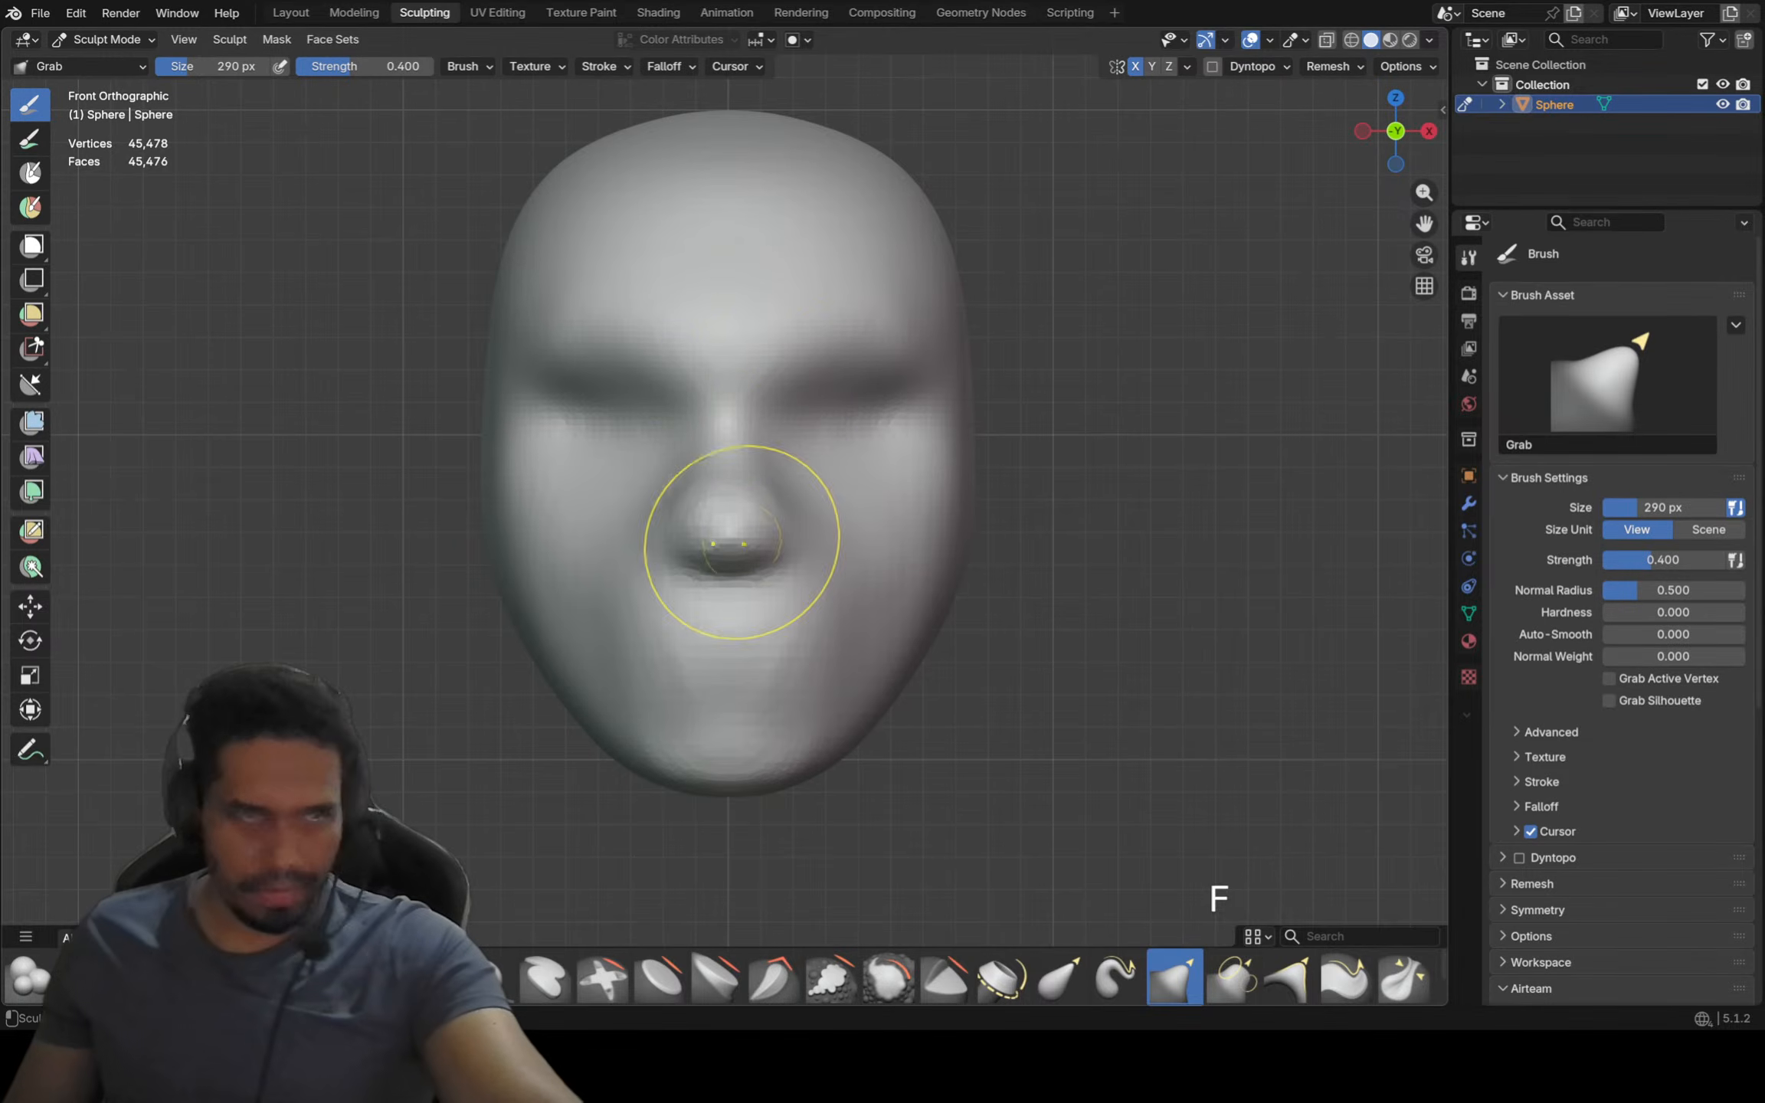
mouse_move(764, 623)
middle_mouse_down("ctrl")
mouse_move(776, 610)
mouse_move(772, 665)
middle_mouse_up("ctrl")
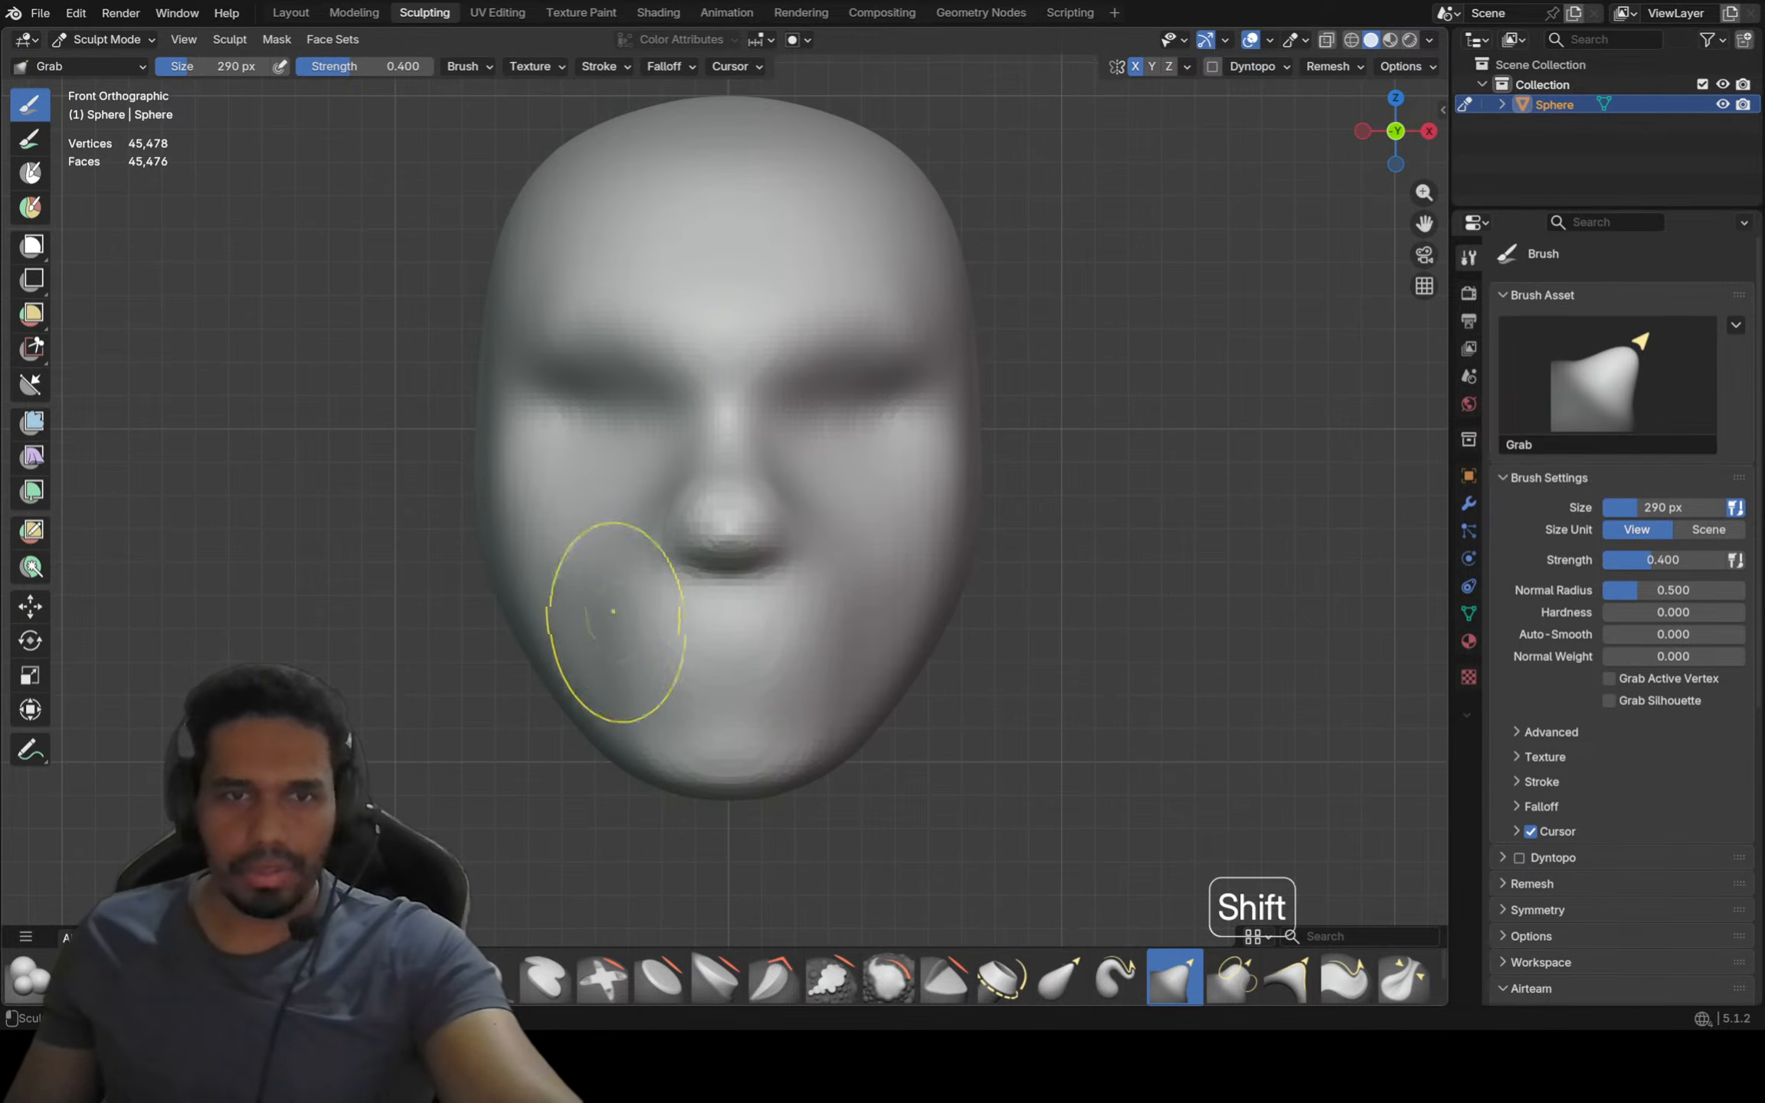
left_click_drag(577, 611, 578, 615)
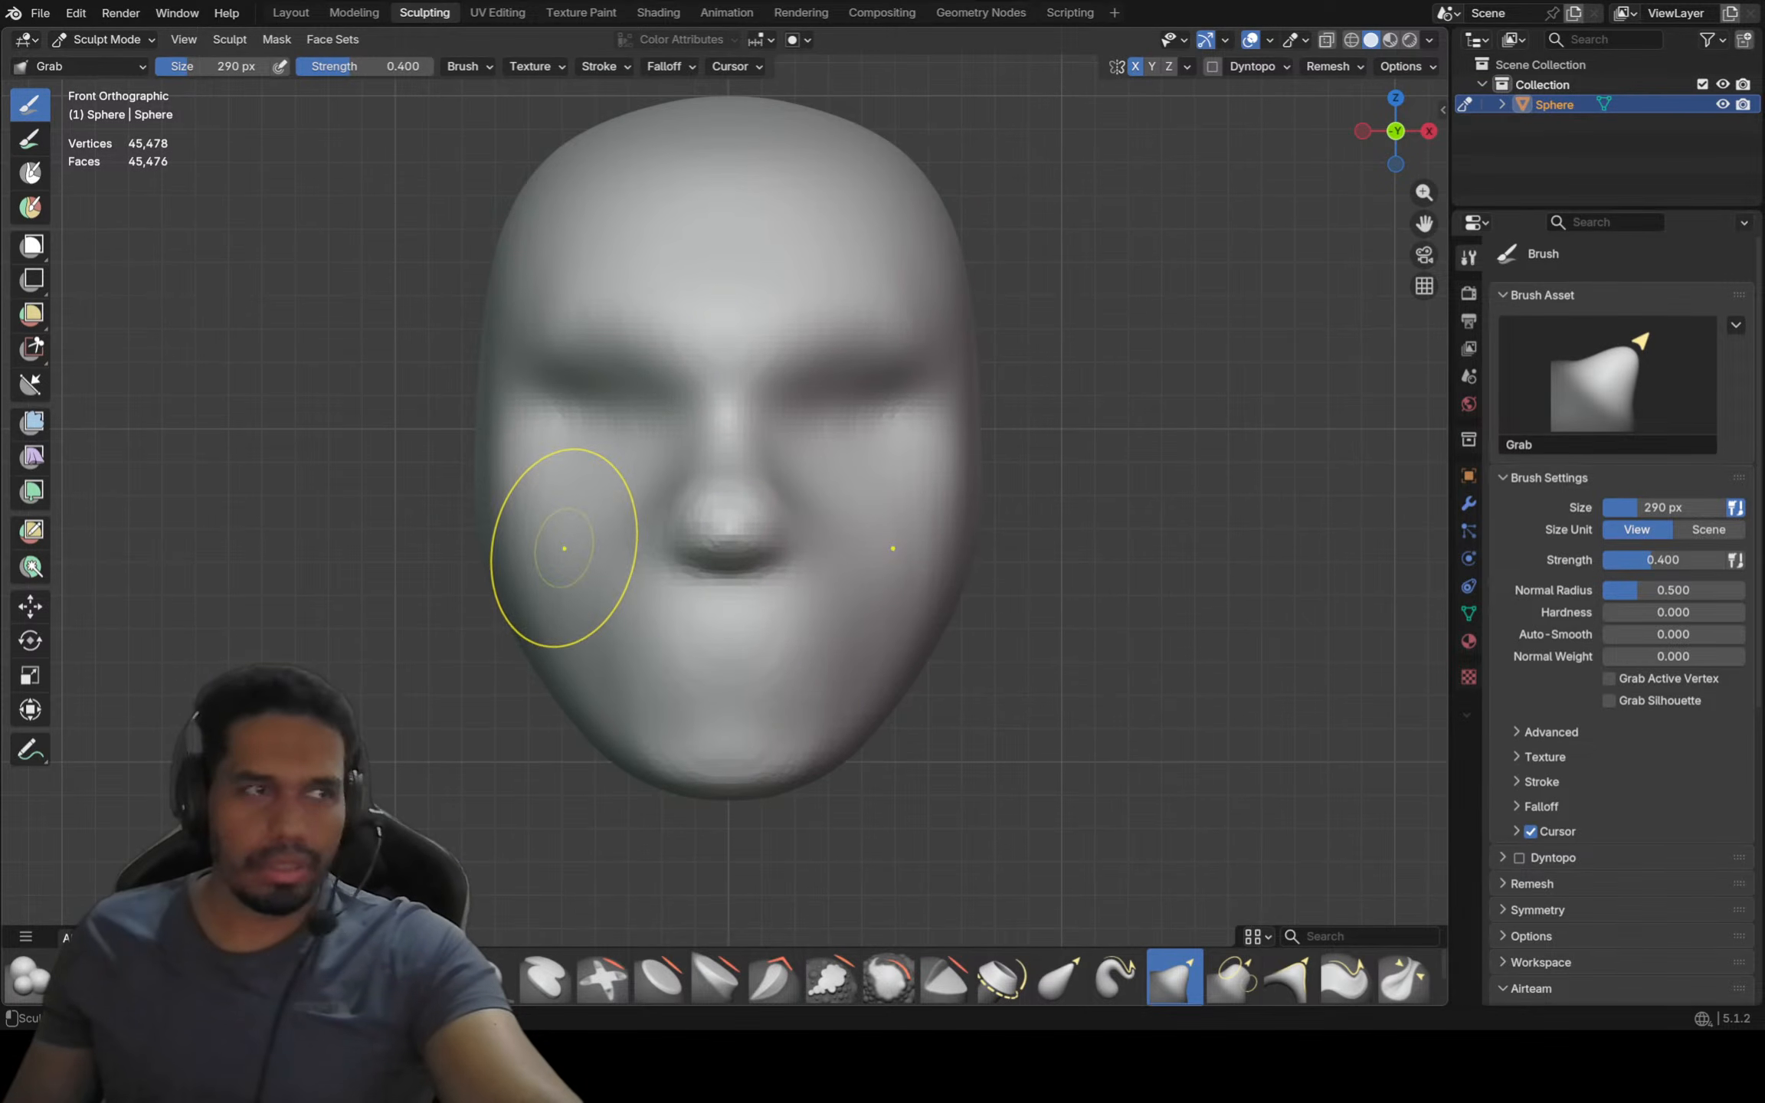
mouse_move(563, 534)
middle_mouse_down("ctrl")
mouse_move(580, 488)
mouse_move(537, 475)
middle_mouse_up("ctrl")
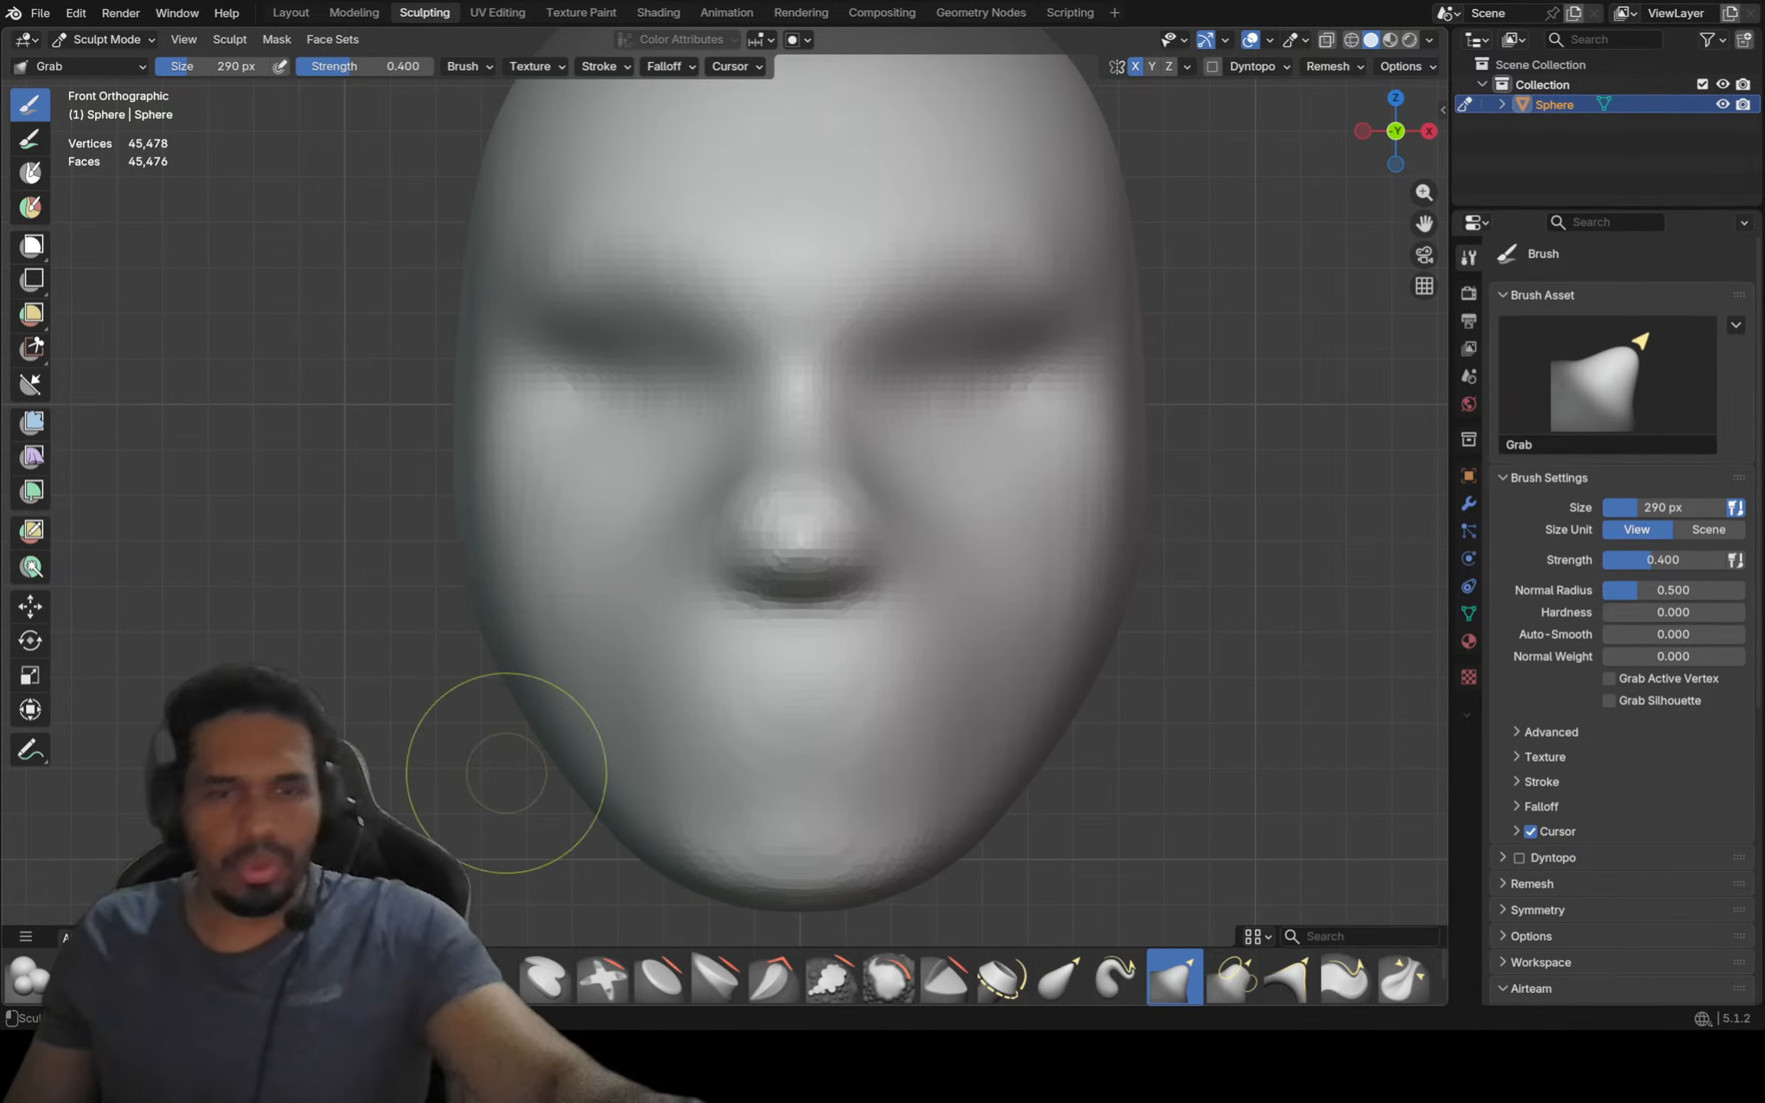
Flatten the temples and sides of the head with the Flatten/Contrast brush at 290 px, checking the front silhouette
left_click(660, 978)
mouse_move(513, 570)
middle_mouse_down()
mouse_move(584, 590)
mouse_move(549, 549)
mouse_move(502, 594)
middle_mouse_up()
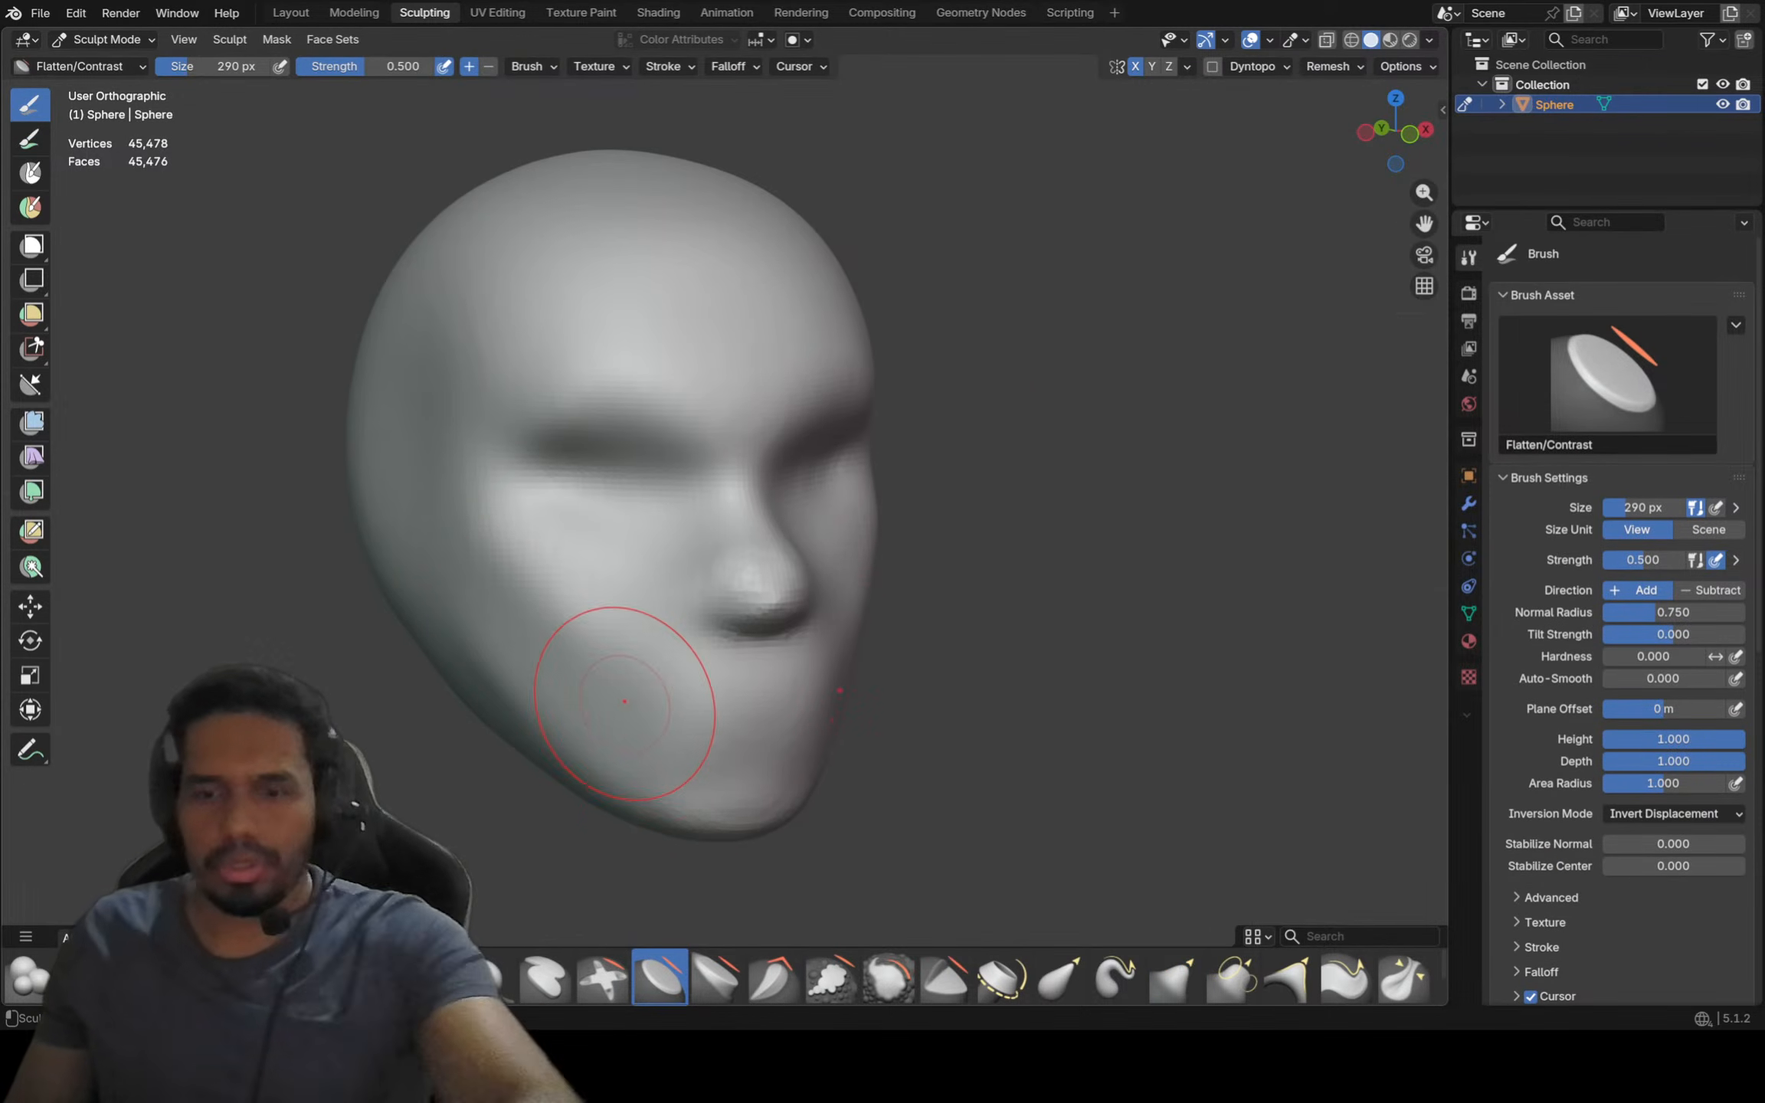
key("KP_1")
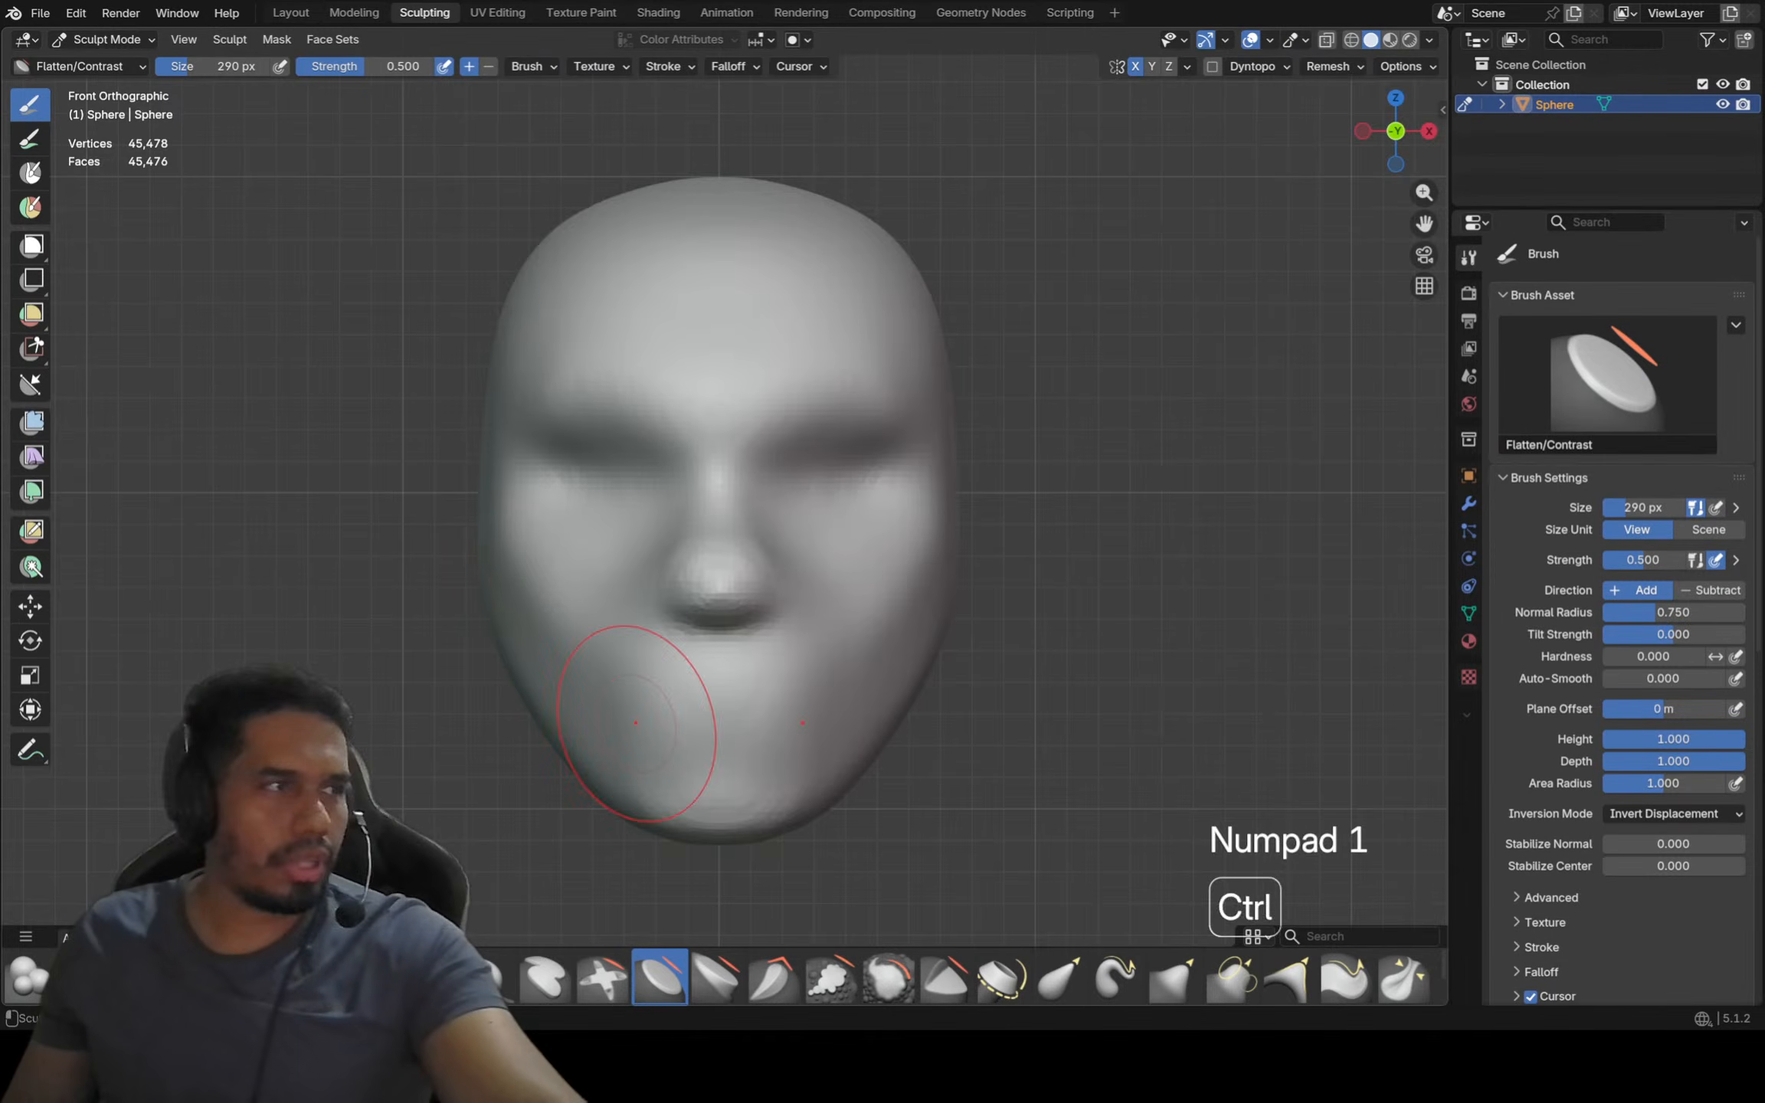
mouse_move(635, 723)
middle_mouse_down()
mouse_move(748, 611)
mouse_move(824, 458)
middle_mouse_up()
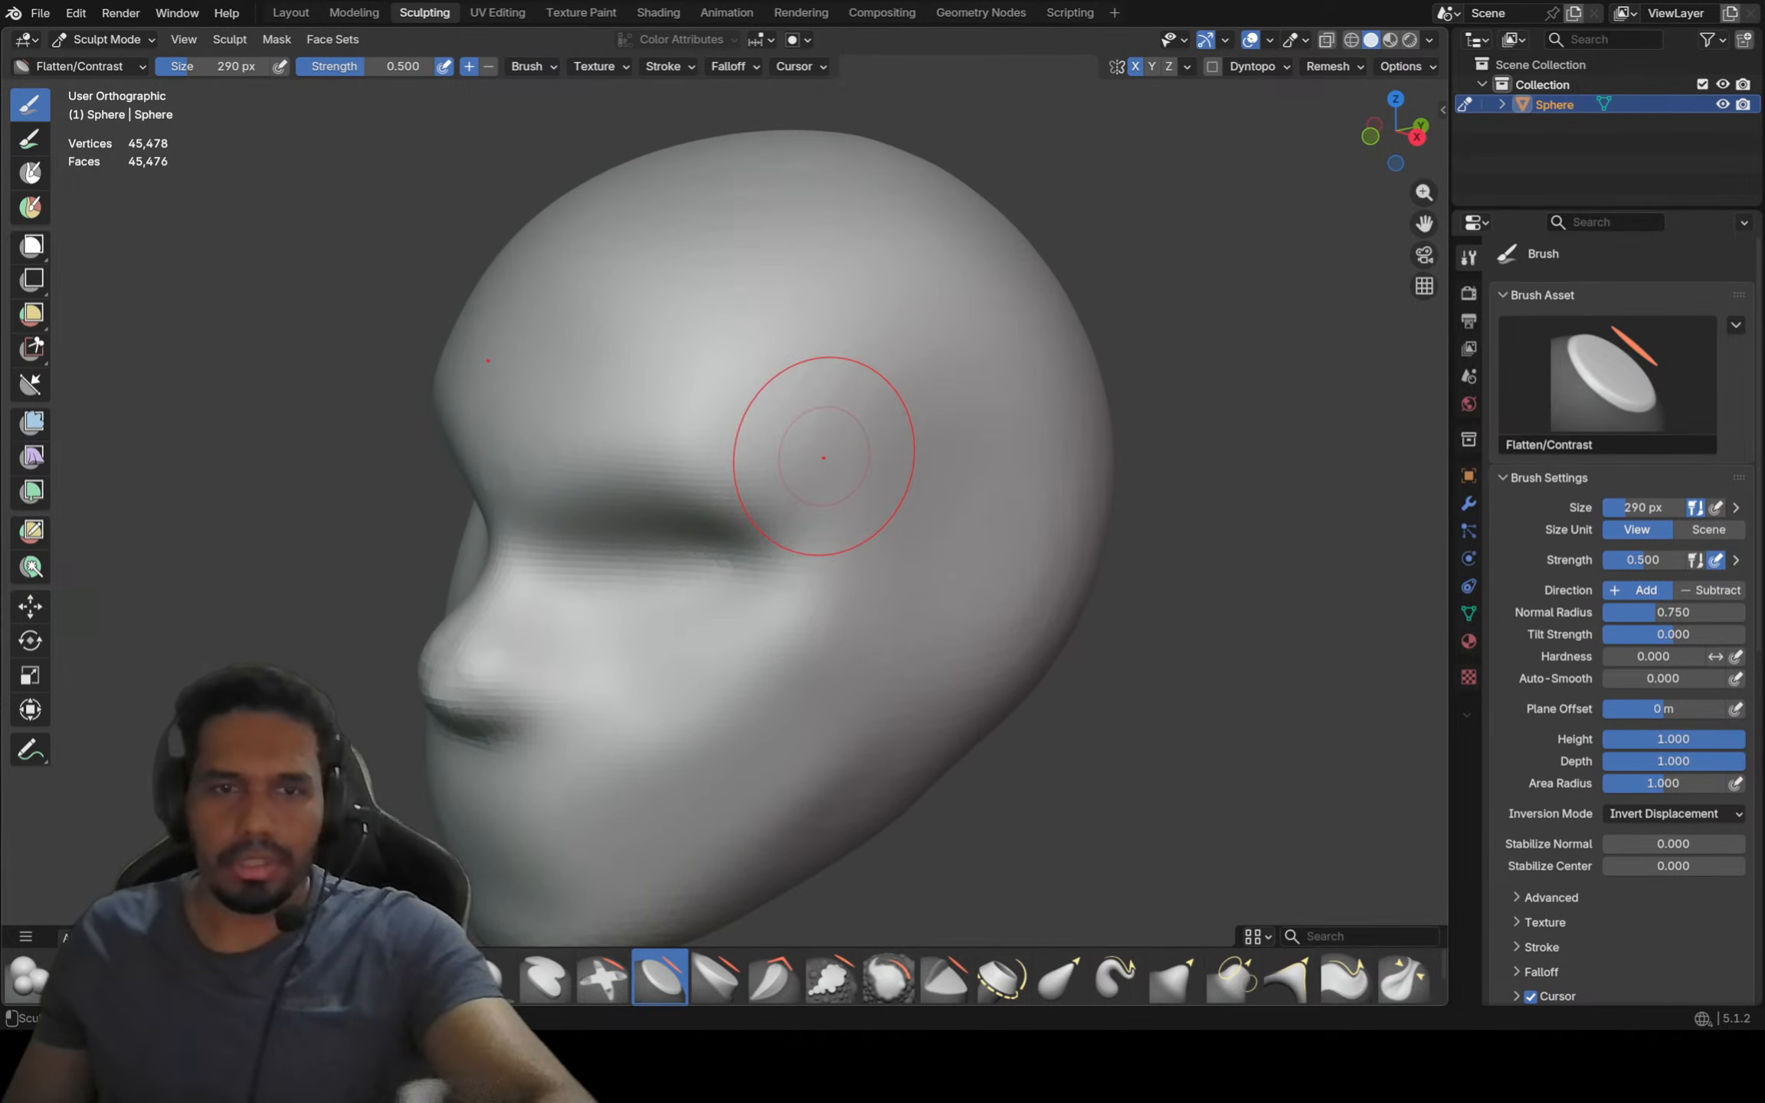
scroll(825, 370, "up", 1)
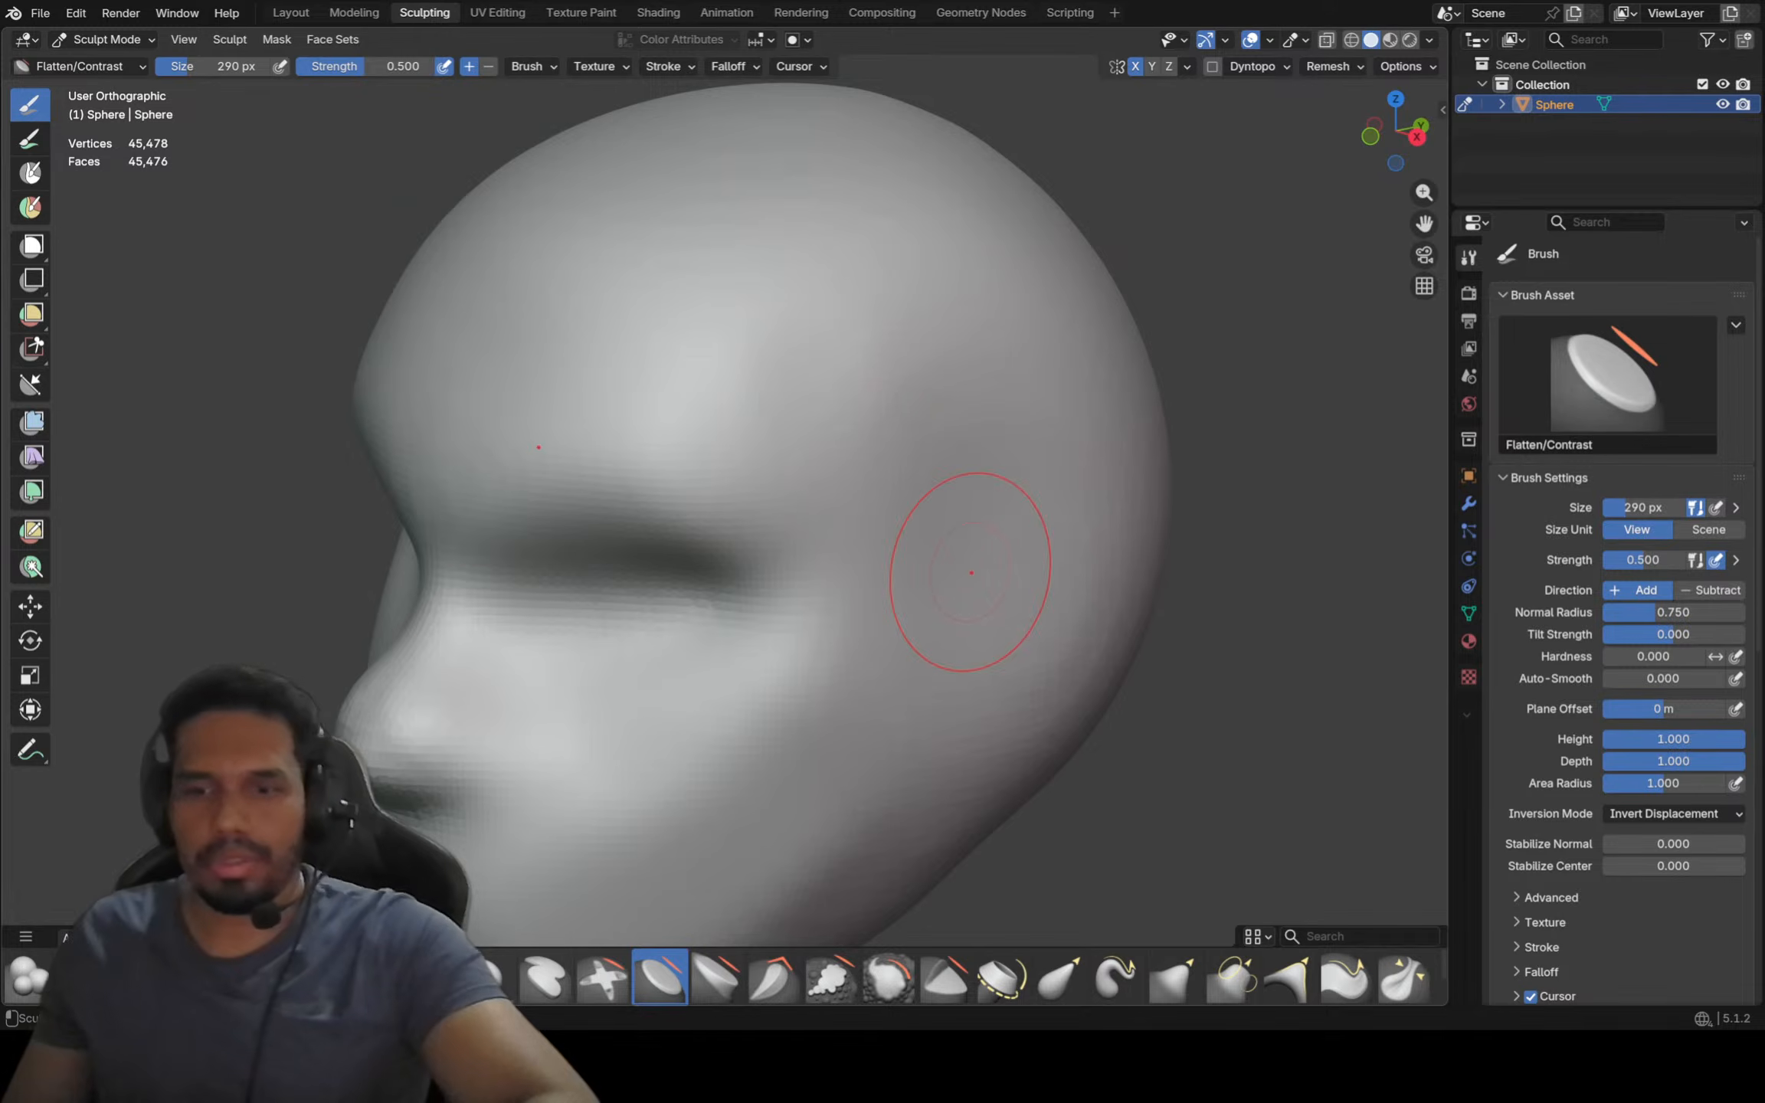
key("KP_1")
middle_click_drag(689, 628, 905, 428)
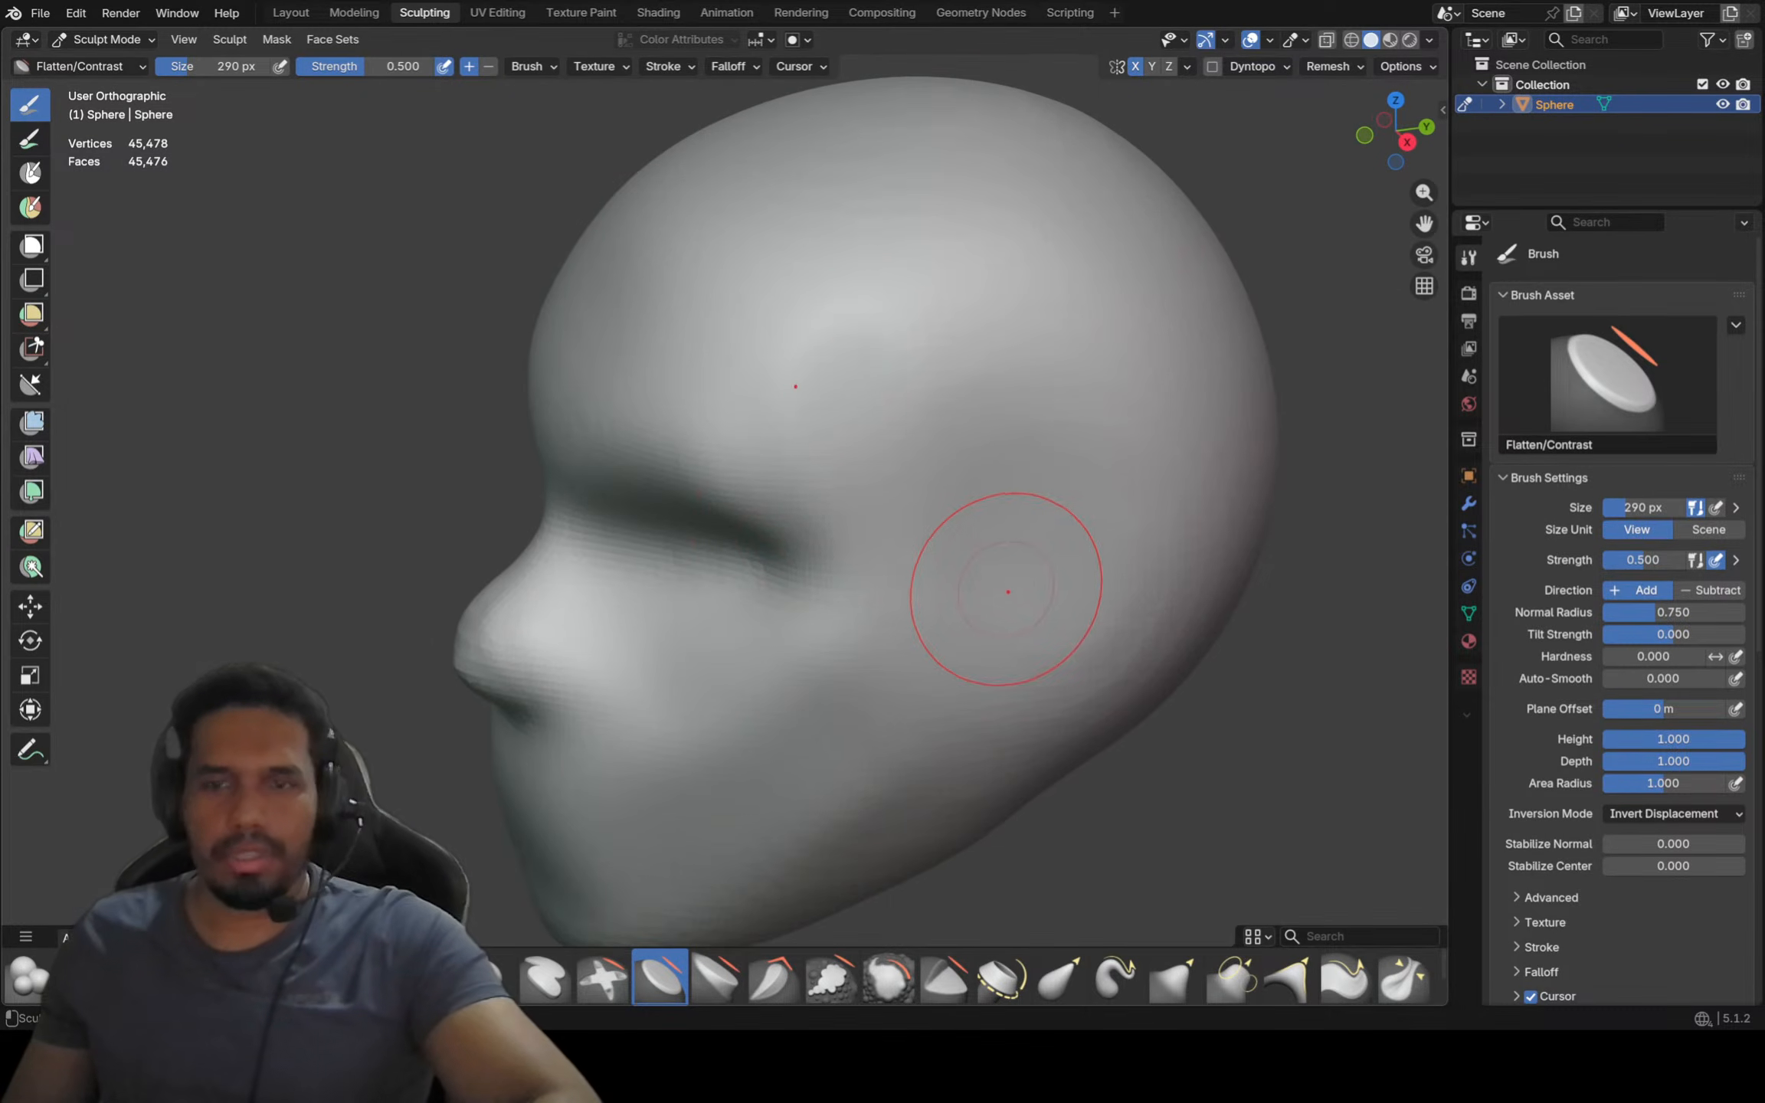
key("KP_1")
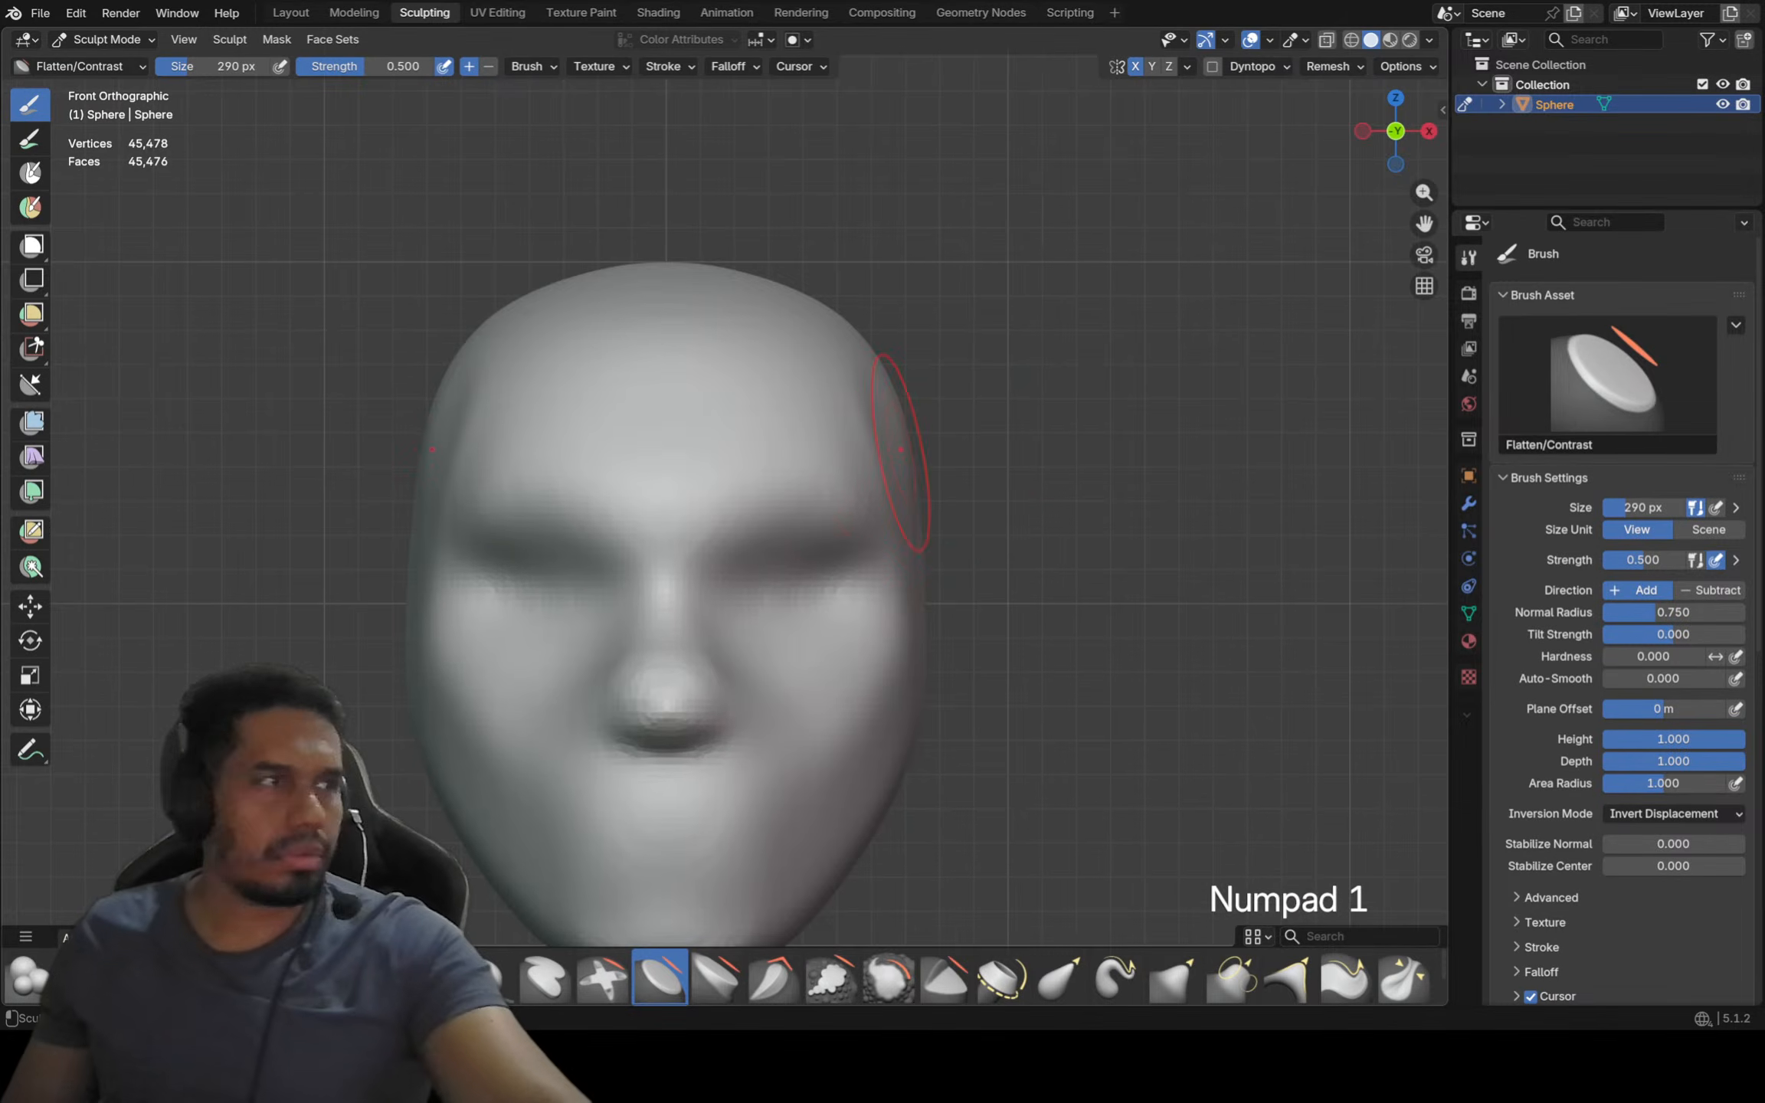
mouse_move(900, 450)
middle_mouse_down("shift")
mouse_move(928, 453)
mouse_move(1015, 310)
mouse_move(995, 319)
middle_mouse_up("shift")
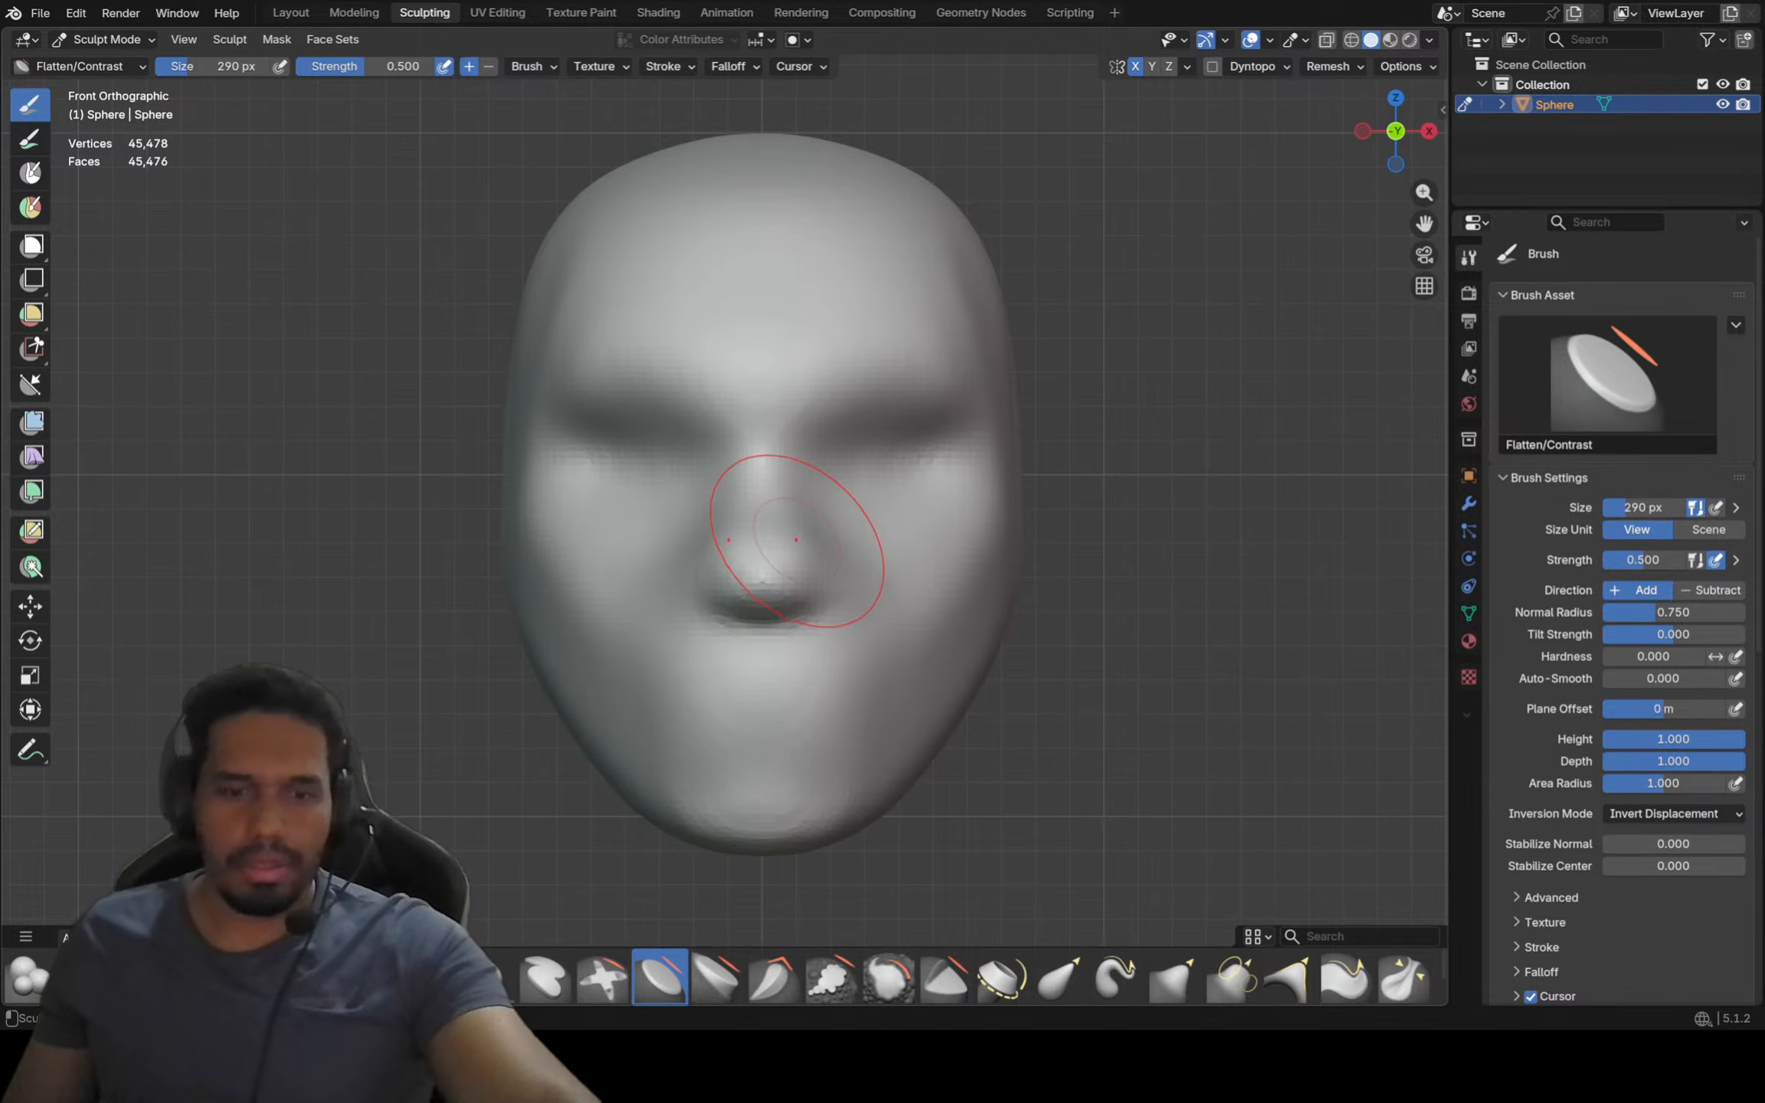
Set the brush size to 152 px, widen the base of the nose and switch to the Crease Polish brush
key("f")
left_click(783, 558)
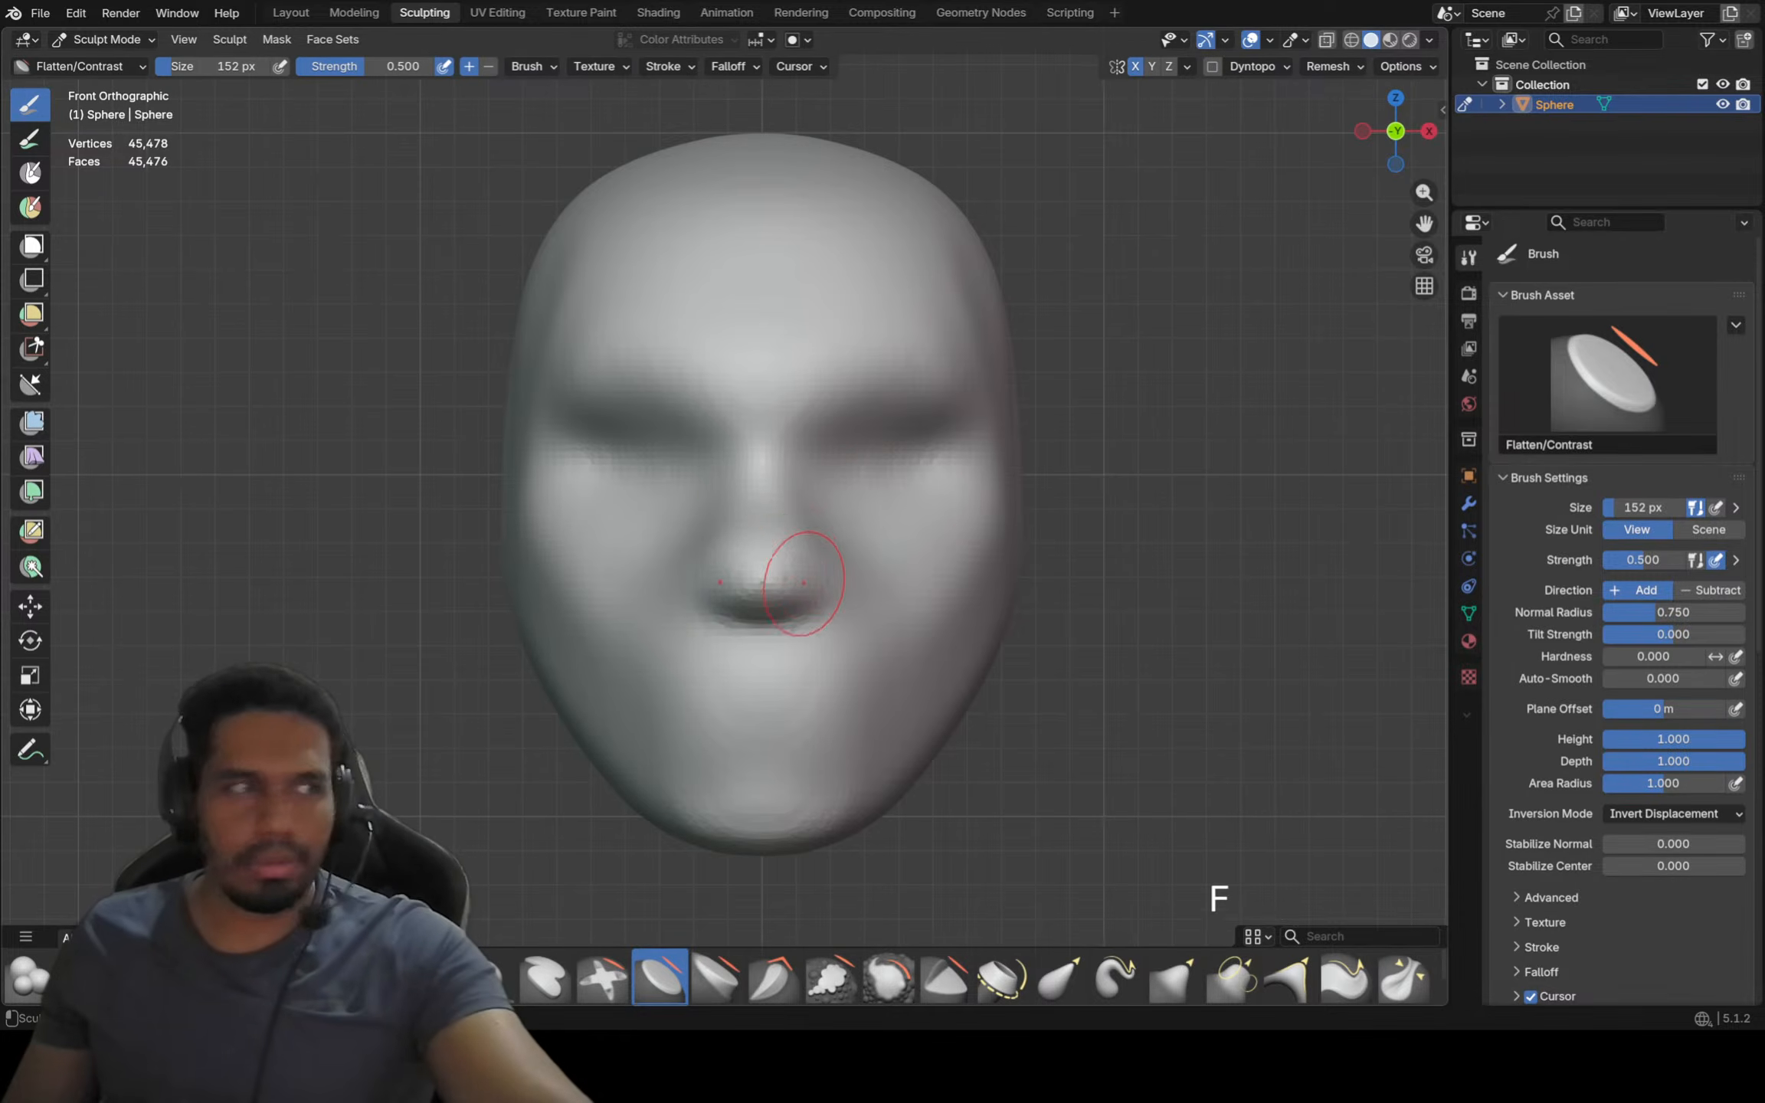
middle_click_drag(803, 583, 803, 507, "ctrl")
middle_click_drag(803, 507, 824, 429, "shift")
scroll(802, 621, "up", 1)
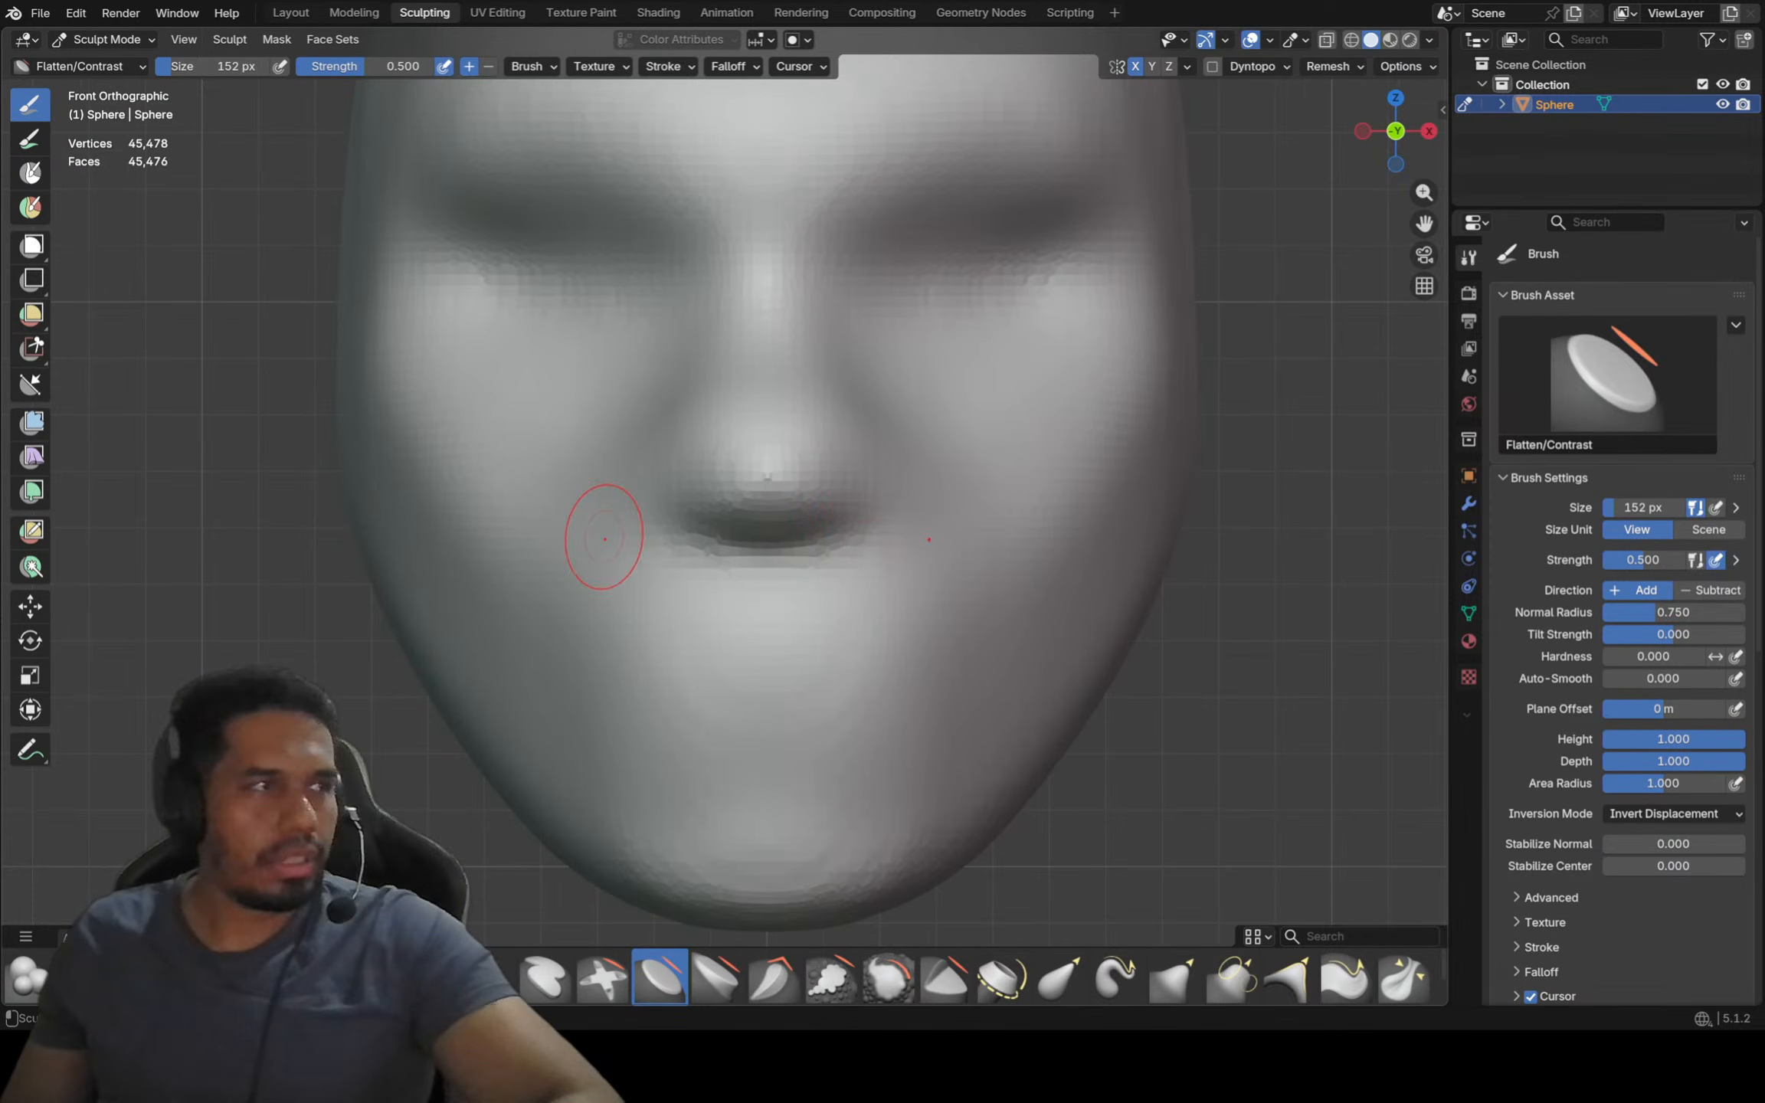
scroll(655, 551, "down", 1)
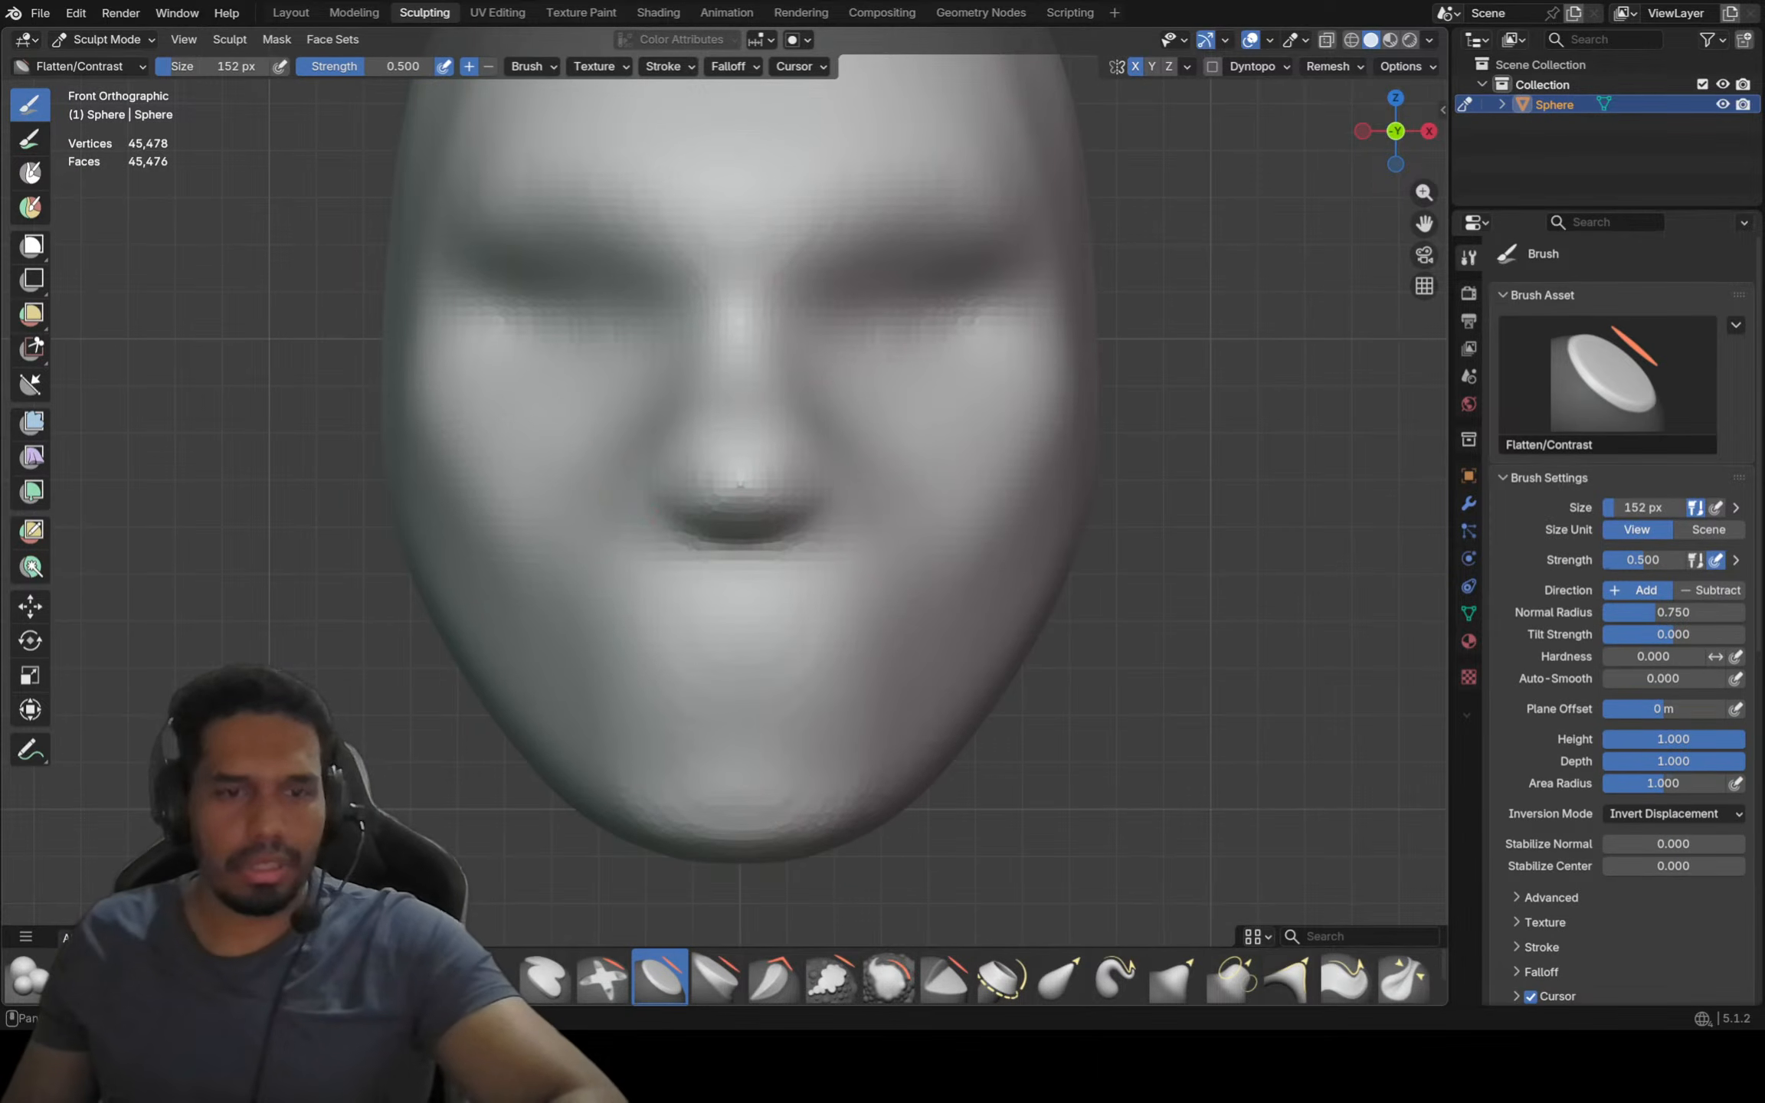
key("shift+c")
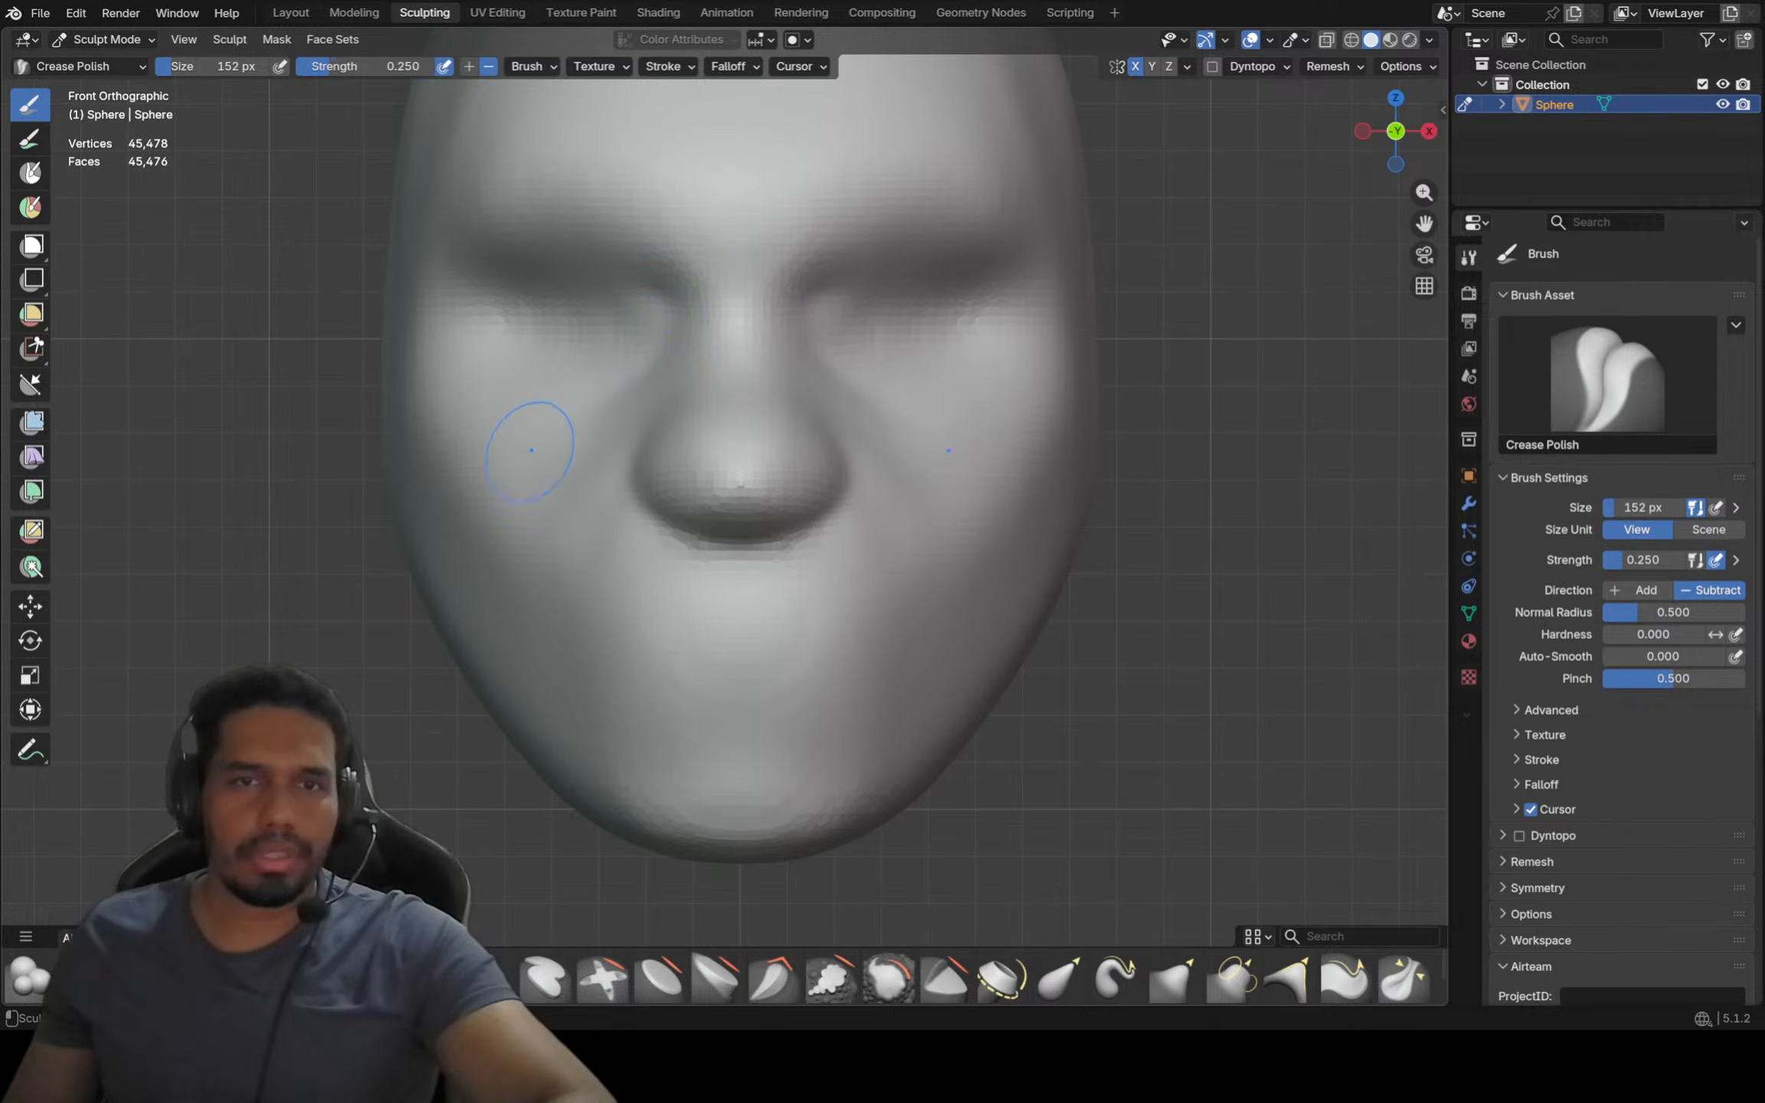
Add a UV sphere to the scene in Object Mode and scale its mesh down inside the head in Edit Mode
left_click(107, 39)
left_click(99, 62)
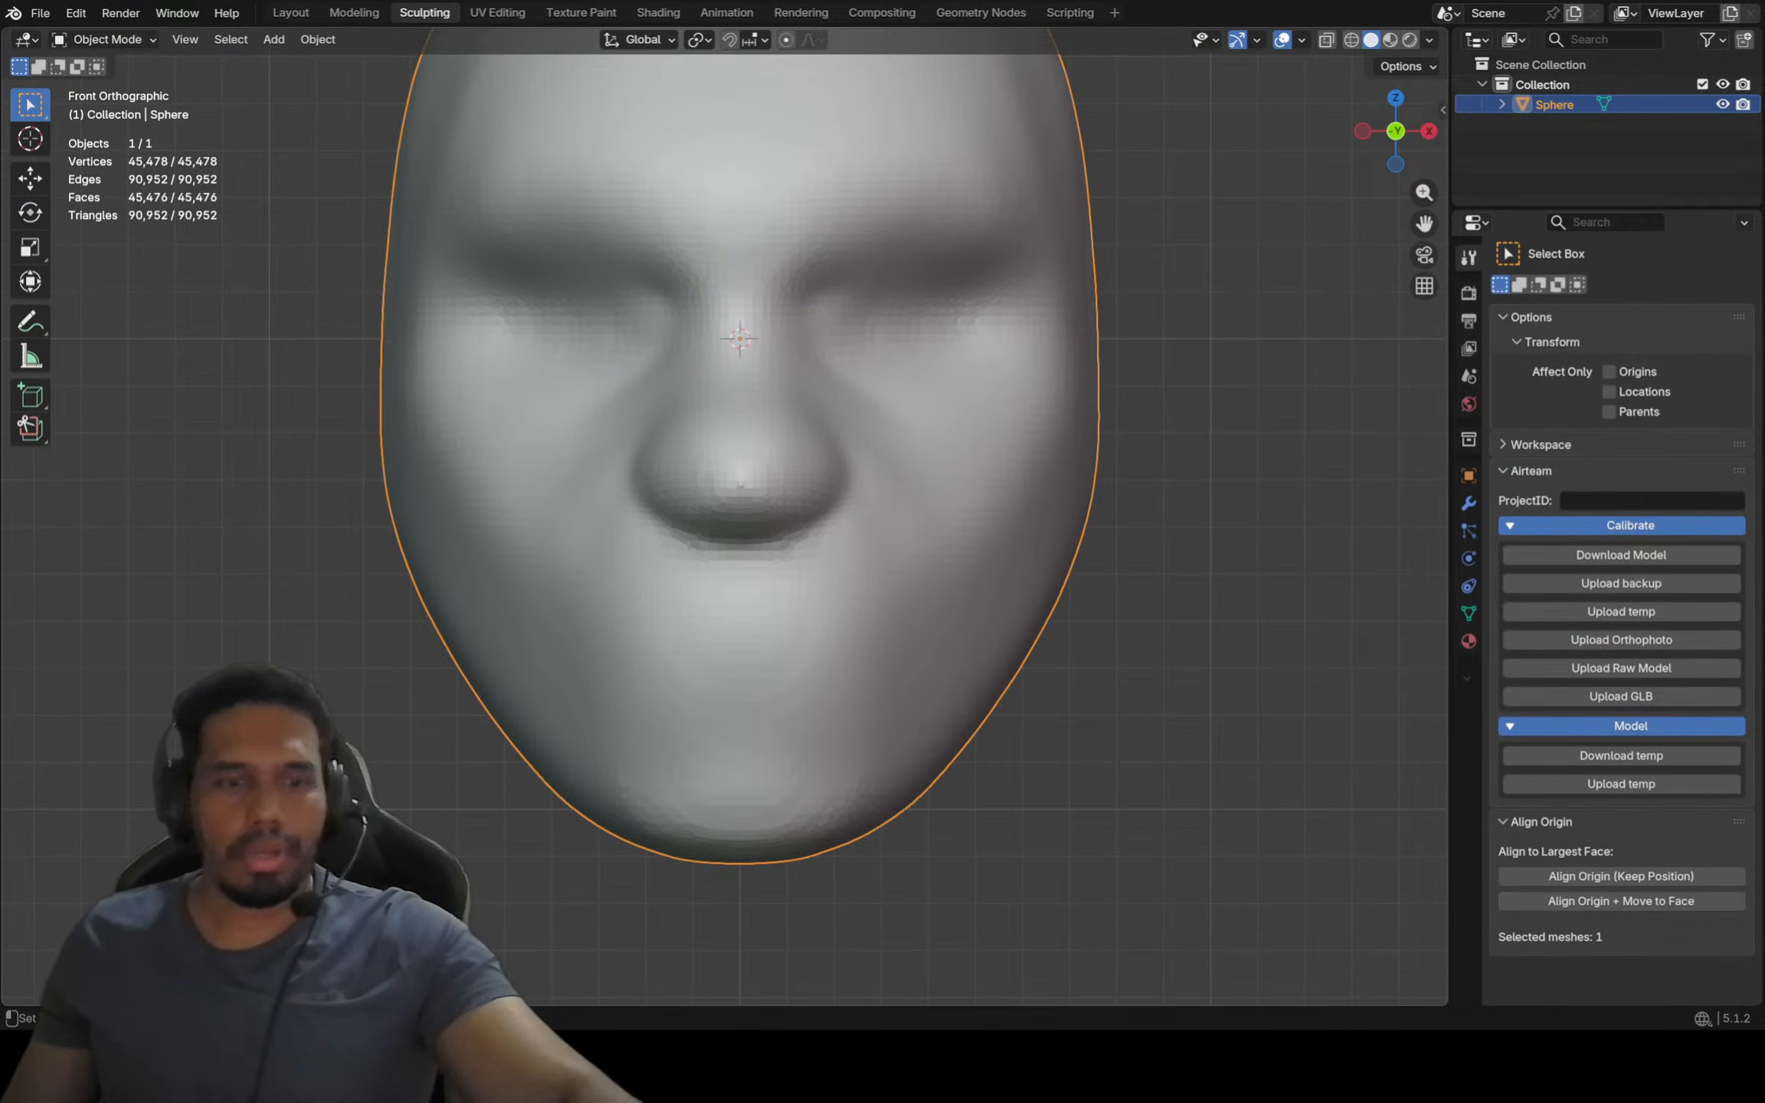
key("shift+a")
left_click(745, 373)
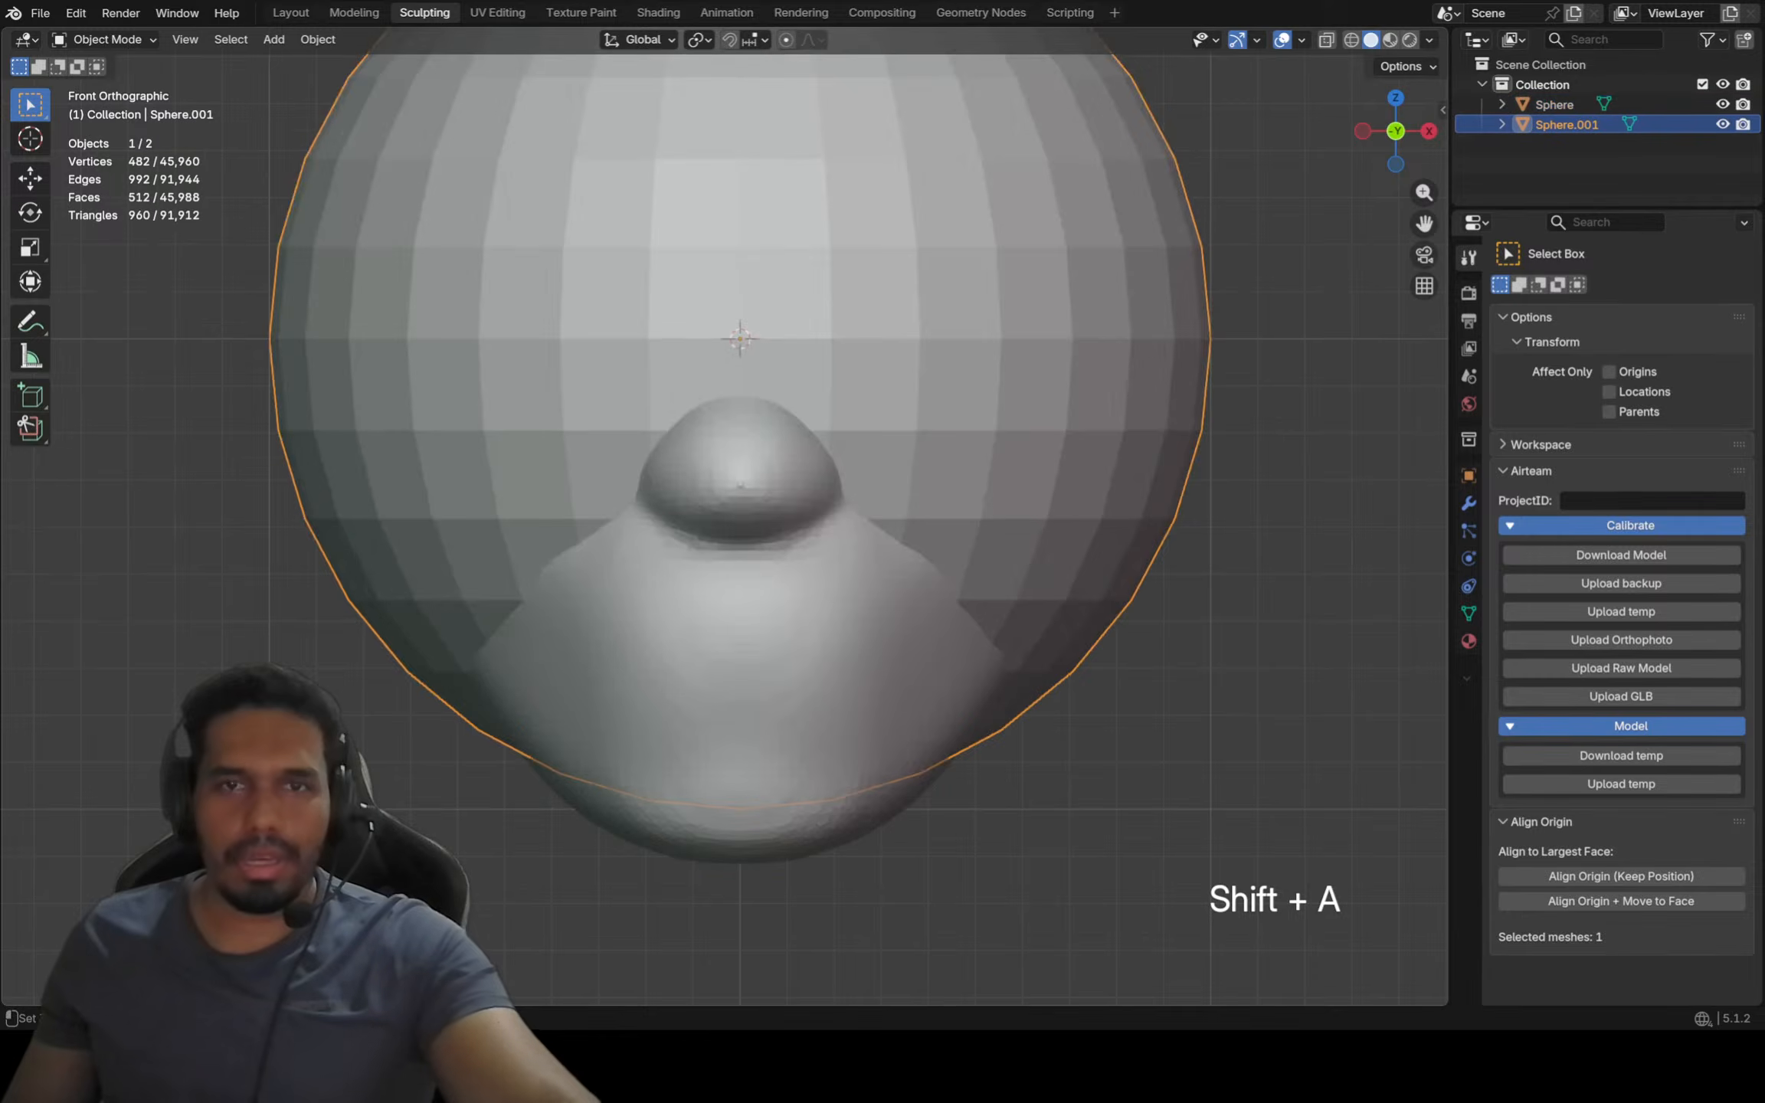
key("Tab")
key("s")
left_click(1026, 493)
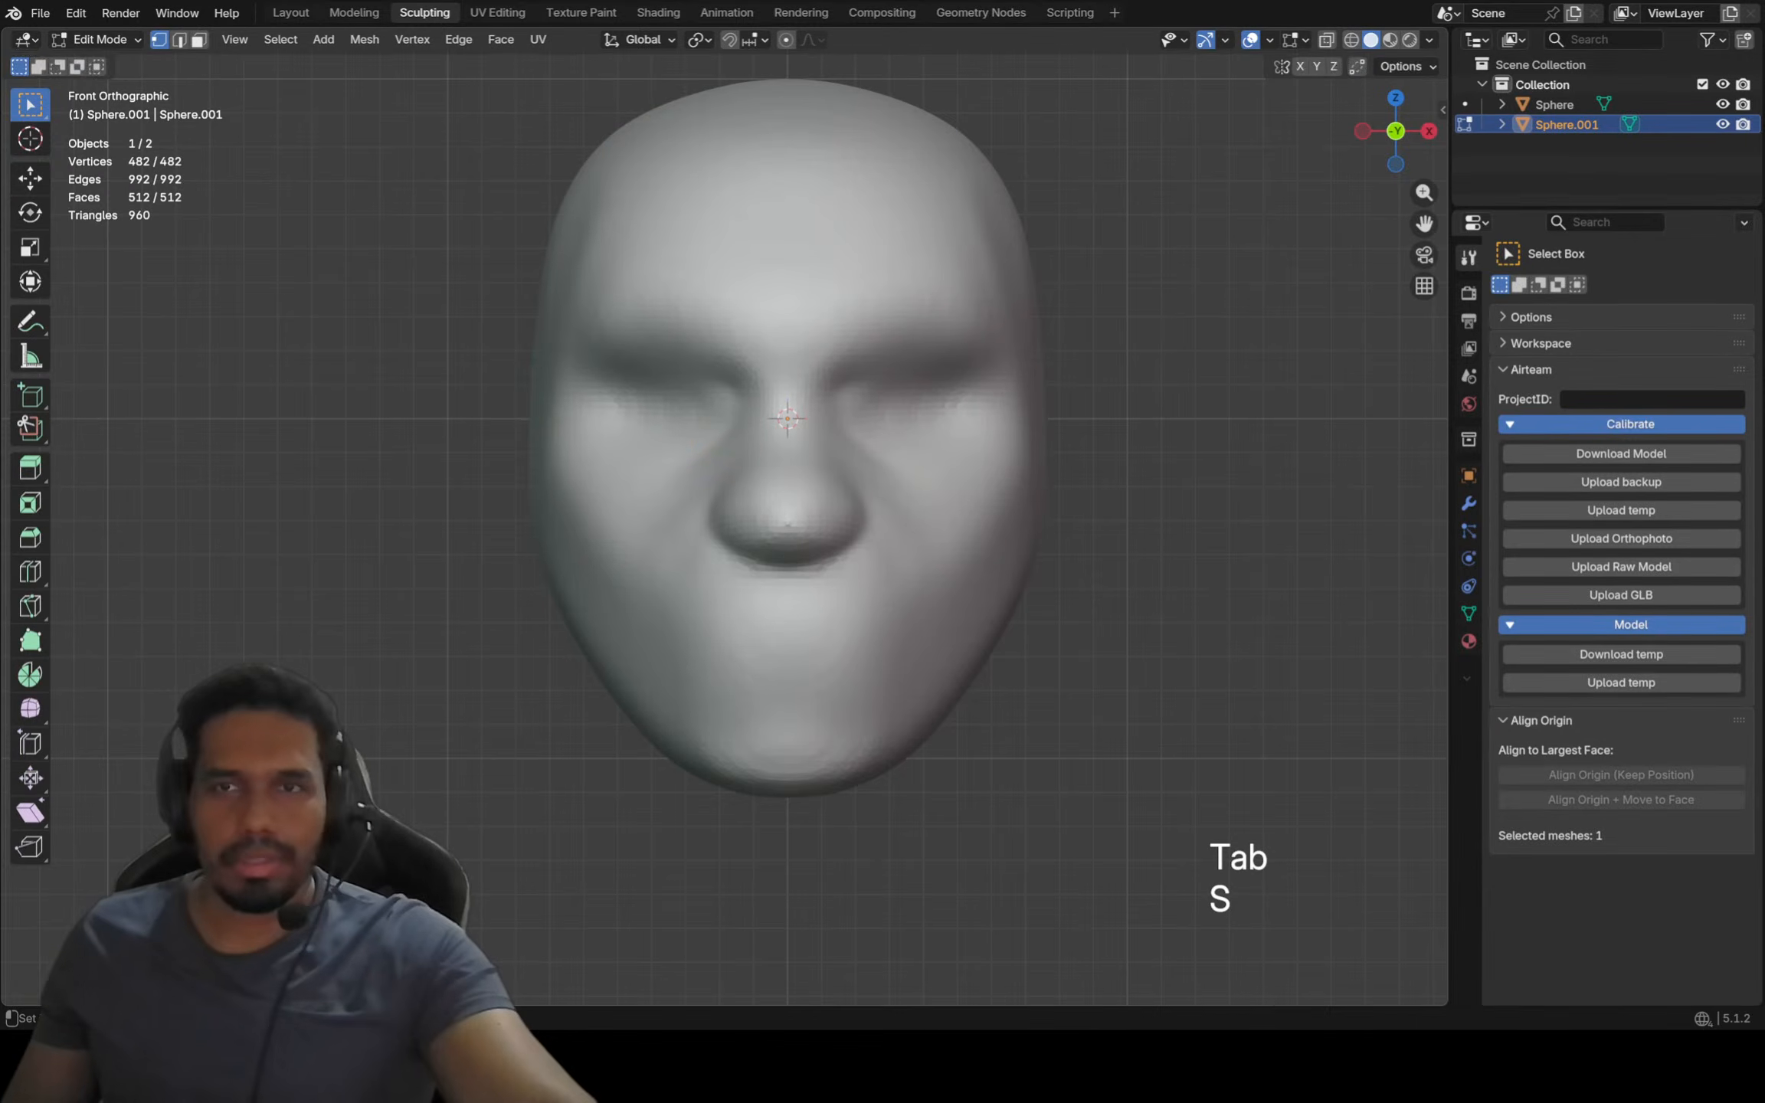
Enable X-Ray in the viewport shading options and set its strength to 1.000
left_click(1295, 39)
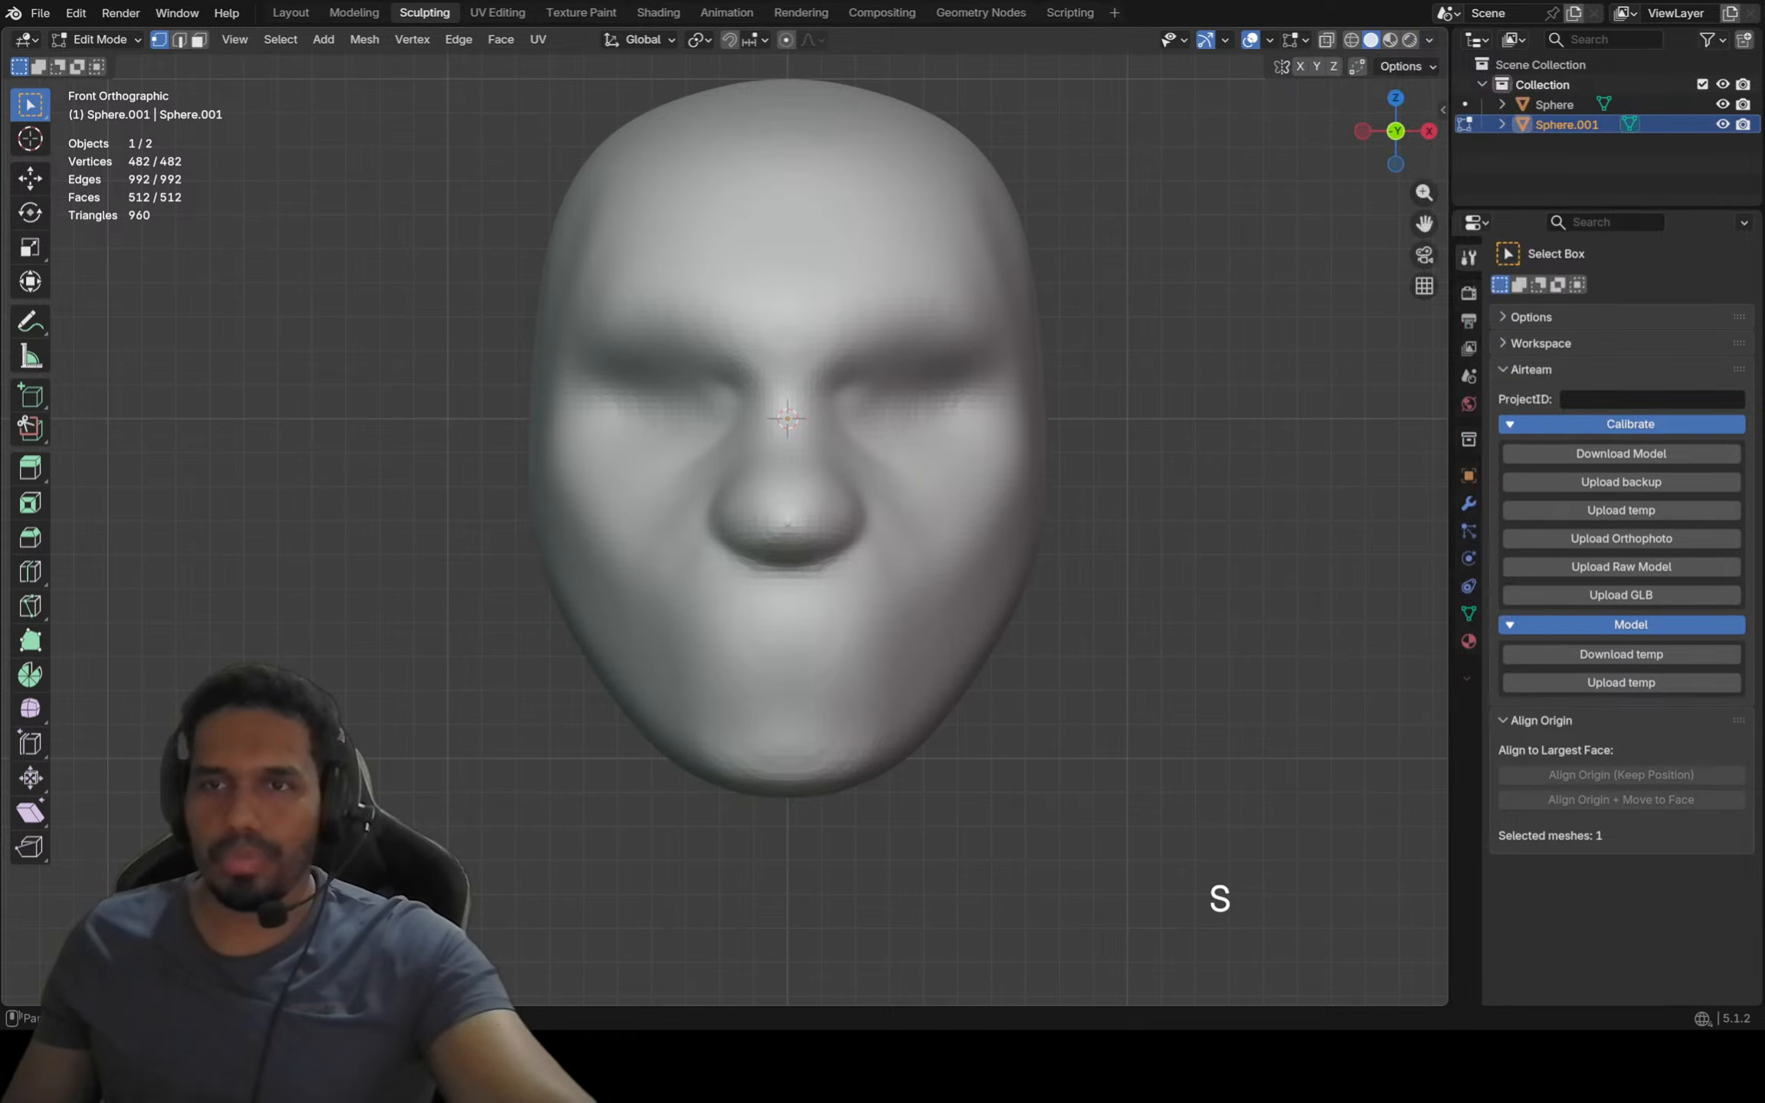
left_click(1430, 39)
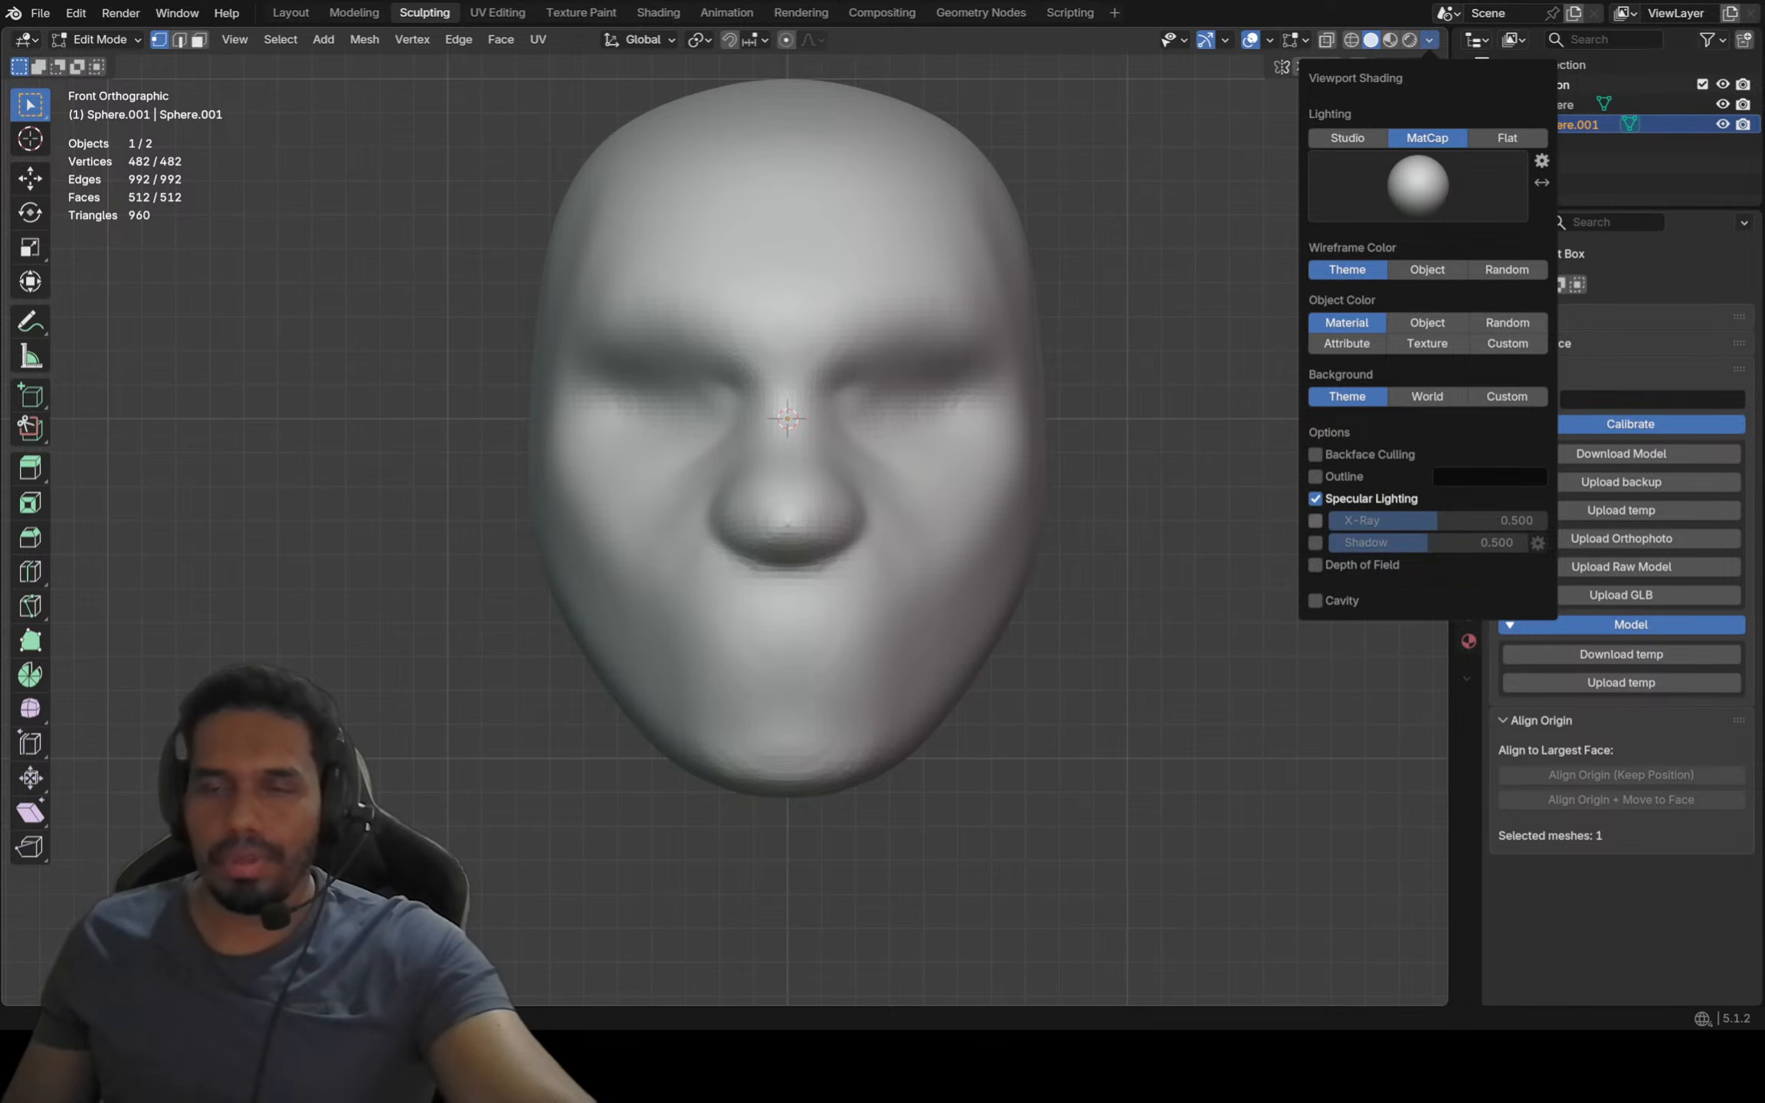
left_click(1315, 520)
left_click_drag(1437, 520, 1540, 520)
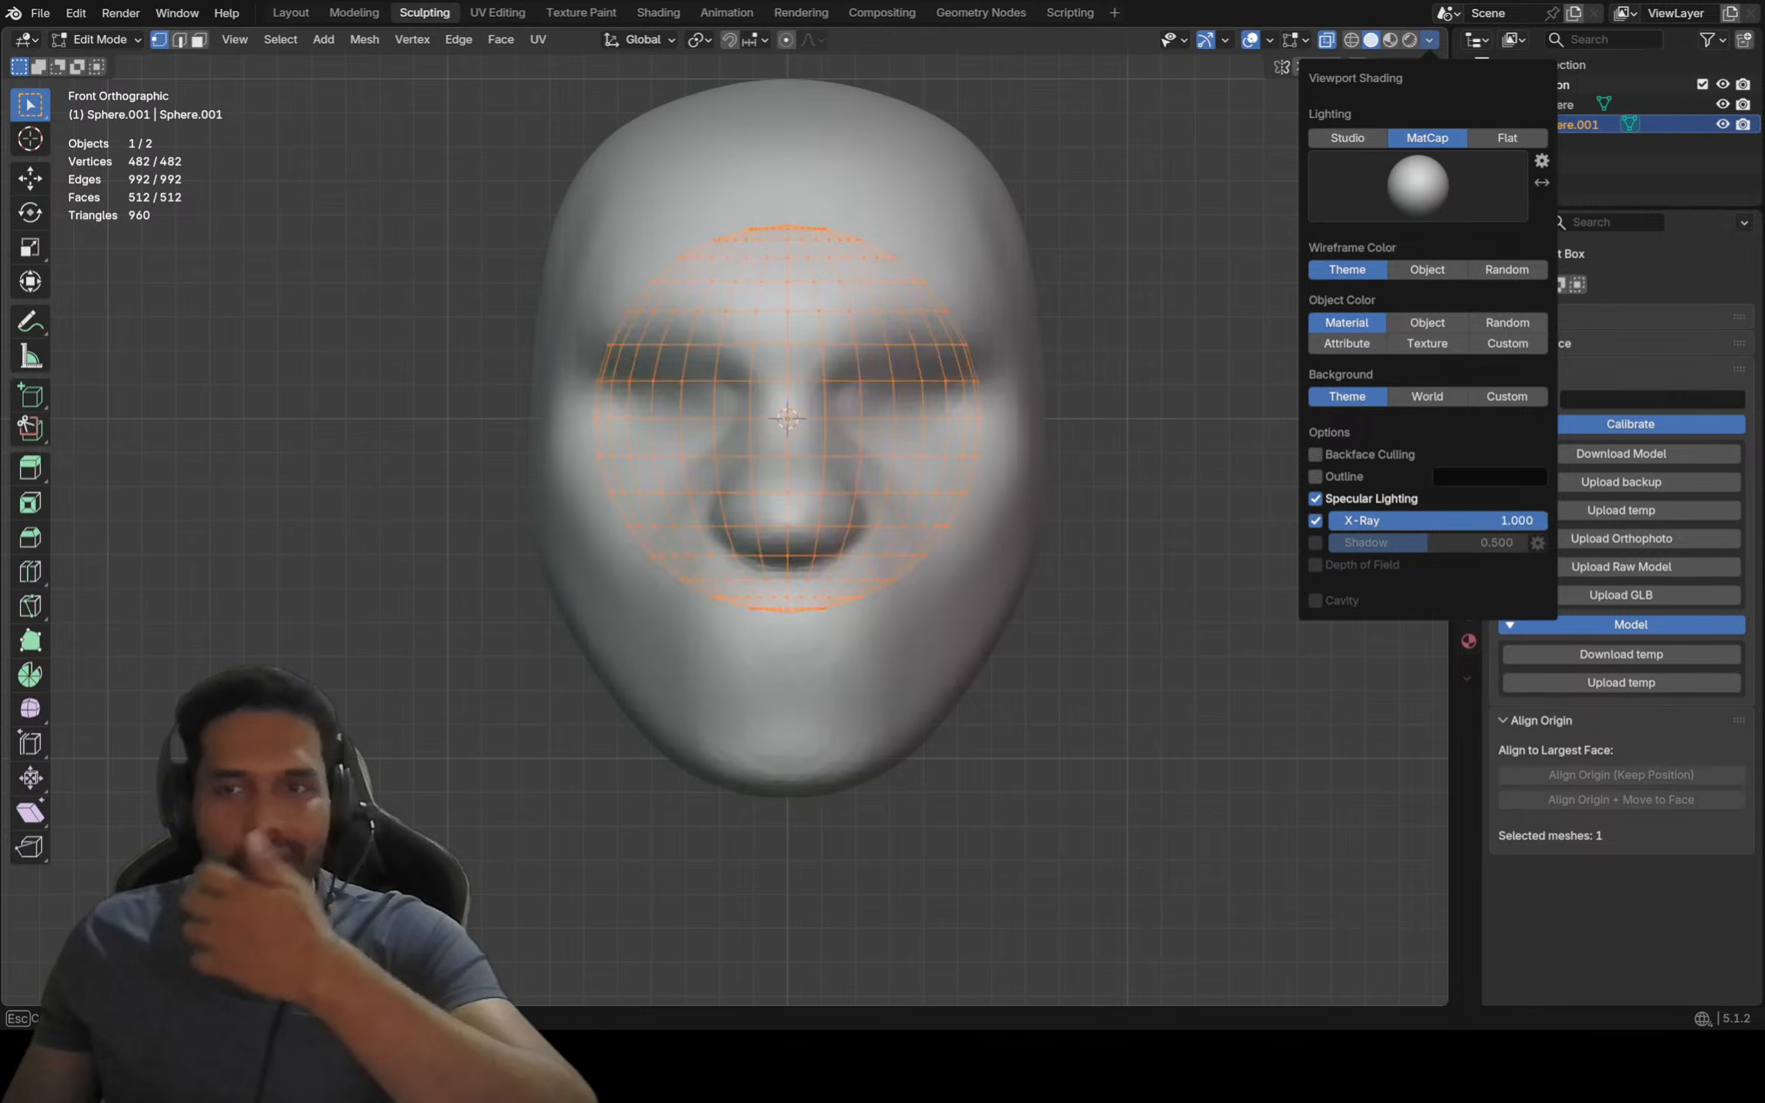
Scale the selected sphere mesh down to about half its size
mouse_move(842, 459)
middle_mouse_down()
mouse_move(943, 513)
mouse_move(1057, 613)
middle_mouse_up()
key("s")
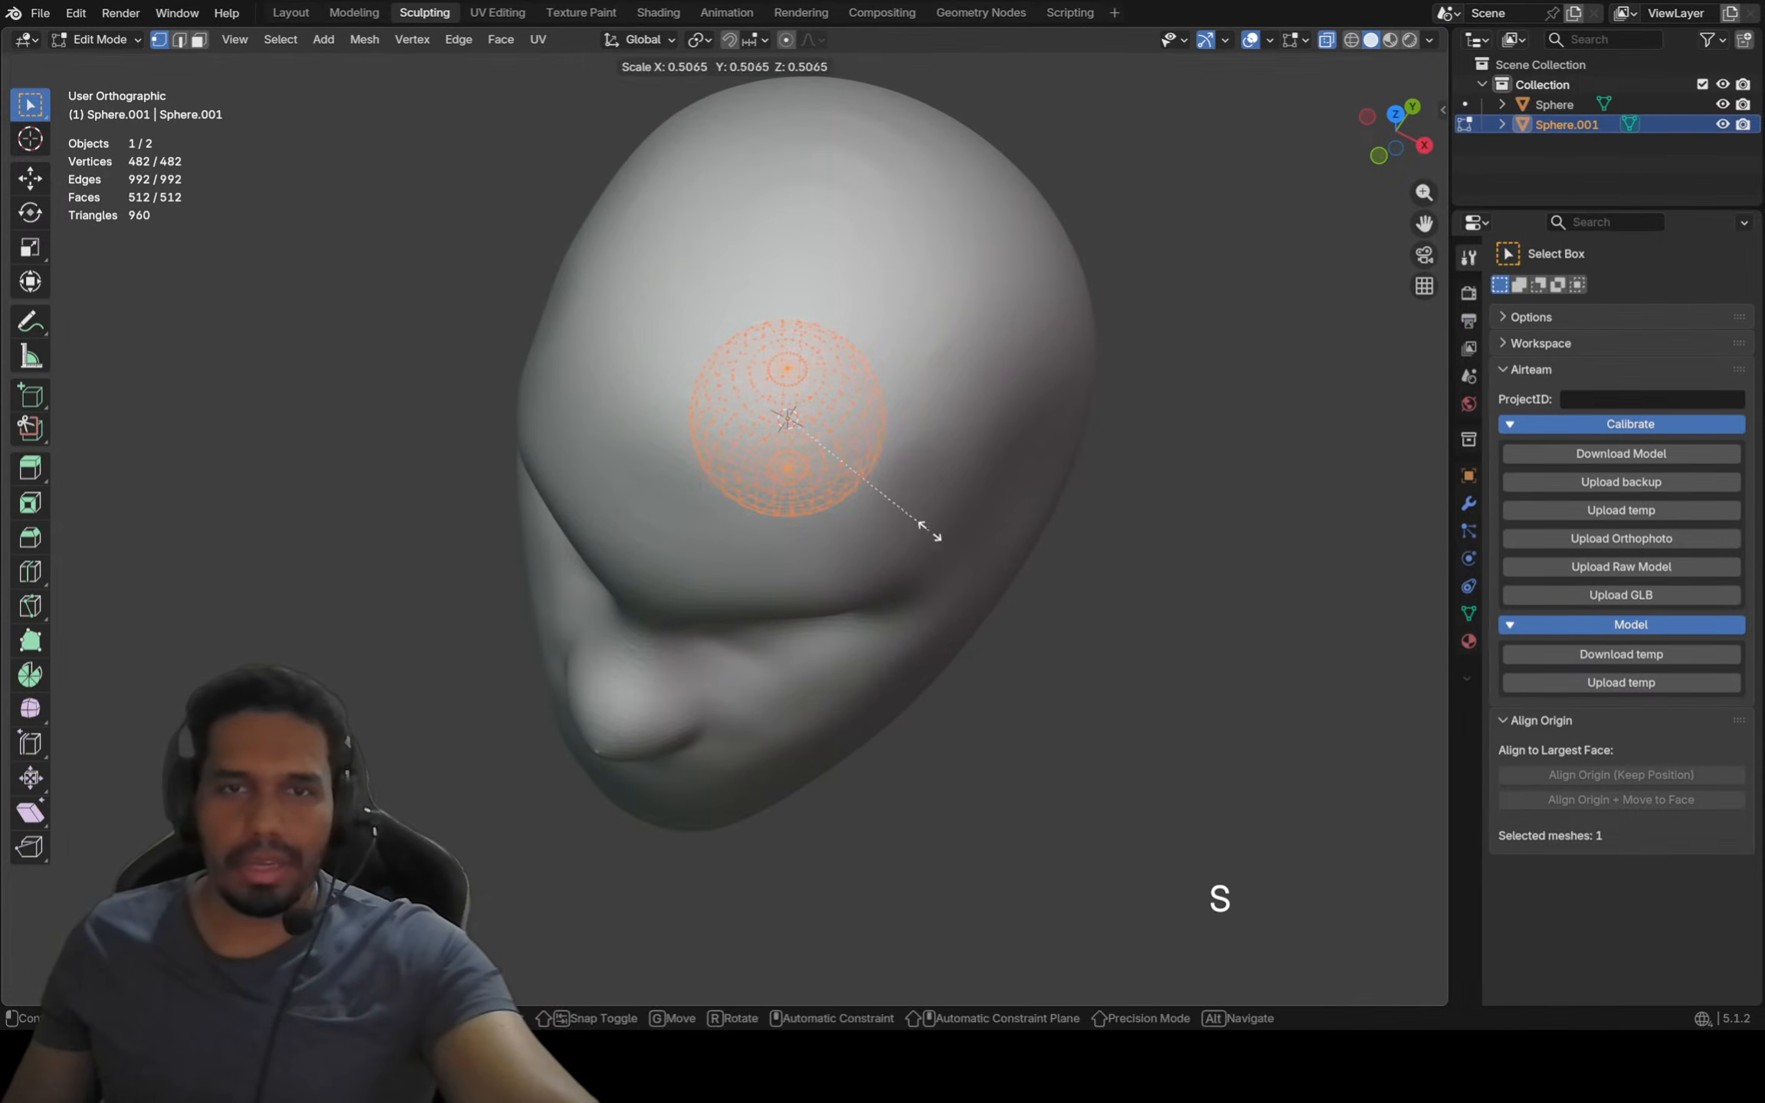
left_click(930, 530)
middle_click_drag(930, 530, 973, 529)
Move the small sphere with the Move tool into the eye socket on the head's +X side, keeping its height
key("shift+space")
key("g")
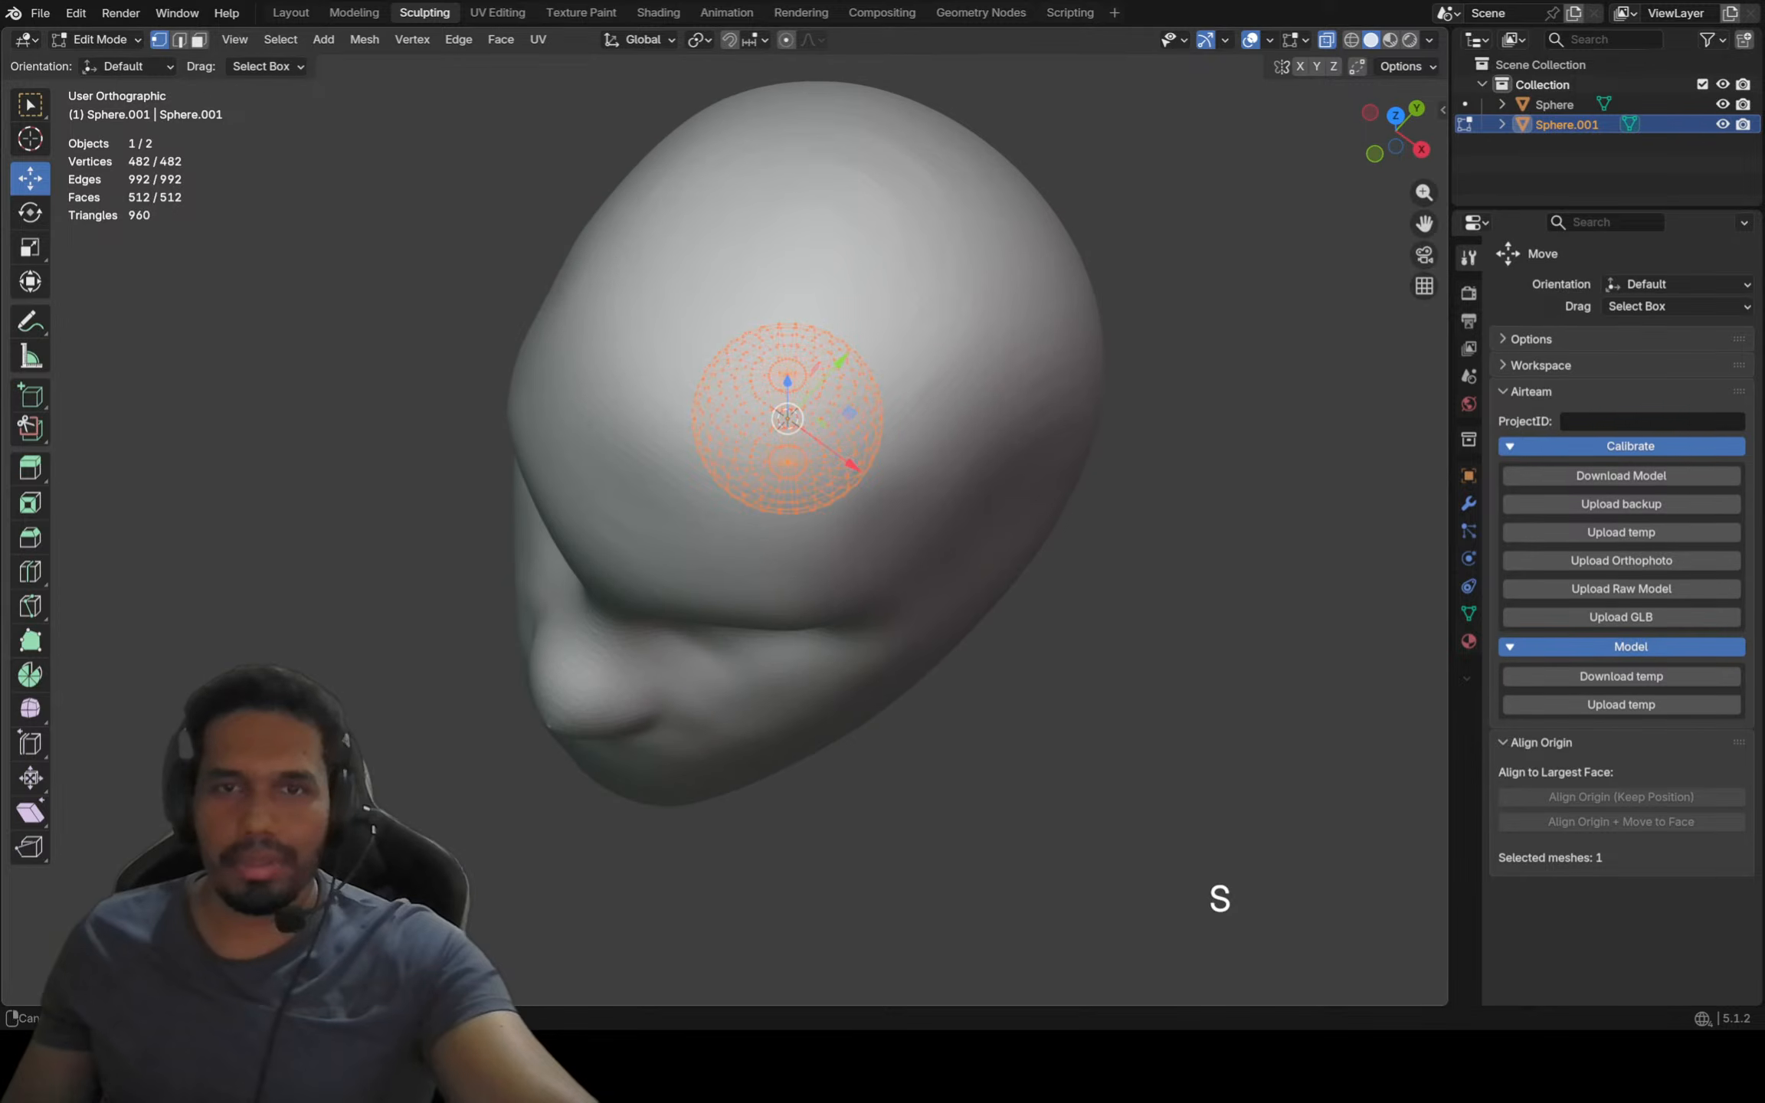
left_click_drag(849, 413, 830, 554)
key("KP_1")
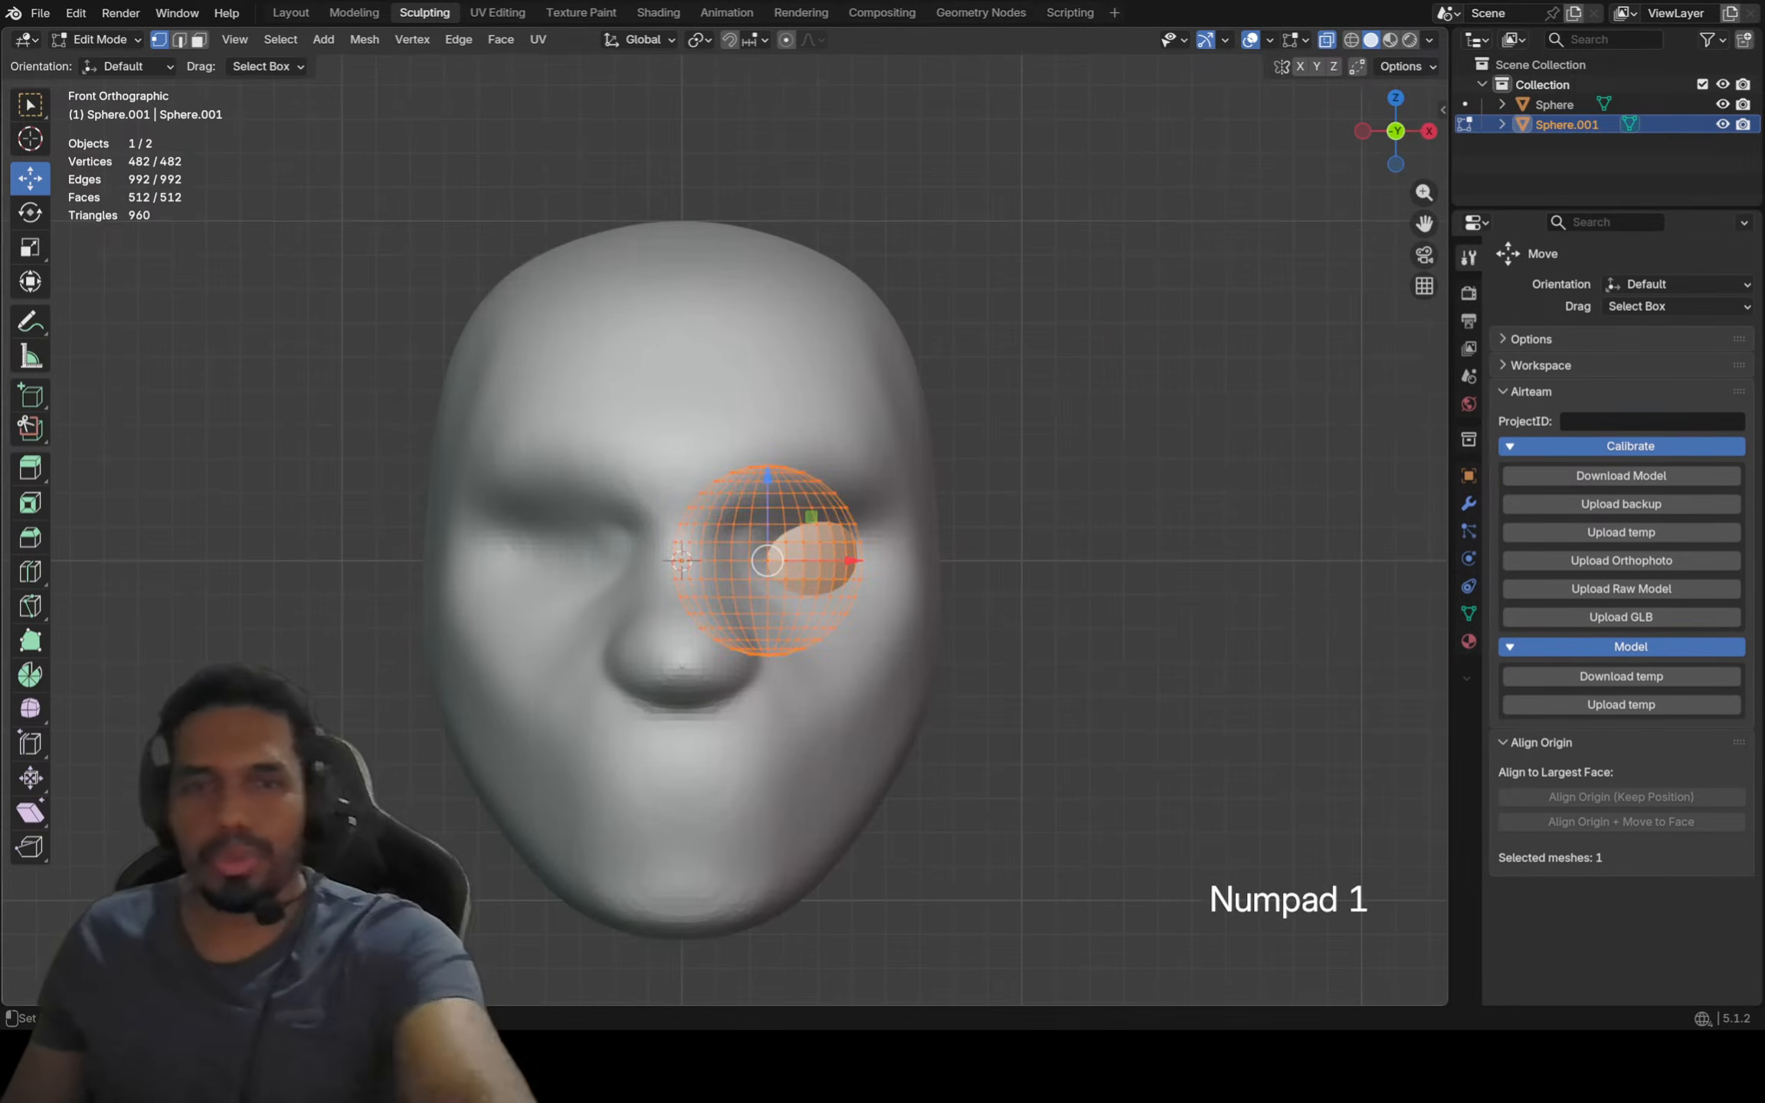
scroll(837, 551, "up", 1)
middle_click_drag(836, 552, 743, 658)
left_click_drag(814, 567, 801, 570)
key("KP_1")
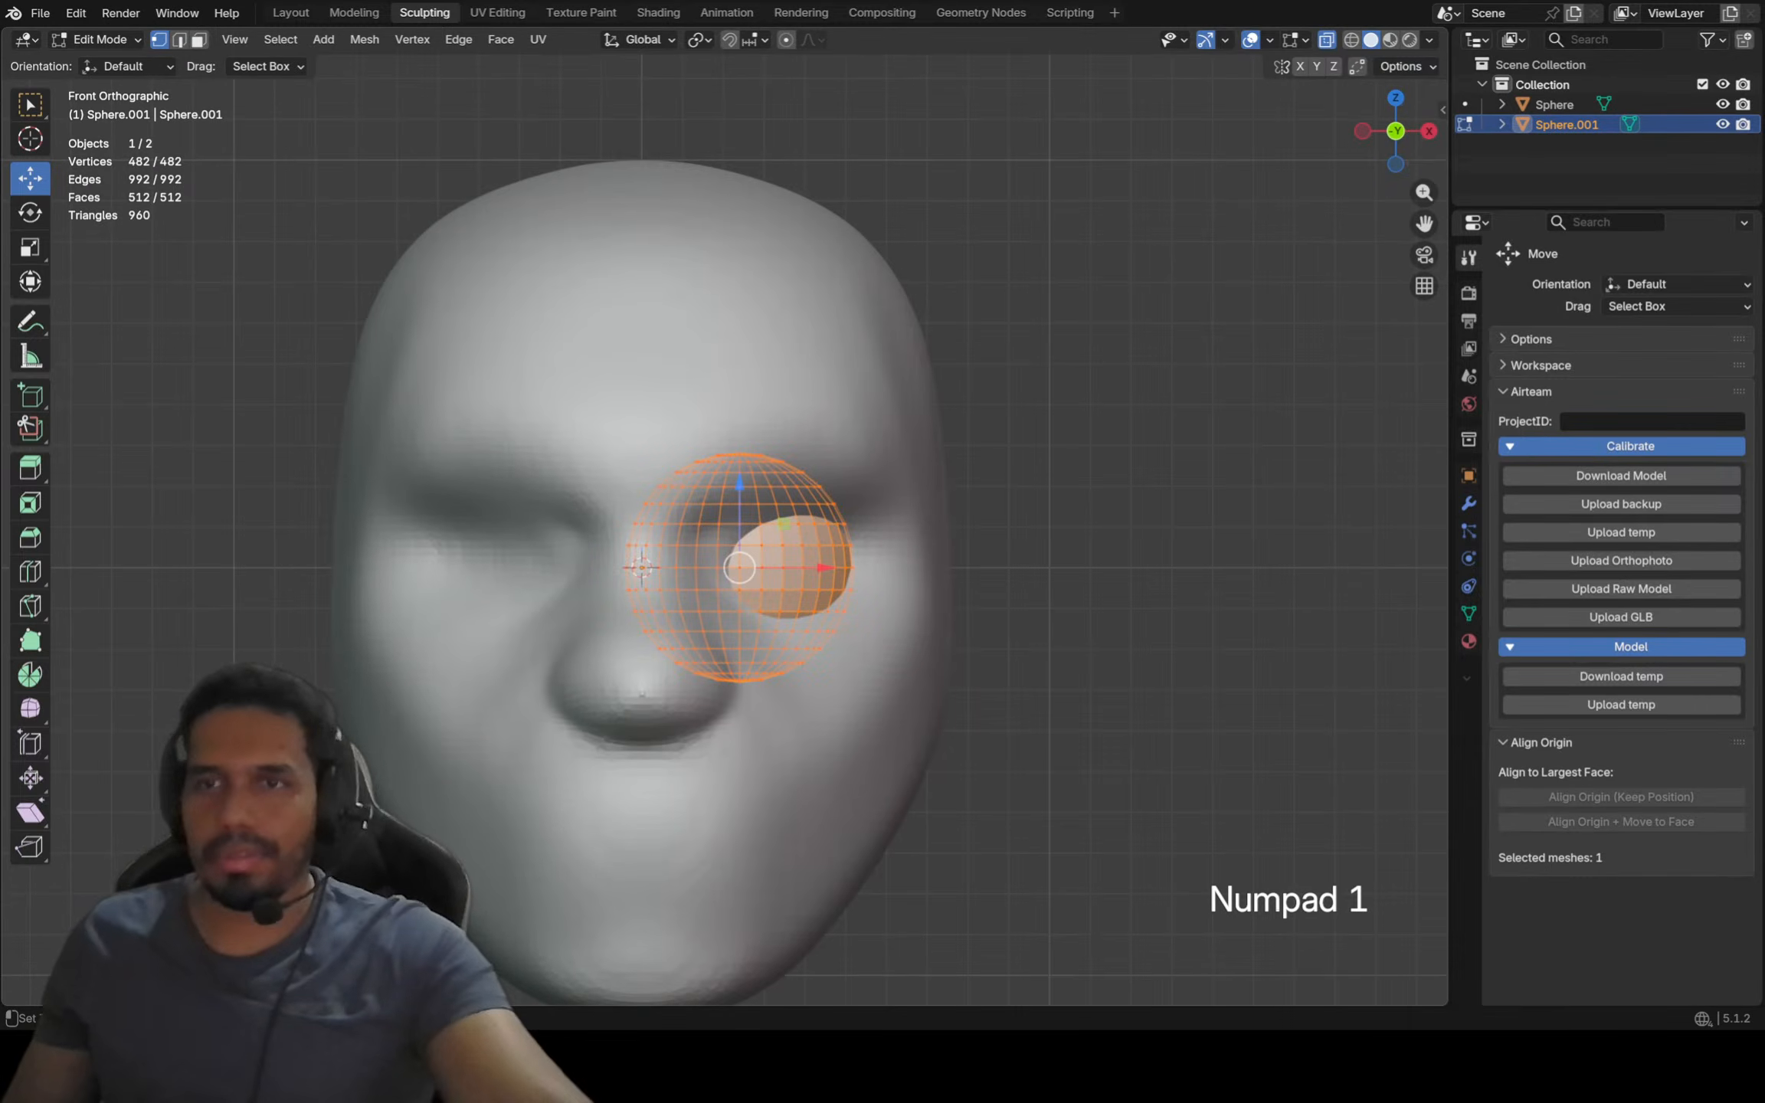
Add a Mirror modifier on the X axis to the eye sphere
left_click(1468, 504)
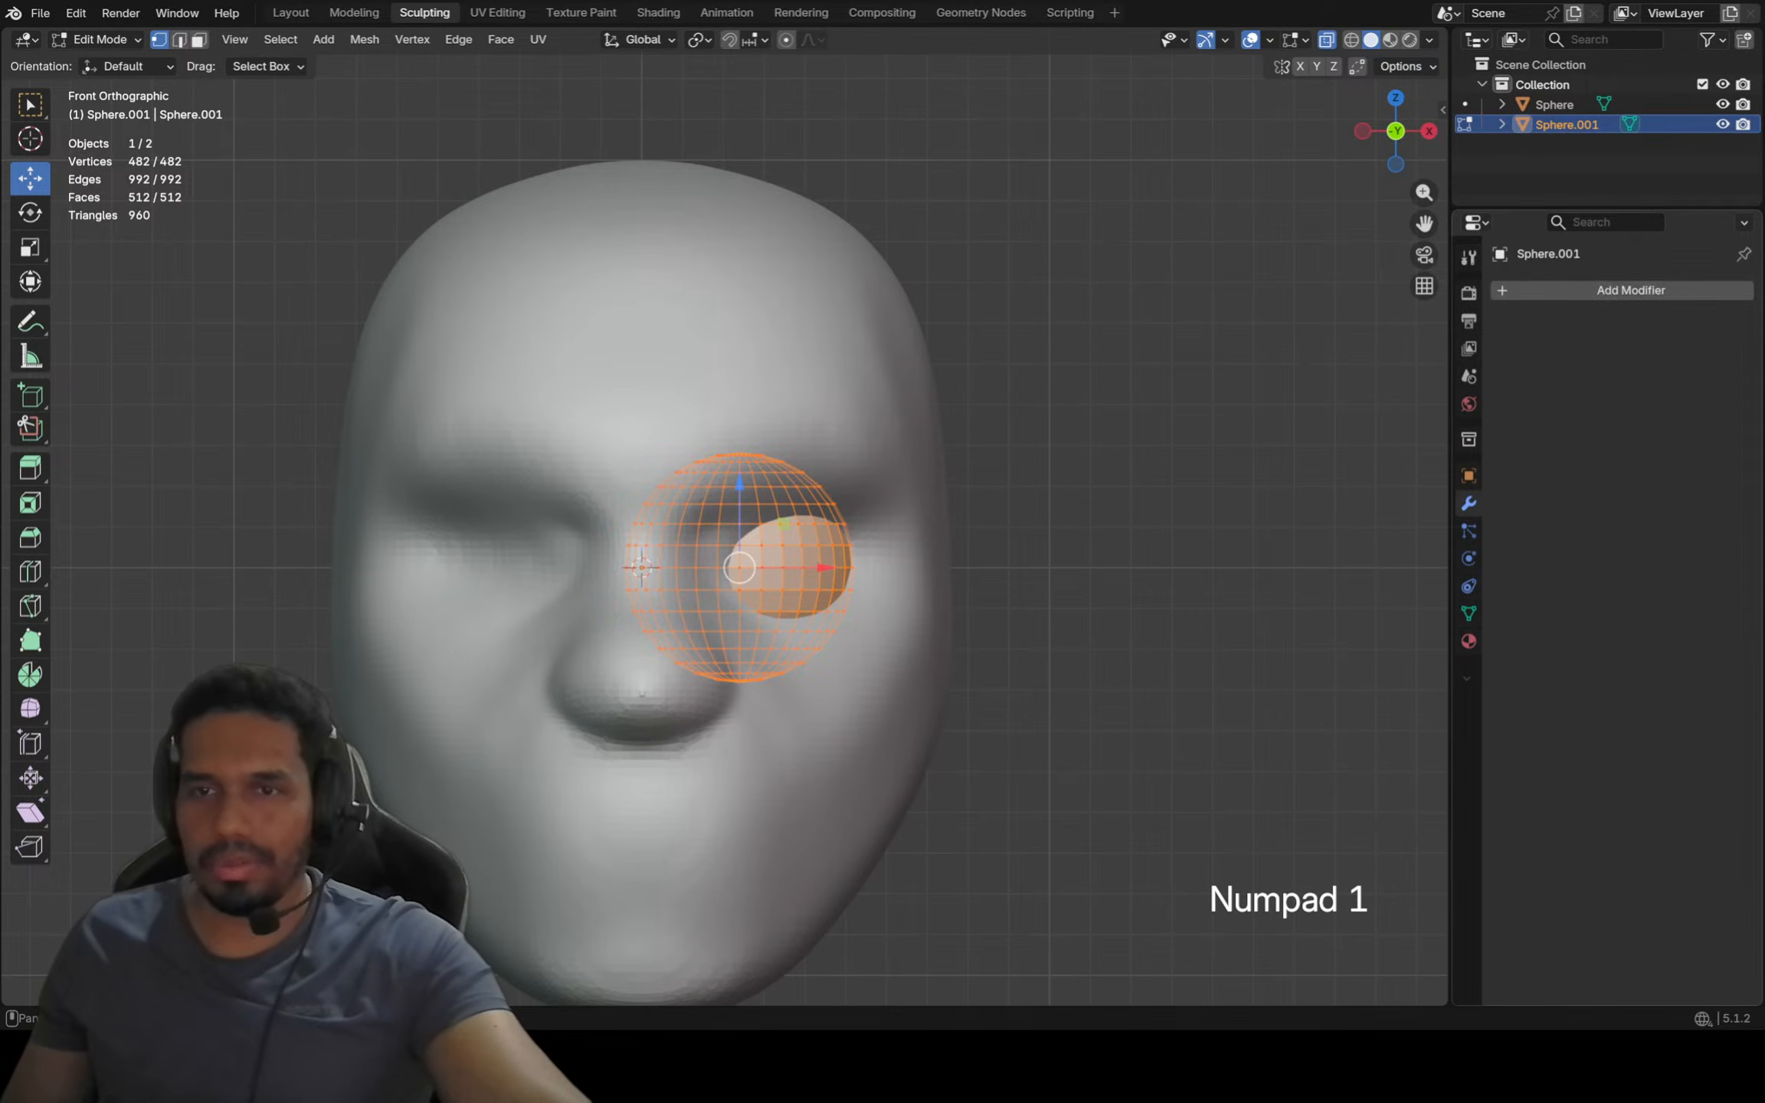
left_click(1532, 290)
mouse_move(1513, 329)
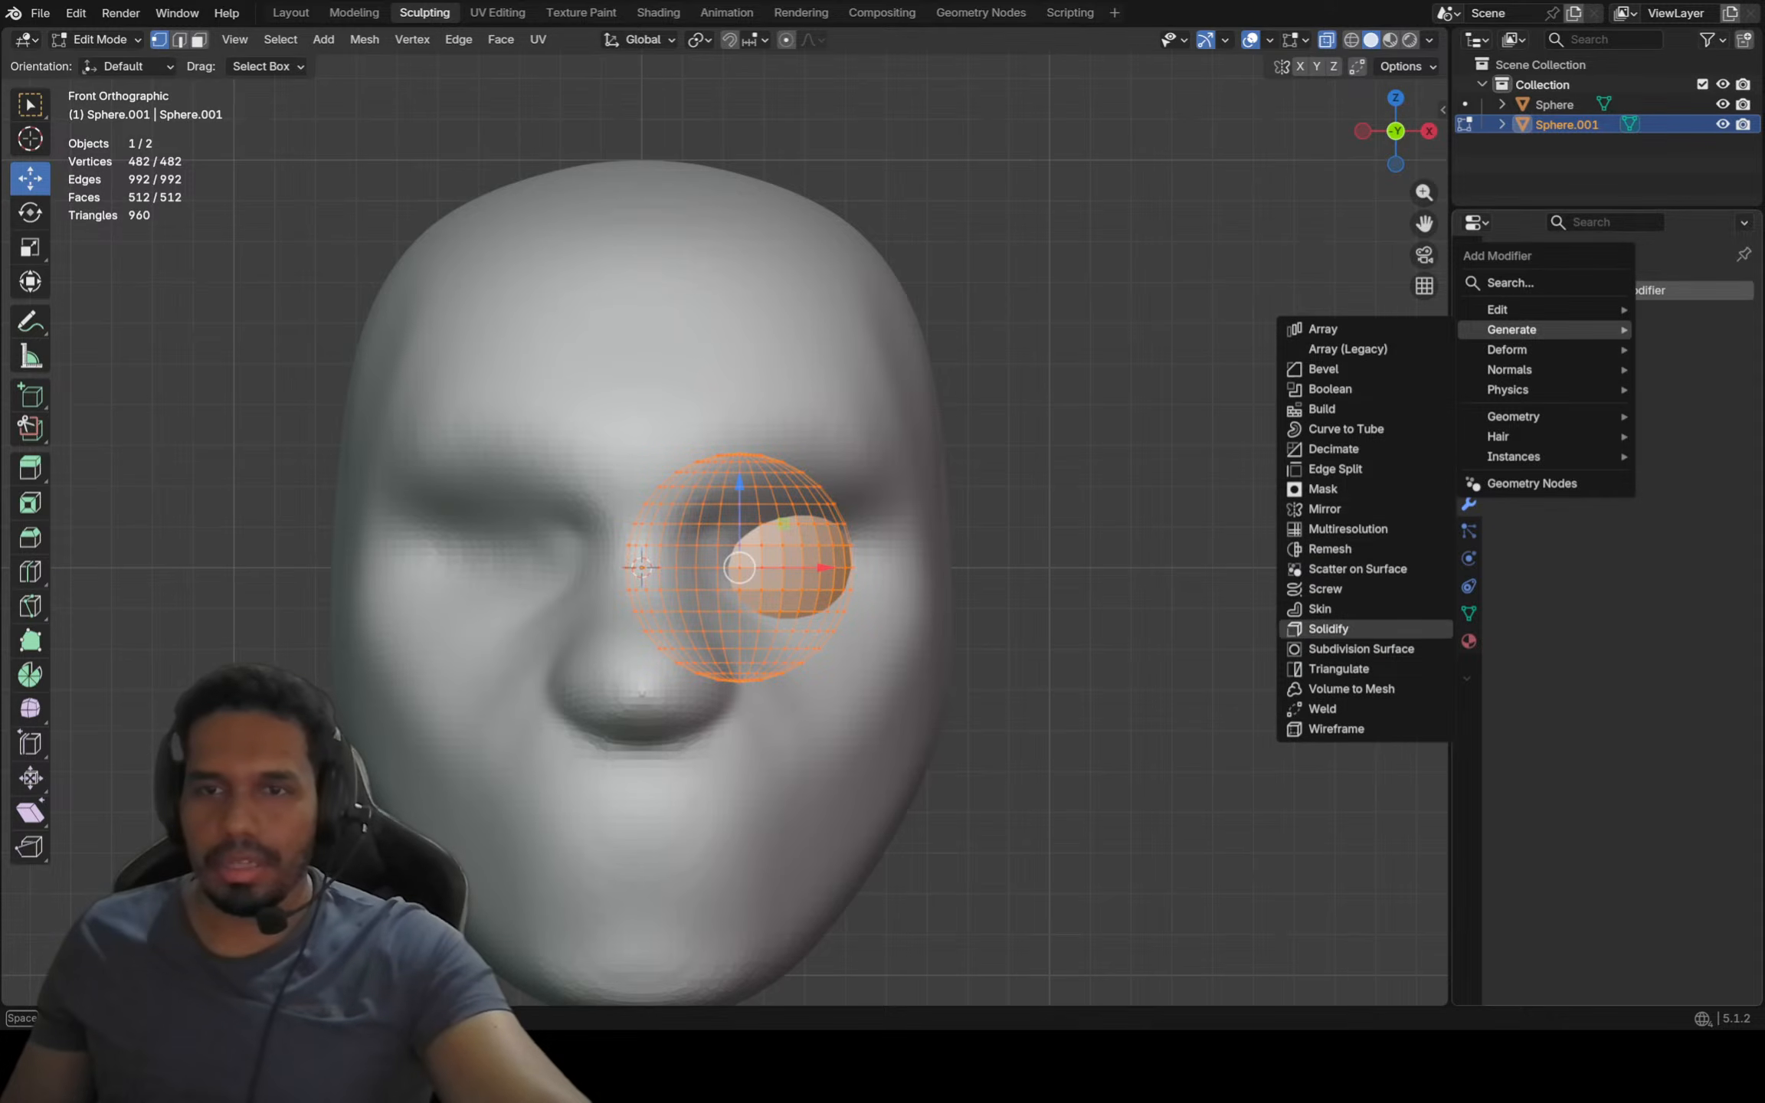
left_click(1324, 508)
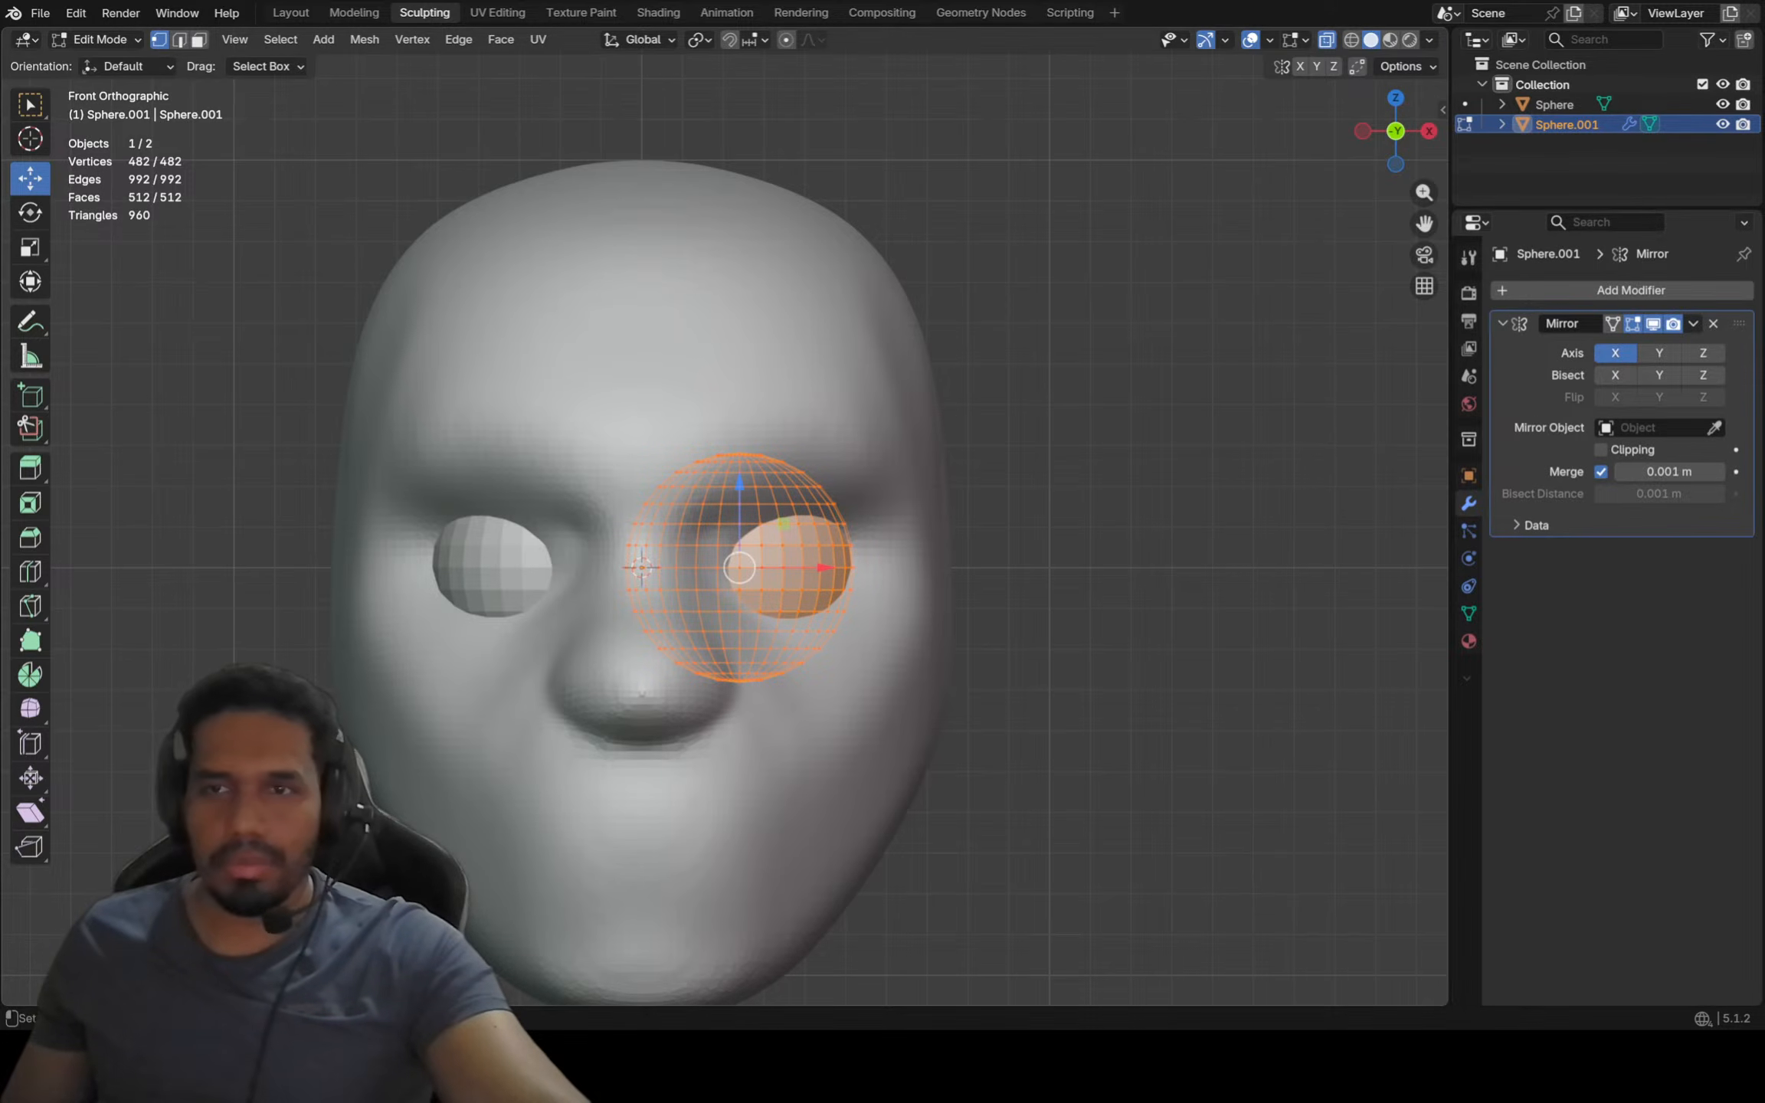
Nudge the eye sphere within its socket and return to Object Mode in front view
middle_click_drag(739, 567, 786, 496, "shift")
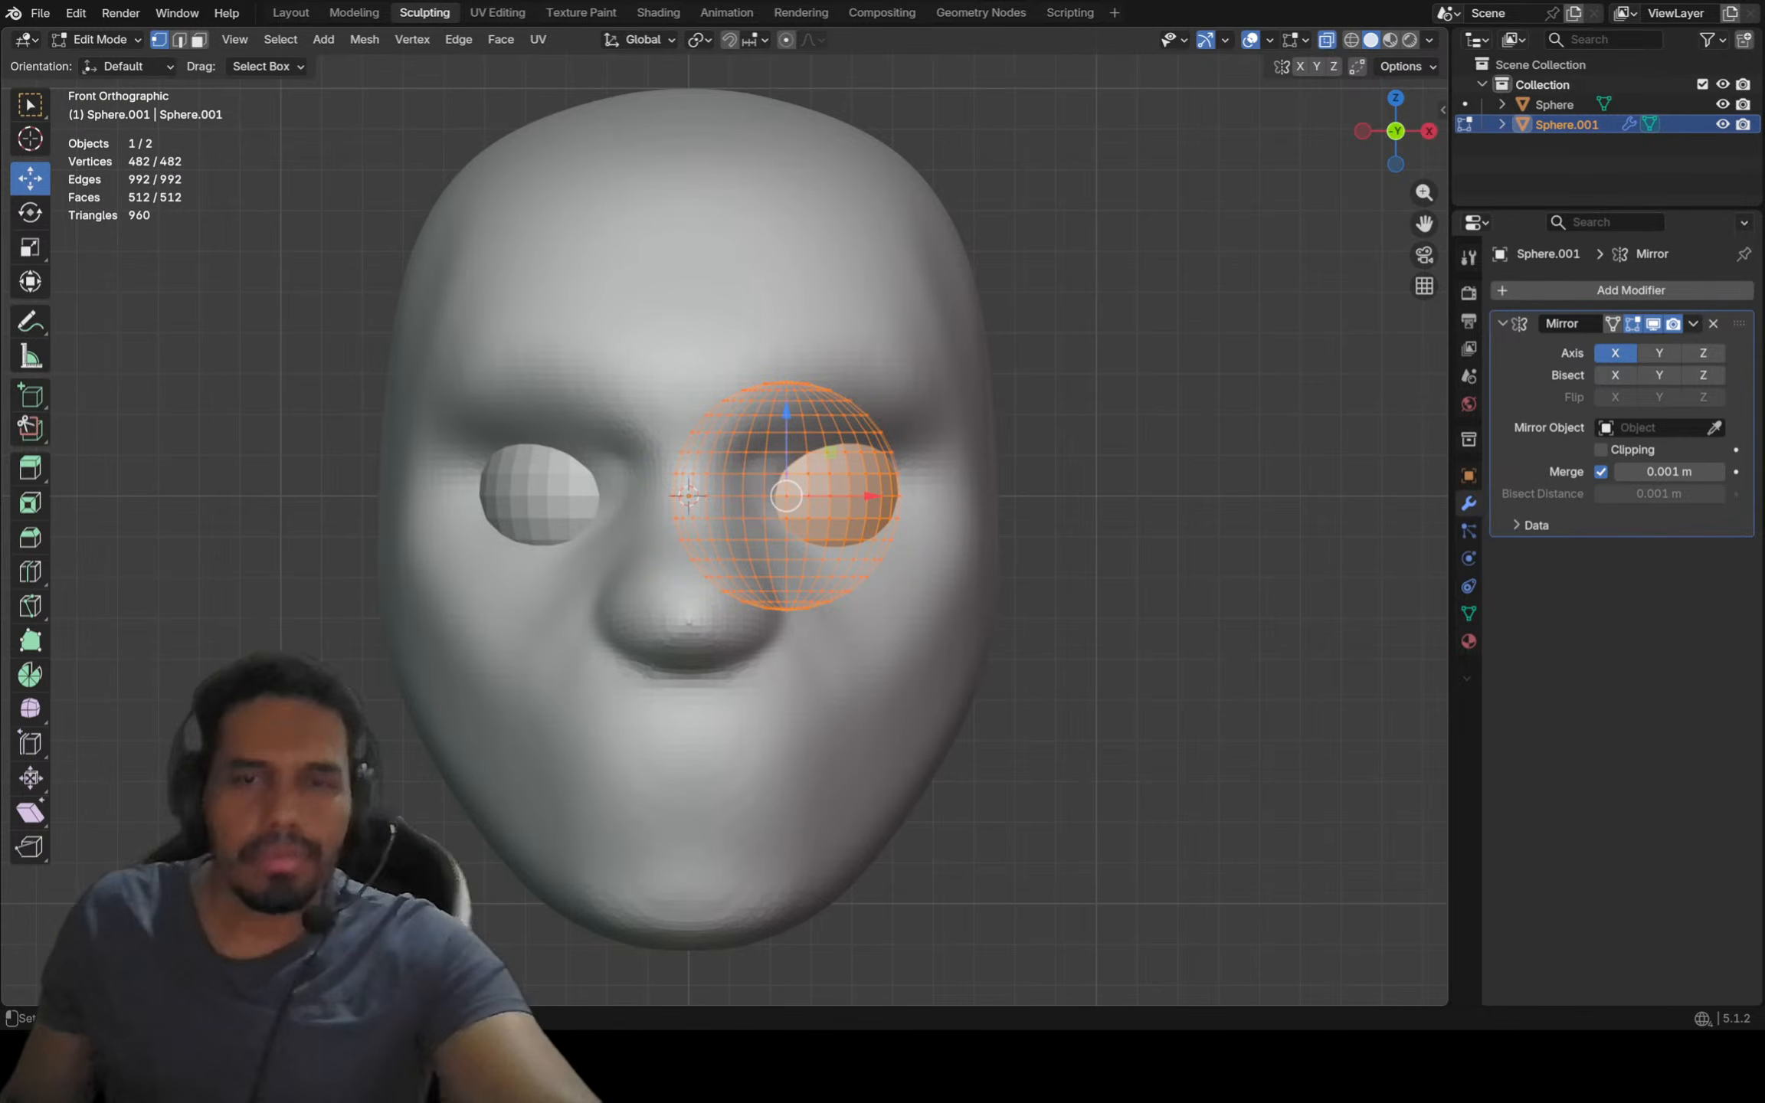
middle_click_drag(786, 495, 672, 630, "shift")
left_click_drag(828, 521, 802, 525, "shift")
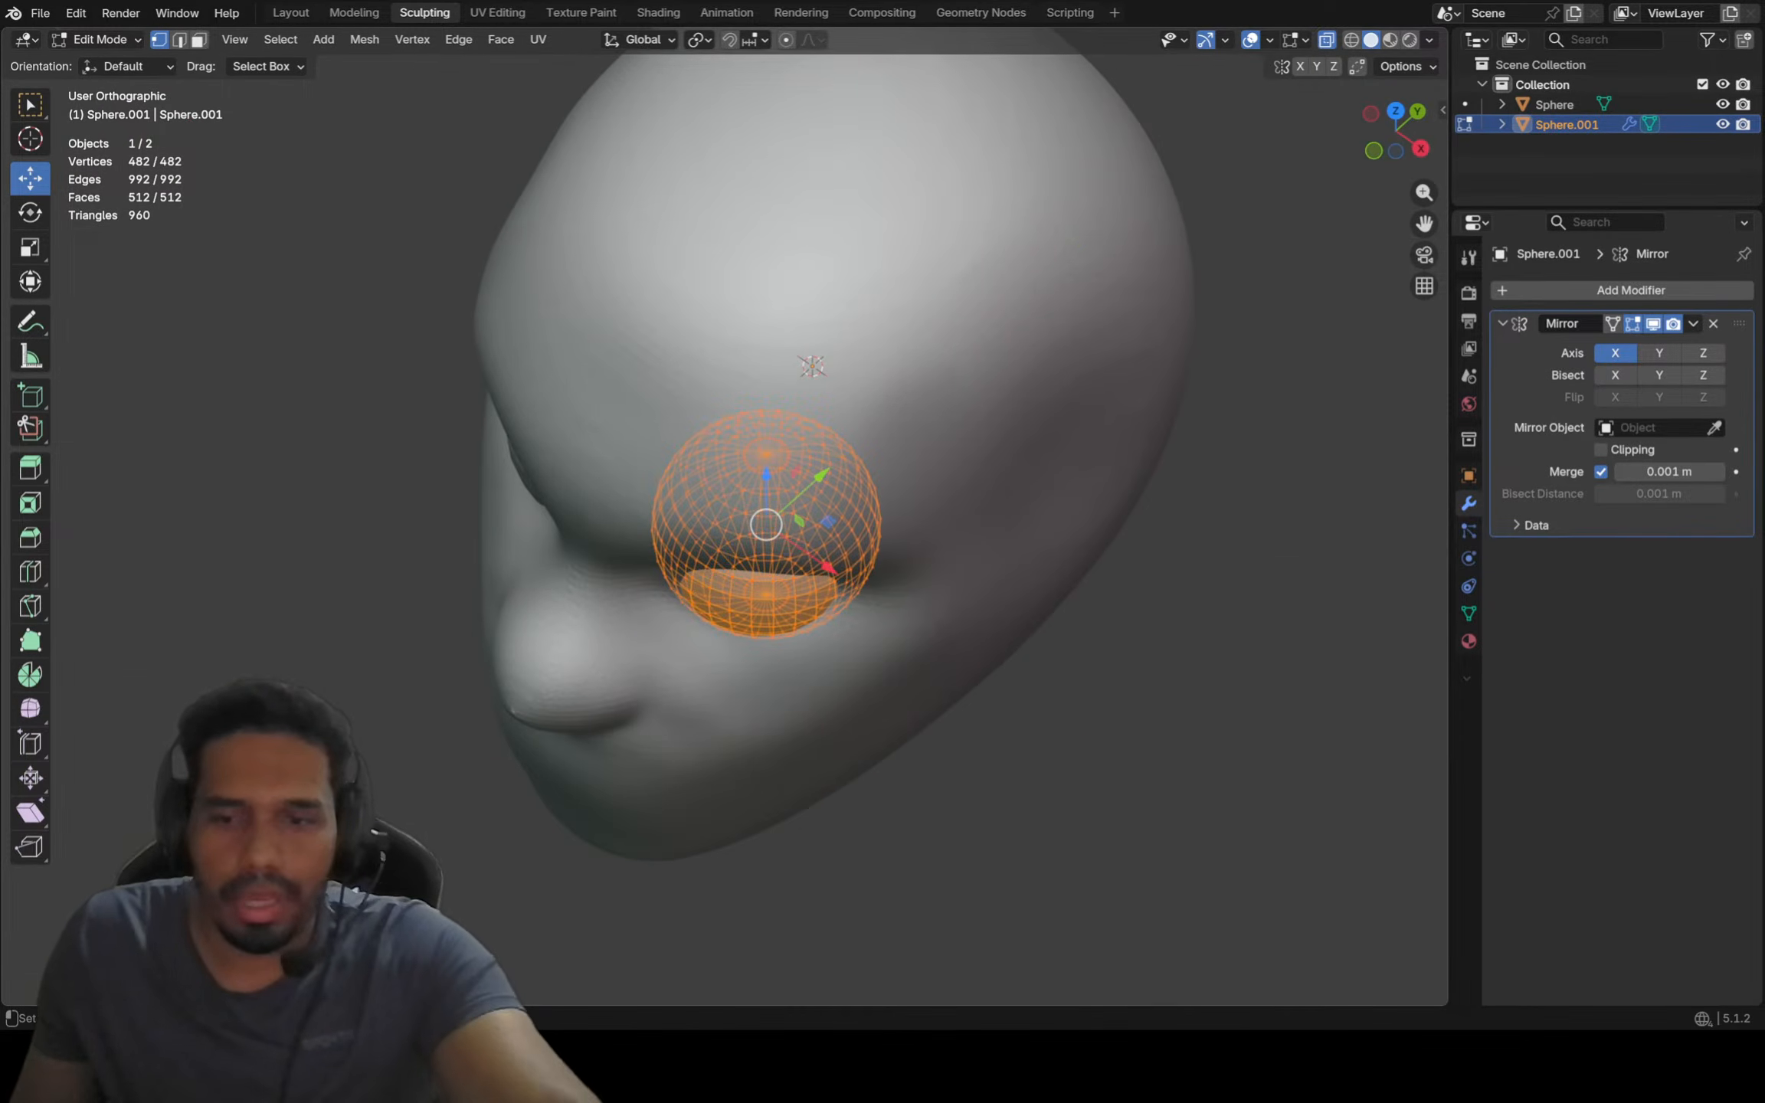
key("KP_1")
key("Tab")
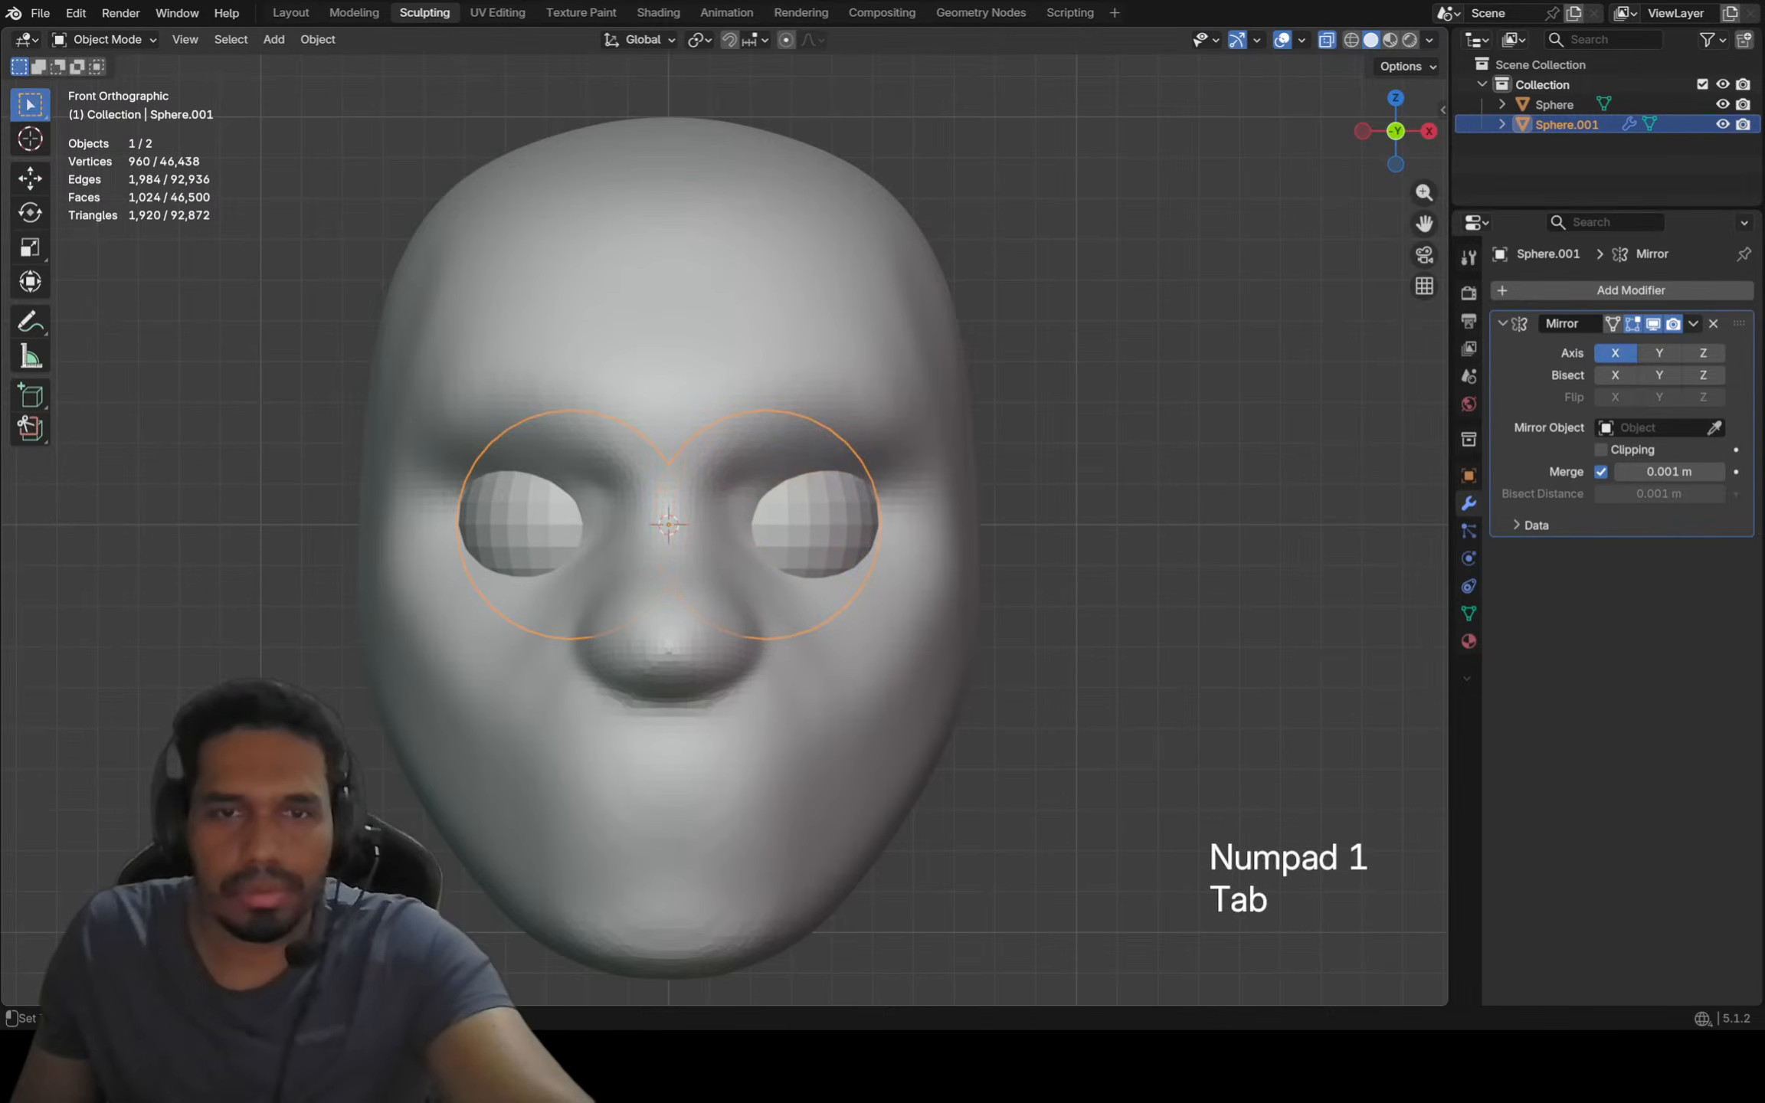
Select the head mesh and switch it to Sculpt Mode
middle_click_drag(797, 505, 797, 564, "ctrl")
middle_click_drag(797, 563, 838, 547, "shift")
middle_click_drag(838, 547, 838, 574, "ctrl")
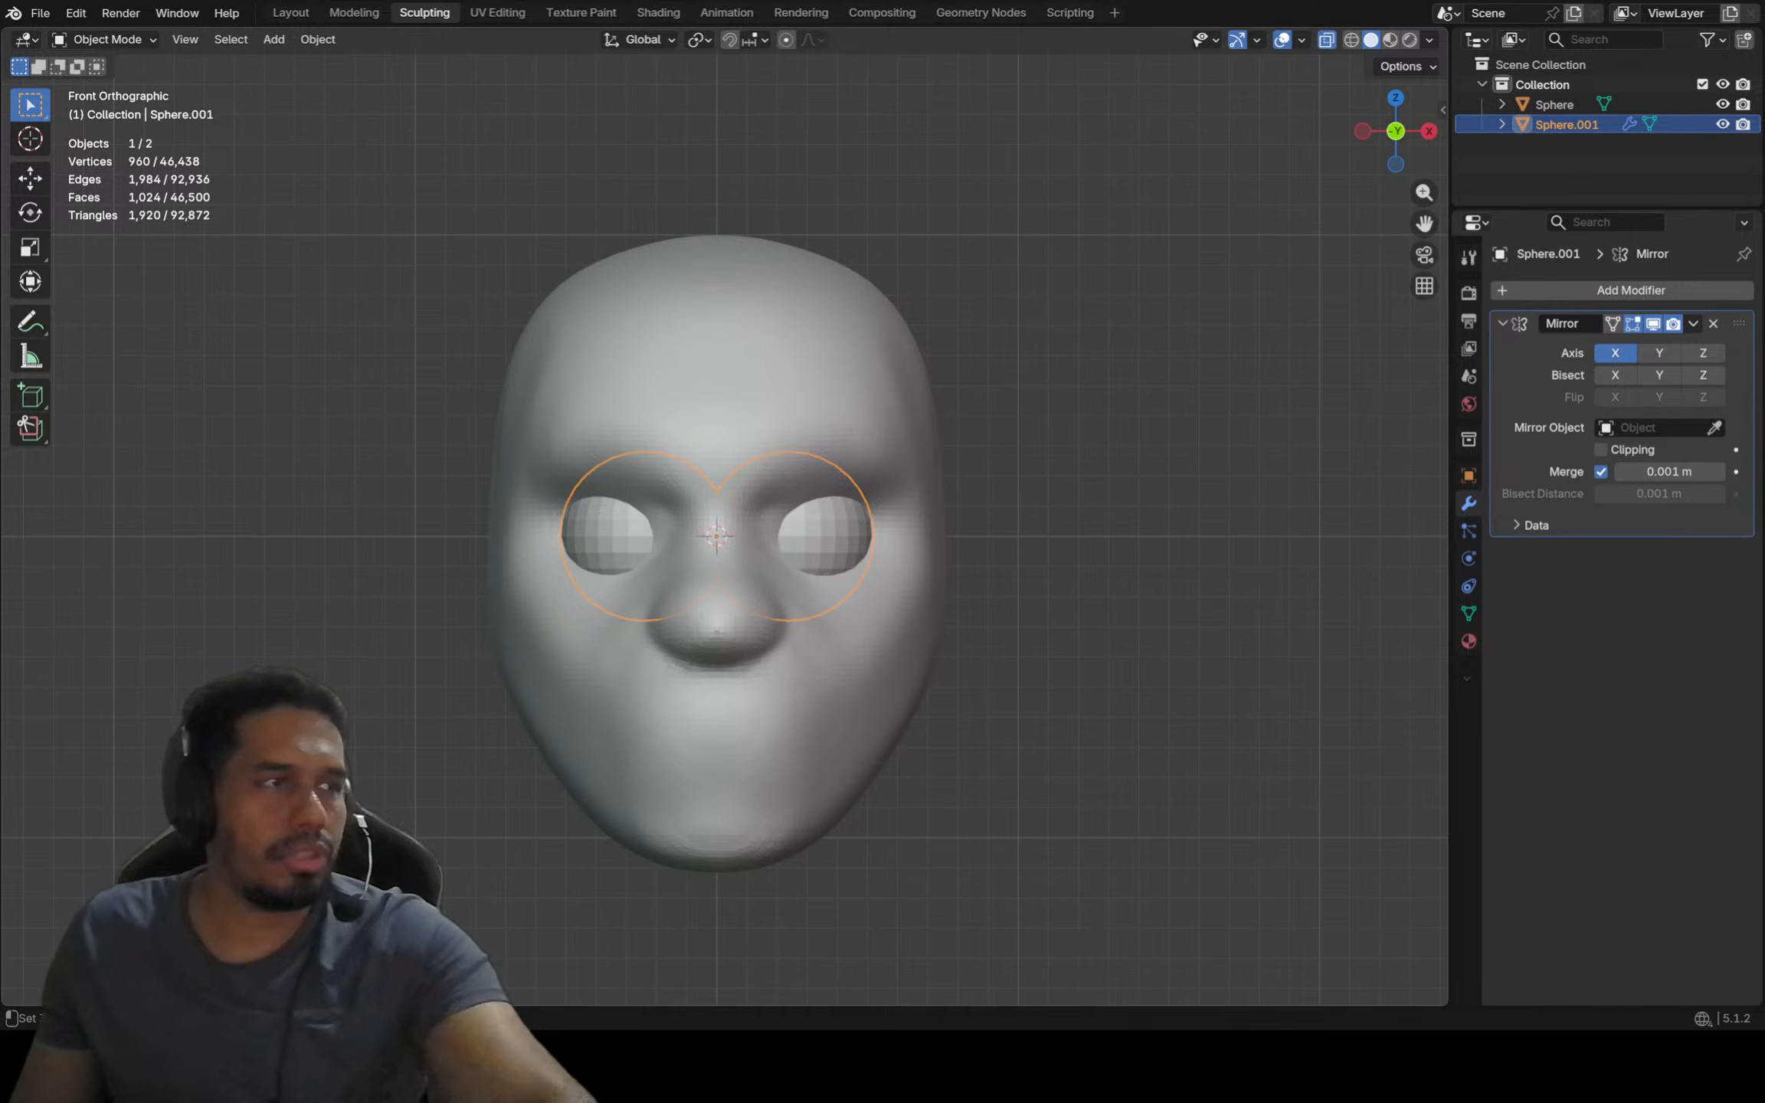
middle_click_drag(839, 567, 800, 565, "shift")
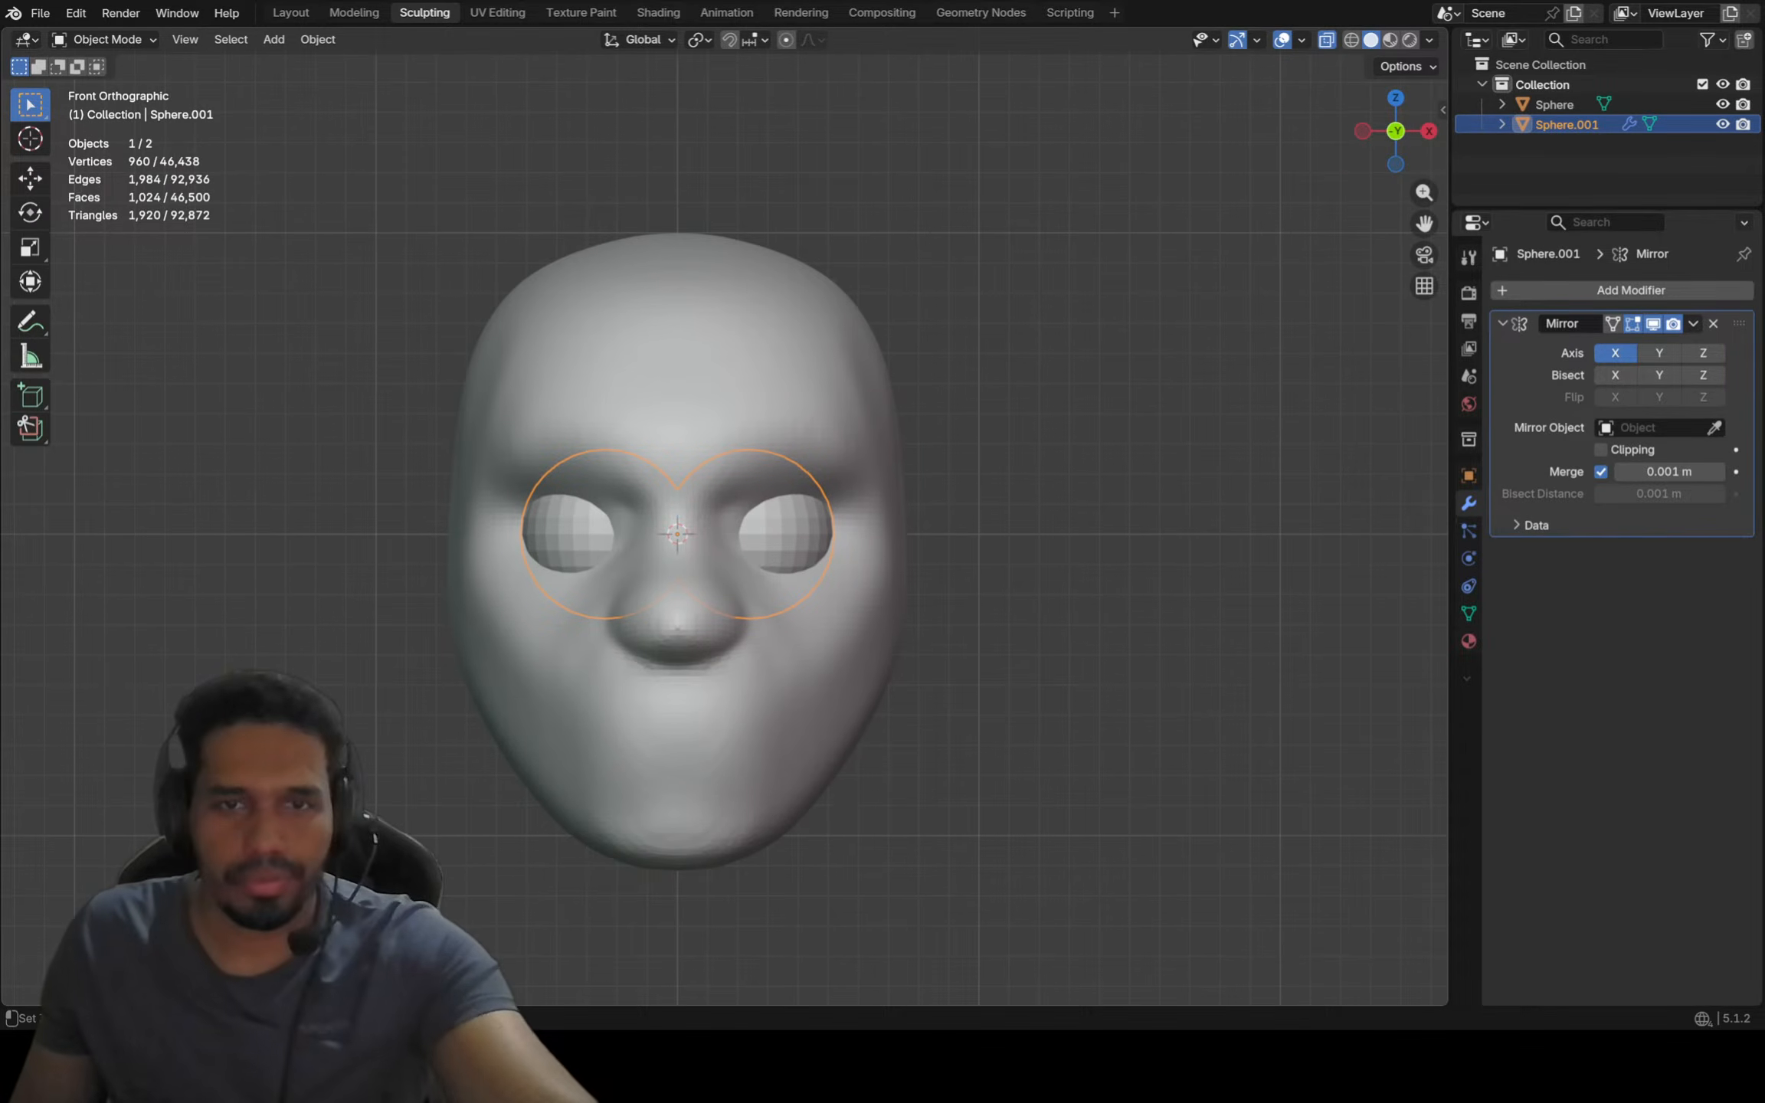
left_click(797, 605)
left_click(105, 39)
left_click(100, 128)
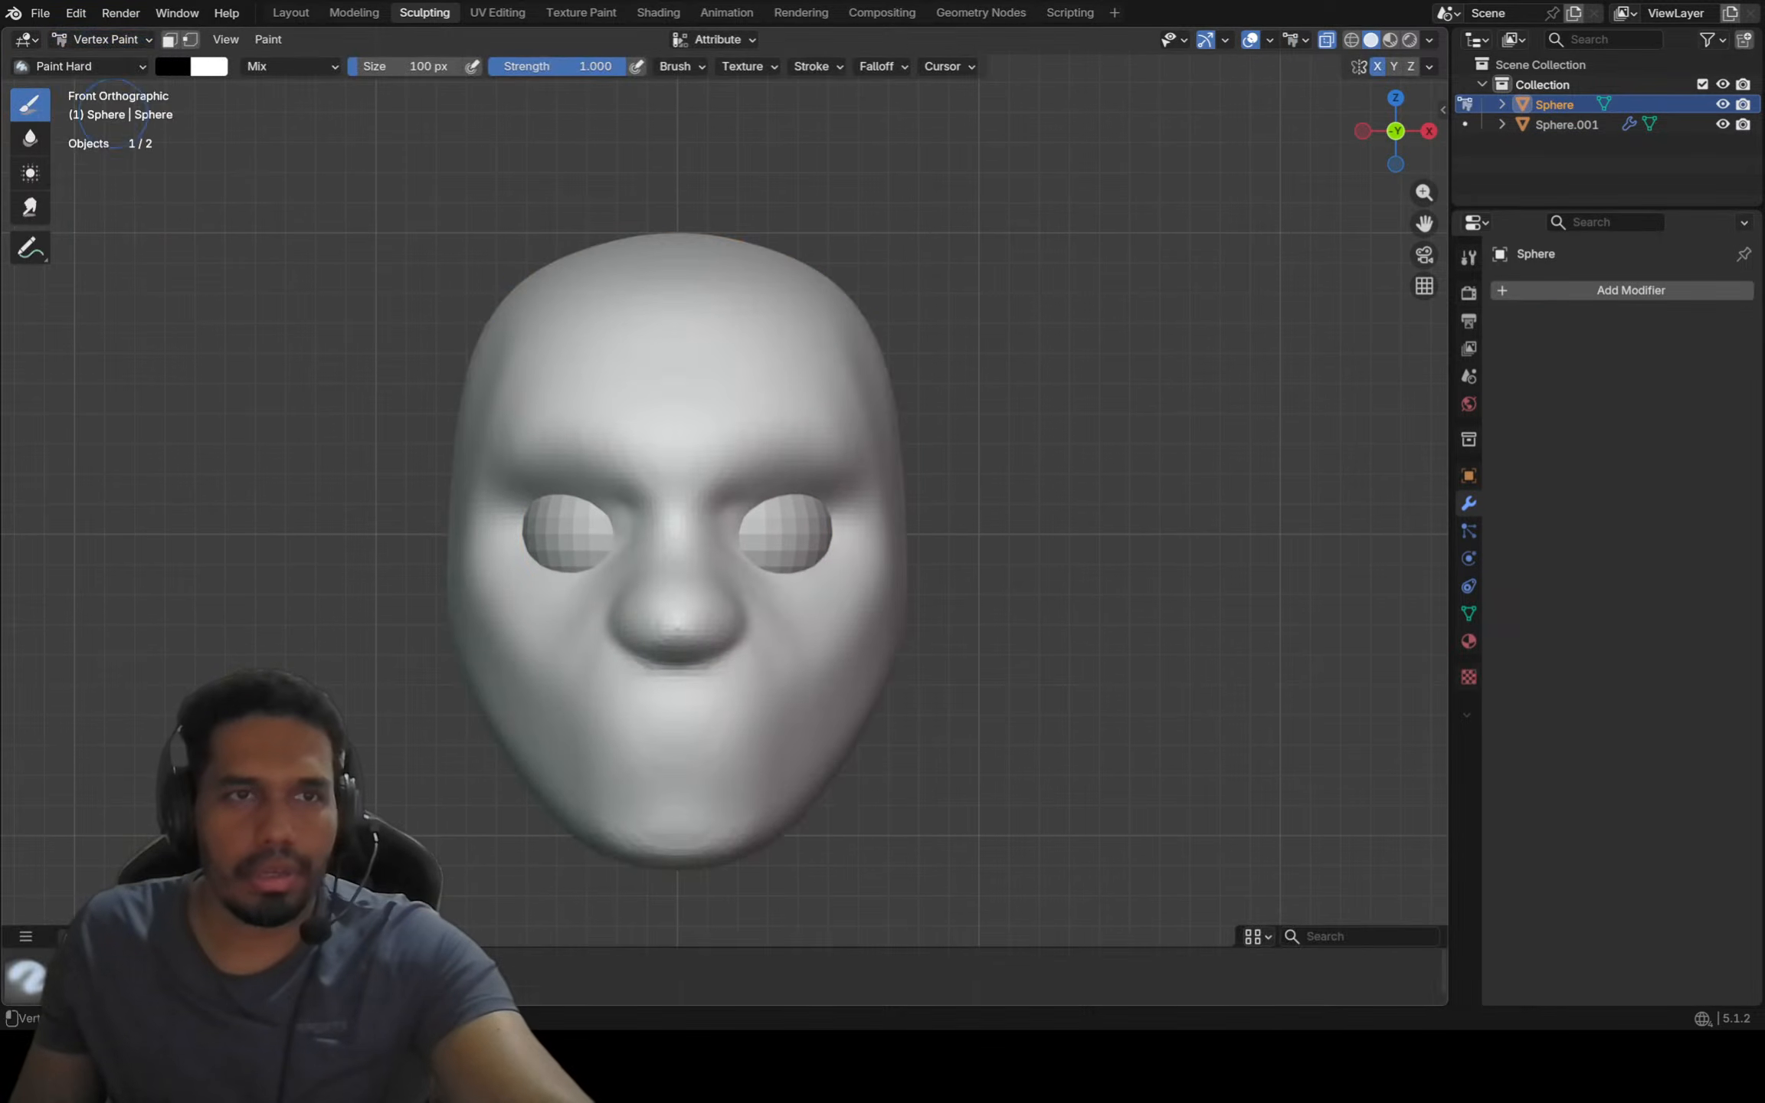
left_click(105, 39)
left_click(95, 84)
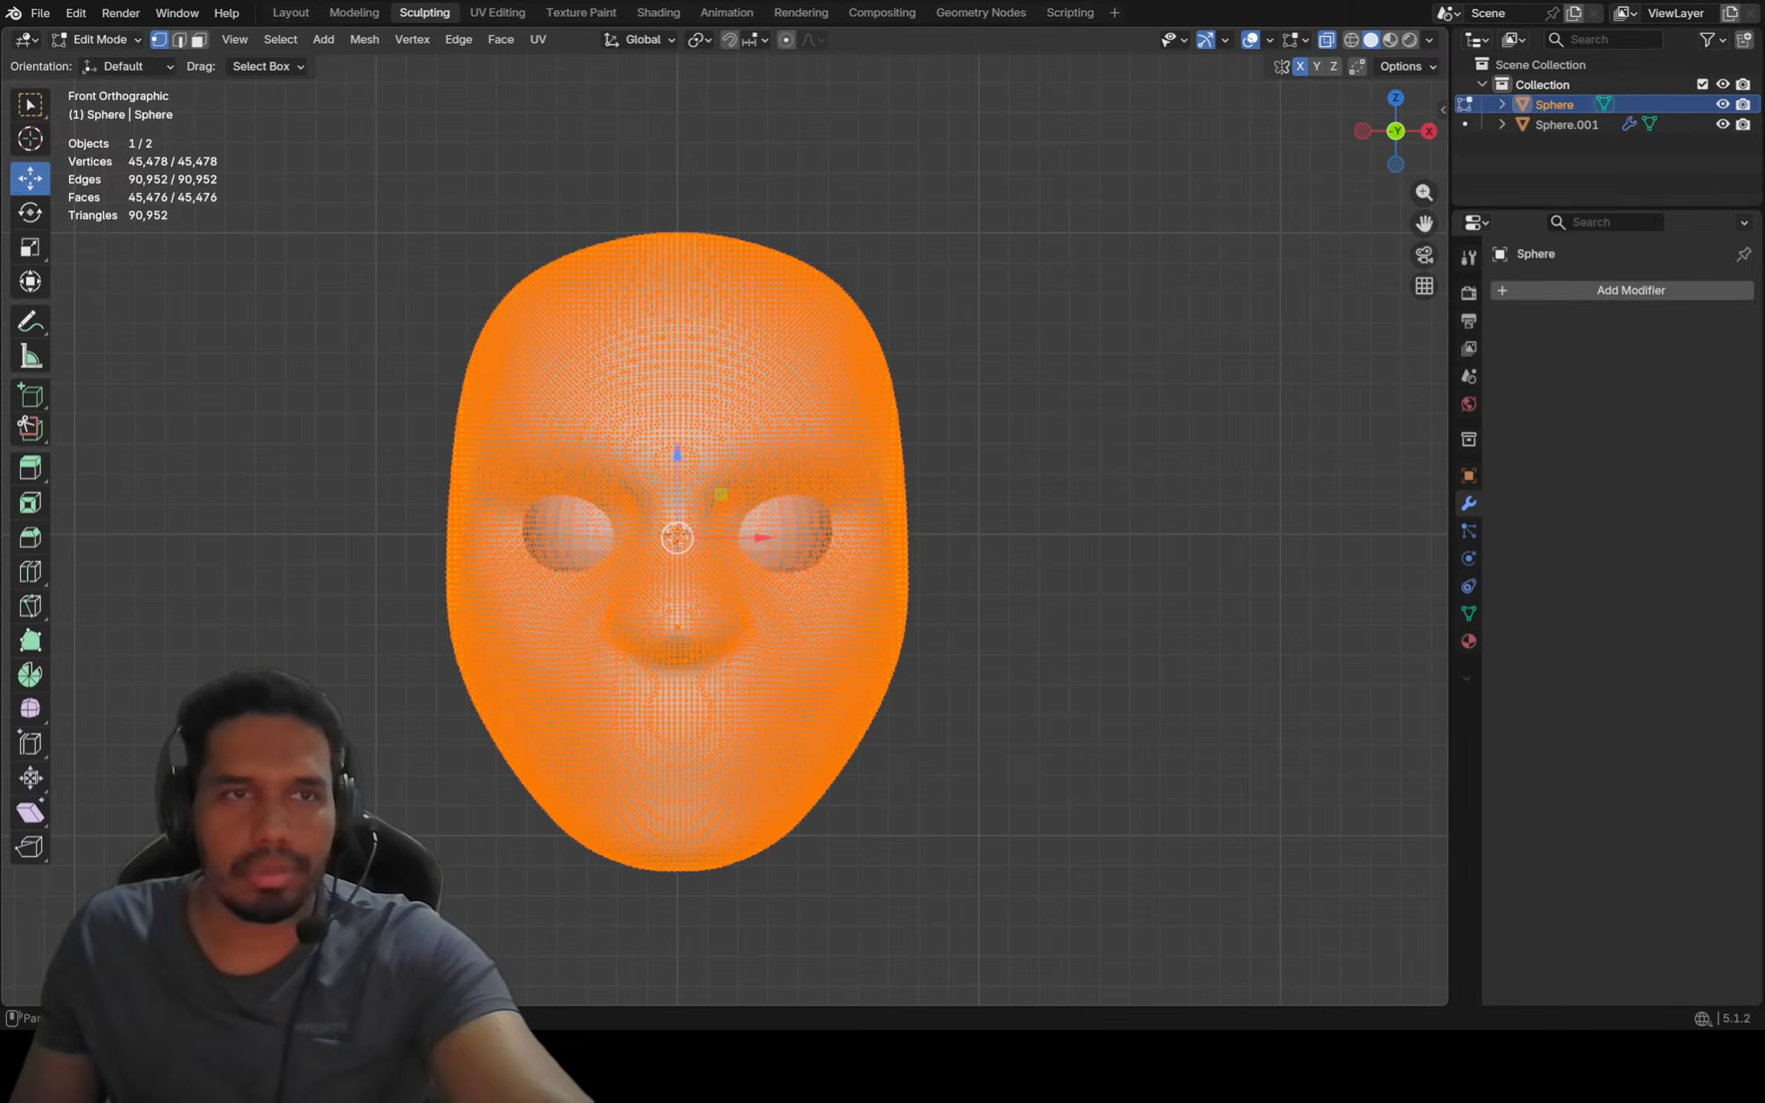
left_click(105, 39)
left_click(95, 104)
Set the brush size to 510 px and adjust the jaw and lower face with the Grab brush
key("f")
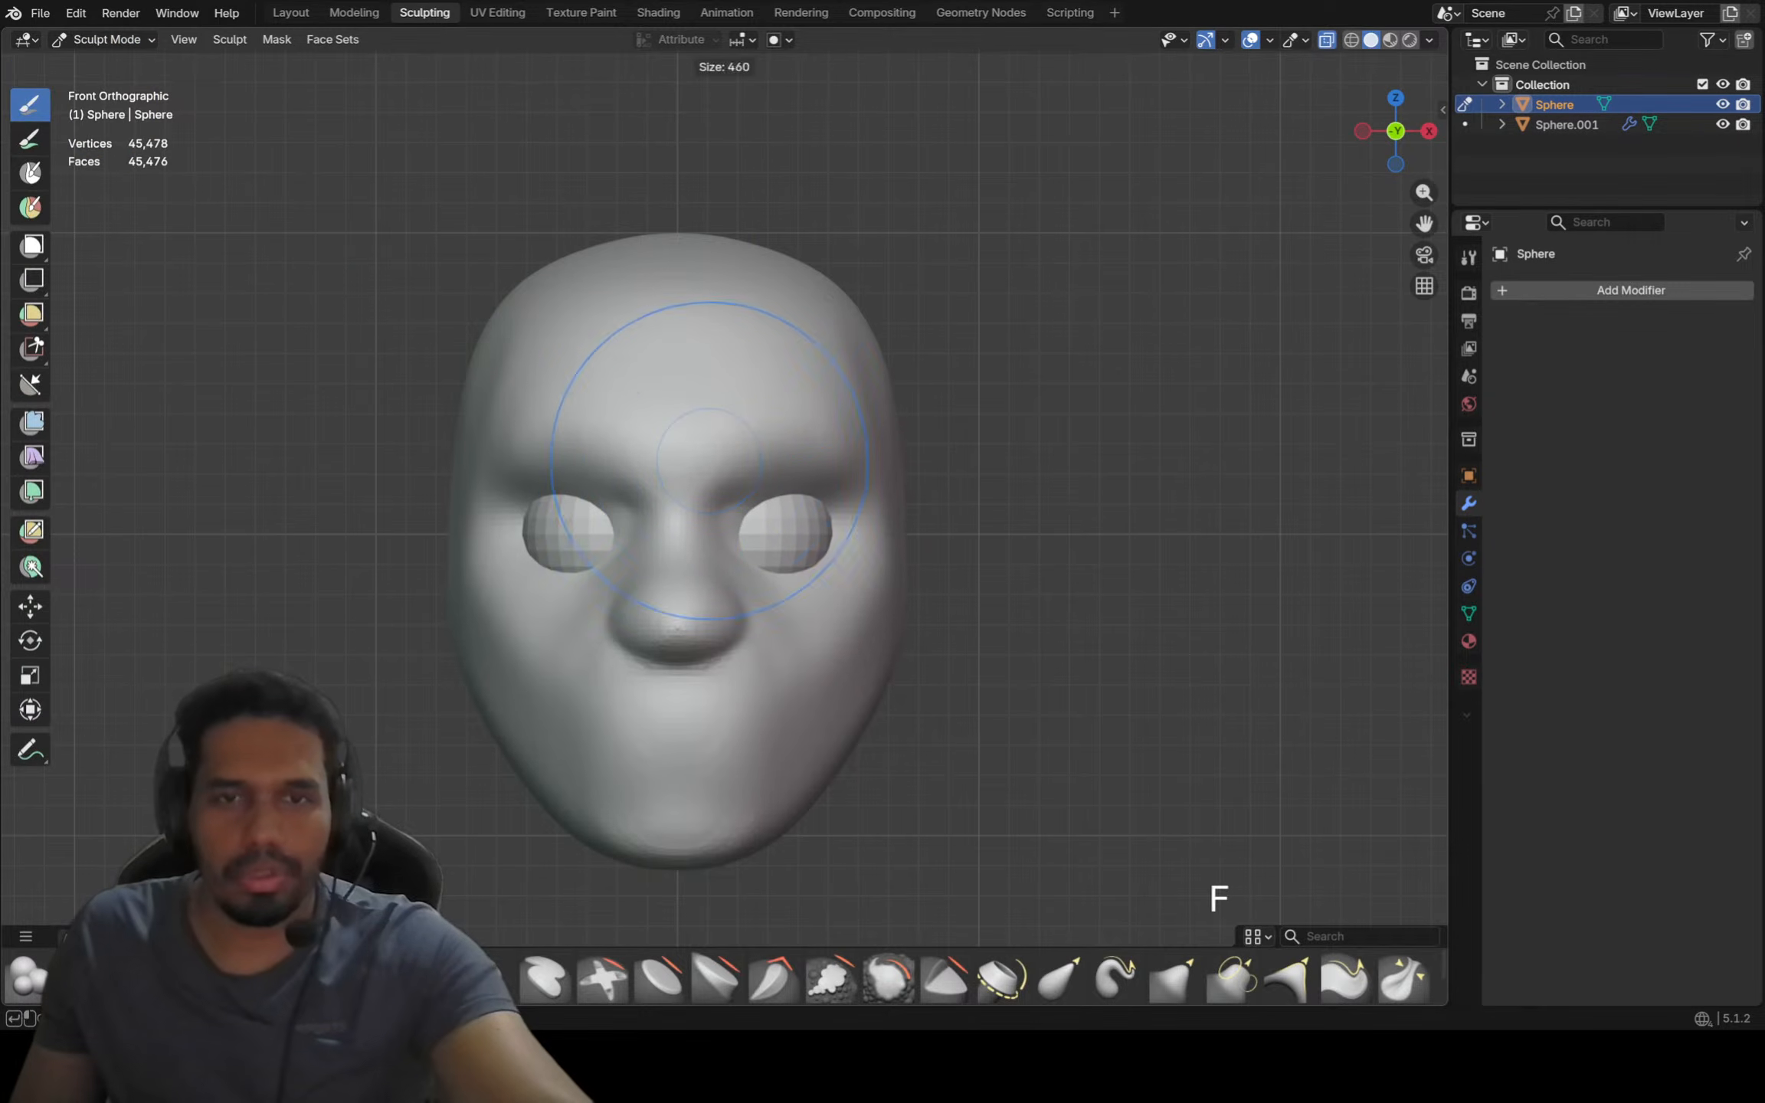
left_click(845, 582)
scroll(841, 643, "down", 1)
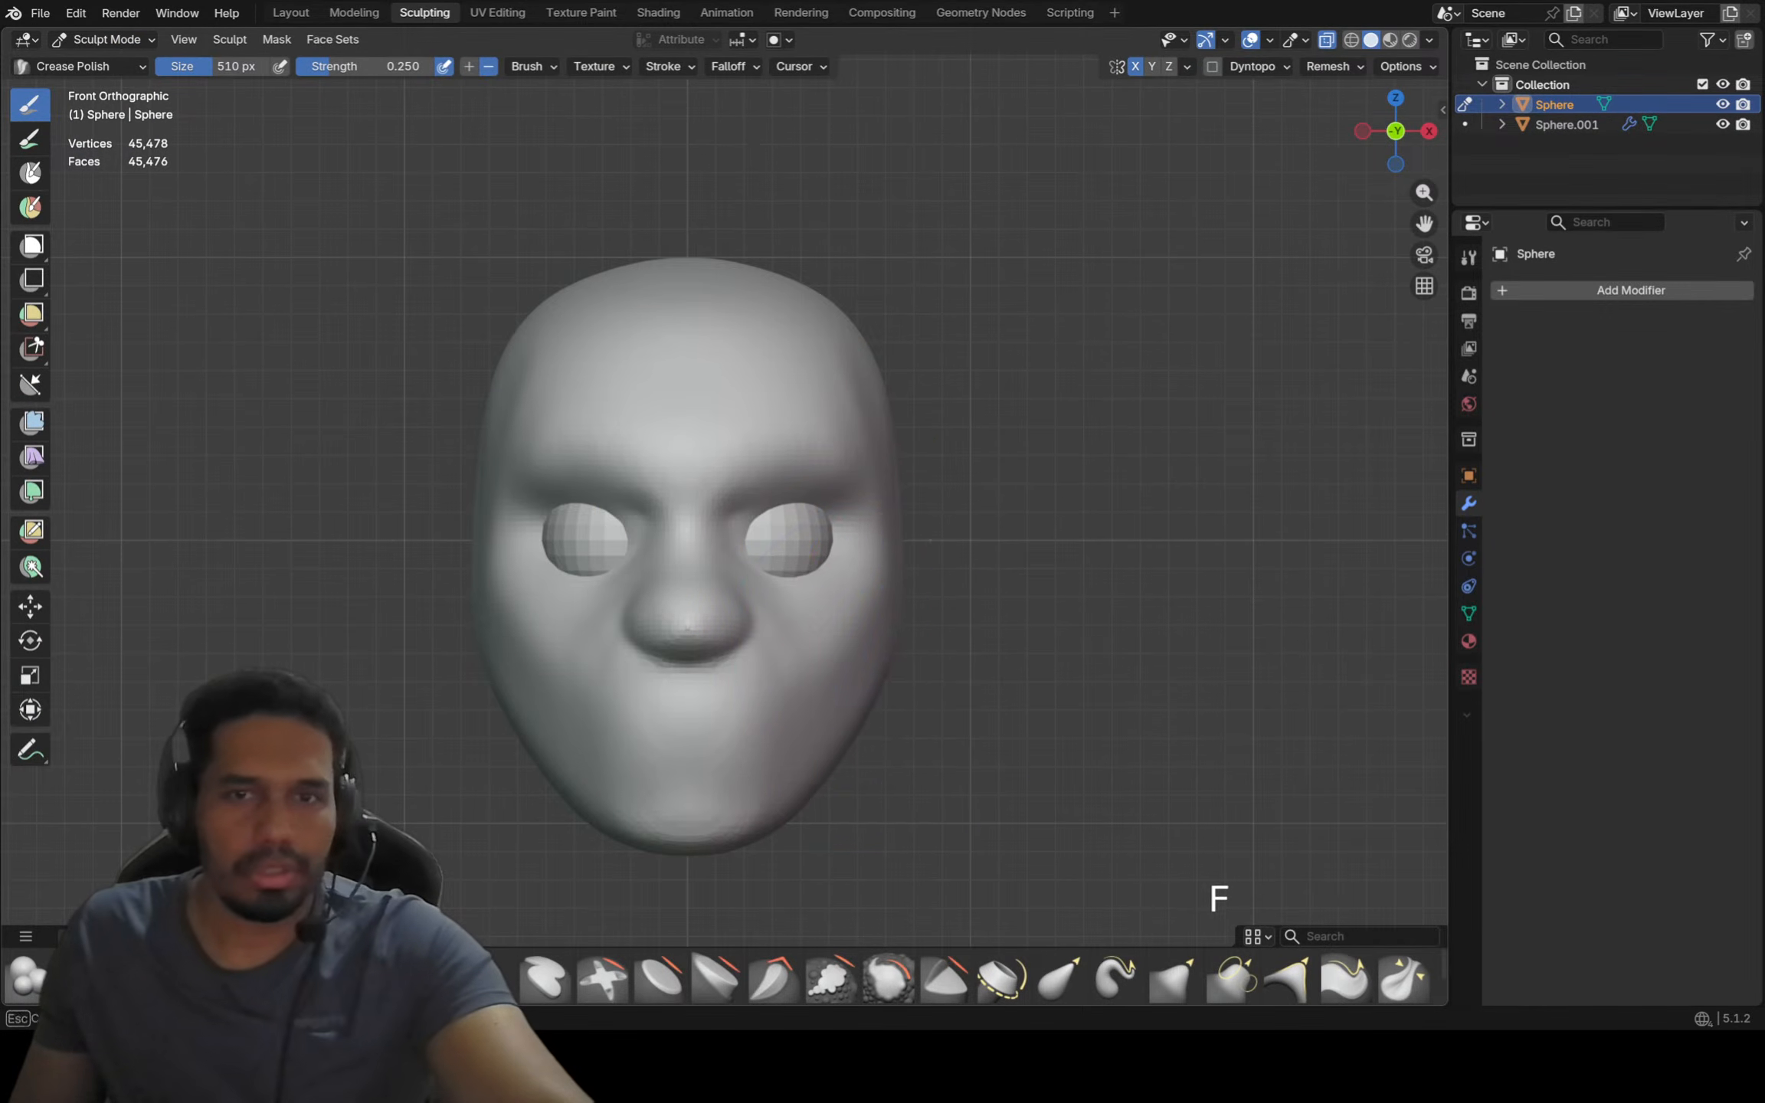
key("g")
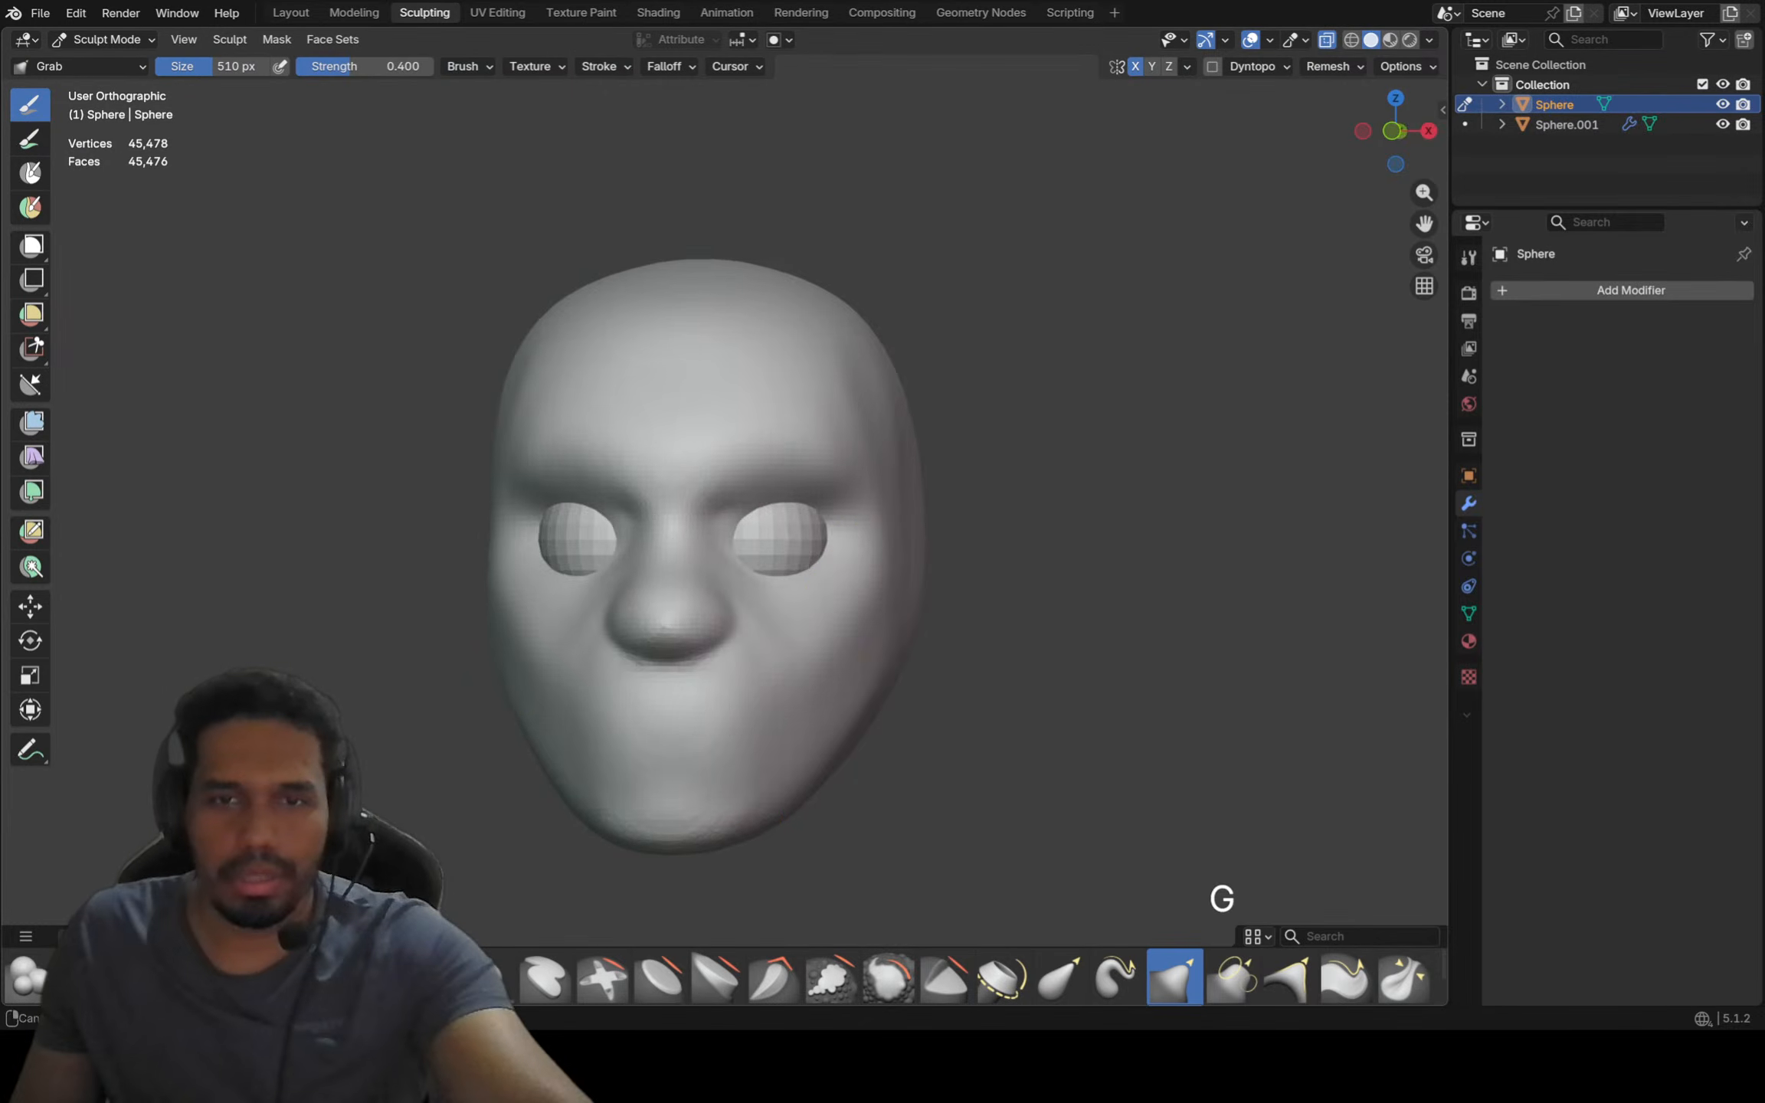
middle_click_drag(864, 690, 737, 708)
scroll(778, 746, "up", 3)
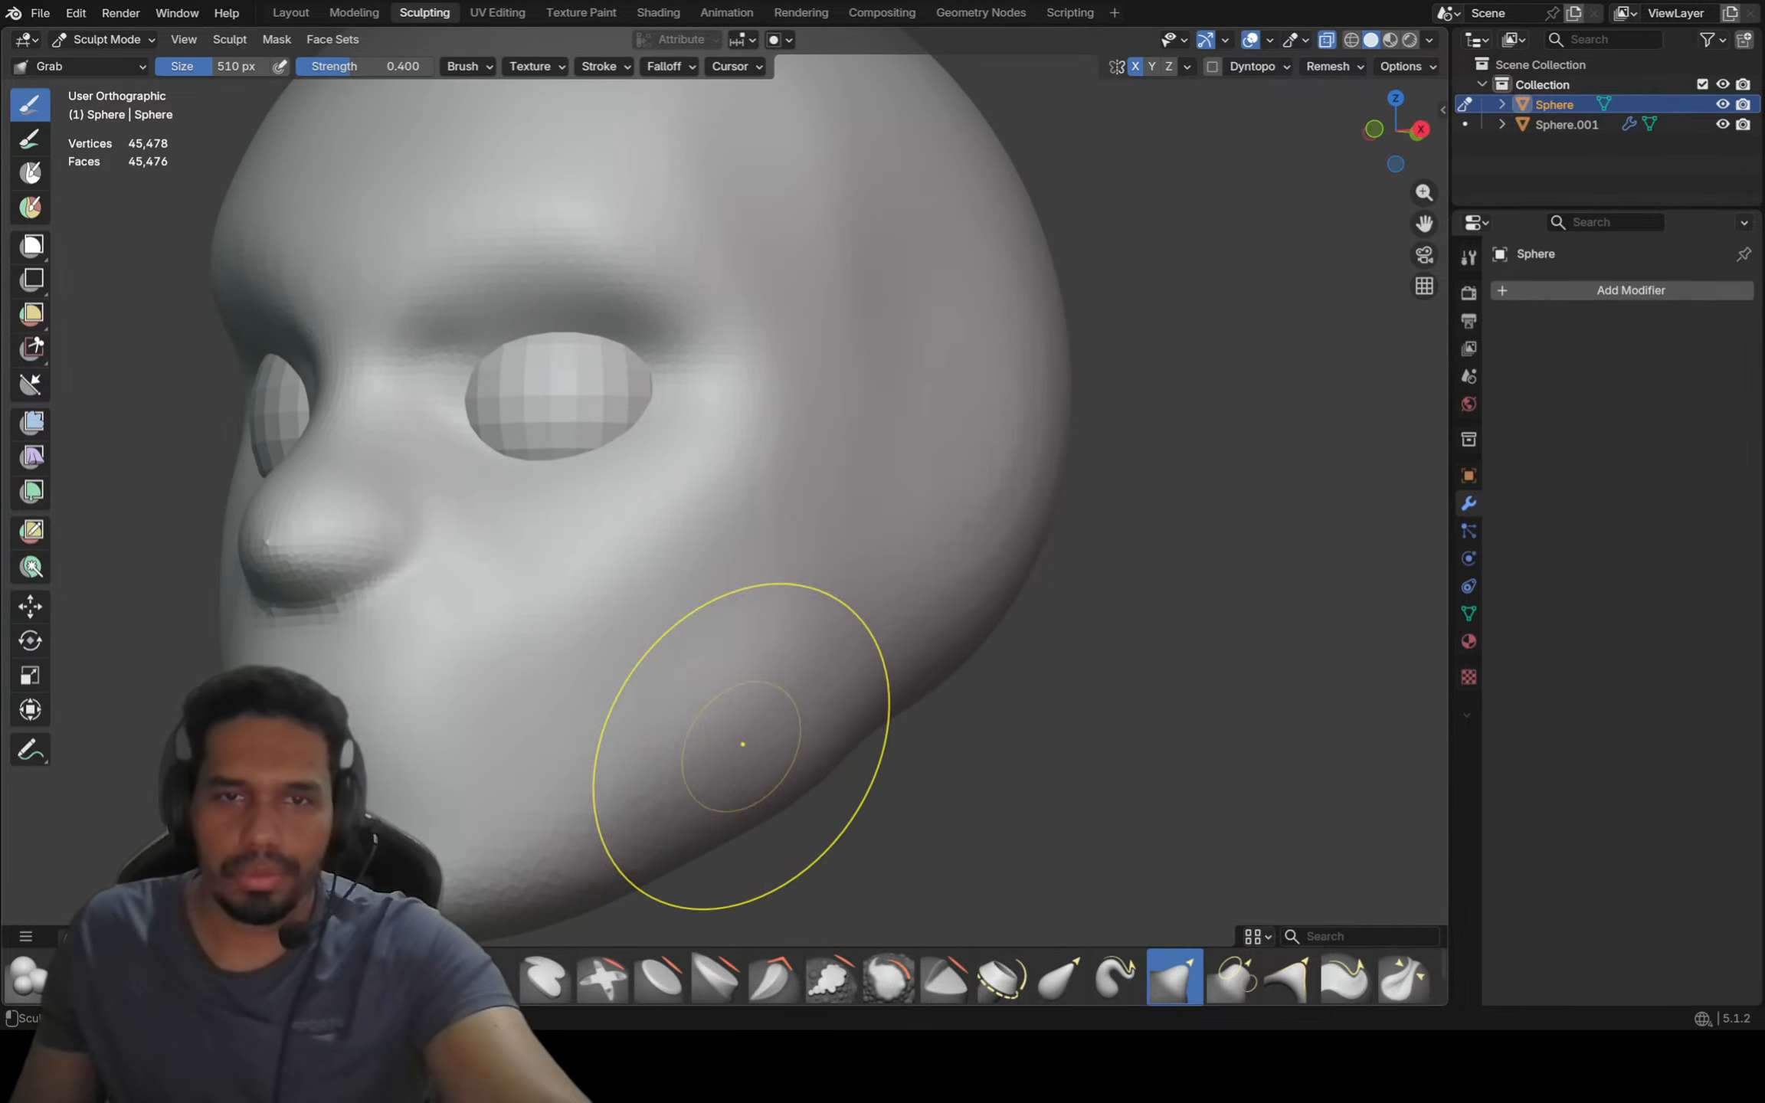
mouse_move(739, 741)
middle_mouse_down()
mouse_move(772, 629)
mouse_move(689, 598)
mouse_move(827, 610)
mouse_move(674, 613)
mouse_move(881, 658)
mouse_move(577, 708)
mouse_move(689, 735)
mouse_move(785, 688)
mouse_move(749, 690)
middle_mouse_up()
scroll(662, 591, "down", 4)
key("KP_3")
key("KP_1")
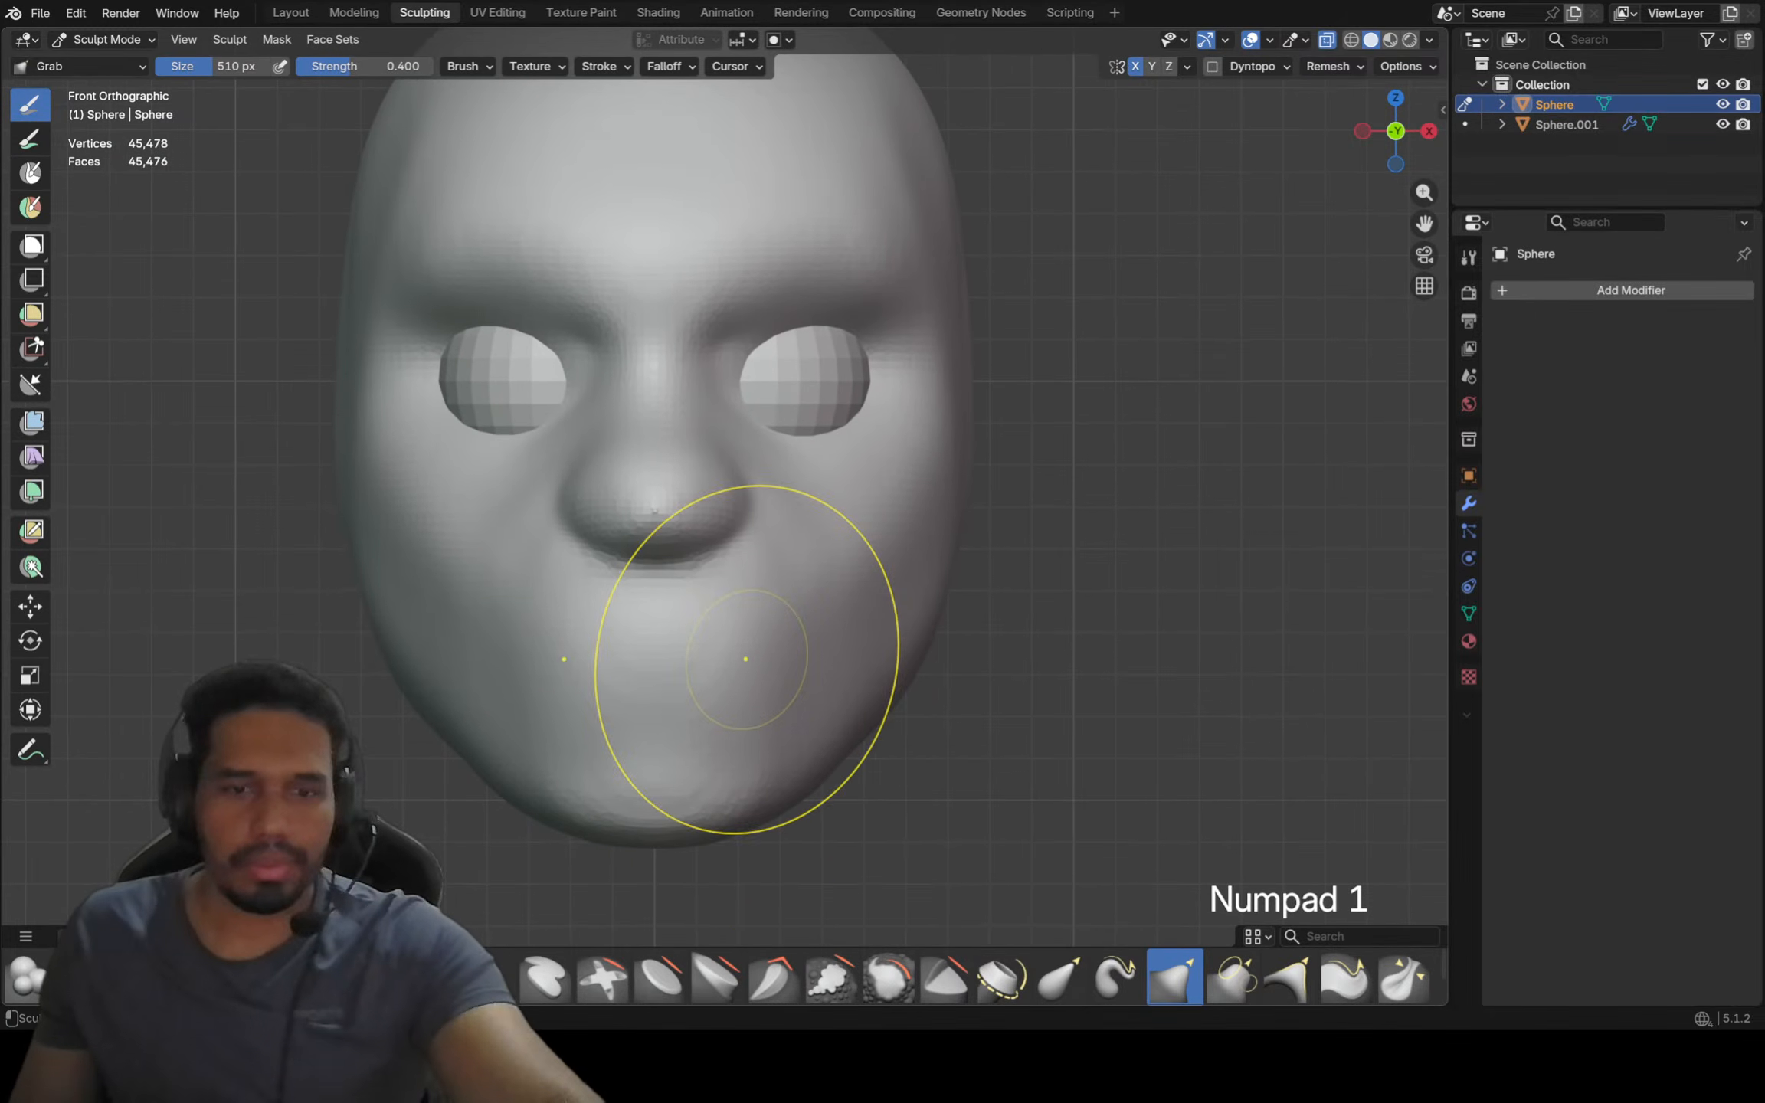
Widen the jaw and round the top of the head with the Grab brush in front view
mouse_move(699, 803)
middle_mouse_down("ctrl")
mouse_move(705, 833)
mouse_move(701, 812)
mouse_move(824, 737)
middle_mouse_up("ctrl")
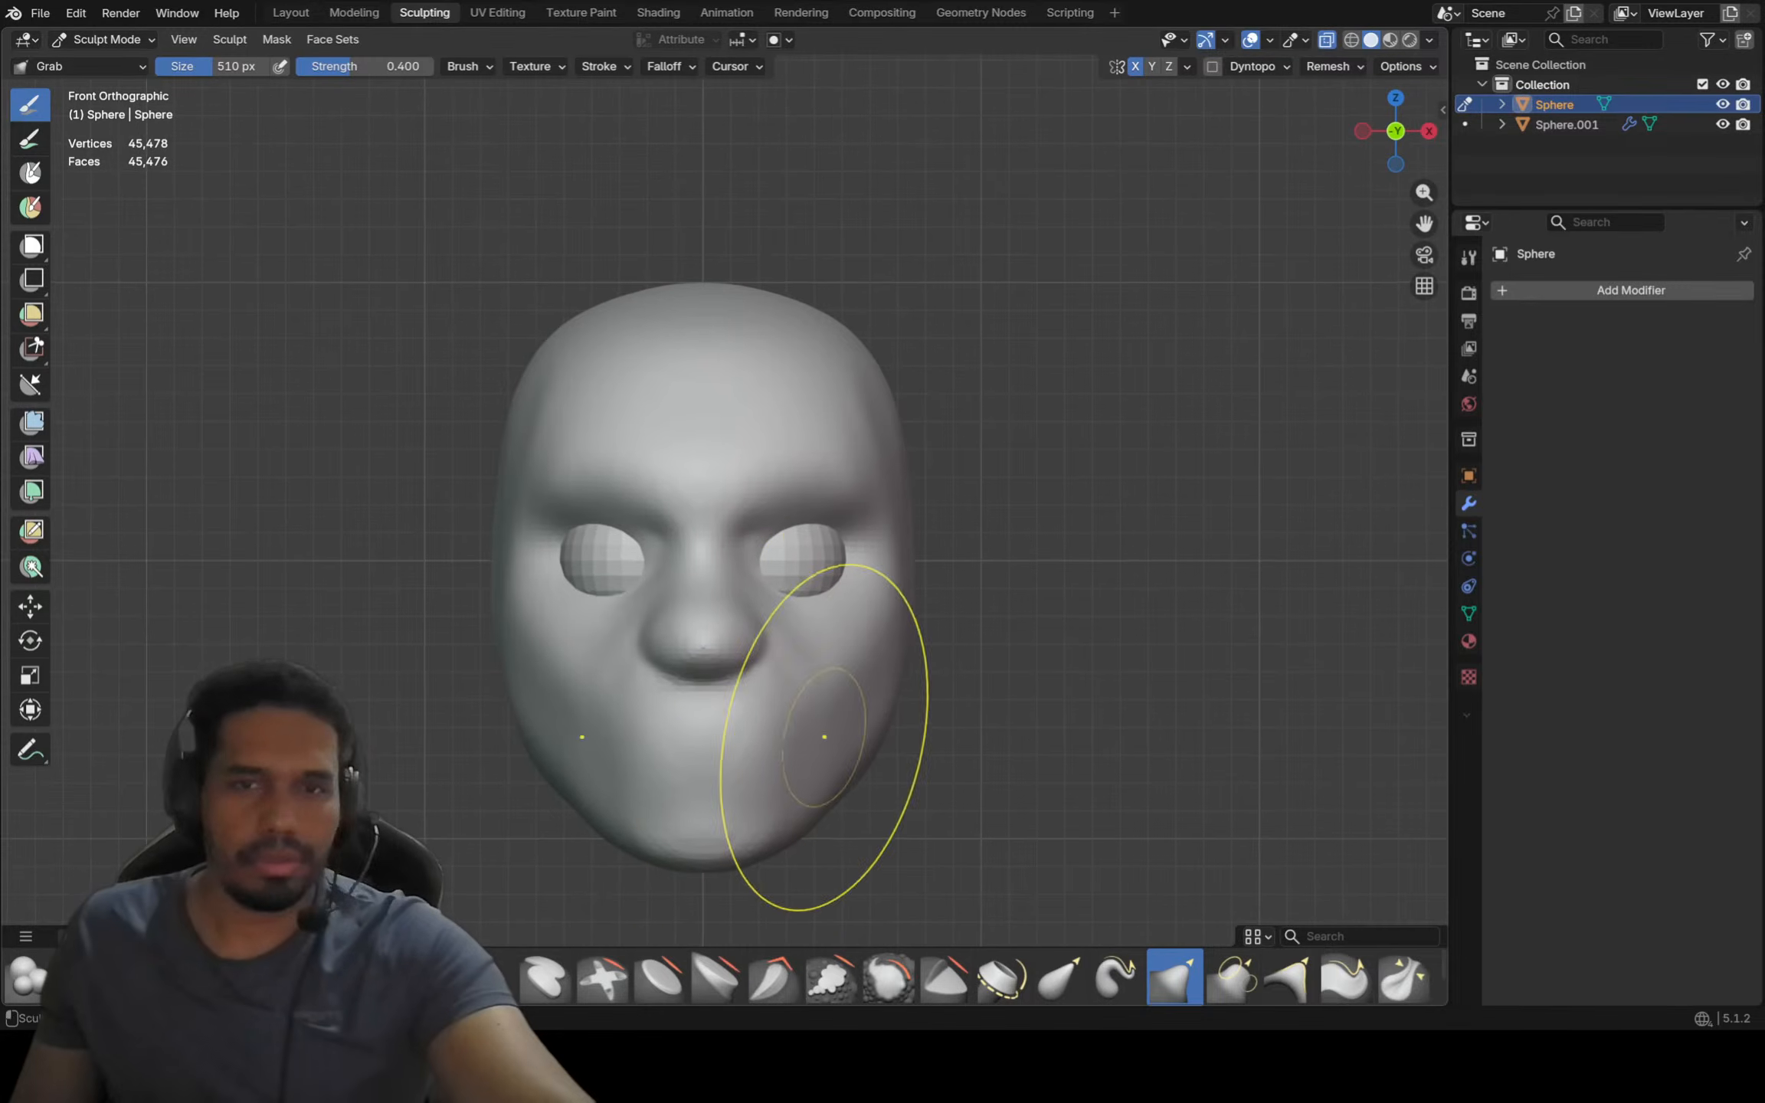
middle_click_drag(886, 552, 902, 630, "shift")
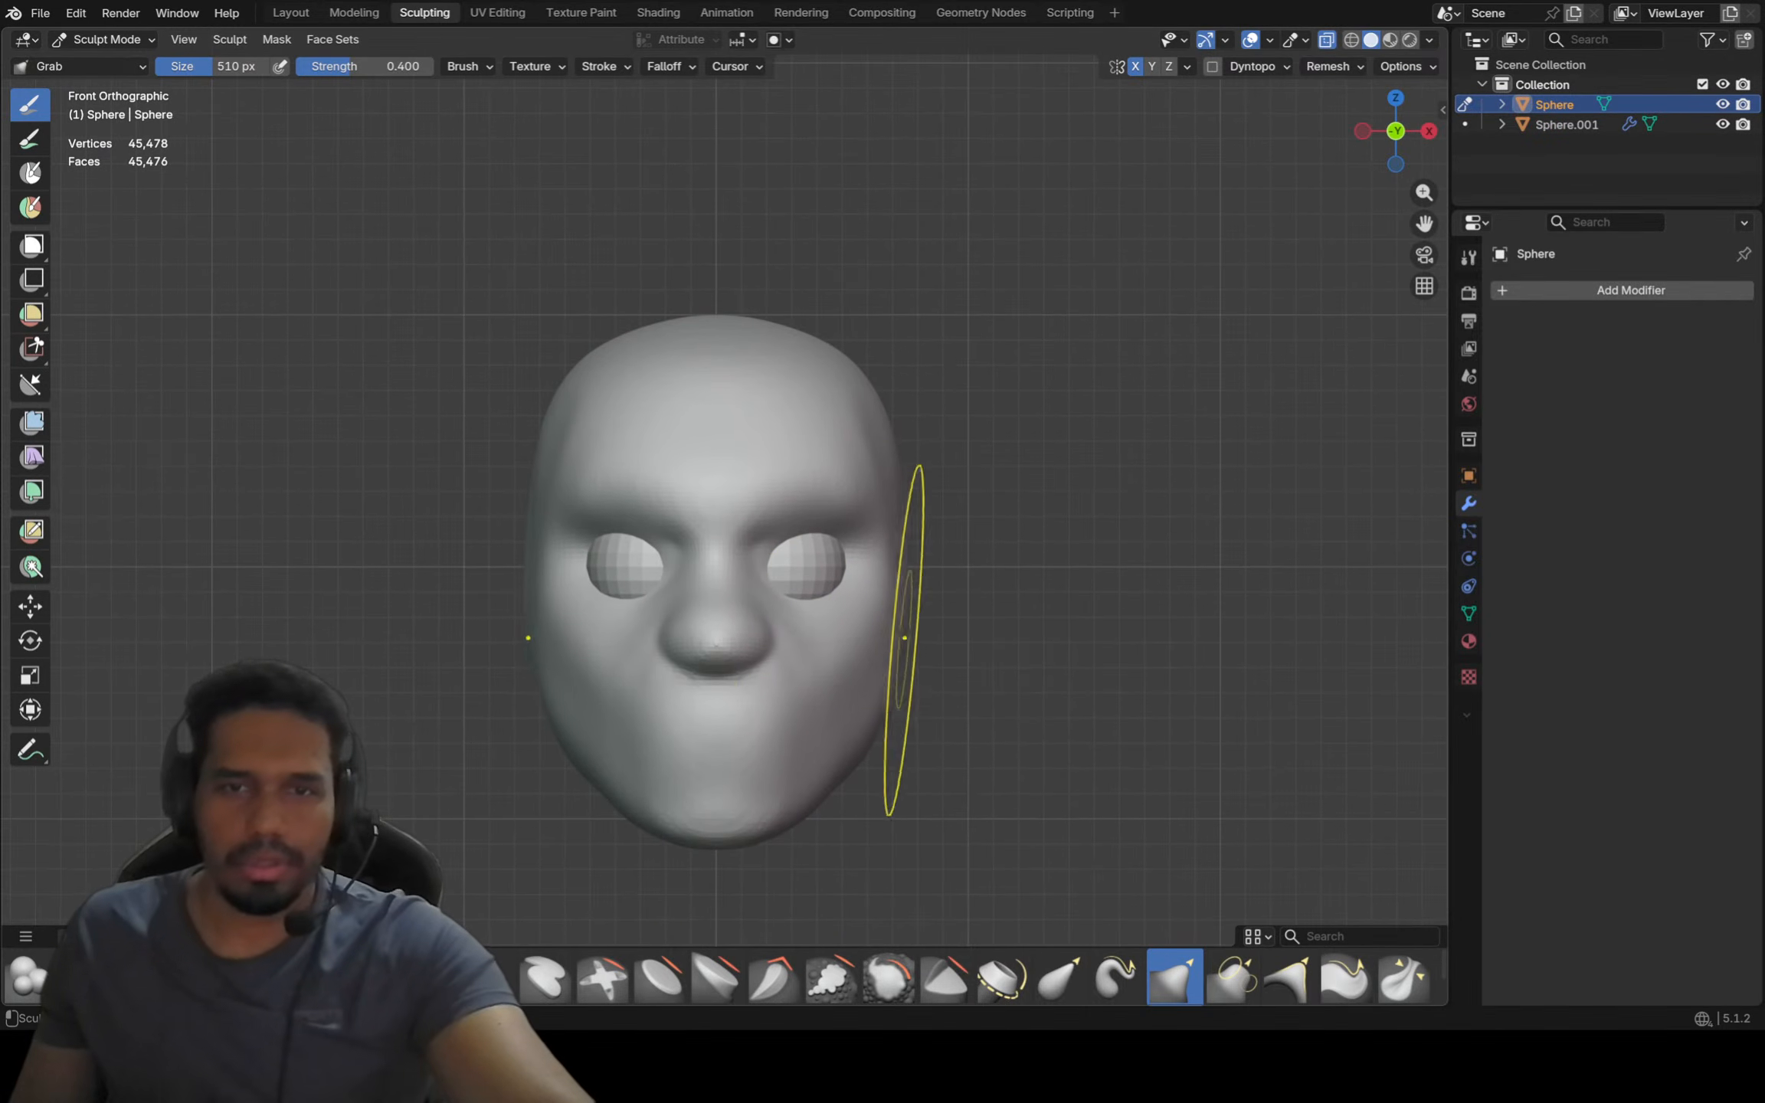
mouse_move(900, 464)
middle_mouse_down("ctrl")
mouse_move(900, 429)
mouse_move(870, 407)
middle_mouse_up("ctrl")
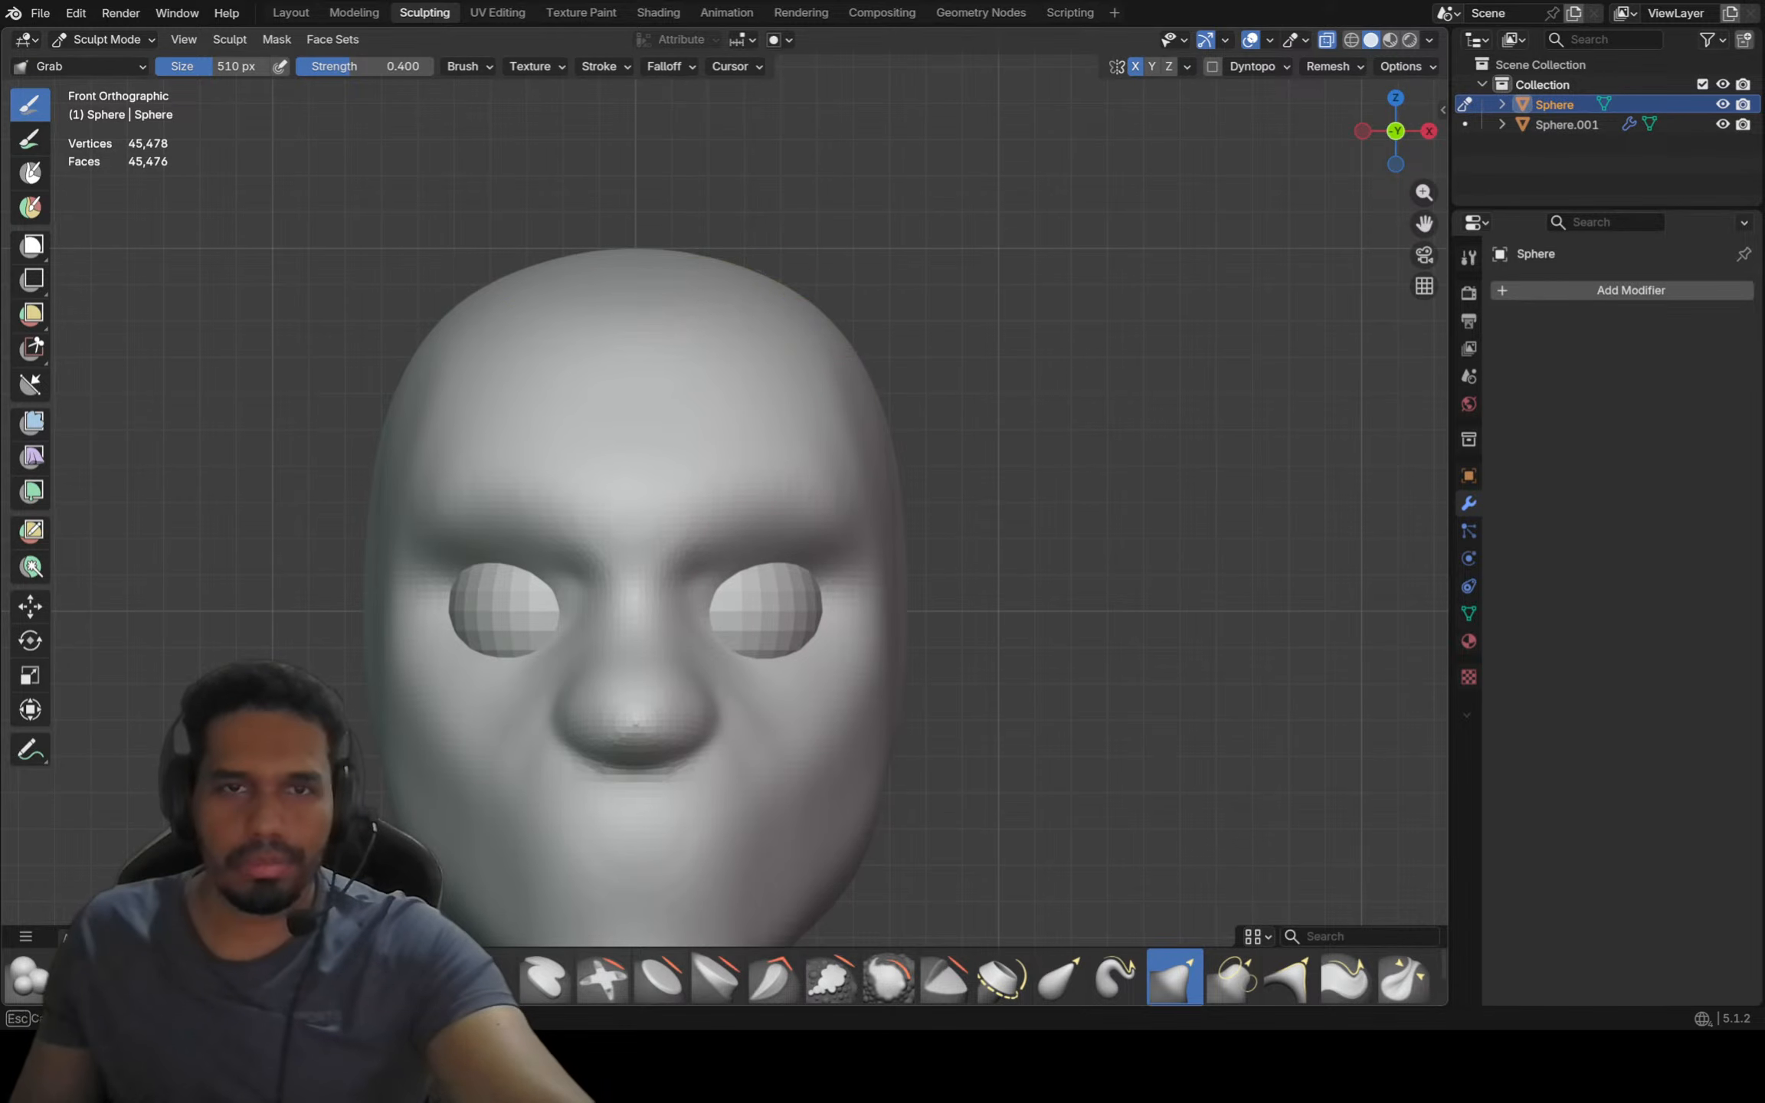
middle_click_drag(690, 261, 689, 260, "shift")
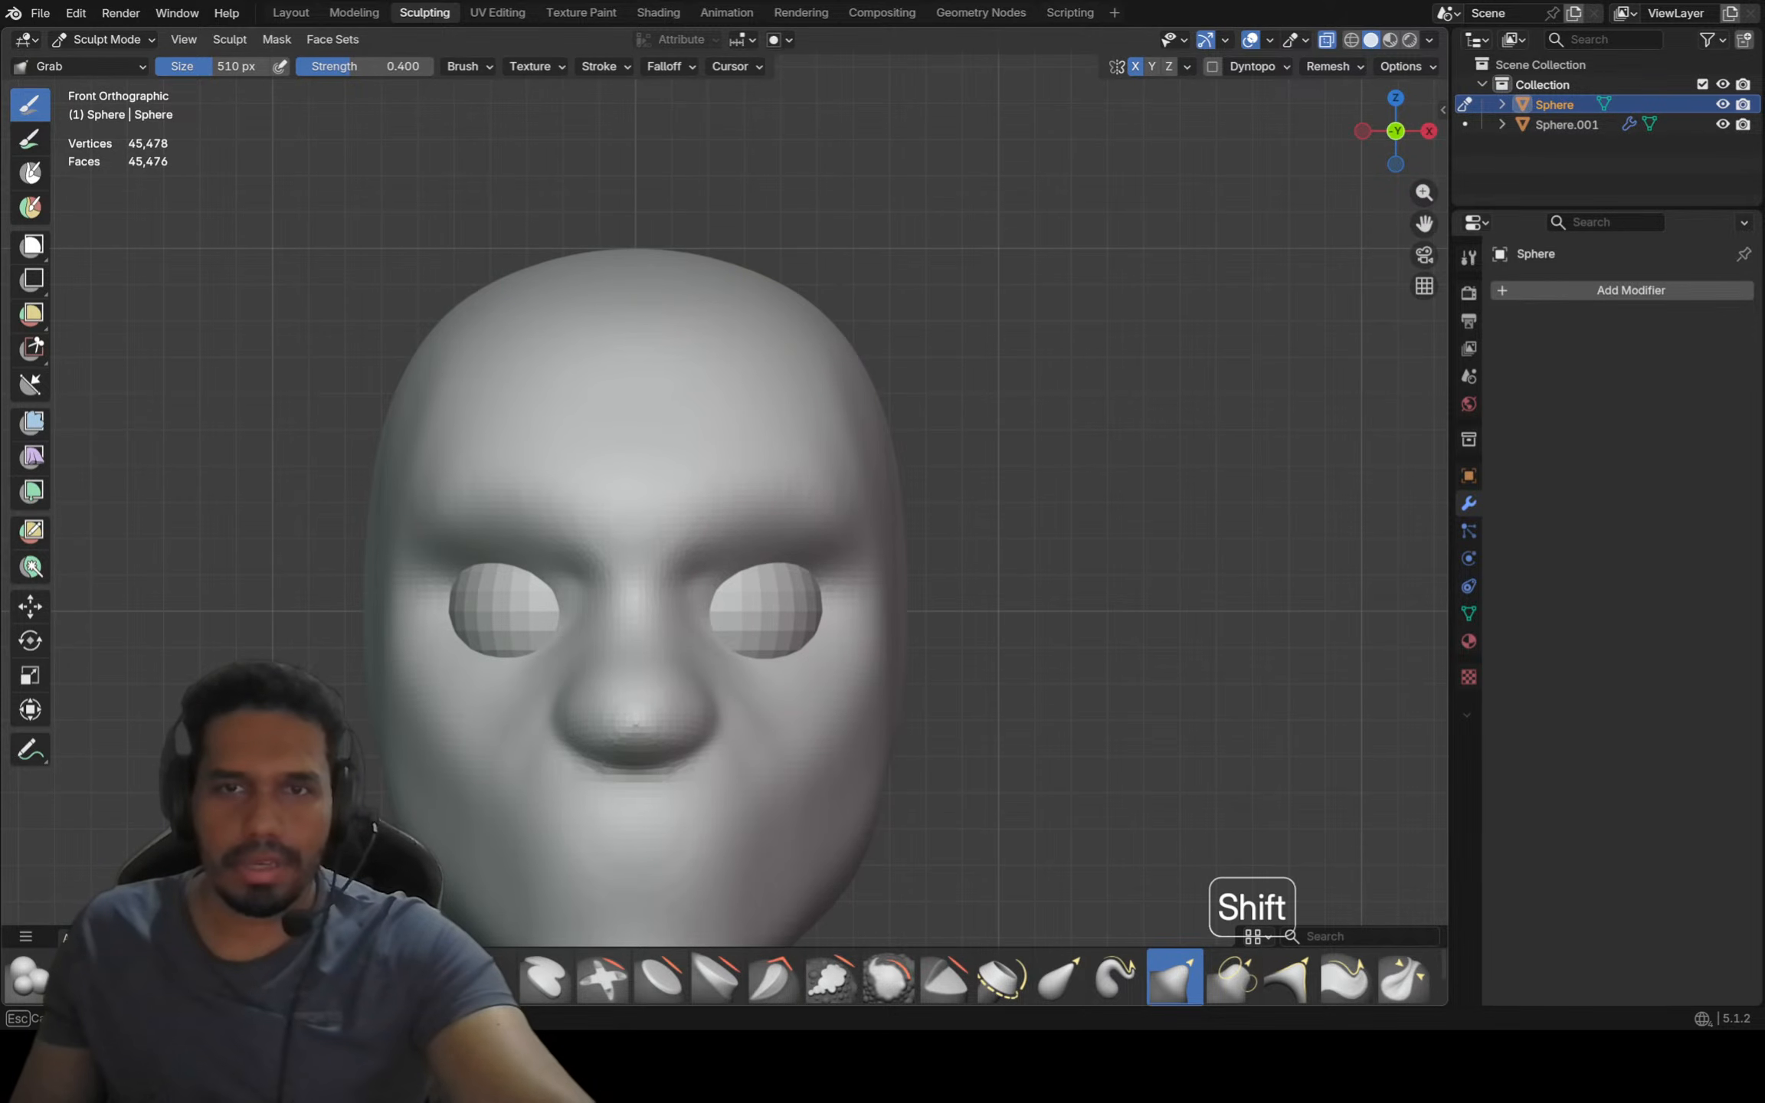
mouse_move(831, 323)
middle_mouse_down("ctrl")
mouse_move(886, 359)
mouse_move(847, 413)
middle_mouse_up("ctrl")
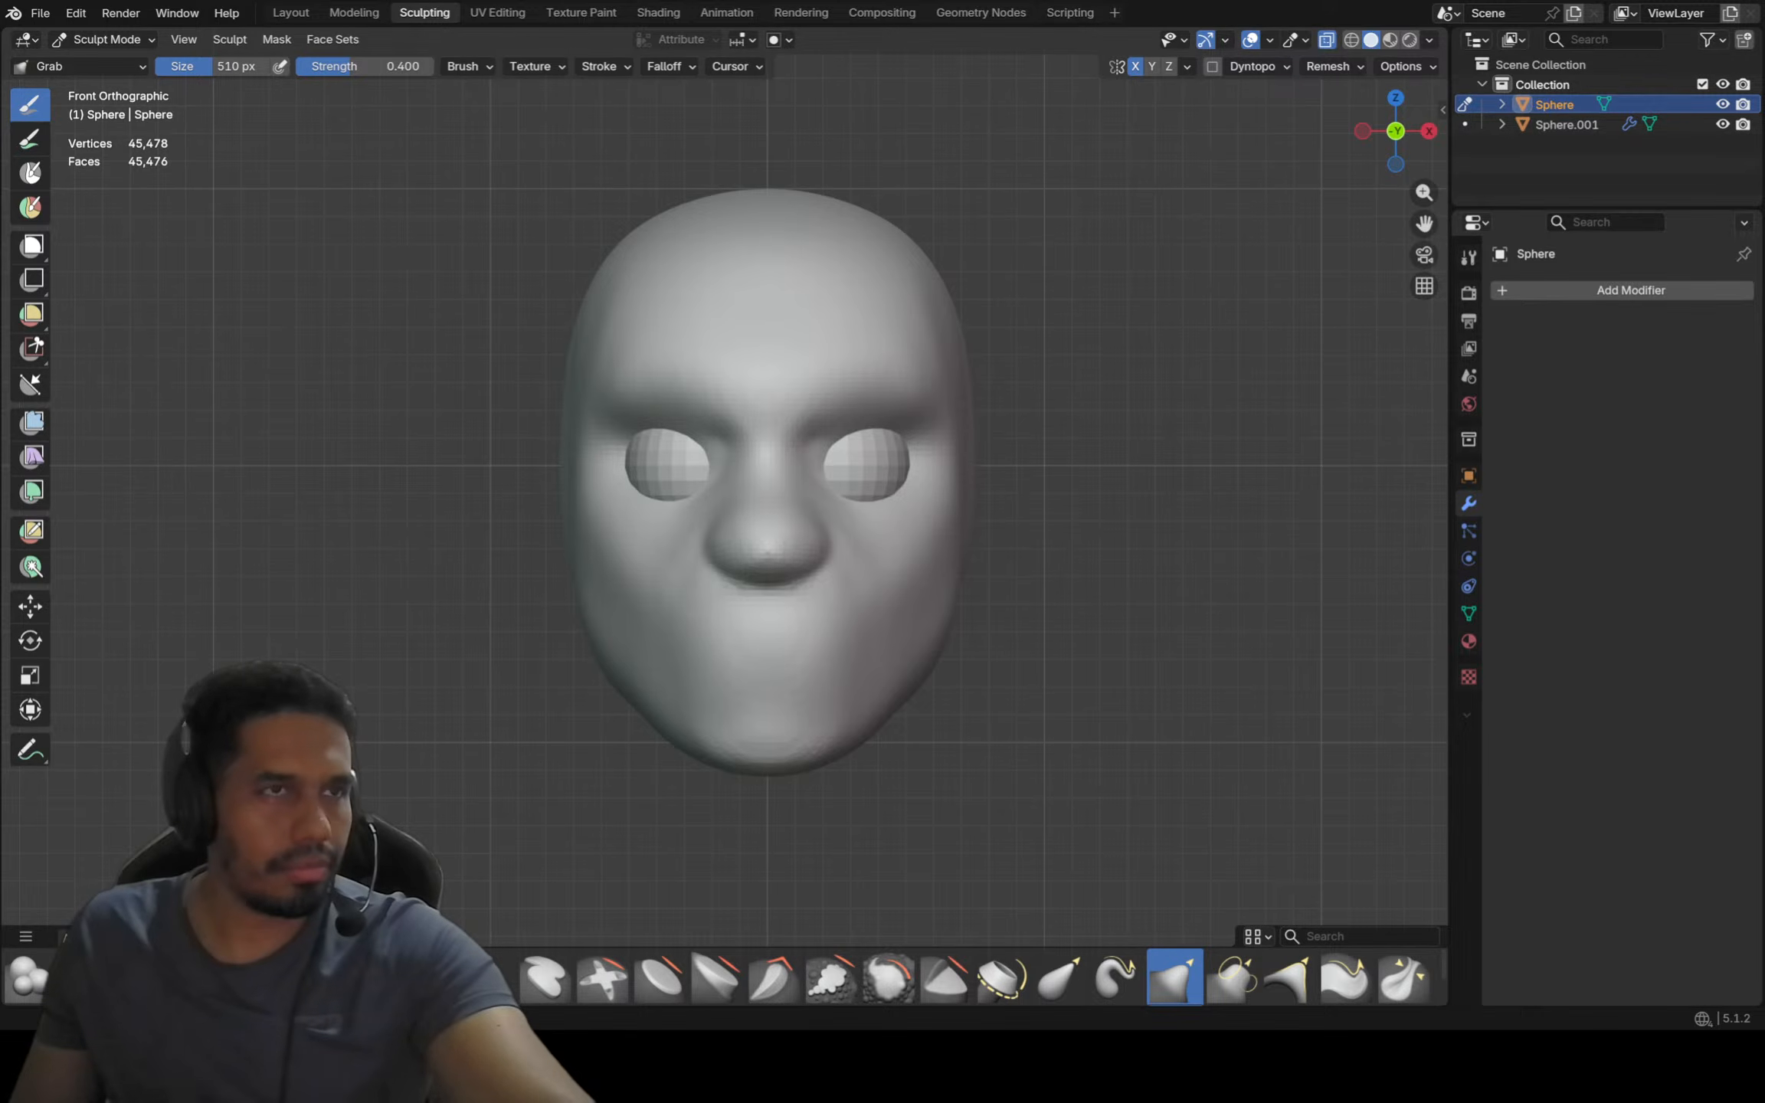
middle_click_drag(599, 355, 540, 386, "shift")
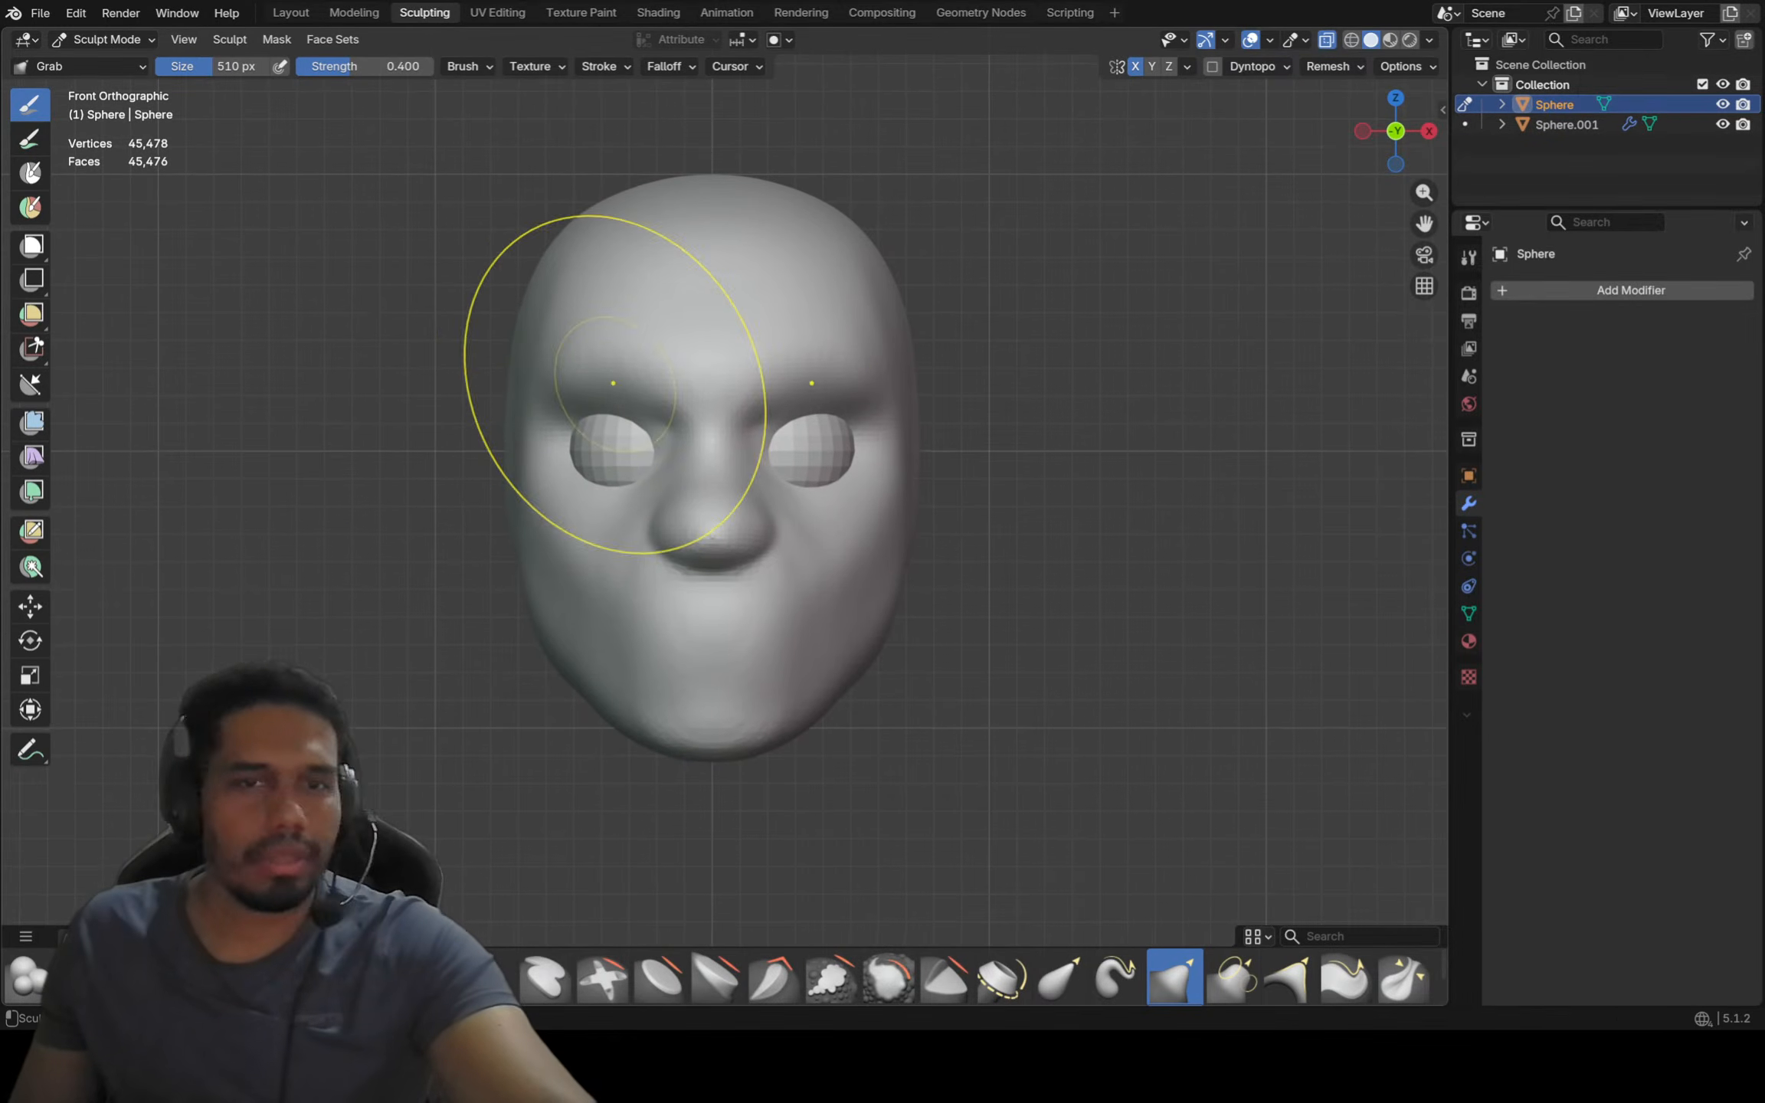
Set the Grab brush size to 322 px and pull the nose tip forward and down in side view
scroll(682, 490, "up", 5)
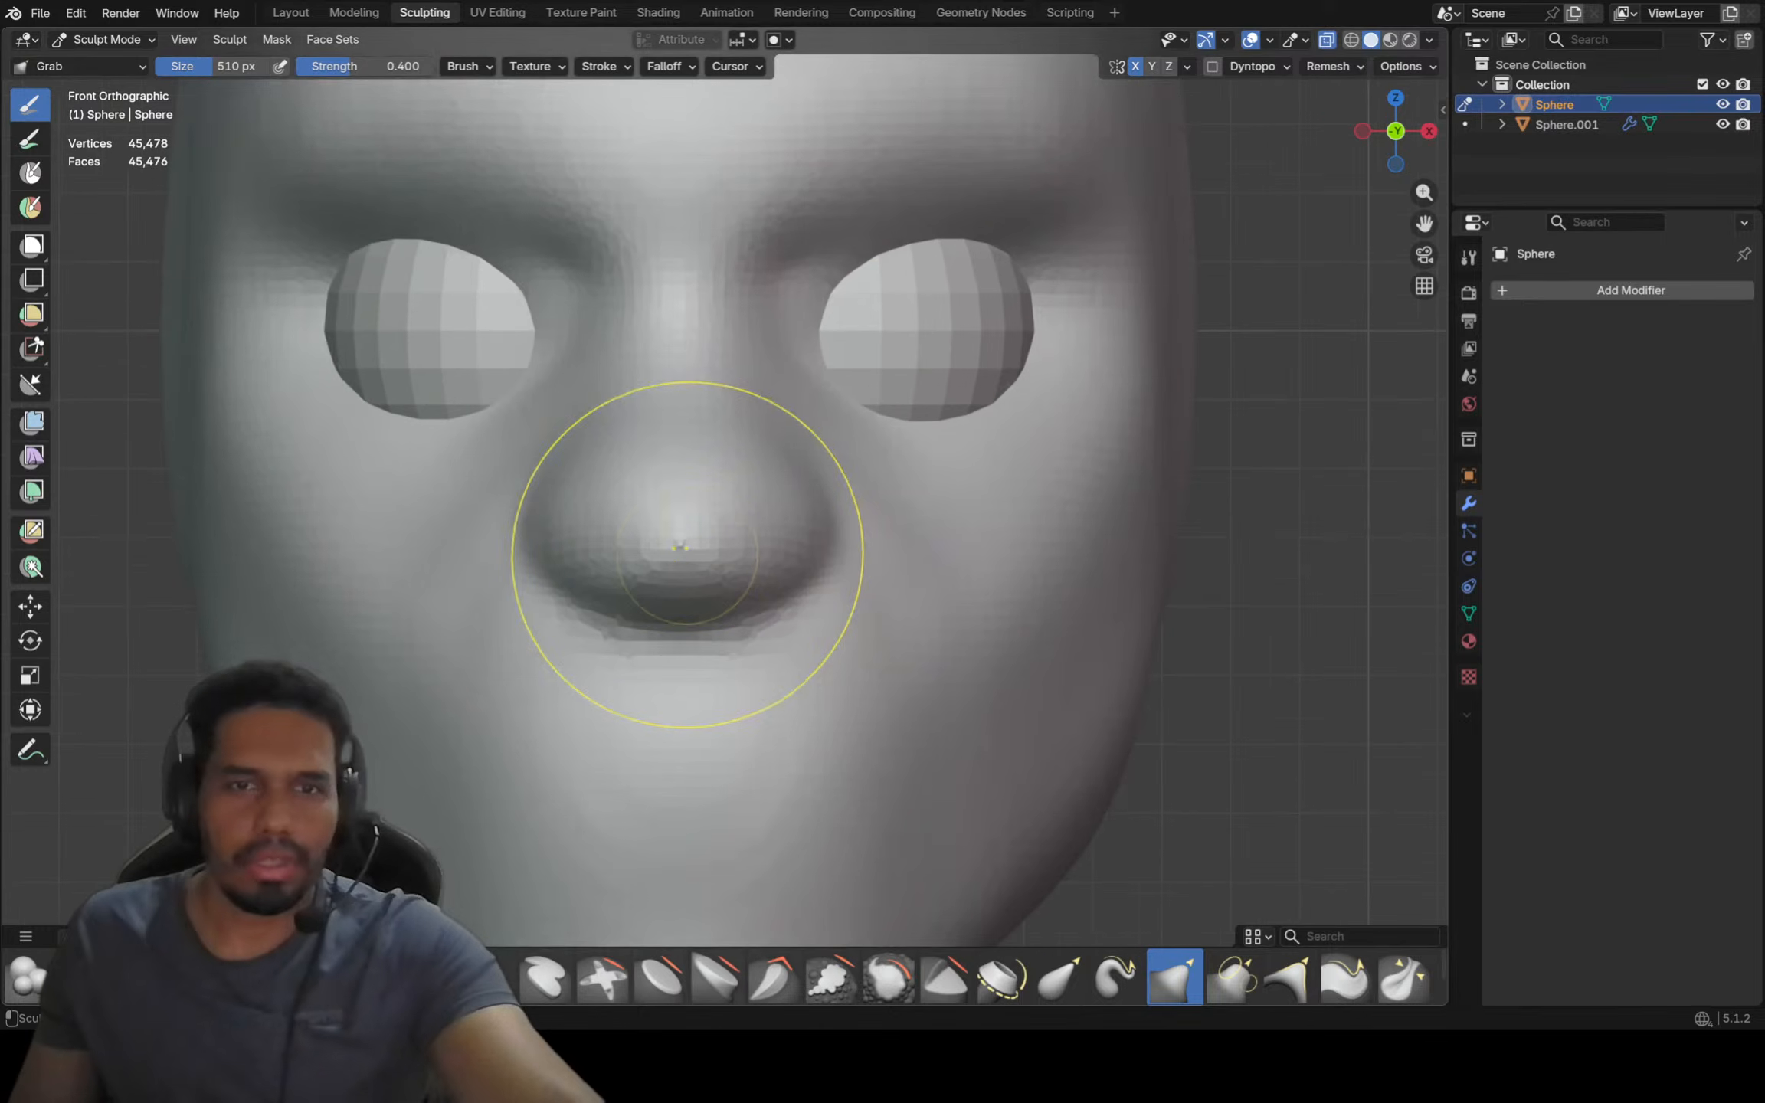
key("f")
left_click(820, 551)
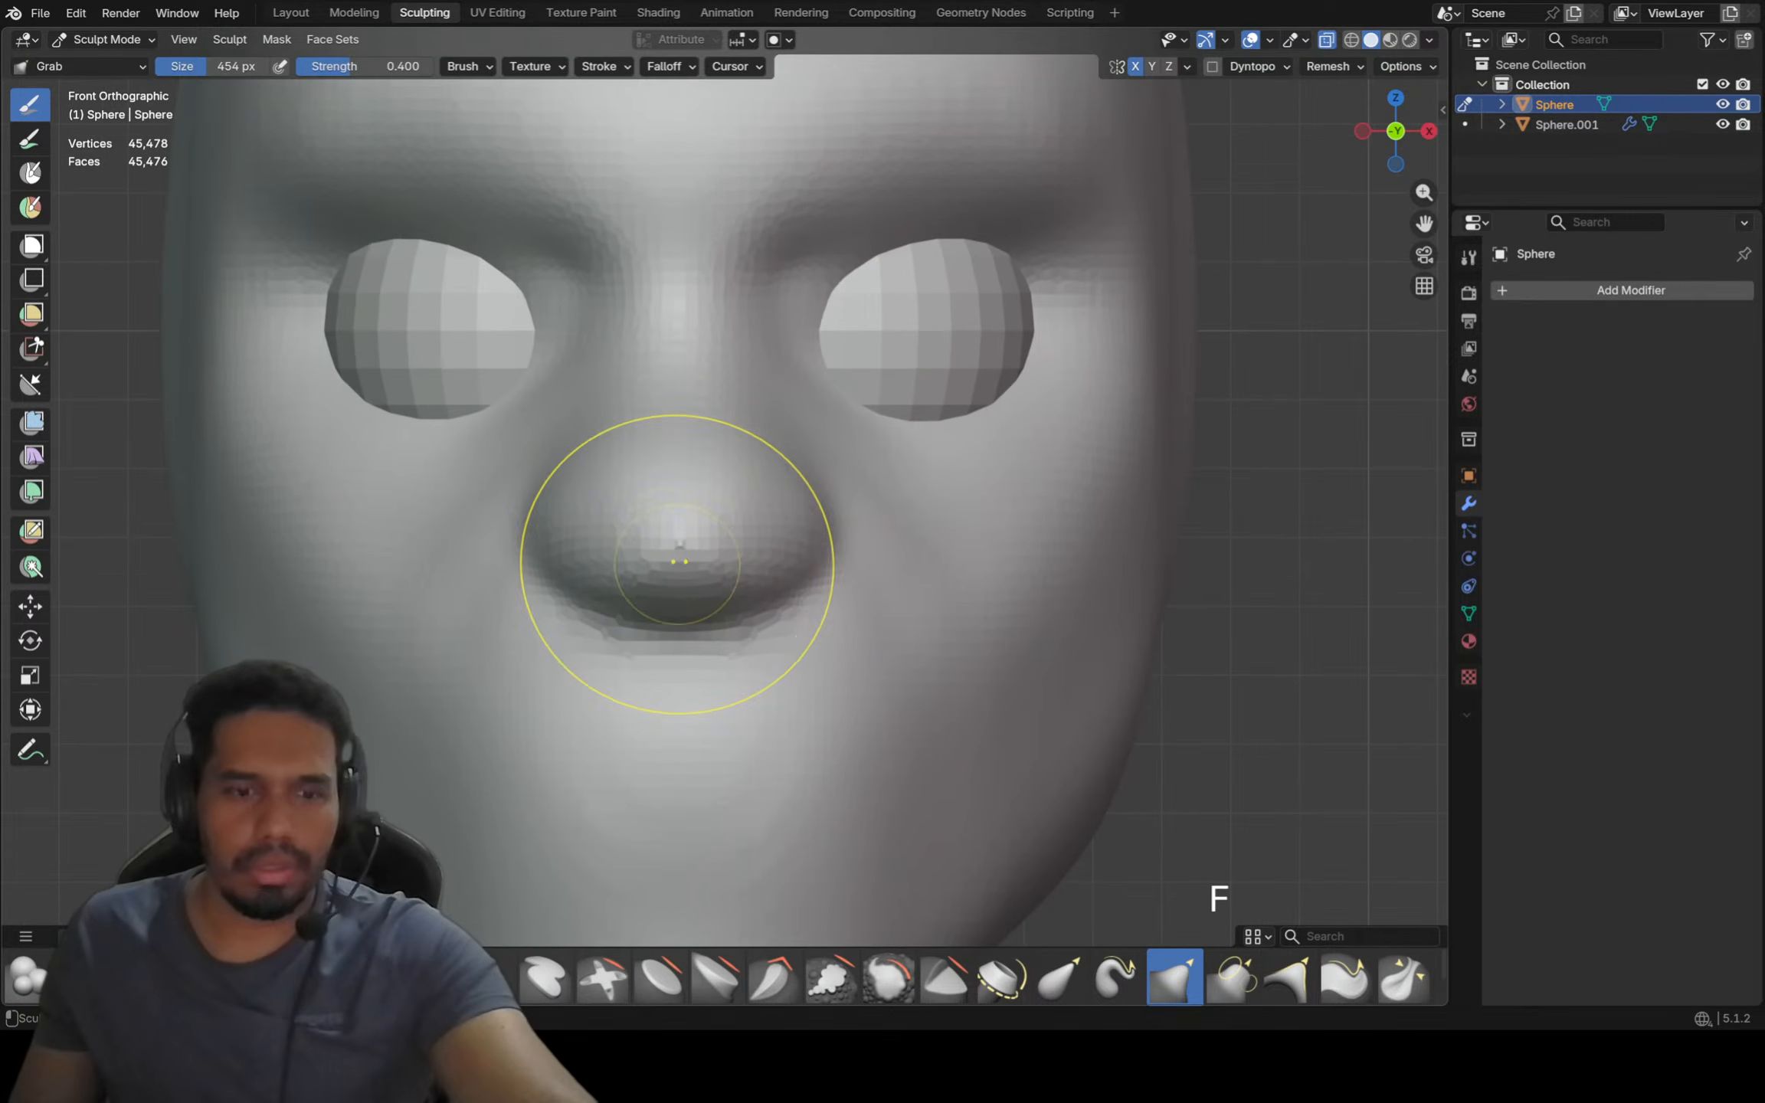
key("f")
left_click(790, 564)
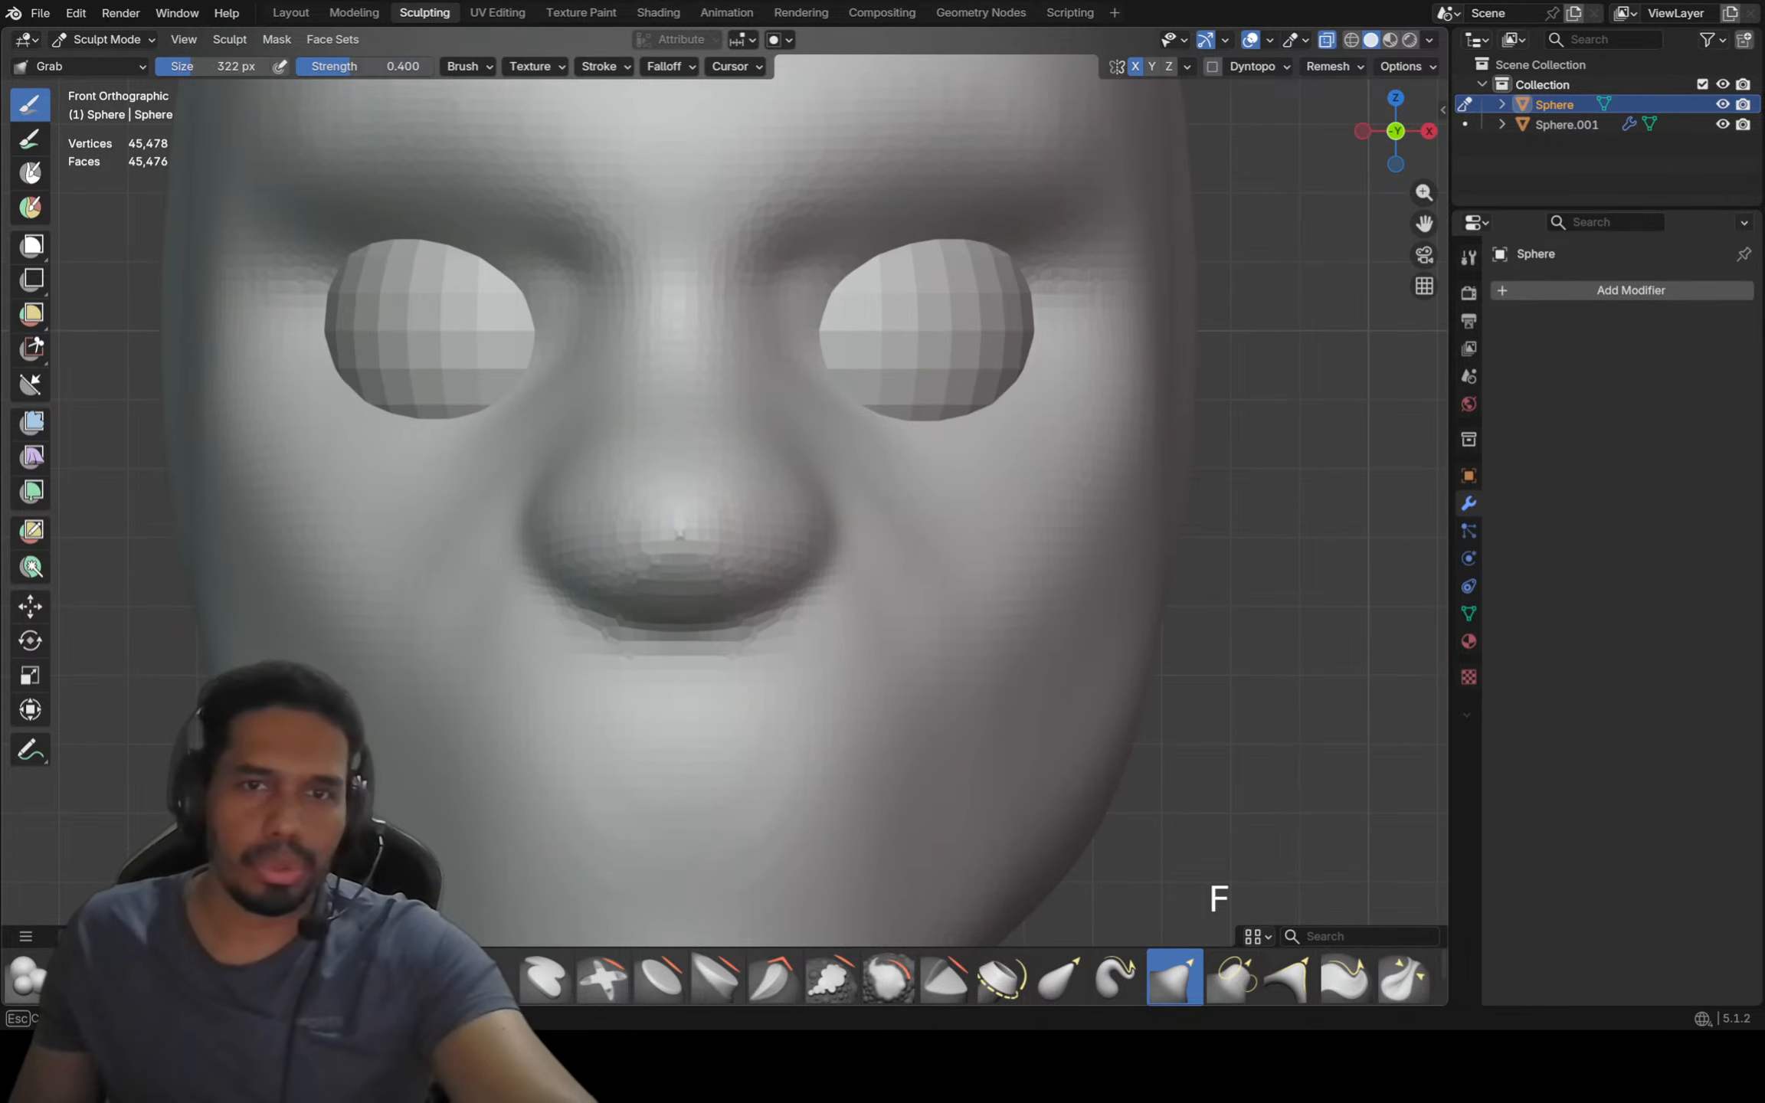
middle_click_drag(679, 462, 665, 584)
key("KP_3")
left_click_drag(667, 588, 662, 638)
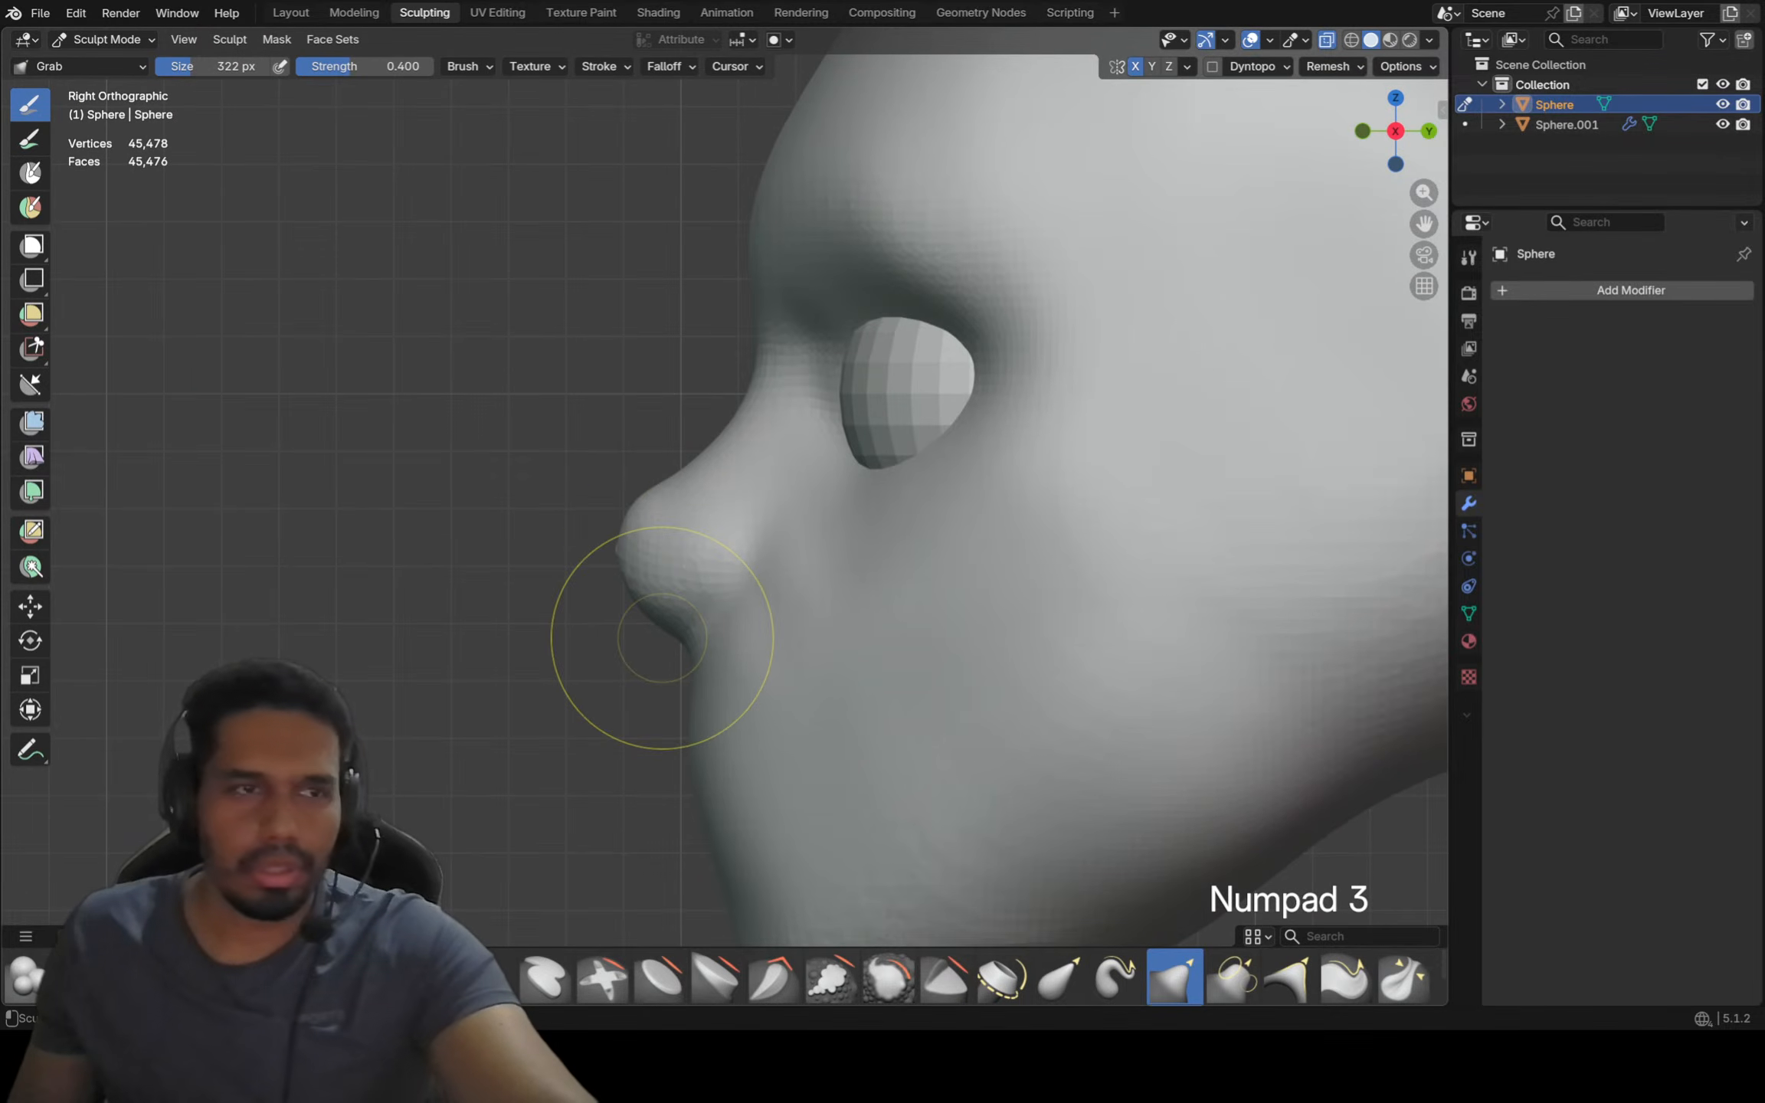
key("ctrl+KP_3")
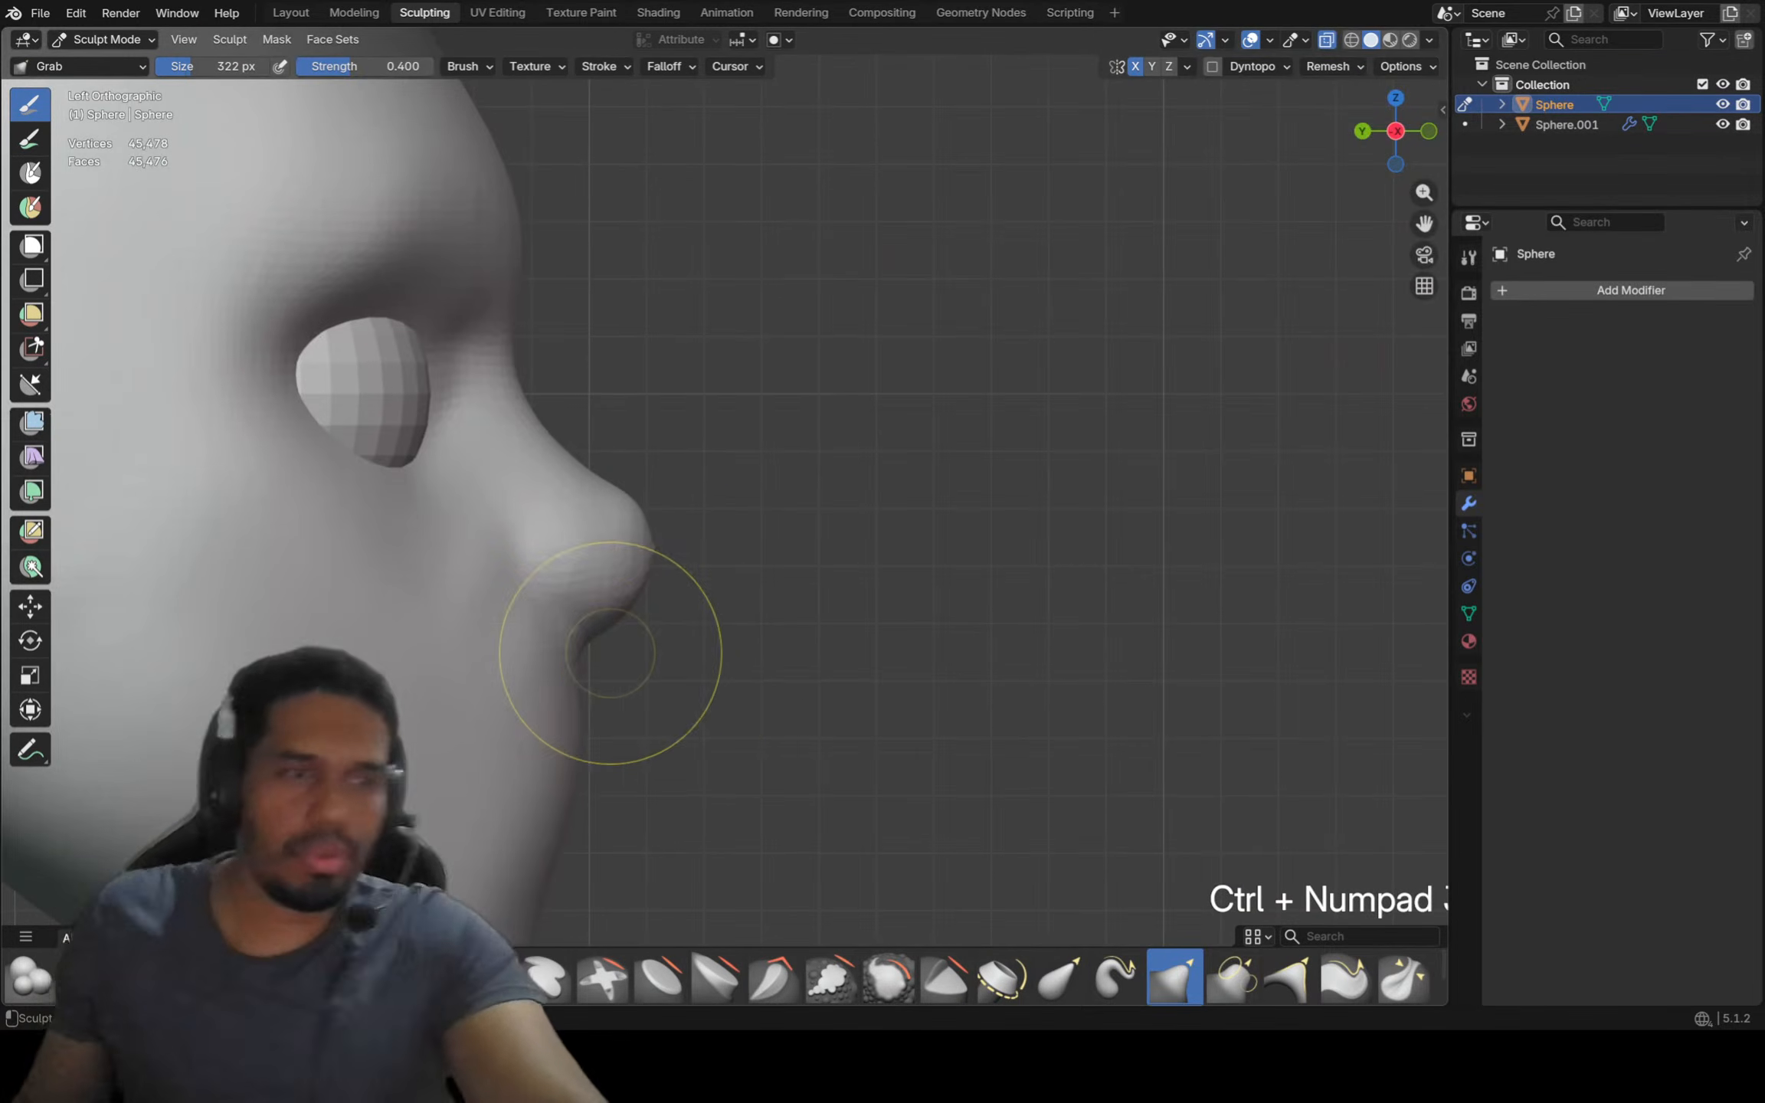
middle_click_drag(587, 693, 611, 670, "shift")
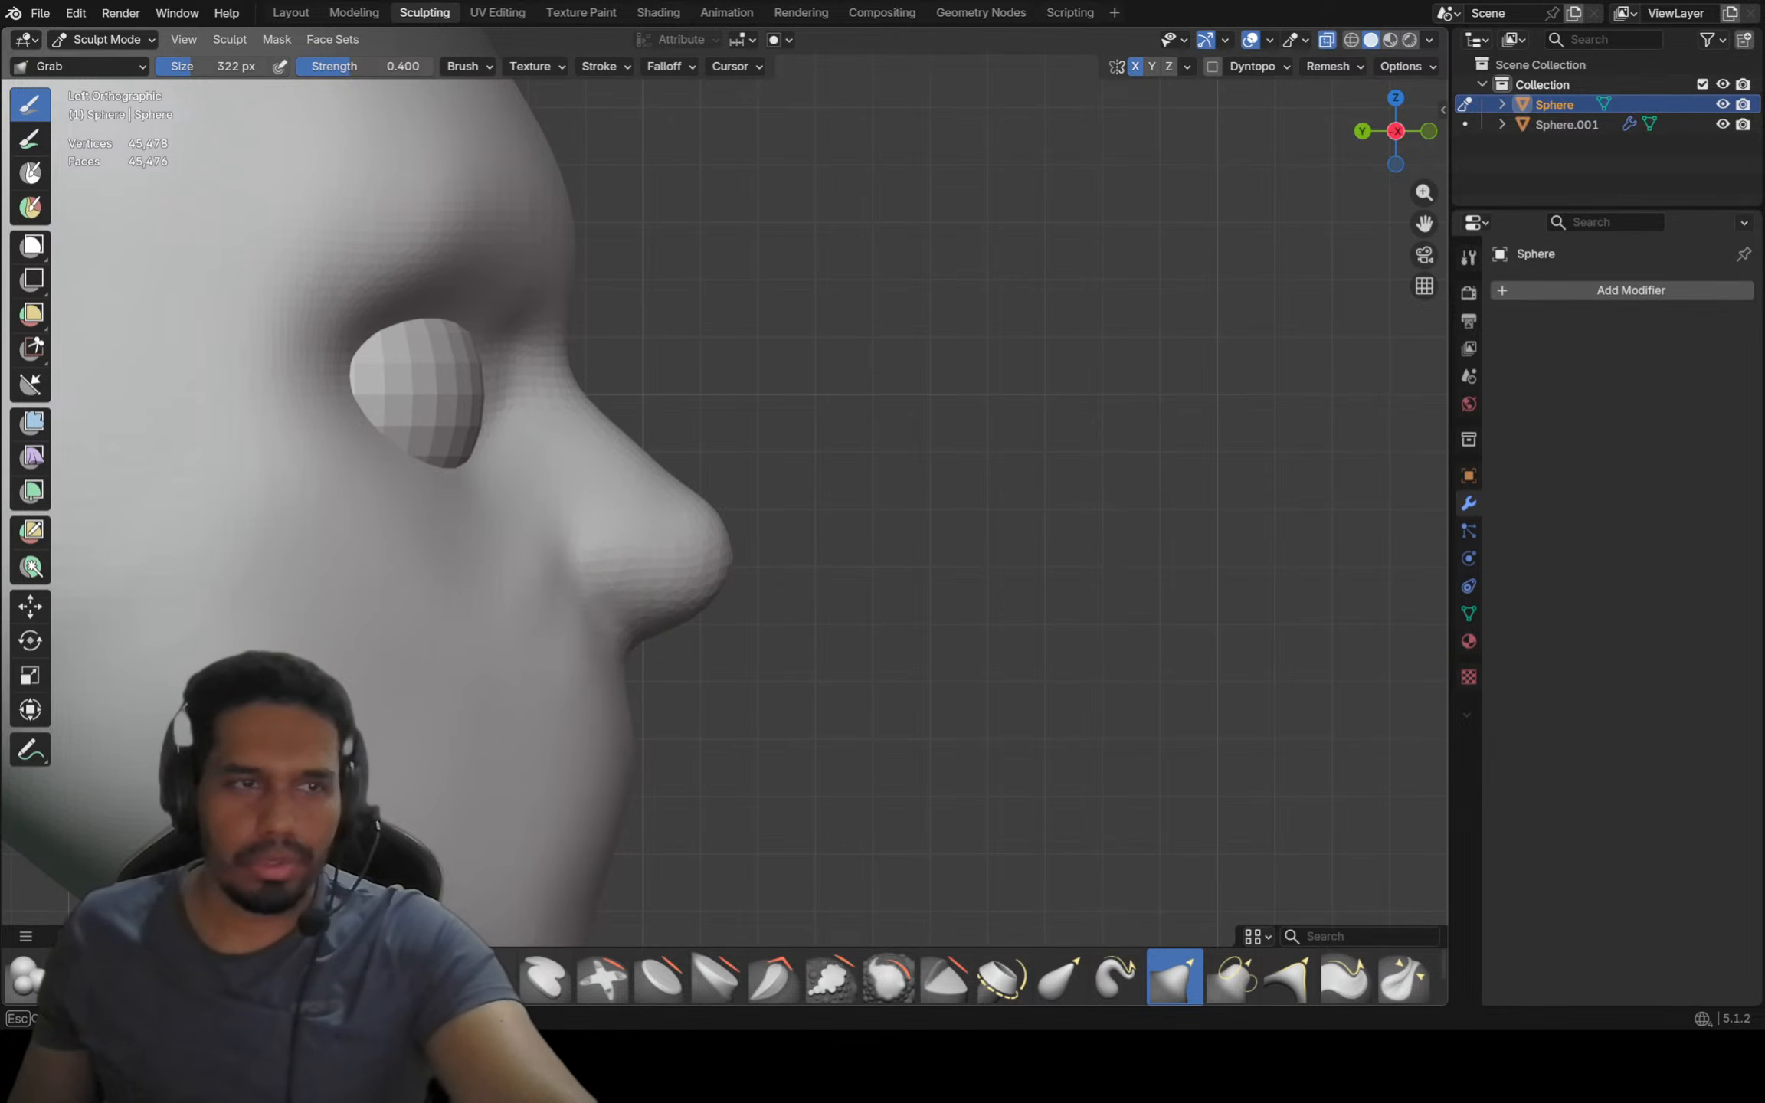
Form the nostril wing by pulling the side of the nose back, and smooth the cheek beside it
left_click_drag(563, 586, 575, 589)
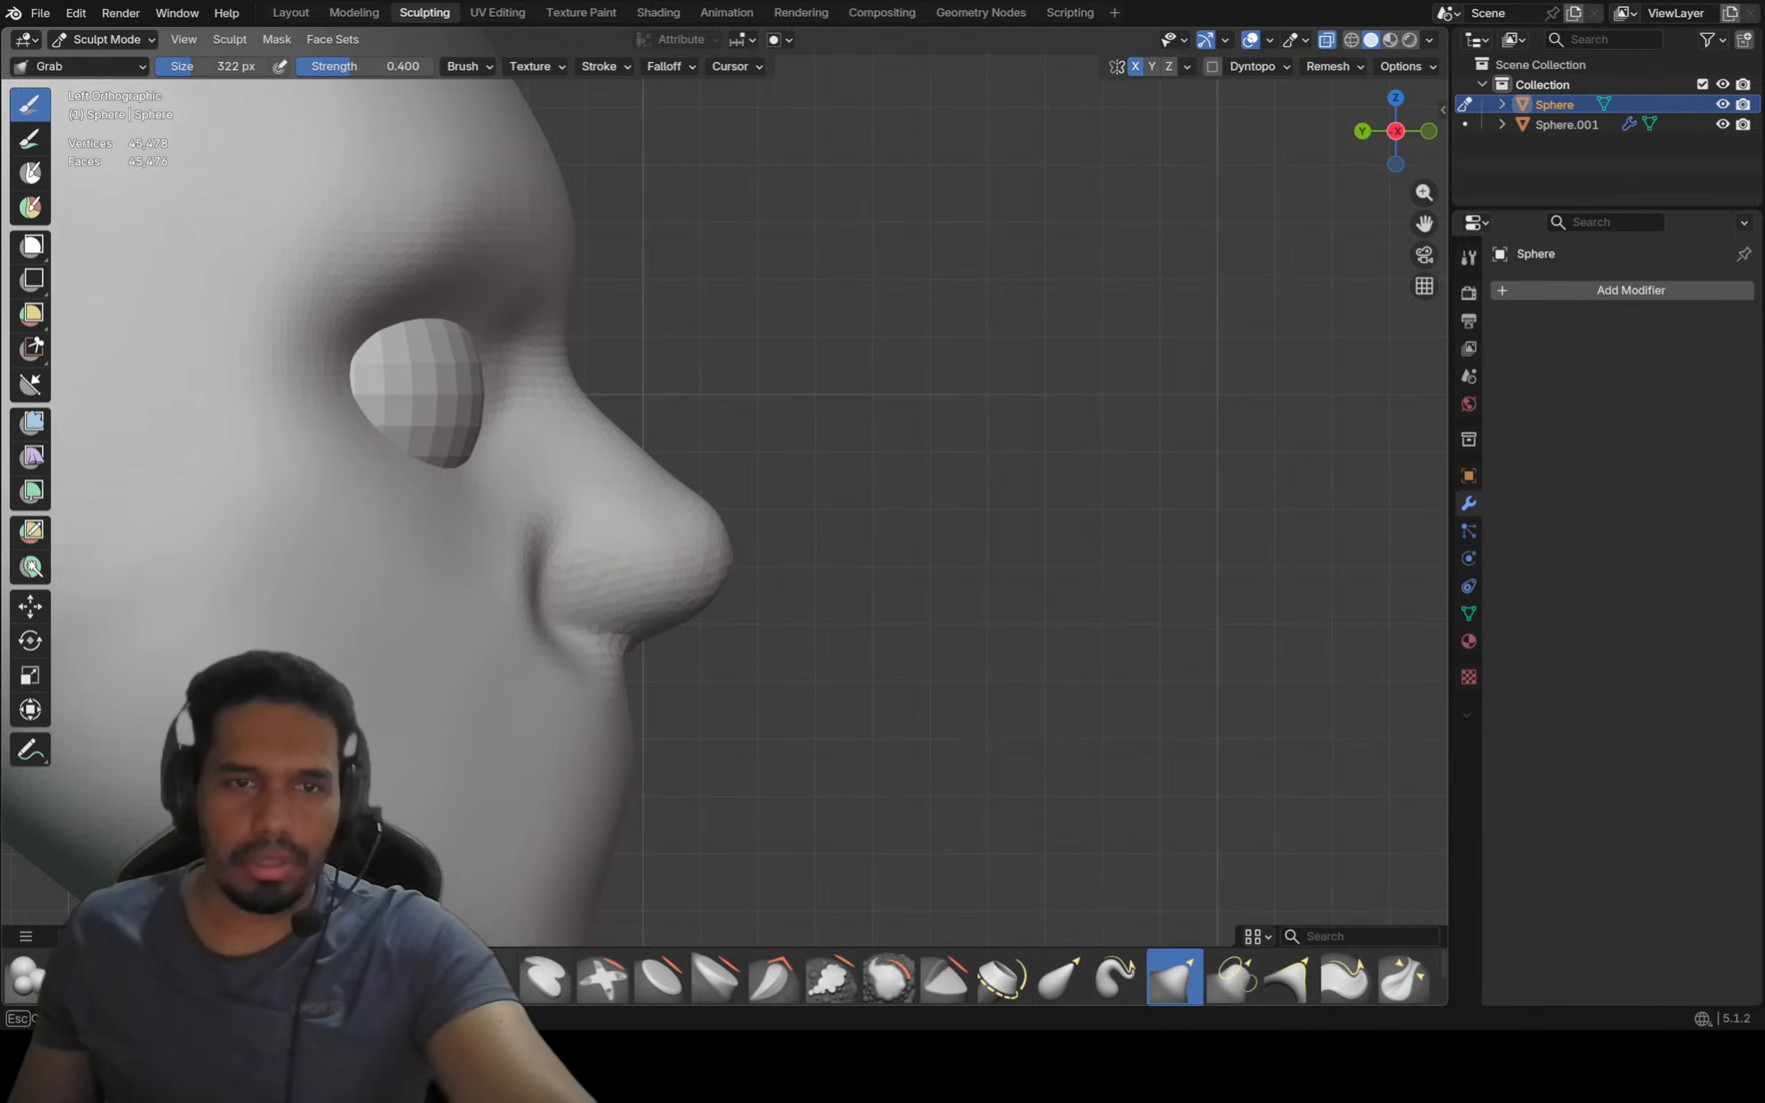
left_click_drag(527, 689, 528, 674, "shift")
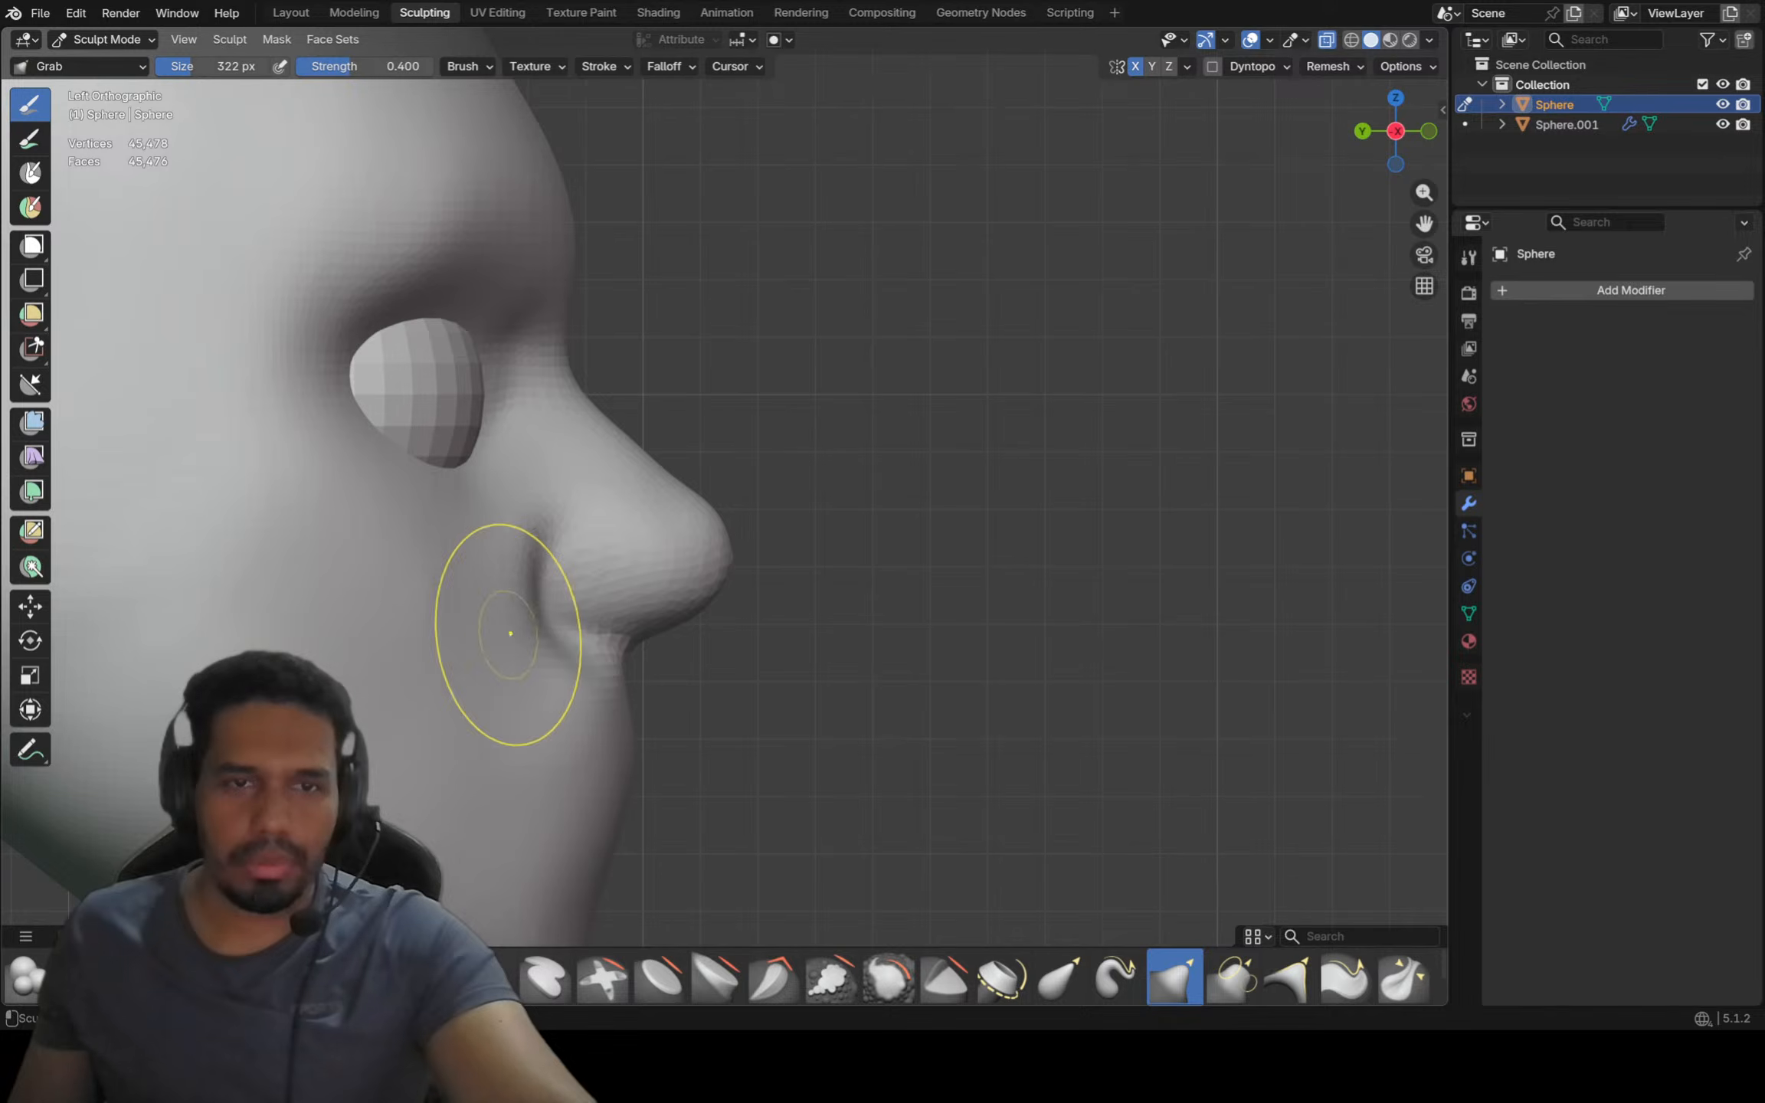
scroll(529, 613, "down", 2)
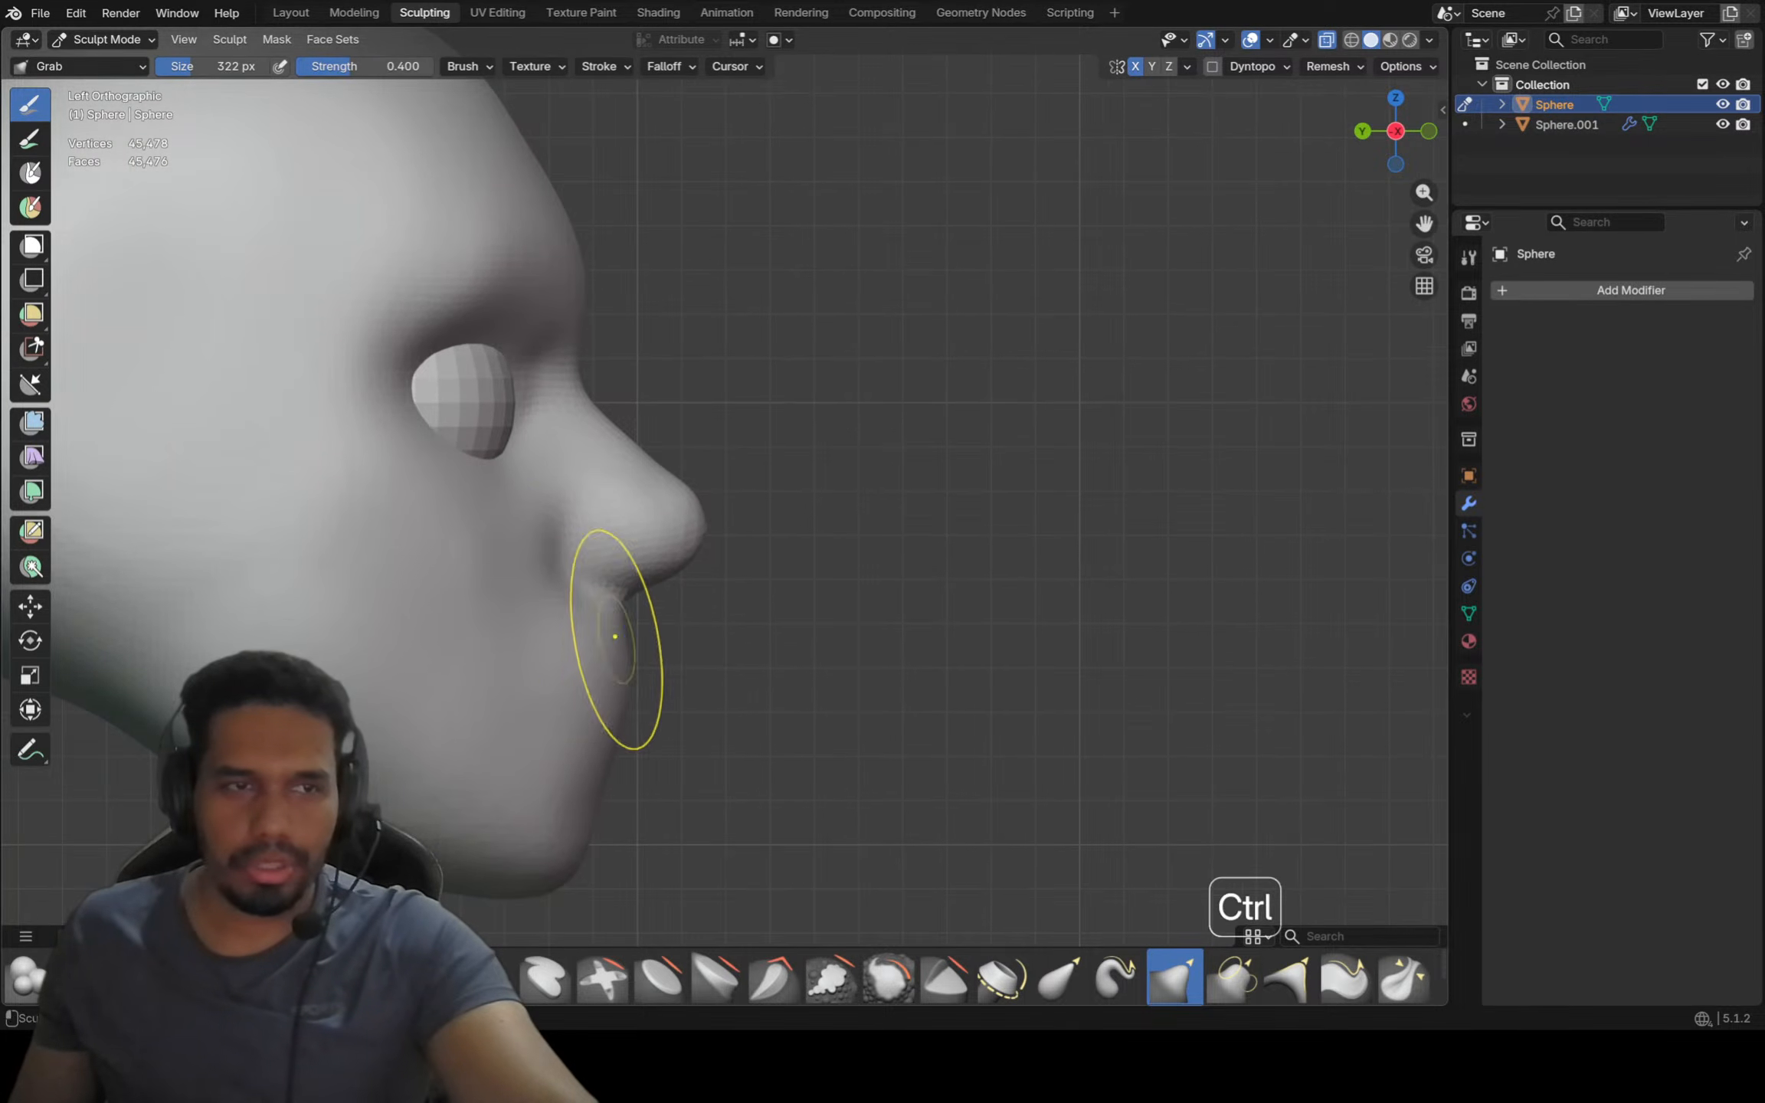
middle_click_drag(615, 636, 671, 556, "ctrl")
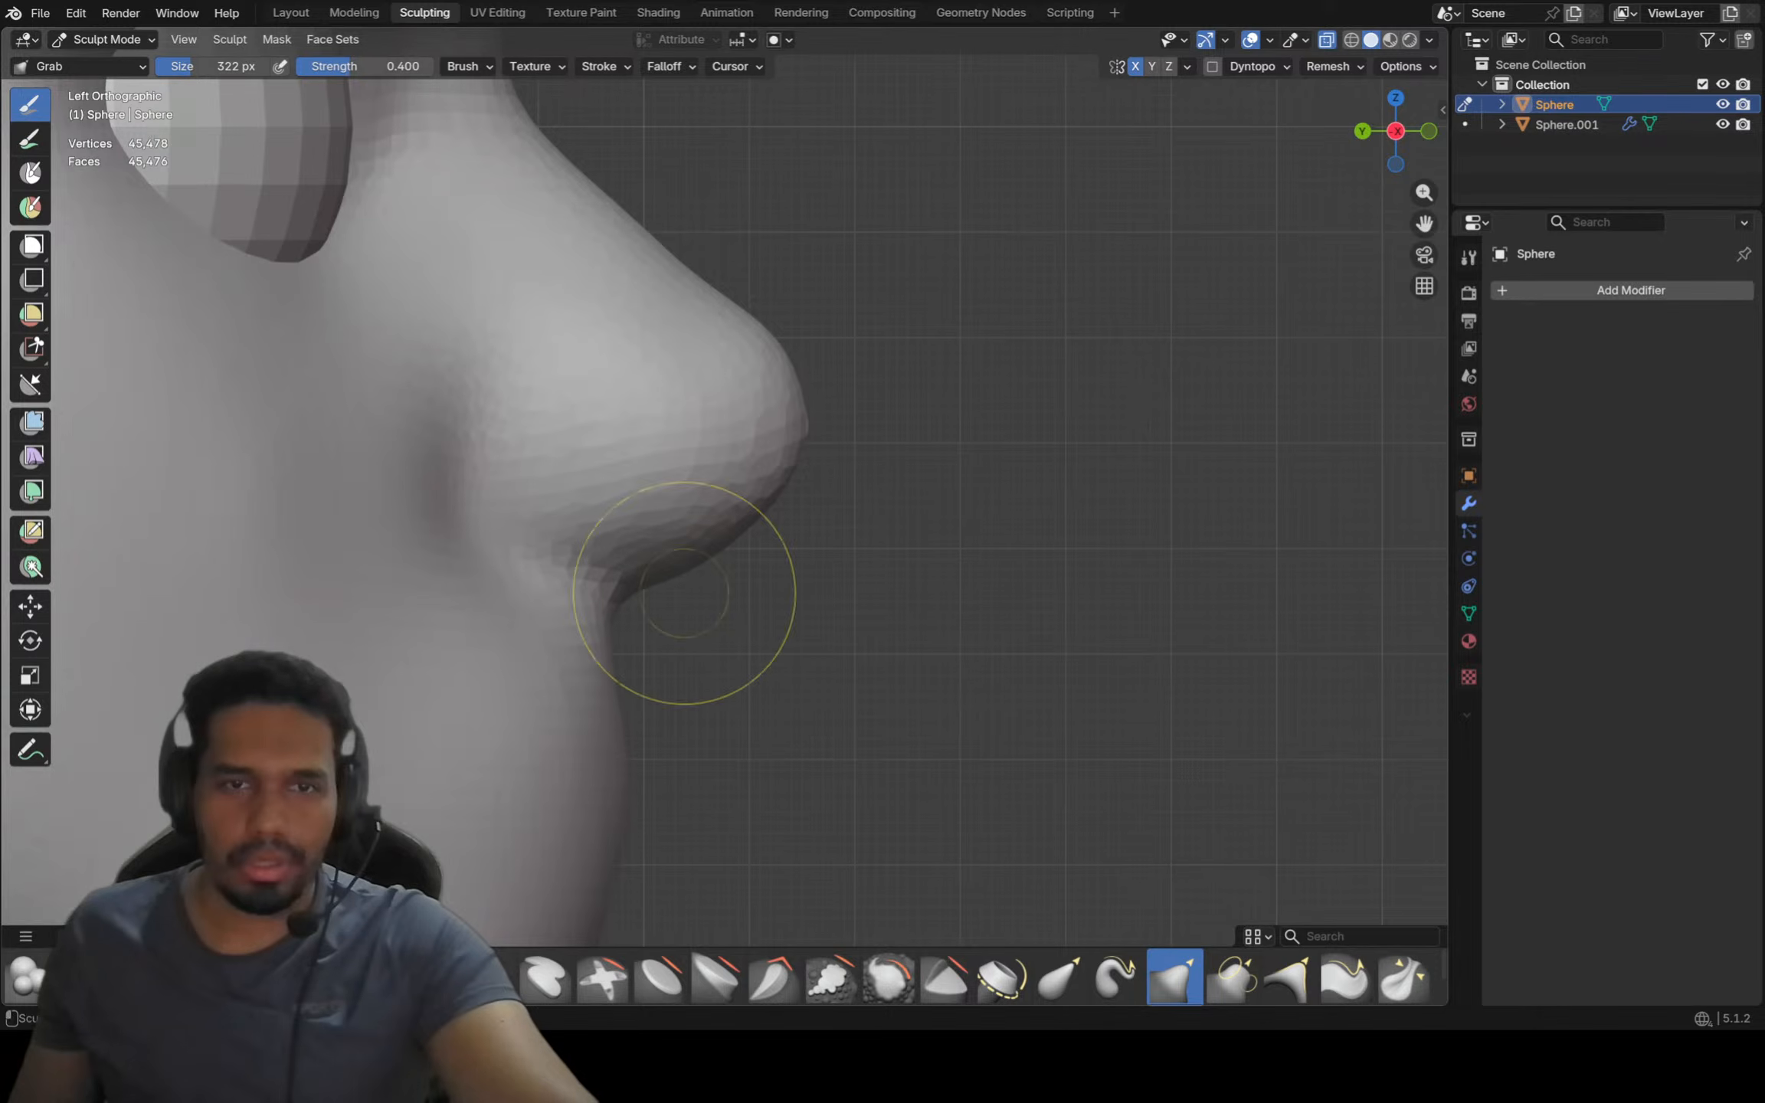
Set the Grab brush size to 544 px and shape the mouth and chin profile in side view, hollowing the area below the mouth
middle_click_drag(580, 586, 563, 835, "ctrl")
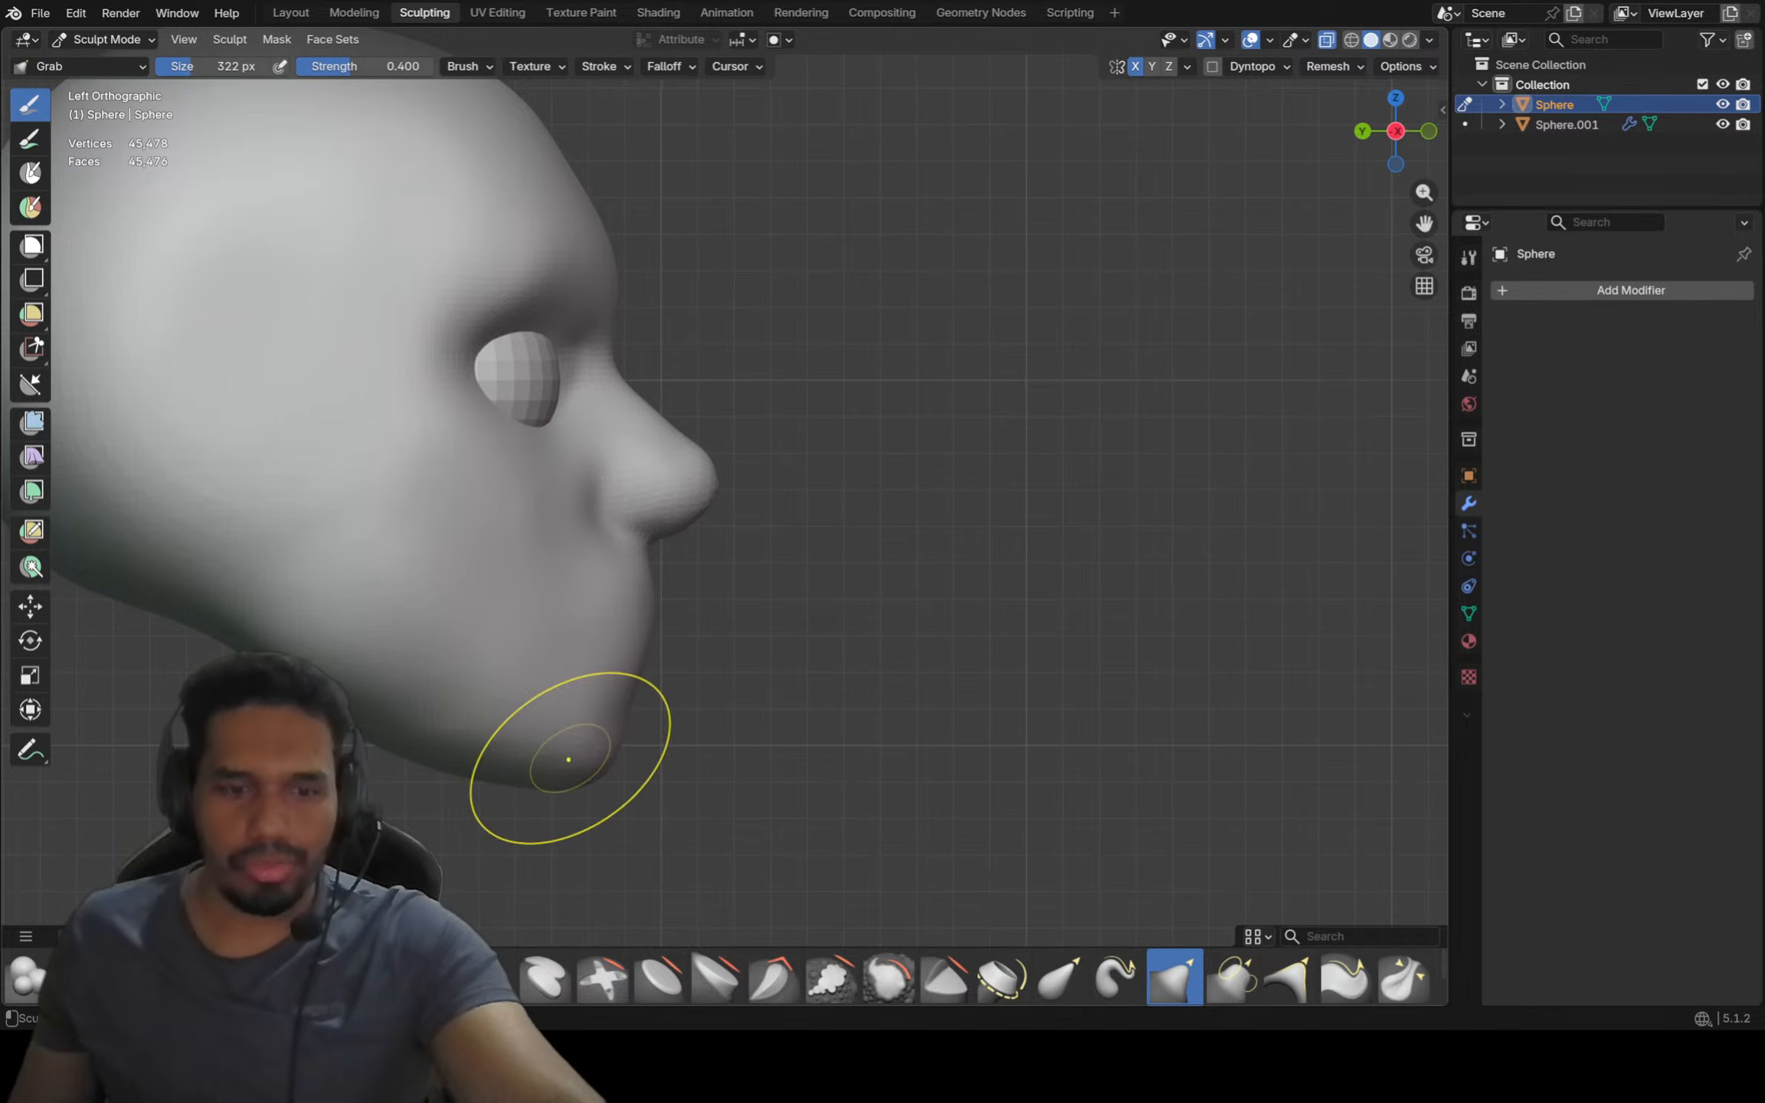
key("f")
left_click(647, 766)
key("g")
mouse_move(605, 762)
middle_mouse_down()
mouse_move(689, 763)
mouse_move(633, 763)
middle_mouse_up()
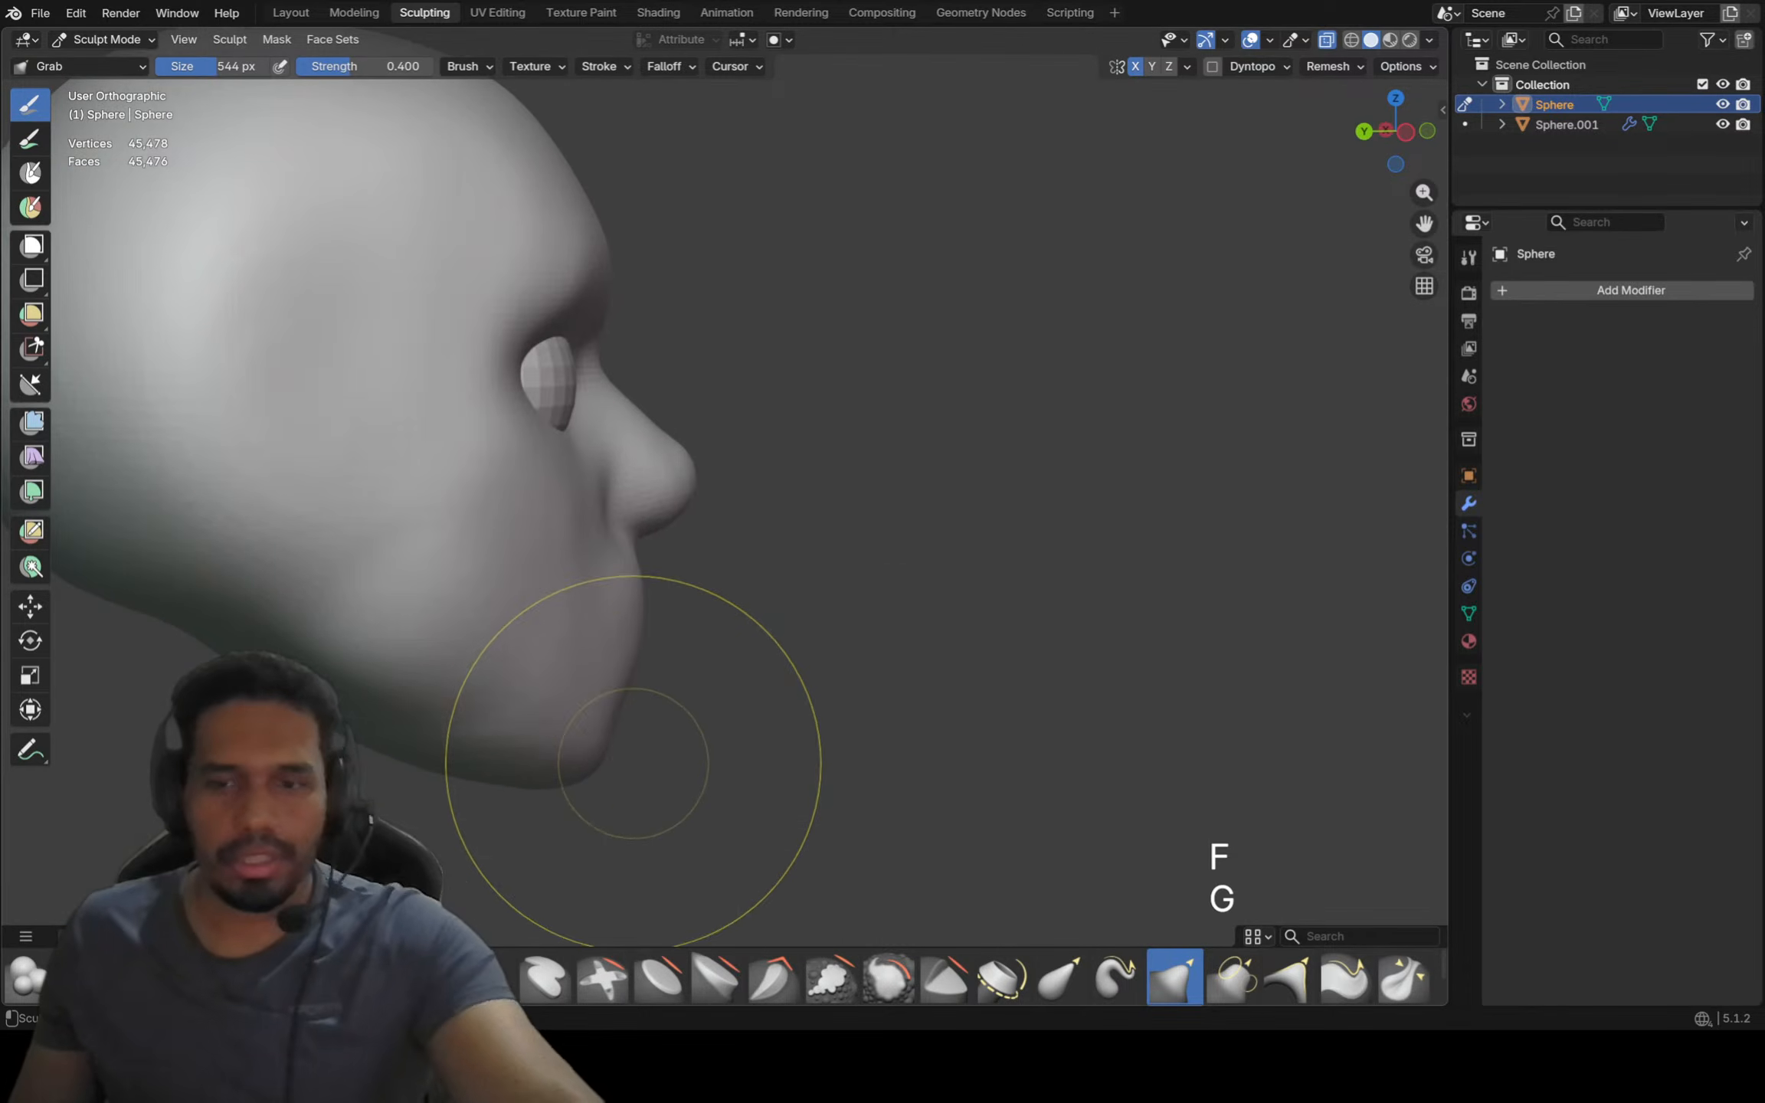
key("ctrl+KP_3")
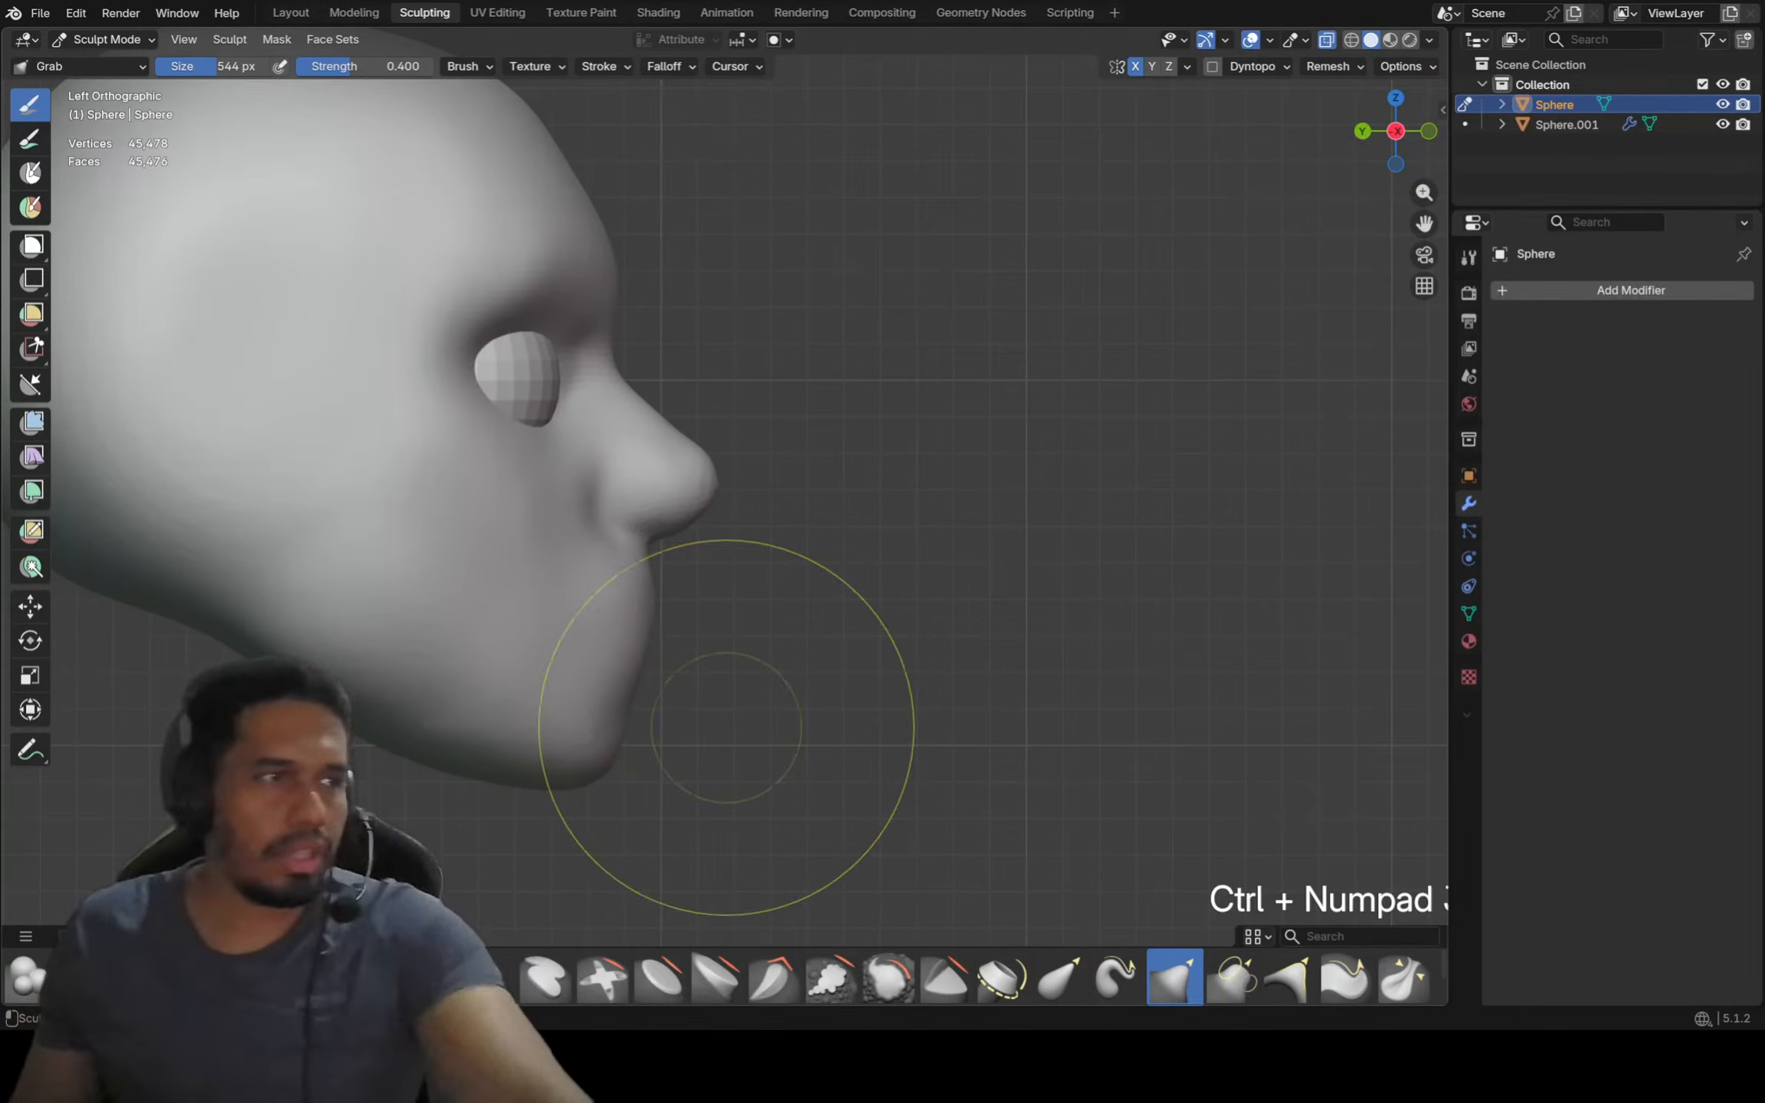
middle_click_drag(726, 728, 876, 731, "shift")
key("KP_3")
middle_click_drag(595, 674, 389, 670, "shift")
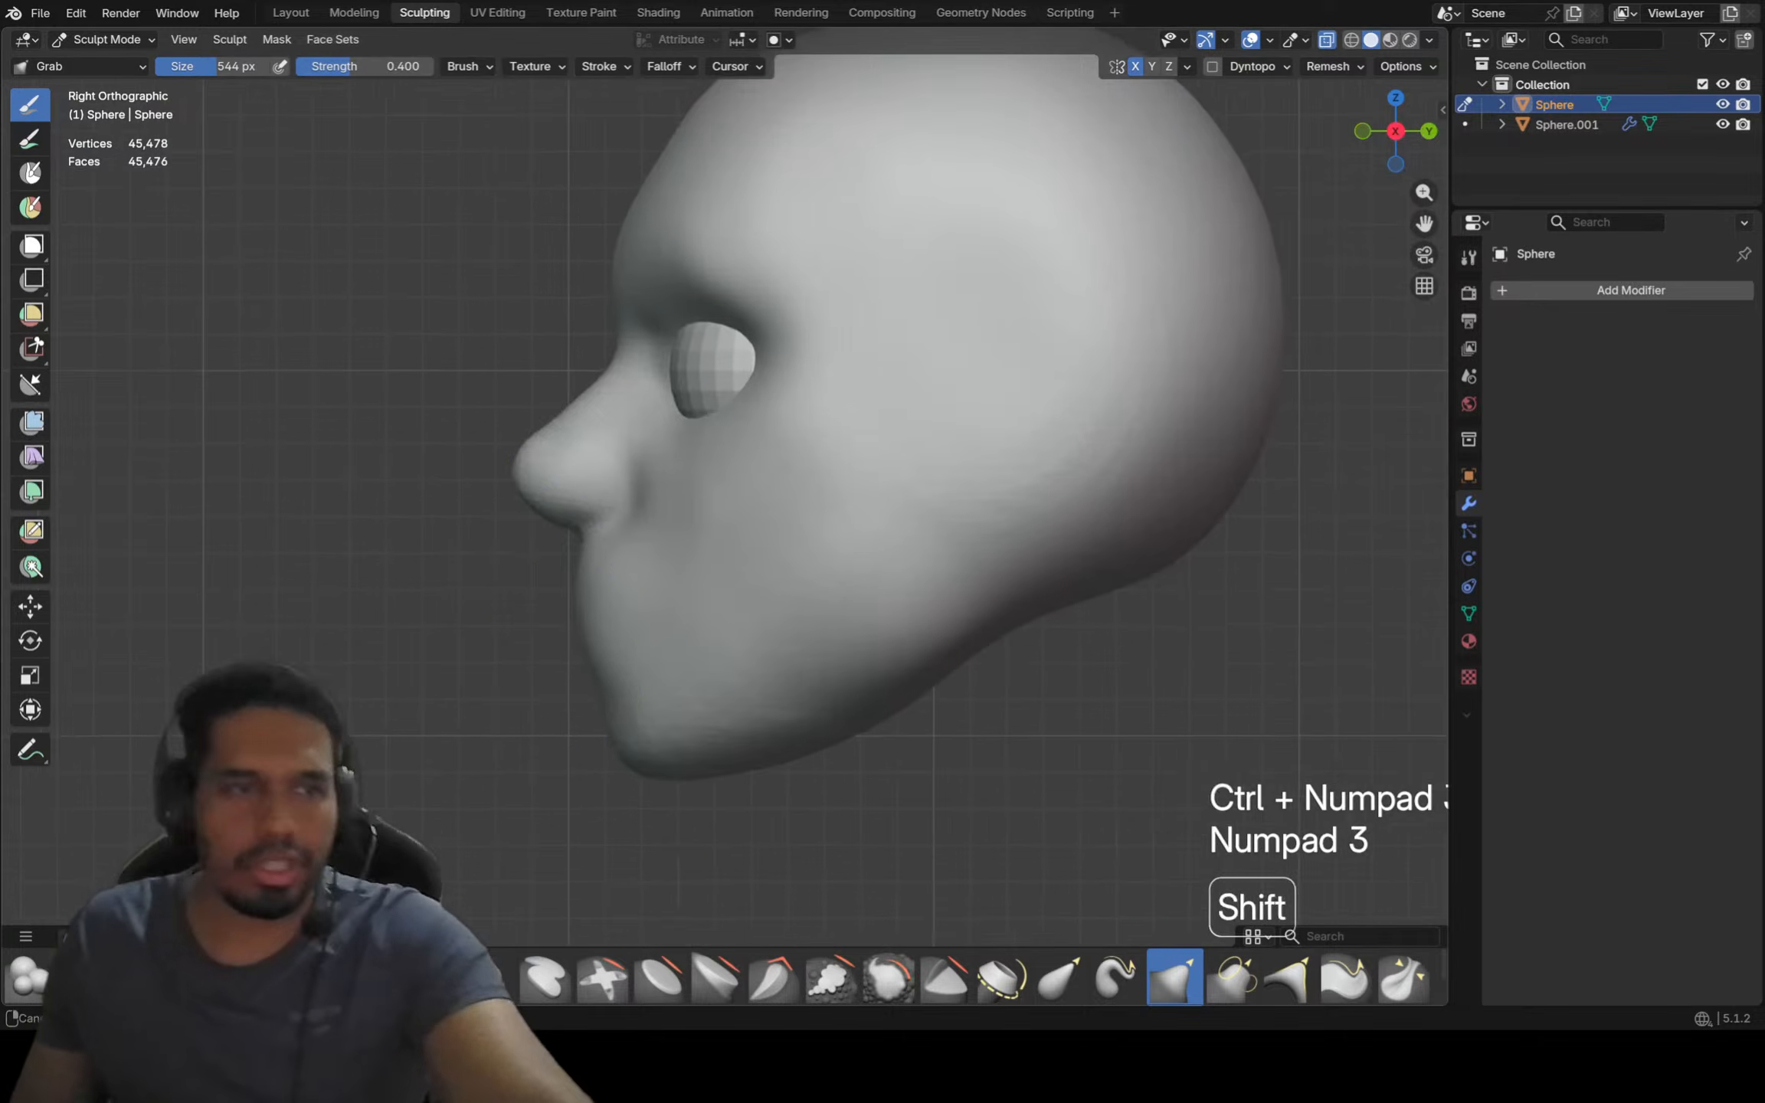
middle_click_drag(602, 566, 535, 555, "shift")
scroll(609, 610, "up", 1)
middle_click_drag(642, 611, 612, 626, "shift")
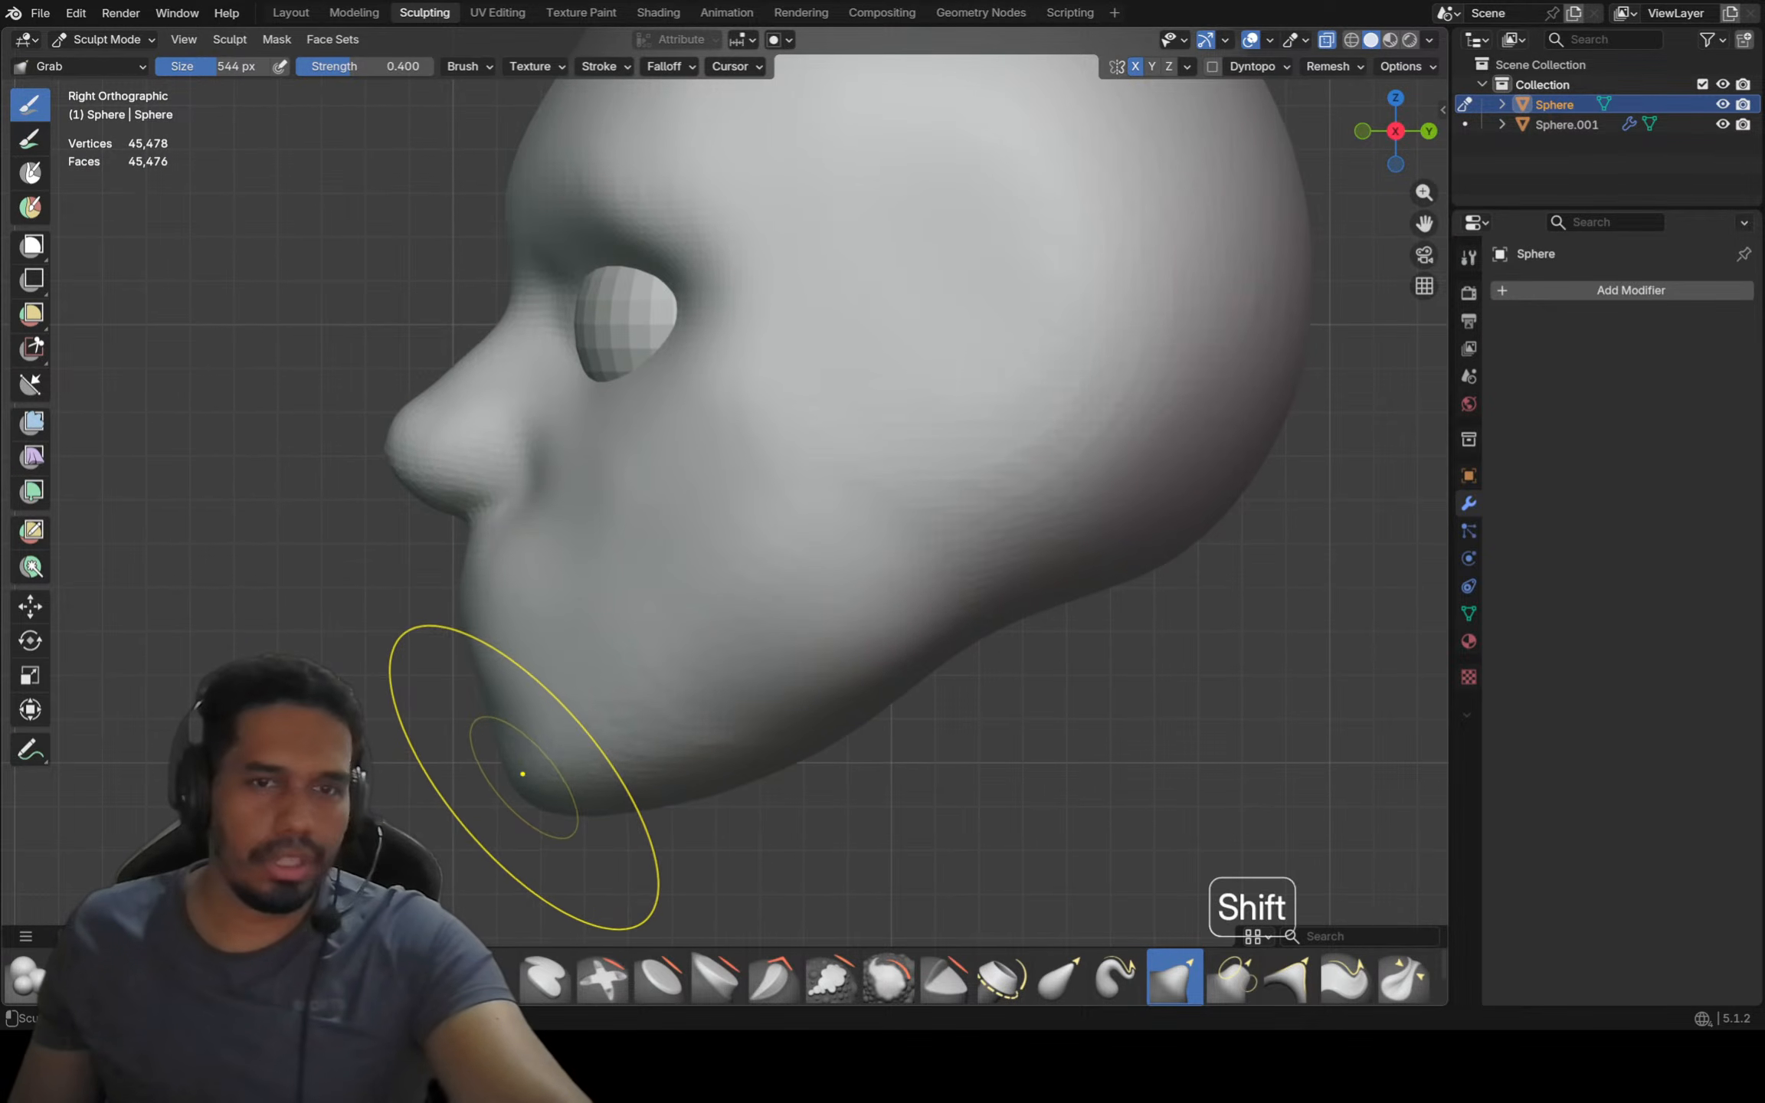
scroll(487, 731, "up", 4)
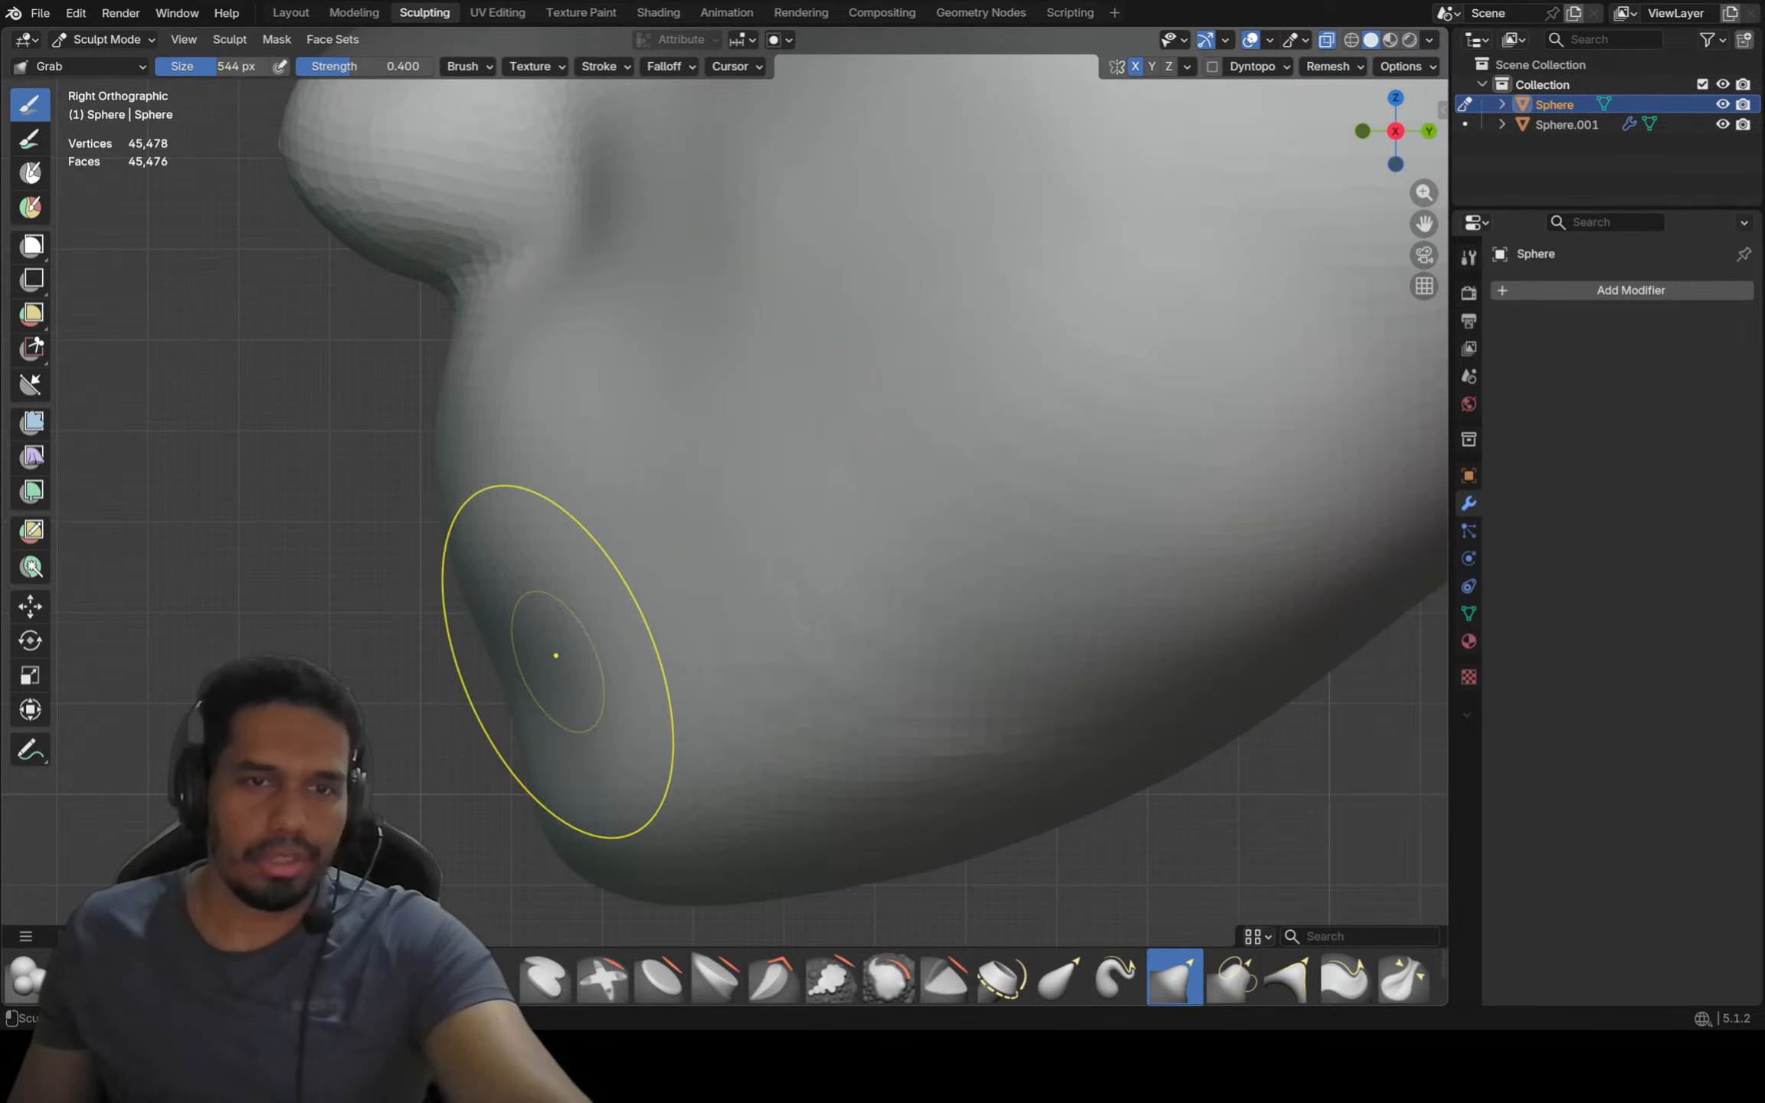
scroll(501, 669, "up", 4)
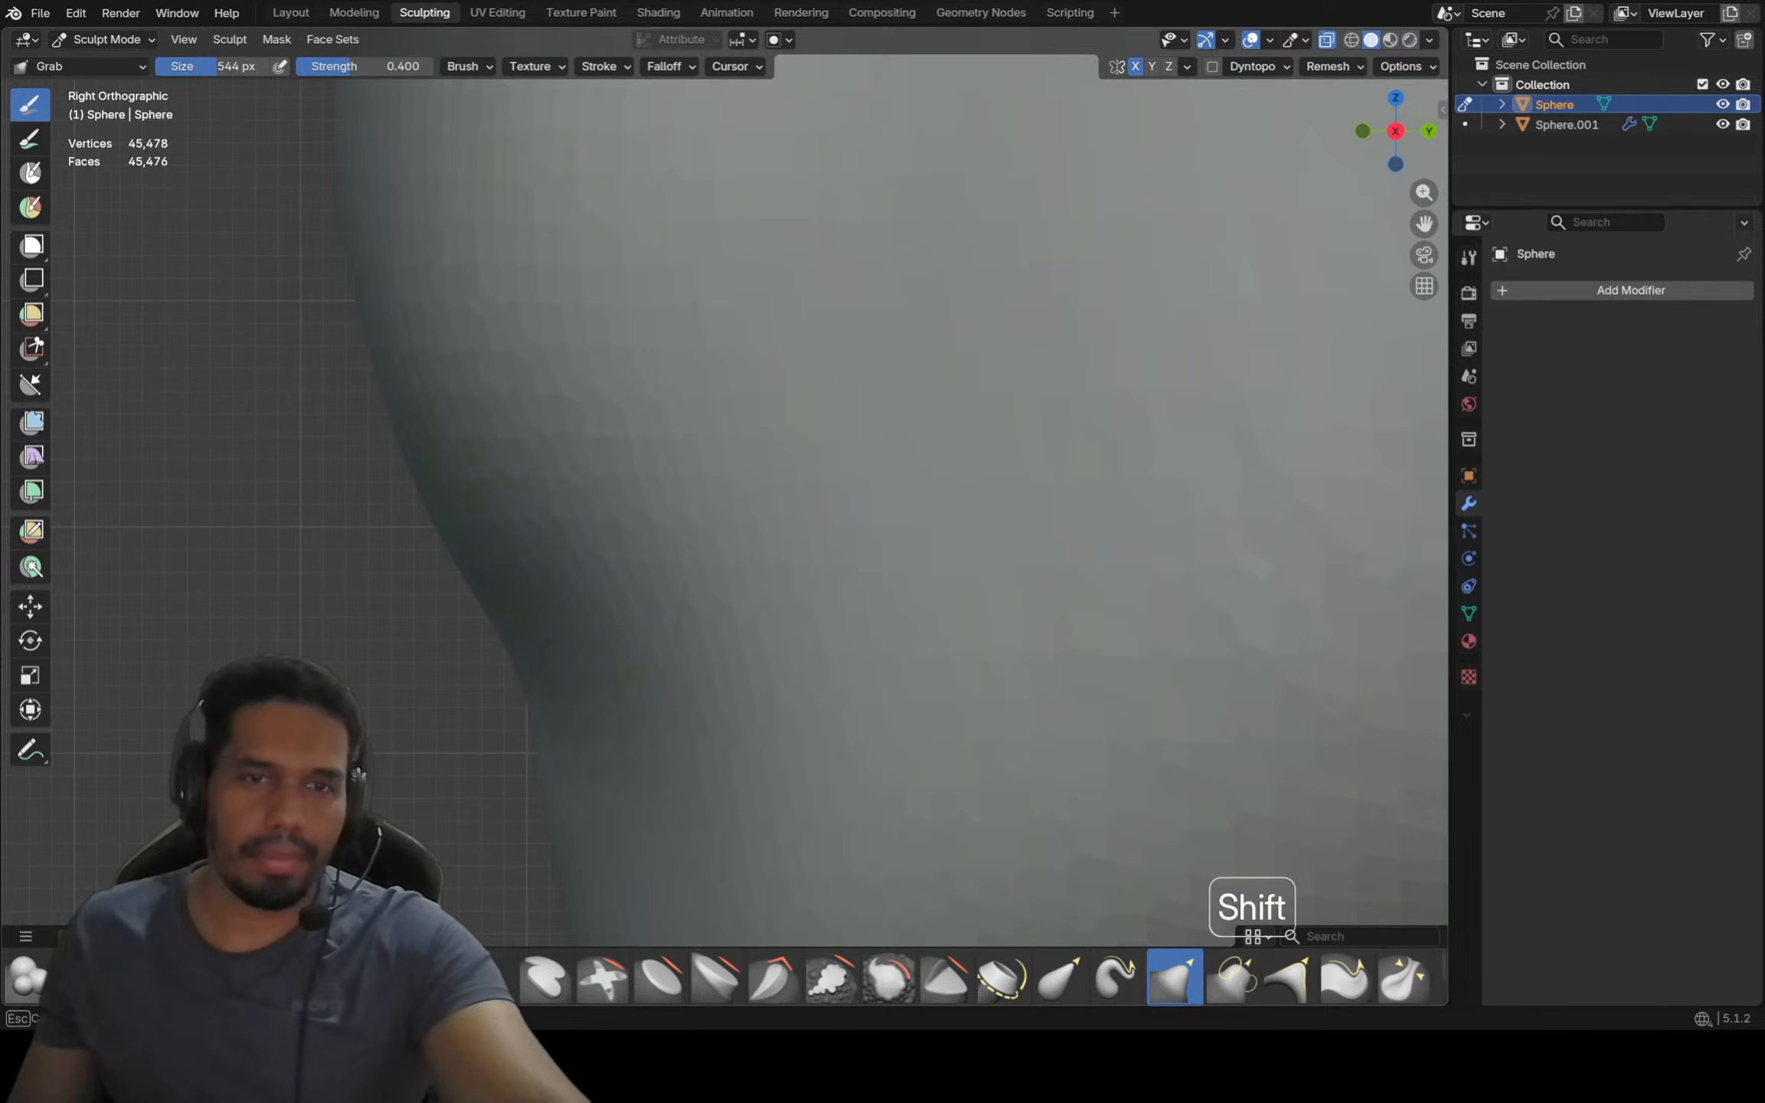
middle_click_drag(565, 552, 581, 719, "ctrl")
middle_click_drag(650, 590, 610, 657, "ctrl")
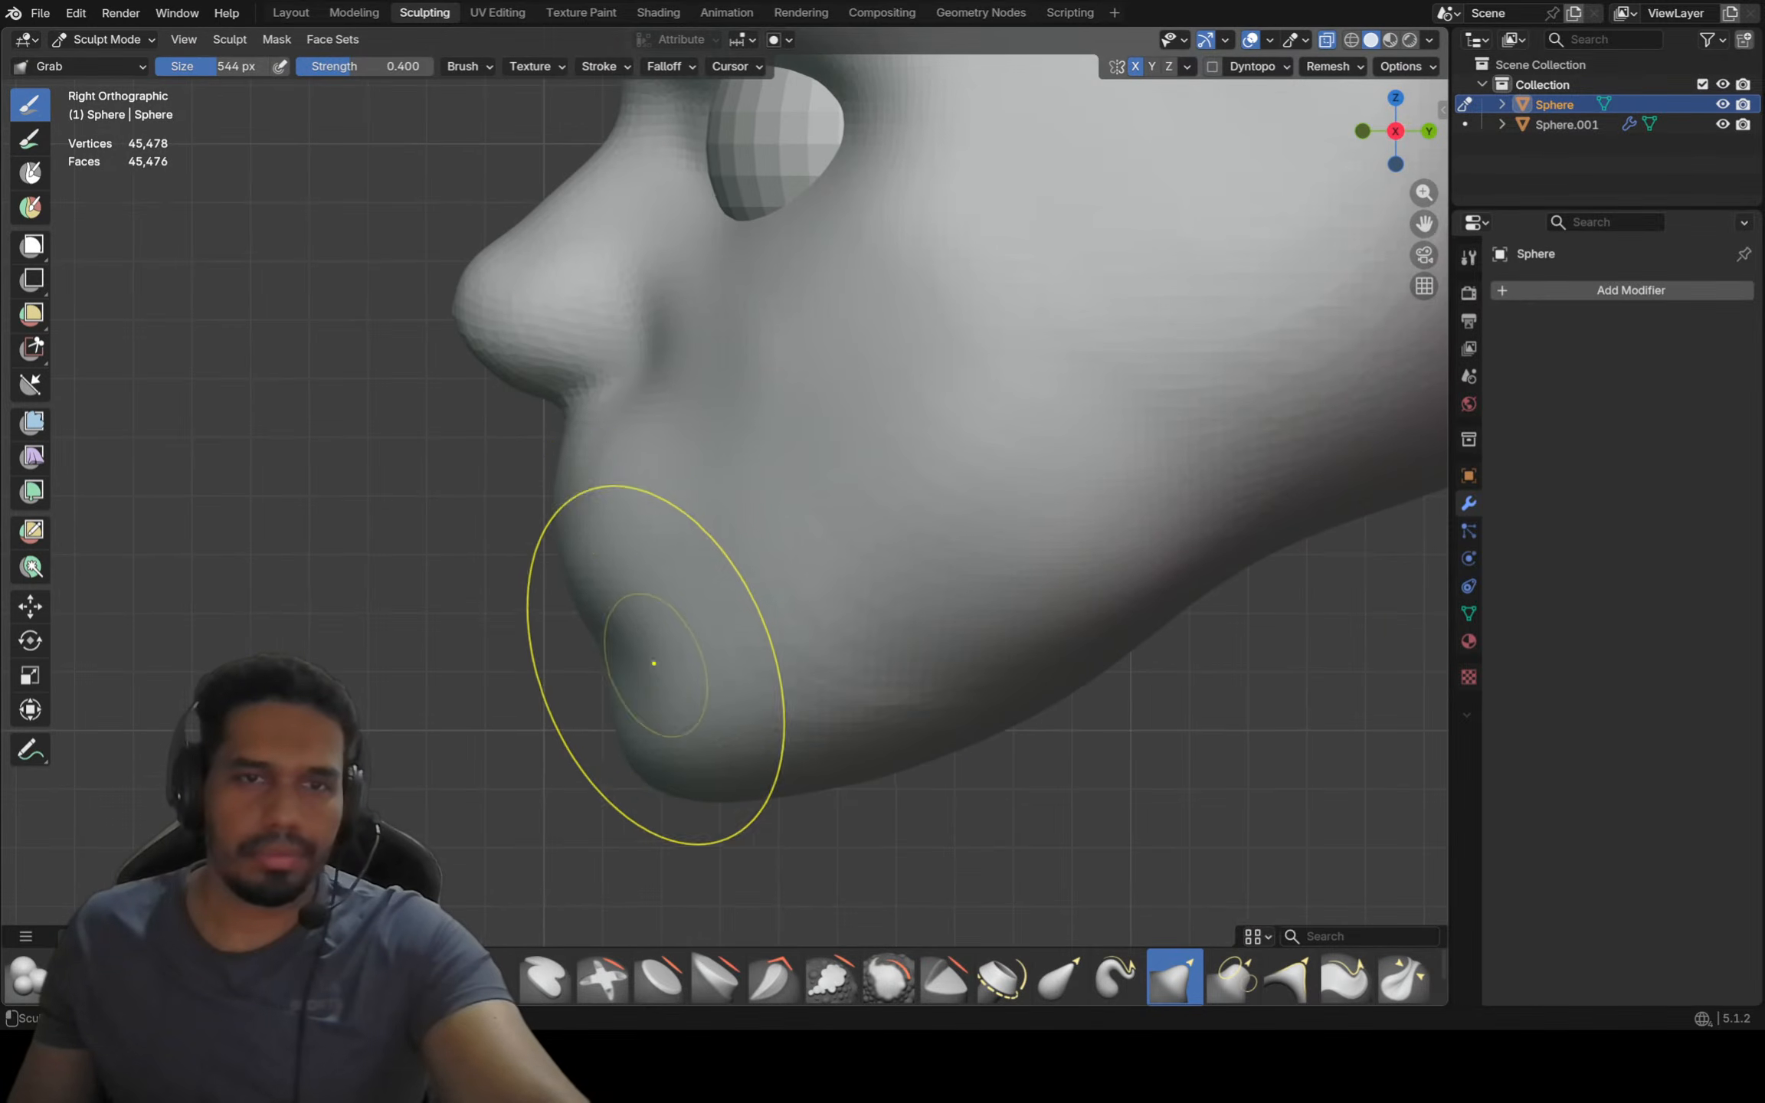
Set the brush size to 186 px and switch to the Crease Polish brush, facing the front of the face
key("KP_1")
key("KP_2")
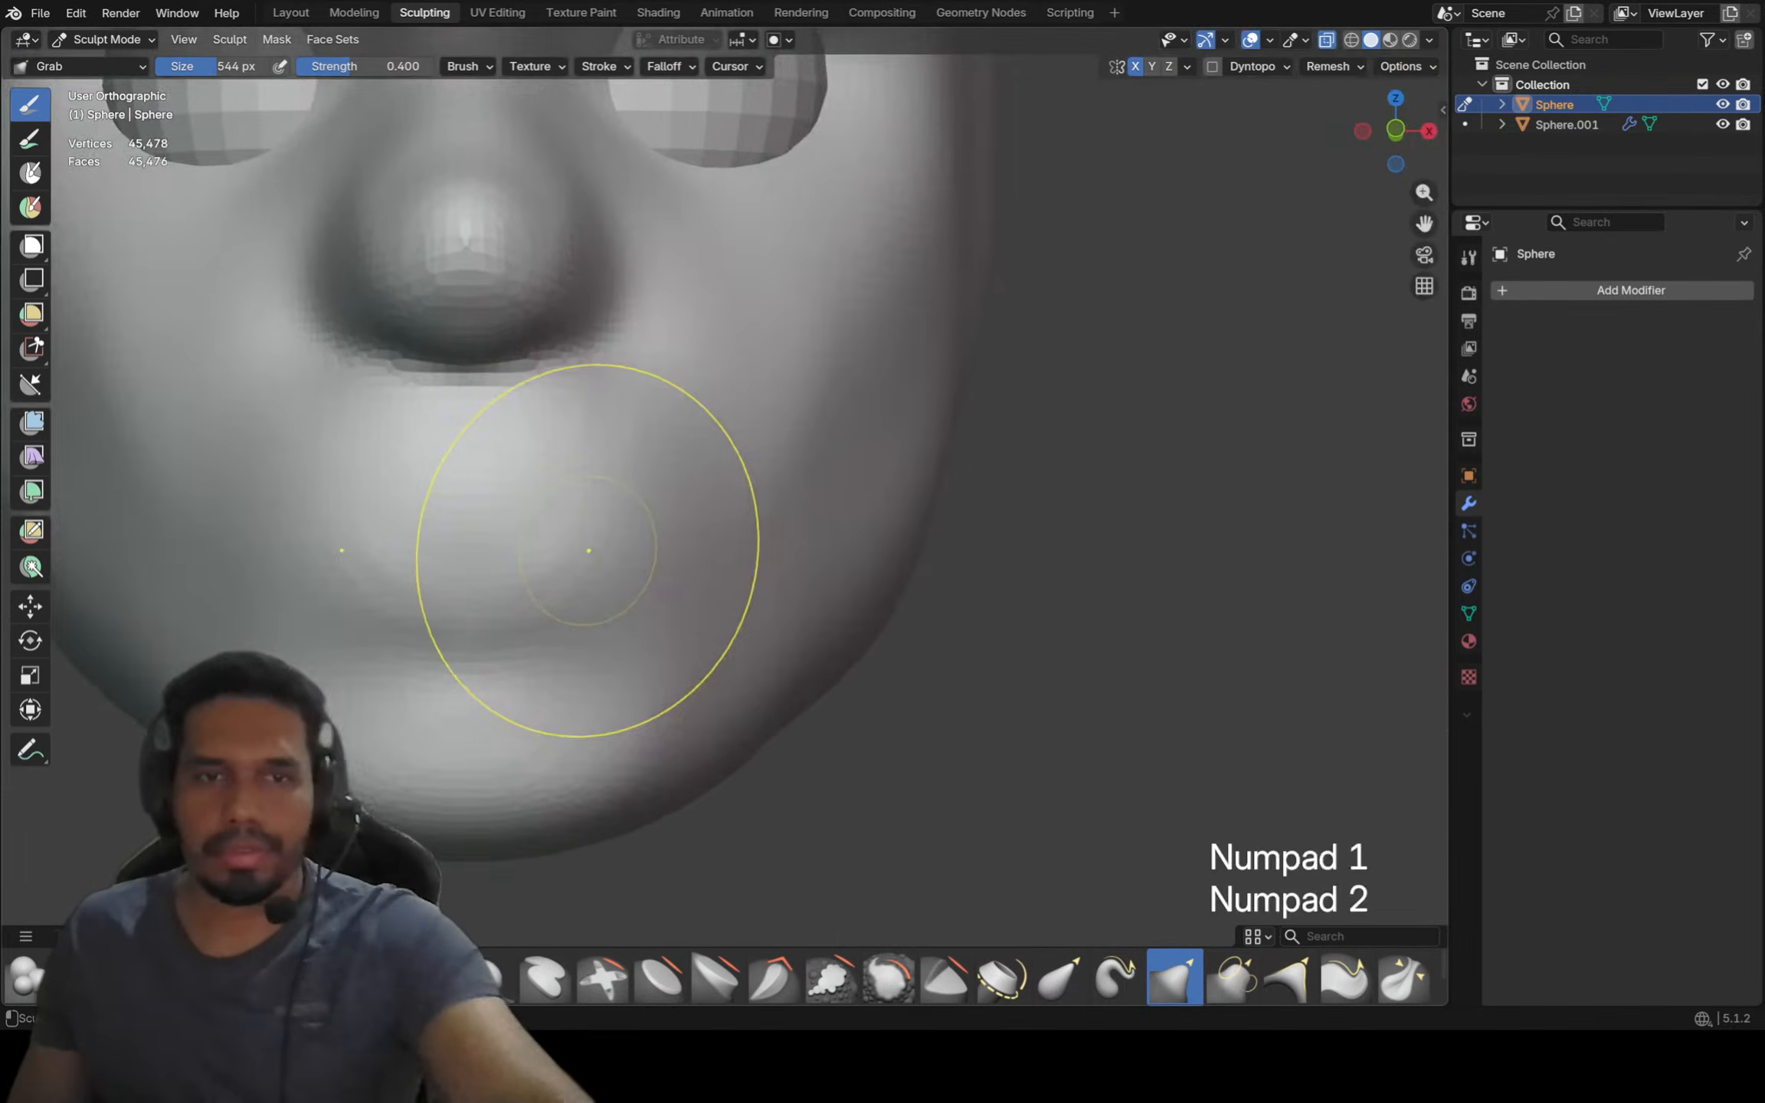
key("f")
left_click(717, 555)
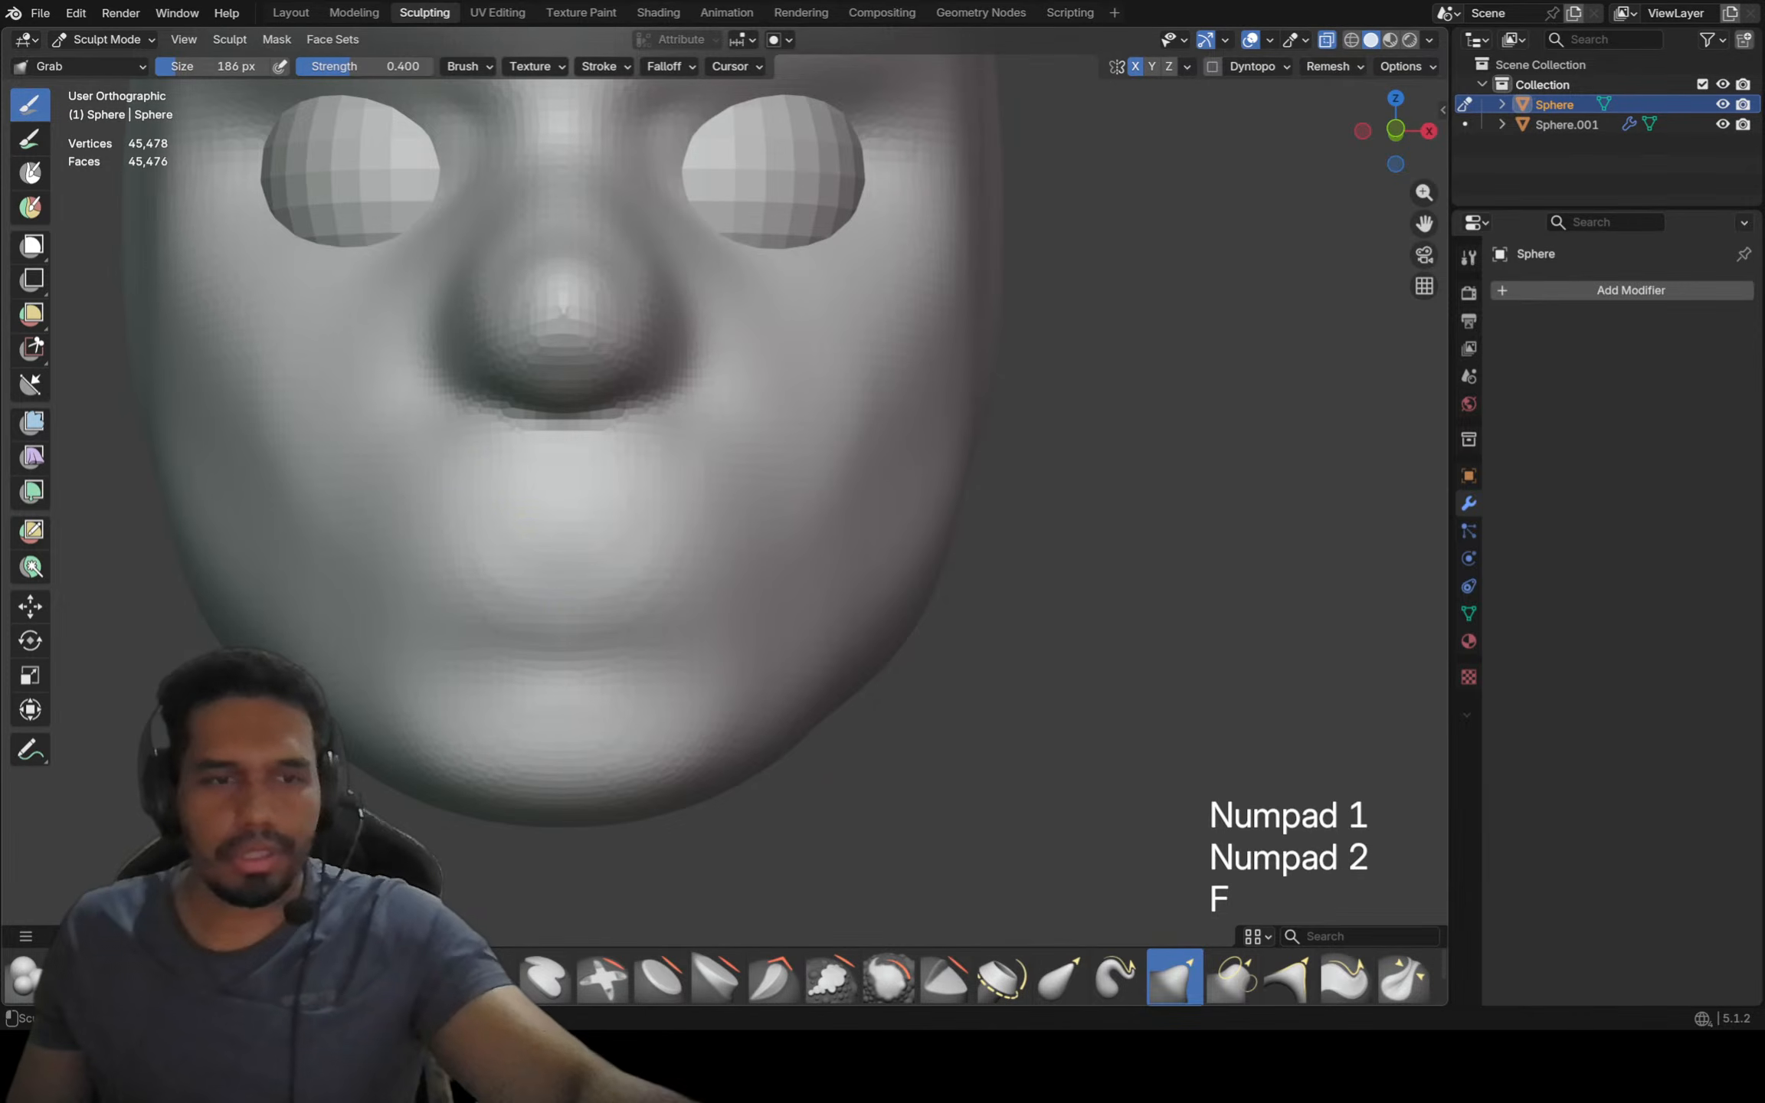
key("shift+c")
middle_click_drag(602, 544, 794, 586, "shift")
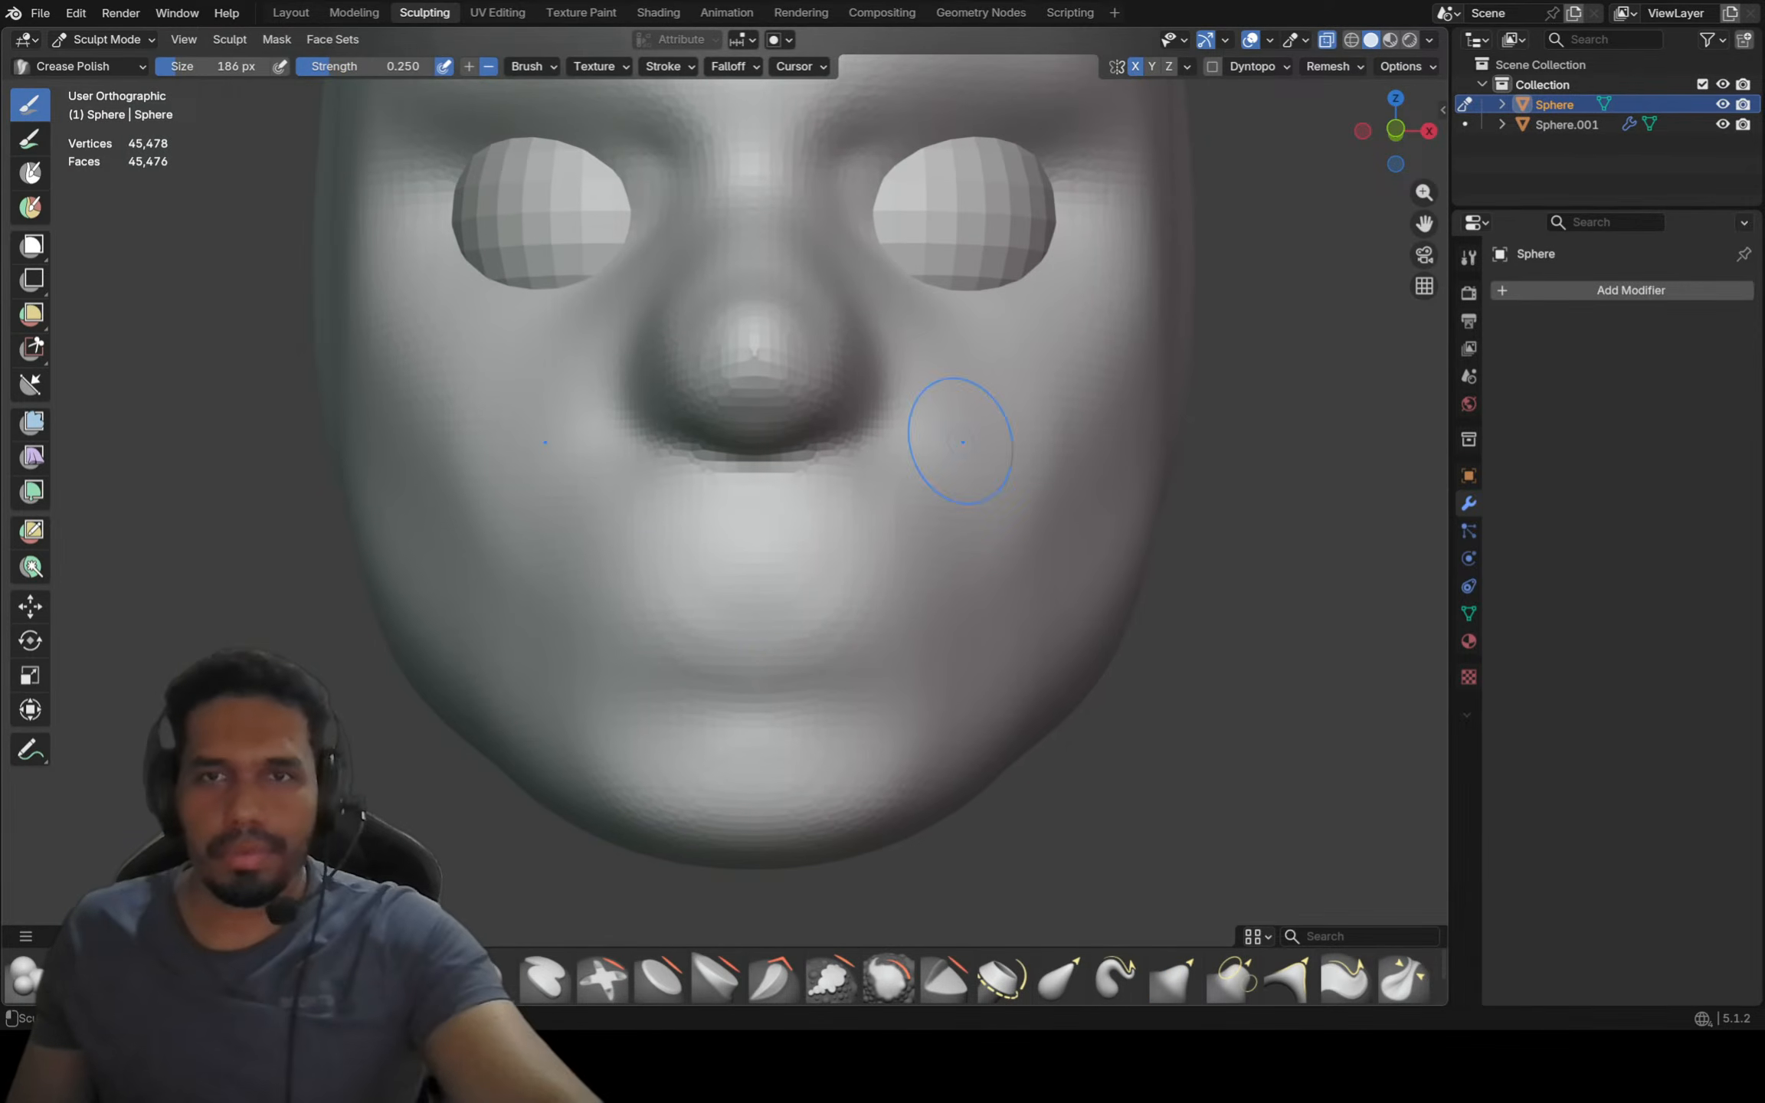
Add a Subdivision Surface modifier to the mirrored eyeballs and return to sculpting the head
key("alt+q")
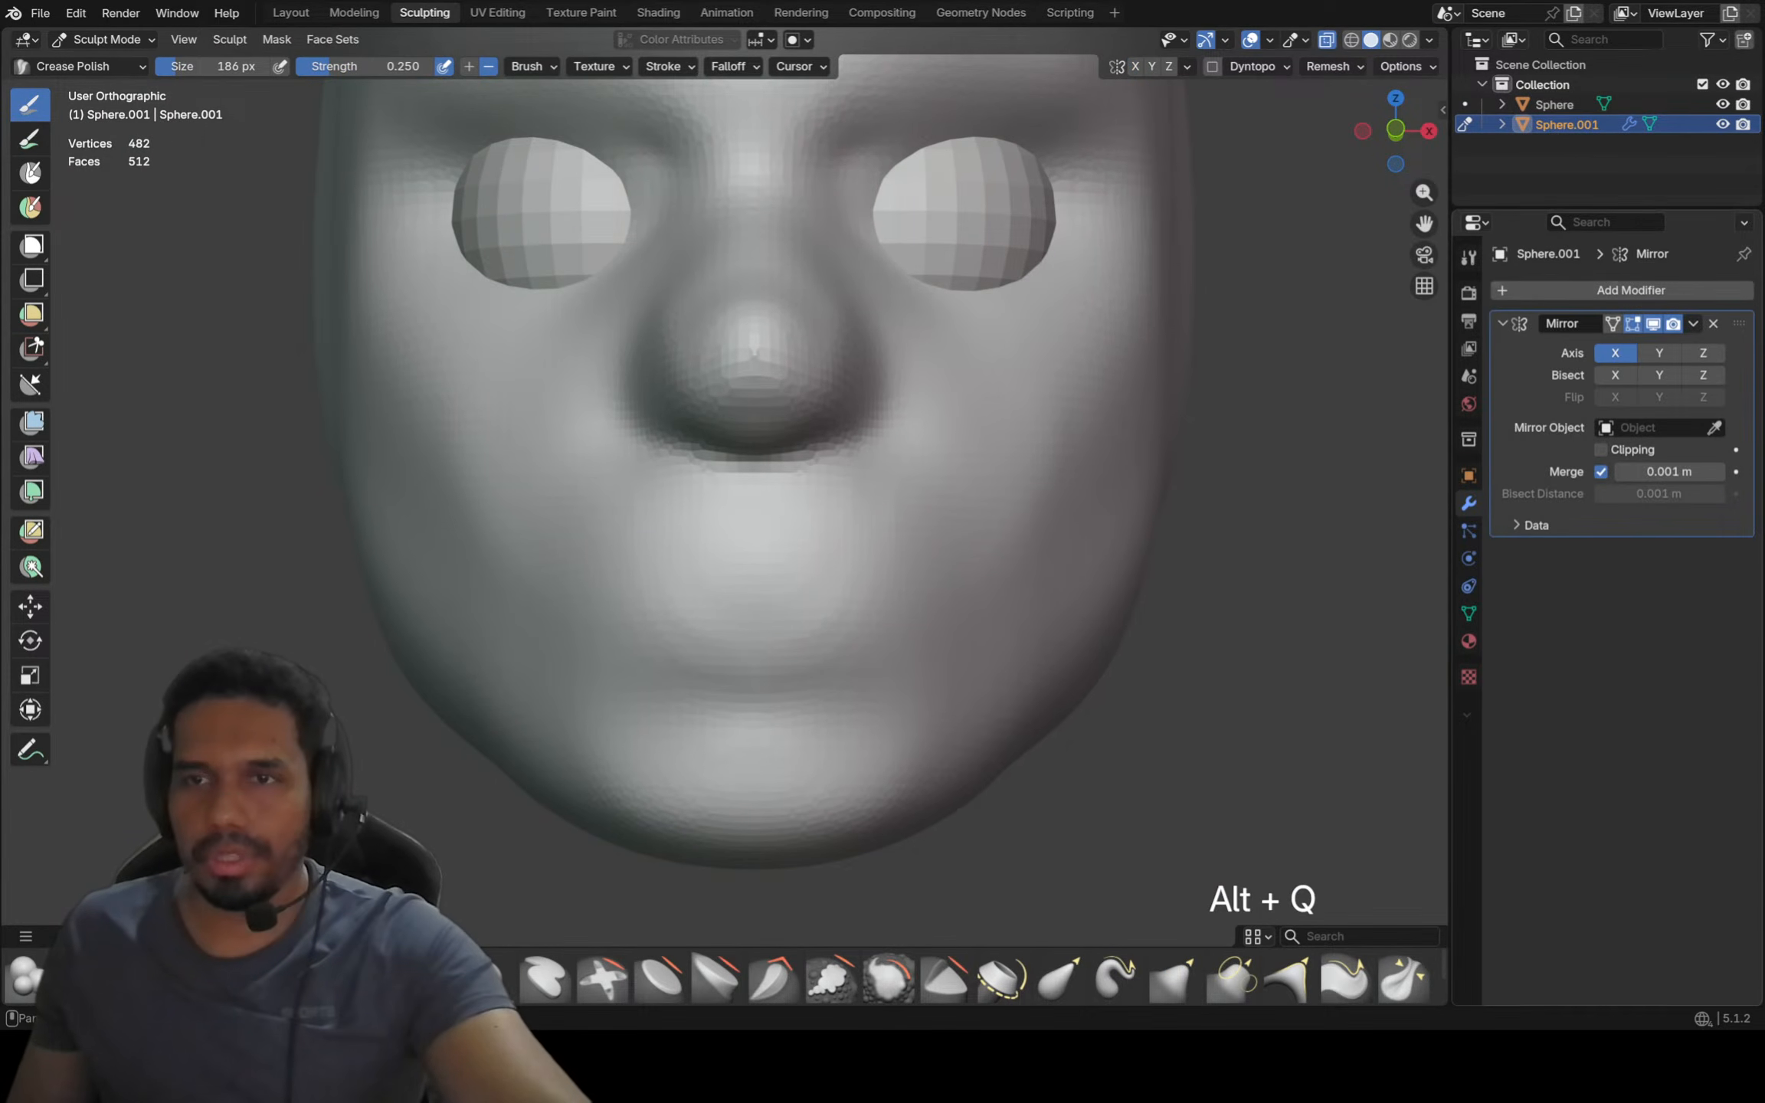
left_click(1539, 289)
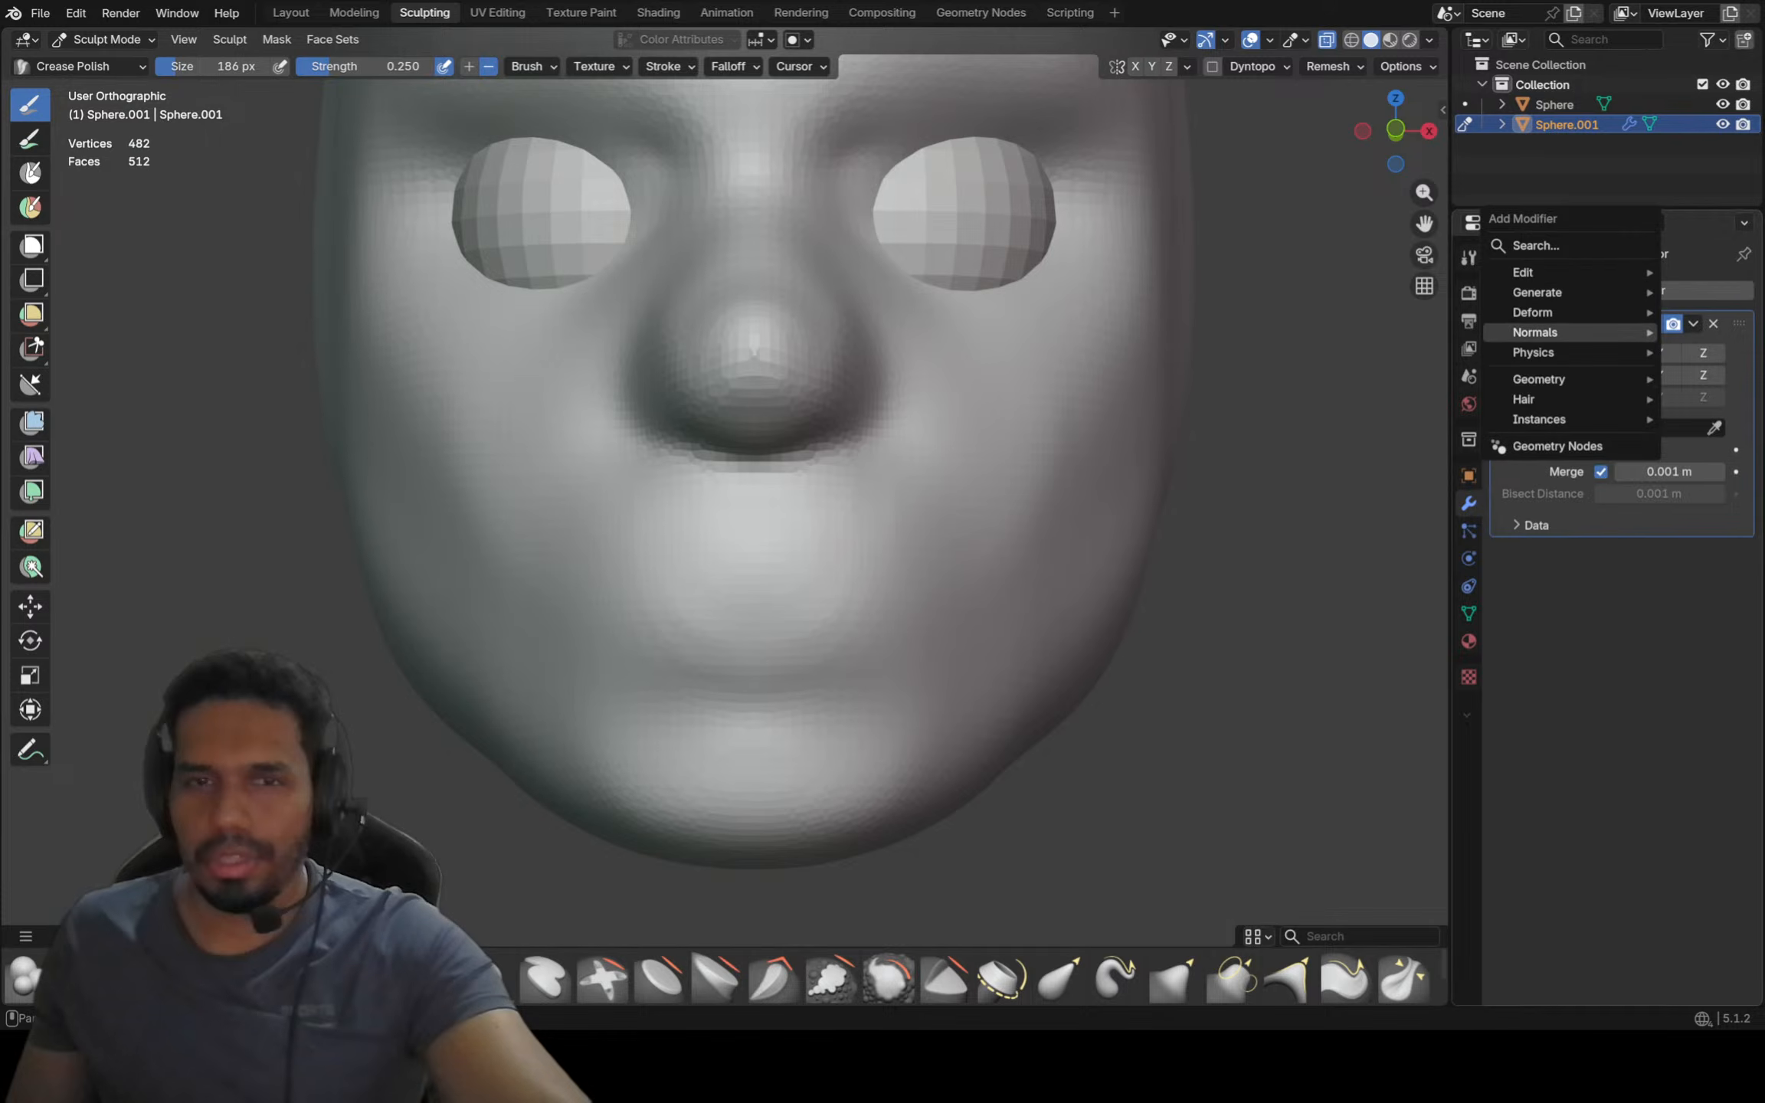
mouse_move(1535, 331)
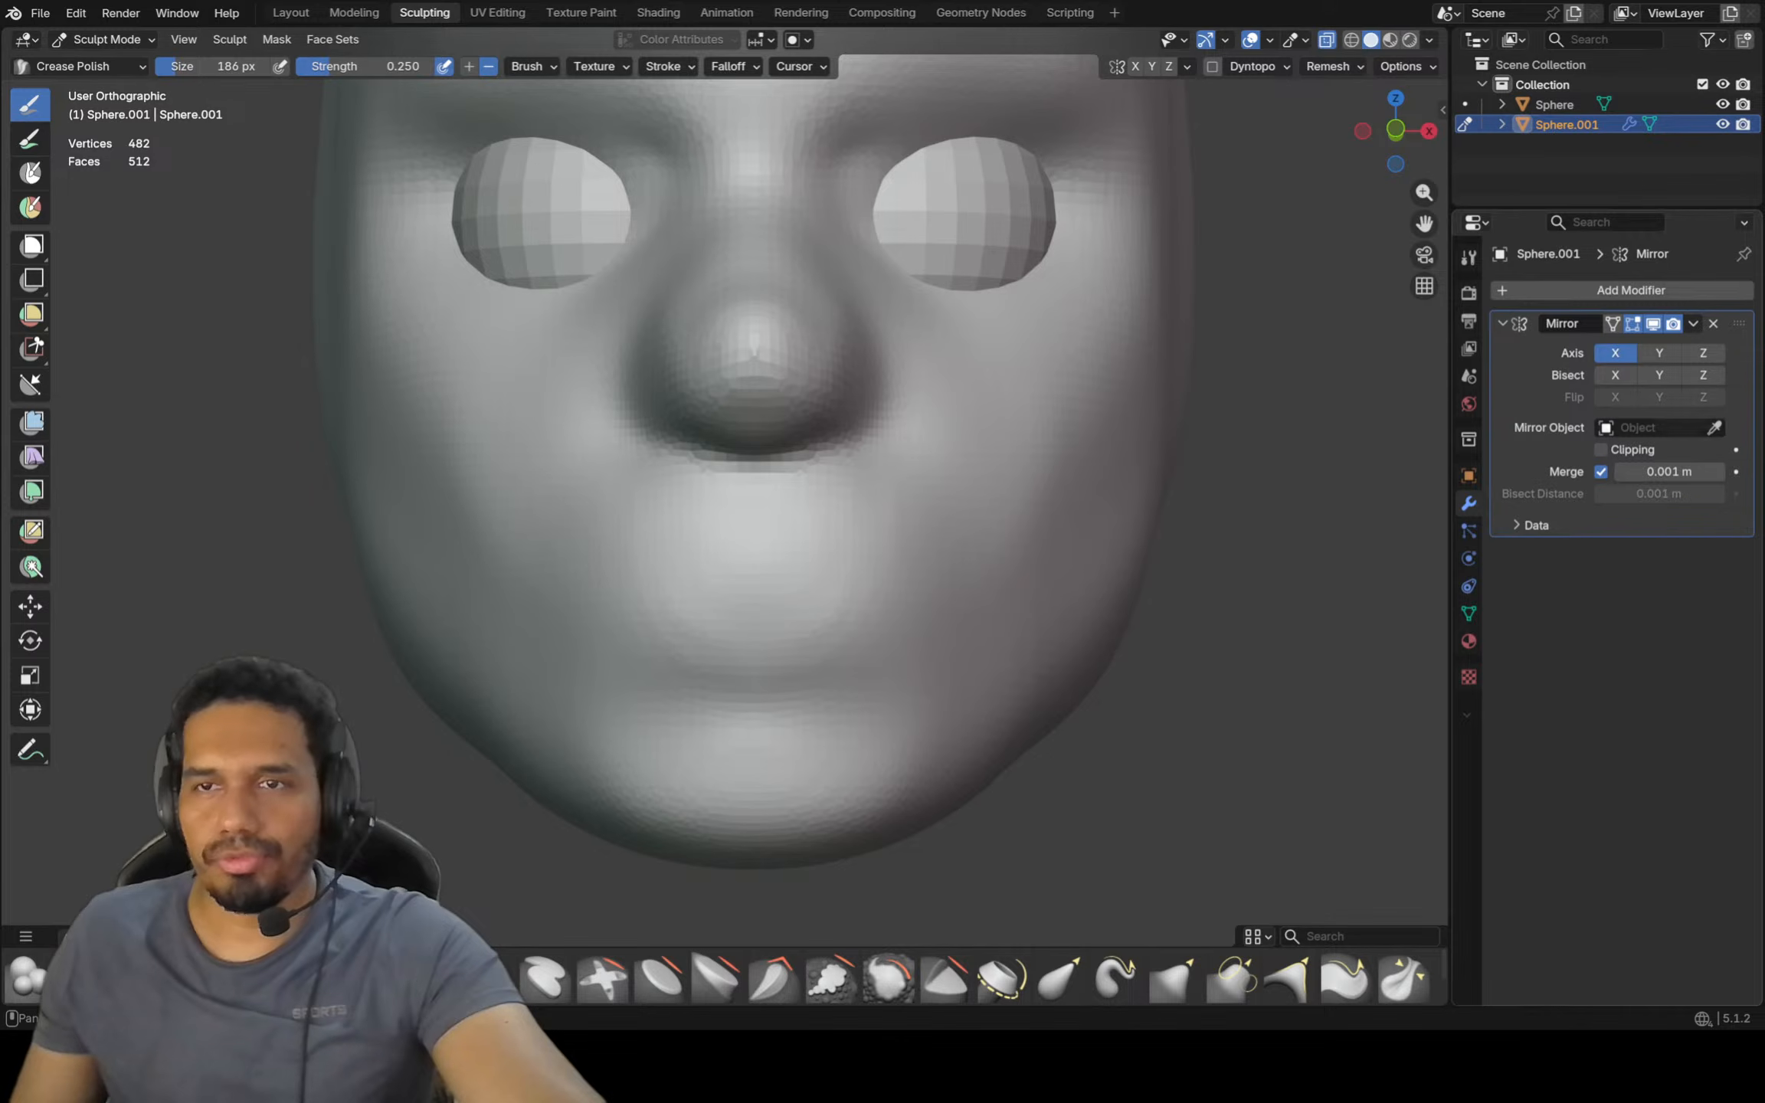
left_click(1555, 289)
mouse_move(1540, 290)
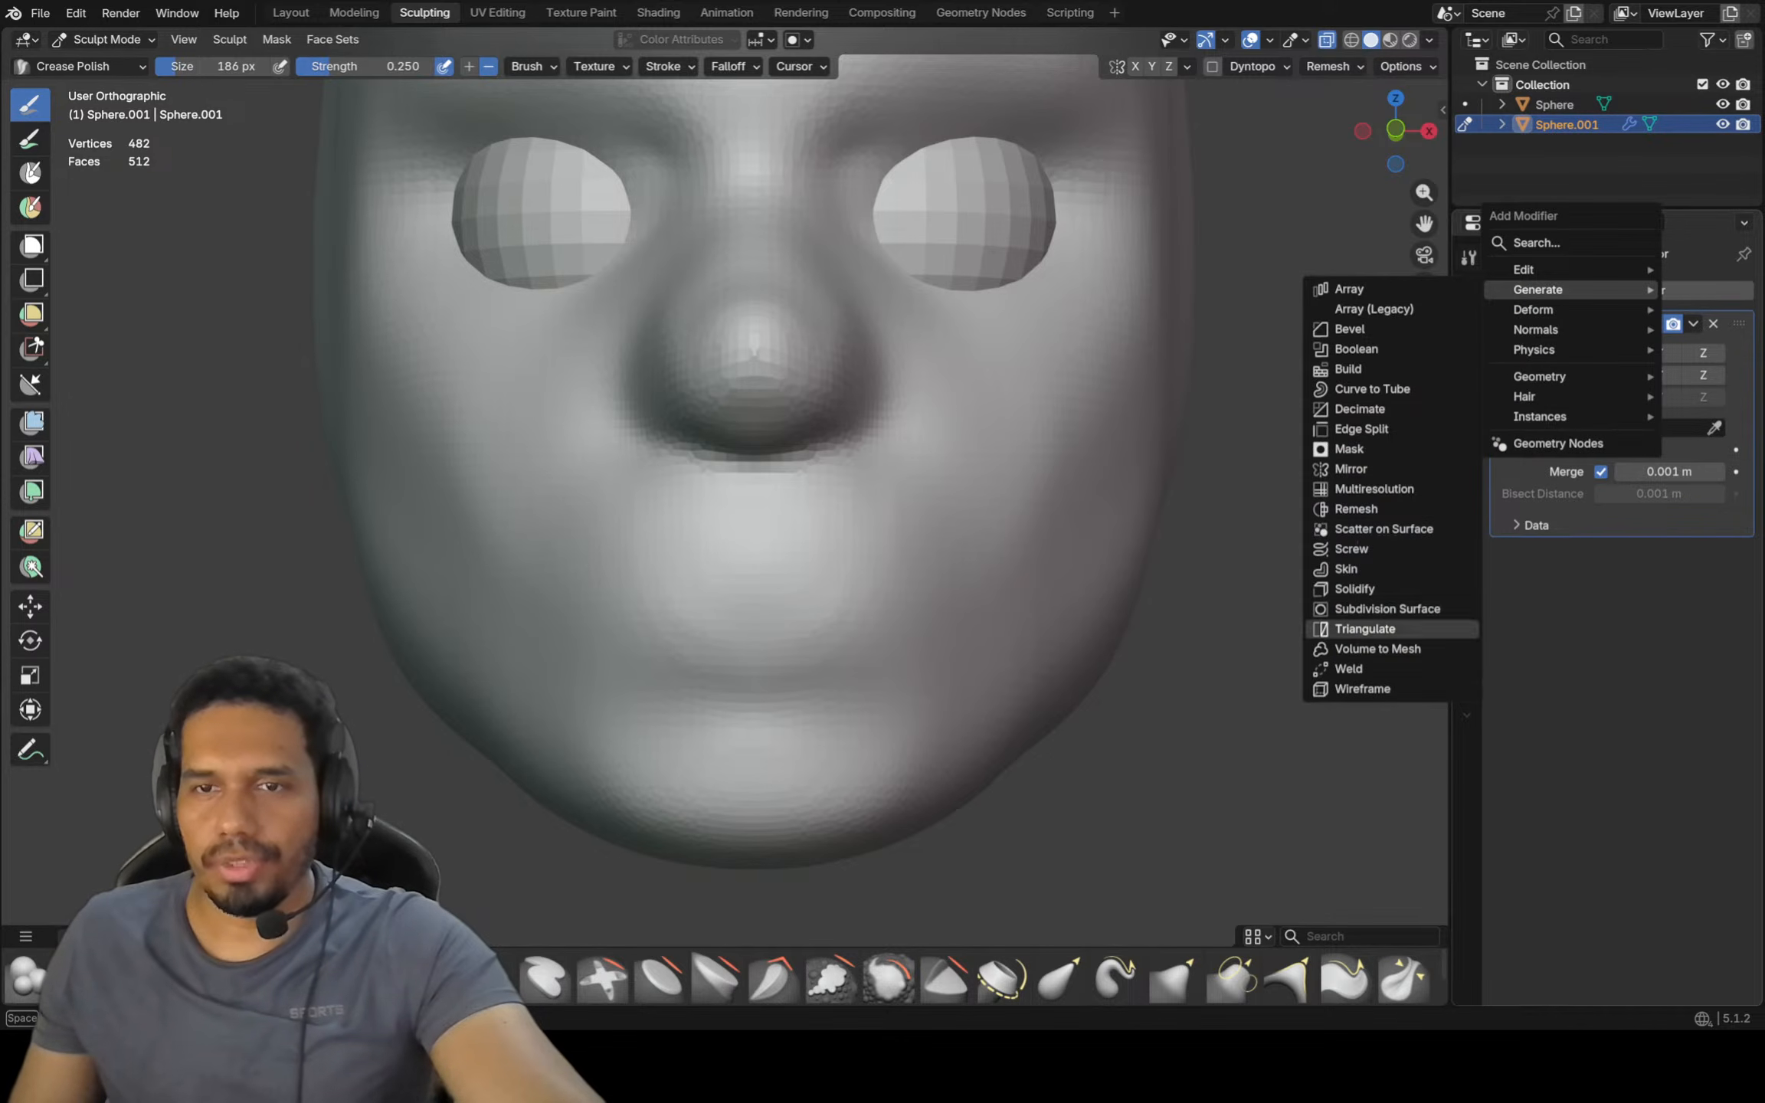
left_click(1387, 608)
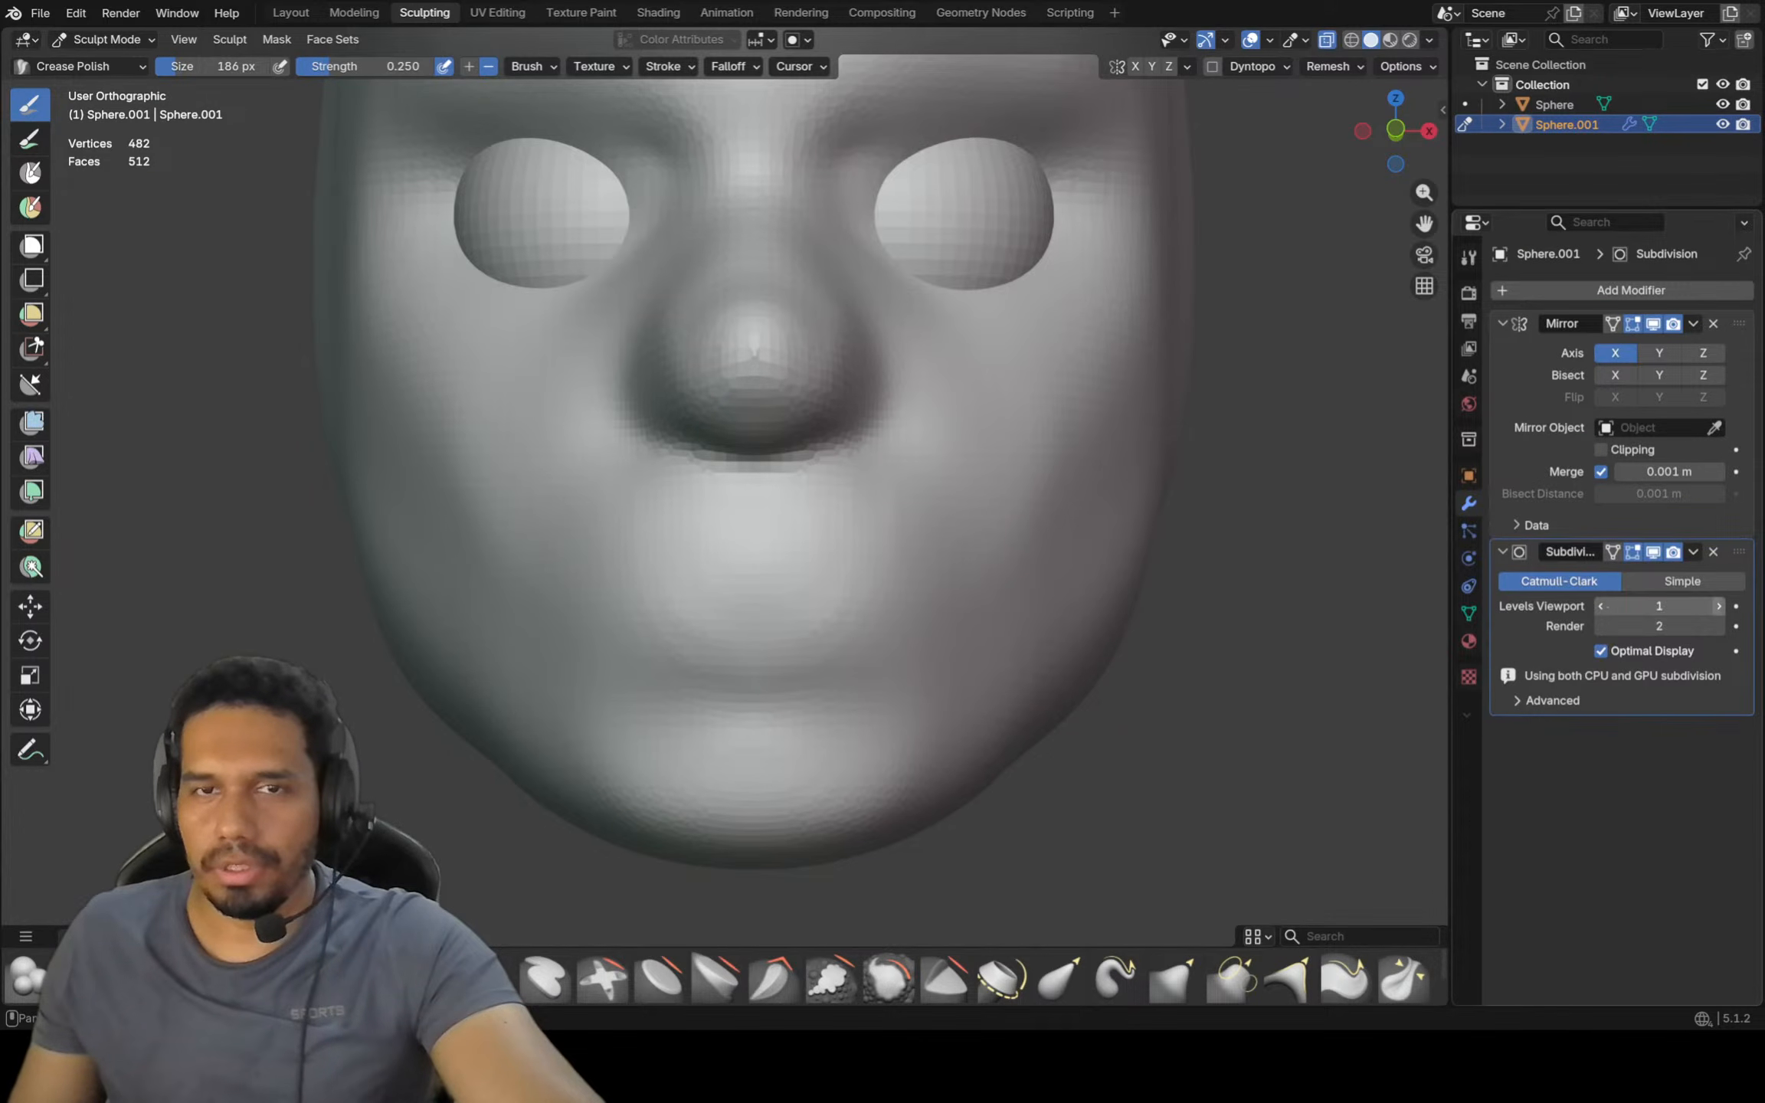
scroll(627, 502, "down", 1)
mouse_move(755, 366)
middle_mouse_down("shift")
mouse_move(626, 502)
mouse_move(642, 573)
middle_mouse_up("shift")
key("alt+q")
middle_click_drag(642, 572, 669, 581, "shift")
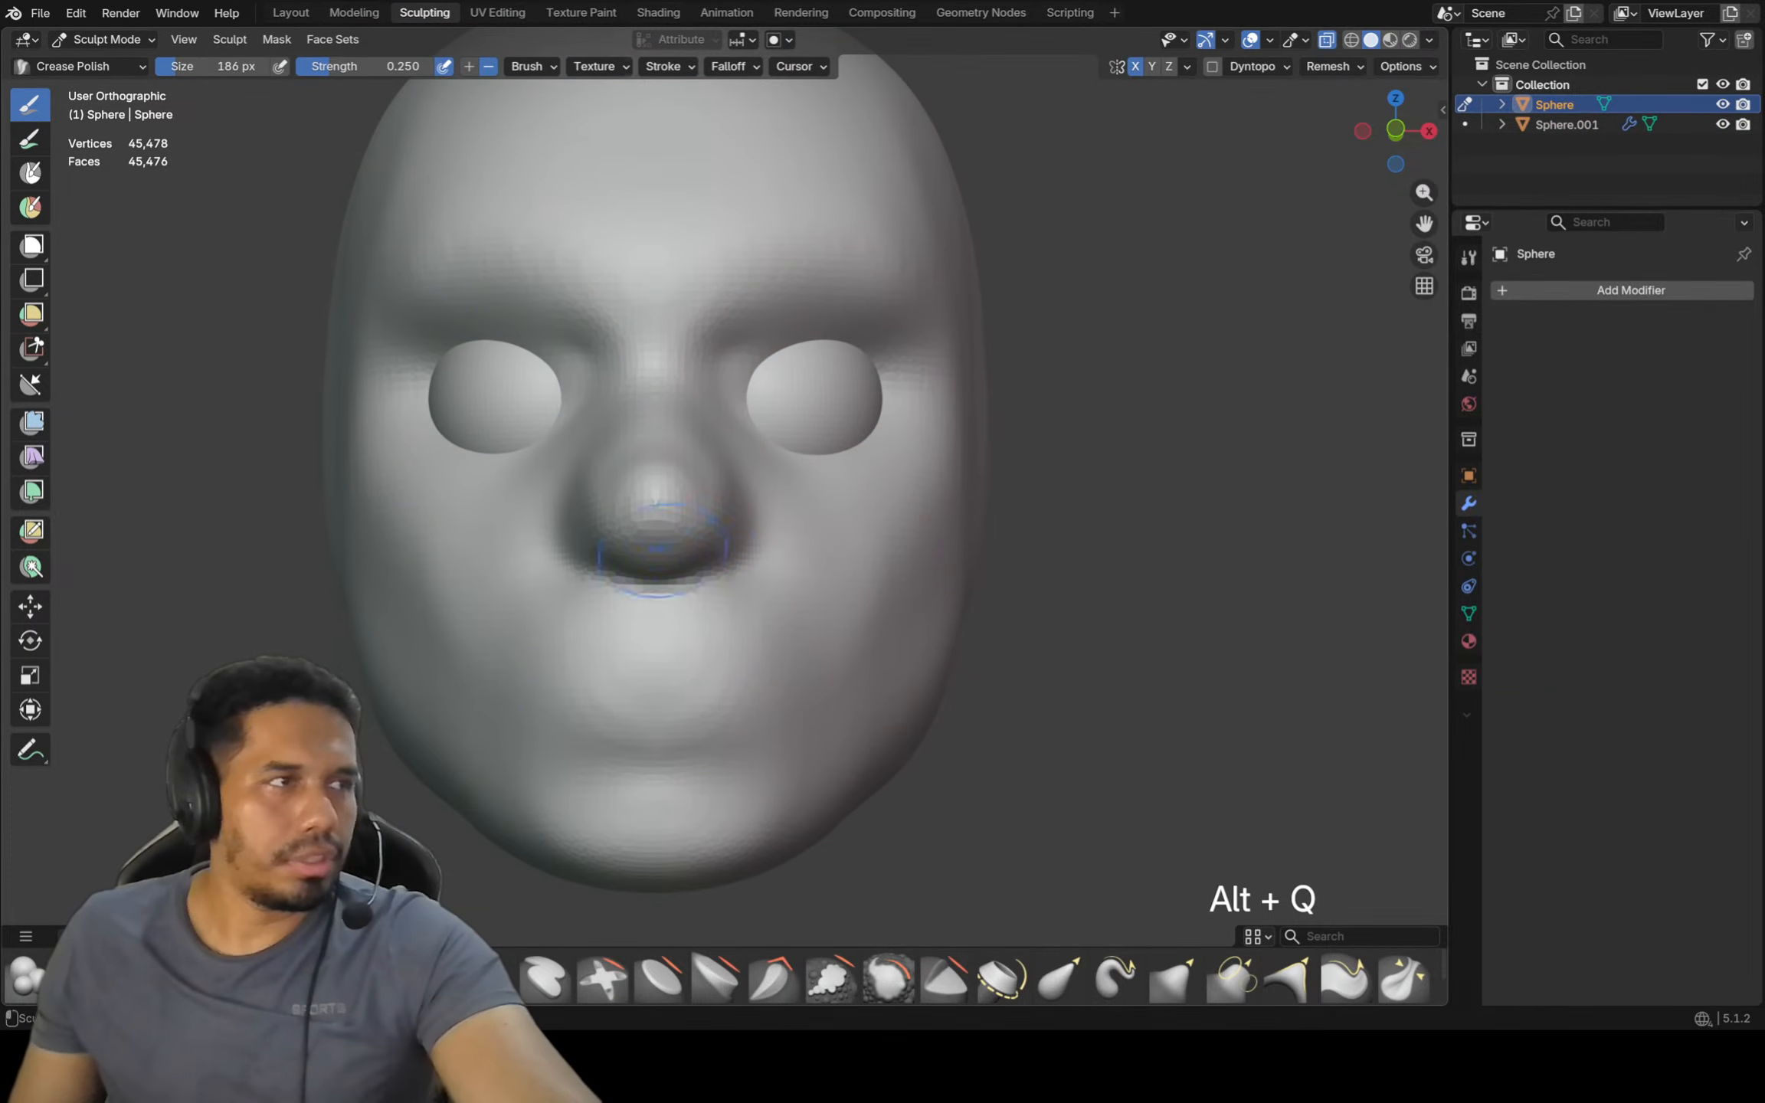
middle_click_drag(424, 452, 410, 441, "shift")
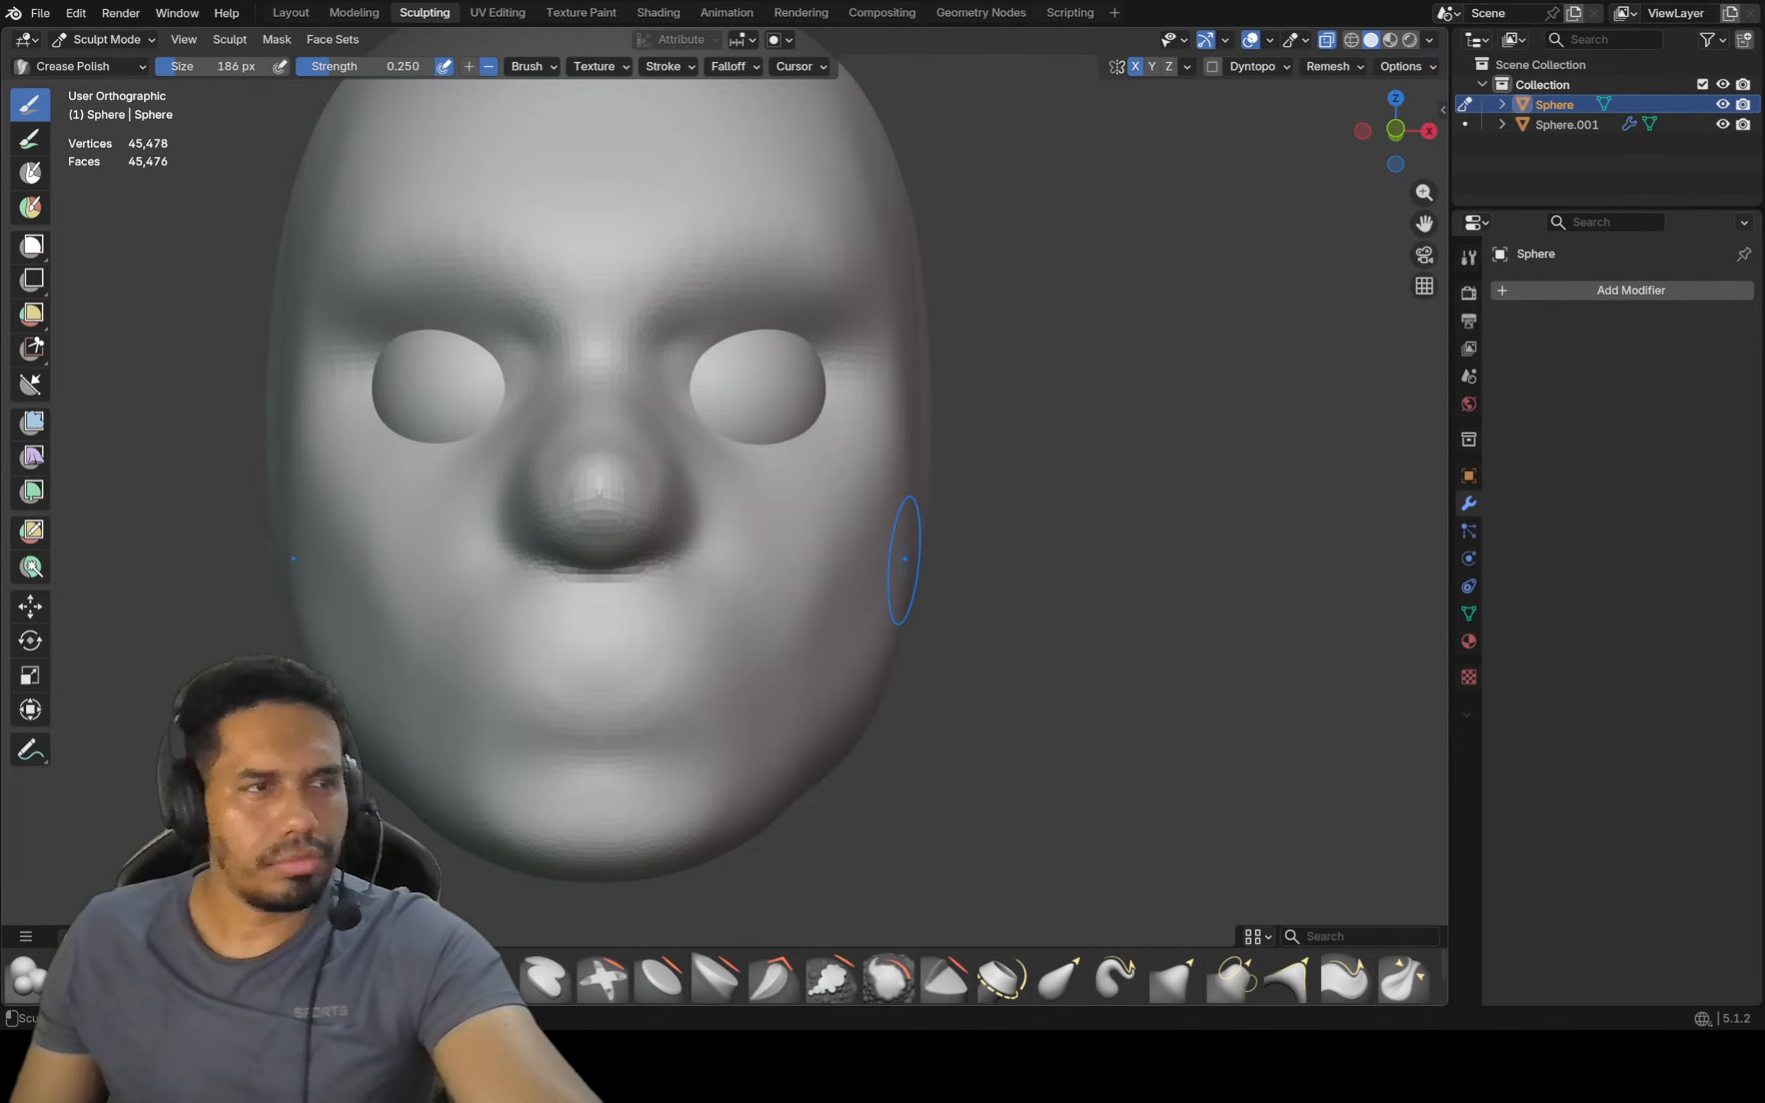
Set the Grab brush size to 334 px and taper the cheeks and jaw toward the chin in front view, smoothing the jawline
key("f")
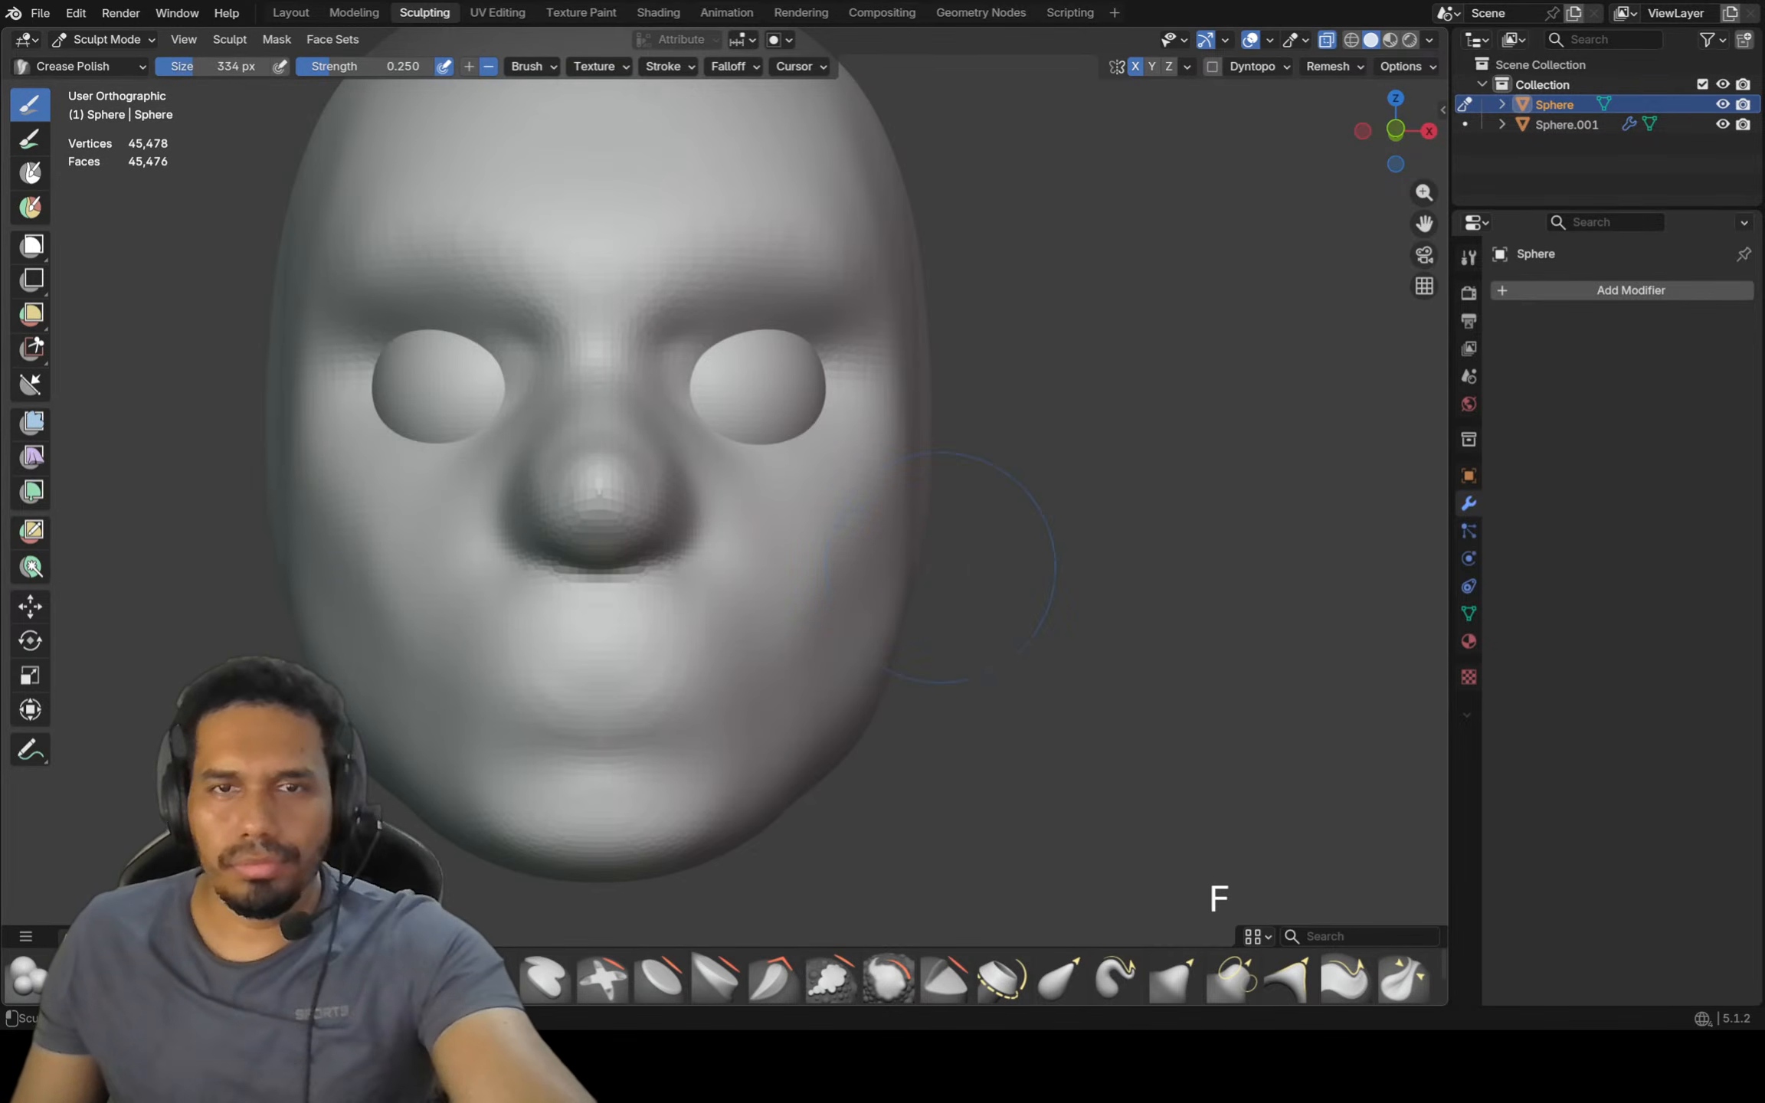
key("g")
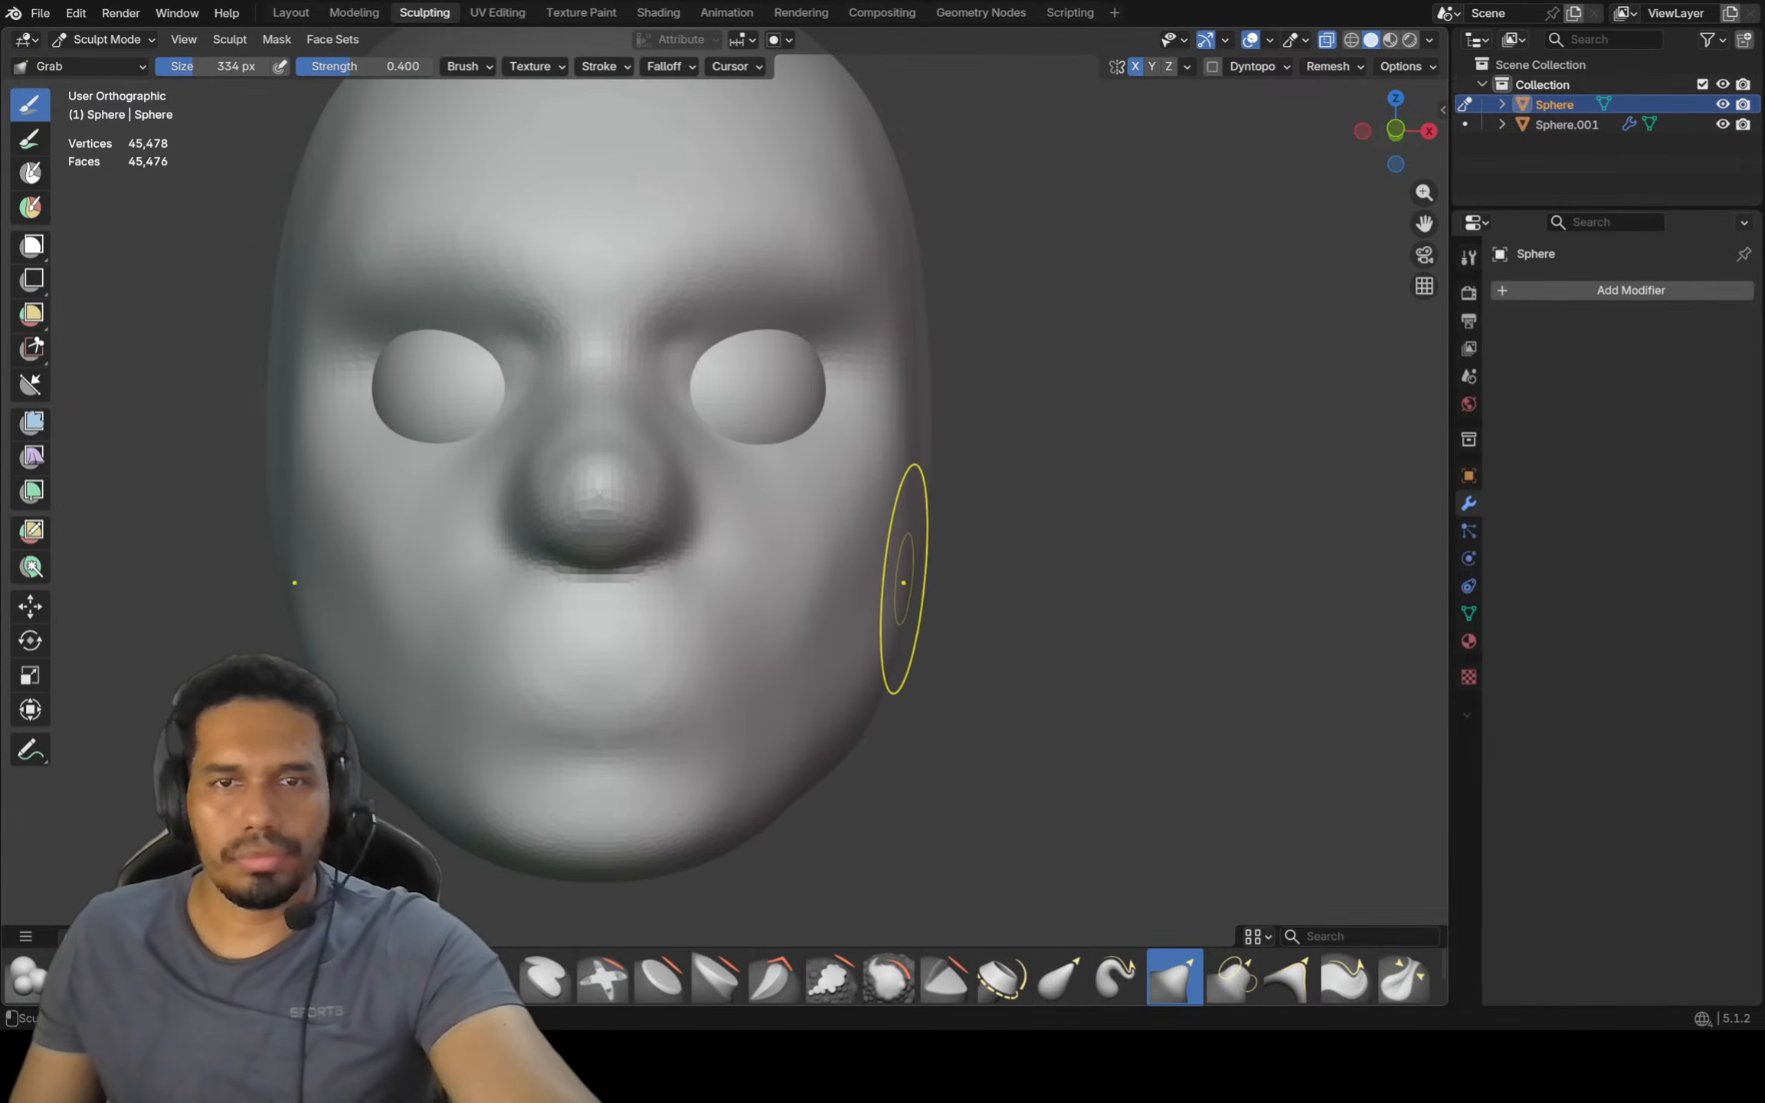
key("shift")
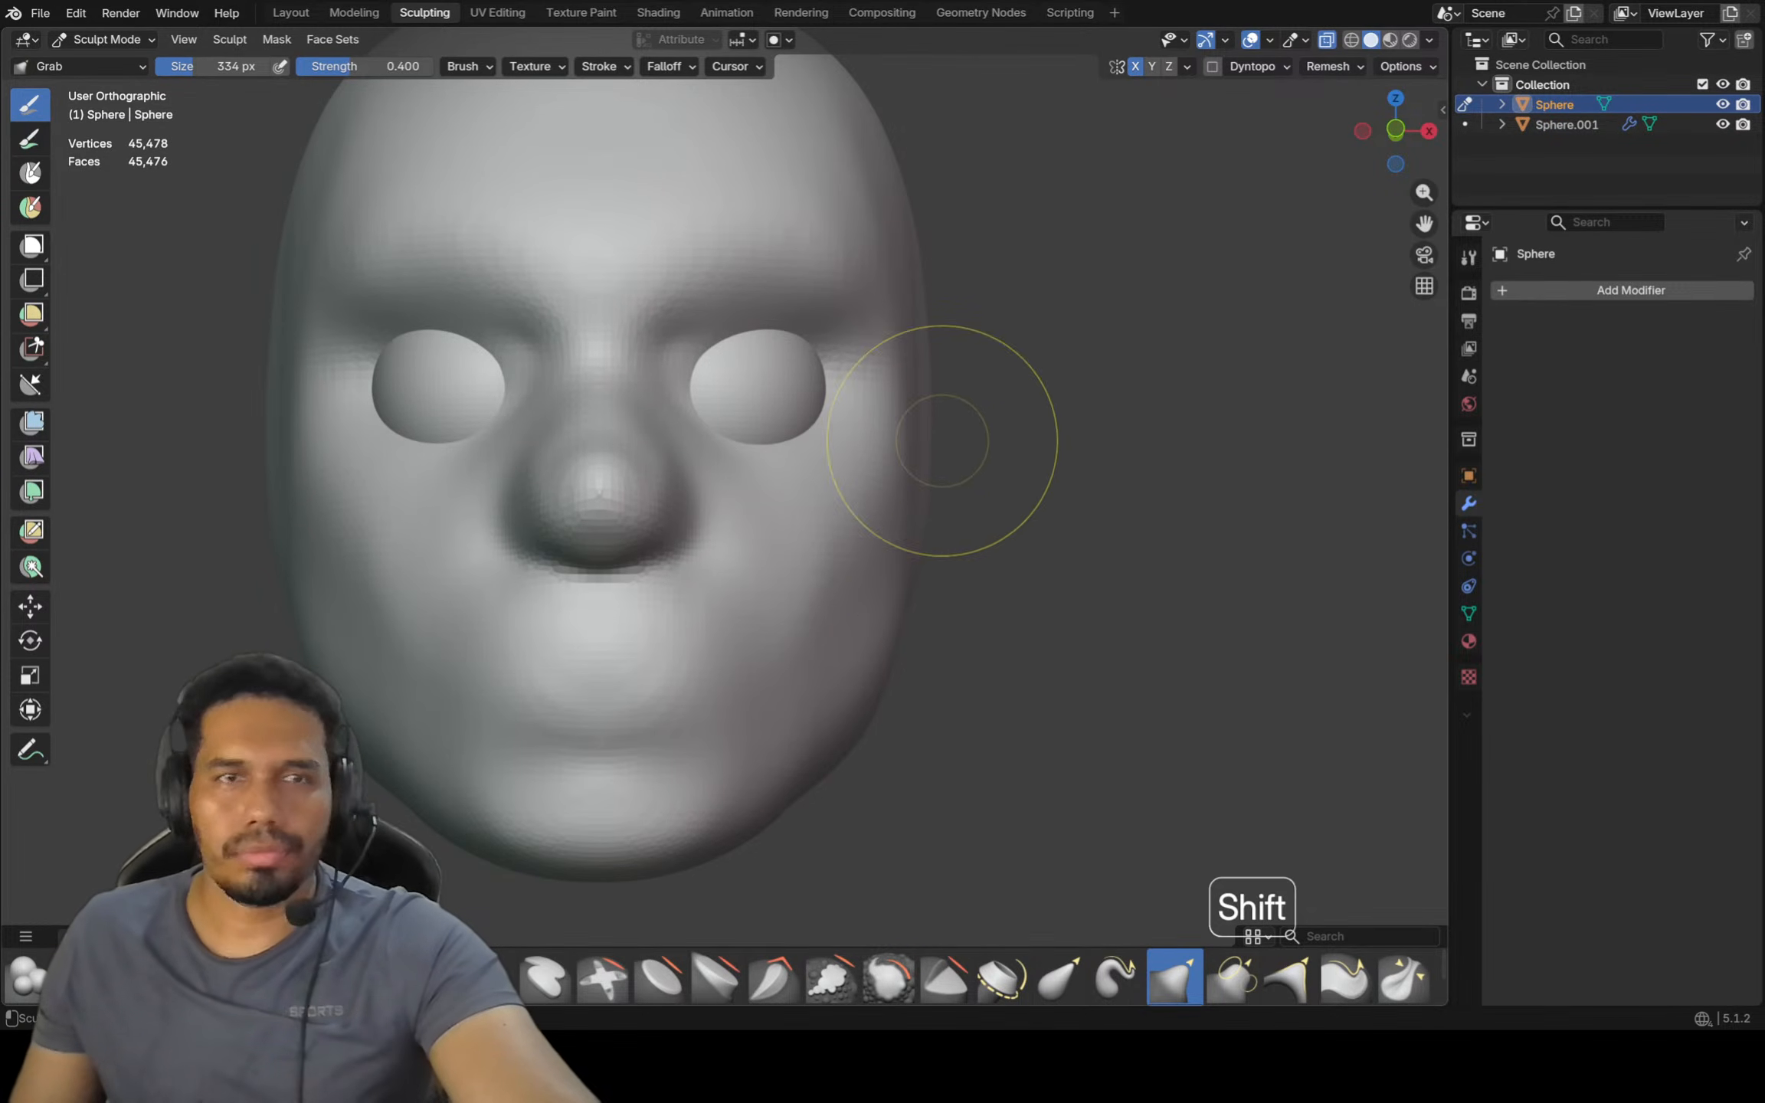
scroll(944, 299, "down", 2)
middle_click_drag(965, 268, 886, 307)
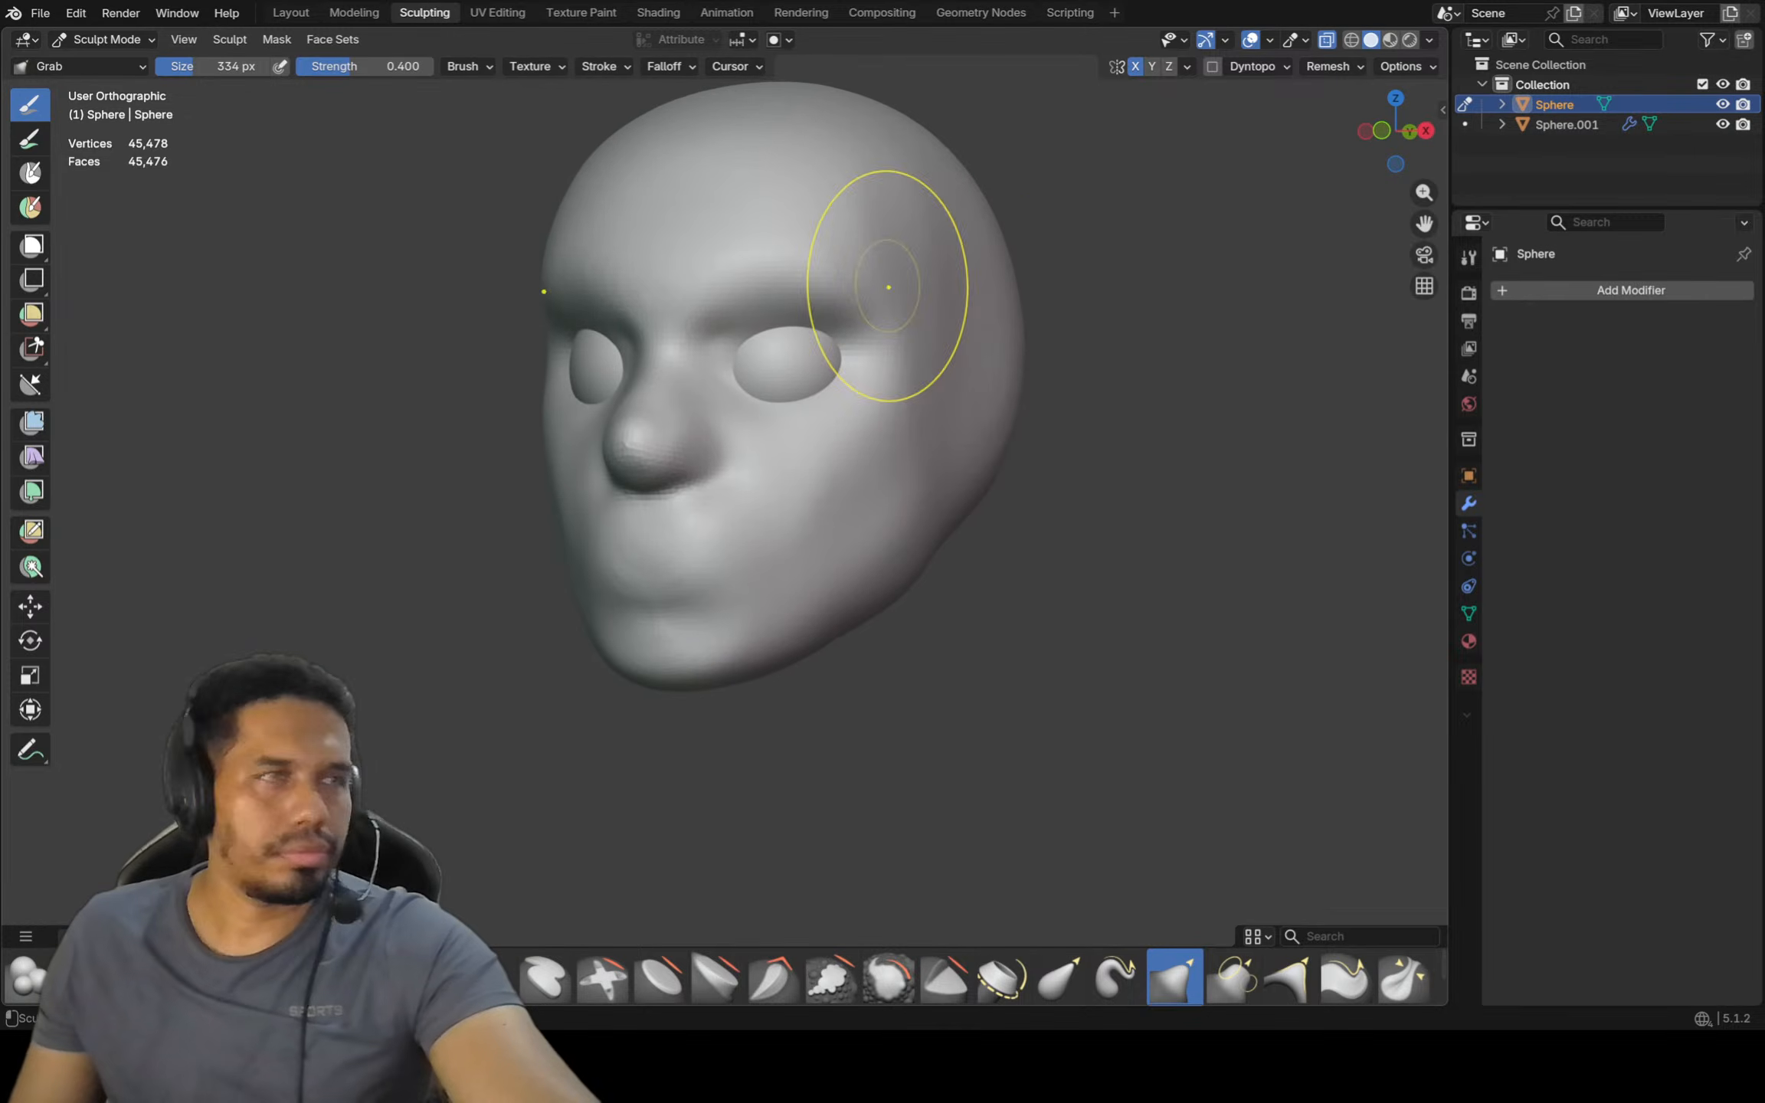
key("KP_1")
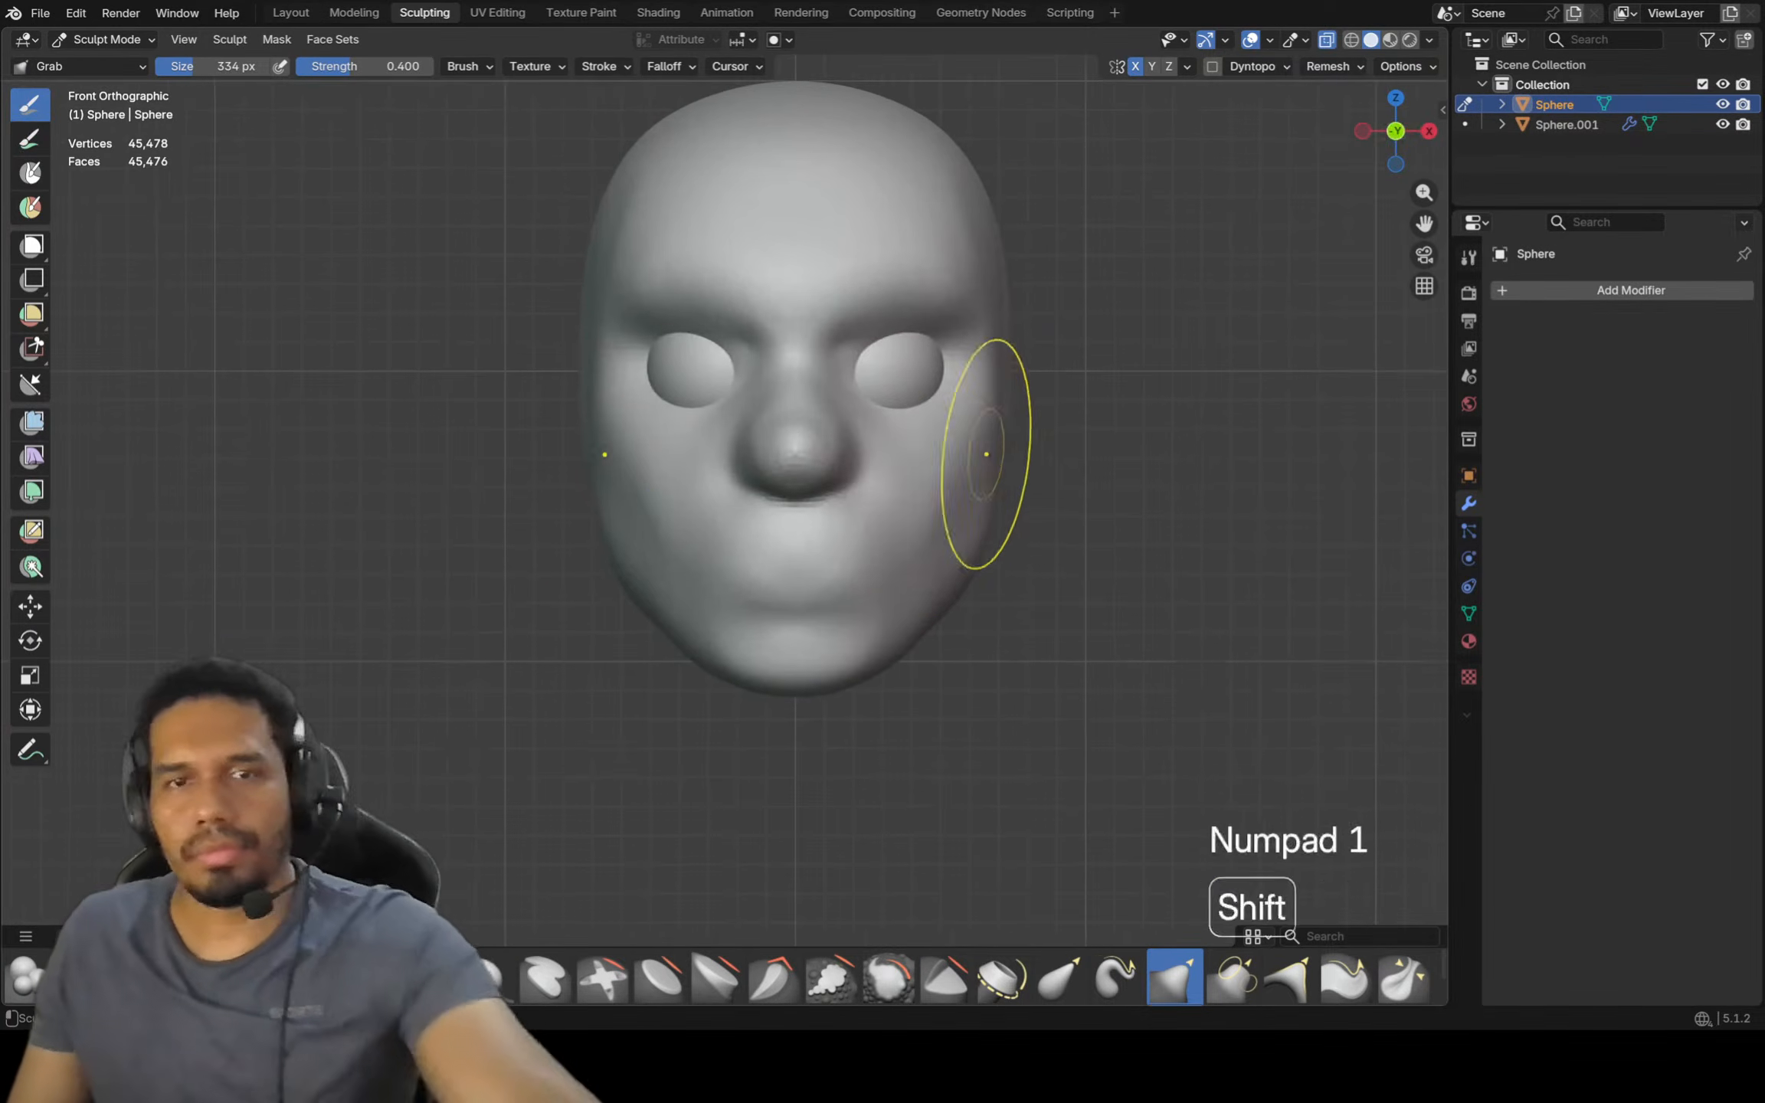
middle_click_drag(950, 527, 942, 548, "ctrl")
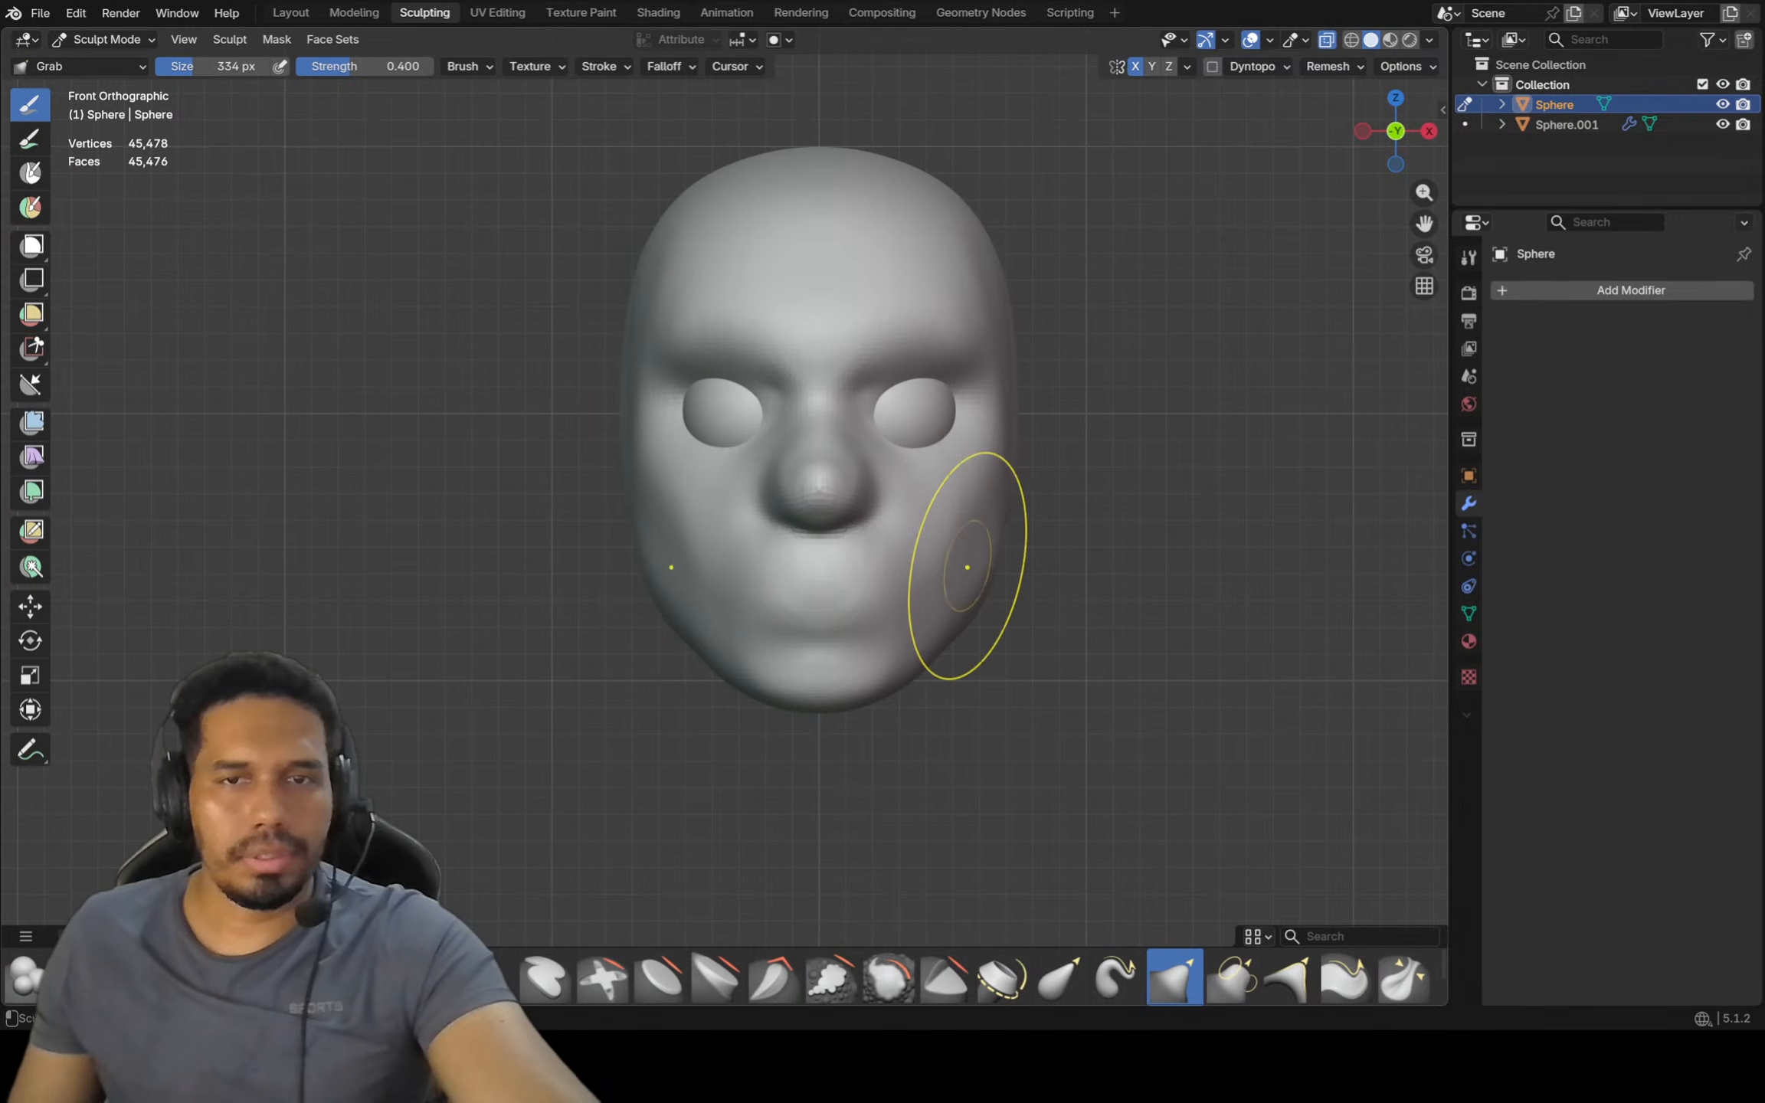
left_click_drag(967, 568, 928, 647, "shift")
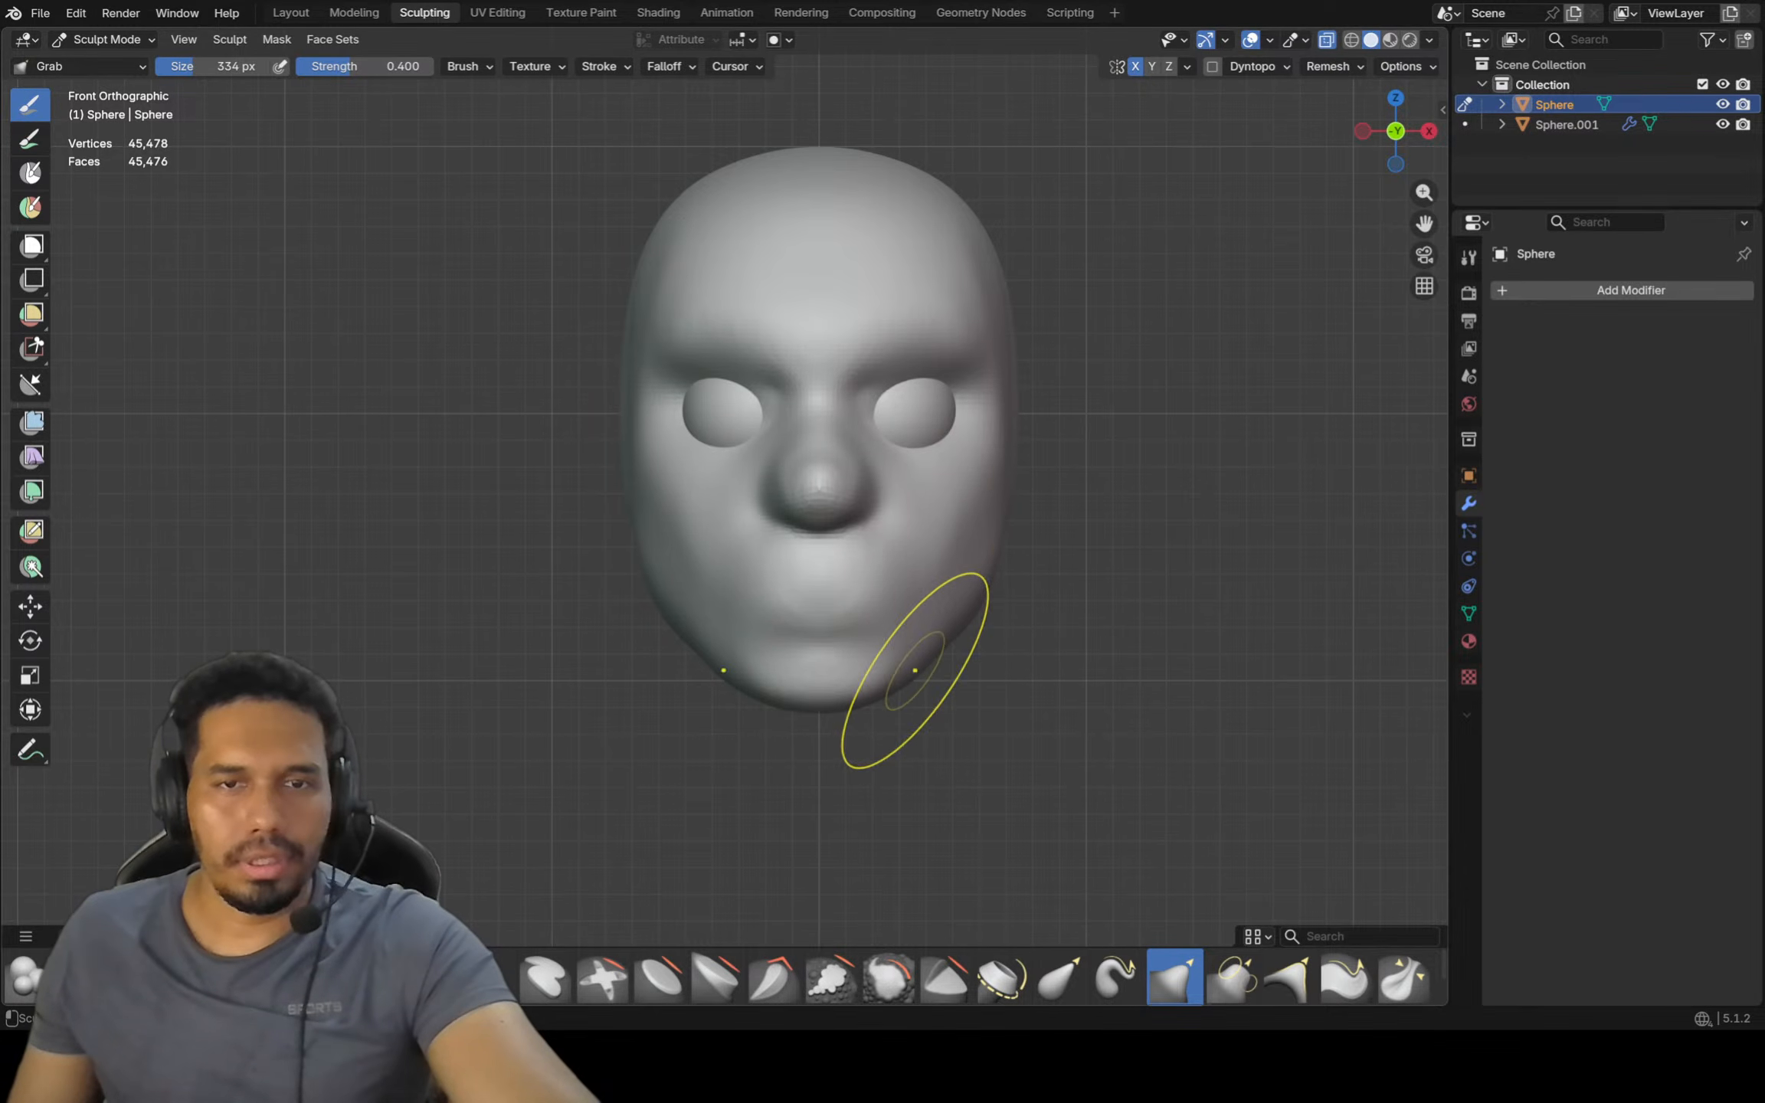
middle_click_drag(909, 680, 945, 630, "ctrl")
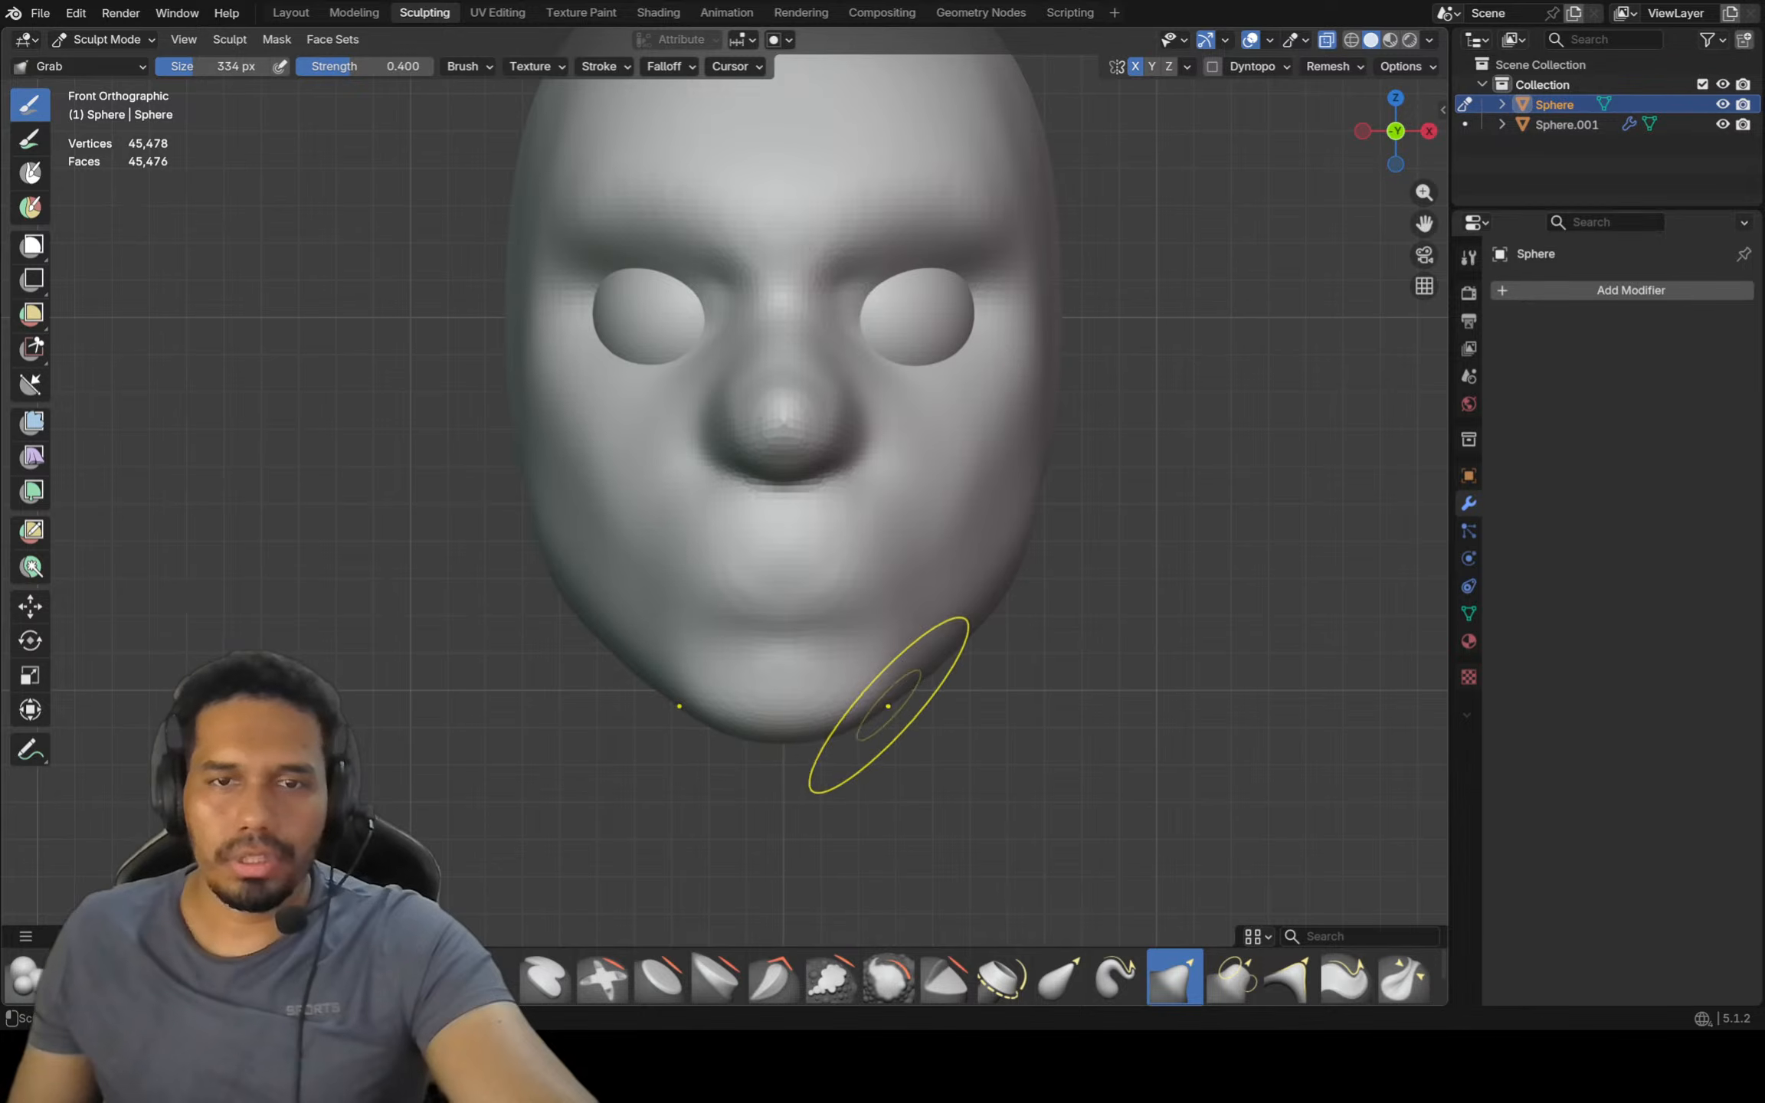
key("shift")
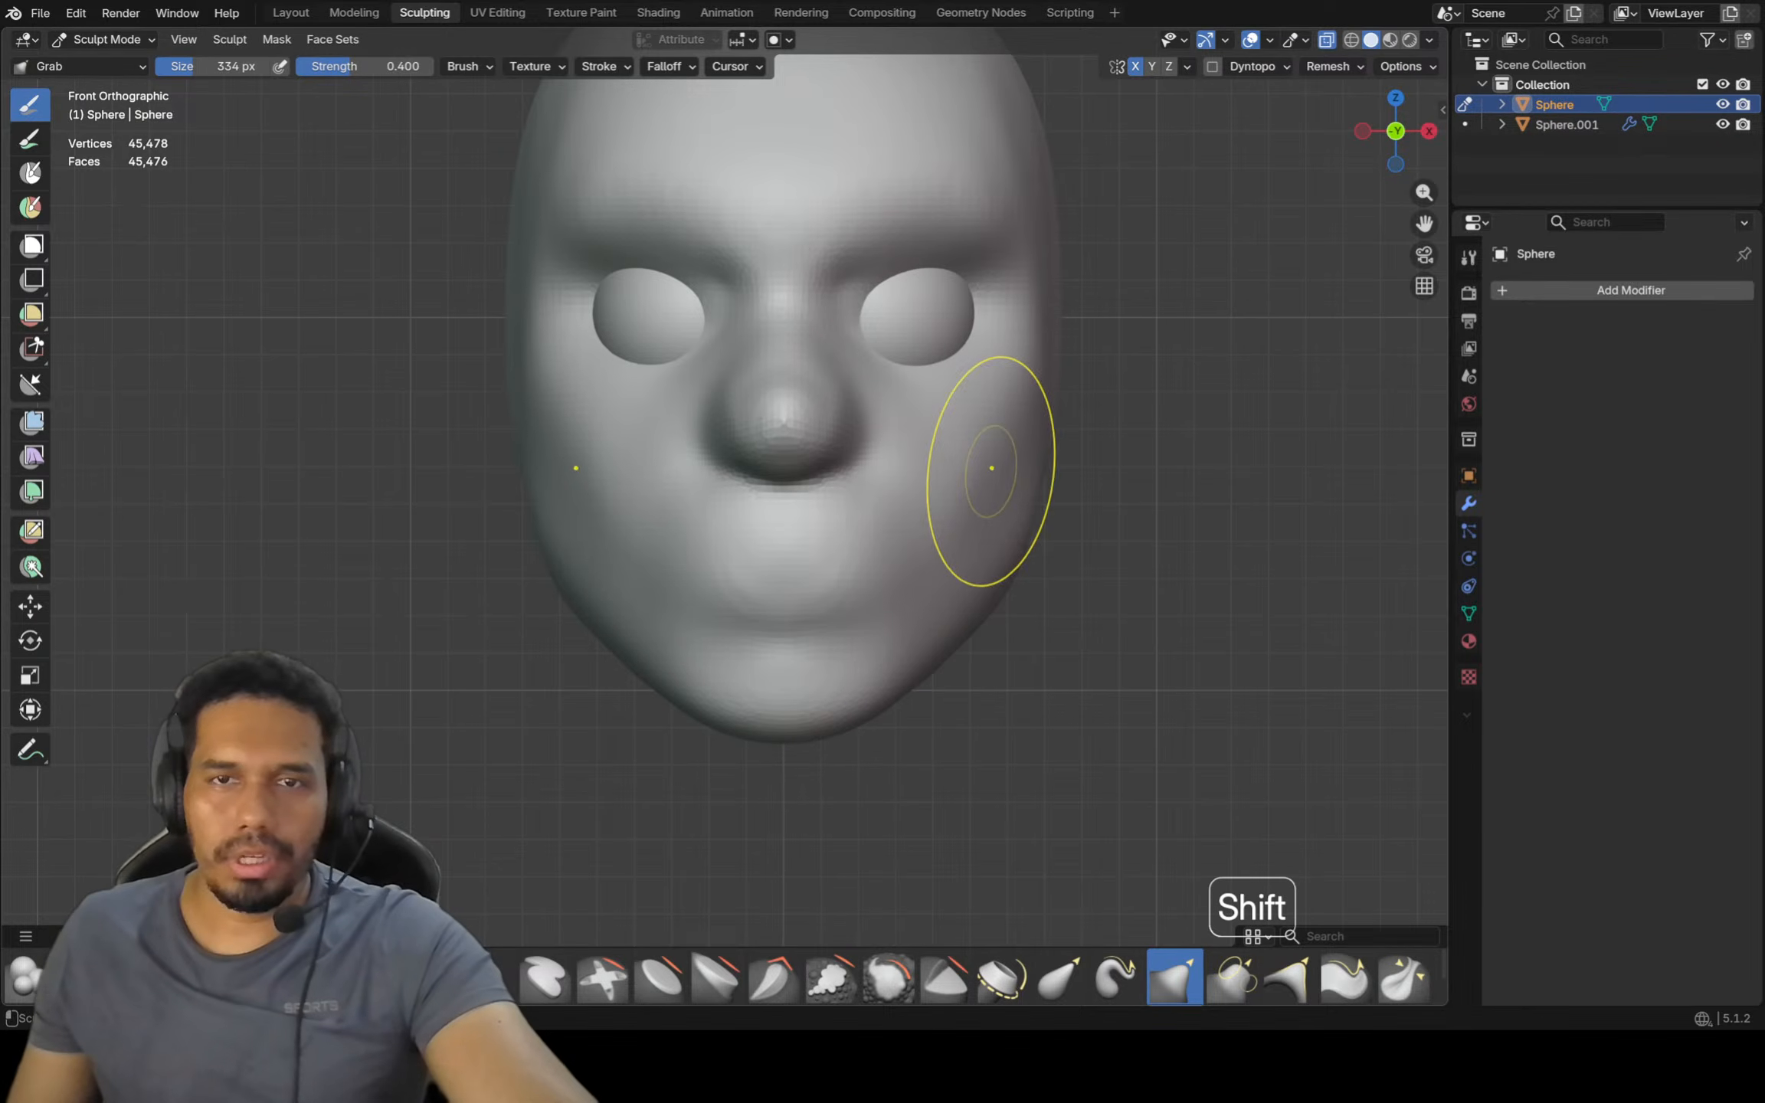
Set the Grab brush size to 184 px and reshape the inner eye sockets and the sides of the nose
key("f")
left_click(926, 502)
middle_click_drag(829, 486, 778, 493, "shift")
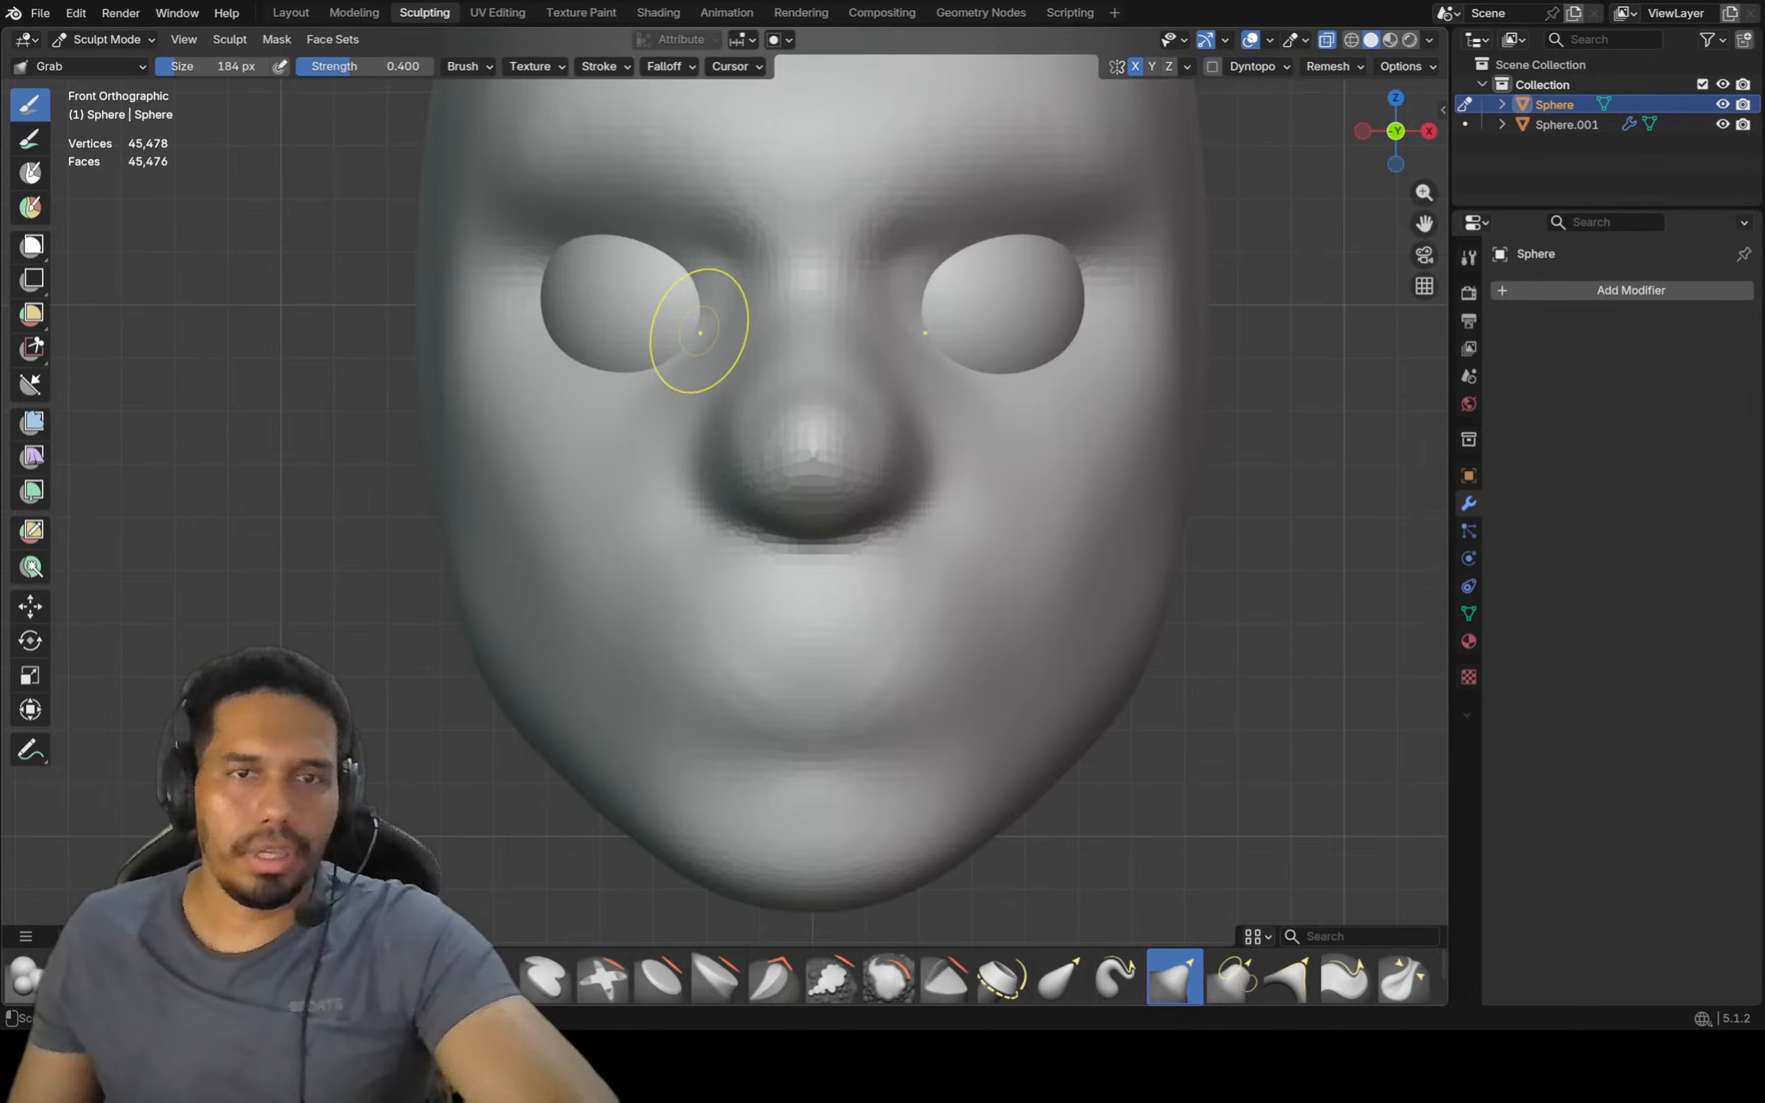
scroll(693, 335, "up", 2)
Set the brush size to 362 px and pull the nostril wings outward with the Grab brush in front view
key("shift+c")
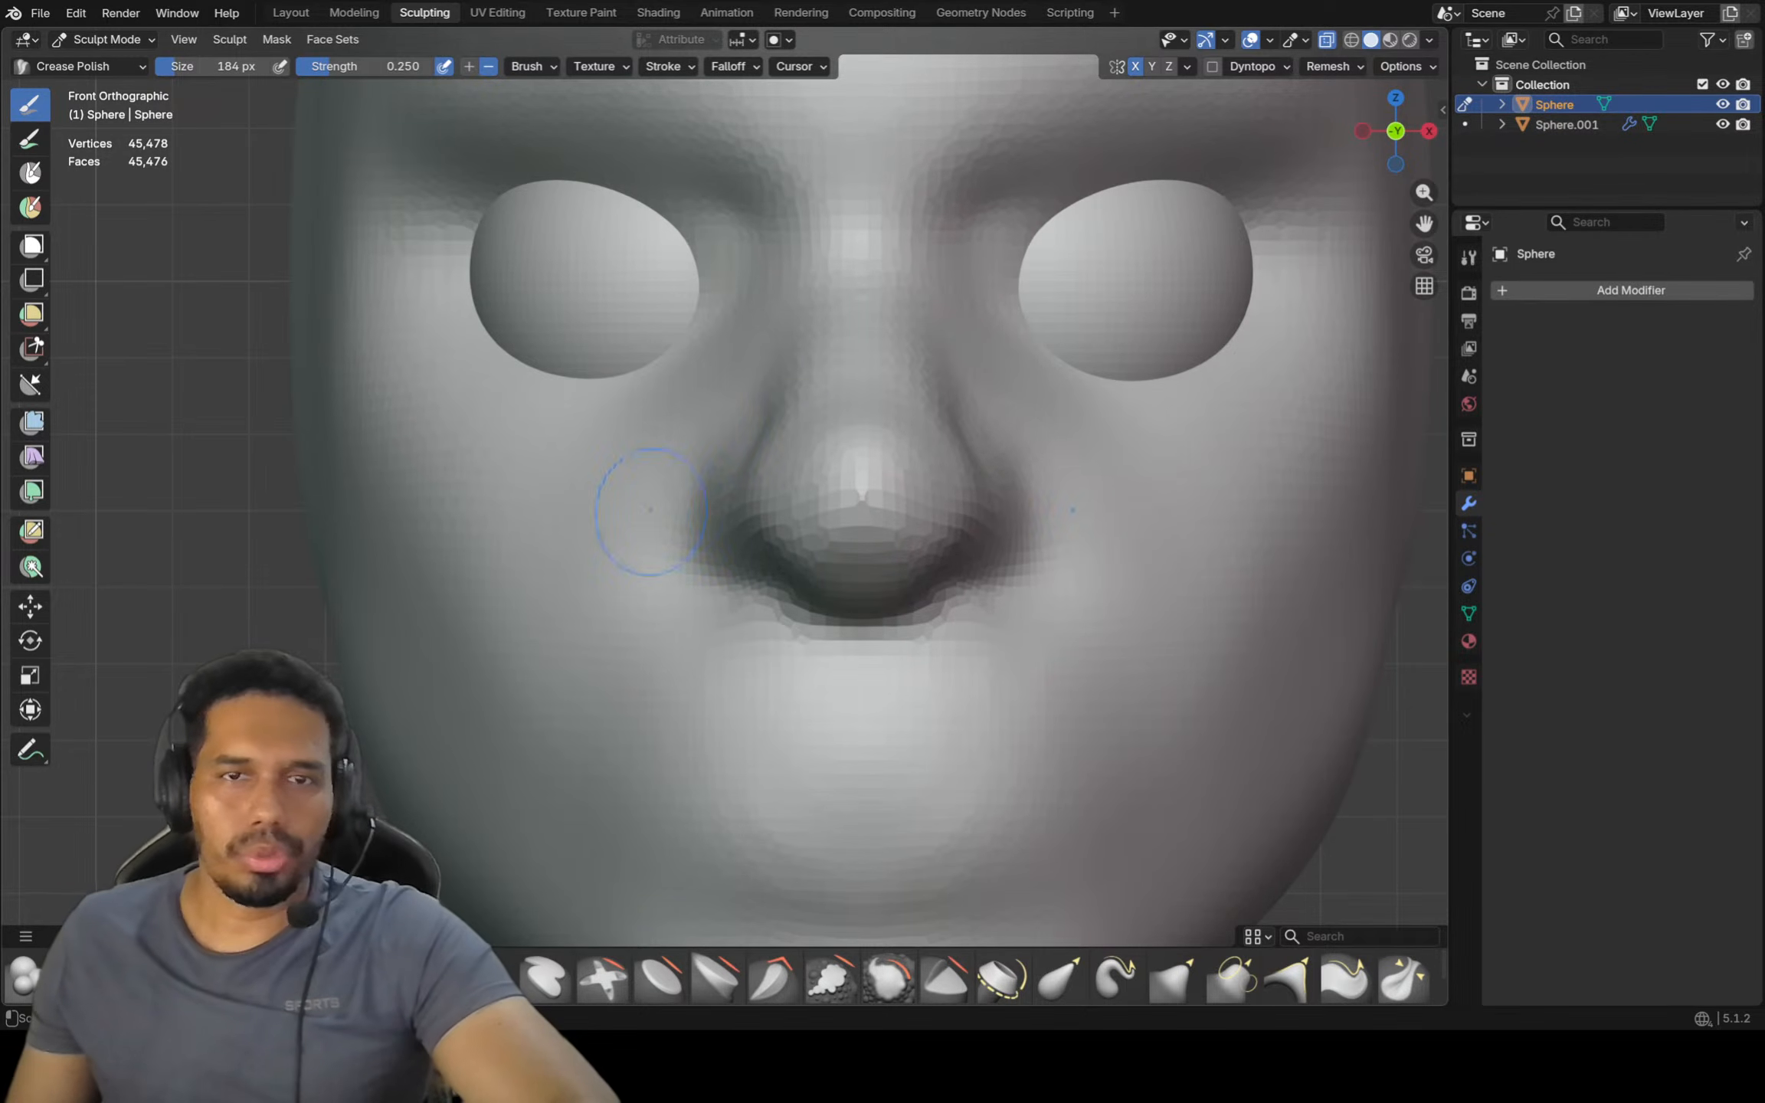
key("f")
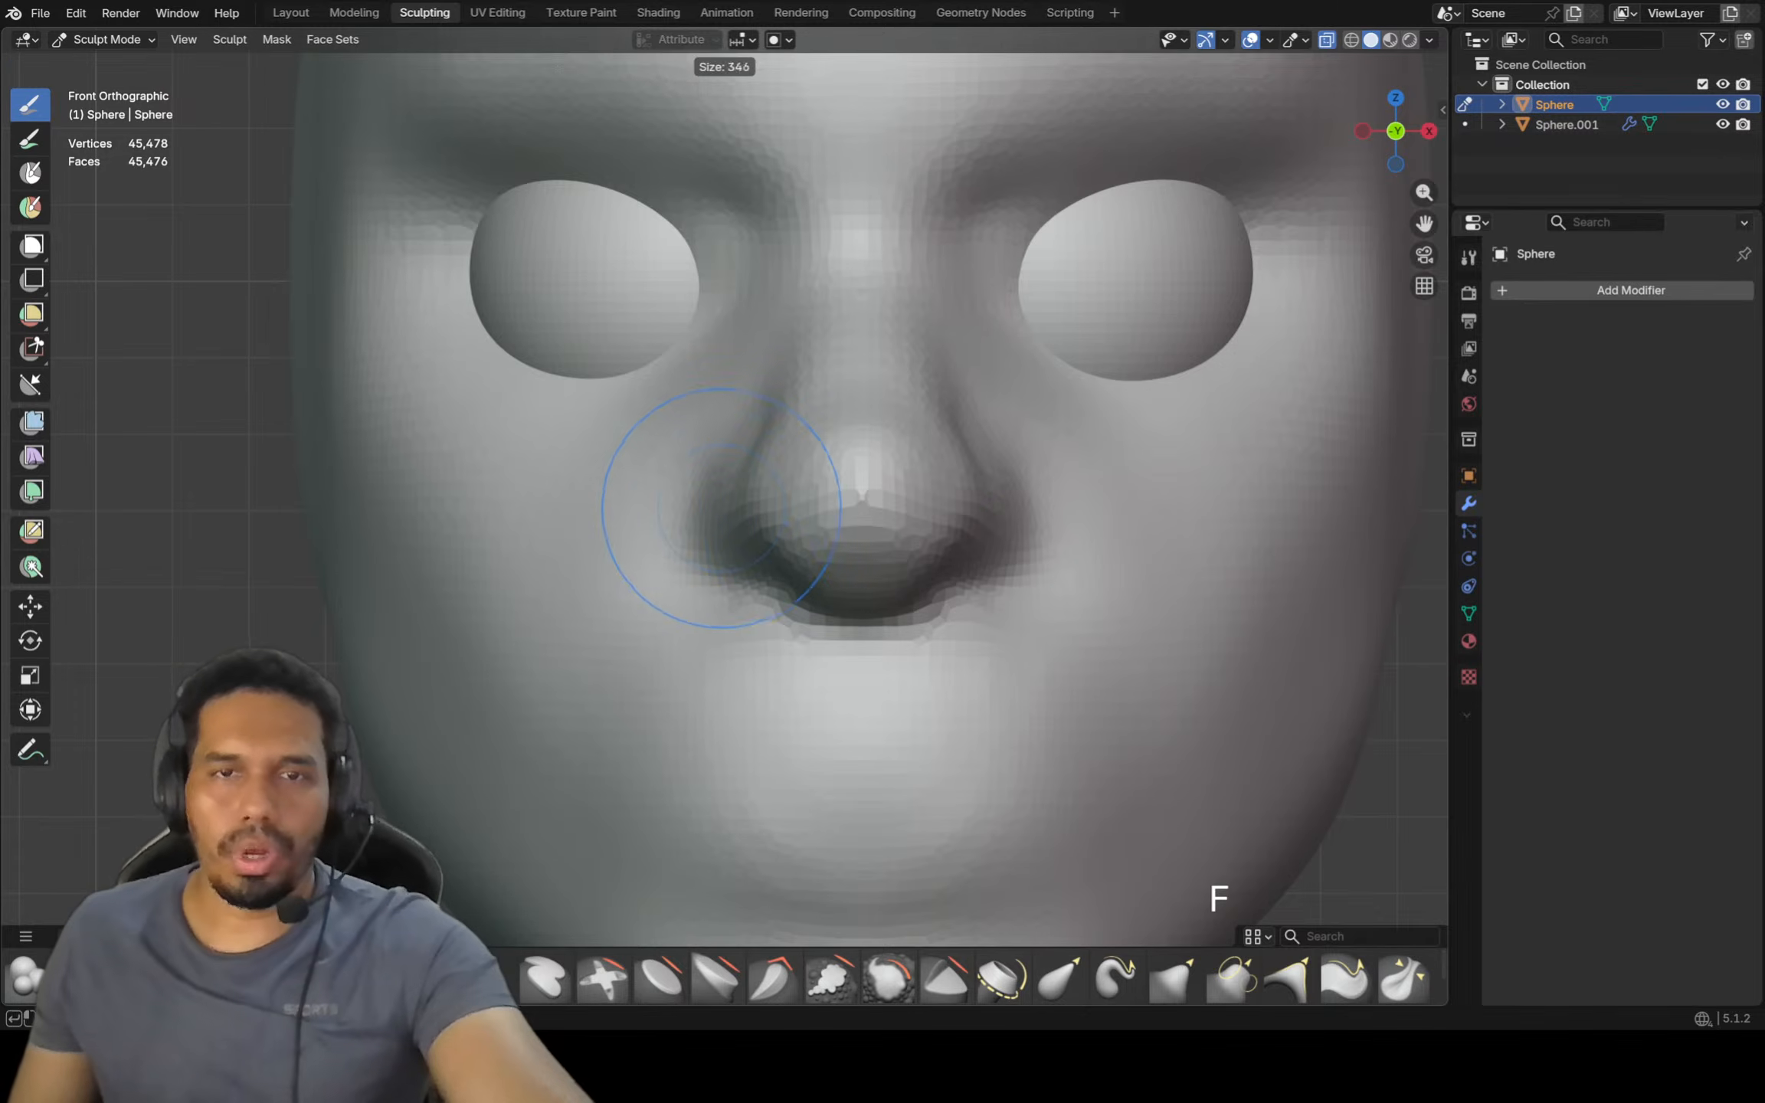
left_click(841, 510)
key("g")
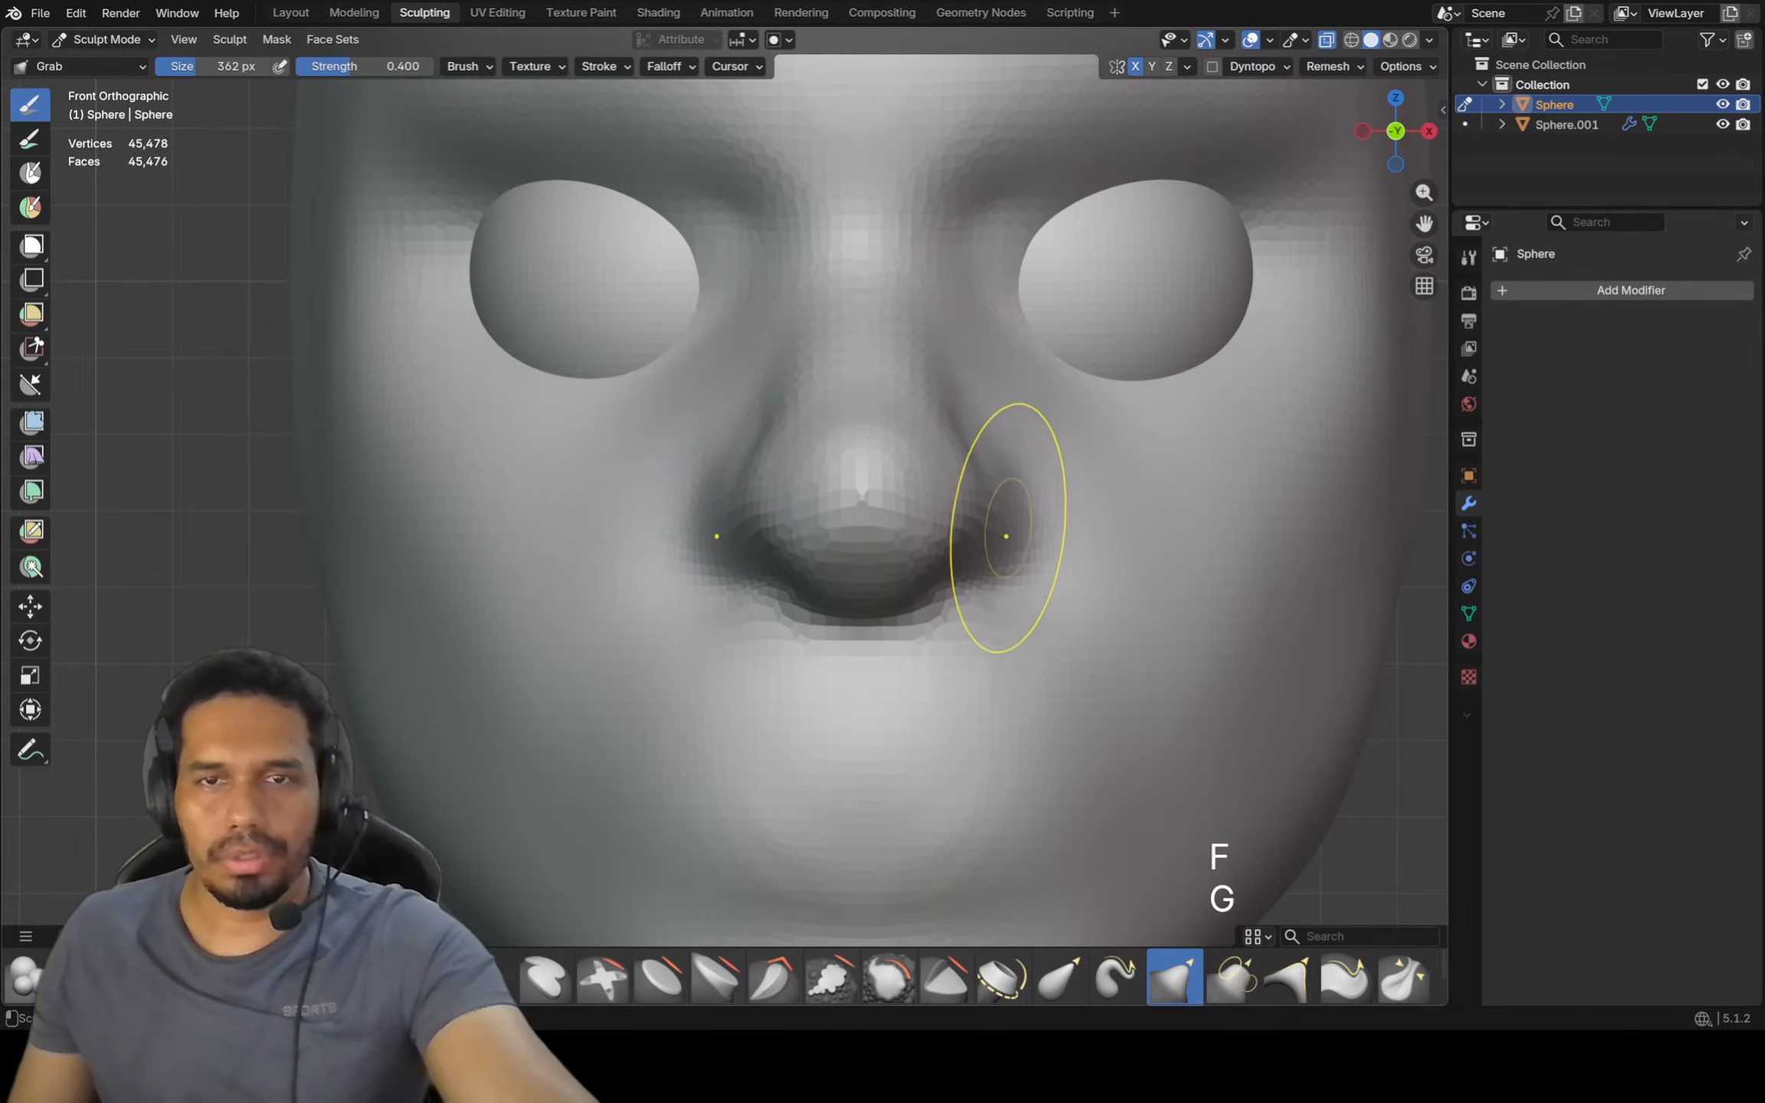
scroll(1010, 505, "up", 2)
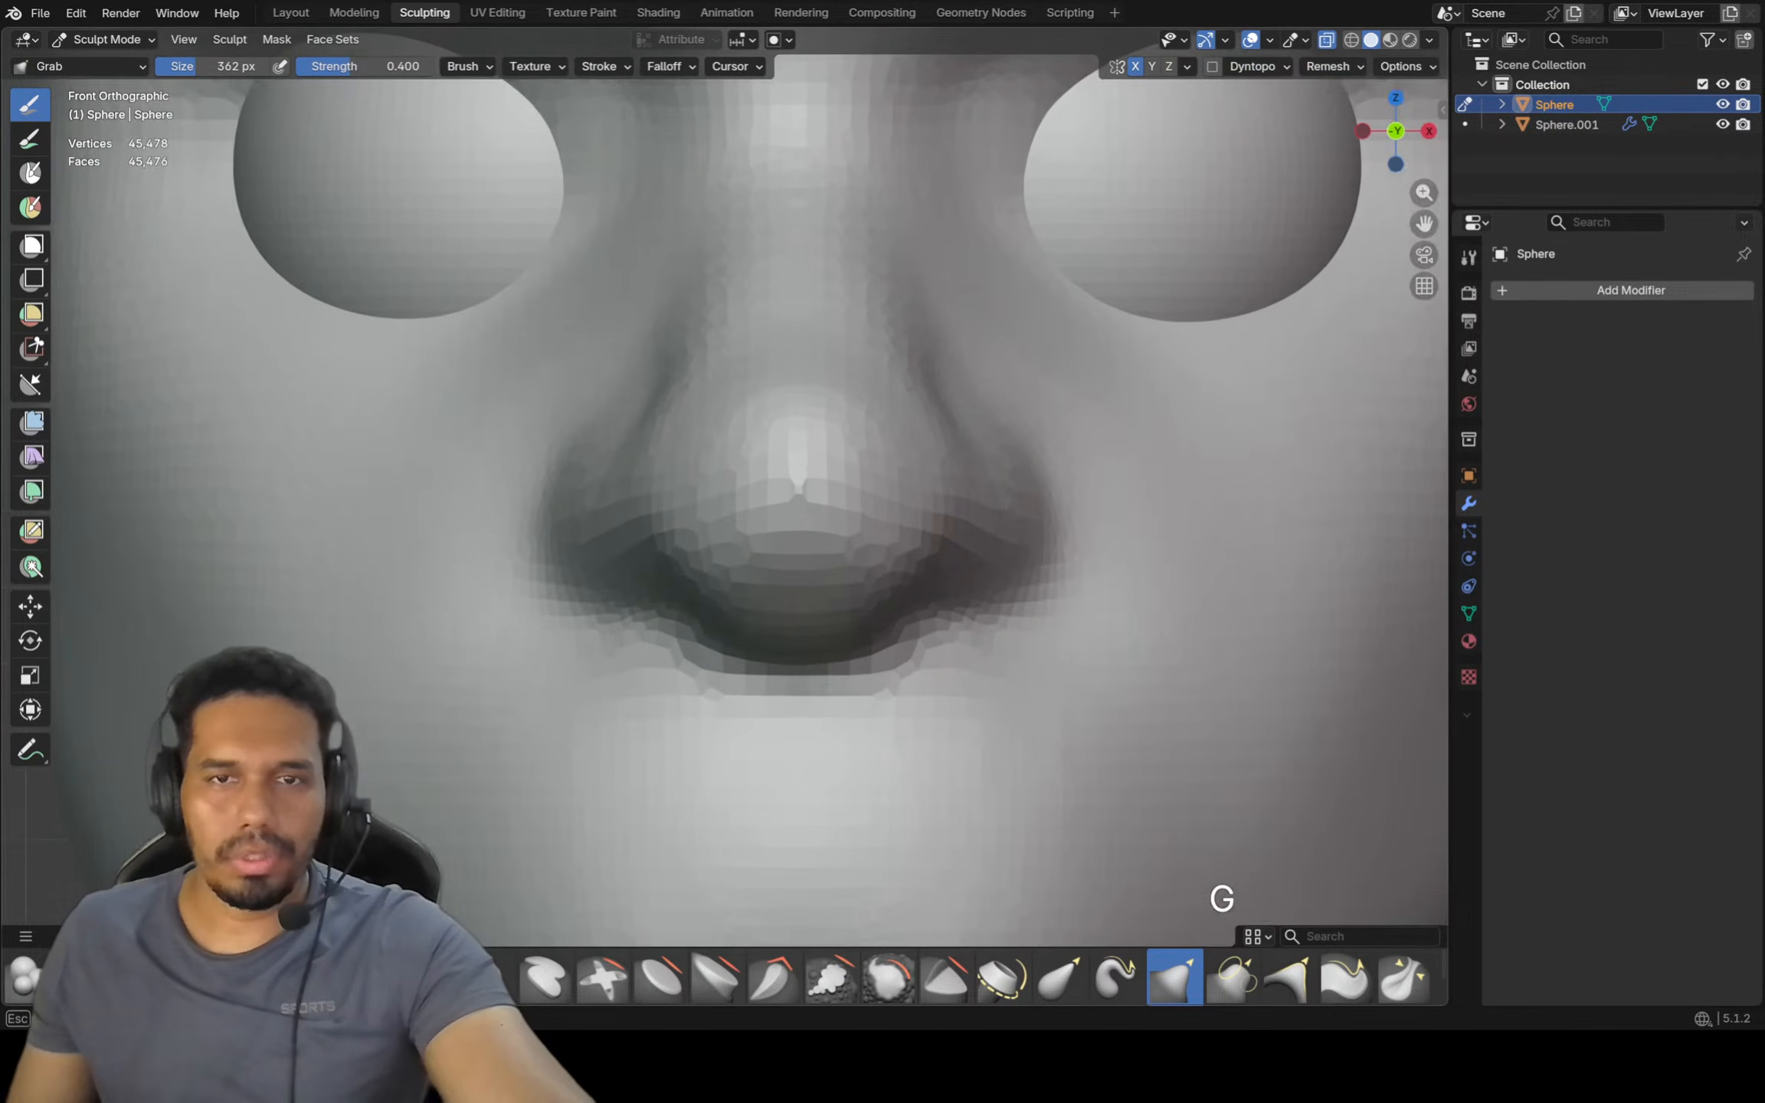
scroll(1010, 510, "down", 2)
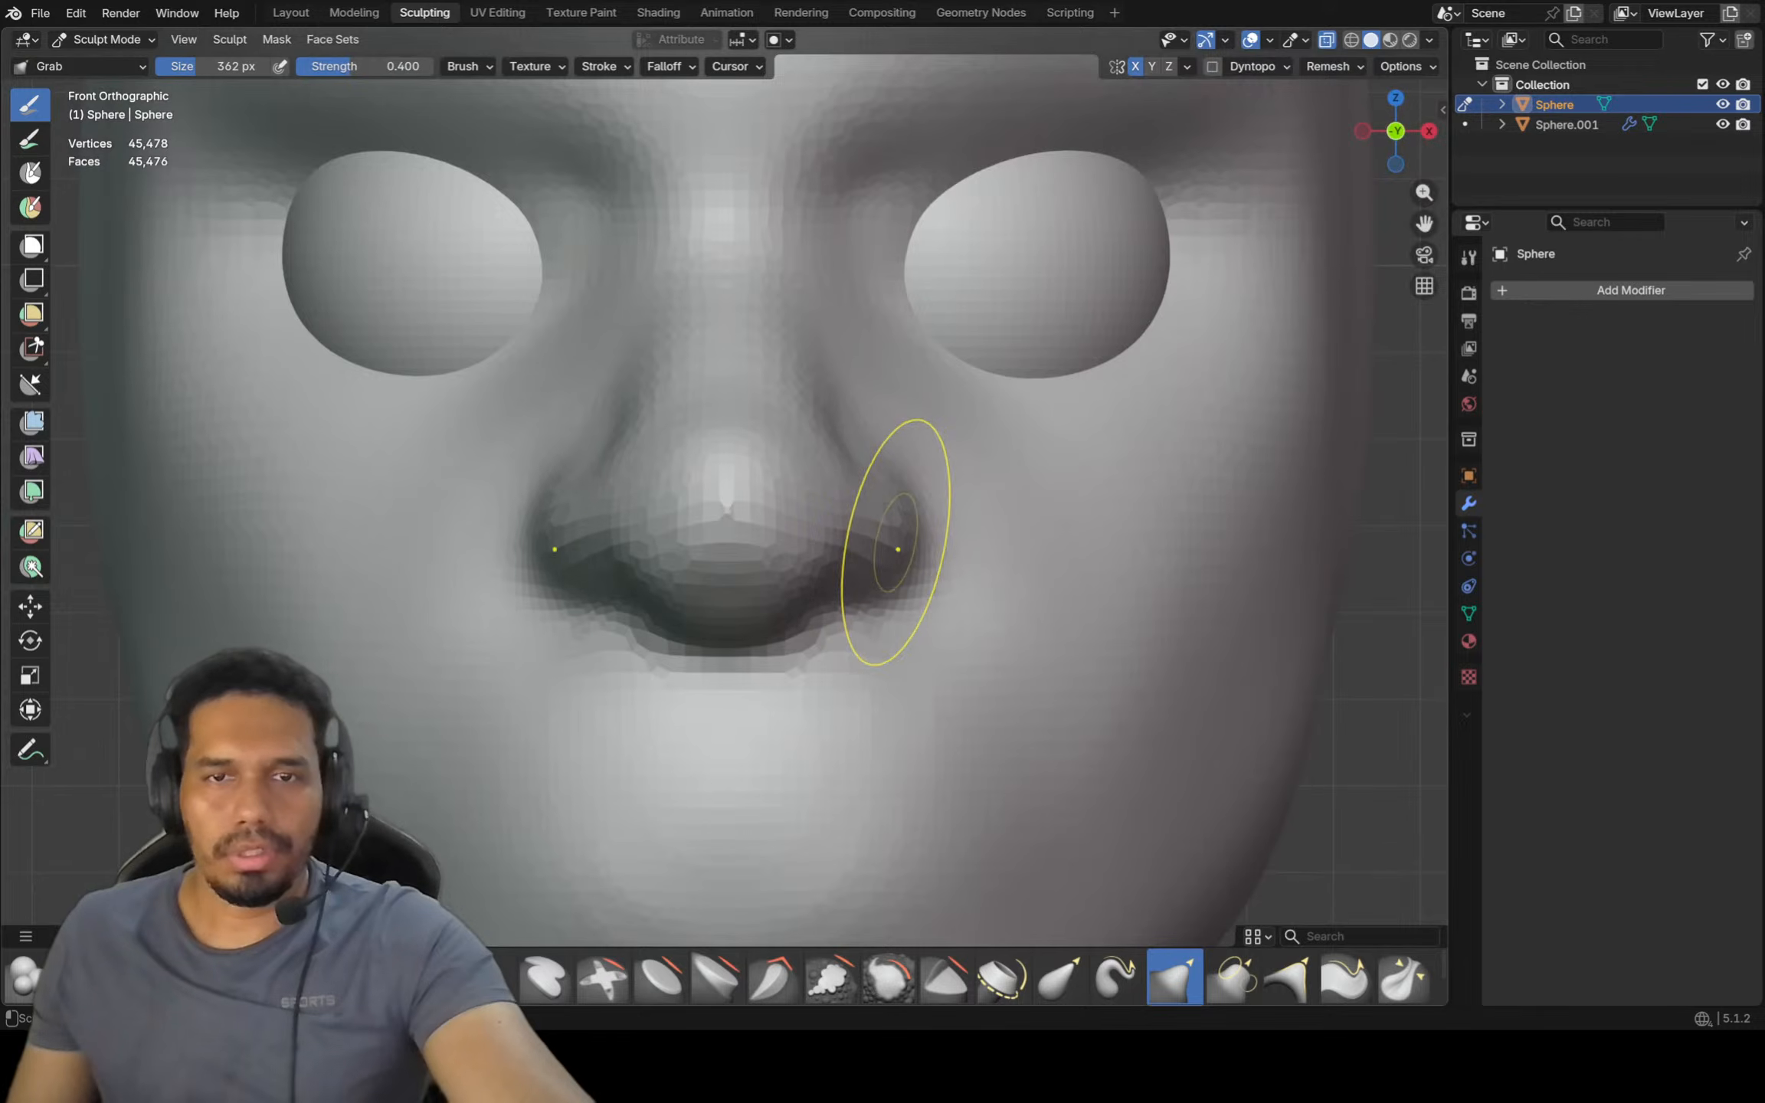
key("Escape")
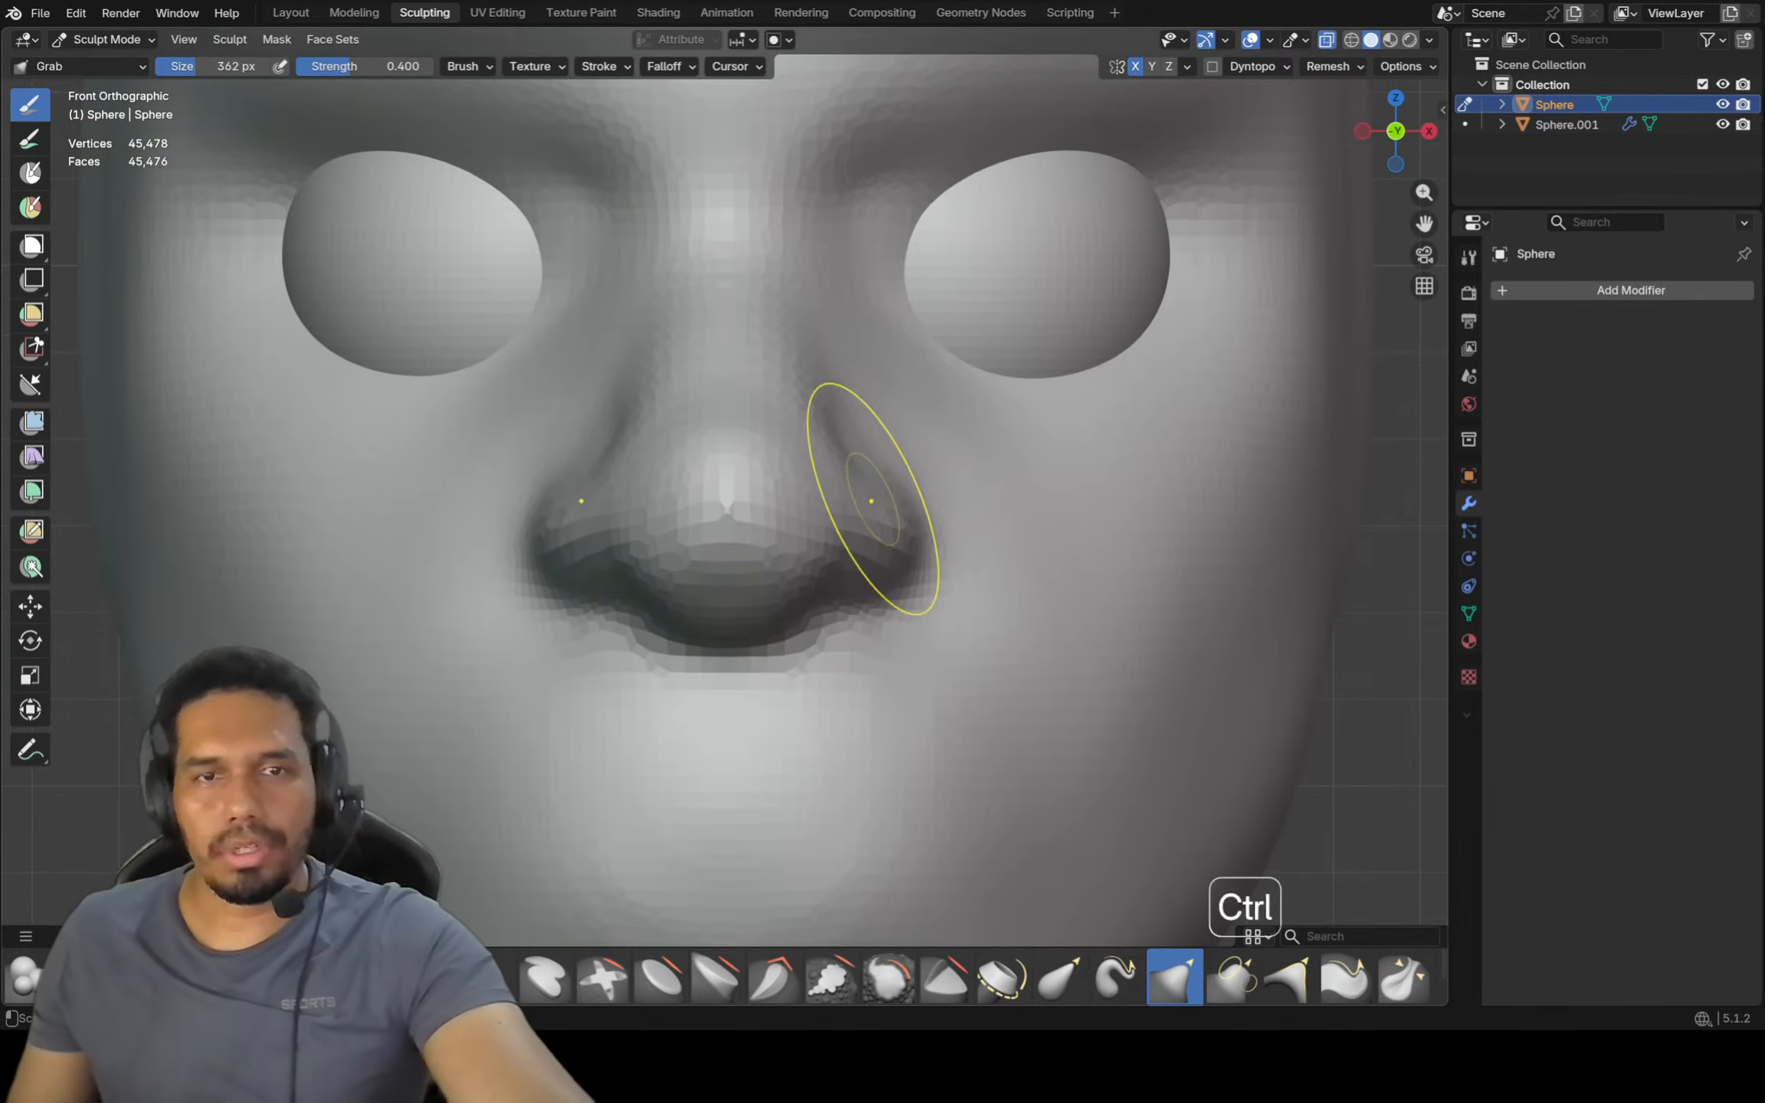
scroll(879, 535, "down", 2)
scroll(878, 534, "up", 1)
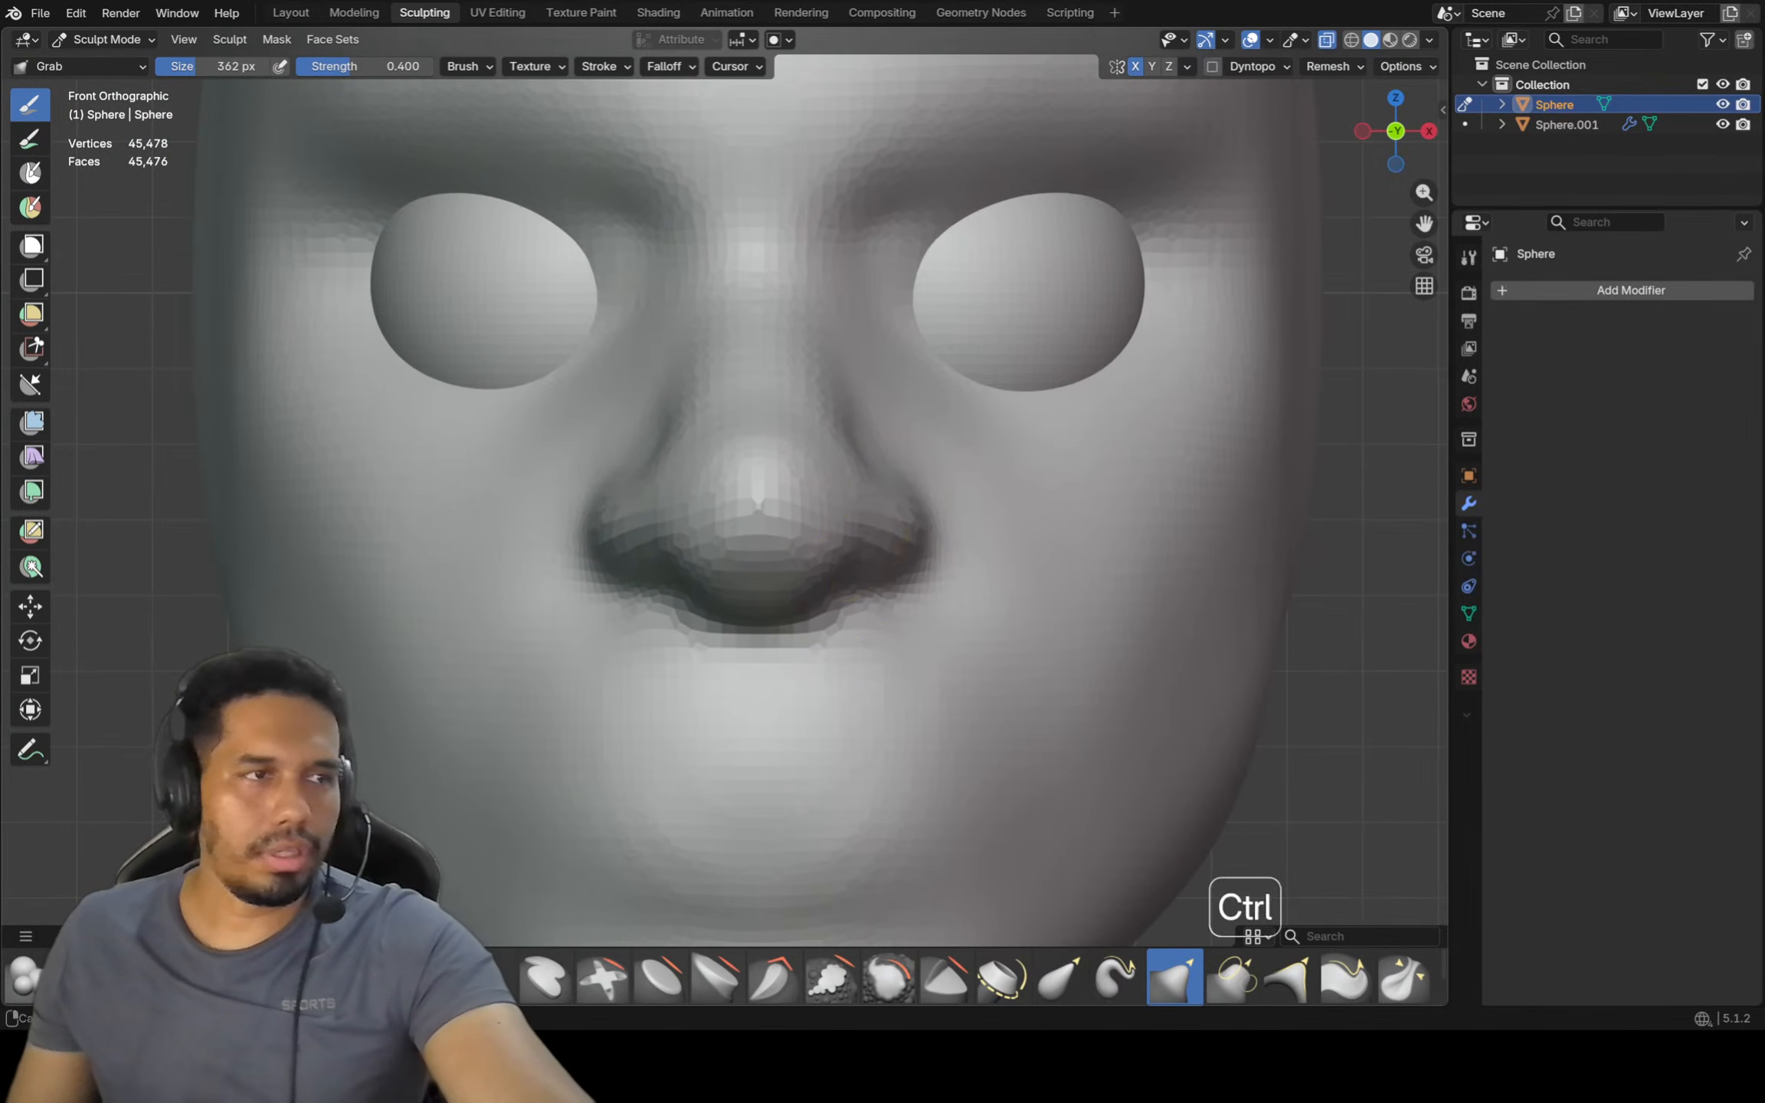
Pull the underside of the nose tip down to a tapered point with the Grab brush in front view
middle_click_drag(871, 563, 867, 549, "shift")
scroll(842, 579, "up", 1)
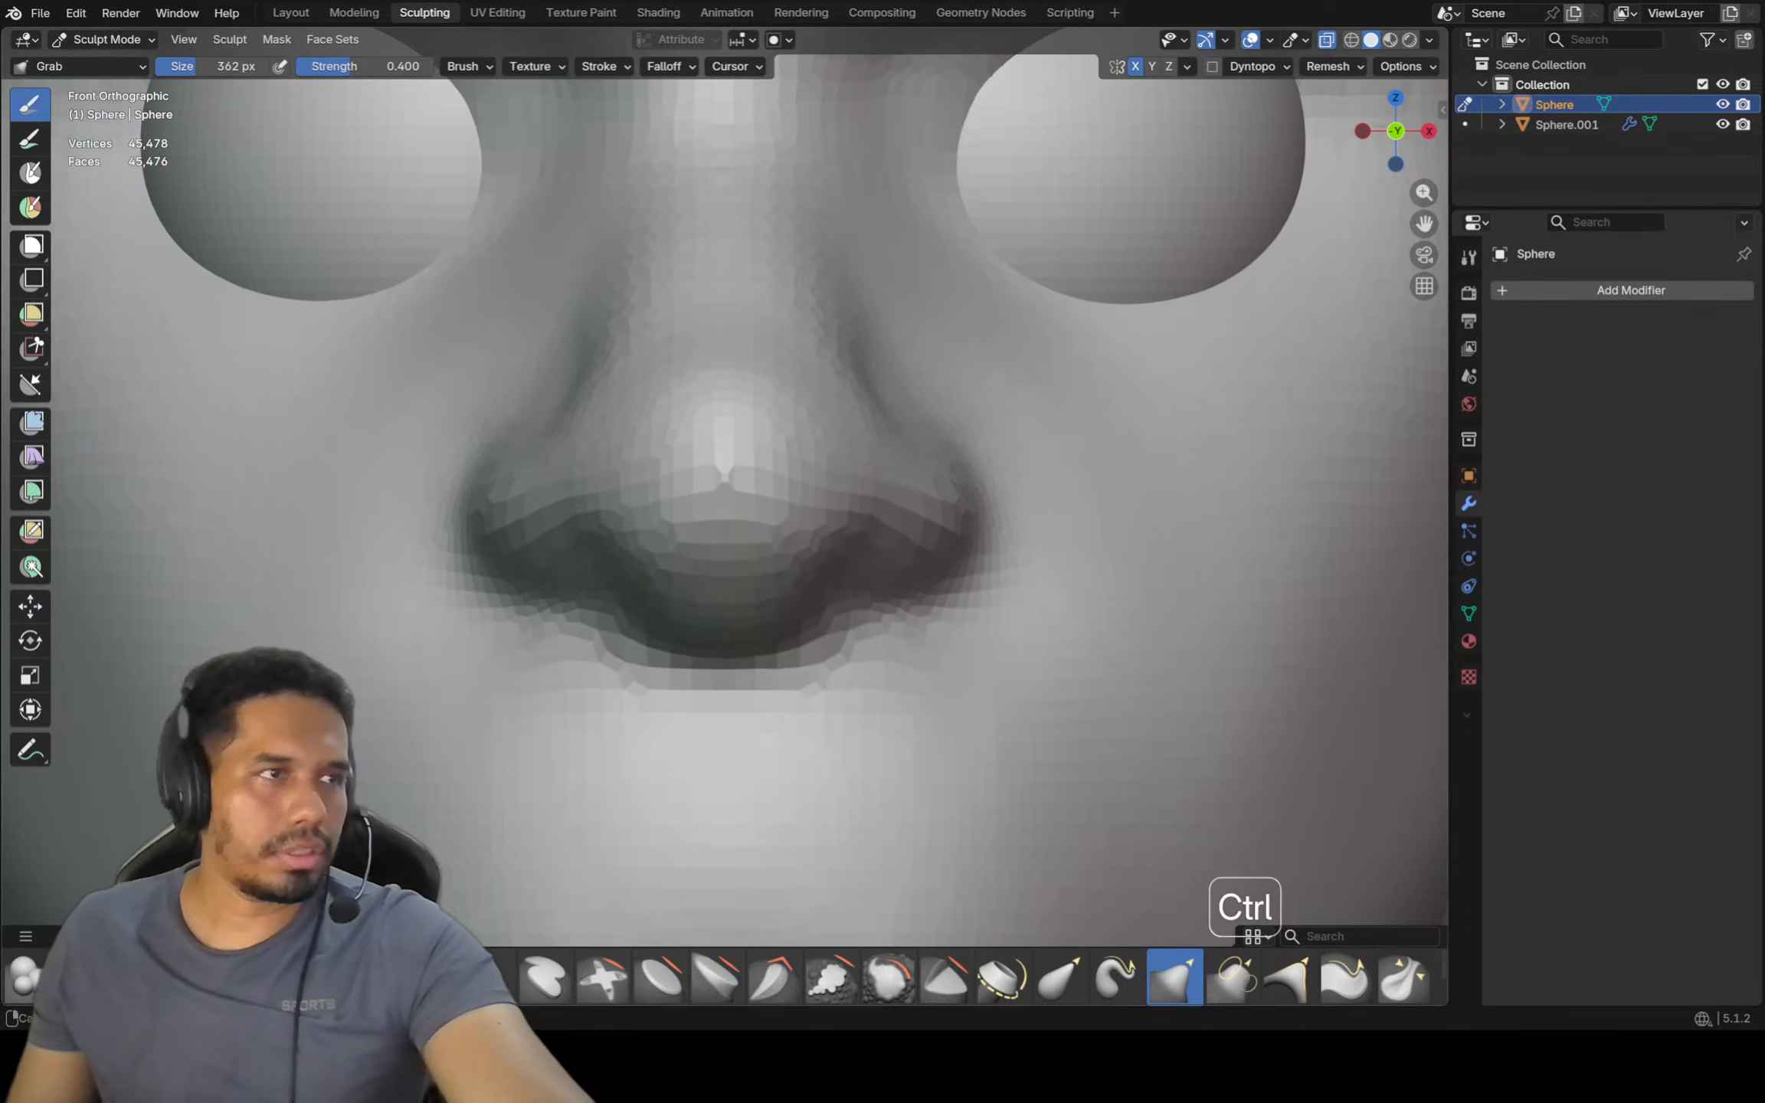
middle_click_drag(827, 560, 906, 642, "shift")
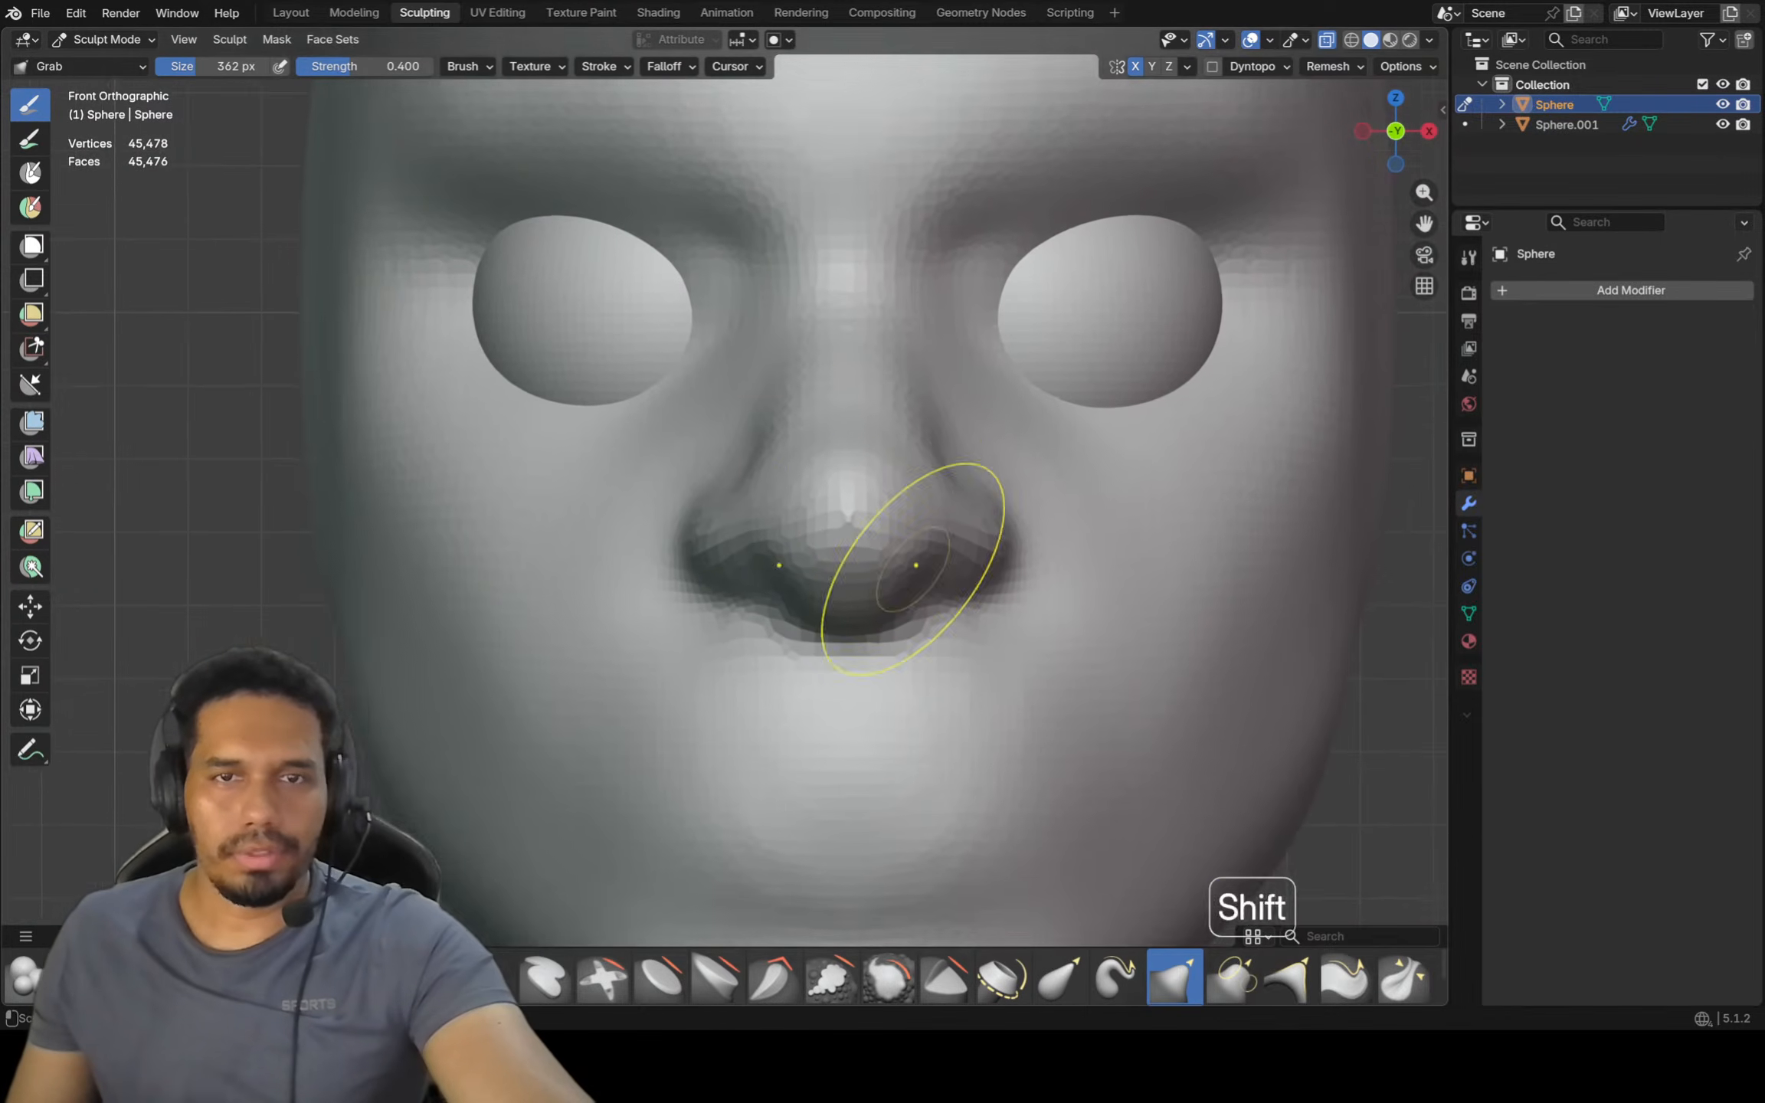
middle_click_drag(913, 551, 854, 646, "shift")
middle_click_drag(812, 566, 831, 635, "ctrl")
left_click_drag(689, 636, 686, 659)
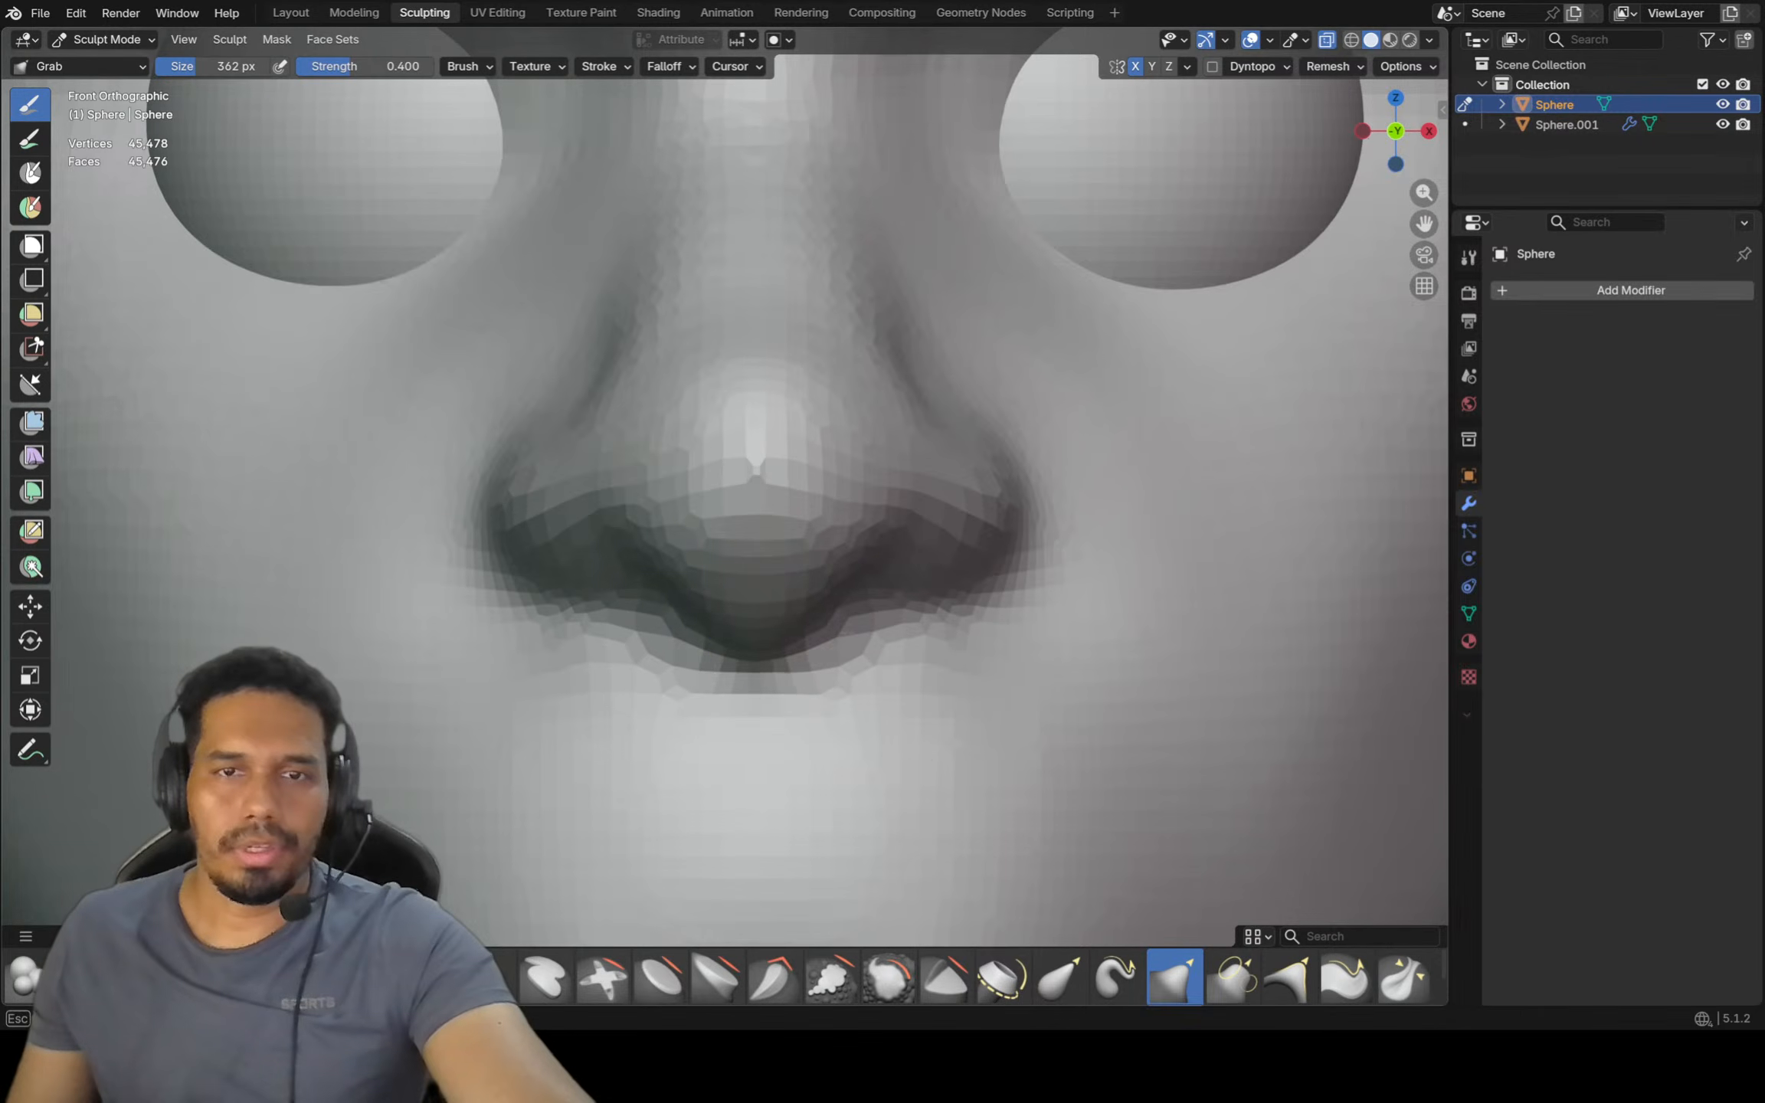
middle_click_drag(840, 580, 897, 570, "ctrl")
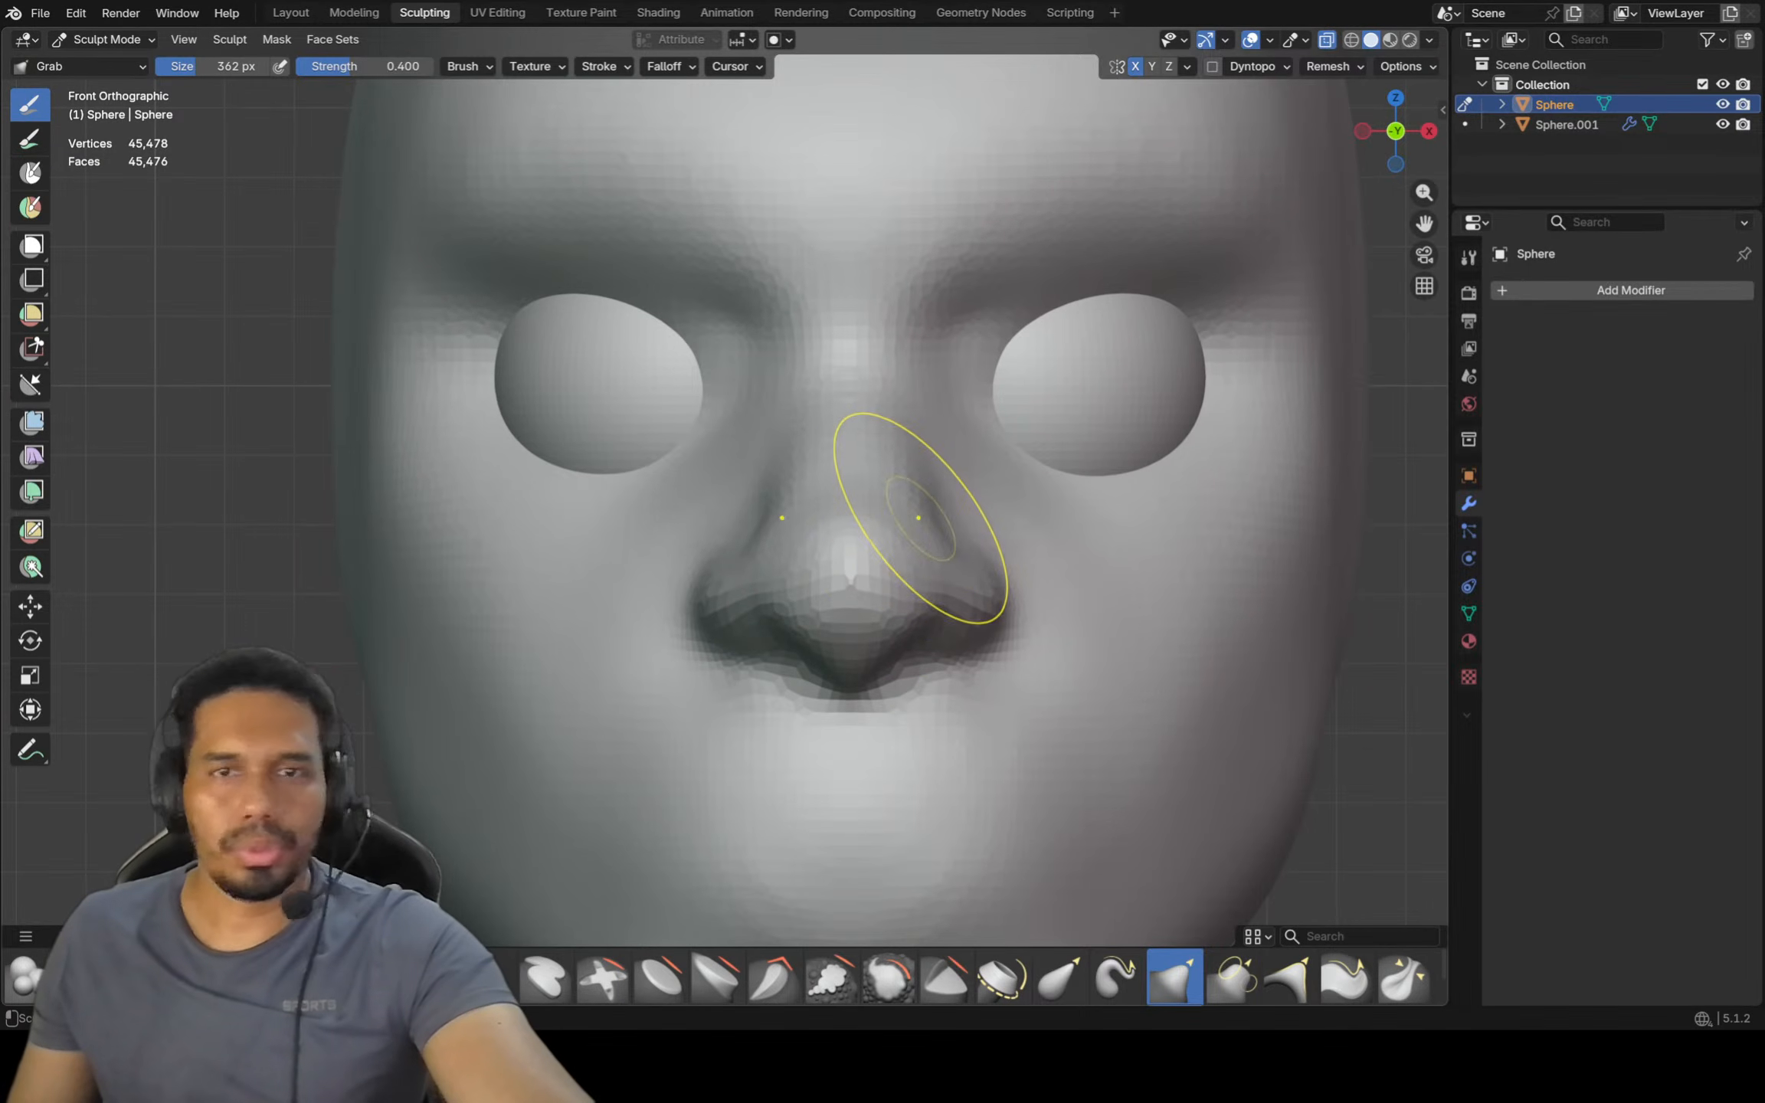
Smooth the sides of the nose bridge beside the inner eye sockets and return to front view
left_click_drag(901, 431, 933, 334, "shift")
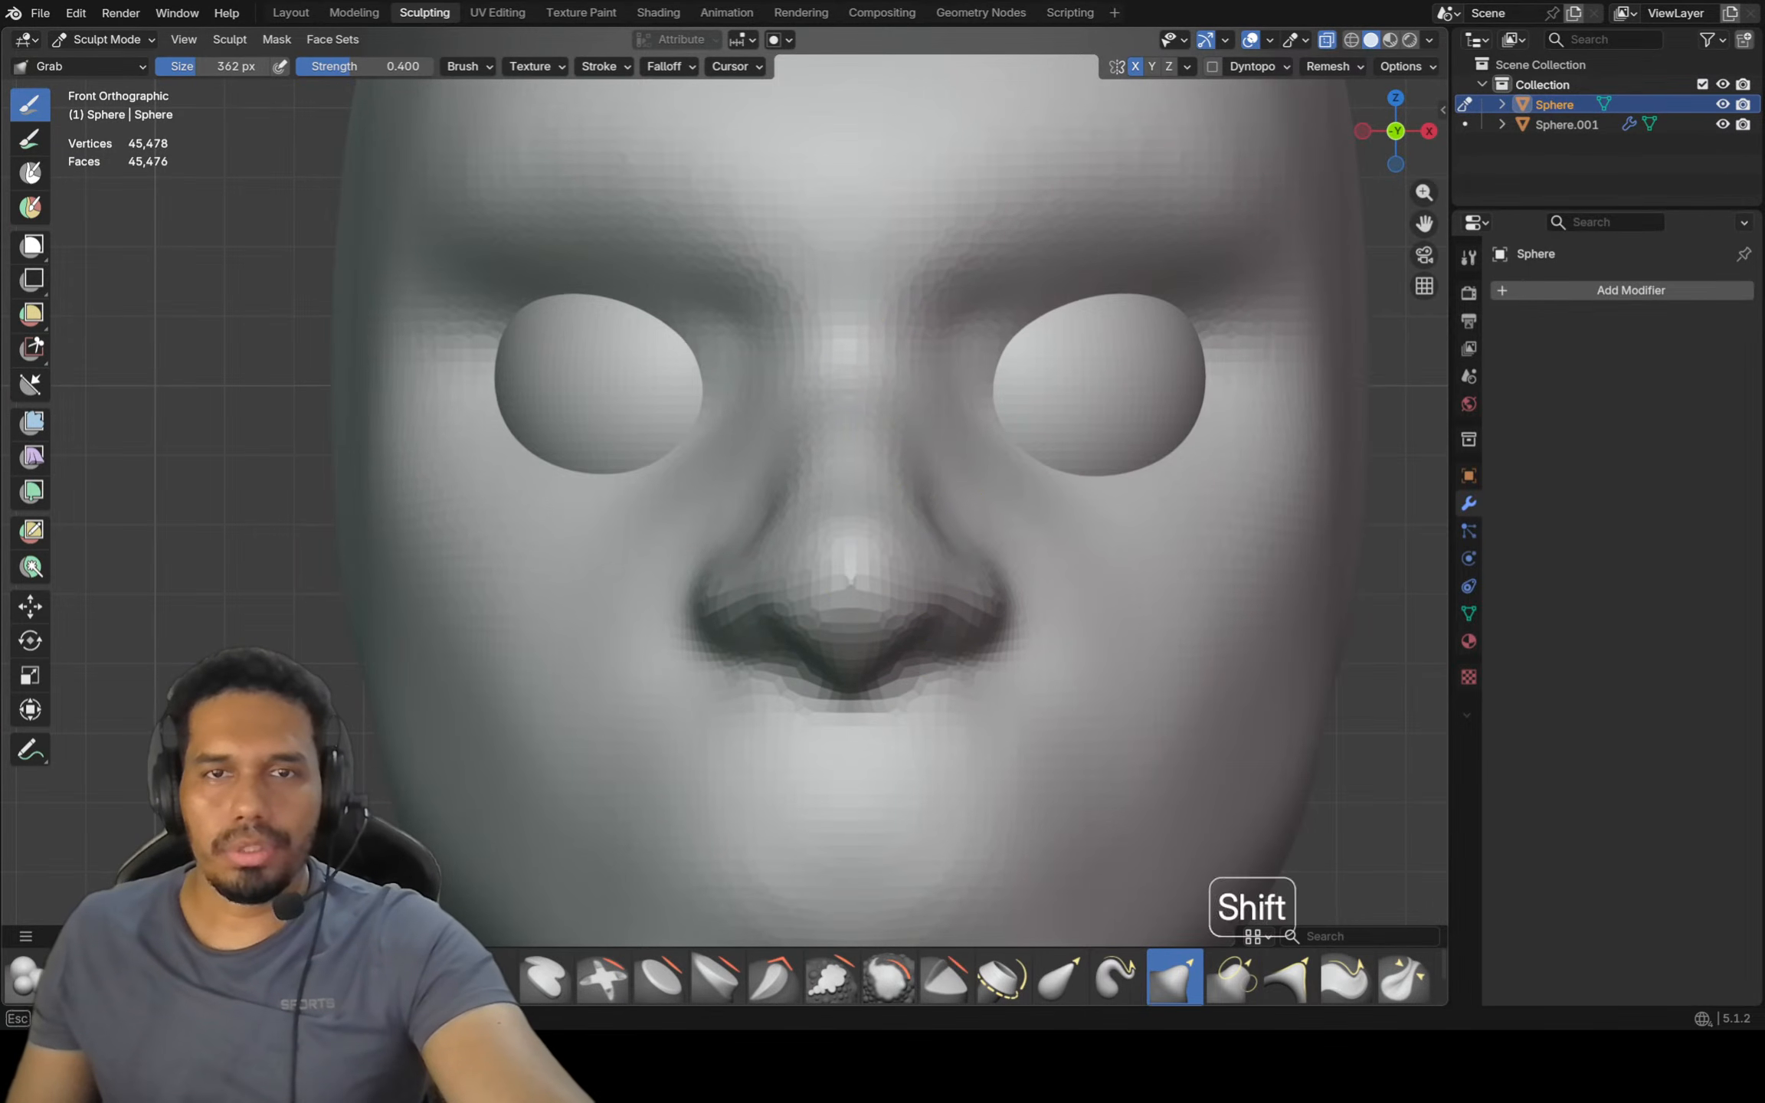
key("Escape")
middle_click_drag(965, 355, 709, 425)
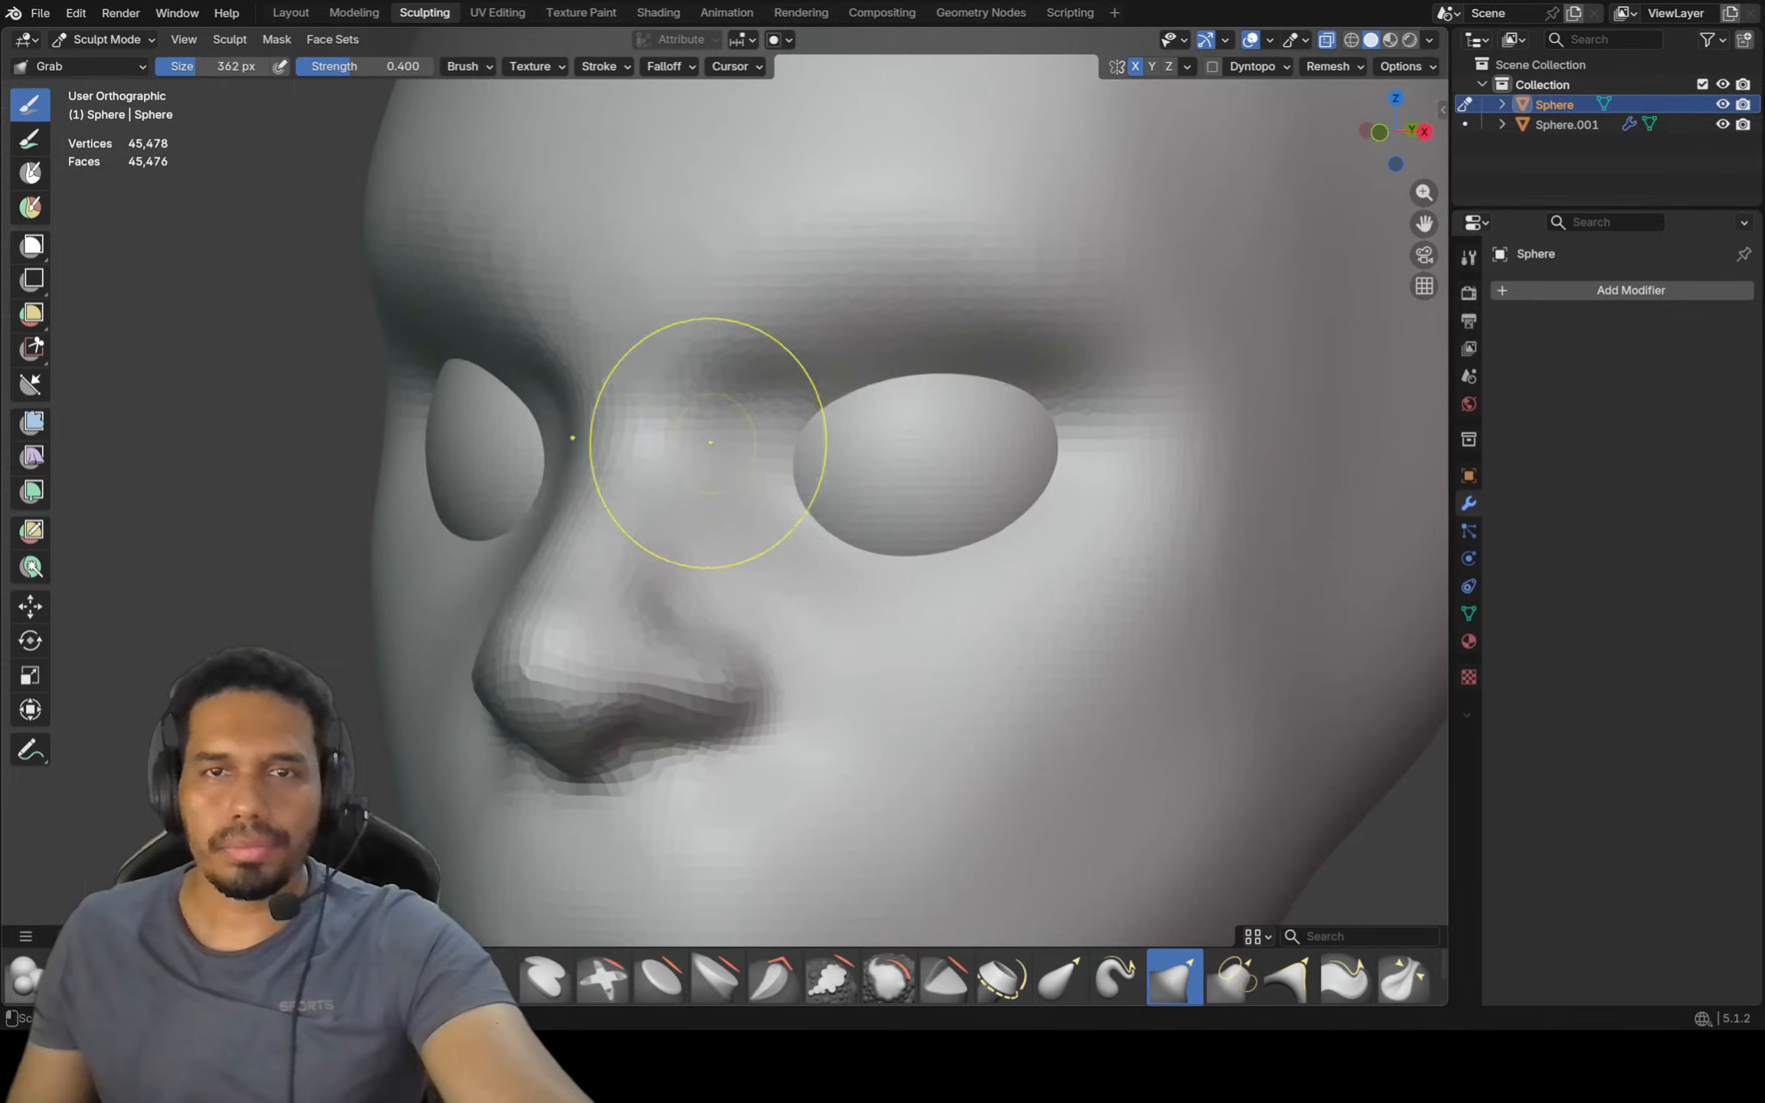
key("KP_1")
key("d")
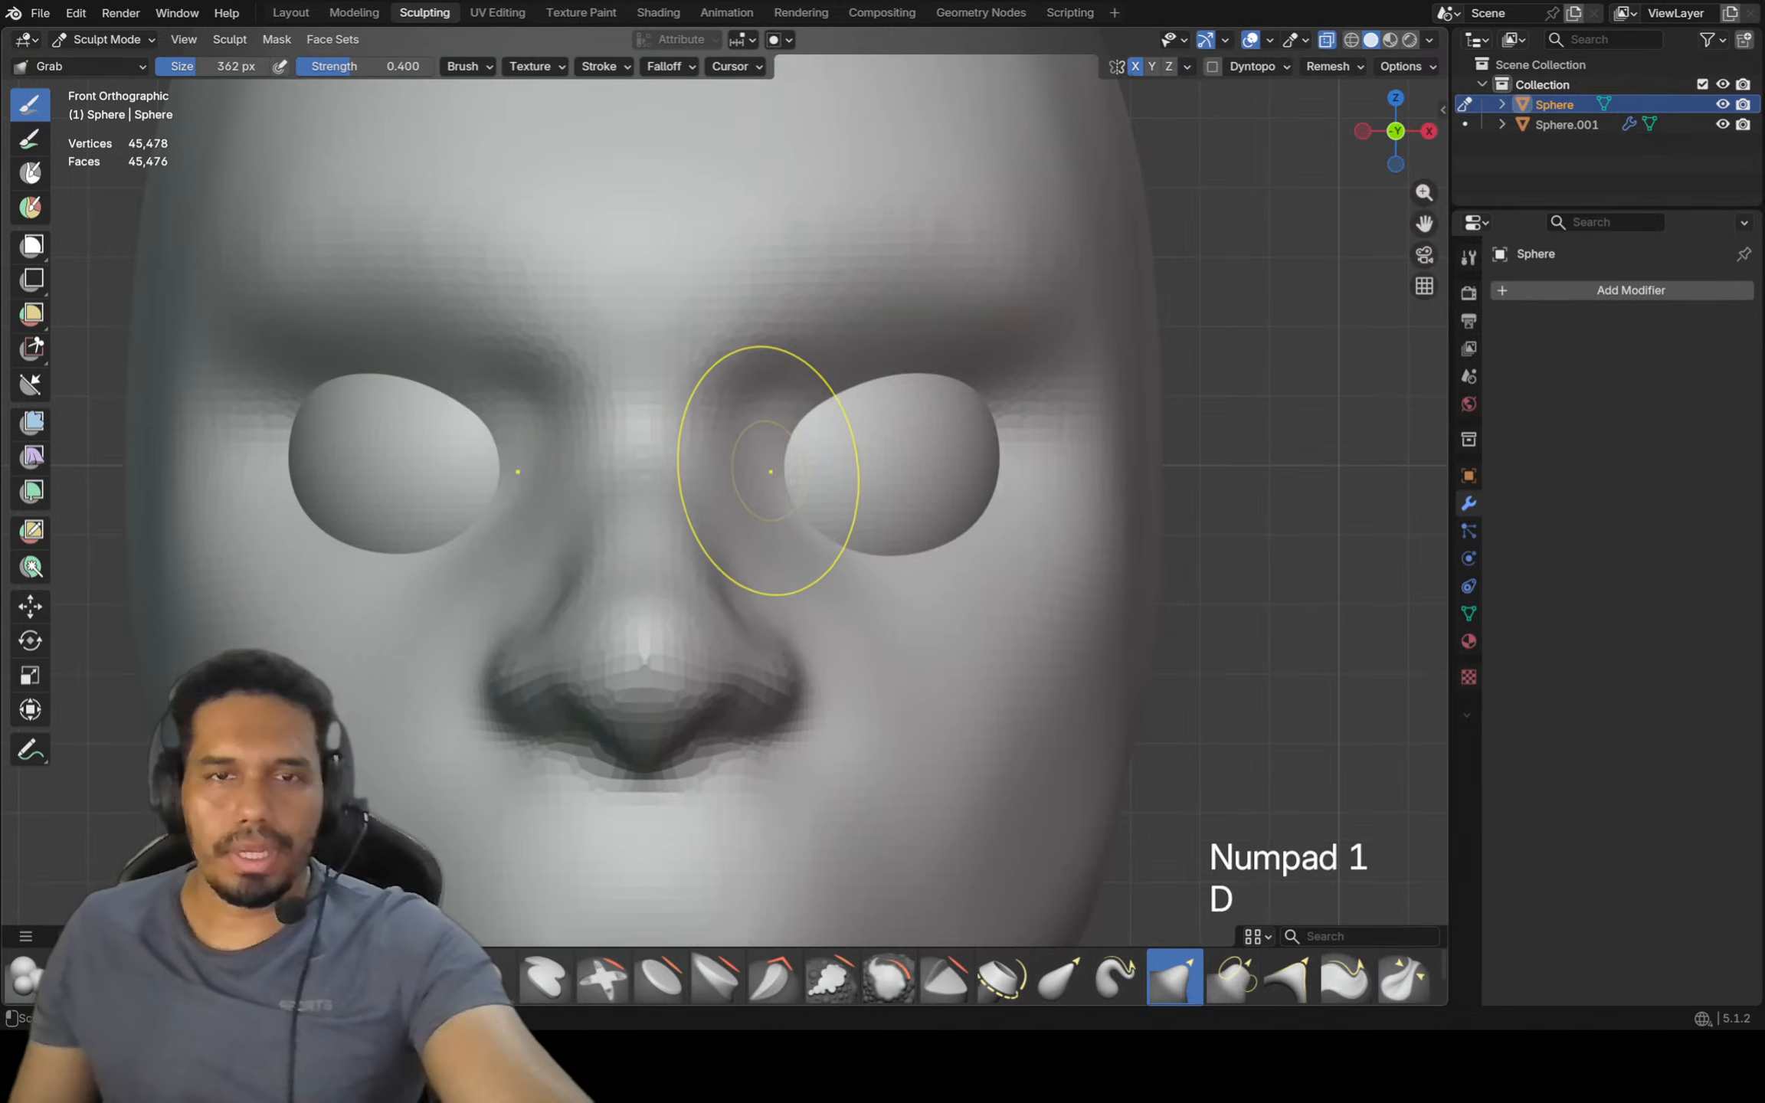
key("f")
left_click(706, 465)
scroll(706, 465, "down", 3)
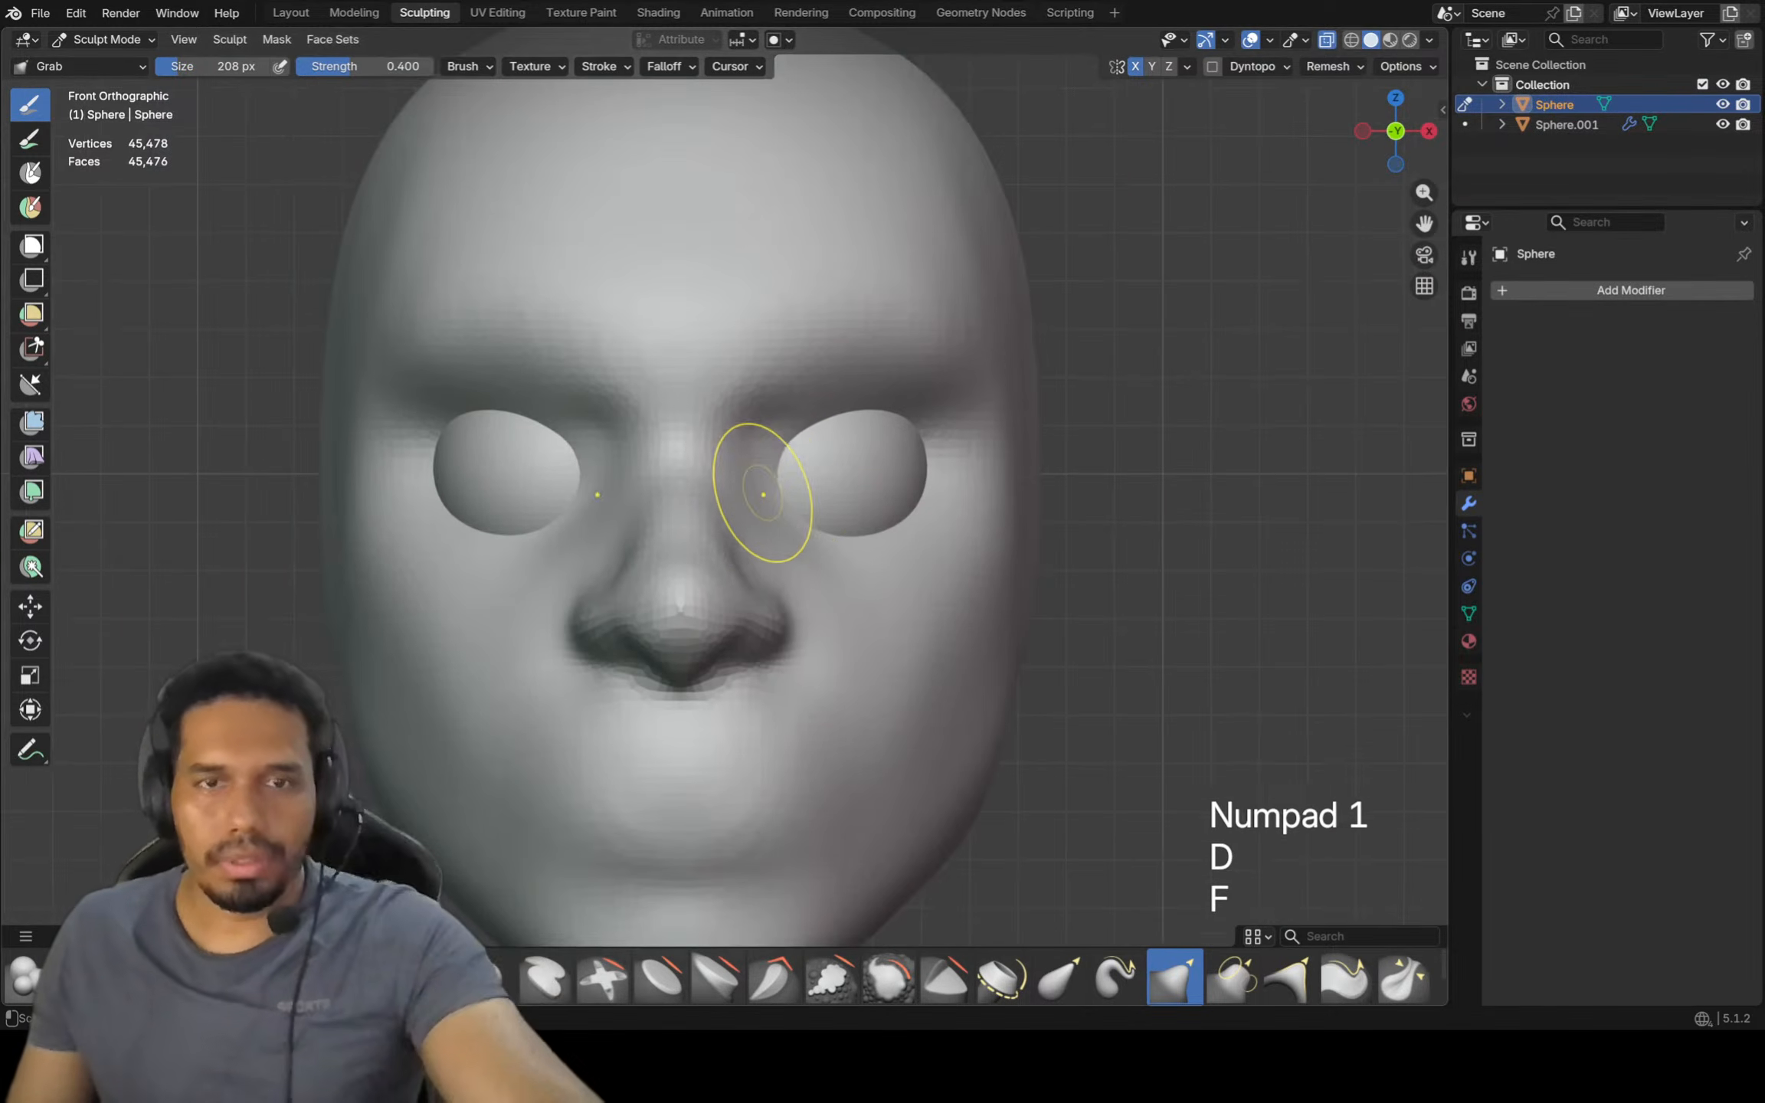
mouse_move(768, 493)
middle_mouse_down("shift")
mouse_move(914, 511)
mouse_move(912, 475)
middle_mouse_up("shift")
middle_click_drag(912, 475, 930, 465, "ctrl")
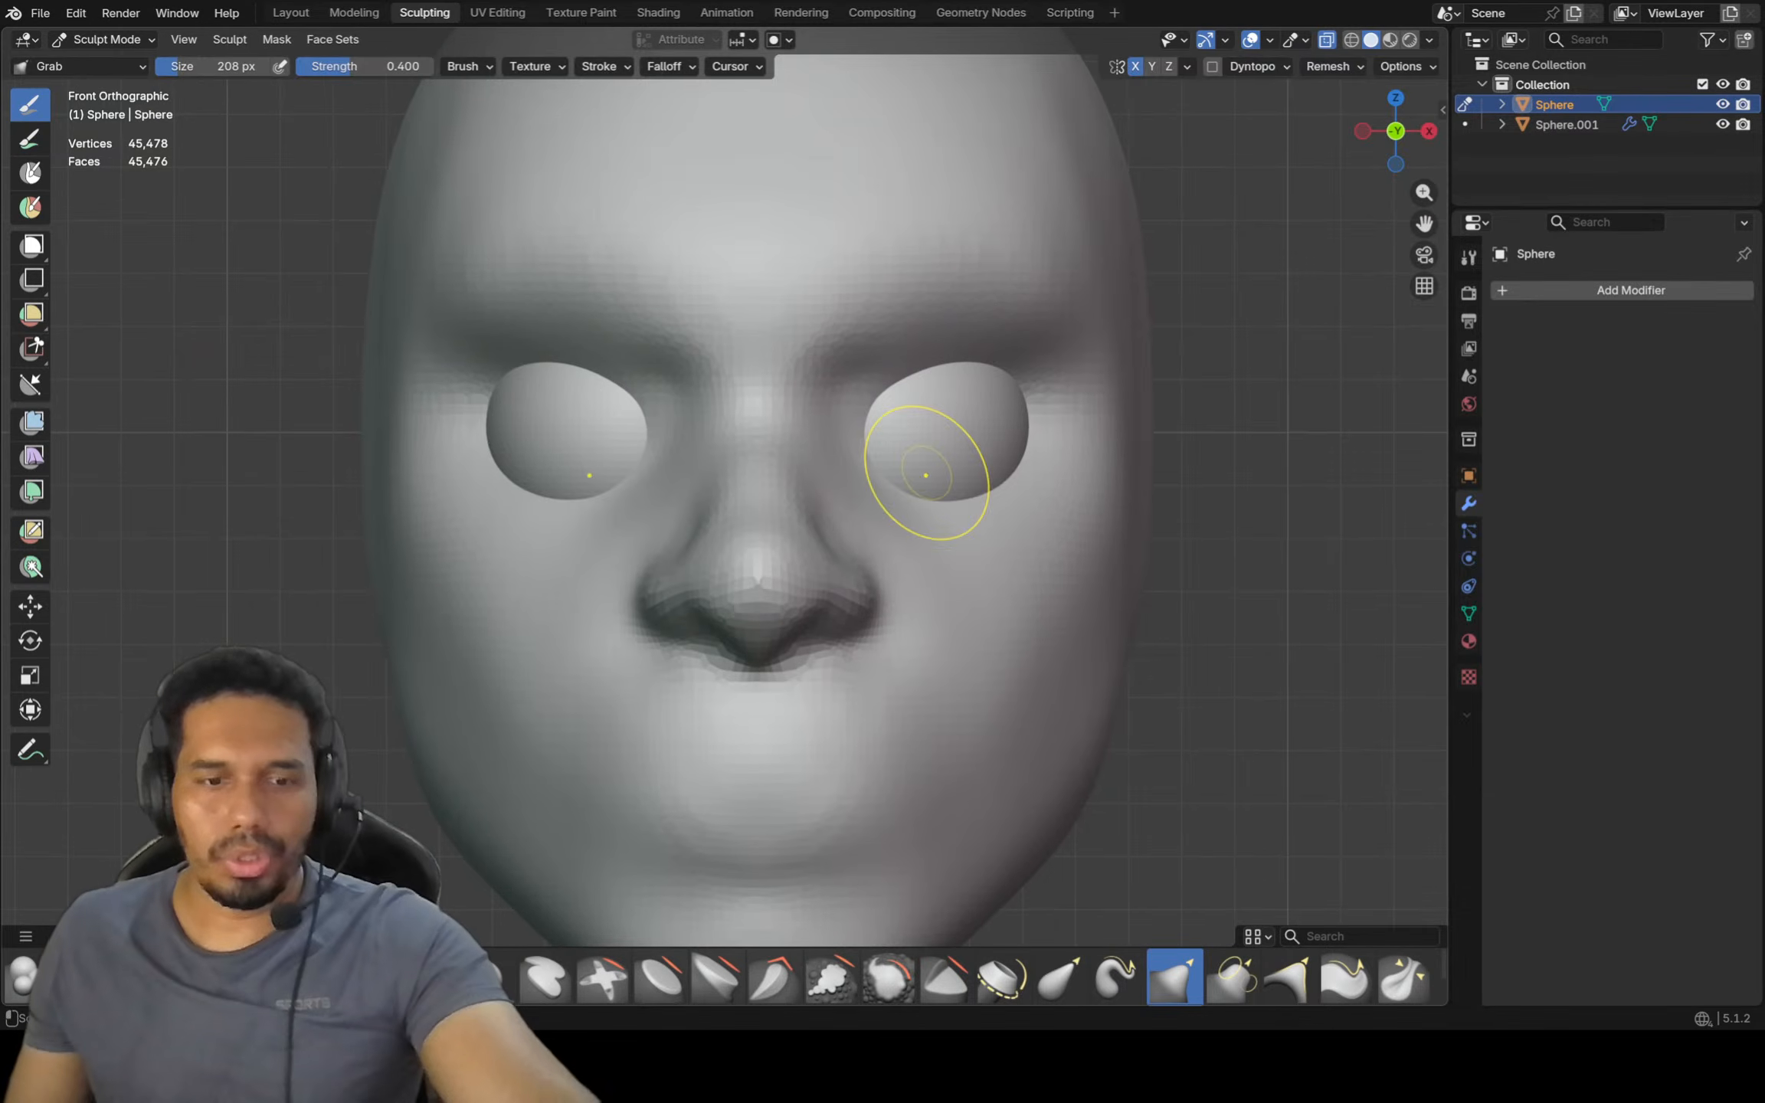
key("f")
left_click(904, 487)
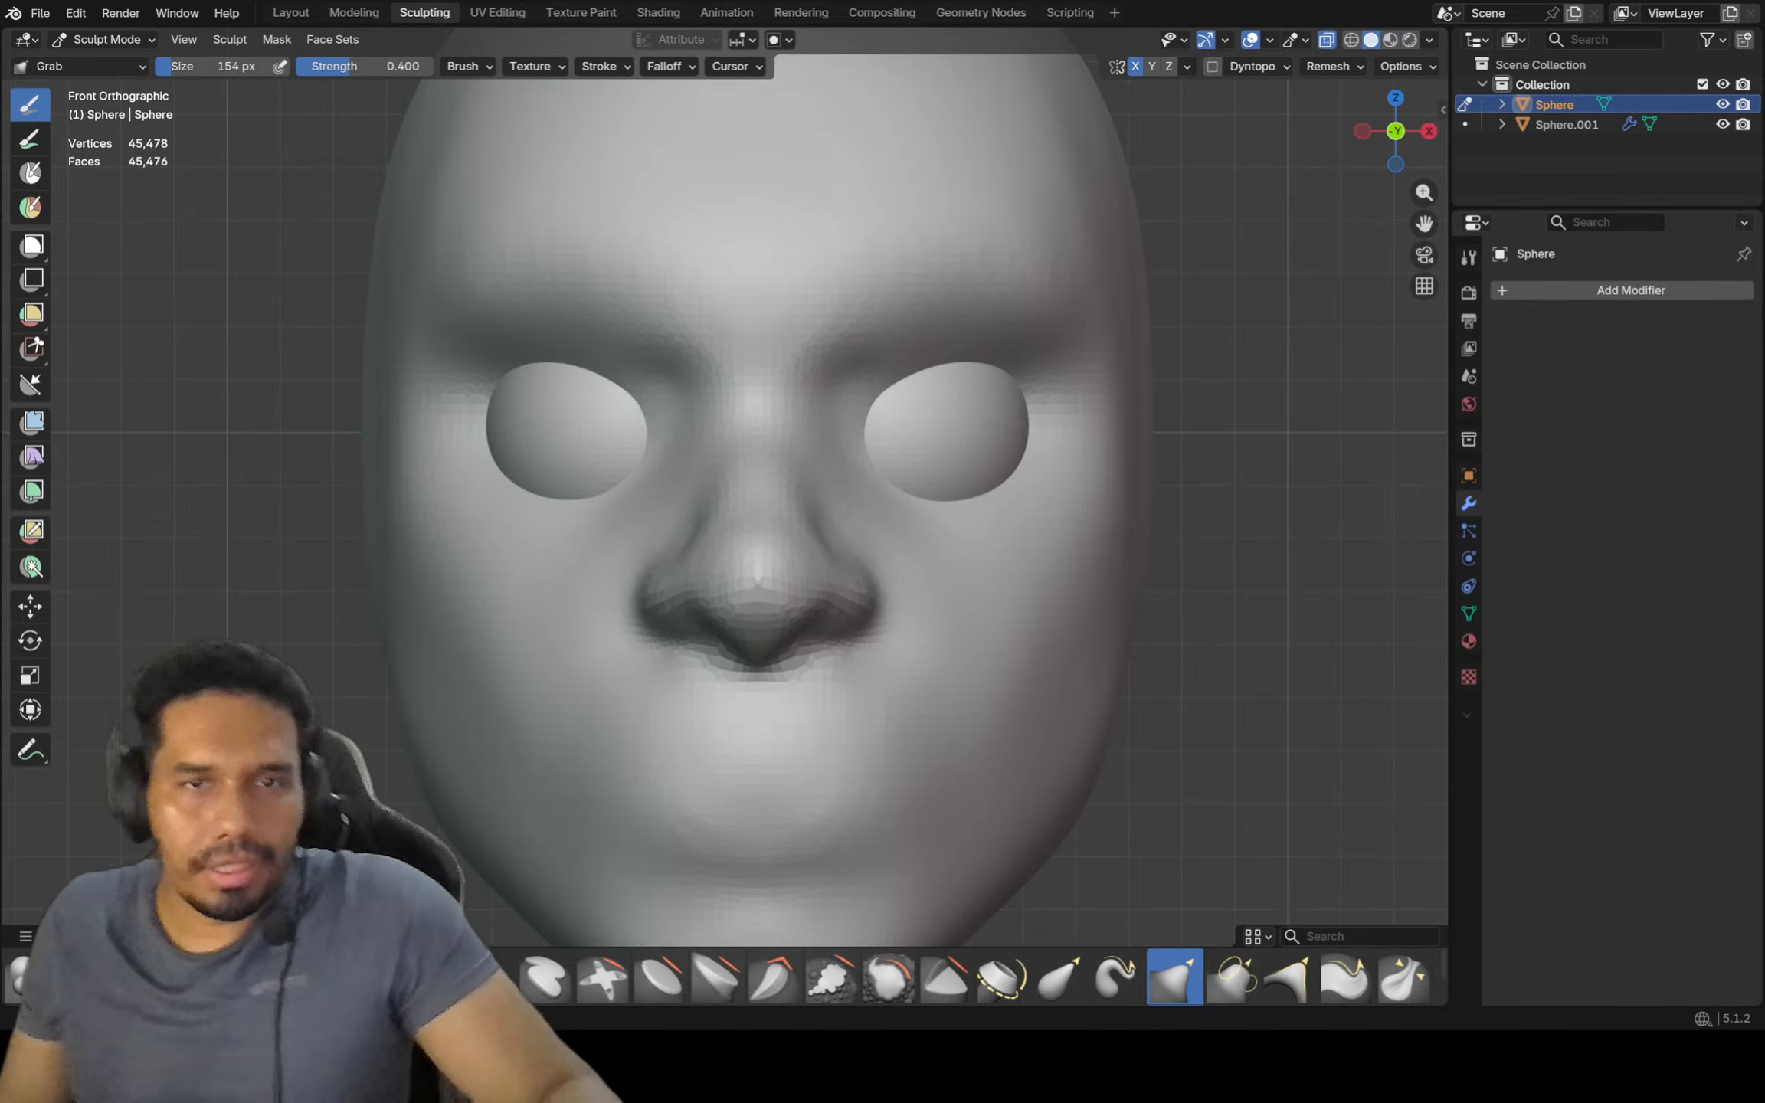
middle_click_drag(941, 204, 953, 226, "shift")
key("f")
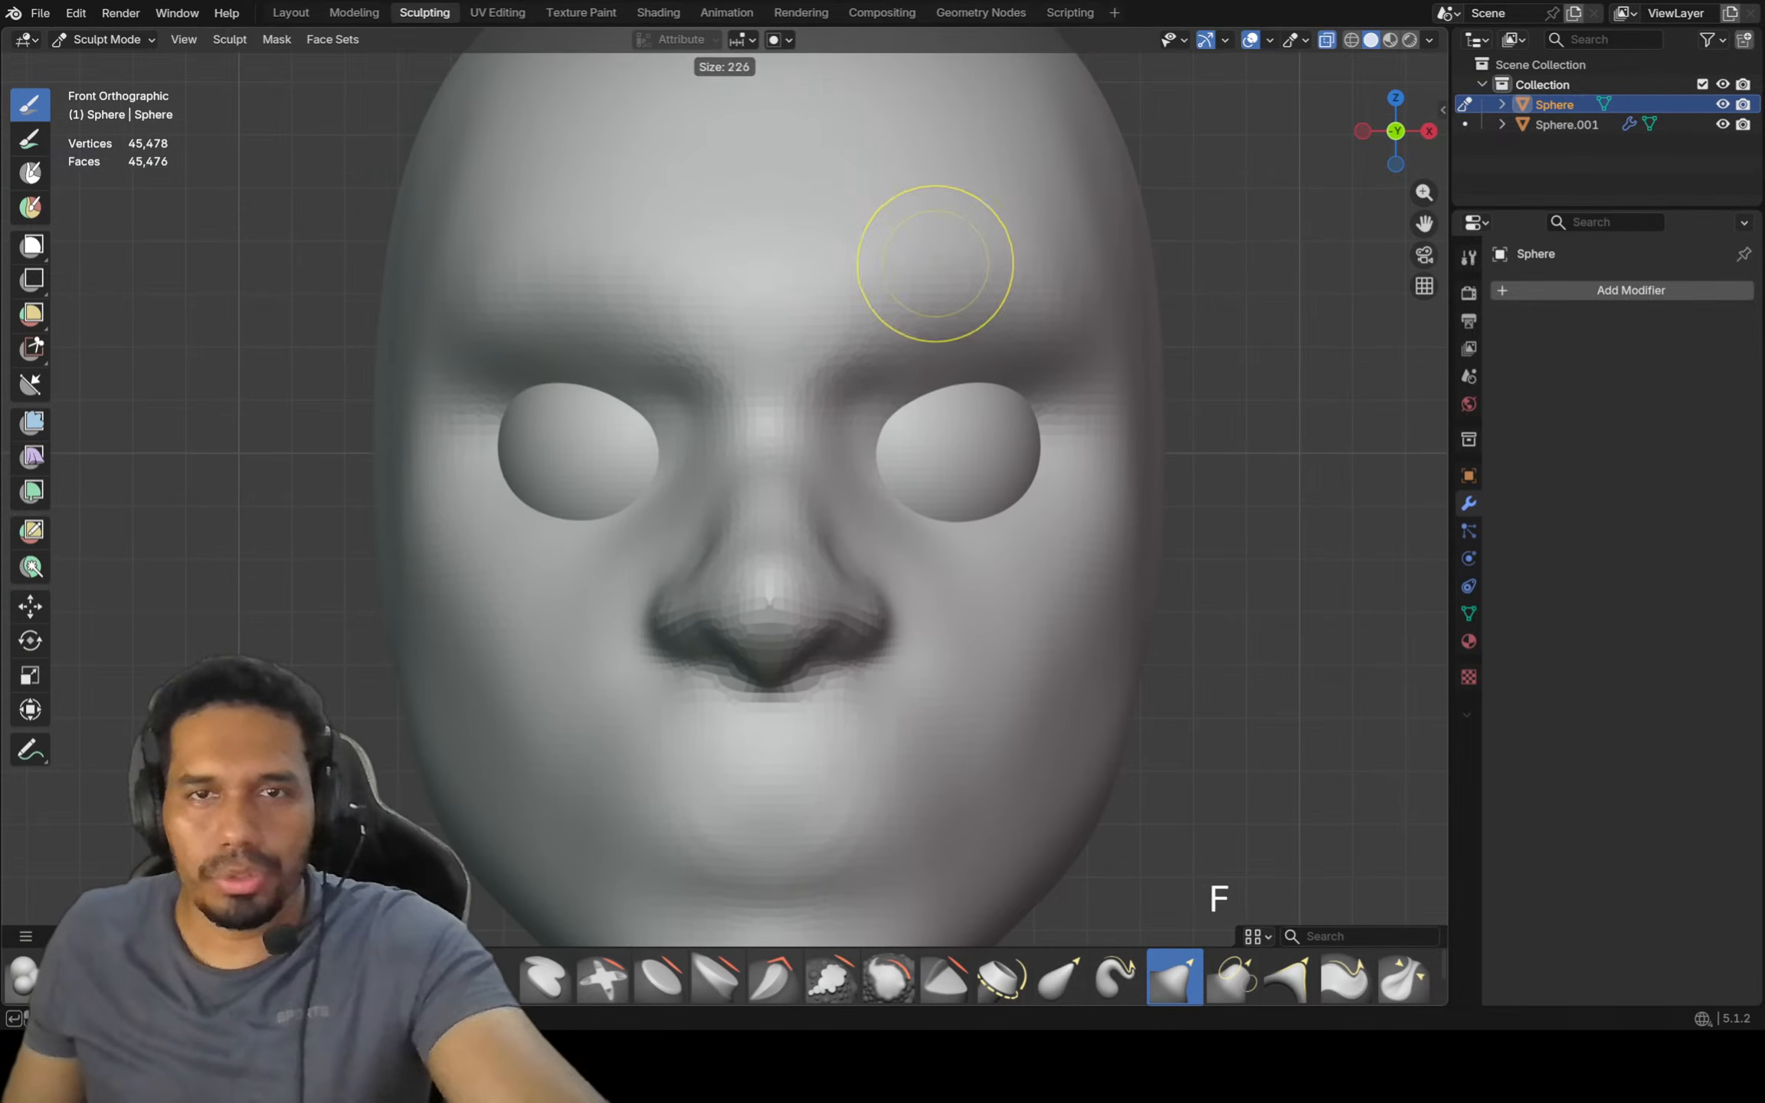
left_click(981, 254)
middle_click_drag(958, 303, 935, 321, "shift")
key("f")
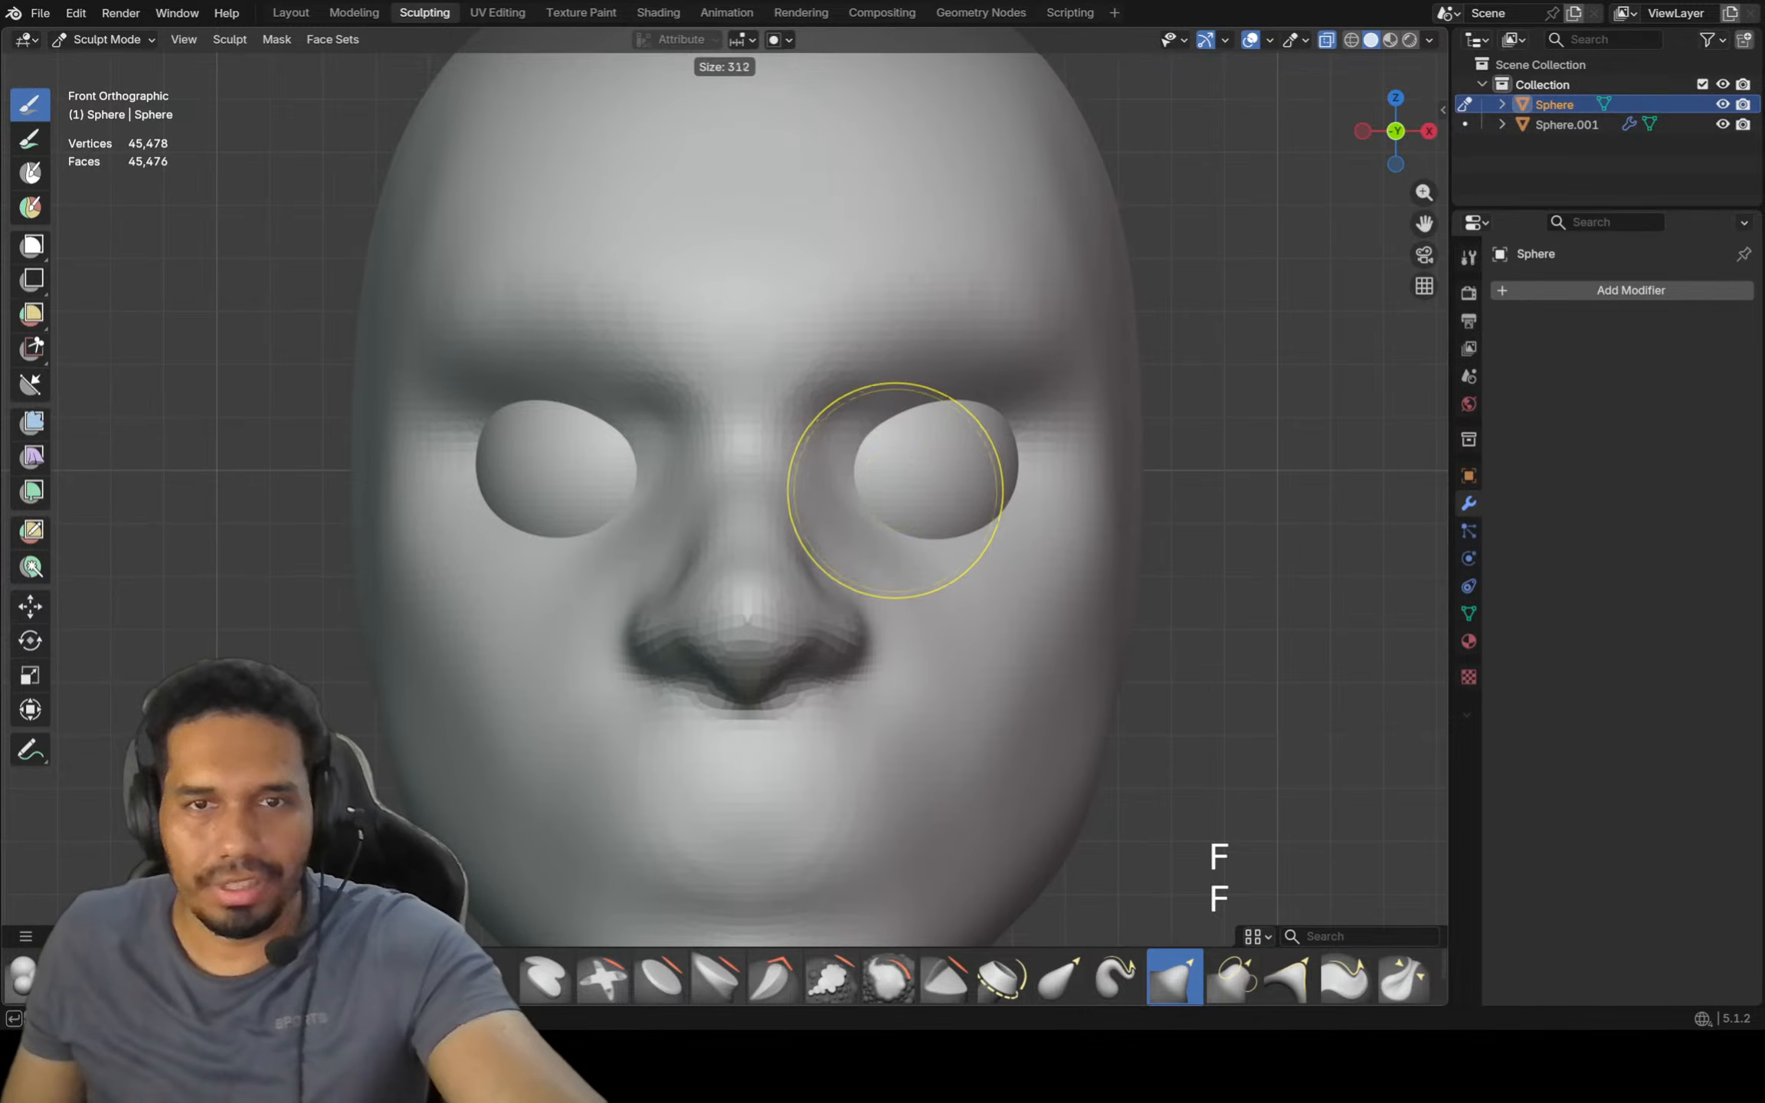
left_click(906, 492)
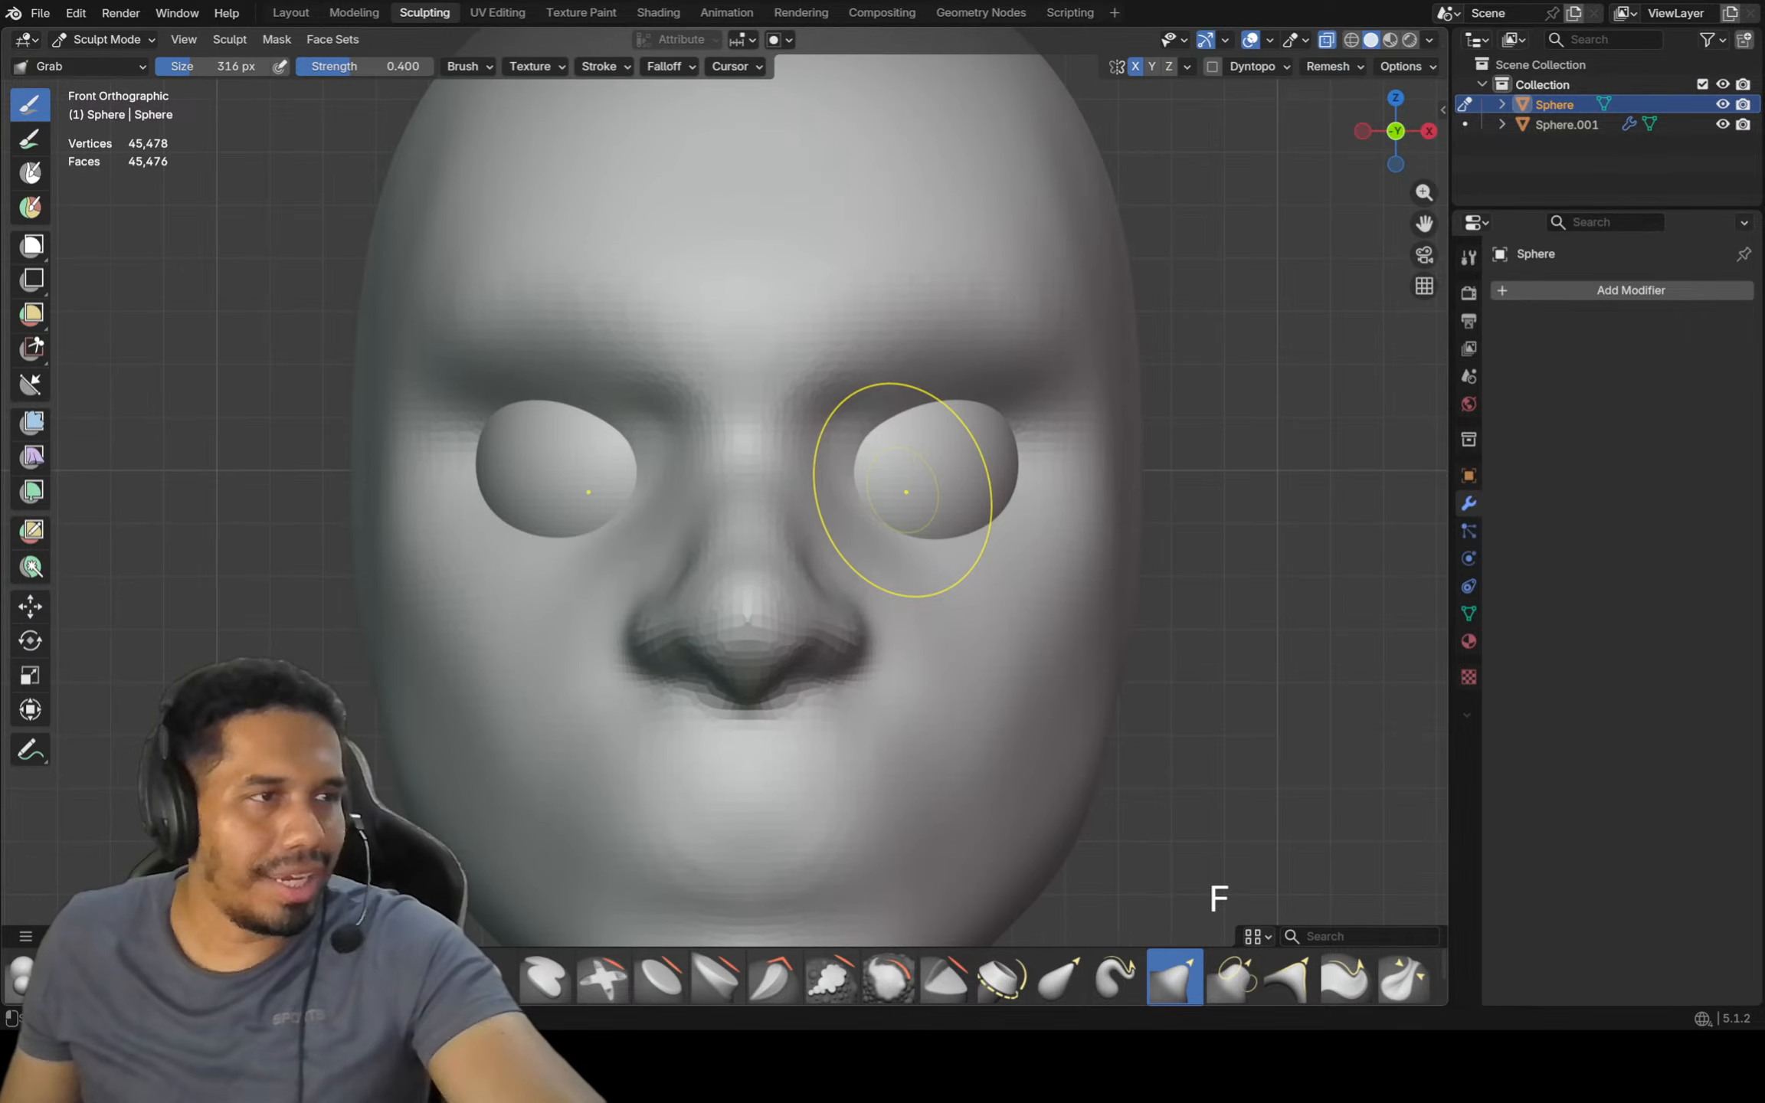
scroll(906, 492, "up", 2)
key("f")
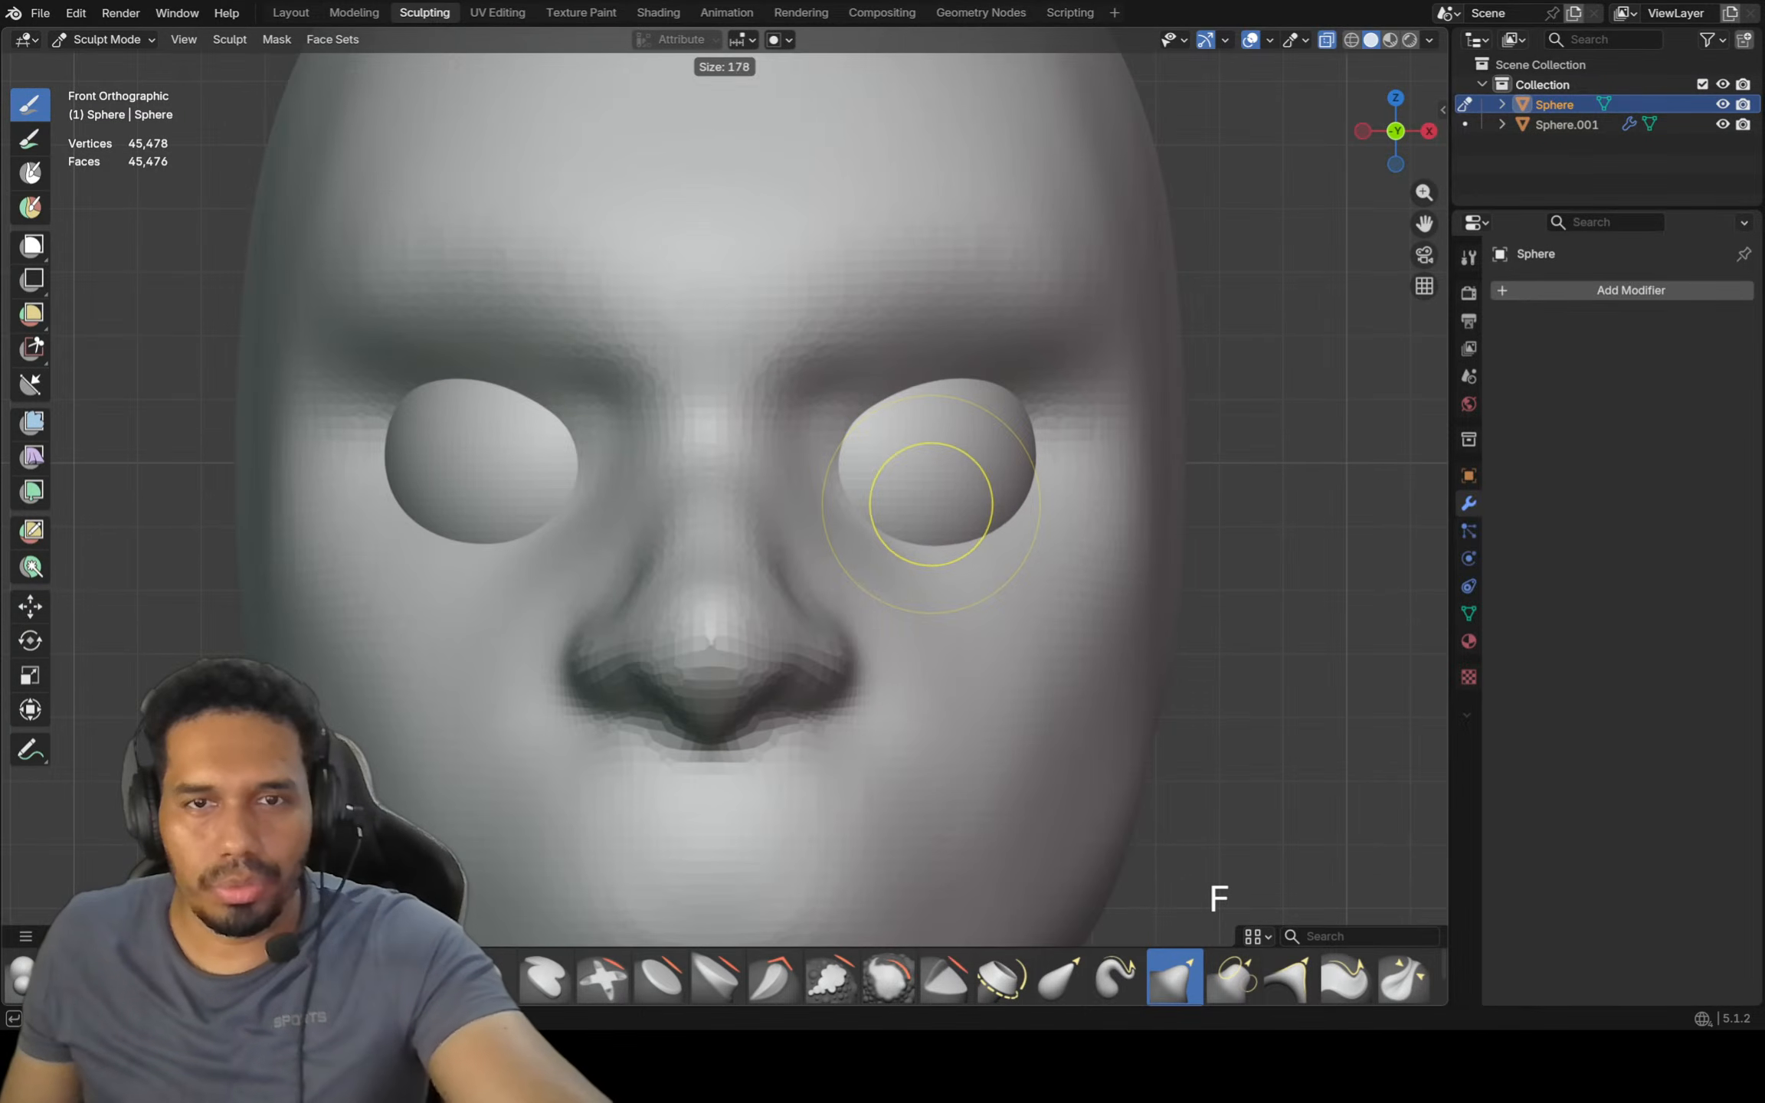
left_click(888, 506)
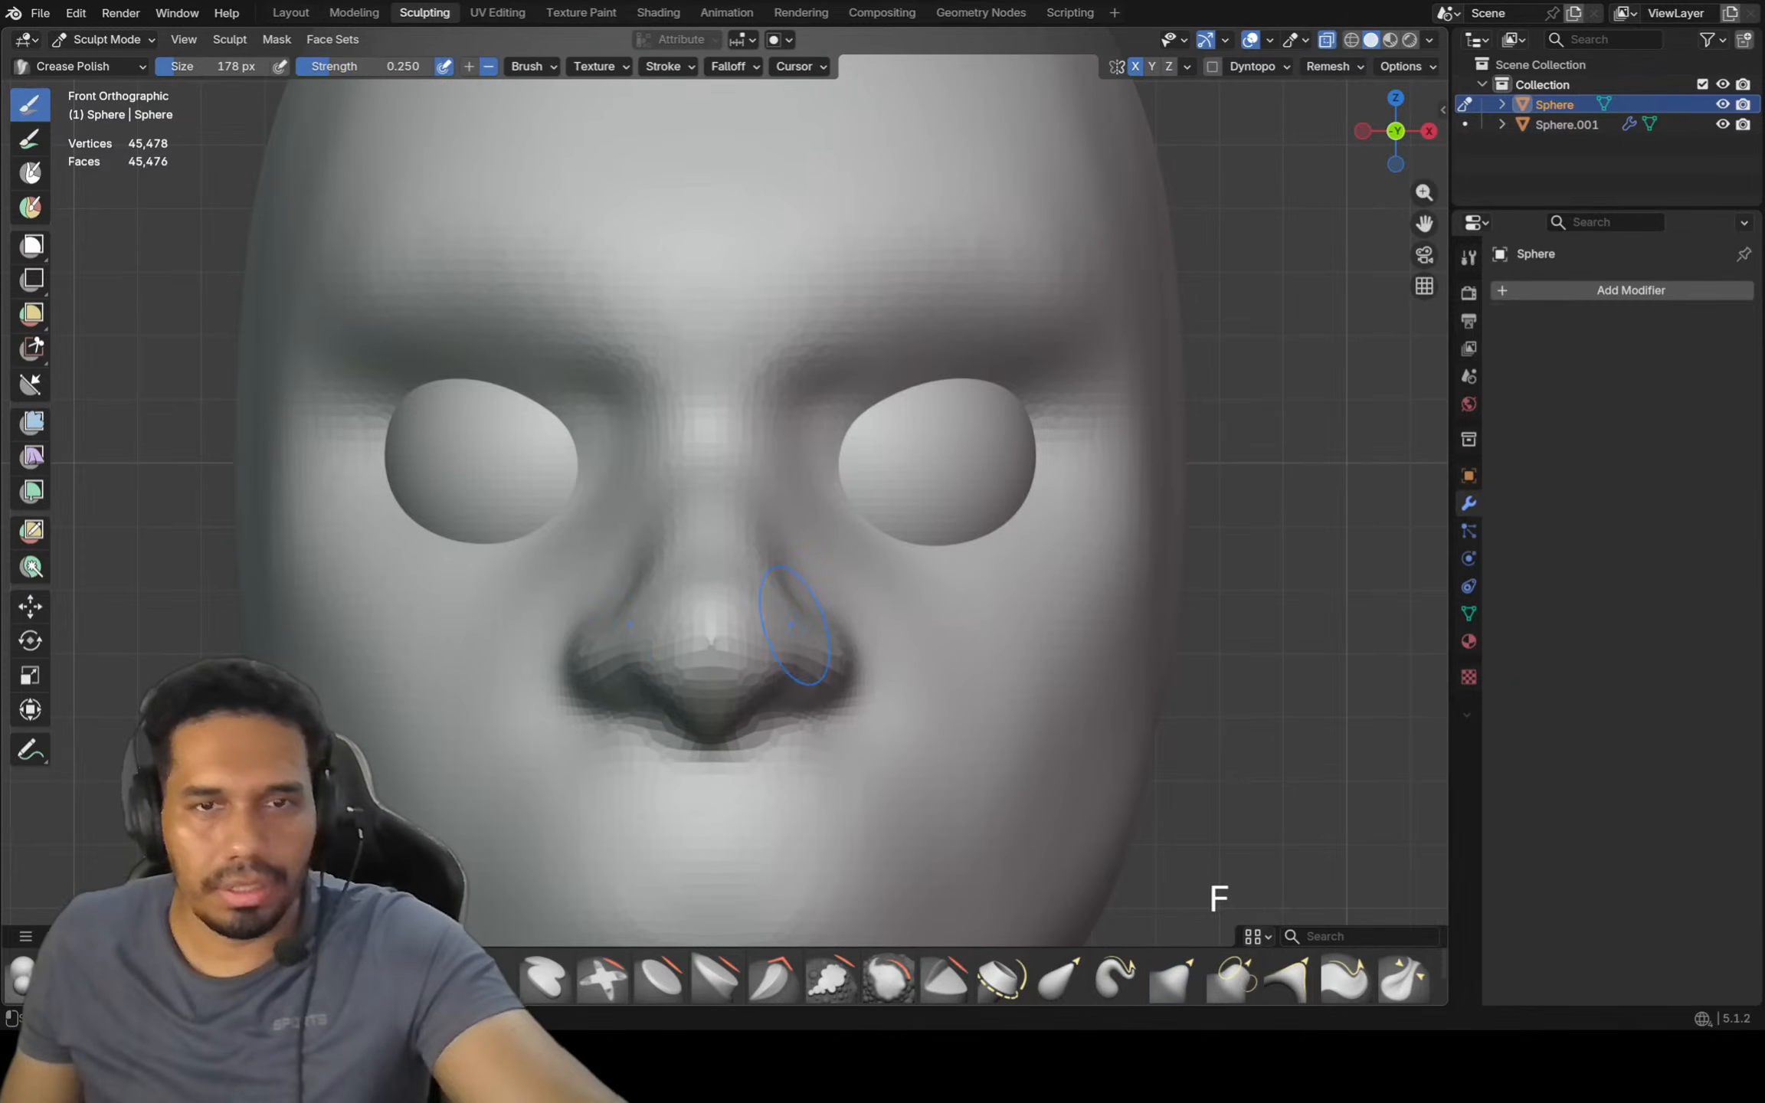
key("alt+q")
key("alt+q")
key("alt+q")
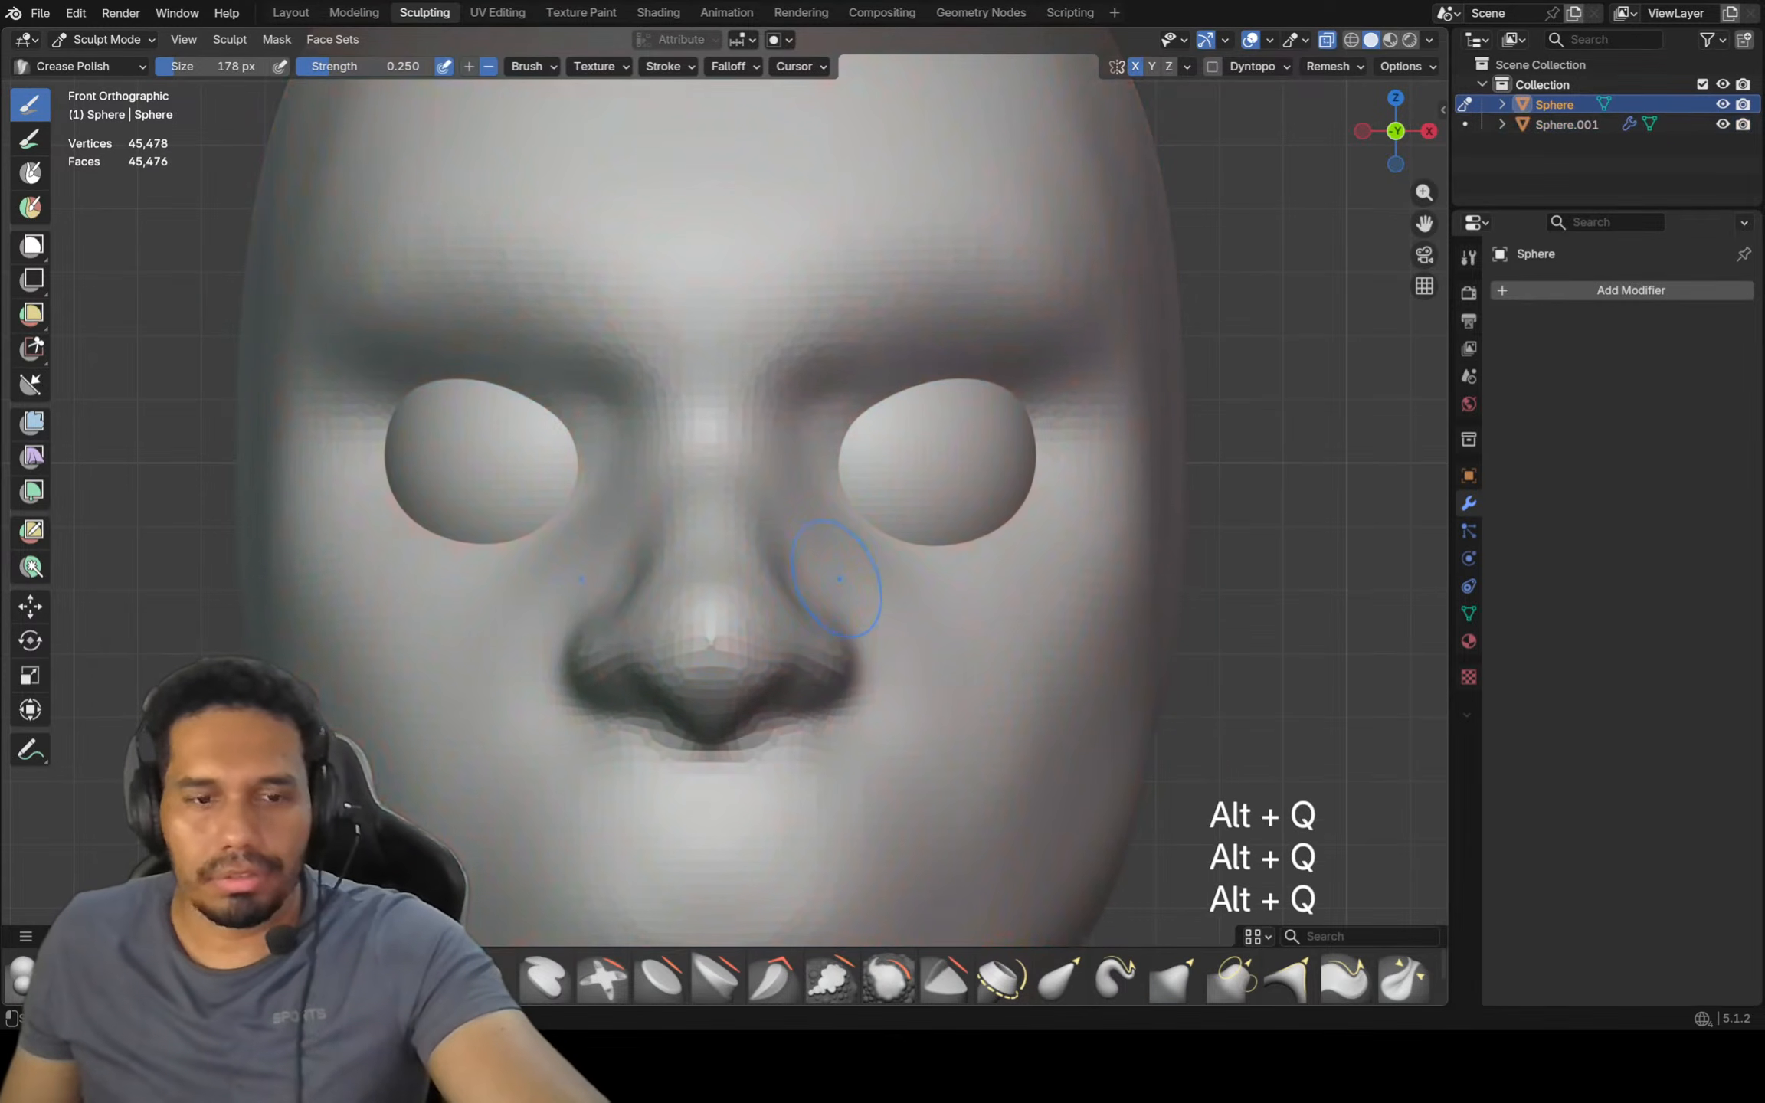
Set the brush size to 122 px and build up the lower and upper eyelids around the eyeballs with the Inflate/Deflate brush
key("f")
left_click(828, 581)
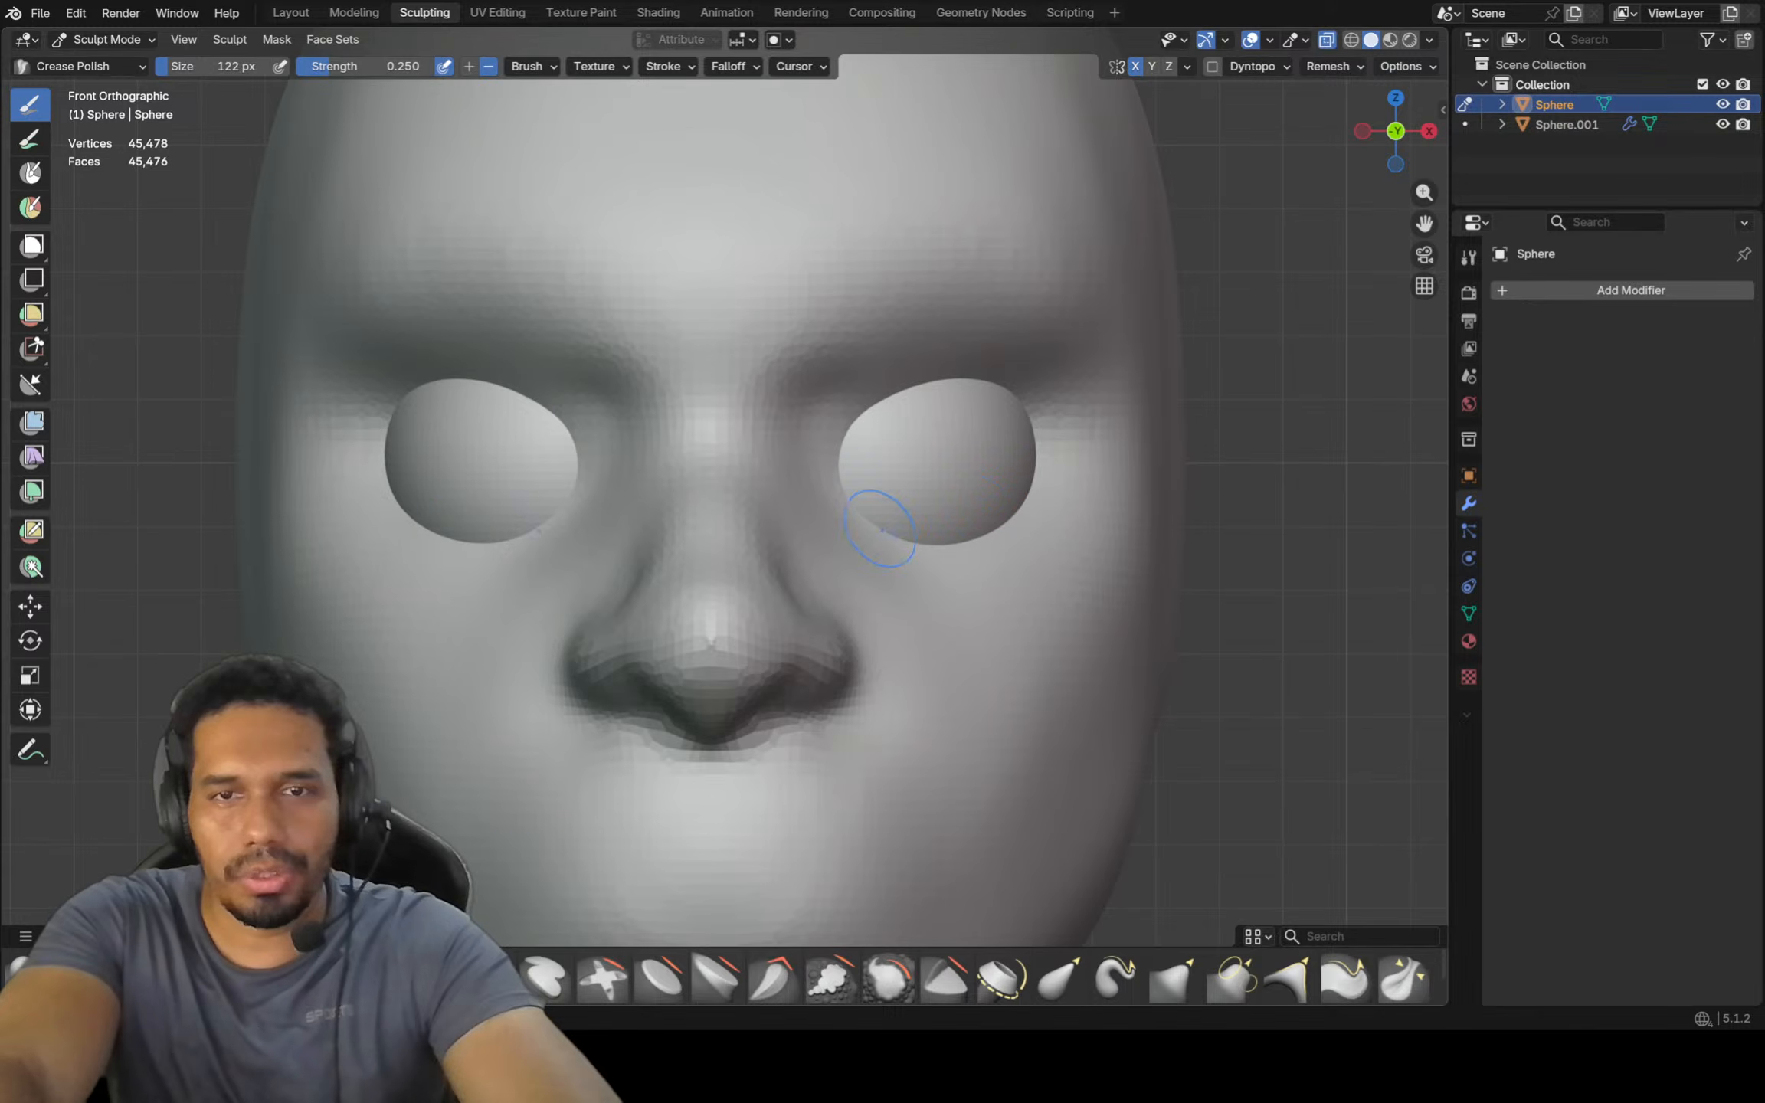
key("i")
left_click_drag(1015, 518, 931, 547)
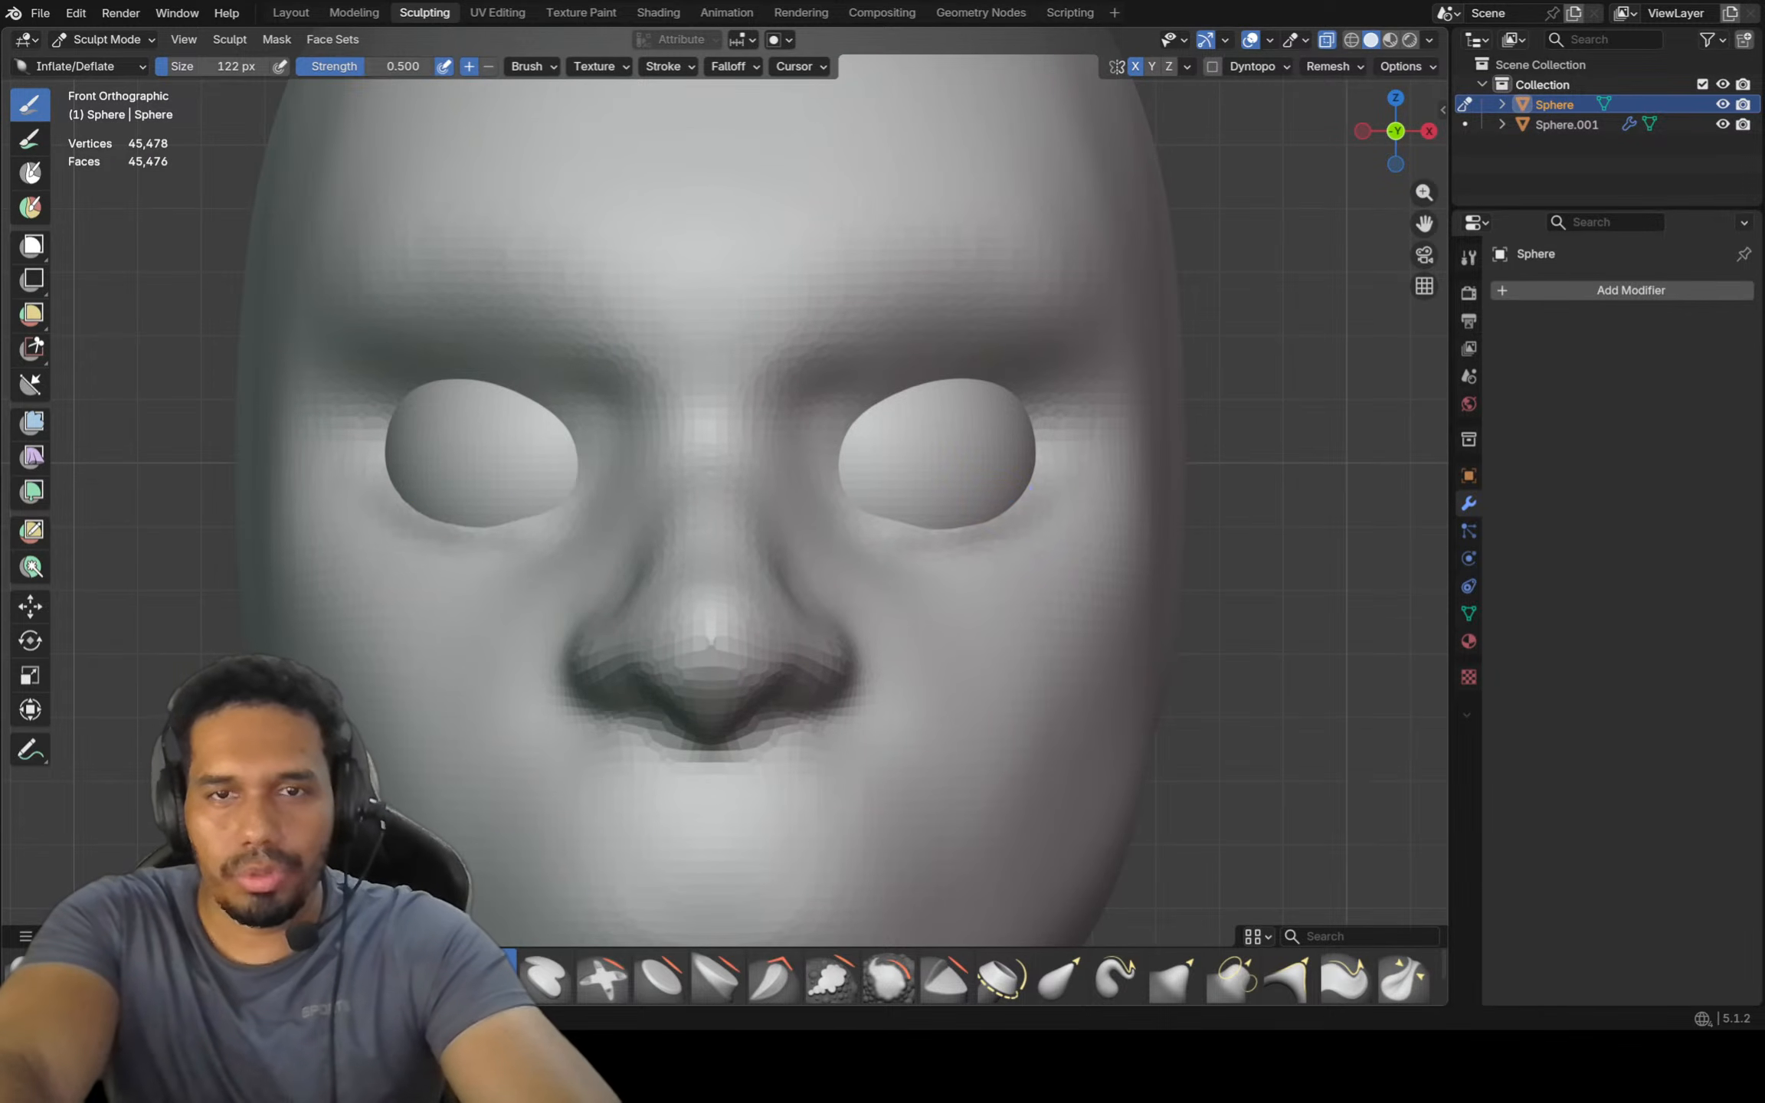
left_click_drag(928, 536, 1015, 515)
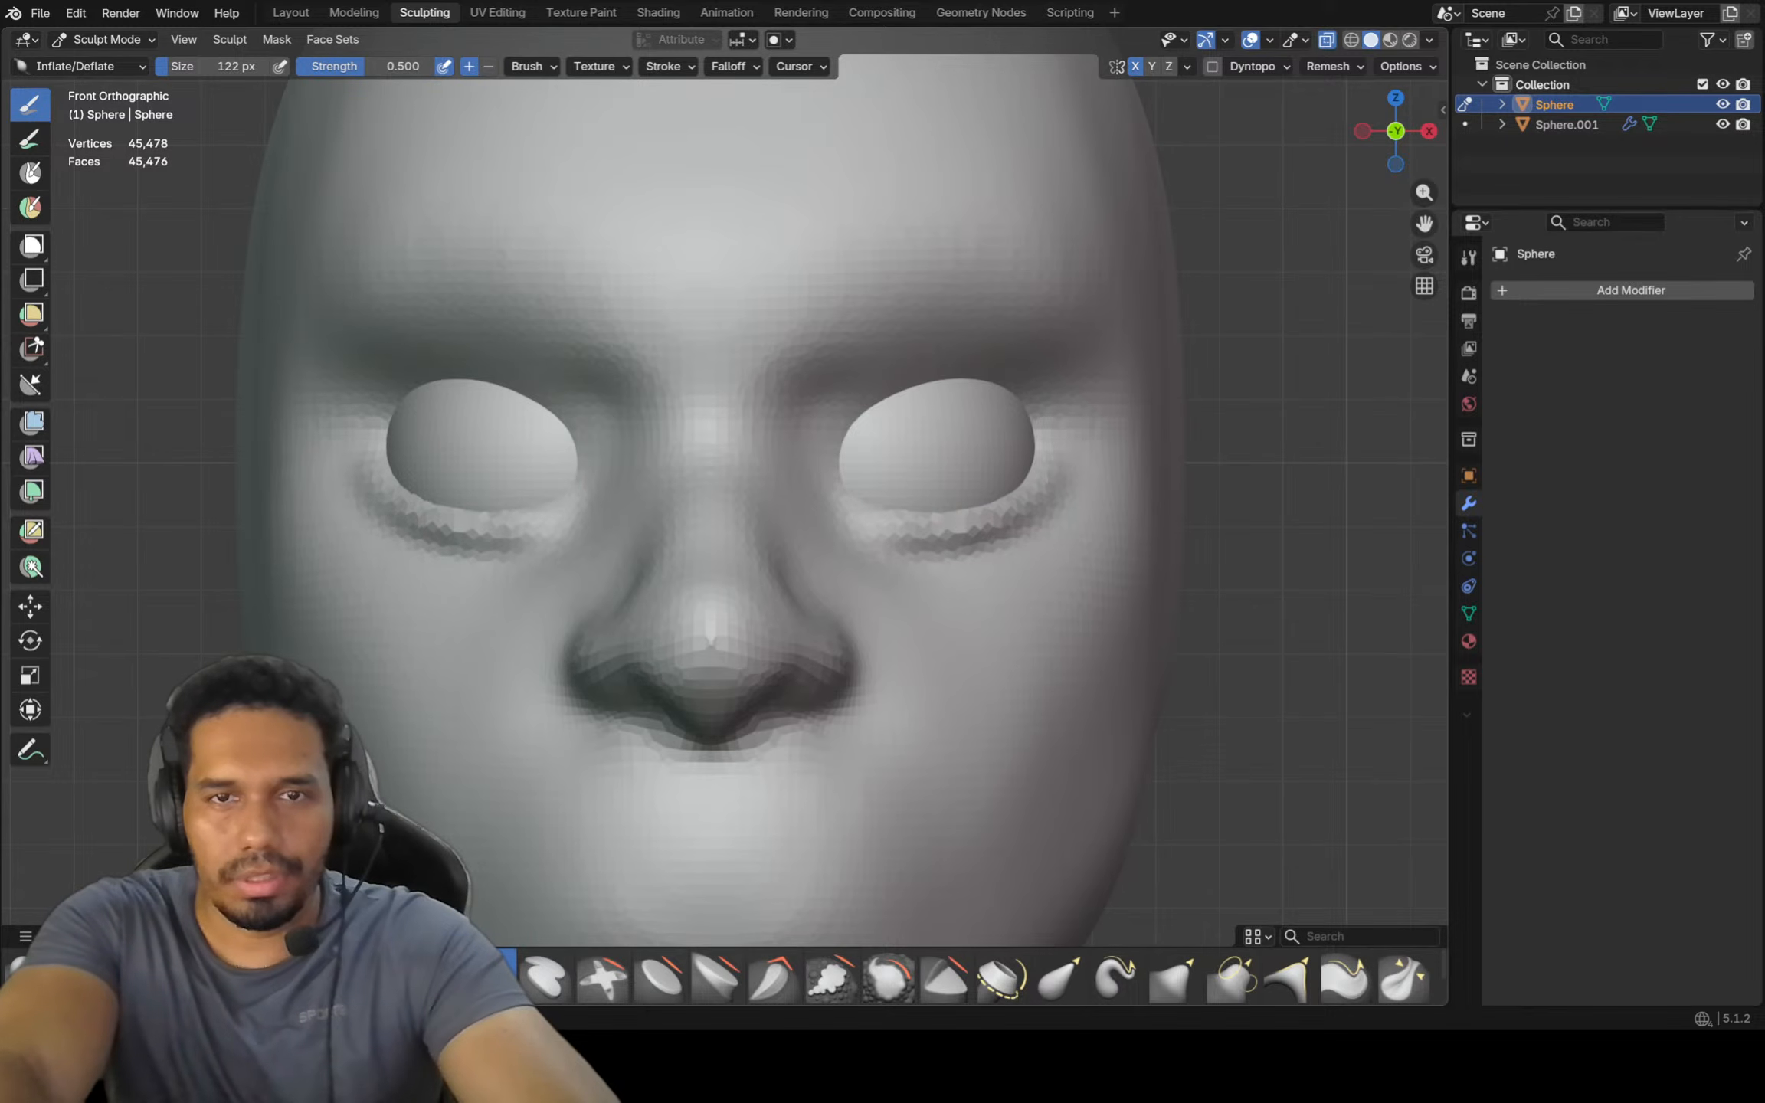
mouse_move(851, 433)
left_mouse_down()
mouse_move(950, 383)
mouse_move(859, 431)
left_mouse_up()
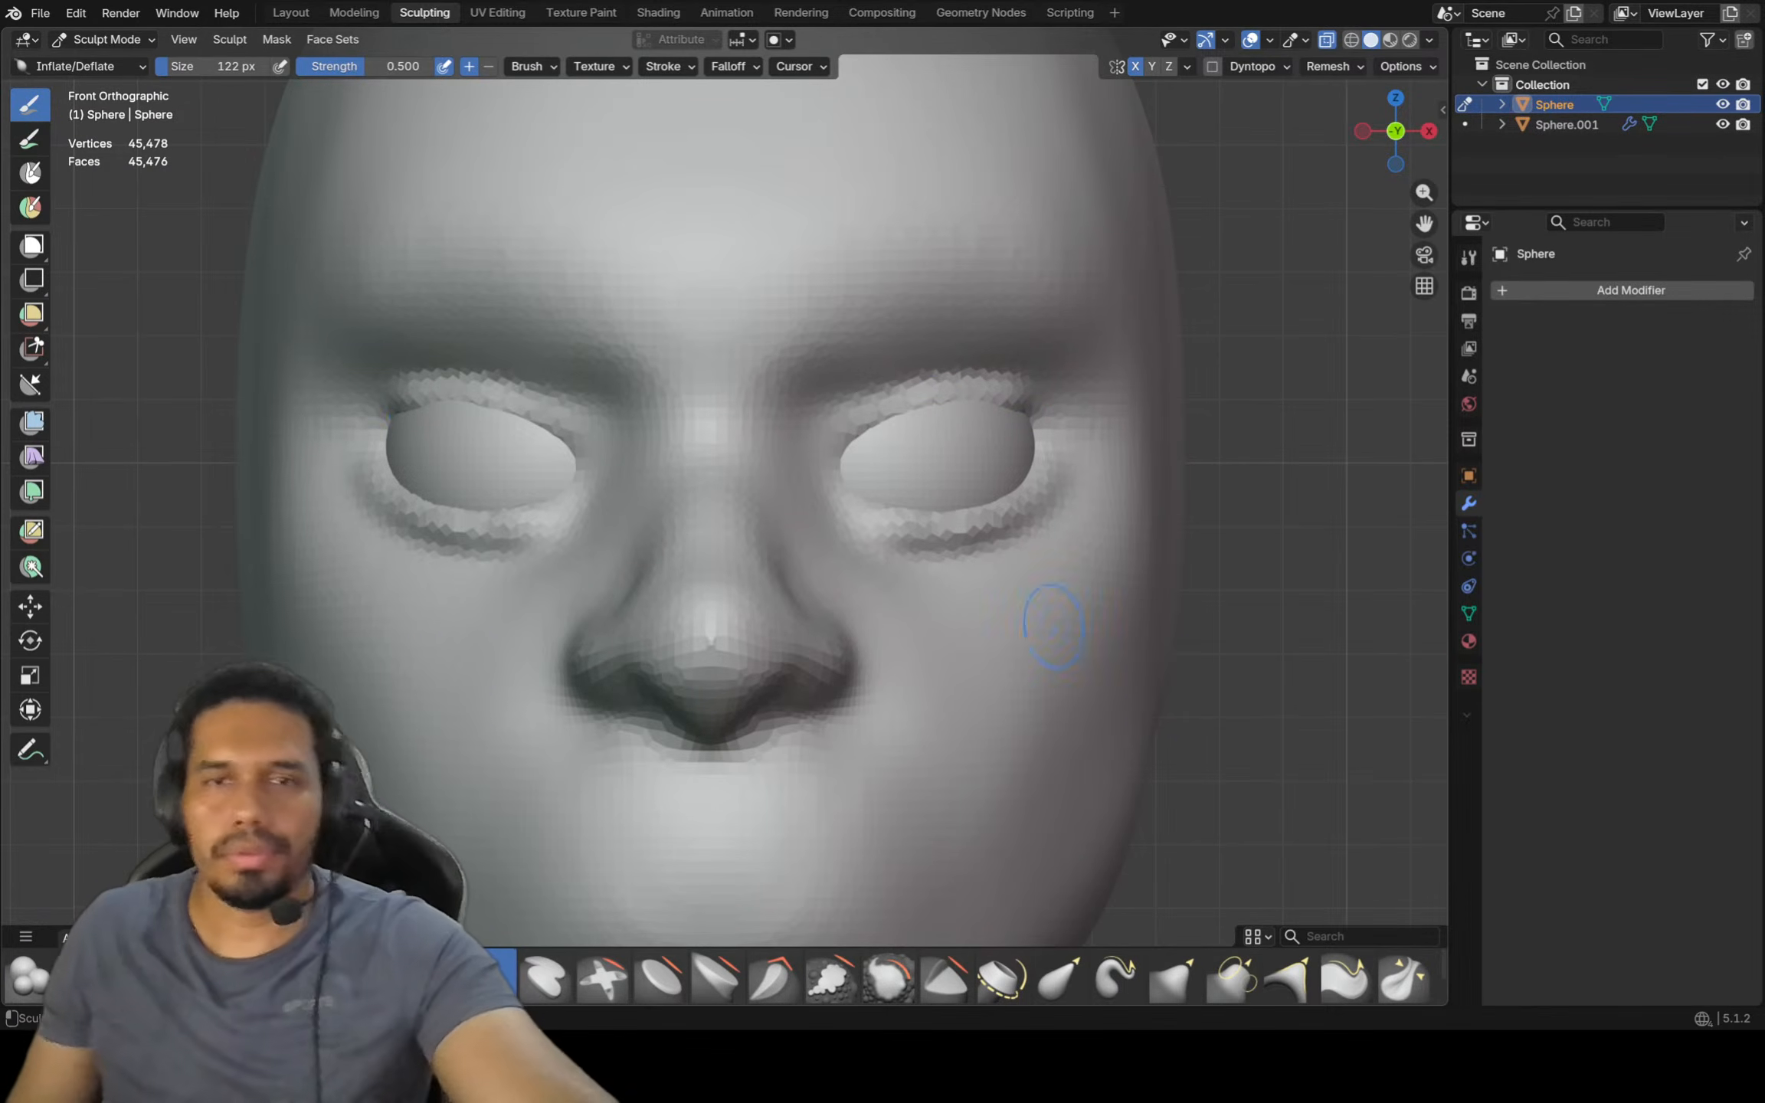
Set the Grab brush size to 268 px and wrap the eyelids around the eyeballs from a side angle
scroll(448, 591, "down", 4)
middle_click_drag(448, 590, 923, 537)
key("KP_1")
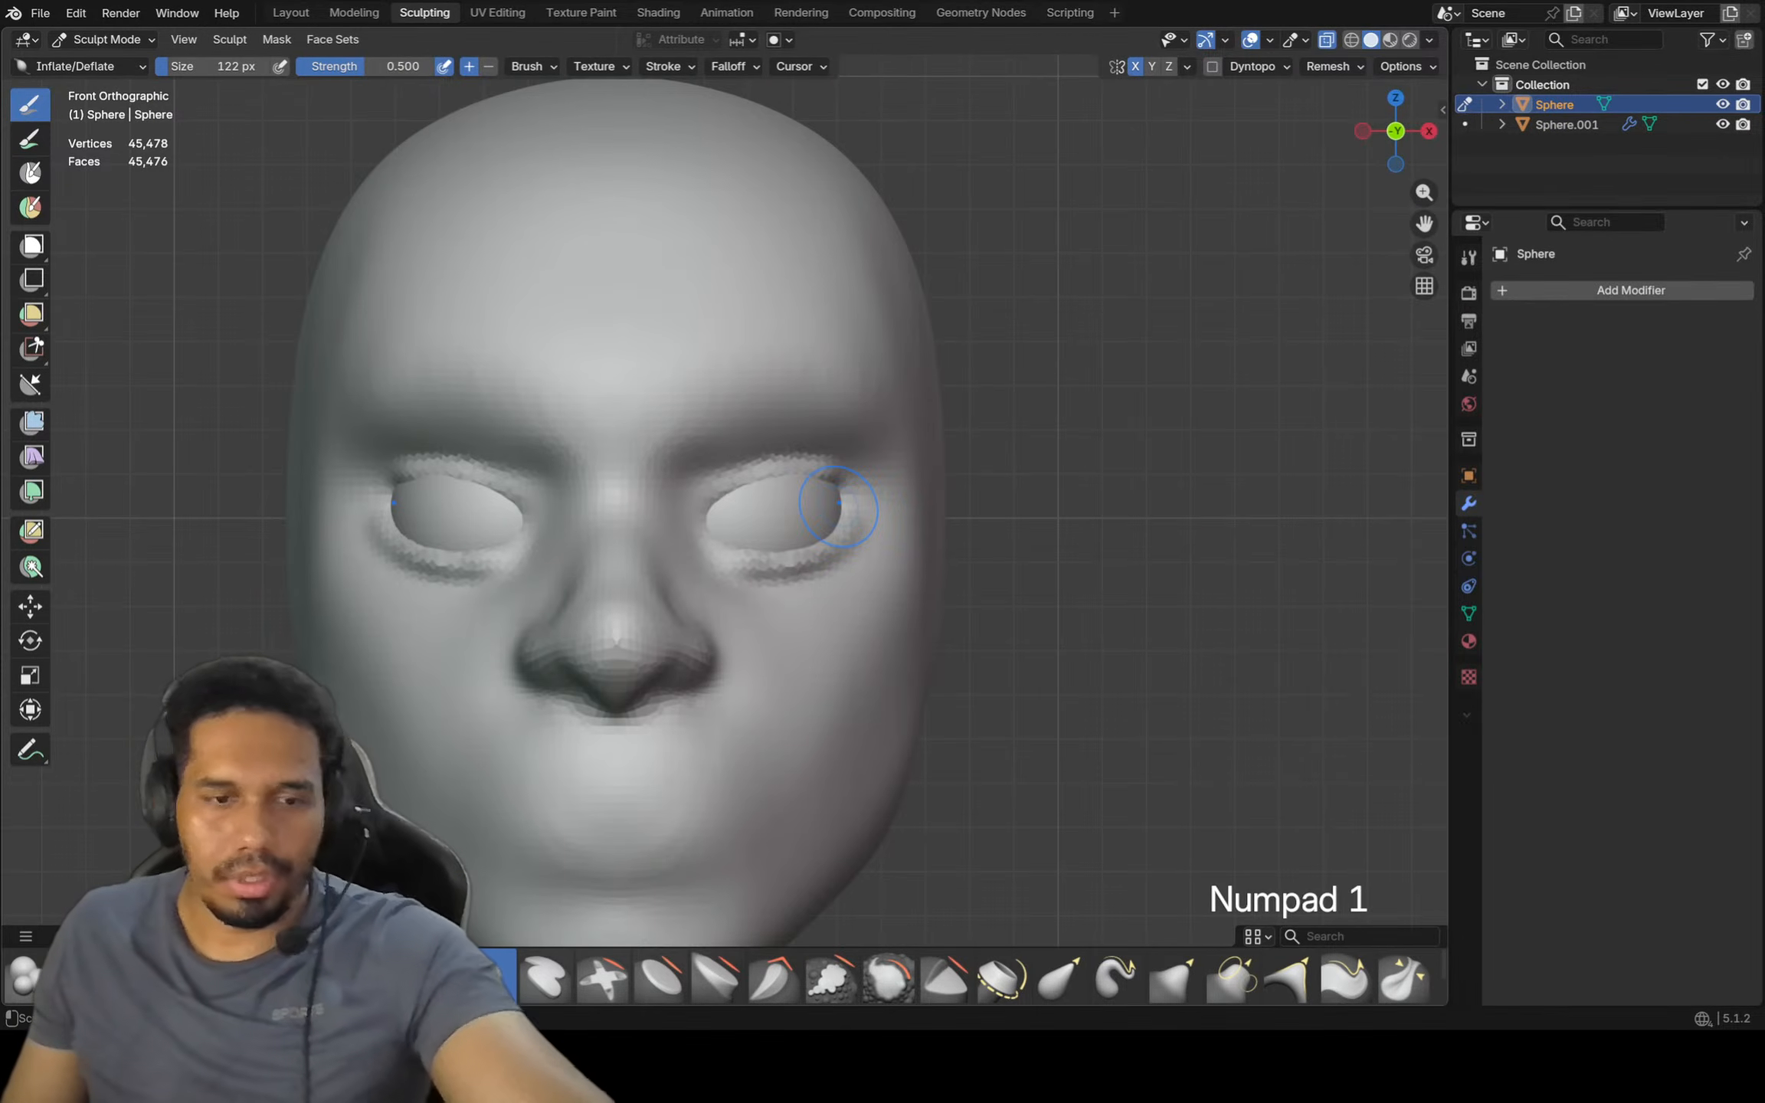
key("f")
key("g")
middle_click_drag(864, 510, 829, 522)
scroll(827, 504, "up", 5)
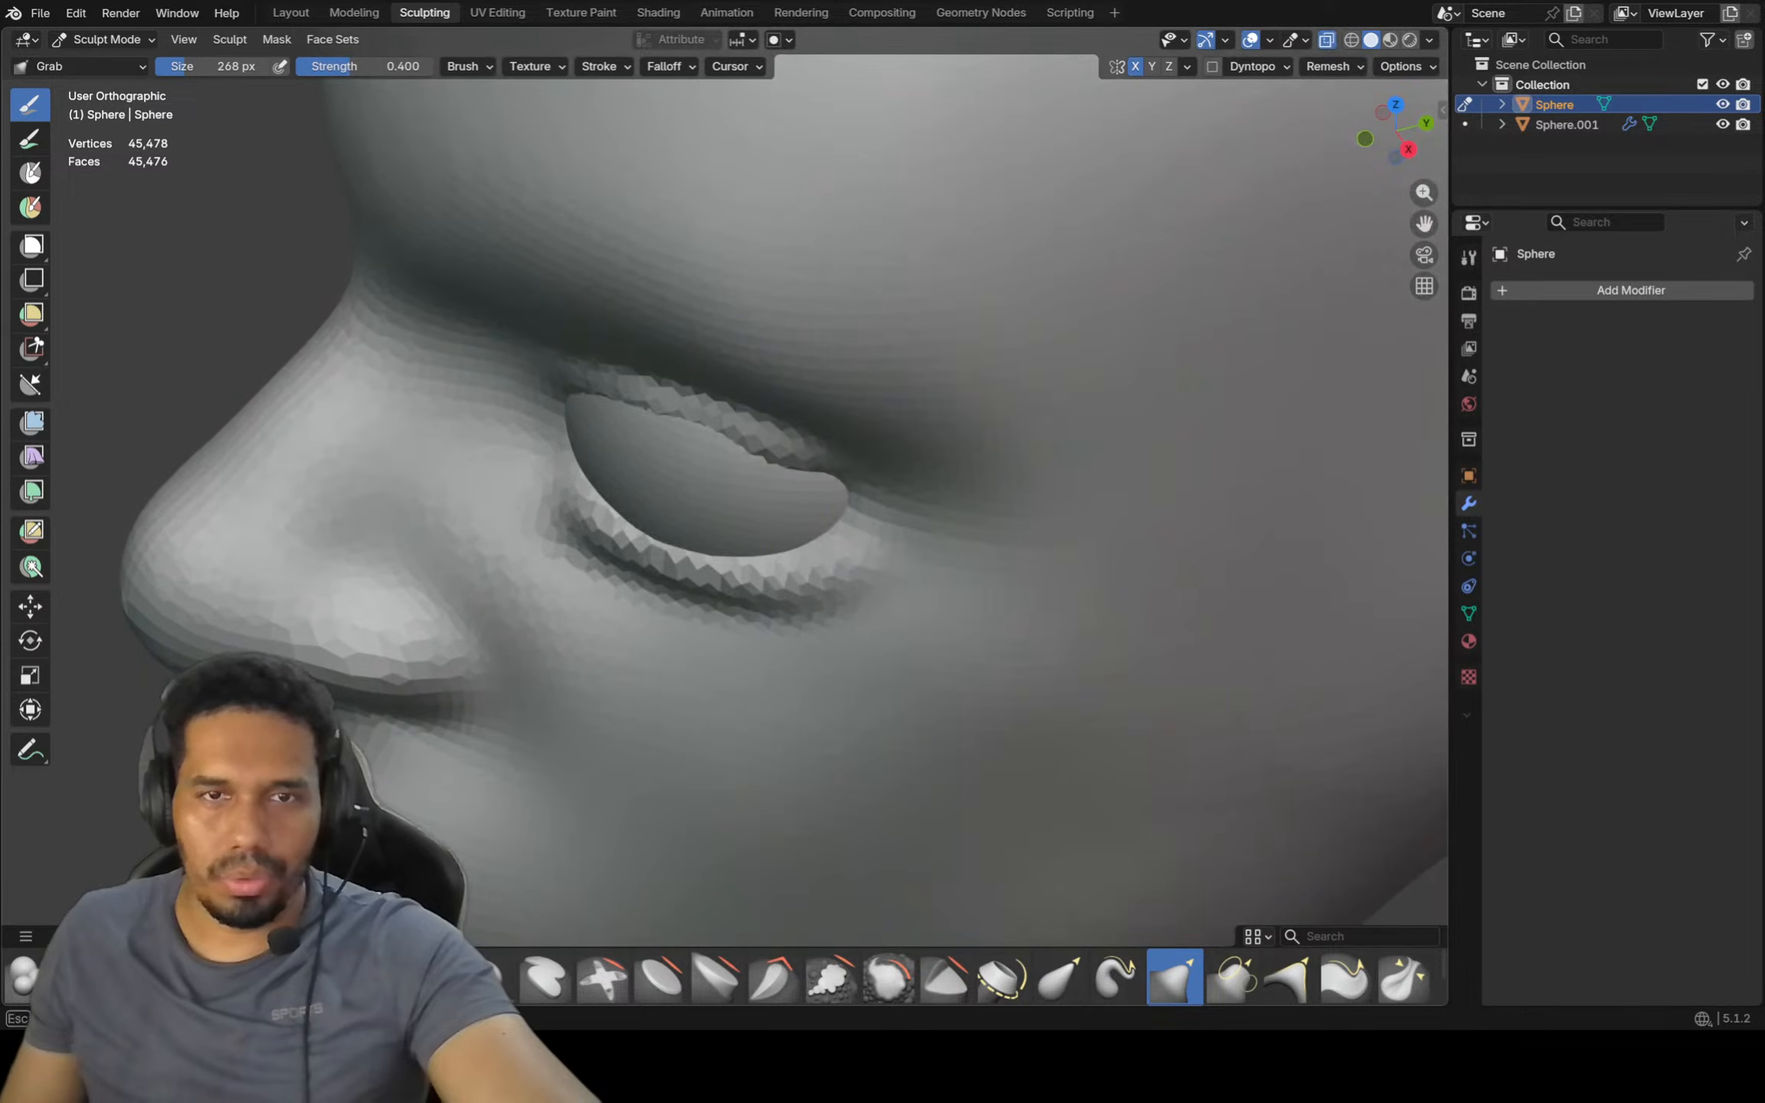
Lower the upper eyelids over the eyeballs and adjust the outer eye corners with the Grab brush
scroll(838, 482, "down", 4)
middle_click_drag(838, 482, 668, 406)
scroll(800, 425, "down", 2)
scroll(682, 403, "up", 2)
scroll(681, 403, "down", 1)
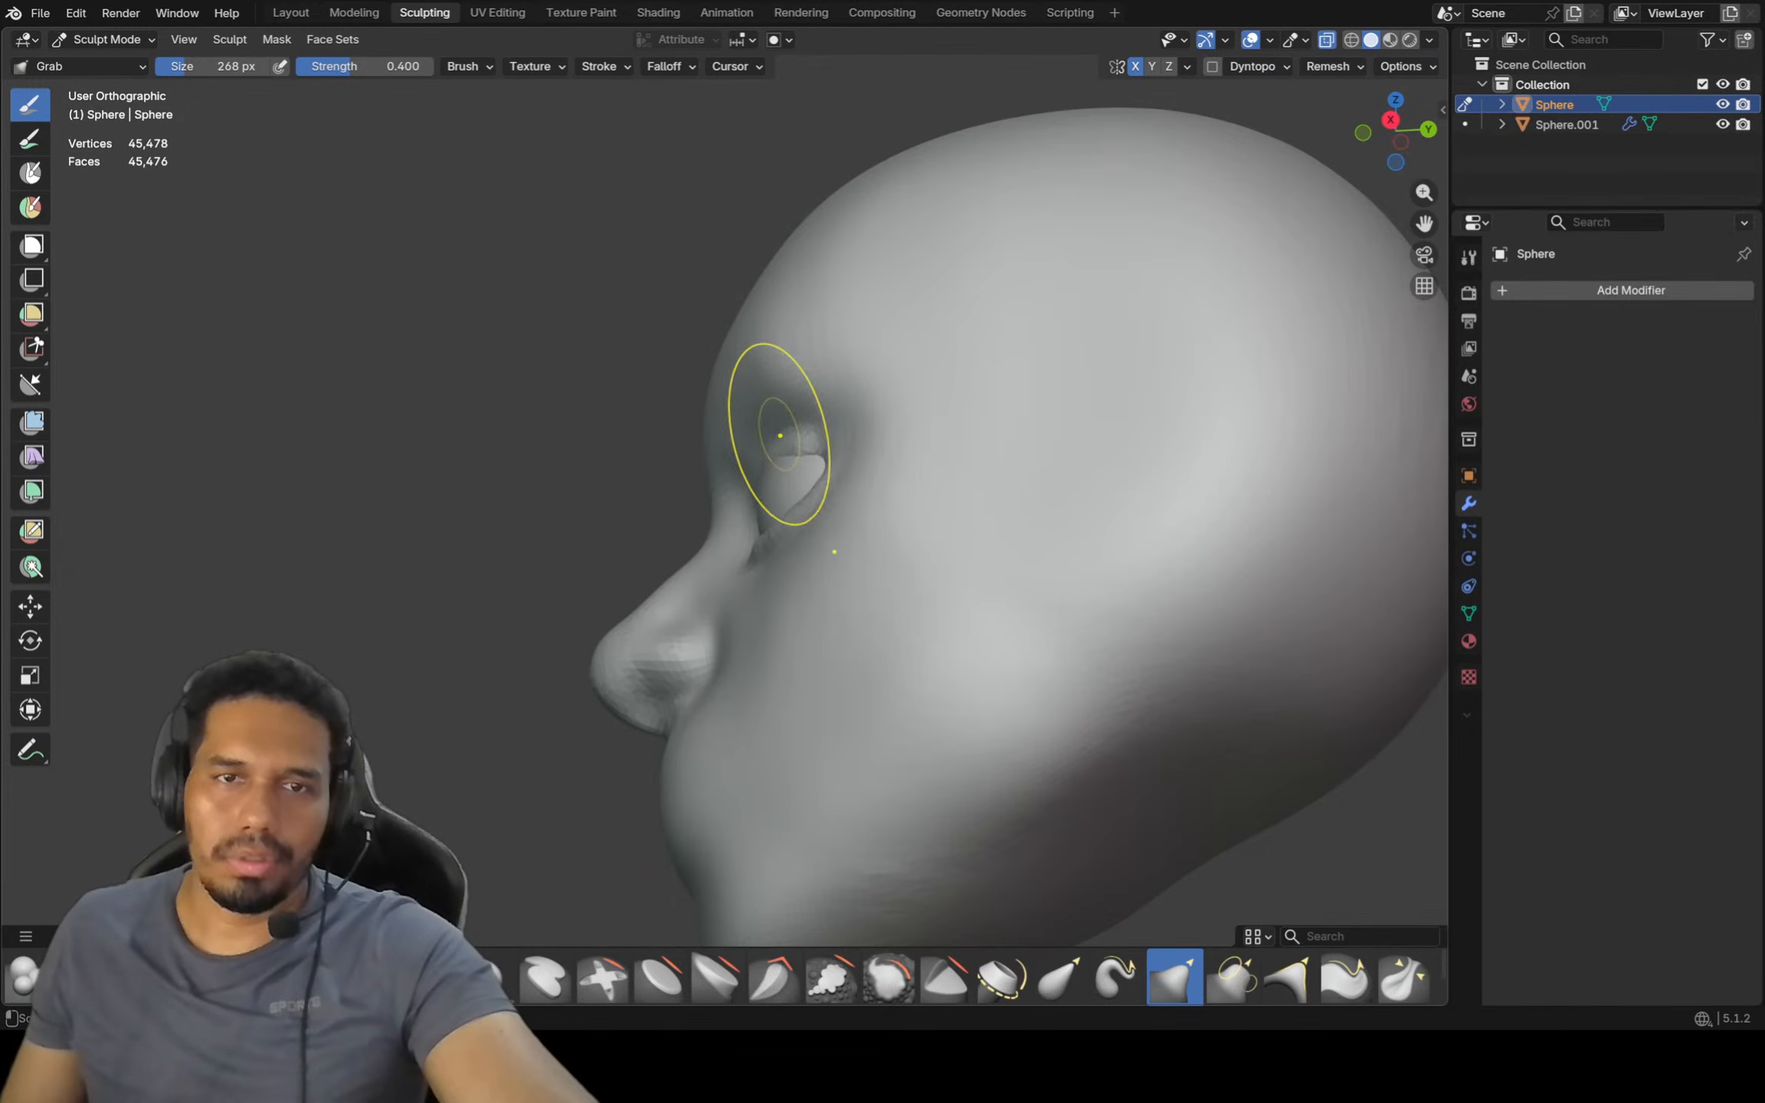
scroll(751, 476, "down", 2)
middle_click_drag(768, 473, 899, 450)
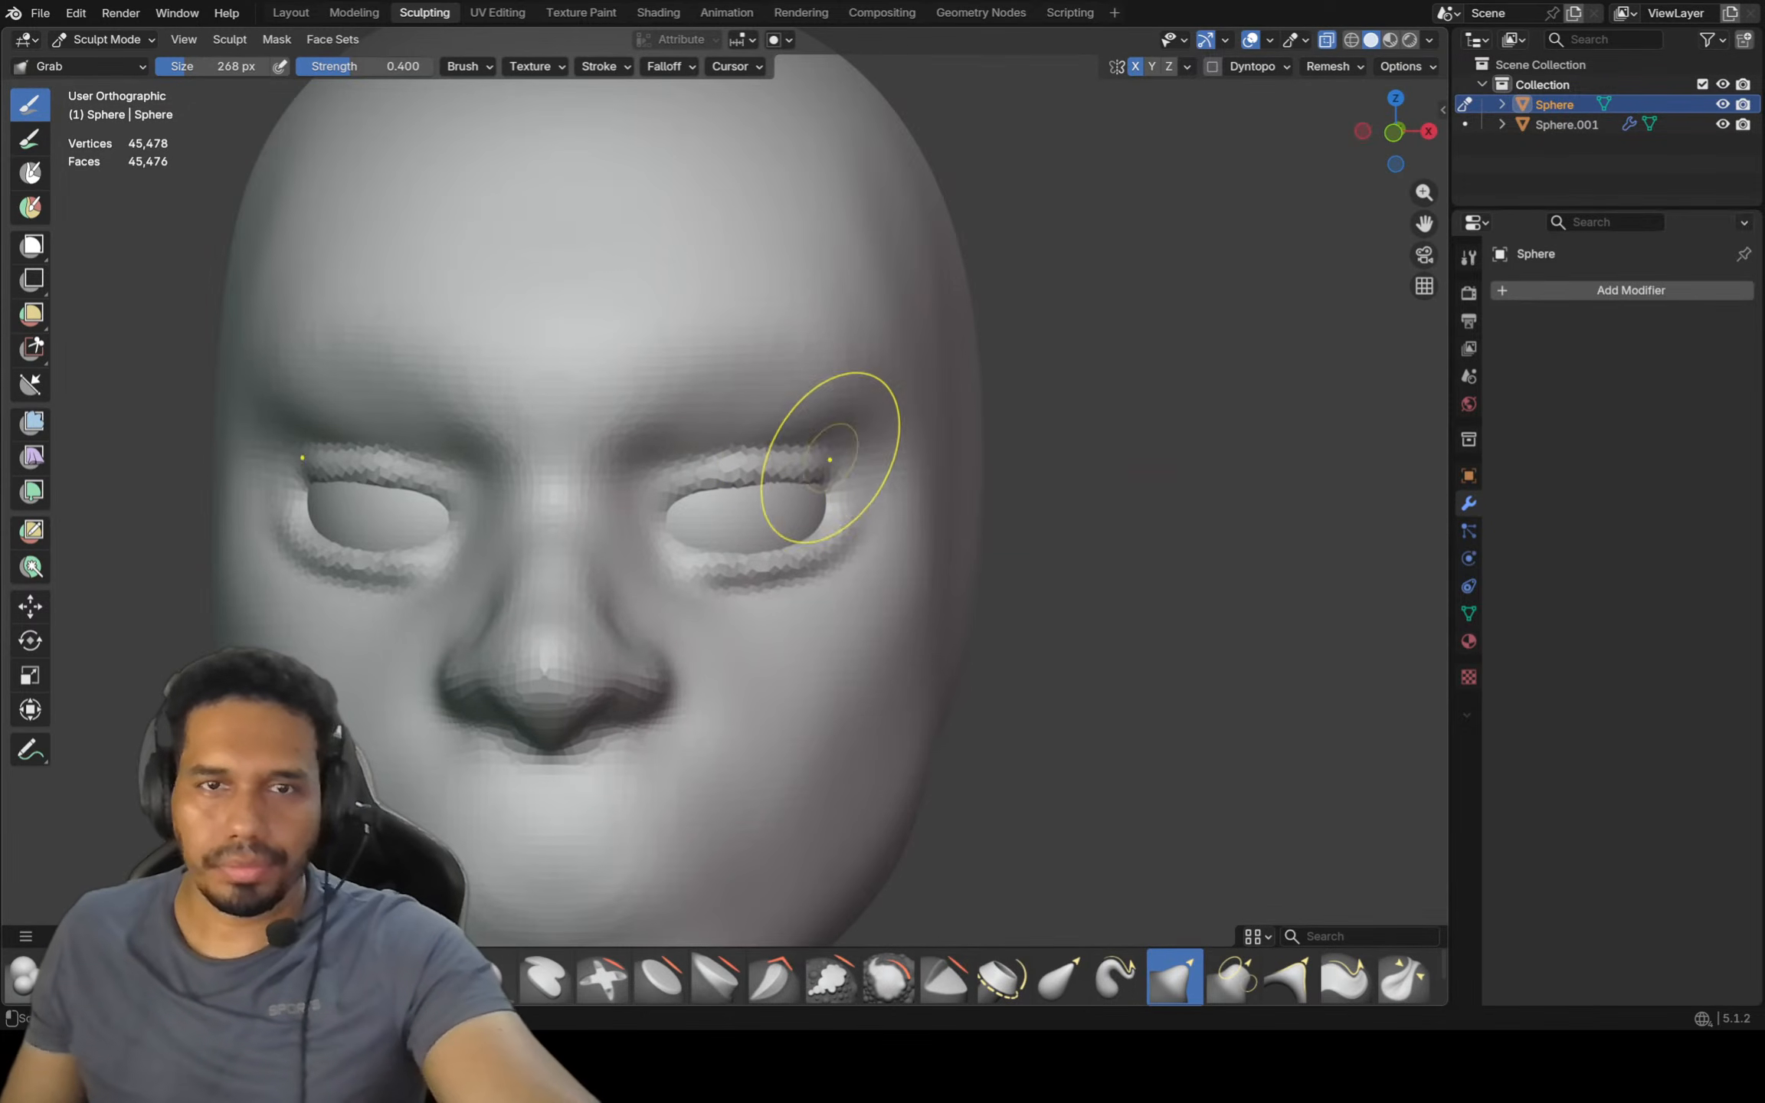
key("KP_1")
middle_click_drag(774, 453, 1000, 369, "shift")
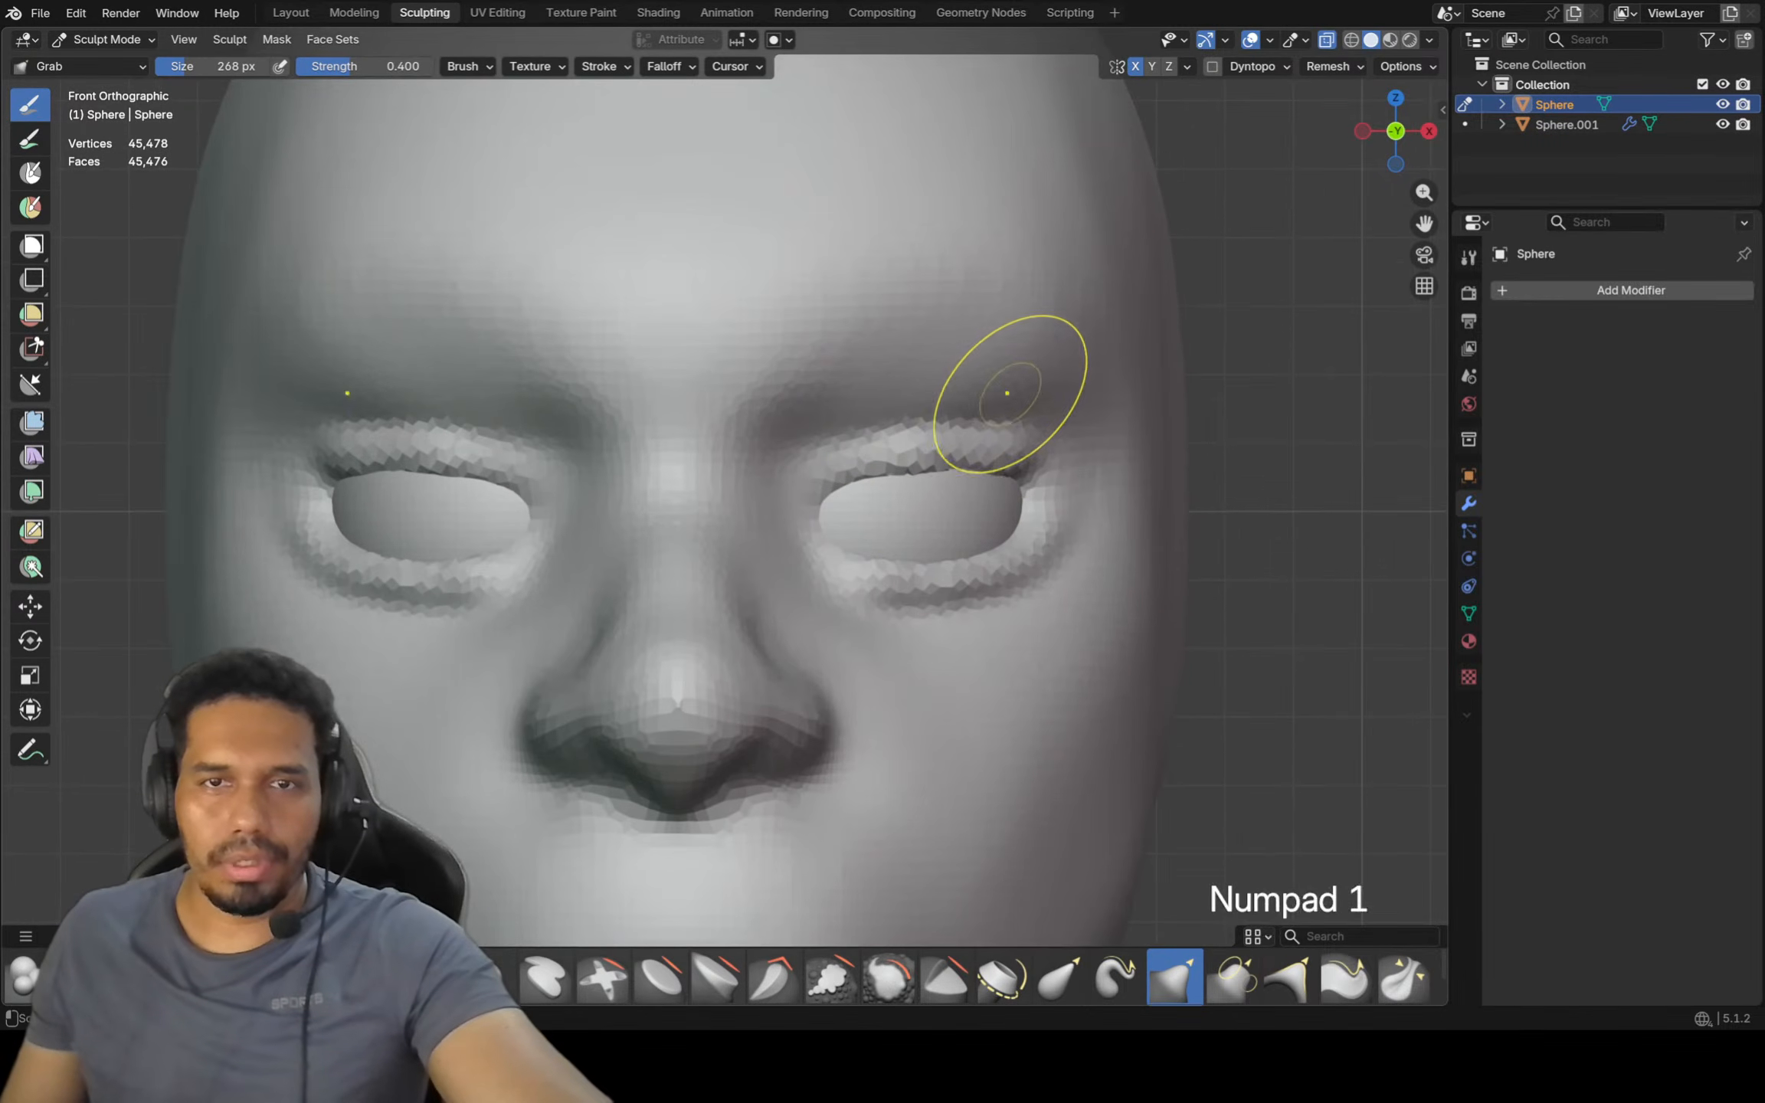
Voxel-remesh the head, reduce the voxel size and remesh again at the finer resolution
mouse_move(900, 414)
middle_mouse_down("shift")
mouse_move(977, 414)
mouse_move(984, 440)
mouse_move(985, 416)
middle_mouse_up("shift")
key("ctrl+r")
key("f")
key("Escape")
key("r")
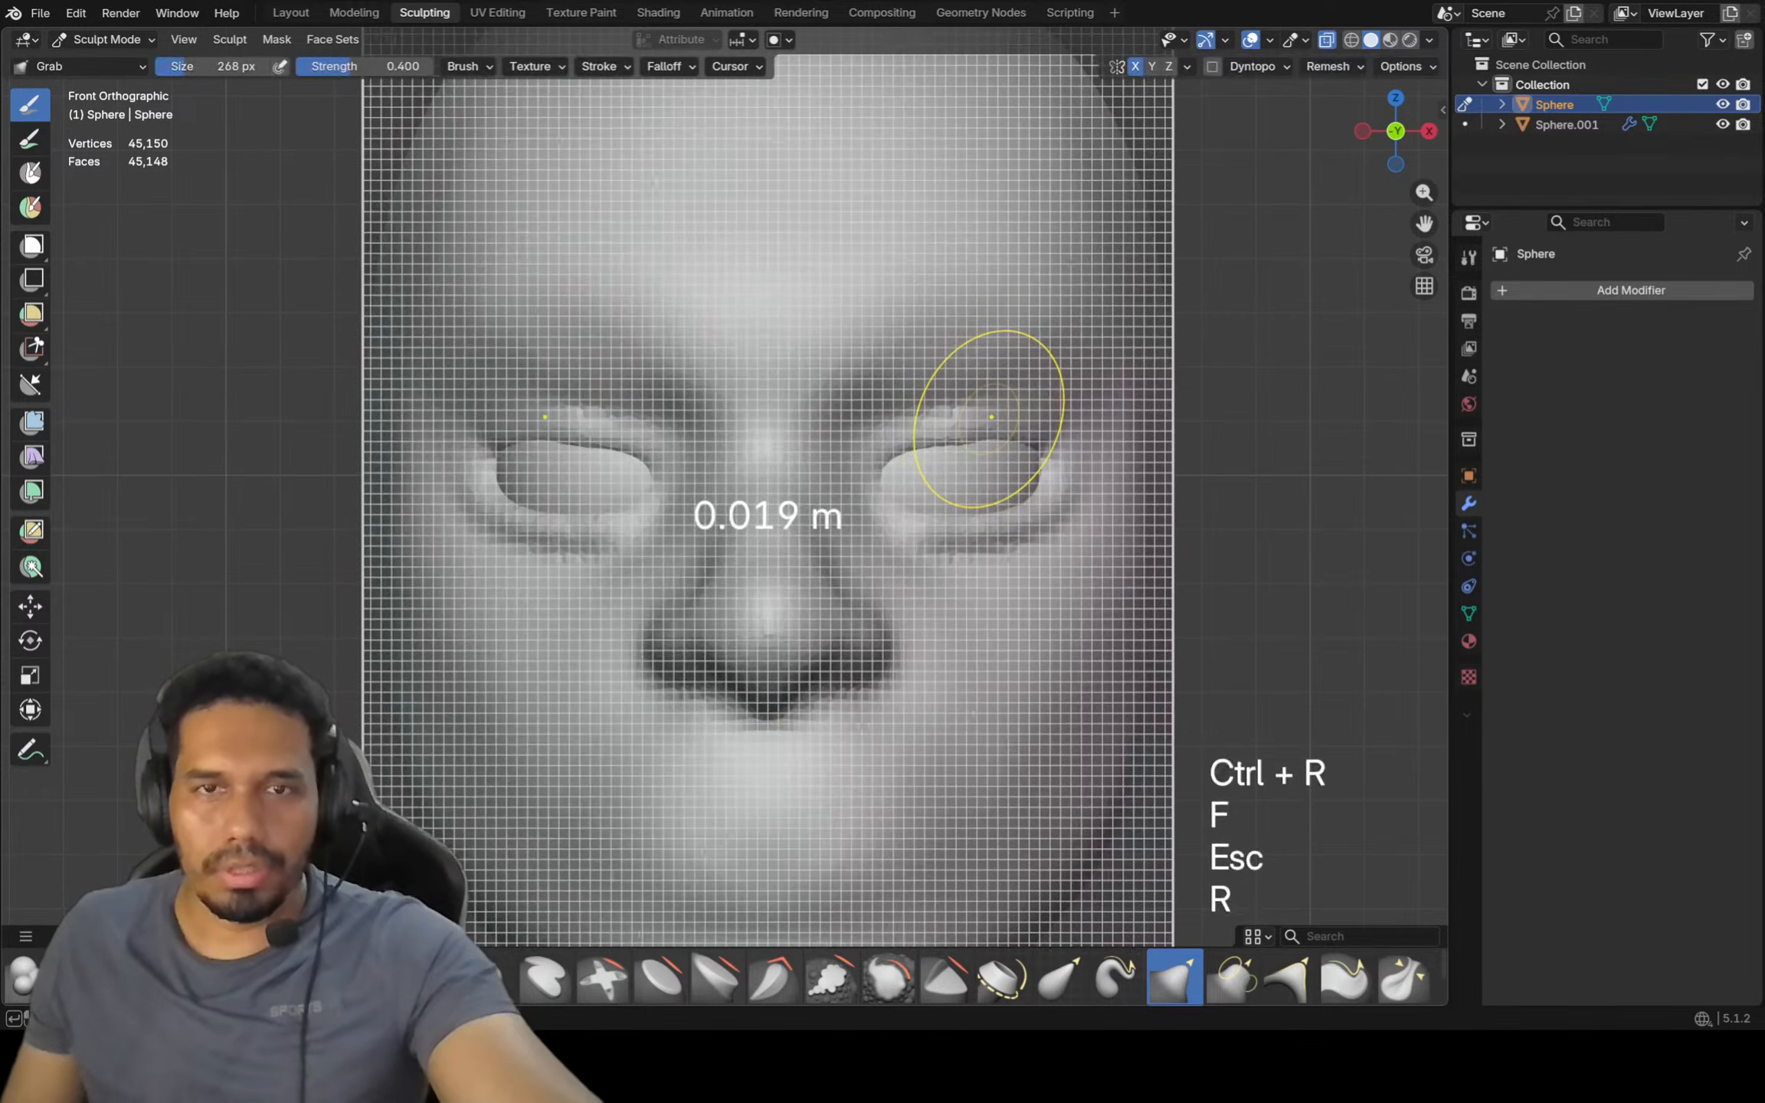
left_click(1065, 410)
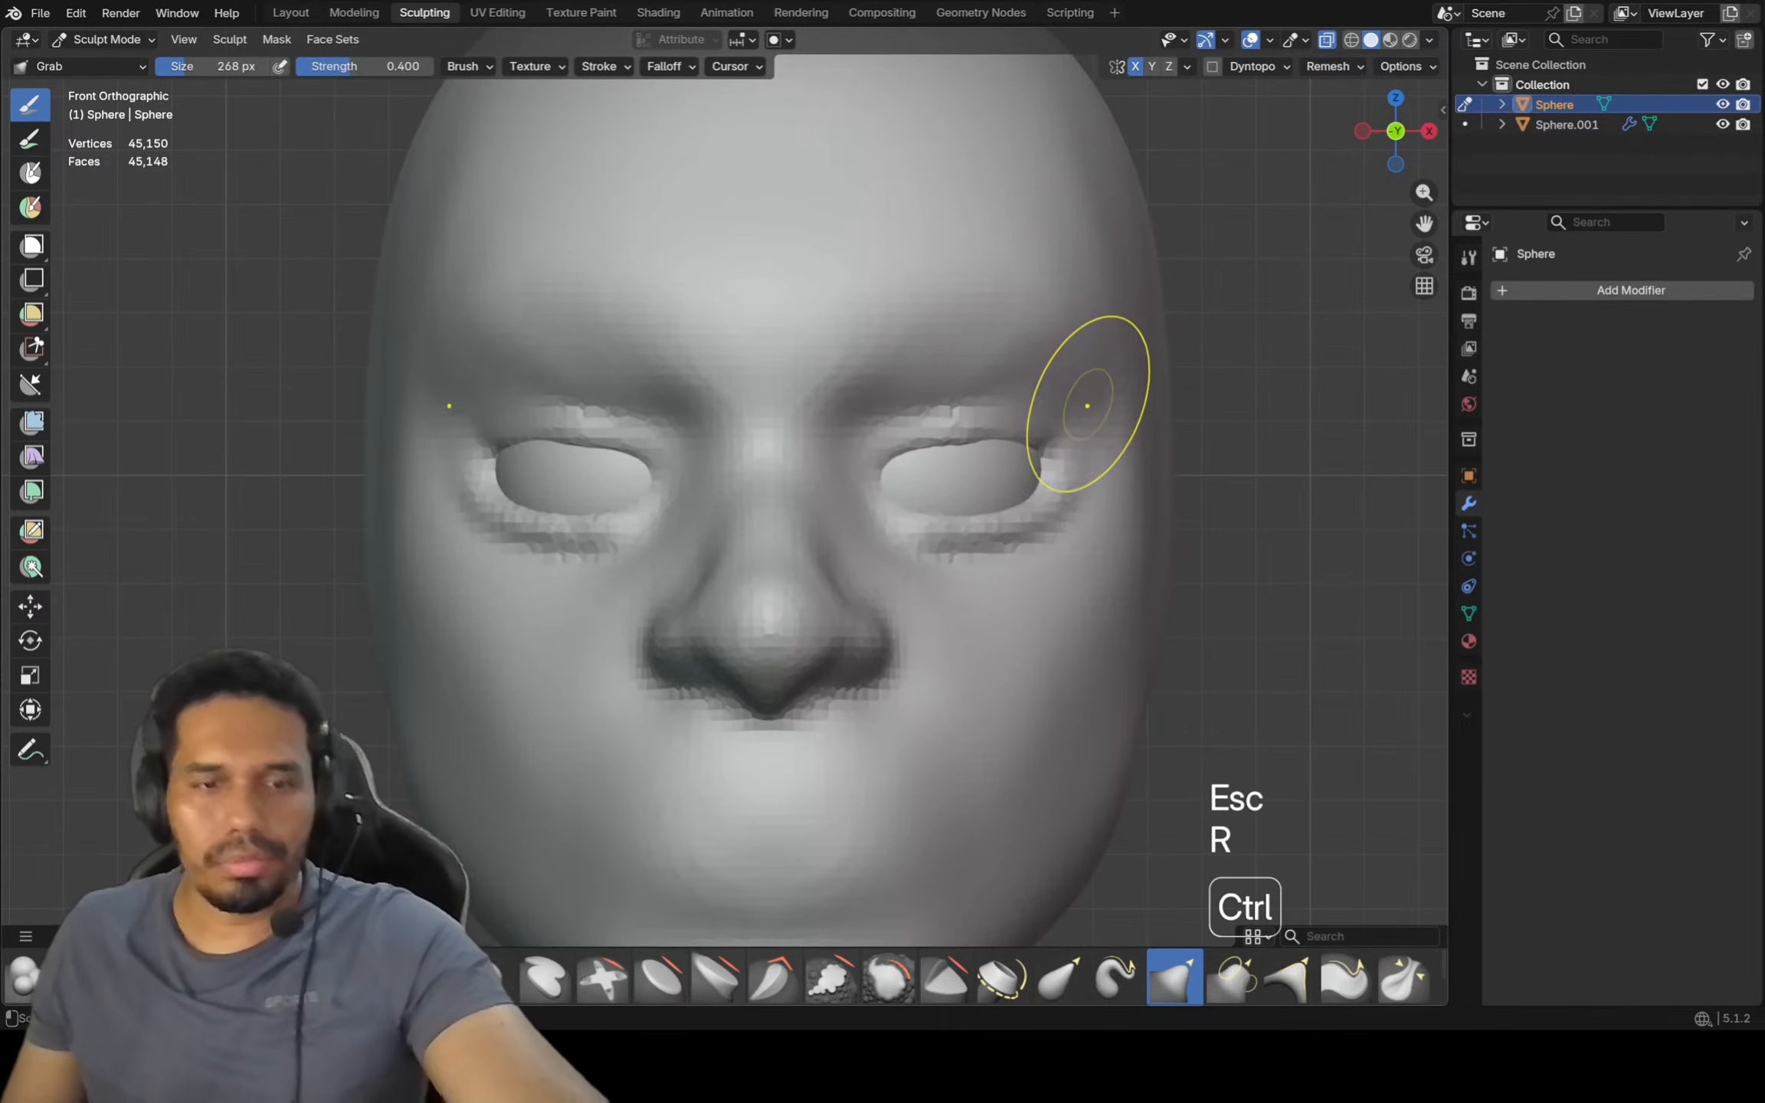
key("ctrl+r")
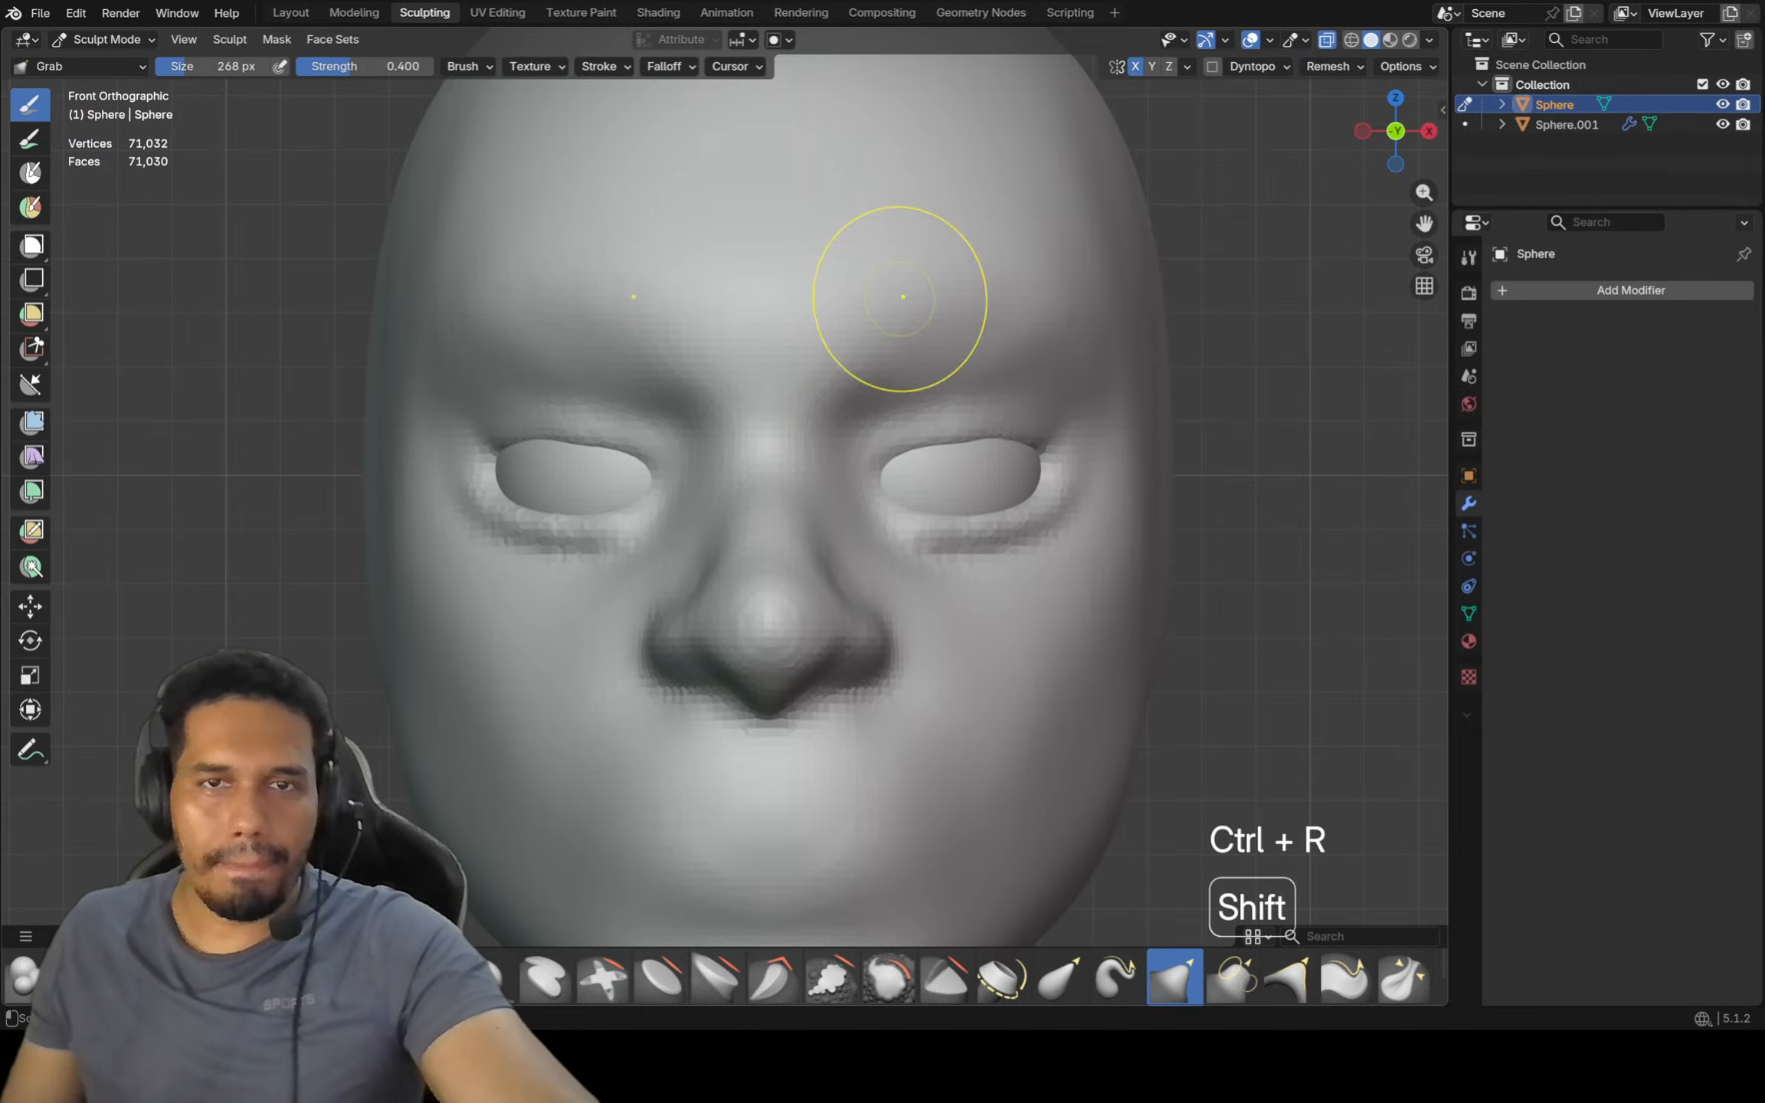
Set the Grab brush size to 116 px and pull the inner eye corners toward the nose
middle_click_drag(899, 576, 945, 493, "shift")
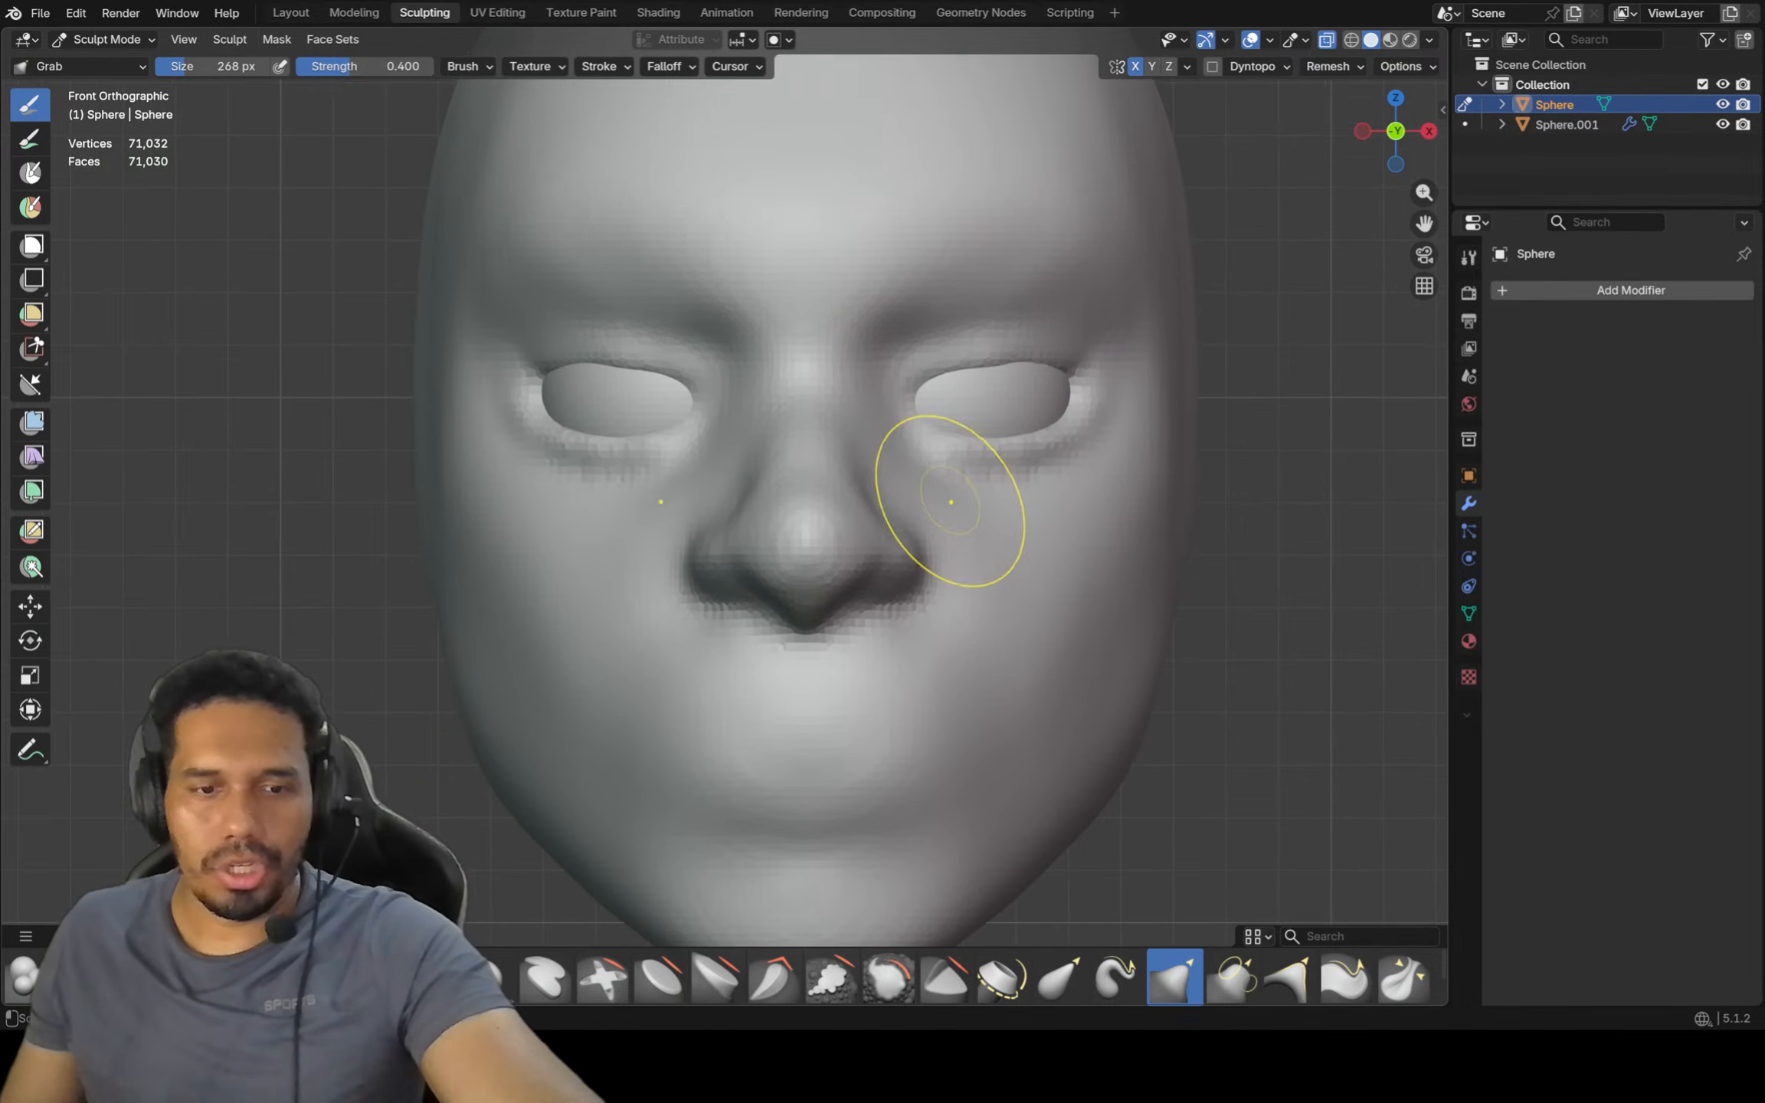
key("f")
left_click(900, 520)
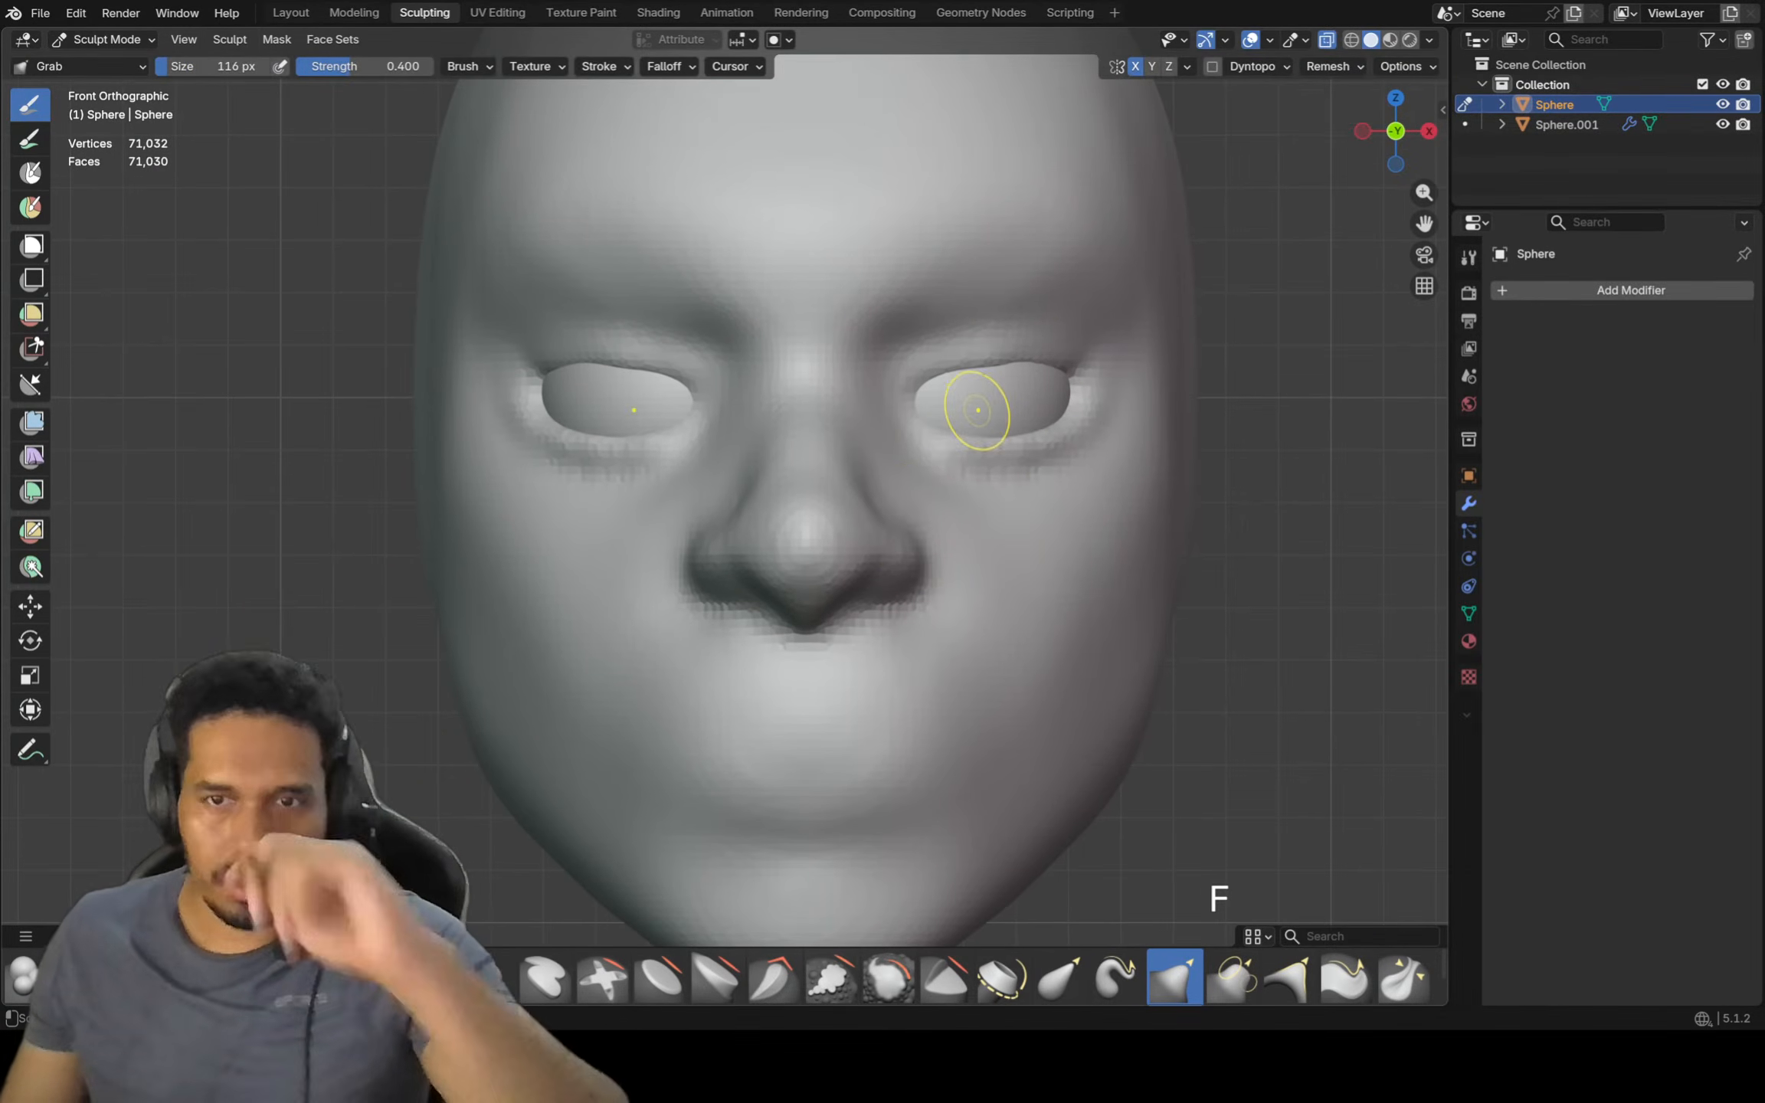
scroll(972, 406, "up", 2)
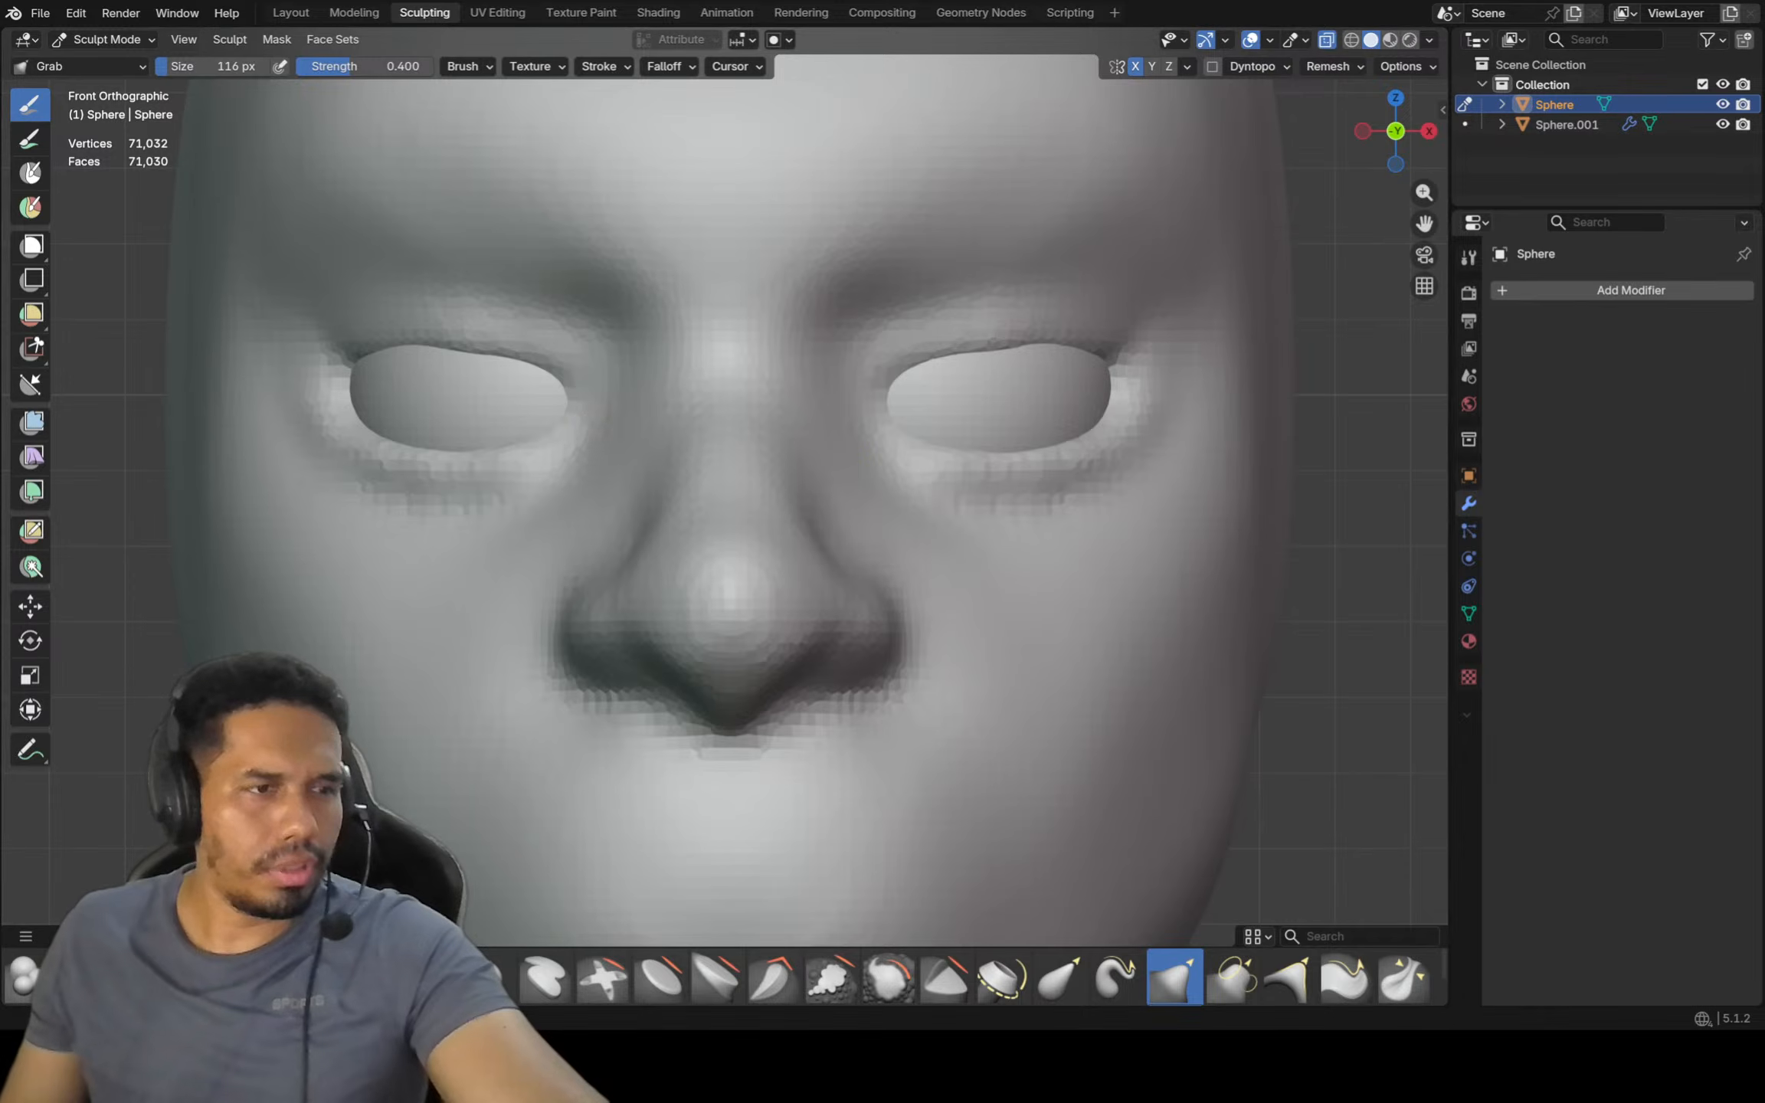
scroll(531, 402, "down", 3)
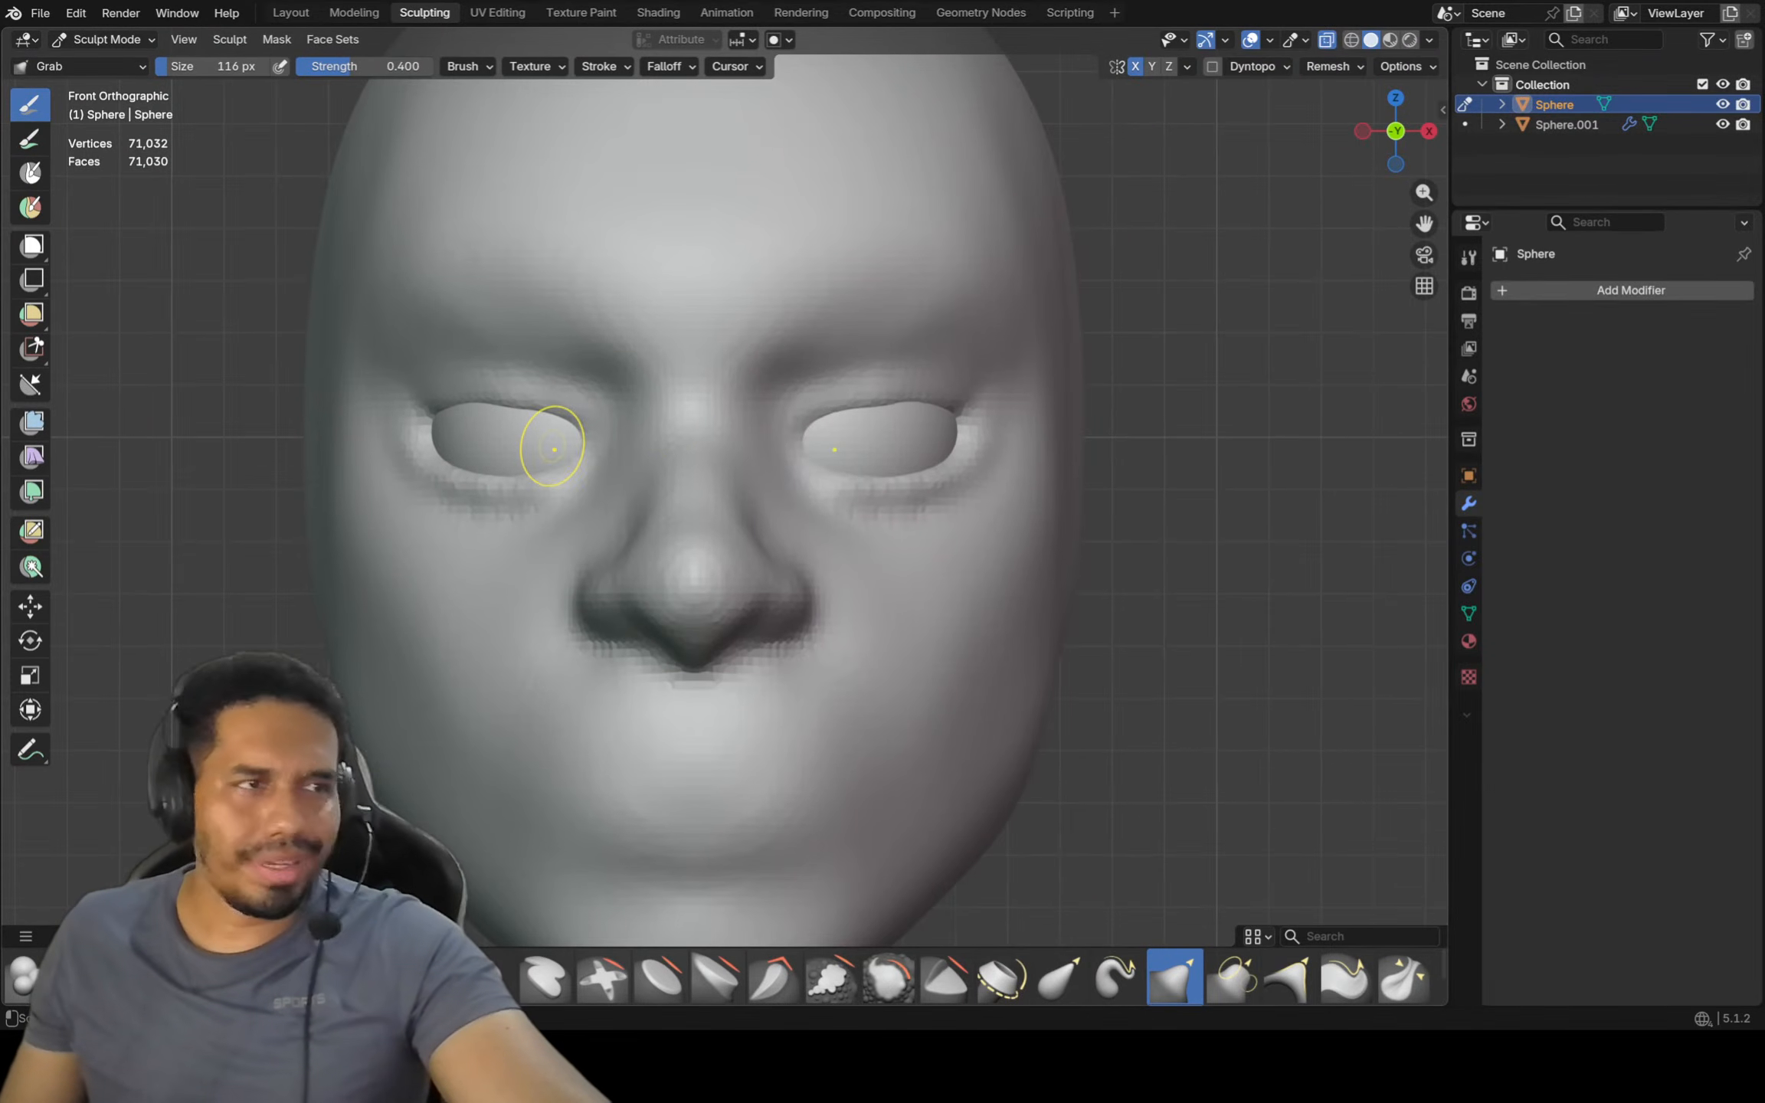
scroll(552, 446, "up", 1)
scroll(554, 441, "down", 1)
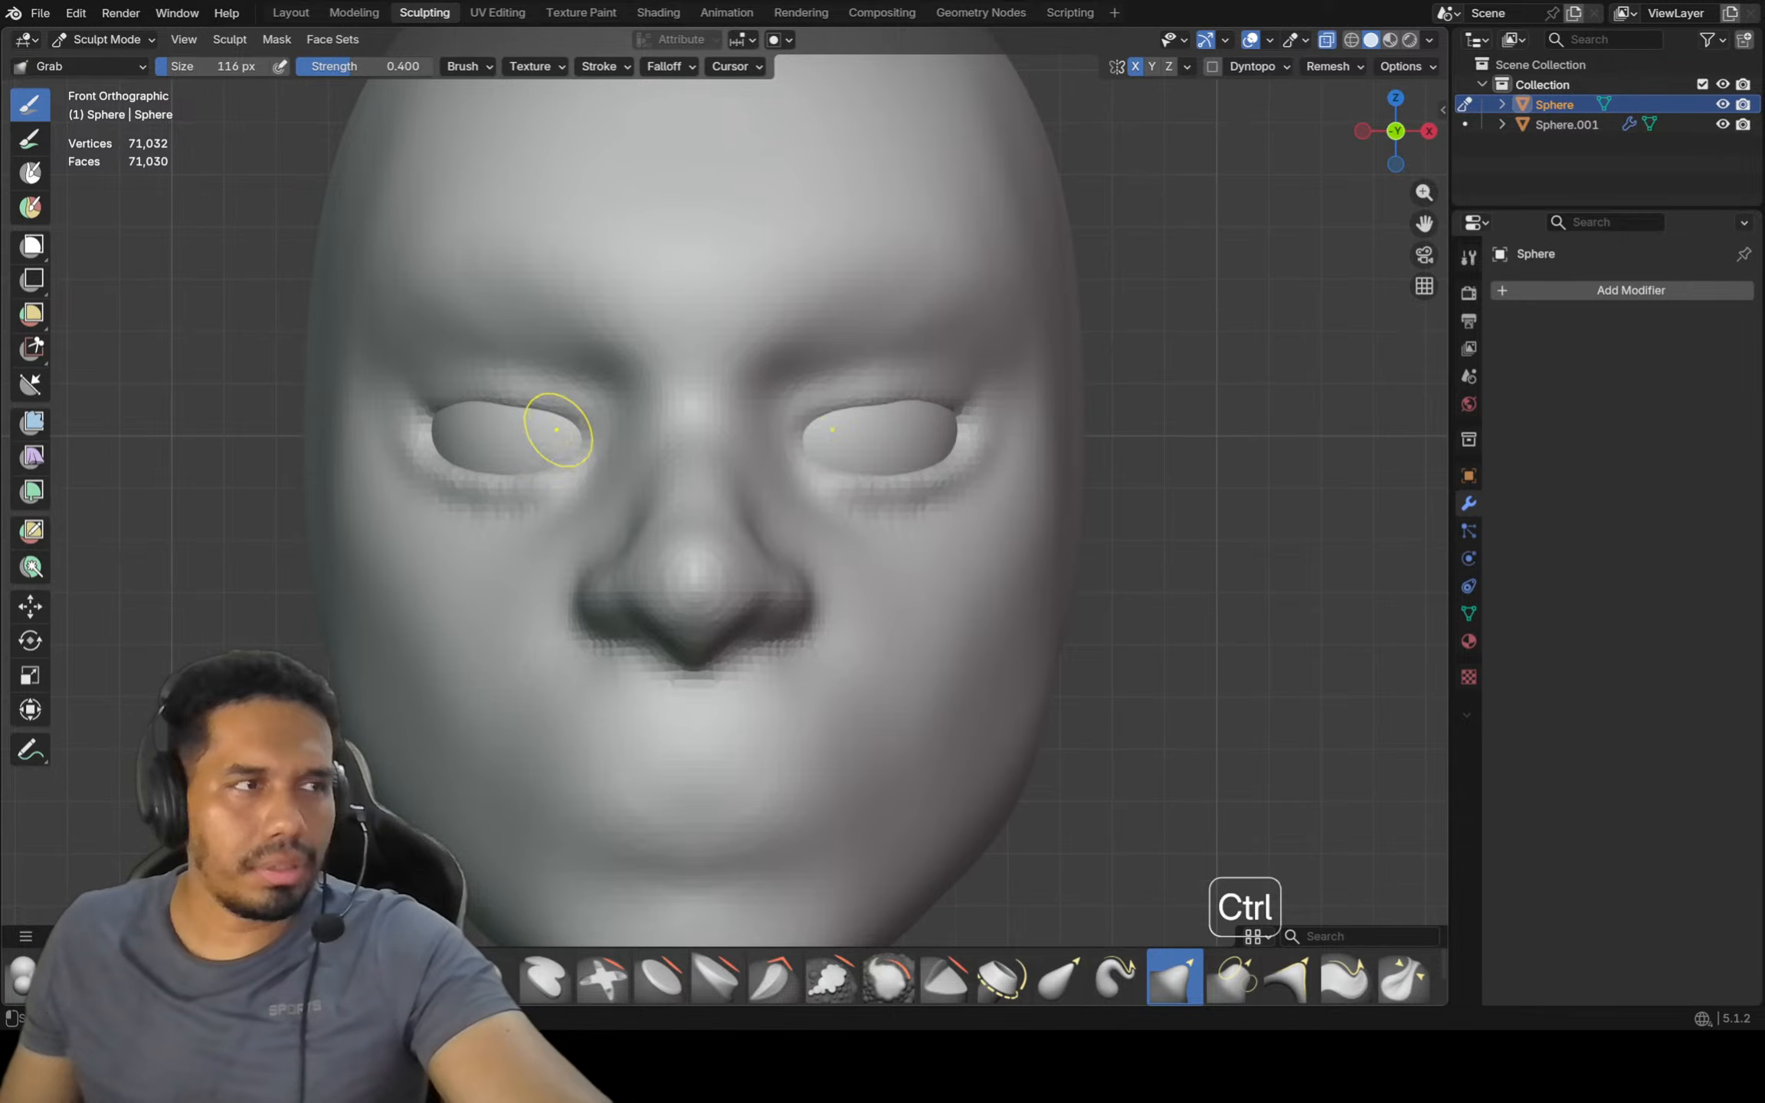
middle_click_drag(575, 432, 575, 424, "ctrl")
middle_click_drag(678, 397, 698, 422, "shift")
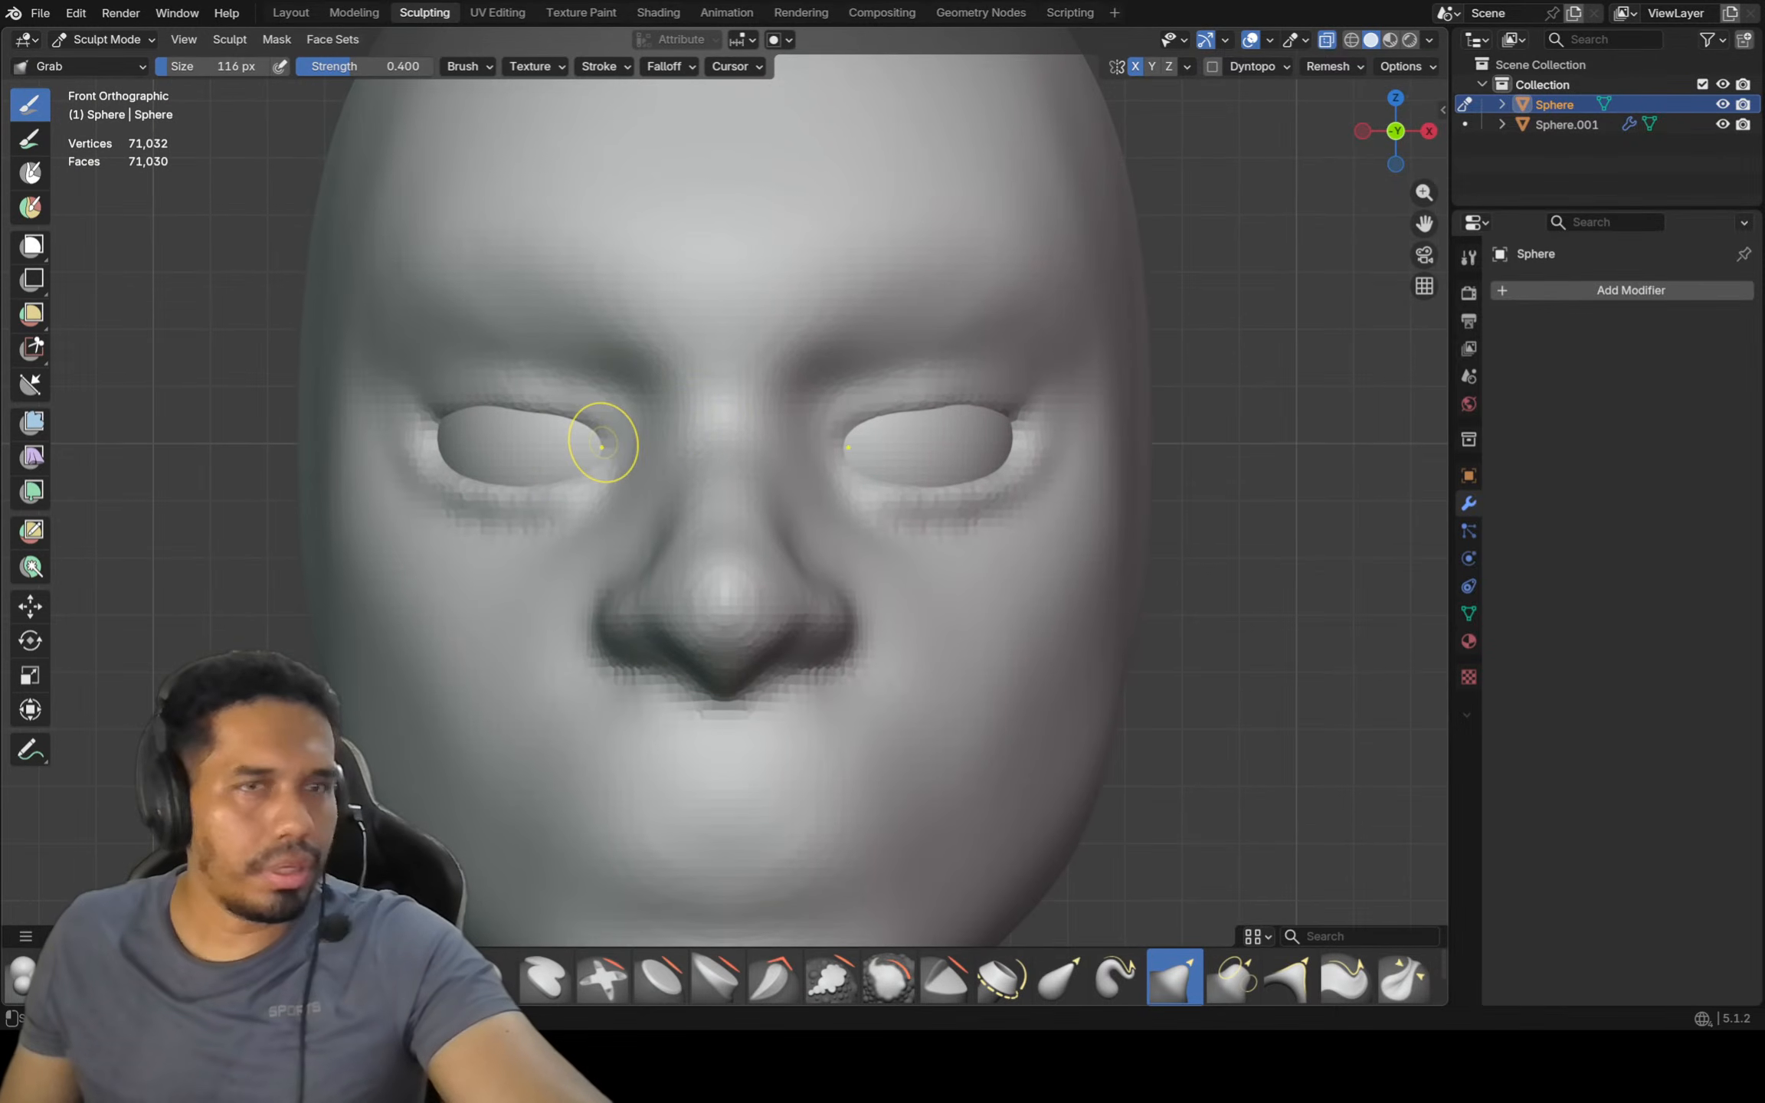
scroll(602, 445, "up", 1)
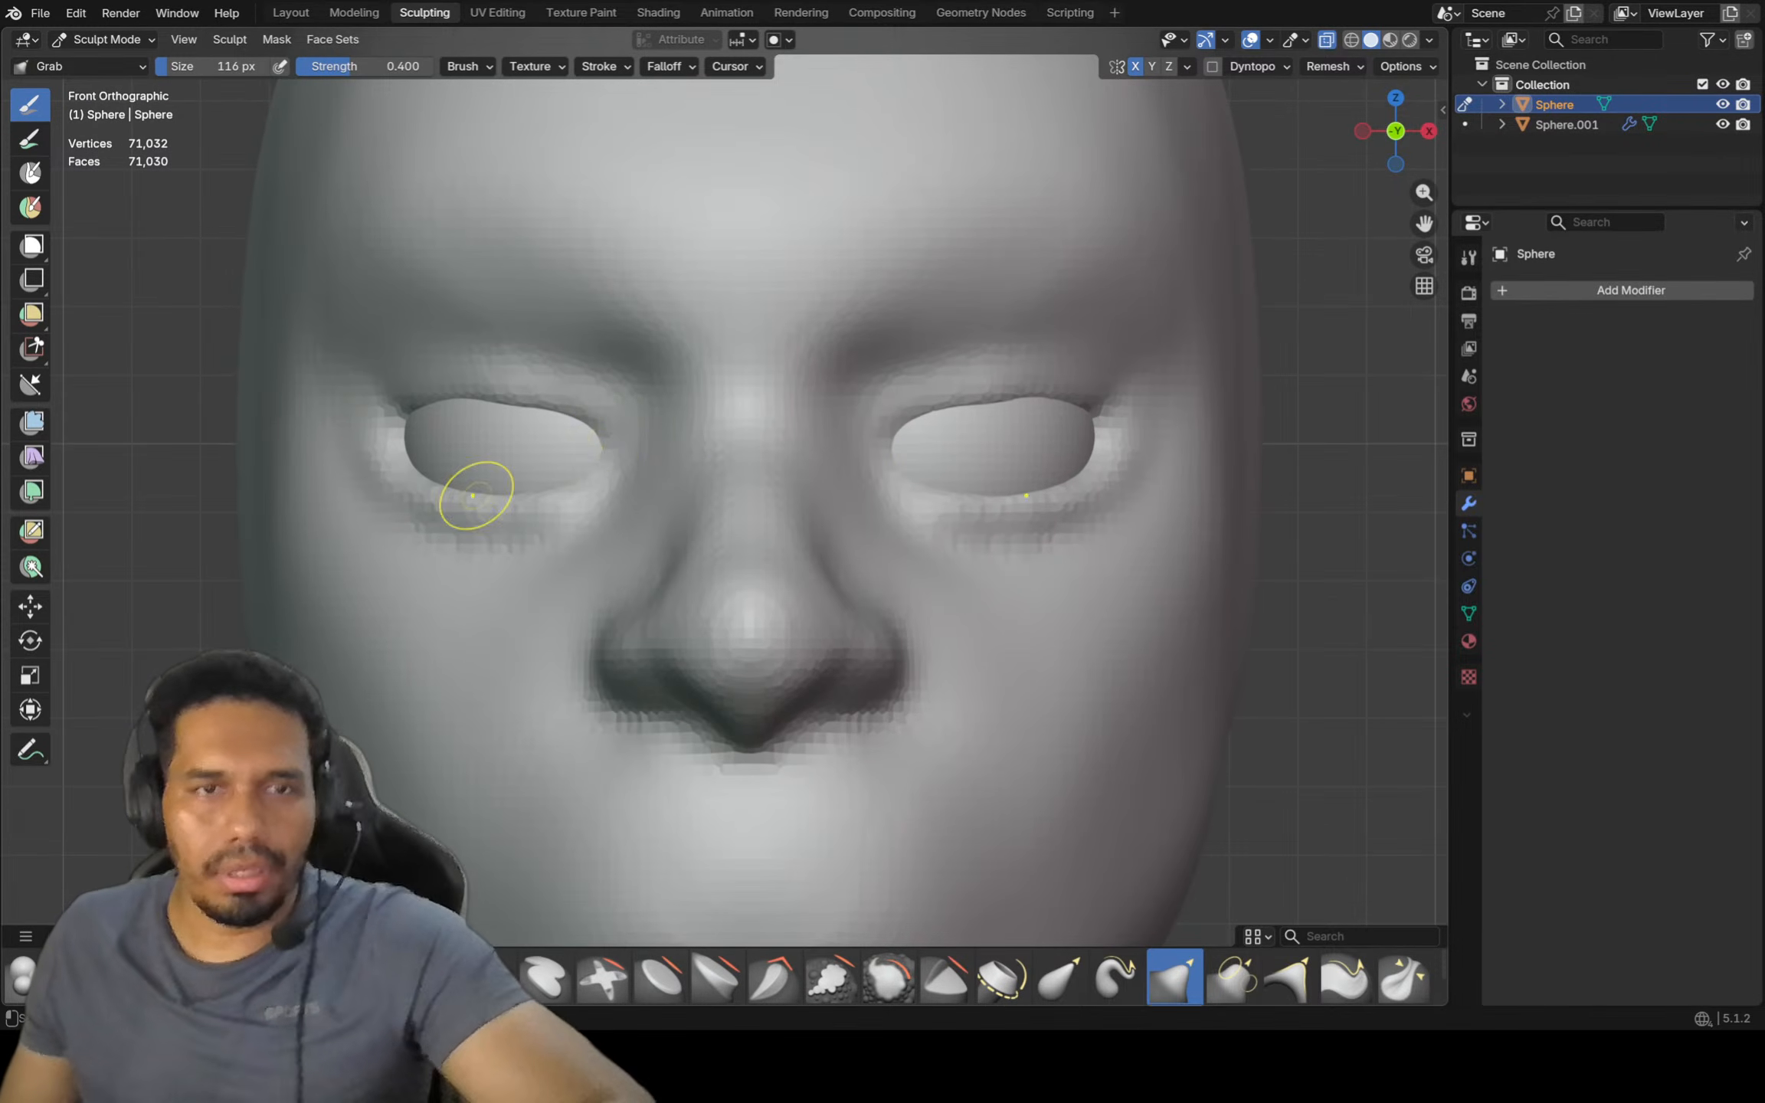
key("alt+q")
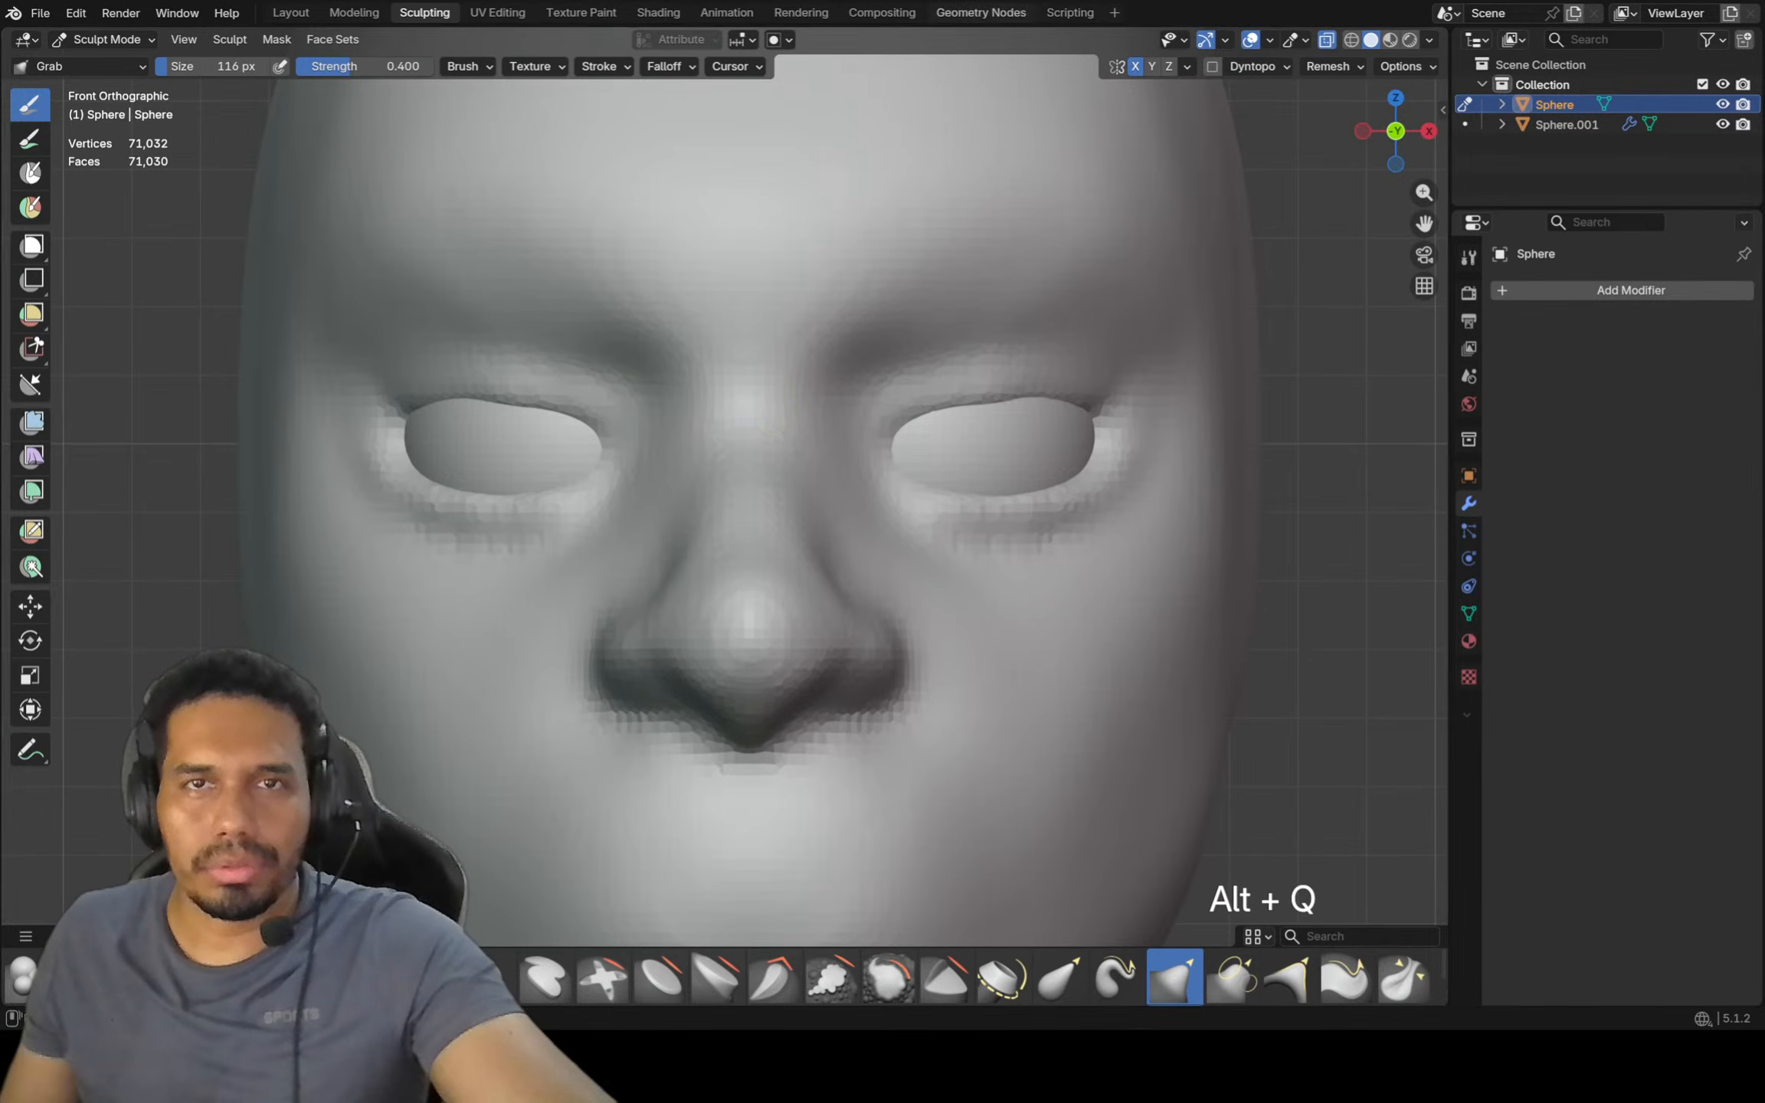
key("alt+q")
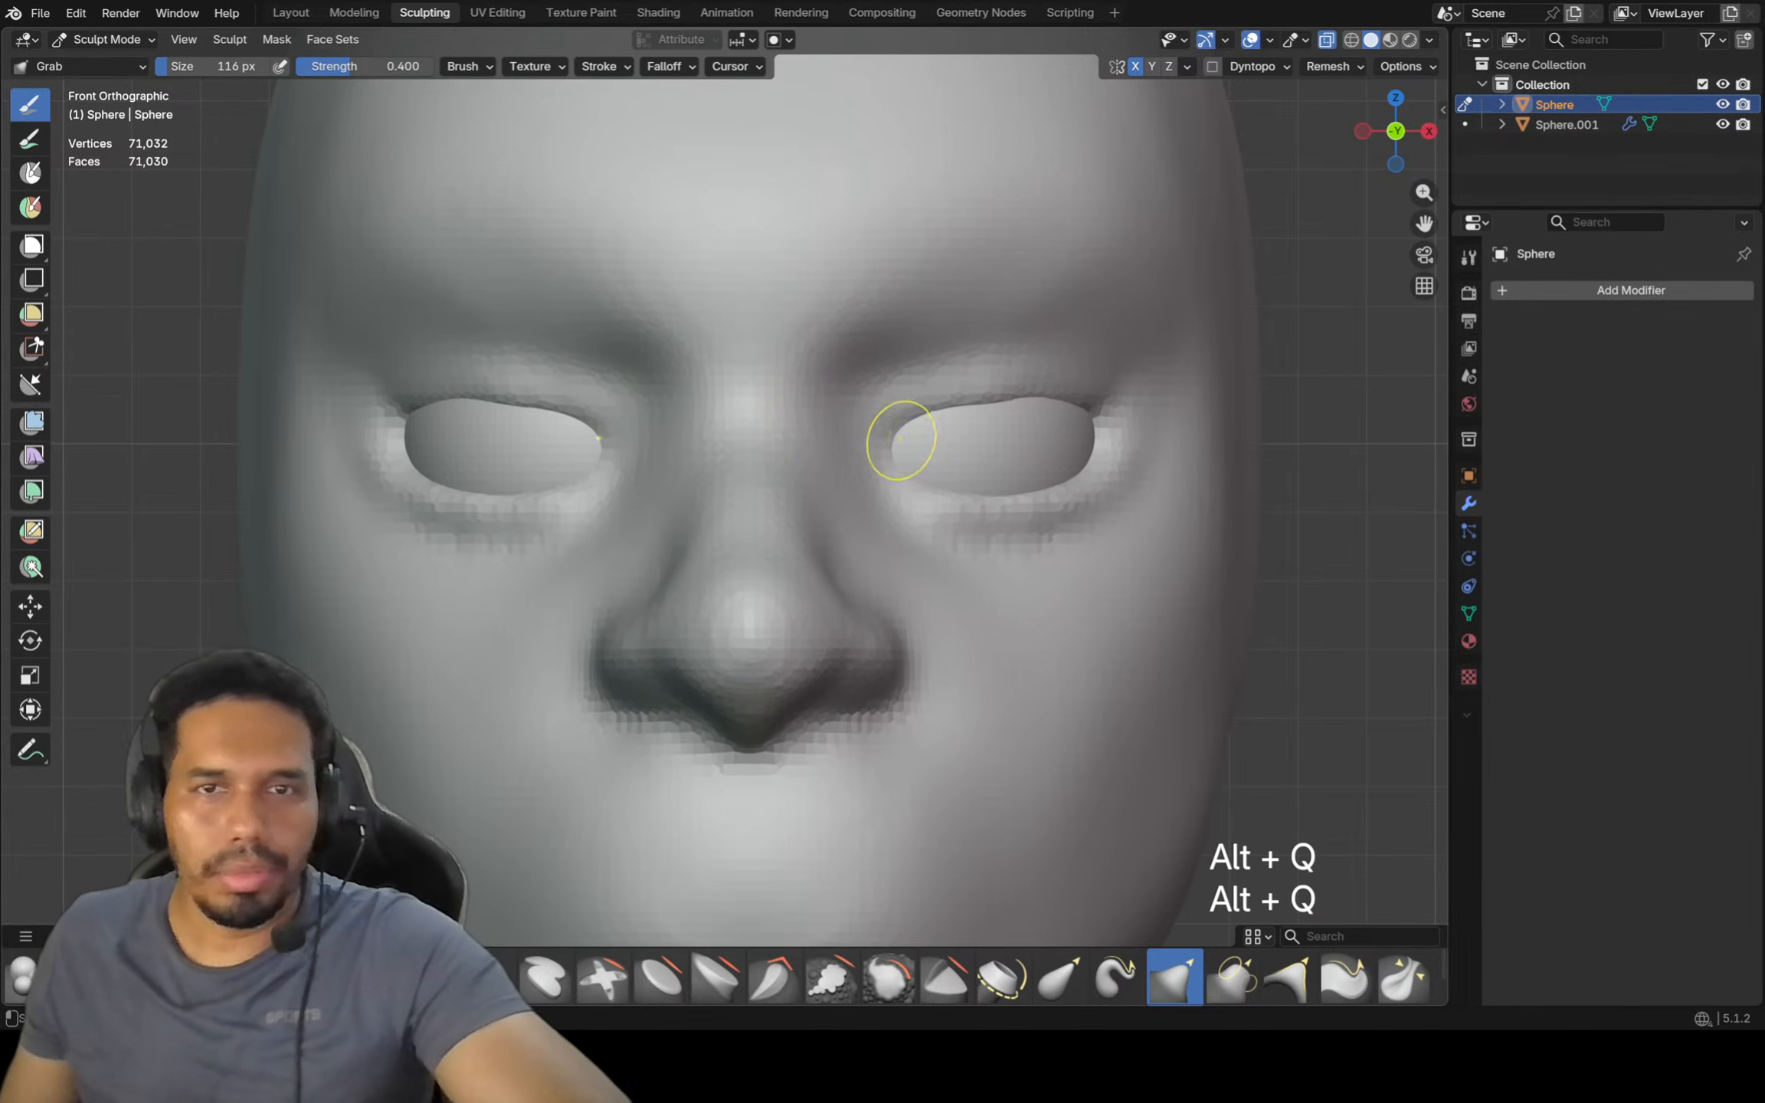
Sharpen the upper eyelid edges and the outer eye corners with the Crease Polish brush
key("shift+c")
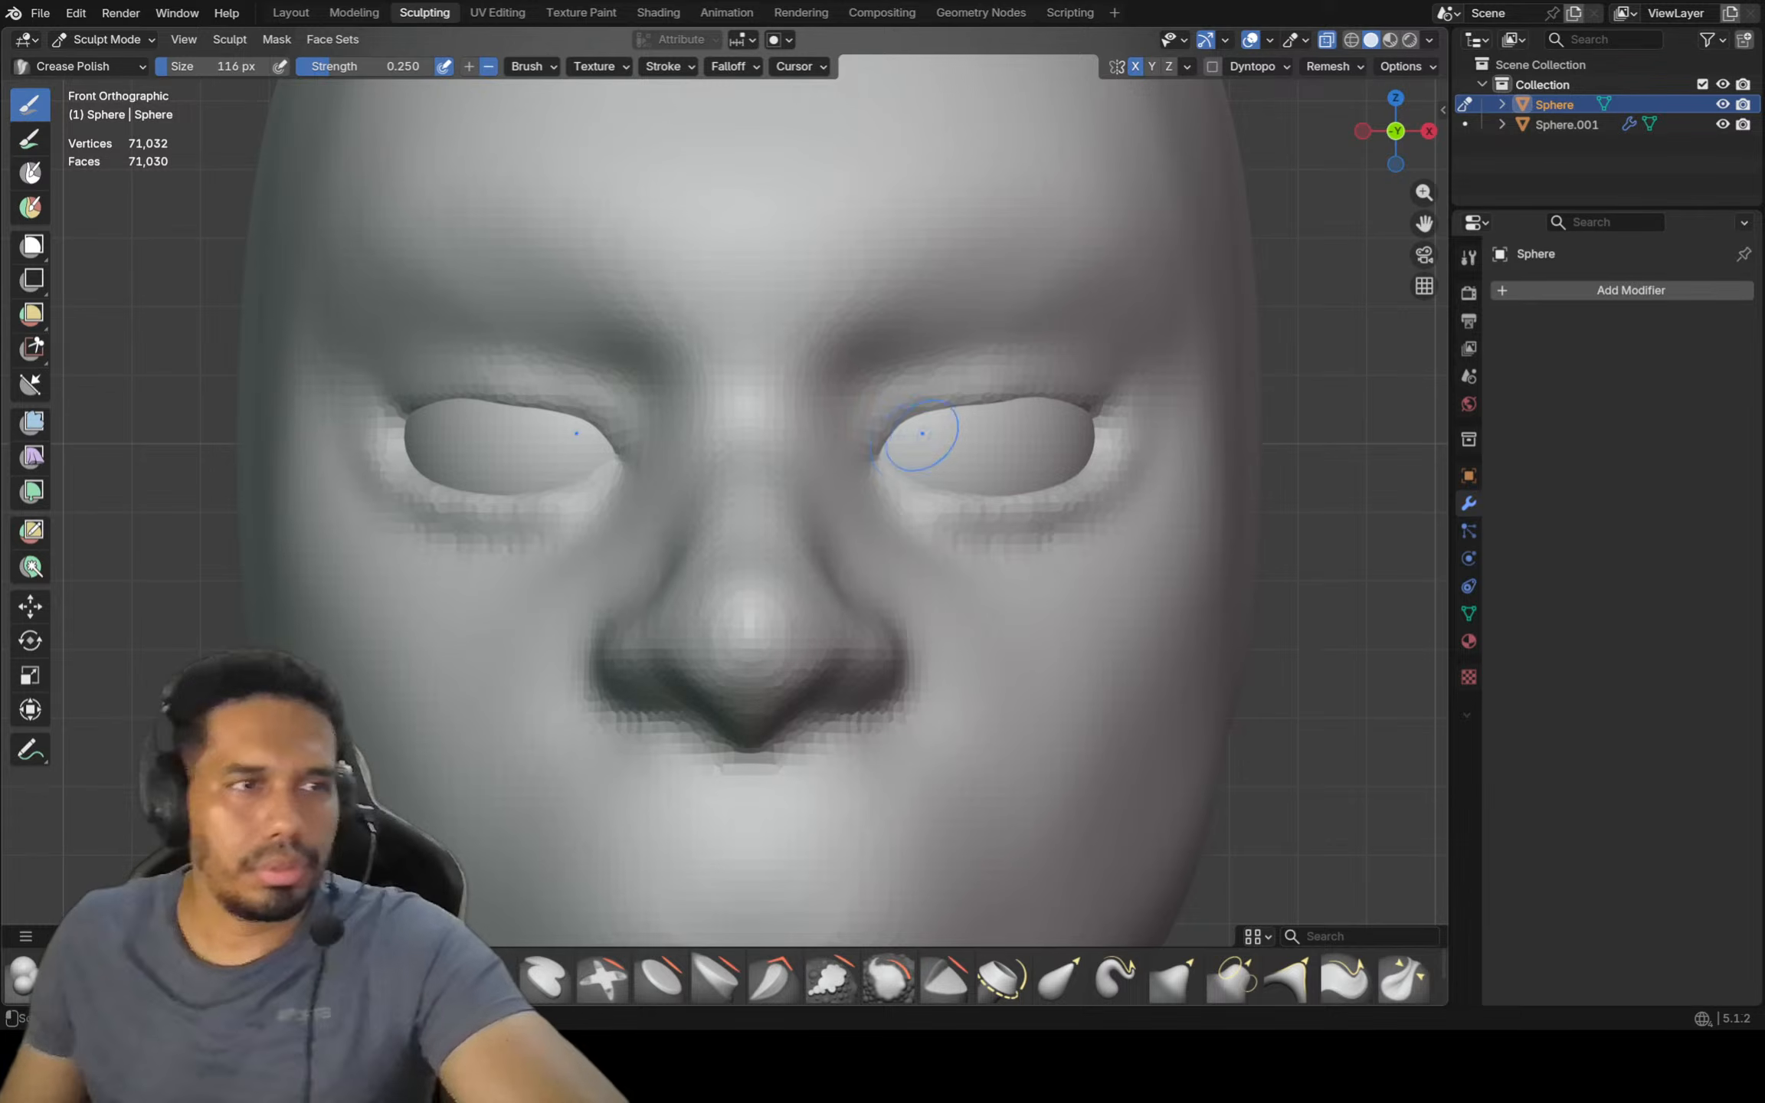
left_click_drag(907, 450, 983, 396, "ctrl")
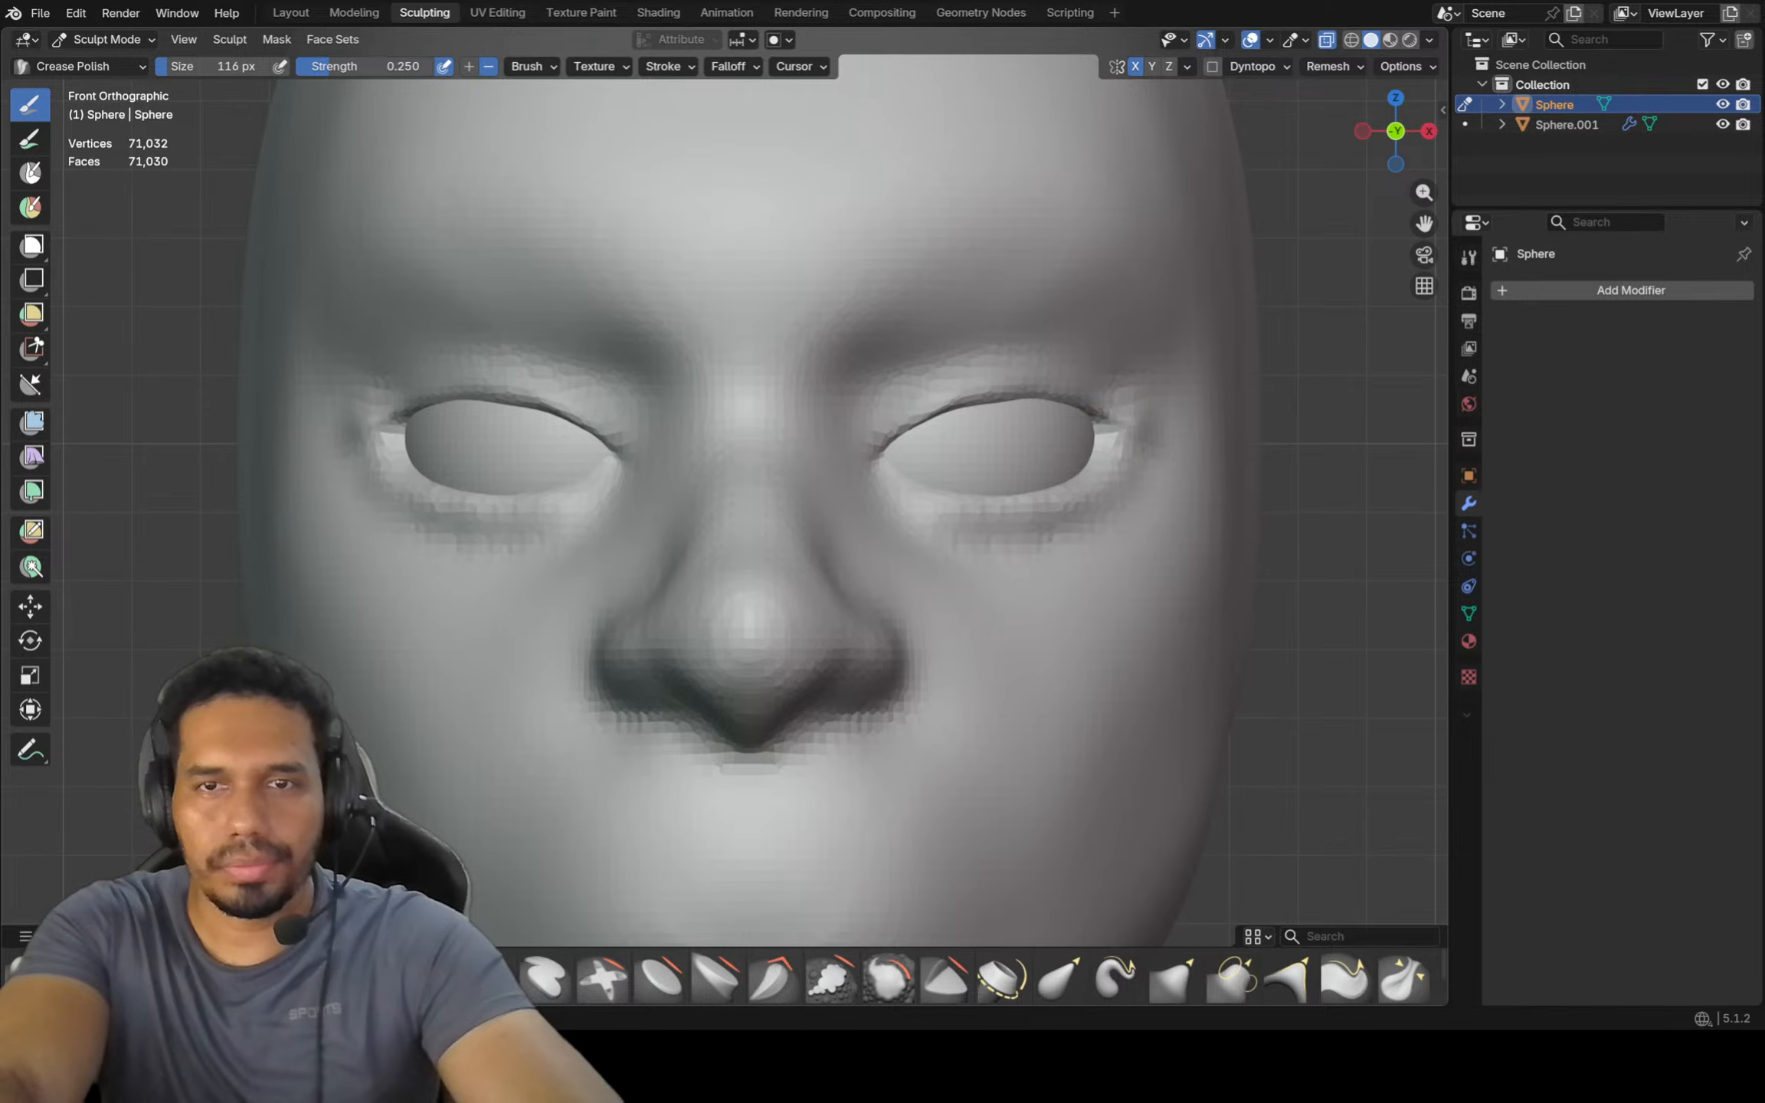
left_click_drag(1102, 419, 1123, 438)
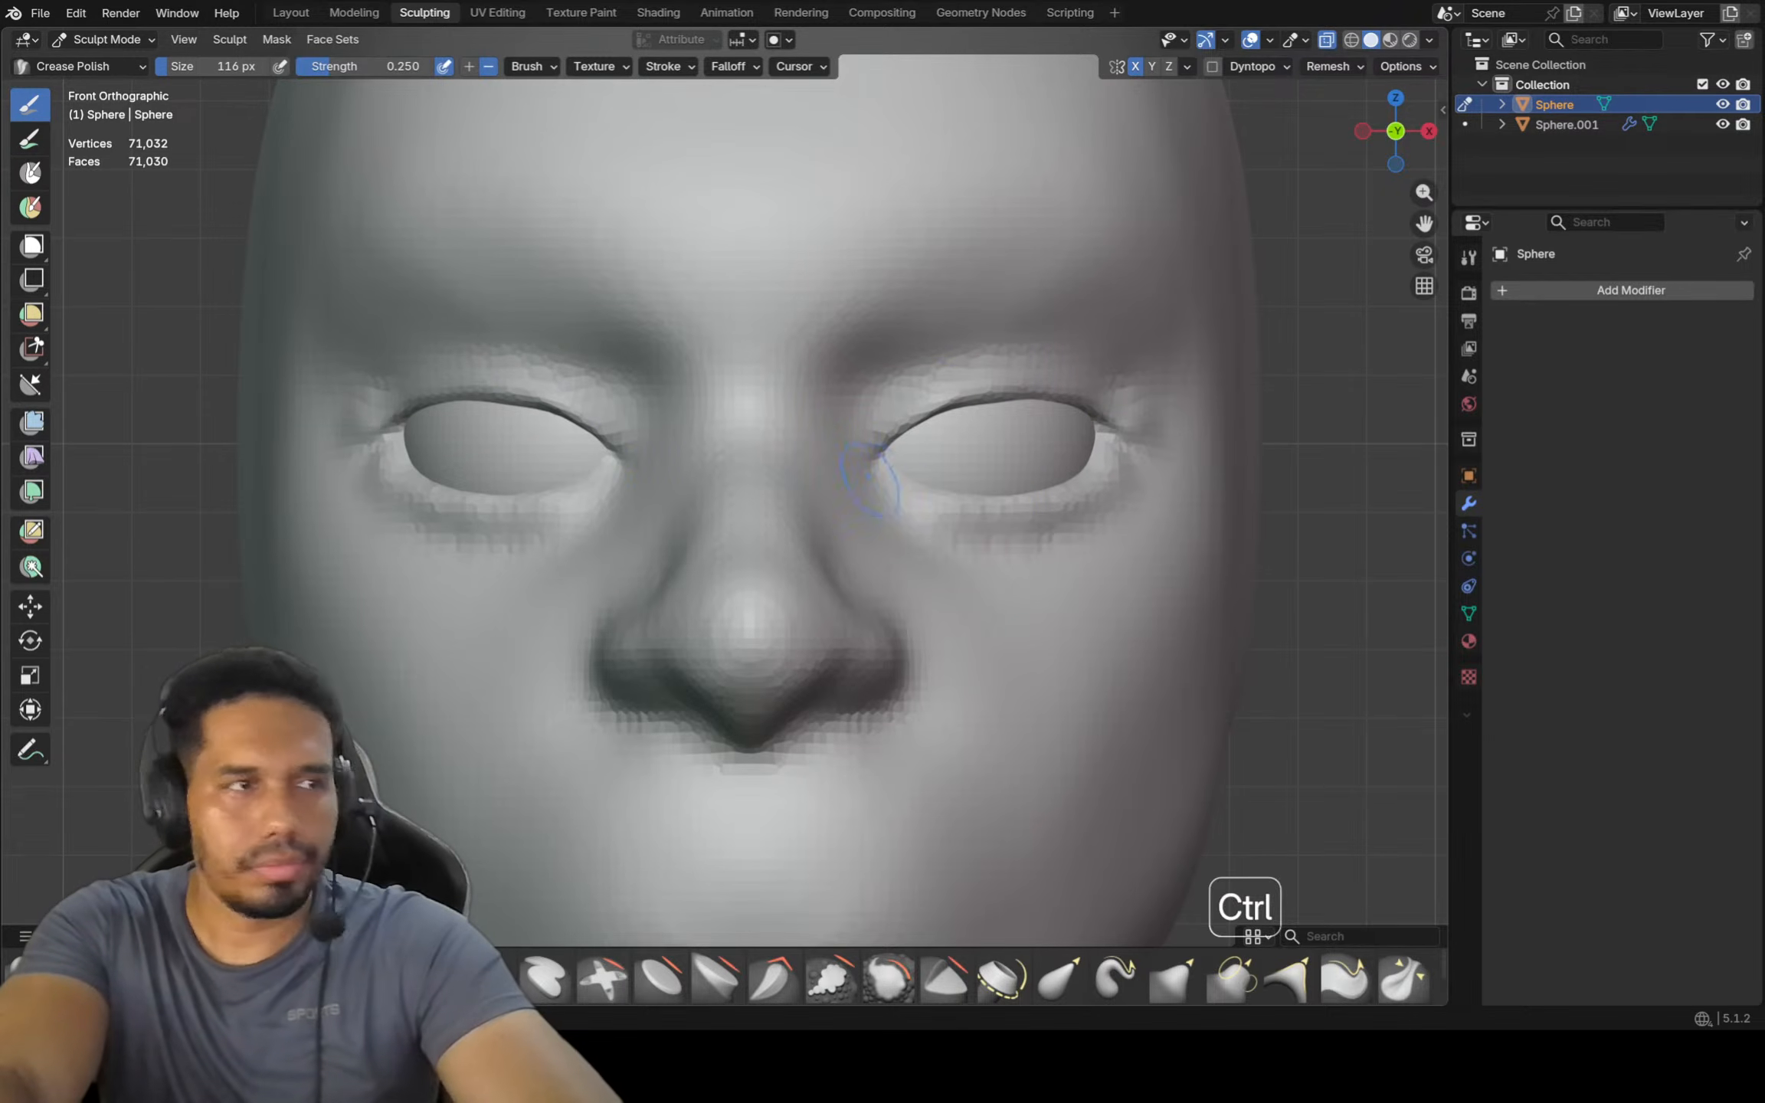
Set the Crease Polish brush size to 94 px and define the lower eyelid edges
key("f")
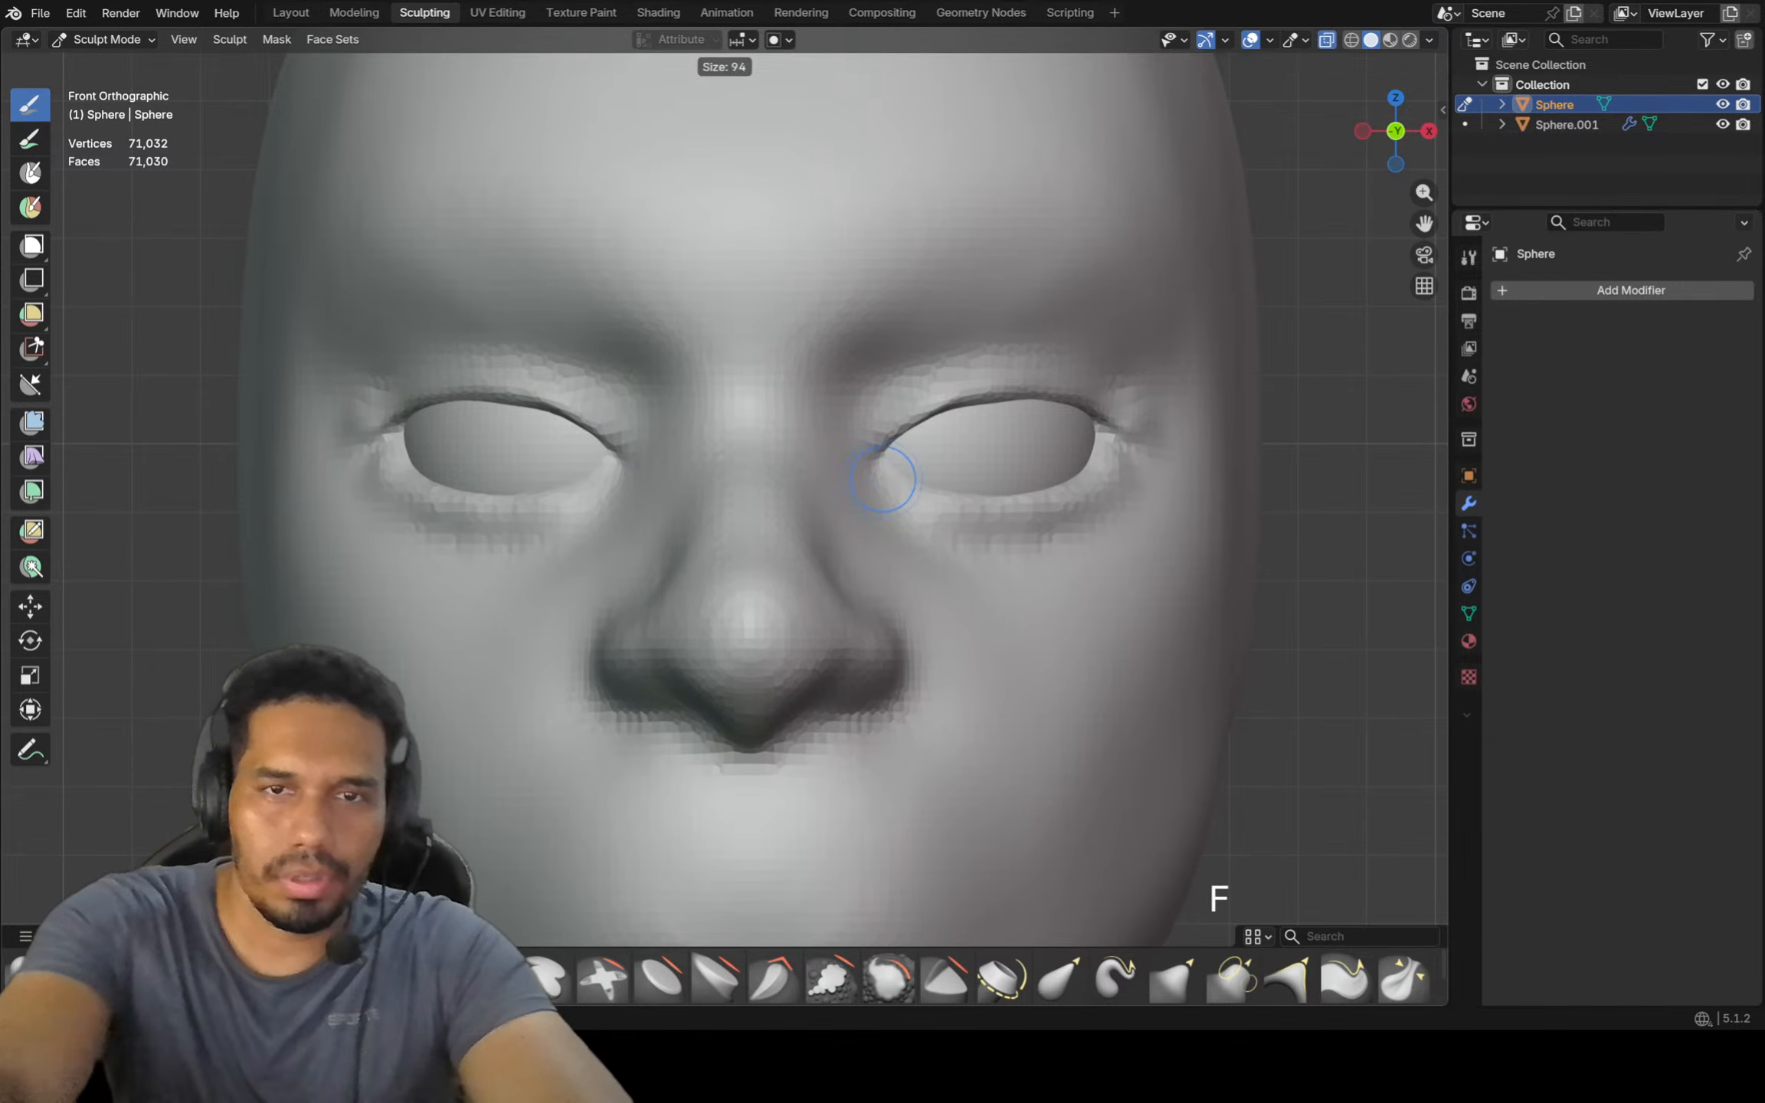
left_click(883, 479)
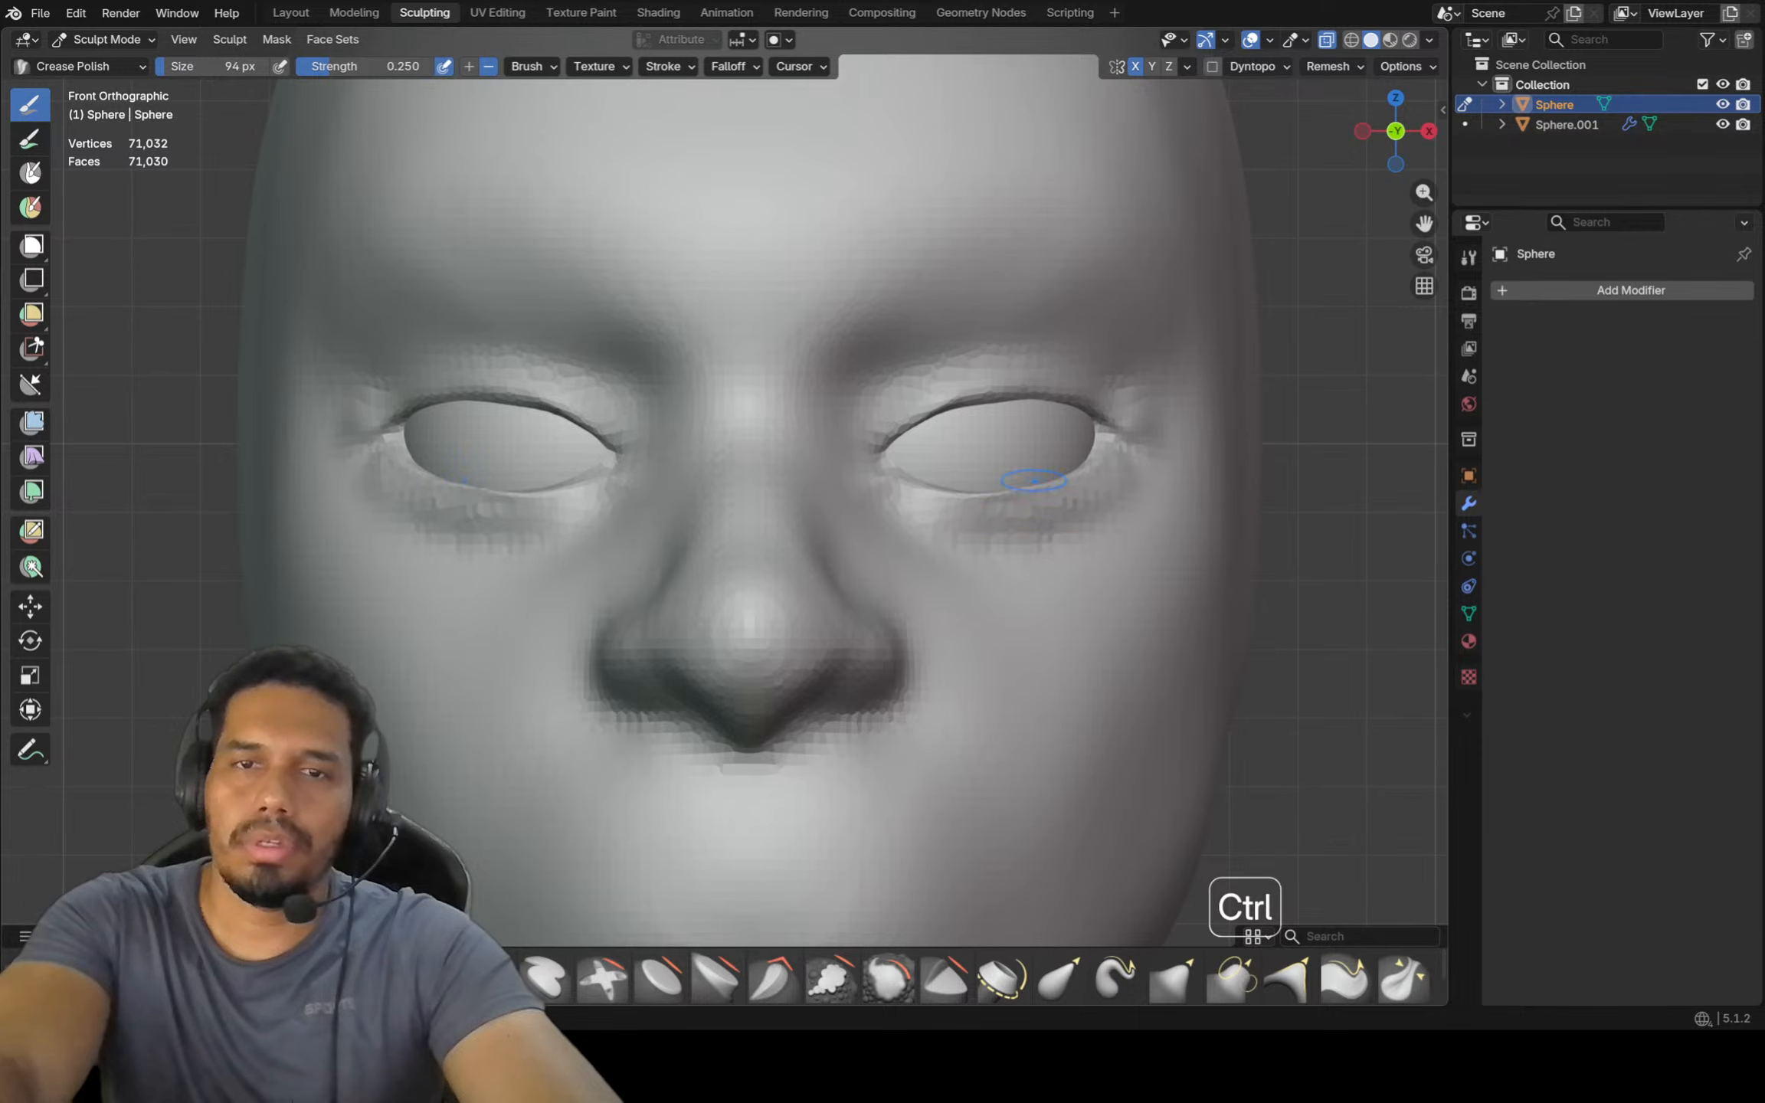
key("f")
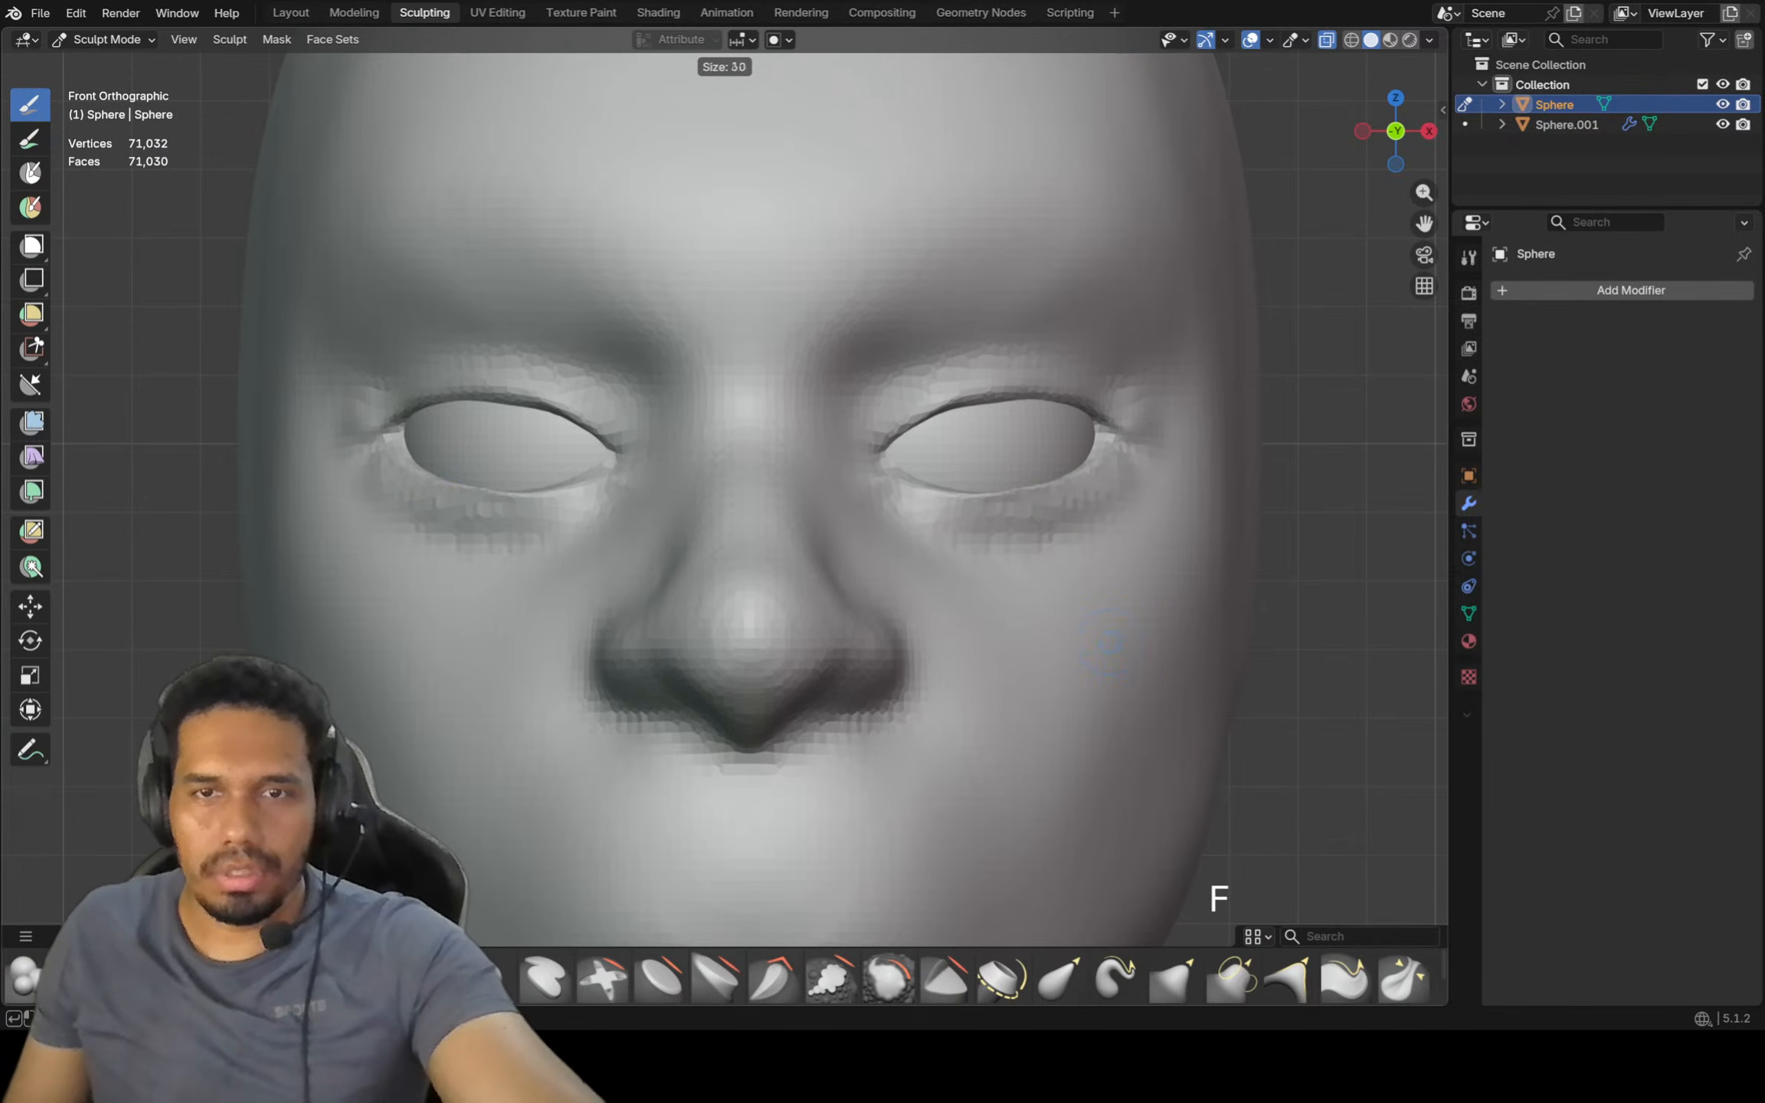
key("Escape")
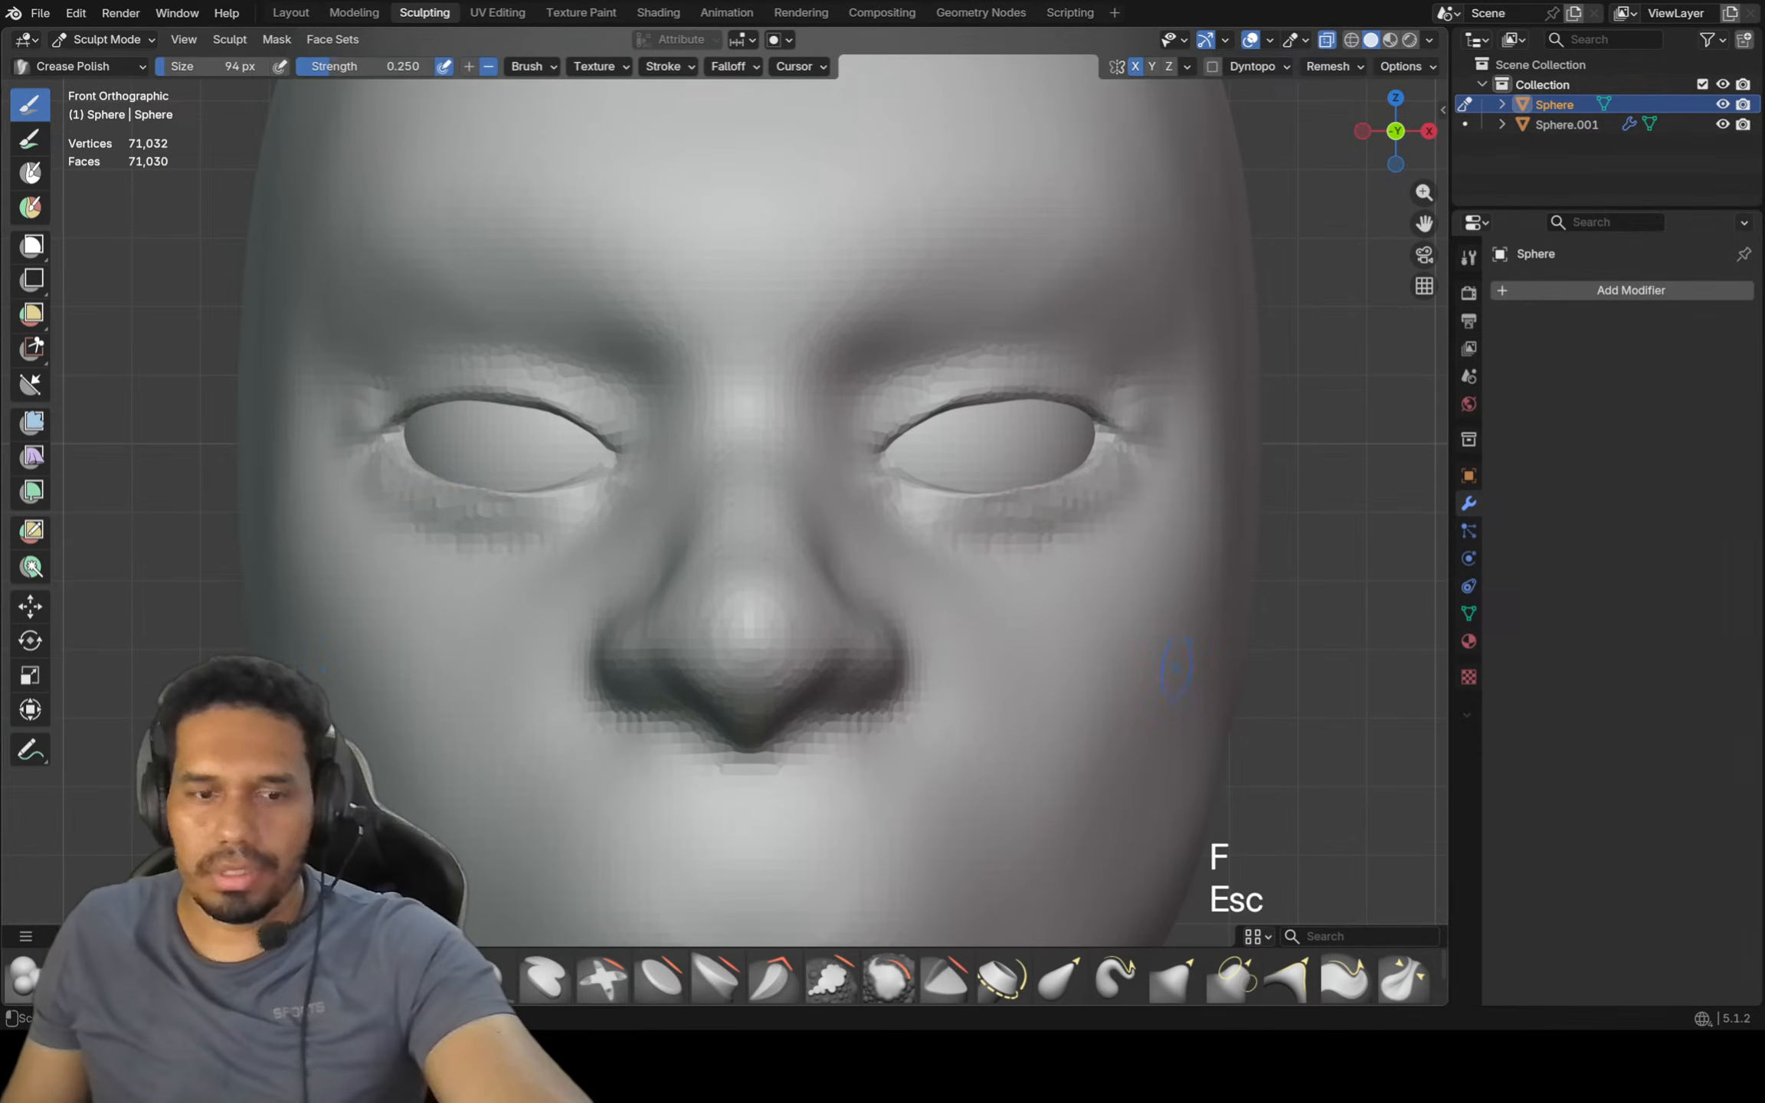
Set the Grab brush size to 228 px and adjust the lower eyelids from a raised angle
key("f")
left_click(1133, 574)
key("g")
left_click_drag(1045, 510, 1041, 513)
middle_click_drag(1041, 513, 1028, 548)
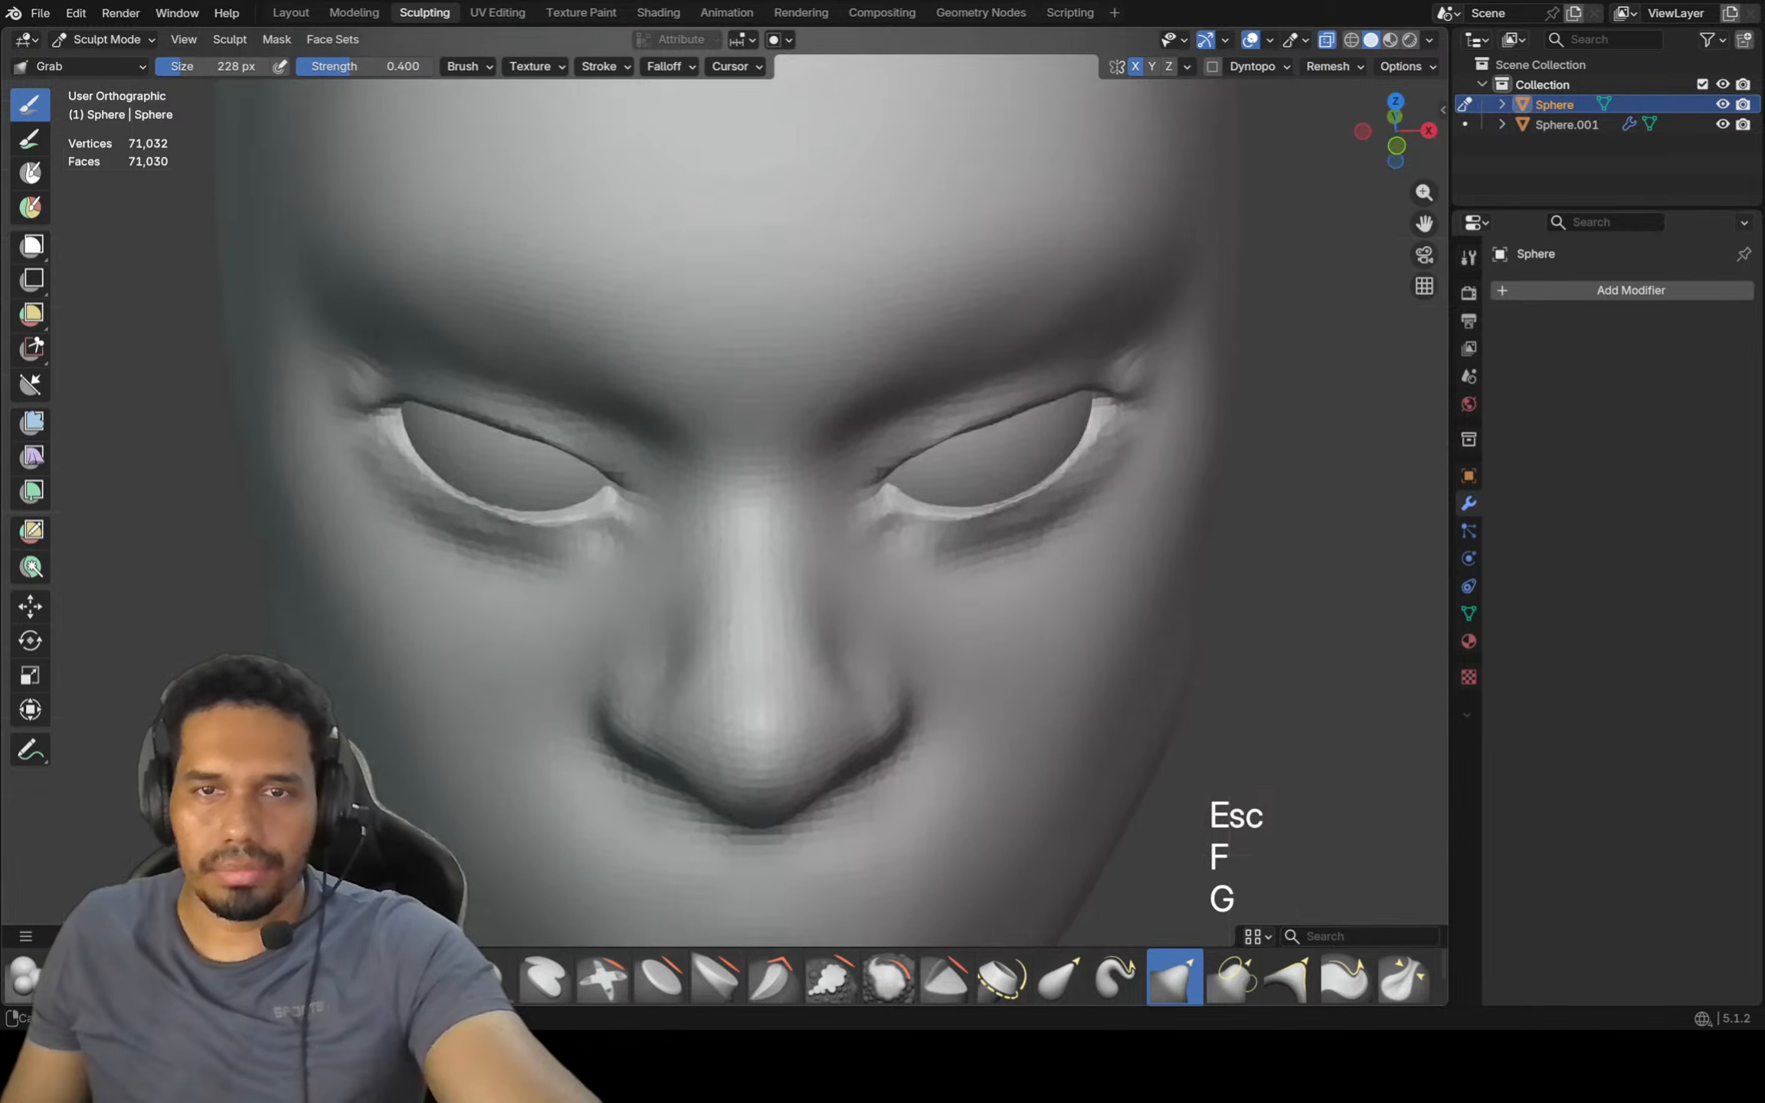
left_click_drag(1026, 536, 1034, 480)
left_click_drag(1034, 480, 950, 506, "shift")
key("KP_1")
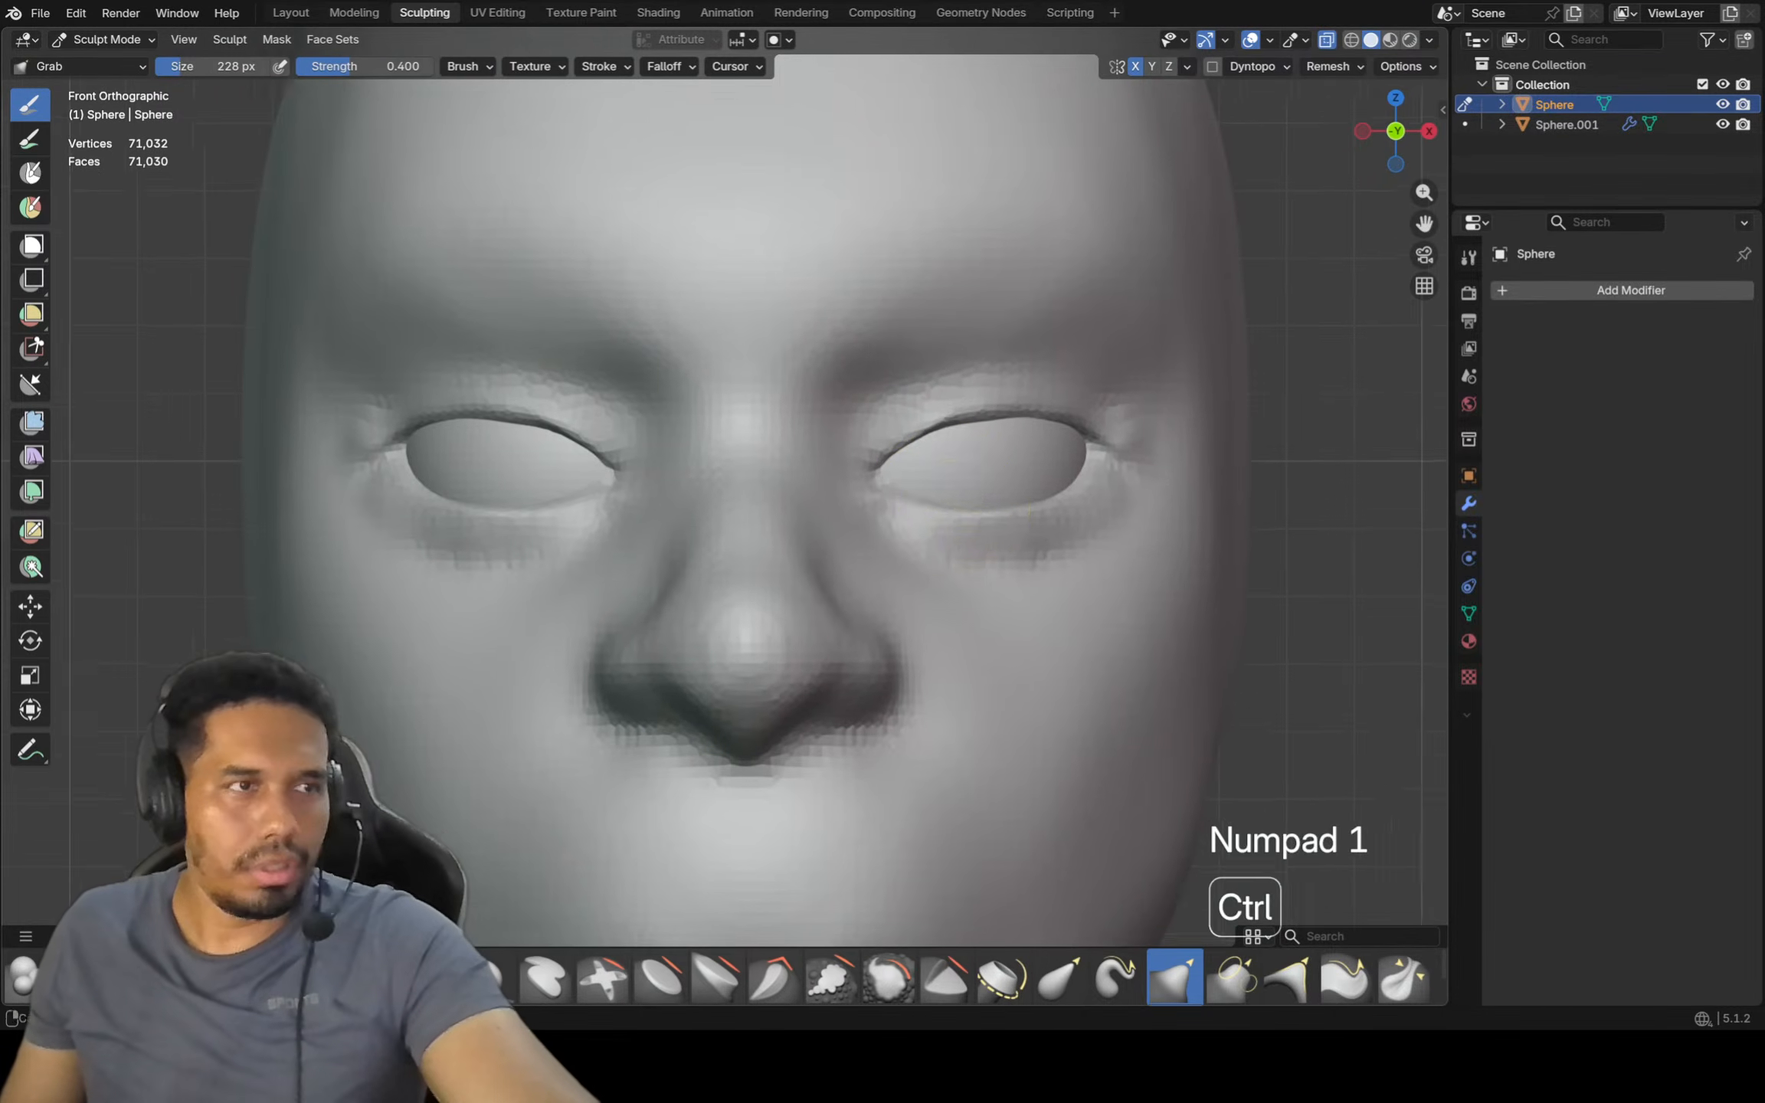
Set the Grab brush size to 386 px and reshape the eyelid curves and inner eye corners from the front
key("KP_1")
key("f")
left_click(1029, 520)
key("g")
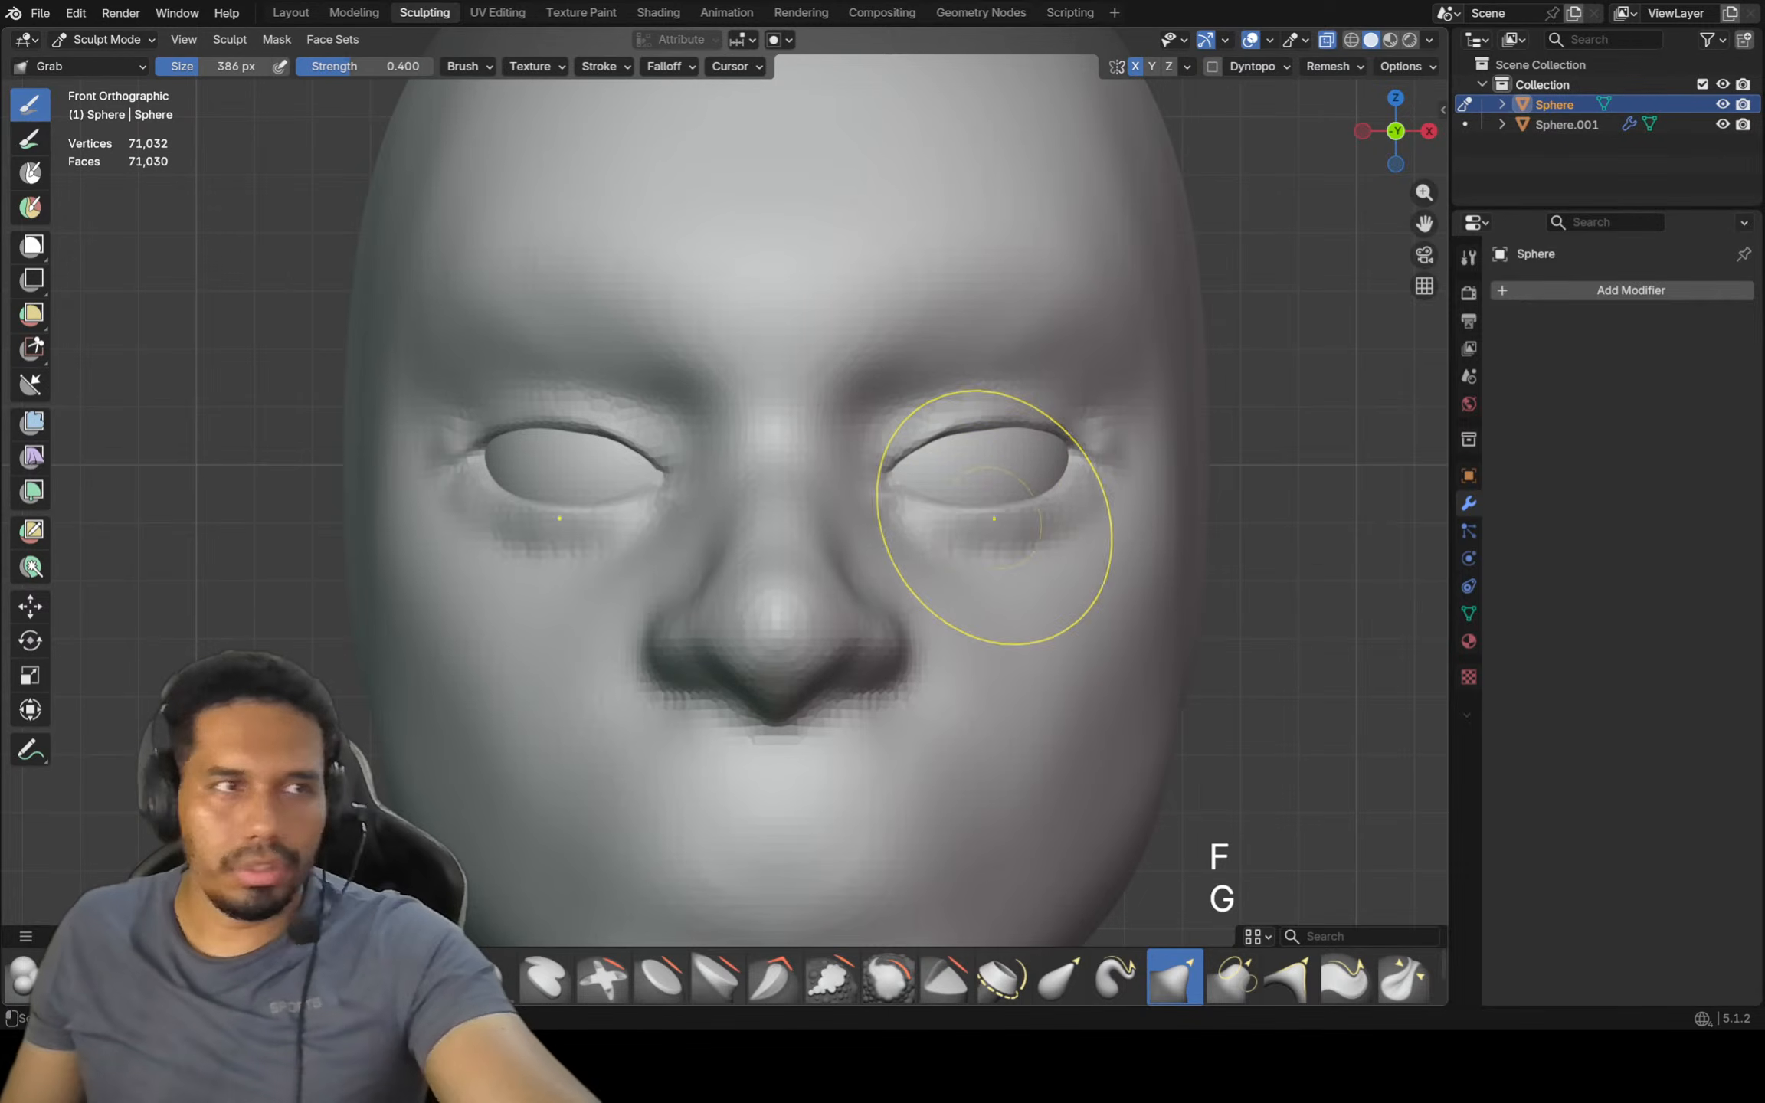
left_click_drag(993, 517, 994, 513)
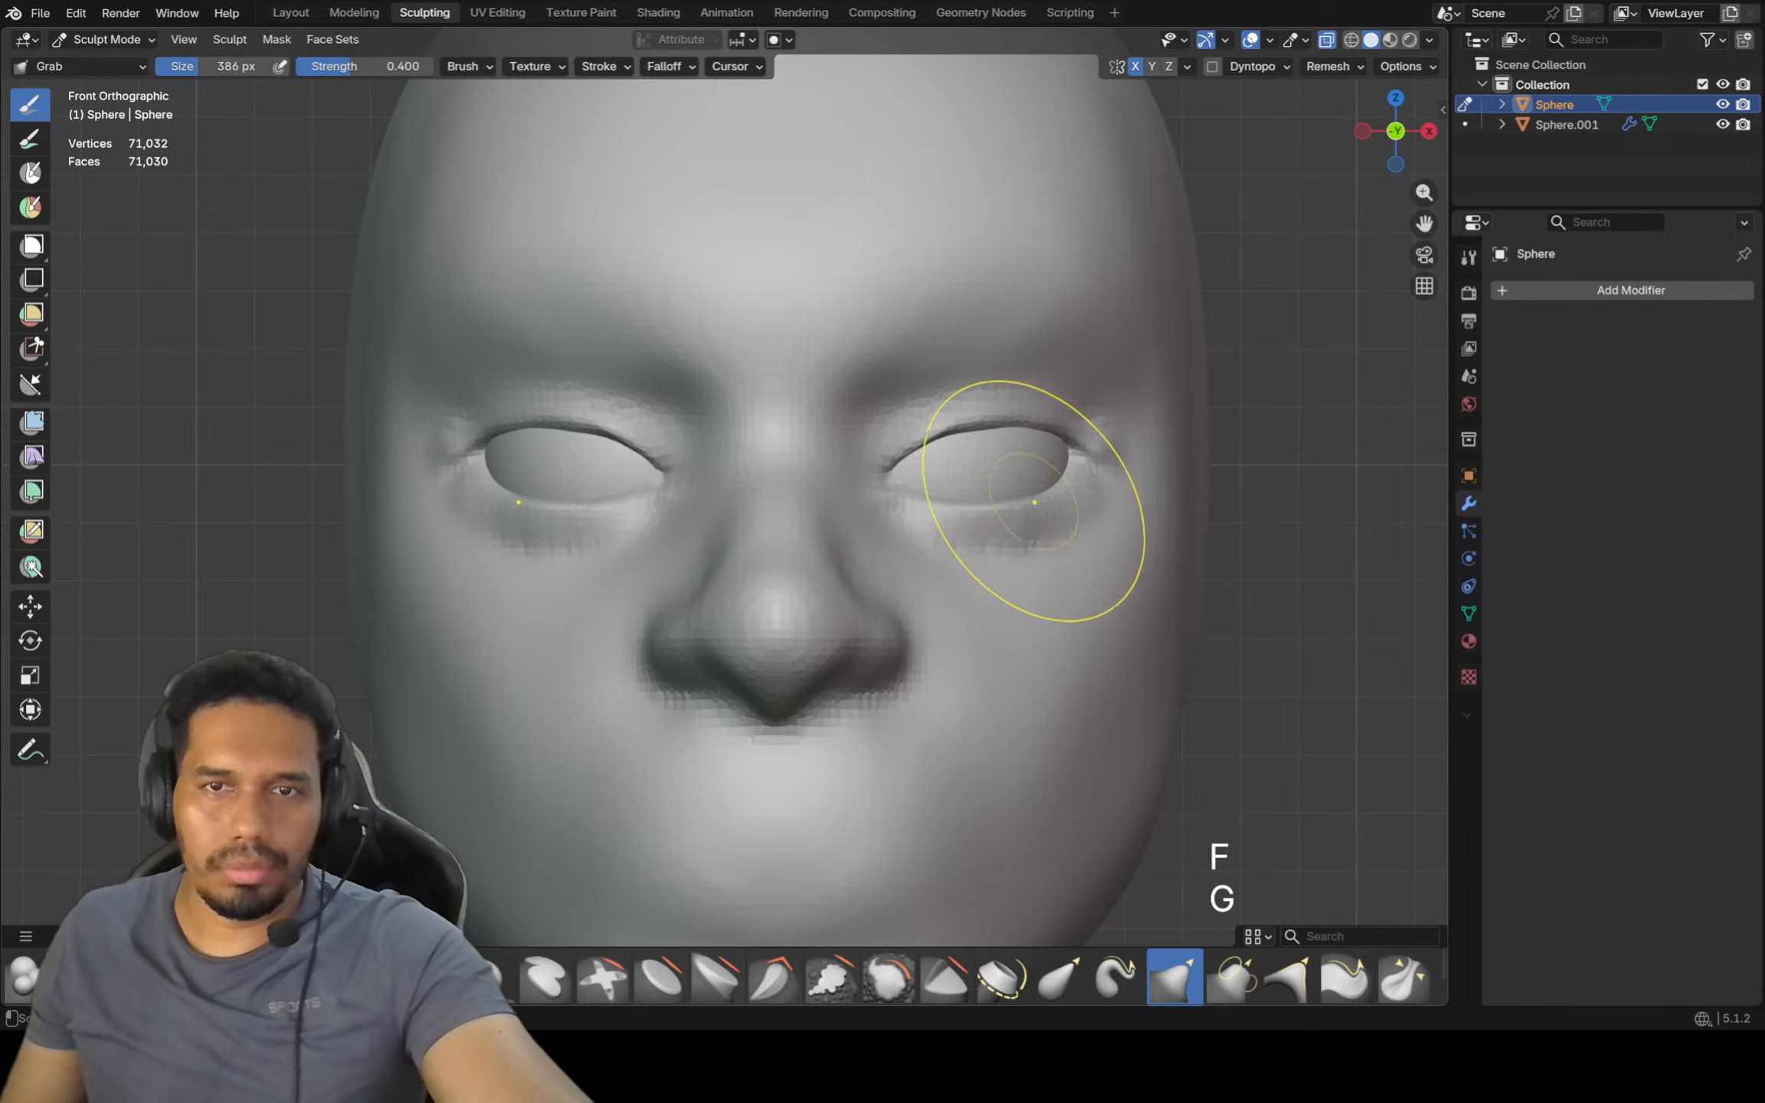
scroll(1016, 507, "up", 1)
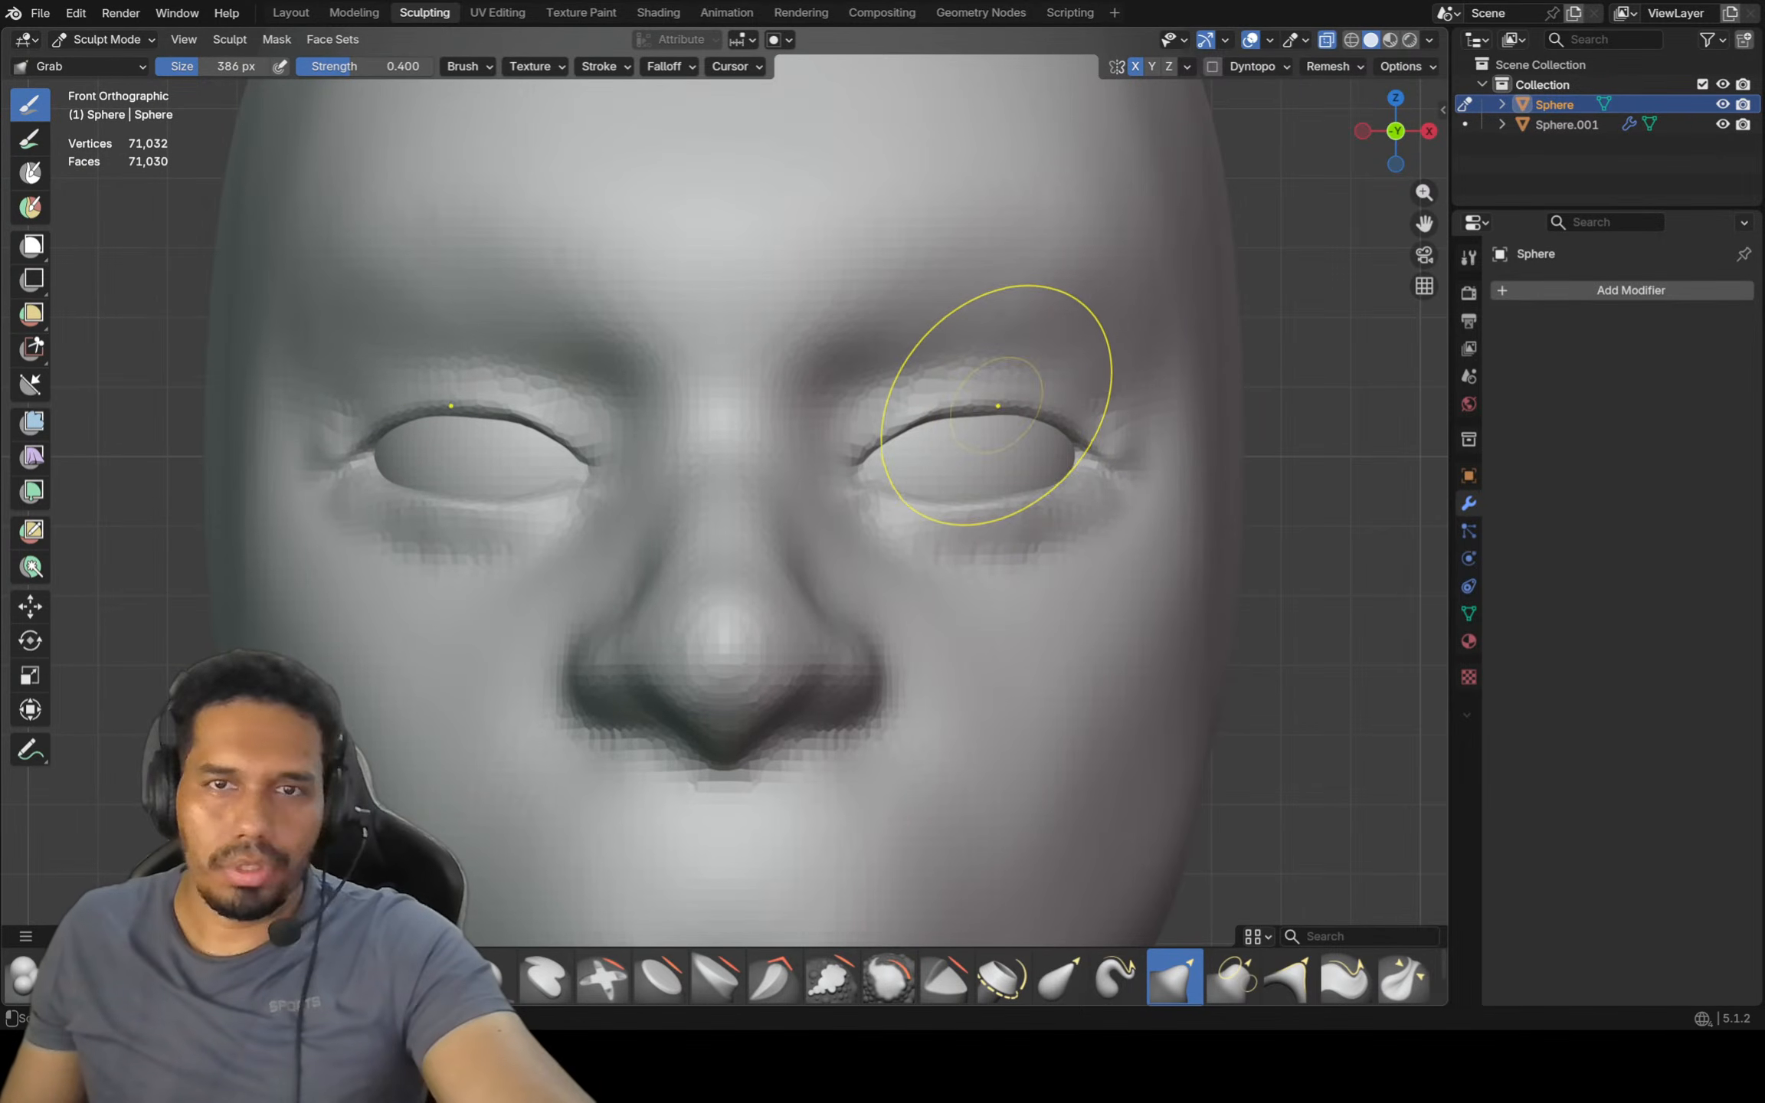
middle_click_drag(889, 418, 880, 322, "ctrl")
left_click_drag(860, 453, 857, 472)
scroll(856, 434, "down", 2)
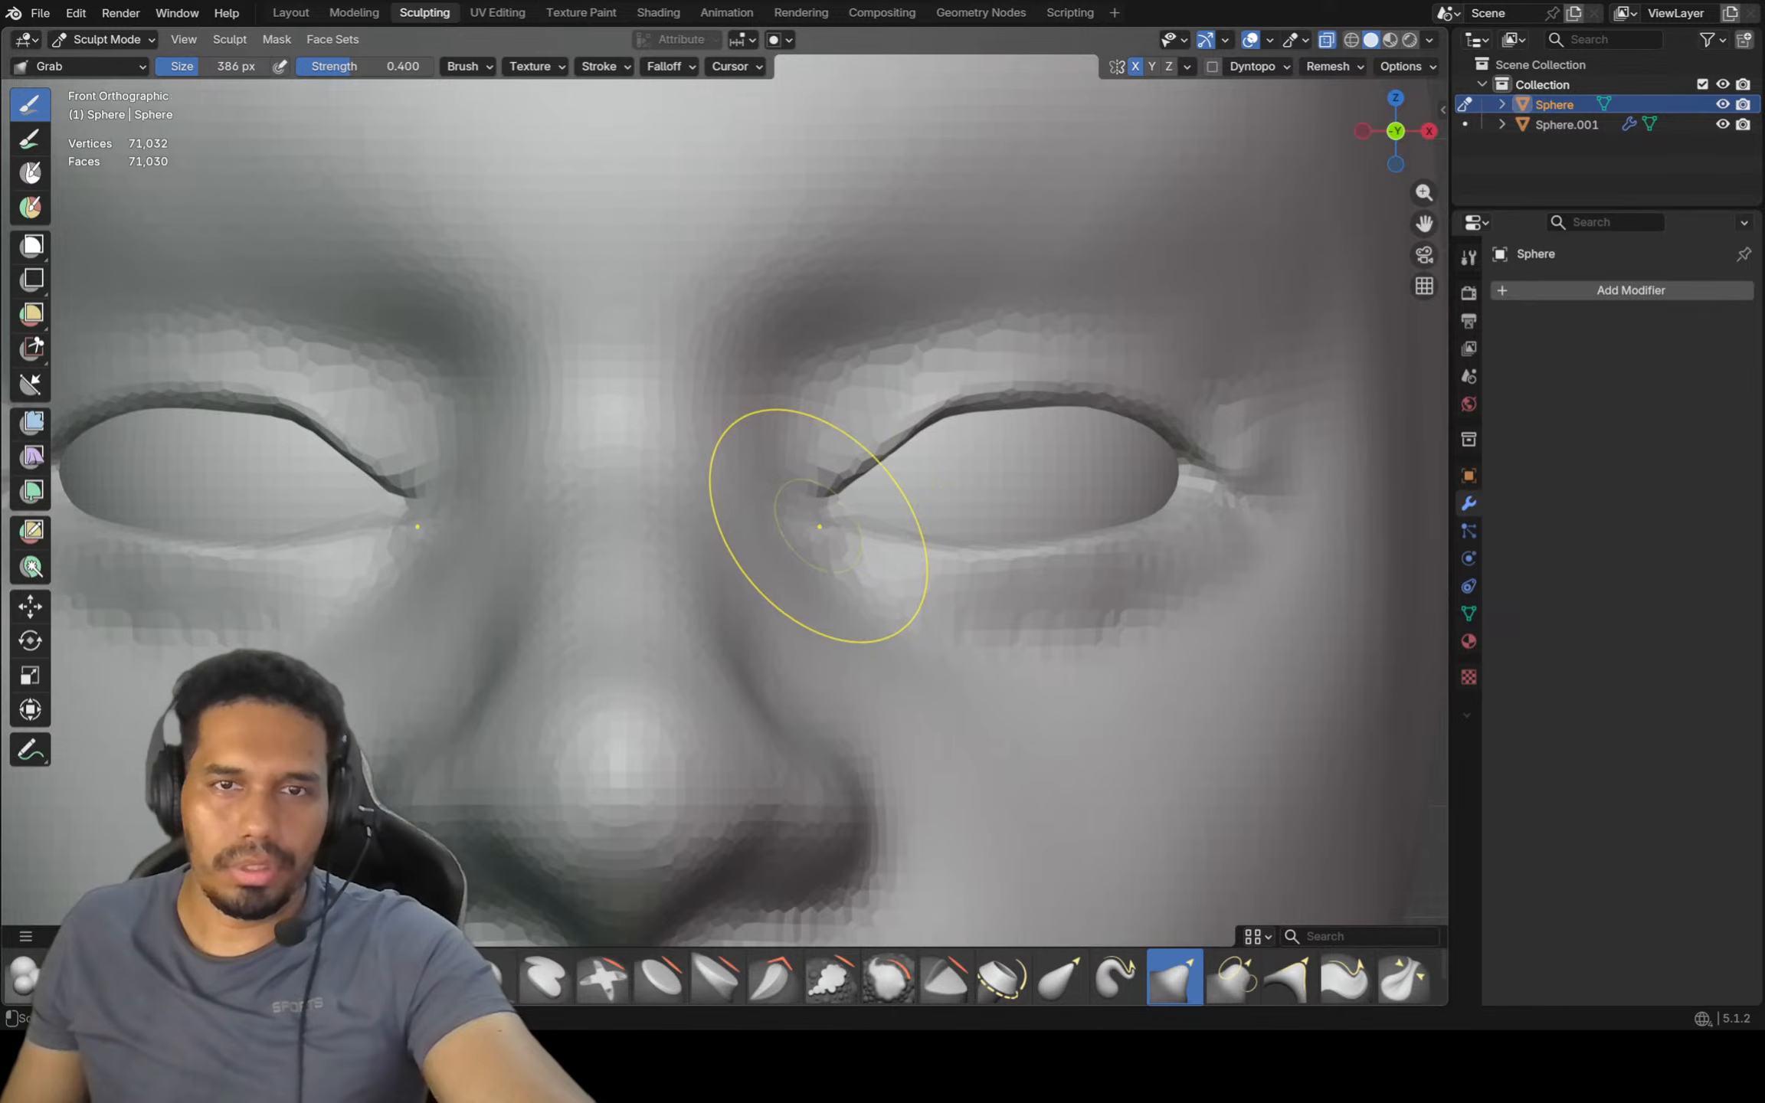
Refine the inner eye corners and the arch of the upper eyelids with the Grab brush, checking them from several angles
mouse_move(819, 526)
middle_mouse_down()
mouse_move(1039, 536)
mouse_move(946, 490)
mouse_move(906, 445)
mouse_move(797, 422)
mouse_move(868, 421)
middle_mouse_up()
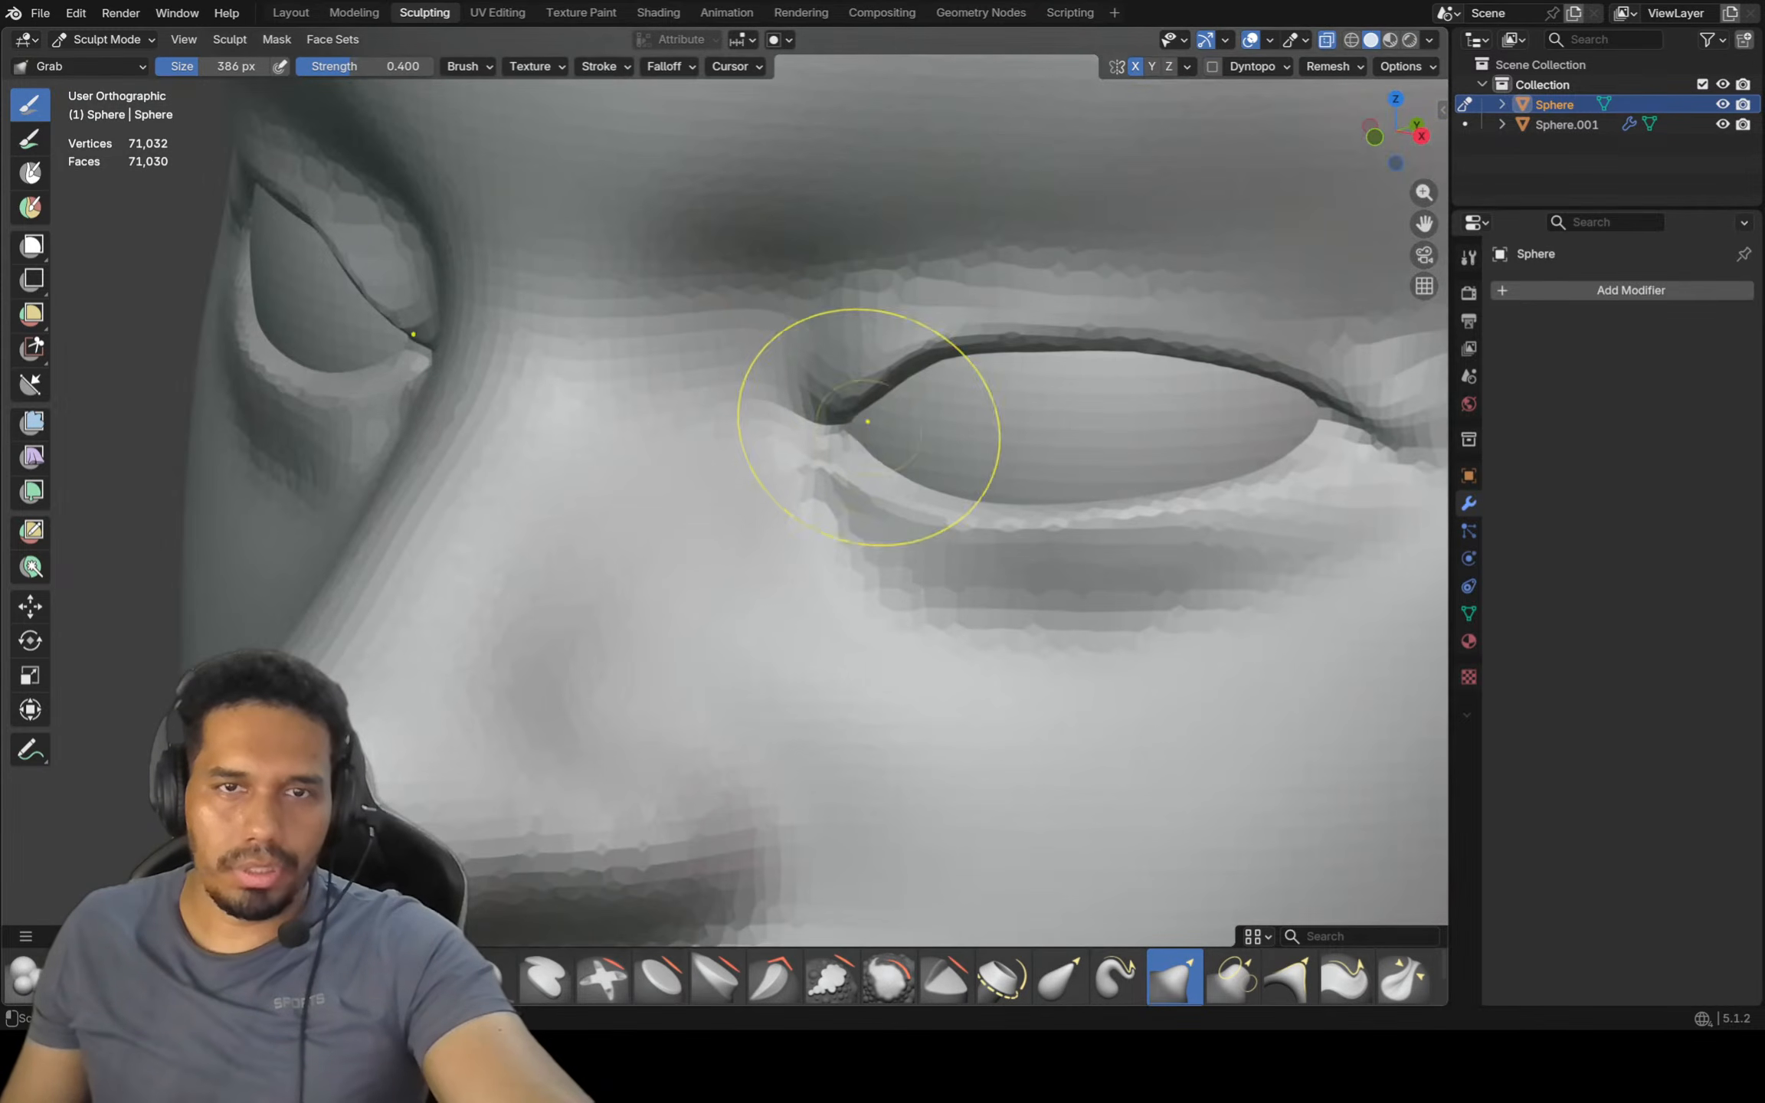
scroll(841, 422, "down", 4)
key("KP_1")
scroll(888, 417, "down", 2)
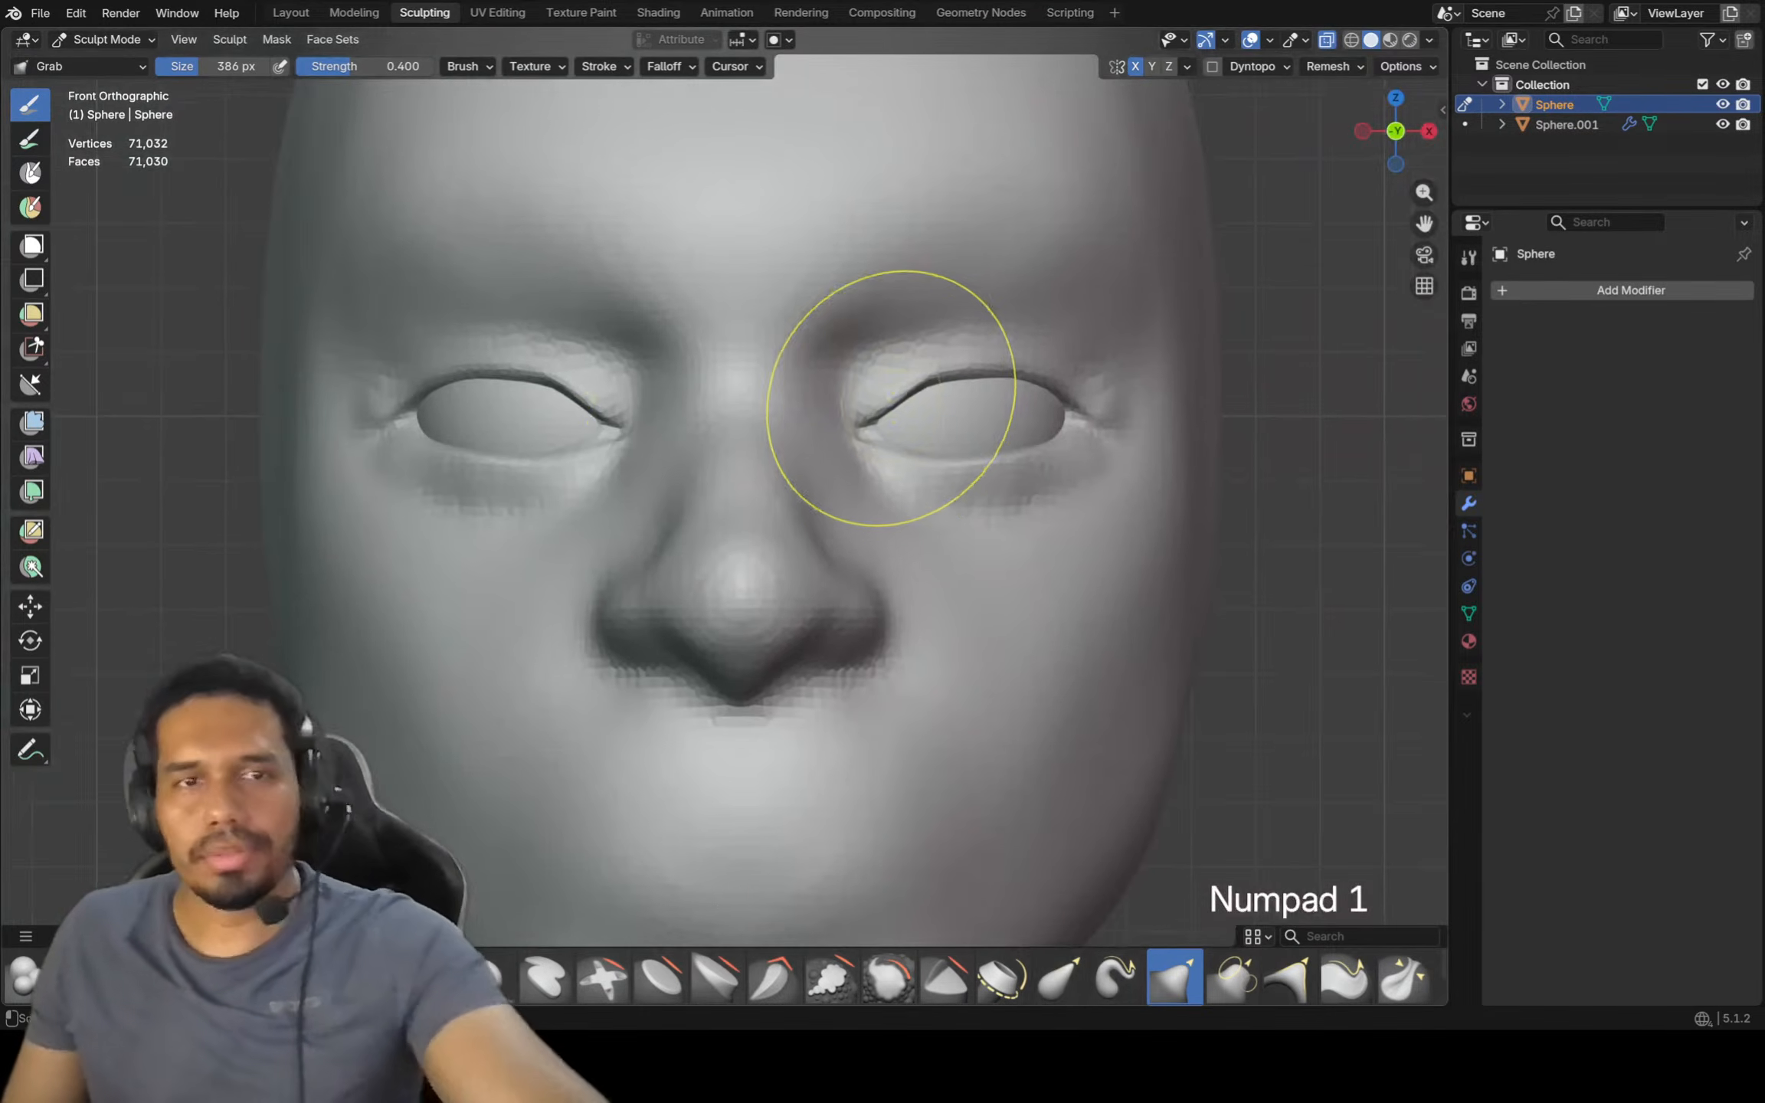
scroll(896, 417, "up", 2)
middle_click_drag(898, 347, 807, 401, "shift")
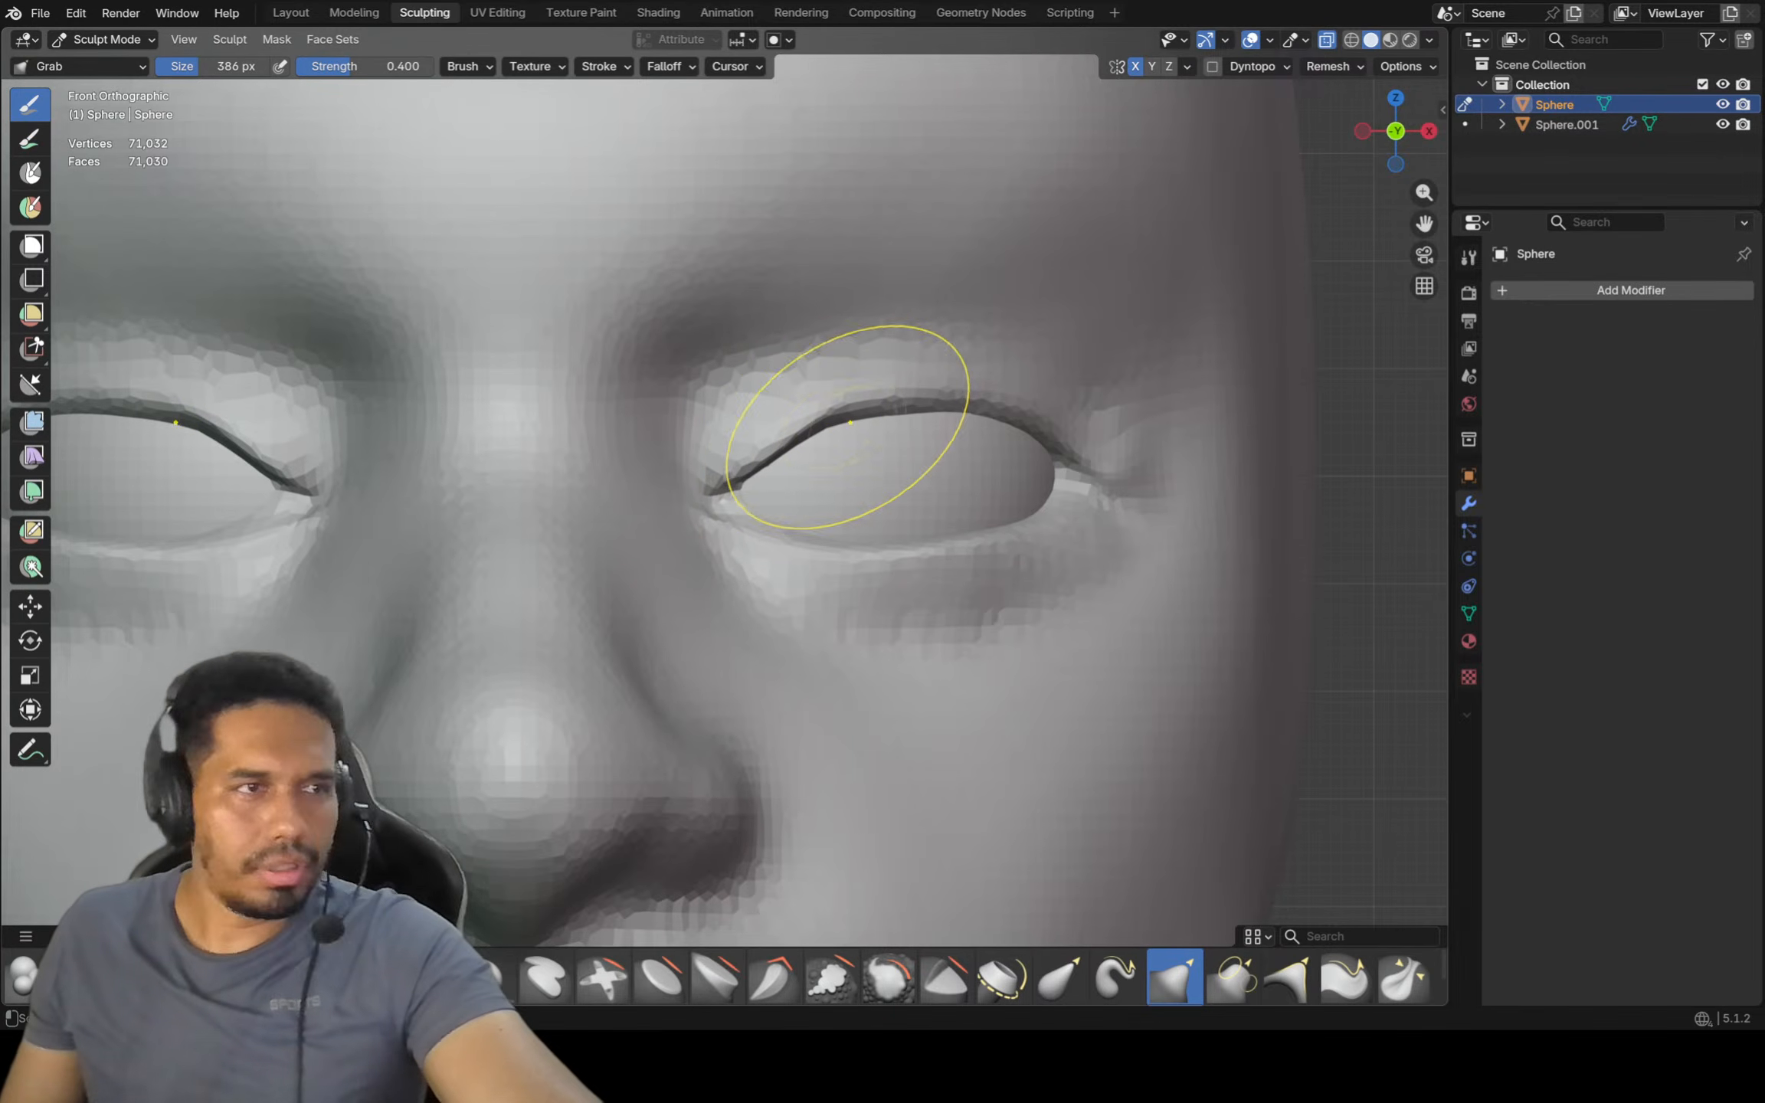
left_click_drag(843, 417, 823, 457, "shift")
middle_click_drag(823, 456, 980, 391, "shift")
scroll(911, 456, "down", 3)
scroll(881, 614, "up", 2)
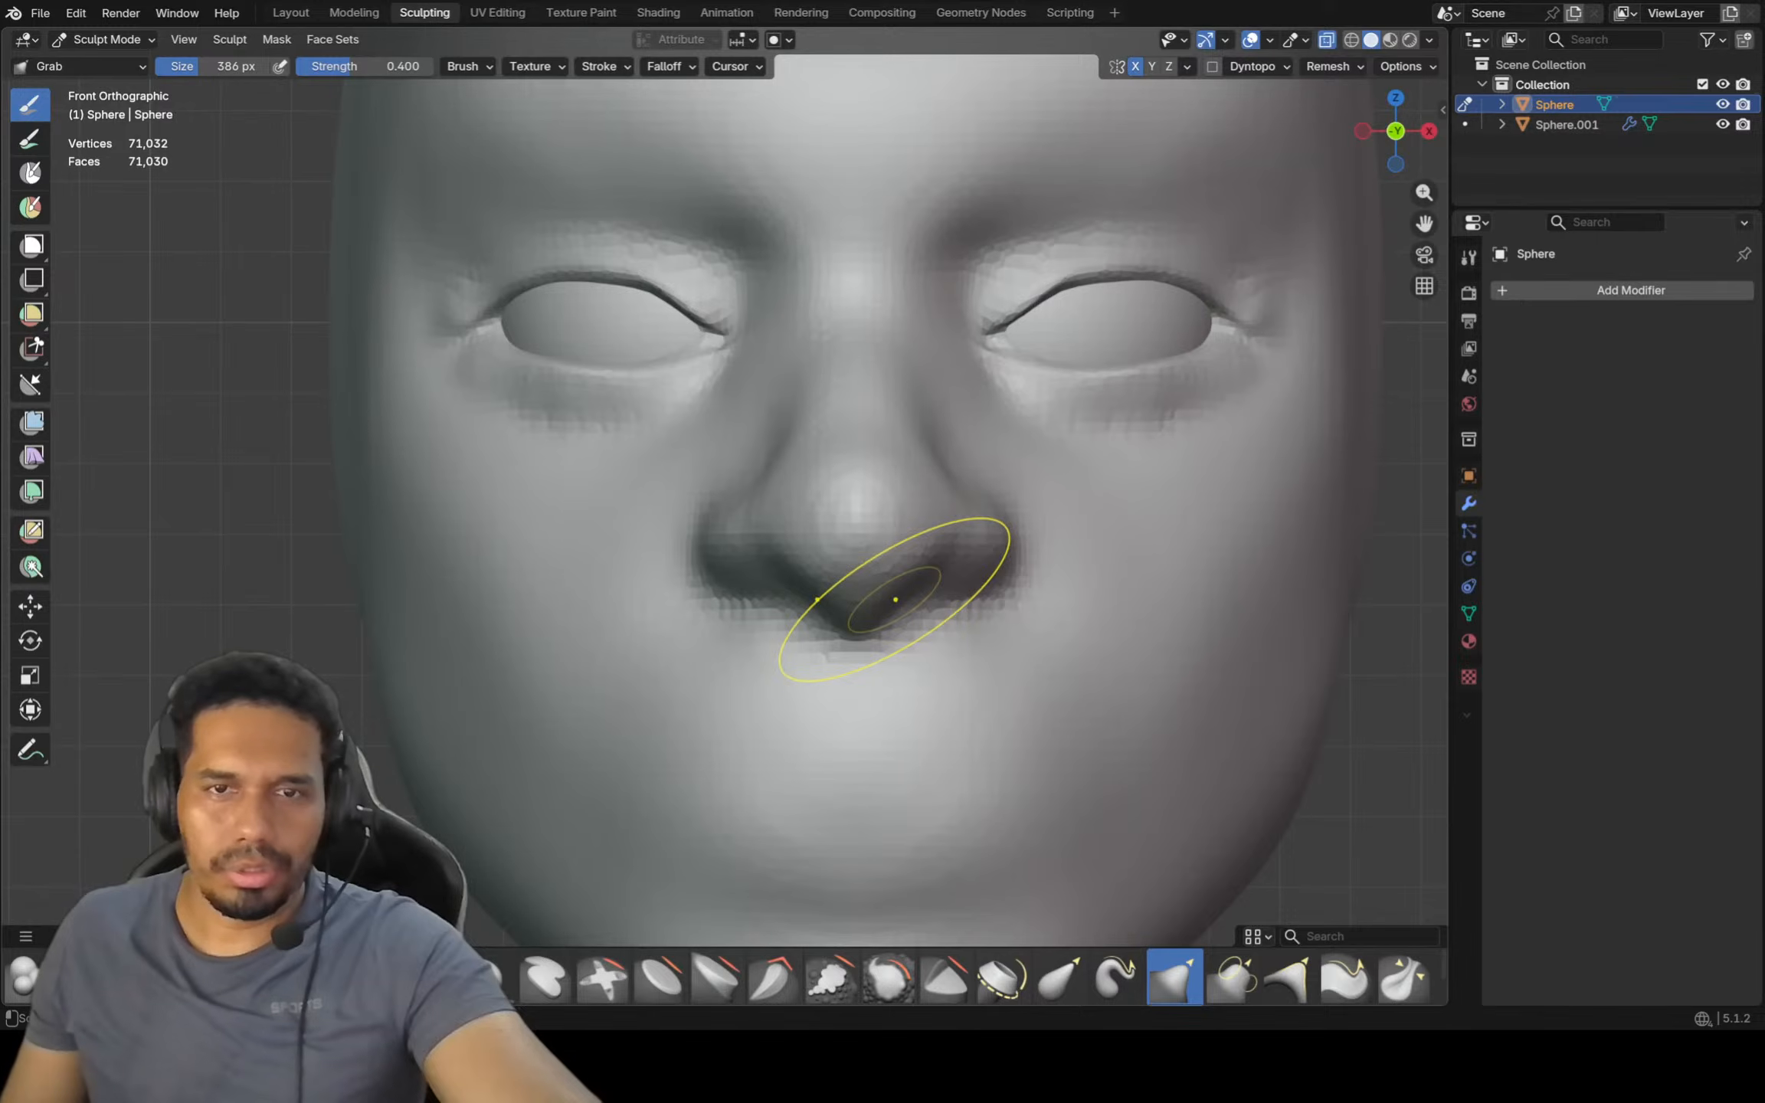
Enlarge the Grab brush to 352 px and pull the nostril wings downward to shape the sides of the nose
key("f")
left_click(839, 579)
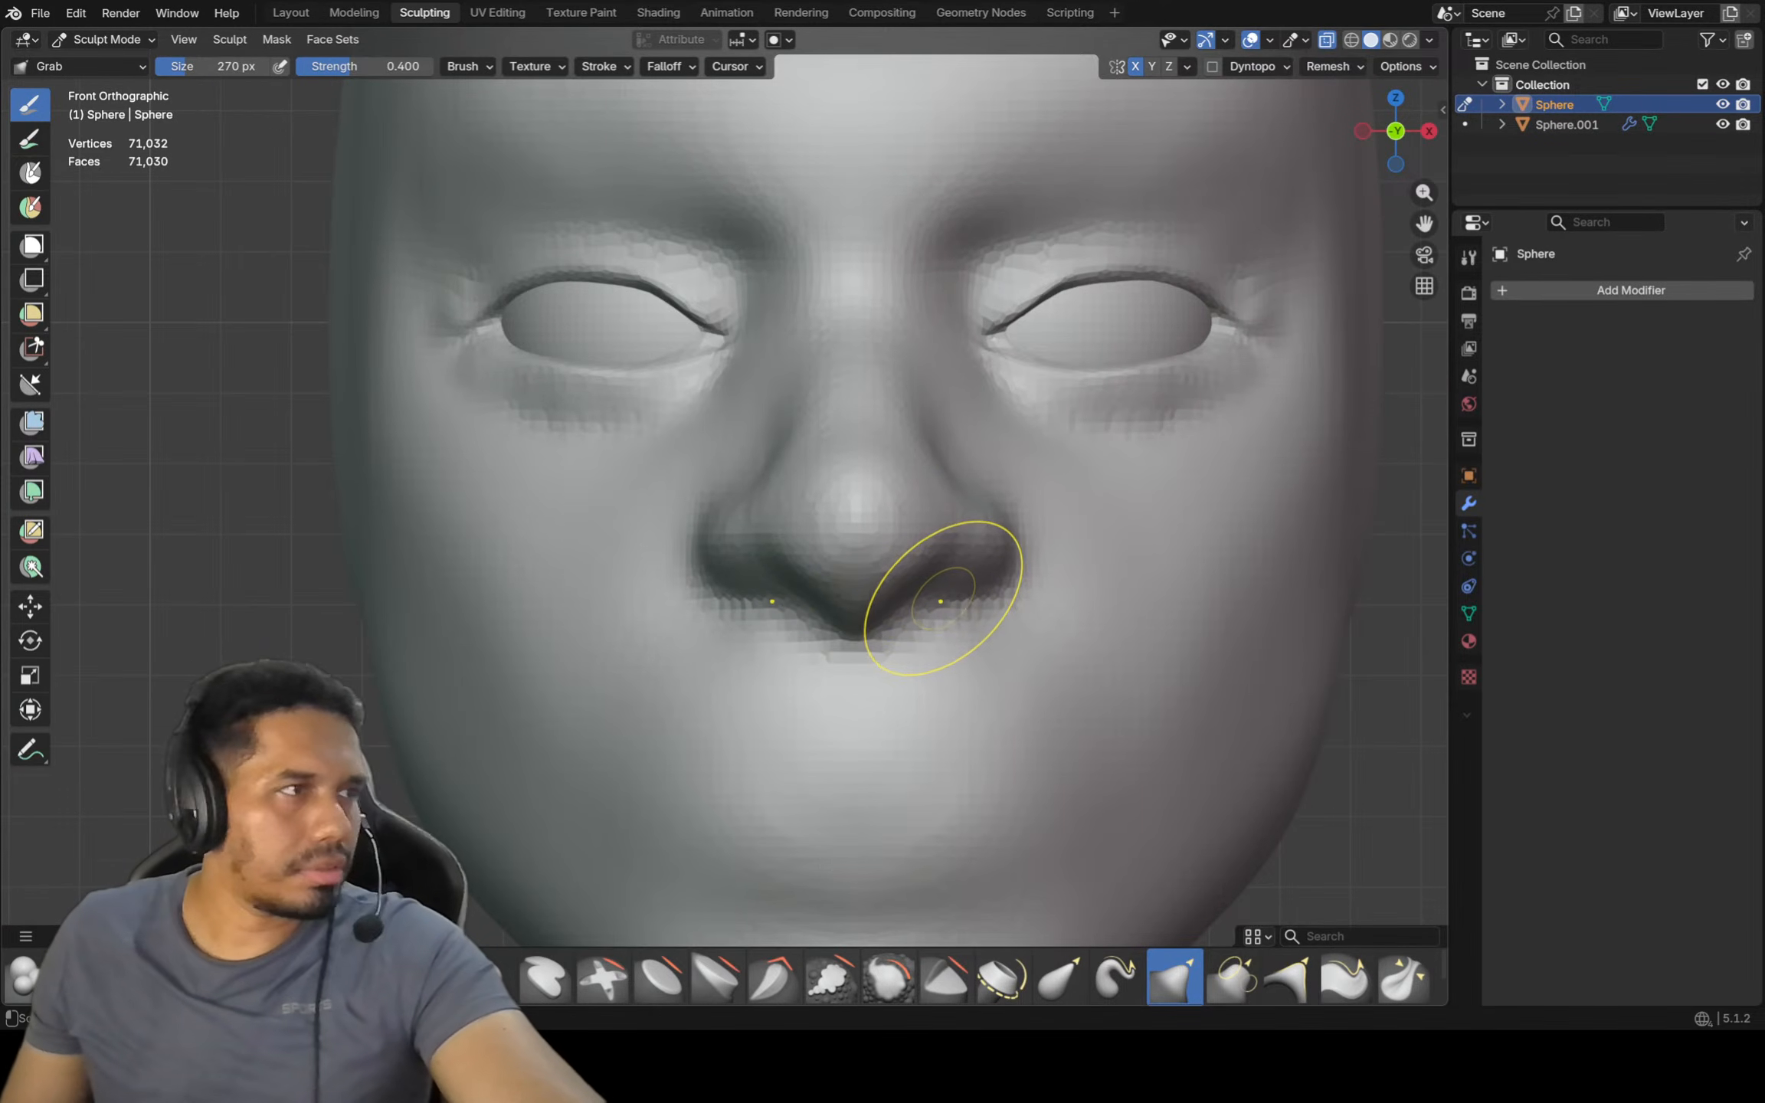
scroll(940, 602, "up", 1)
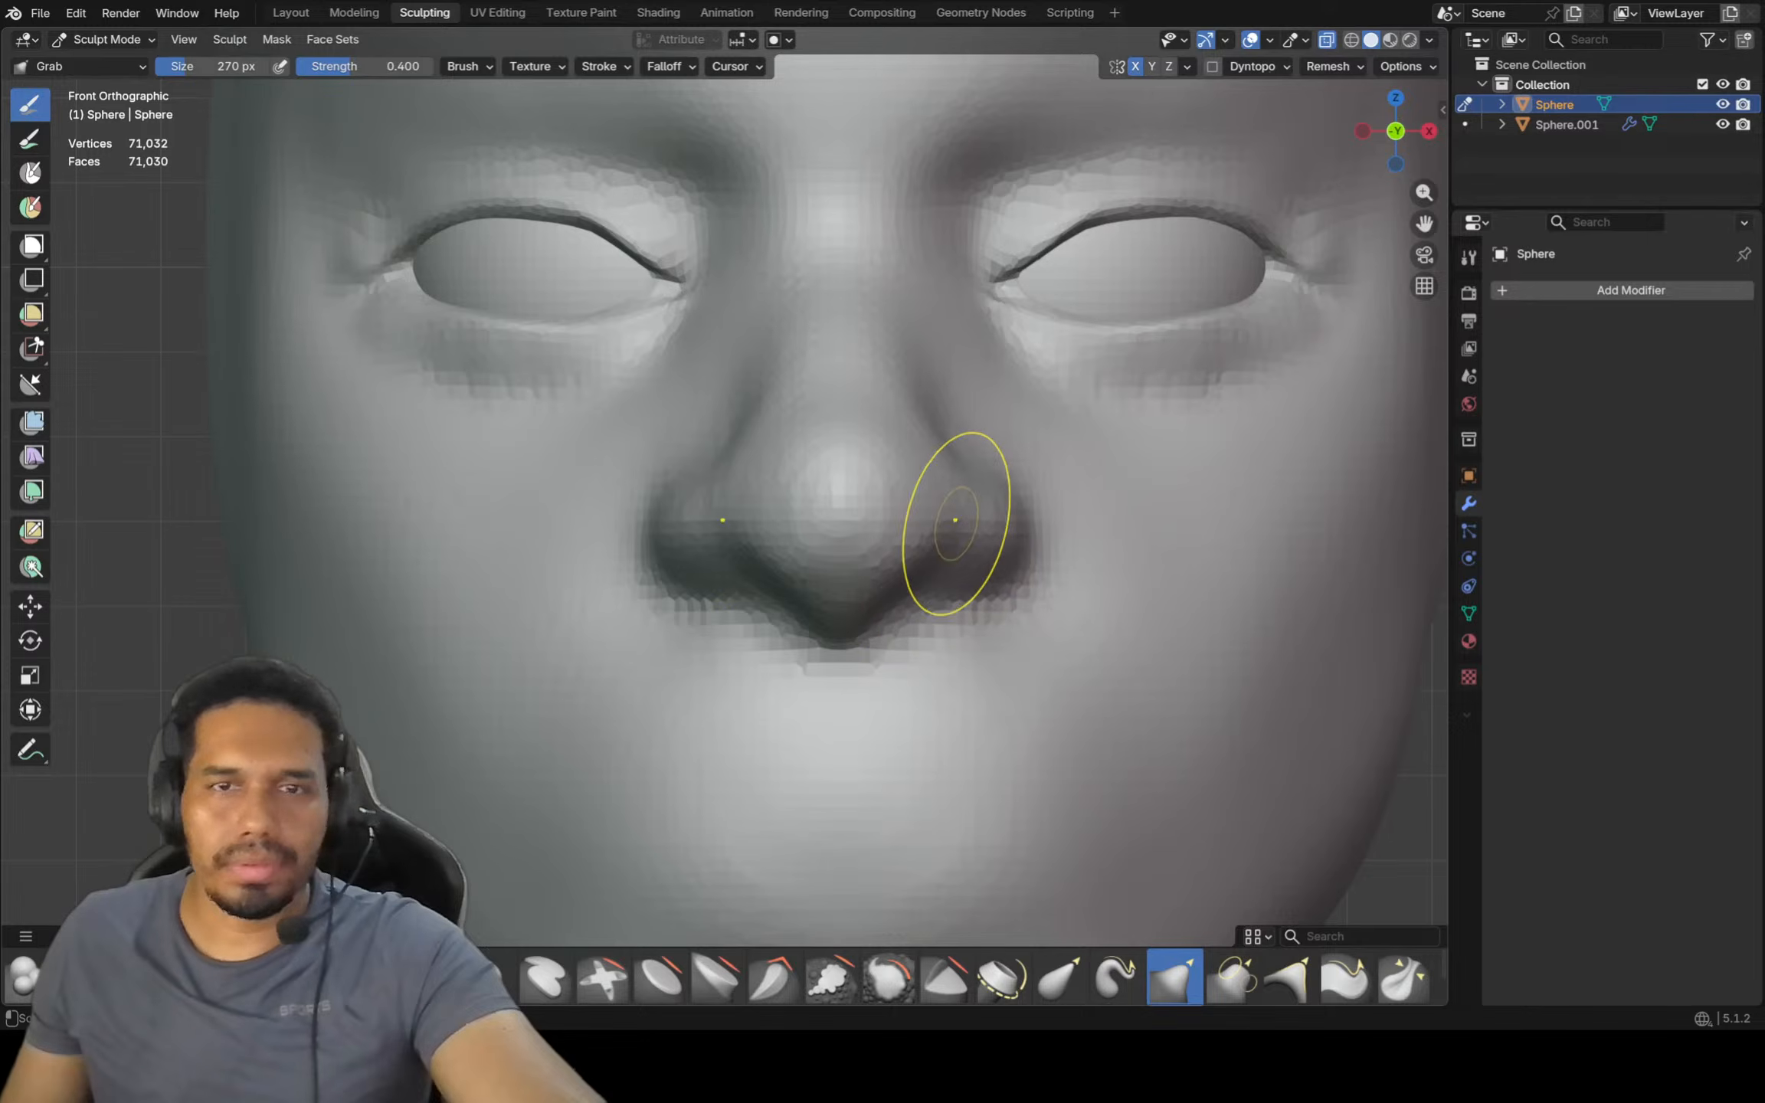
key("f")
left_click(962, 479)
key("g")
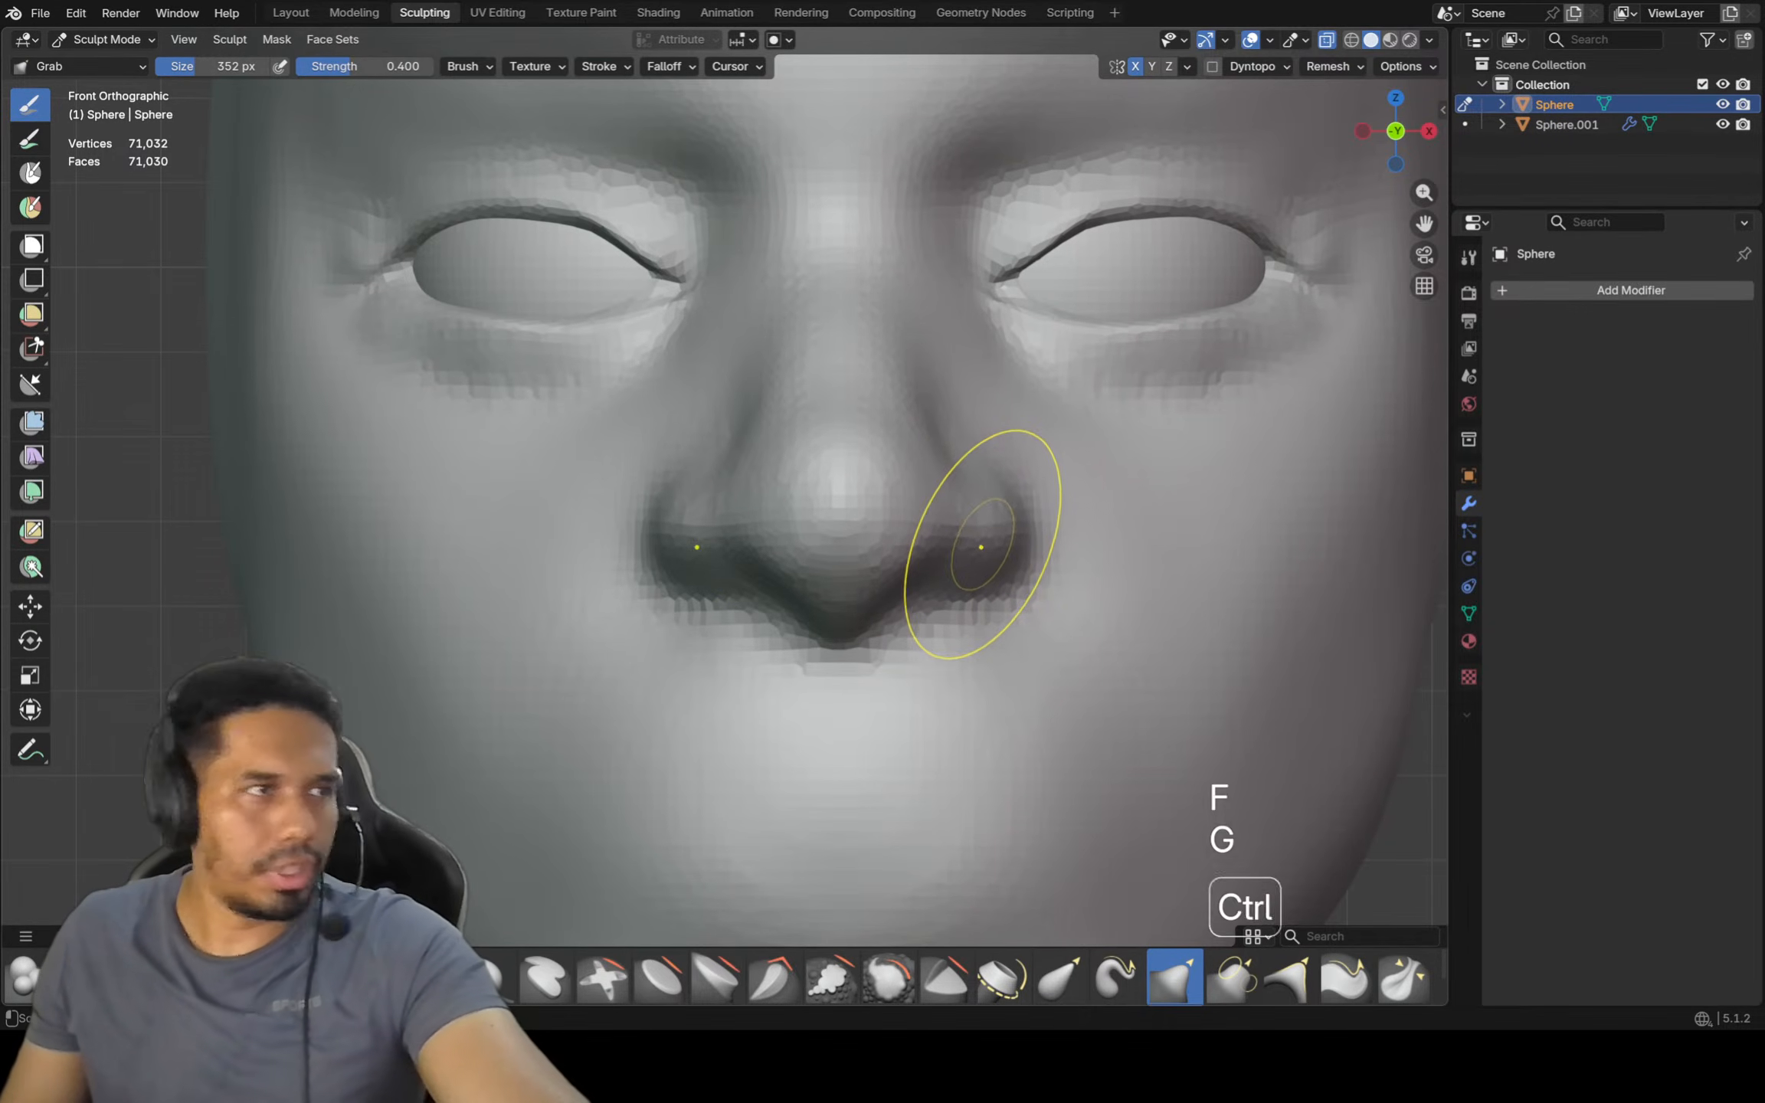
middle_click_drag(974, 545, 915, 531, "shift")
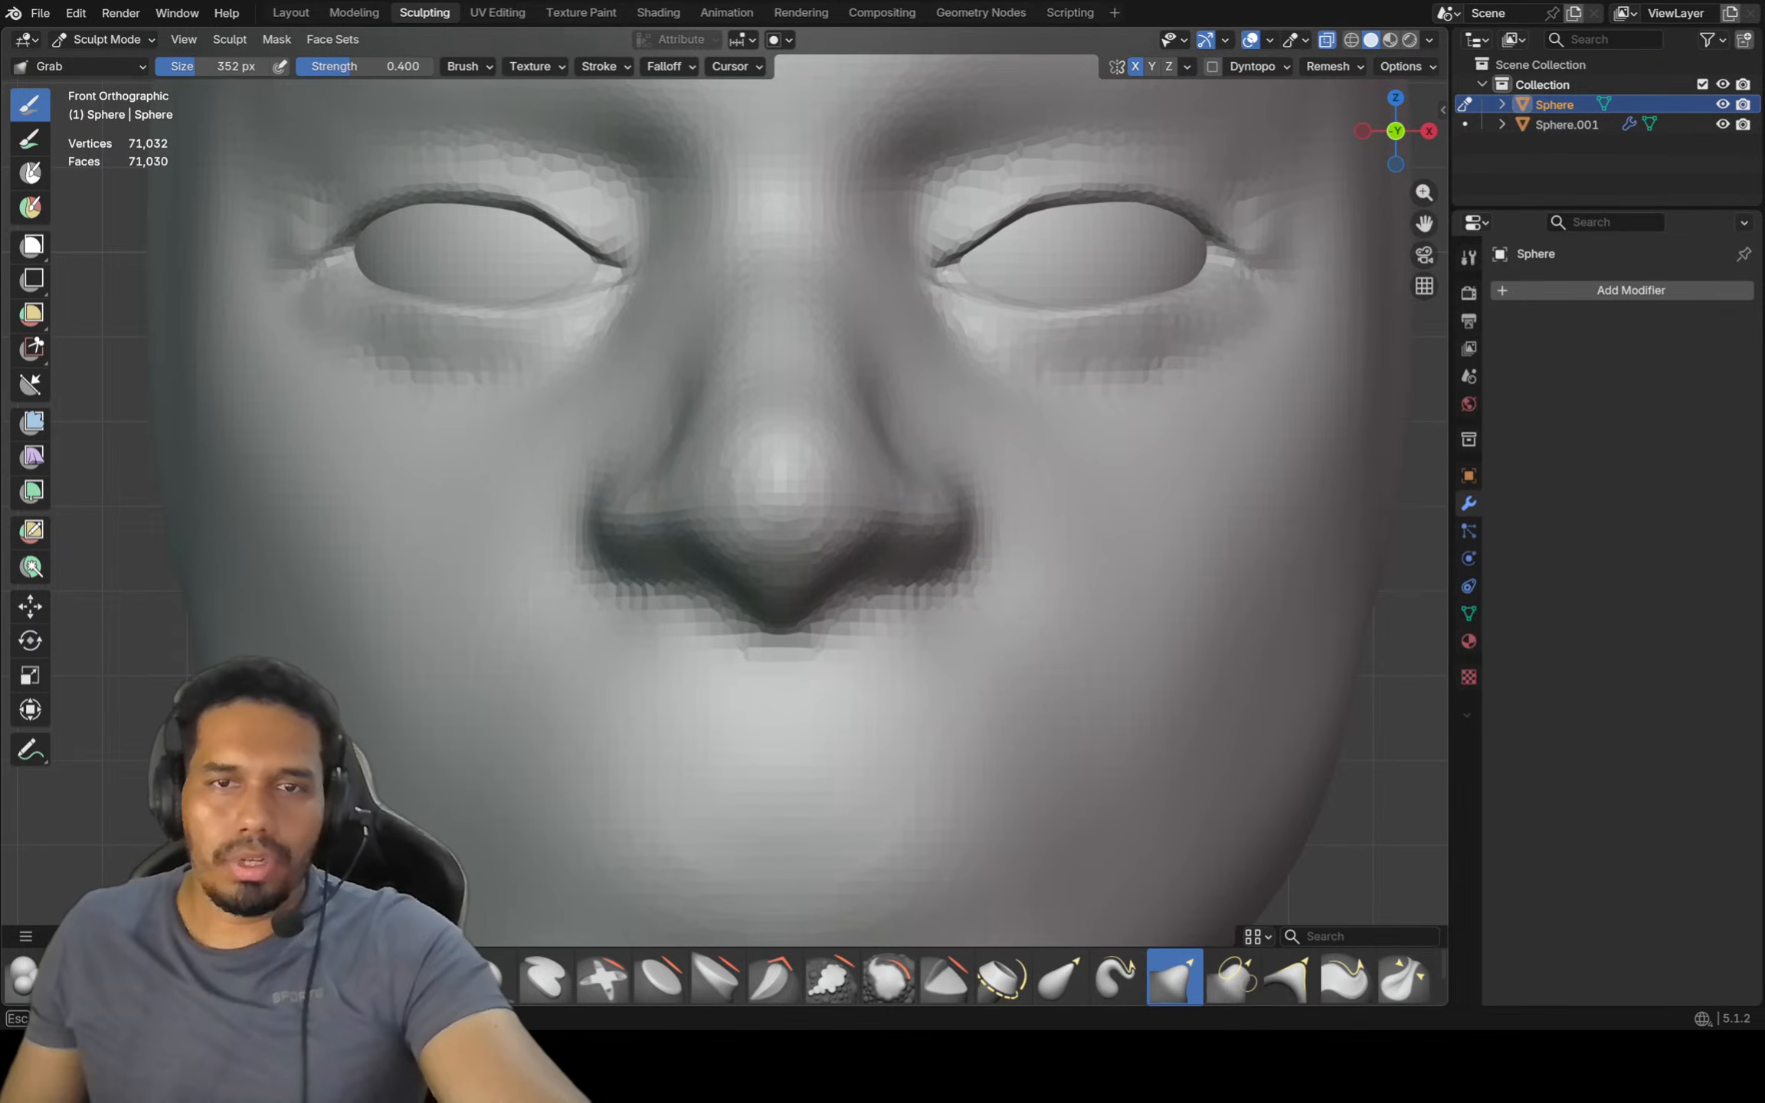
key("Escape")
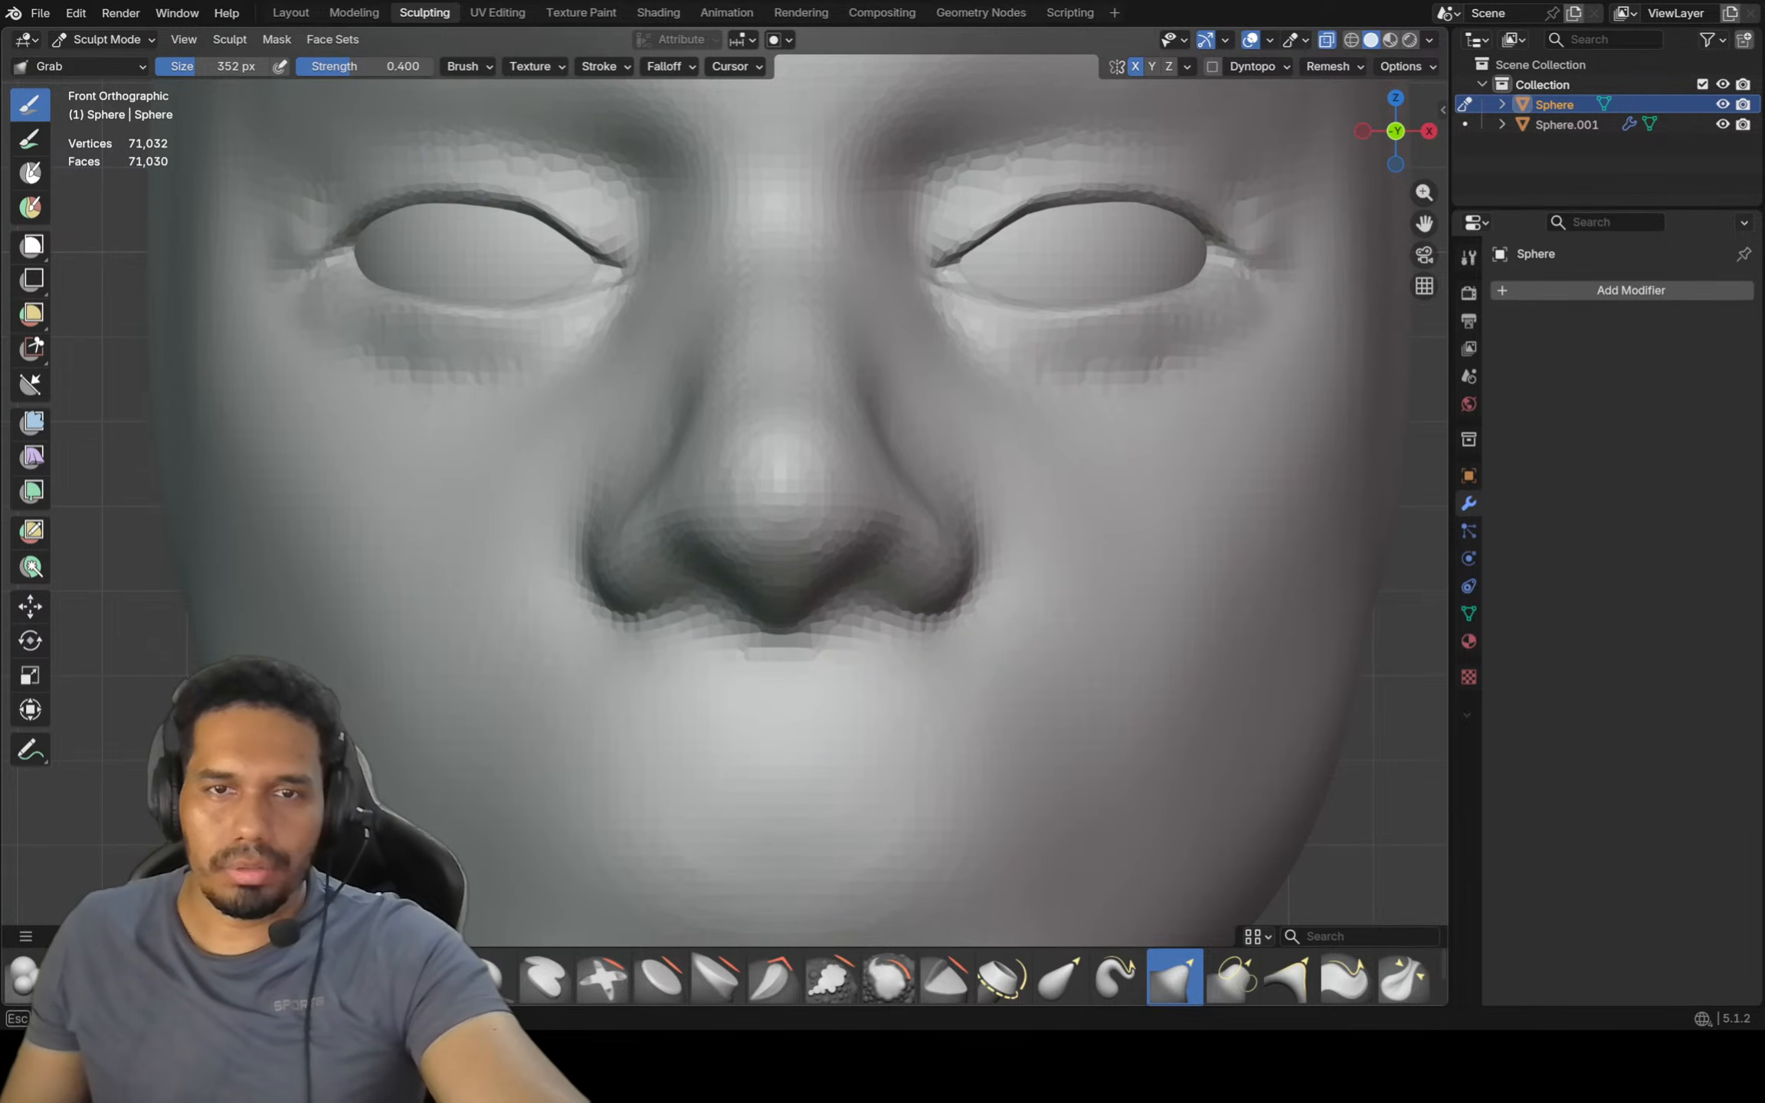
Carve the two nostril openings into the underside of the nose with the Draw brush, using sizes of 198 px and 144 px
scroll(915, 512, "up", 1)
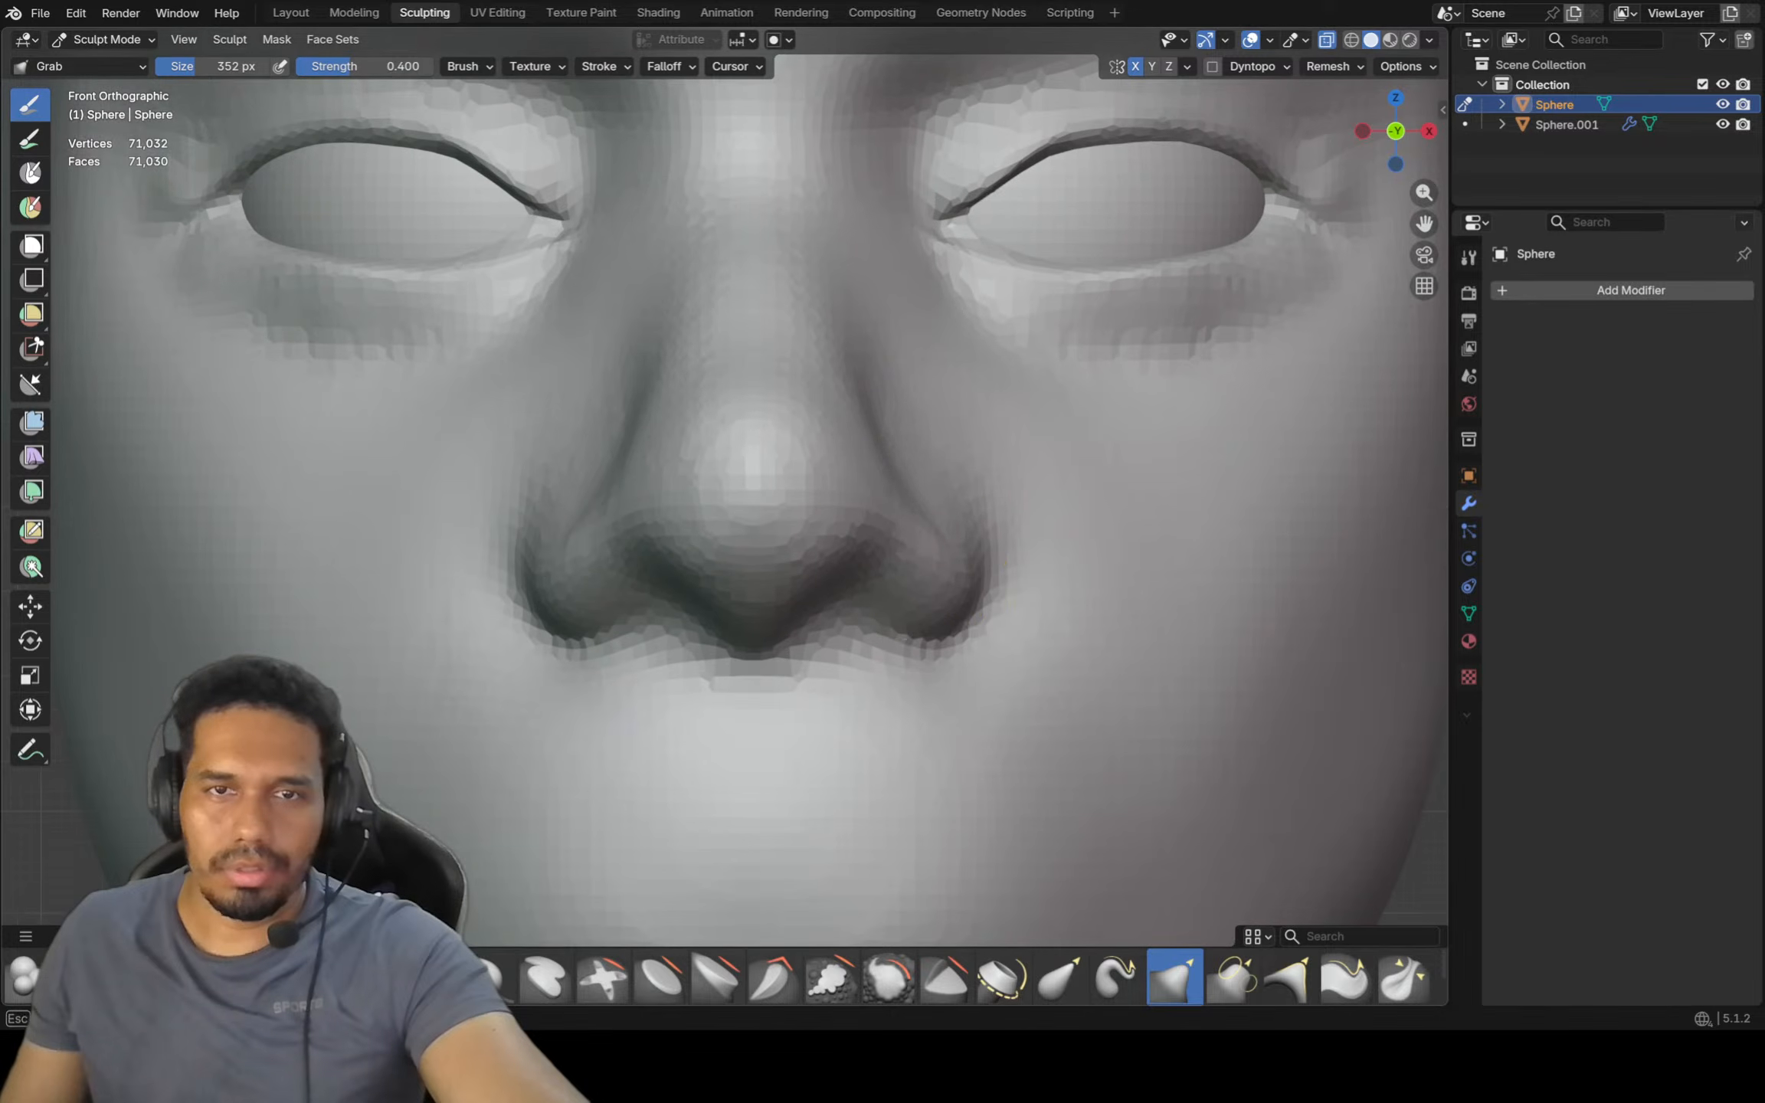
key("shift")
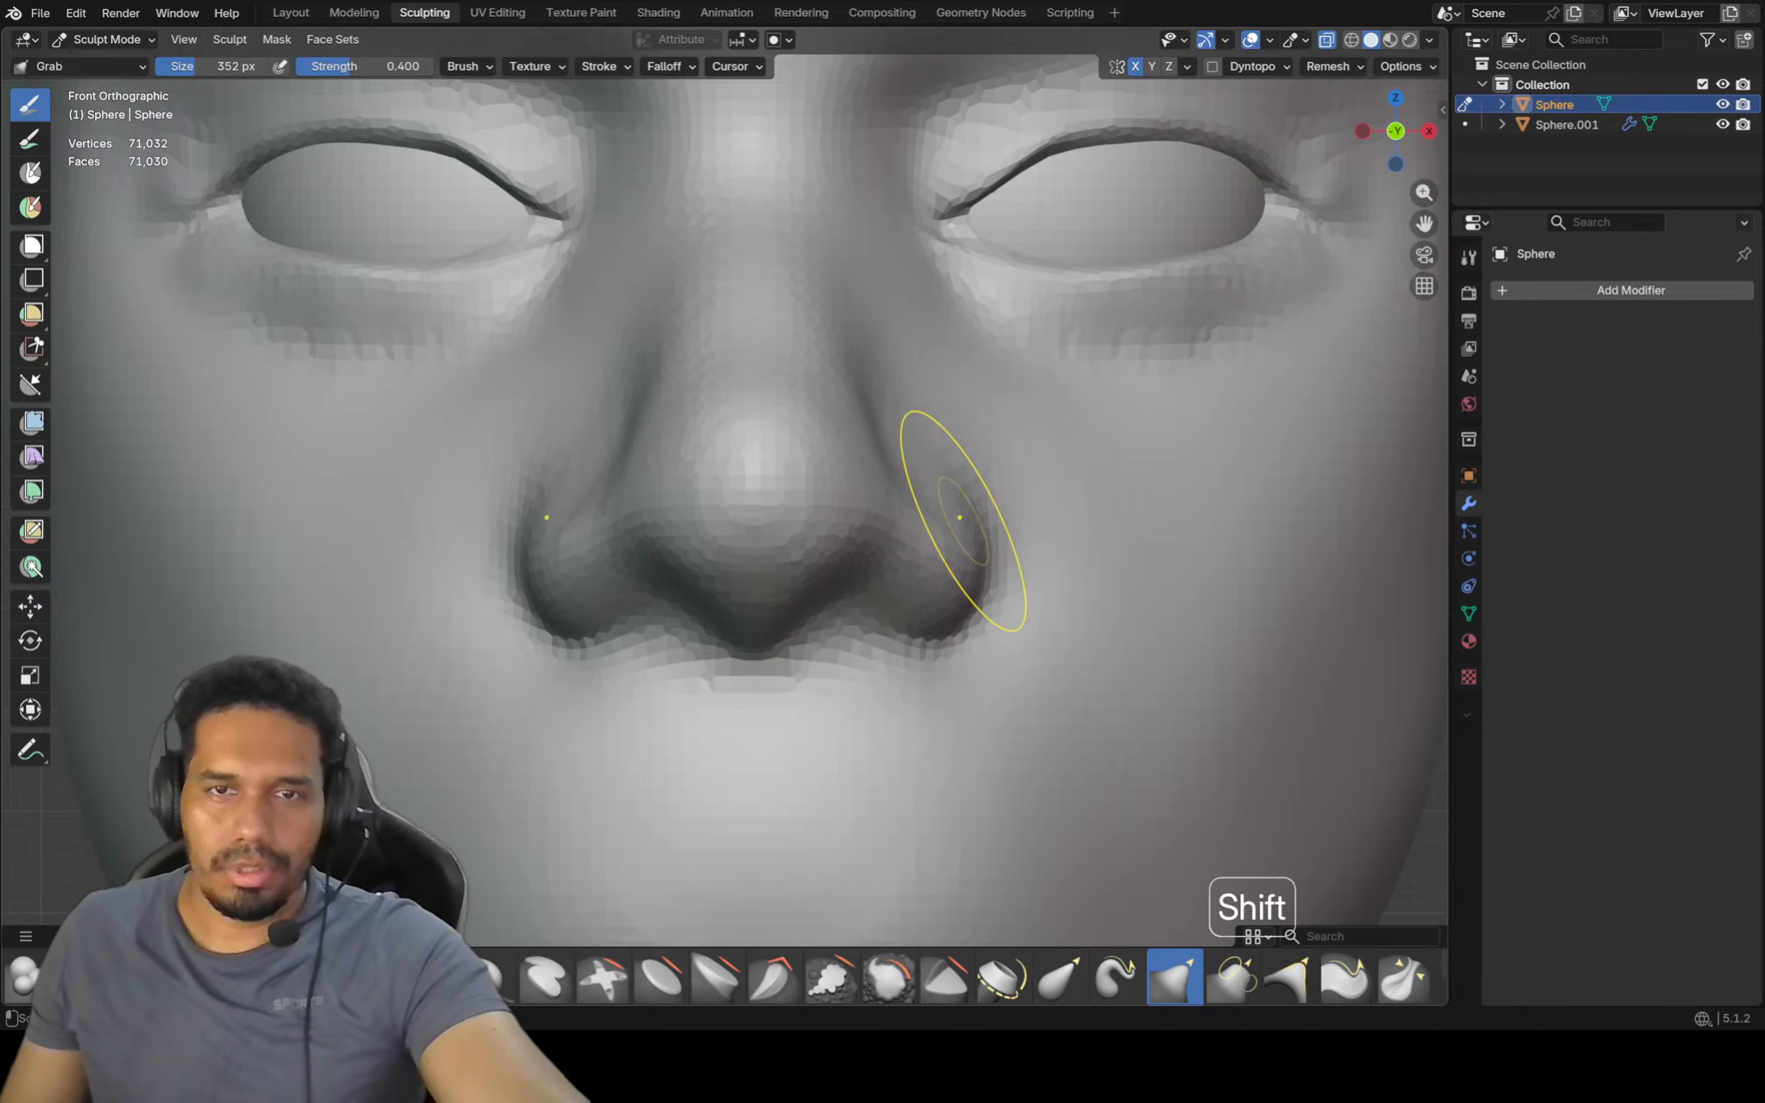
middle_click_drag(957, 514, 936, 578, "ctrl")
scroll(796, 610, "up", 3)
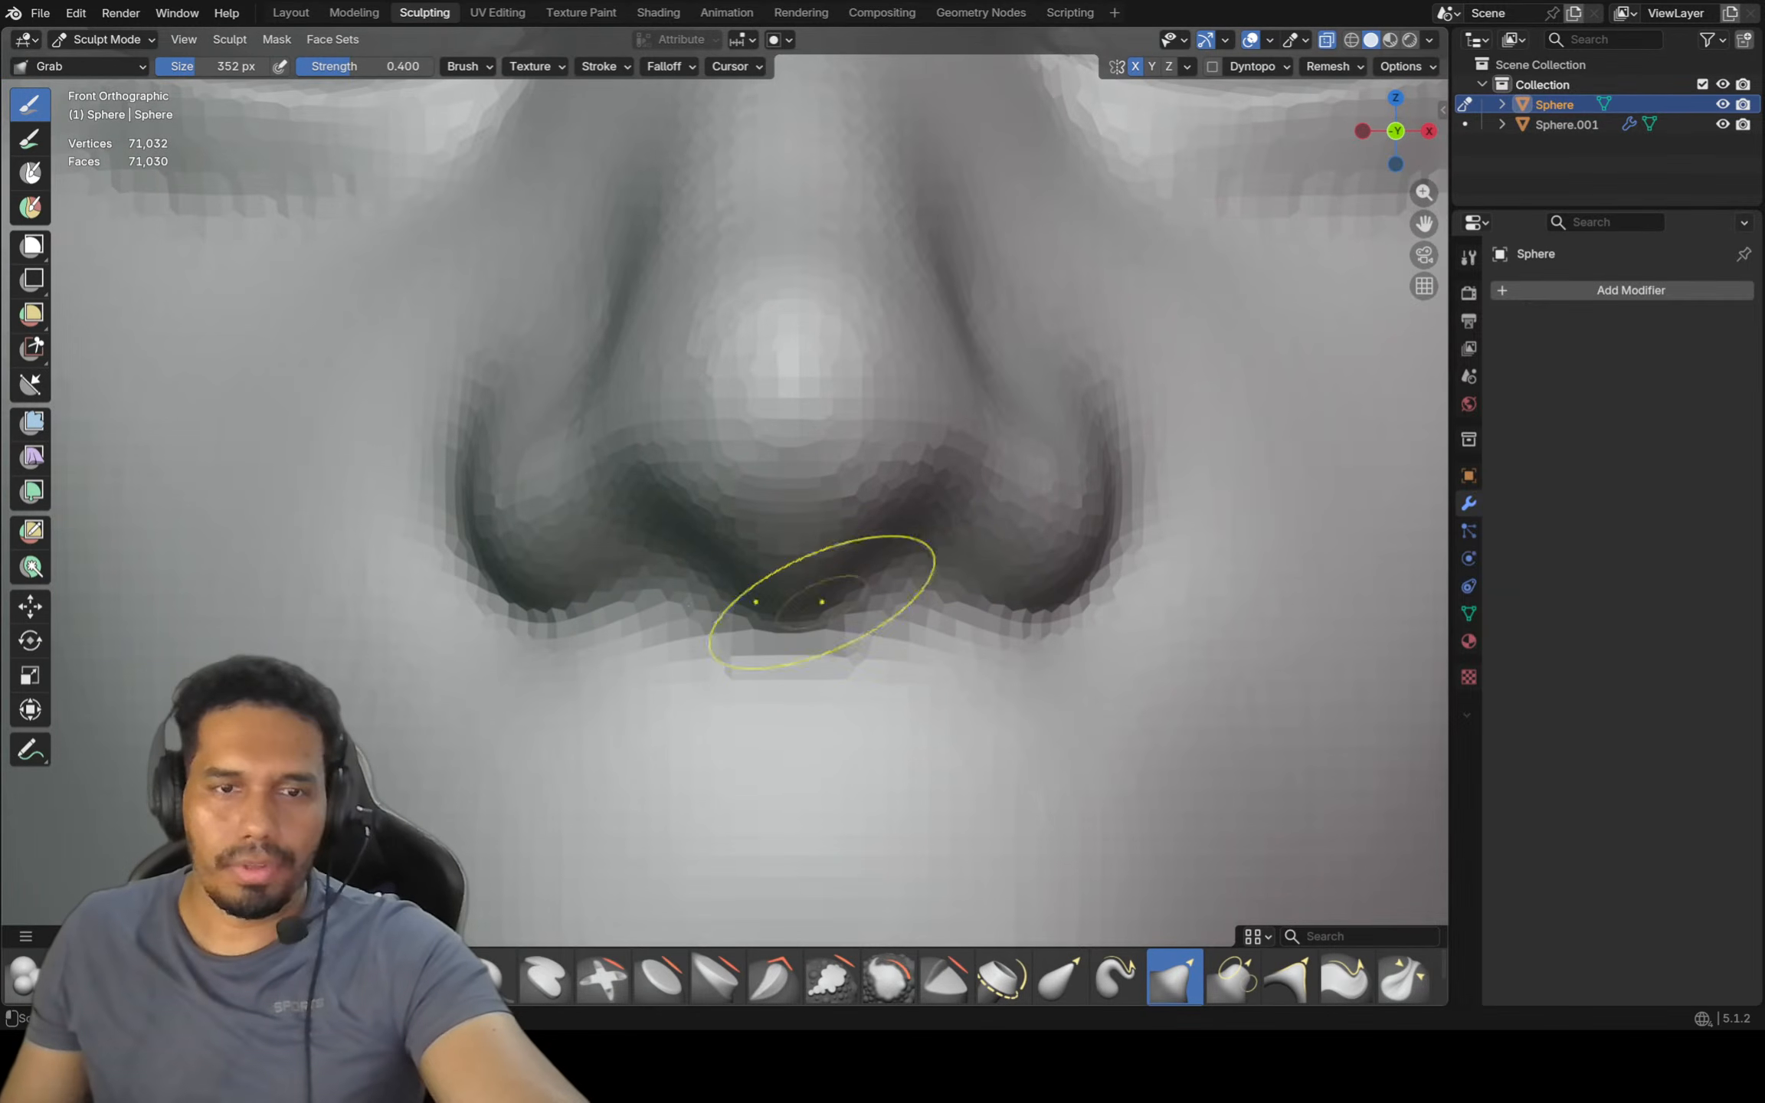
middle_click_drag(709, 591, 704, 582)
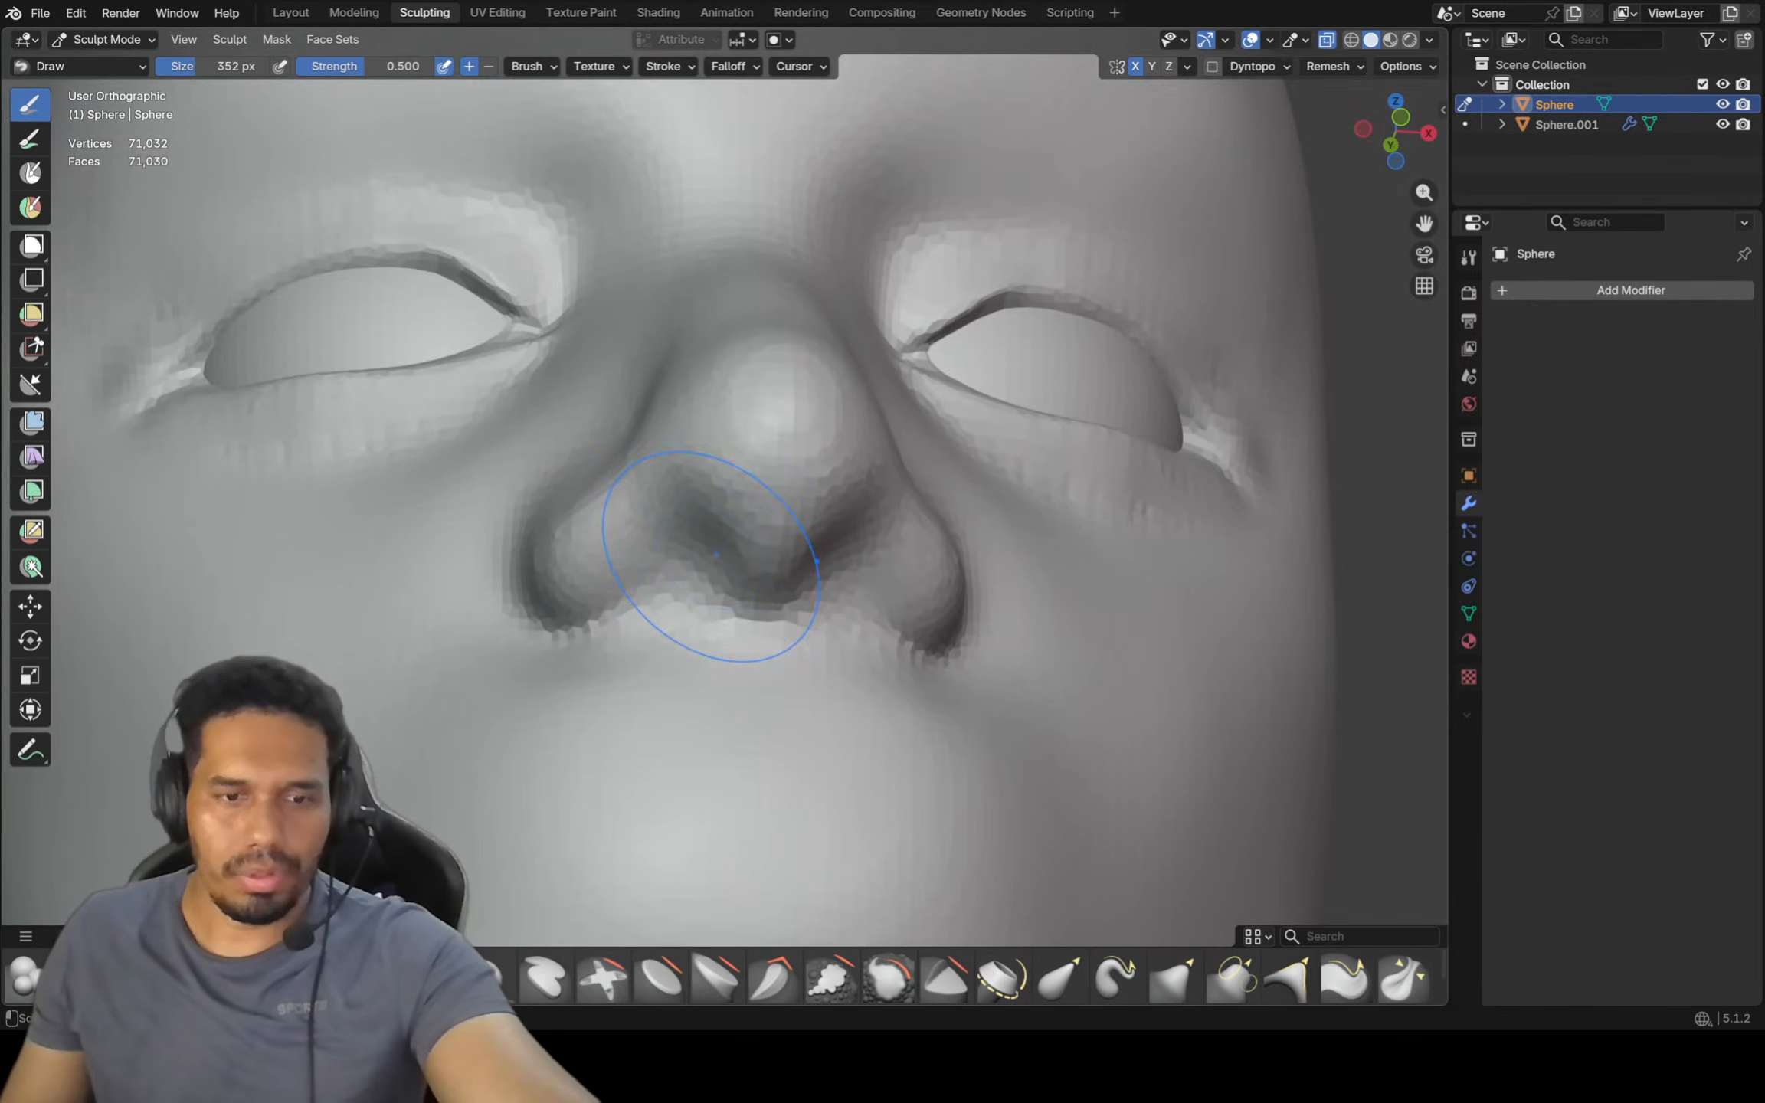
key("f")
left_click(709, 586)
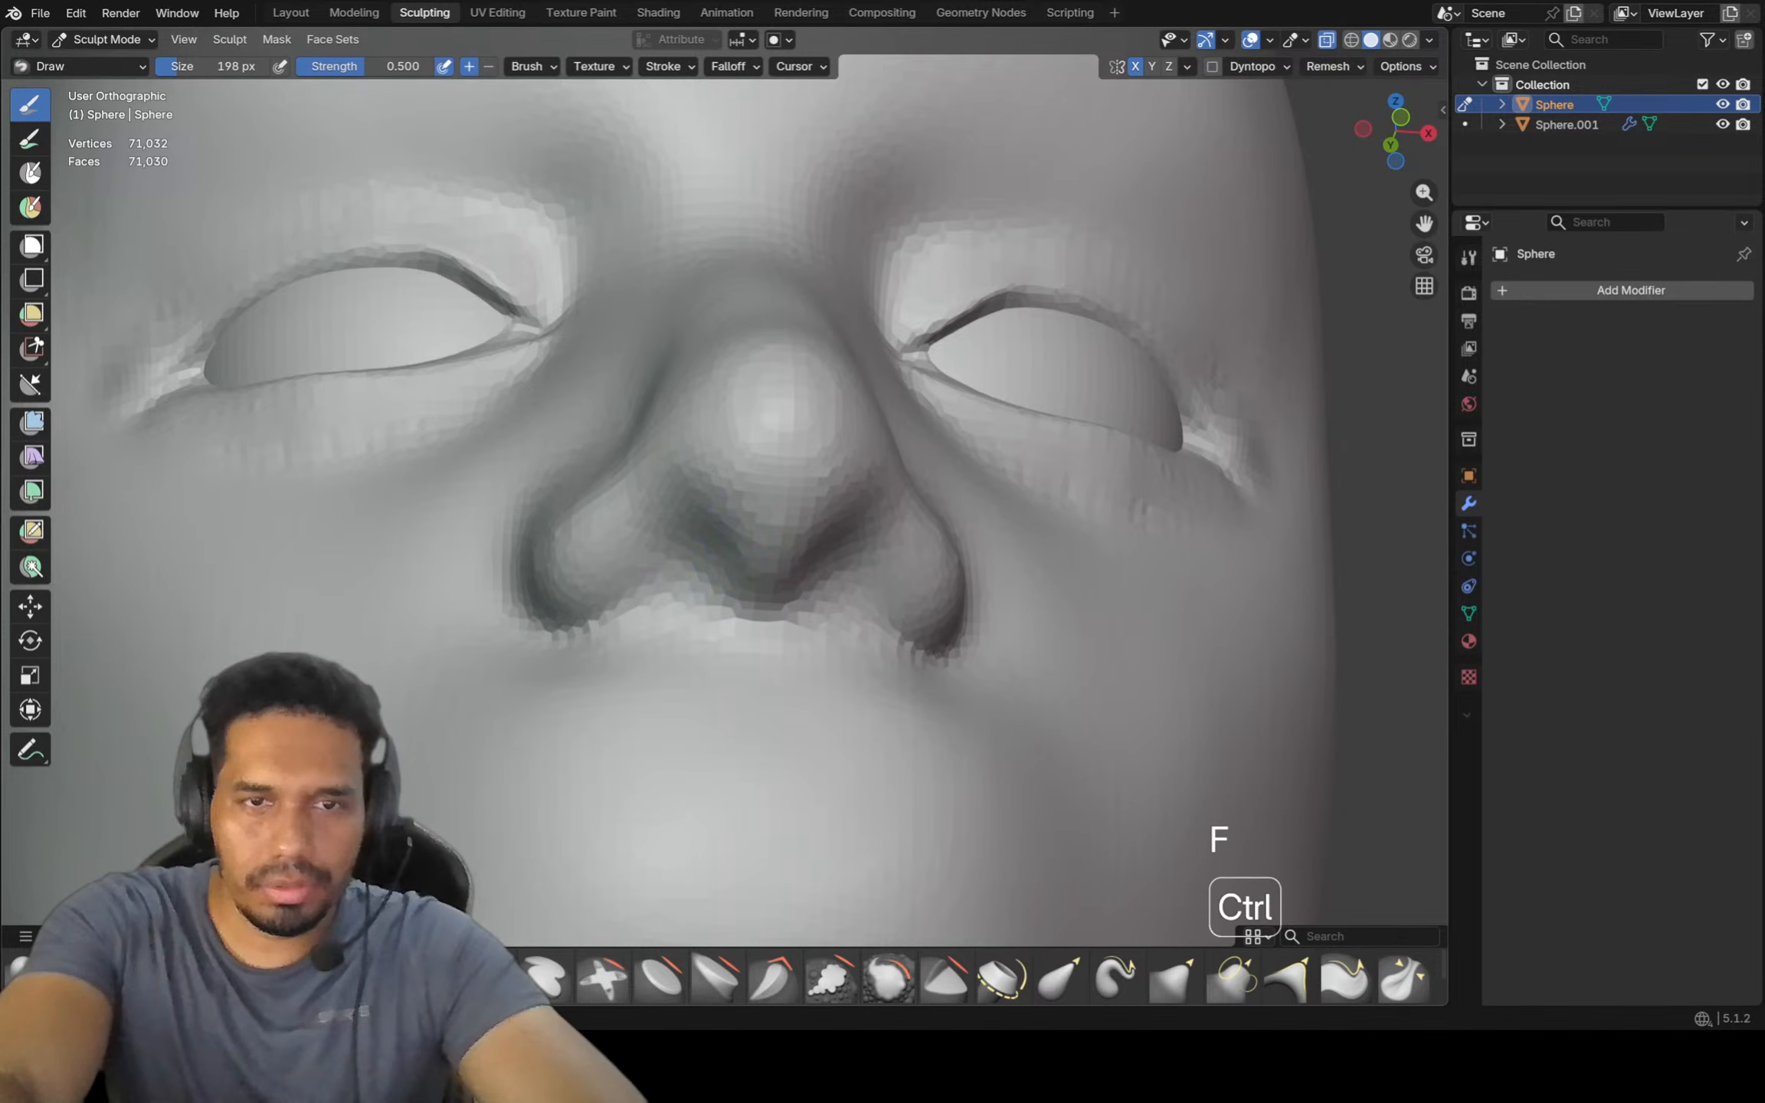
mouse_move(710, 586)
left_mouse_down("ctrl")
mouse_move(676, 568)
mouse_move(668, 611)
mouse_move(542, 682)
mouse_move(596, 681)
left_mouse_up("ctrl")
key("f")
left_click(664, 577)
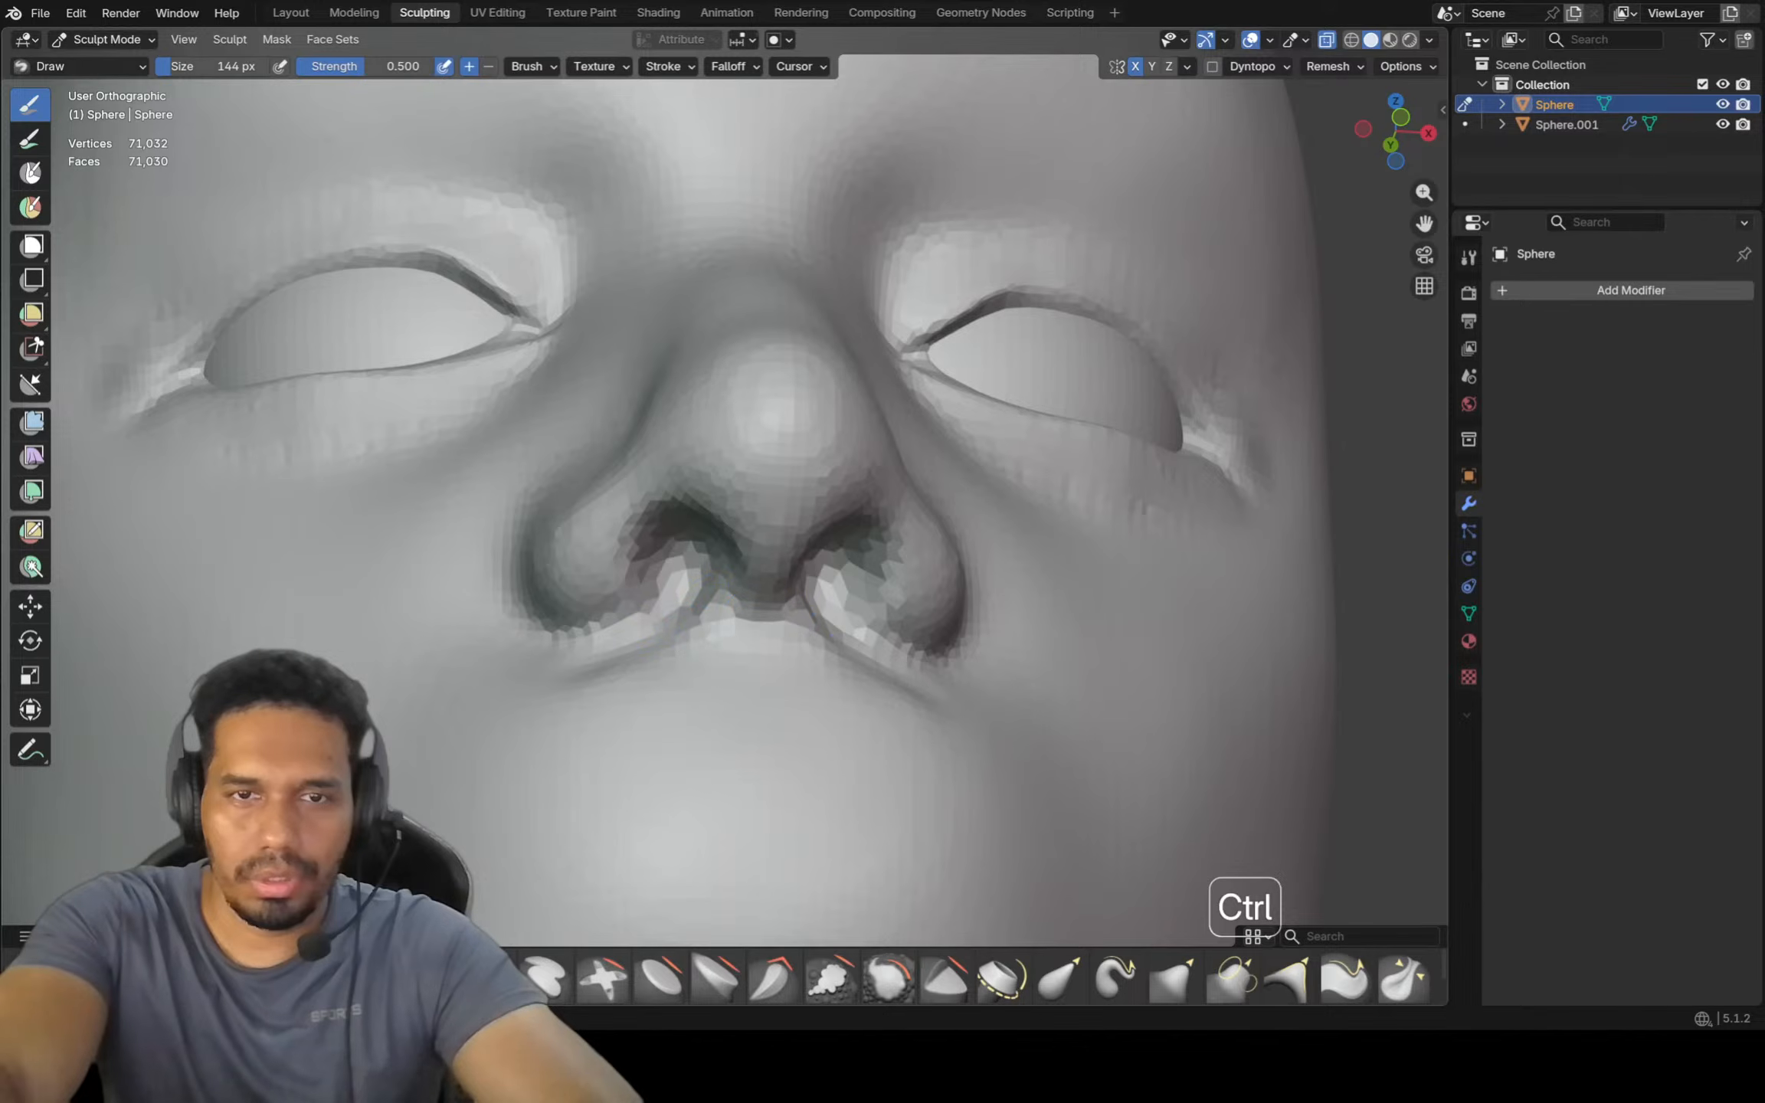
Show the face from the front and reduce the Draw brush size to 90 px for the mouth area
key("KP_1")
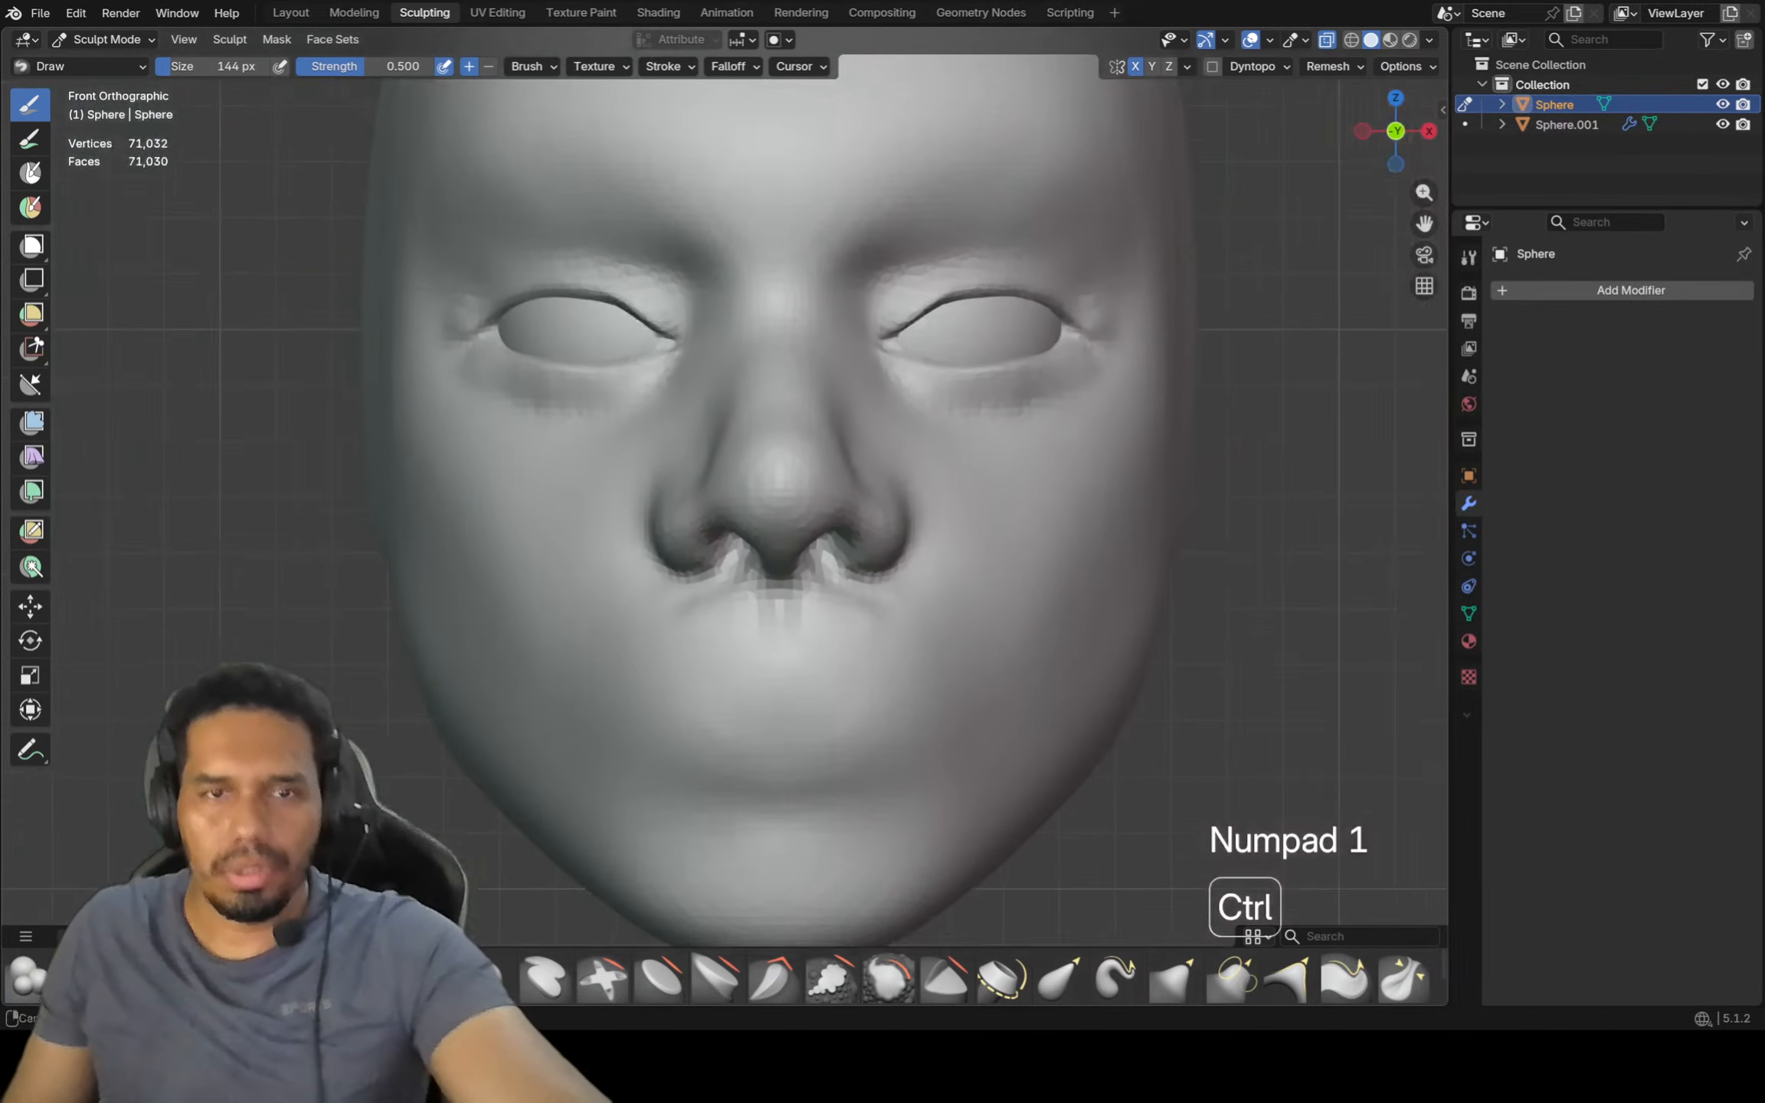
mouse_move(753, 686)
middle_mouse_down("ctrl")
mouse_move(752, 717)
mouse_move(833, 668)
middle_mouse_up("ctrl")
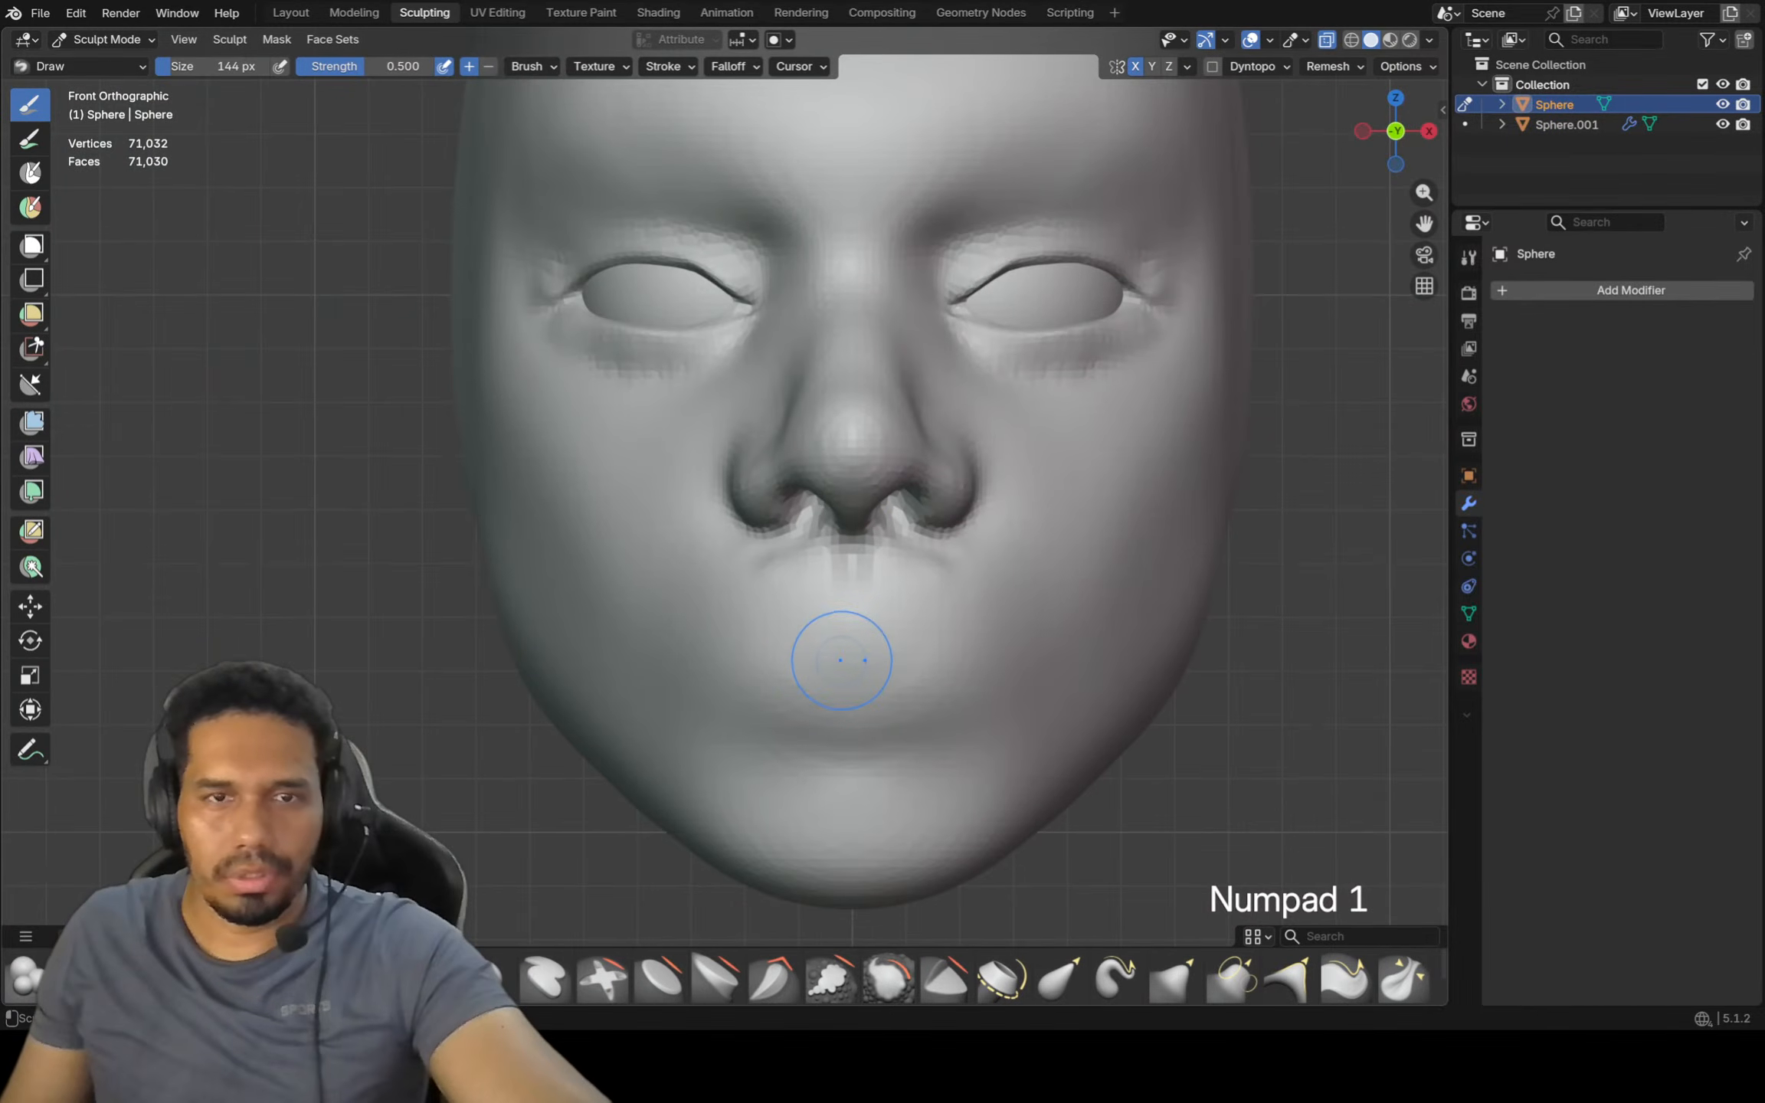
key("f")
left_click(824, 658)
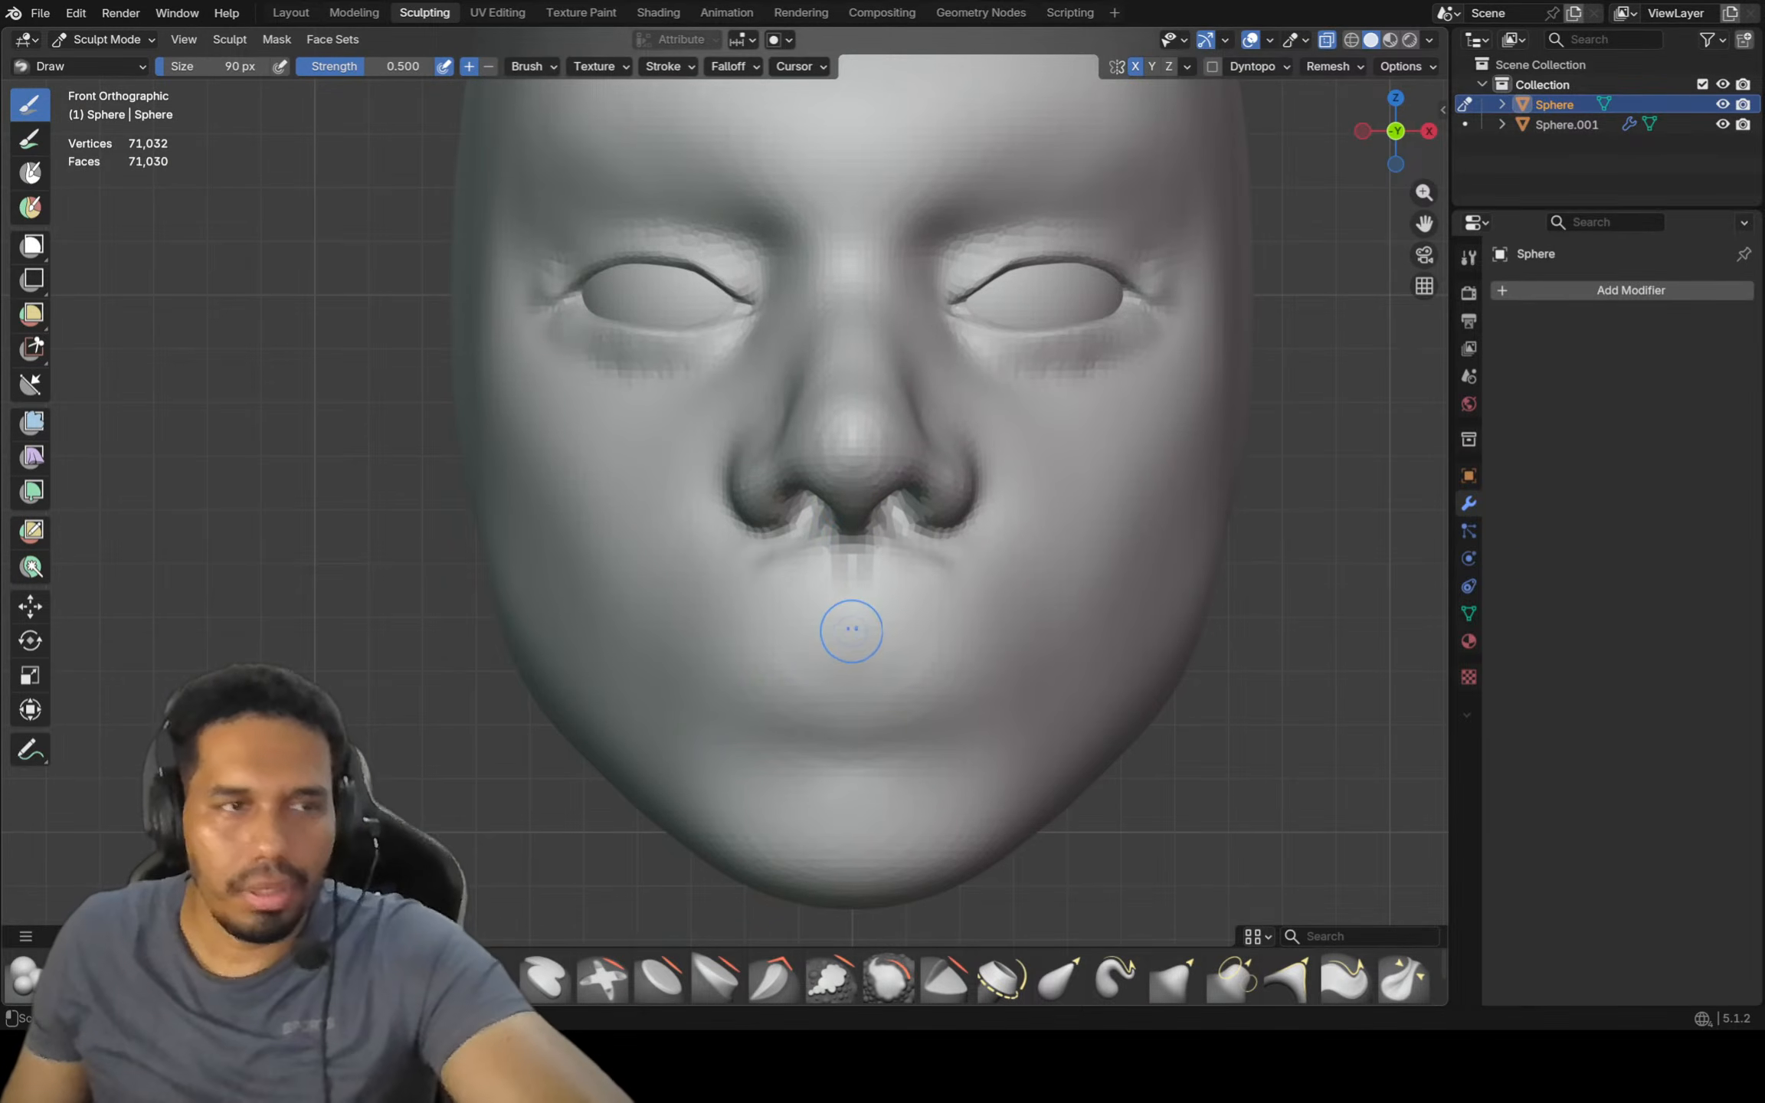
Try to draw a straight mouth line below the nose with the Draw brush, and undo it
scroll(835, 636, "up", 2)
left_click_drag(961, 650, 754, 650)
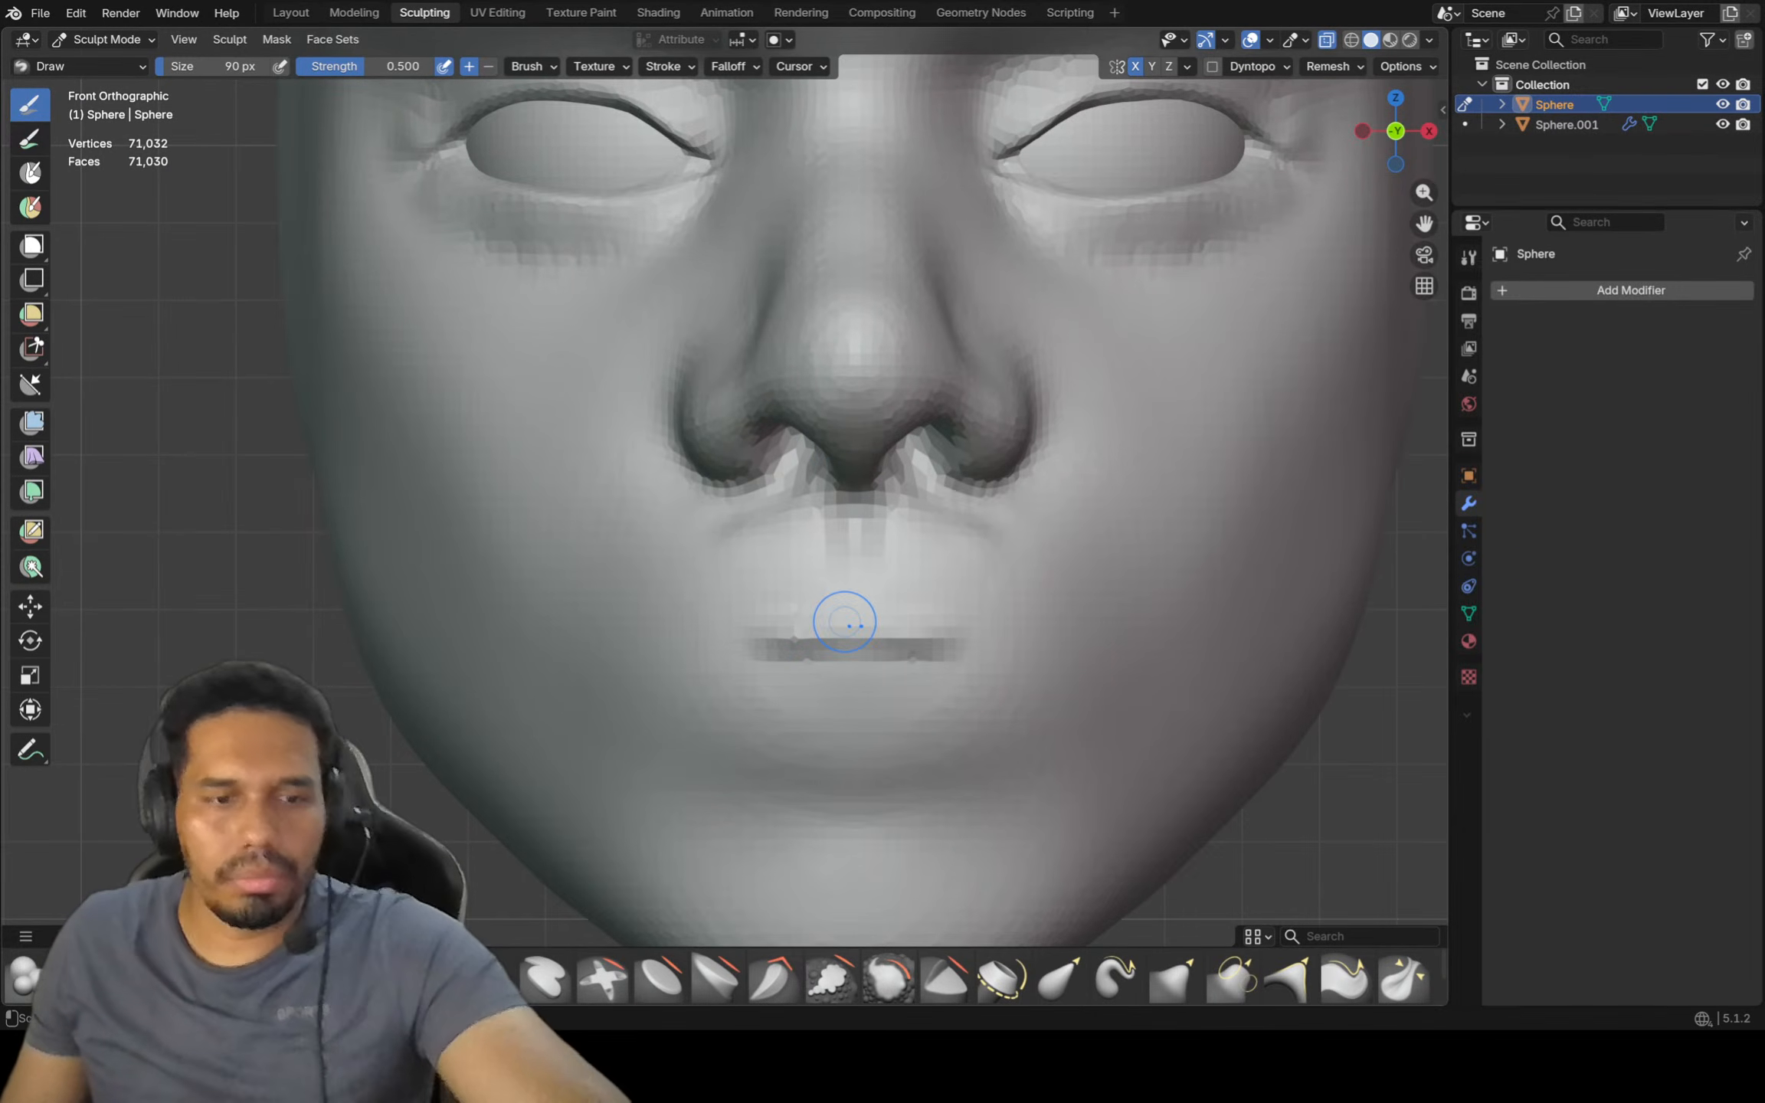
key("ctrl+z")
Sculpt the mouth line, mouth corners and upper and lower lip outlines with the Crease Polish brush at 90 px
key("shift+c")
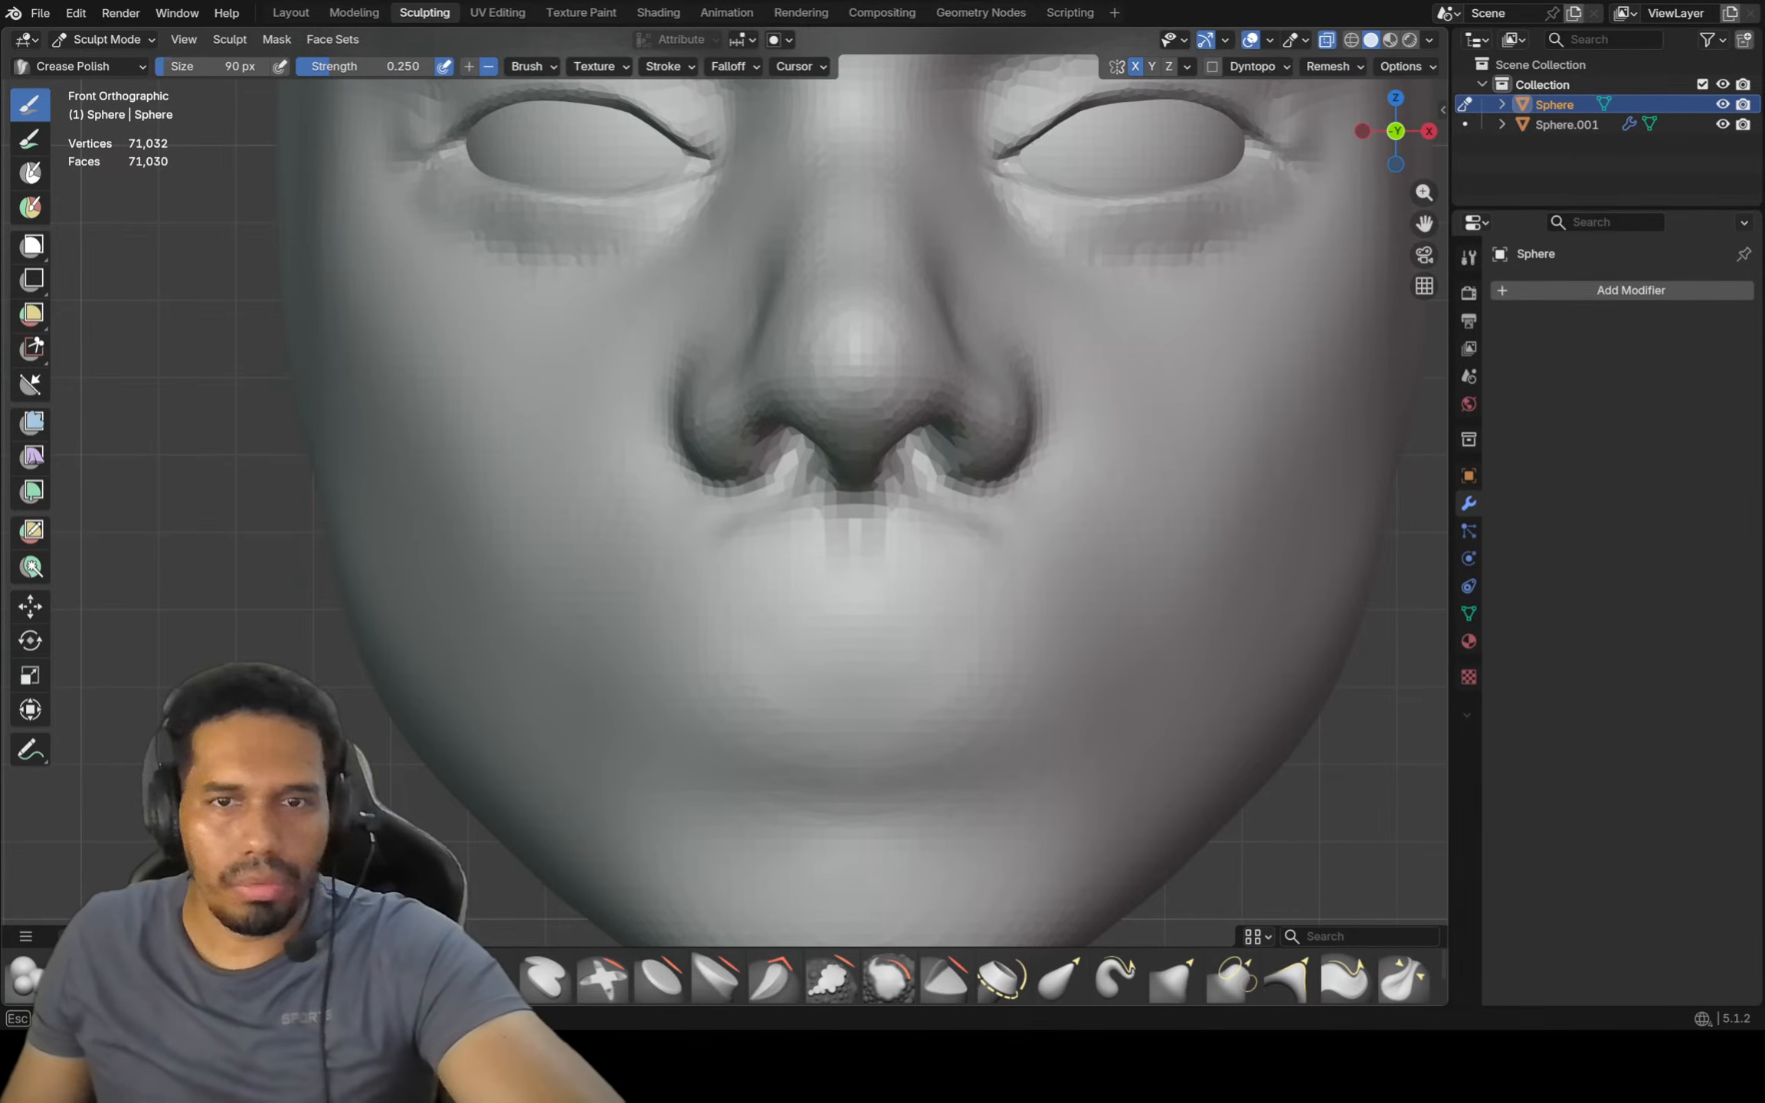
mouse_move(764, 629)
left_mouse_down()
mouse_move(946, 628)
mouse_move(797, 623)
left_mouse_up()
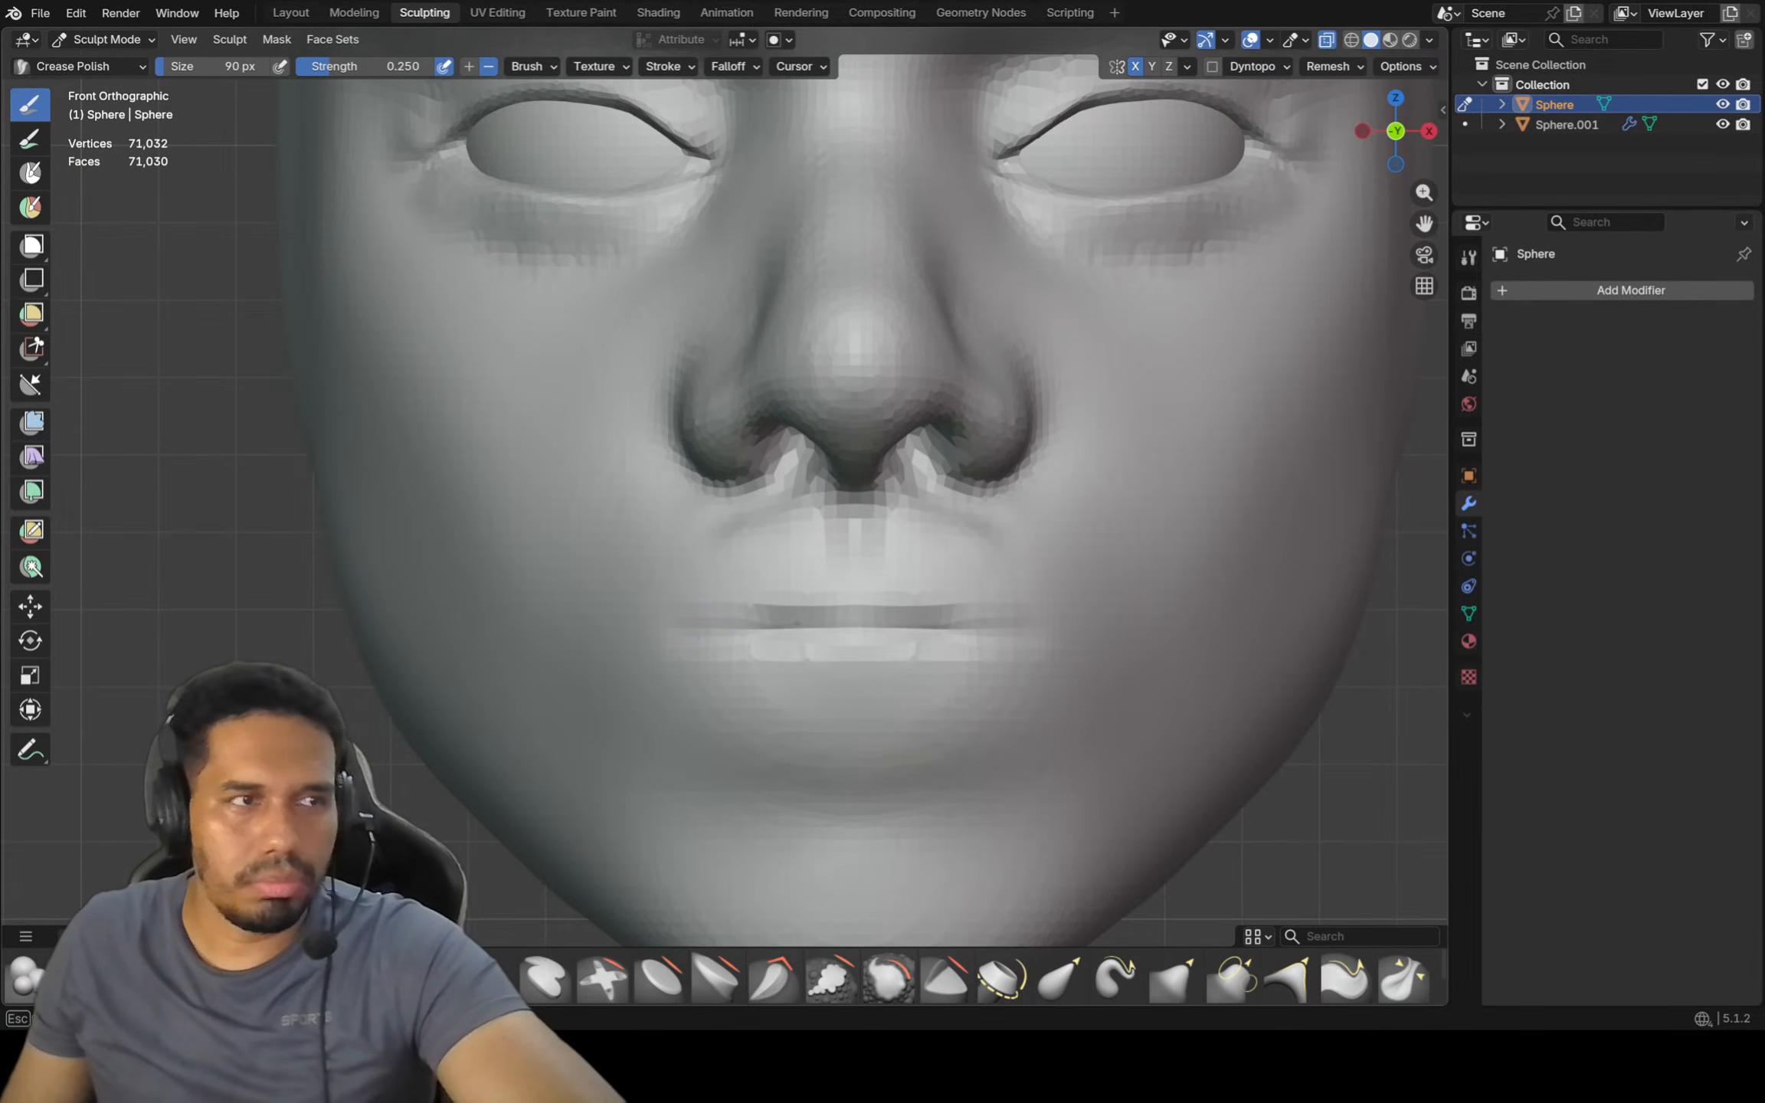
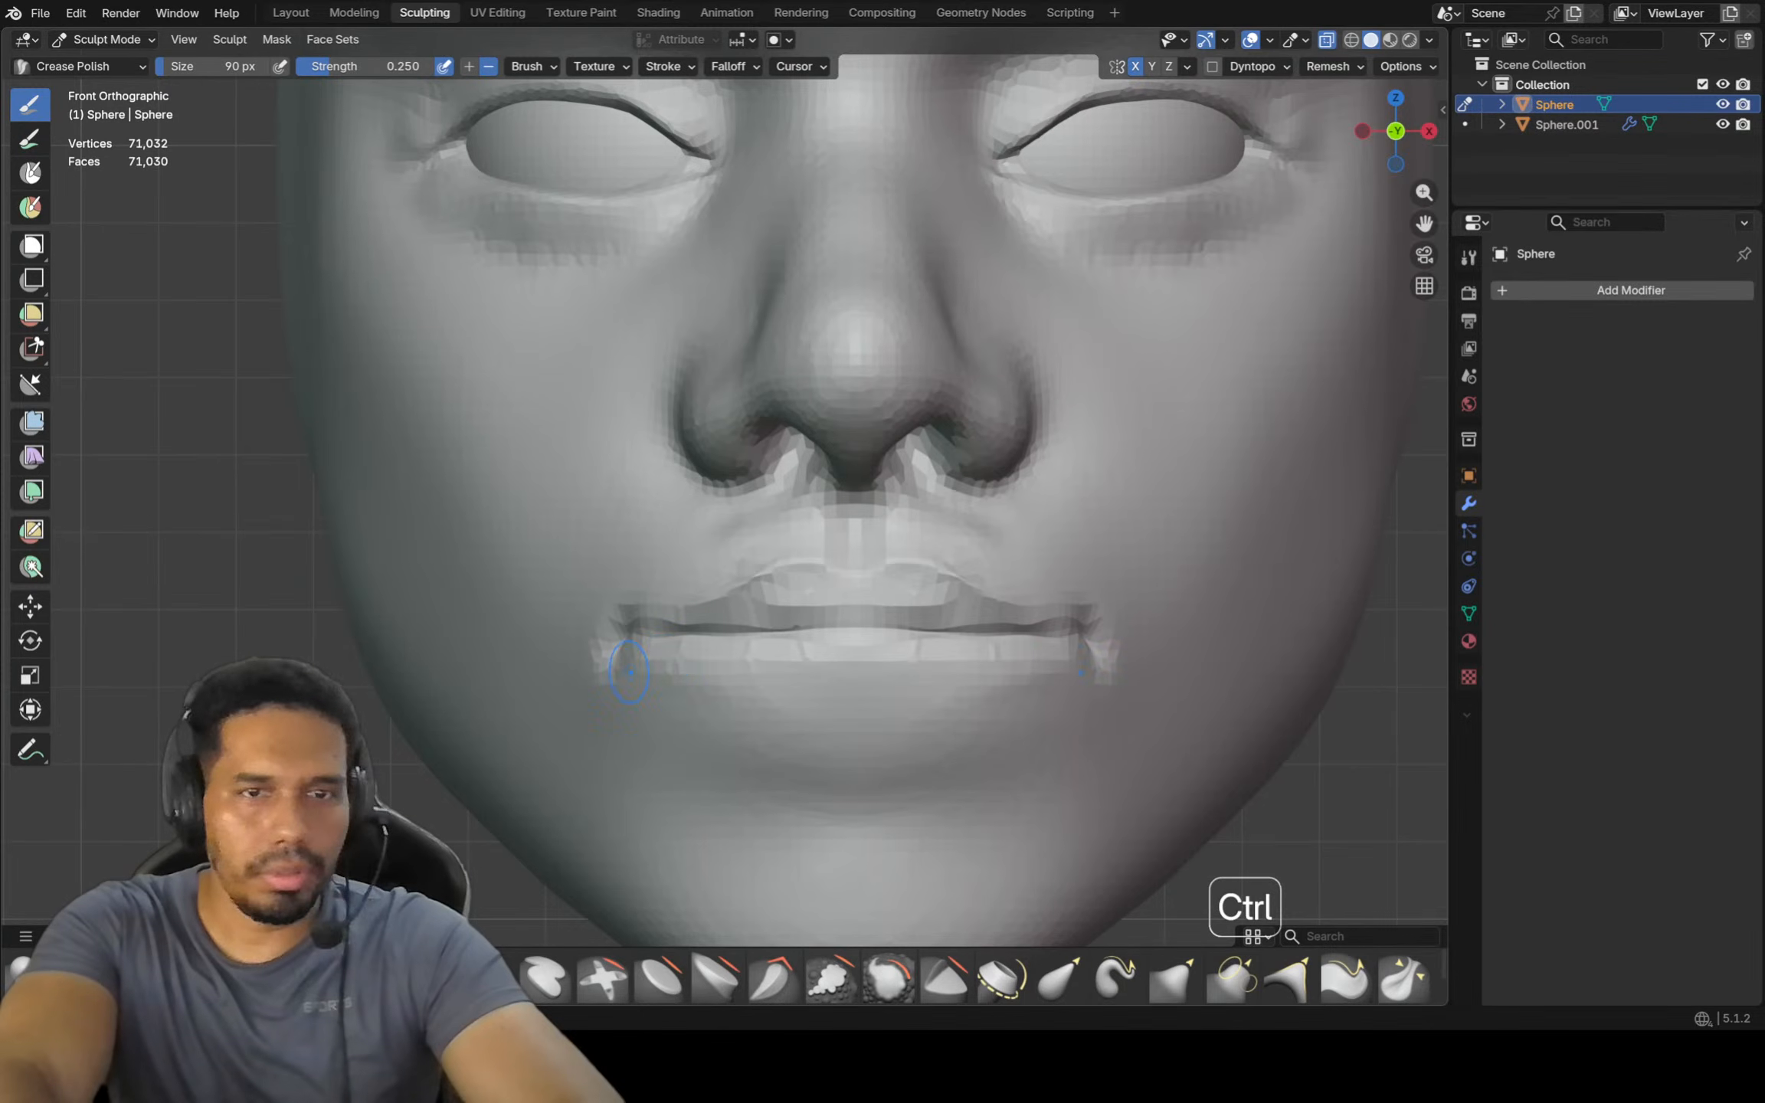
mouse_move(679, 672)
left_mouse_down("ctrl")
mouse_move(804, 719)
mouse_move(933, 721)
mouse_move(1043, 655)
left_mouse_up("ctrl")
Enlarge the Crease Polish brush to 130 px and define the parting line between the lips
key("f")
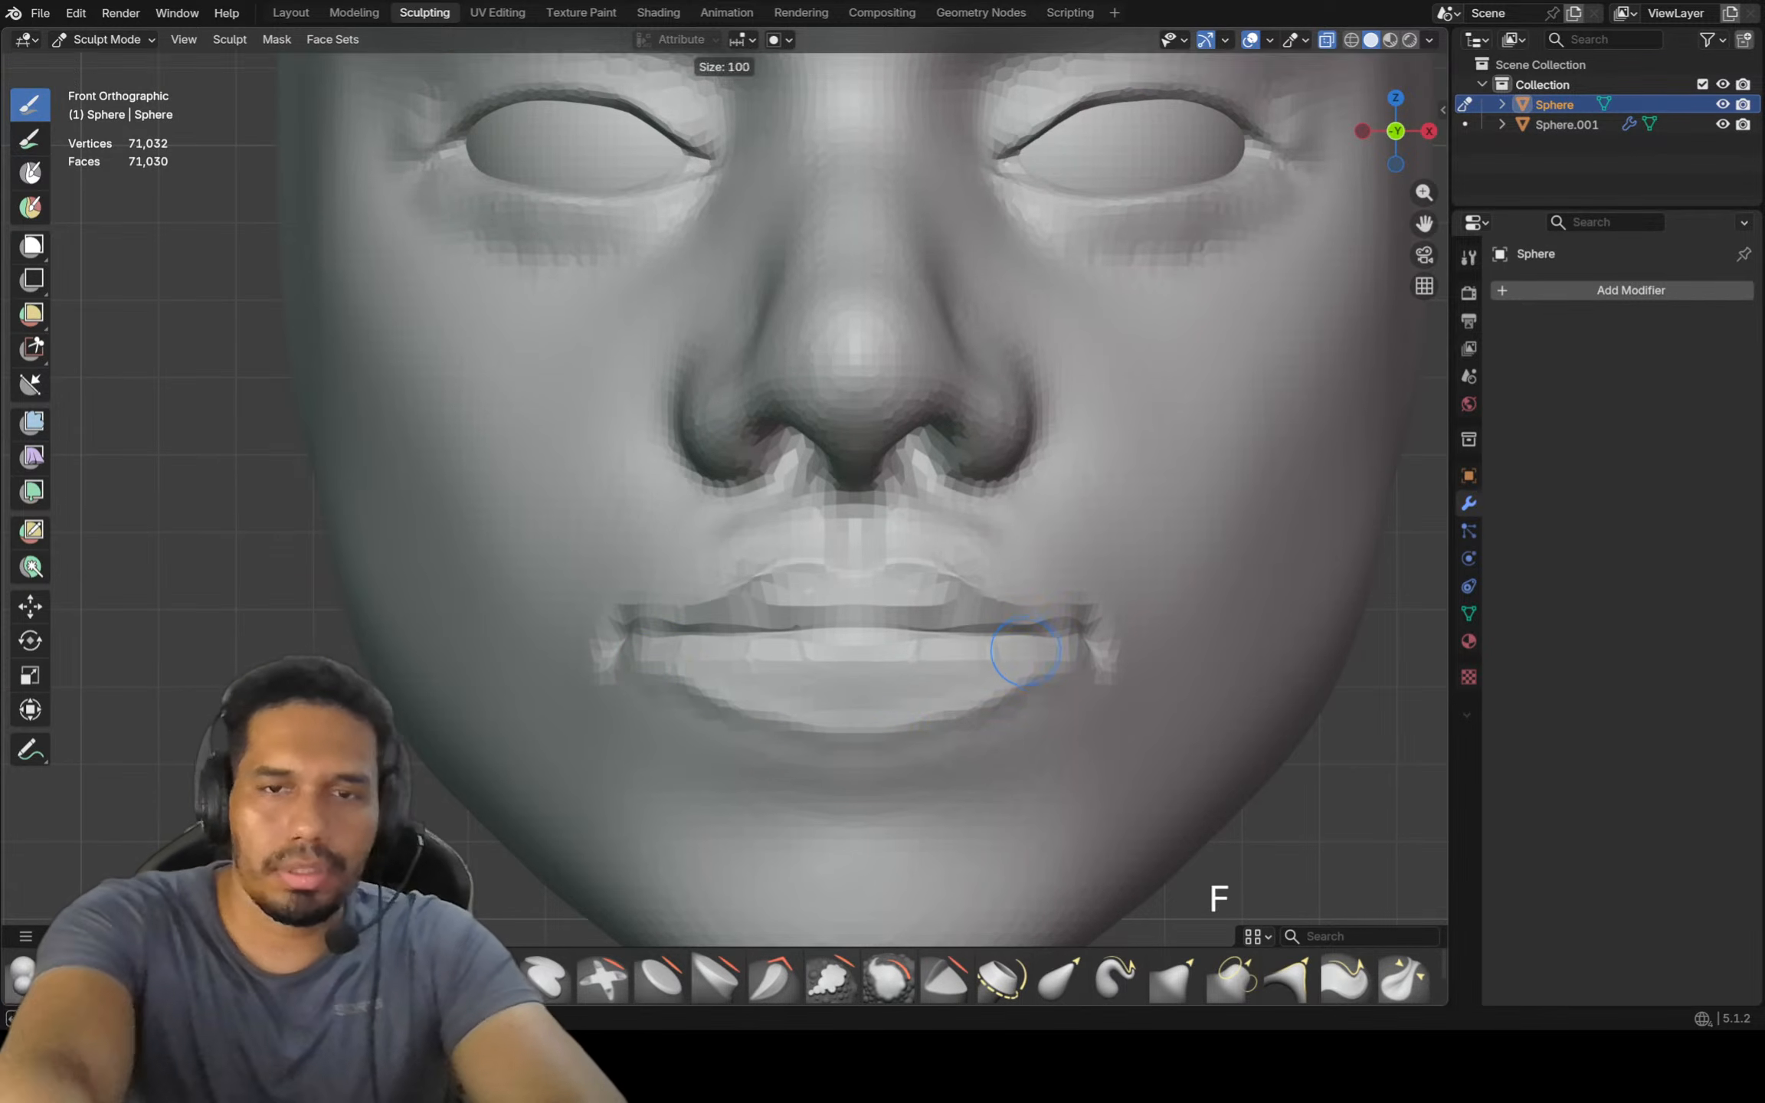
mouse_move(727, 655)
left_mouse_down()
mouse_move(852, 655)
mouse_move(851, 634)
left_mouse_up()
left_click_drag(725, 643, 851, 634)
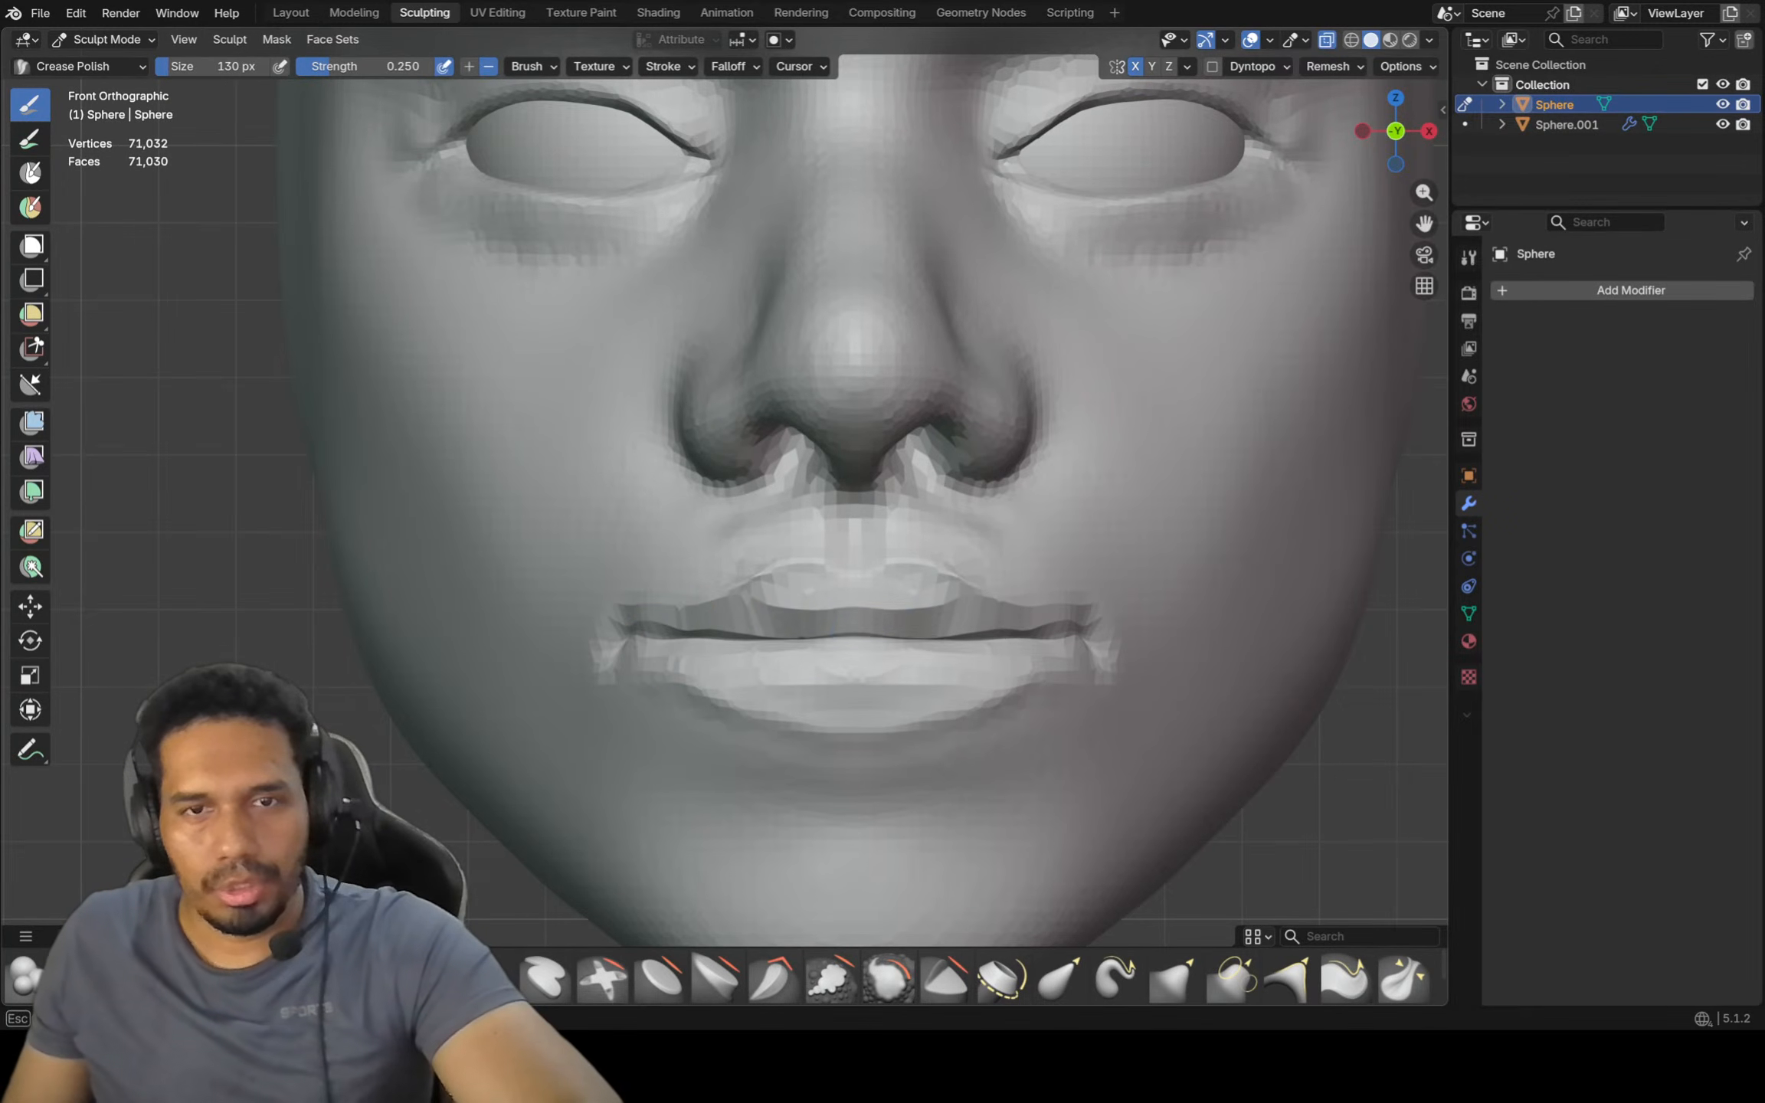
Switch to the Grab brush at 262 px and voxel-remesh the head
scroll(814, 641, "down", 3)
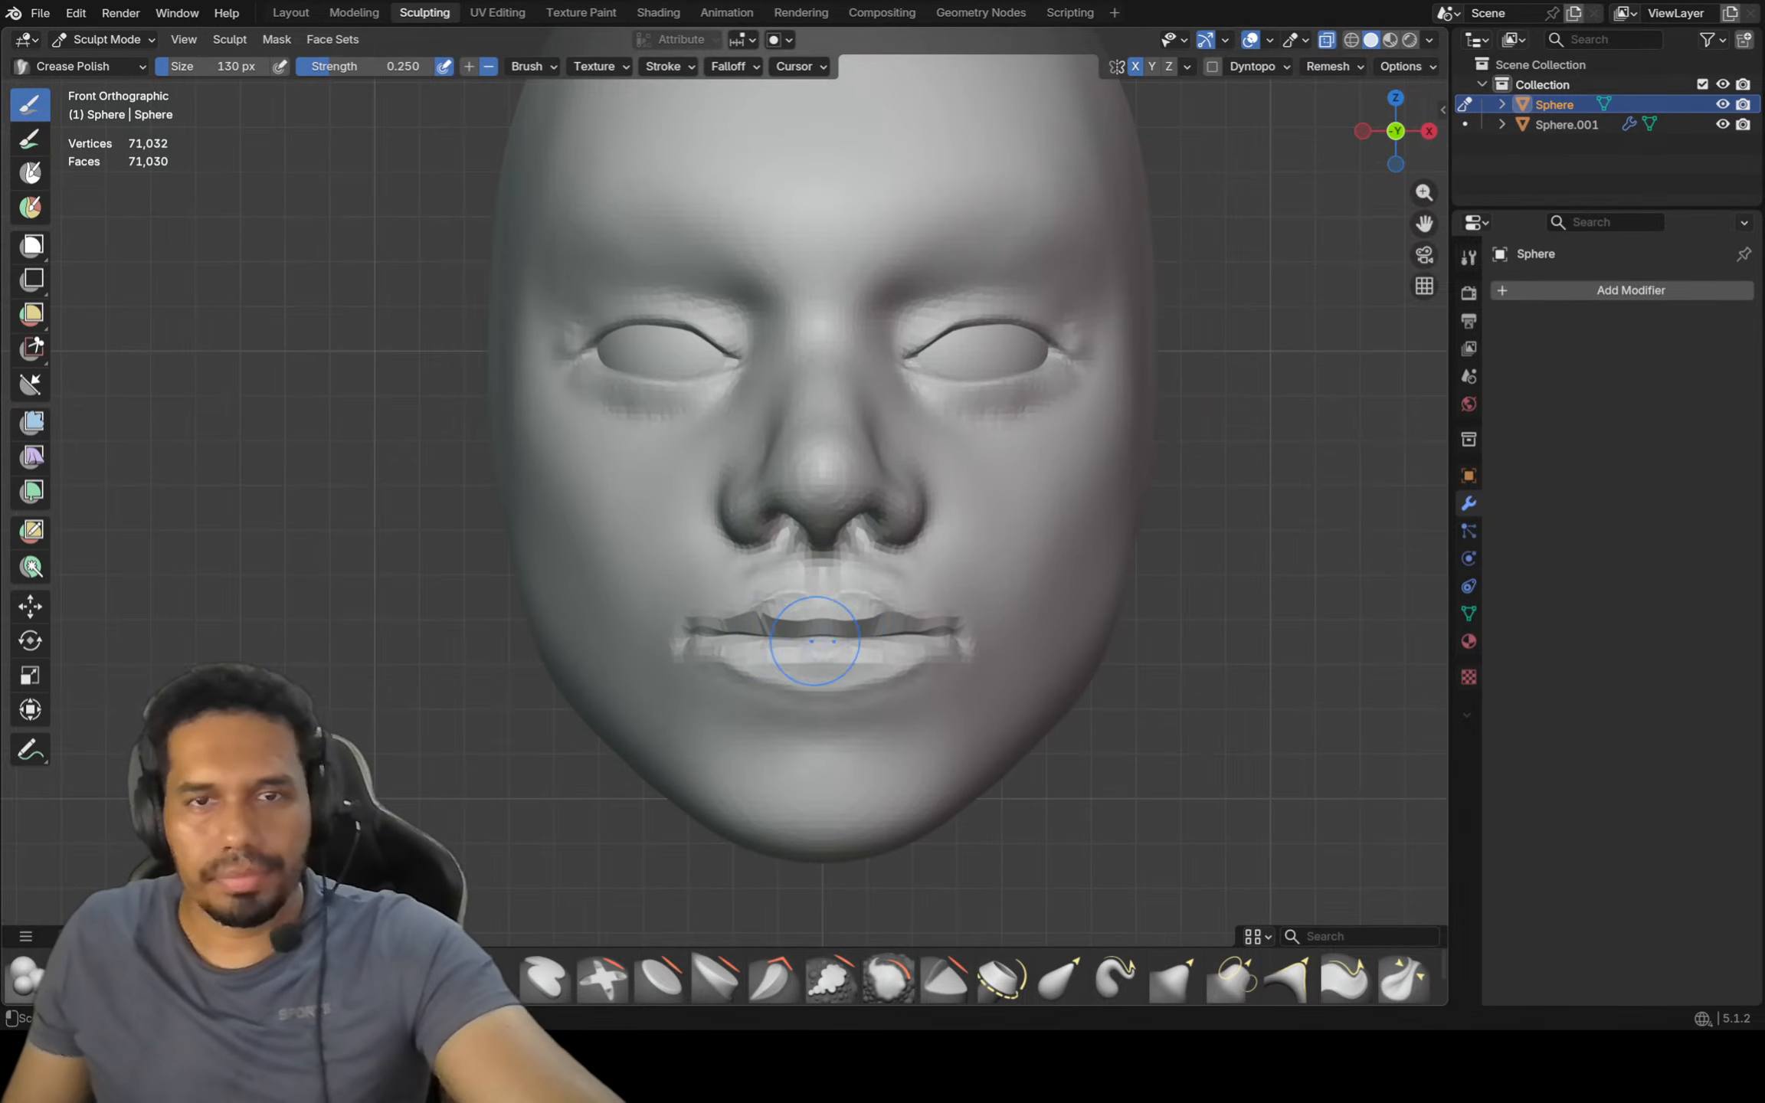
scroll(853, 621, "down", 2)
middle_click_drag(973, 578, 990, 613, "shift")
scroll(888, 646, "up", 2)
scroll(887, 645, "down", 2)
middle_click_drag(886, 644, 885, 648, "shift")
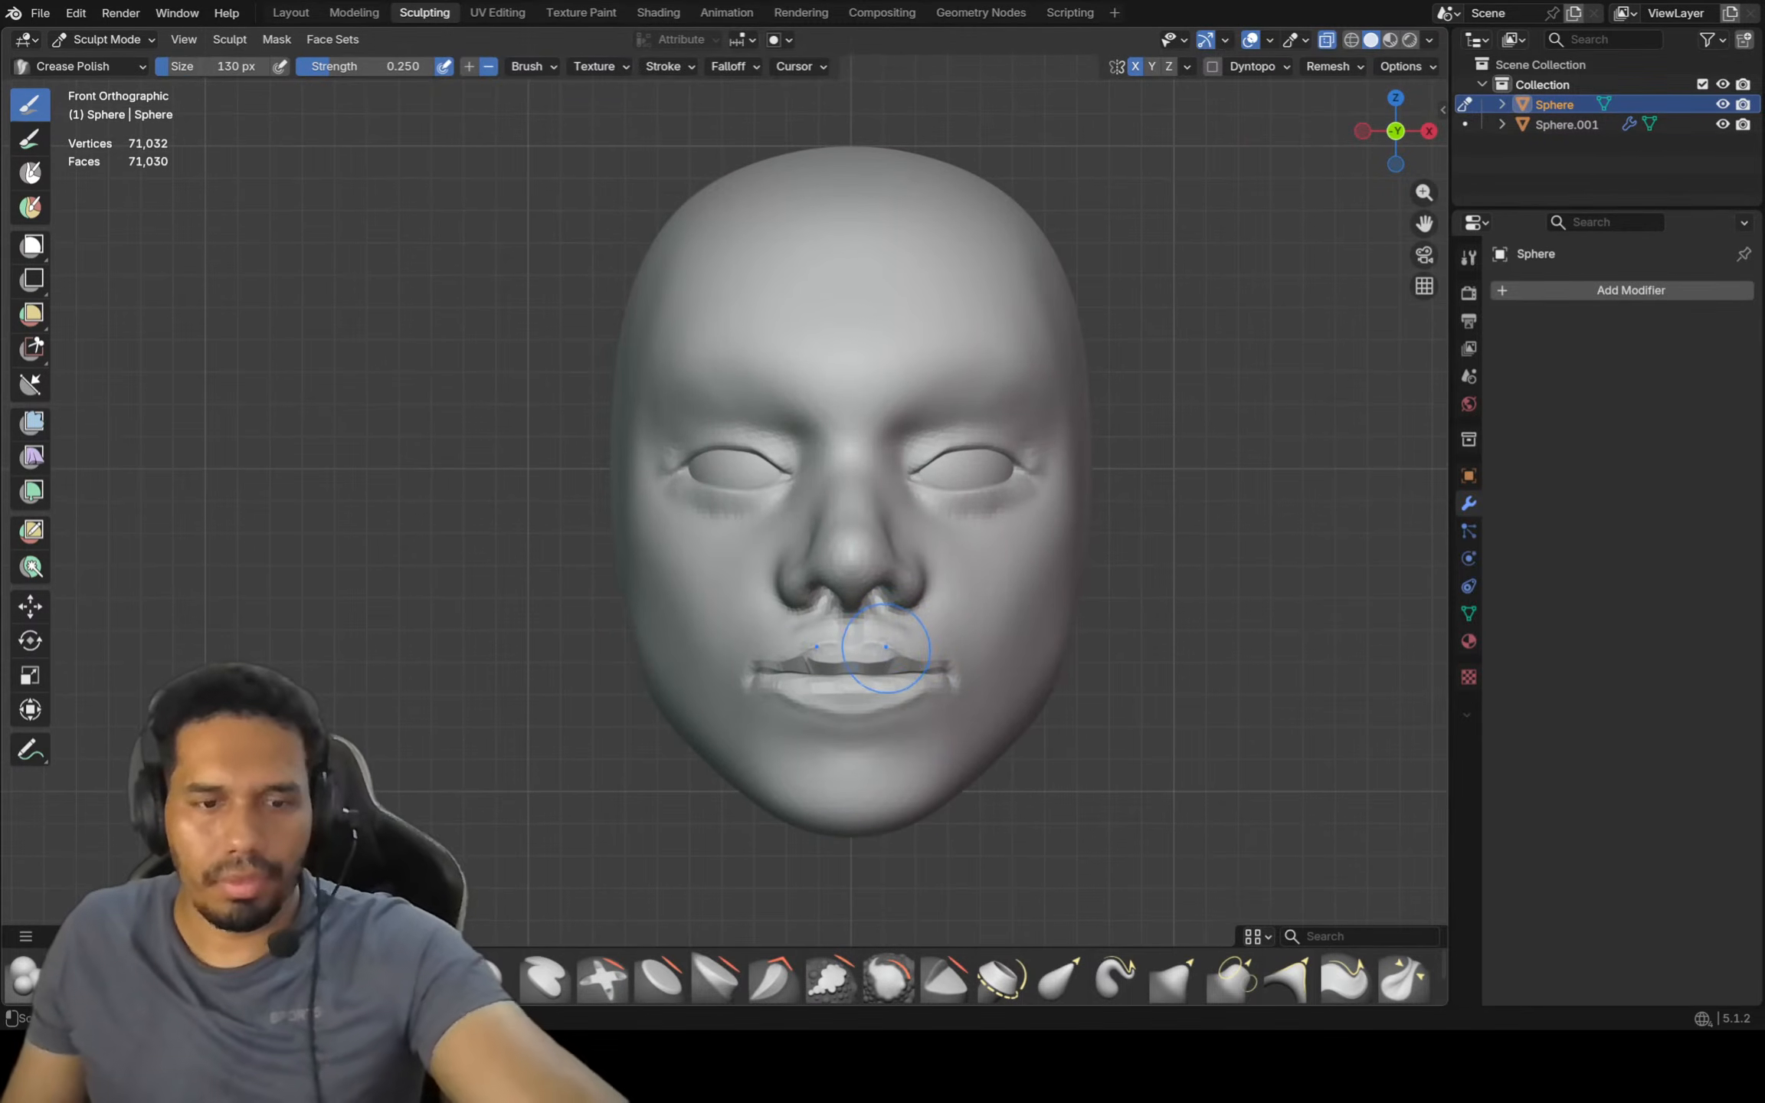
key("f")
left_click(797, 647)
key("g")
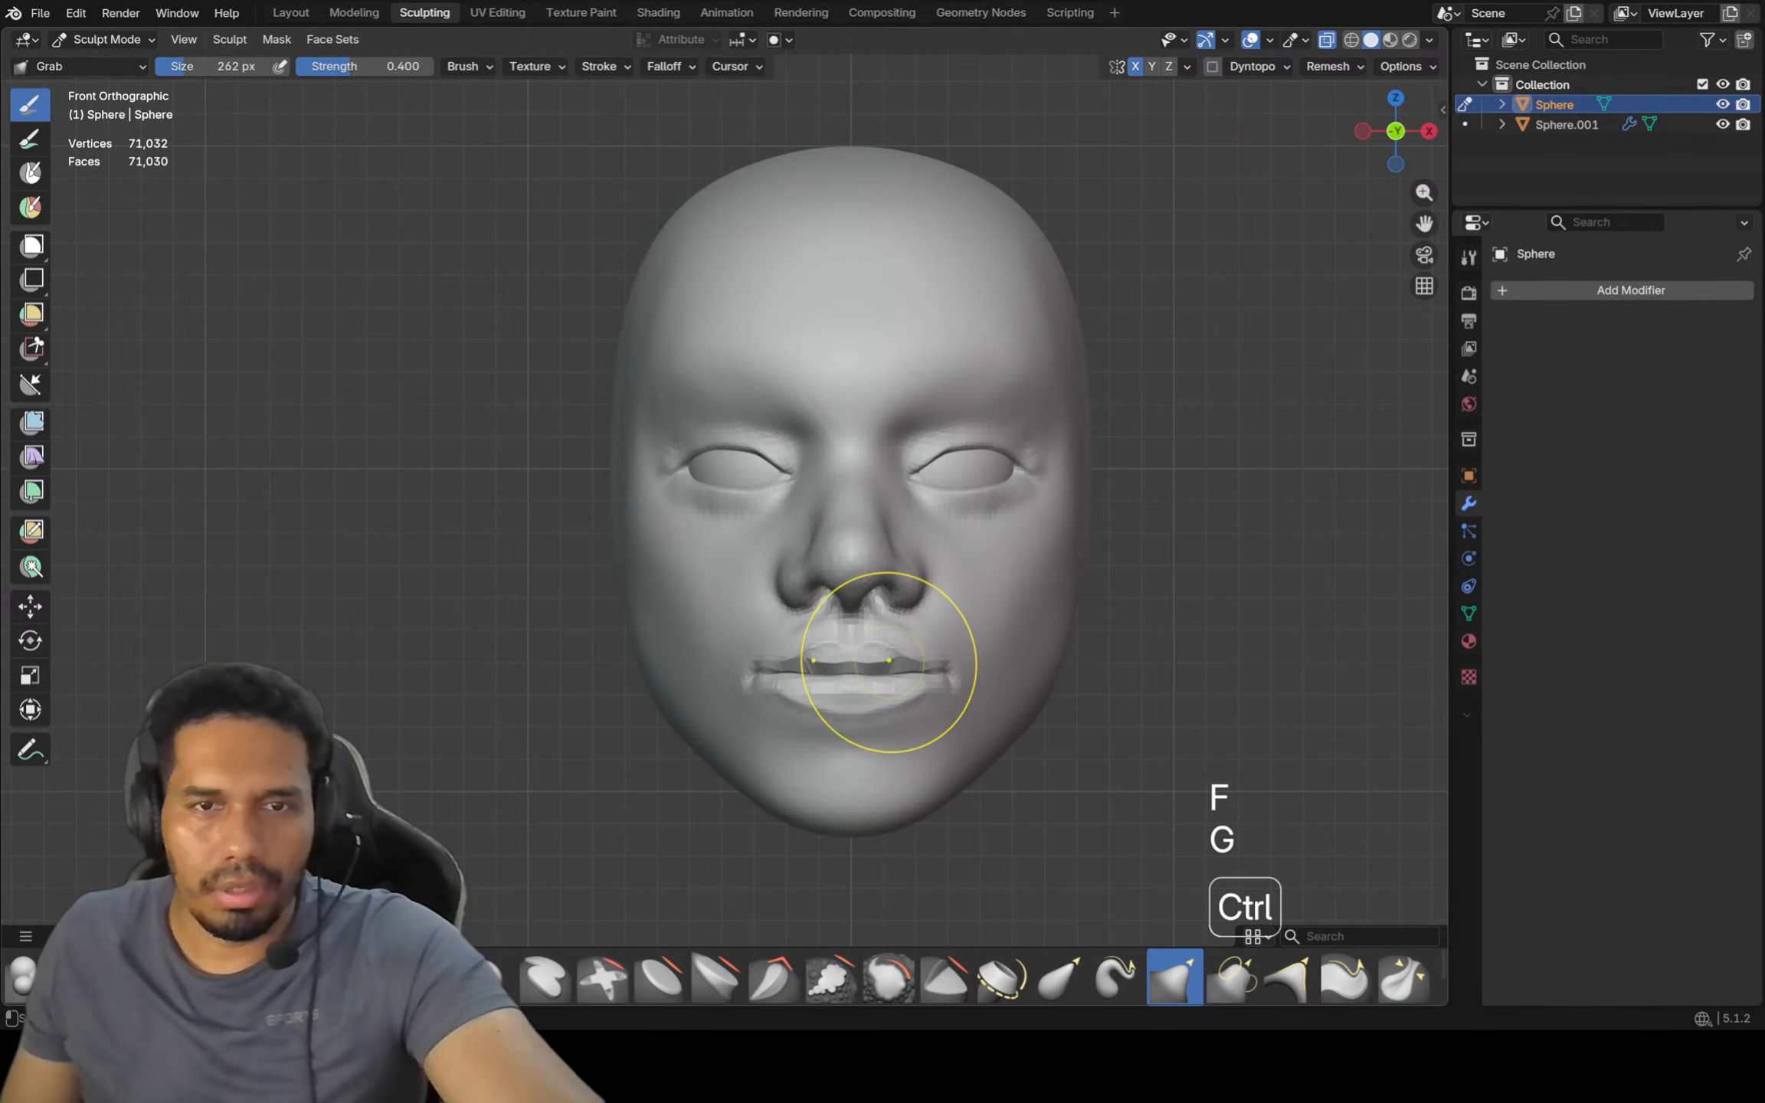
key("ctrl+r")
Pull the outer part of the lips toward the mouth corners with the Grab brush from the front
scroll(886, 661, "up", 2)
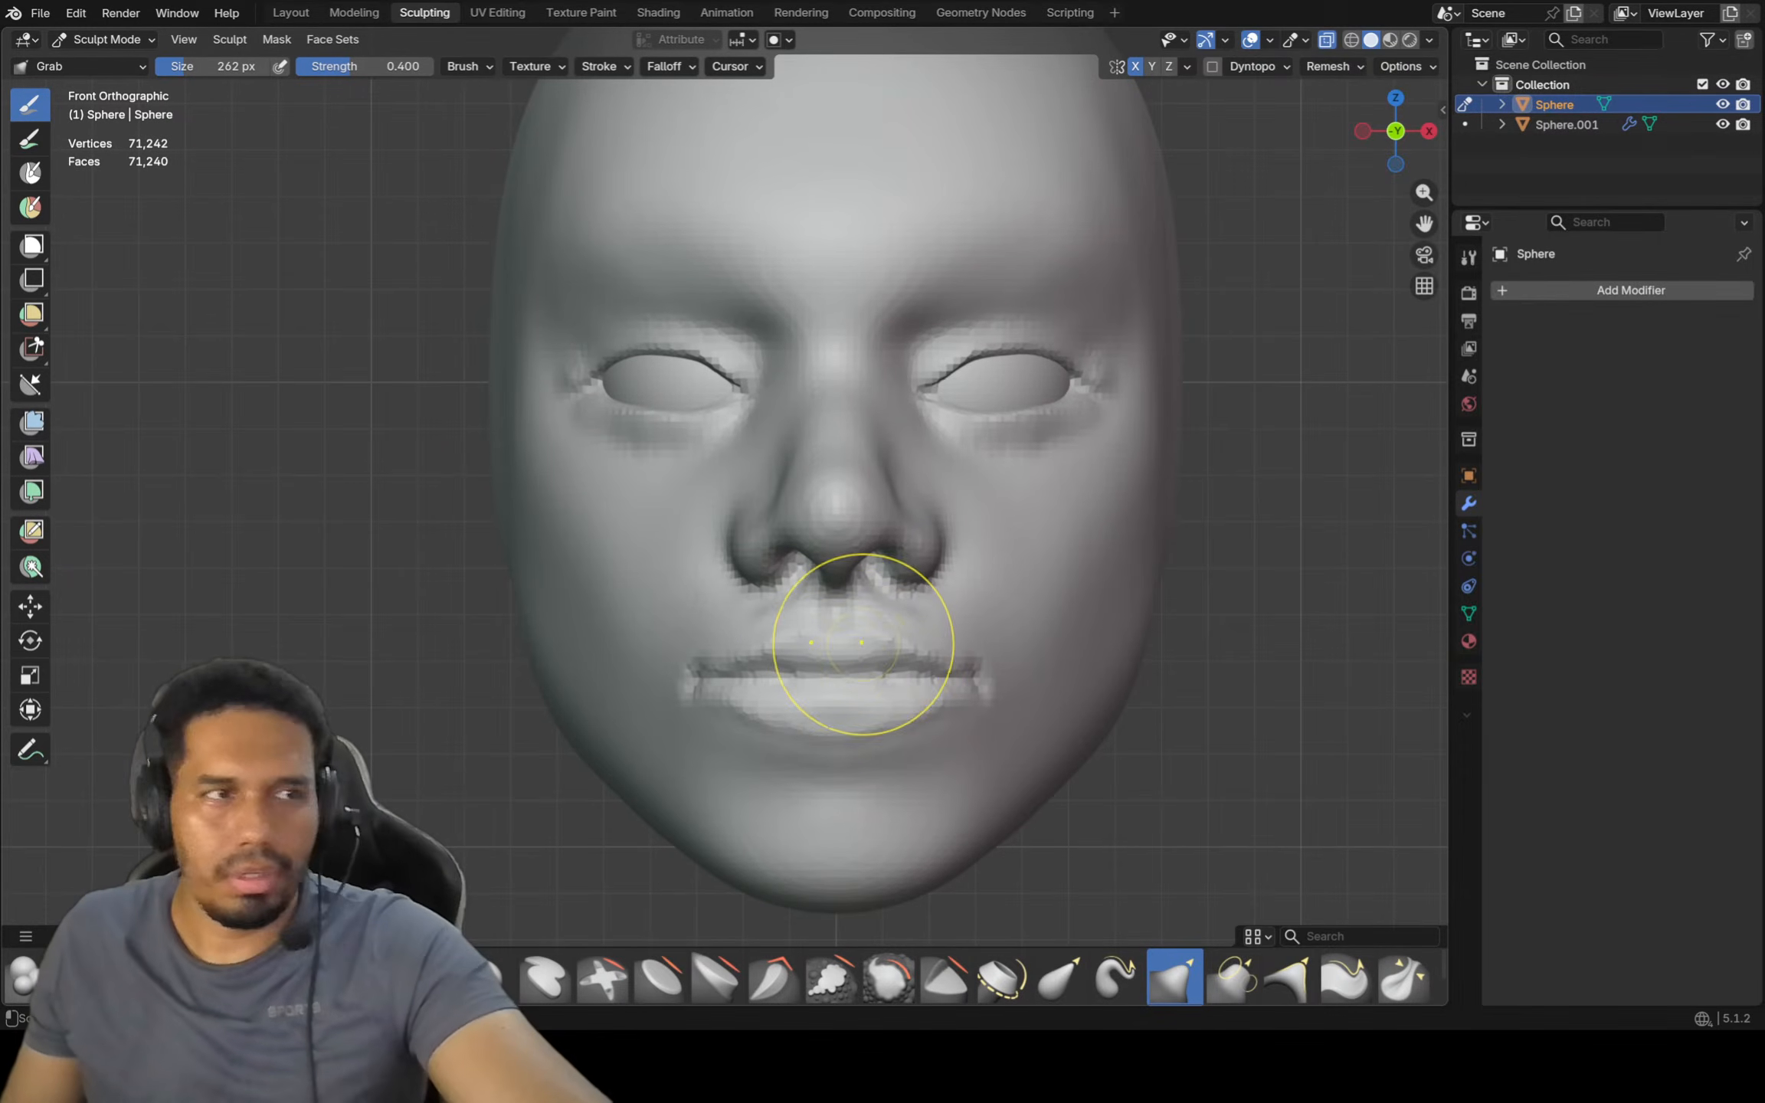
scroll(853, 669, "up", 3)
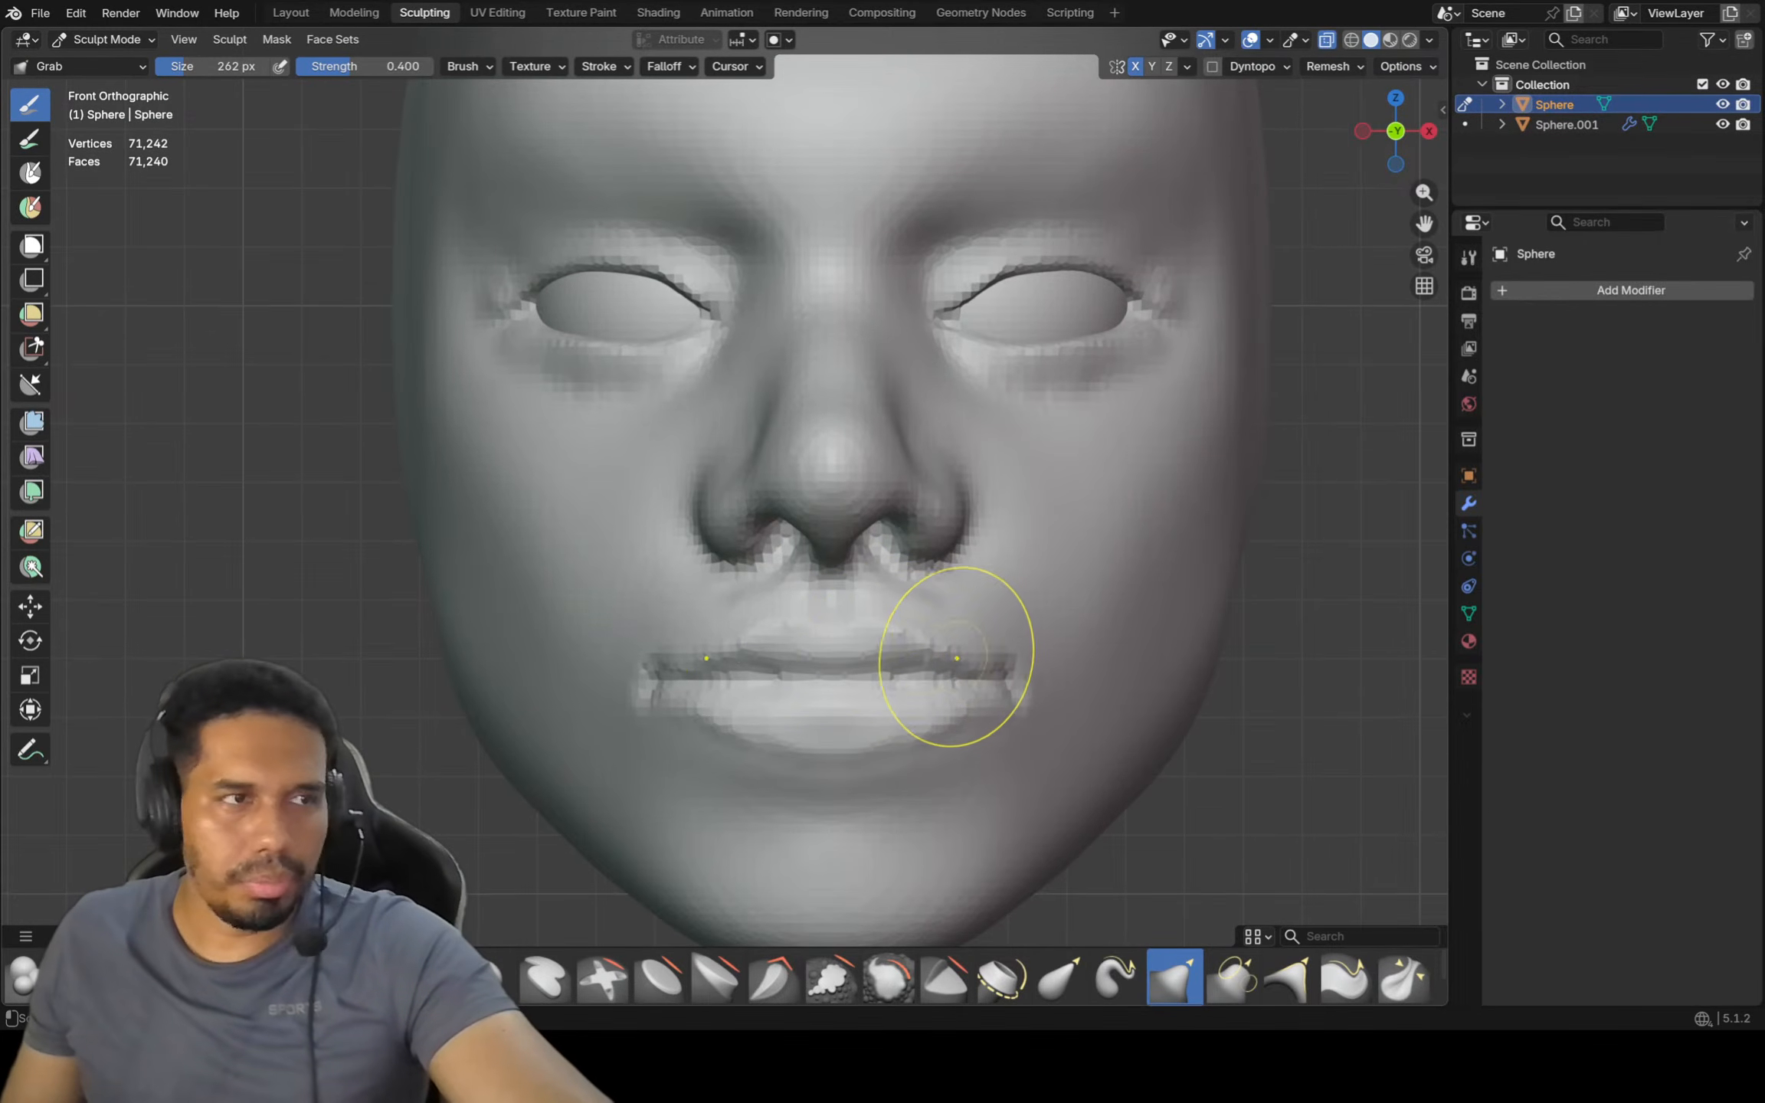
scroll(910, 652, "up", 3)
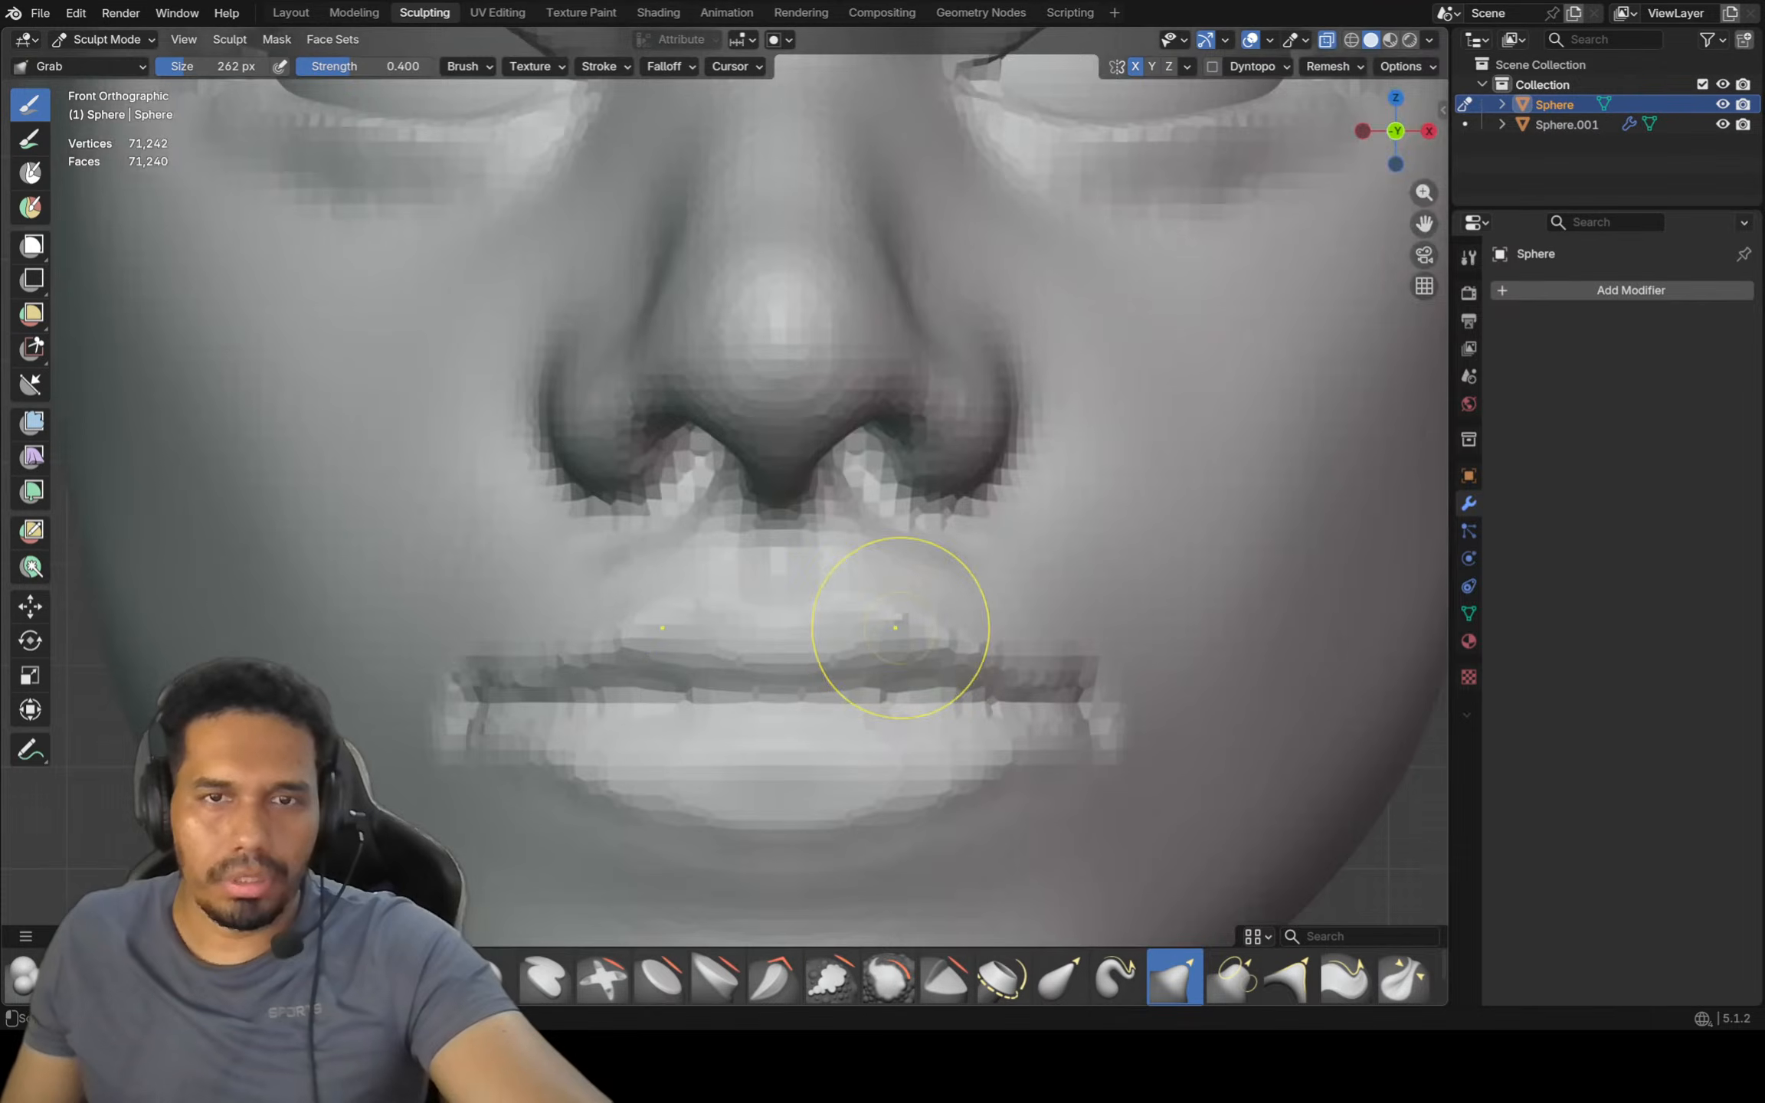
middle_click_drag(900, 628, 875, 622, "ctrl")
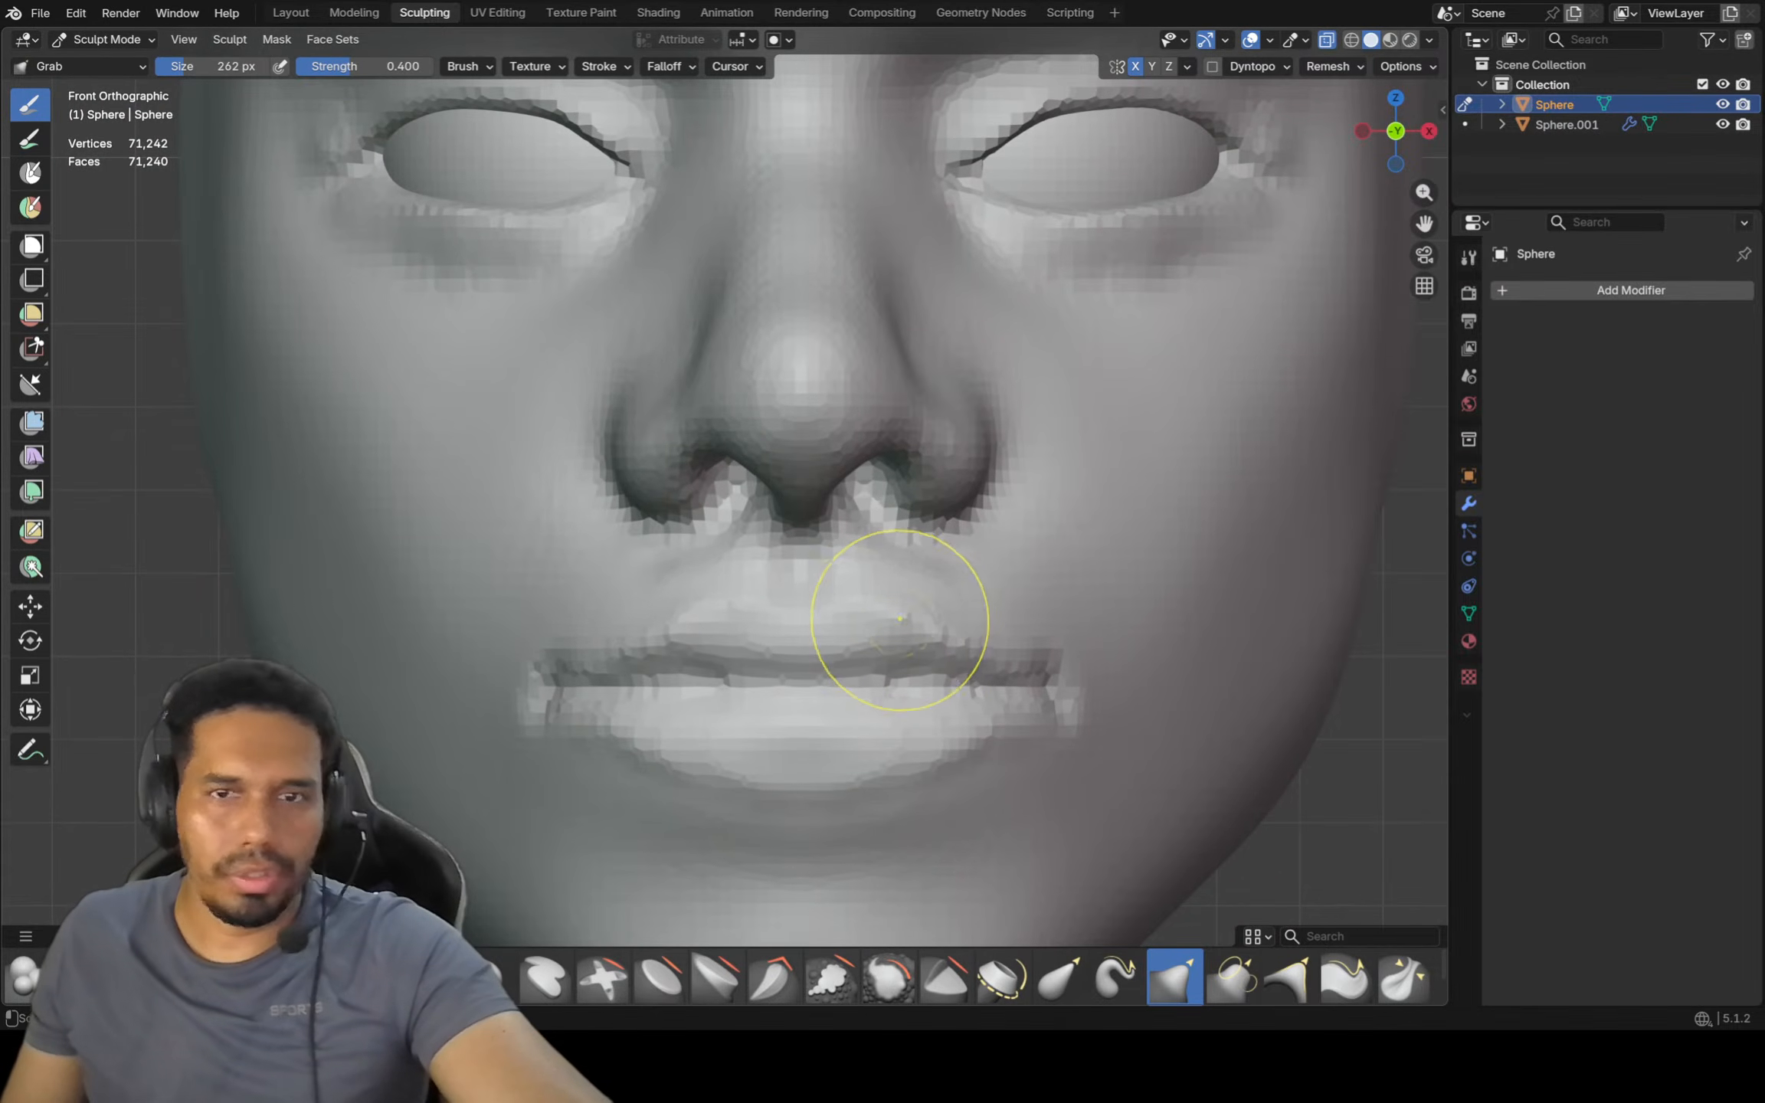
left_click_drag(992, 655, 1021, 633)
Adjust the voxel size to a finer resolution and remesh the head for more detail
middle_click_drag(1005, 648, 881, 816, "ctrl")
key("r")
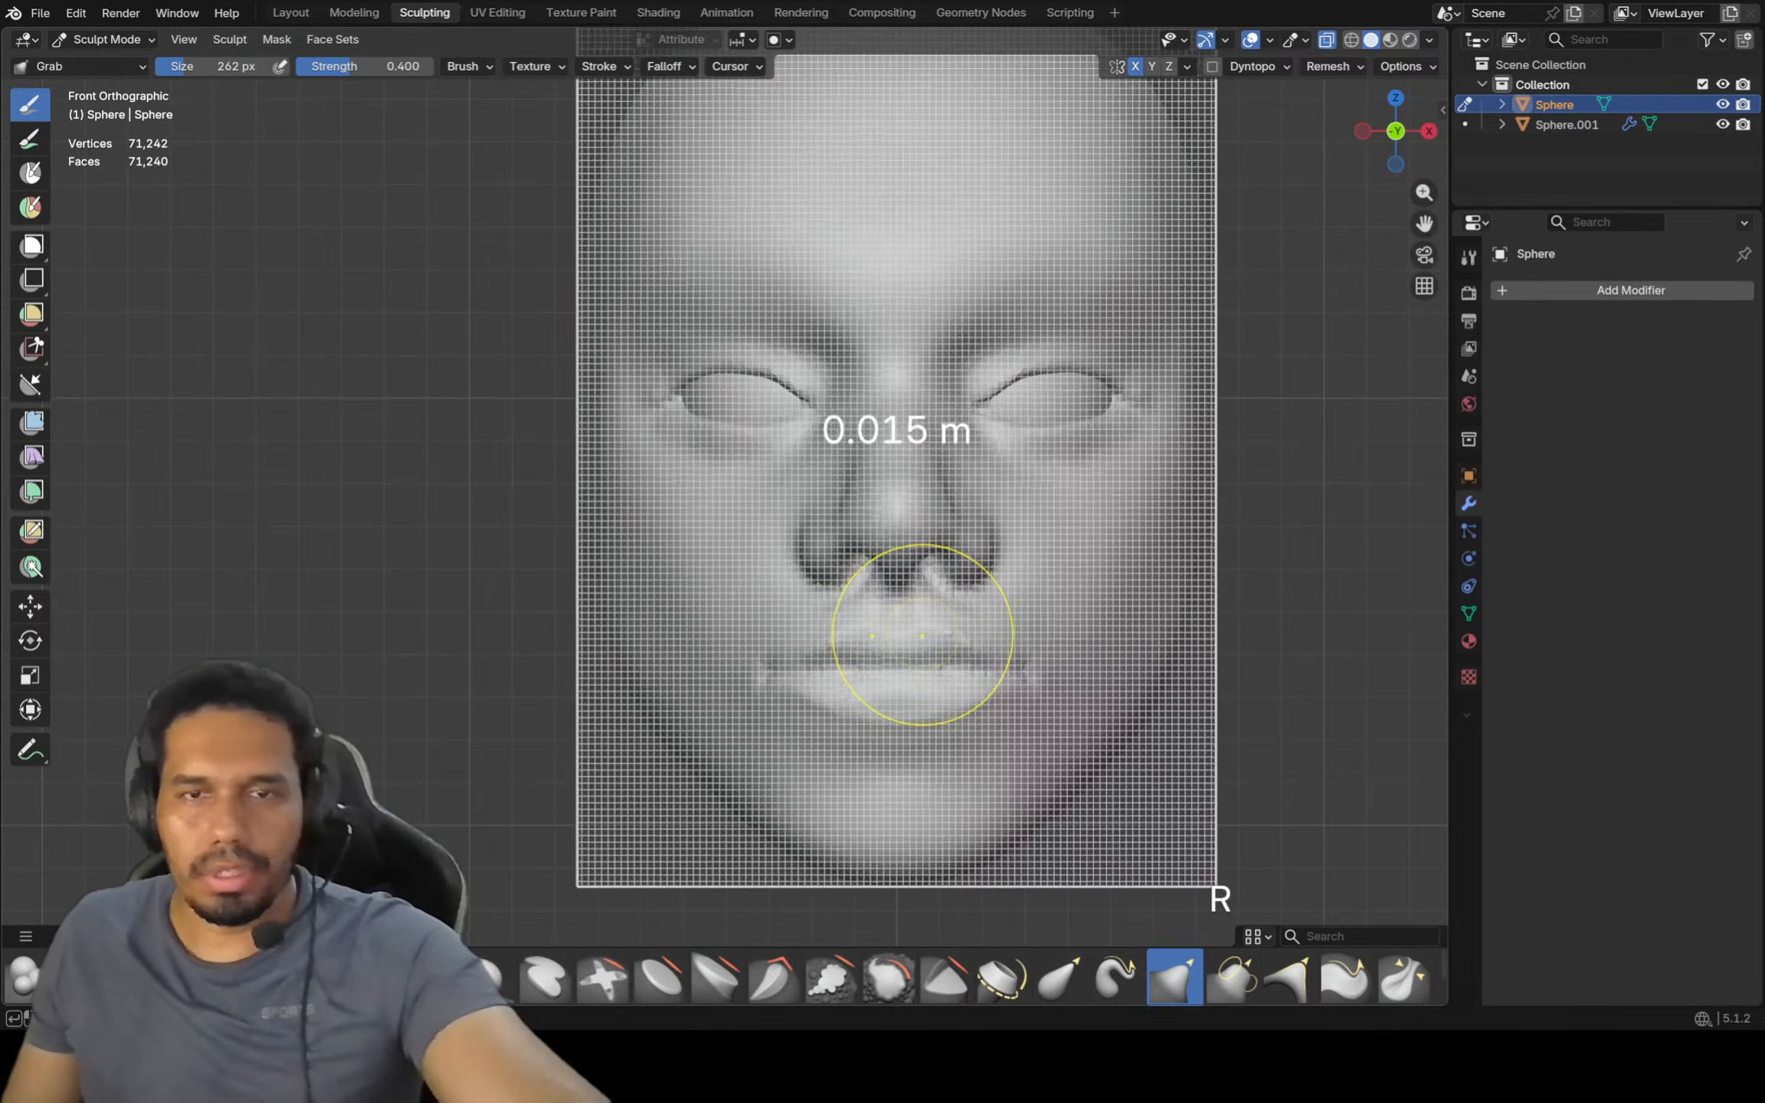
left_click(929, 633)
key("ctrl+r")
middle_click_drag(929, 635, 897, 709, "ctrl")
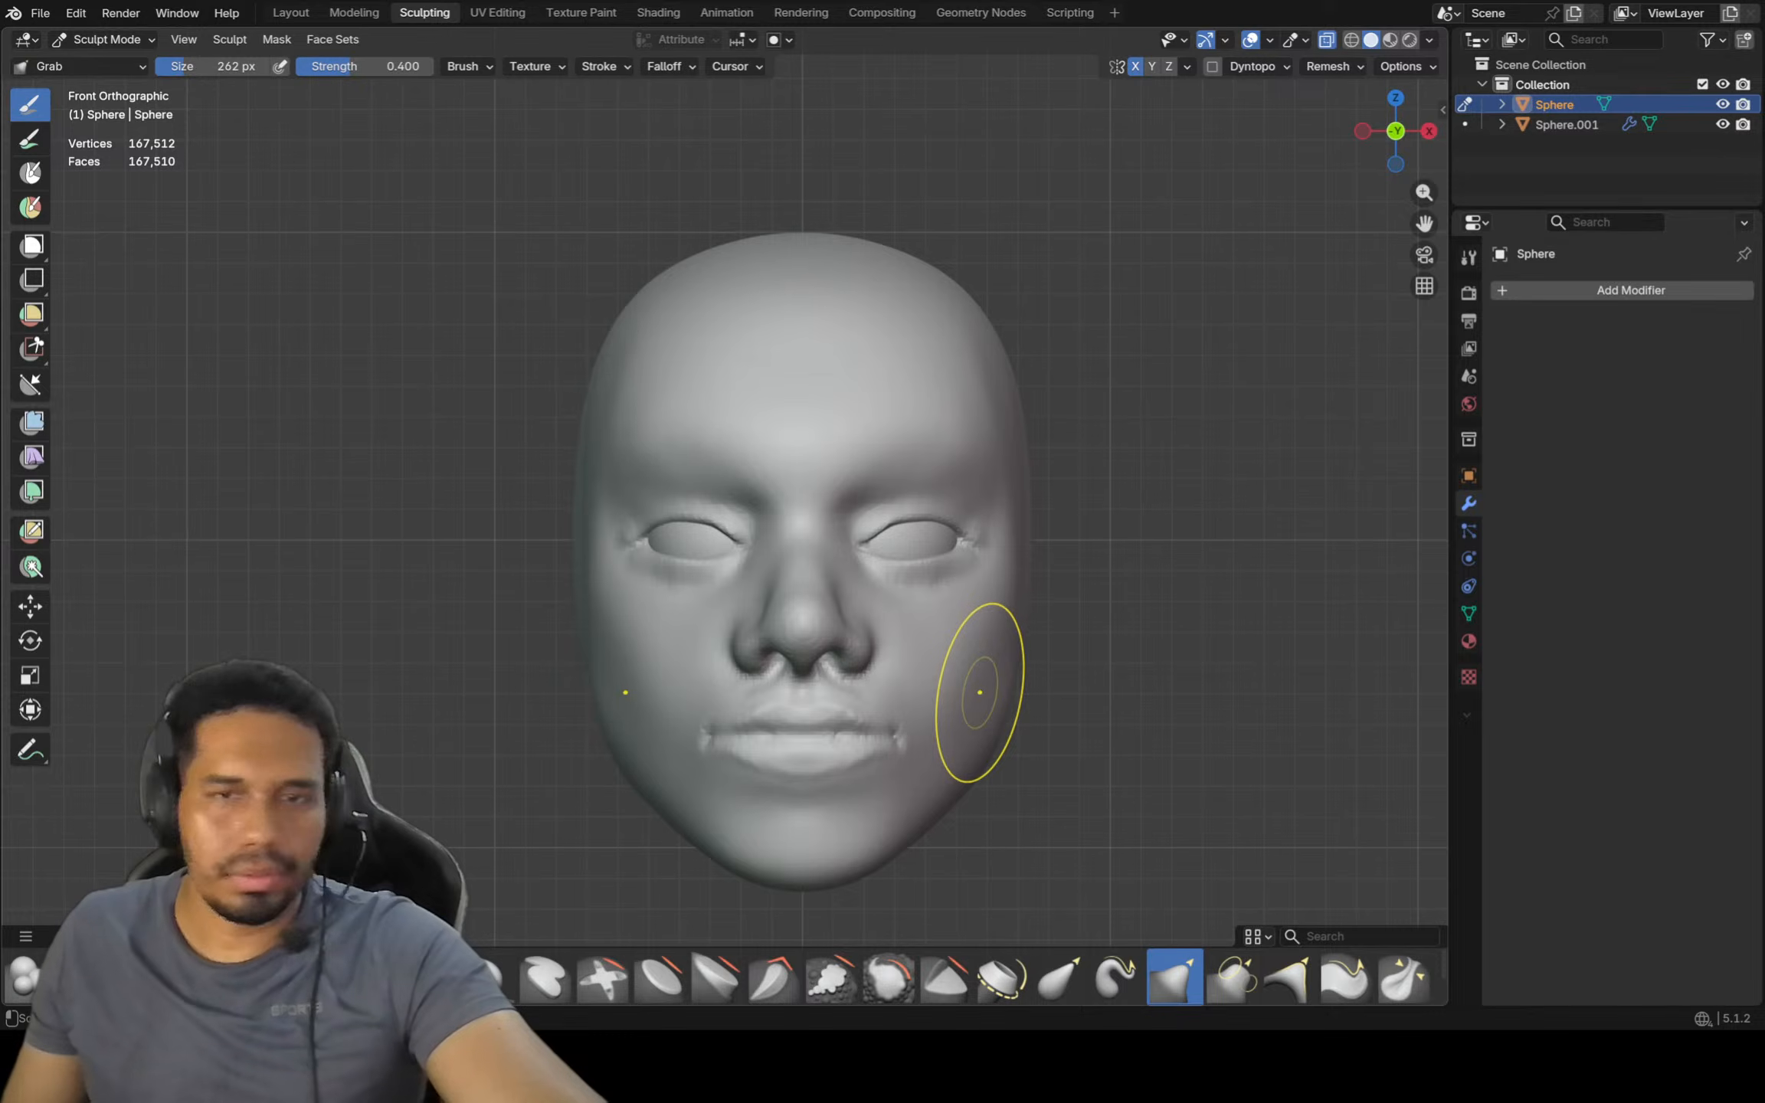
Add volume to the lower lip with the Inflate/Deflate brush at 130 px, working from the front and a three-quarter angle
key("shift")
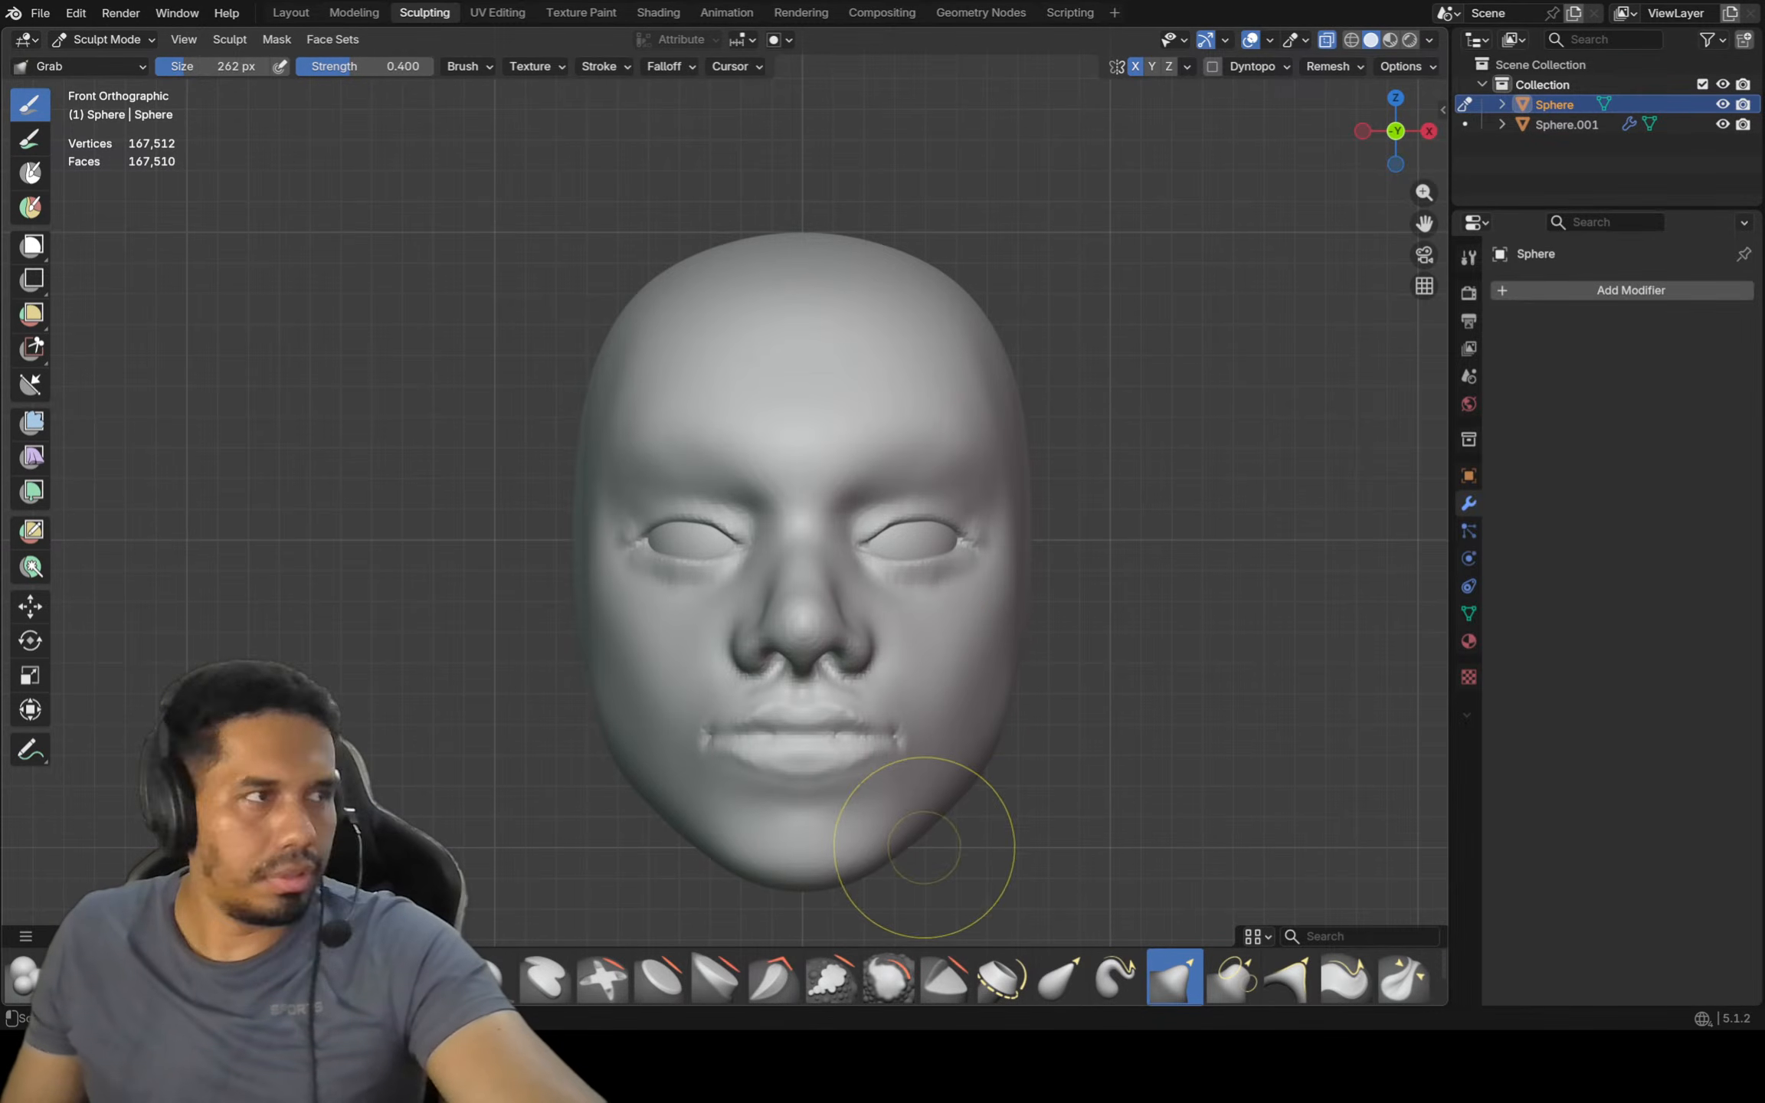
key("shift")
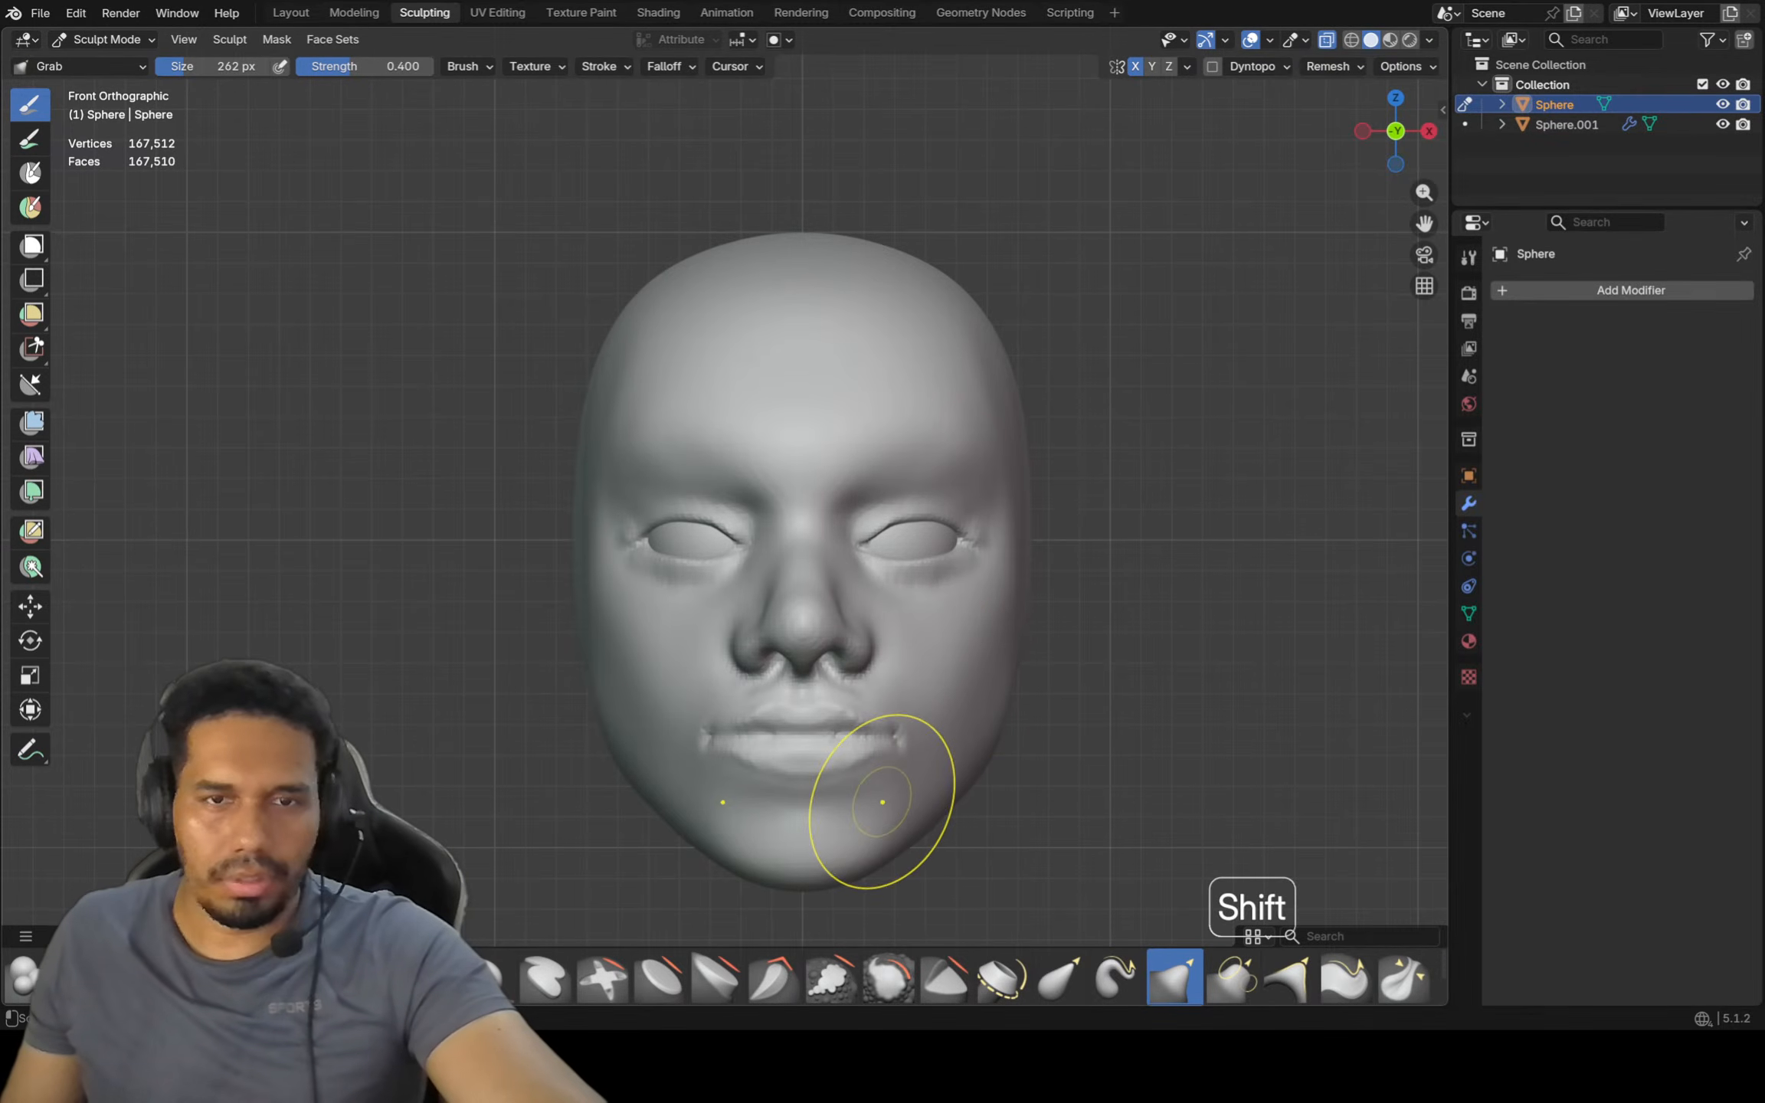
scroll(881, 799, "up", 2)
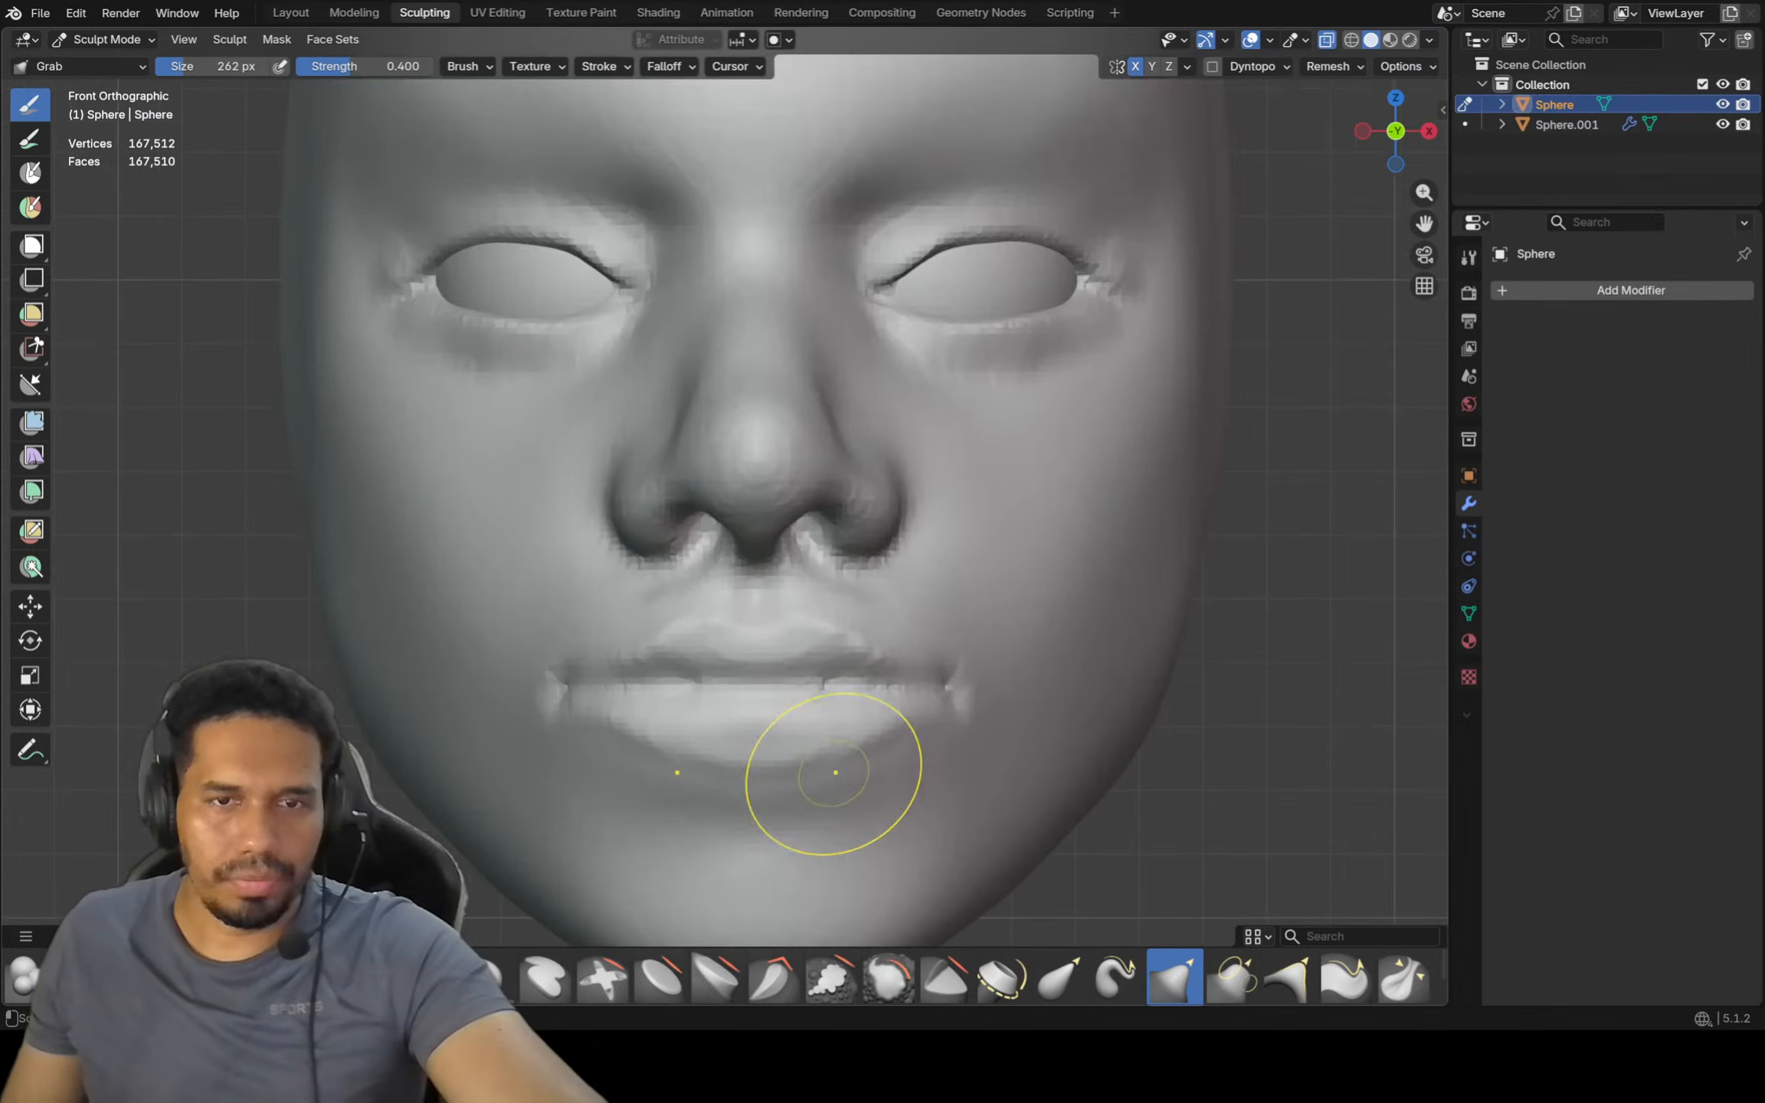
key("x")
key("f")
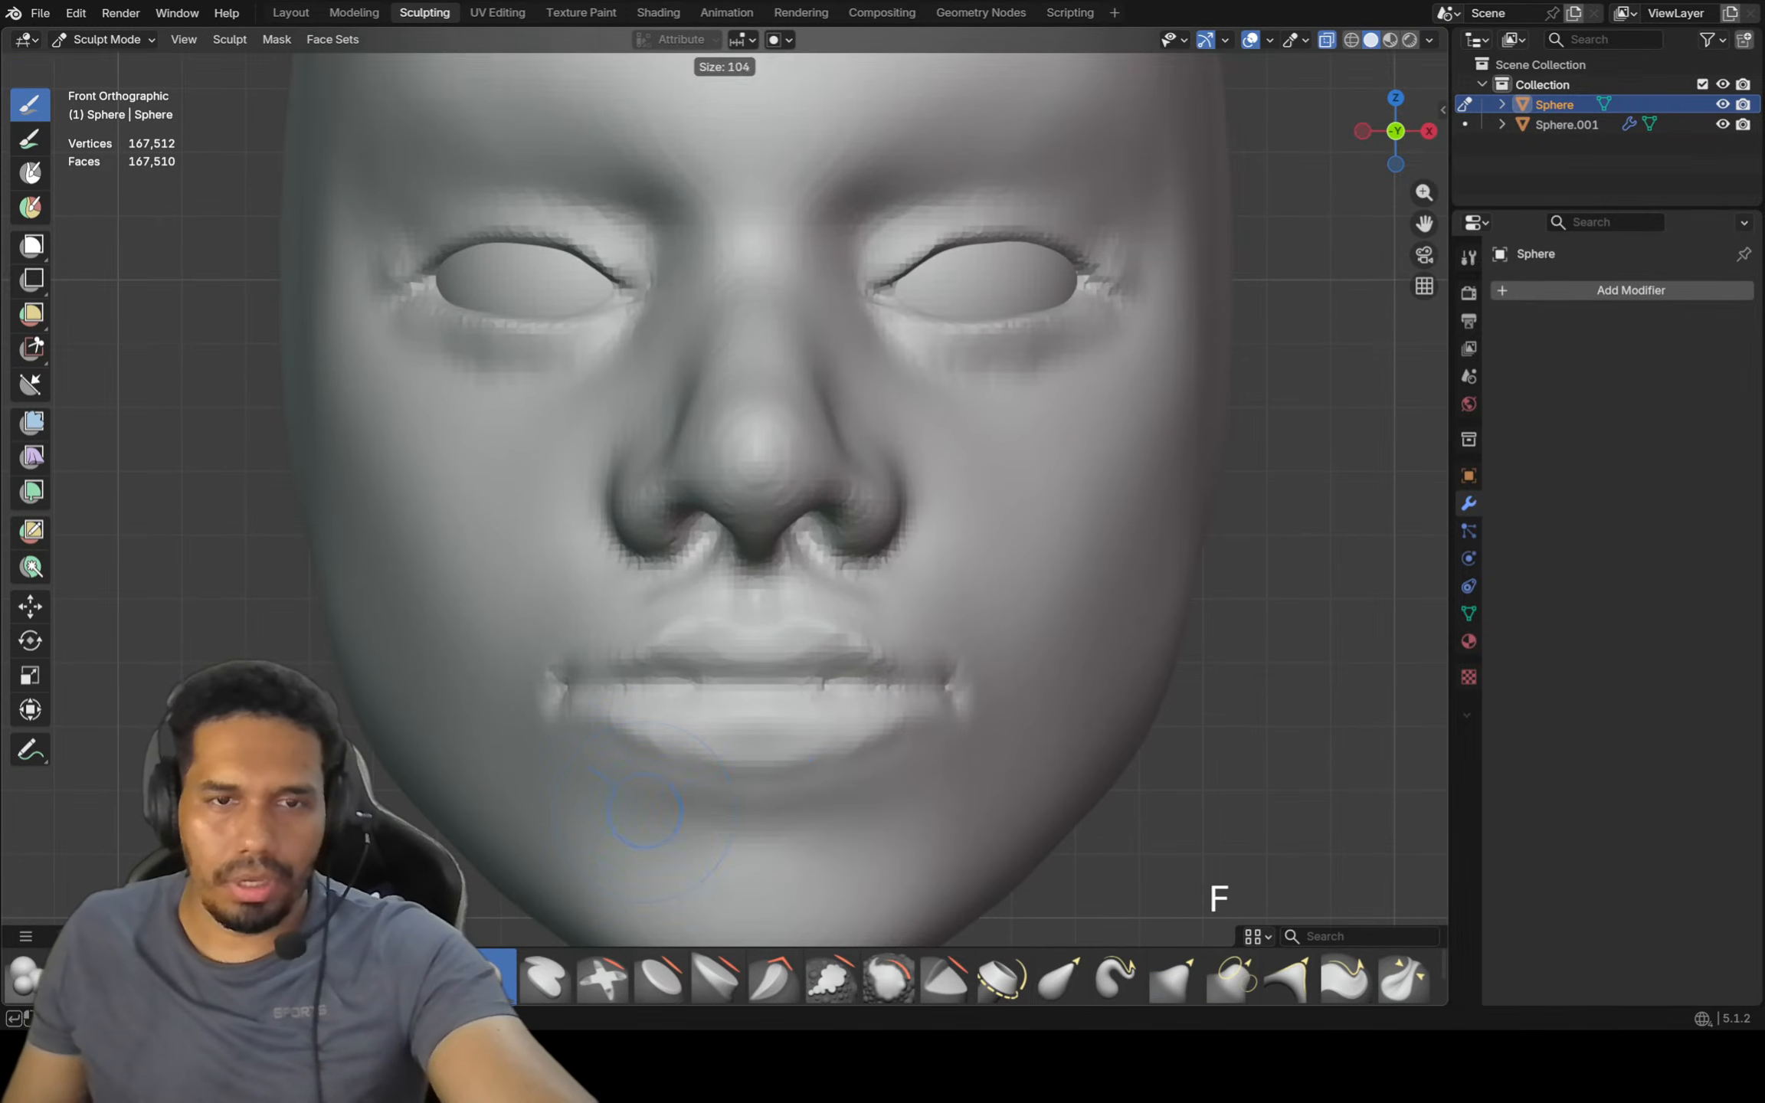
left_click(645, 810)
mouse_move(645, 809)
middle_mouse_down()
mouse_move(494, 802)
mouse_move(716, 737)
mouse_move(773, 741)
mouse_move(701, 733)
mouse_move(666, 762)
mouse_move(713, 749)
middle_mouse_up()
key("f")
left_click(701, 761)
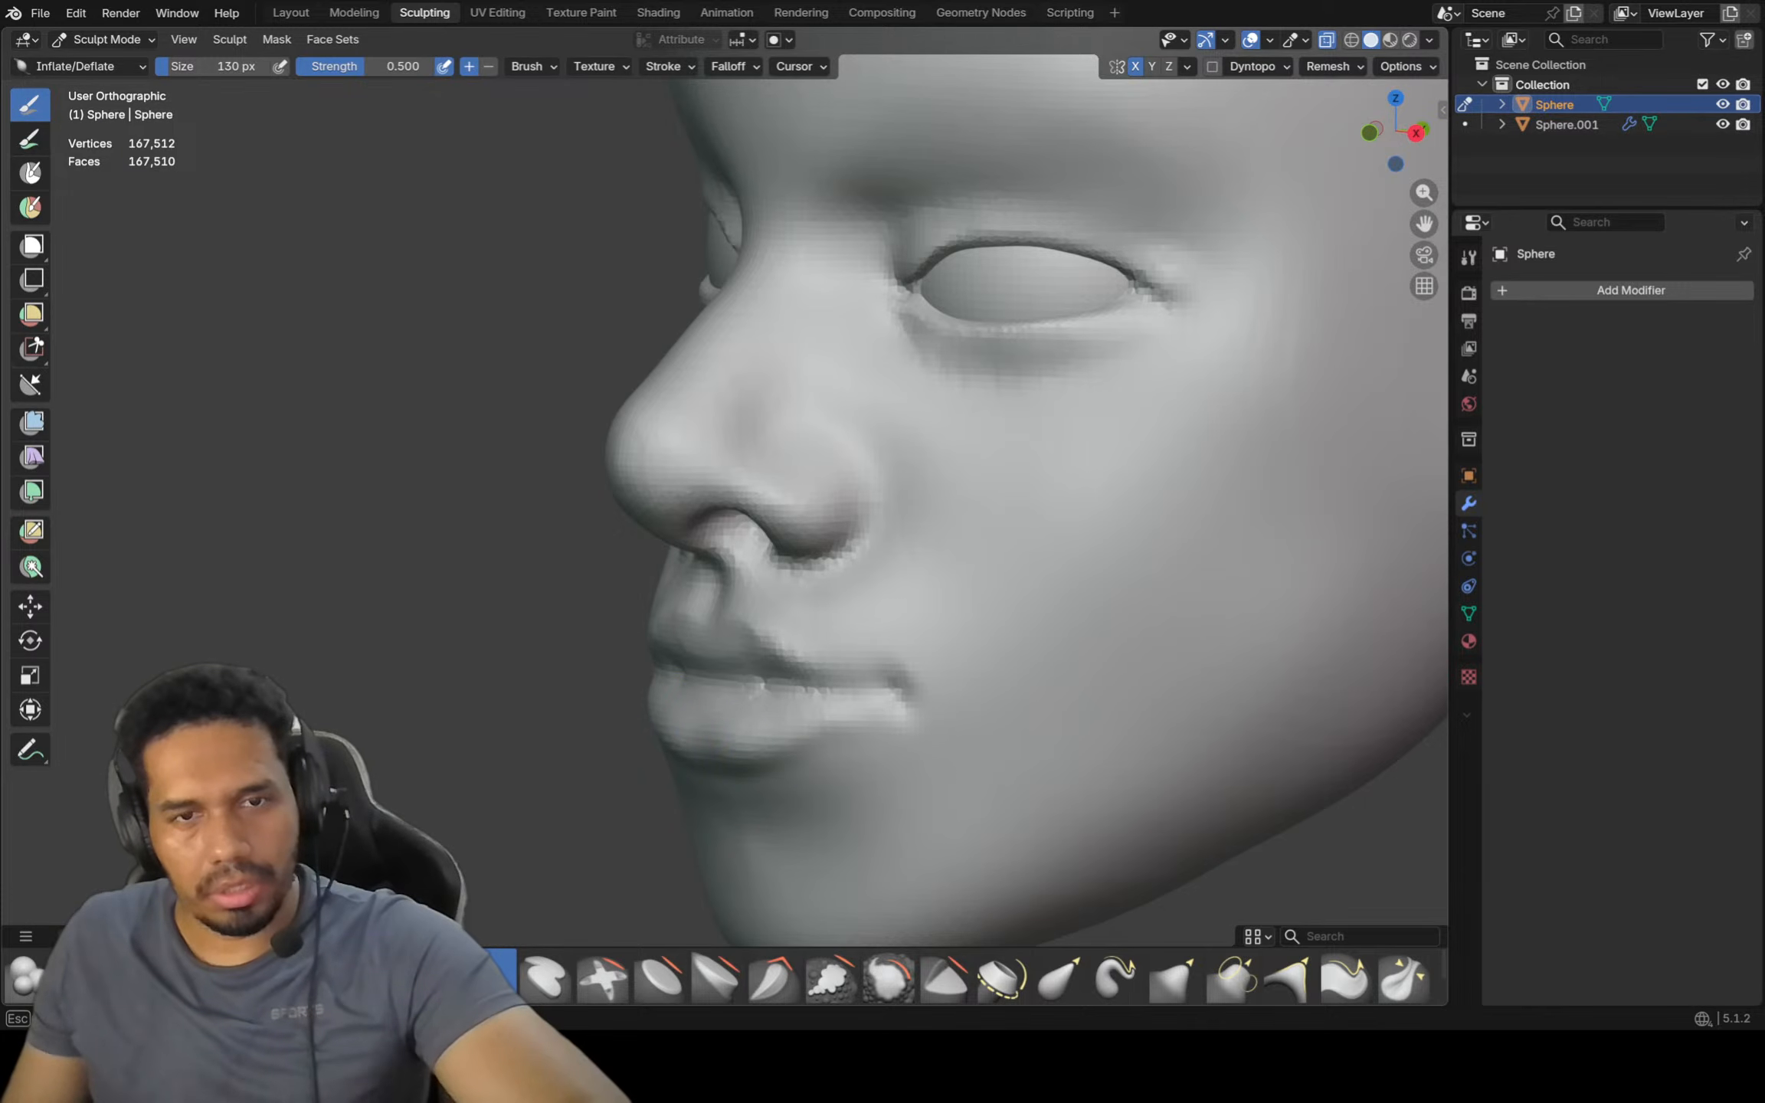
left_click_drag(682, 754, 693, 753)
Pull the chin forward from the side with the Grab brush at 392 px
mouse_move(694, 750)
middle_mouse_down()
mouse_move(760, 742)
mouse_move(639, 728)
middle_mouse_up()
scroll(650, 728, "down", 2)
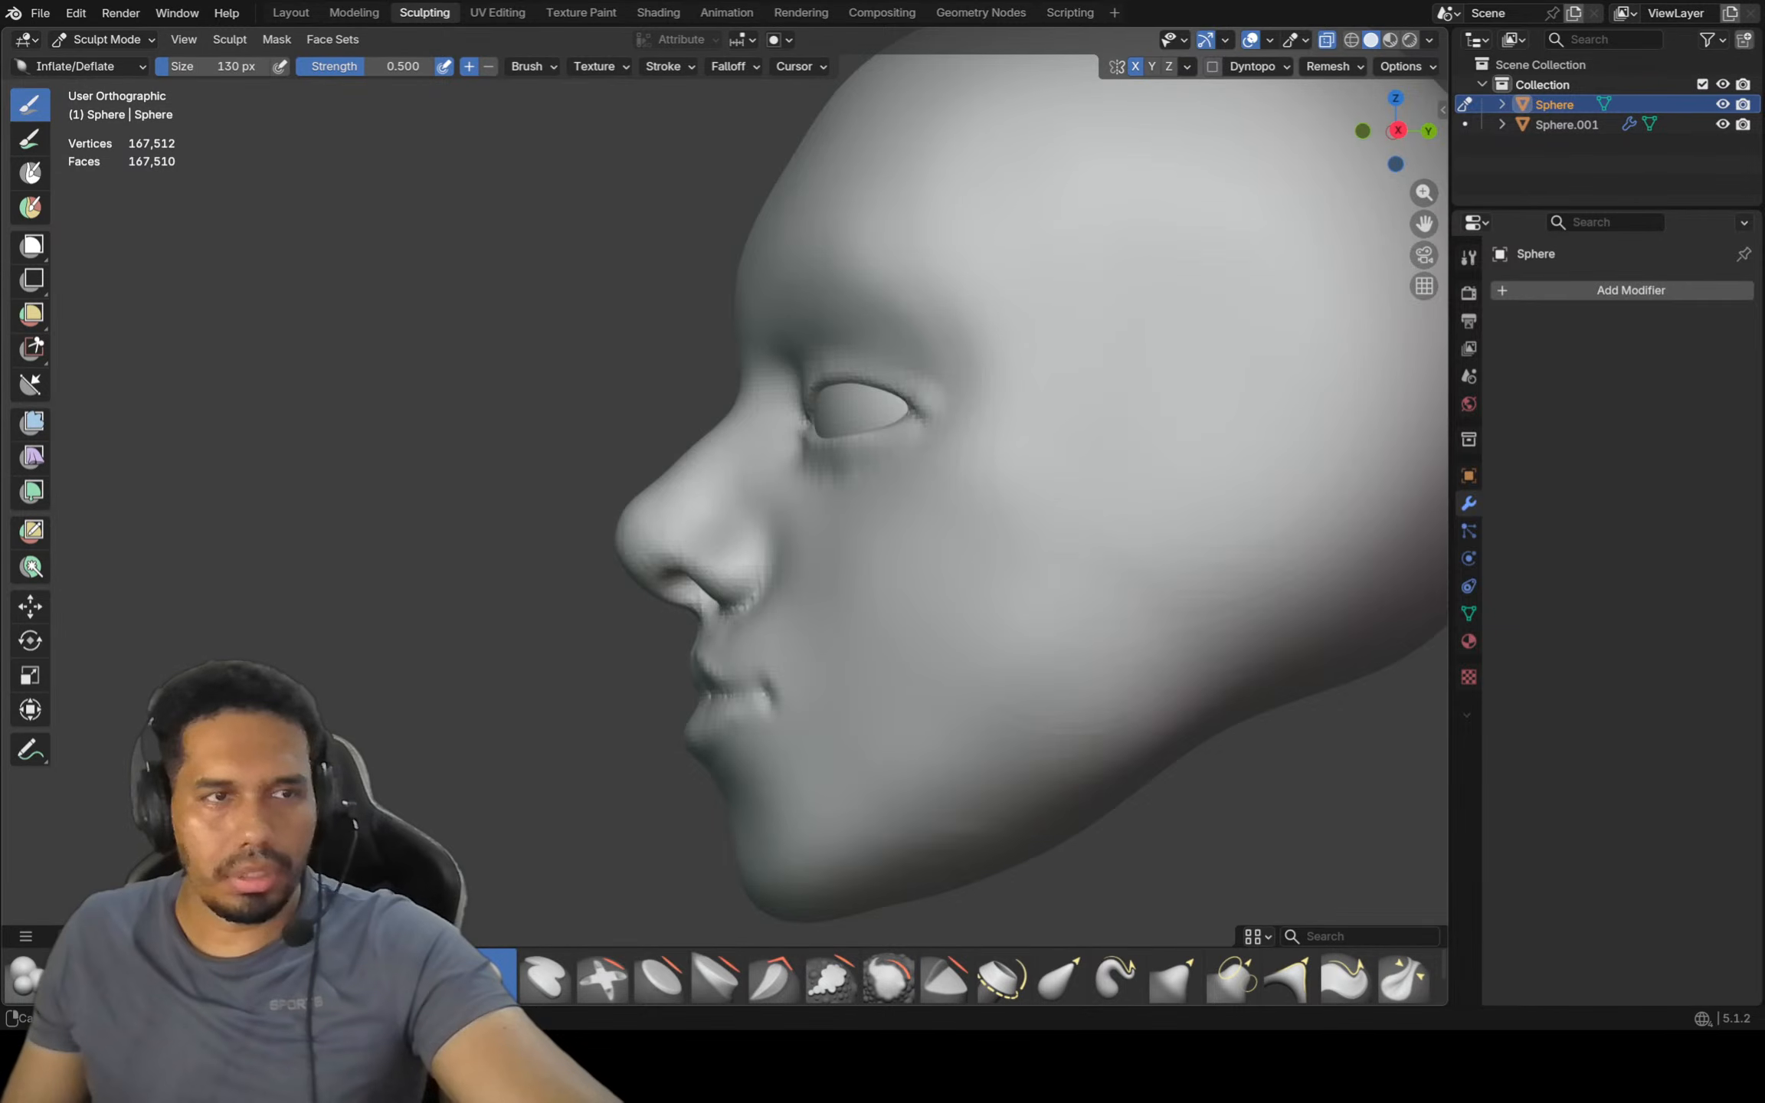
key("KP_1")
key("ctrl+KP_3")
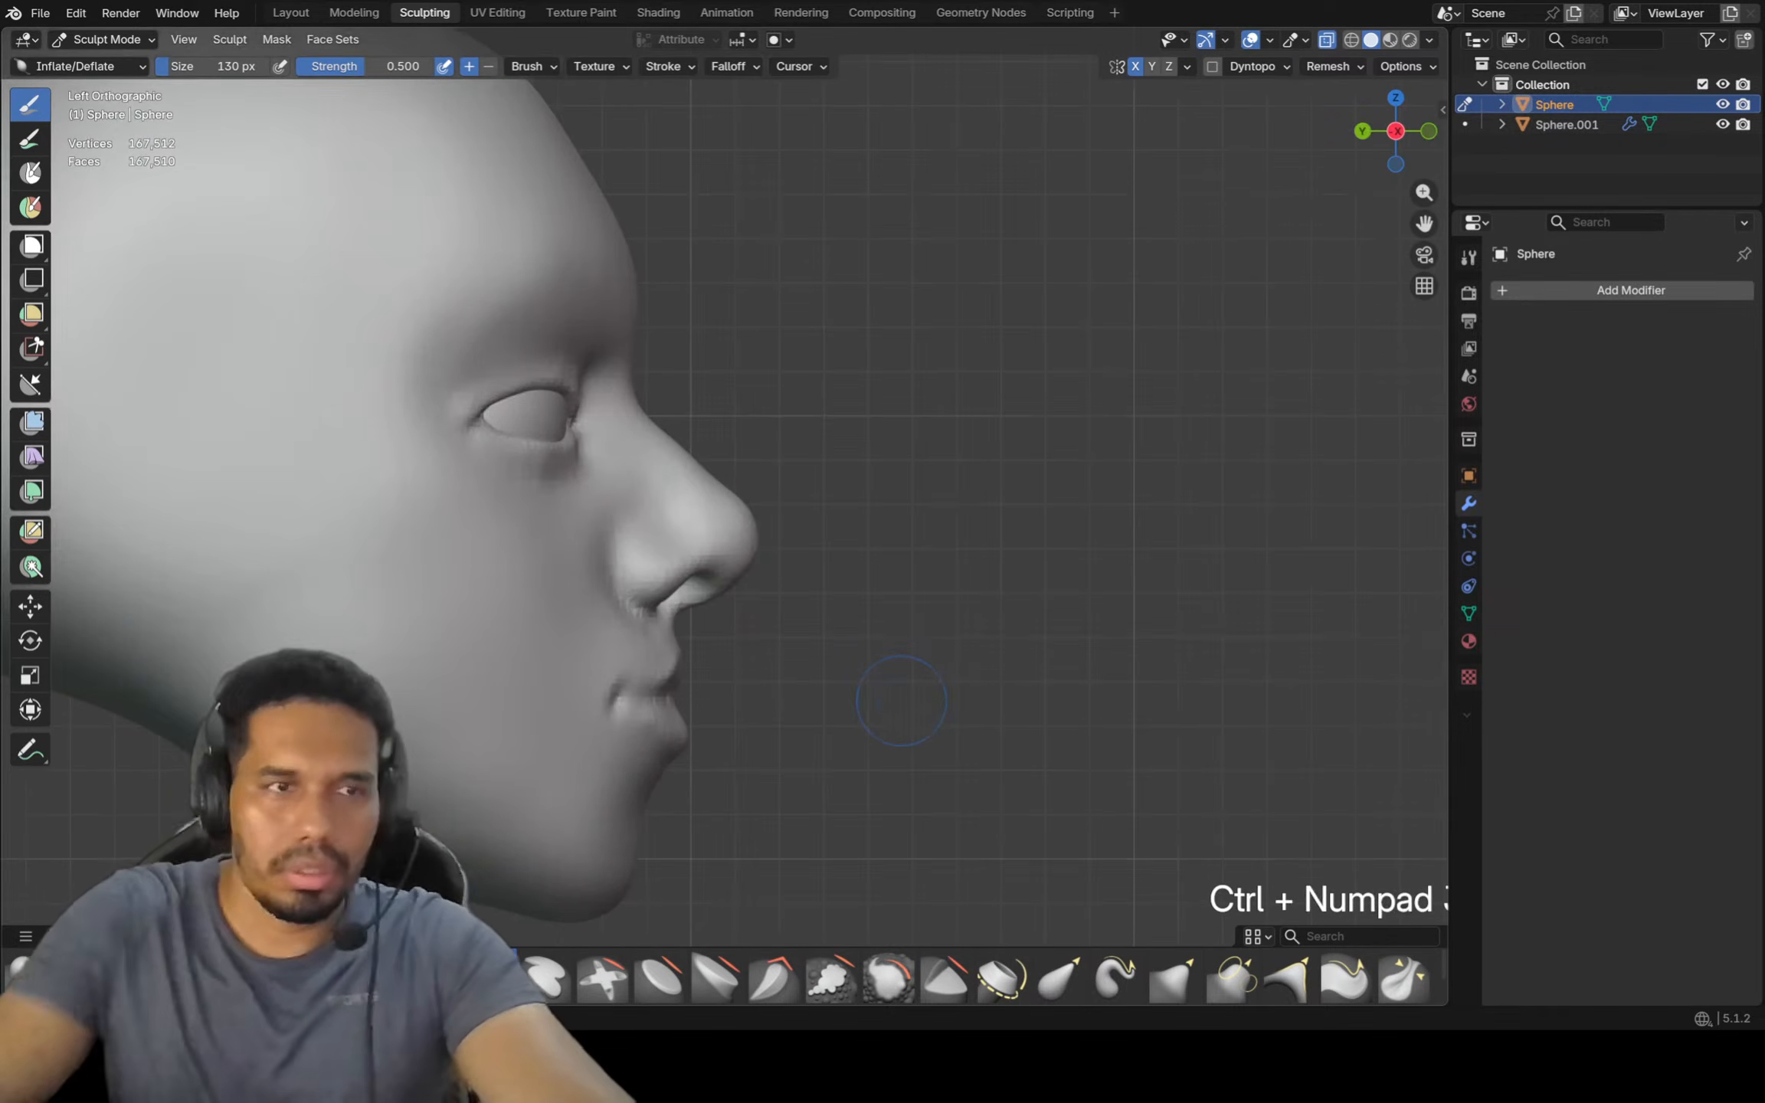
scroll(663, 794, "up", 1)
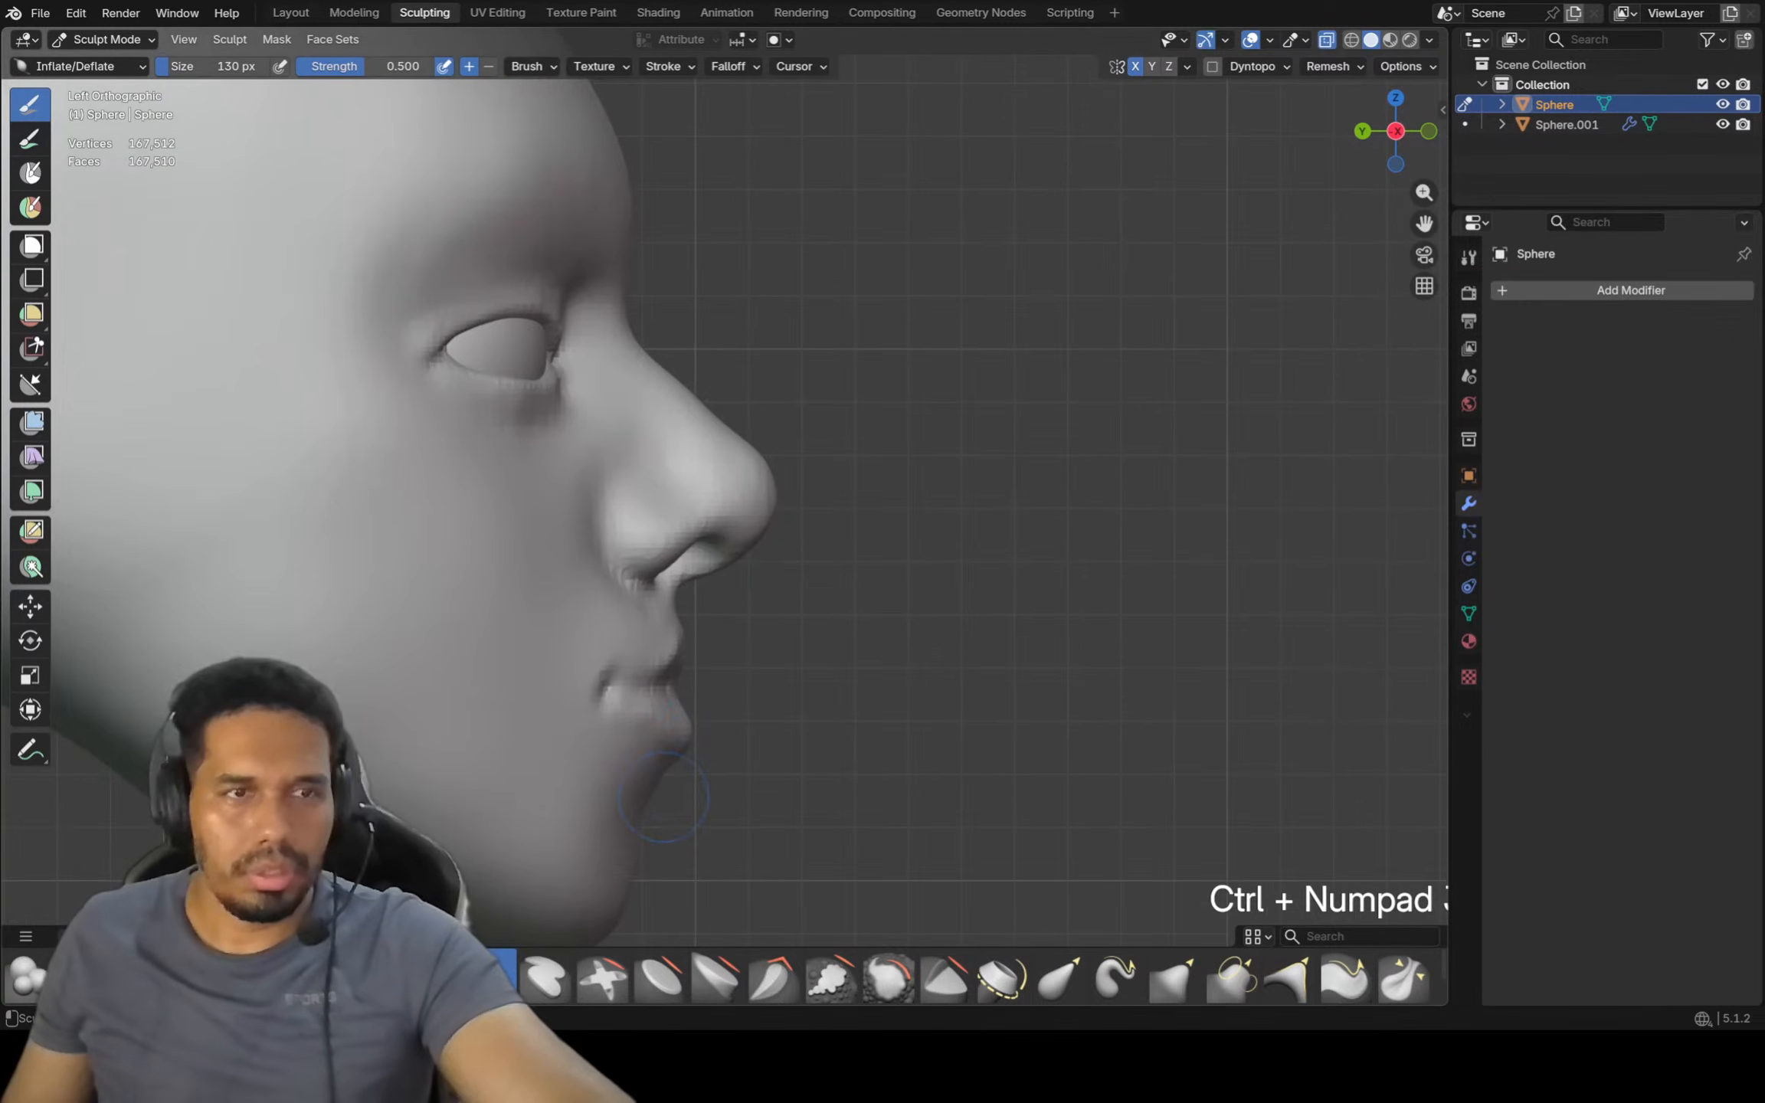
key("f")
key("g")
mouse_move(748, 827)
middle_mouse_down()
mouse_move(659, 812)
mouse_move(706, 755)
middle_mouse_up()
left_click_drag(639, 817, 648, 819)
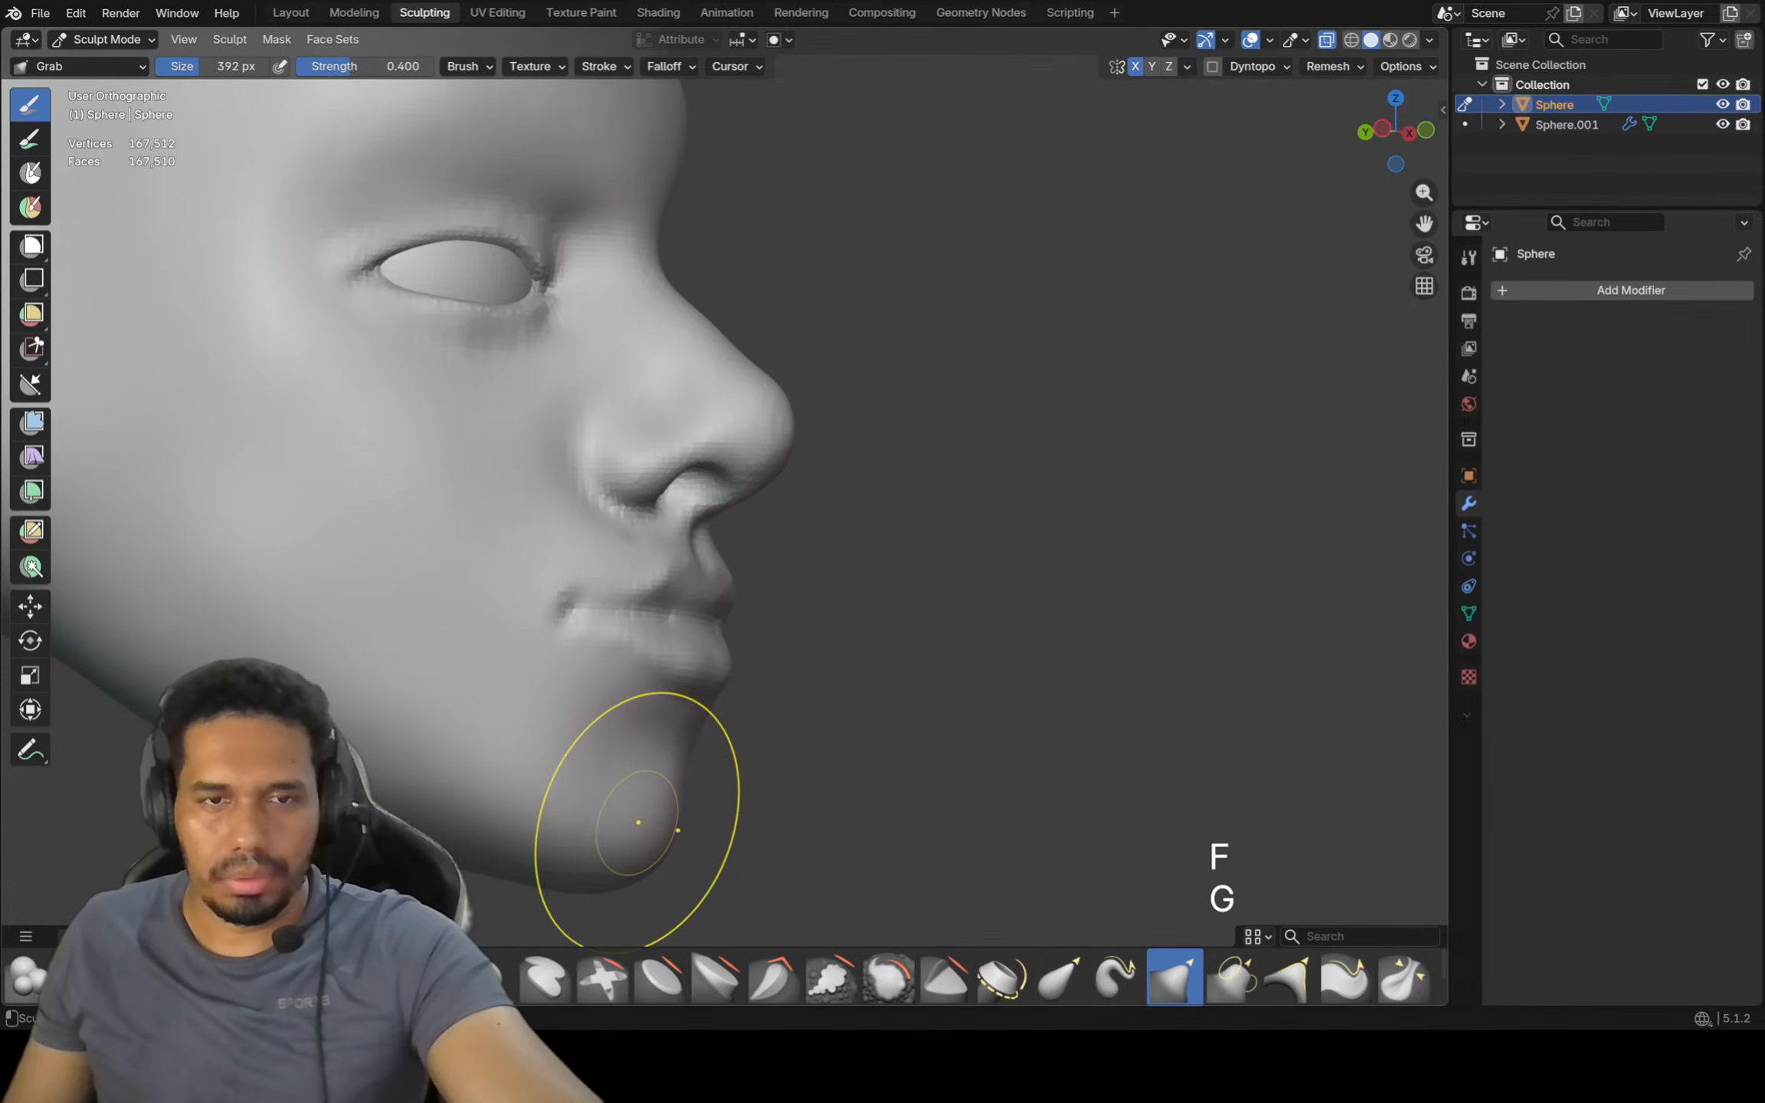
Add fullness to the middle of the lower lip with the Inflate/Deflate brush at 220 px
key("ctrl+KP_3")
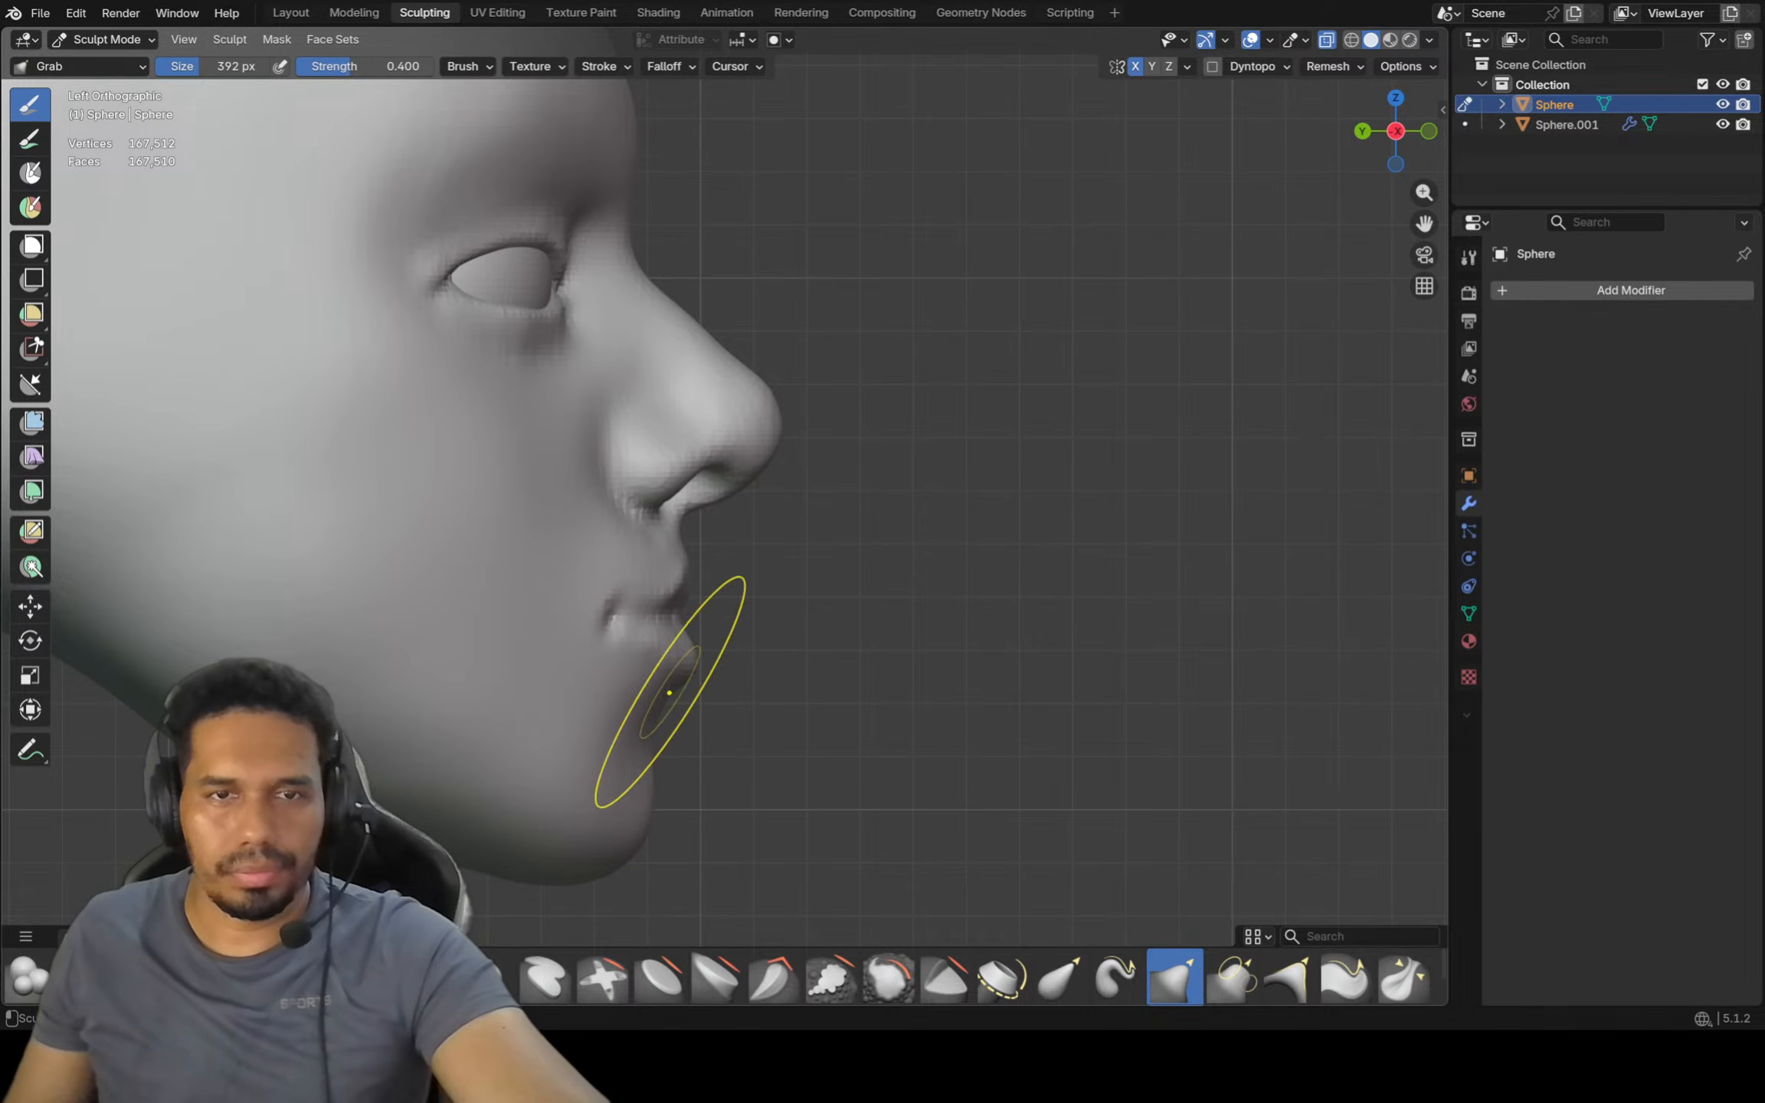
scroll(689, 666, "up", 2)
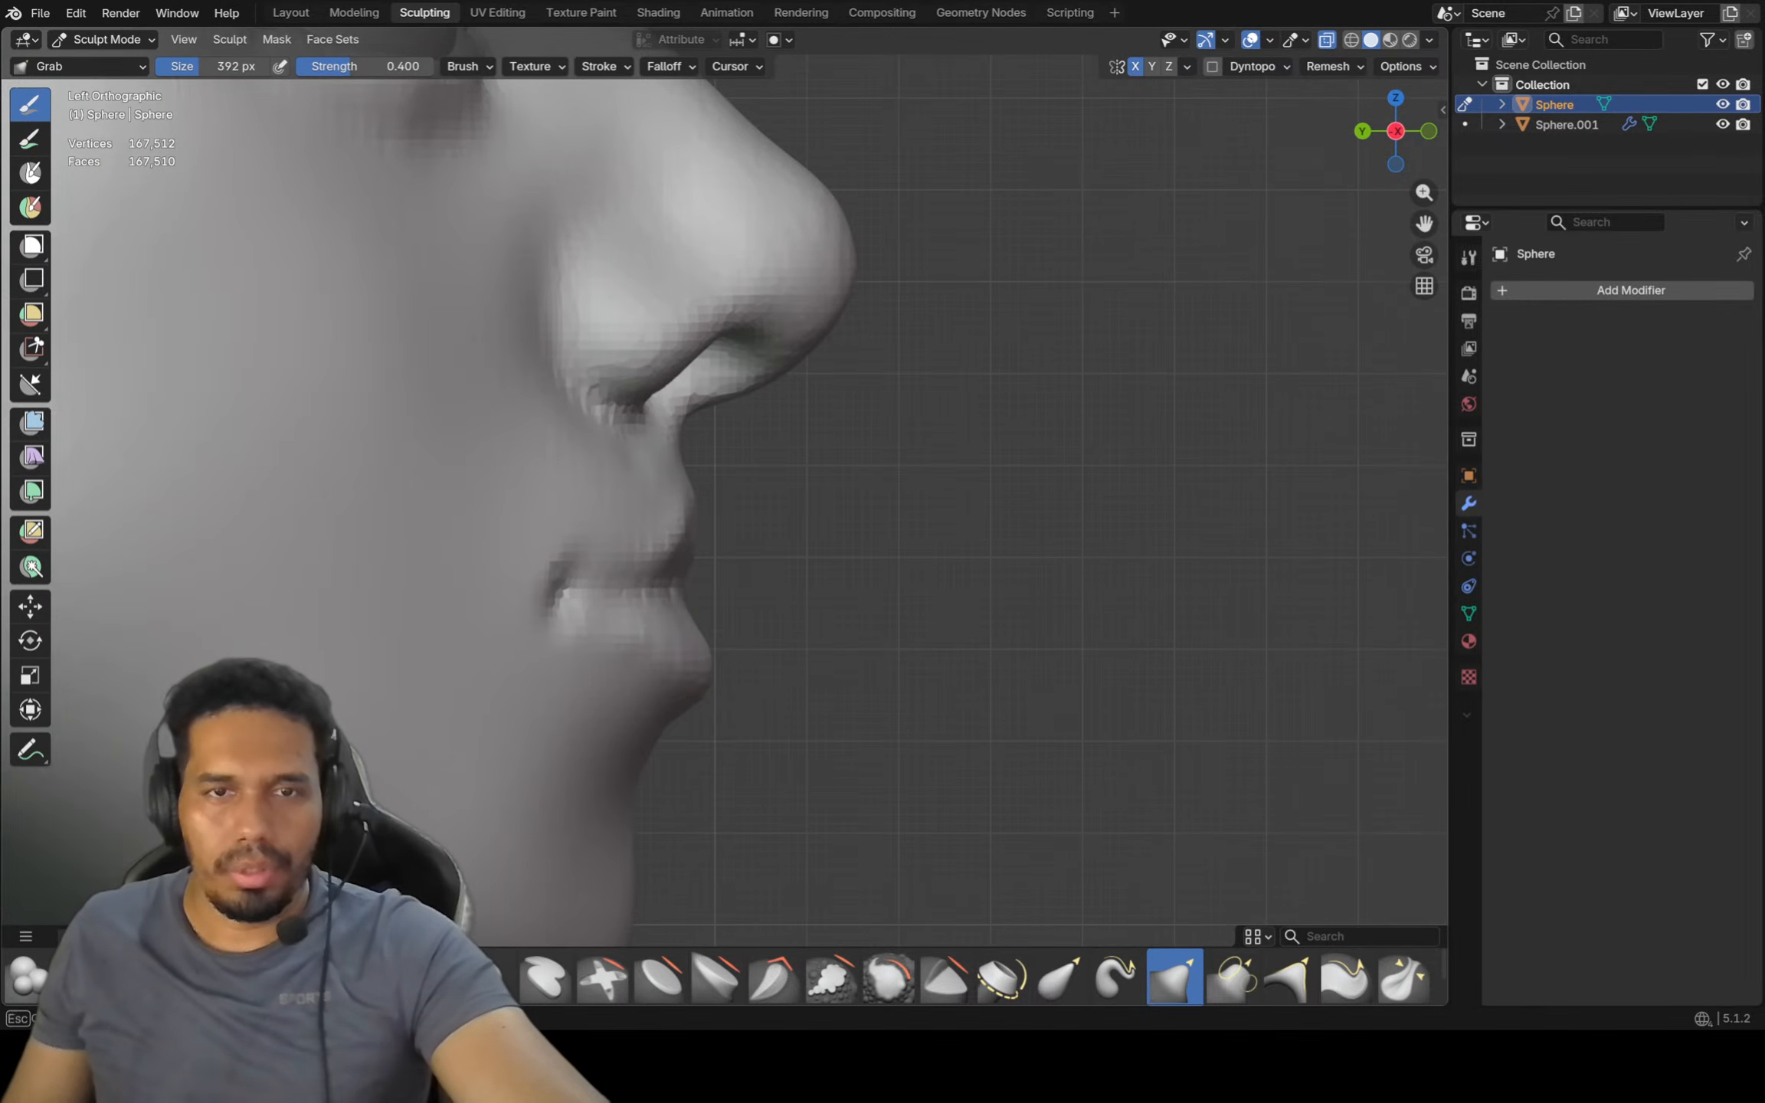
mouse_move(707, 660)
middle_mouse_down()
mouse_move(728, 649)
mouse_move(770, 724)
middle_mouse_up()
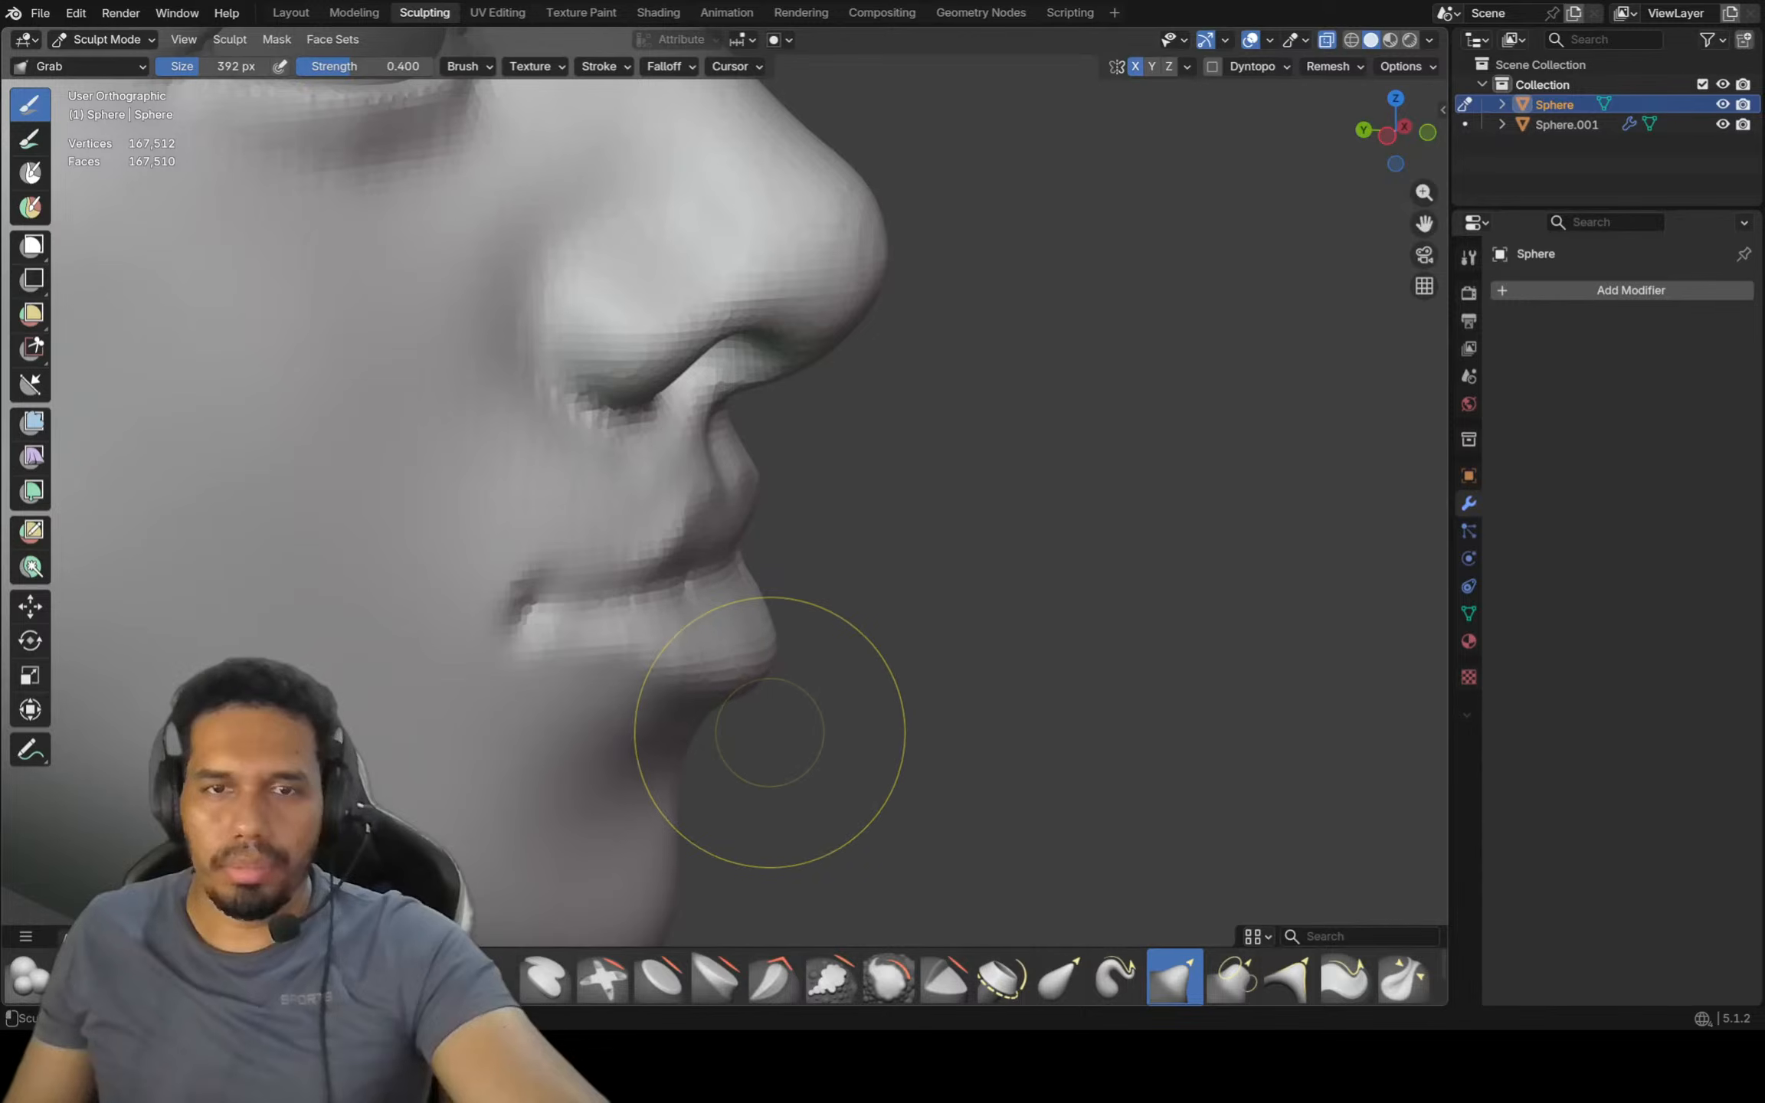
key("ctrl+KP_3")
scroll(720, 571, "up", 2)
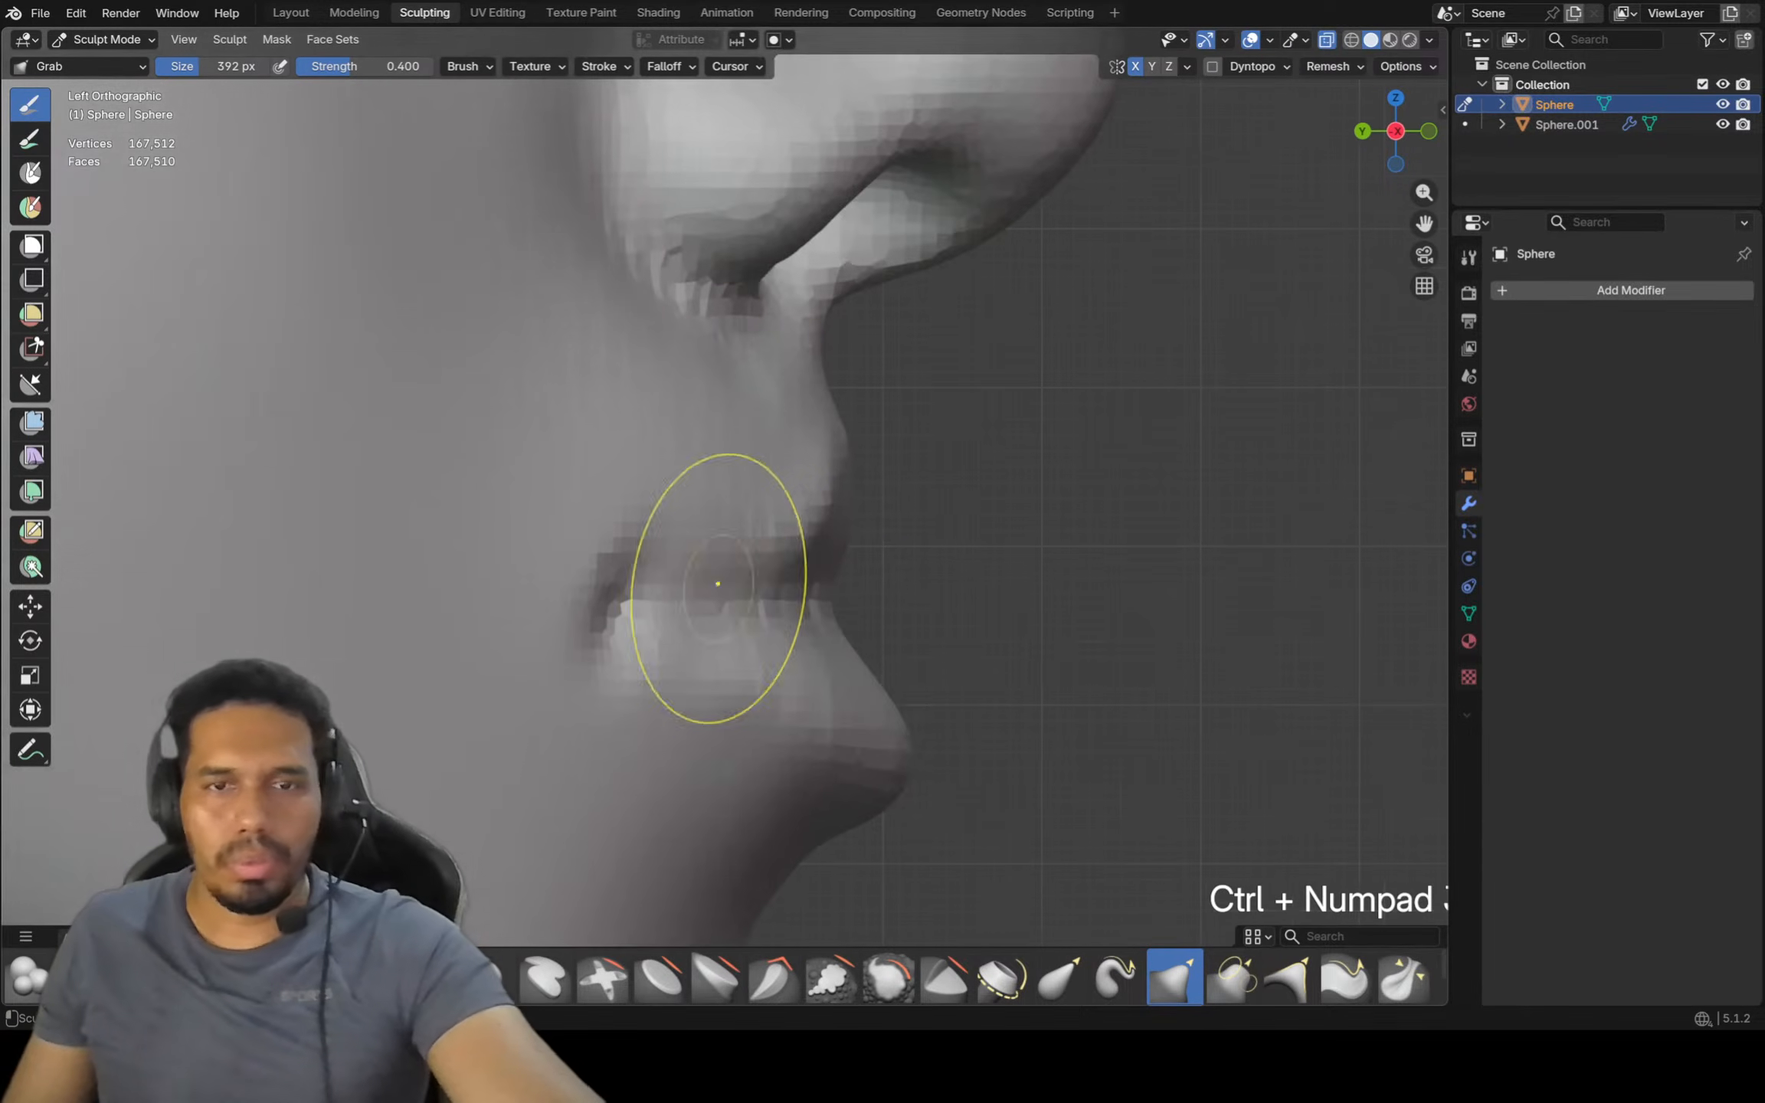
middle_click_drag(861, 654, 732, 735)
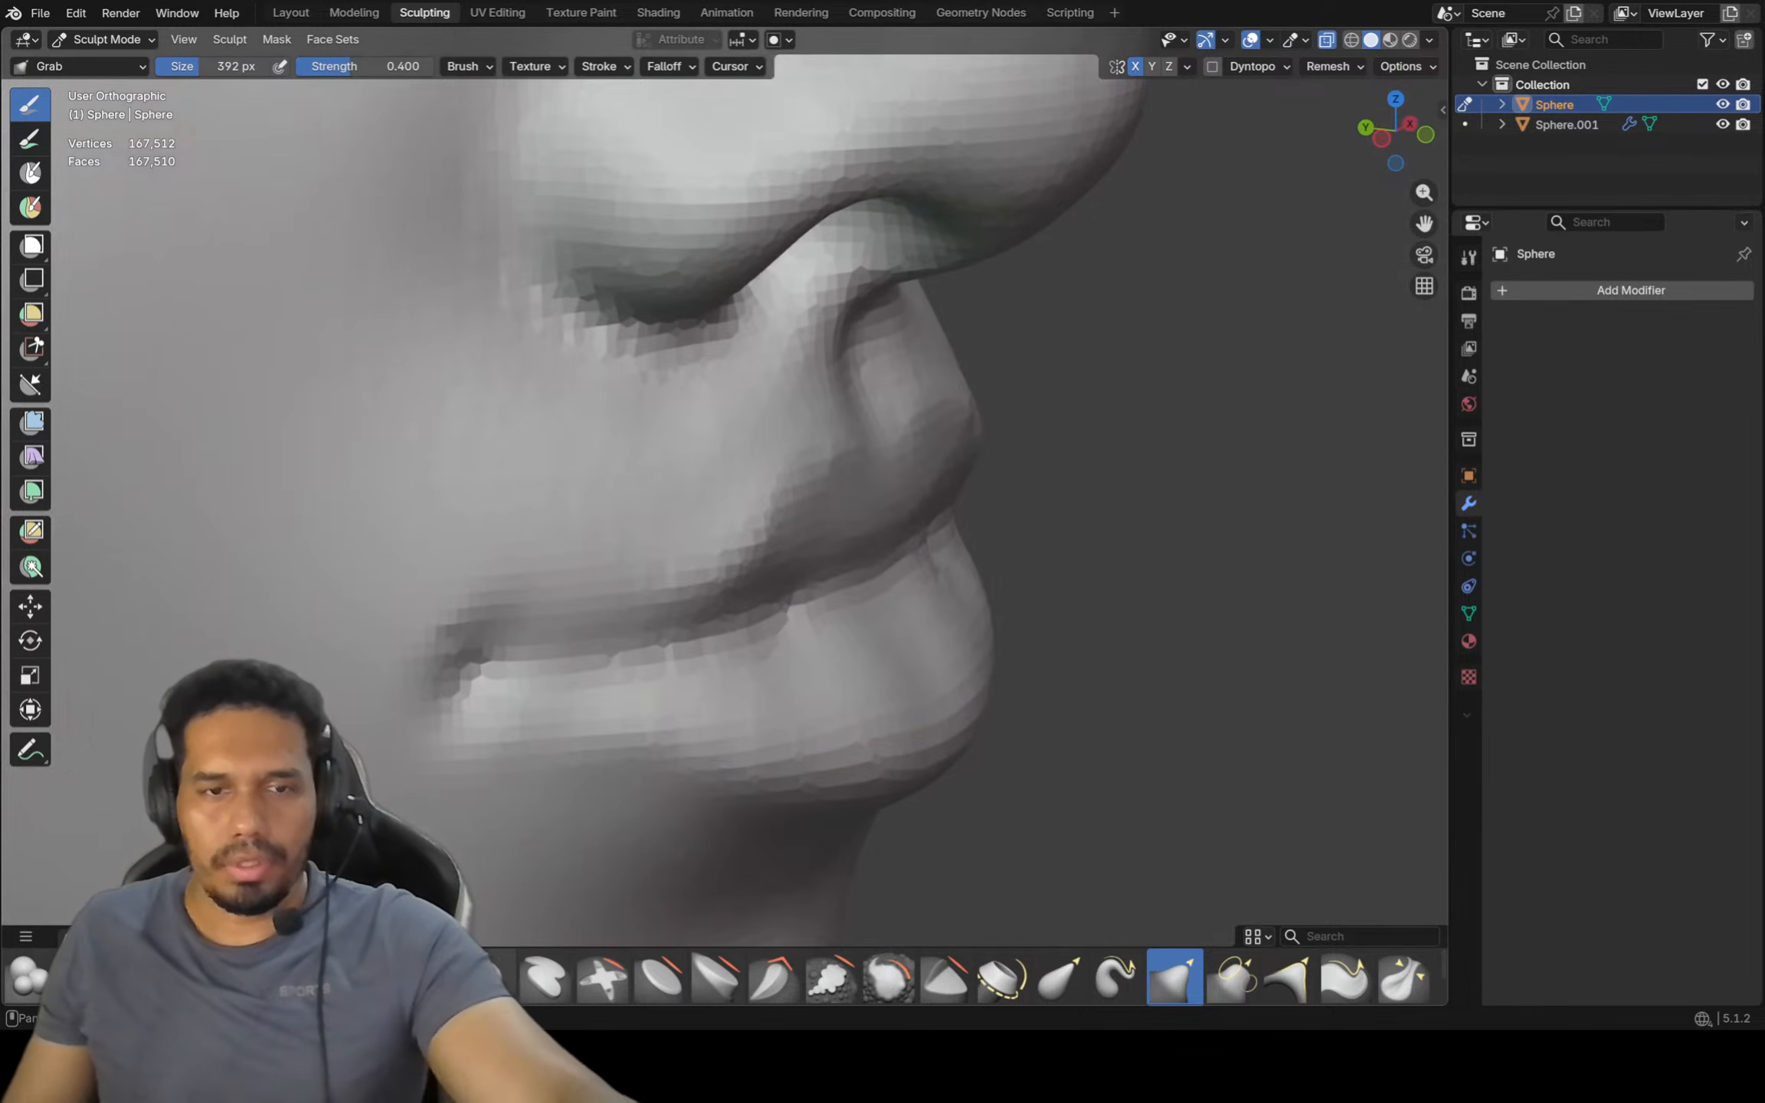
left_click(494, 977)
key("f")
left_click(858, 624)
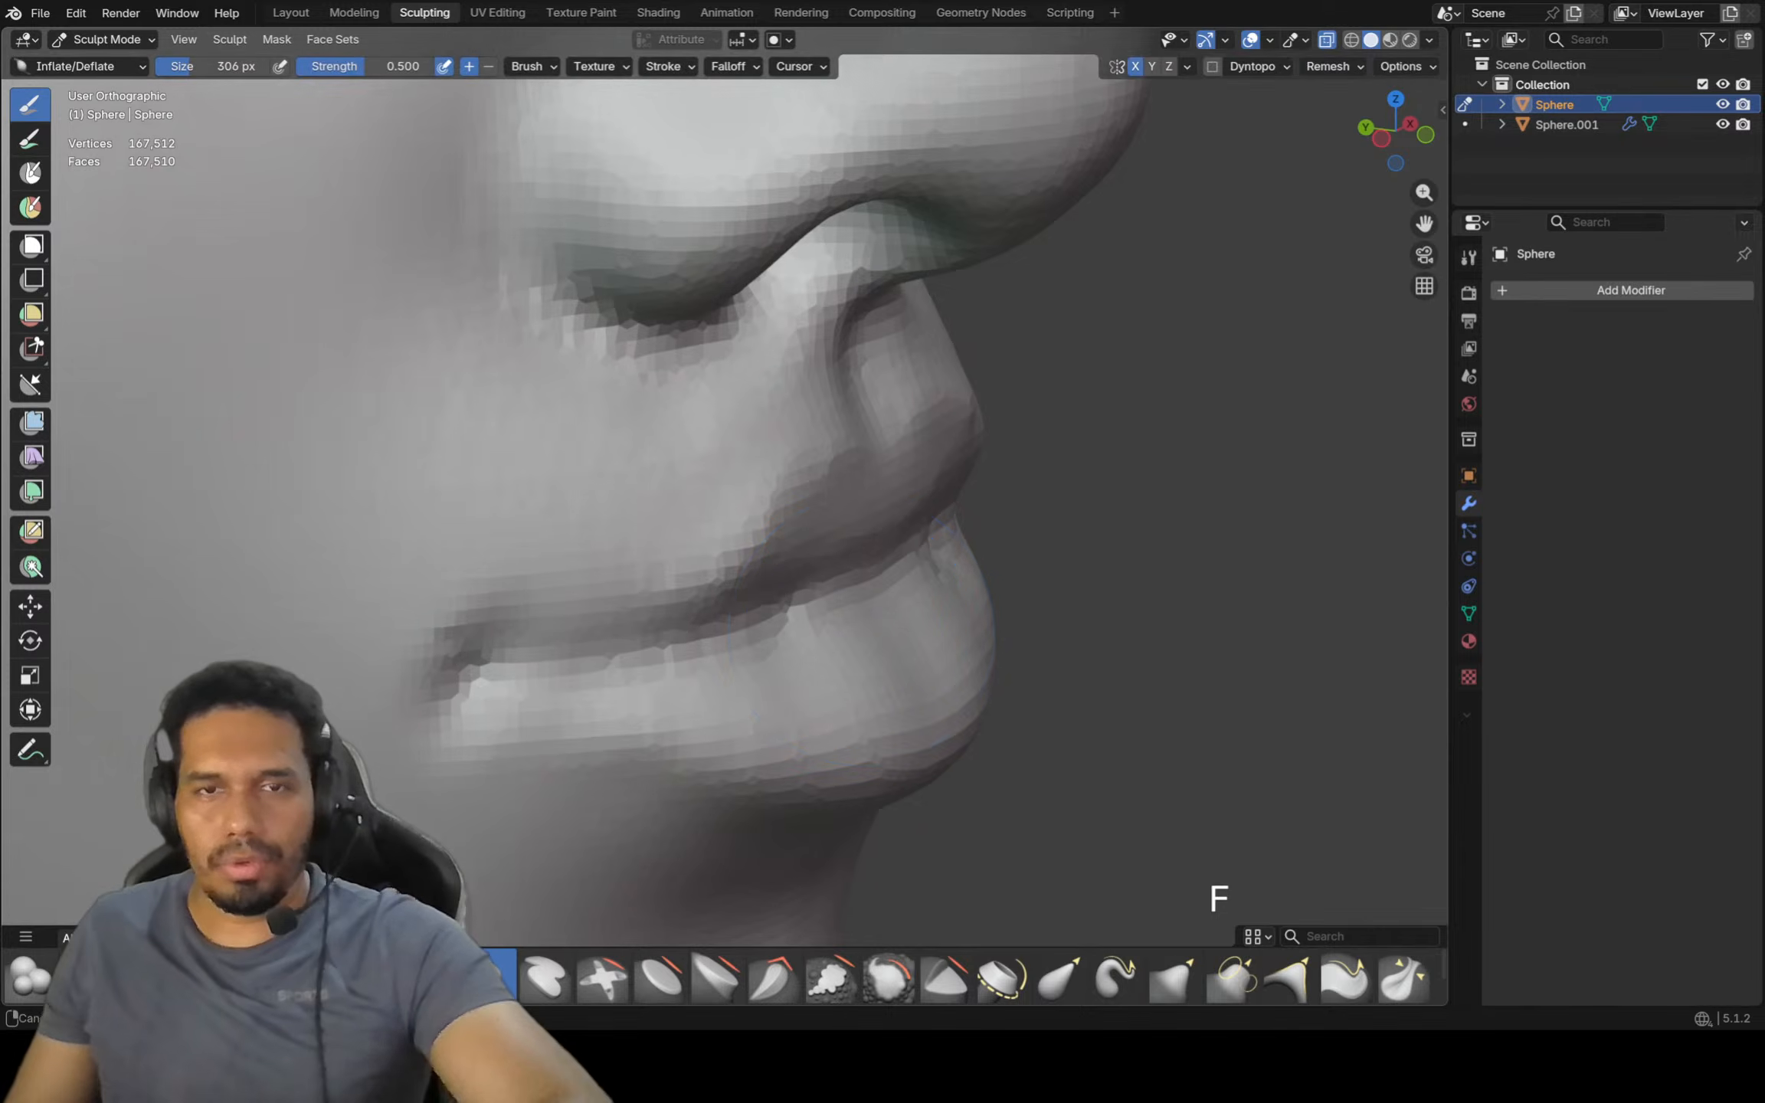
scroll(854, 622, "down", 2)
mouse_move(854, 622)
middle_mouse_down()
mouse_move(842, 601)
mouse_move(812, 636)
middle_mouse_up()
key("f")
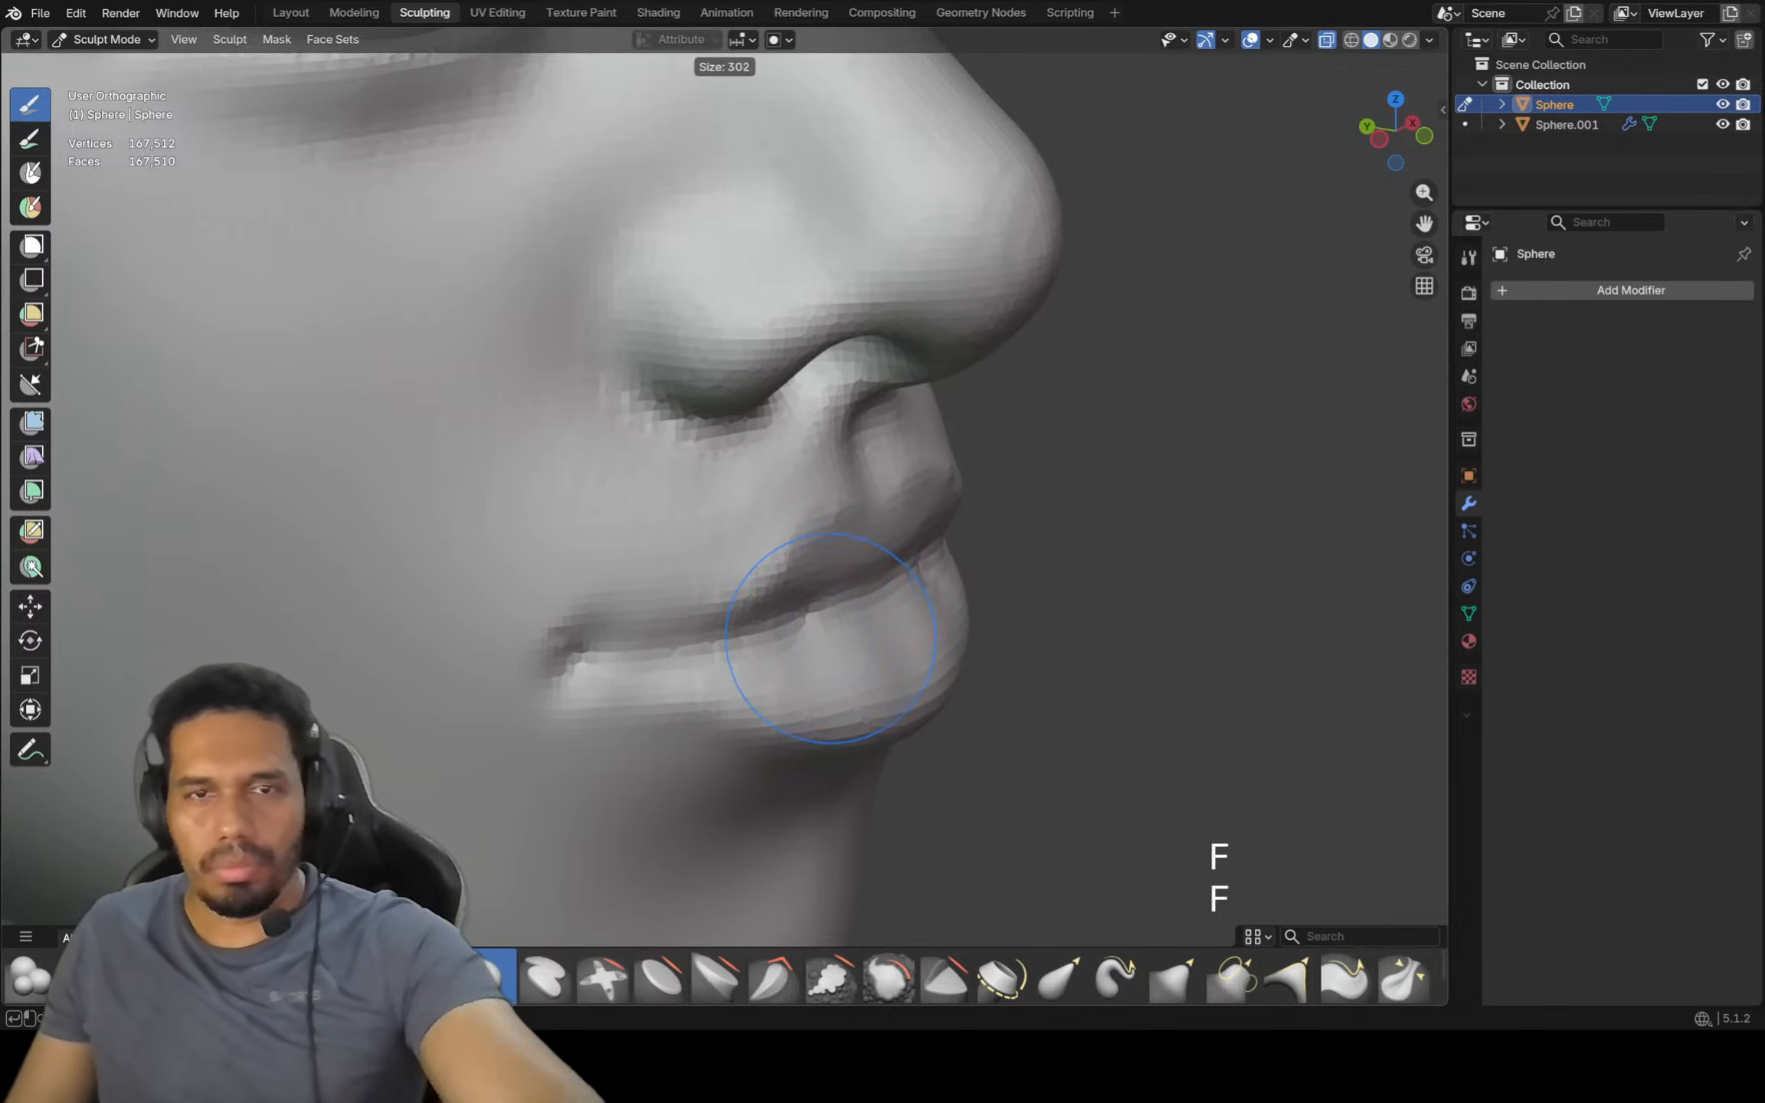
left_click(800, 637)
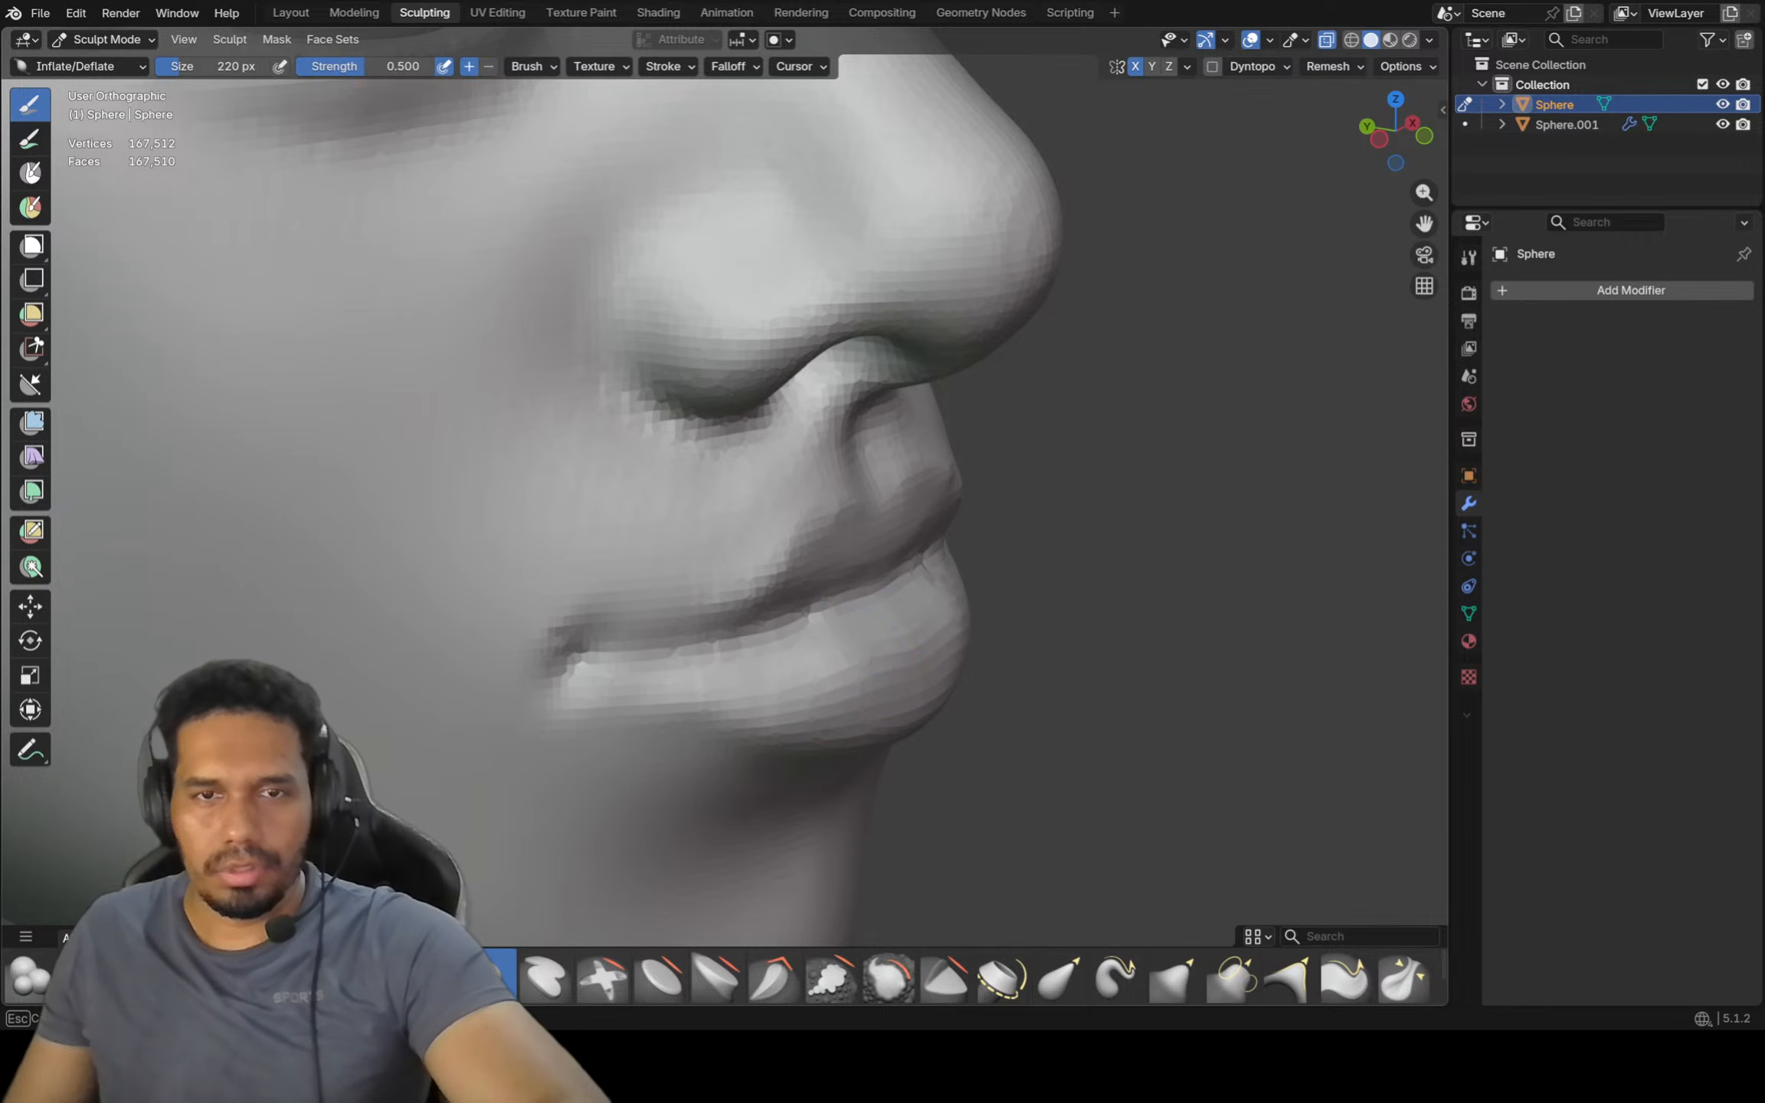
scroll(850, 674, "down", 2)
middle_click_drag(850, 674, 935, 631)
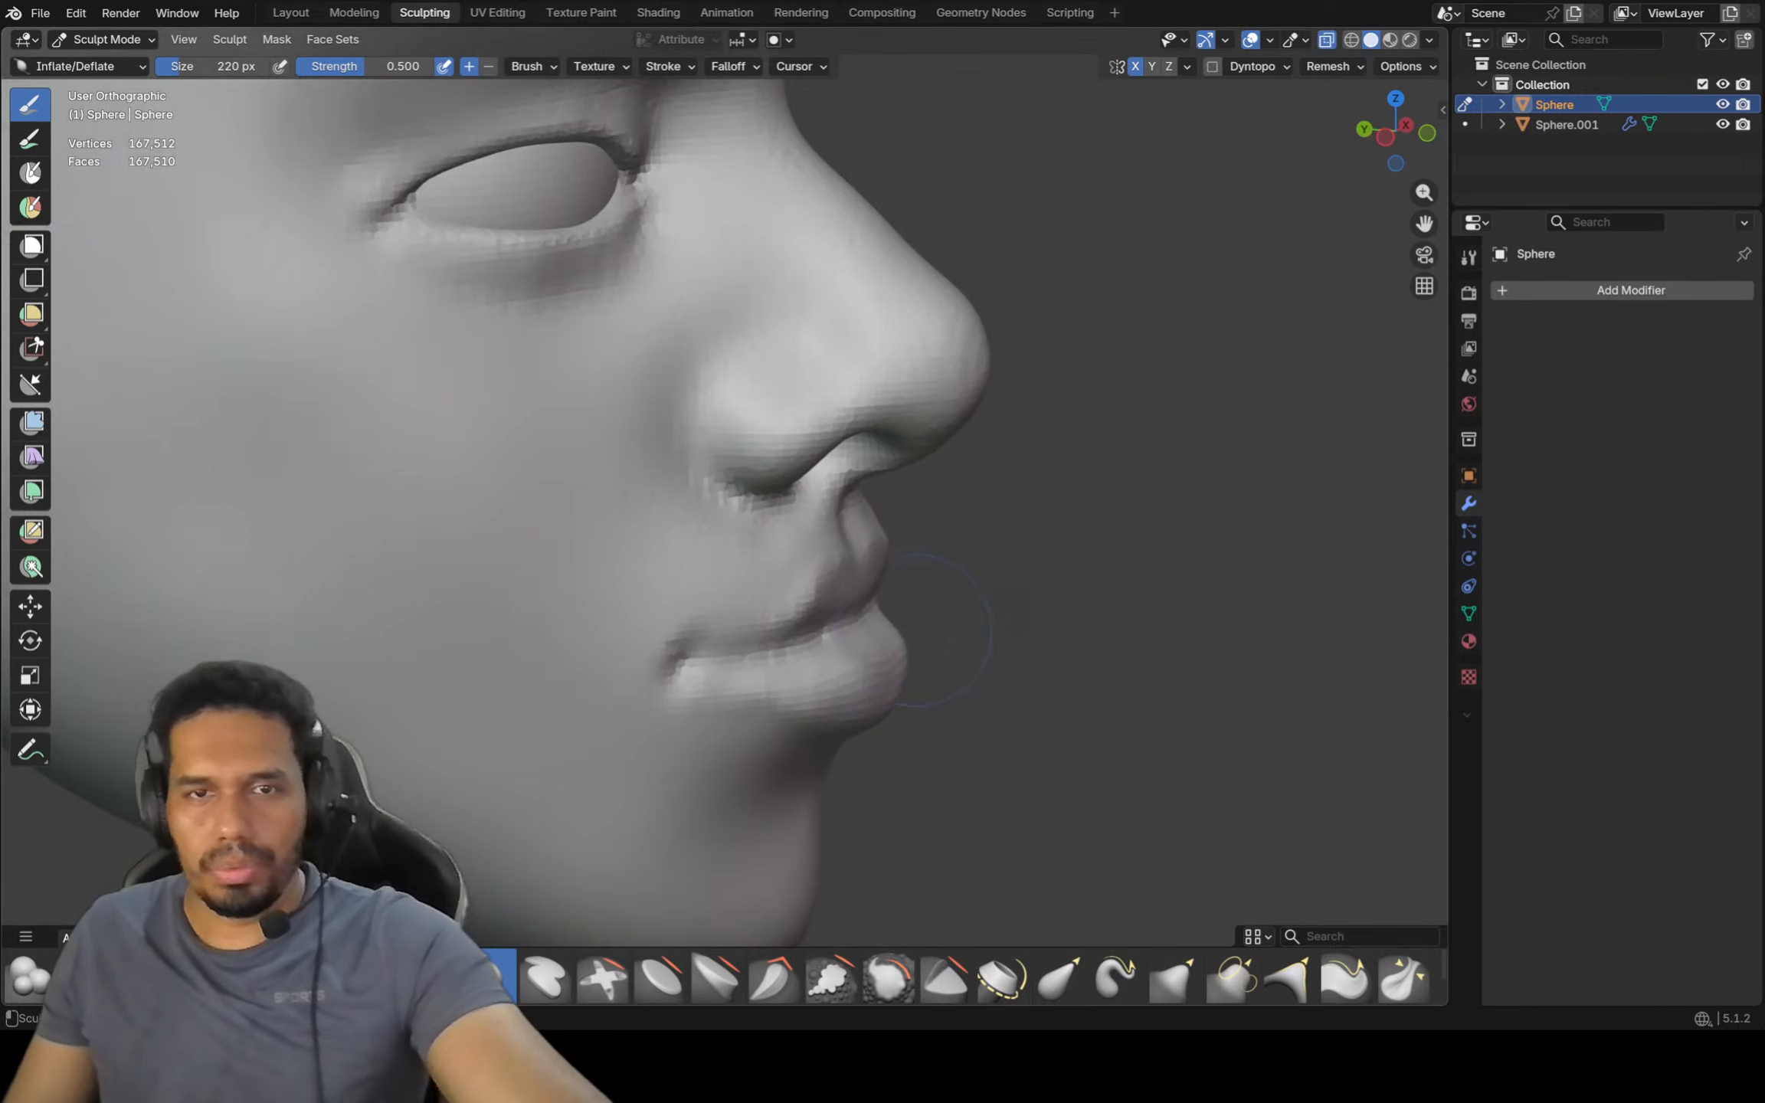
Build up the upper lip from its center toward the mouth corner with the Draw brush at 214 px
key("ctrl+KP_3")
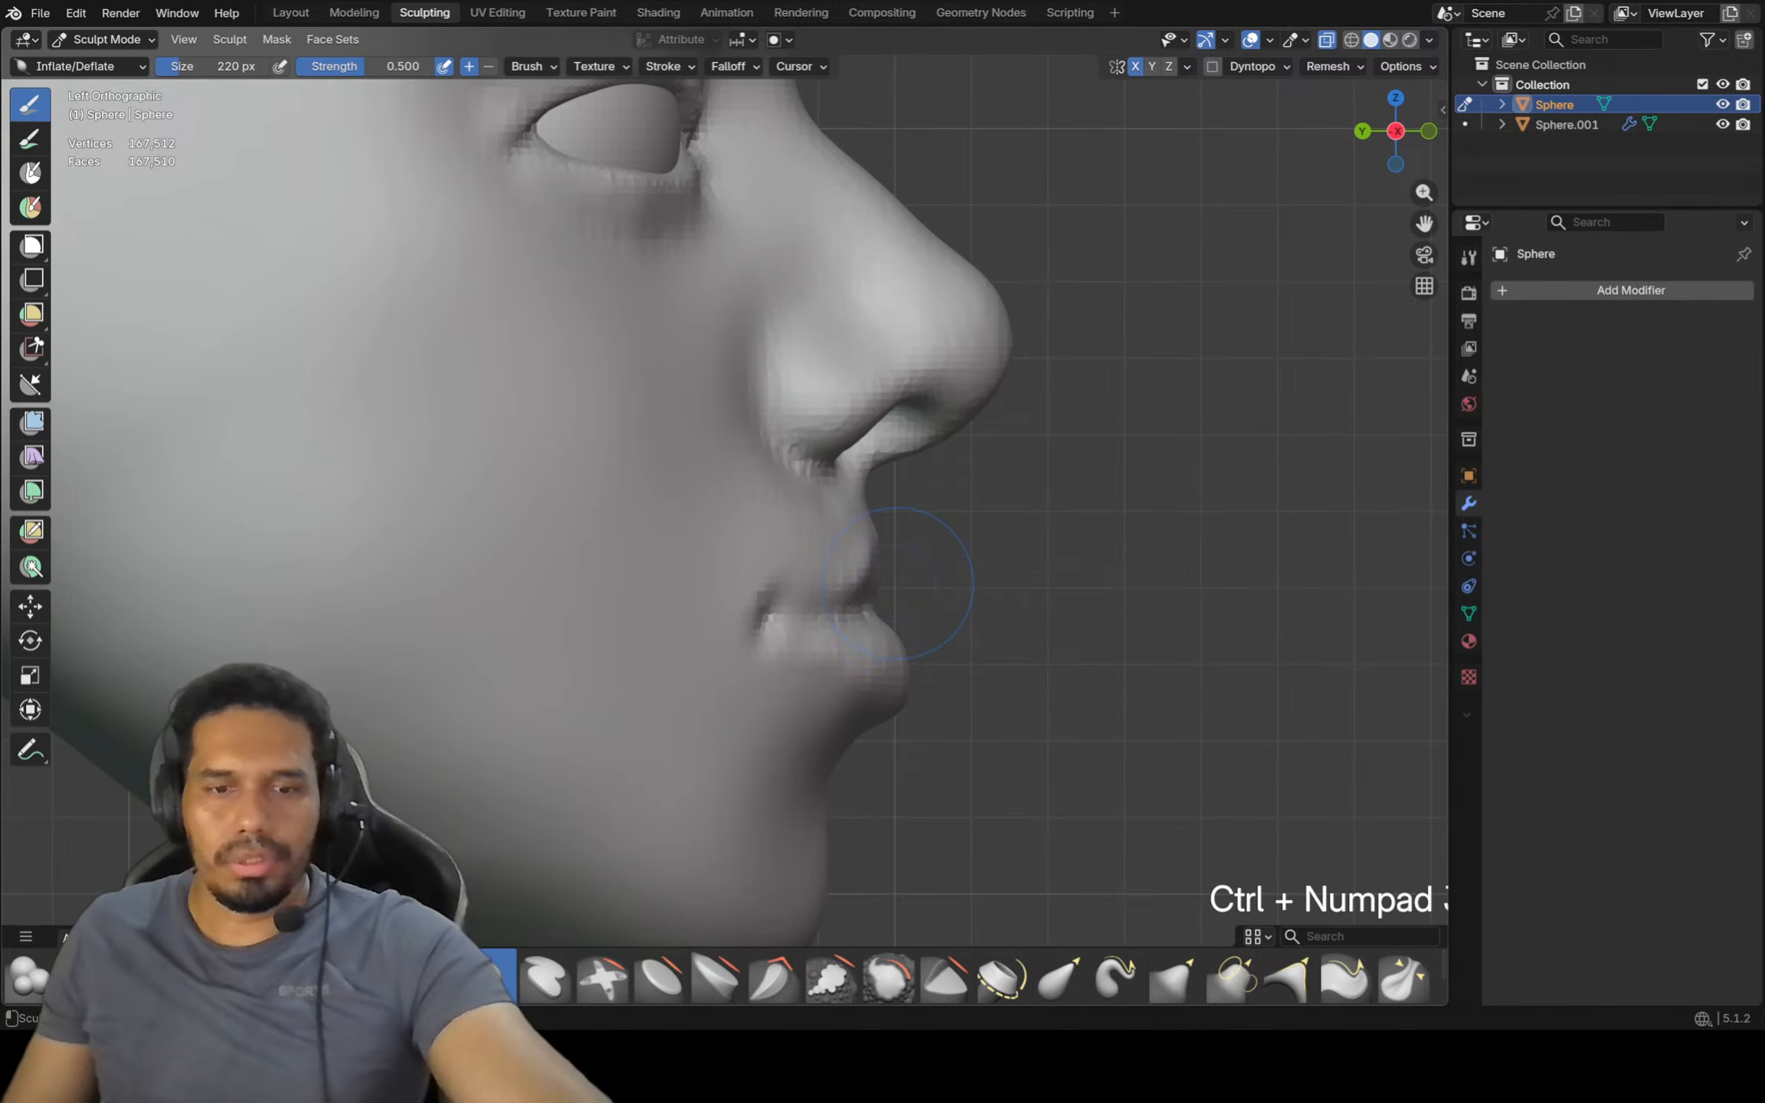
key("g")
key("f")
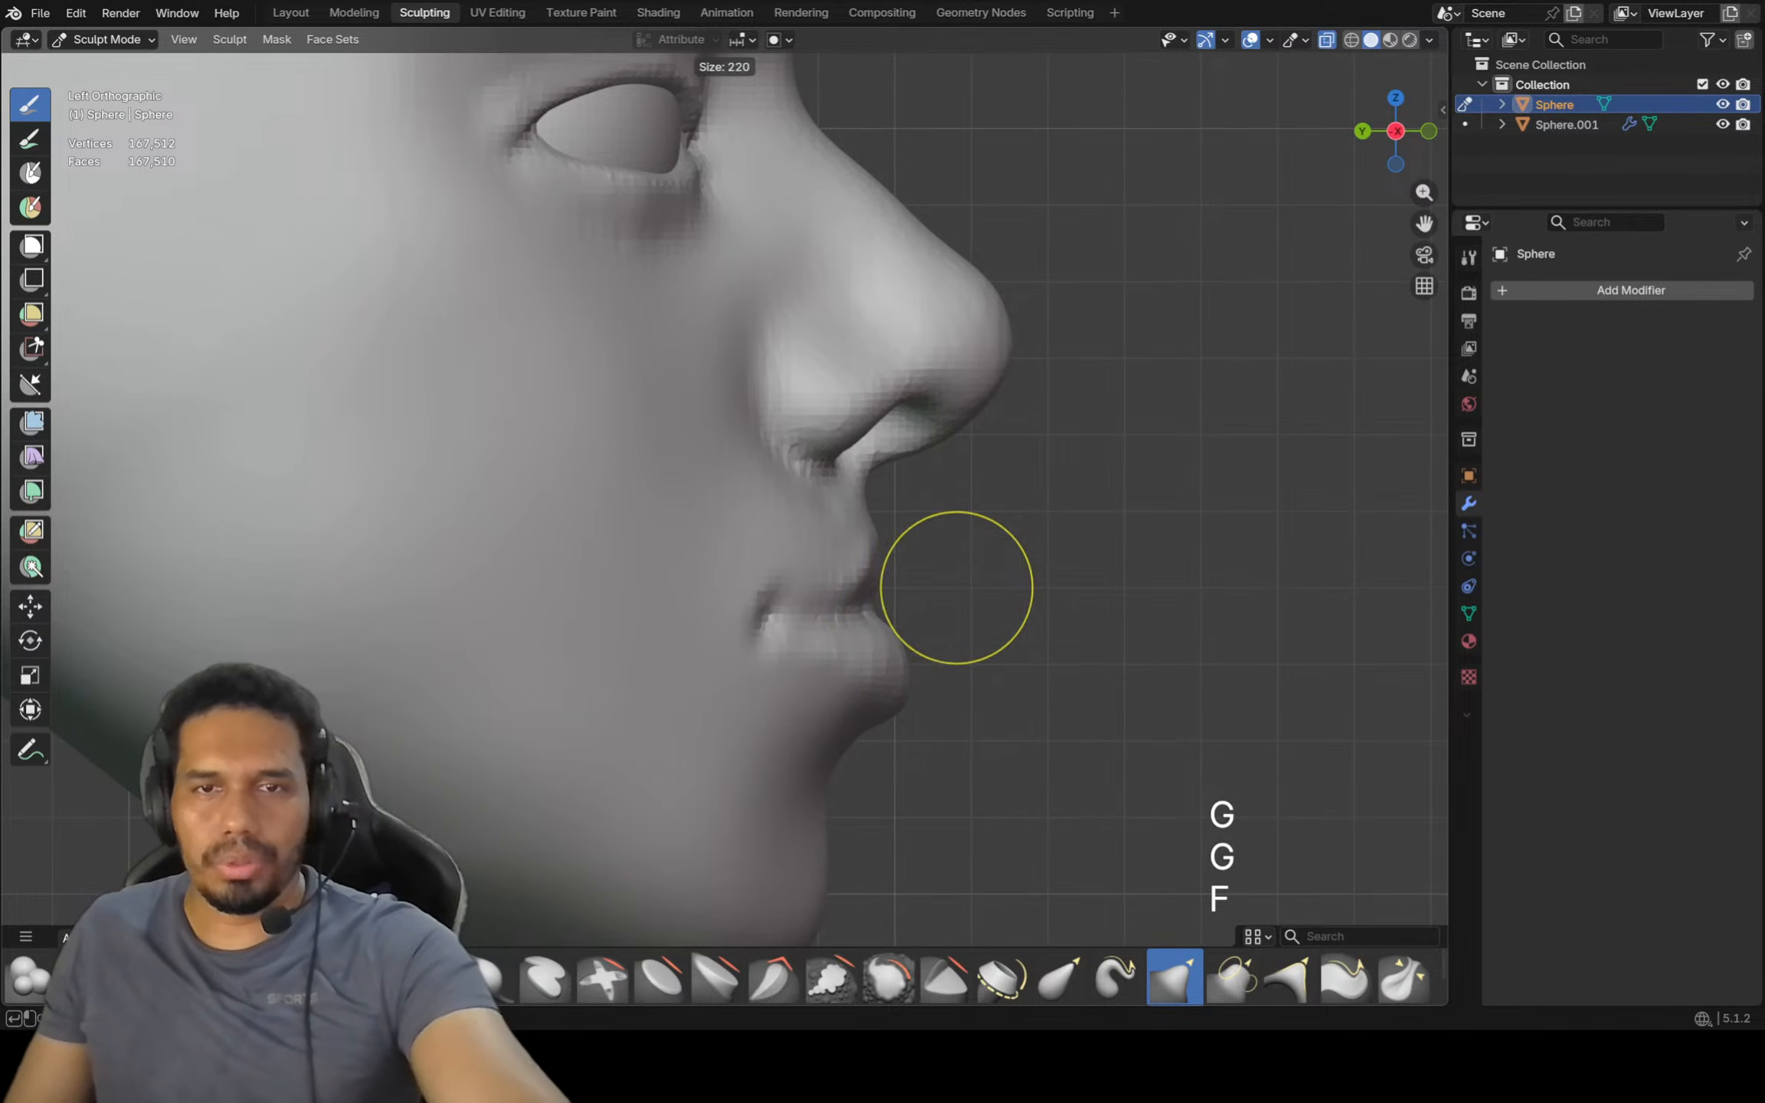
left_click(1078, 587)
middle_click_drag(1078, 586, 1011, 581)
key("x")
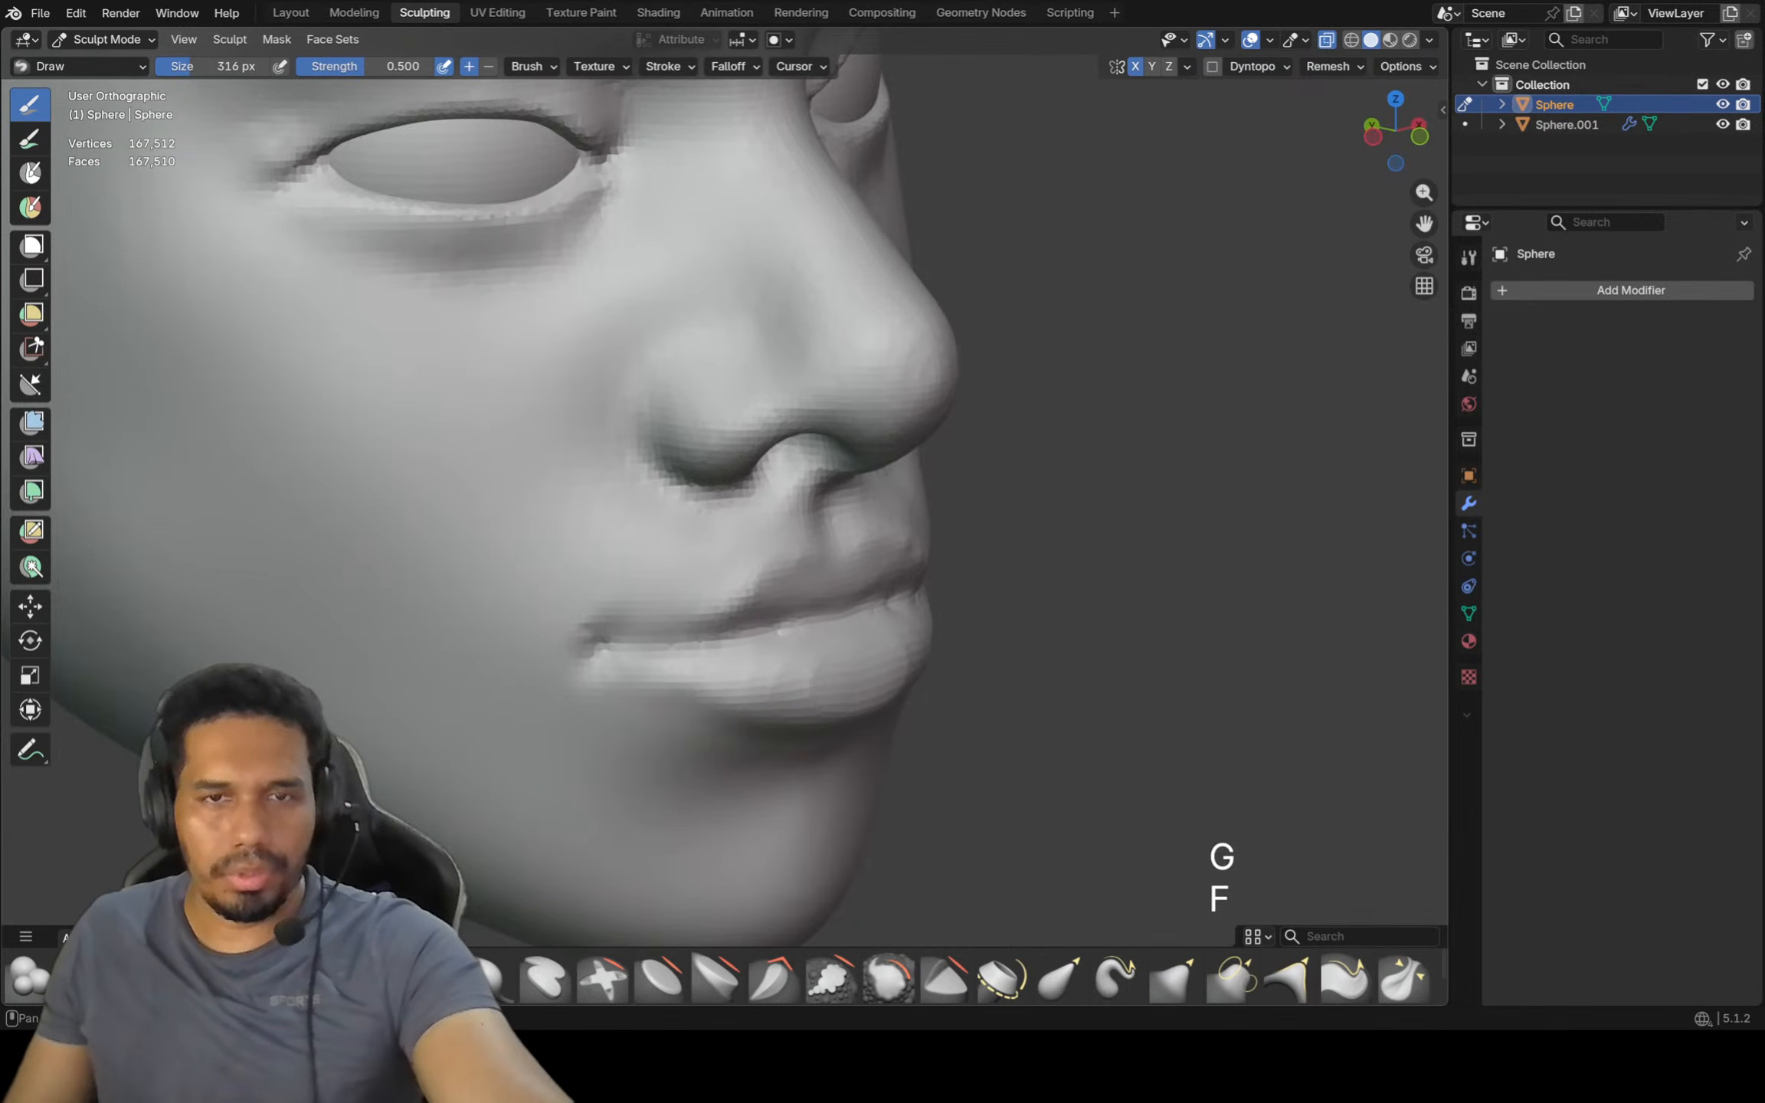
left_click(807, 610)
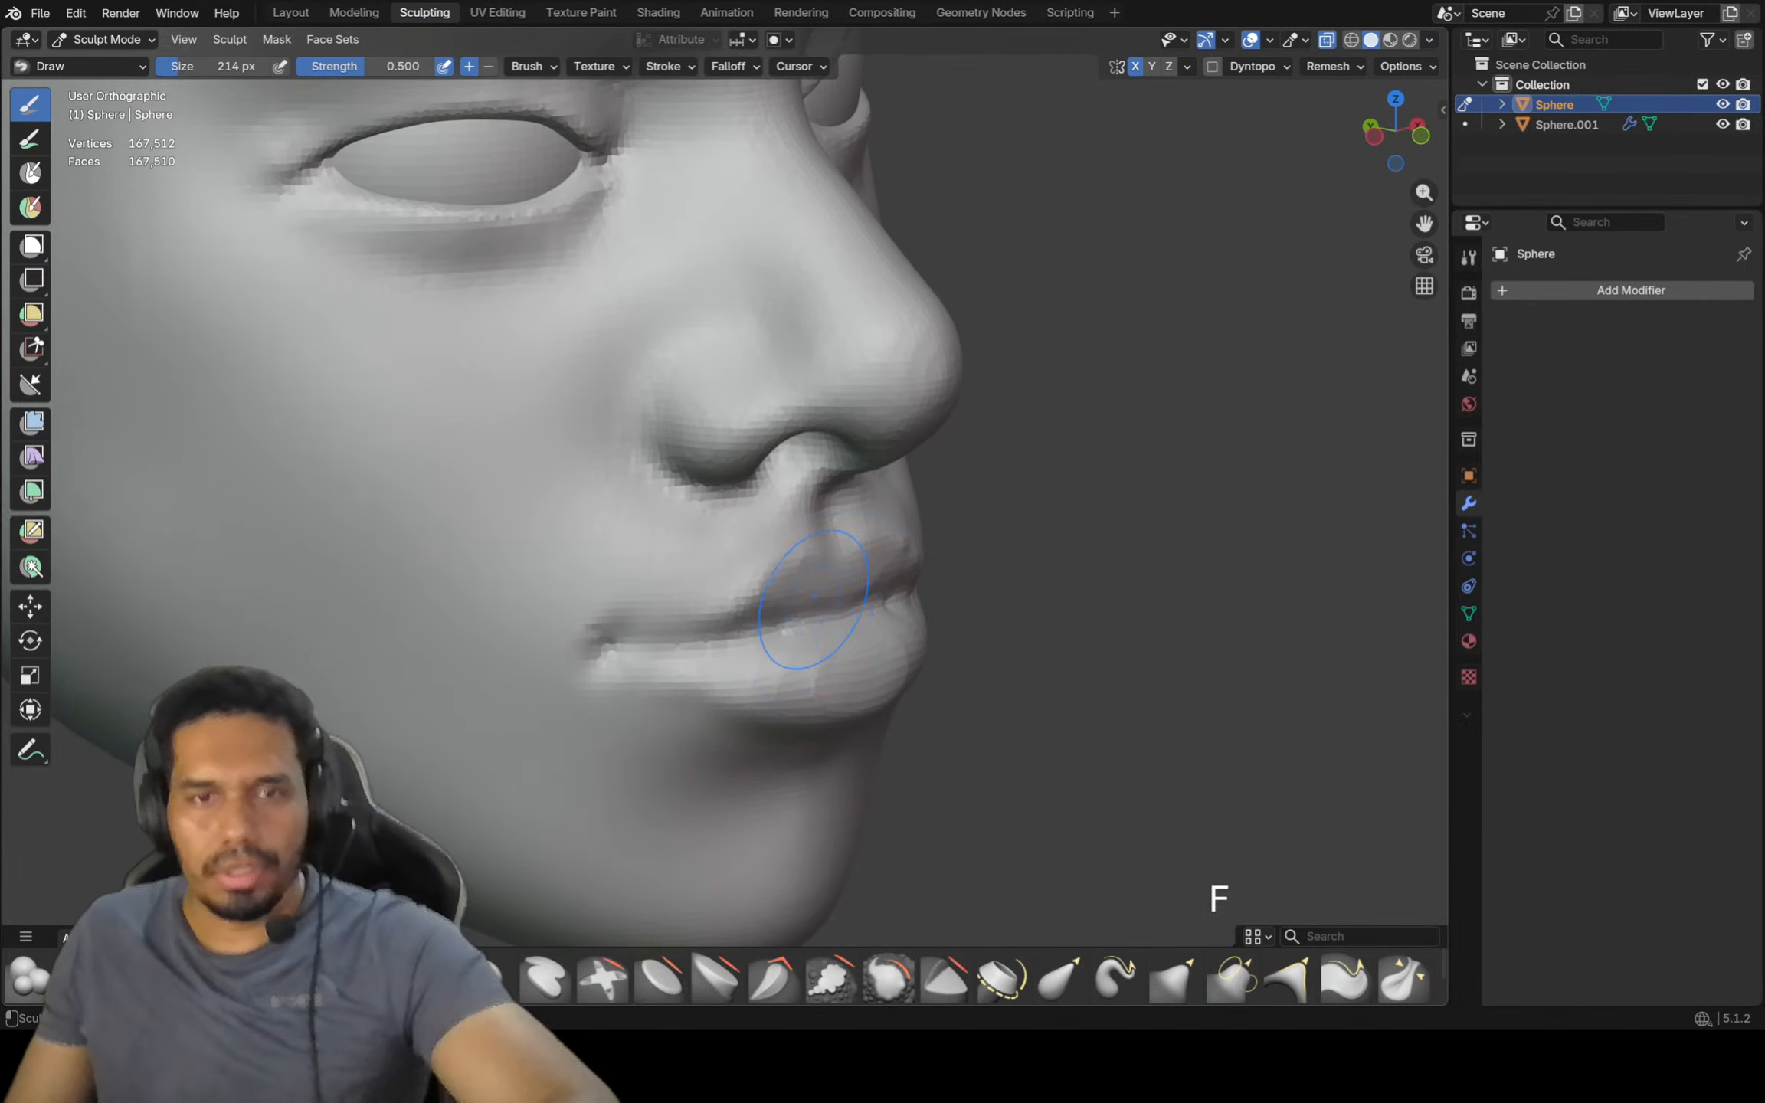
scroll(808, 582, "up", 1)
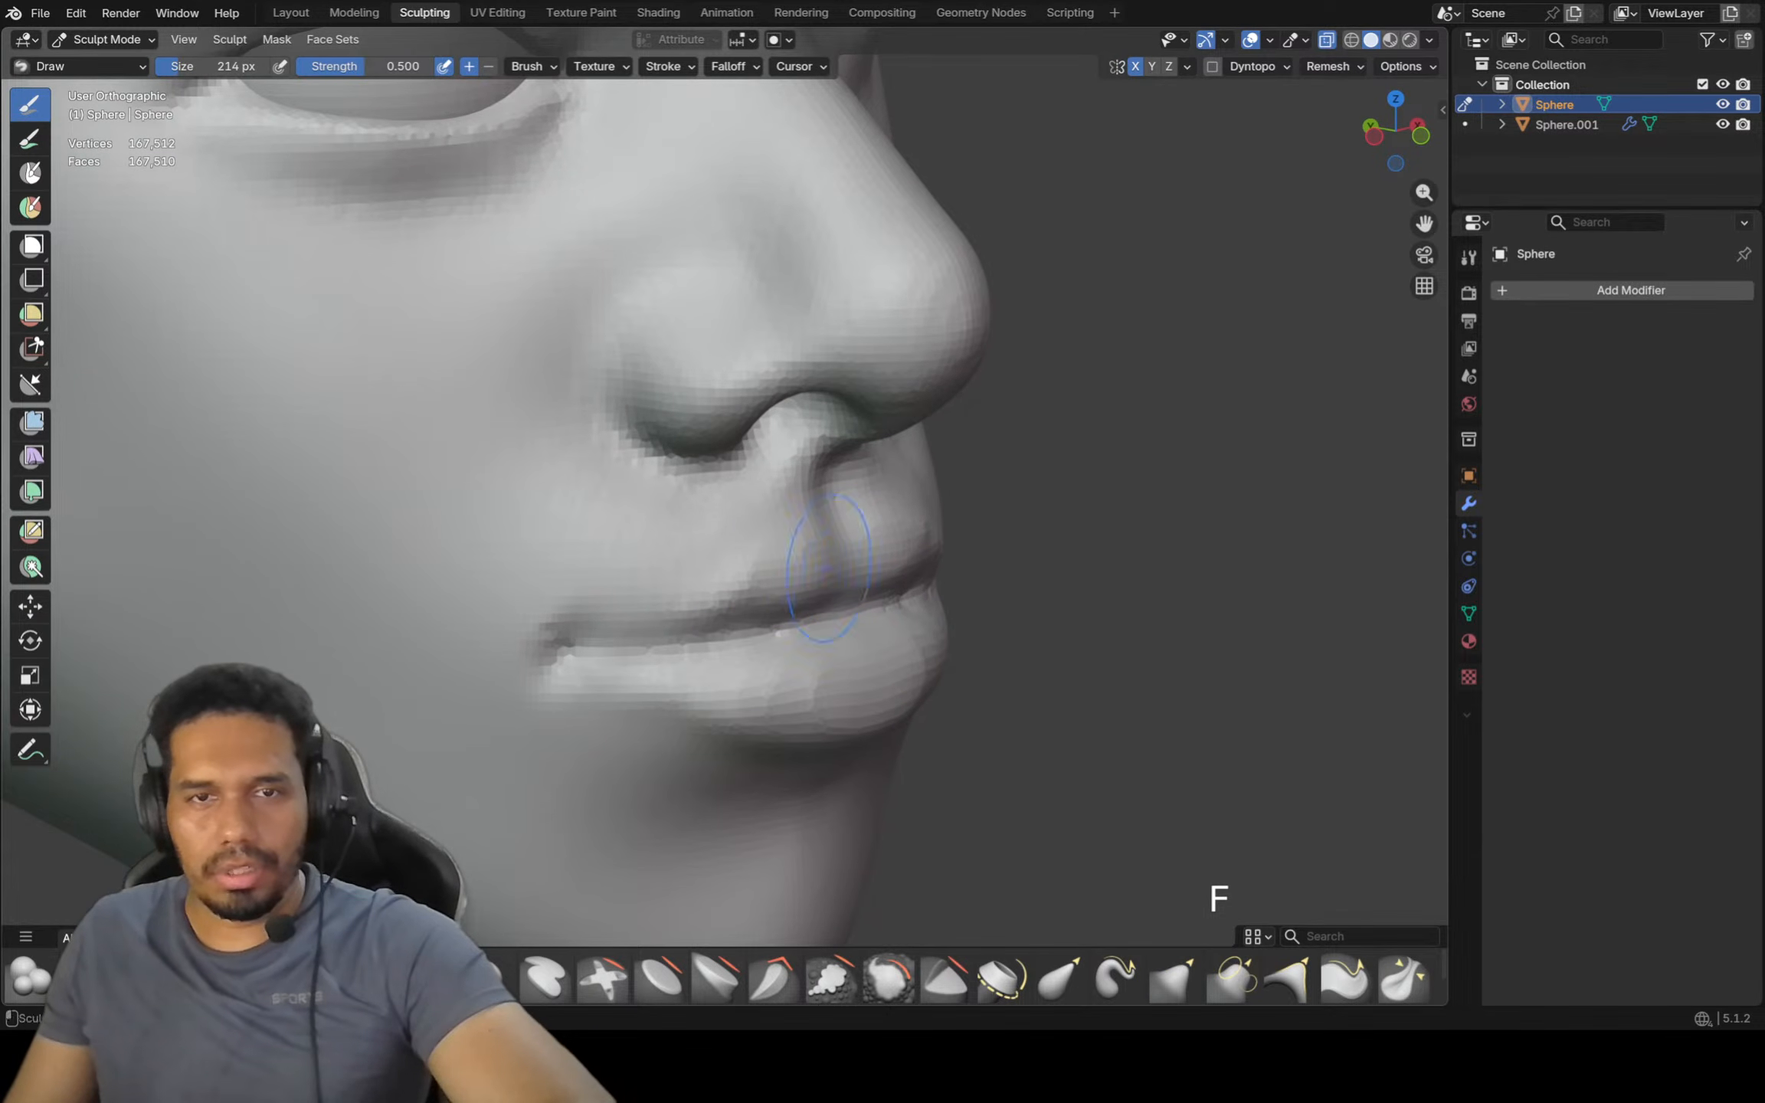
left_click_drag(896, 546, 739, 602)
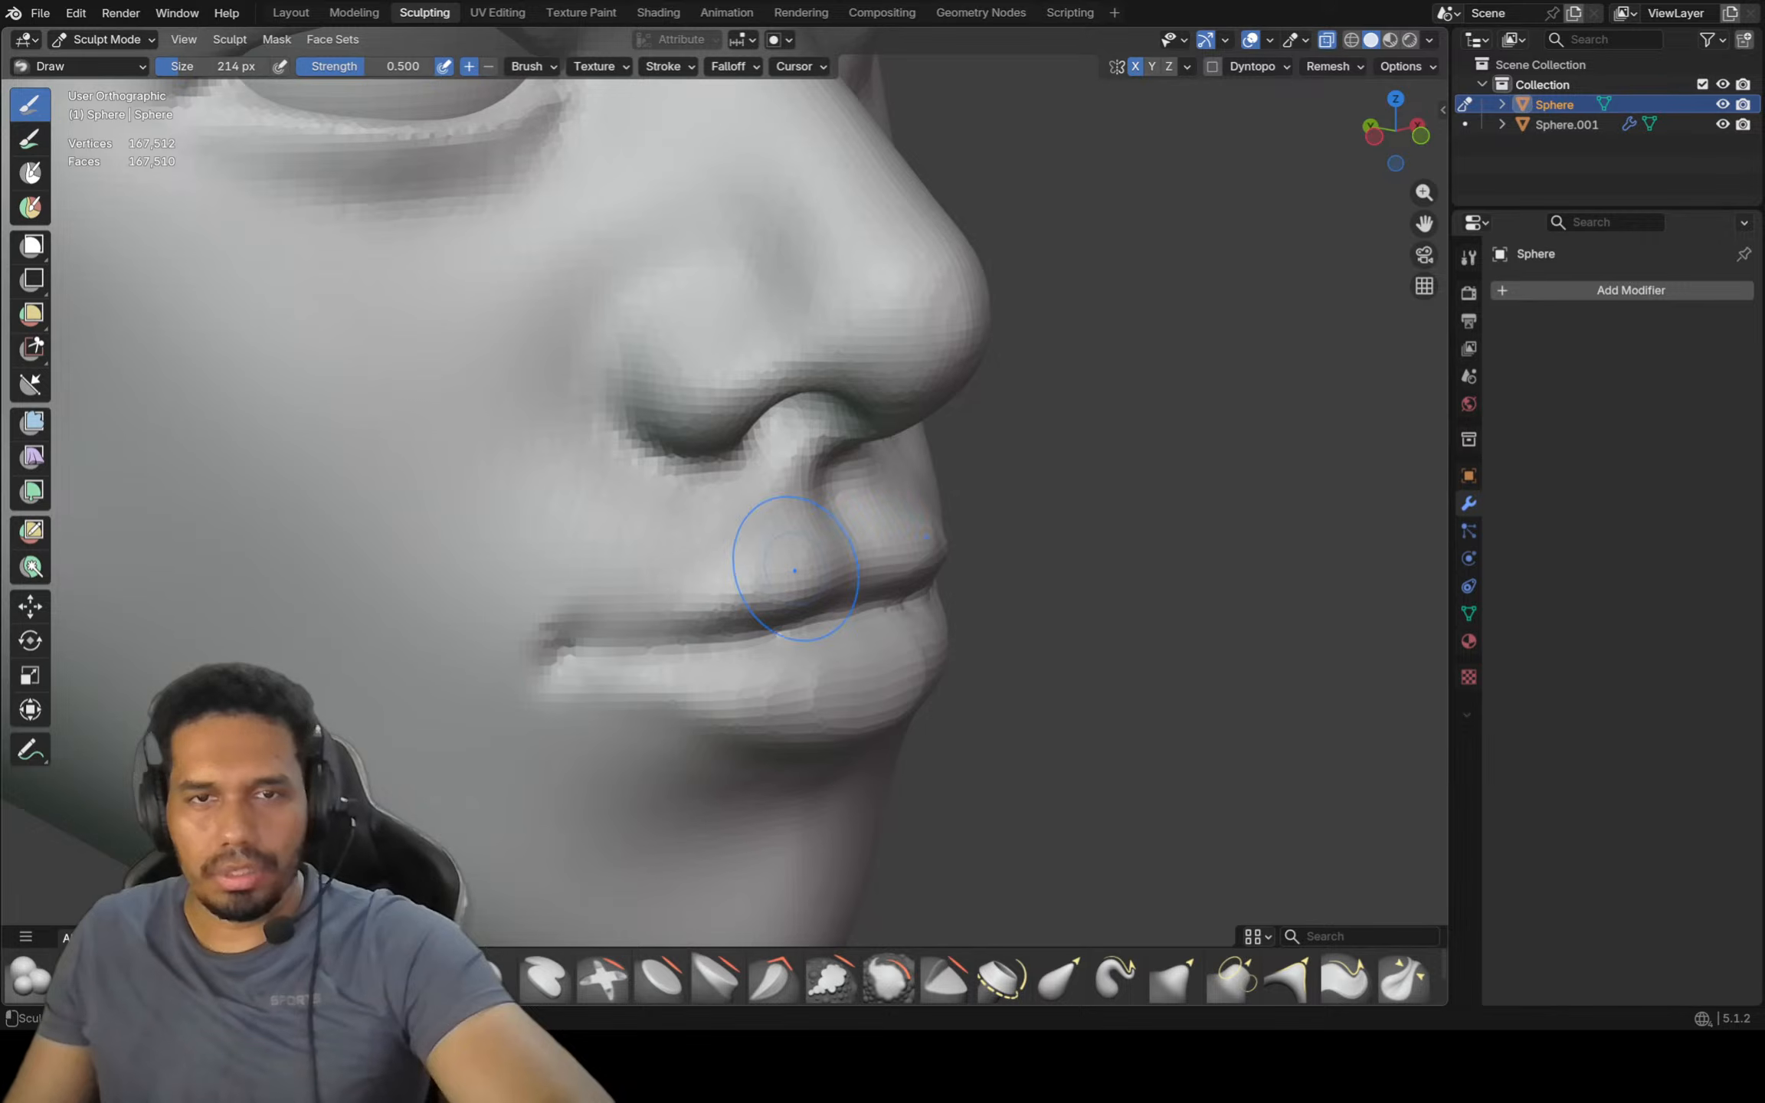
middle_click_drag(794, 571, 838, 650)
key("KP_1")
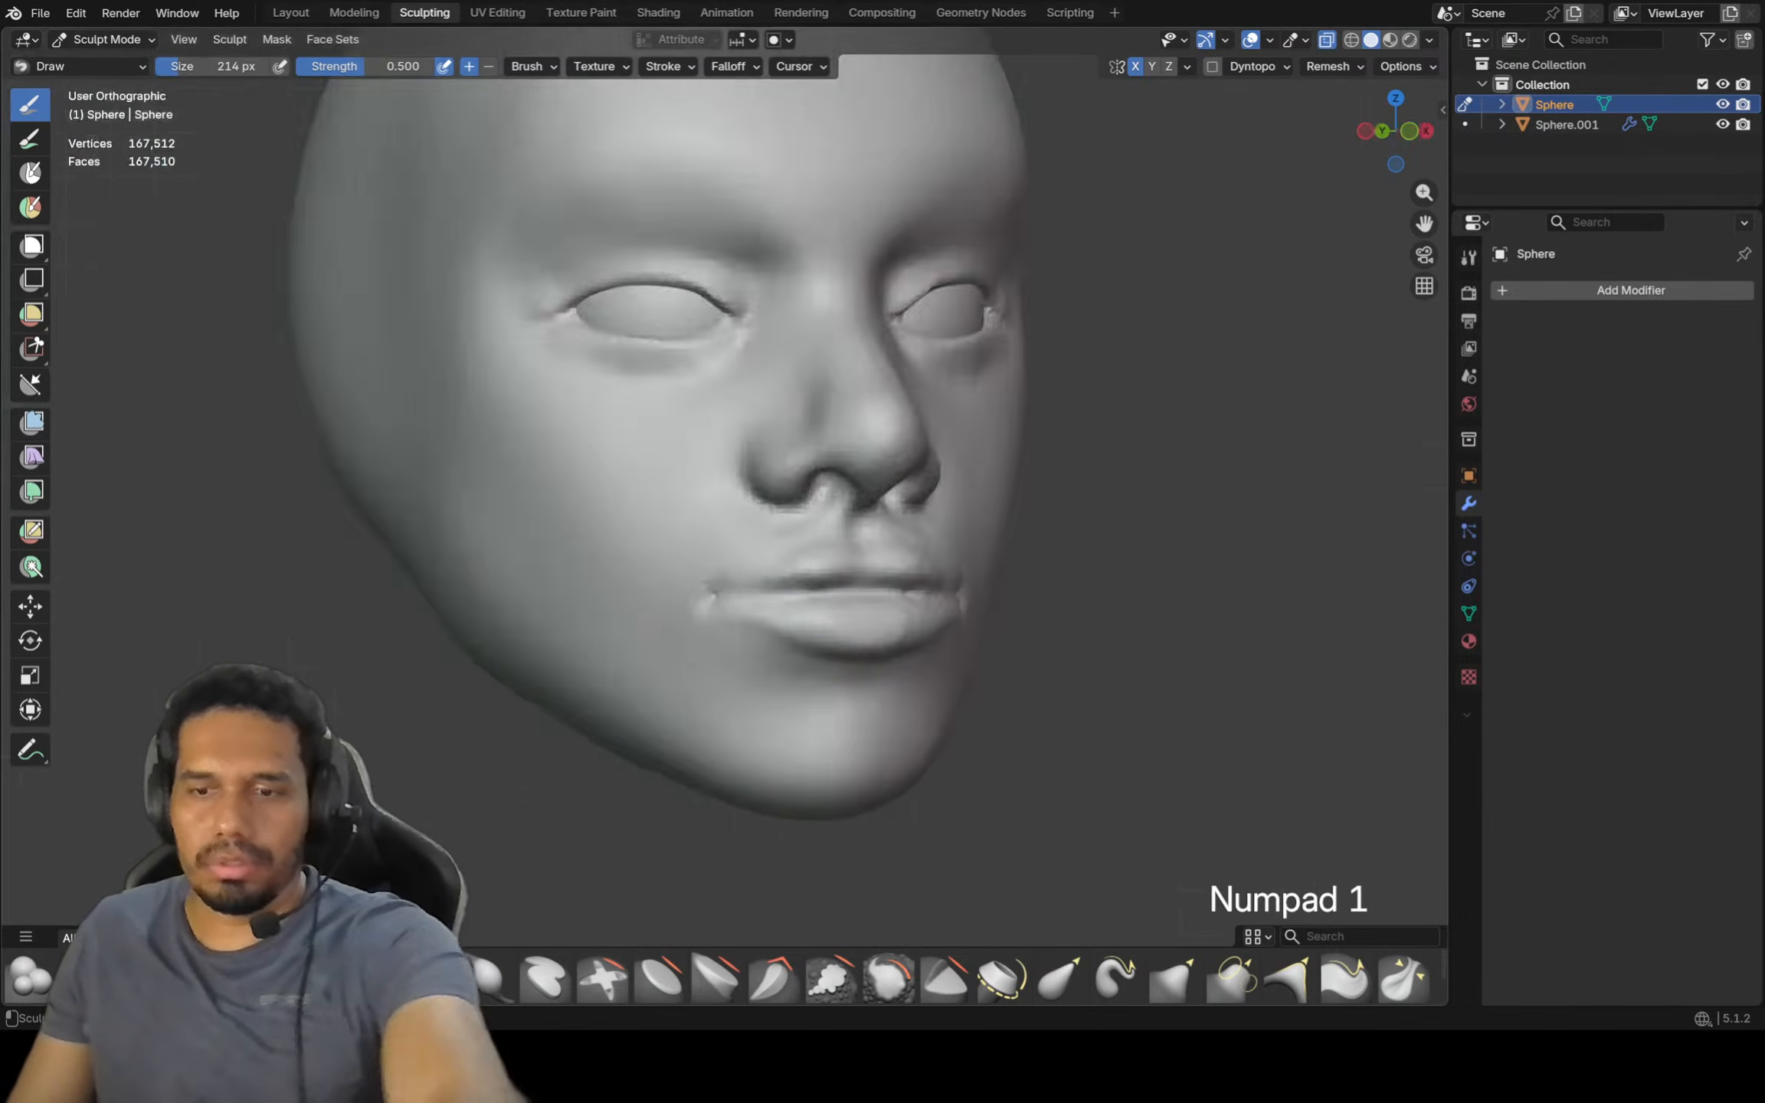
Set up the Grab brush at 288 px in the left orthographic view of the face
key("ctrl+KP_3")
key("f")
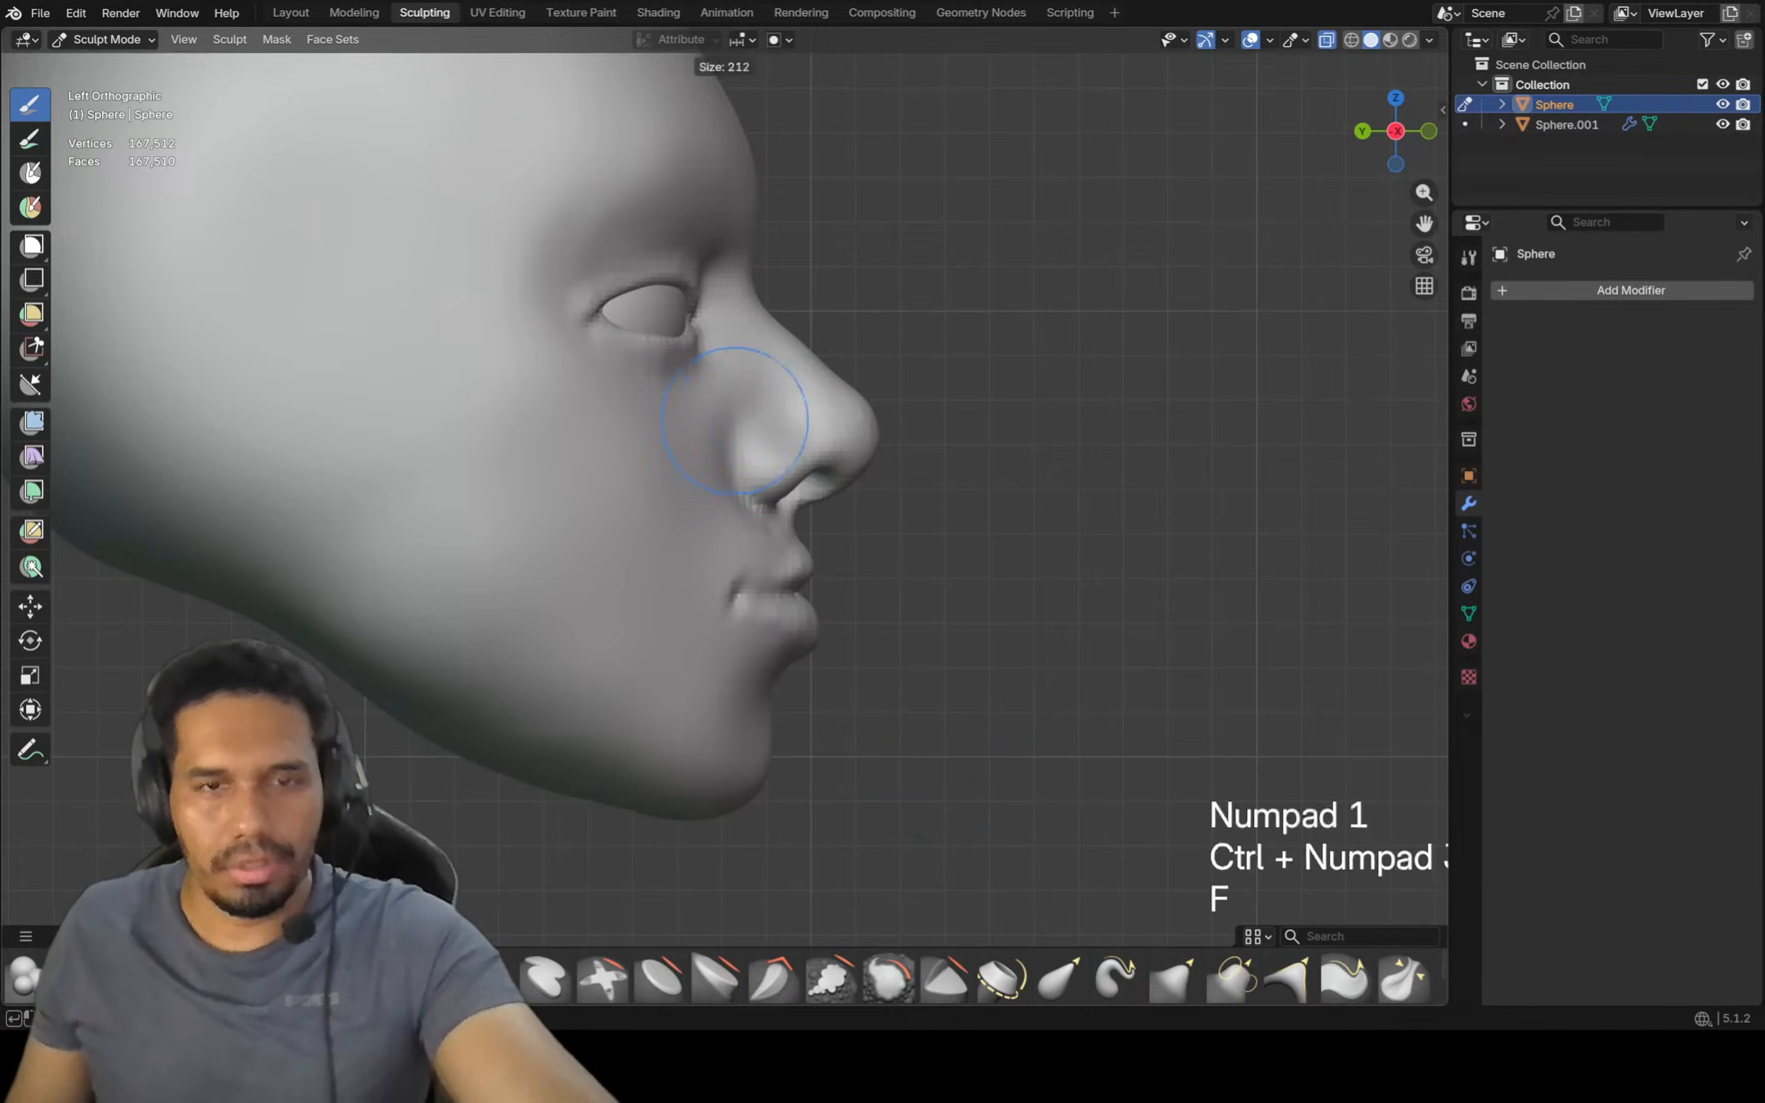
left_click(893, 429)
key("g")
middle_click_drag(791, 485, 864, 540, "shift")
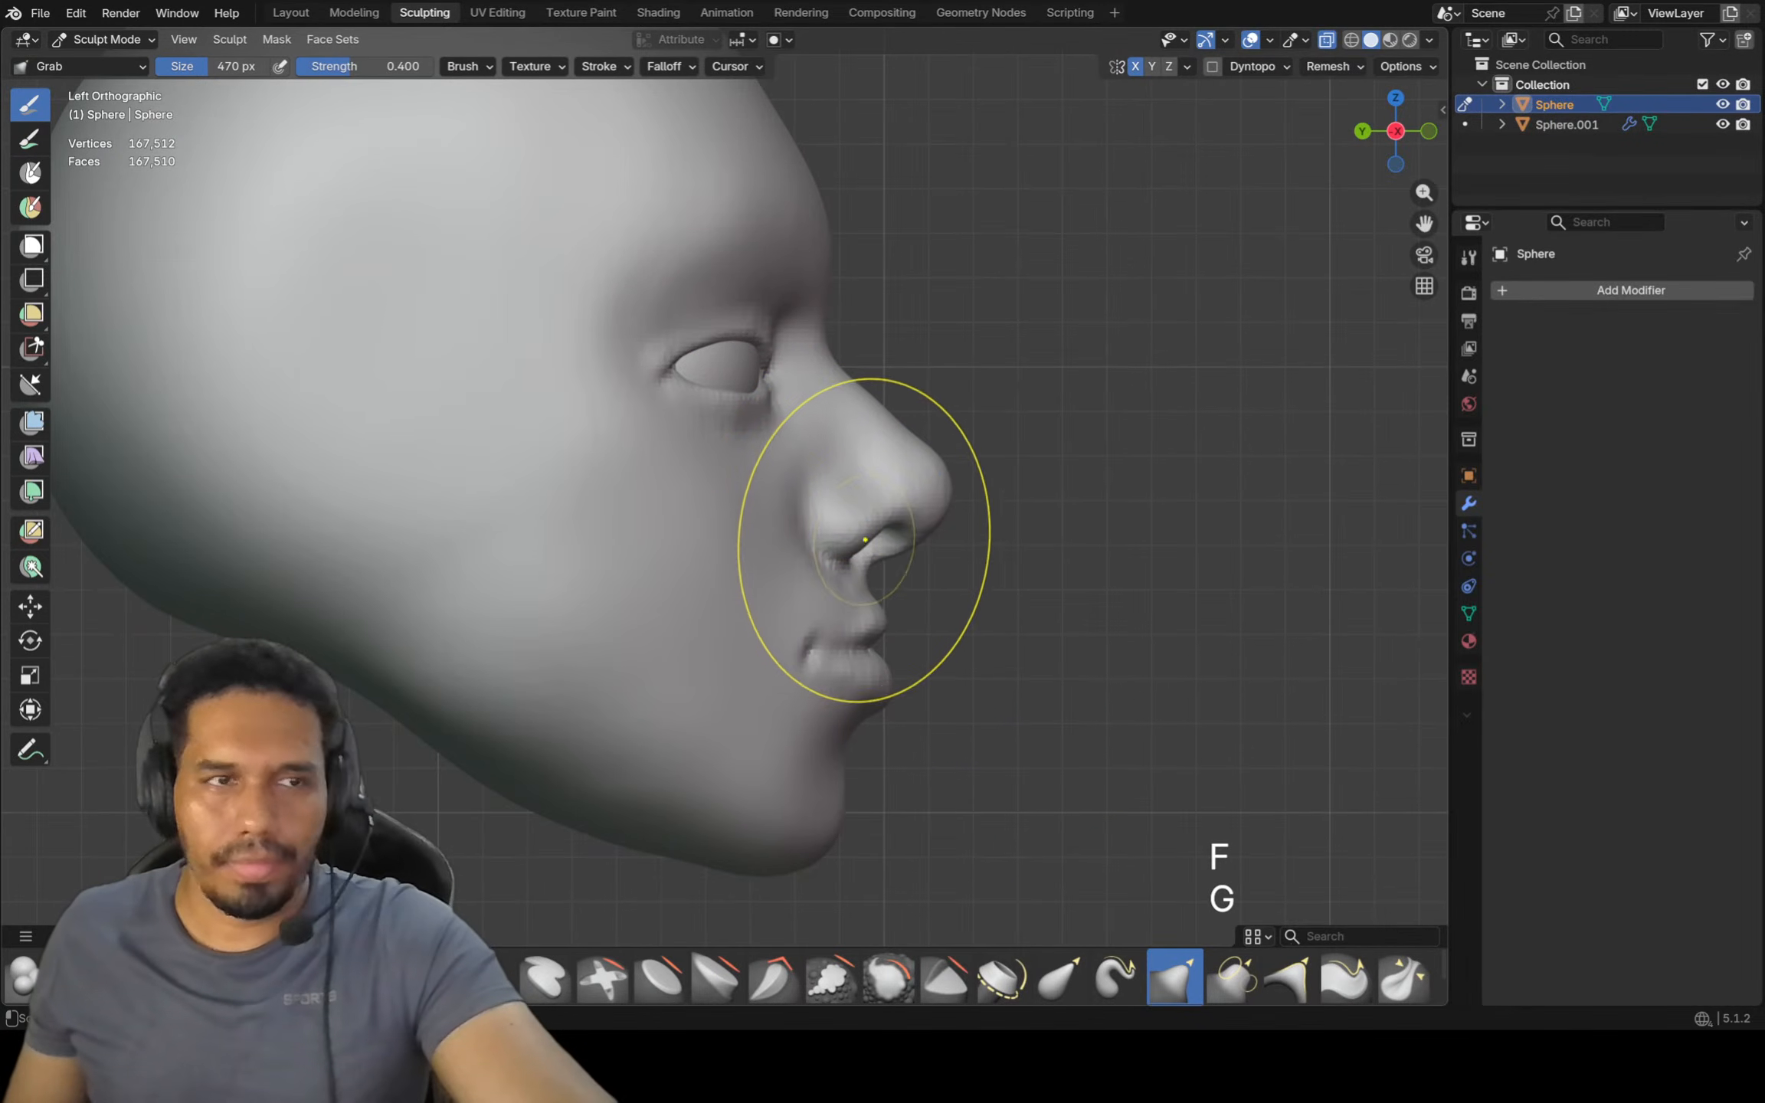
scroll(833, 533, "up", 1)
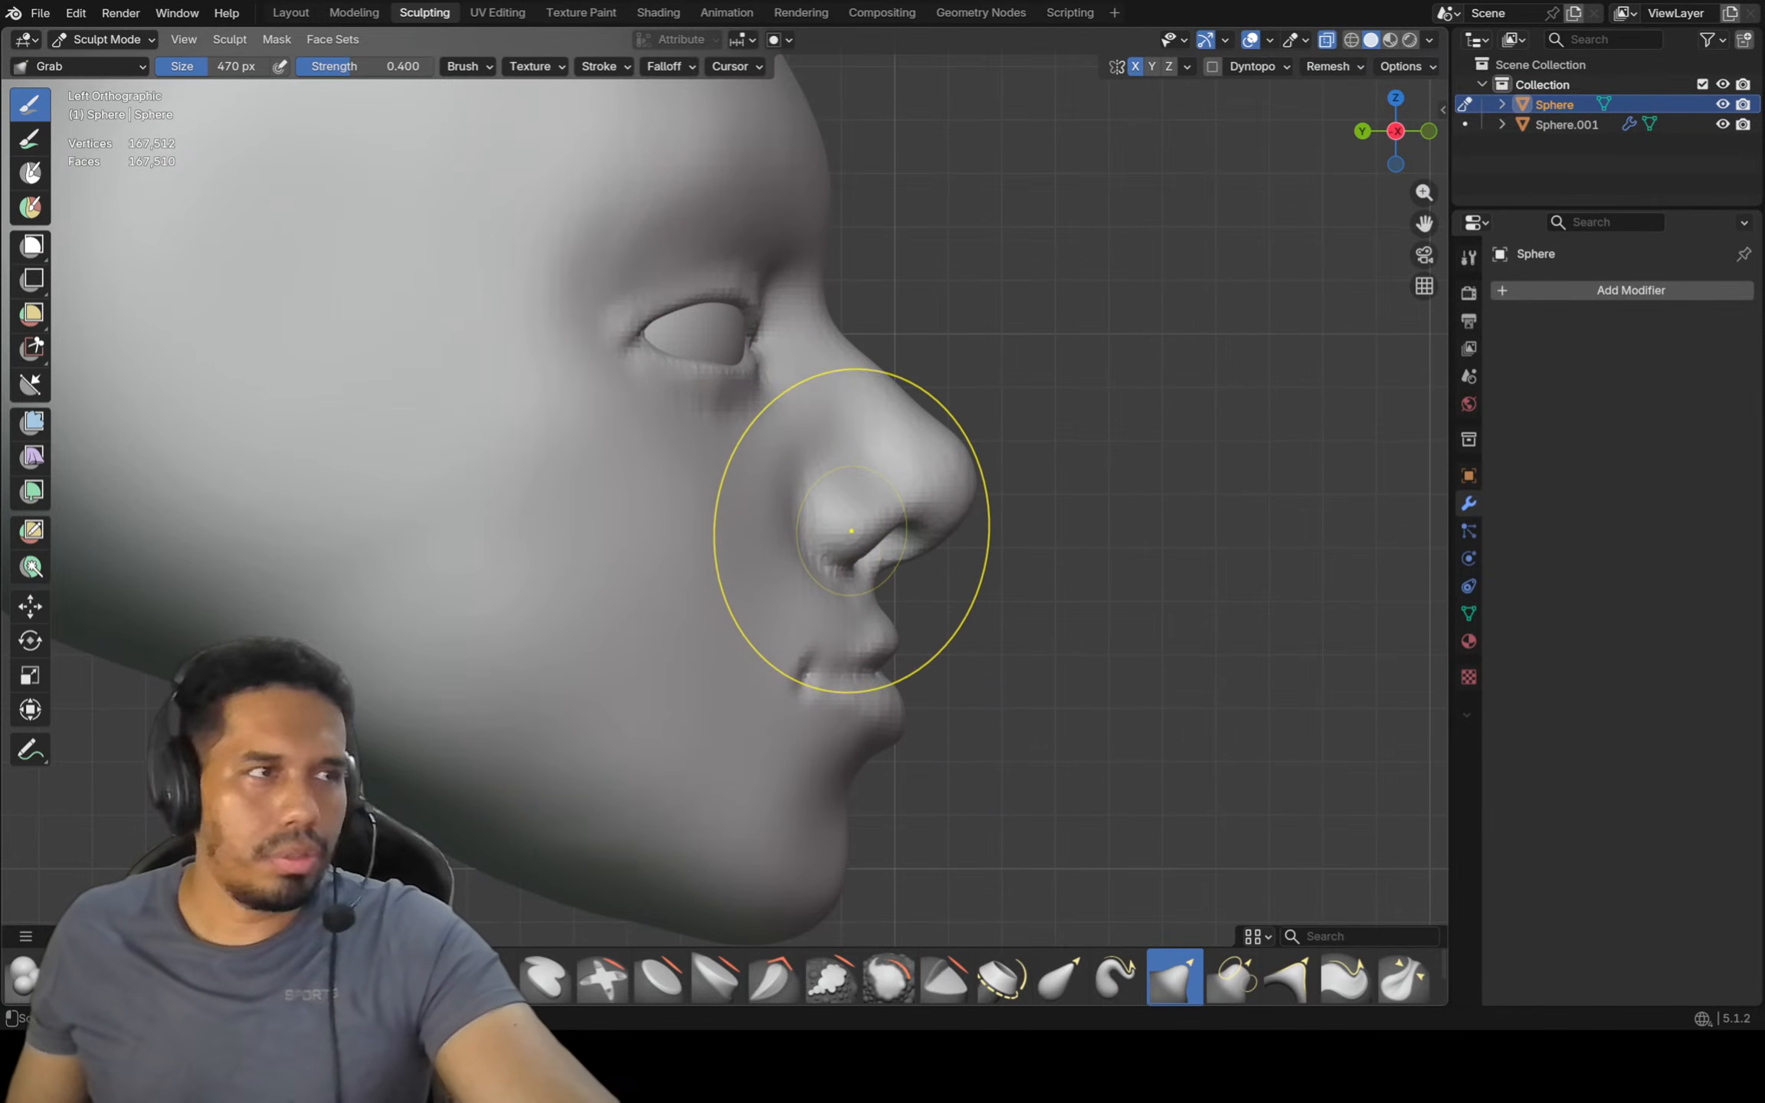
key("f")
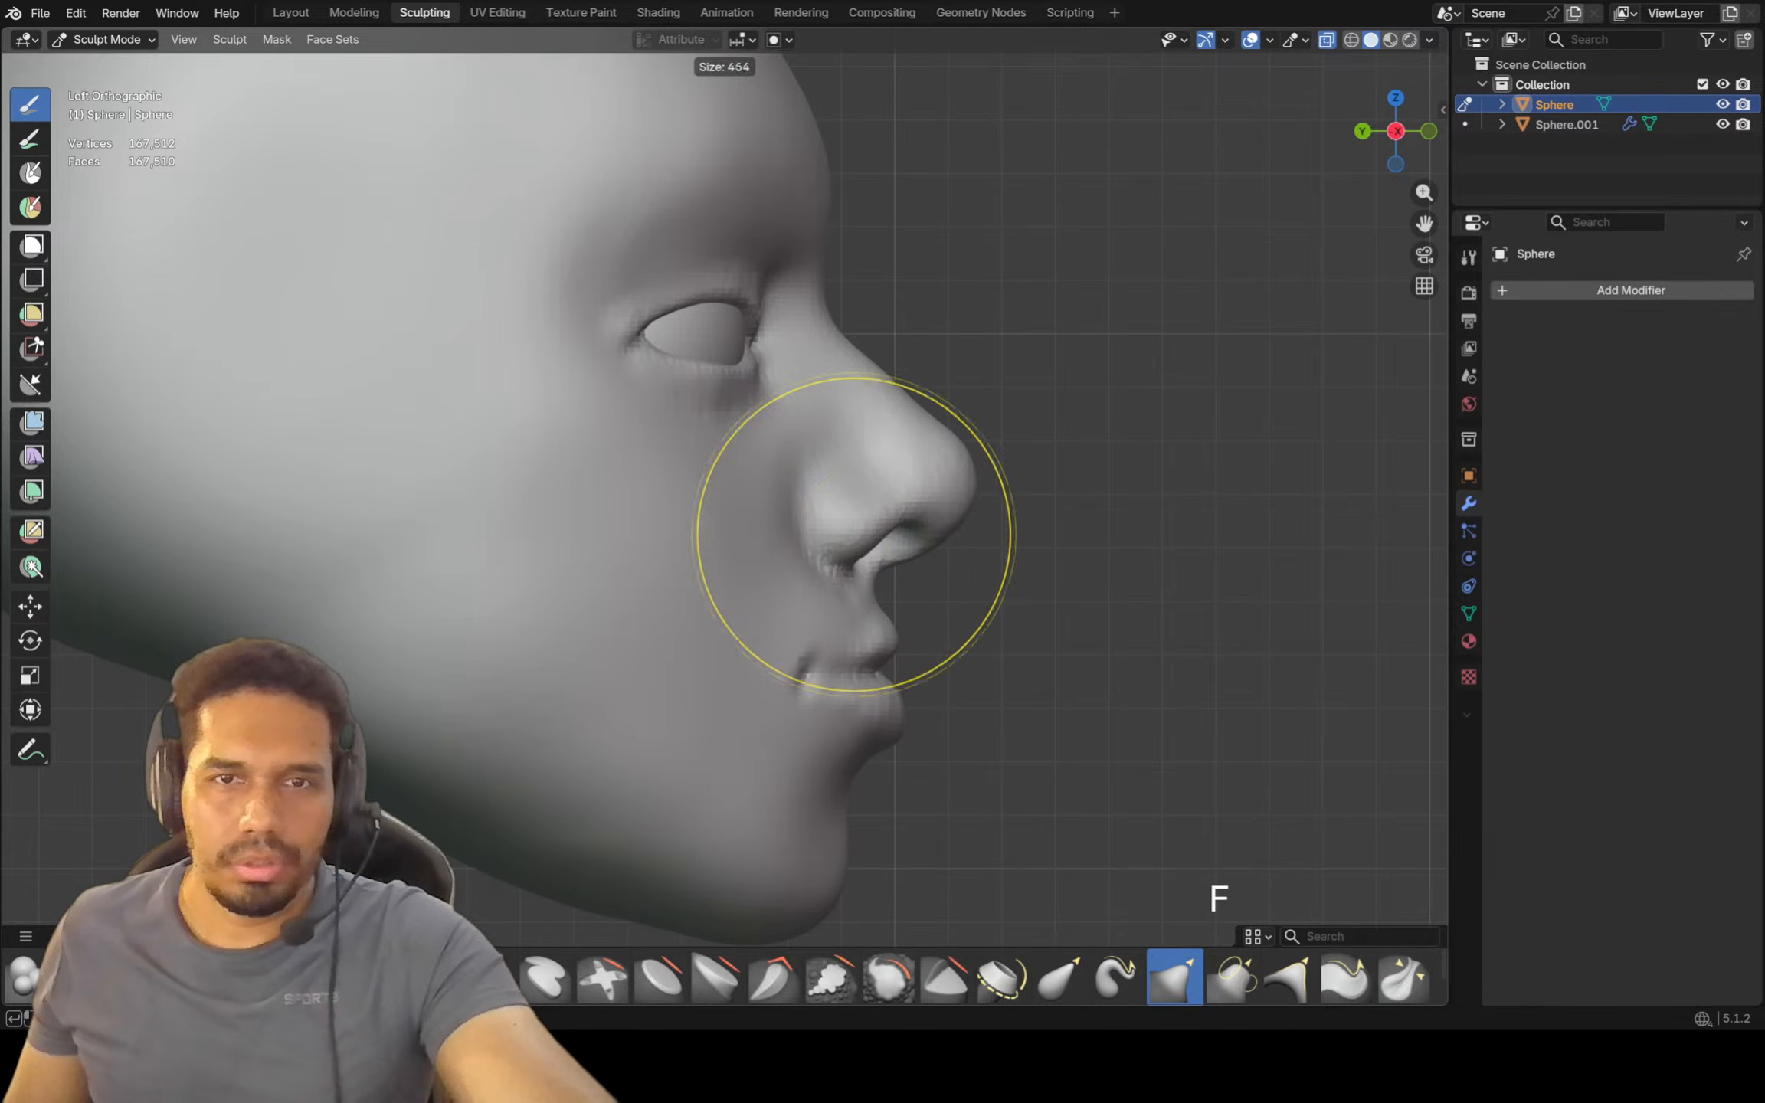
left_click(791, 529)
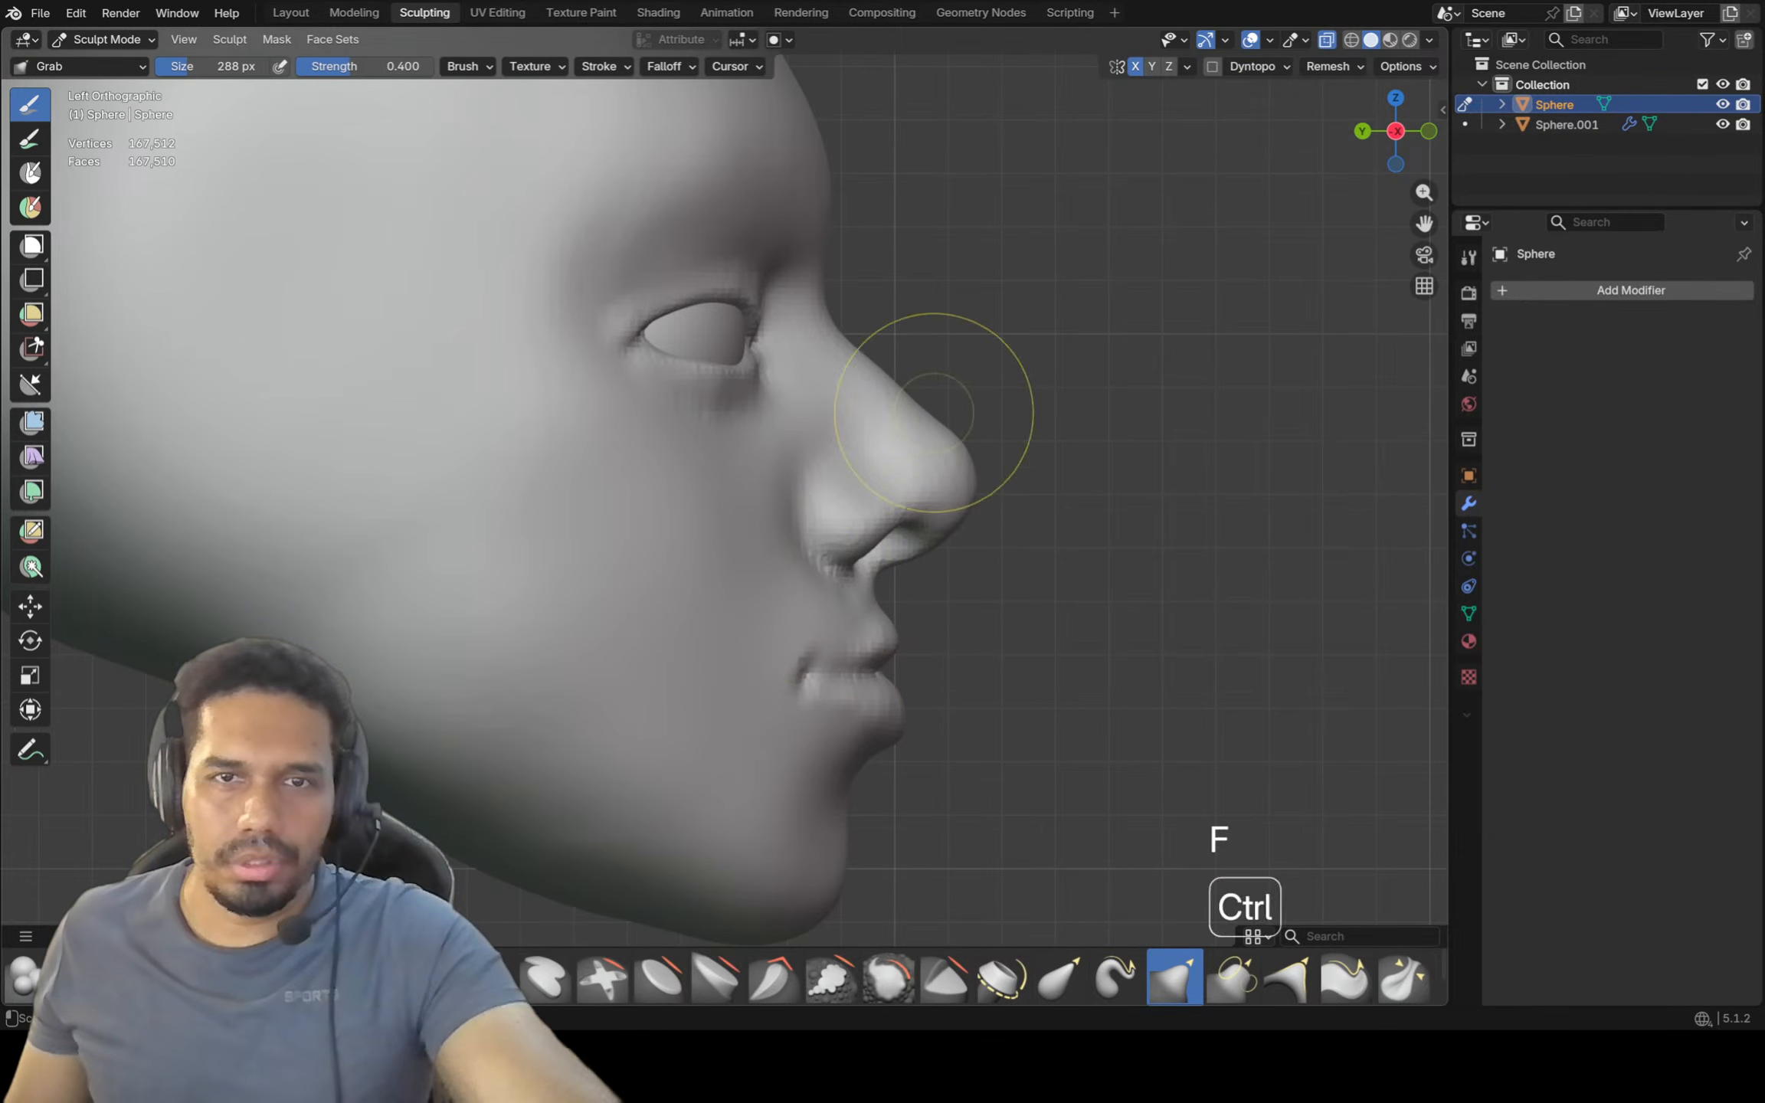
Reshape the nose tip and the lower nose bridge in profile with the Grab brush
scroll(946, 414, "down", 1)
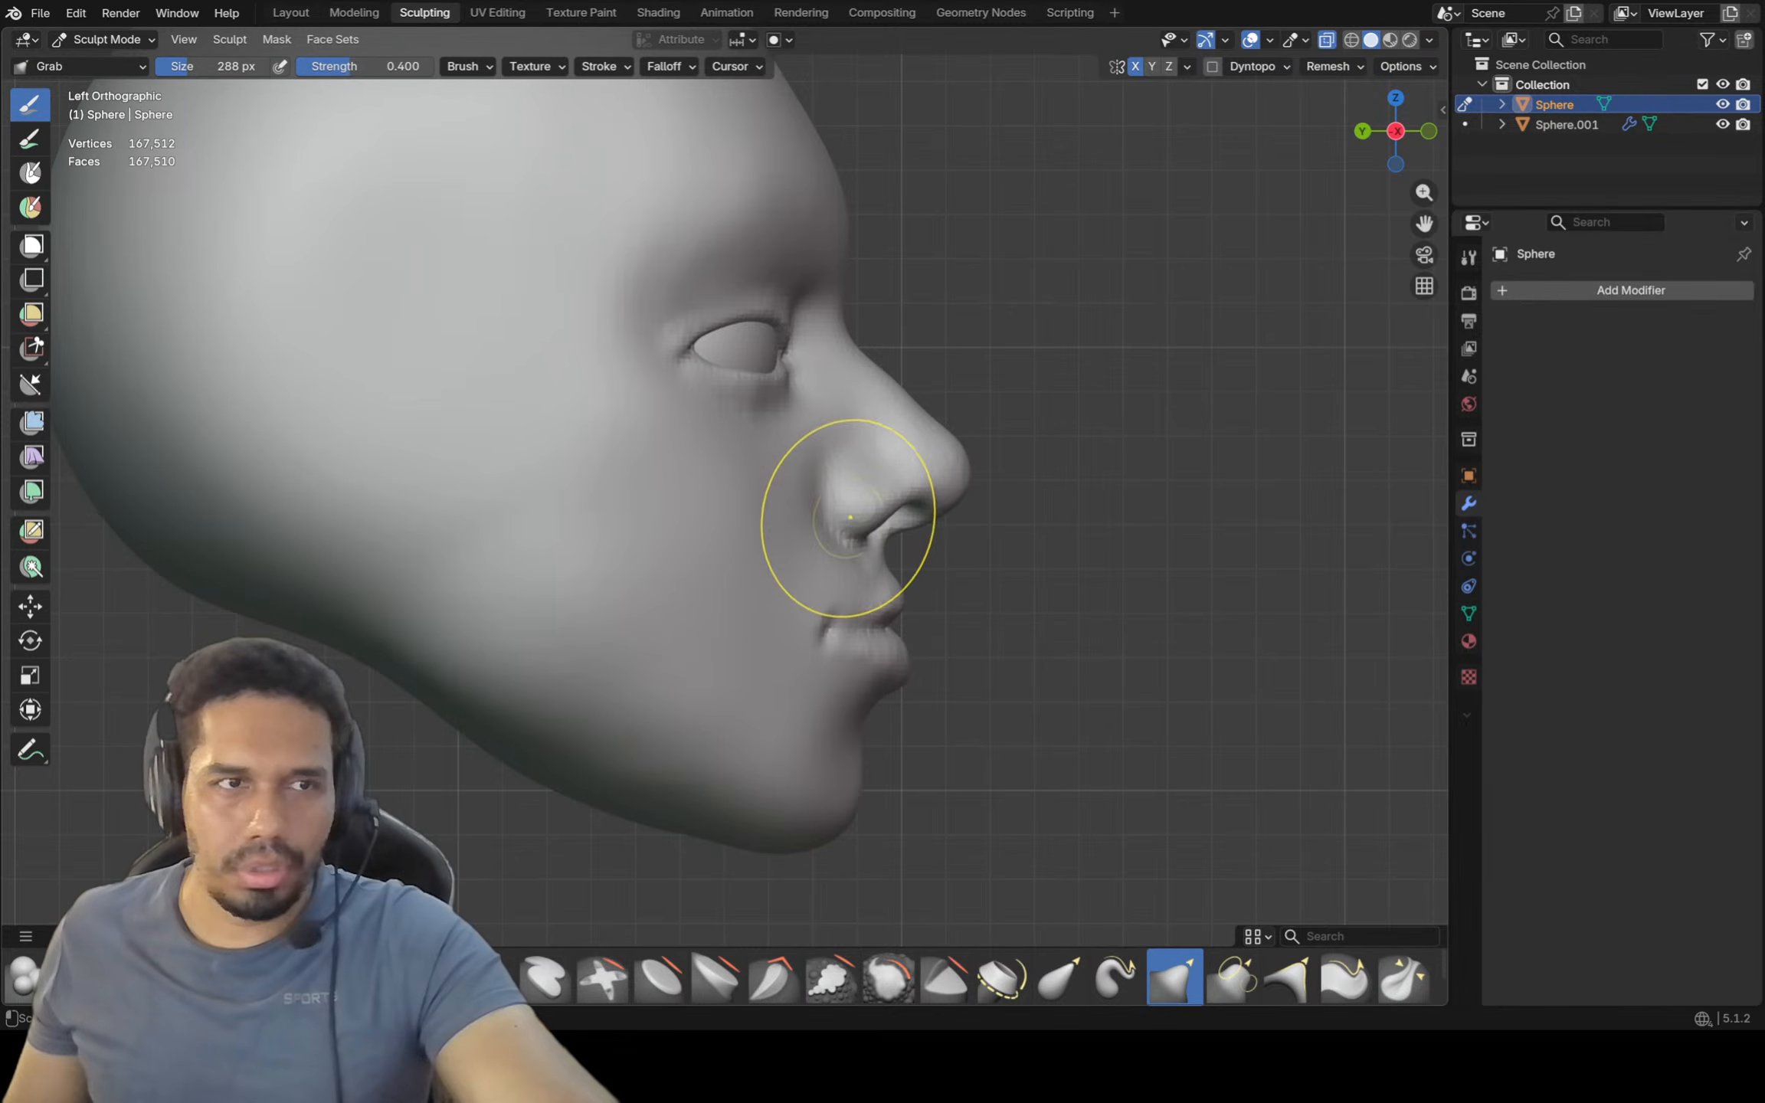
key("Escape")
scroll(824, 504, "up", 2)
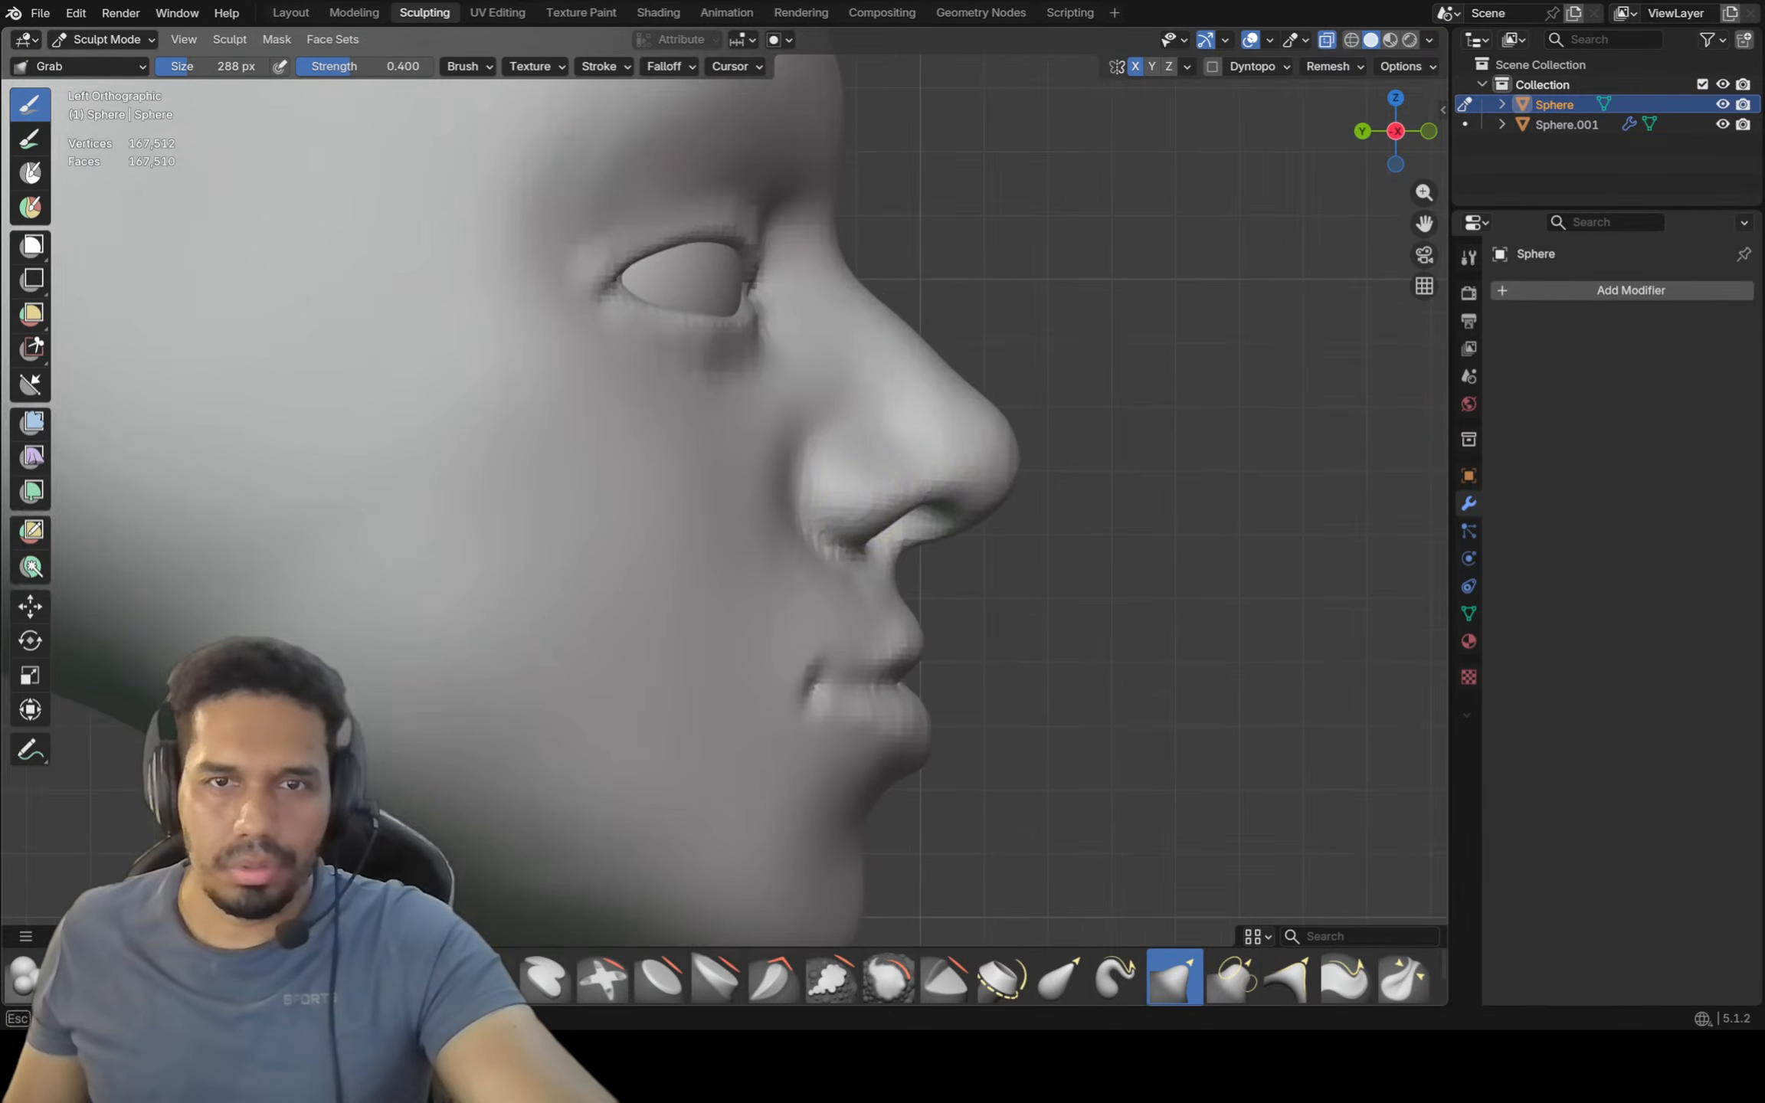
scroll(947, 504, "up", 2)
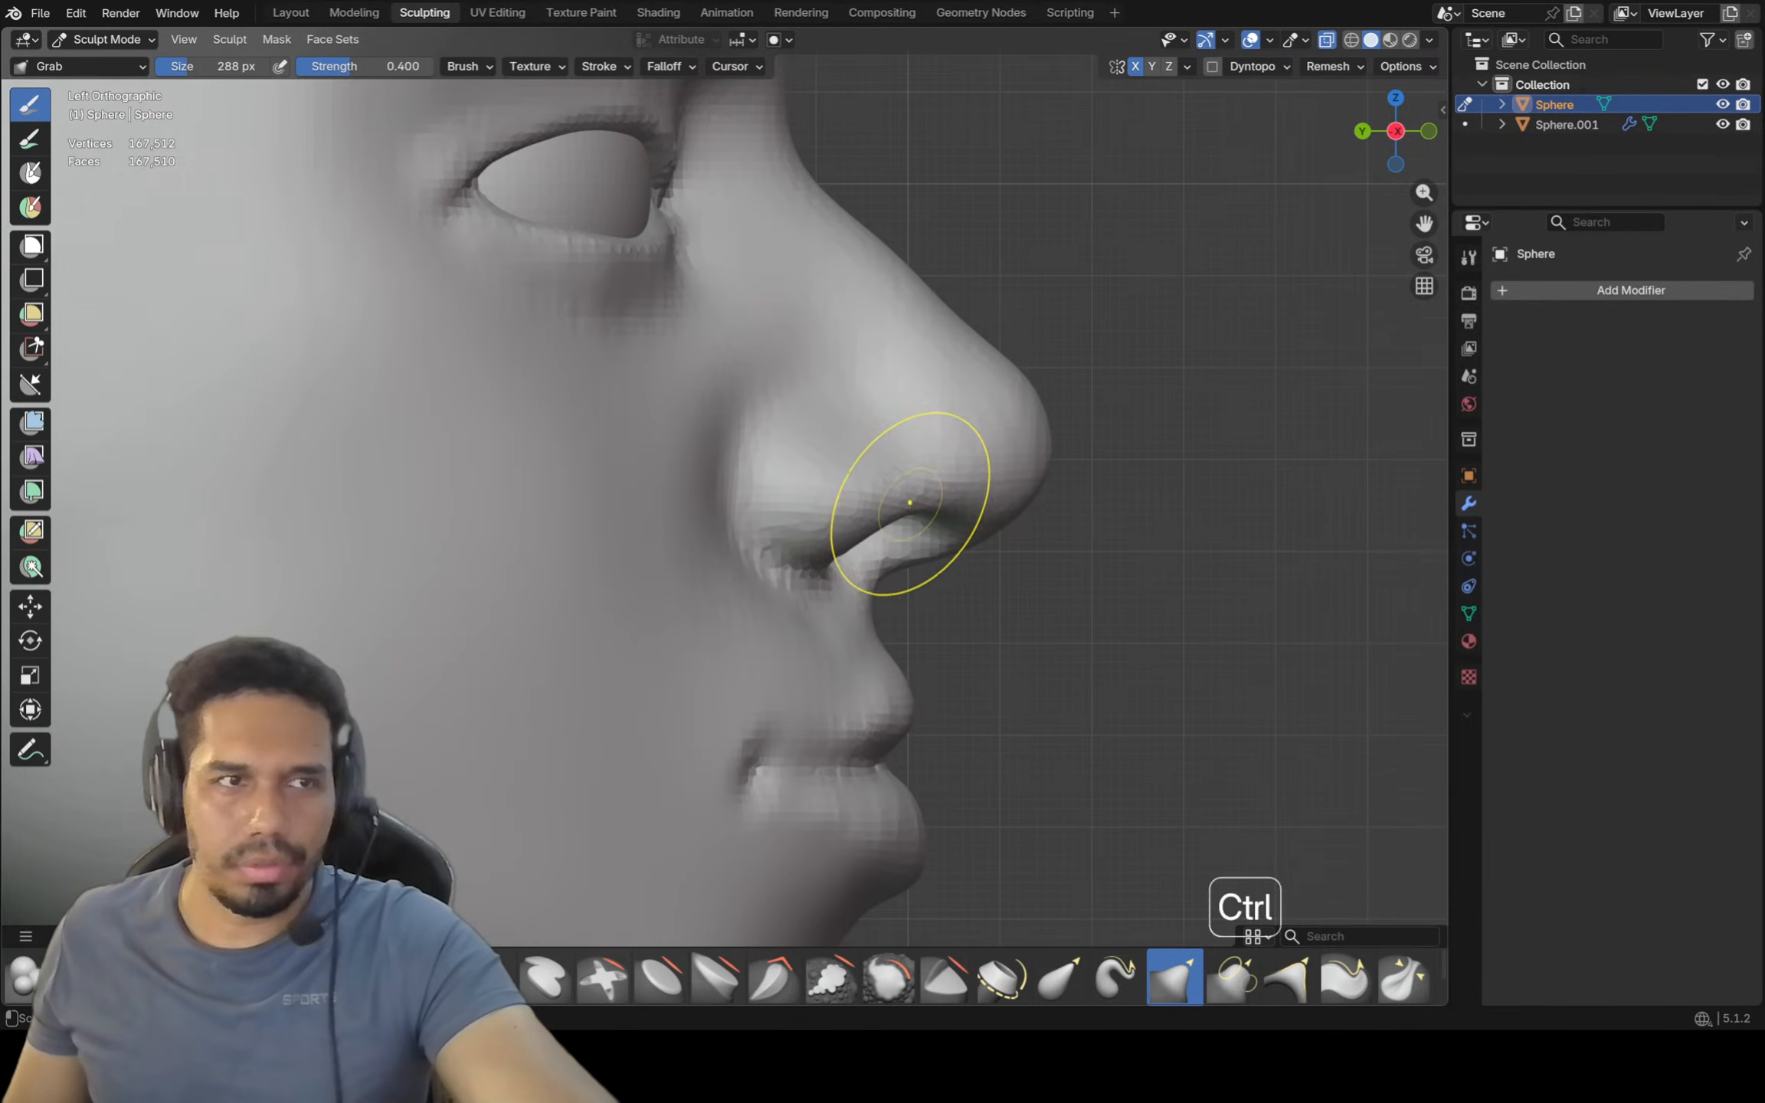
middle_click_drag(909, 503, 916, 580, "ctrl")
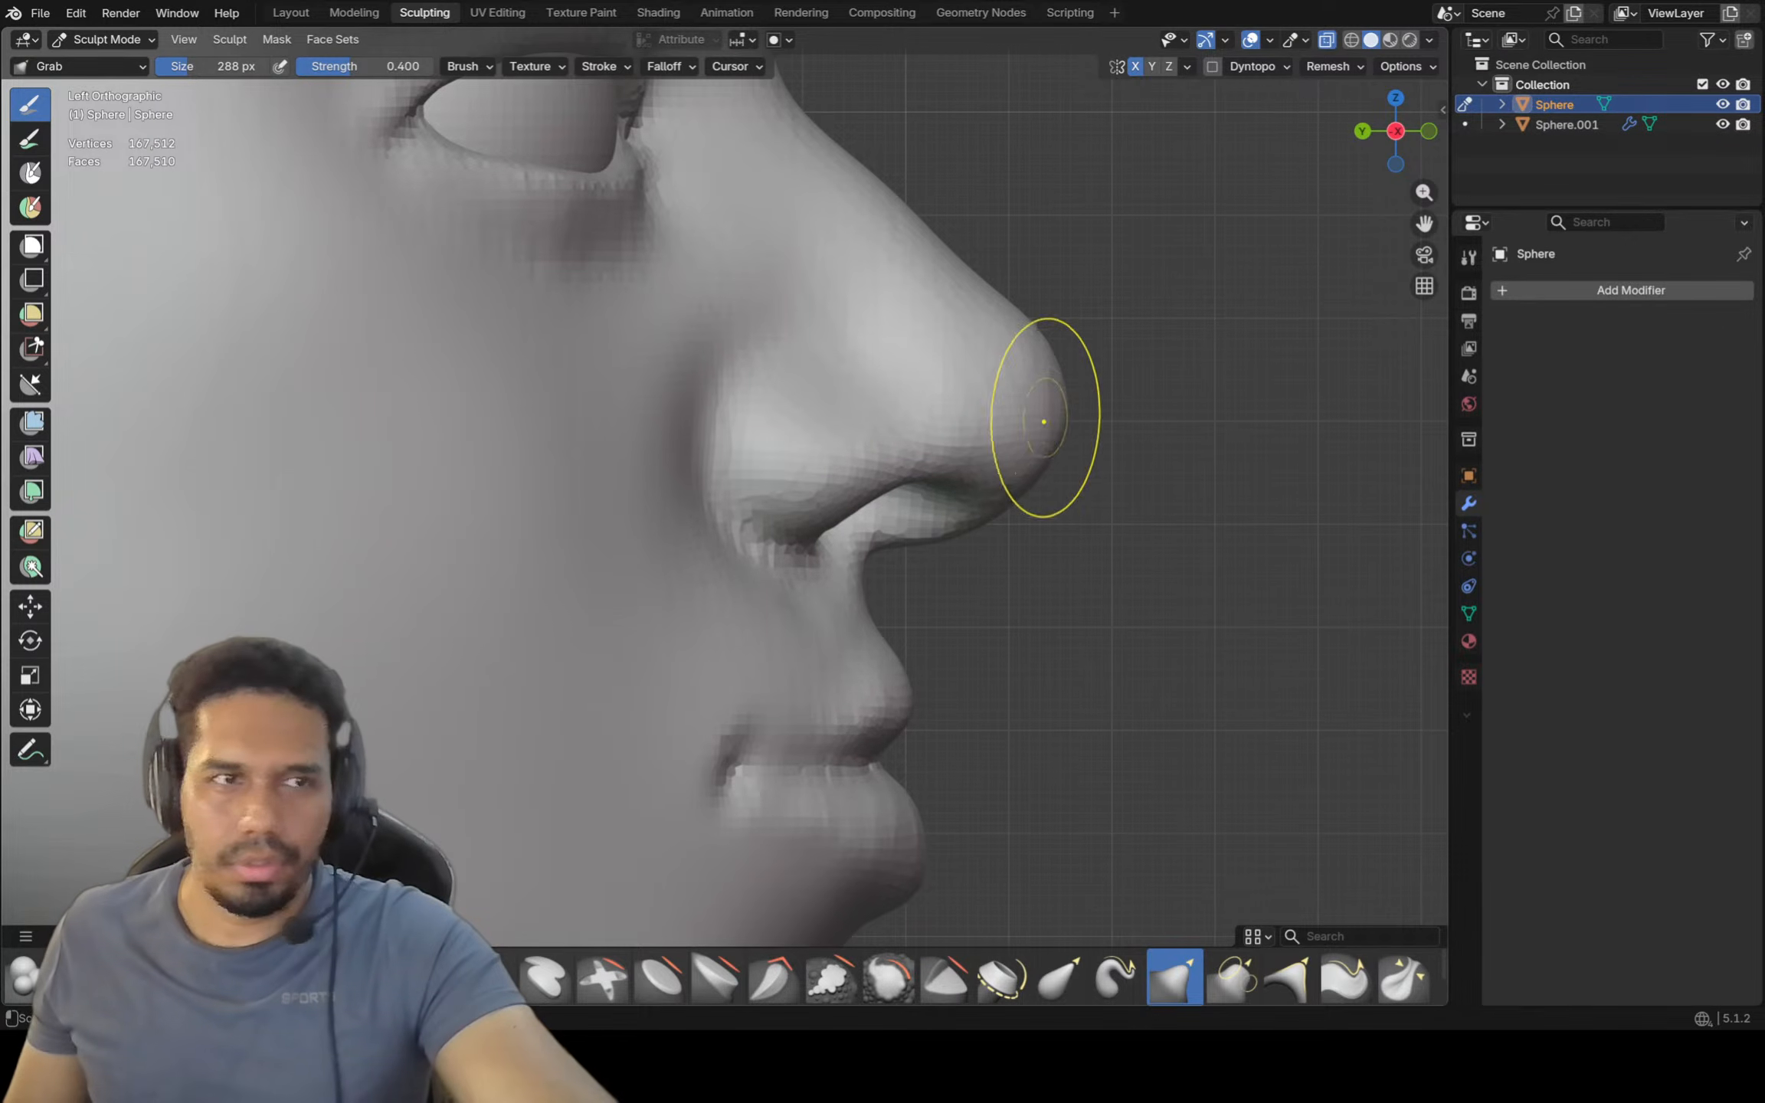
left_click_drag(1044, 394, 1042, 362, "shift")
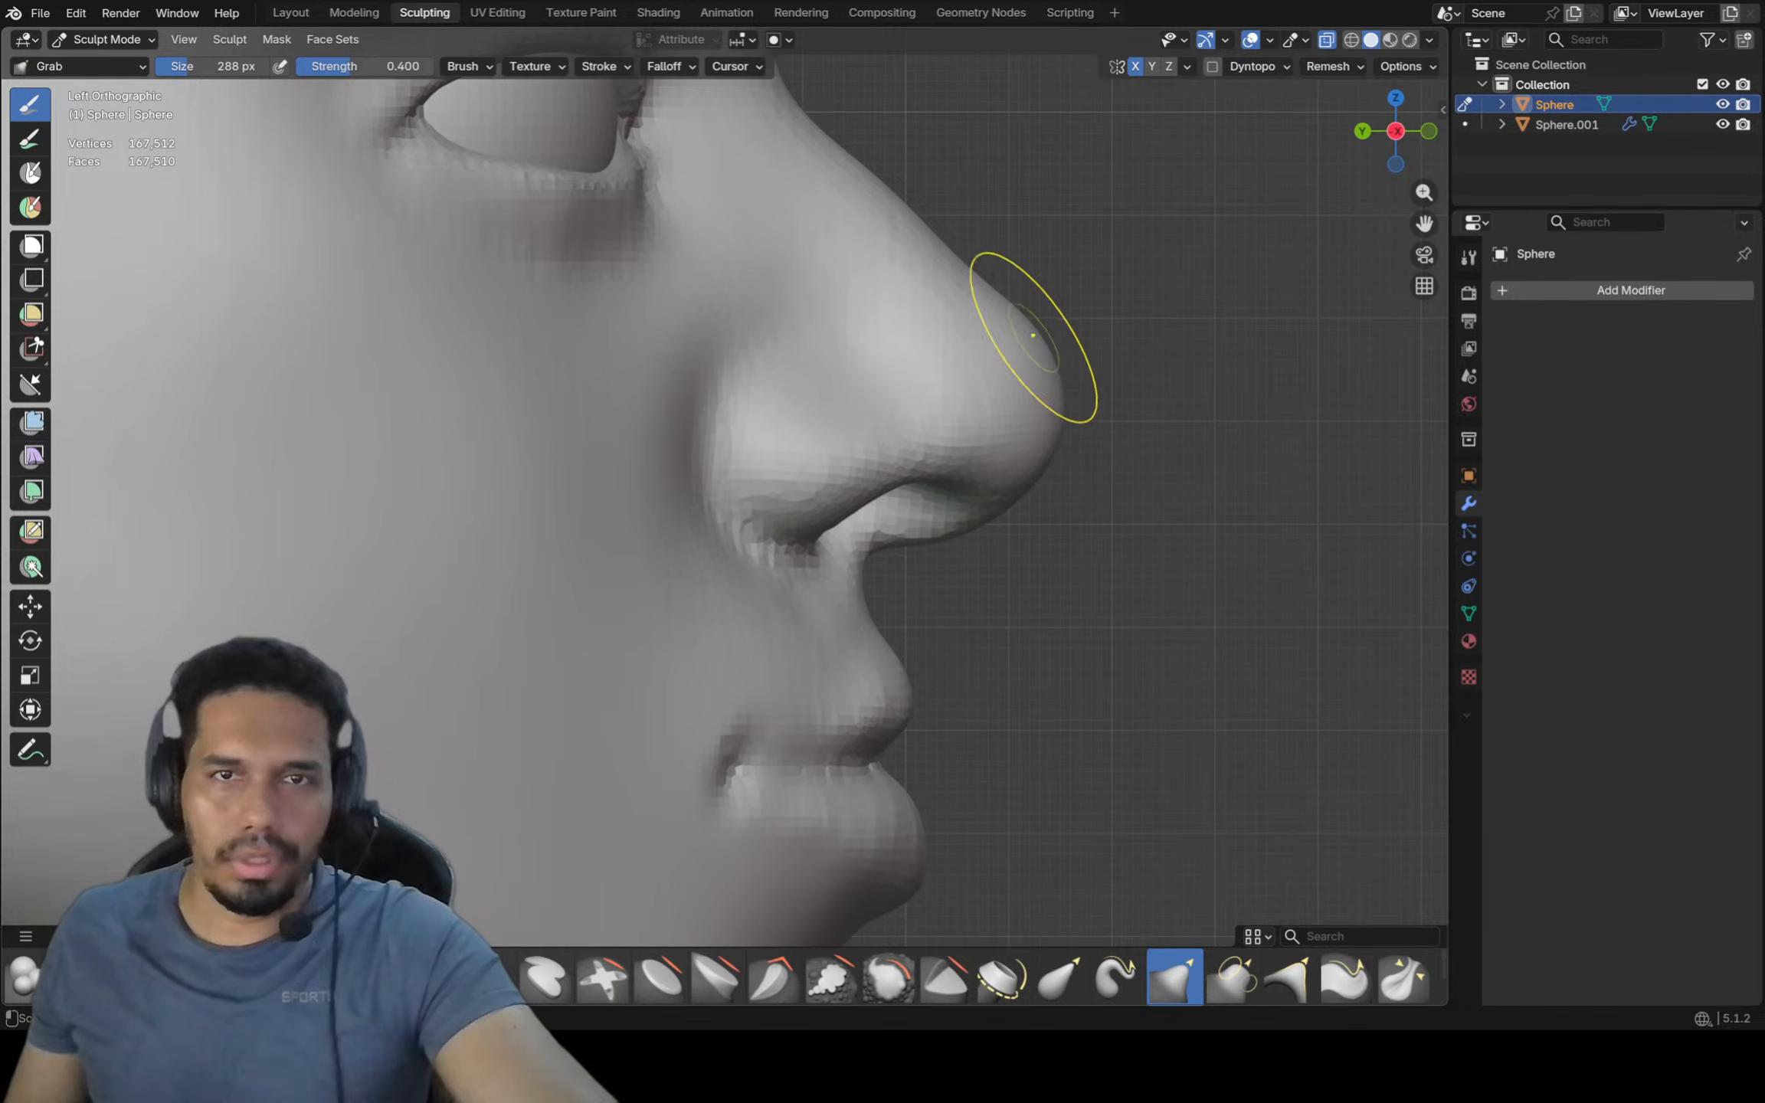
middle_click_drag(995, 303, 990, 408, "ctrl")
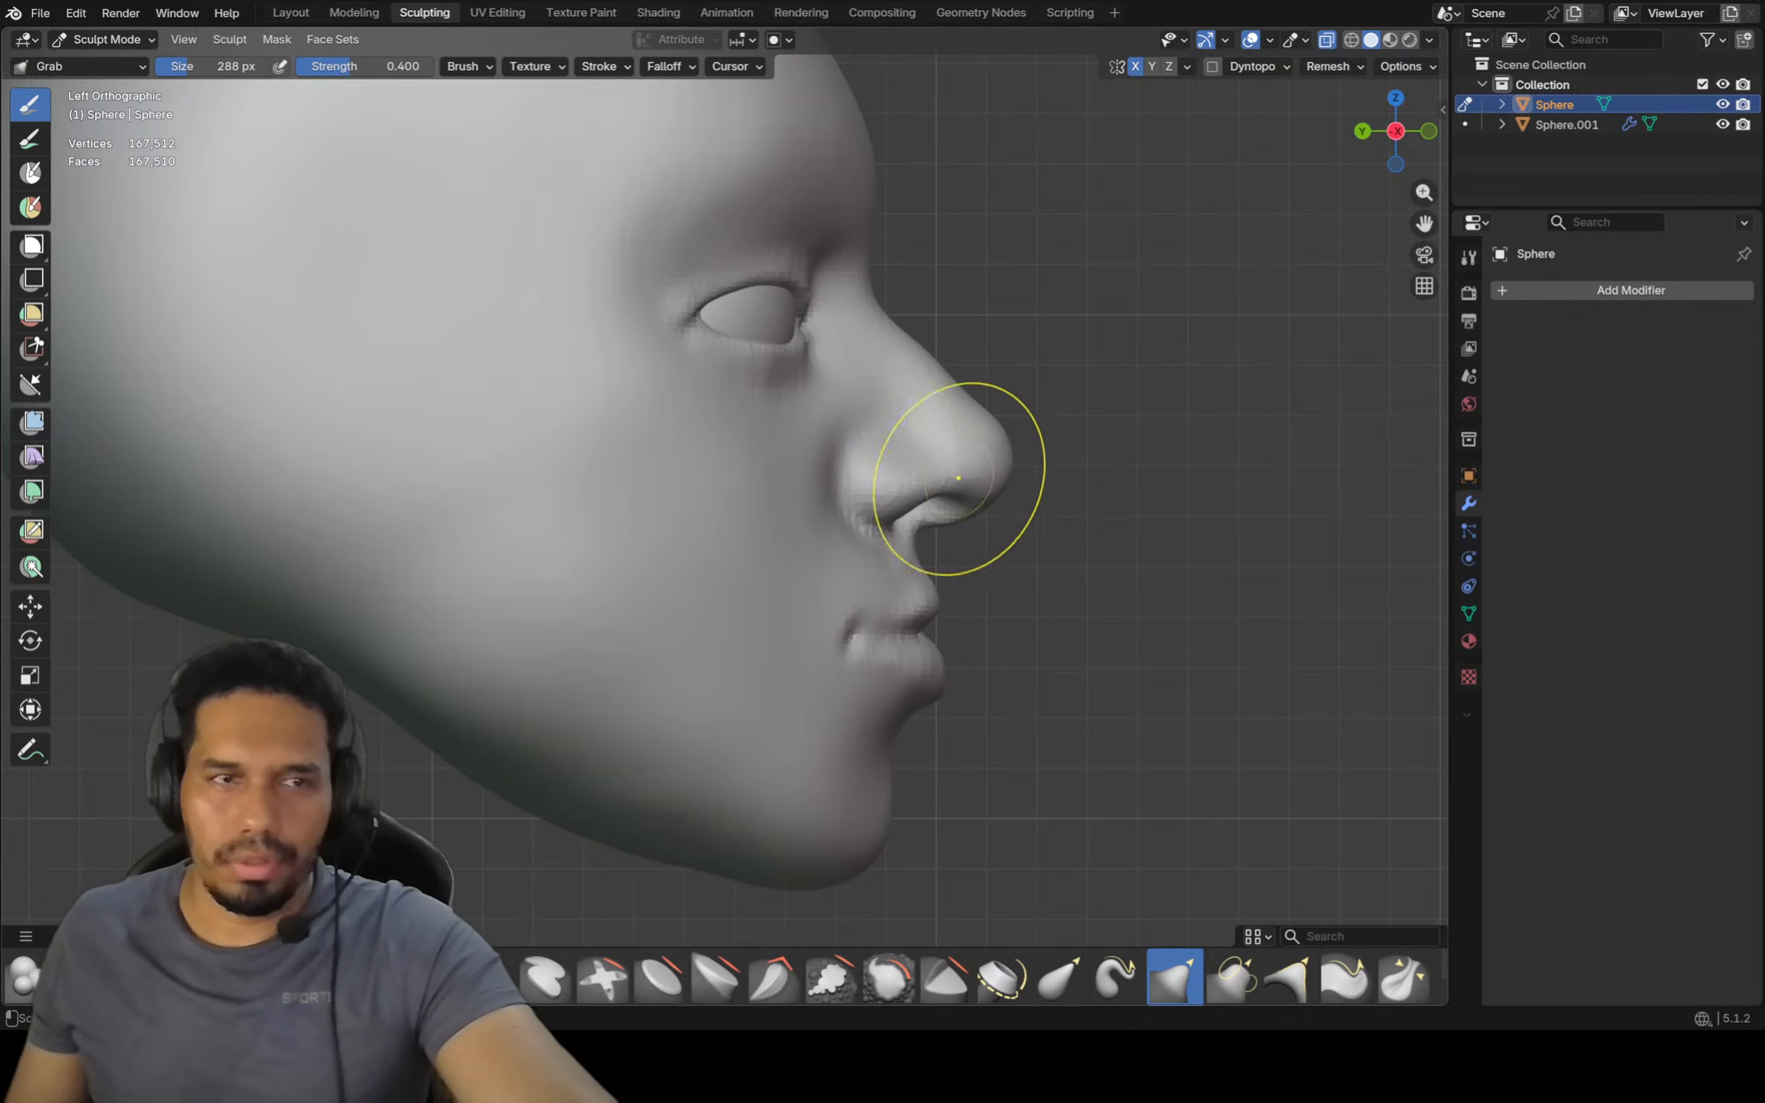
middle_click_drag(914, 622, 910, 642, "ctrl")
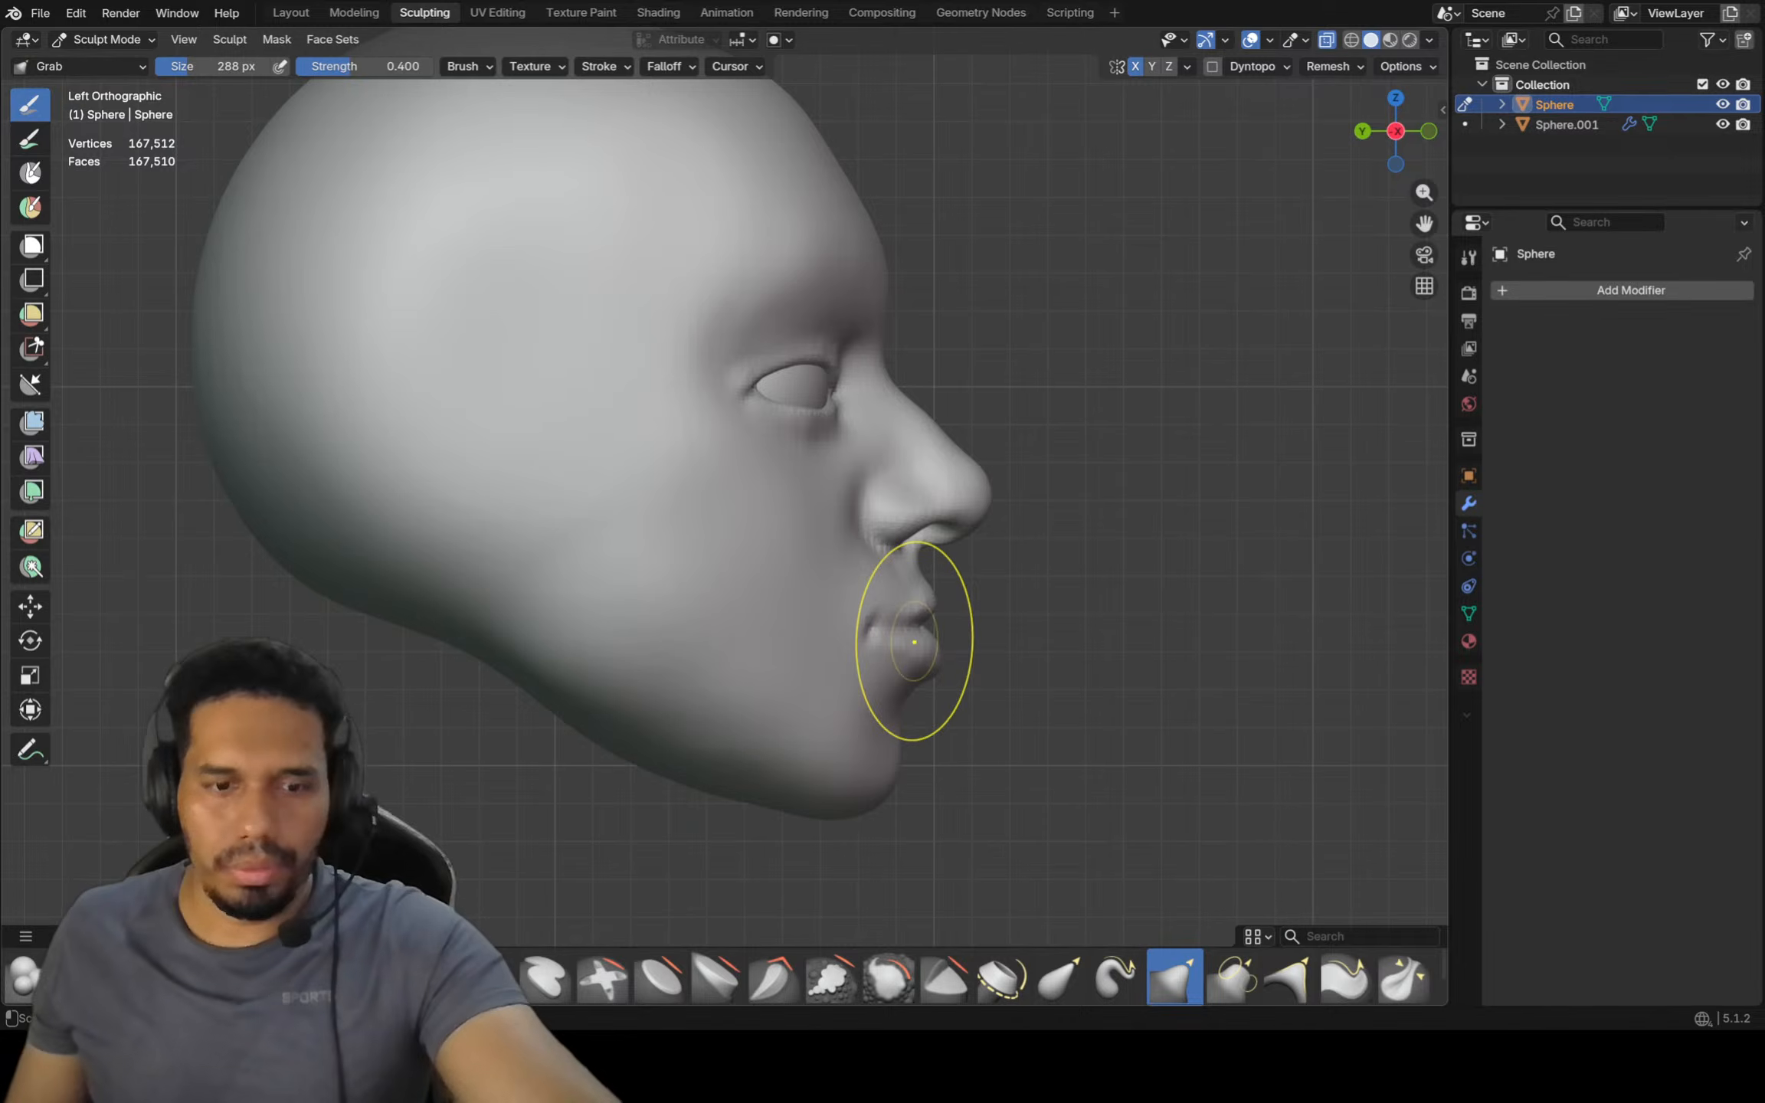
Adjust the profile of the lips and the nose base with the Grab brush at 482 px
key("f")
key("g")
scroll(930, 631, "up", 4)
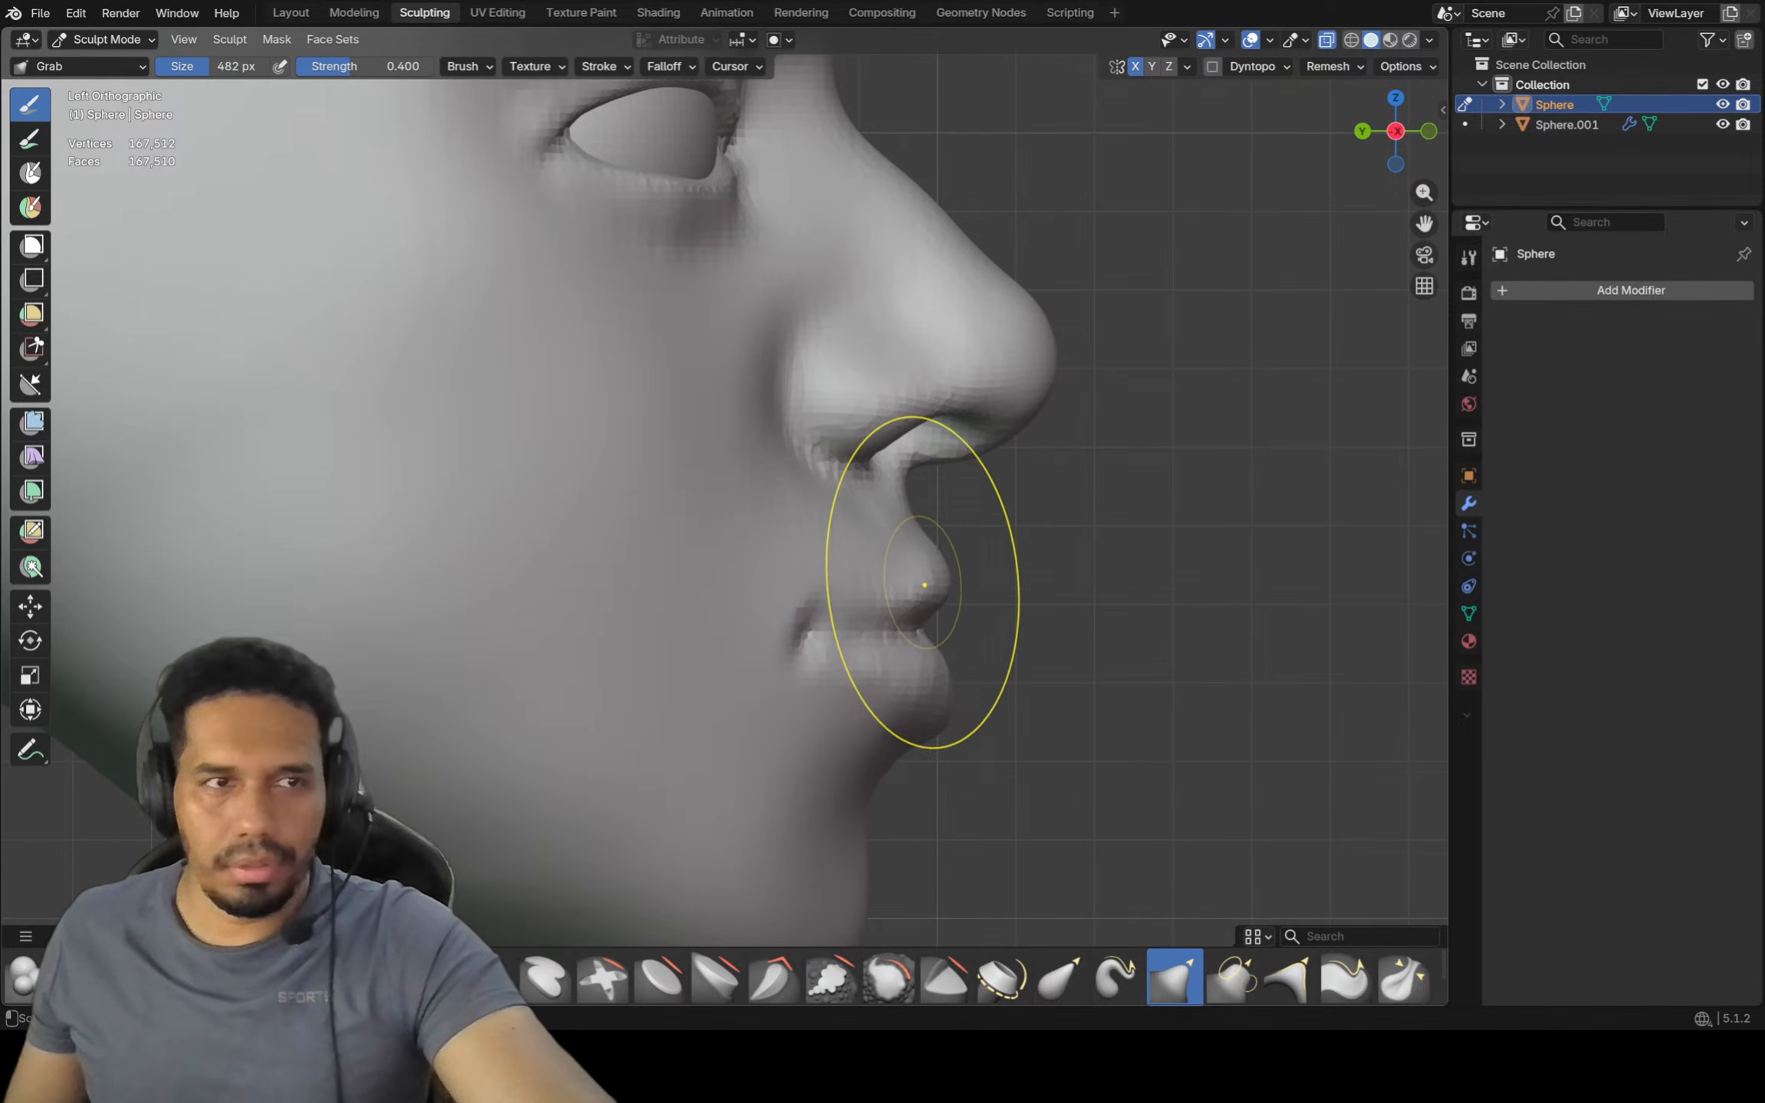
middle_click_drag(898, 590, 906, 545, "ctrl")
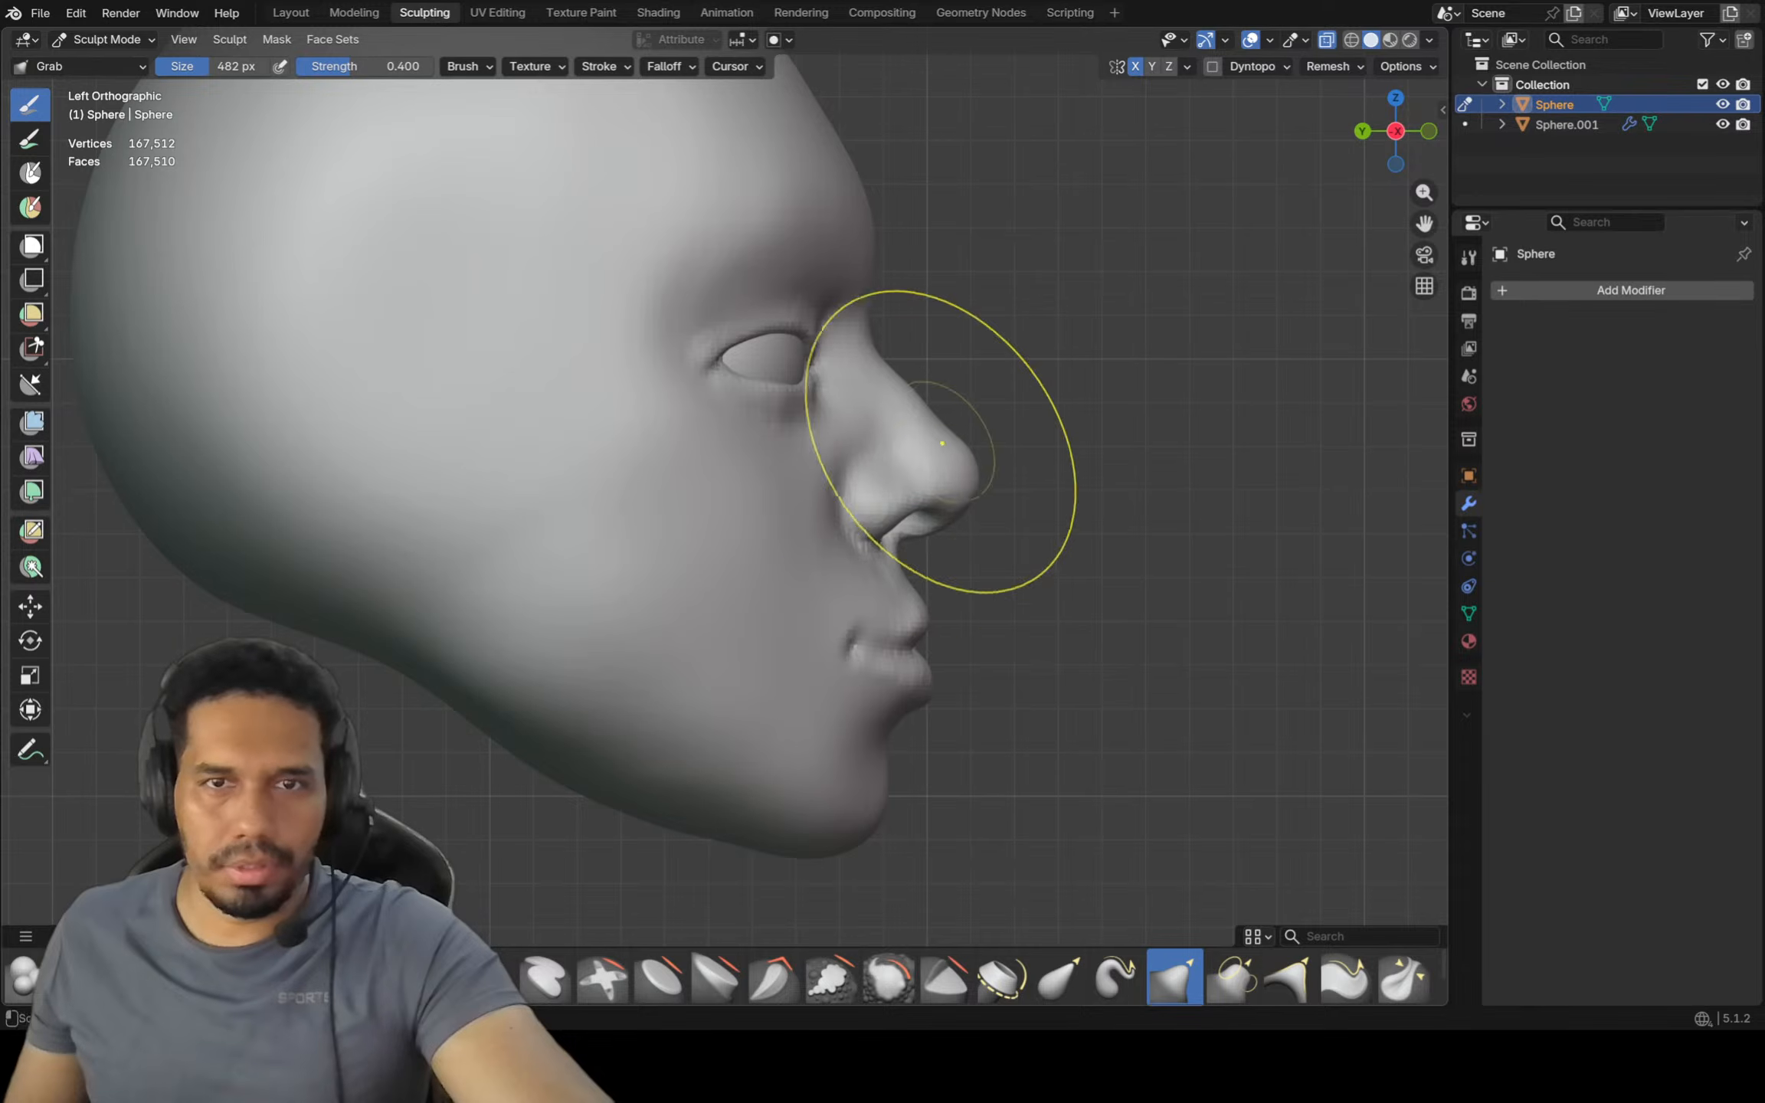
scroll(871, 526, "up", 1)
scroll(871, 526, "down", 2)
scroll(871, 528, "up", 4)
left_click_drag(871, 531, 831, 521, "shift")
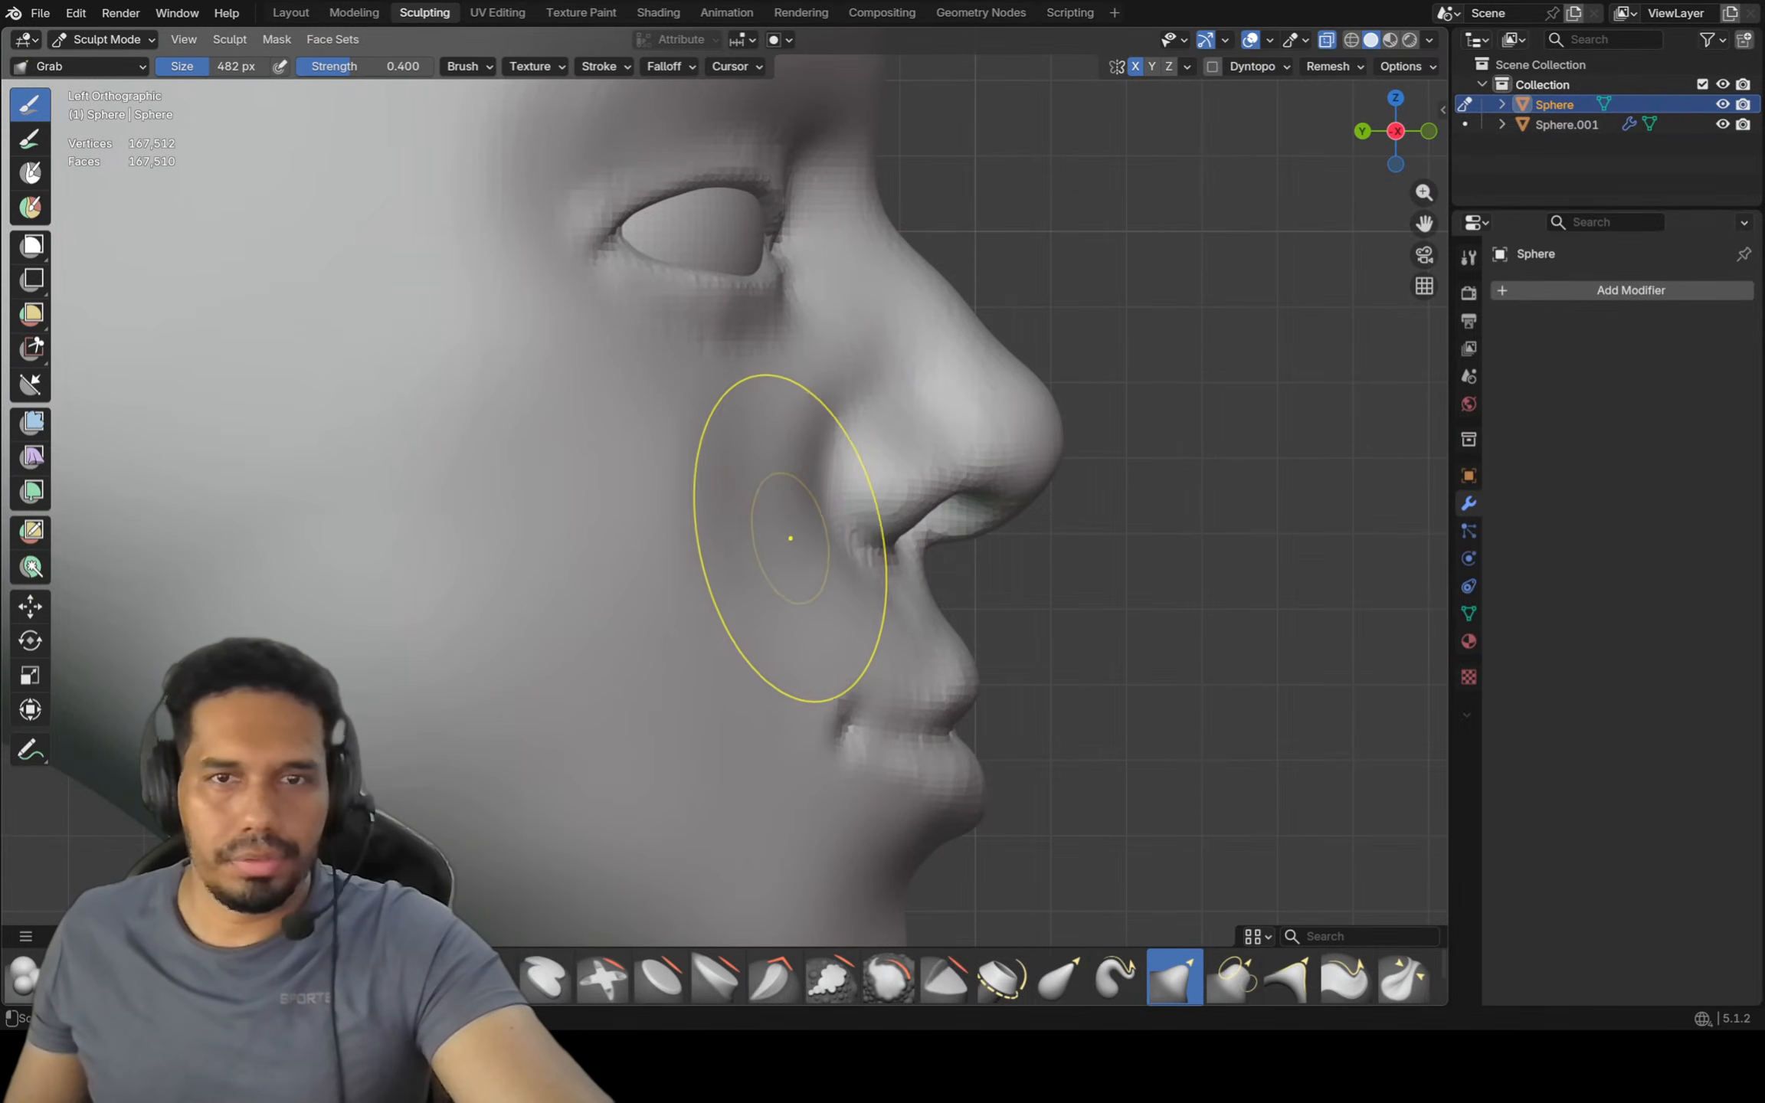
Adjust the base of the nose wing in profile with the Grab brush at 482 px
left_click_drag(811, 576, 846, 597)
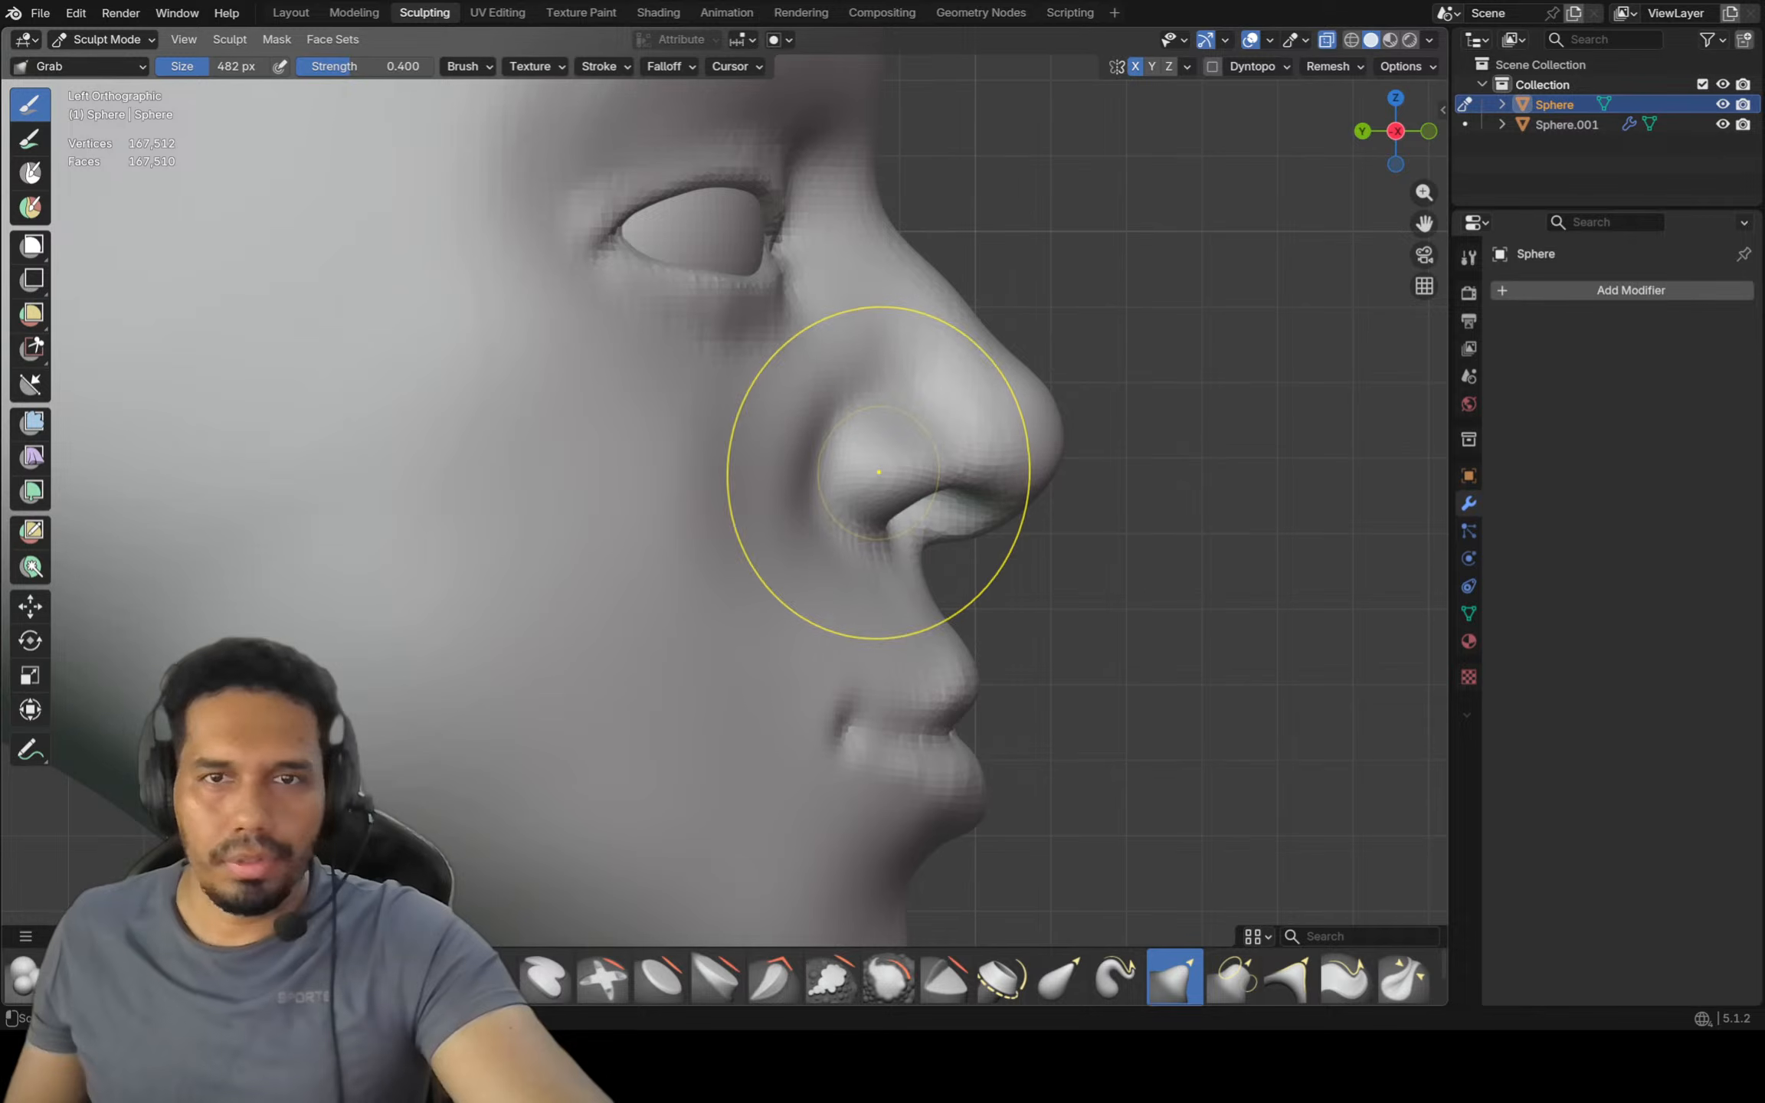
mouse_move(887, 396)
middle_mouse_down("ctrl")
mouse_move(925, 355)
mouse_move(945, 394)
middle_mouse_up("ctrl")
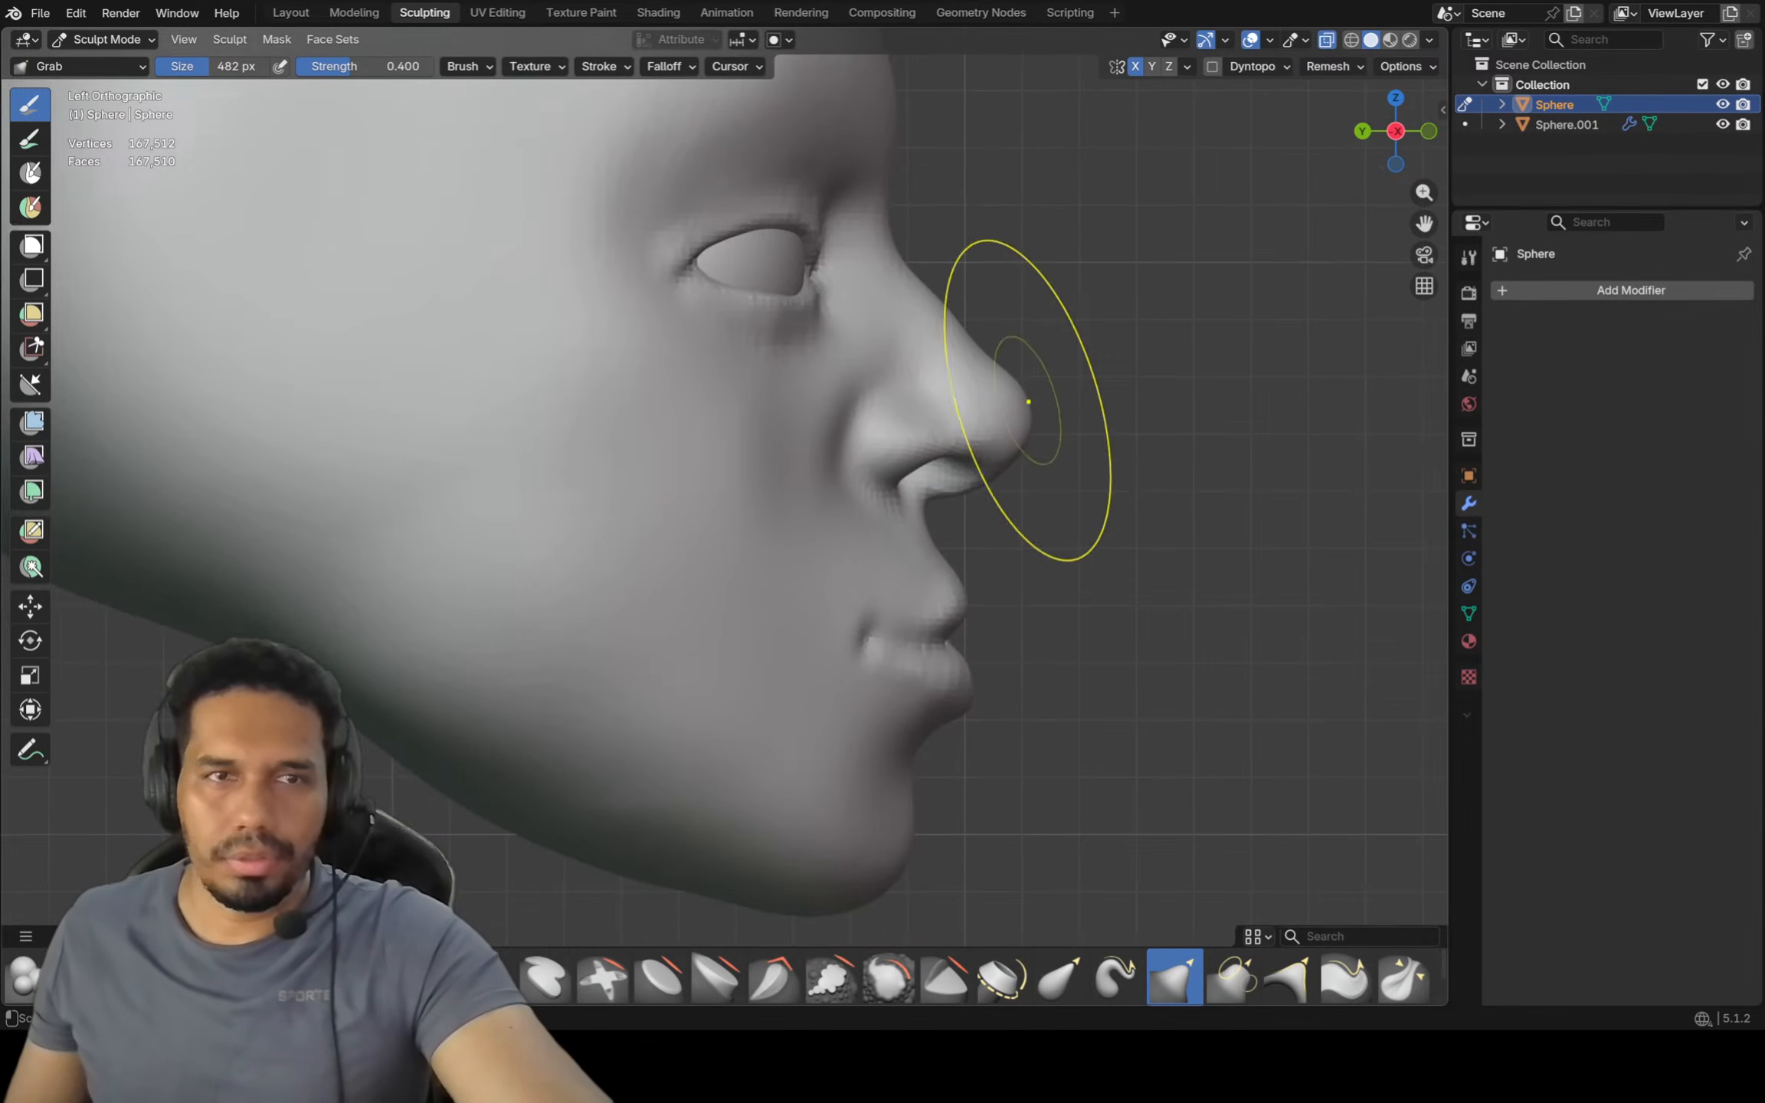
scroll(1023, 402, "up", 5)
scroll(1000, 502, "down", 5)
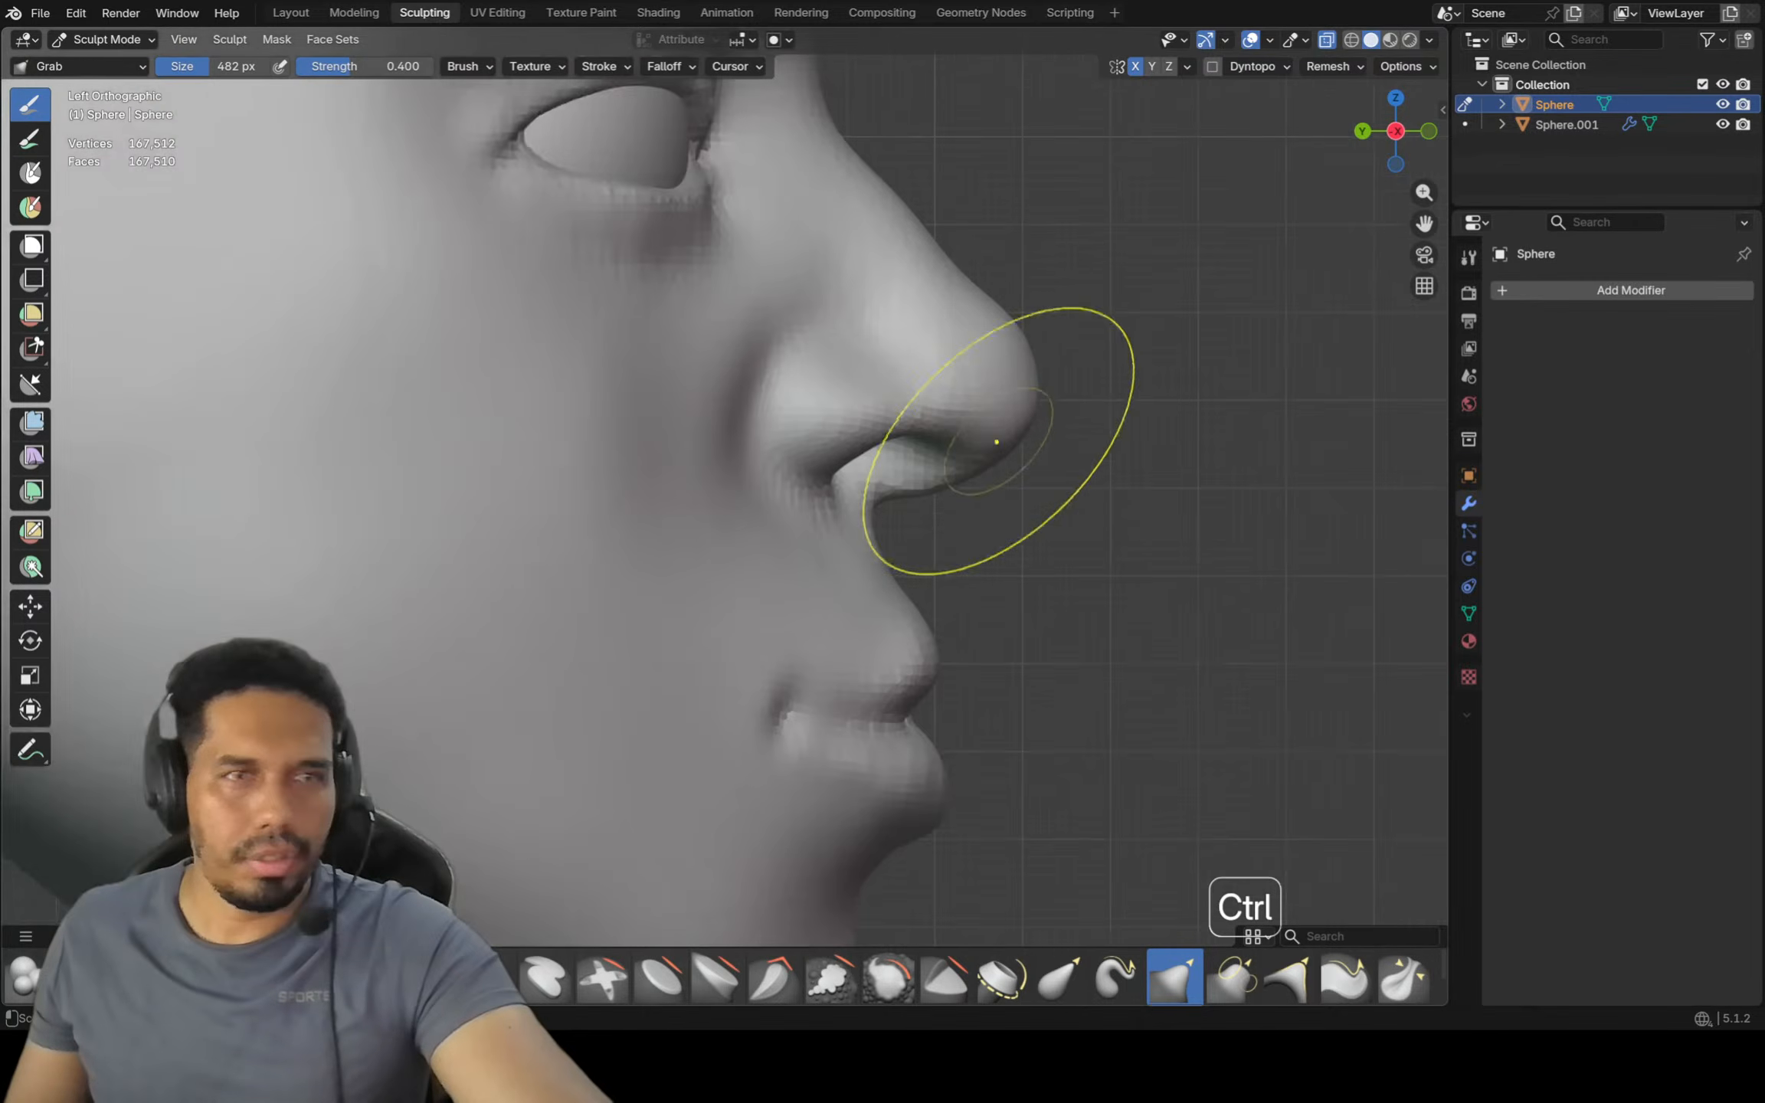
mouse_move(996, 442)
middle_mouse_down("ctrl")
mouse_move(965, 493)
mouse_move(887, 433)
mouse_move(741, 475)
middle_mouse_up("ctrl")
Set up the Crease Polish brush at 150 px for the nose in the front orthographic view
key("KP_1")
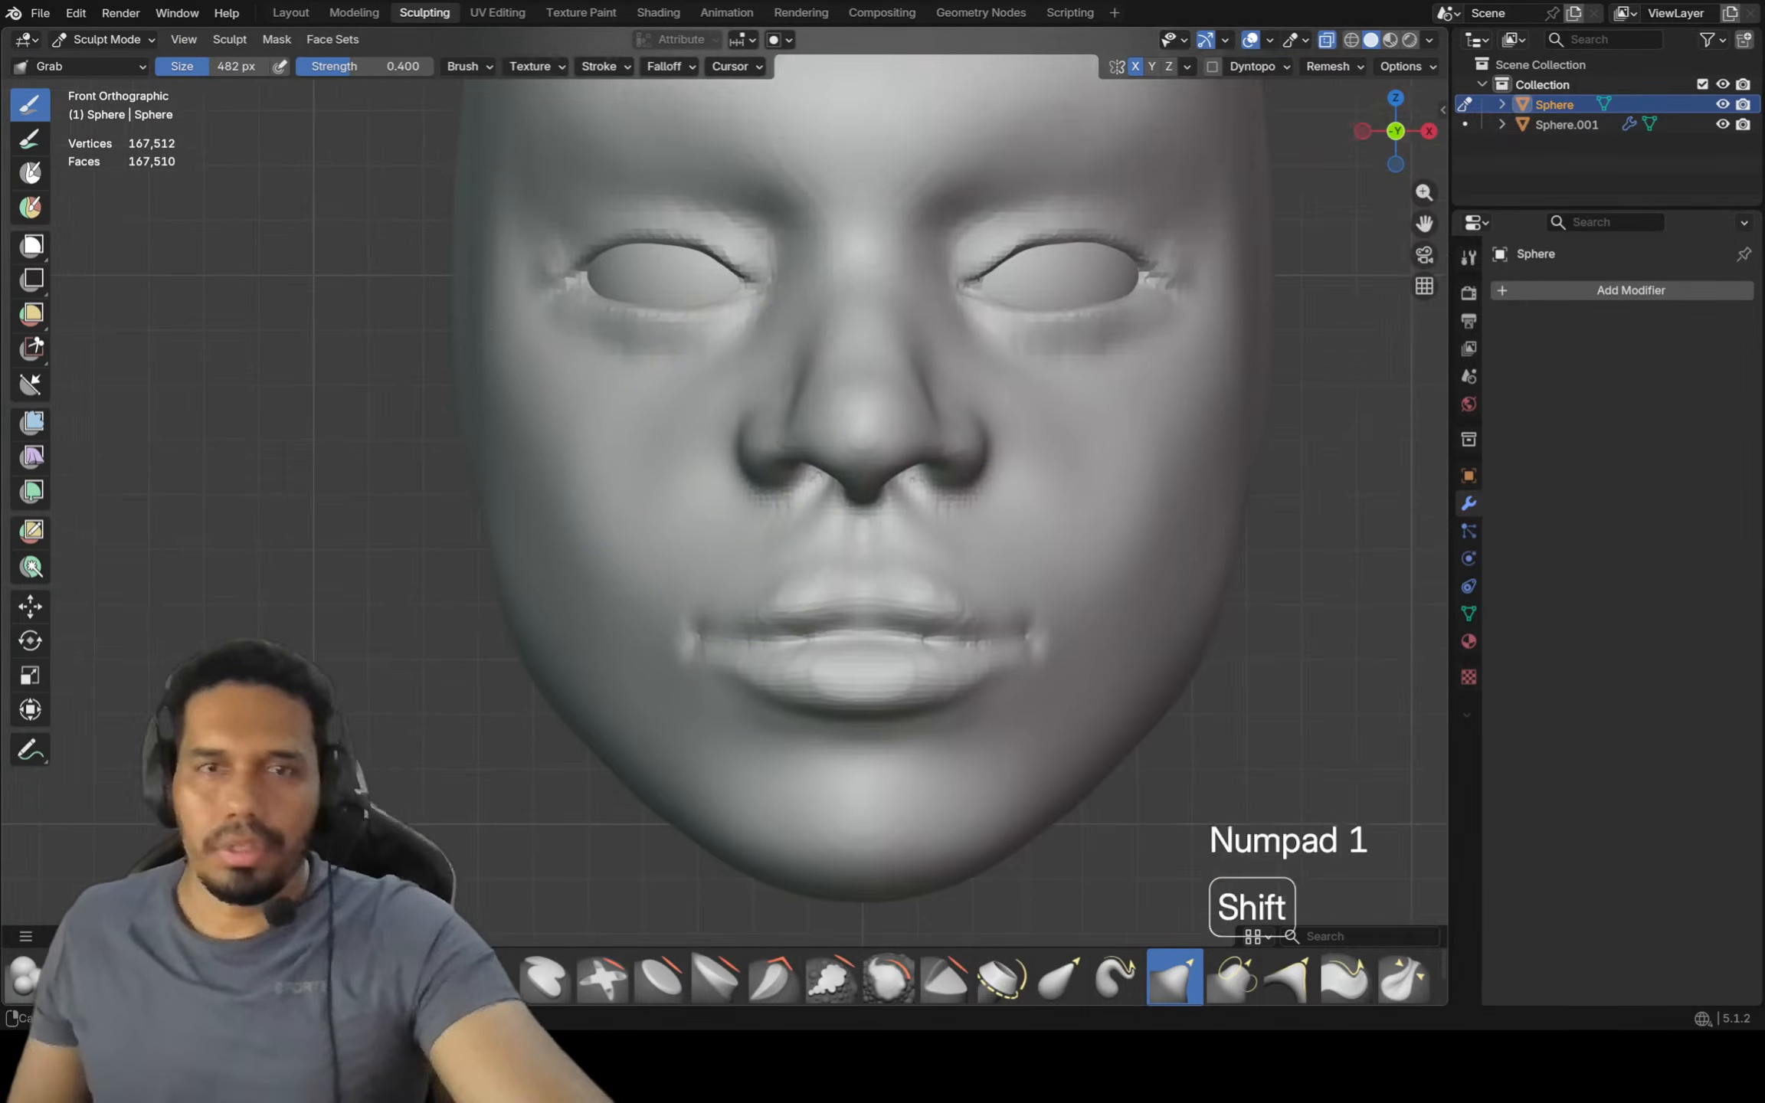
scroll(842, 419, "up", 1)
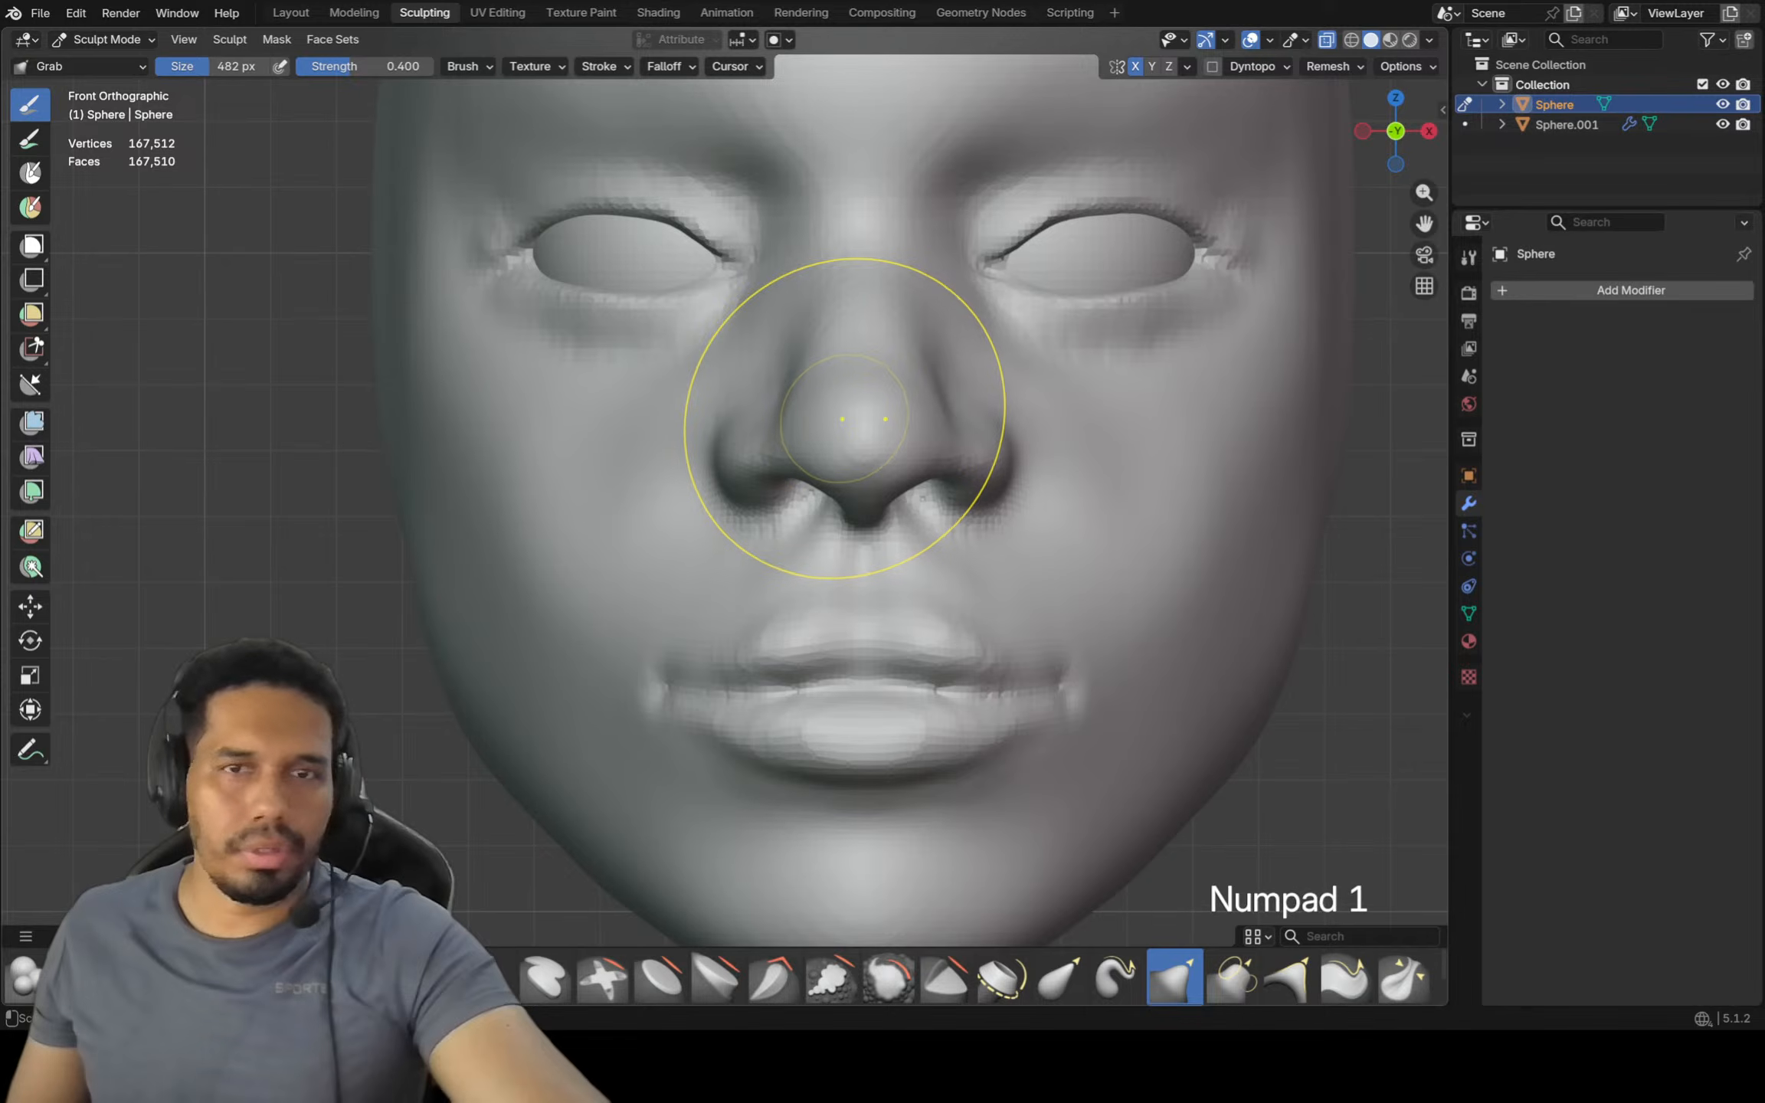
key("f")
left_click(749, 434)
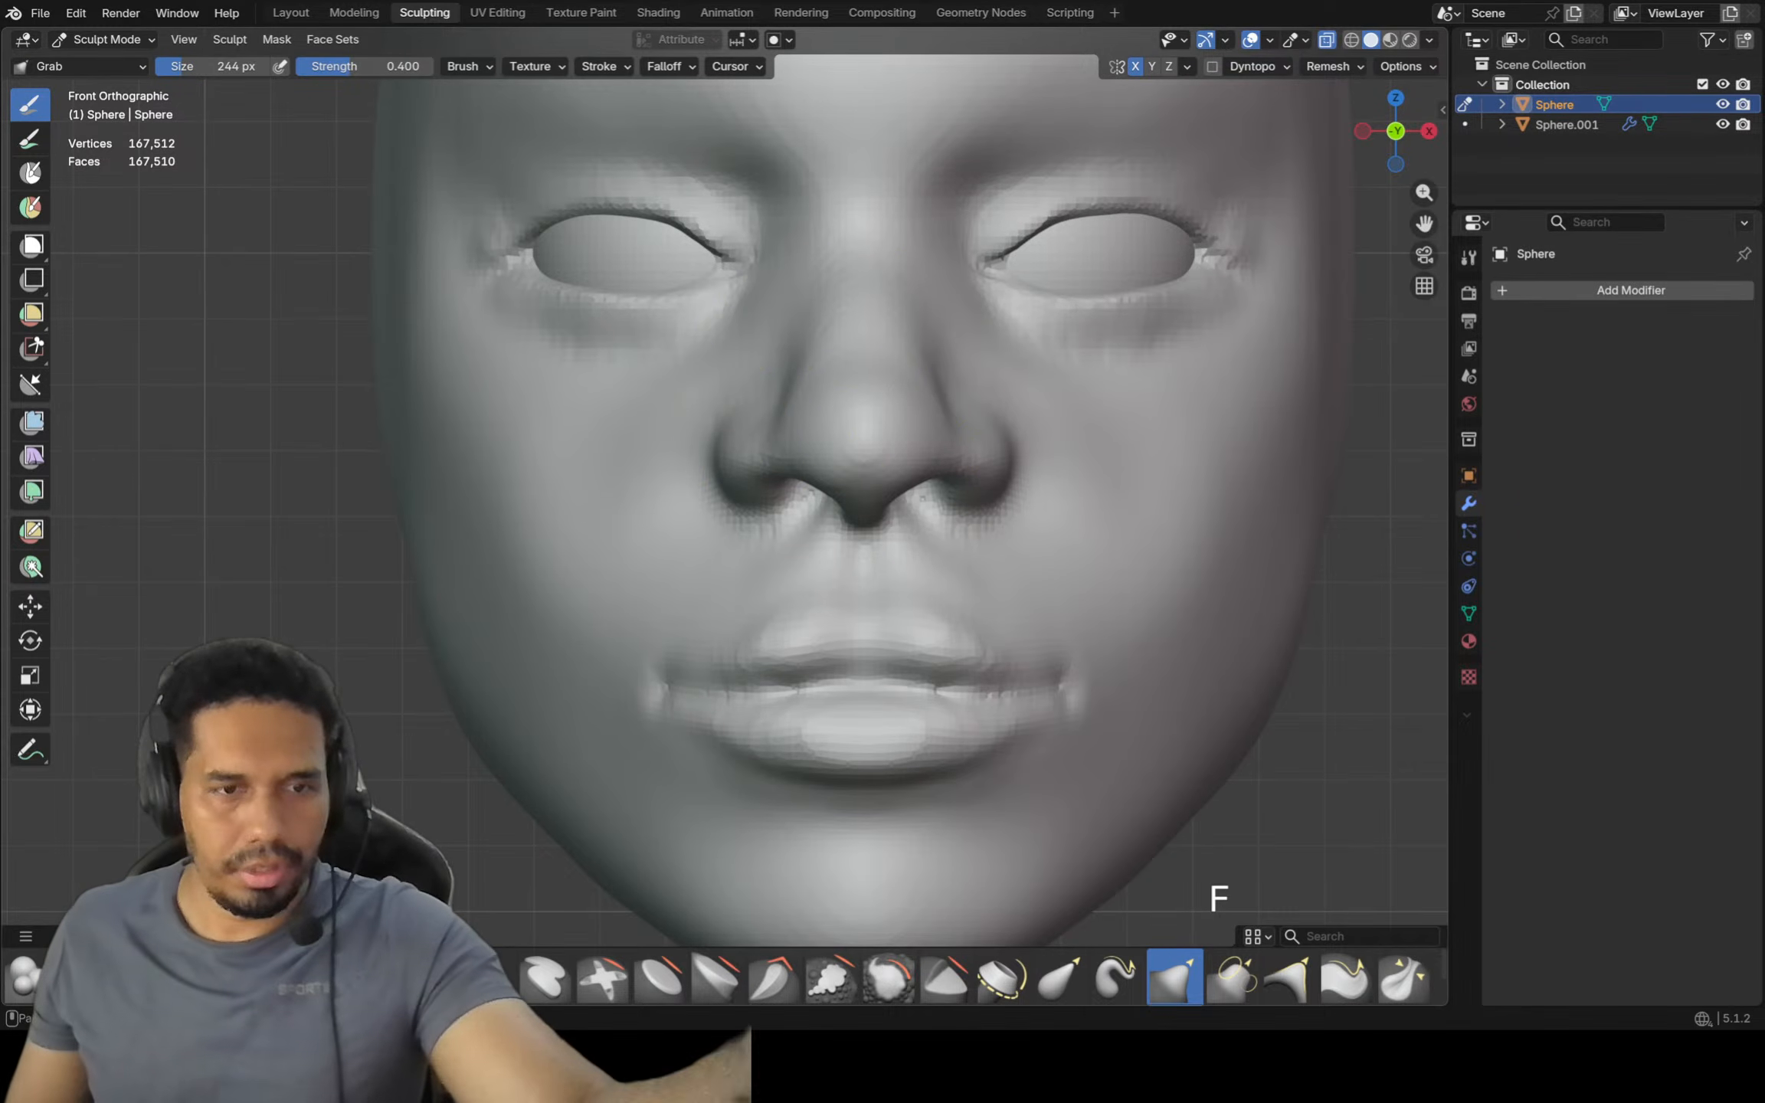
key("f")
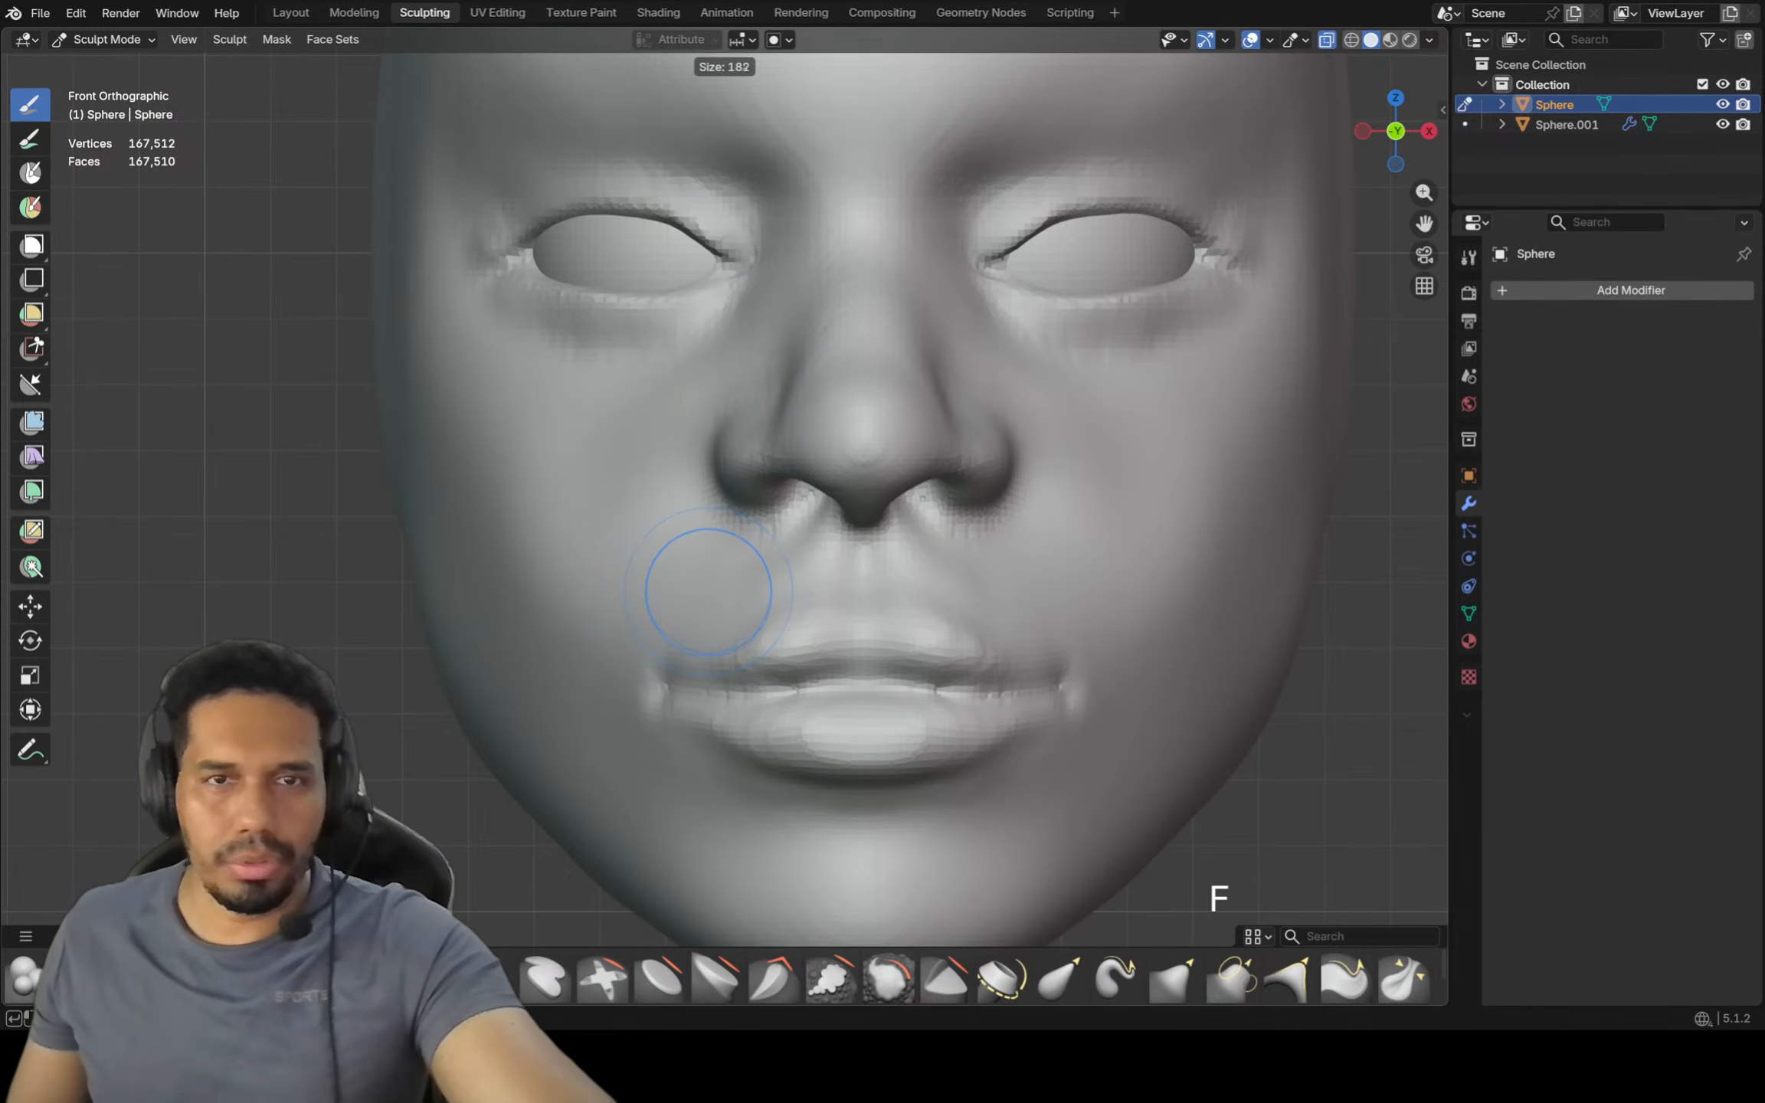
left_click(760, 591)
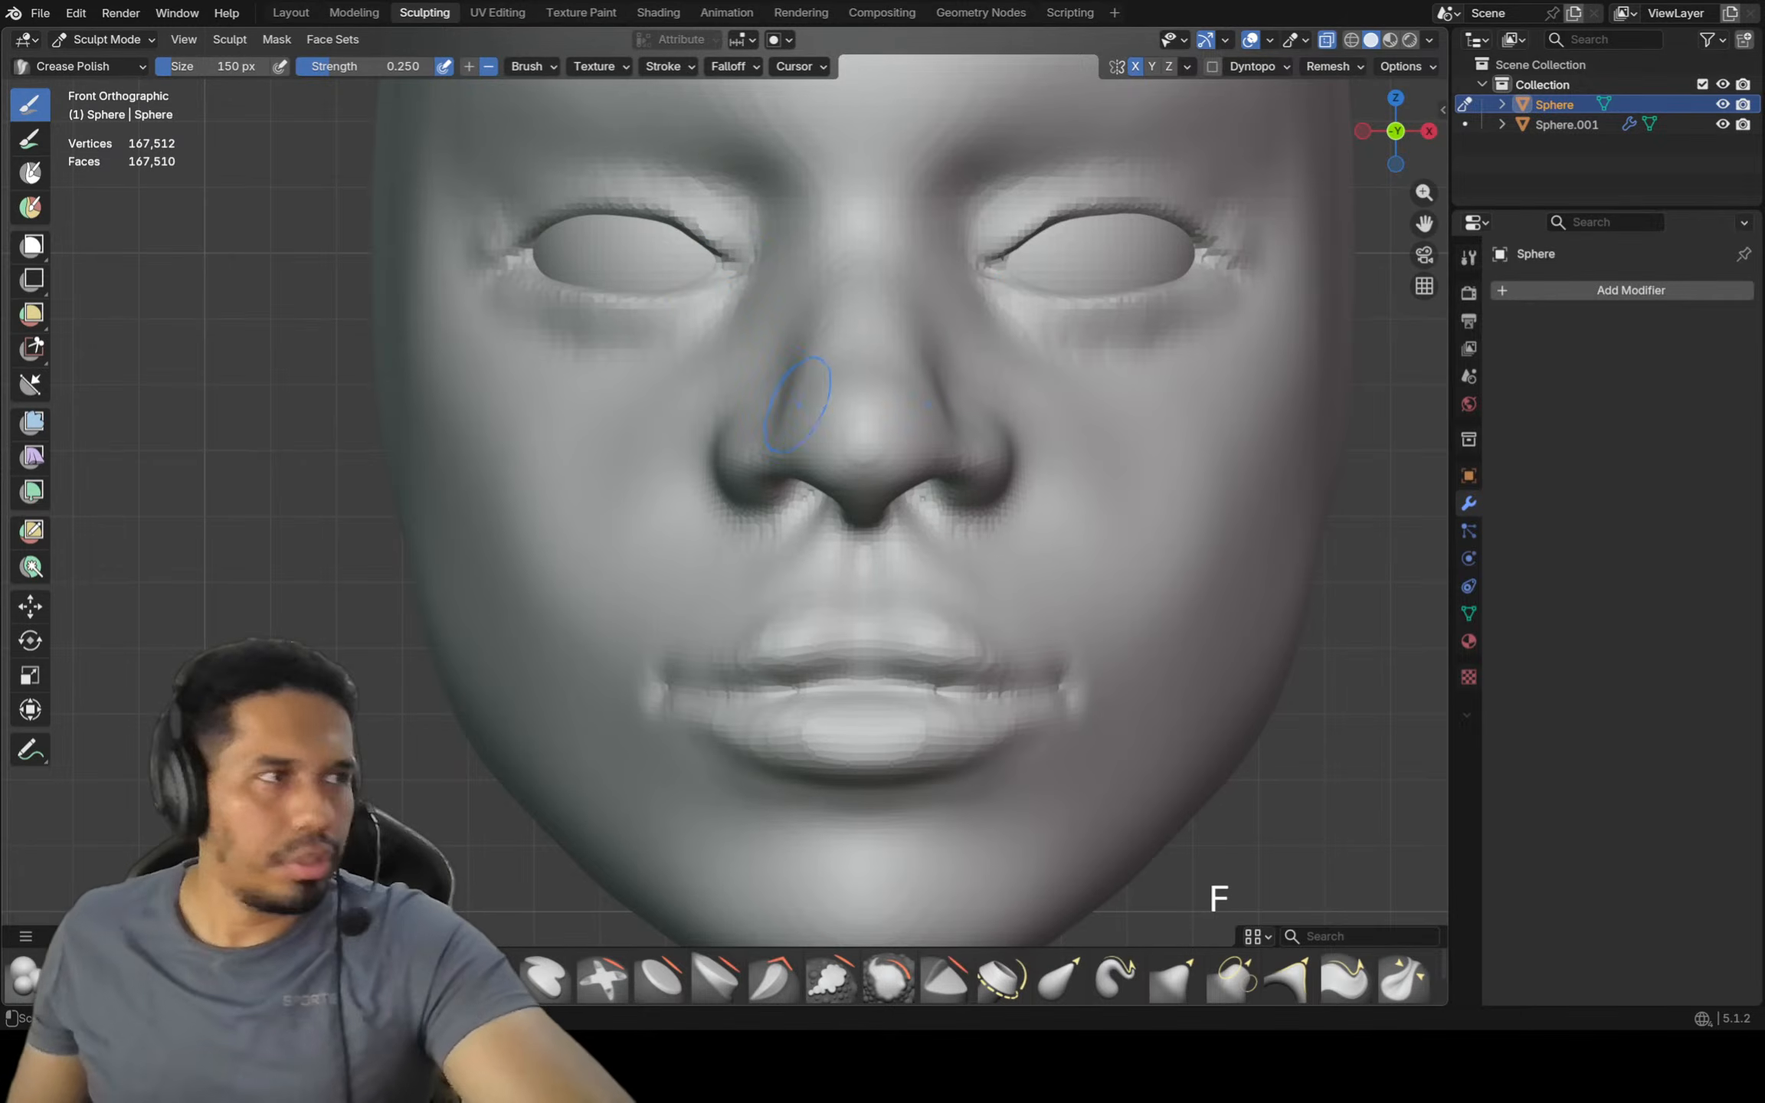
scroll(800, 414, "up", 2)
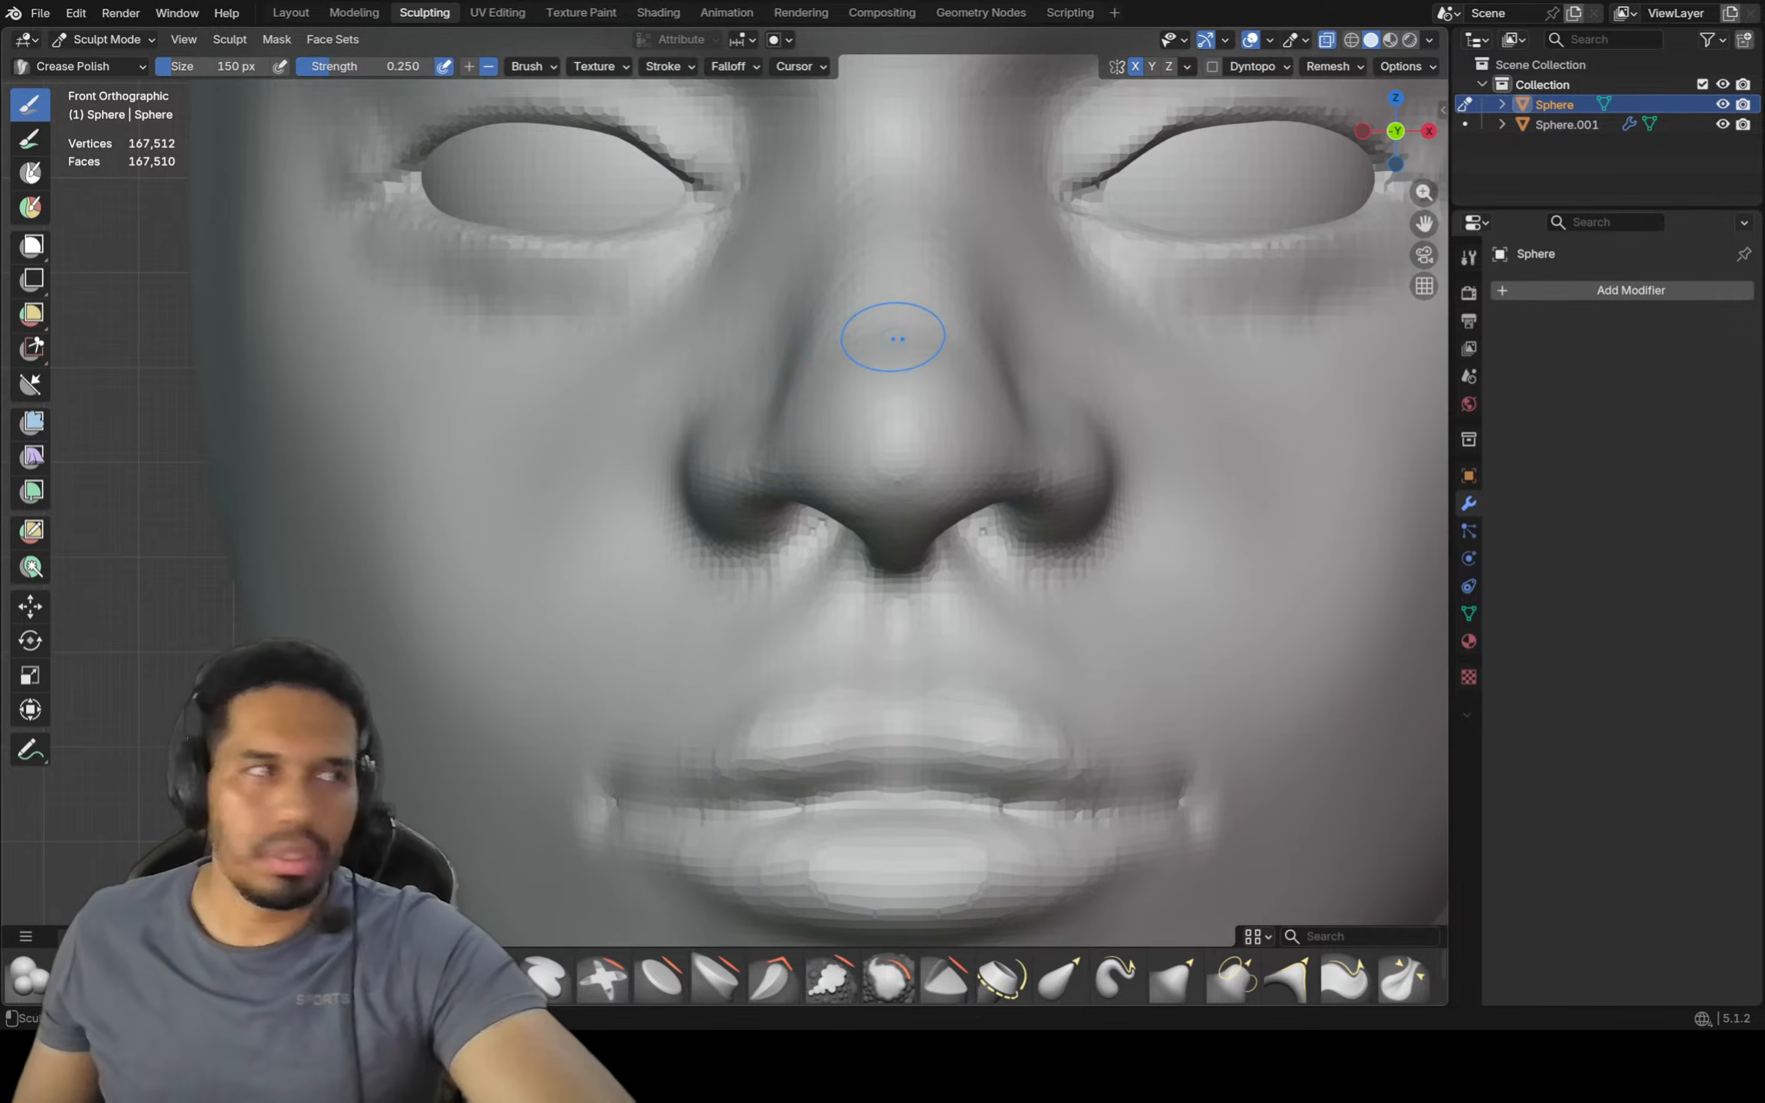
scroll(952, 500, "up", 1)
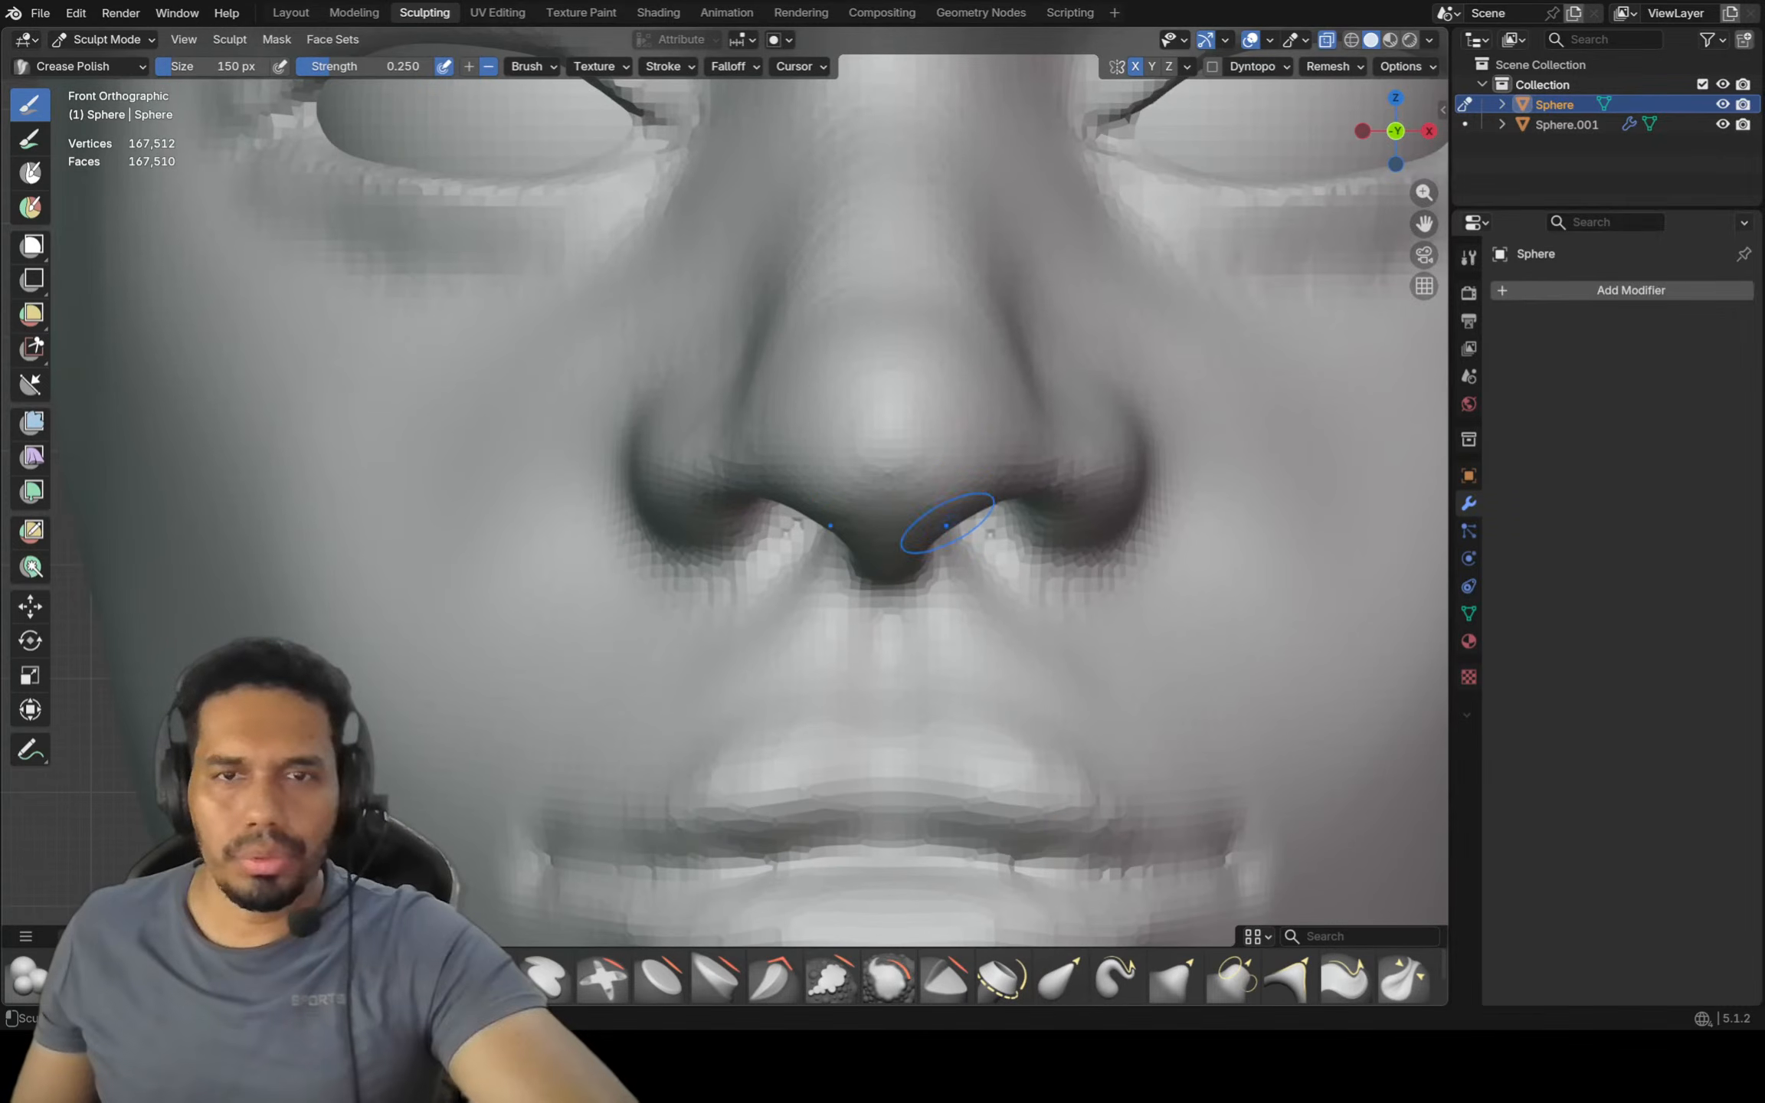
Adjust the nostril rim beneath the nose tip in the left orthographic view with the Grab brush at 326 px
key("f")
left_click(996, 490)
key("g")
mouse_move(1012, 481)
middle_mouse_down()
mouse_move(973, 511)
mouse_move(979, 494)
mouse_move(957, 485)
middle_mouse_up()
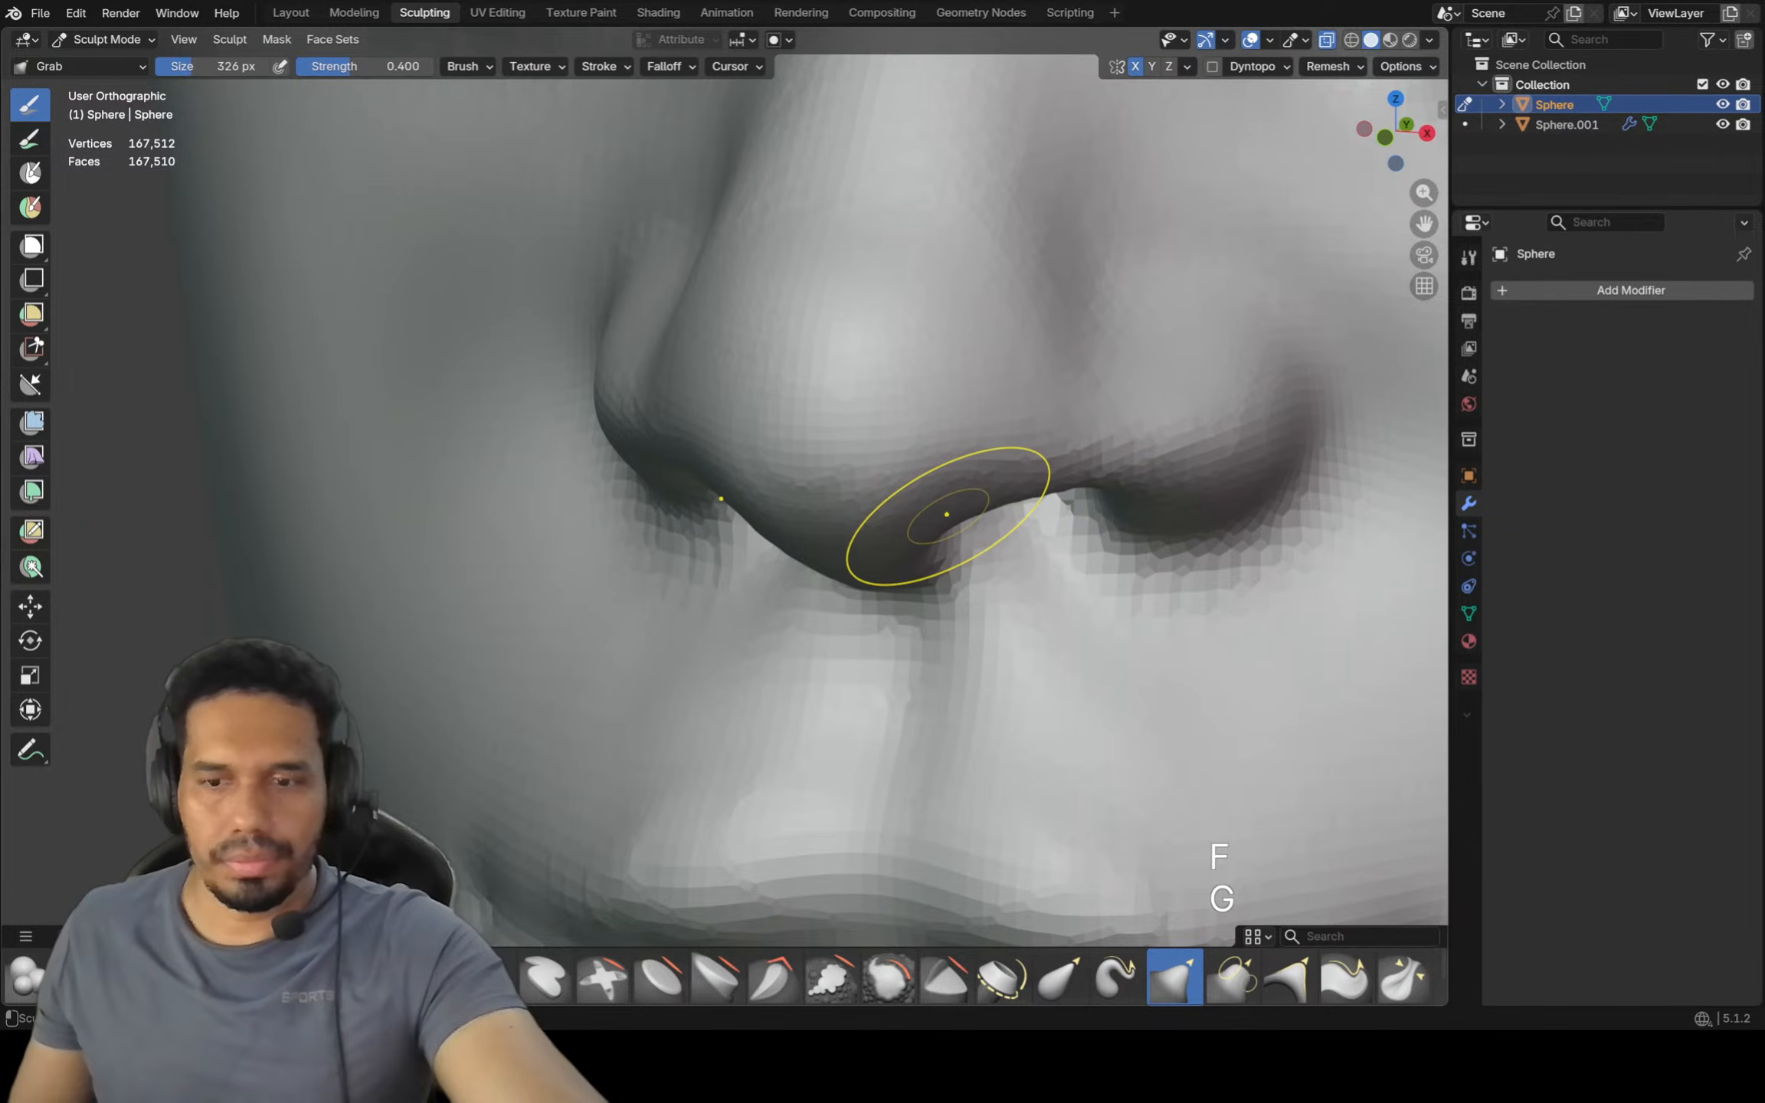
key("ctrl+KP_3")
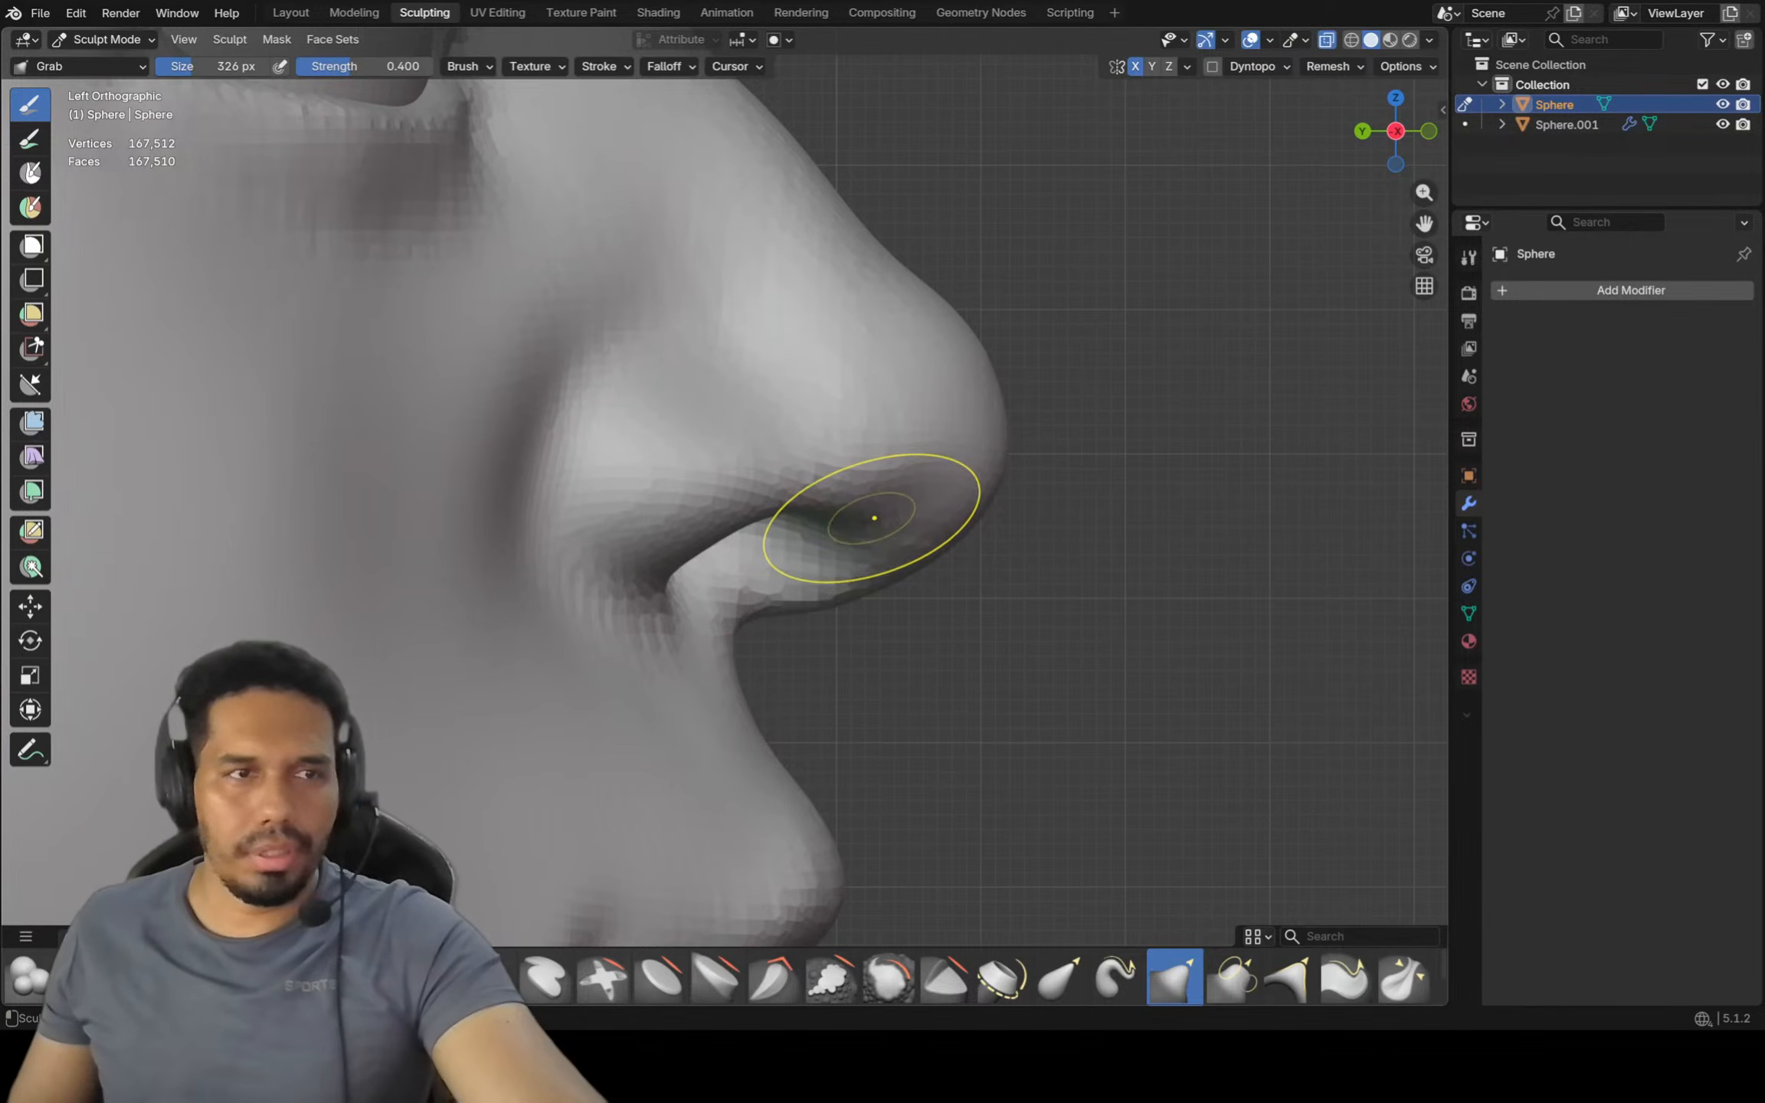
left_click_drag(858, 516, 858, 520)
Switch to the Crease Polish brush and set its size to 174 px for the nostril in profile
key("f")
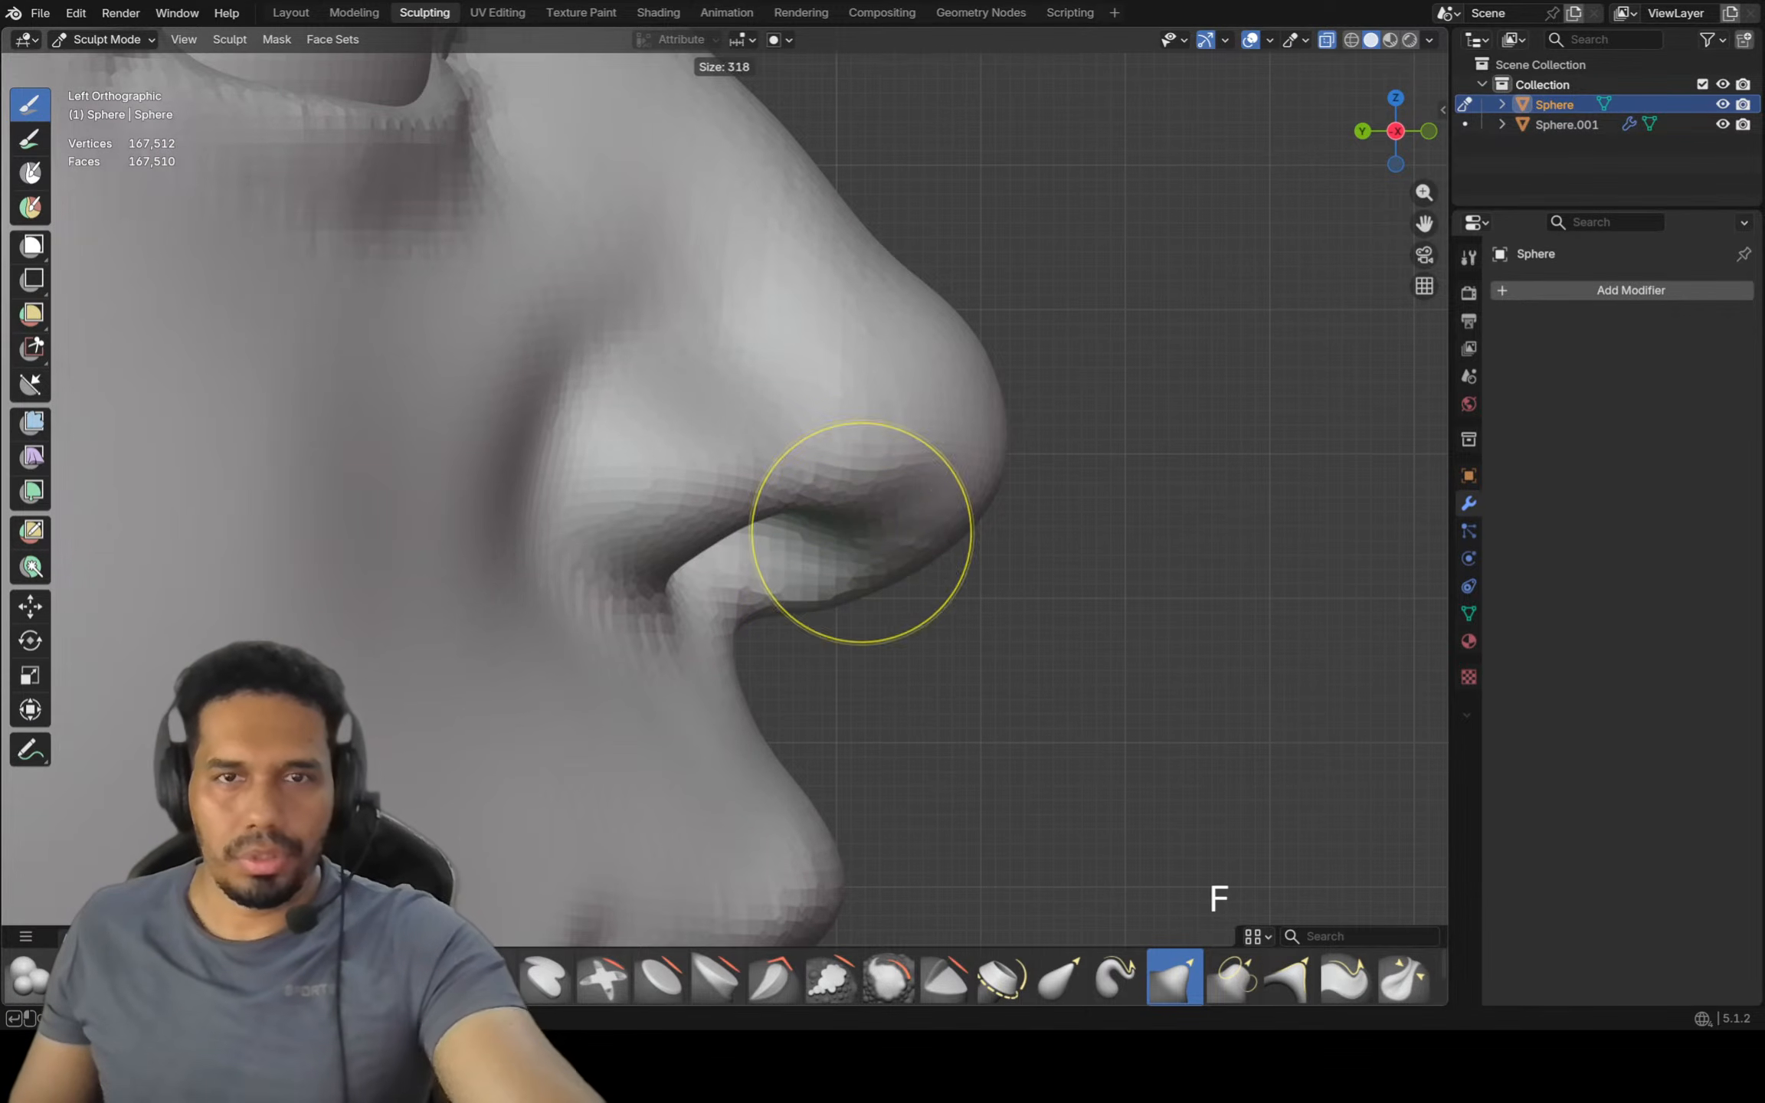
left_click(818, 517)
key("shift+c")
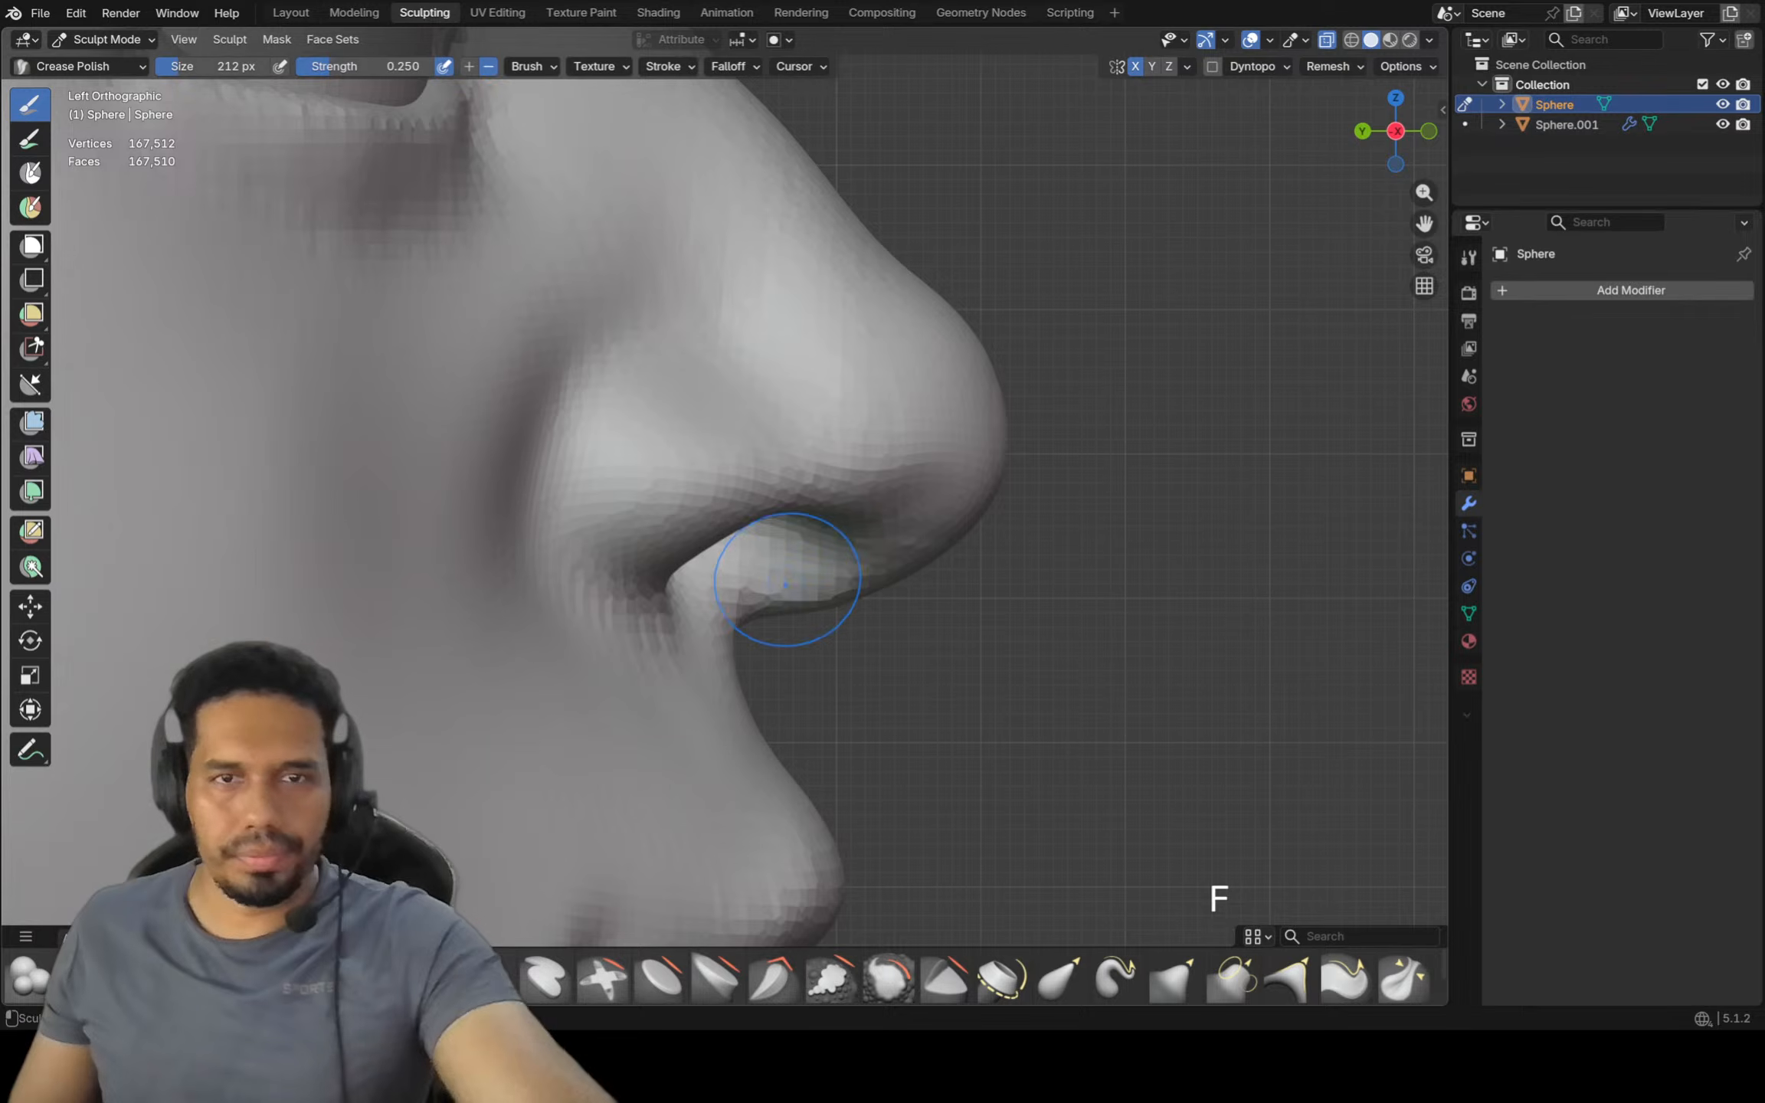
key("f")
left_click(825, 477)
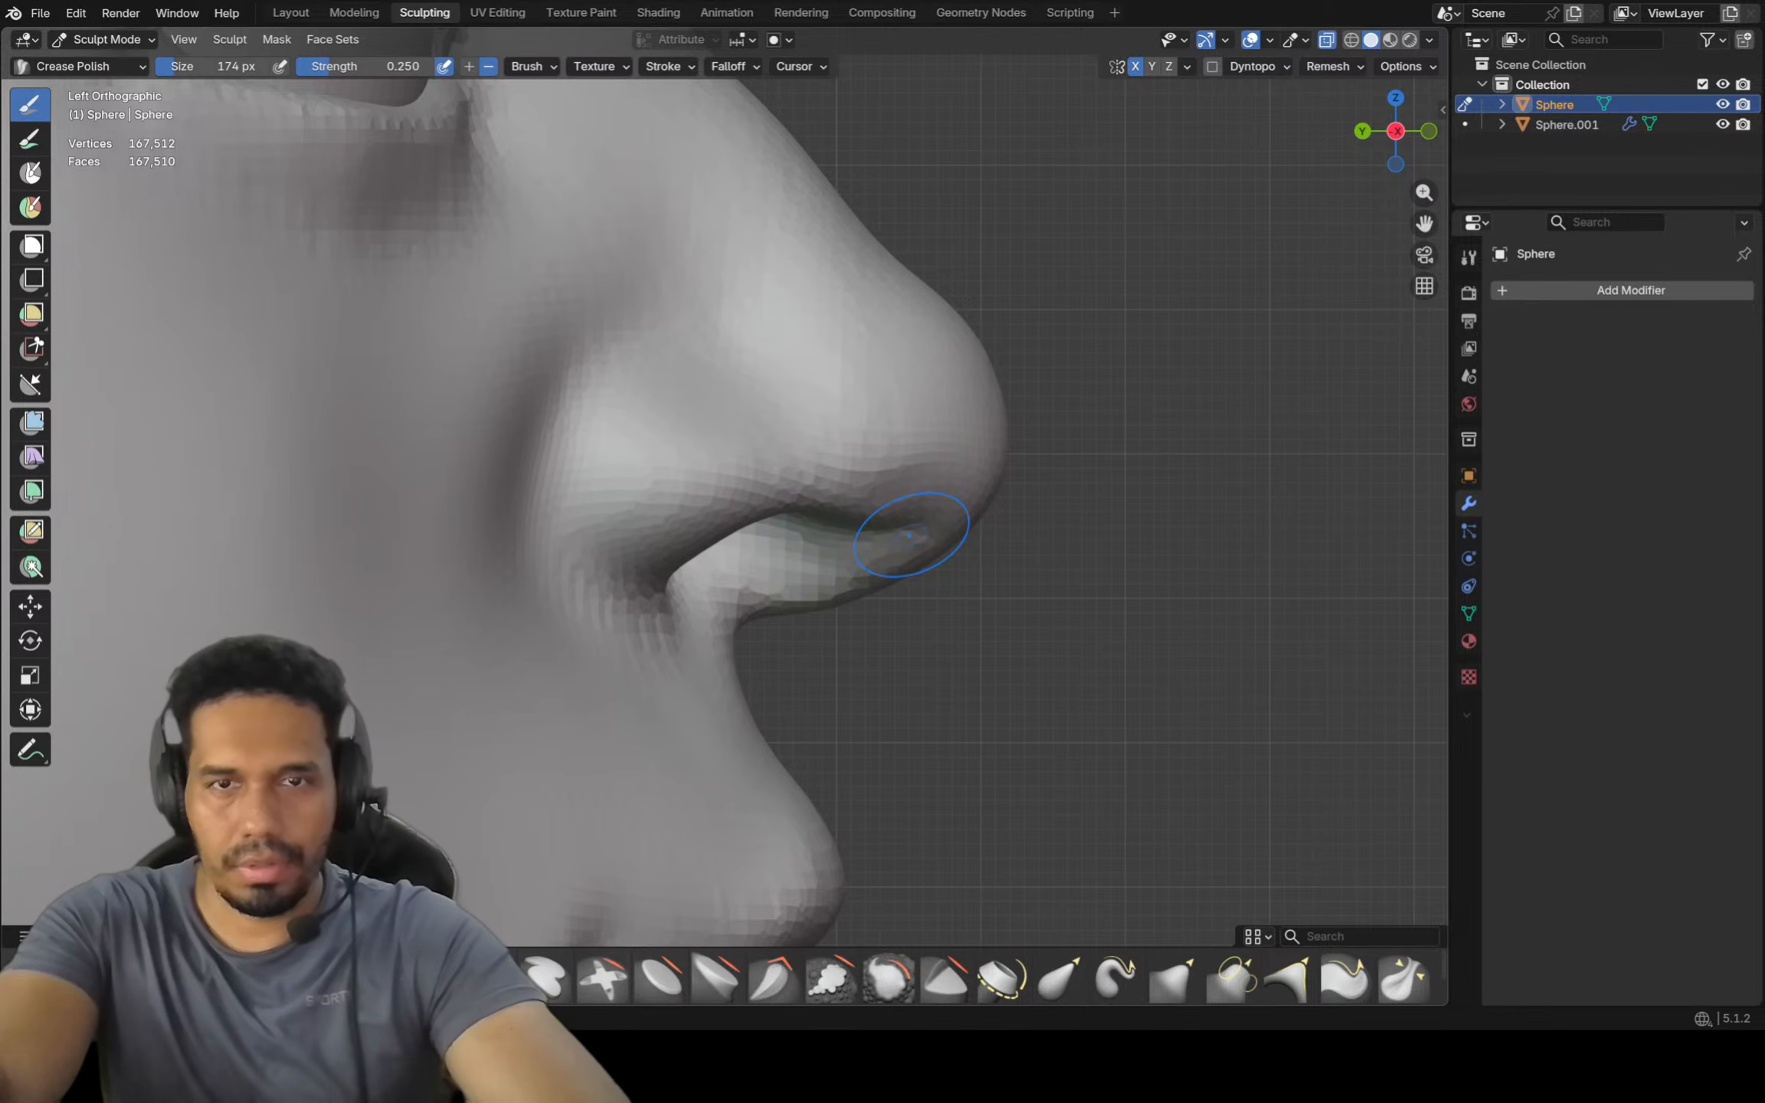
Examine the nose and nostrils from the front, close up and with the whole face in sight
key("KP_1")
scroll(883, 533, "down", 3)
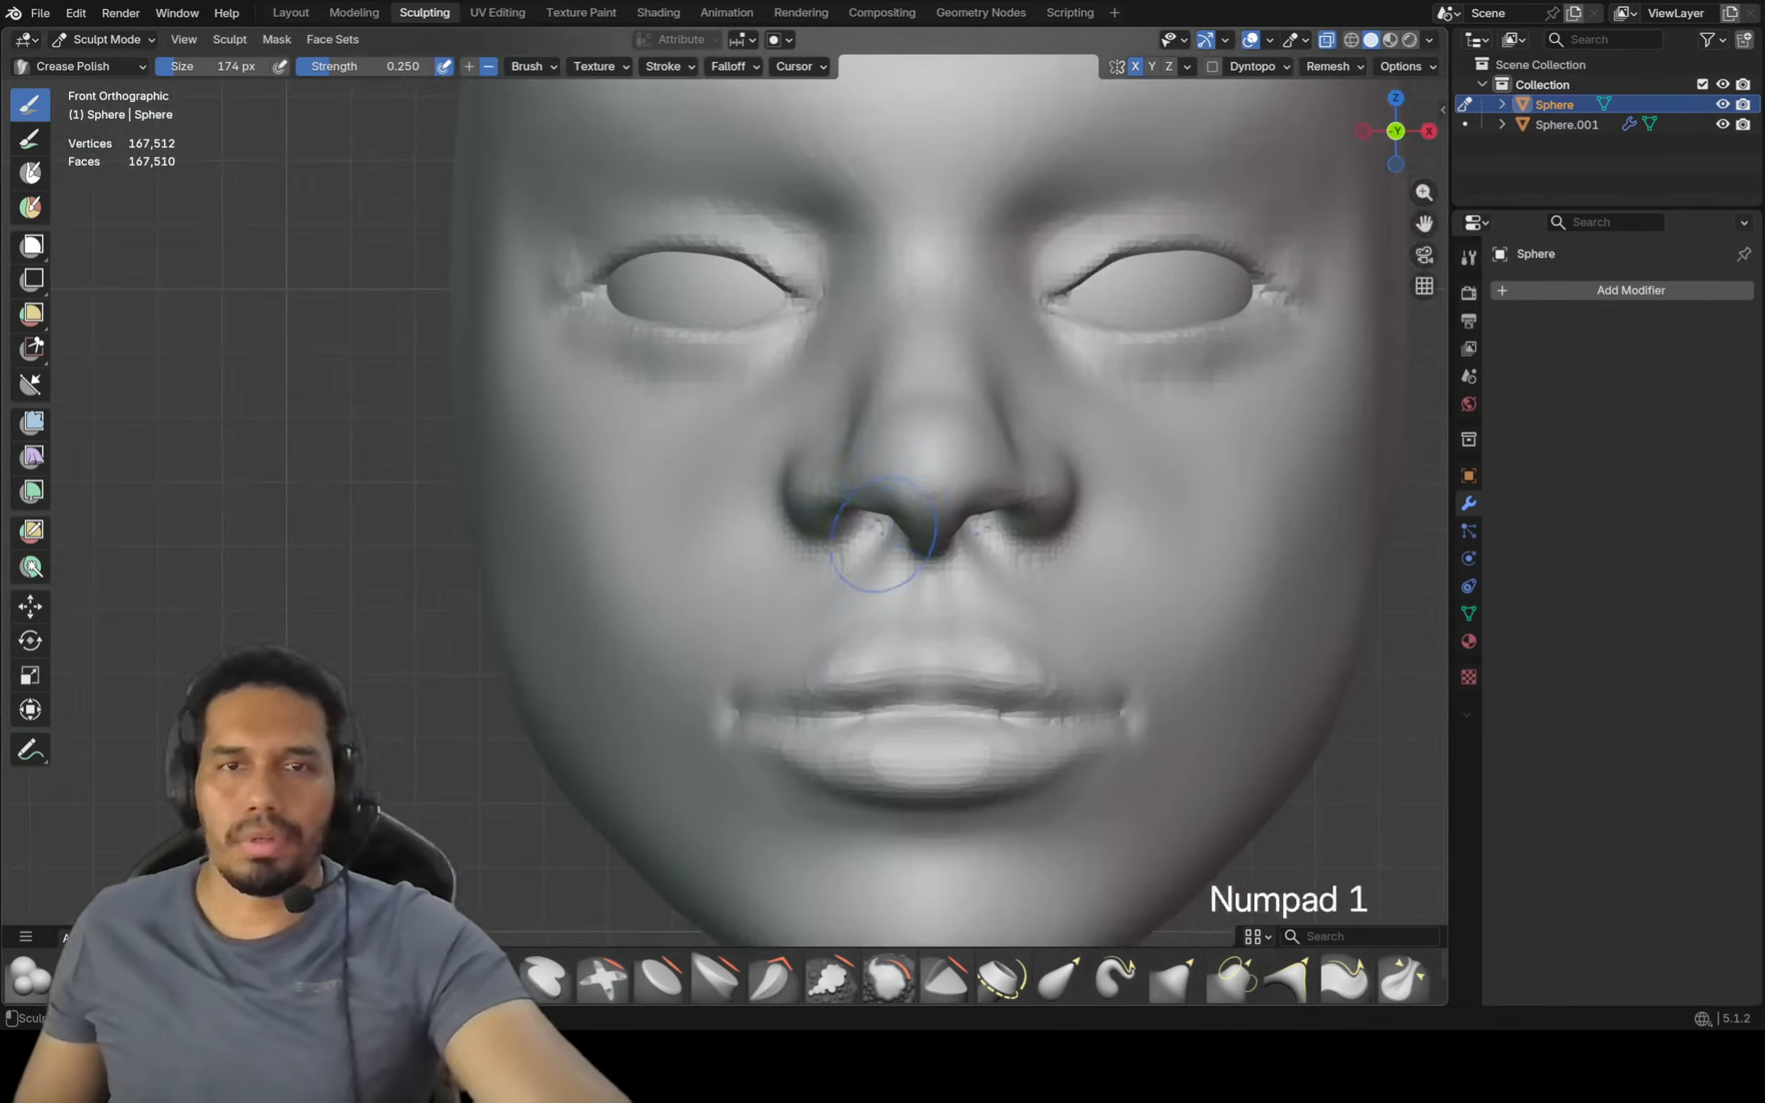
scroll(827, 493, "up", 4)
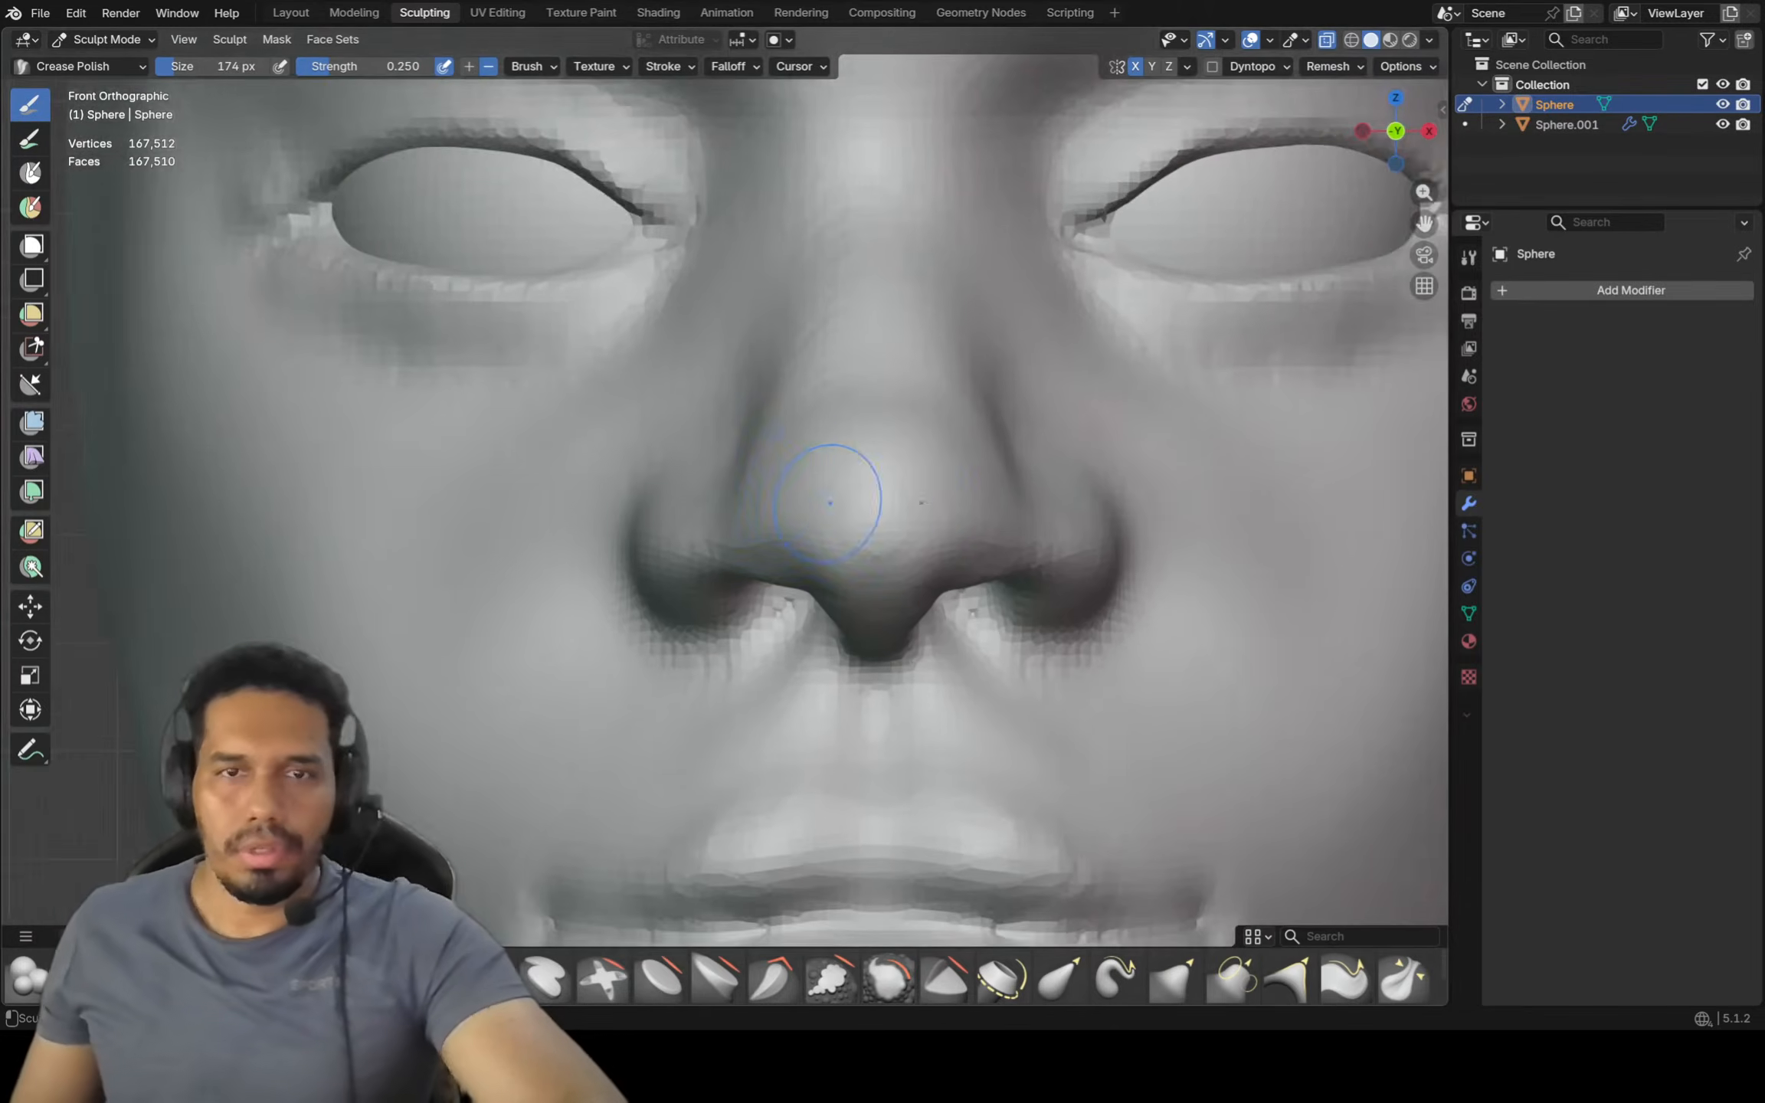
scroll(830, 502, "down", 4)
scroll(874, 493, "up", 4)
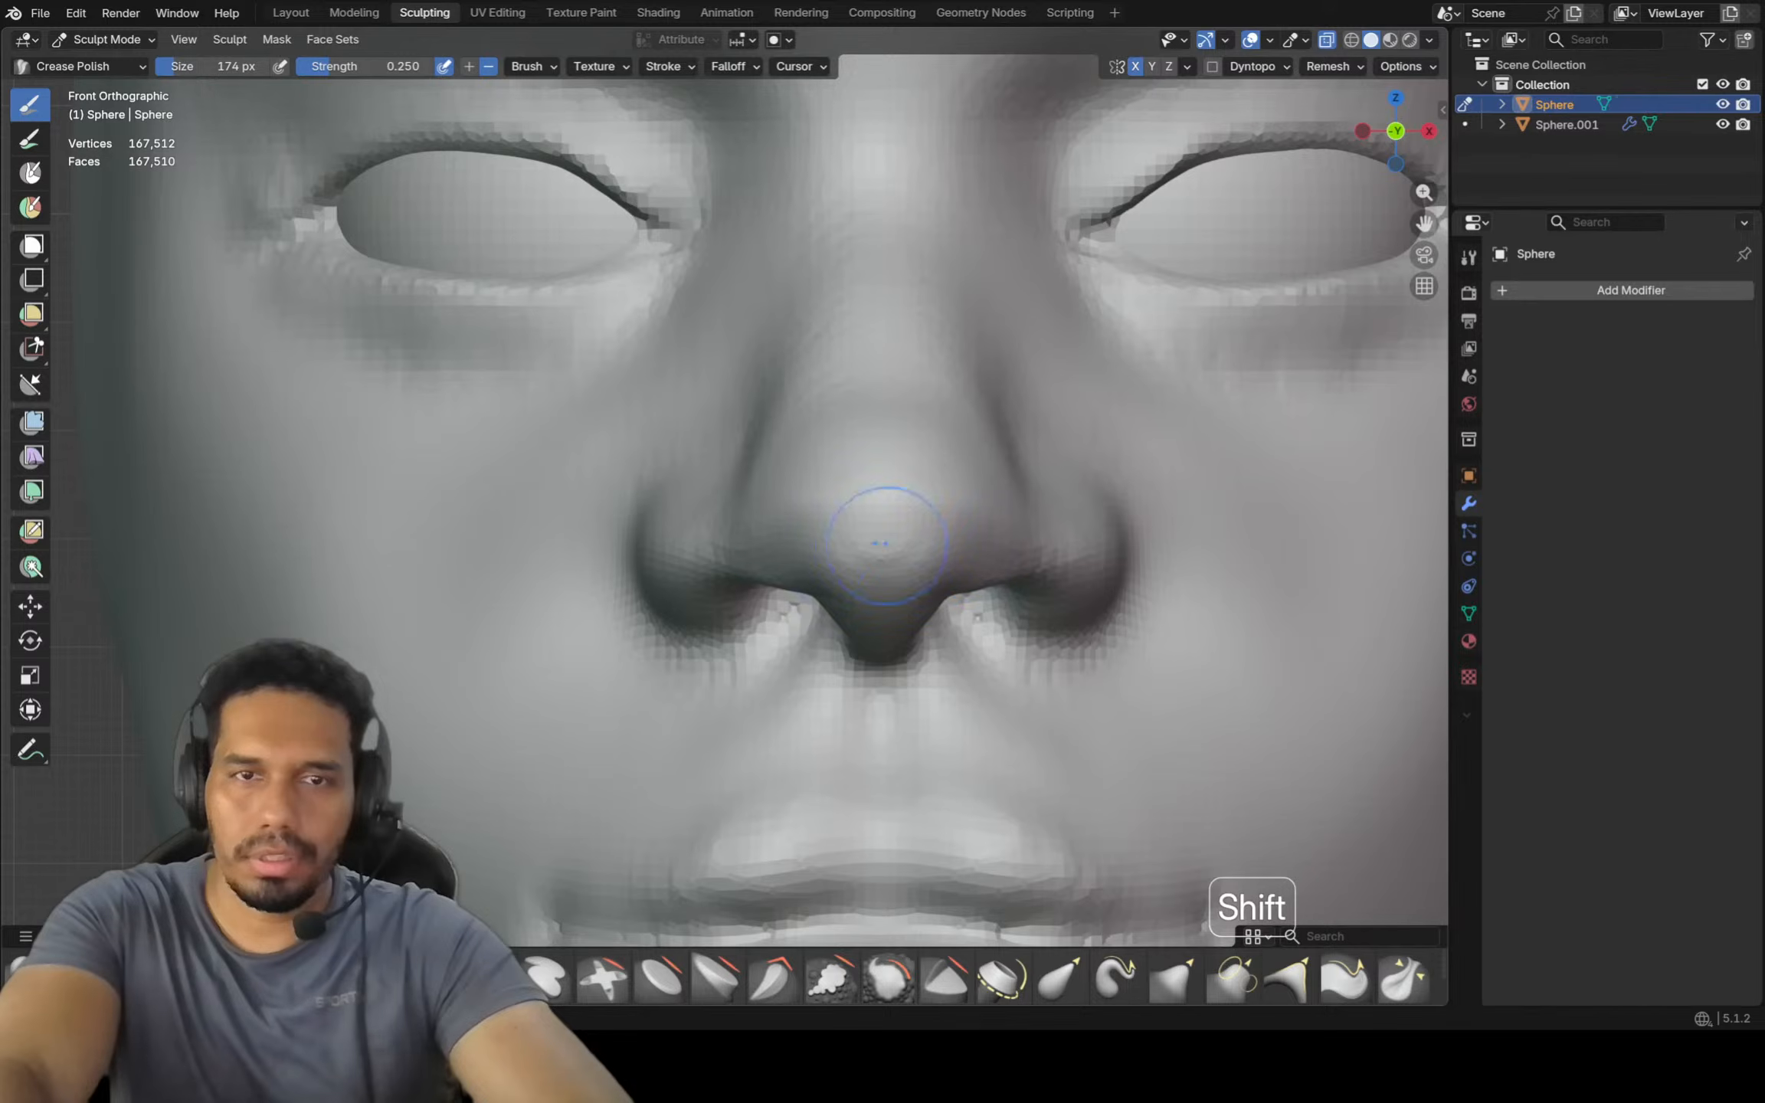
middle_click_drag(772, 527, 772, 842, "ctrl")
middle_click_drag(772, 843, 757, 835, "shift")
scroll(851, 505, "up", 2)
Narrow the upper nose bridge between the inner eye corners with the Grab brush at 244 px
key("f")
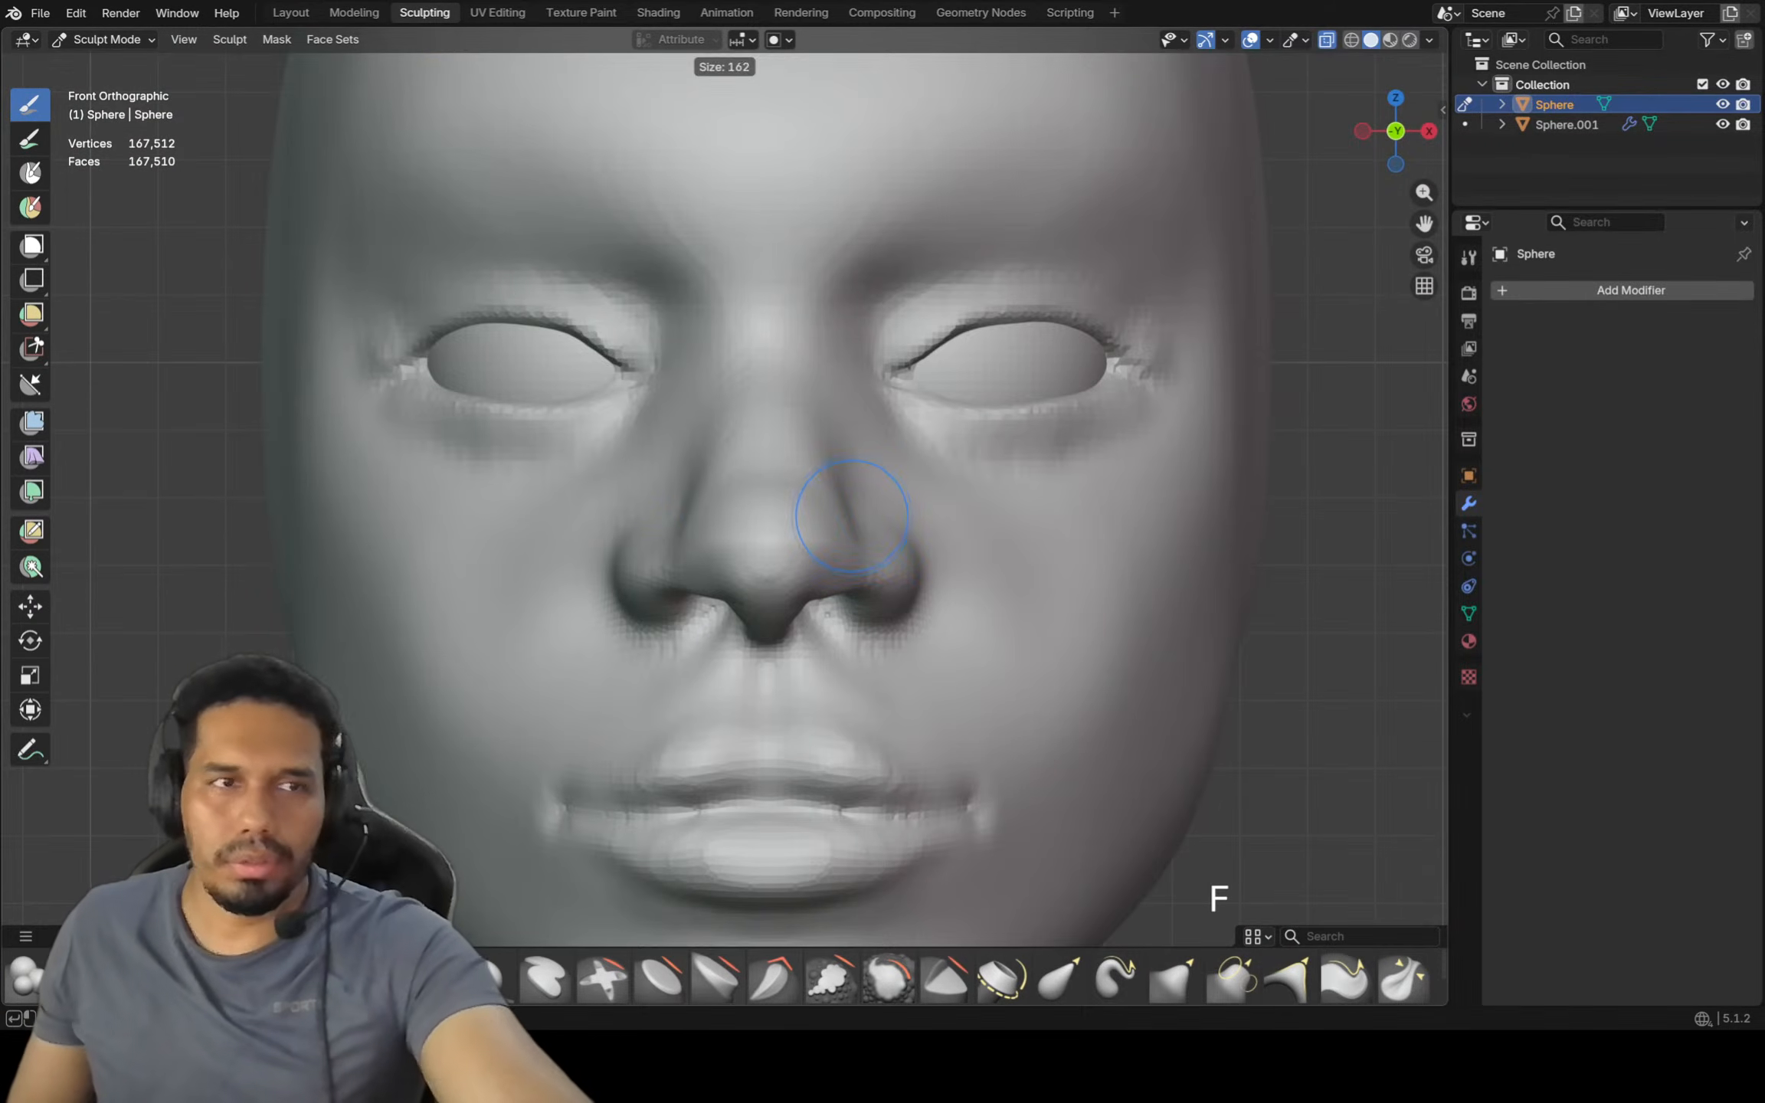
left_click(874, 511)
key("g")
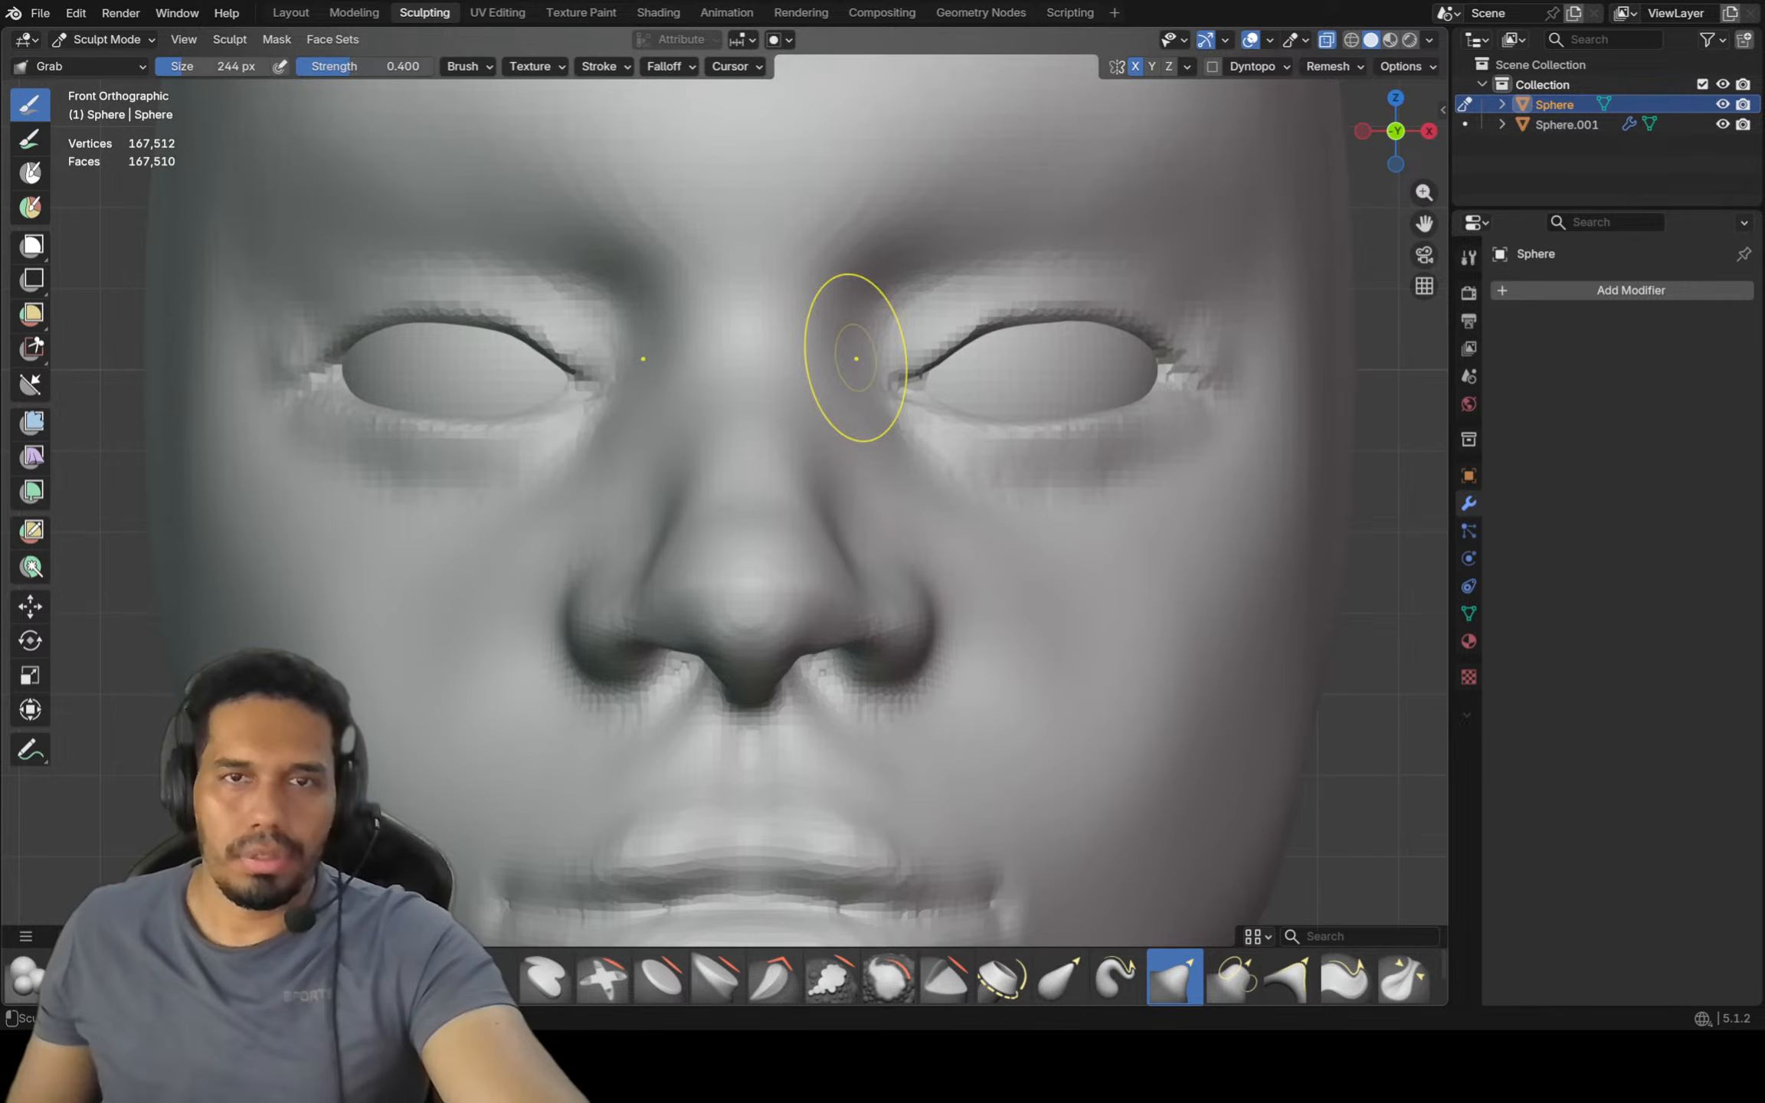
left_click_drag(643, 345, 671, 322)
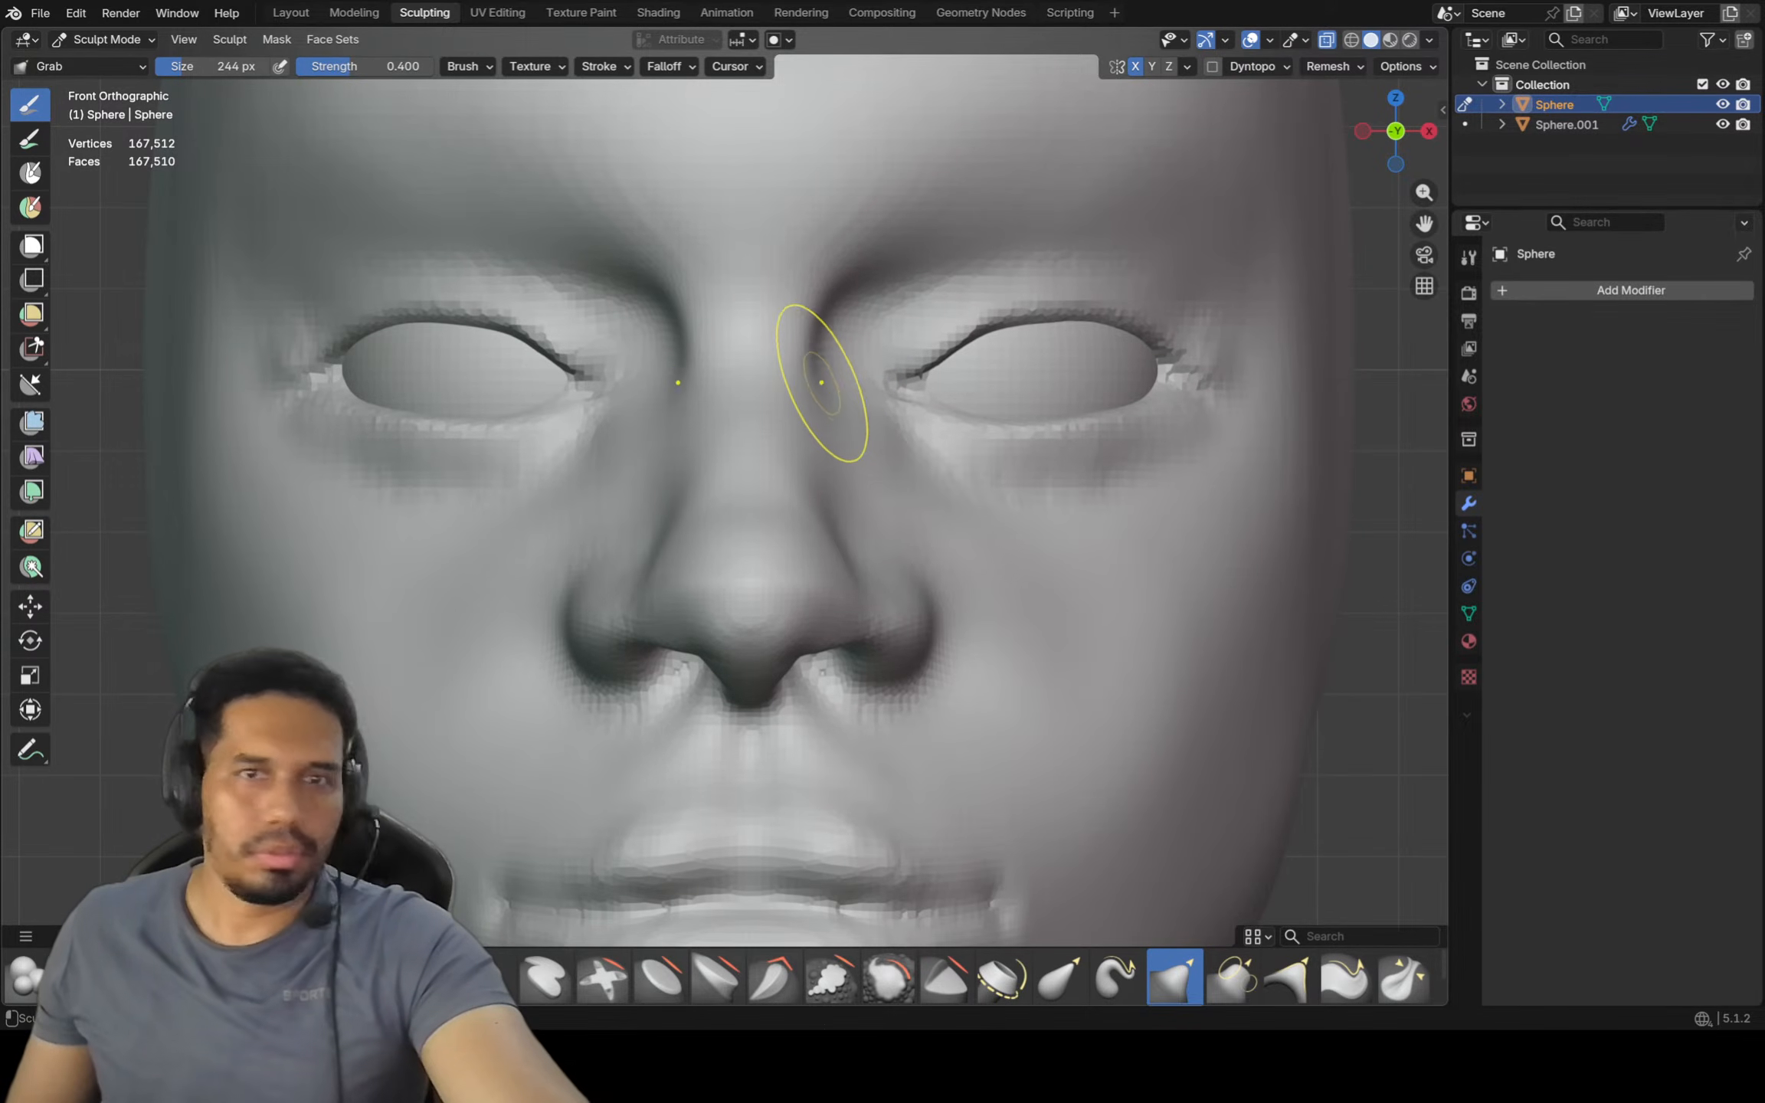
Examine the head's proportions from the front and the nose and lips from three-quarter and profile angles
middle_click_drag(823, 360, 839, 422, "ctrl")
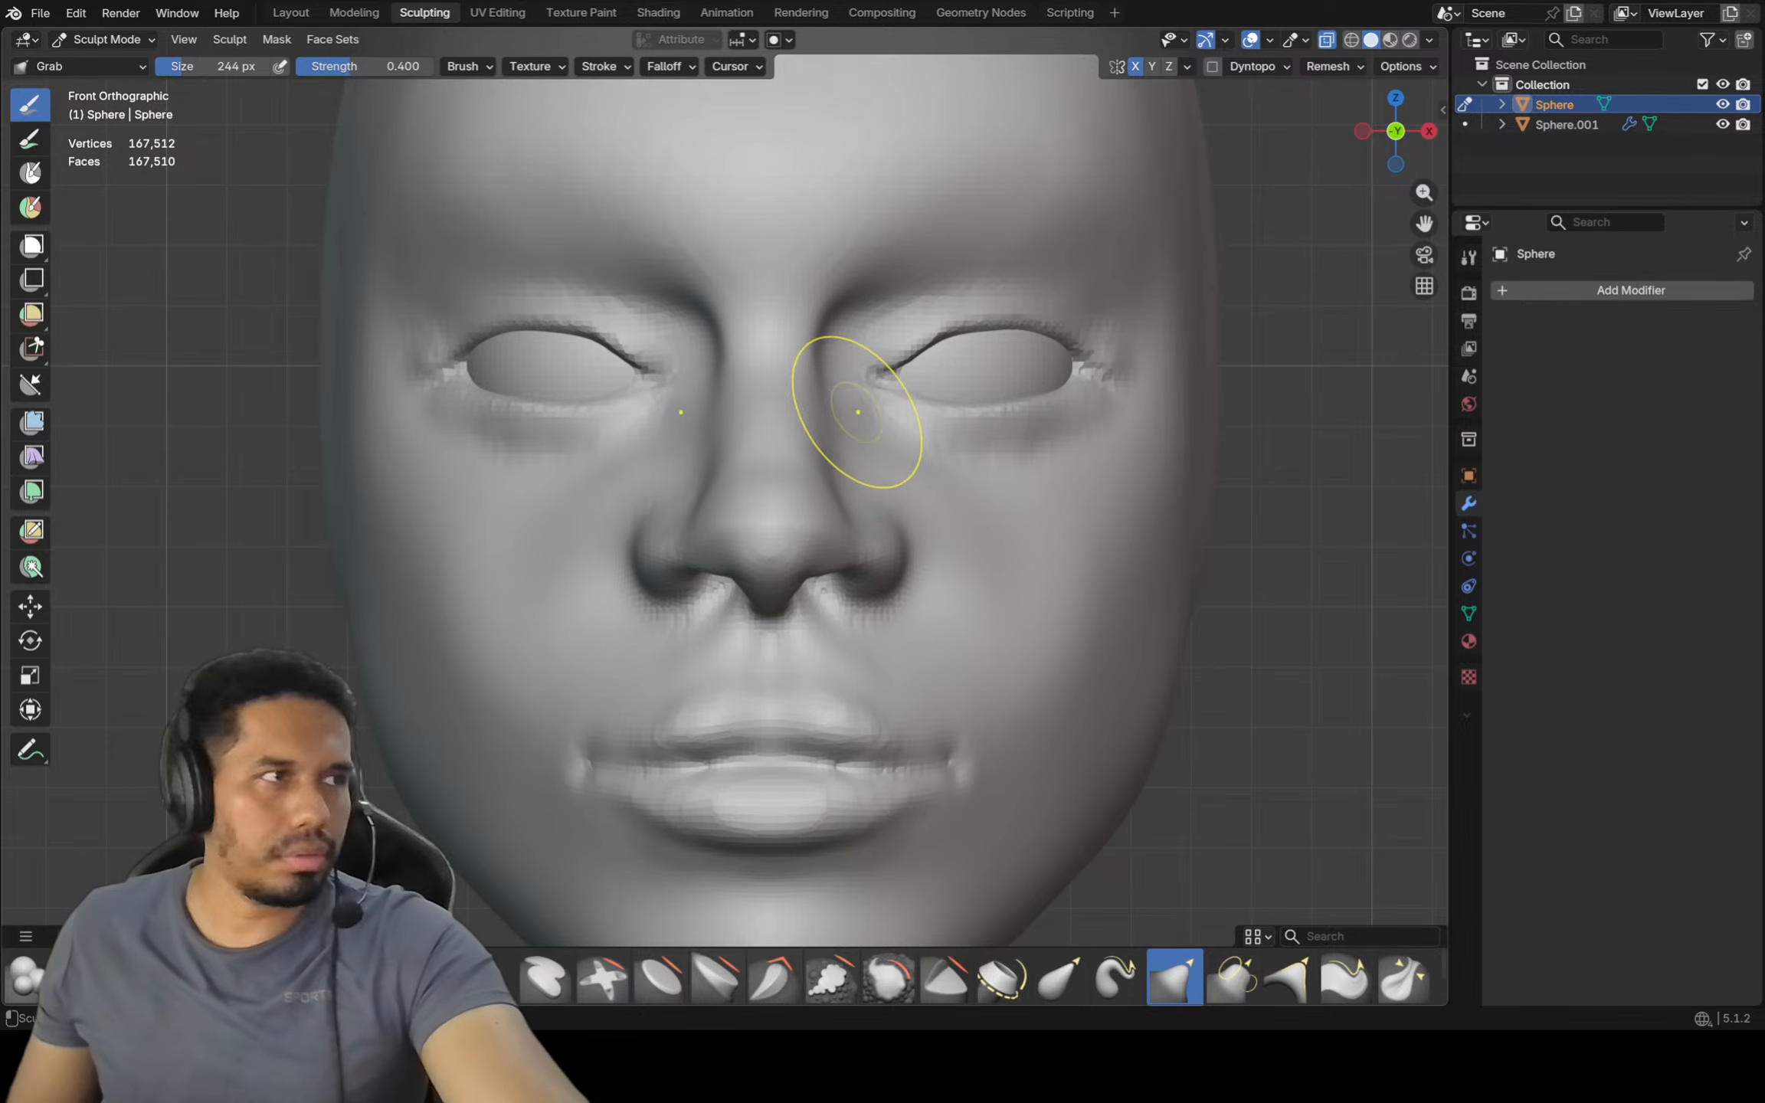
middle_click_drag(857, 421, 868, 502, "ctrl")
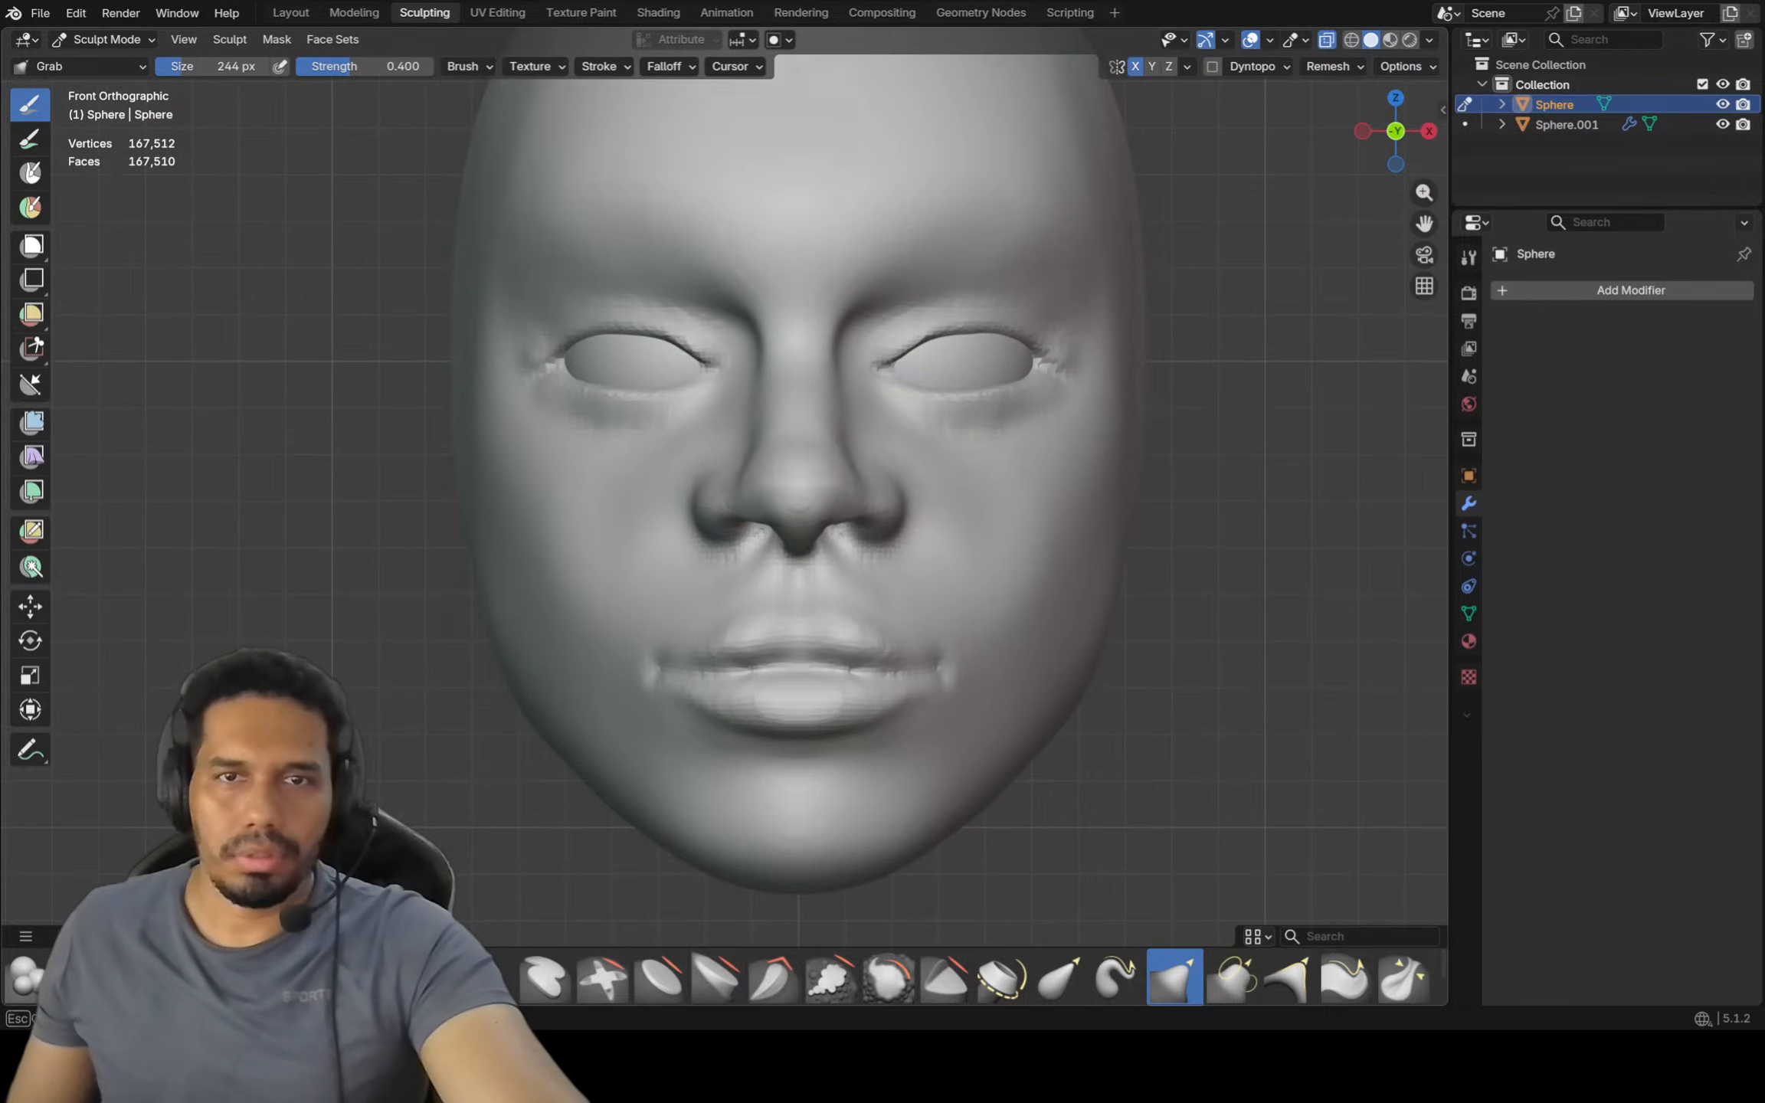
mouse_move(1036, 354)
middle_mouse_down()
mouse_move(1048, 410)
mouse_move(946, 375)
mouse_move(1055, 393)
mouse_move(989, 444)
mouse_move(1007, 442)
middle_mouse_up()
key("KP_1")
middle_click_drag(1006, 441, 1004, 610, "shift")
key("f")
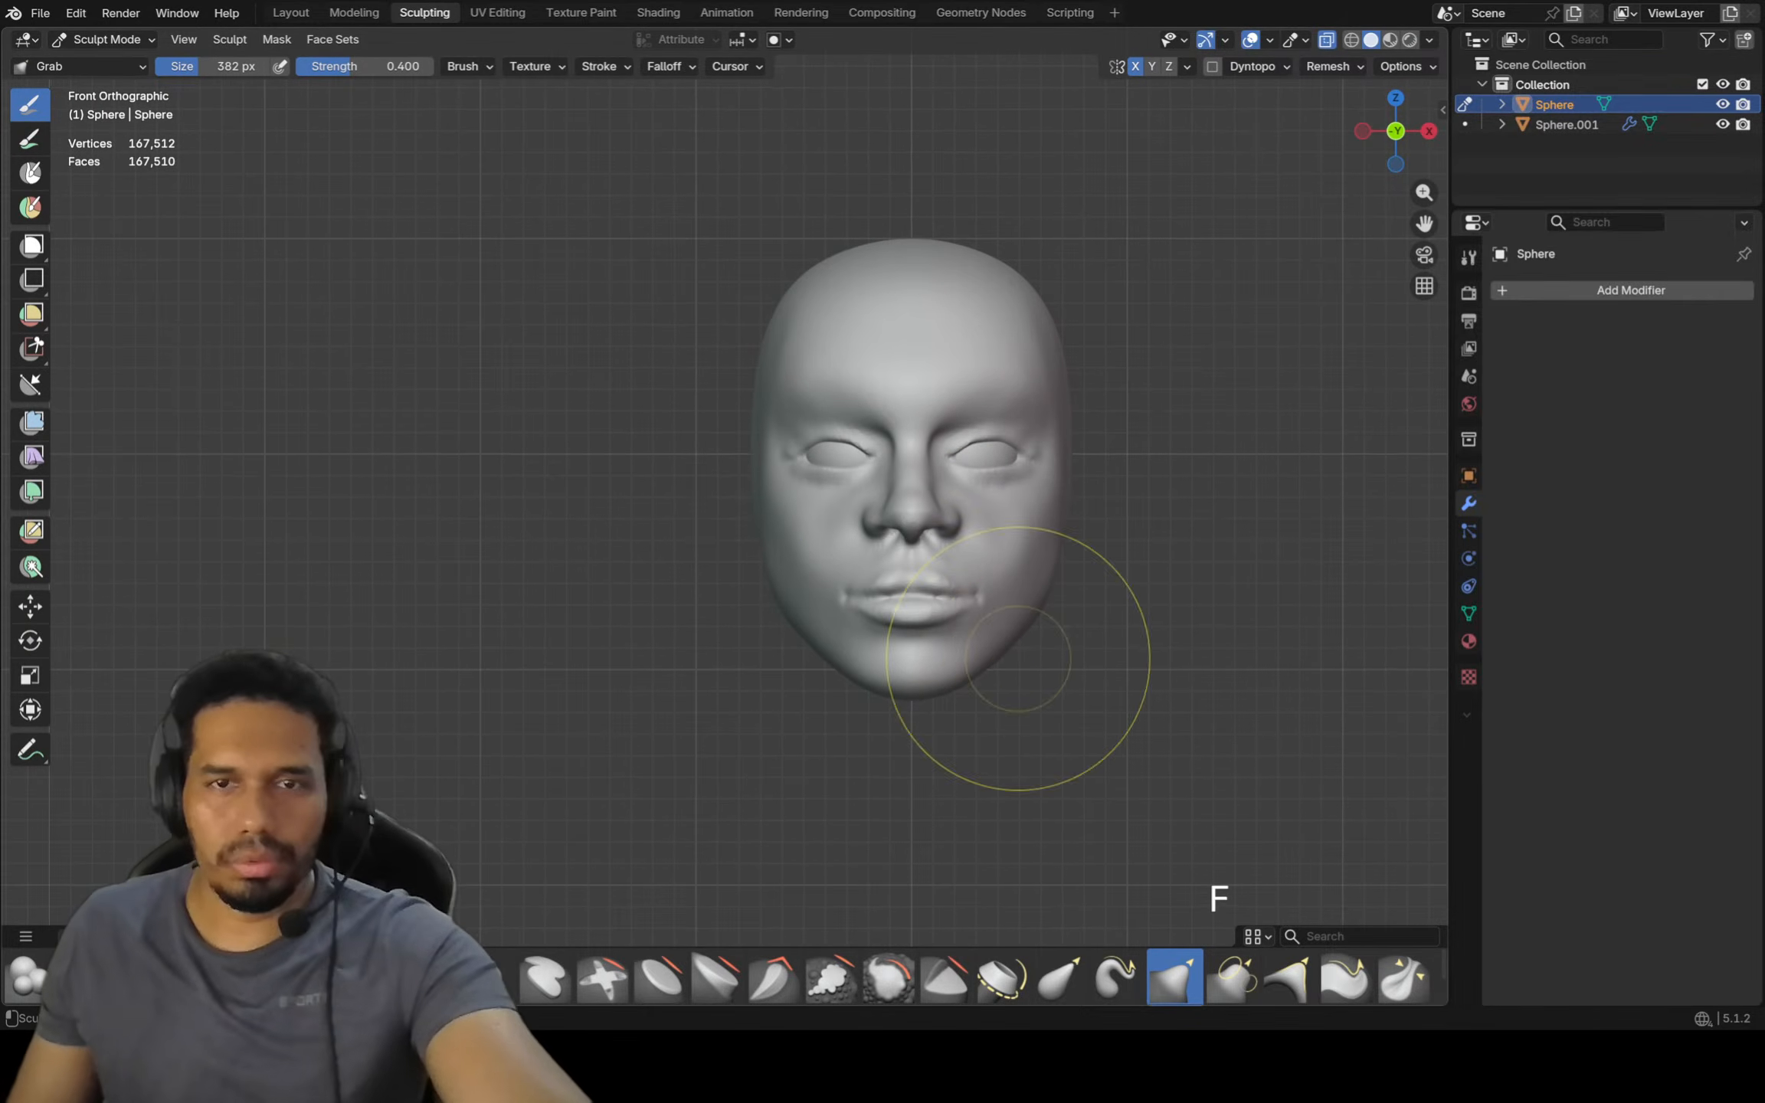
key("g")
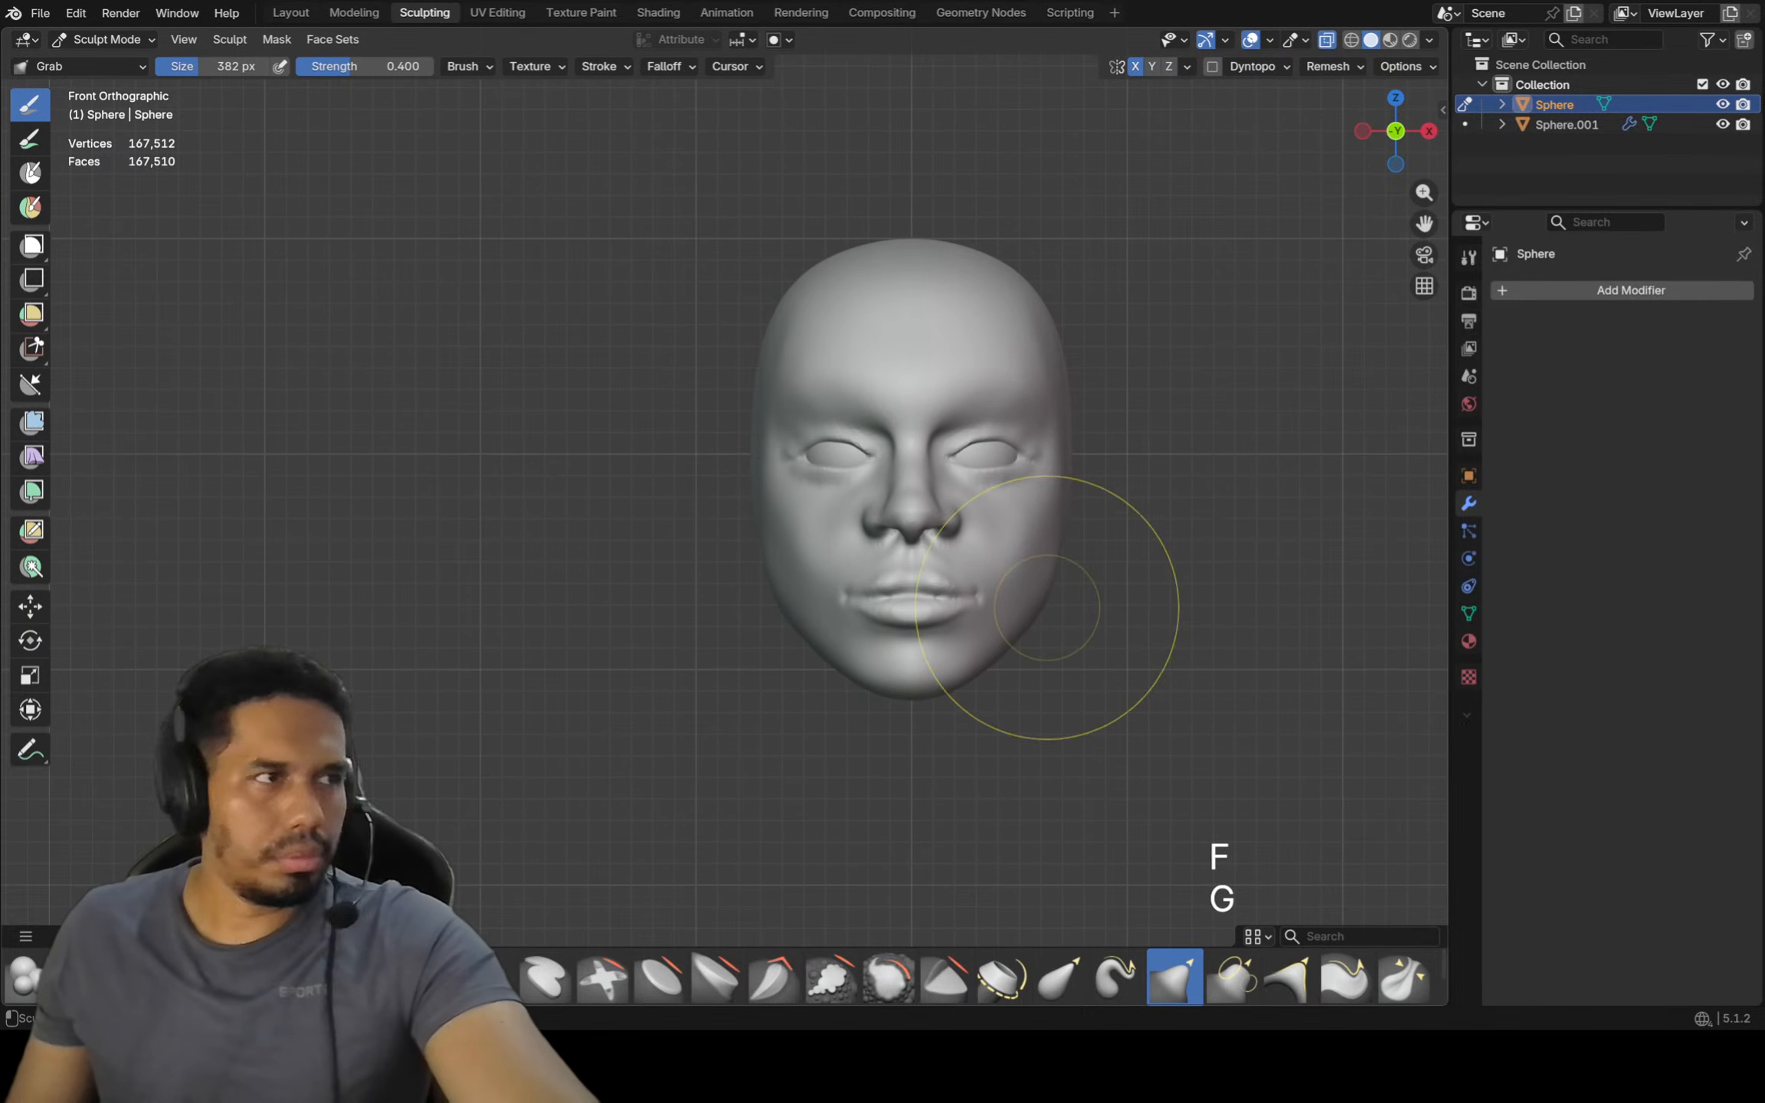
middle_click_drag(1044, 599, 634, 595, "shift")
scroll(866, 629, "up", 5)
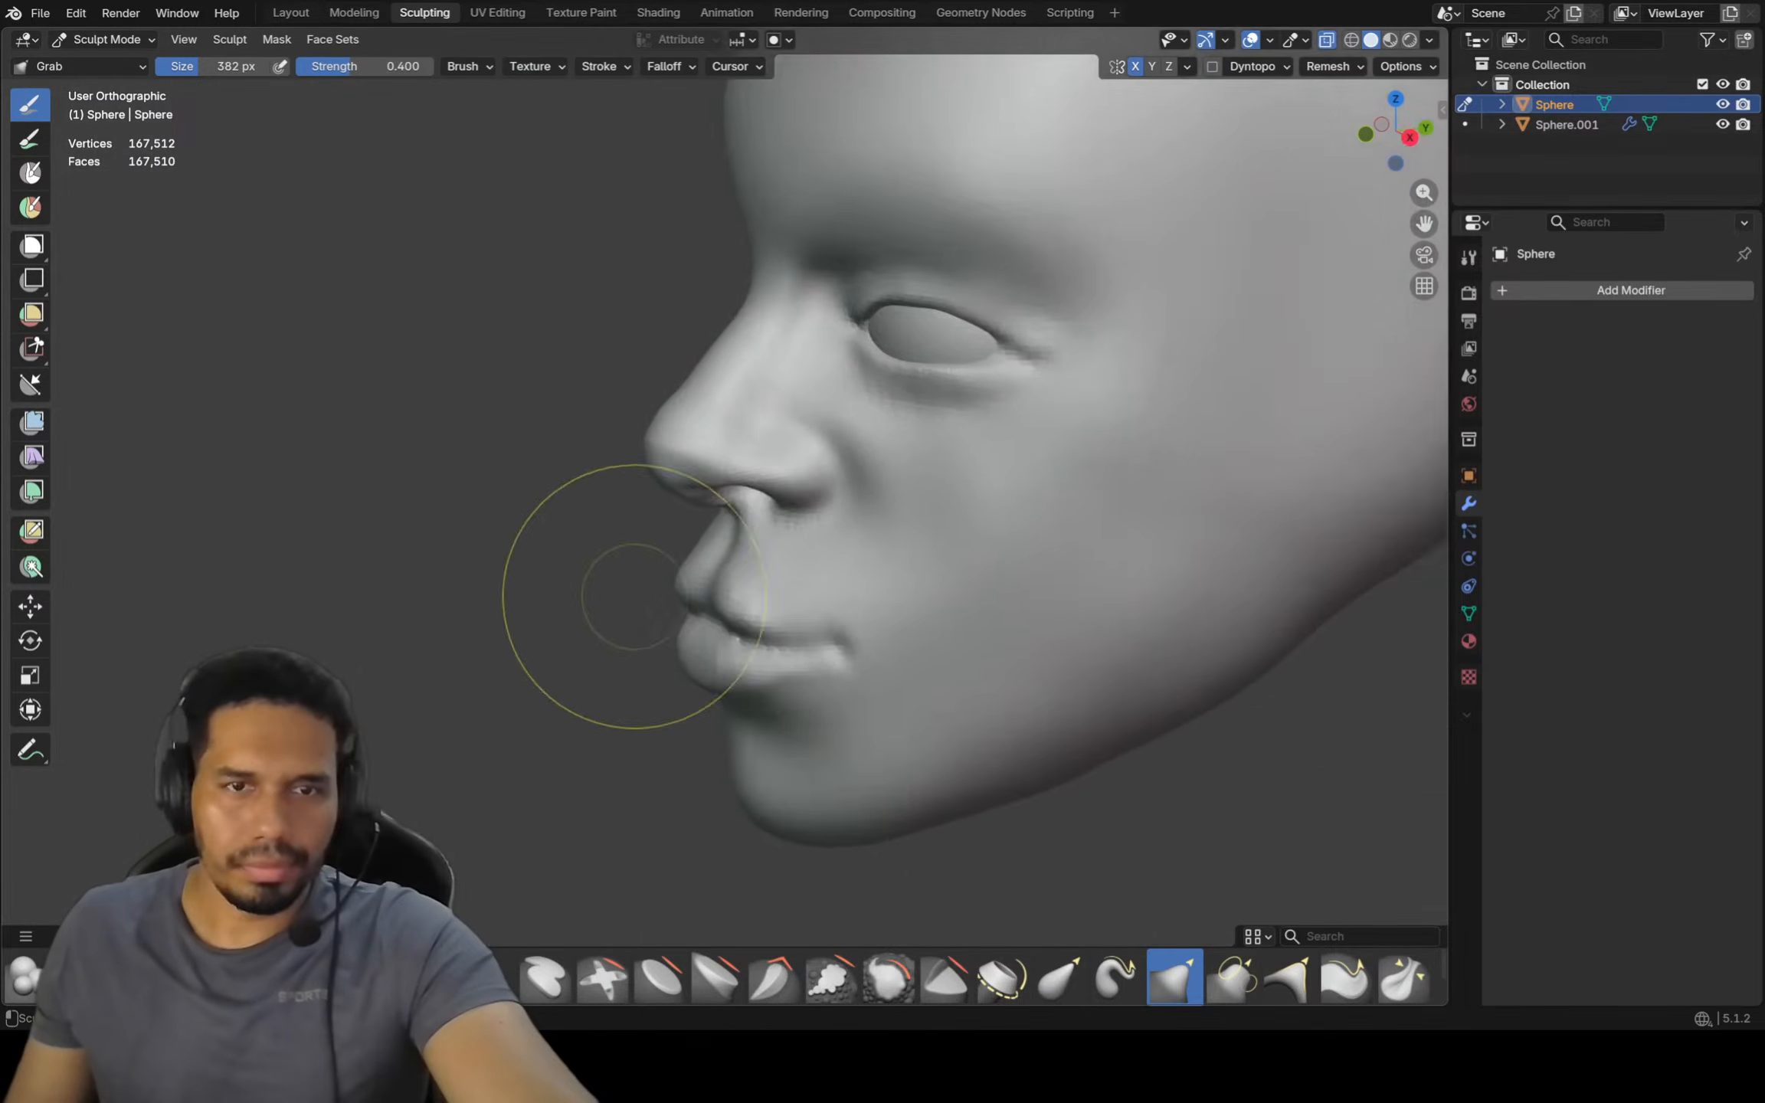
scroll(674, 587, "up", 6)
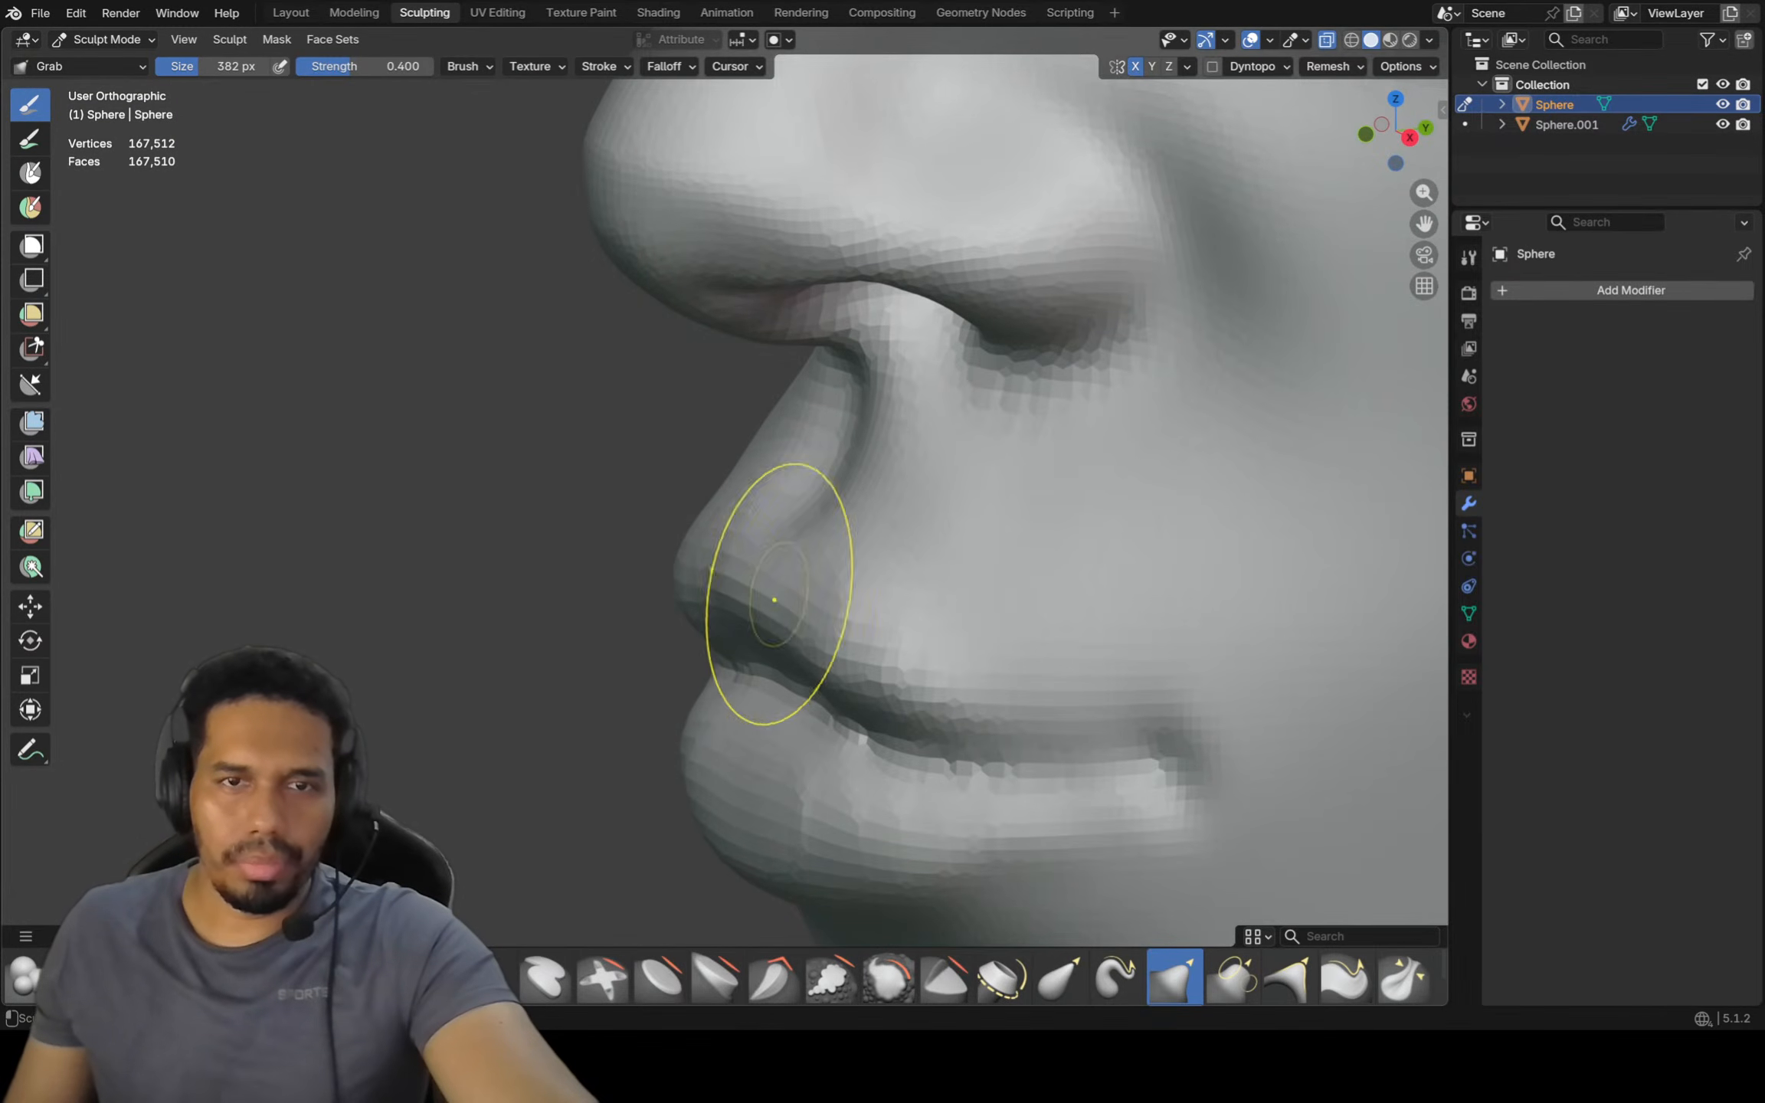
mouse_move(674, 587)
middle_mouse_down("ctrl")
mouse_move(716, 632)
mouse_move(823, 583)
middle_mouse_up("ctrl")
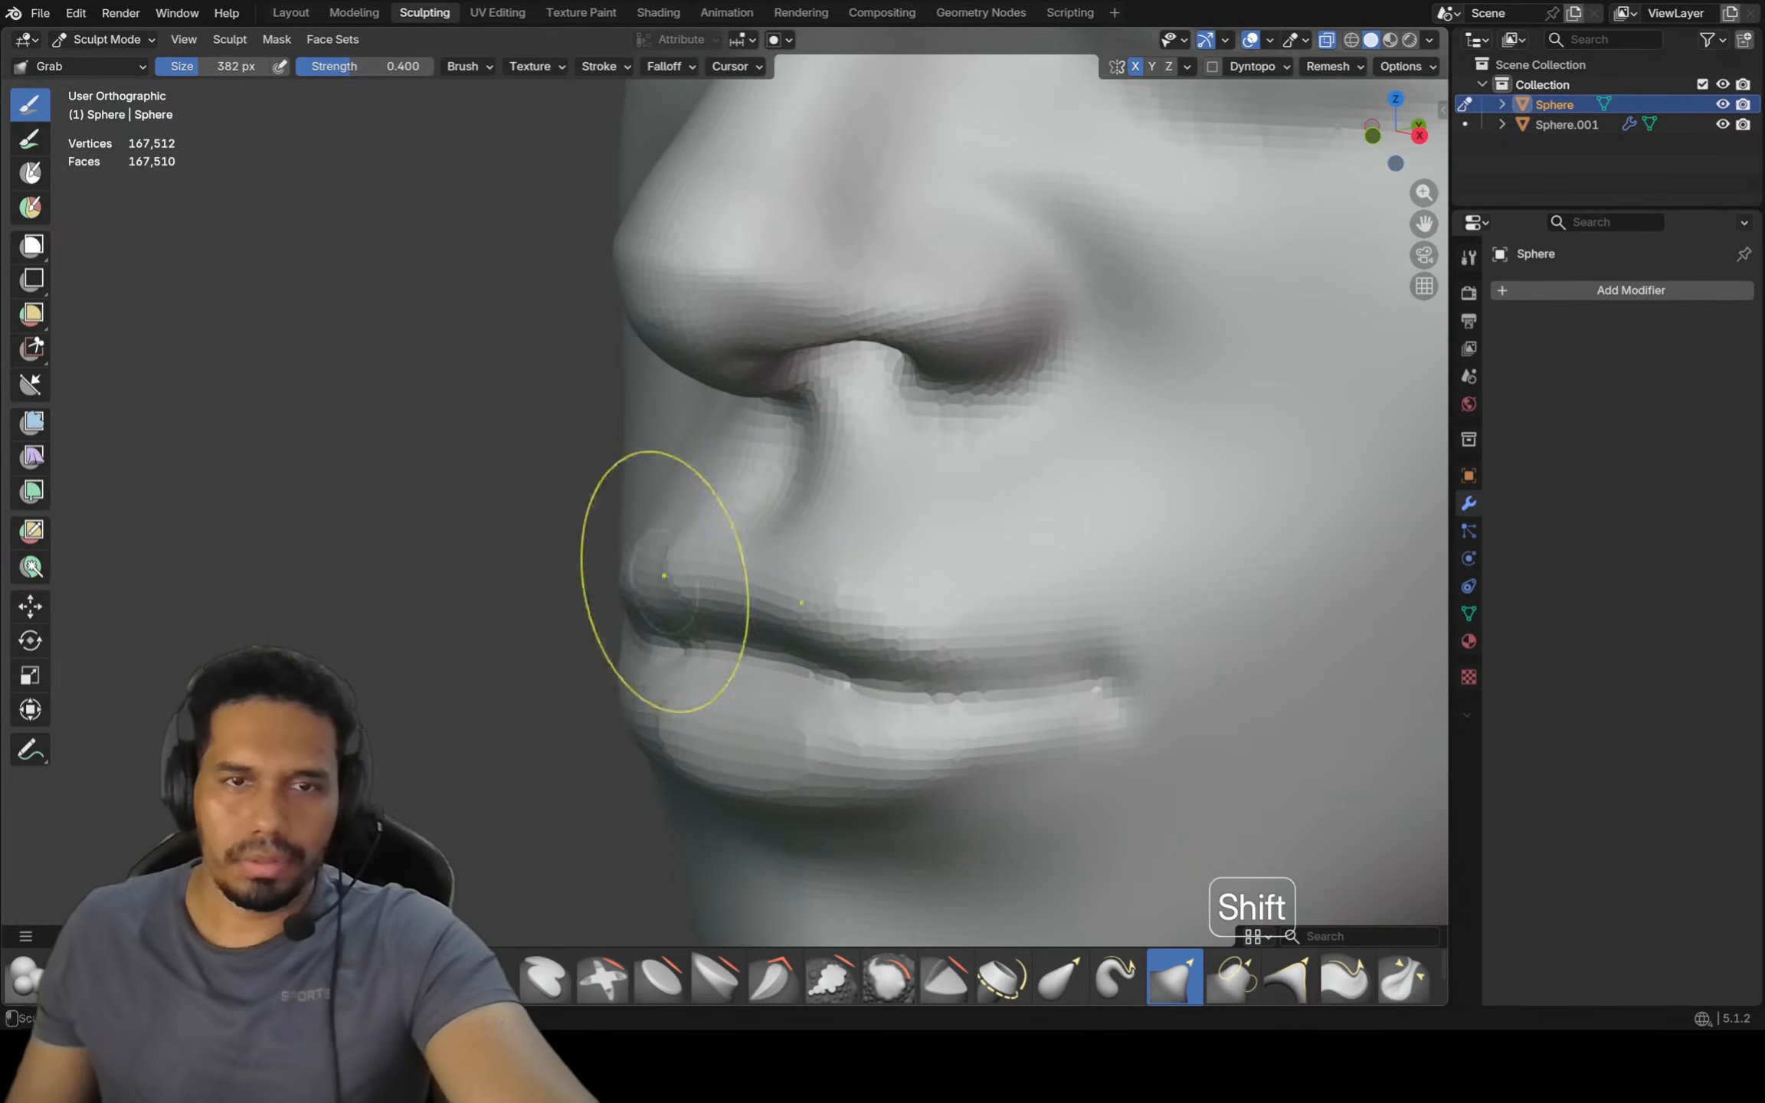
mouse_move(649, 552)
middle_mouse_down()
mouse_move(846, 579)
mouse_move(749, 582)
mouse_move(965, 570)
middle_mouse_up()
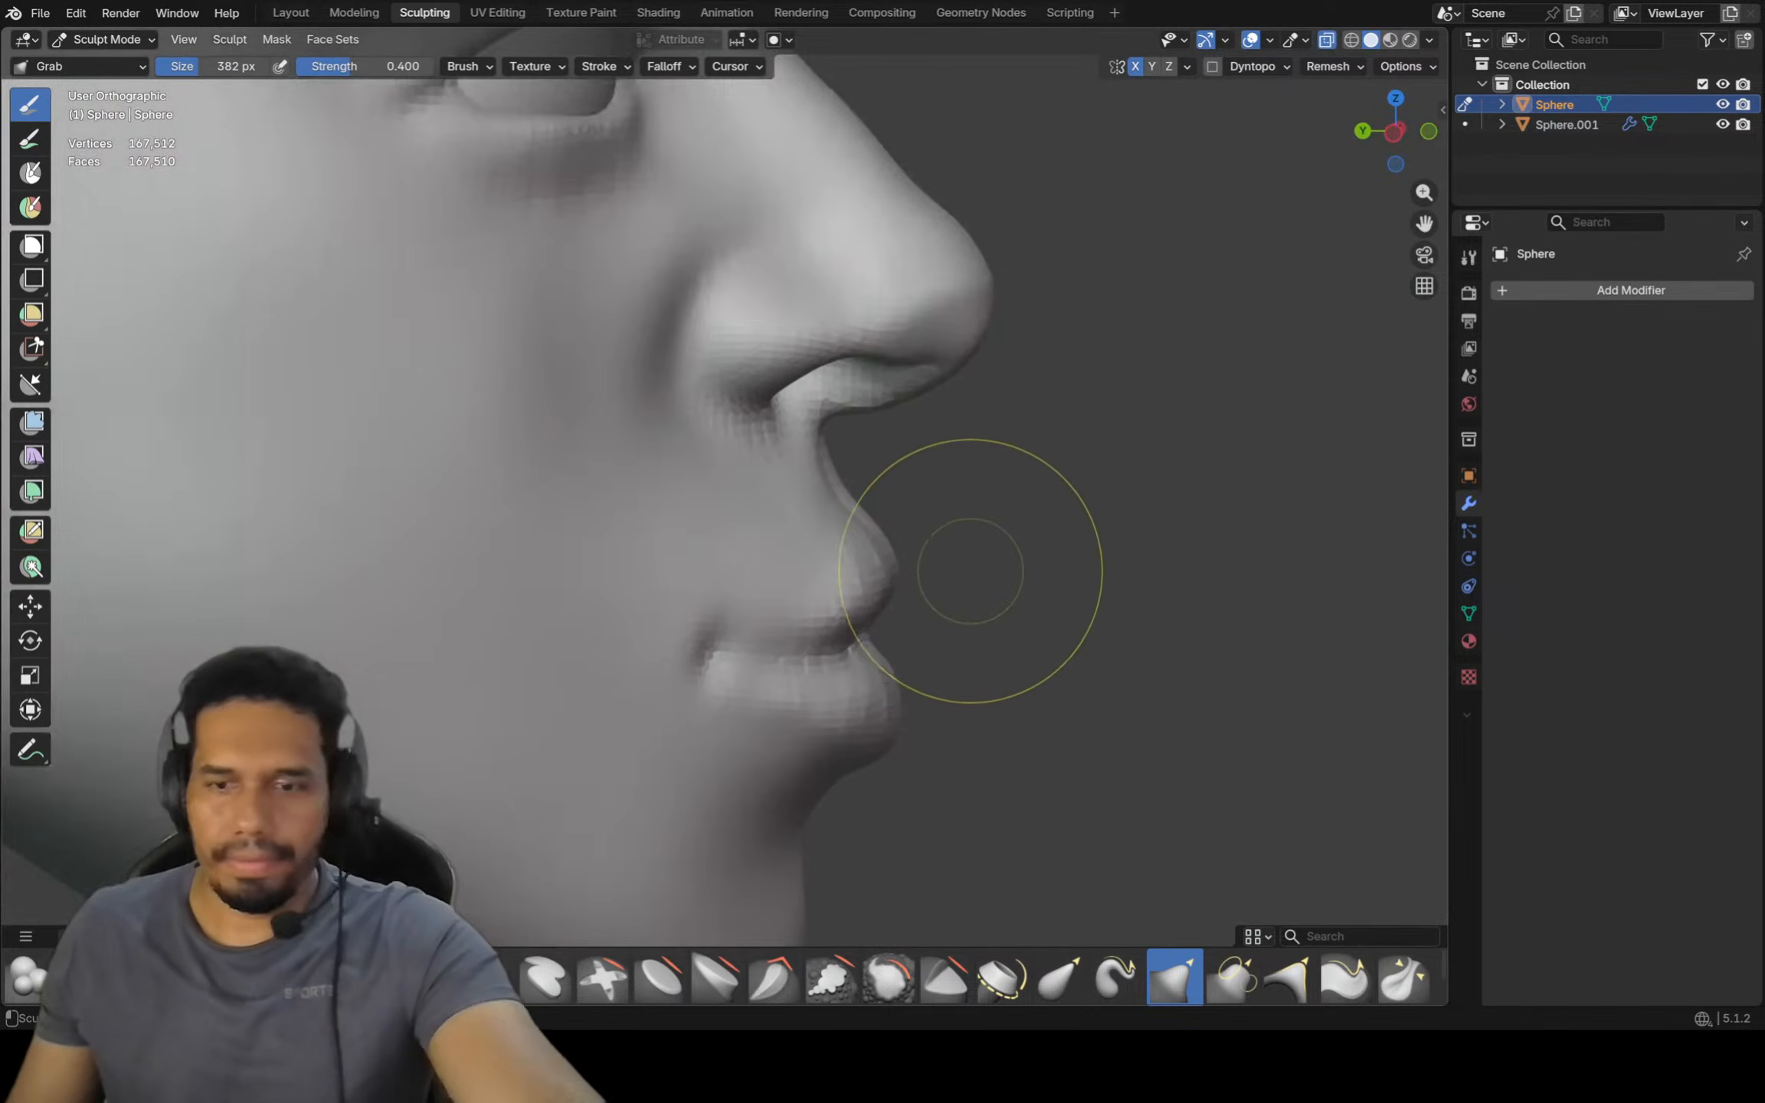
Choose a finer voxel size for the head and remesh it in the front orthographic view
key("KP_1")
key("f")
left_click(810, 594)
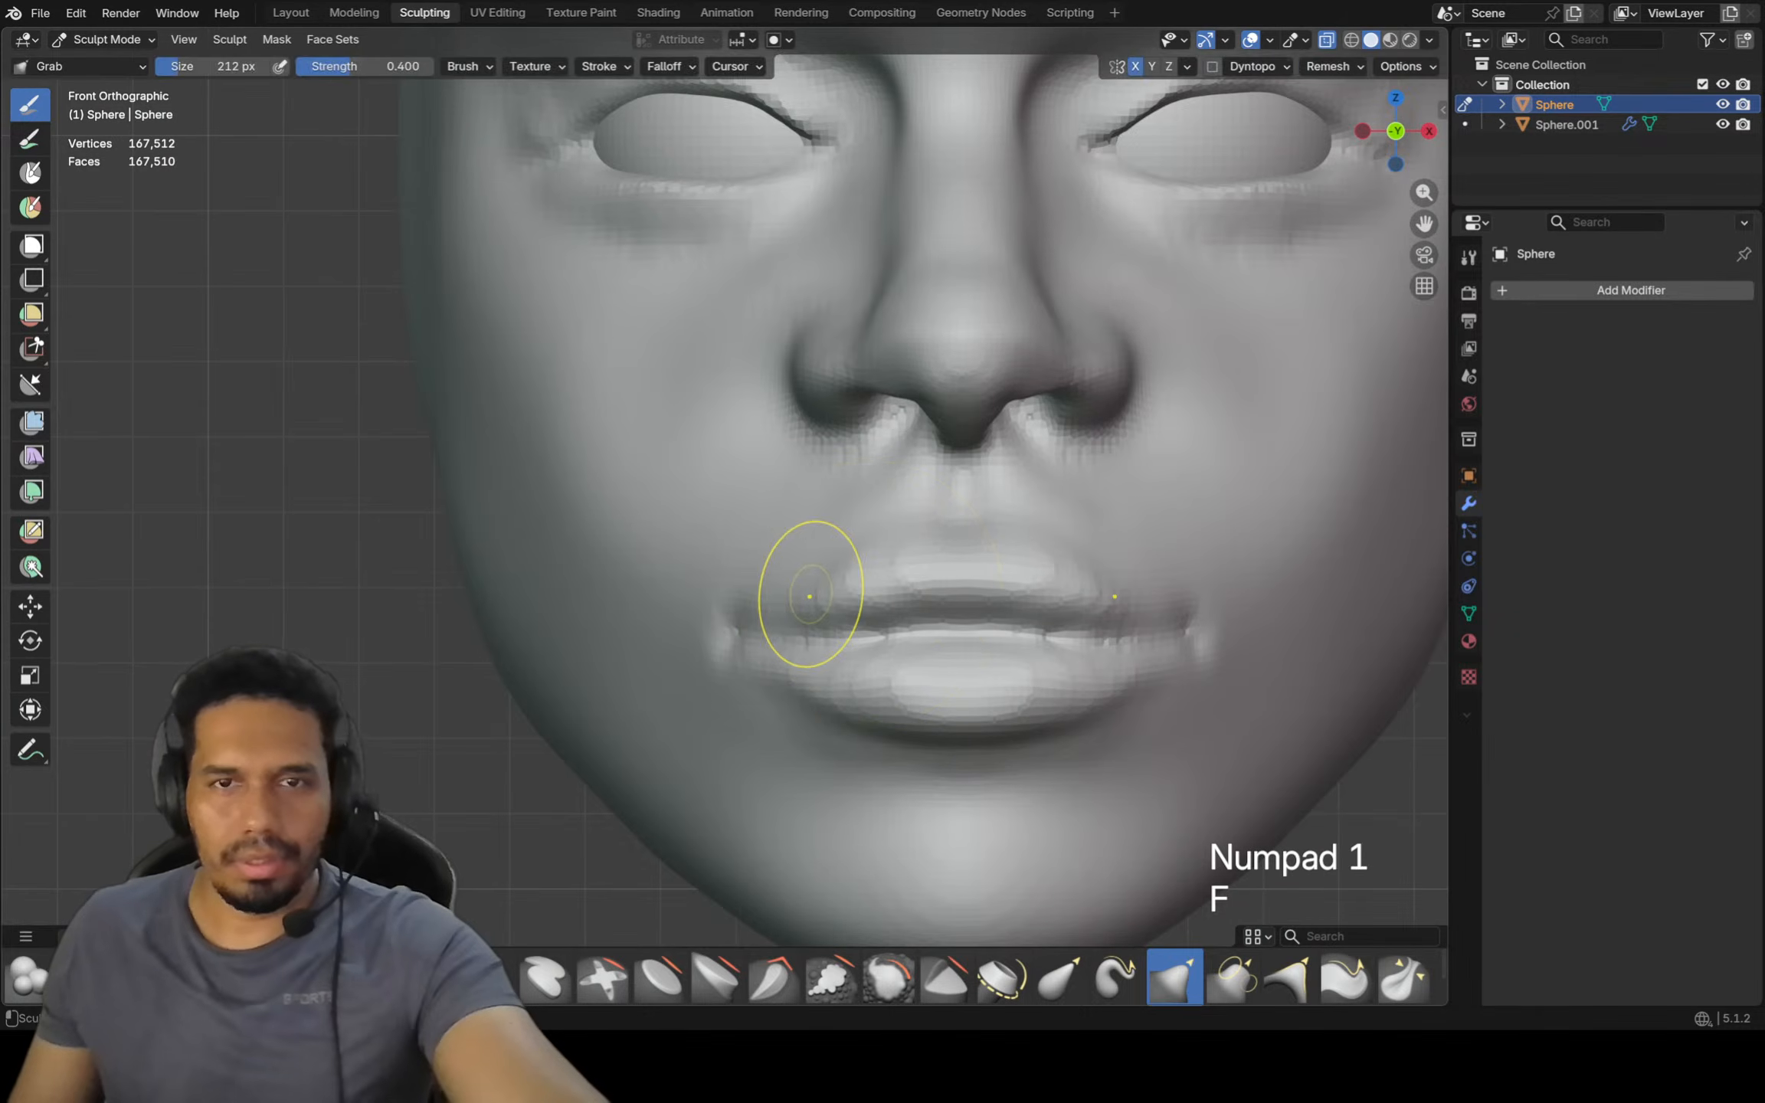
key("r")
left_click(817, 590)
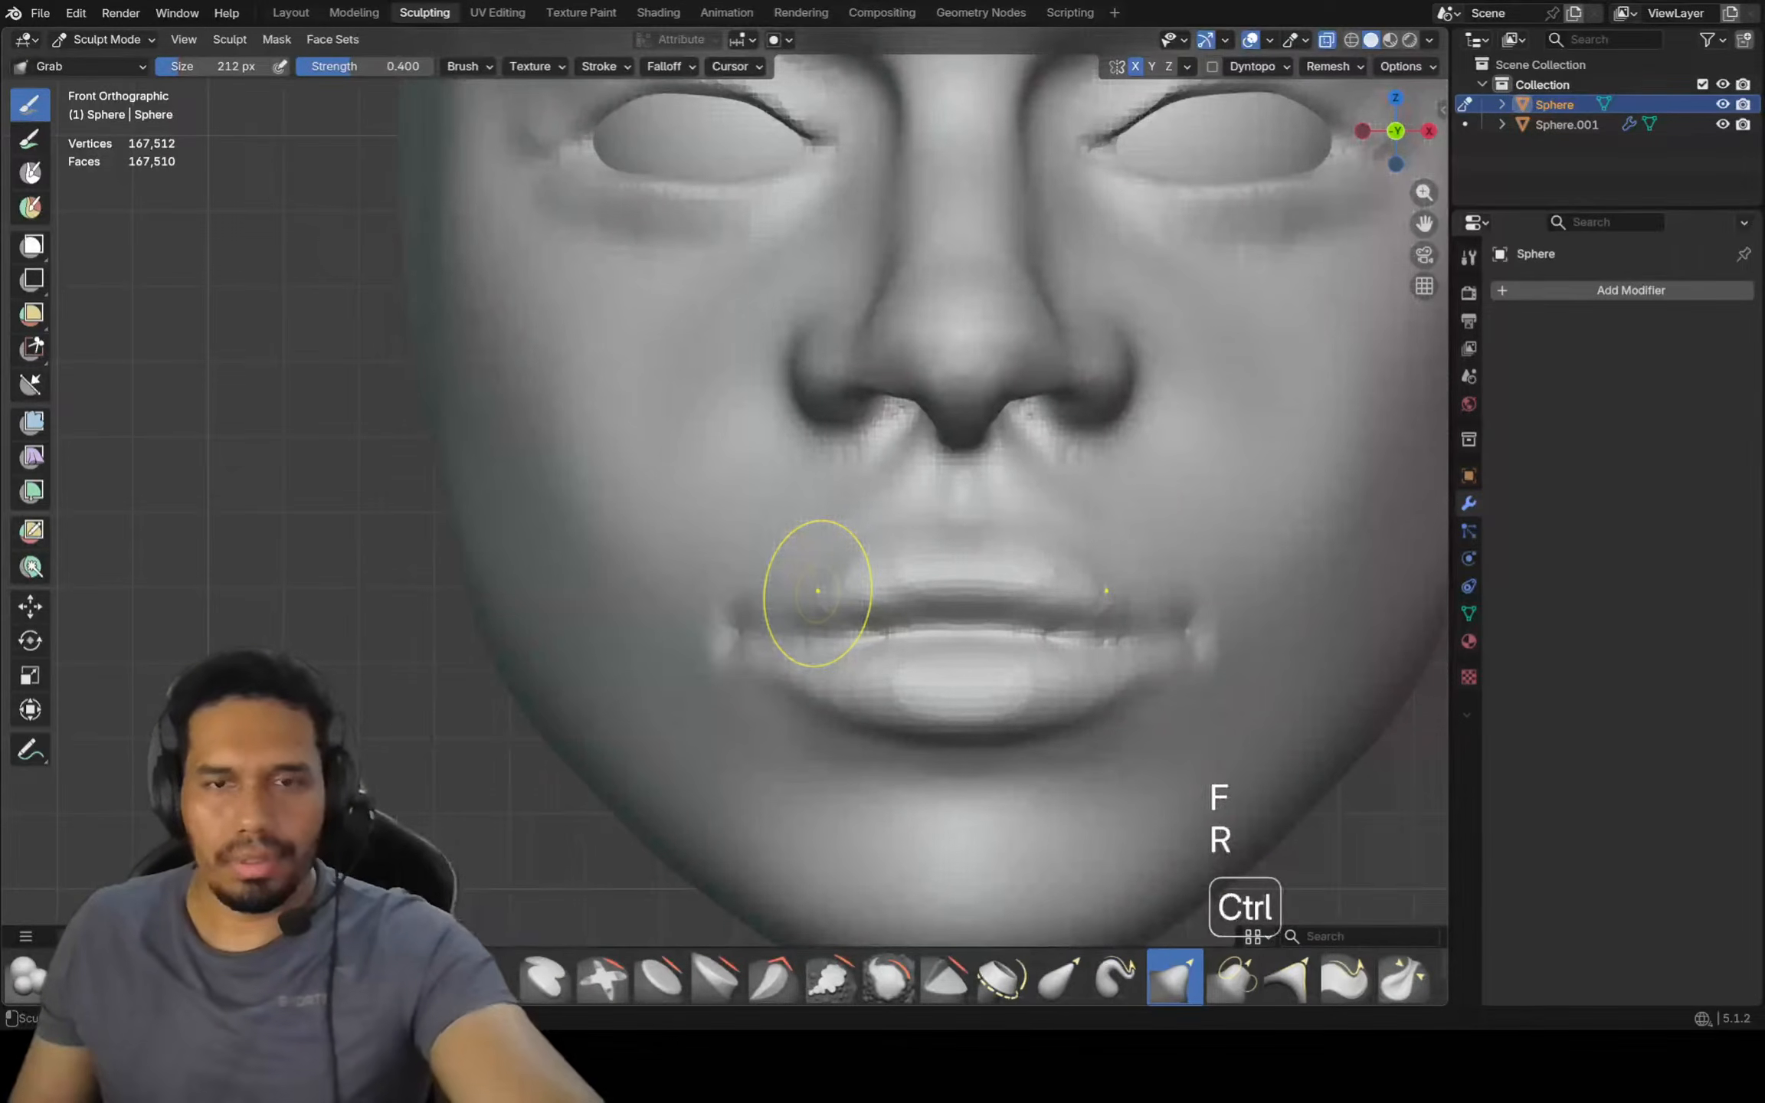
key("ctrl+r")
Deepen the line between the lips out to the mouth corners with the Crease Polish brush at 88 px
key("f")
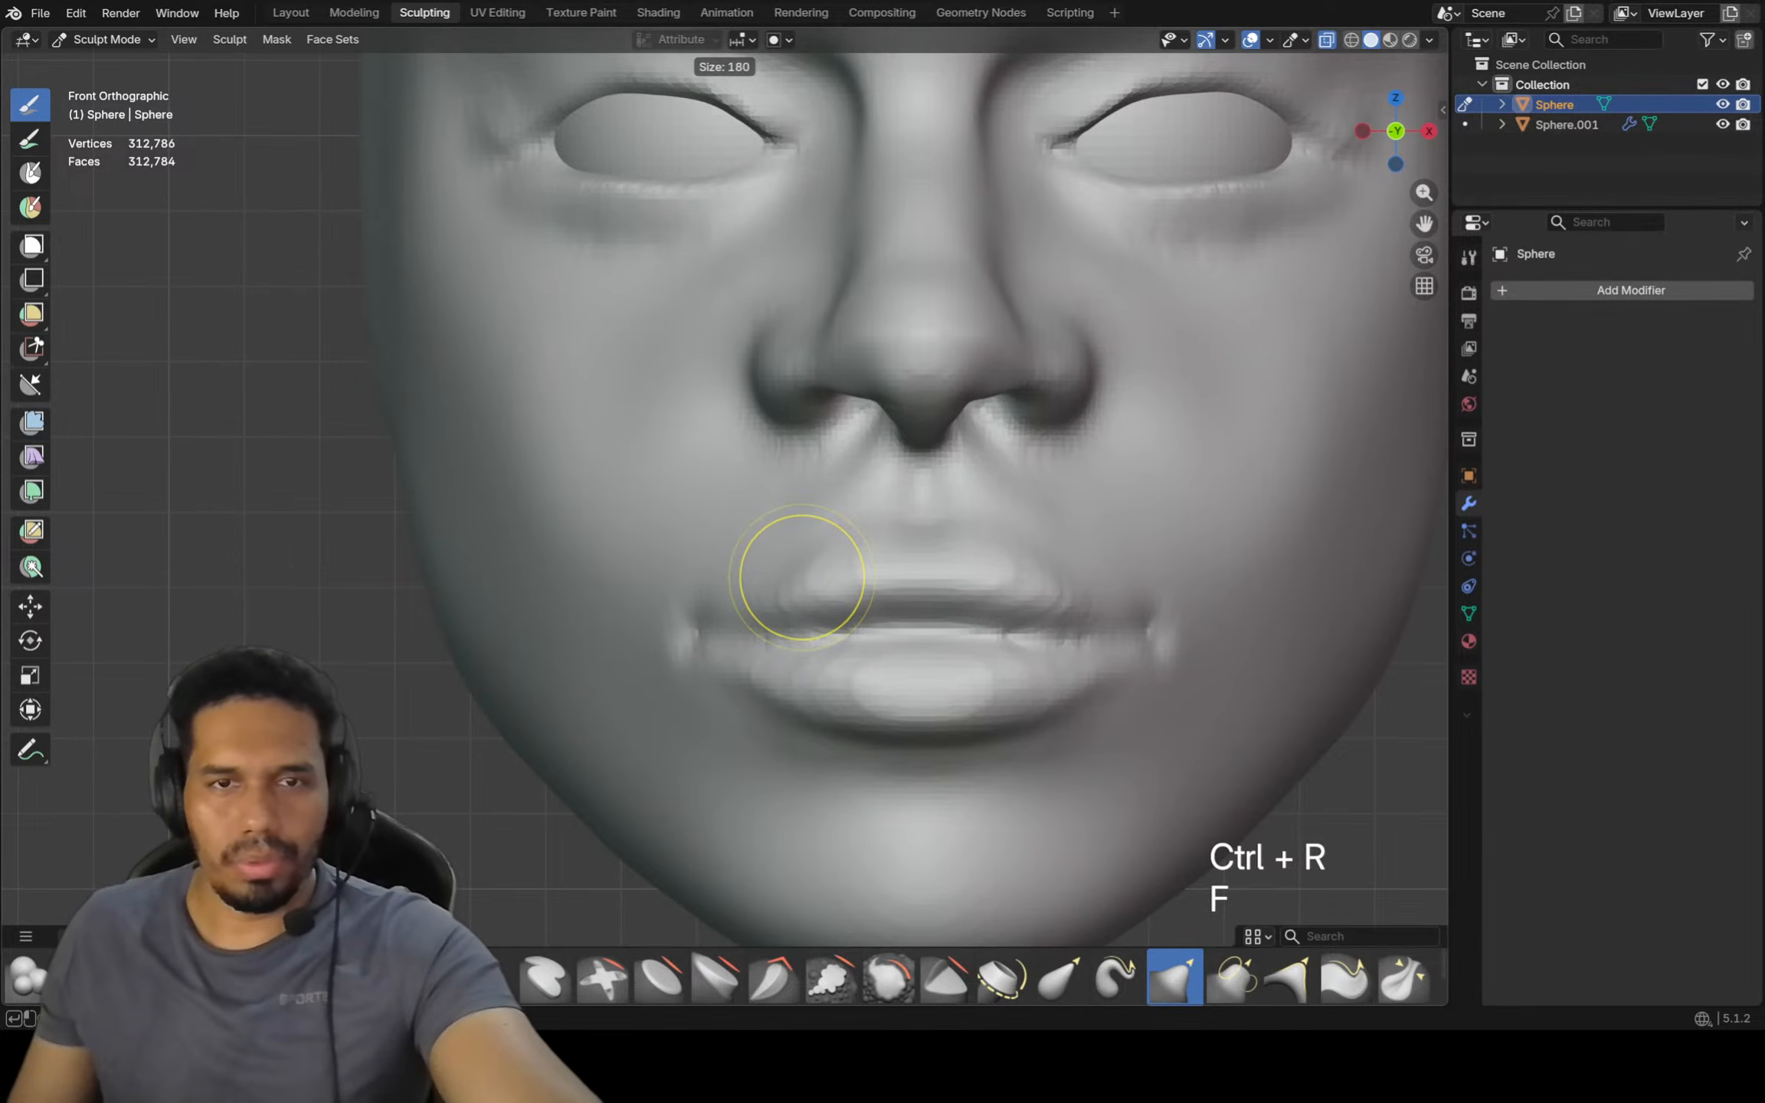
left_click(776, 579)
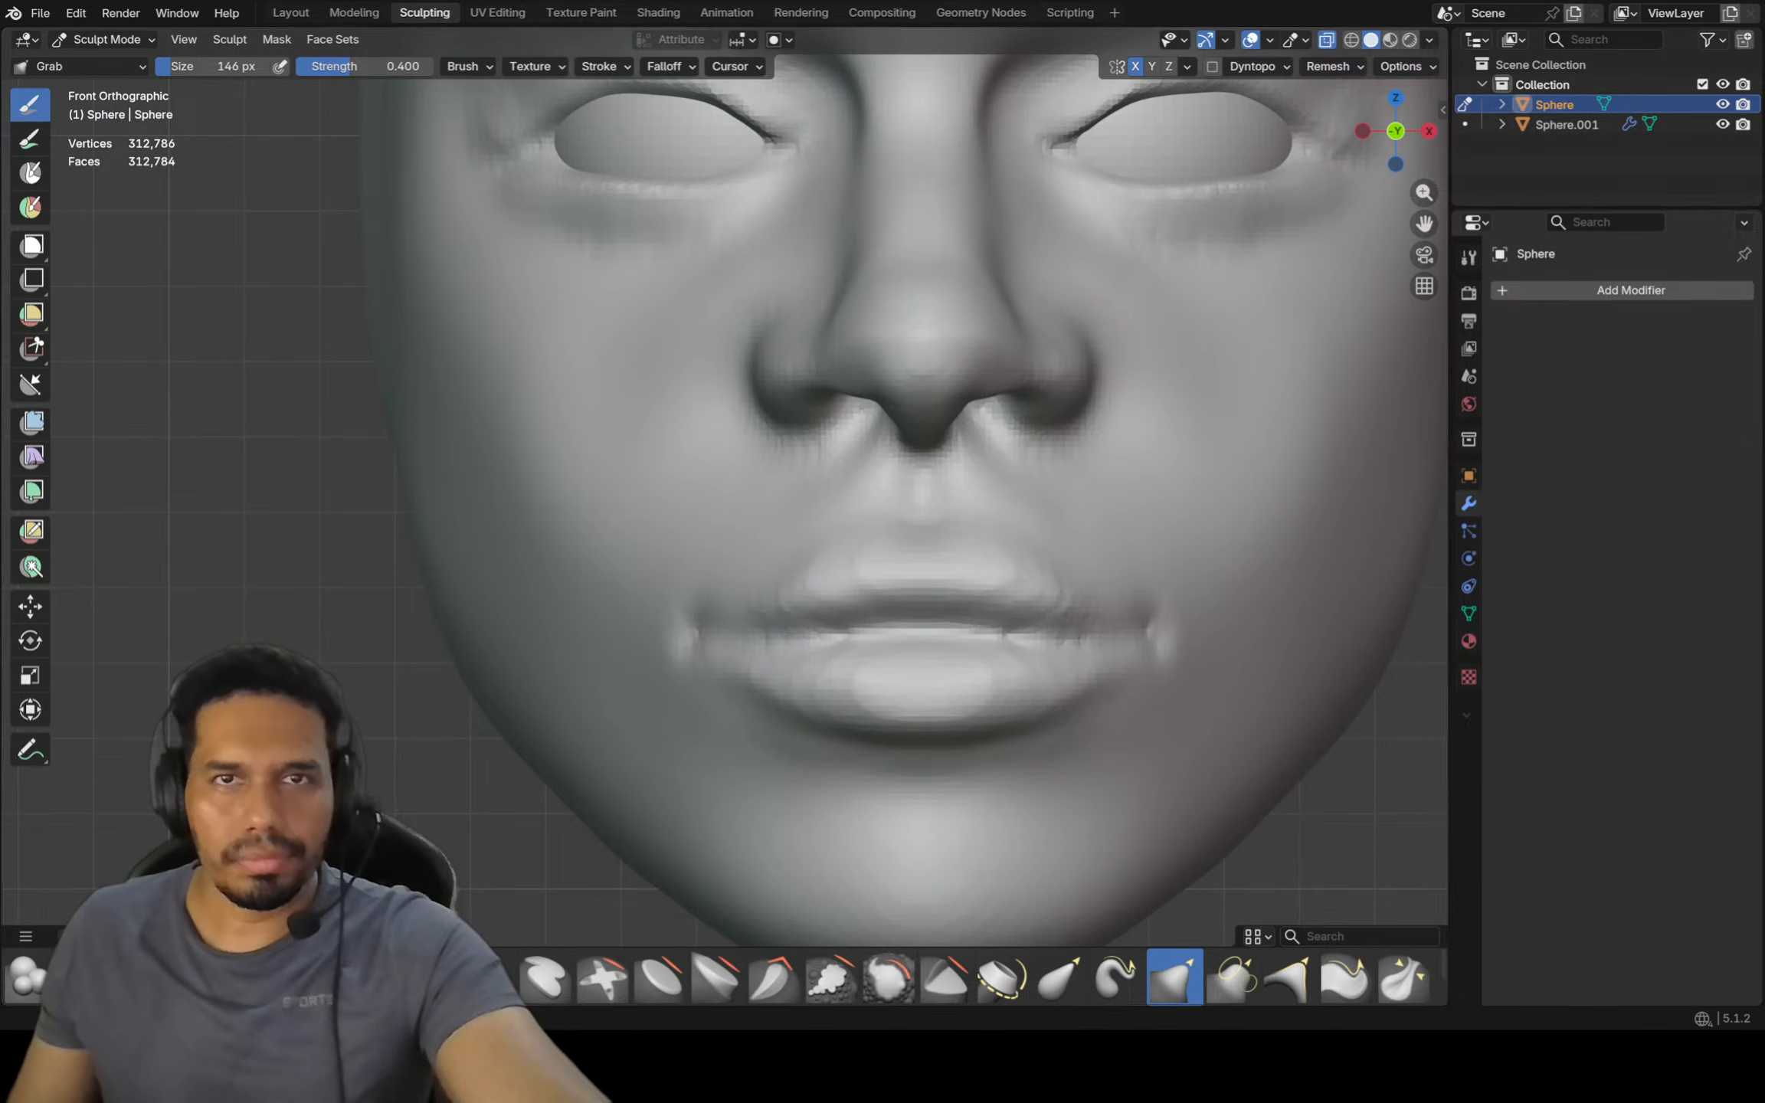
key("f")
left_click(855, 502)
middle_click_drag(855, 503, 808, 472, "shift")
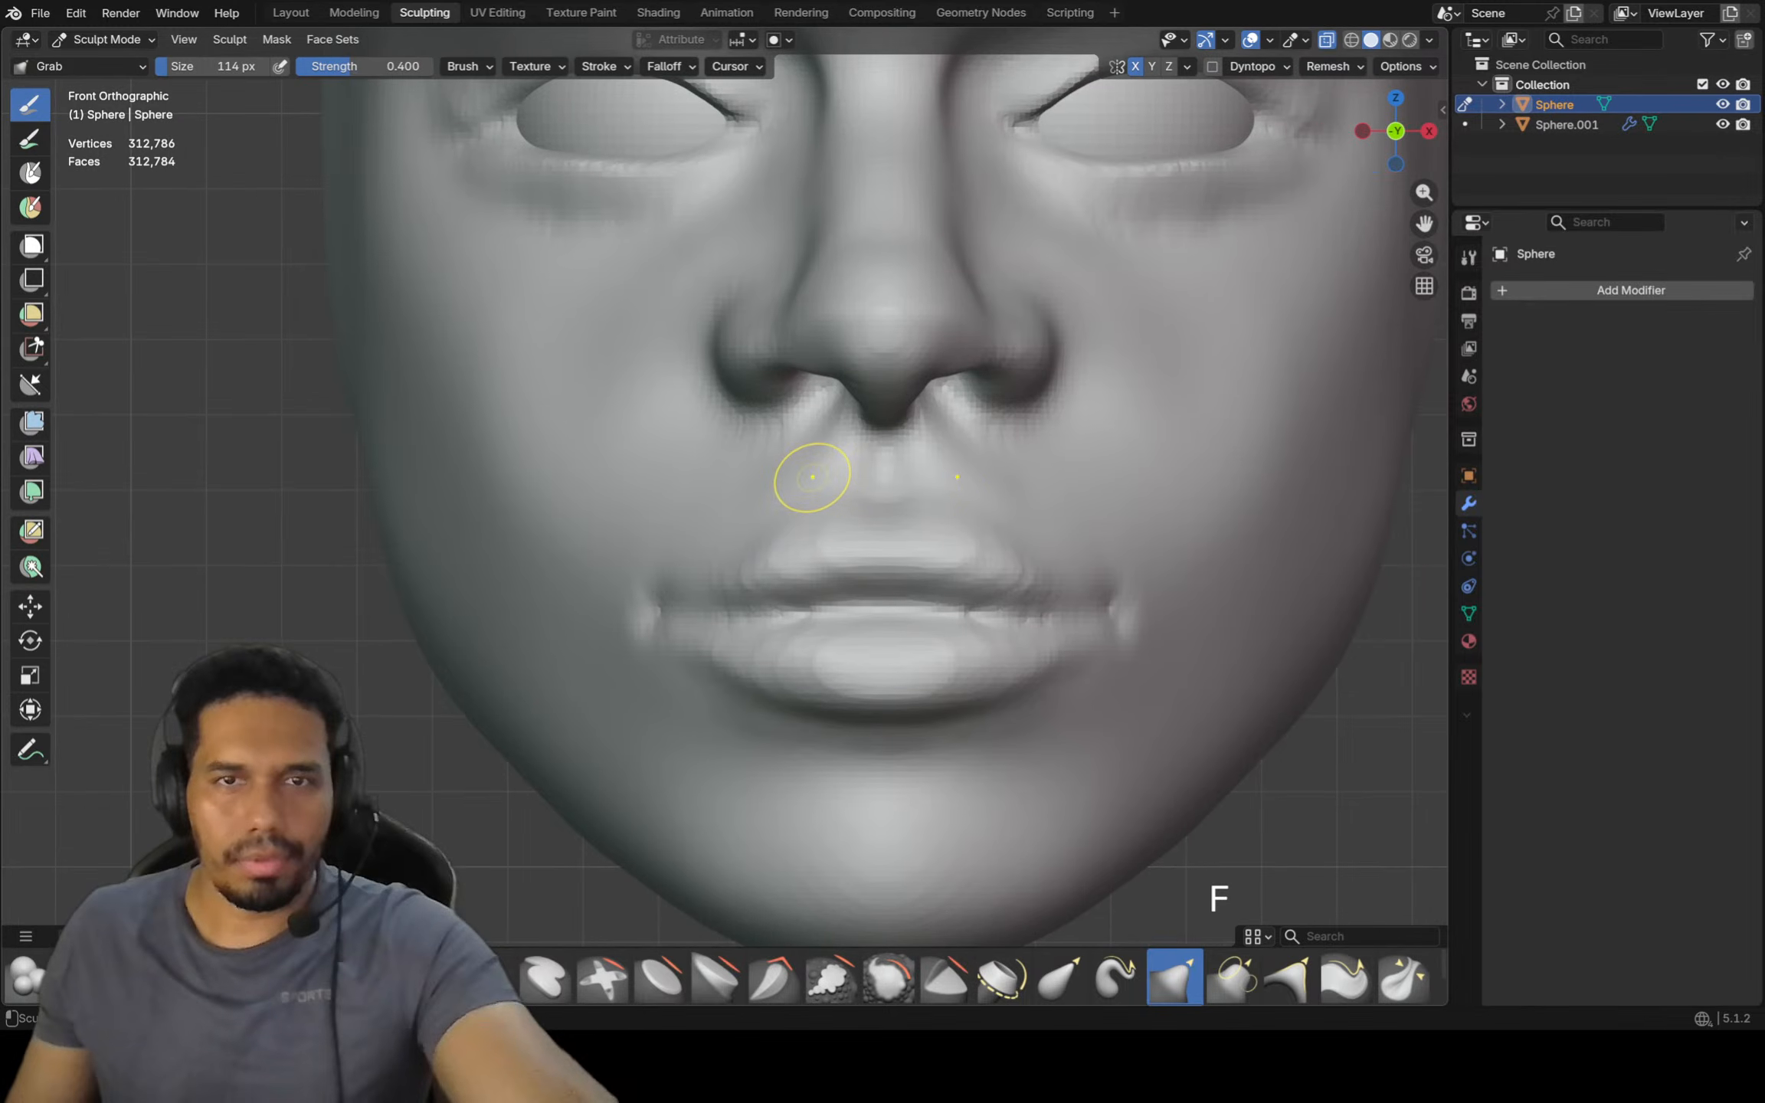
key("shift+c")
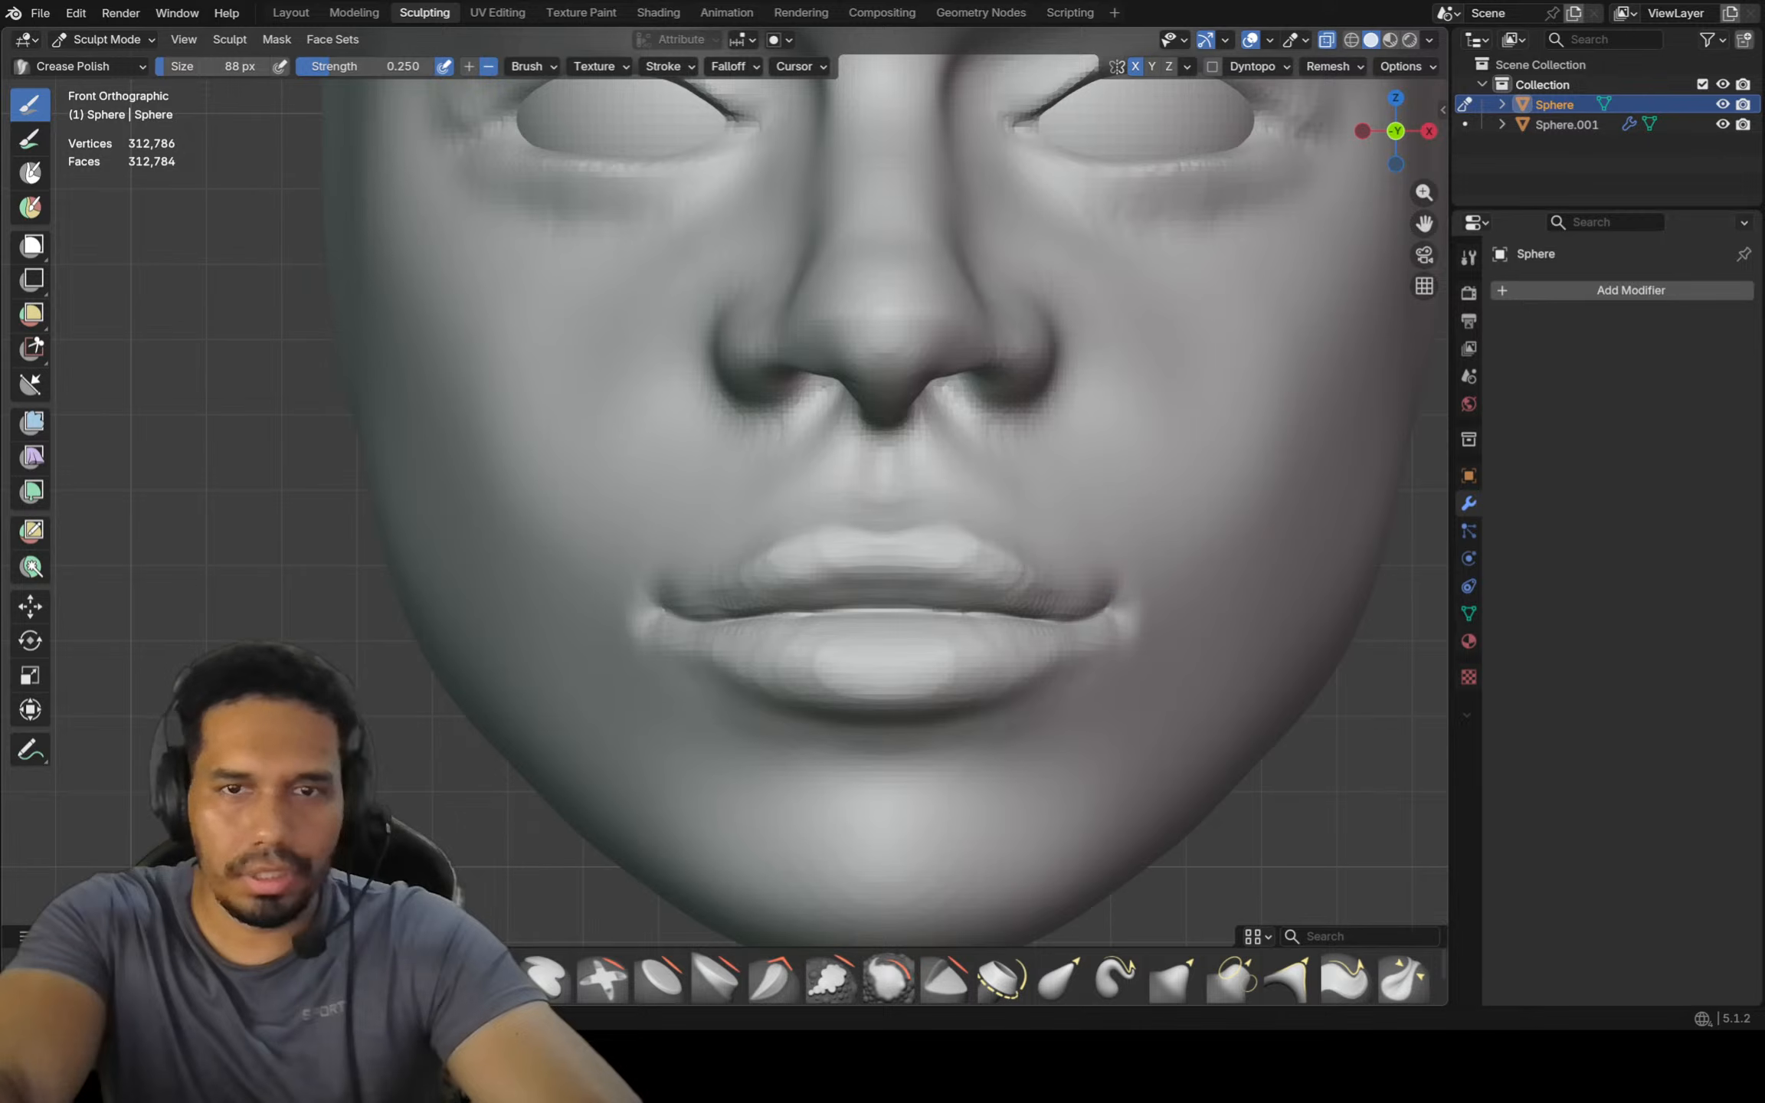
Refine the crease between the lips out to the mouth corners with the Crease Polish brush at 178 px
key("f")
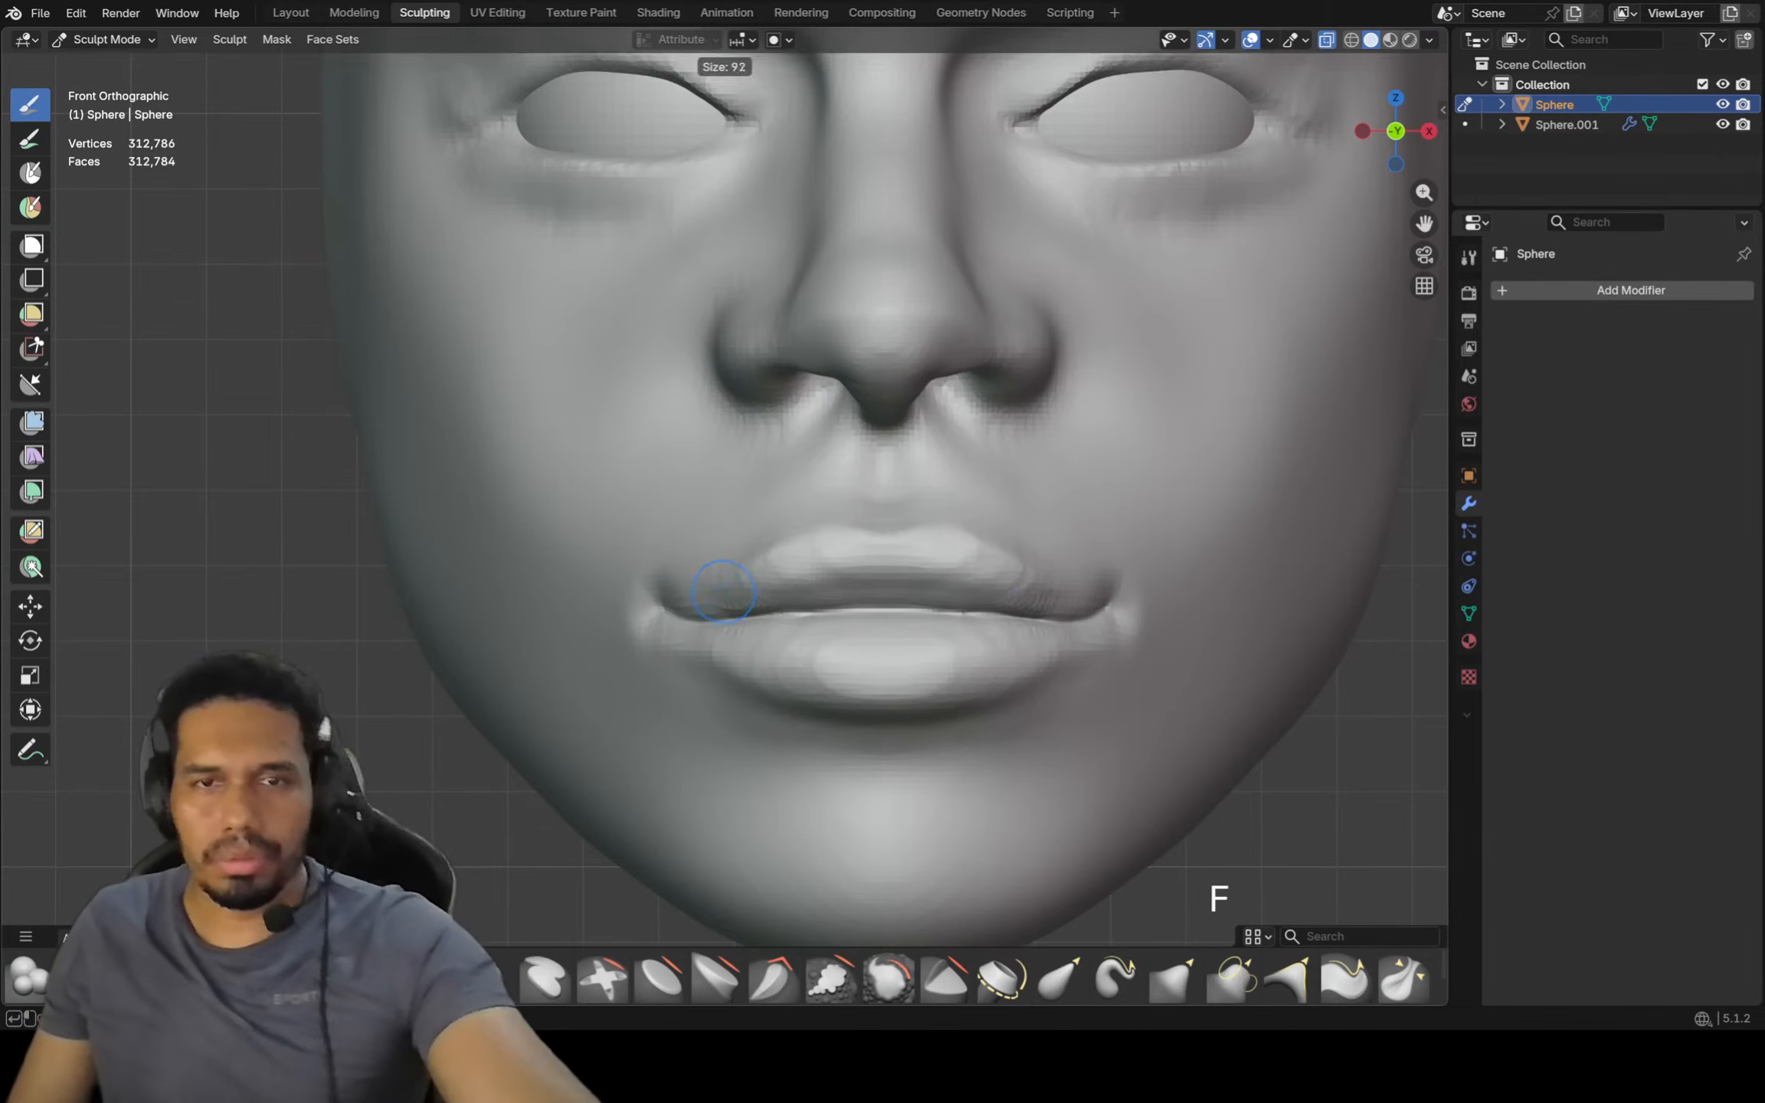
left_click(754, 588)
key("shift+f")
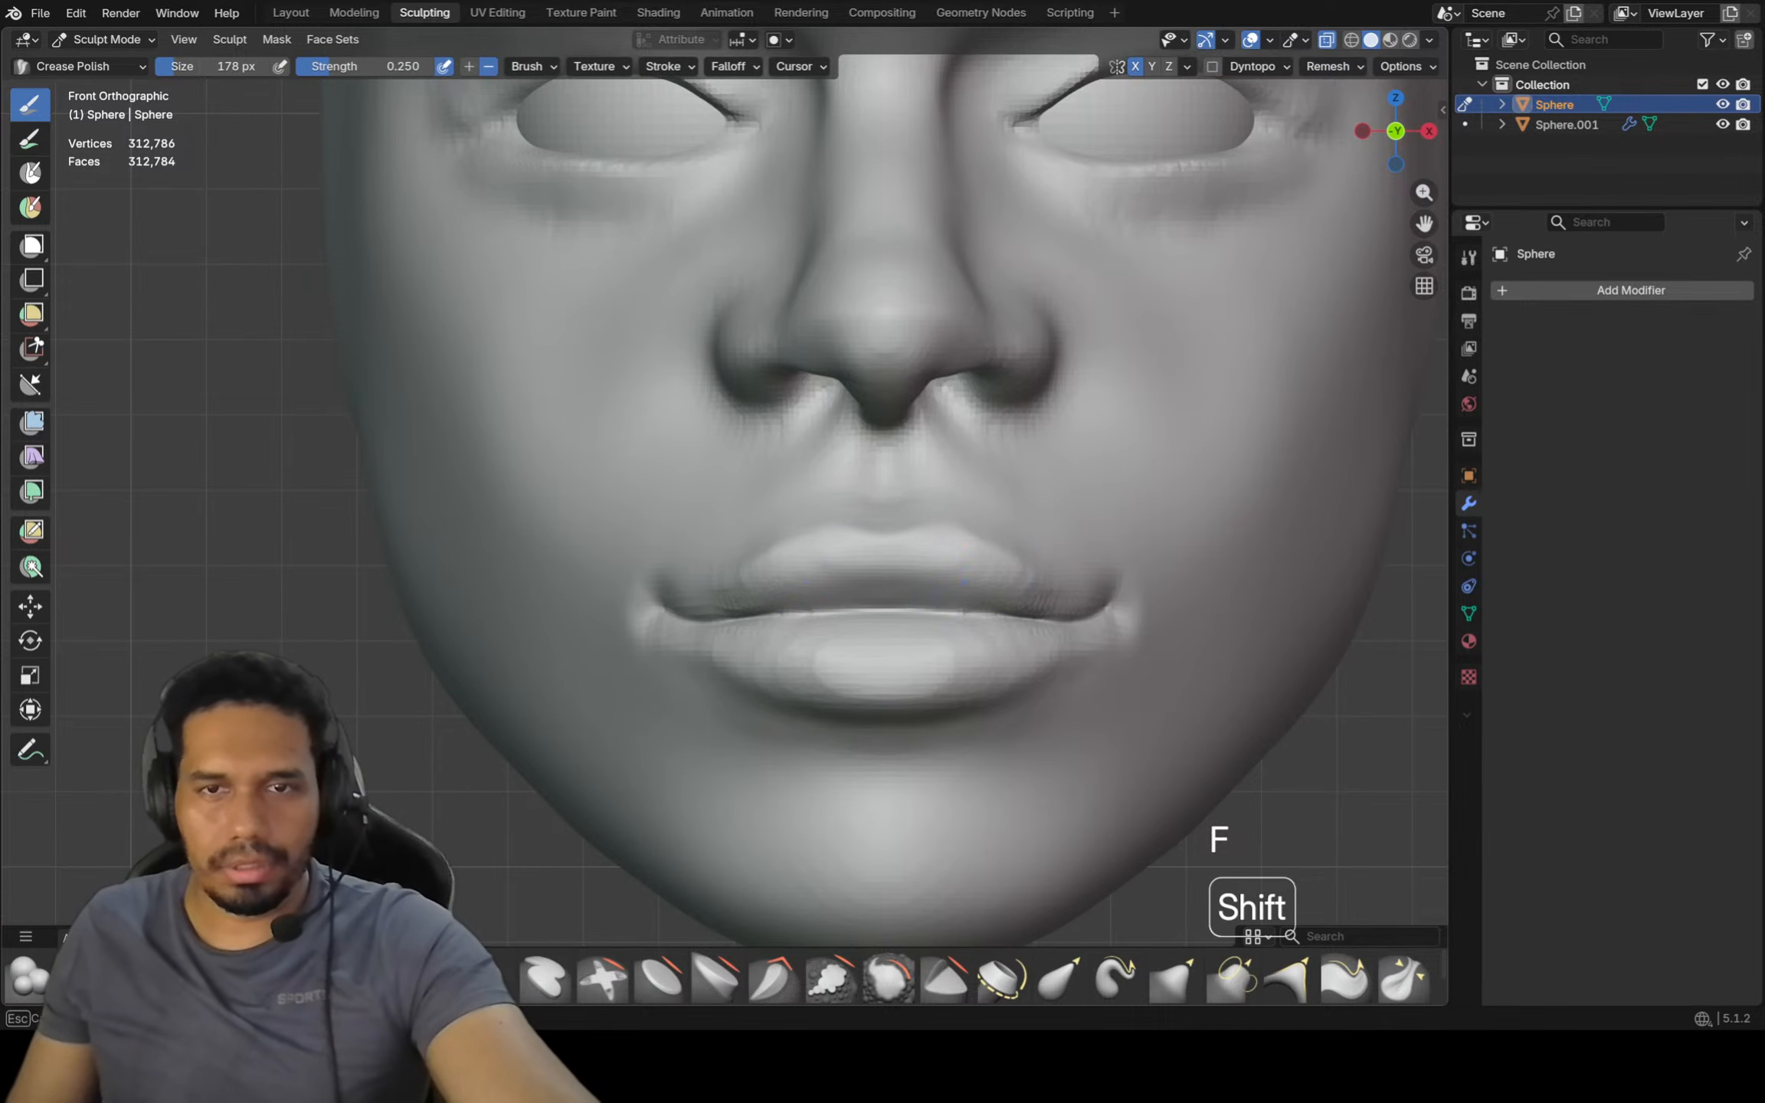
mouse_move(1032, 571)
middle_mouse_down("ctrl")
mouse_move(846, 625)
mouse_move(918, 710)
mouse_move(961, 701)
mouse_move(961, 728)
mouse_move(955, 690)
middle_mouse_up("ctrl")
key("KP_1")
Adjust the outer edges of the lower lip with the Grab brush at 162 px
key("f")
key("g")
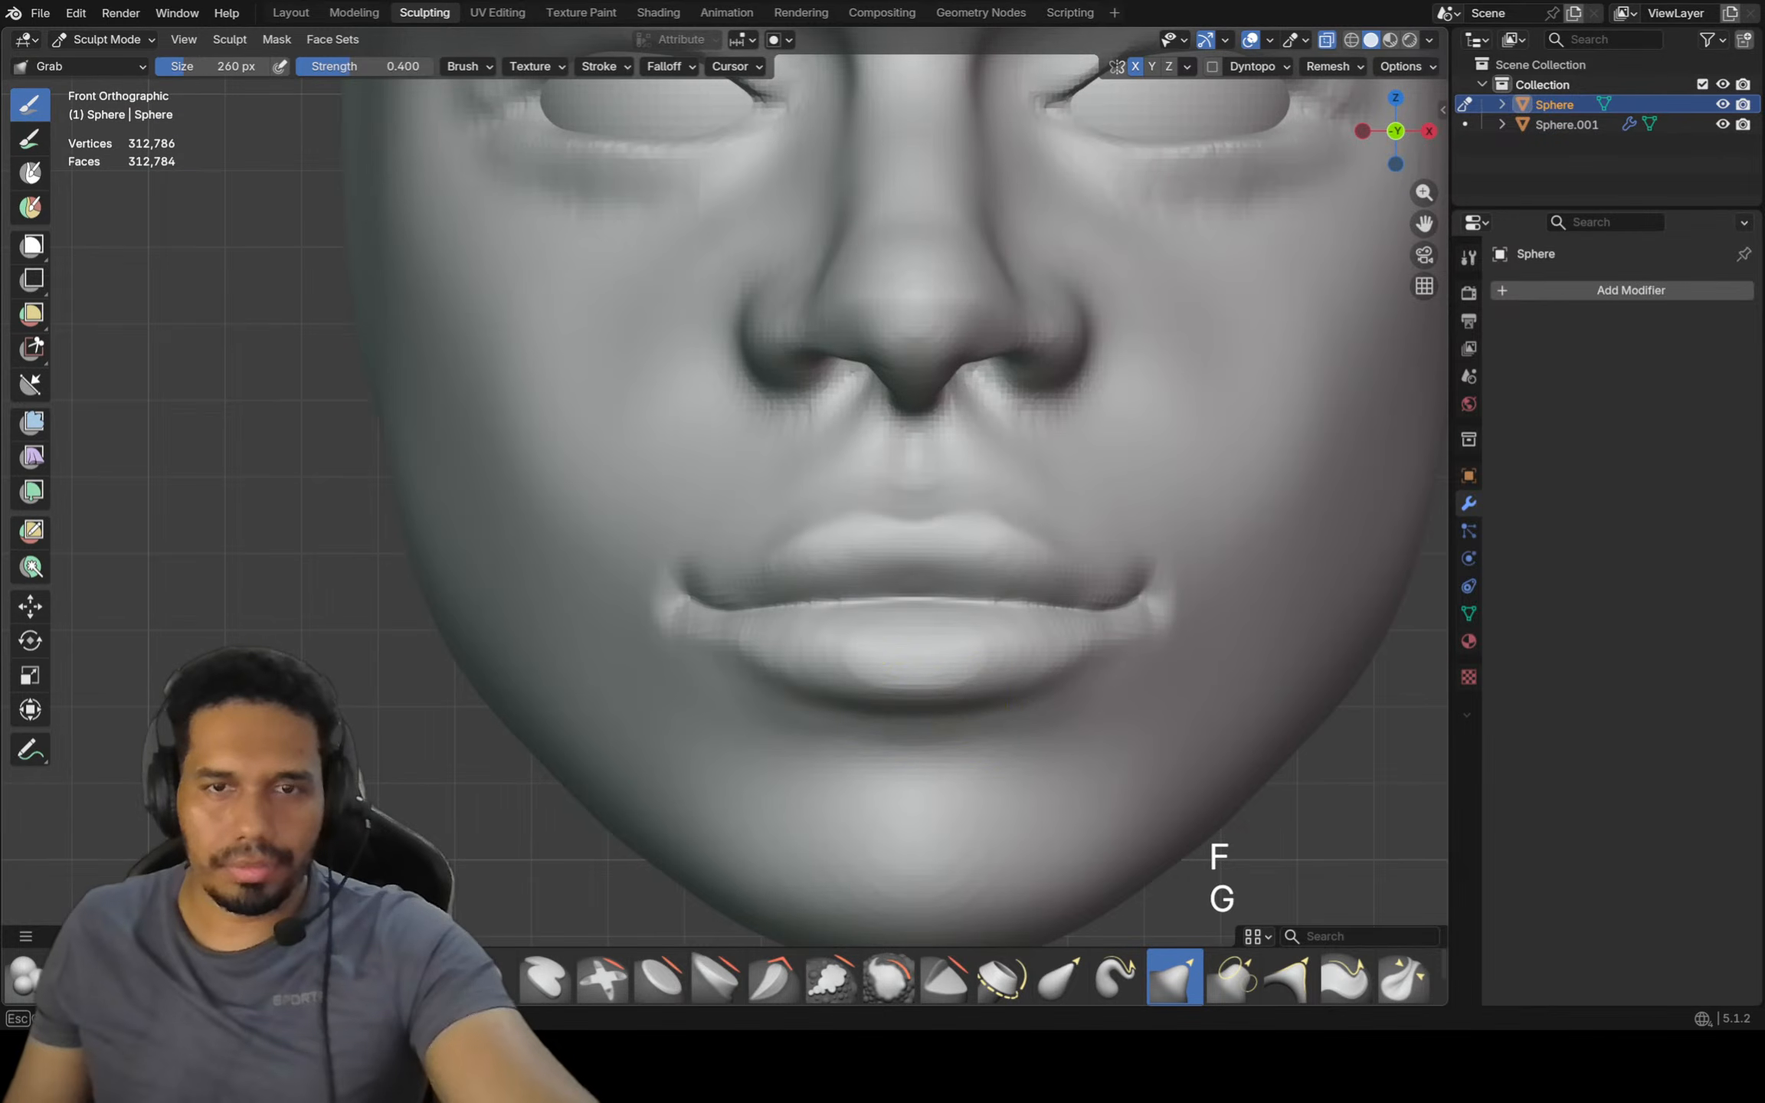
key("shift")
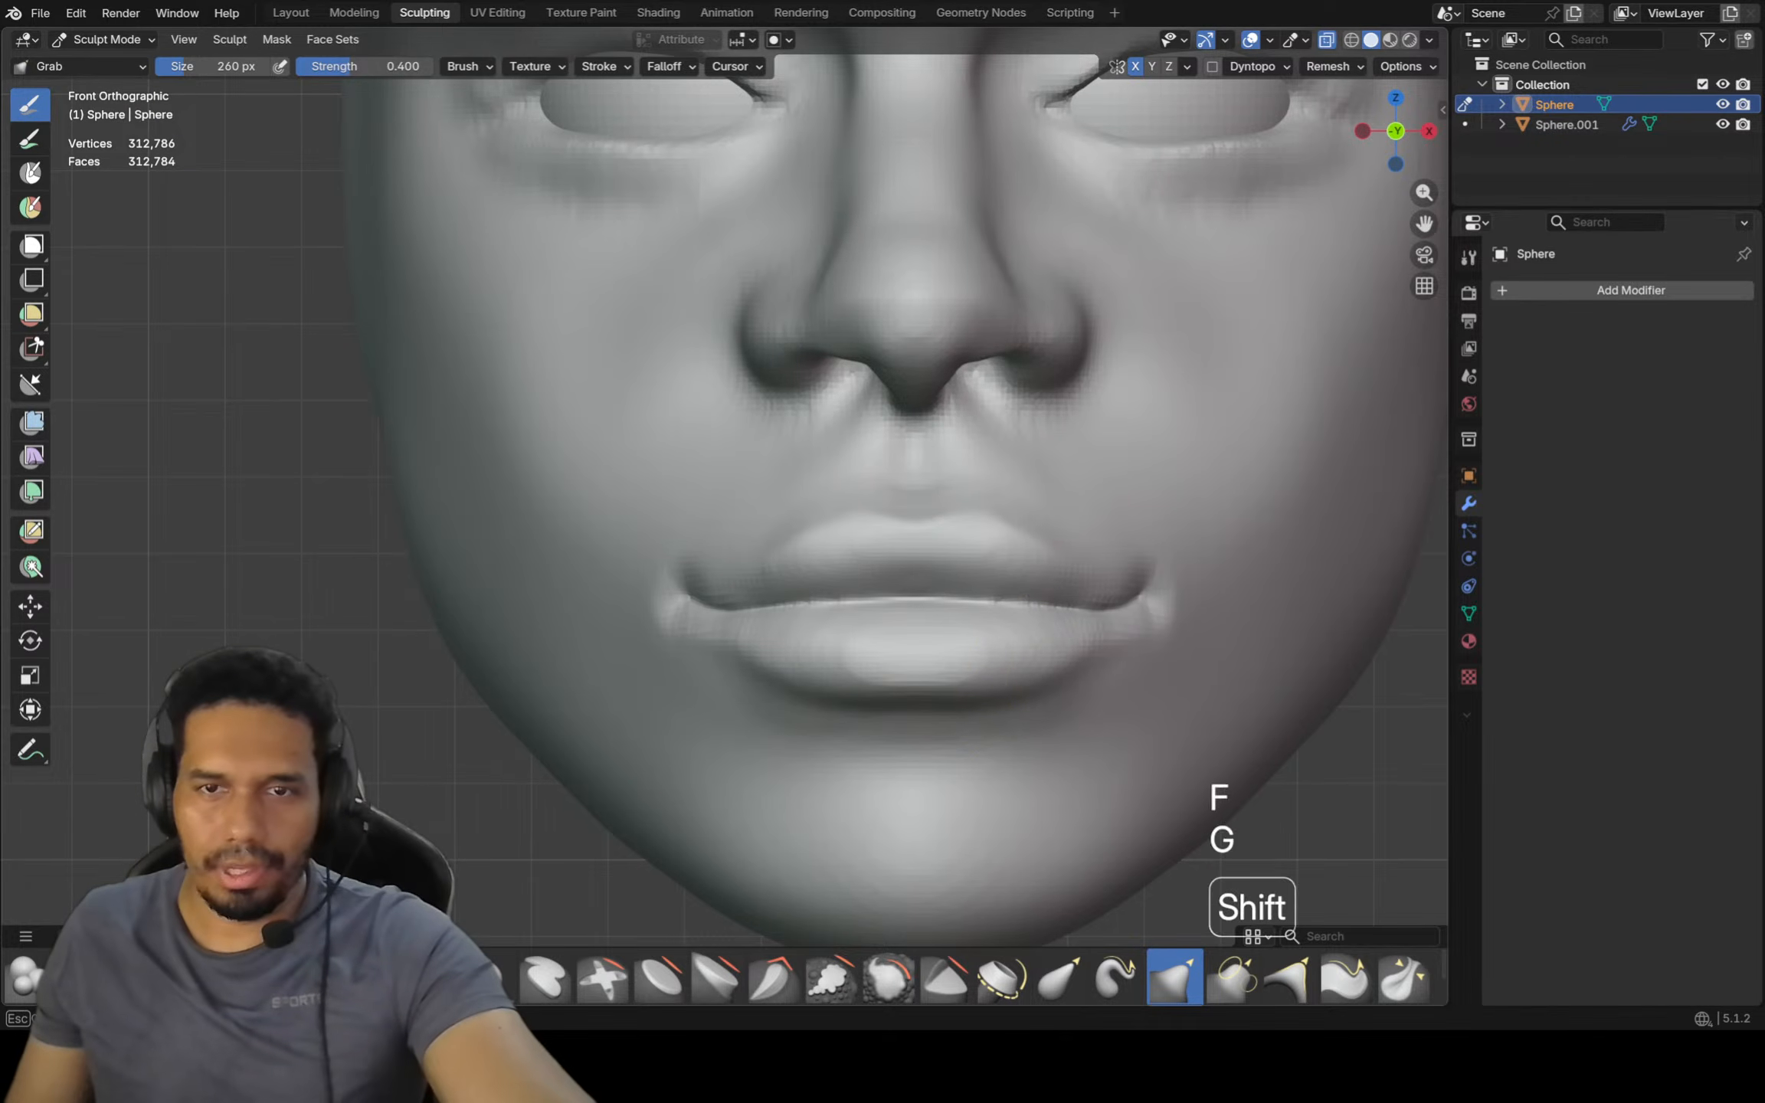
scroll(1095, 649, "down", 2)
key("f")
left_click(1088, 655)
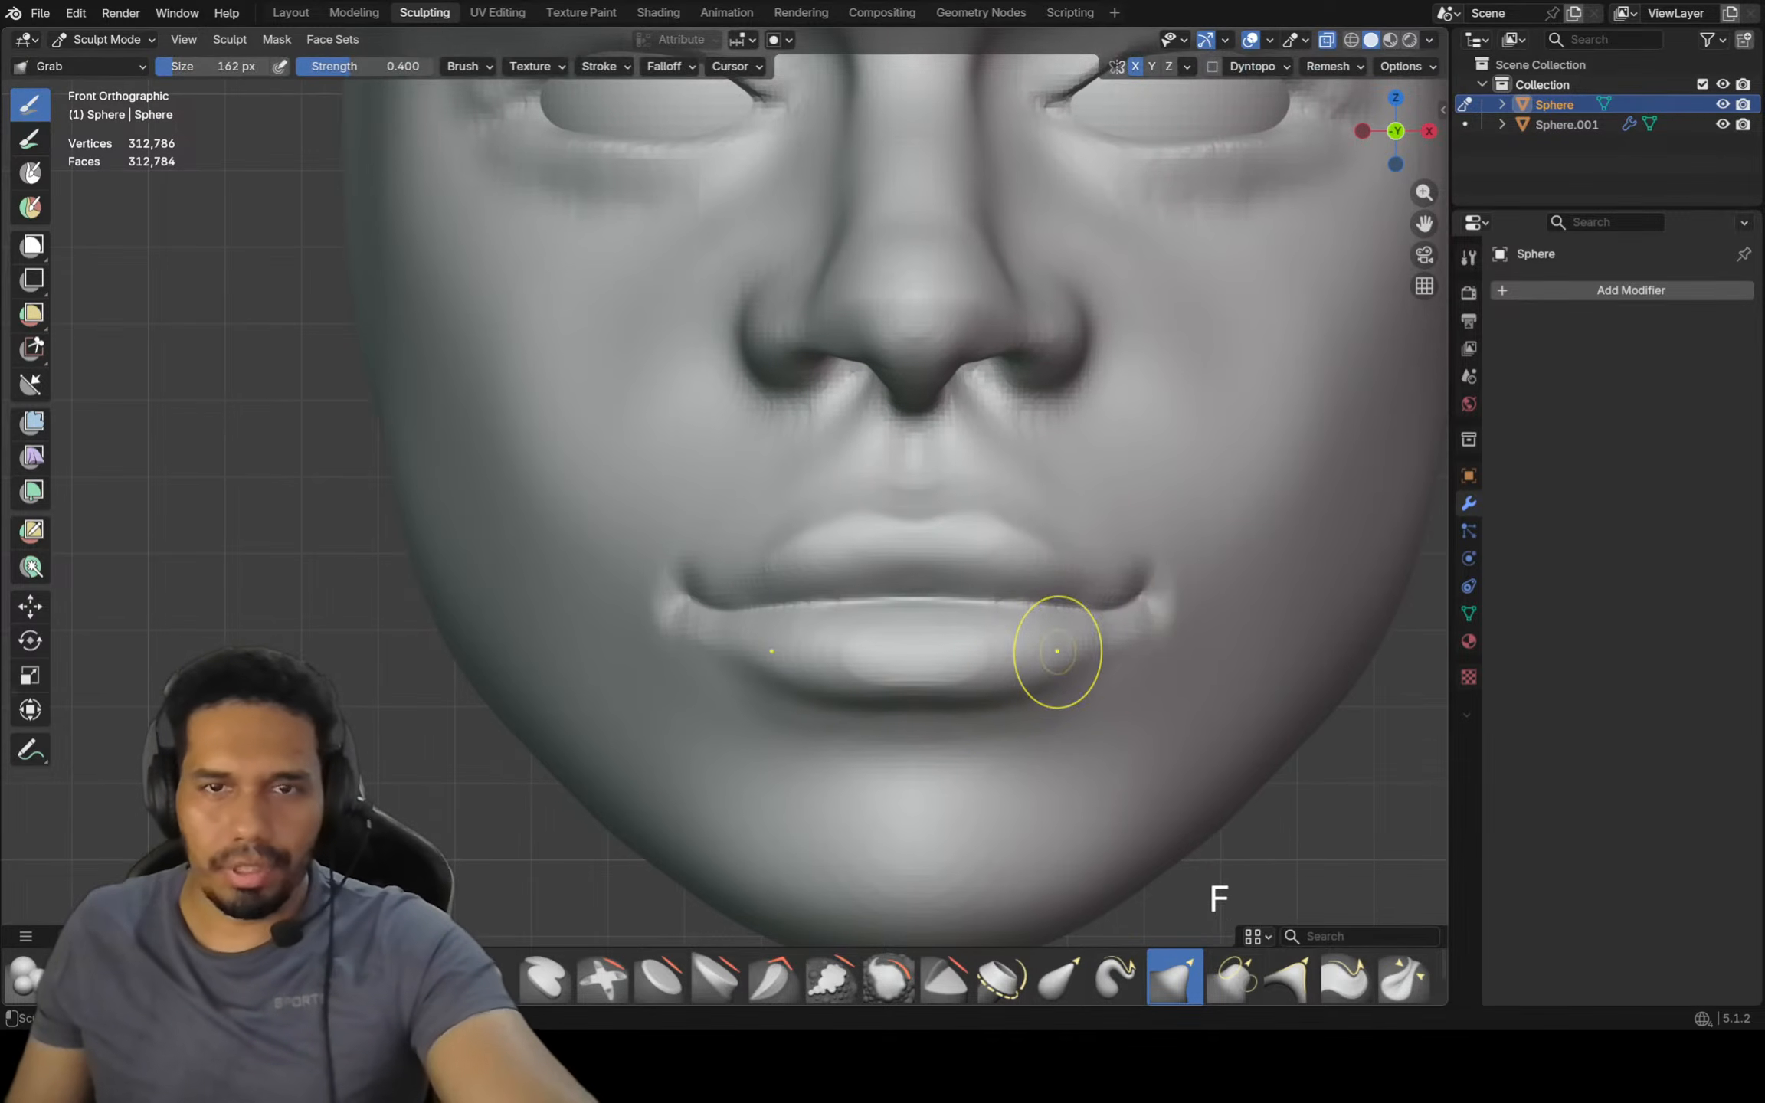
Sharpen the outlines of both lips toward the mouth corners with the Crease Polish brush at 116 px
mouse_move(1043, 657)
middle_mouse_down("shift")
mouse_move(992, 650)
mouse_move(1020, 603)
middle_mouse_up("shift")
key("f")
left_click(1025, 636)
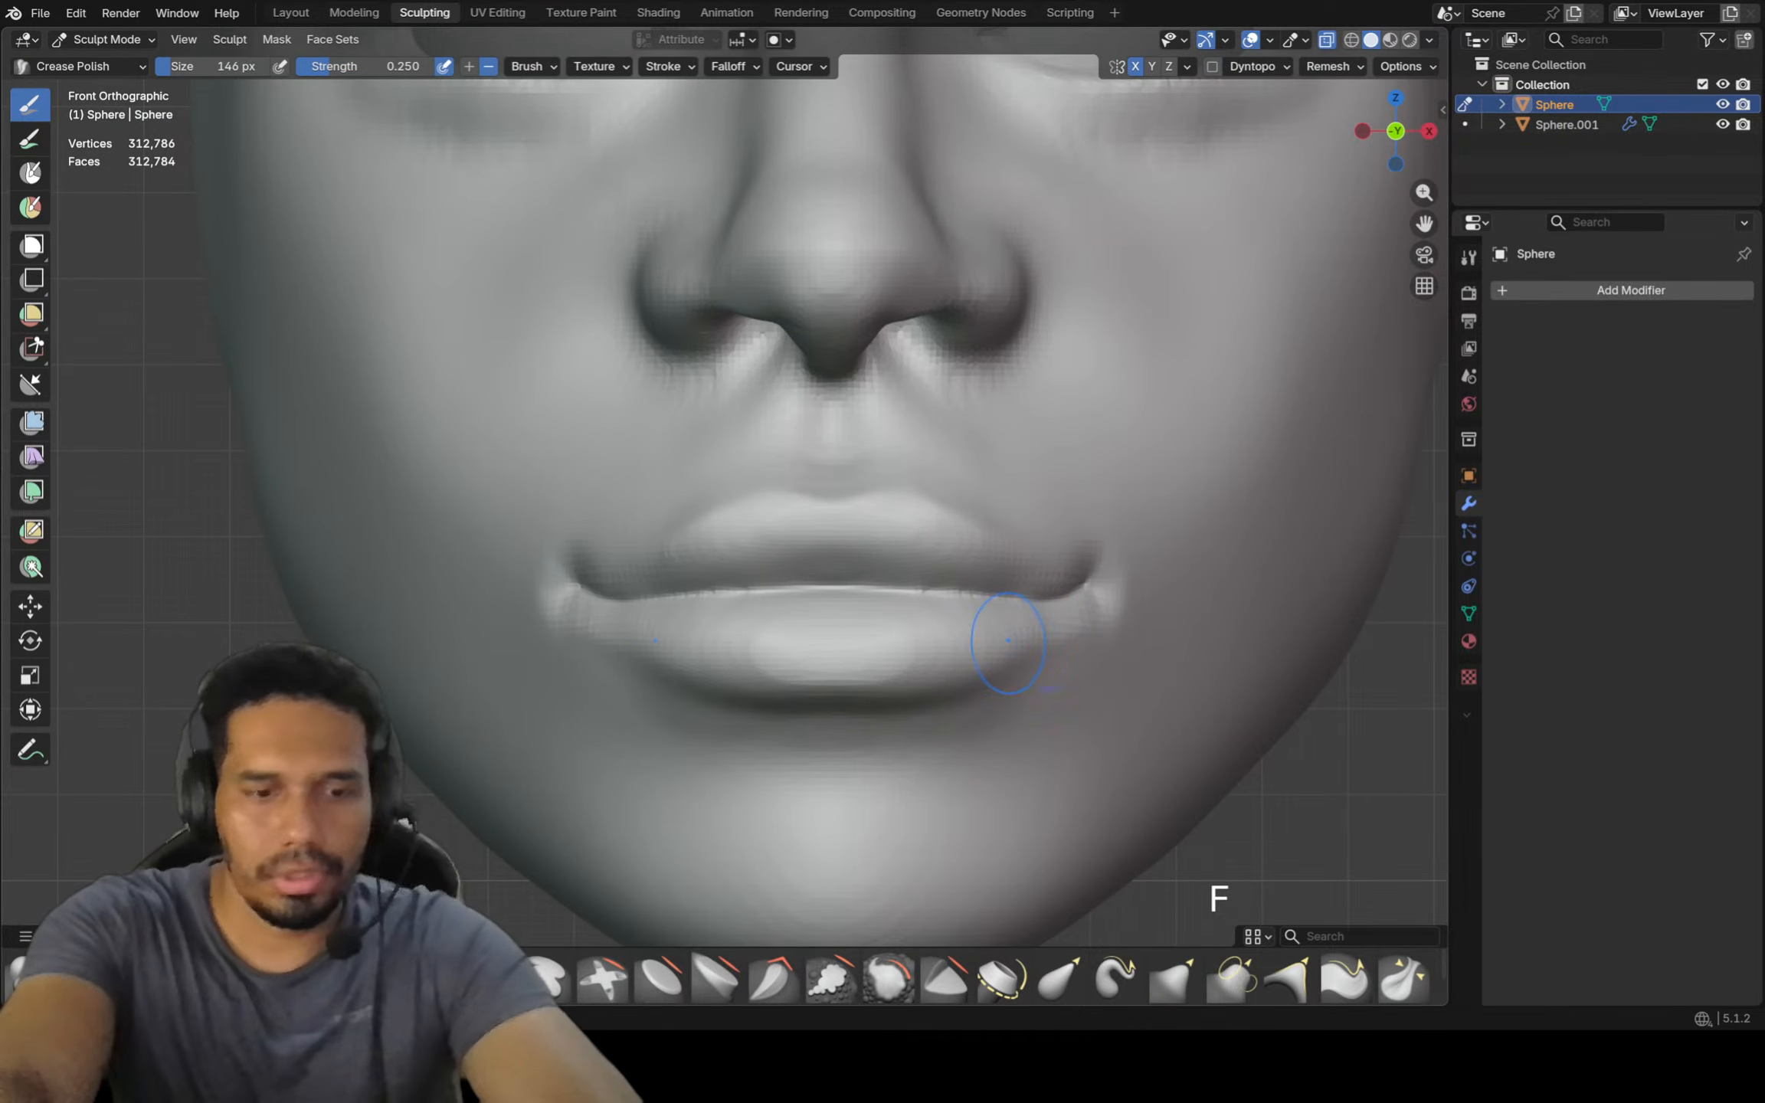
key("f")
left_click(1044, 642)
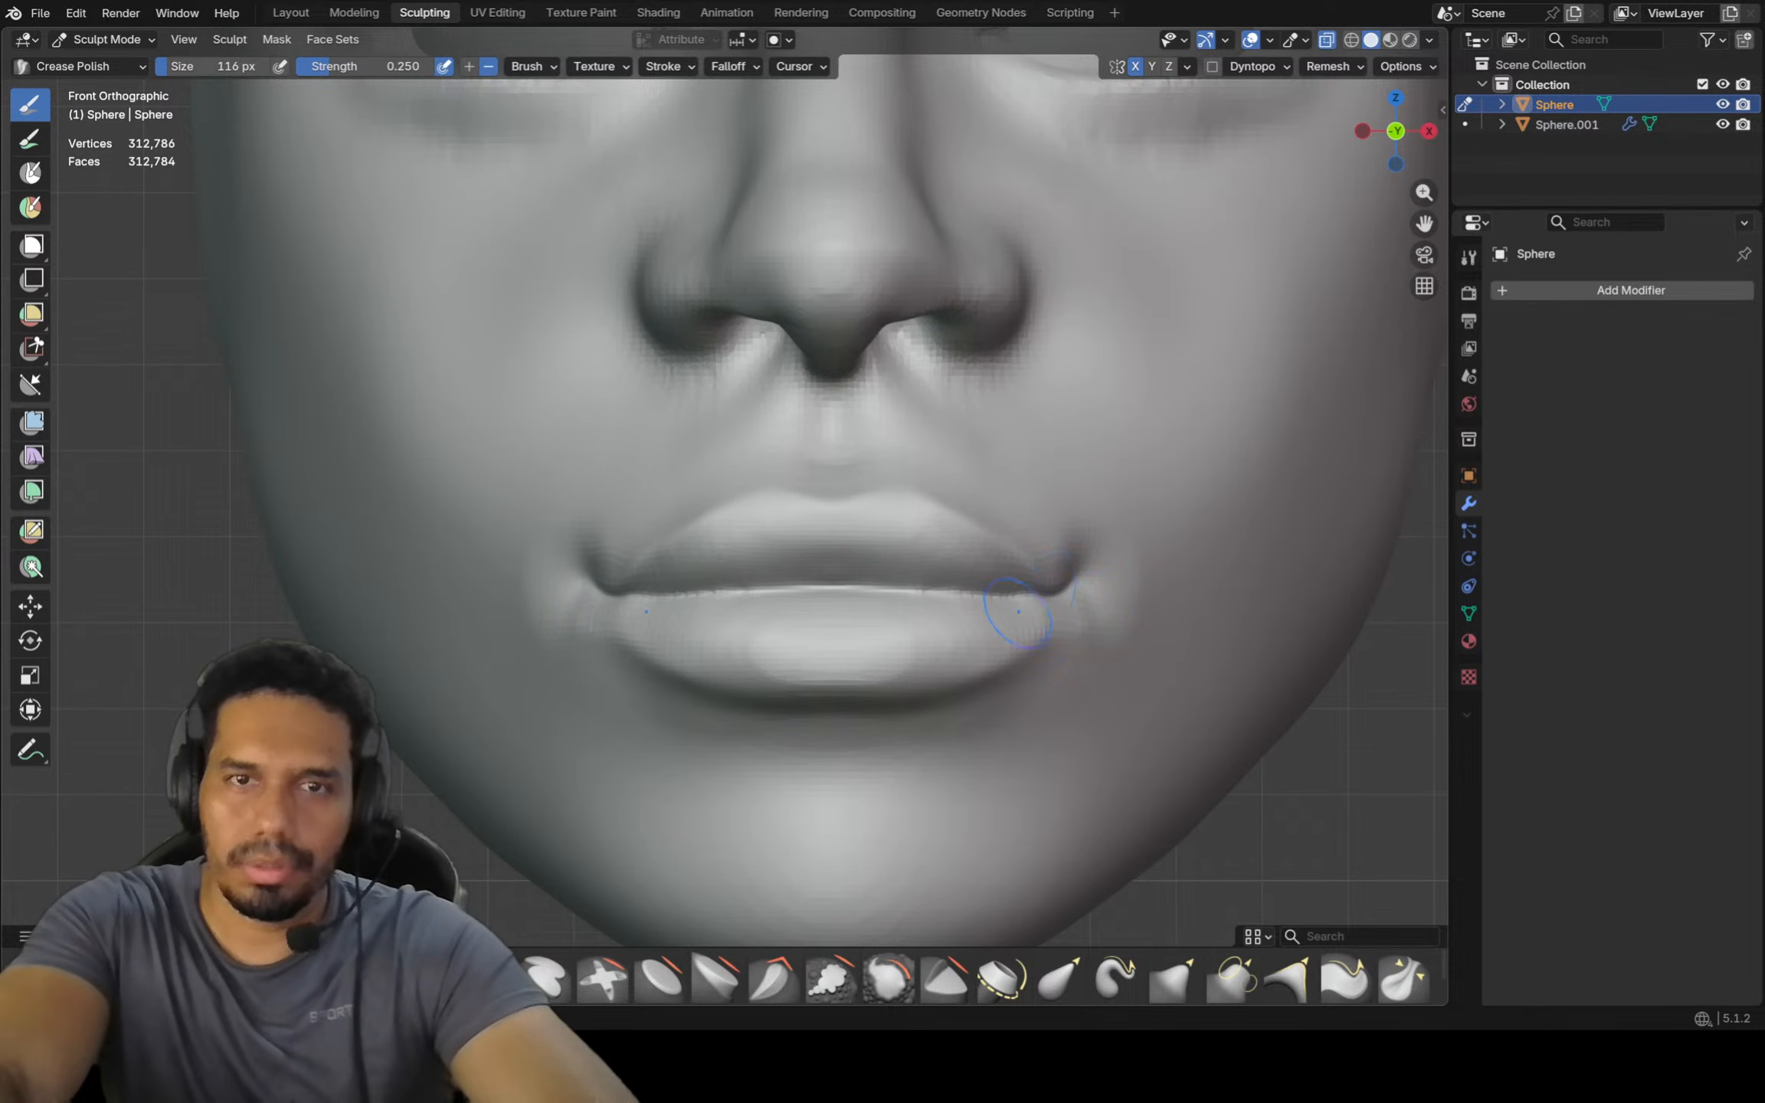
Adjust the contour of the upper lip with the Grab brush at 242 px
scroll(866, 534, "down", 1)
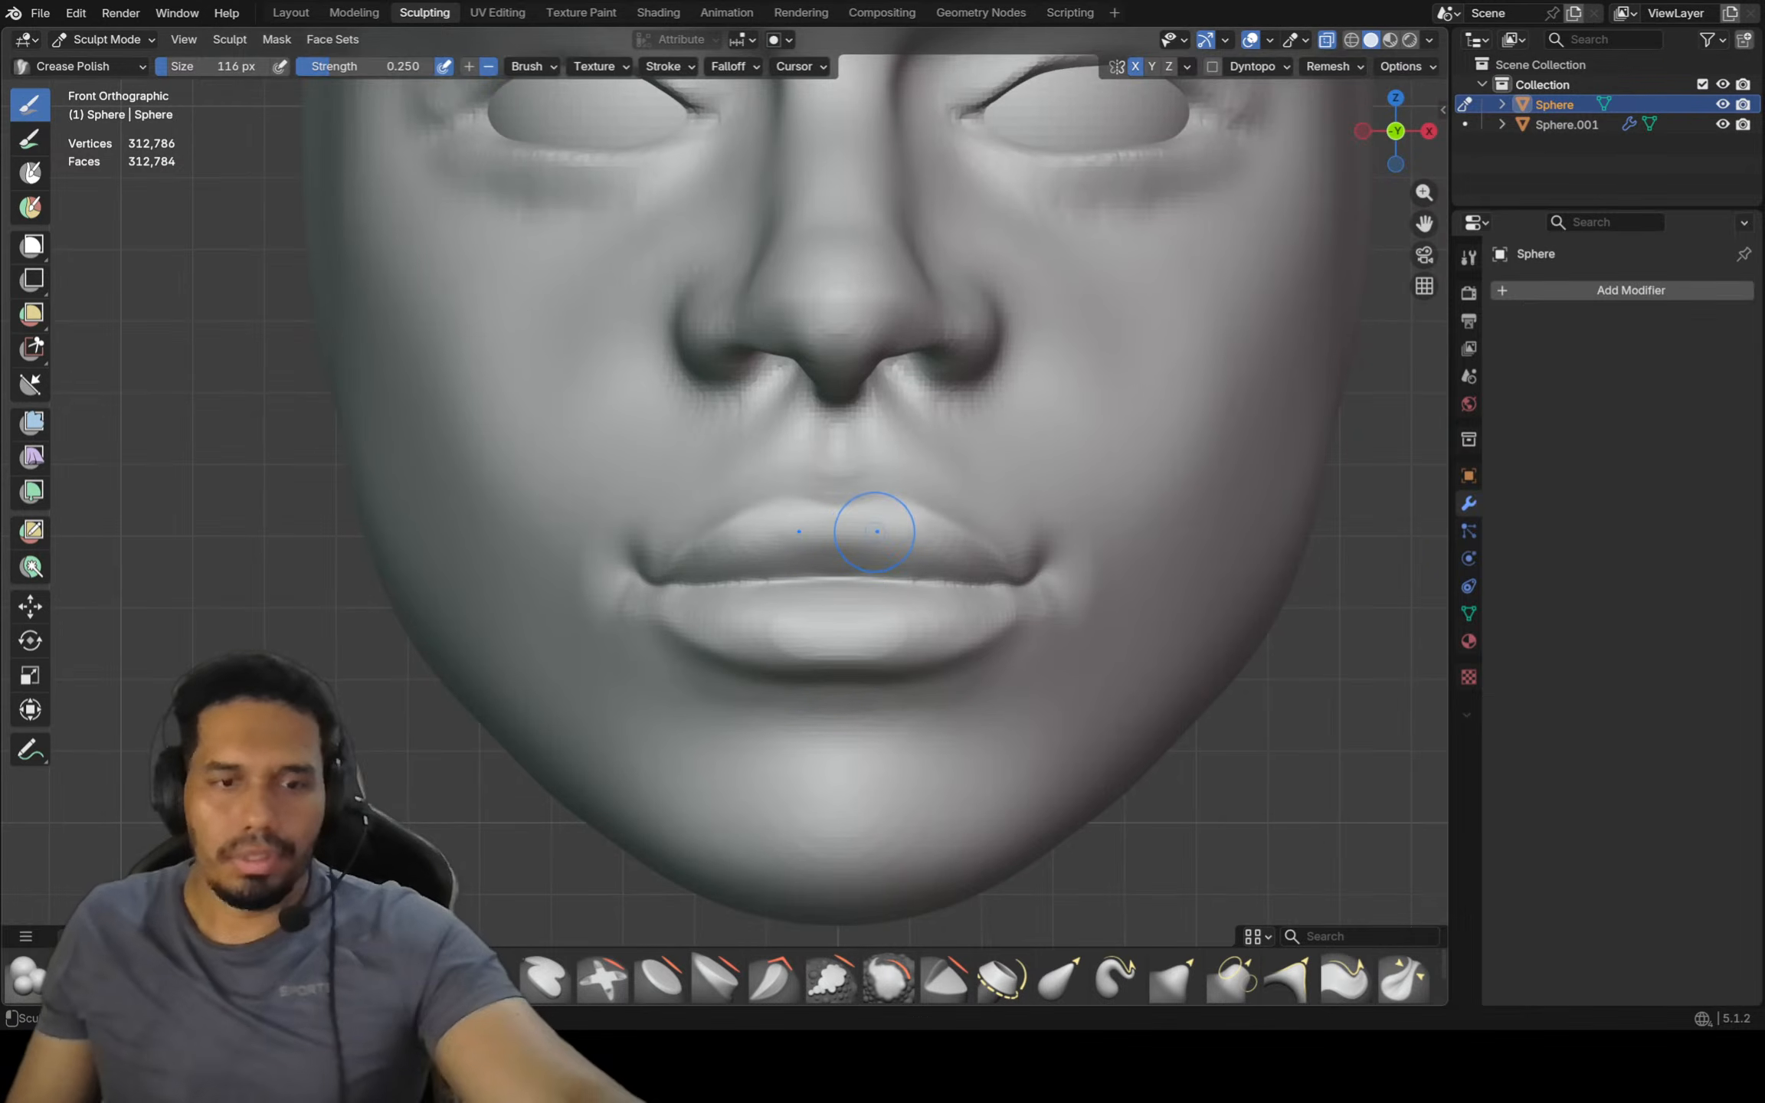
key("f")
key("g")
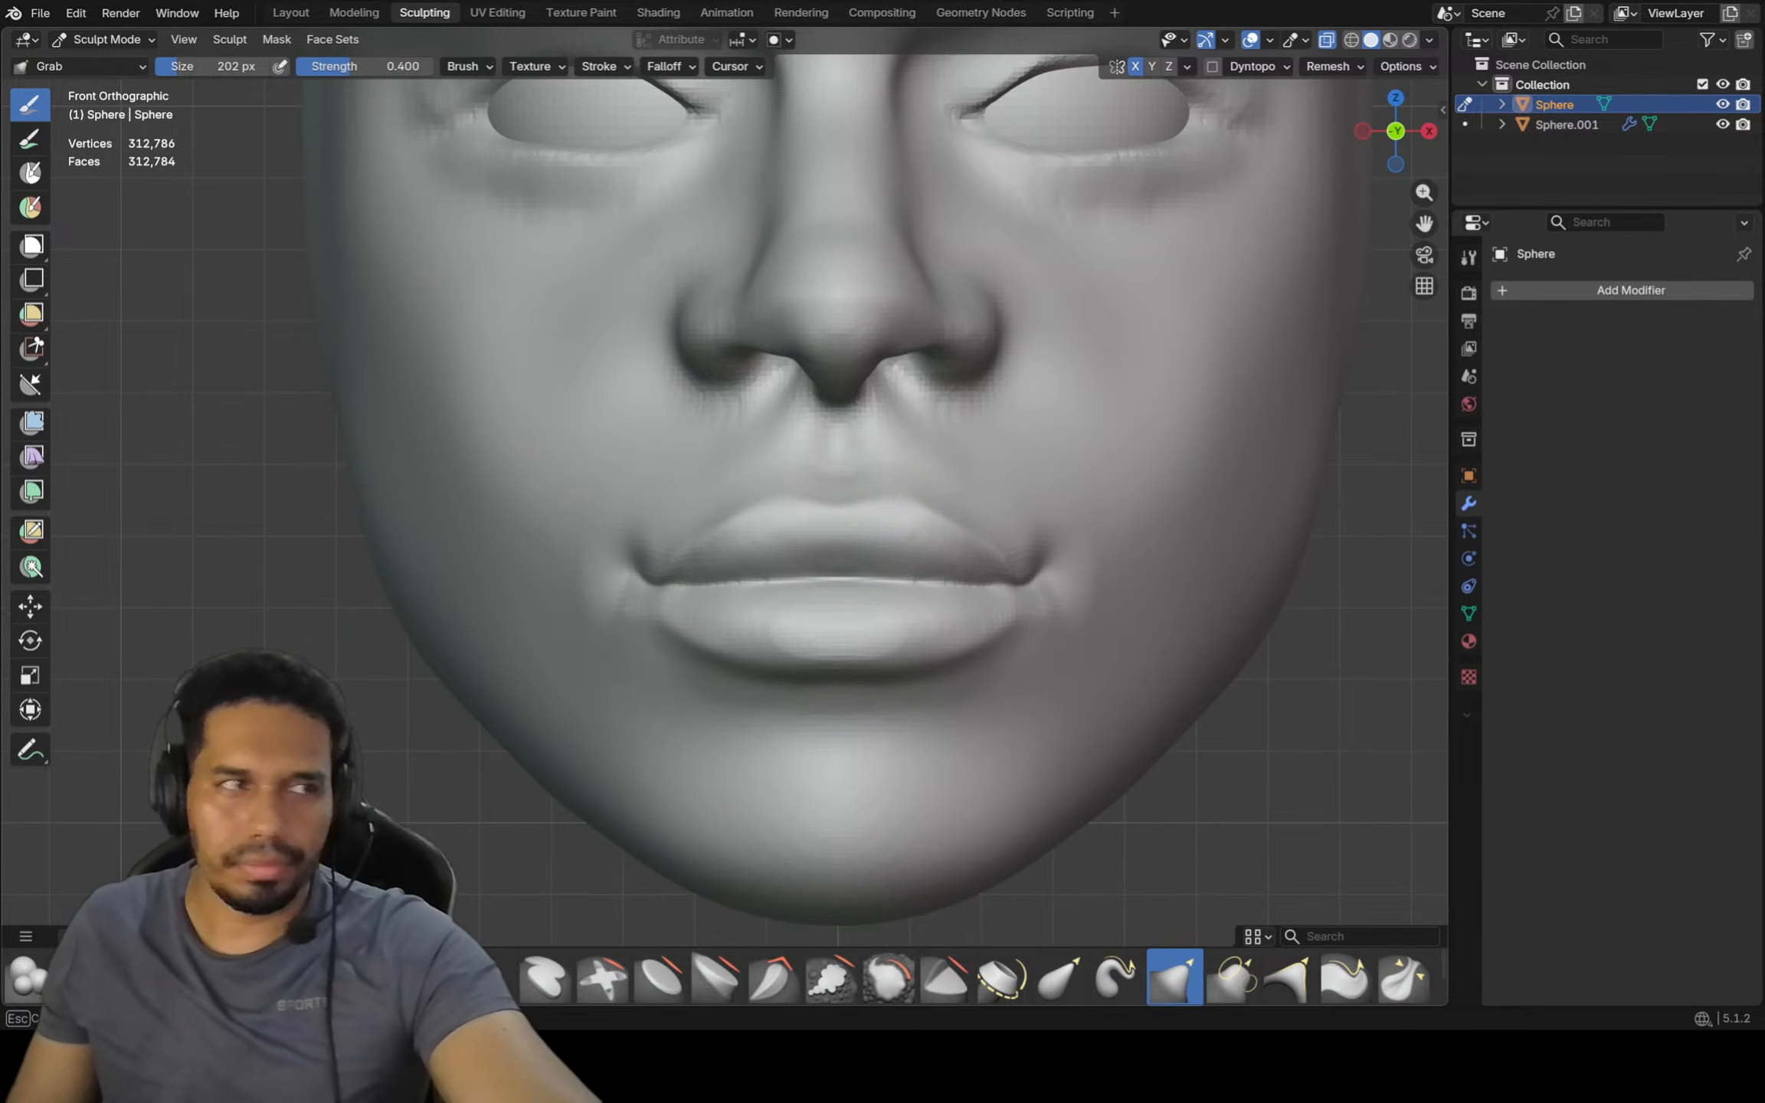
key("f")
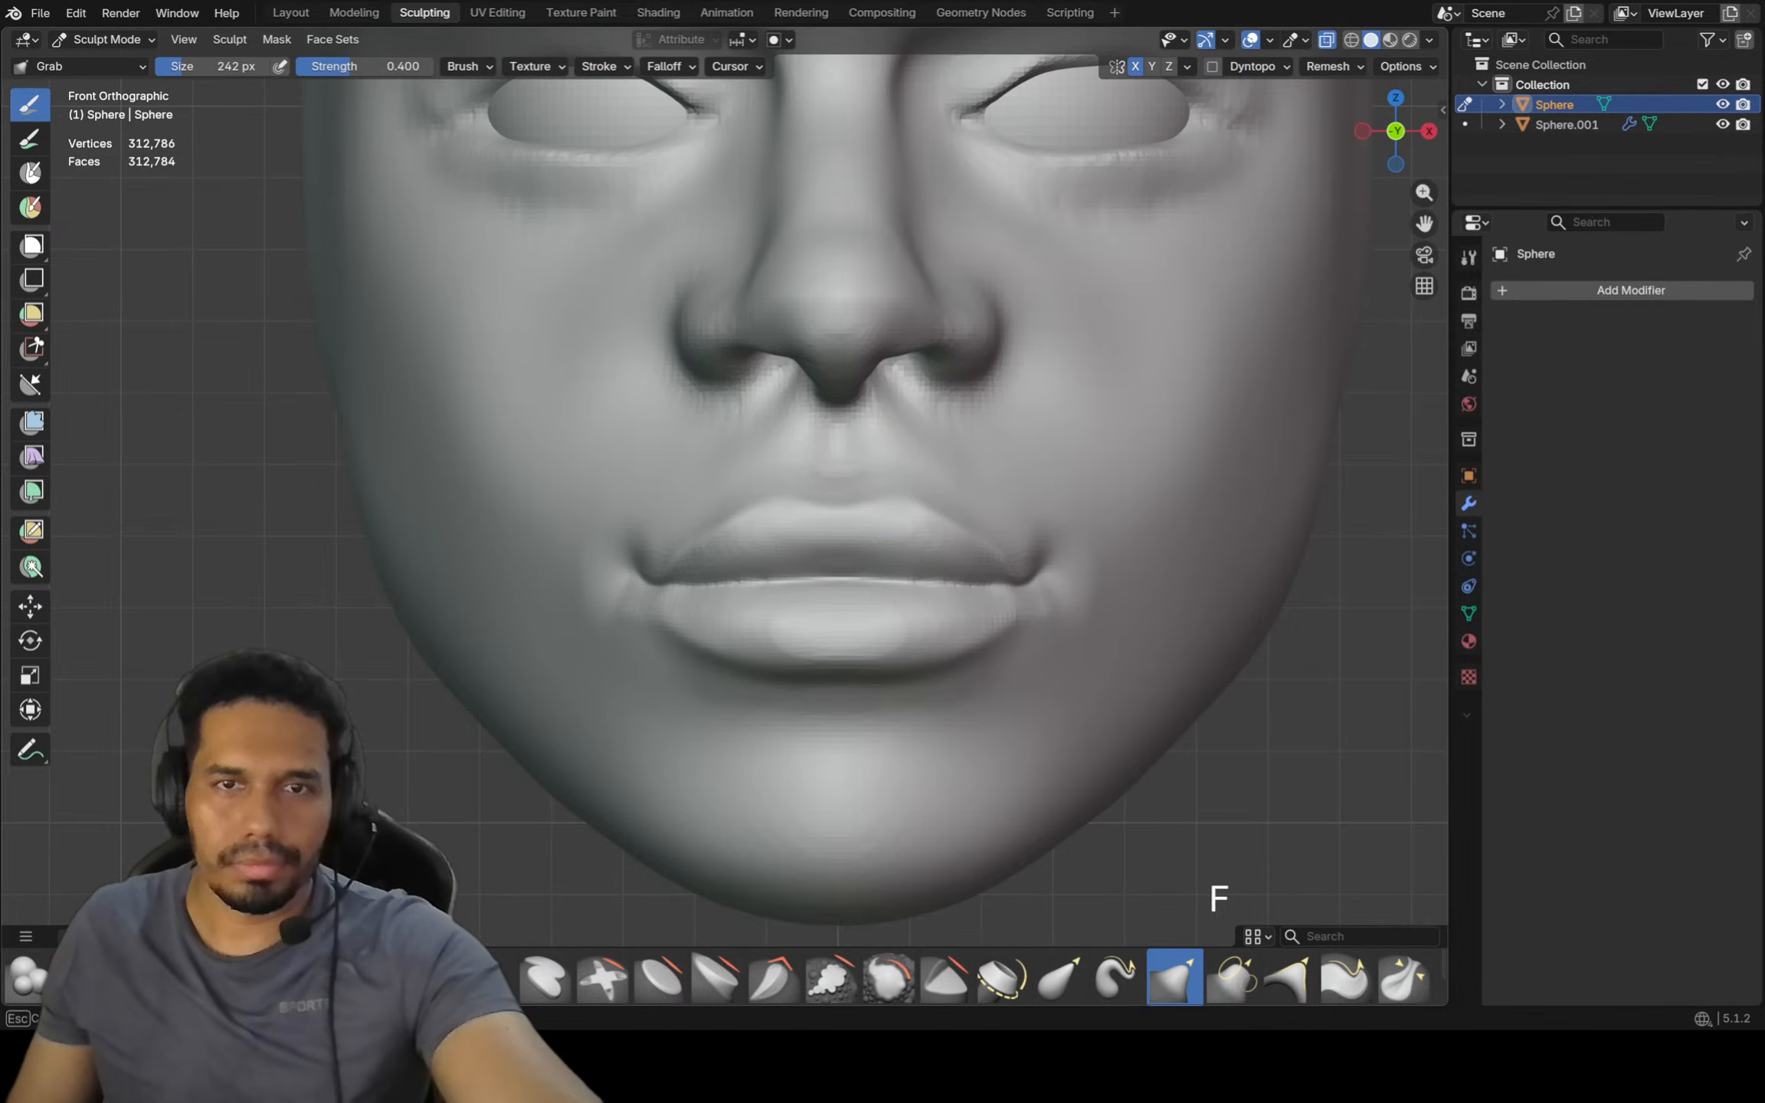
left_click(899, 504)
mouse_move(899, 504)
middle_mouse_down("ctrl")
mouse_move(887, 544)
mouse_move(919, 559)
mouse_move(888, 599)
middle_mouse_up("ctrl")
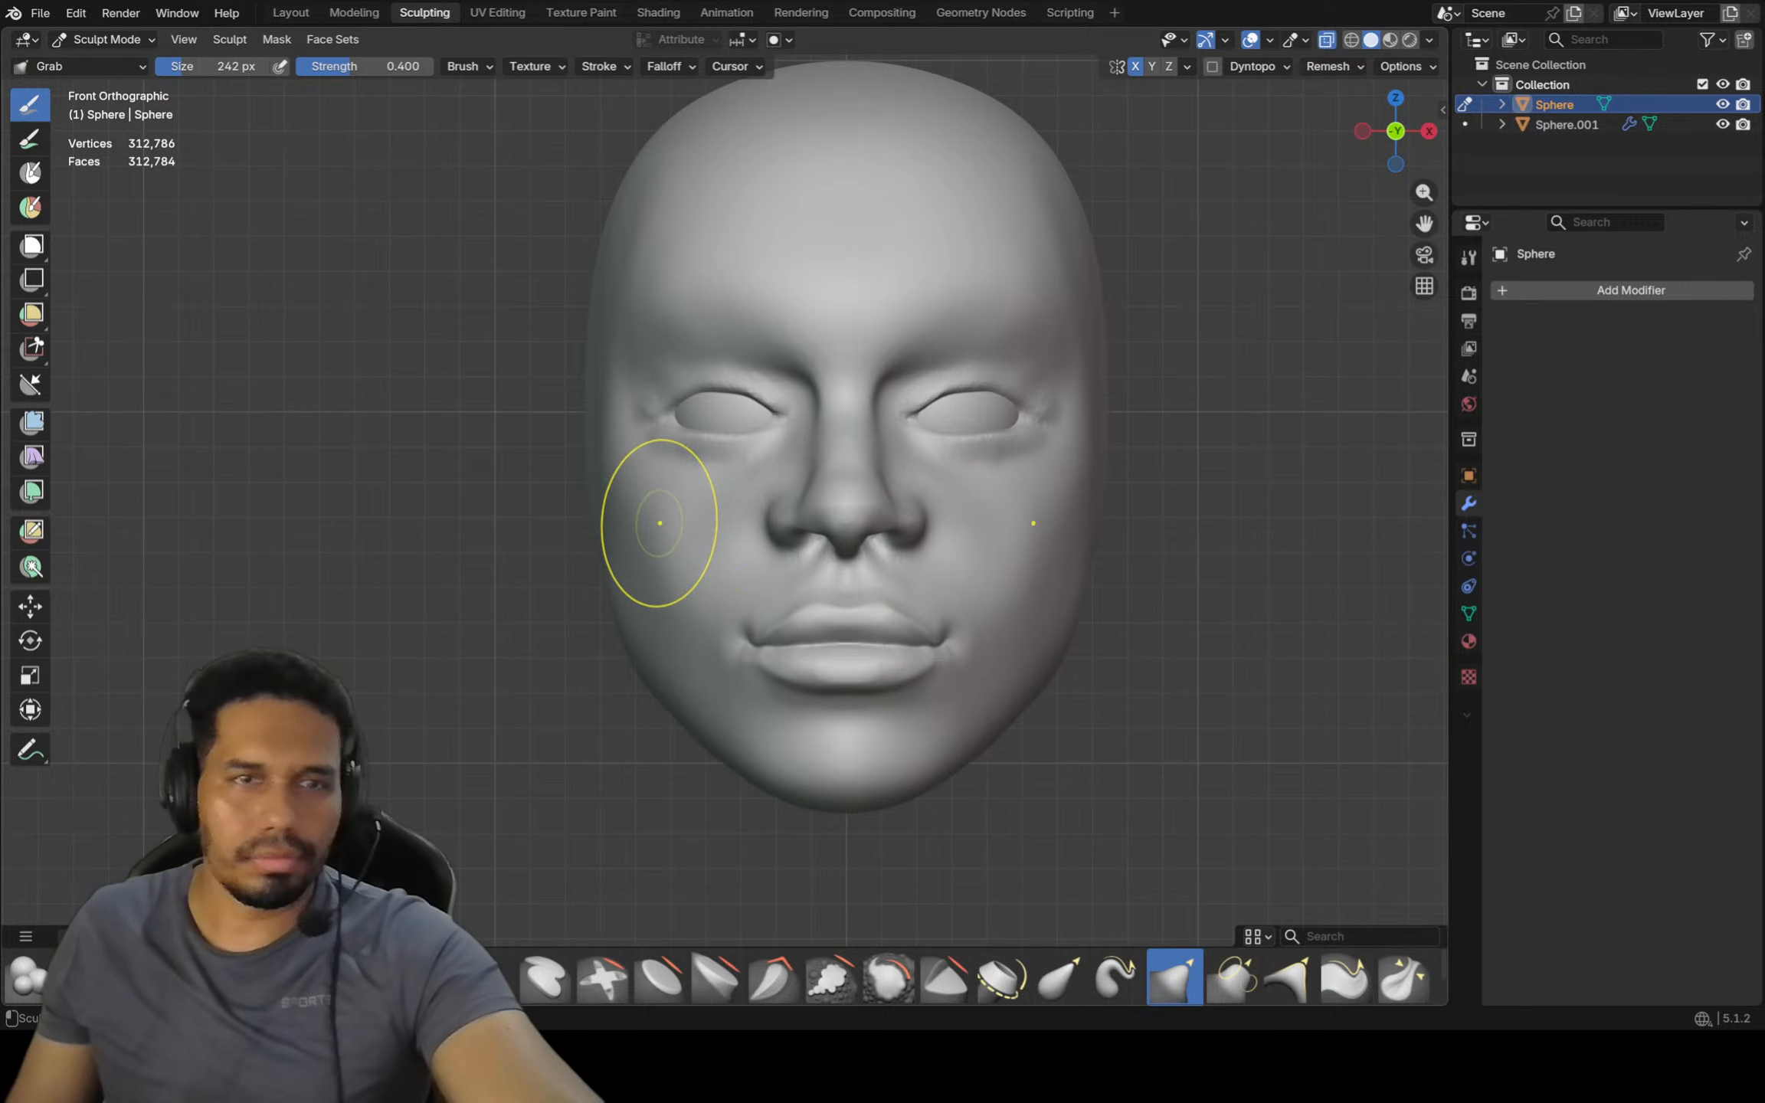
Fill out the outer cheeks with the Inflate/Deflate brush at 194 px and smooth them
key("f")
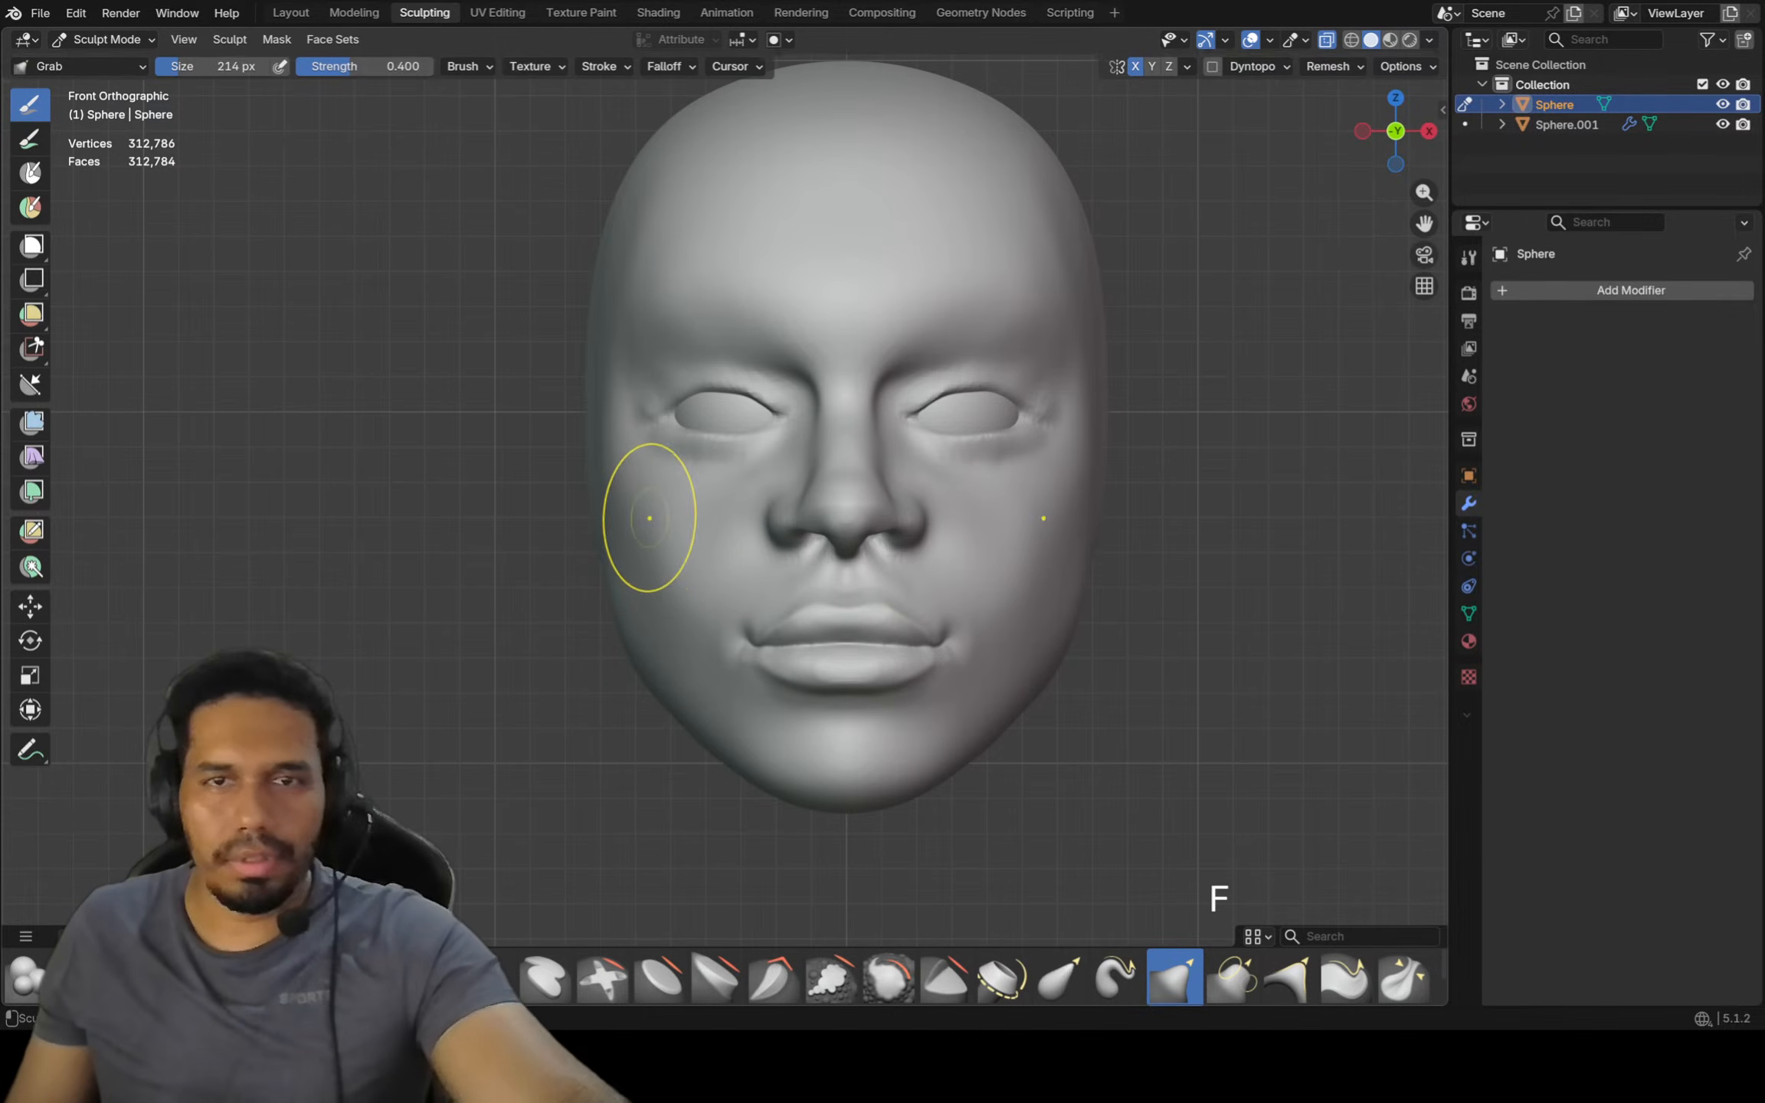
left_click(642, 511)
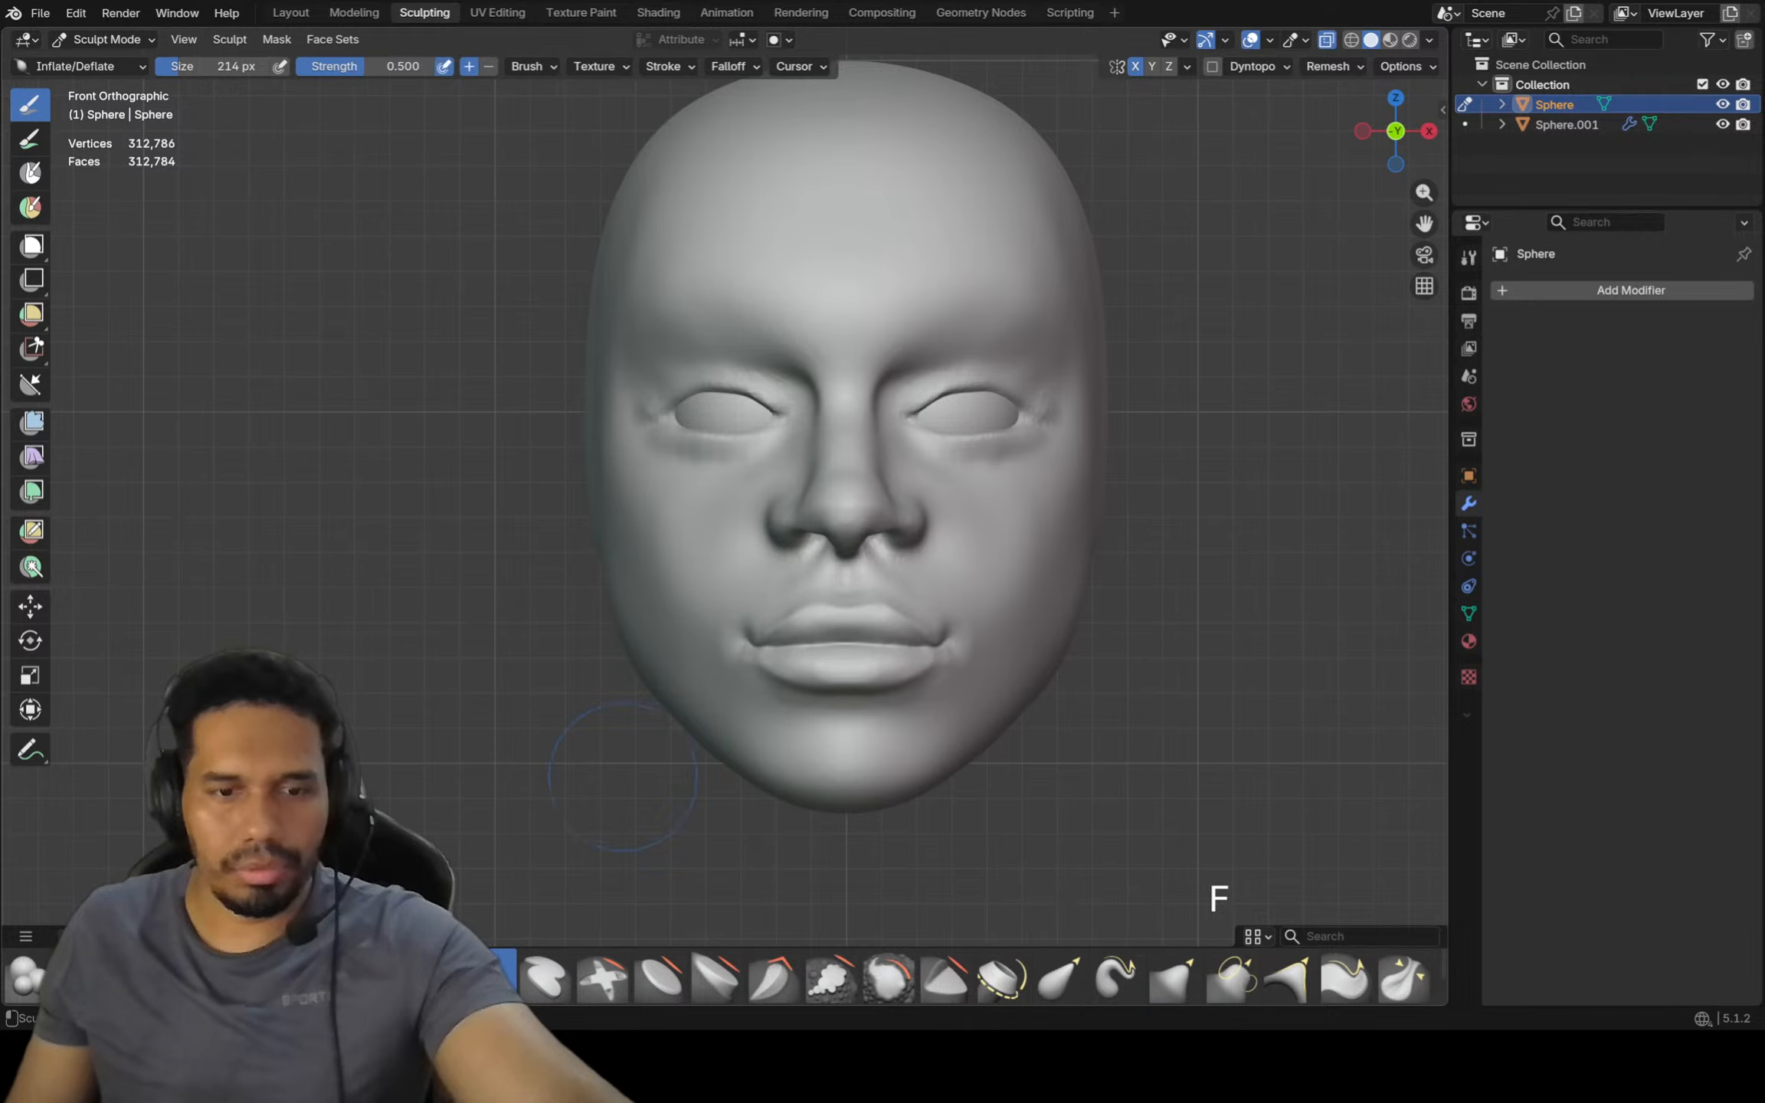
left_click(494, 976)
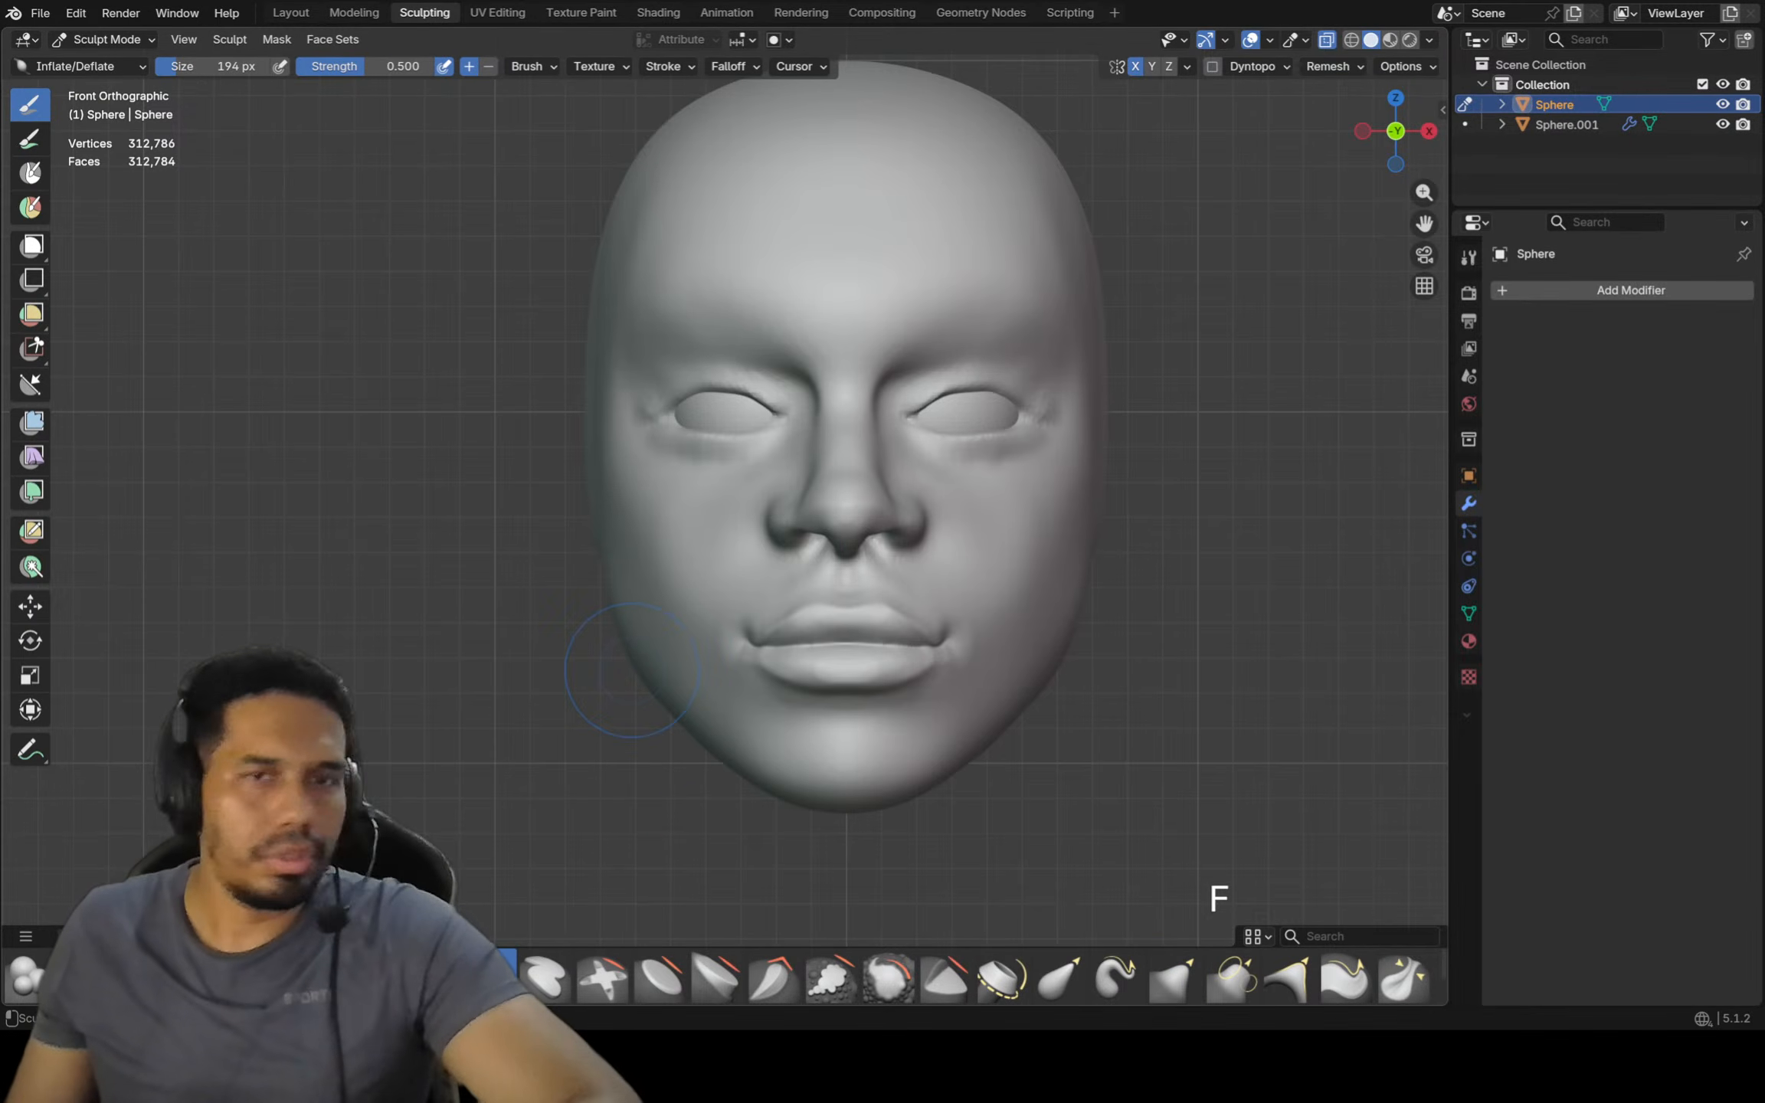
scroll(630, 431, "up", 1)
scroll(629, 463, "up", 1)
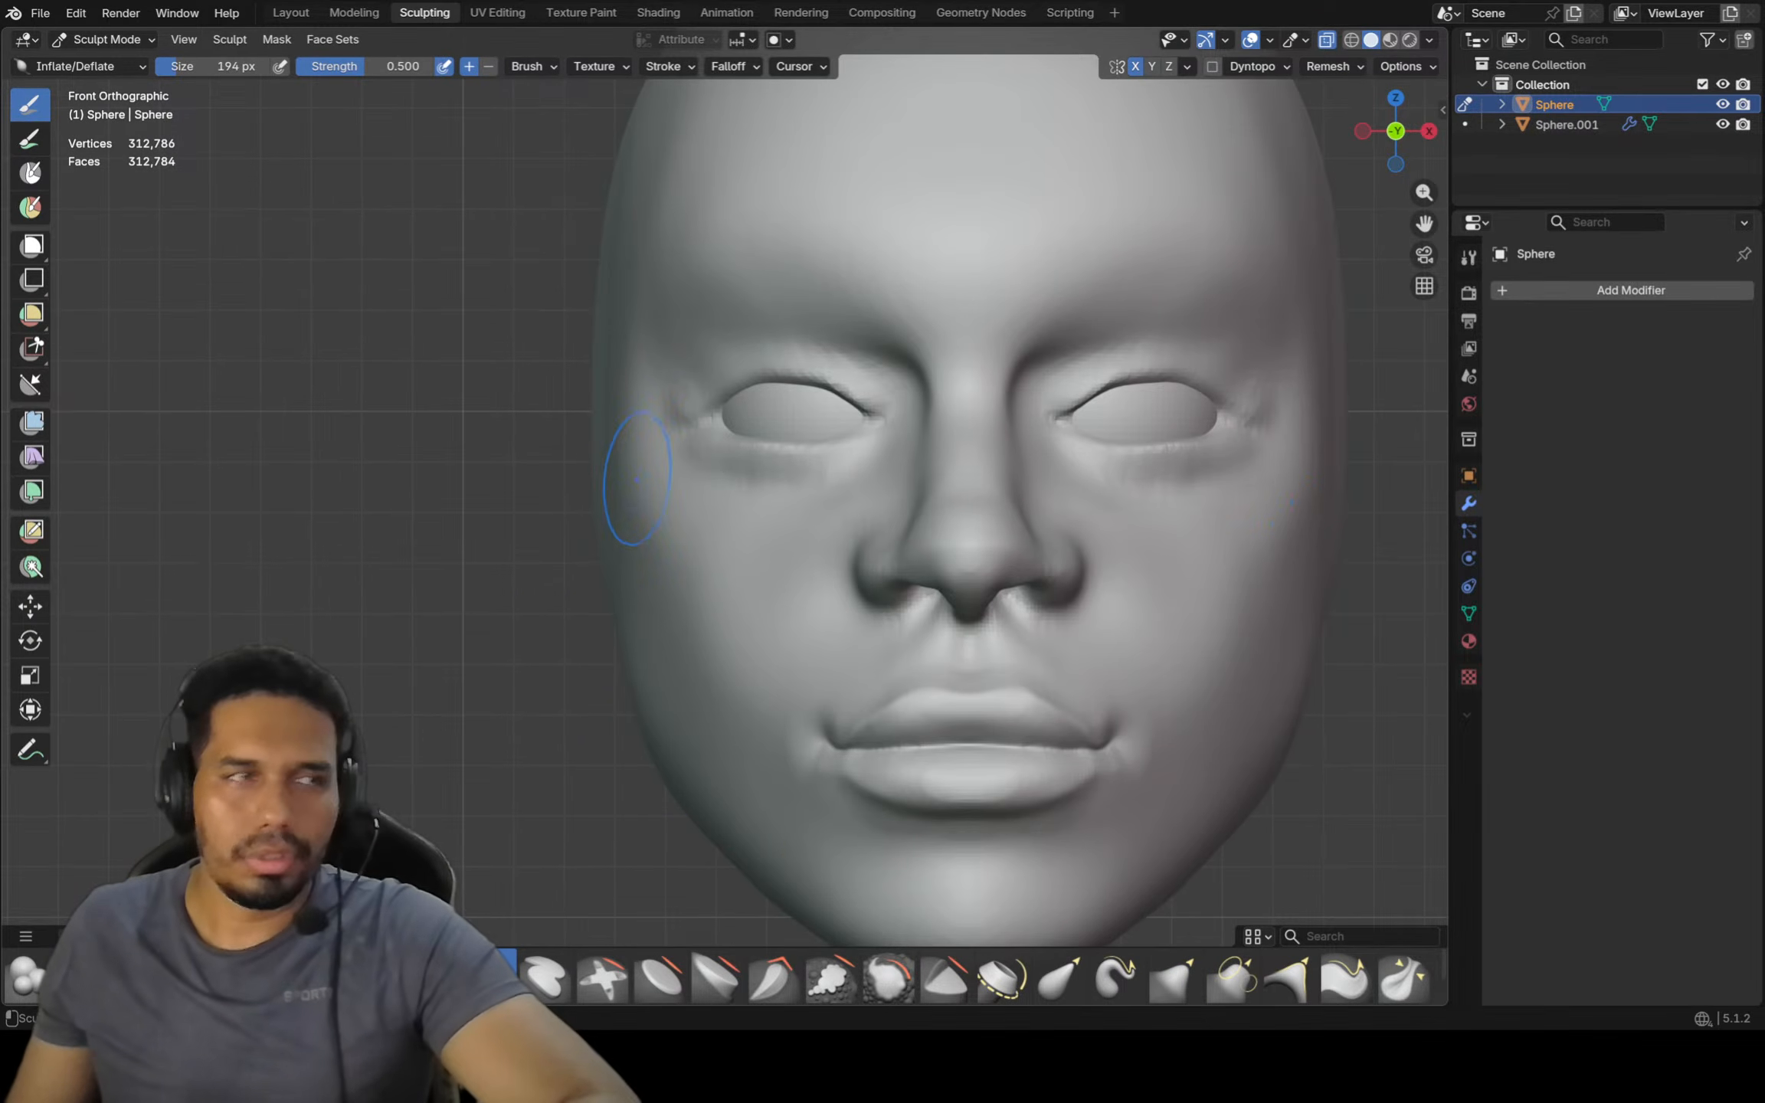
scroll(622, 527, "down", 1)
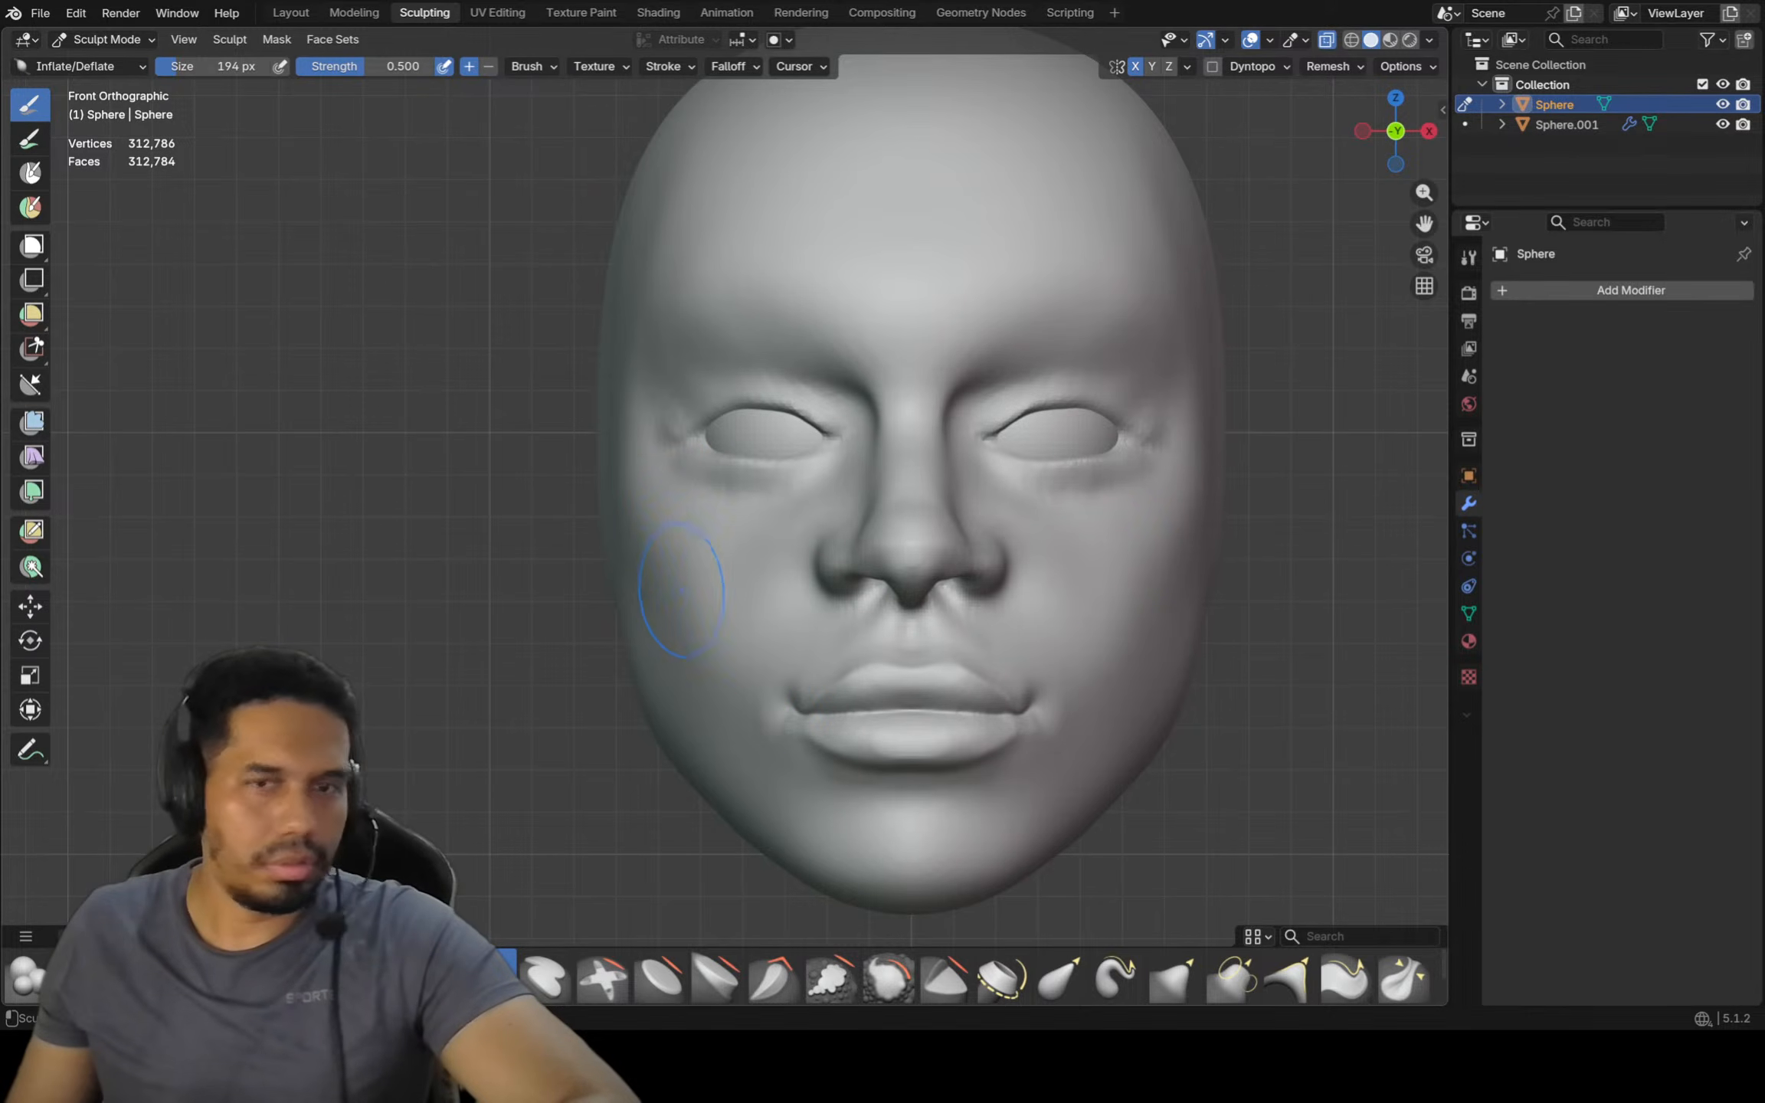
left_click_drag(647, 636, 661, 674, "shift")
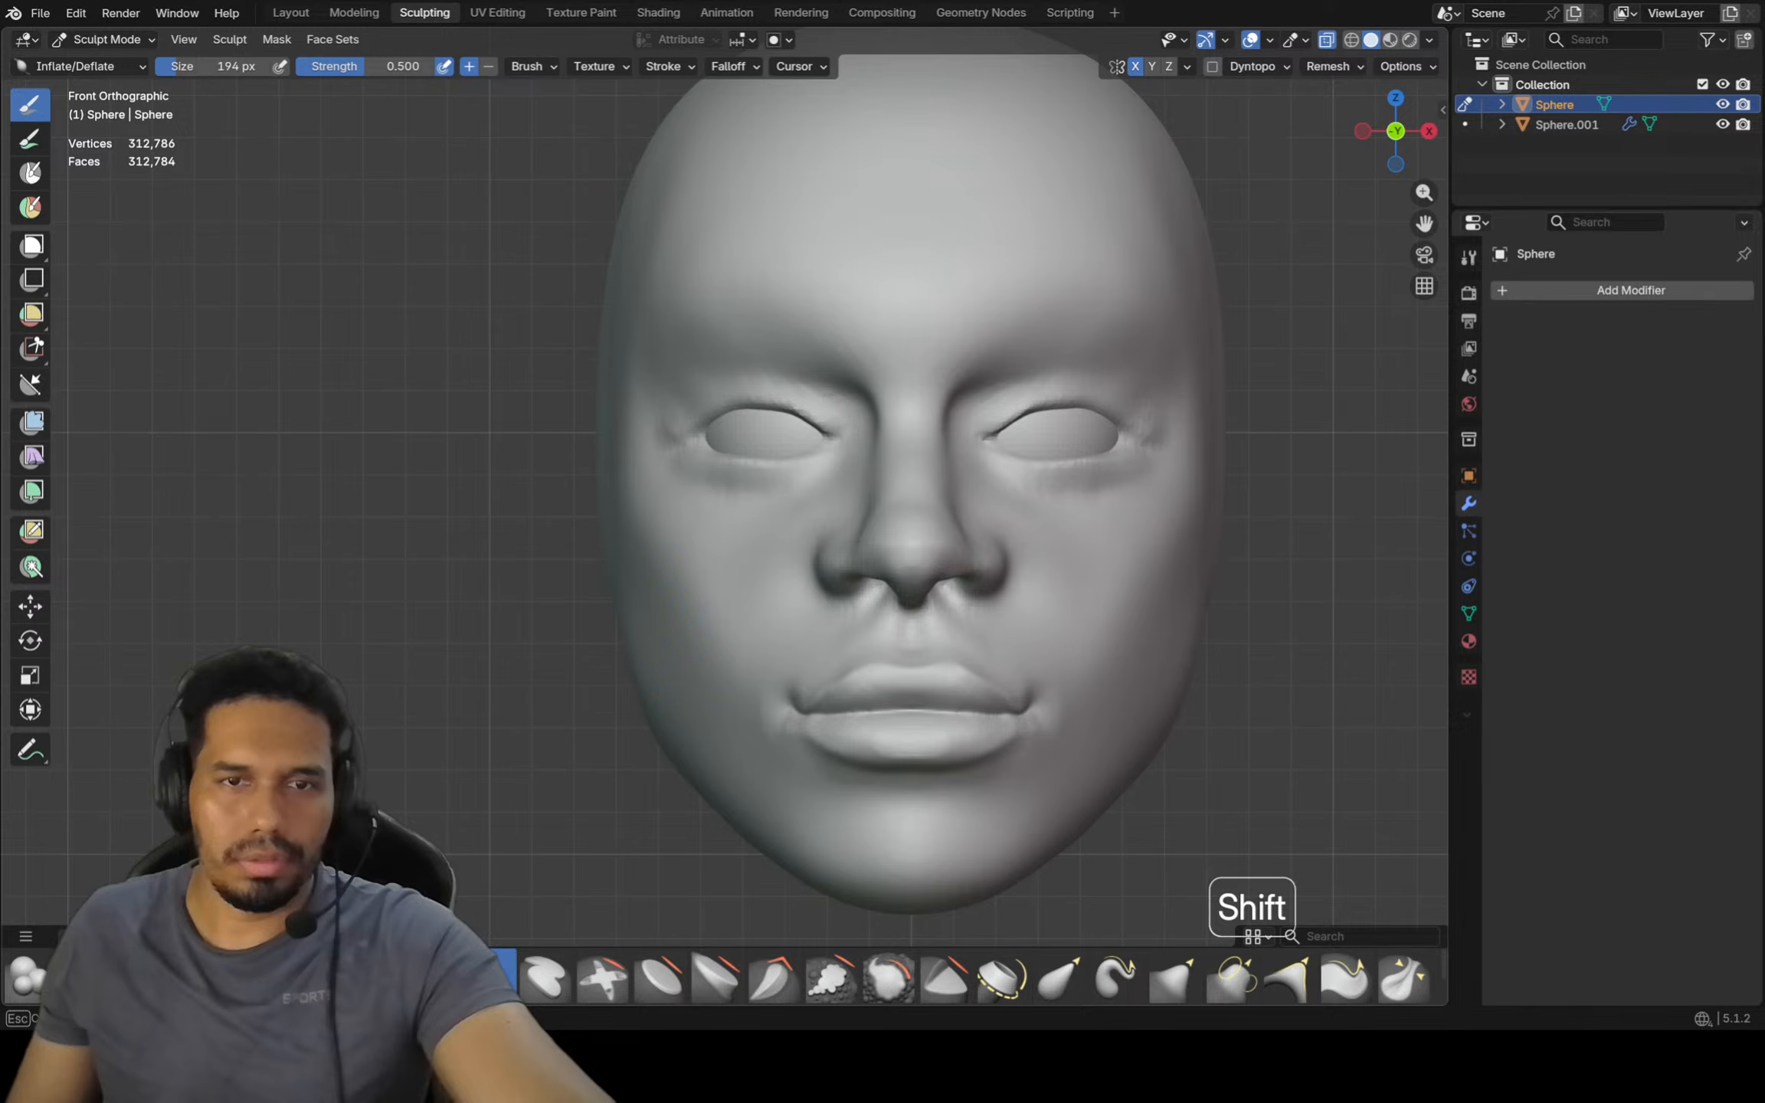
middle_click_drag(694, 665, 612, 651, "shift")
middle_click_drag(612, 651, 615, 673, "ctrl")
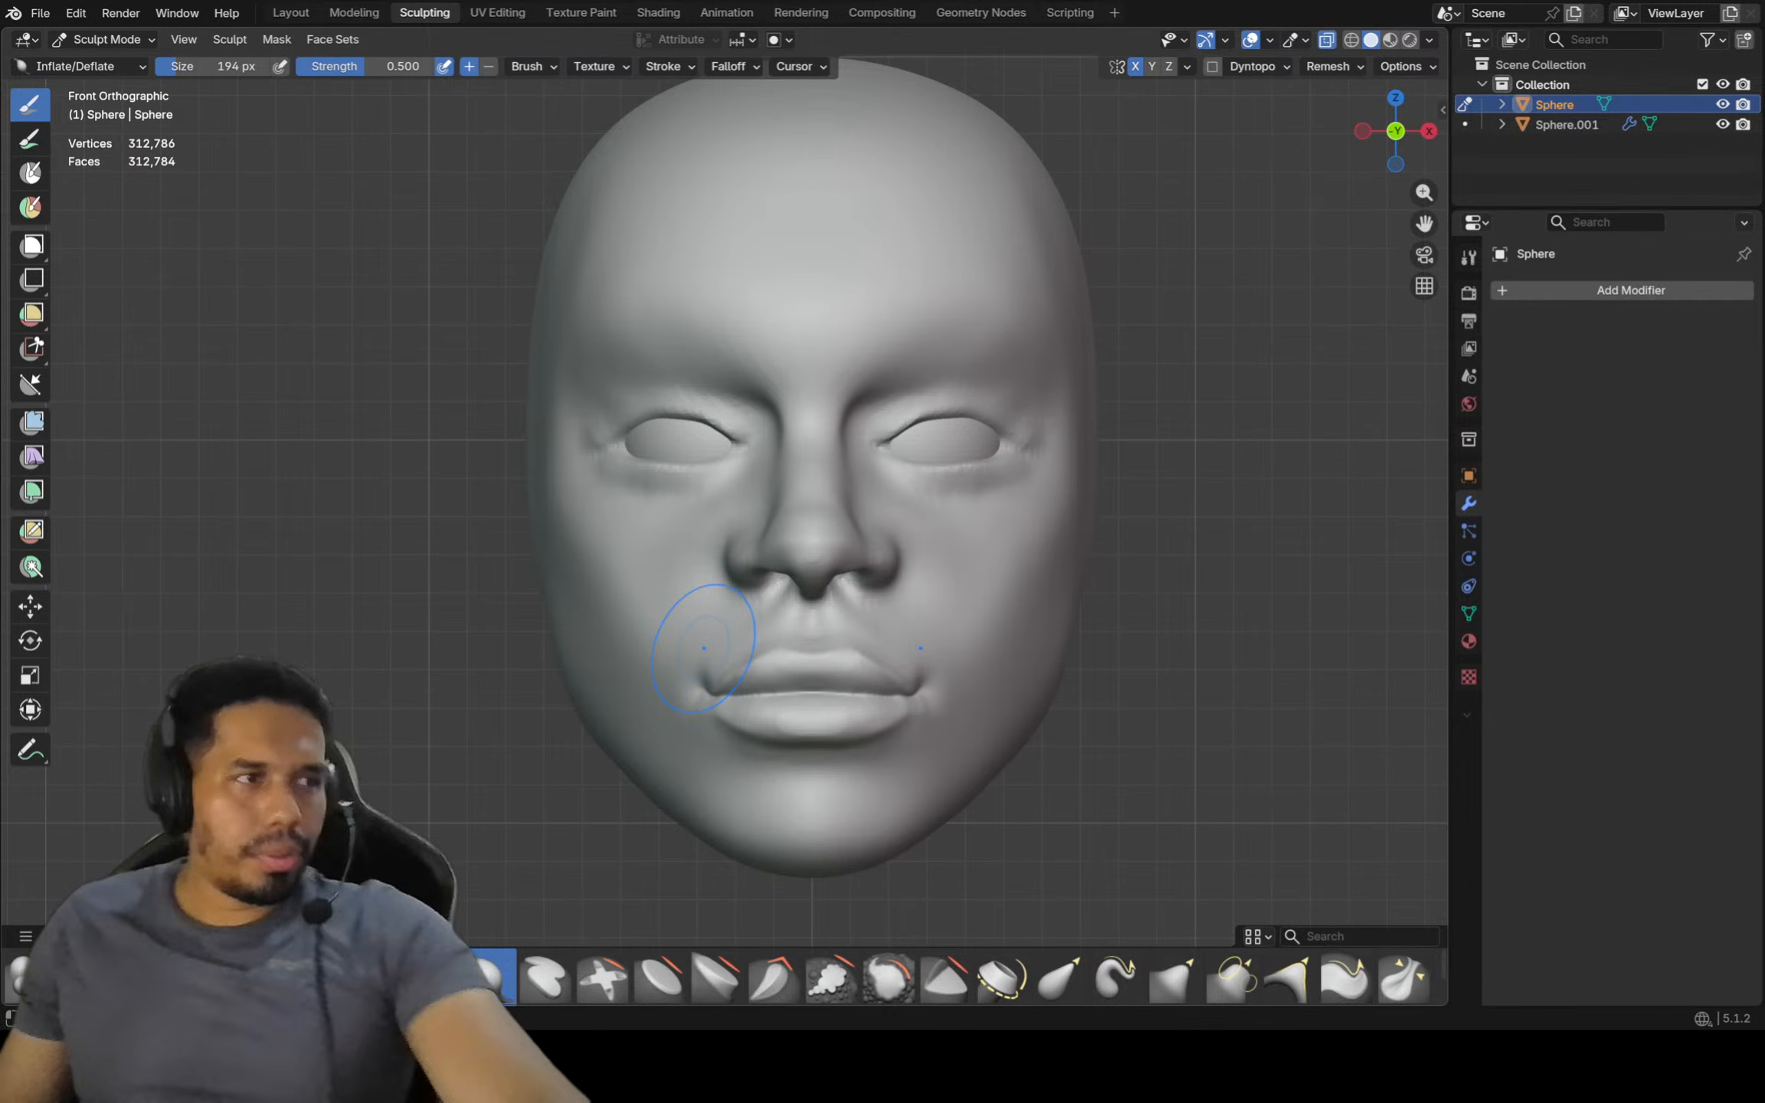
Round out the upper lip around the Cupid's bow with the Grab brush at 314 px and undo the last stroke
scroll(881, 678, "up", 2)
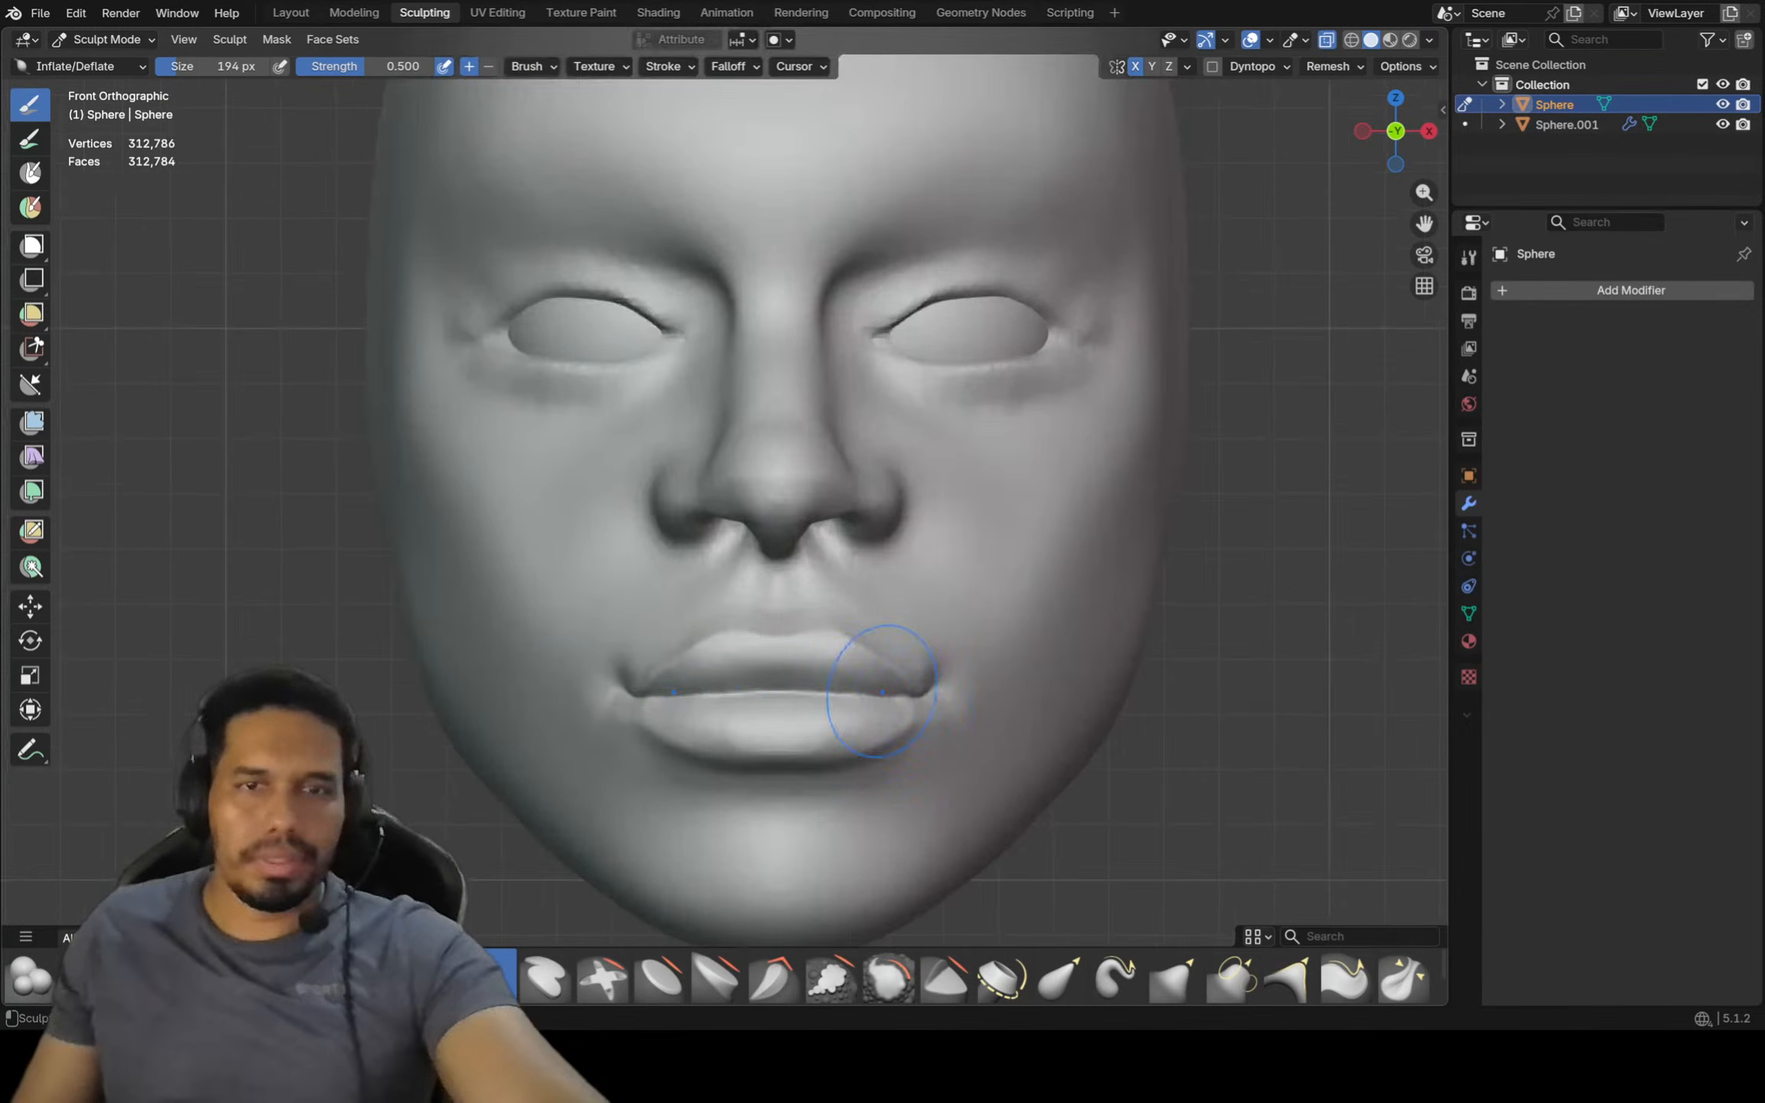
key("f")
key("g")
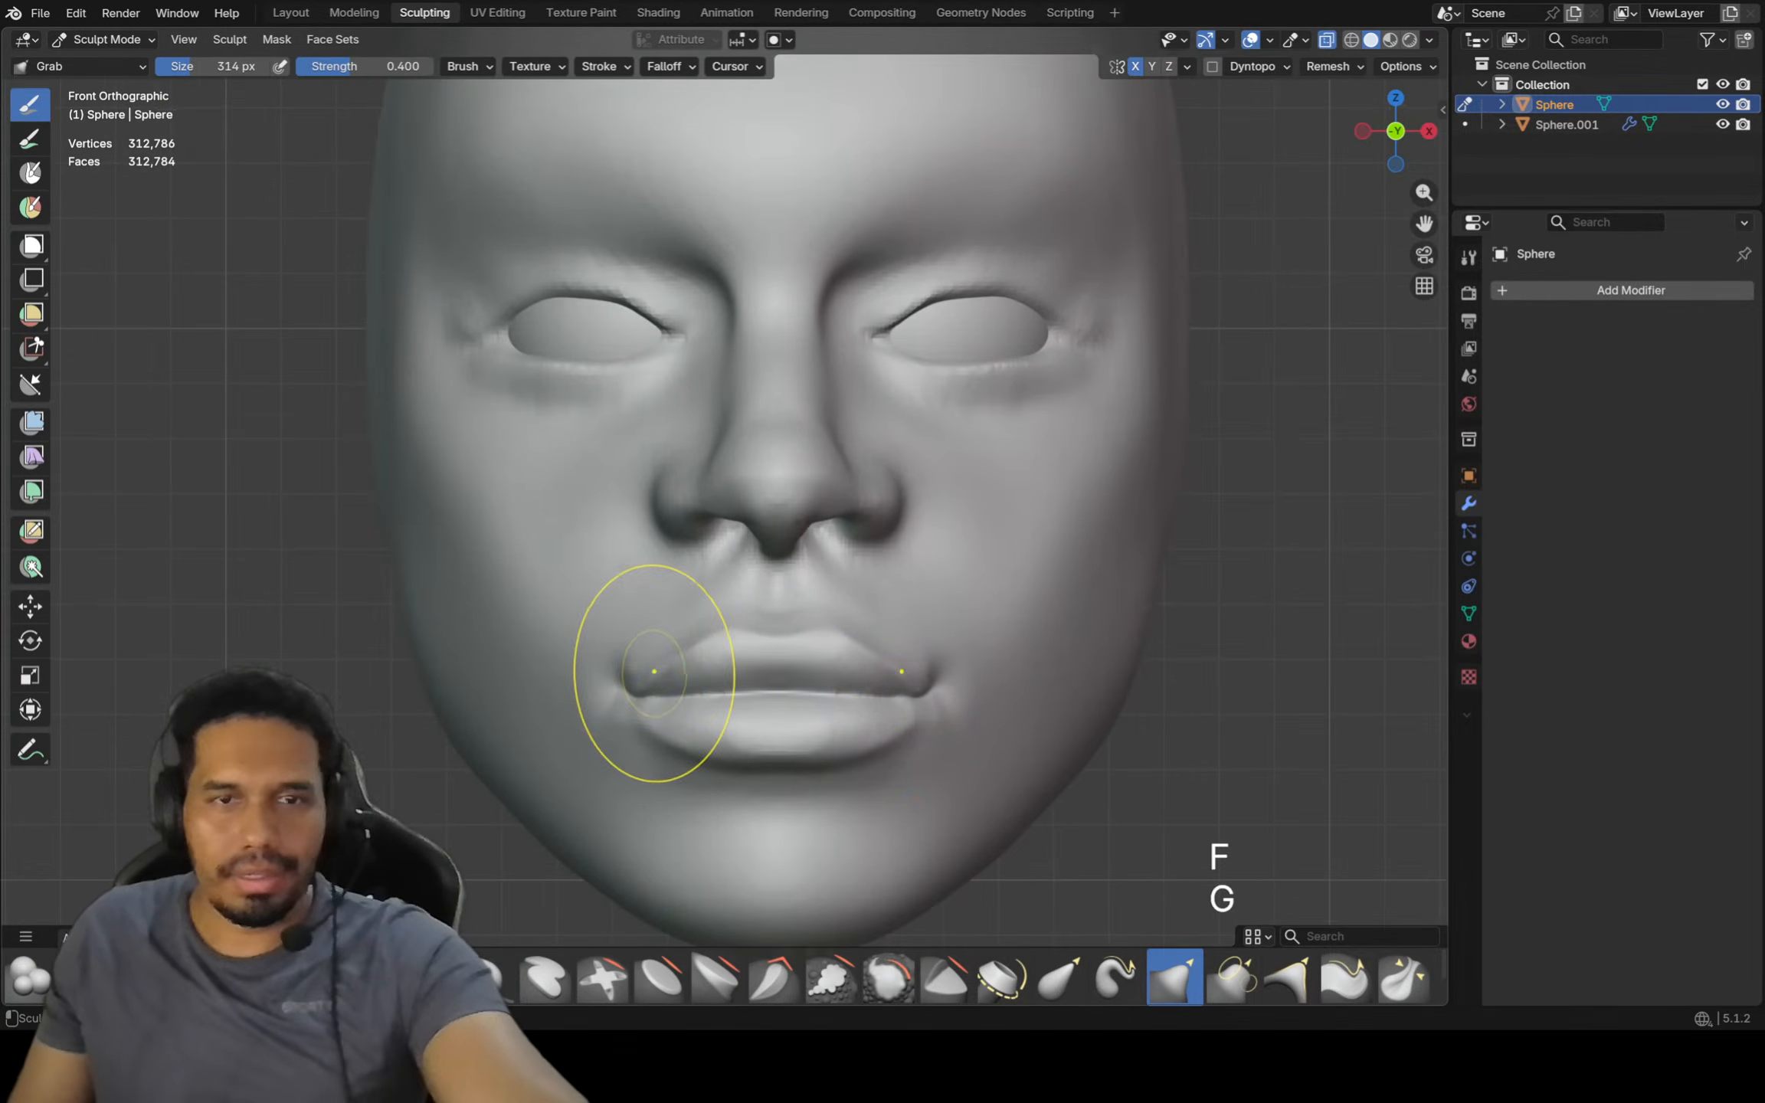
scroll(659, 672, "up", 2)
mouse_move(667, 674)
left_mouse_down()
mouse_move(688, 692)
mouse_move(700, 655)
mouse_move(775, 598)
left_mouse_up()
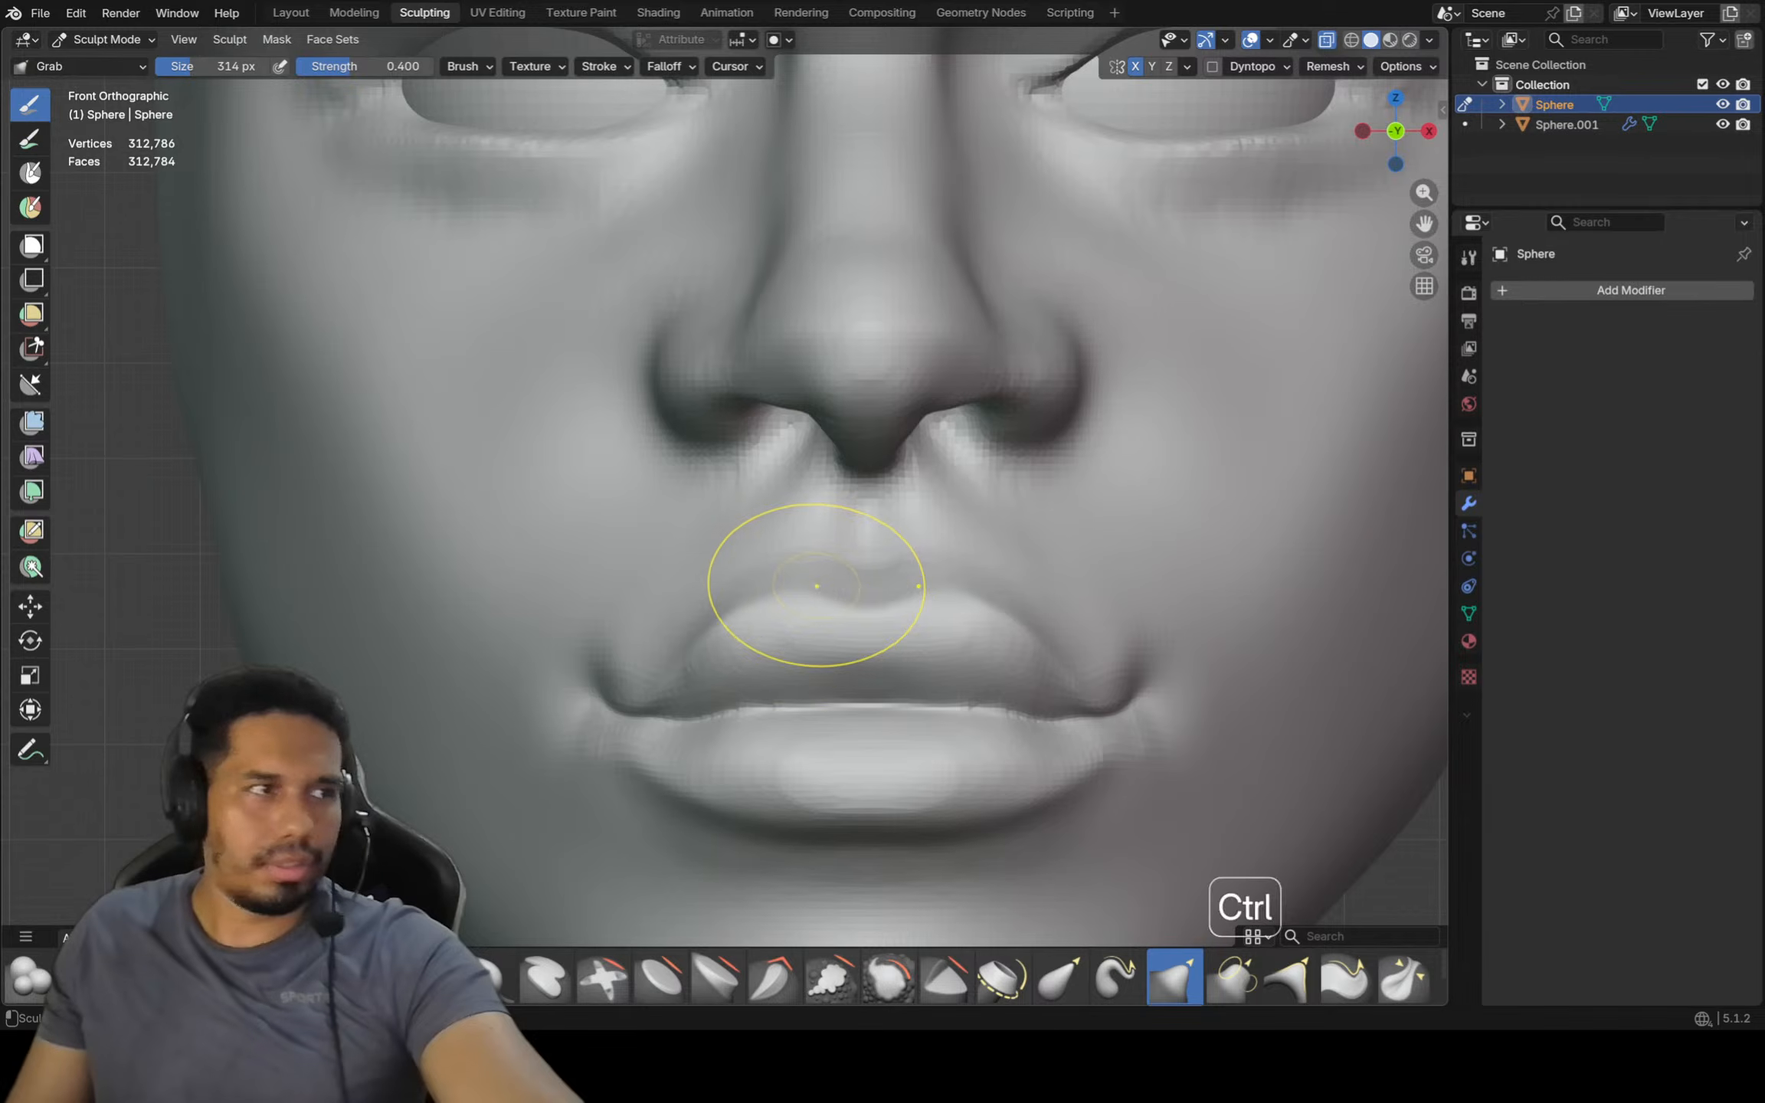
key("ctrl+z")
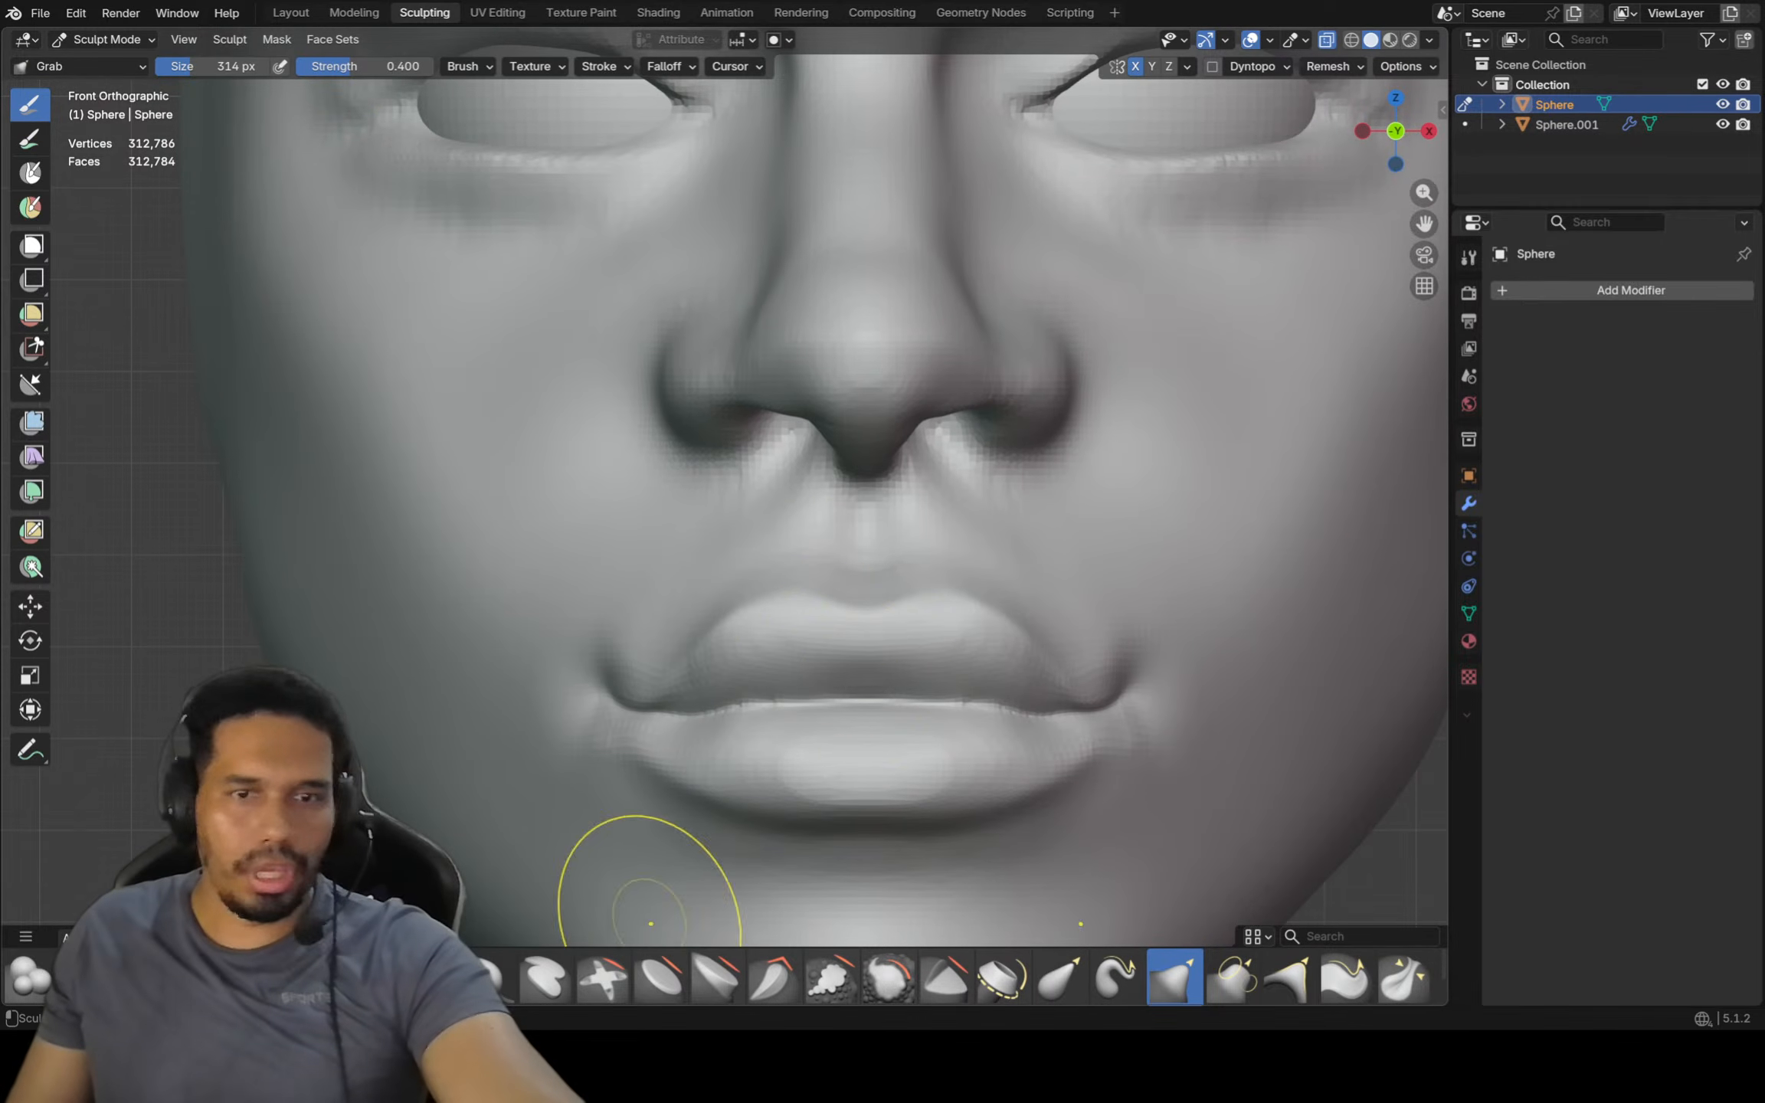
Add volume to the upper lip with the Inflate/Deflate brush at 108 px
left_click(490, 977)
key("f")
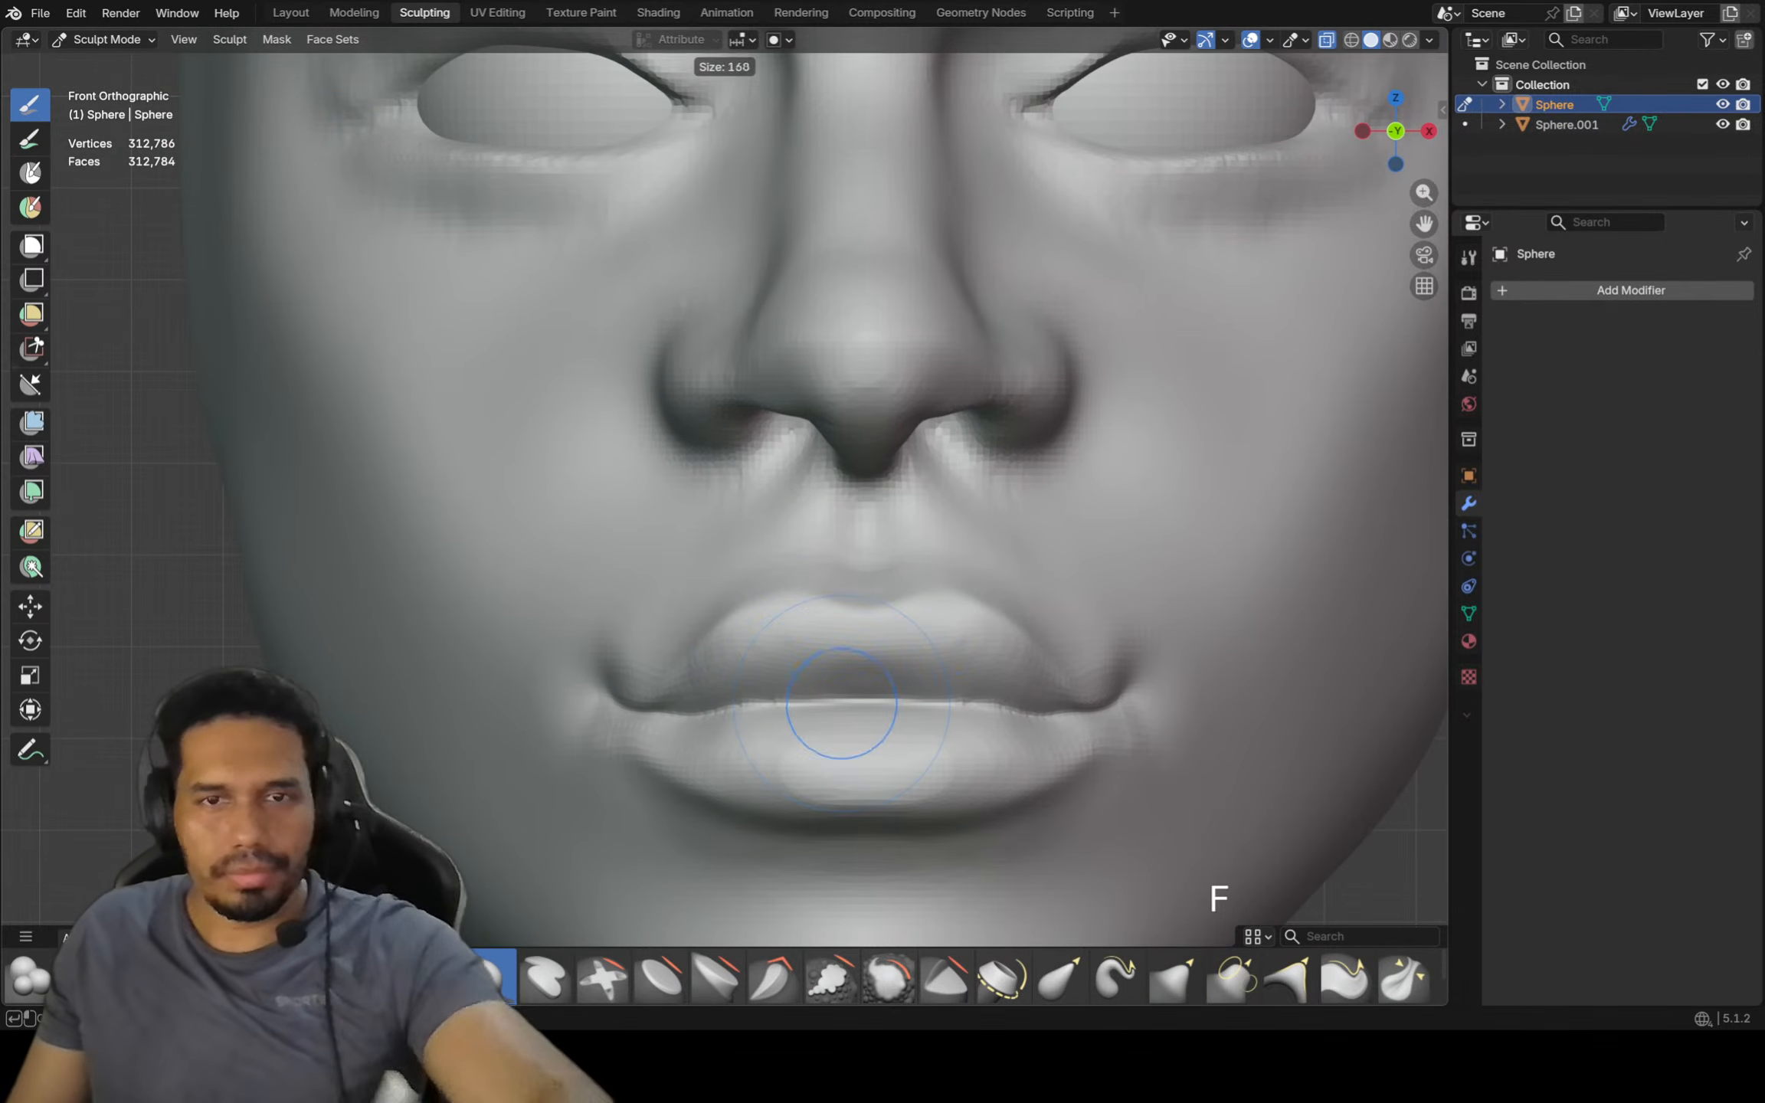
left_click(773, 678)
scroll(843, 639, "up", 2)
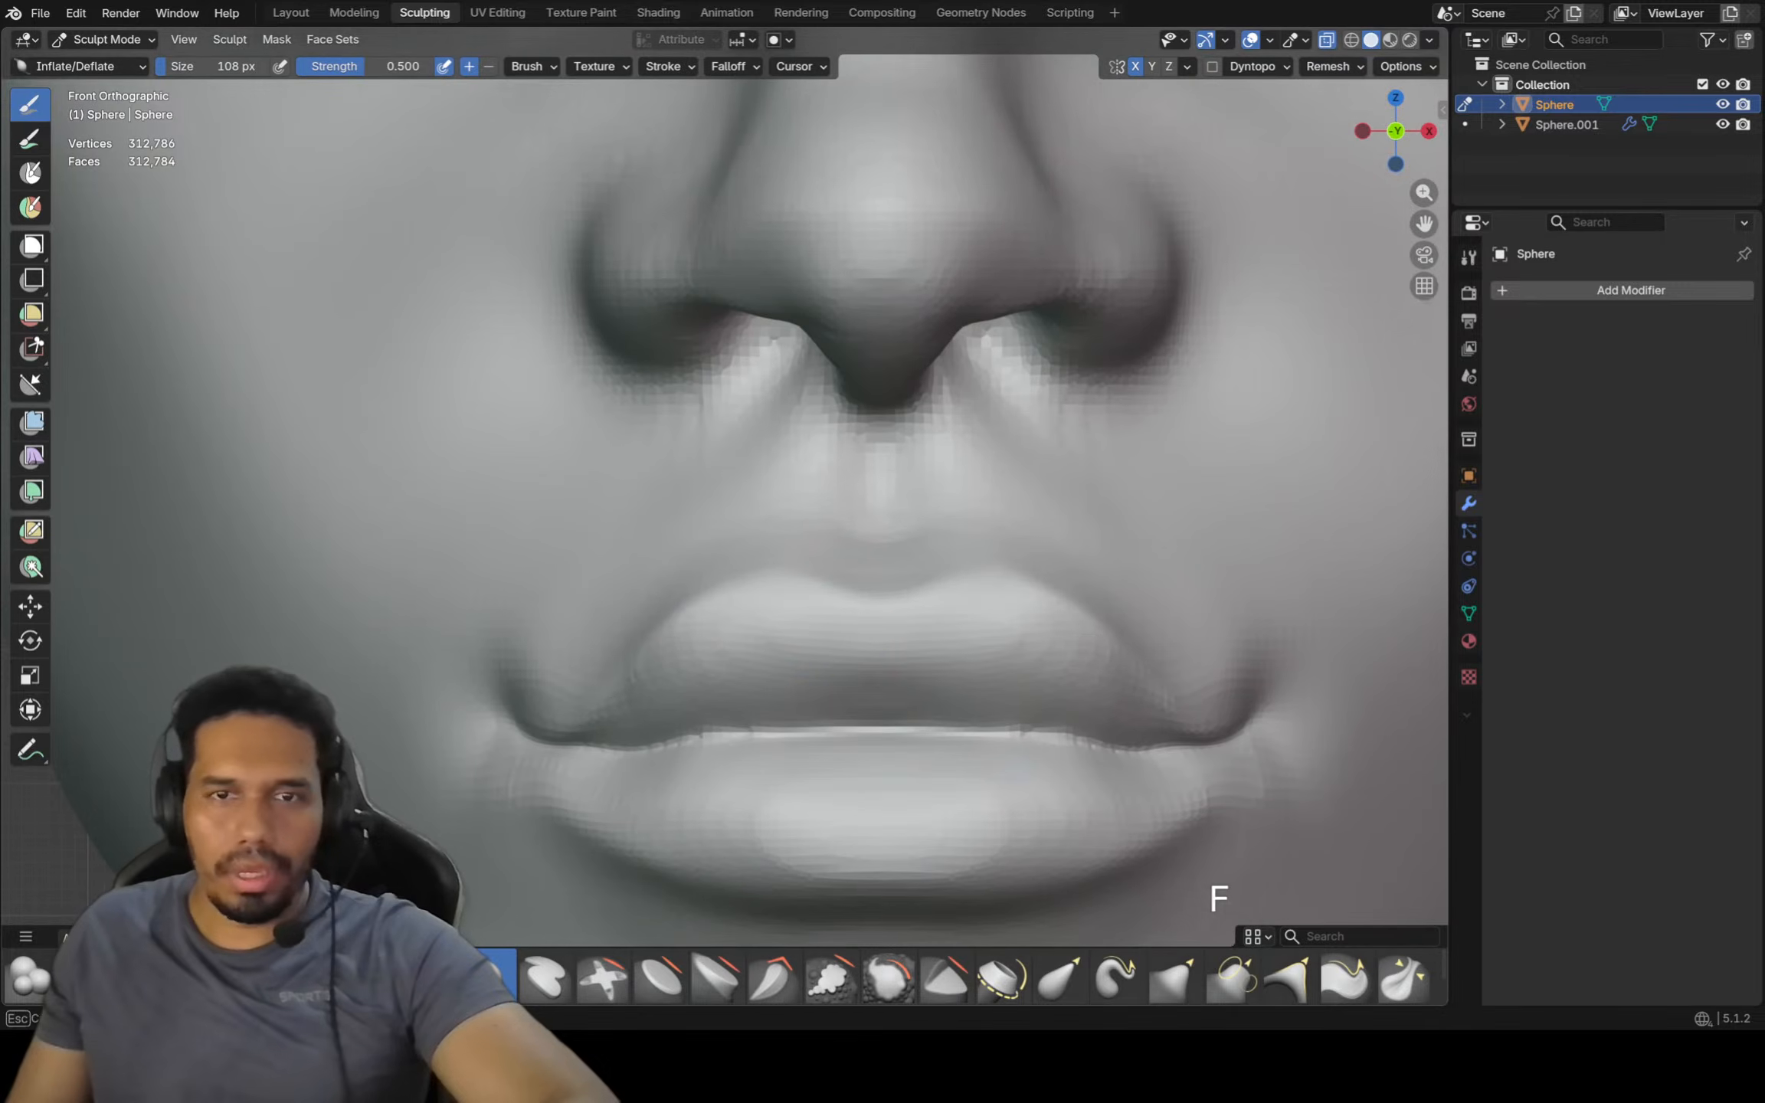
scroll(874, 661, "down", 2)
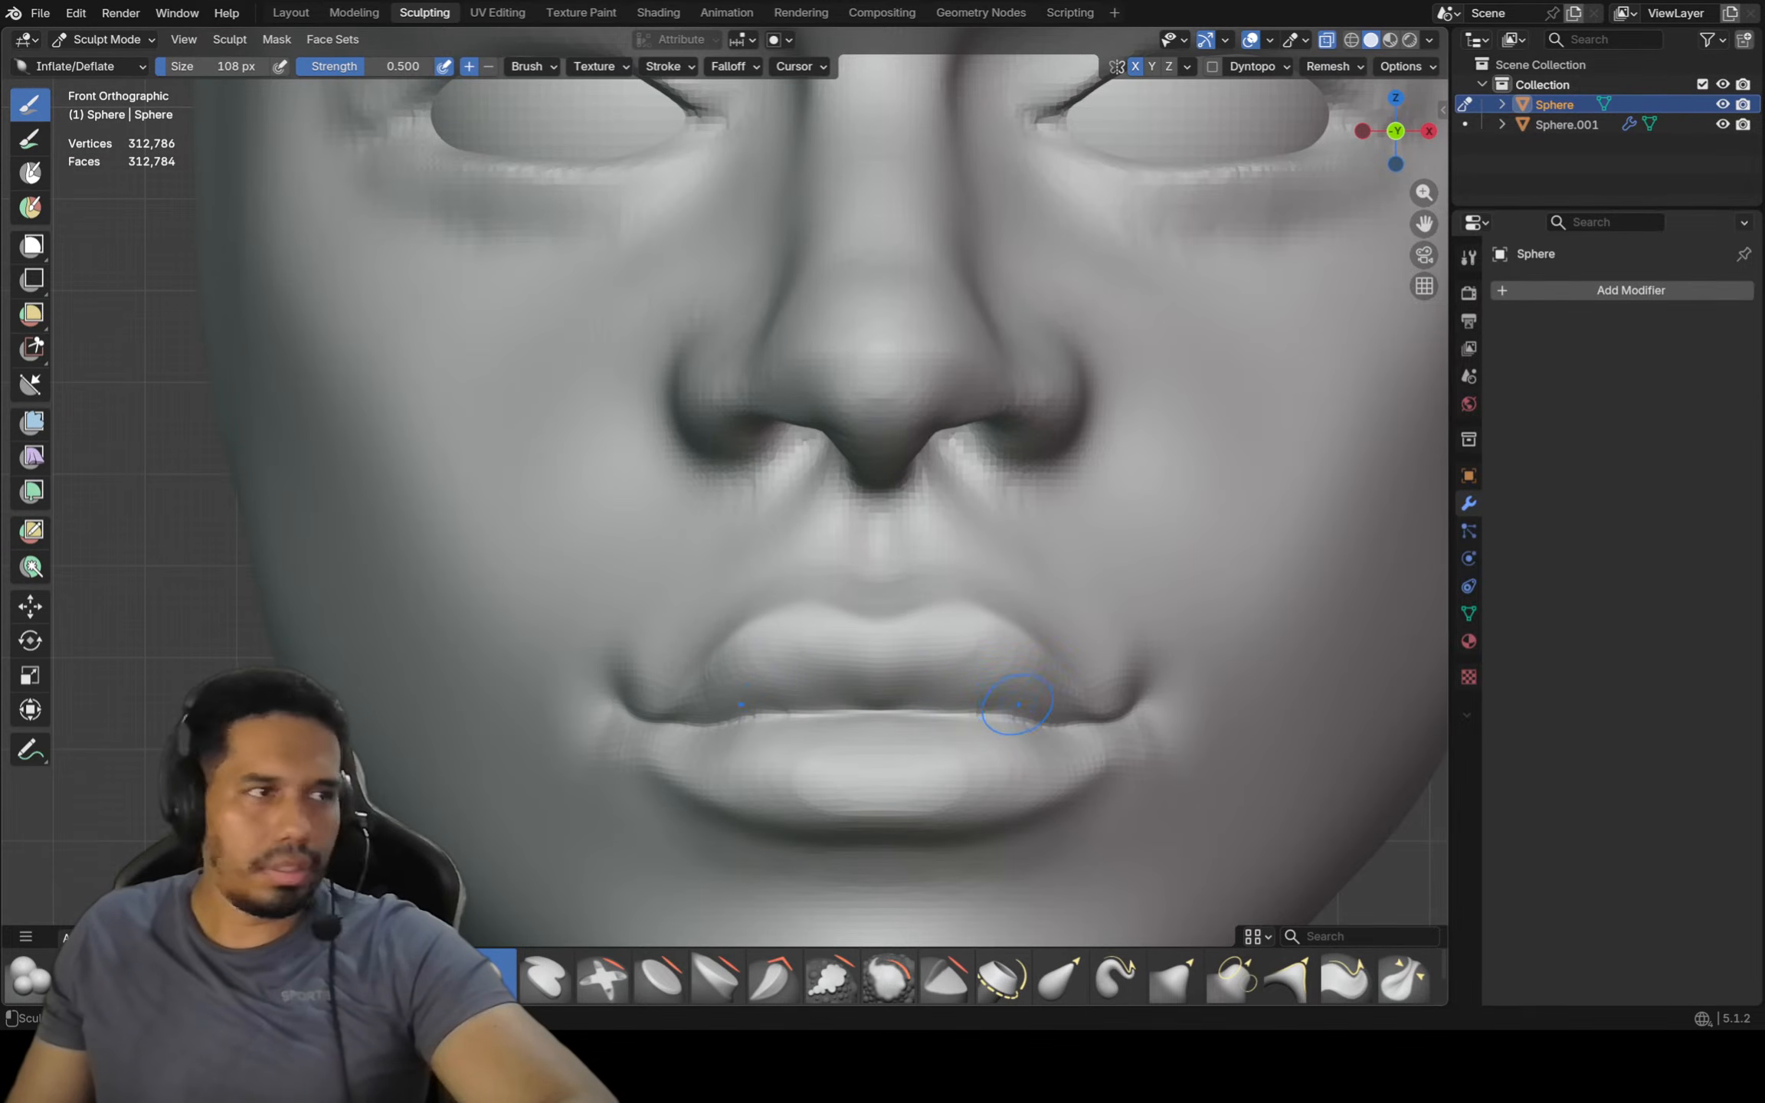
Reshape the mouth corners with the Grab brush at 268 px and smooth the hollows beside them
scroll(1103, 699, "down", 1)
middle_click_drag(1103, 697, 987, 599, "shift")
middle_click_drag(986, 599, 1028, 633, "ctrl")
key("f")
left_click(996, 613)
key("g")
key("shift")
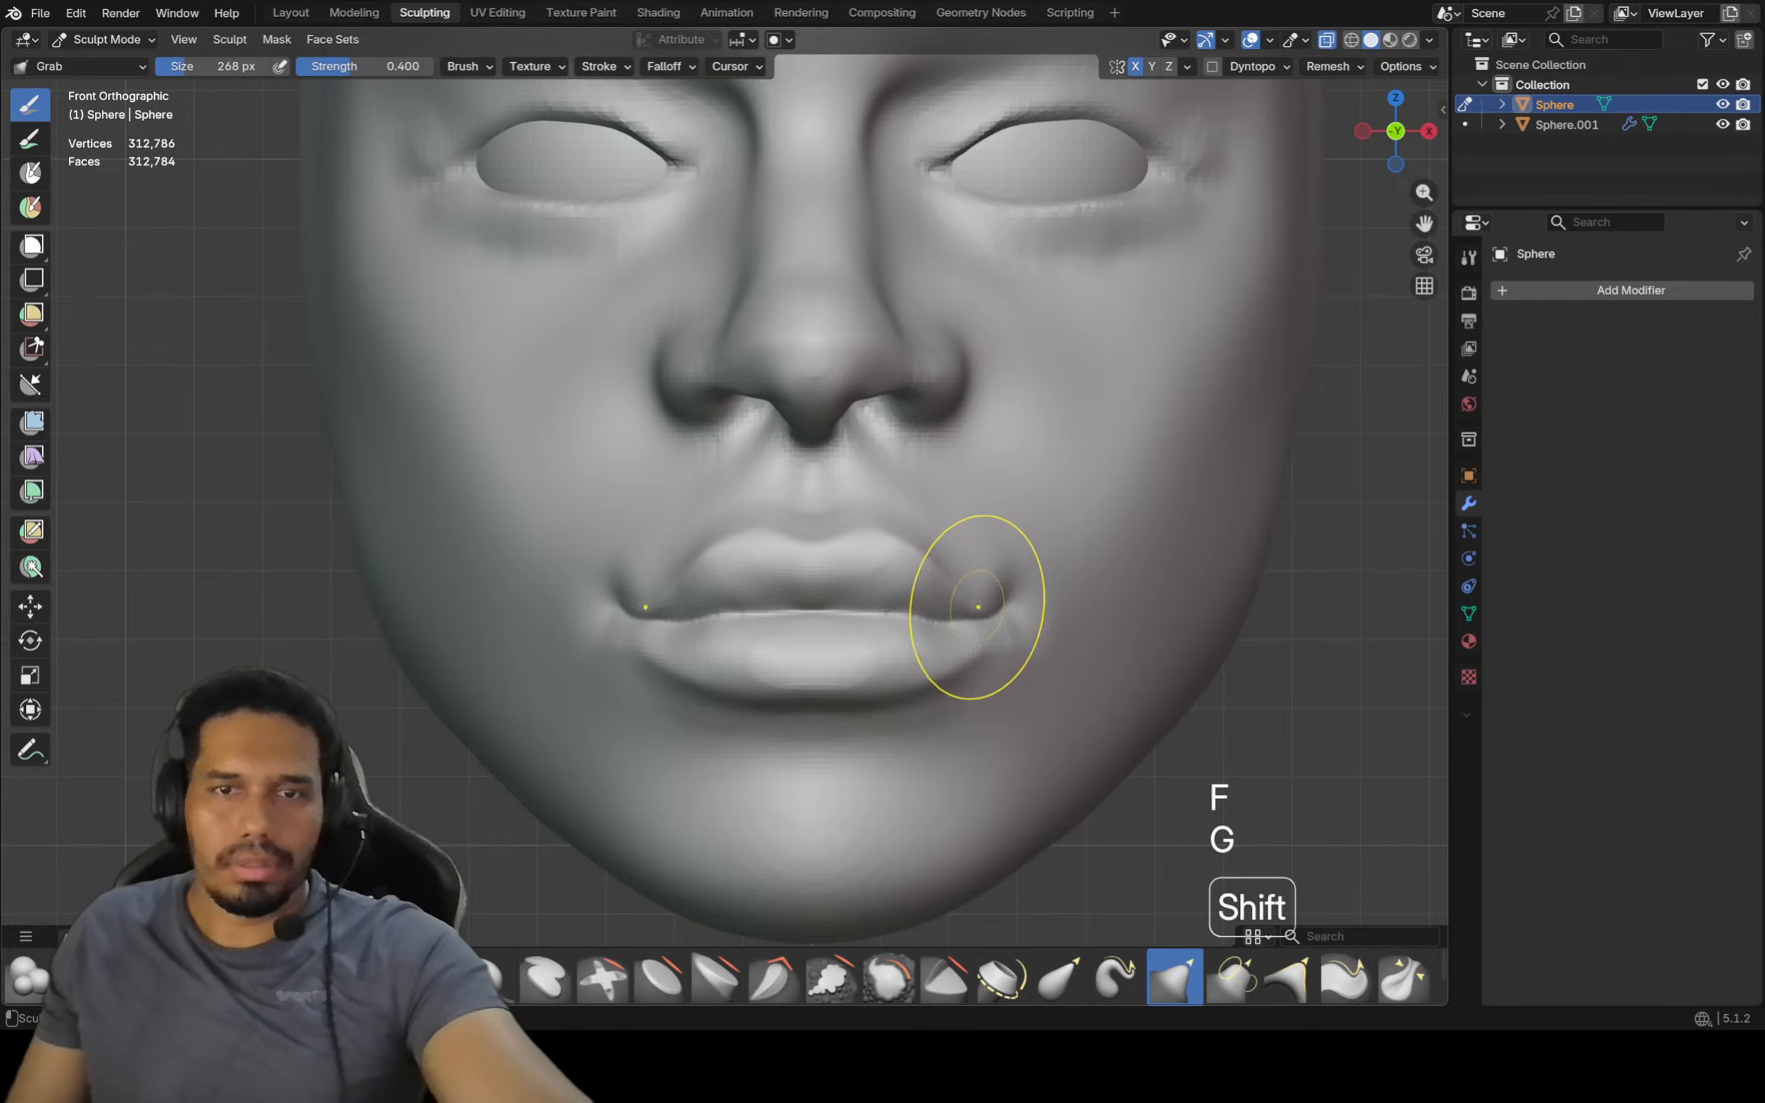
middle_click_drag(1013, 571, 934, 599, "ctrl")
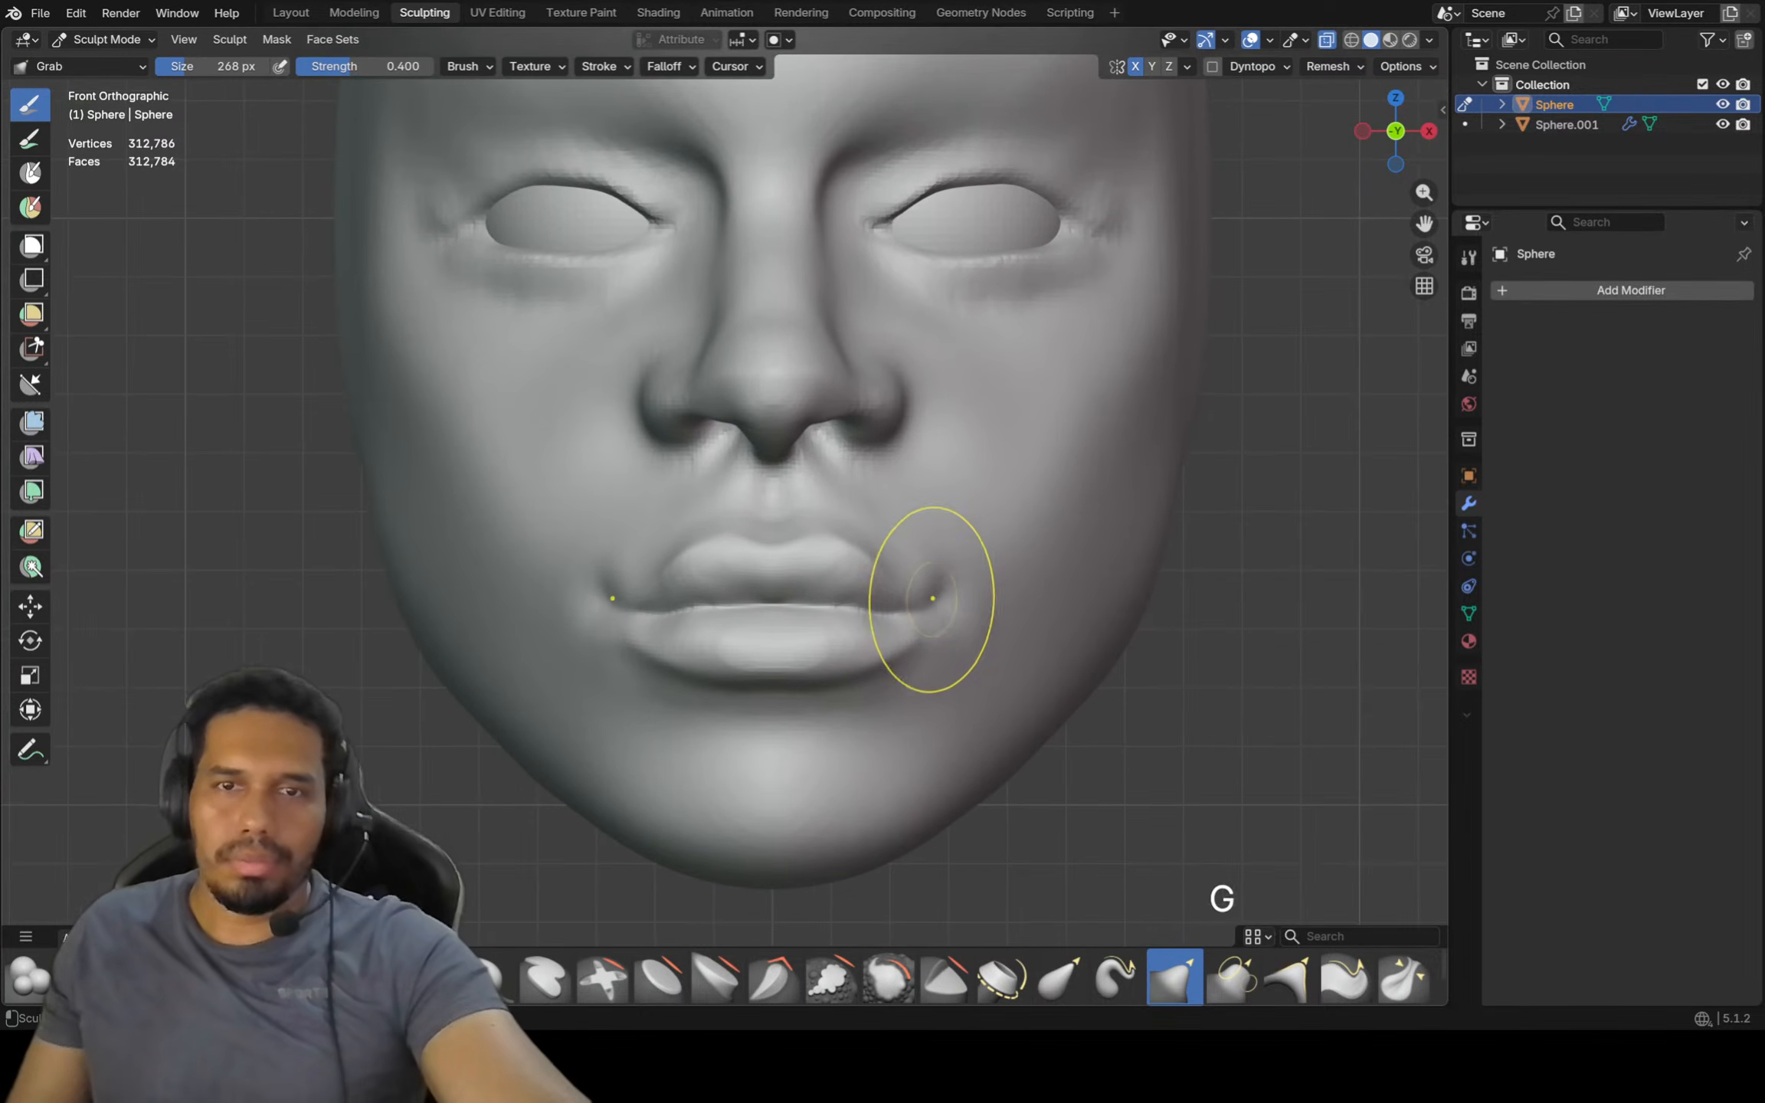
mouse_move(947, 599)
left_mouse_down("shift")
mouse_move(953, 615)
mouse_move(944, 601)
left_mouse_up("shift")
mouse_move(962, 579)
middle_mouse_down("ctrl")
mouse_move(986, 595)
mouse_move(996, 573)
mouse_move(981, 603)
mouse_move(964, 559)
middle_mouse_up("ctrl")
Carve the folds running from the nostril wings down around the mouth with the Crease Polish brush at 174 px
key("f")
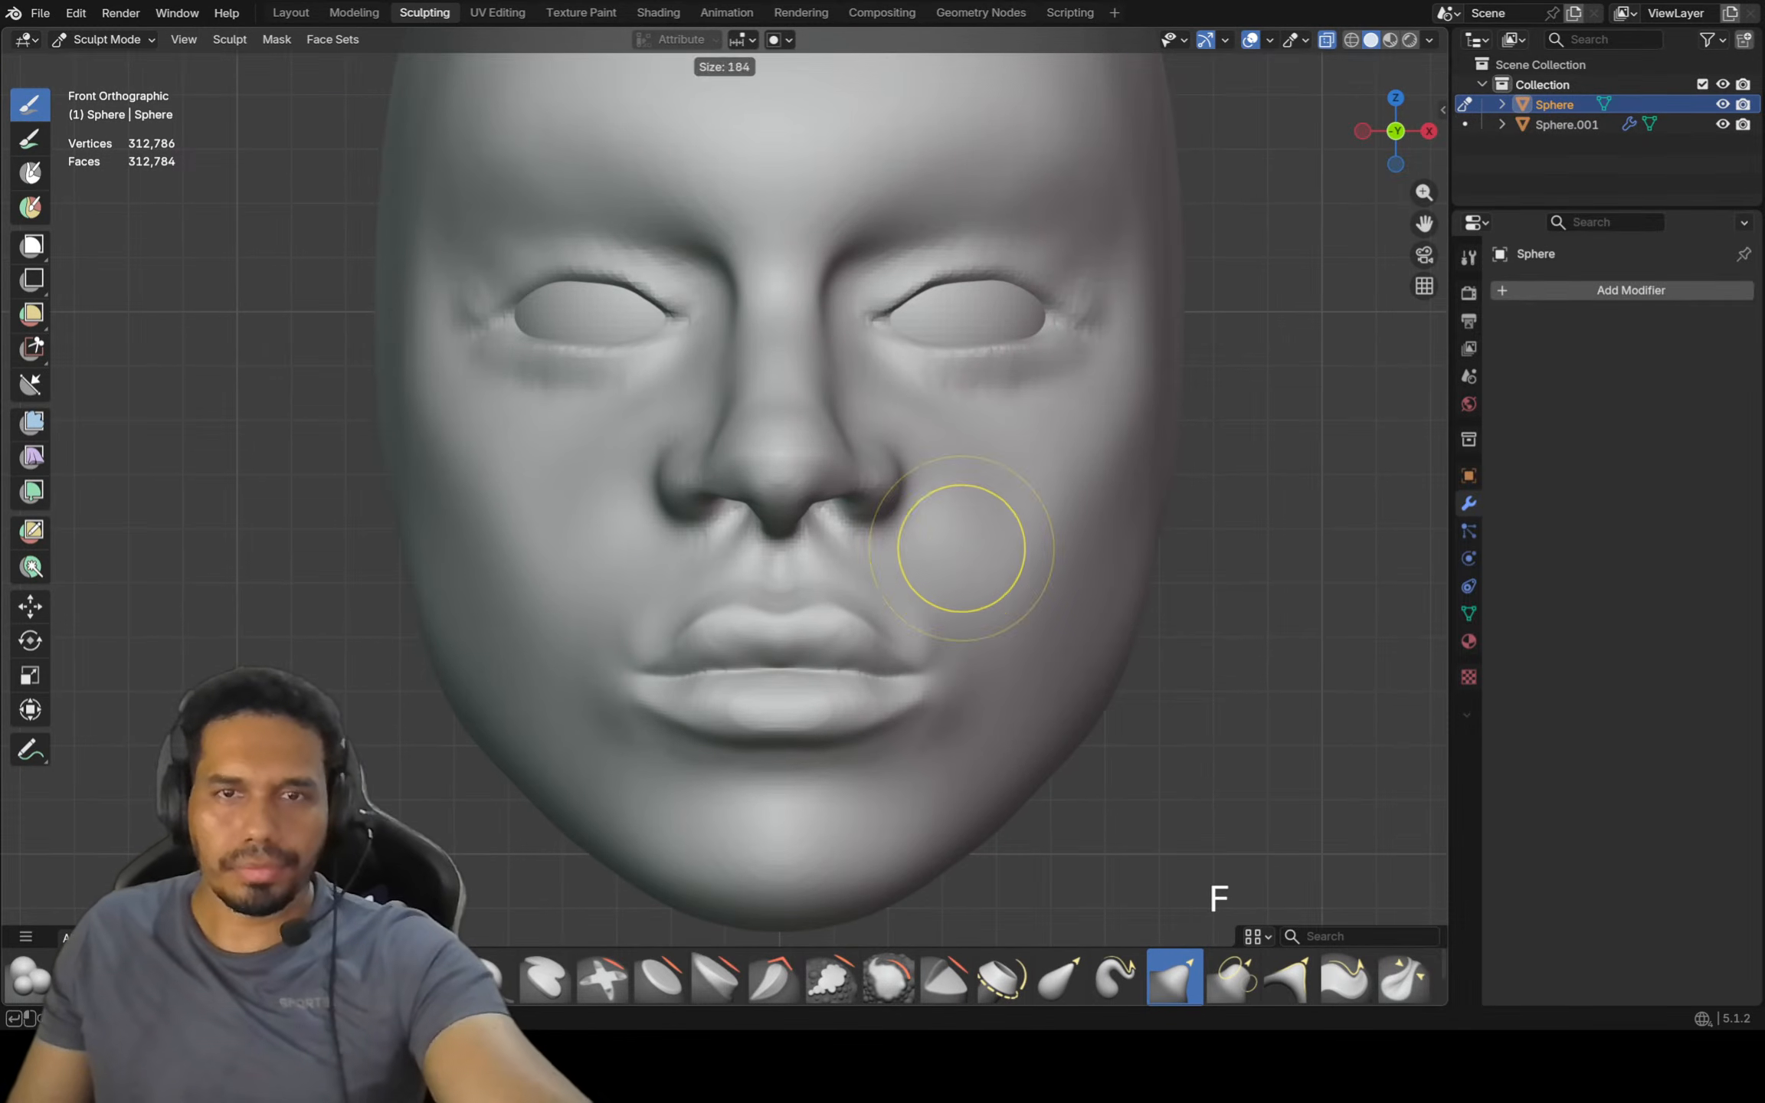
left_click(957, 548)
key("shift+c")
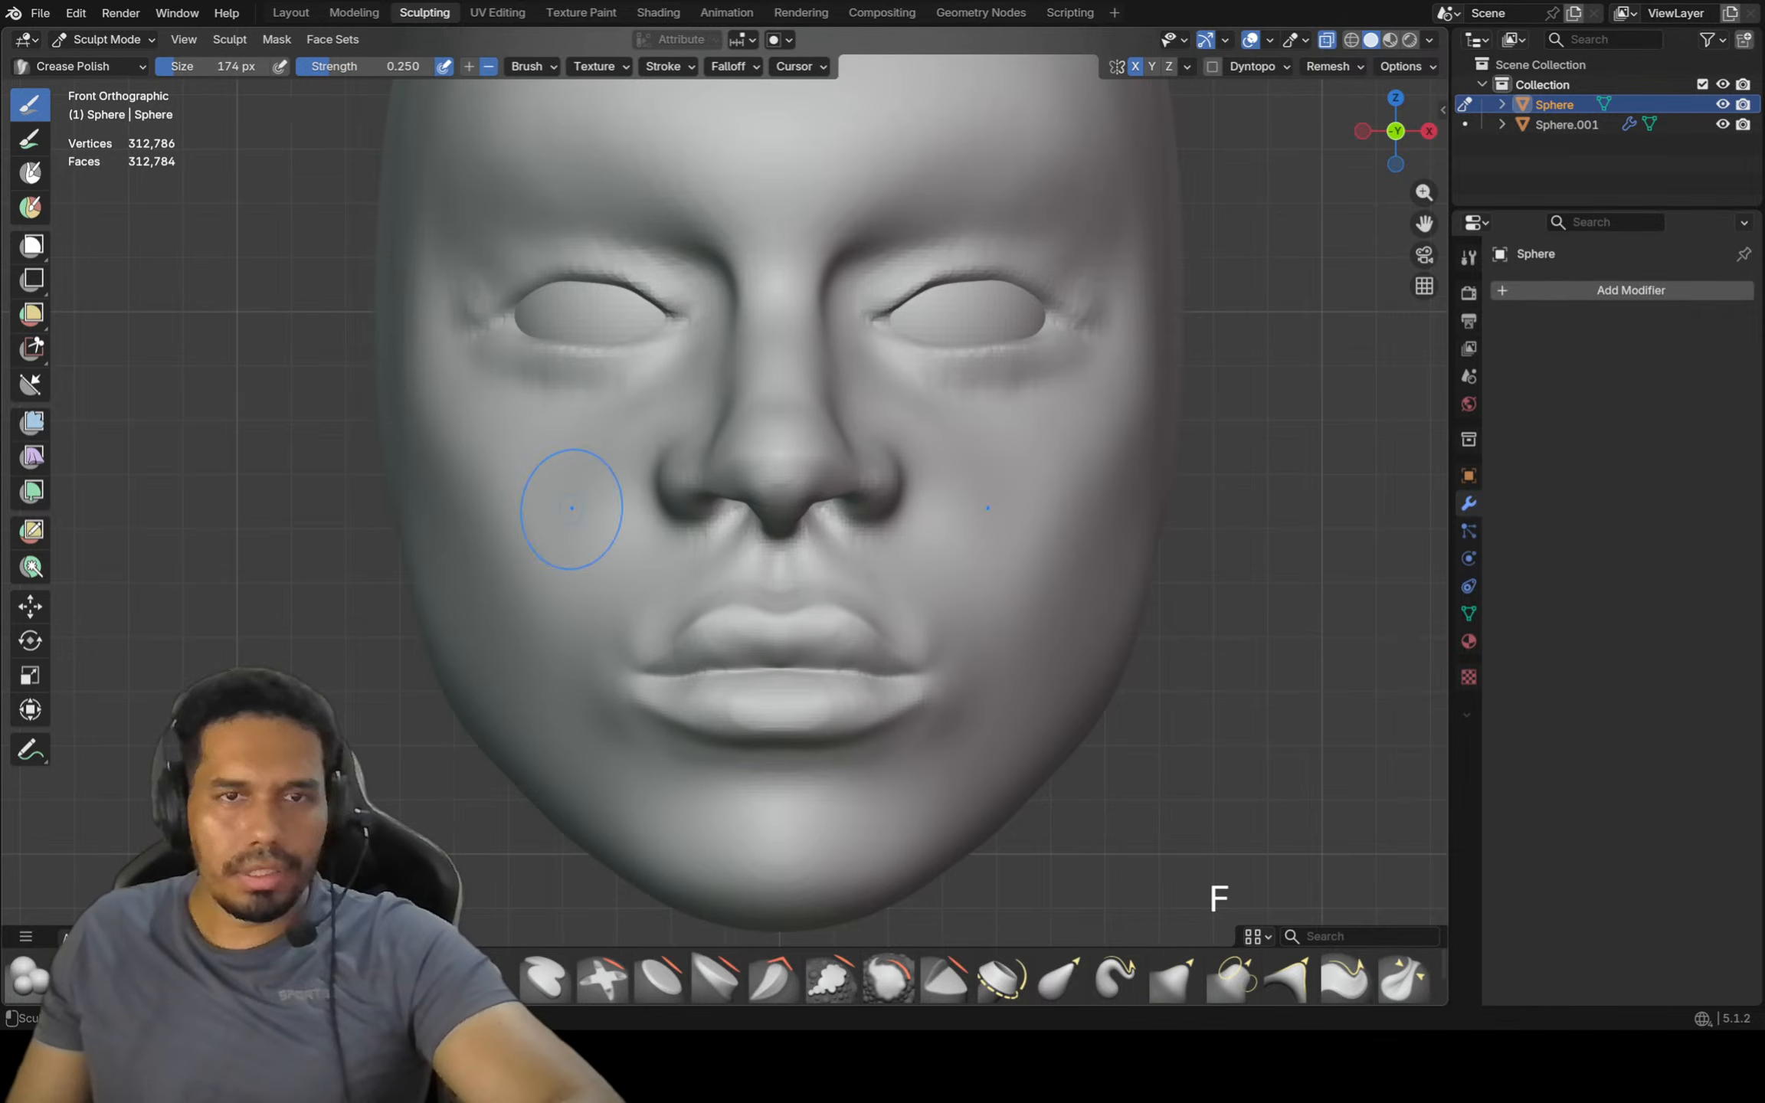
scroll(620, 498, "up", 2)
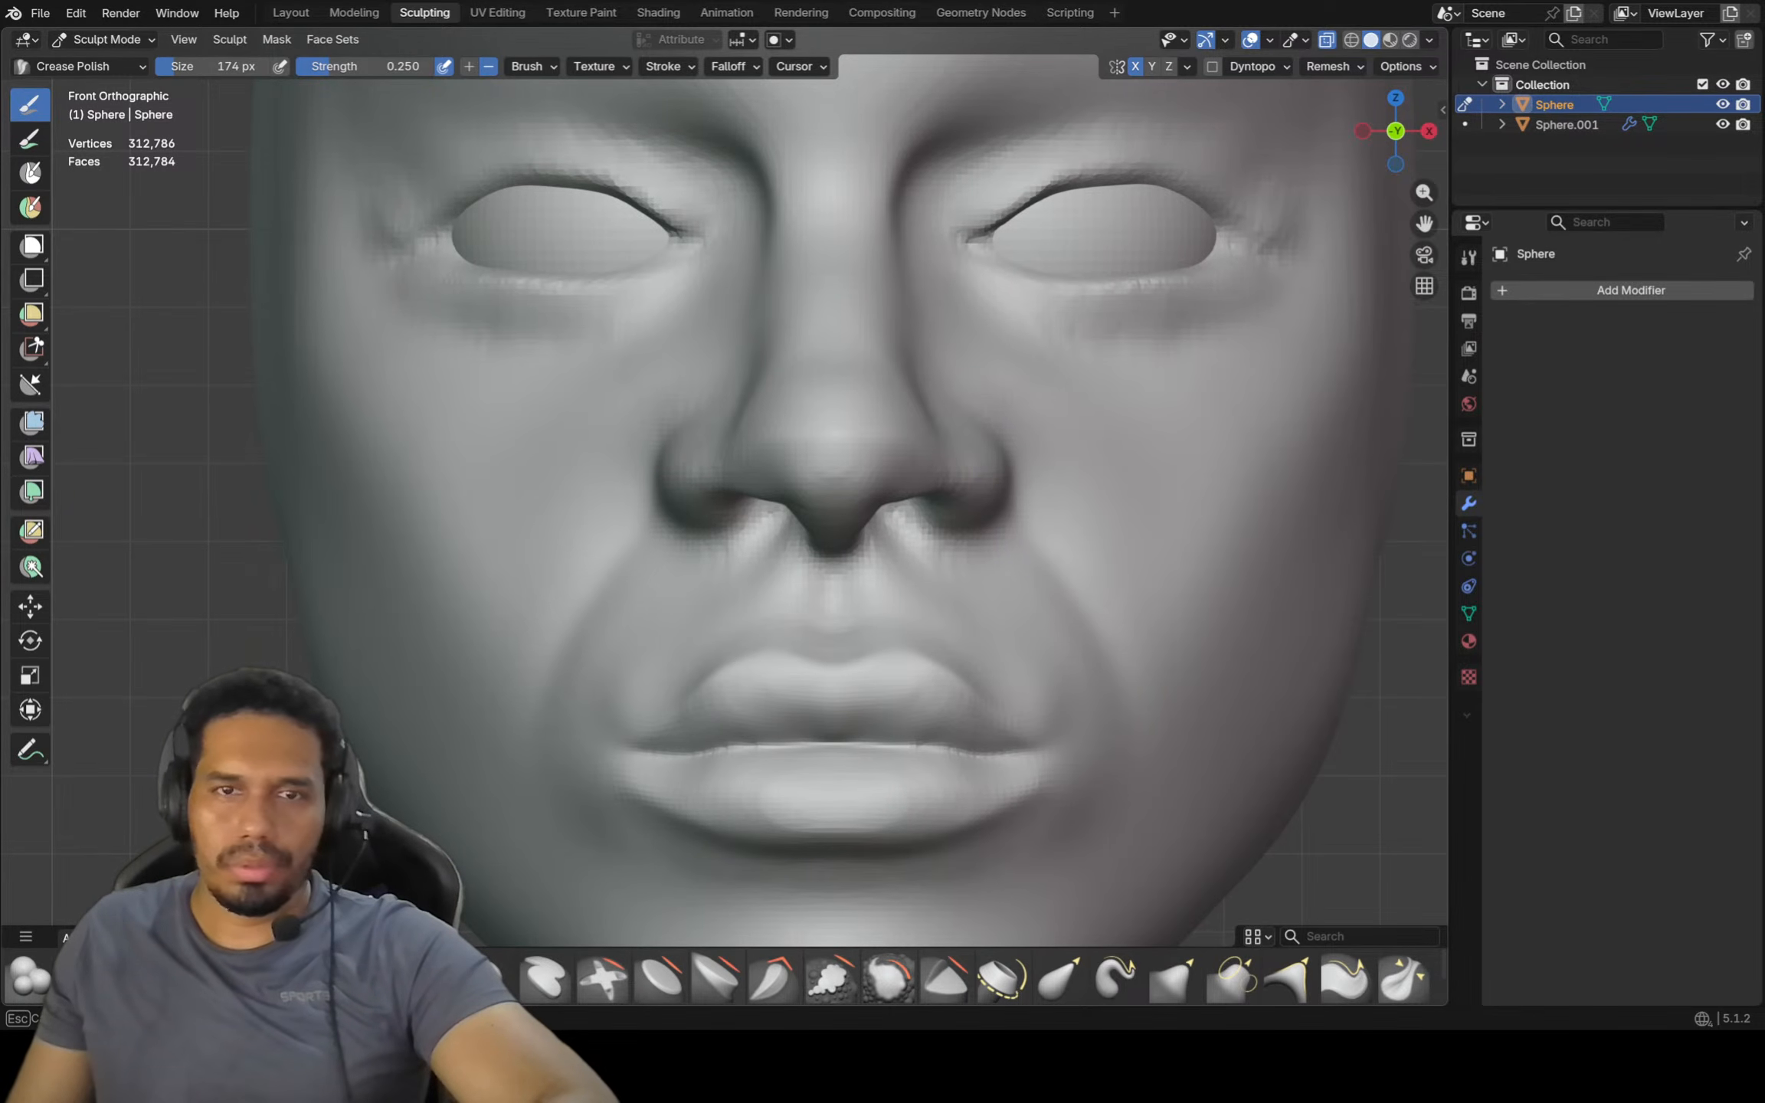
scroll(1064, 542, "down", 2)
middle_click_drag(1064, 541, 933, 535, "shift")
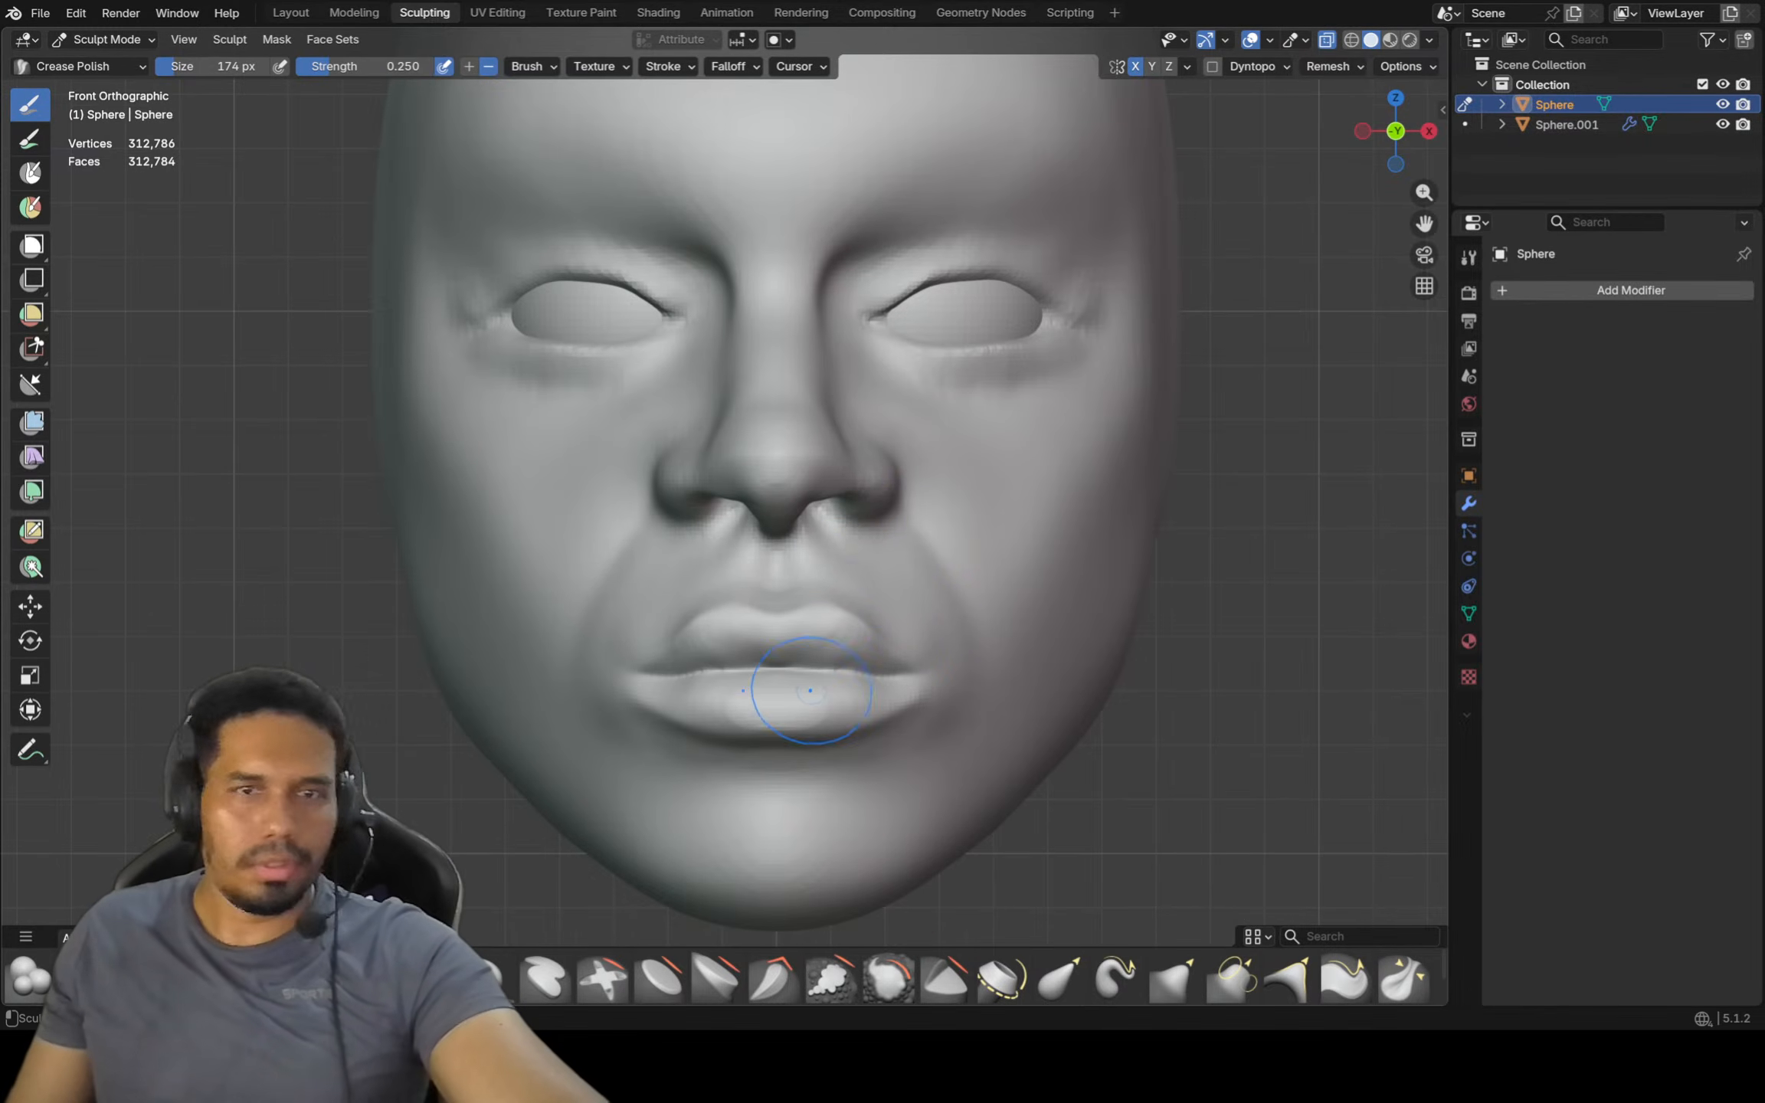
Reshape the outer parts of the mouth line near the lip corners with the Grab brush at 304 px
scroll(802, 691, "up", 1)
key("f")
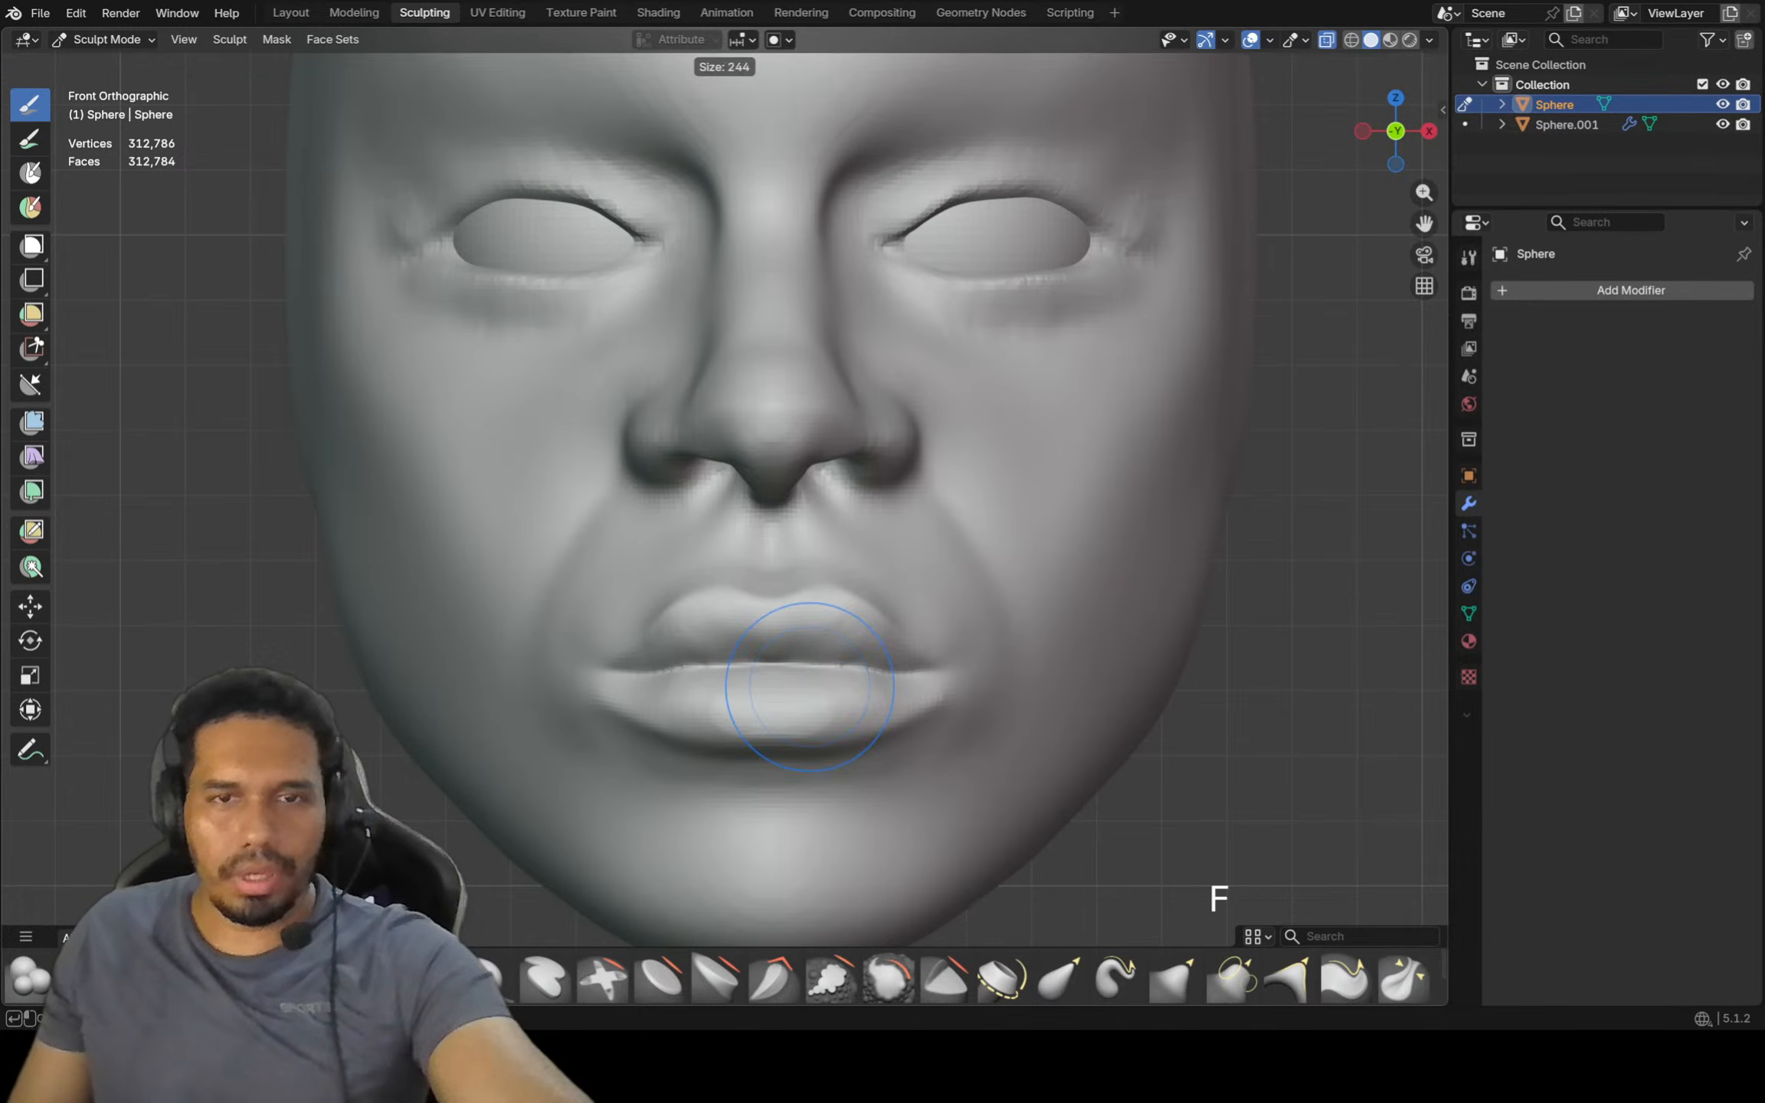
left_click(883, 687)
middle_click_drag(896, 653, 903, 555, "ctrl")
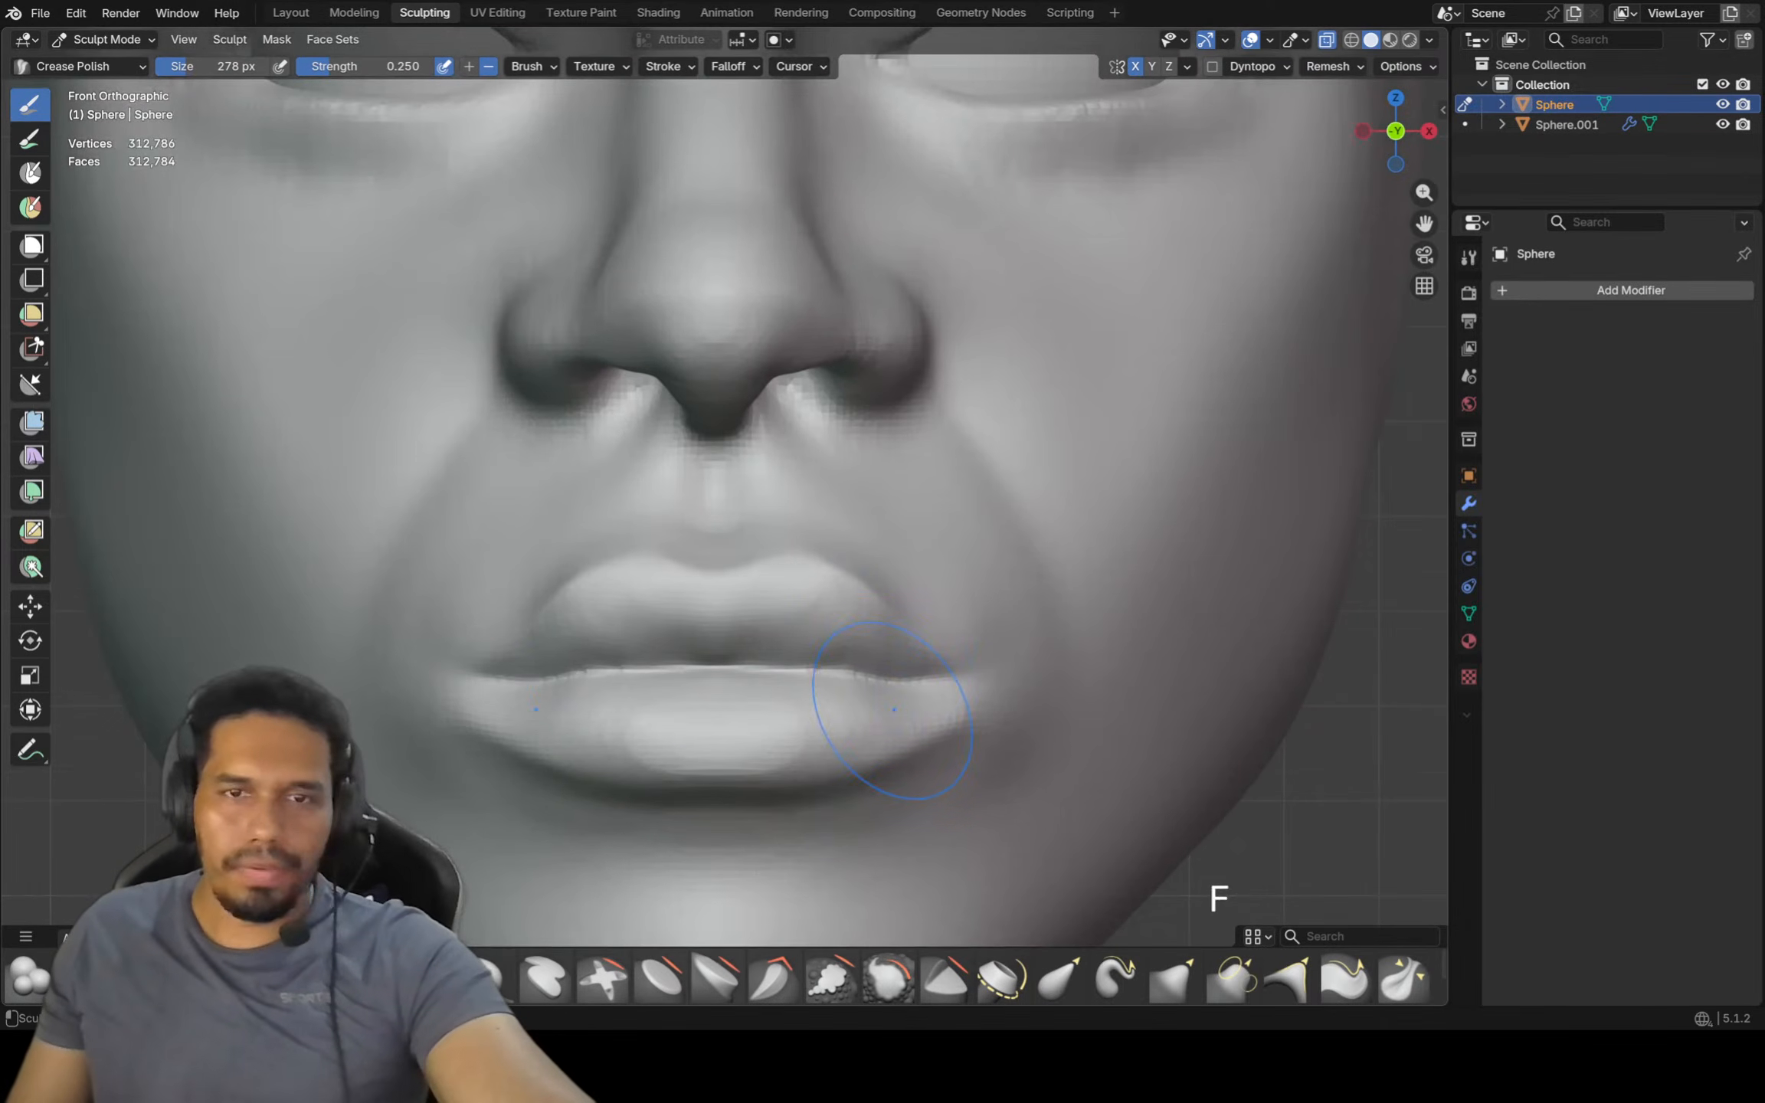
key("f")
key("g")
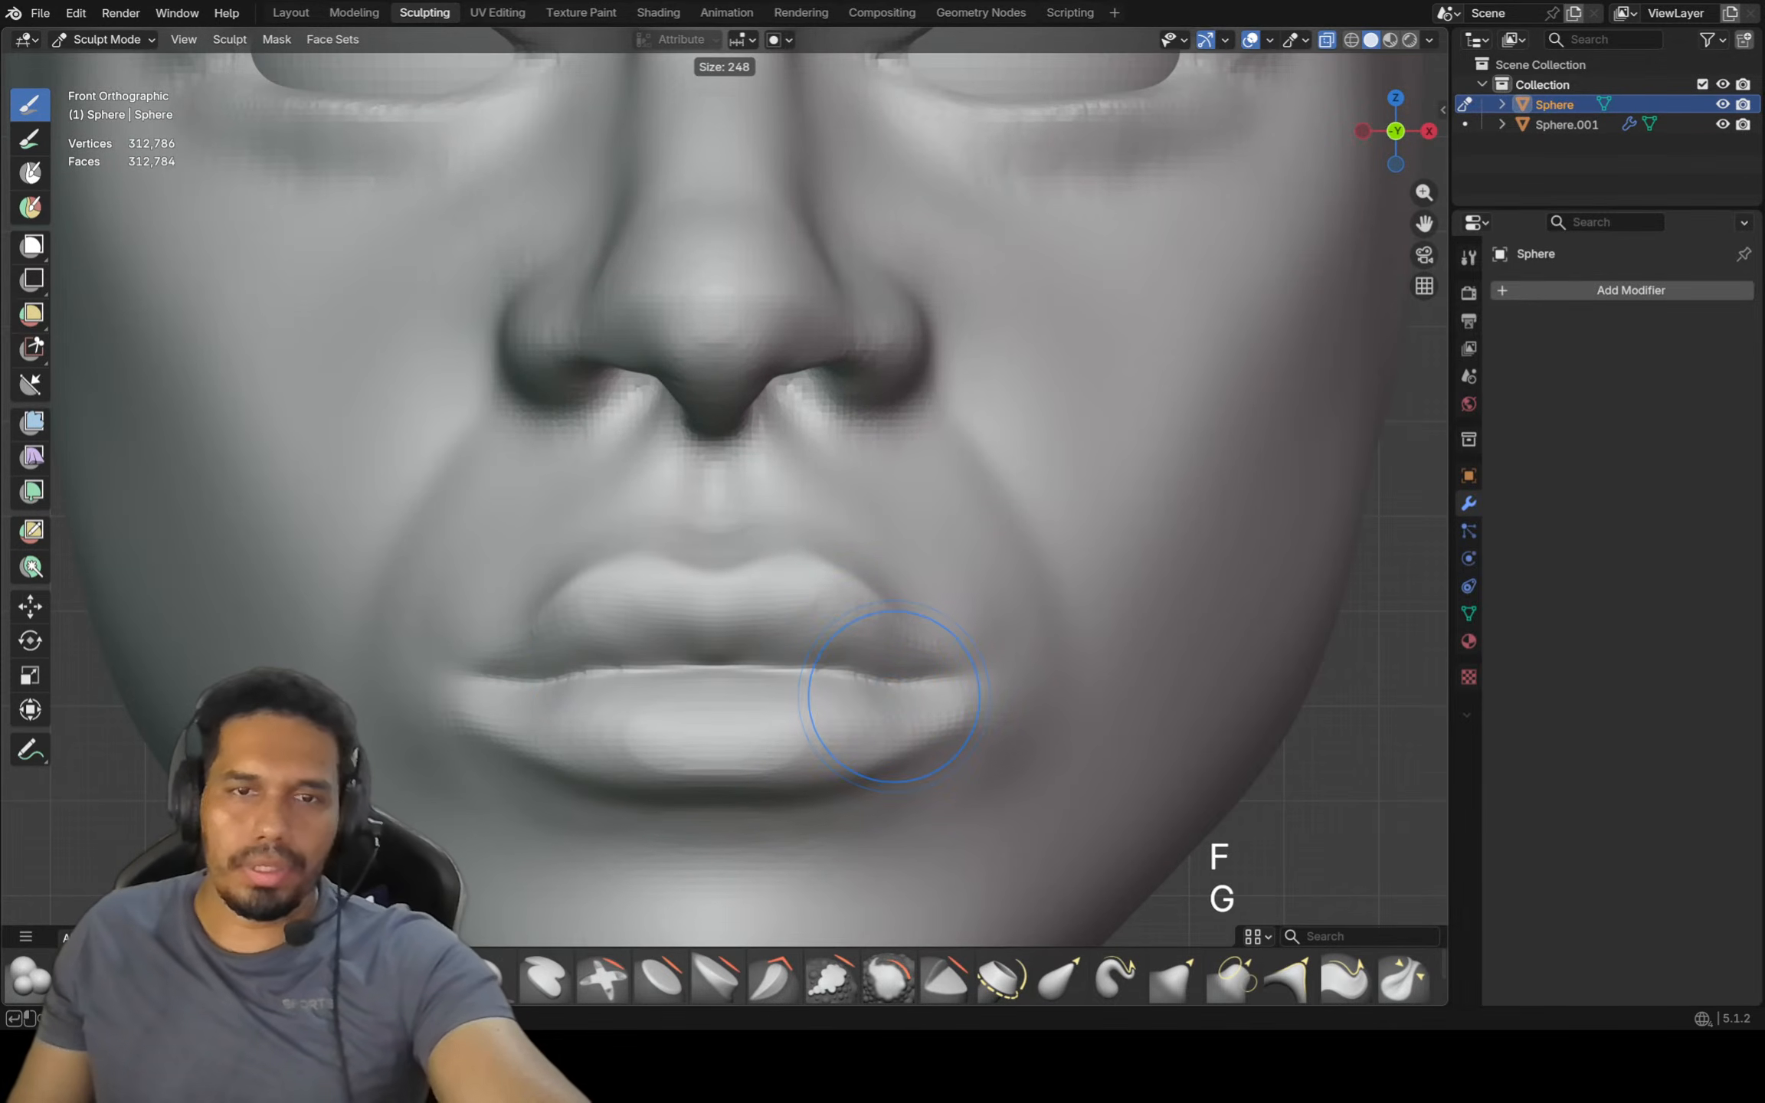
left_click(902, 688)
key("g")
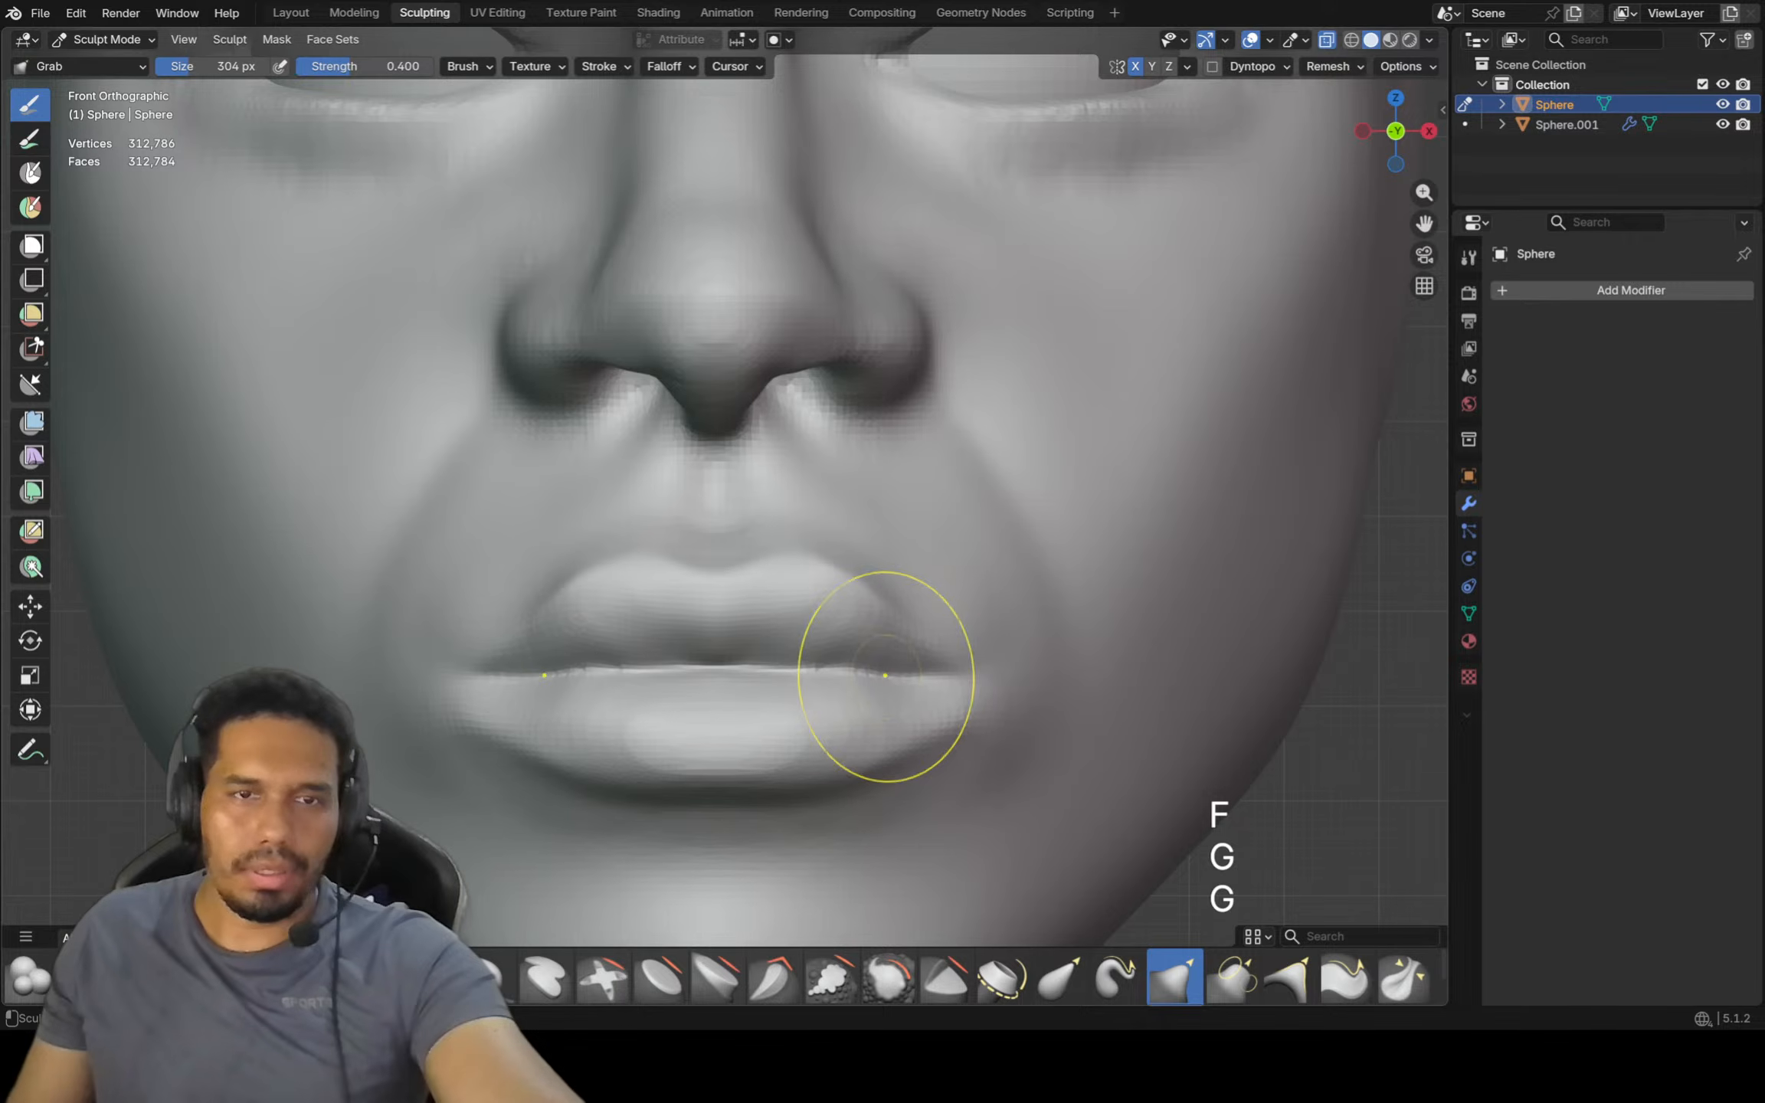
left_click_drag(886, 687, 885, 731)
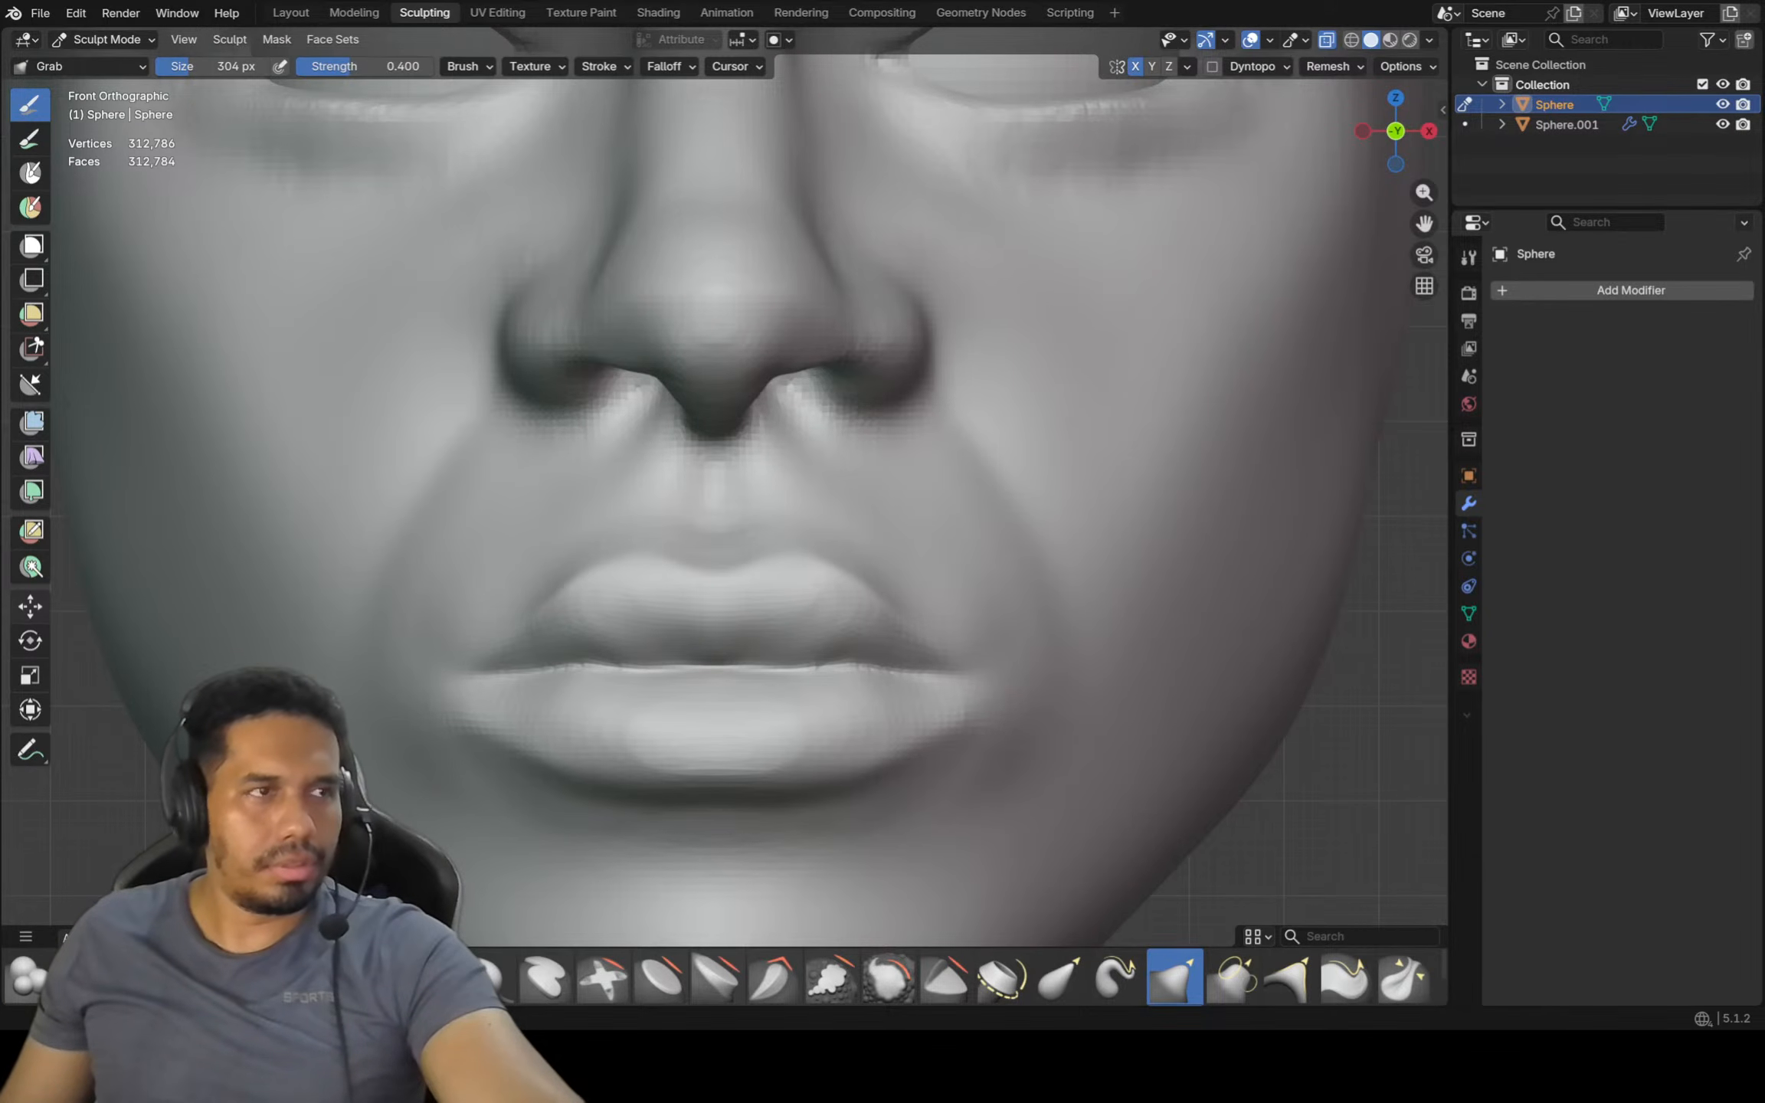
Adjust the middle of the upper lip with the Grab brush, starting at a size of 220 px
scroll(370, 406, "down", 2)
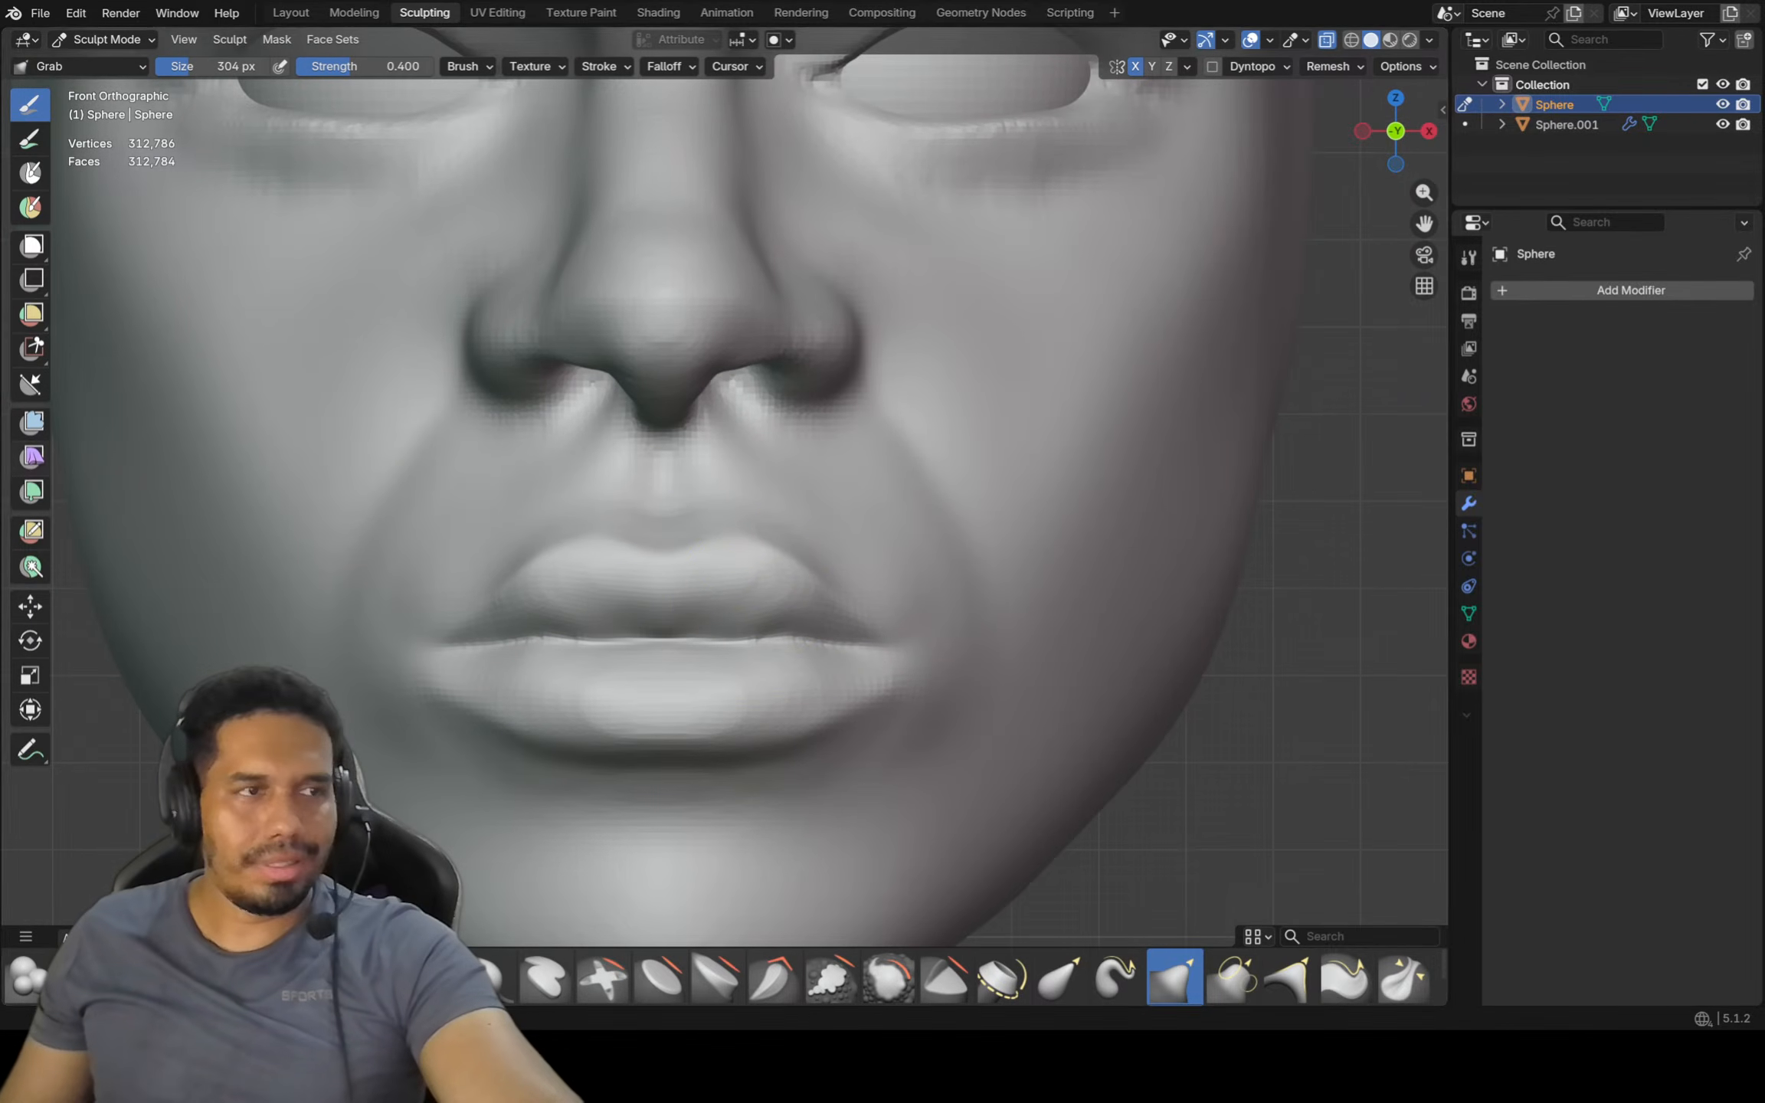
key("f")
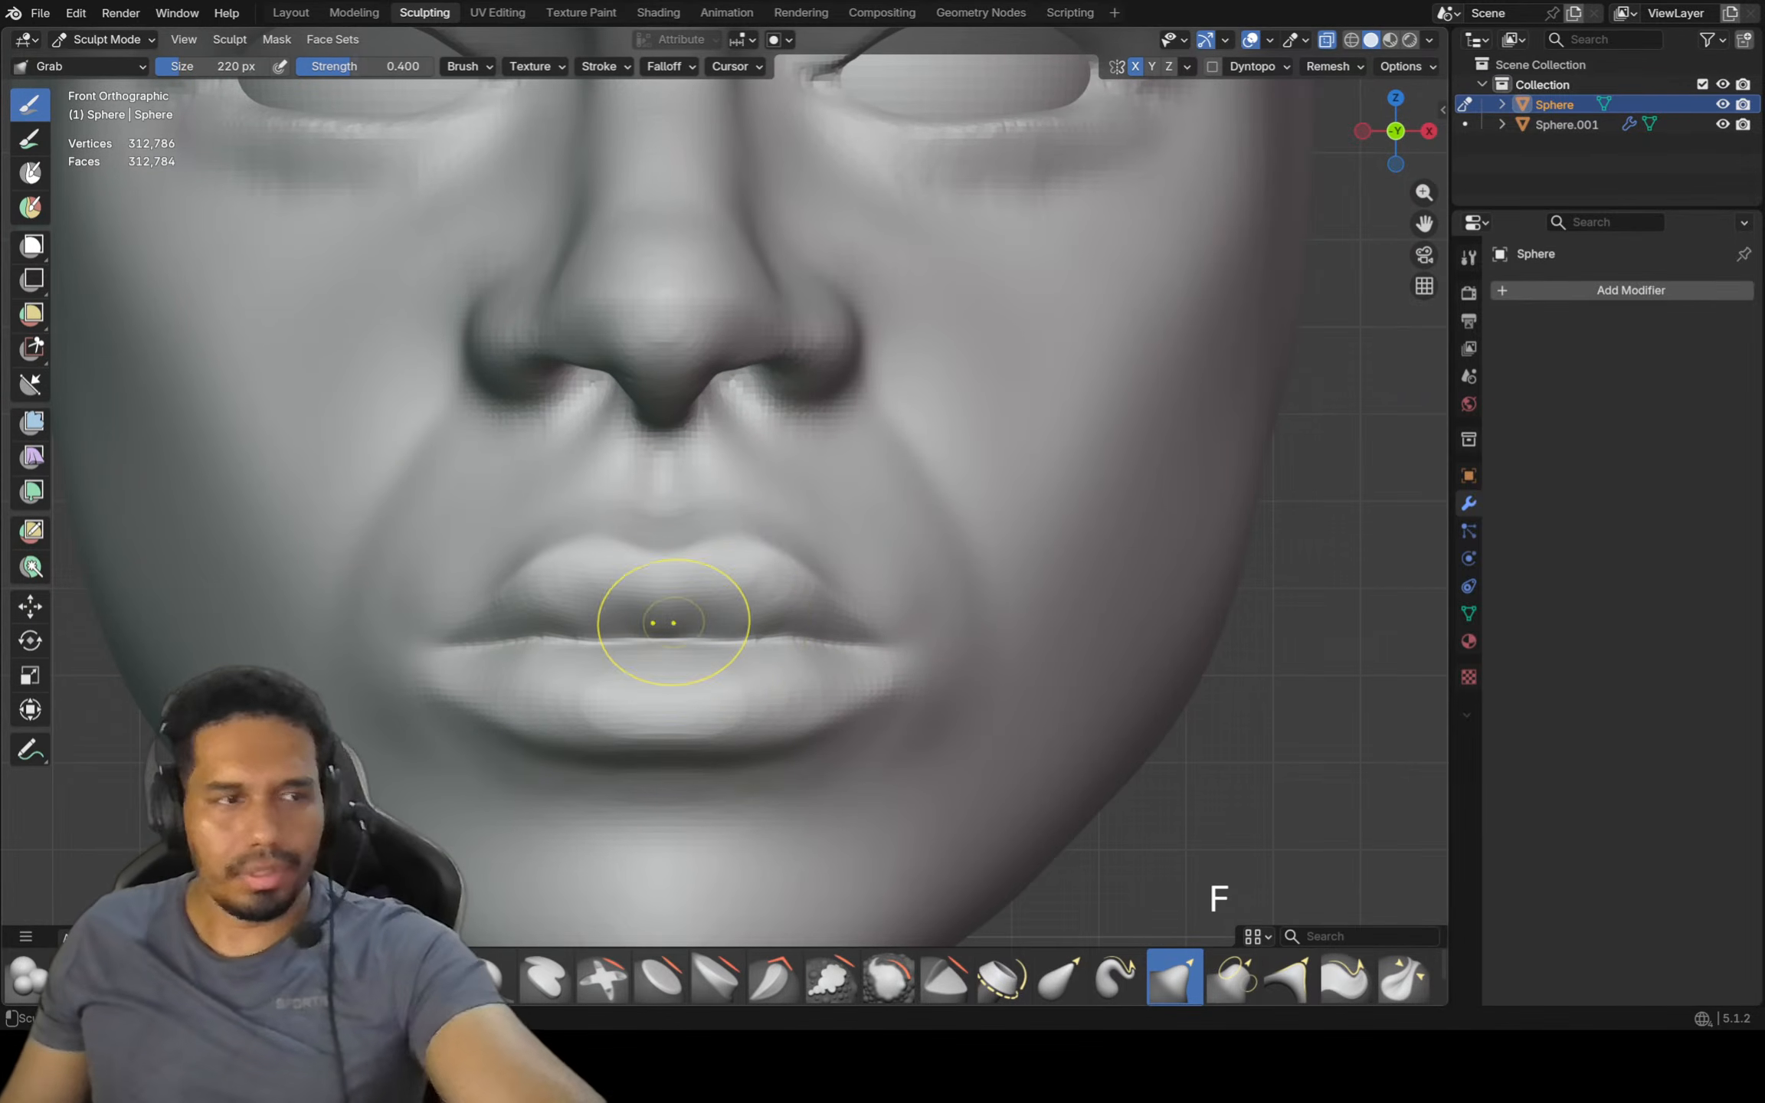
left_click(643, 618)
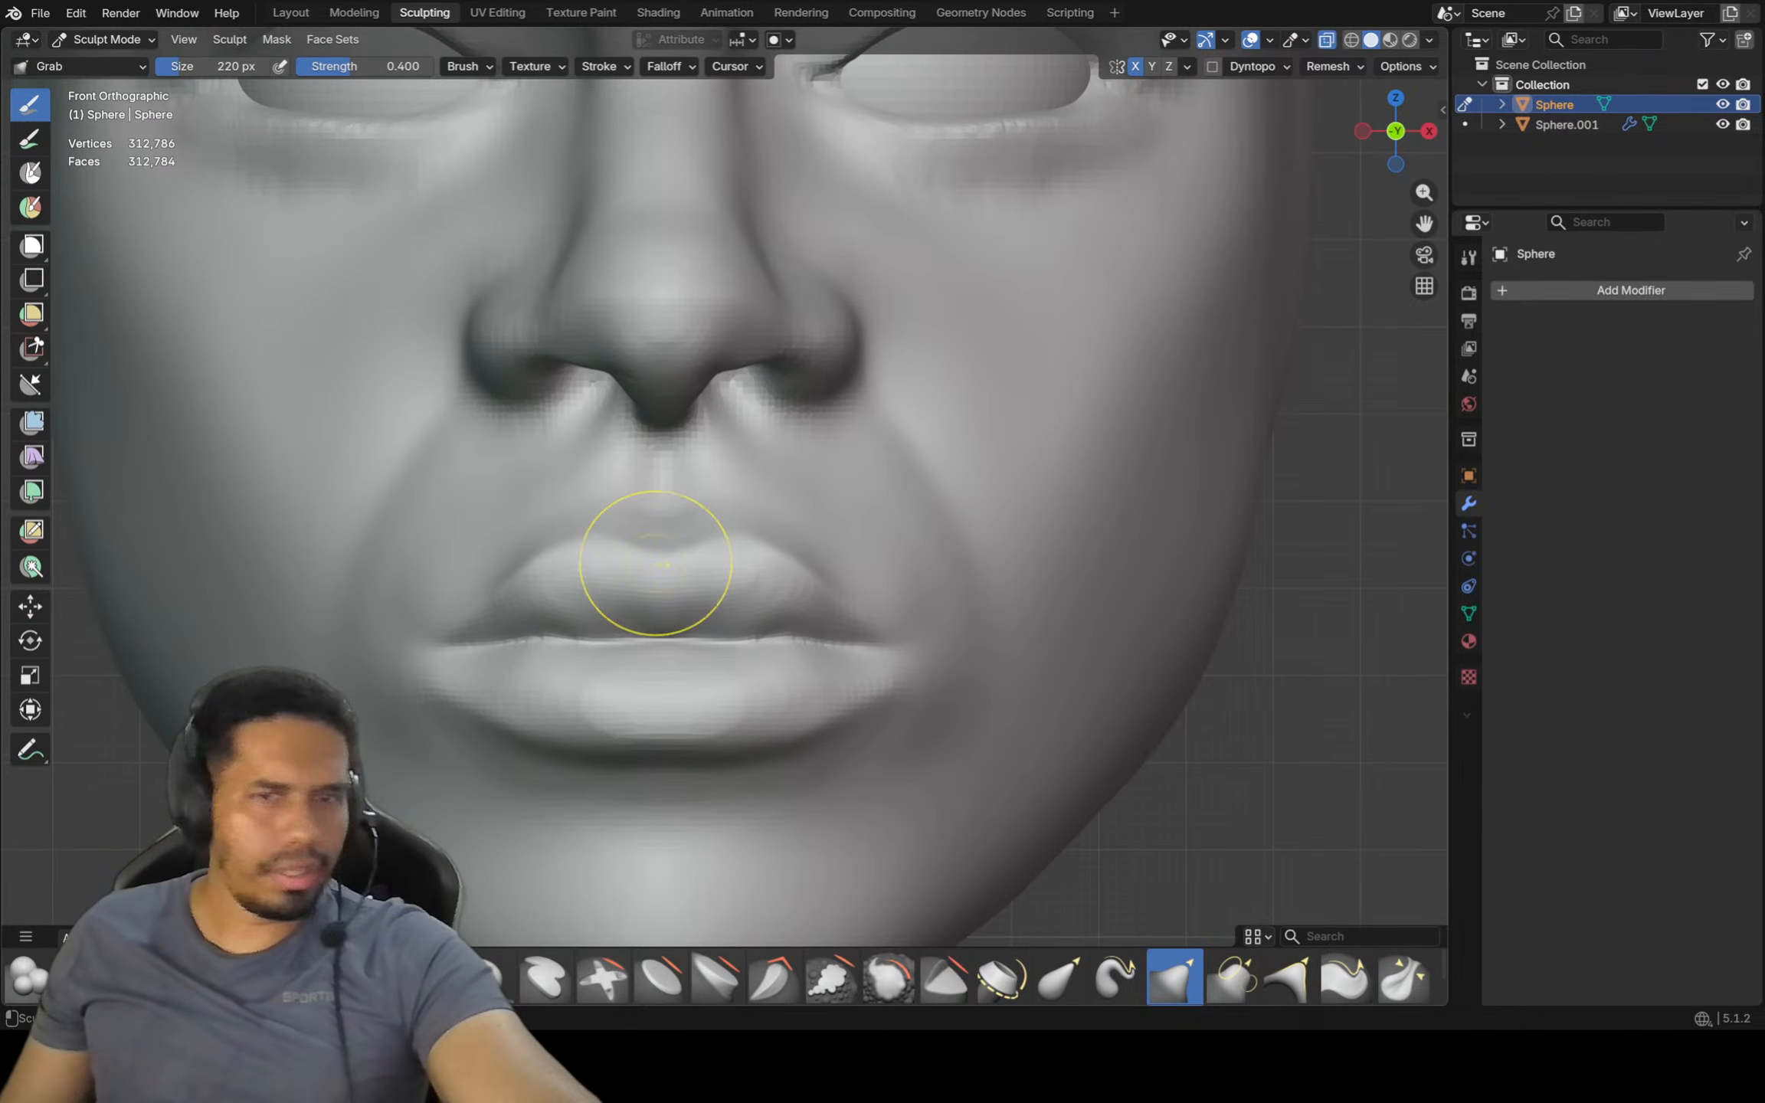
middle_click_drag(653, 569, 642, 561, "shift")
key("f")
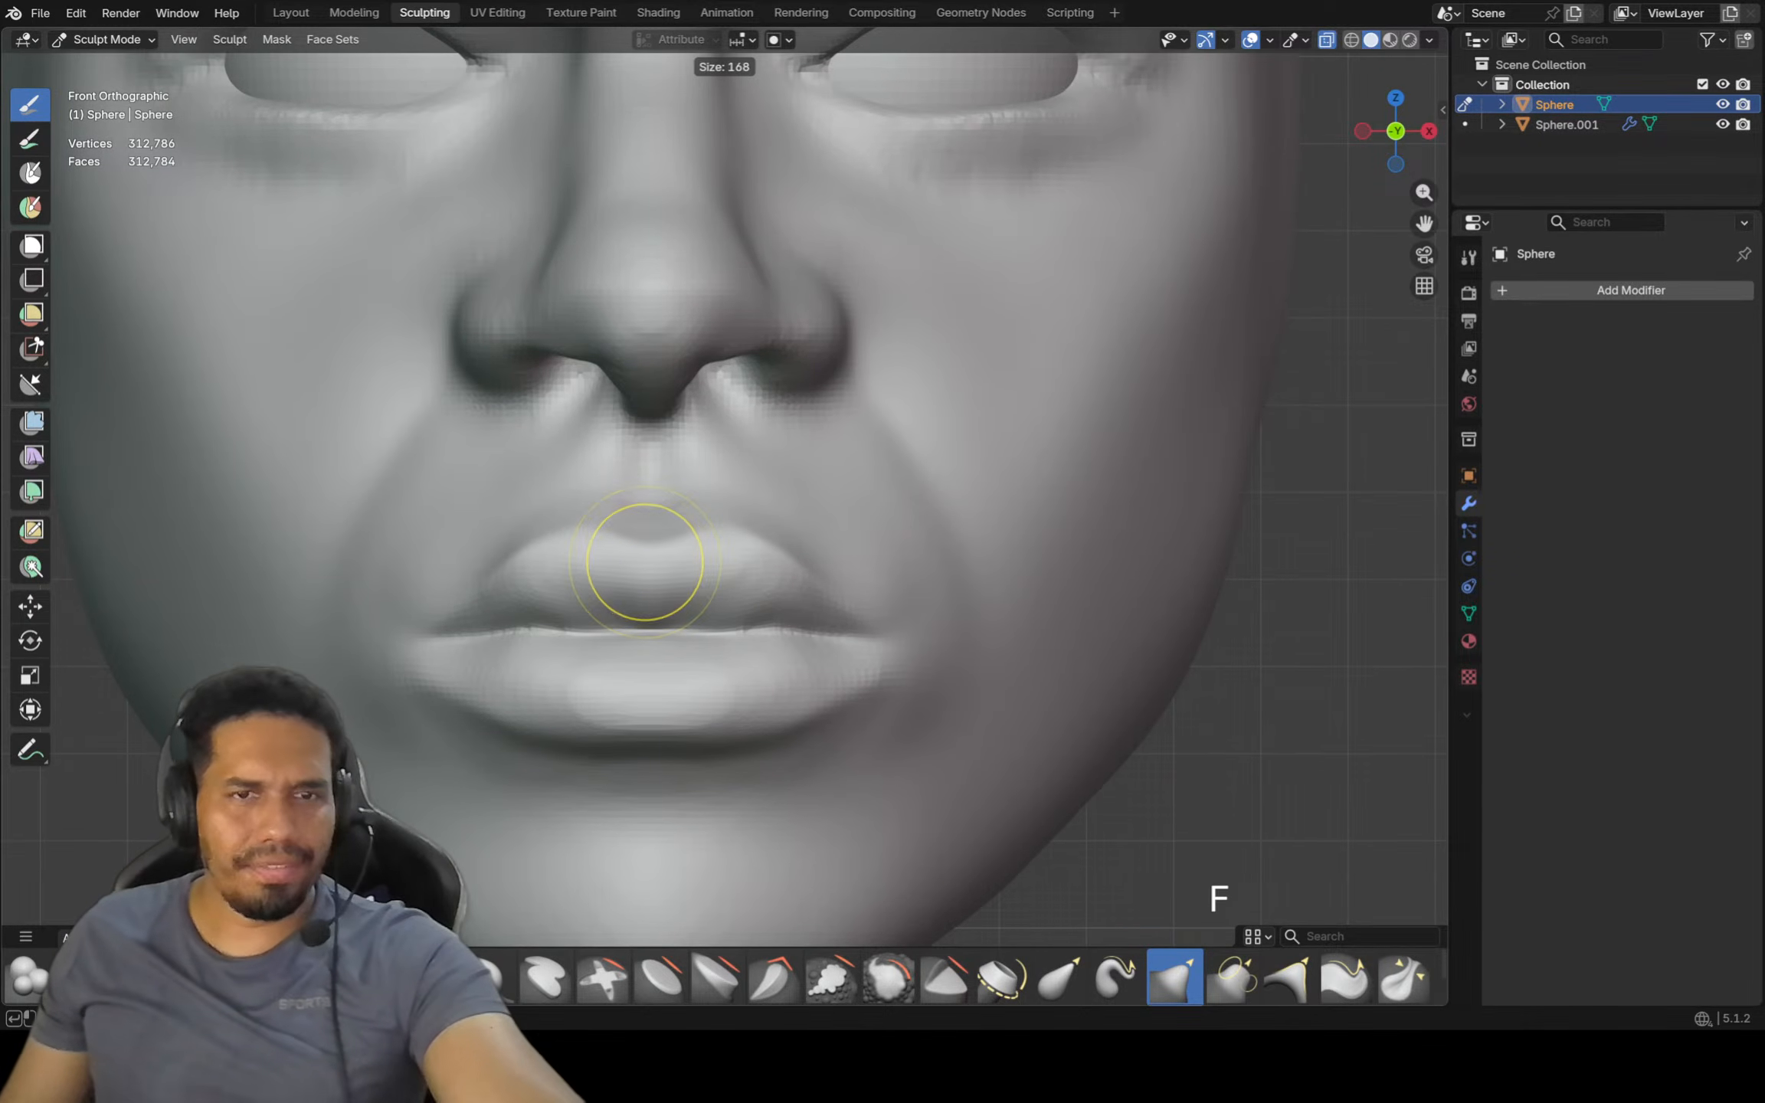
left_click(645, 613)
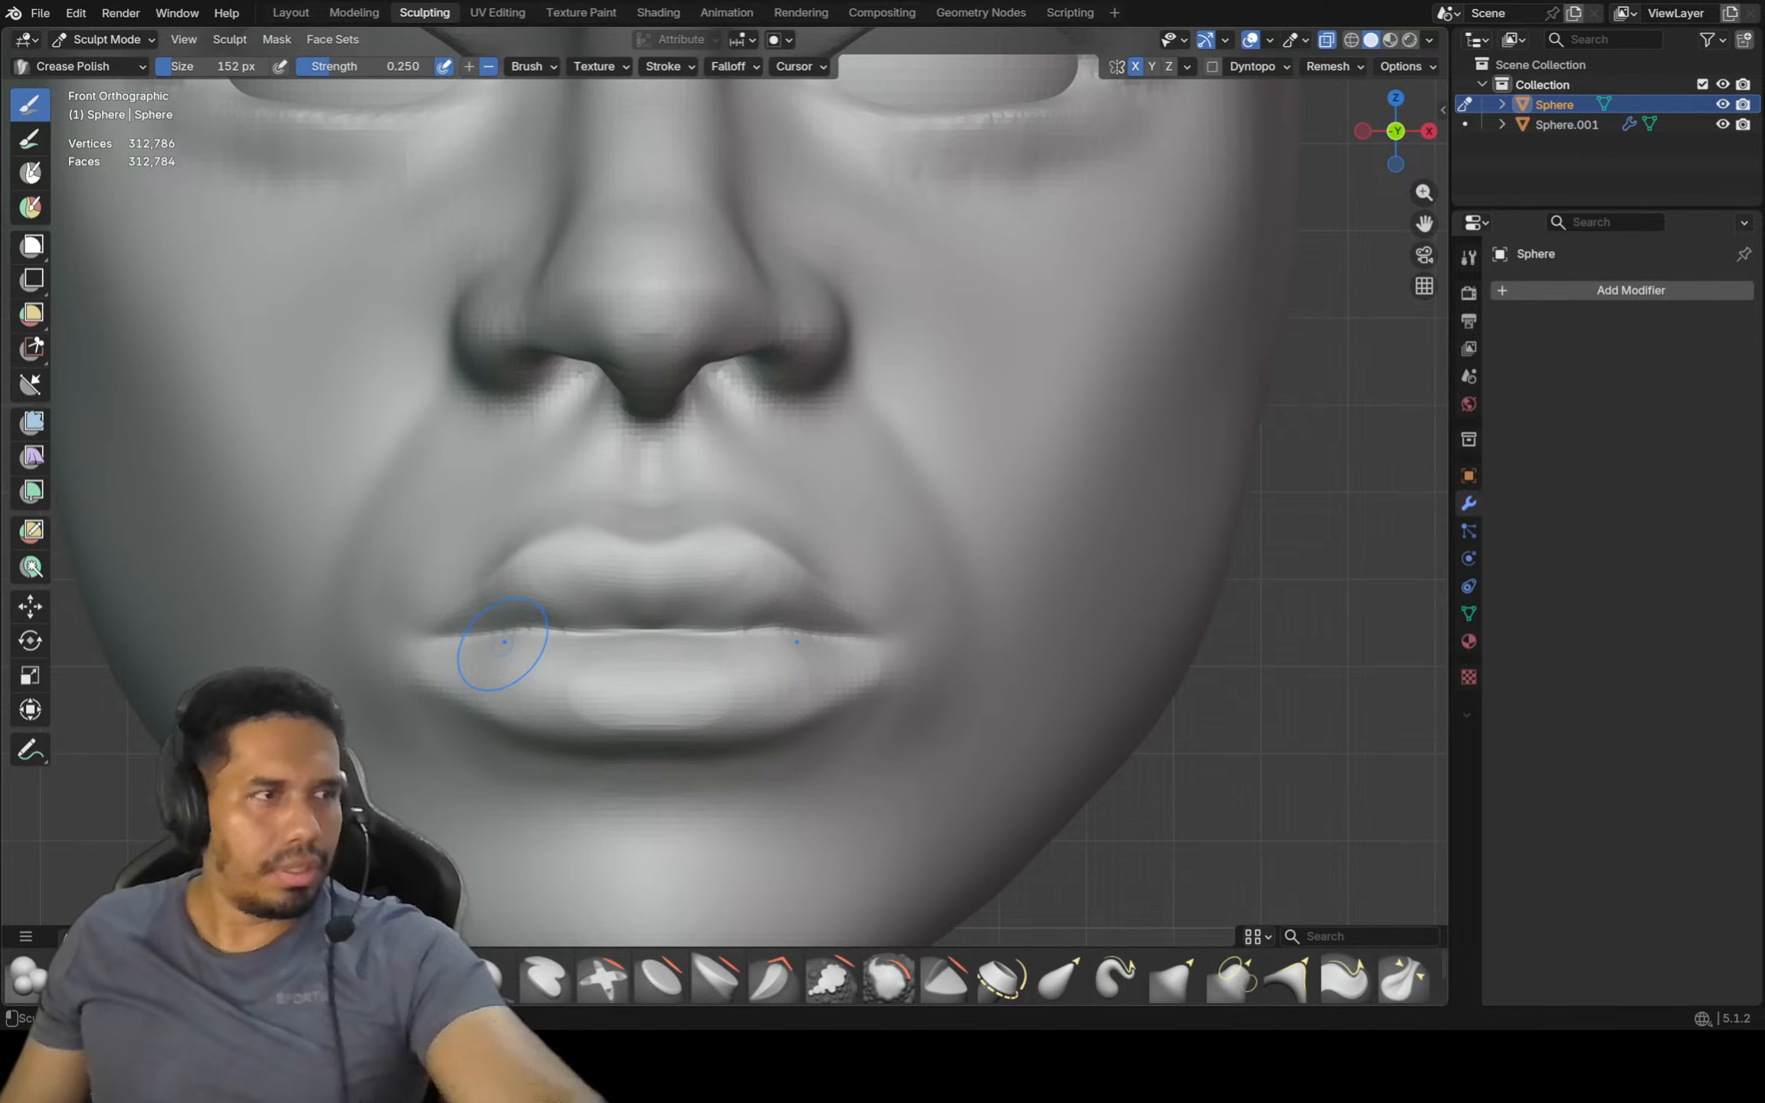
Sharpen the line between the lips with the Crease Polish brush at 134 px and undo the last stroke
scroll(583, 563, "up", 2)
key("f")
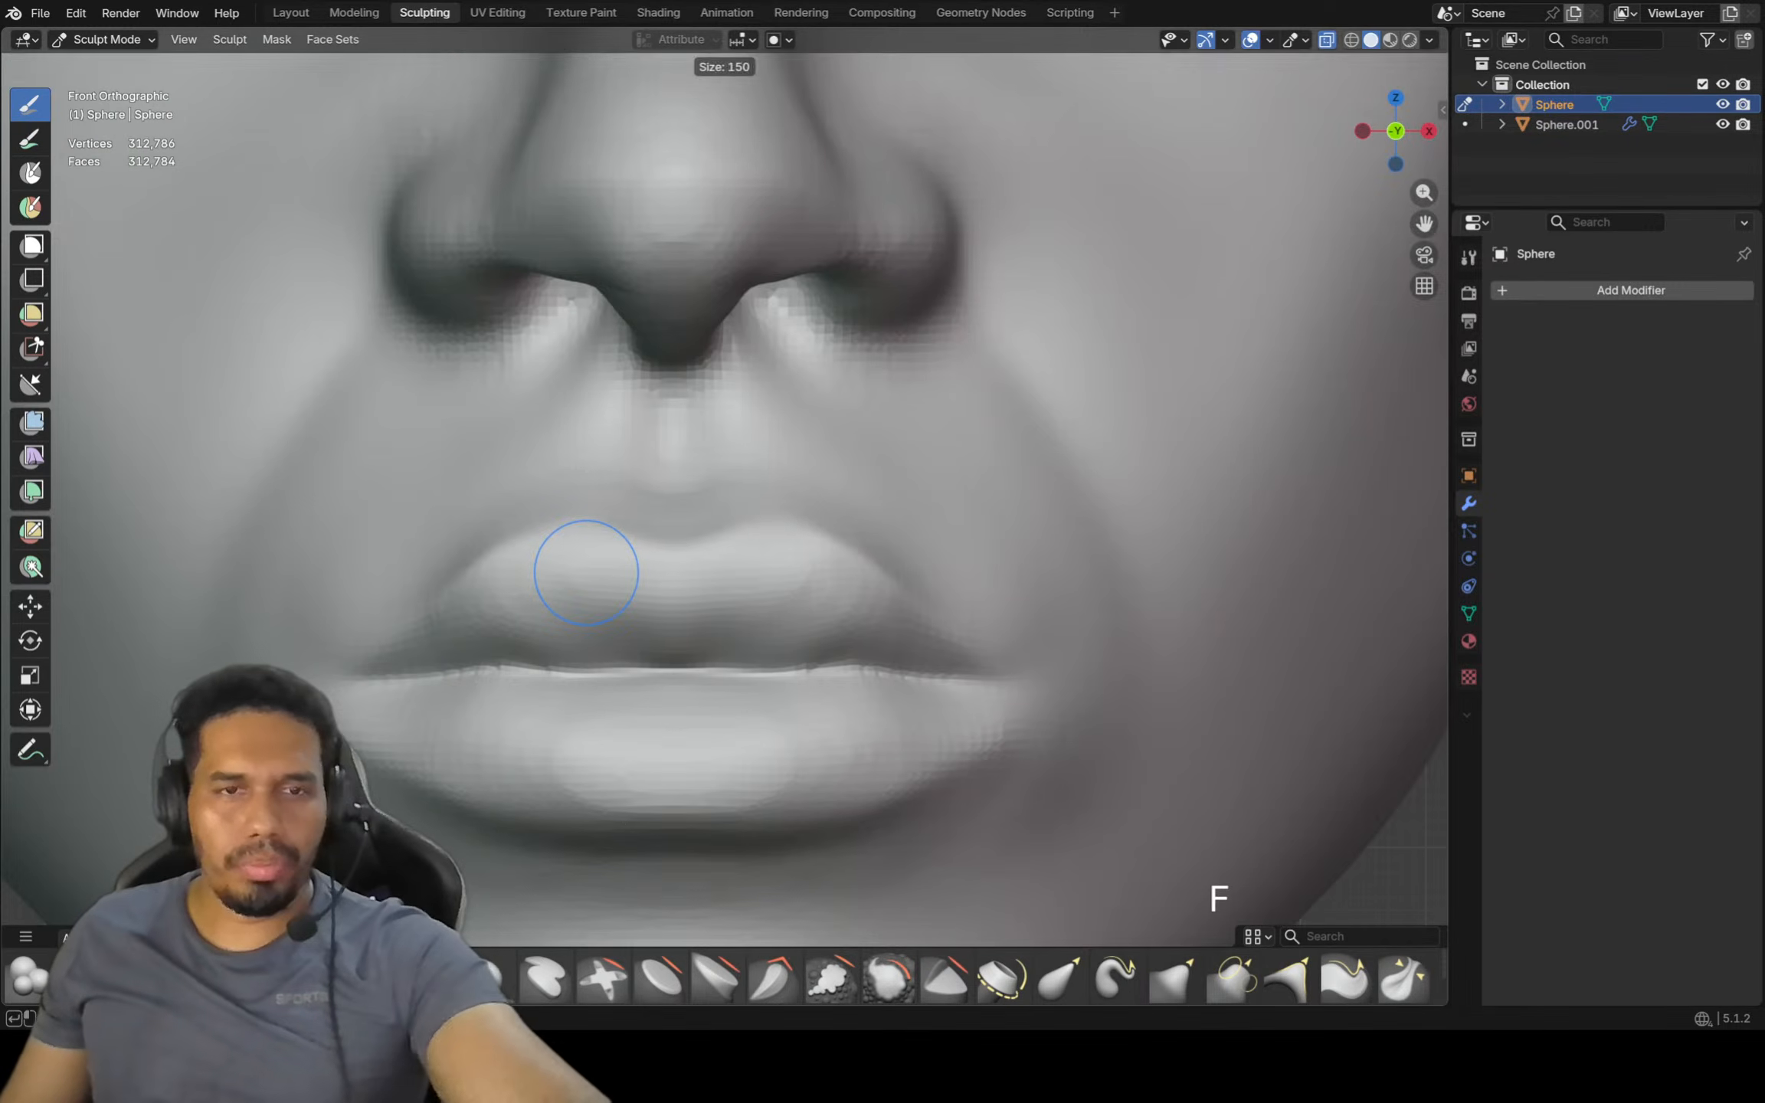
left_click(622, 529)
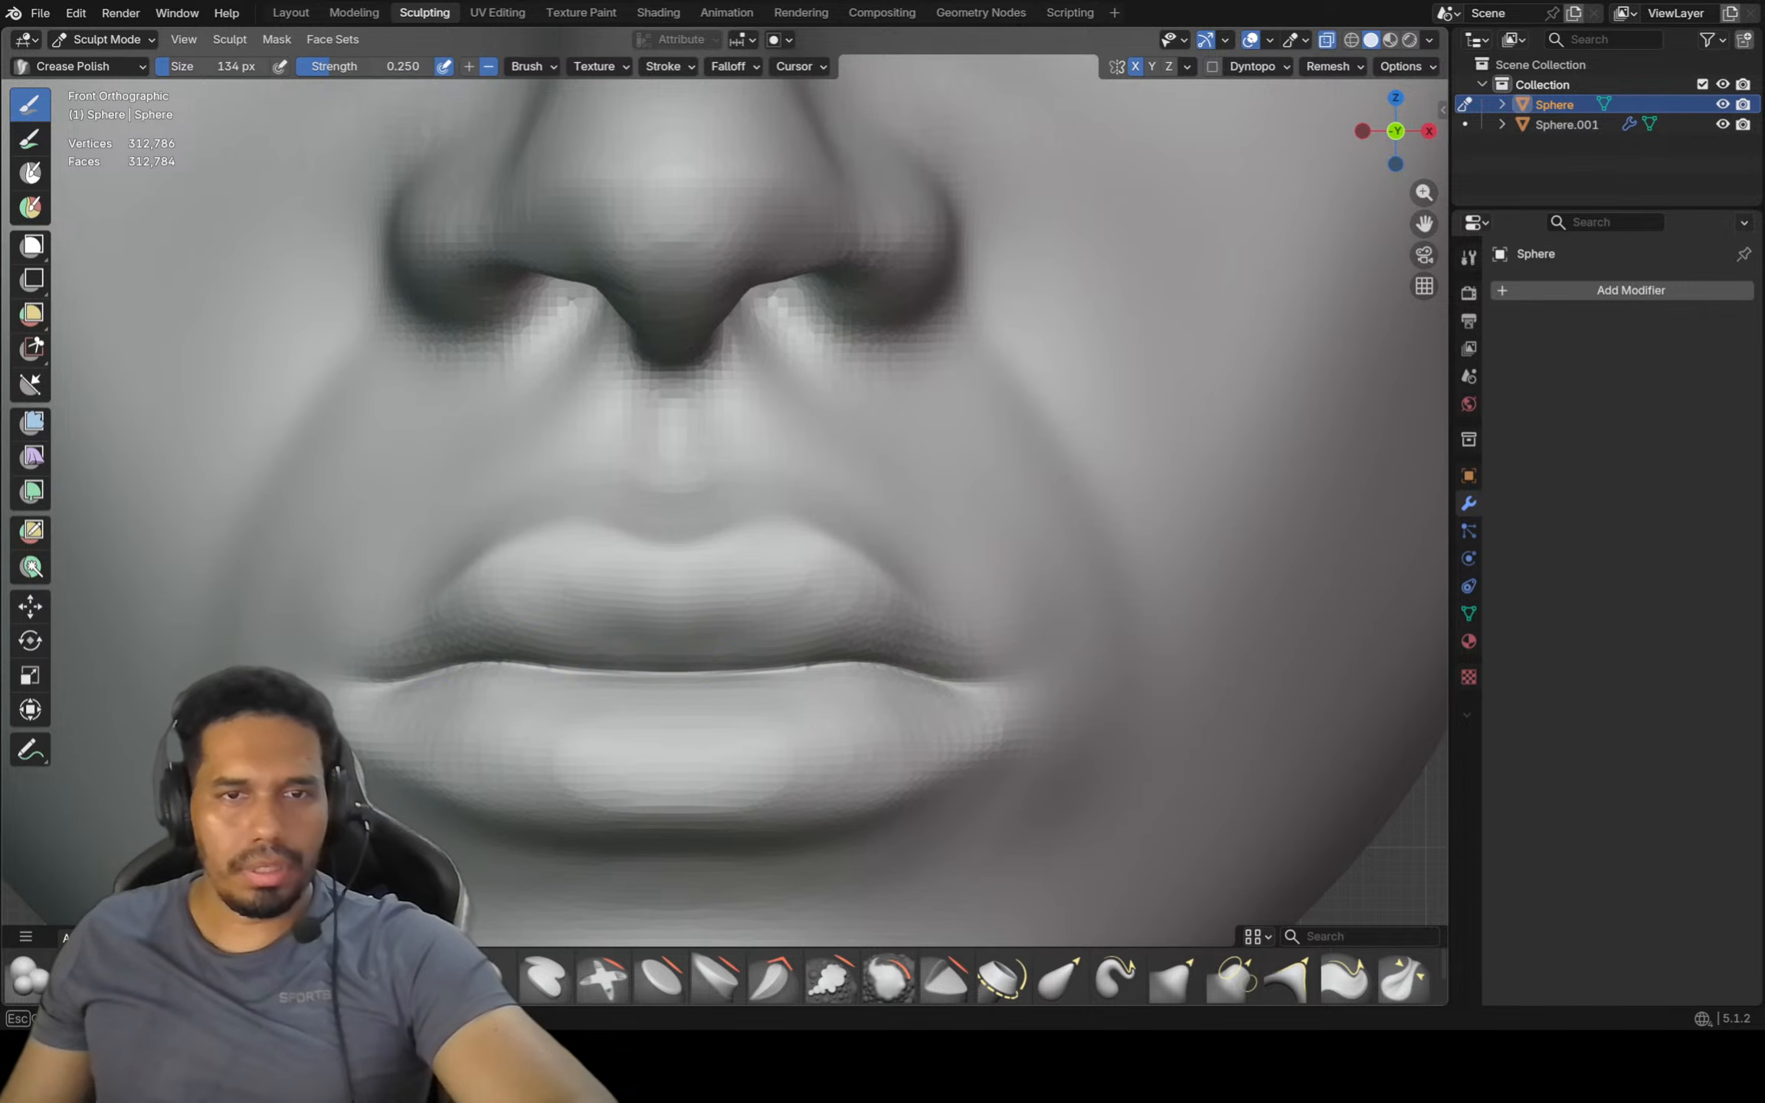
key("ctrl+z")
Add volume to the lips with the Inflate/Deflate brush at 162 px and strength 0.500
left_click(500, 979)
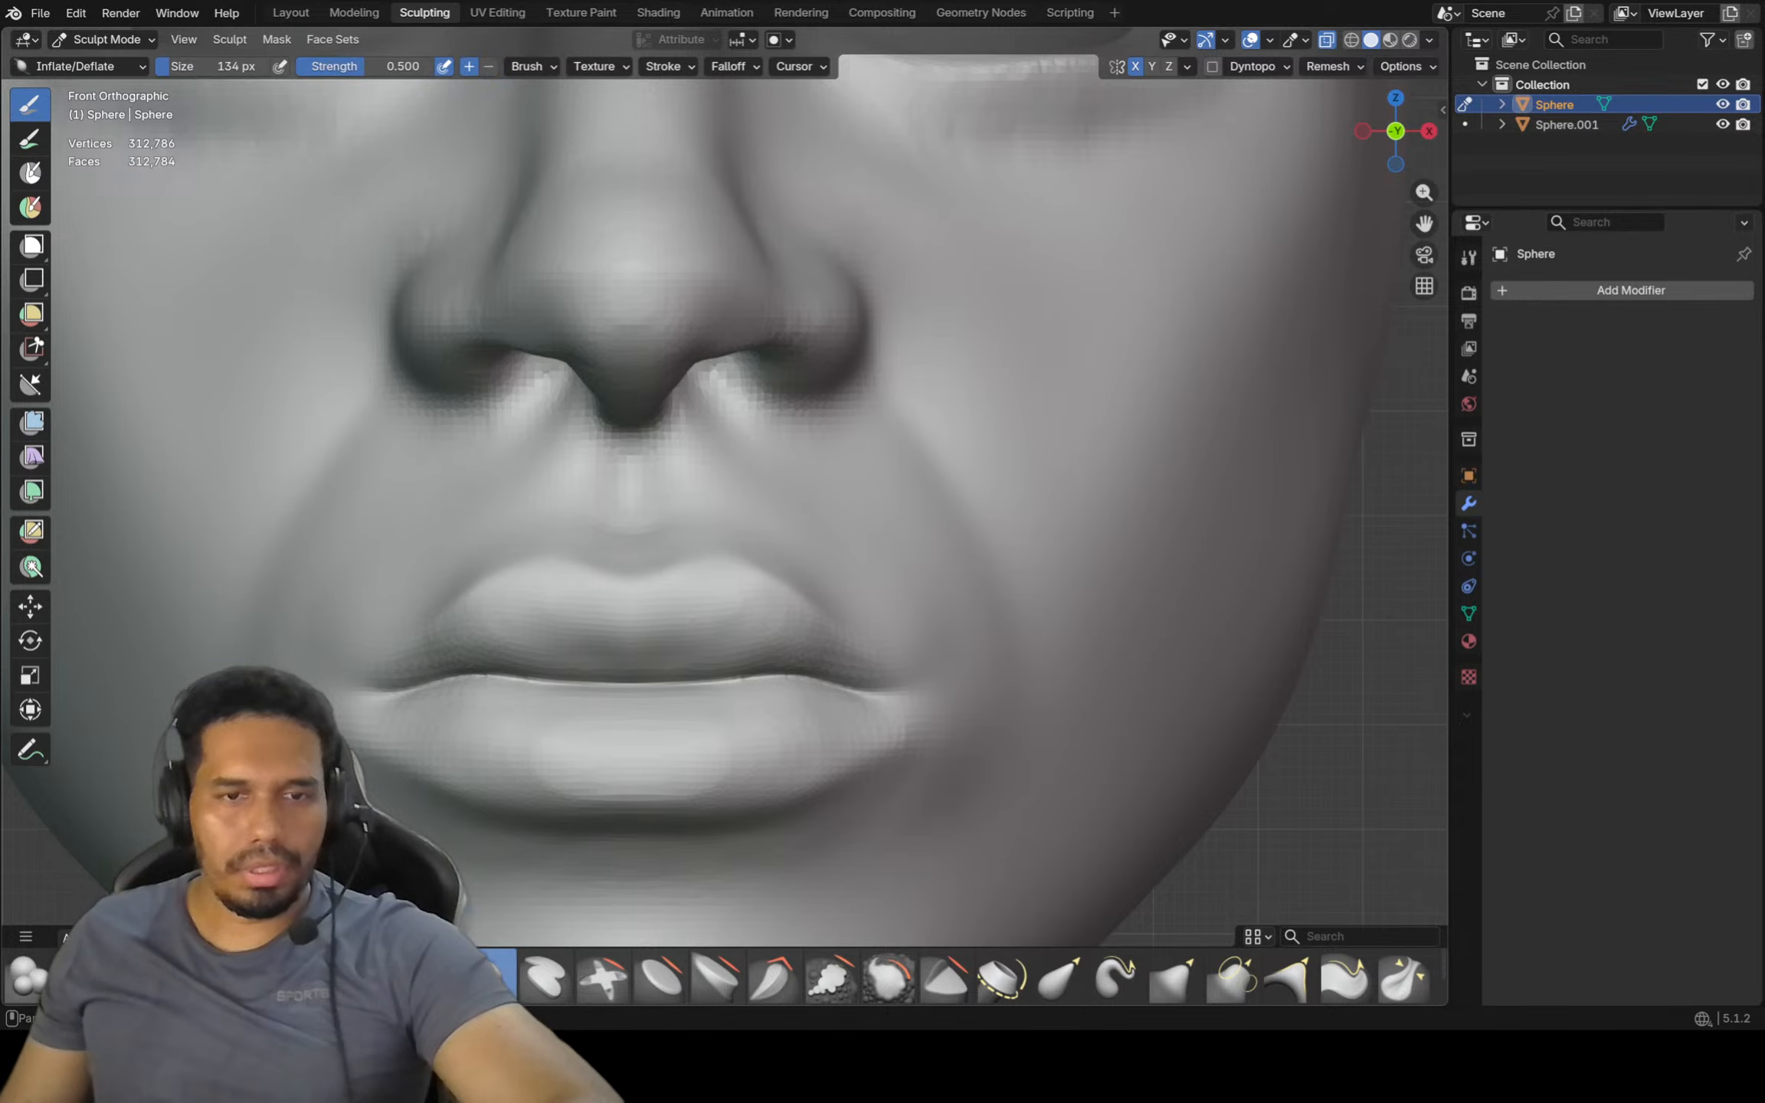
key("f")
left_click(629, 740)
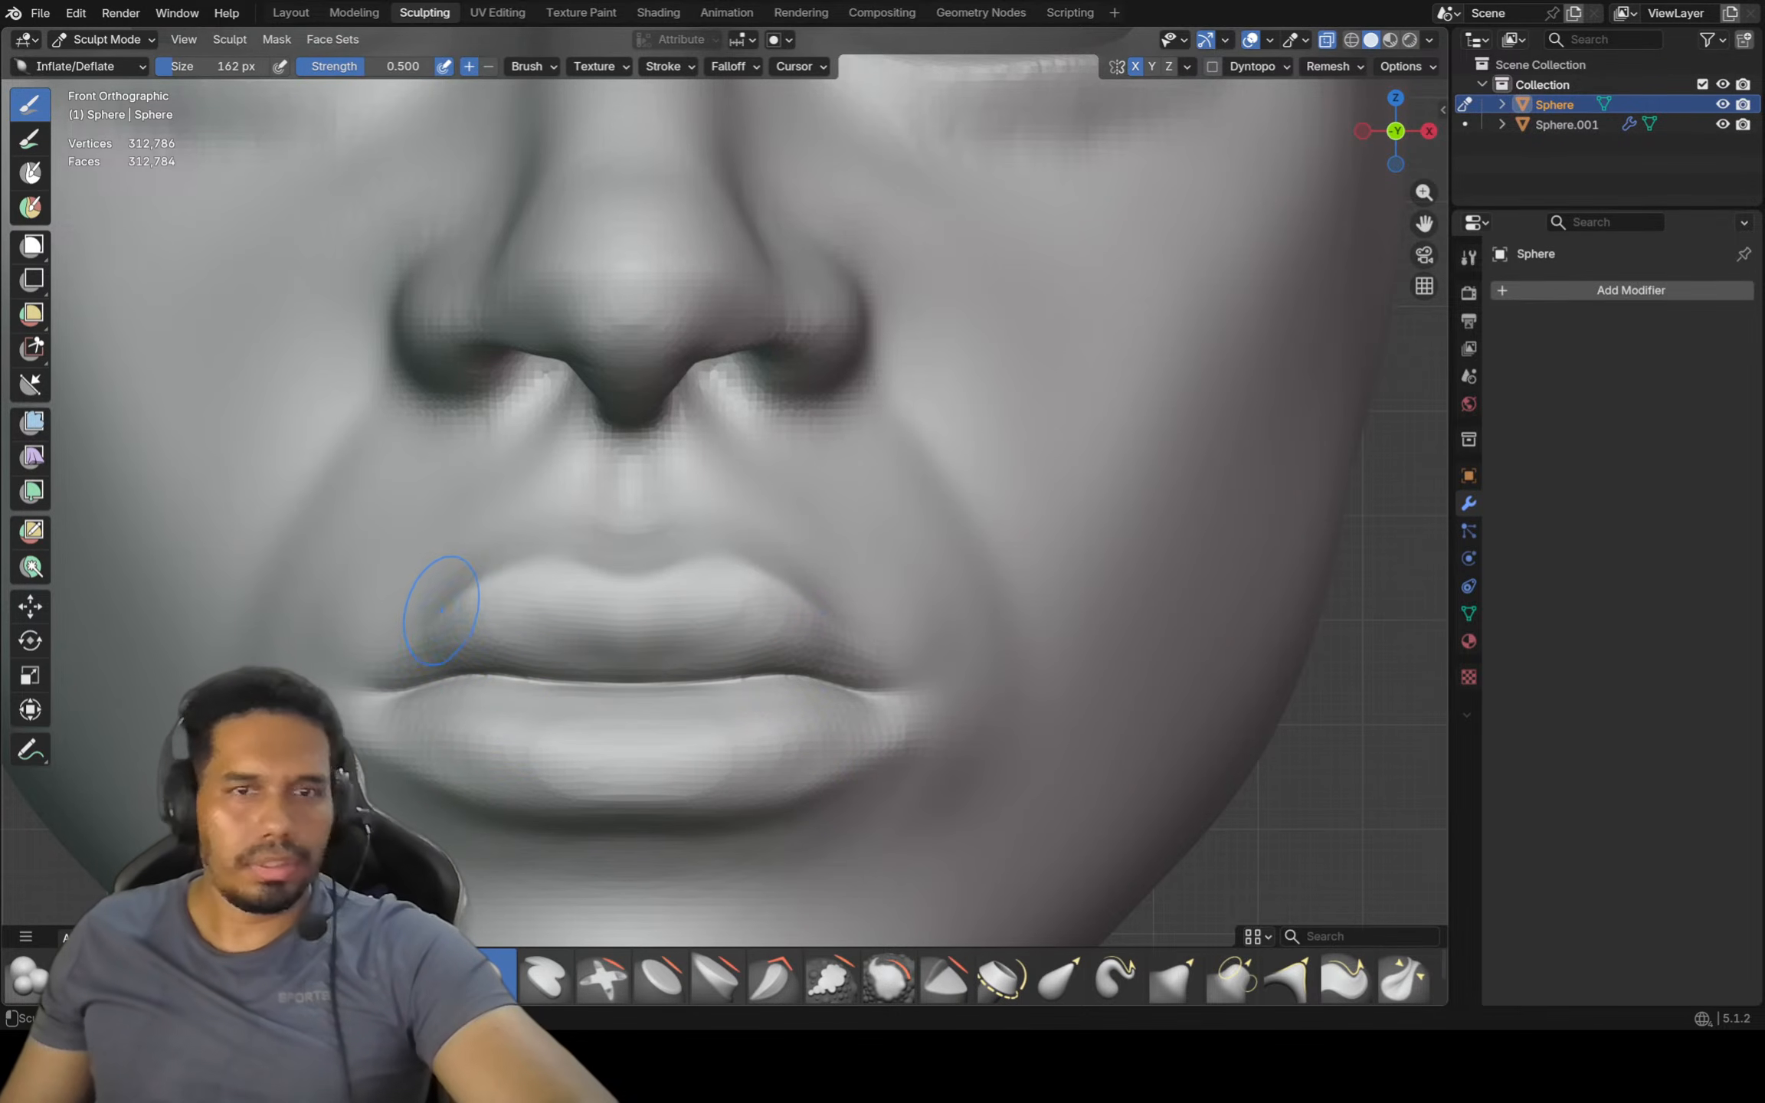
scroll(442, 611, "down", 6)
middle_click_drag(658, 528, 678, 535, "shift")
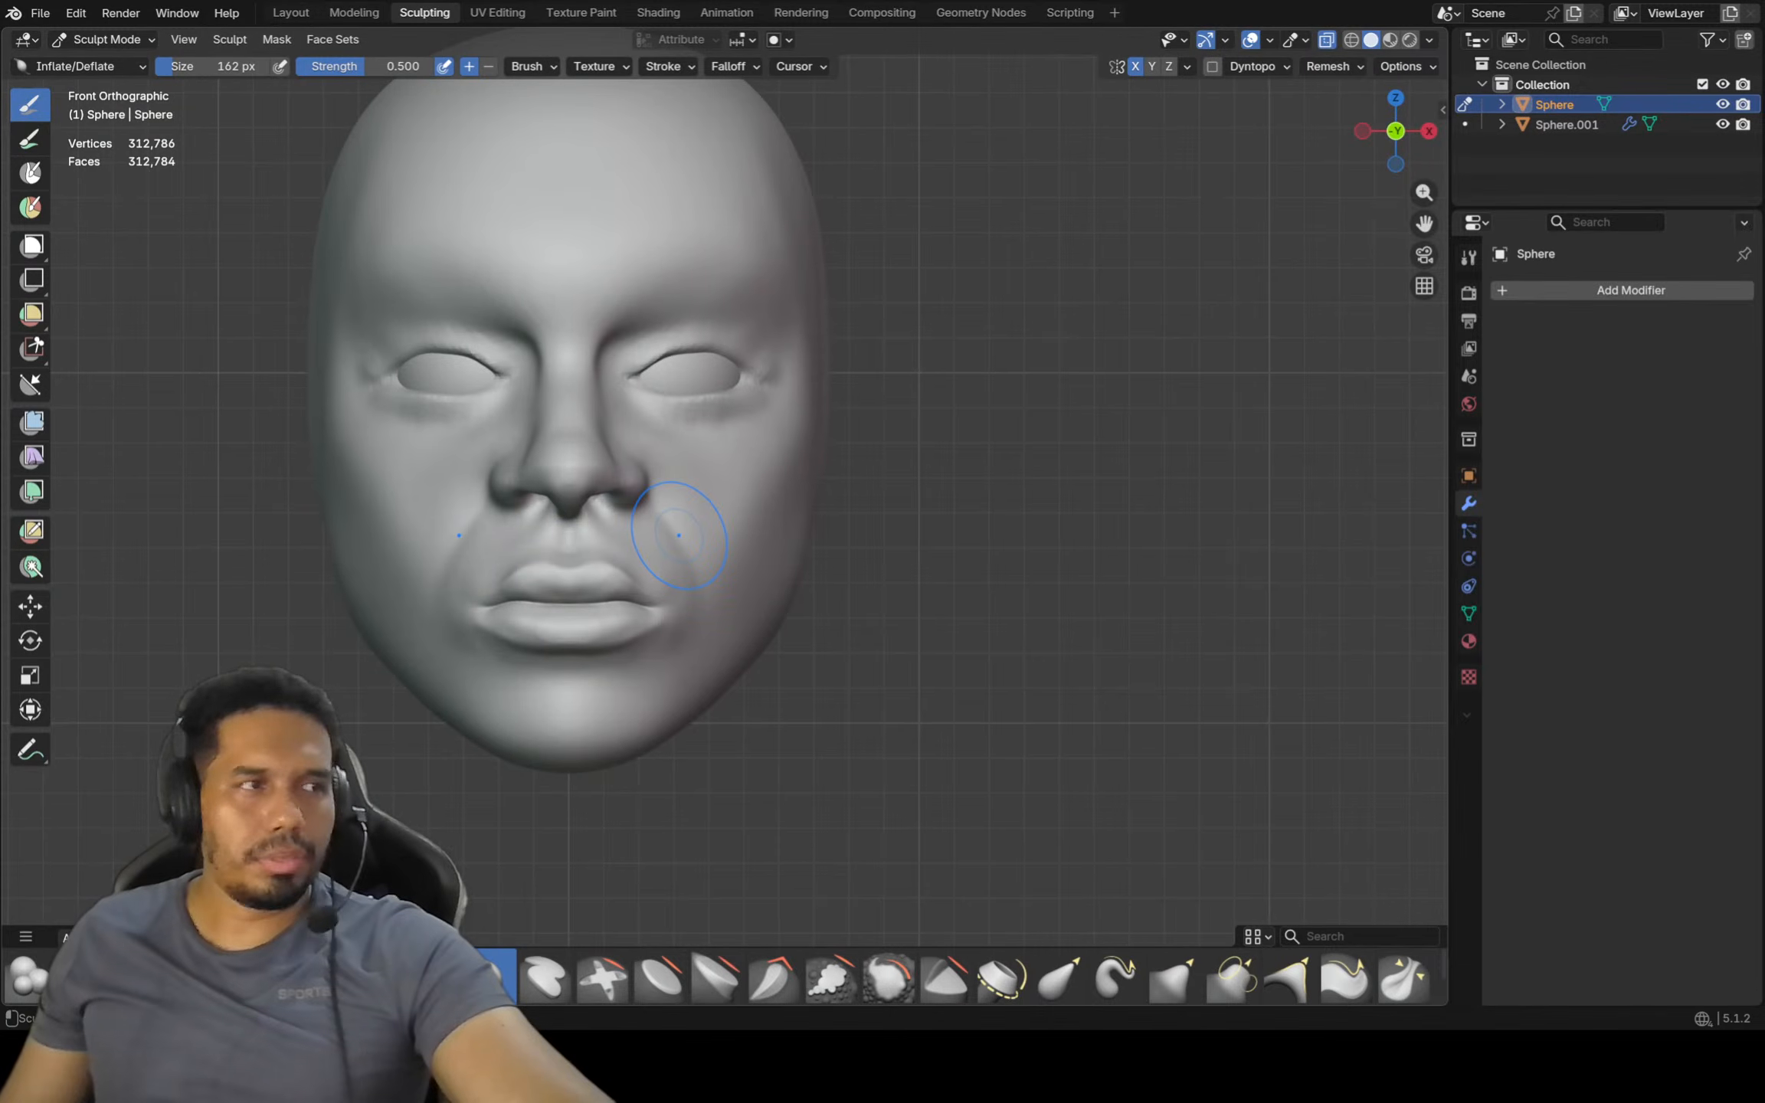
Set the Inflate/Deflate brush size to 100 px and refine the area beneath the nostrils and around the mouth
scroll(678, 535, "up", 2)
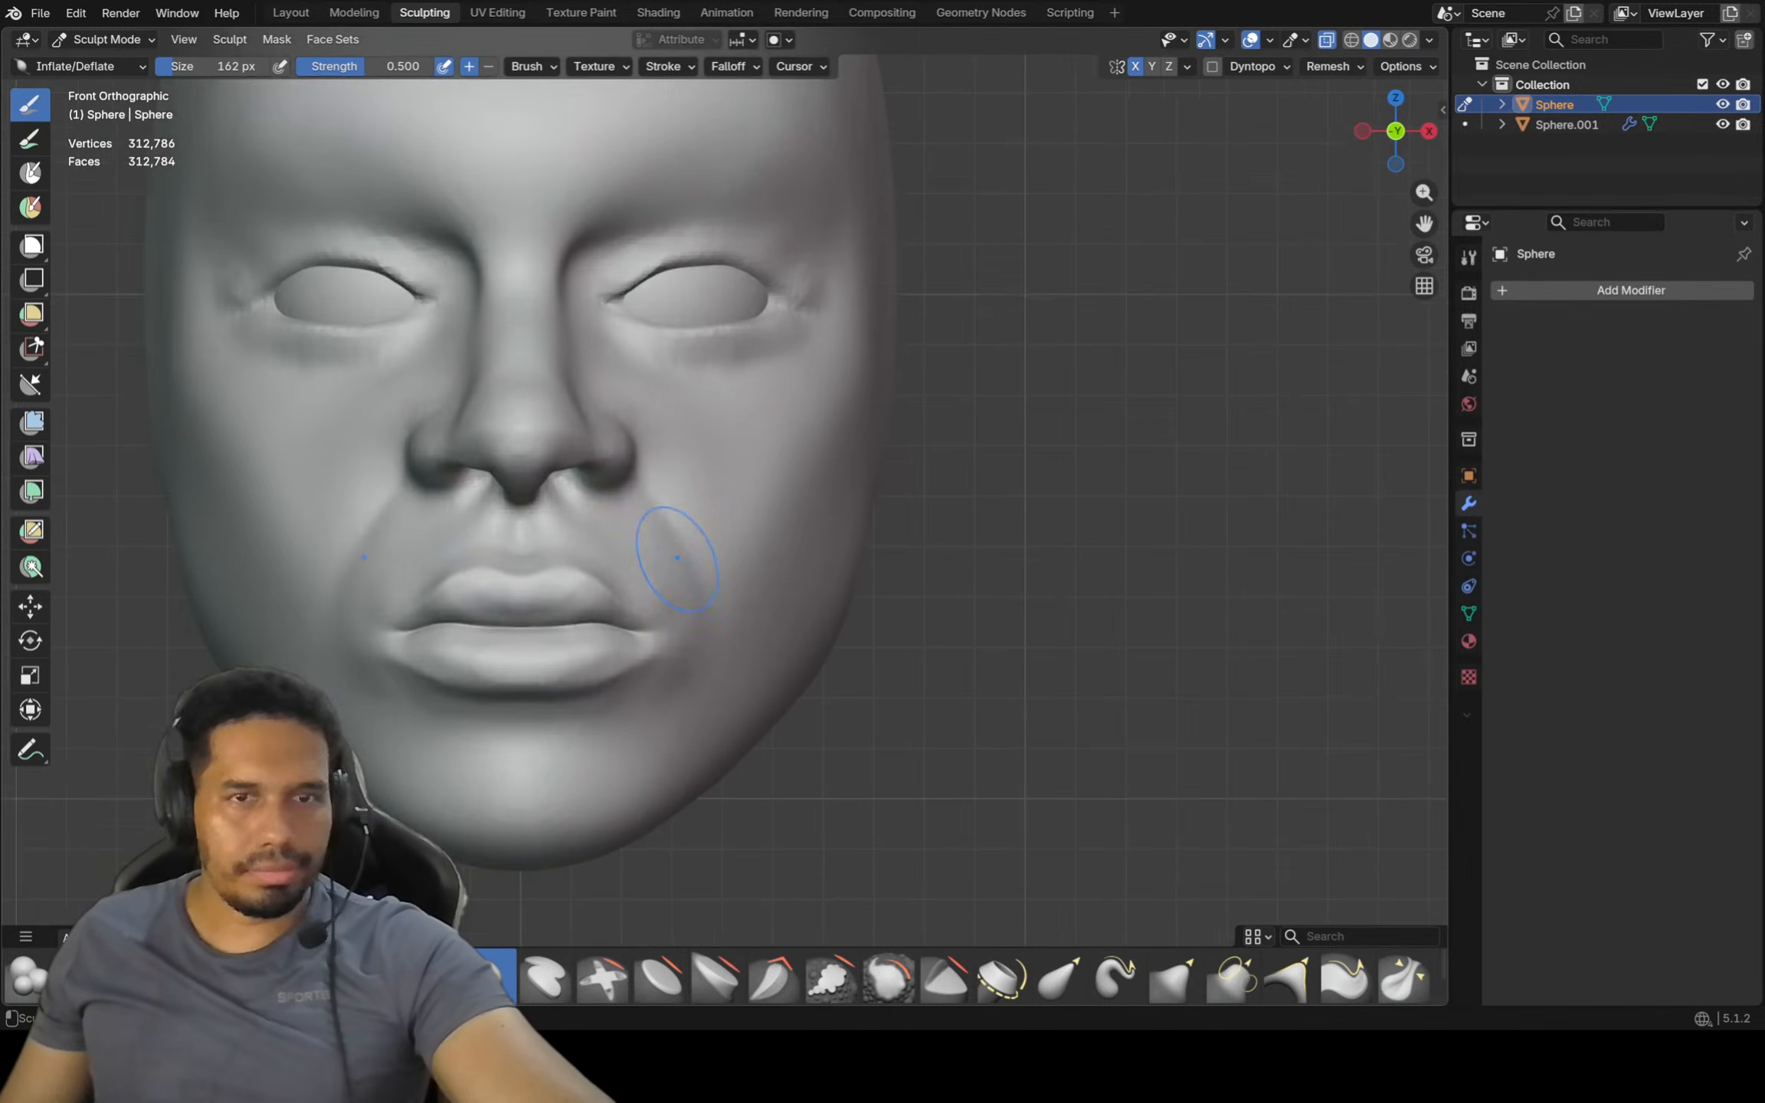
scroll(668, 619, "up", 1)
key("f")
left_click(647, 619)
mouse_move(648, 619)
middle_mouse_down("shift")
mouse_move(866, 633)
mouse_move(803, 602)
middle_mouse_up("shift")
scroll(803, 508, "down", 1)
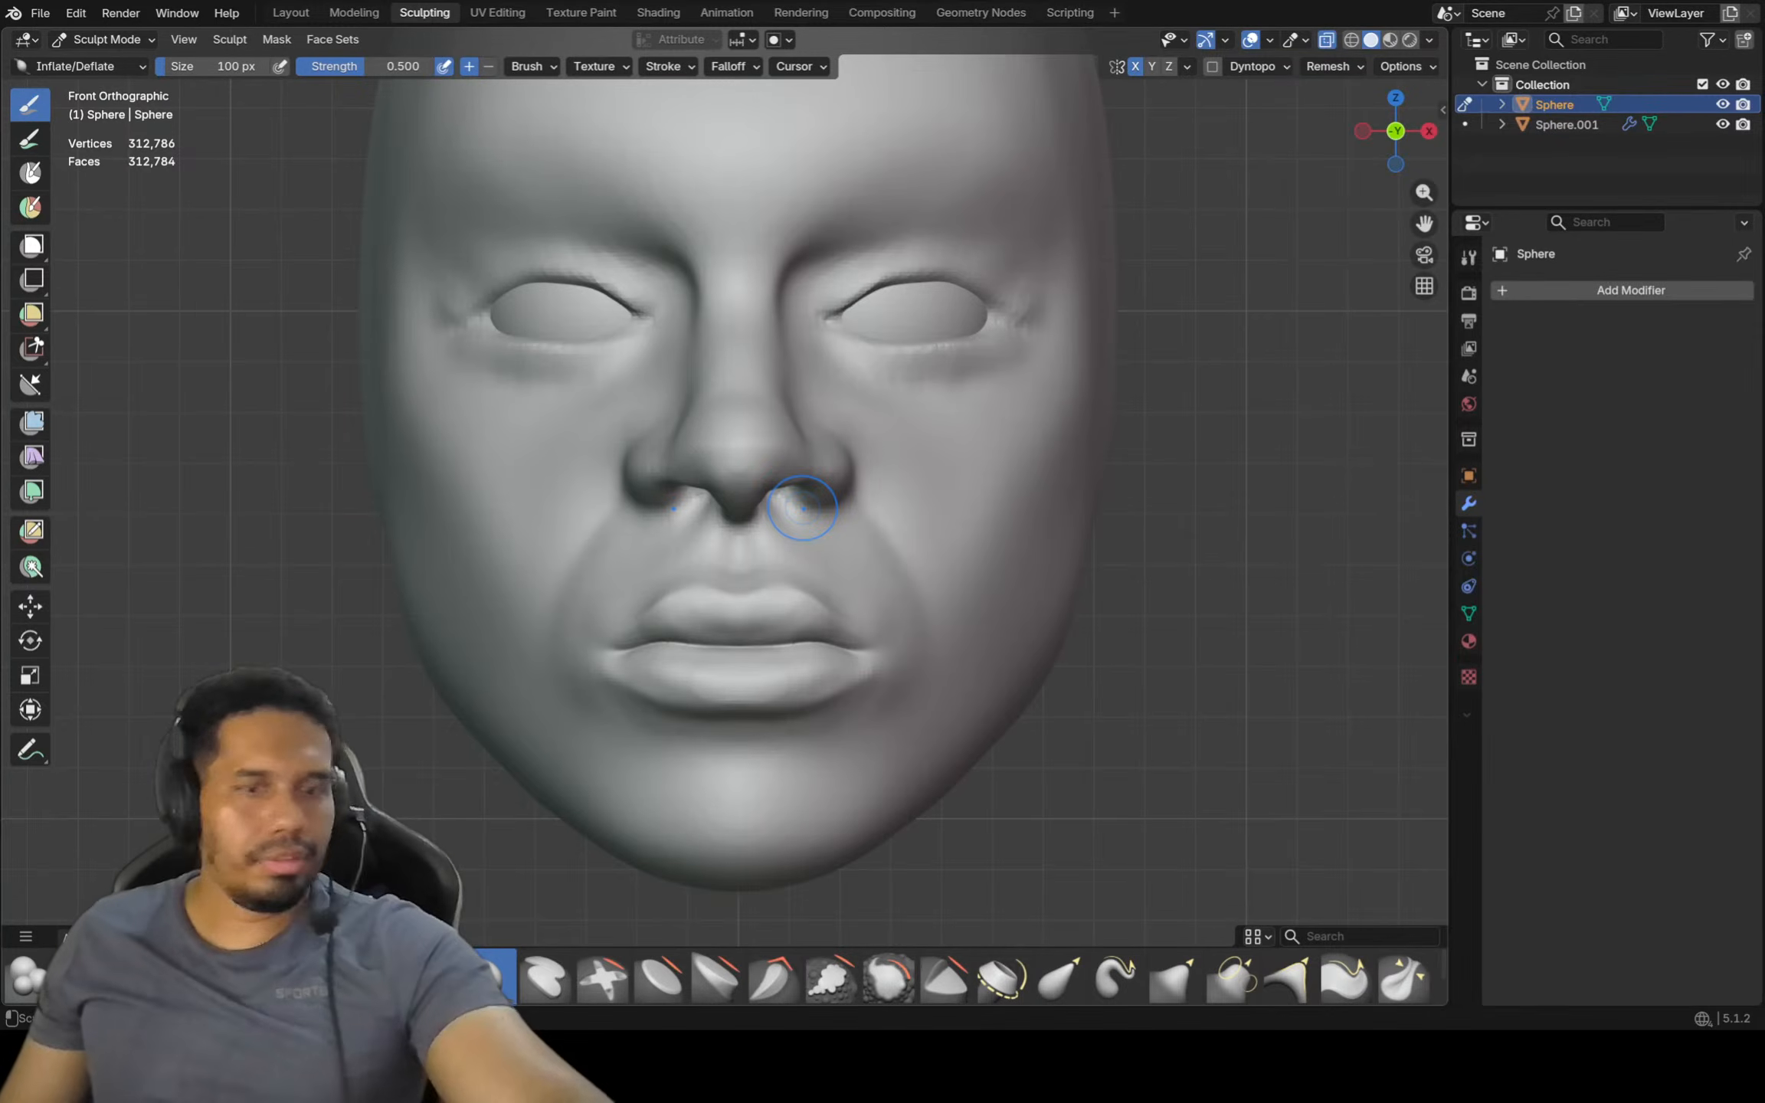
Switch to the Grab brush at 186 px and adjust the base of the nose and the area above the upper lip
key("f")
key("g")
mouse_move(806, 492)
middle_mouse_down("shift")
mouse_move(827, 508)
mouse_move(827, 492)
middle_mouse_up("shift")
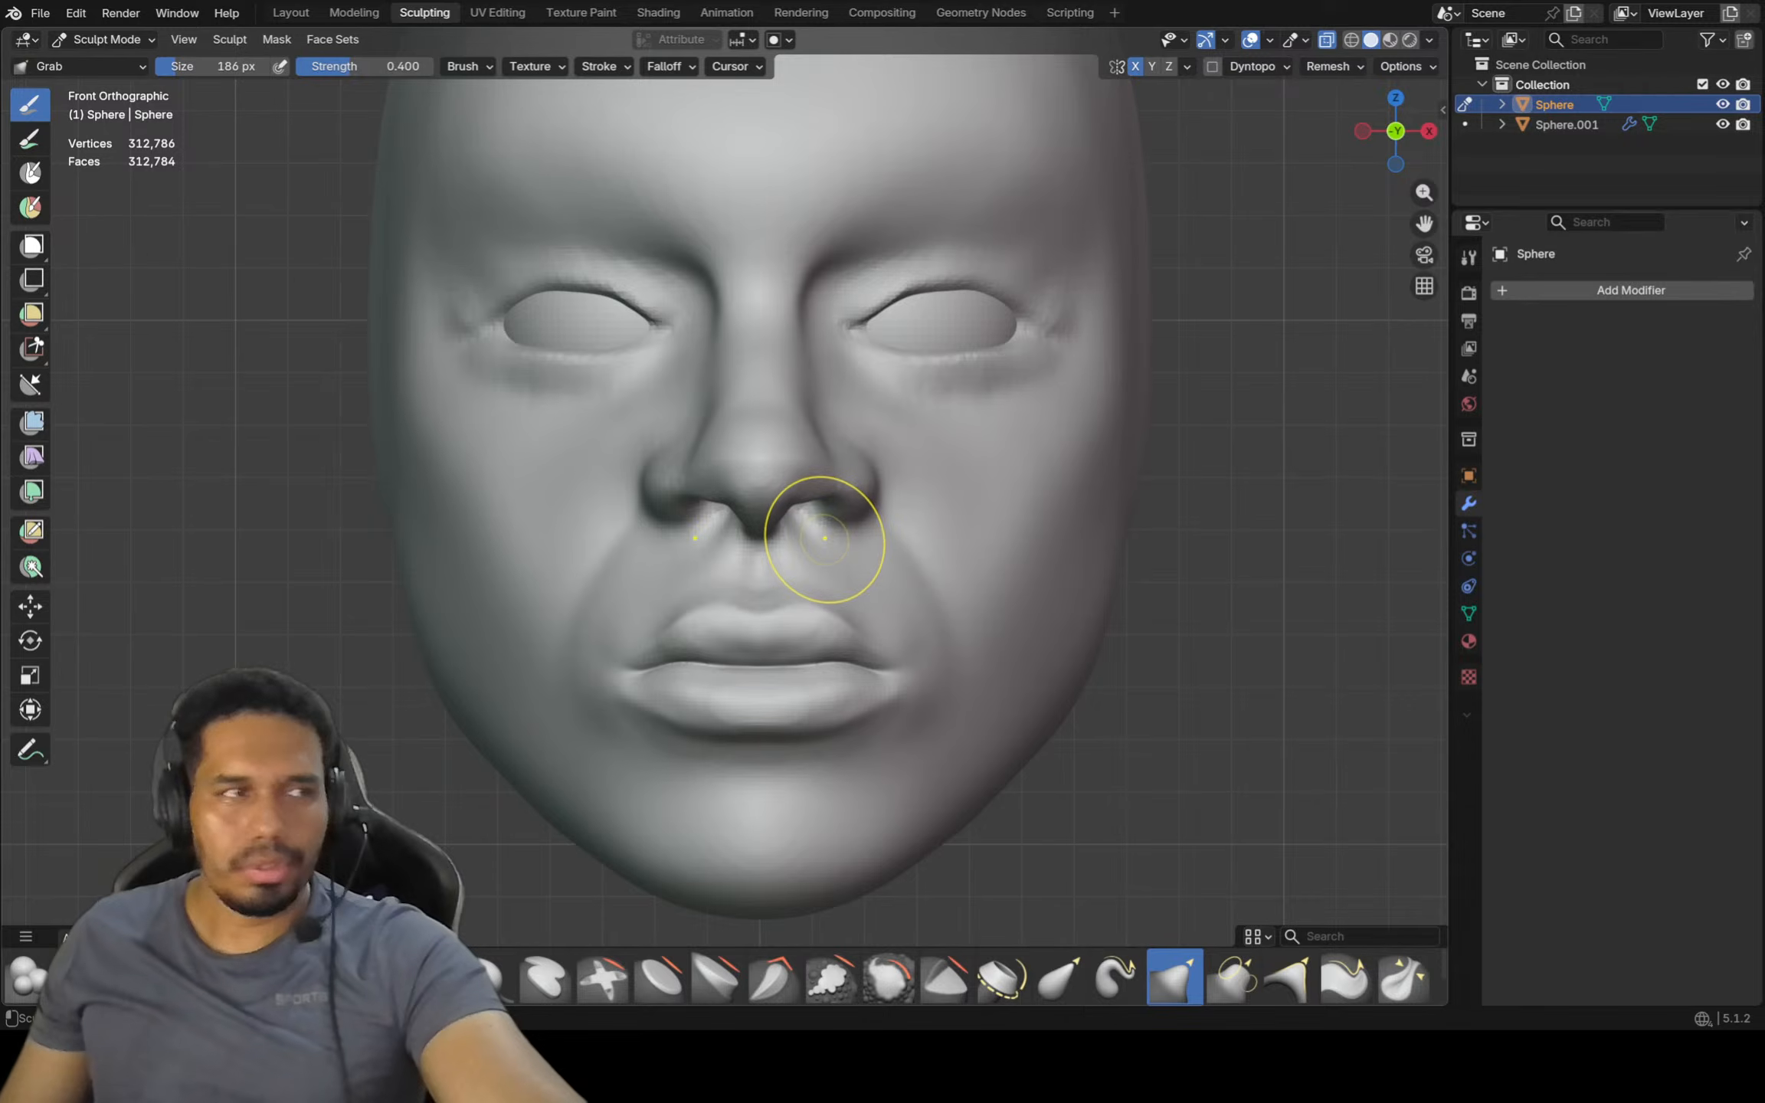
mouse_move(808, 544)
middle_mouse_down("ctrl")
mouse_move(807, 481)
mouse_move(808, 523)
middle_mouse_up("ctrl")
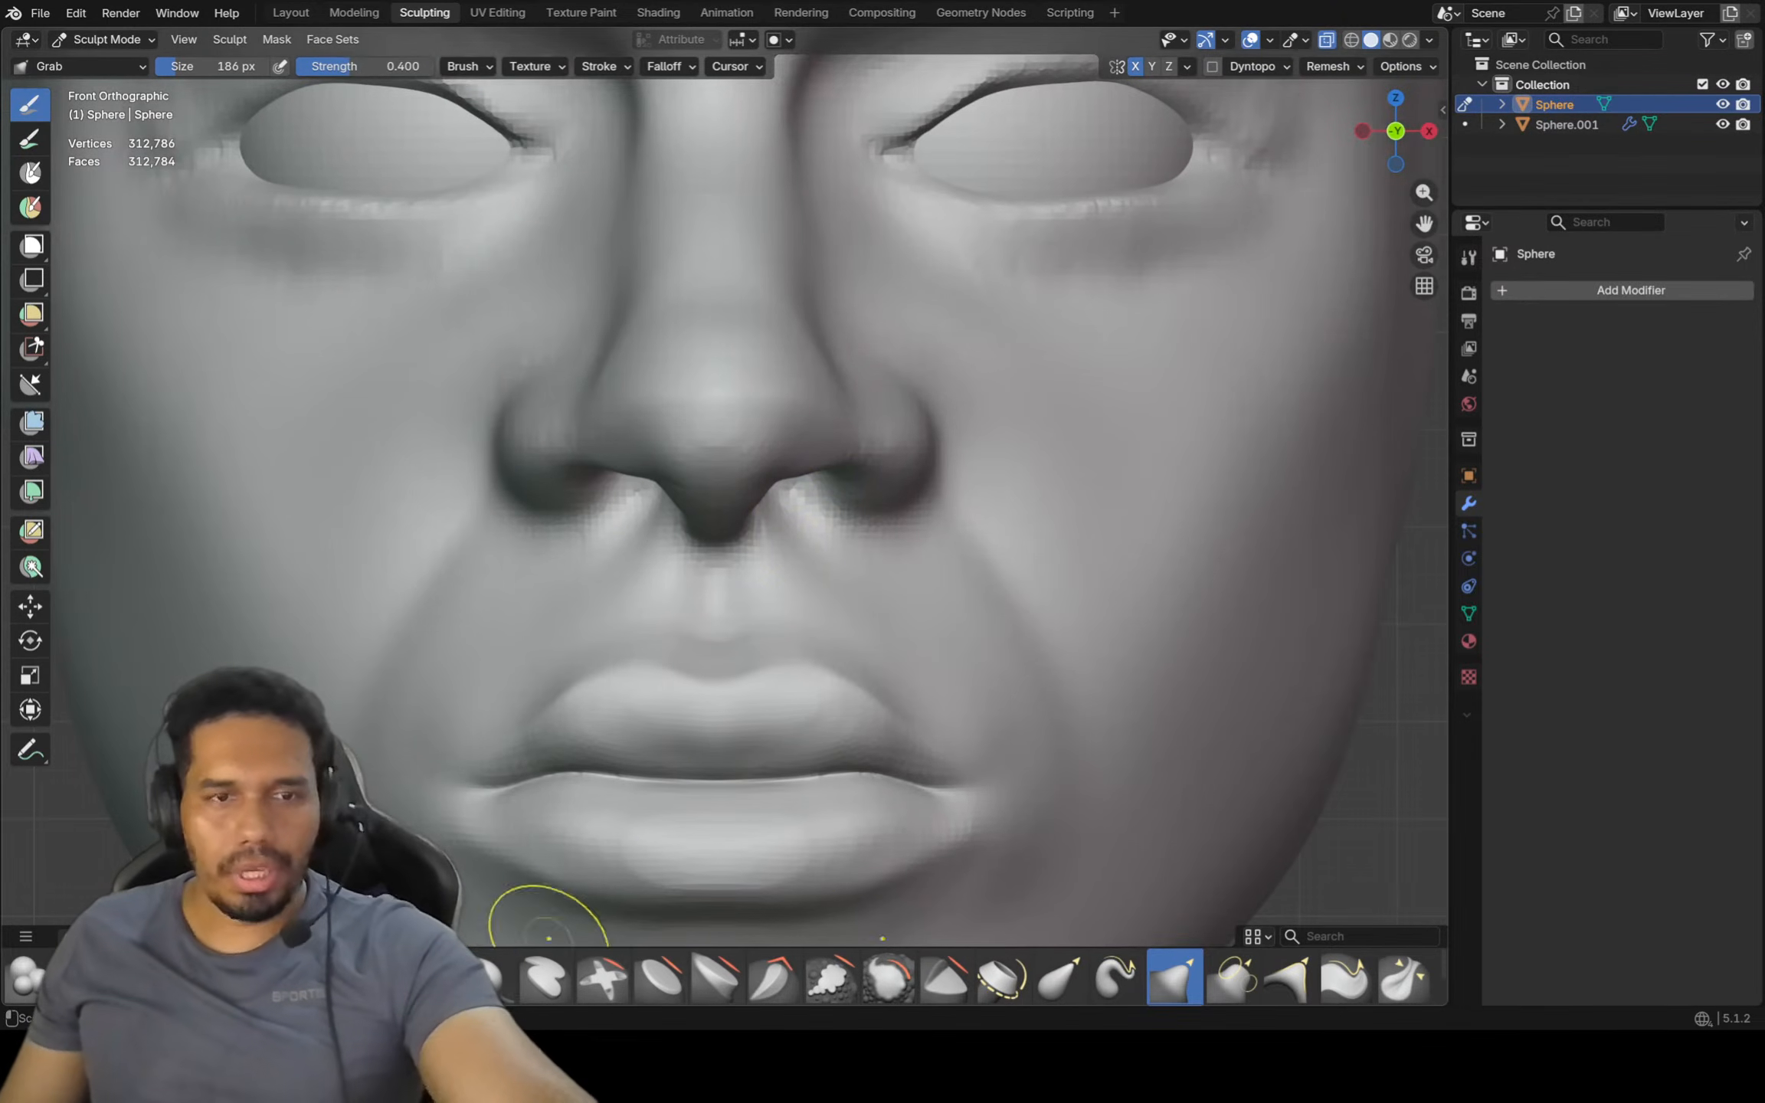
Use the Inflate/Deflate brush at 154 px to soften the folds between the nose and the mouth corners, smoothing as needed
left_click(500, 980)
key("f")
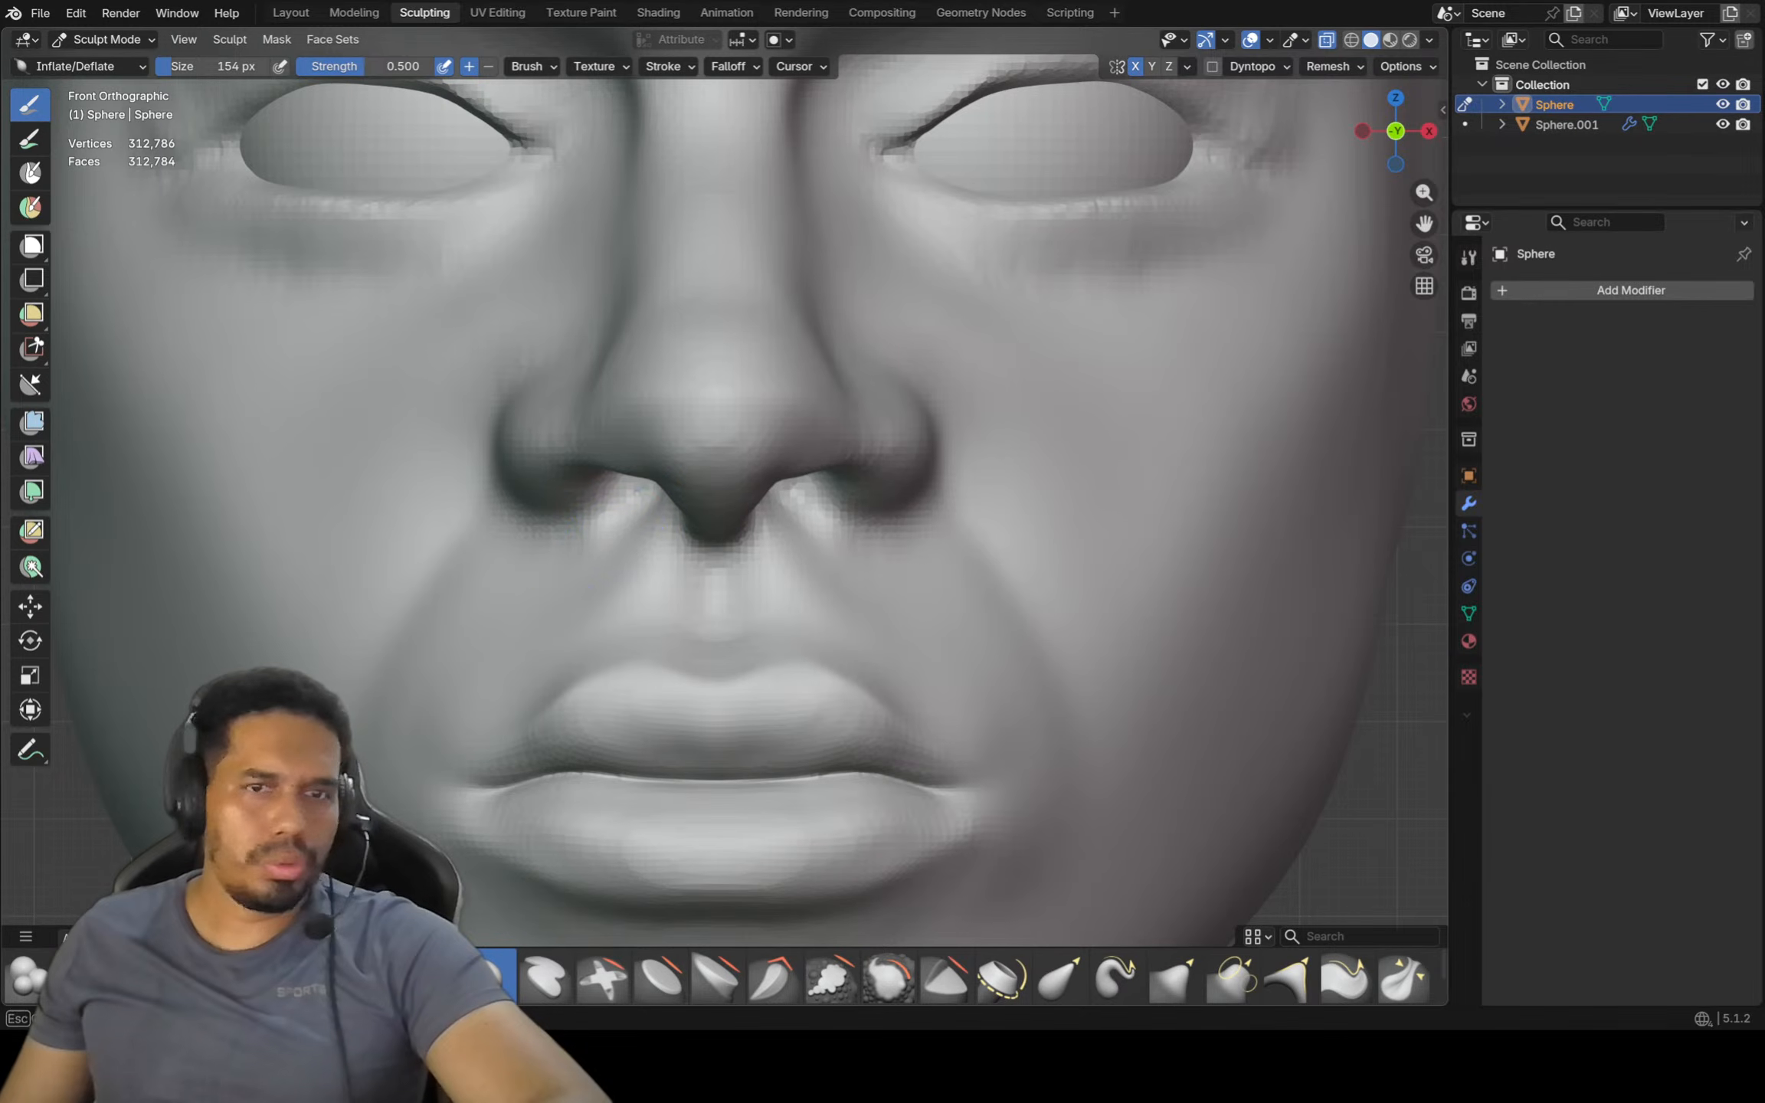
scroll(525, 640, "down", 2)
scroll(525, 639, "up", 1)
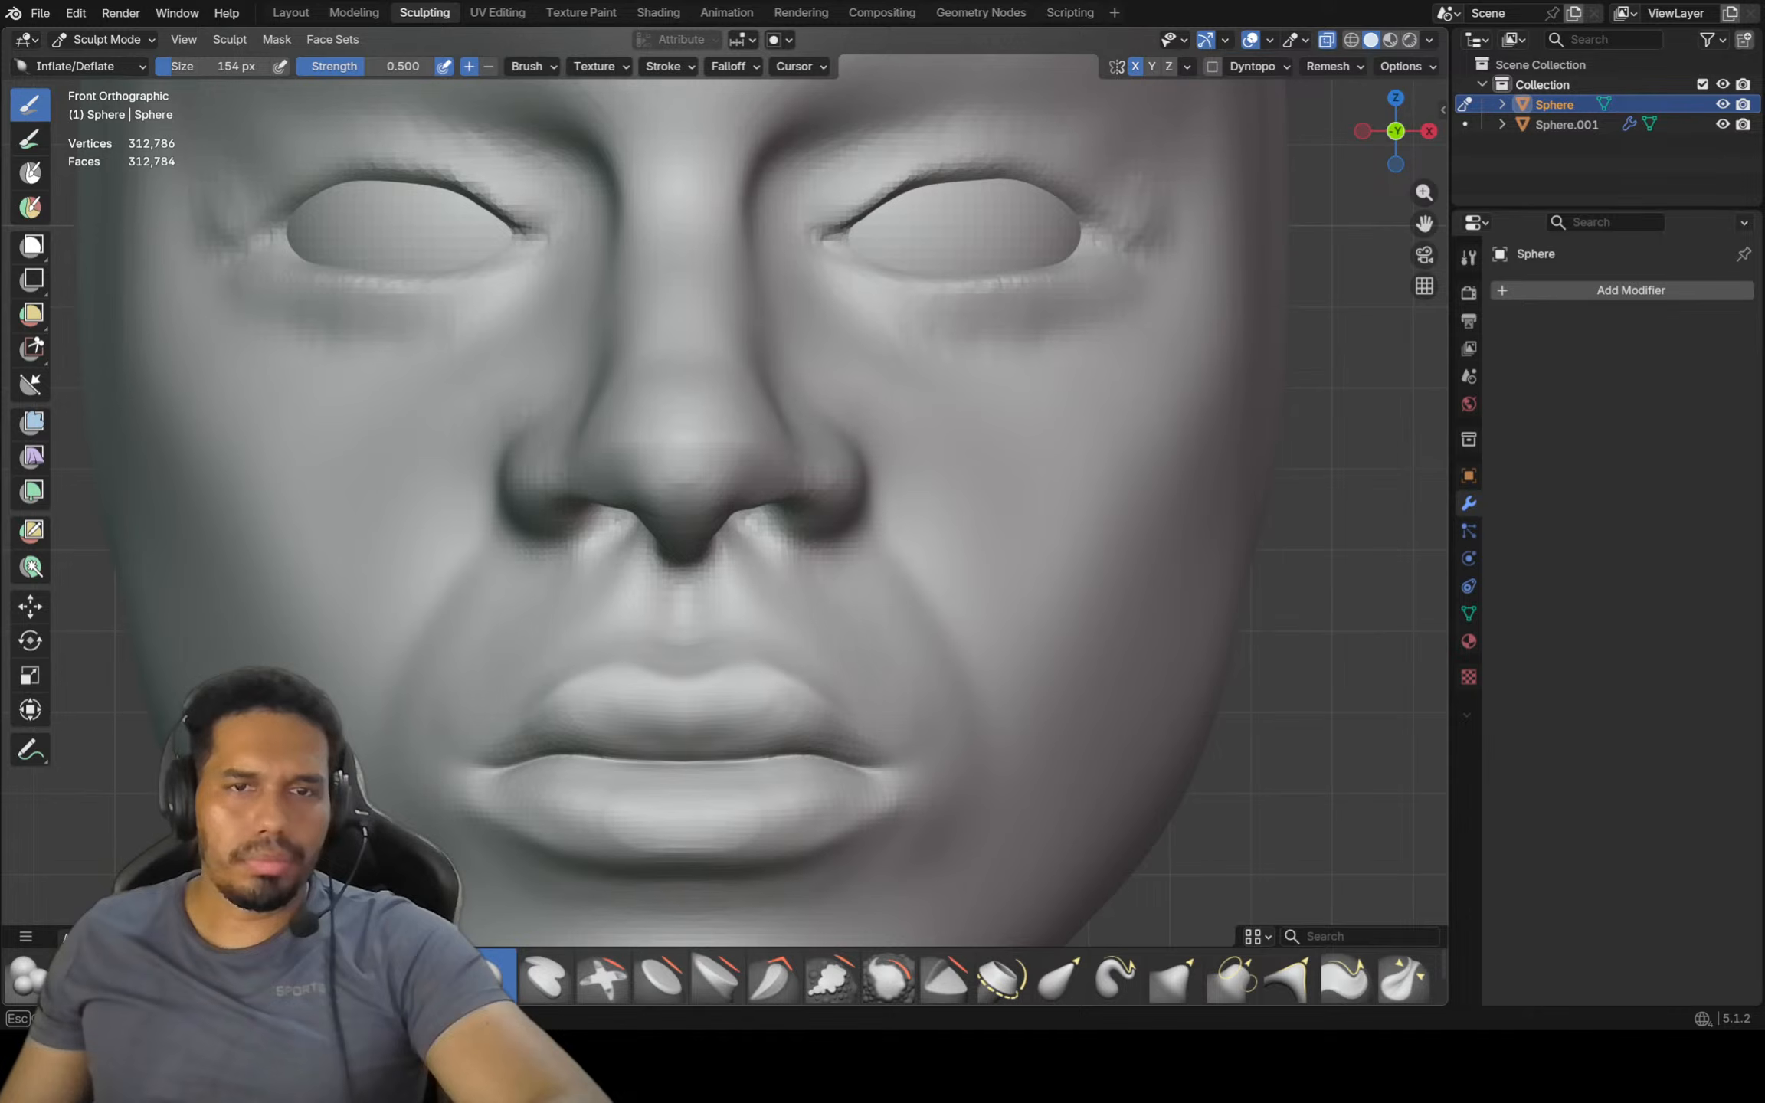
key("shift")
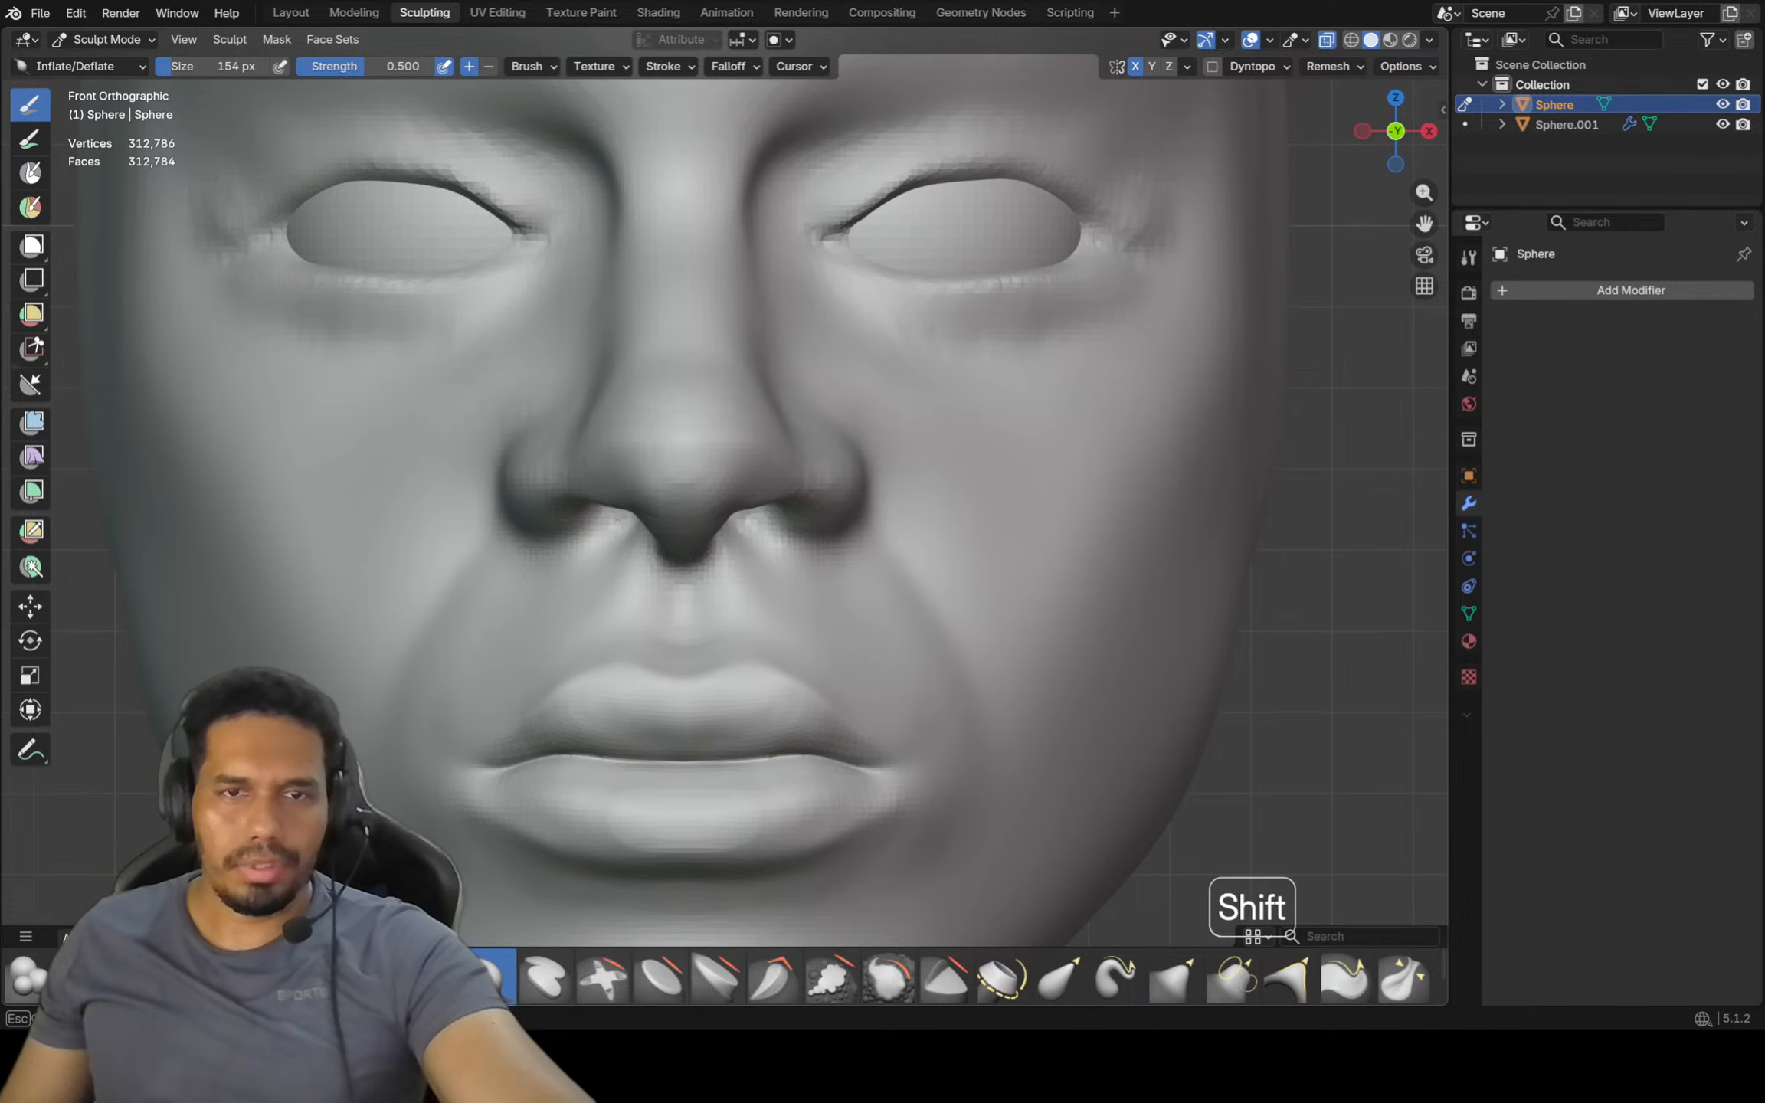
Carve a small dimple in the middle of the chin with the Crease Polish brush at 100 px
scroll(410, 494, "down", 3)
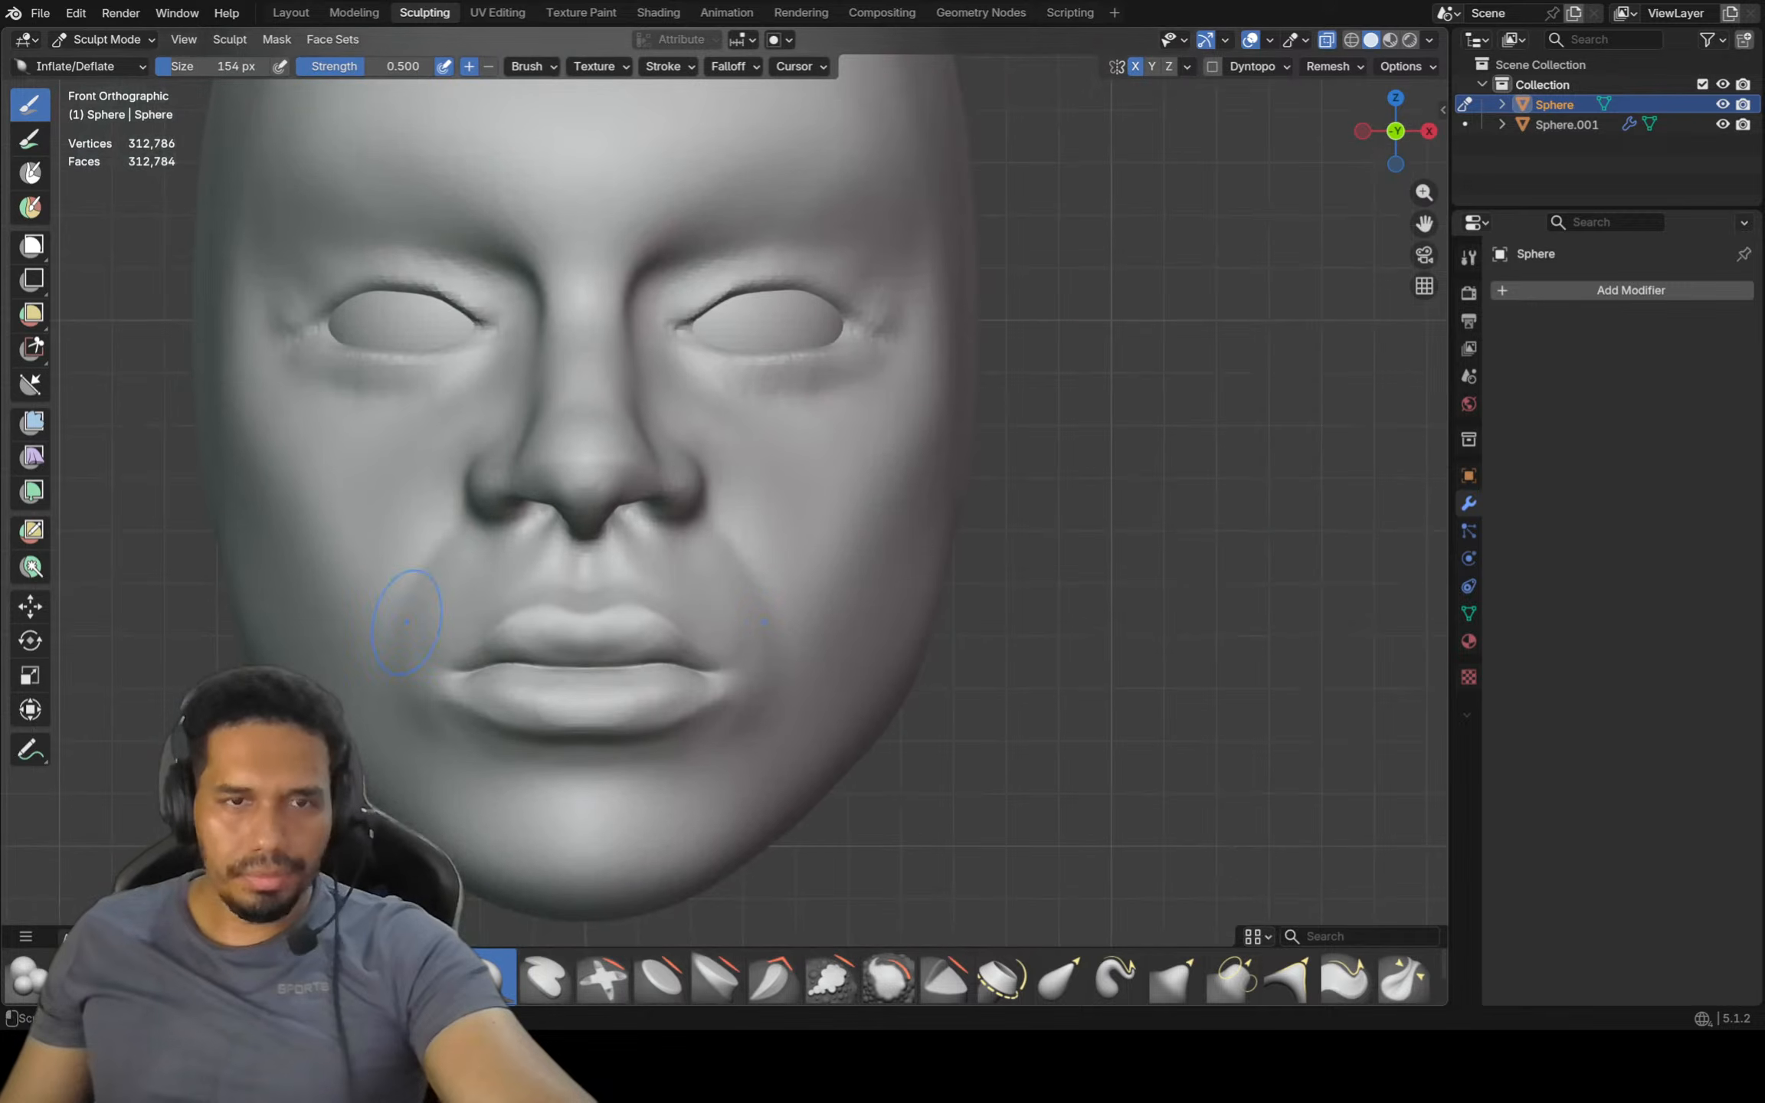
middle_click_drag(524, 740, 527, 667, "shift")
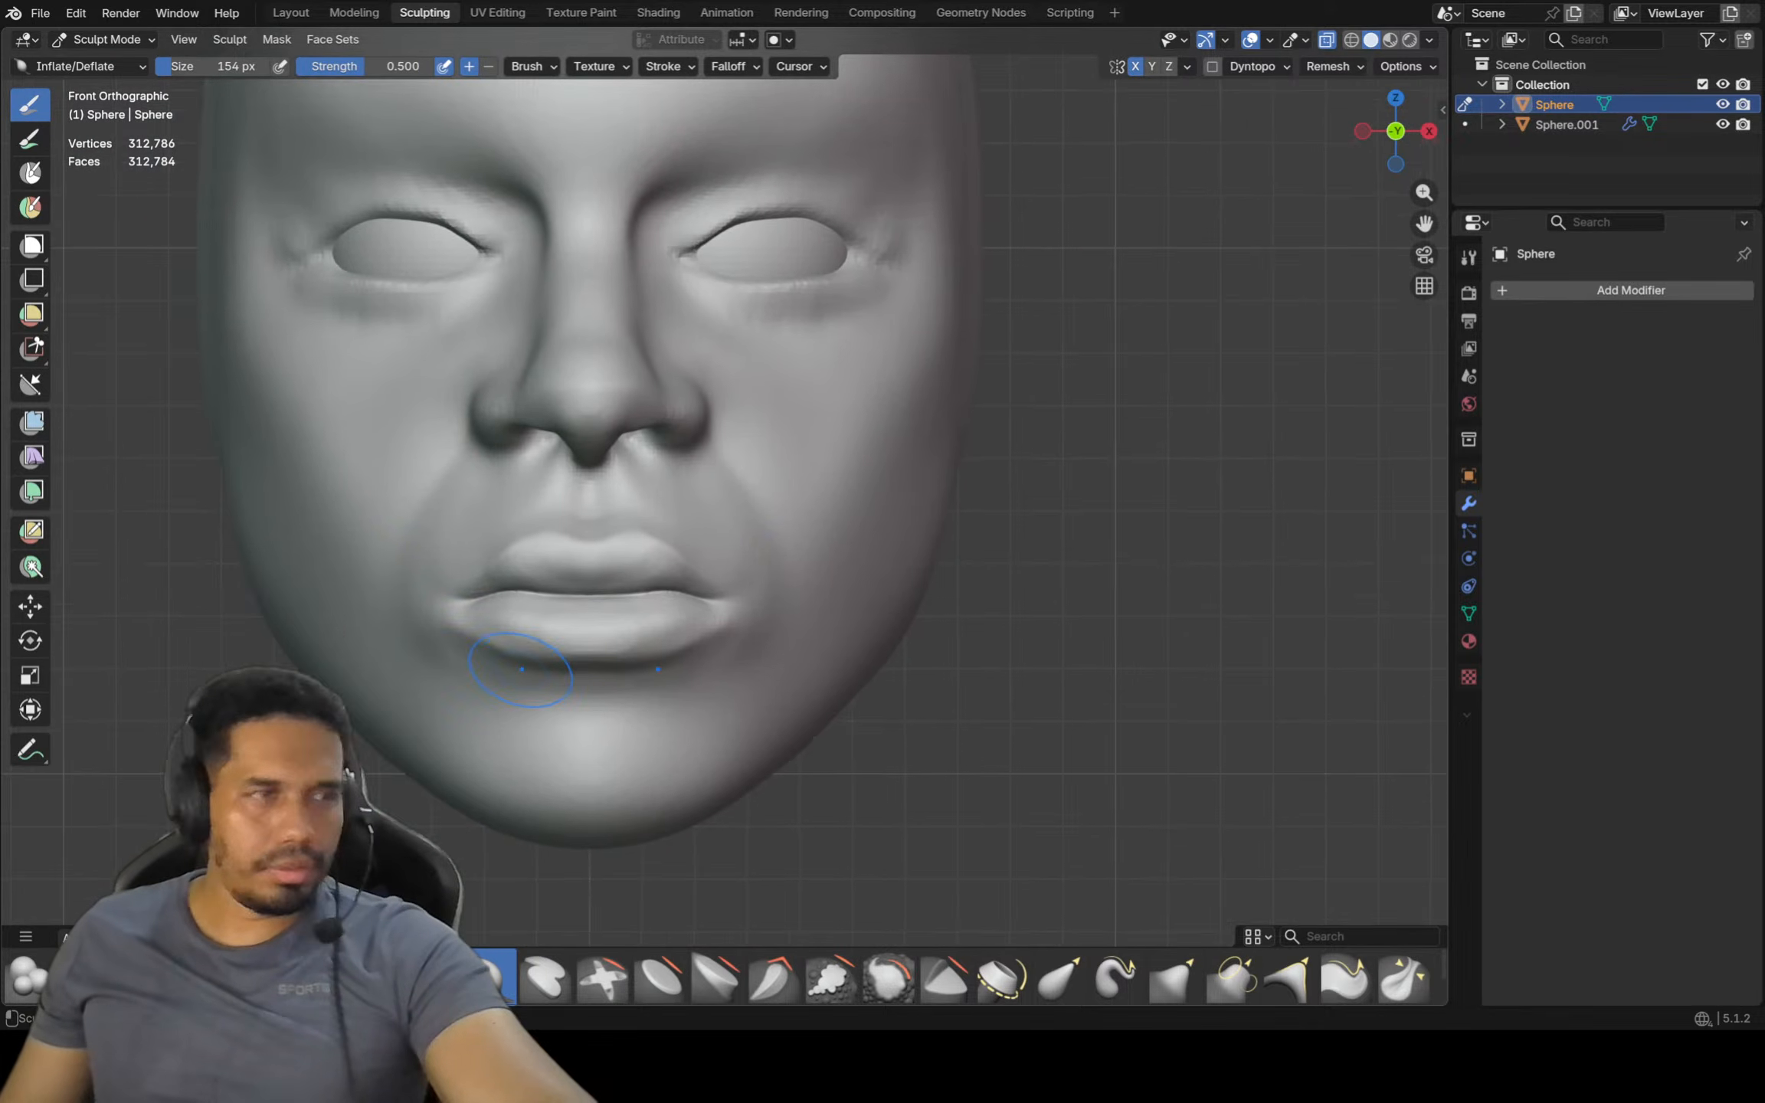
scroll(527, 667, "up", 1)
key("f")
left_click(521, 667)
left_click(258, 979)
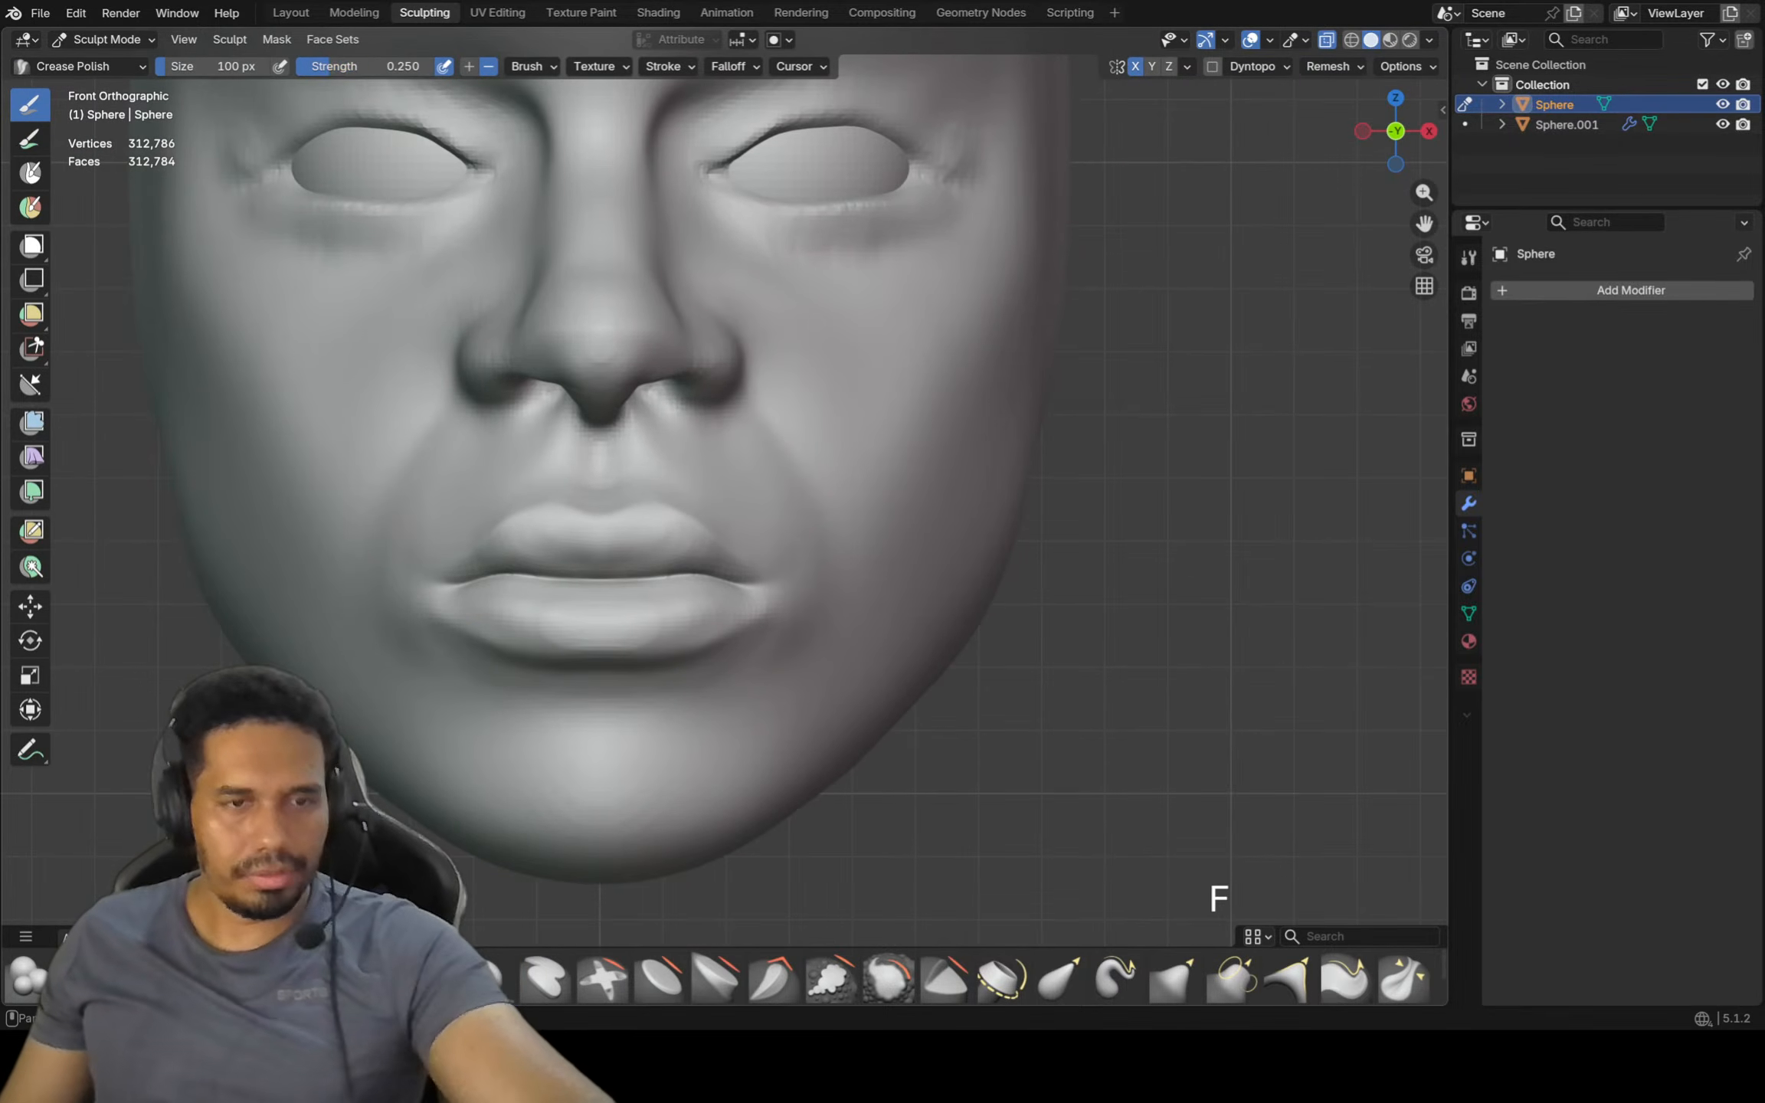
scroll(608, 806, "up", 1)
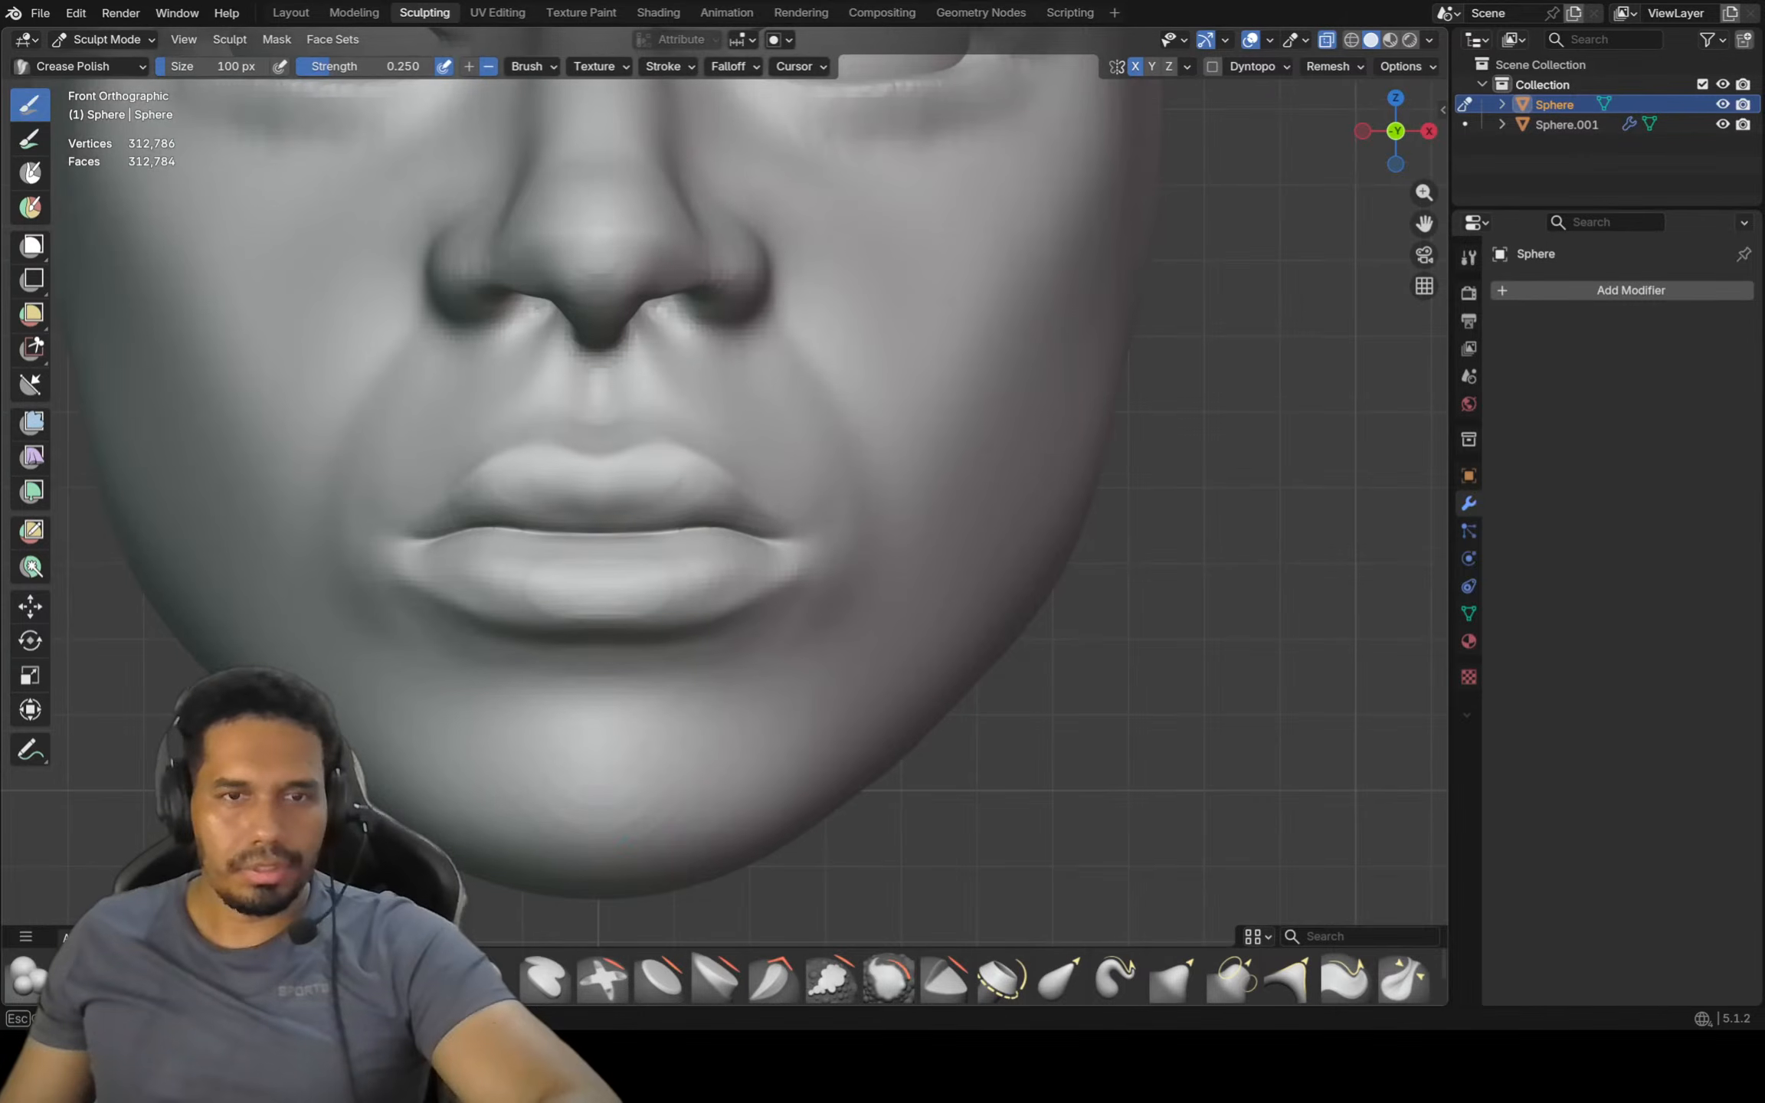
middle_click_drag(605, 811, 612, 797, "ctrl")
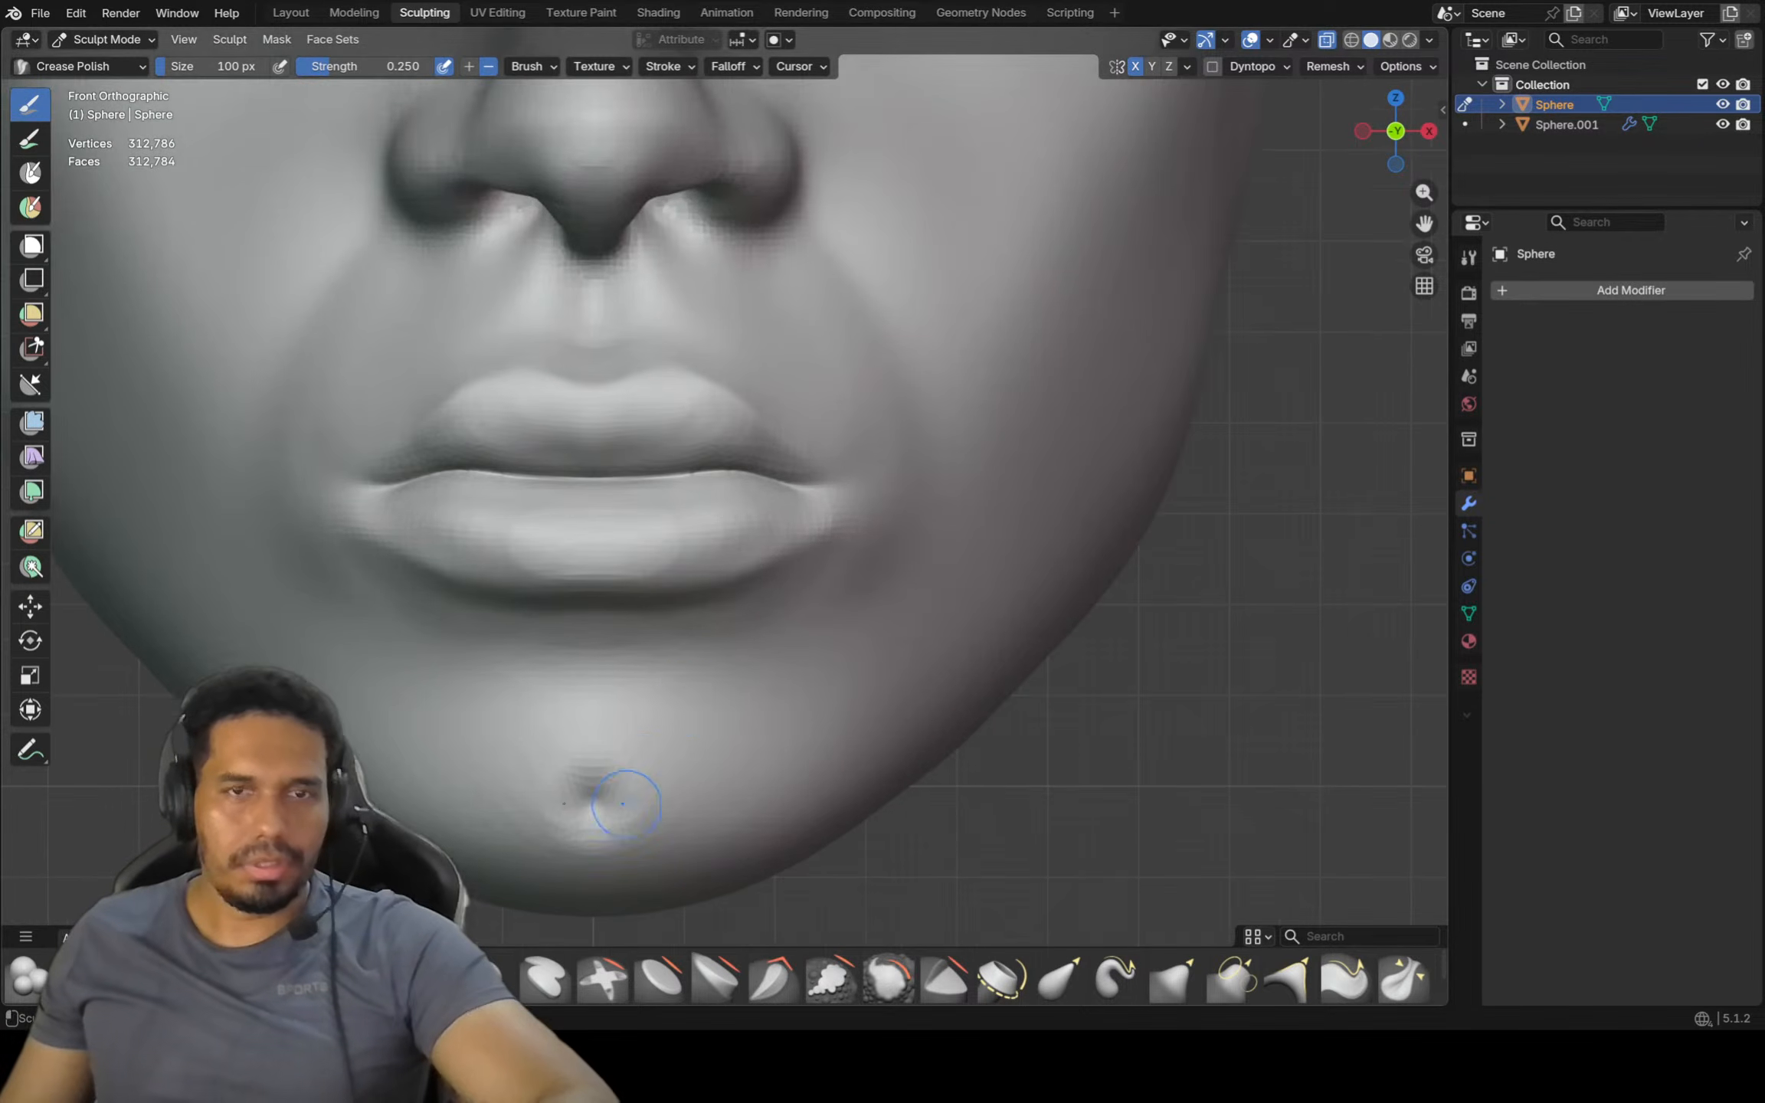
mouse_move(682, 612)
middle_mouse_down("ctrl")
mouse_move(700, 727)
mouse_move(701, 634)
mouse_move(701, 650)
mouse_move(729, 586)
middle_mouse_up("ctrl")
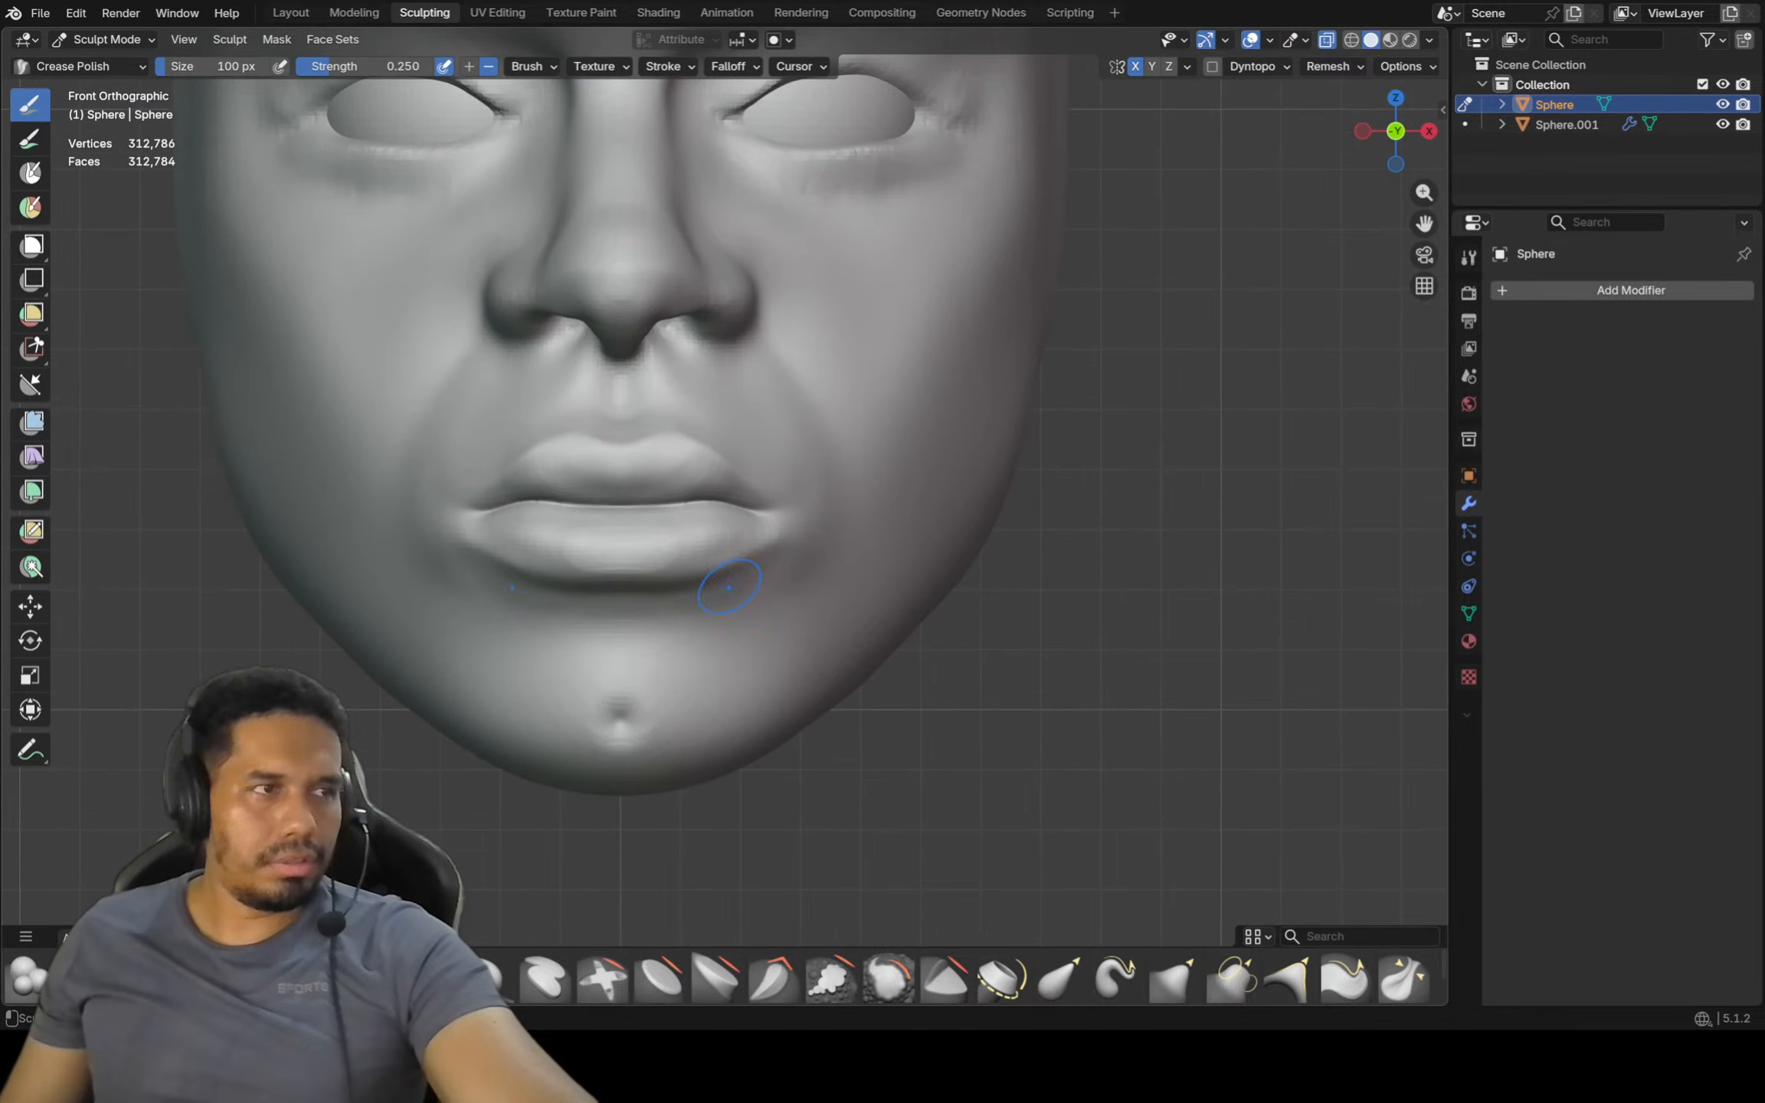
Set the brush size to 168 px and fill out the lower cheeks beside the mouth with Inflate/Deflate
key("f")
left_click(841, 553)
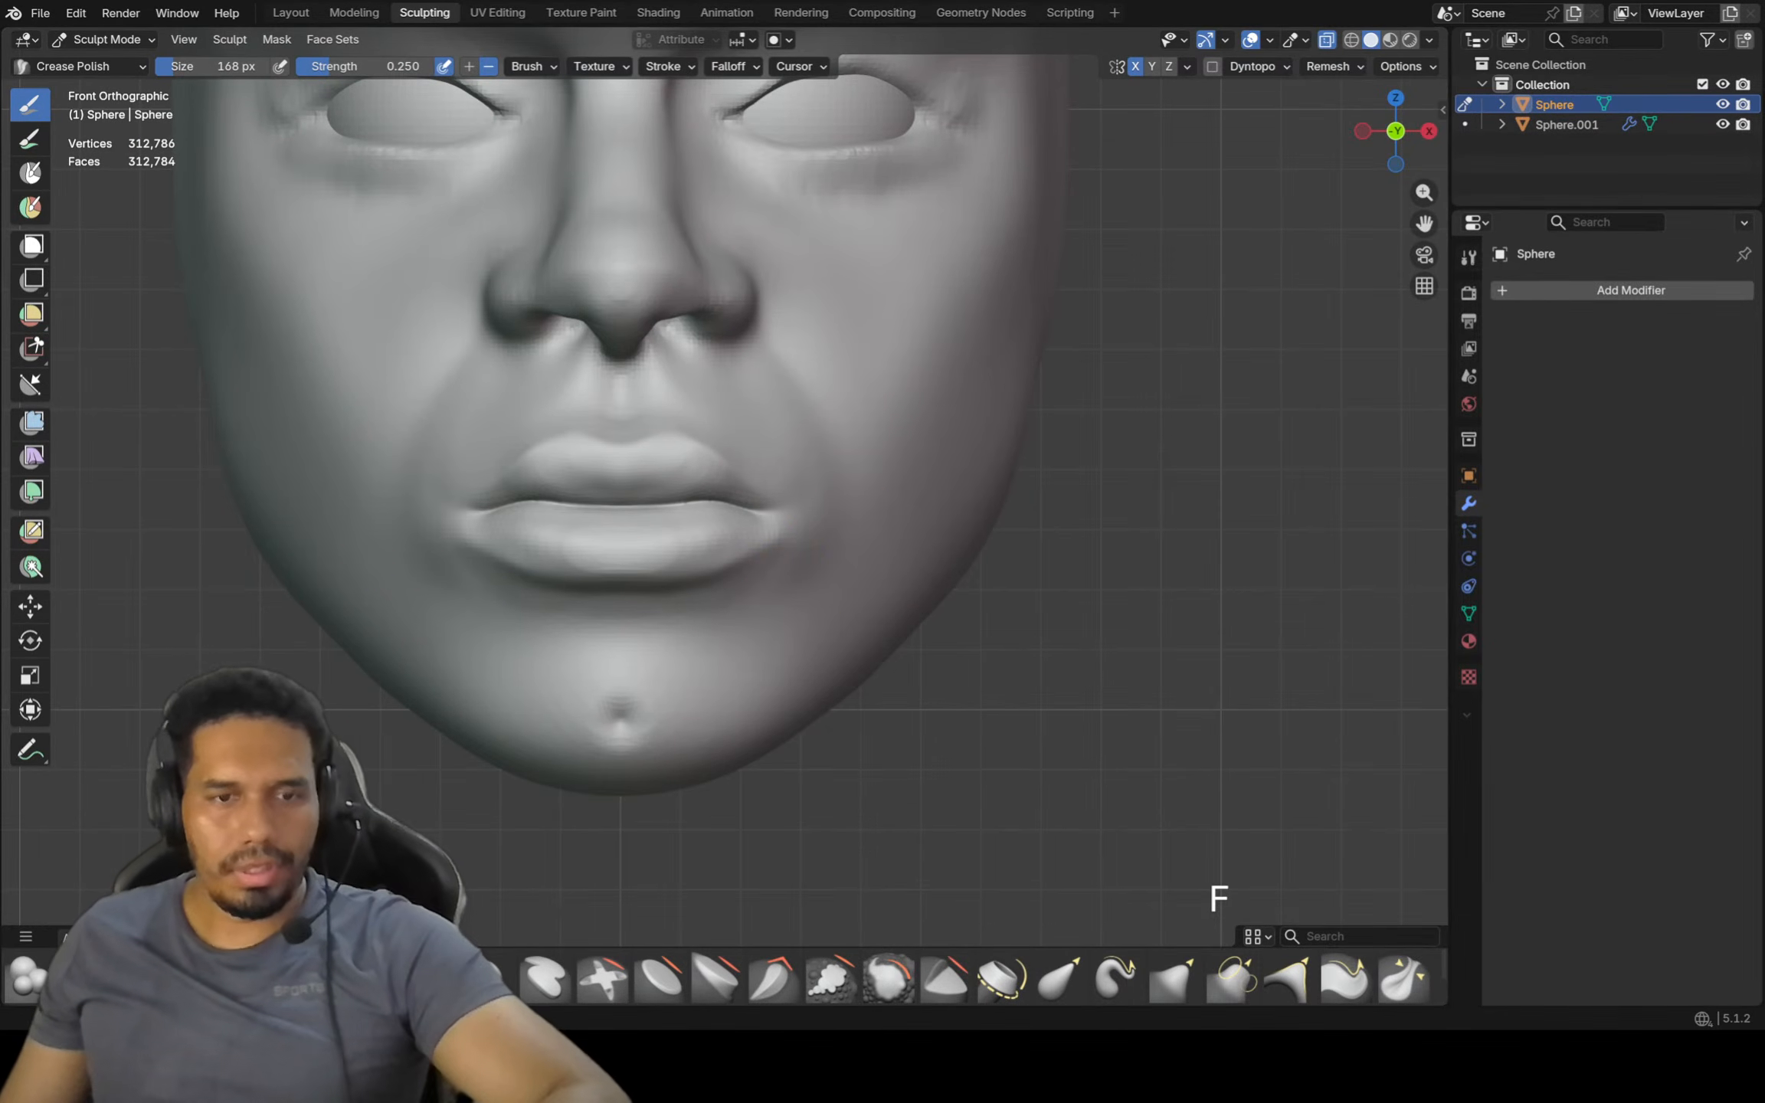
key("i")
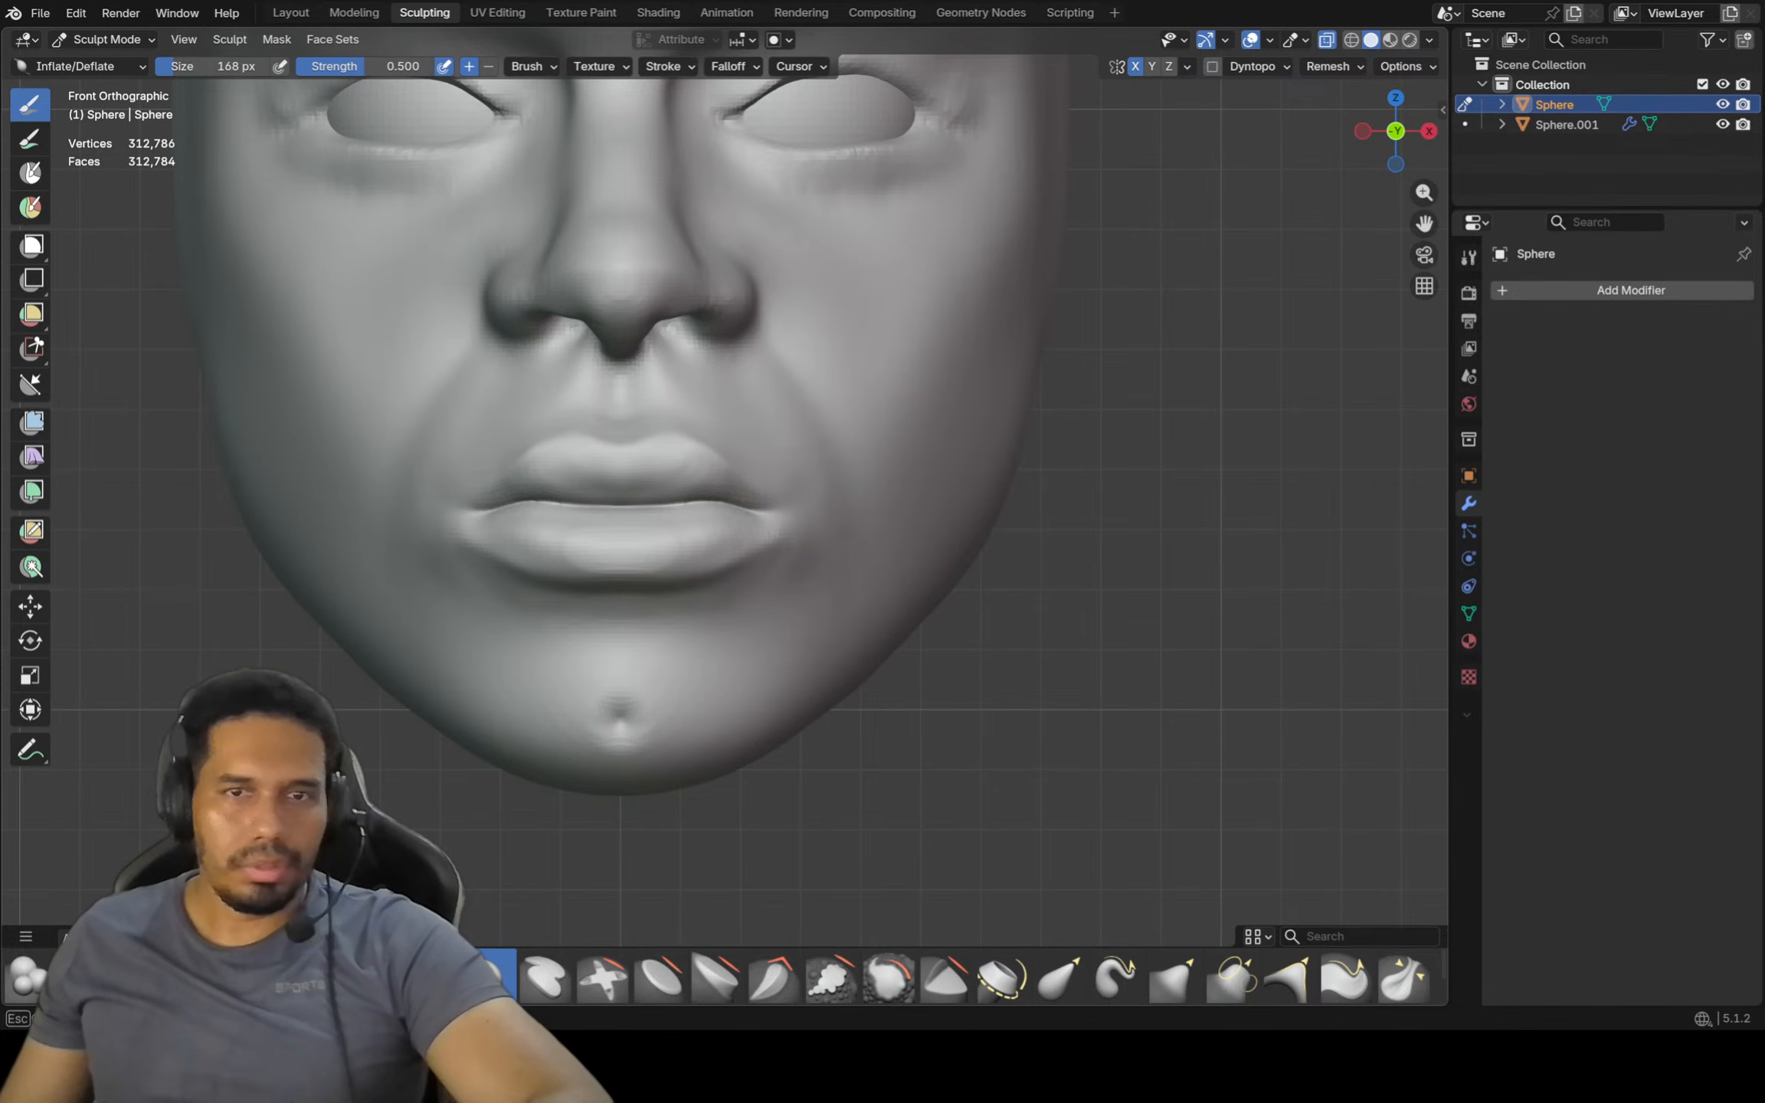
scroll(835, 475, "down", 3)
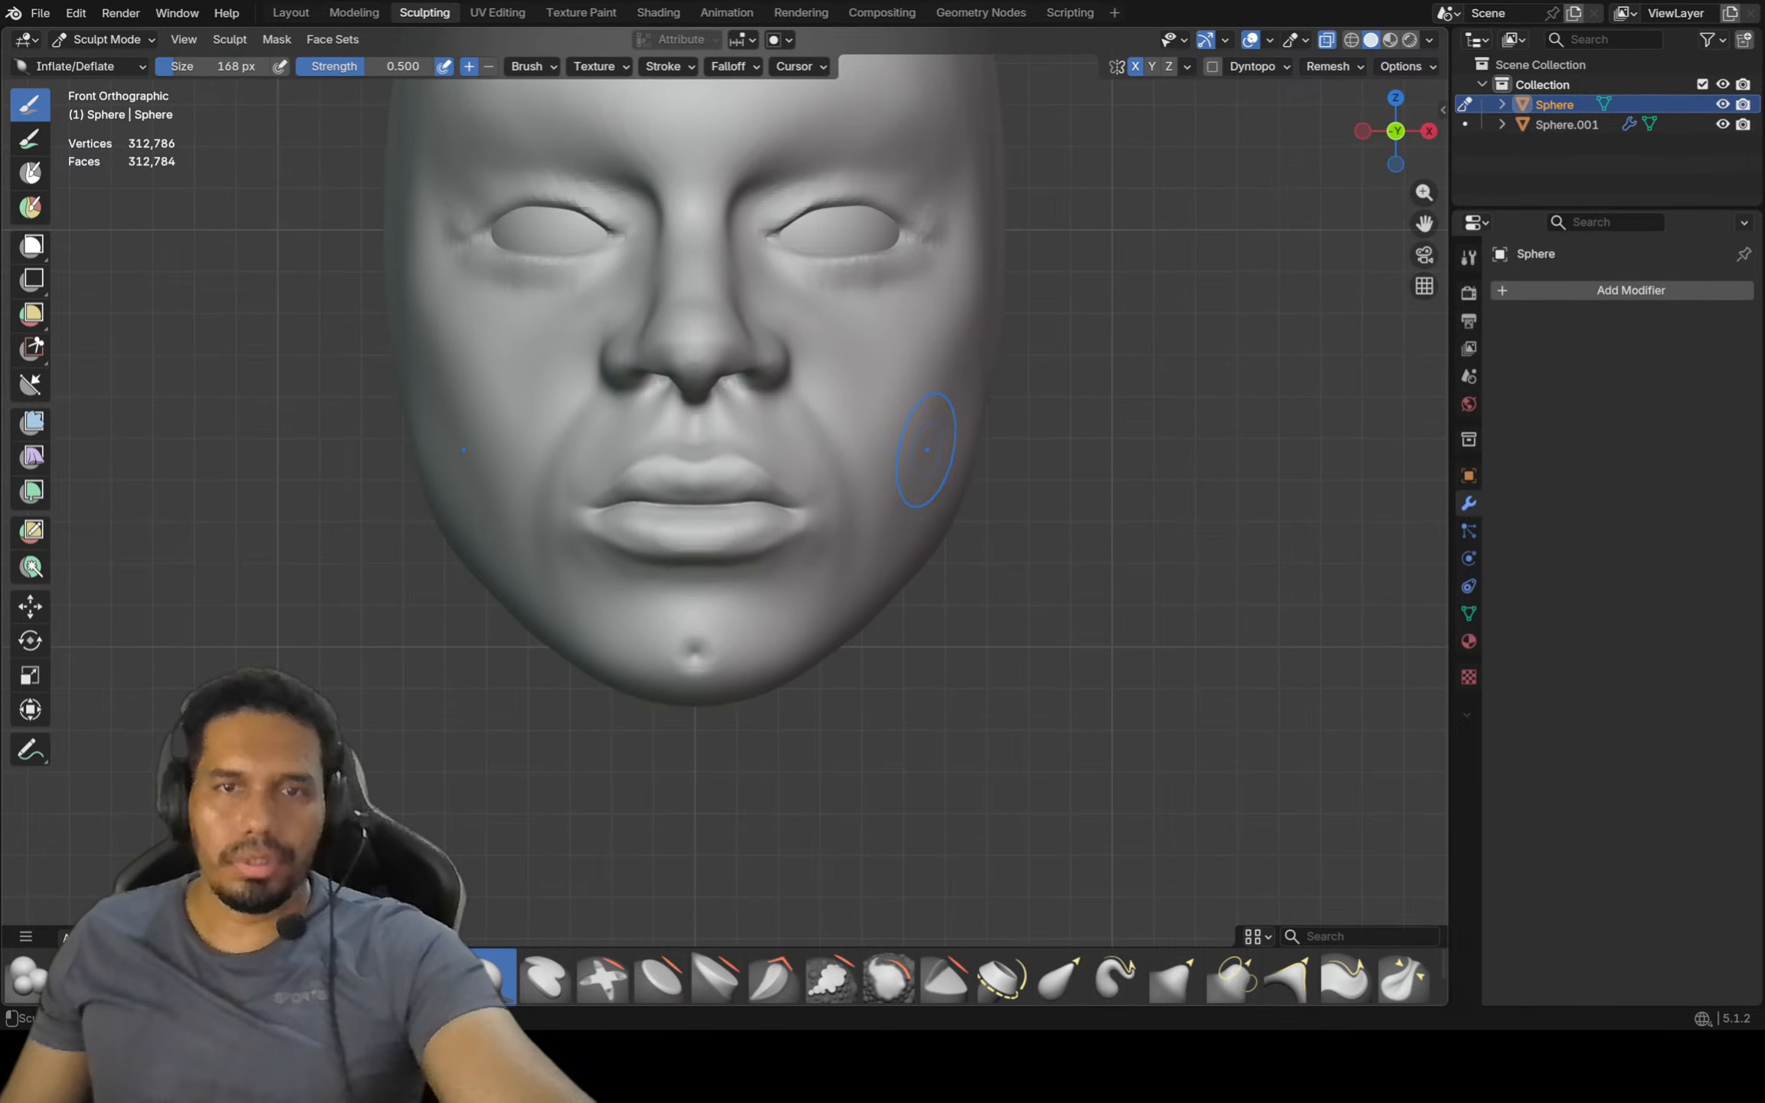
Smooth the outer cheeks and the sides of the face from the front and from an angle
left_click_drag(928, 454, 924, 469, "shift")
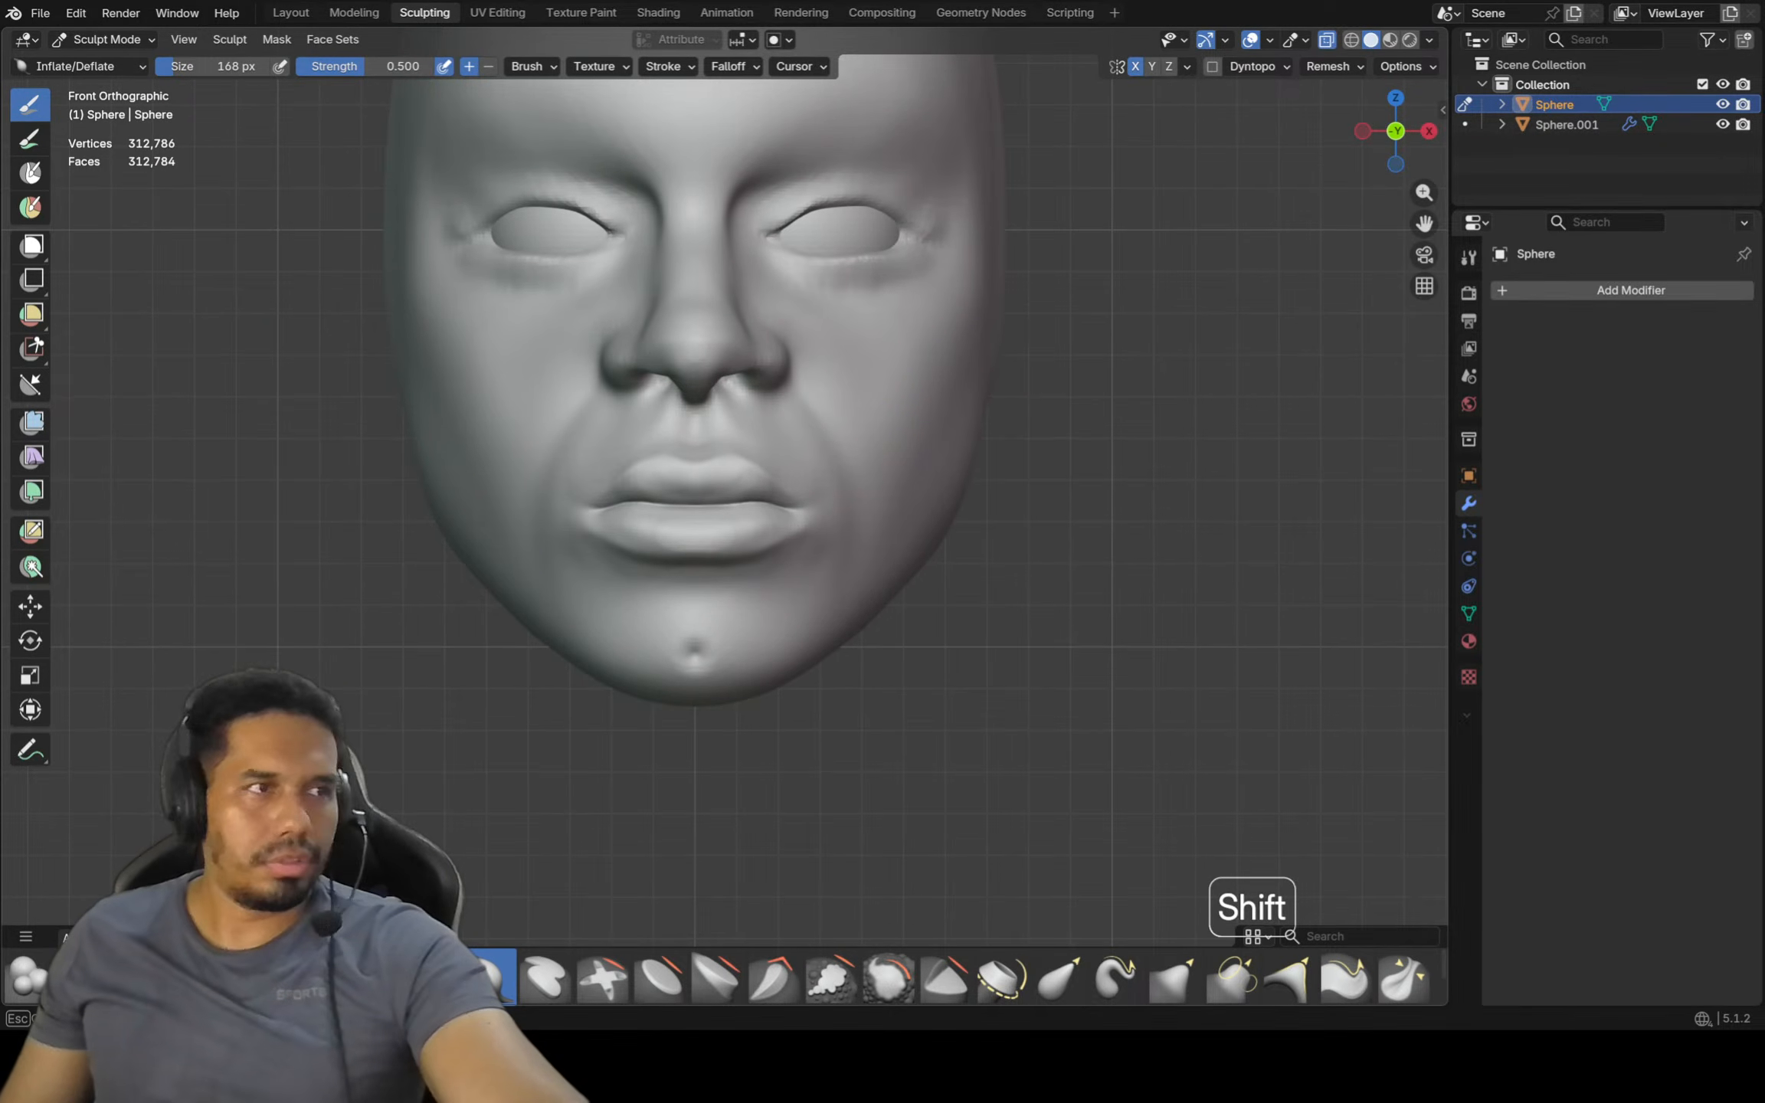
left_click_drag(971, 383, 976, 353, "shift")
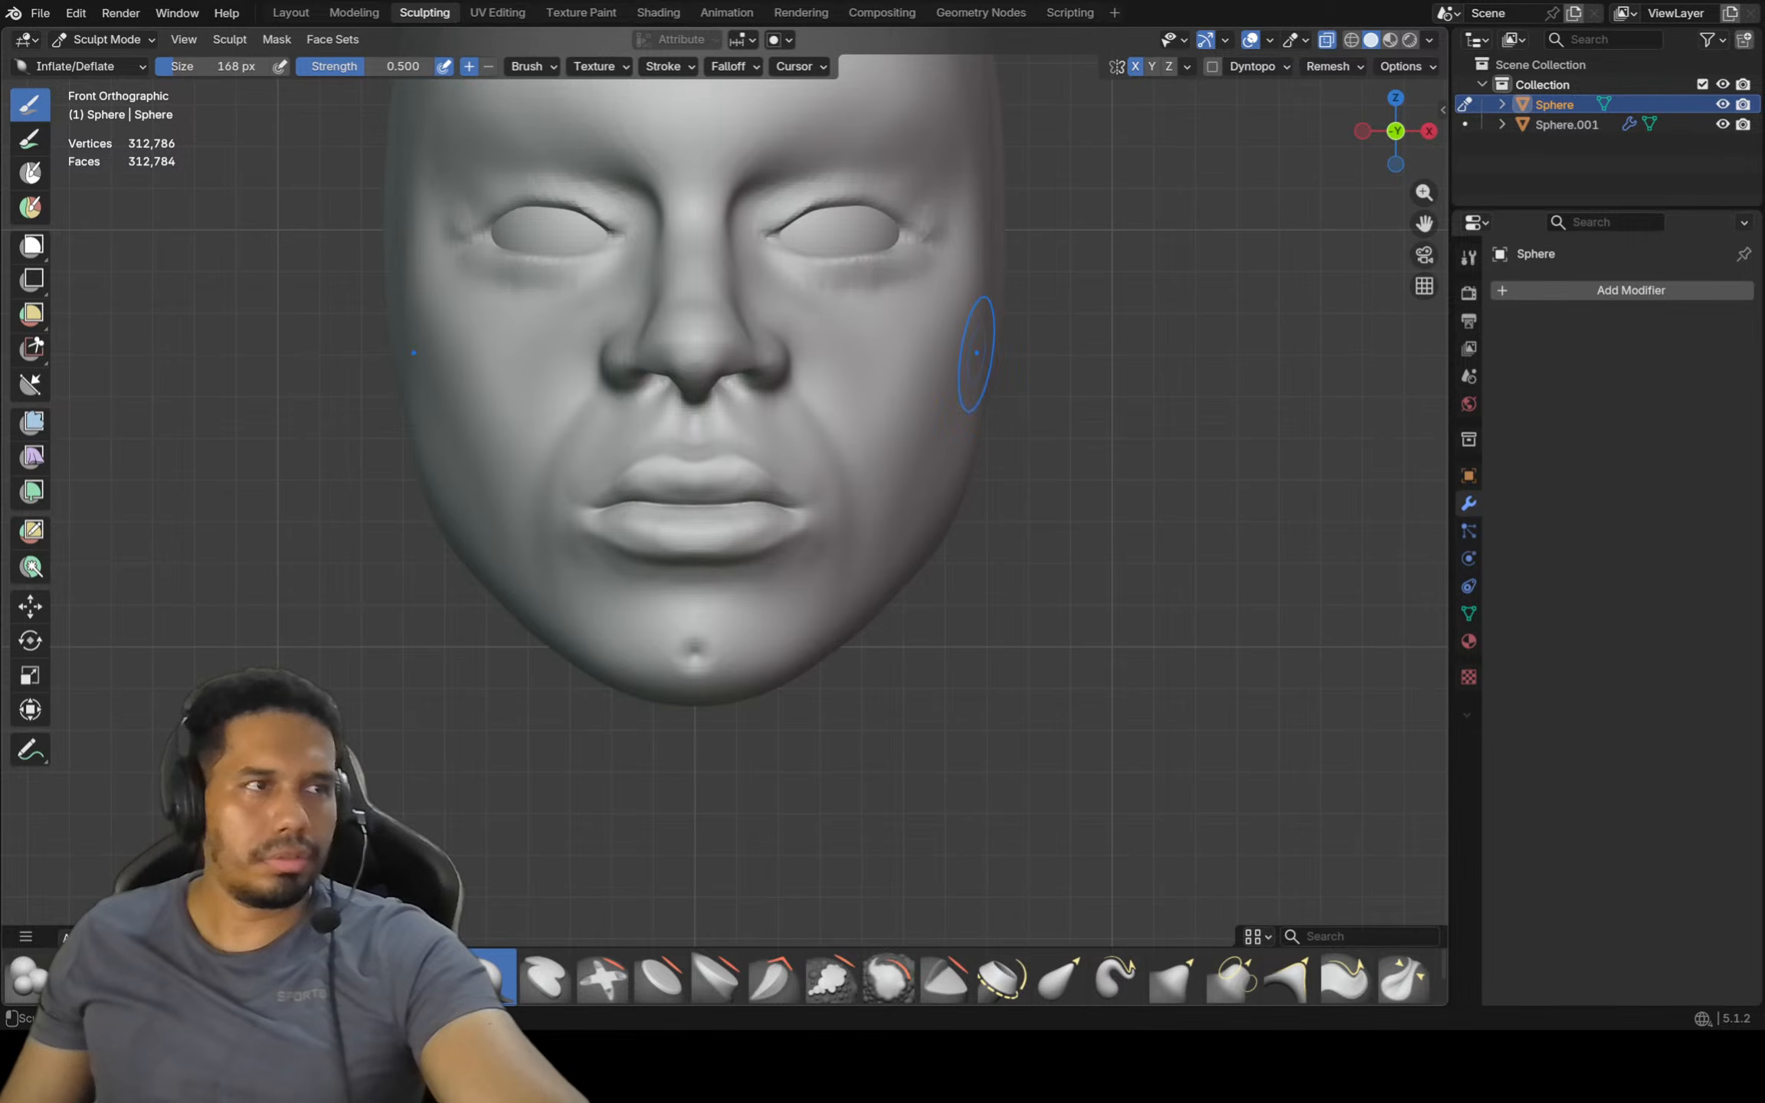
middle_click_drag(1030, 330, 964, 331)
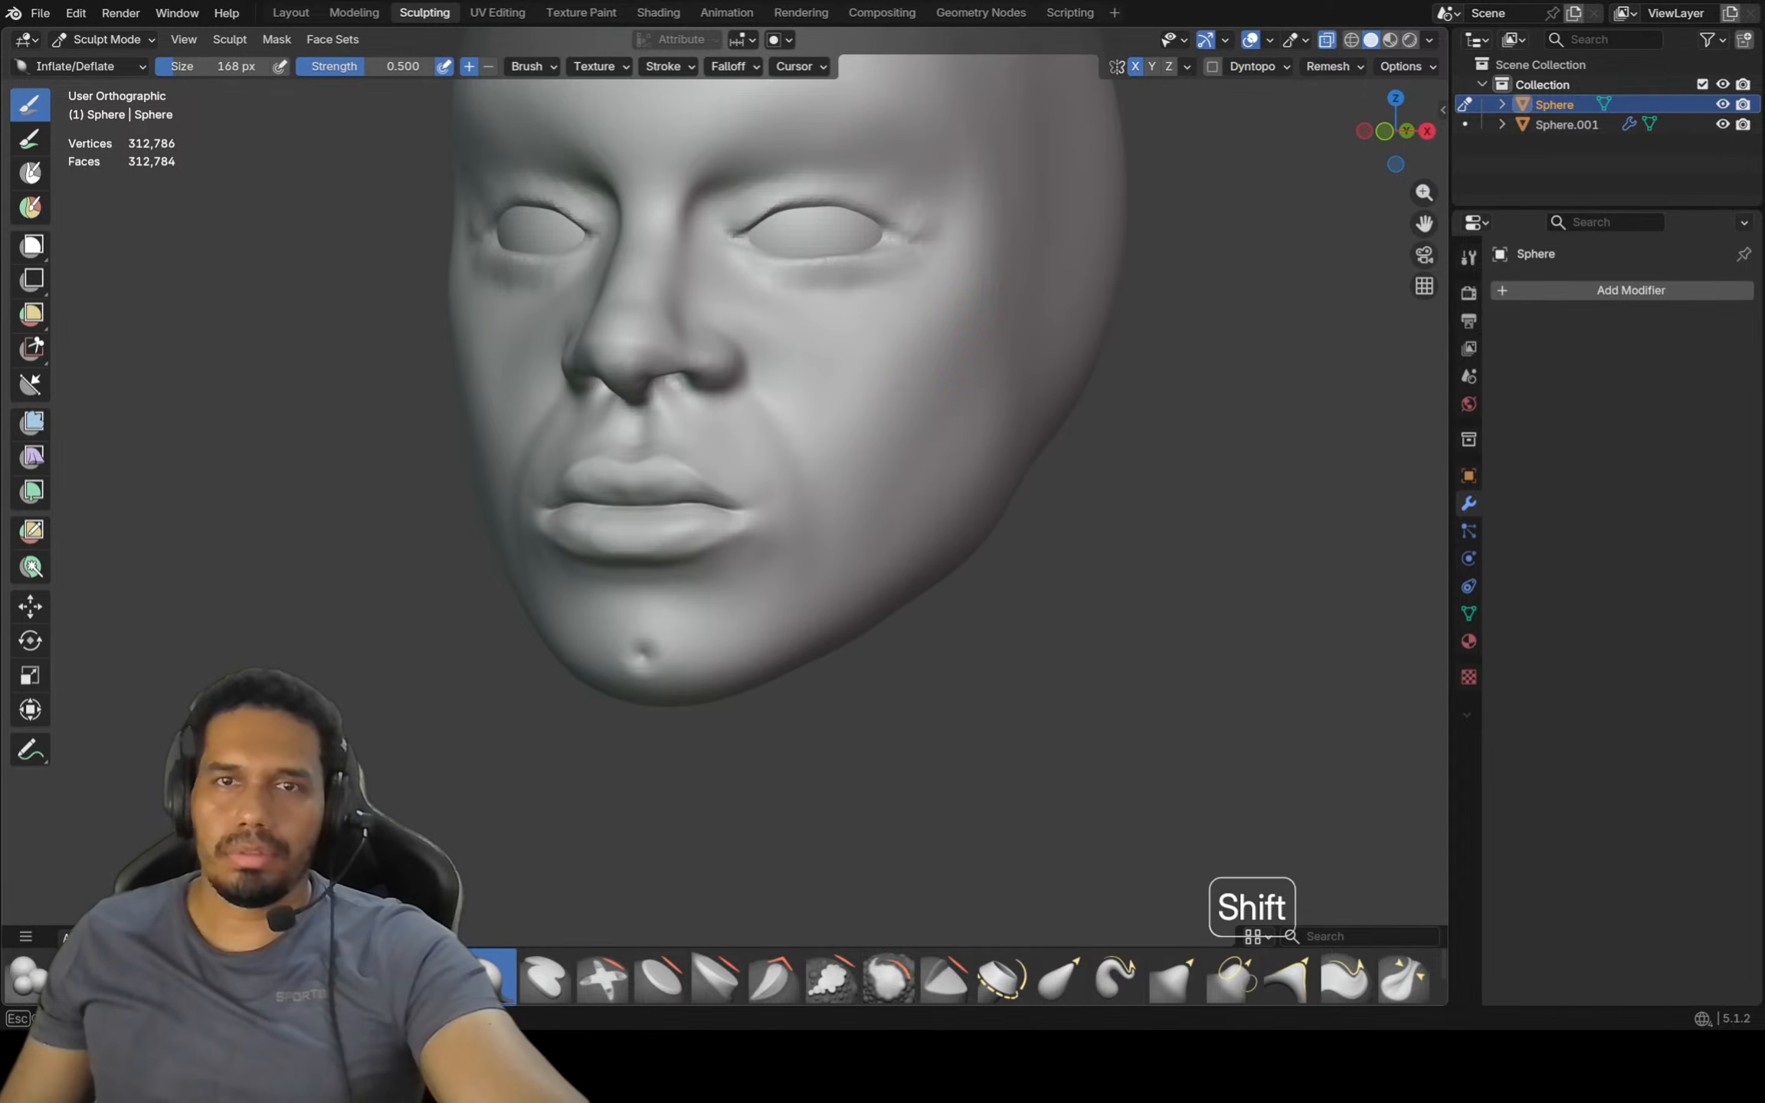
left_click_drag(964, 348, 959, 376, "shift")
middle_click_drag(1012, 309, 985, 315)
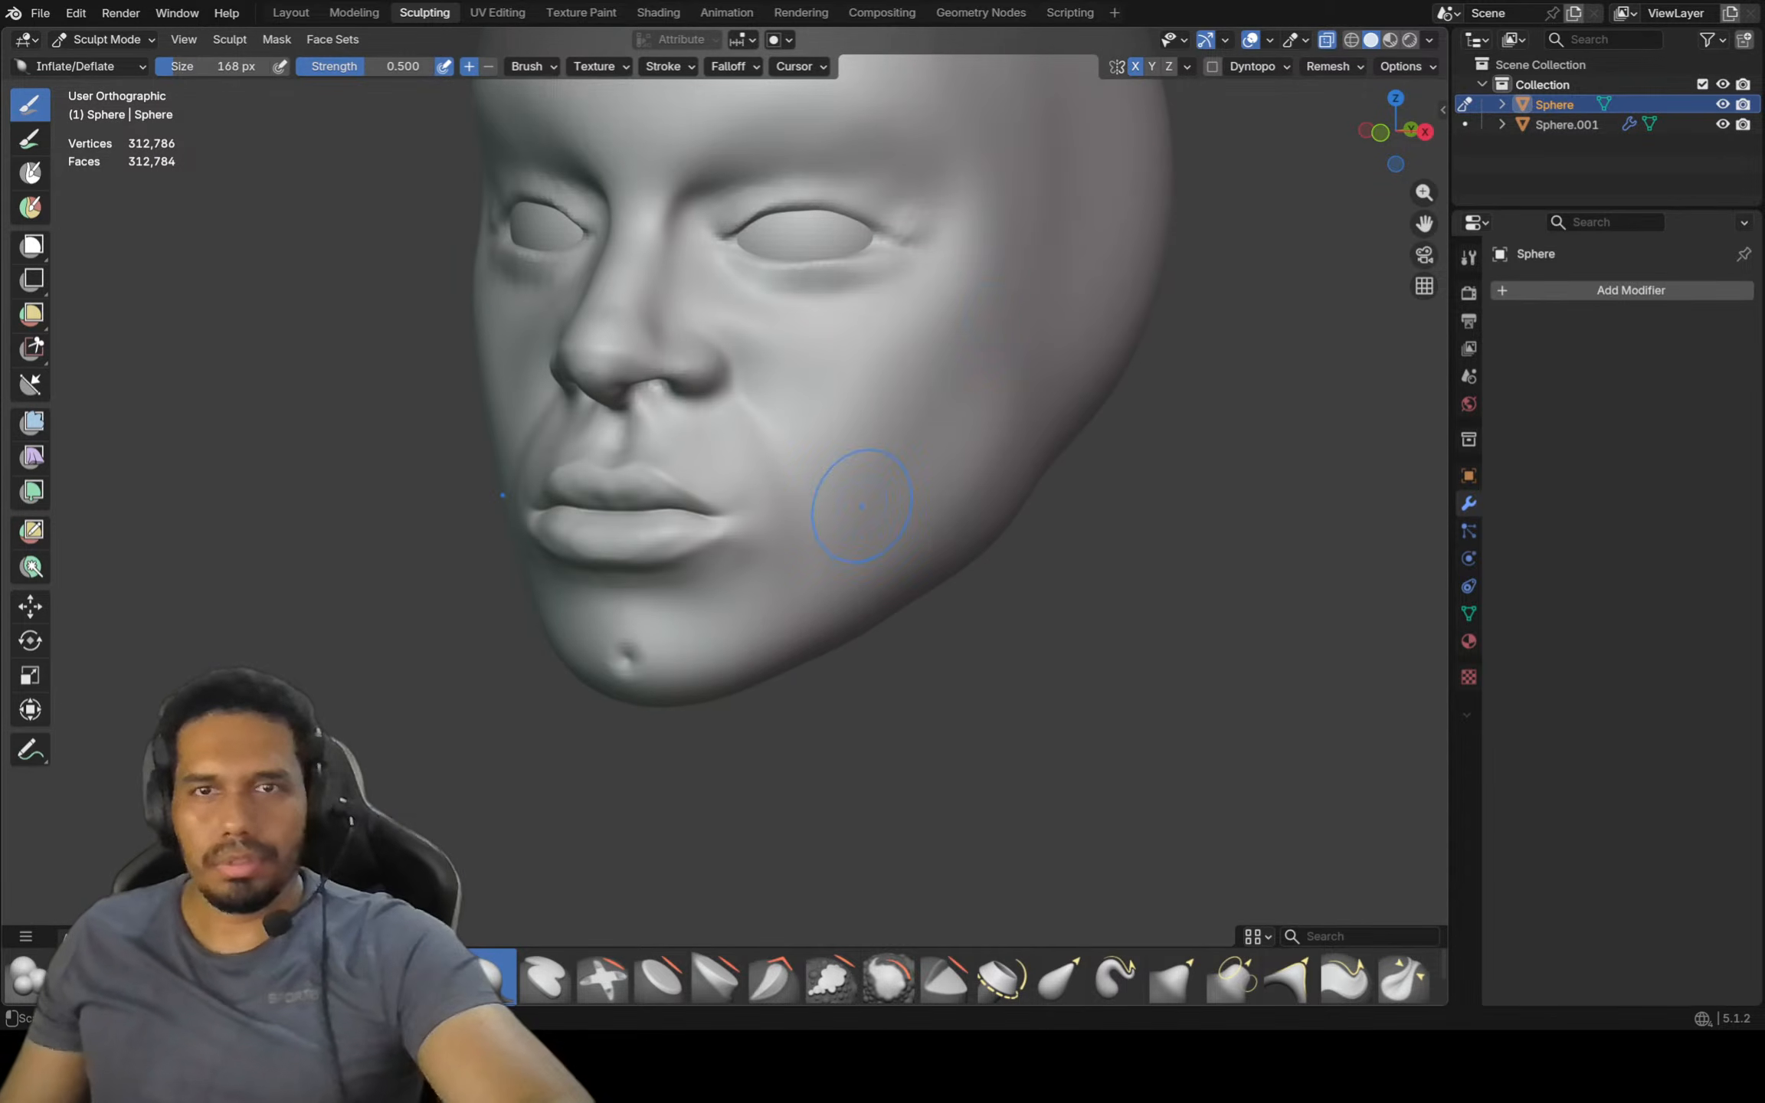
scroll(904, 463, "down", 1)
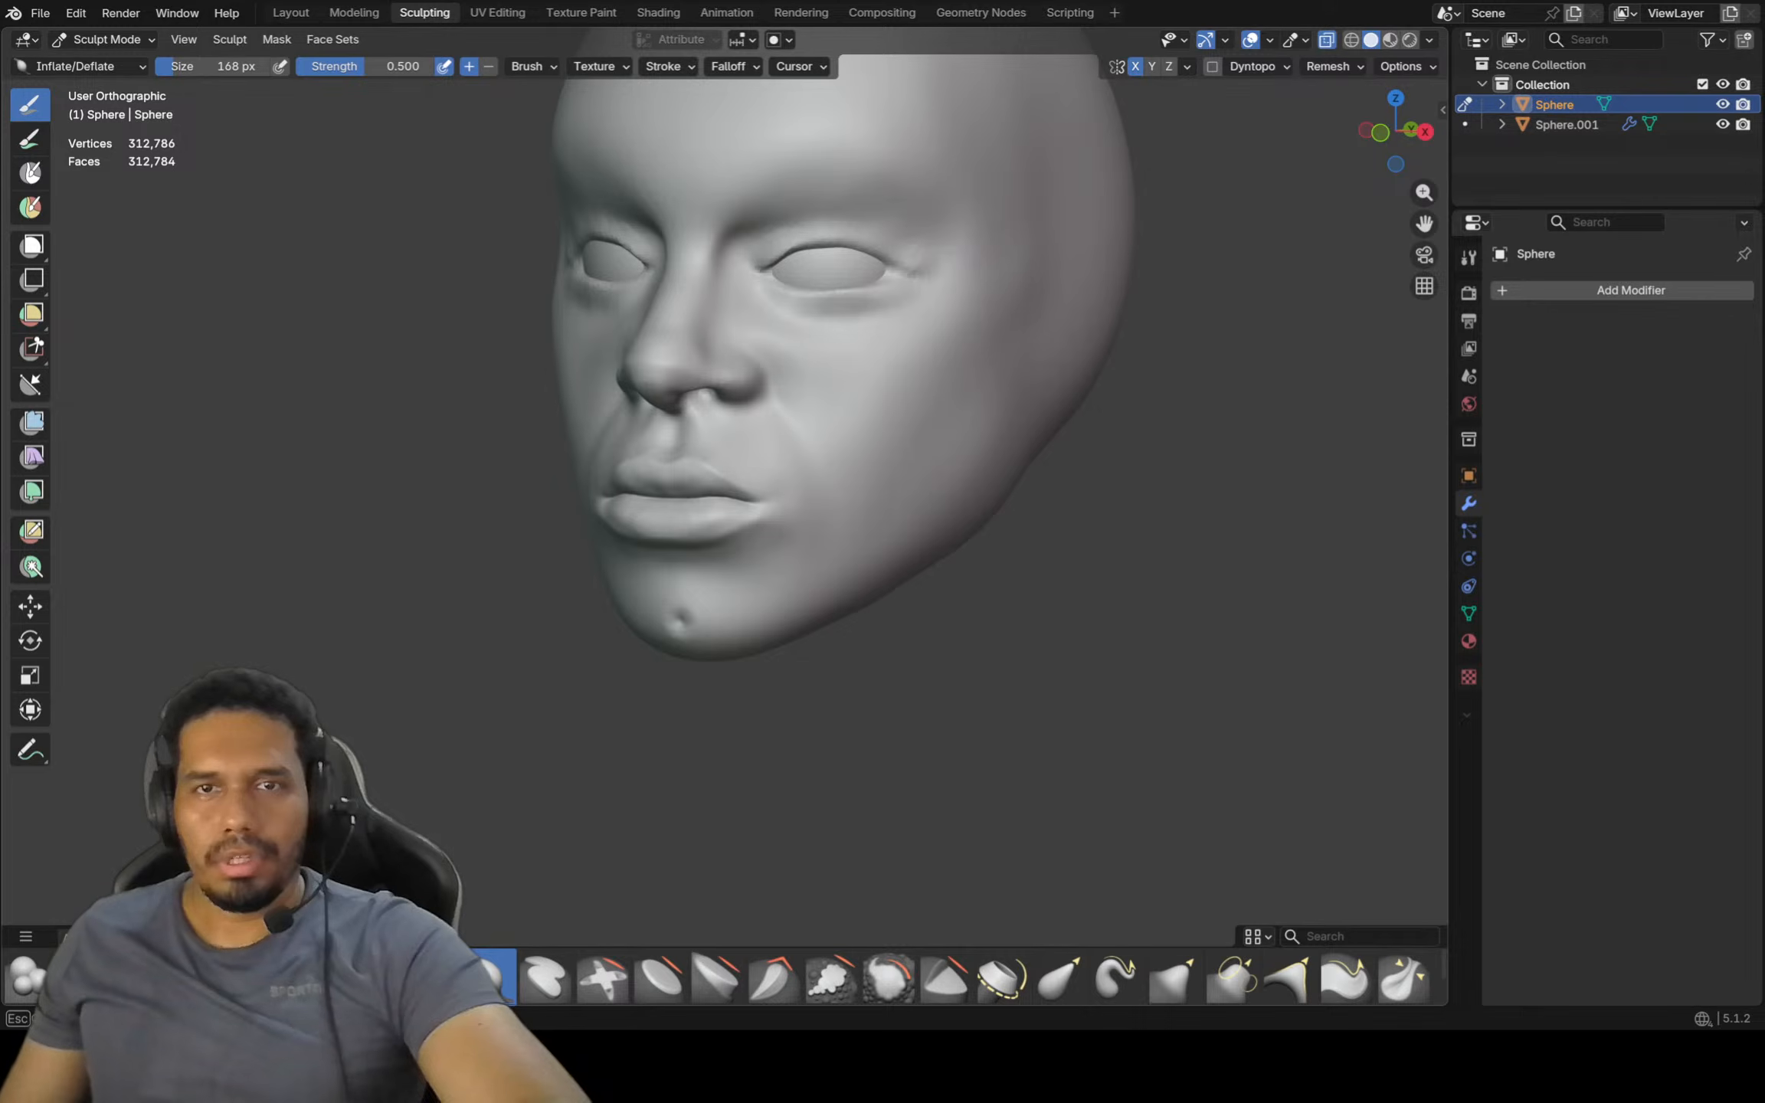
In front view, set the Inflate/Deflate brush to 126 px and build up the brow ridge above the eyes
key("KP_1")
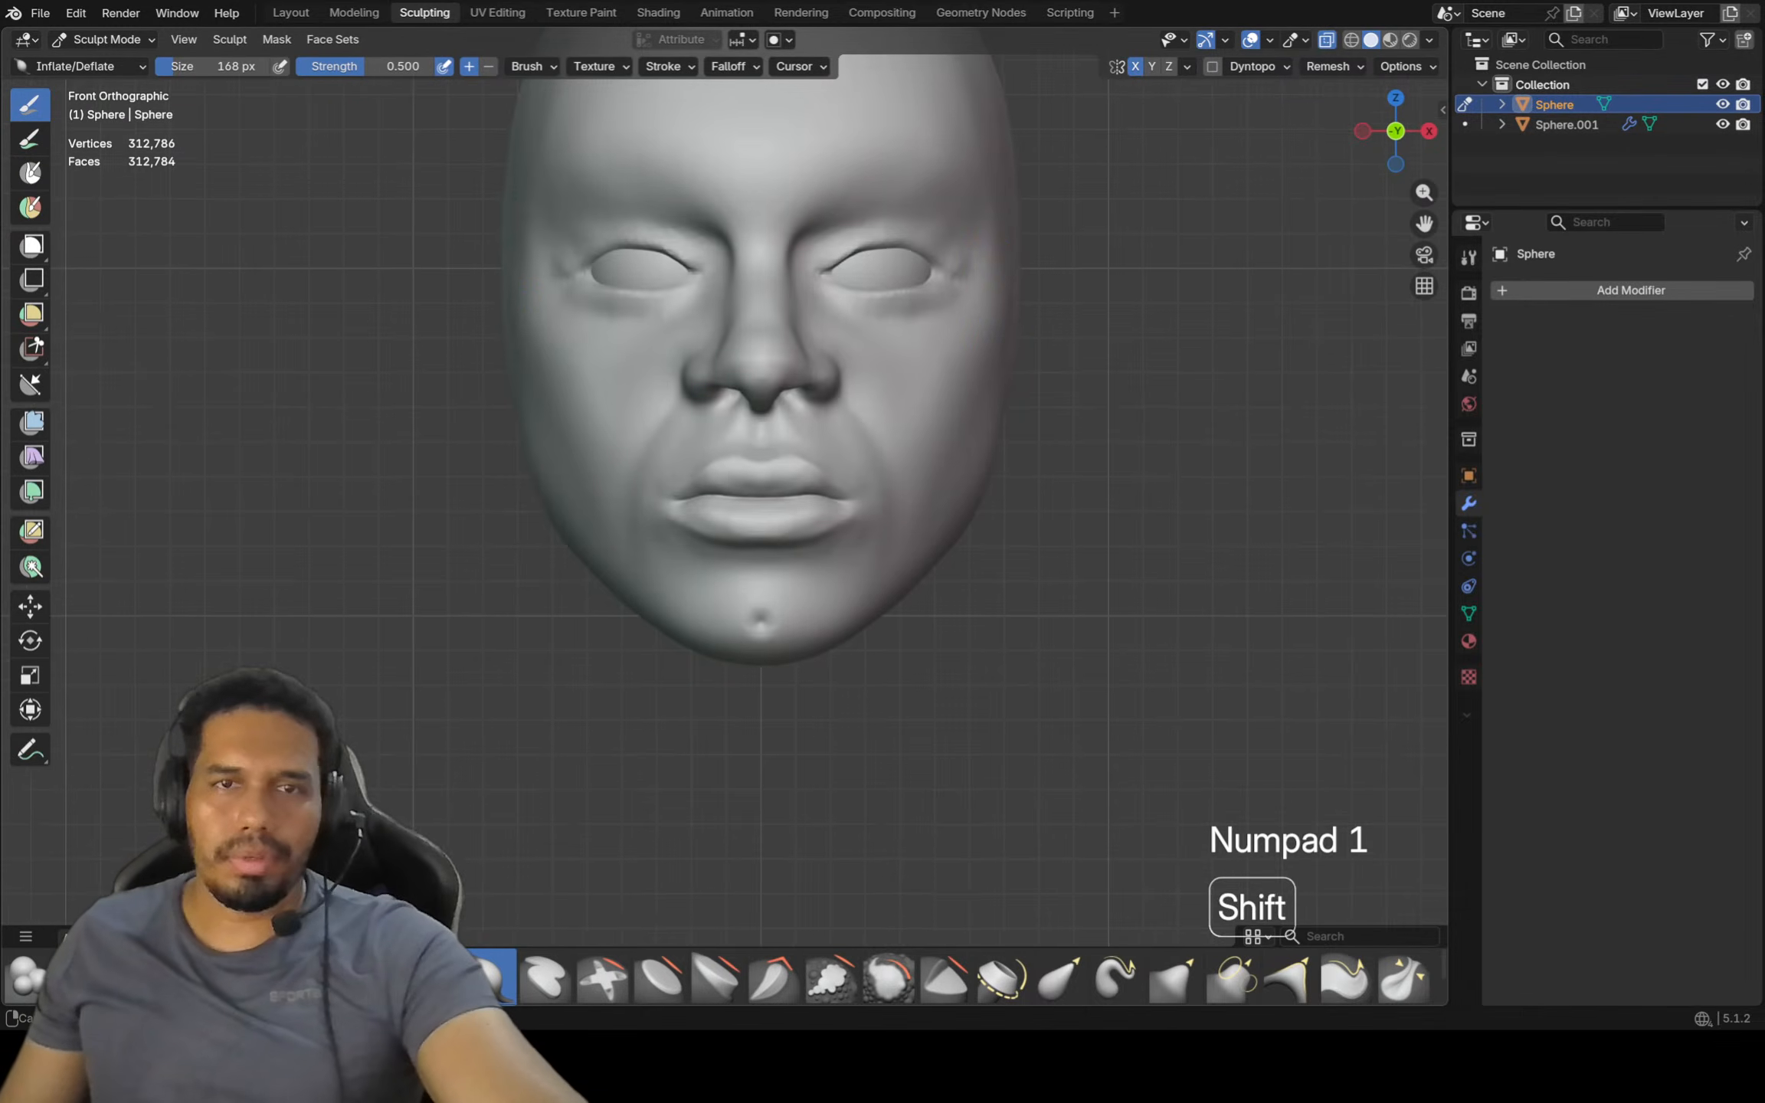
middle_click_drag(902, 214, 938, 292, "shift")
middle_click_drag(939, 293, 942, 334, "ctrl")
middle_click_drag(943, 334, 978, 381, "shift")
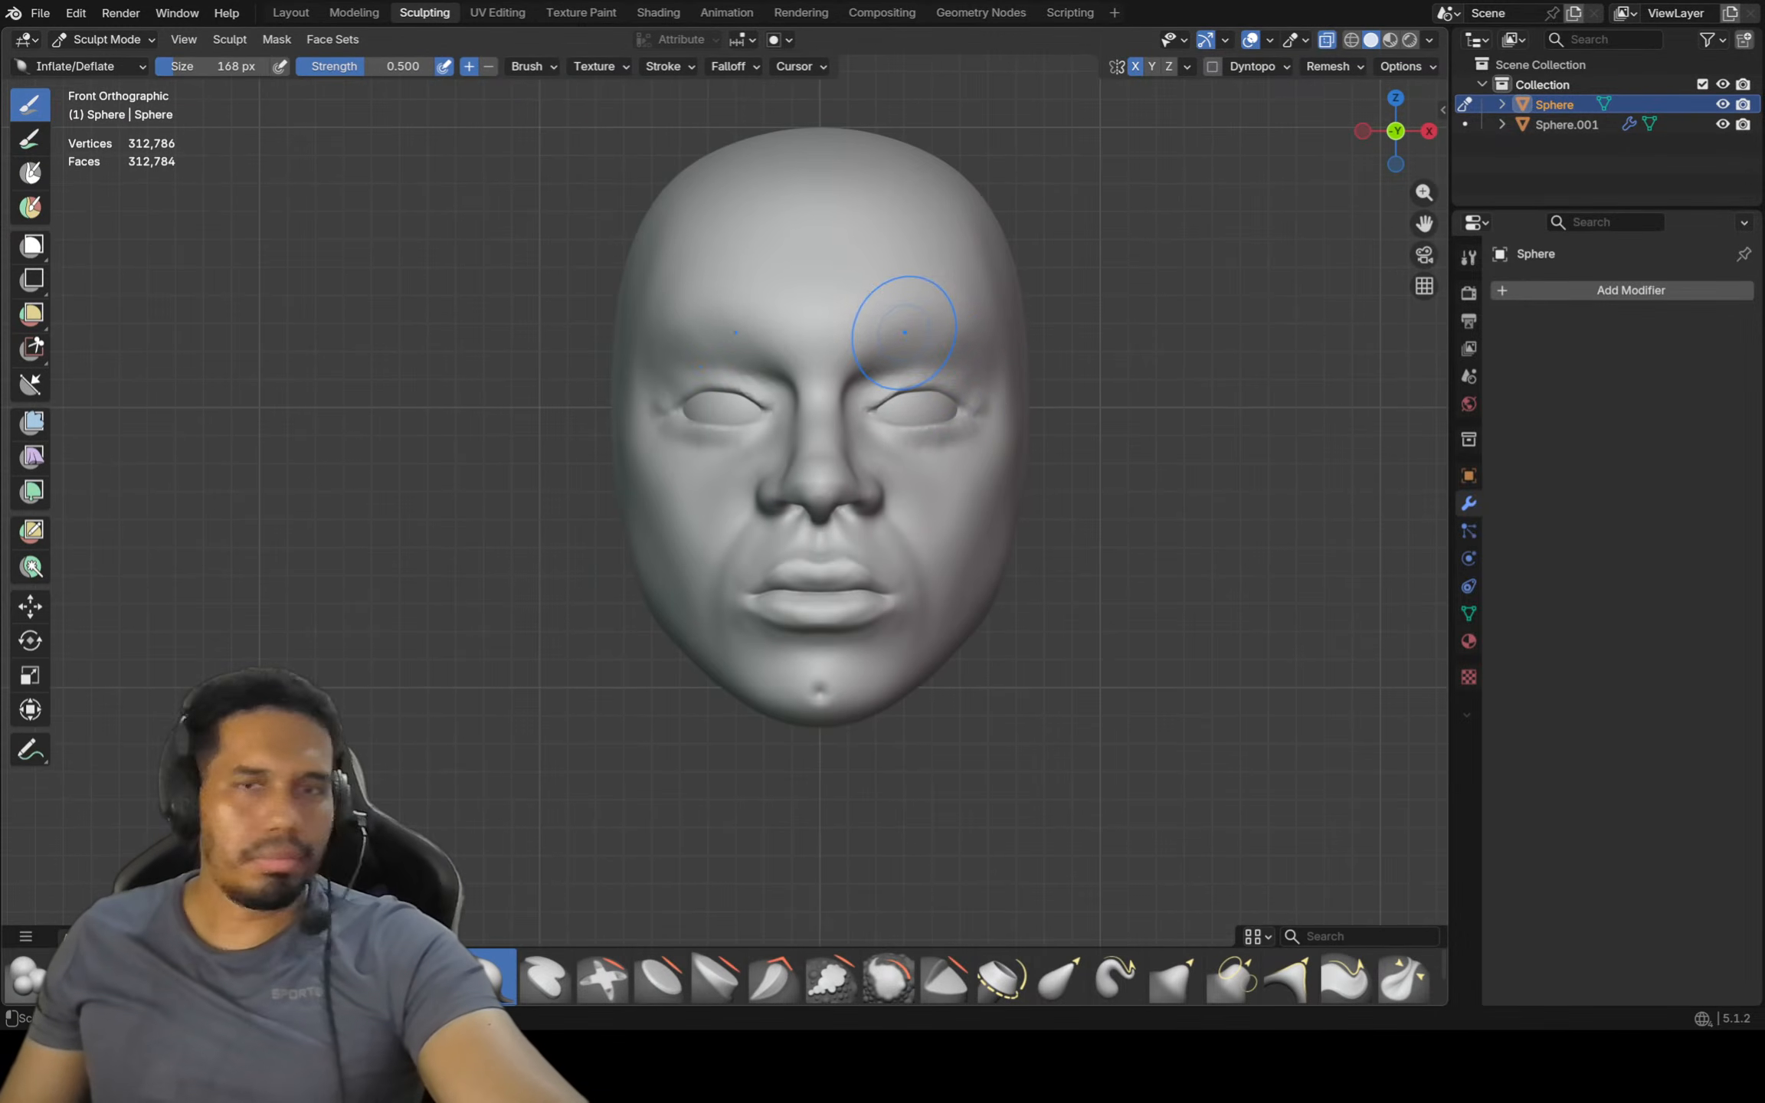
scroll(906, 314, "up", 2)
key("f")
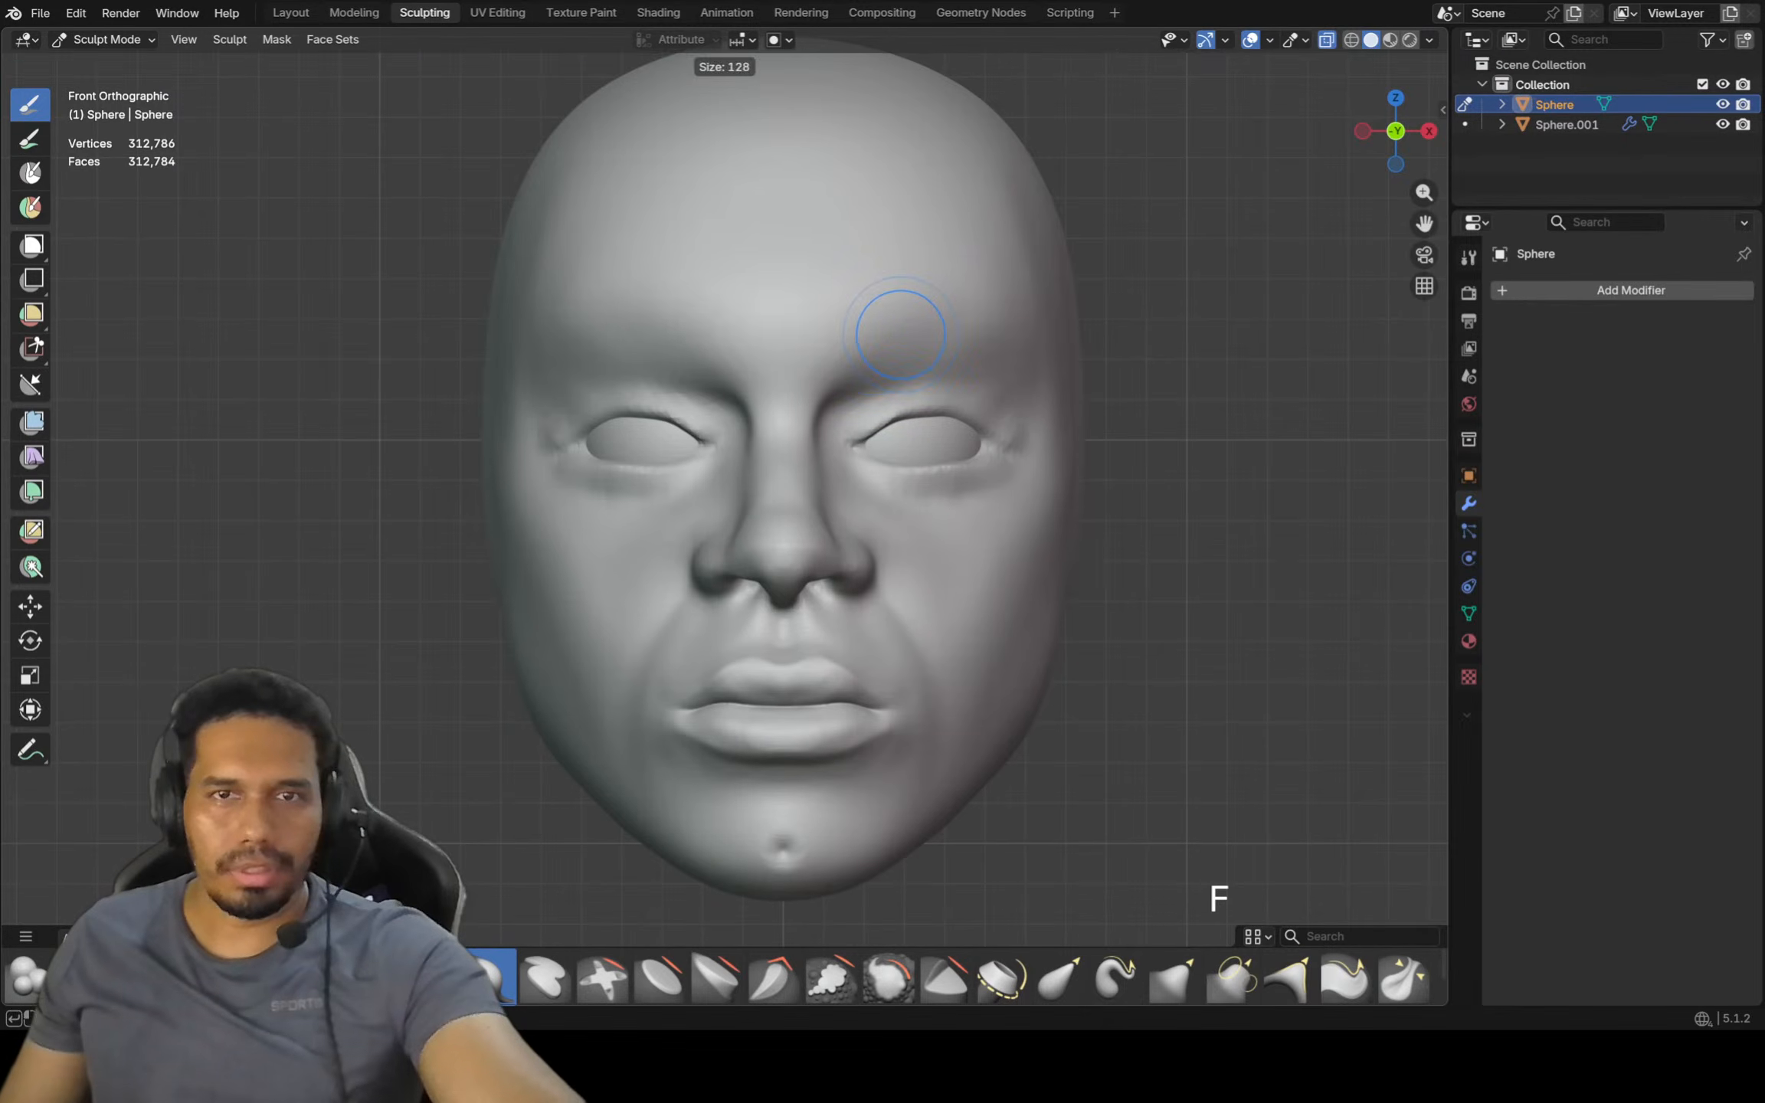
left_click(881, 338)
middle_click_drag(874, 355, 874, 330, "ctrl")
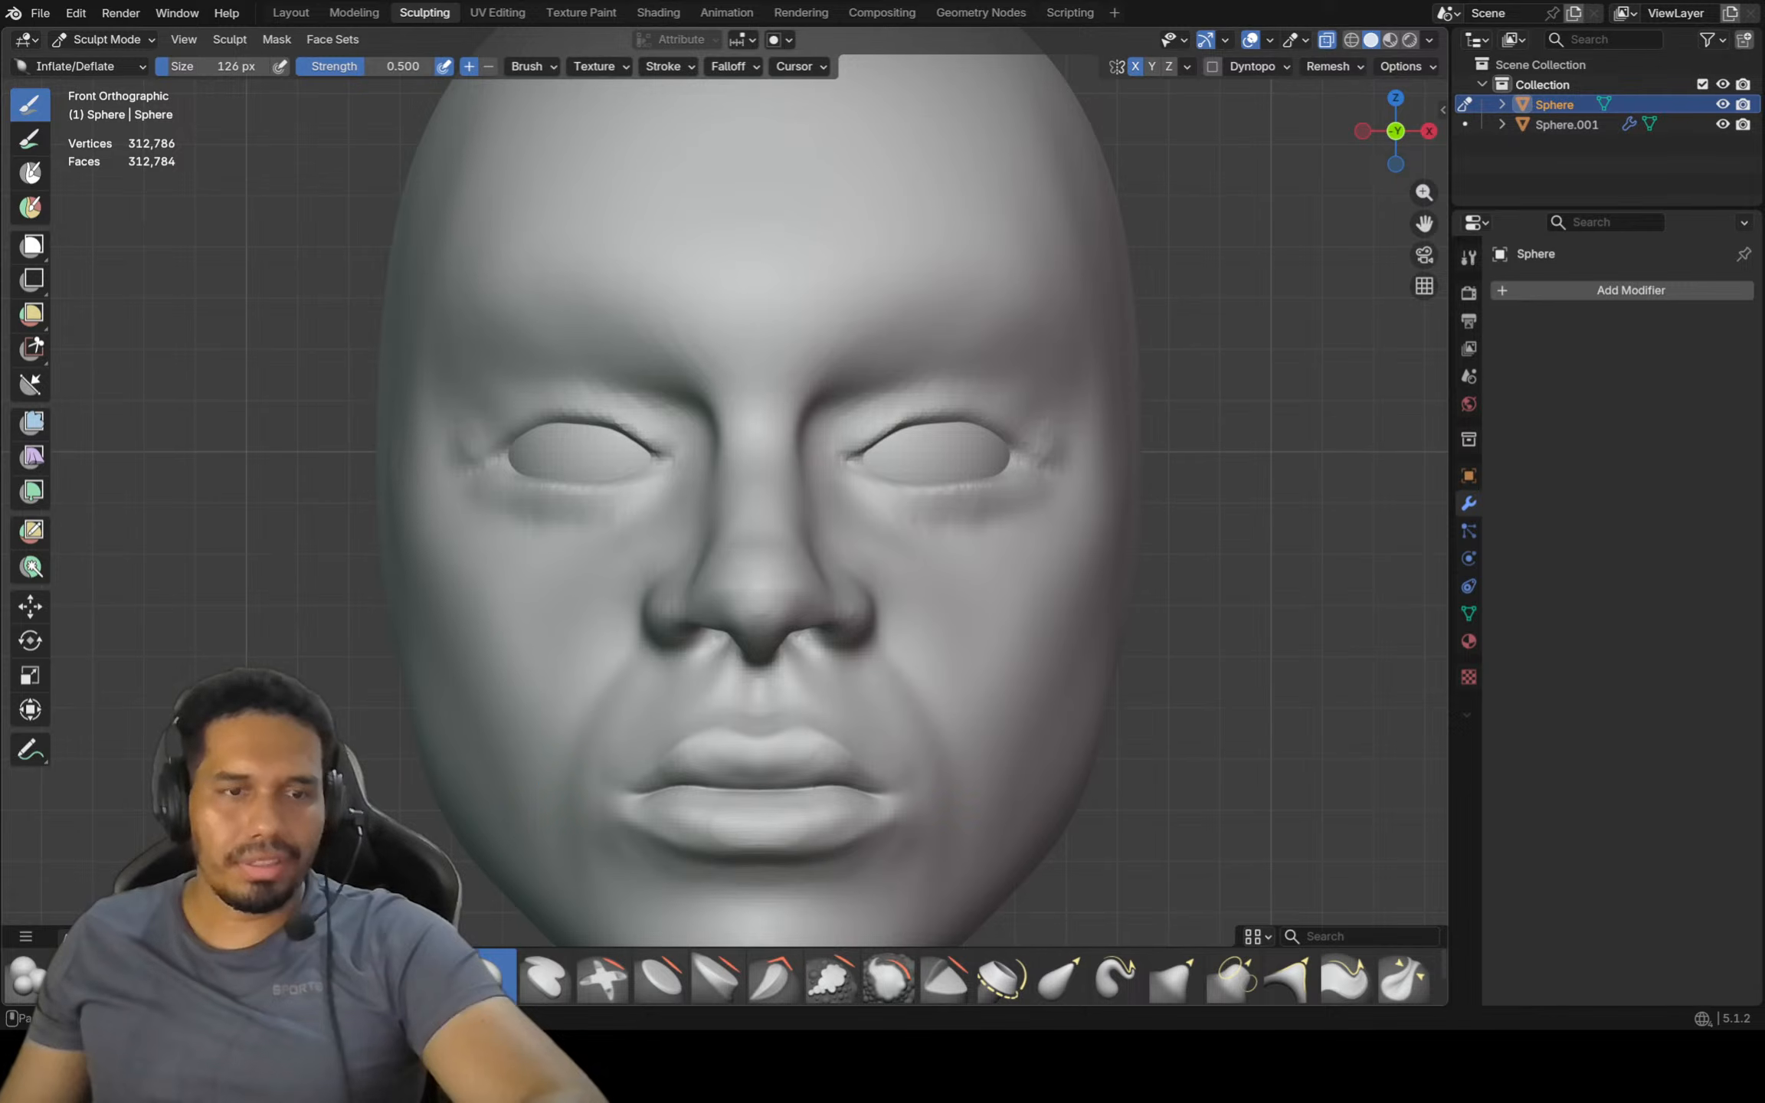
Define the creases under the brows and beside the nose bridge with the Crease Polish brush at 126 px
left_click(258, 978)
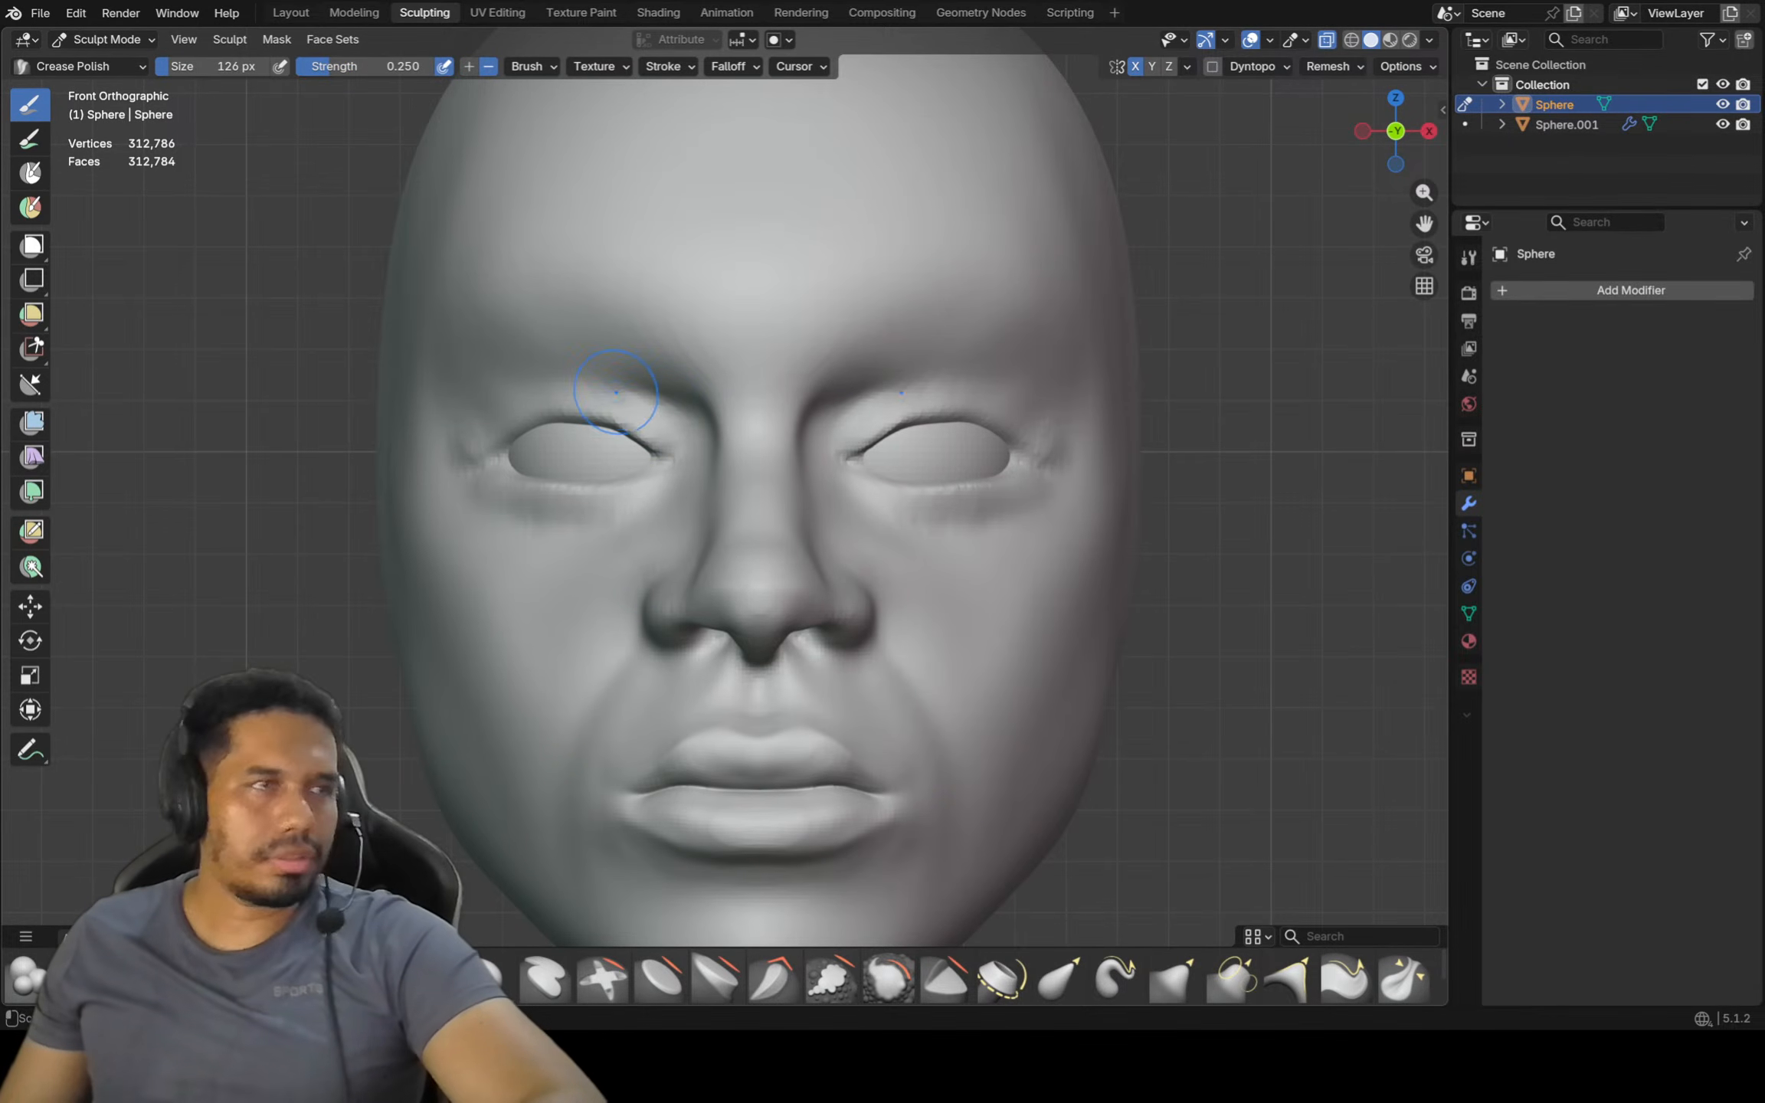
scroll(715, 397, "down", 2)
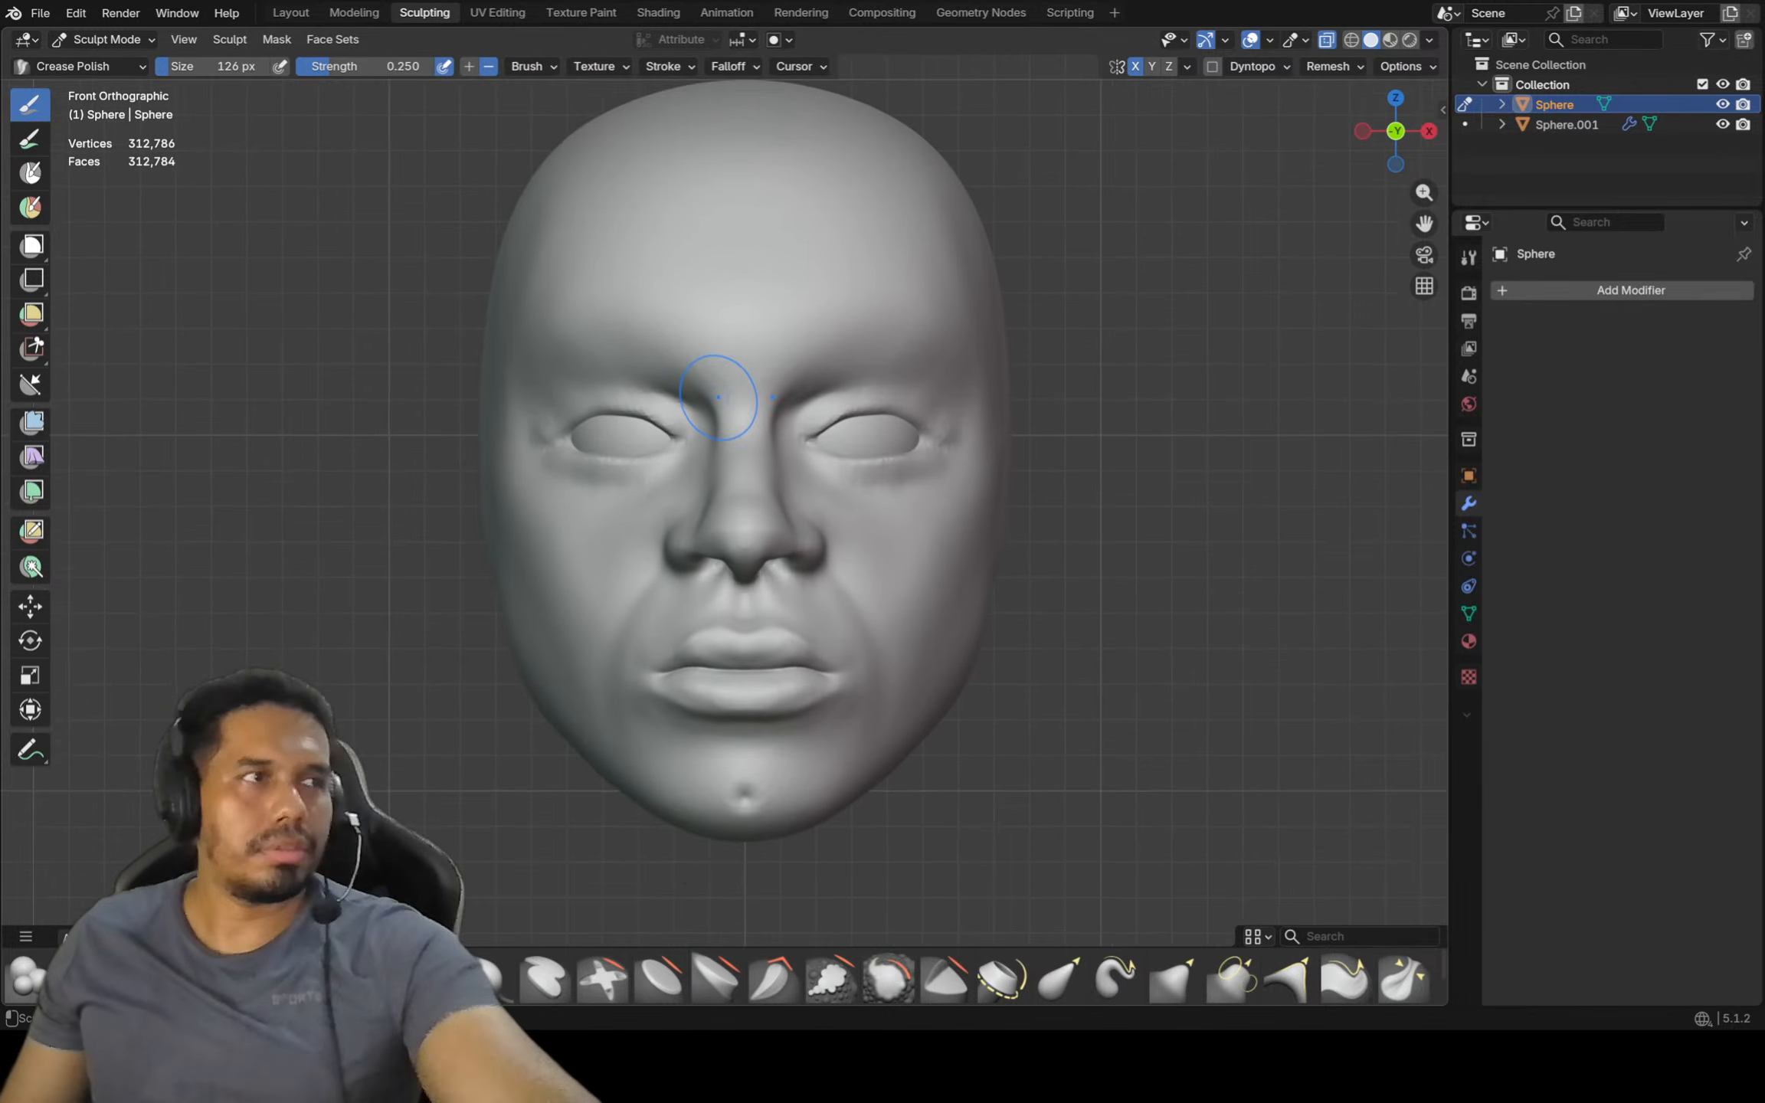
middle_click_drag(714, 398, 726, 475, "shift")
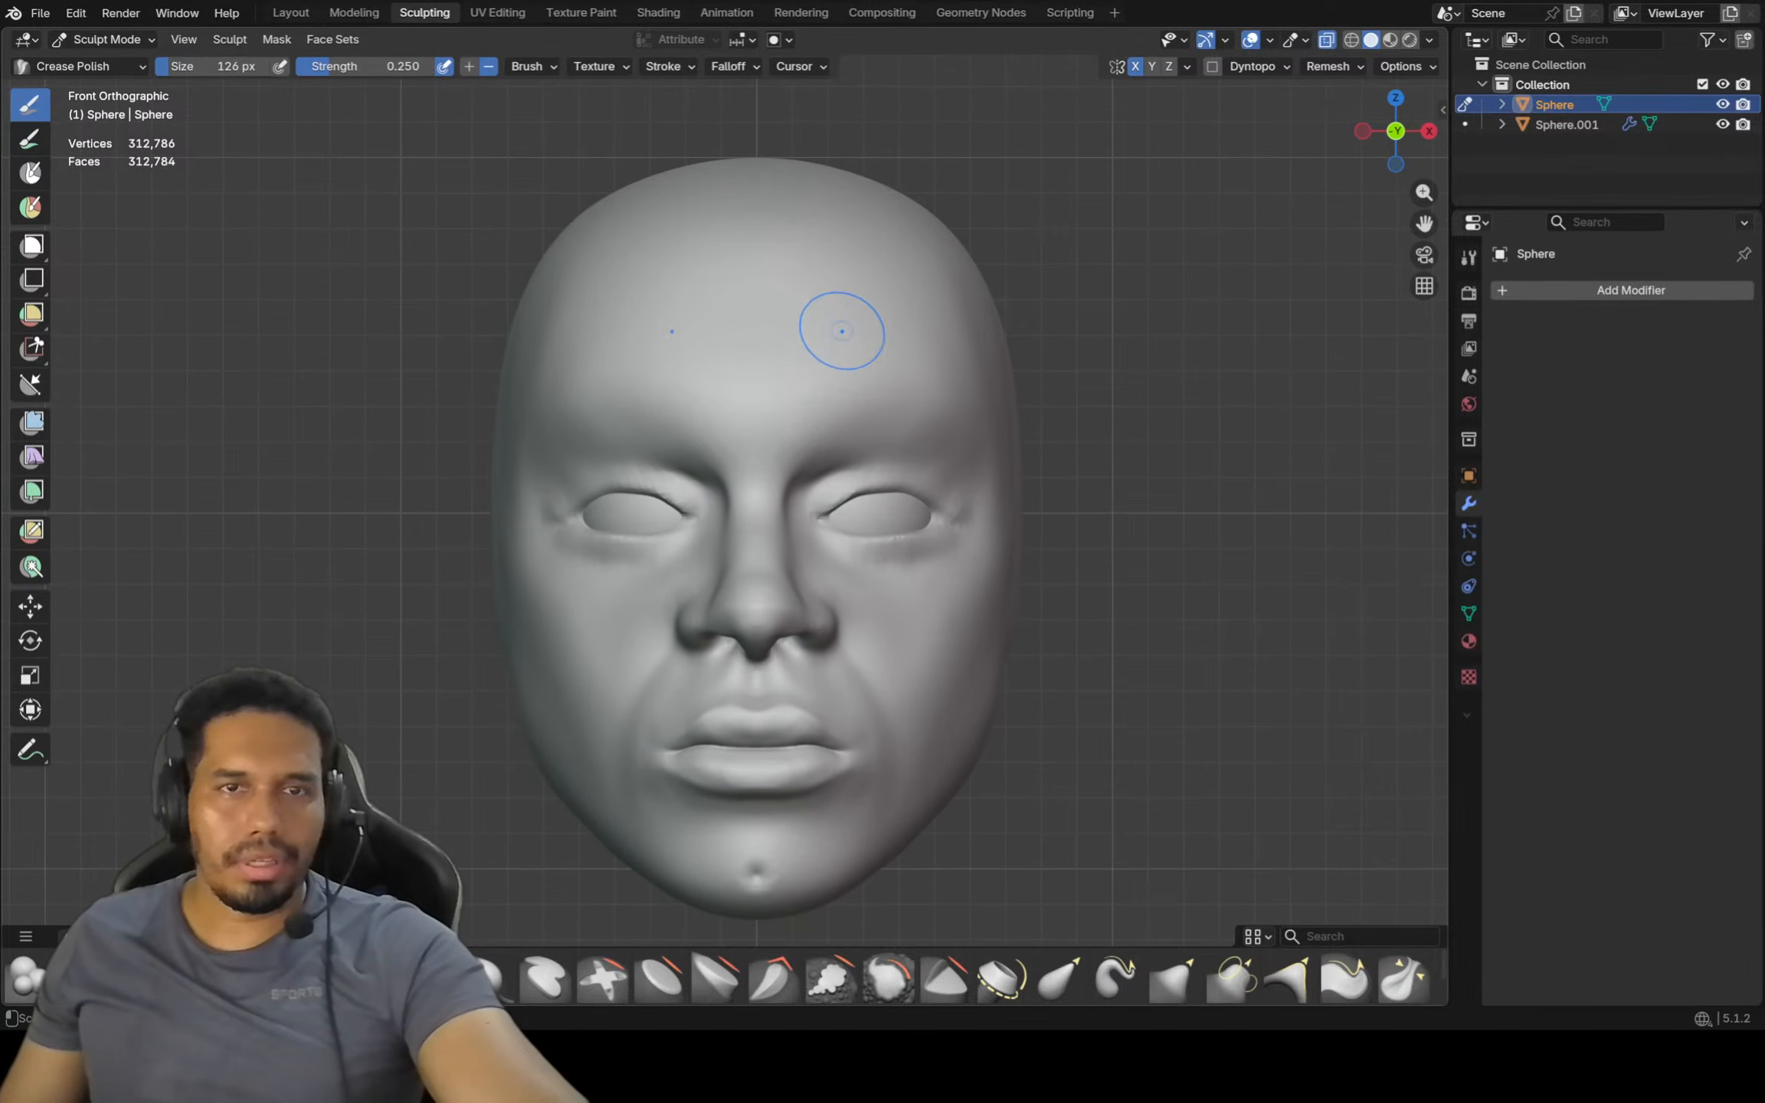
Switch back to Inflate/Deflate at 126 px and even out the forehead and brow area
middle_click_drag(846, 329, 828, 343)
key("KP_4")
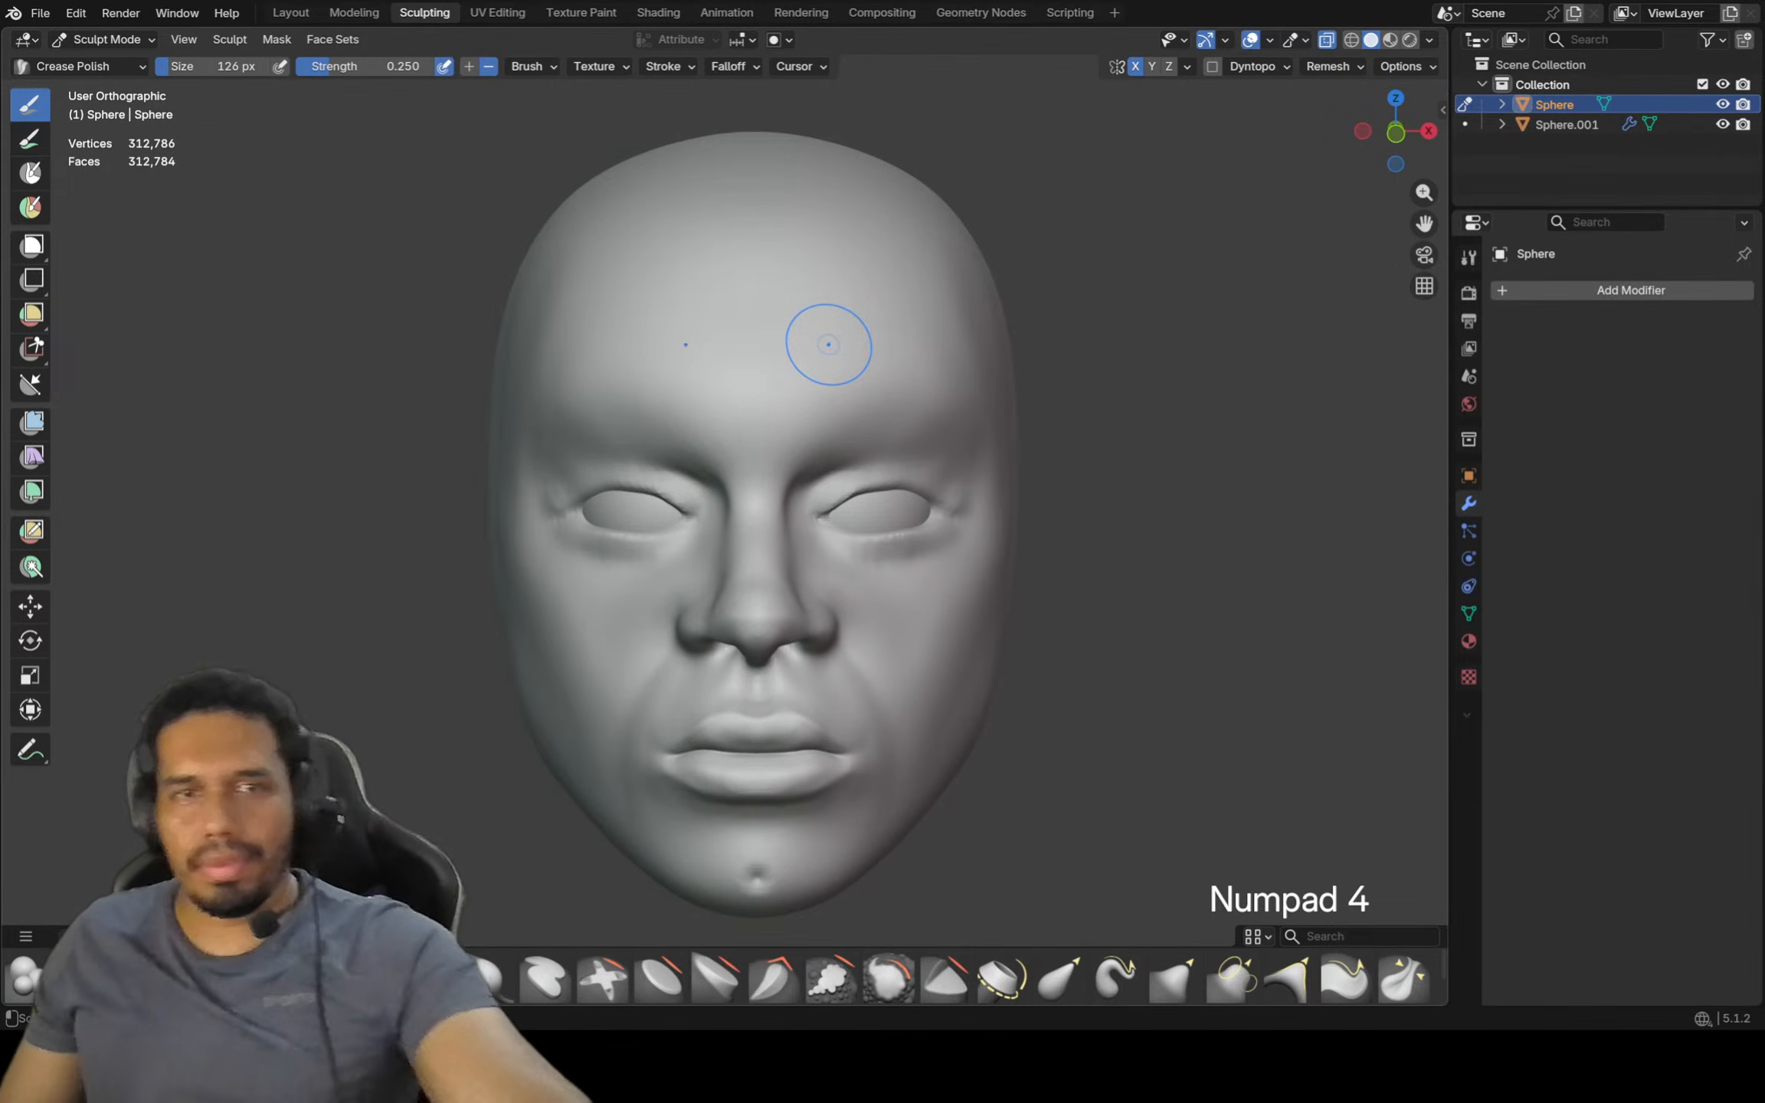
left_click(494, 976)
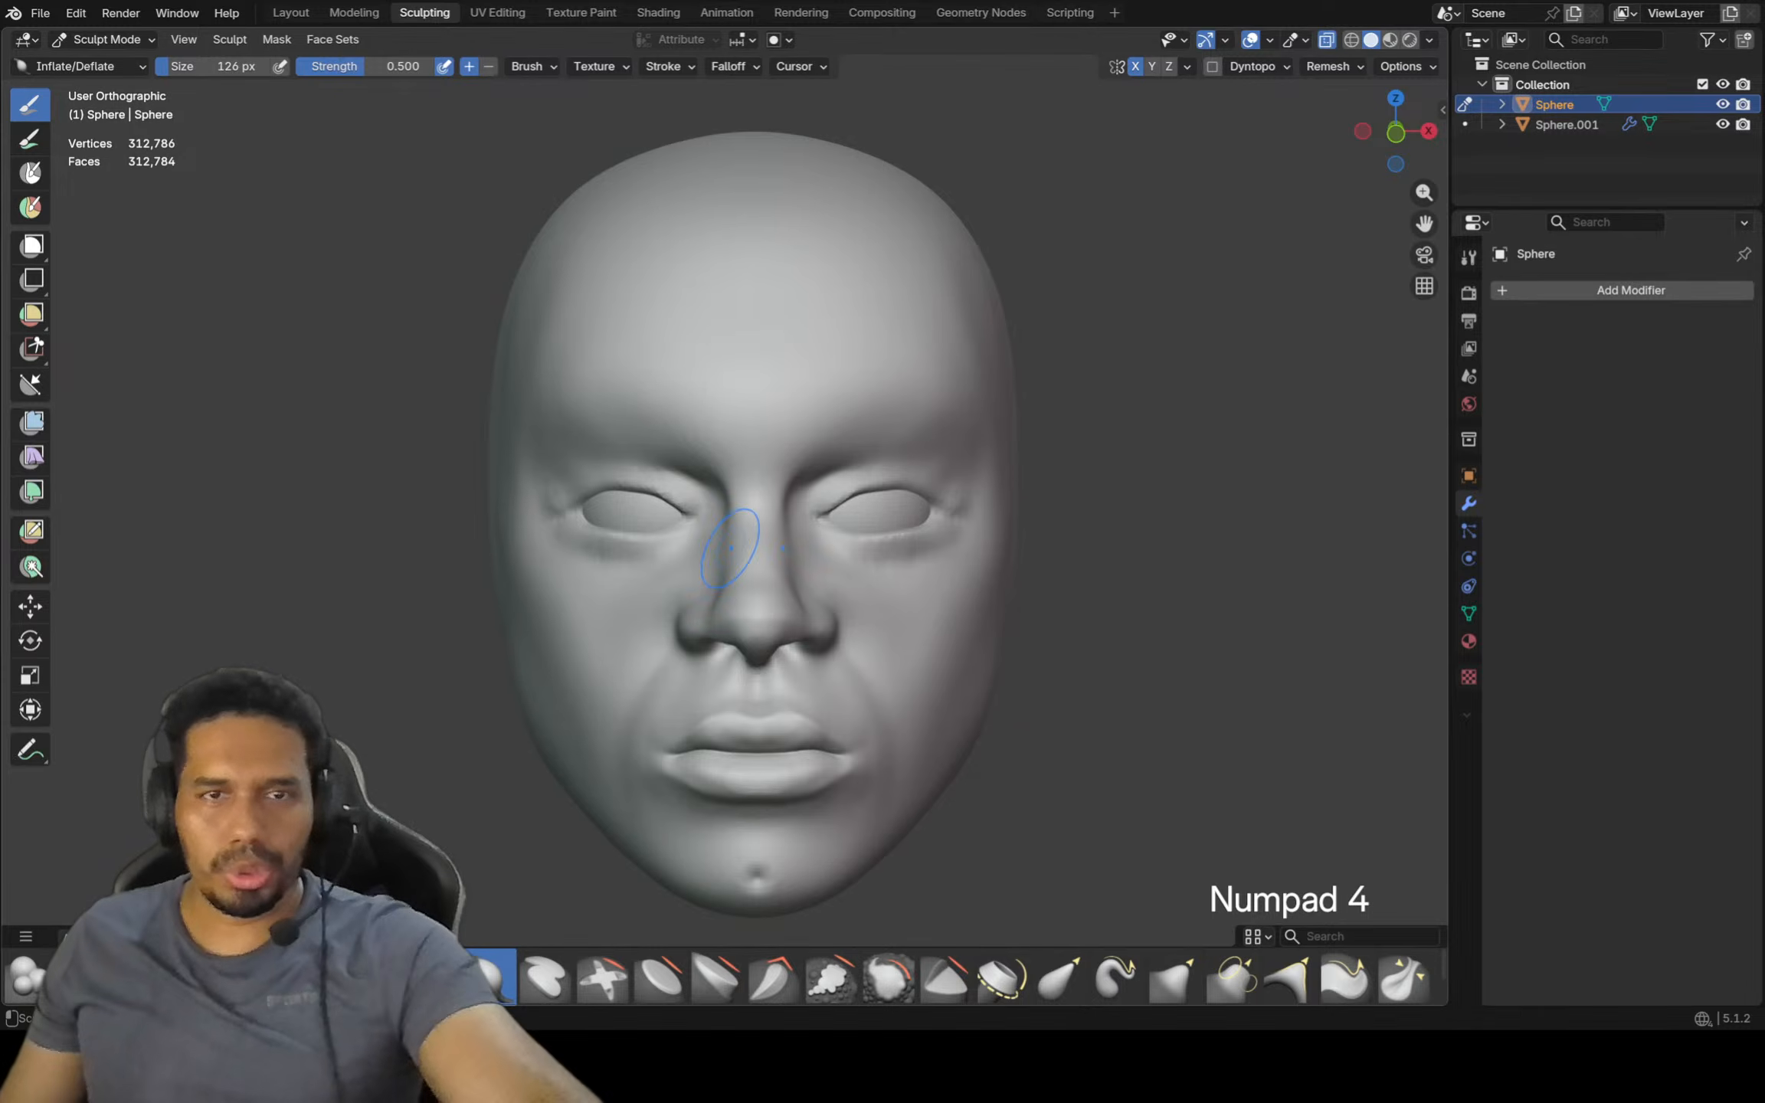
scroll(801, 443, "down", 1)
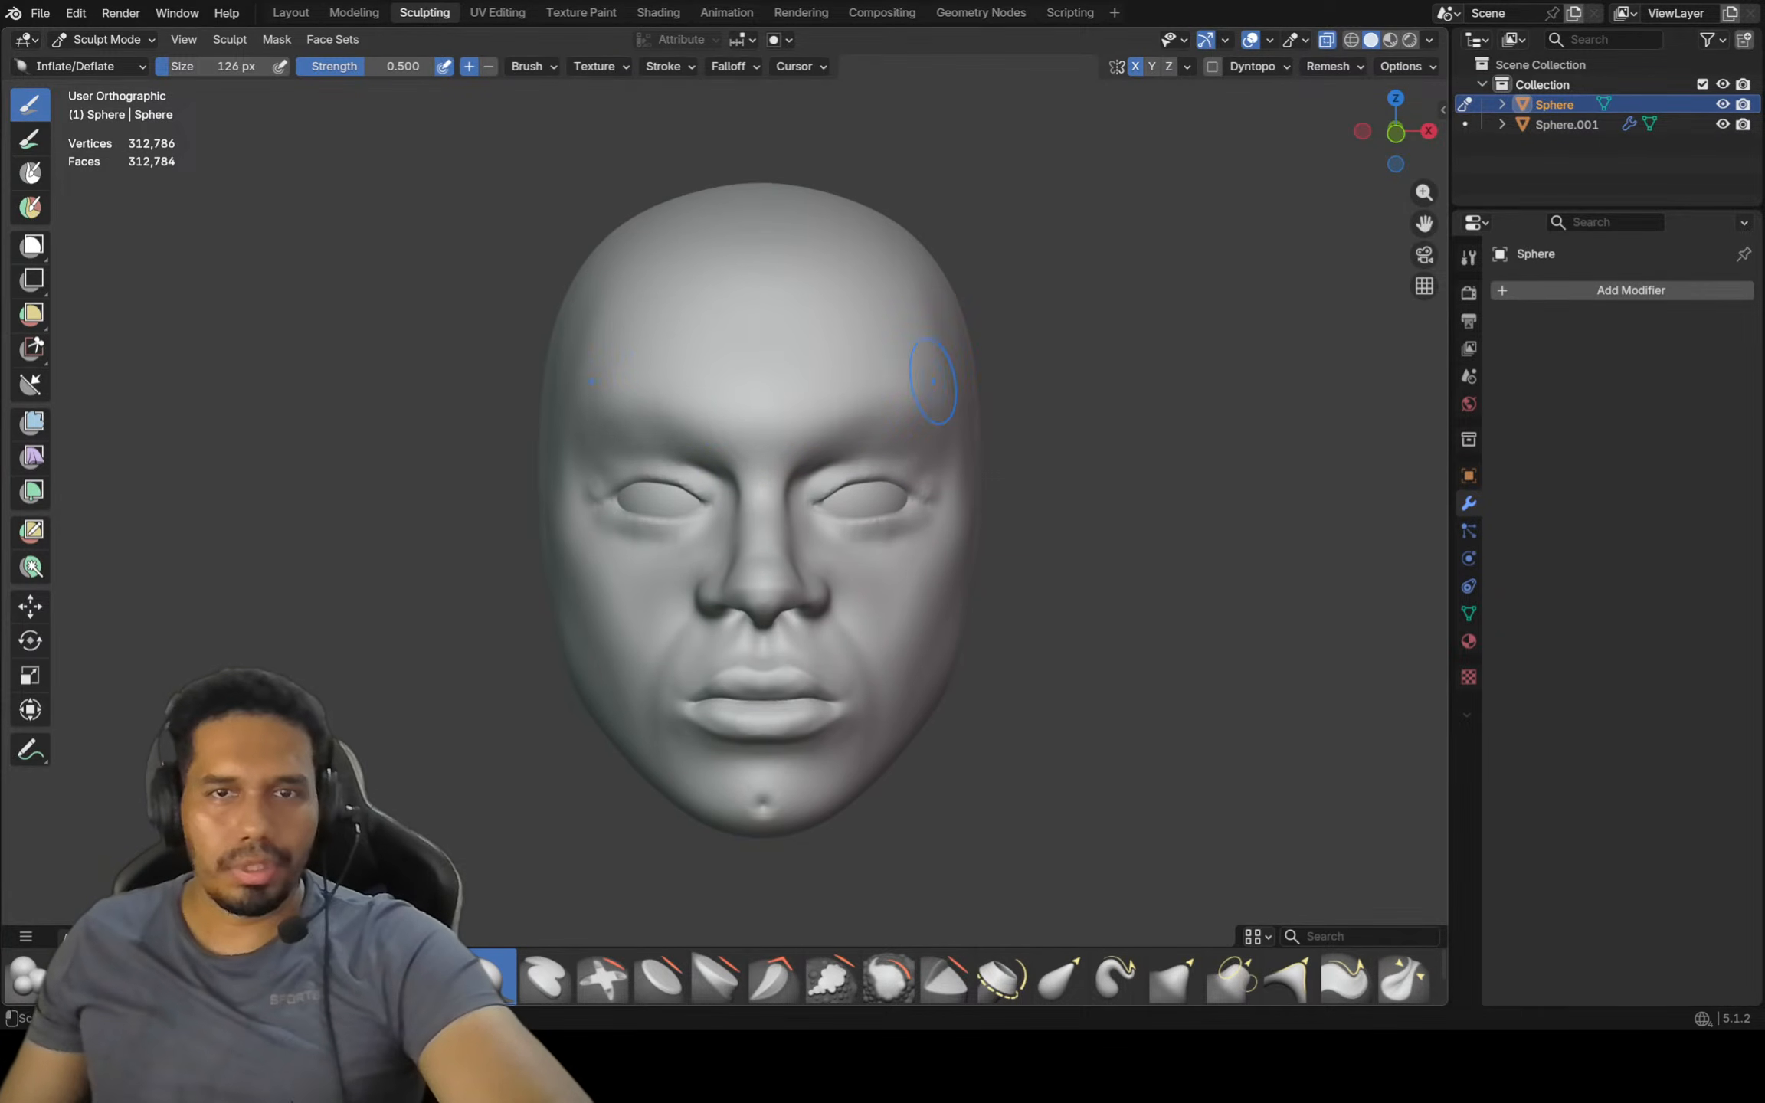
middle_click_drag(933, 381, 815, 406)
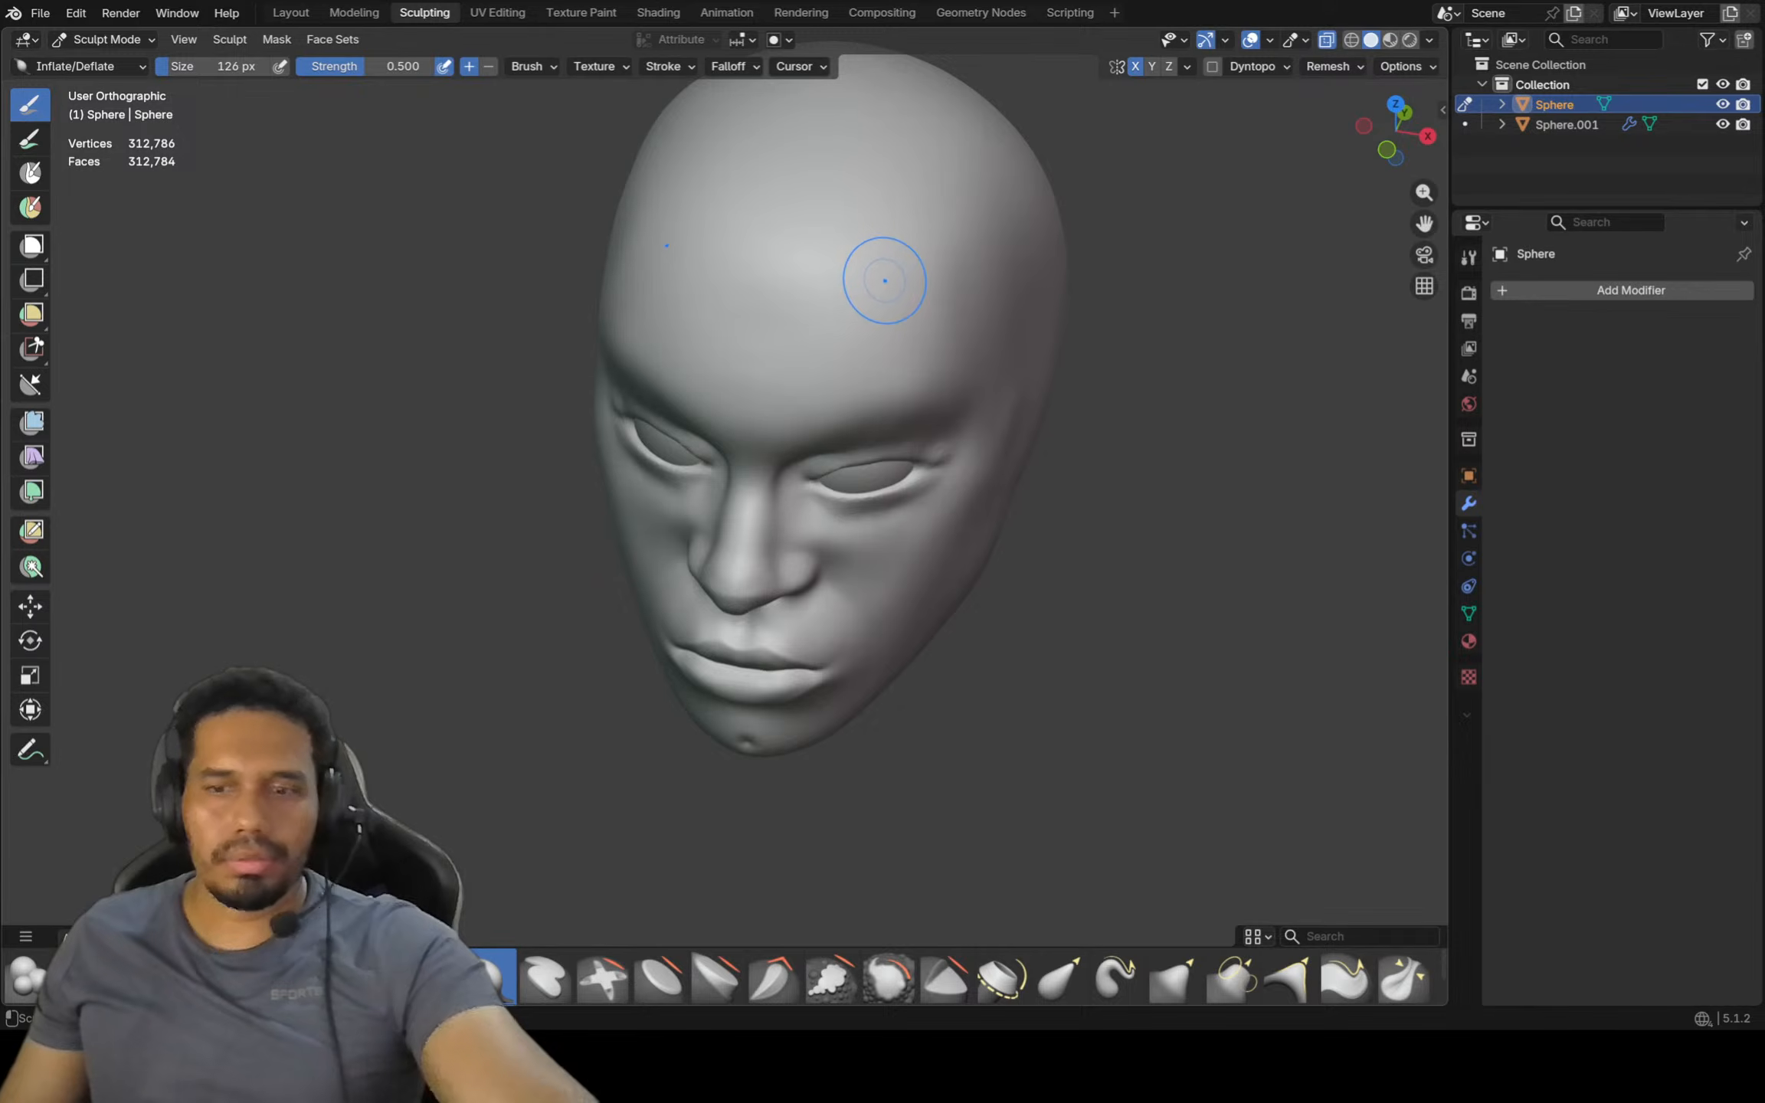
In top view, reshape the sides of the skull with the Grab brush at 324 px and inspect the head from above
key("KP_7")
middle_click_drag(904, 130, 911, 295, "shift")
key("f")
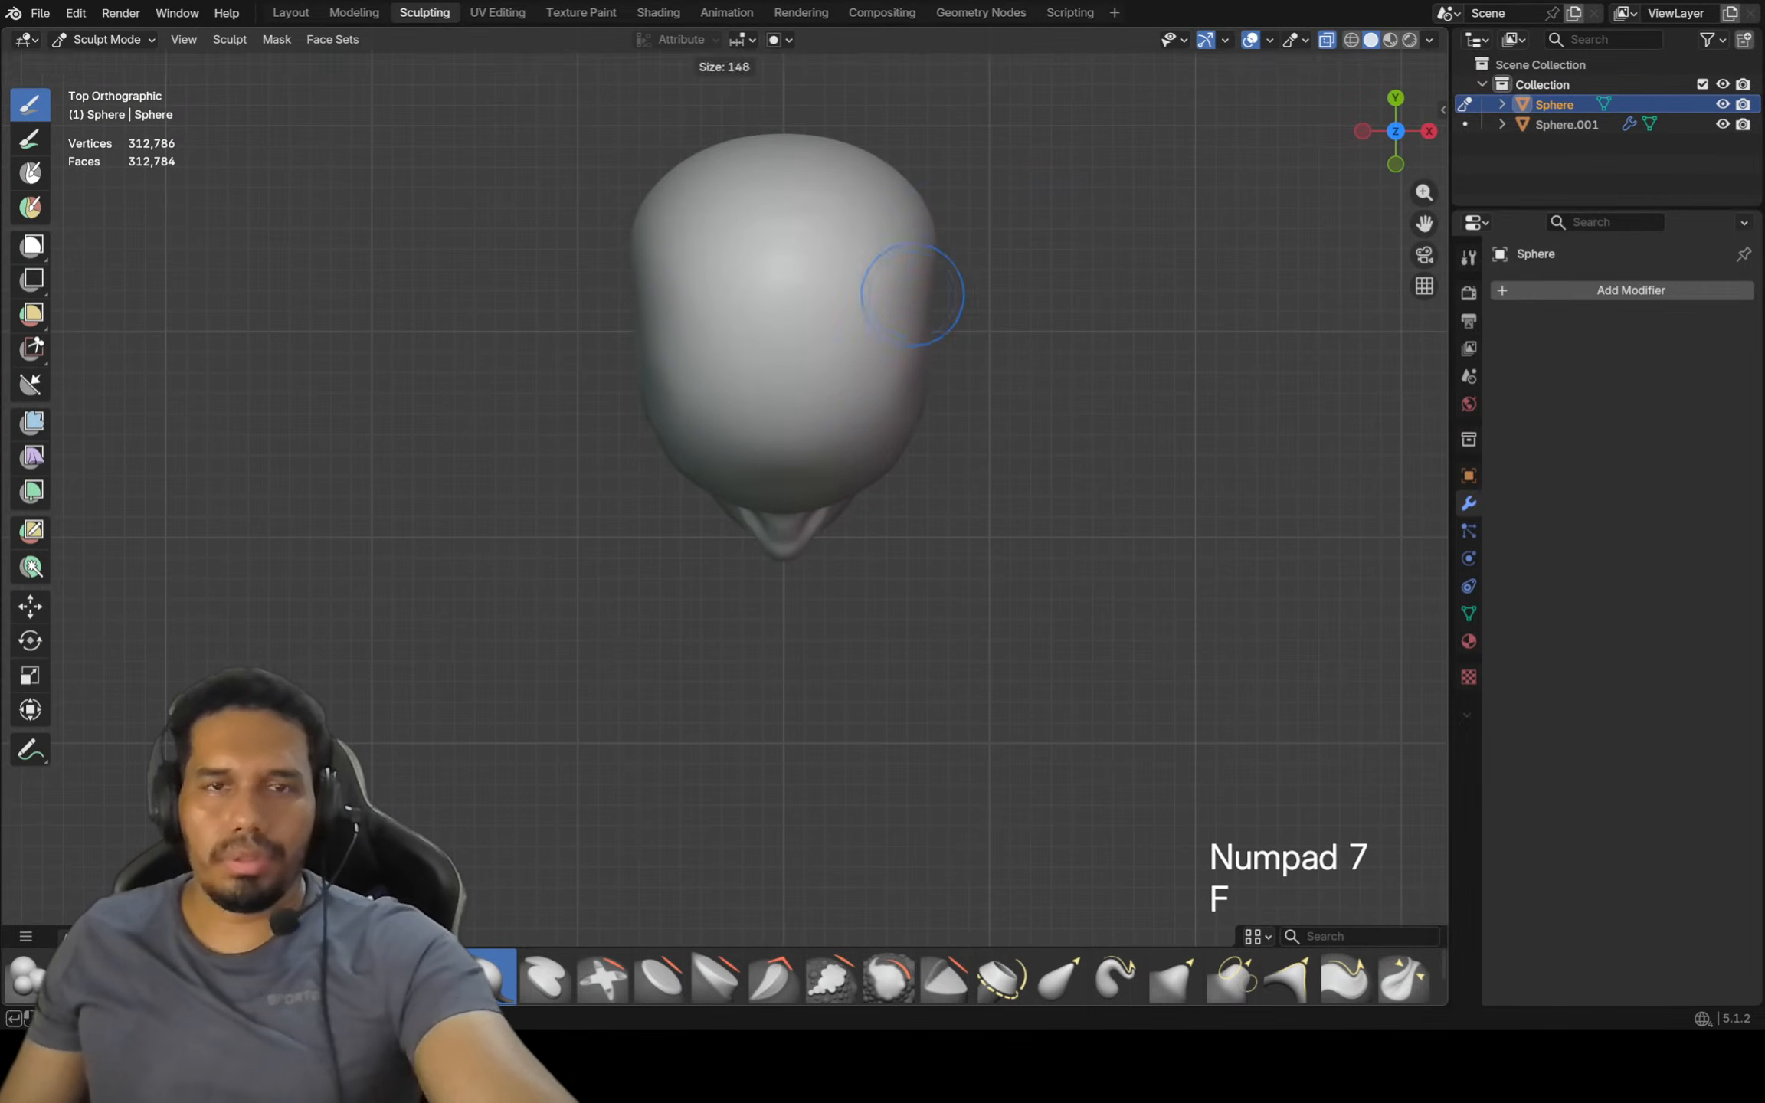
key("g")
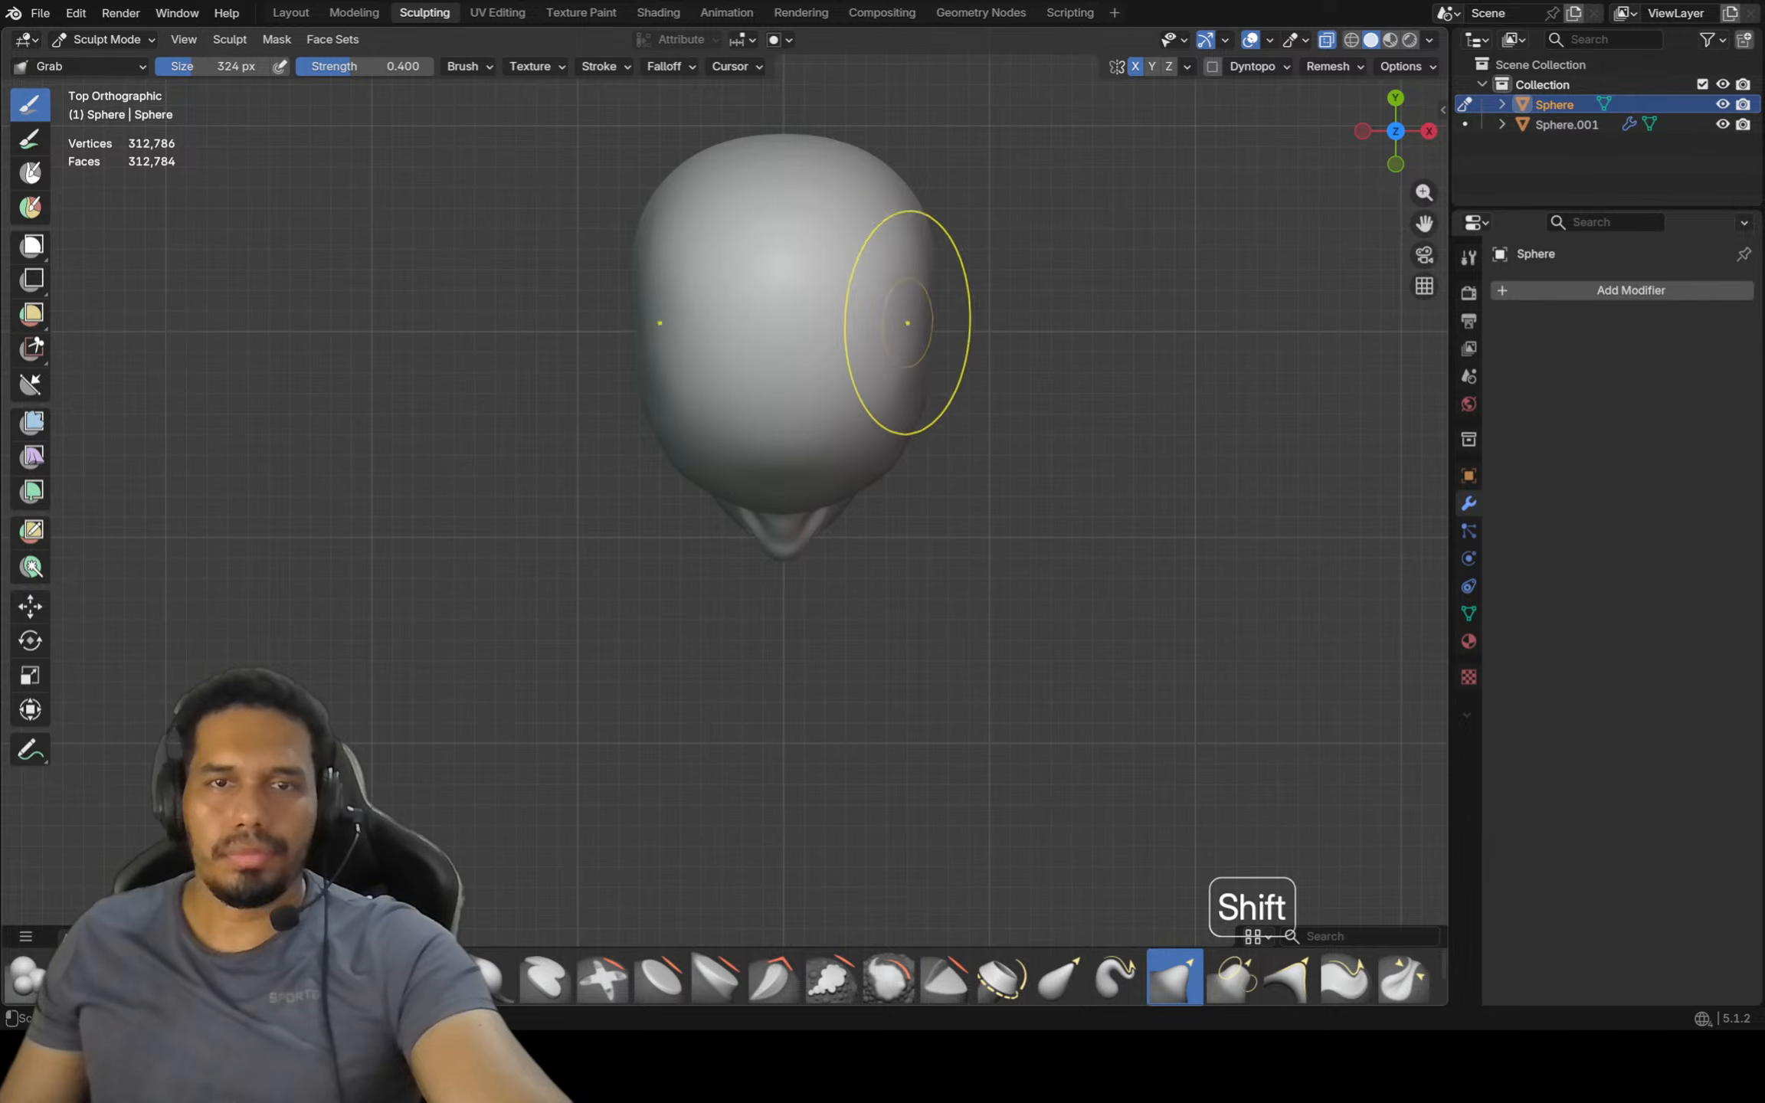
mouse_move(874, 335)
middle_mouse_down()
mouse_move(857, 253)
mouse_move(966, 334)
mouse_move(1024, 452)
middle_mouse_up()
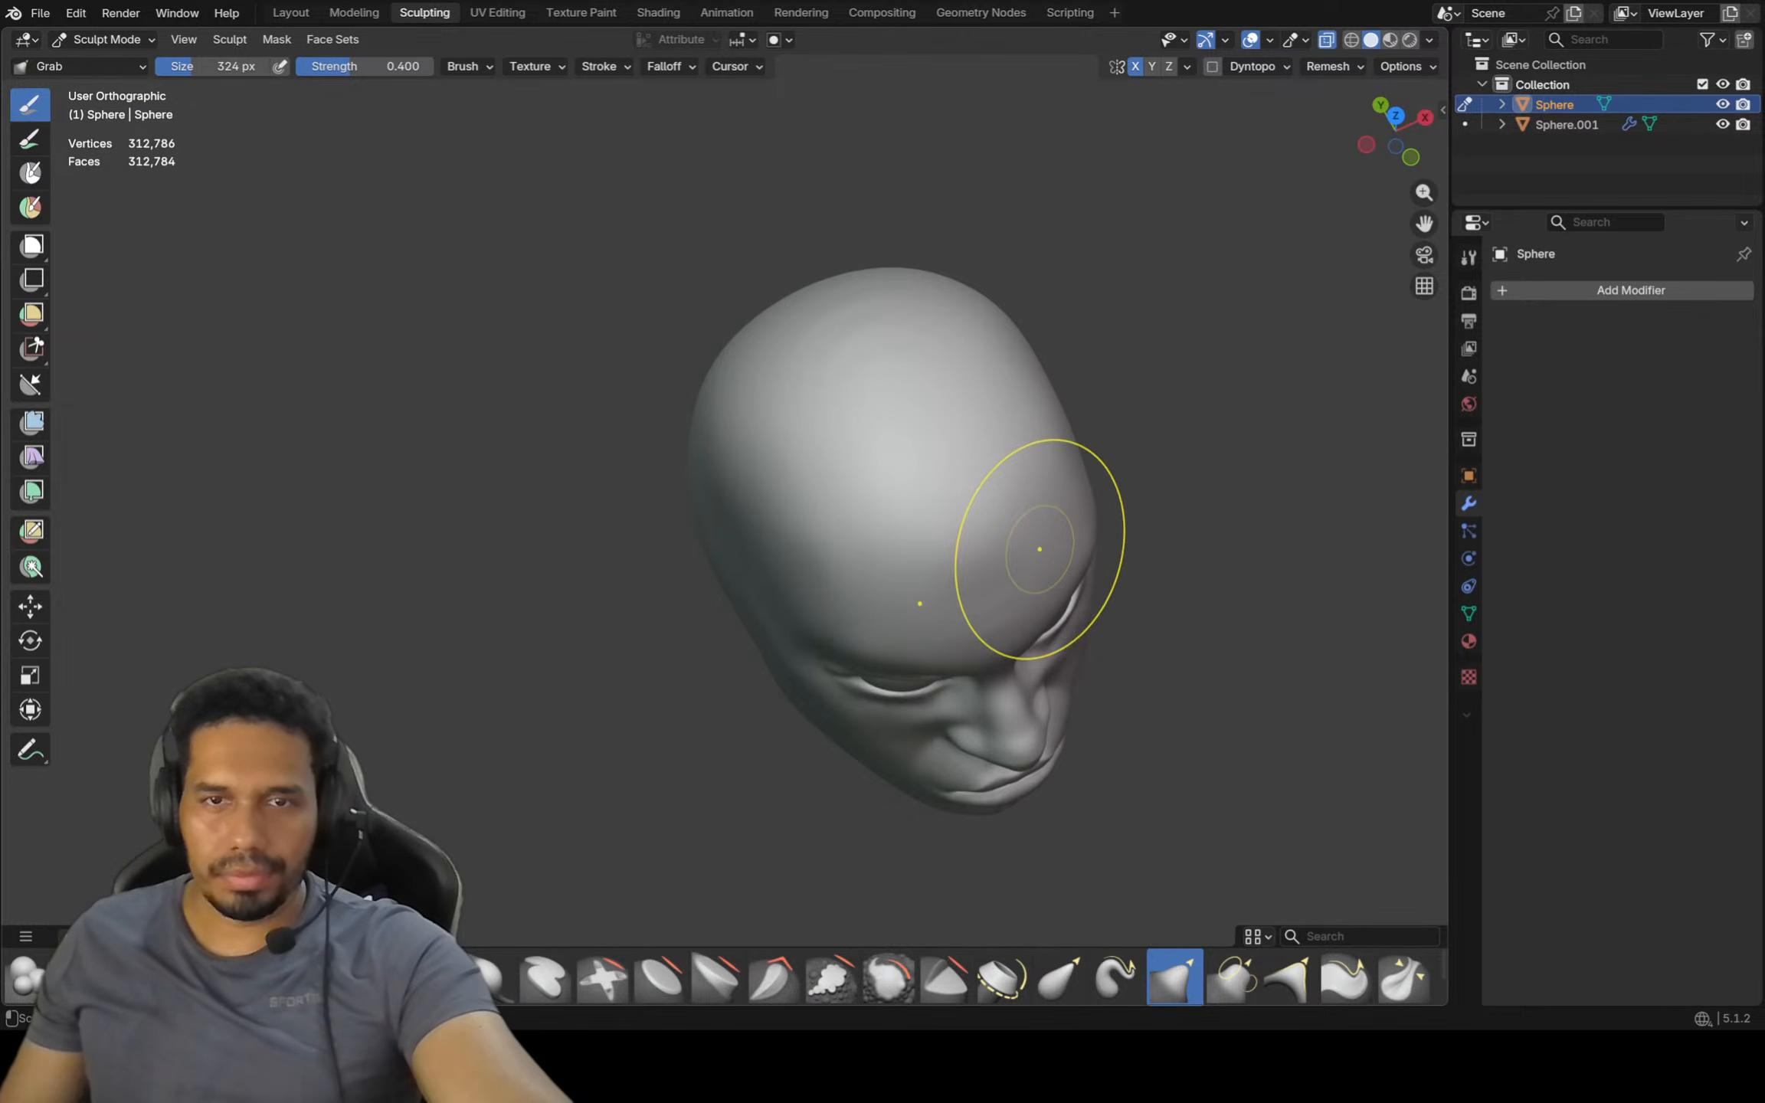
Examine the head's profile, forehead slope and skull shape from both side views
middle_click_drag(1039, 549, 985, 632)
scroll(815, 569, "up", 4)
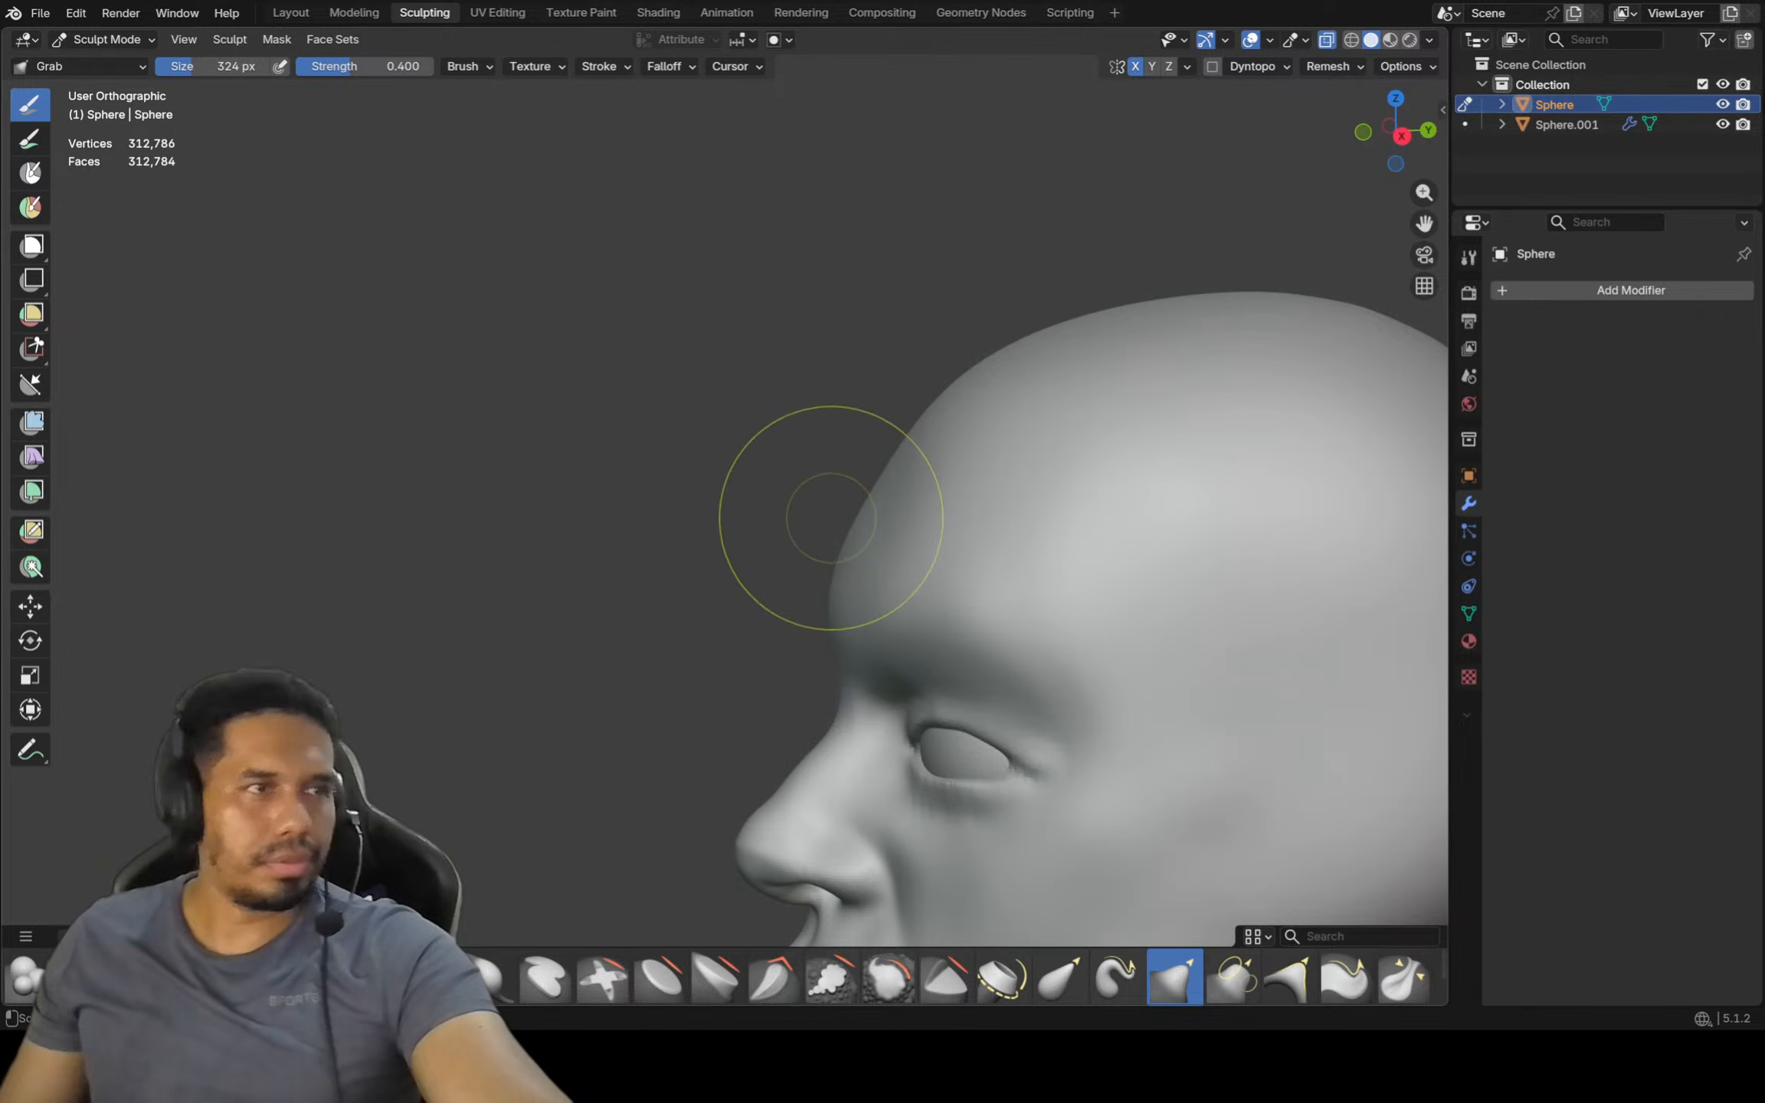
middle_click_drag(827, 512, 942, 498)
key("ctrl+KP_3")
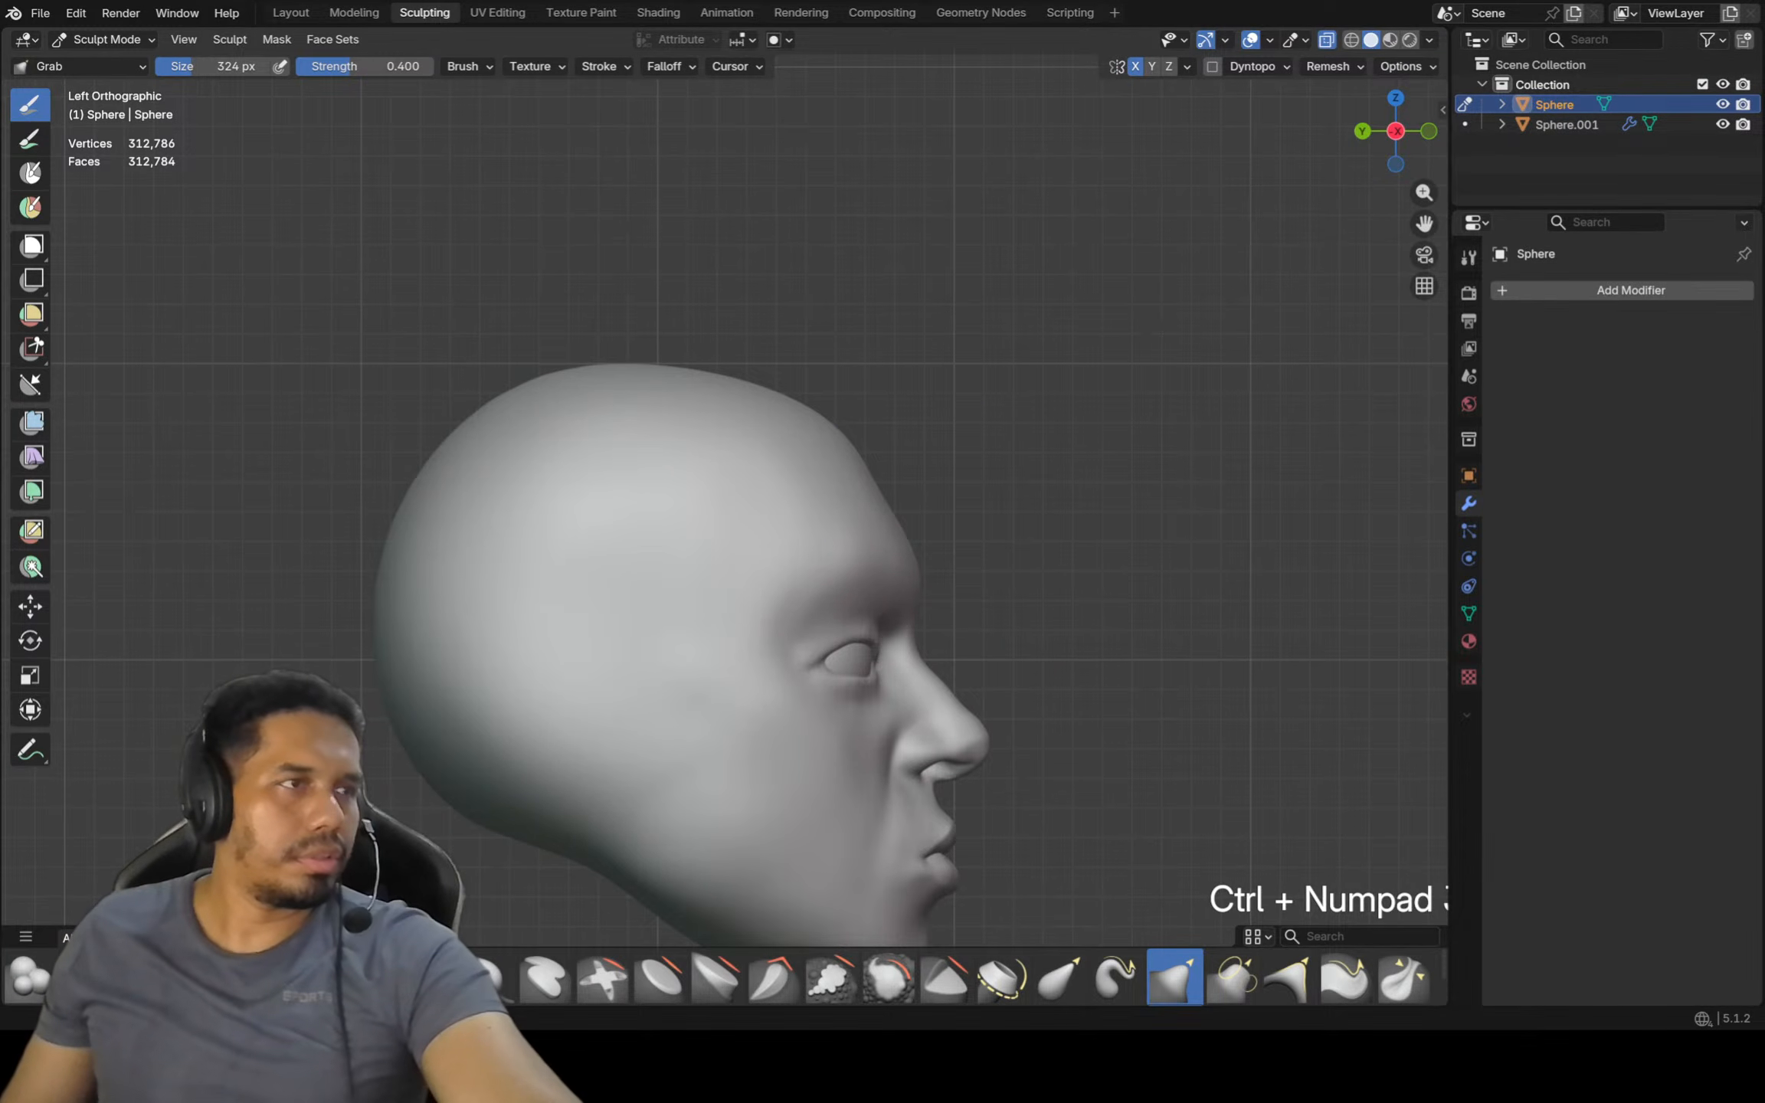
middle_click_drag(327, 469, 189, 484)
key("ctrl+KP_3")
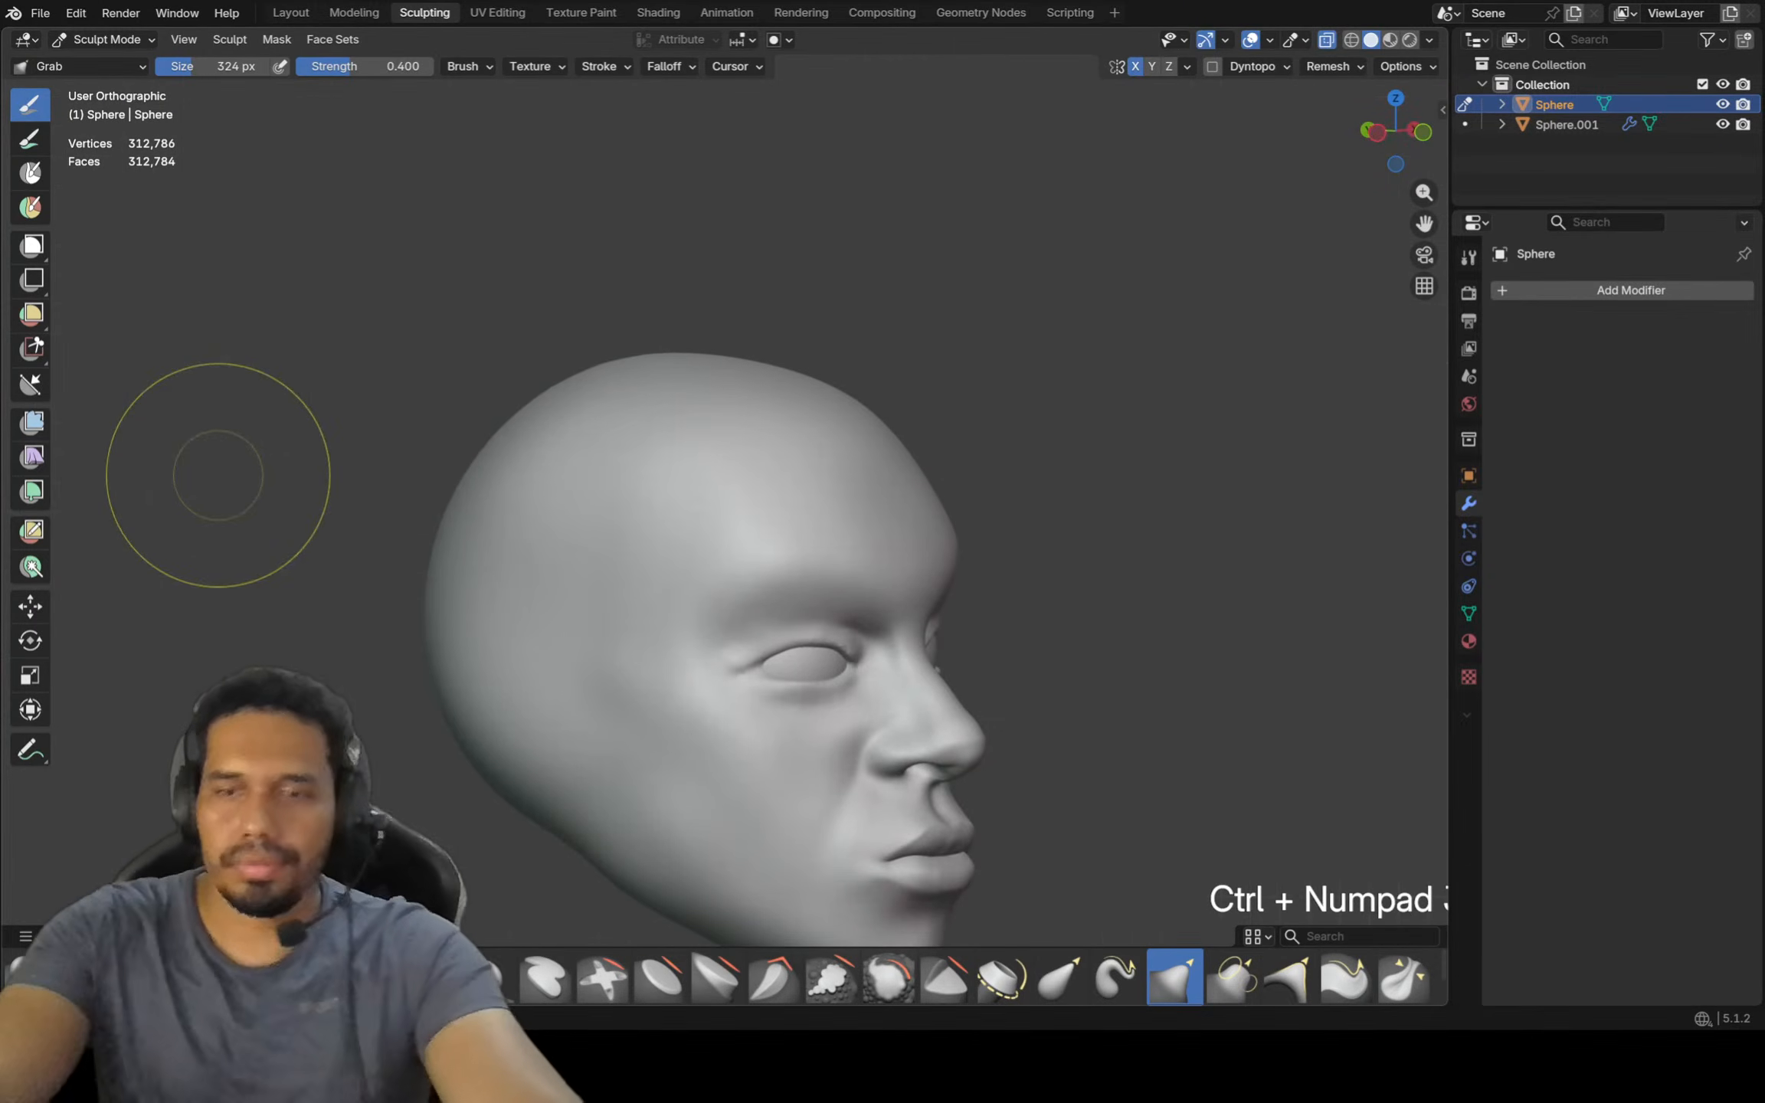
key("KP_3")
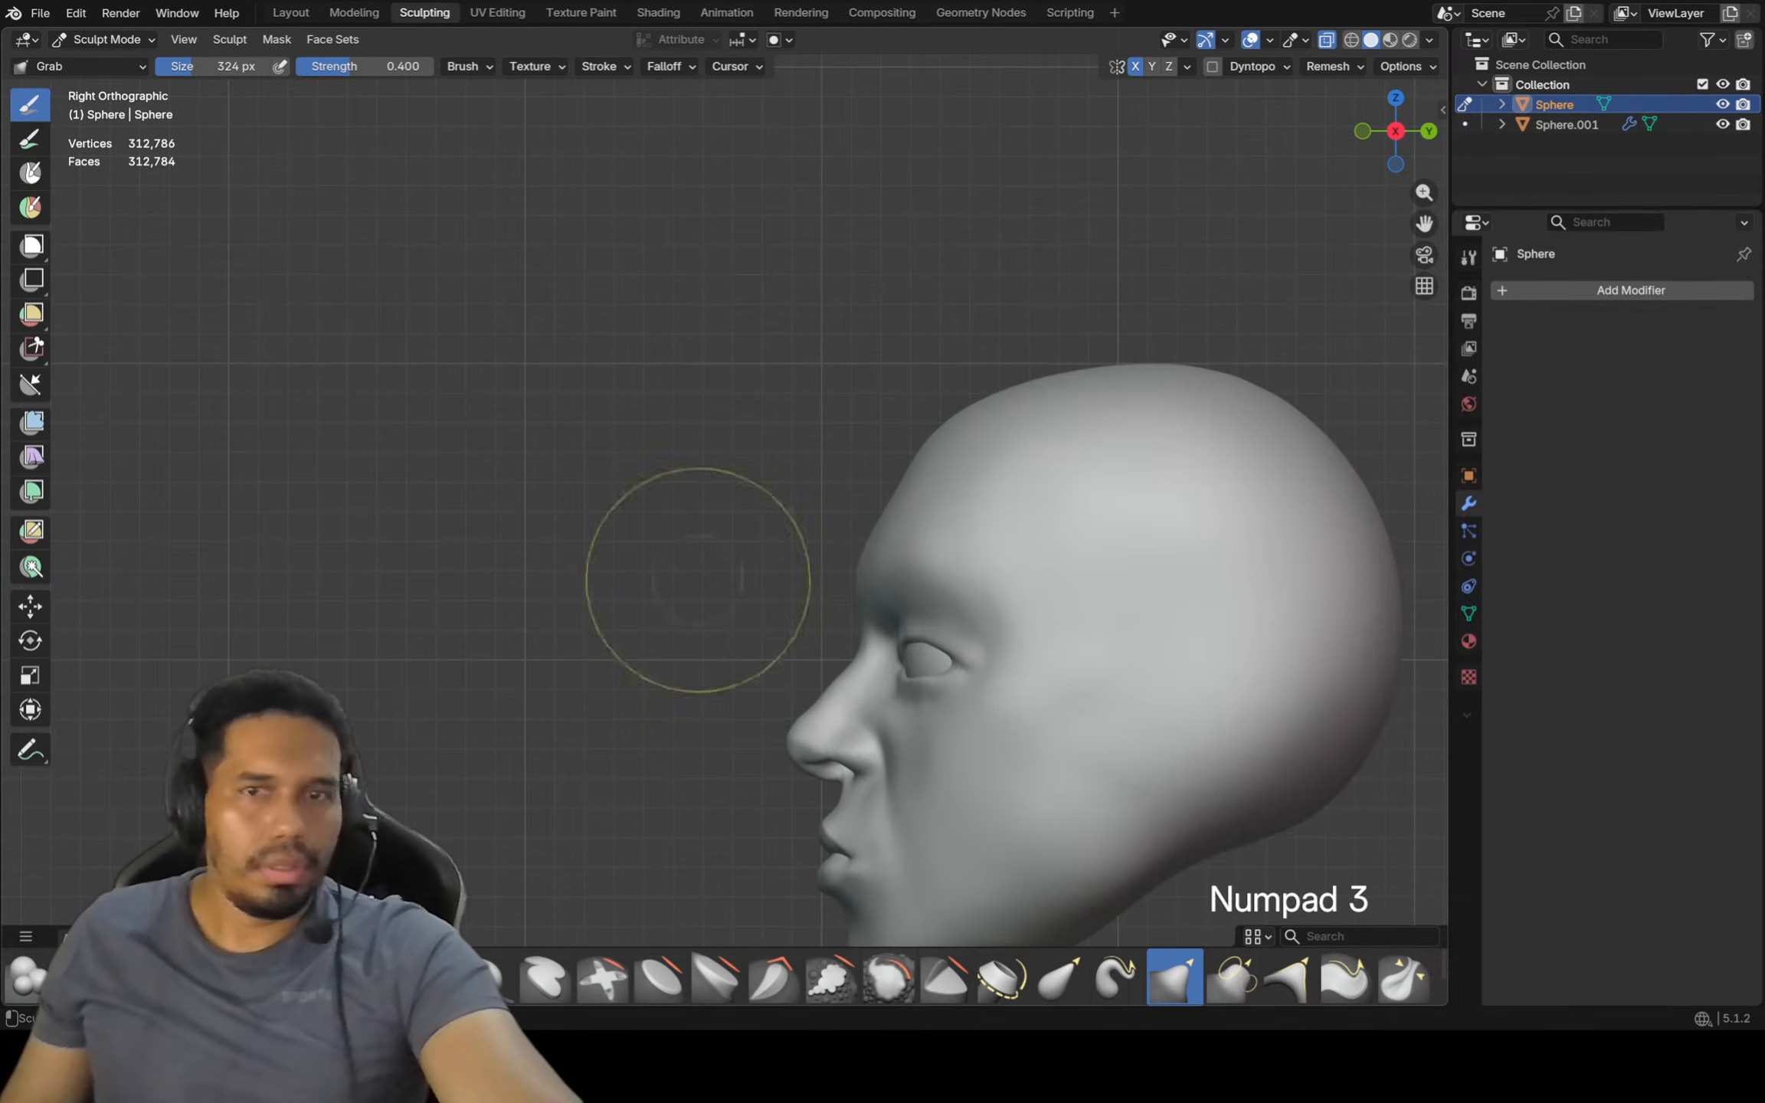
middle_click_drag(697, 571, 735, 607, "shift")
scroll(850, 651, "up", 2)
In right side view, reshape and smooth the upper and lower eyelids around the outer and inner eye corners, then return to front view
key("alt+q")
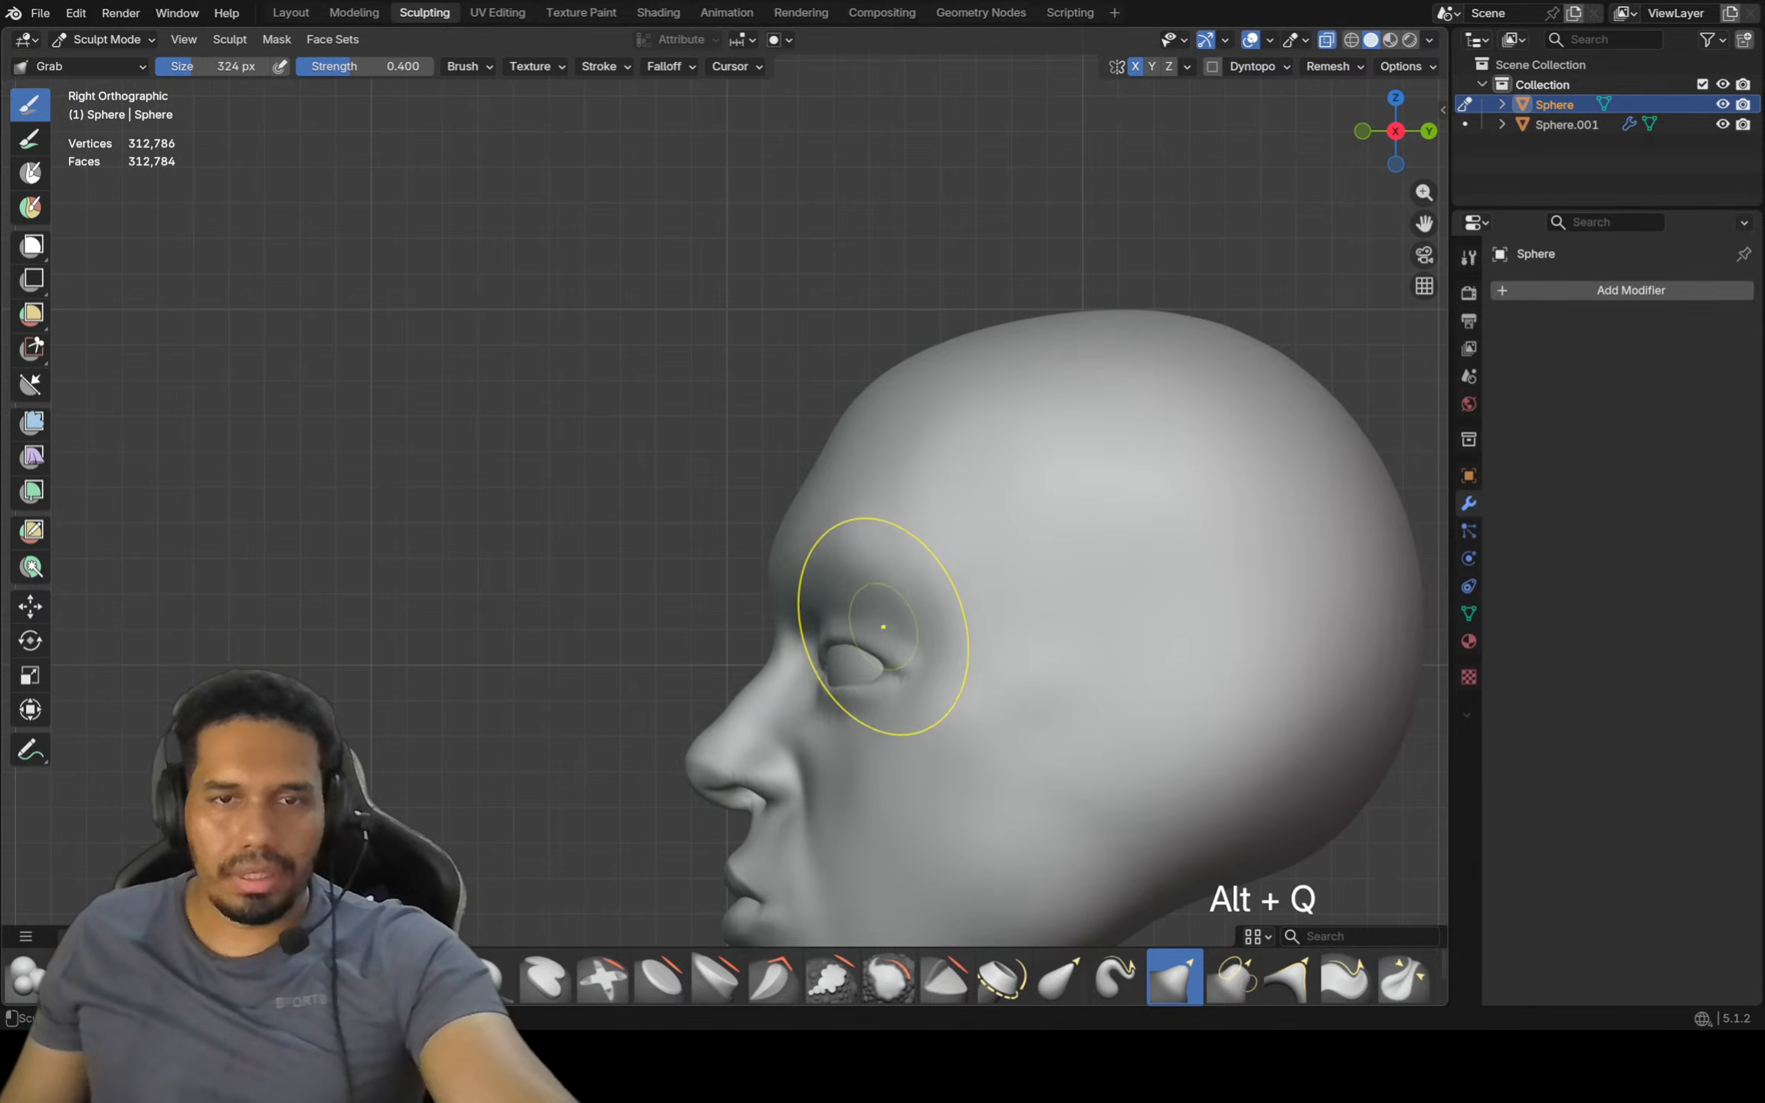
scroll(874, 627, "up", 4)
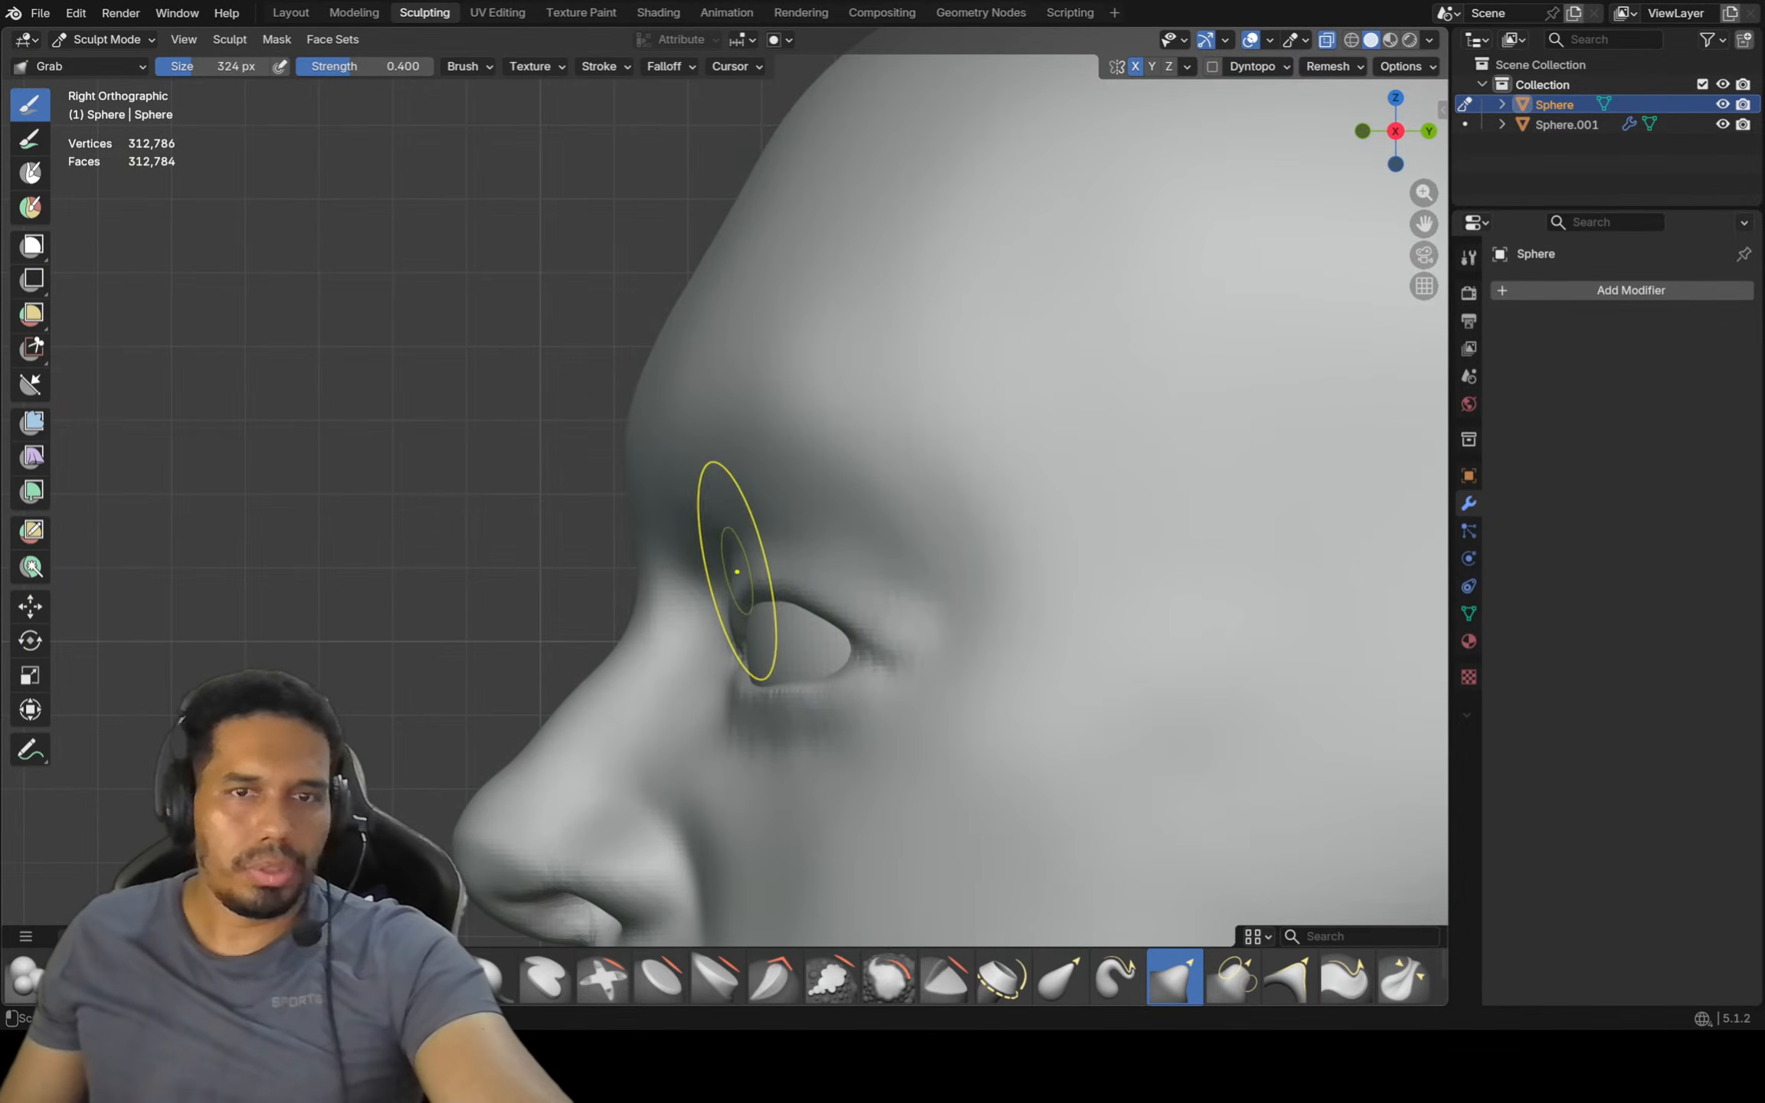
scroll(724, 542, "down", 1)
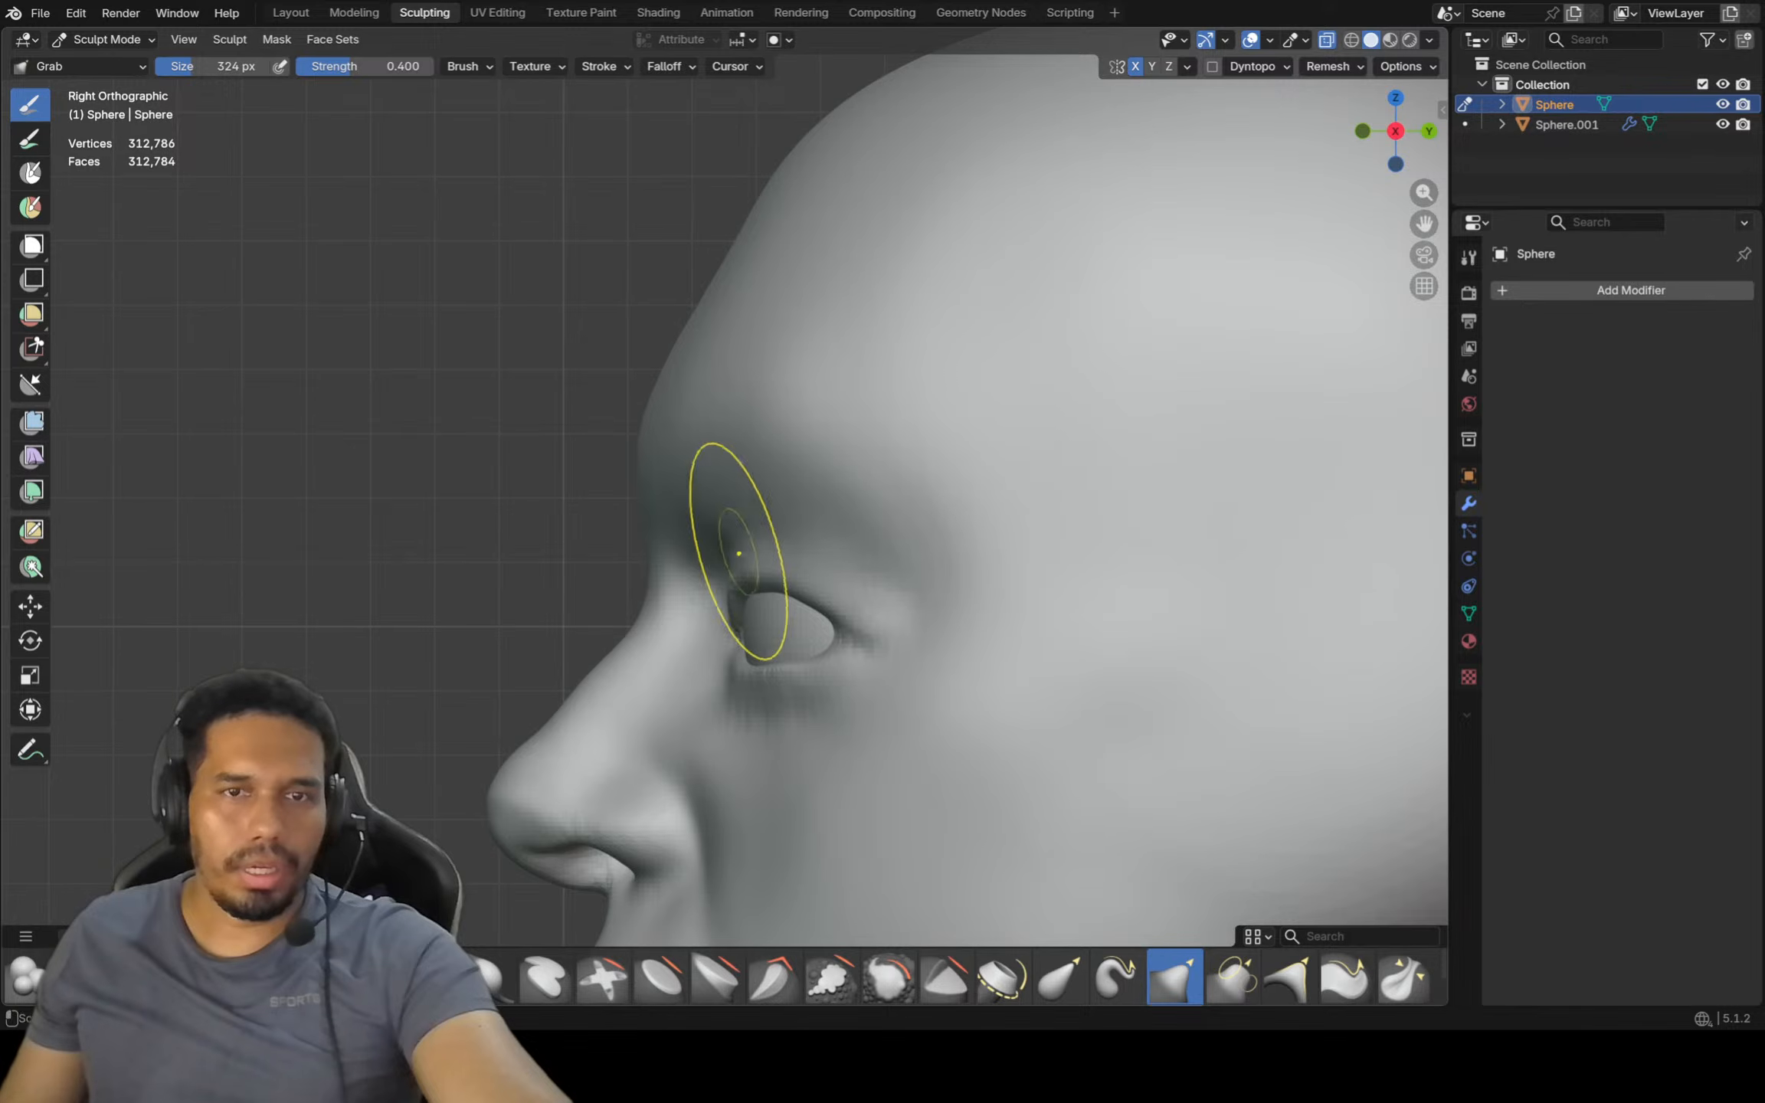
left_click_drag(776, 577, 848, 660, "shift")
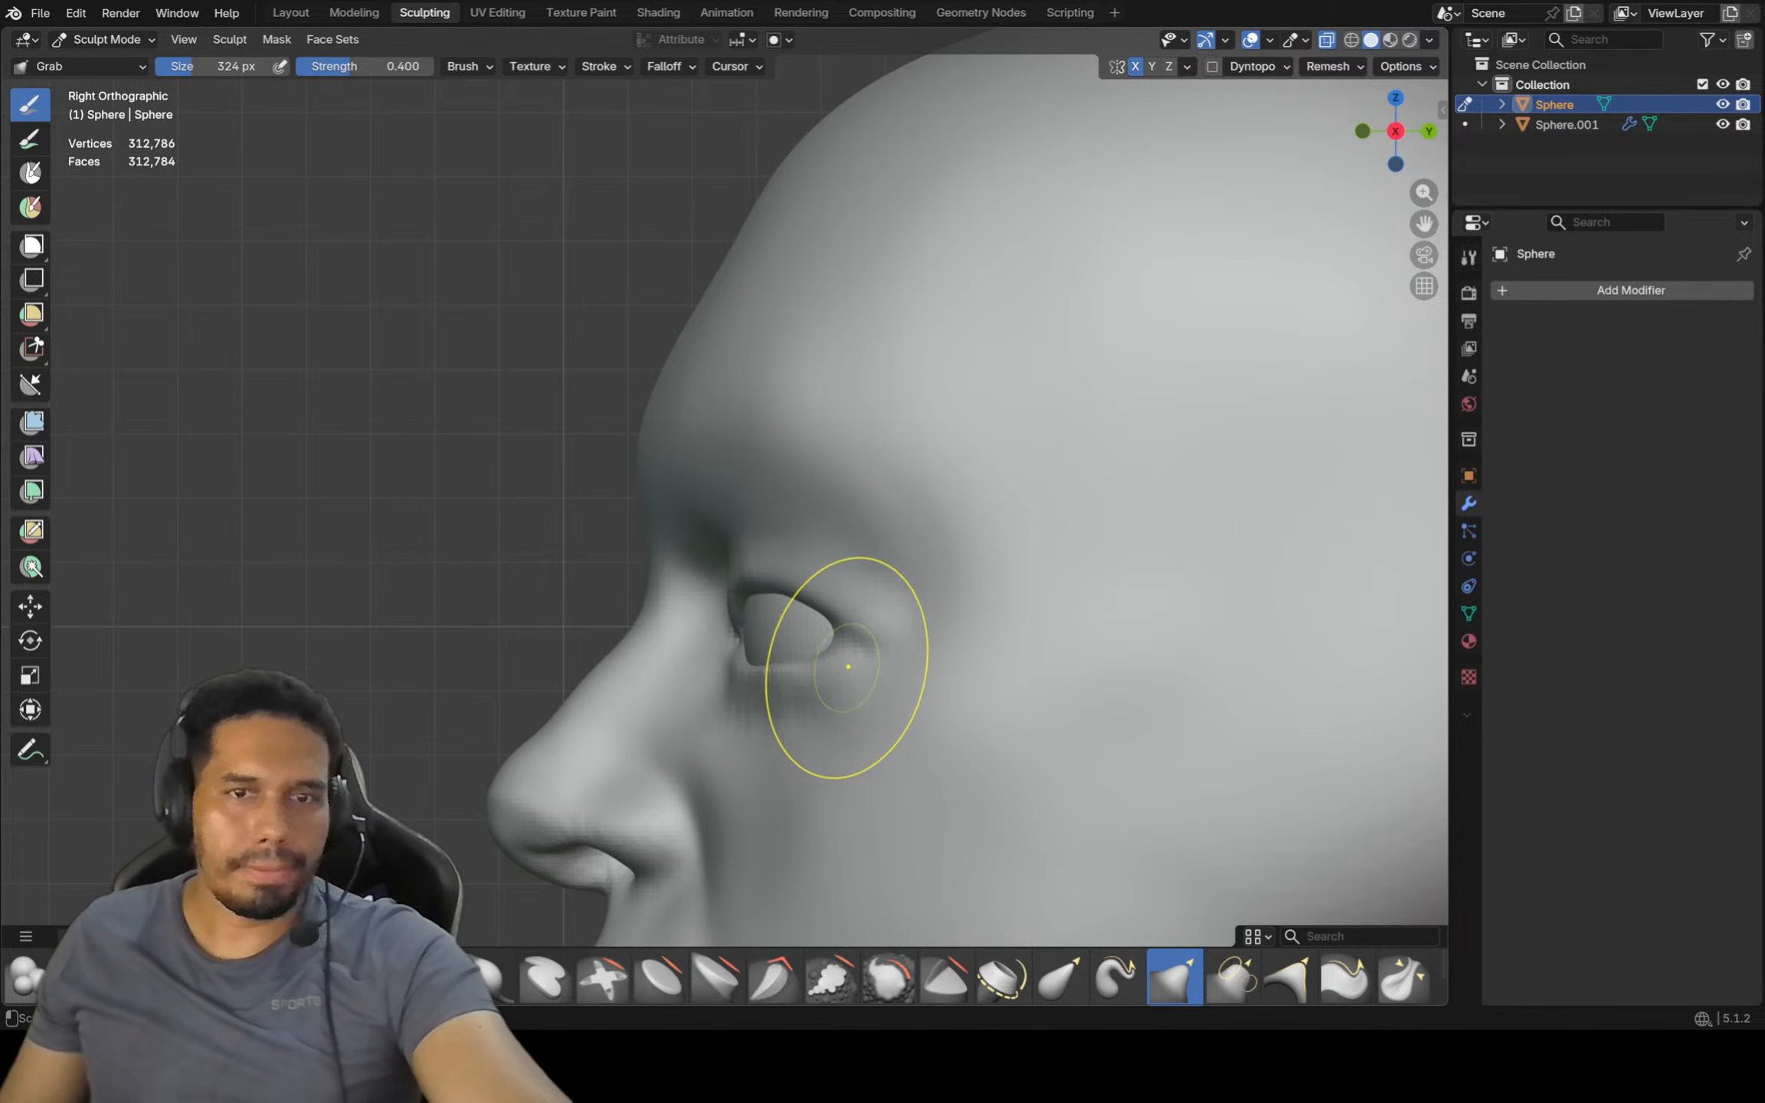
scroll(832, 676, "up", 2)
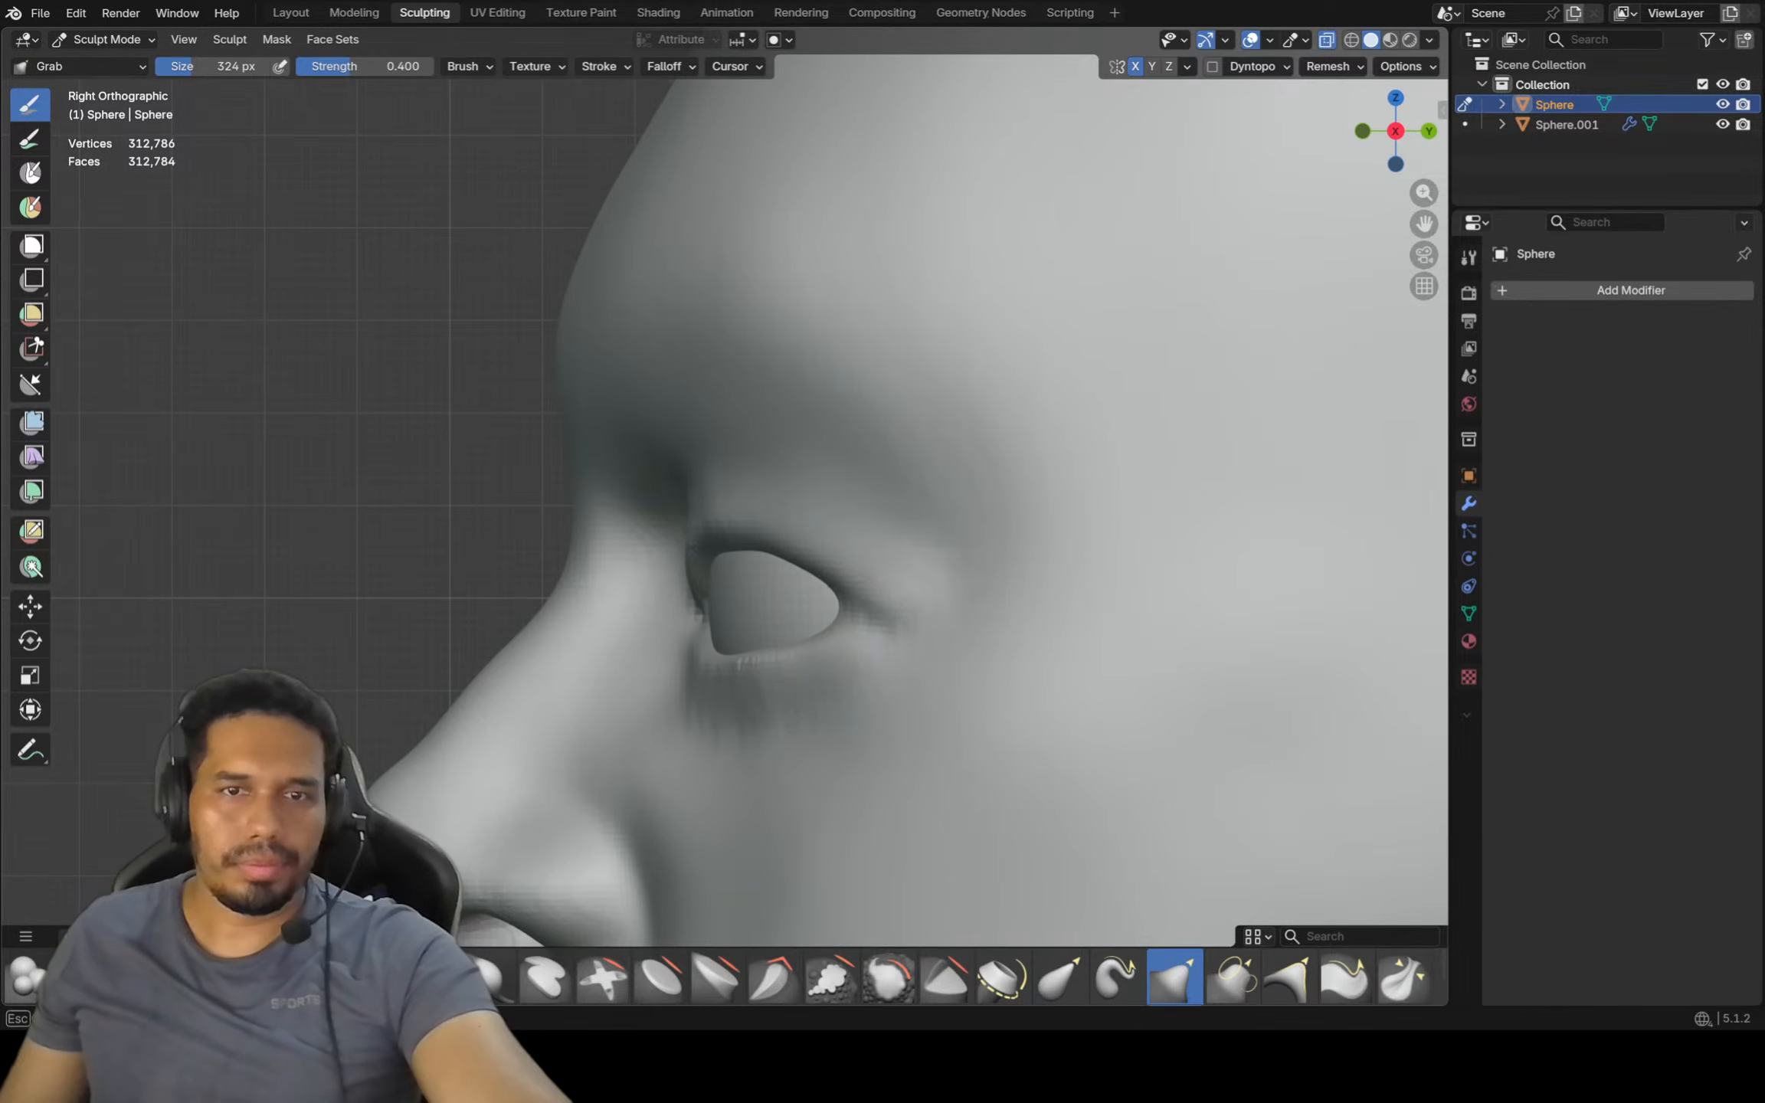
left_click_drag(814, 687, 810, 724, "shift")
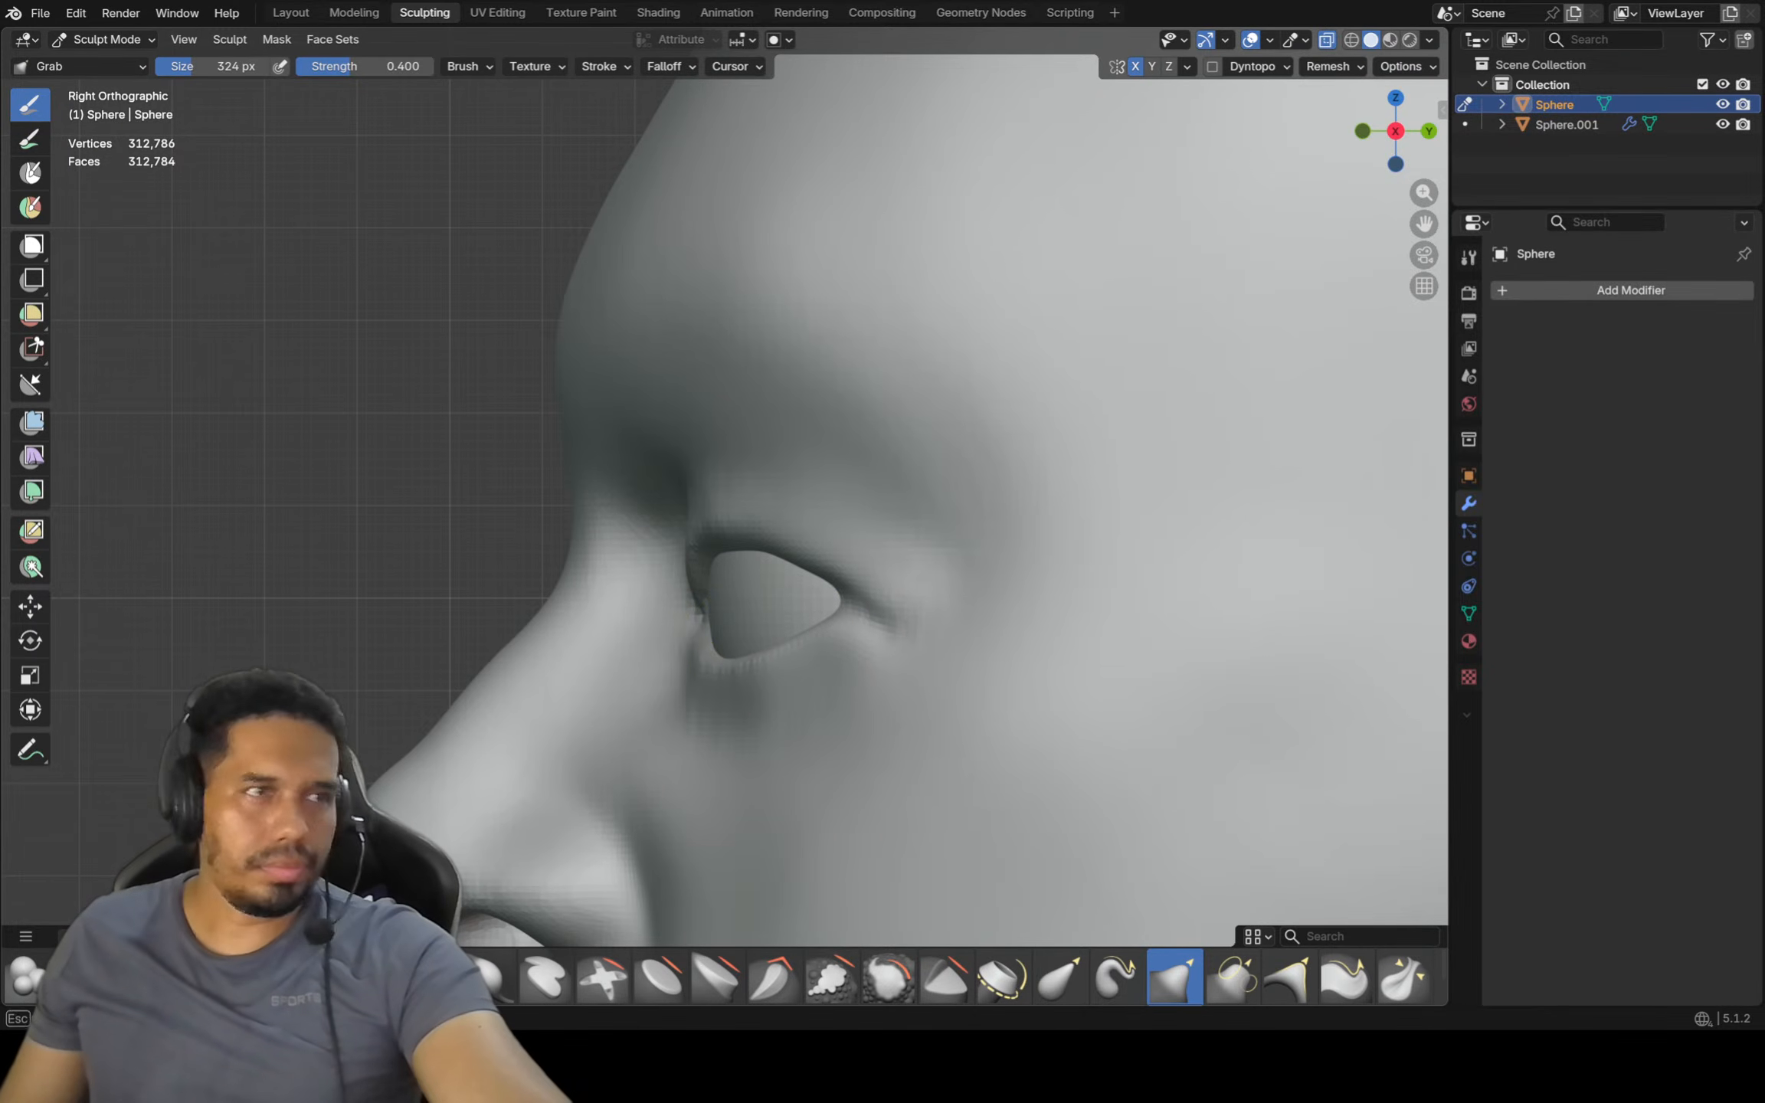
middle_click_drag(919, 628, 710, 630)
left_click_drag(697, 589, 686, 540, "shift")
mouse_move(678, 536)
middle_mouse_down()
mouse_move(713, 498)
mouse_move(718, 563)
mouse_move(770, 536)
mouse_move(812, 563)
mouse_move(919, 485)
middle_mouse_up()
key("KP_1")
scroll(846, 583, "down", 2)
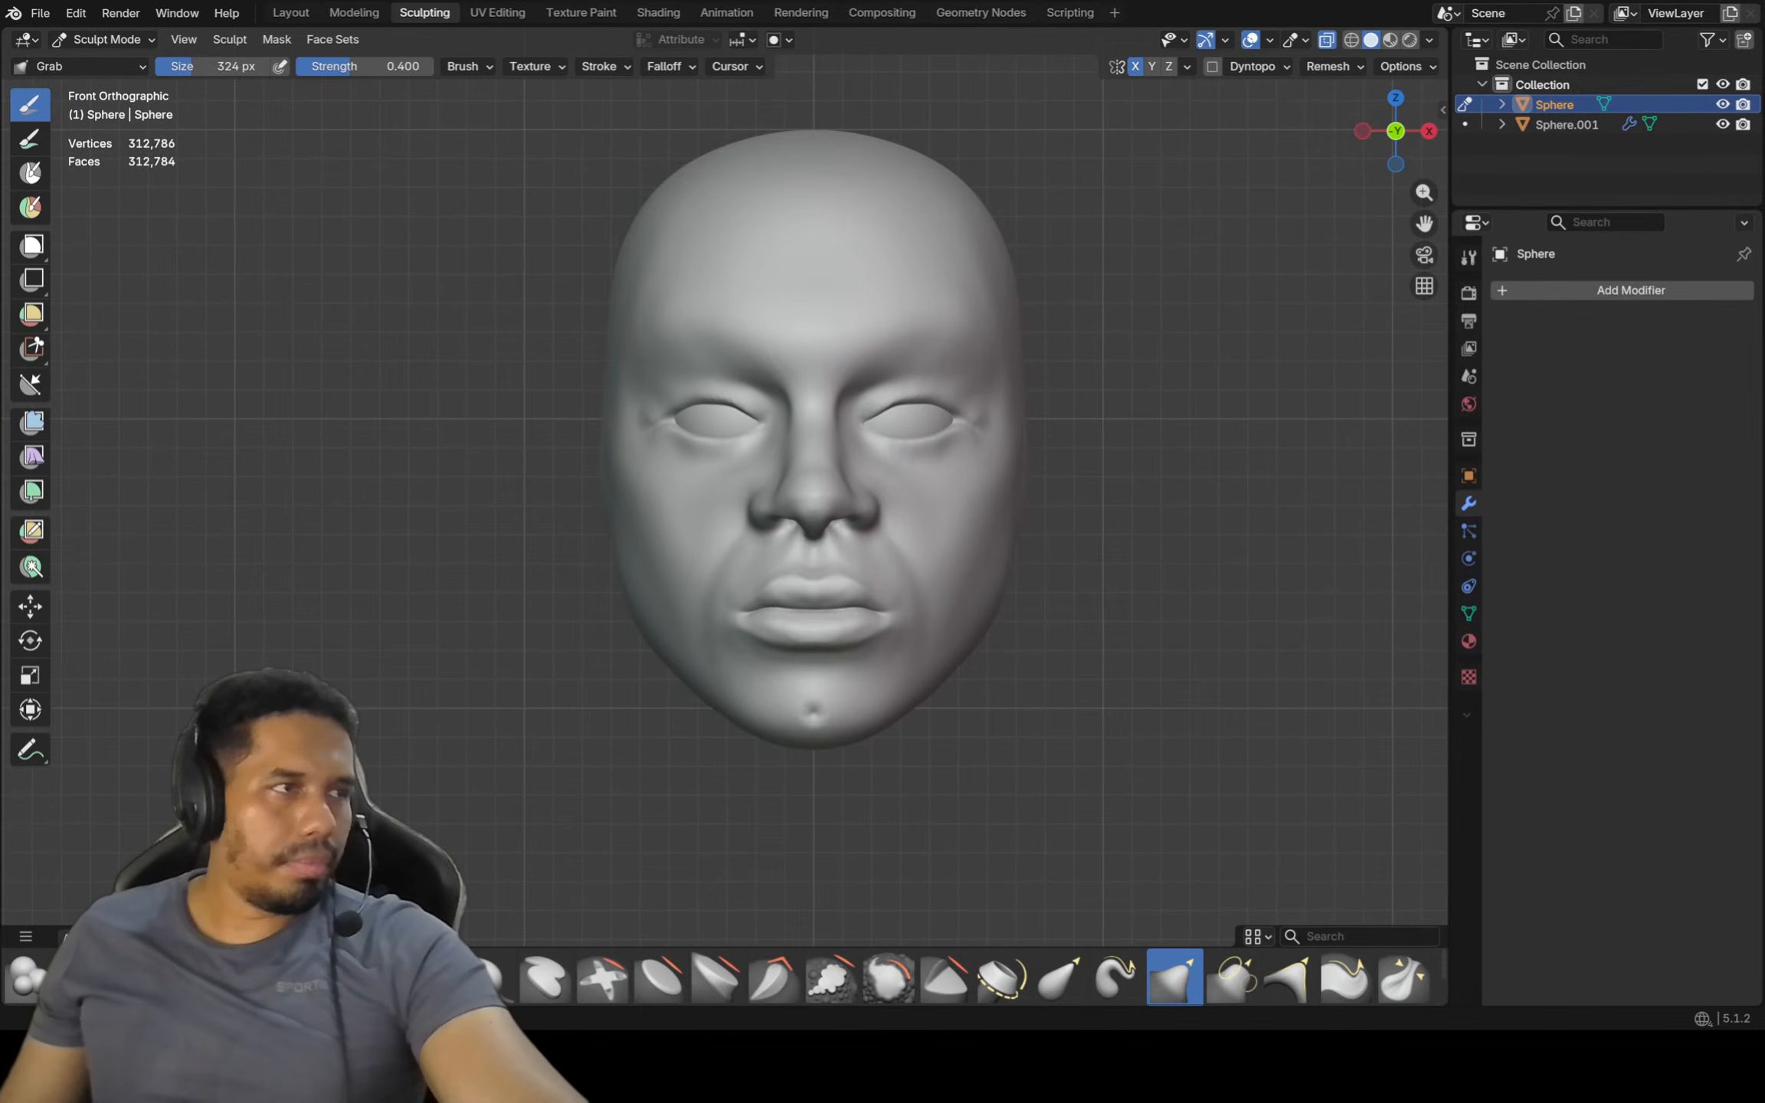
Set the Grab brush to 428 px and examine the proportions of the face, eyes and nose in front view
middle_click_drag(690, 465, 678, 465, "shift")
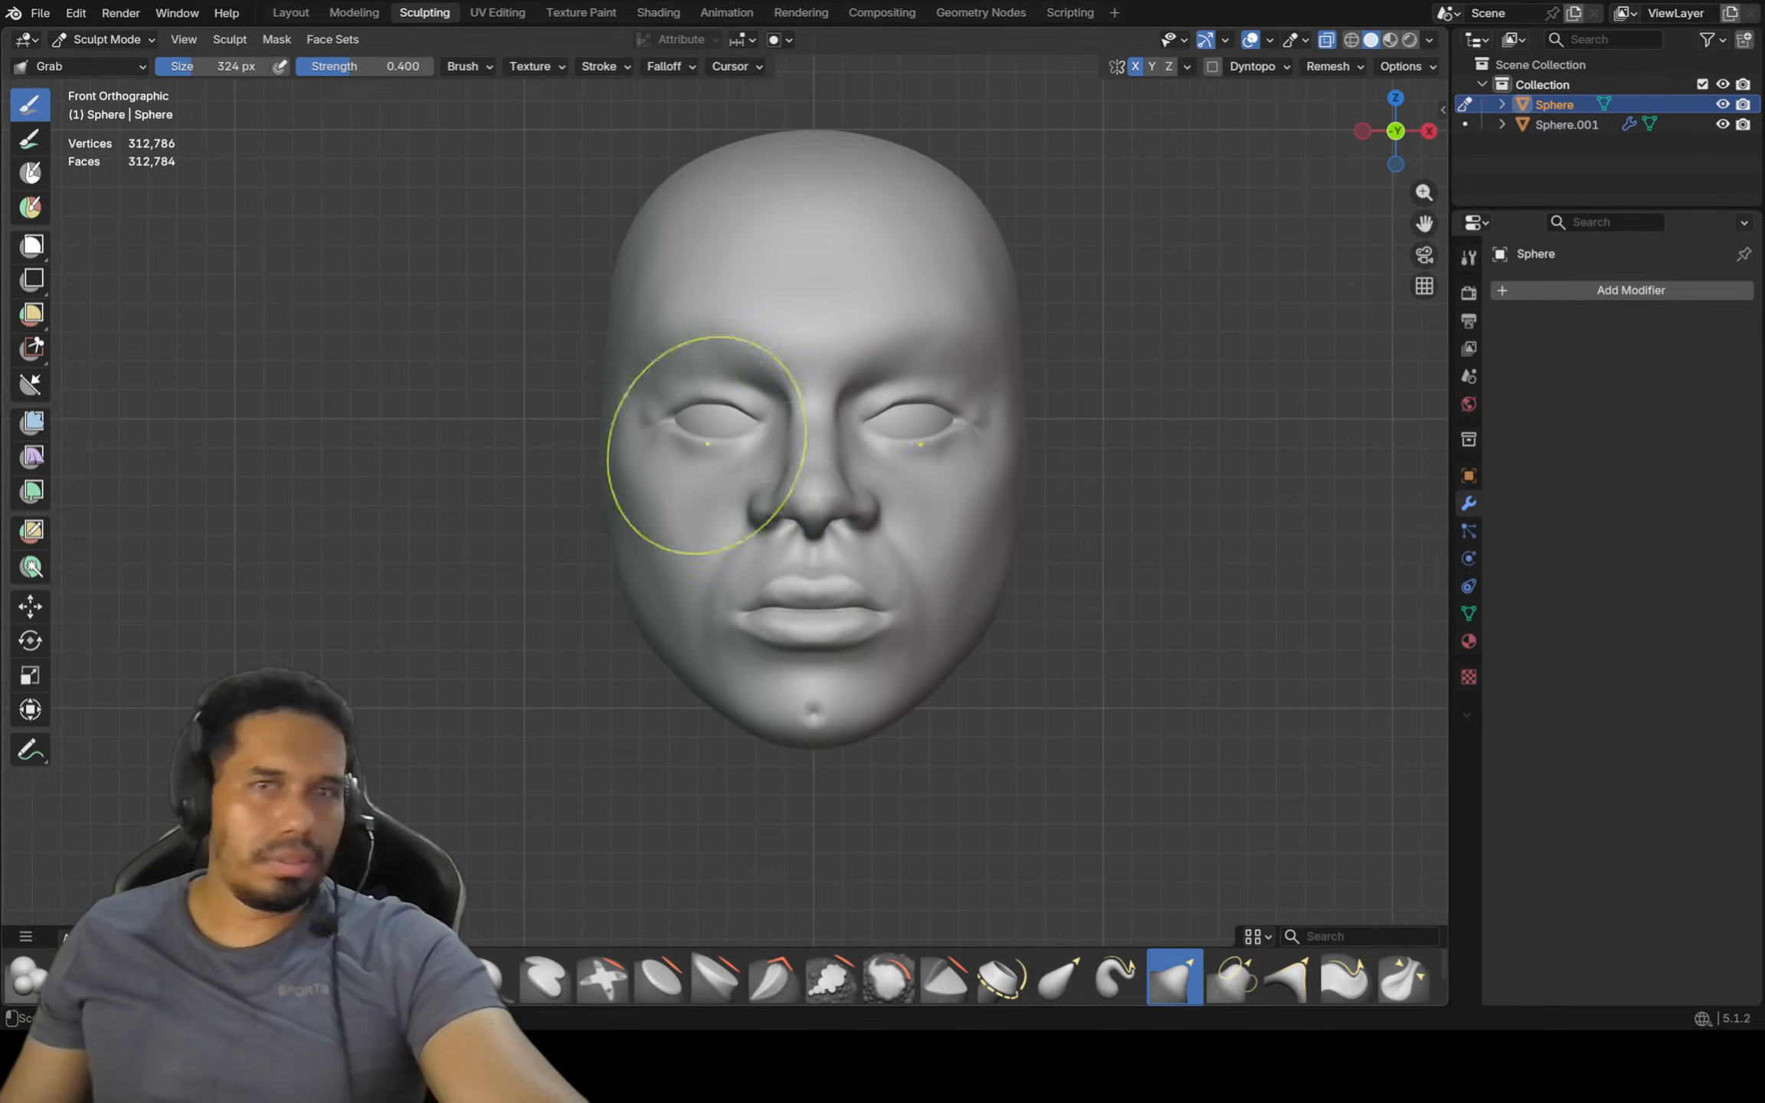
key("f")
key("g")
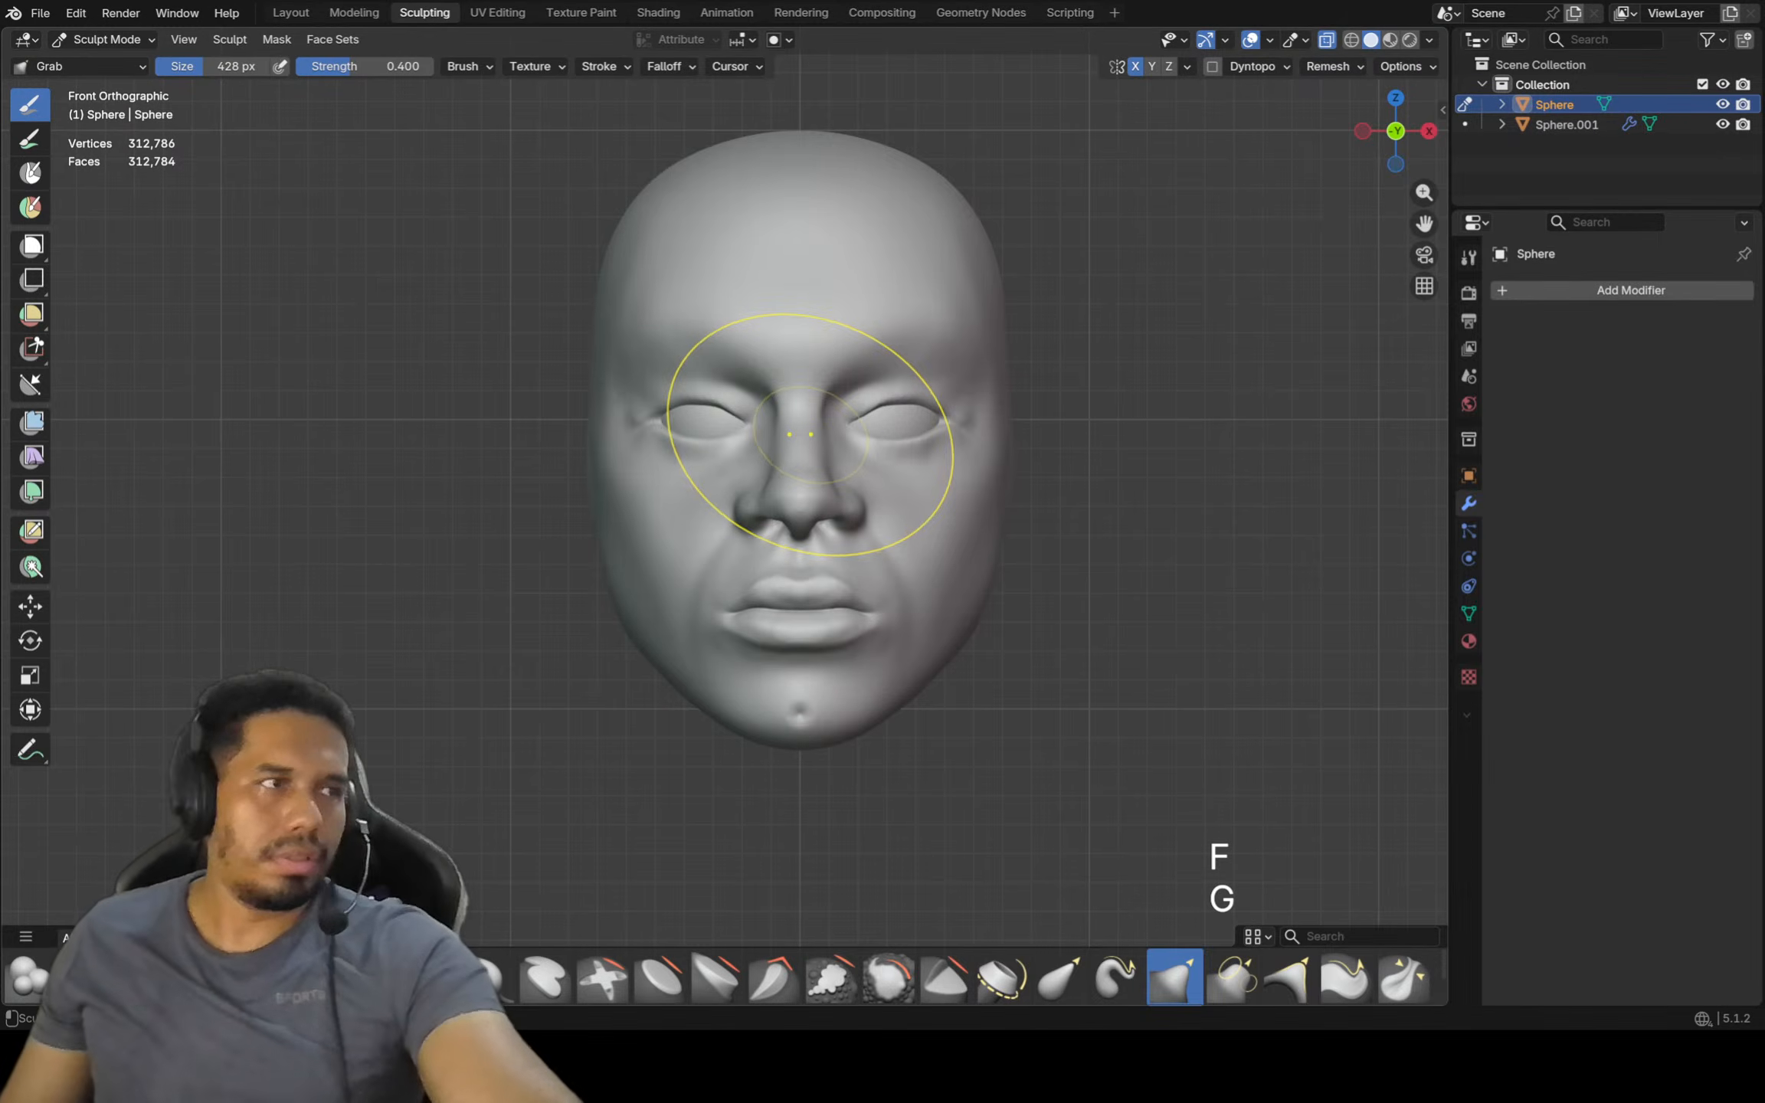
middle_click_drag(956, 421, 994, 459, "shift")
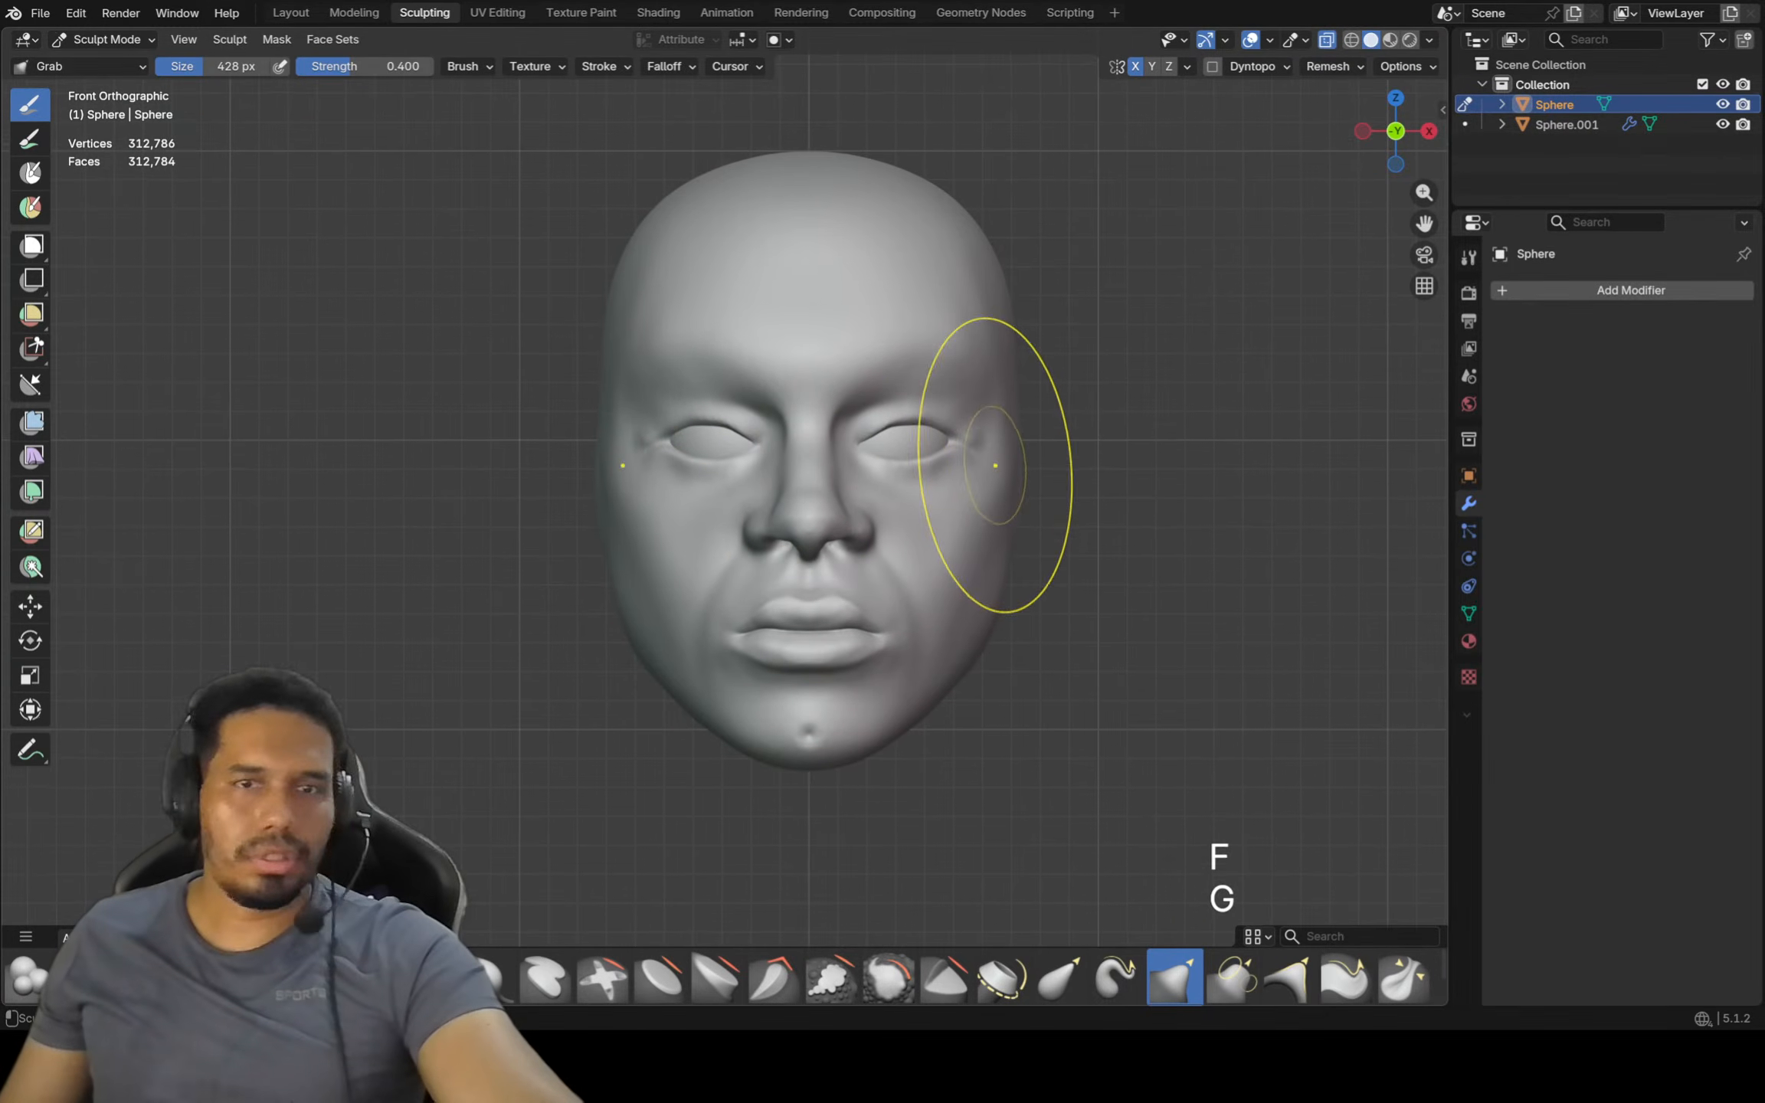
scroll(912, 385, "up", 1)
scroll(908, 382, "up", 2)
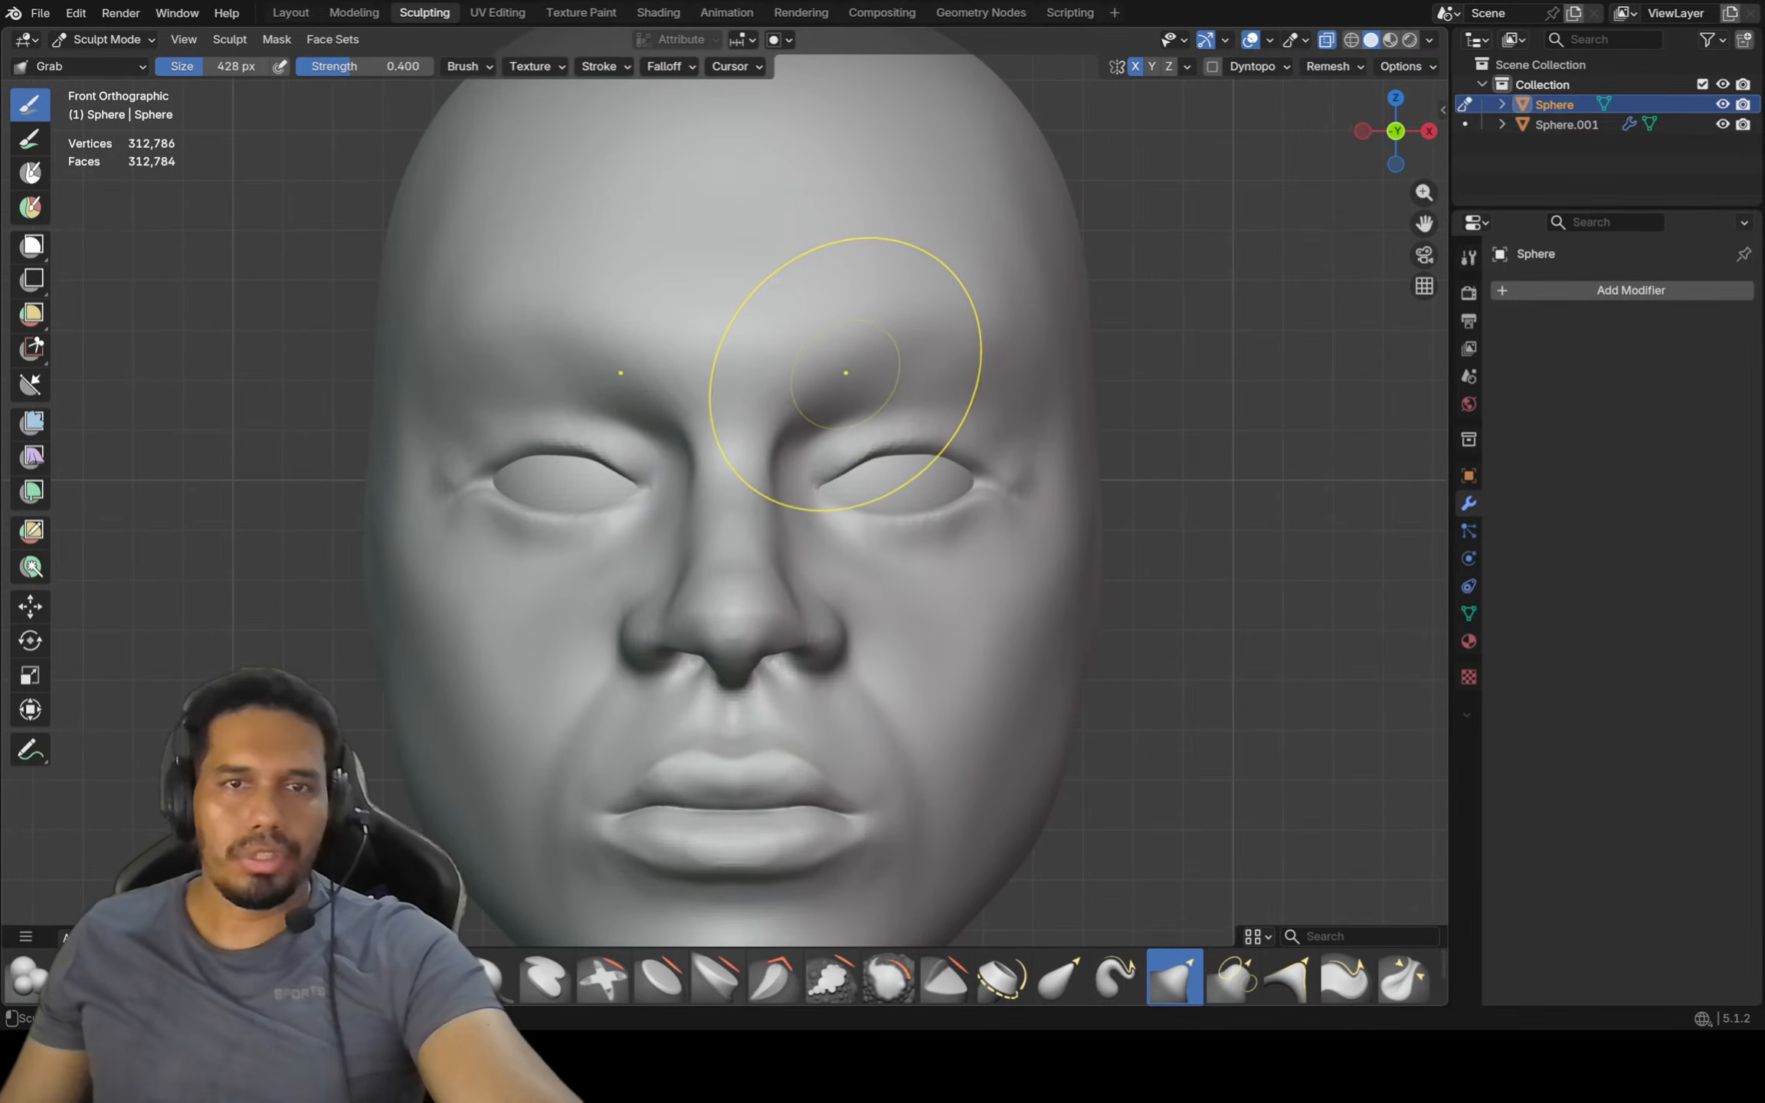
scroll(829, 368, "down", 2)
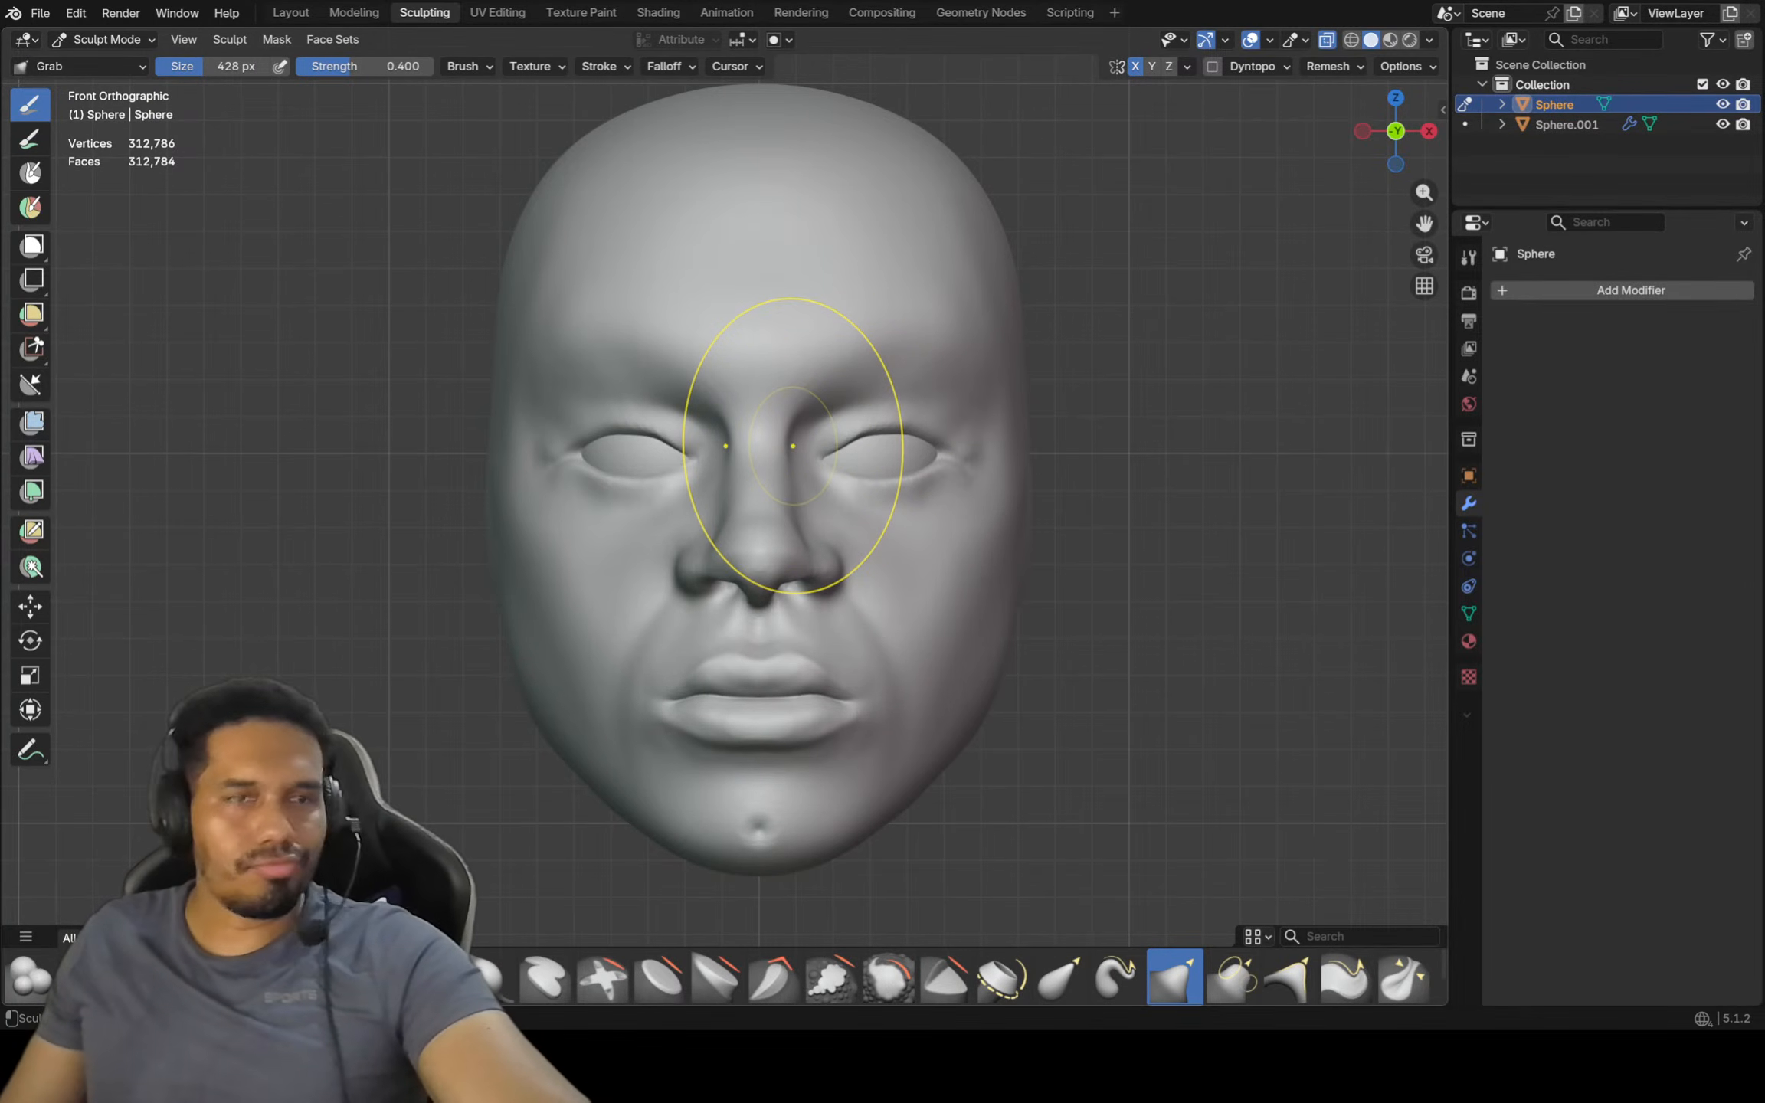
scroll(788, 475, "up", 2)
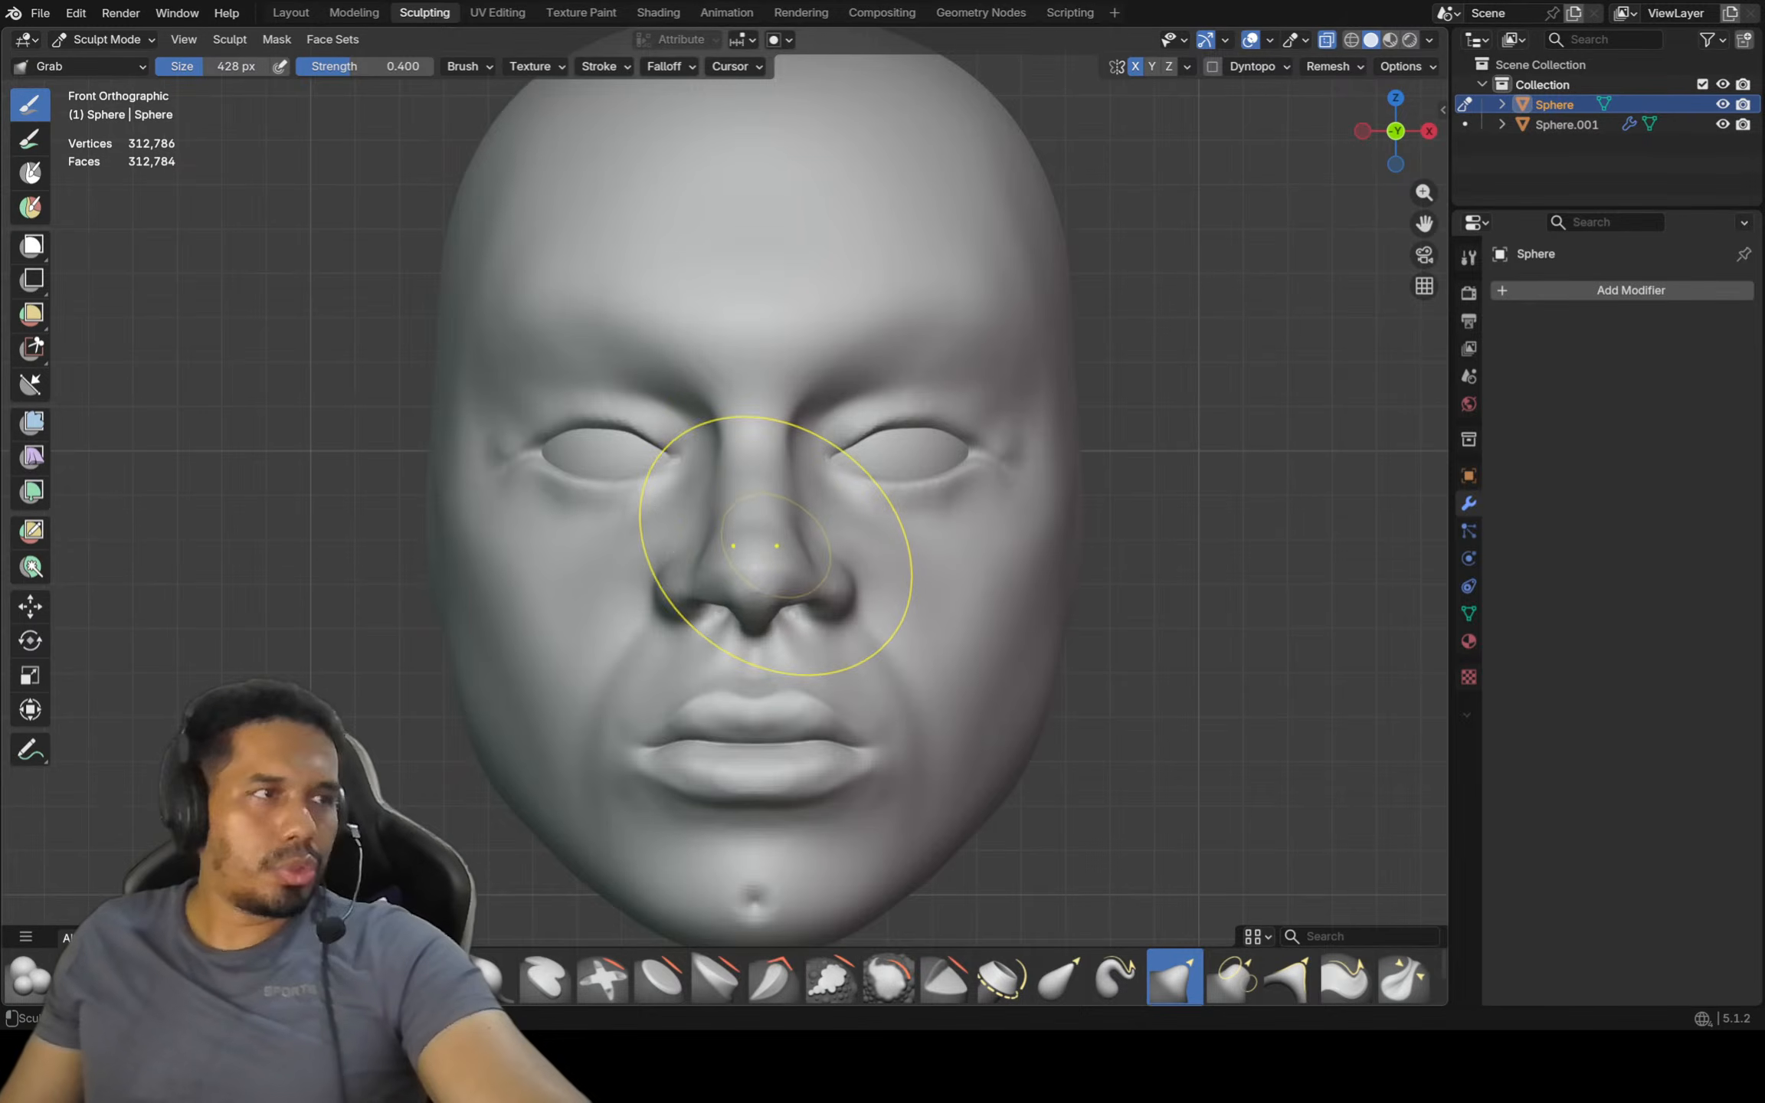
scroll(775, 545, "up", 2)
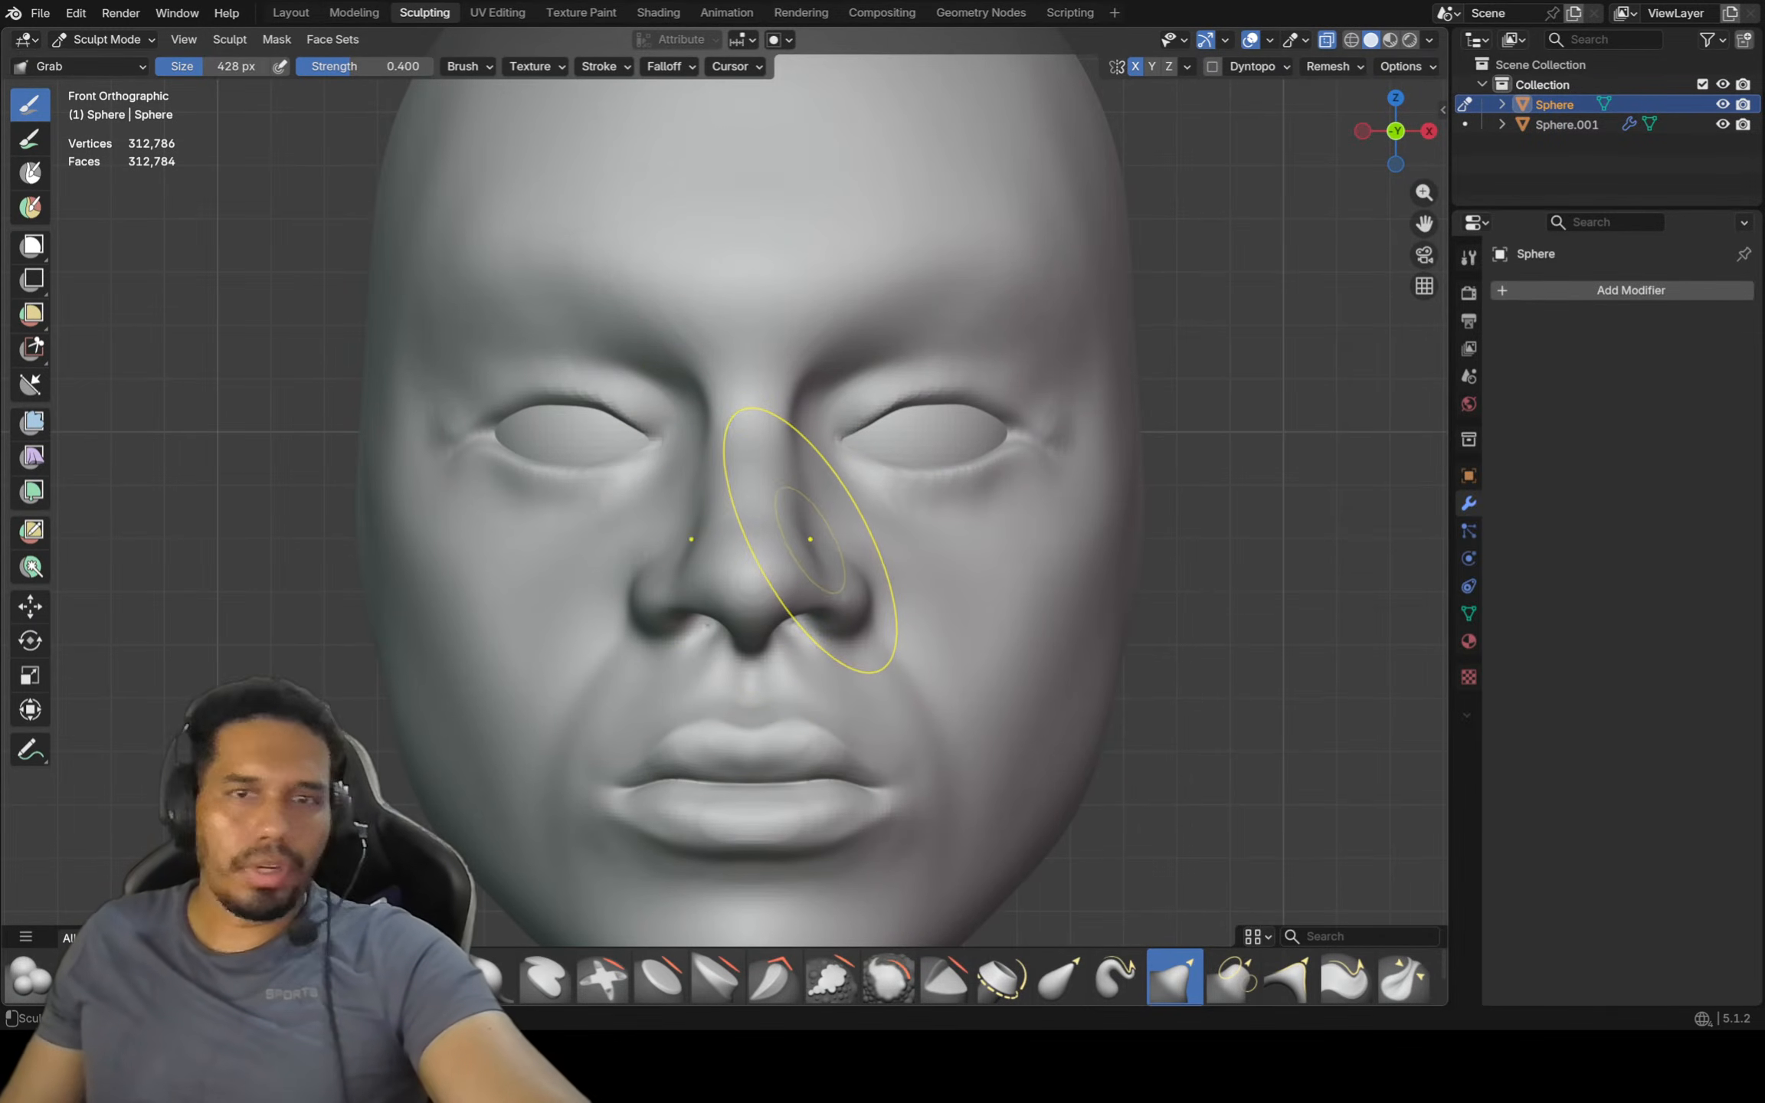
scroll(808, 545, "up", 1)
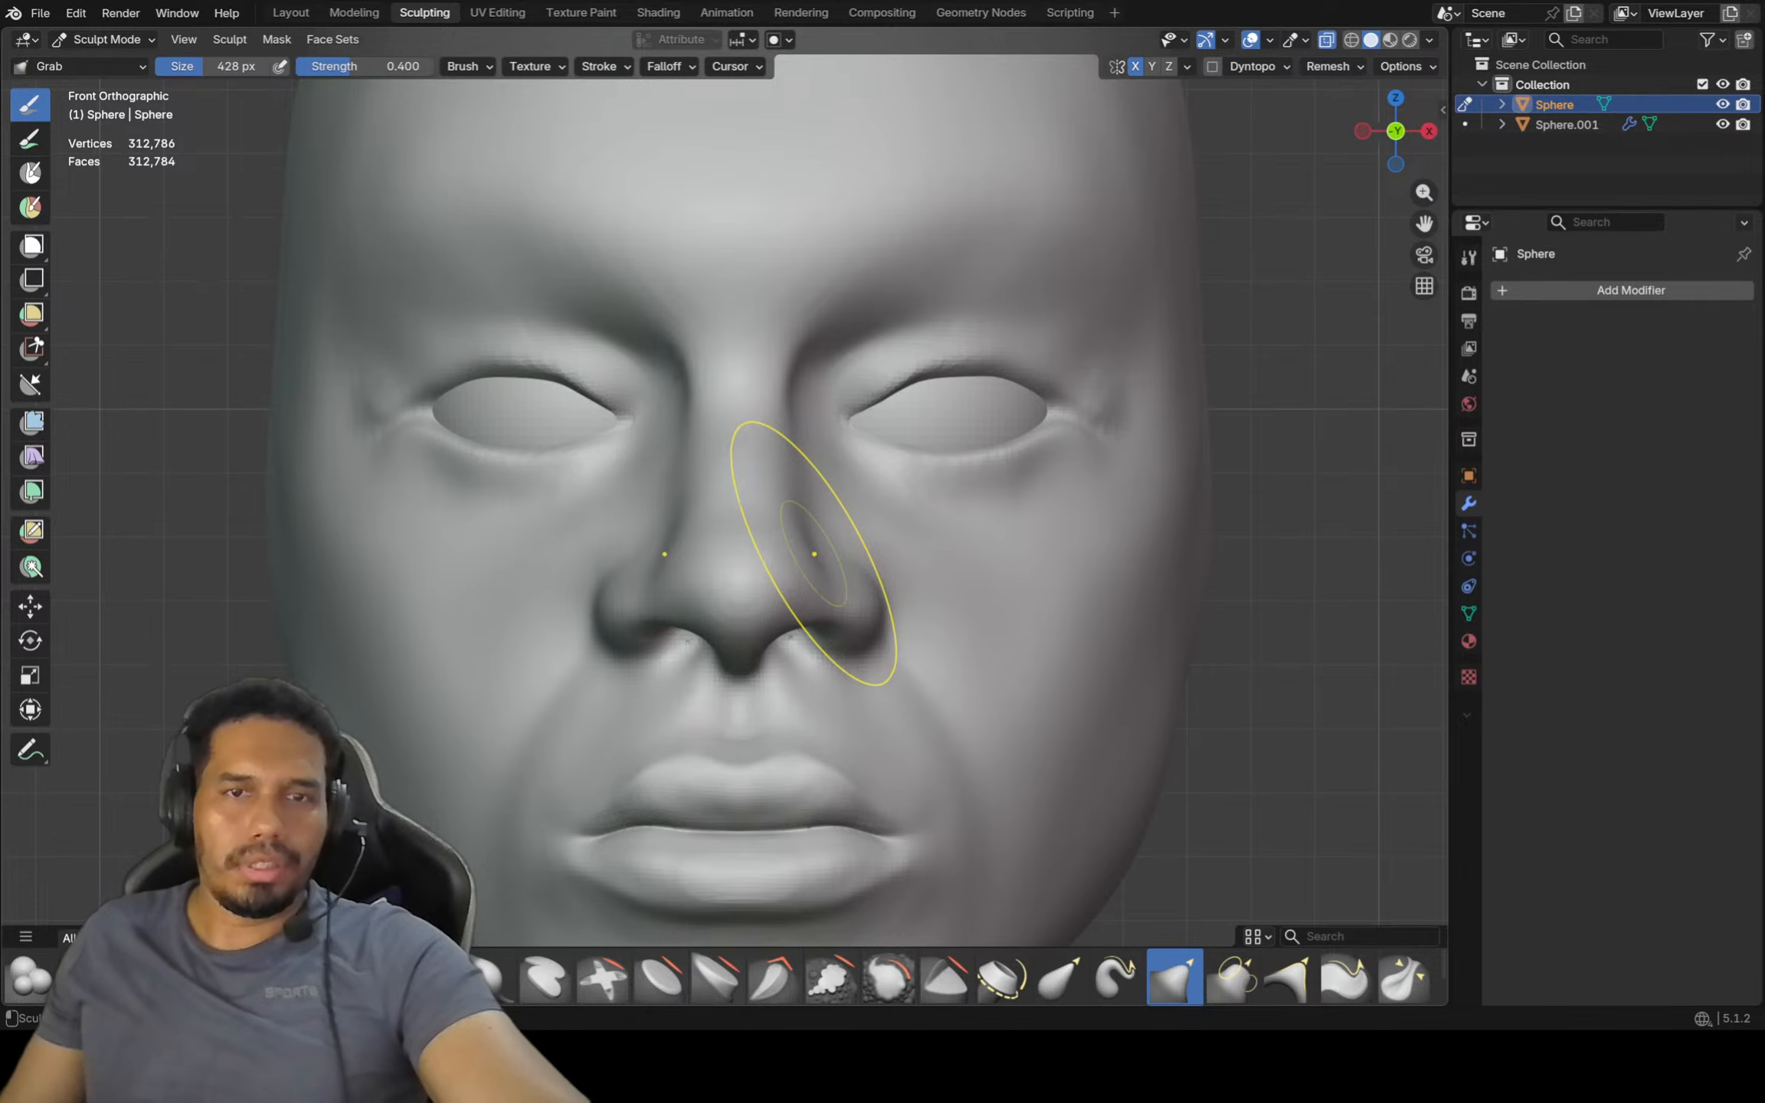
scroll(804, 555, "up", 1)
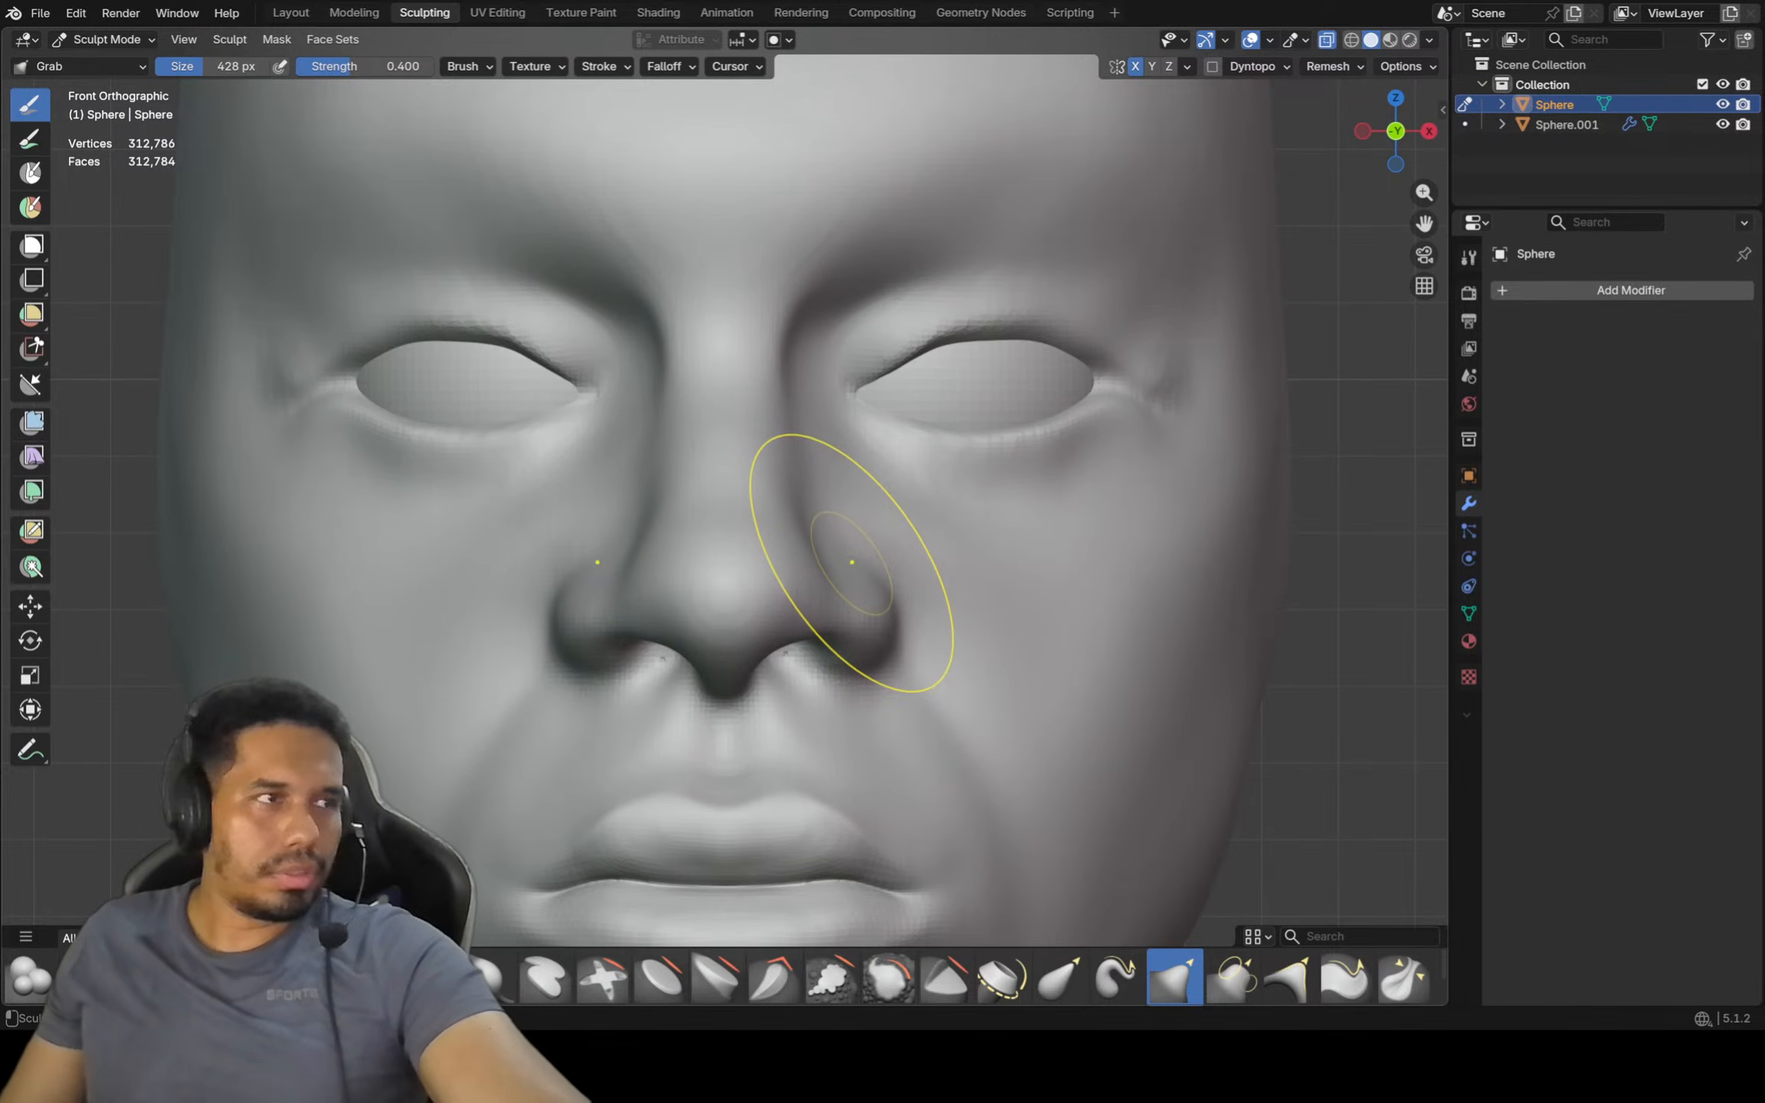
Define the creases between the nostril wings and the sides of the nose with the Crease Polish brush at 204 px
key("f")
left_click(958, 536)
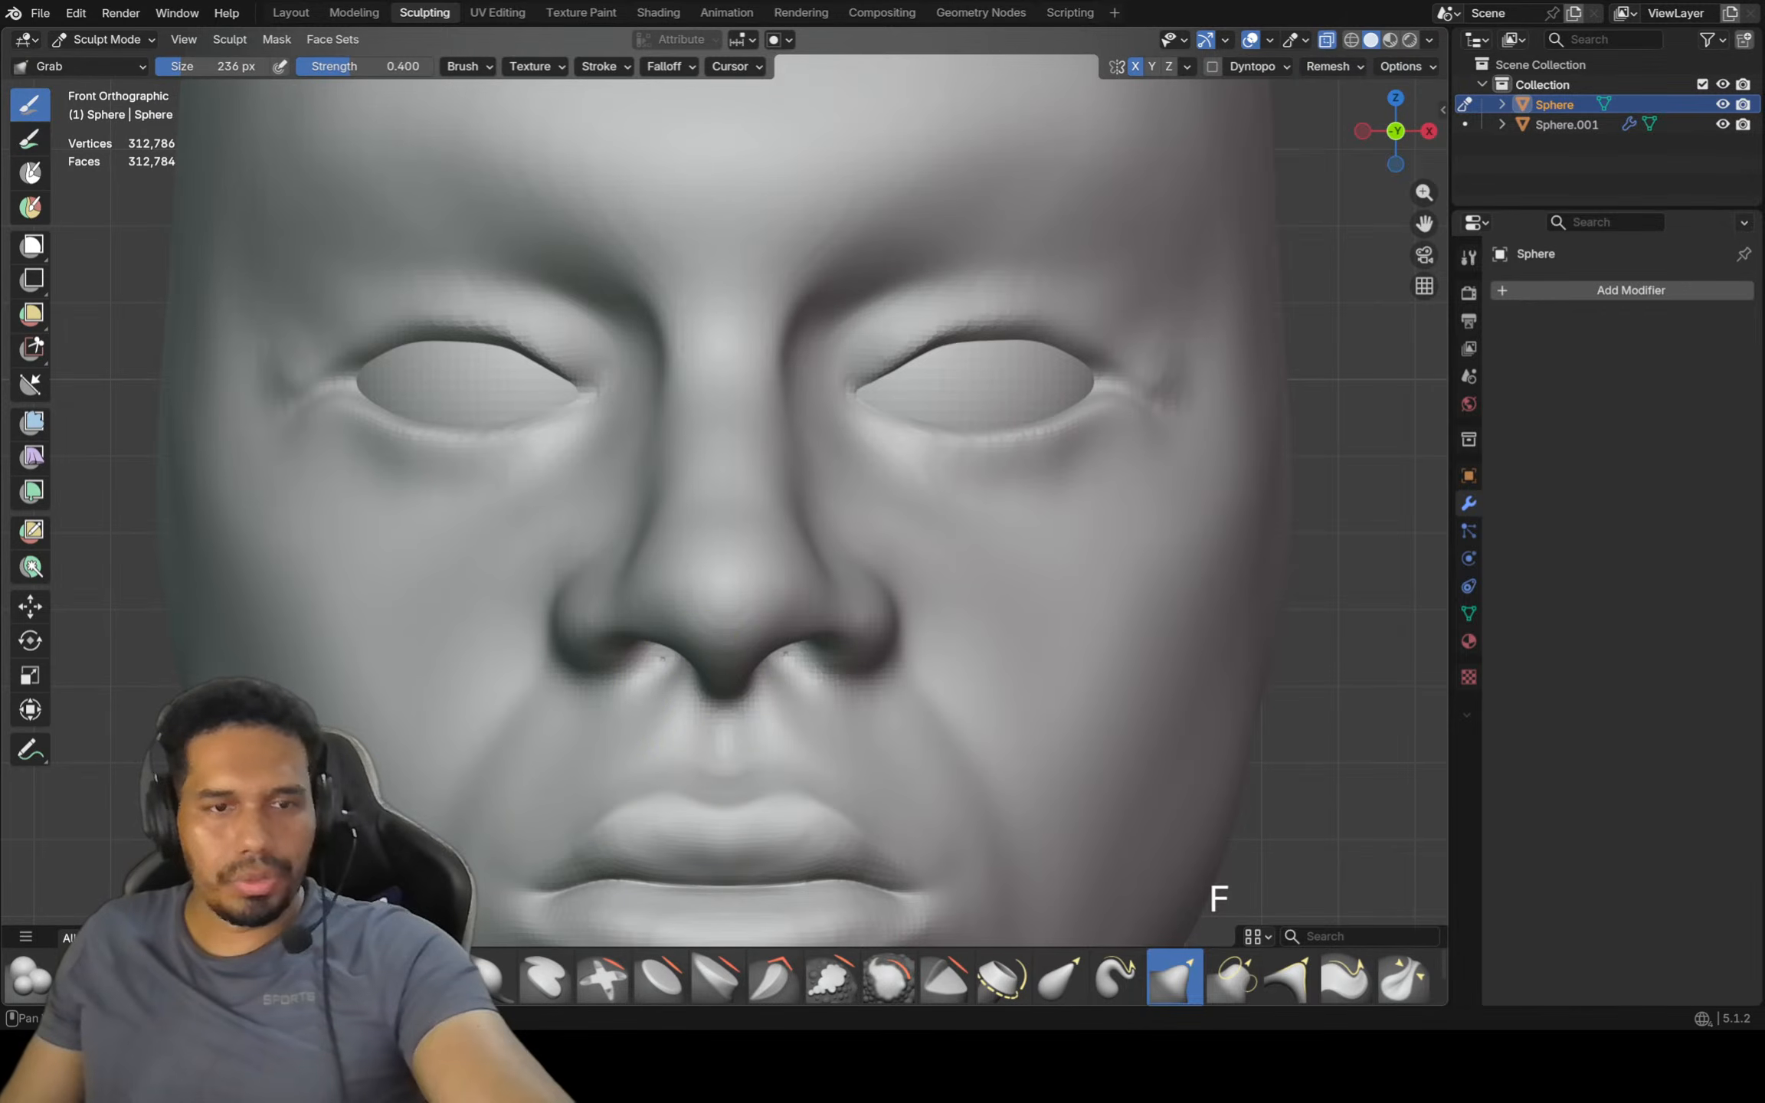
key("shift+c")
key("f")
left_click(531, 708)
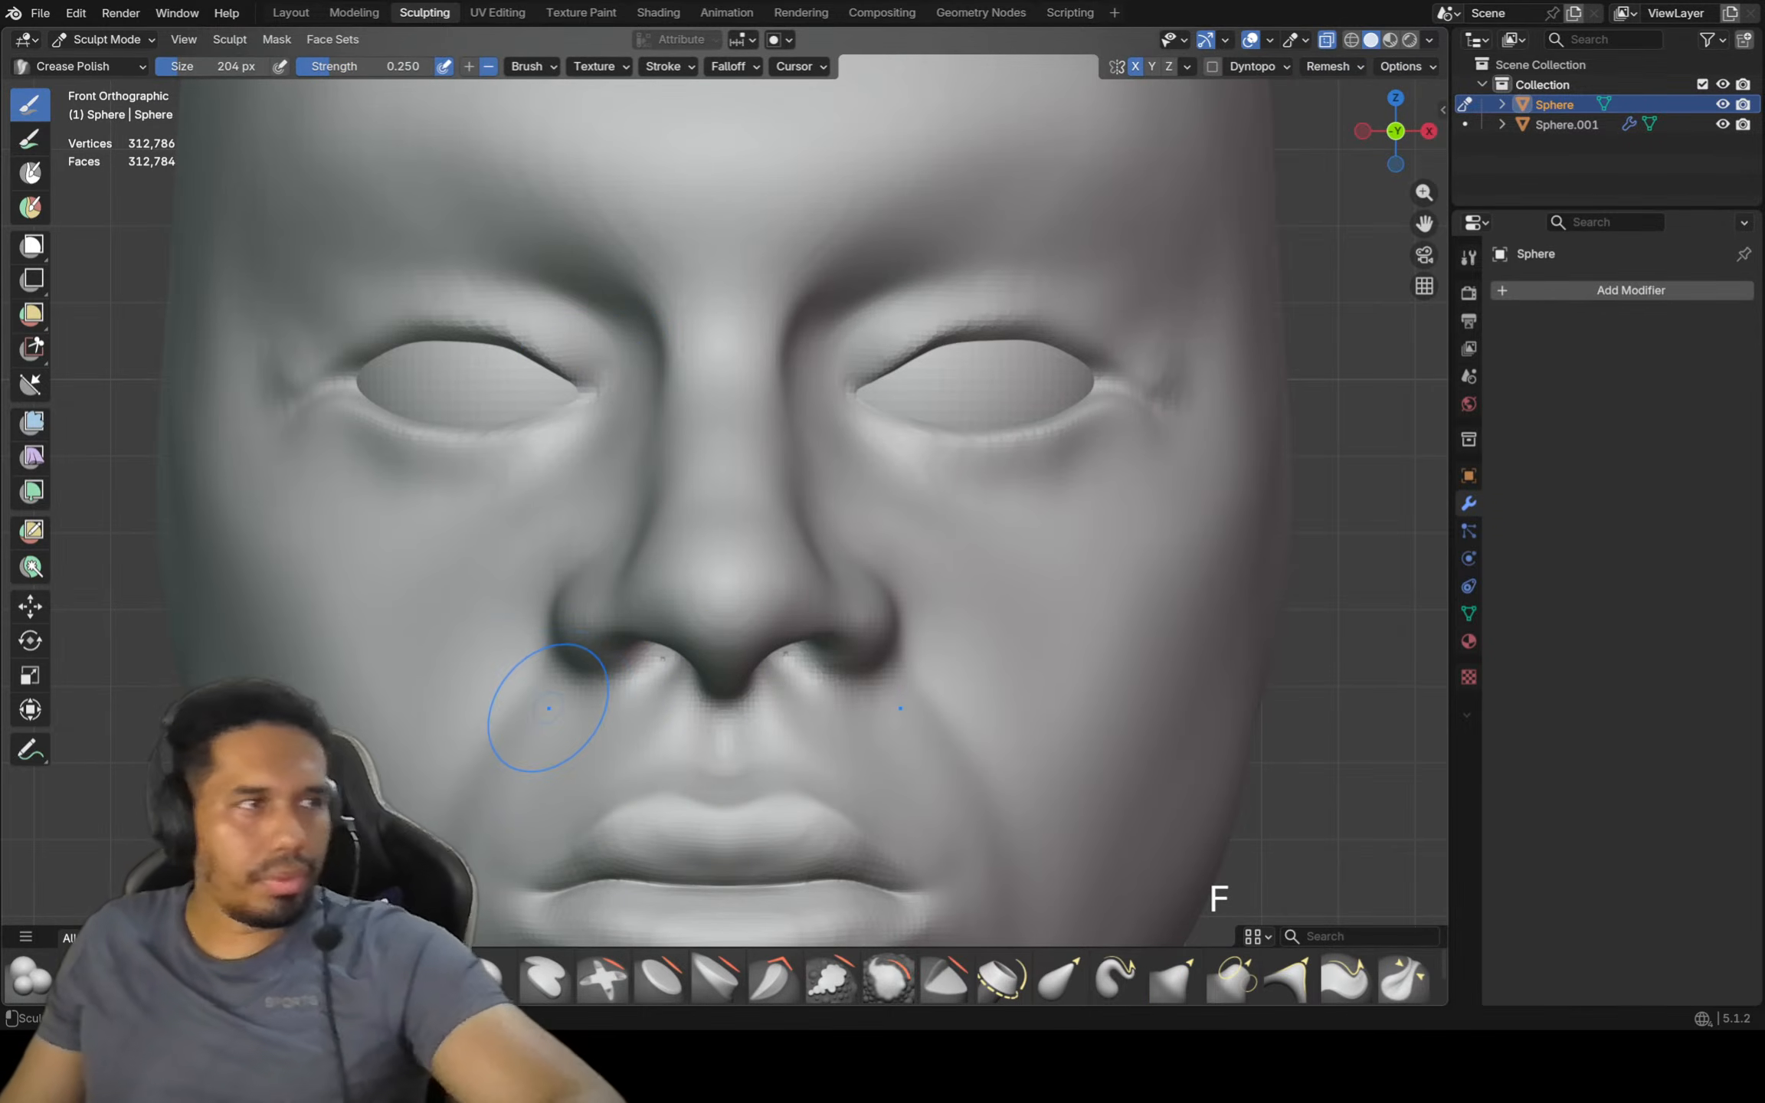
scroll(545, 581, "up", 2)
scroll(545, 580, "up", 1)
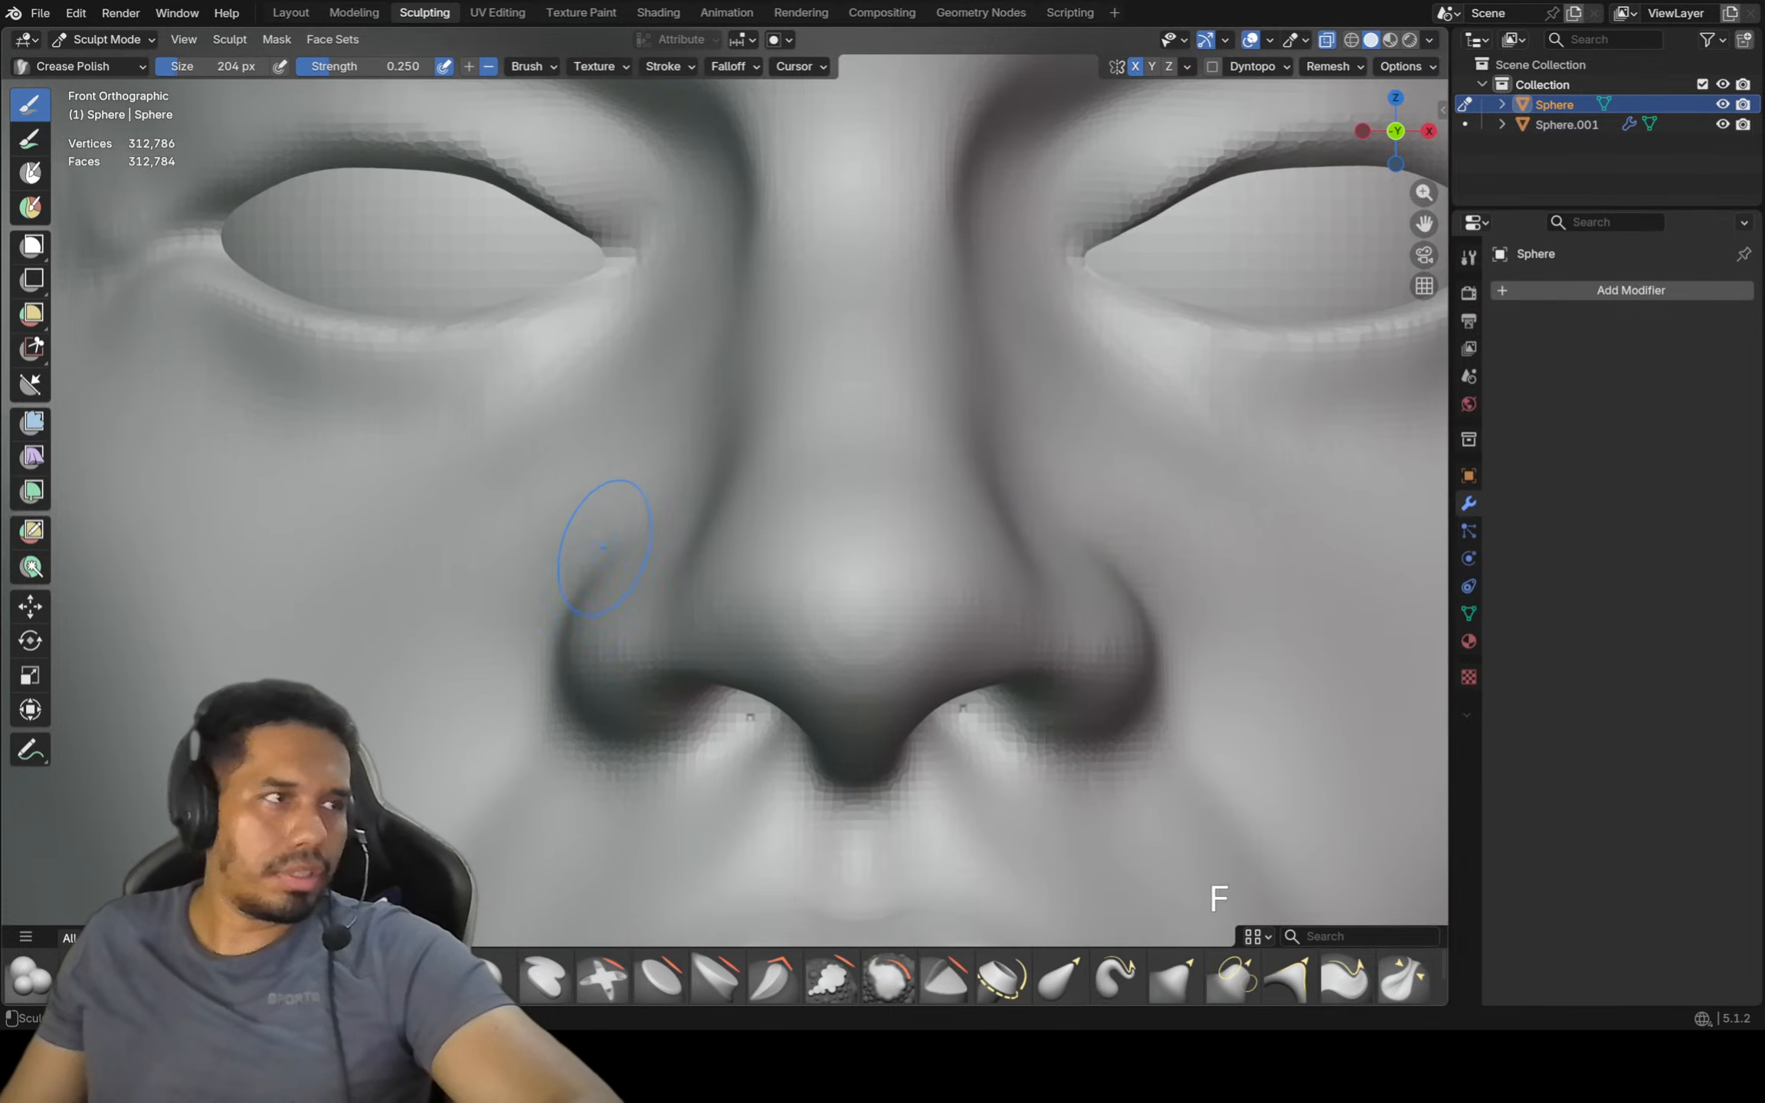
scroll(674, 528, "down", 2)
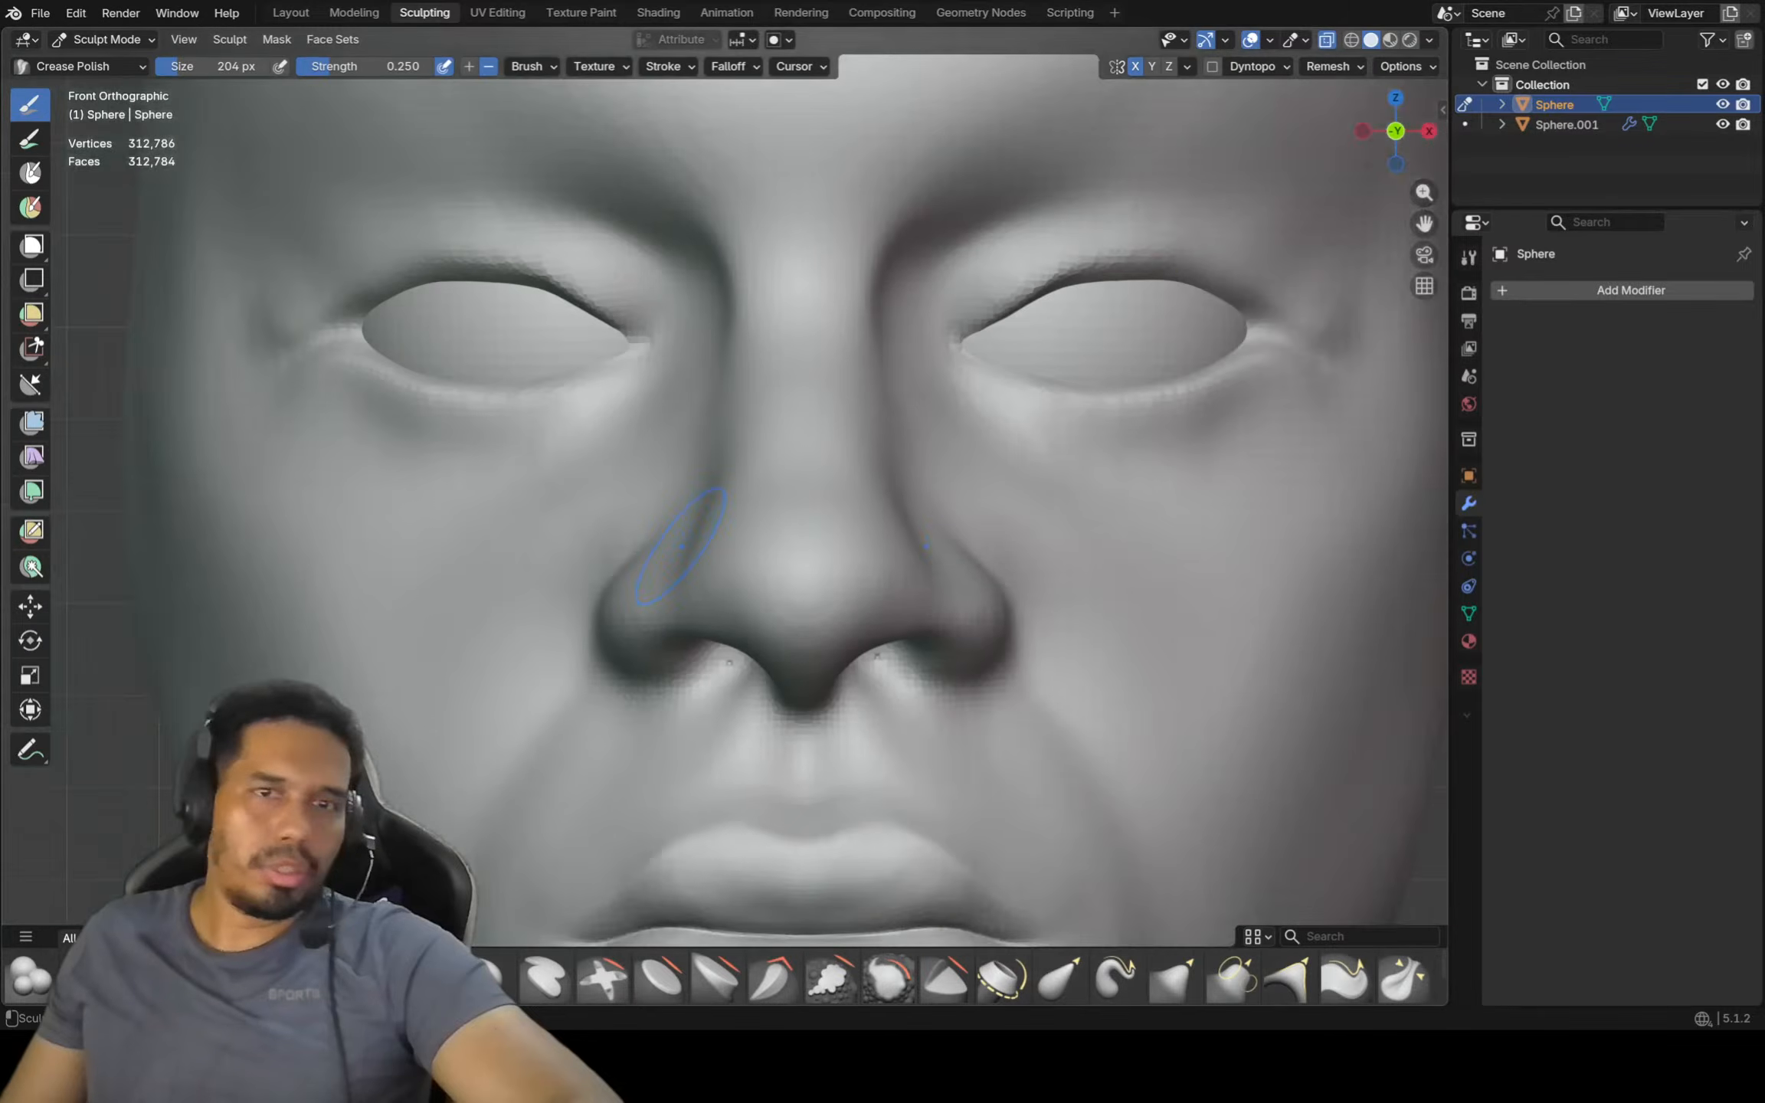
scroll(659, 563, "up", 4)
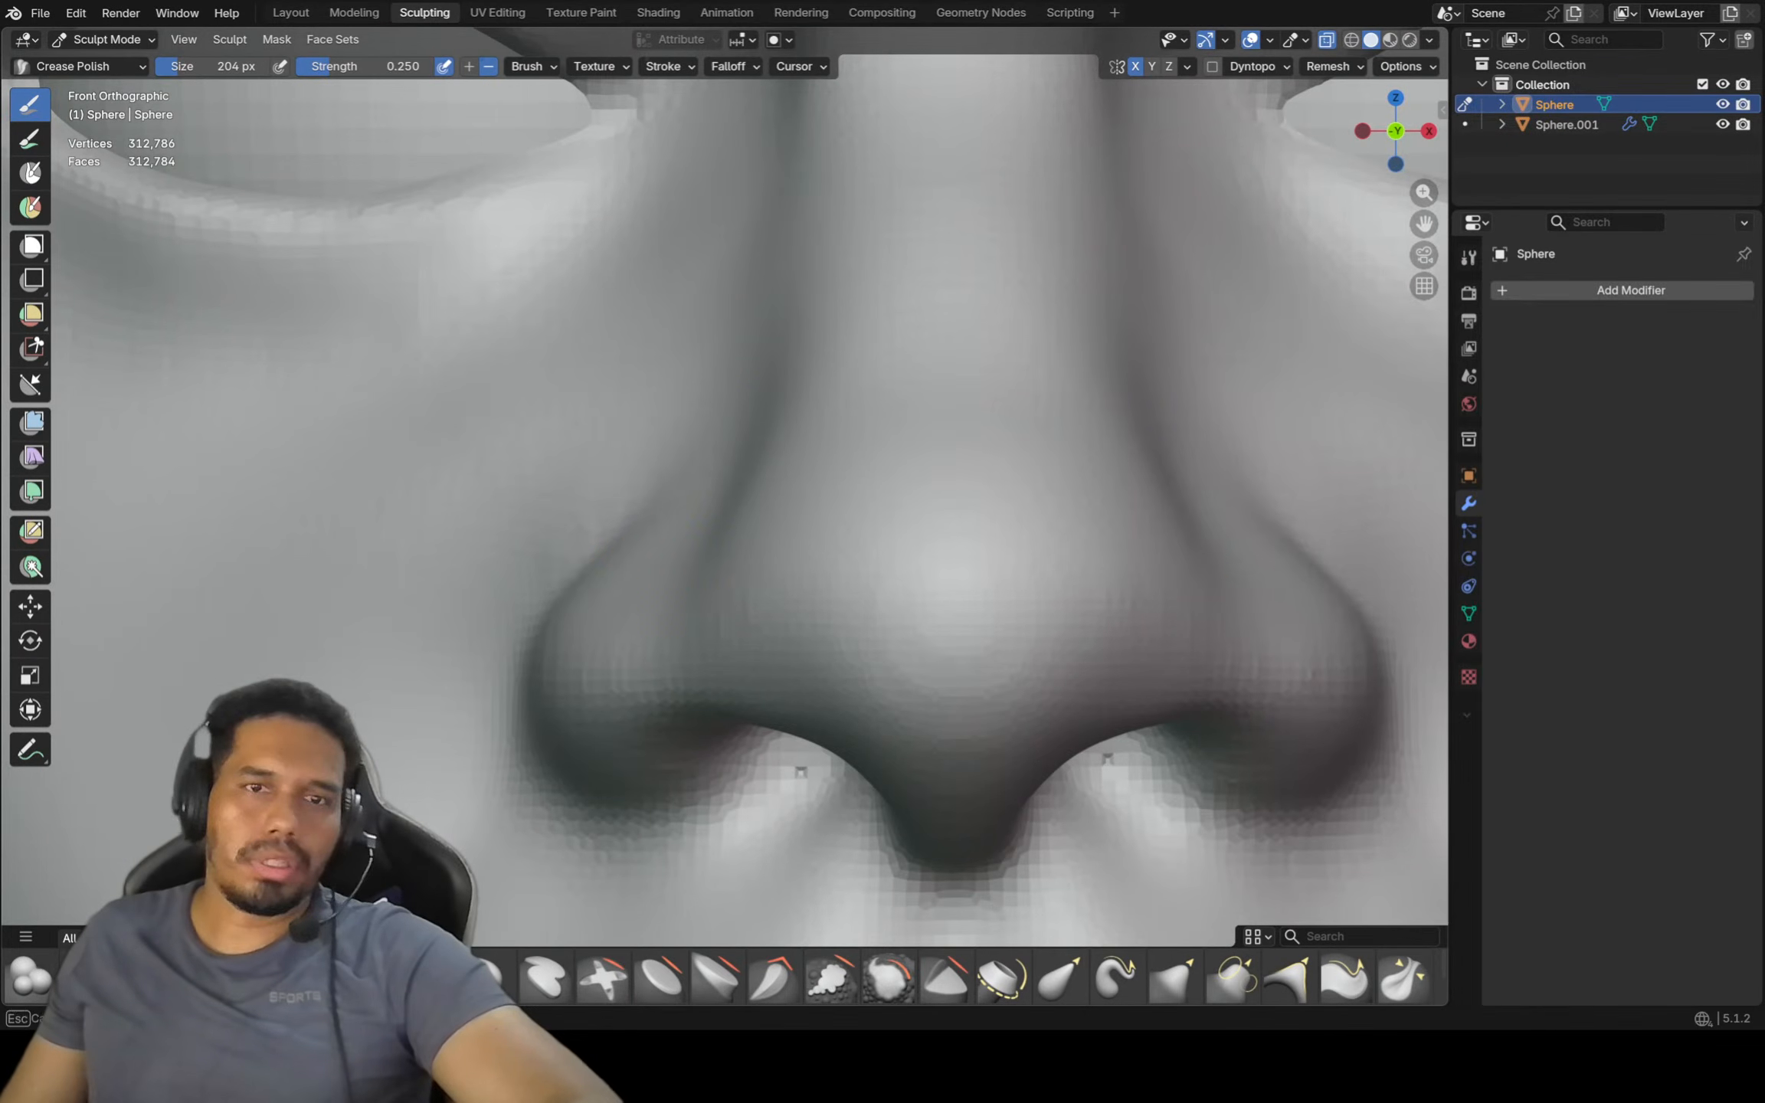
scroll(707, 503, "down", 5)
scroll(714, 497, "up", 1)
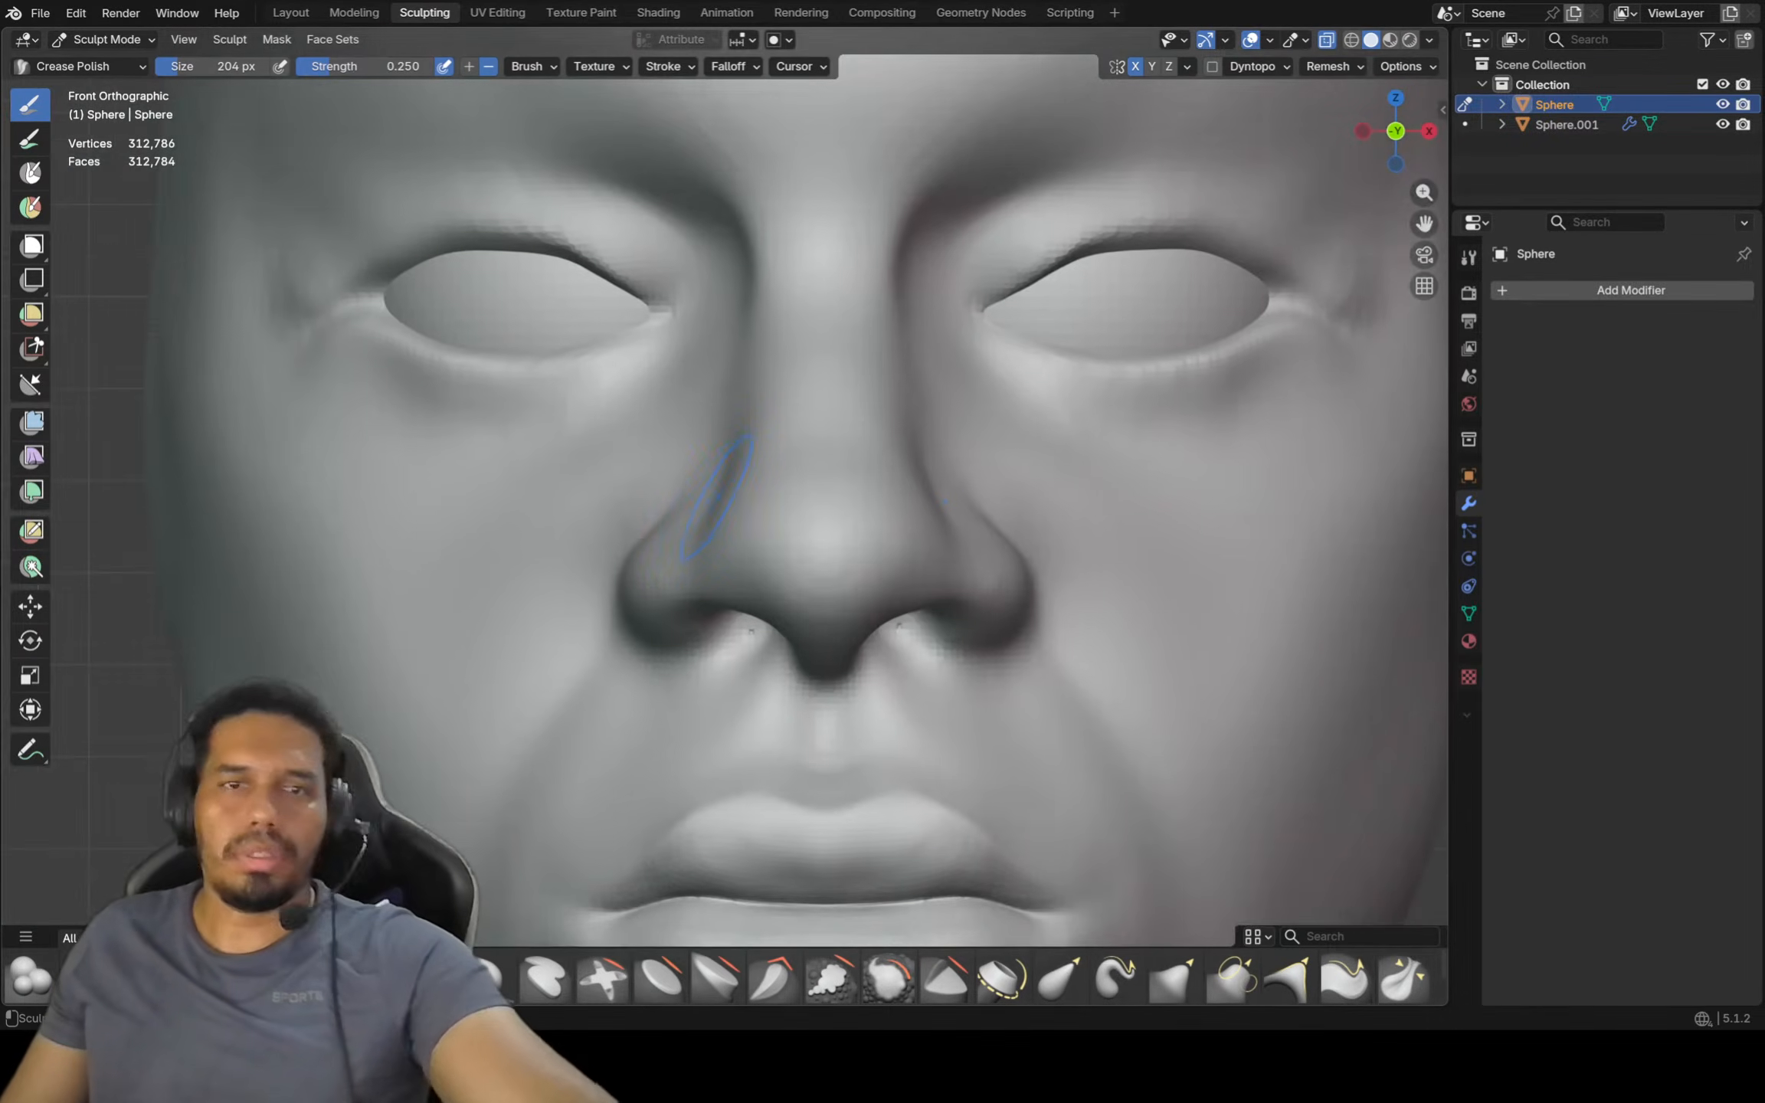
middle_click_drag(725, 480, 742, 502, "shift")
middle_click_drag(741, 502, 736, 544, "ctrl")
middle_click_drag(737, 545, 720, 548, "shift")
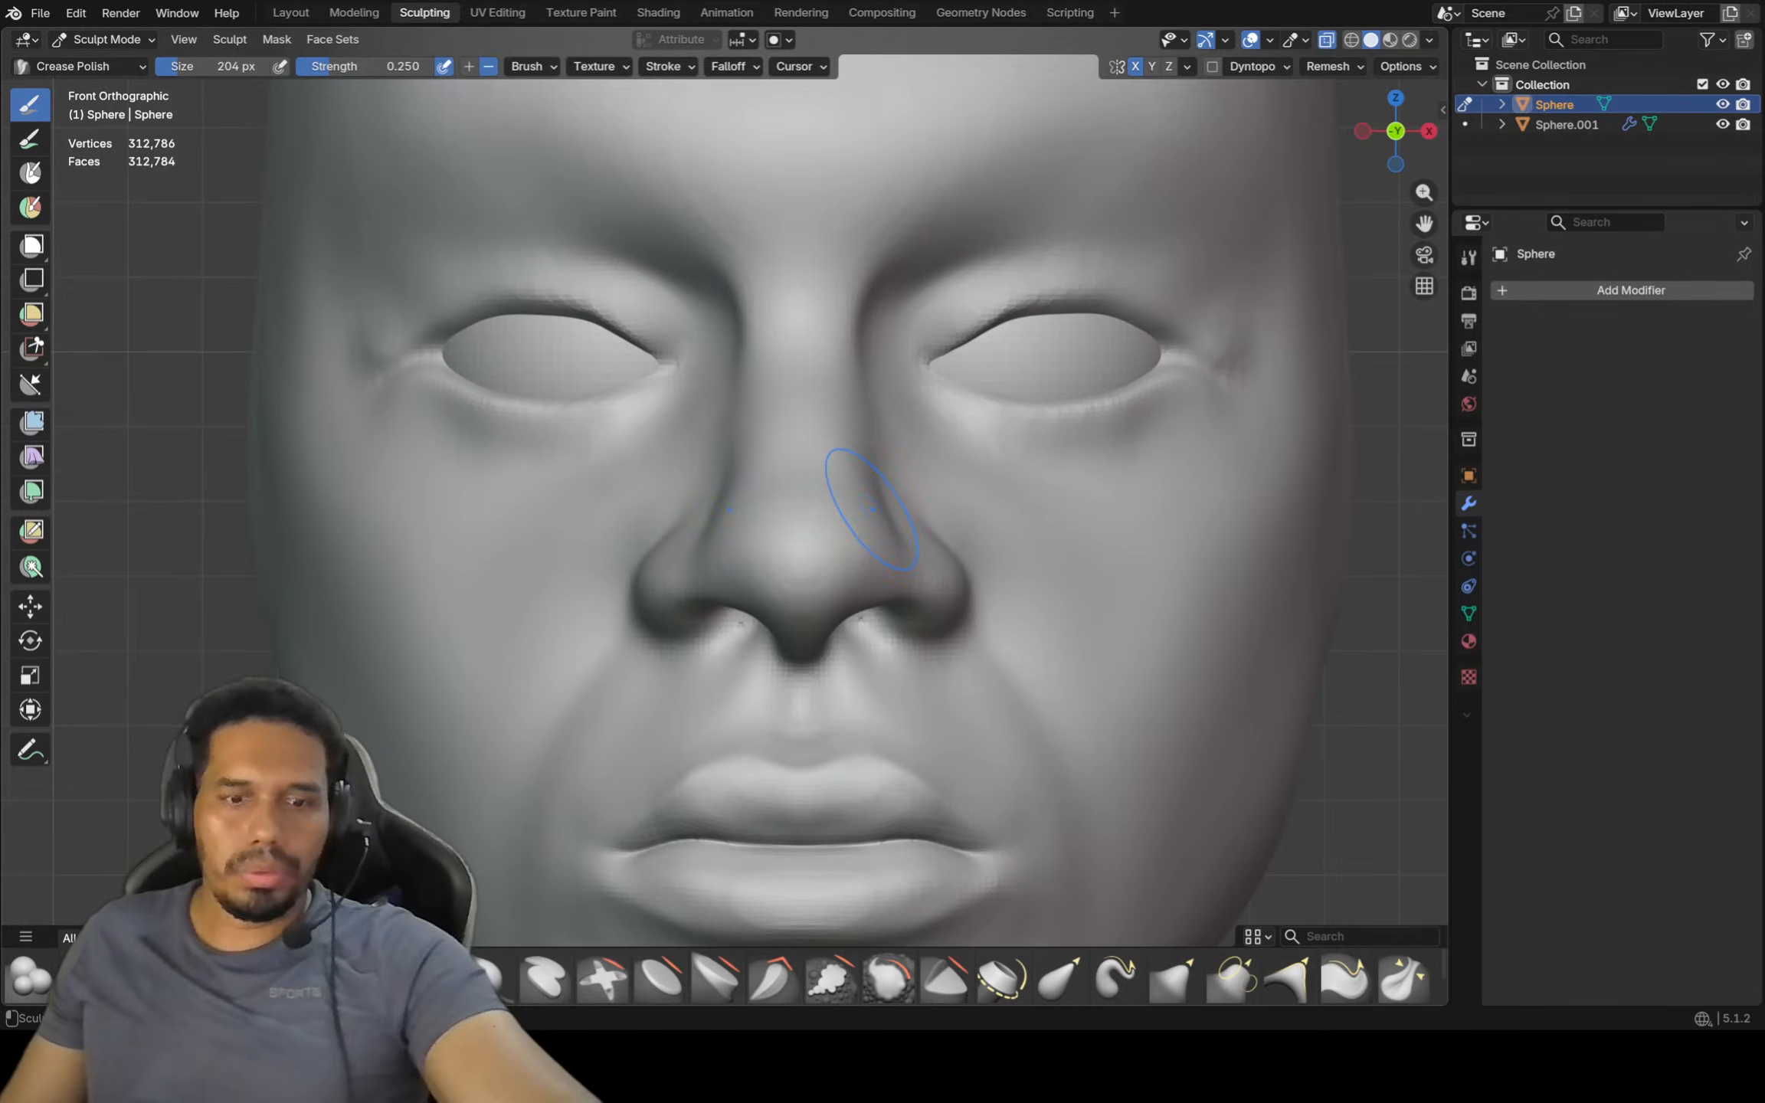
Adjust the shape of the nostrils and the sides of the nose with the Grab brush at 252 px
key("f")
key("g")
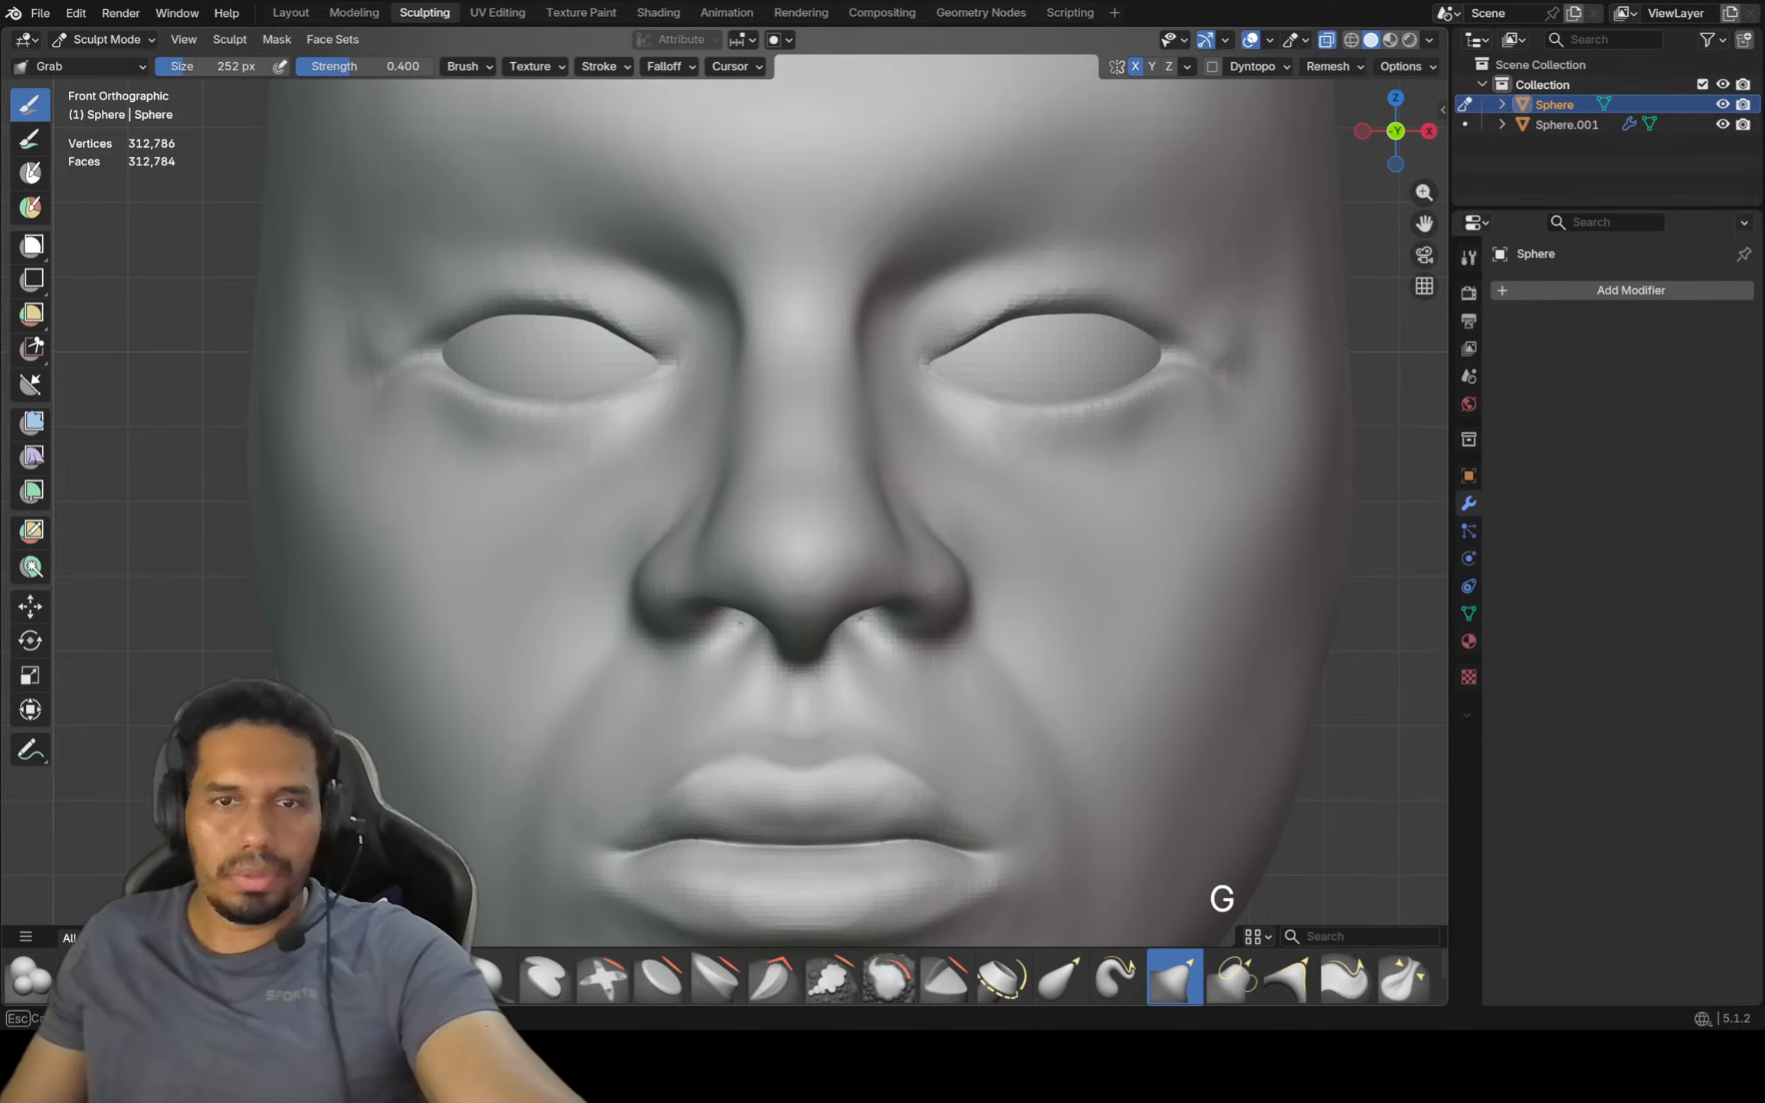
mouse_move(867, 571)
middle_mouse_down("ctrl")
mouse_move(835, 662)
mouse_move(839, 602)
mouse_move(852, 655)
middle_mouse_up("ctrl")
left_click_drag(840, 608, 838, 599)
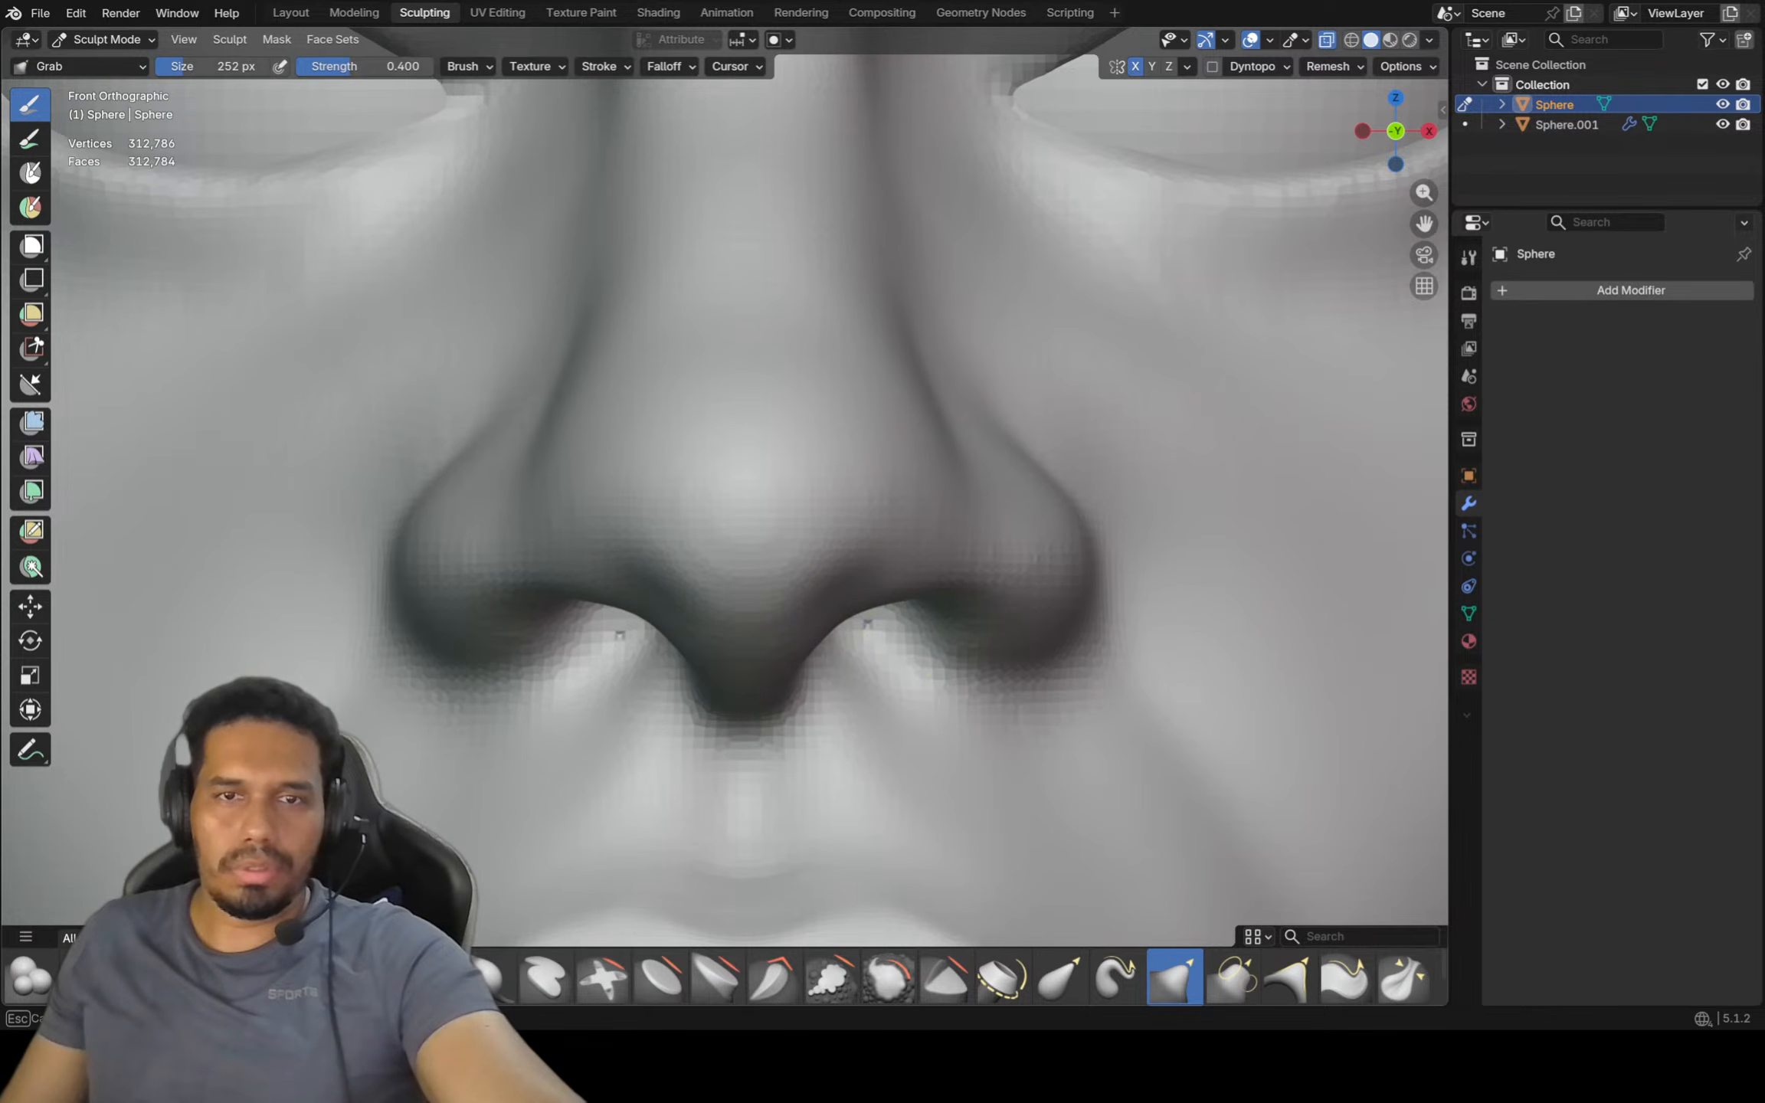
mouse_move(875, 583)
middle_mouse_down("ctrl")
mouse_move(858, 591)
mouse_move(908, 539)
middle_mouse_up("ctrl")
left_click_drag(904, 532, 909, 515)
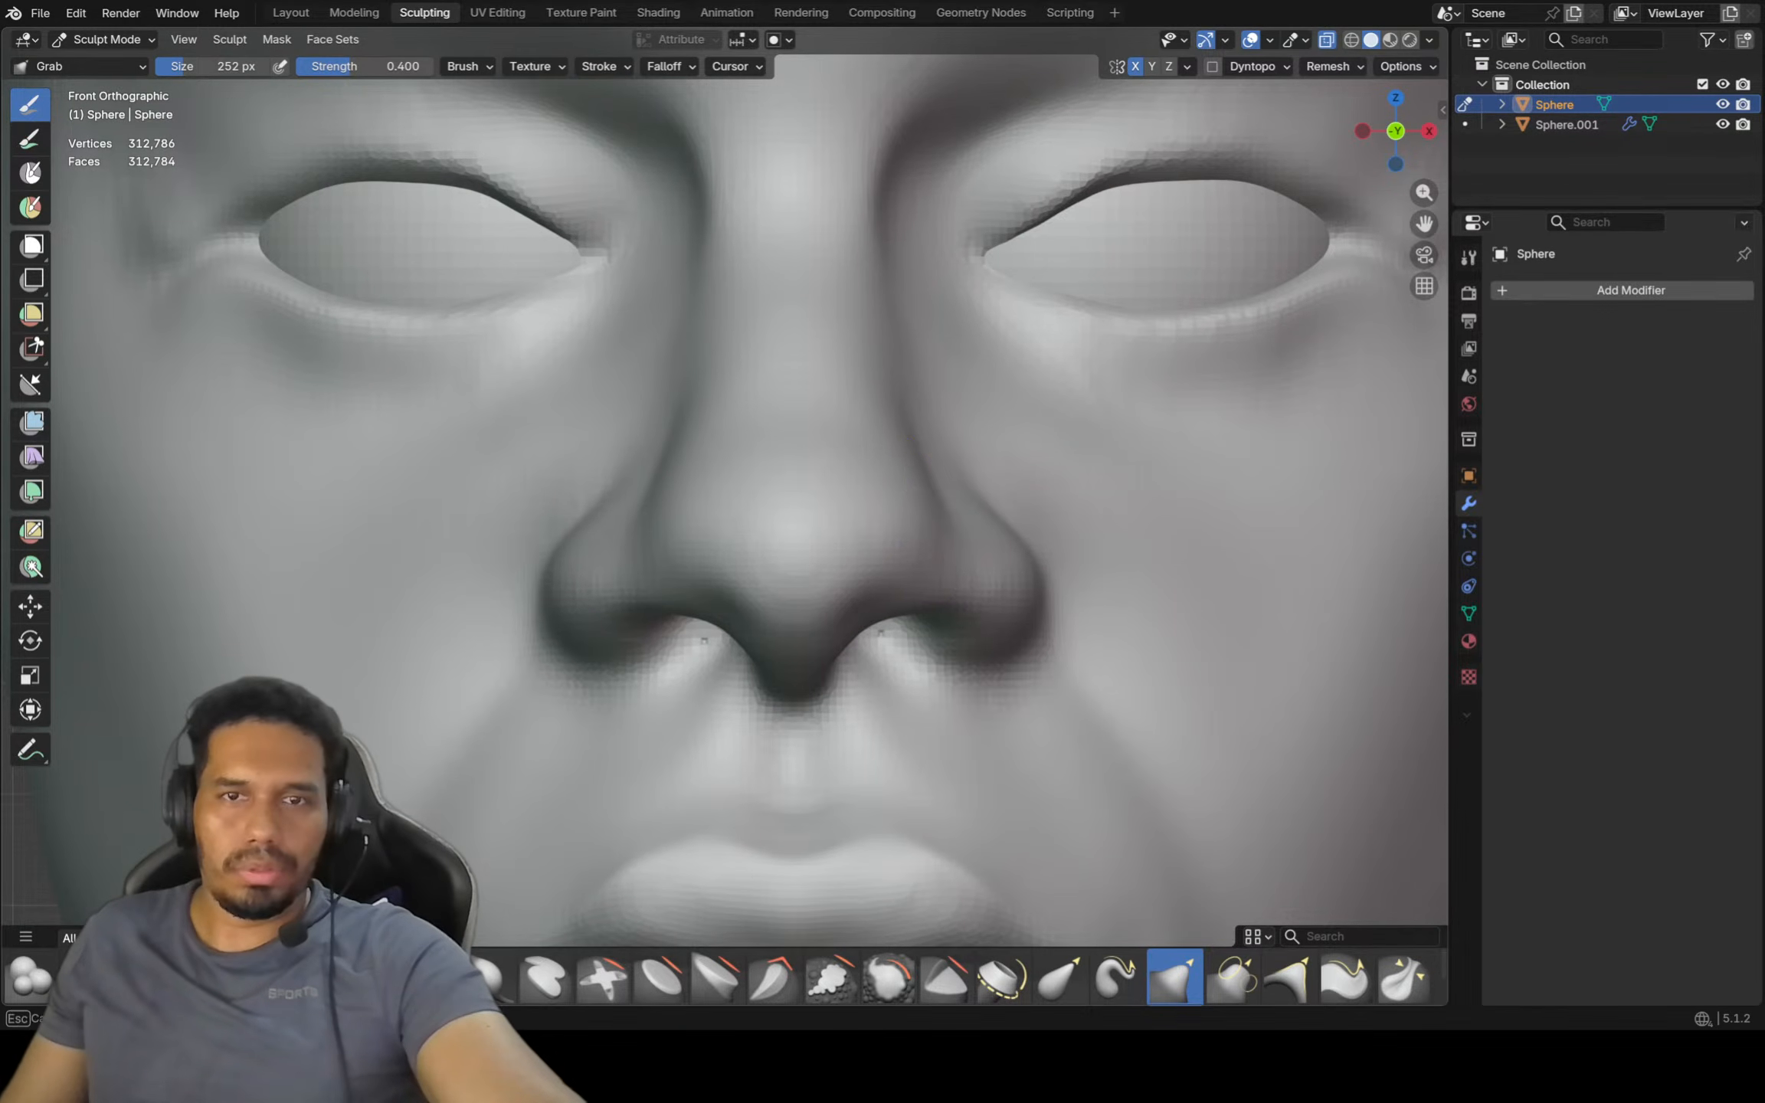
Refine the volume of the nose tip and lower bridge with the Inflate/Deflate brush at 184 px and 0.500 strength
left_click(494, 977)
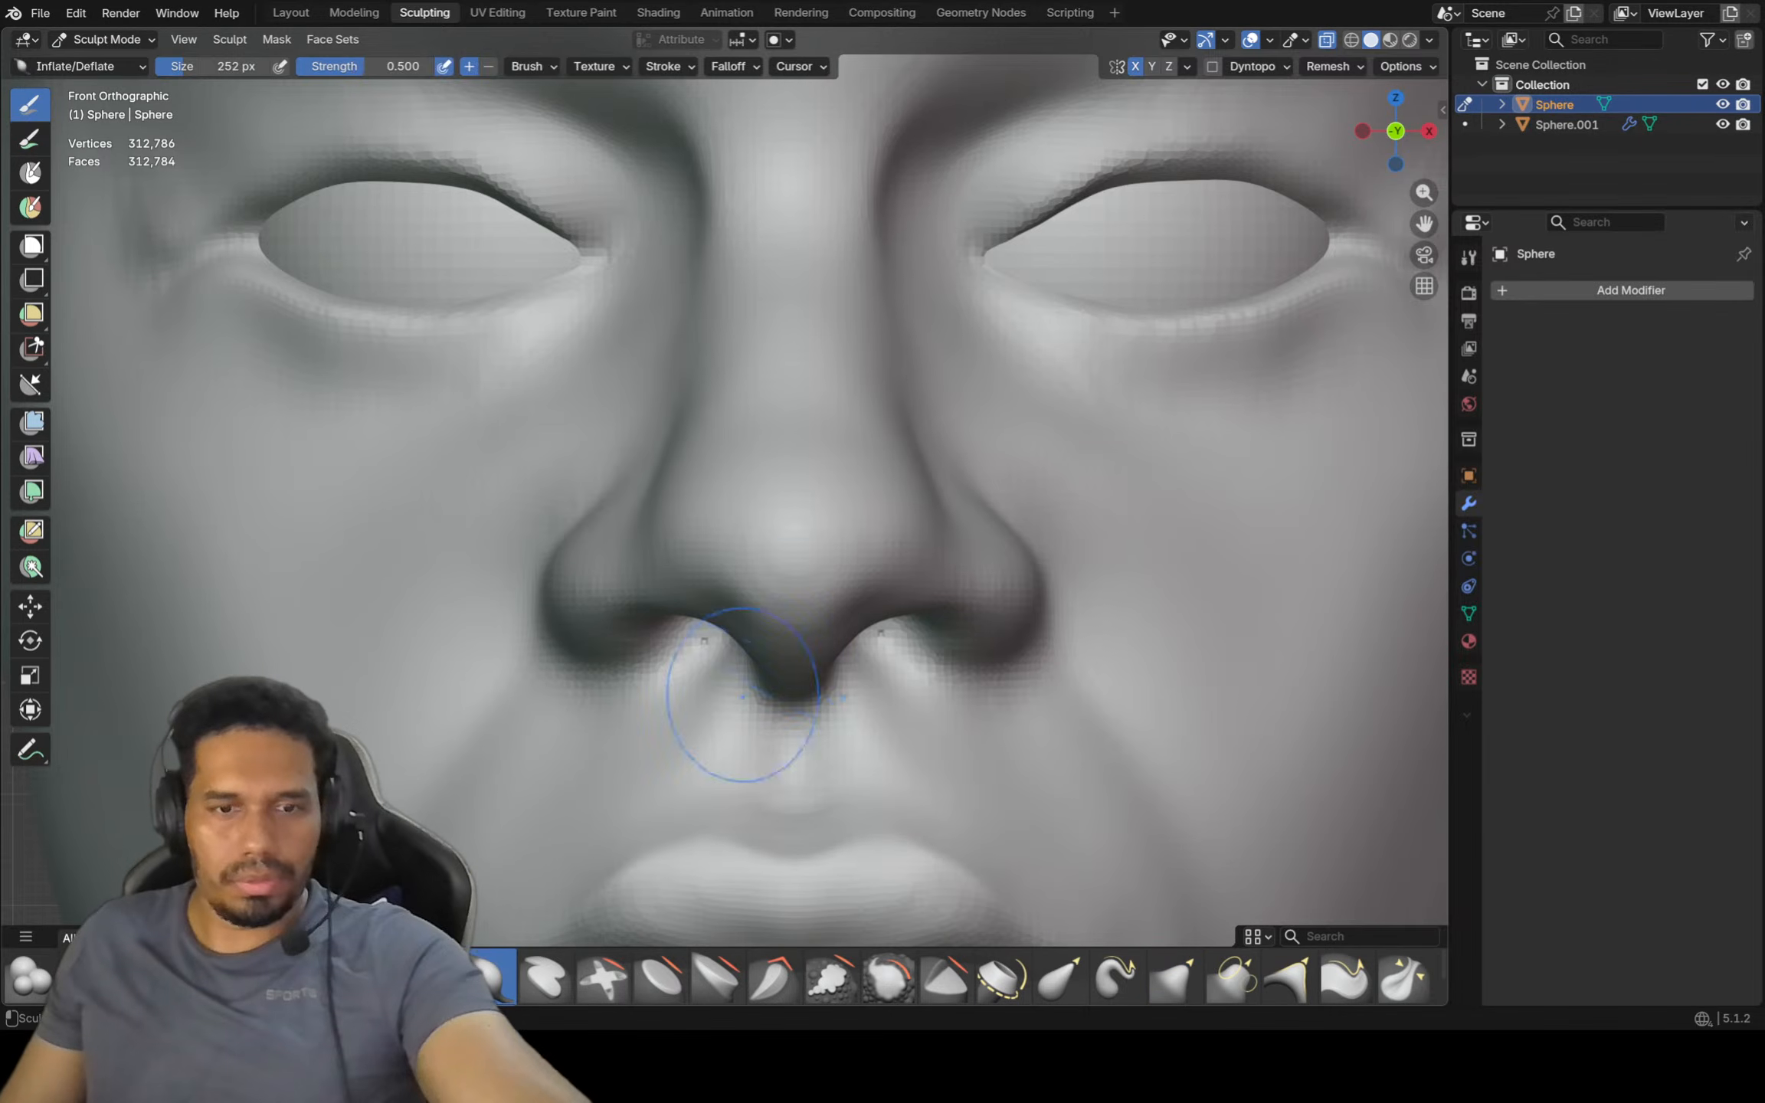
key("f")
left_click(789, 627)
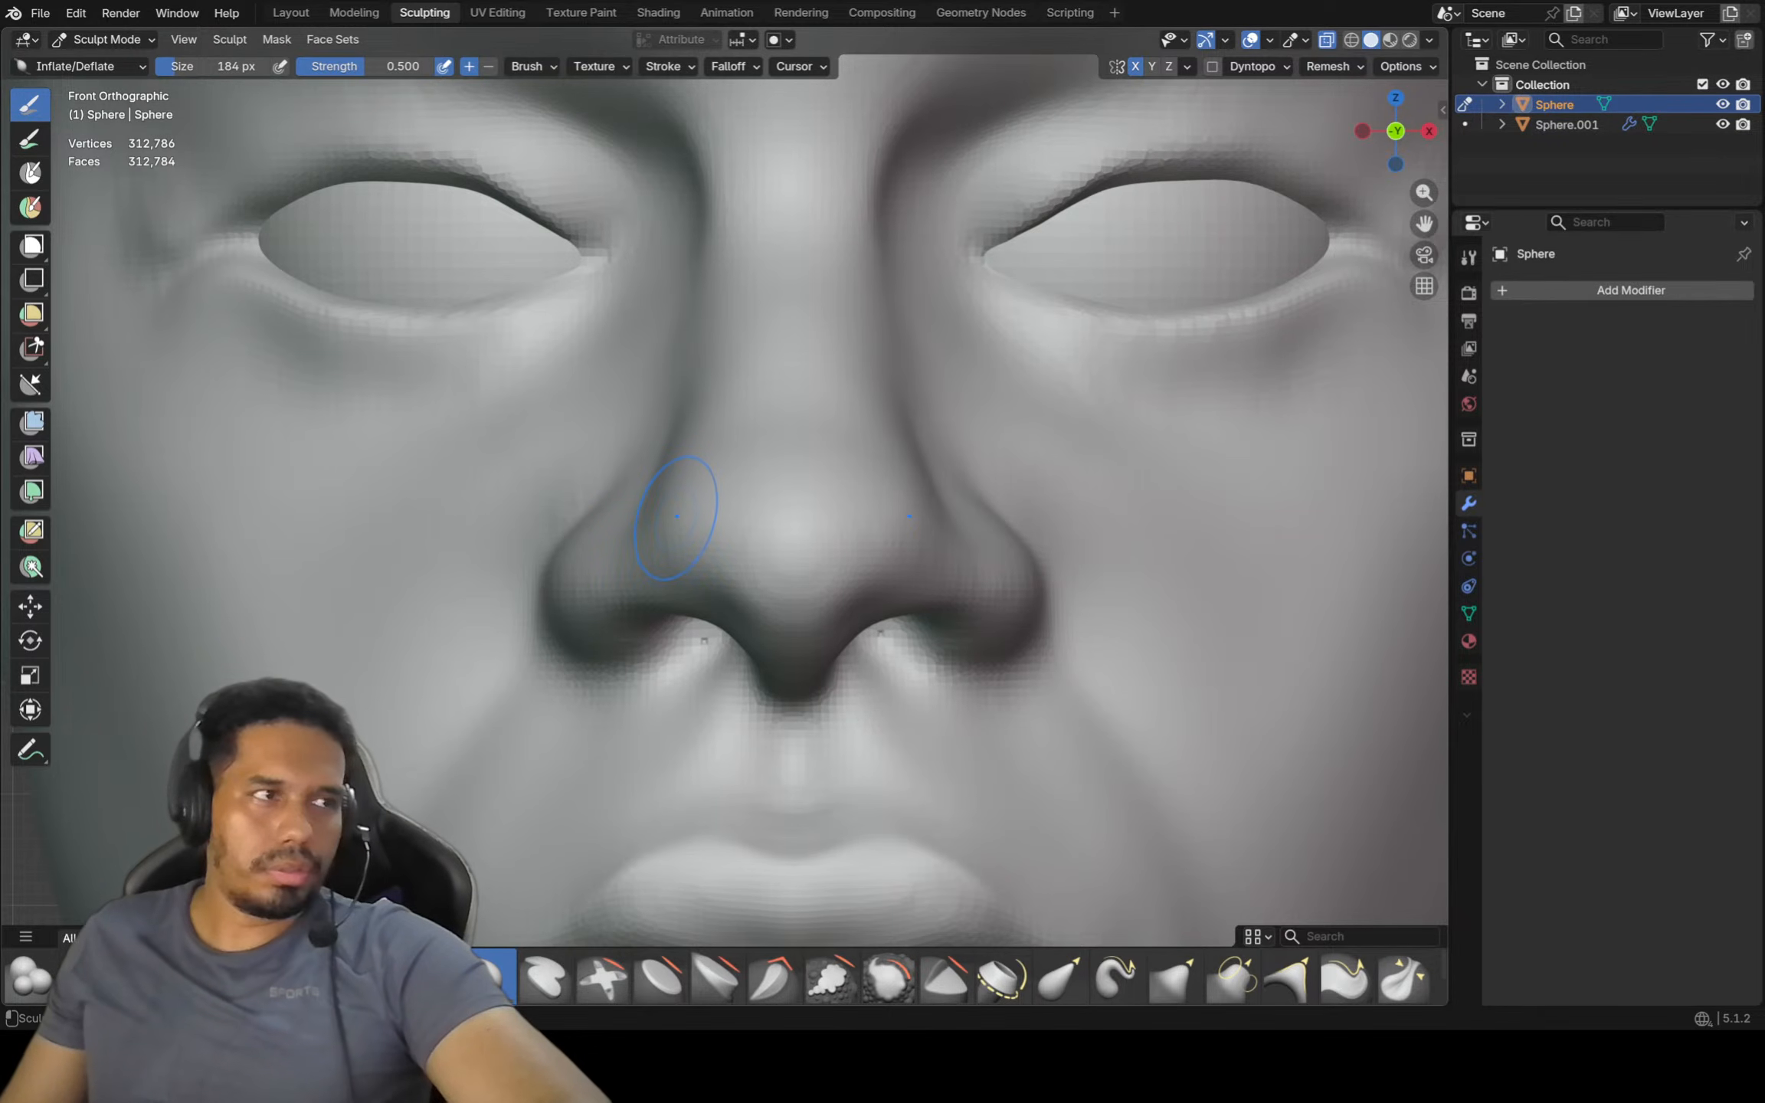
scroll(677, 515, "down", 1)
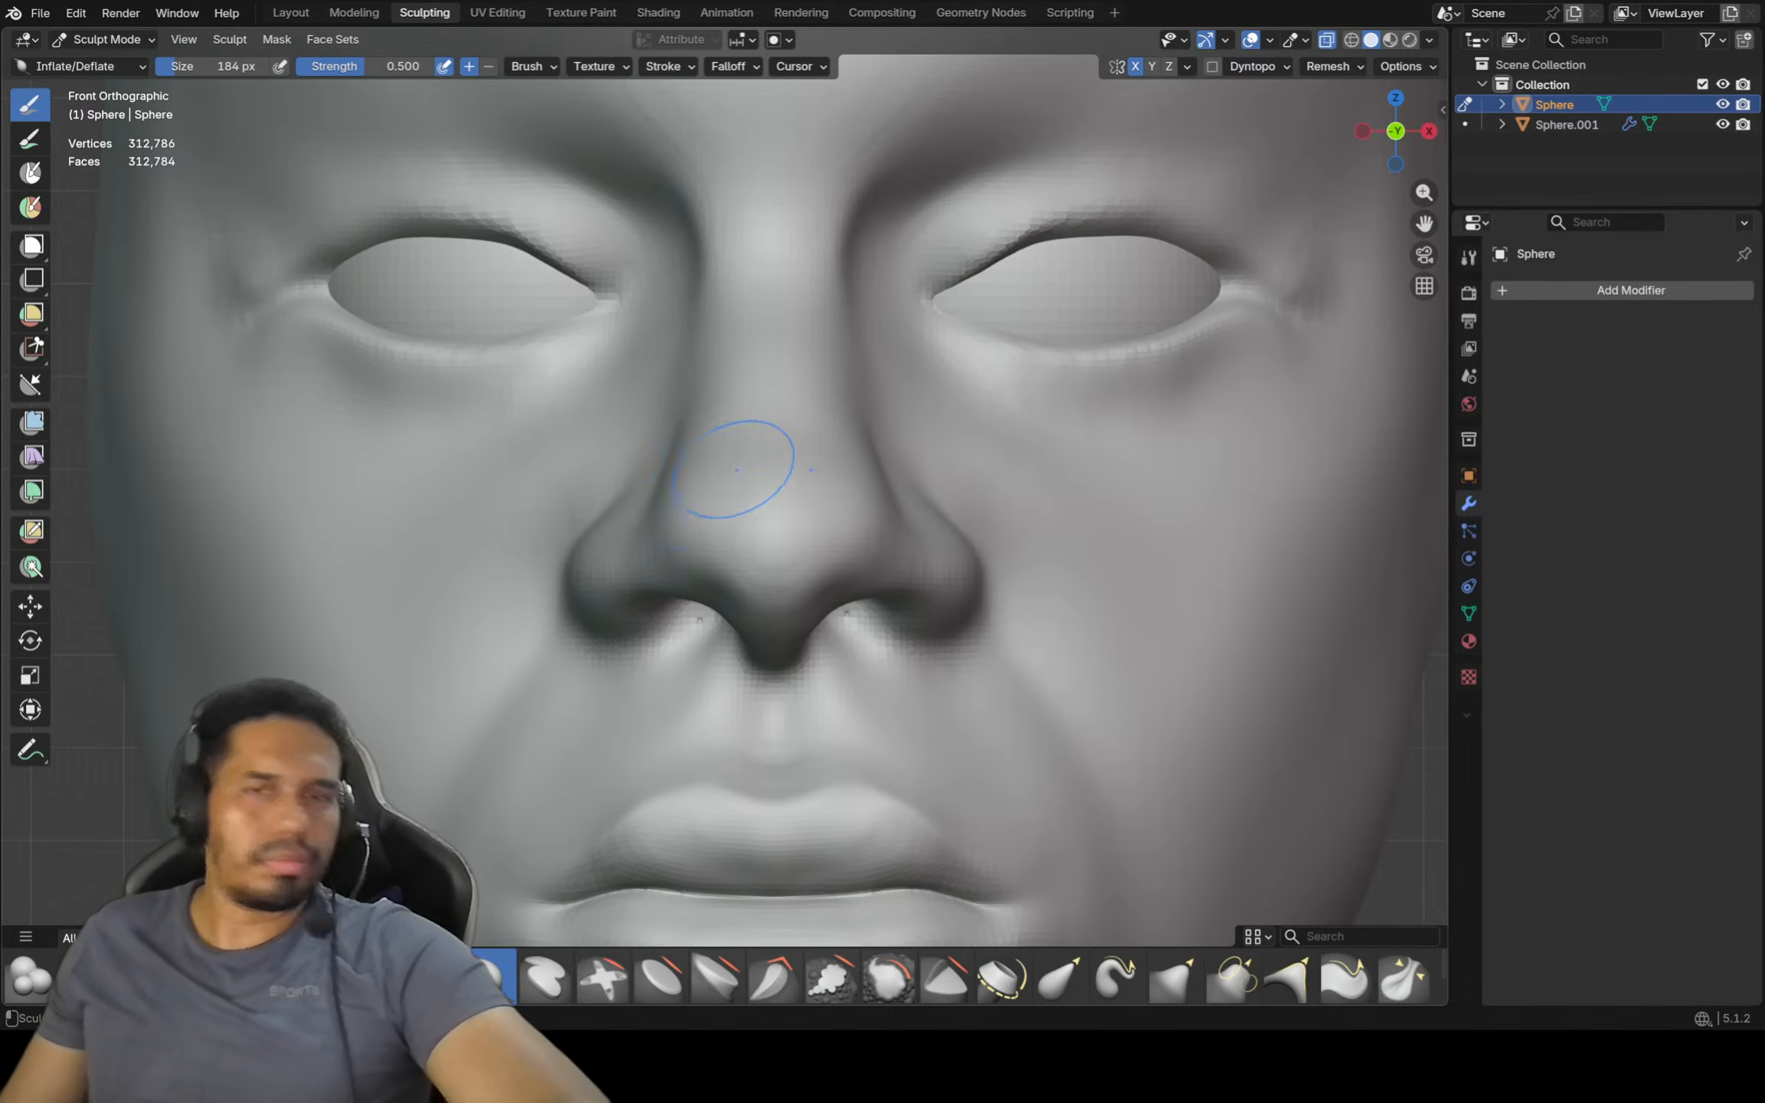
scroll(736, 469, "down", 4)
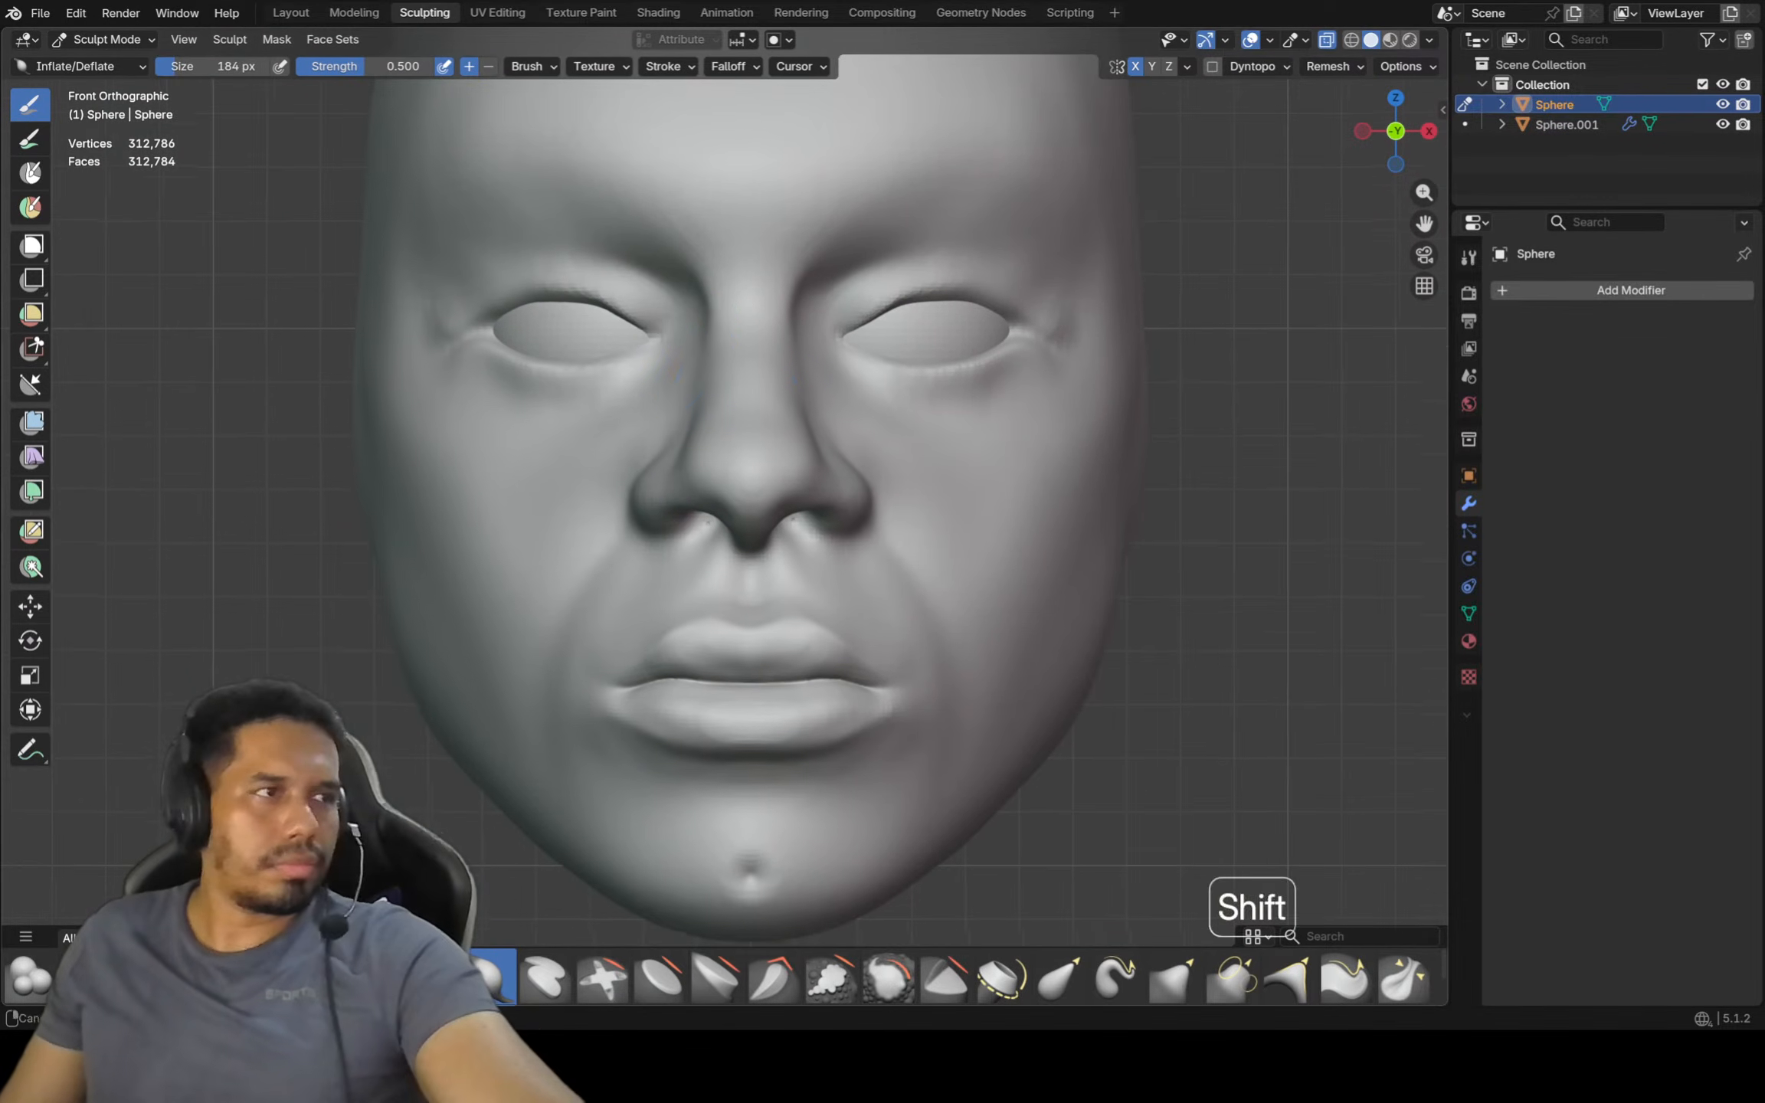
middle_click_drag(694, 358, 702, 375, "shift")
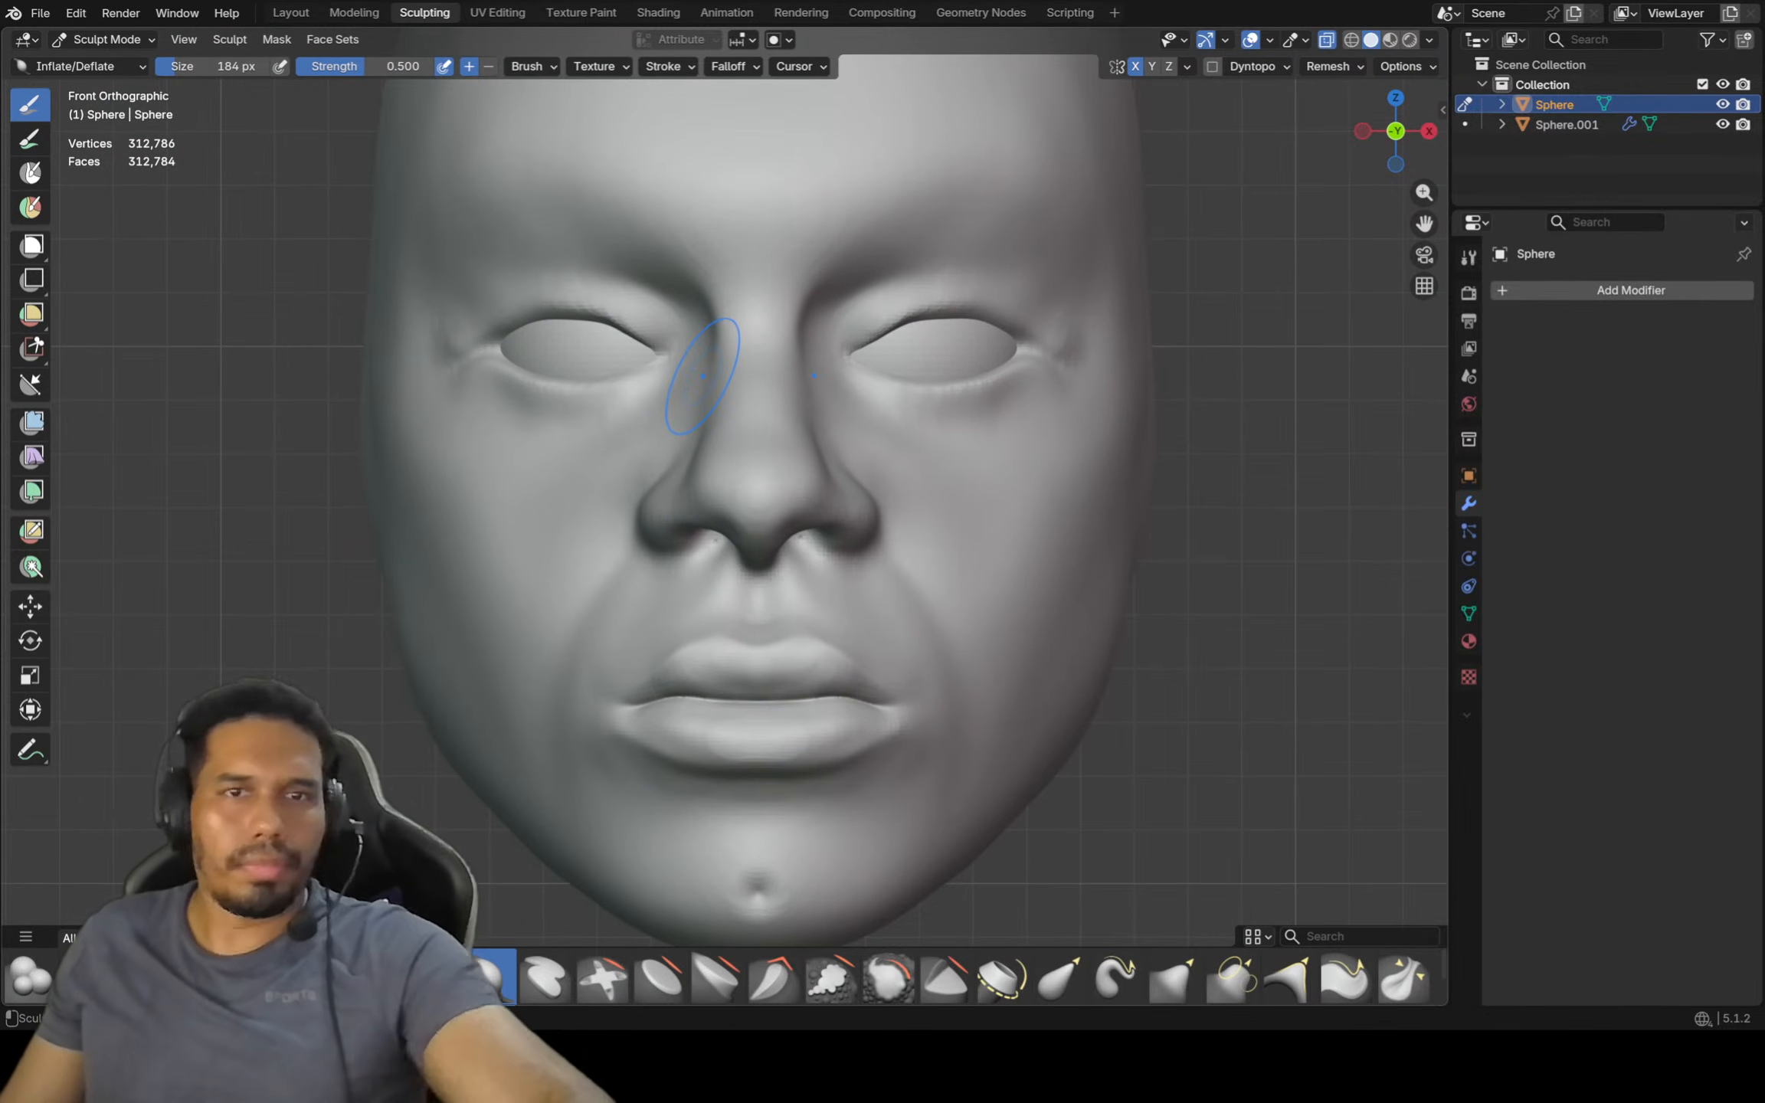
Smooth the folds running from the nostril wings down past the corners of the mouth
scroll(697, 383, "down", 2)
scroll(670, 406, "up", 2)
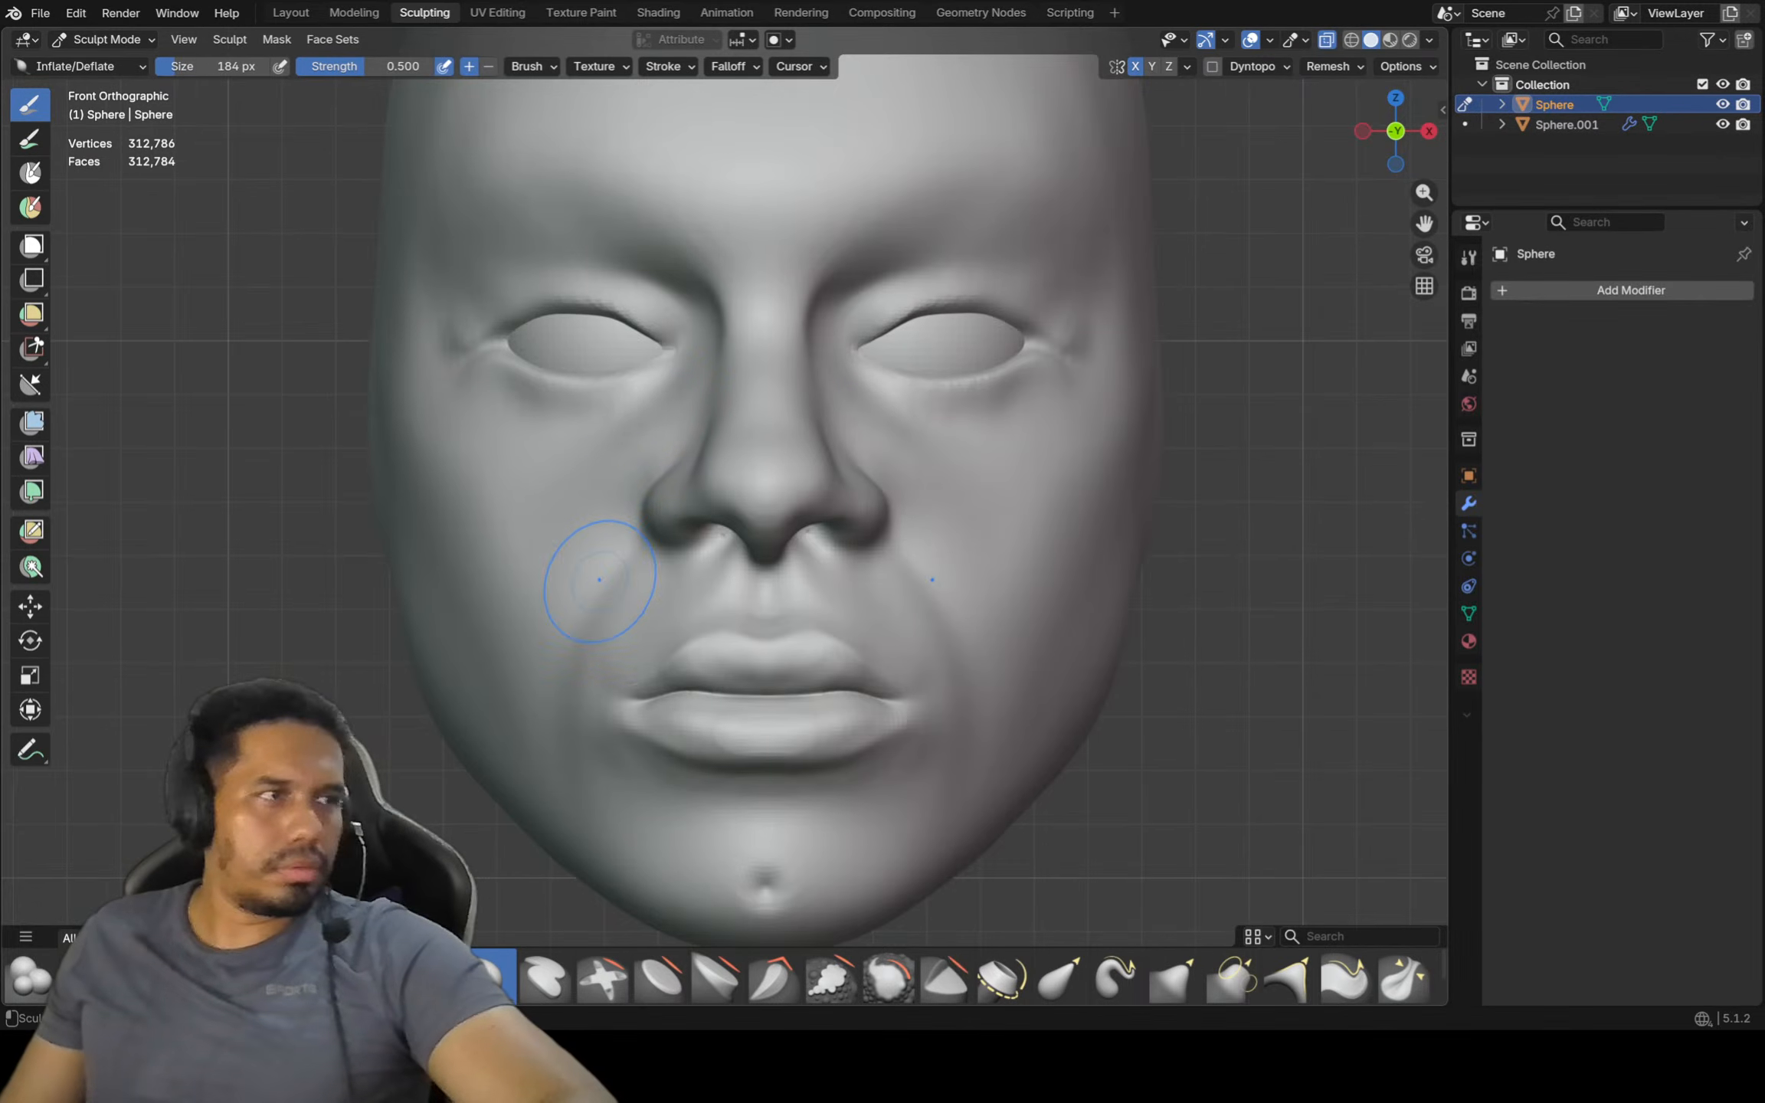
scroll(590, 582, "down", 1)
left_click_drag(617, 617, 602, 655)
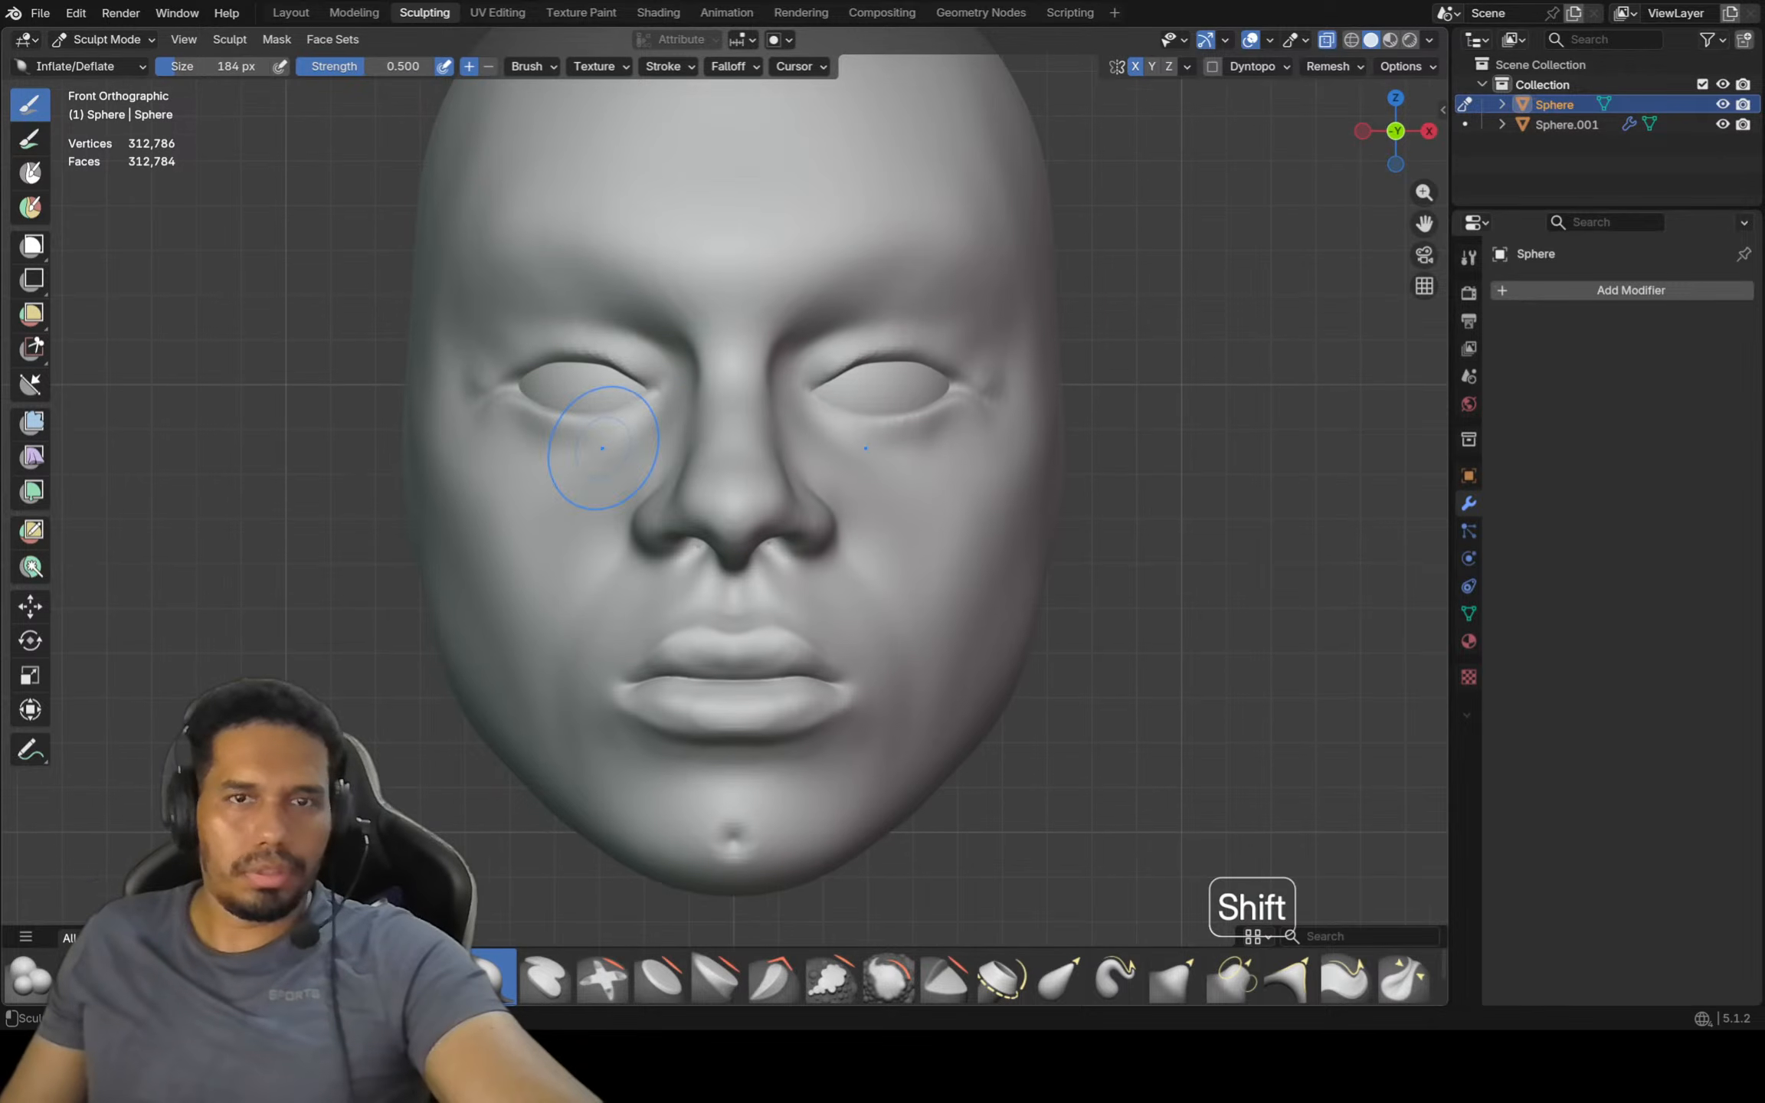
Smooth away the creases beyond the outer eye corners, using the Crease Polish brush at 106 px and 248 px
middle_click_drag(595, 448, 711, 523, "shift")
key("f")
left_click(743, 449)
scroll(711, 522, "up", 2)
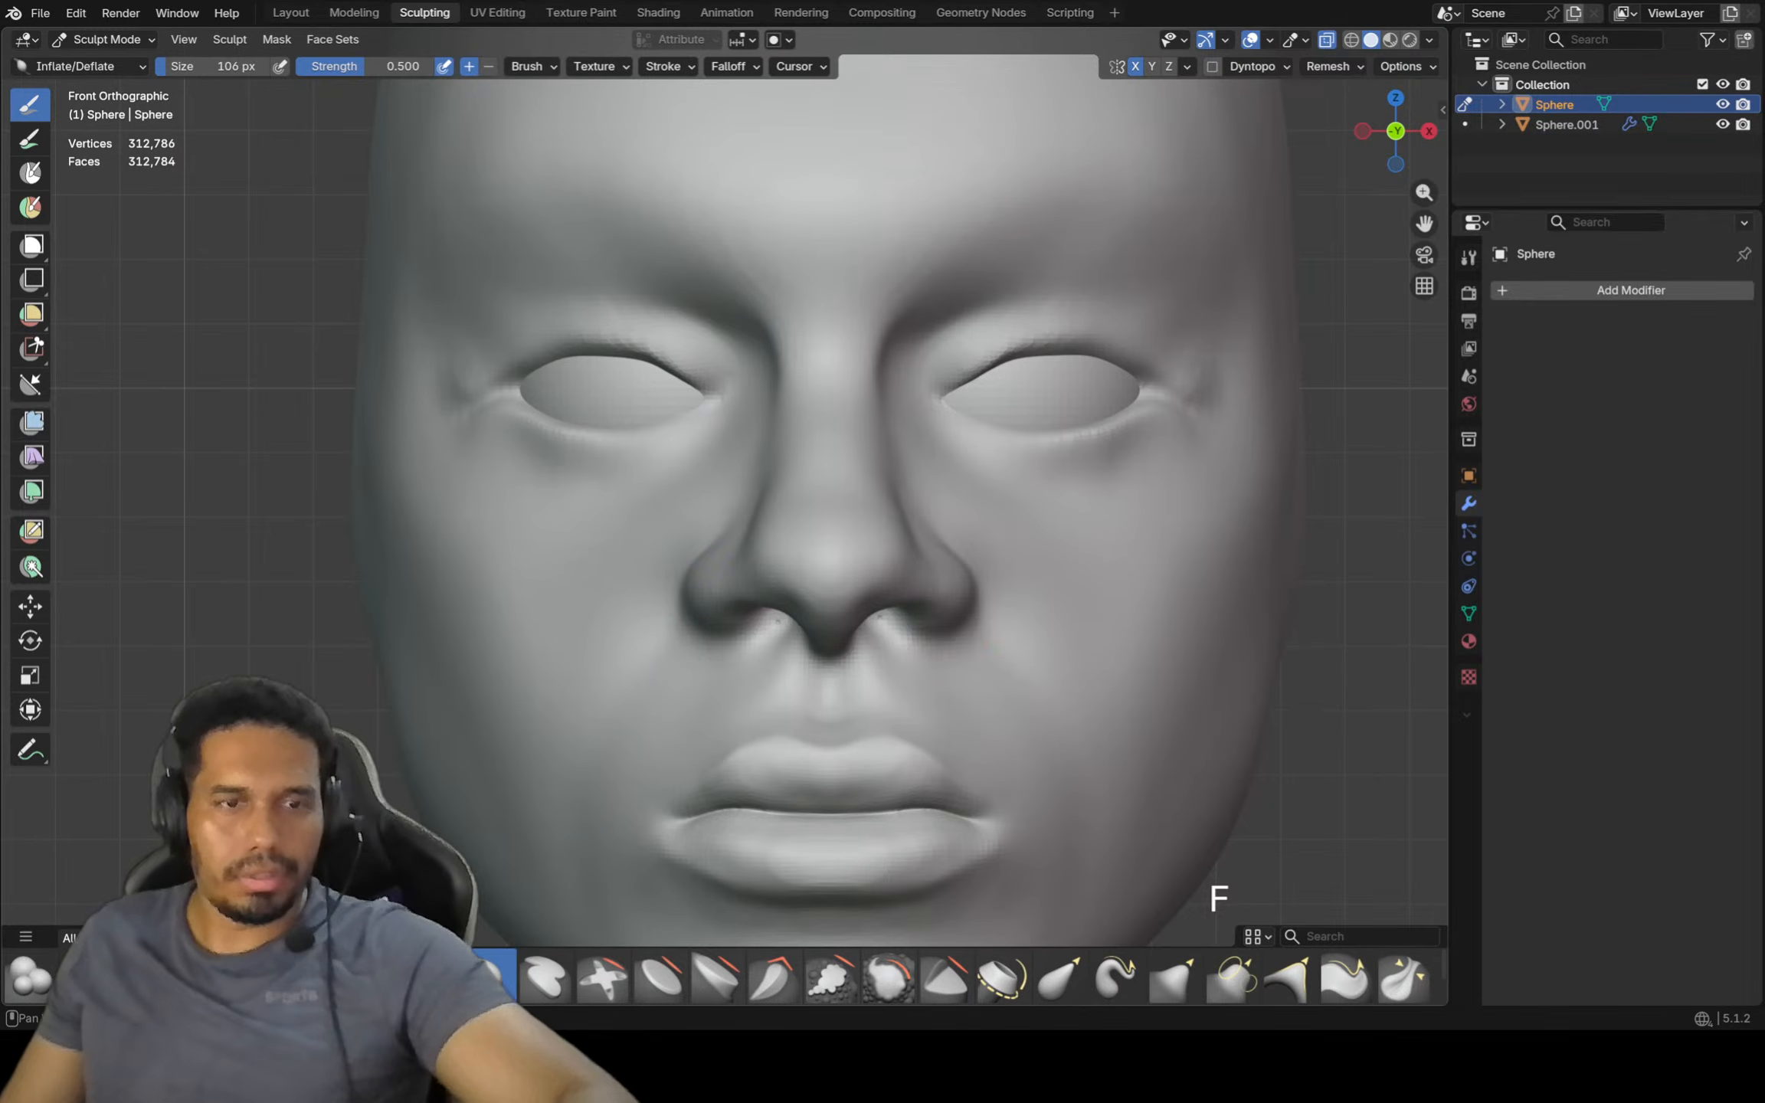
key("shift+c")
scroll(712, 396, "up", 1)
scroll(713, 396, "up", 1)
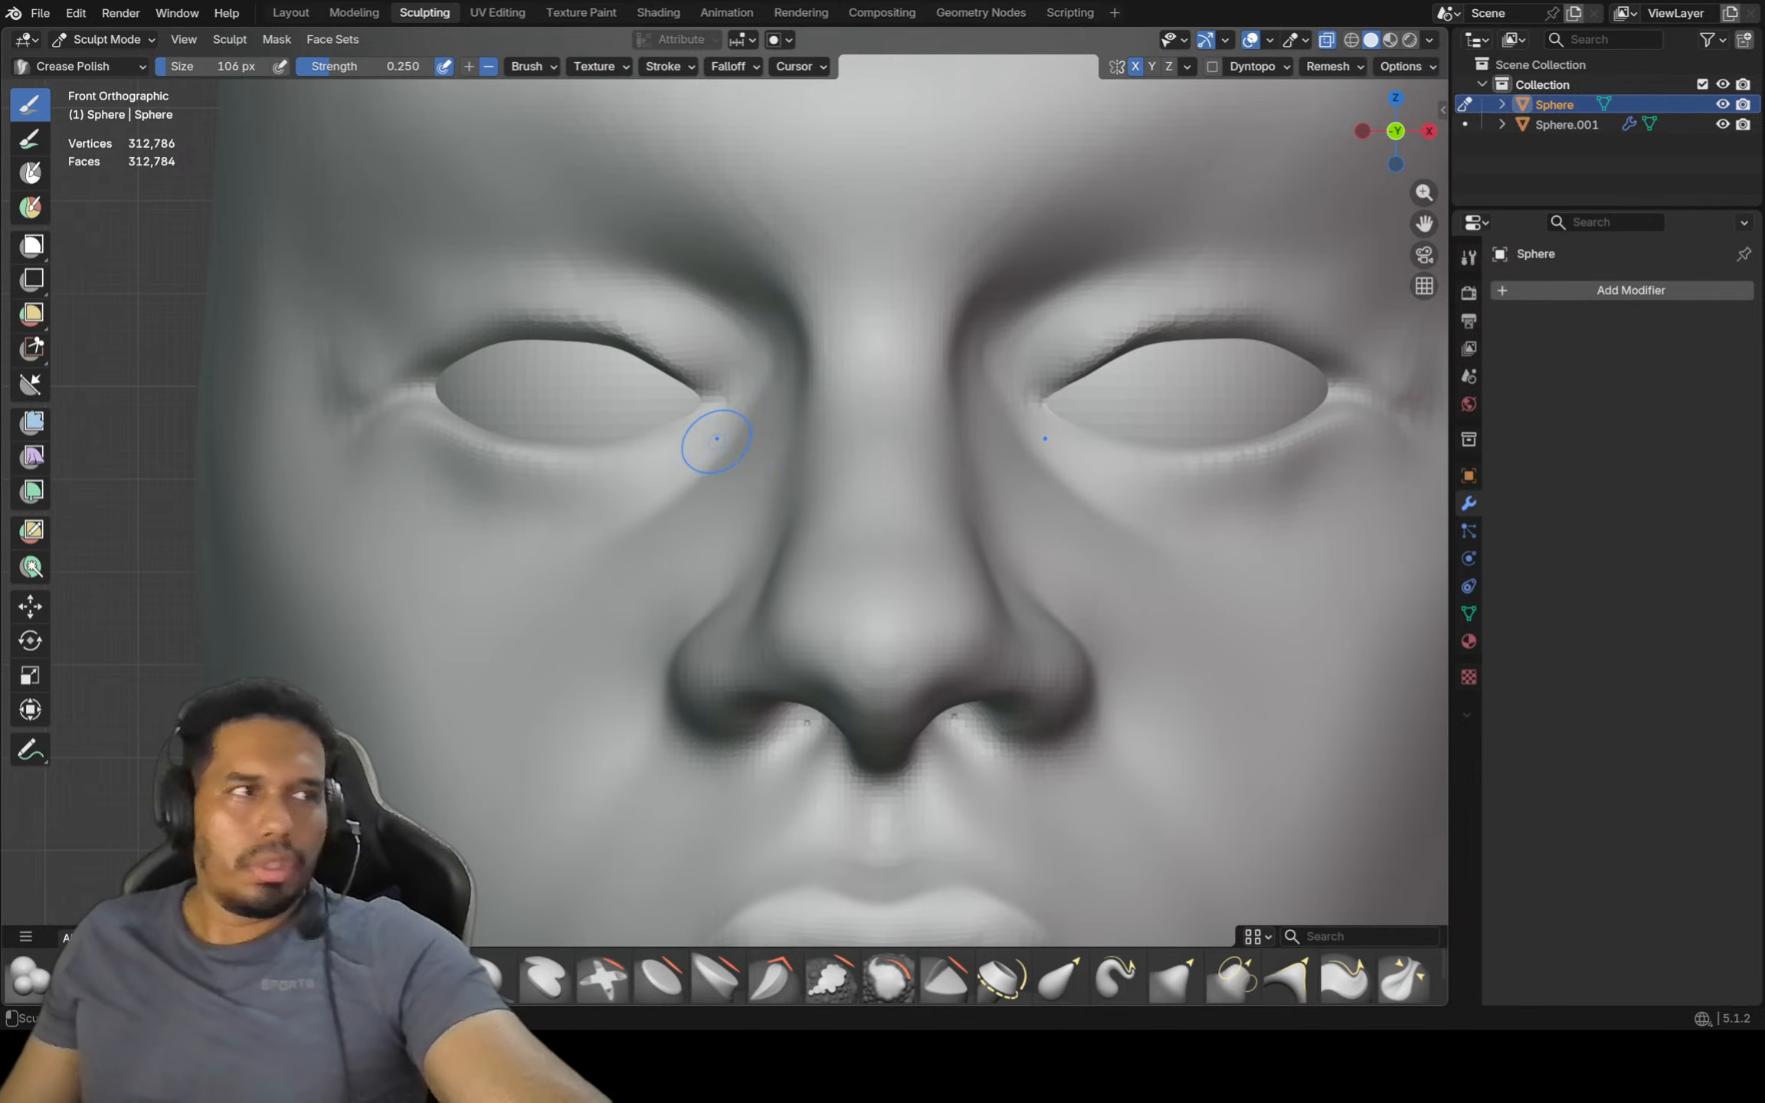
middle_click_drag(713, 442, 509, 431, "shift")
middle_click_drag(756, 364, 720, 393, "ctrl")
left_click_drag(222, 383, 205, 347, "shift")
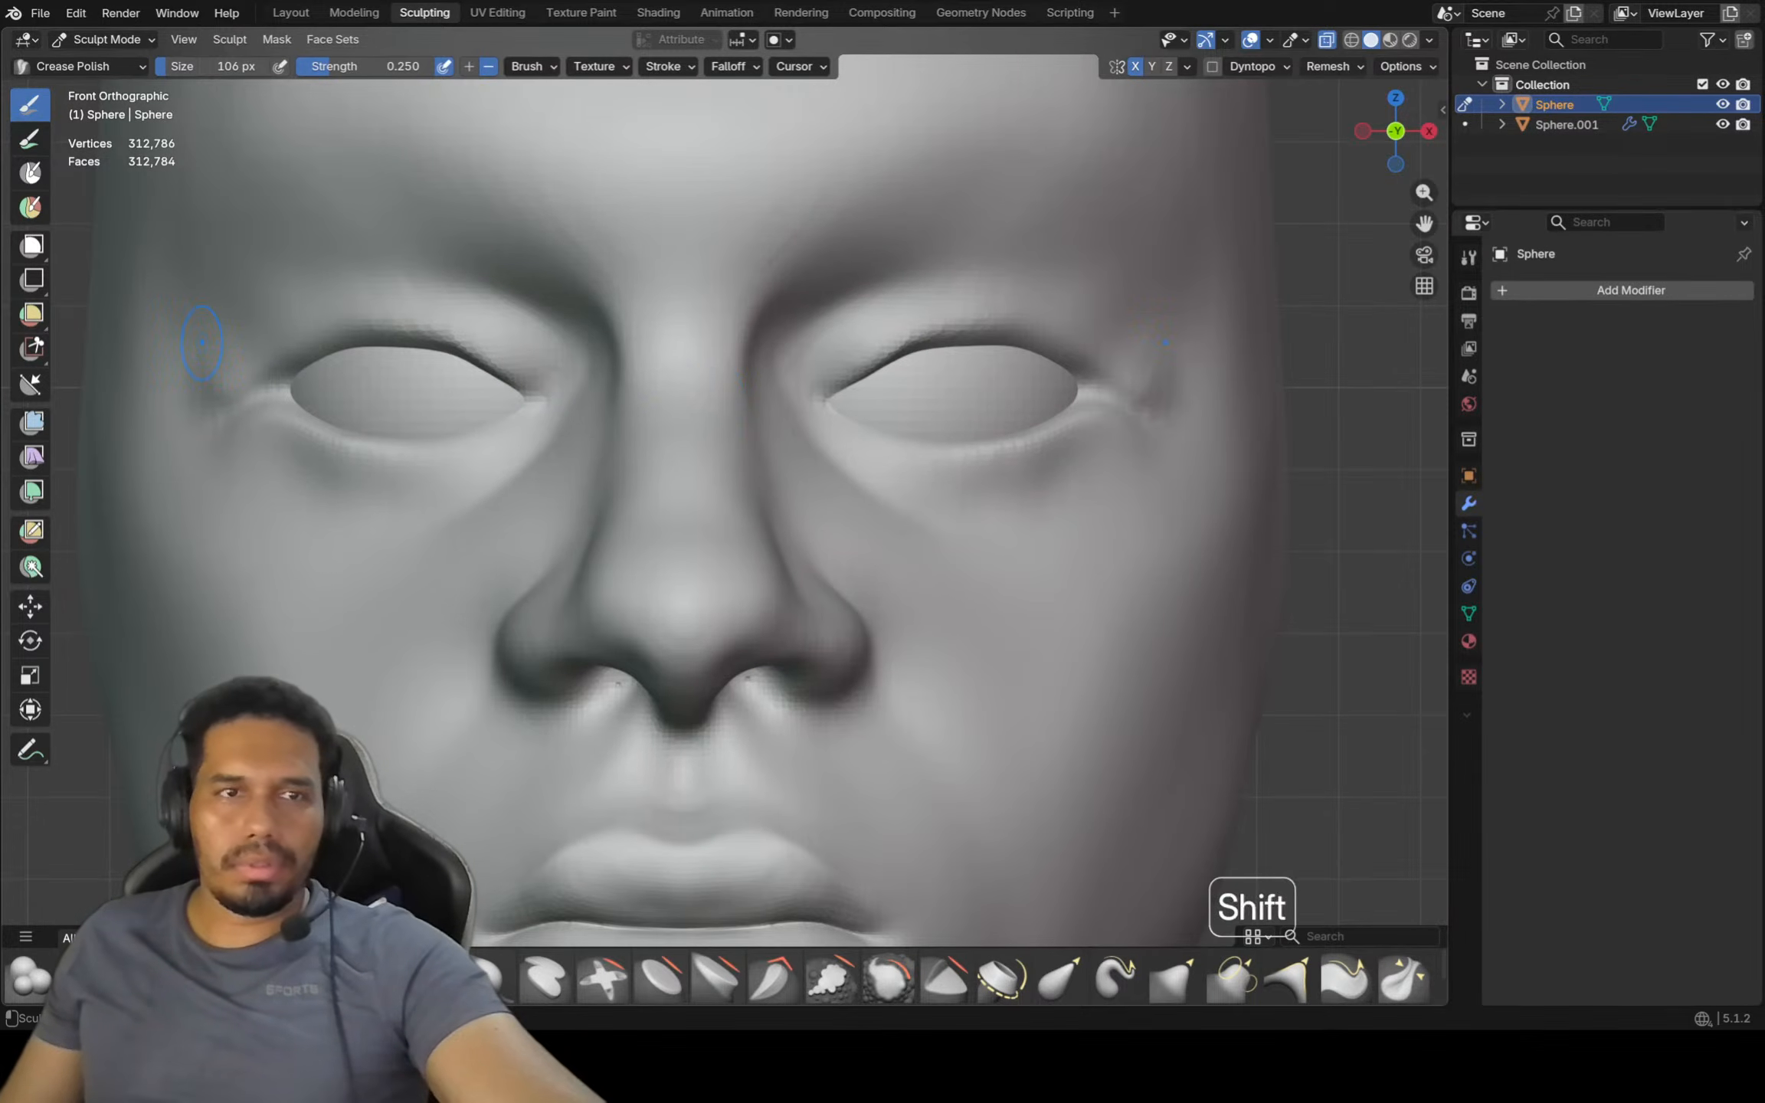
key("f")
left_click(300, 349)
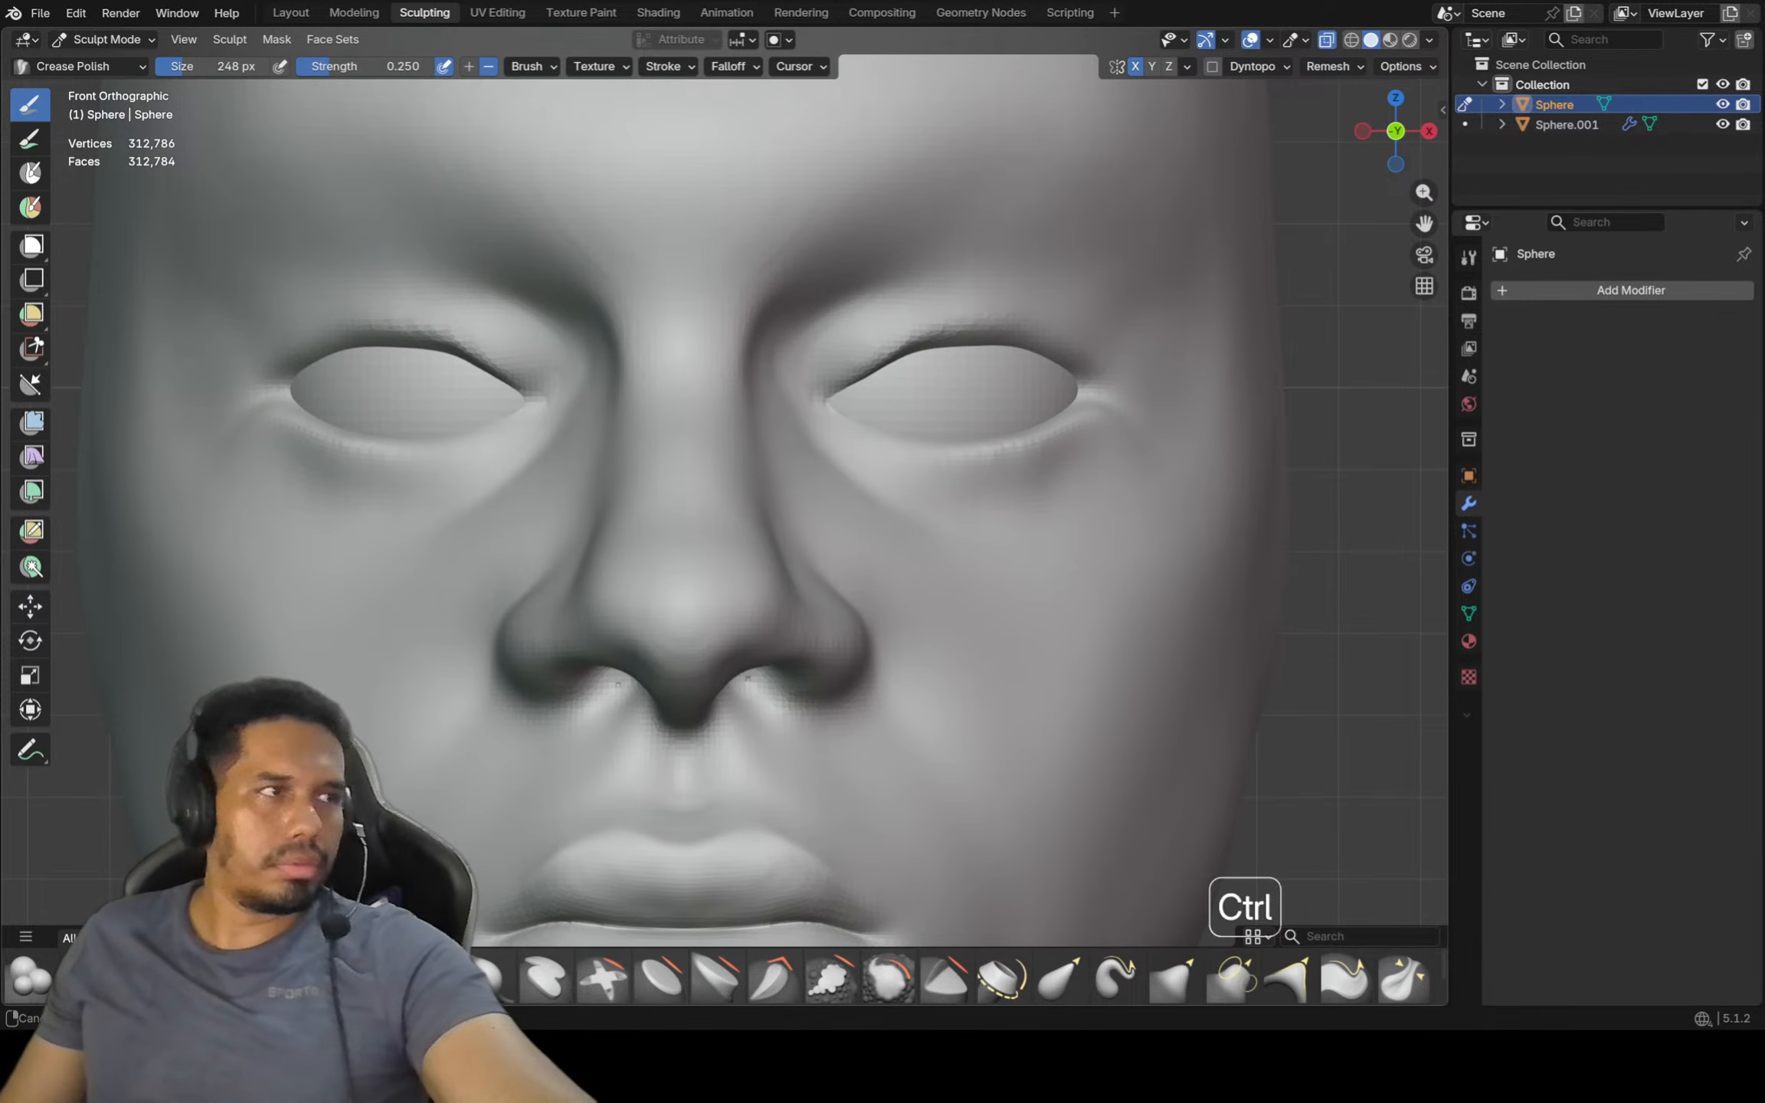
Pull the nostril wings slightly inward with the Grab brush at 320 px and 0.400 strength
middle_click_drag(383, 242, 355, 262, "ctrl")
middle_click_drag(571, 294, 727, 314, "shift")
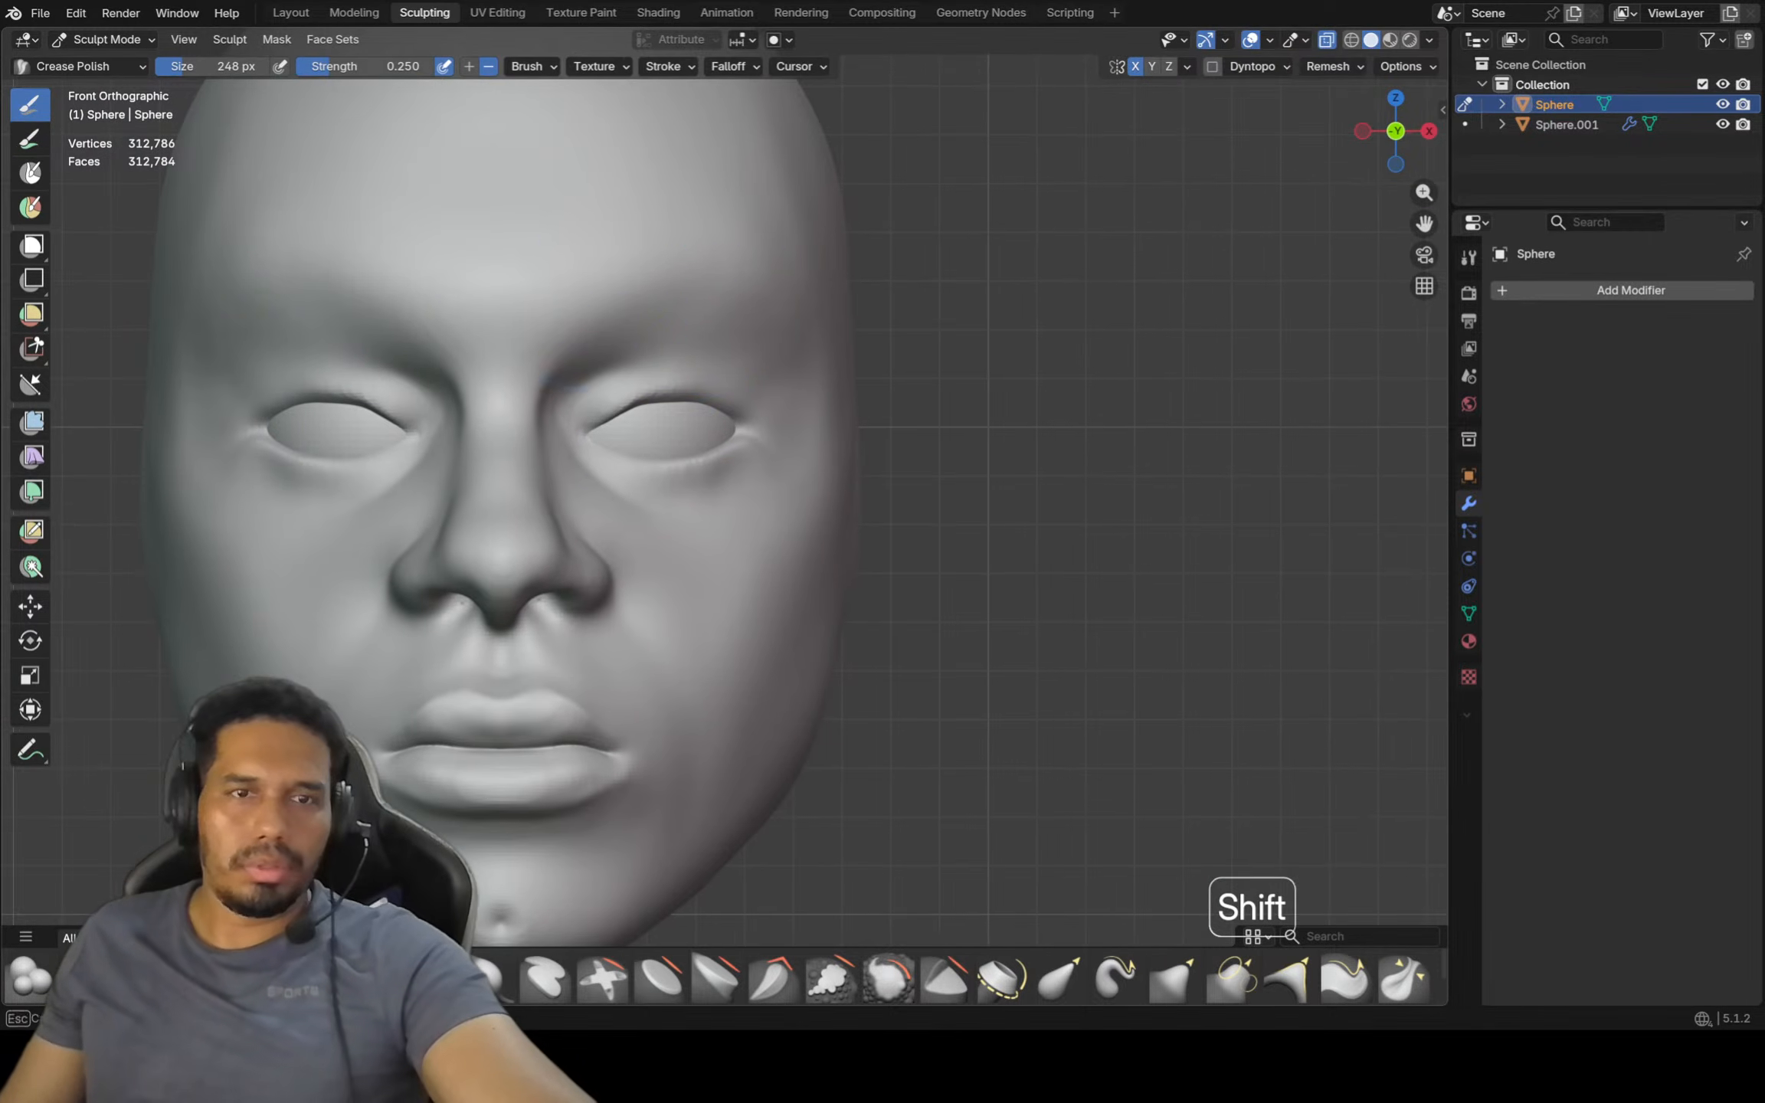
middle_click_drag(605, 299, 826, 251, "shift")
mouse_move(827, 252)
middle_mouse_down("ctrl")
mouse_move(839, 329)
mouse_move(808, 370)
mouse_move(846, 414)
middle_mouse_up("ctrl")
key("f")
key("g")
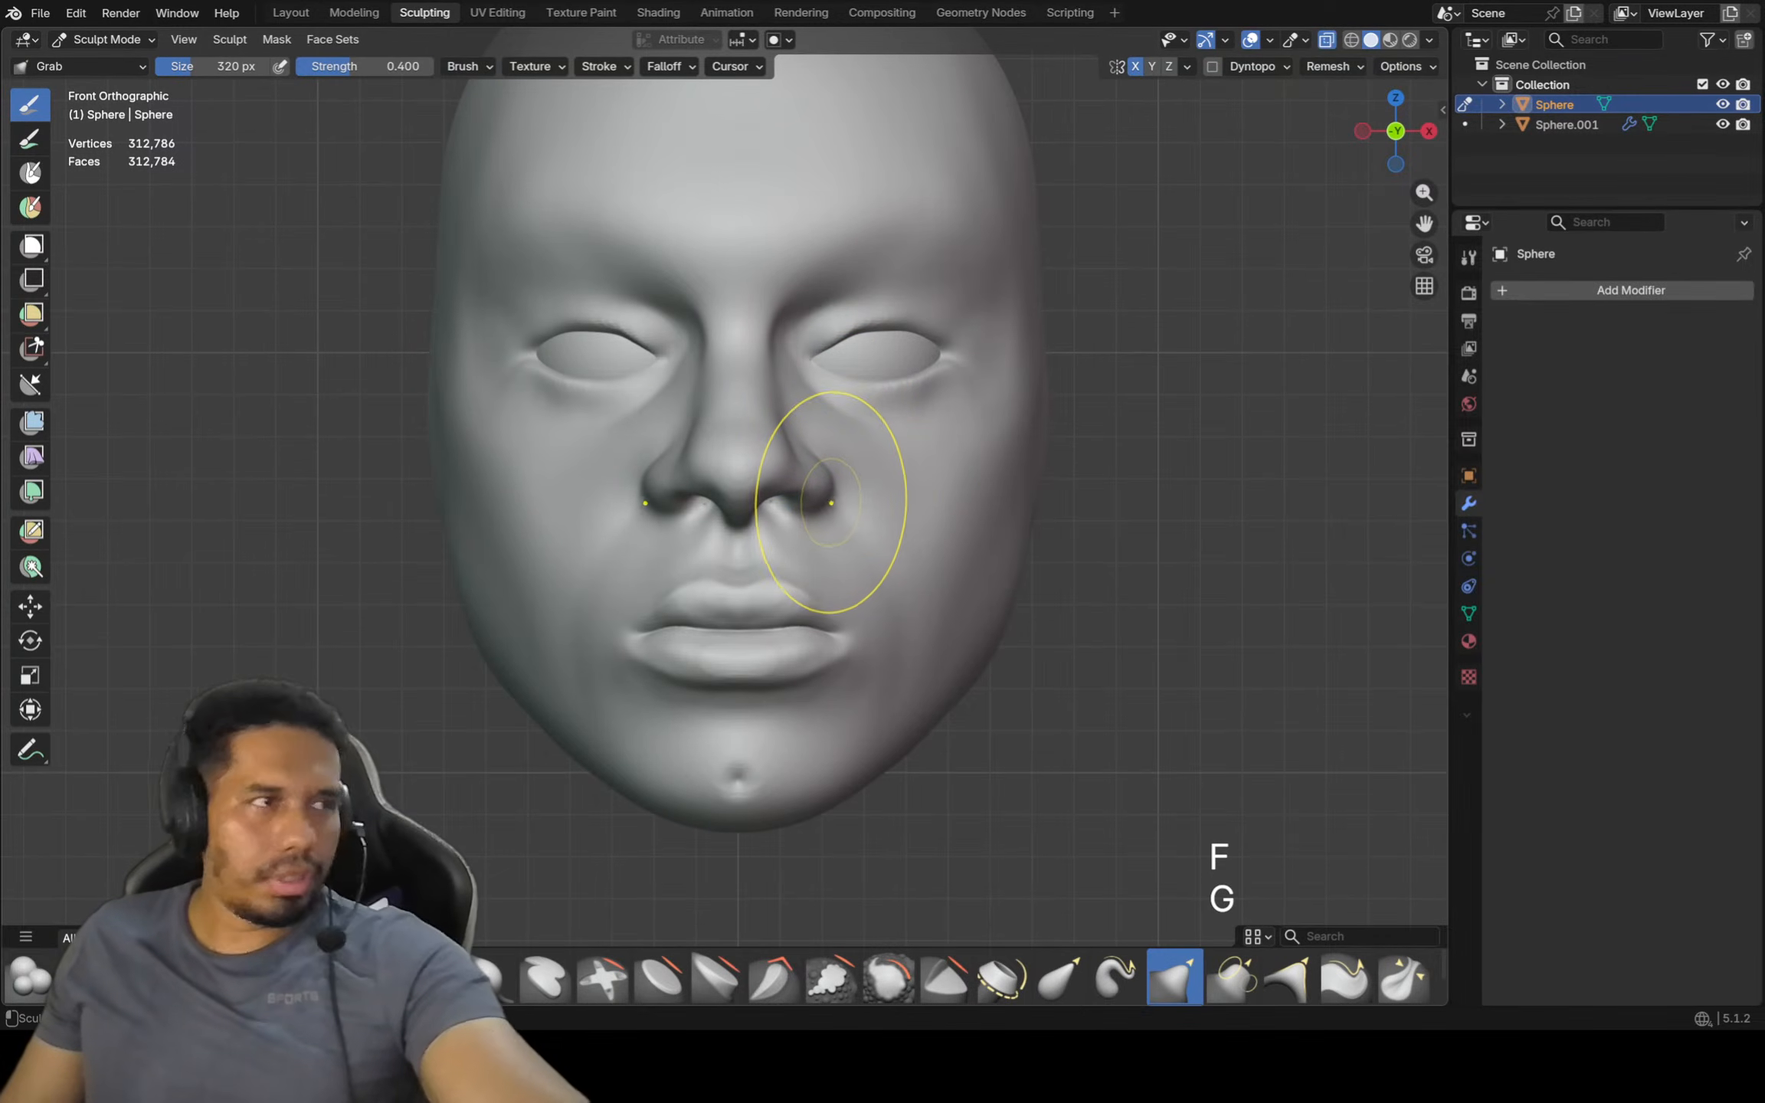
left_click_drag(829, 502, 824, 502)
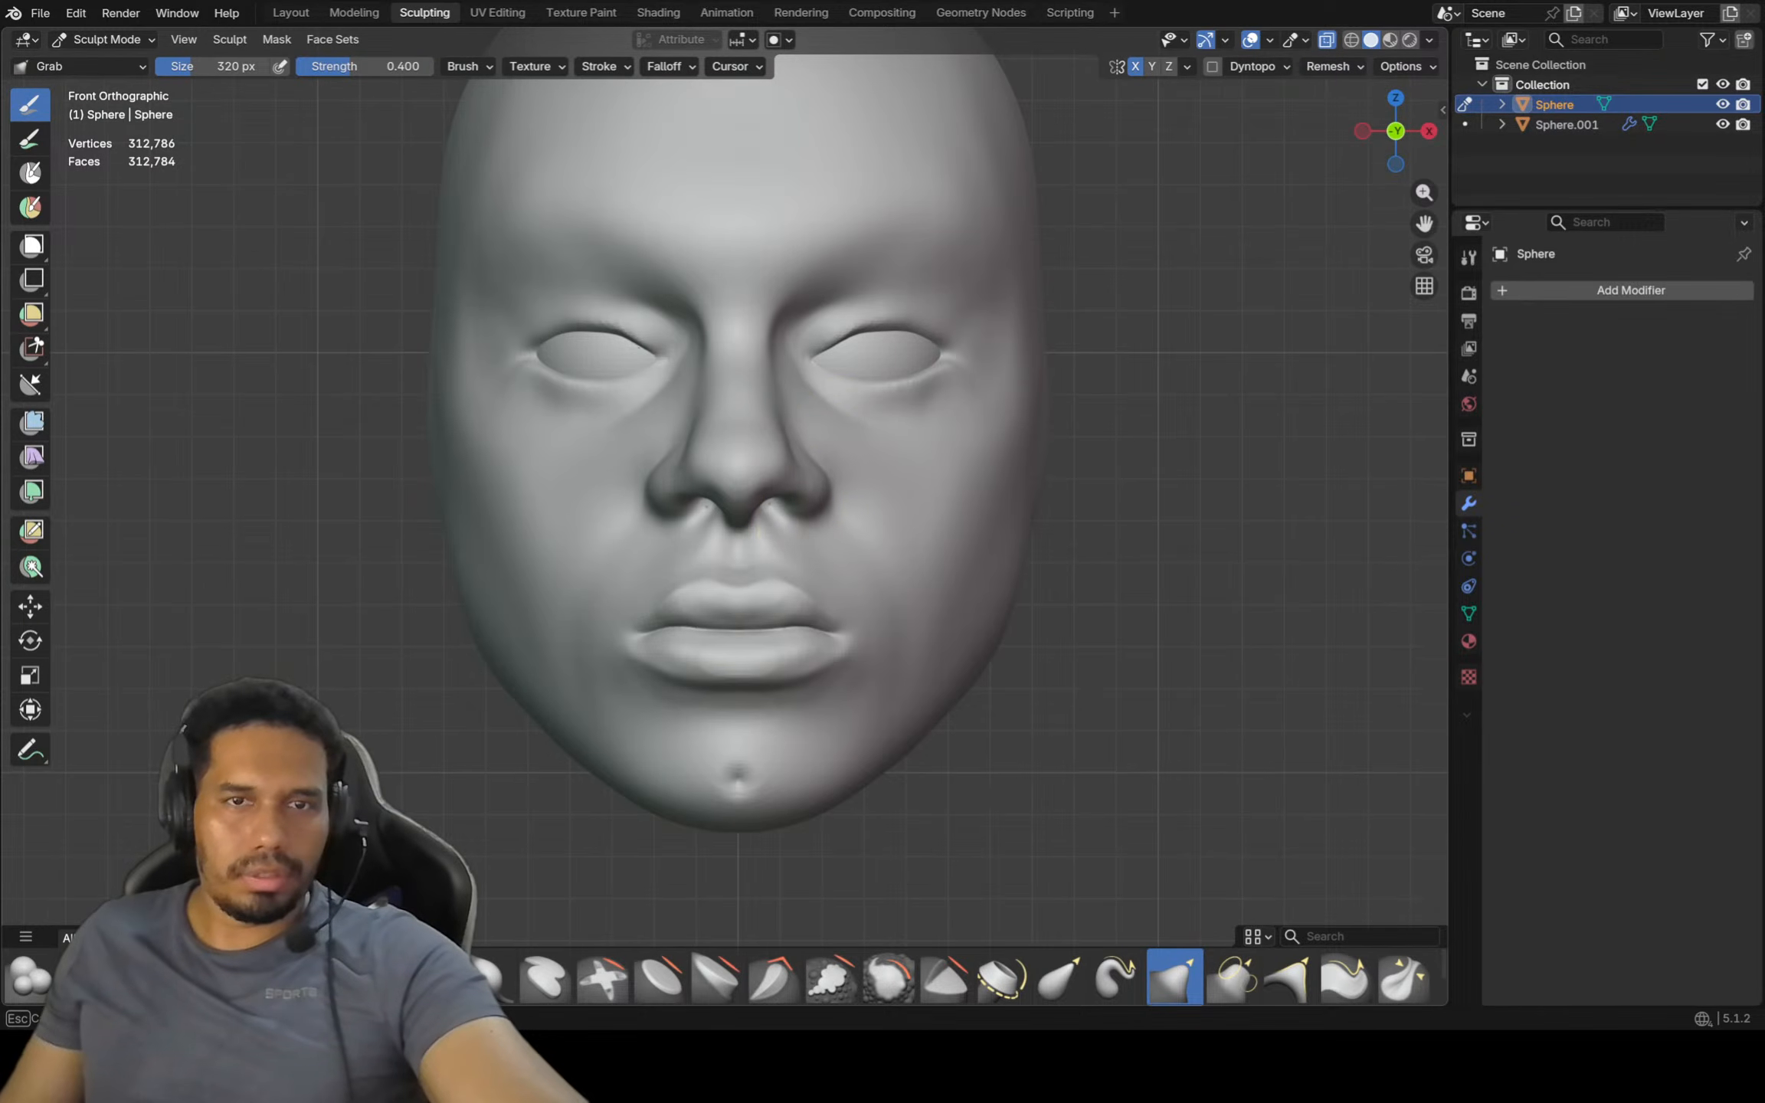
Adjust the lower edges of the nostril wings with the Grab brush at 320 px
middle_click_drag(832, 521, 832, 460, "ctrl")
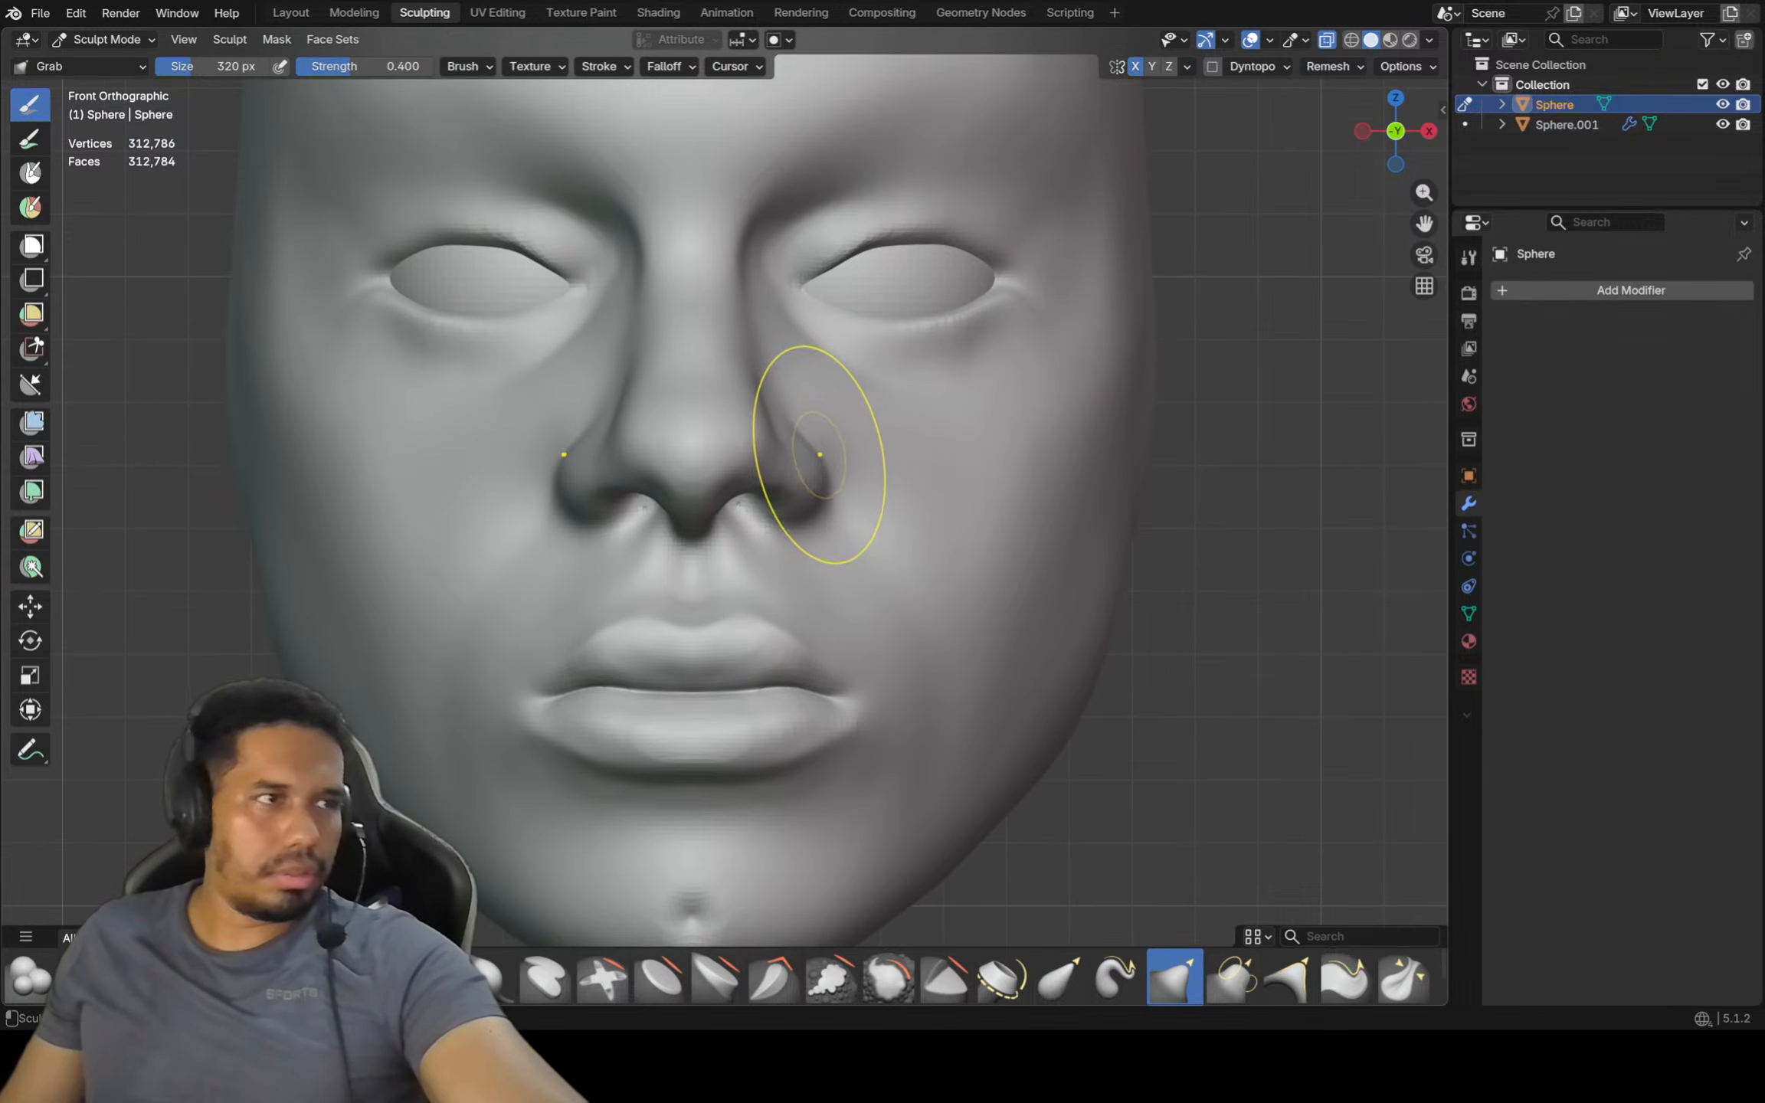
scroll(804, 444, "up", 2)
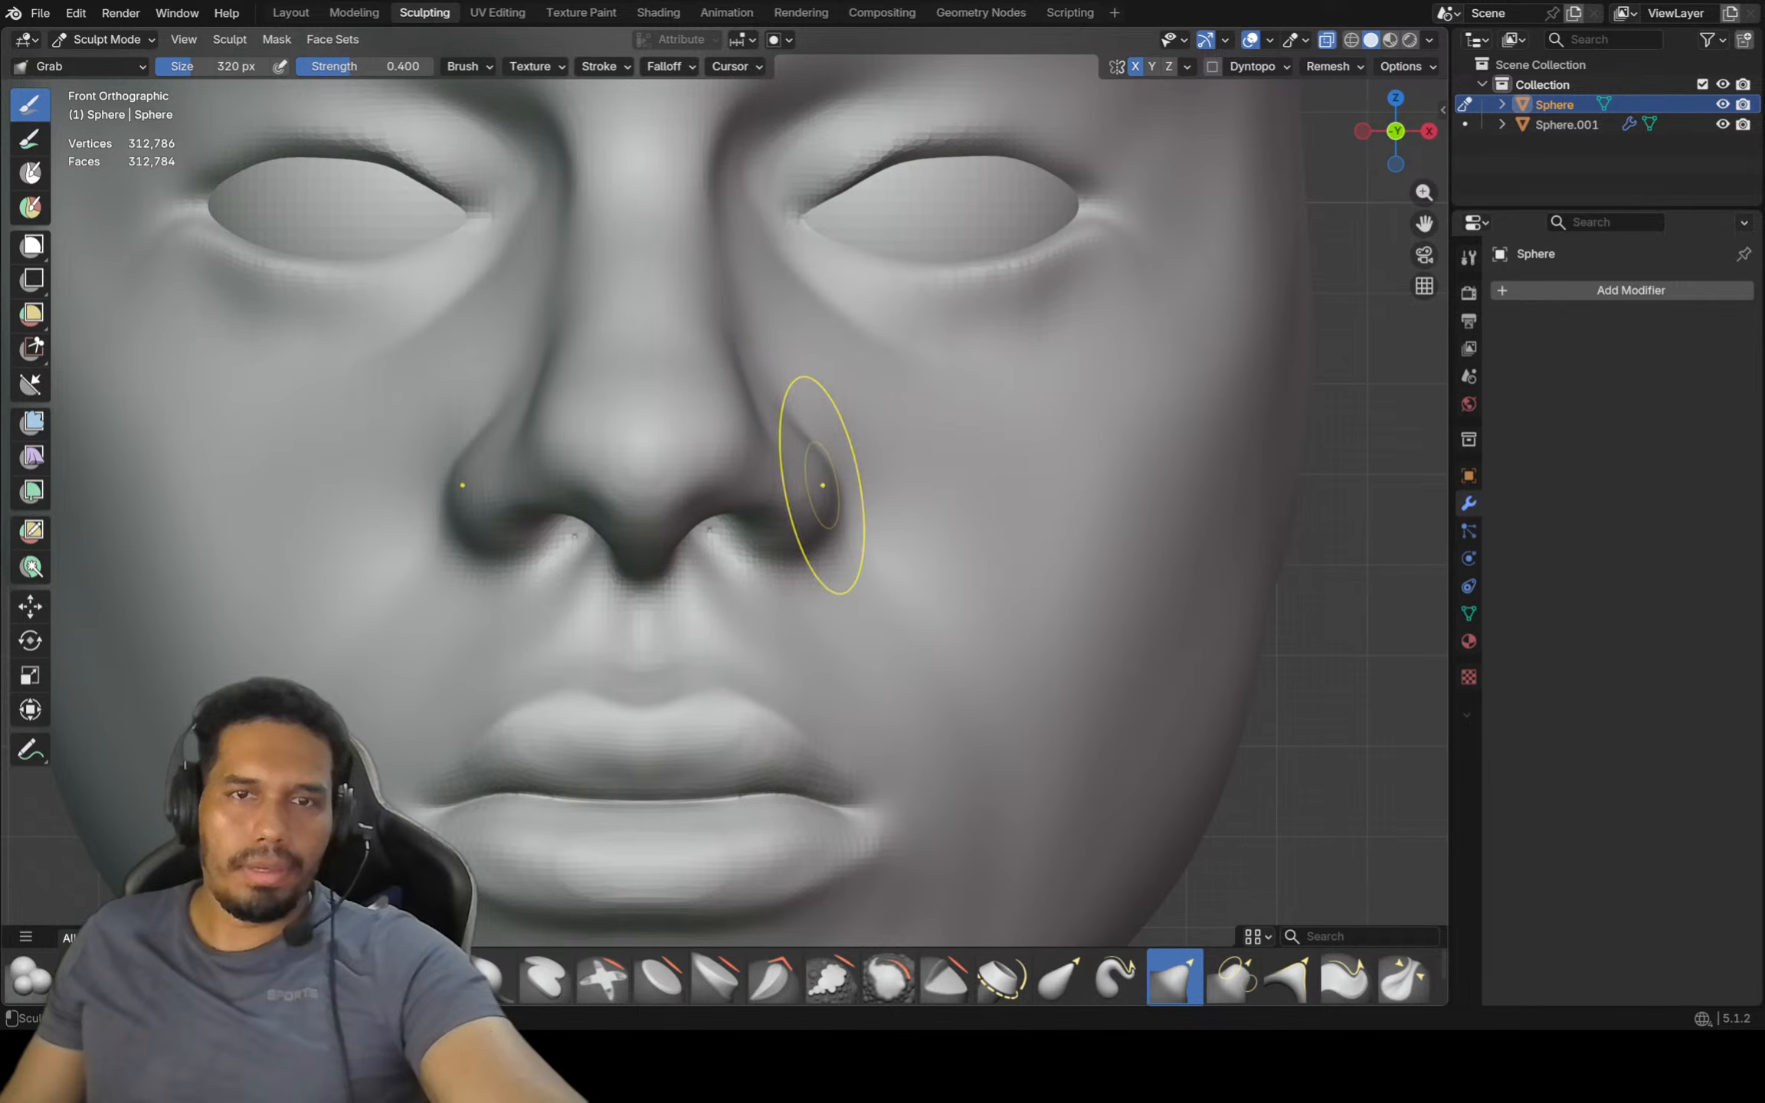
scroll(790, 535, "down", 1)
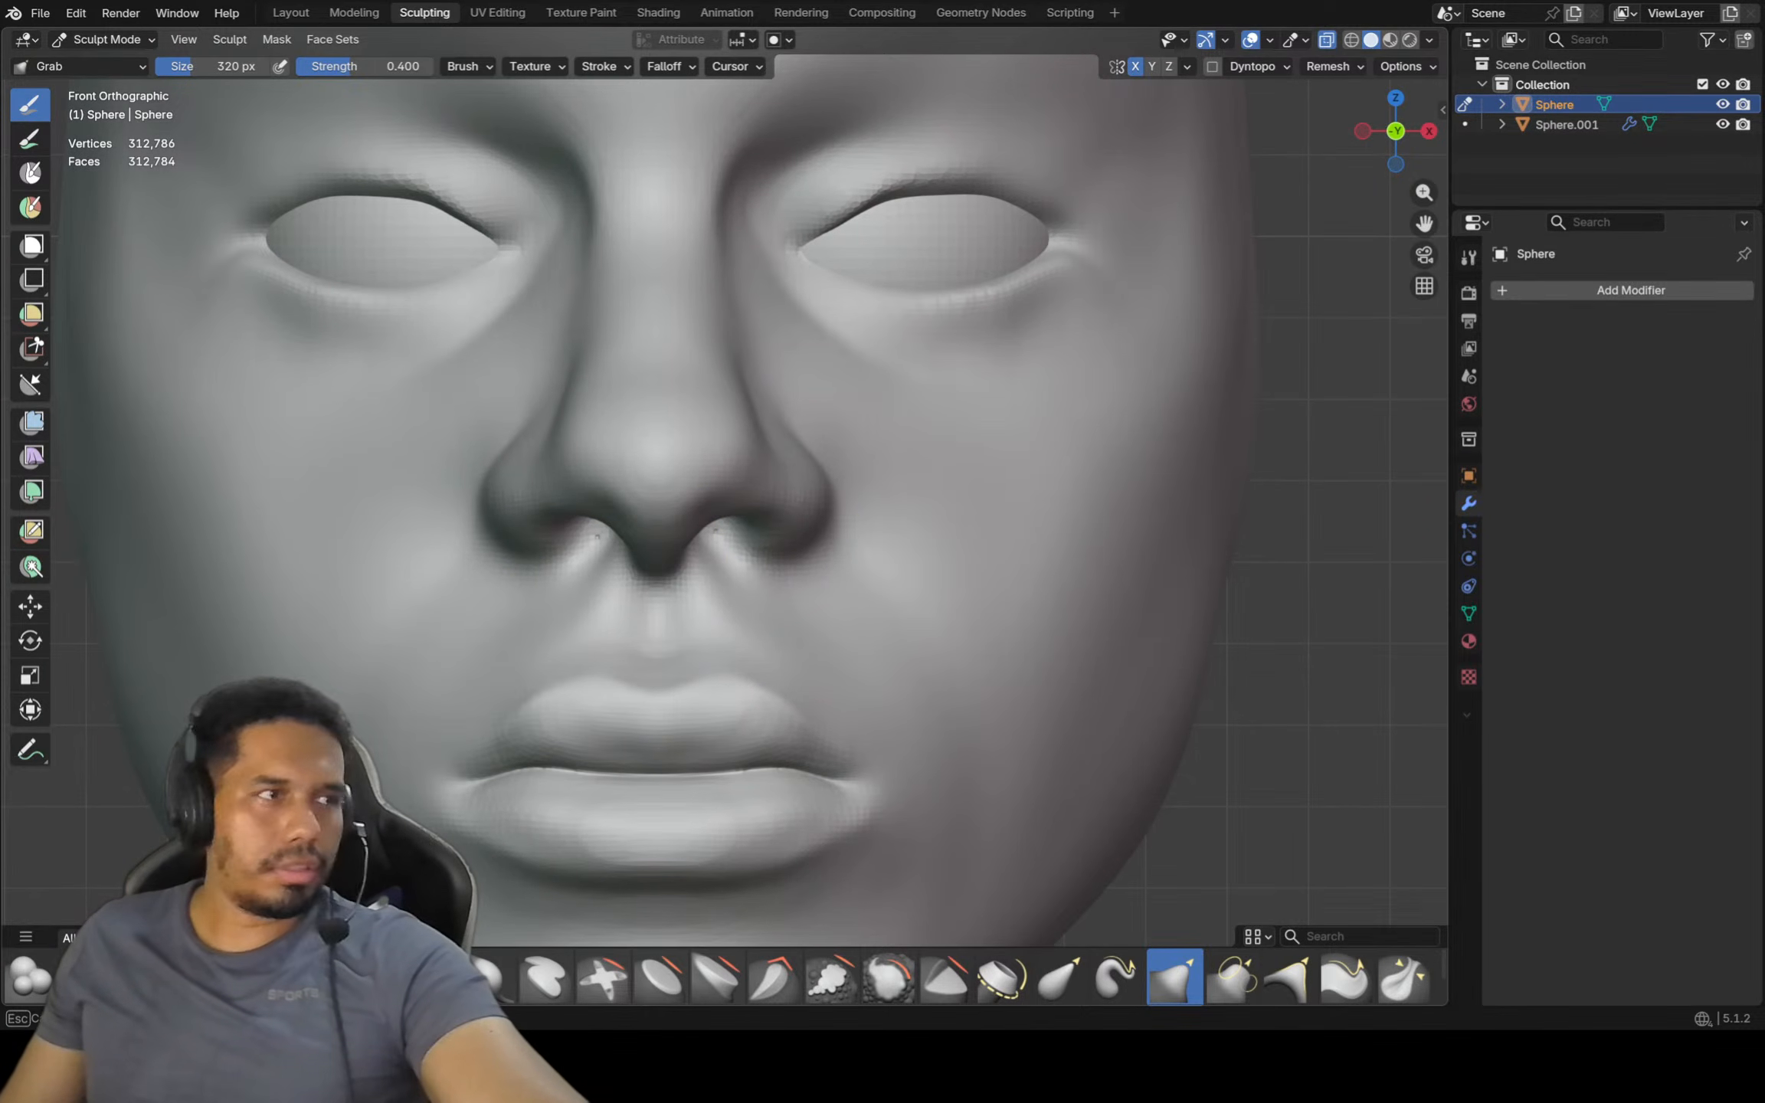
middle_click_drag(776, 567, 758, 586, "ctrl")
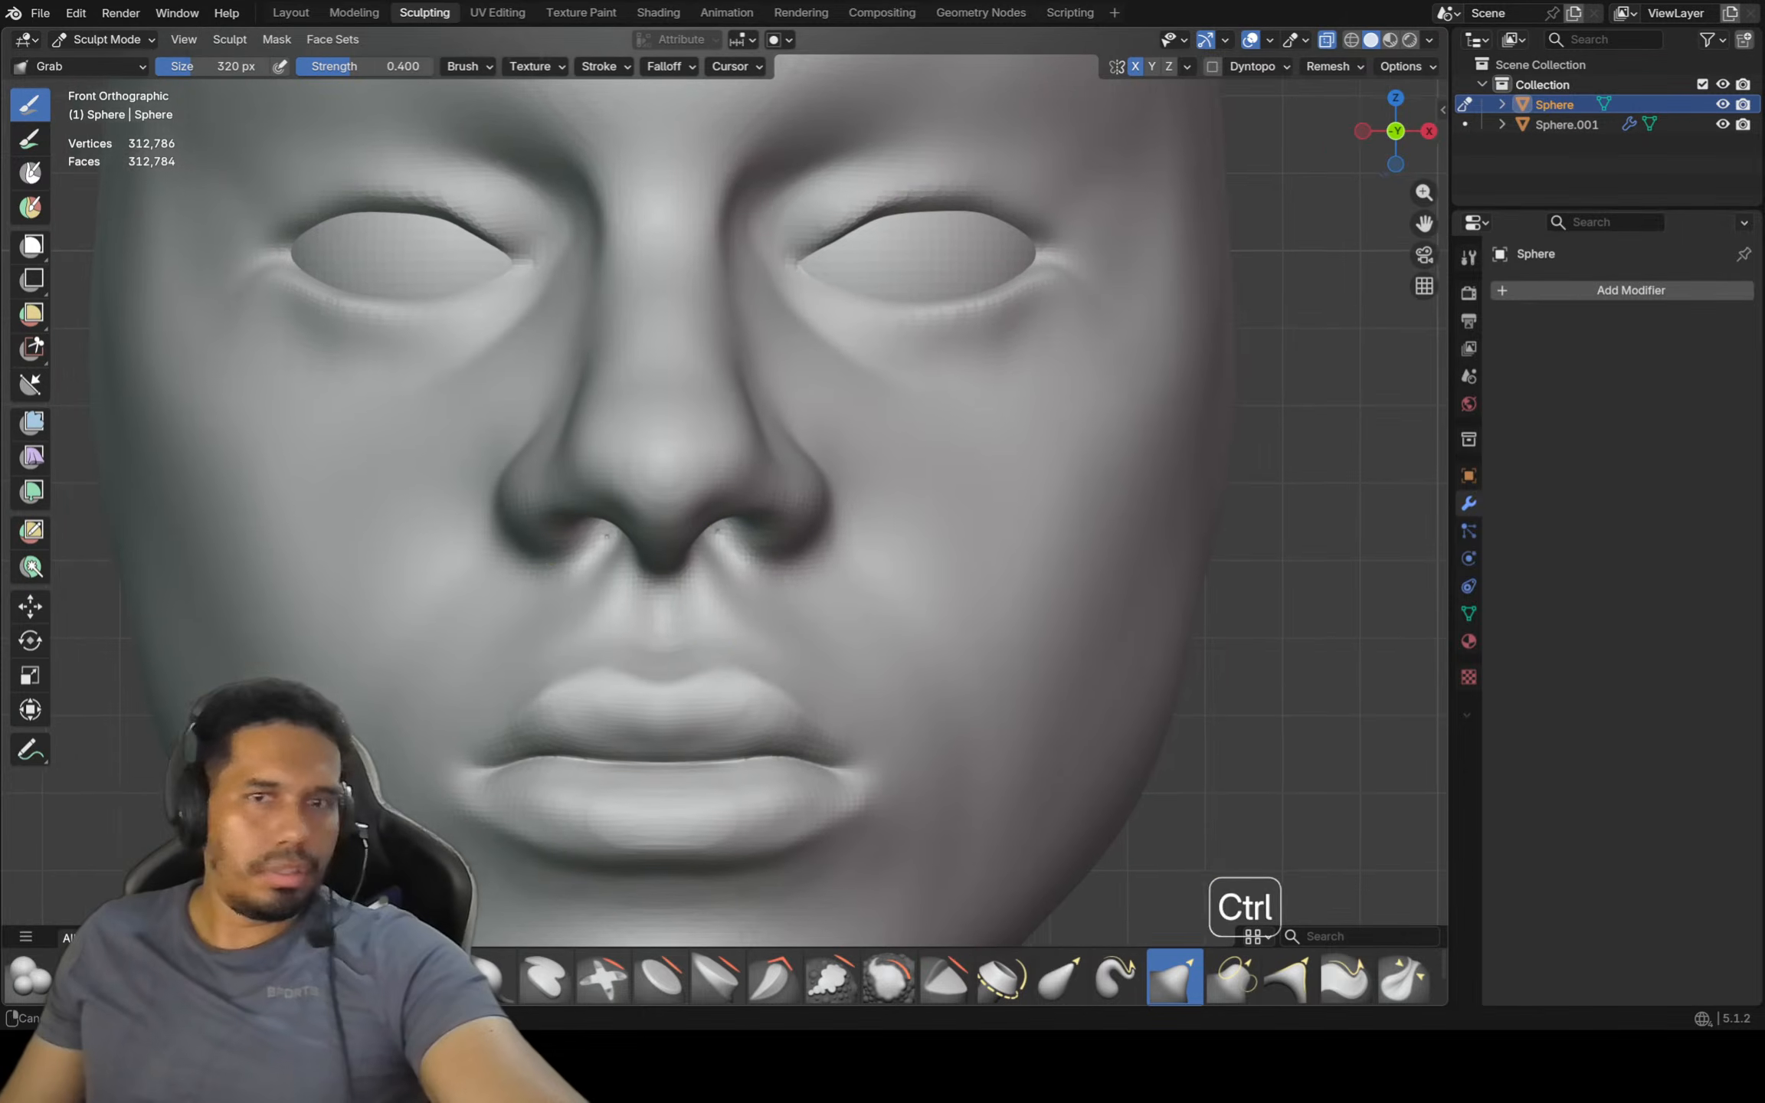
scroll(729, 582, "up", 2)
left_click_drag(729, 579, 785, 578)
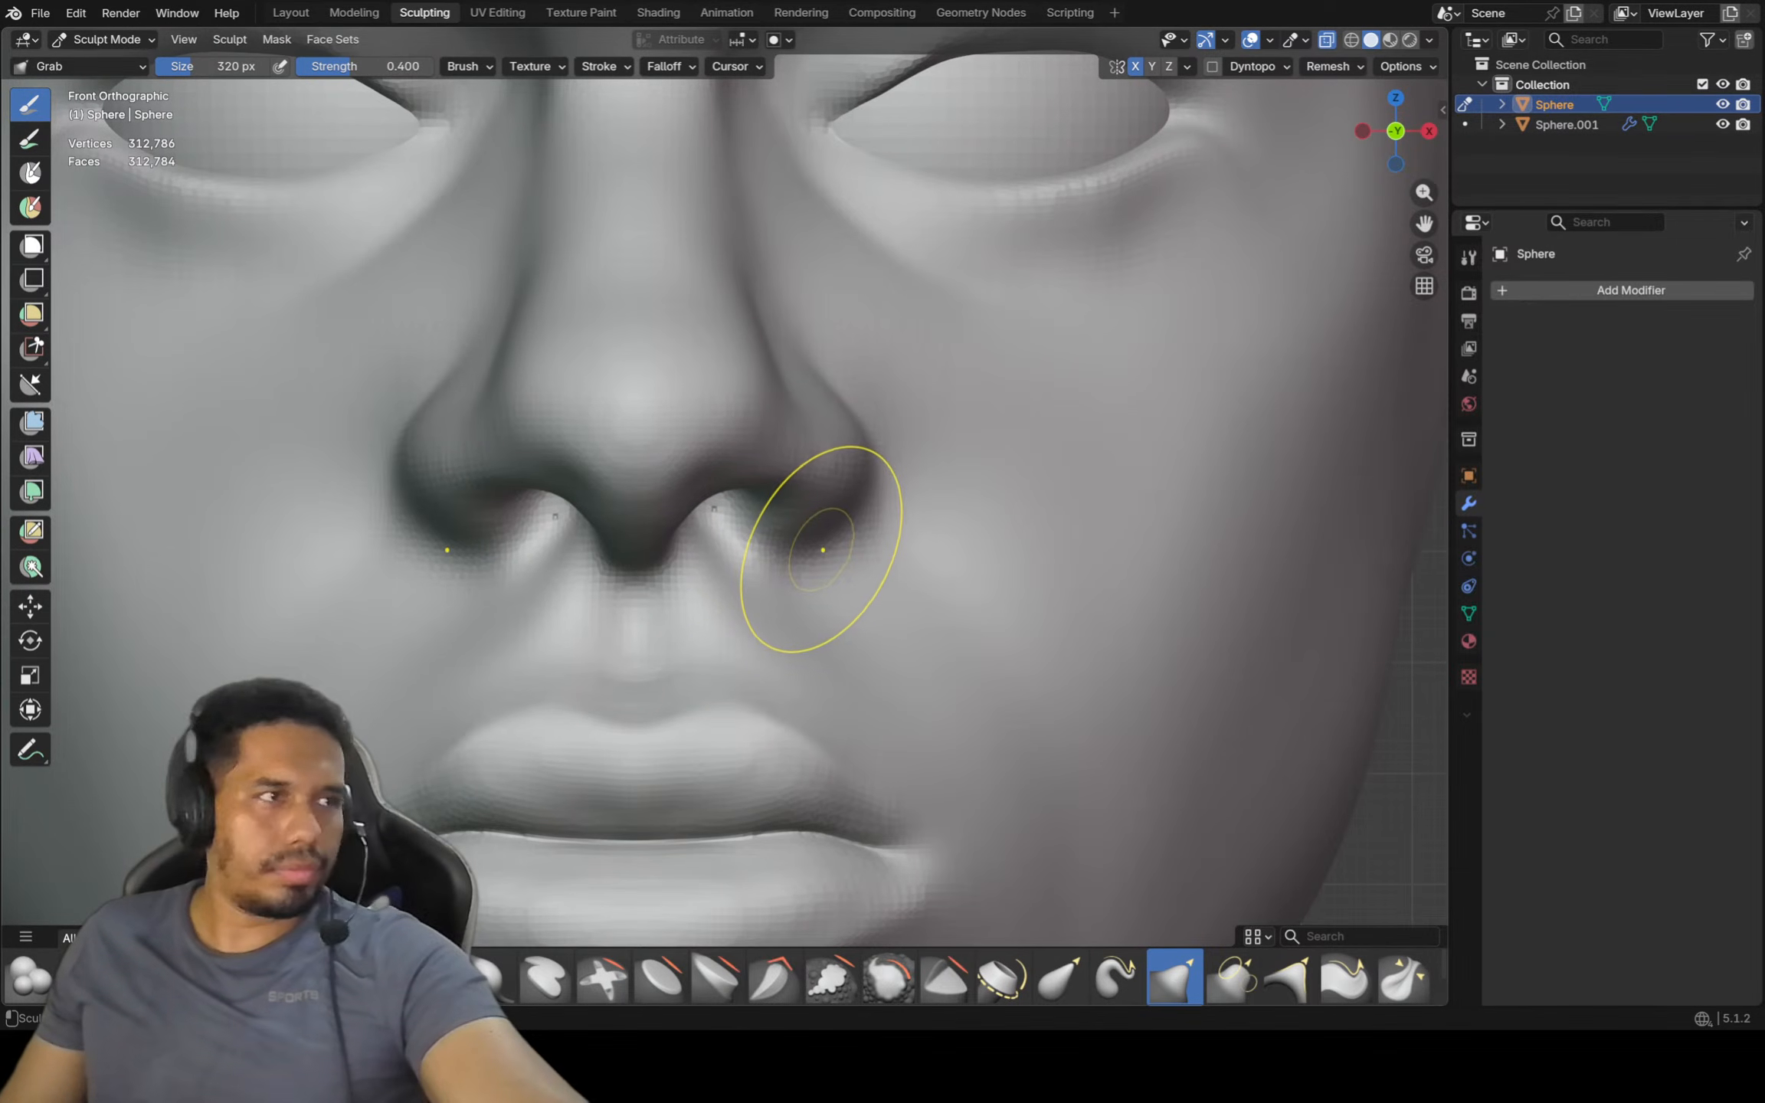
Sharpen the outer and lower edges of the nostril wings with the Crease Polish brush at 168 px and 0.250 strength
key("f")
left_click(788, 545)
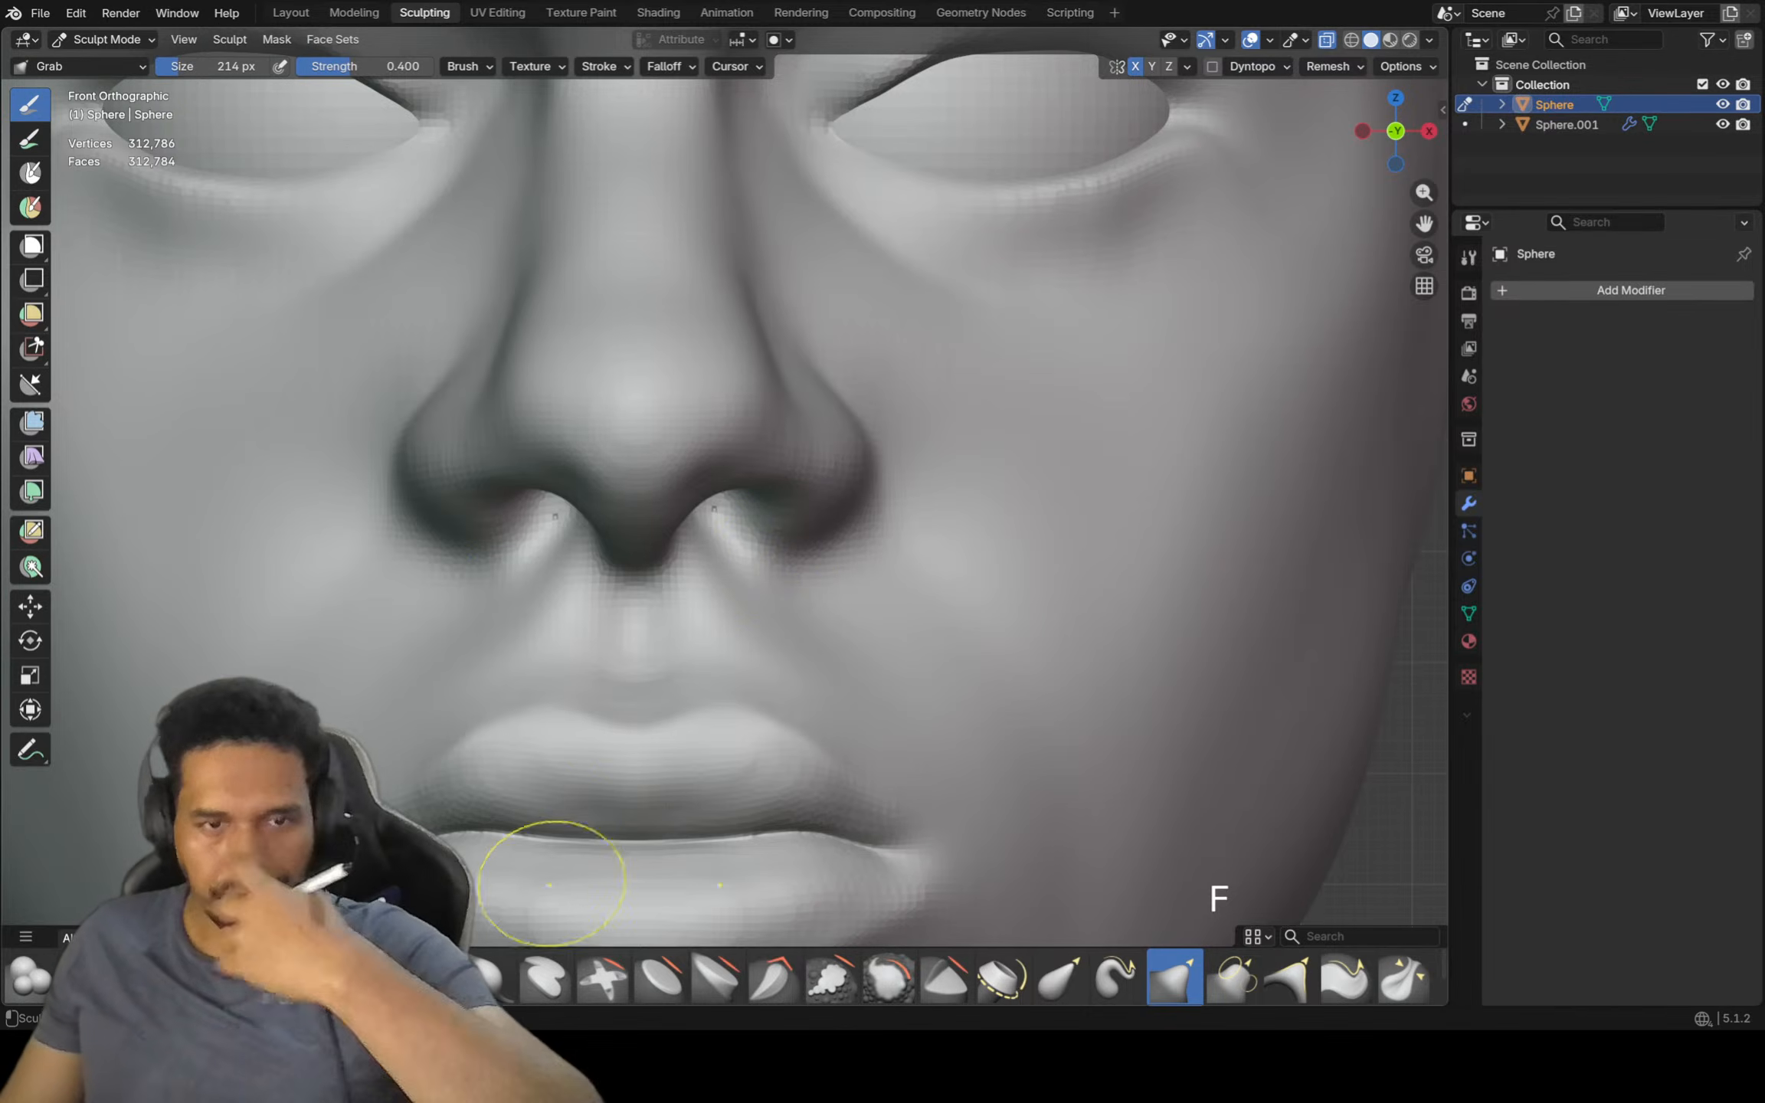
left_click(259, 977)
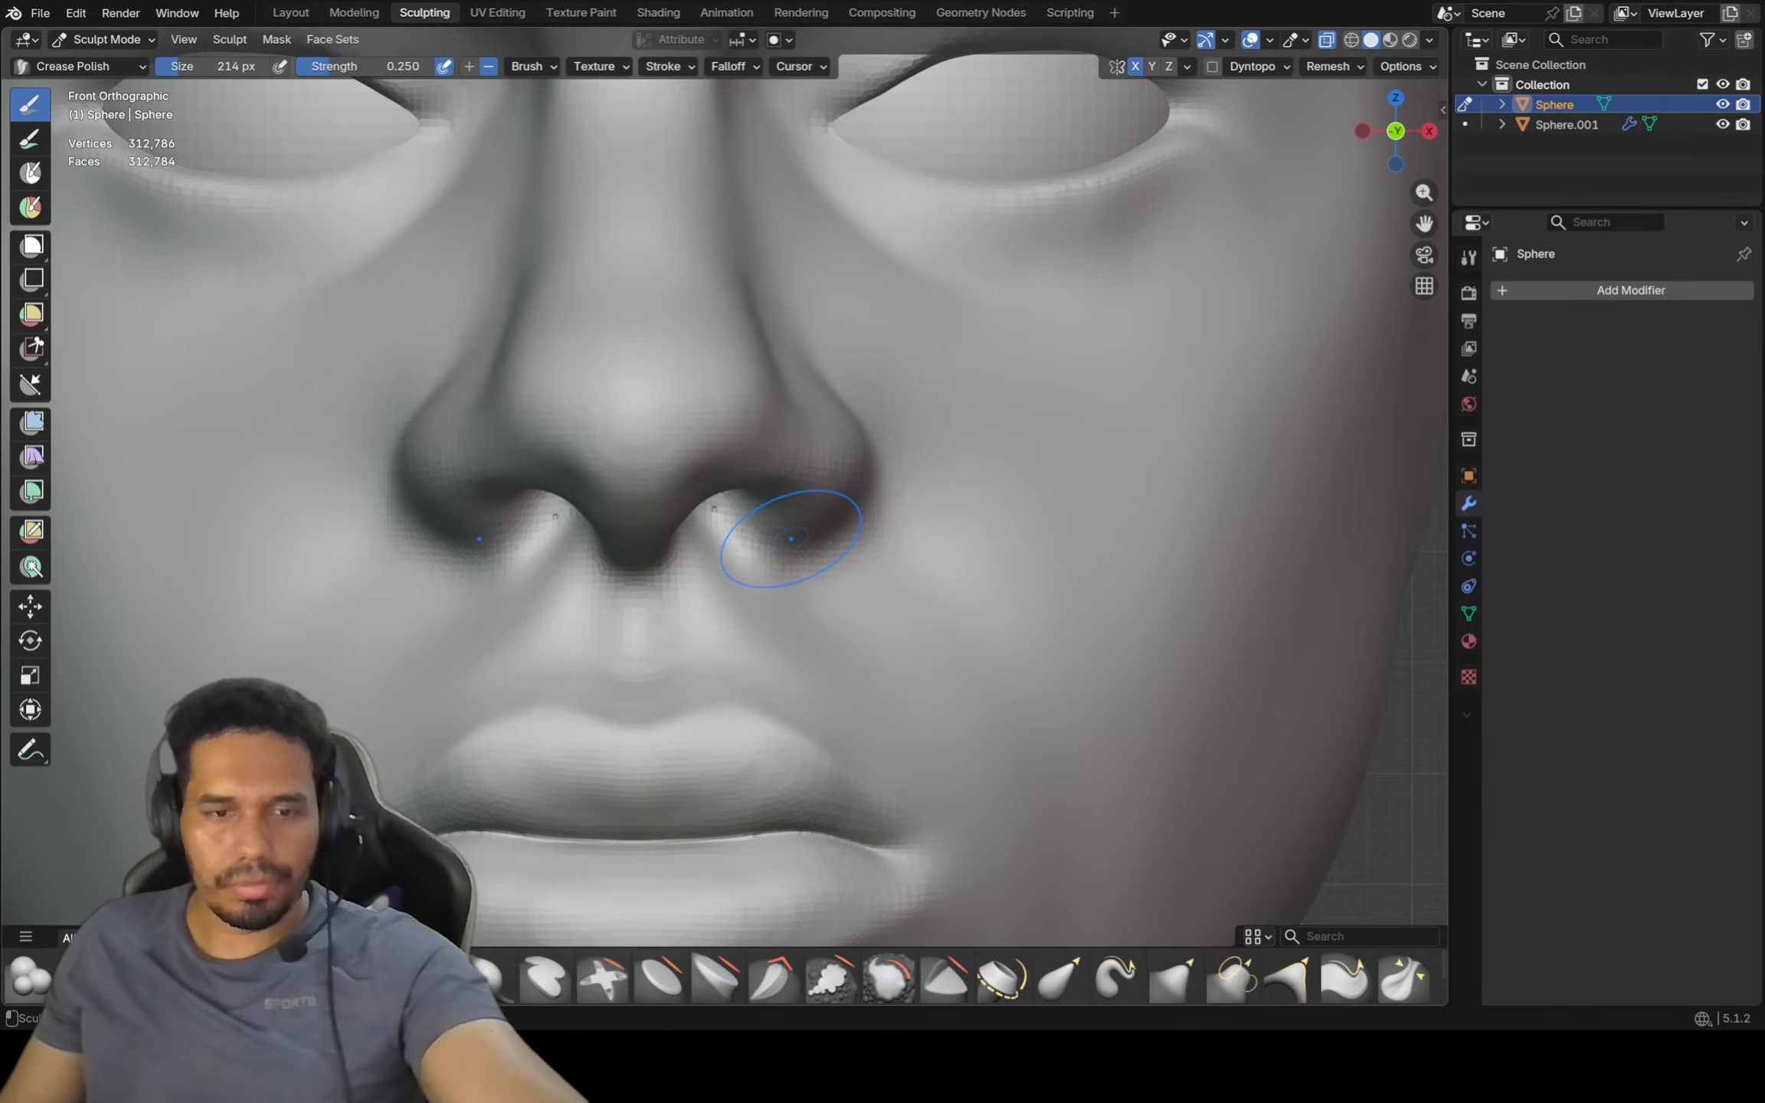
key("f")
left_click(776, 540)
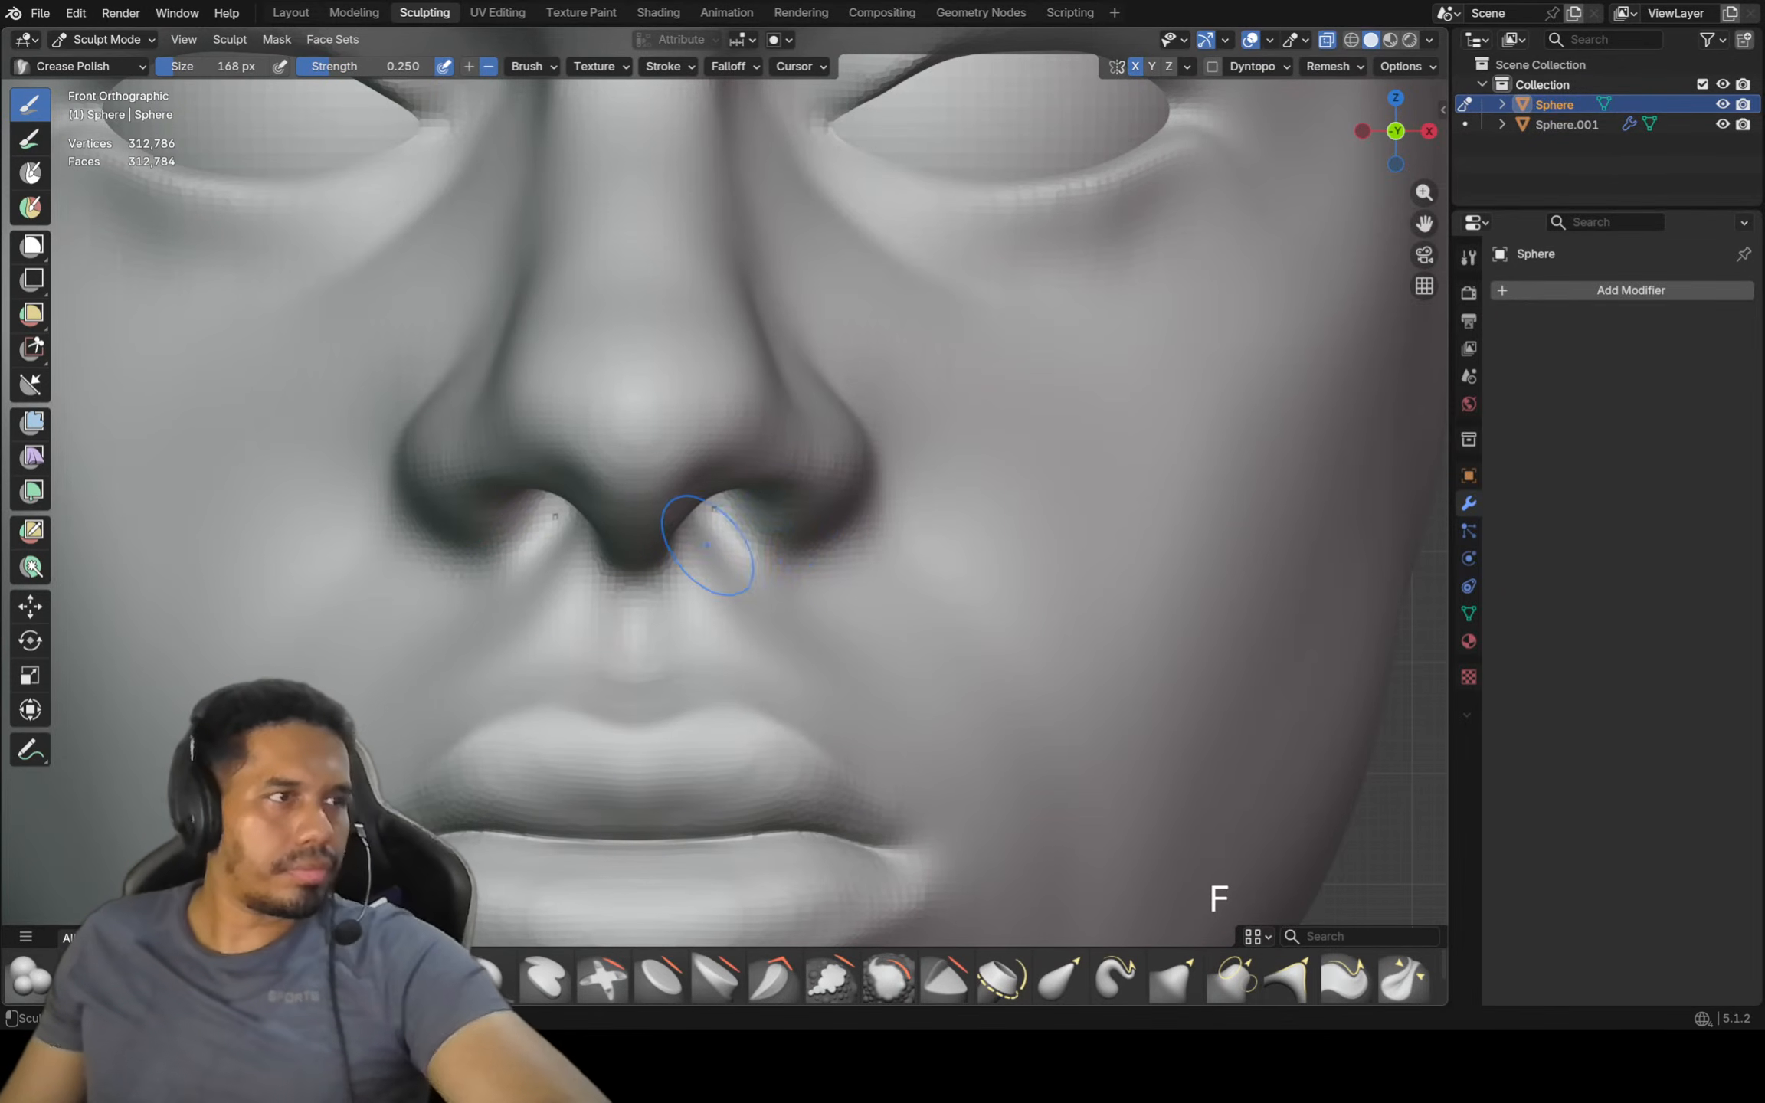
scroll(743, 540, "down", 2)
scroll(843, 521, "up", 5)
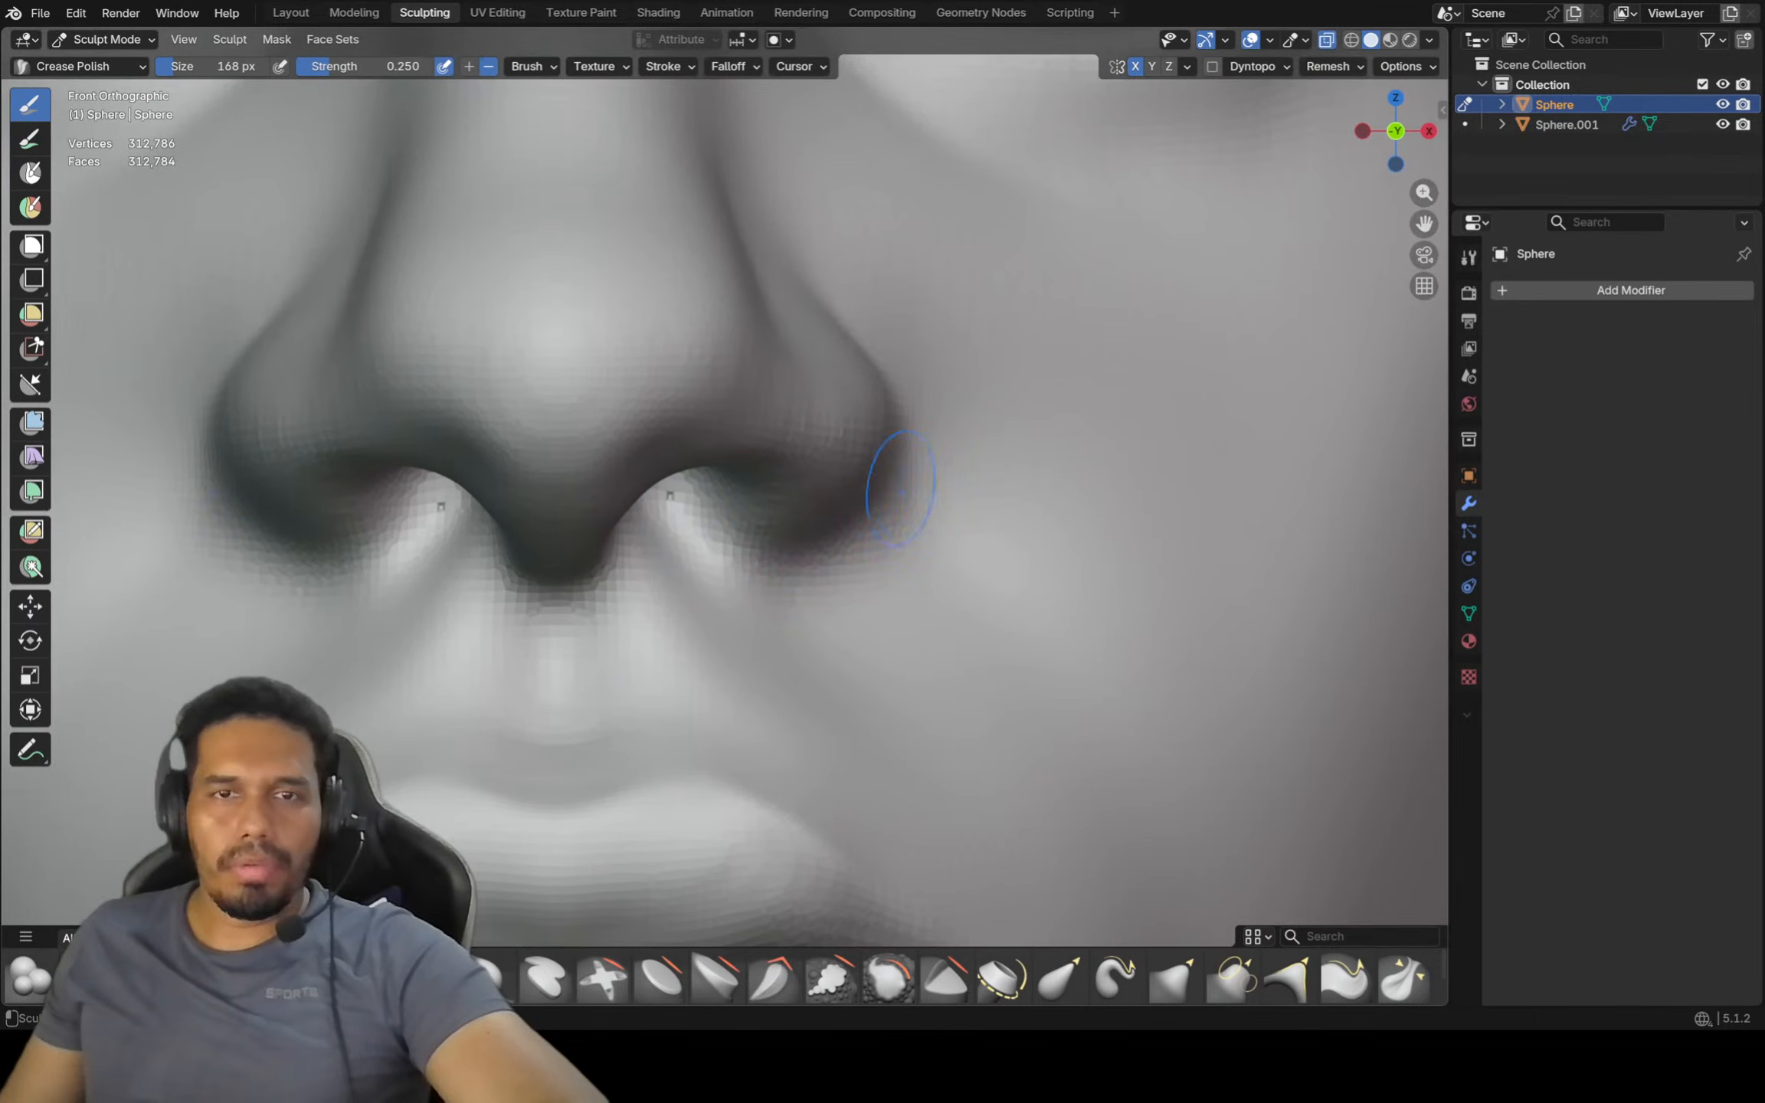
mouse_move(867, 516)
left_mouse_down()
mouse_move(753, 545)
mouse_move(835, 516)
mouse_move(904, 426)
left_mouse_up()
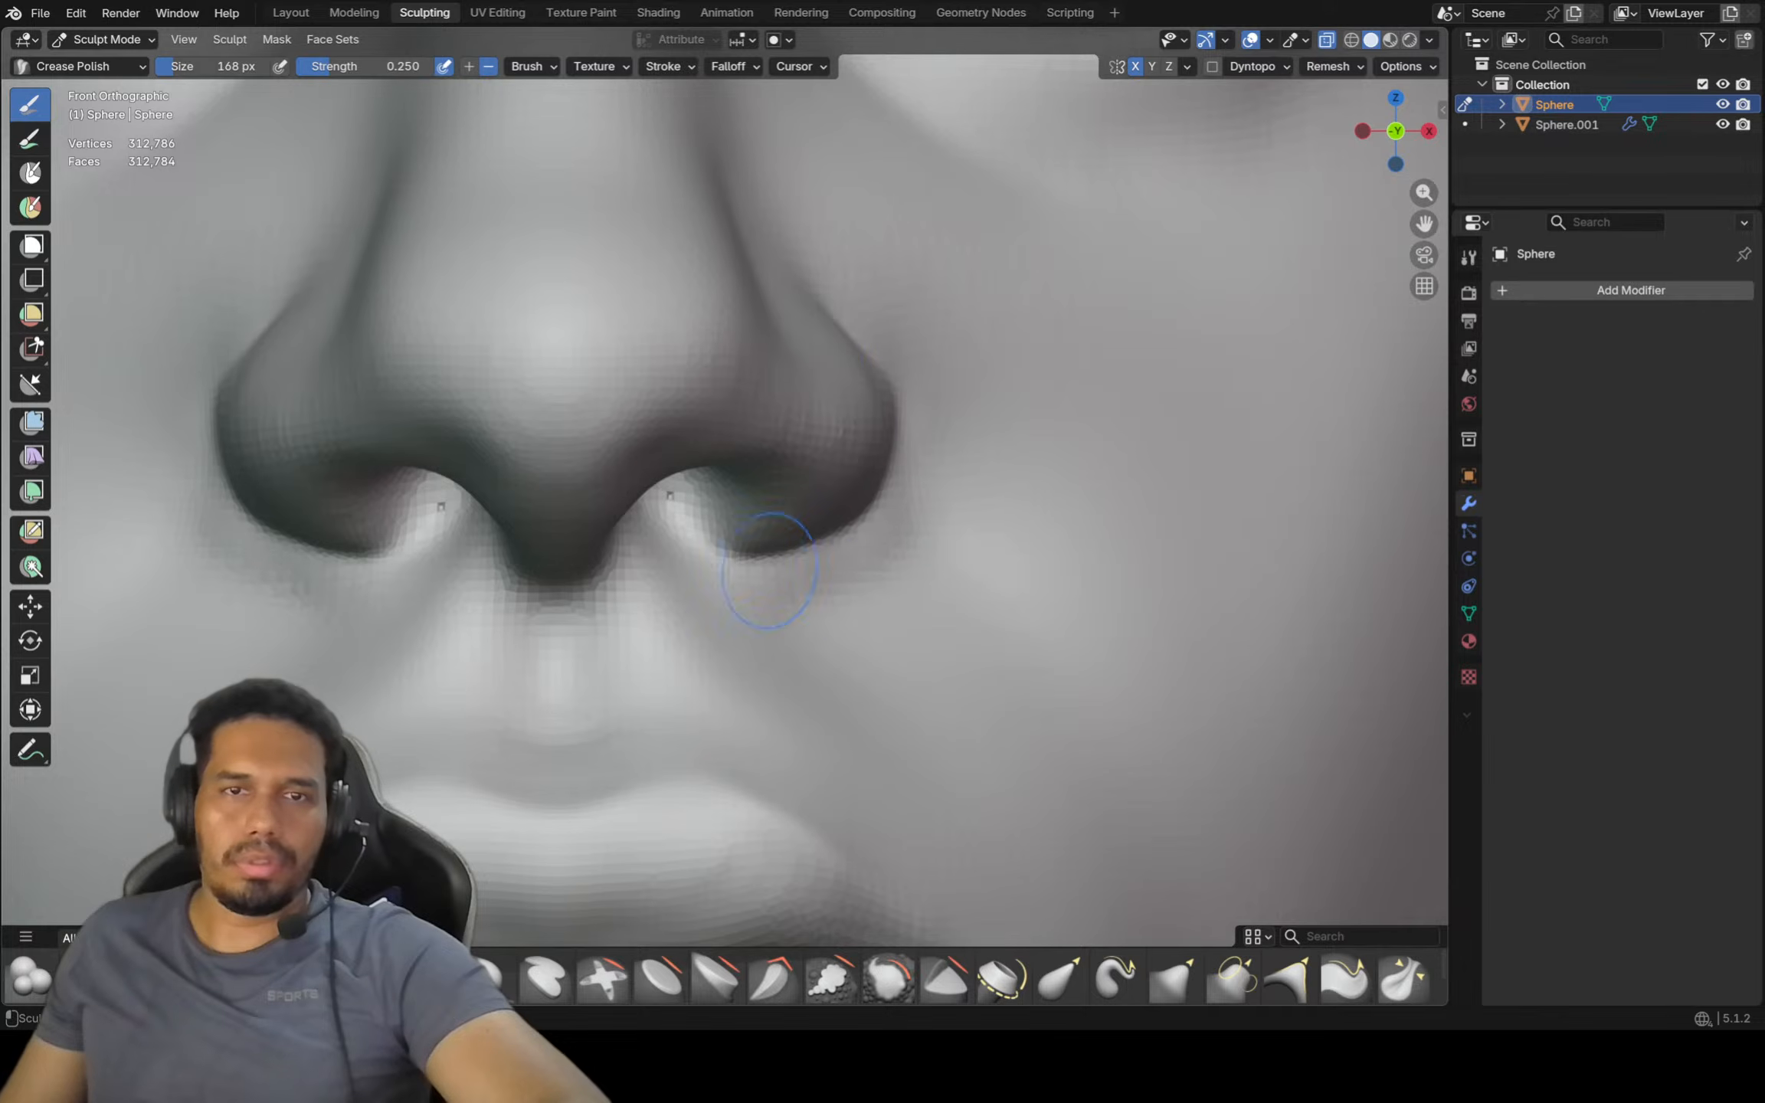
Try the Crease Polish brush at 212 px around the nostril openings and undo the stroke
scroll(769, 570, "down", 6)
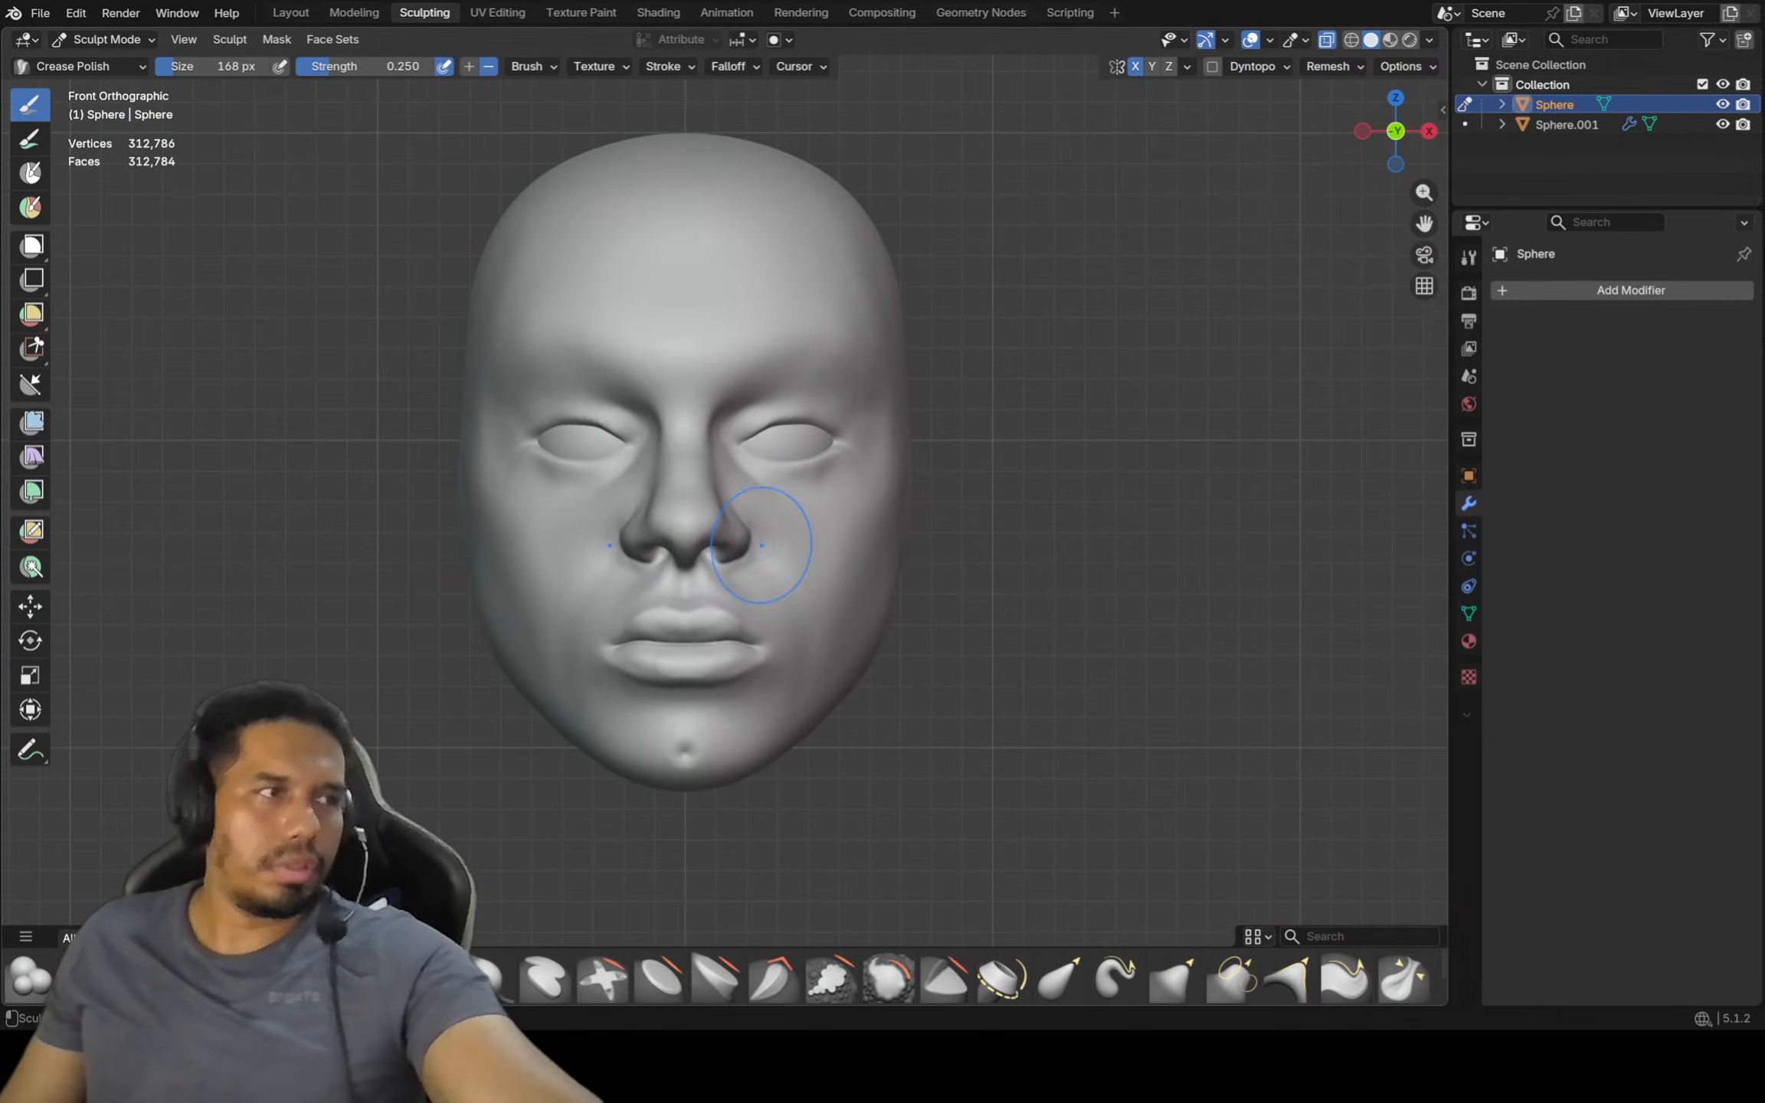
scroll(700, 548, "up", 3)
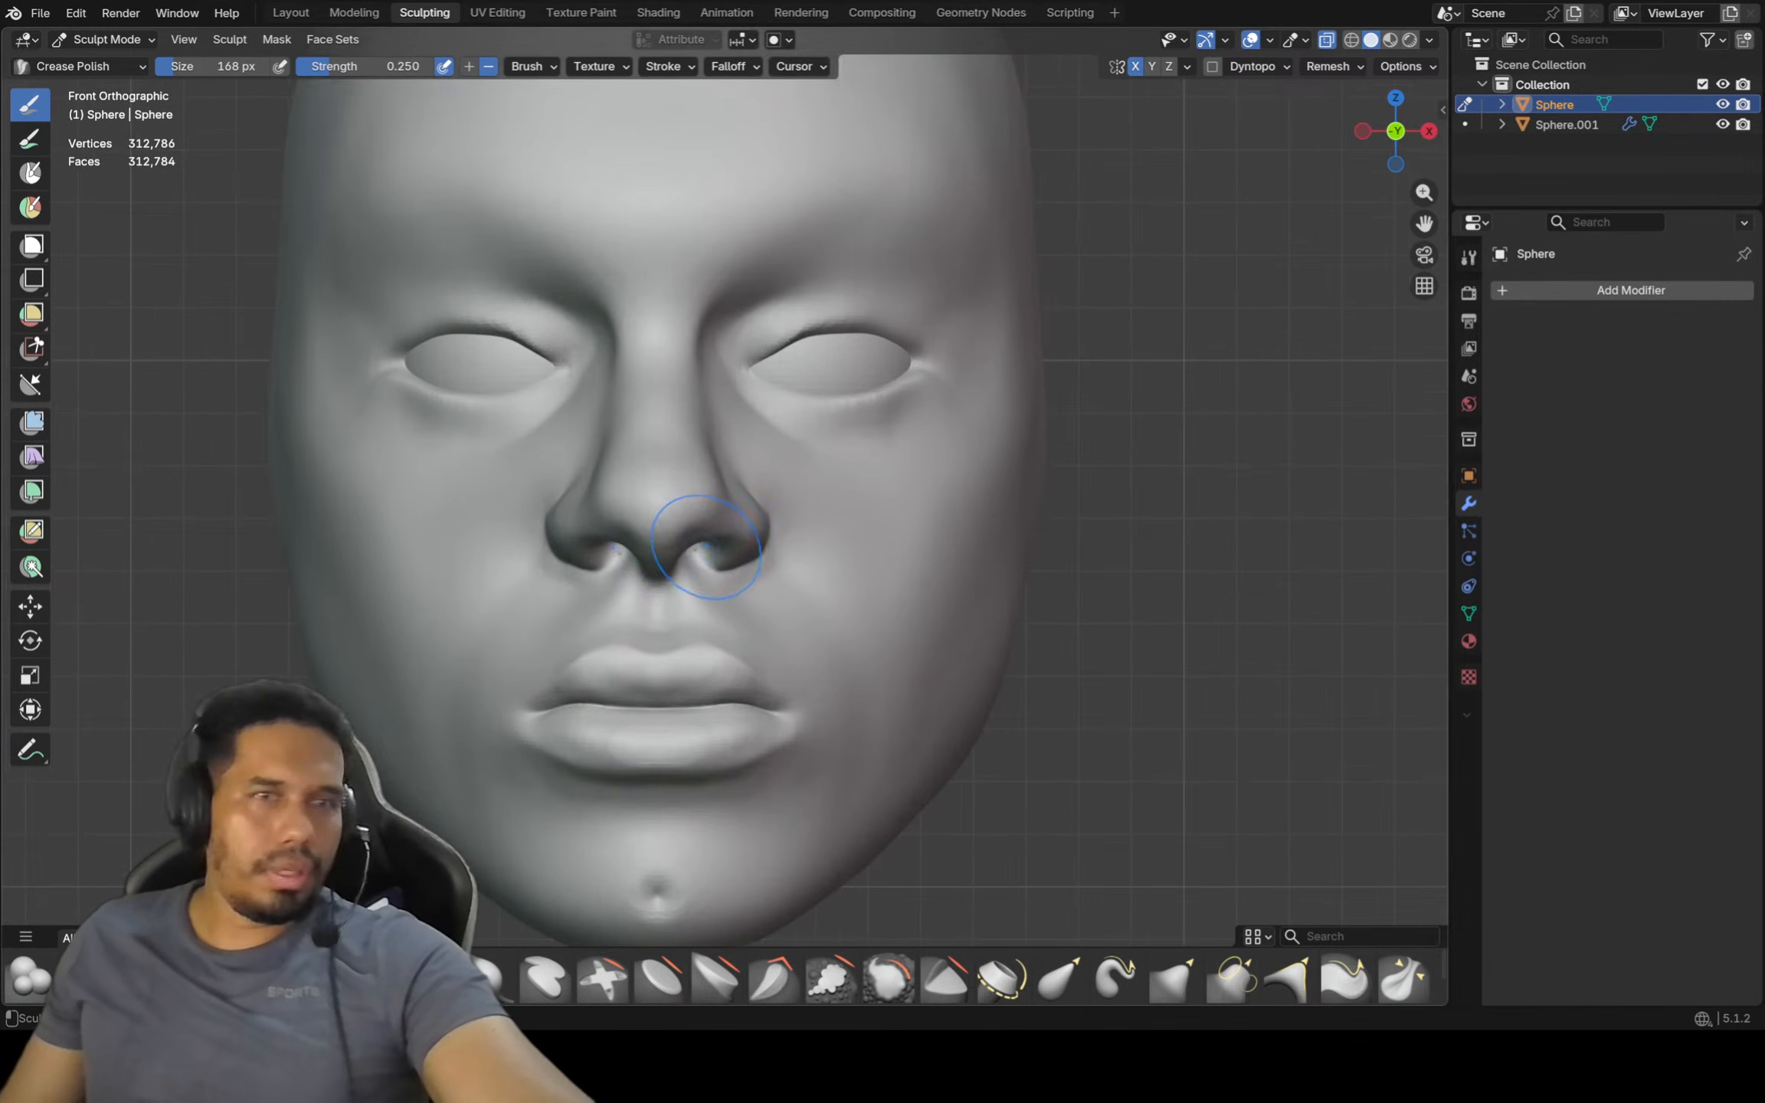
key("f")
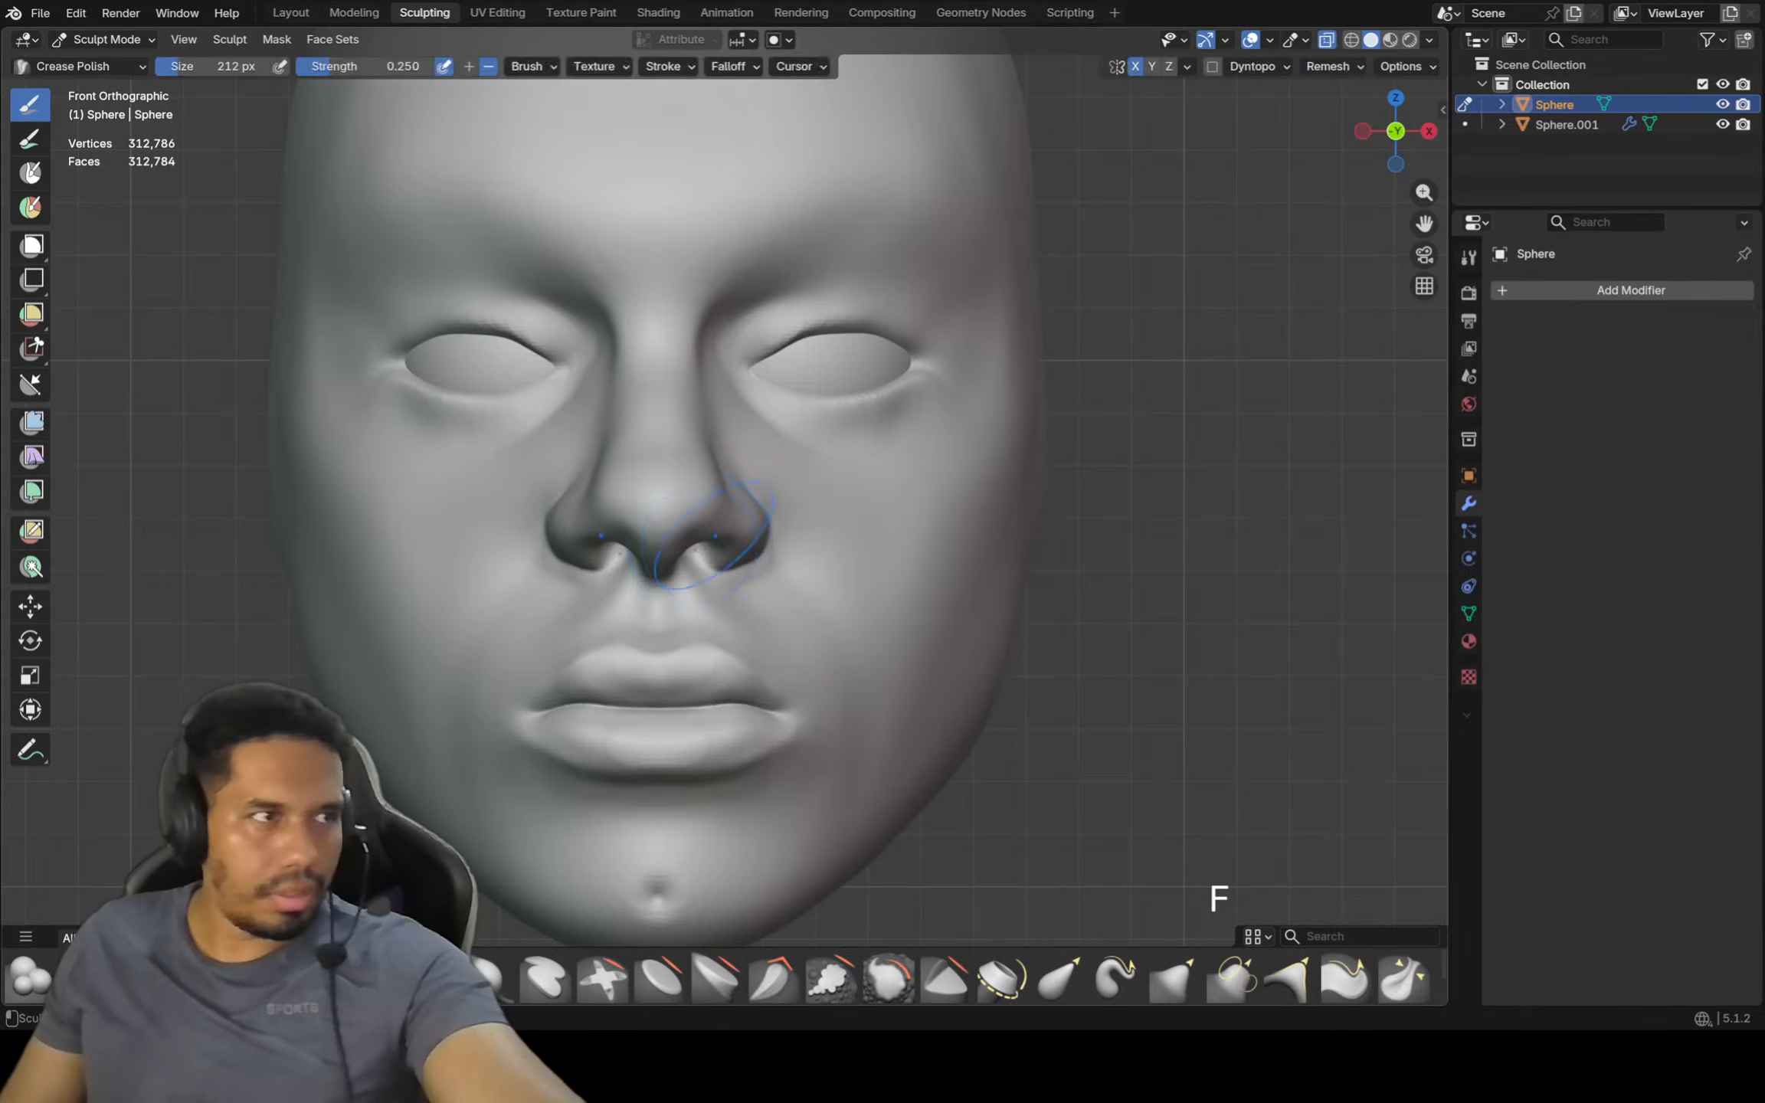
scroll(657, 567, "up", 2)
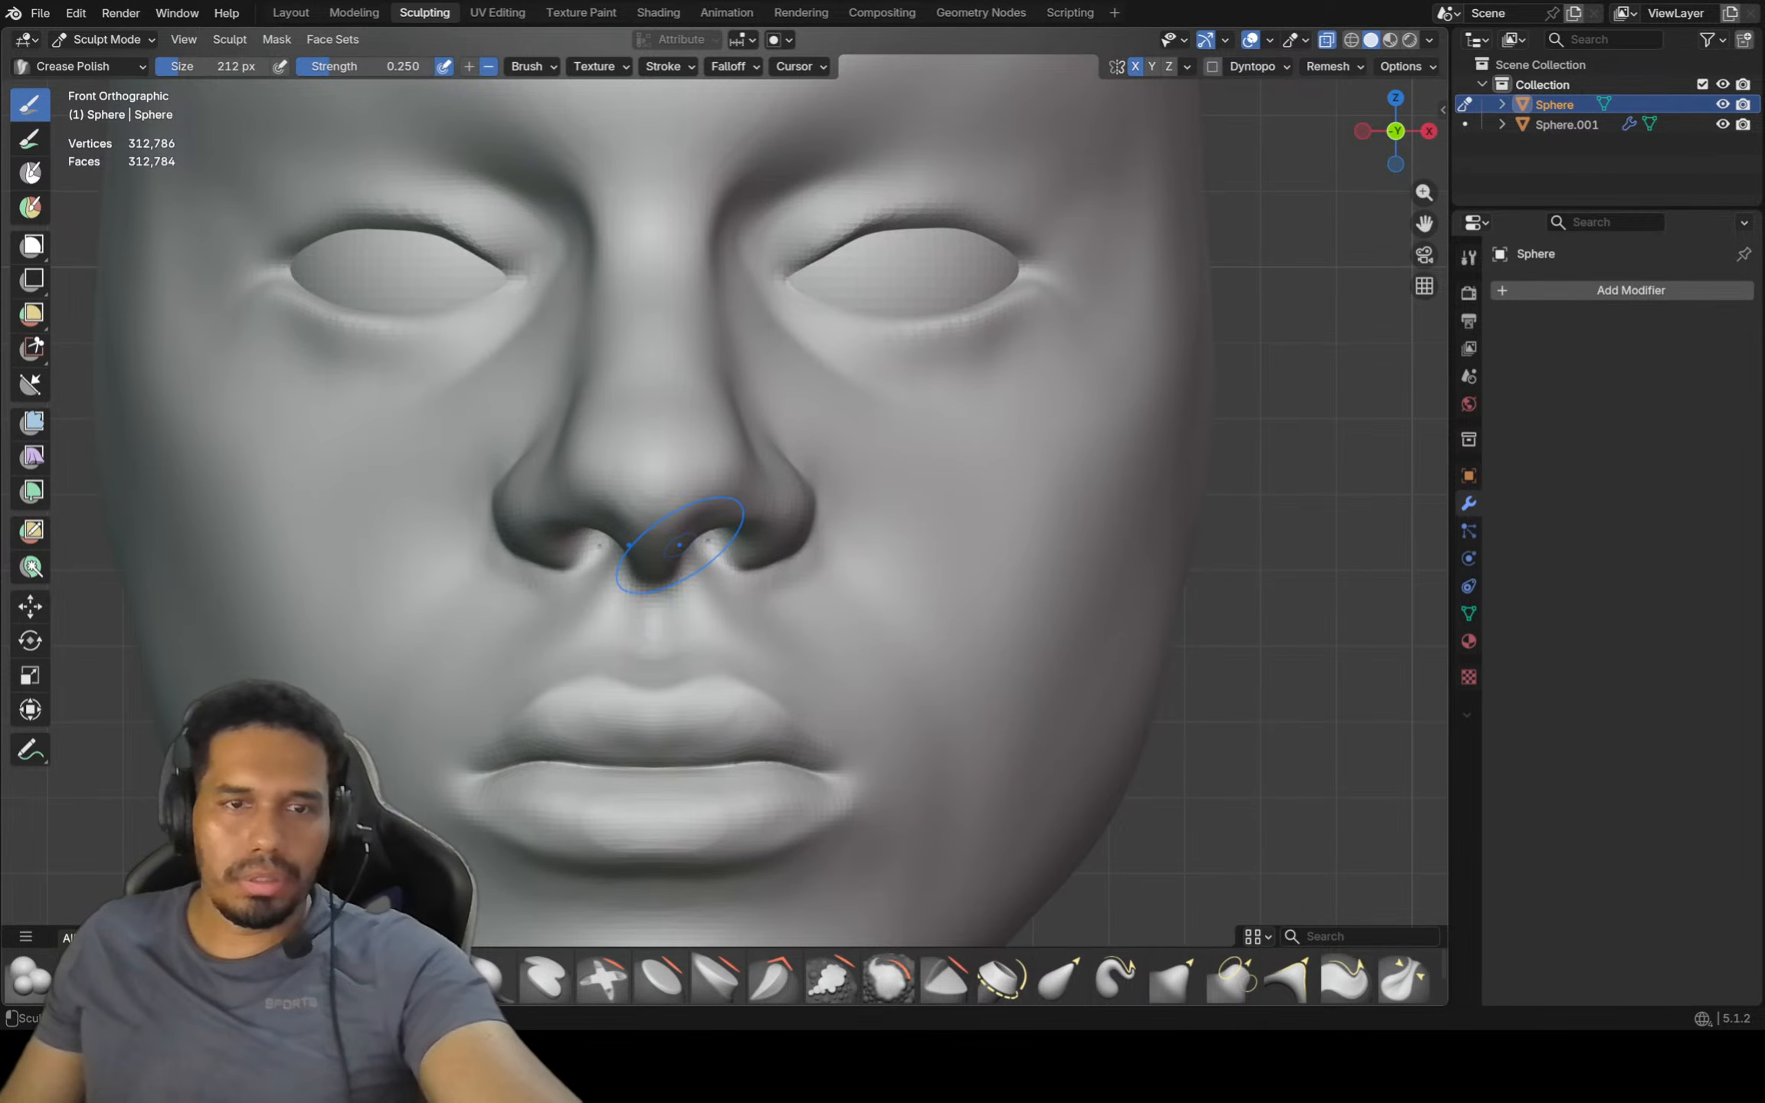
key("ctrl+z")
Adjust the nostril openings and the sides of the nose tip with the Grab brush at 212 px
key("g")
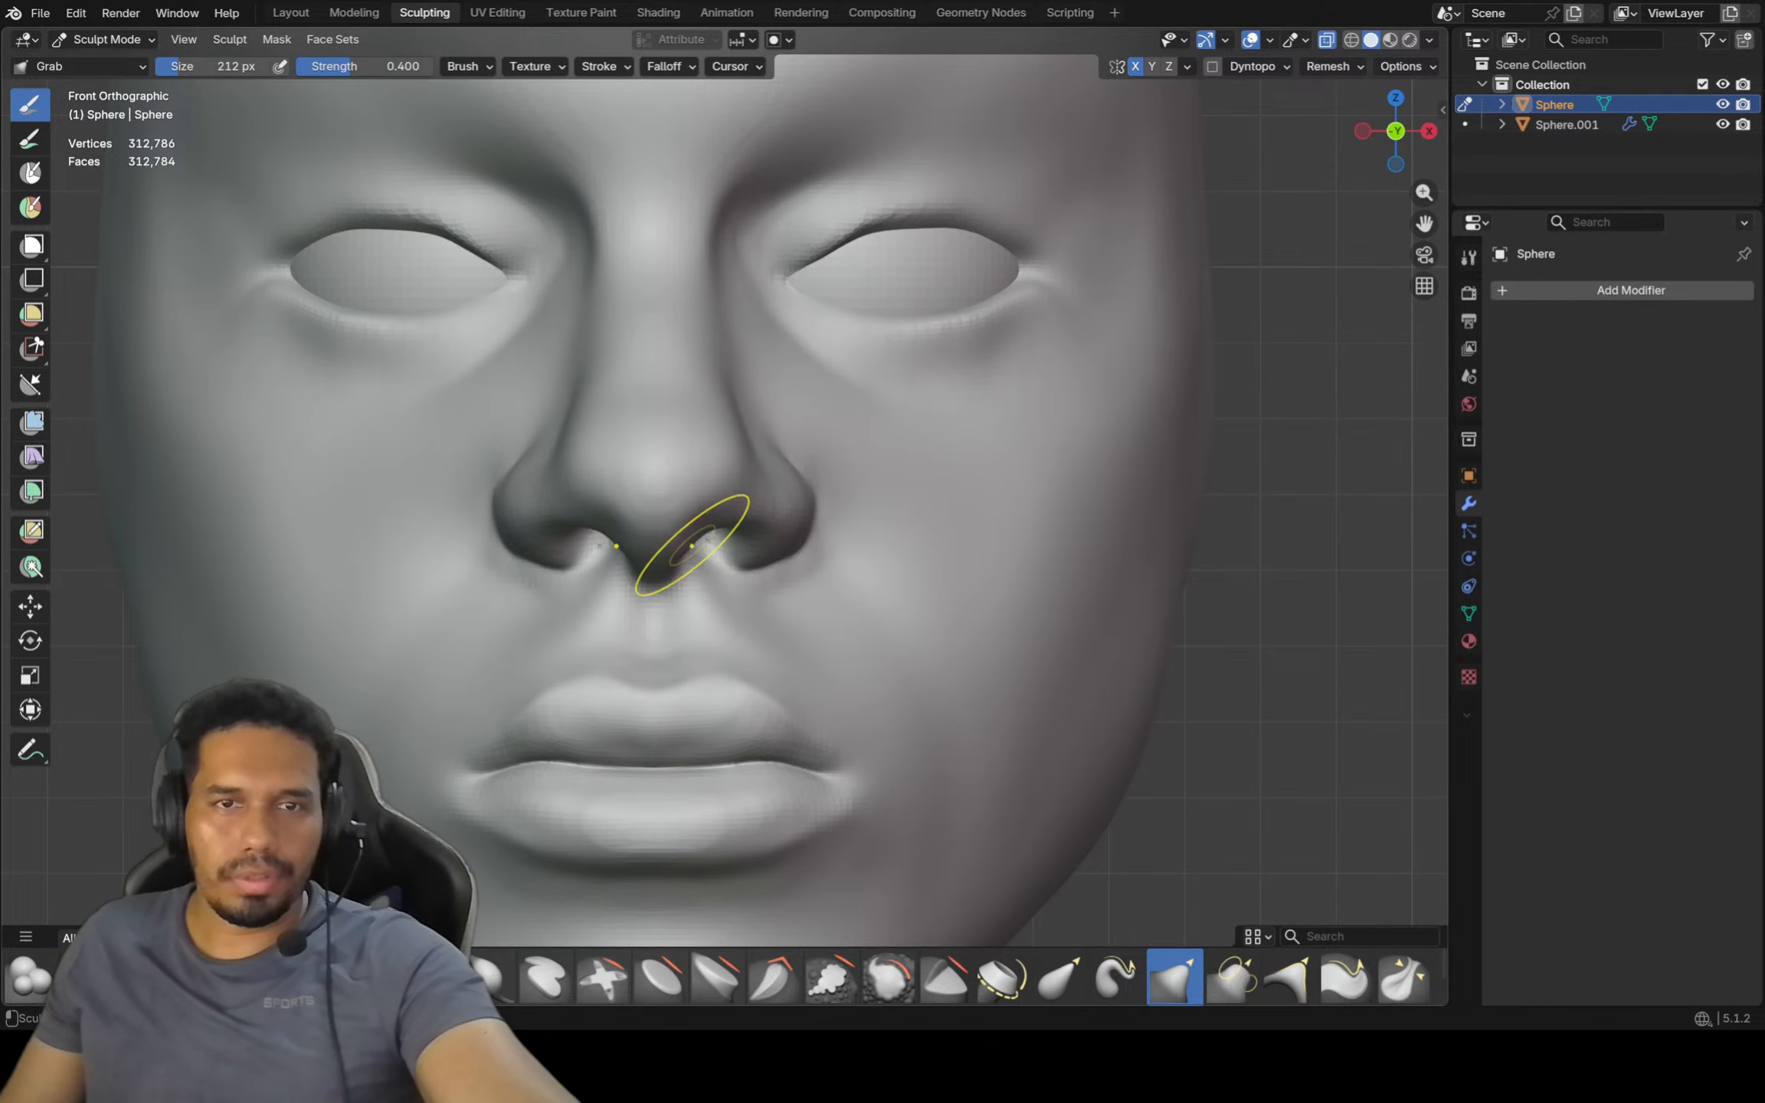
middle_click_drag(725, 537, 724, 496, "ctrl")
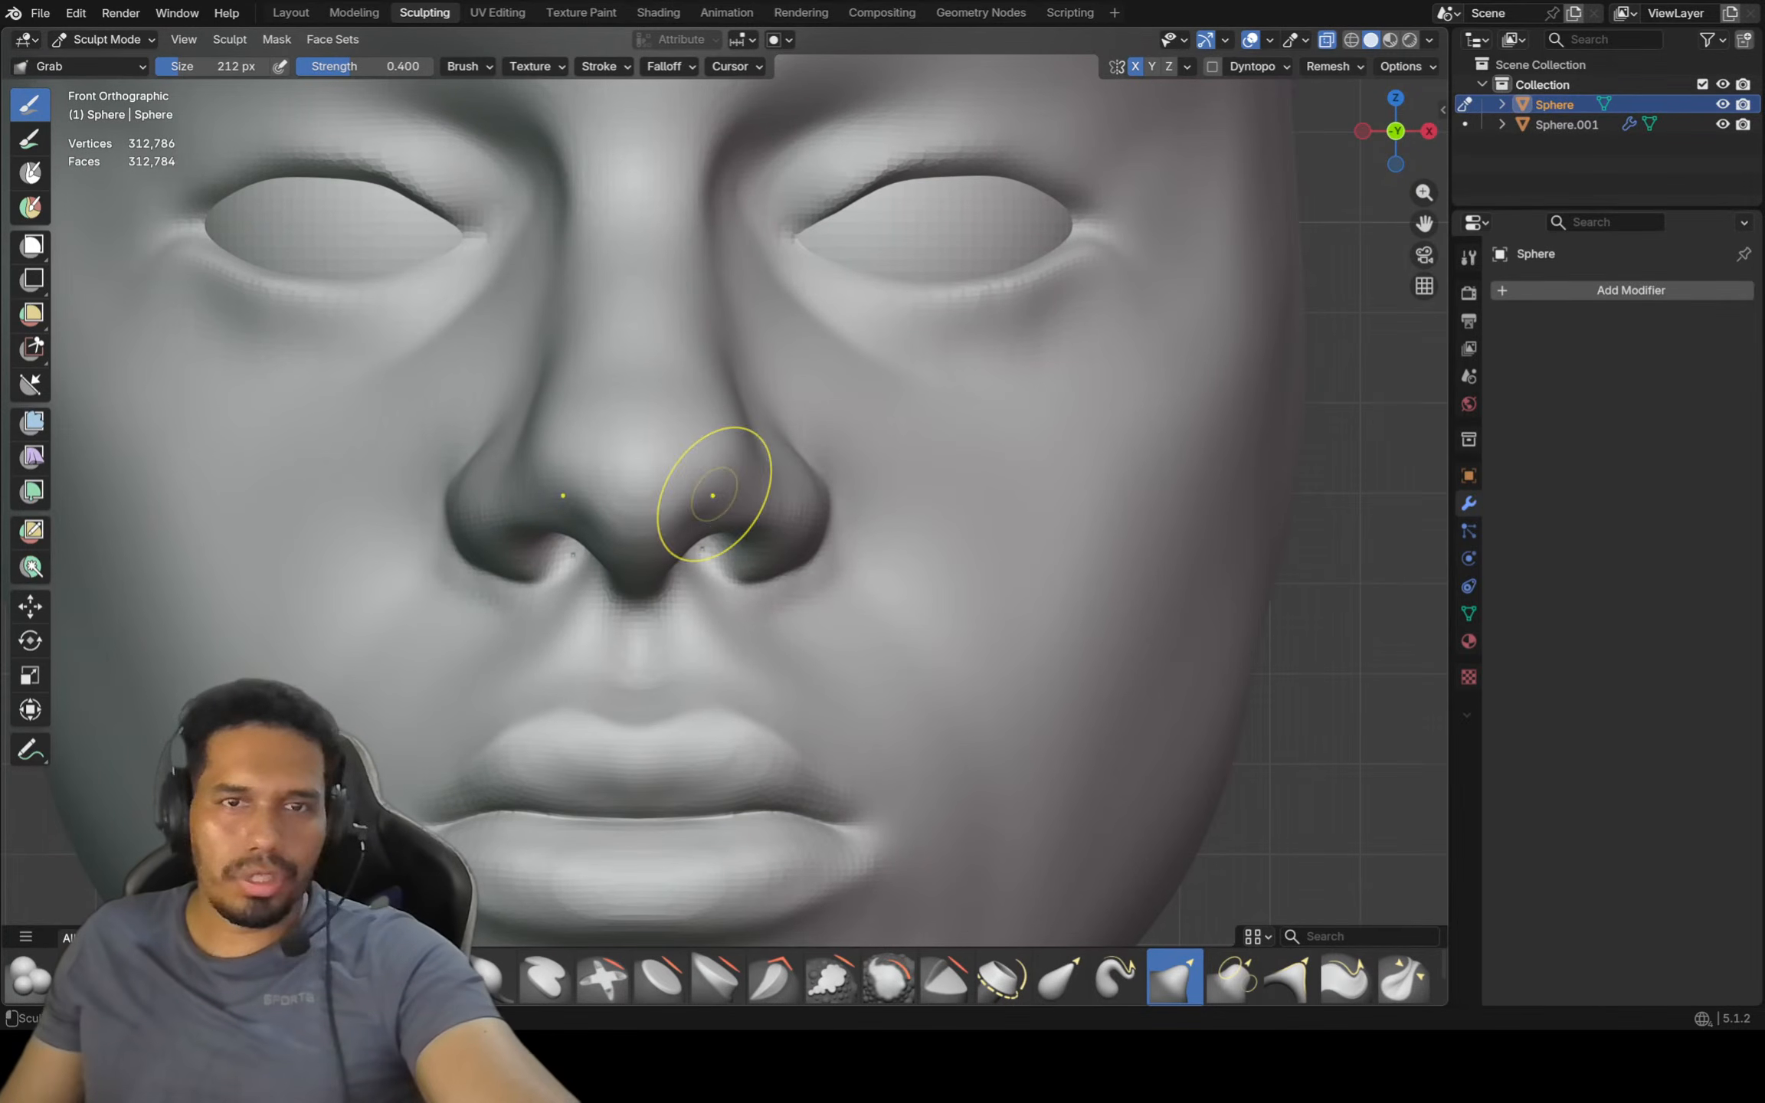
key("shift")
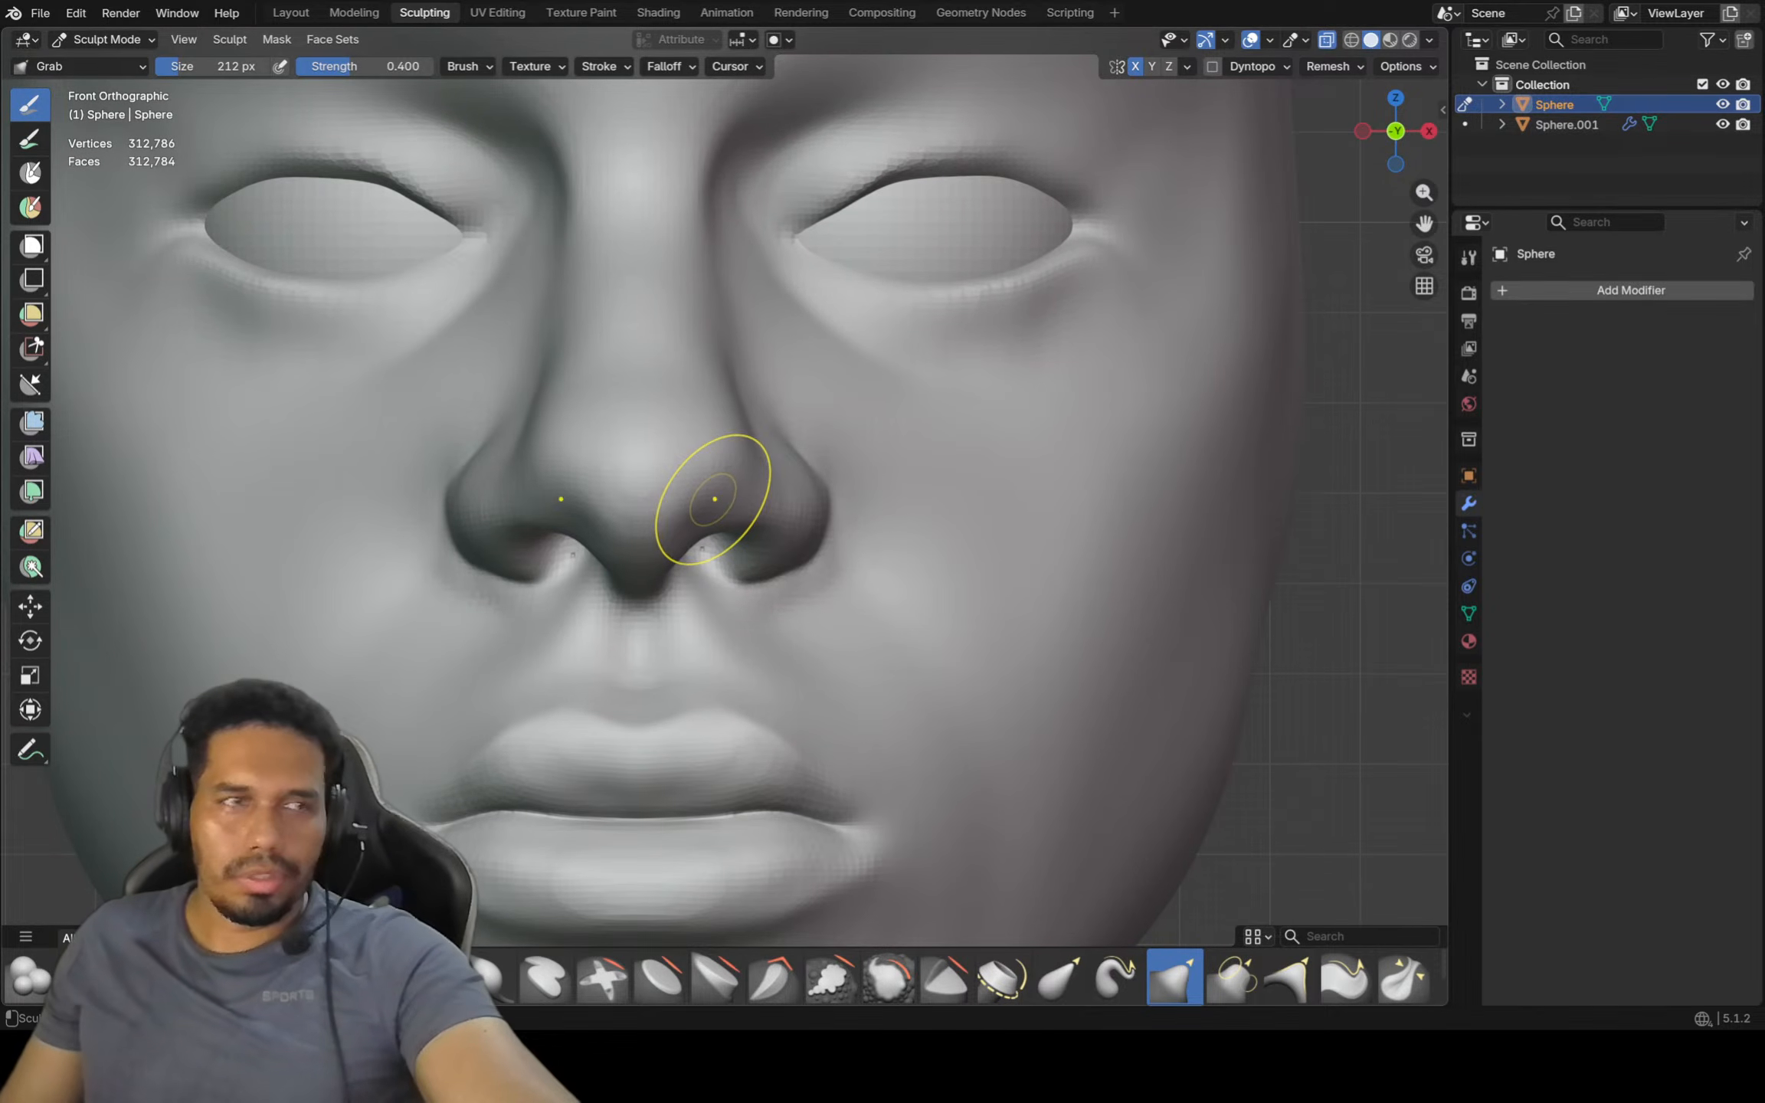
Define the creases between the nose tip and the nostril wings with the Crease Polish brush at 128 px
key("f")
left_click(685, 501)
left_click(258, 978)
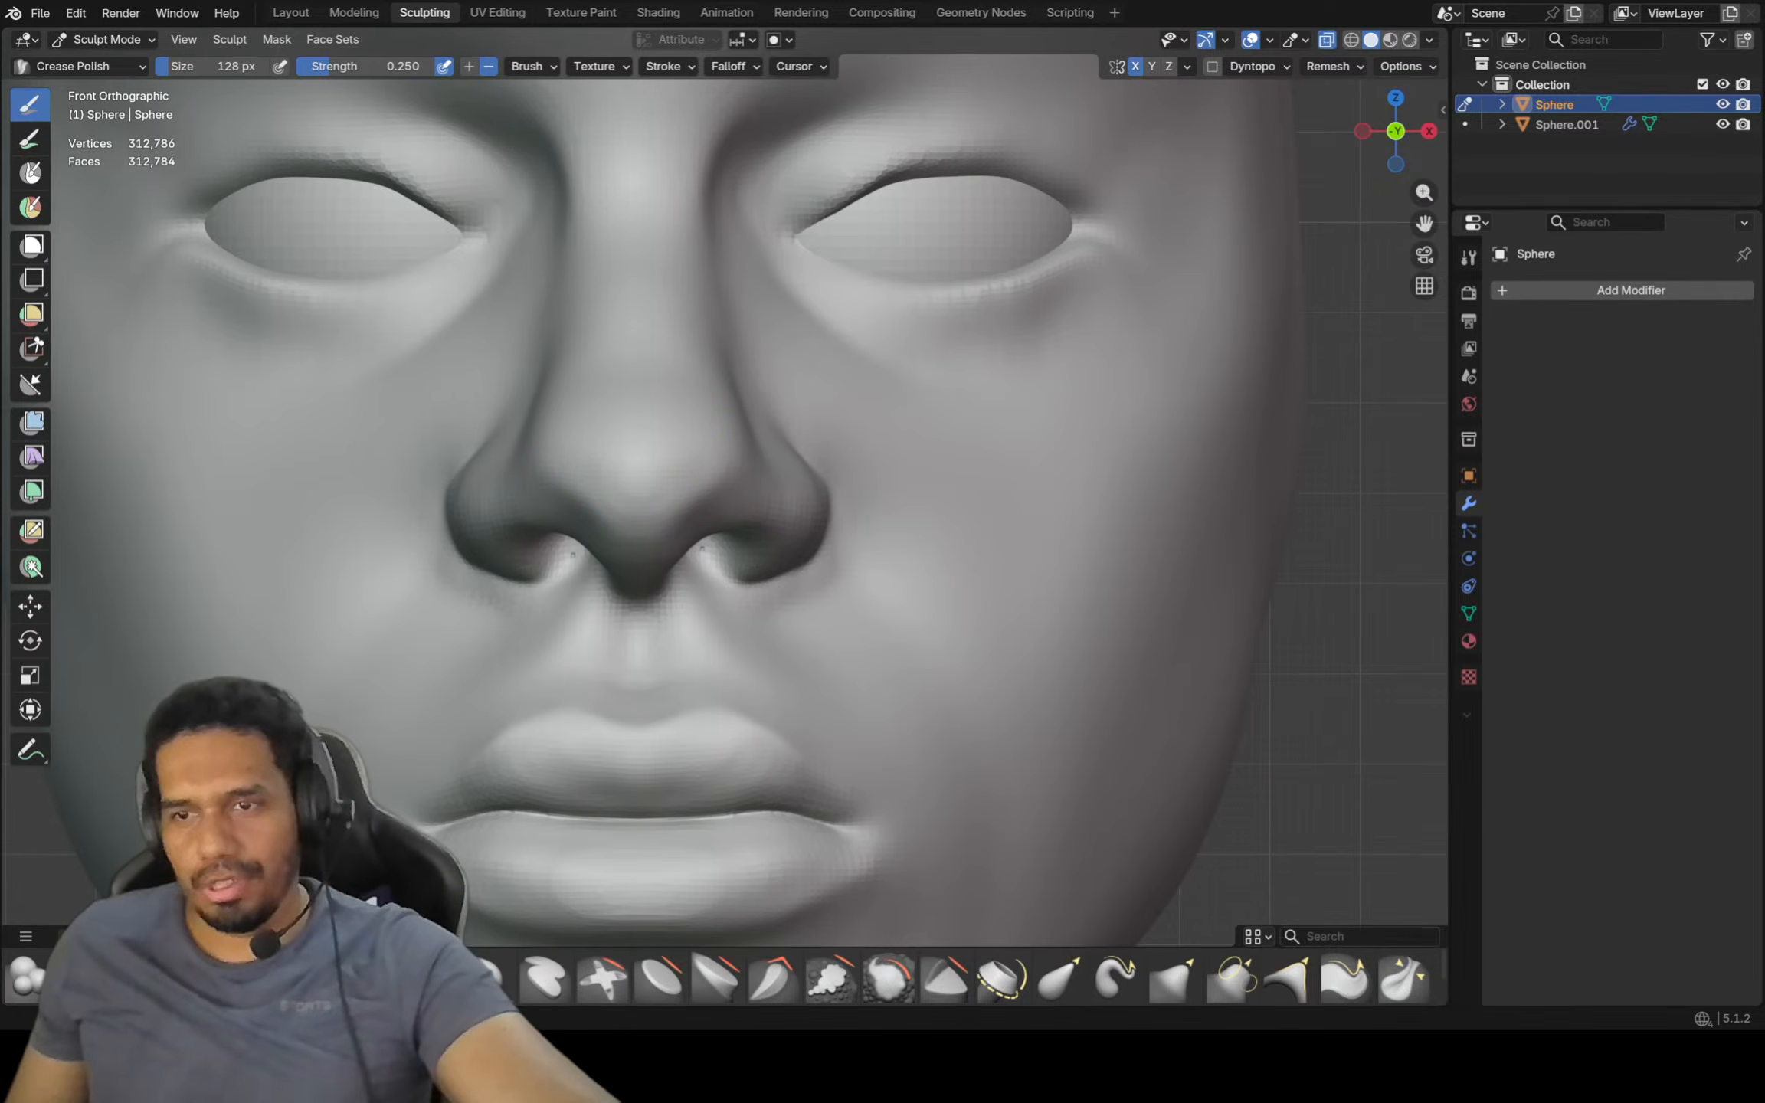
scroll(789, 375, "down", 3)
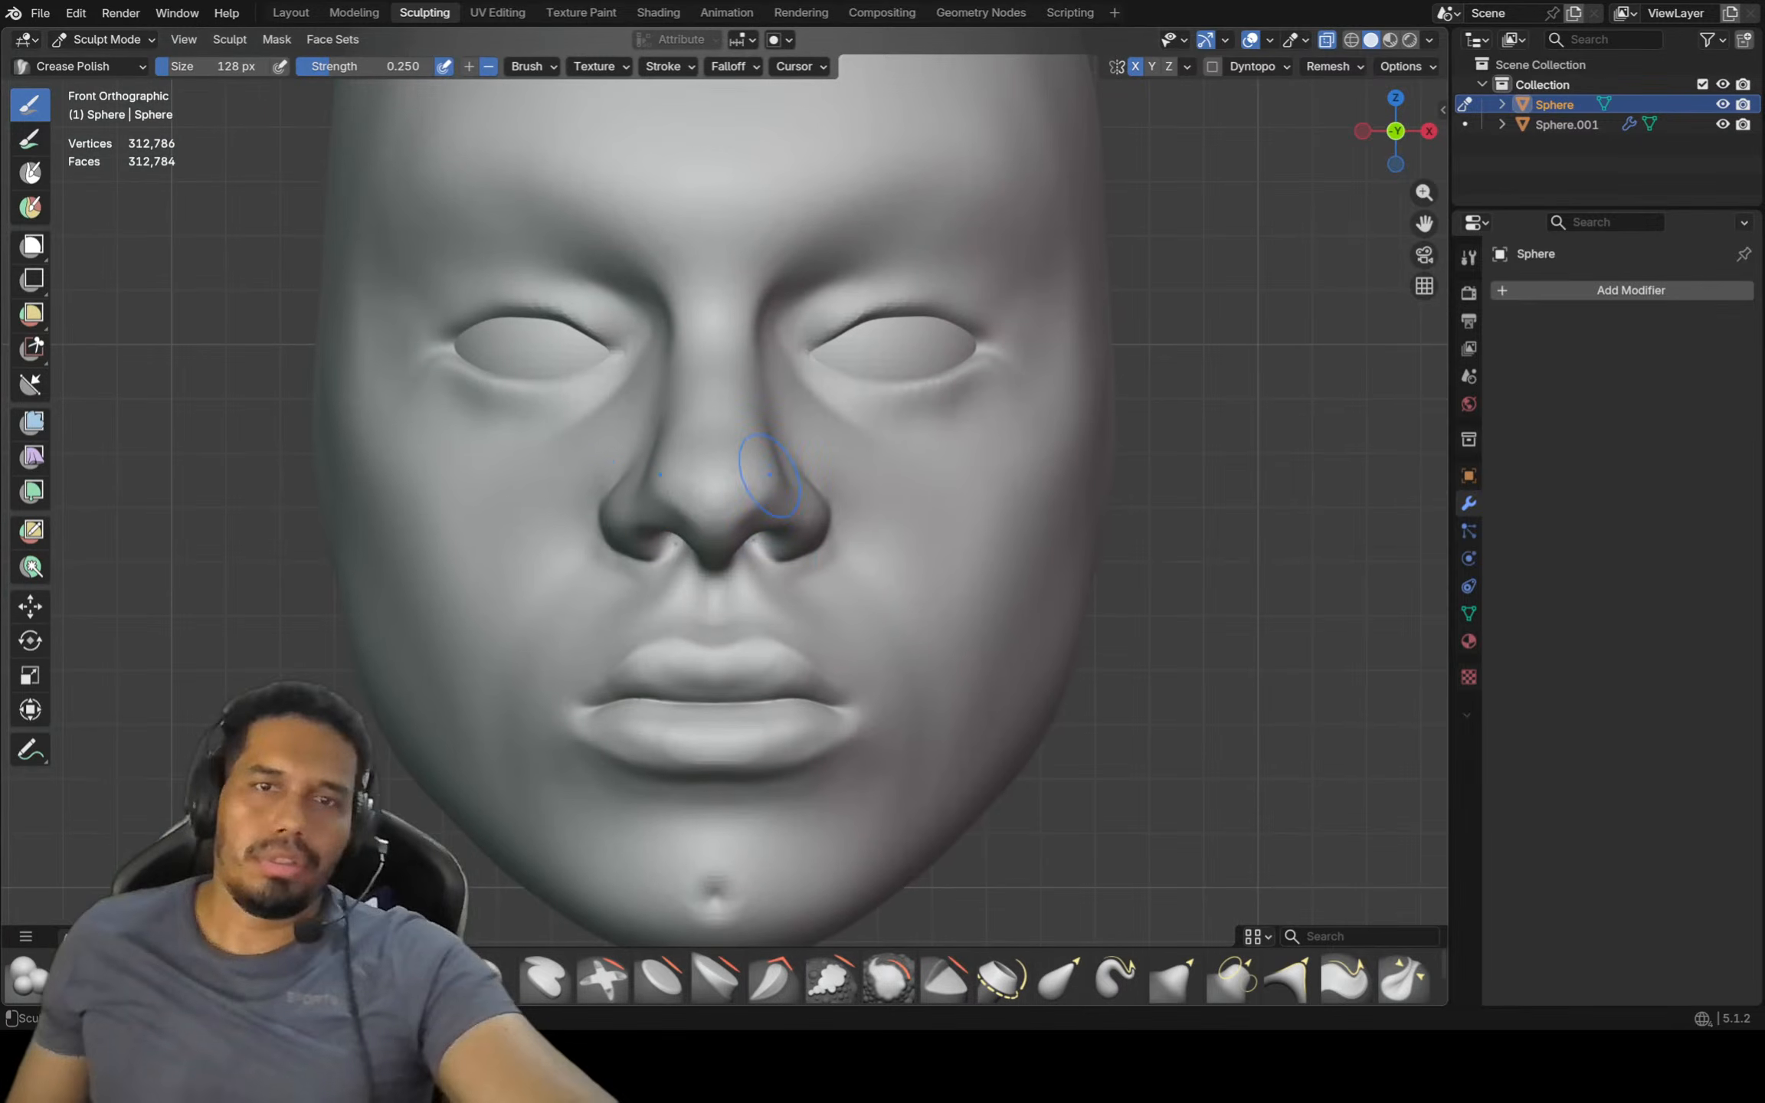
Refine the shape of the nostrils and nose base with the Grab brush at 248 px, reducing it to 166 px
key("g")
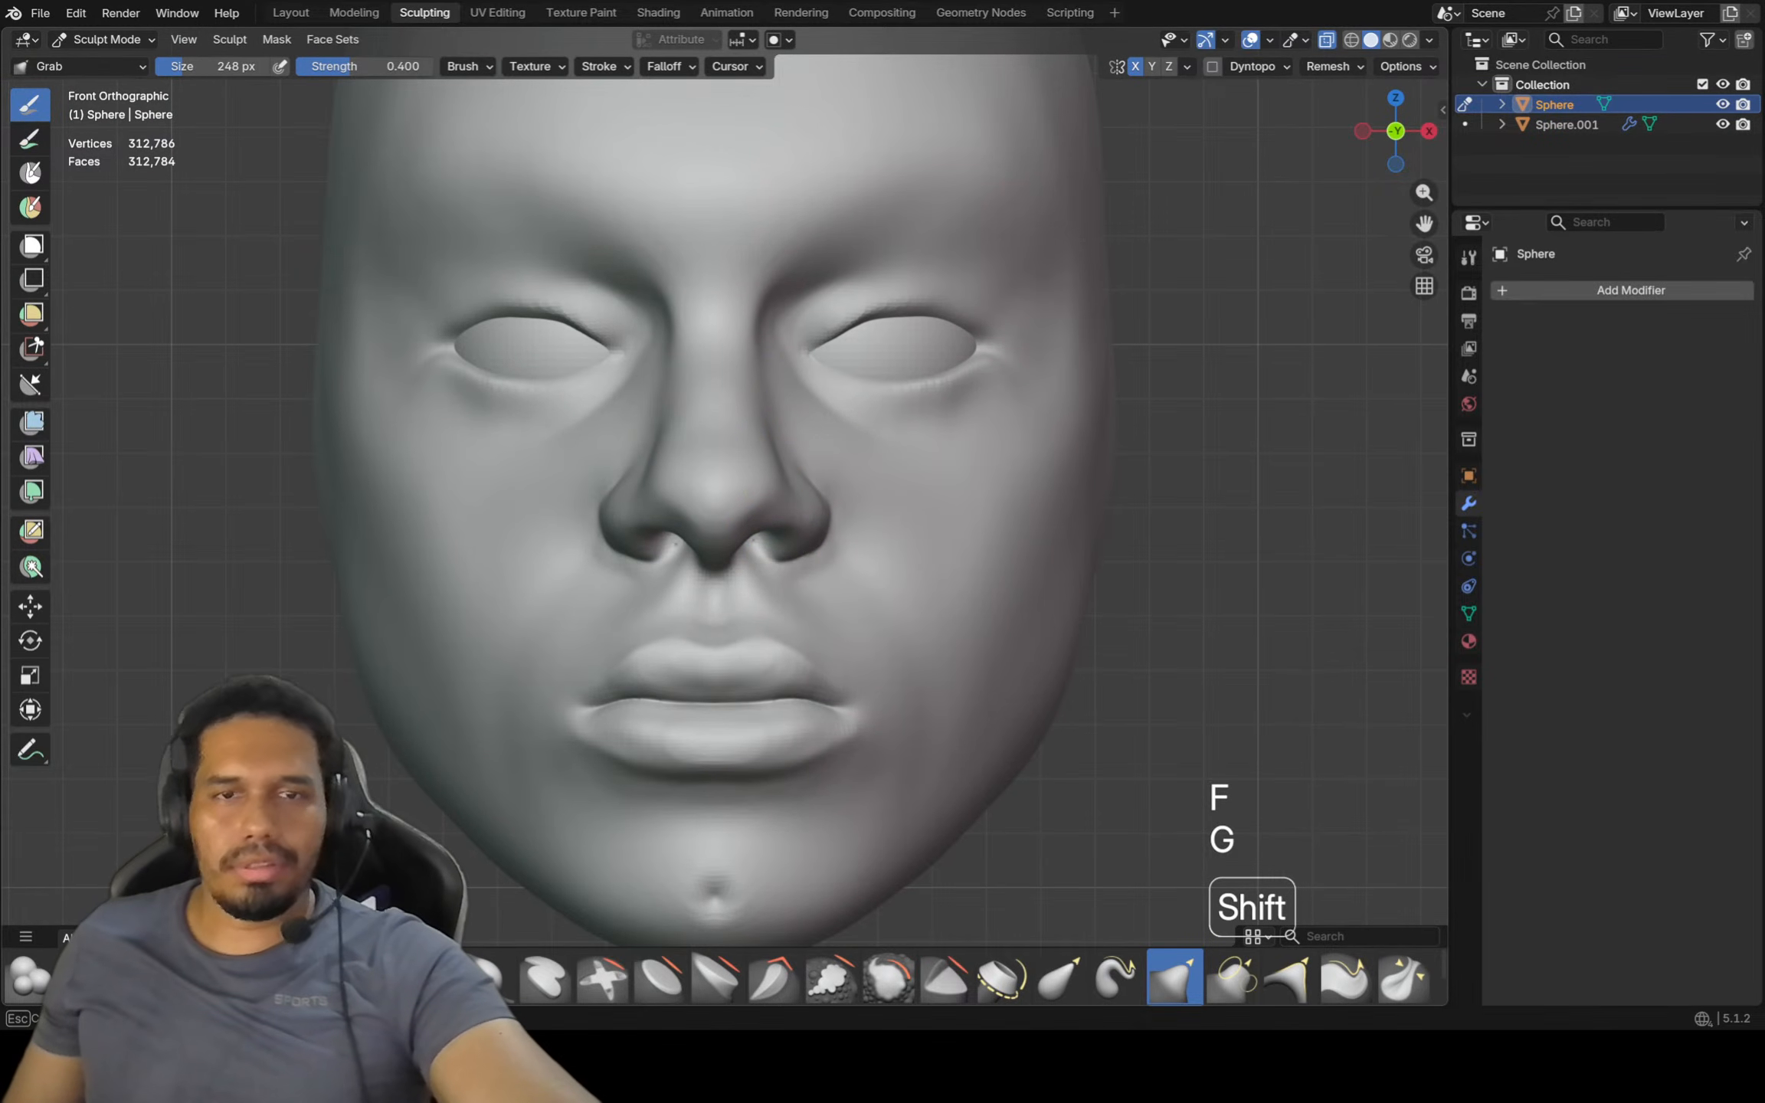
middle_click_drag(732, 571, 723, 540, "ctrl")
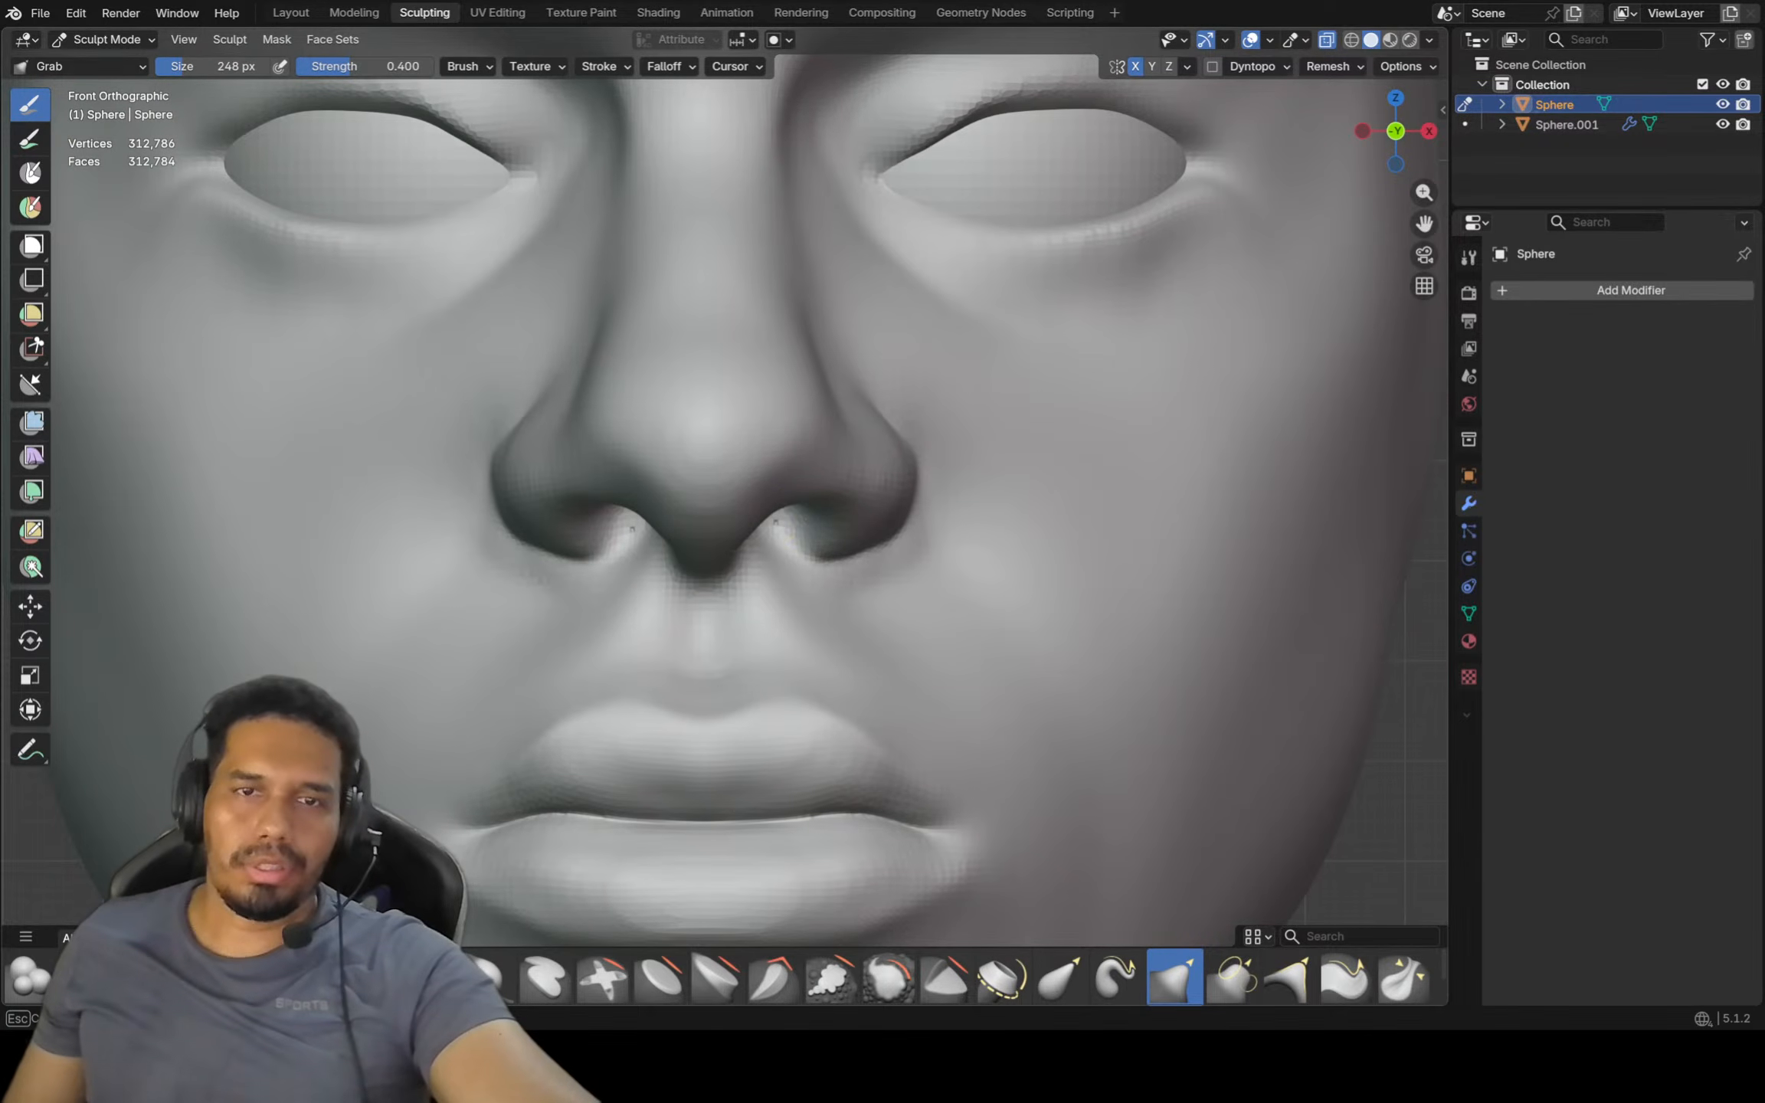
middle_click_drag(772, 551, 786, 592, "ctrl")
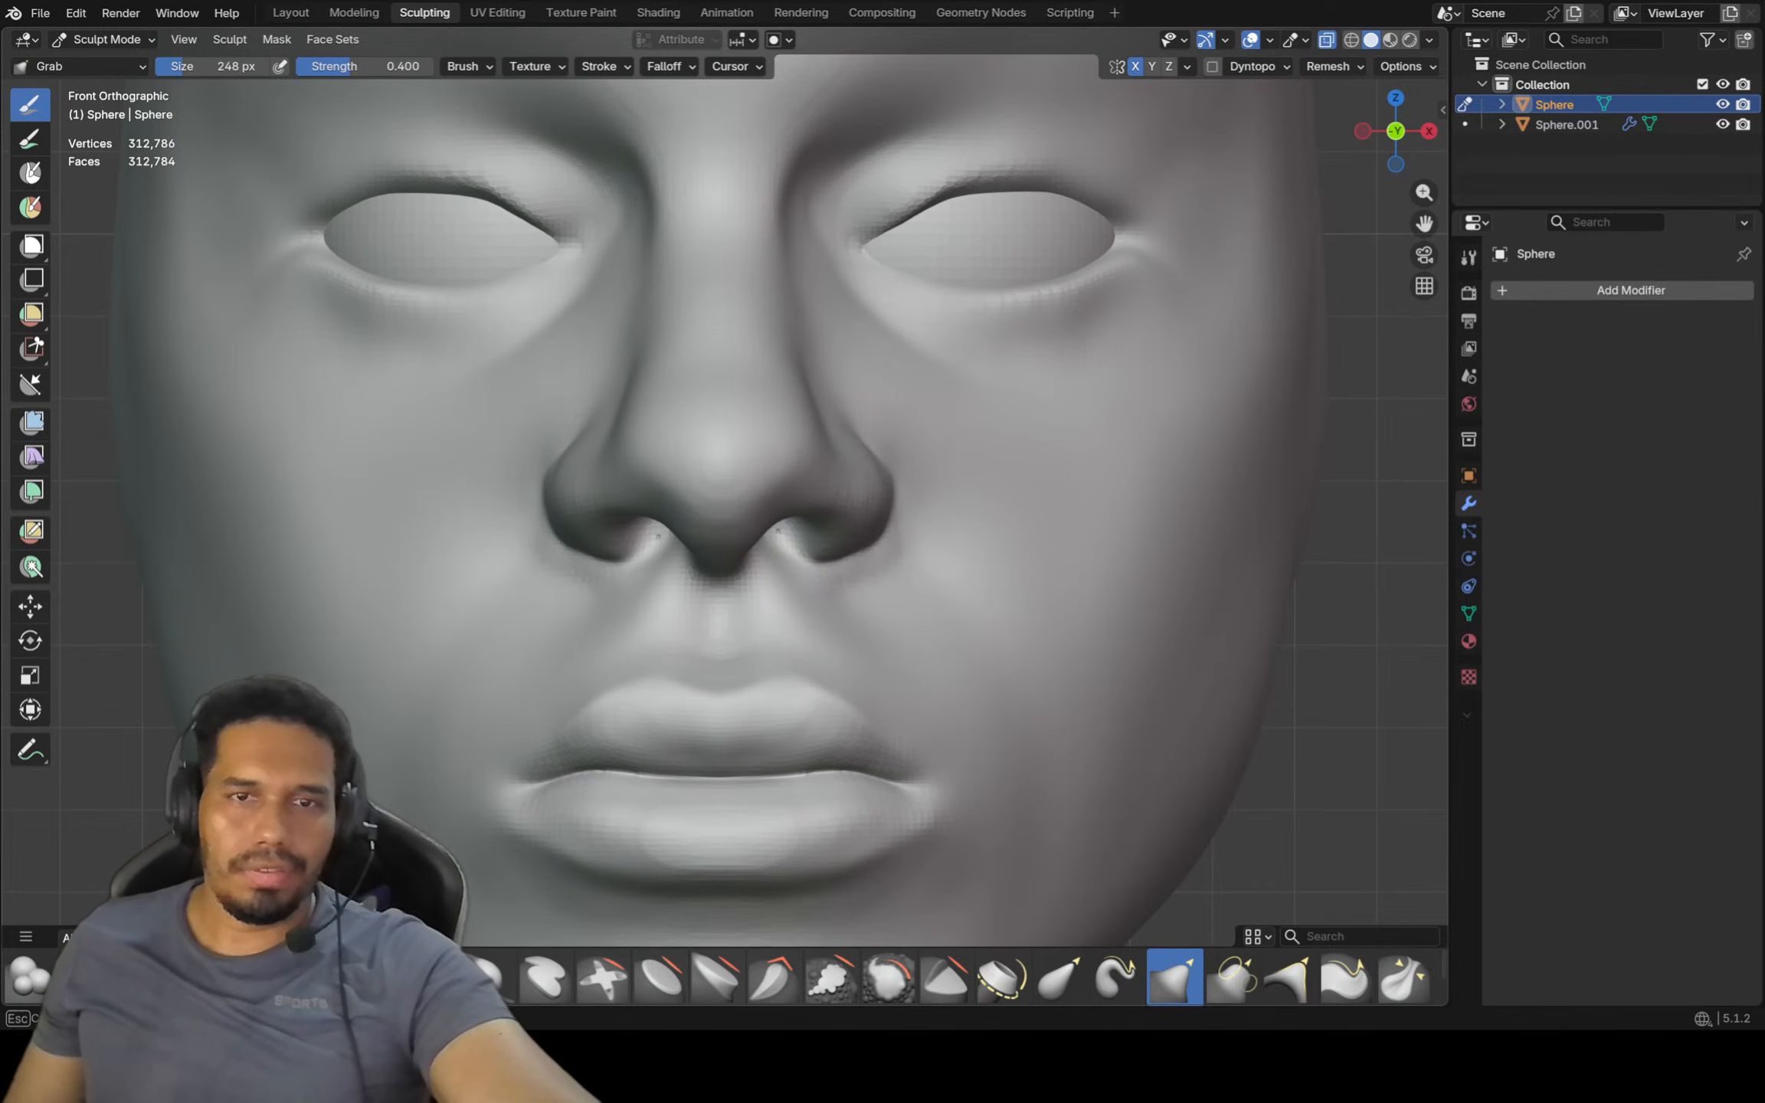
mouse_move(840, 579)
middle_mouse_down("ctrl")
mouse_move(828, 689)
mouse_move(802, 550)
middle_mouse_up("ctrl")
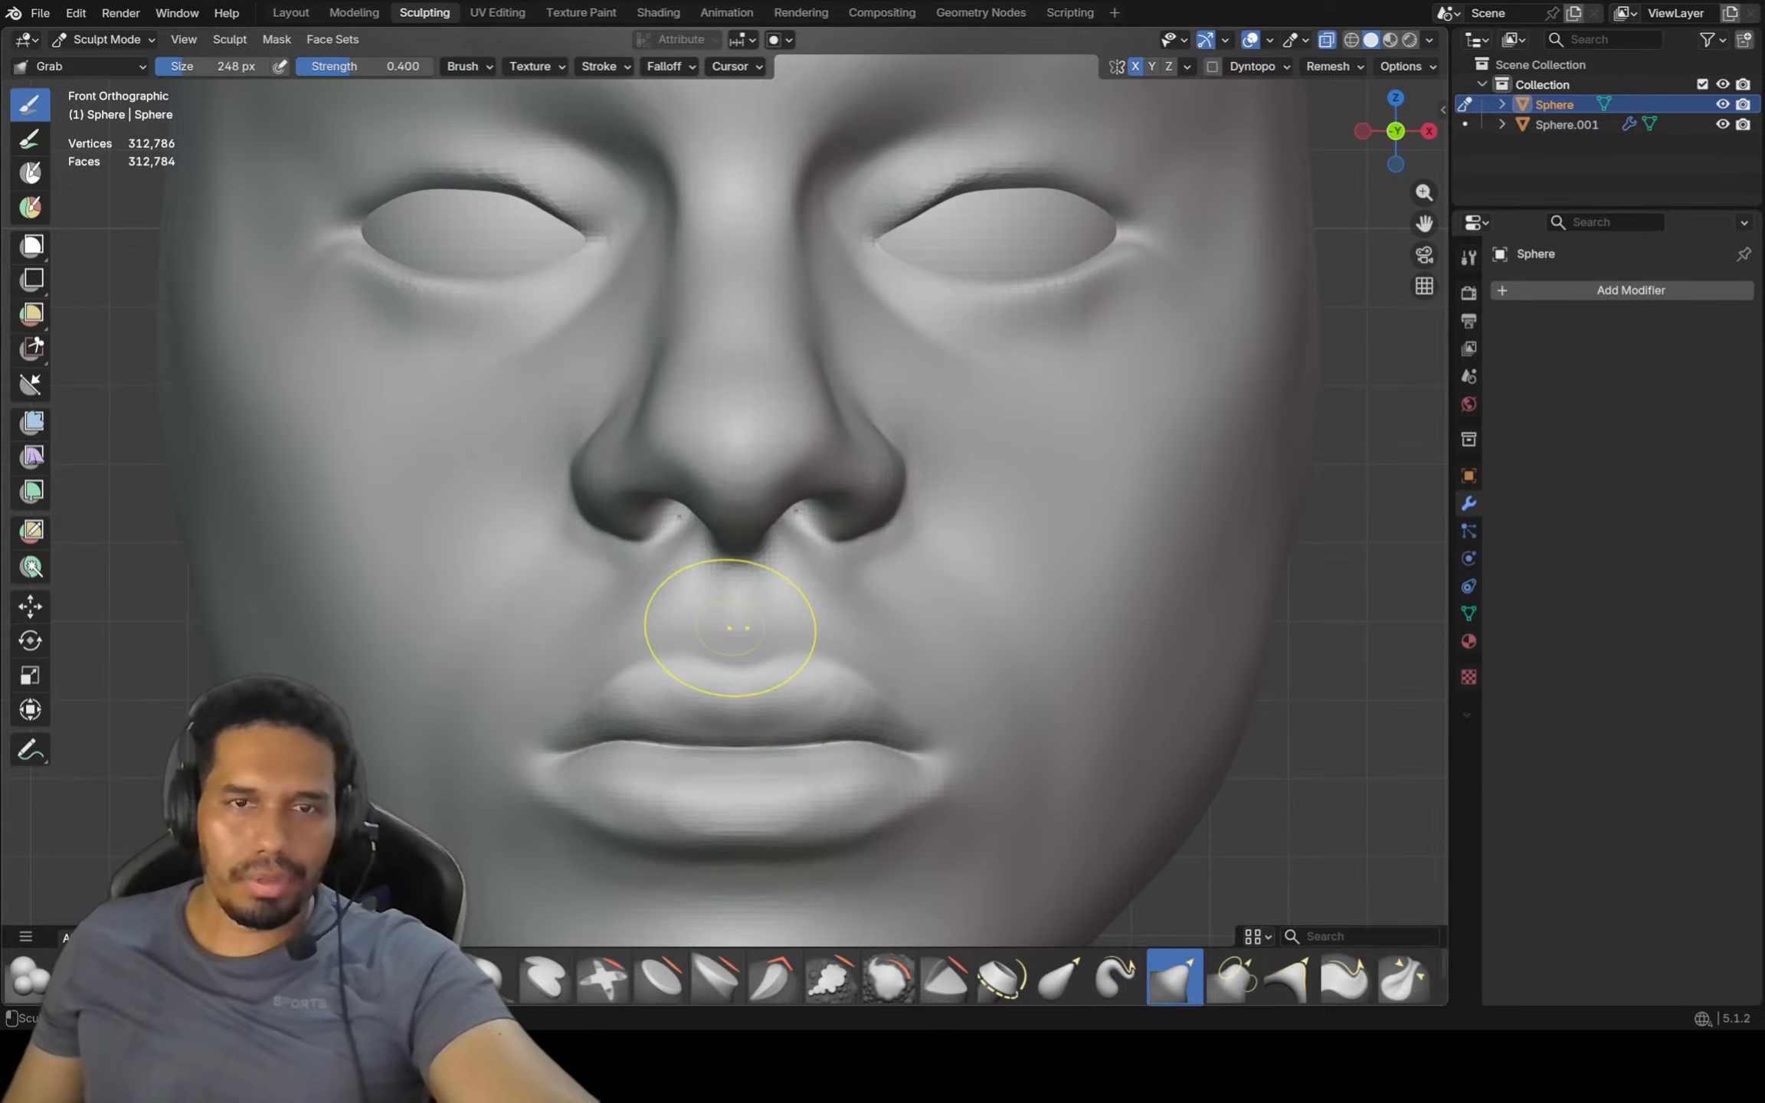
key("f")
left_click(677, 610)
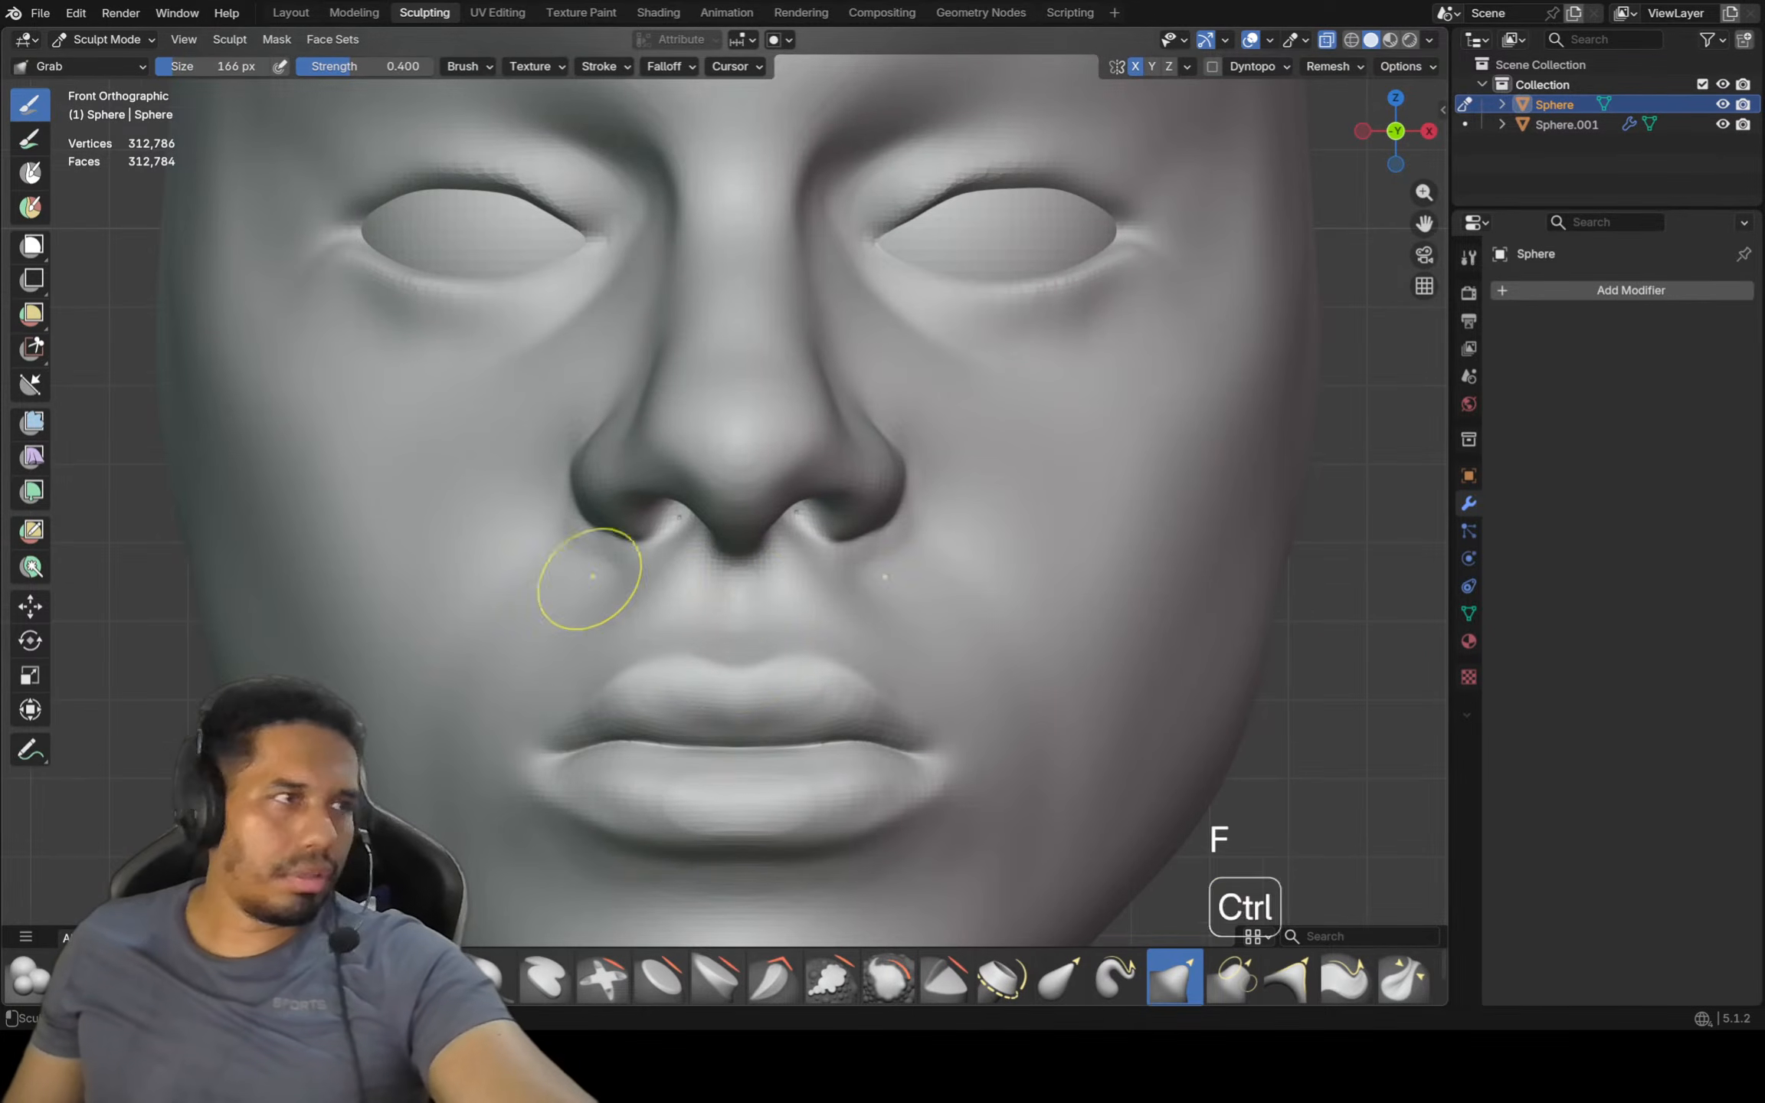
Adjust the mouth corners with the Grab brush at 292 px, reducing it to 226 px
mouse_move(583, 579)
middle_mouse_down("ctrl")
mouse_move(589, 632)
mouse_move(628, 659)
mouse_move(788, 678)
middle_mouse_up("ctrl")
key("f")
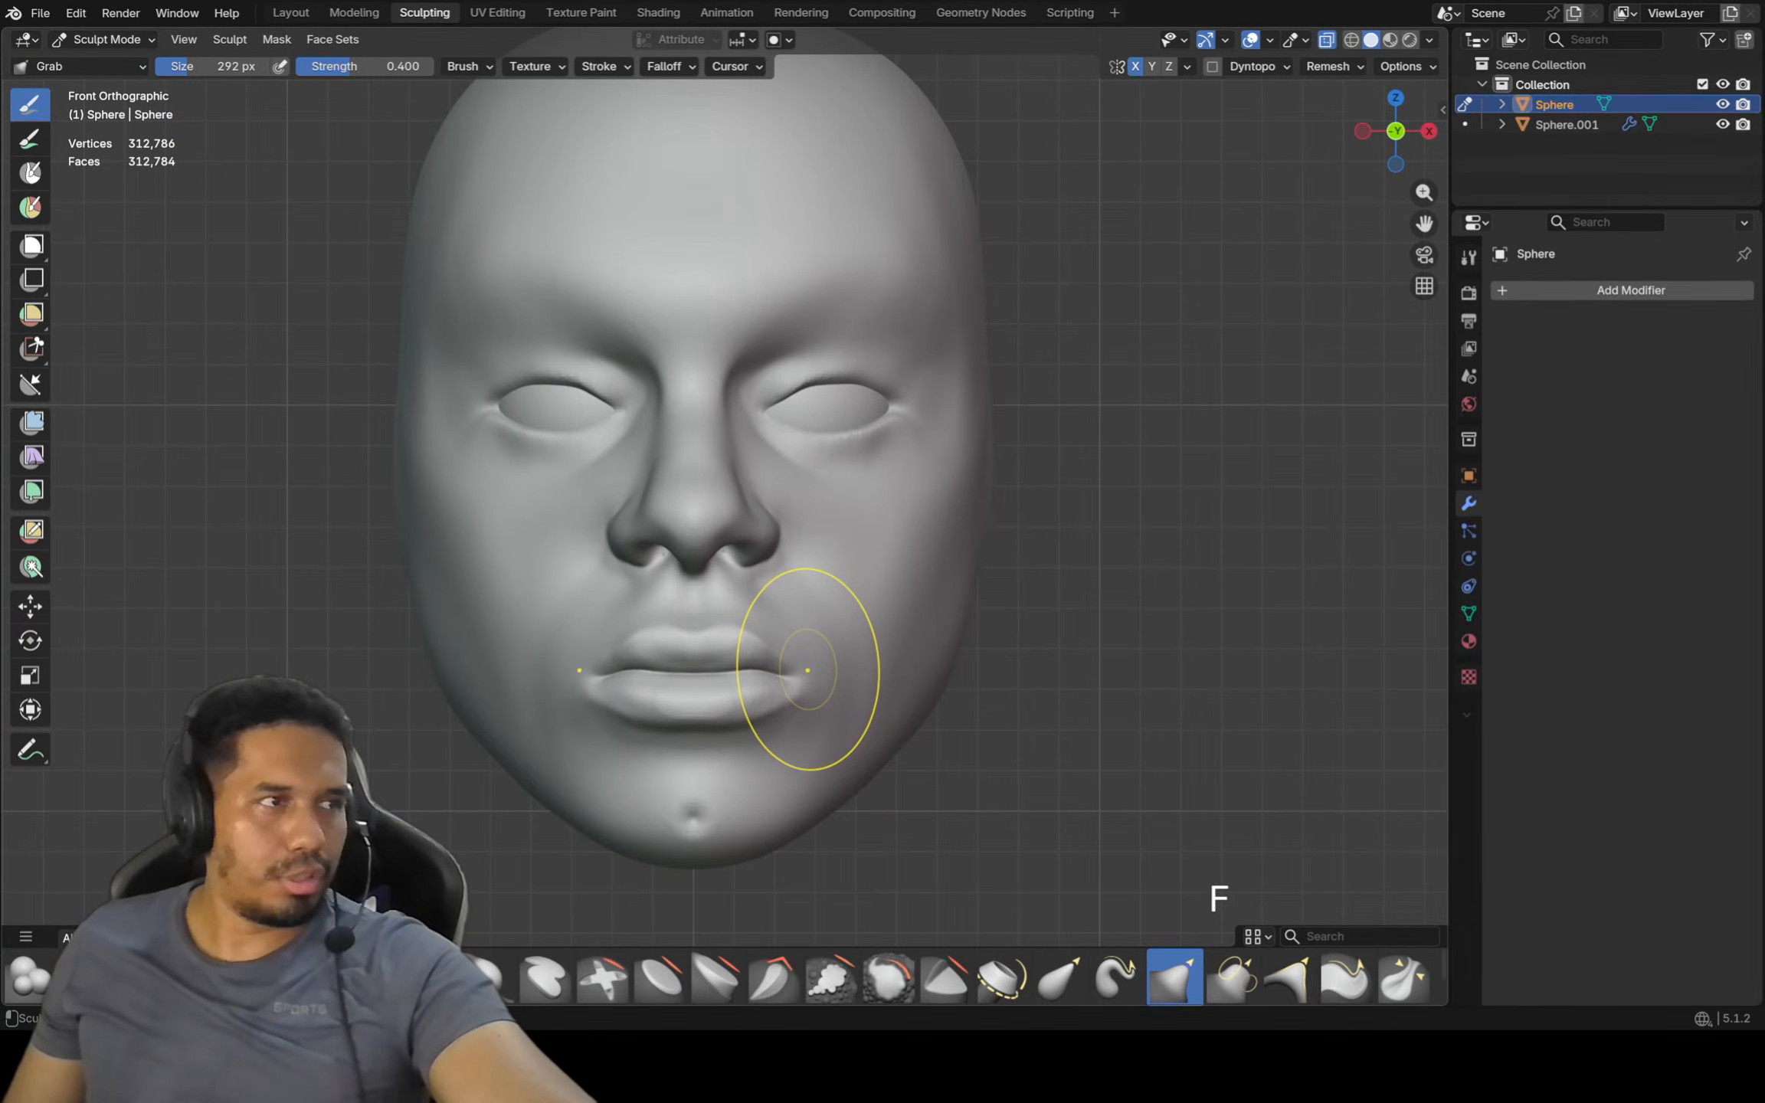
scroll(808, 670, "up", 3)
key("f")
left_click(782, 663)
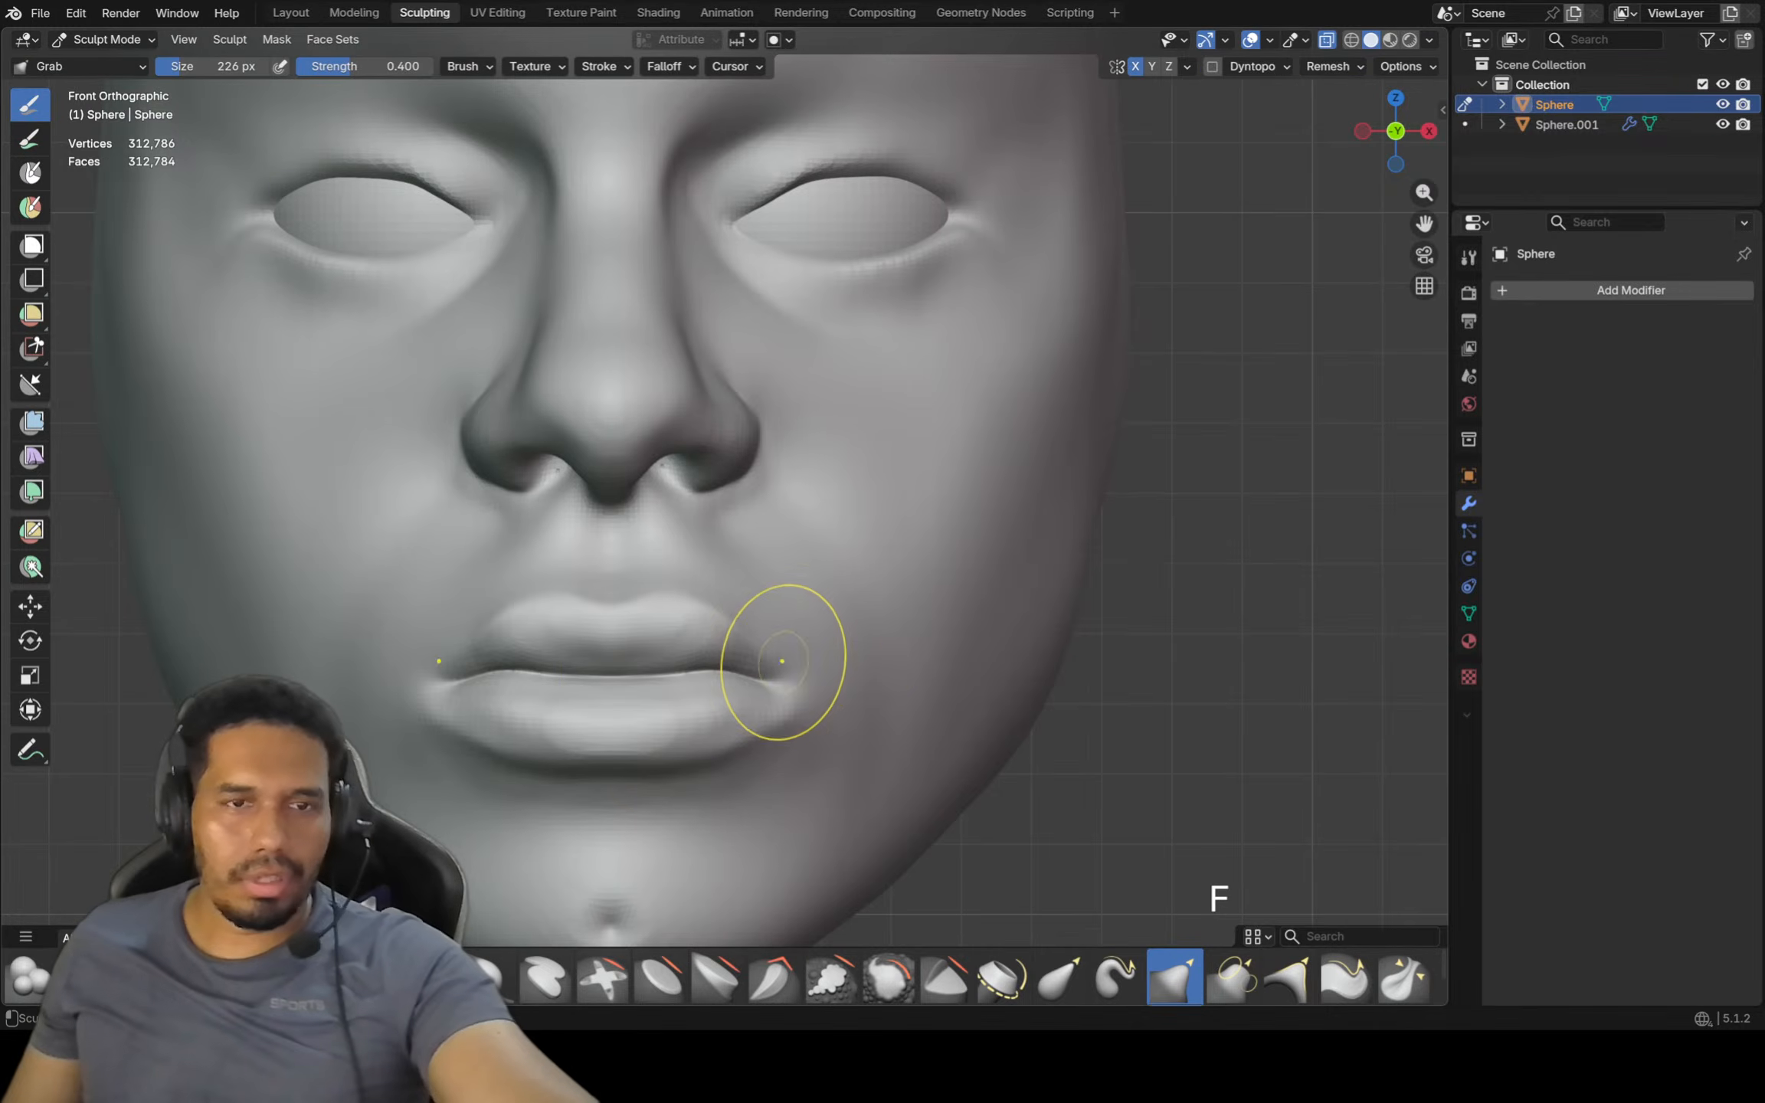
Sharpen the mouth corners and the outer edges of the upper lip with the Crease Polish brush at 166 px
scroll(498, 682, "up", 1)
scroll(498, 681, "up", 4)
middle_click_drag(498, 682, 643, 643, "shift")
key("f")
left_click(613, 602)
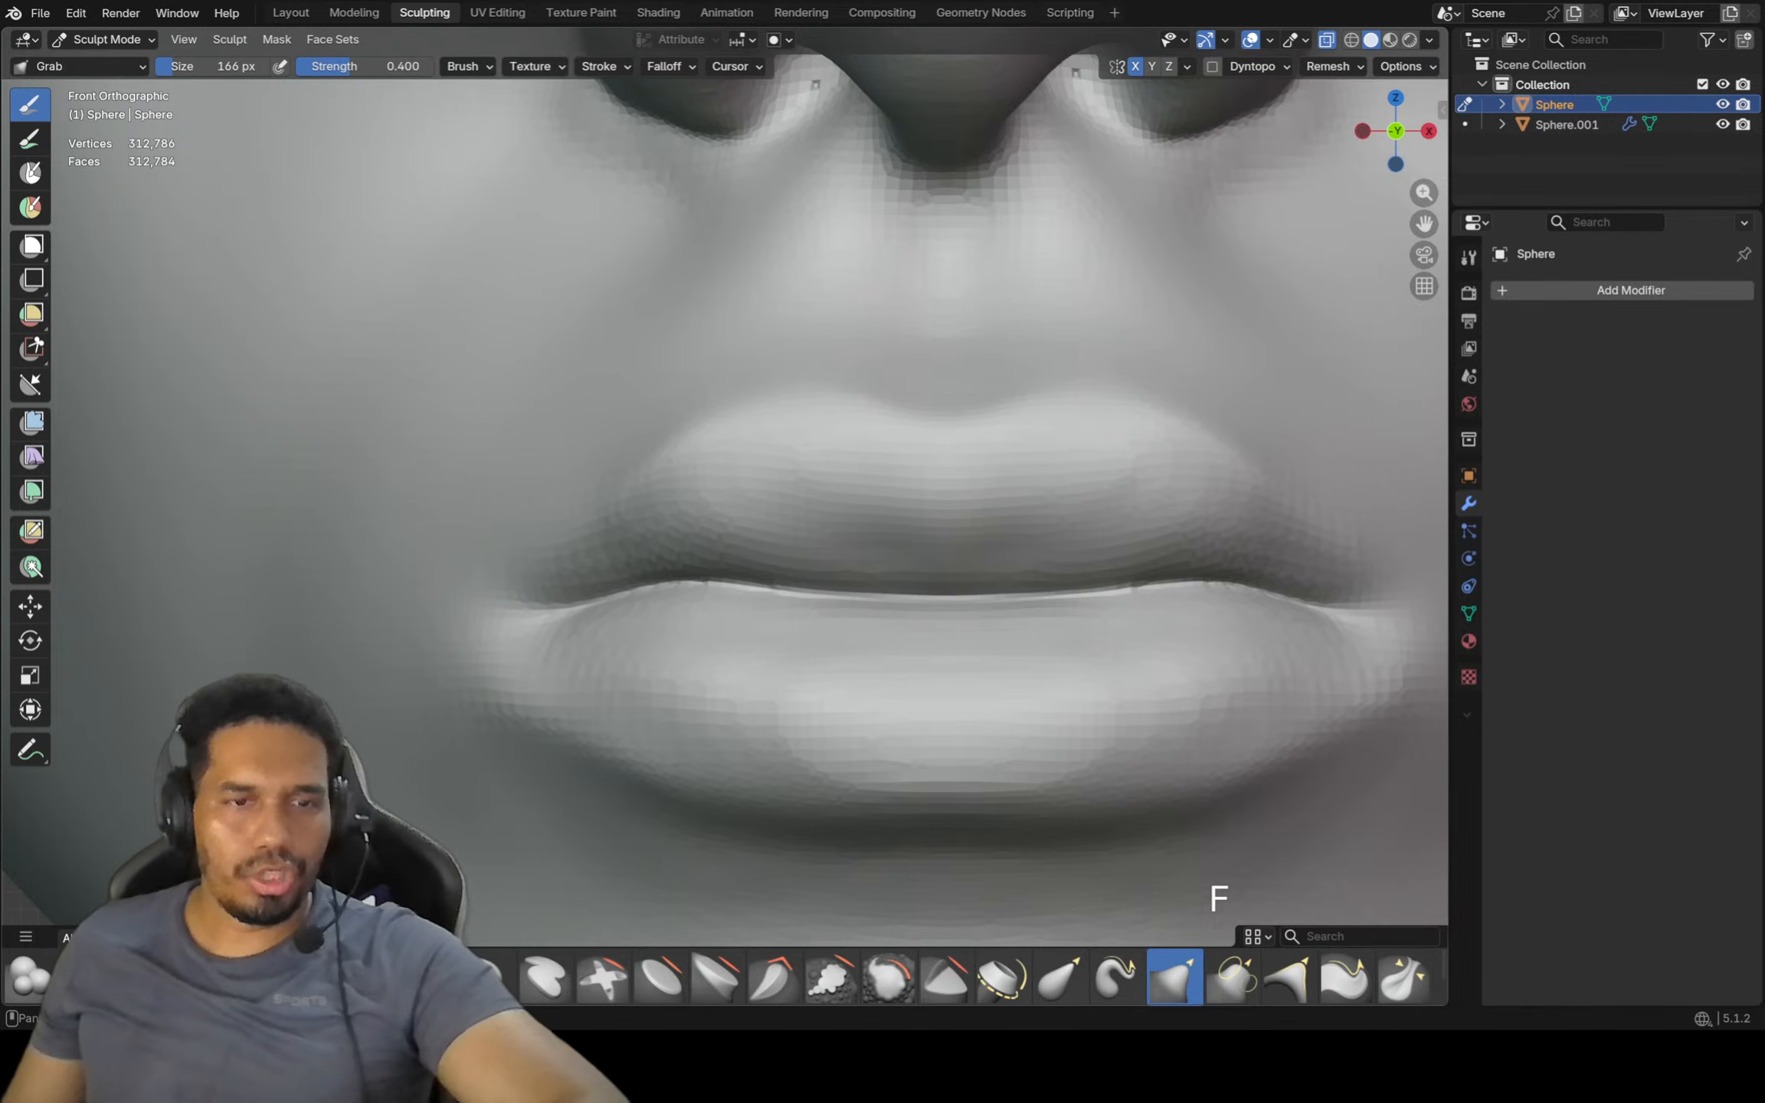
key("shift+c")
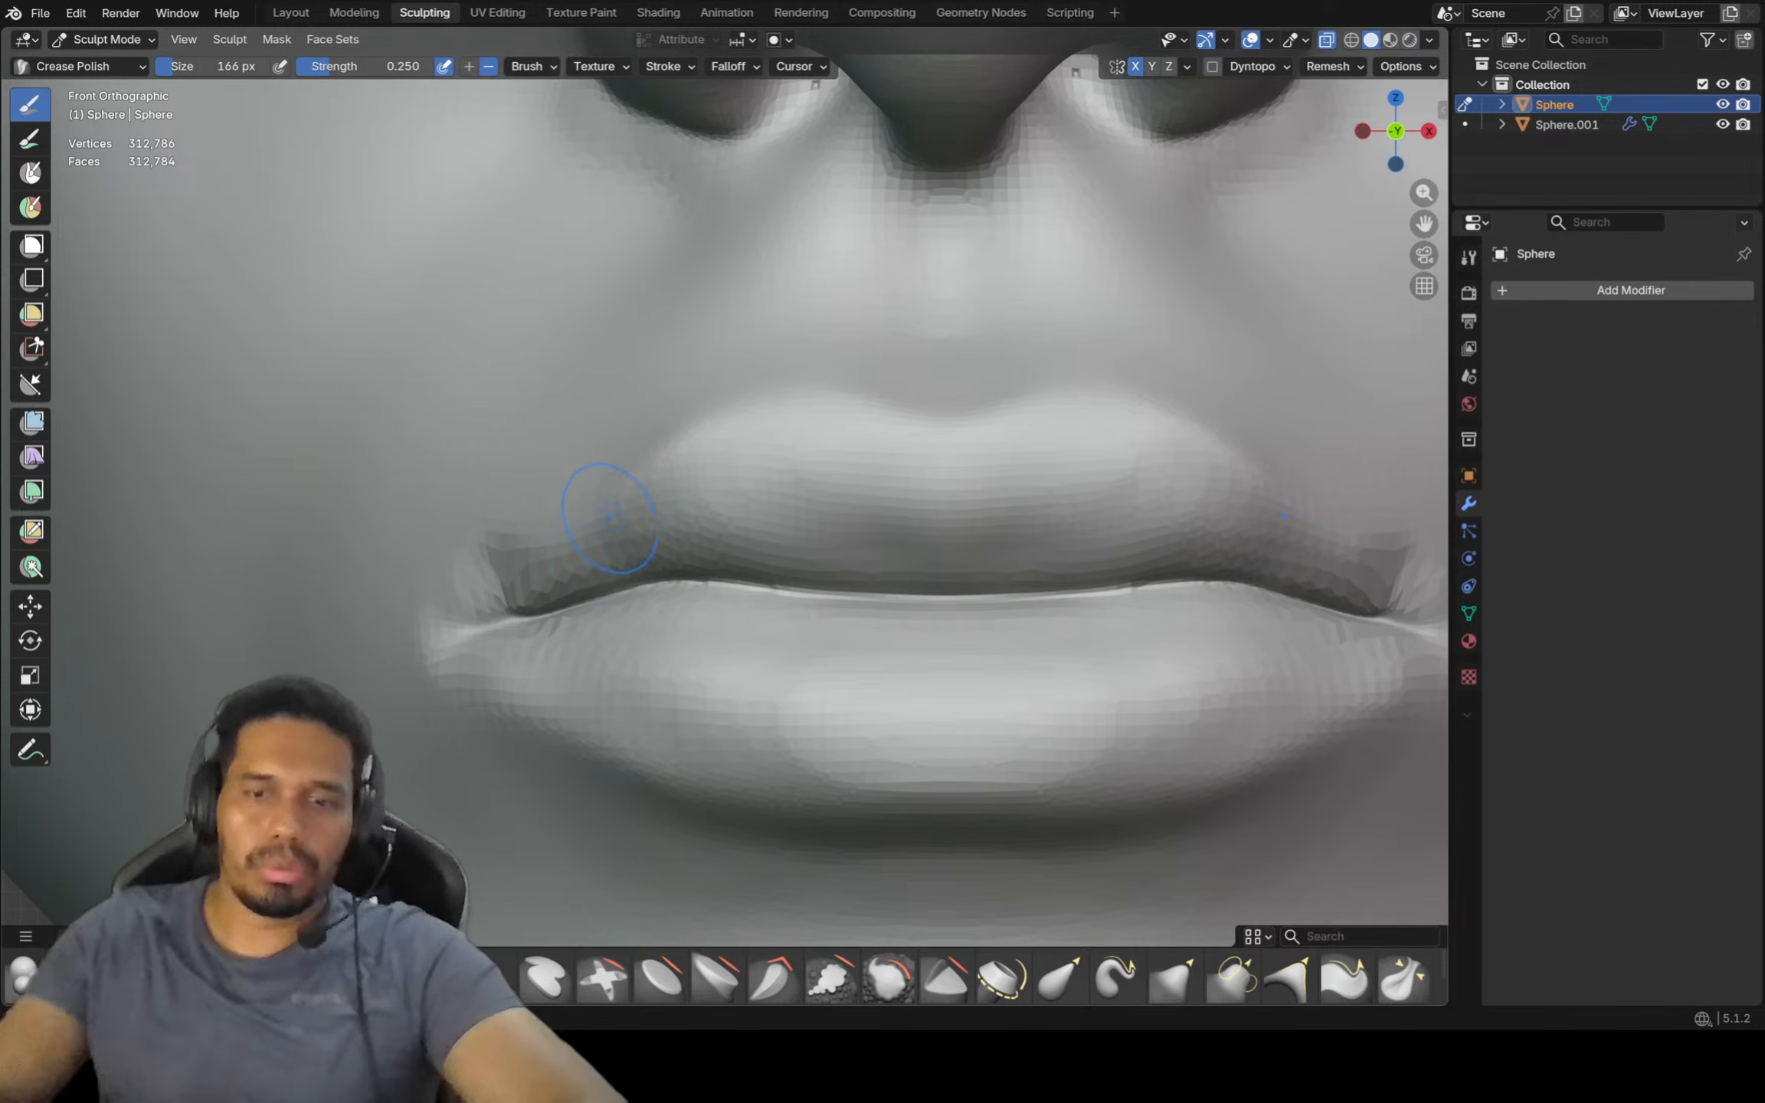
Remesh the head to even out the stretched topology around the mouth
key("ctrl")
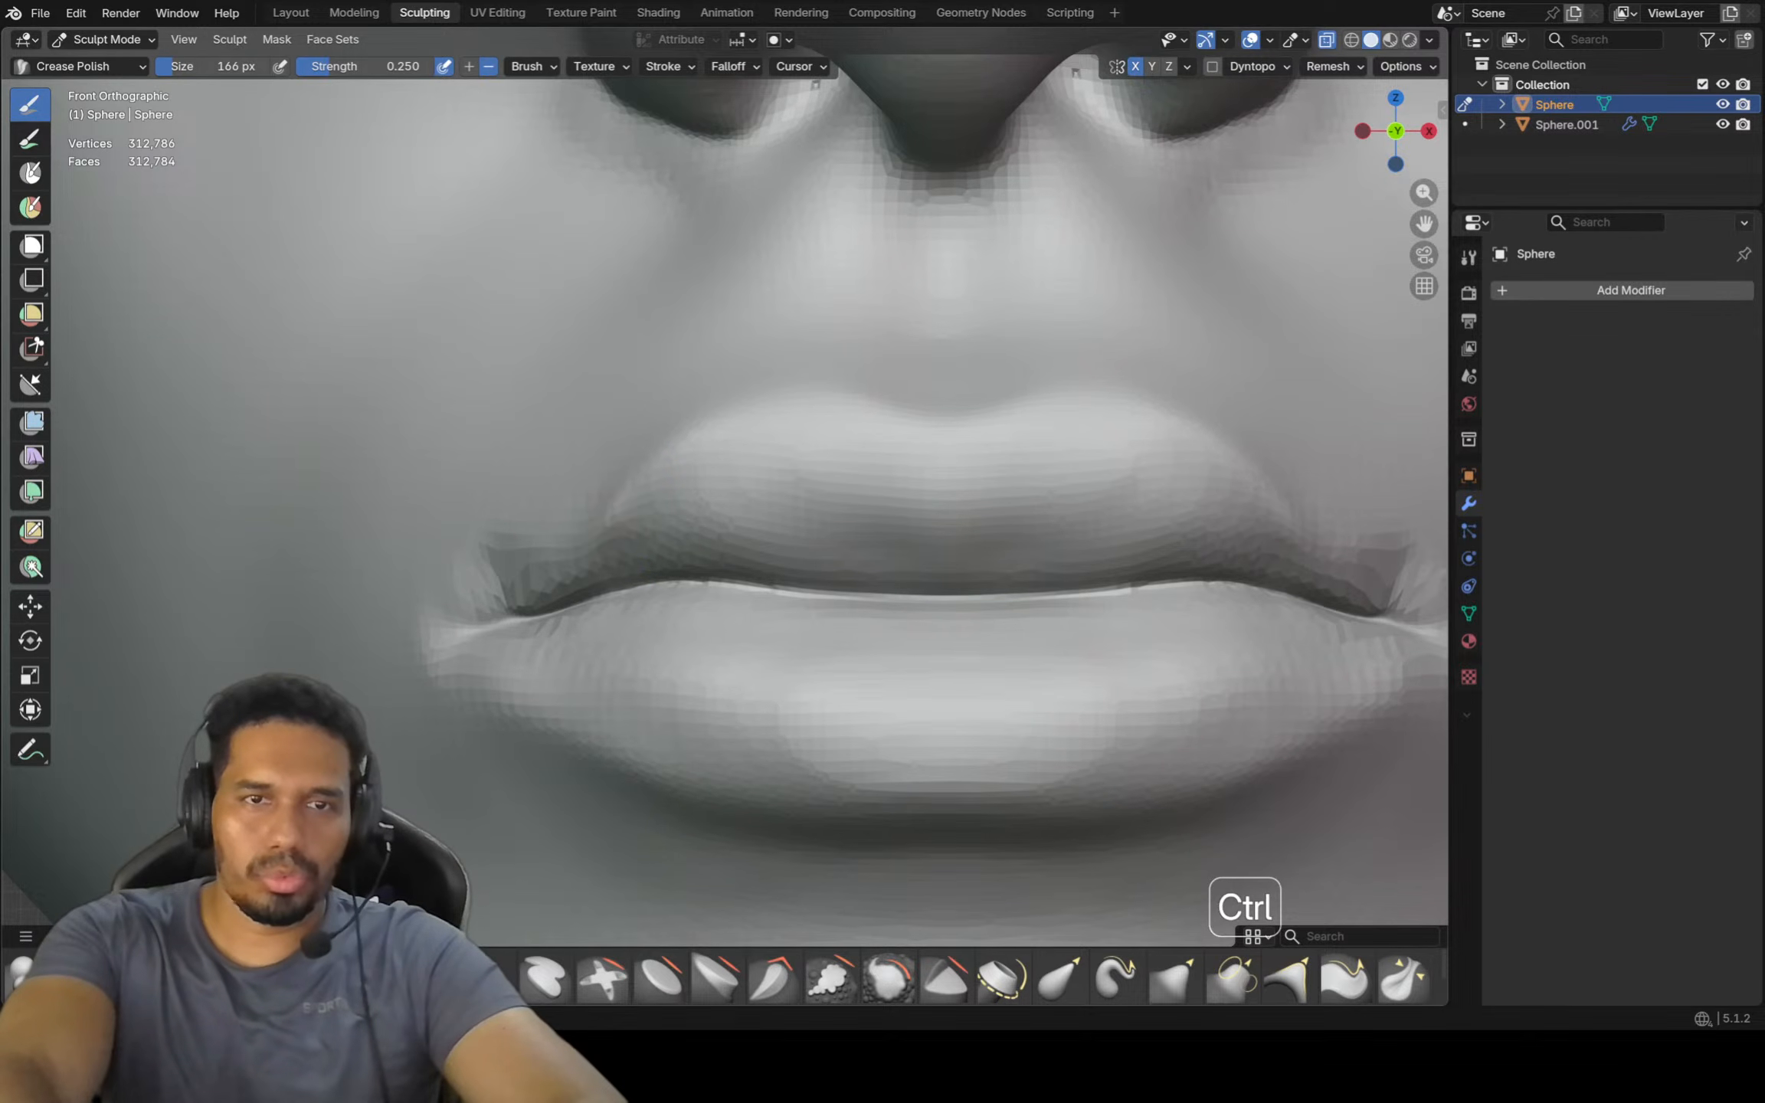
key("ctrl+r")
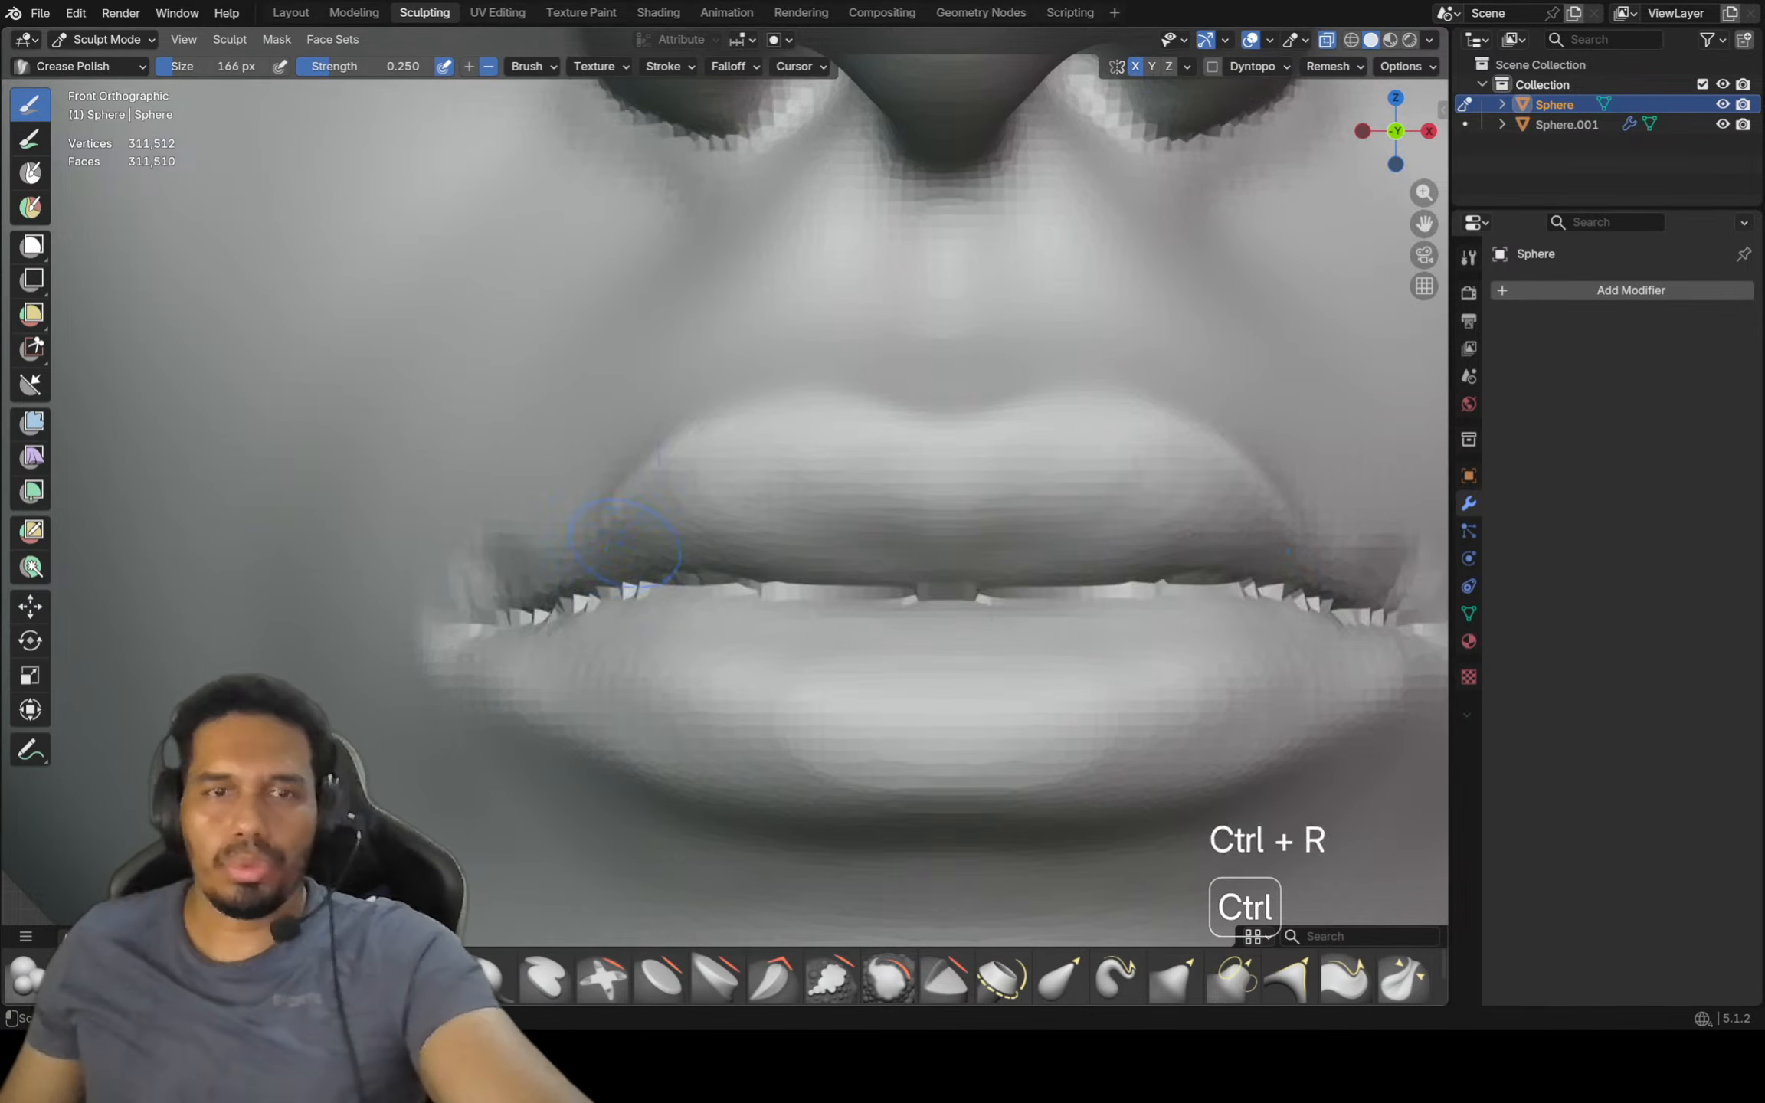
scroll(582, 505, "down", 2)
scroll(587, 492, "down", 5)
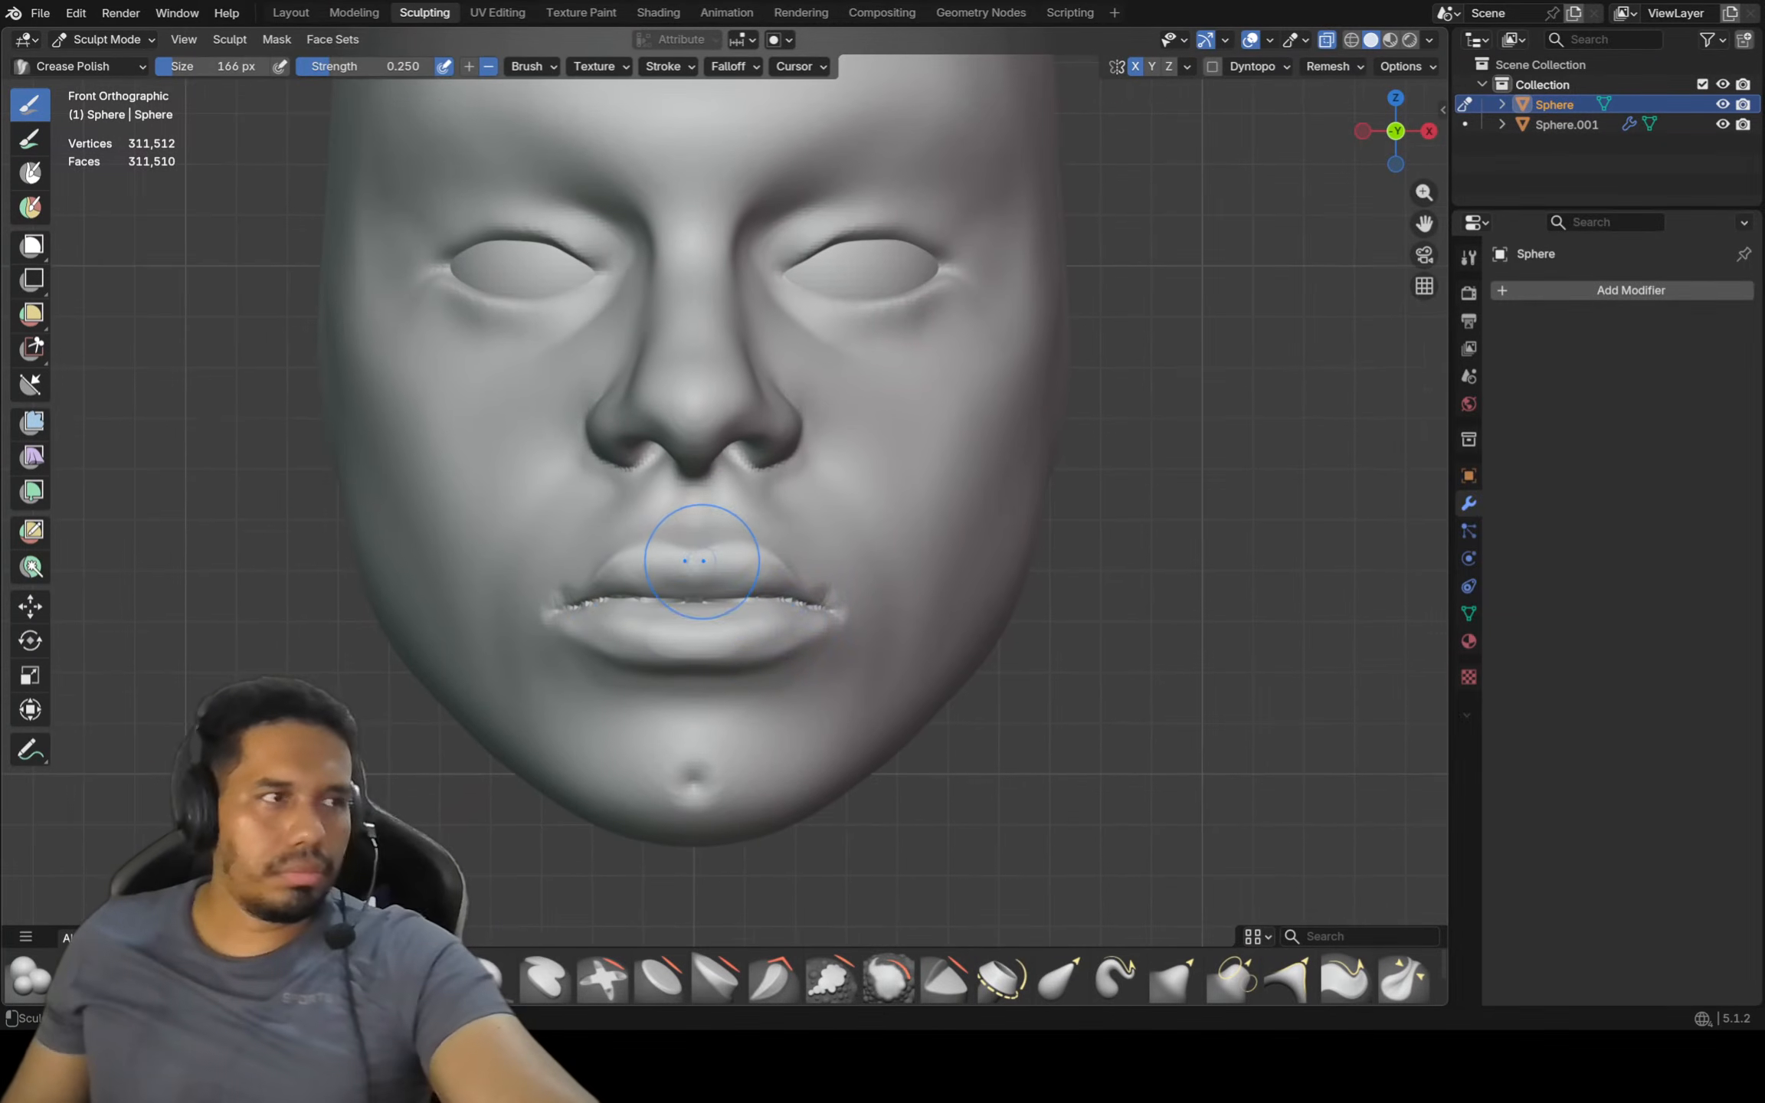
scroll(699, 561, "up", 2)
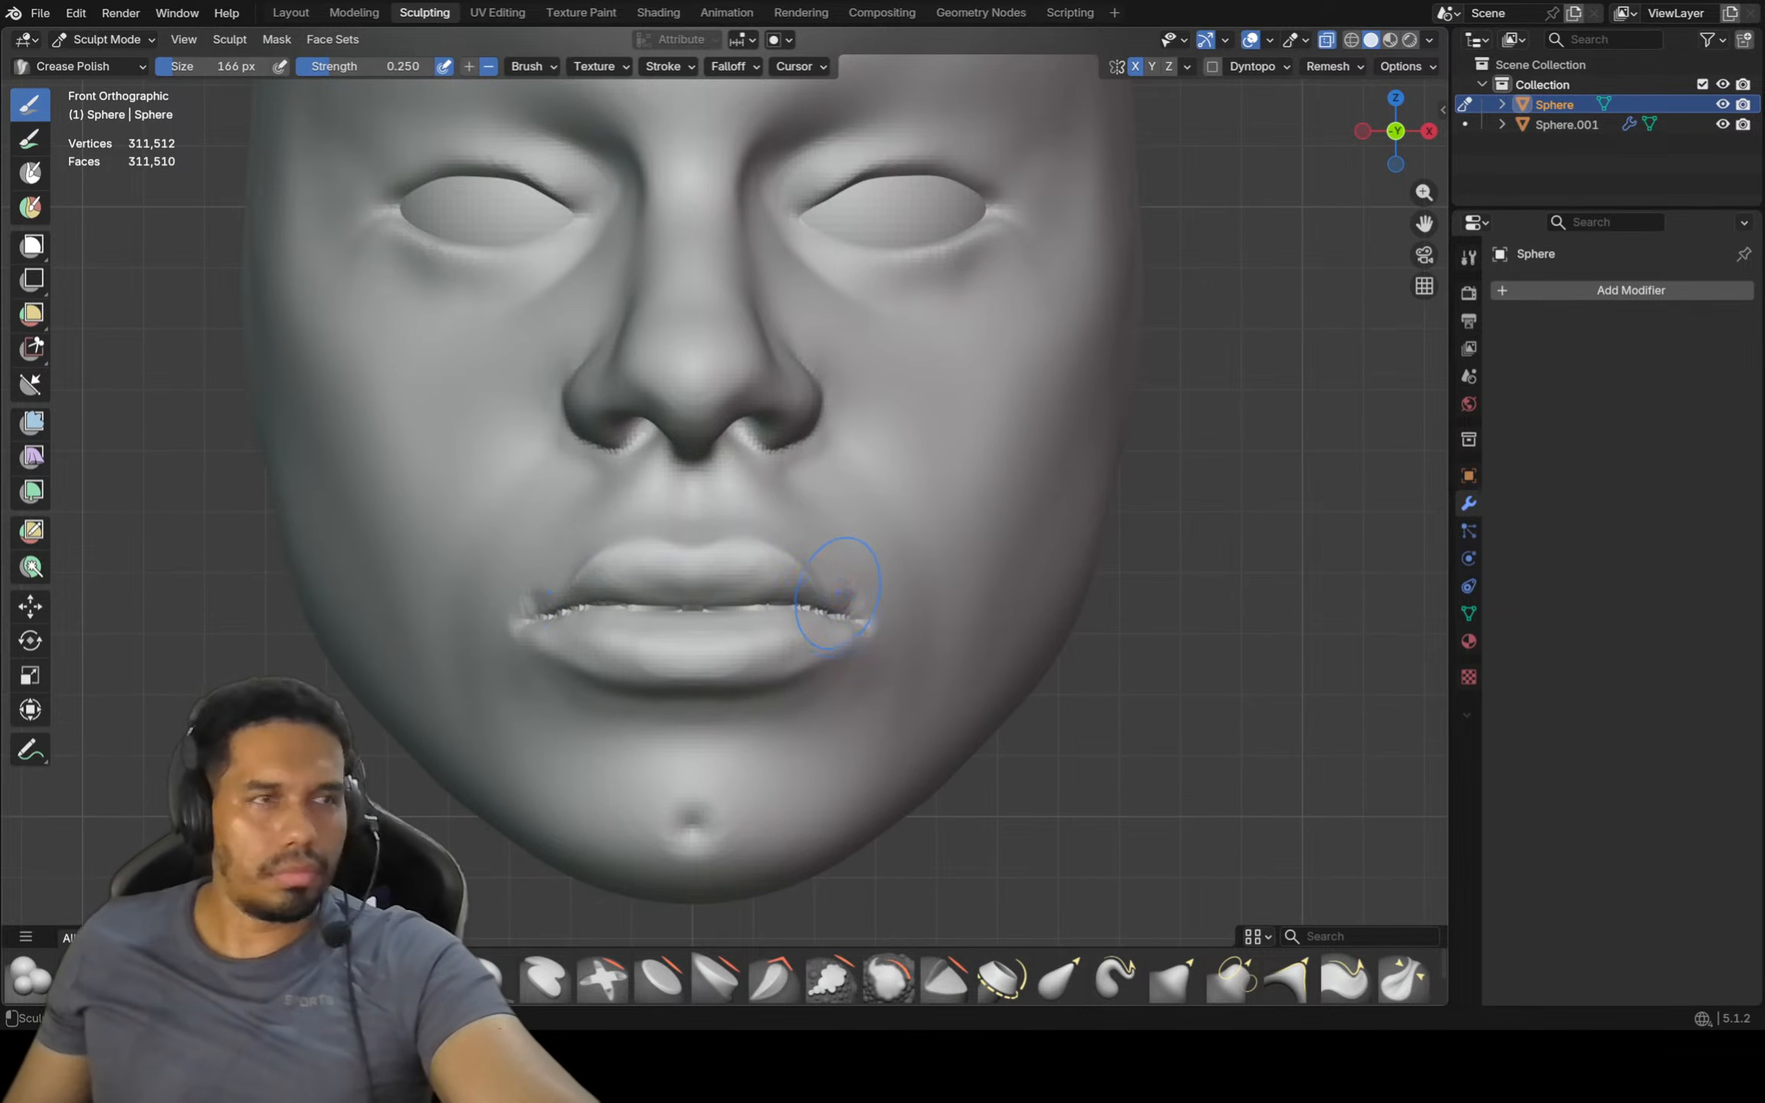
Soften and reshape the mouth corners using the Grab brush at 296 px with smoothing strokes
key("f")
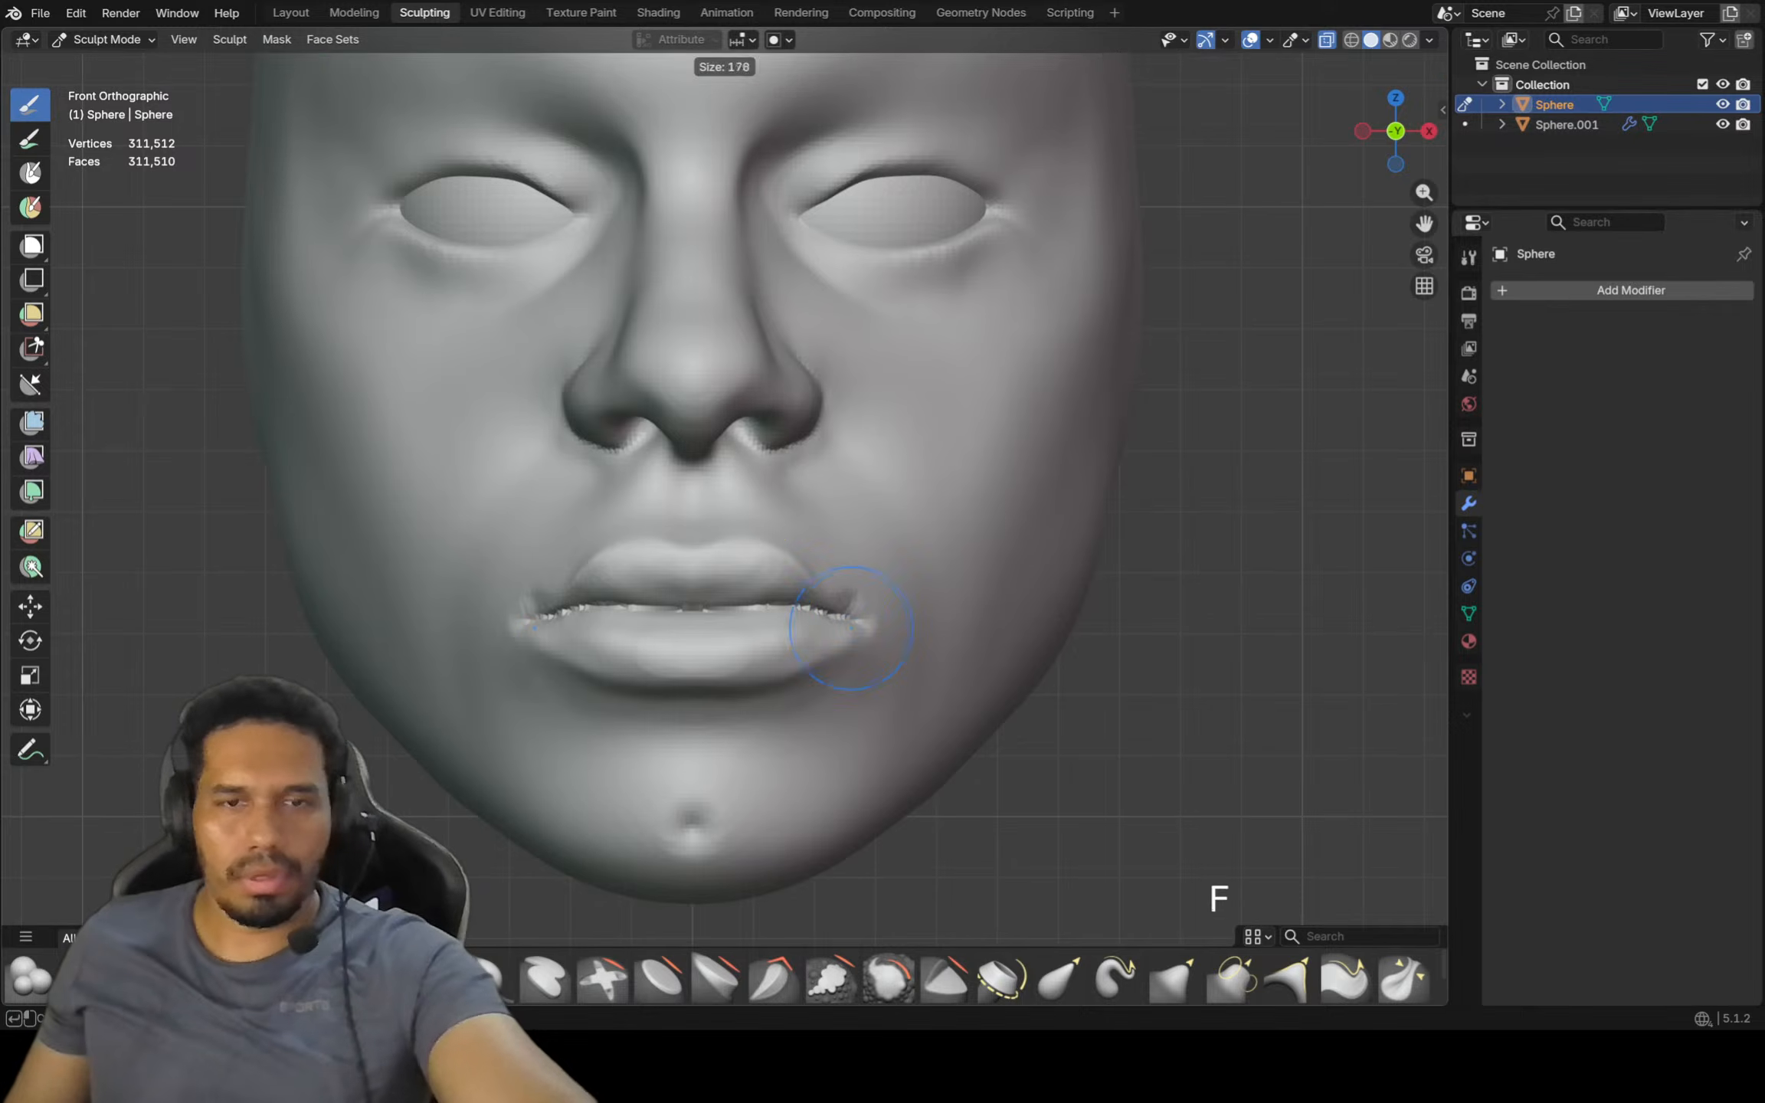
key("g")
scroll(846, 636, "up", 2)
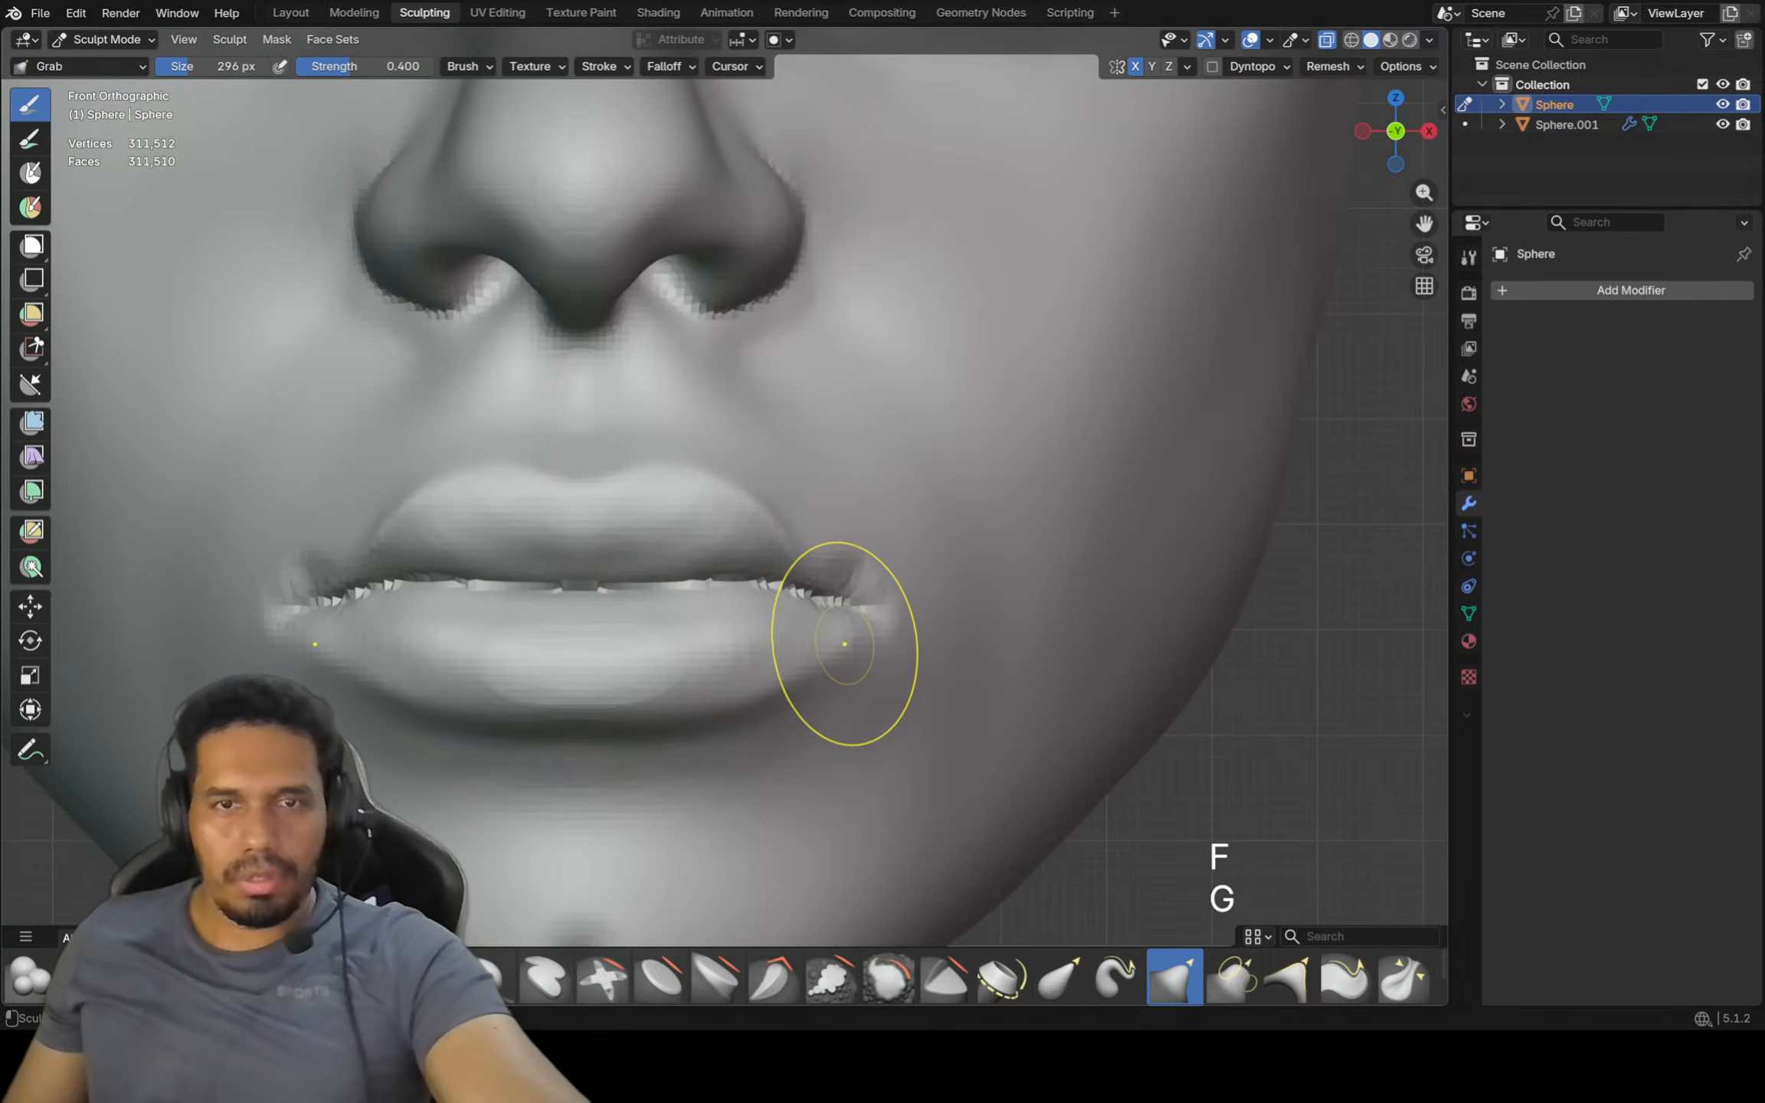
scroll(867, 574, "up", 3, "ctrl")
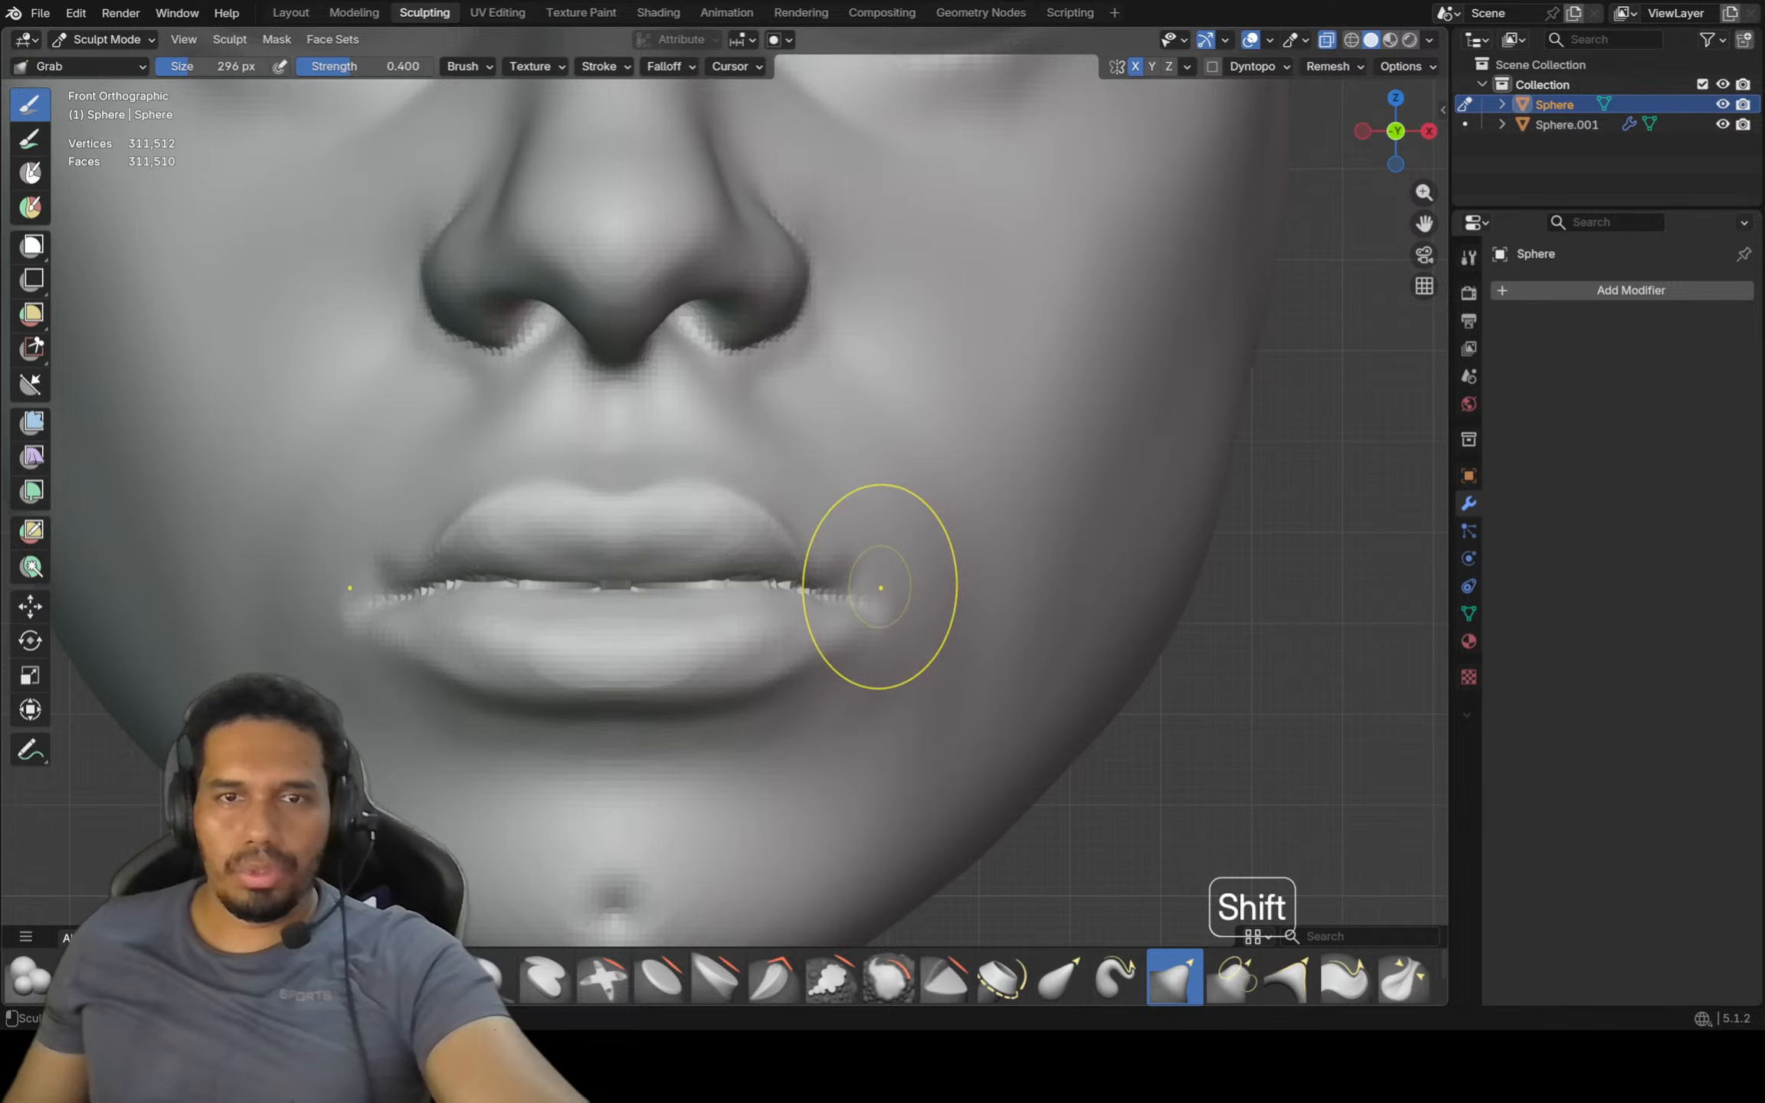
key("shift+f")
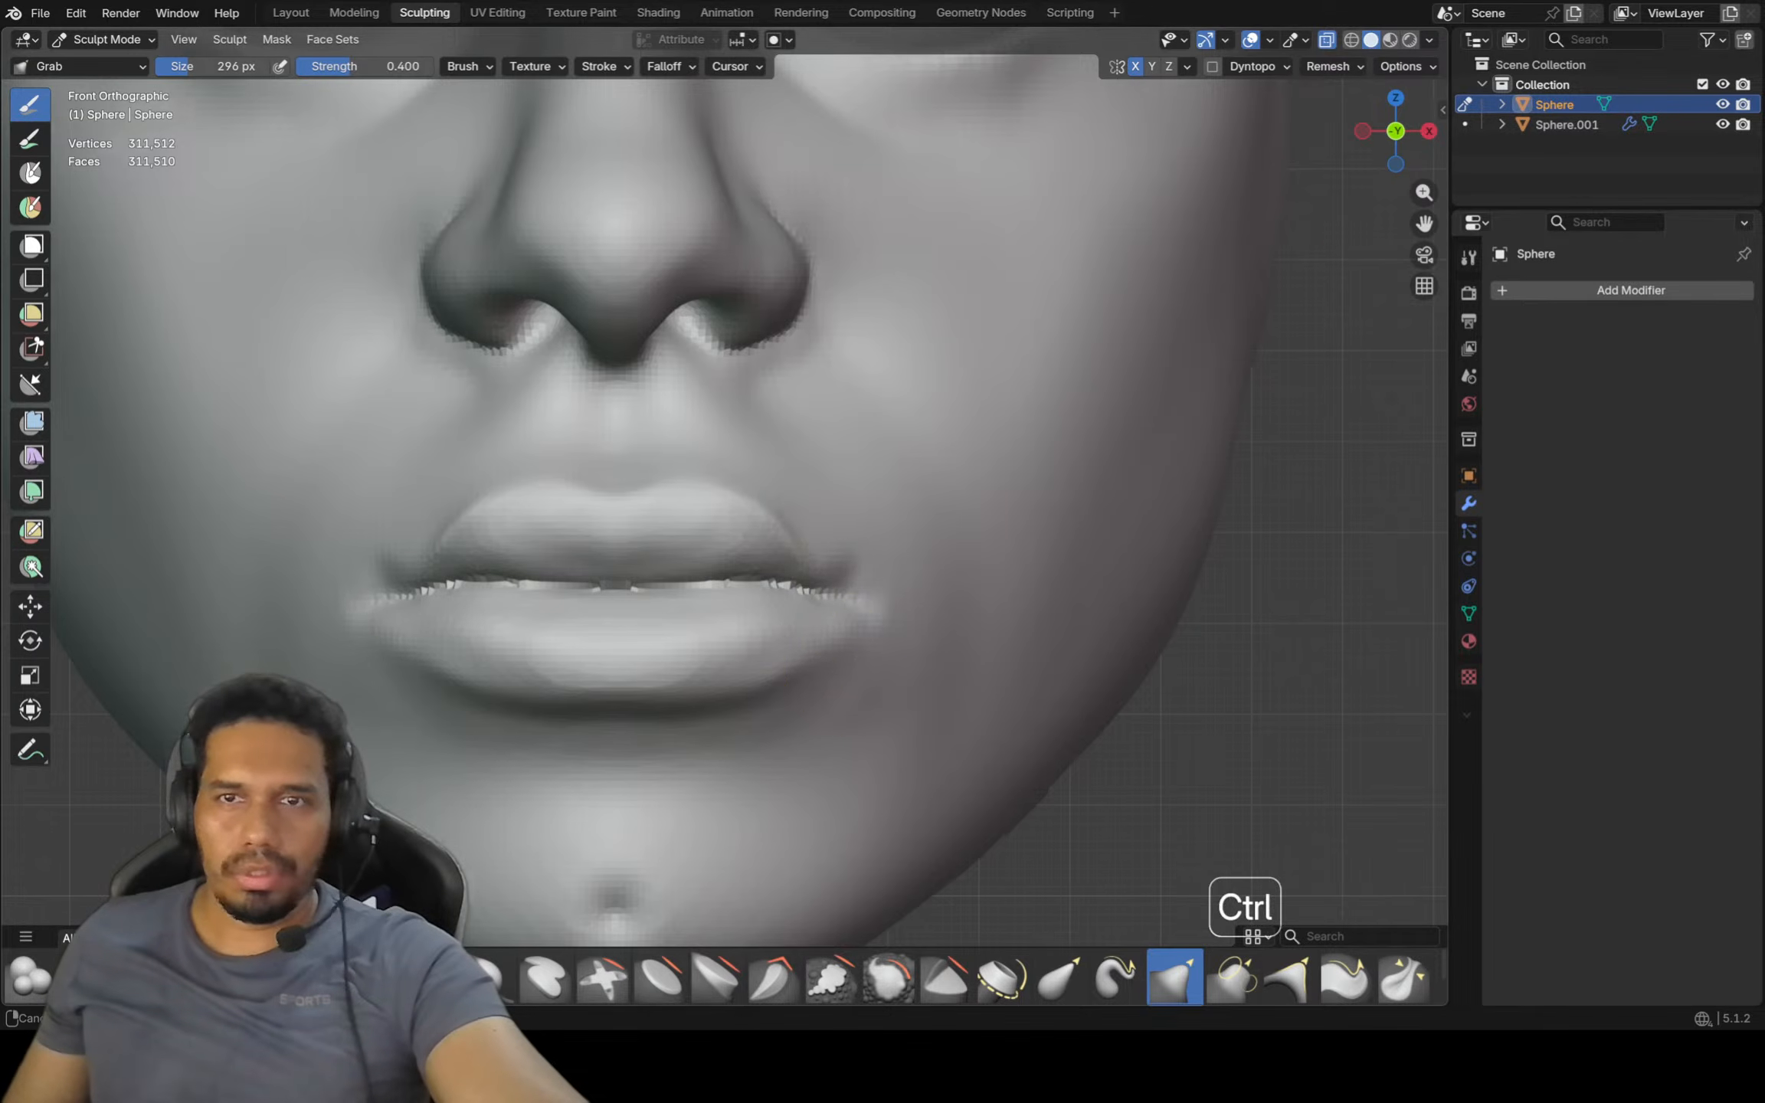
mouse_move(847, 650)
middle_mouse_down("ctrl")
mouse_move(848, 605)
mouse_move(835, 678)
mouse_move(812, 639)
middle_mouse_up("ctrl")
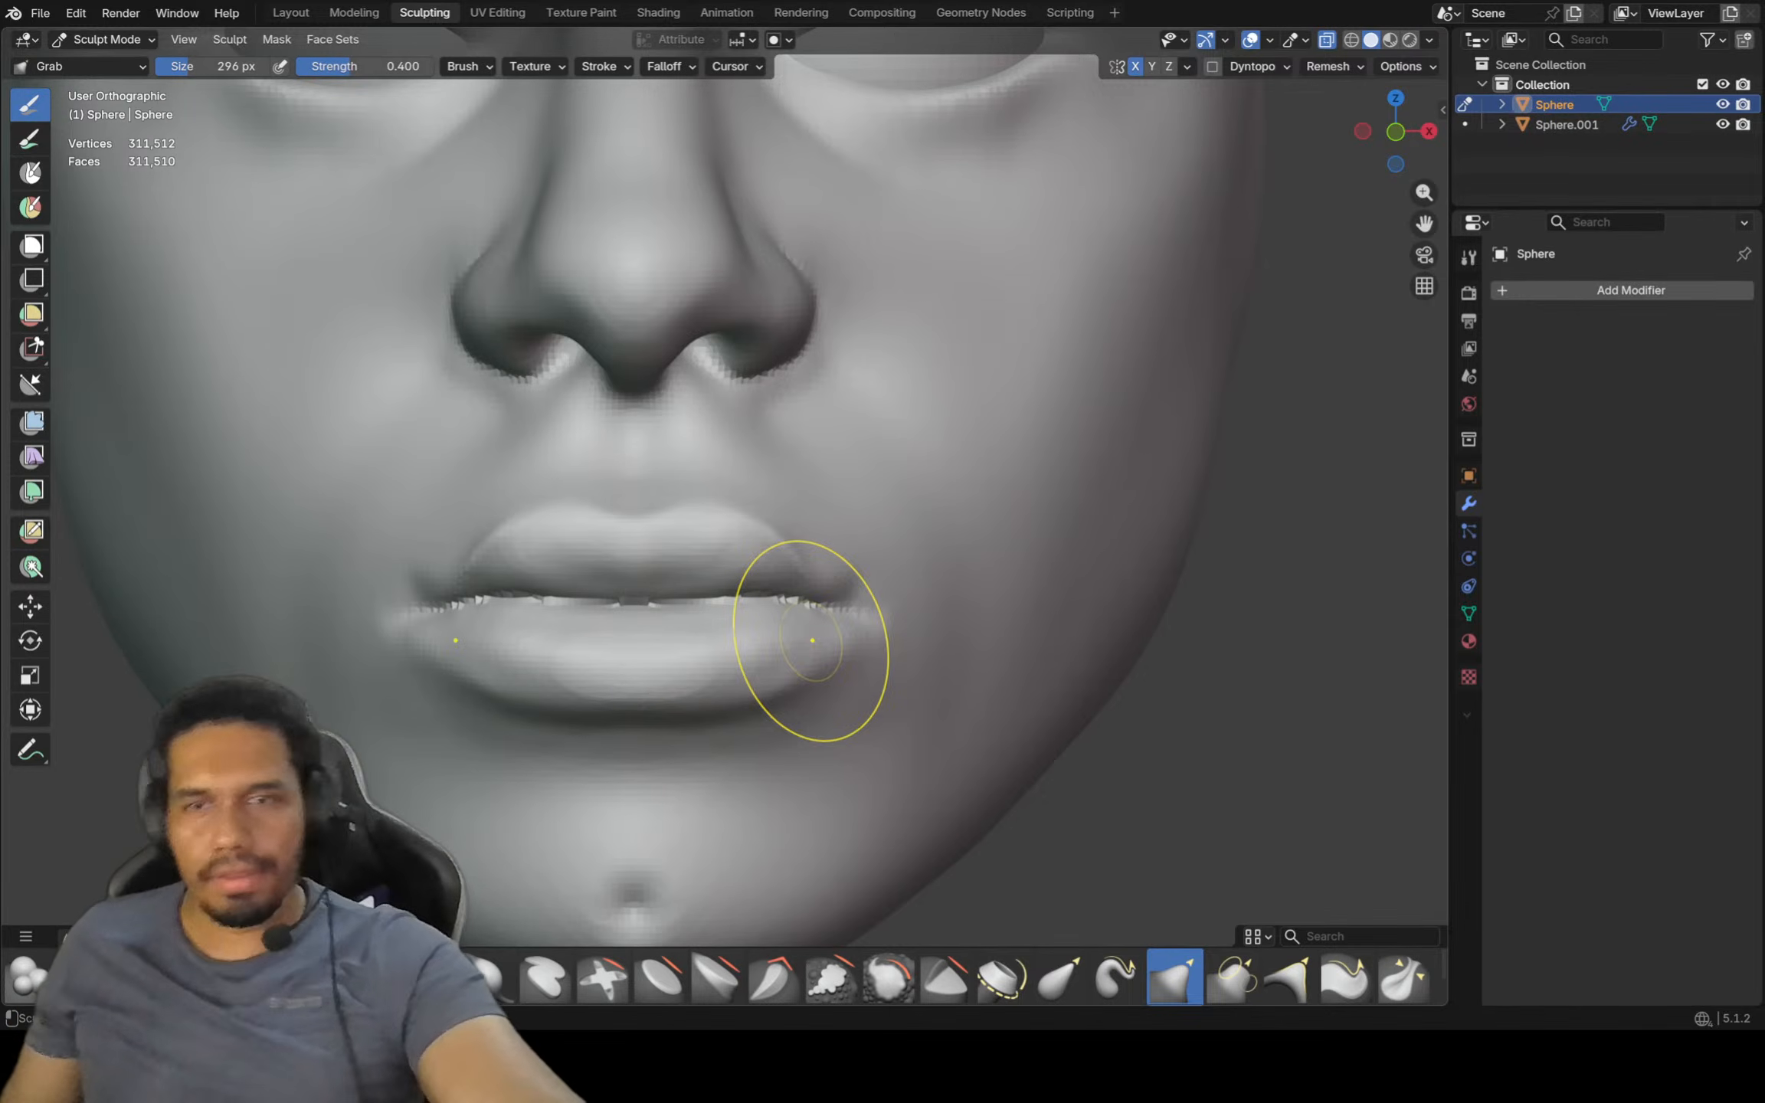
Define the cupid's bow and upper lip border with the Crease Polish brush at 102 px
mouse_move(815, 591)
middle_mouse_down("shift")
mouse_move(789, 532)
mouse_move(866, 511)
mouse_move(786, 521)
middle_mouse_up("shift")
scroll(759, 524, "up", 2)
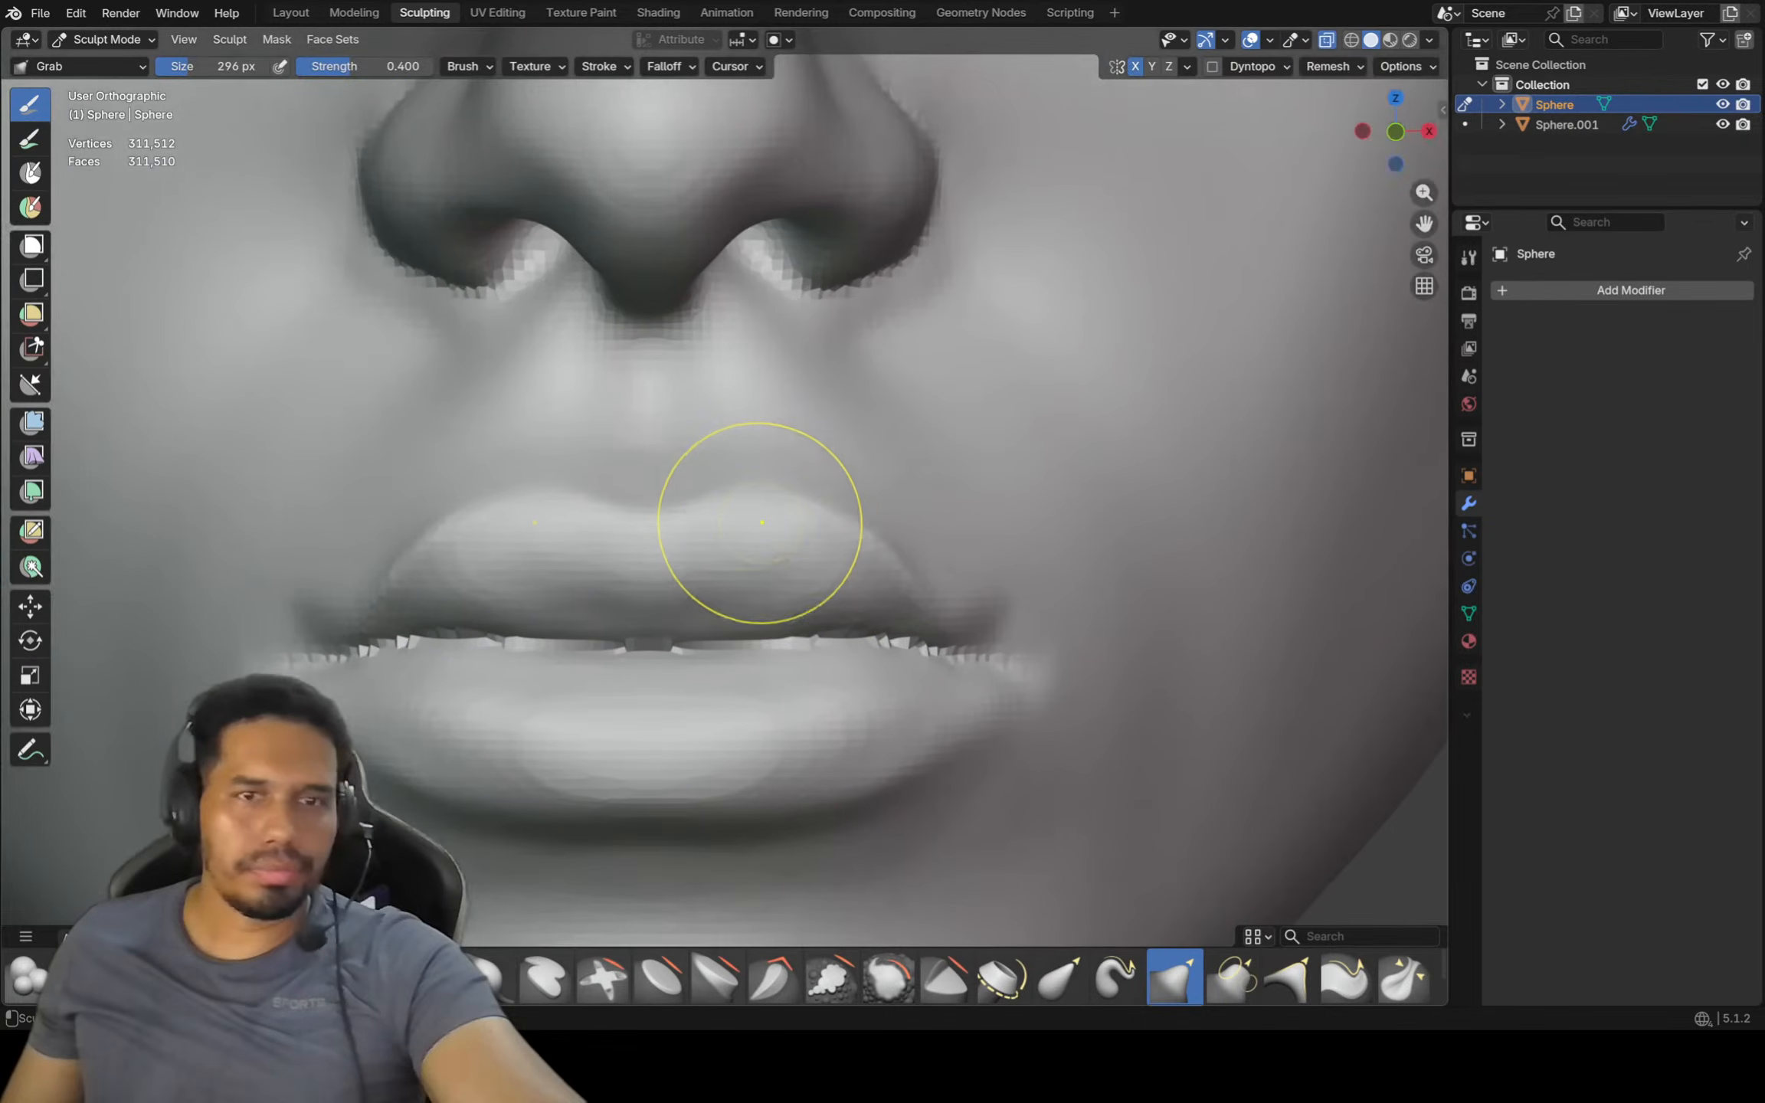
key("f")
left_click(665, 524)
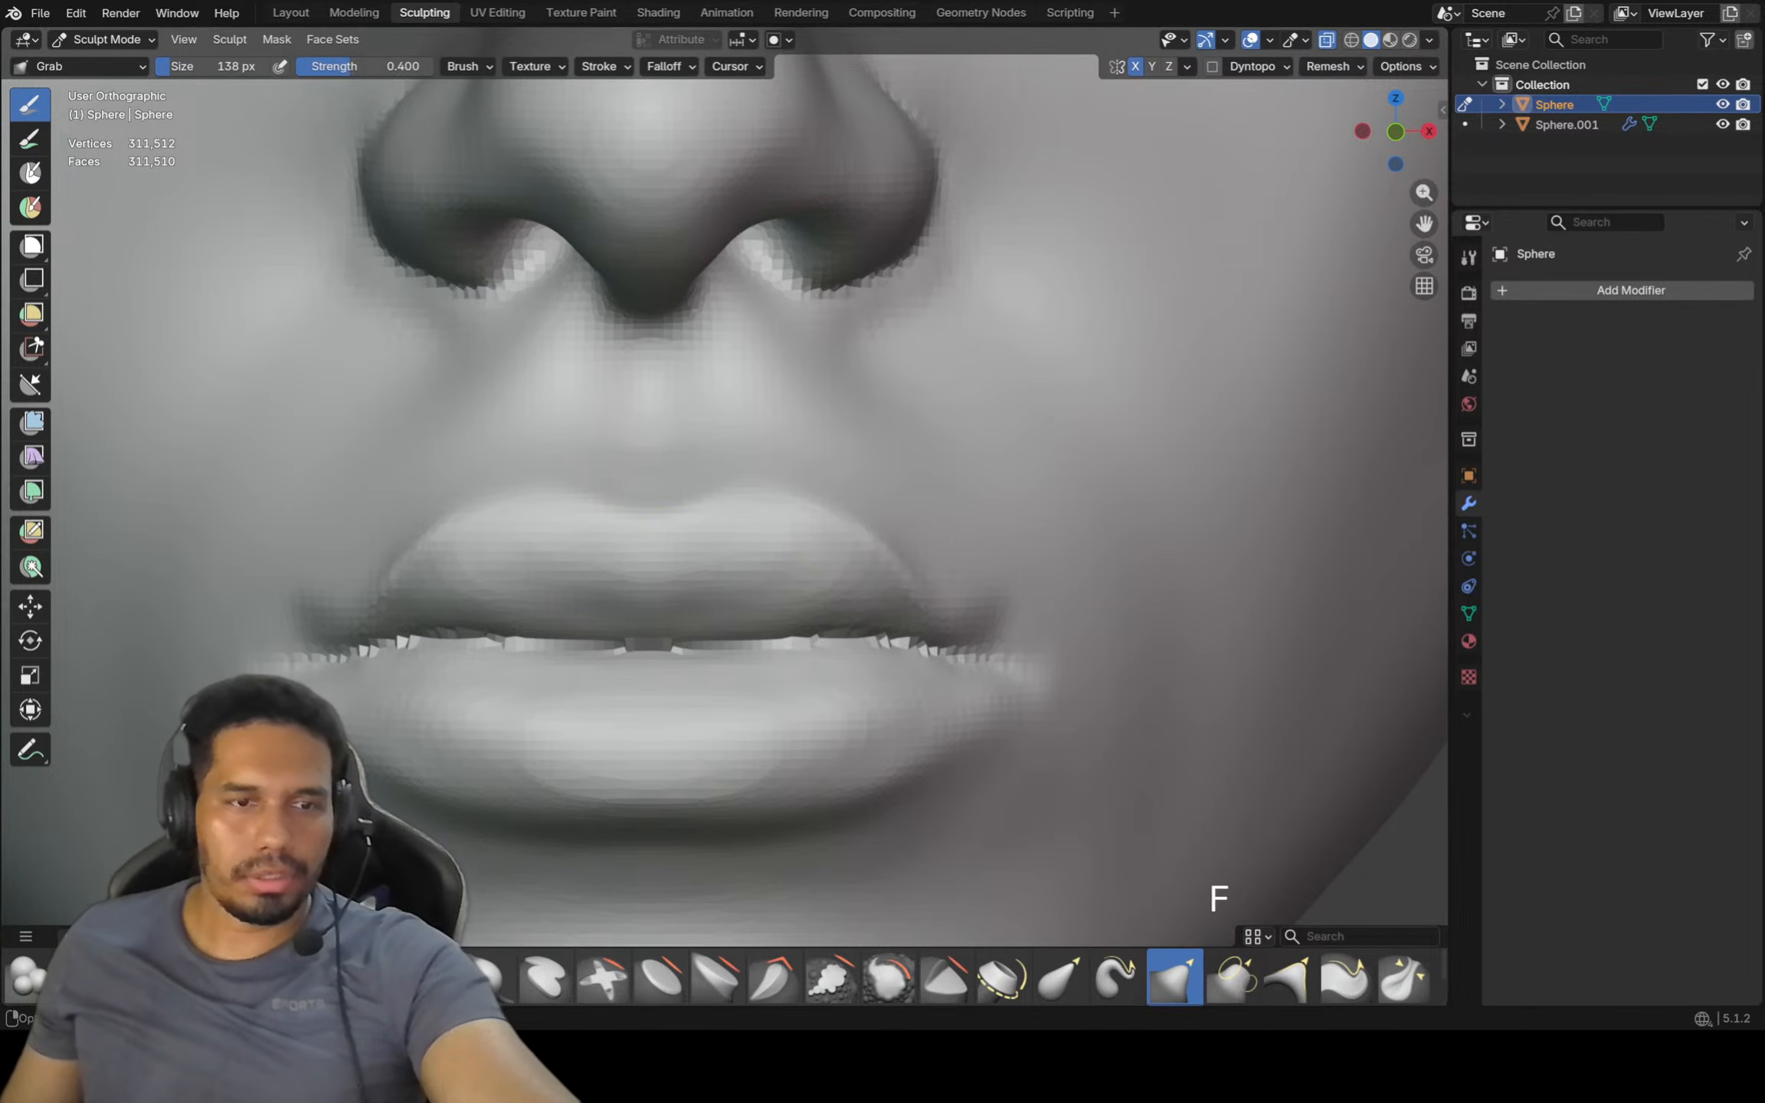
left_click(261, 978)
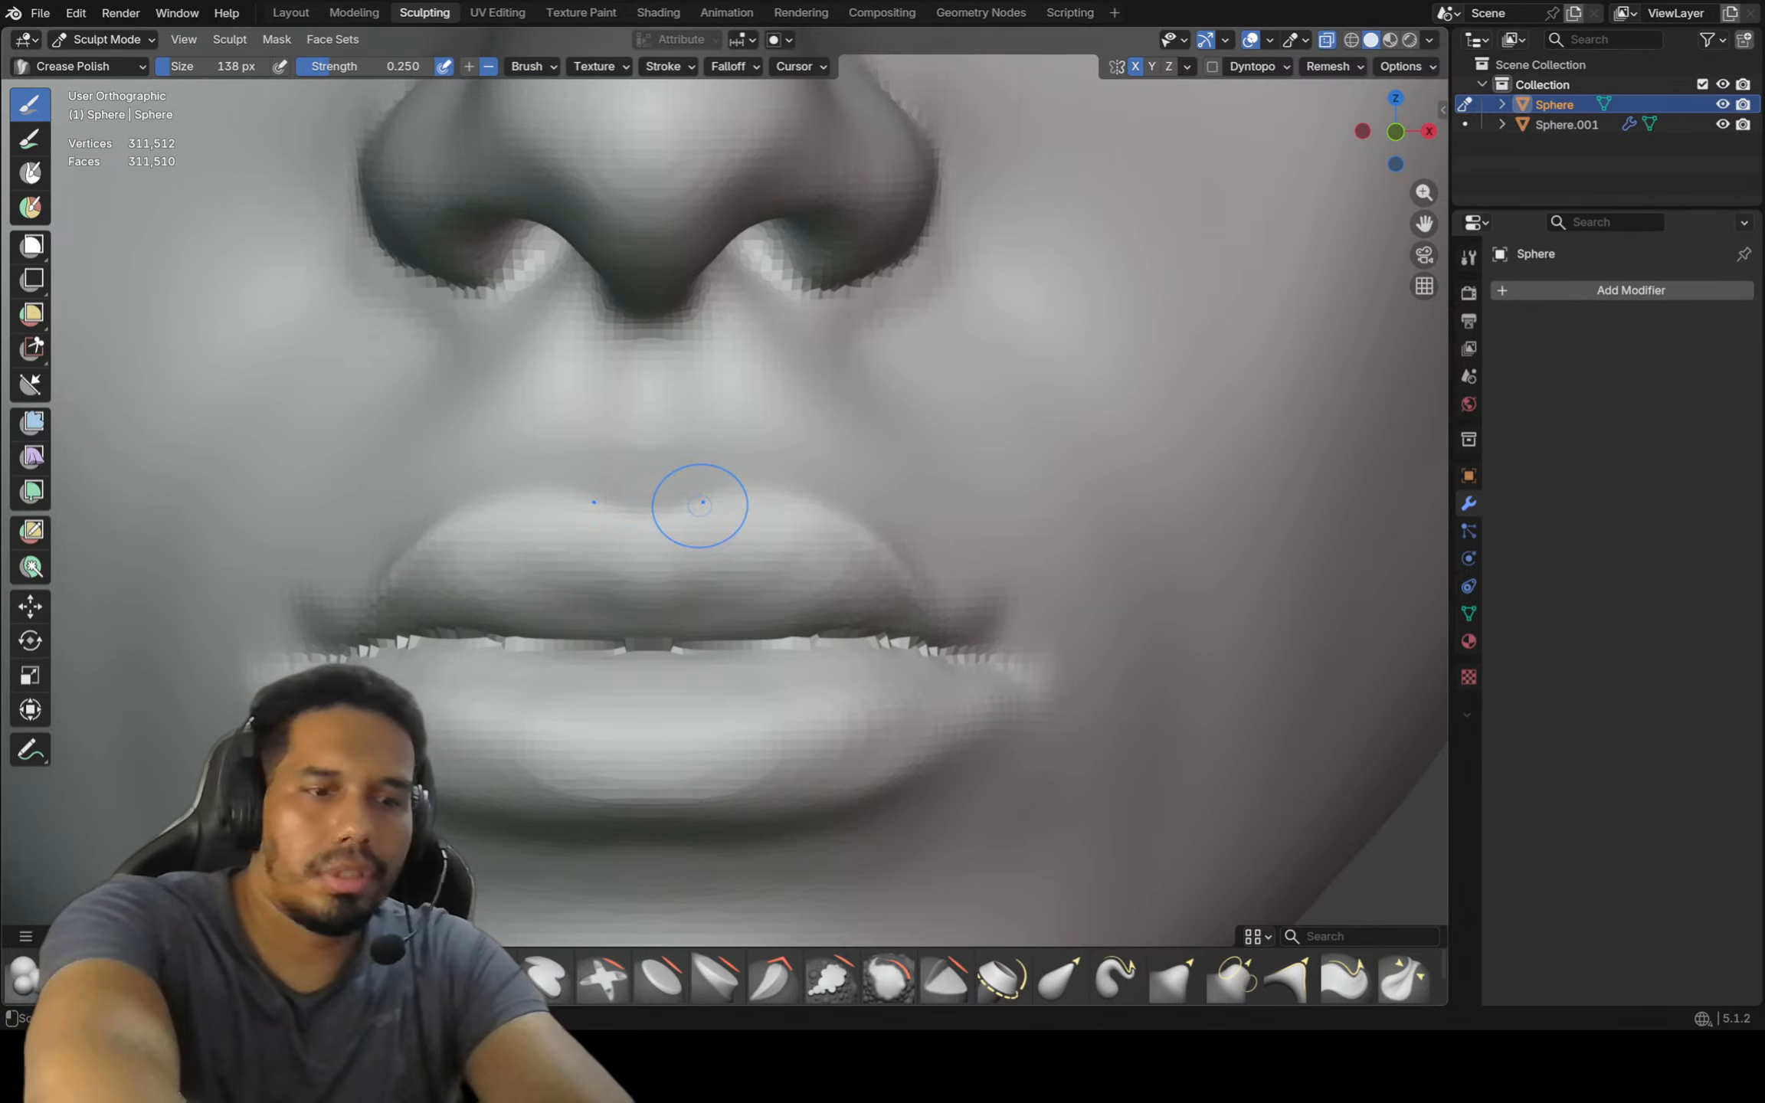
key("f")
left_click(682, 504)
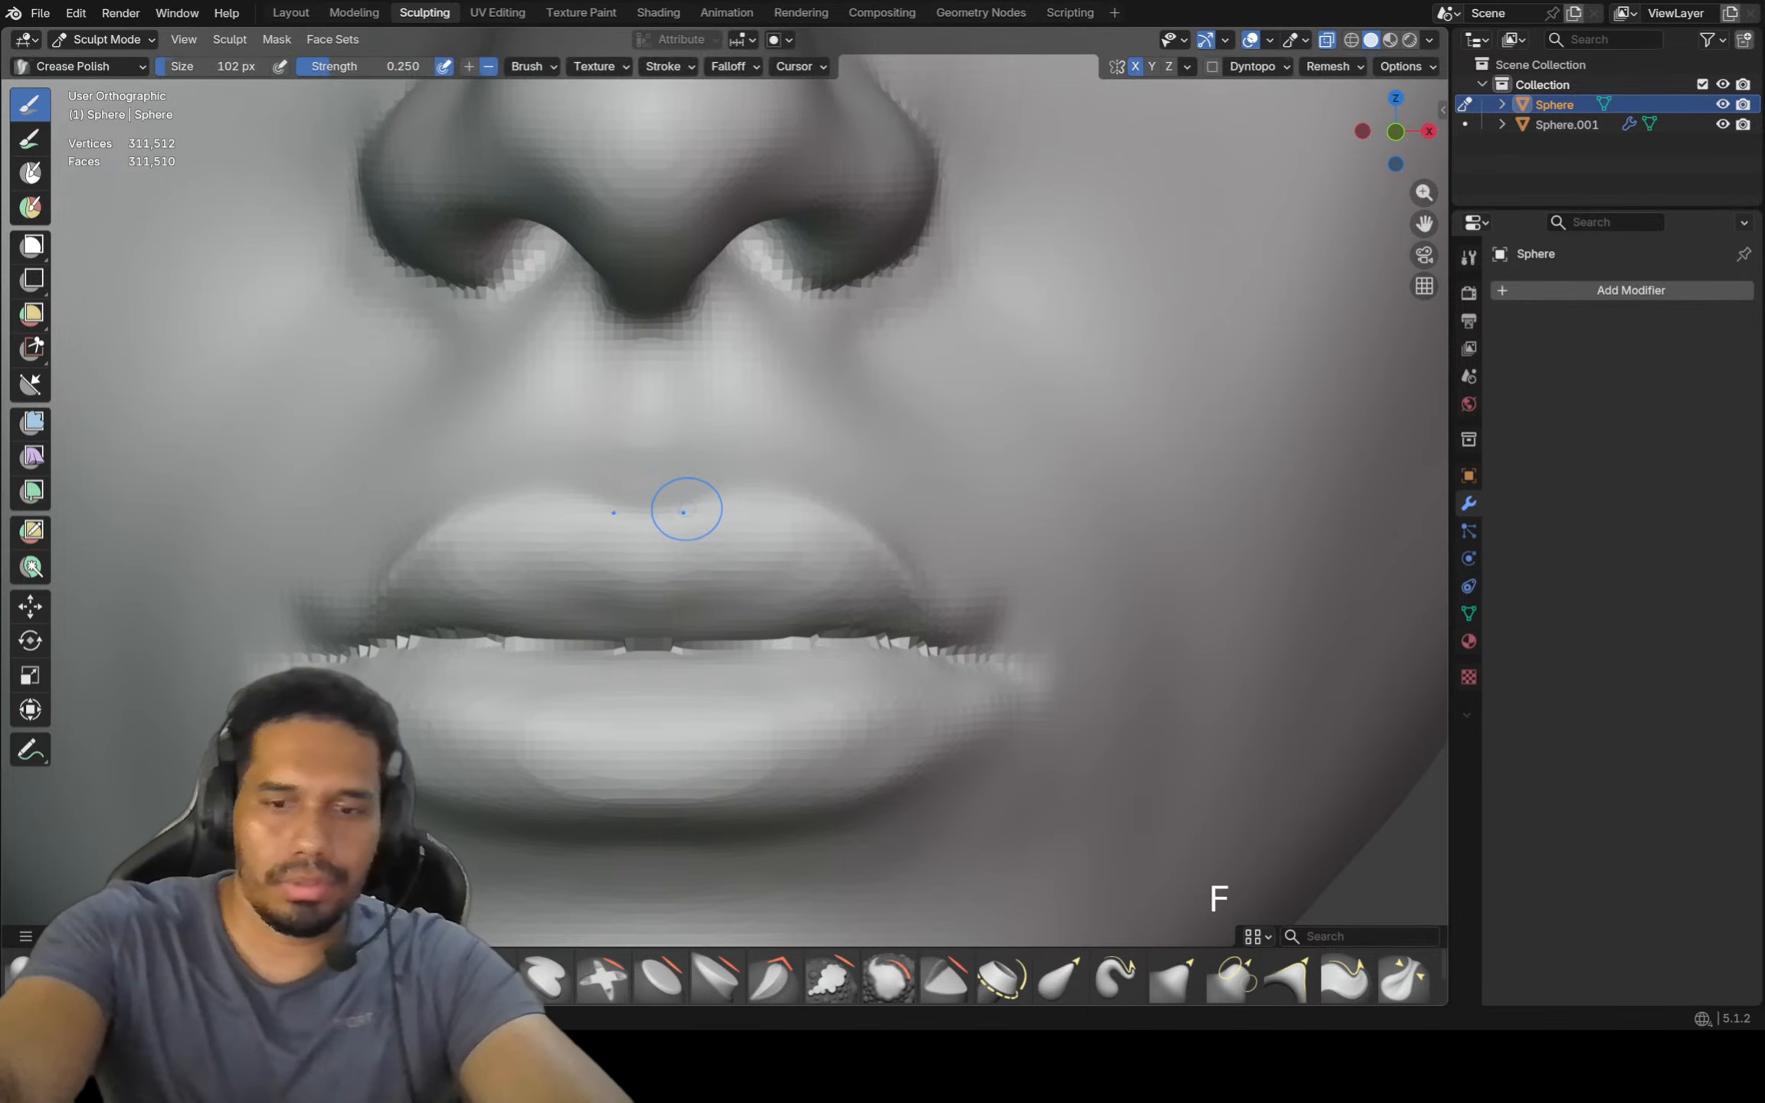
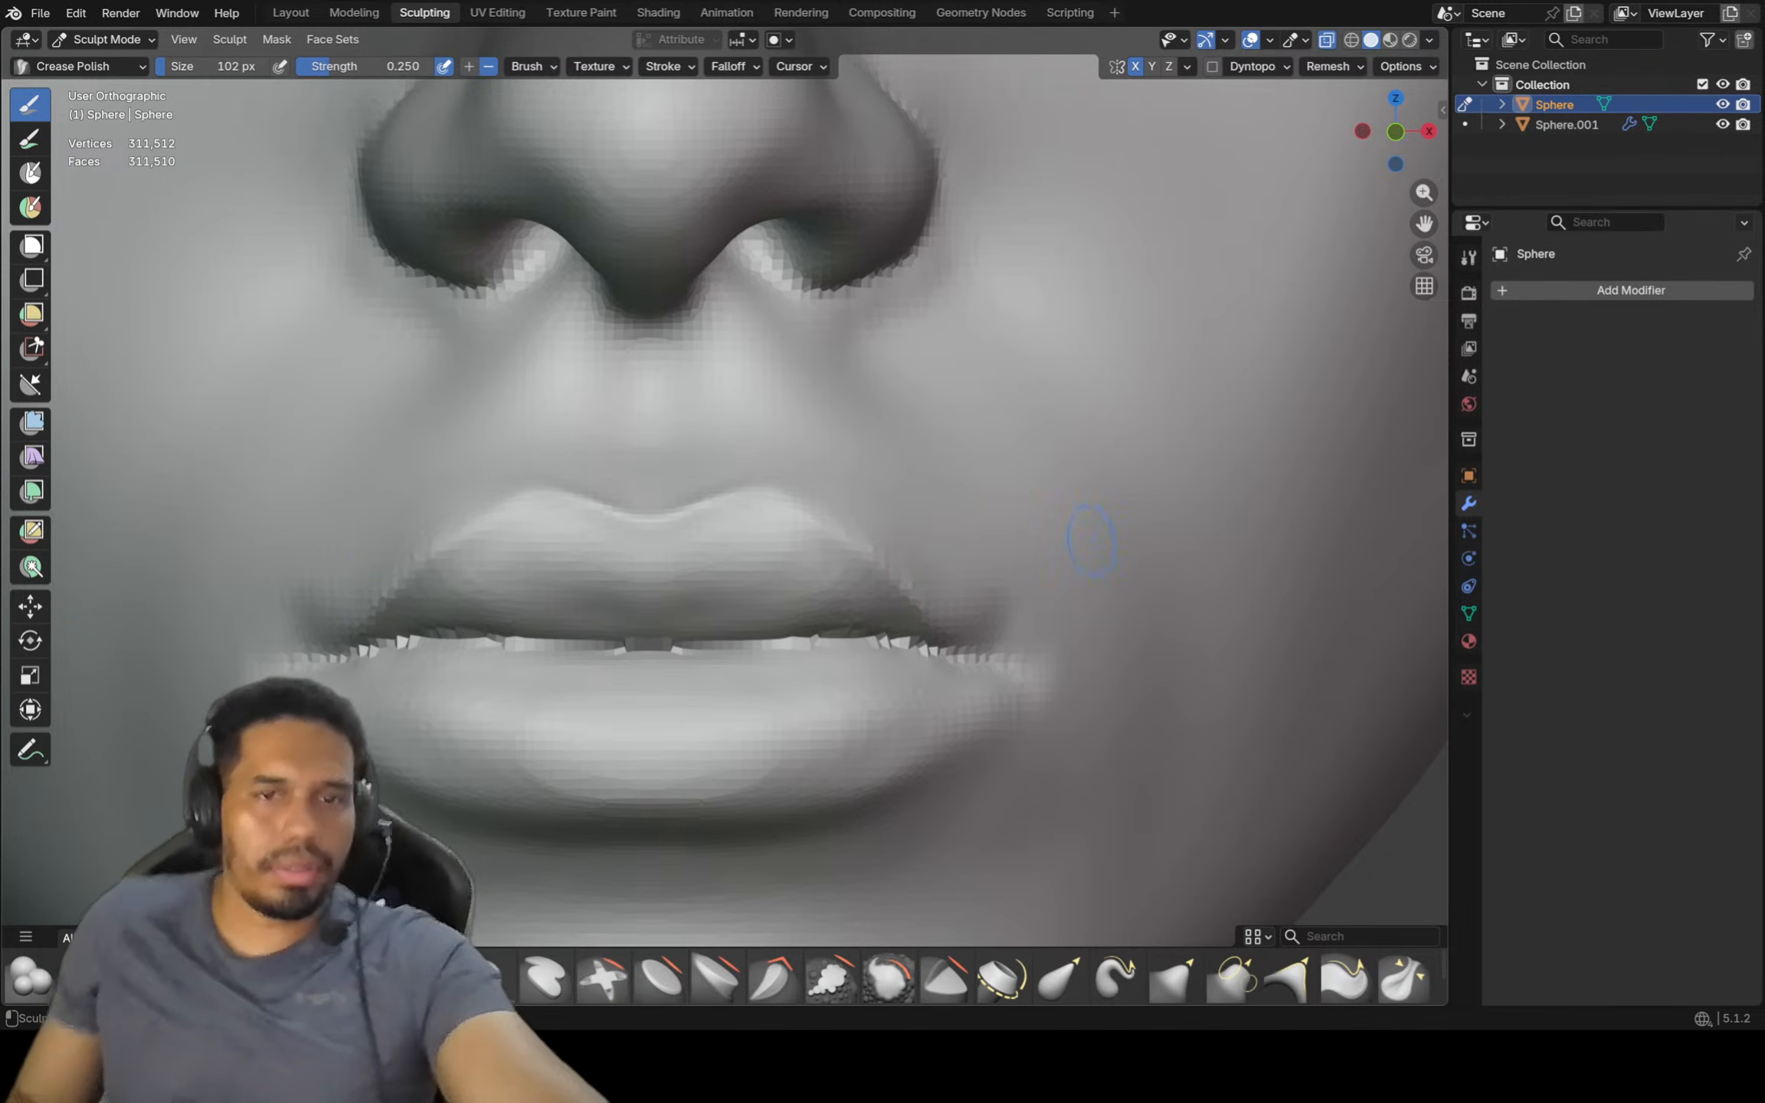
Refine the mouth corners using the Grab brush at 200 px with light smoothing
middle_click_drag(1095, 524, 1134, 529)
middle_click_drag(964, 461, 949, 536, "ctrl")
middle_click_drag(932, 465, 923, 647, "ctrl")
middle_click_drag(939, 422, 892, 584, "shift")
key("ctrl")
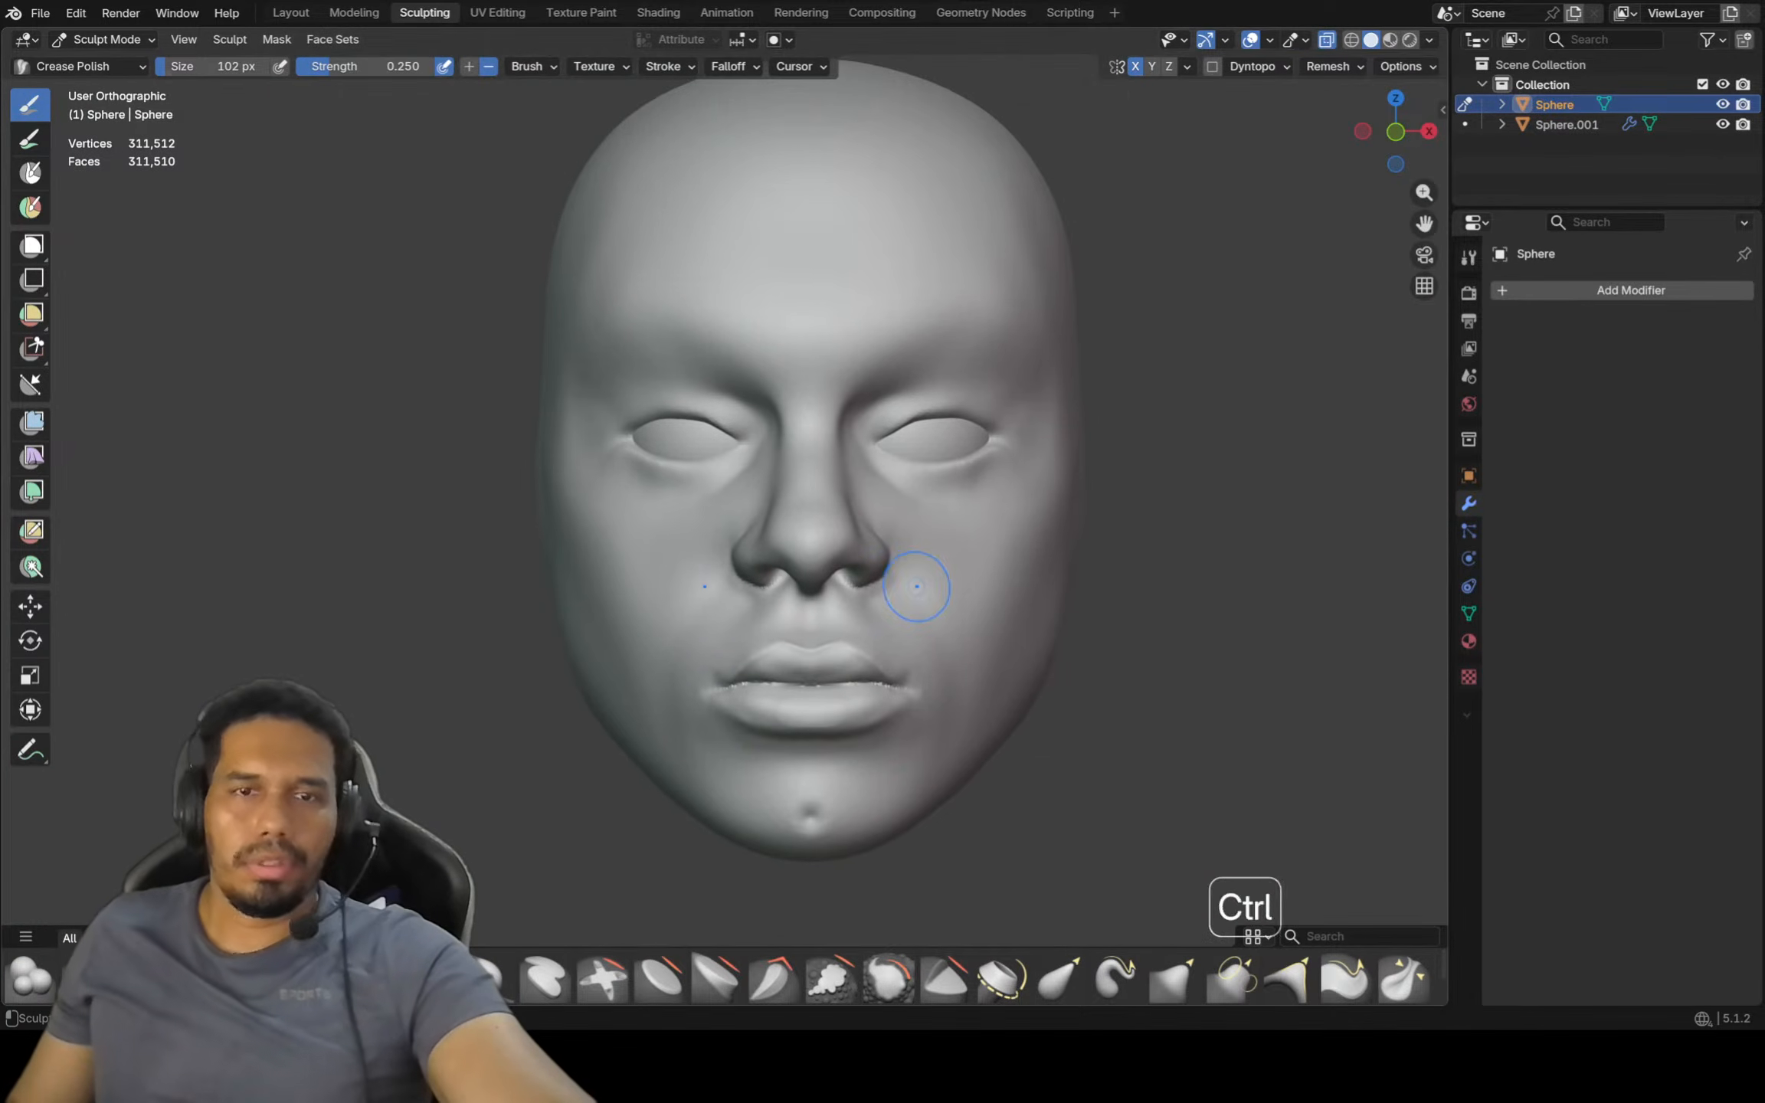
scroll(868, 682, "up", 1)
key("f")
left_click(908, 675)
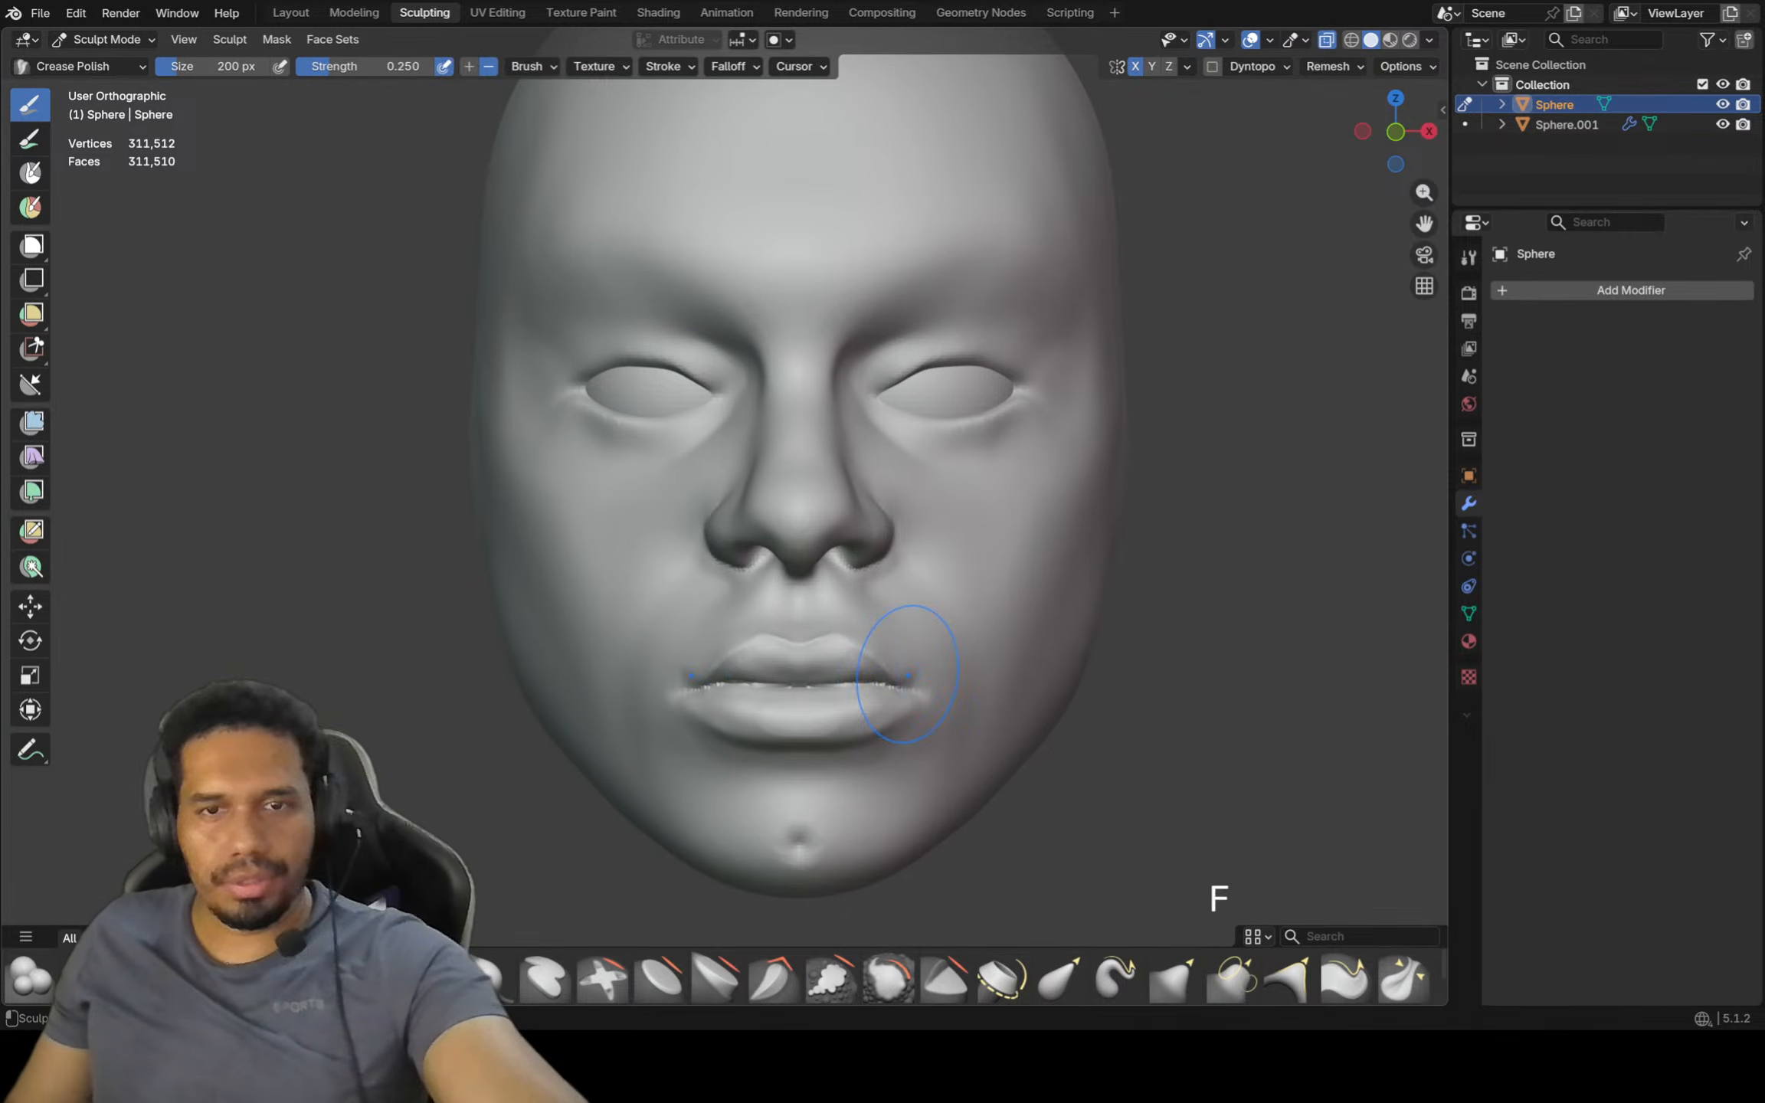
key("g")
scroll(874, 690, "up", 2)
key("shift")
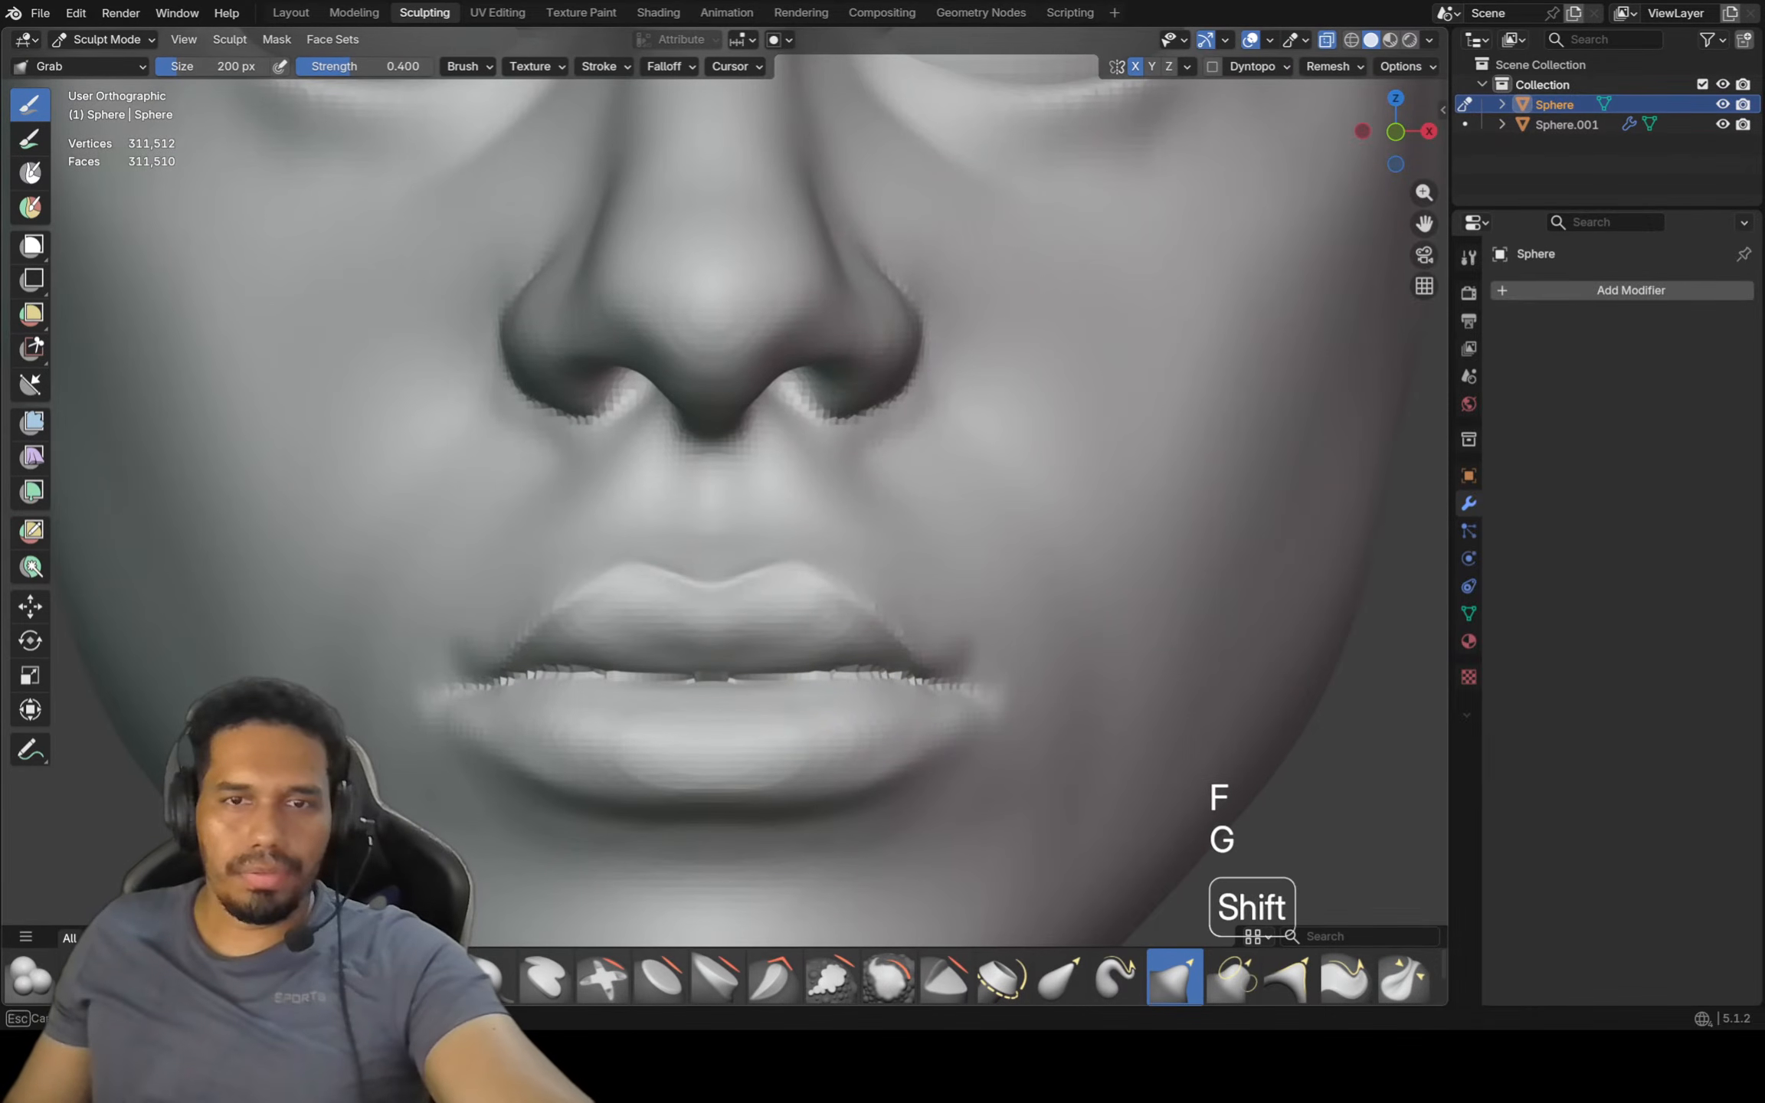
mouse_move(607, 713)
middle_mouse_down("ctrl")
mouse_move(678, 792)
mouse_move(751, 757)
middle_mouse_up("ctrl")
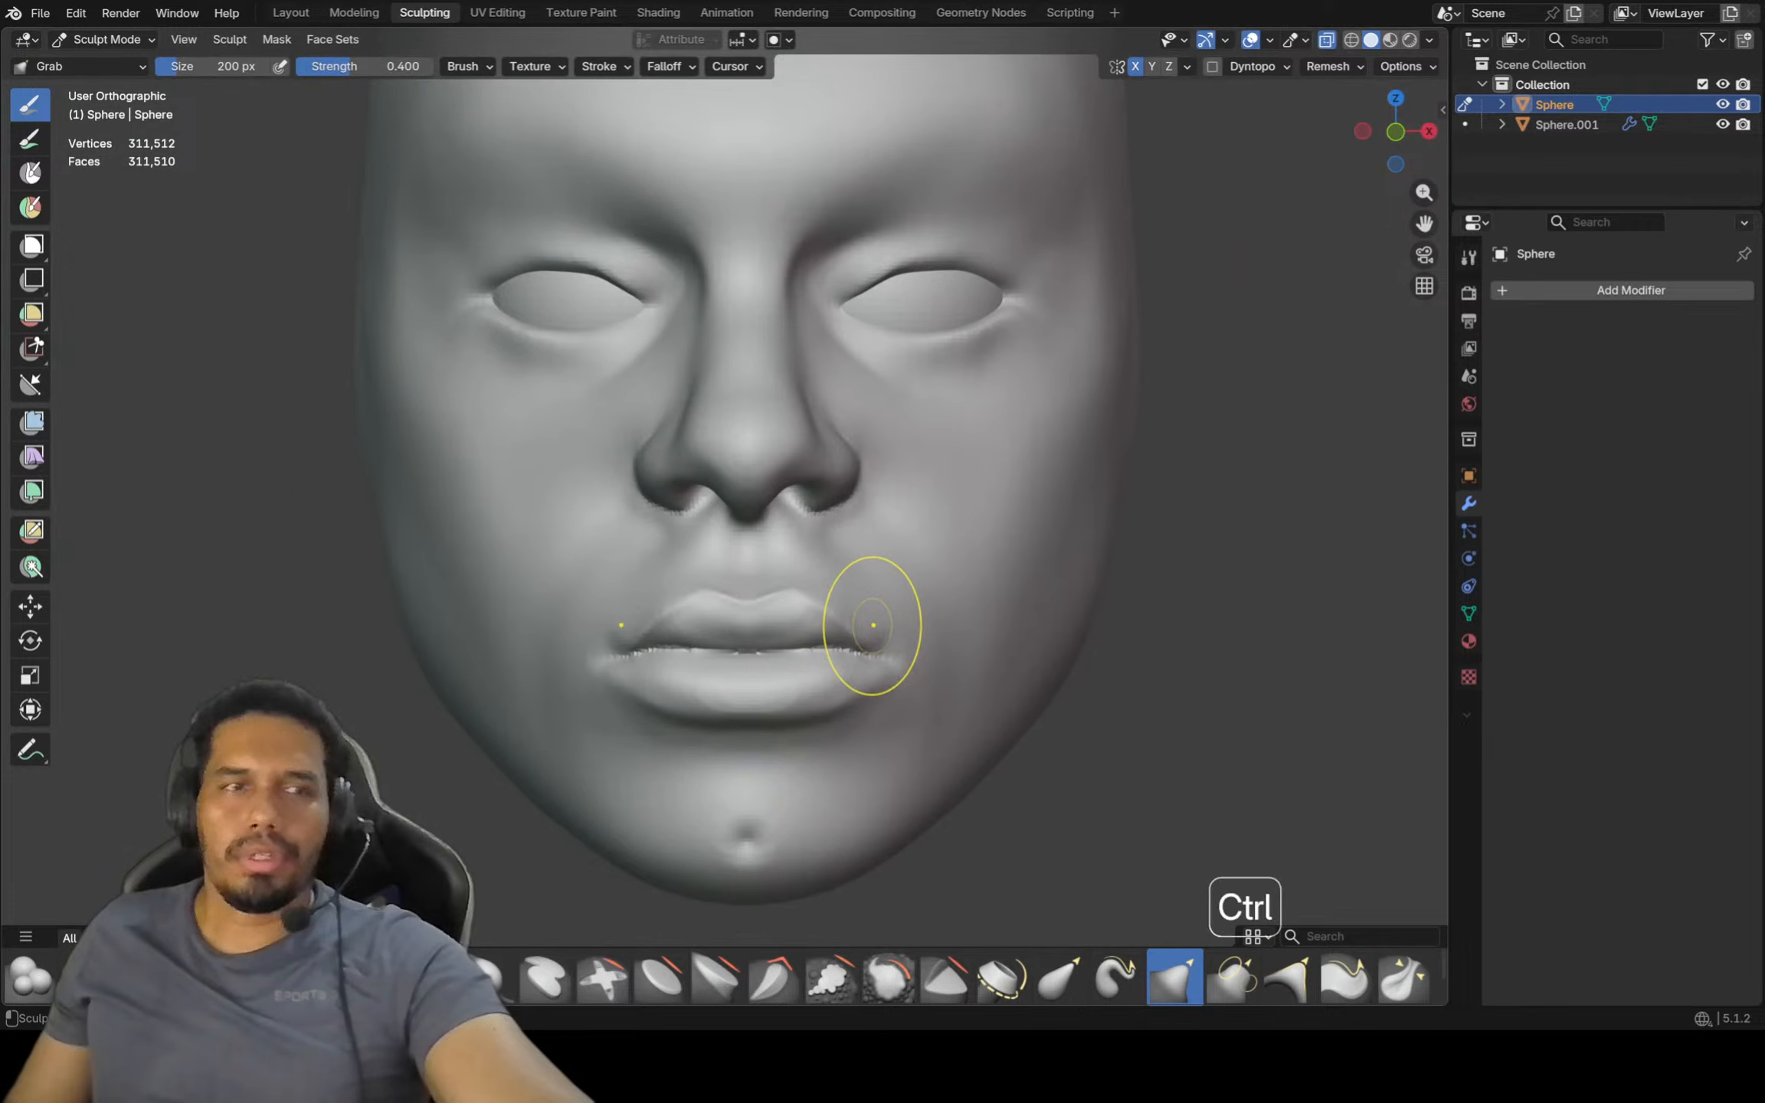
Adjust and smooth the cheek areas beside the mouth corners with the Grab brush at 324 px
key("f")
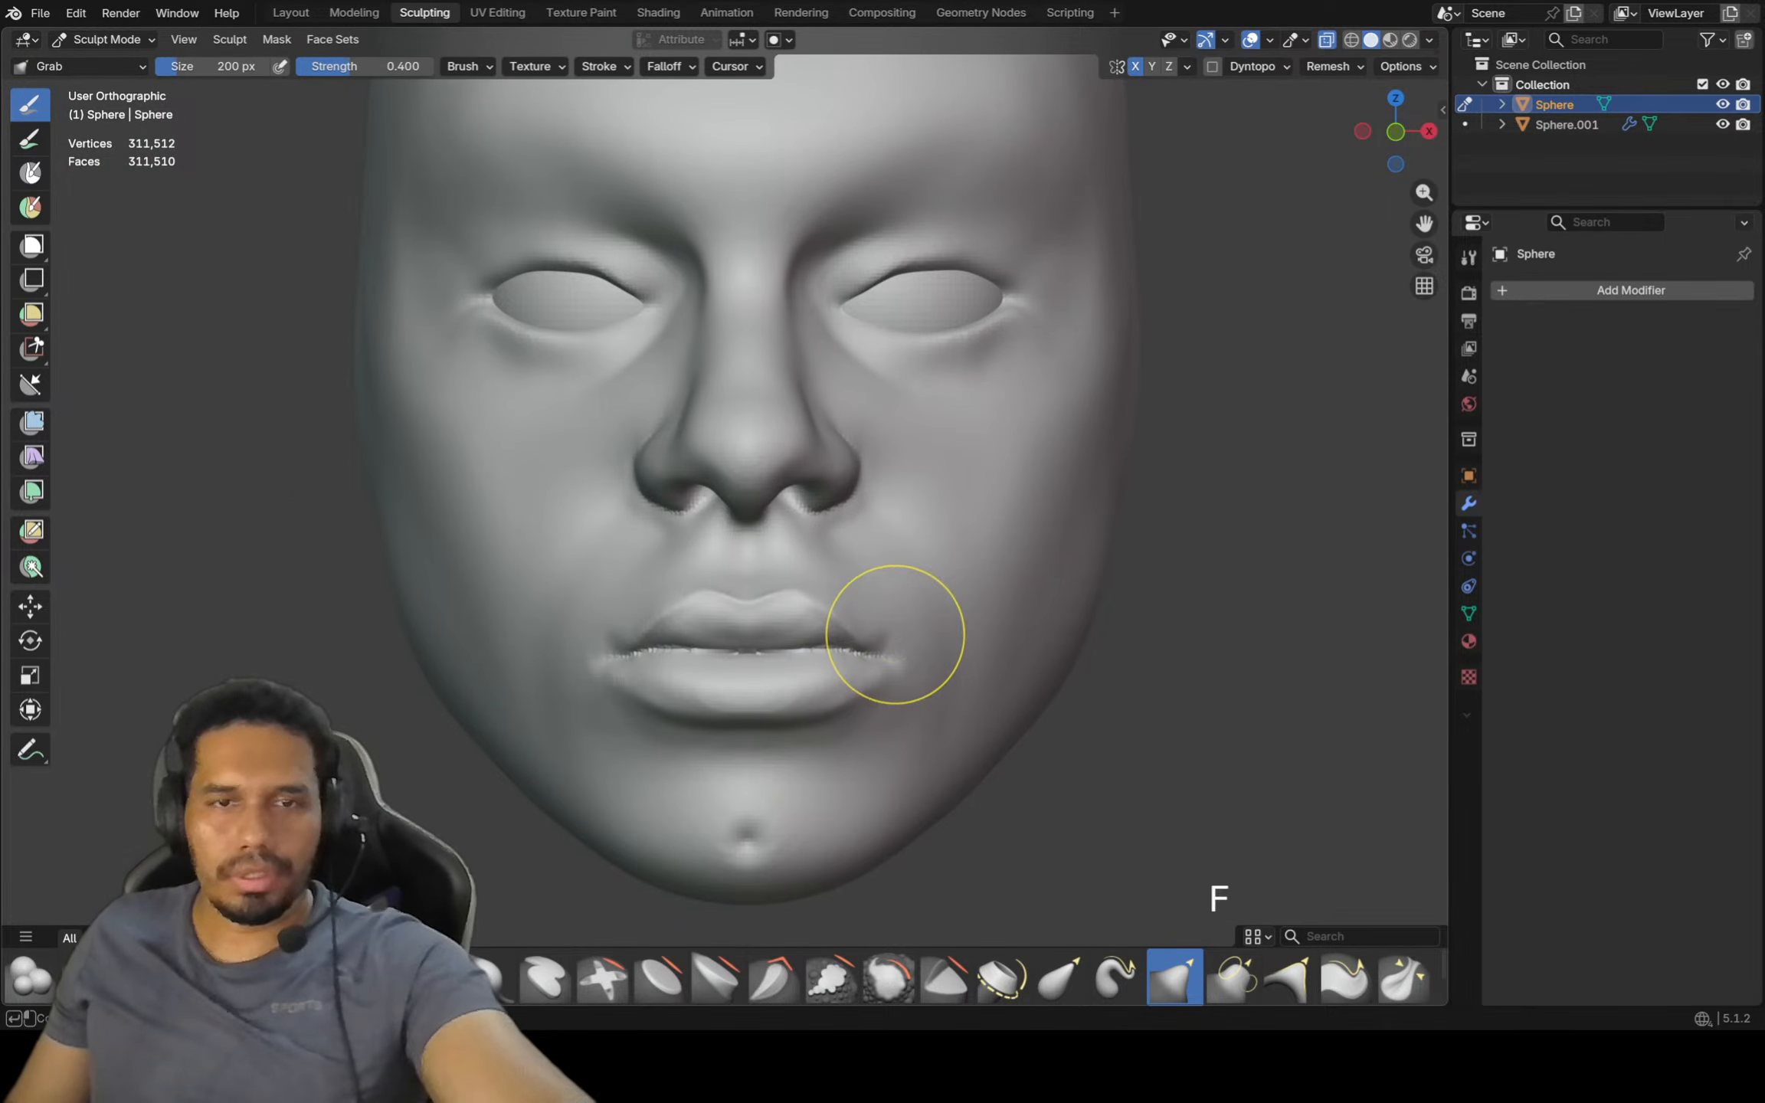
left_click(912, 636)
key("f")
left_click(920, 651)
key("g")
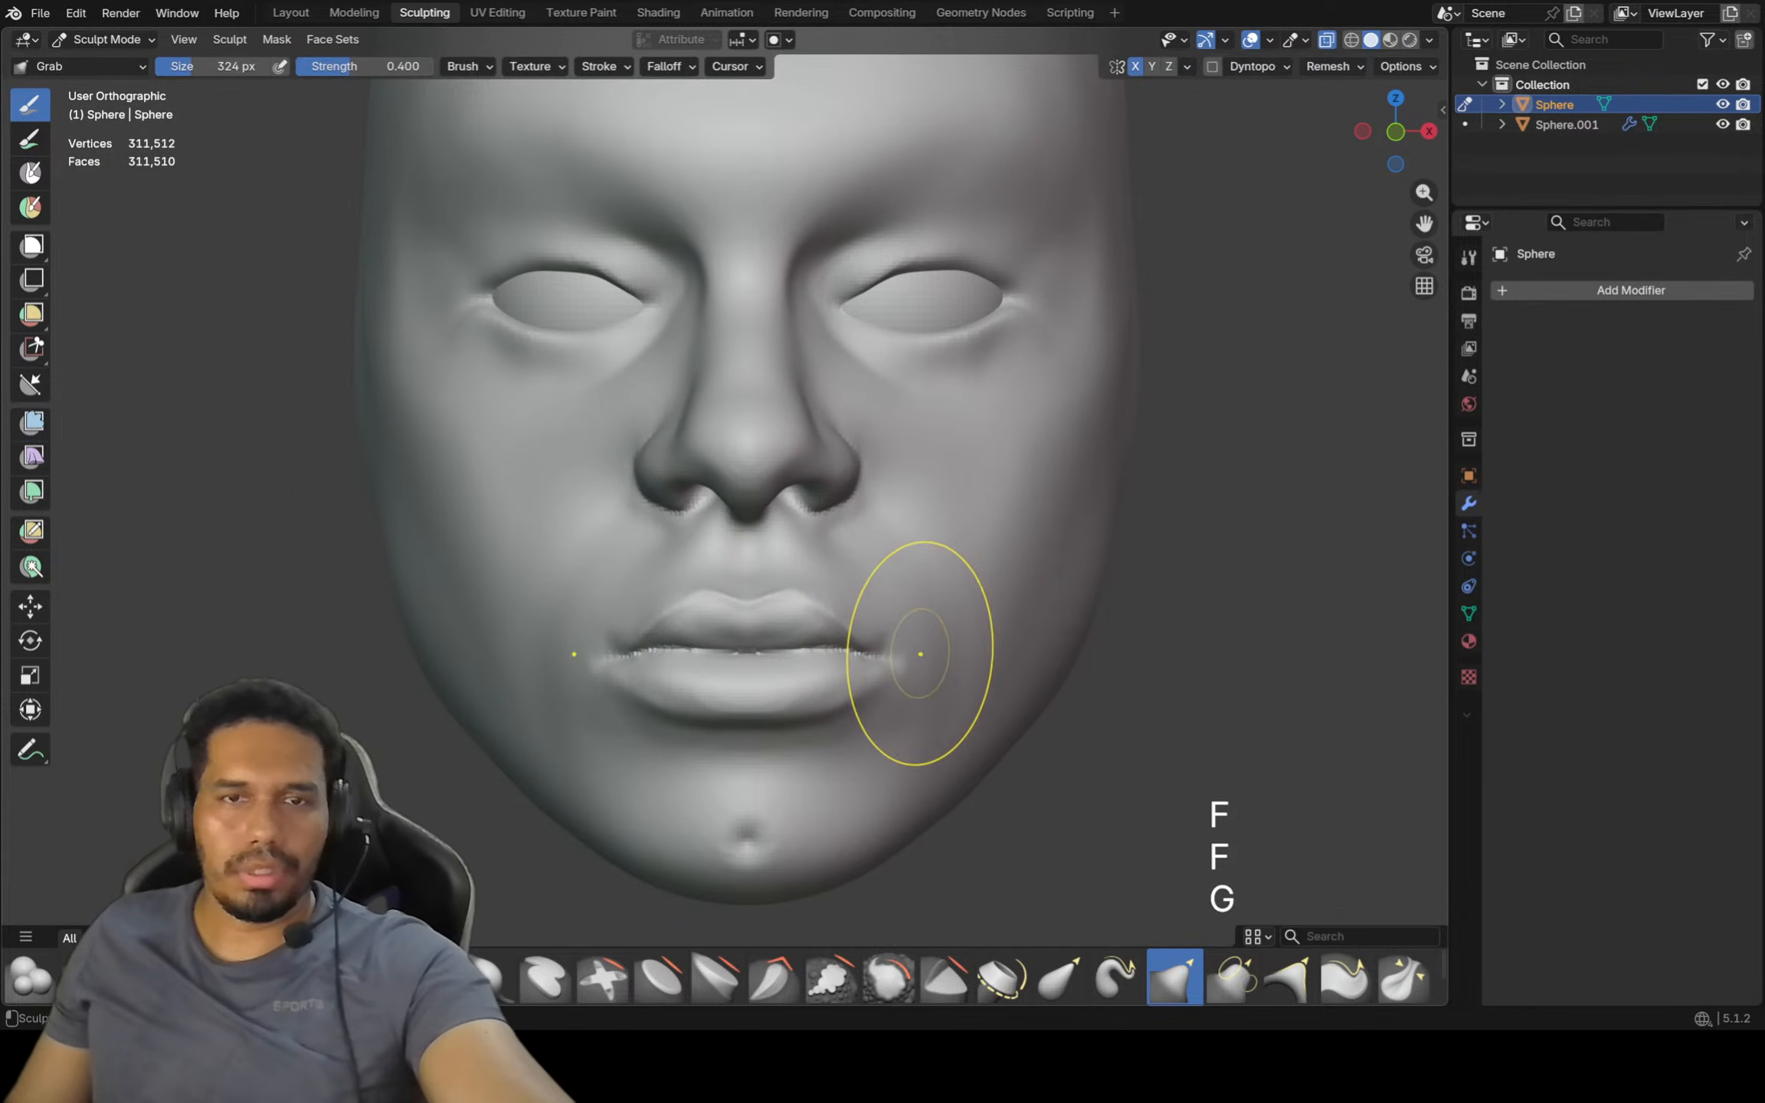
scroll(933, 644, "down", 1)
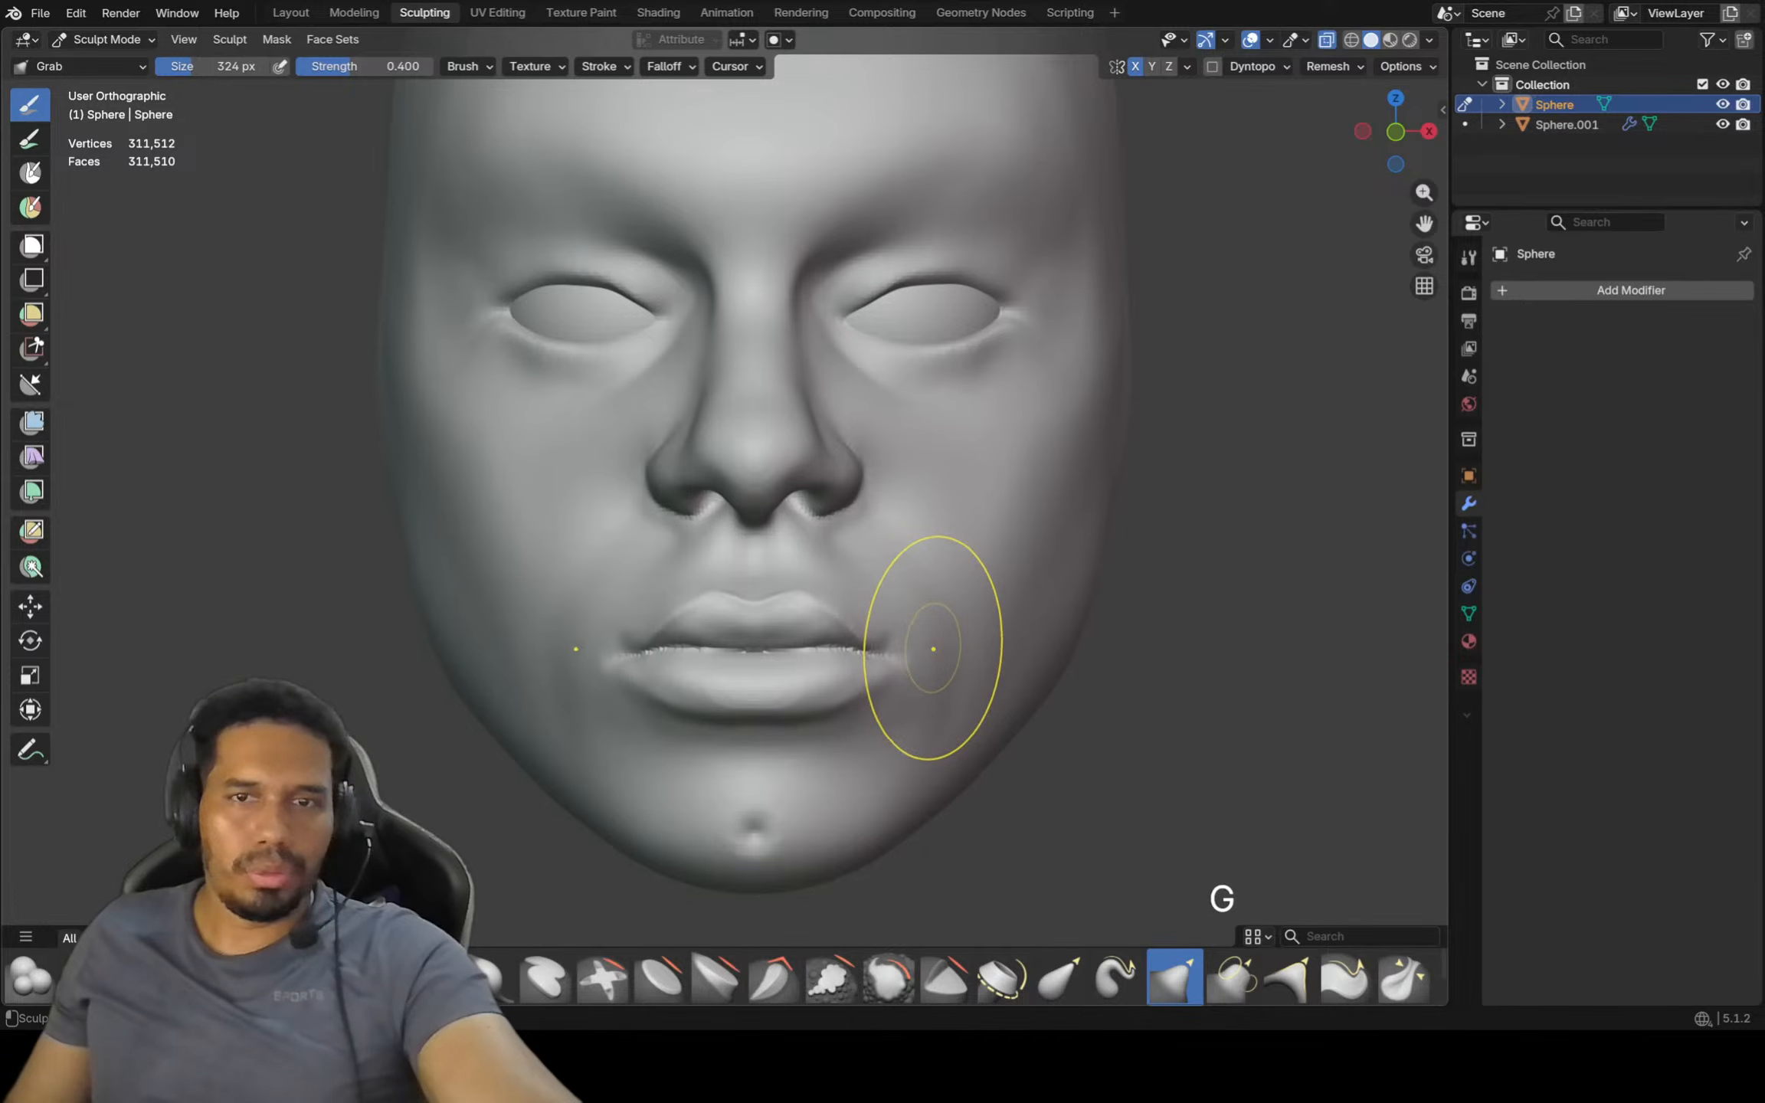
key("shift")
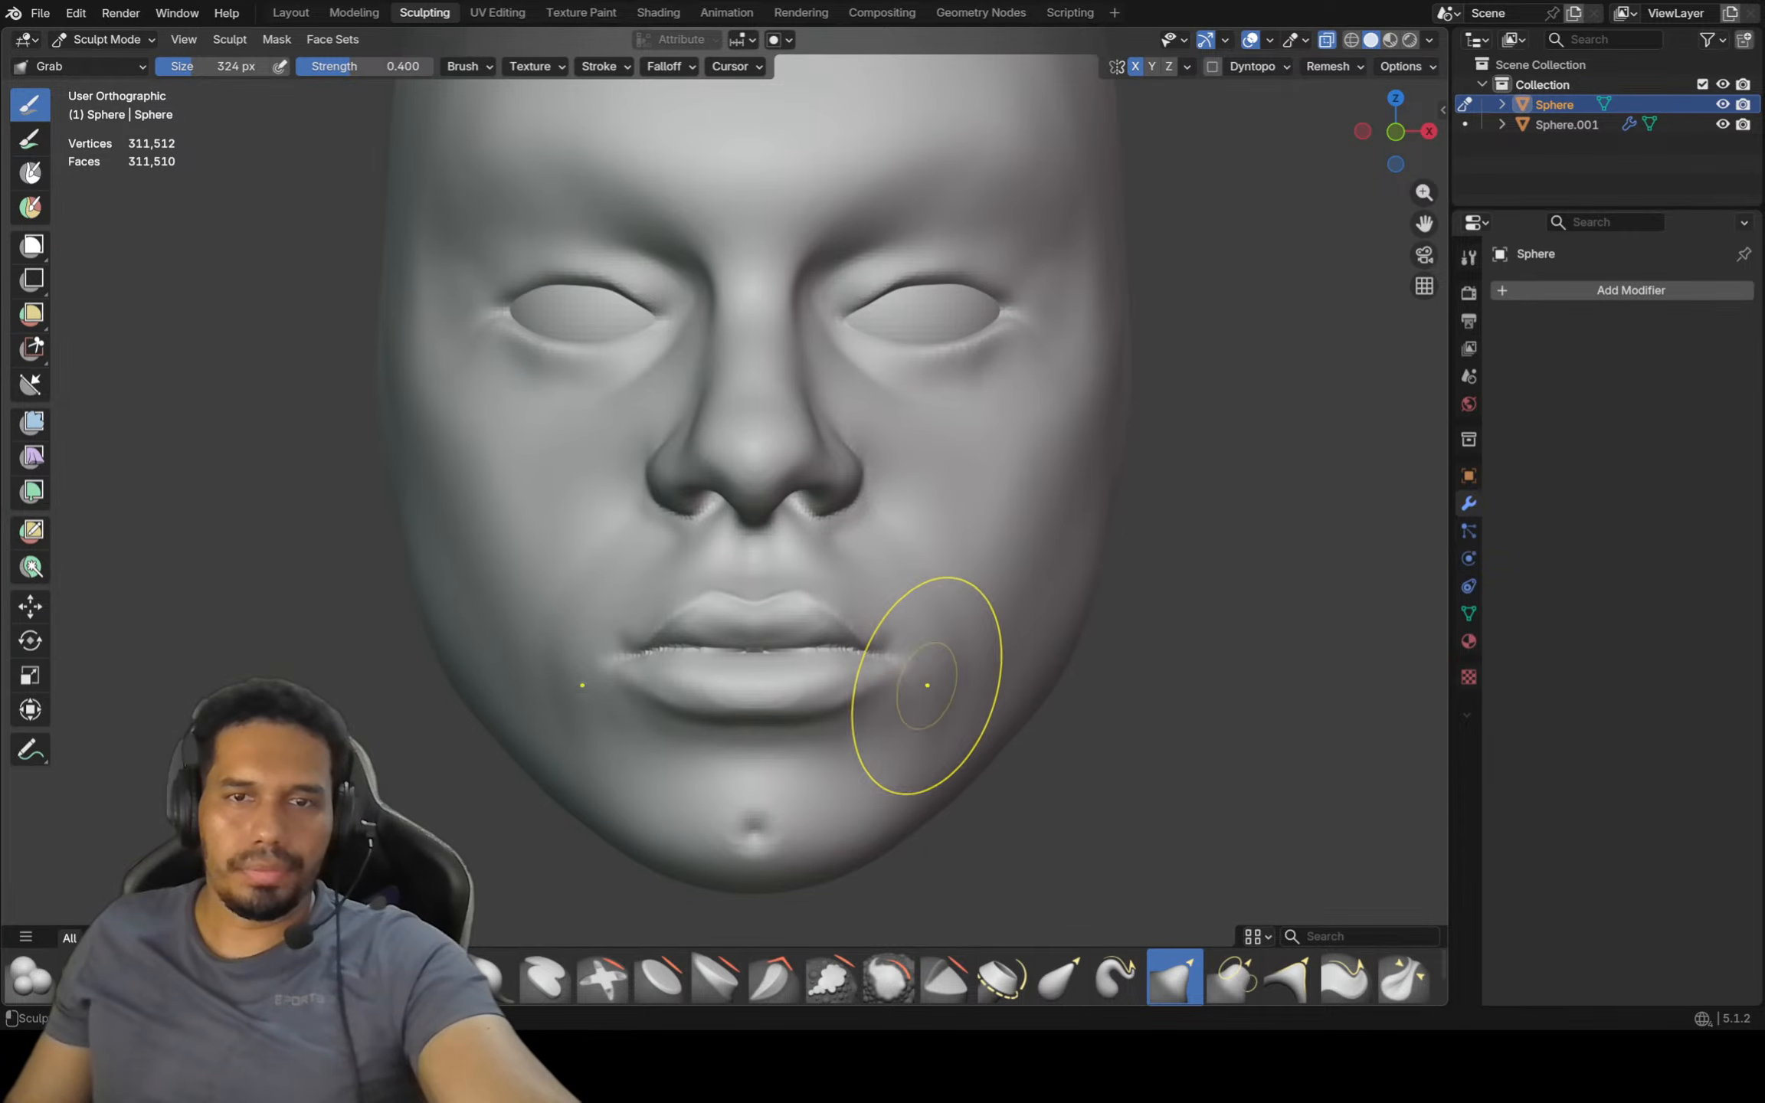
mouse_move(958, 677)
left_mouse_down("shift")
mouse_move(943, 677)
mouse_move(958, 616)
mouse_move(938, 623)
left_mouse_up("shift")
key("shift")
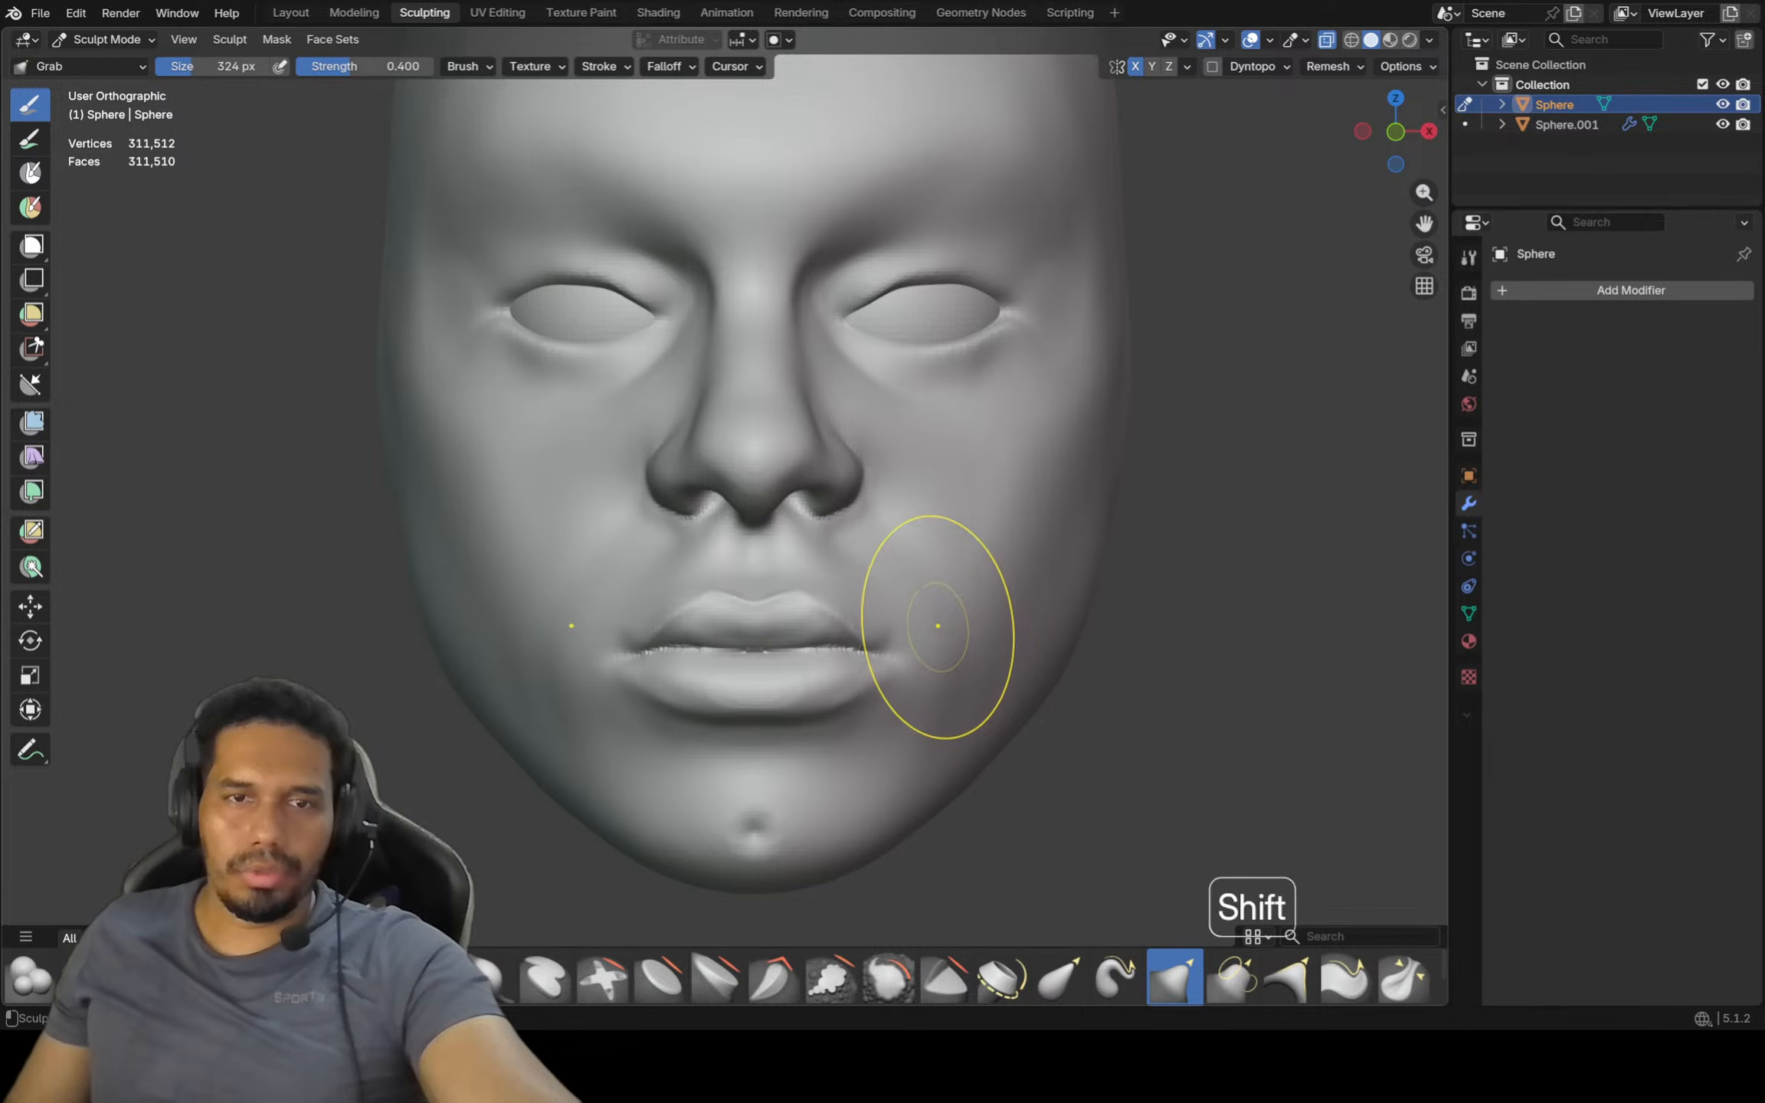
Smooth the lower cheeks and refine the jawline beside the chin at 324 px
middle_click_drag(910, 602, 910, 658, "ctrl")
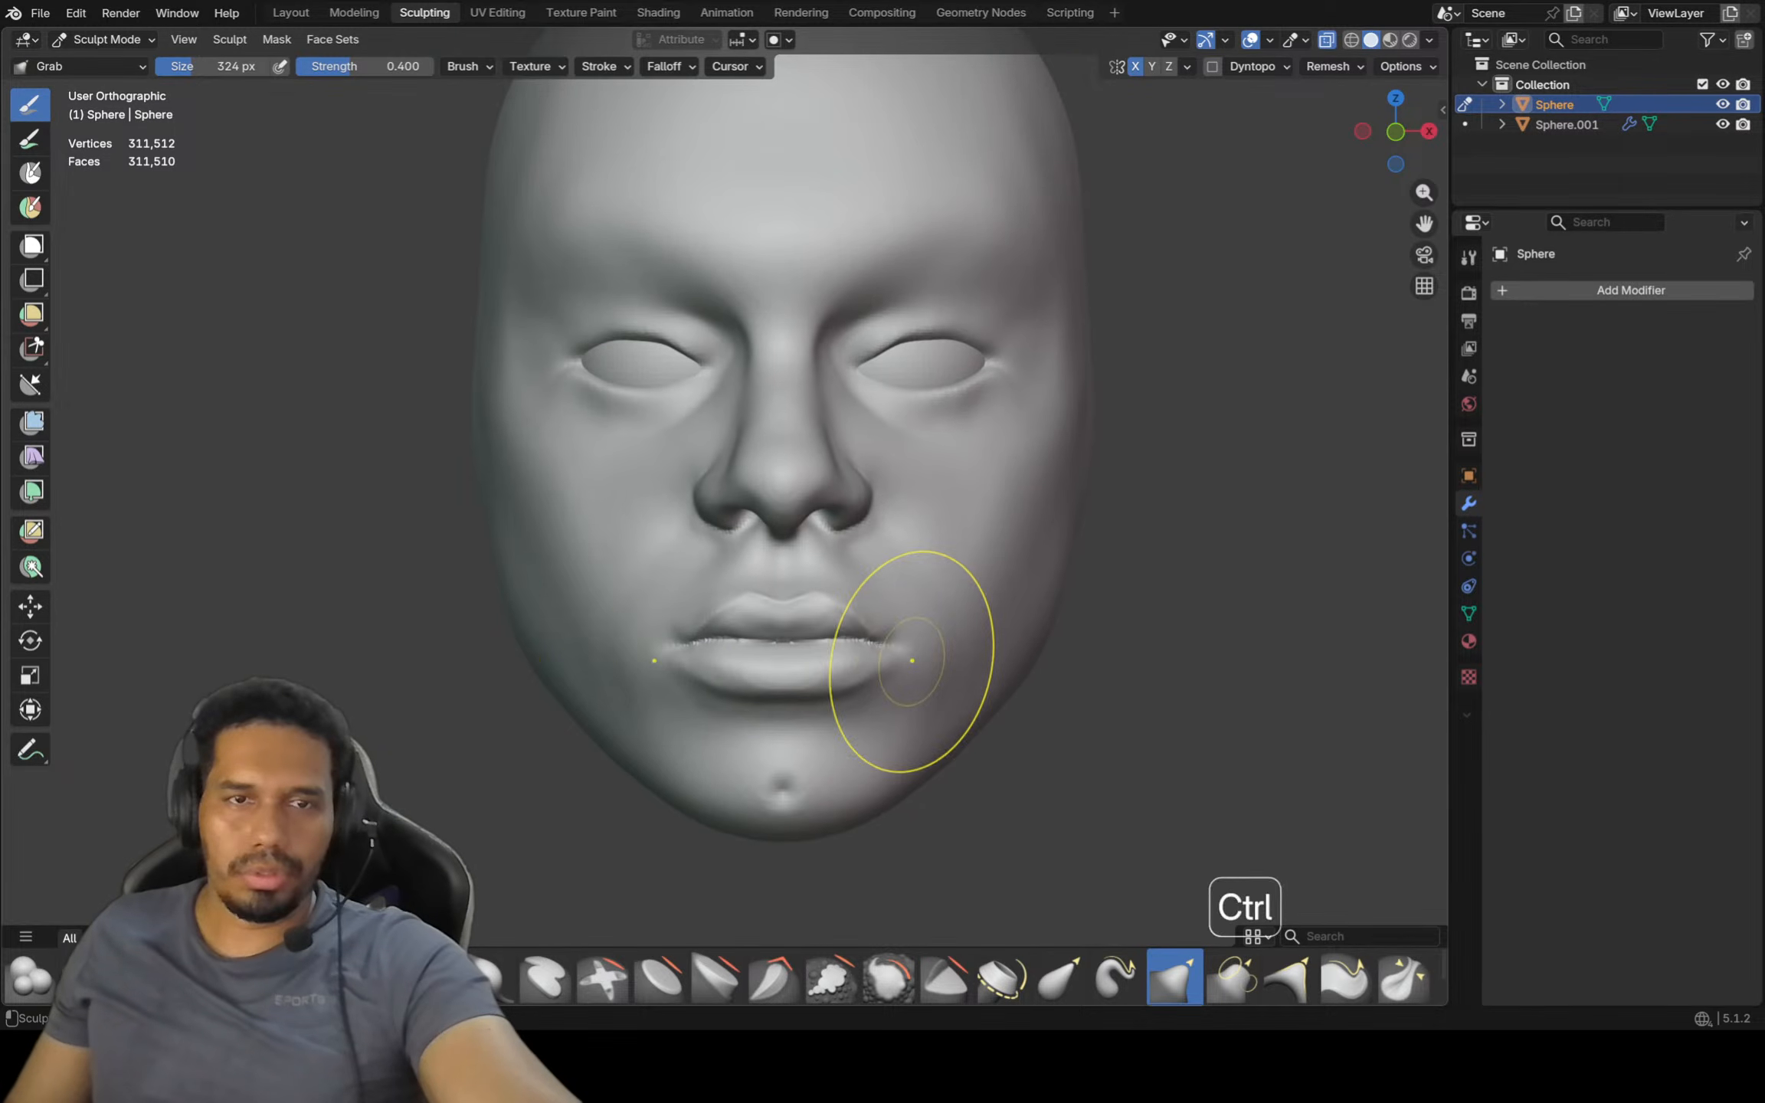
left_click_drag(597, 637, 613, 691, "shift")
left_click_drag(613, 691, 618, 689, "shift")
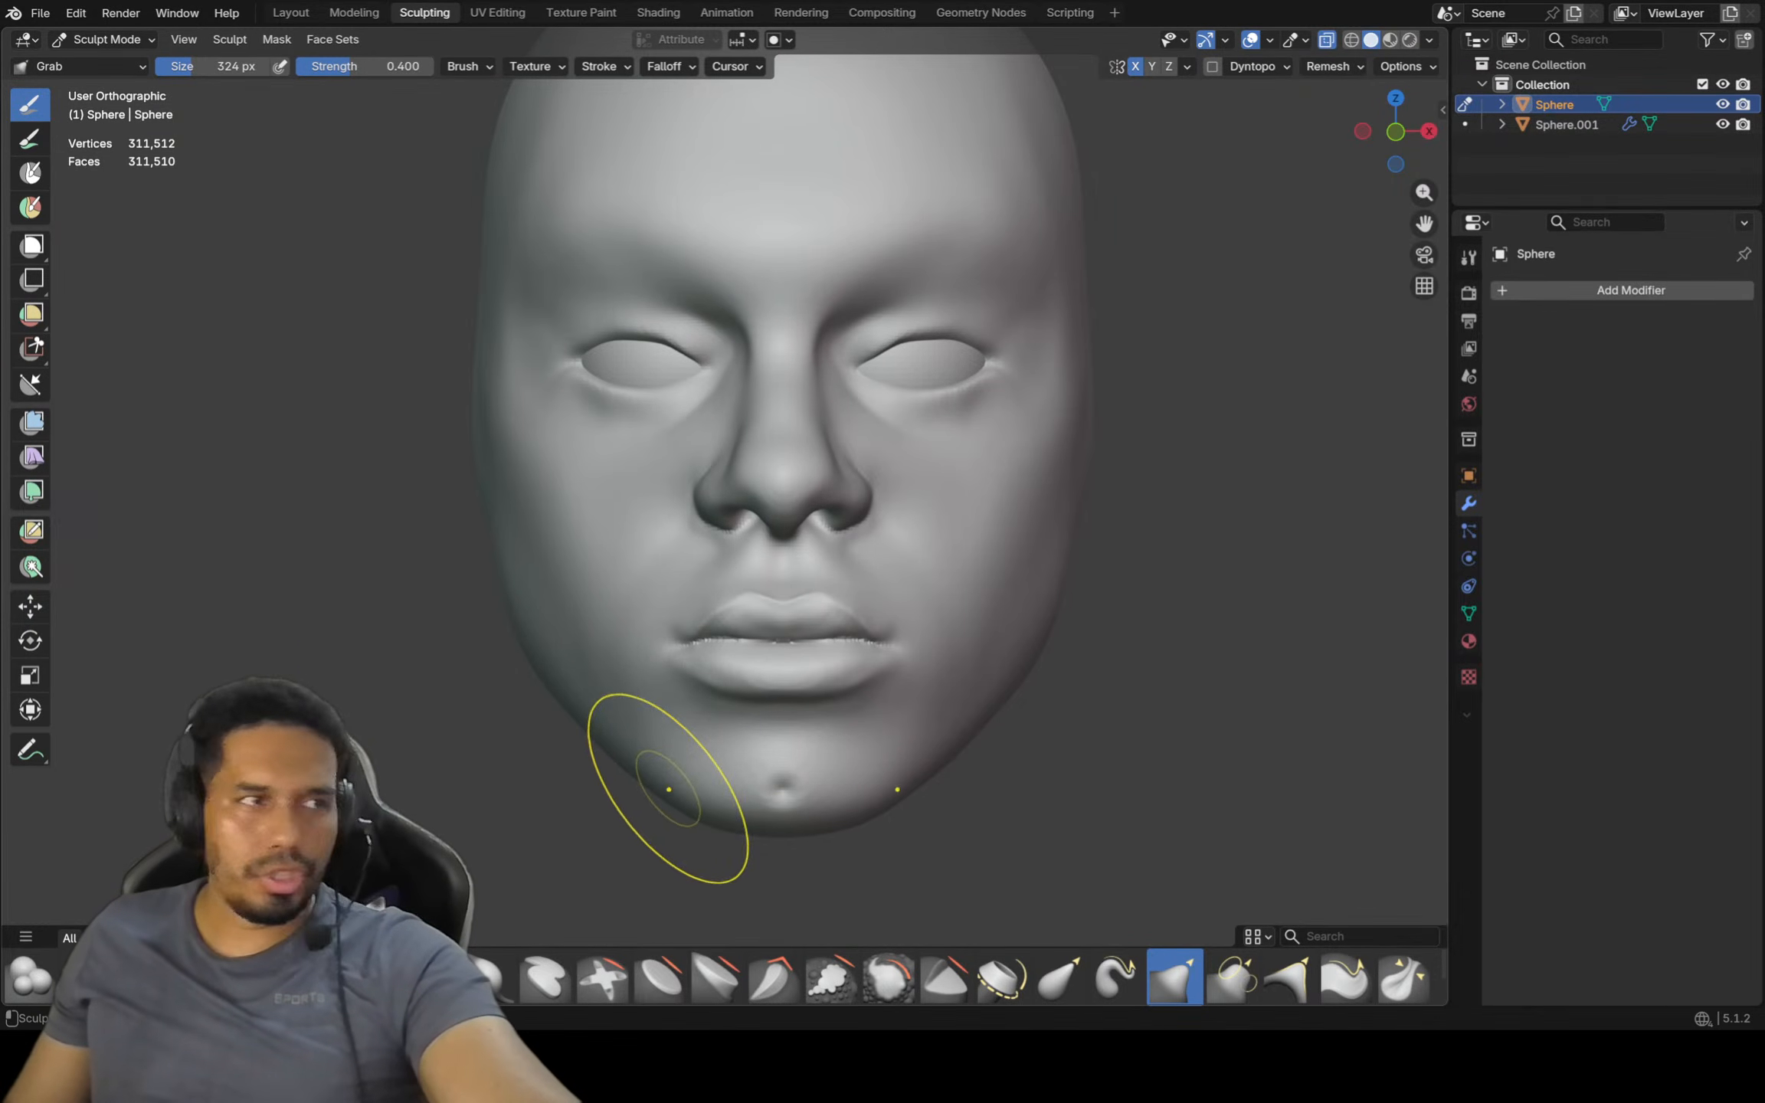
Examine the lips, chin and jaw from an angle, in profile and from the front
scroll(729, 771, "up", 3)
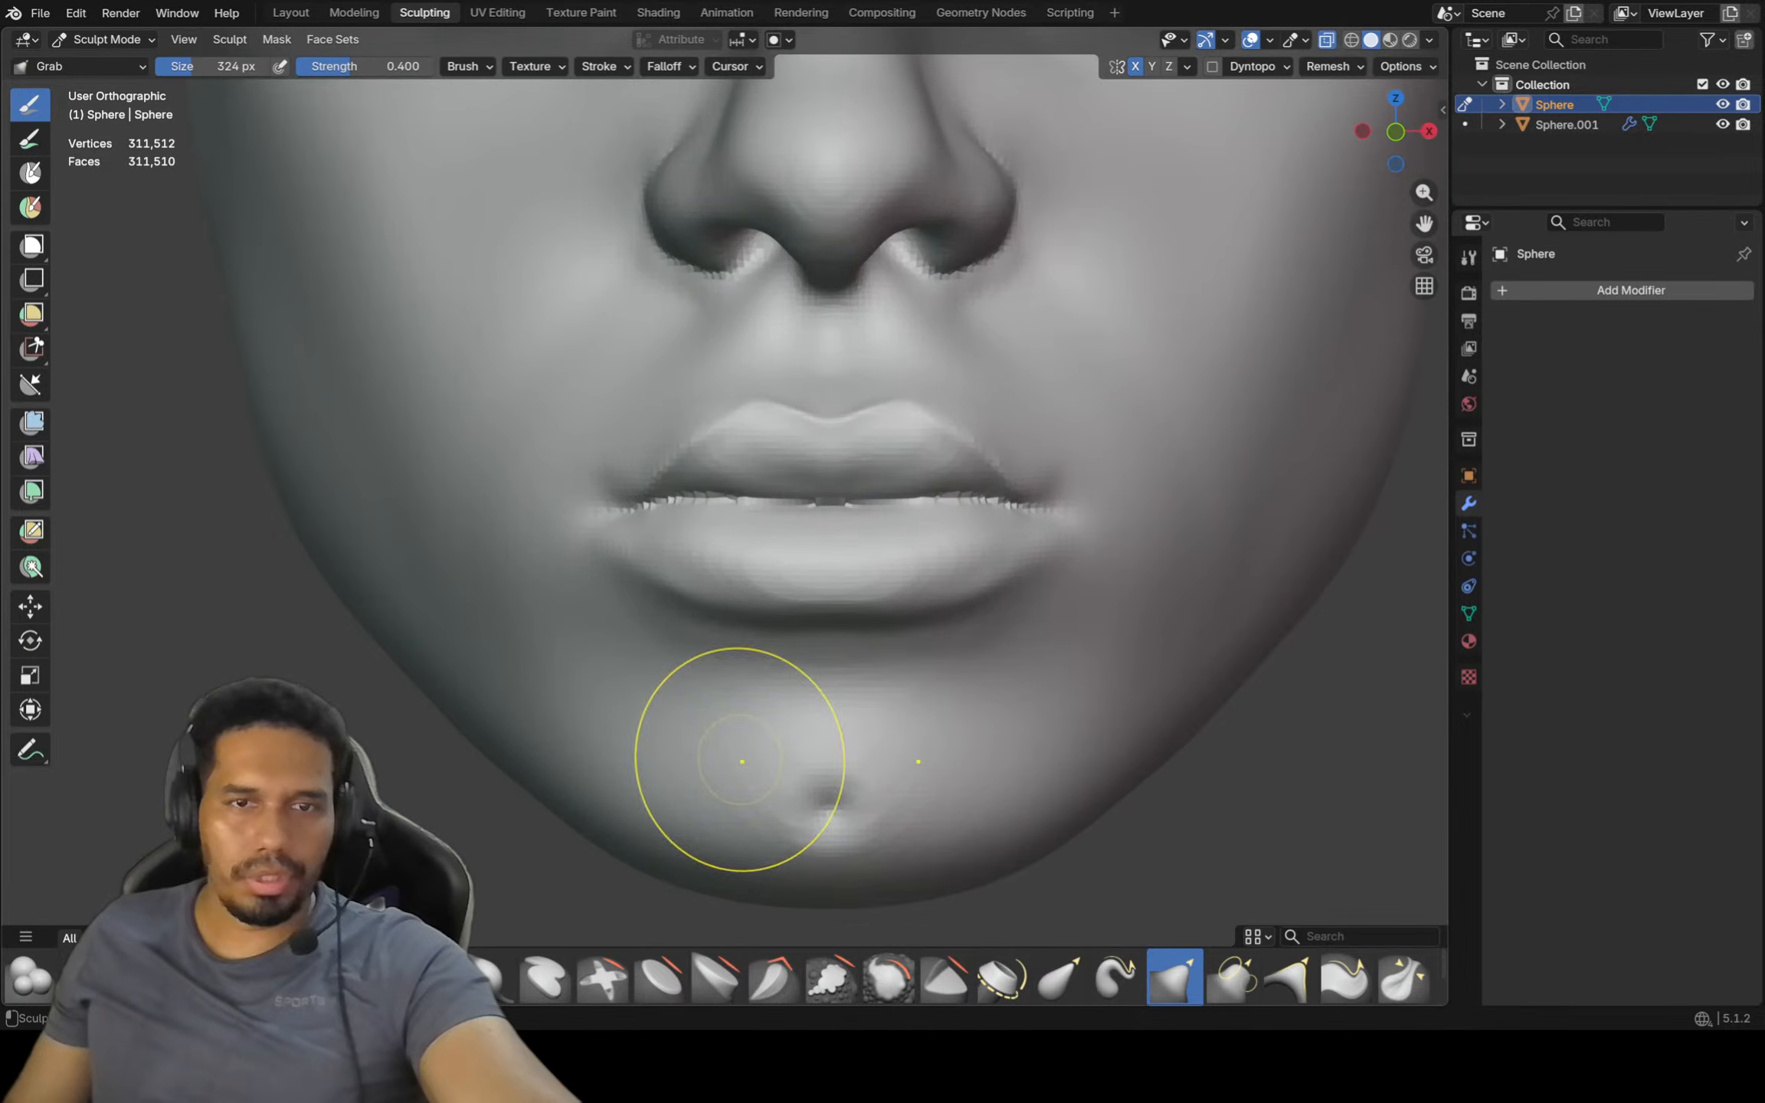
middle_click_drag(736, 756, 822, 768)
key("KP_3")
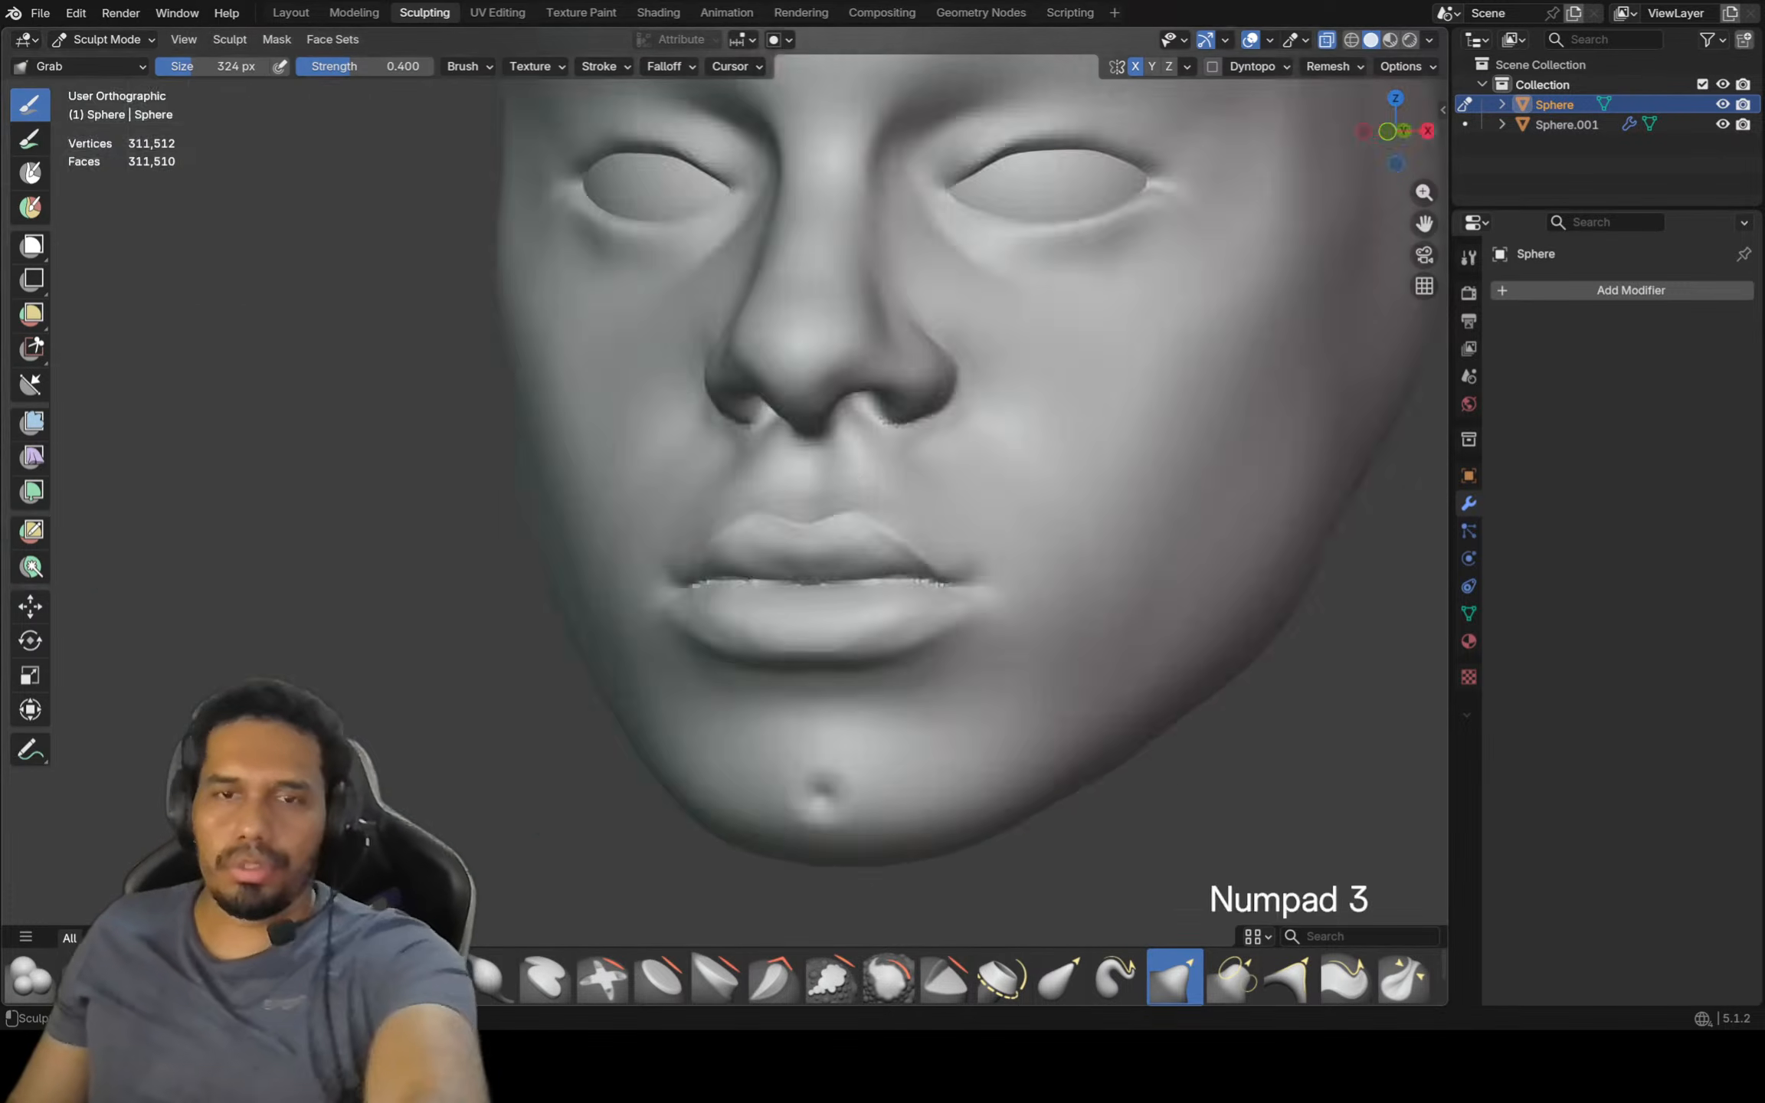
mouse_move(713, 843)
middle_mouse_down()
mouse_move(970, 784)
mouse_move(748, 789)
mouse_move(780, 700)
mouse_move(756, 777)
middle_mouse_up()
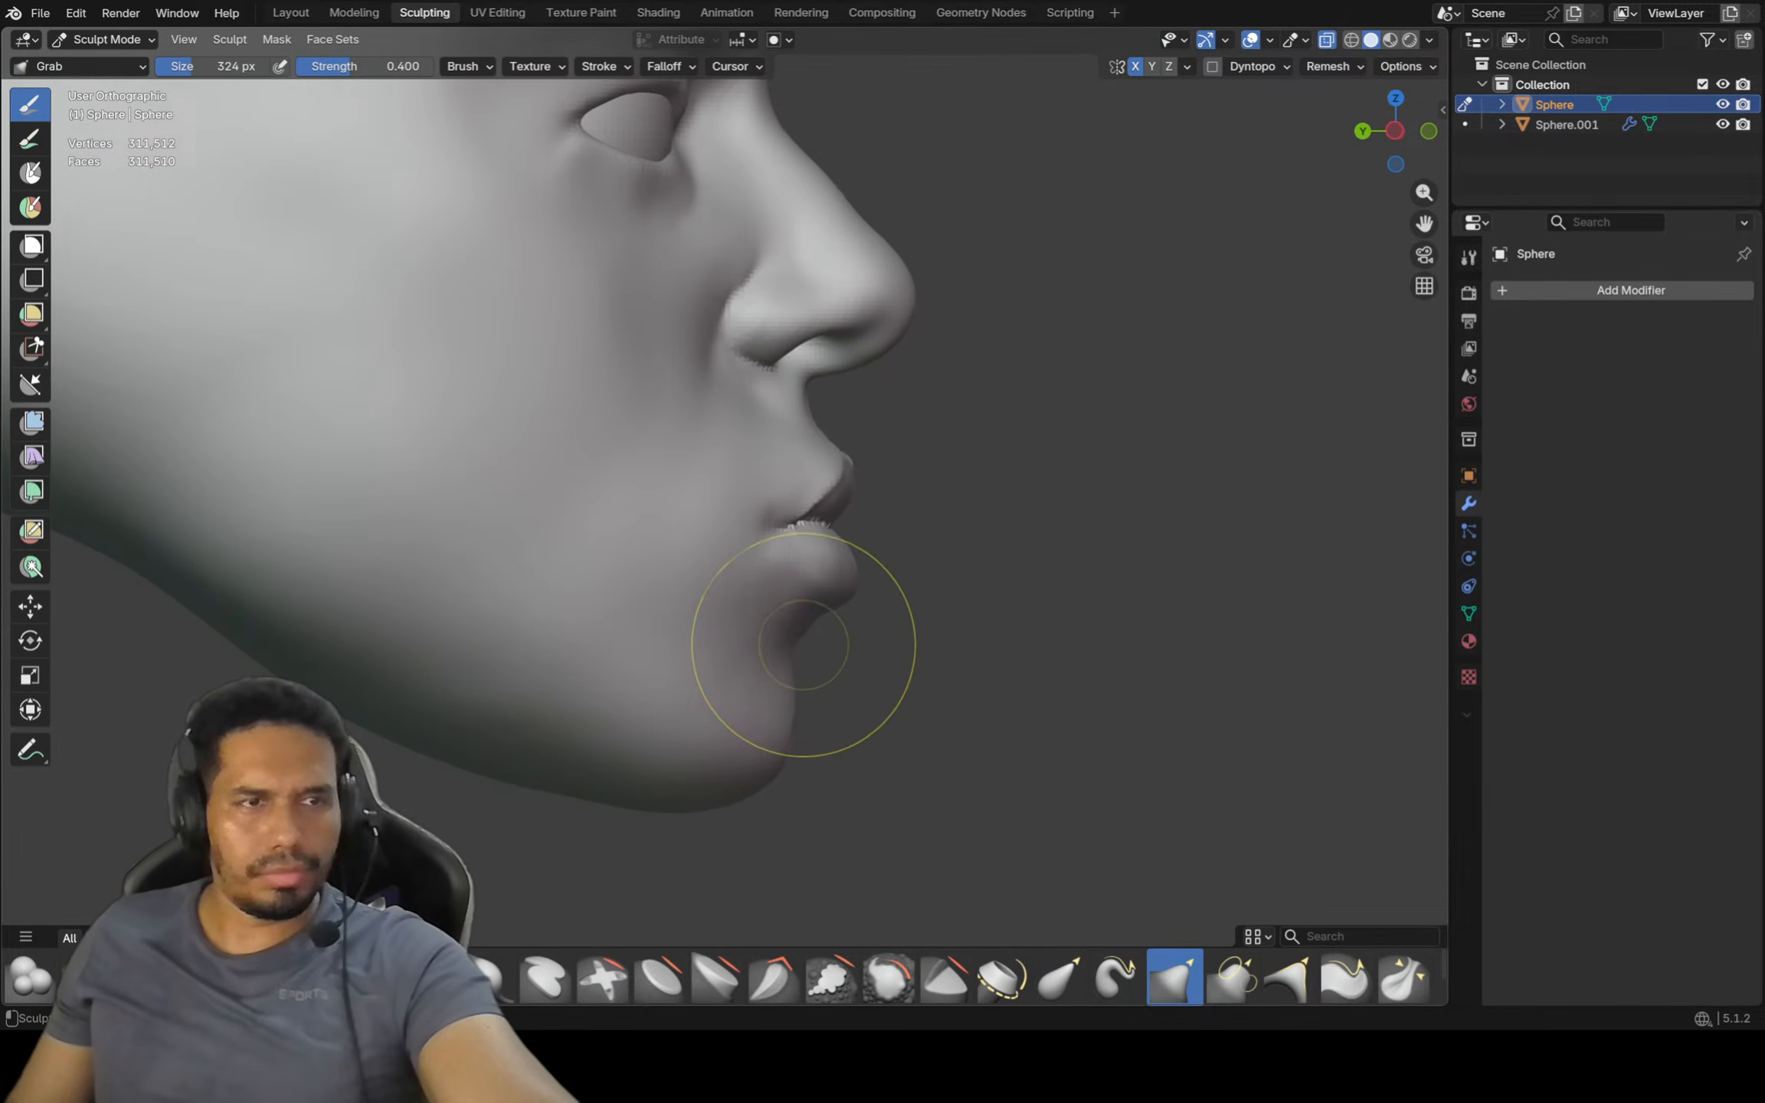
mouse_move(803, 645)
middle_mouse_down()
mouse_move(808, 631)
mouse_move(712, 662)
mouse_move(658, 656)
middle_mouse_up()
scroll(663, 653, "down", 1)
key("KP_1")
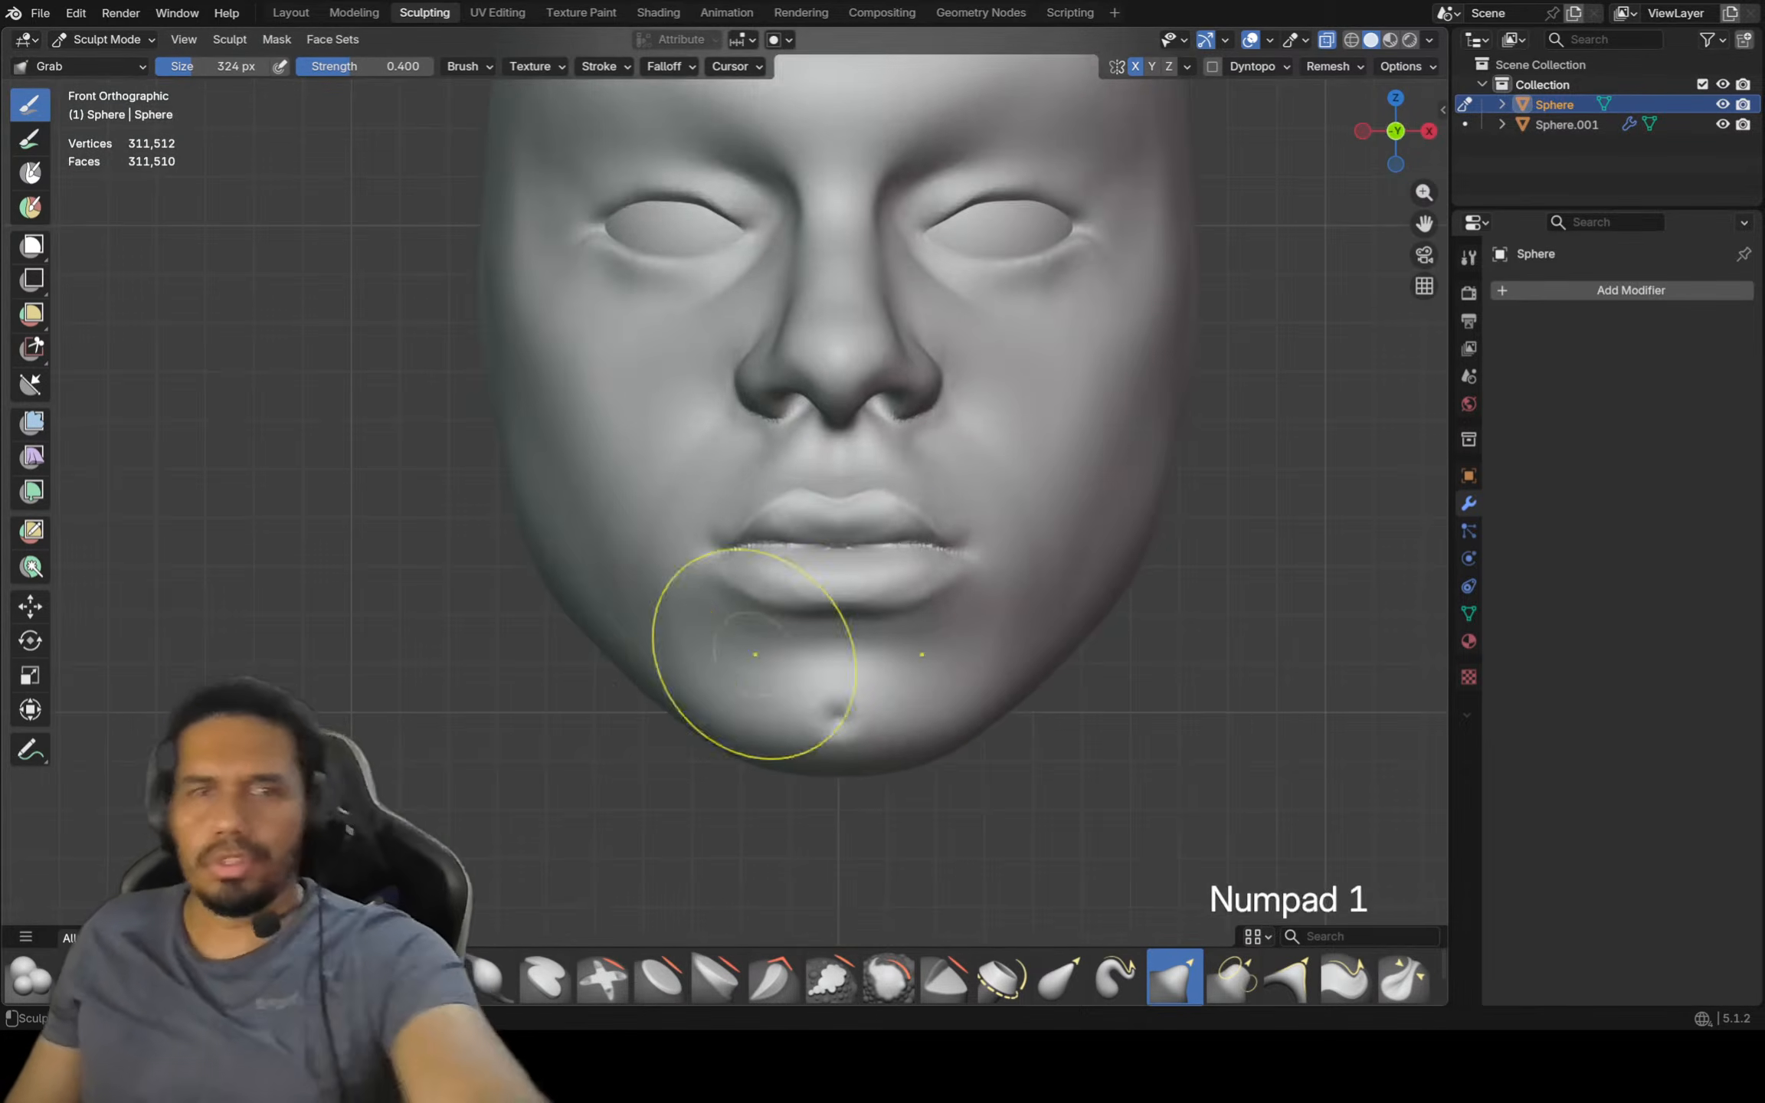
Reshape the temples and the sides of the head beside the brows with the Grab brush at 432 px
scroll(804, 704, "down", 3)
middle_click_drag(956, 718, 983, 679, "ctrl")
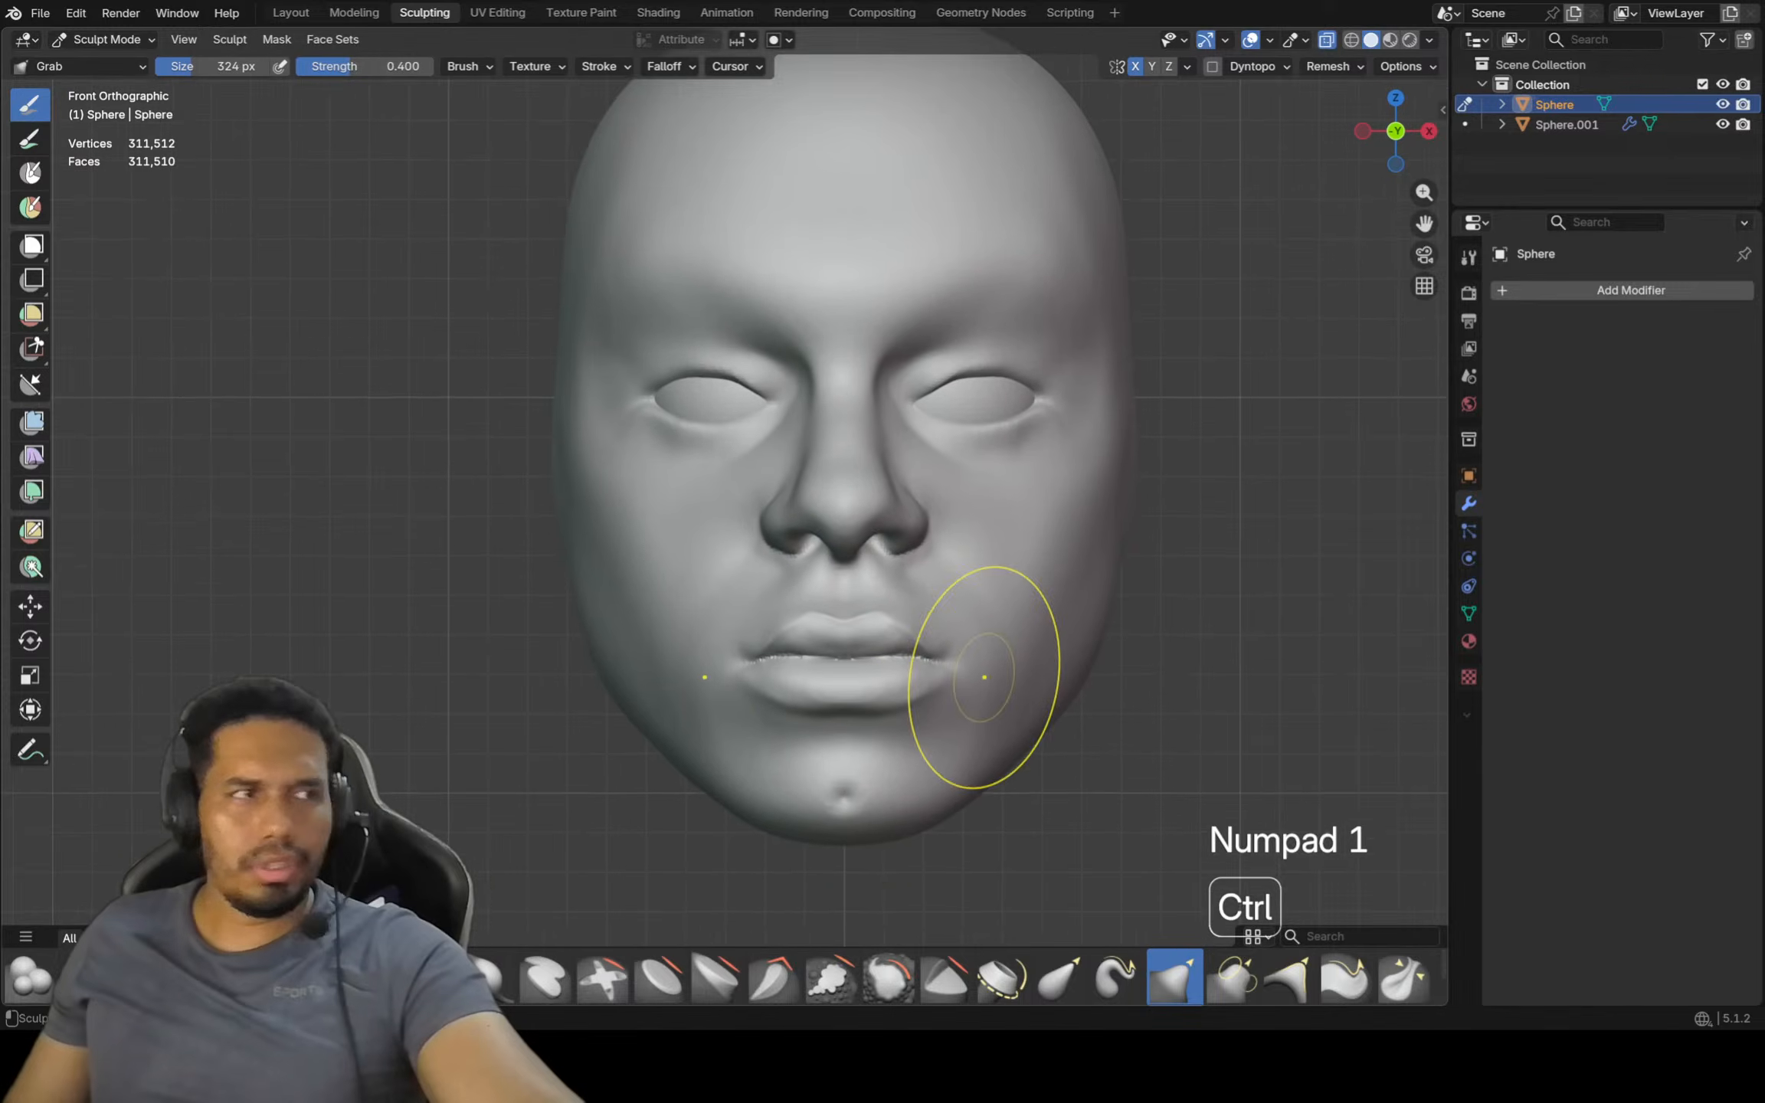
mouse_move(965, 529)
middle_mouse_down("shift")
mouse_move(957, 571)
mouse_move(1015, 580)
mouse_move(964, 670)
middle_mouse_up("shift")
key("f")
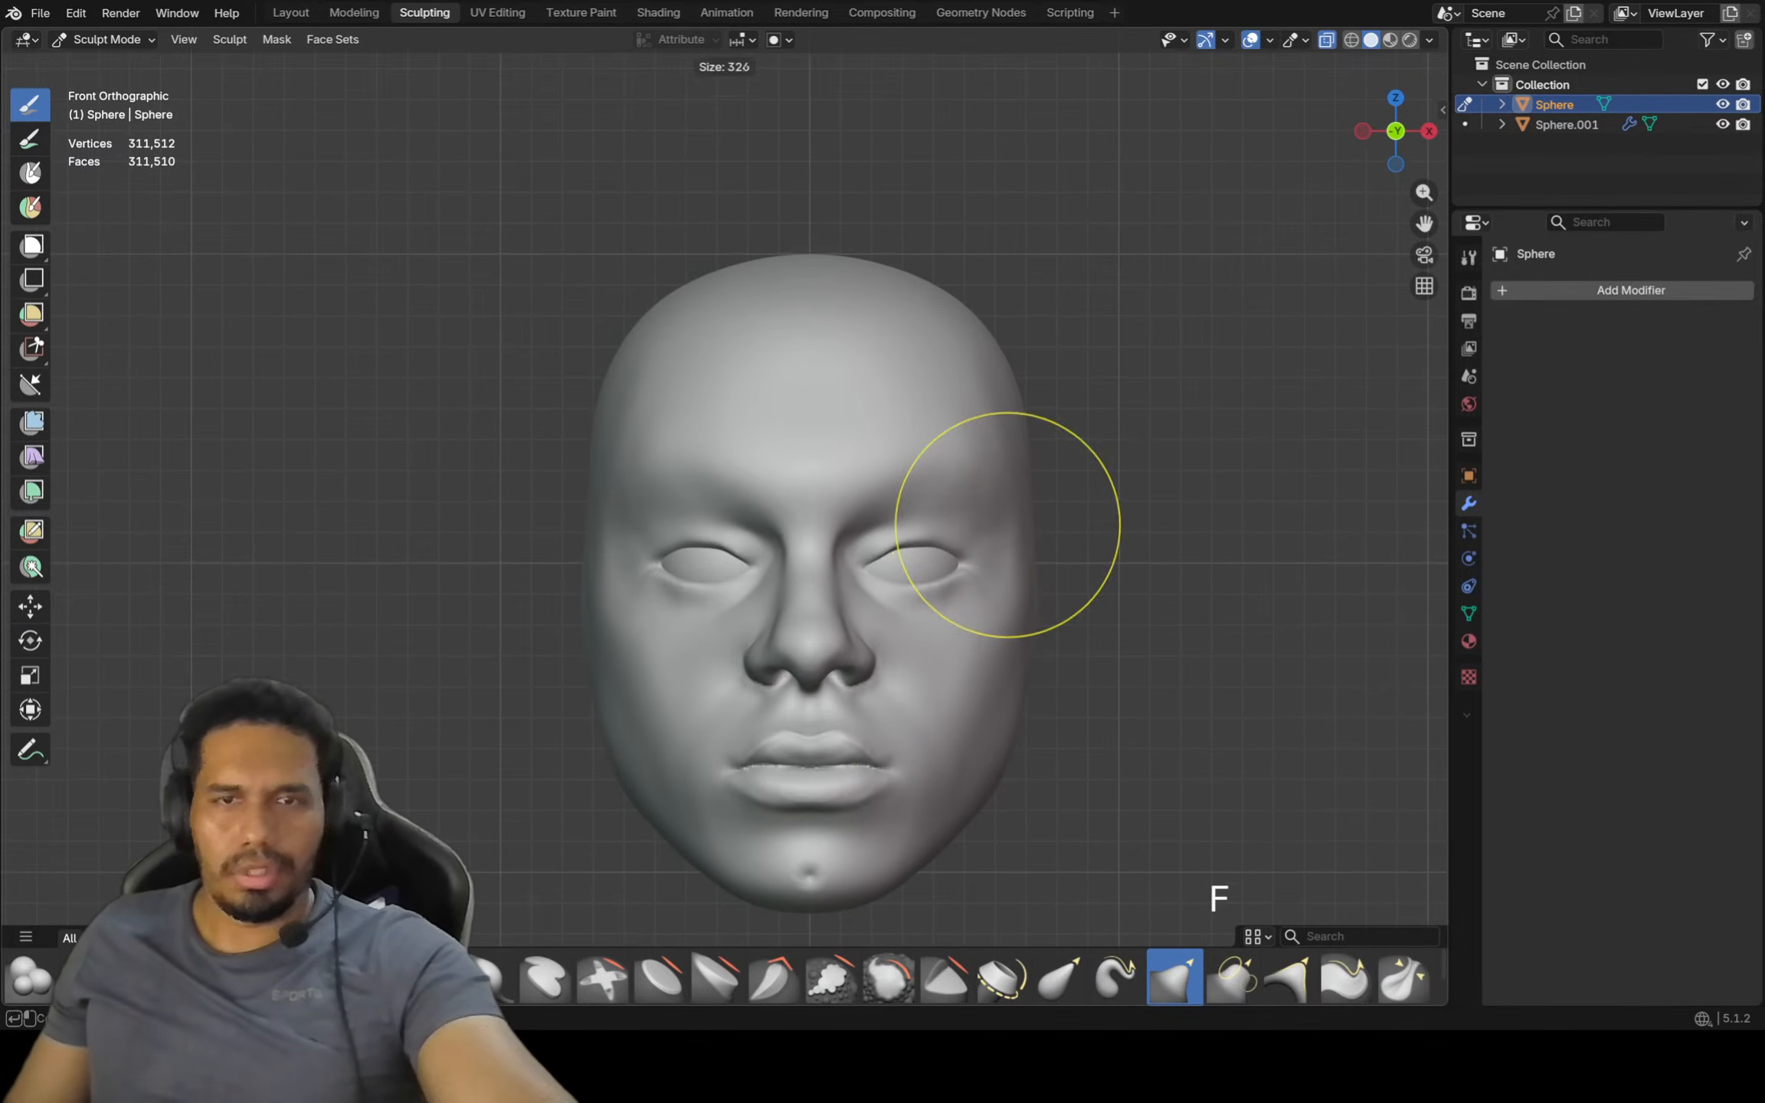
left_click(1041, 525)
key("g")
scroll(1006, 502, "up", 2)
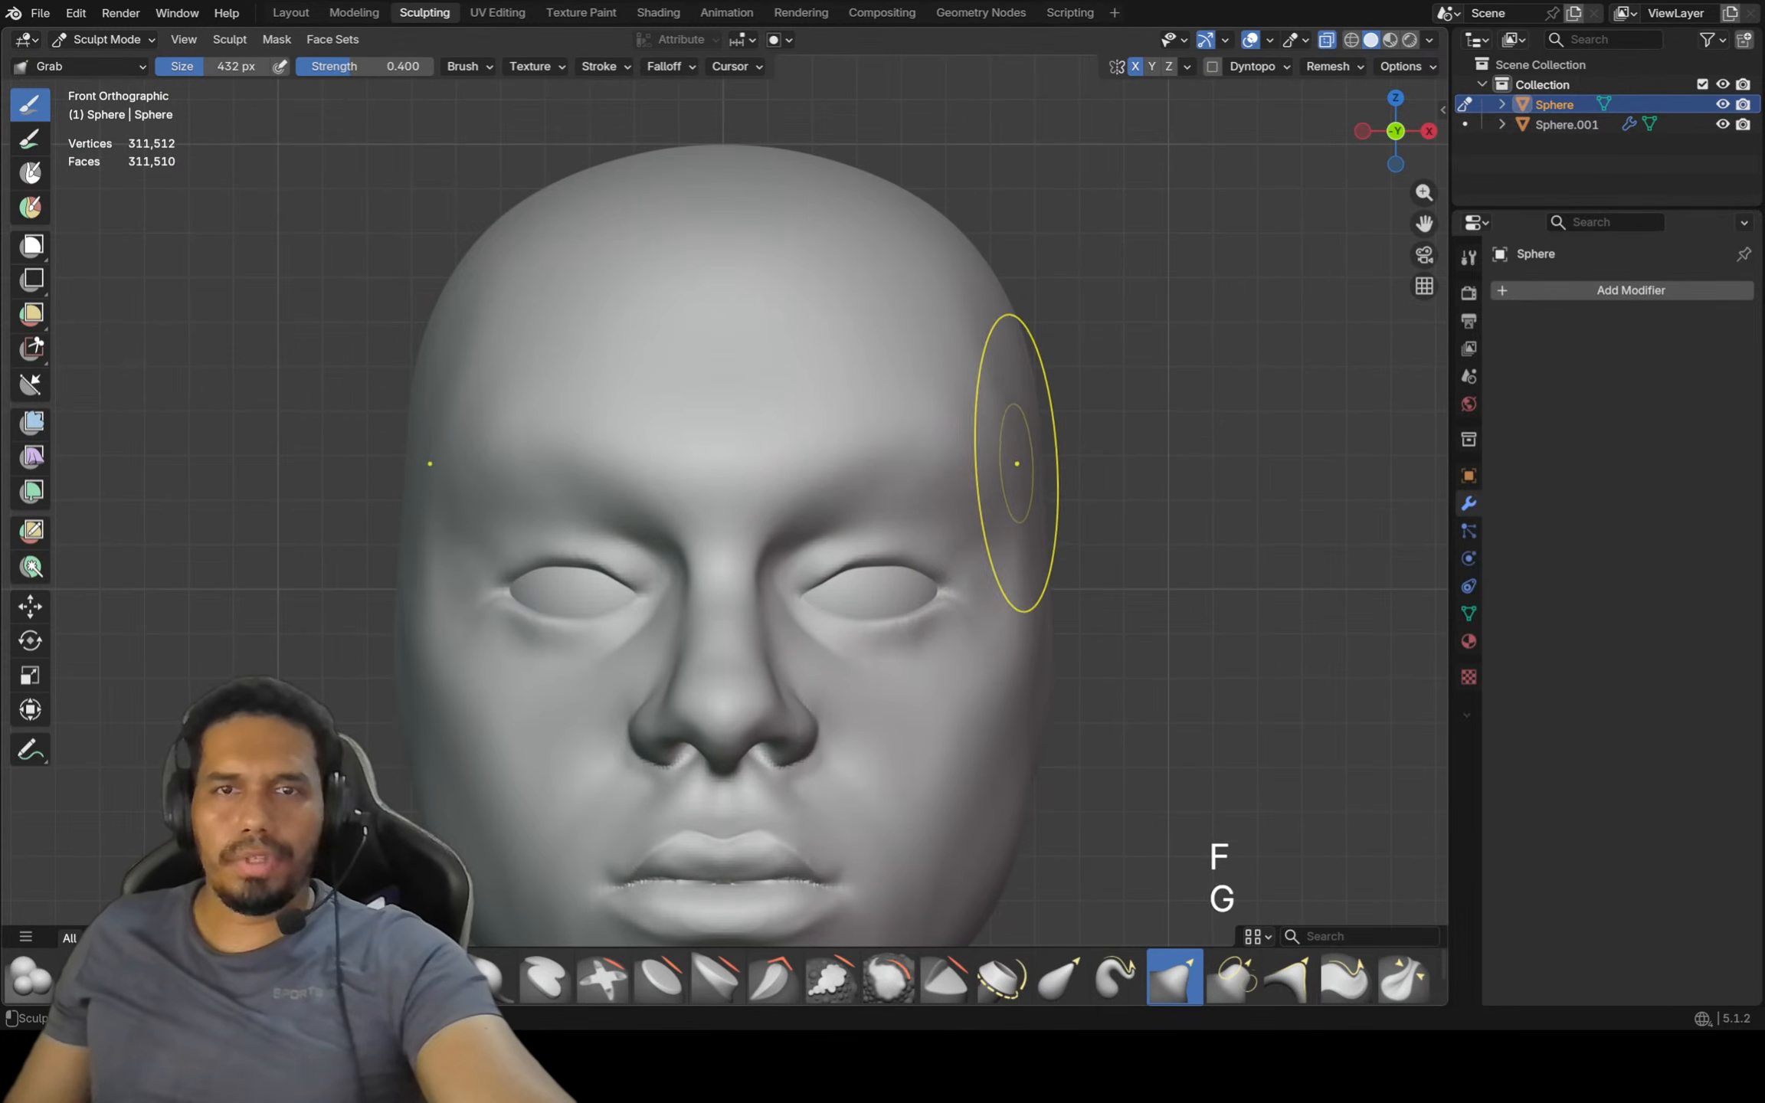
middle_click_drag(1015, 498, 1025, 488, "ctrl")
left_click_drag(1023, 464, 1009, 426)
left_click_drag(1010, 472, 1002, 464)
middle_click_drag(1000, 475, 1015, 508, "ctrl")
mouse_move(1019, 512)
left_mouse_down()
mouse_move(1025, 582)
mouse_move(1012, 507)
left_mouse_up()
middle_click_drag(1009, 516, 1000, 490, "ctrl")
Refine the cheekbones below the outer eyes with the Inflate/Deflate brush at 178 px and check them from the front
middle_click_drag(996, 497, 849, 568)
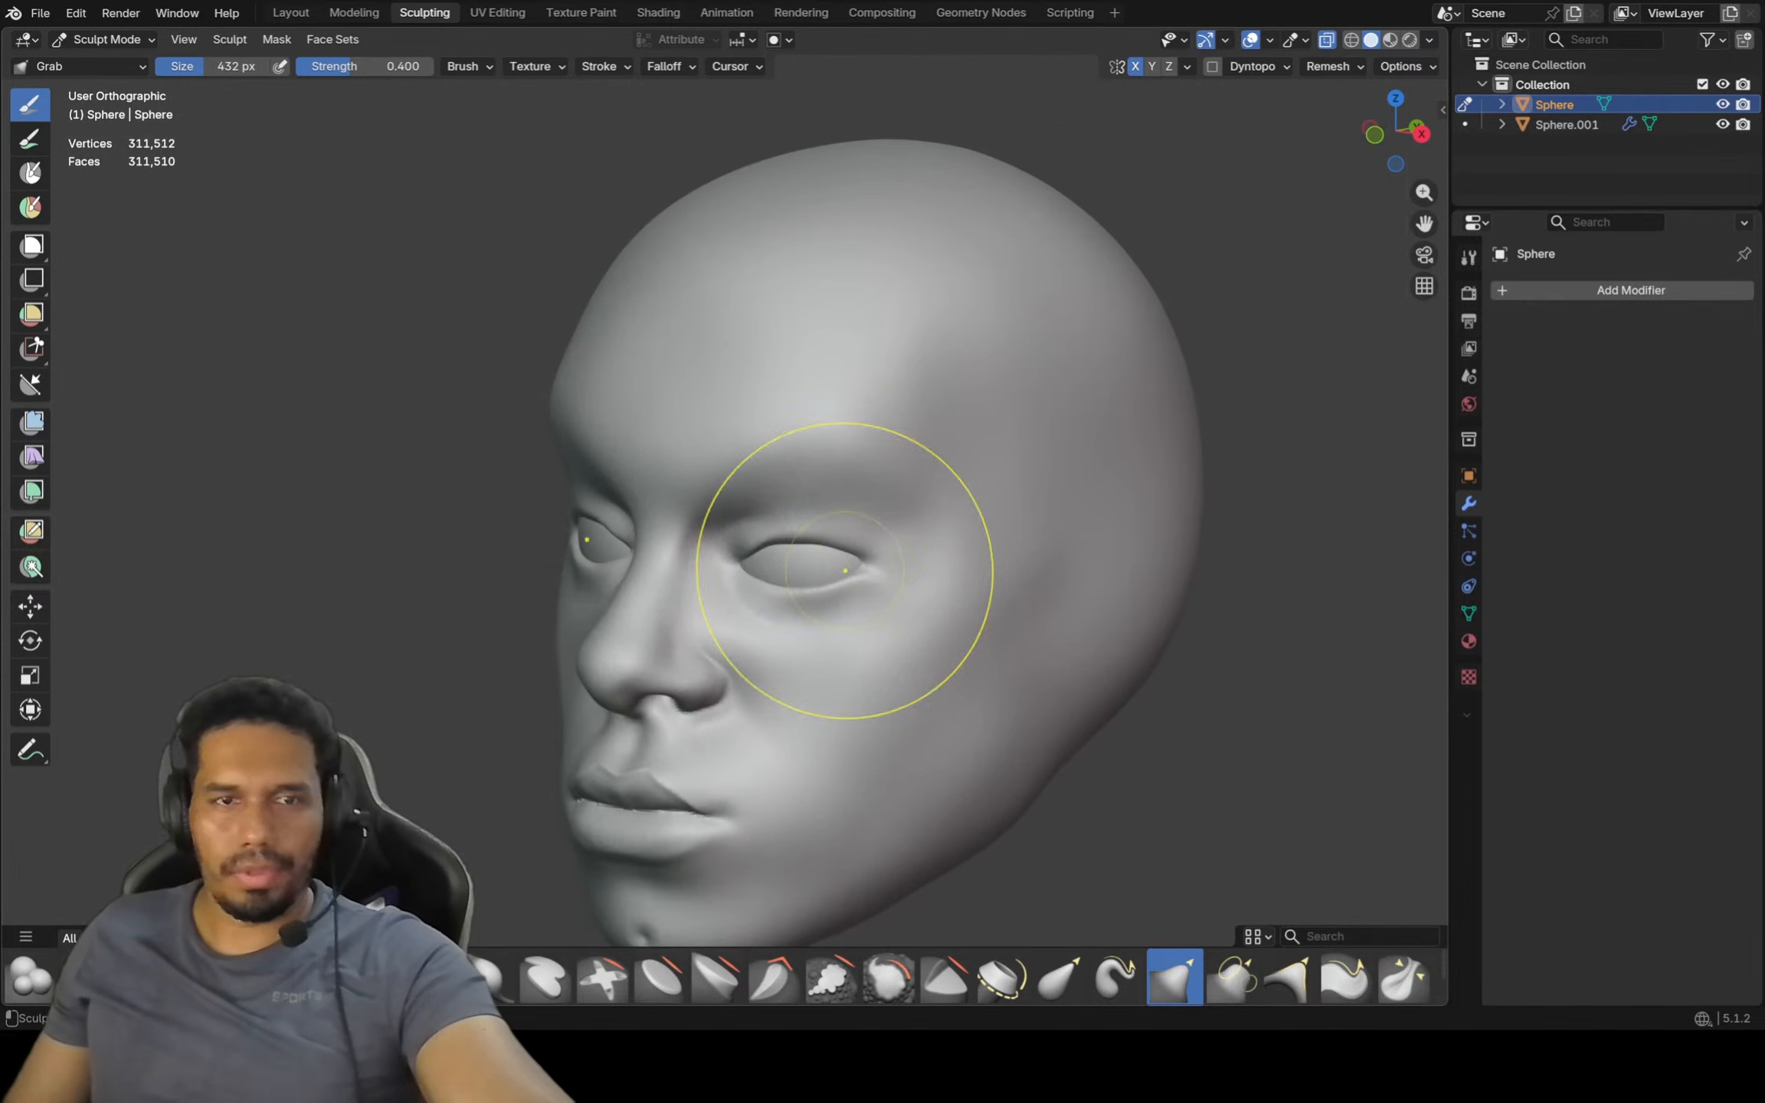
left_click(497, 977)
key("f")
left_click(849, 659)
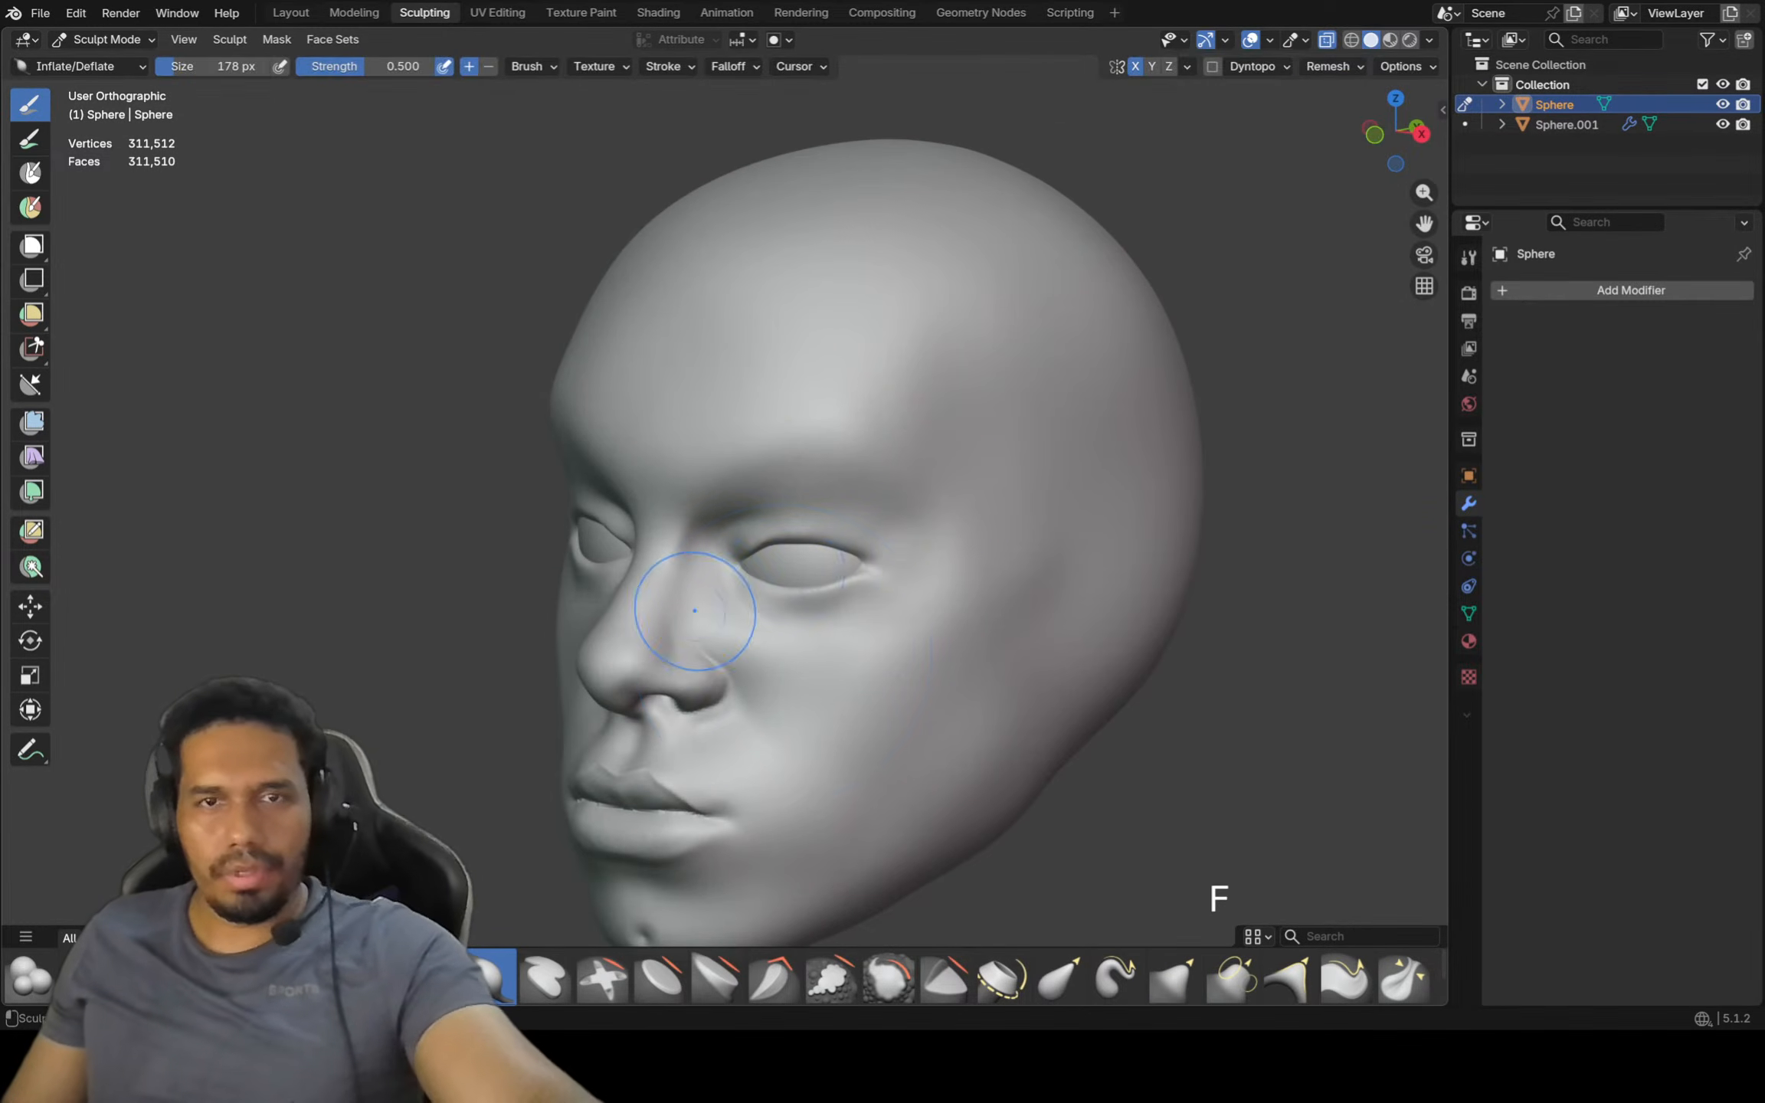
scroll(883, 466, "up", 1)
mouse_move(929, 484)
middle_mouse_down()
mouse_move(883, 466)
mouse_move(839, 490)
mouse_move(878, 479)
mouse_move(867, 452)
mouse_move(906, 394)
mouse_move(942, 429)
middle_mouse_up()
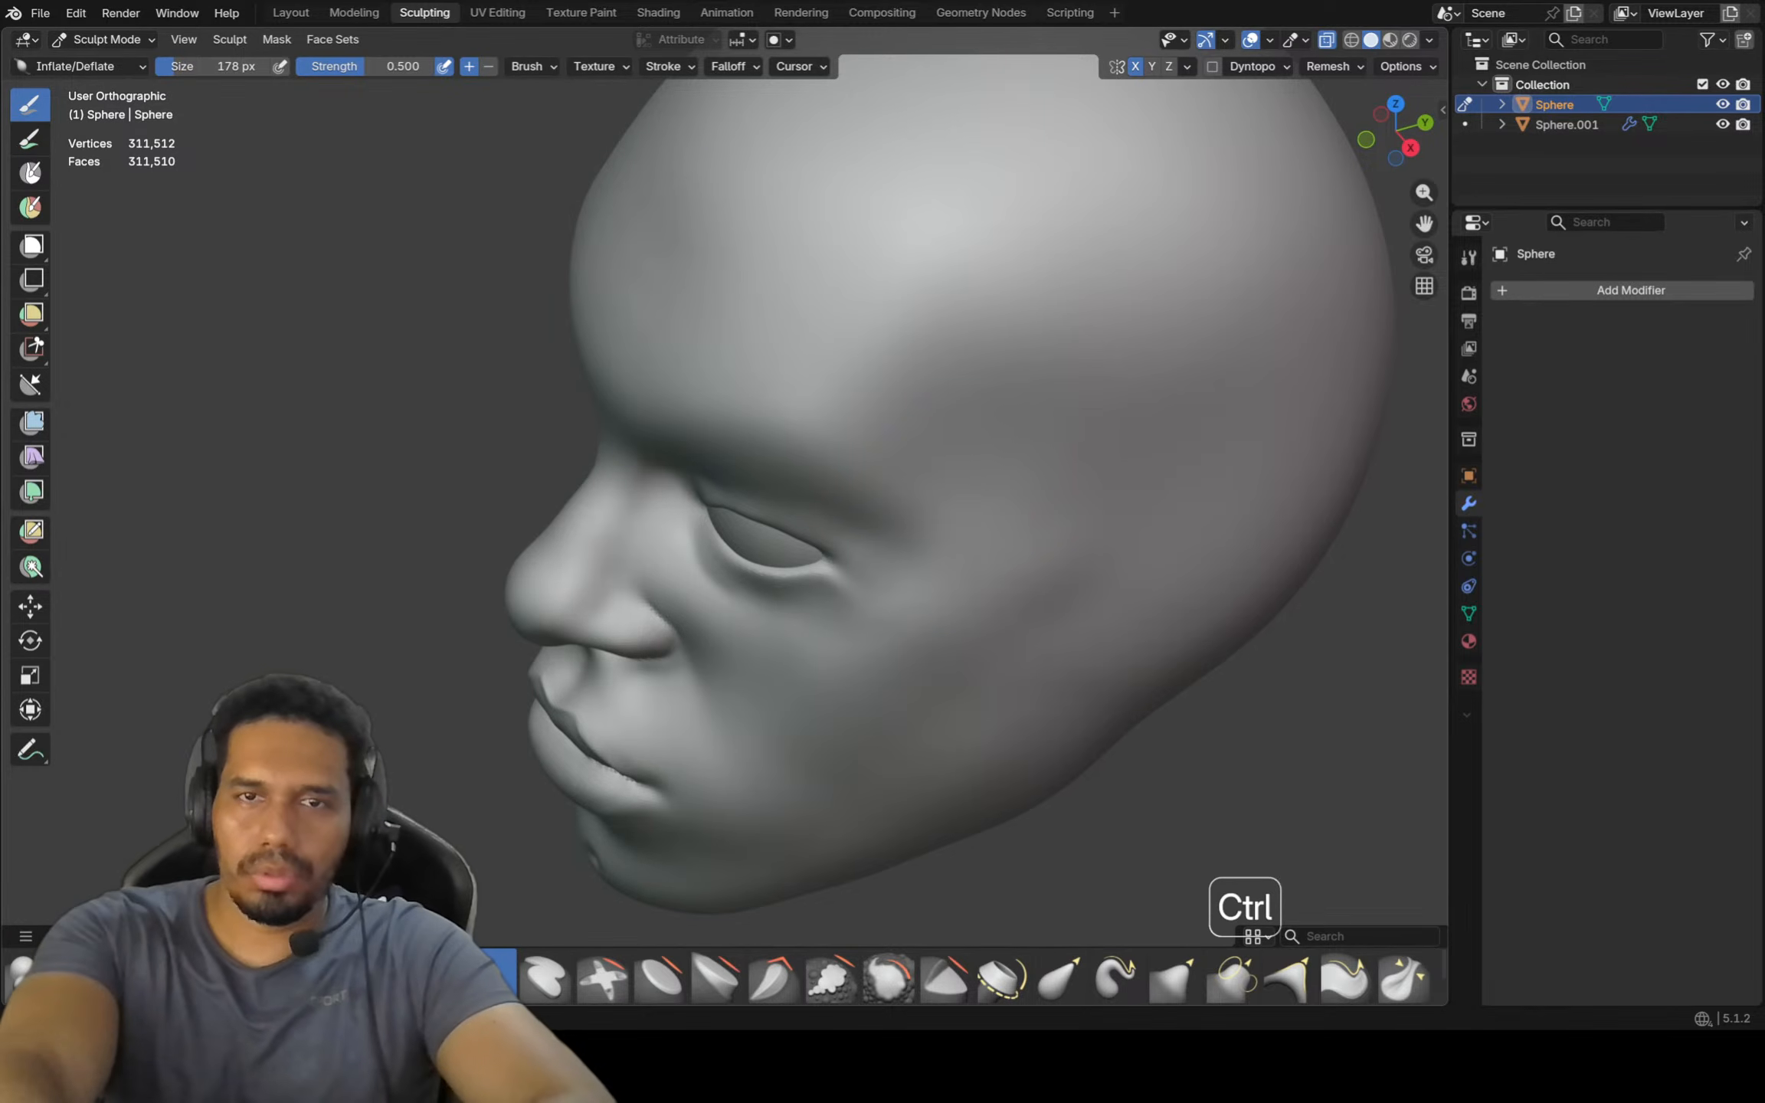
key("KP_1")
scroll(996, 452, "down", 3)
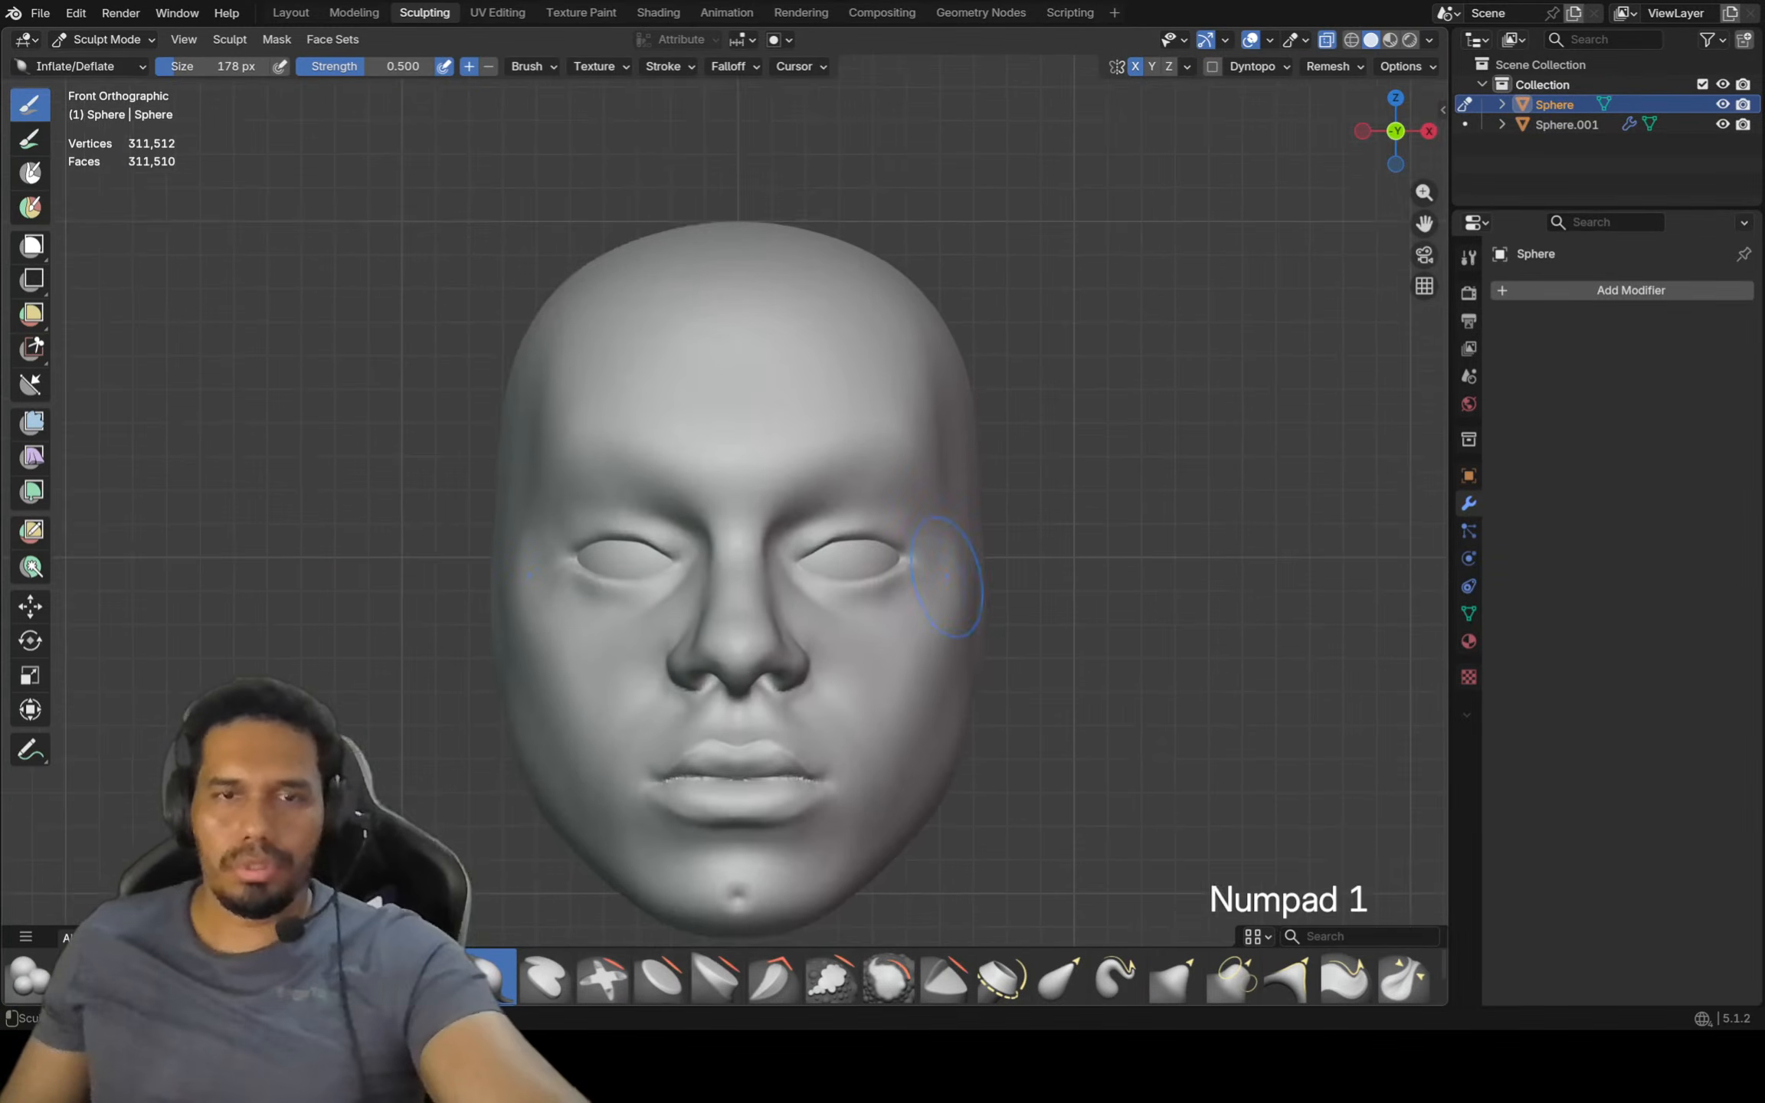
scroll(997, 450, "up", 1)
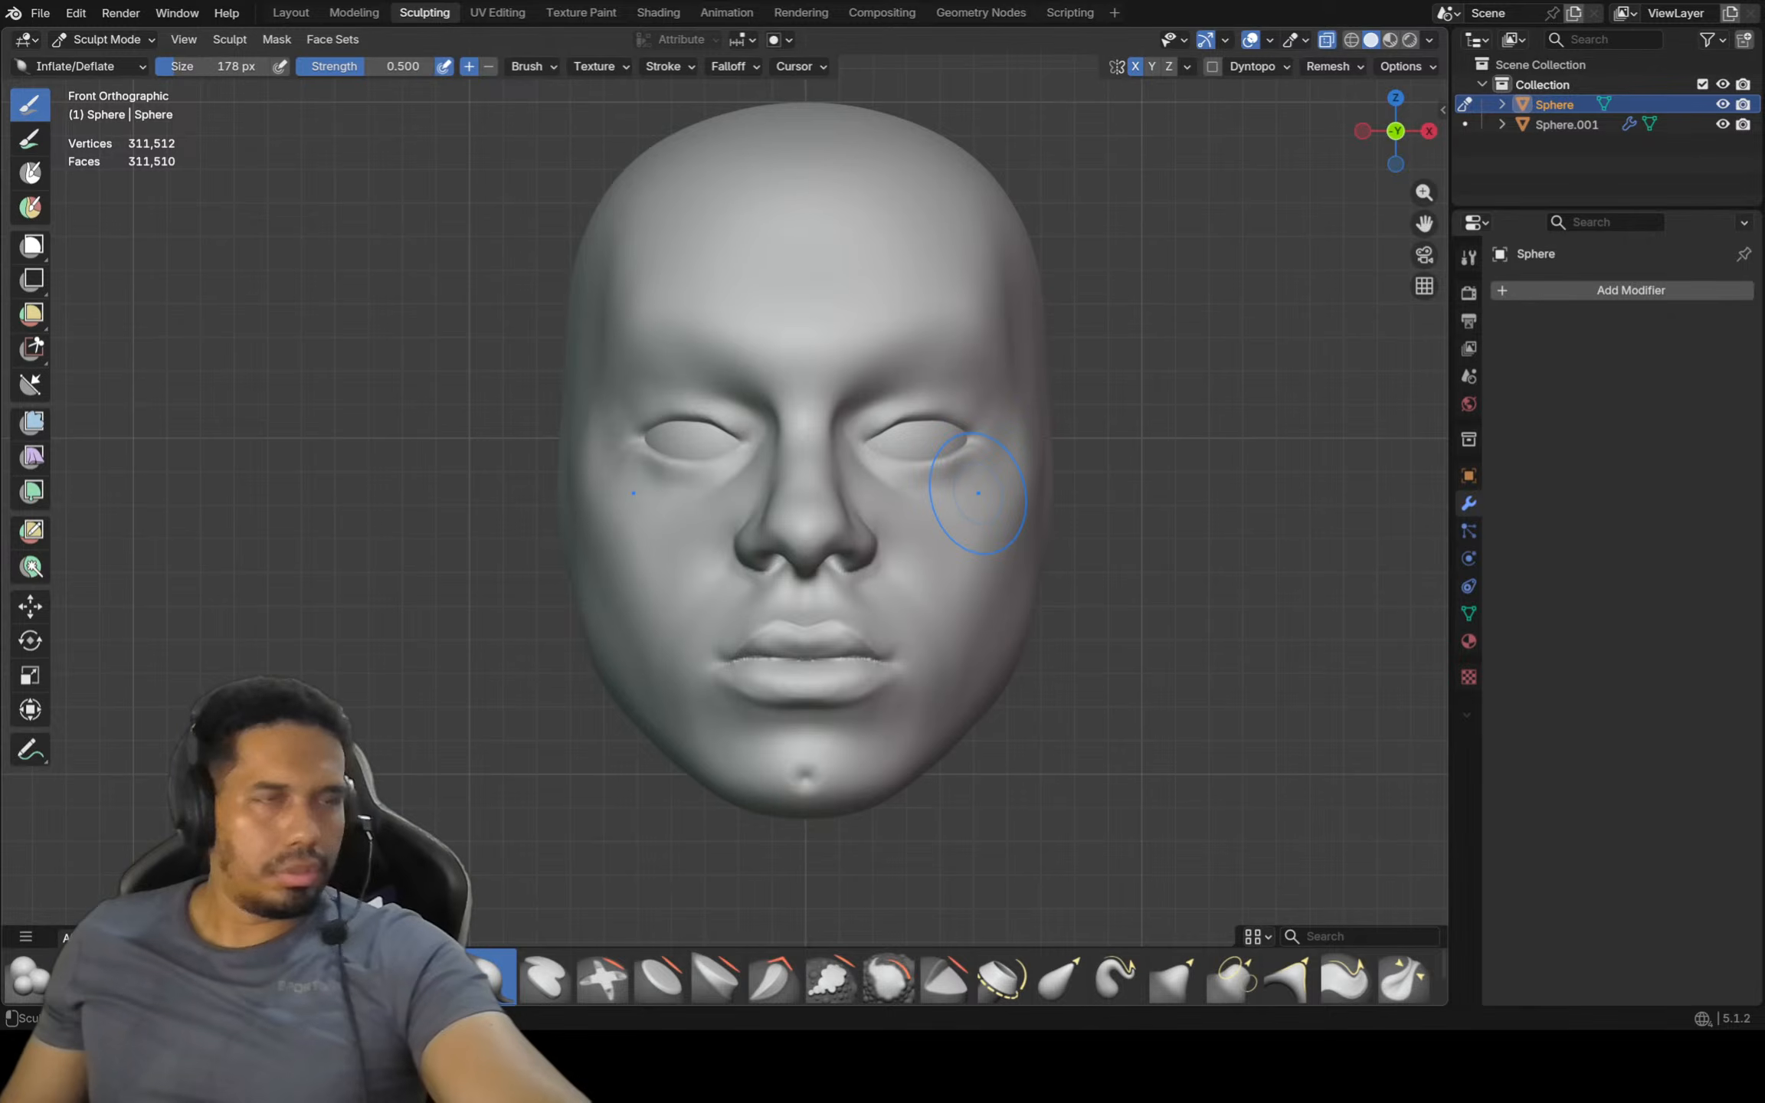
scroll(839, 563, "down", 2)
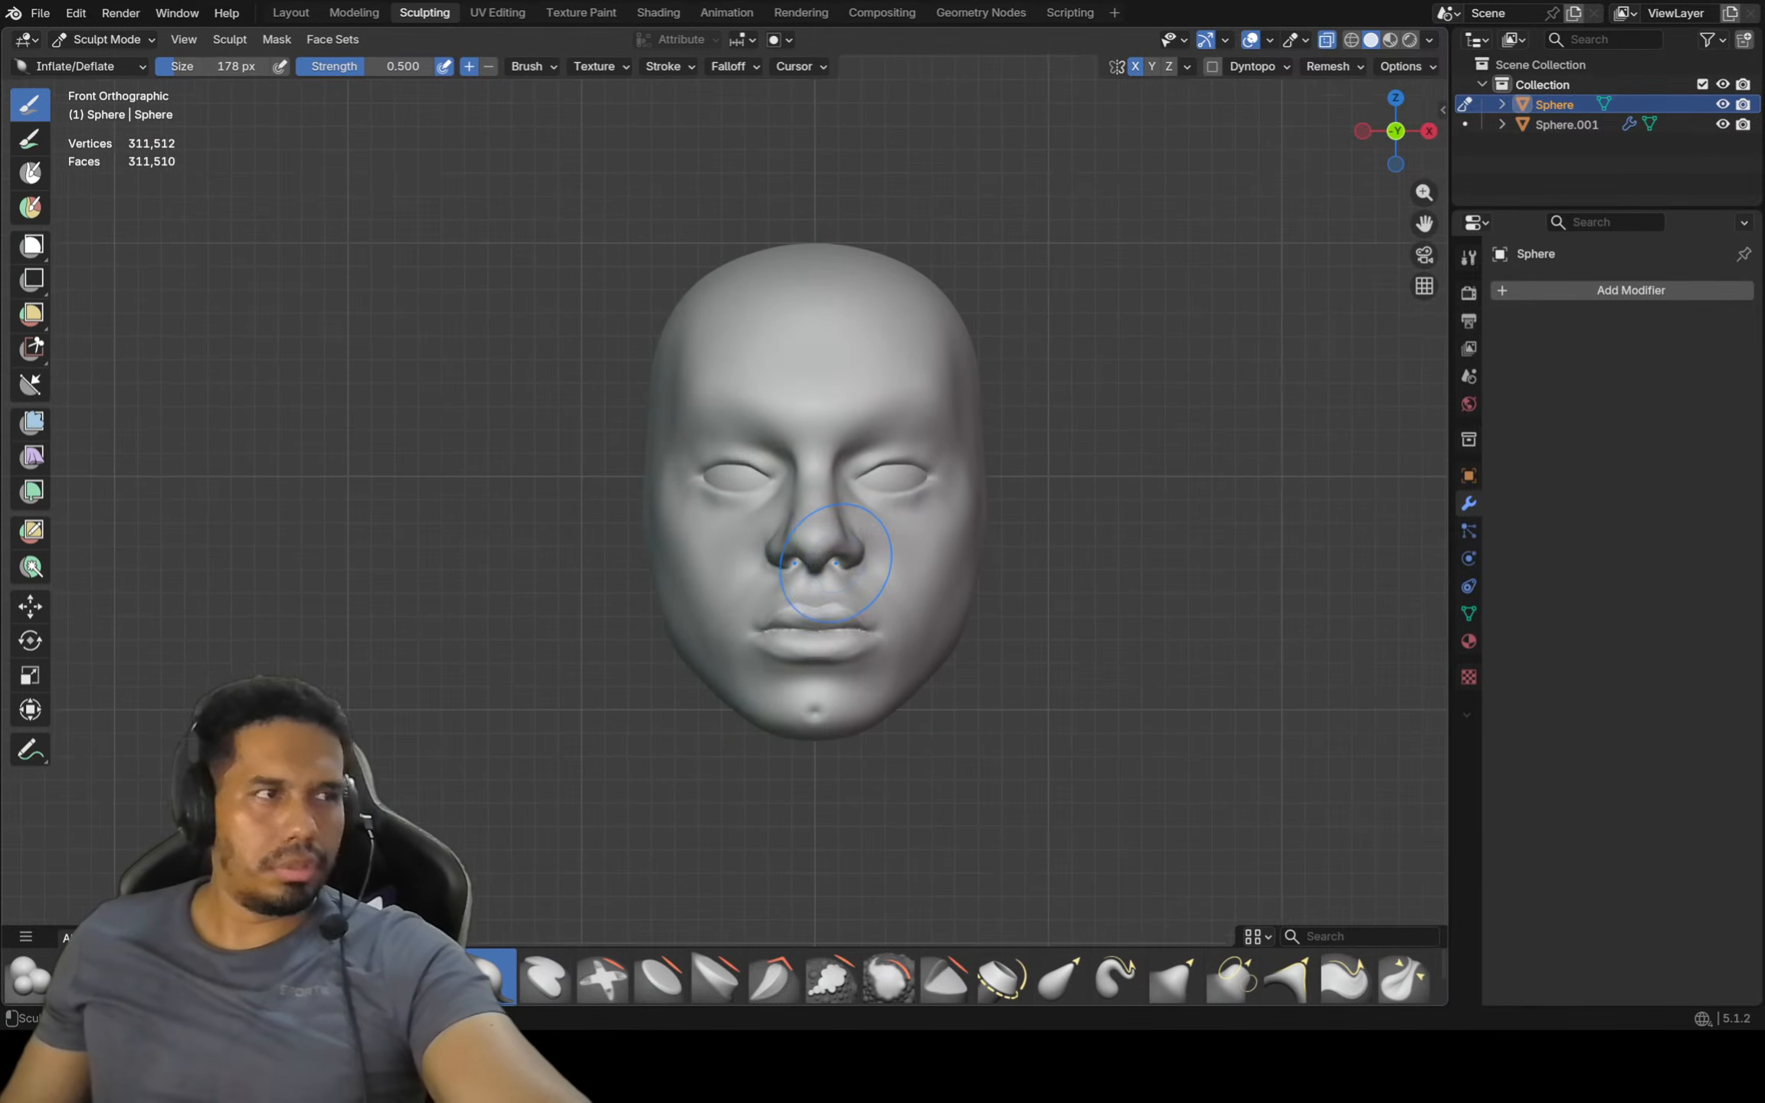
scroll(835, 563, "up", 2)
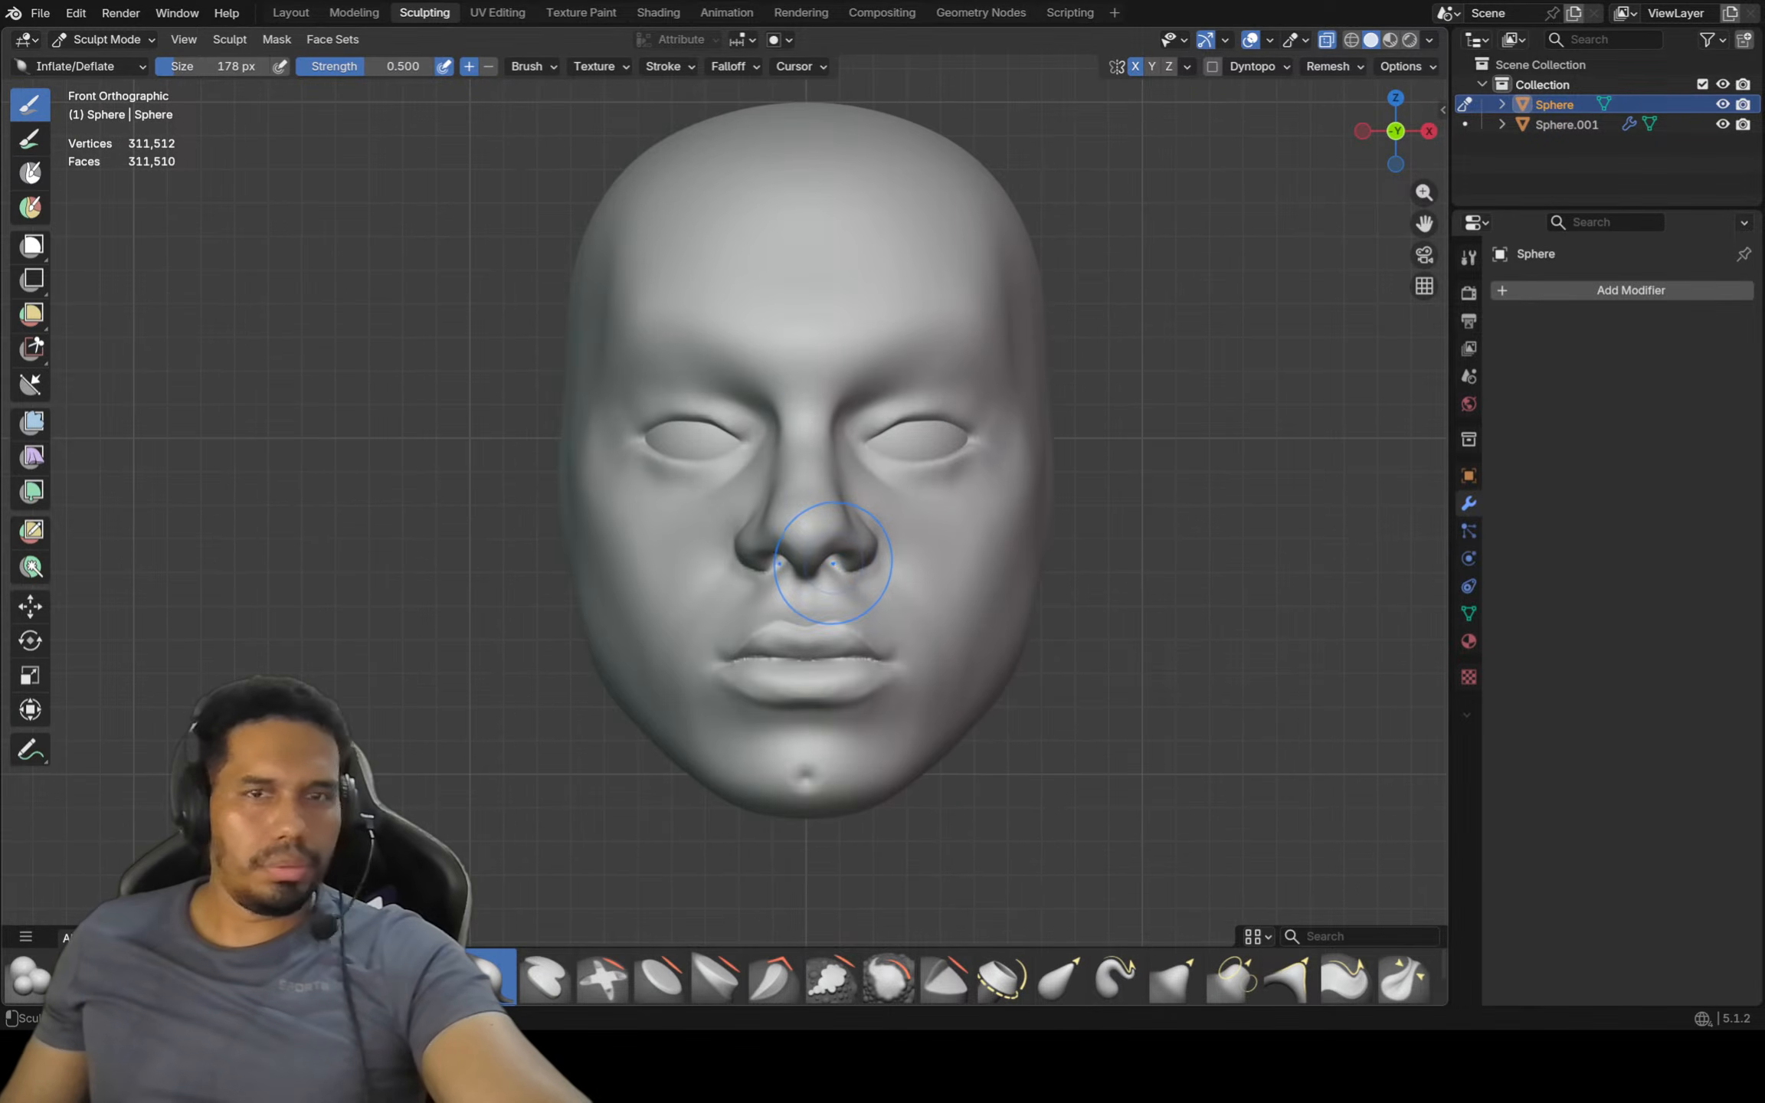
Adjust the area between the nose base and upper lip in profile with the Grab brush at 346 px
scroll(833, 563, "up", 5)
key("f")
left_click(912, 567)
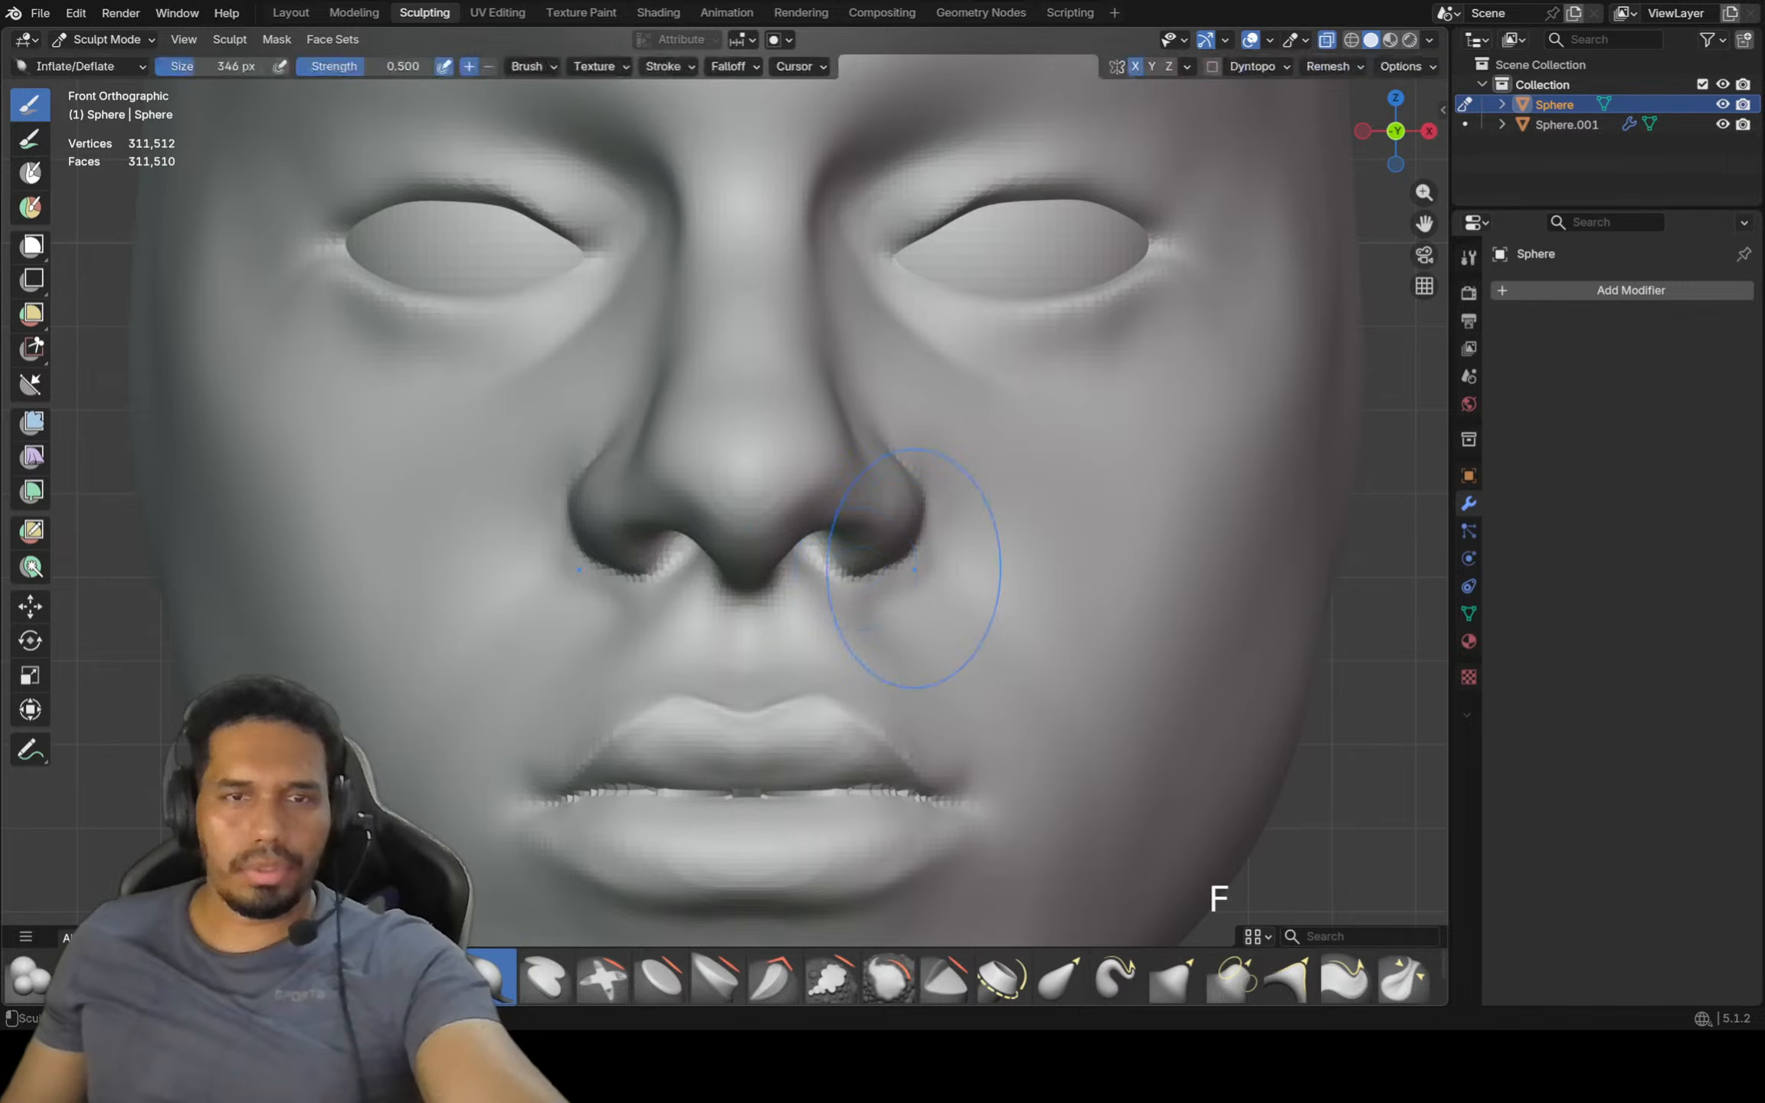
key("g")
middle_click_drag(728, 603, 837, 615)
middle_click_drag(937, 639, 433, 552)
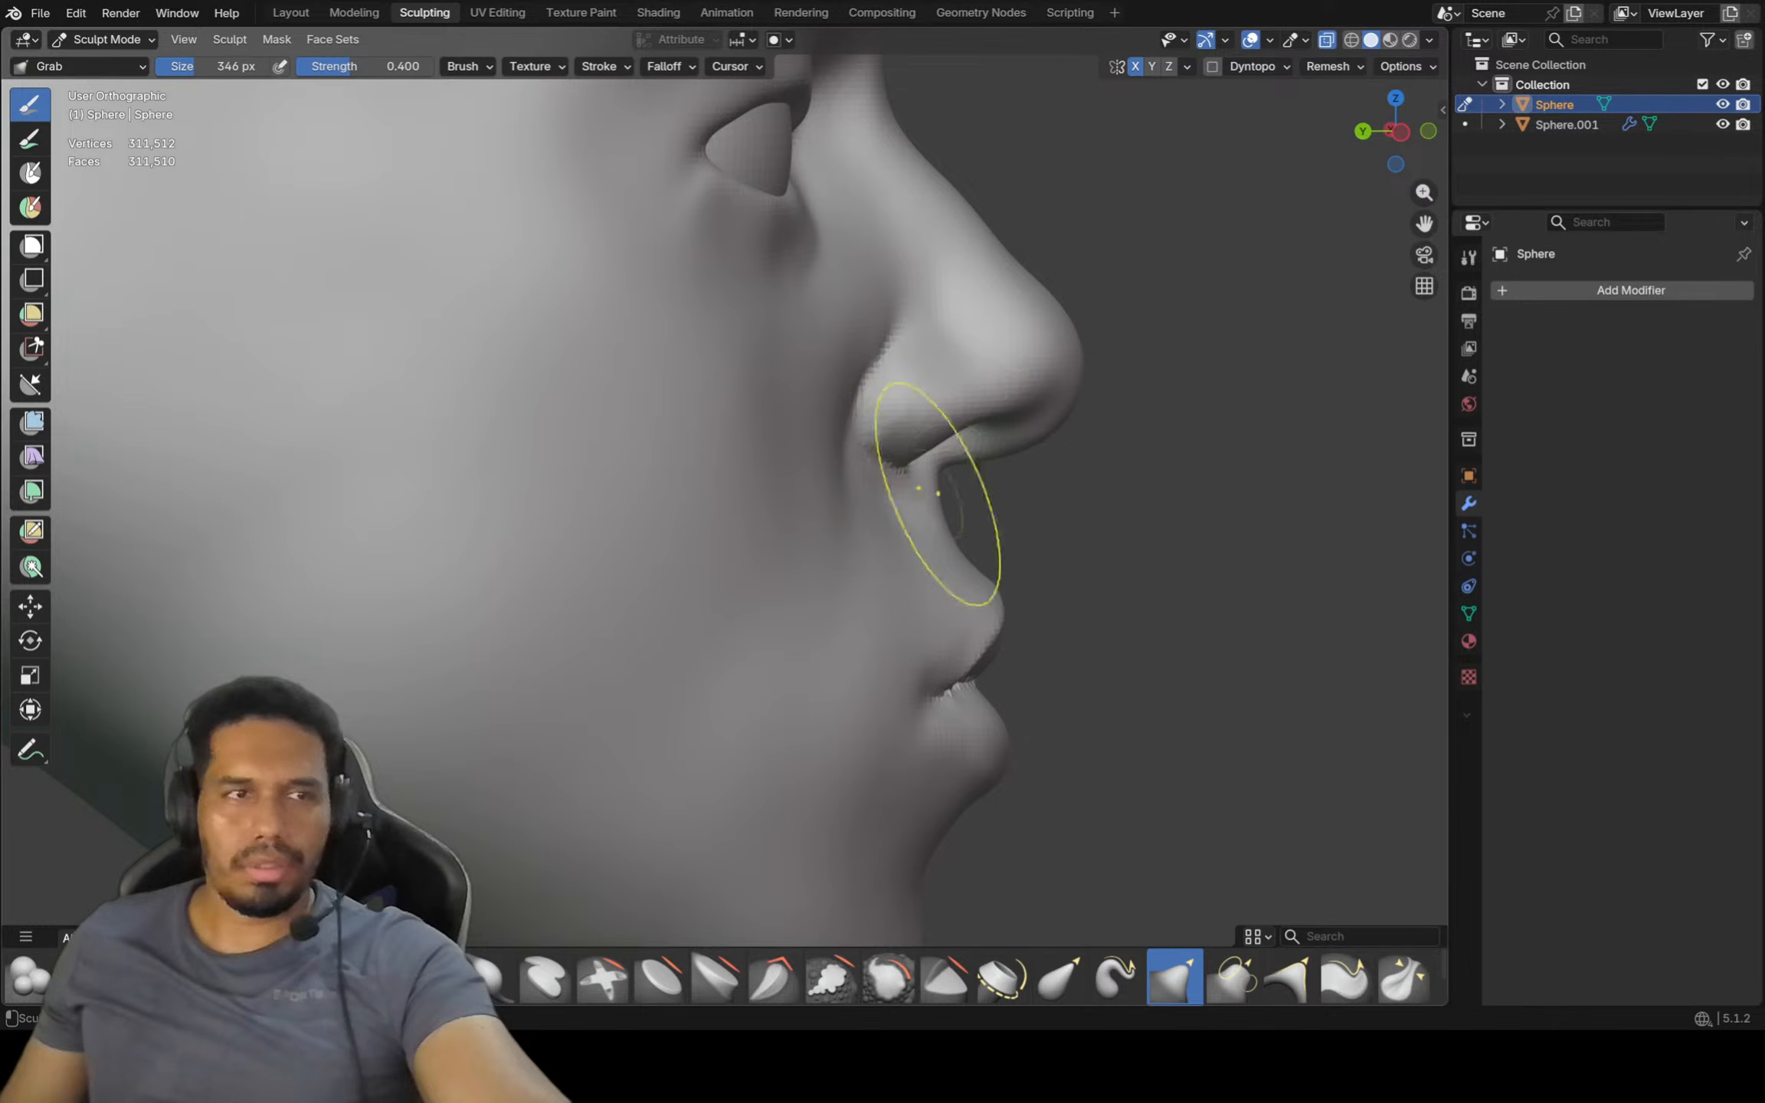
key("ctrl+KP_3")
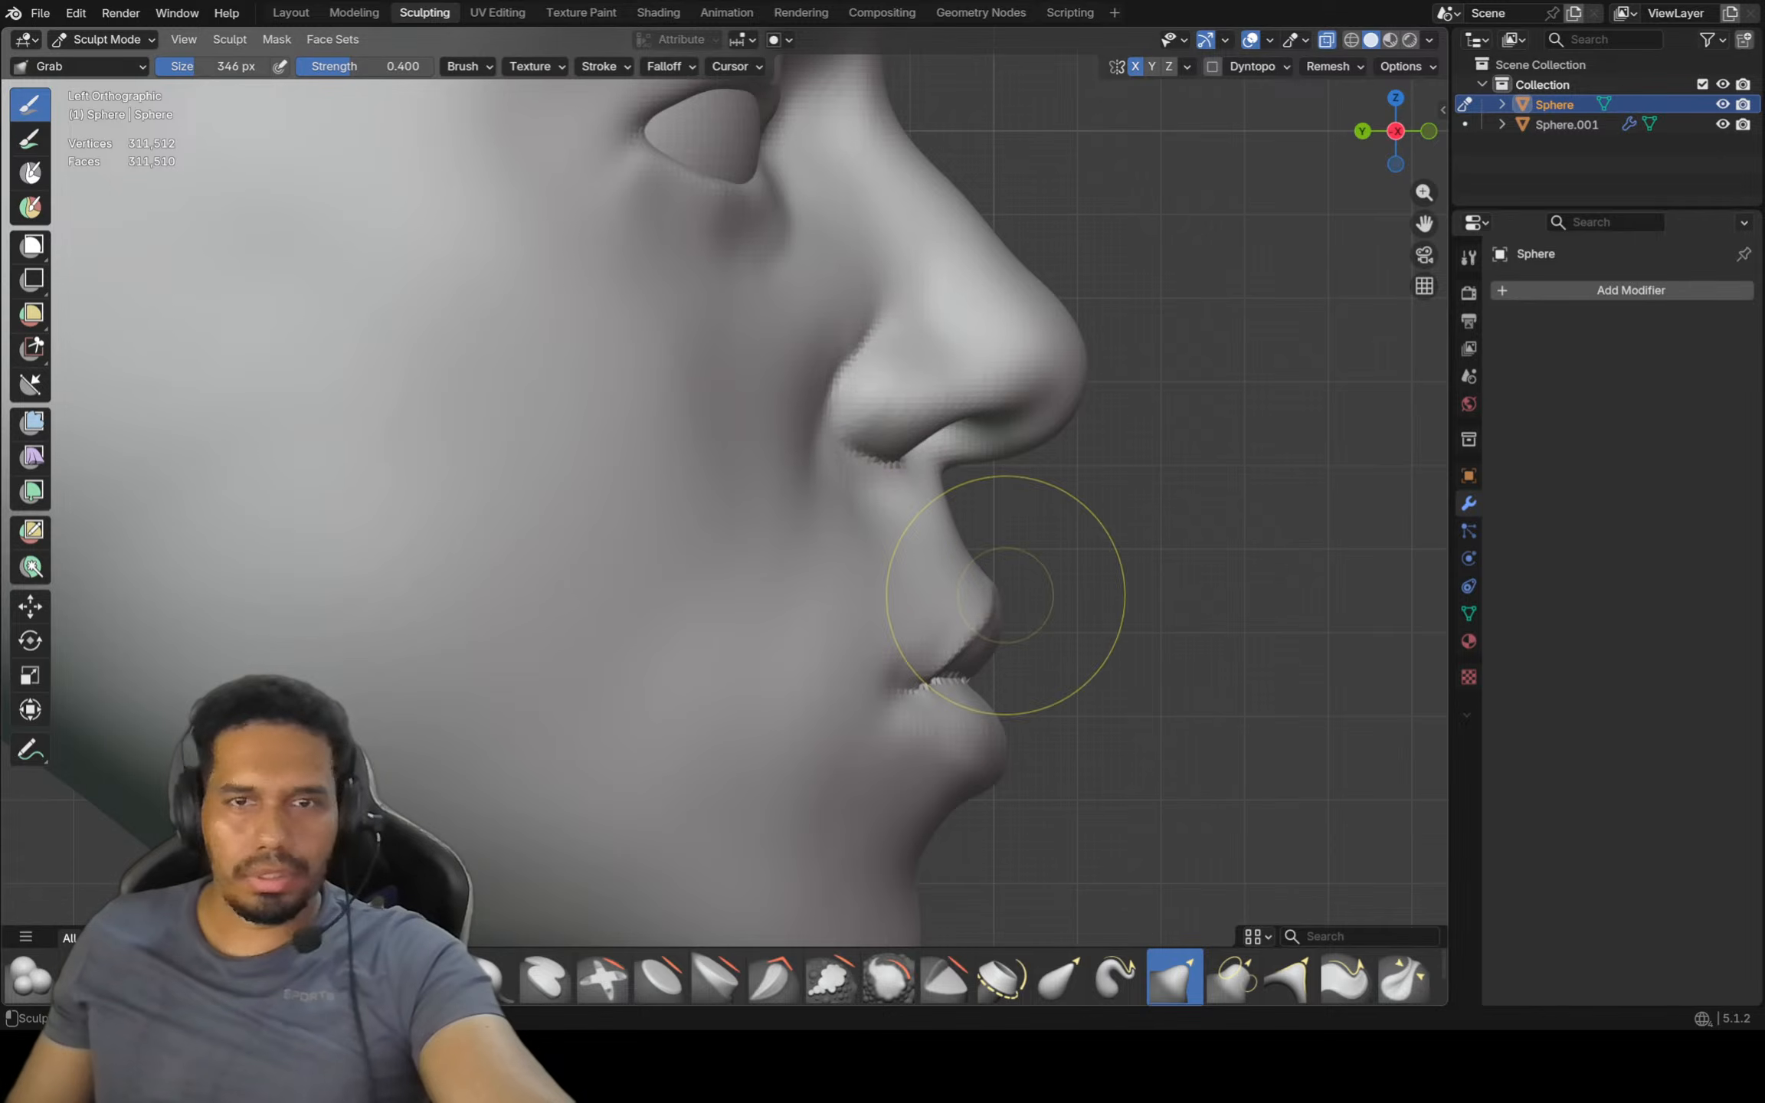
middle_click_drag(995, 590, 1030, 589)
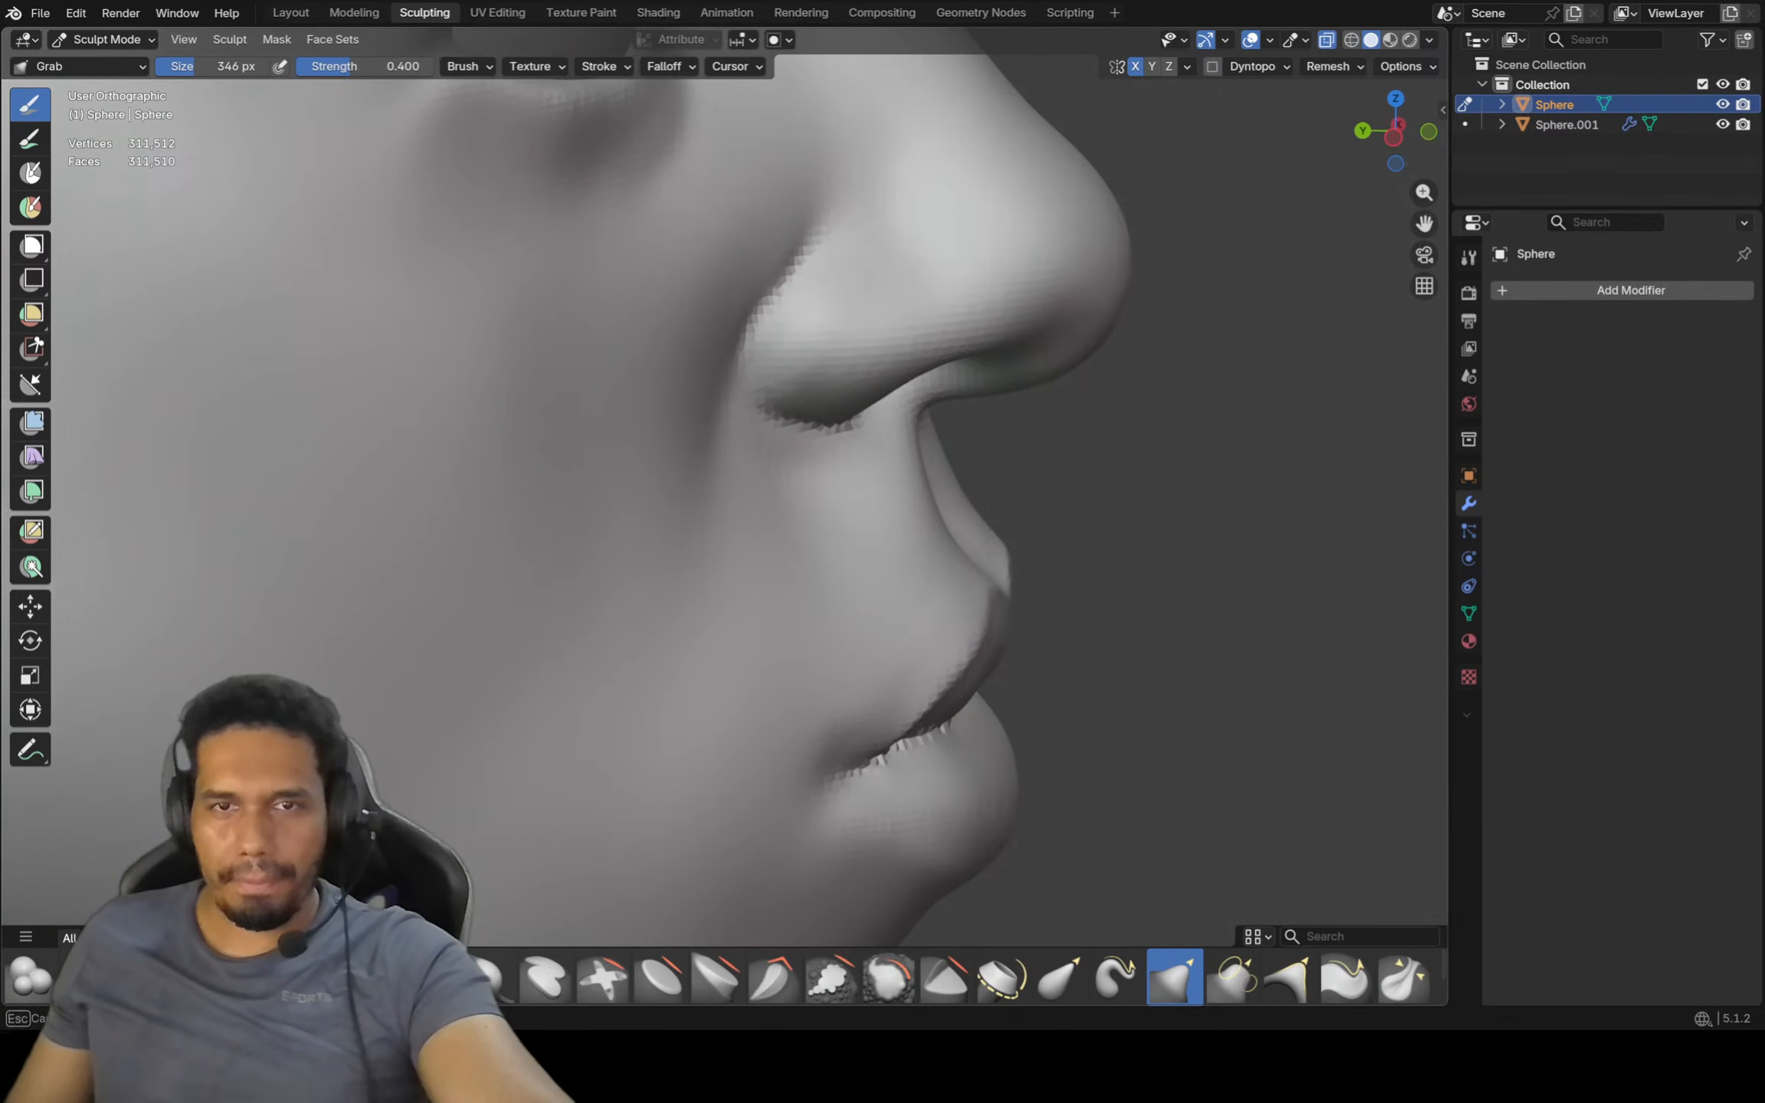
key("ctrl+KP_3")
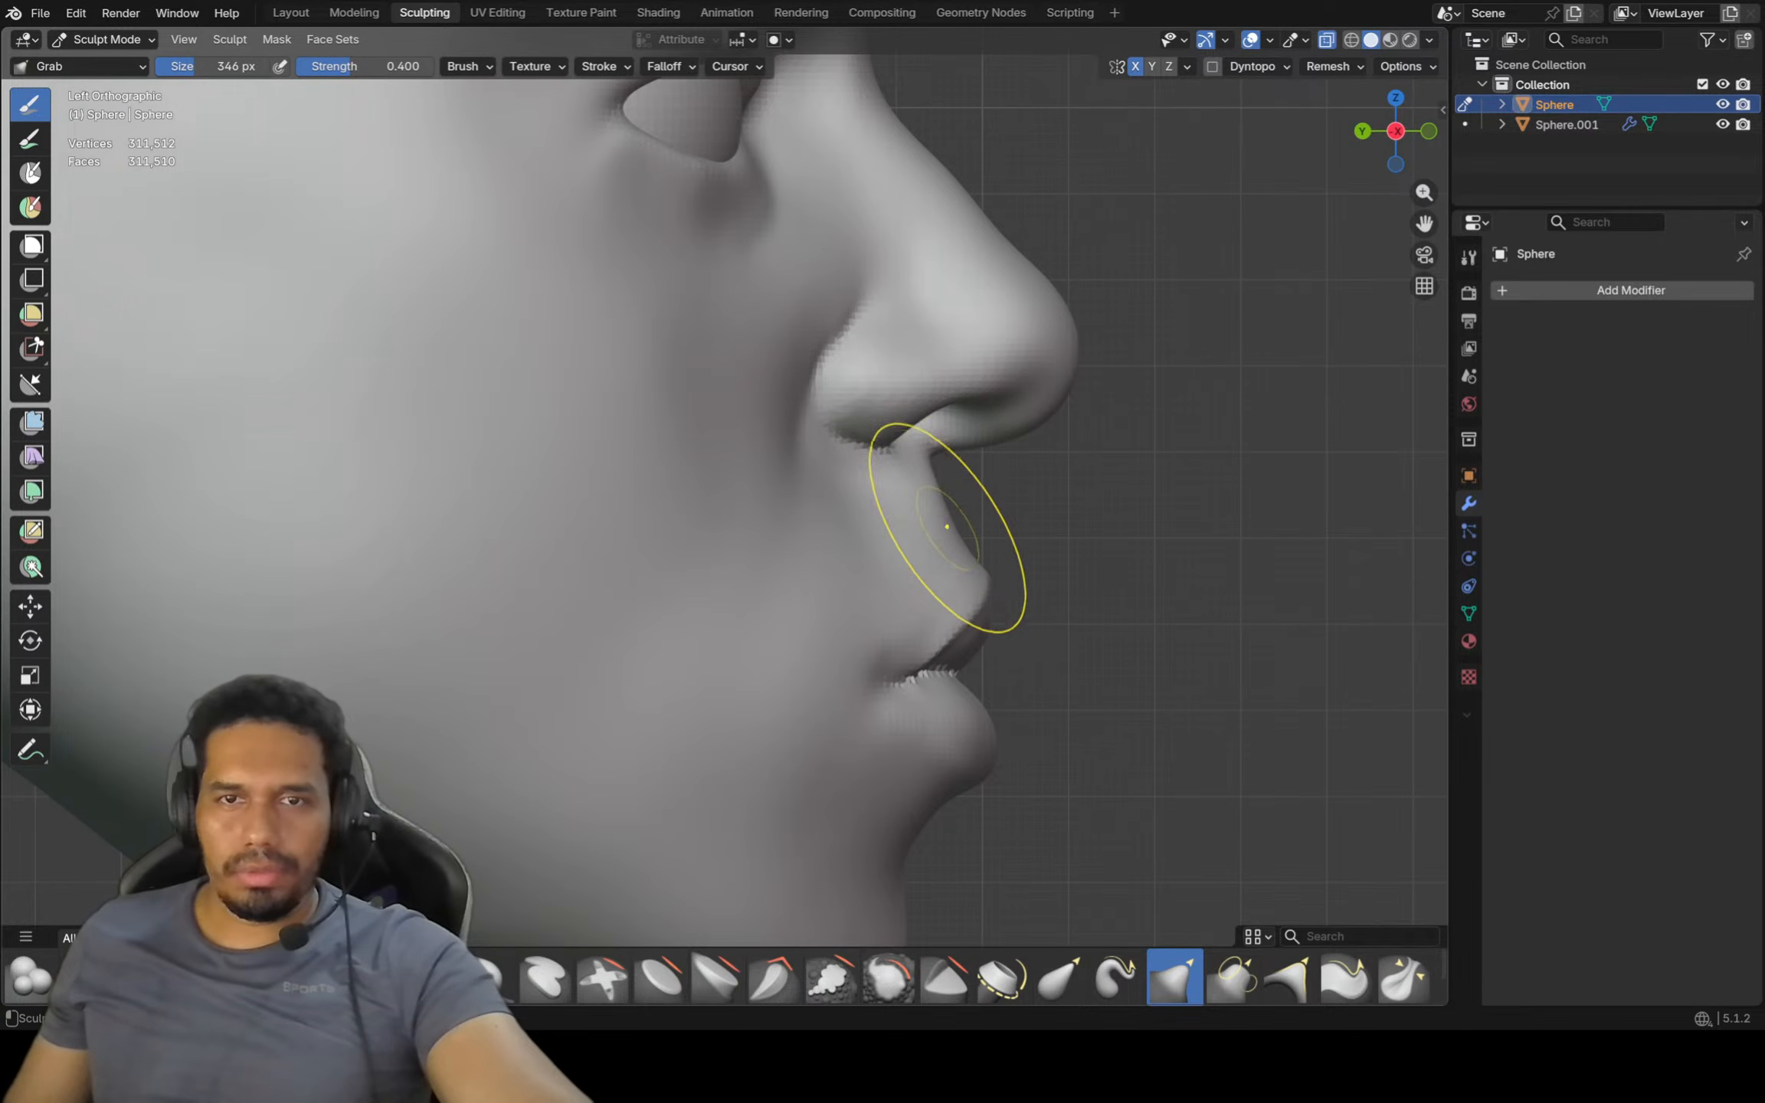
Refine the hollow below the eye beside the nose with the Crease Polish brush at 212 px
middle_click_drag(942, 484, 941, 541, "ctrl")
middle_click_drag(940, 541, 954, 604, "shift")
middle_click_drag(955, 604, 910, 630, "ctrl")
middle_click_drag(829, 458, 832, 533, "shift")
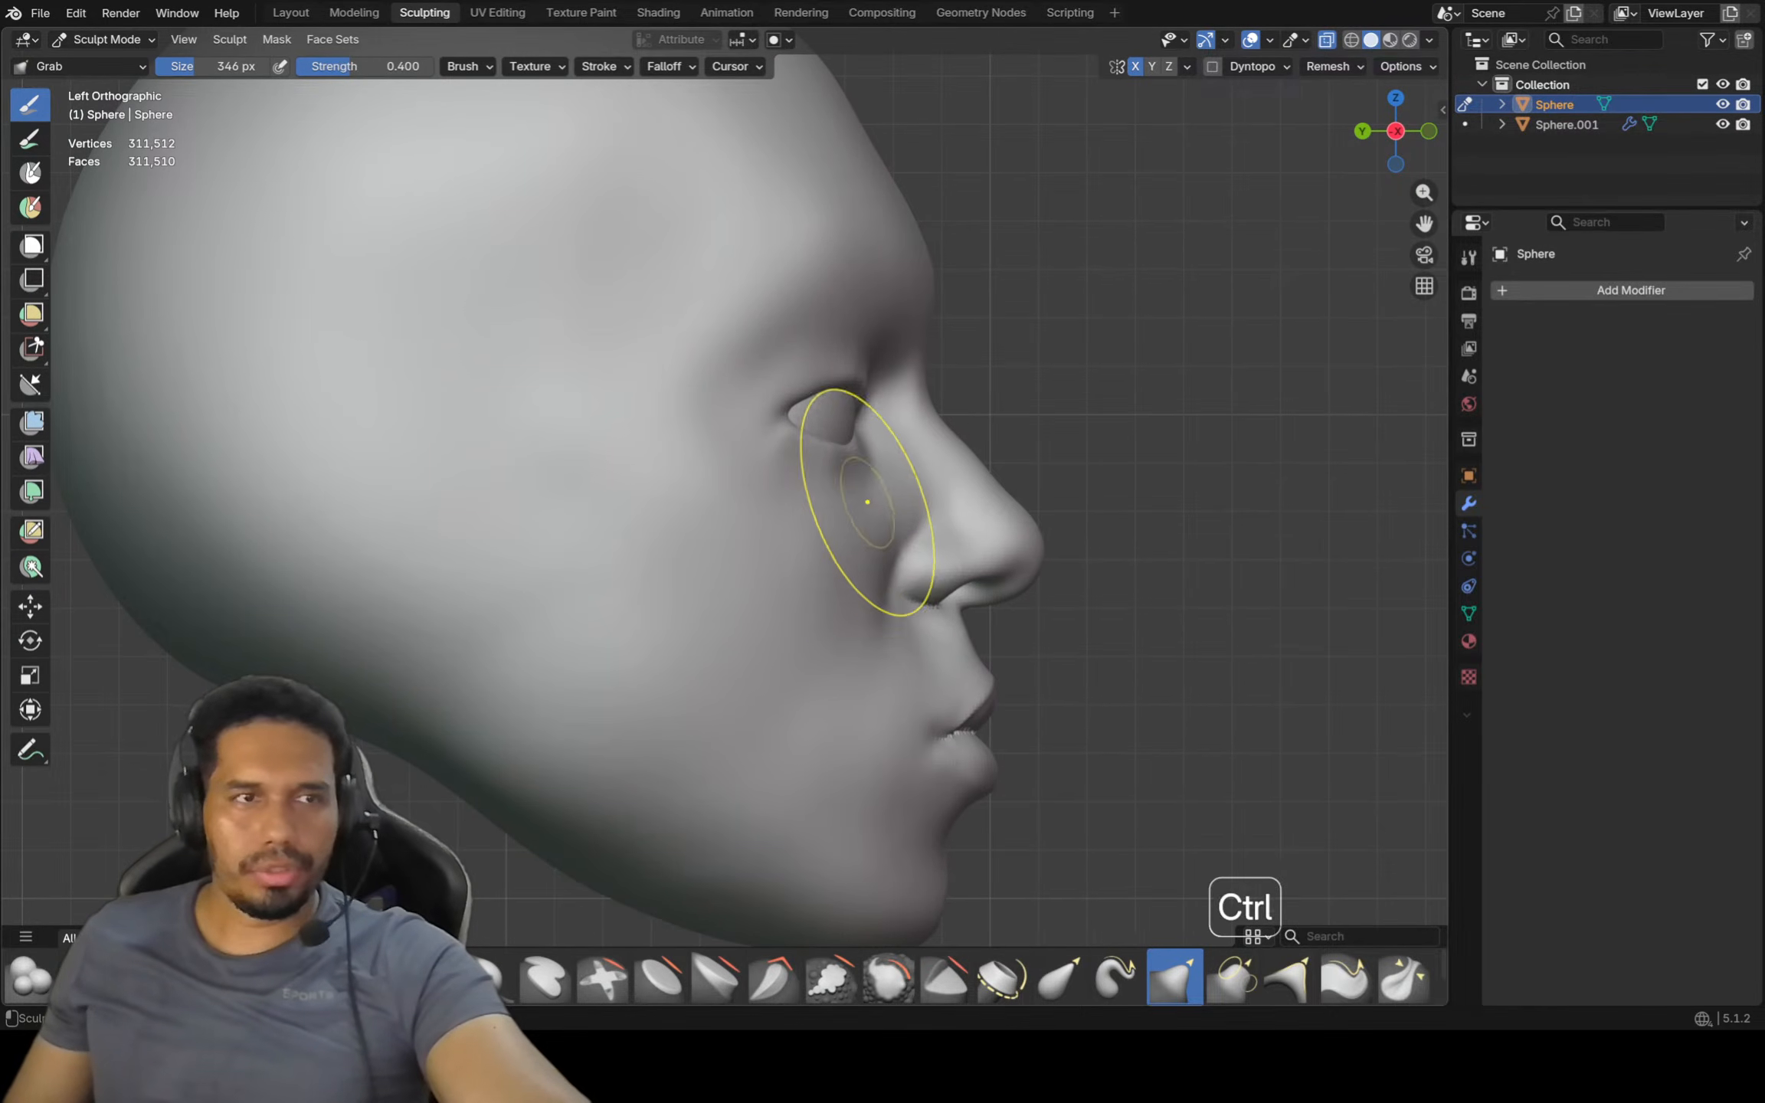
middle_click_drag(886, 492, 867, 453, "ctrl")
key("f")
left_click(941, 458)
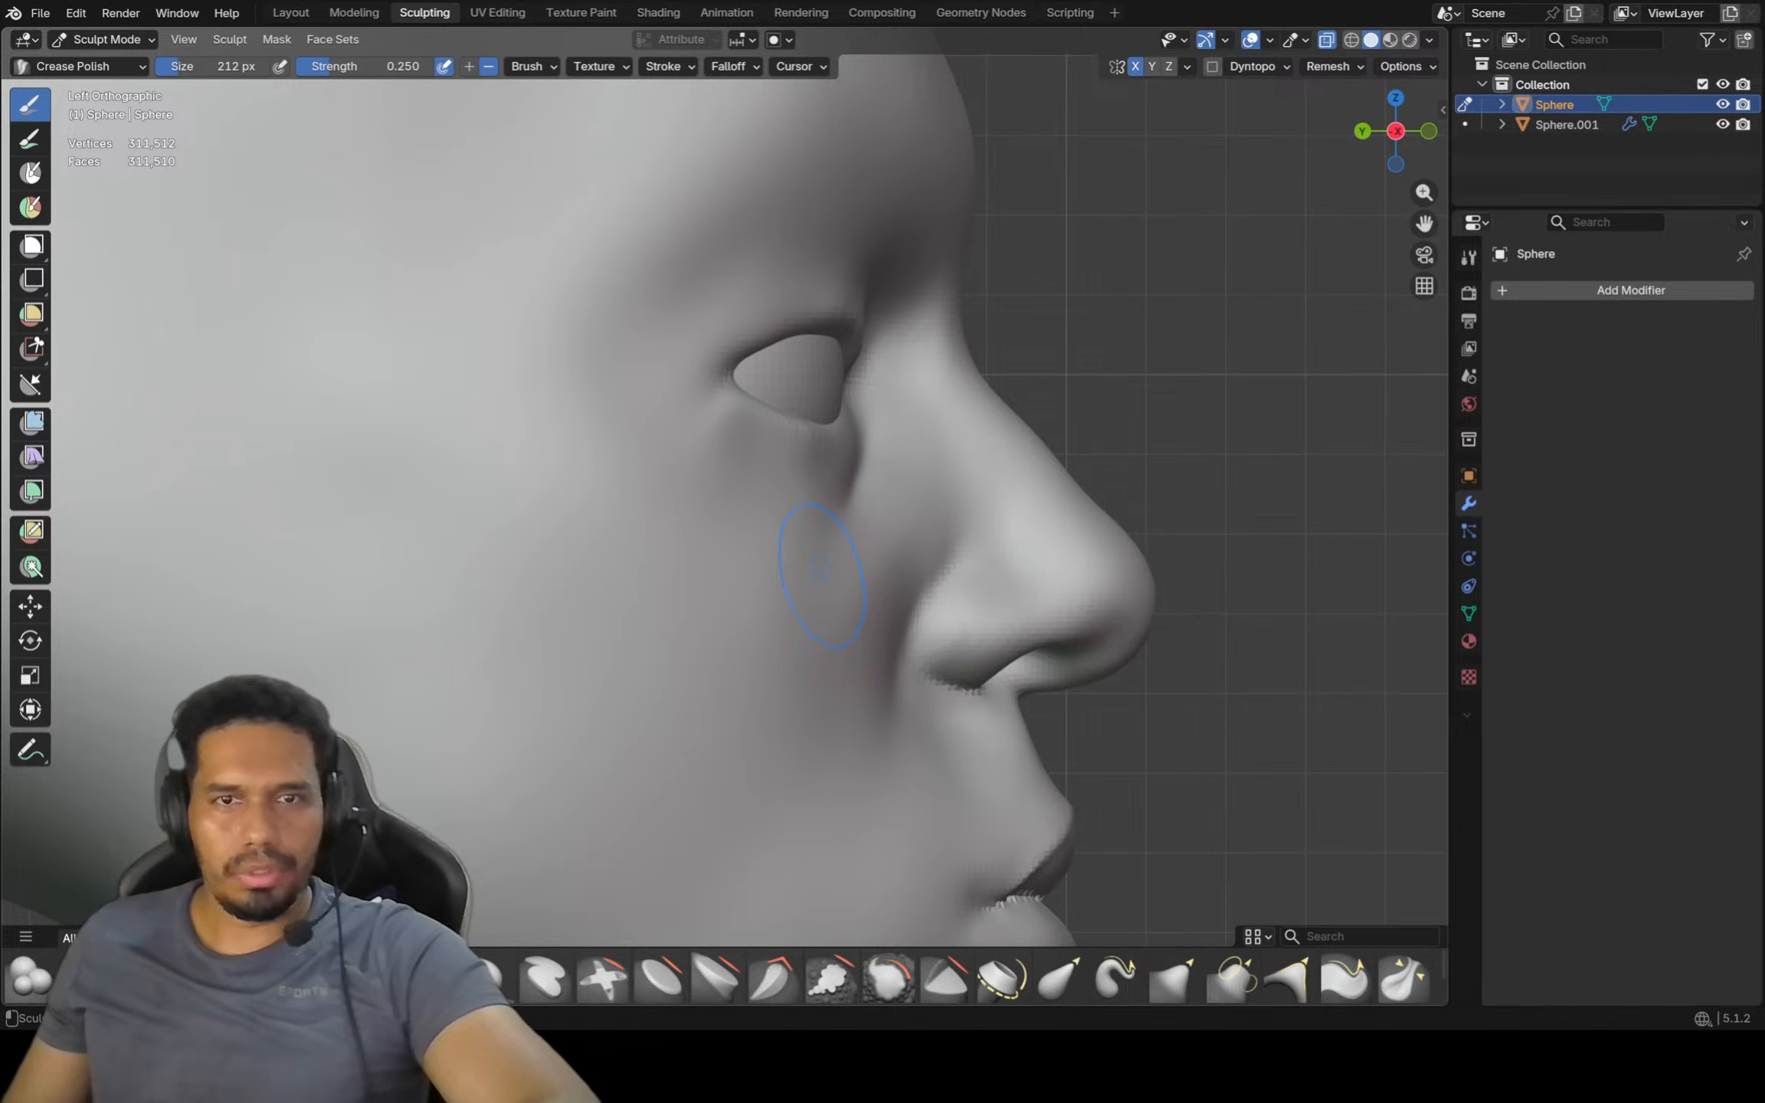
middle_click_drag(808, 590, 807, 659, "ctrl")
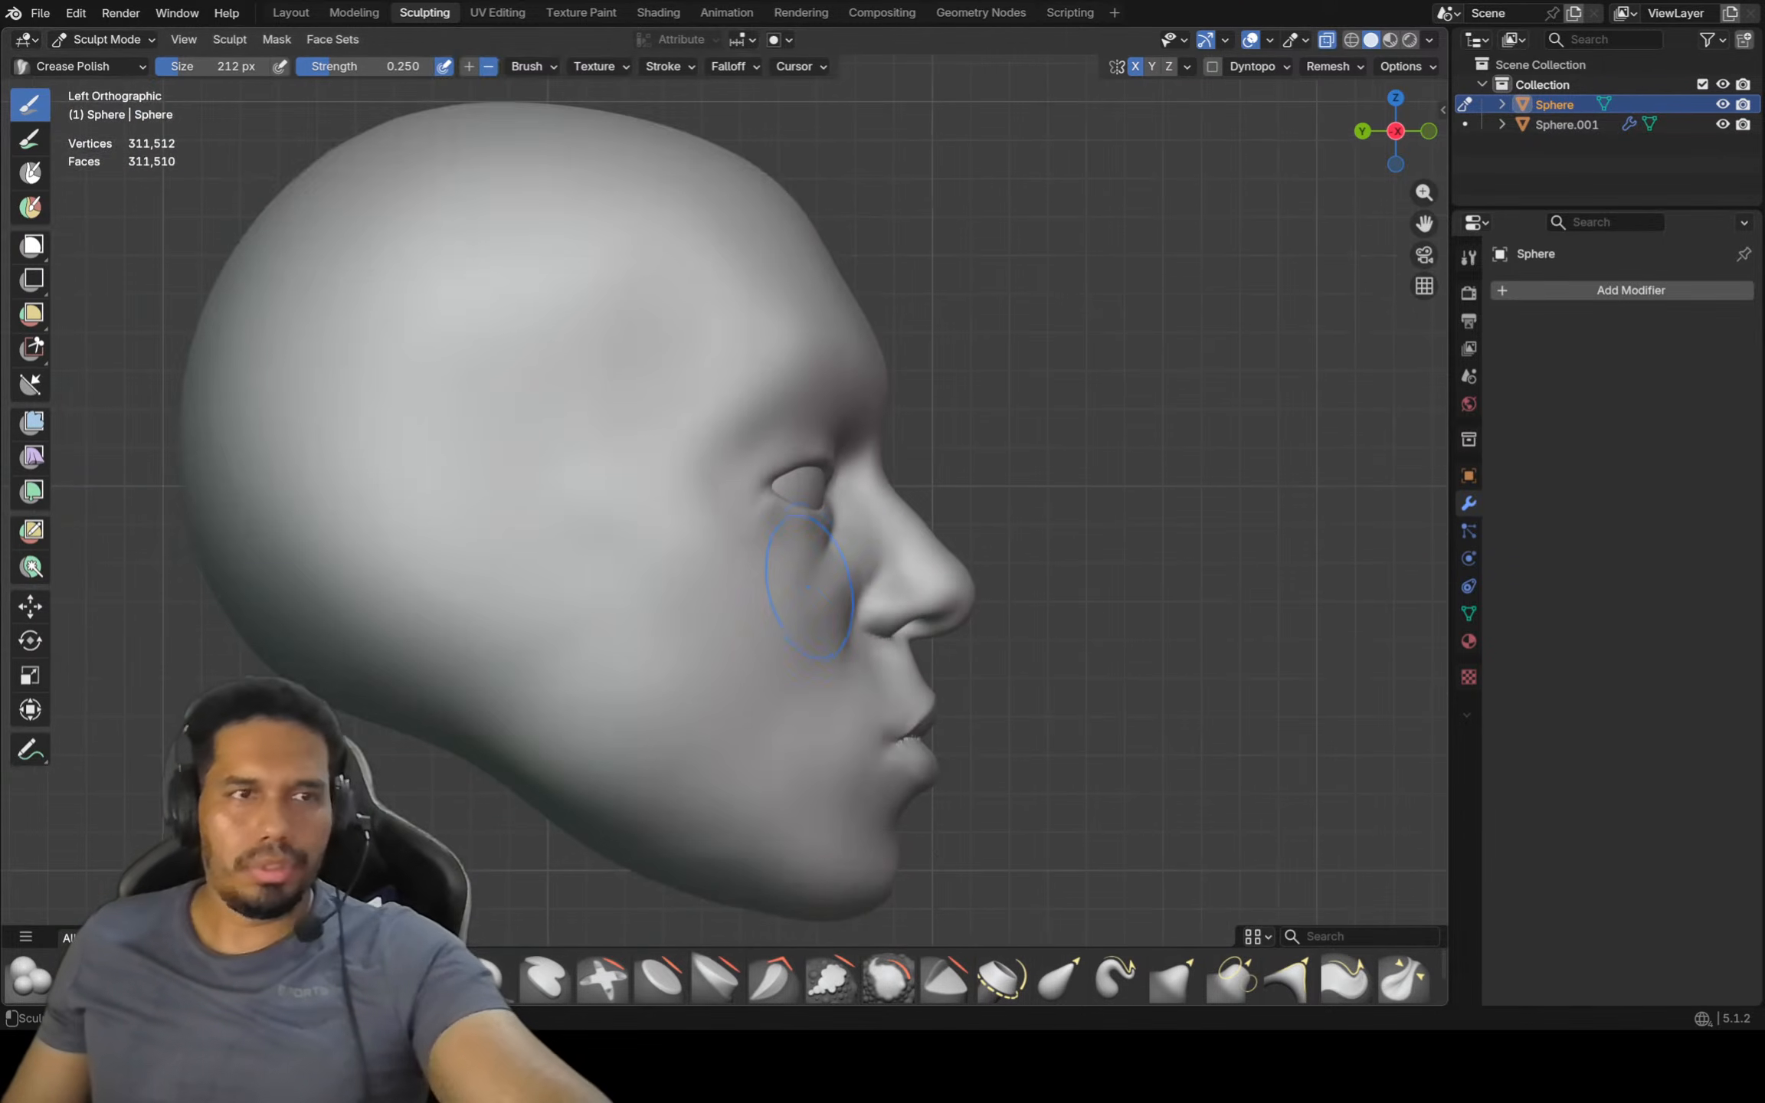
mouse_move(915, 573)
middle_mouse_down("ctrl")
mouse_move(915, 614)
mouse_move(896, 550)
middle_mouse_up("ctrl")
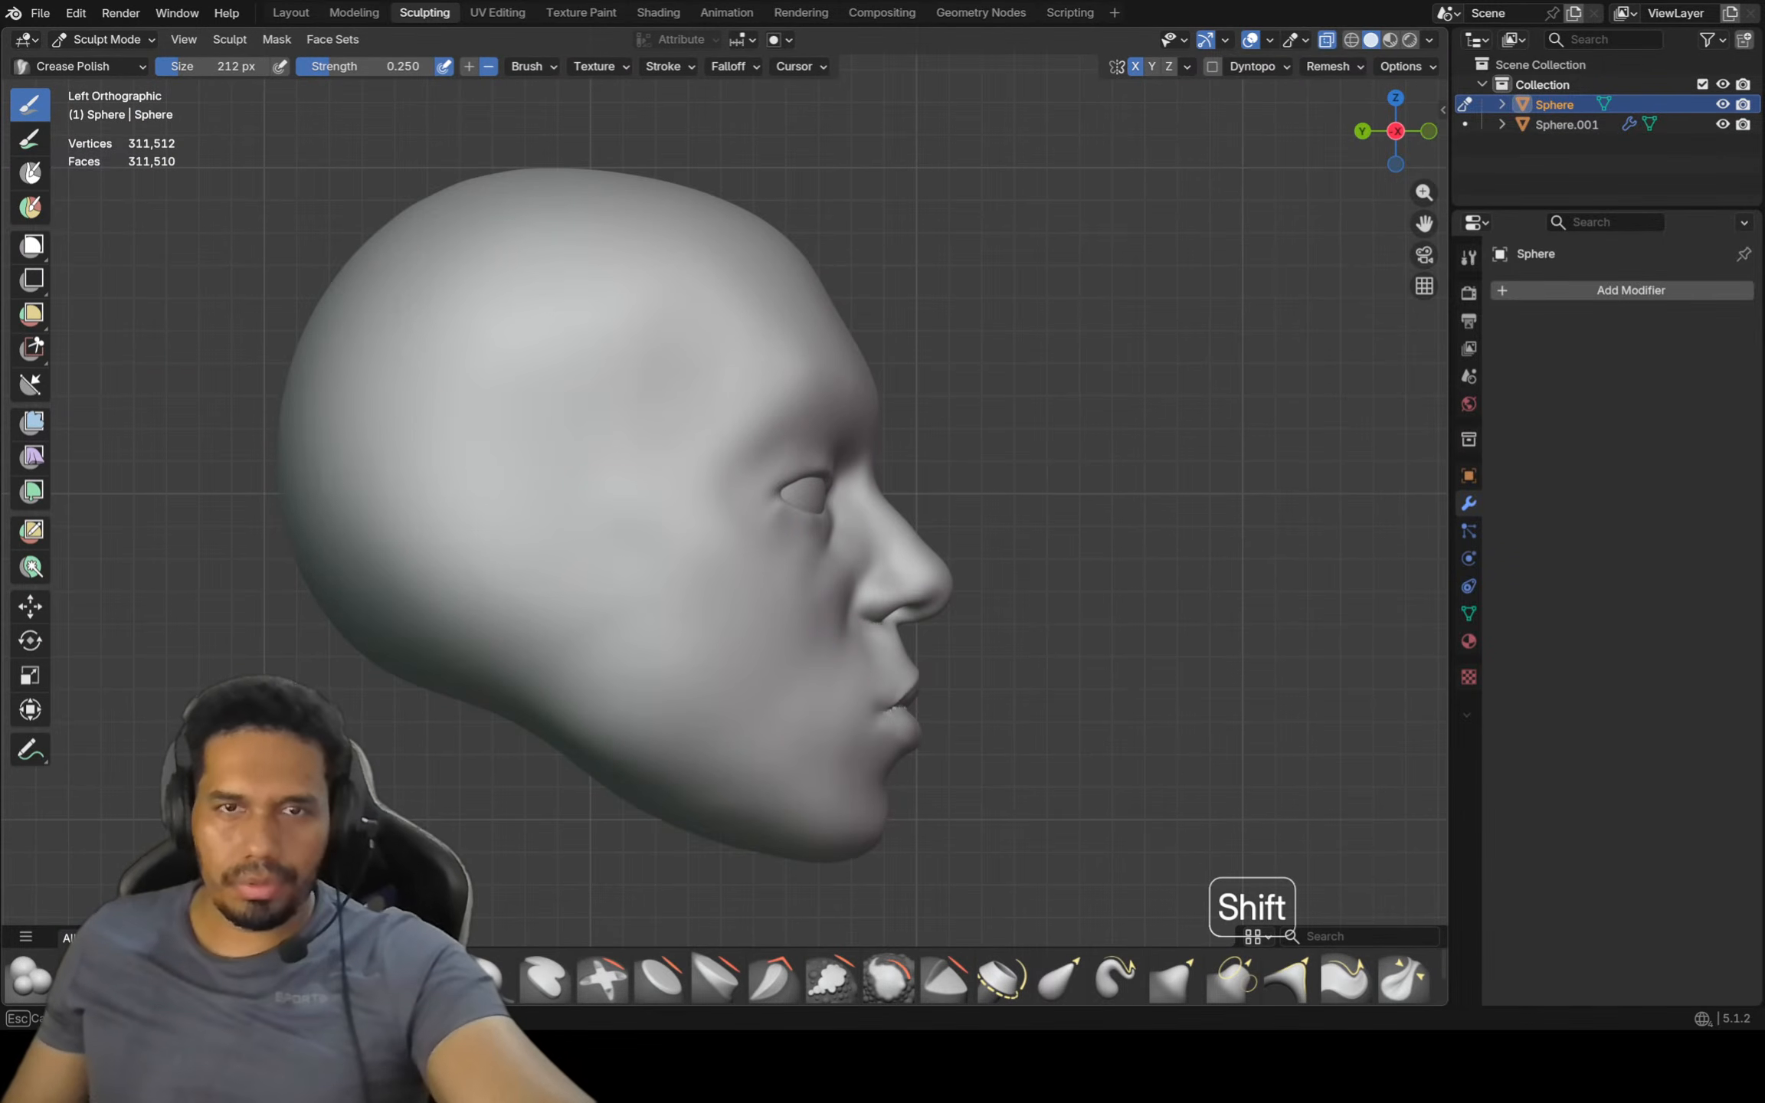
Define the crease at the outer eye corner with the Crease Polish brush, reduced to 156 px
middle_click_drag(790, 537, 790, 475, "ctrl")
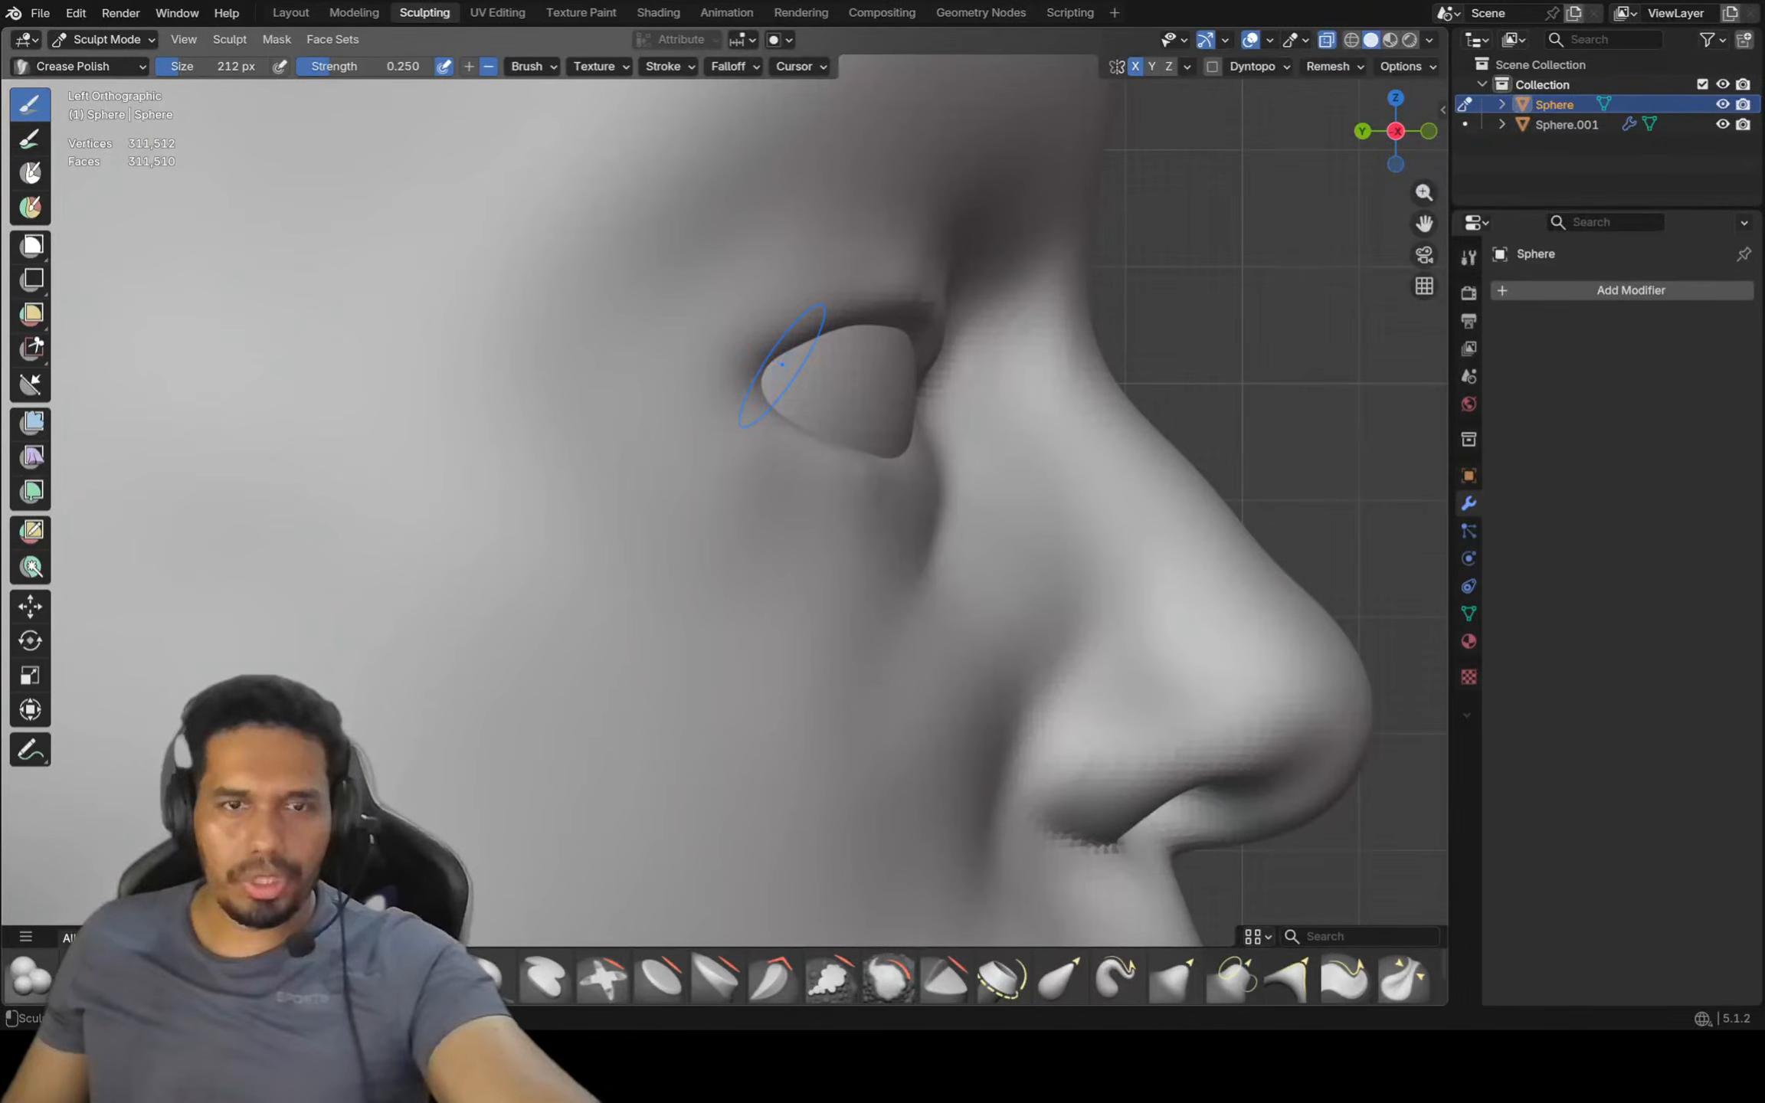
key("f")
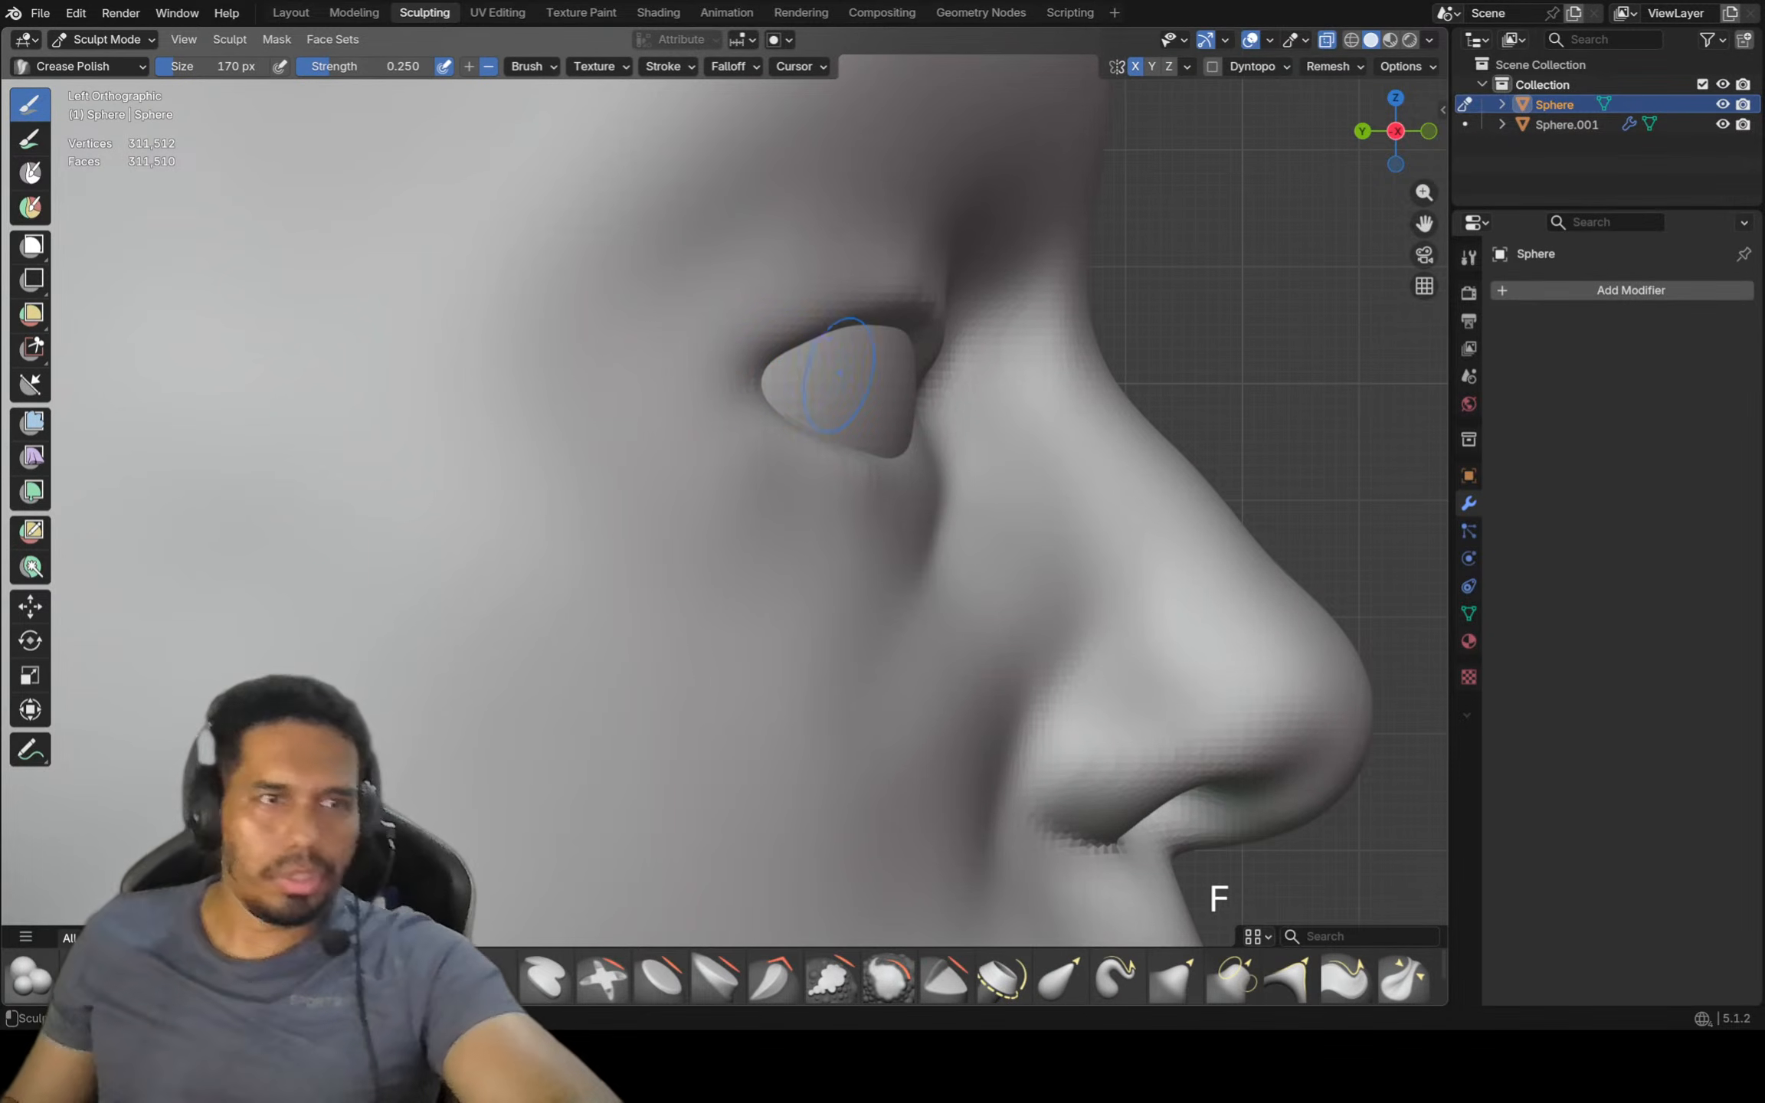
left_click(679, 383)
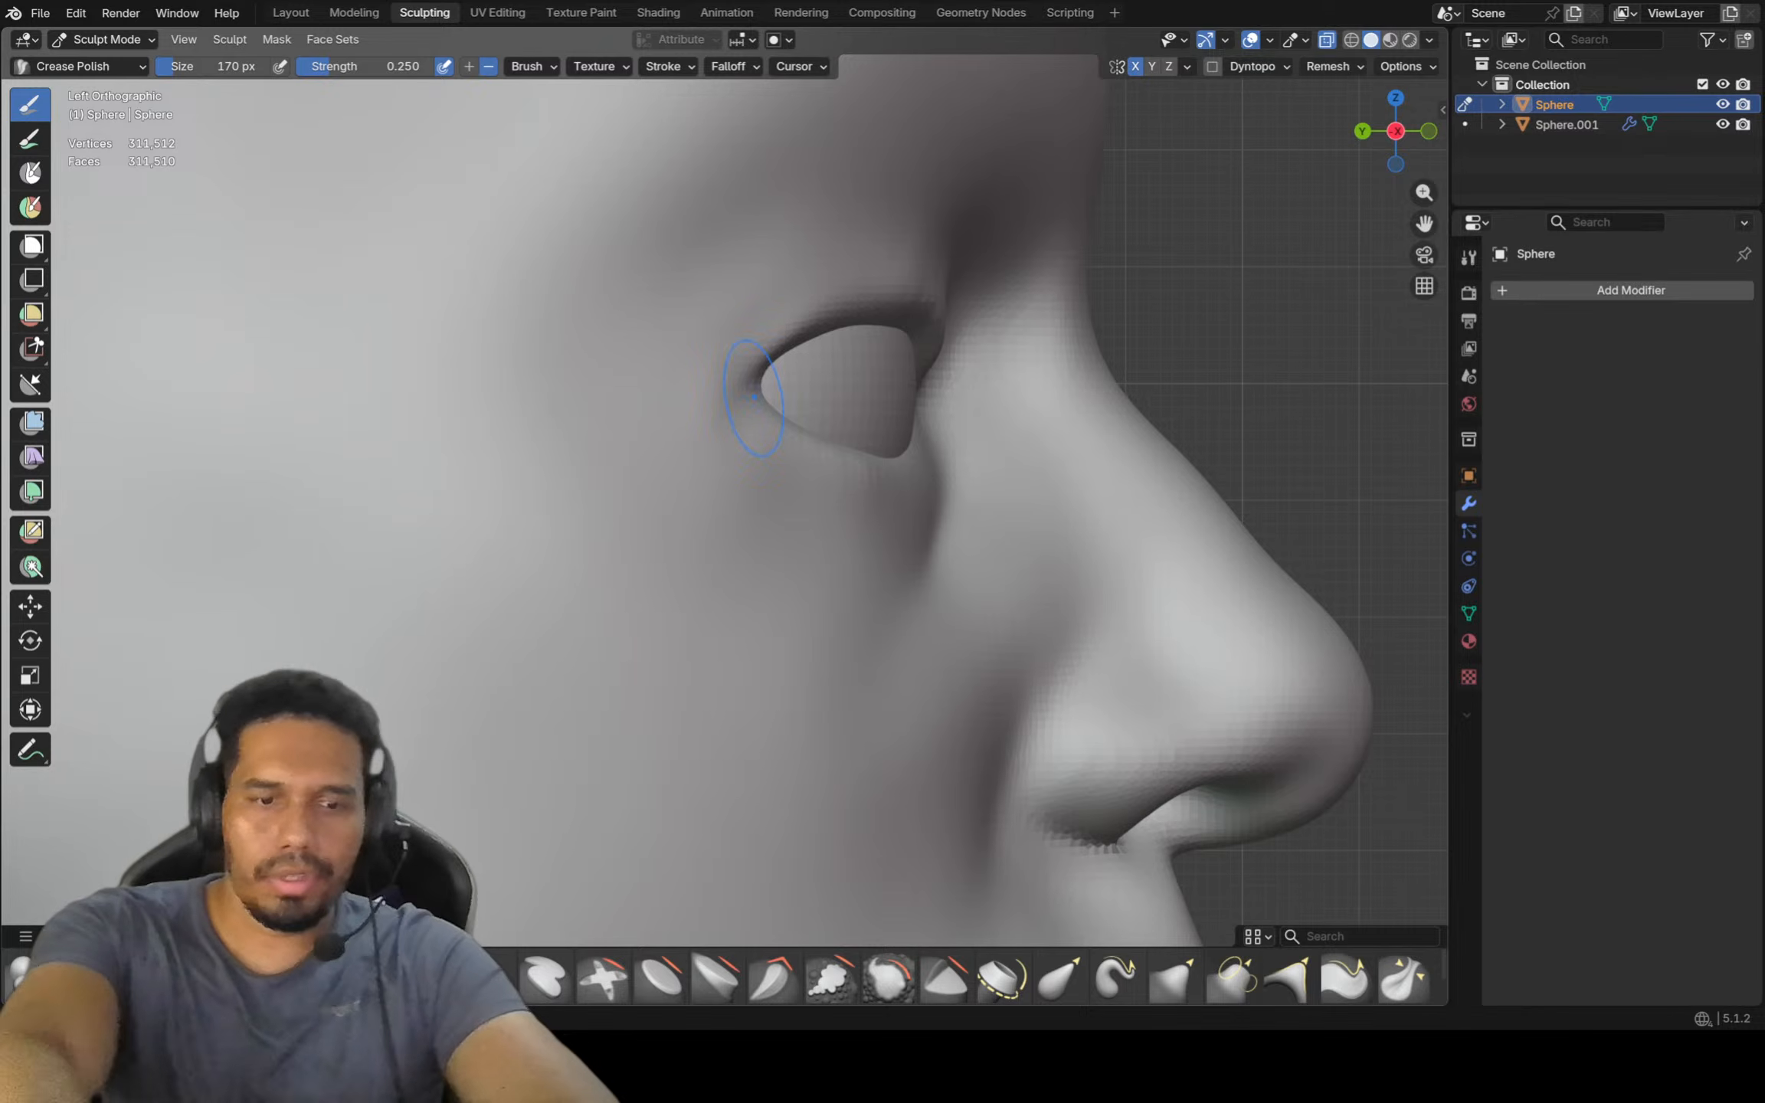
key("f")
left_click(728, 383)
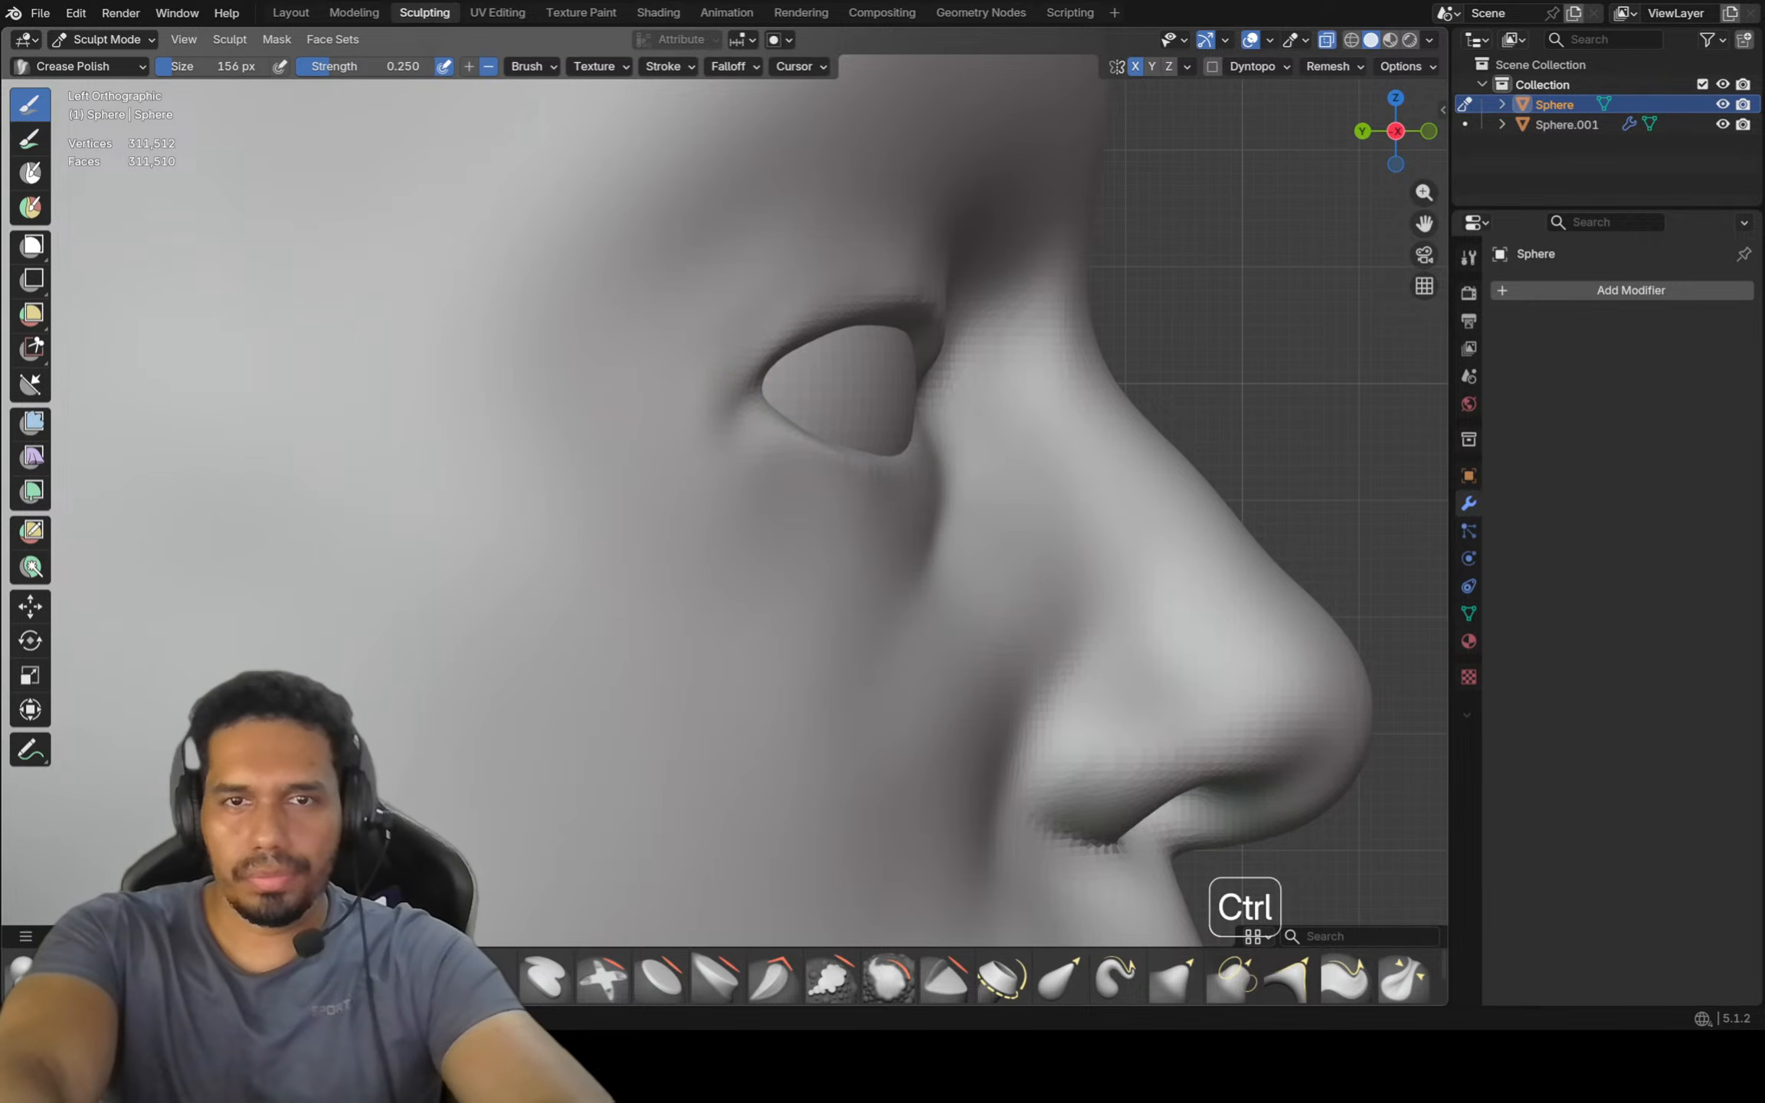
Carve the lower eyelid crease outward from the inner eye corner with the Crease Polish brush at 156 px
key("KP_1")
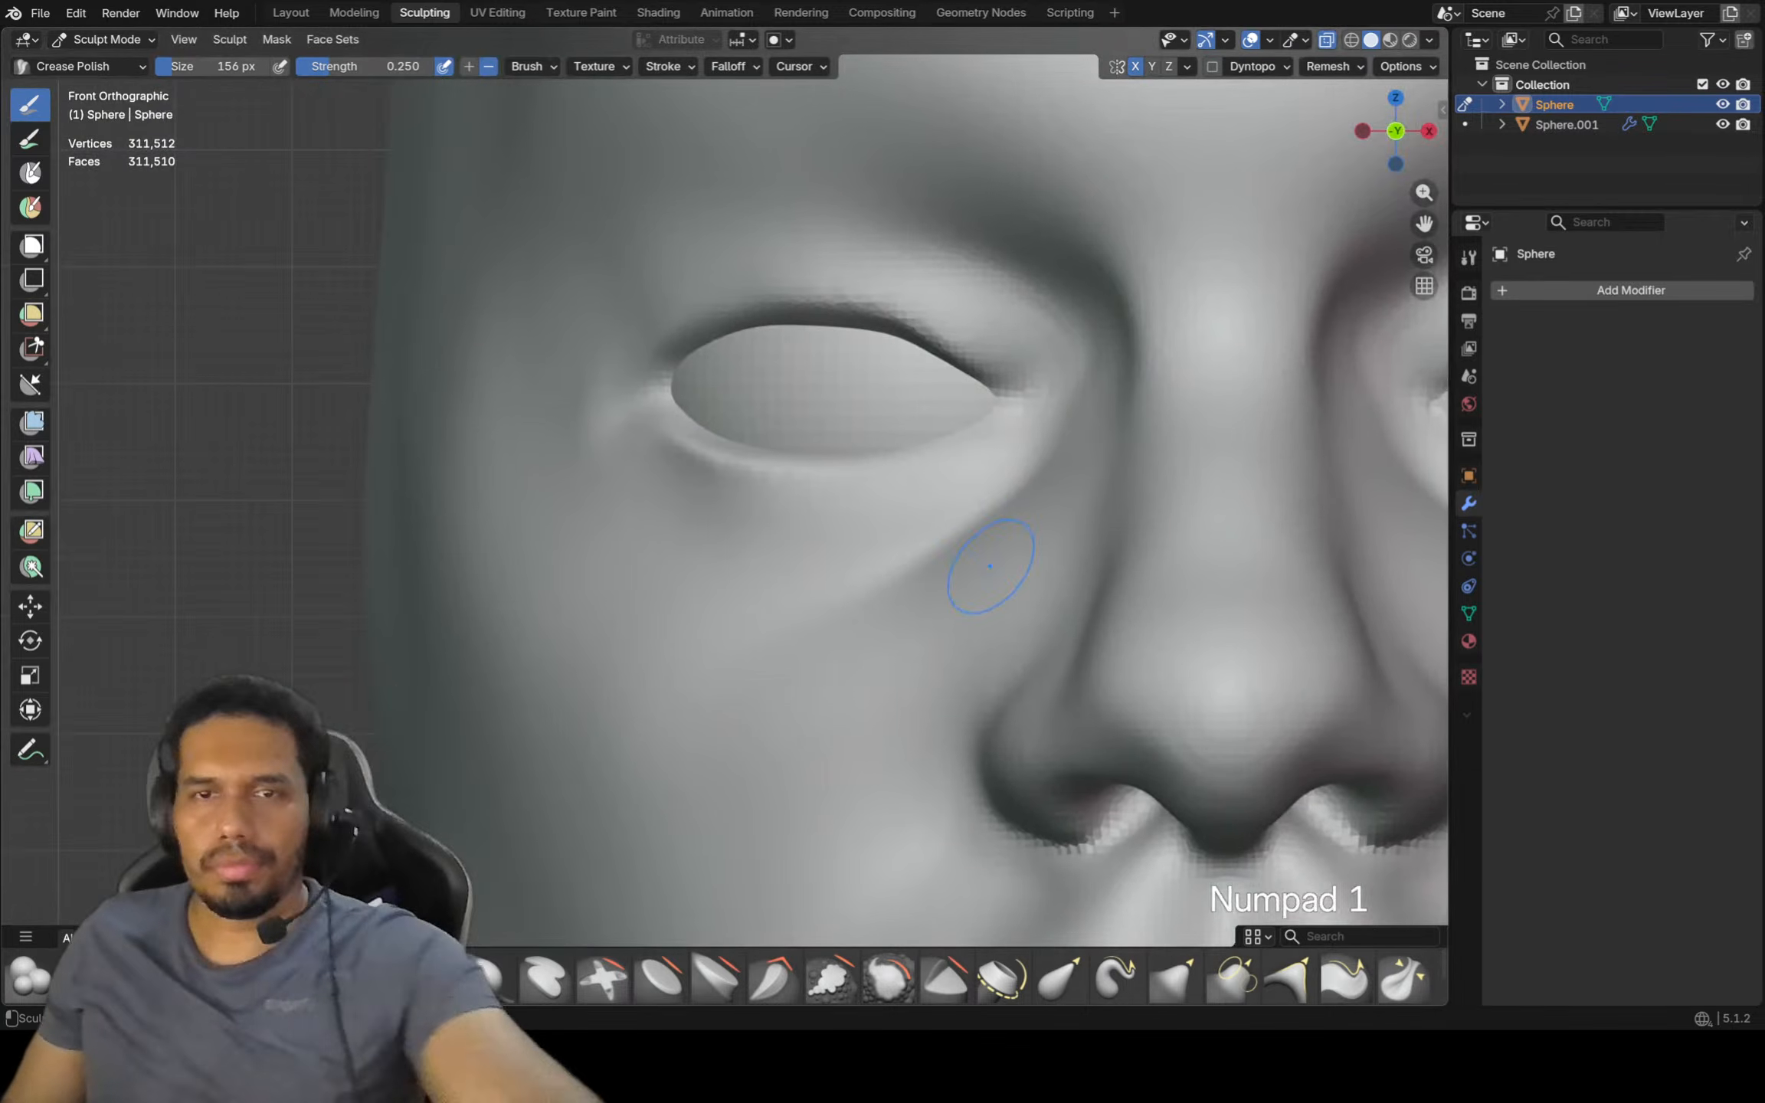
scroll(869, 508, "up", 2)
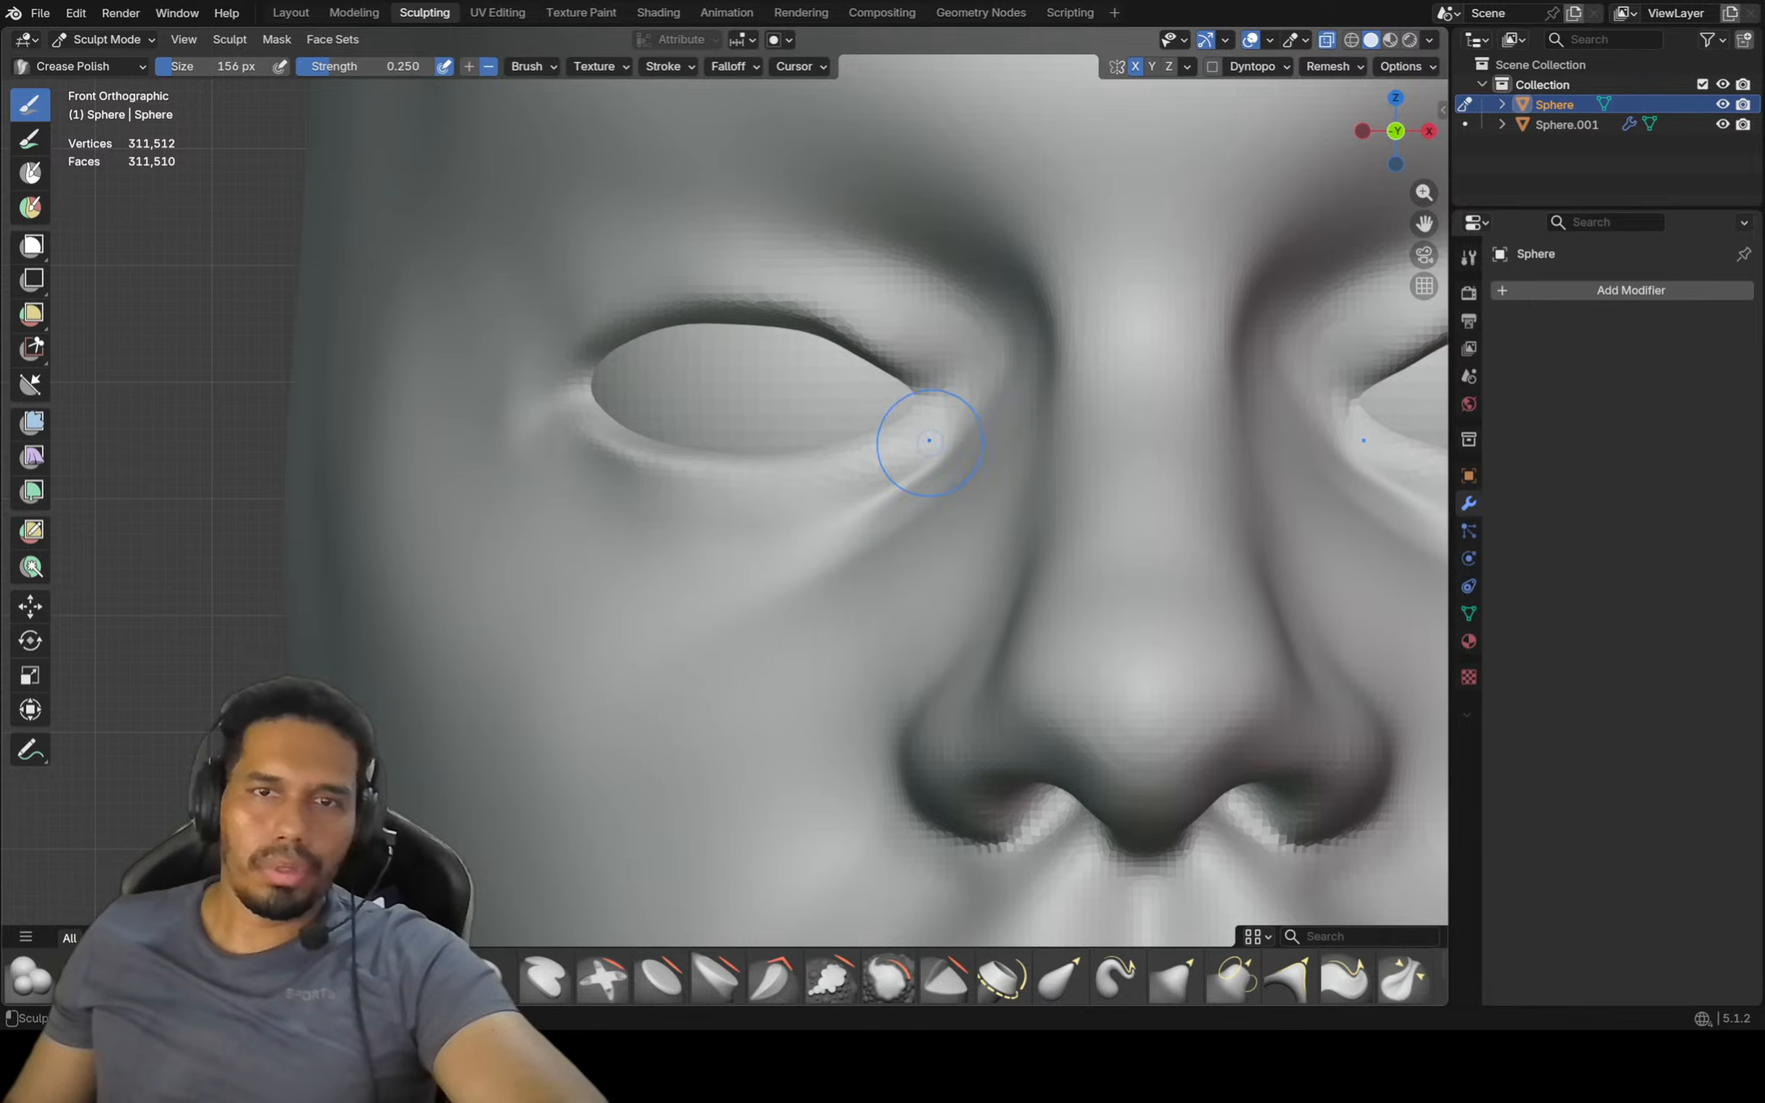
middle_click_drag(928, 441, 928, 413, "ctrl")
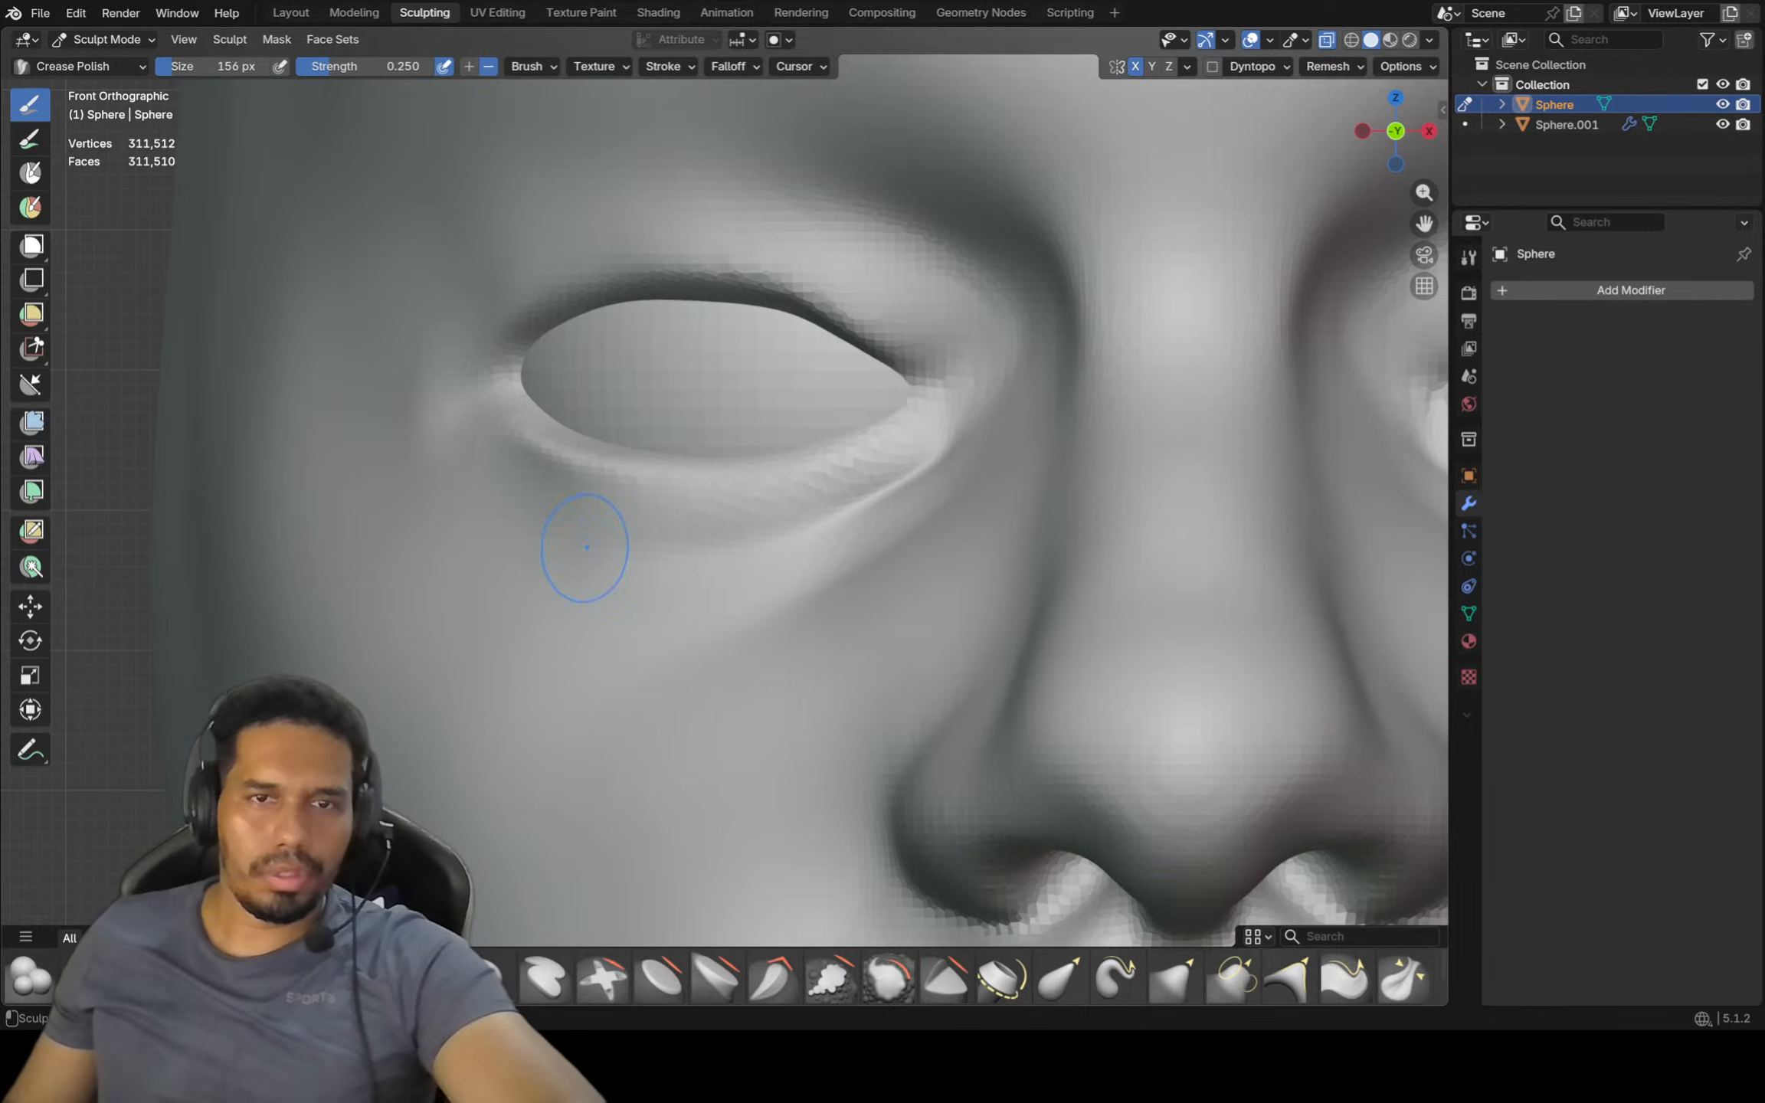
Adjust the sides of the cheeks and jaw from the front with the Grab brush at 412 px
scroll(532, 571, "down", 8)
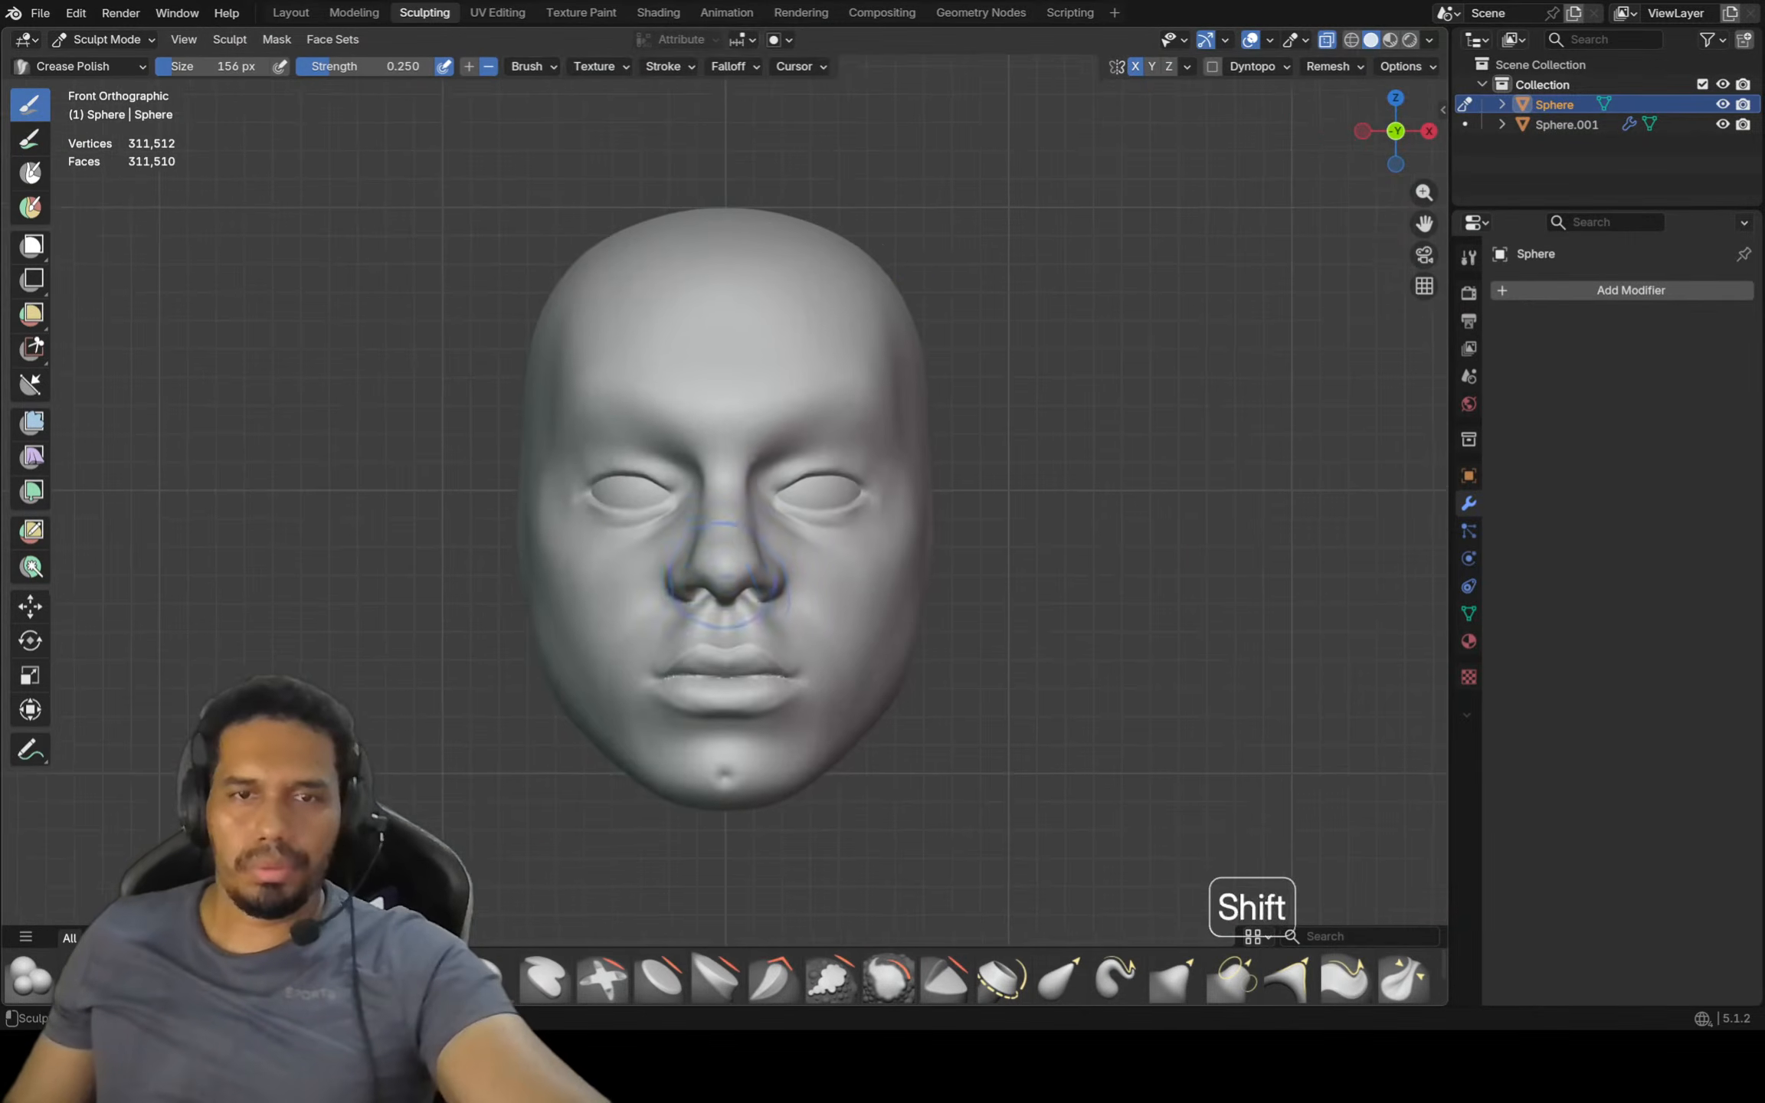
mouse_move(724, 575)
middle_mouse_down("shift")
mouse_move(898, 532)
mouse_move(846, 590)
middle_mouse_up("shift")
key("f")
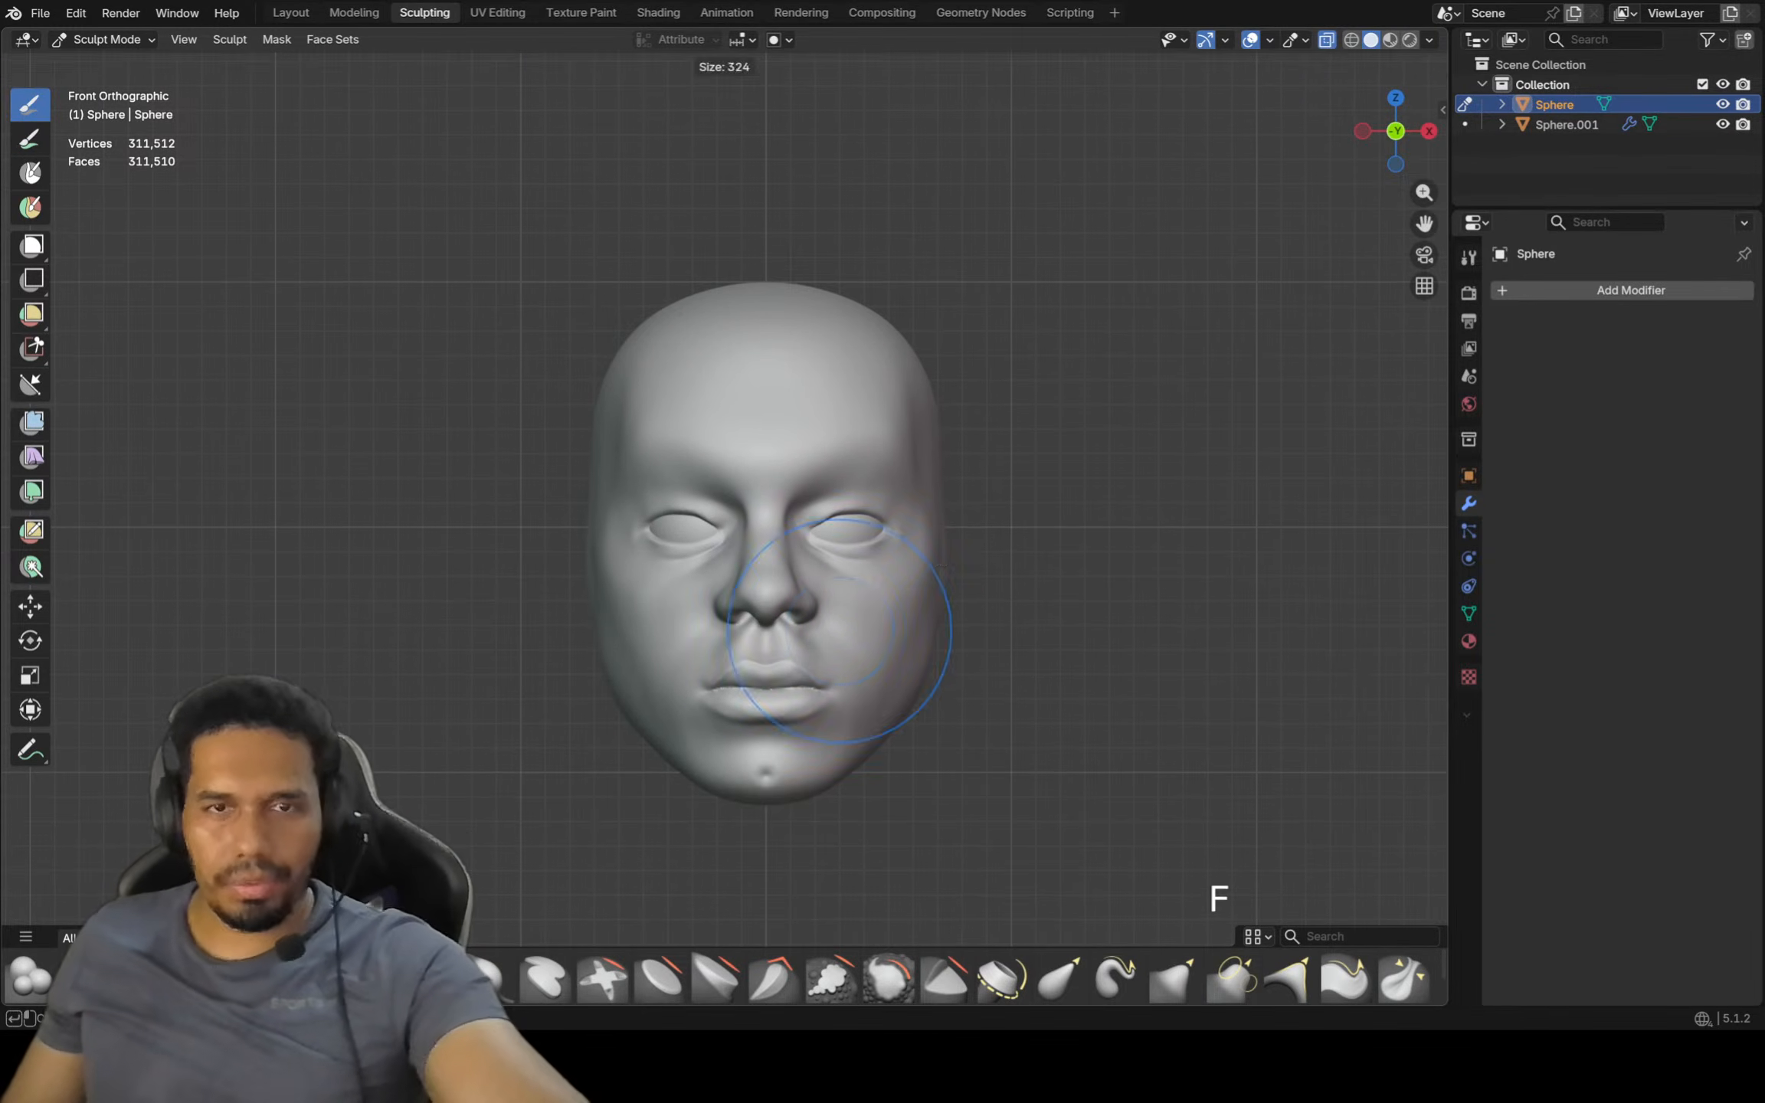
key("g")
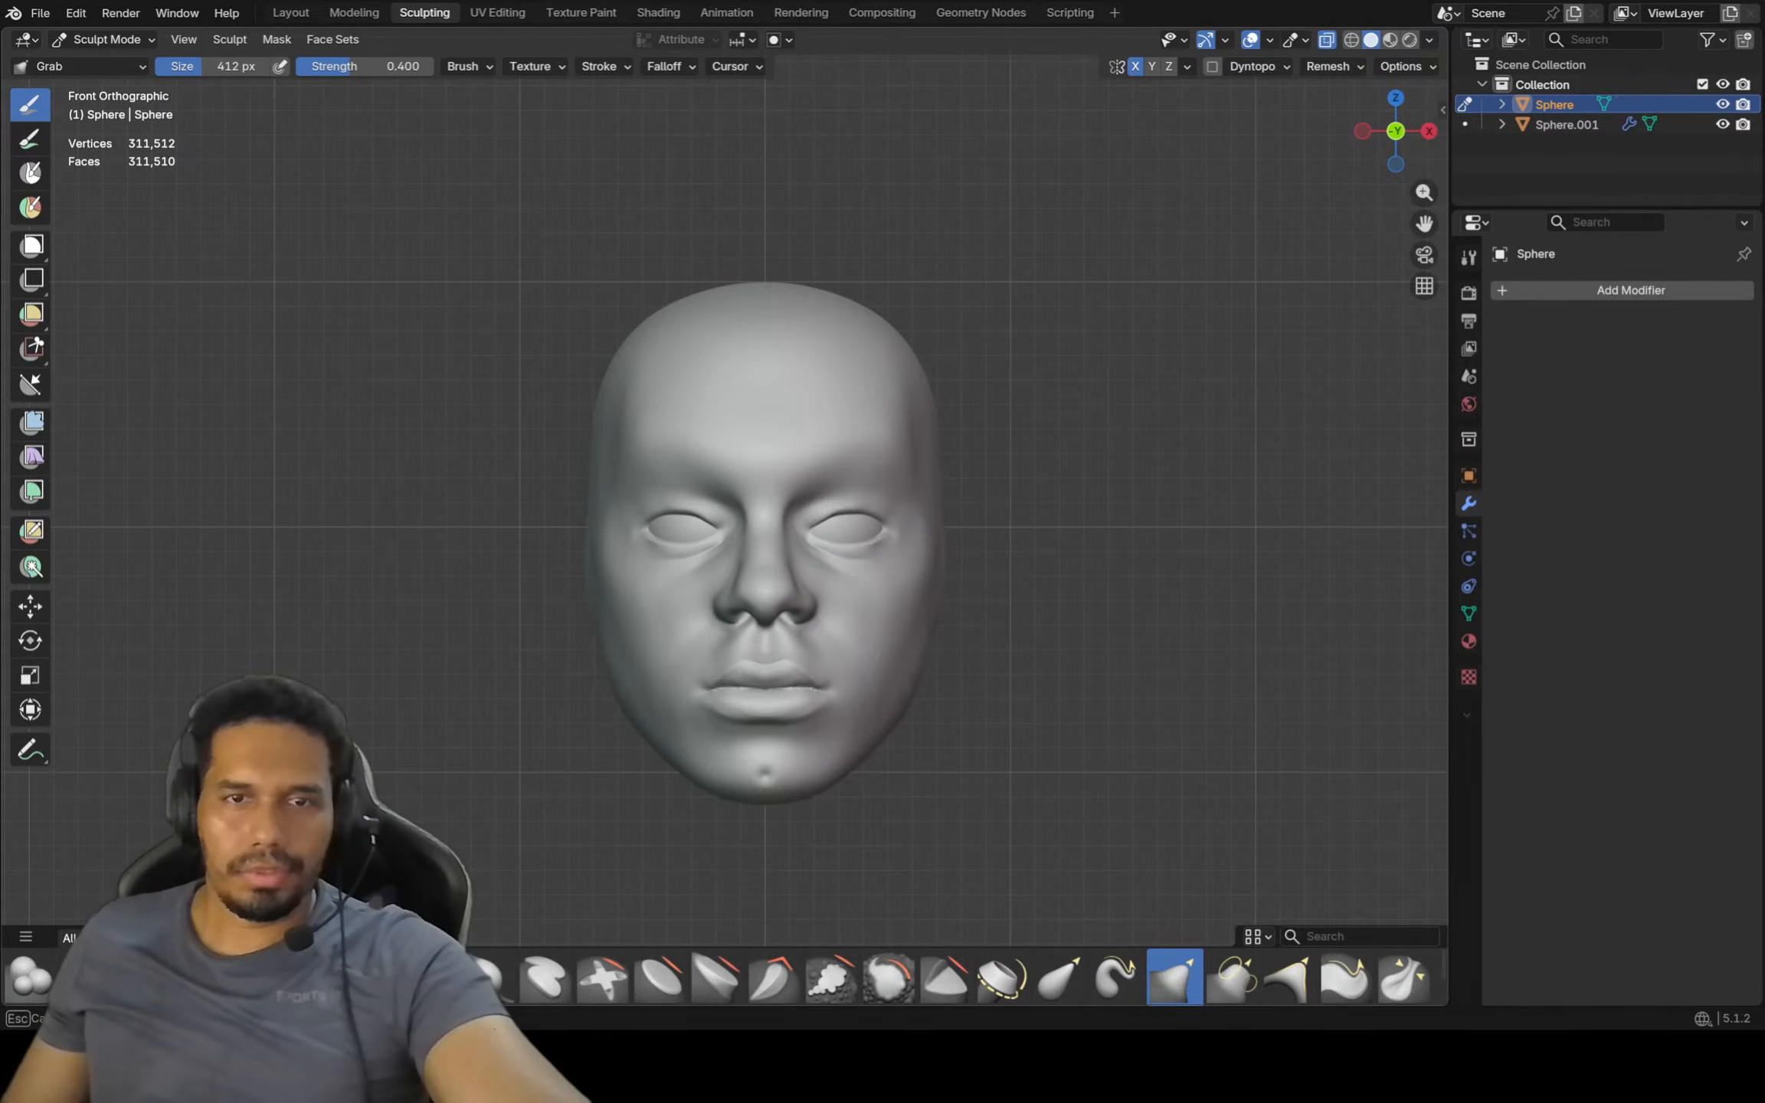
Reshape the lower back of the skull behind the jaw with the Grab brush at 412 px and check the profile
mouse_move(918, 646)
middle_mouse_down("ctrl")
mouse_move(961, 615)
mouse_move(1048, 609)
mouse_move(737, 547)
middle_mouse_up("ctrl")
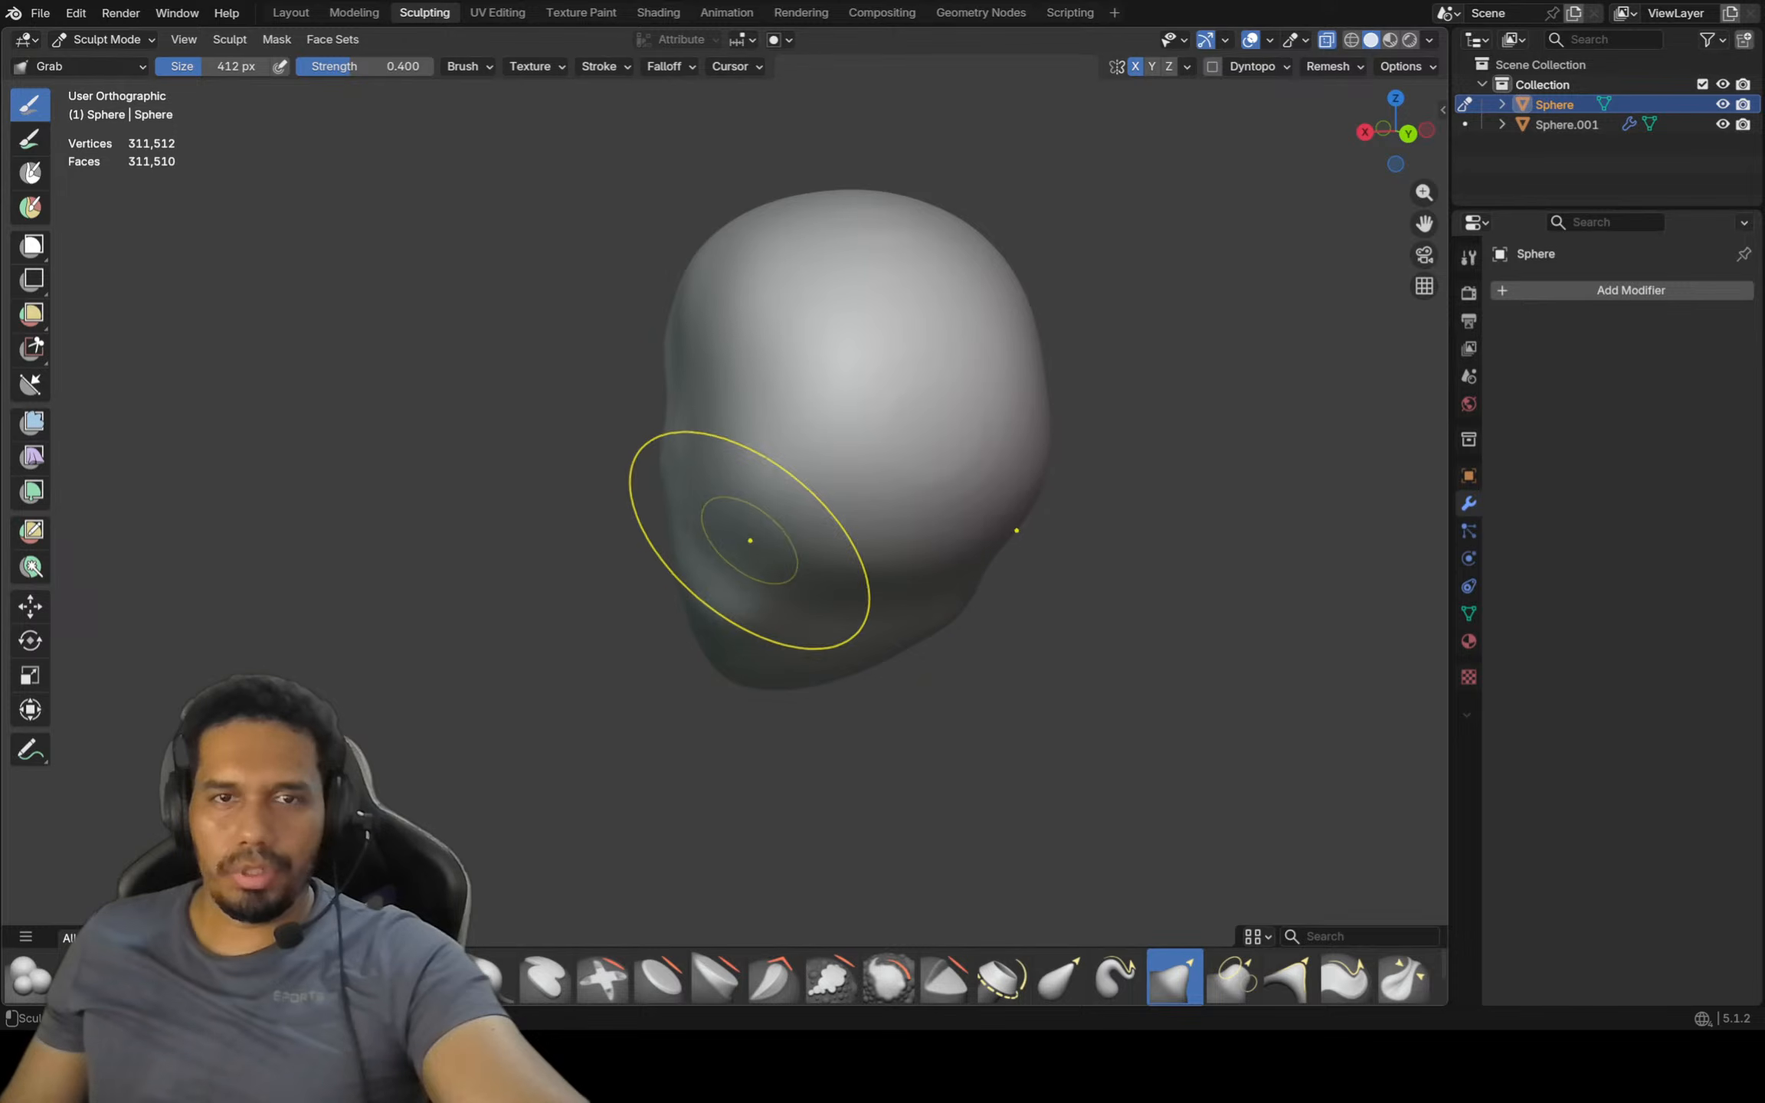
left_click_drag(776, 562, 820, 544)
key("KP_3")
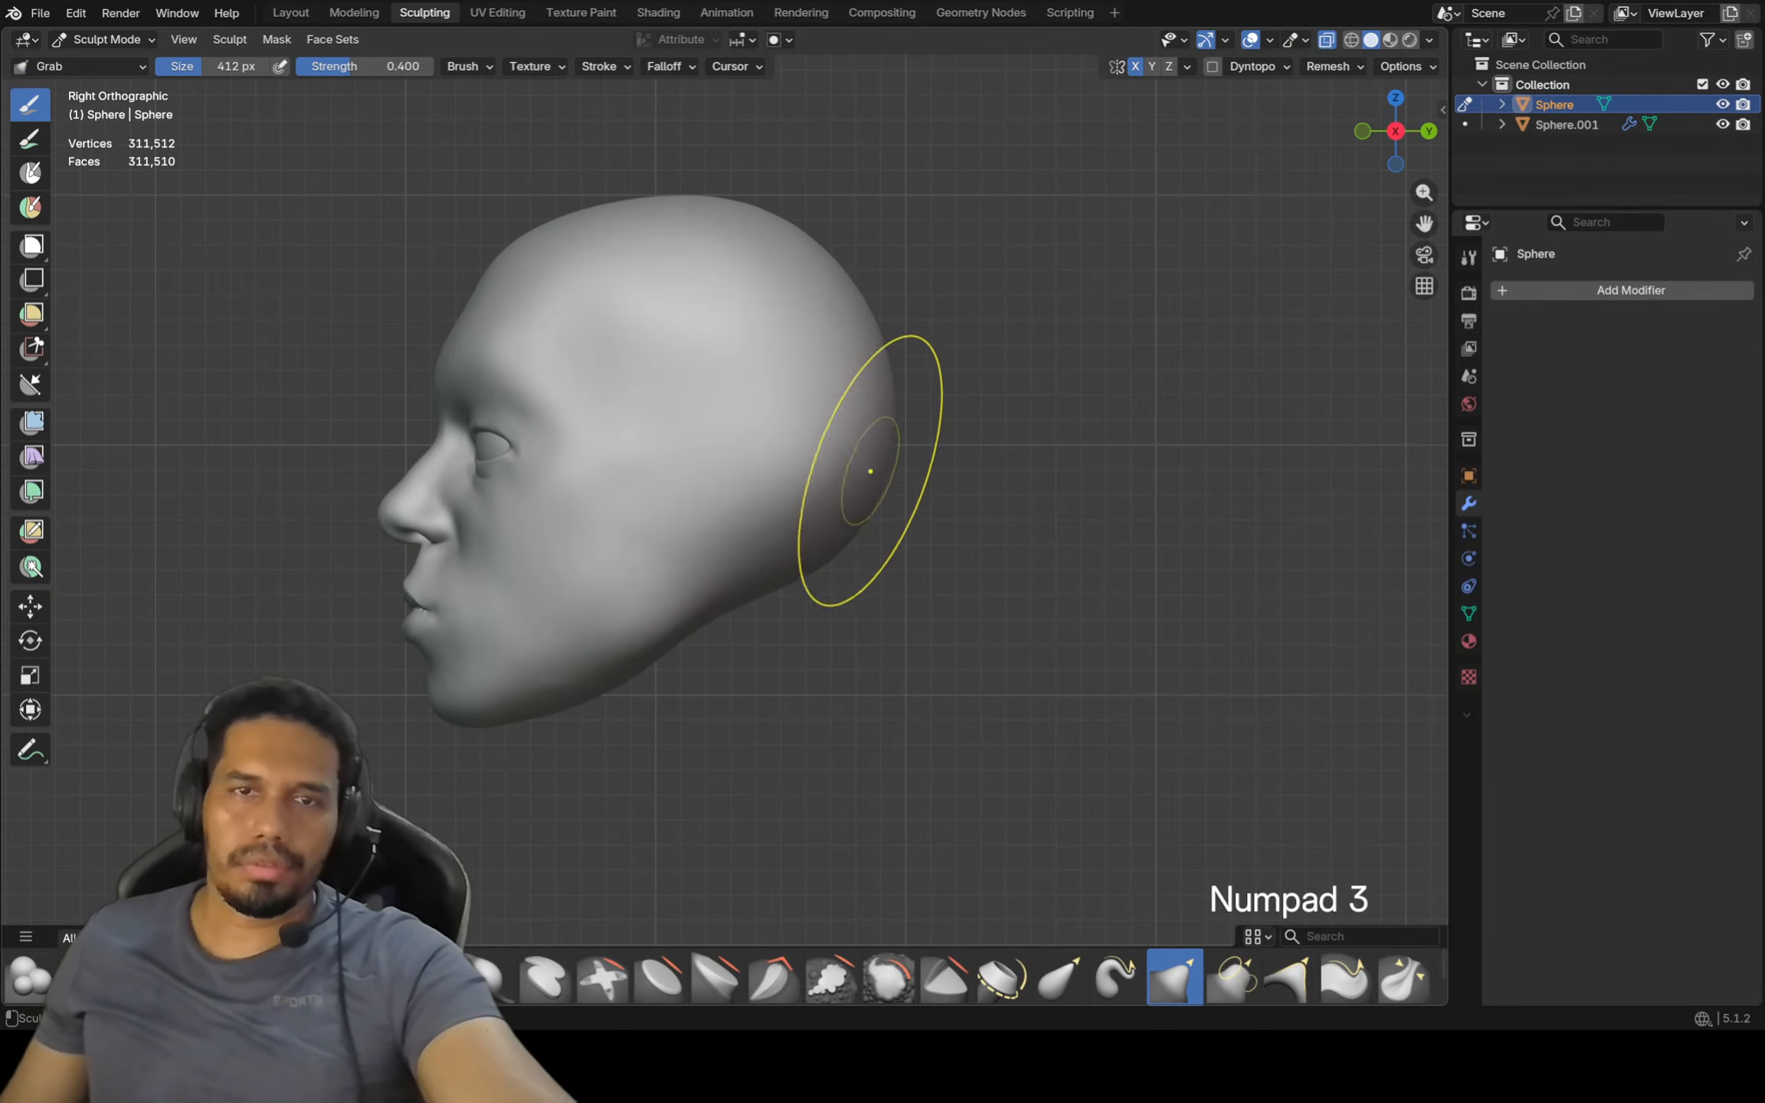
middle_click_drag(875, 355, 872, 401, "ctrl")
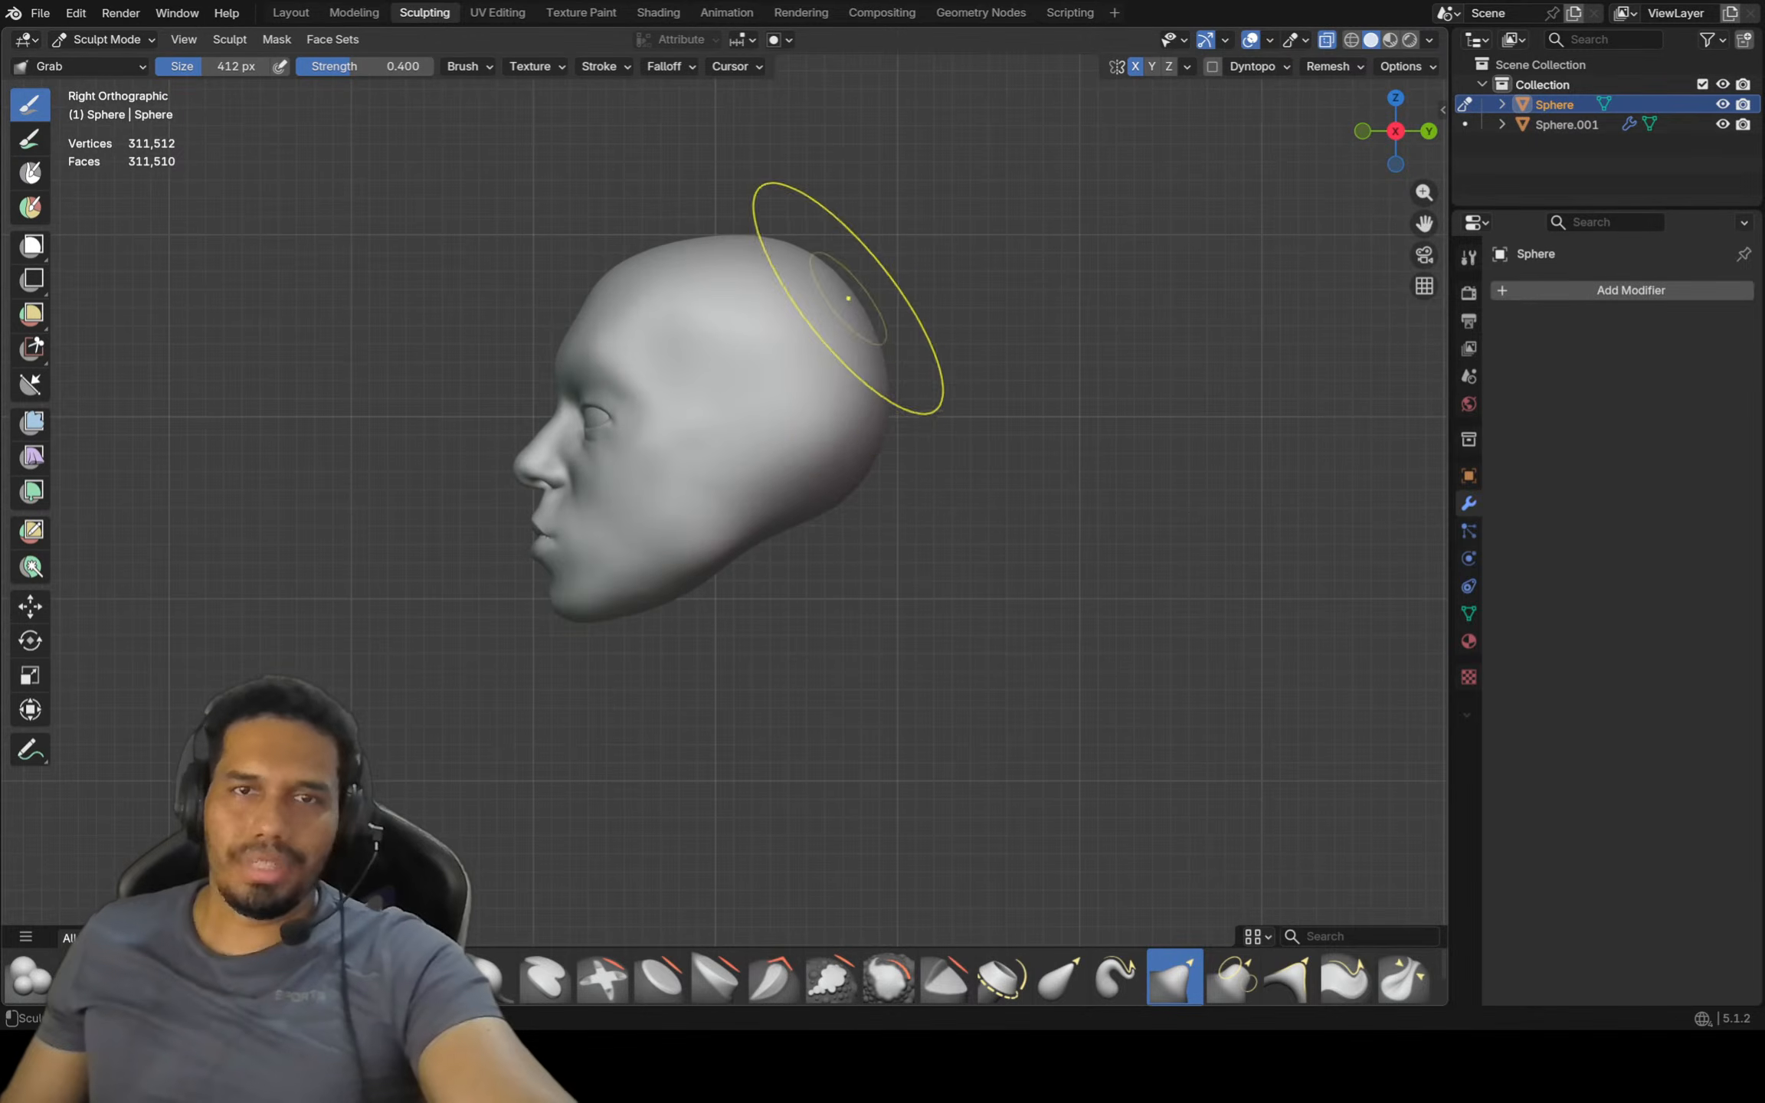
scroll(736, 533, "up", 4)
middle_click_drag(732, 538, 681, 524, "ctrl")
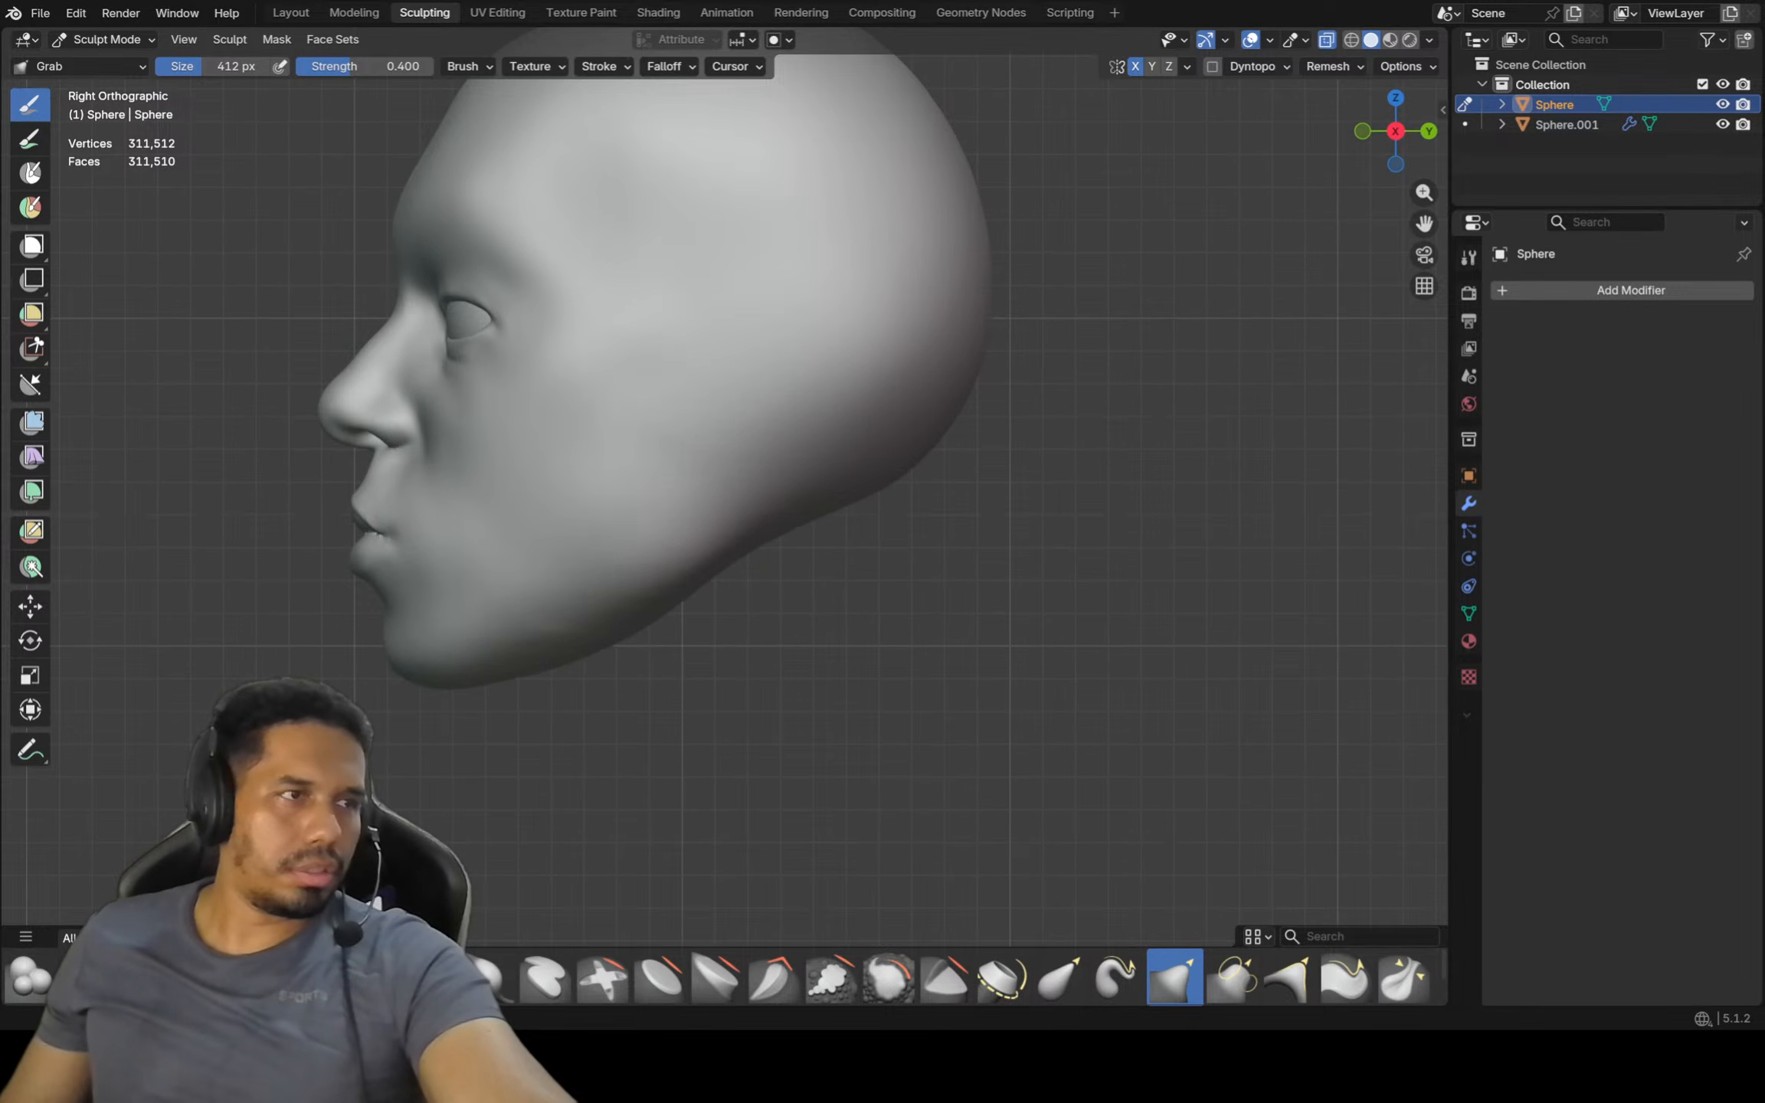
Pull the rear underside of the jaw downward in the side view with the Grab brush at 412 px
middle_click_drag(499, 437, 512, 492, "shift")
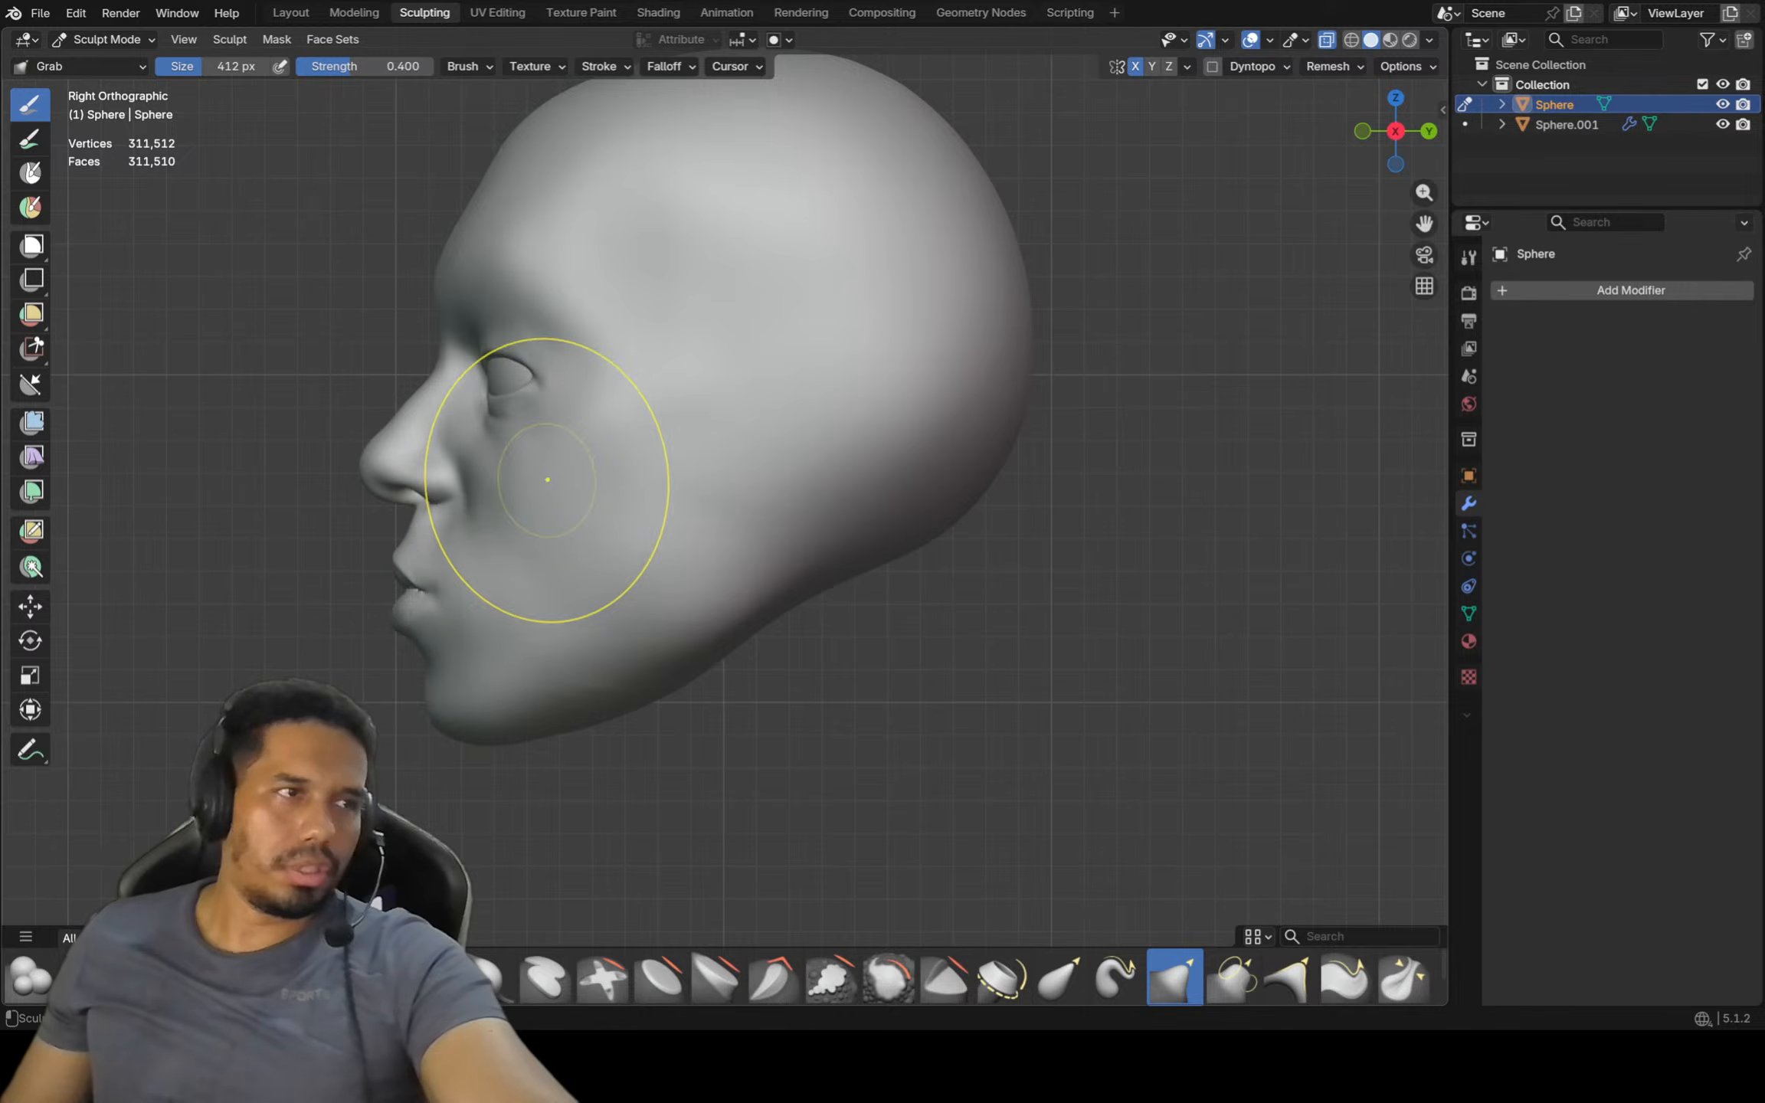
scroll(556, 495, "up", 2)
mouse_move(689, 540)
middle_mouse_down("shift")
mouse_move(630, 588)
mouse_move(658, 656)
middle_mouse_up("shift")
left_click_drag(658, 656, 664, 677)
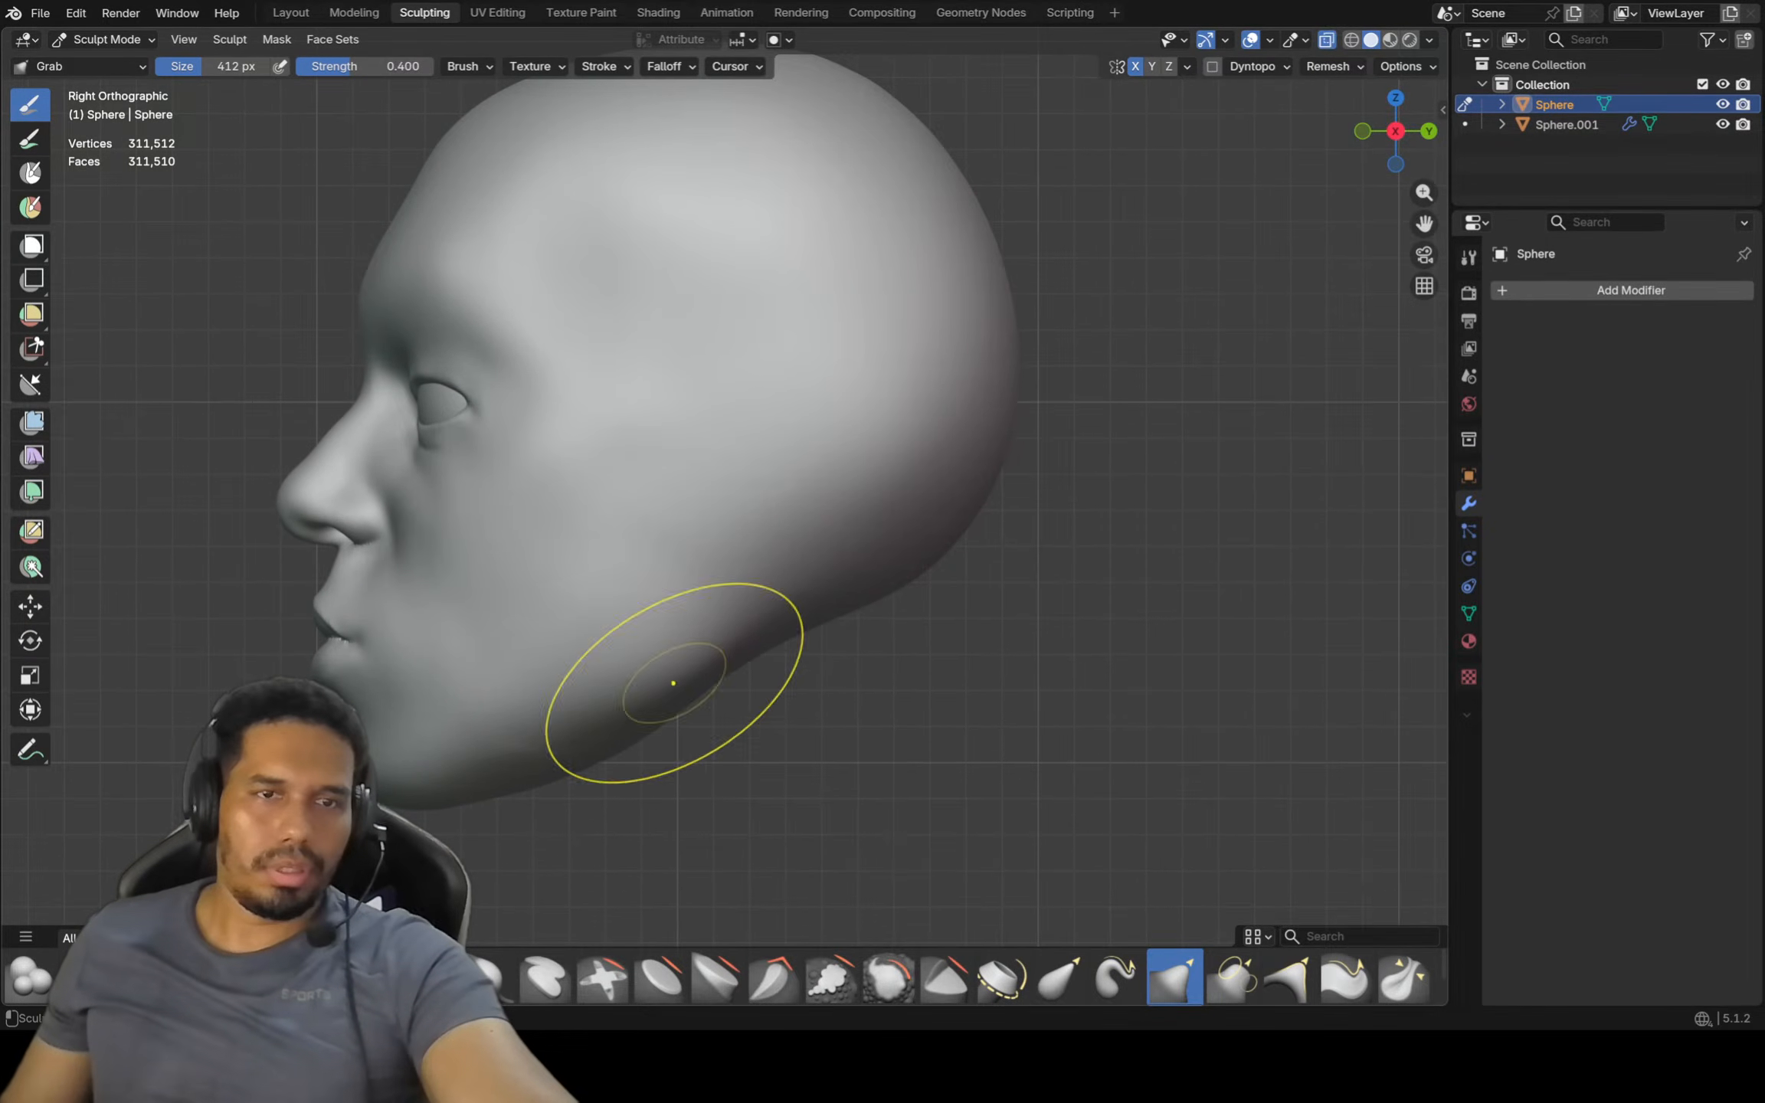
Tuck the contour between the jaw and skull base inward in profile with the Grab brush at 412 px
left_click_drag(731, 609, 758, 636)
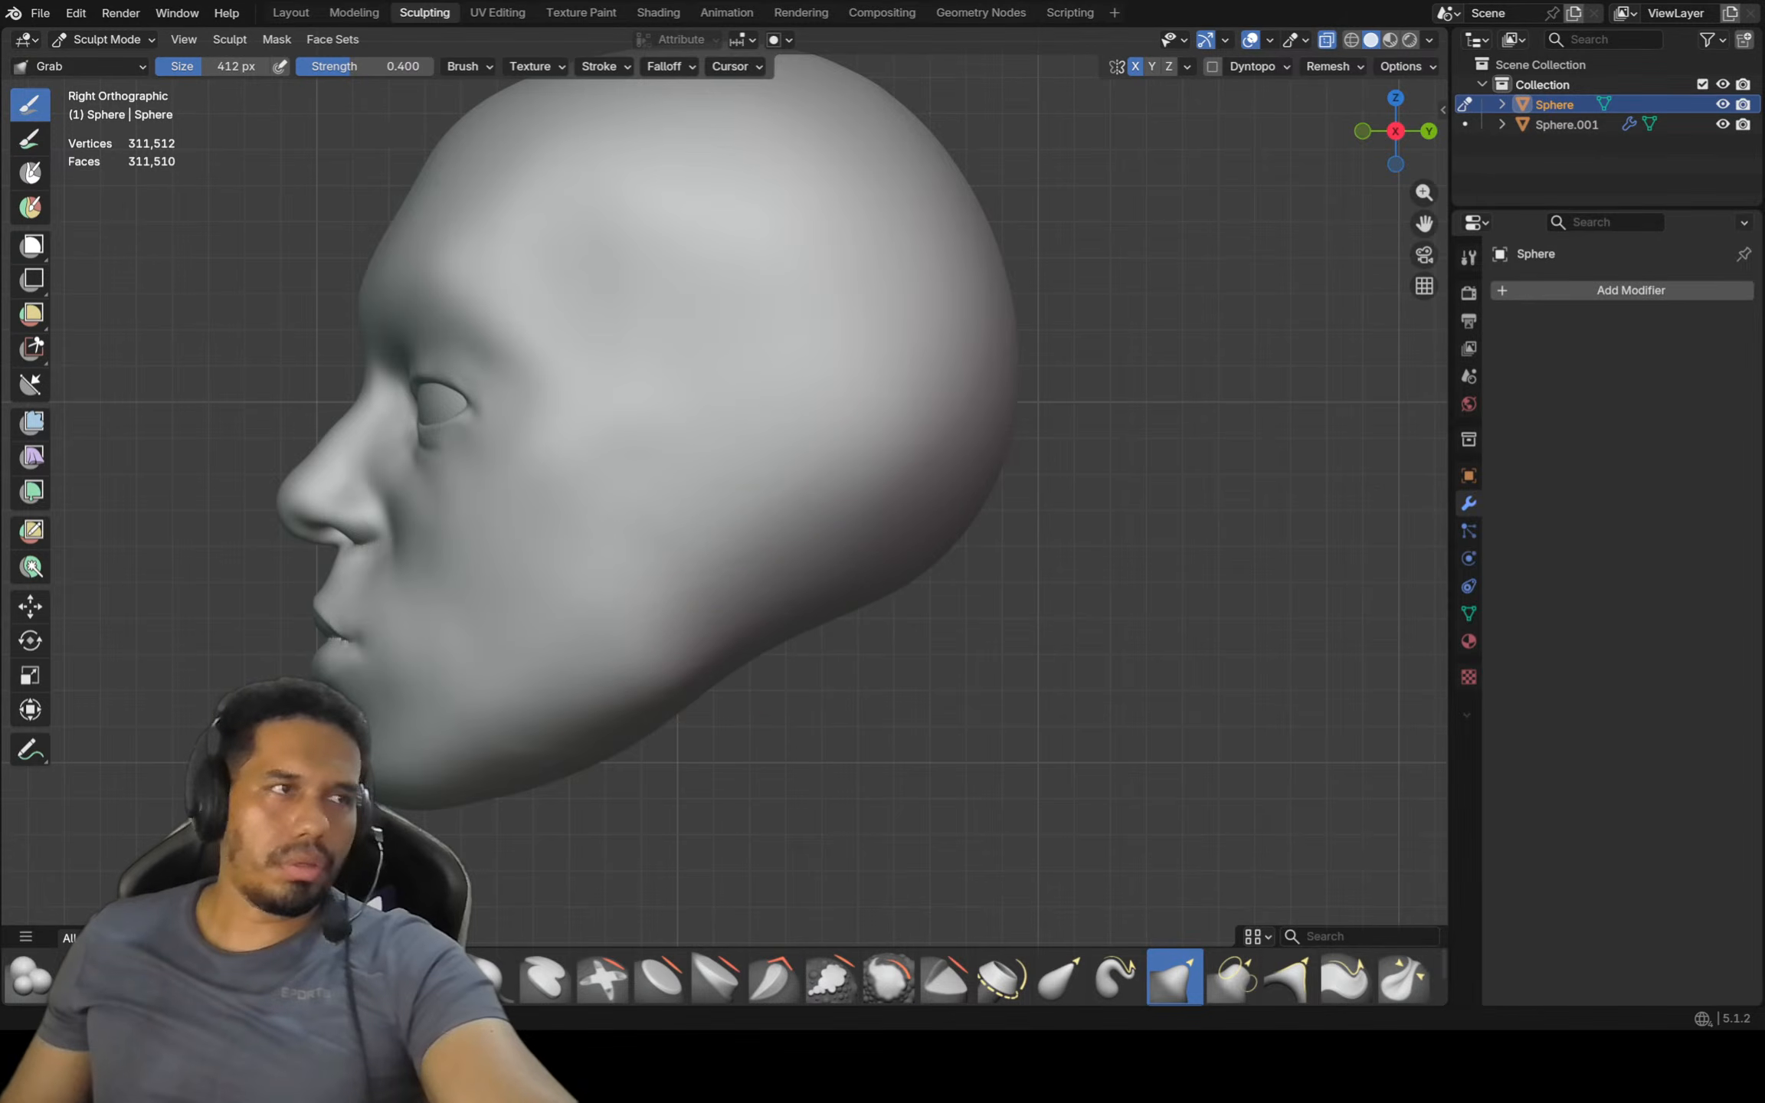
middle_click_drag(287, 375, 292, 429, "ctrl")
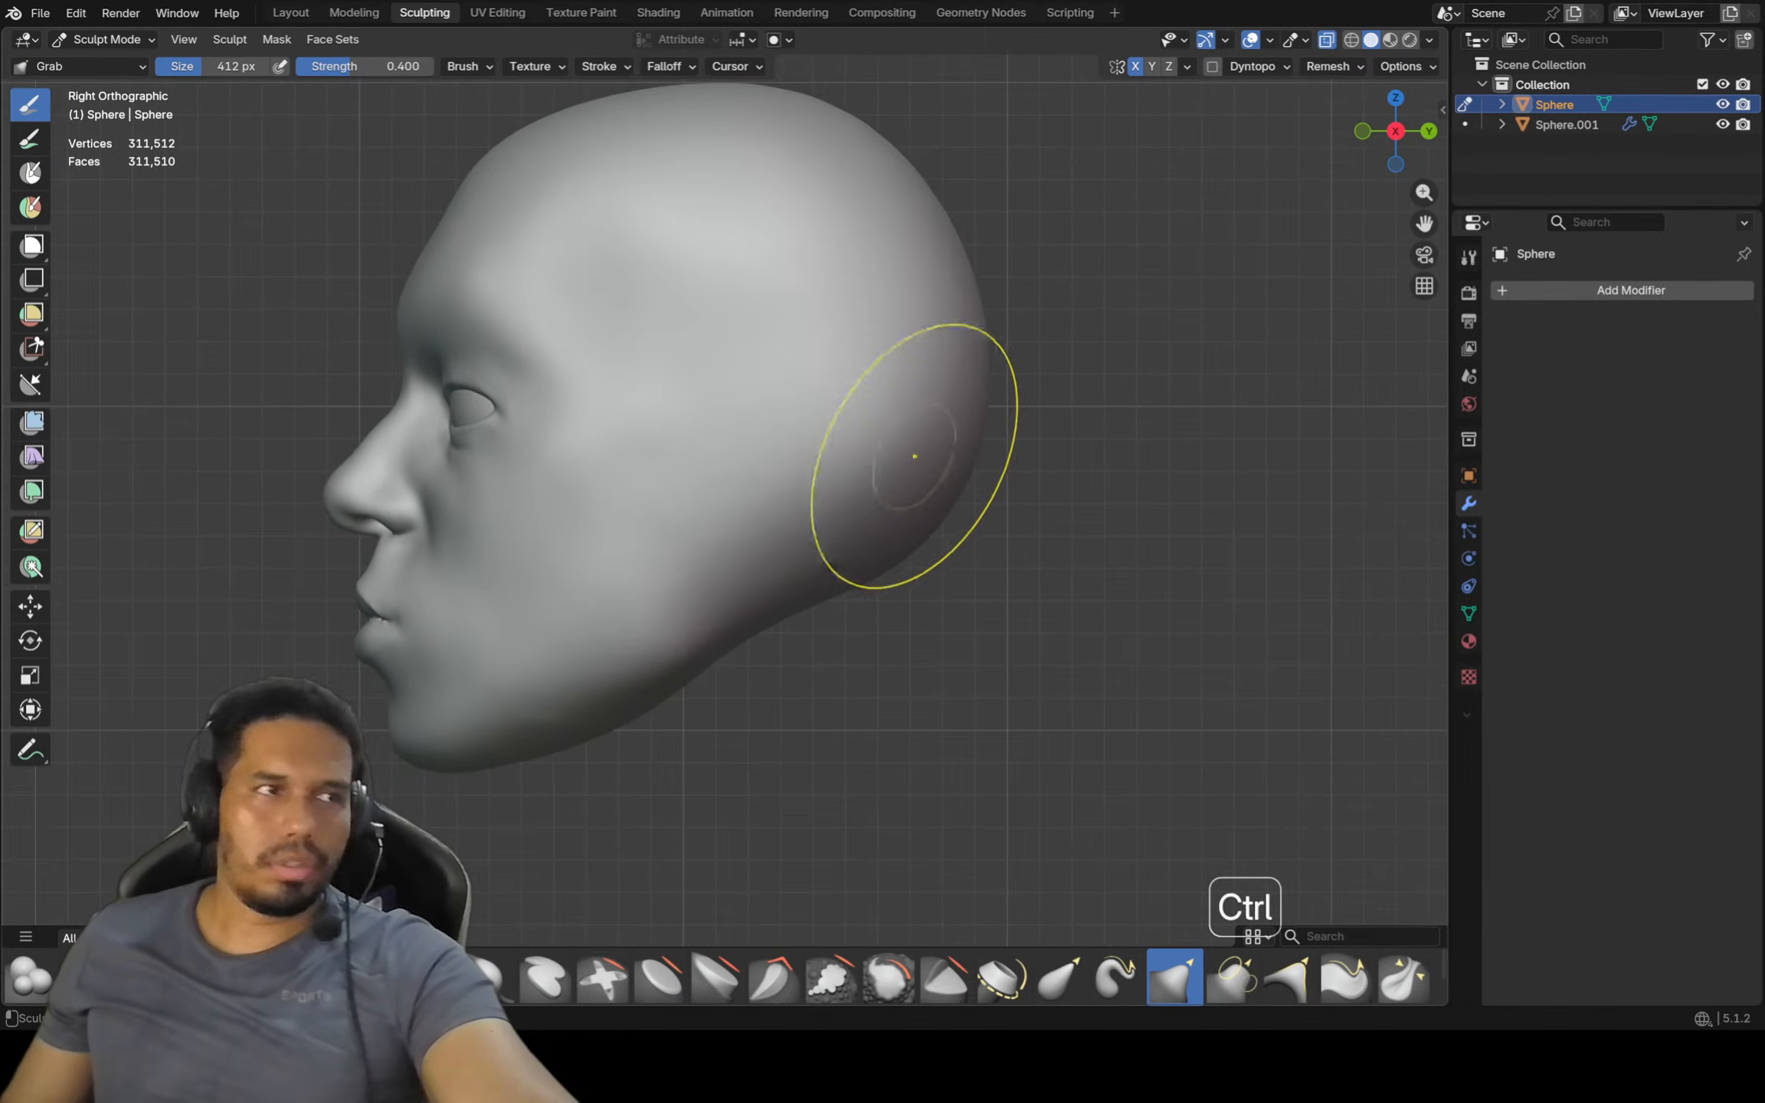
mouse_move(914, 465)
middle_mouse_down("shift")
mouse_move(1034, 536)
mouse_move(924, 469)
middle_mouse_up("shift")
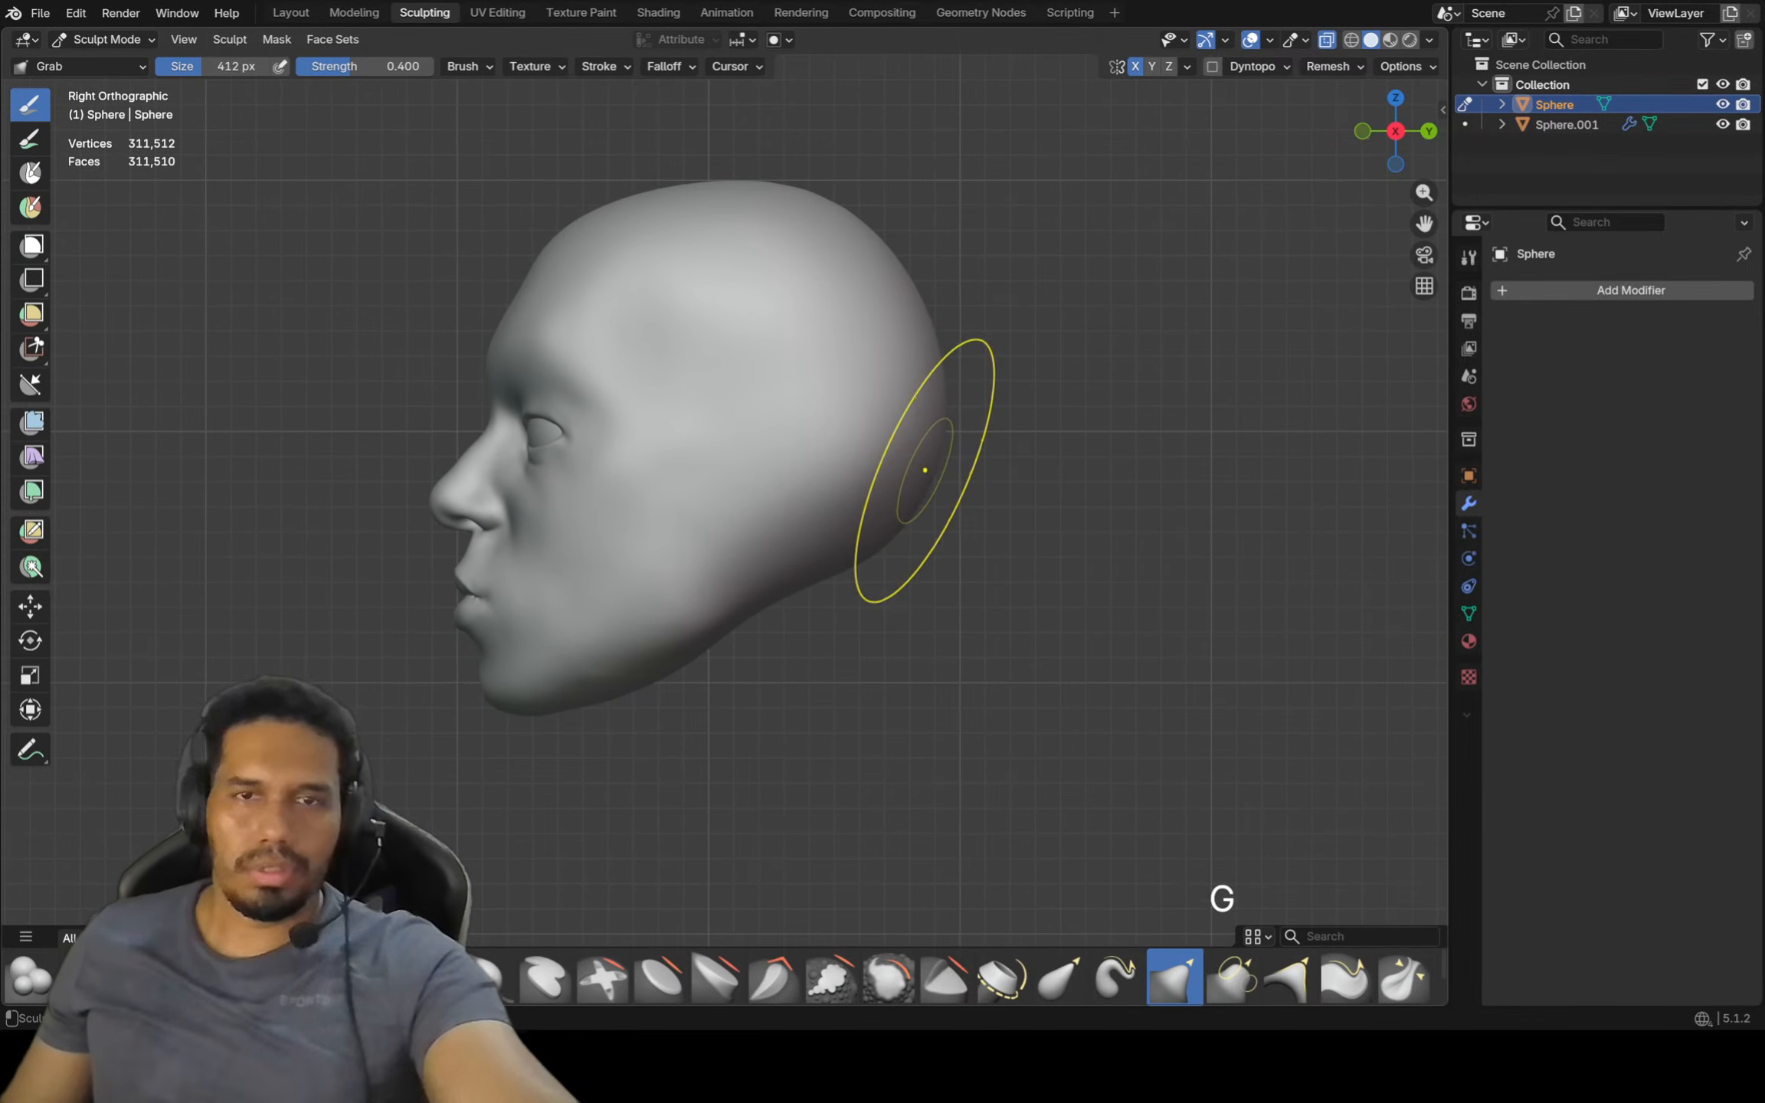
Enlarge the Grab brush to 588 px and smooth the upper forehead in the side view
key("f")
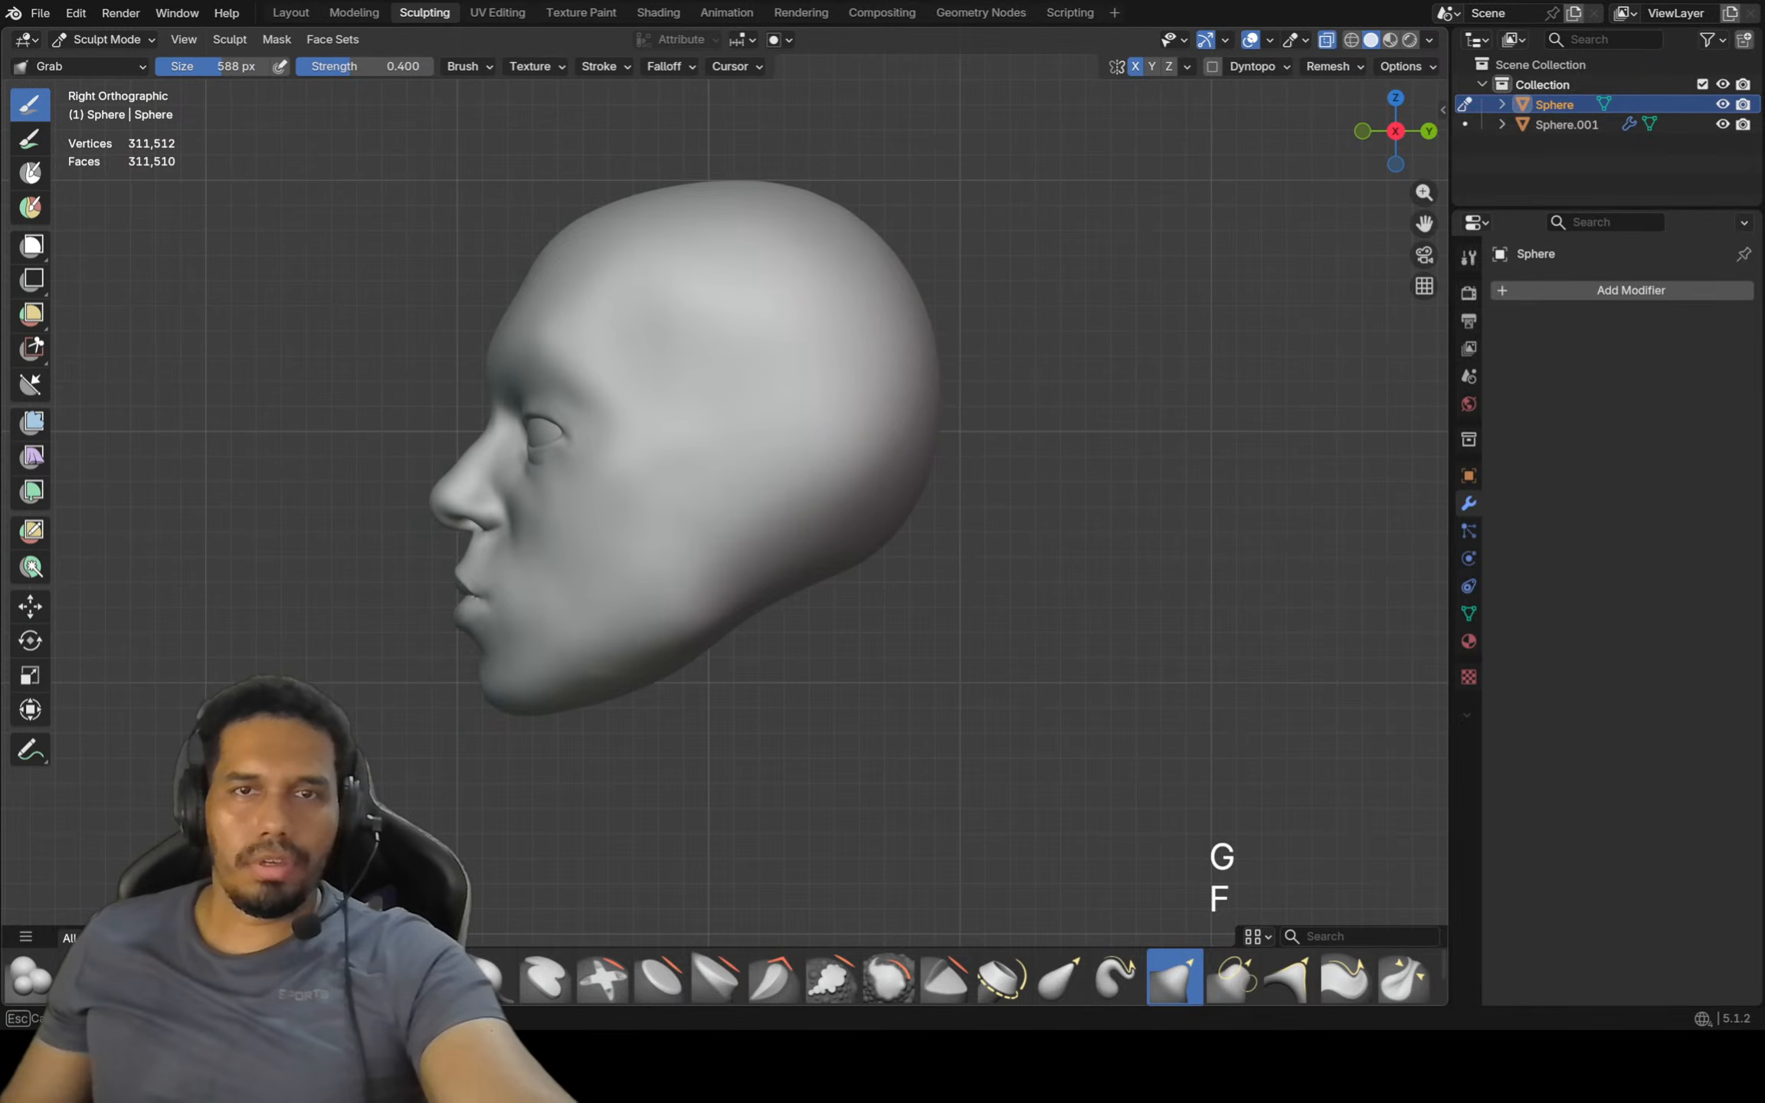
left_click(701, 196)
scroll(529, 260, "up", 1)
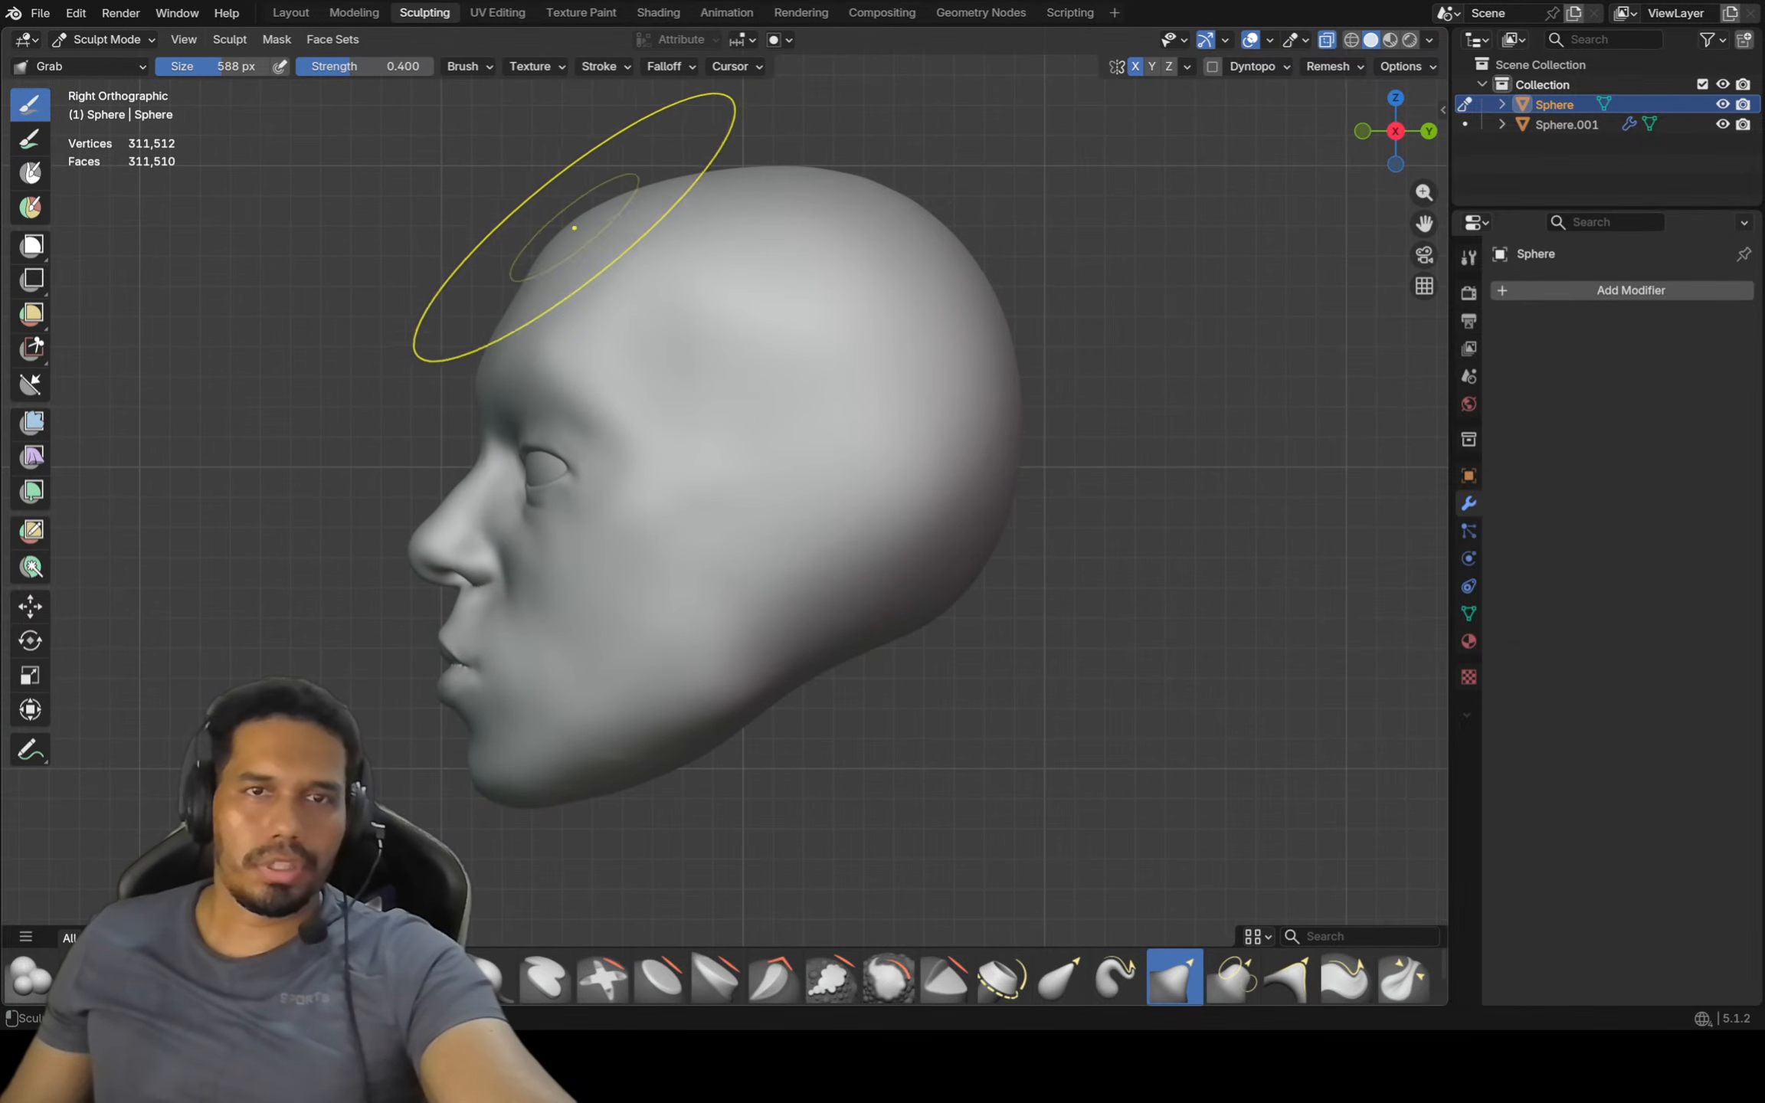
left_click_drag(575, 228, 580, 322, "shift")
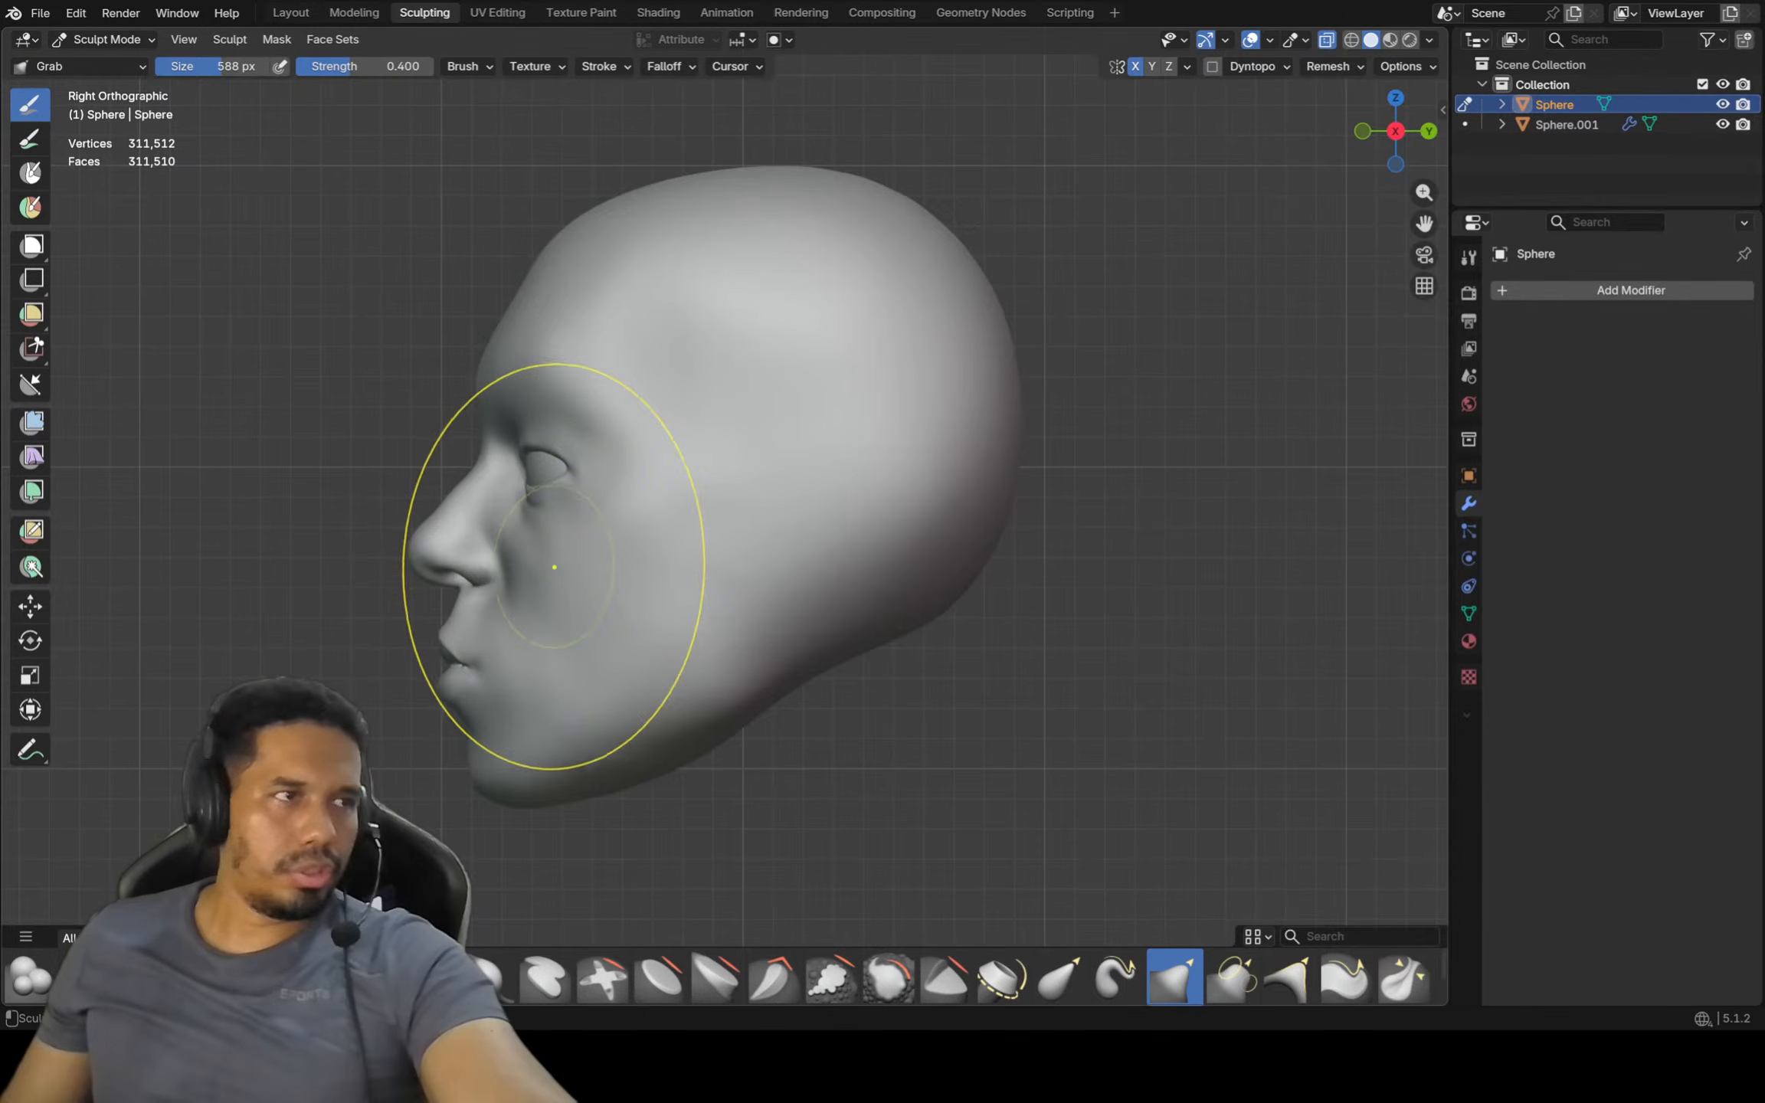
Lower the inner part of the upper eyelid in the side view with the Grab brush at 588 px
scroll(553, 567, "down", 1)
scroll(548, 548, "up", 6)
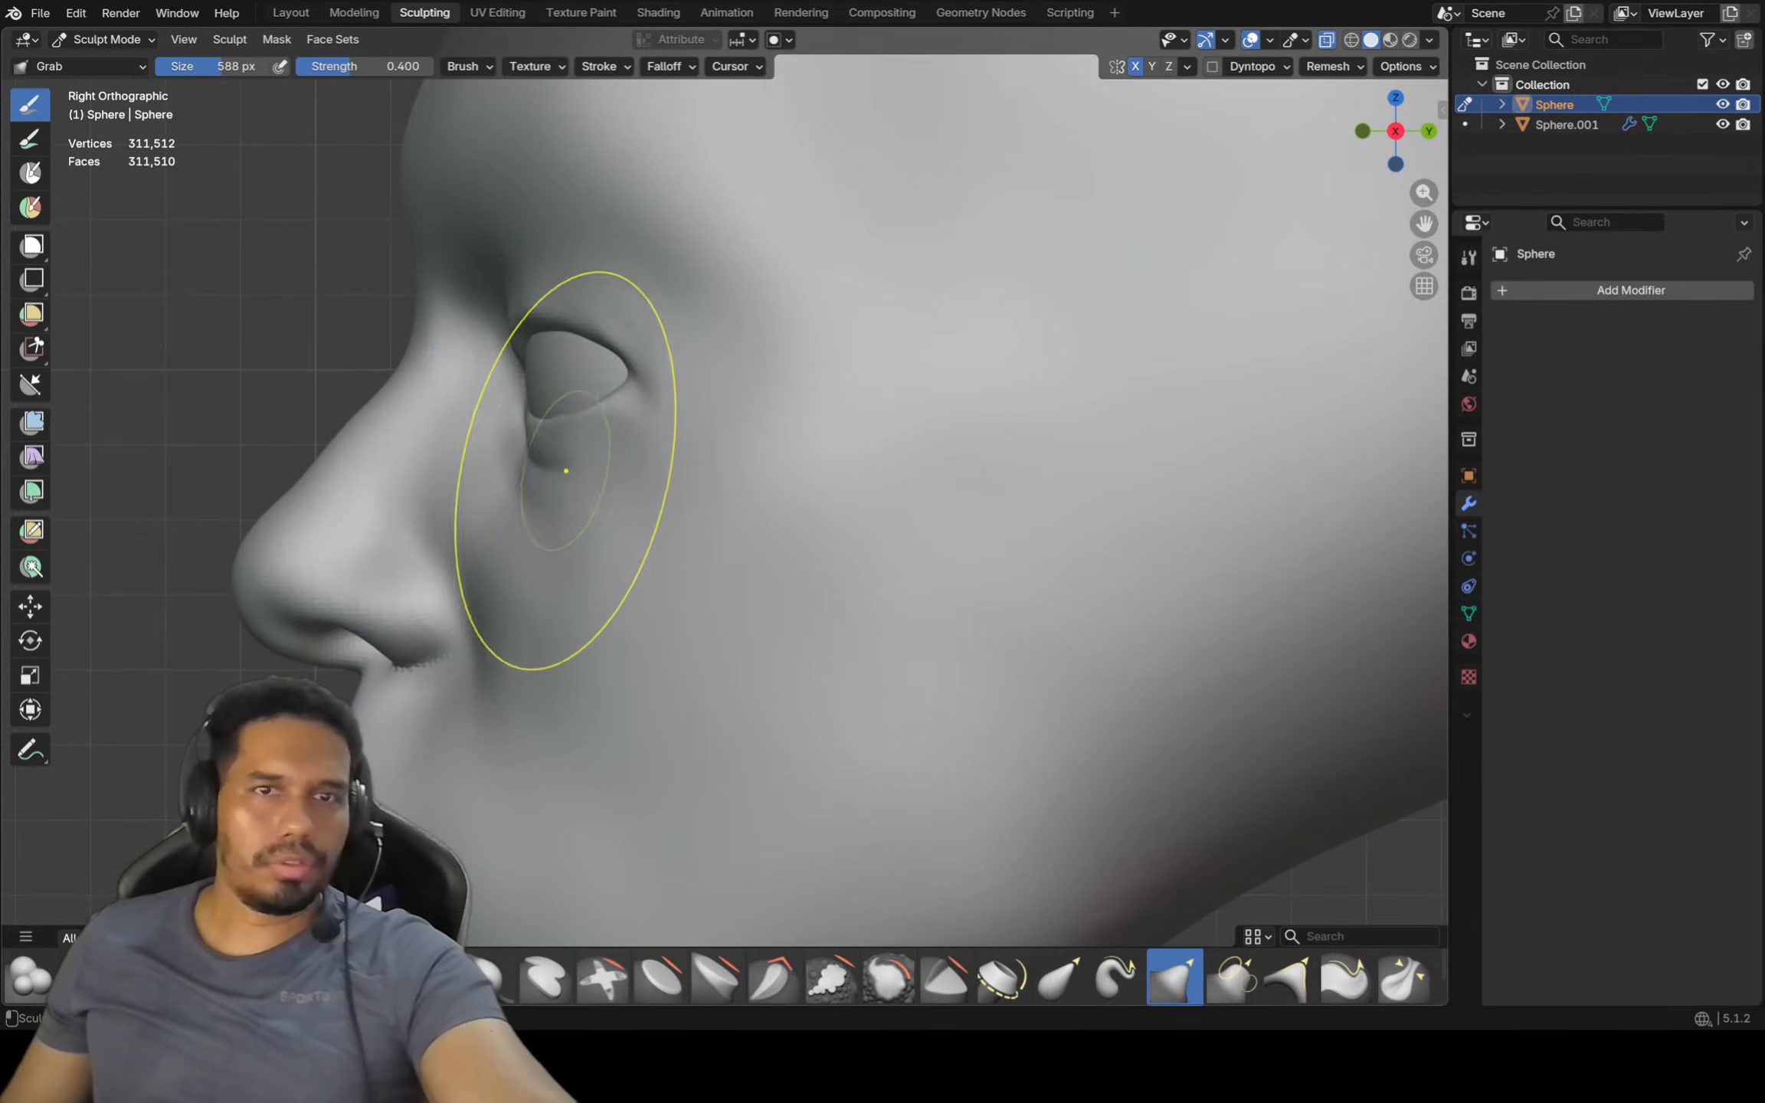
scroll(517, 326, "up", 4)
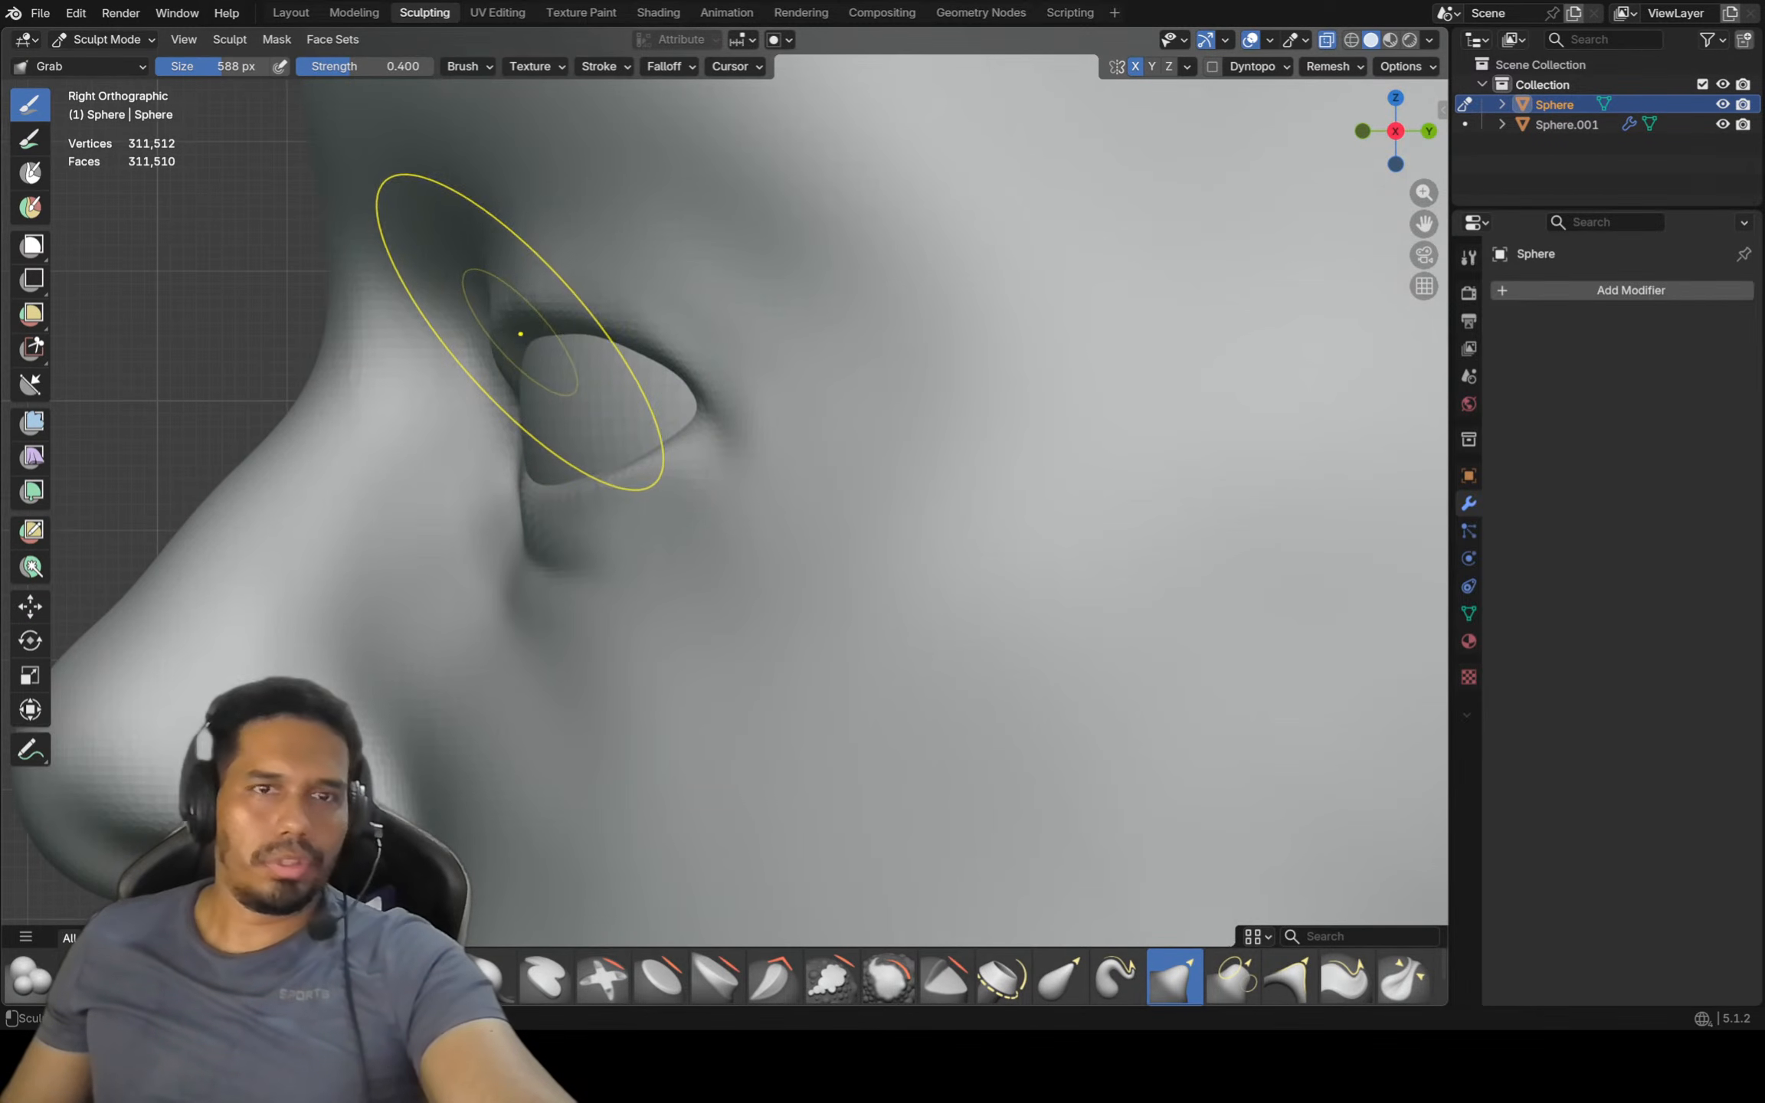
left_click_drag(511, 324, 540, 332)
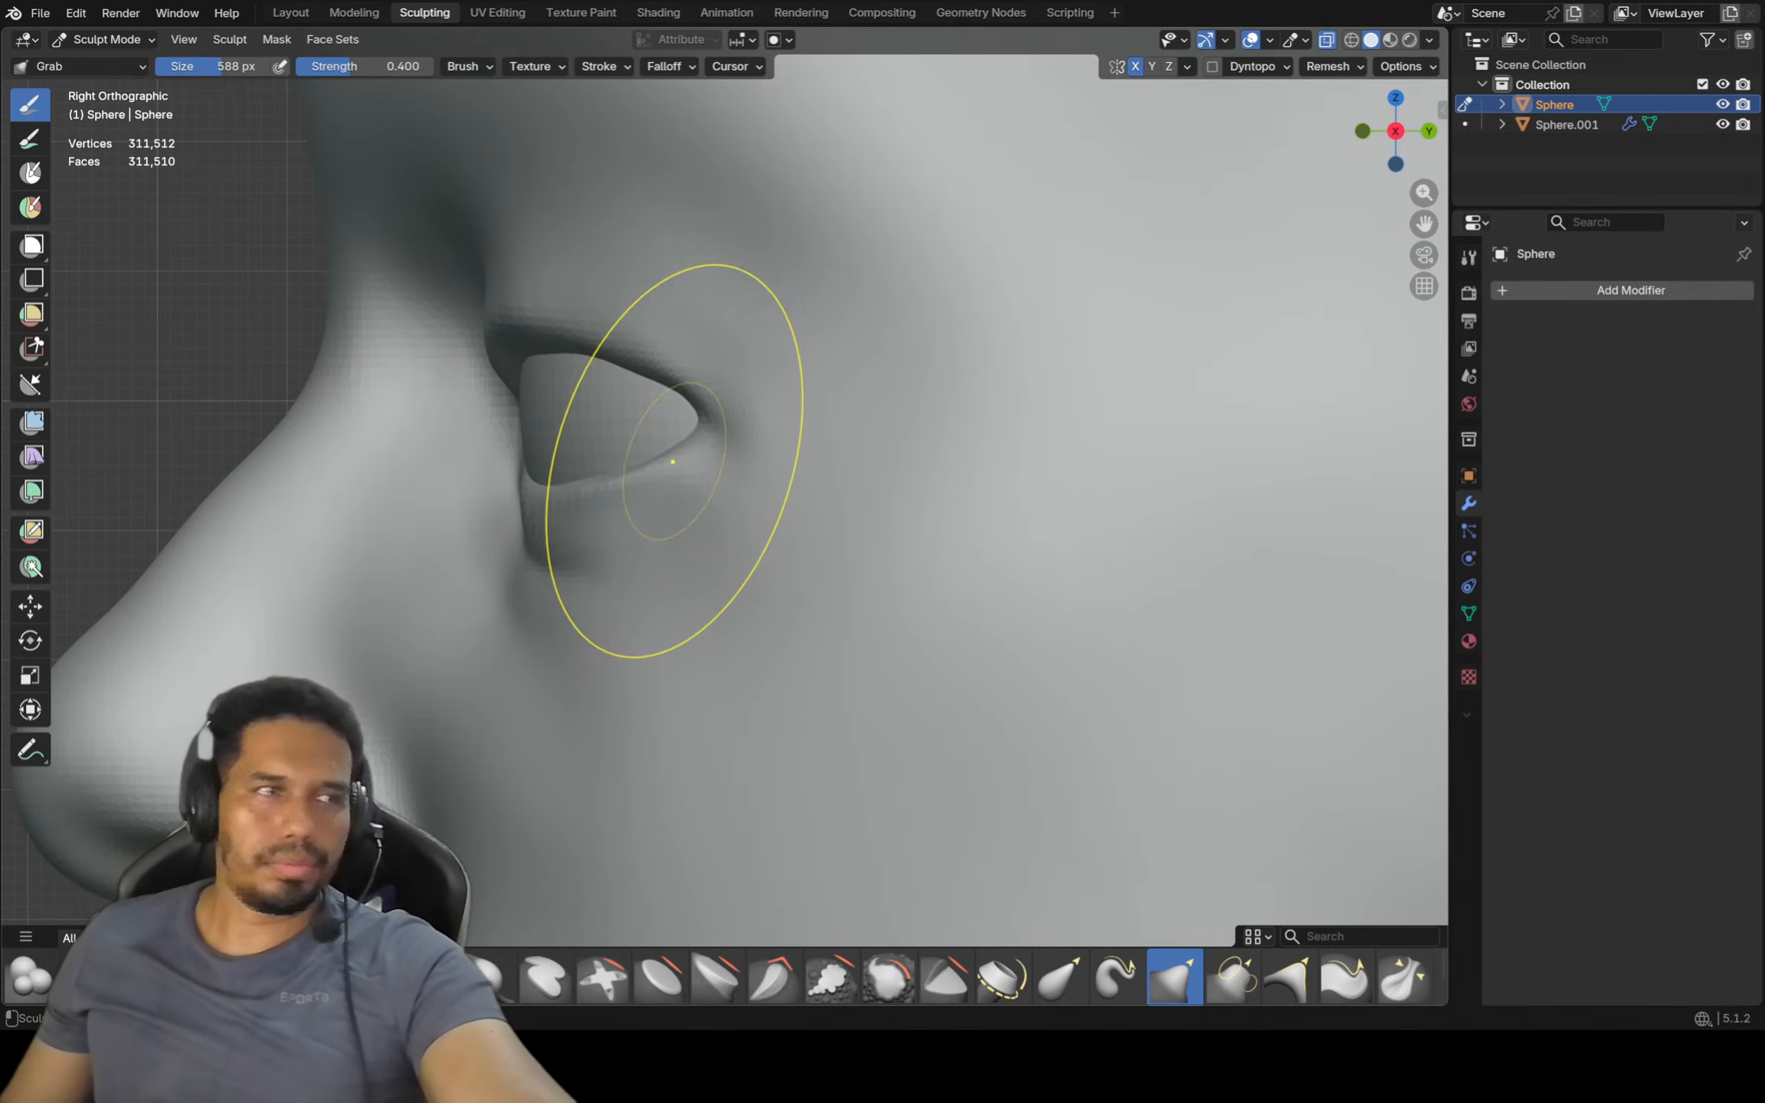
Raise the outer and middle lower eyelid and adjust its inner end in the side view with the Grab brush at 588 px
scroll(662, 464, "up", 3)
left_click_drag(665, 464, 666, 447)
left_click_drag(666, 446, 665, 437)
left_click_drag(571, 492, 569, 486)
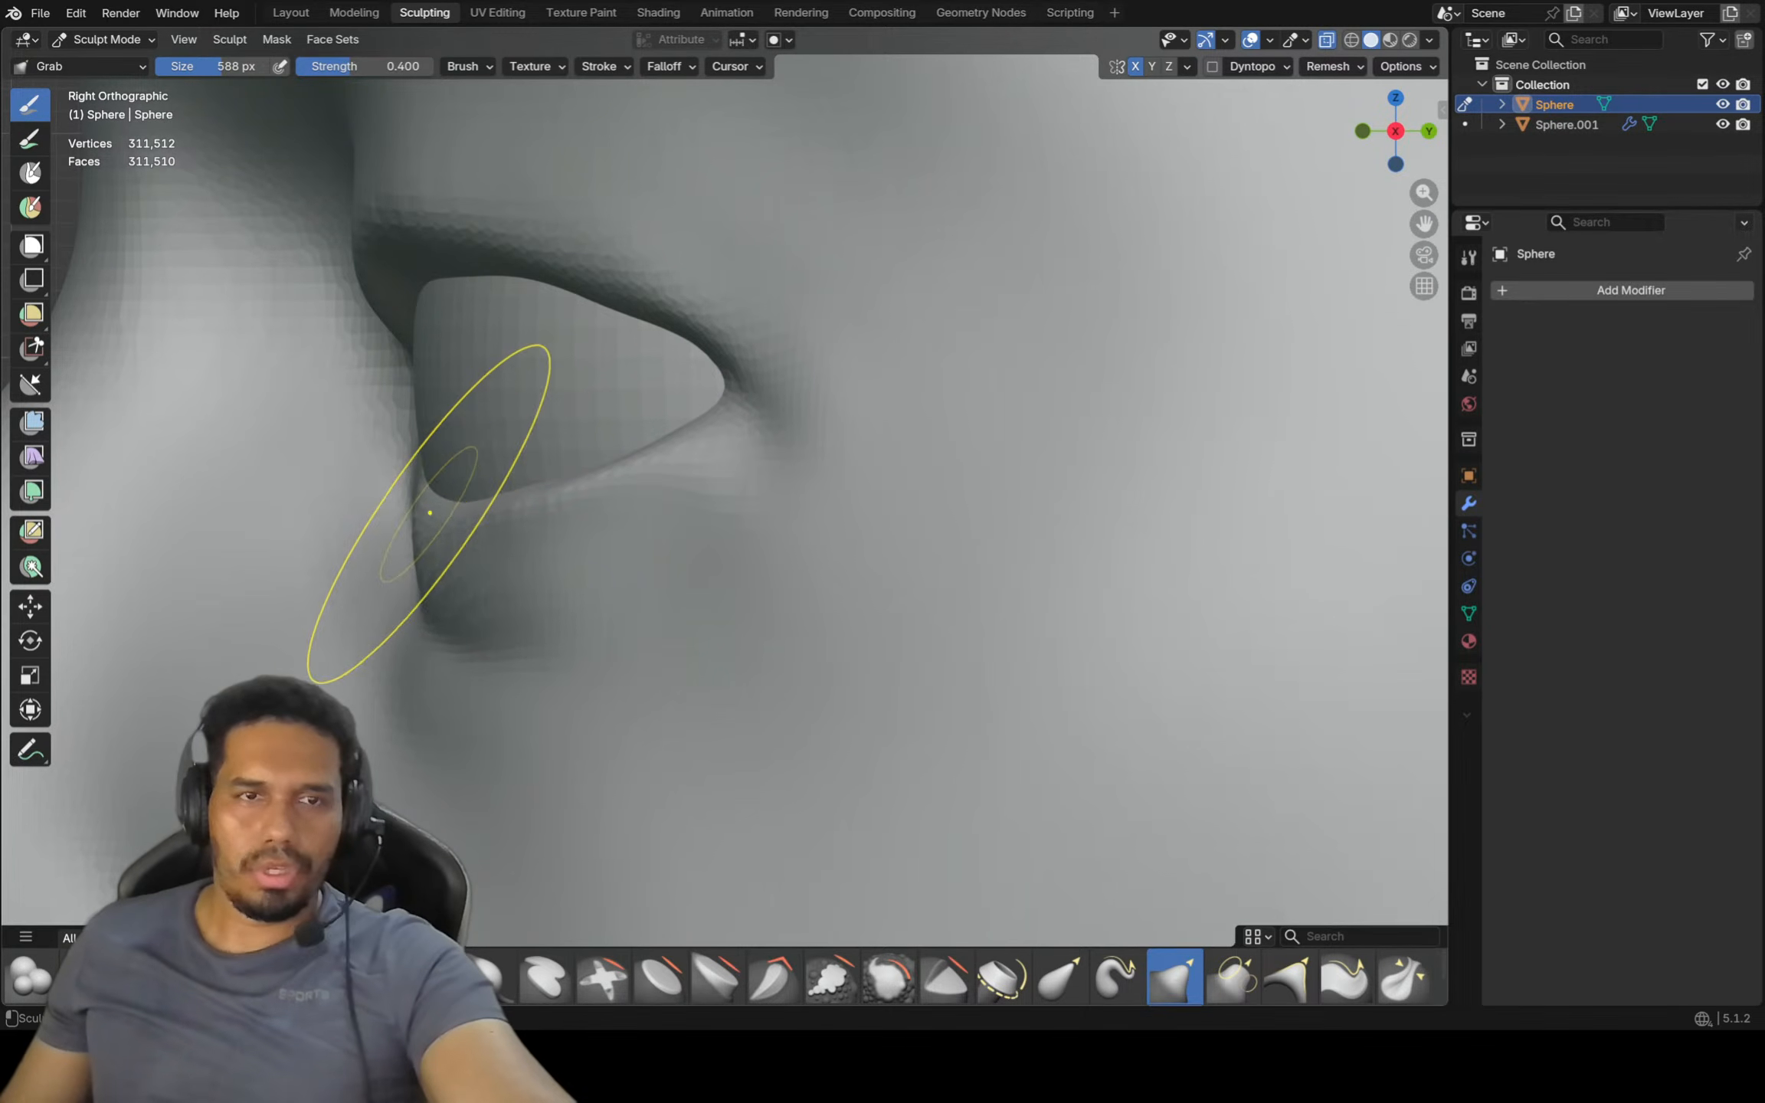
left_click_drag(437, 506, 447, 527)
Examine the eyelids and overall face shape from three-quarter and front views
mouse_move(472, 524)
middle_mouse_down()
mouse_move(541, 534)
mouse_move(505, 590)
middle_mouse_up()
middle_click_drag(505, 590, 647, 571, "shift")
scroll(748, 465, "down", 2)
scroll(745, 447, "down", 3)
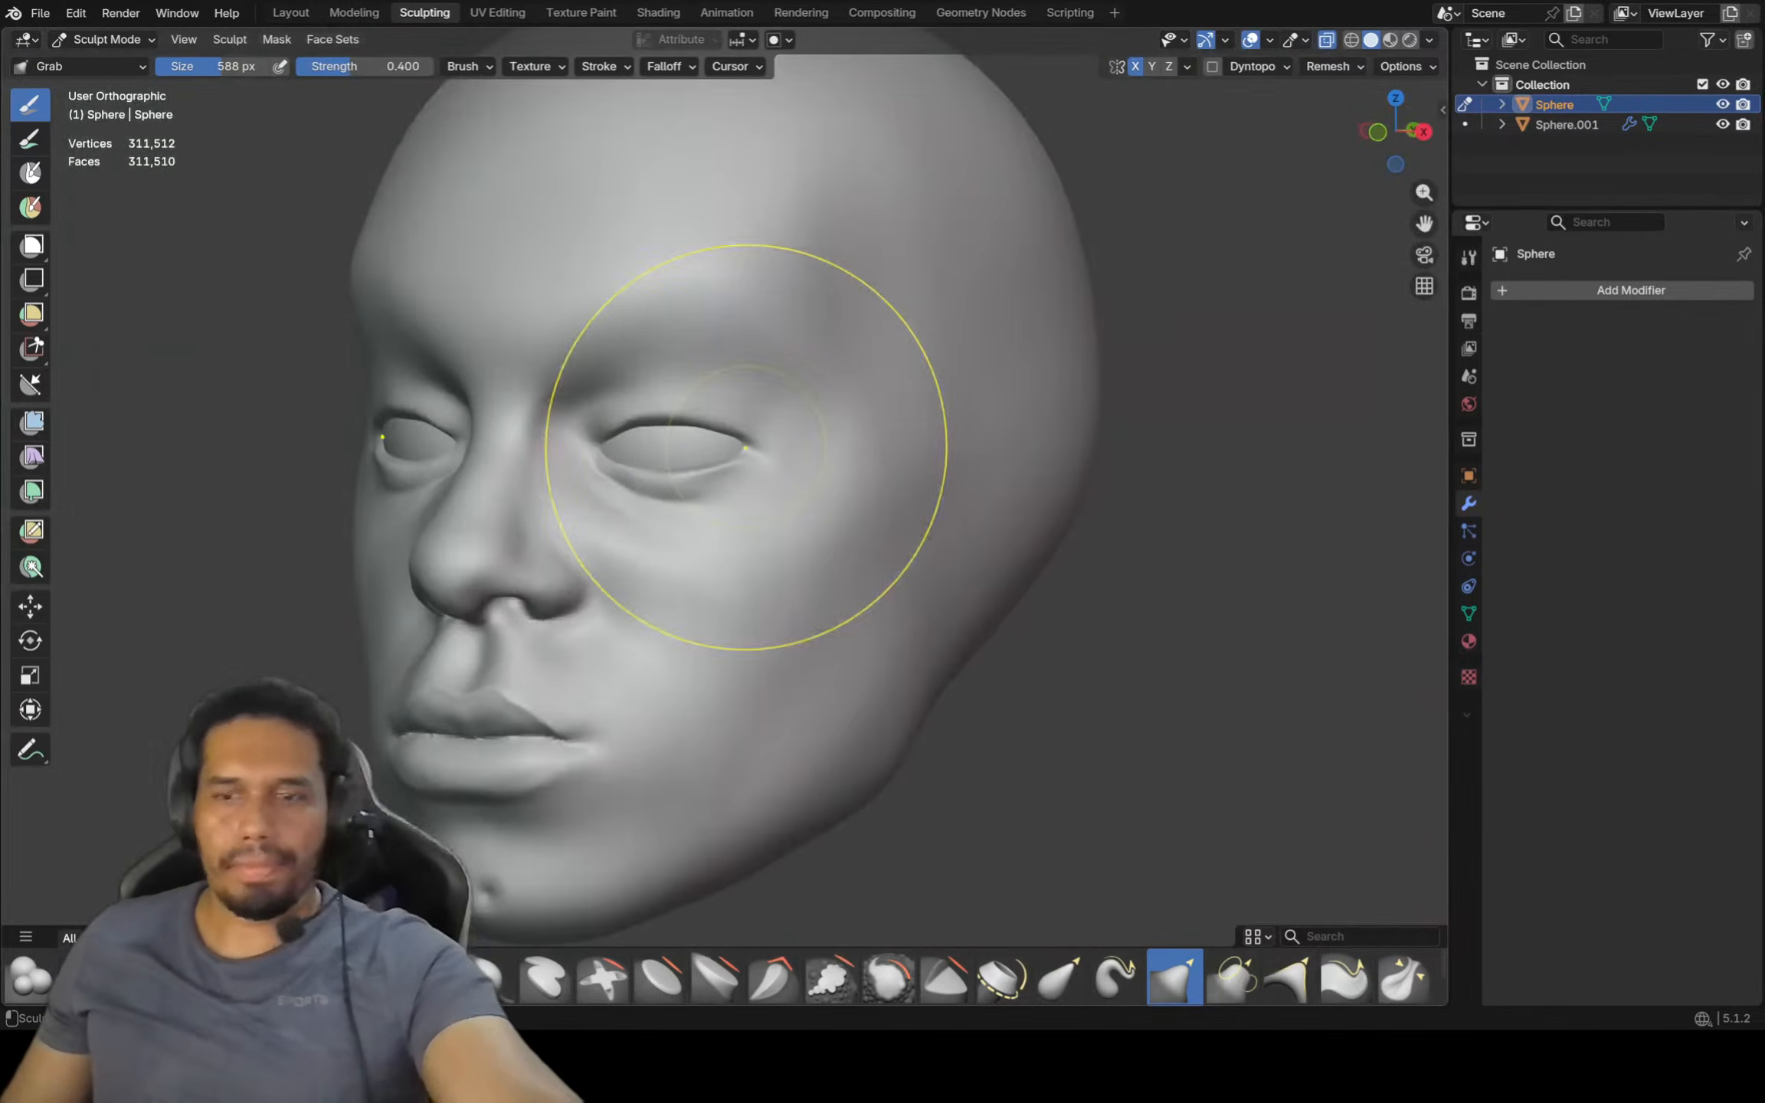
key("KP_1")
middle_click_drag(746, 447, 863, 423, "shift")
middle_click_drag(862, 424, 951, 500, "ctrl")
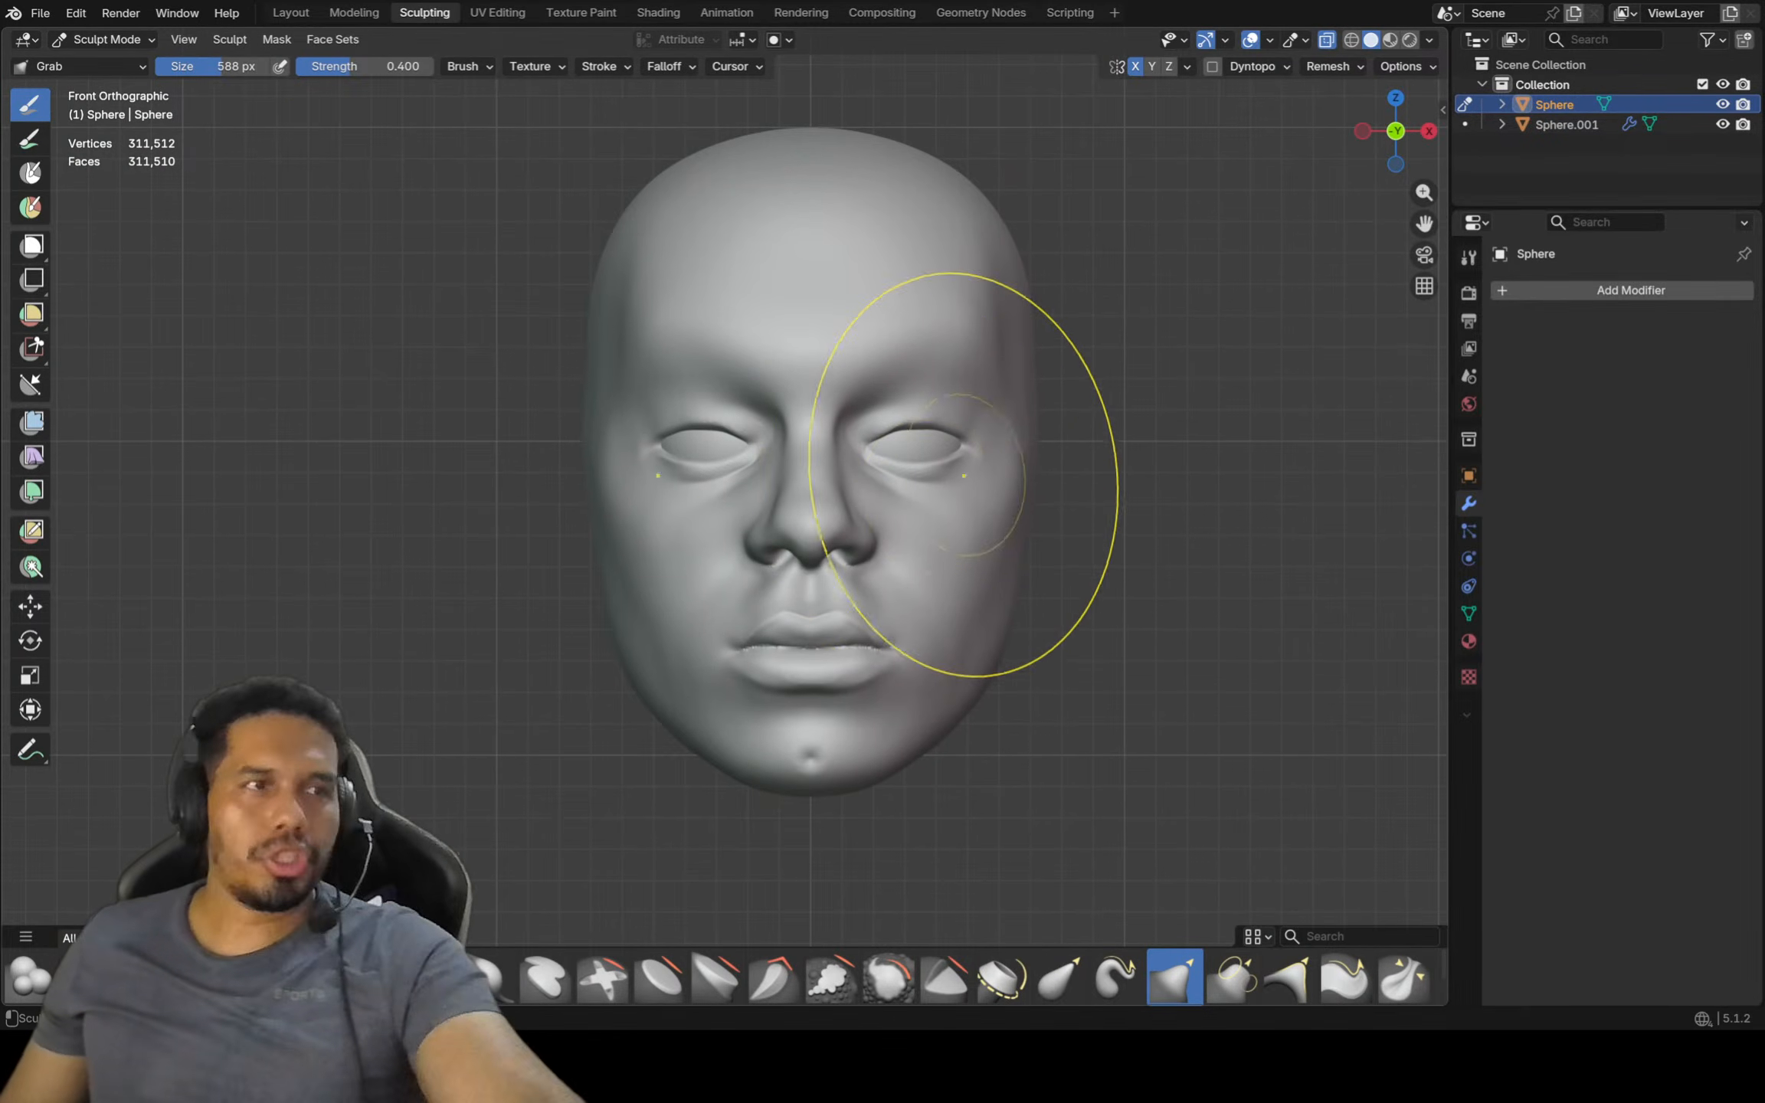
scroll(1015, 440, "up", 1)
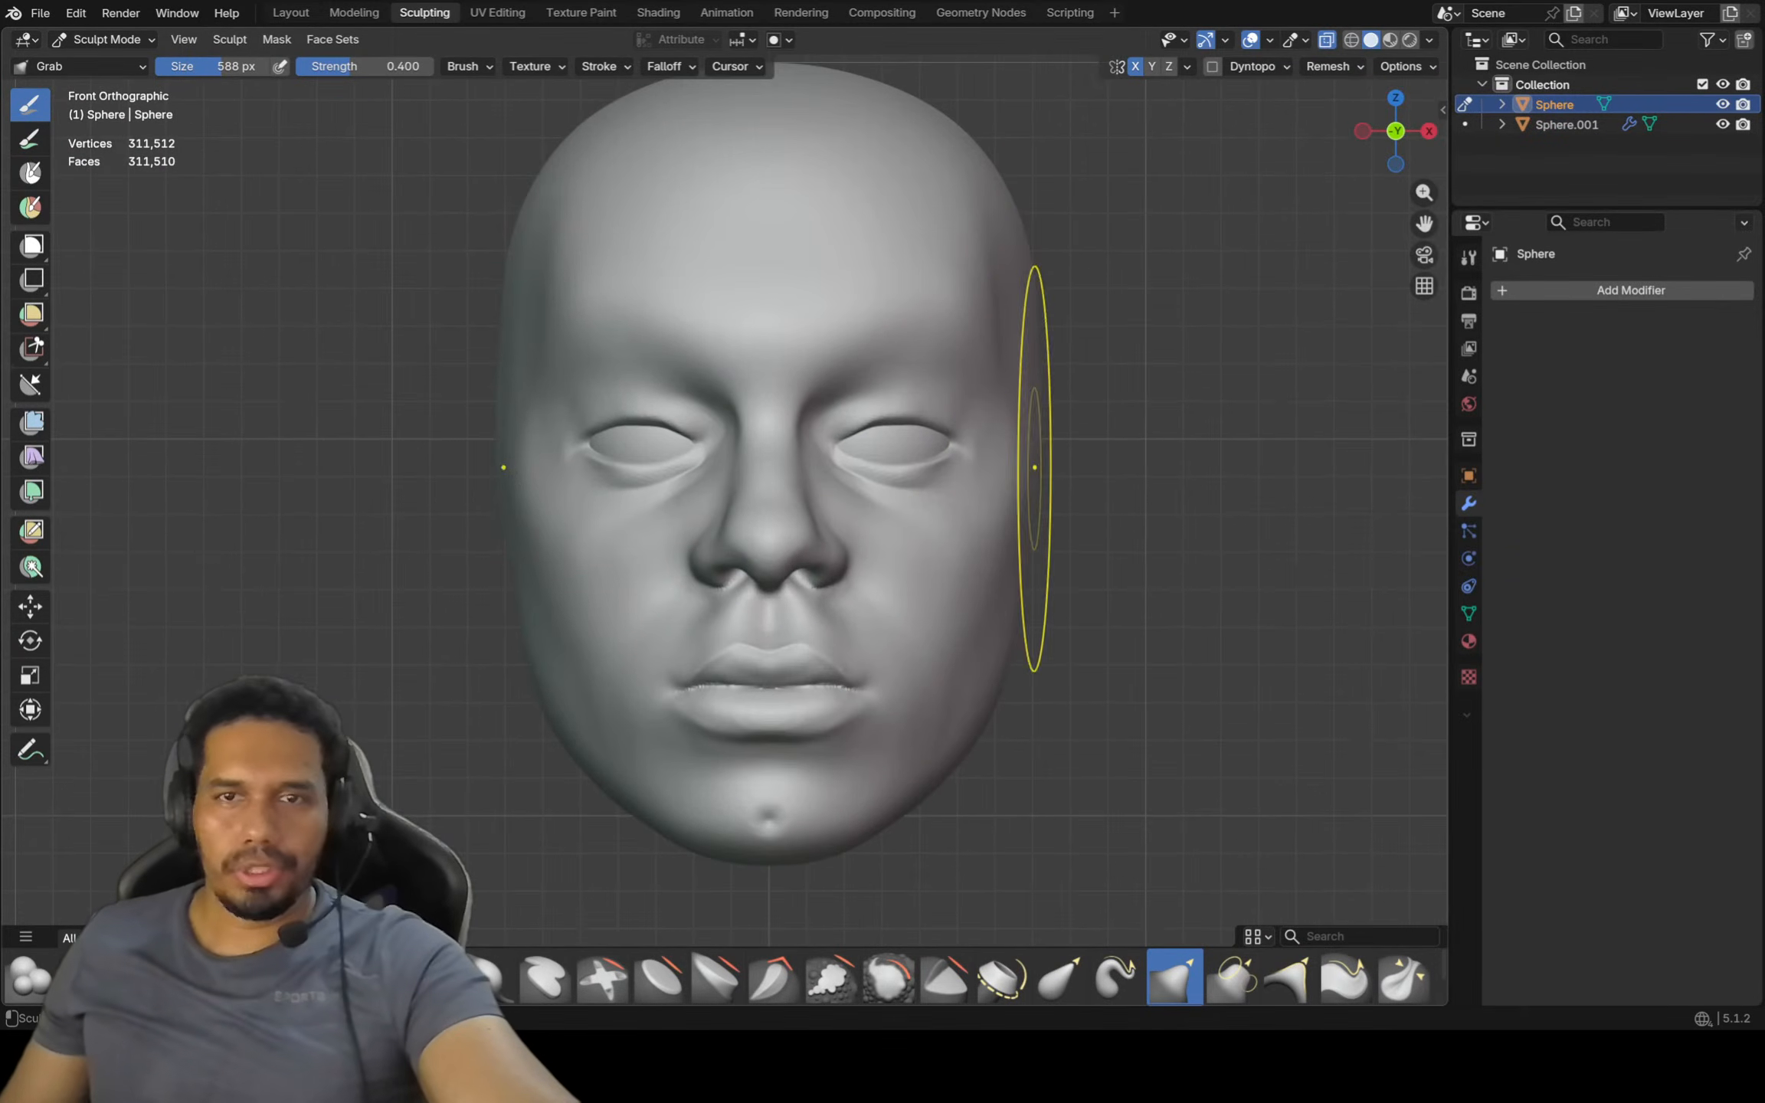
scroll(1028, 465, "up", 2)
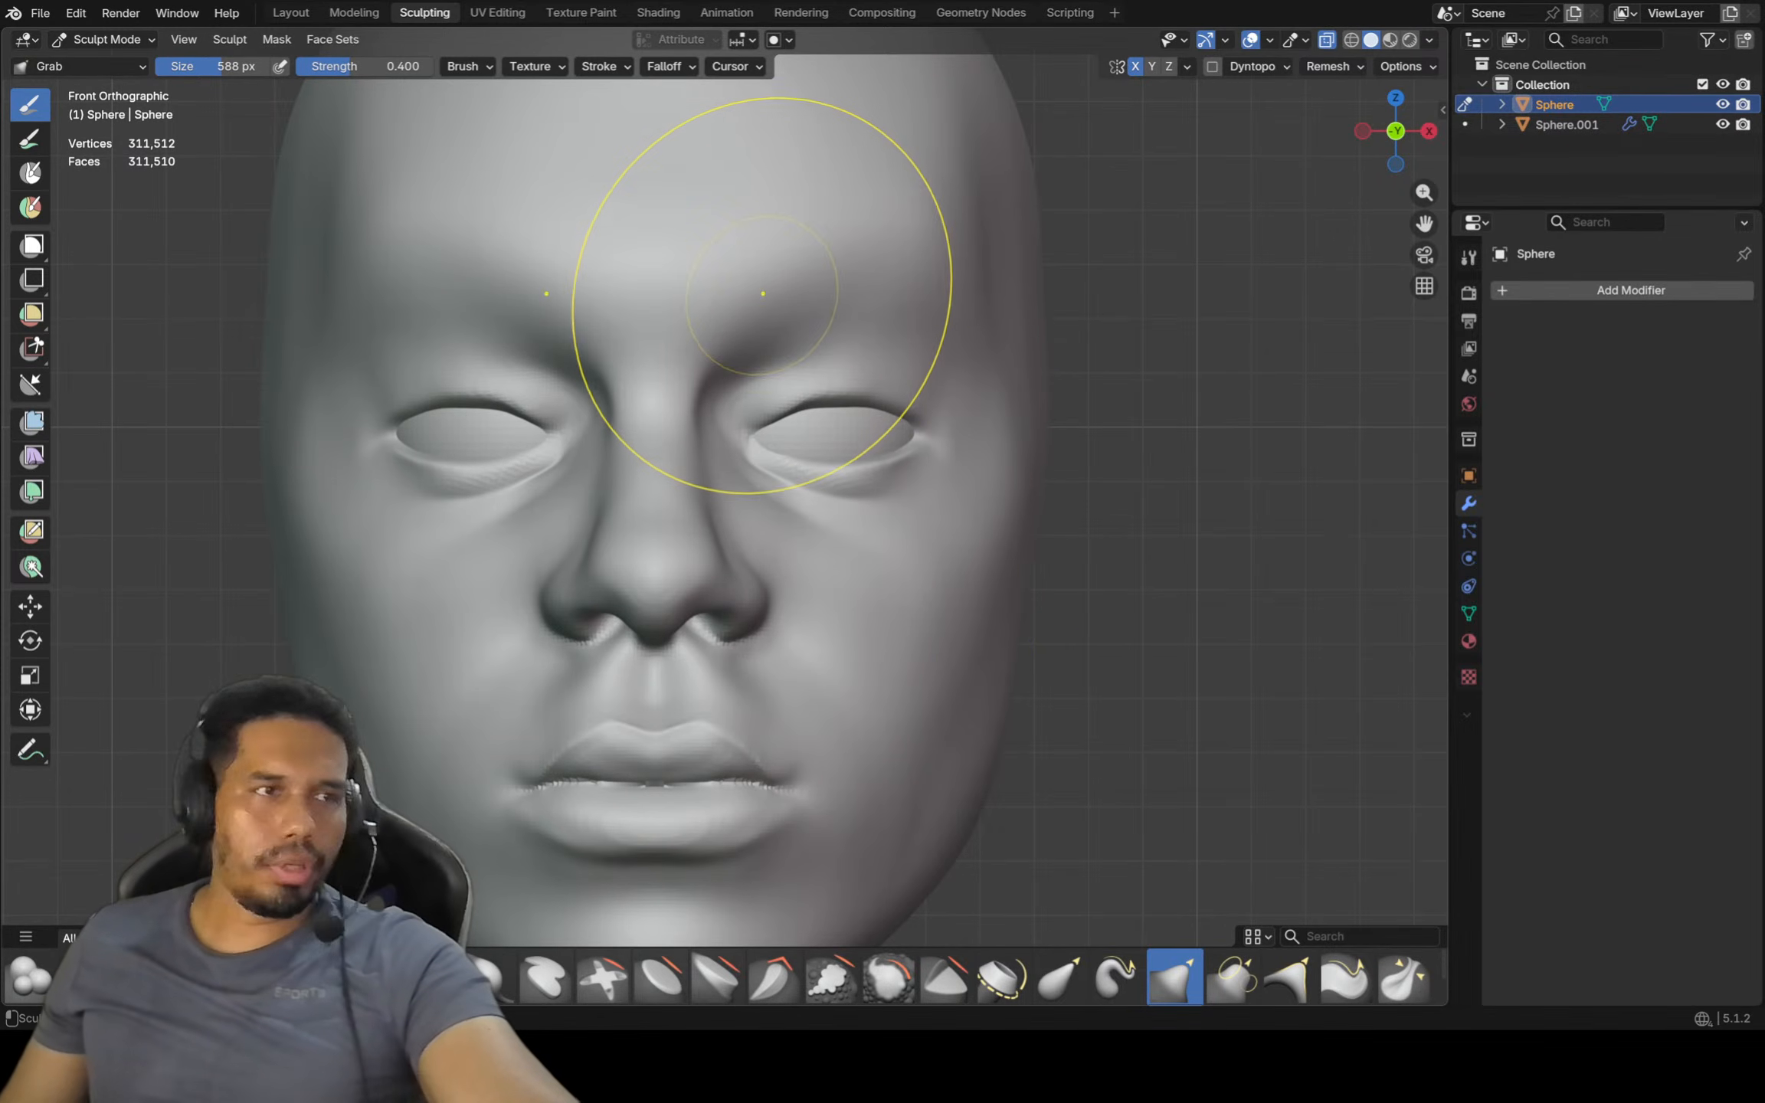
scroll(774, 314, "up", 1)
Reduce the Grab brush to 348 px and refine the inner brow area from the front
key("f")
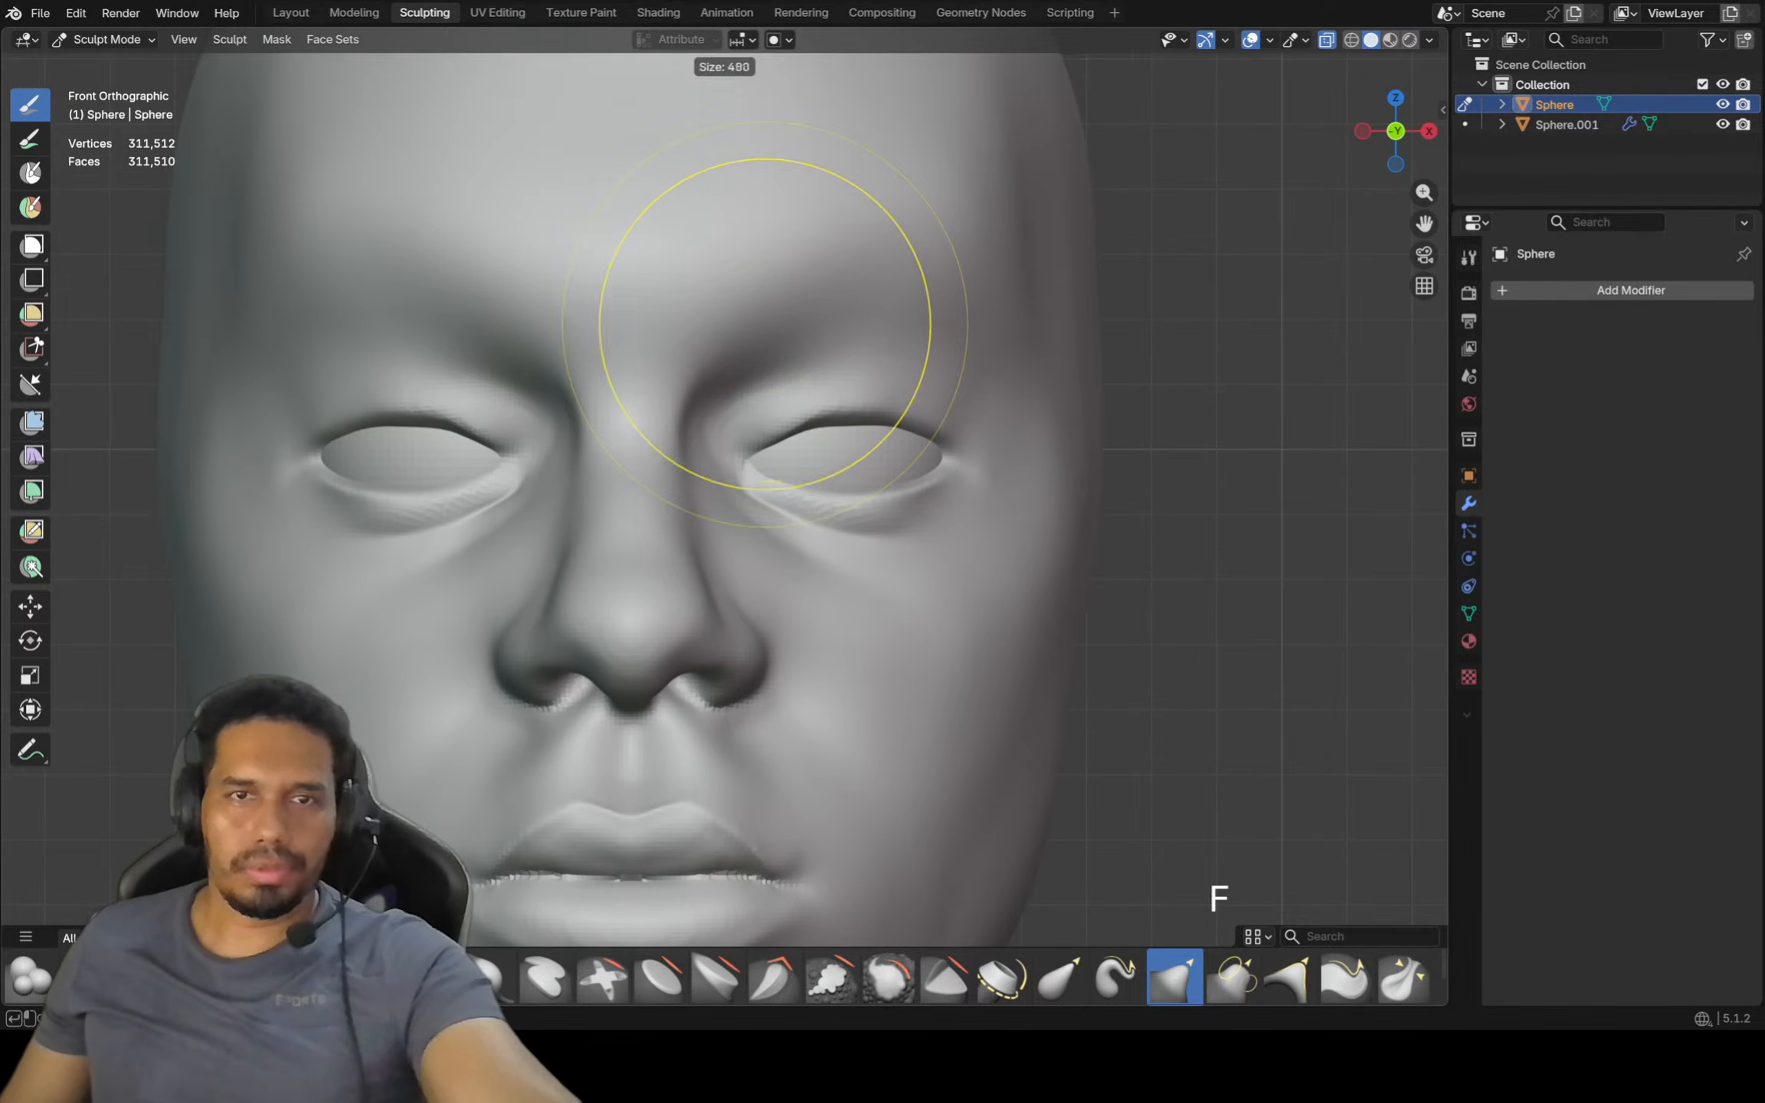
left_click(719, 341)
key("shift")
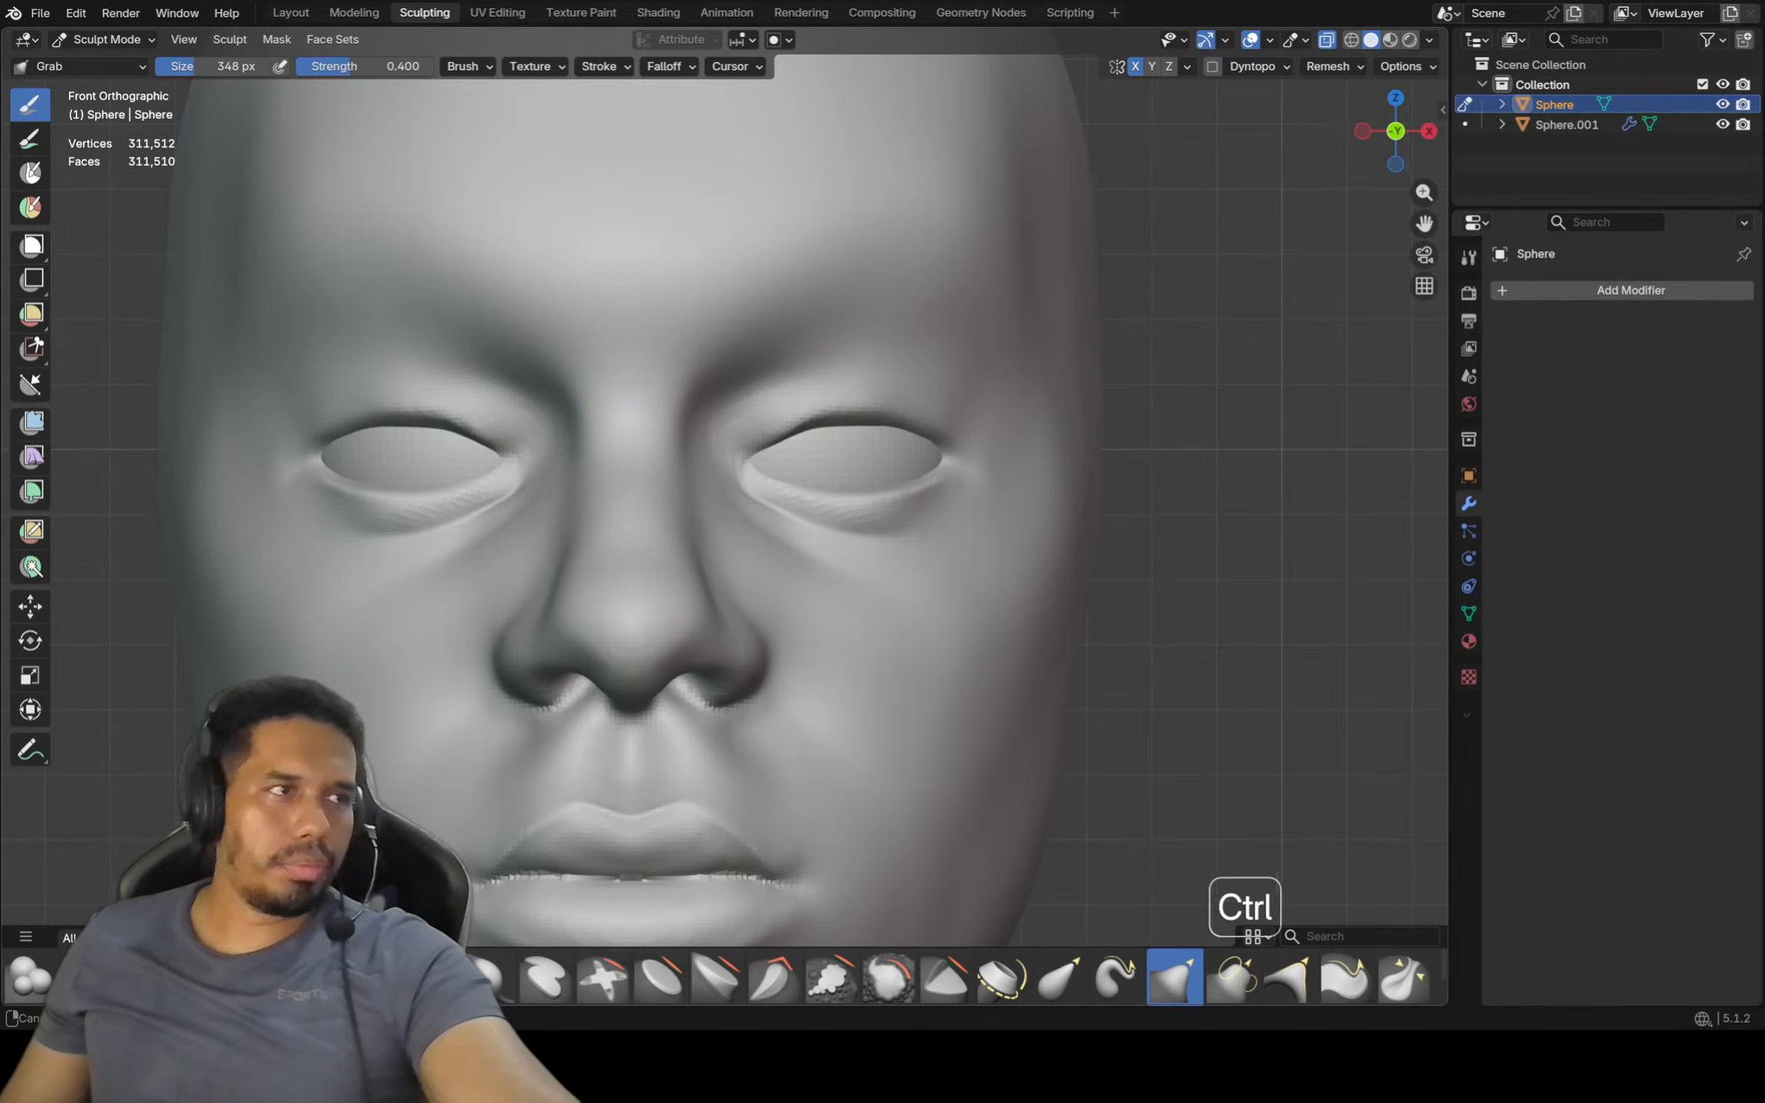
middle_click_drag(641, 418, 642, 450, "ctrl")
middle_click_drag(641, 450, 602, 471, "shift")
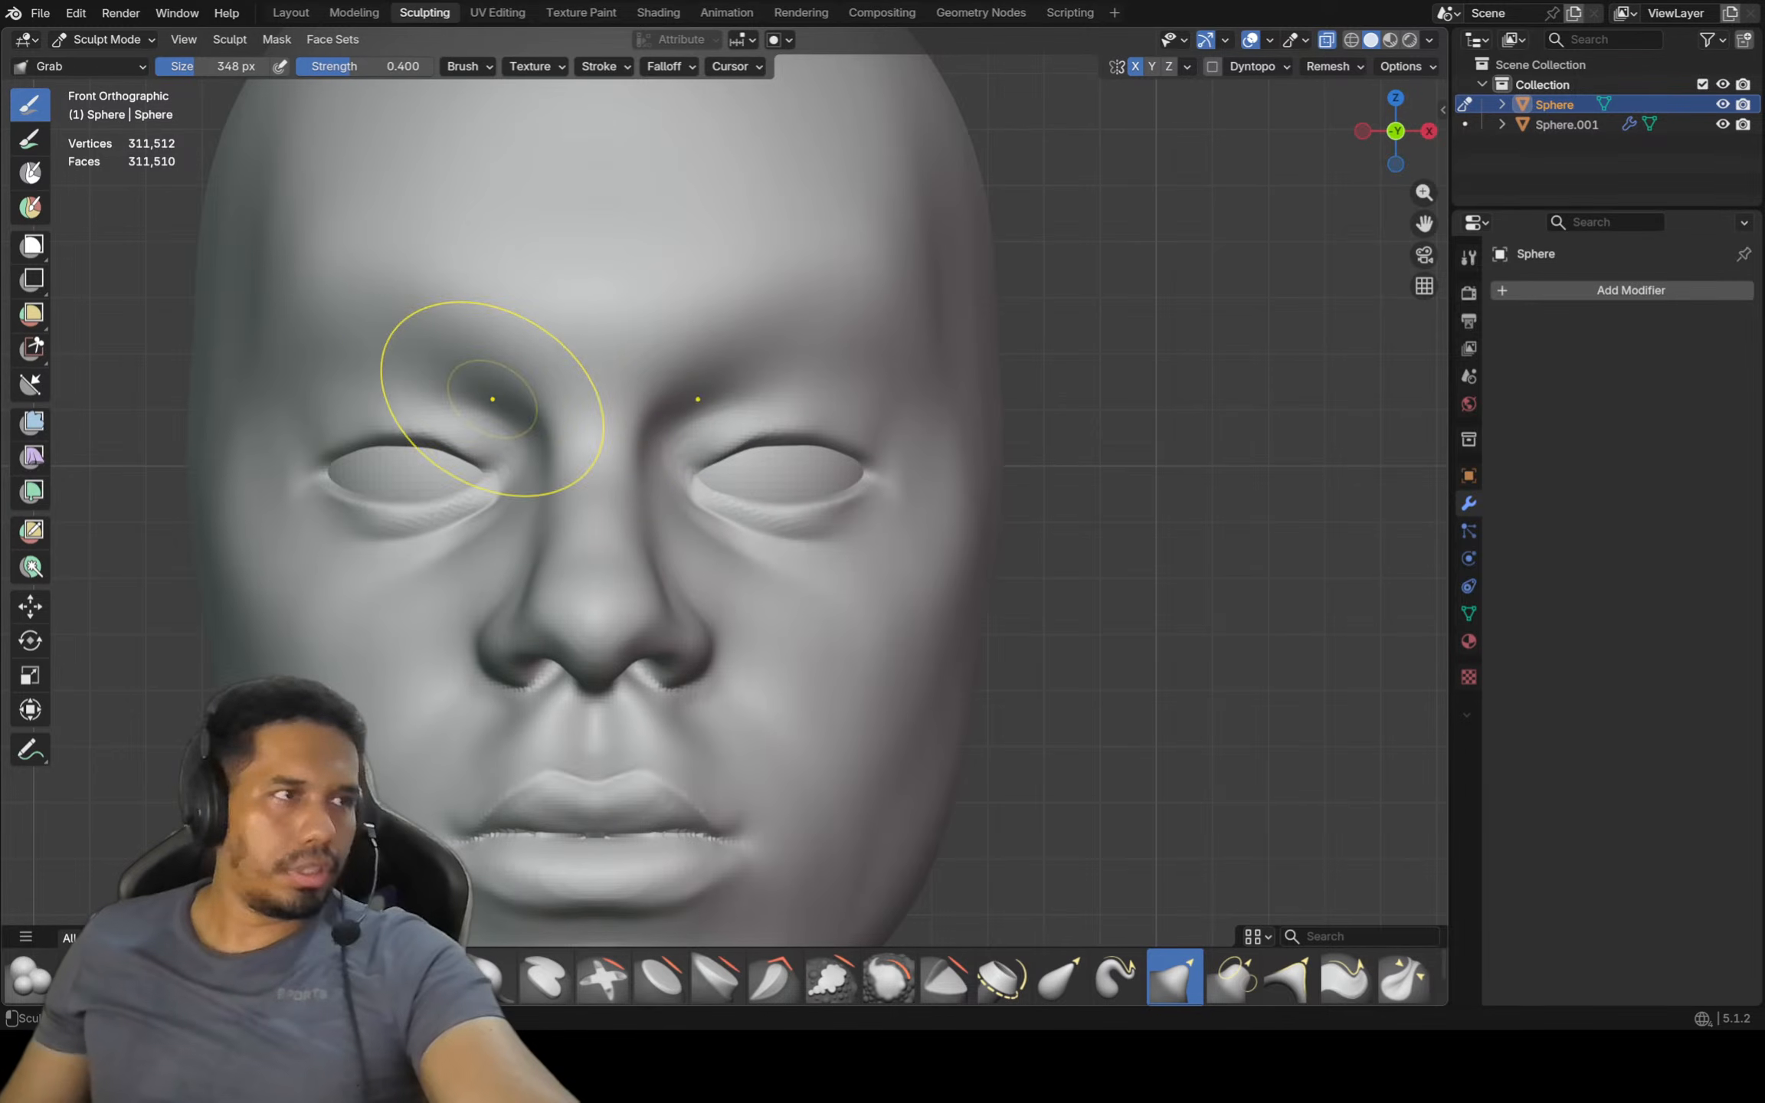
mouse_move(413, 355)
middle_mouse_down("ctrl")
mouse_move(413, 383)
mouse_move(394, 323)
middle_mouse_up("ctrl")
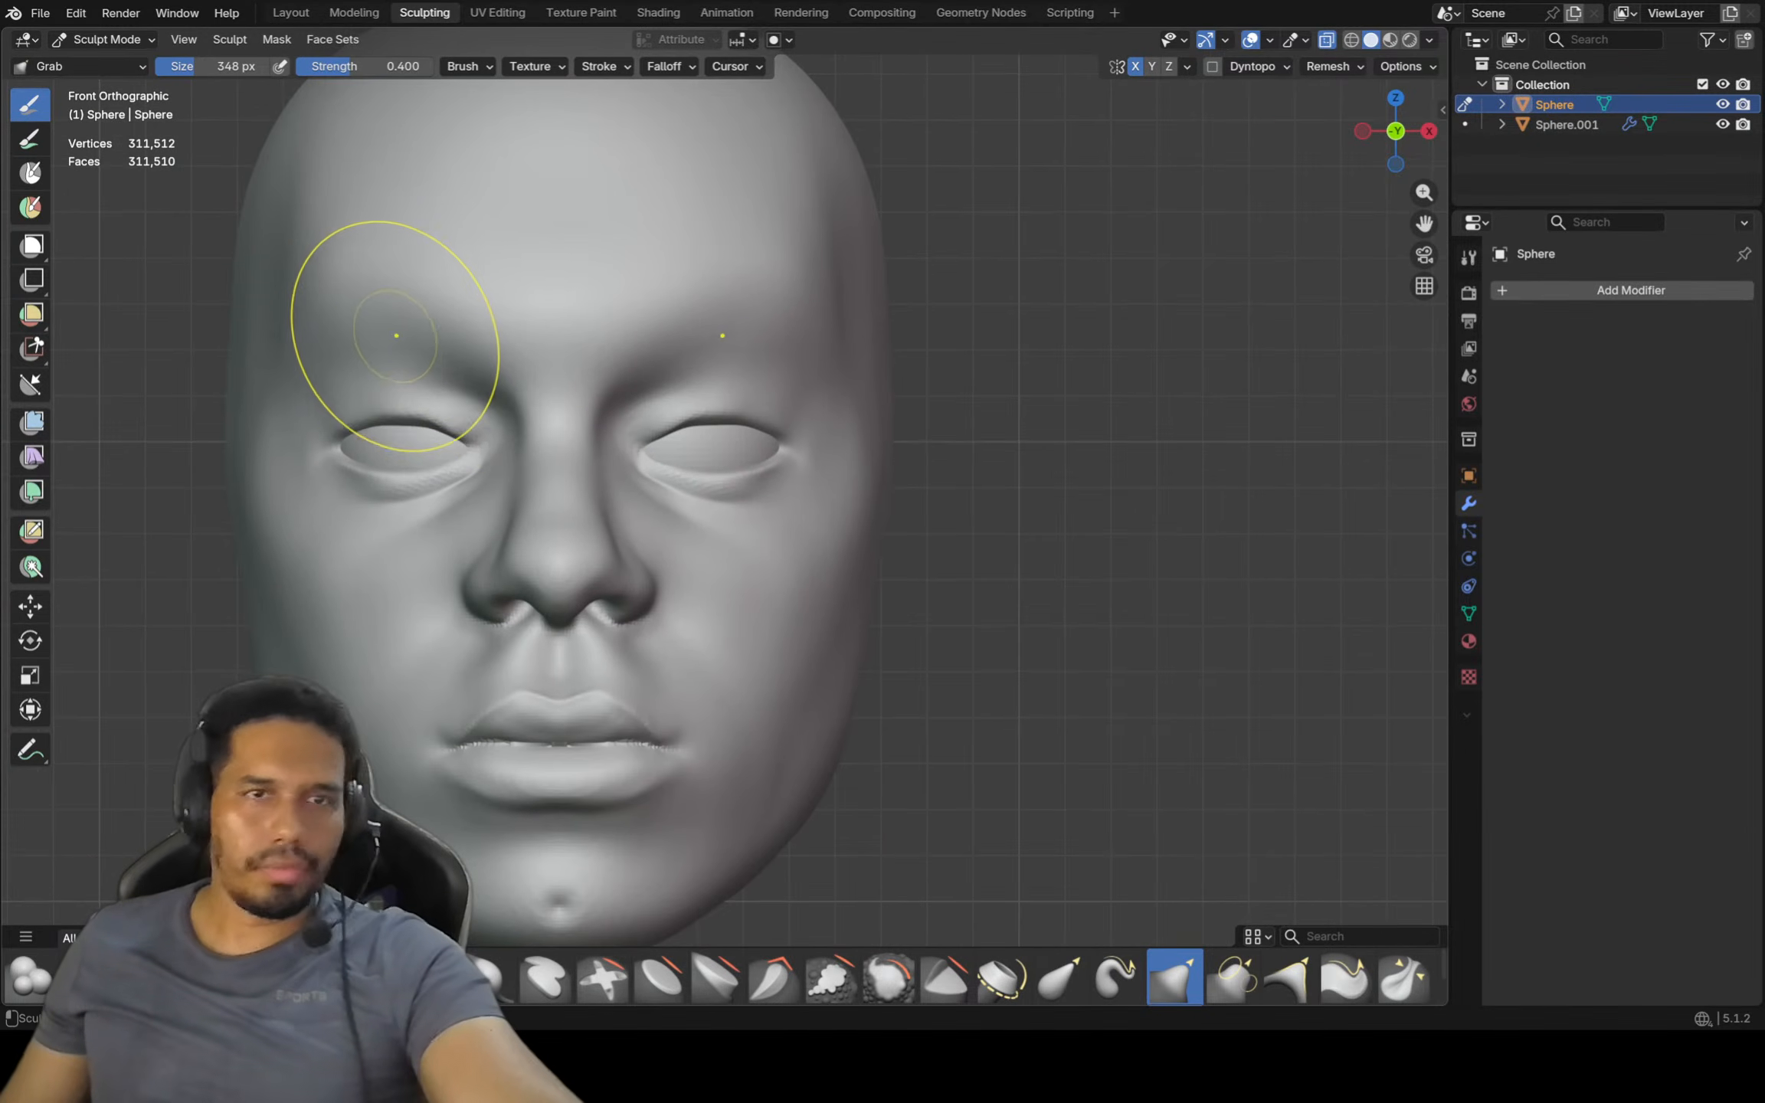
Set the Grab brush to 418 px and adjust the outer brows and temples, checking the shape from the front
key("f")
key("g")
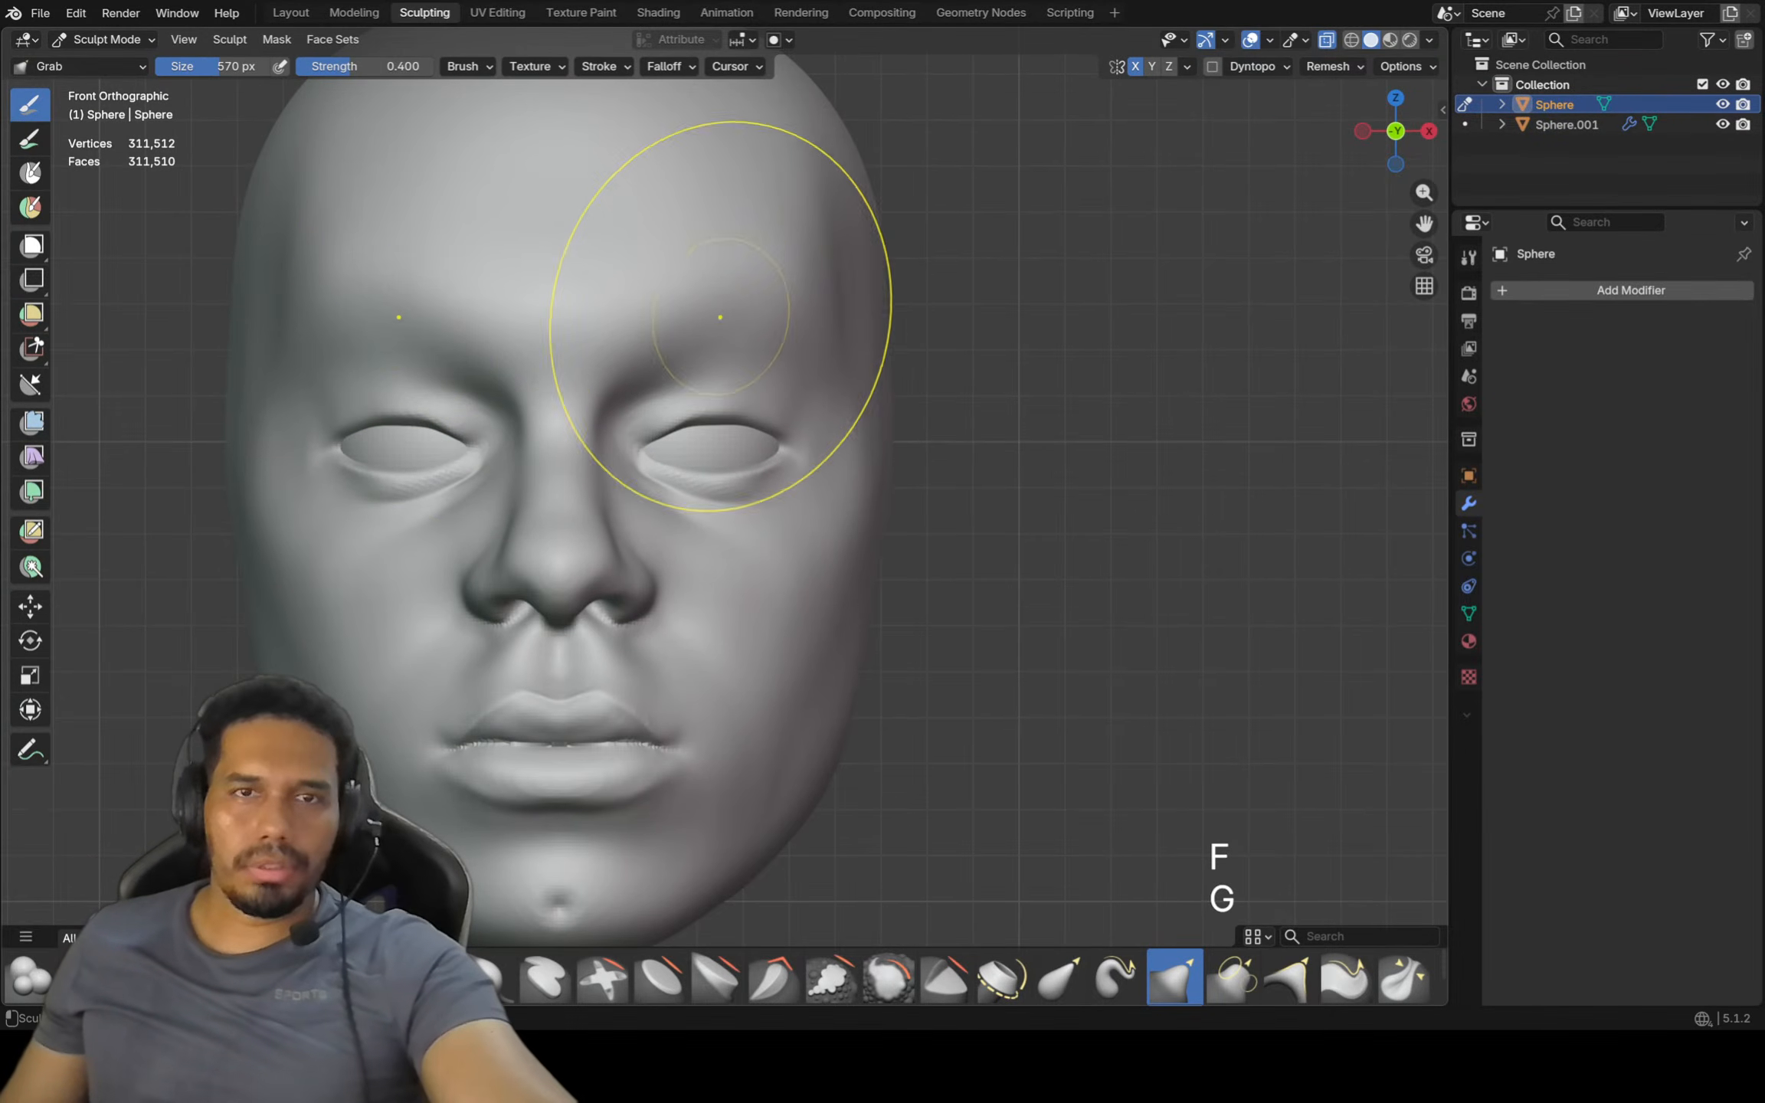
key("f")
key("Escape")
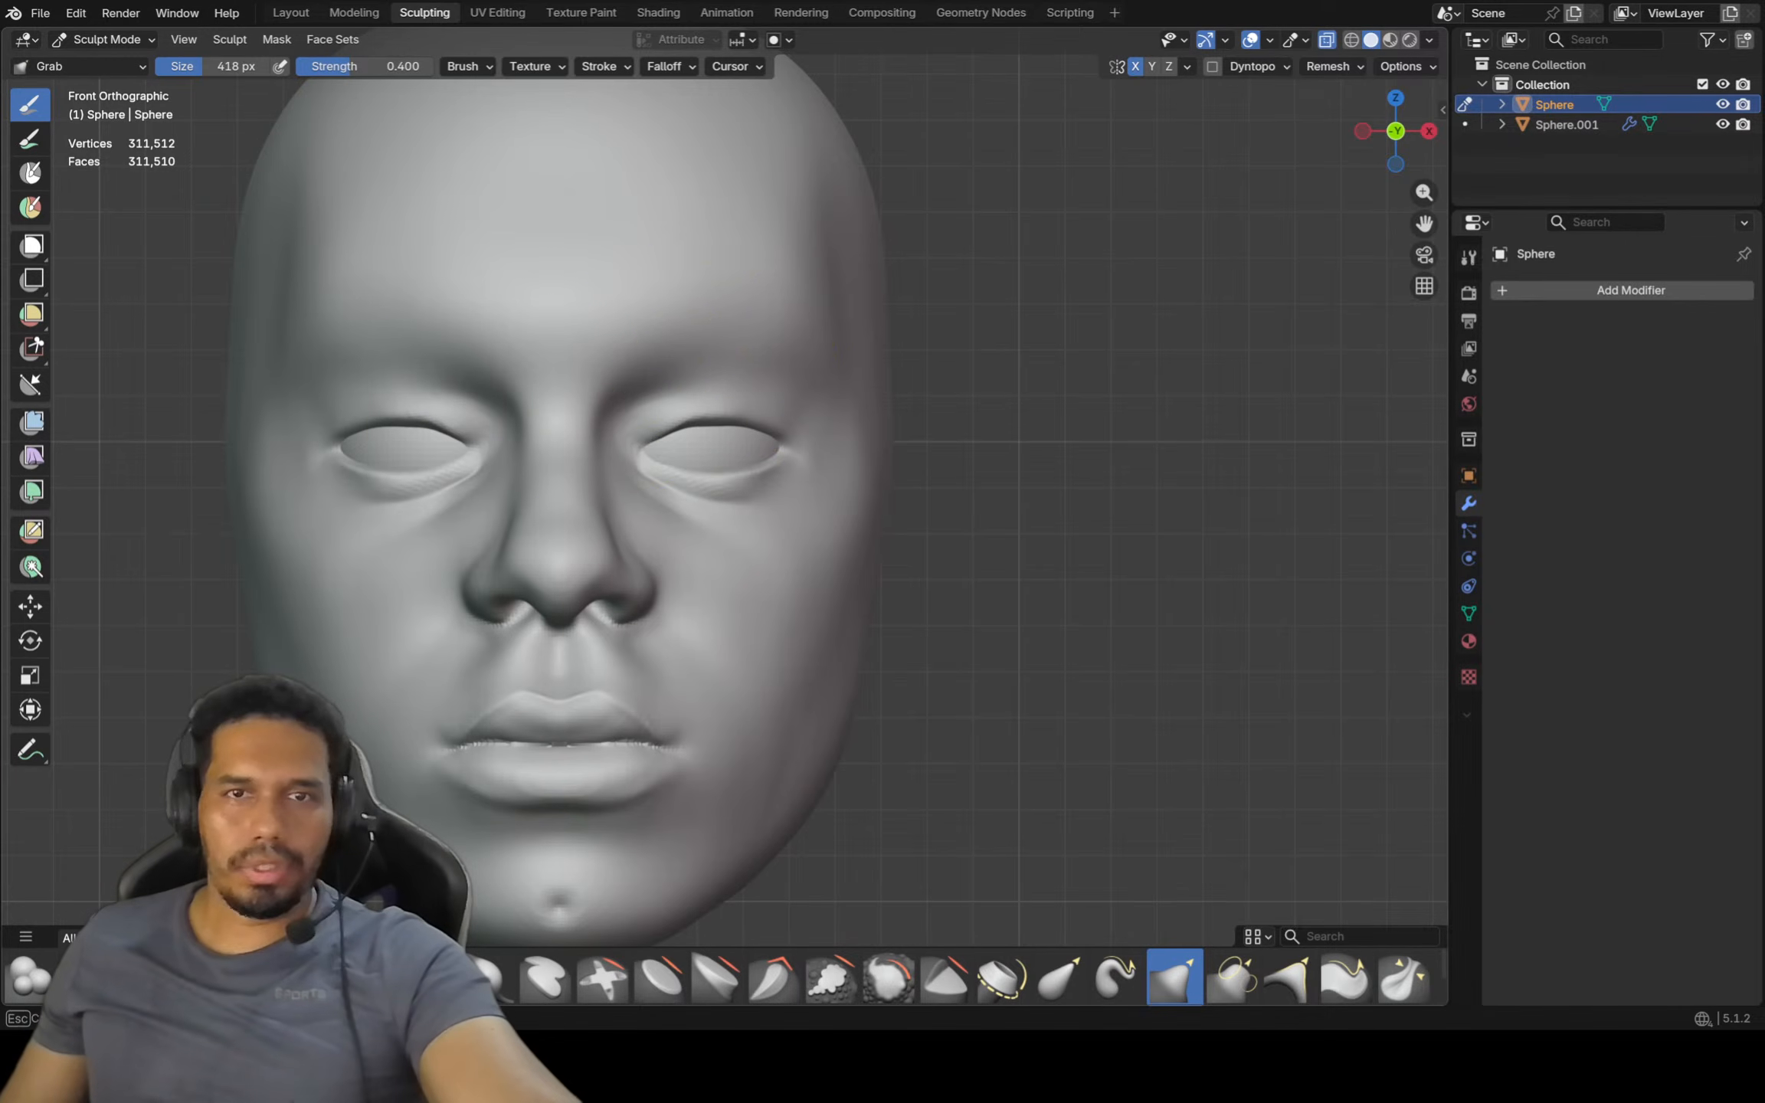
middle_click_drag(729, 317, 766, 334)
key("KP_1")
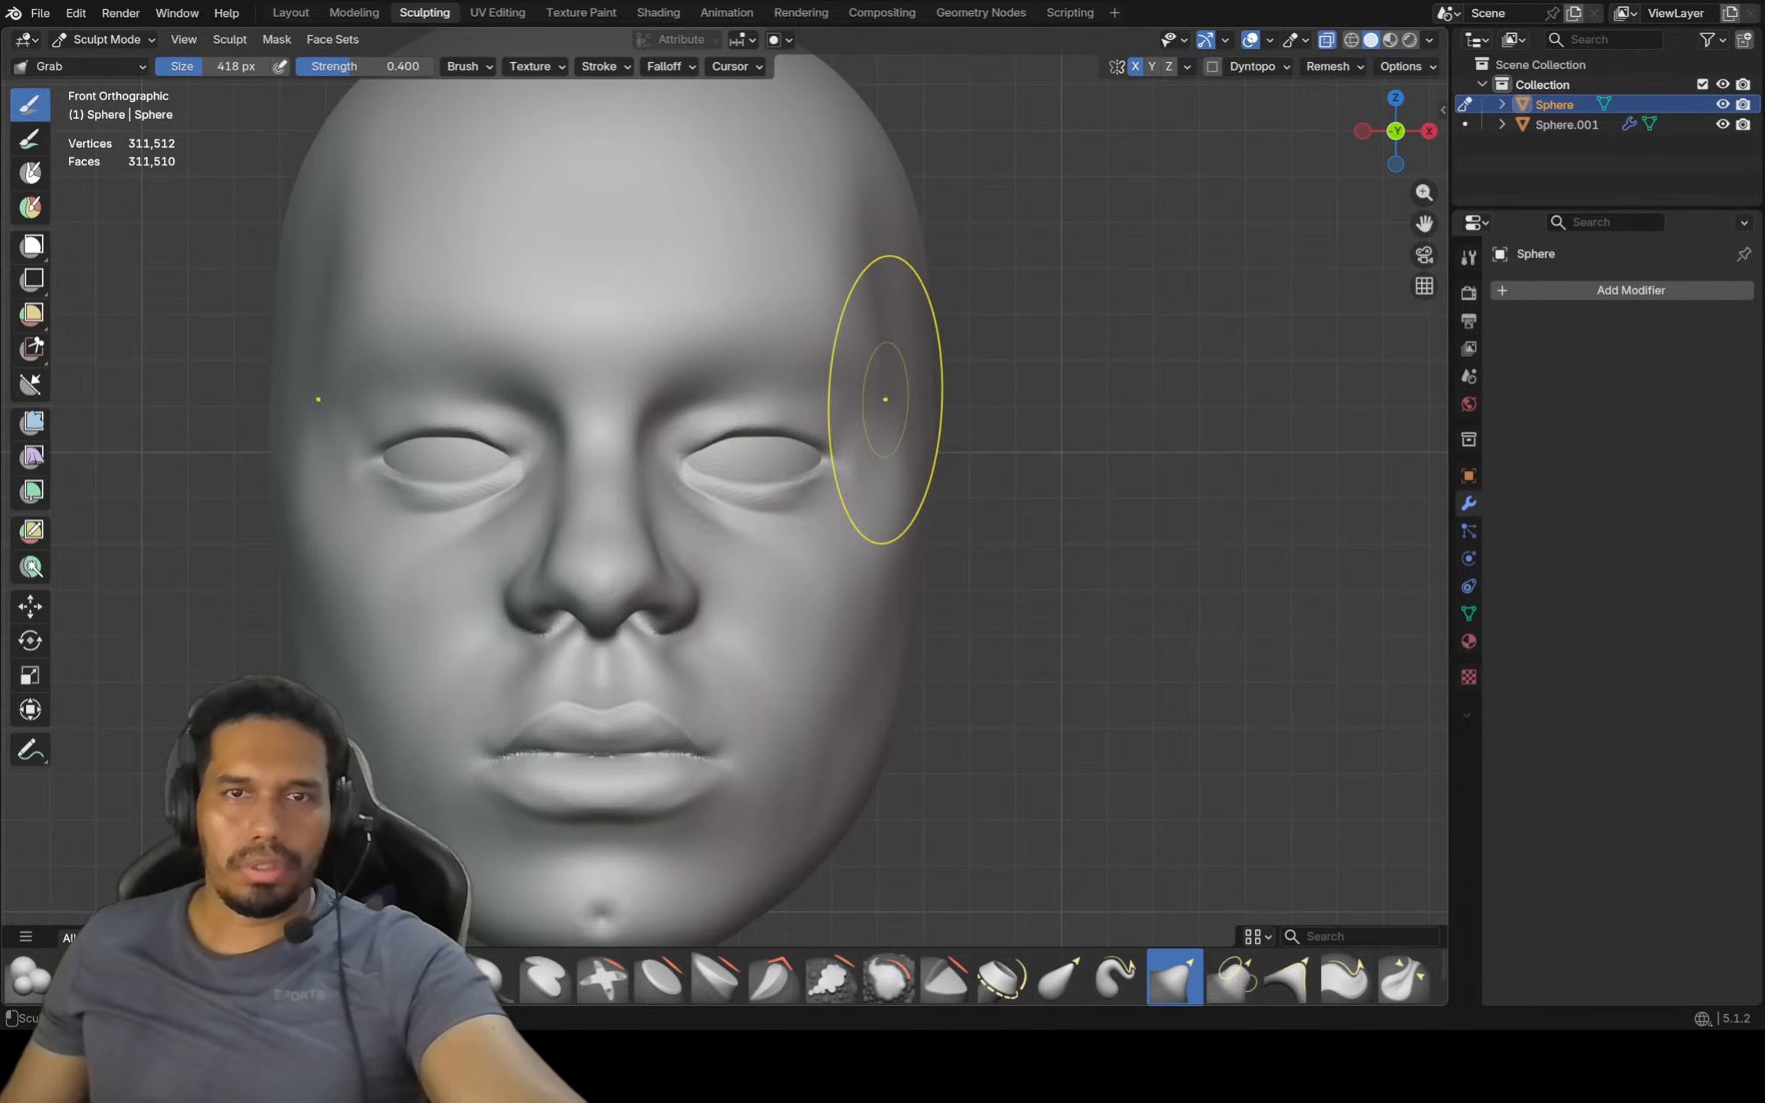
scroll(858, 284, "up", 1)
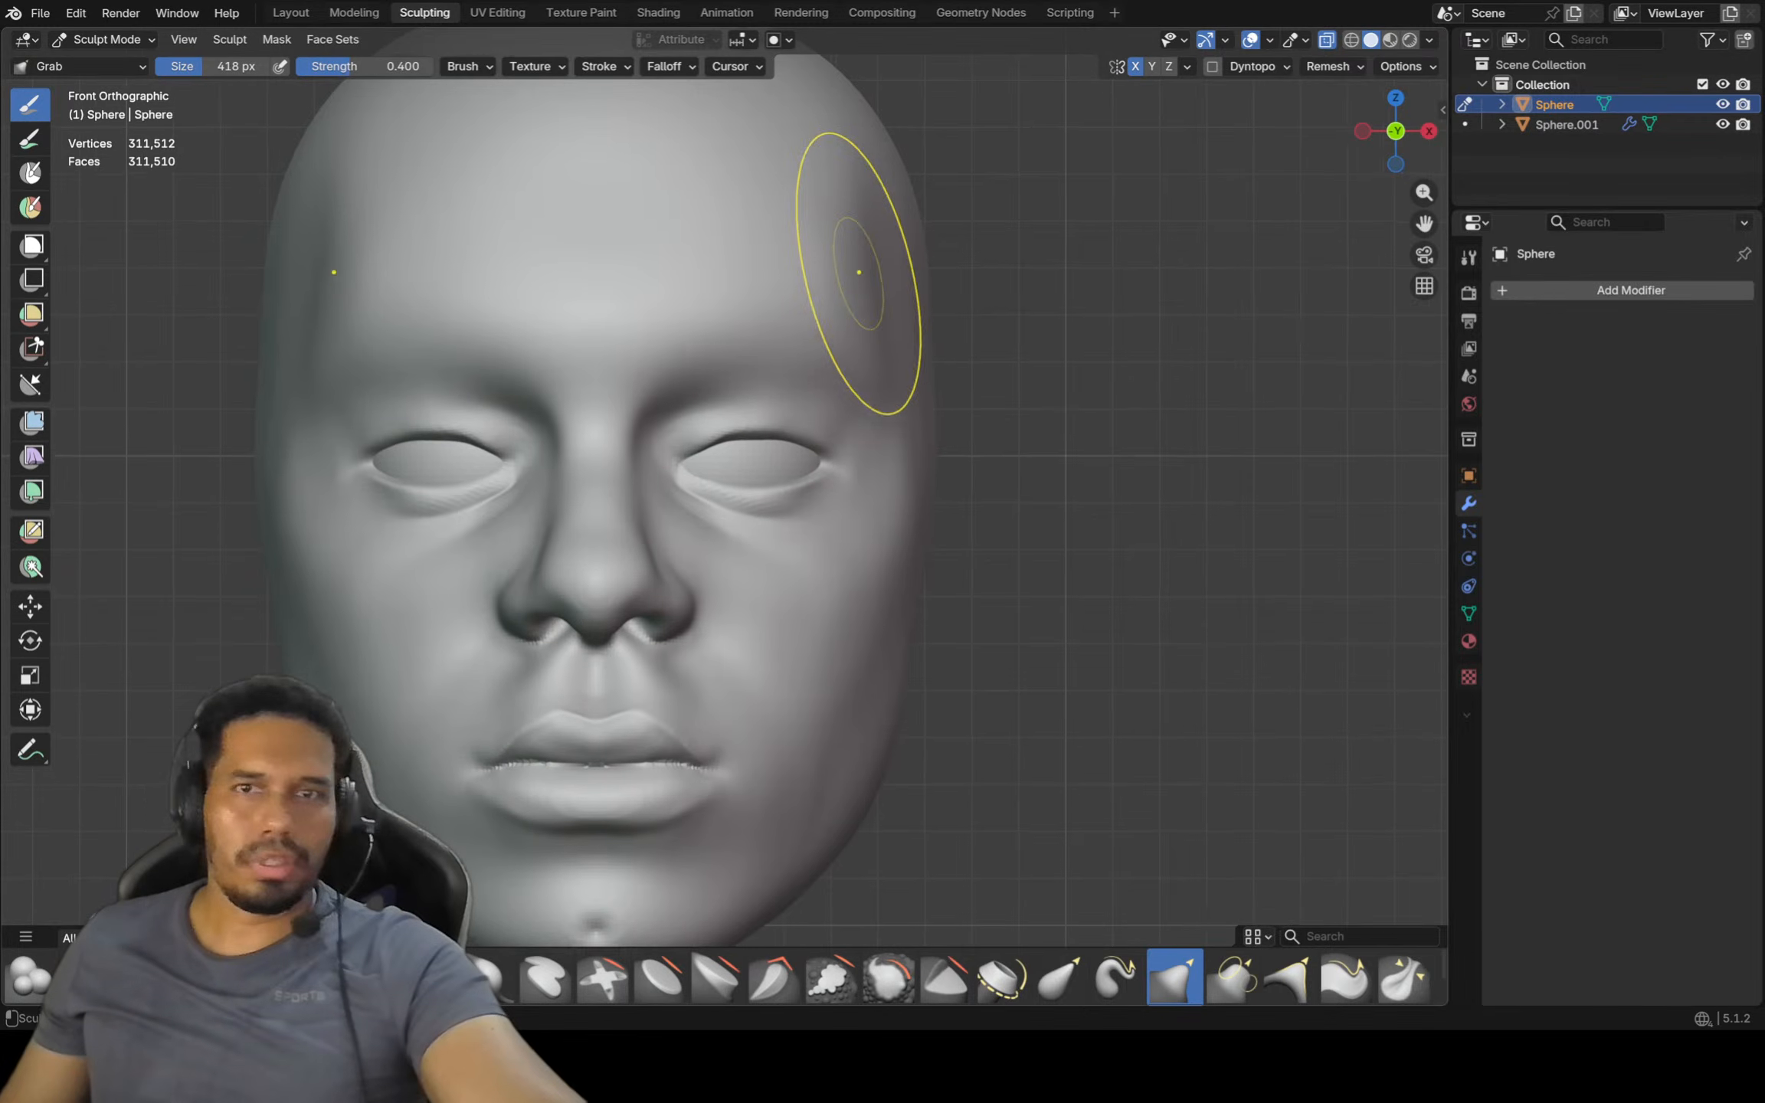
middle_click_drag(857, 272, 857, 259, "ctrl")
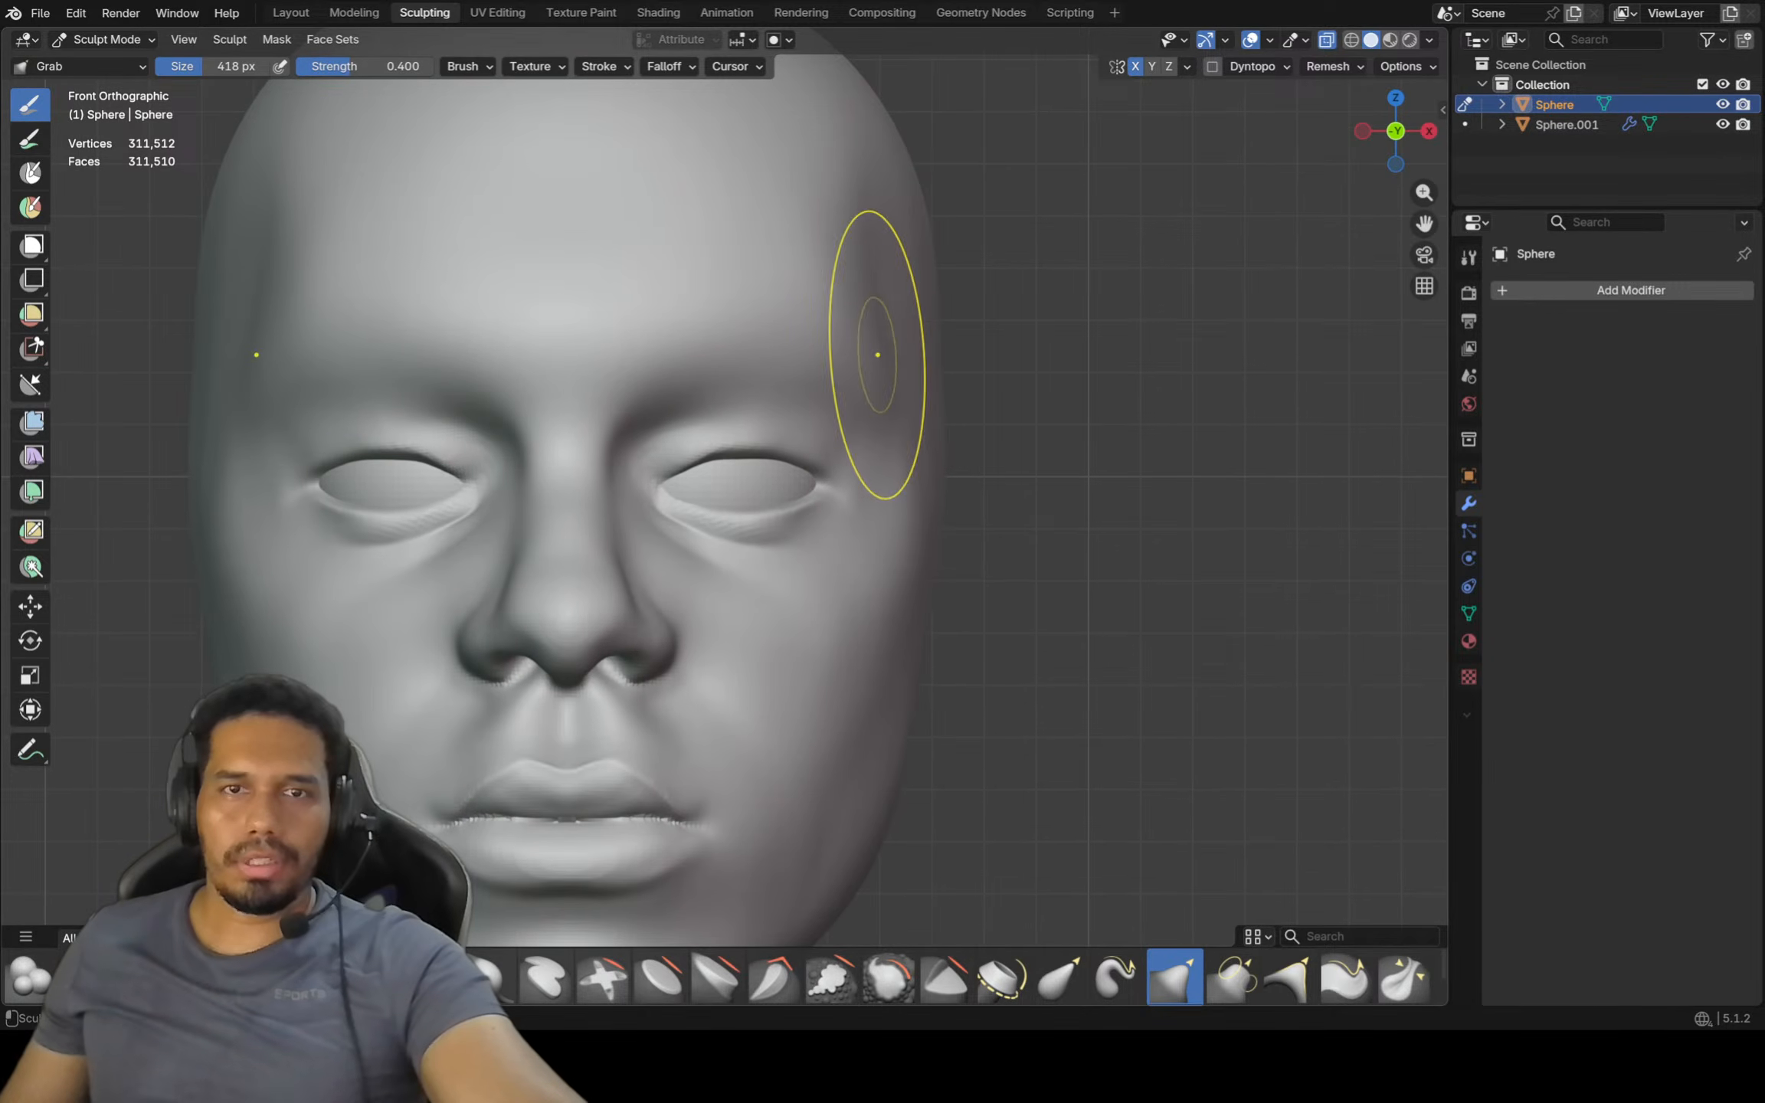
middle_click_drag(864, 393, 854, 453, "ctrl")
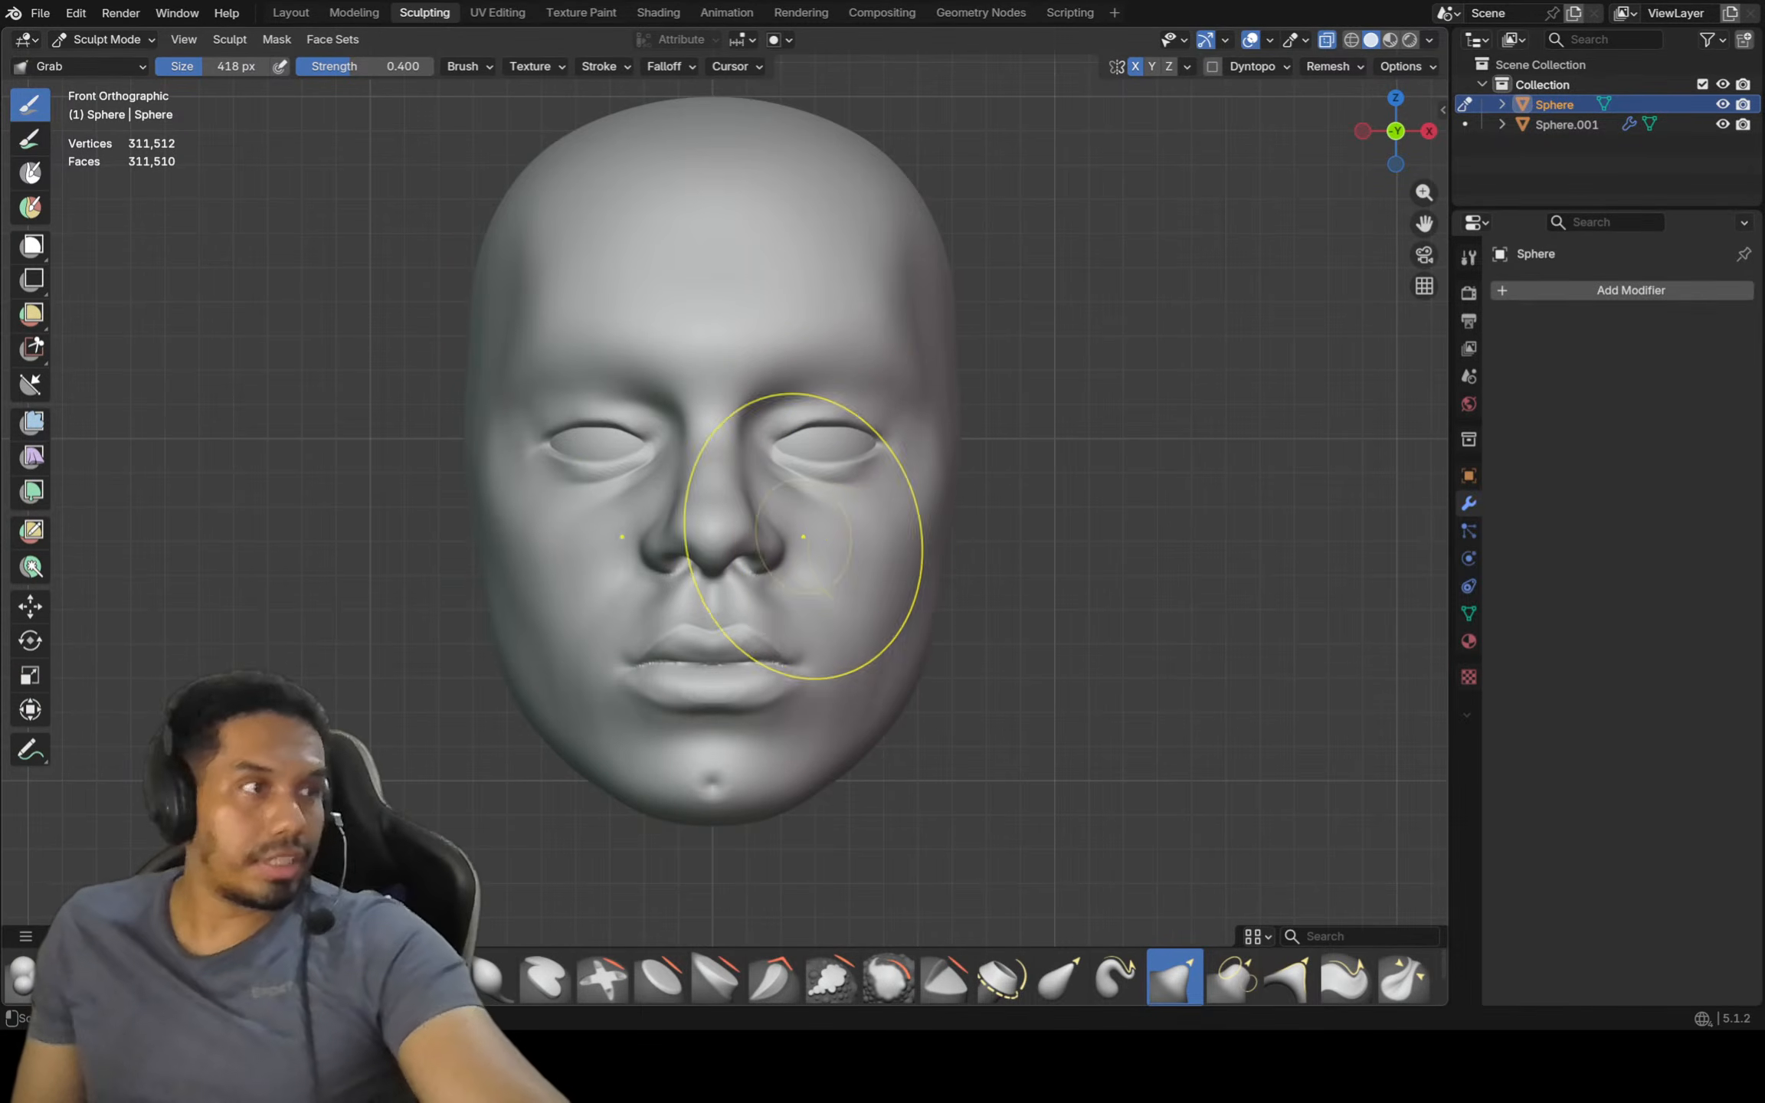
Fill out and smooth the area beside the outer eye corners with the Inflate/Deflate brush at 194 px
scroll(571, 506, "up", 2)
key("f")
left_click(677, 517)
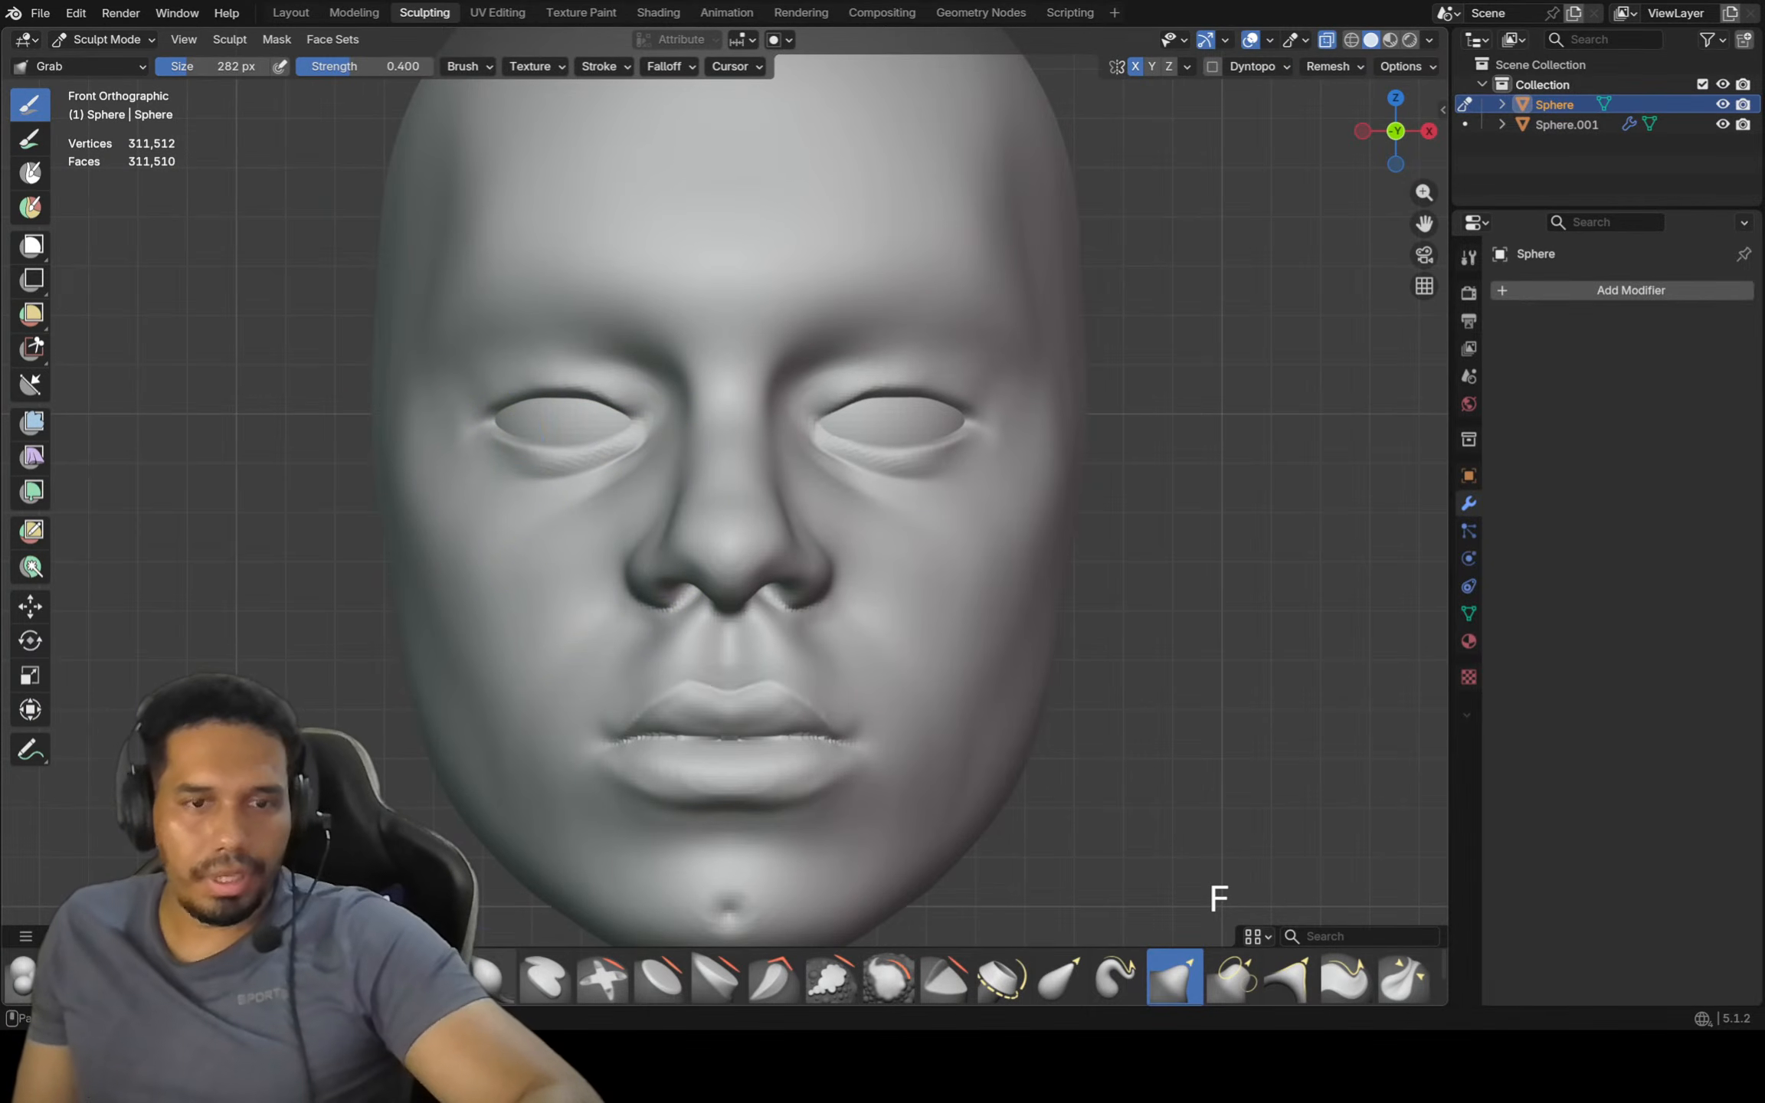
left_click(491, 976)
key("f")
left_click(462, 422)
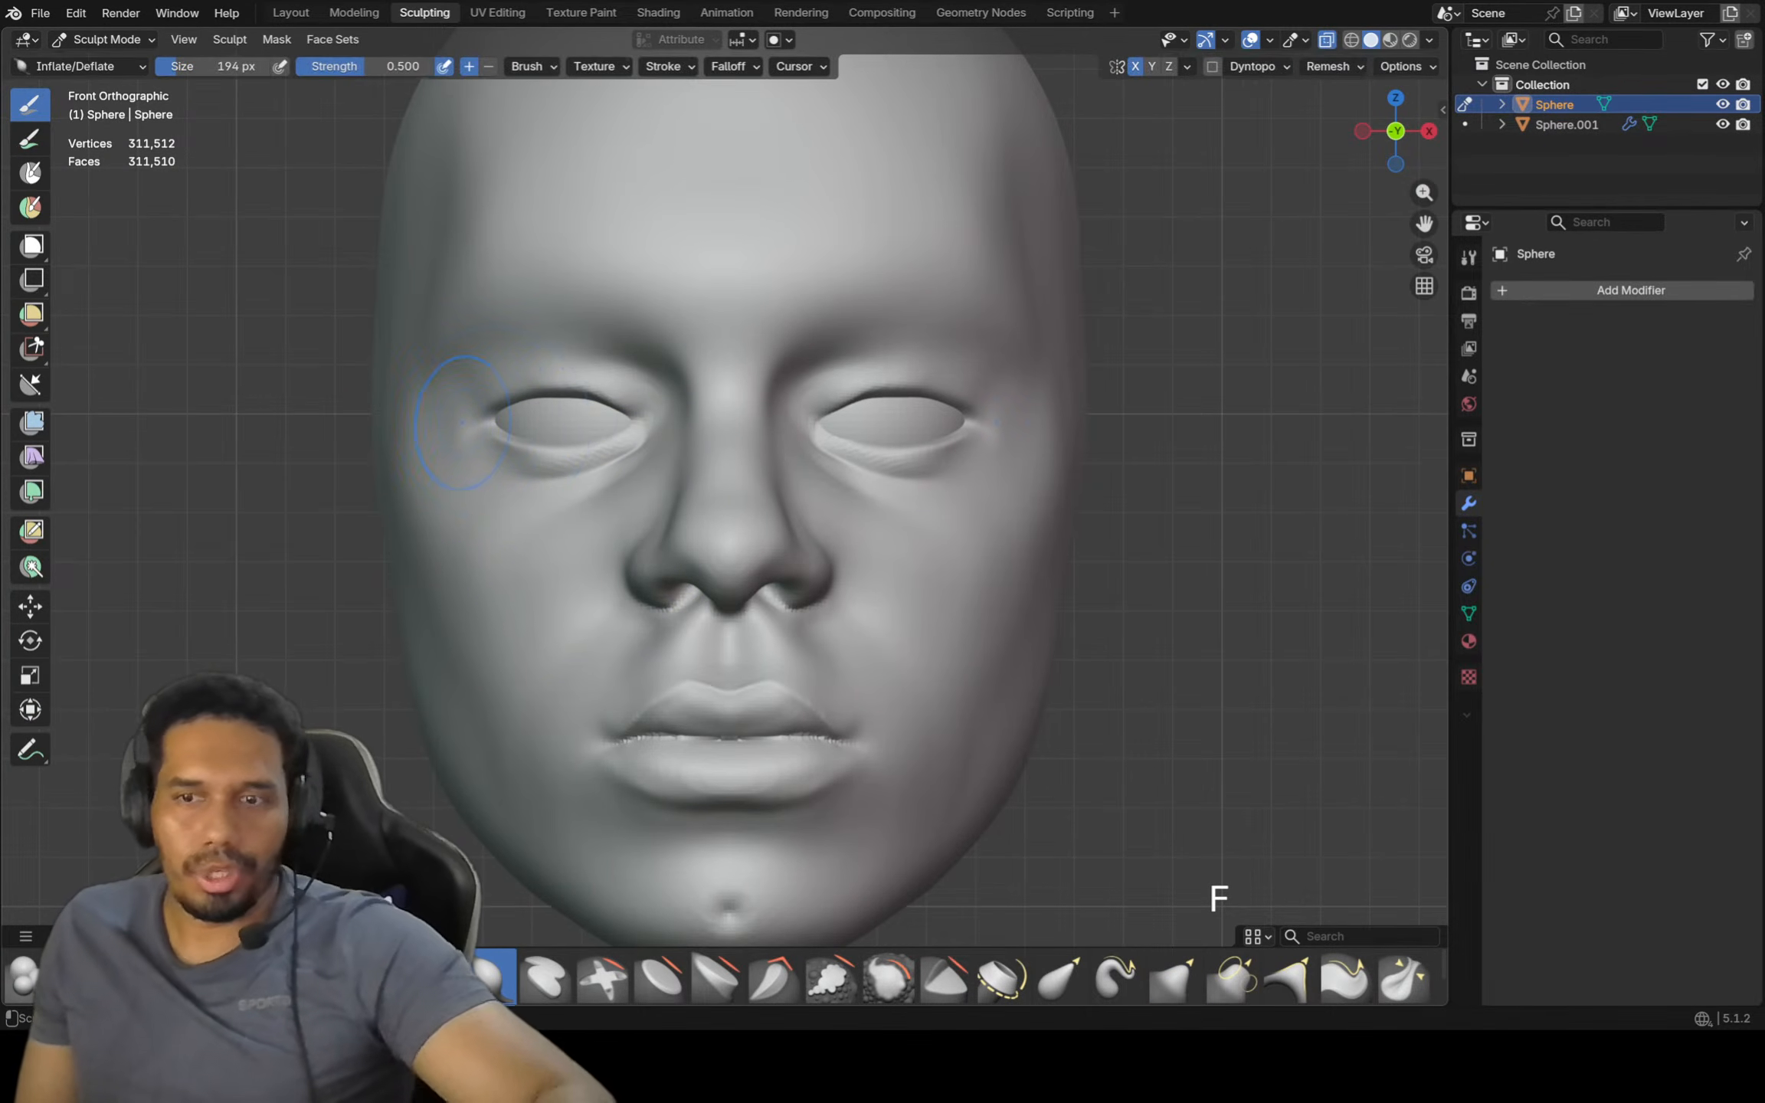
scroll(571, 437, "up", 1)
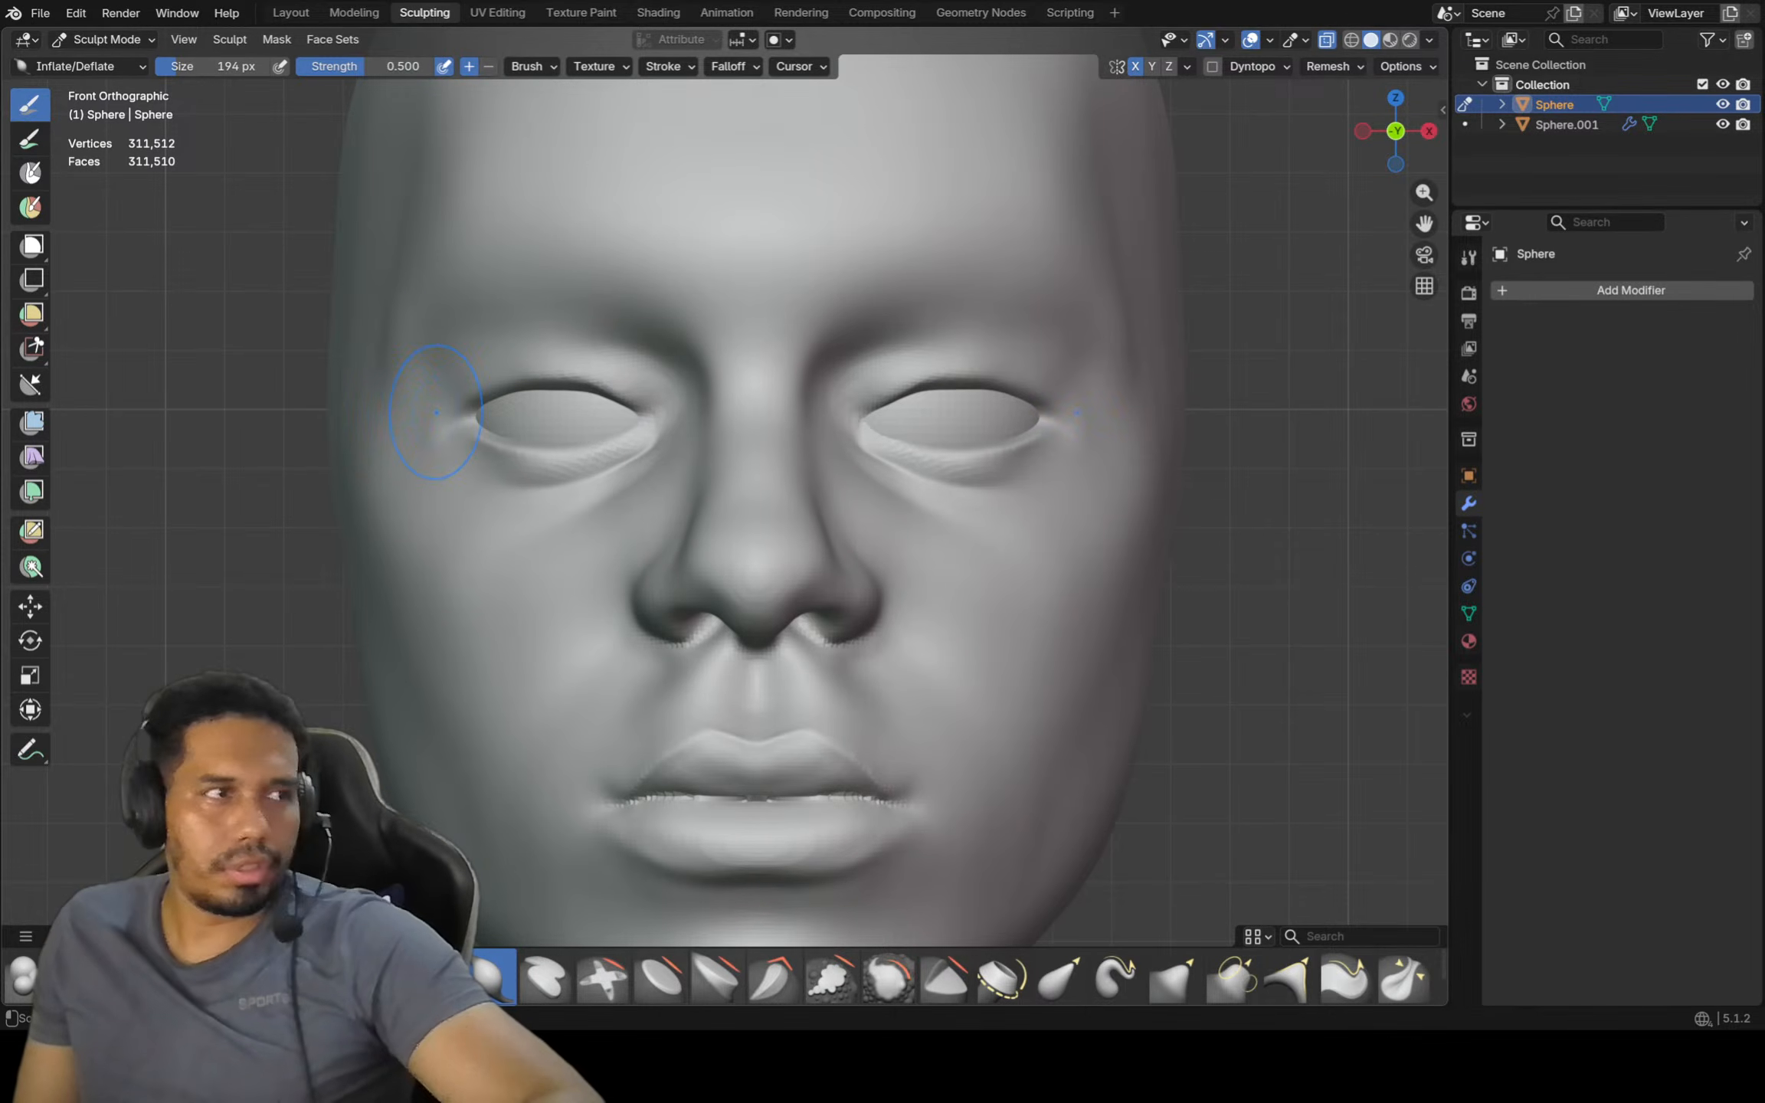
key("shift")
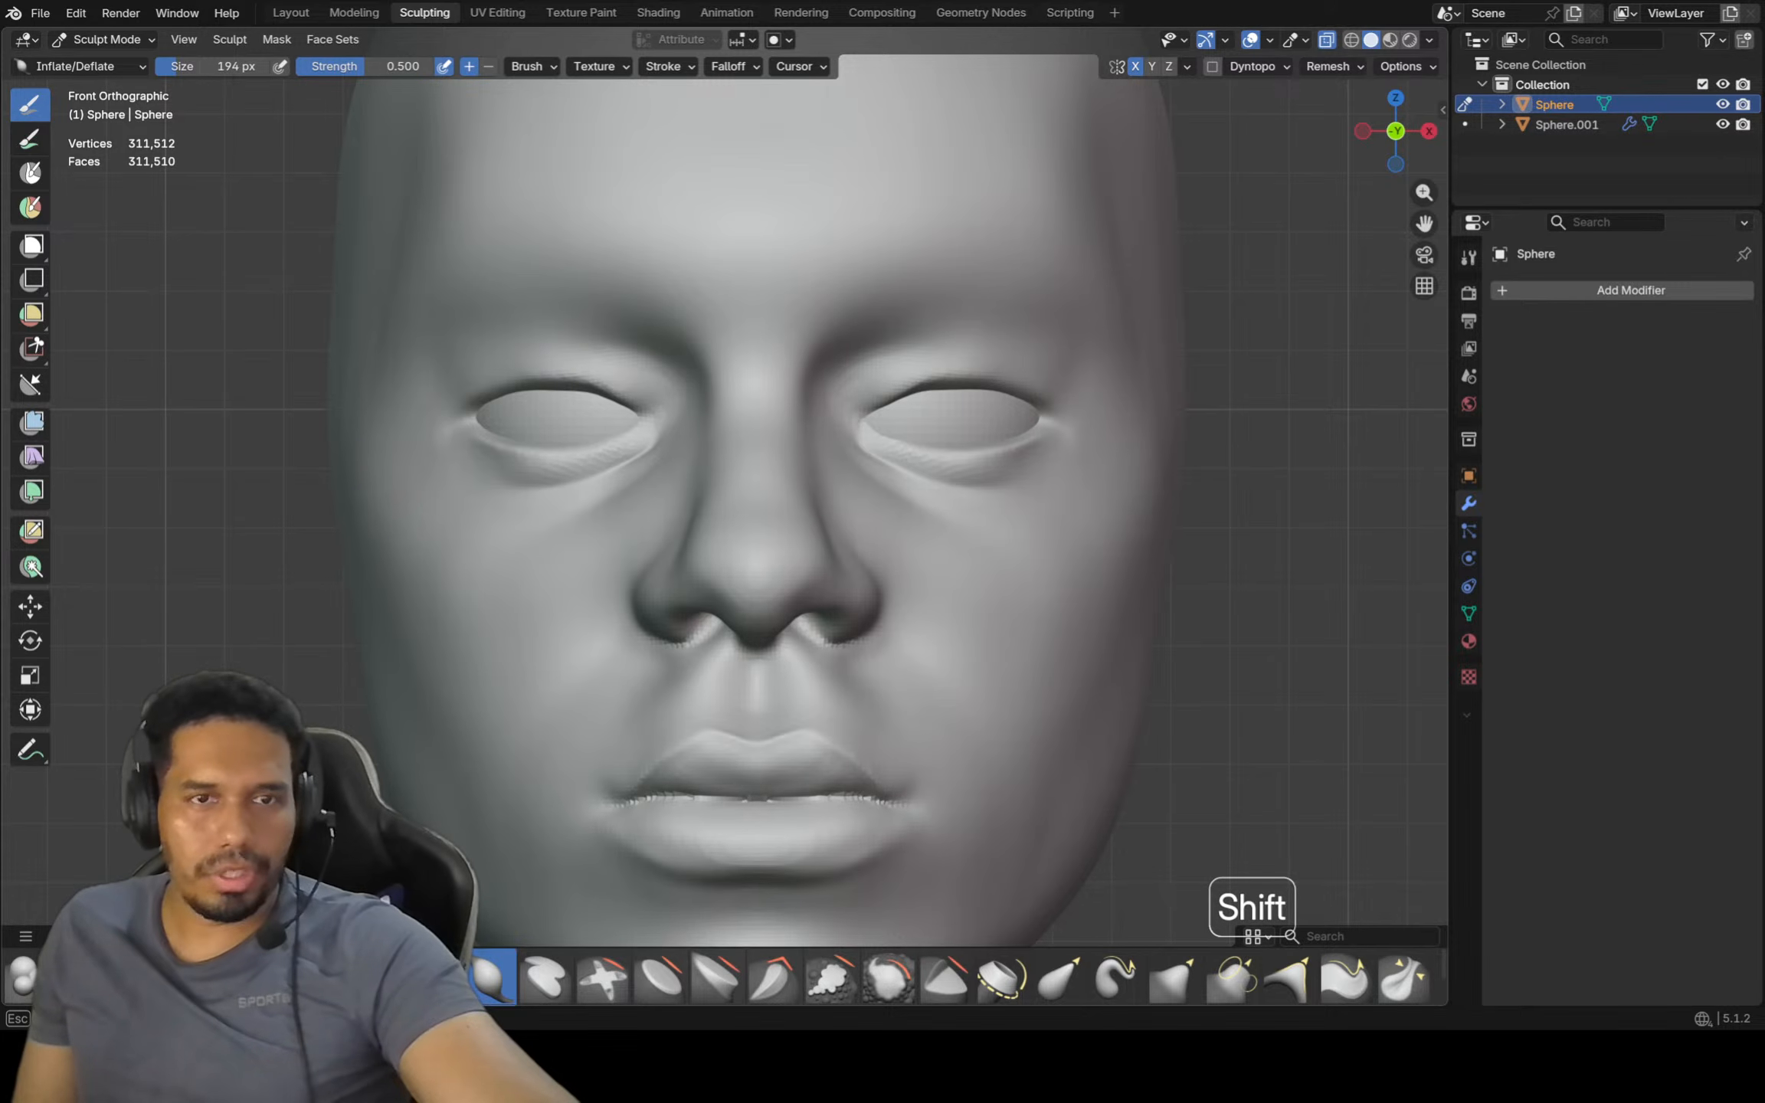
scroll(429, 582, "down", 2)
key("shift")
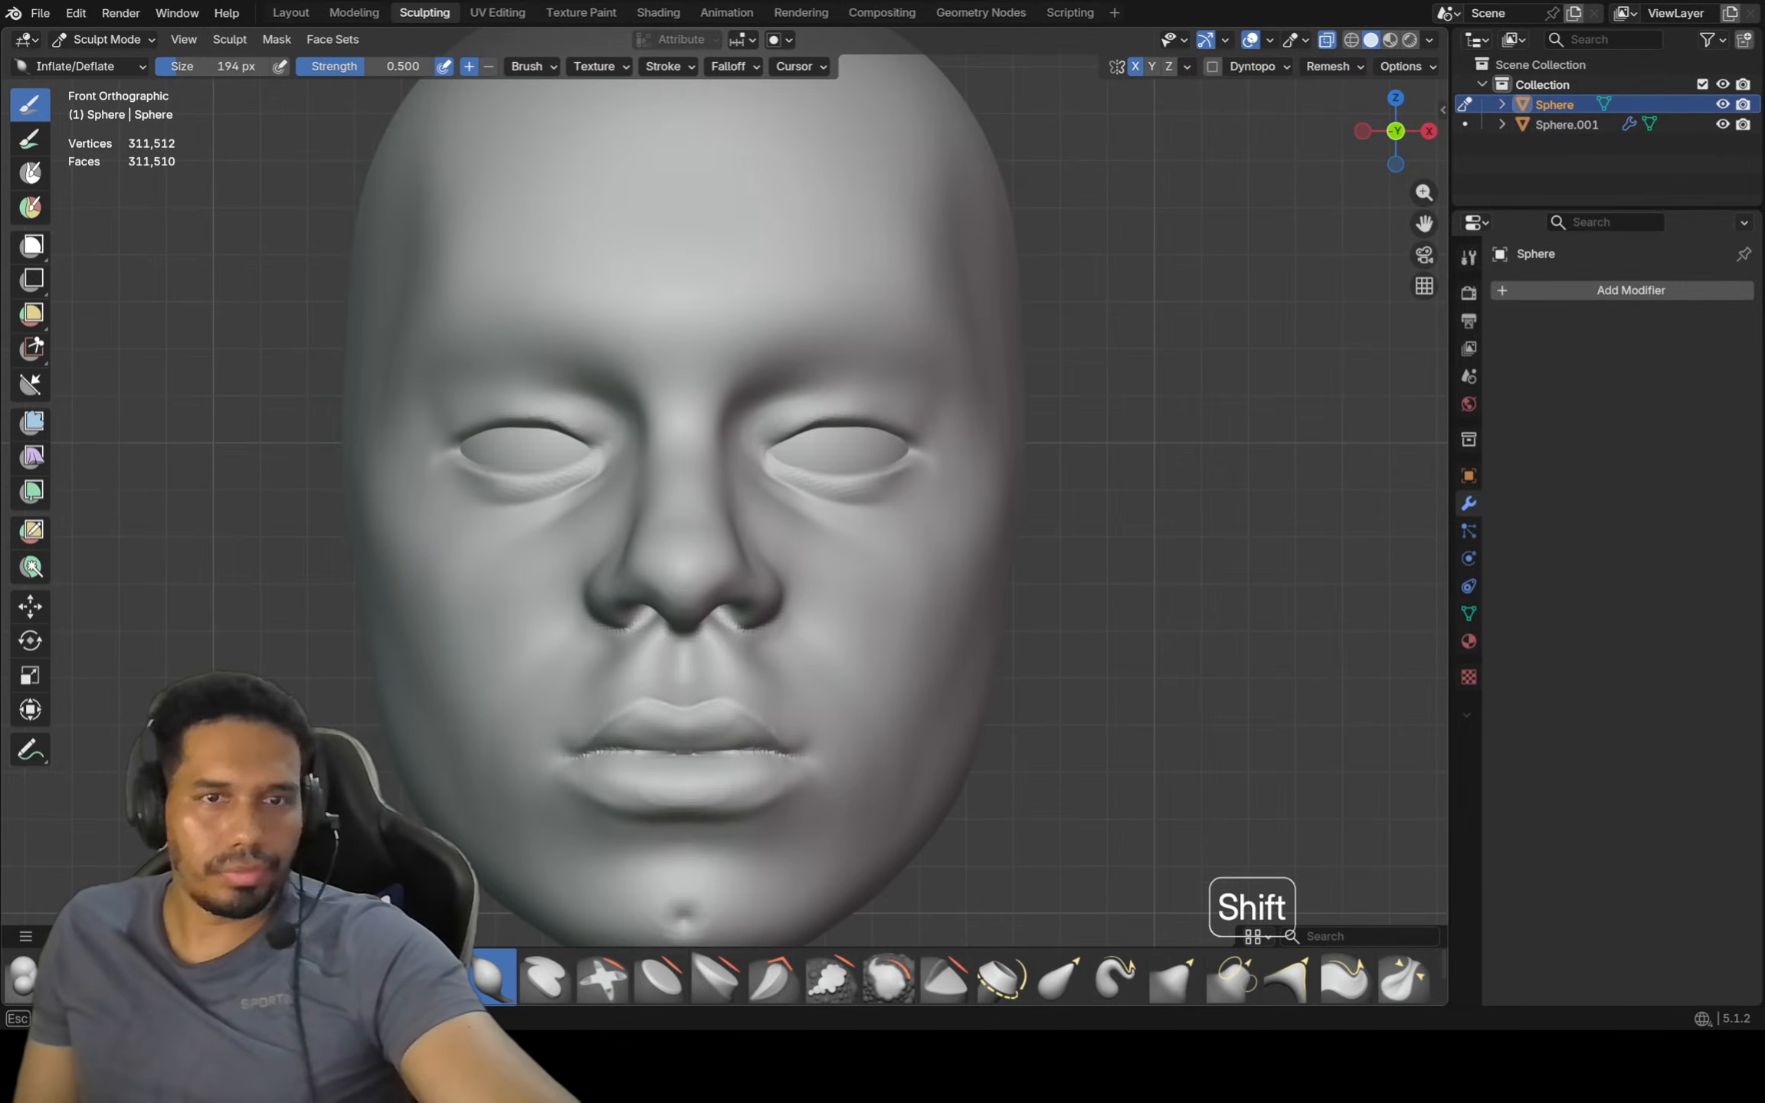
scroll(431, 646, "down", 1)
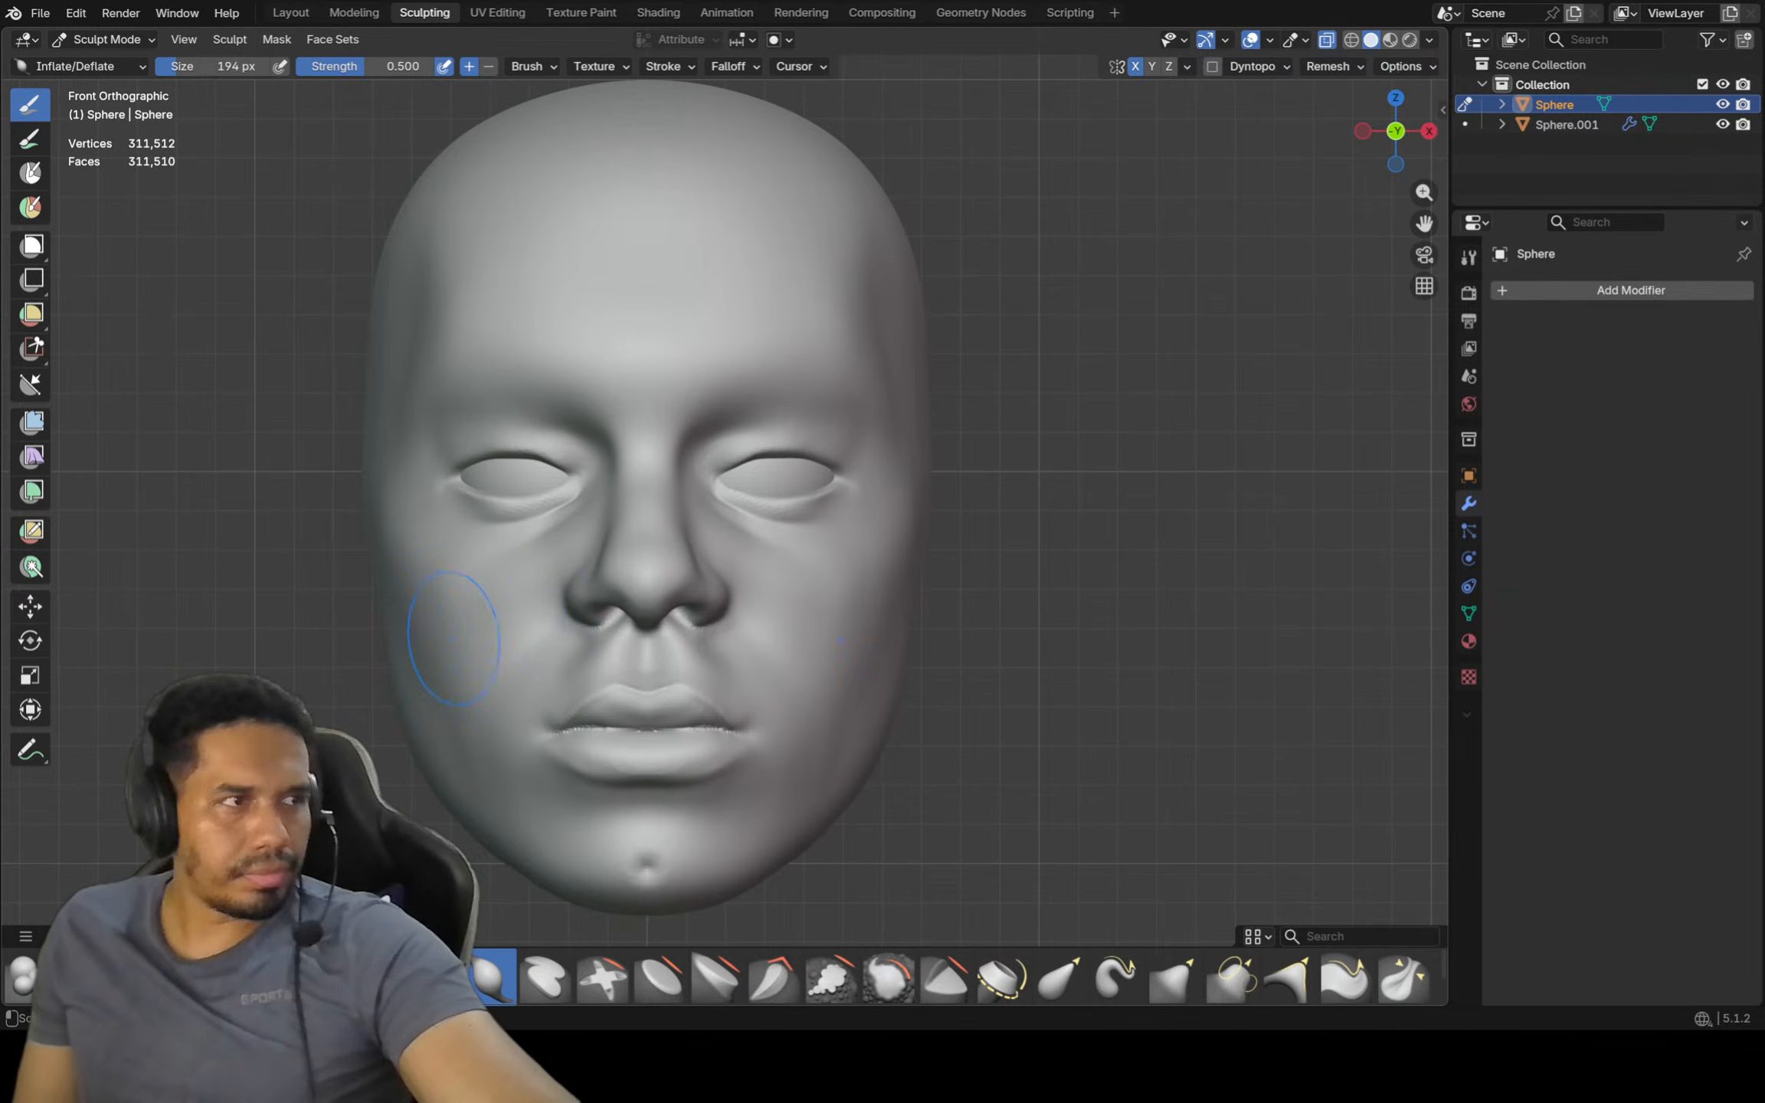
Refine the sides of the cheeks and jaw with the Grab brush at 388 px, checking from a three-quarter angle
key("f")
key("g")
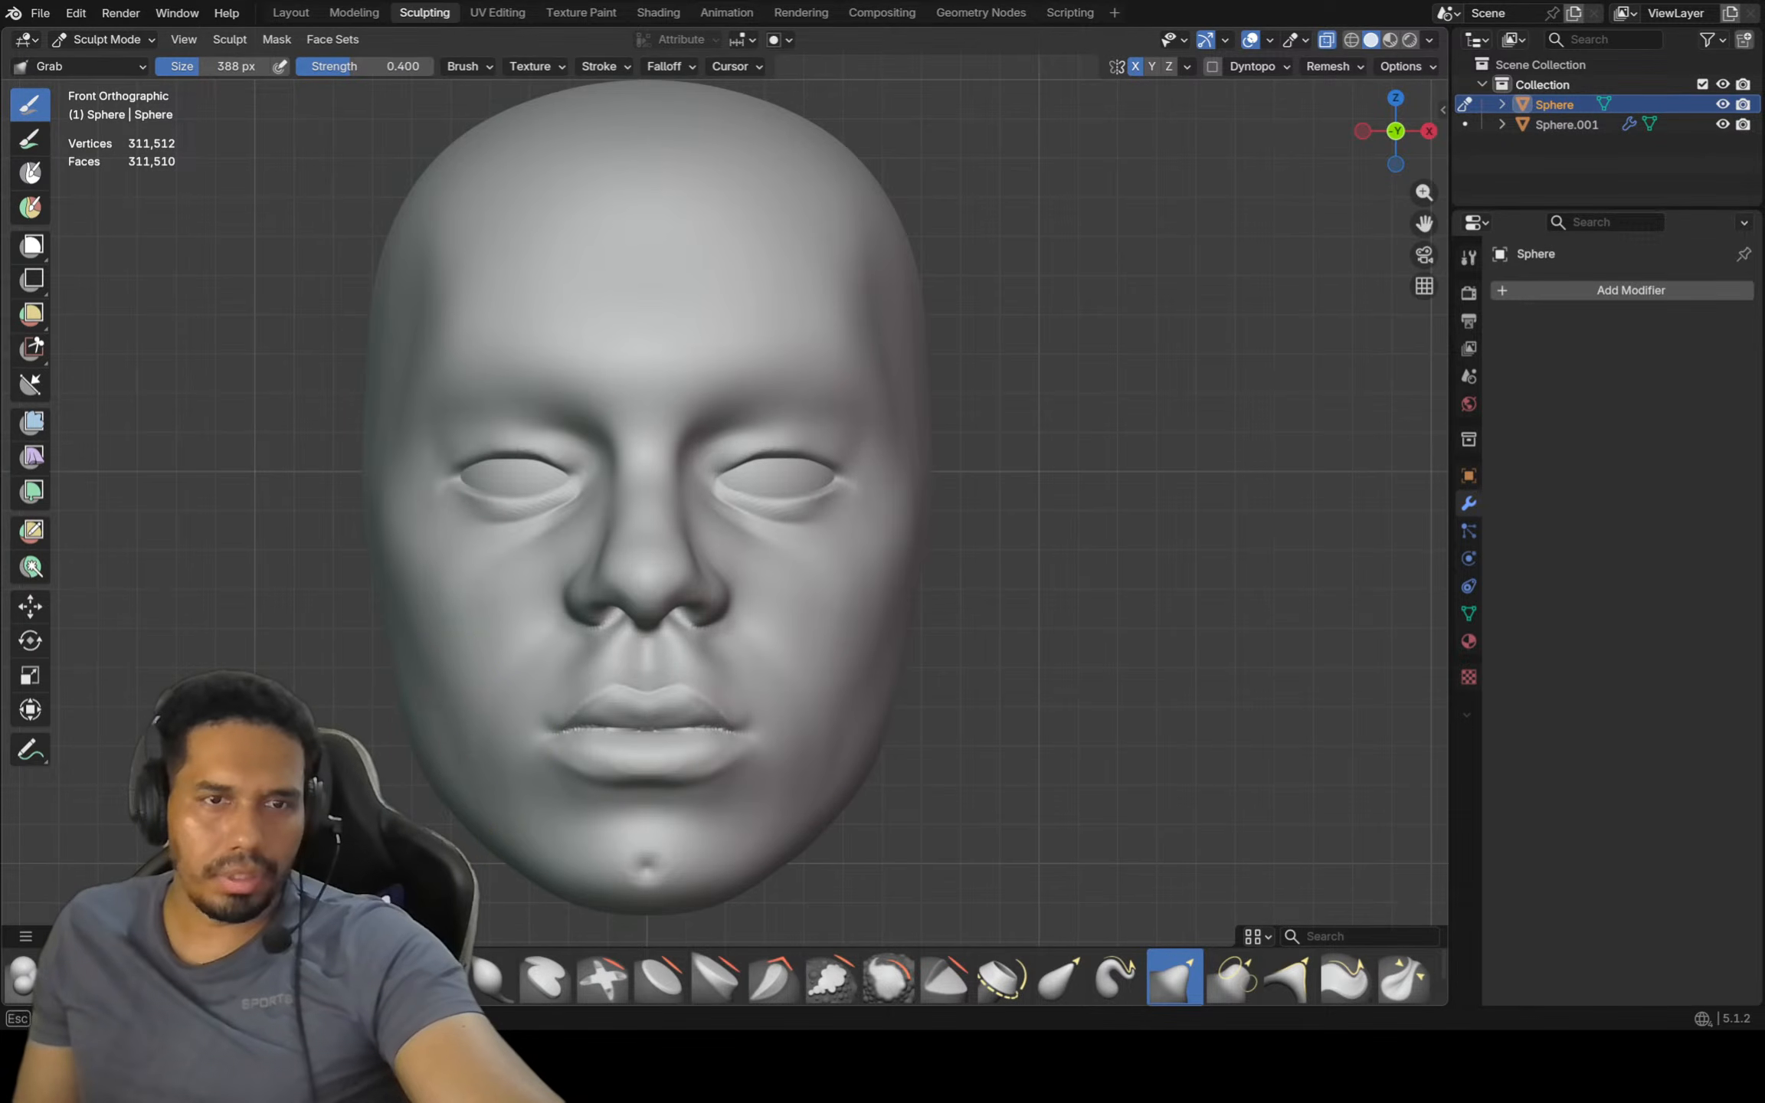
key("shift")
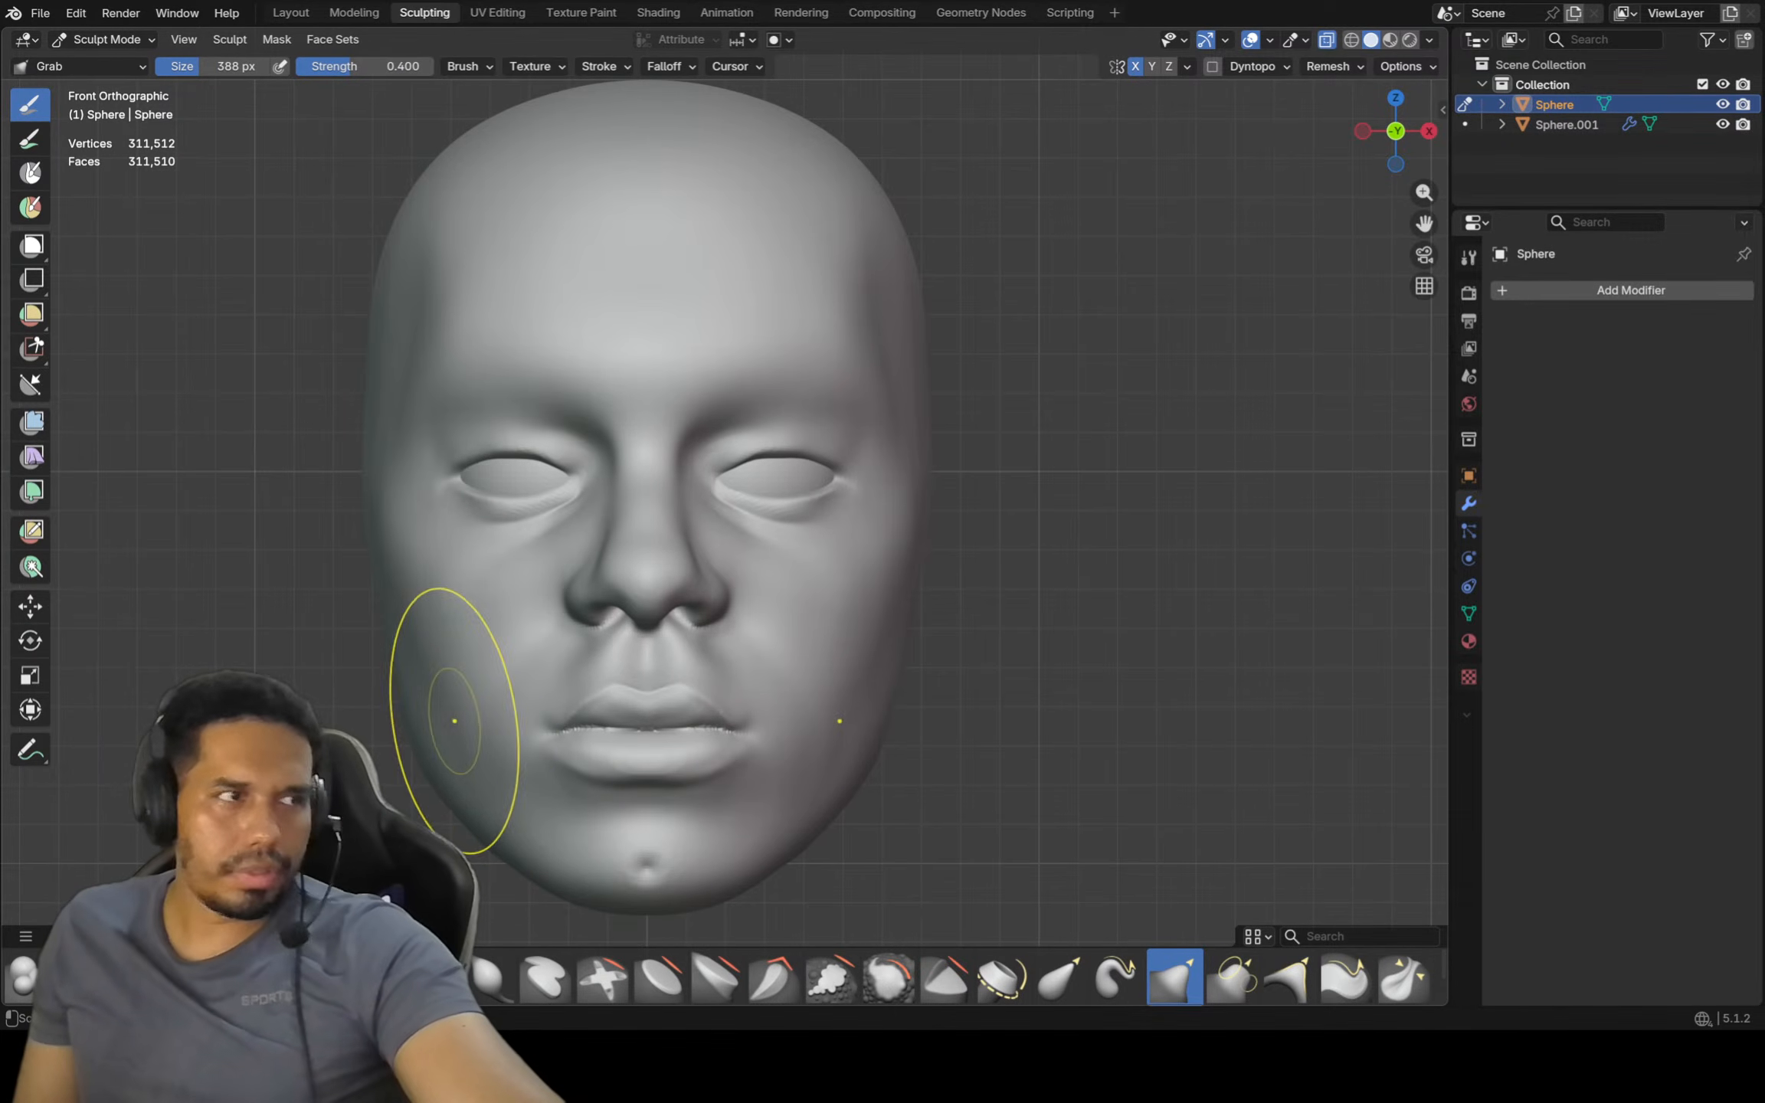
mouse_move(355, 571)
middle_mouse_down()
mouse_move(429, 574)
mouse_move(355, 551)
middle_mouse_up()
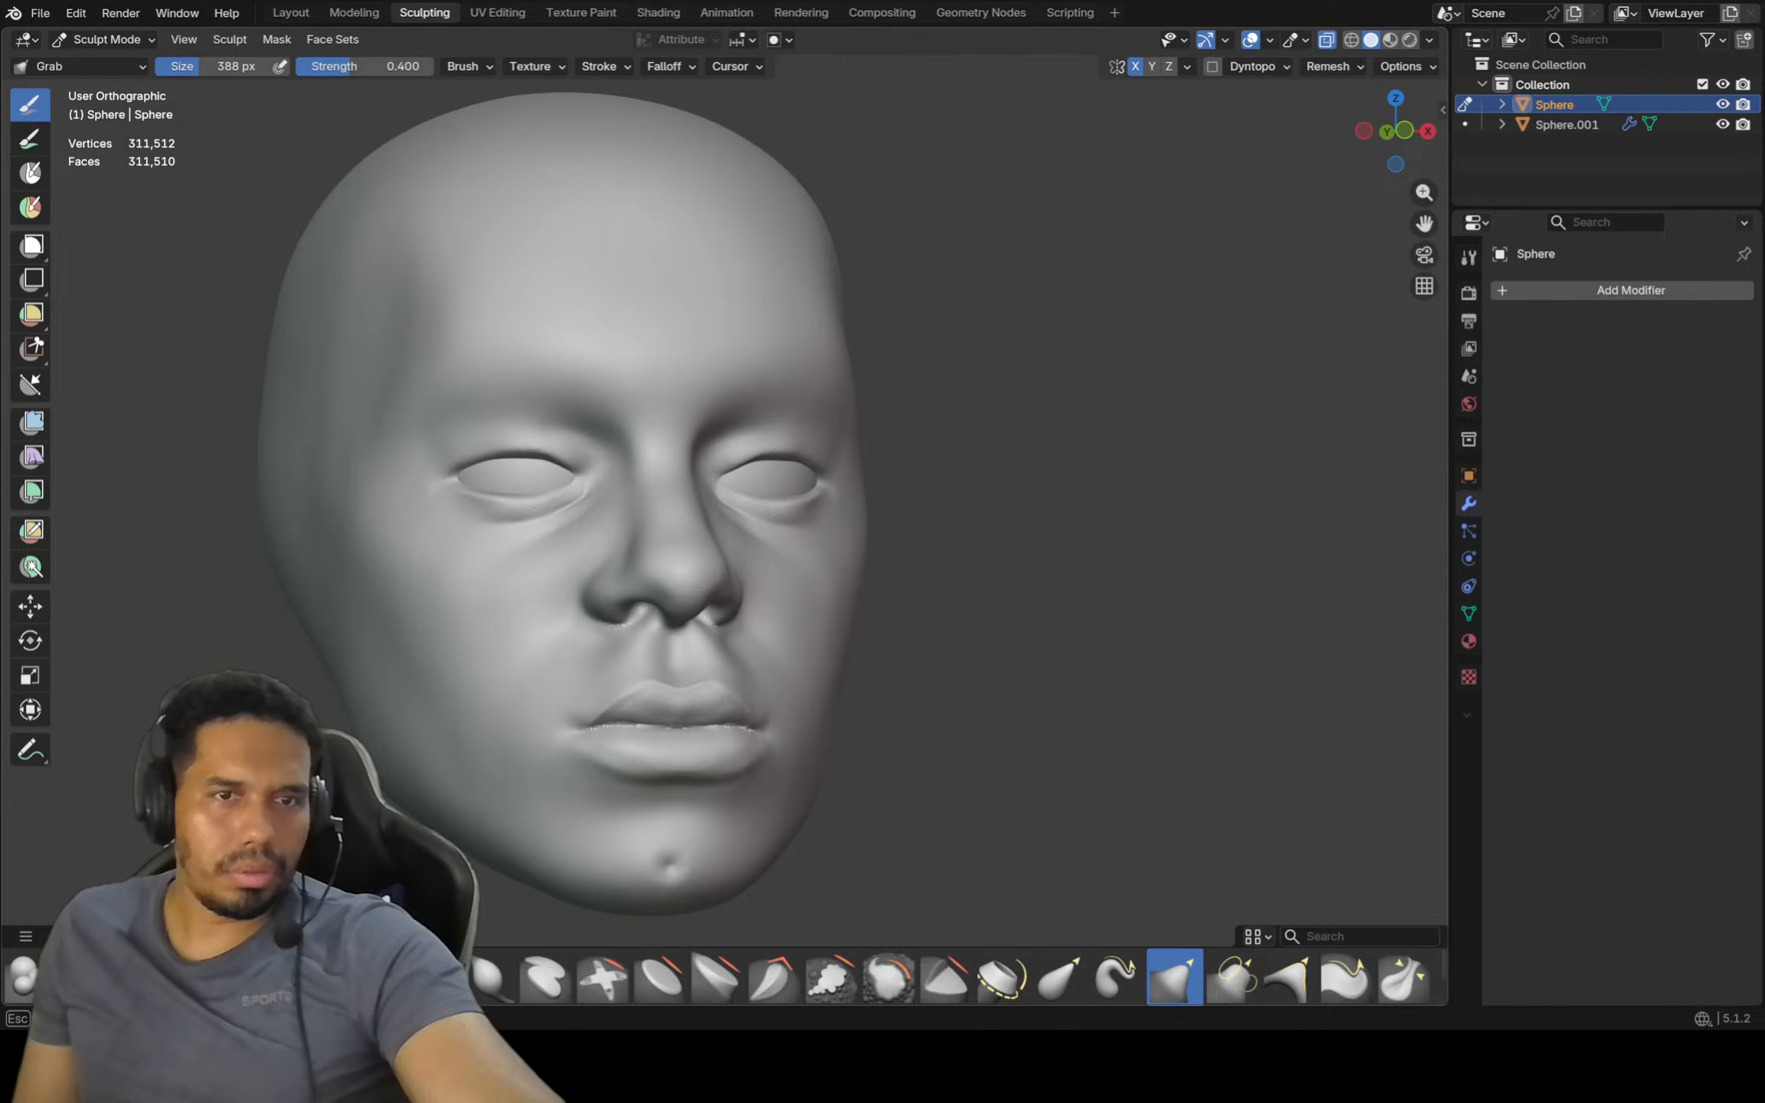
key("shift")
key("KP_1")
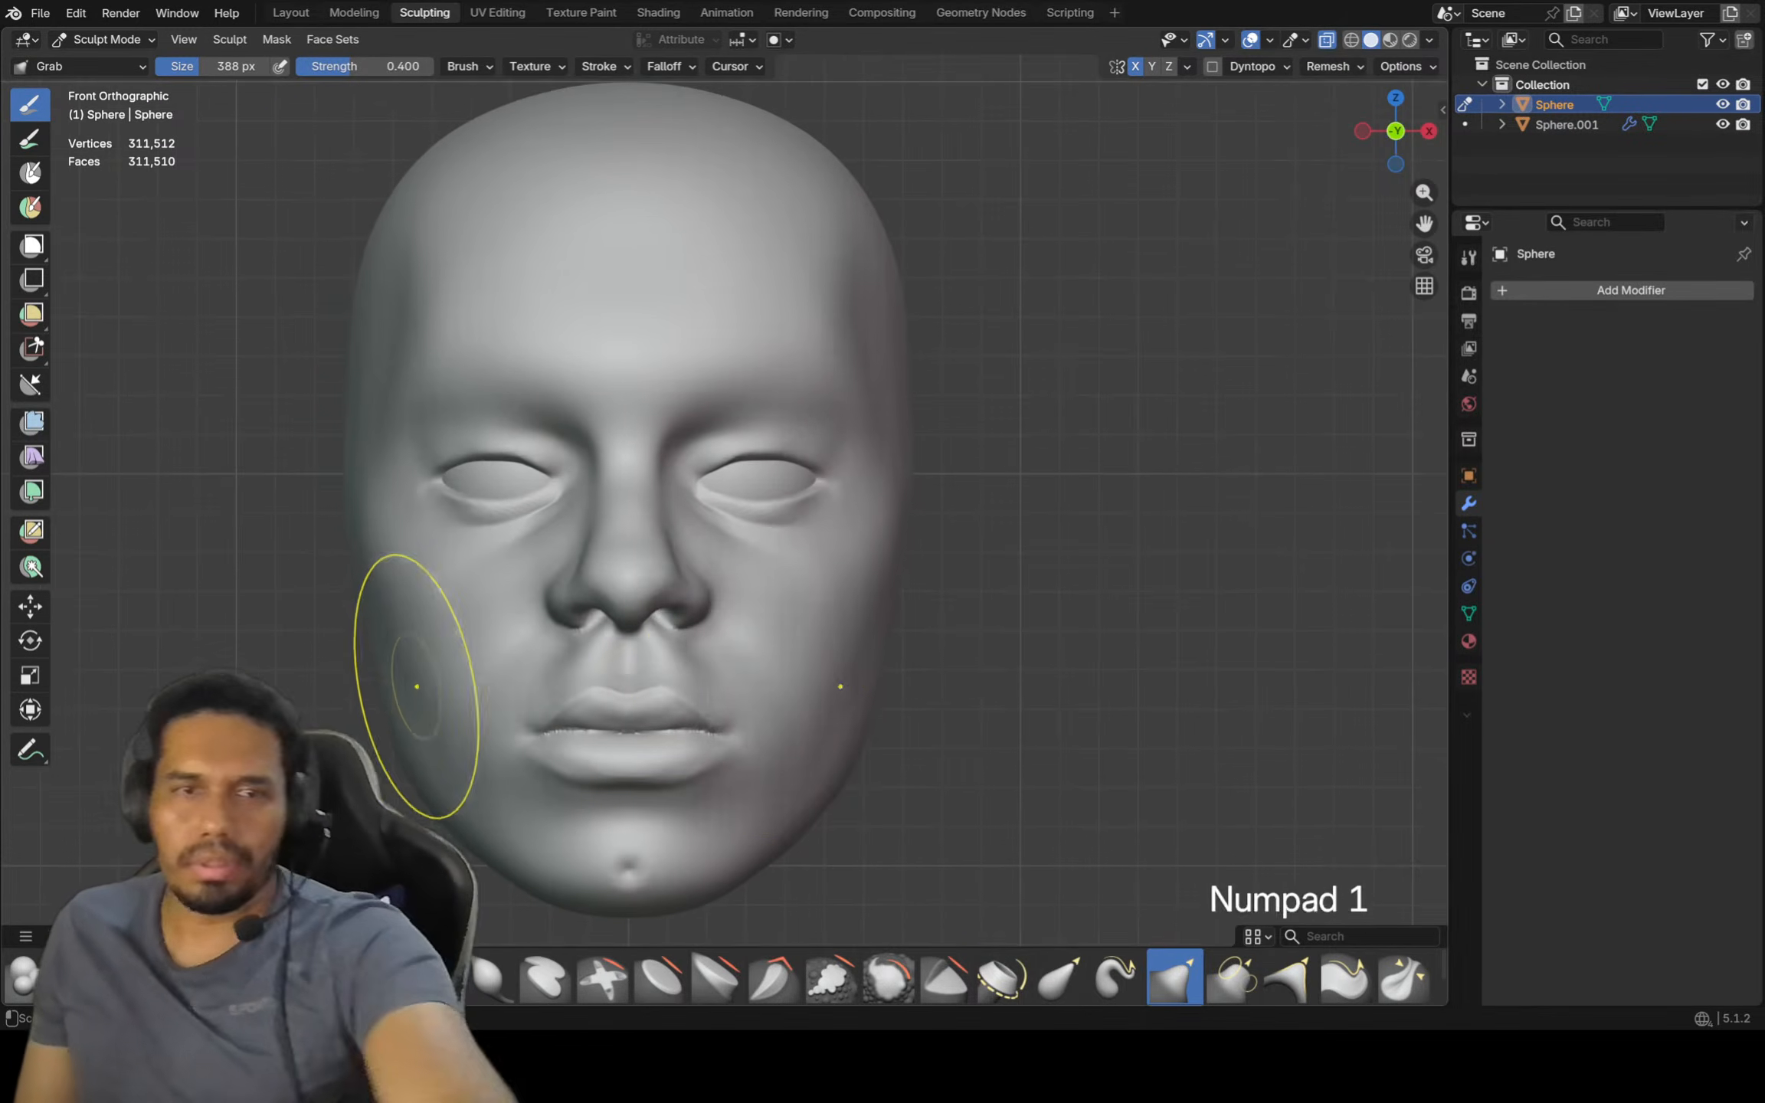
middle_click_drag(417, 686, 449, 674, "shift")
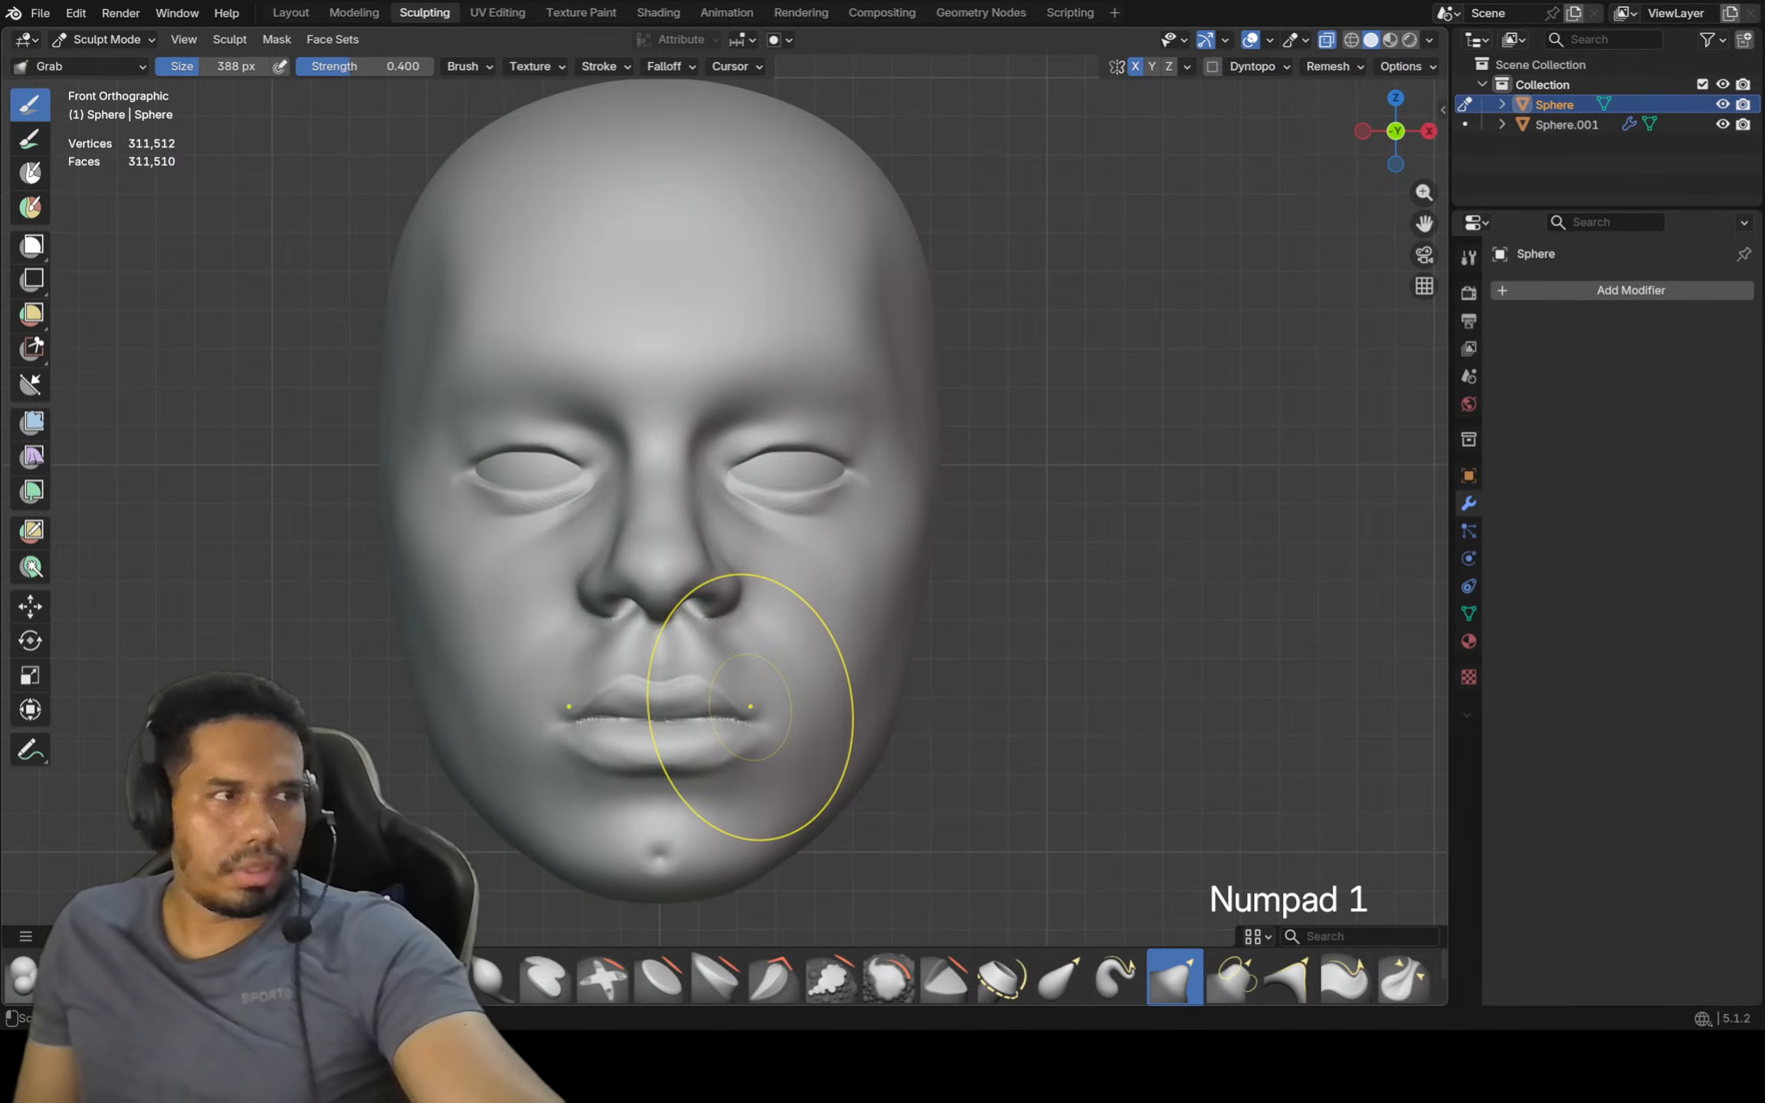
Refine the mouth corners and the line between the lips with the Grab brush at 388 px from the front
scroll(749, 707, "up", 2)
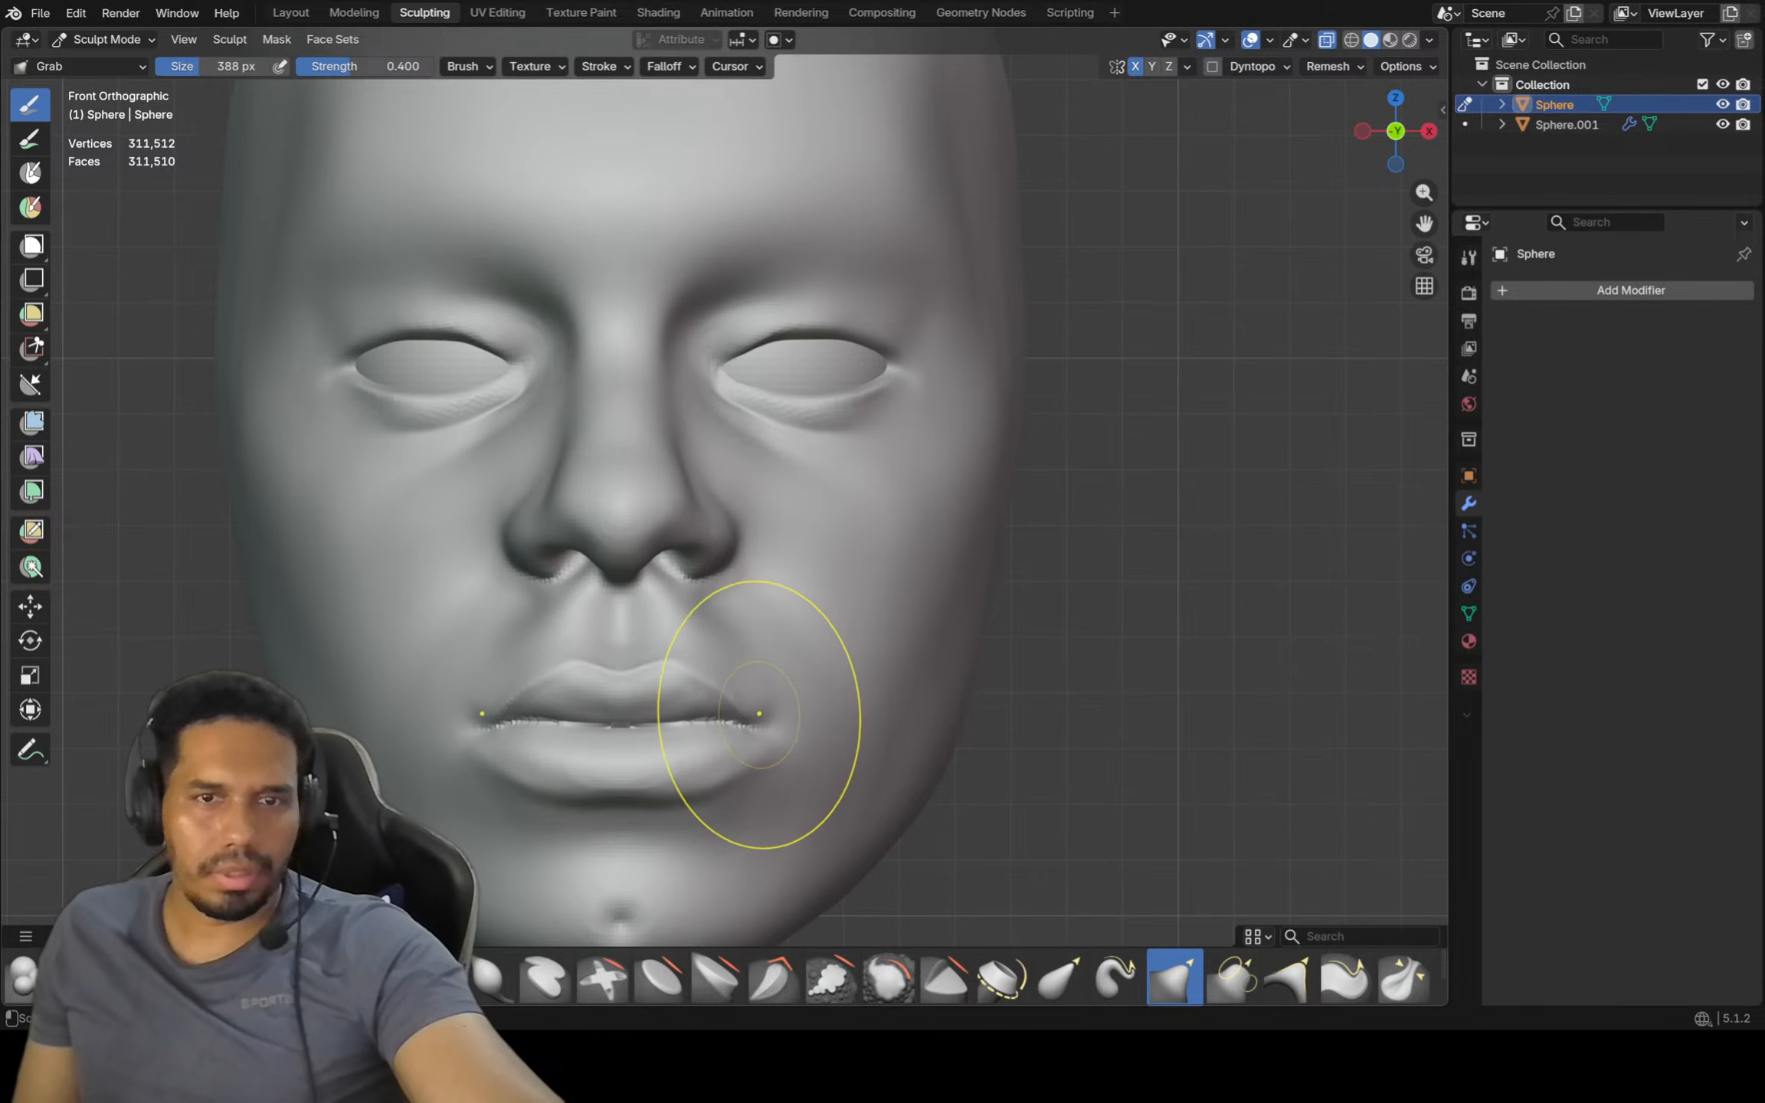
key("Escape")
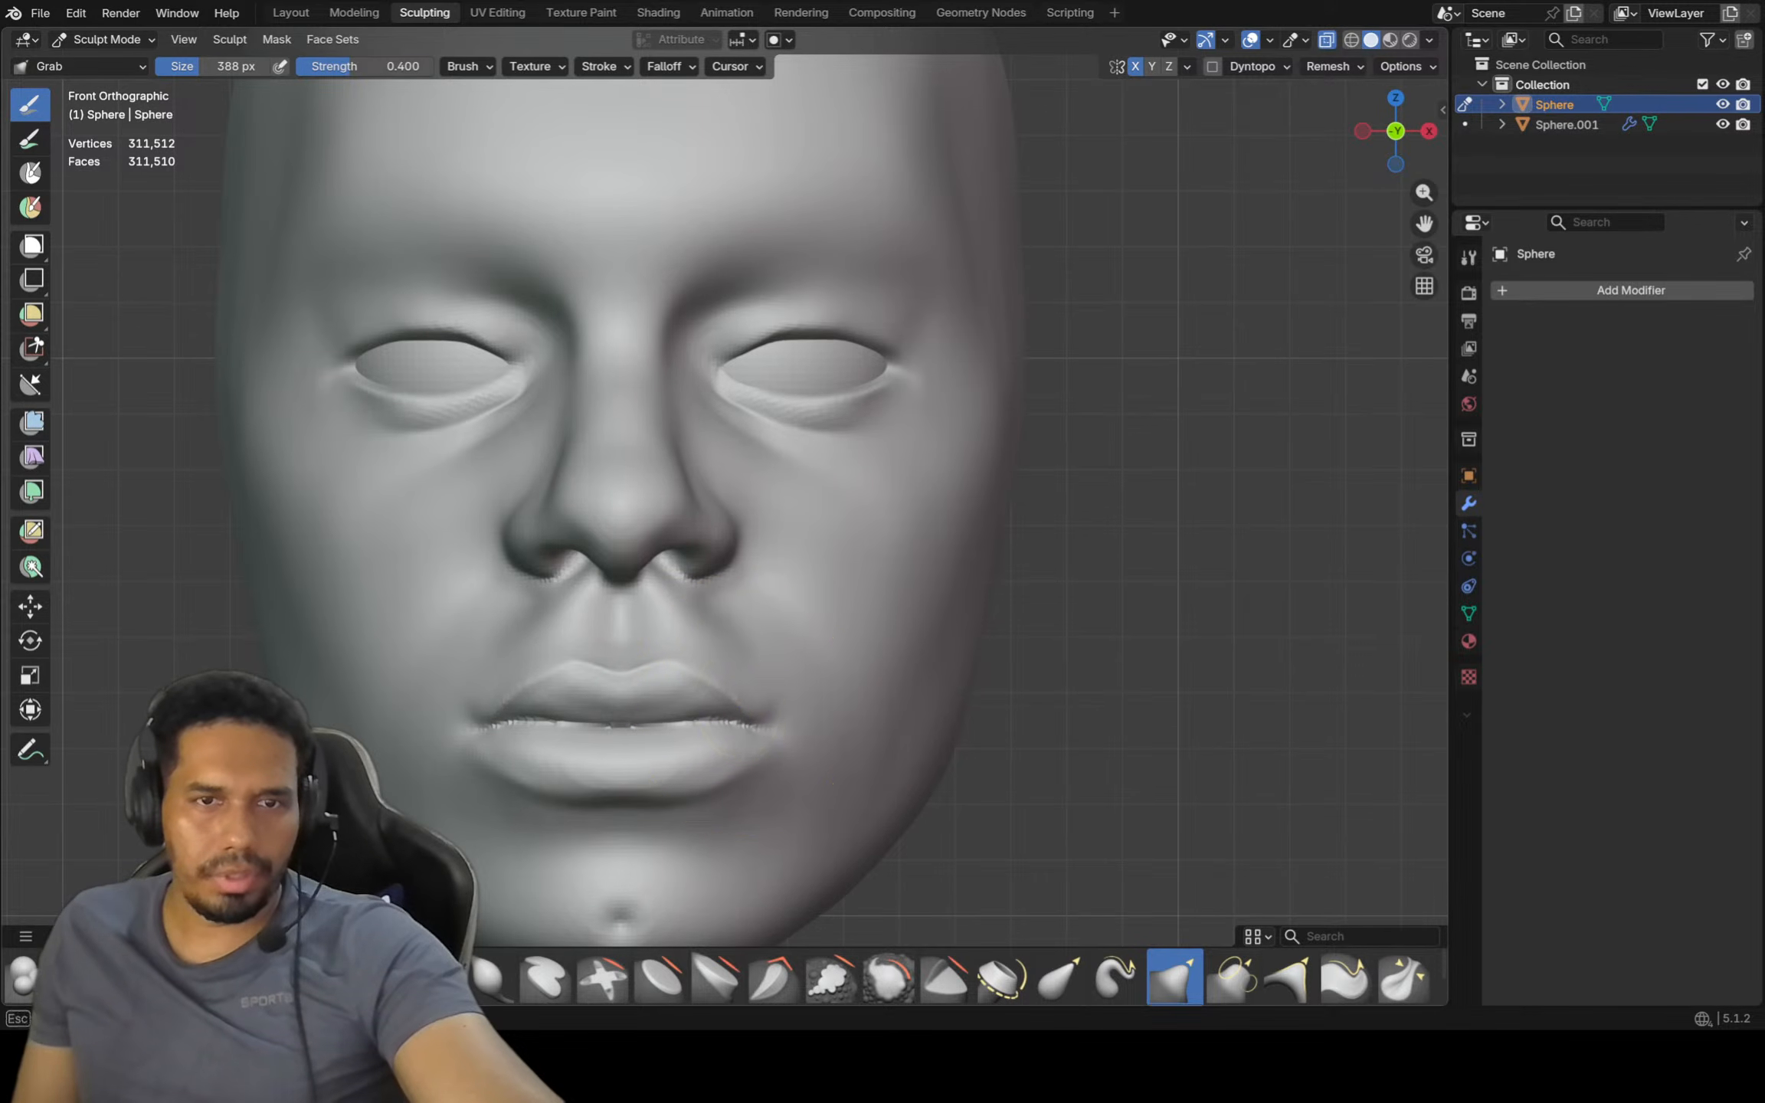
scroll(749, 704, "down", 1)
scroll(720, 650, "up", 3)
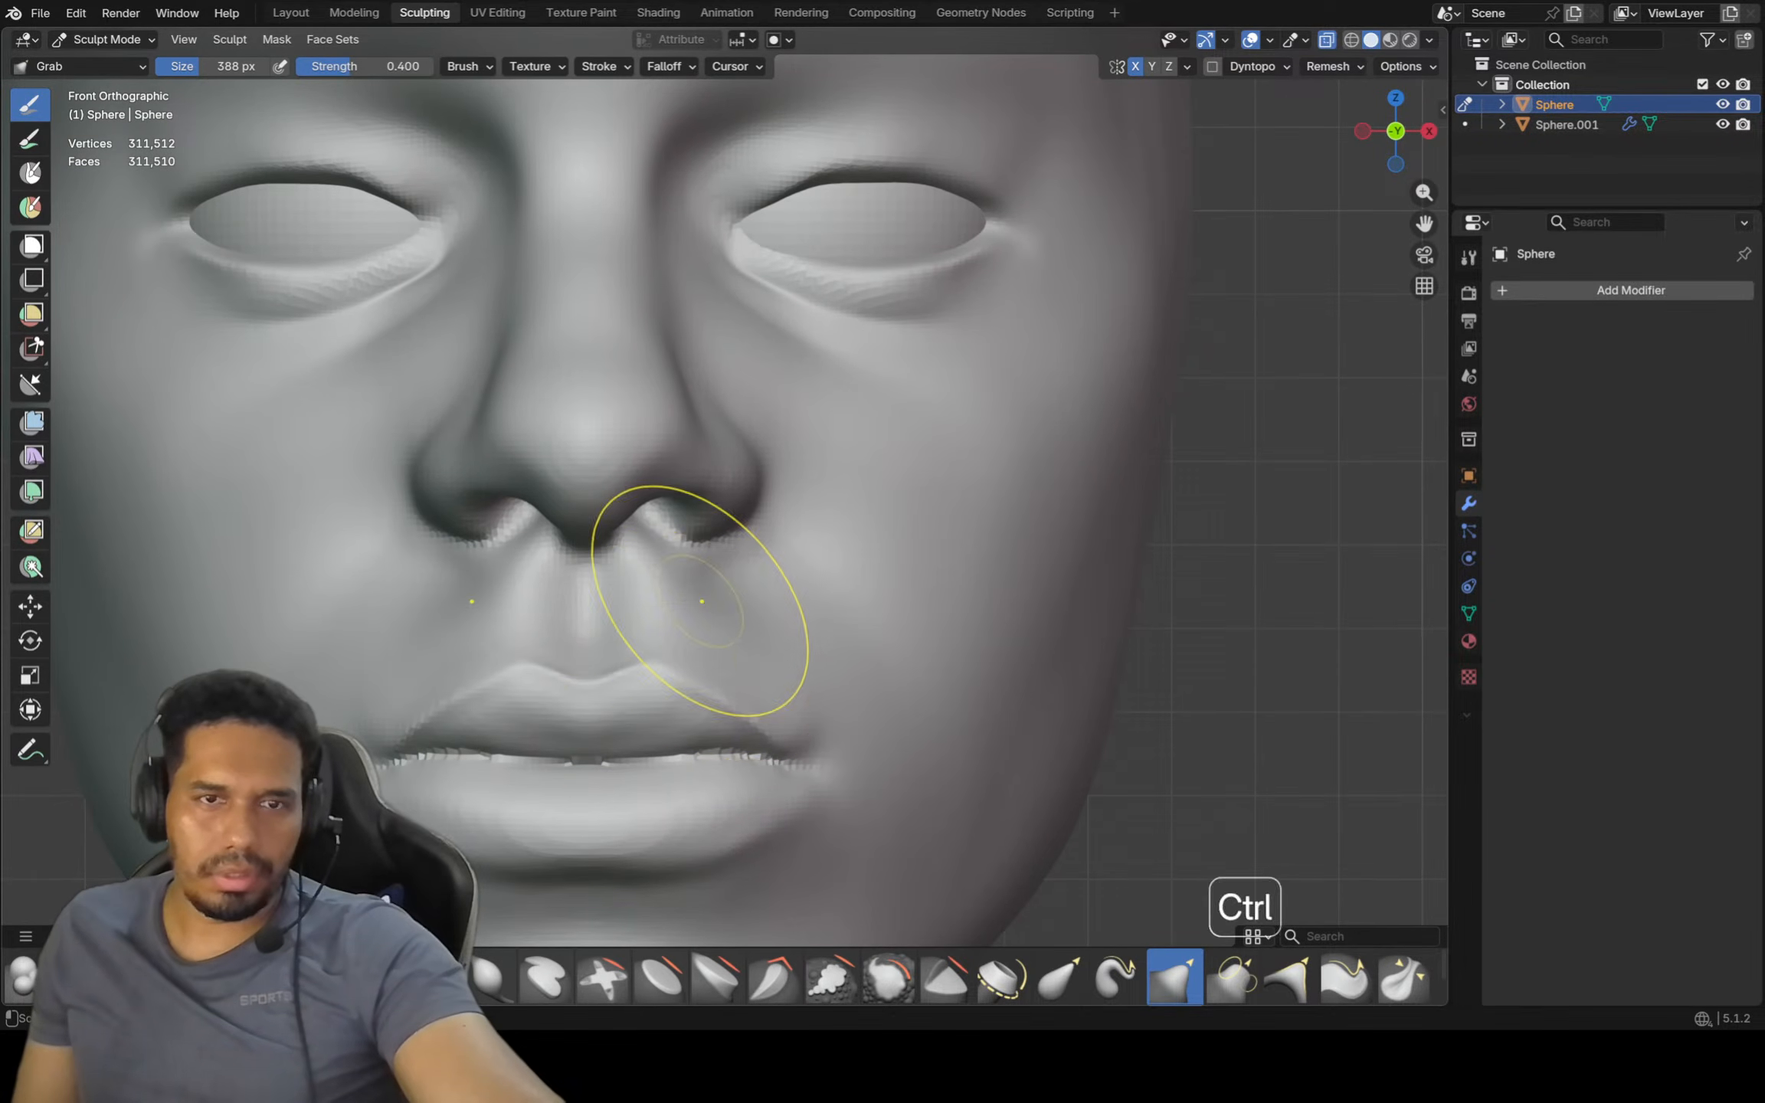
middle_click_drag(700, 598, 709, 690, "ctrl")
middle_click_drag(814, 576, 885, 621, "shift")
scroll(837, 665, "up", 7)
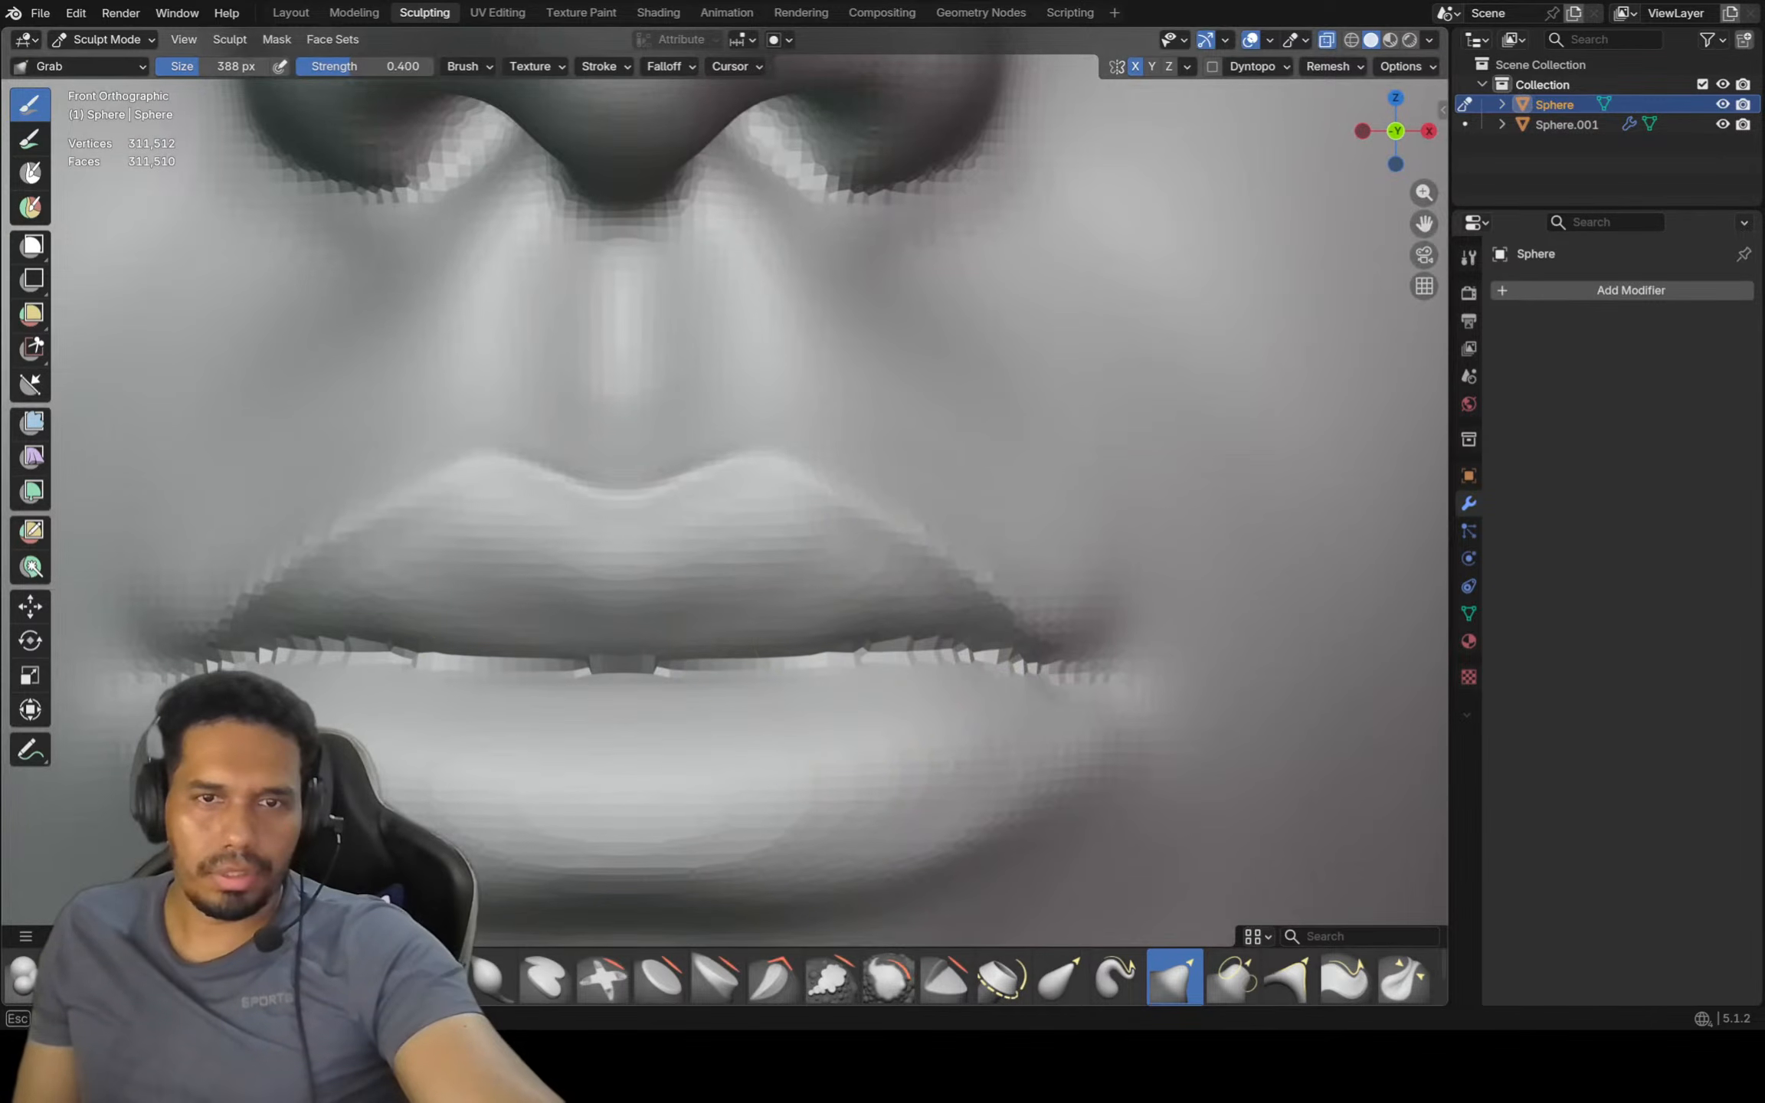
key("Escape")
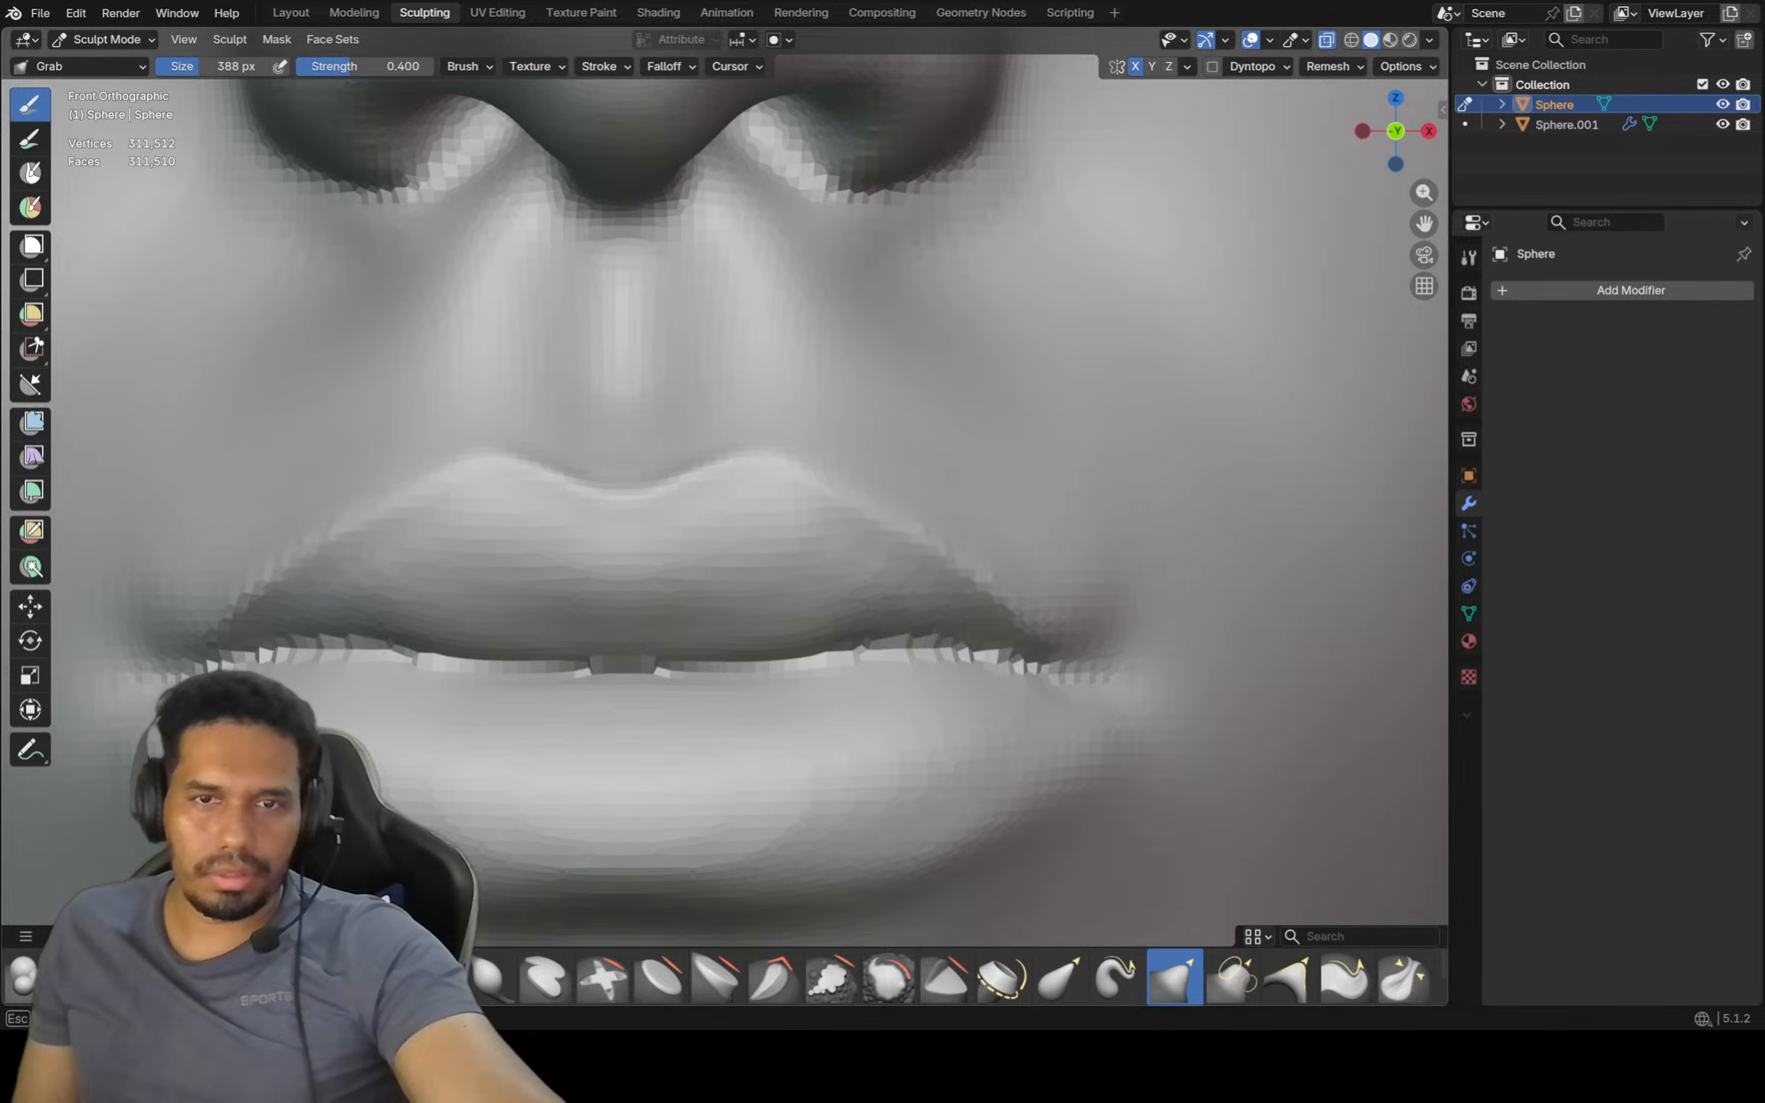
middle_click_drag(877, 608, 930, 676, "ctrl")
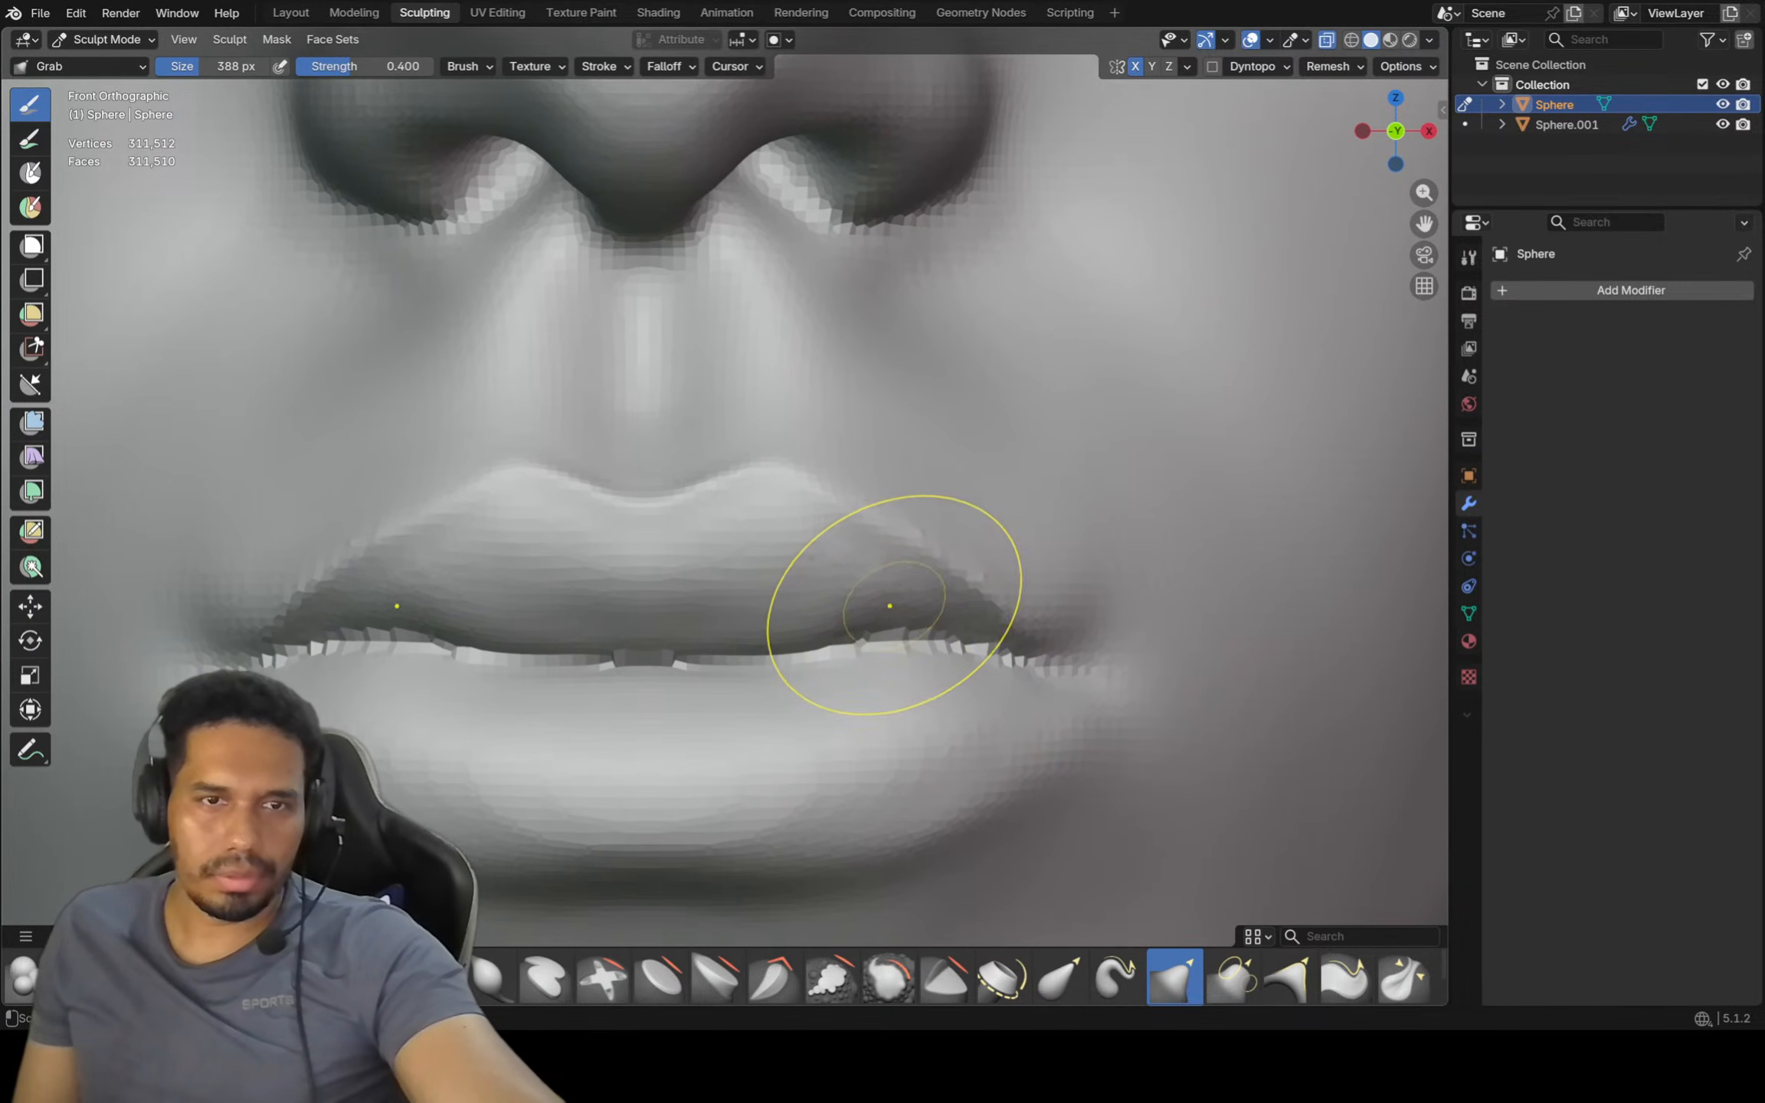
mouse_move(889, 606)
middle_mouse_down("ctrl")
mouse_move(878, 552)
mouse_move(898, 552)
mouse_move(925, 493)
mouse_move(934, 588)
mouse_move(820, 682)
mouse_move(851, 549)
middle_mouse_up("ctrl")
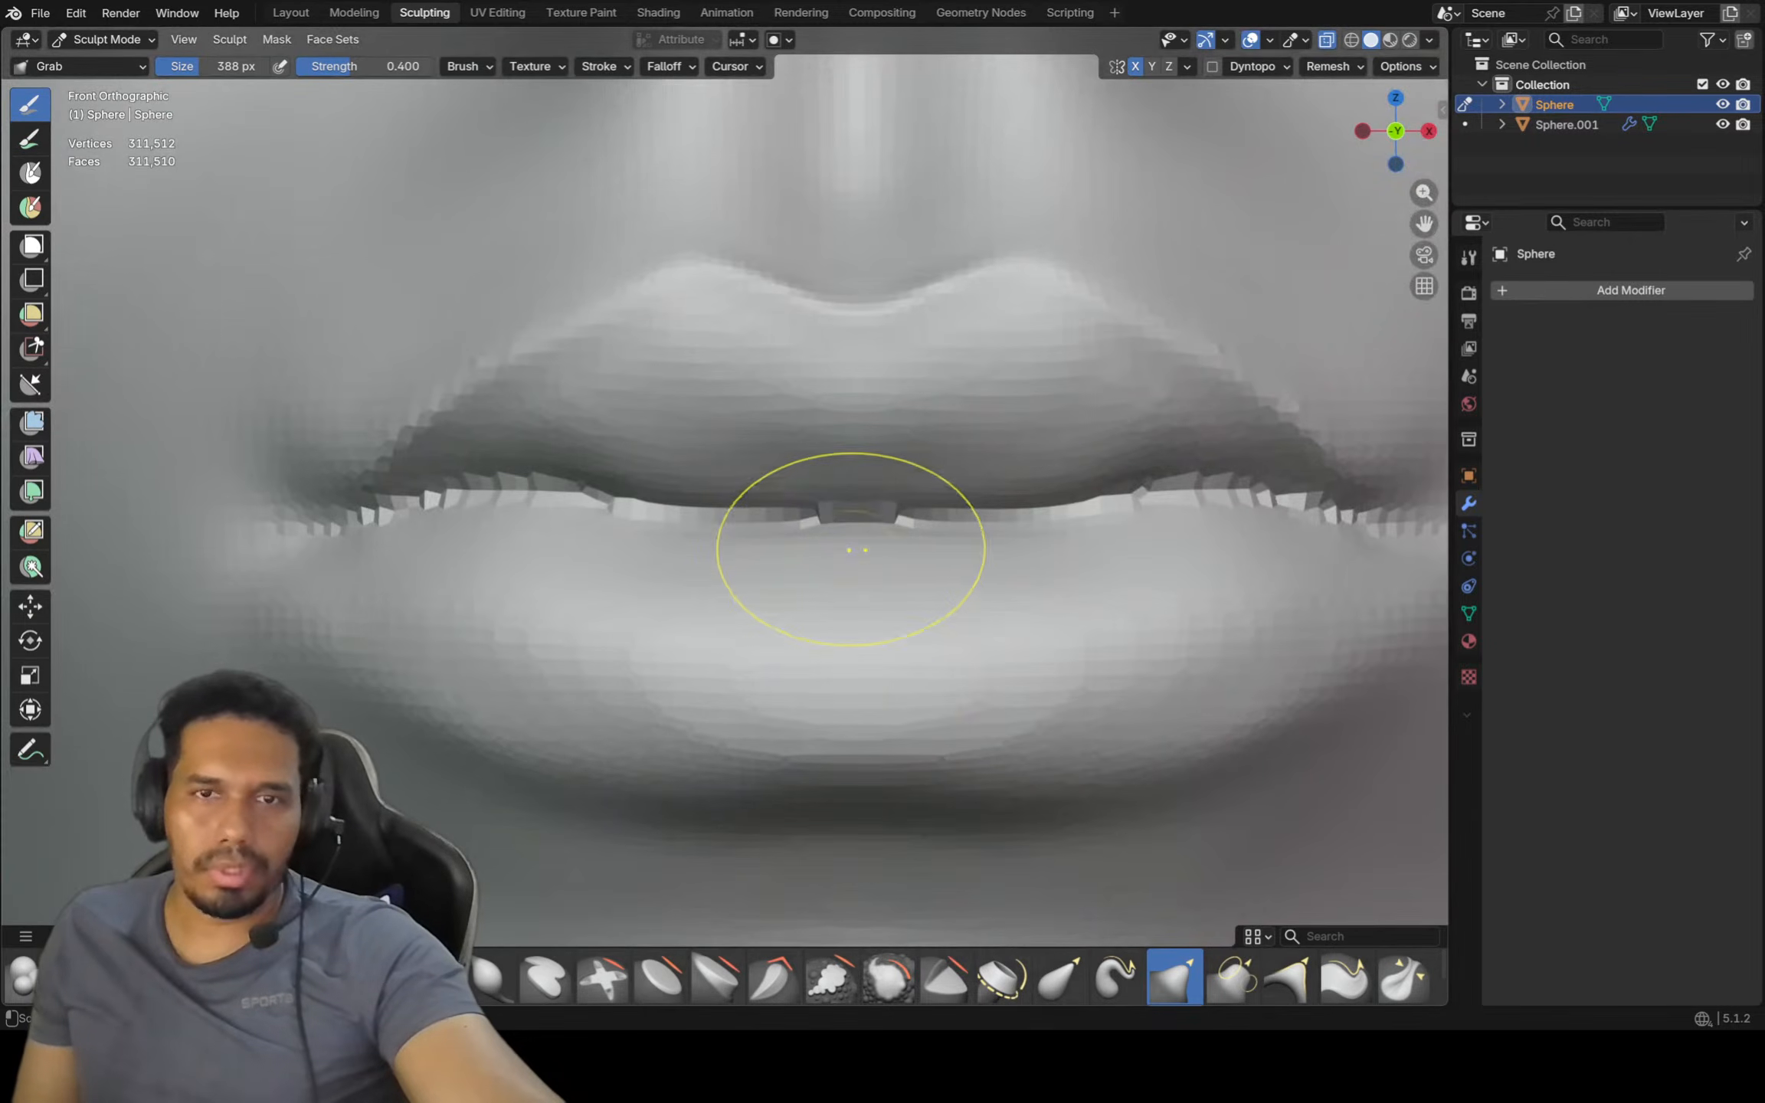
mouse_move(760, 513)
middle_mouse_down("ctrl")
mouse_move(824, 518)
mouse_move(840, 548)
mouse_move(945, 532)
mouse_move(927, 579)
mouse_move(848, 617)
middle_mouse_up("ctrl")
middle_click_drag(874, 500, 882, 523, "shift")
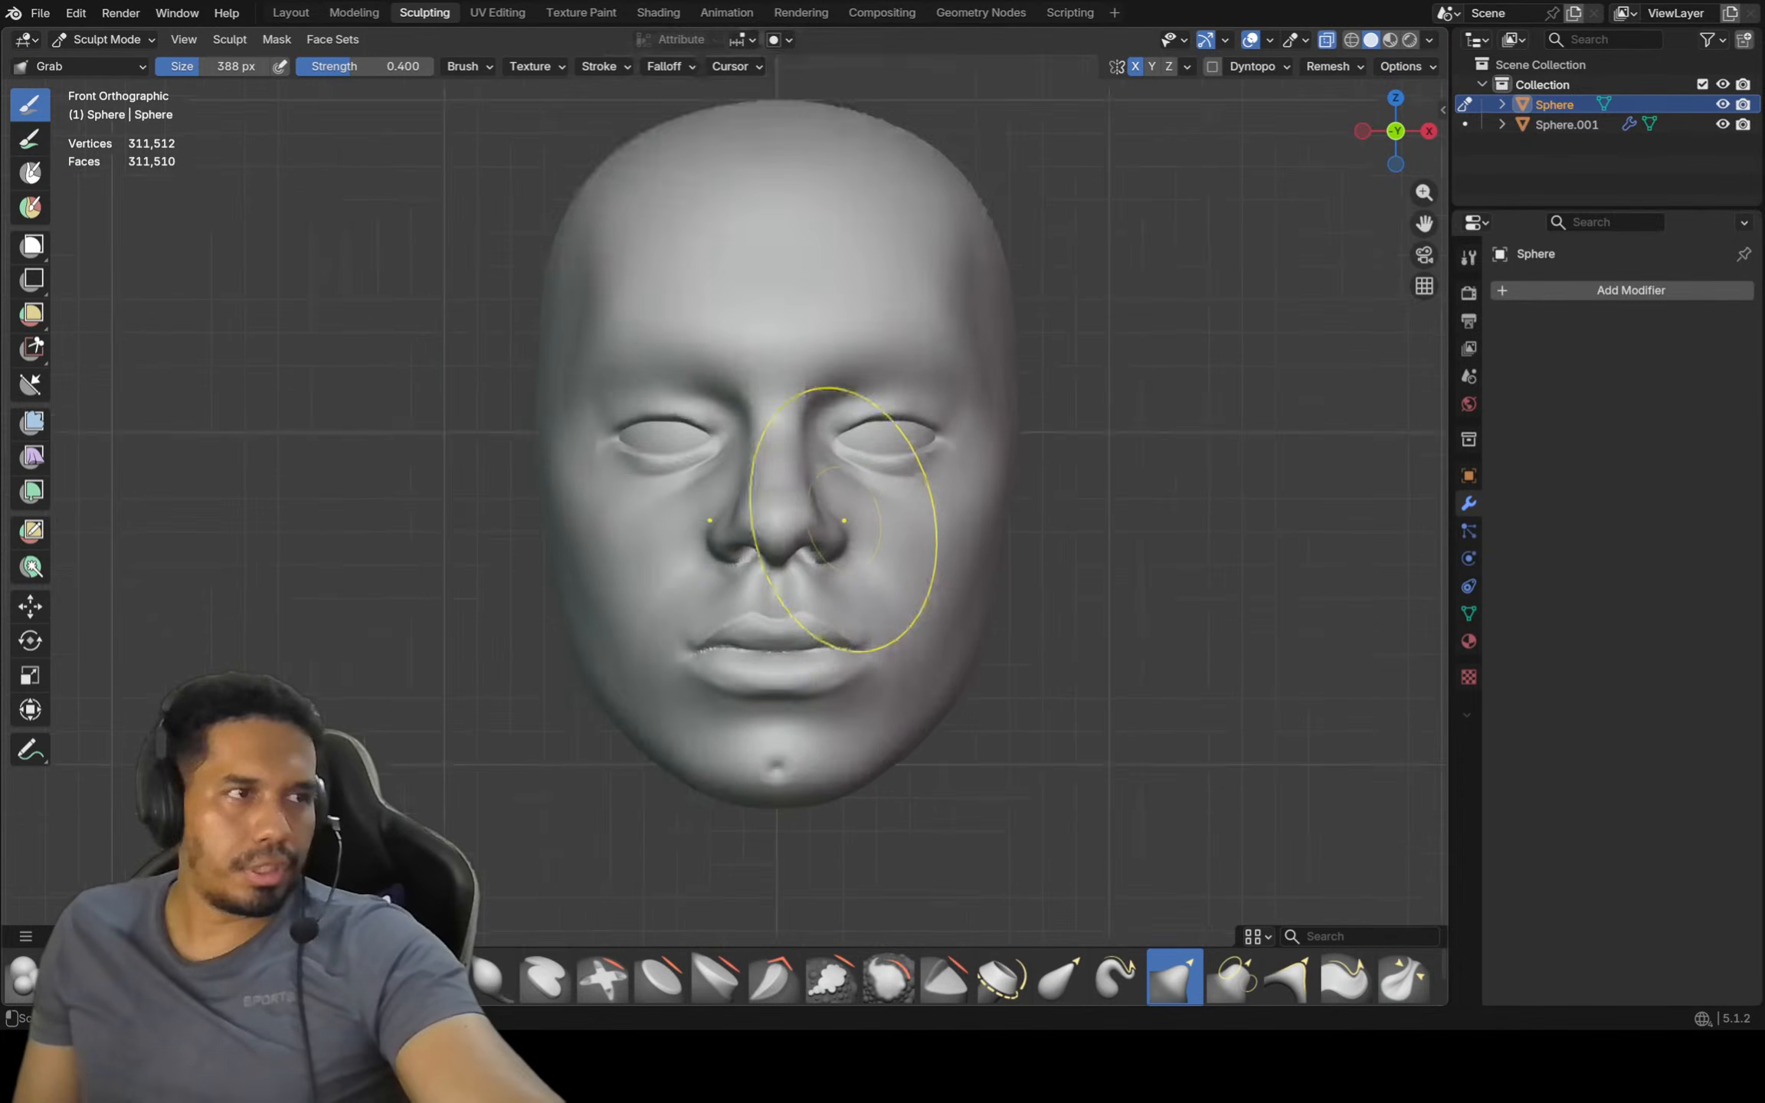
Examine the proportions of the nose, philtrum and mouth from the front and in profile
scroll(843, 520, "up", 2)
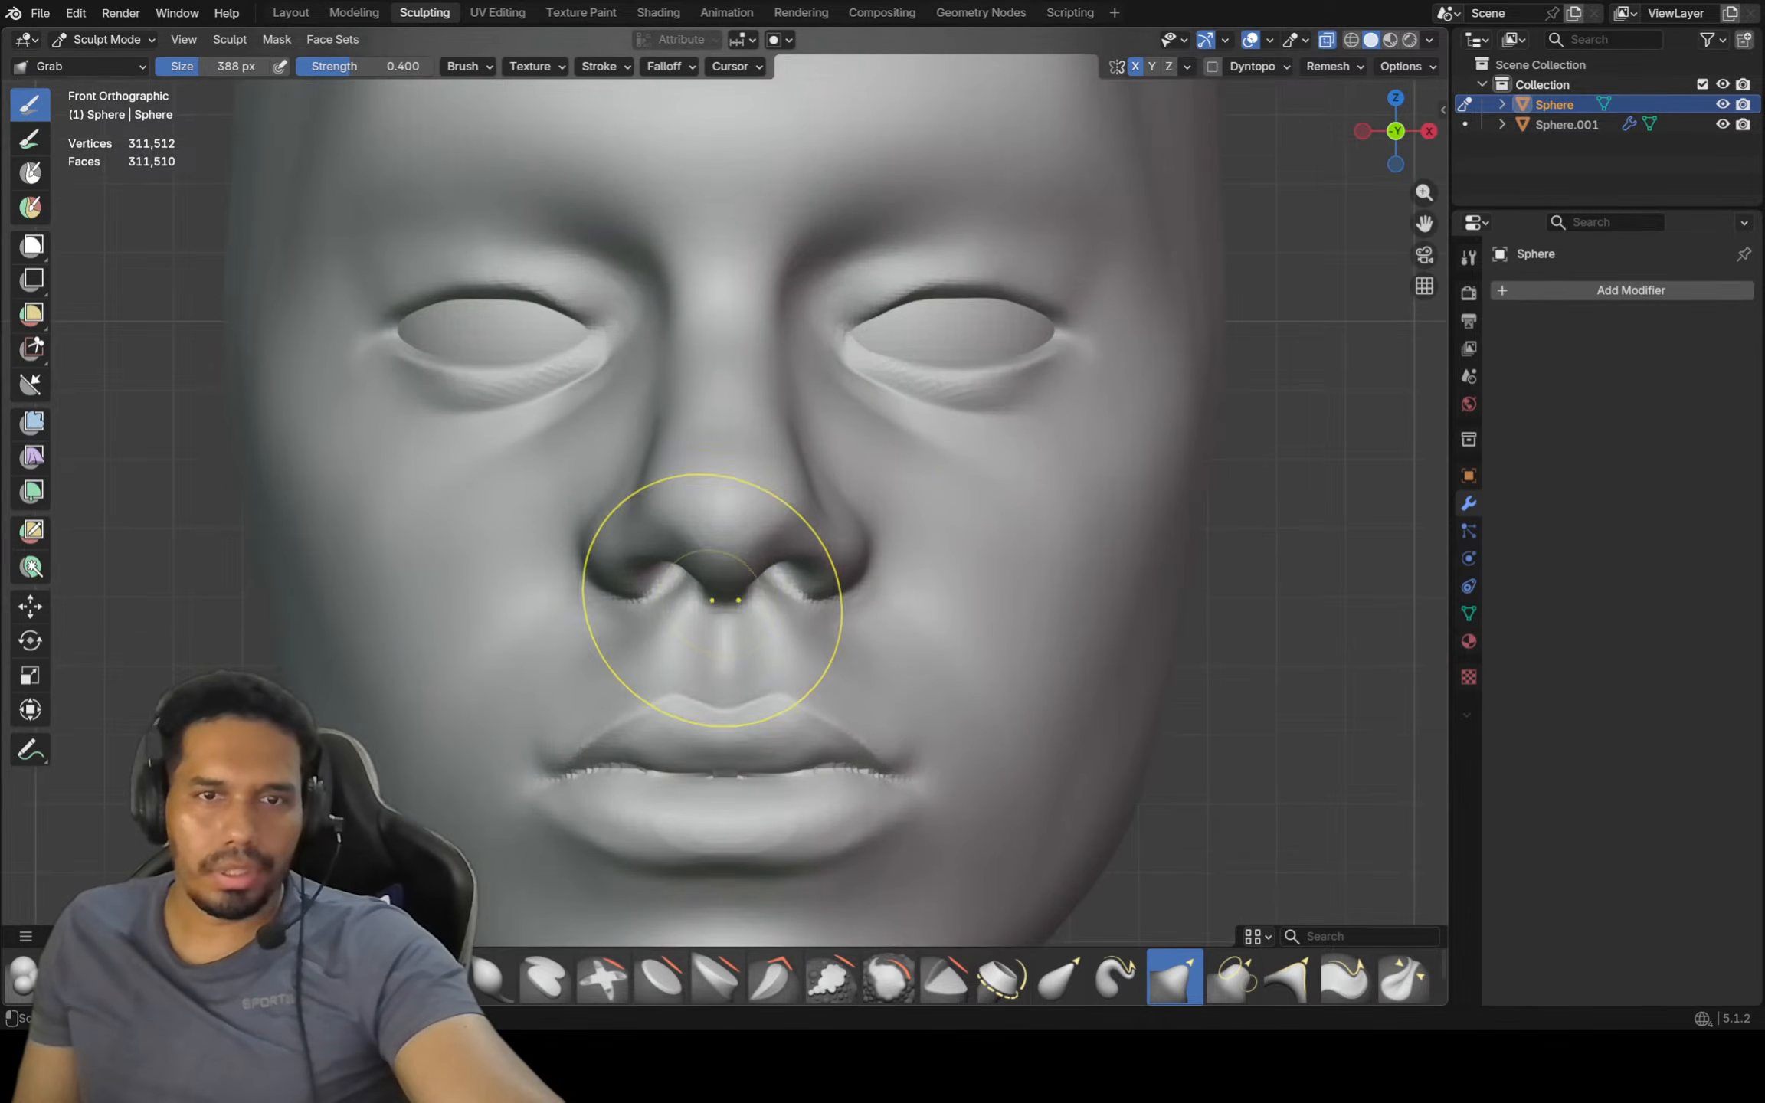
middle_click_drag(709, 556, 958, 559)
mouse_move(766, 582)
middle_mouse_down()
mouse_move(857, 594)
mouse_move(835, 571)
mouse_move(898, 563)
mouse_move(914, 581)
middle_mouse_up()
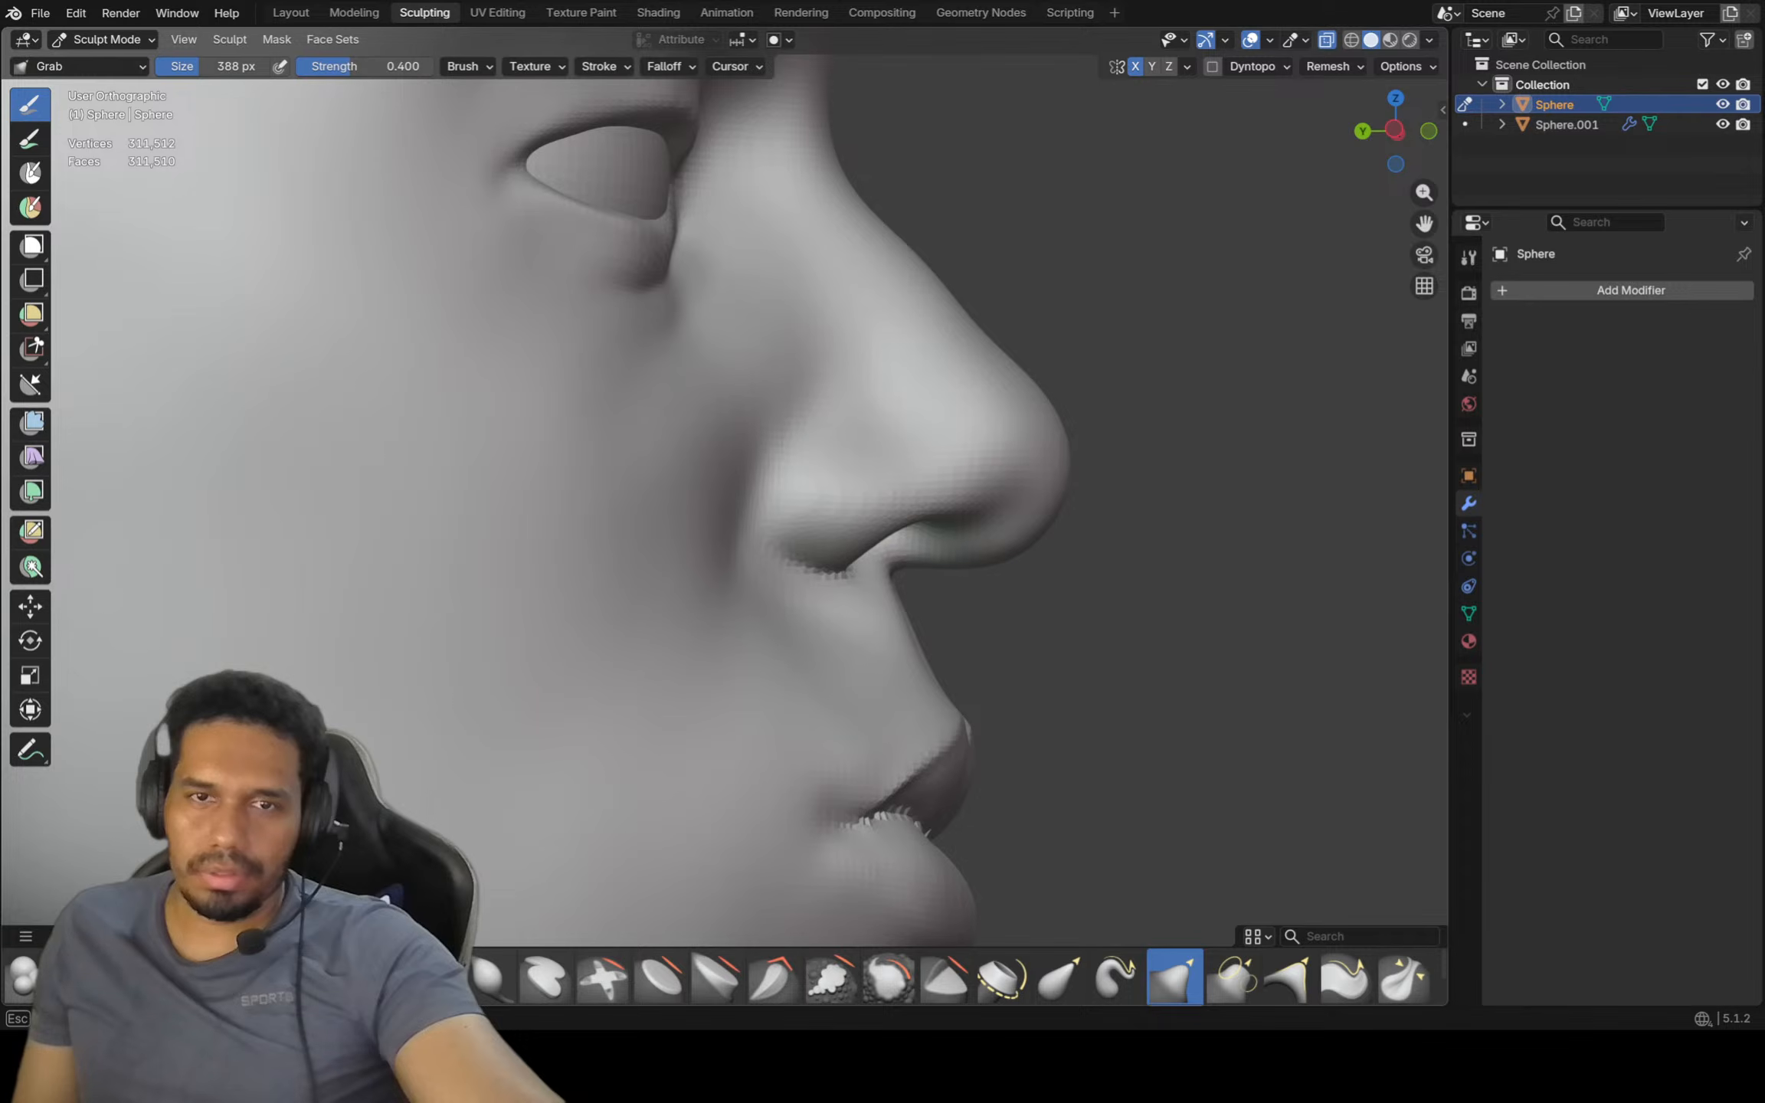
key("KP_1")
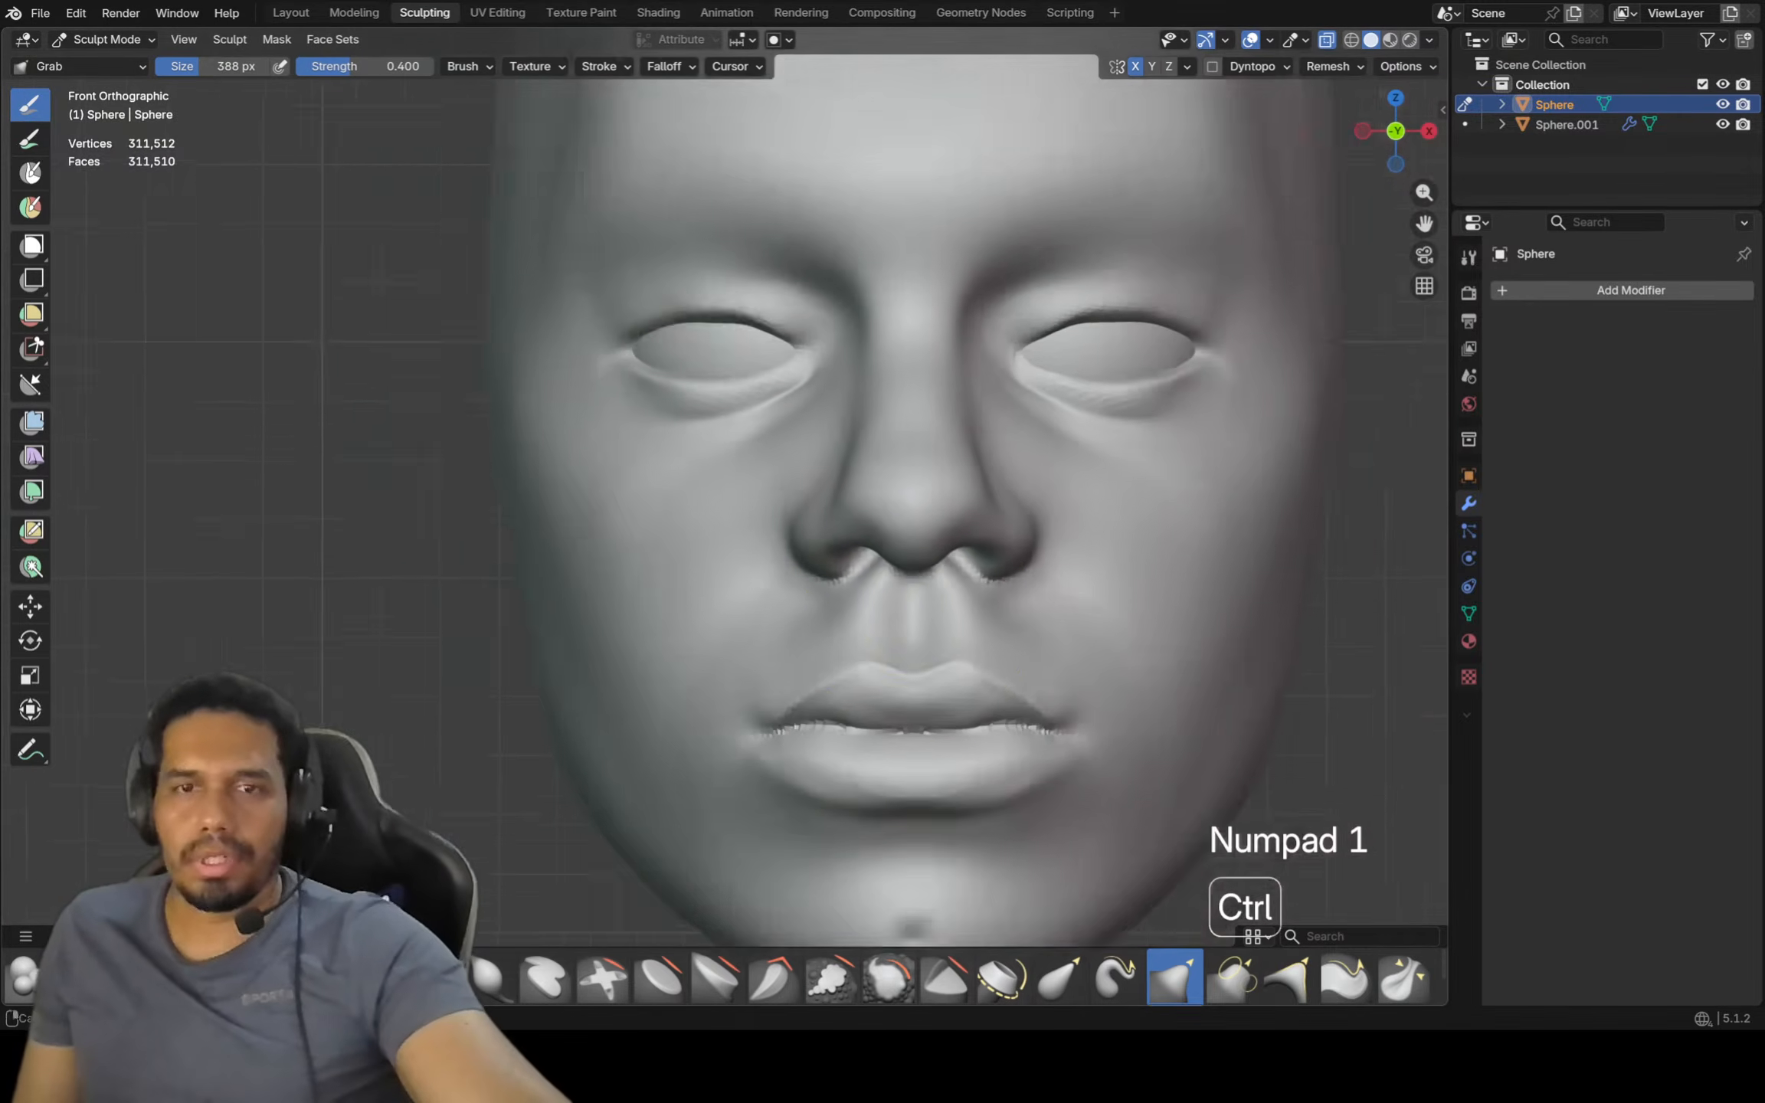
middle_click_drag(918, 512, 800, 568, "ctrl")
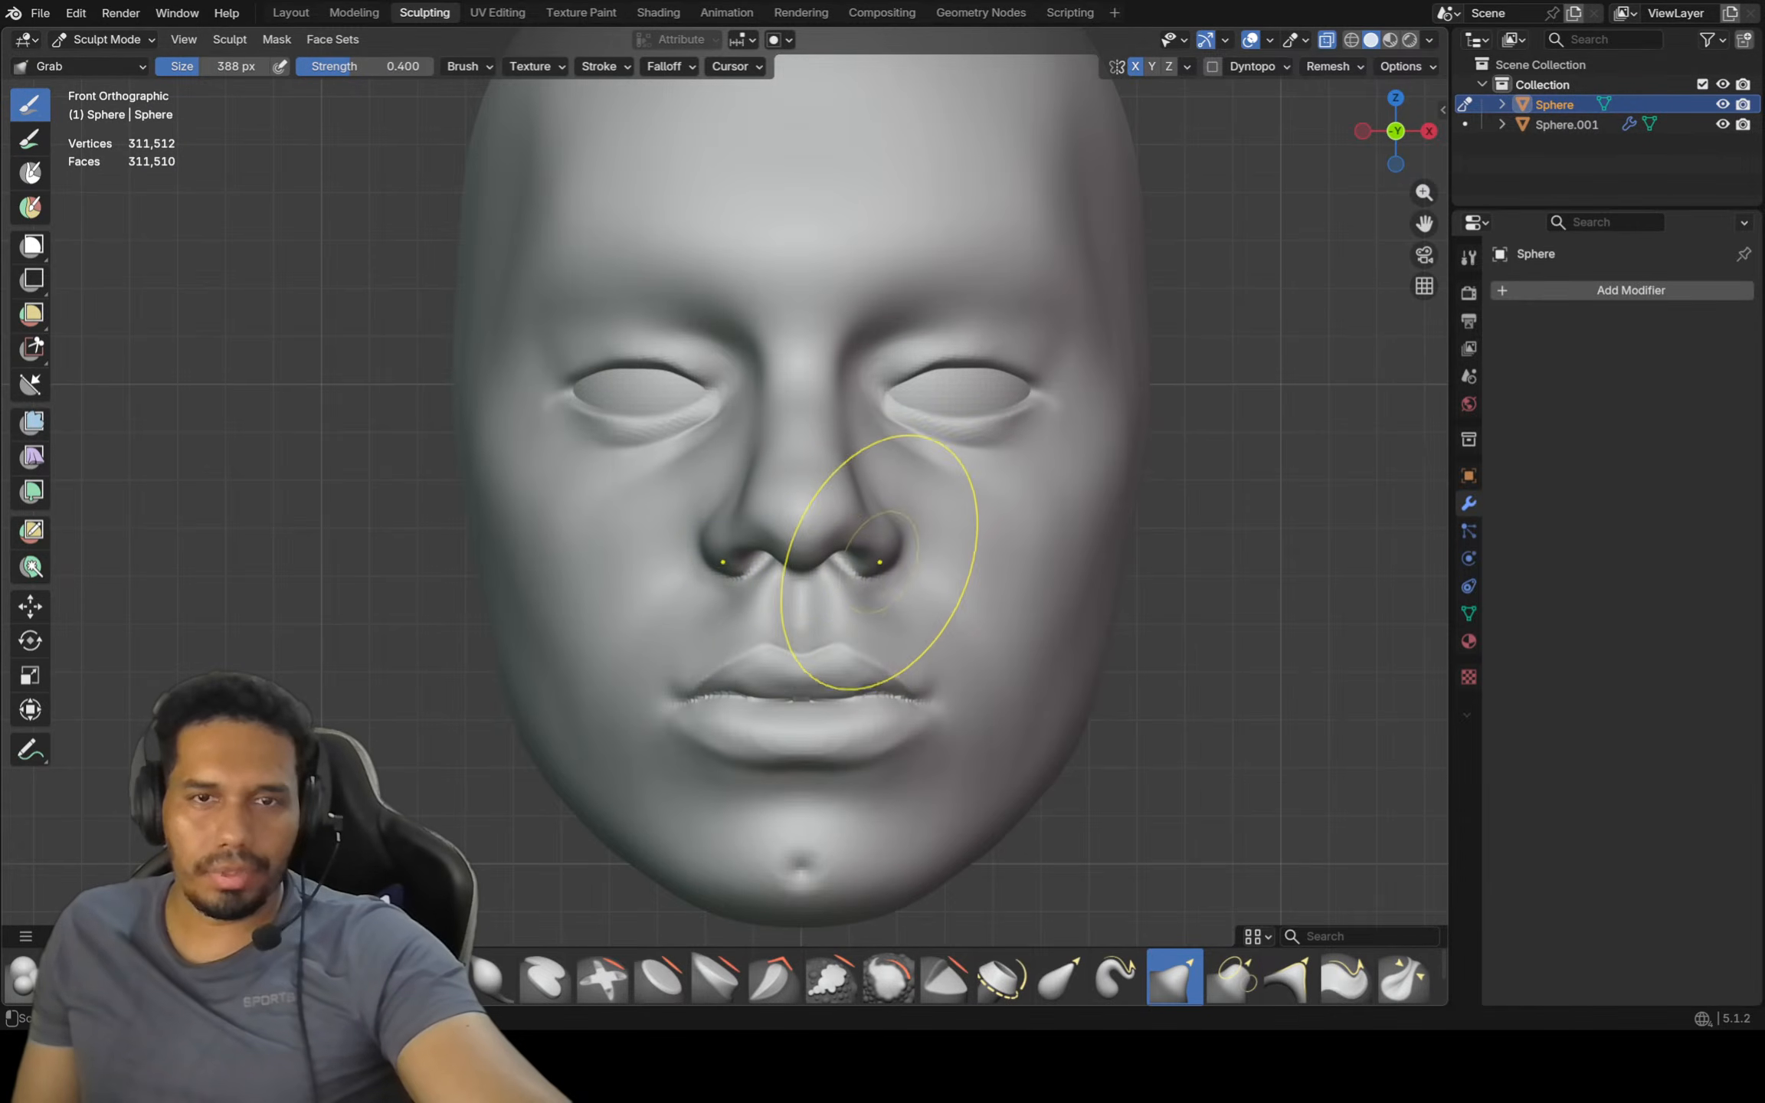
middle_click_drag(838, 591, 820, 599, "ctrl")
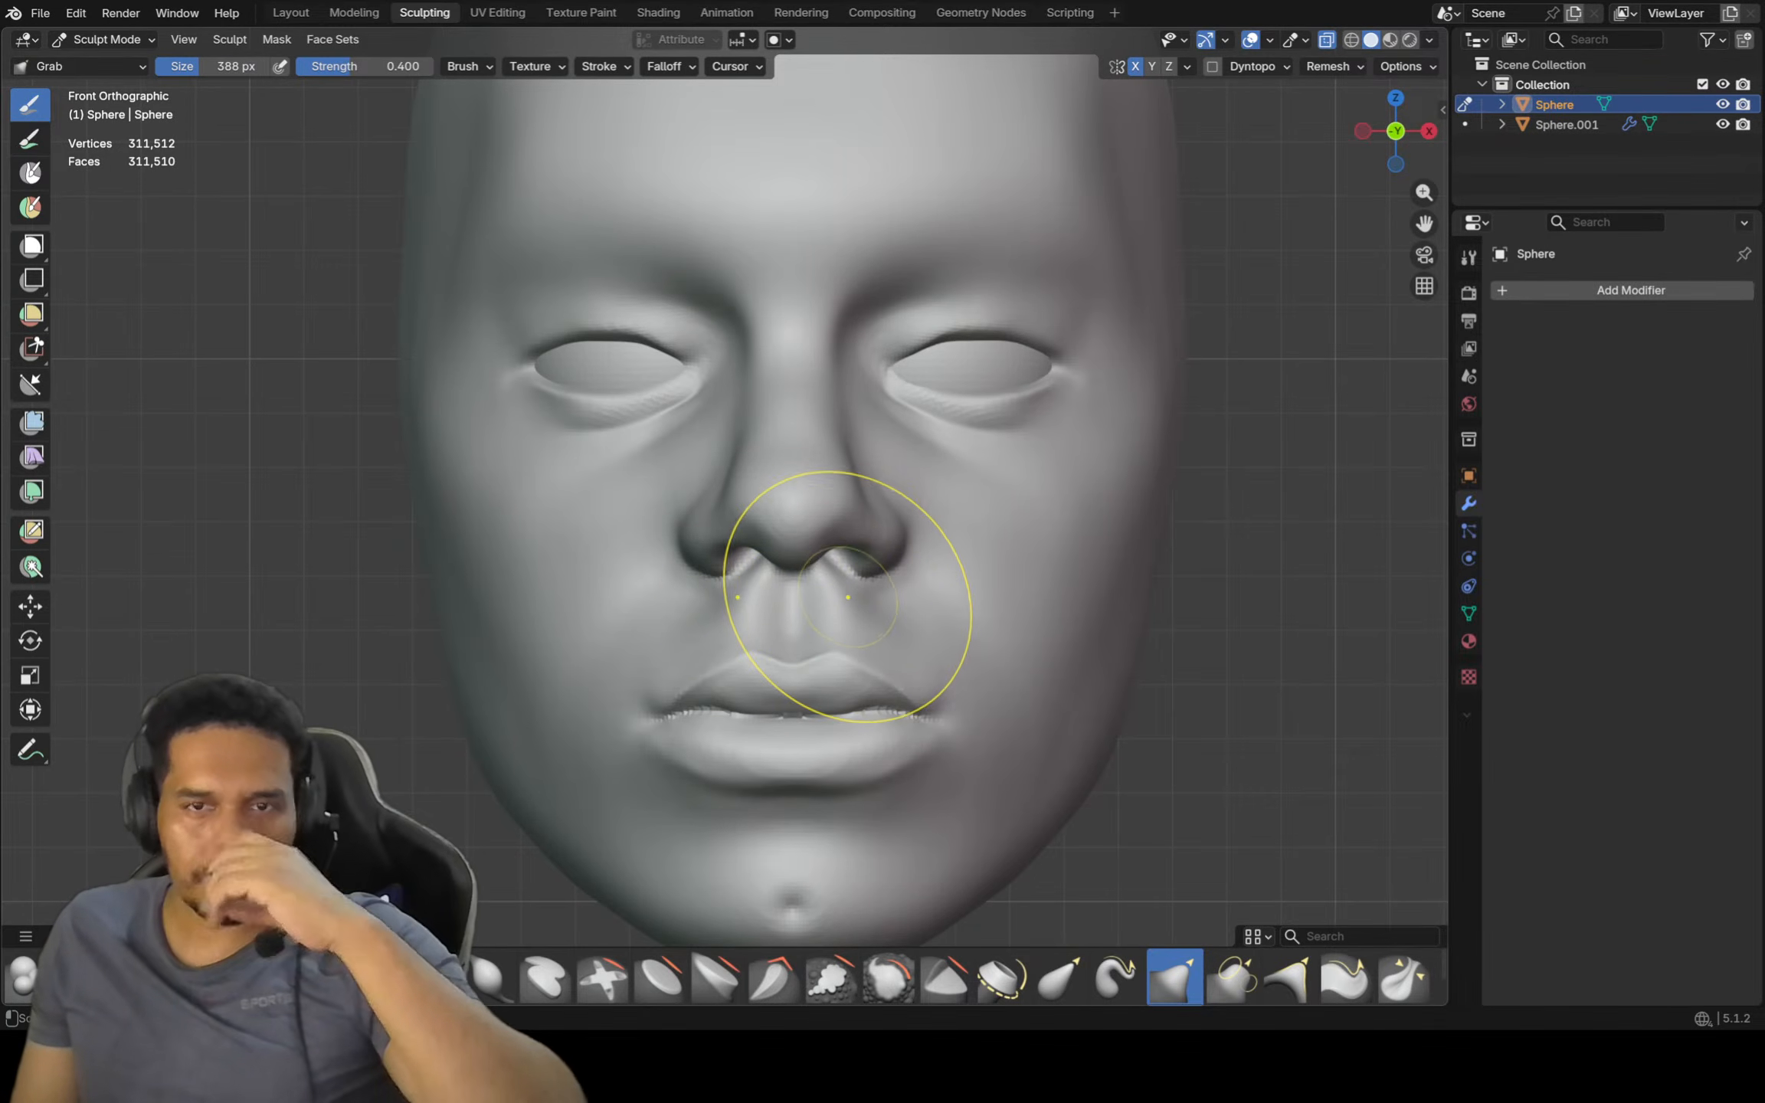
middle_click_drag(838, 579, 846, 552, "ctrl")
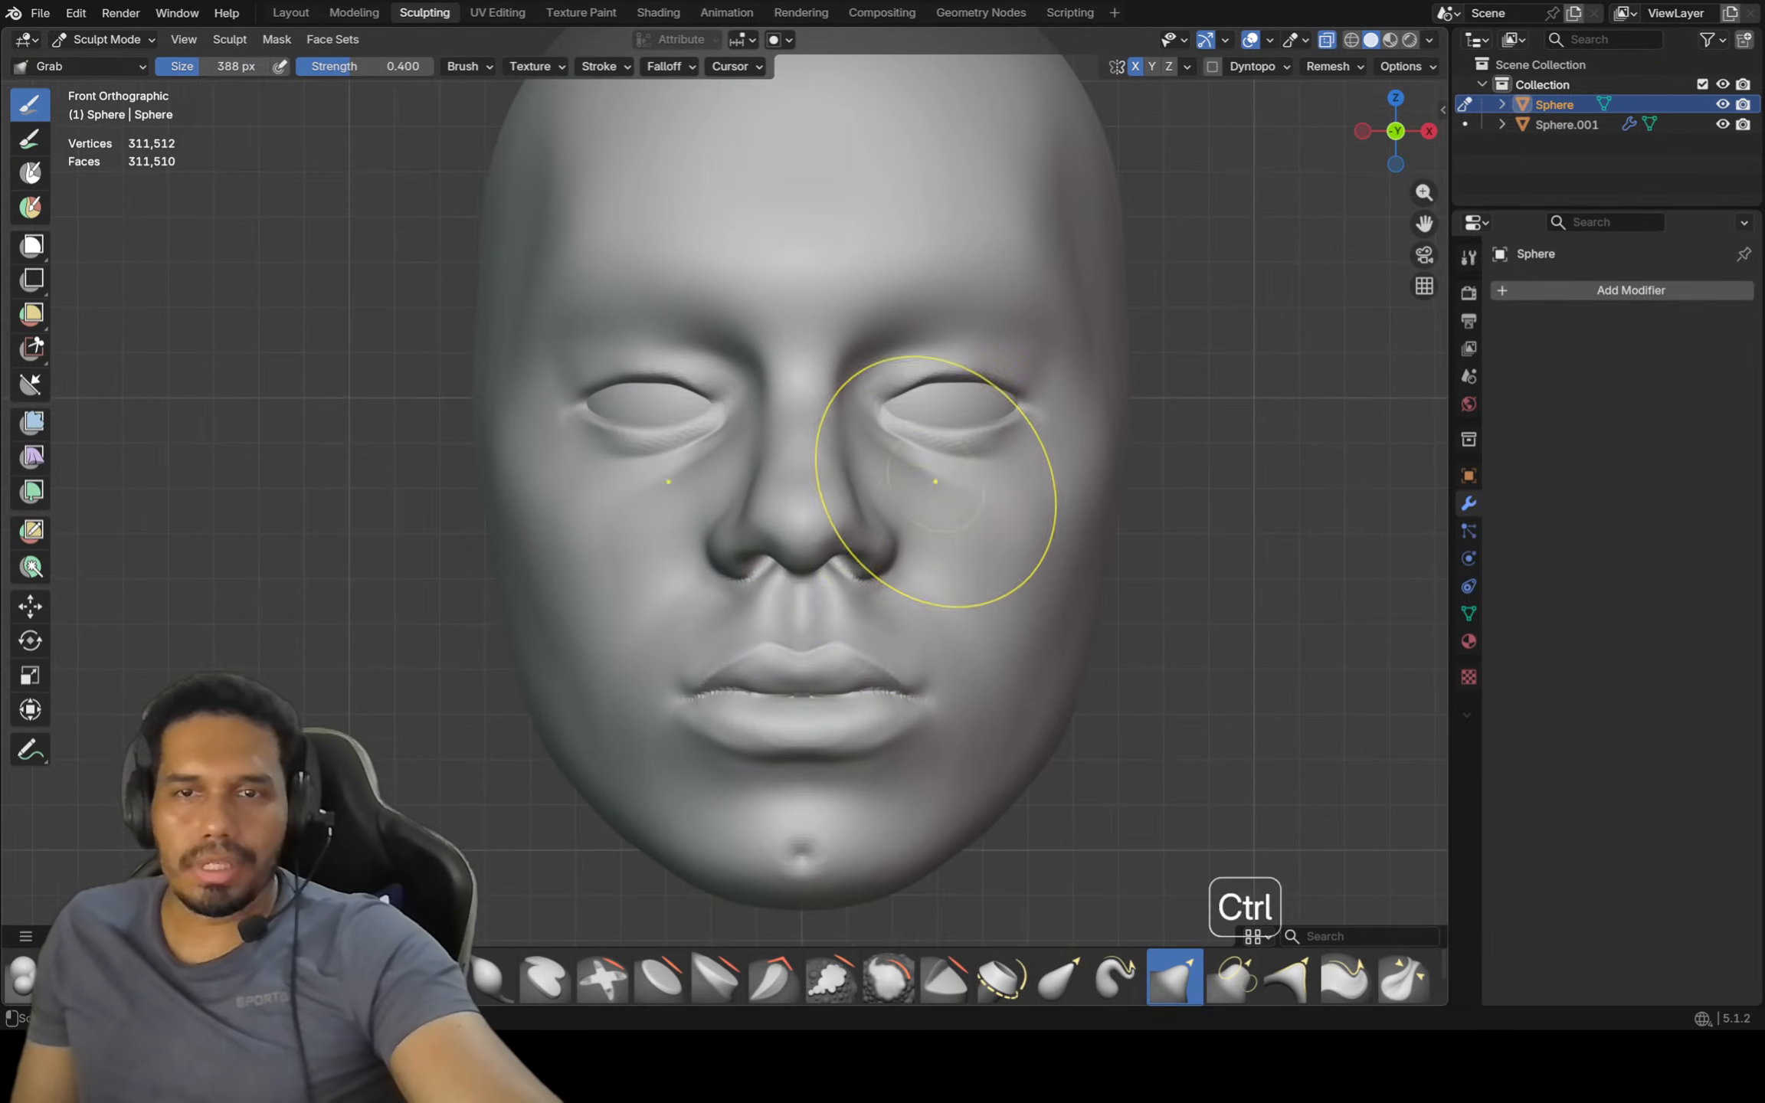
middle_click_drag(945, 481, 852, 589, "ctrl")
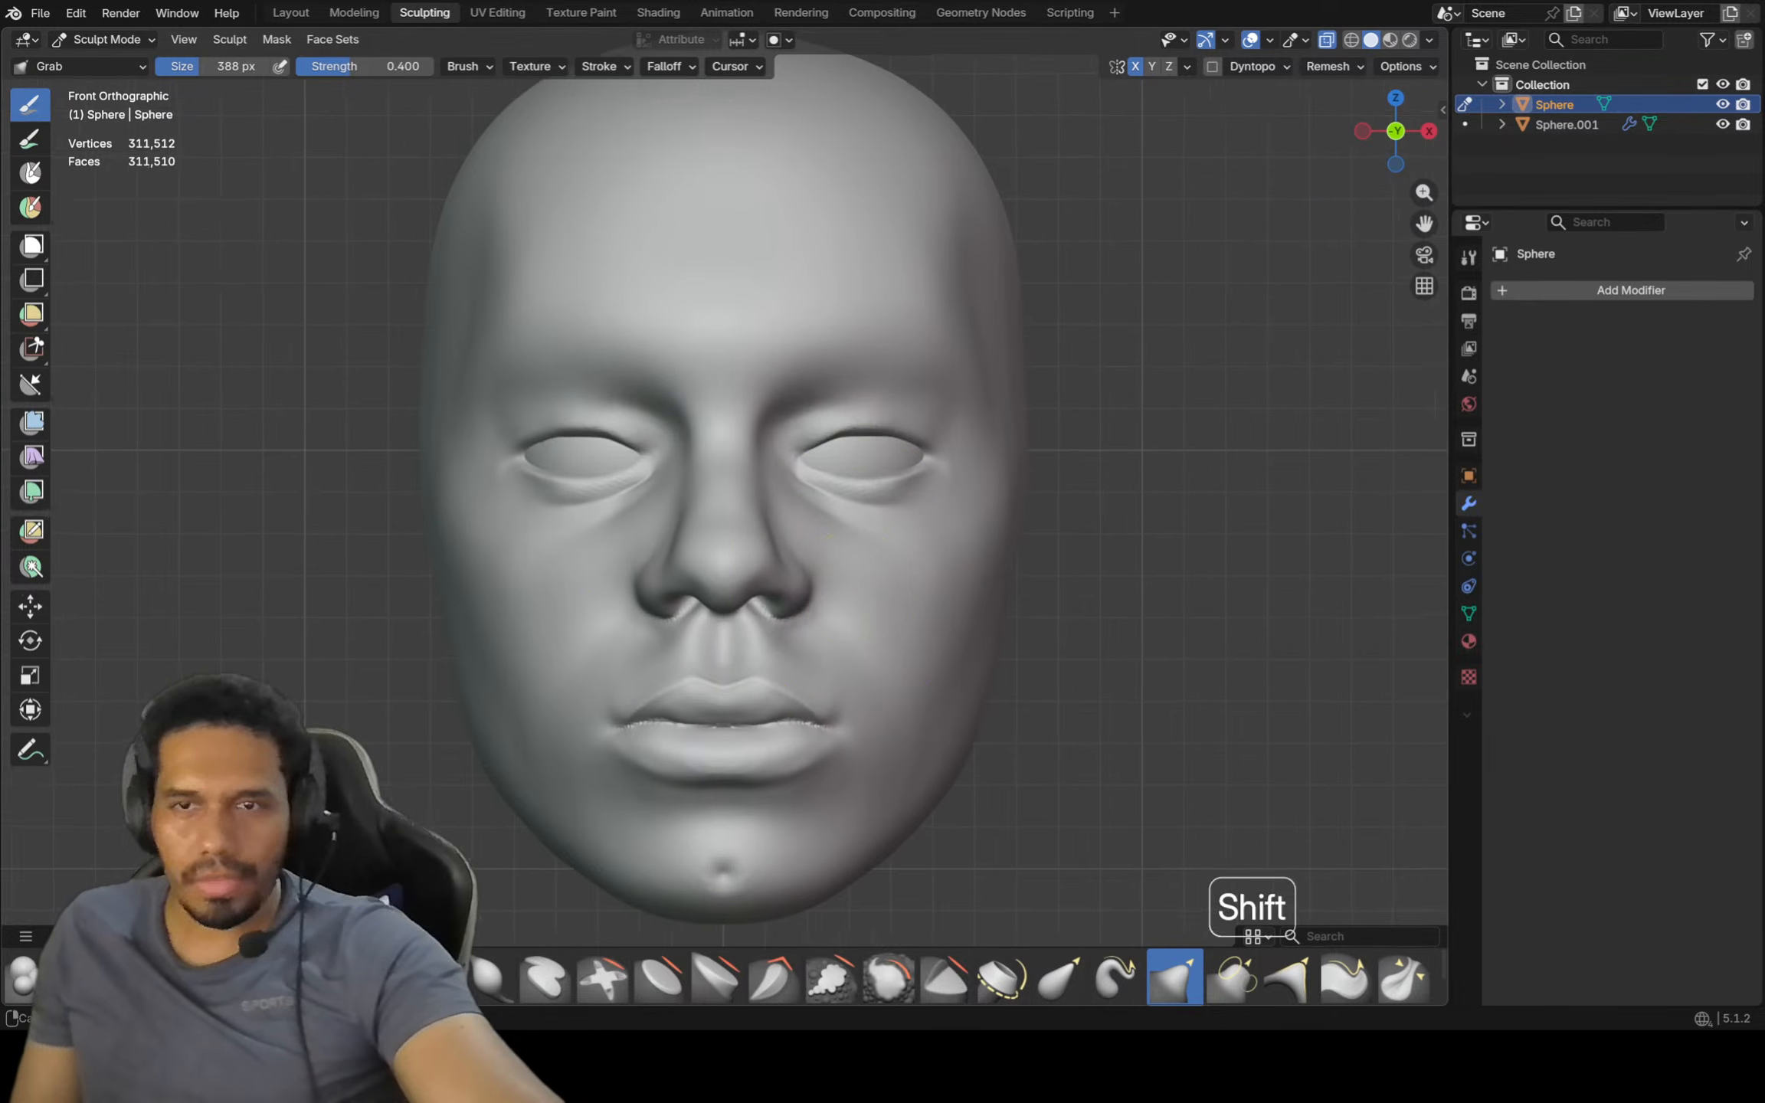
Refine the lower cheeks and jawline beside the chin from the front, reducing the Grab brush to 274 px
scroll(968, 635, "down", 1)
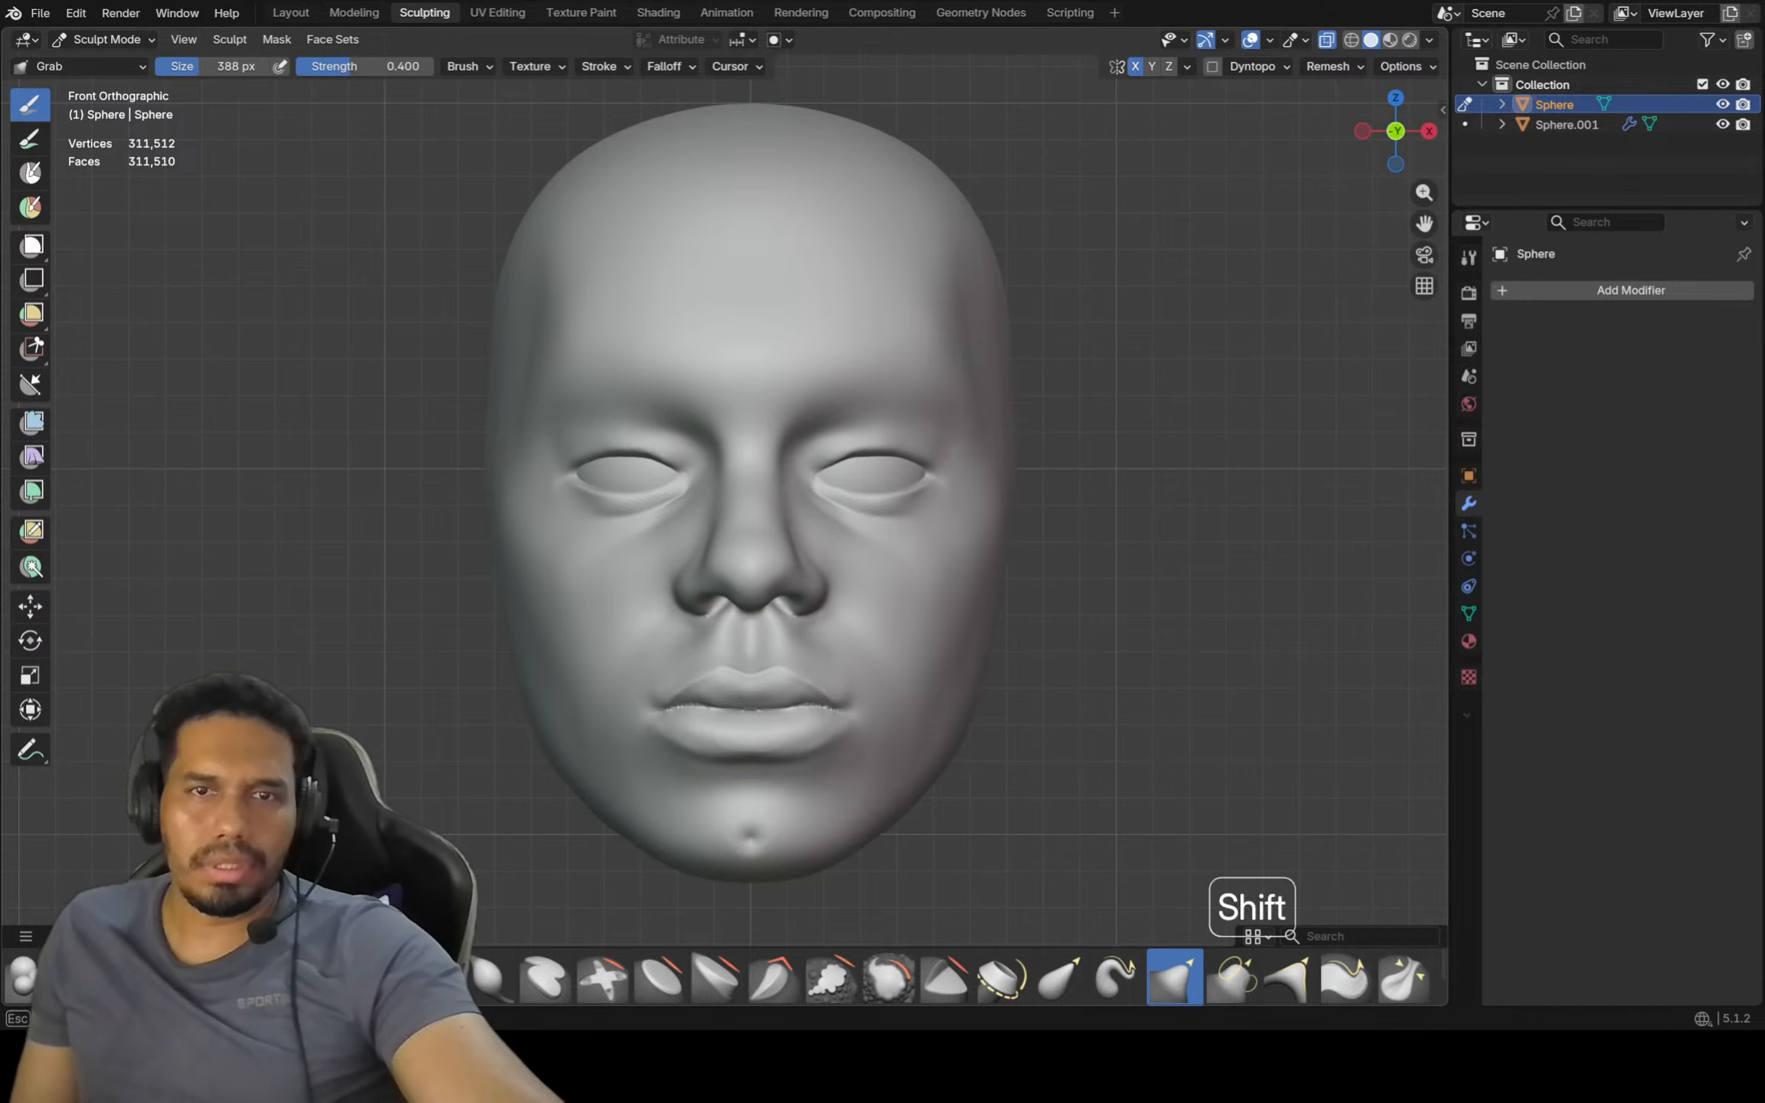
middle_click_drag(960, 388, 962, 413, "ctrl")
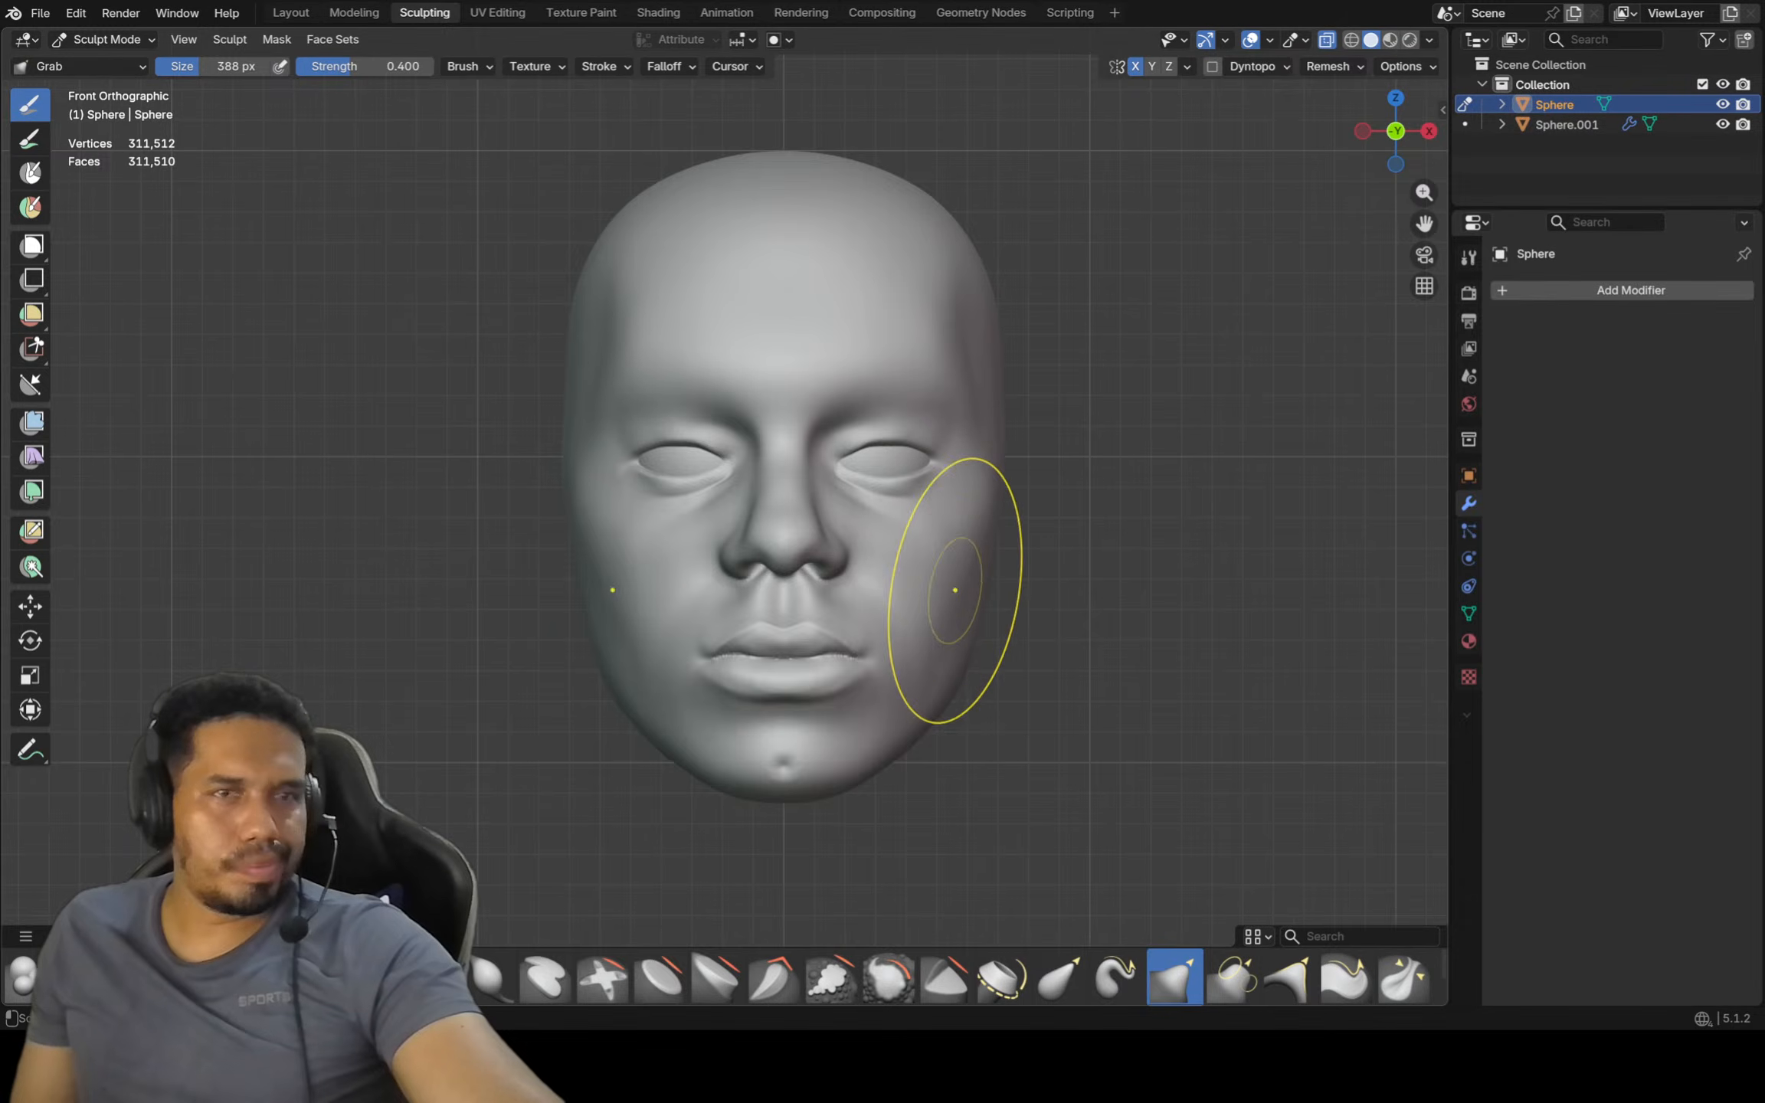
scroll(959, 598, "up", 1)
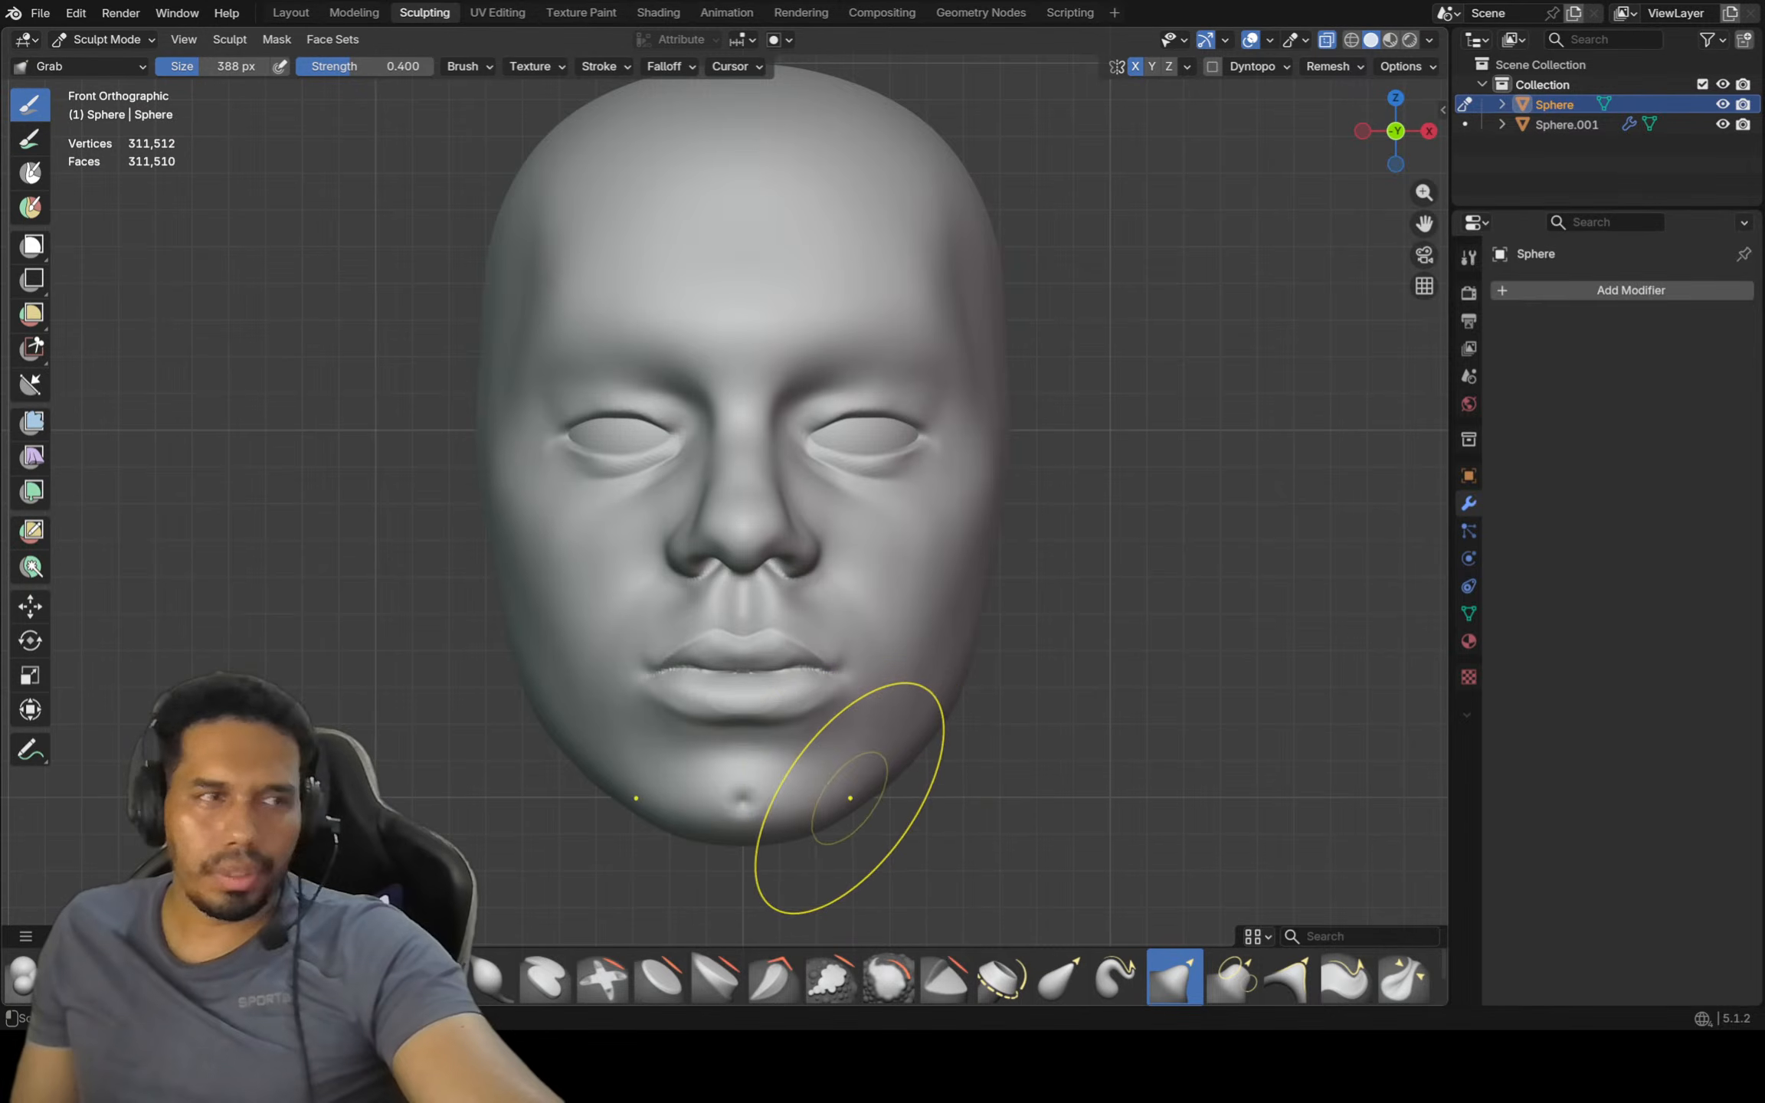
mouse_move(835, 808)
middle_mouse_down("ctrl")
mouse_move(845, 795)
mouse_move(831, 803)
middle_mouse_up("ctrl")
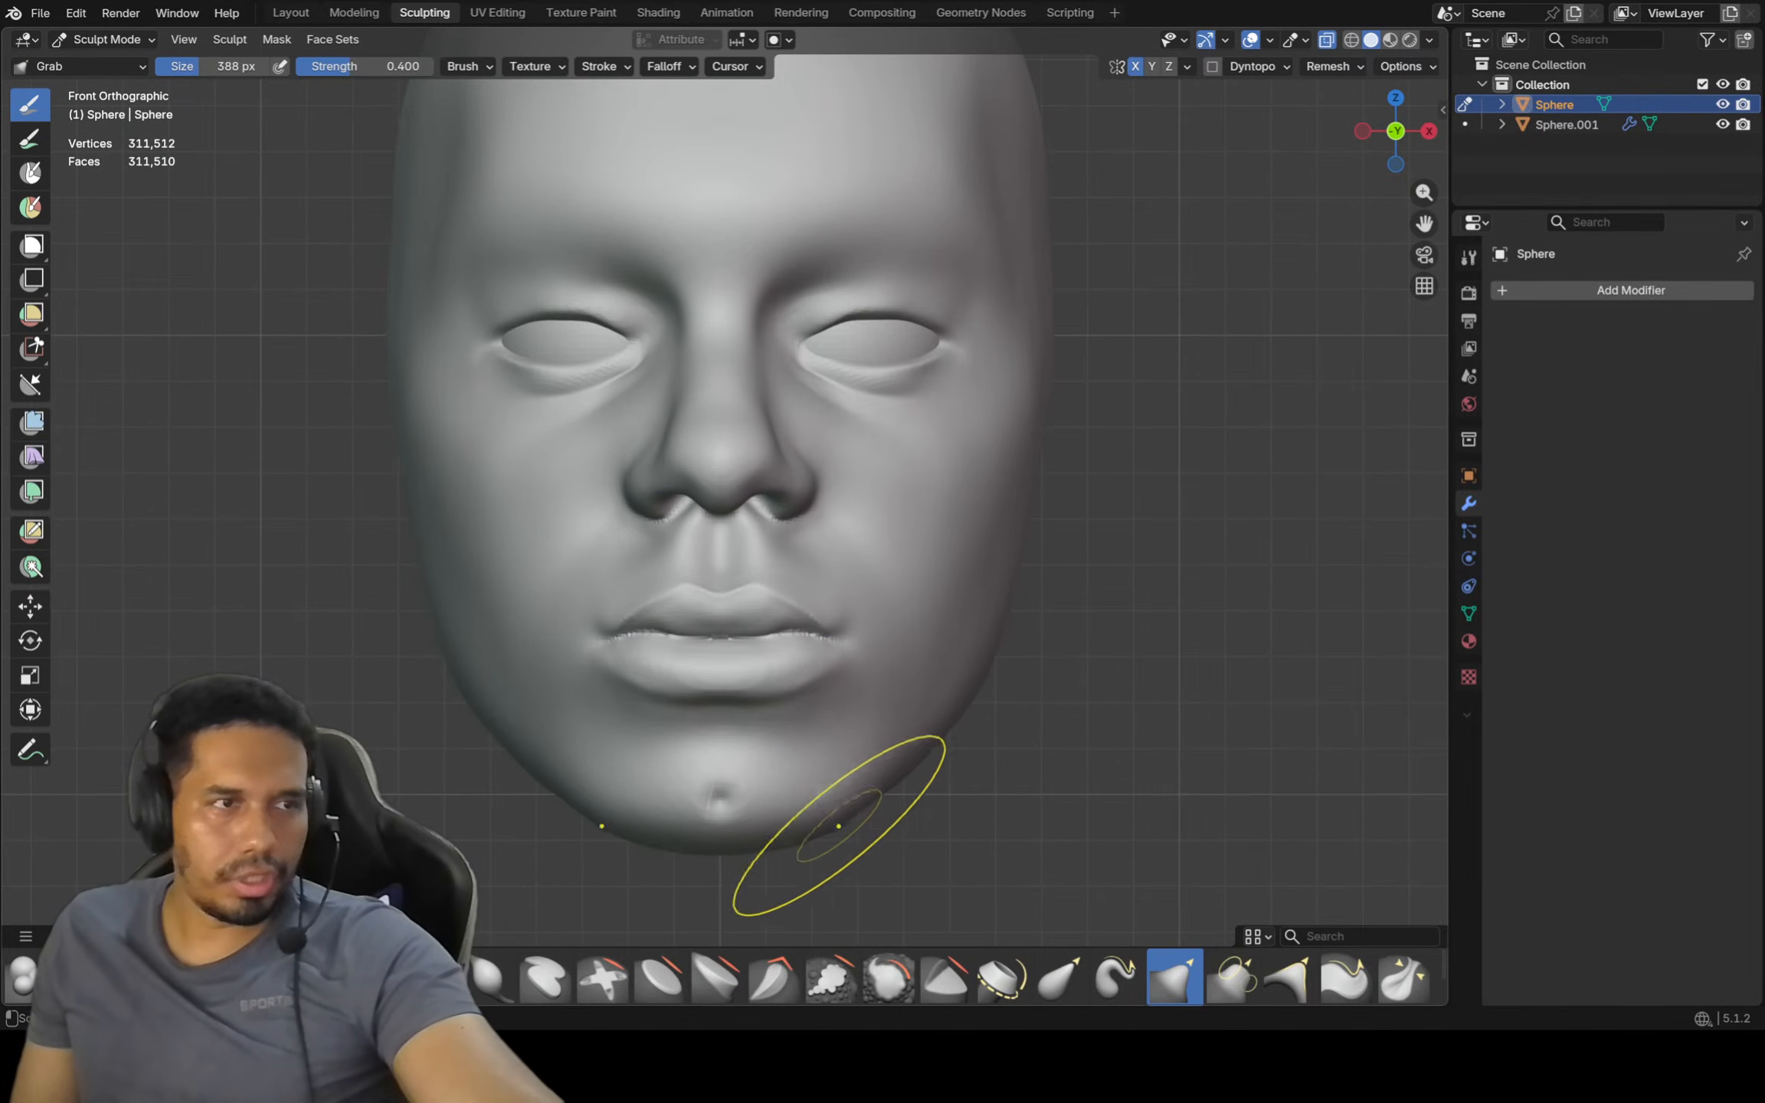
key("f")
left_click(793, 829)
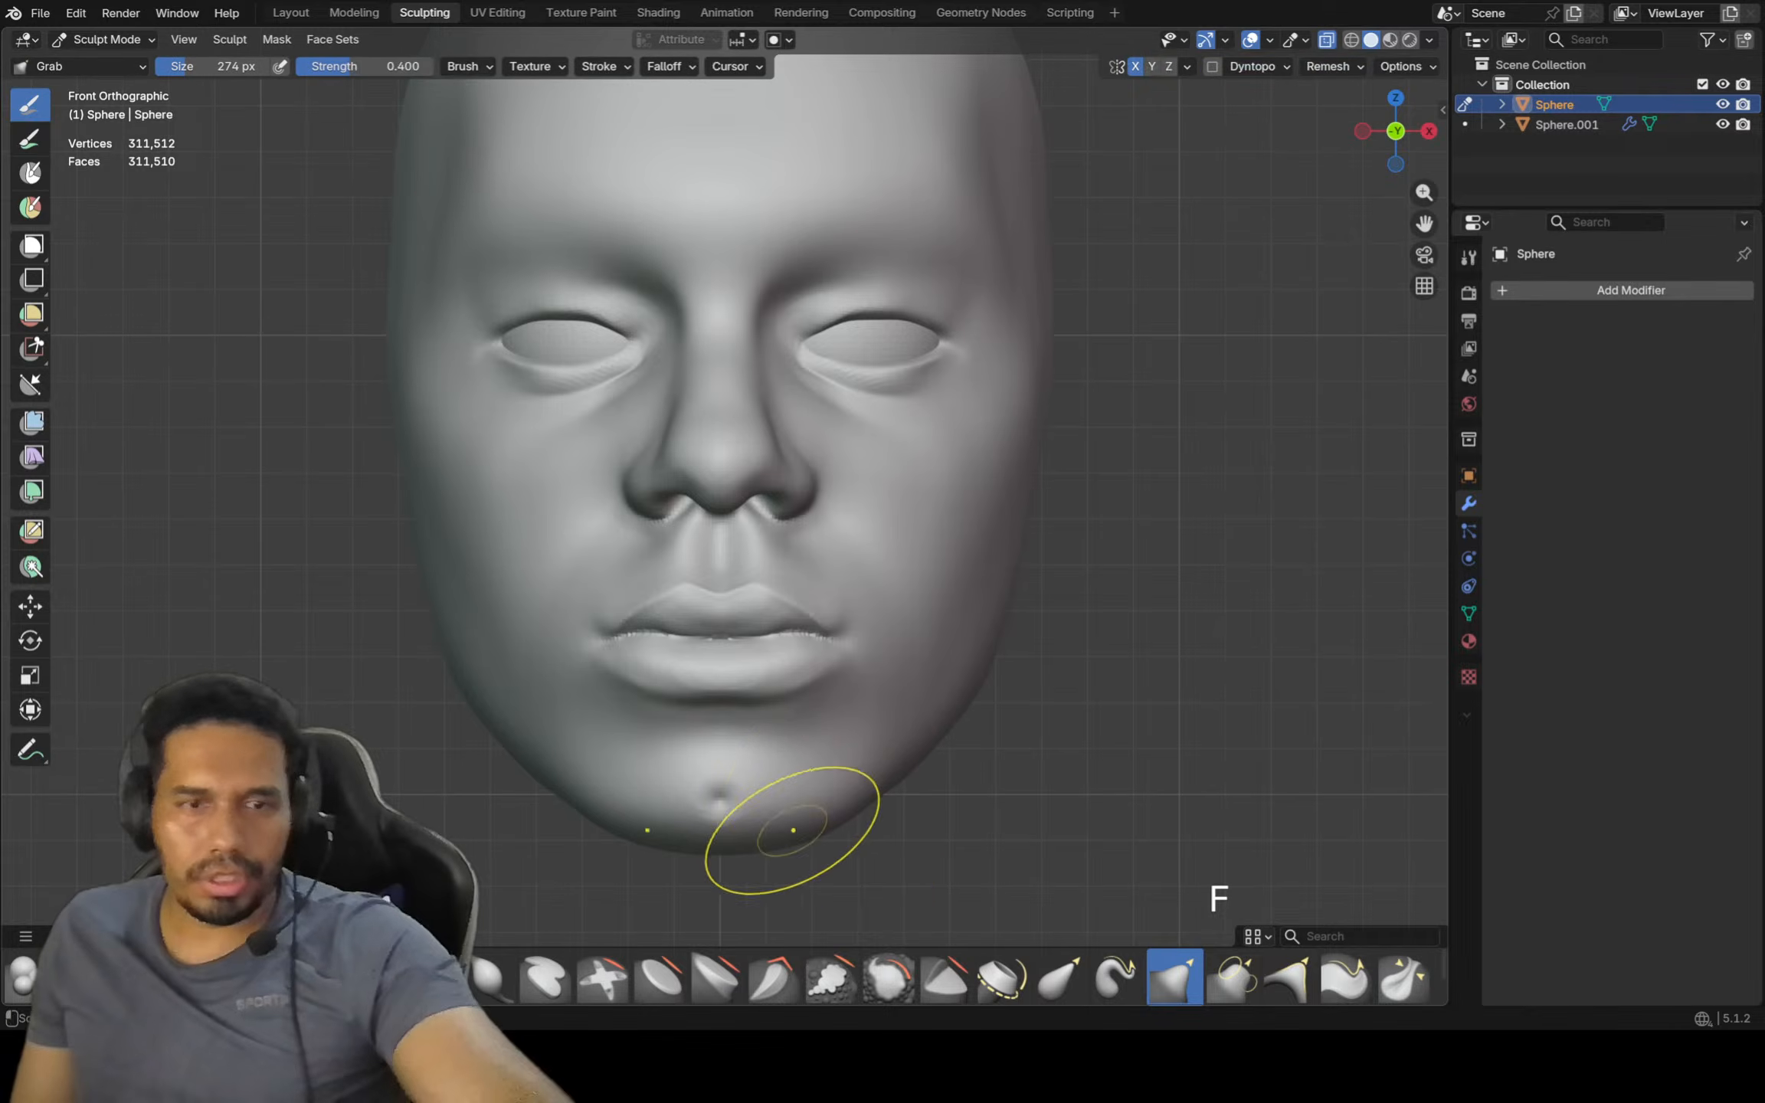
Fill out and smooth the lower edge and sides of the chin with the Inflate/Deflate brush at 274 px
left_click(491, 979)
scroll(613, 824, "up", 1)
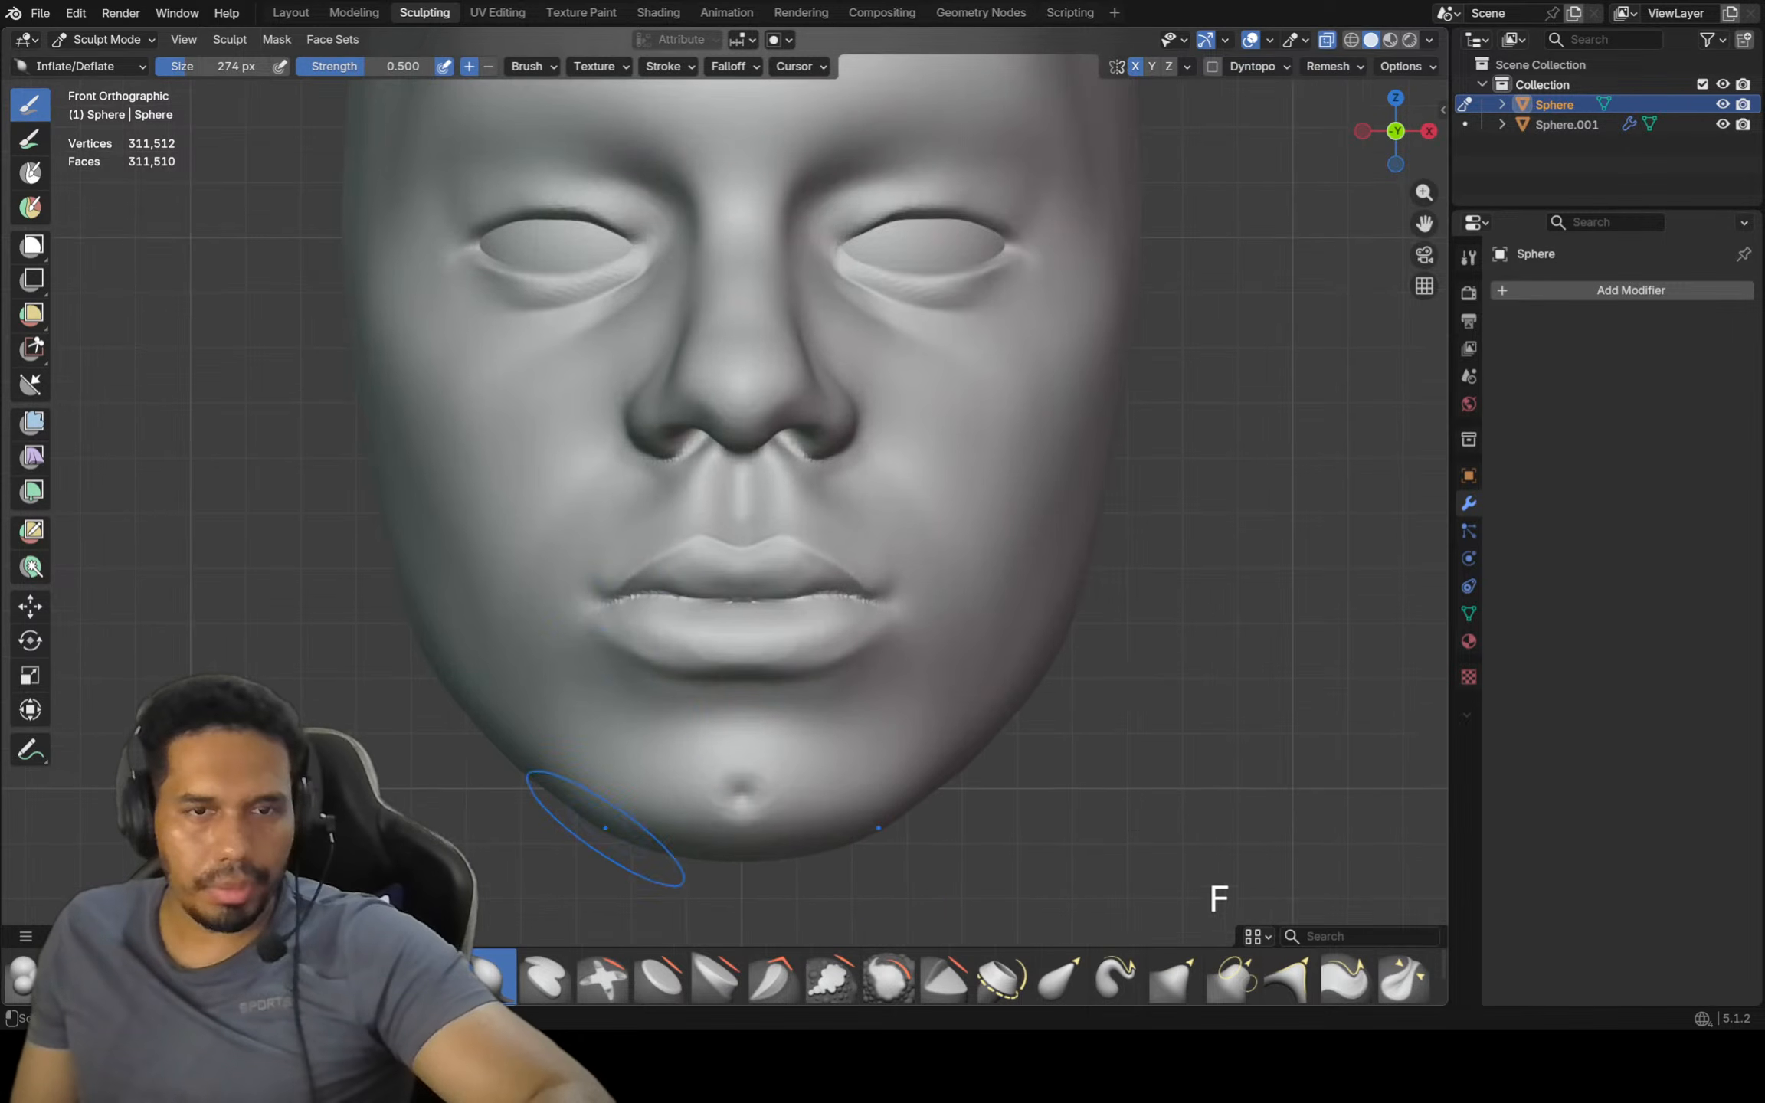
scroll(621, 781, "up", 1)
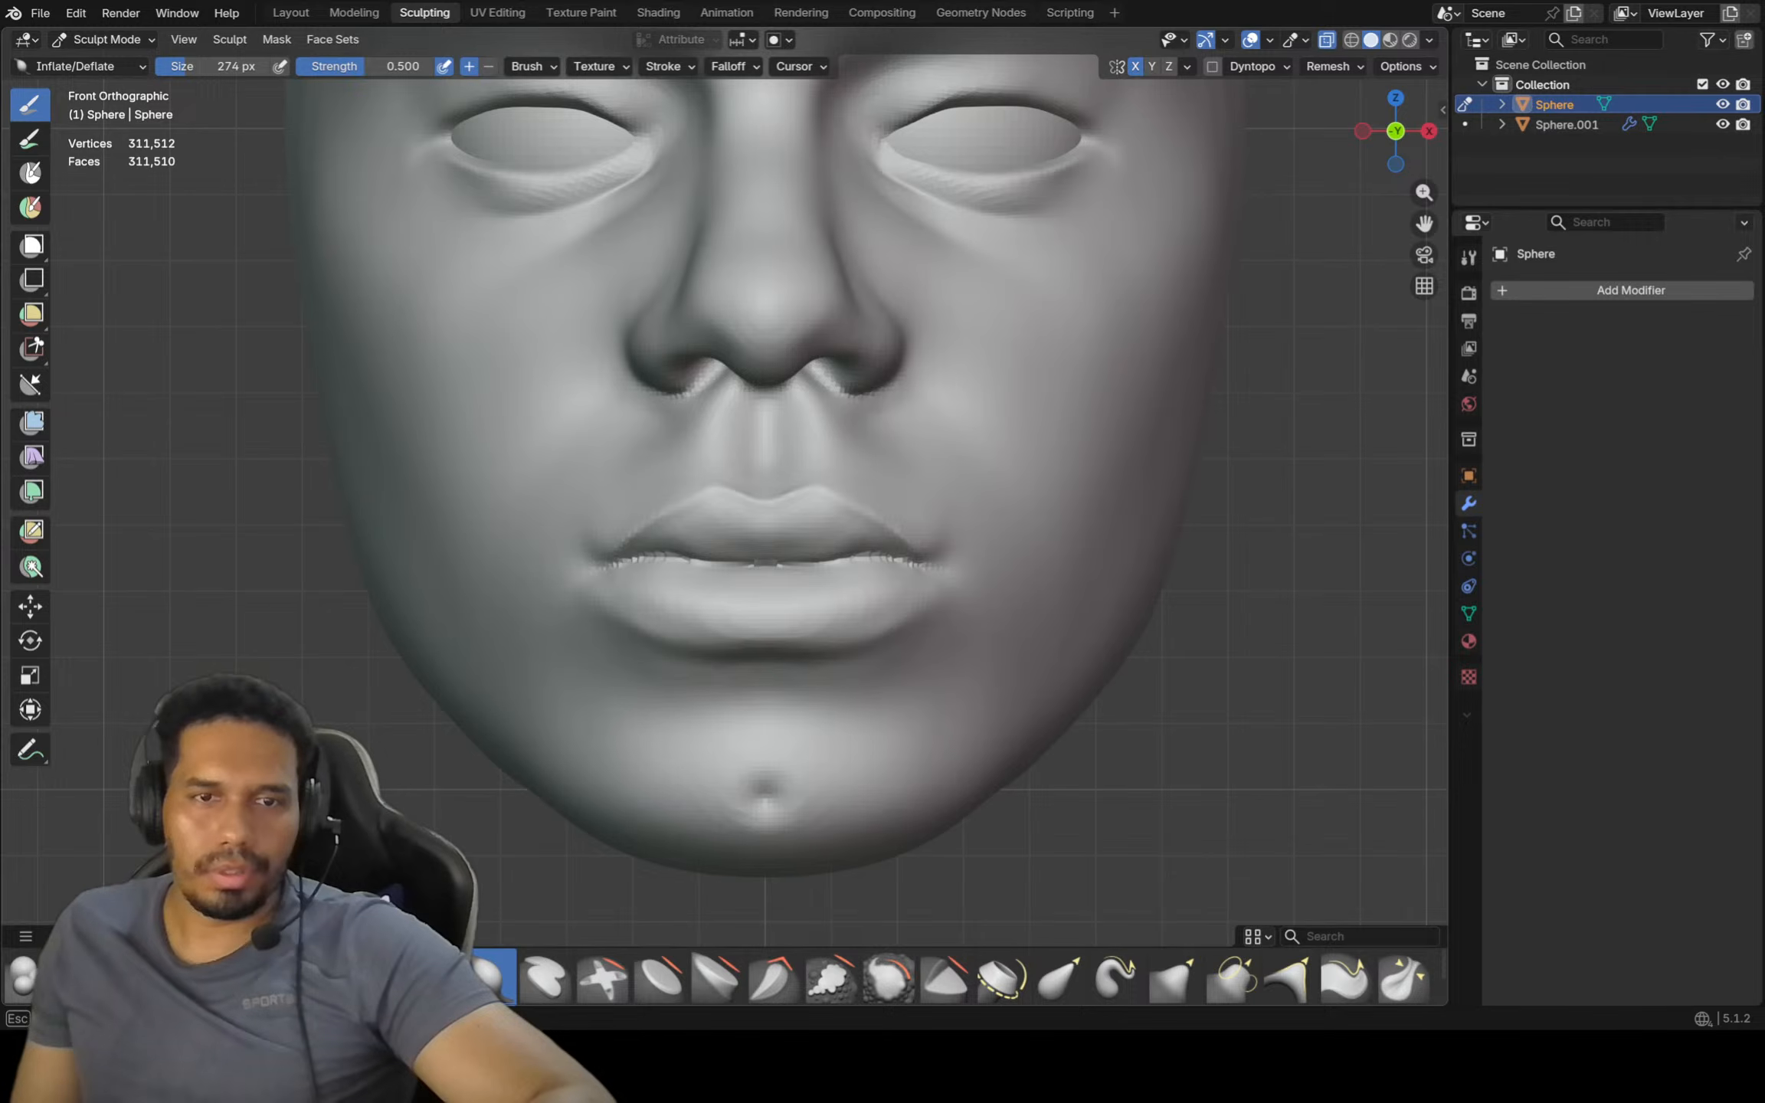
scroll(636, 837, "down", 4)
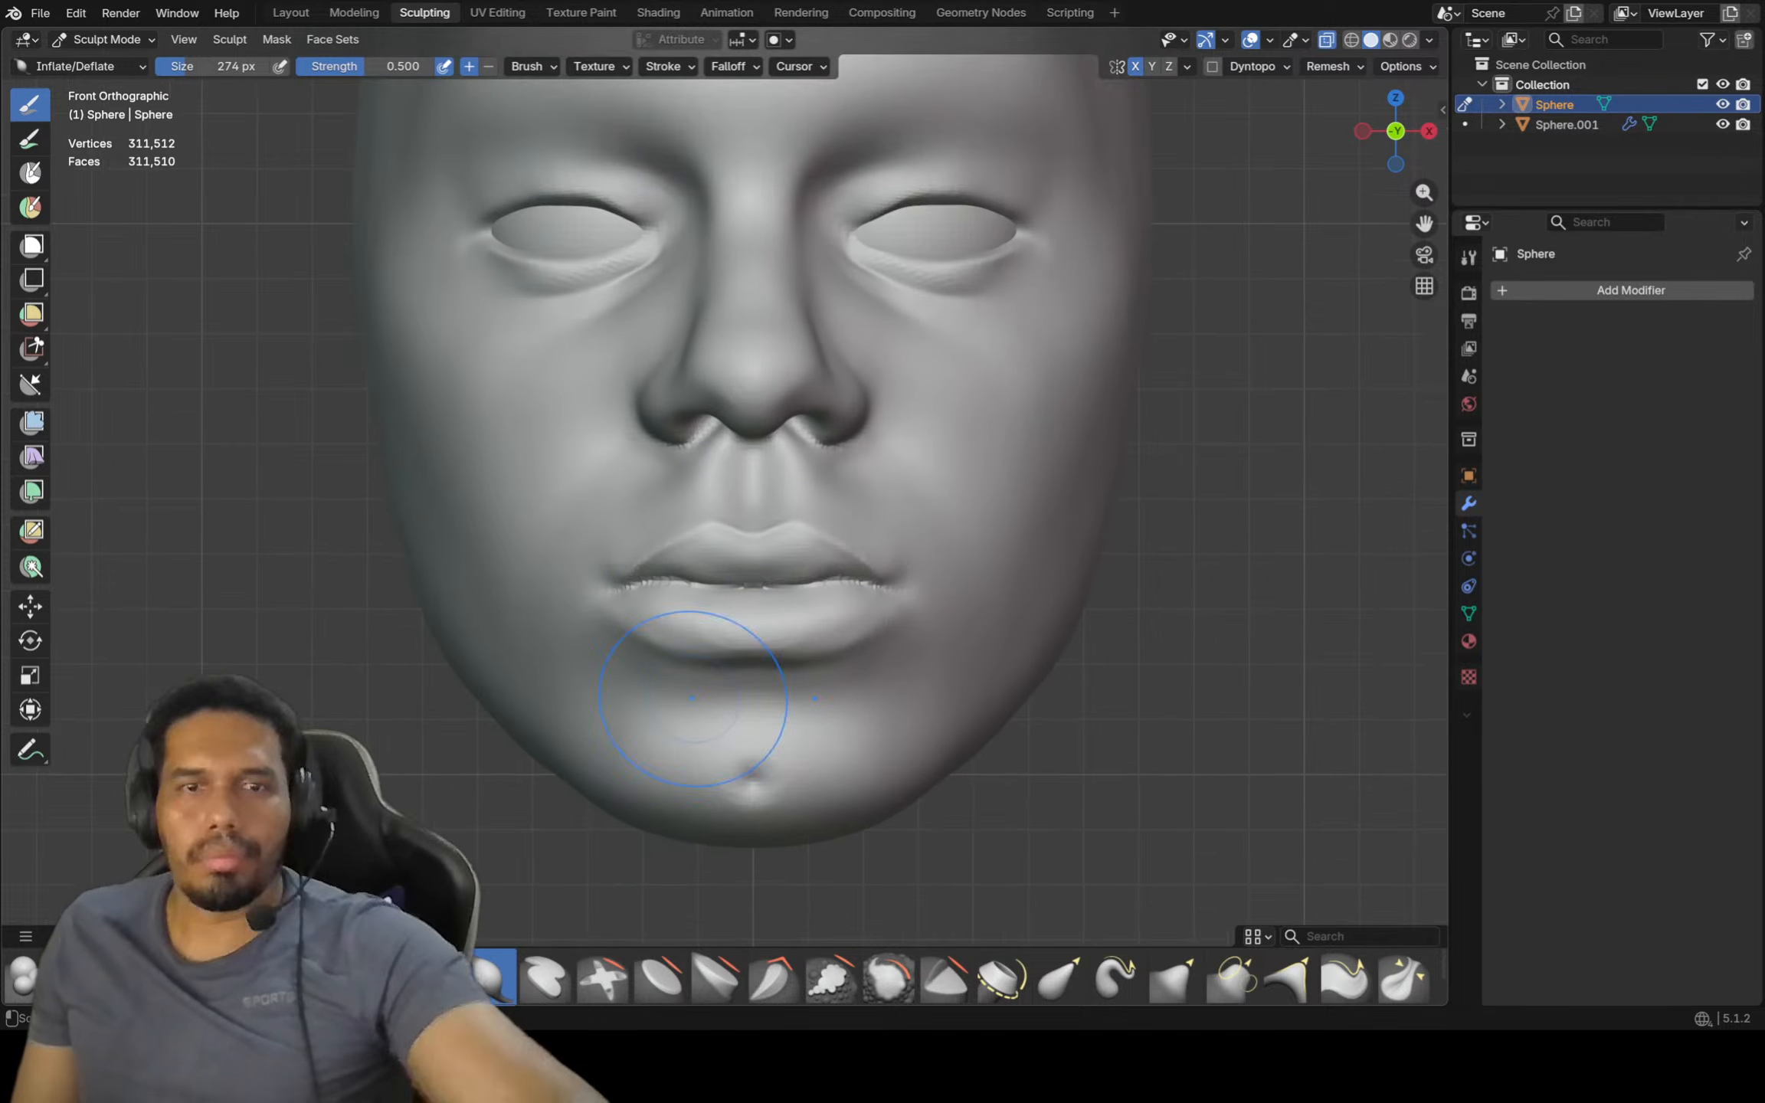
scroll(791, 609, "down", 2)
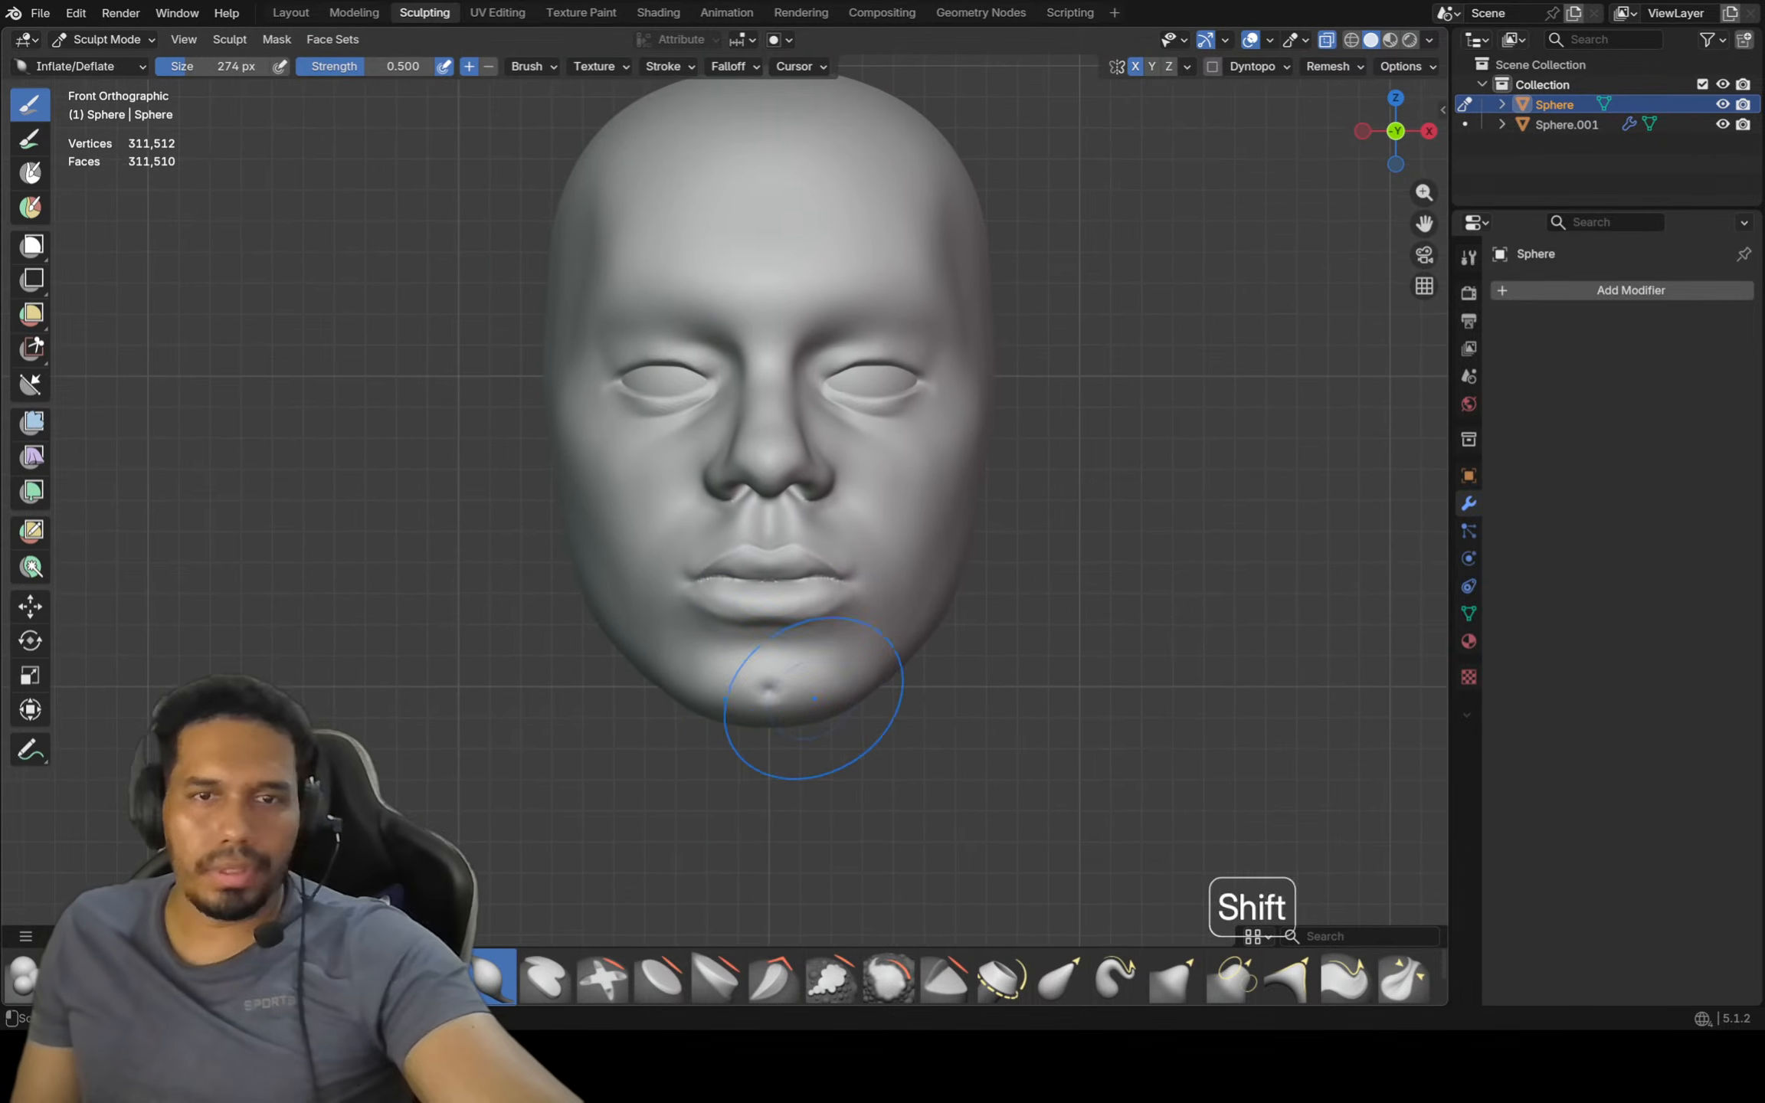
Adjust the outline of the chin and lower jaw from the front with the Grab brush at 426 px
key("f")
key("g")
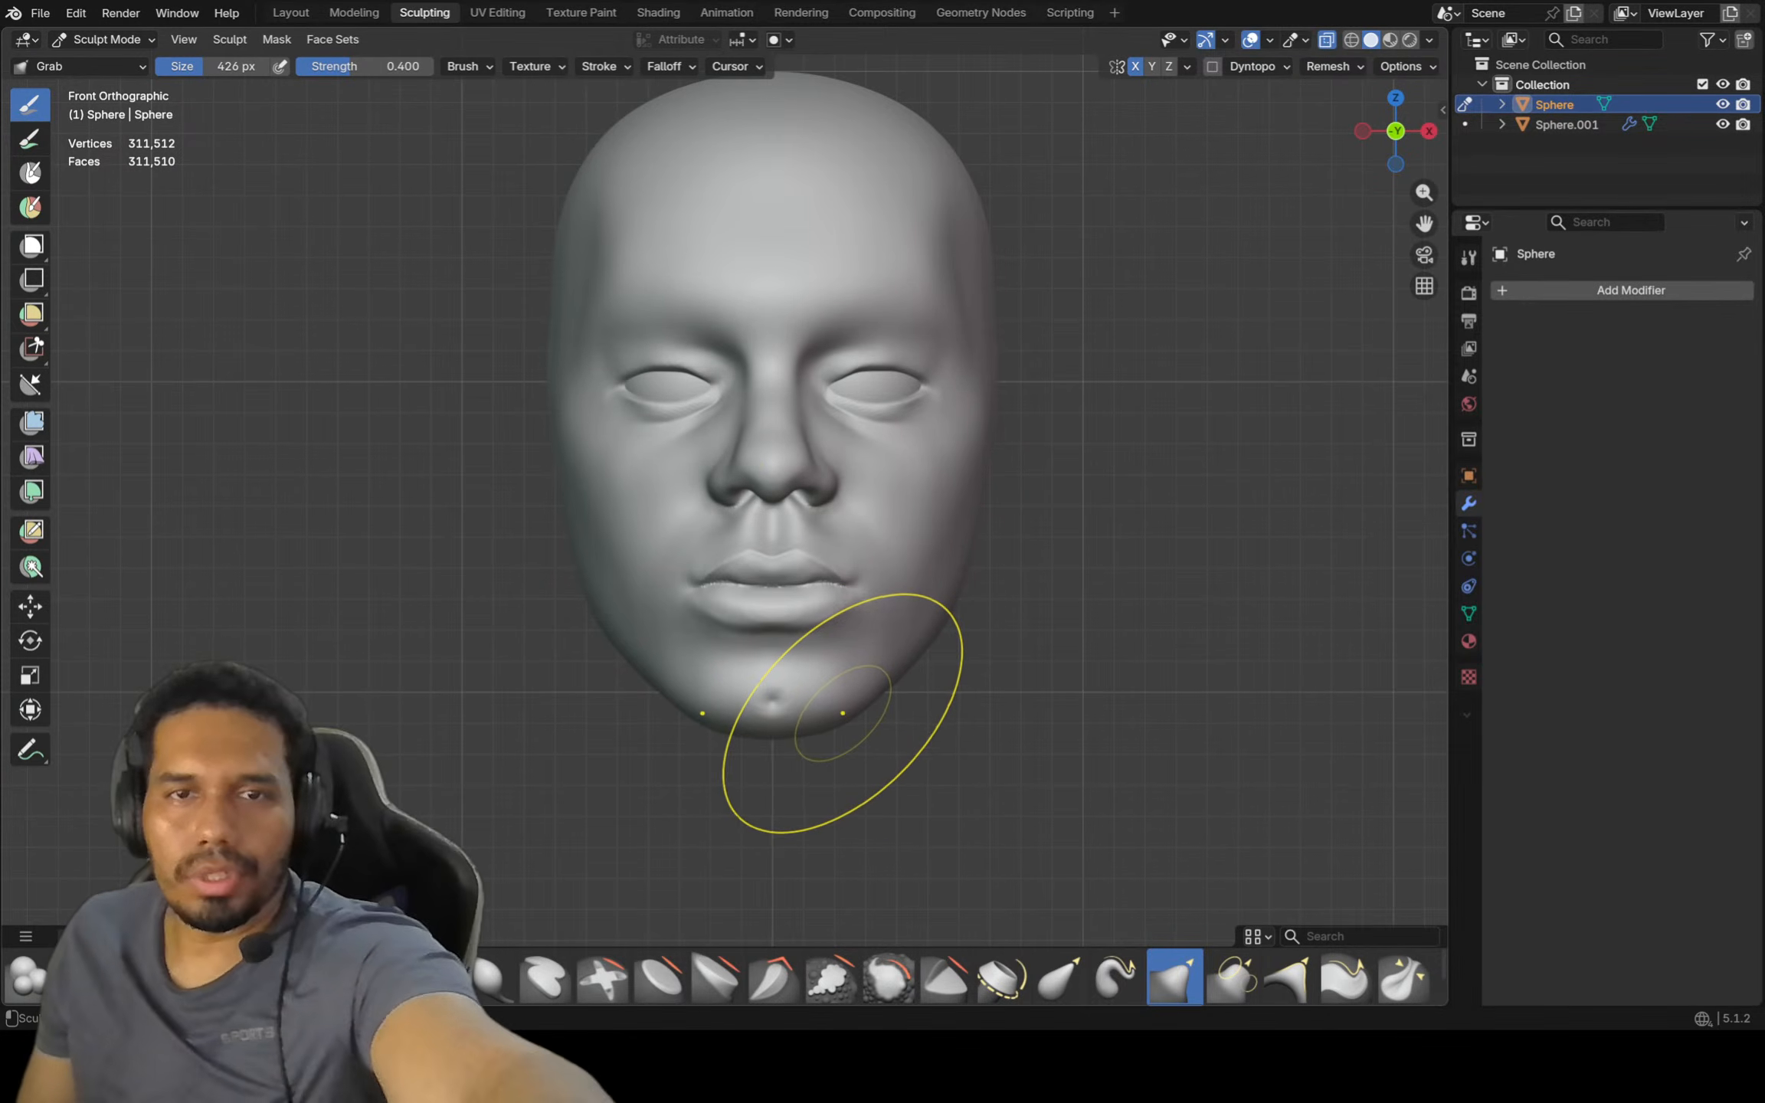
scroll(874, 302, "down", 1)
key("shift")
middle_click_drag(874, 302, 895, 376, "shift")
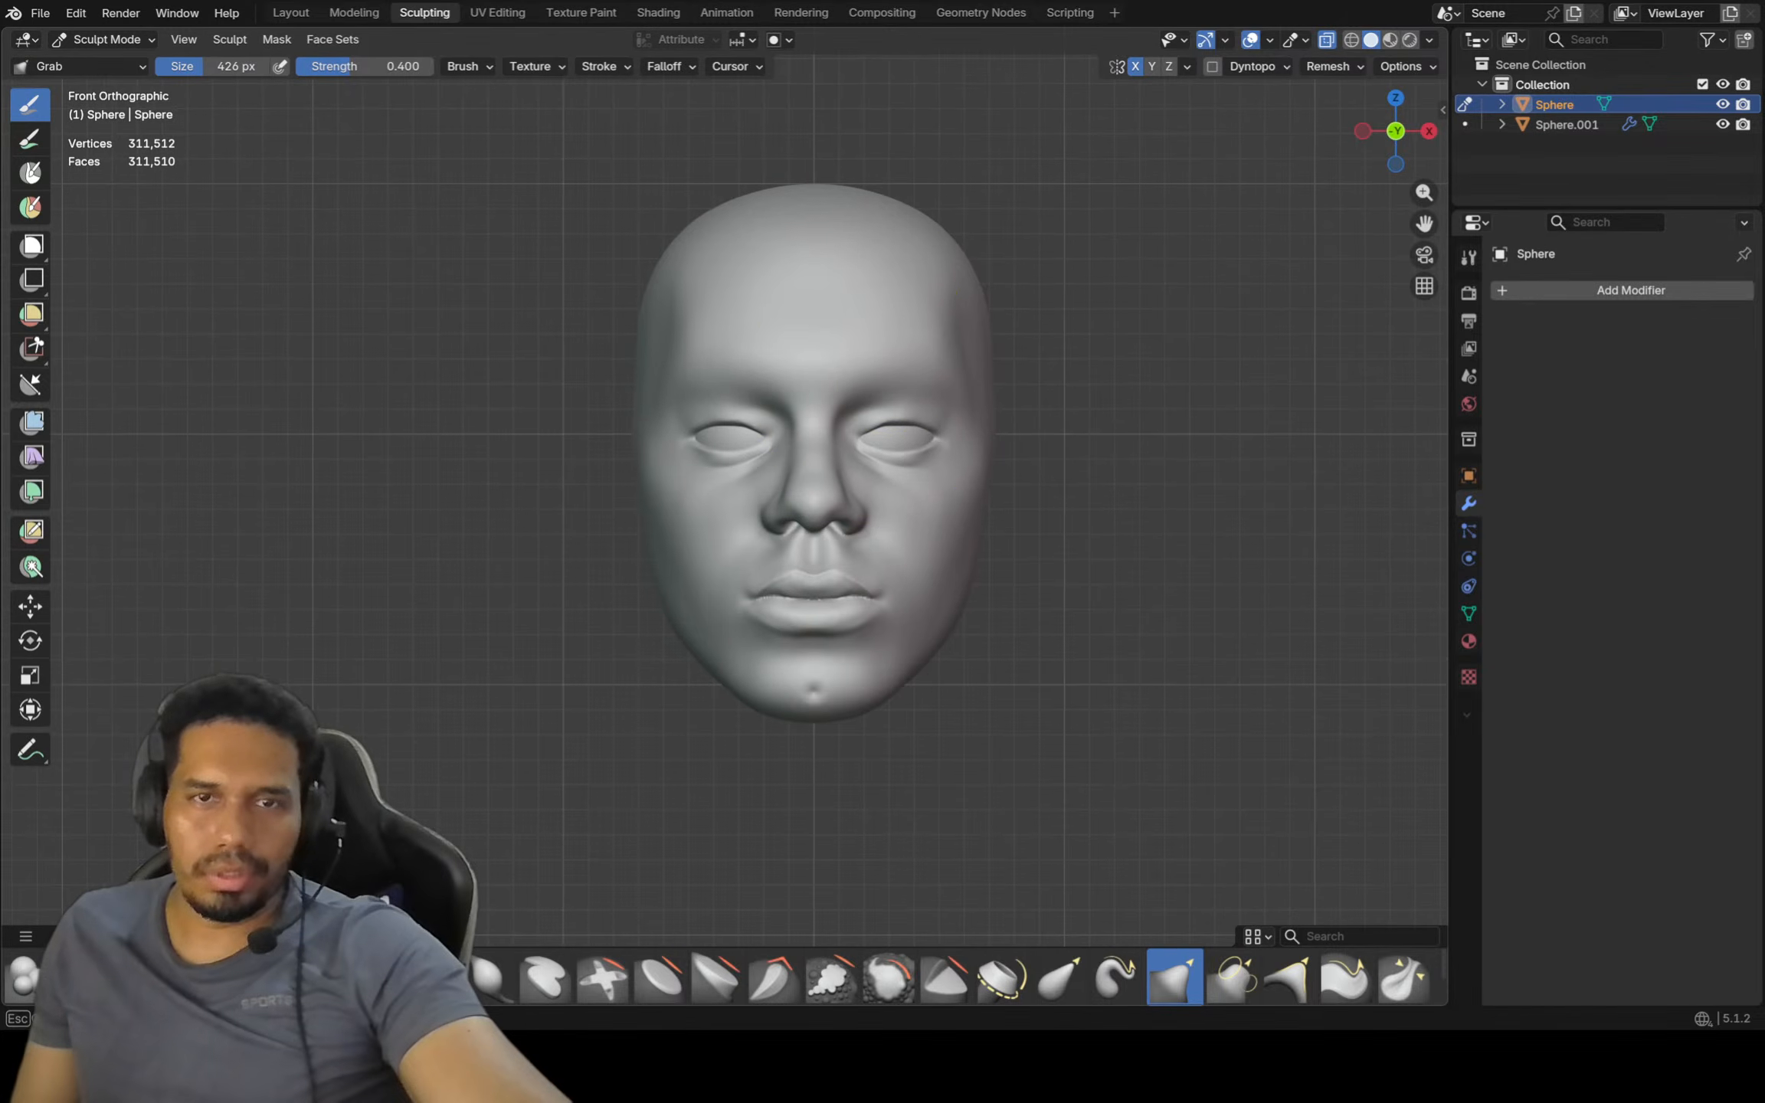
Reduce the Grab brush to 286 px and refine the inner and outer eye corners
middle_click_drag(854, 461, 863, 358, "ctrl")
mouse_move(900, 437)
middle_mouse_down("shift")
mouse_move(883, 459)
mouse_move(850, 368)
middle_mouse_up("shift")
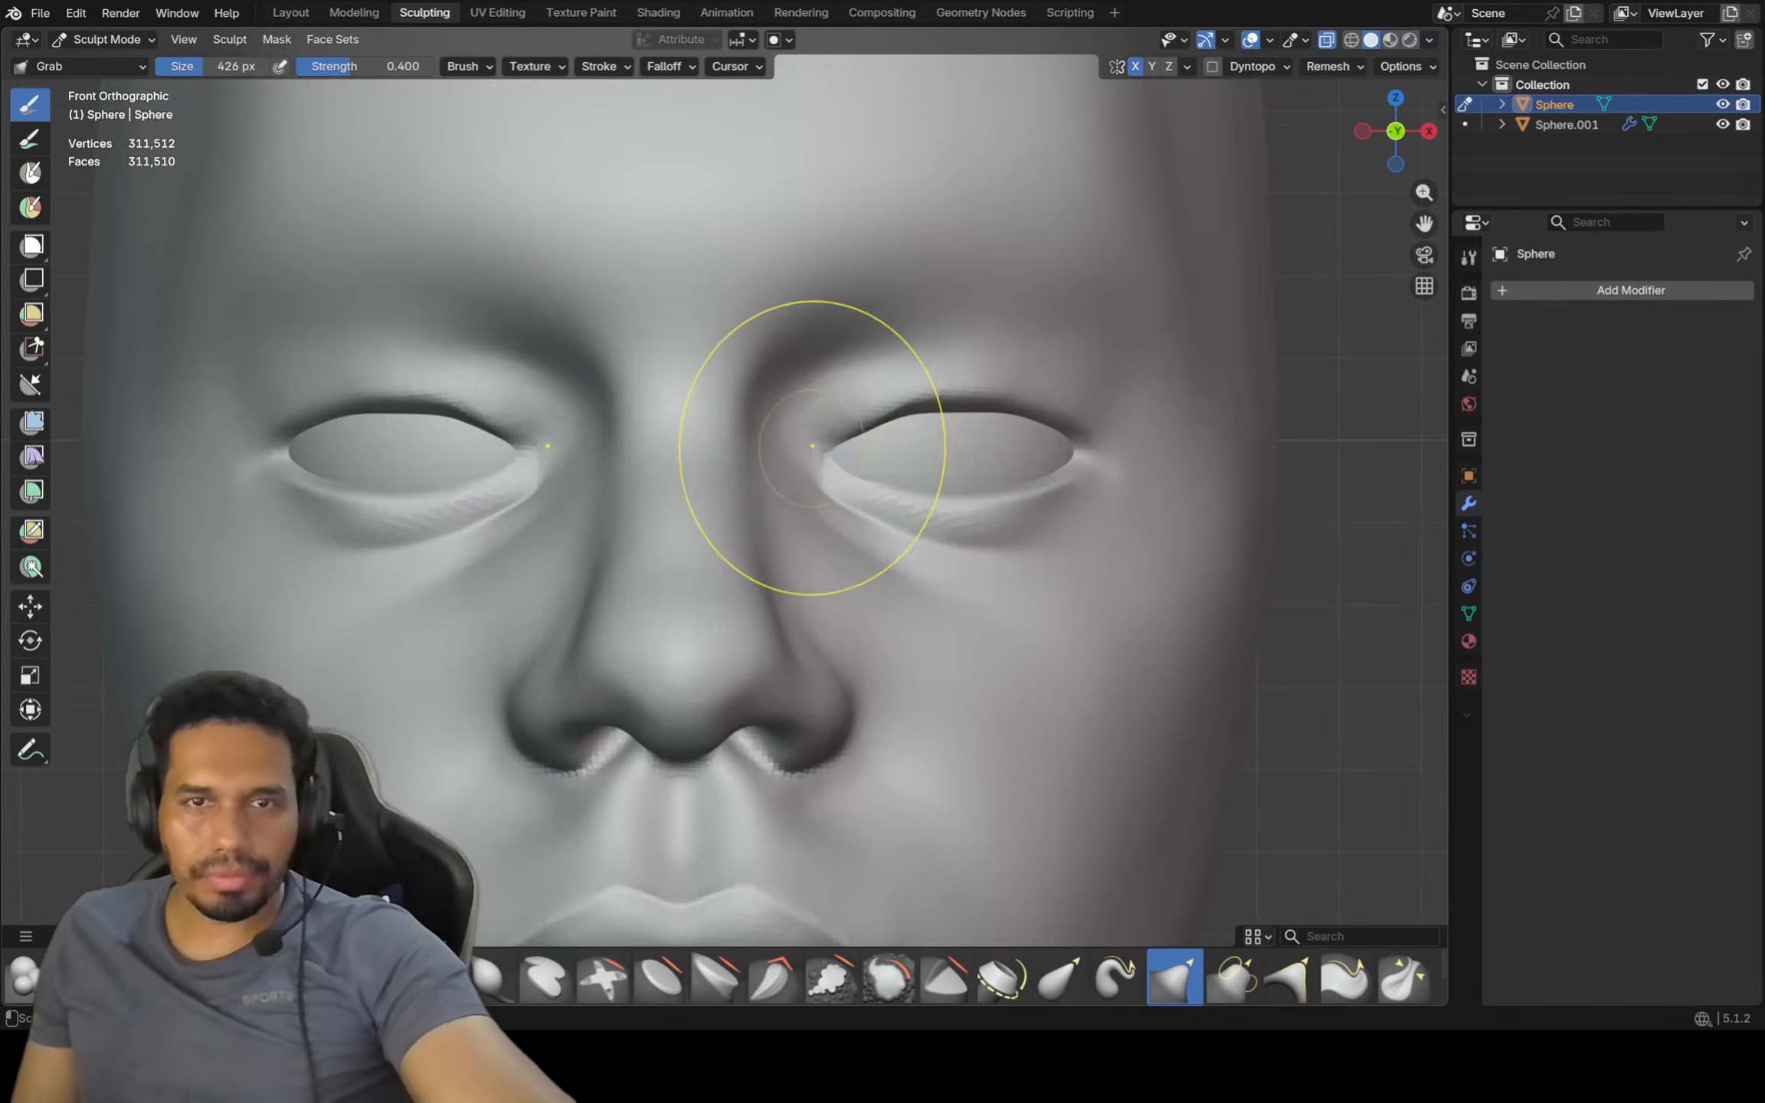
key("f")
left_click(925, 420)
left_click_drag(800, 430, 812, 434)
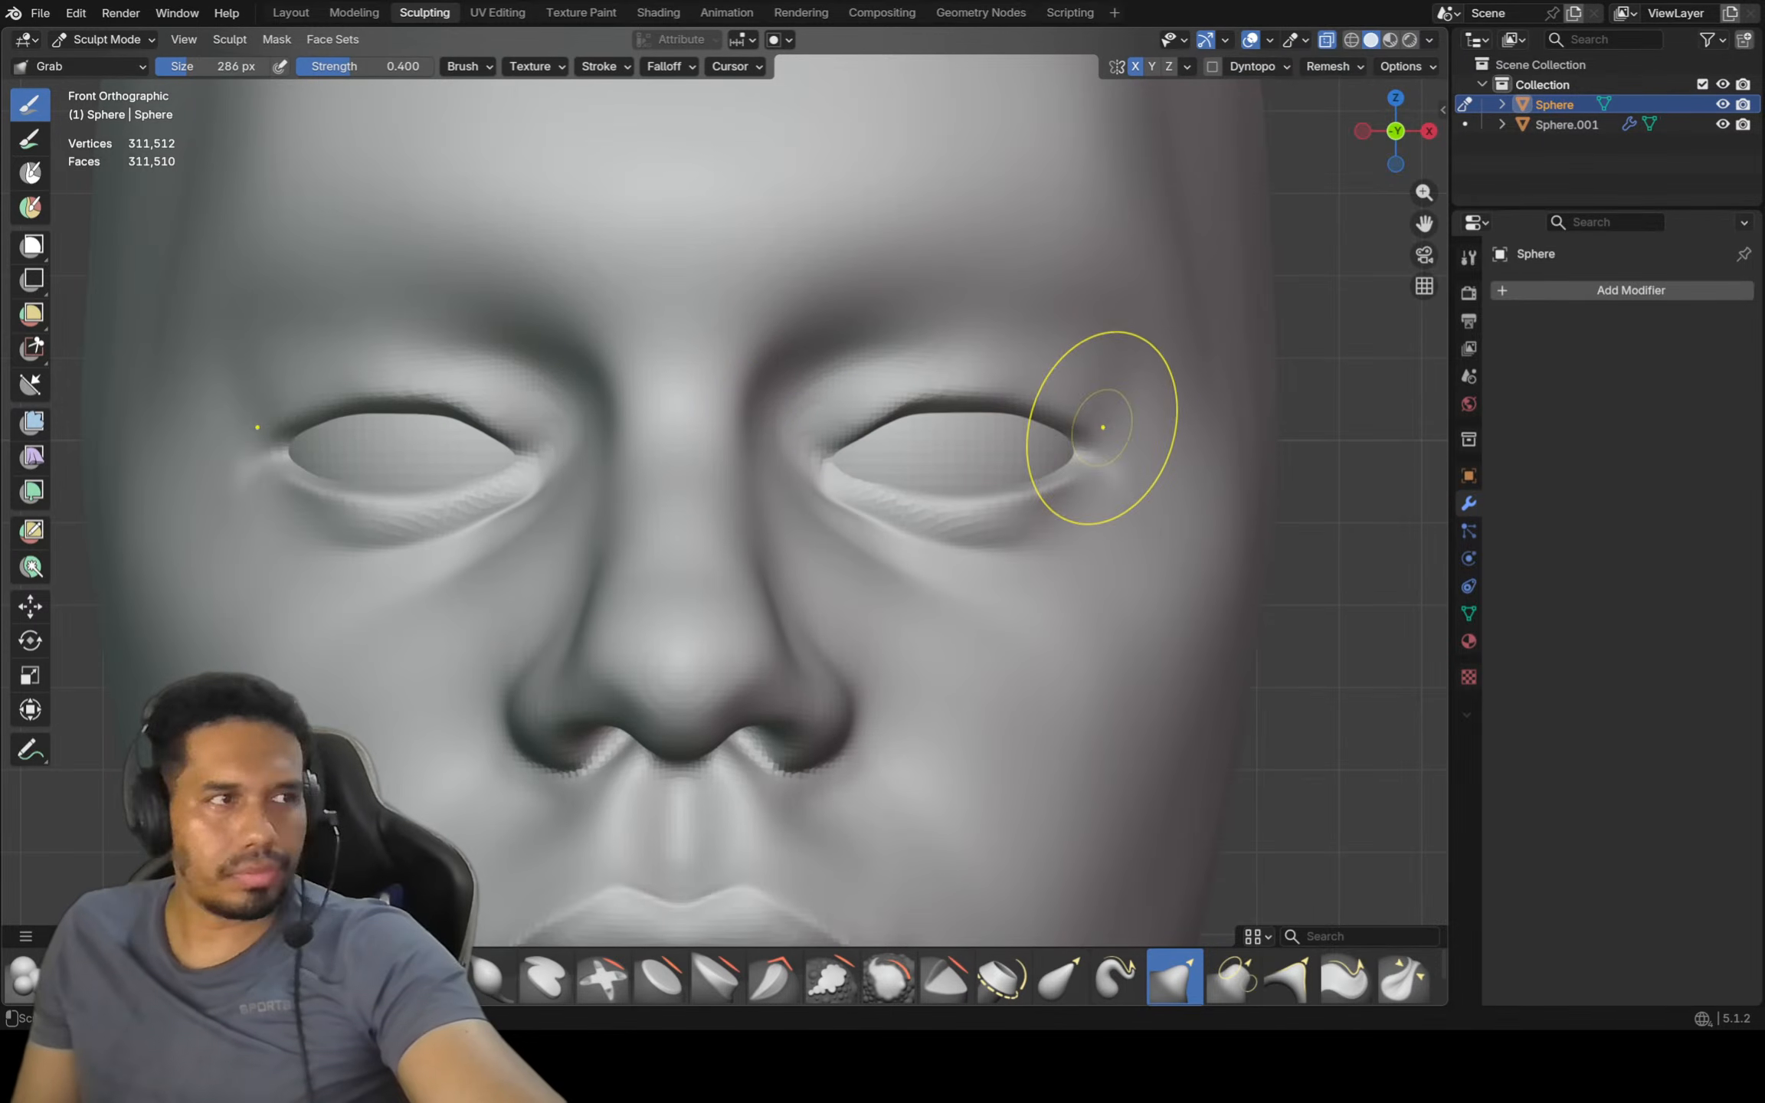
mouse_move(1103, 429)
left_mouse_down()
mouse_move(949, 383)
mouse_move(868, 381)
left_mouse_up()
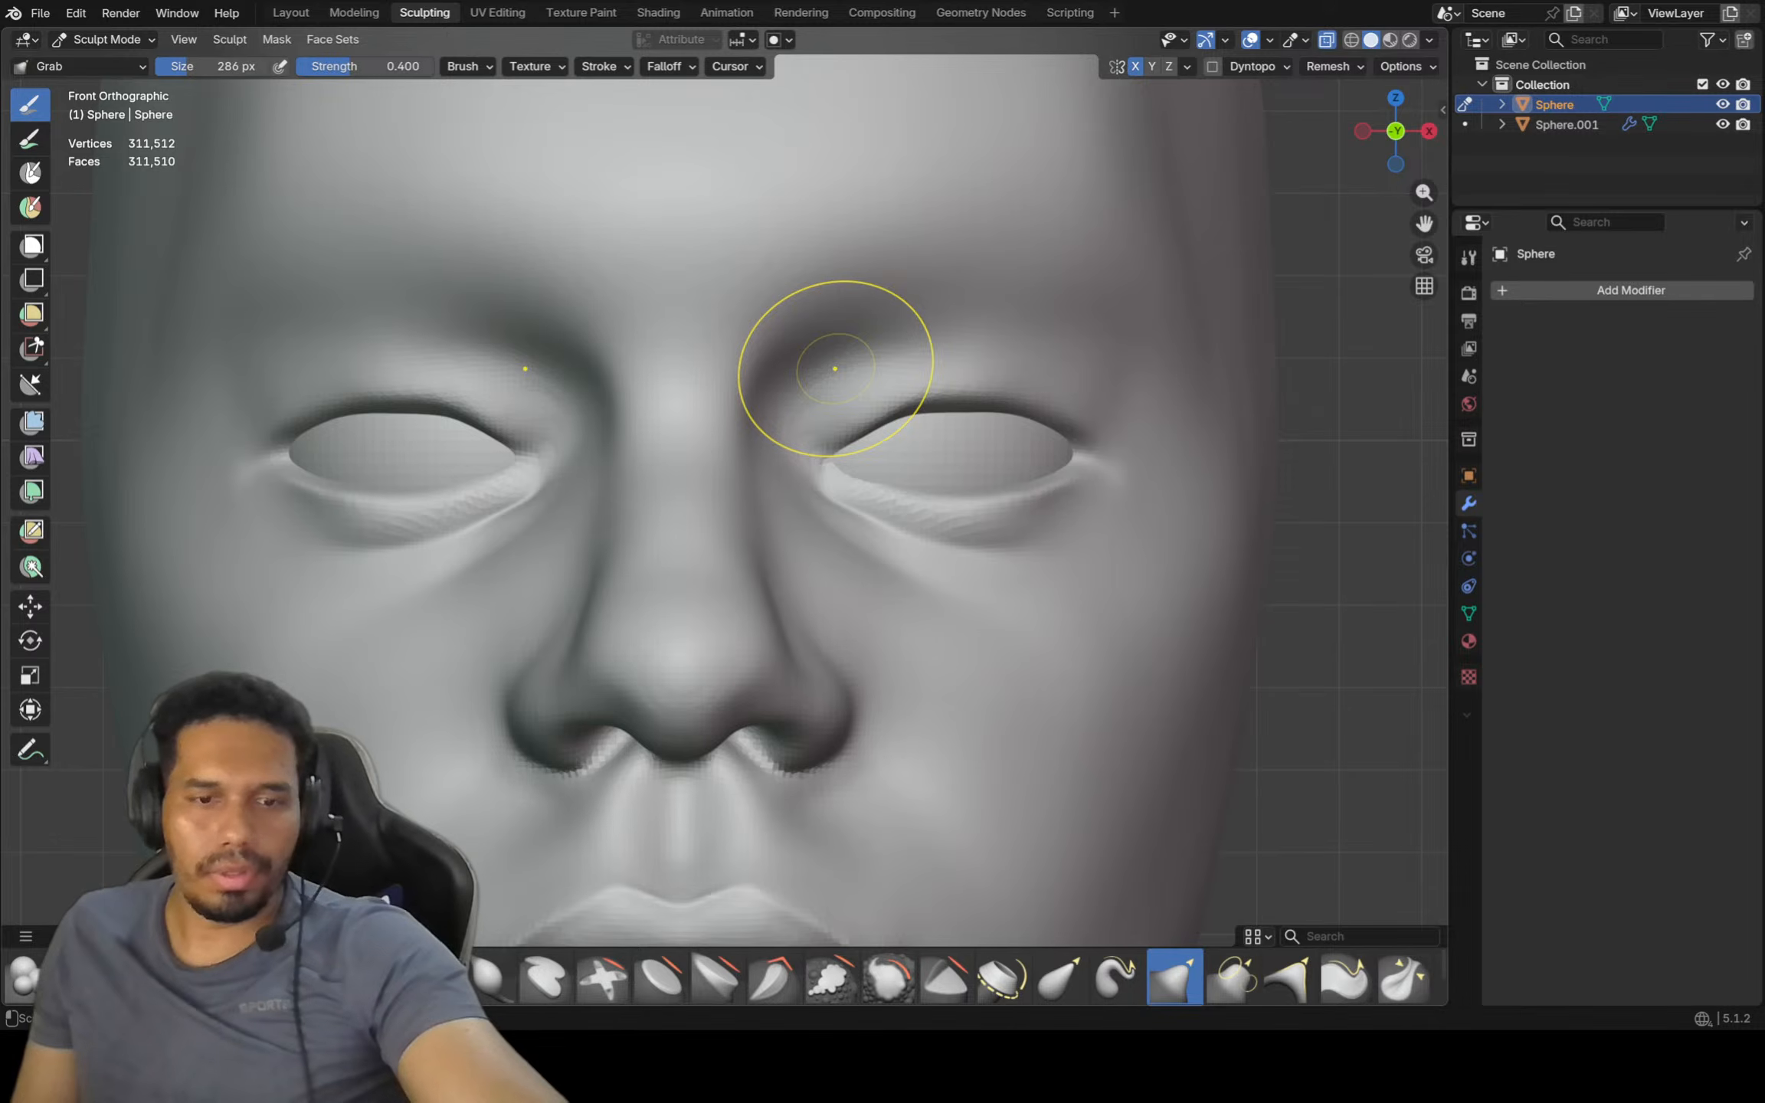
Carve a crease above the upper eyelids with the Crease Polish brush at 116 px
key("f")
left_click(798, 369)
left_click(256, 979)
middle_click_drag(788, 553, 703, 598, "shift")
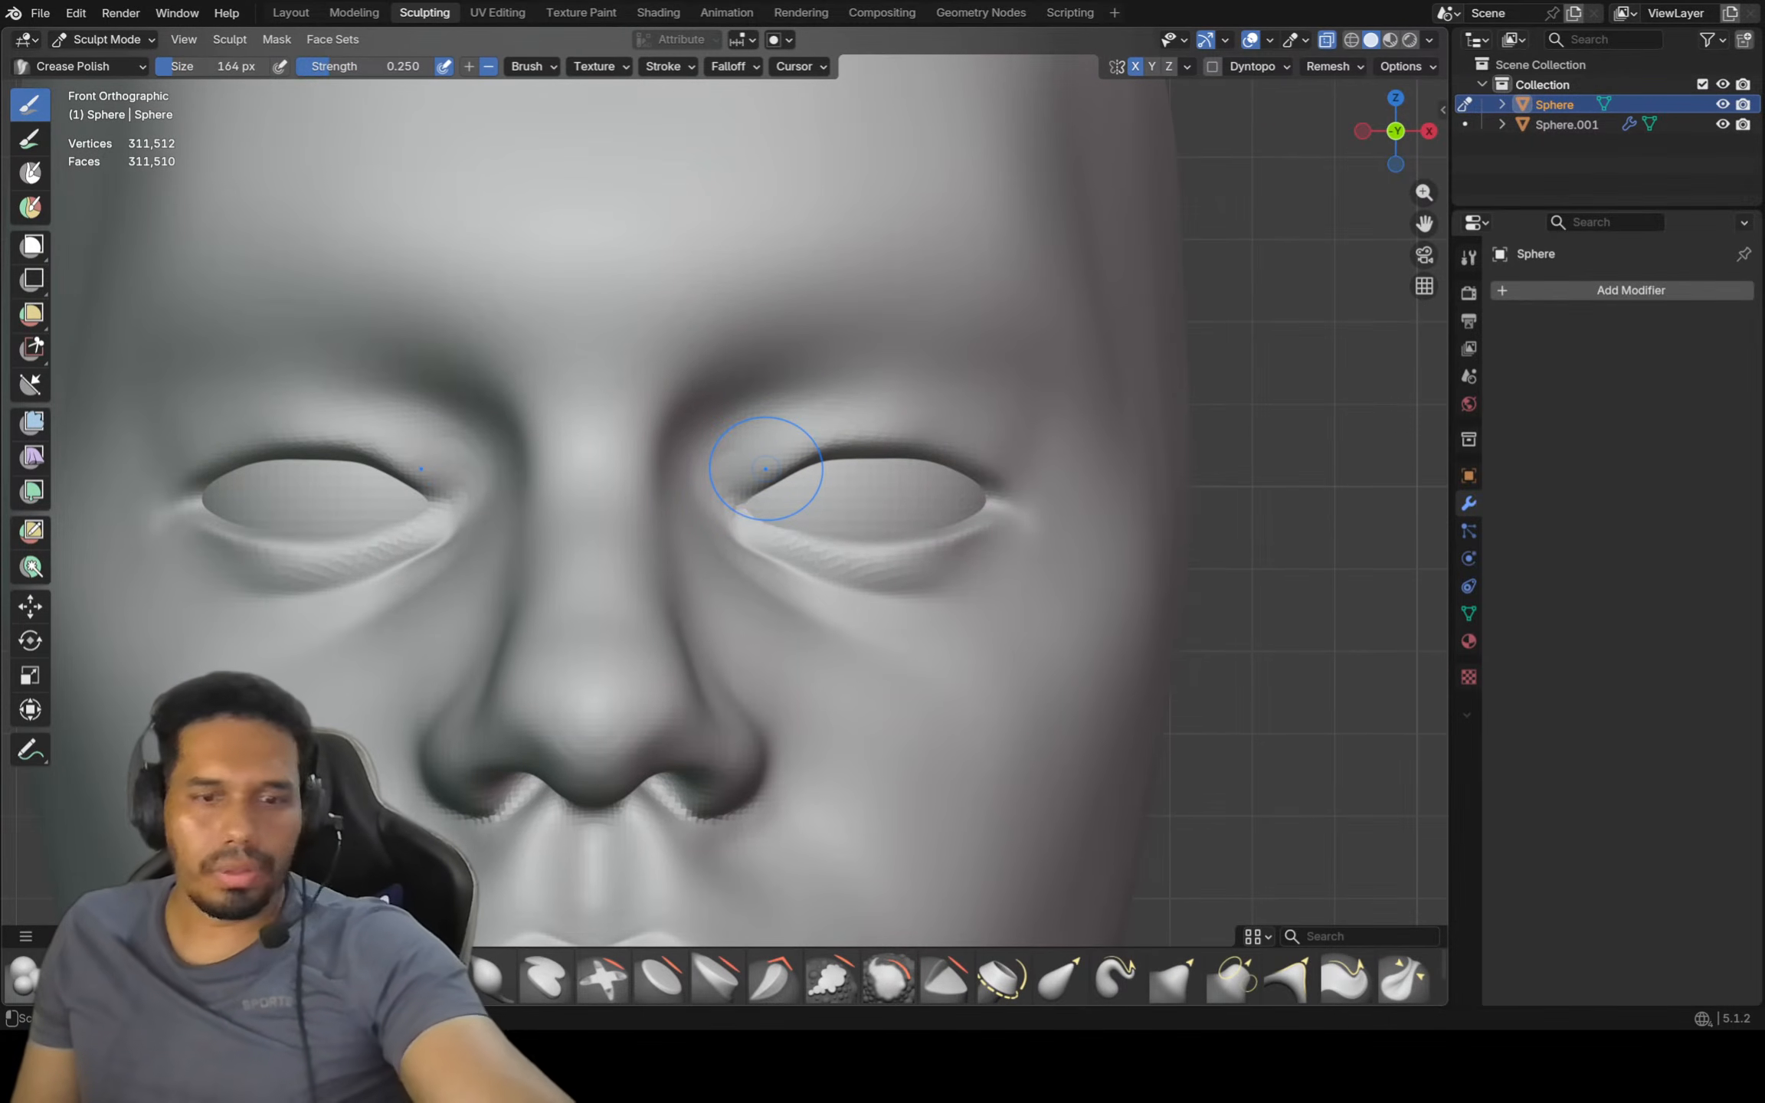
key("f")
left_click(804, 468)
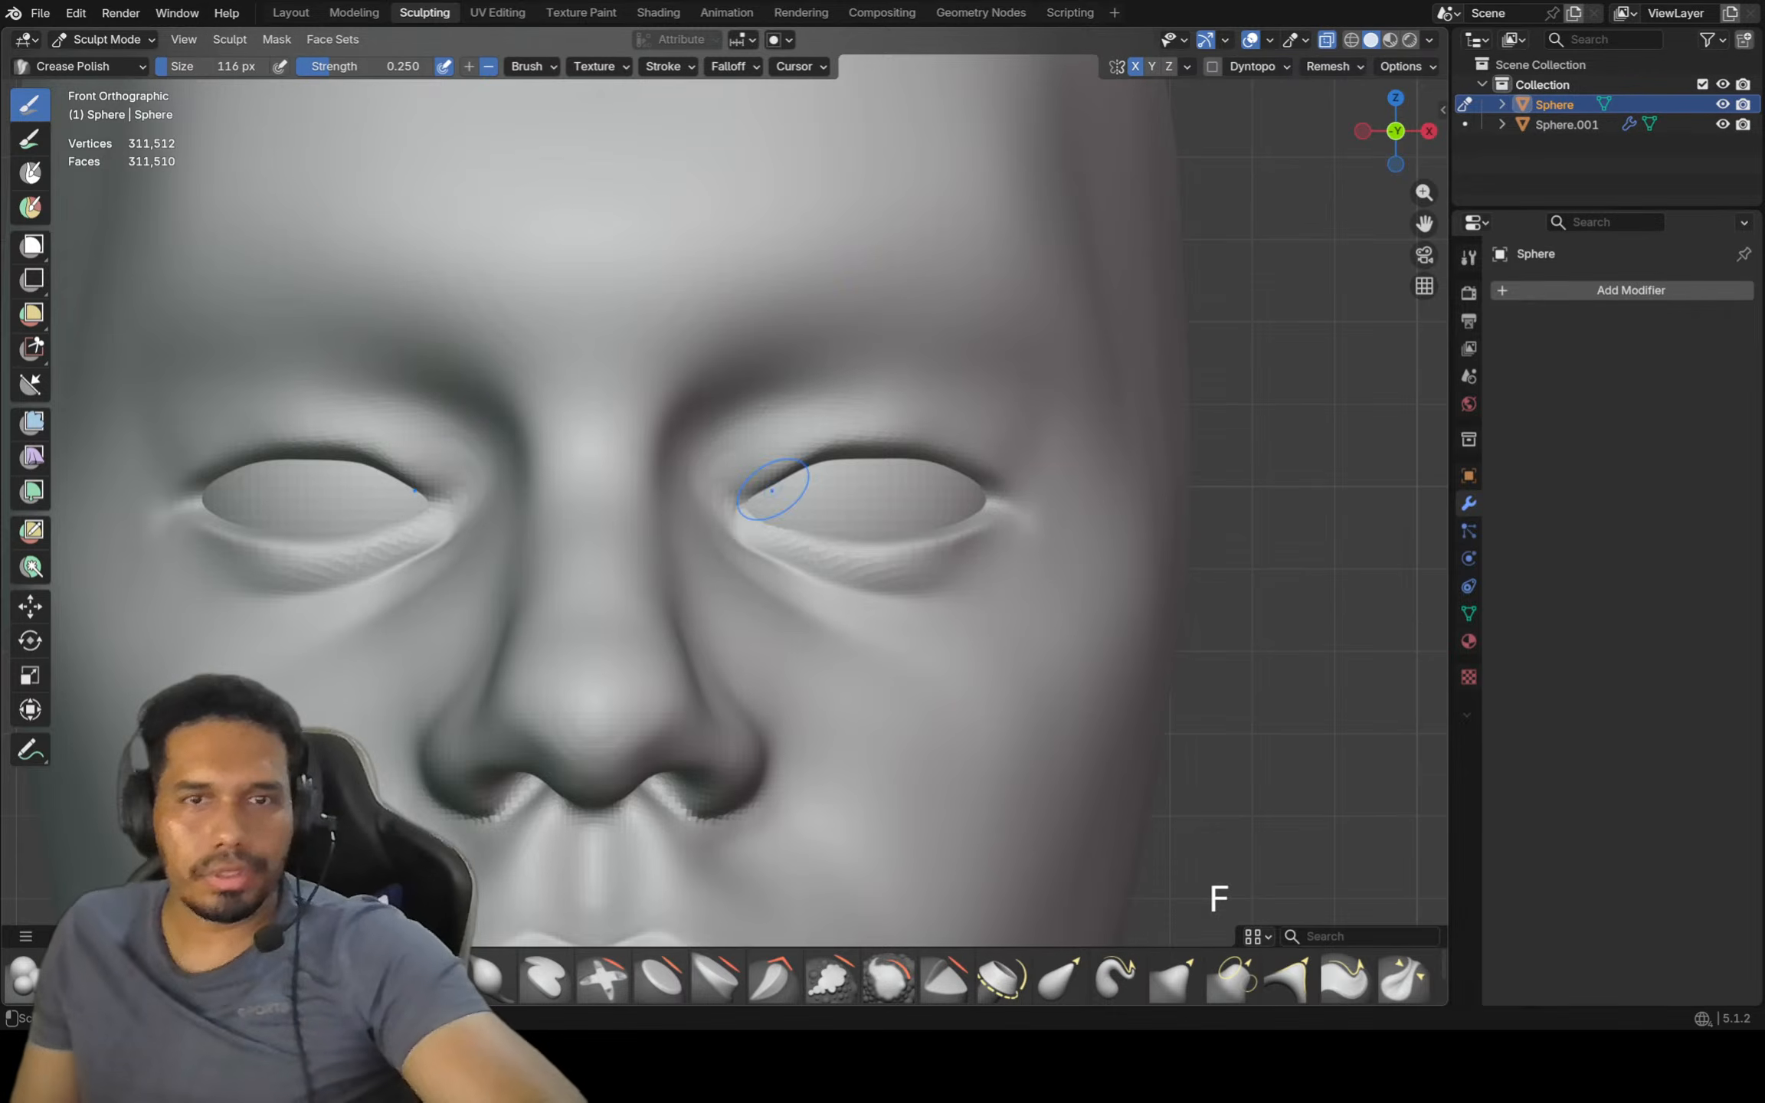
scroll(772, 490, "up", 3)
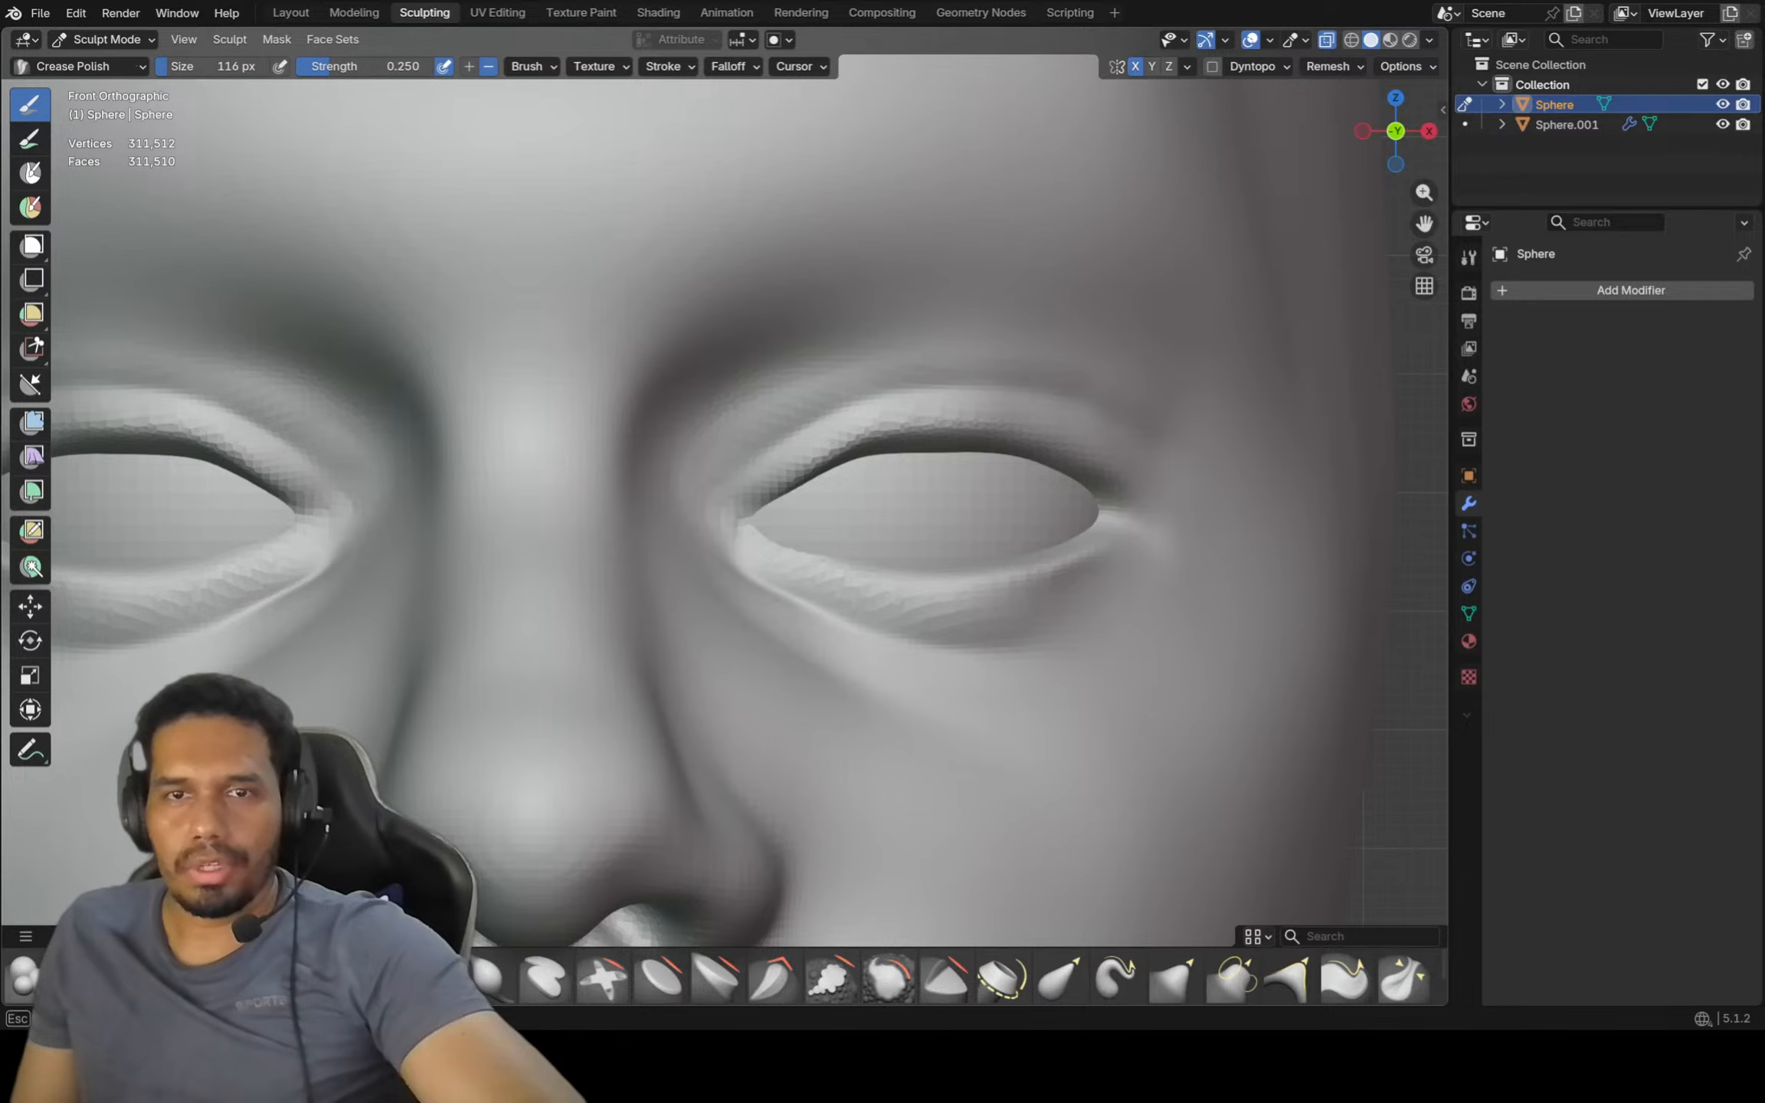
Reduce the Crease Polish brush to 70 px and sharpen the upper eyelid creases, extending them to the inner eye corners
key("f")
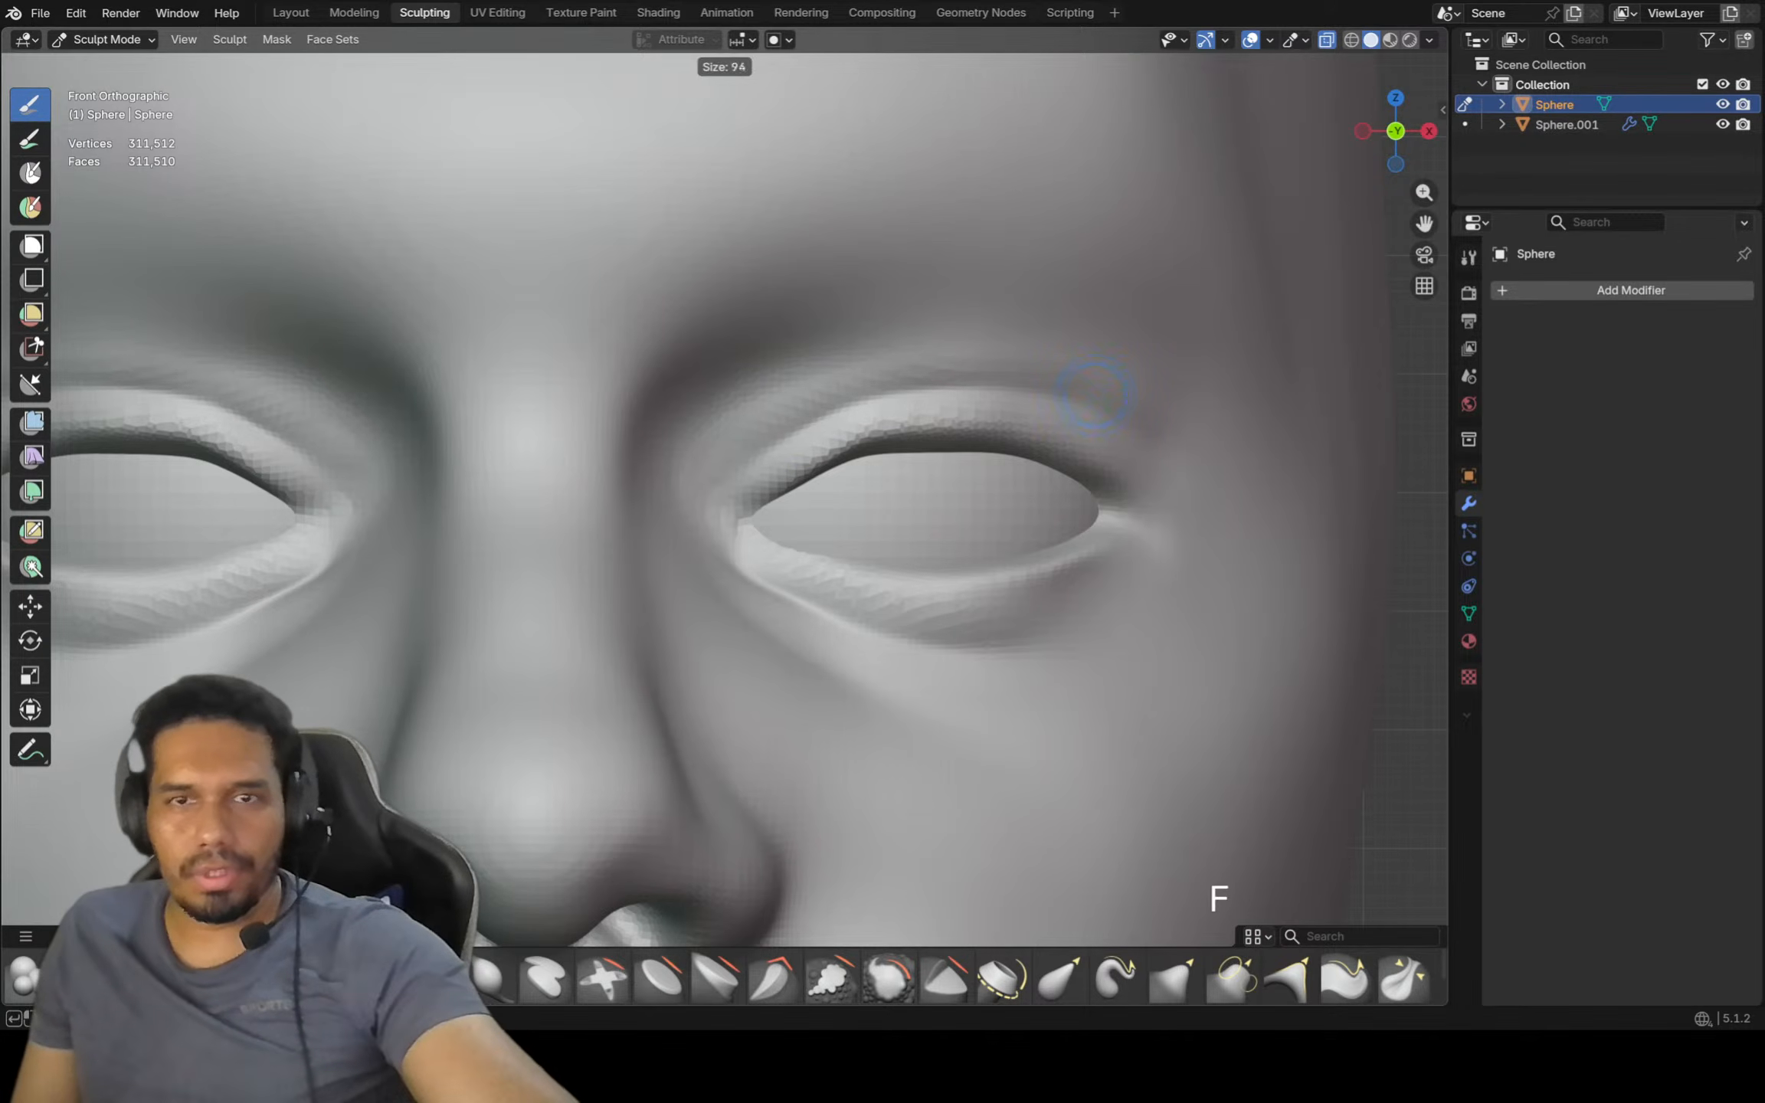
left_click(794, 424)
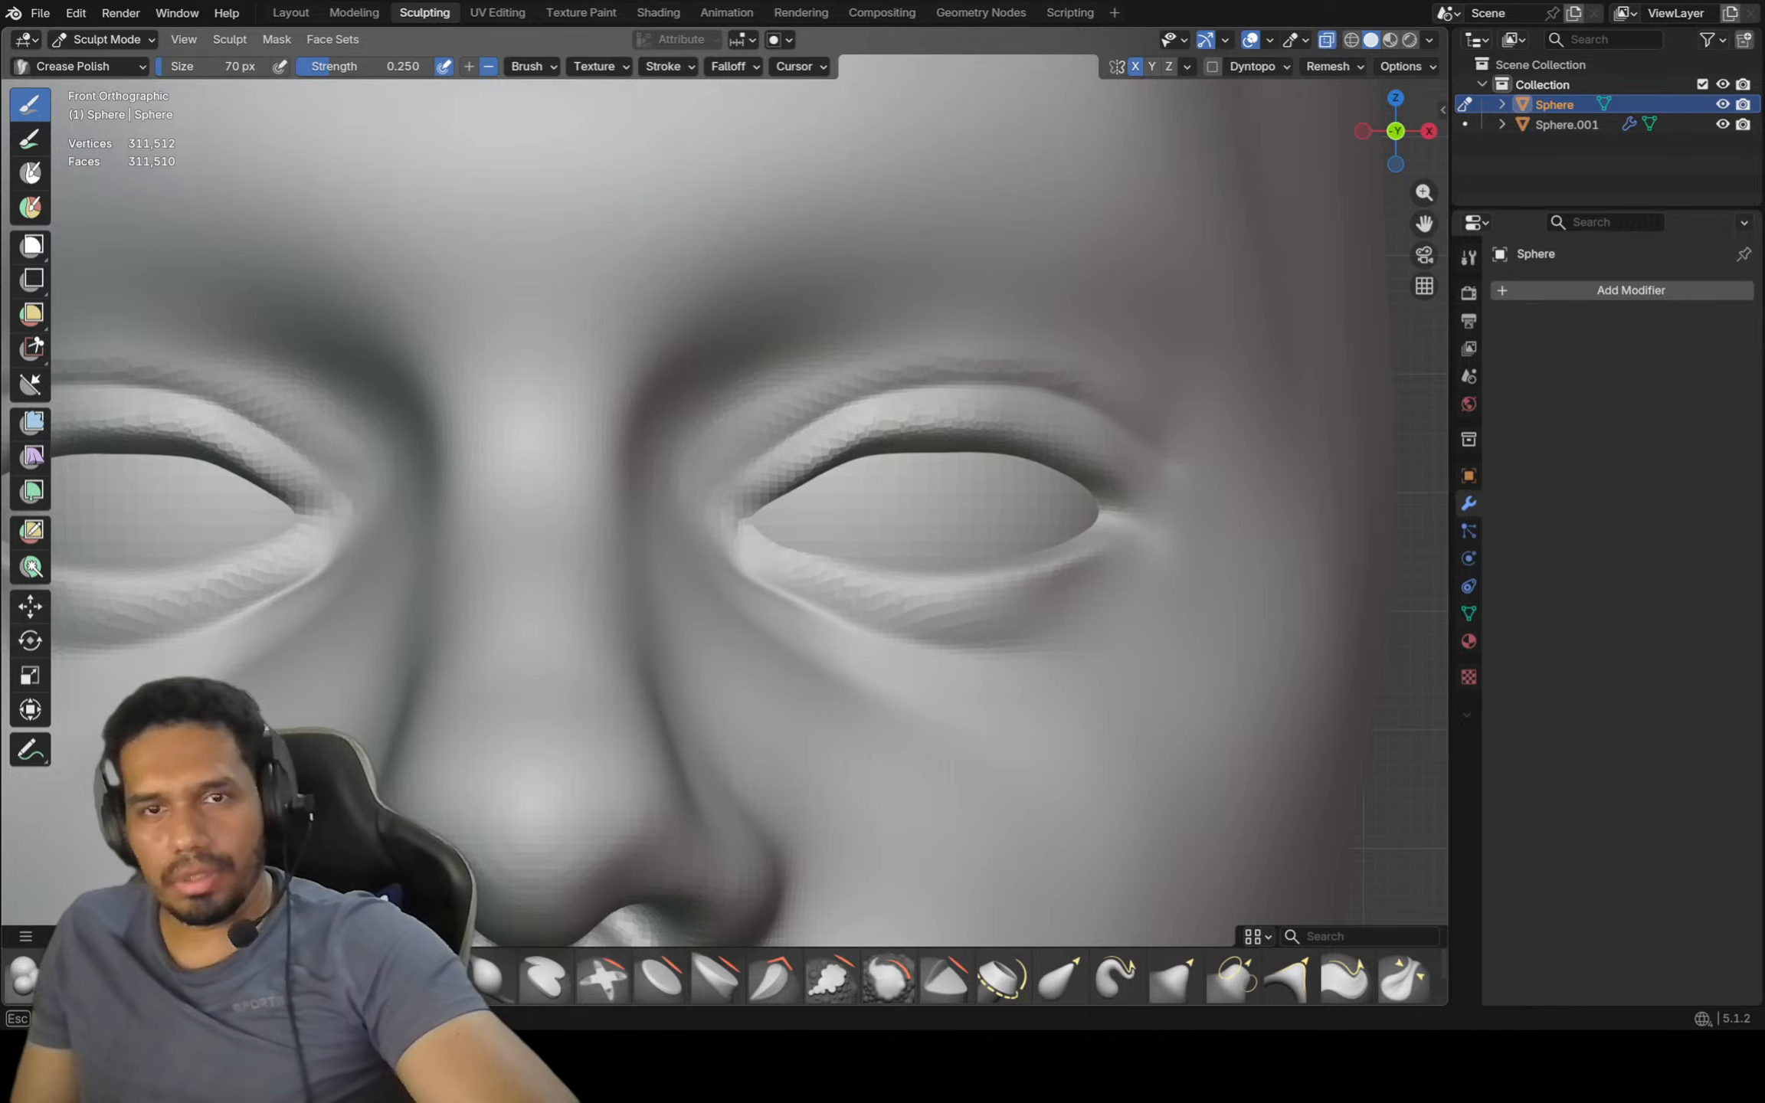
left_click_drag(956, 403, 831, 423)
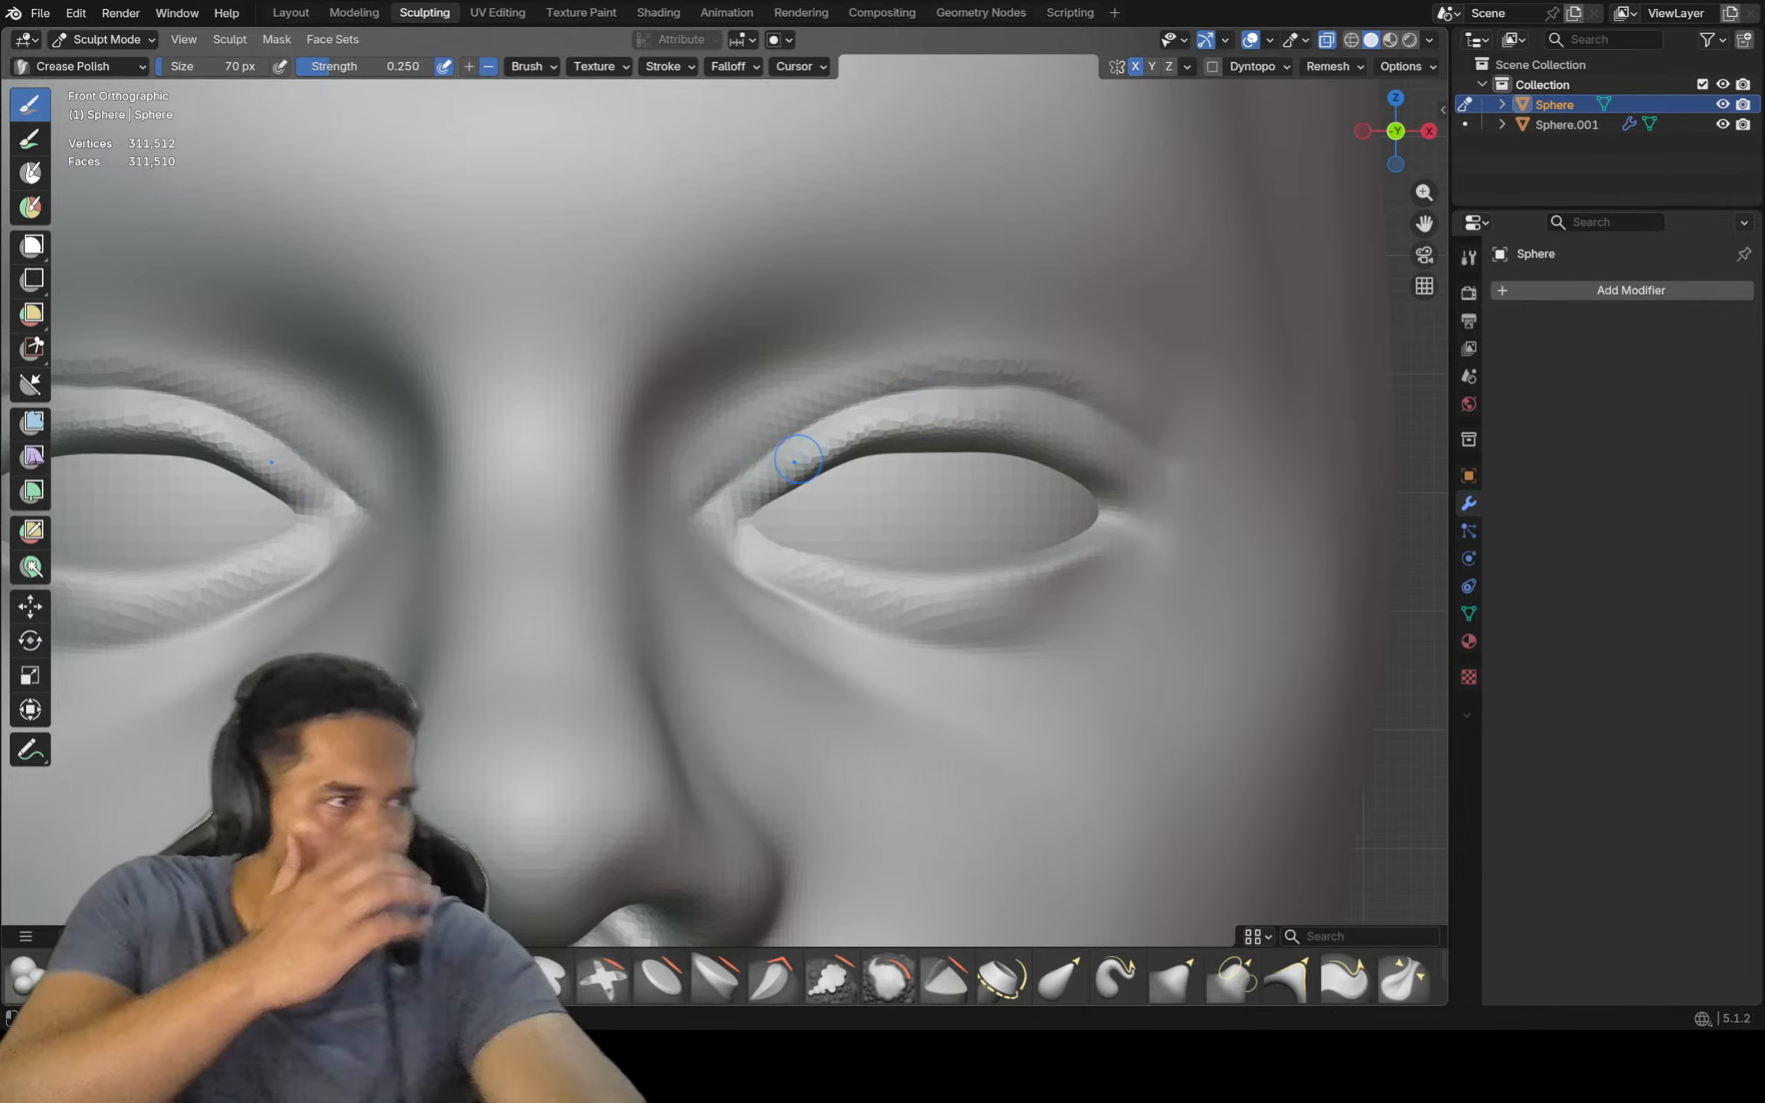
Carve the inner and outer eye corners more sharply with the Crease Polish brush at 70 px
key("ctrl")
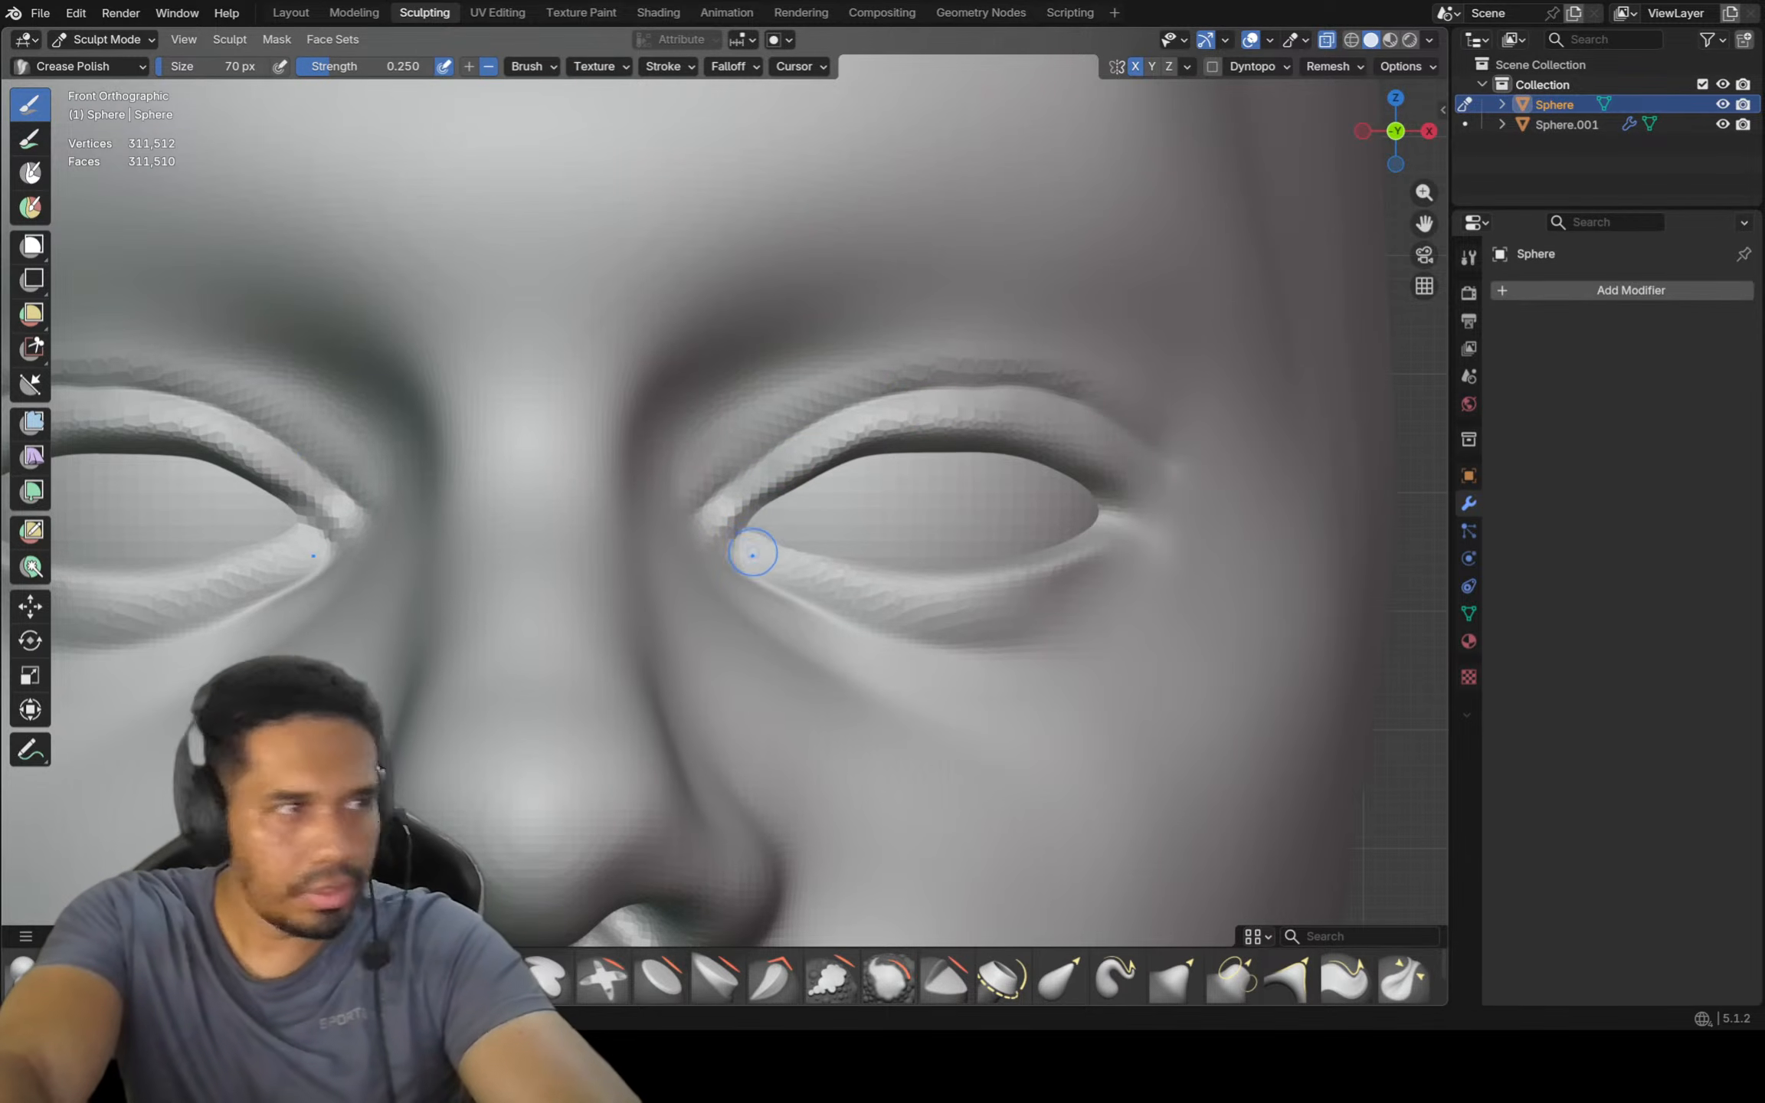
key("ctrl")
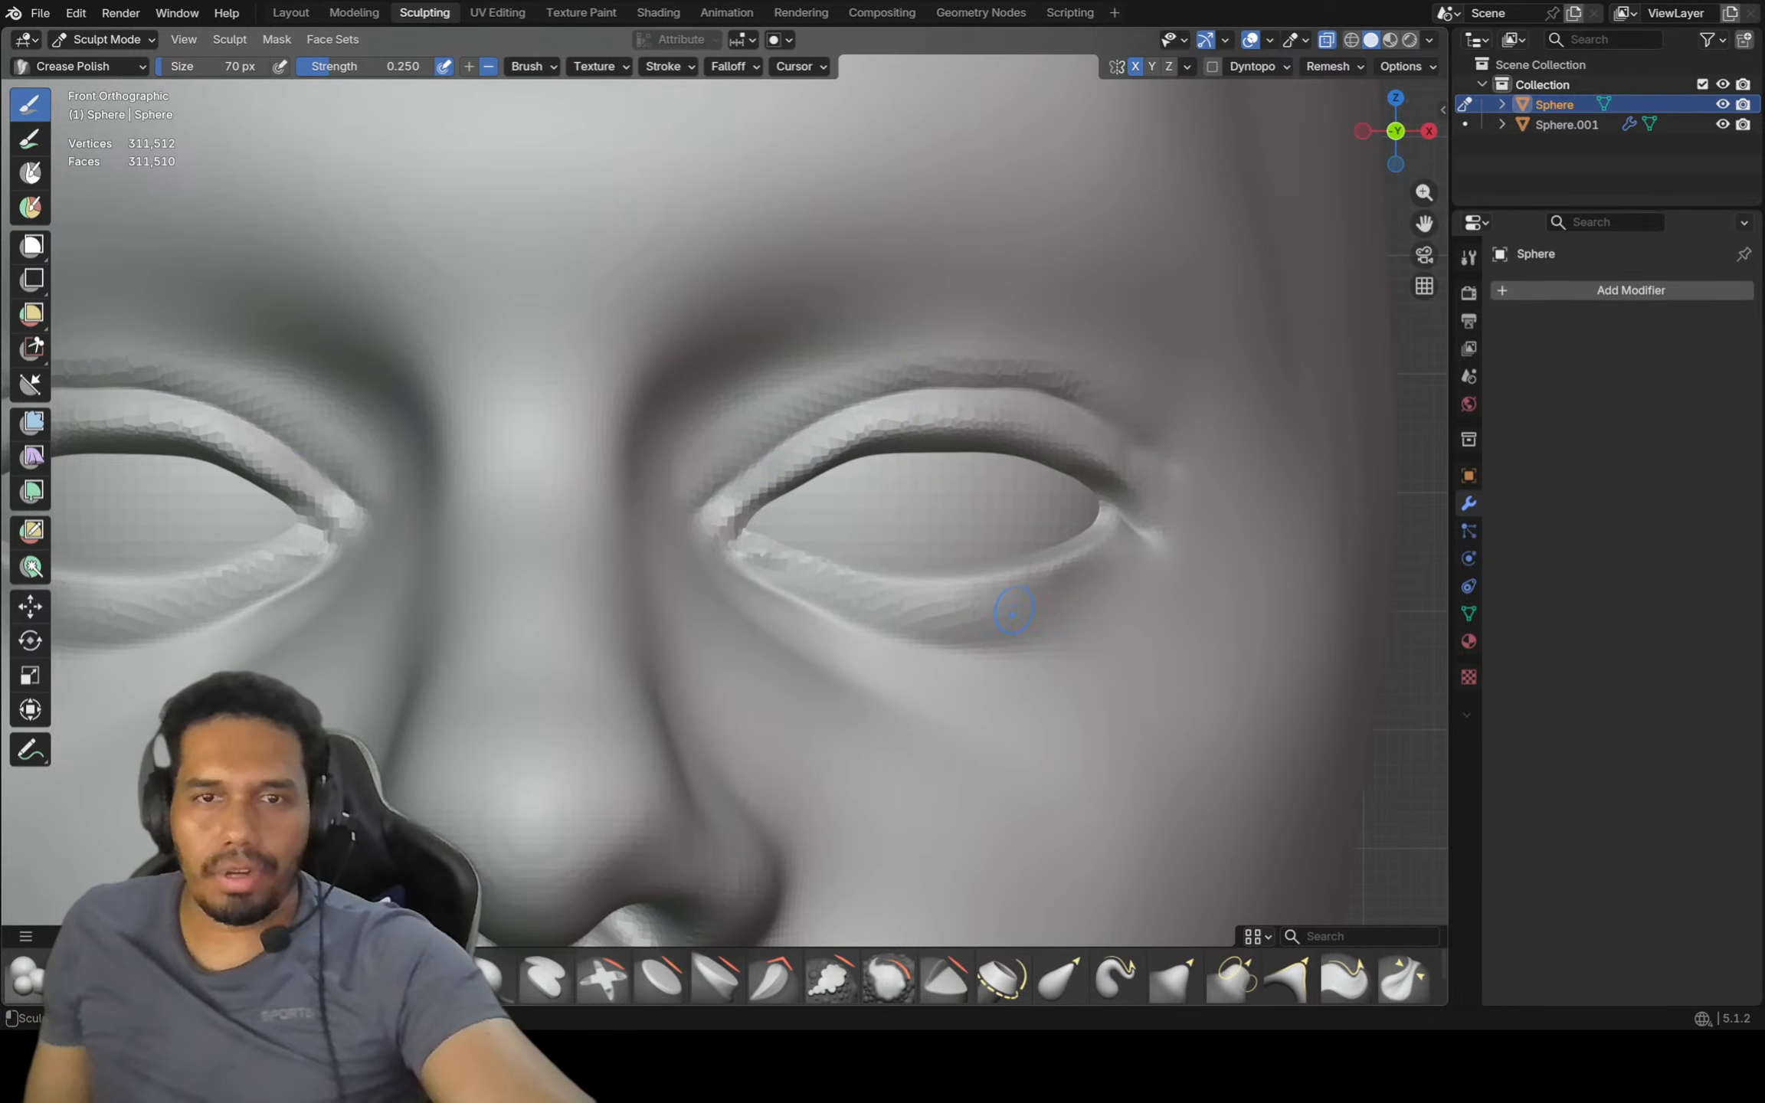
Enlarge the Crease Polish brush to 182 px and deepen the hollows between the brows and upper eyelids toward the nose bridge
key("f")
left_click(1016, 623)
scroll(930, 497, "down", 3)
scroll(912, 368, "up", 3)
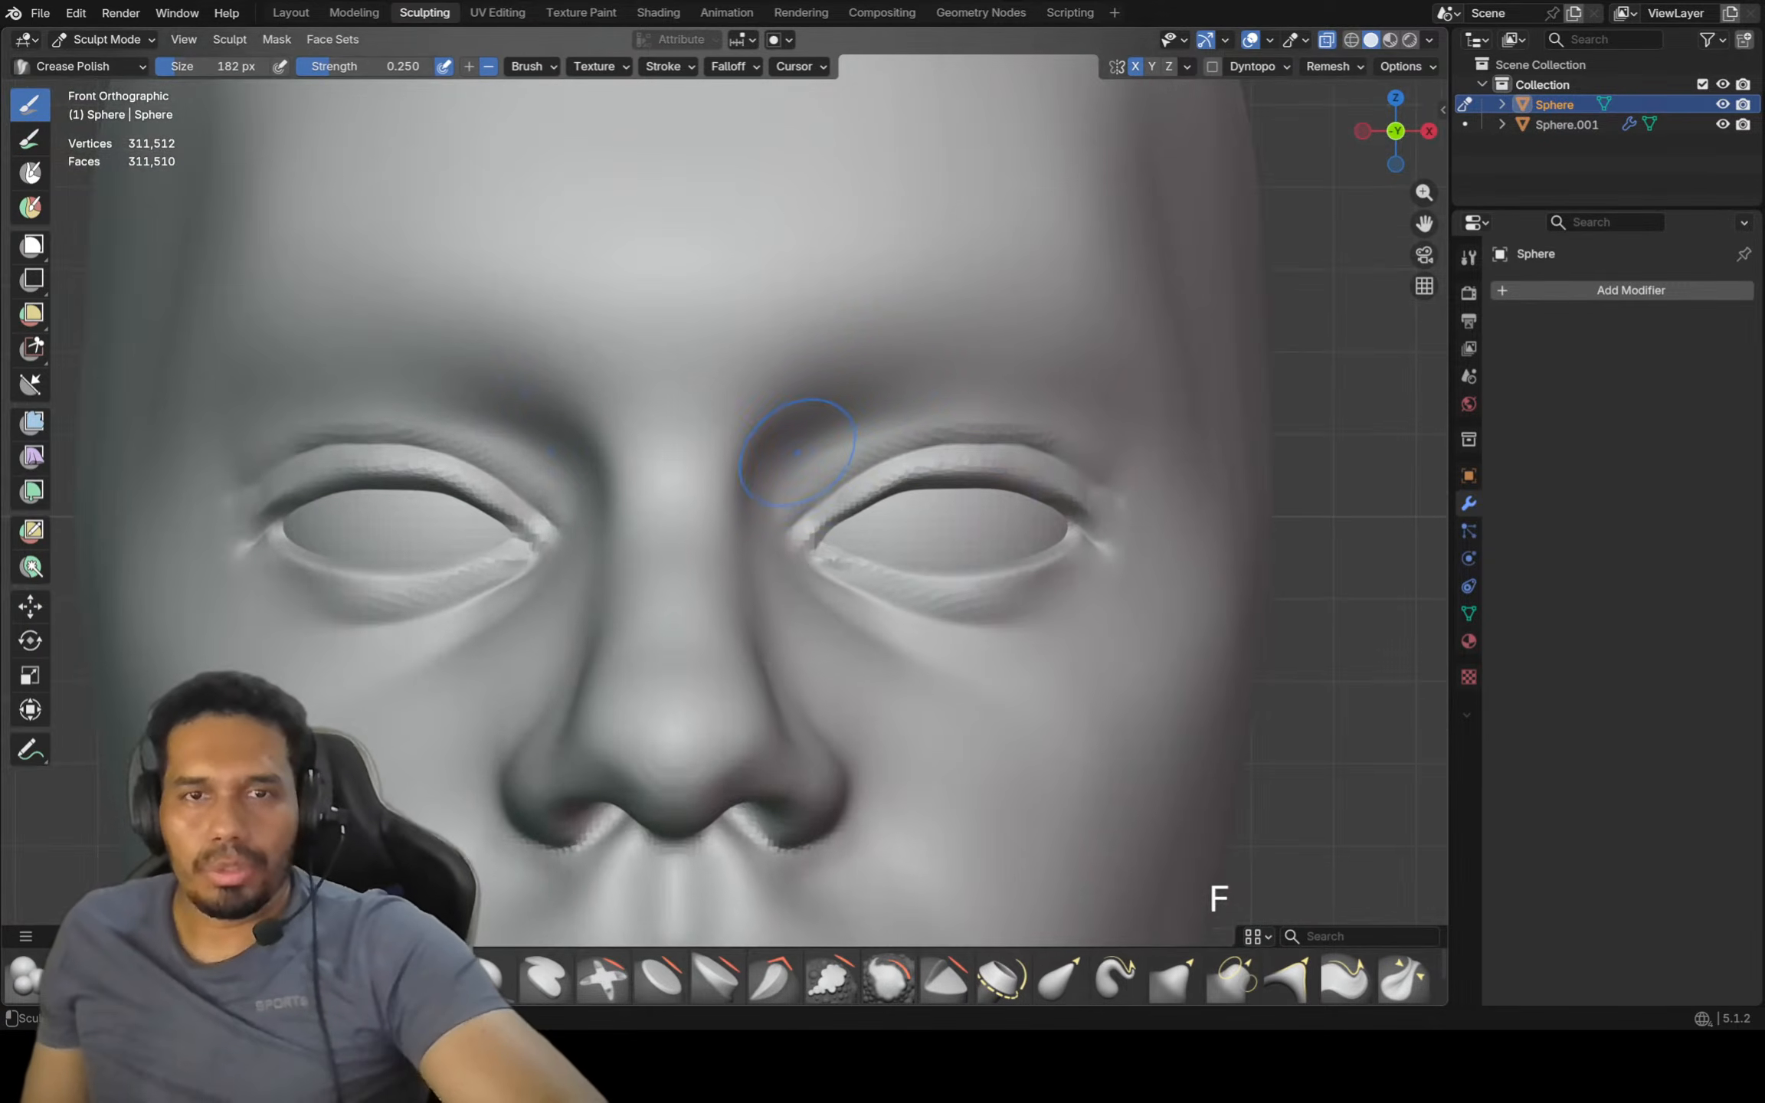
mouse_move(918, 412)
left_mouse_down()
mouse_move(811, 452)
mouse_move(843, 433)
left_mouse_up()
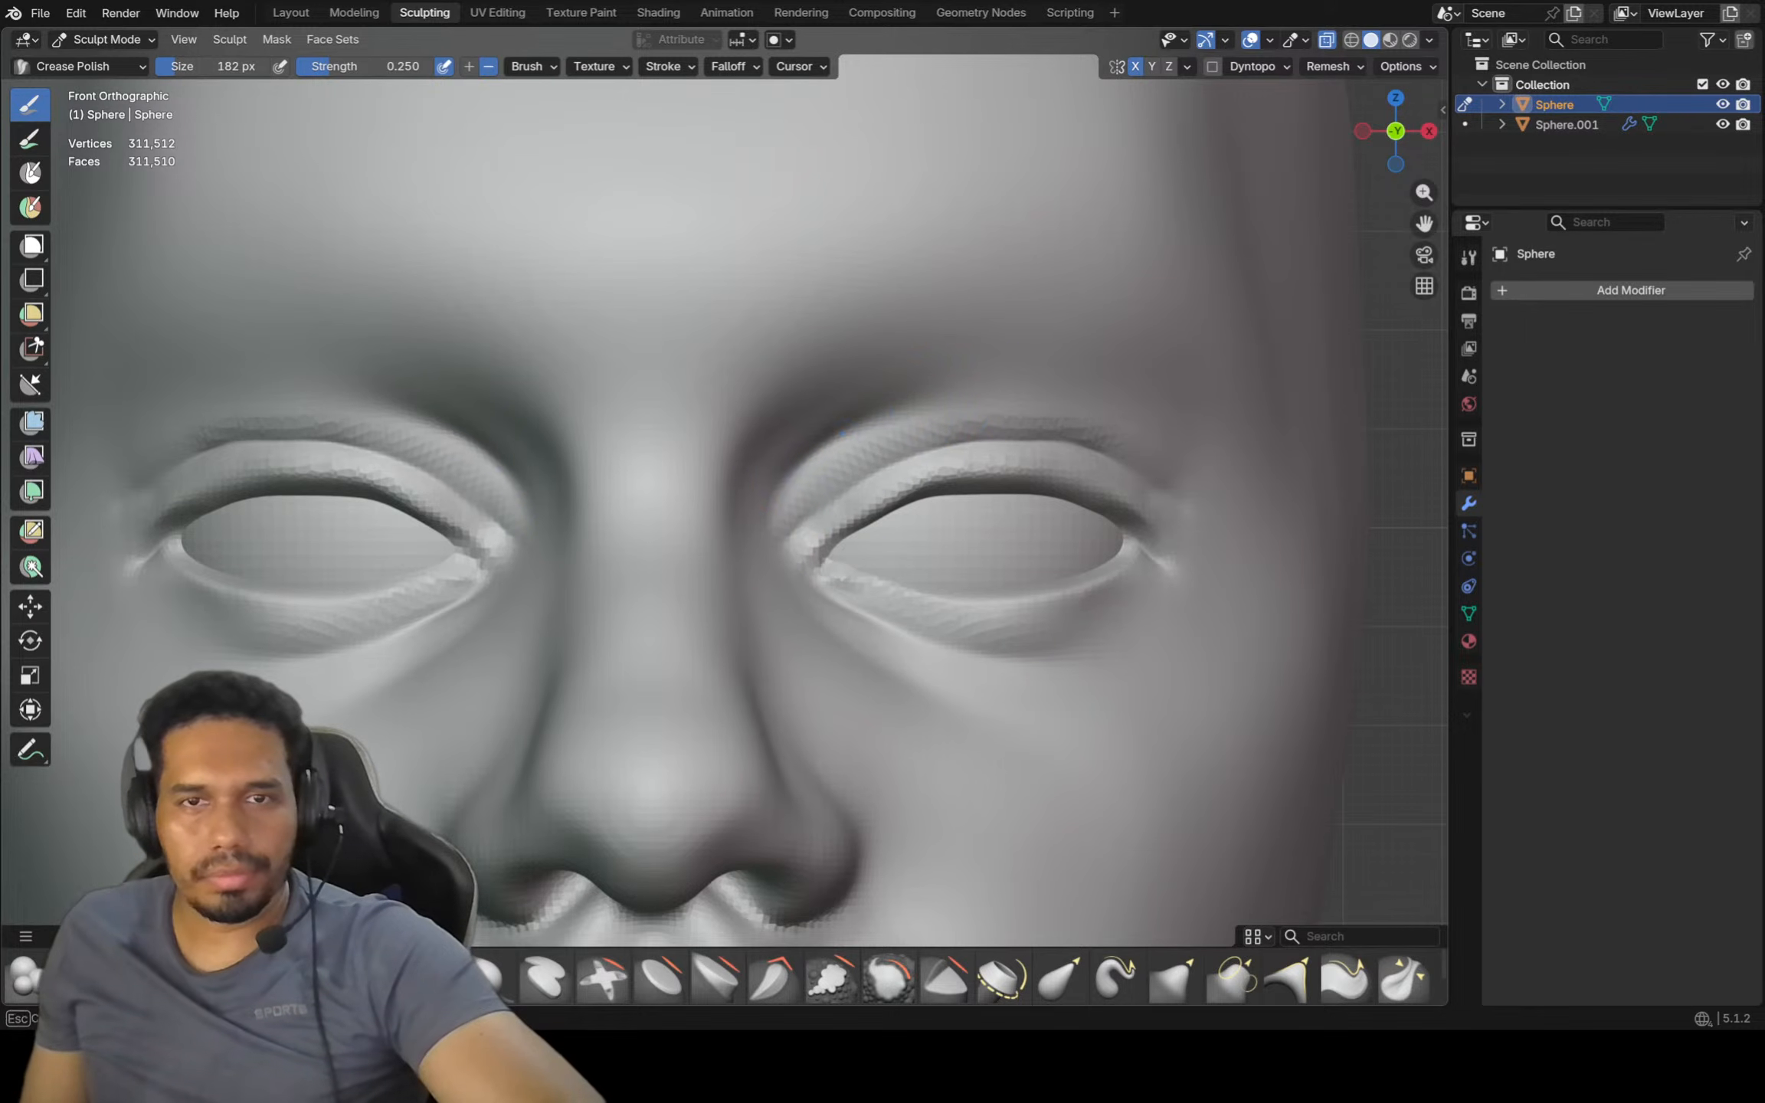
mouse_move(971, 399)
left_mouse_down()
mouse_move(898, 413)
mouse_move(782, 489)
left_mouse_up()
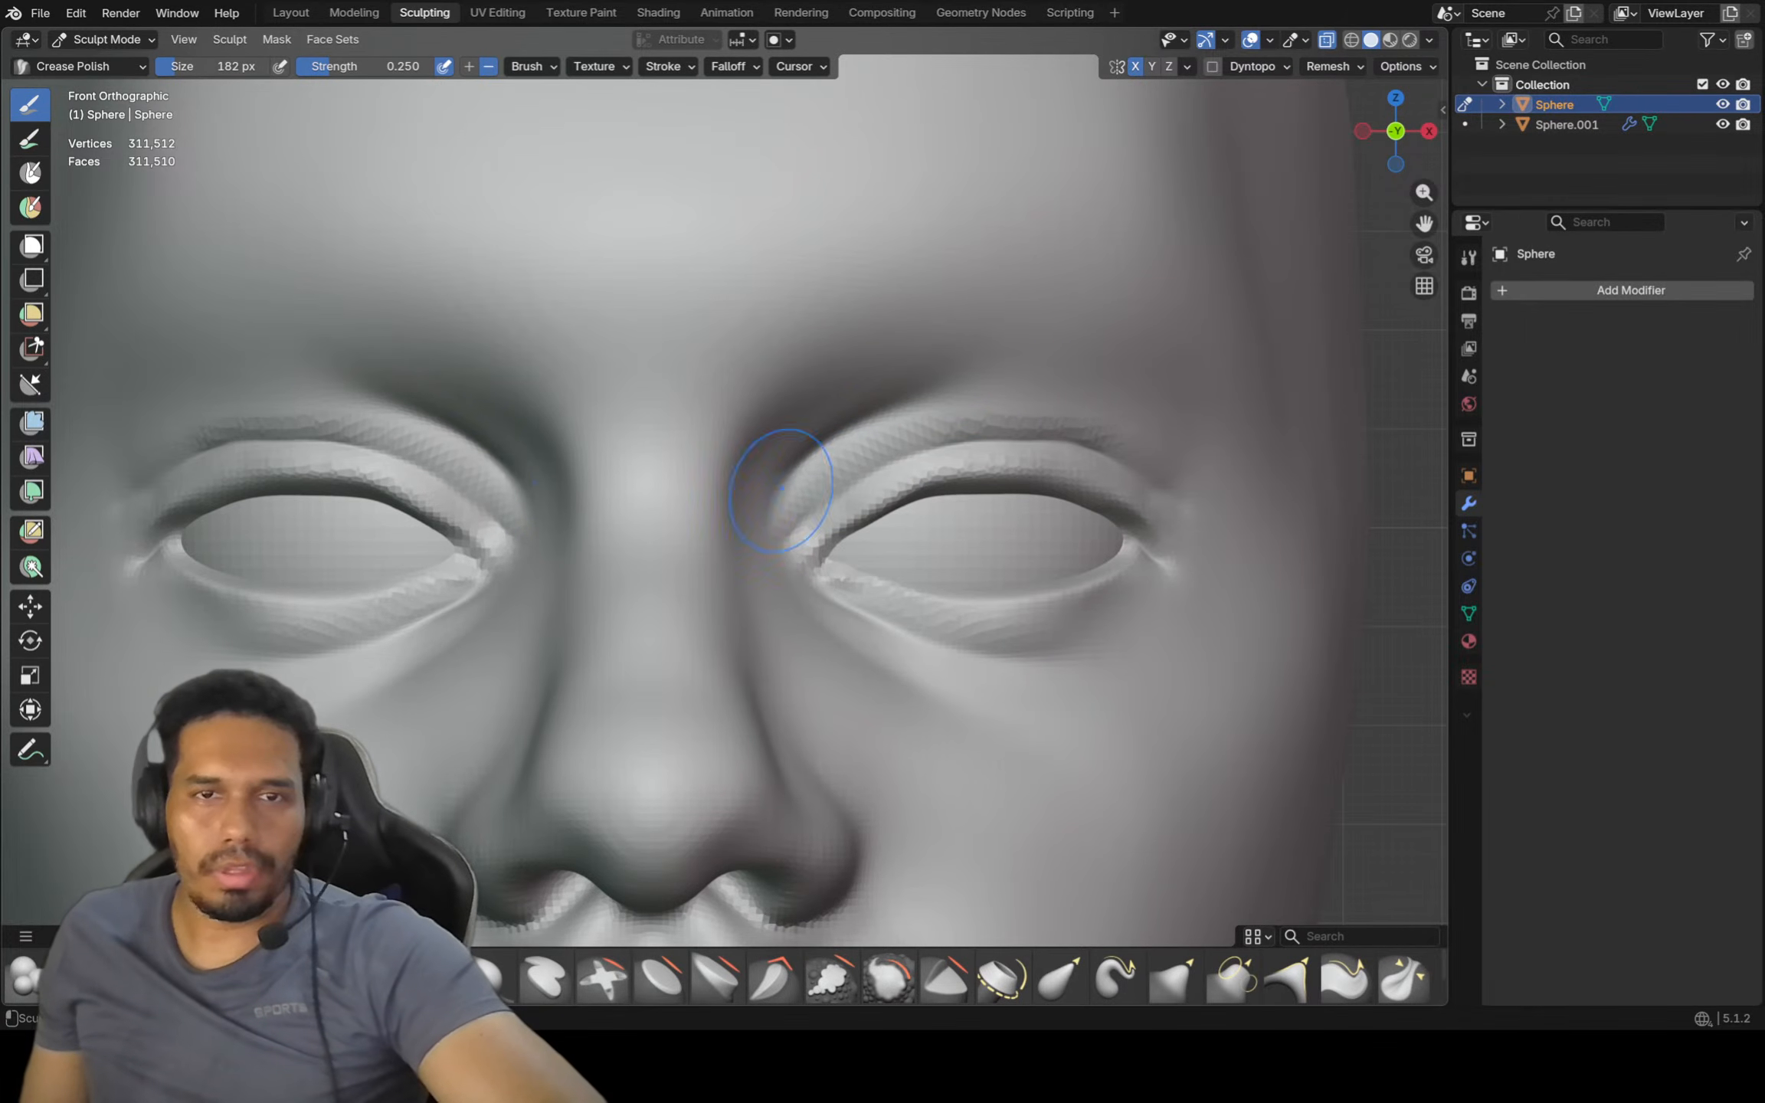
middle_click_drag(780, 498, 818, 570, "ctrl")
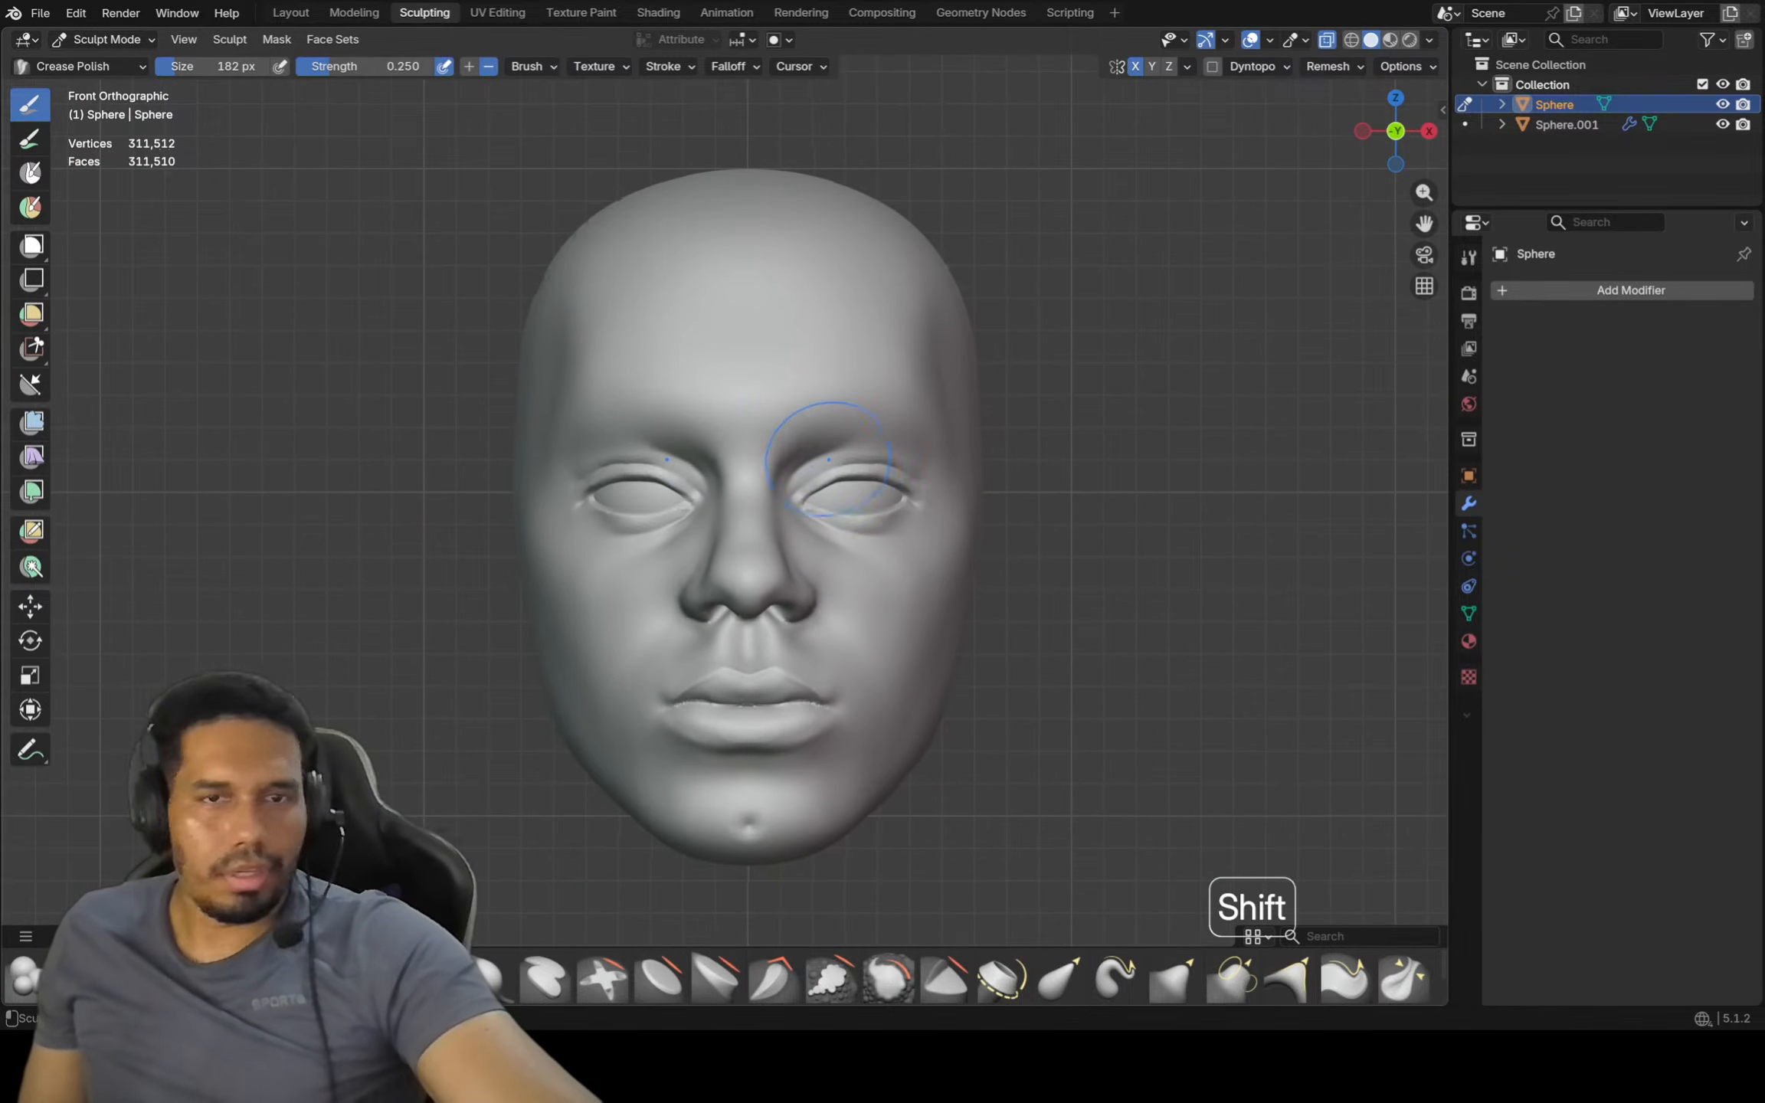
middle_click_drag(791, 421, 822, 417, "shift")
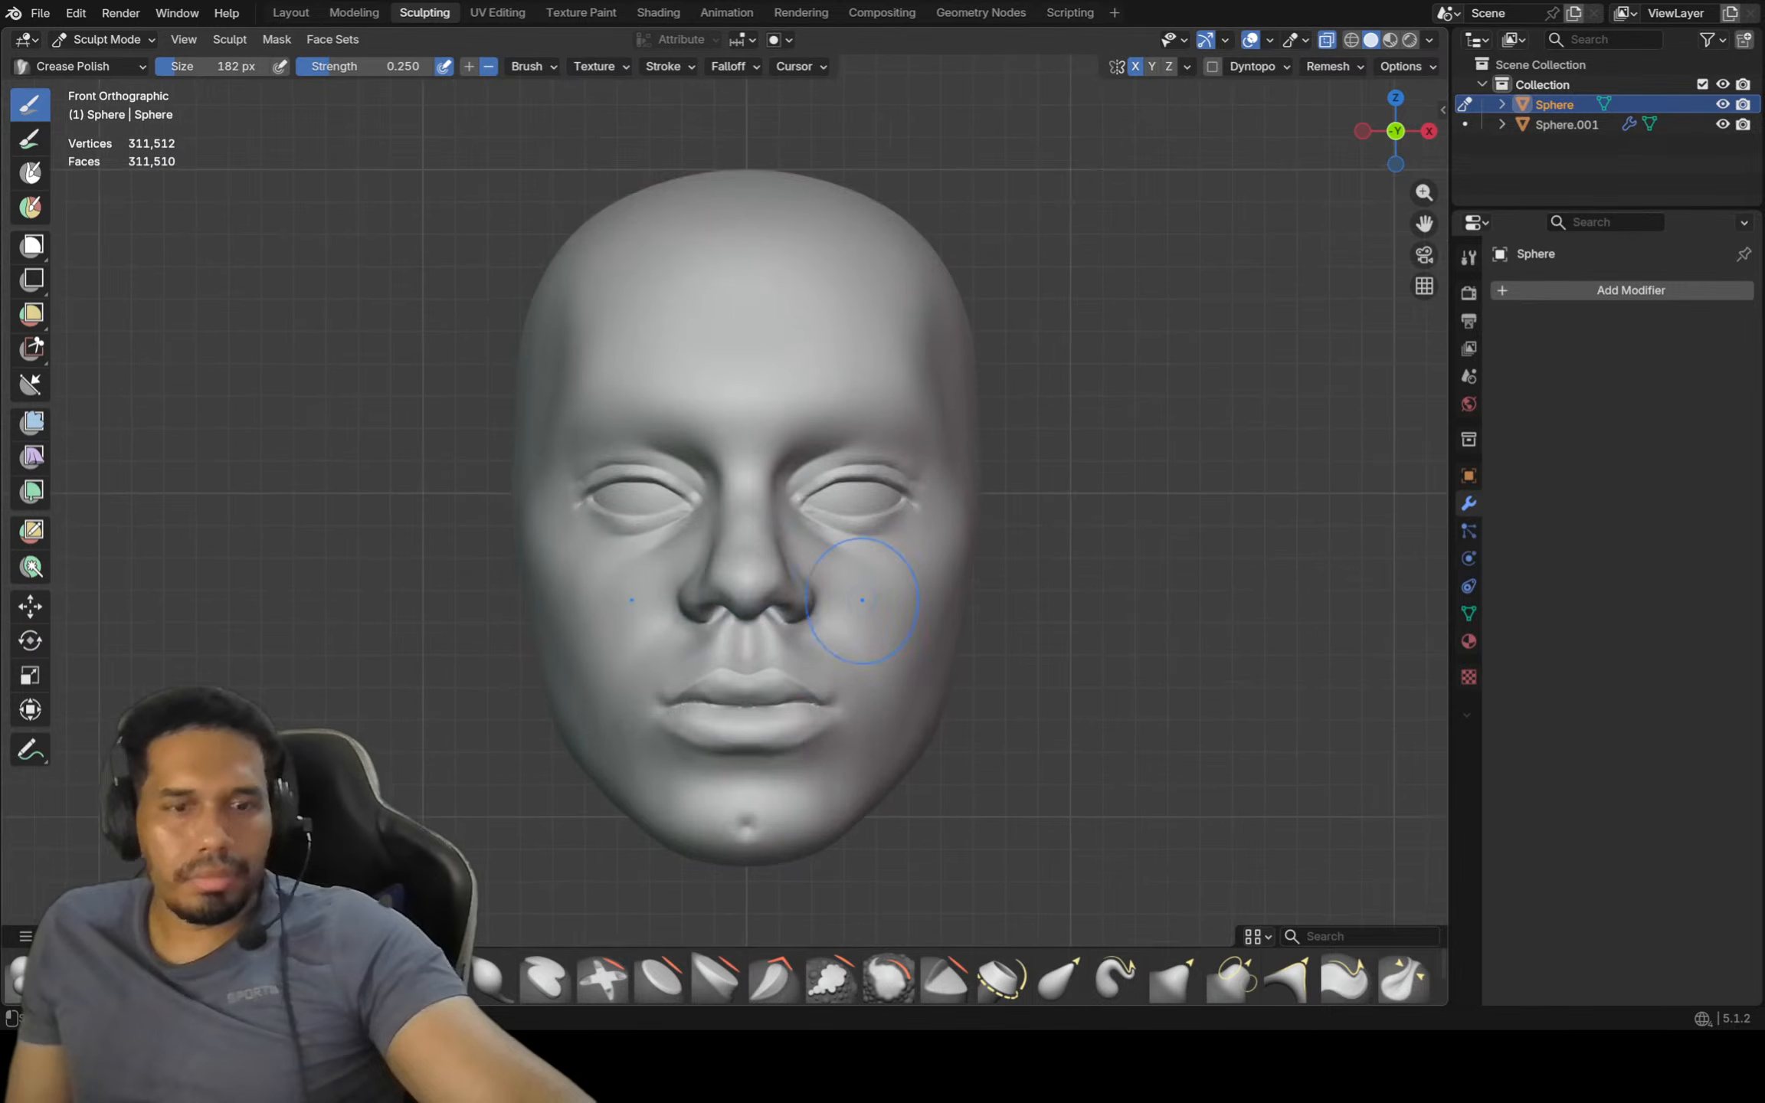
Reduce the Crease Polish brush to 134 px and carve nasolabial folds running diagonally down from the nose wings
scroll(857, 590, "up", 2)
key("f")
left_click(835, 607)
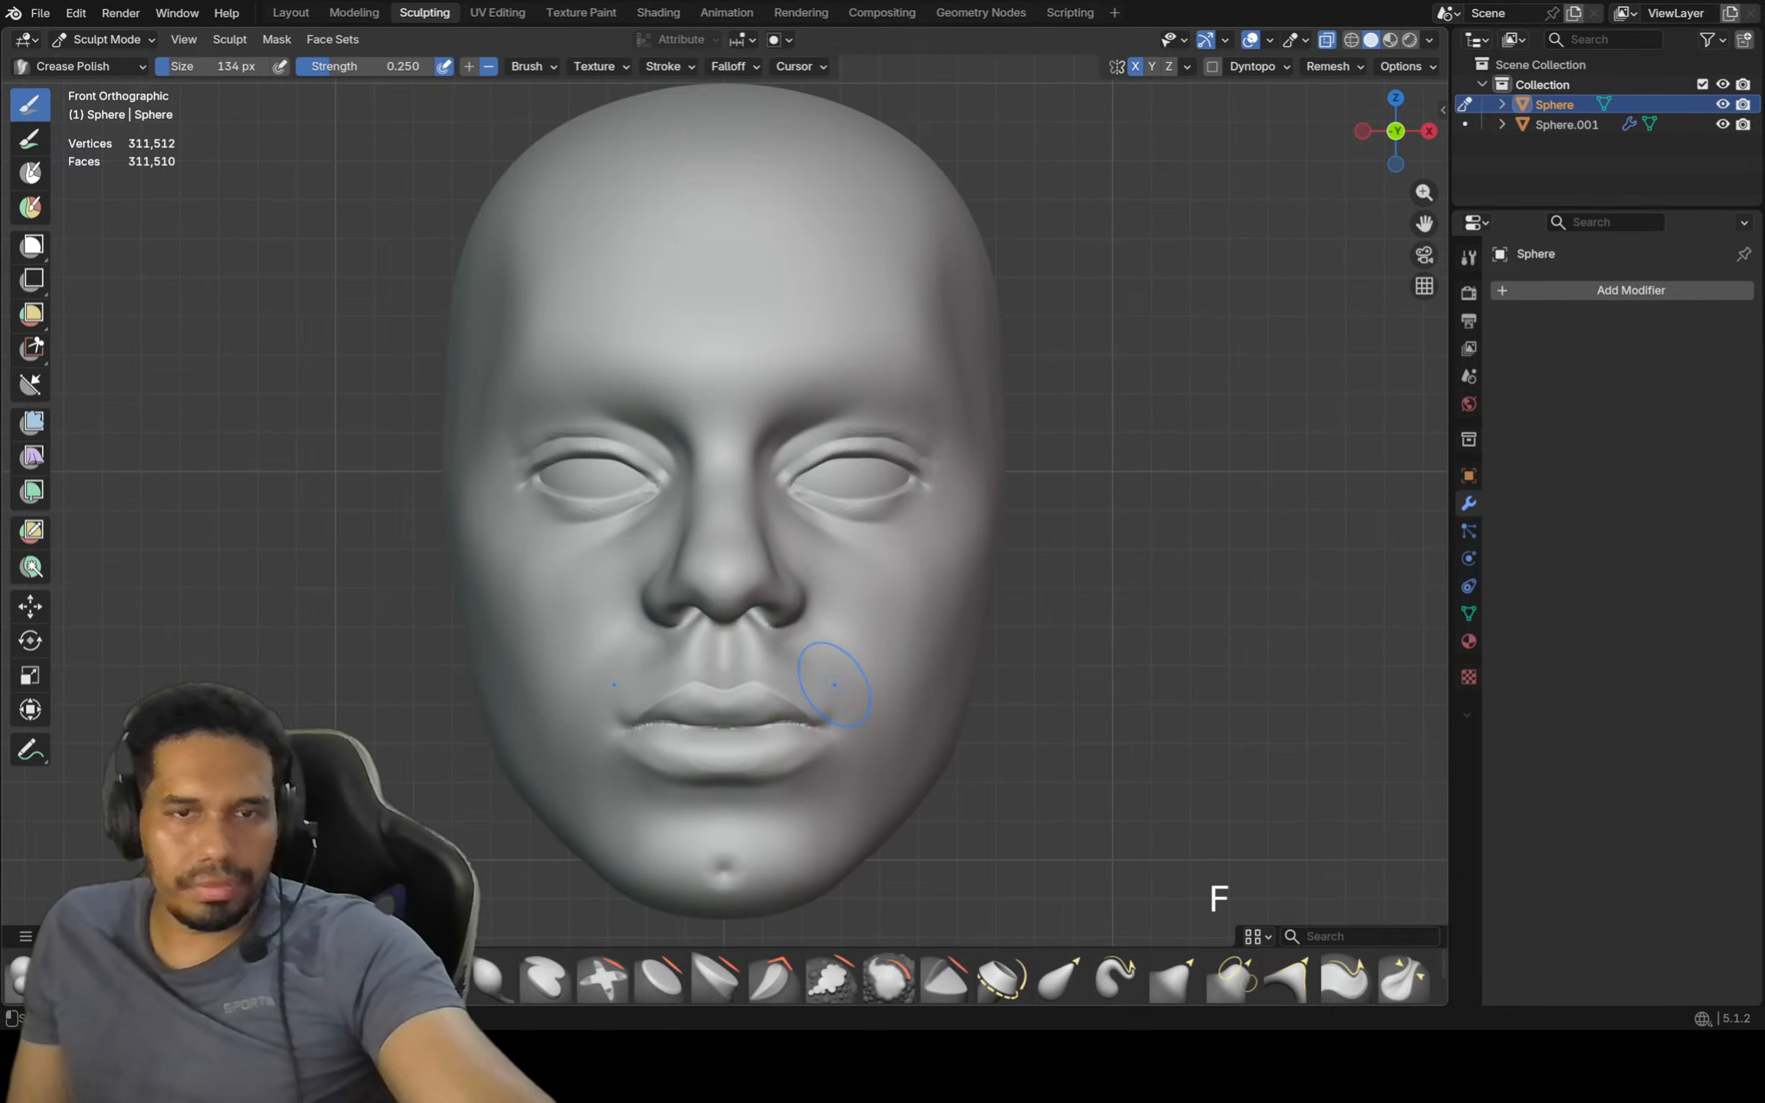
scroll(837, 605, "up", 3)
scroll(841, 601, "up", 3)
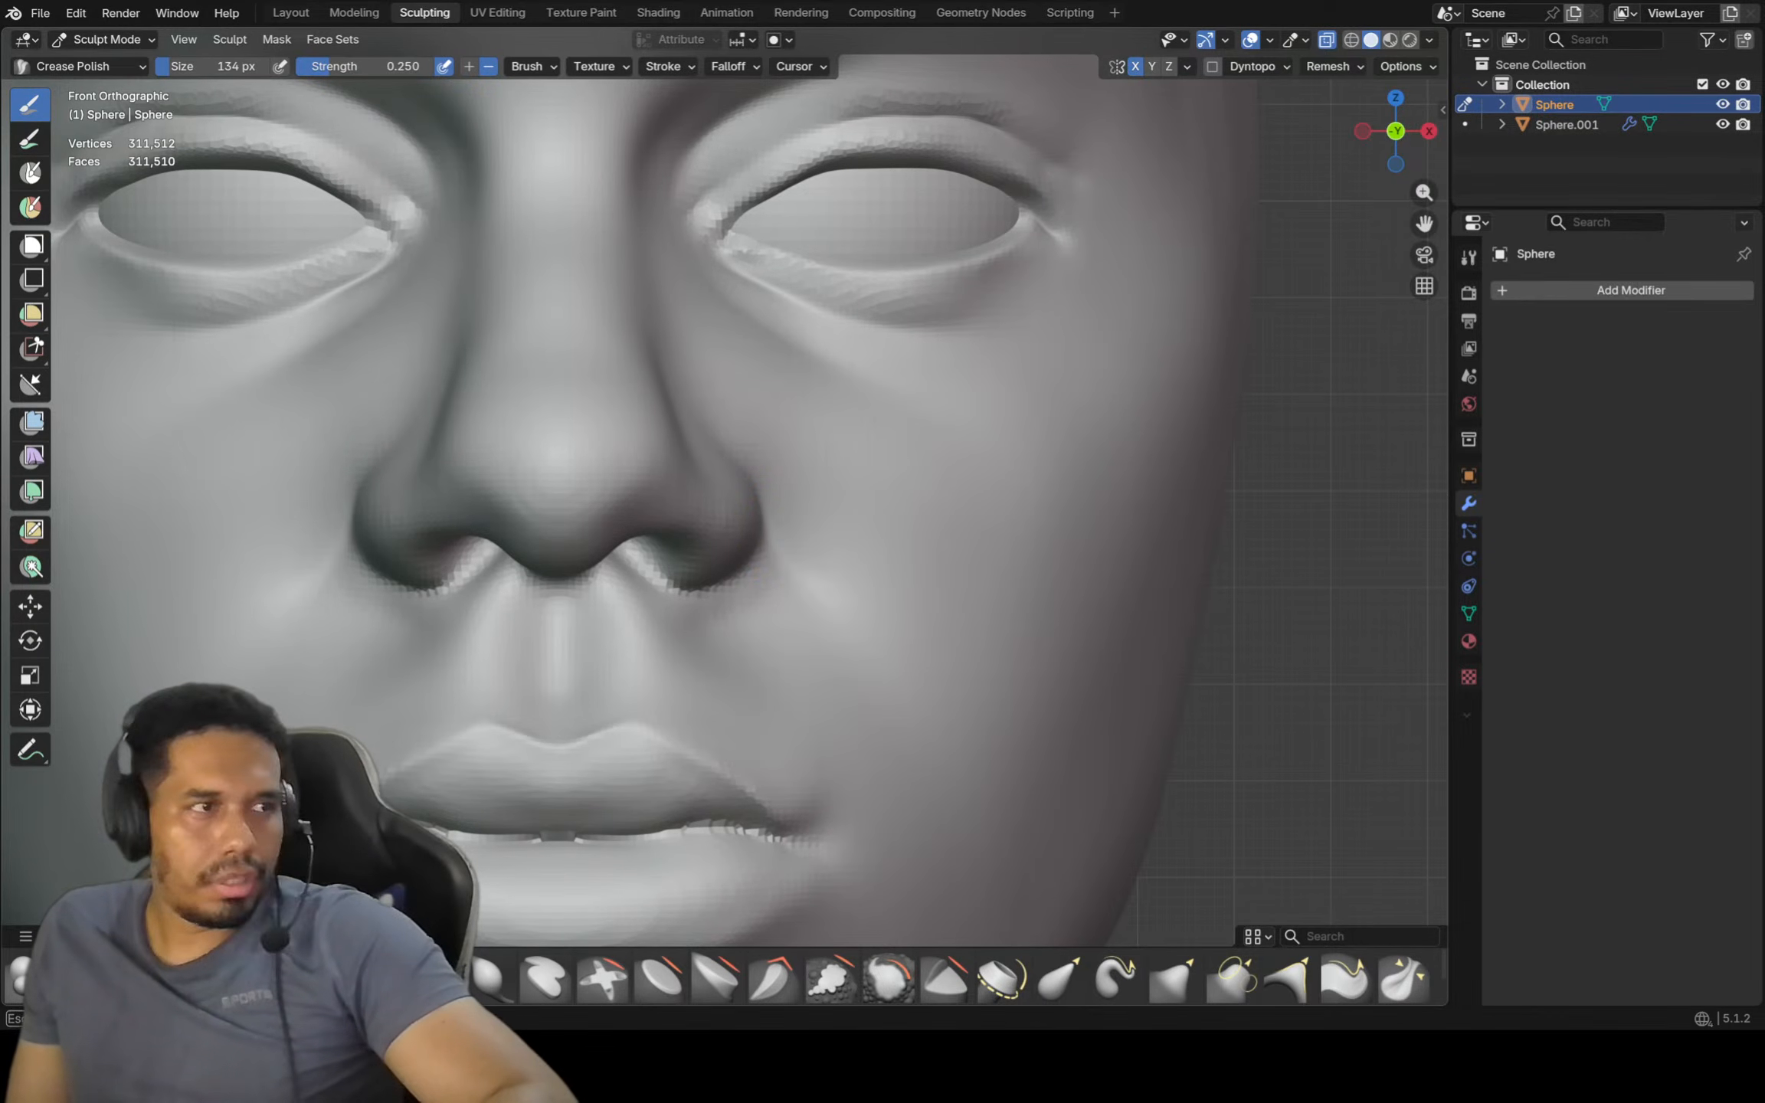
left_click_drag(879, 656, 834, 612)
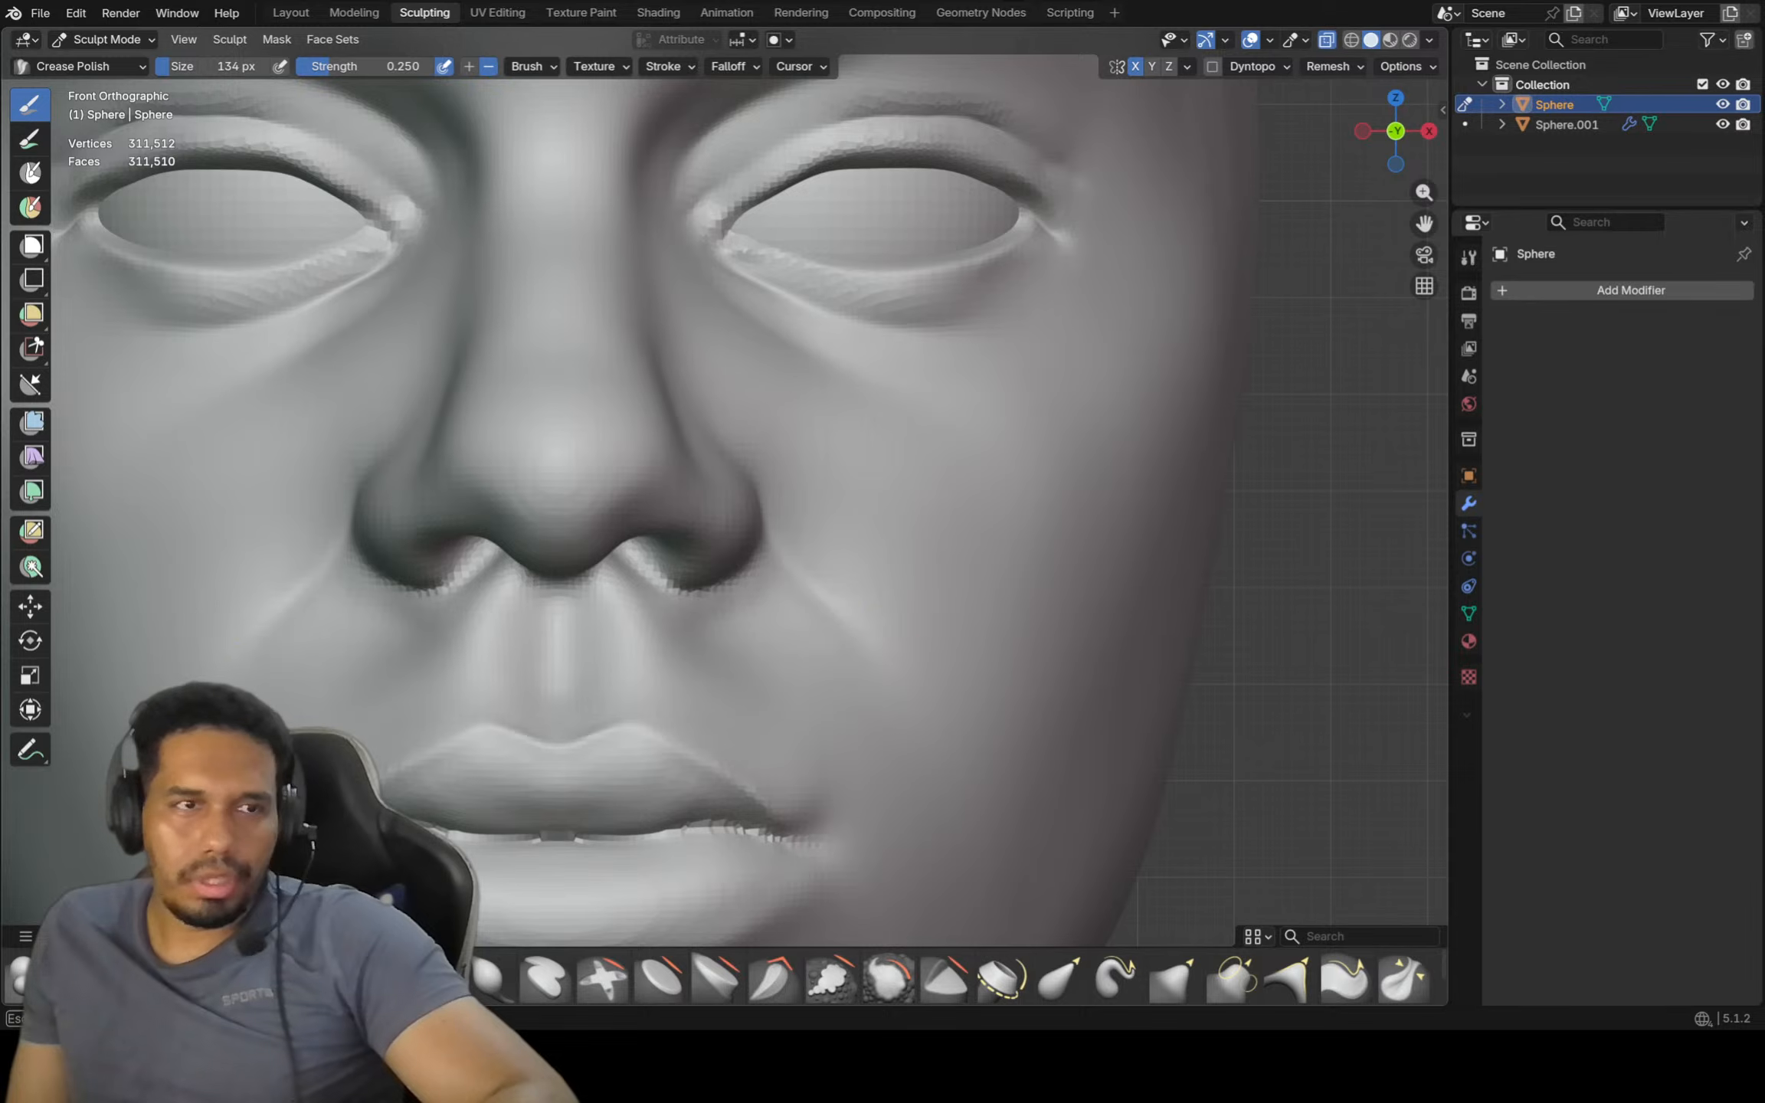
scroll(888, 675, "down", 5)
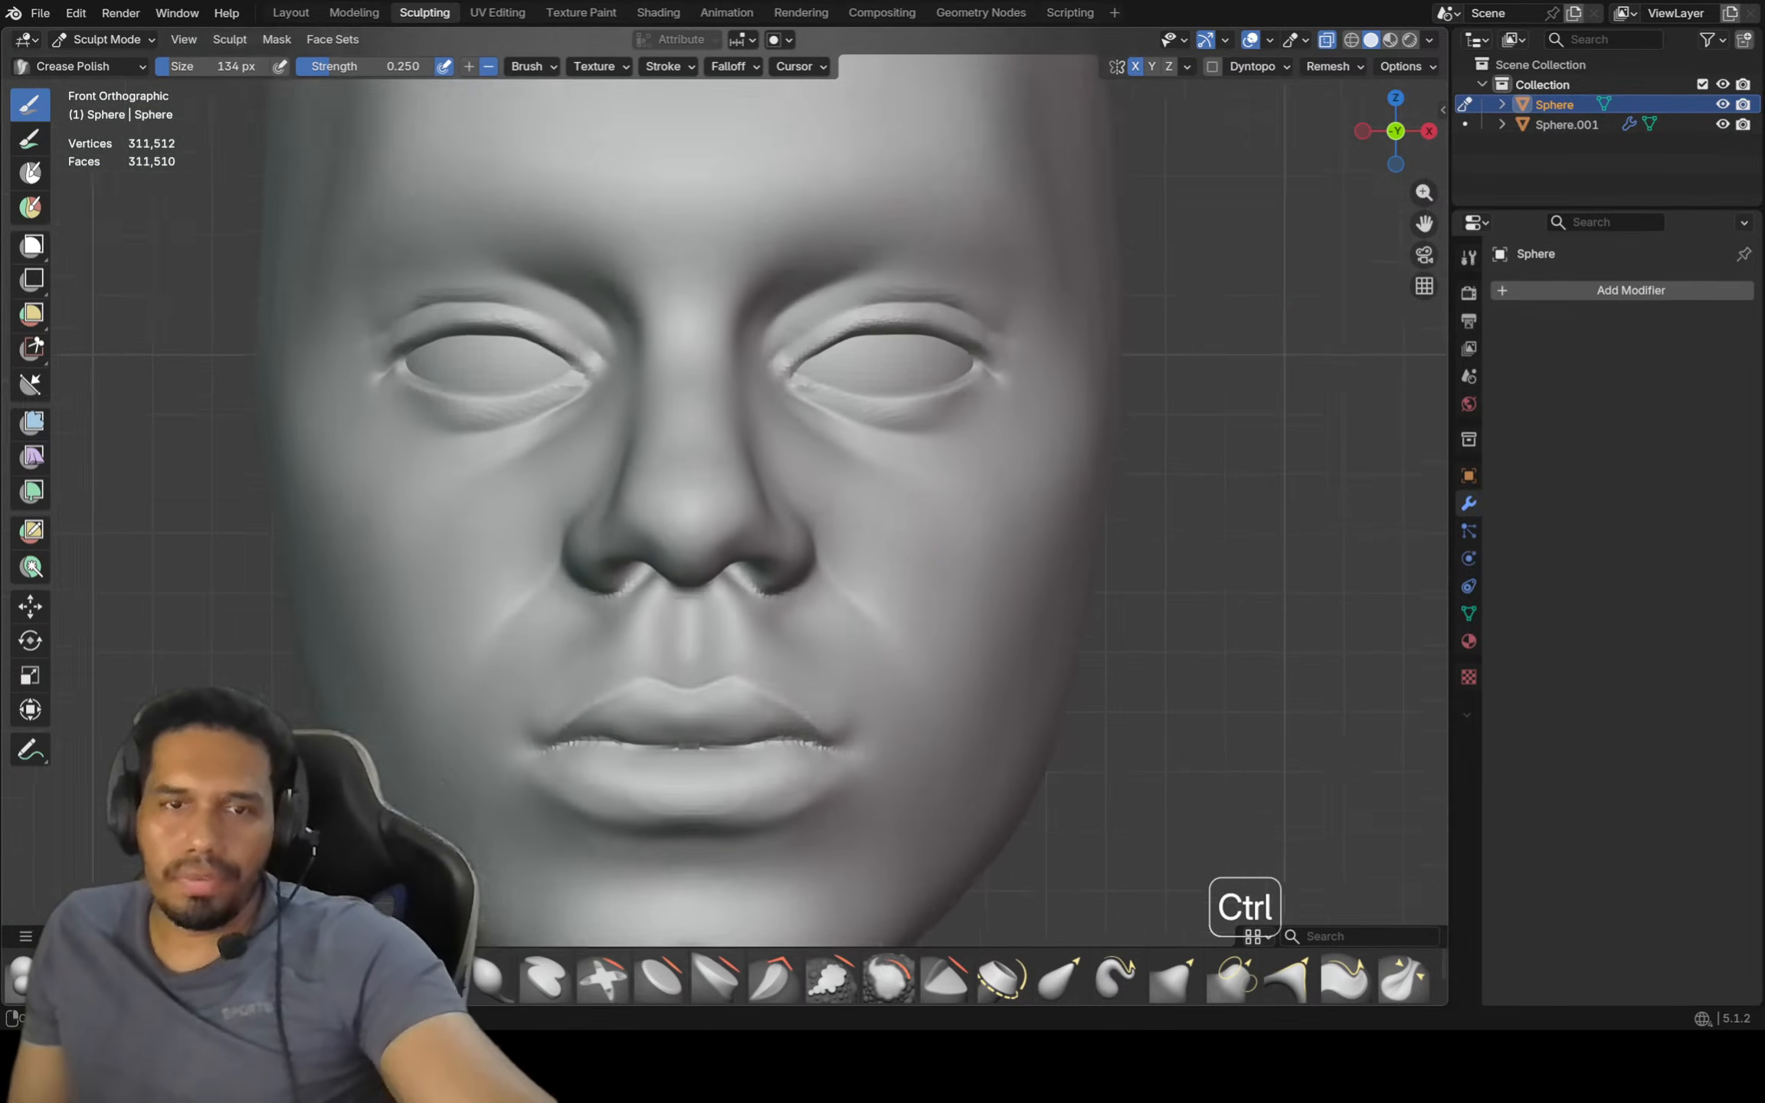
Enlarge the Crease Polish brush to 258 px and undo the last two strokes
middle_click_drag(892, 578, 863, 653, "ctrl")
scroll(854, 656, "up", 3)
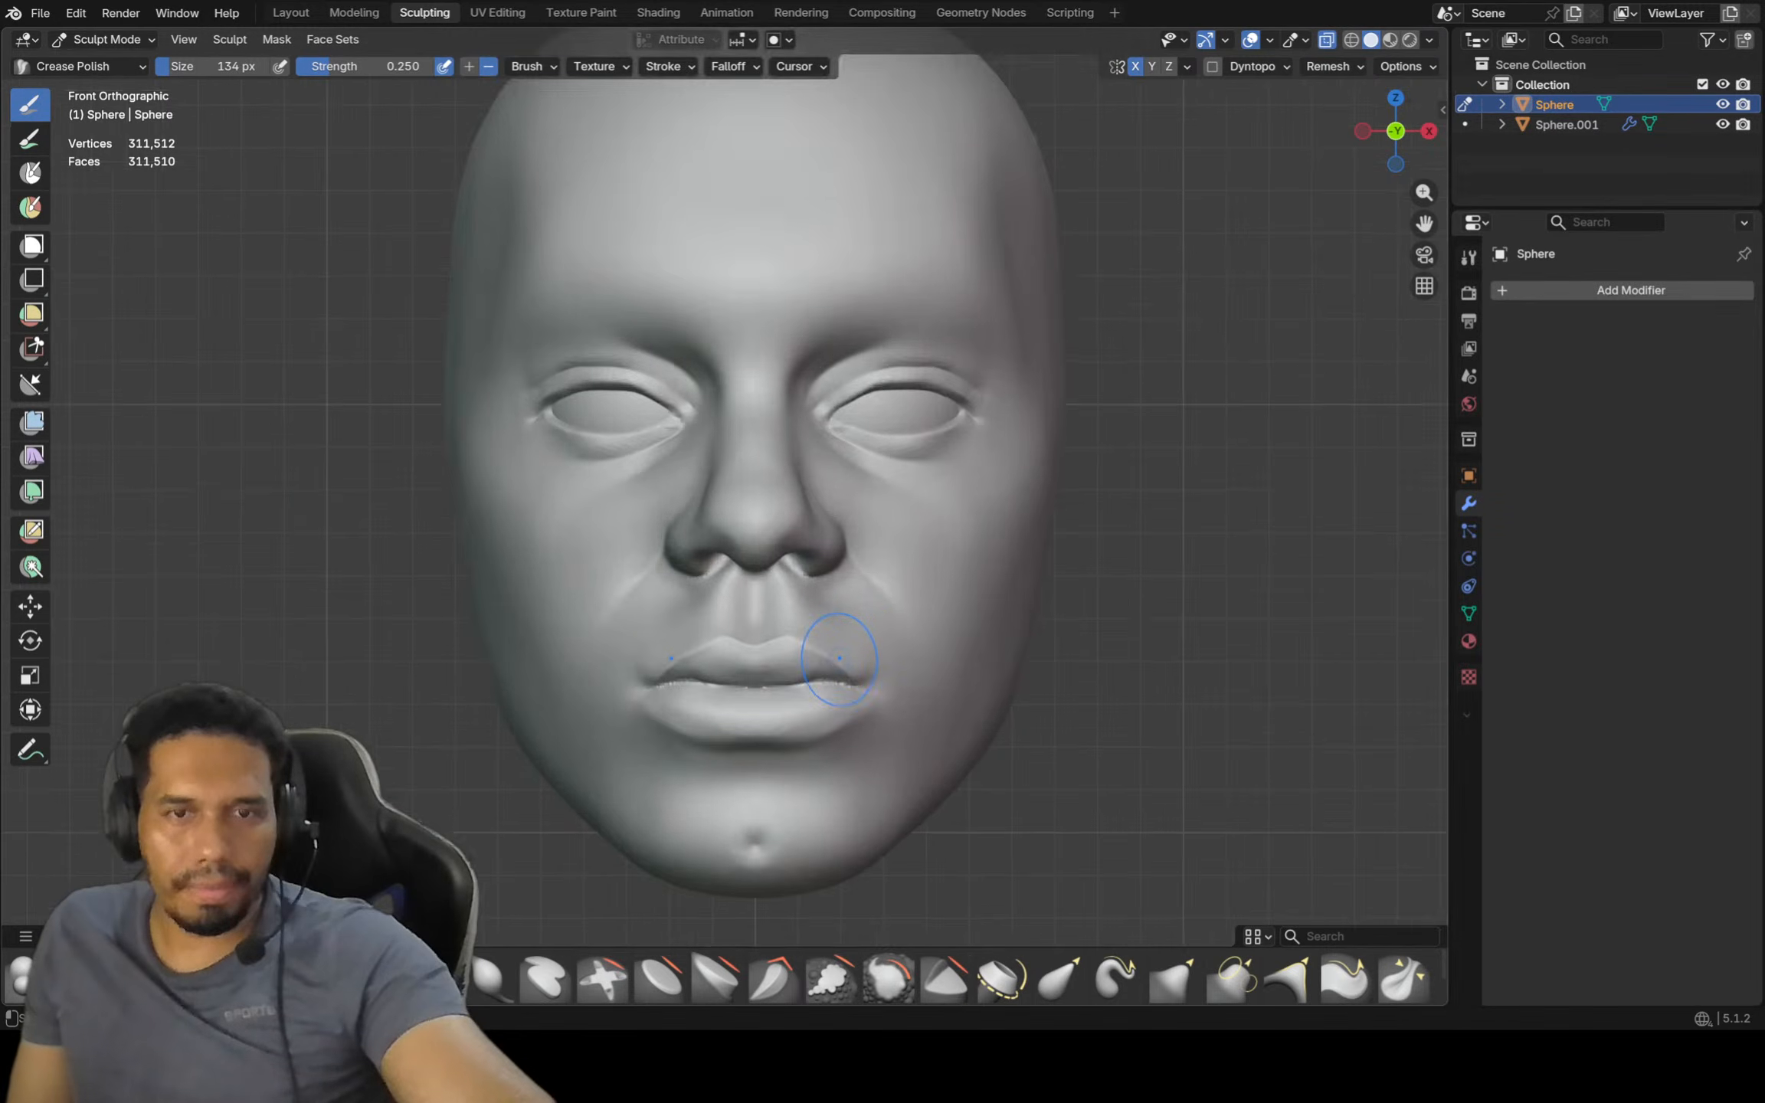
key("f")
left_click(918, 656)
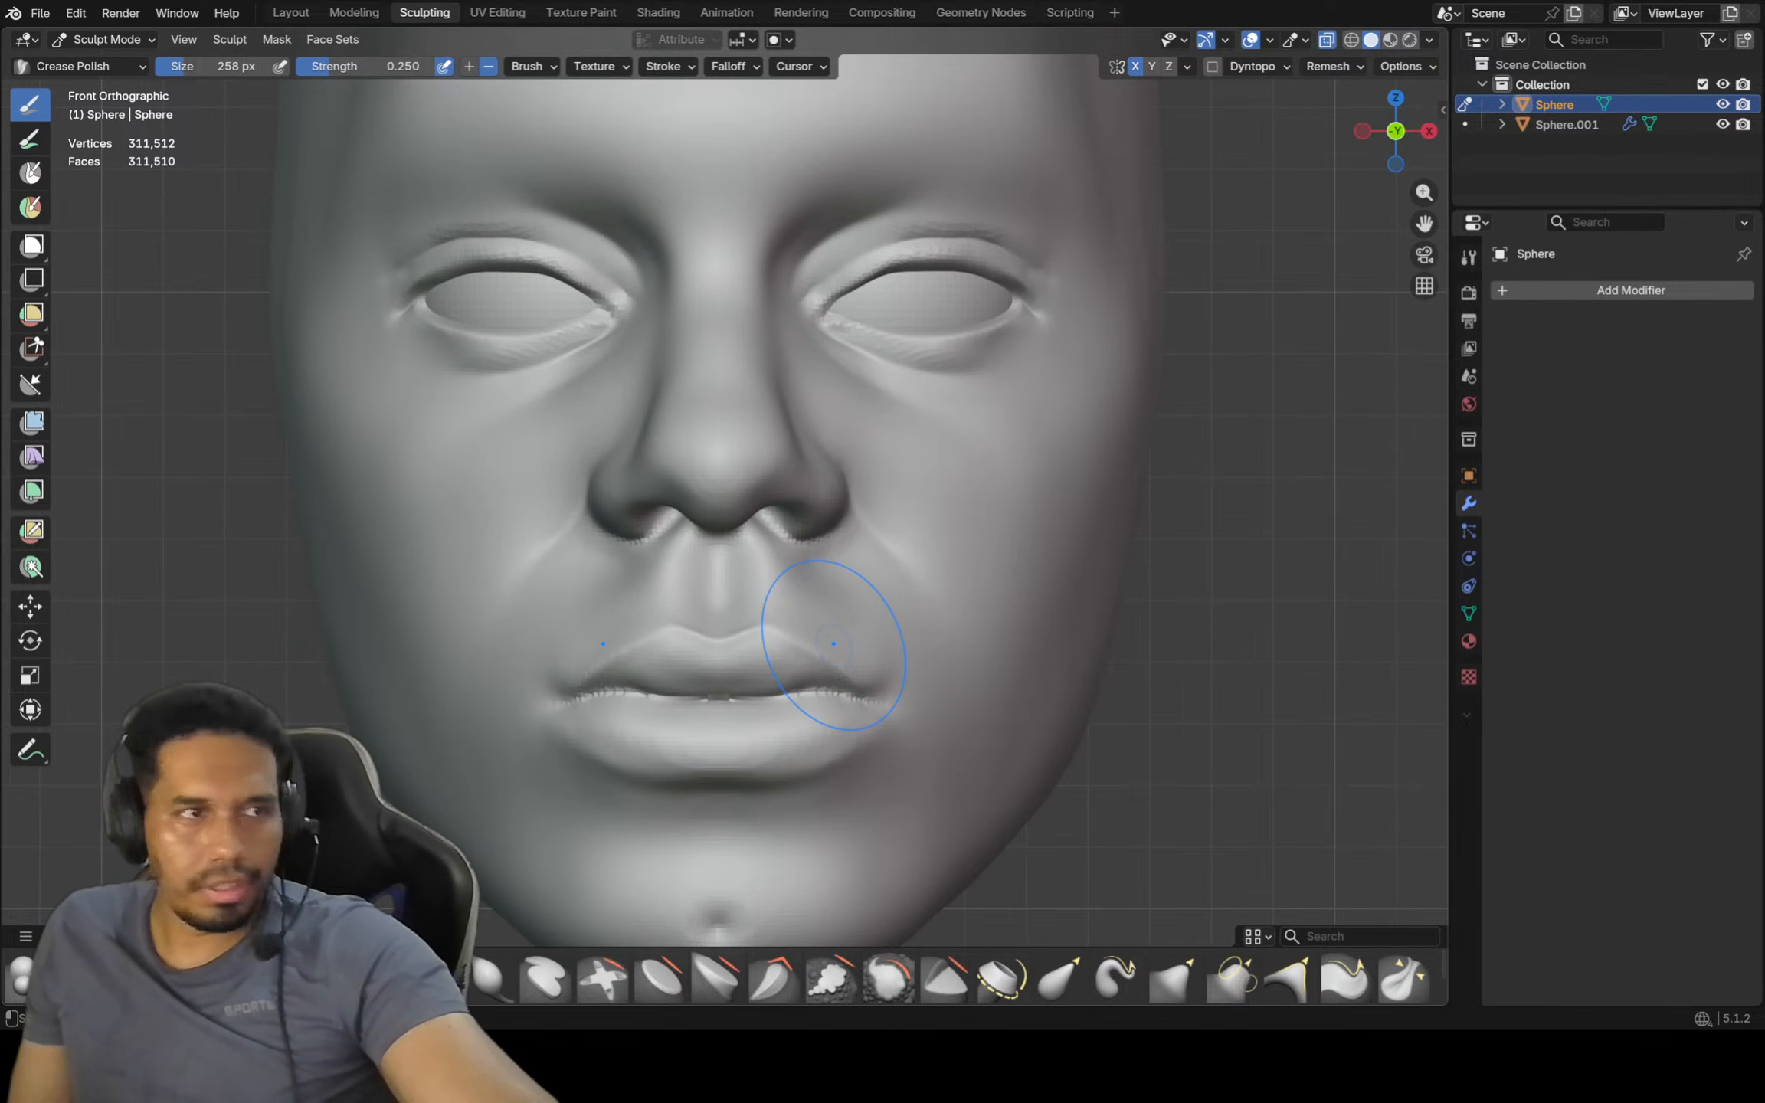
middle_click_drag(834, 643, 851, 622, "ctrl")
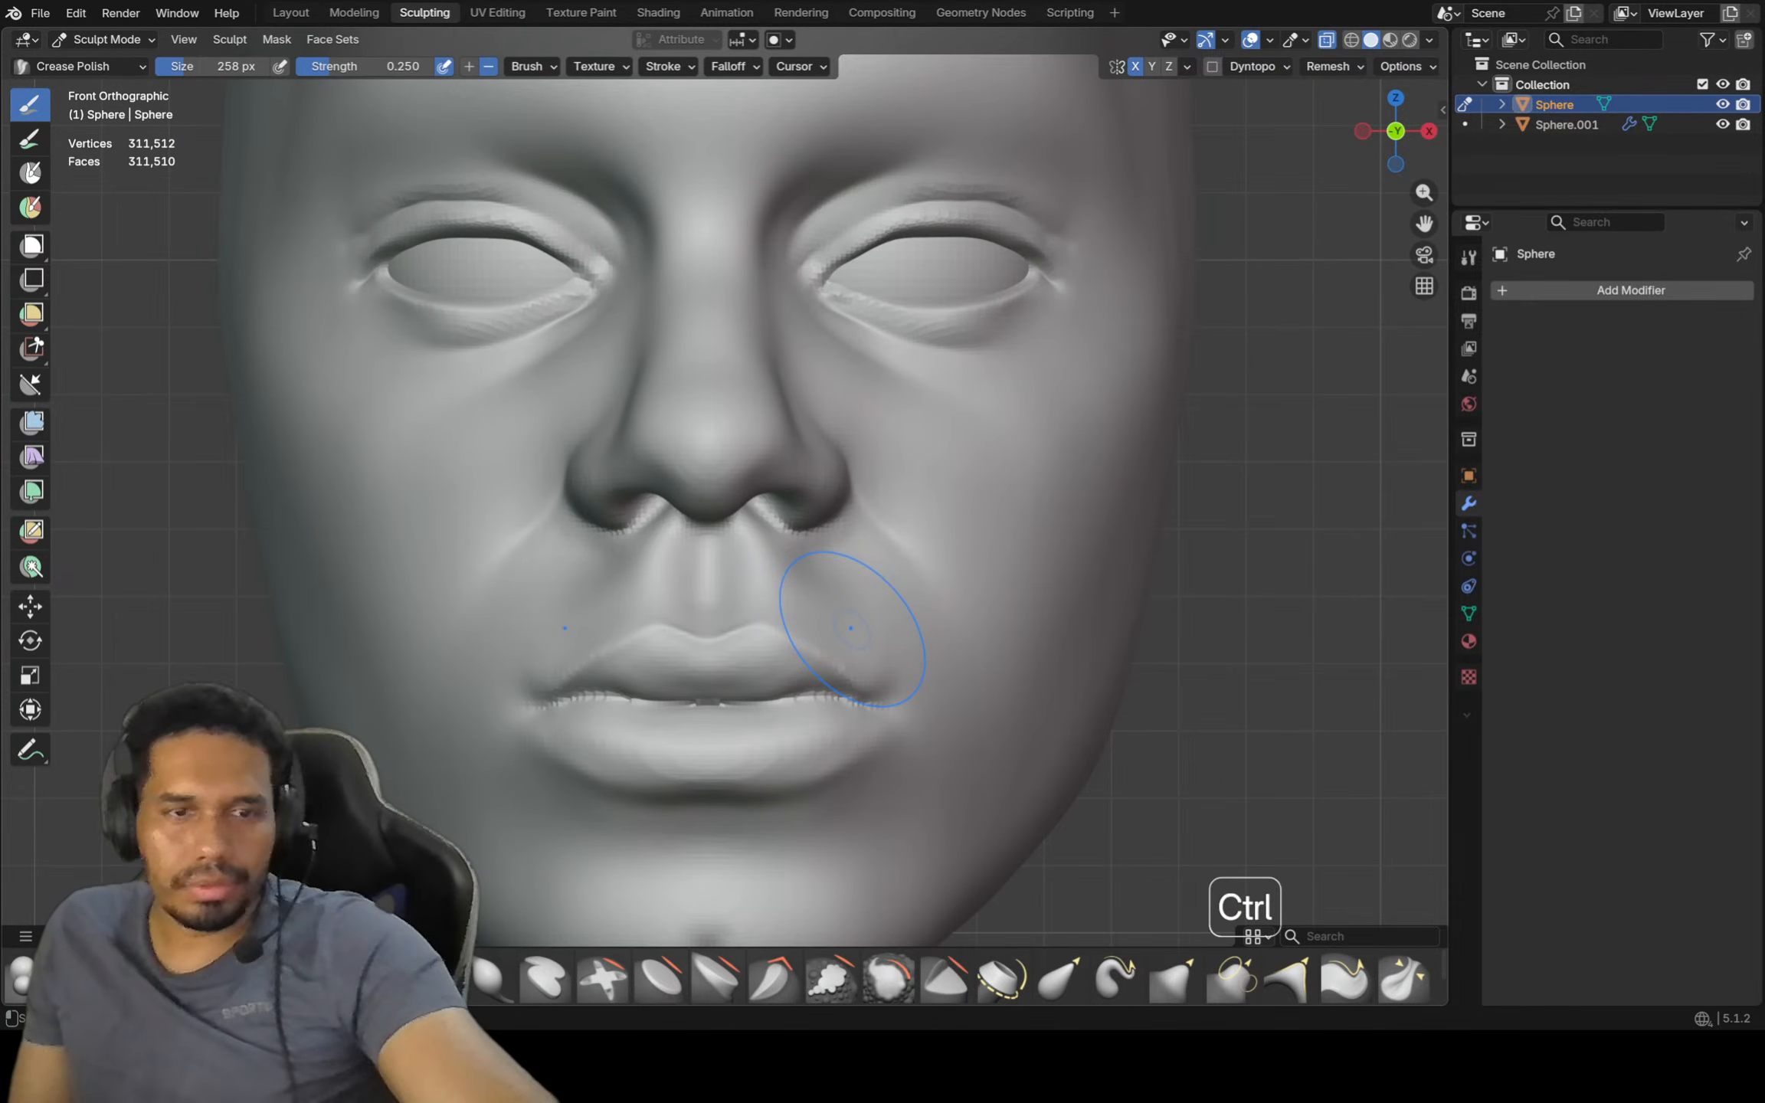
key("ctrl+z")
key("ctrl+z")
Switch to the Grab brush at 258 px and smooth the nasolabial folds and the area beneath the nostrils
key("g")
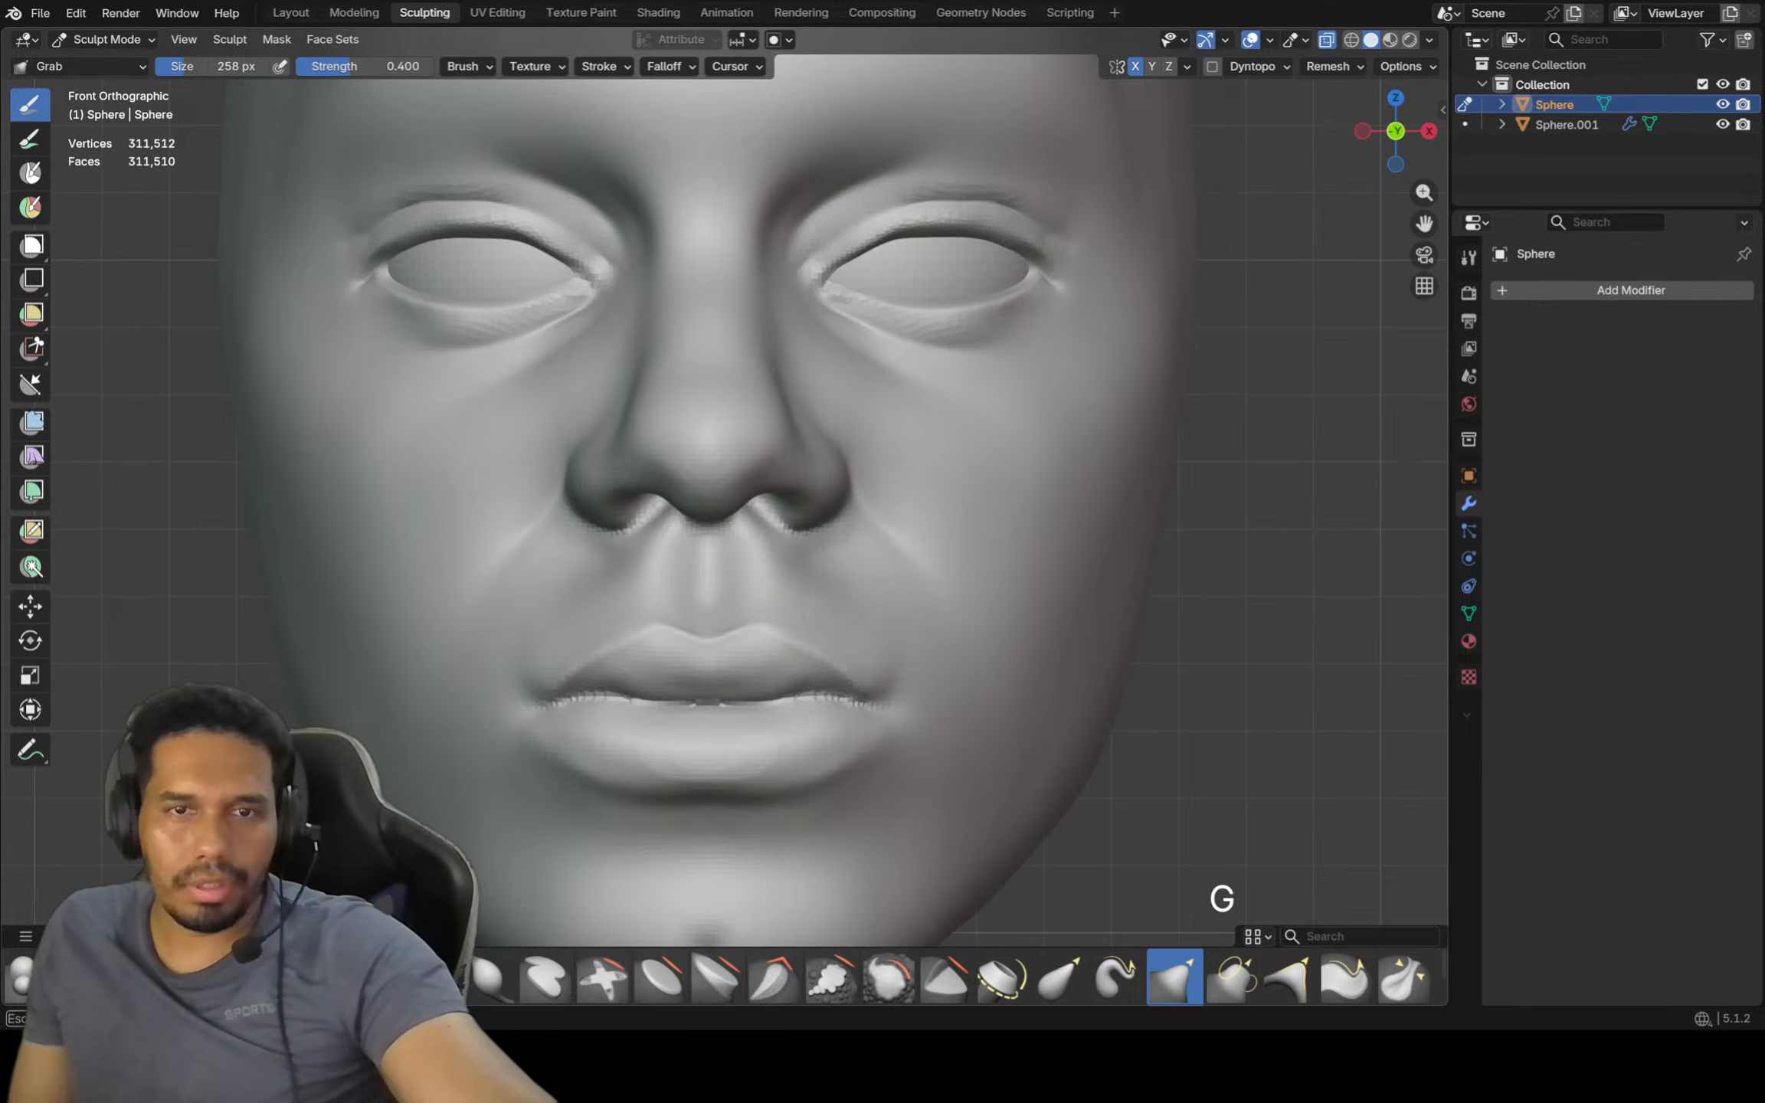
key("shift")
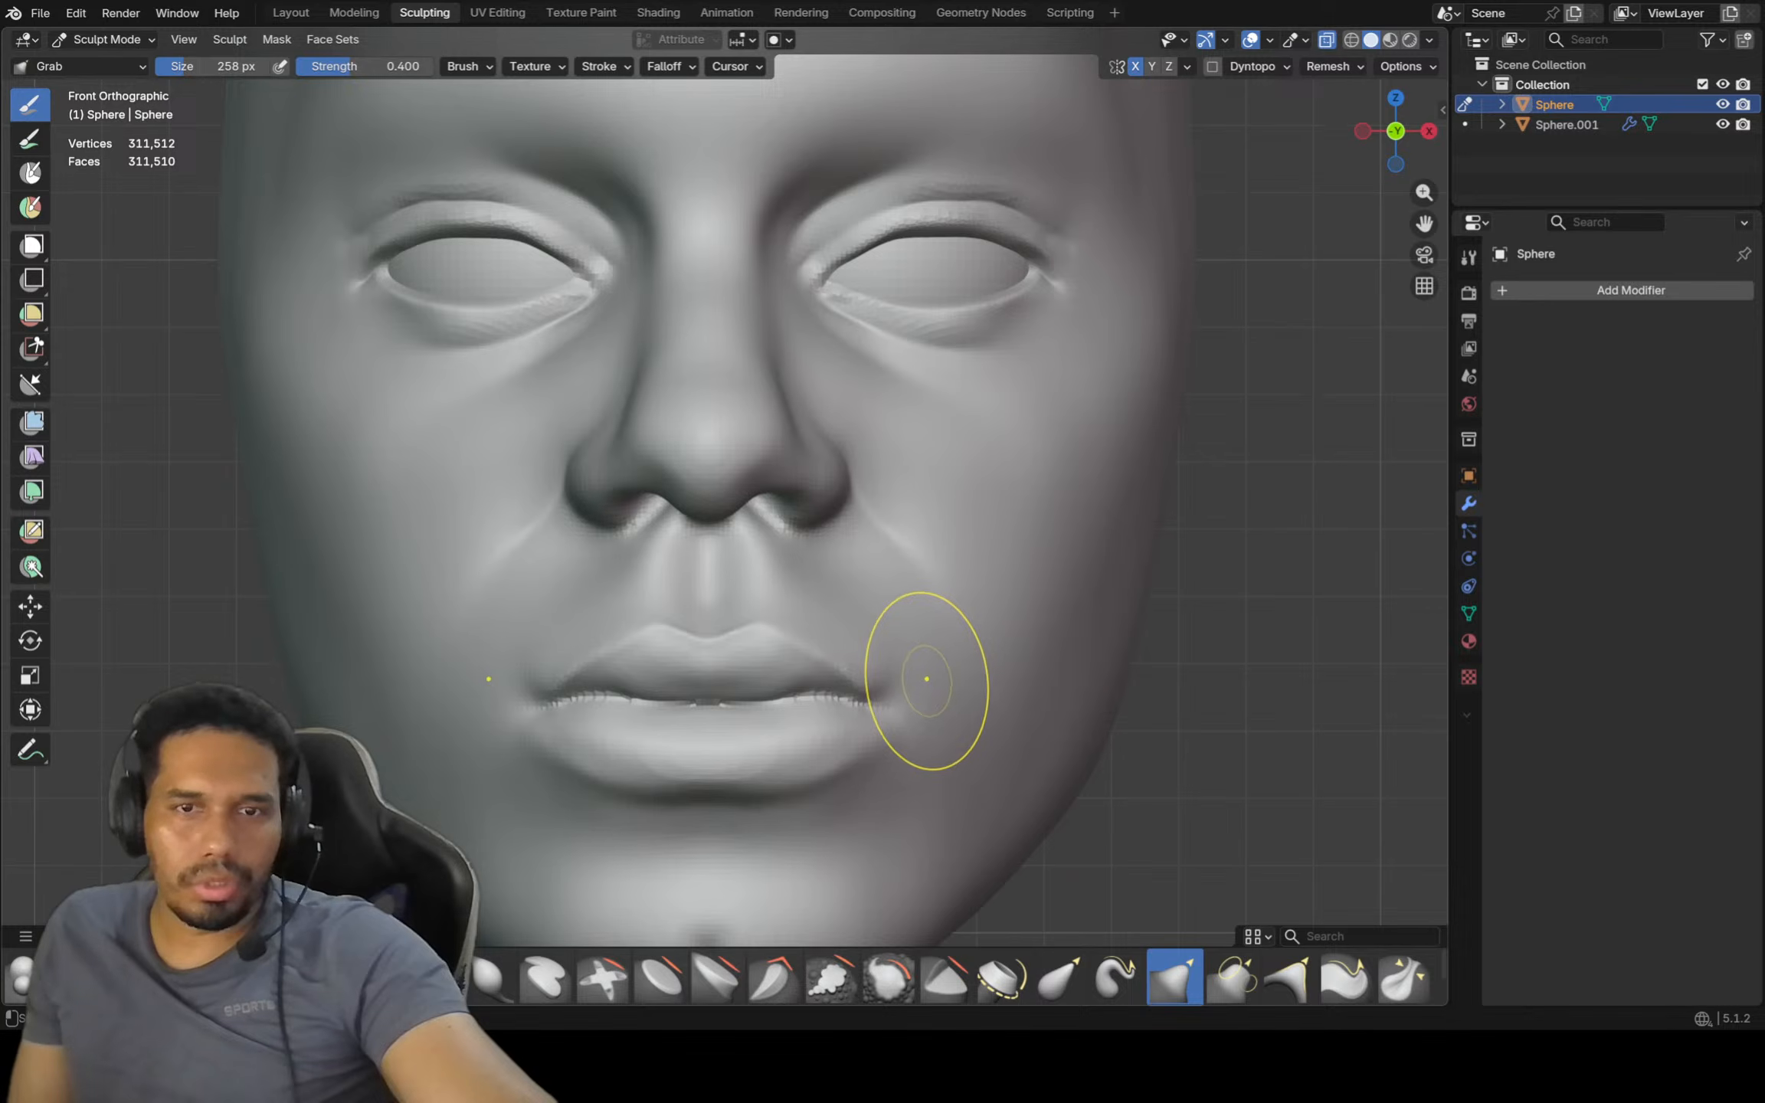
middle_click_drag(906, 583, 835, 575, "ctrl")
key("shift")
left_click_drag(820, 526, 779, 498, "shift")
Reduce the brush to 130 px and carve the nostril openings with Crease Polish
key("f")
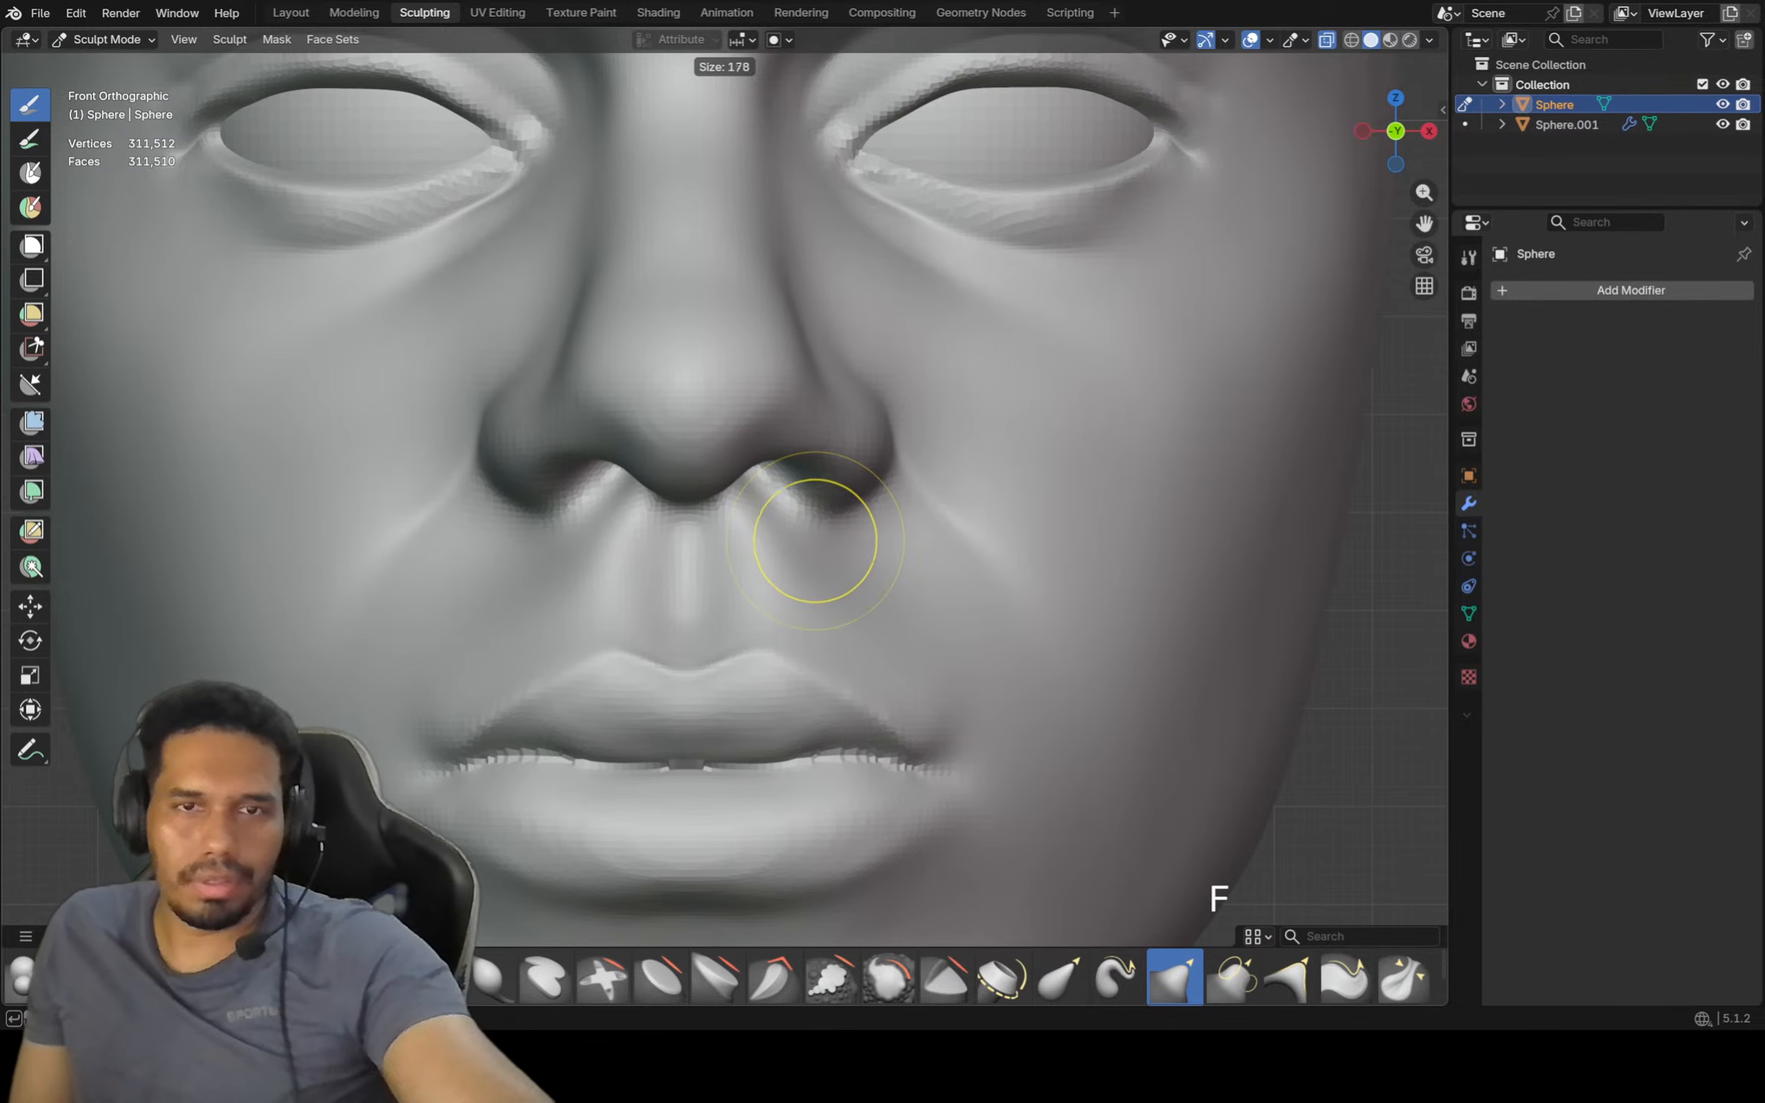
left_click(770, 536)
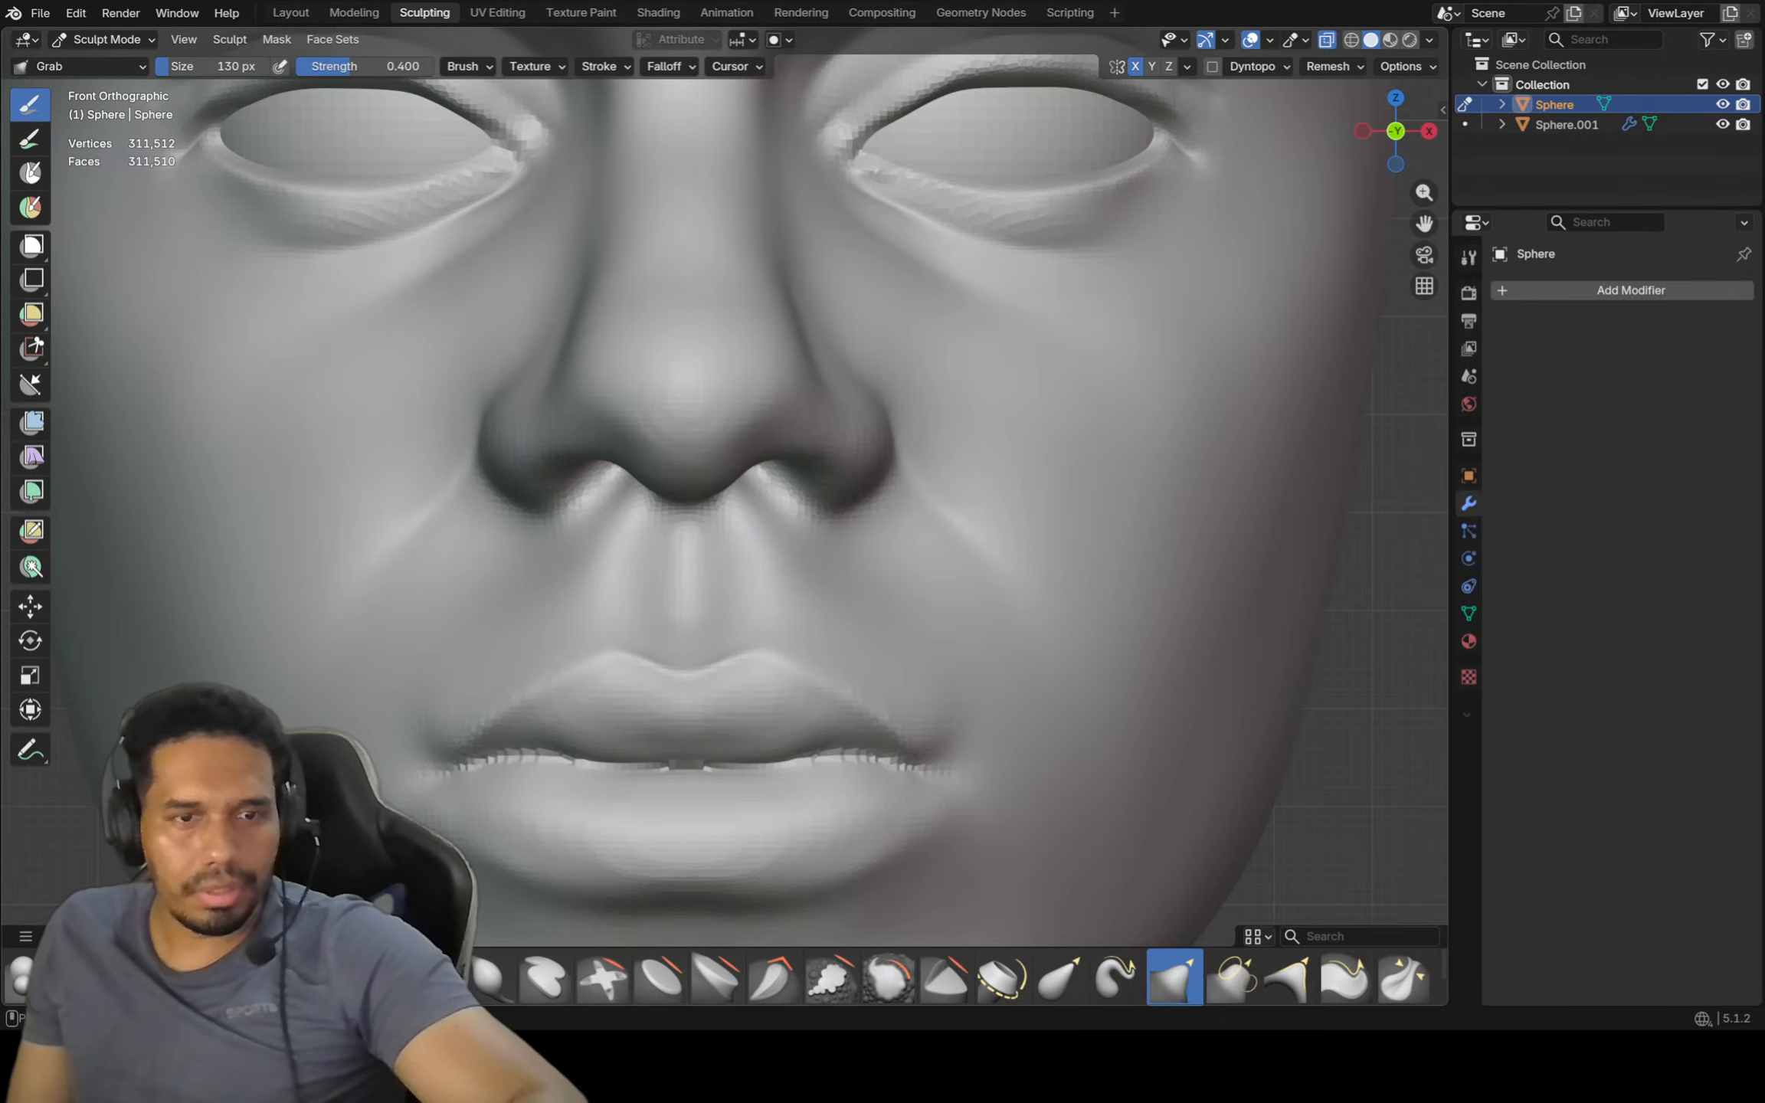
key("shift+c")
scroll(859, 489, "up", 1)
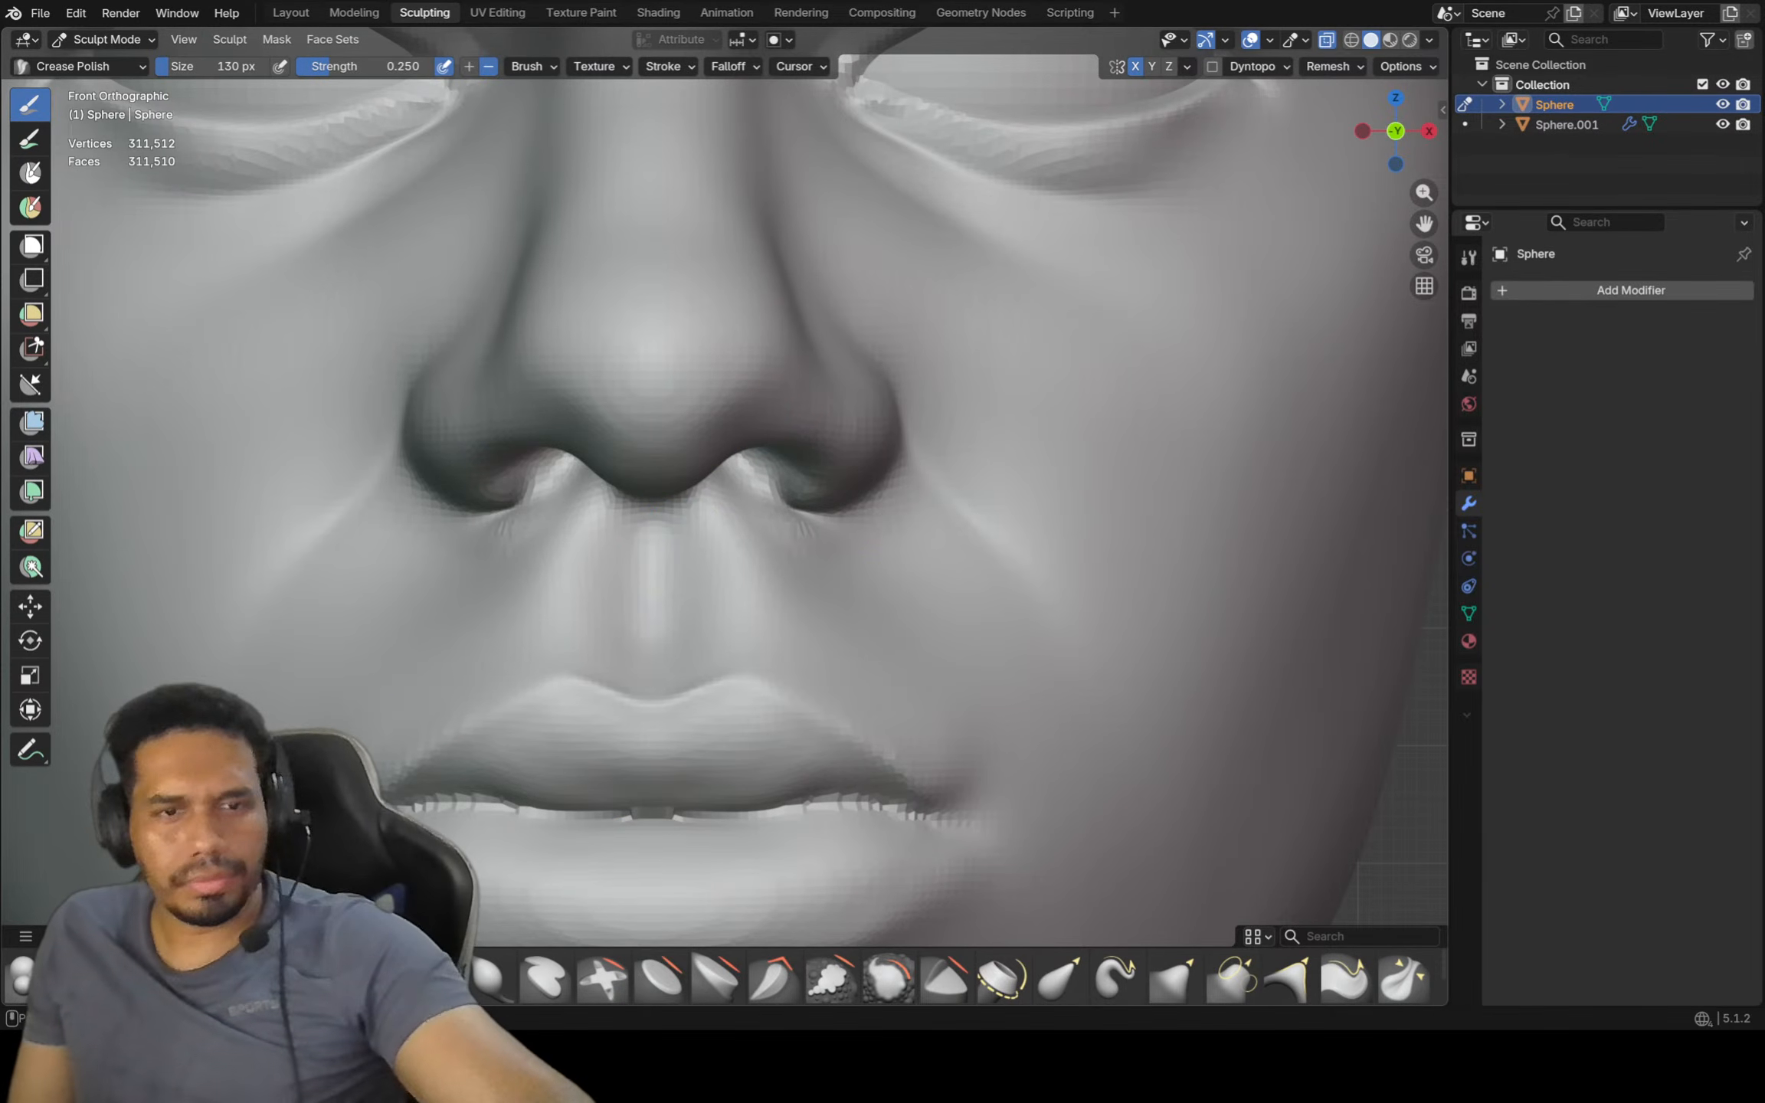
Reshape the nostril rims and nose wings with the Grab brush at 210 px
key("f")
key("g")
scroll(721, 472, "up", 2)
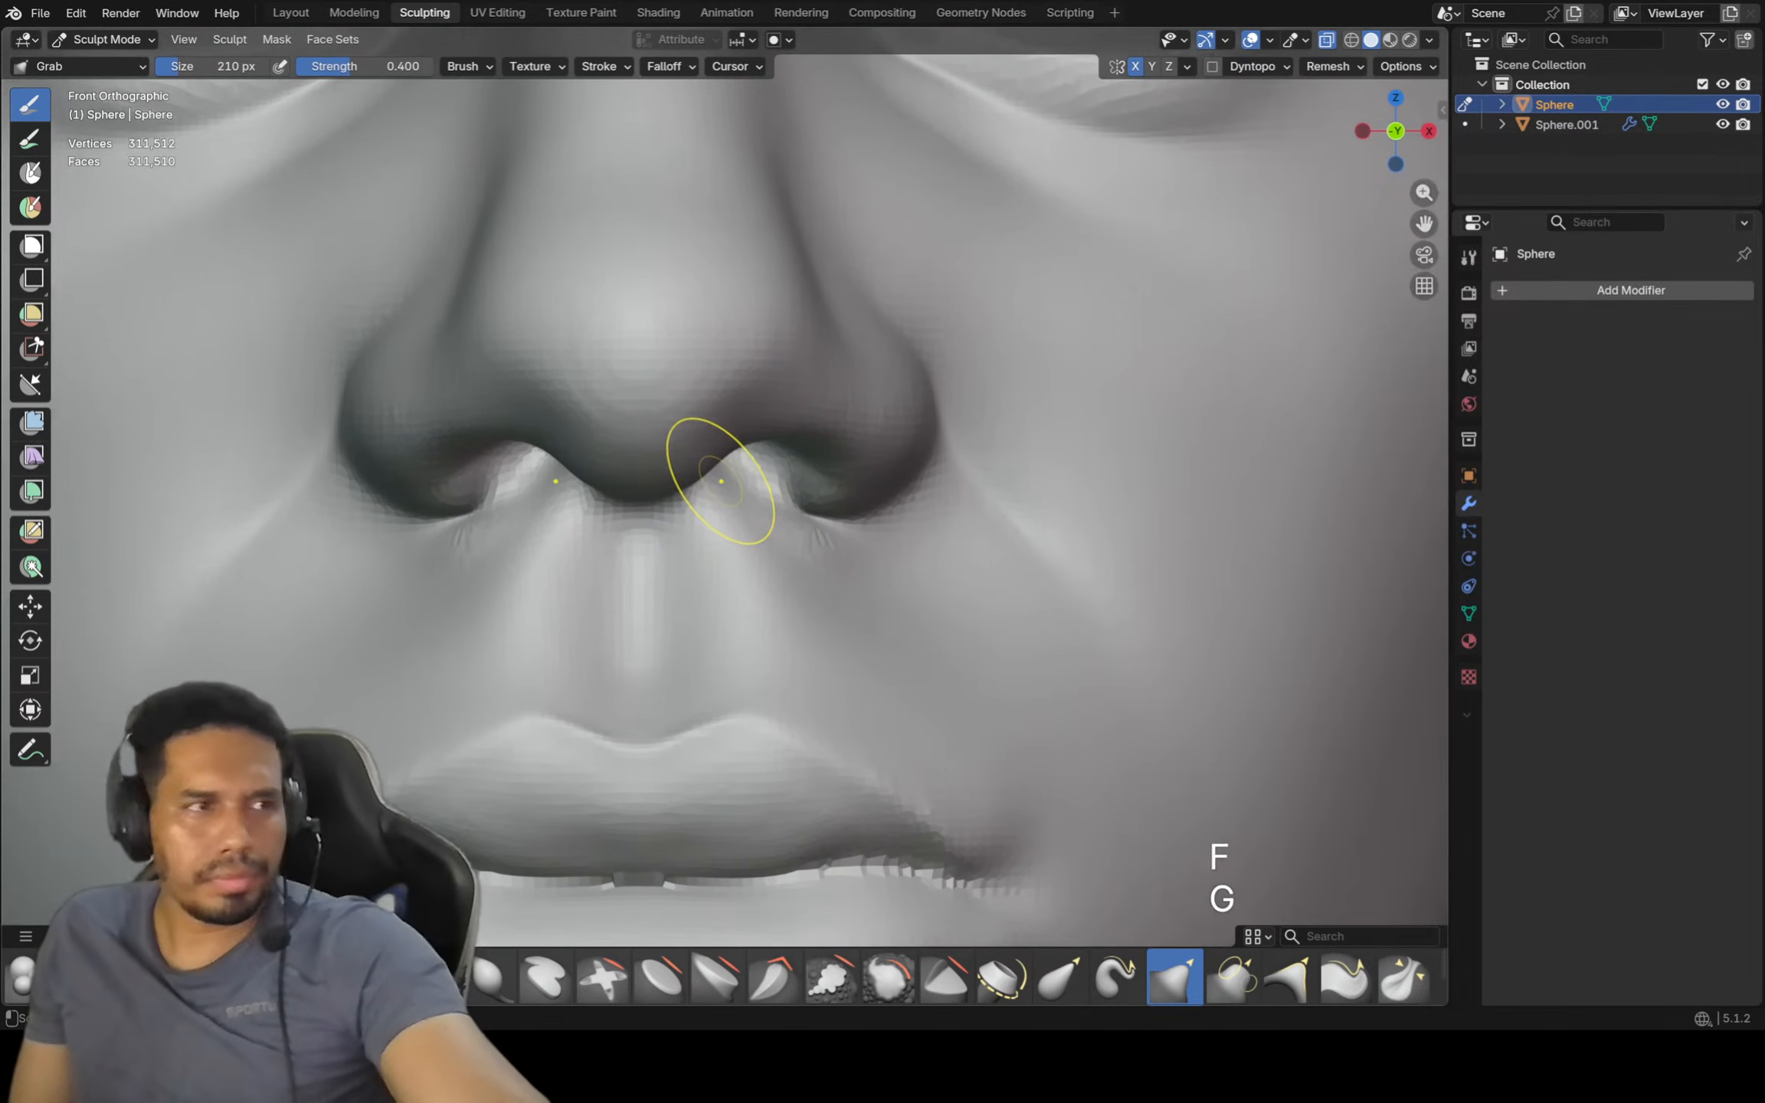
scroll(727, 452, "up", 1)
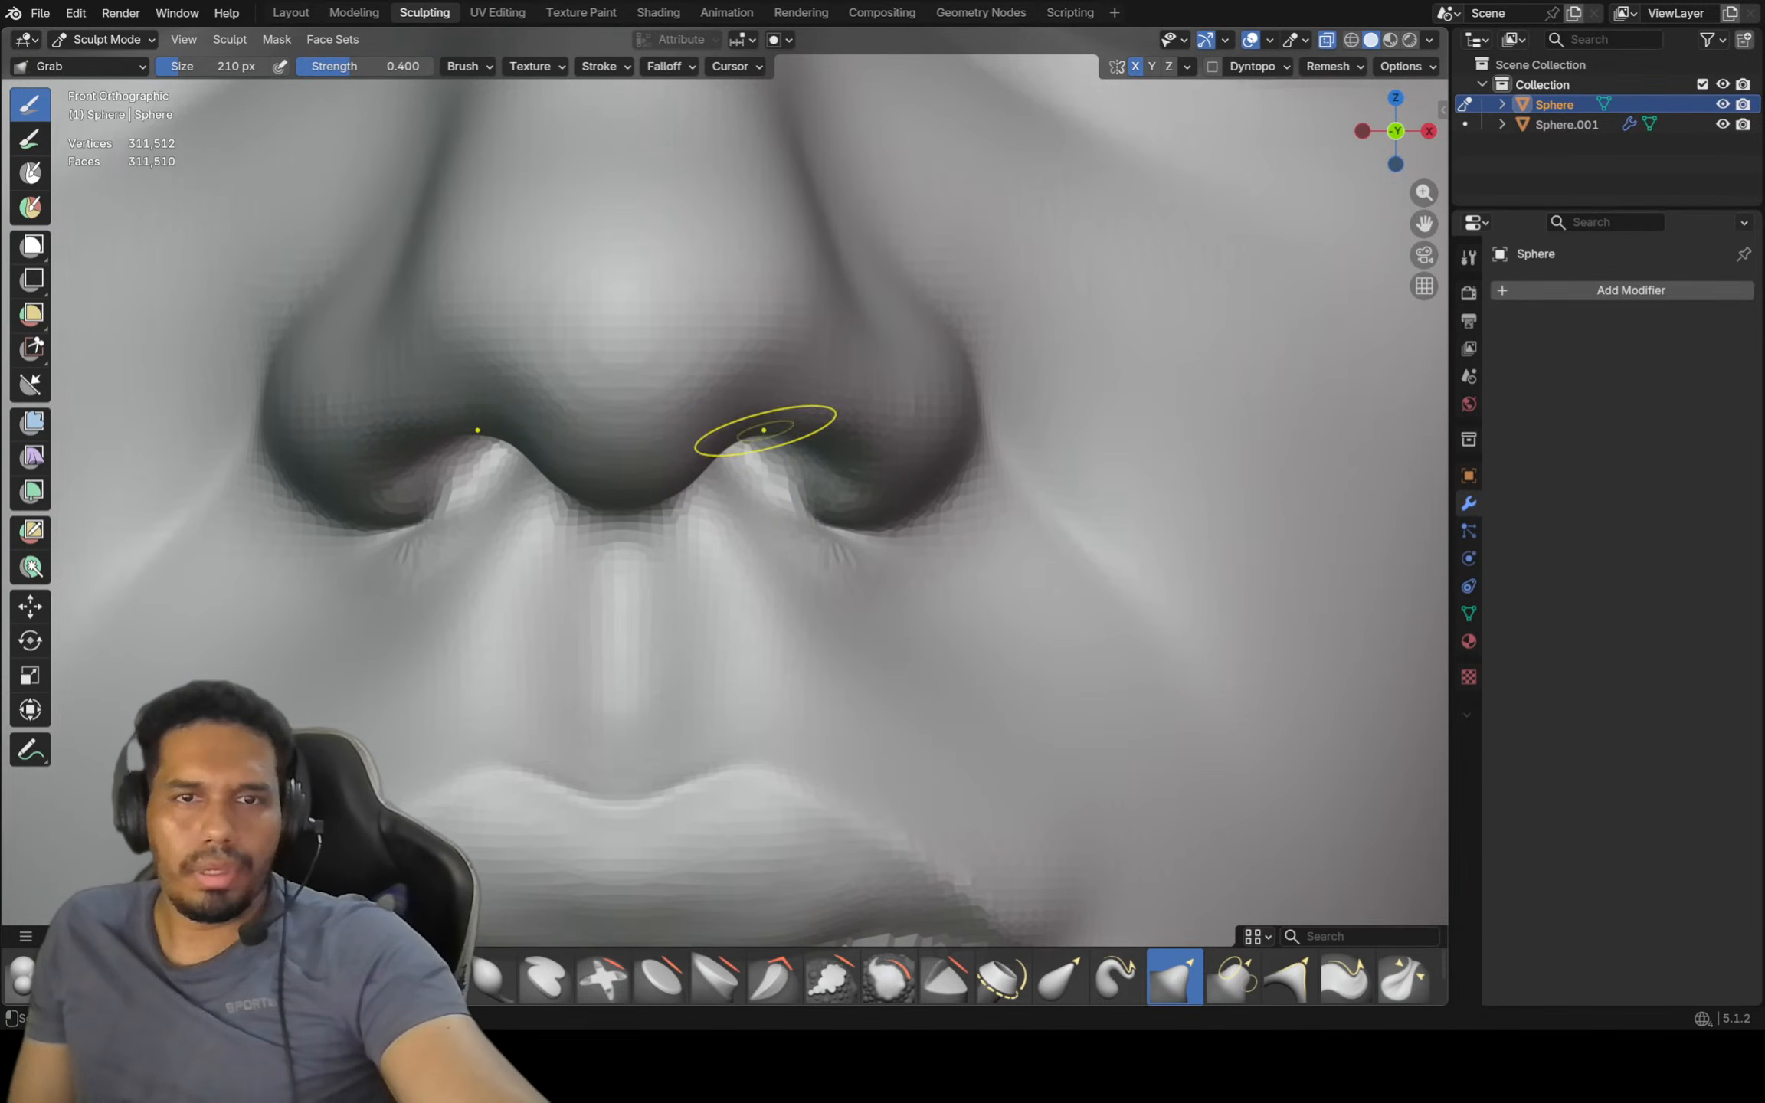
middle_click_drag(773, 434, 748, 414)
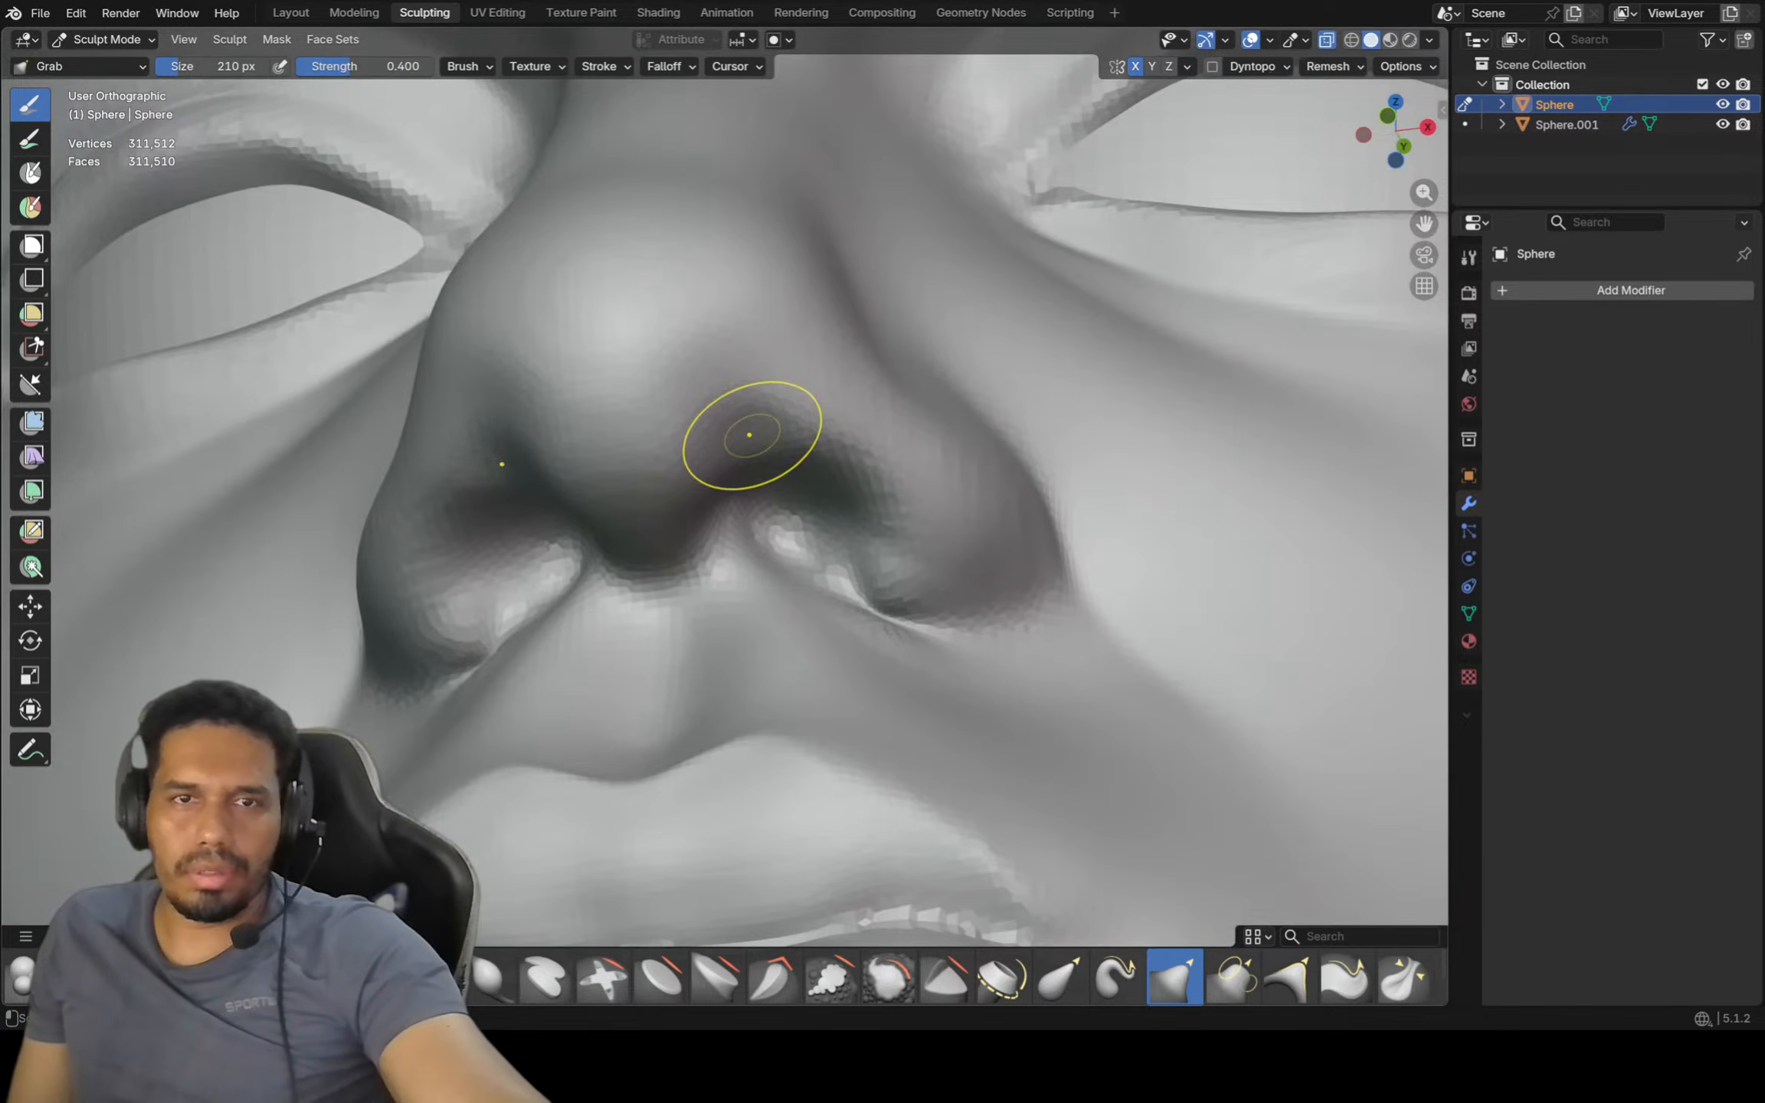
key("KP_1")
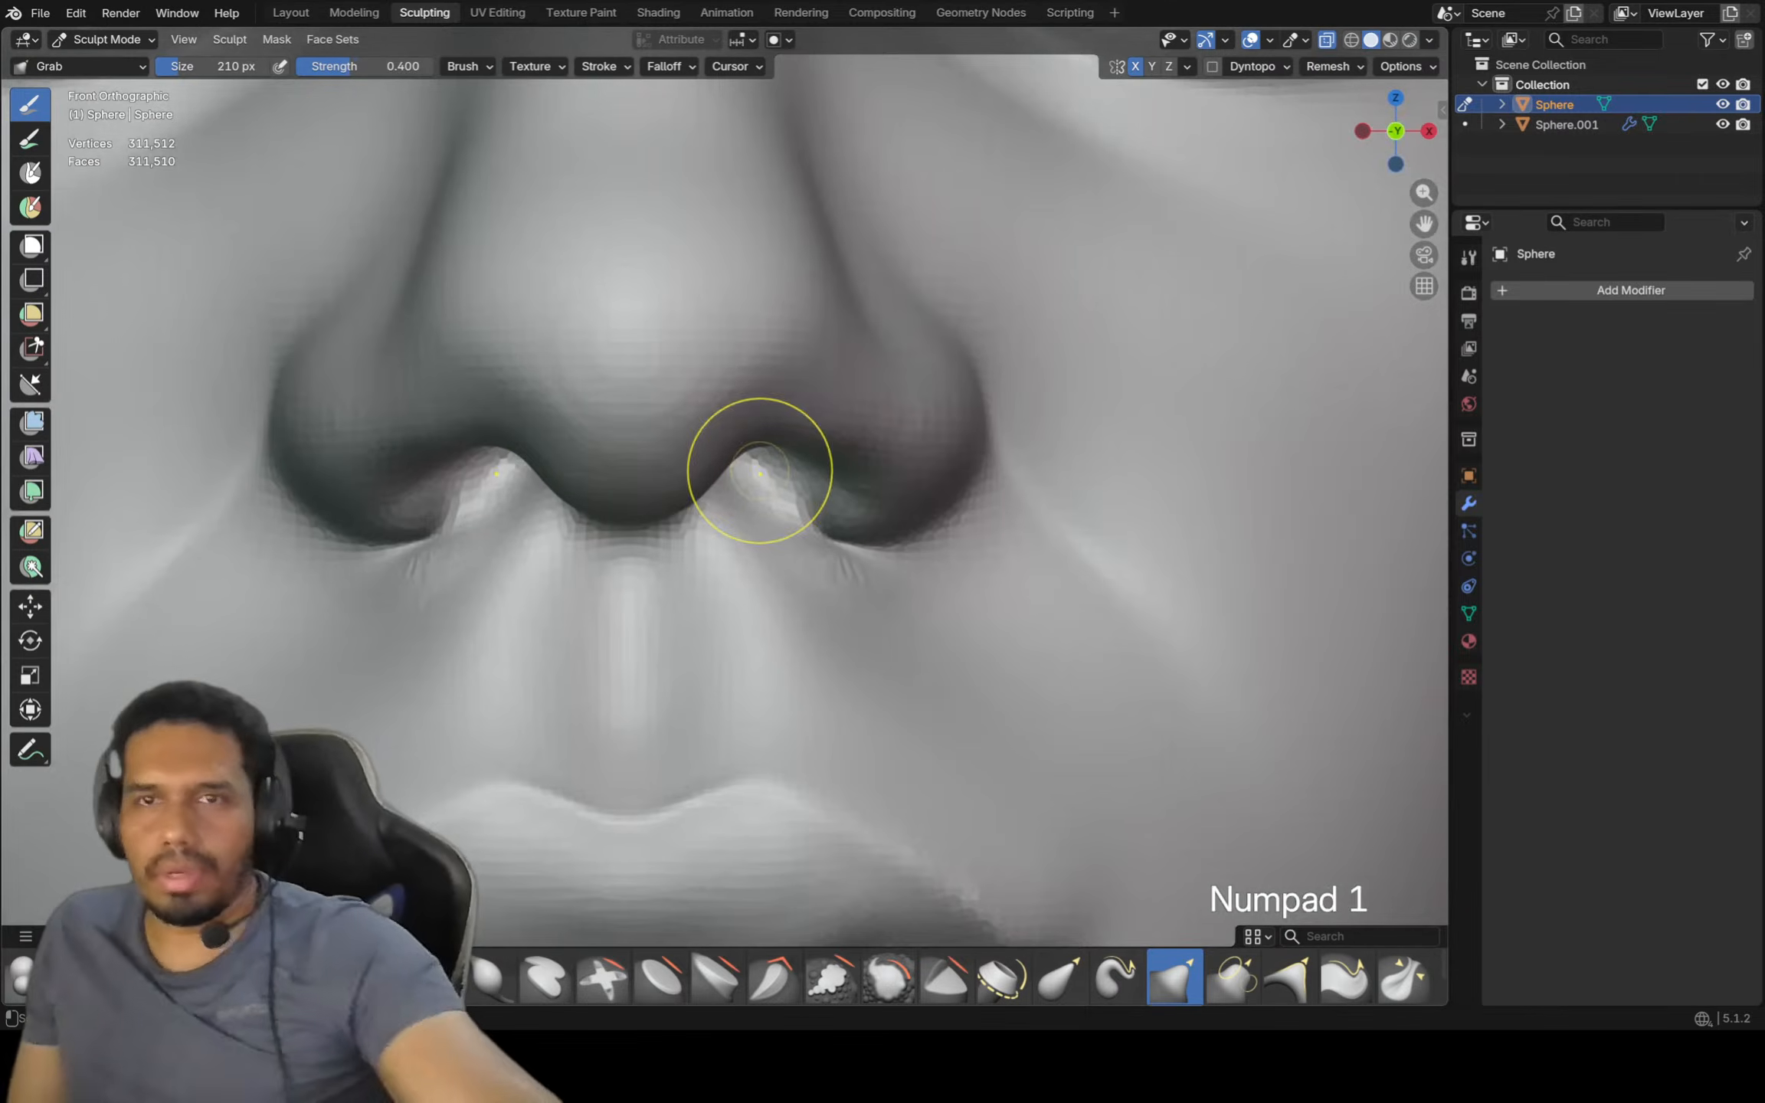
scroll(747, 436, "up", 1)
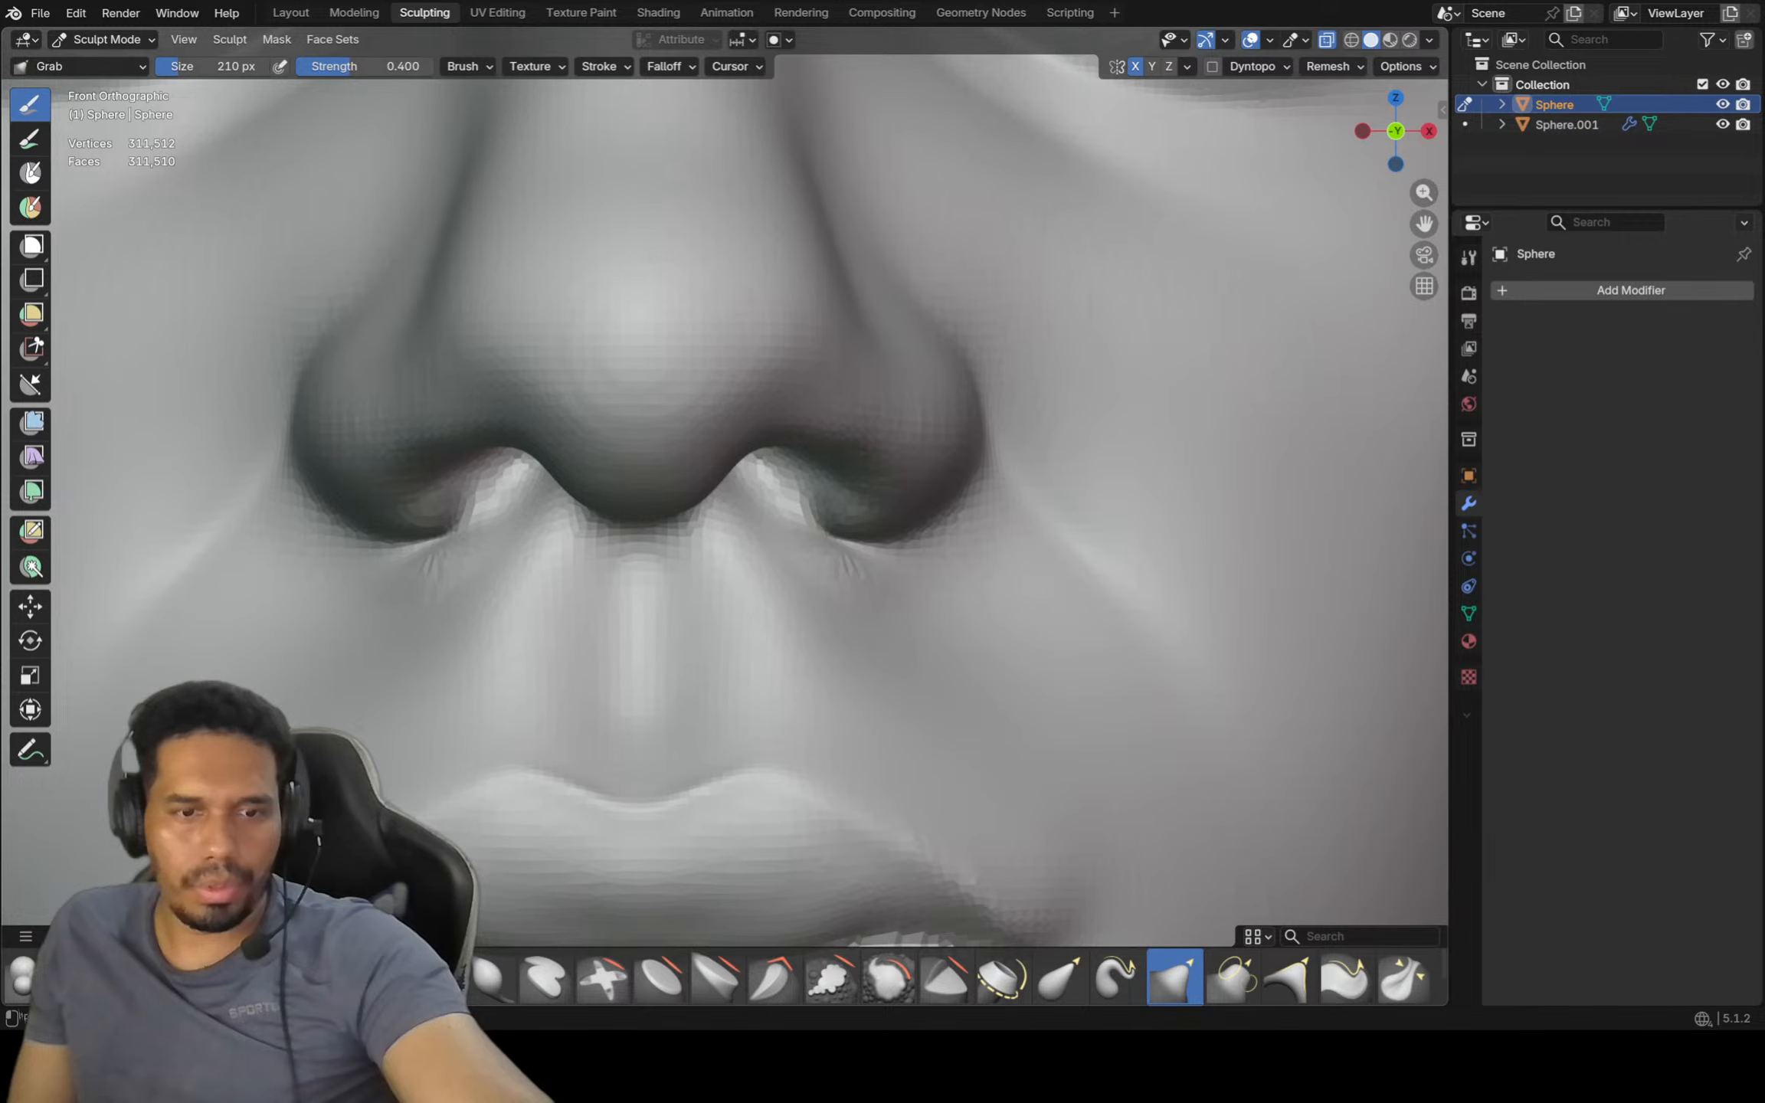
Deepen the upper and outer edges of the nostrils with the Crease Polish brush at 156 px
key("f")
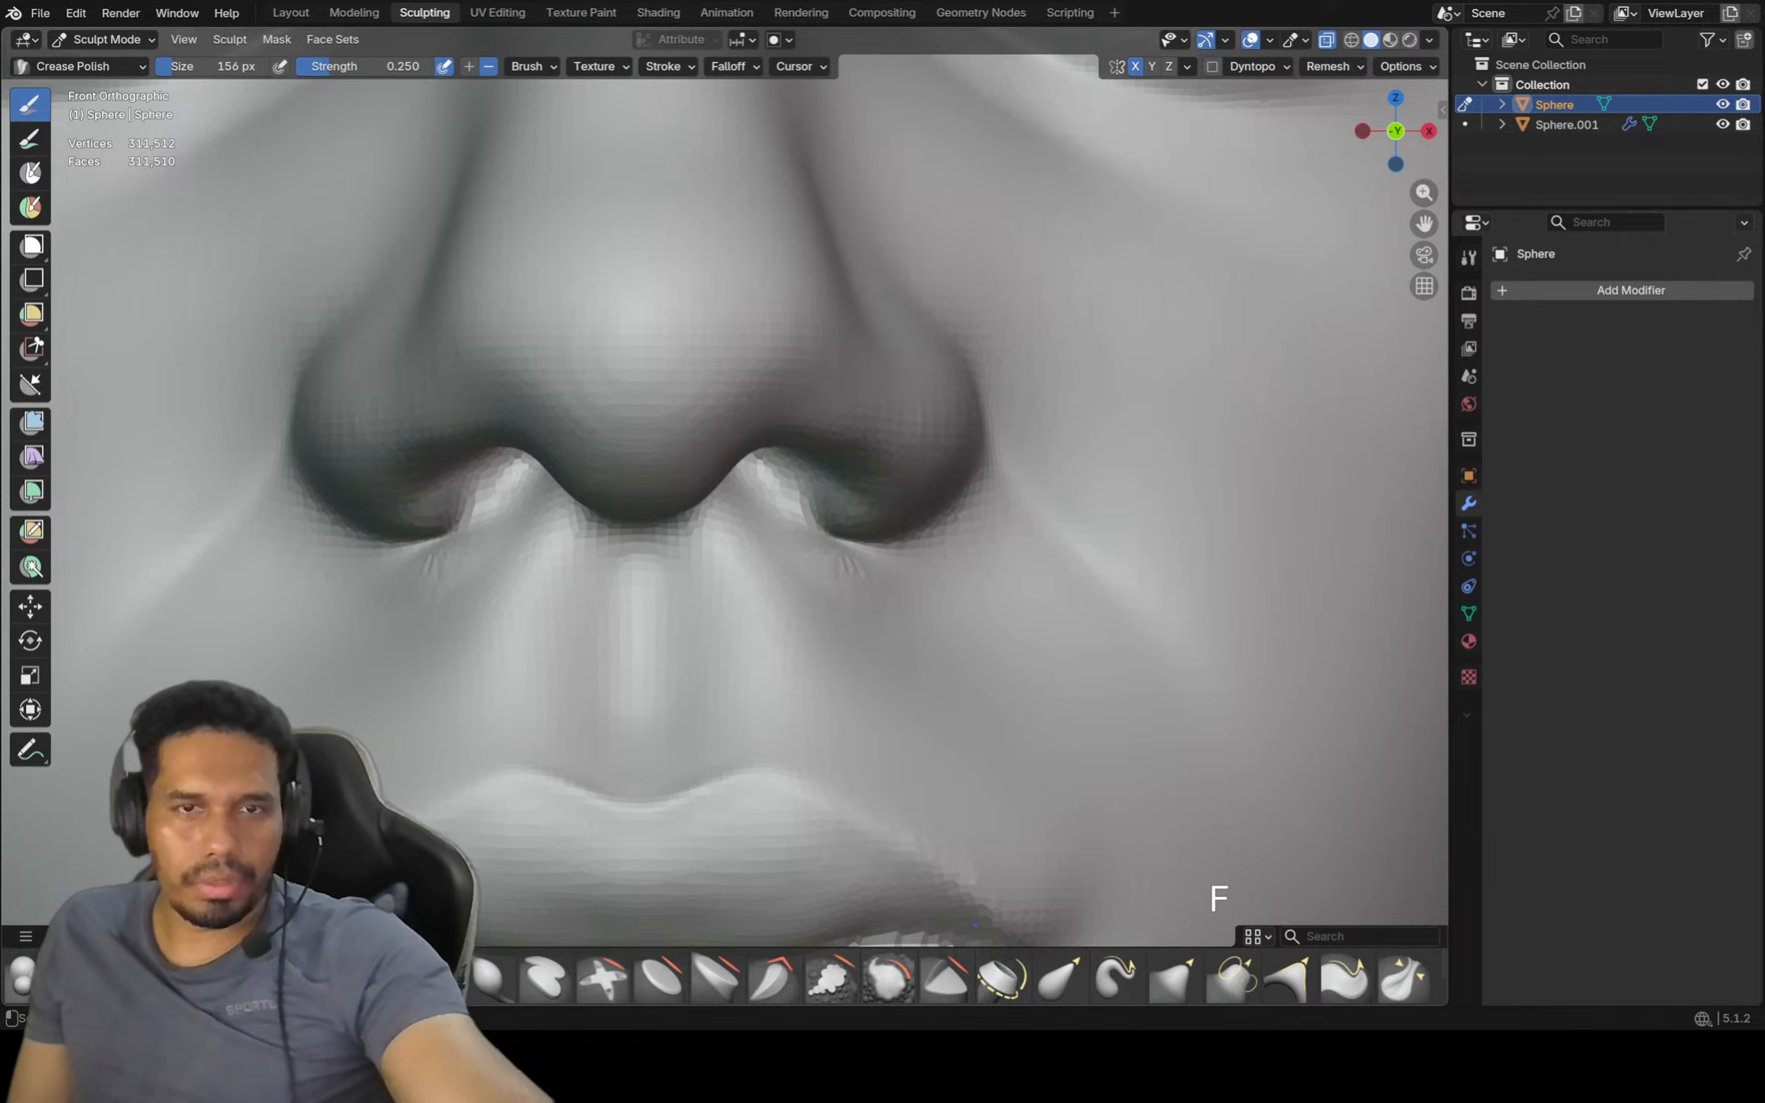
left_click_drag(754, 454, 766, 454)
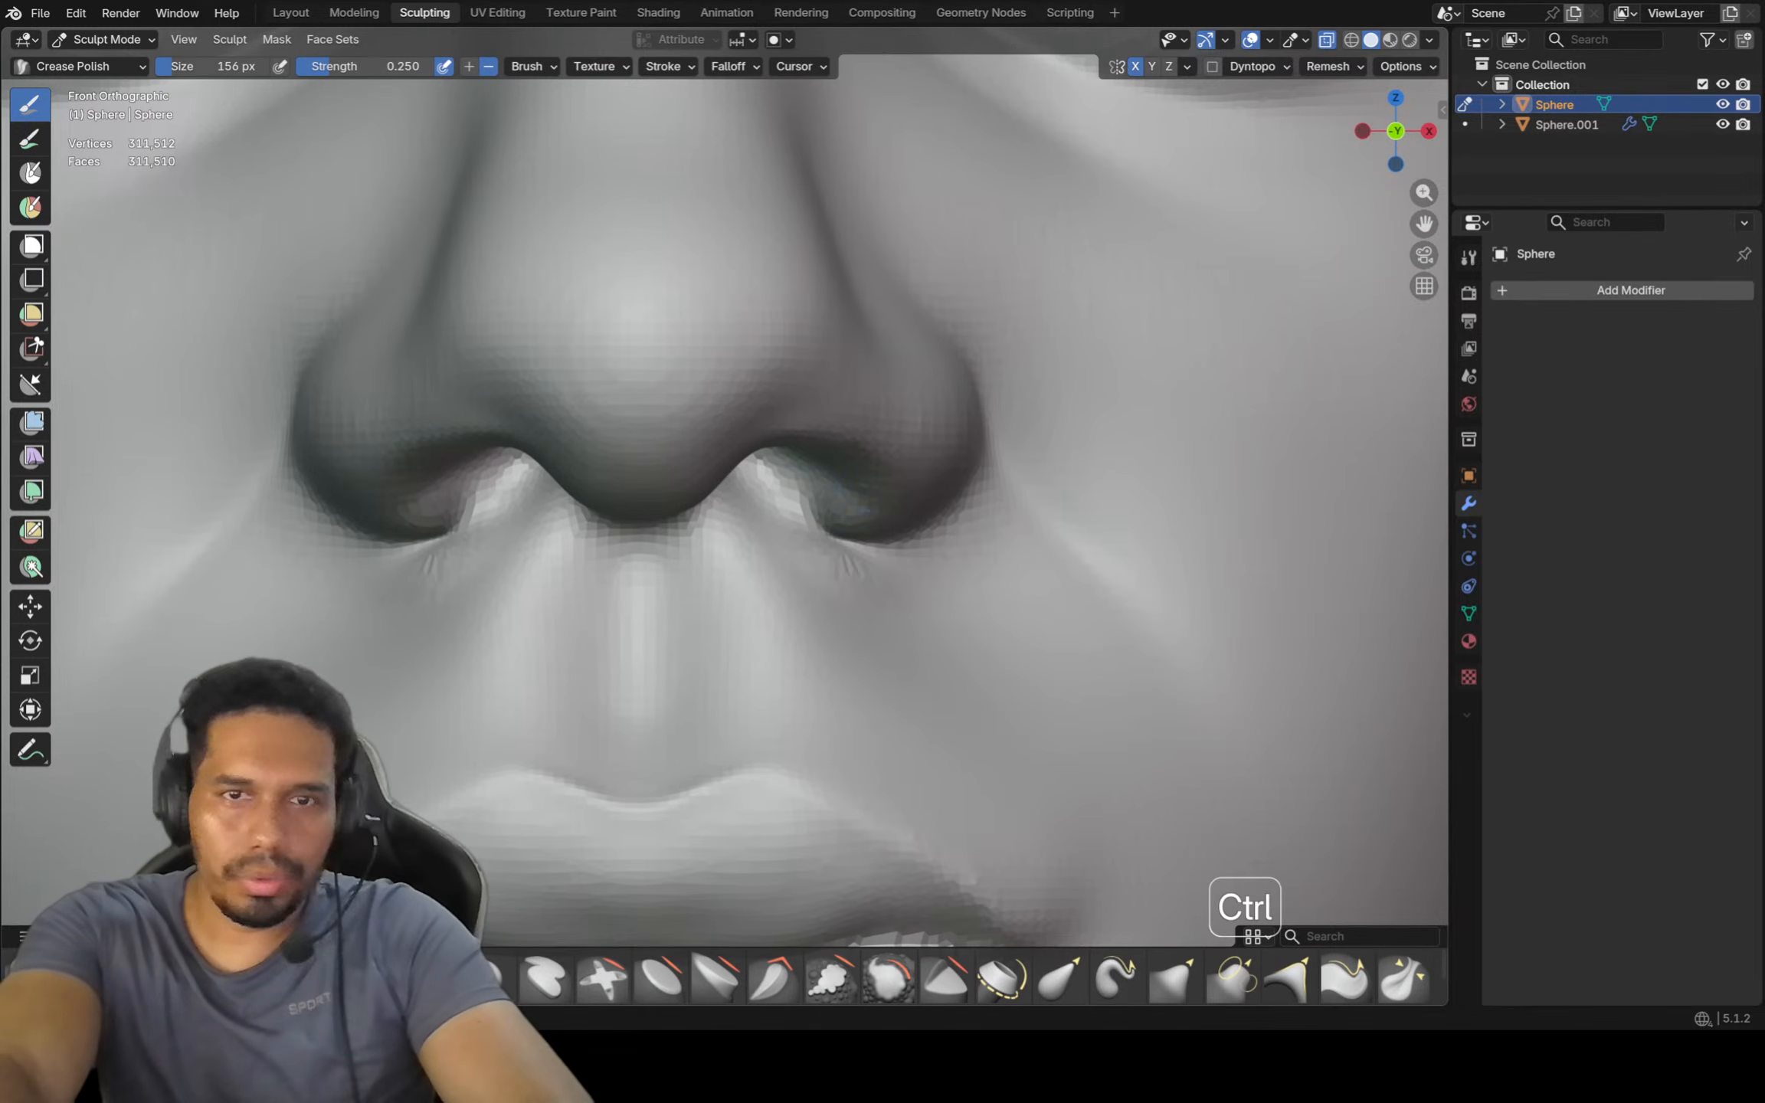
mouse_move(856, 495)
left_mouse_down()
mouse_move(801, 461)
mouse_move(782, 482)
left_mouse_up()
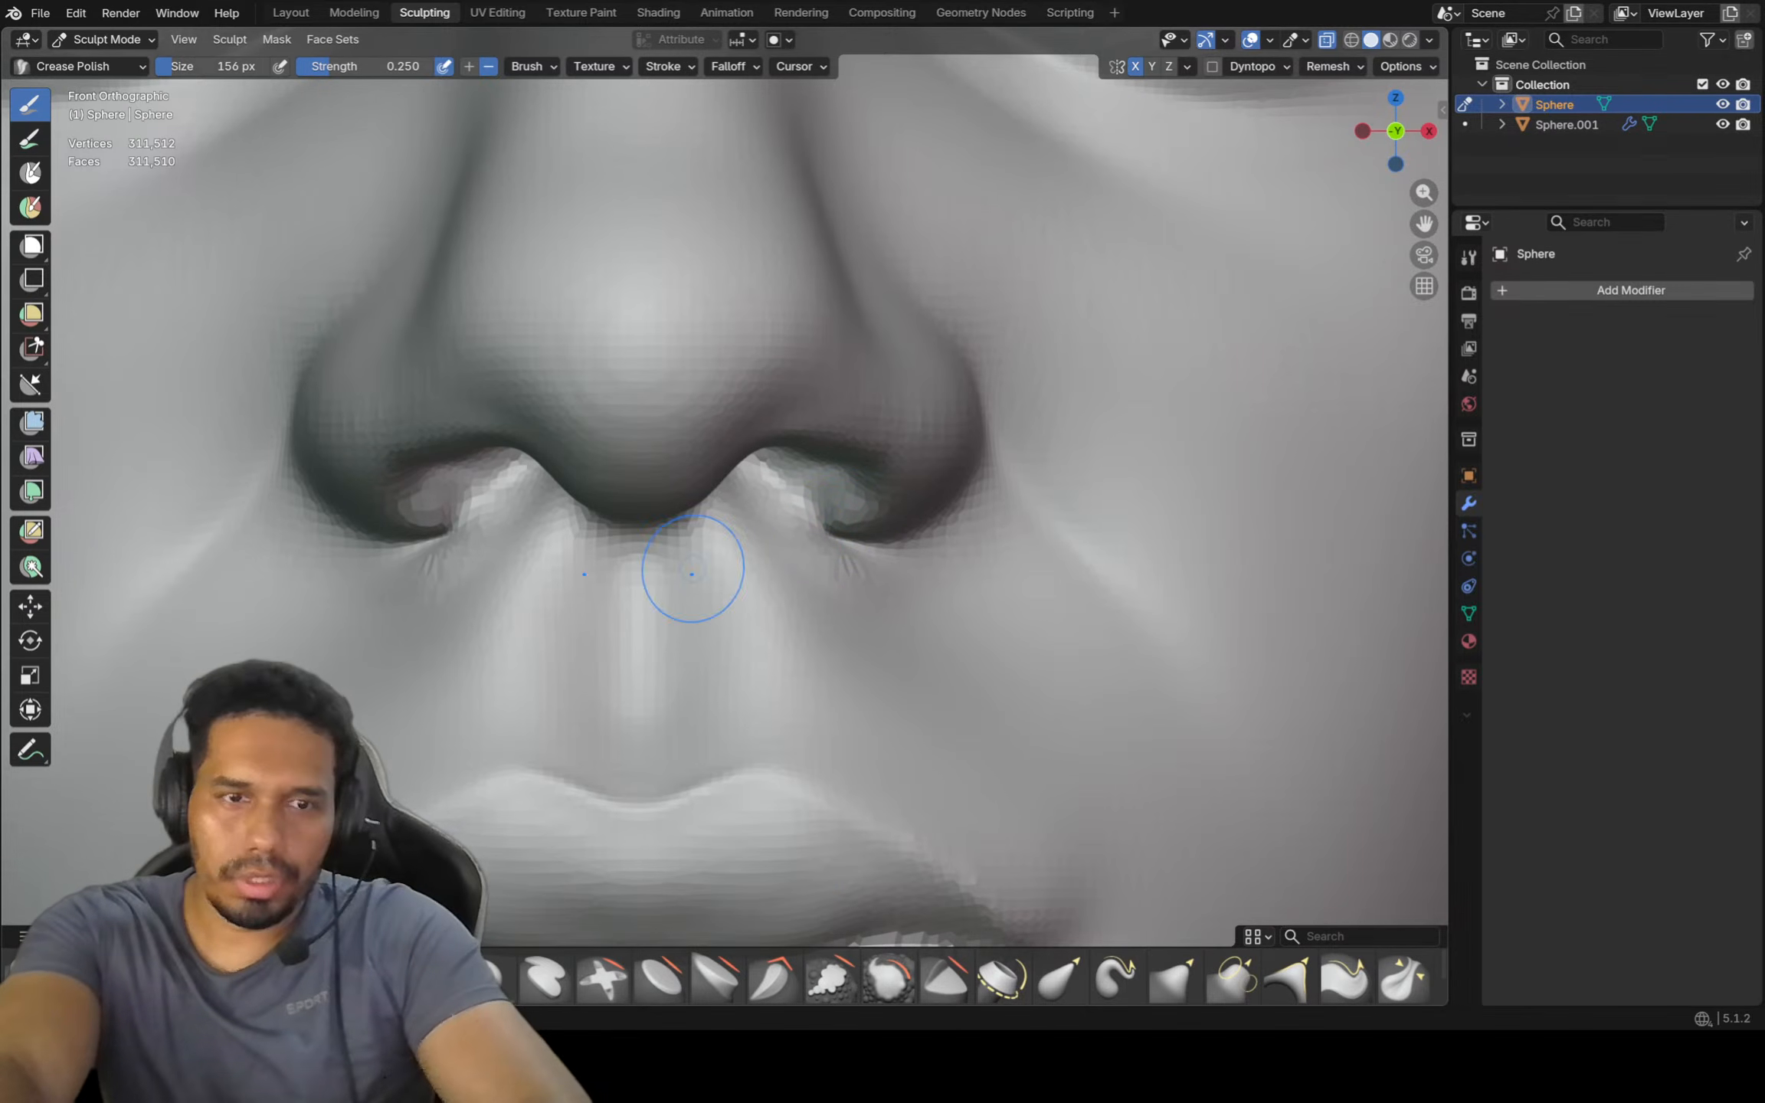
Rework and smooth the inside of the nostrils with the Draw brush at 156 px and strength 0.500
key("x")
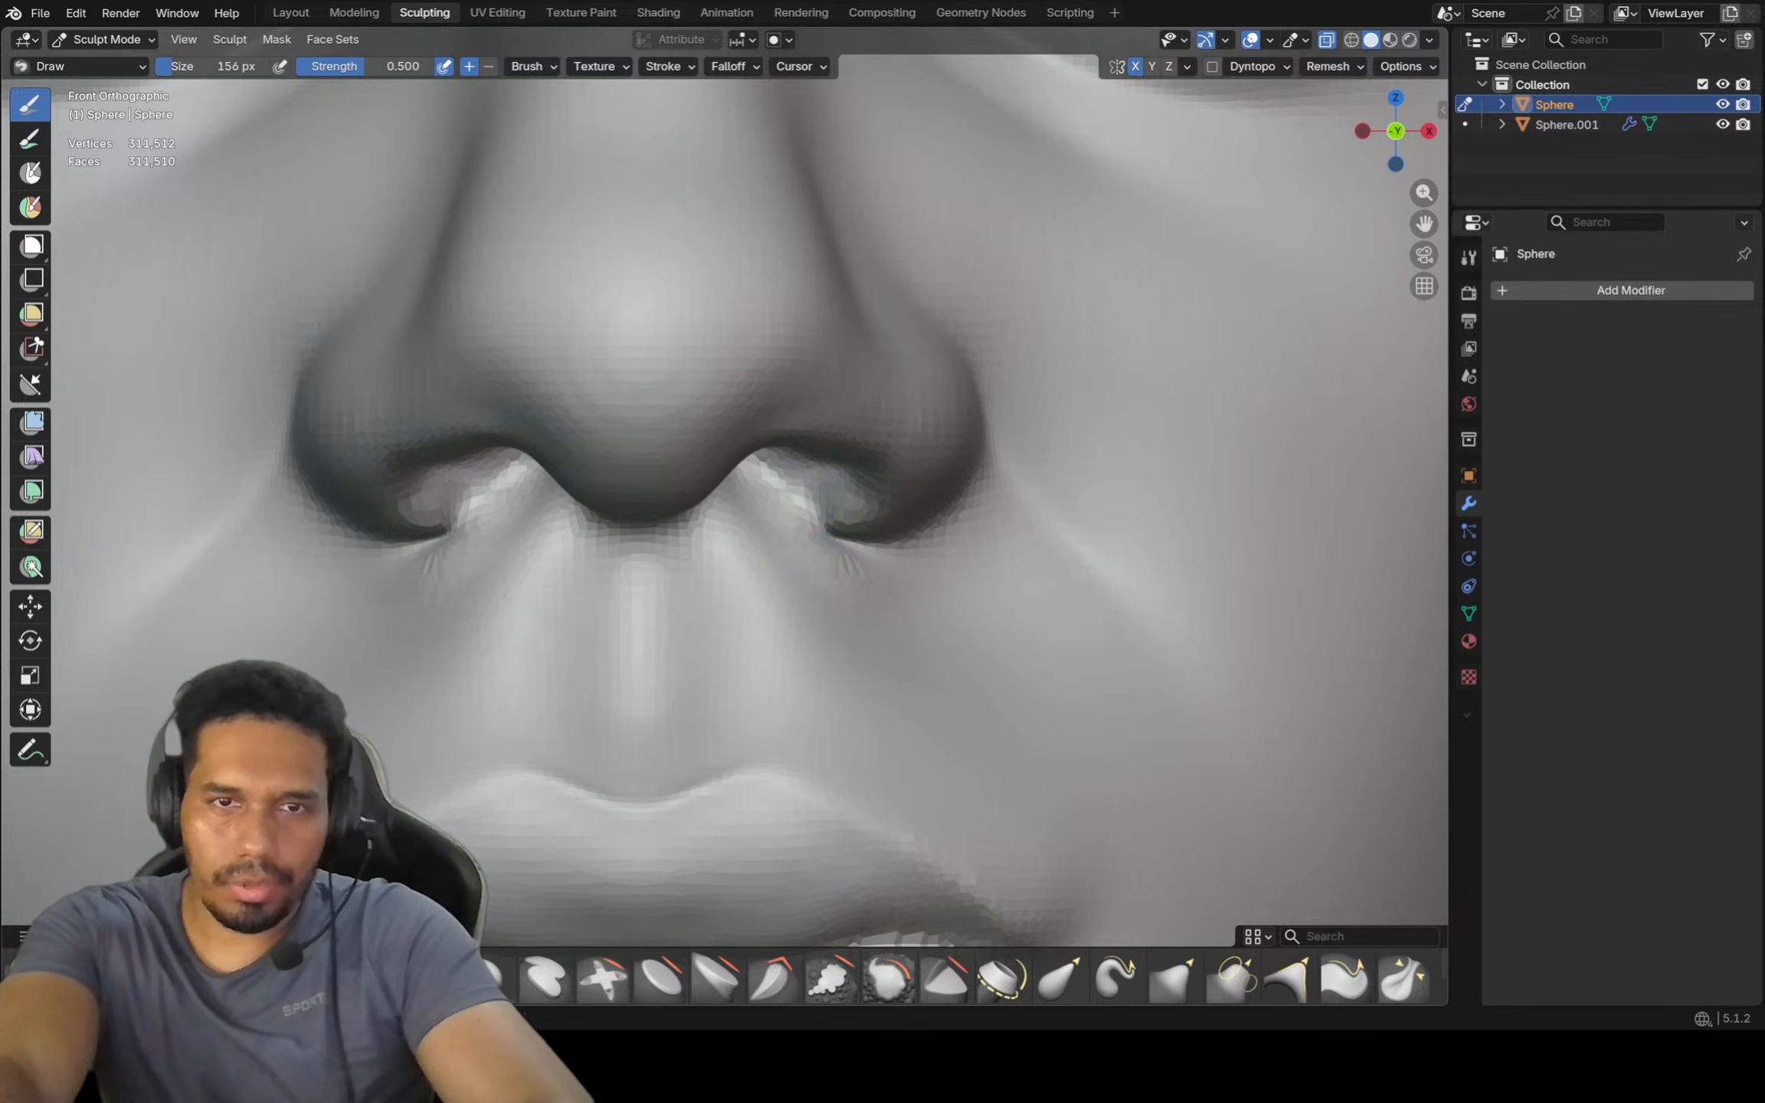
key("shift")
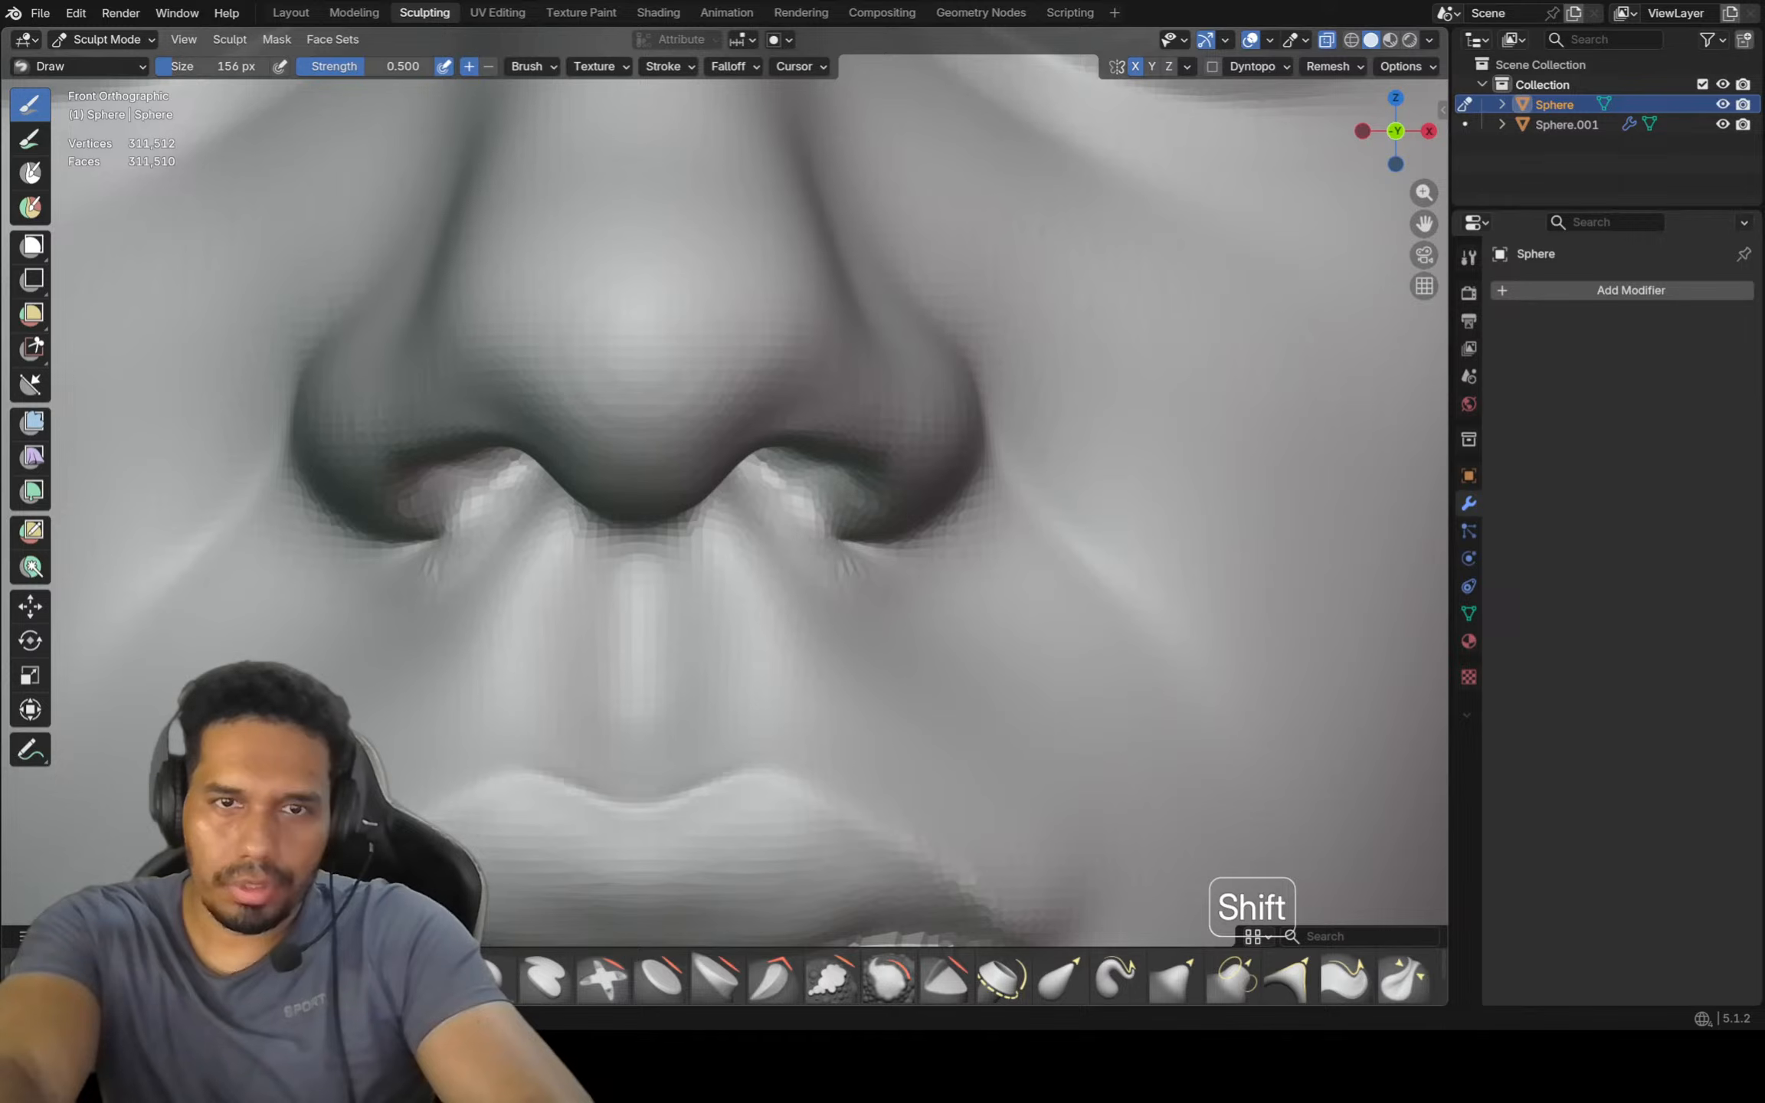
mouse_move(821, 499)
left_mouse_down()
mouse_move(847, 521)
mouse_move(833, 499)
left_mouse_up()
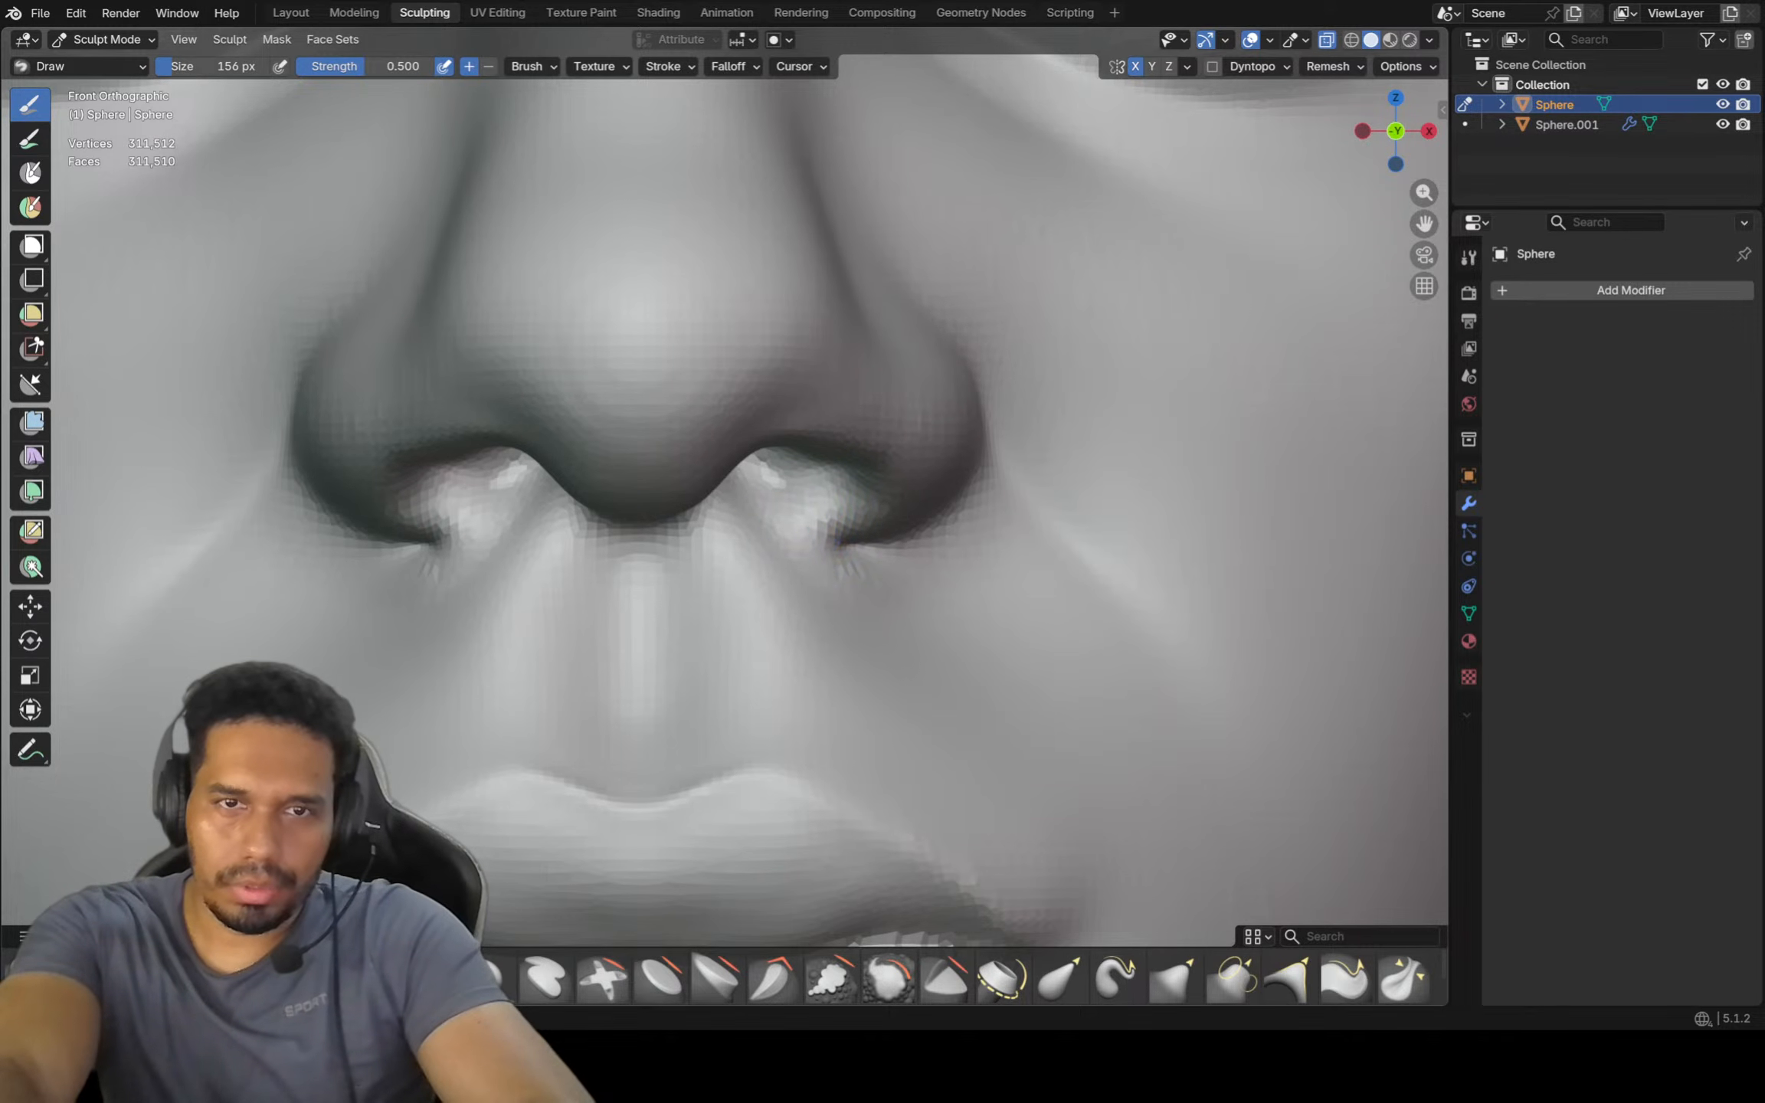
Carve the lower and upper edges of the nostril openings with the Crease Polish brush at 132 px and strength 0.250
key("shift+c")
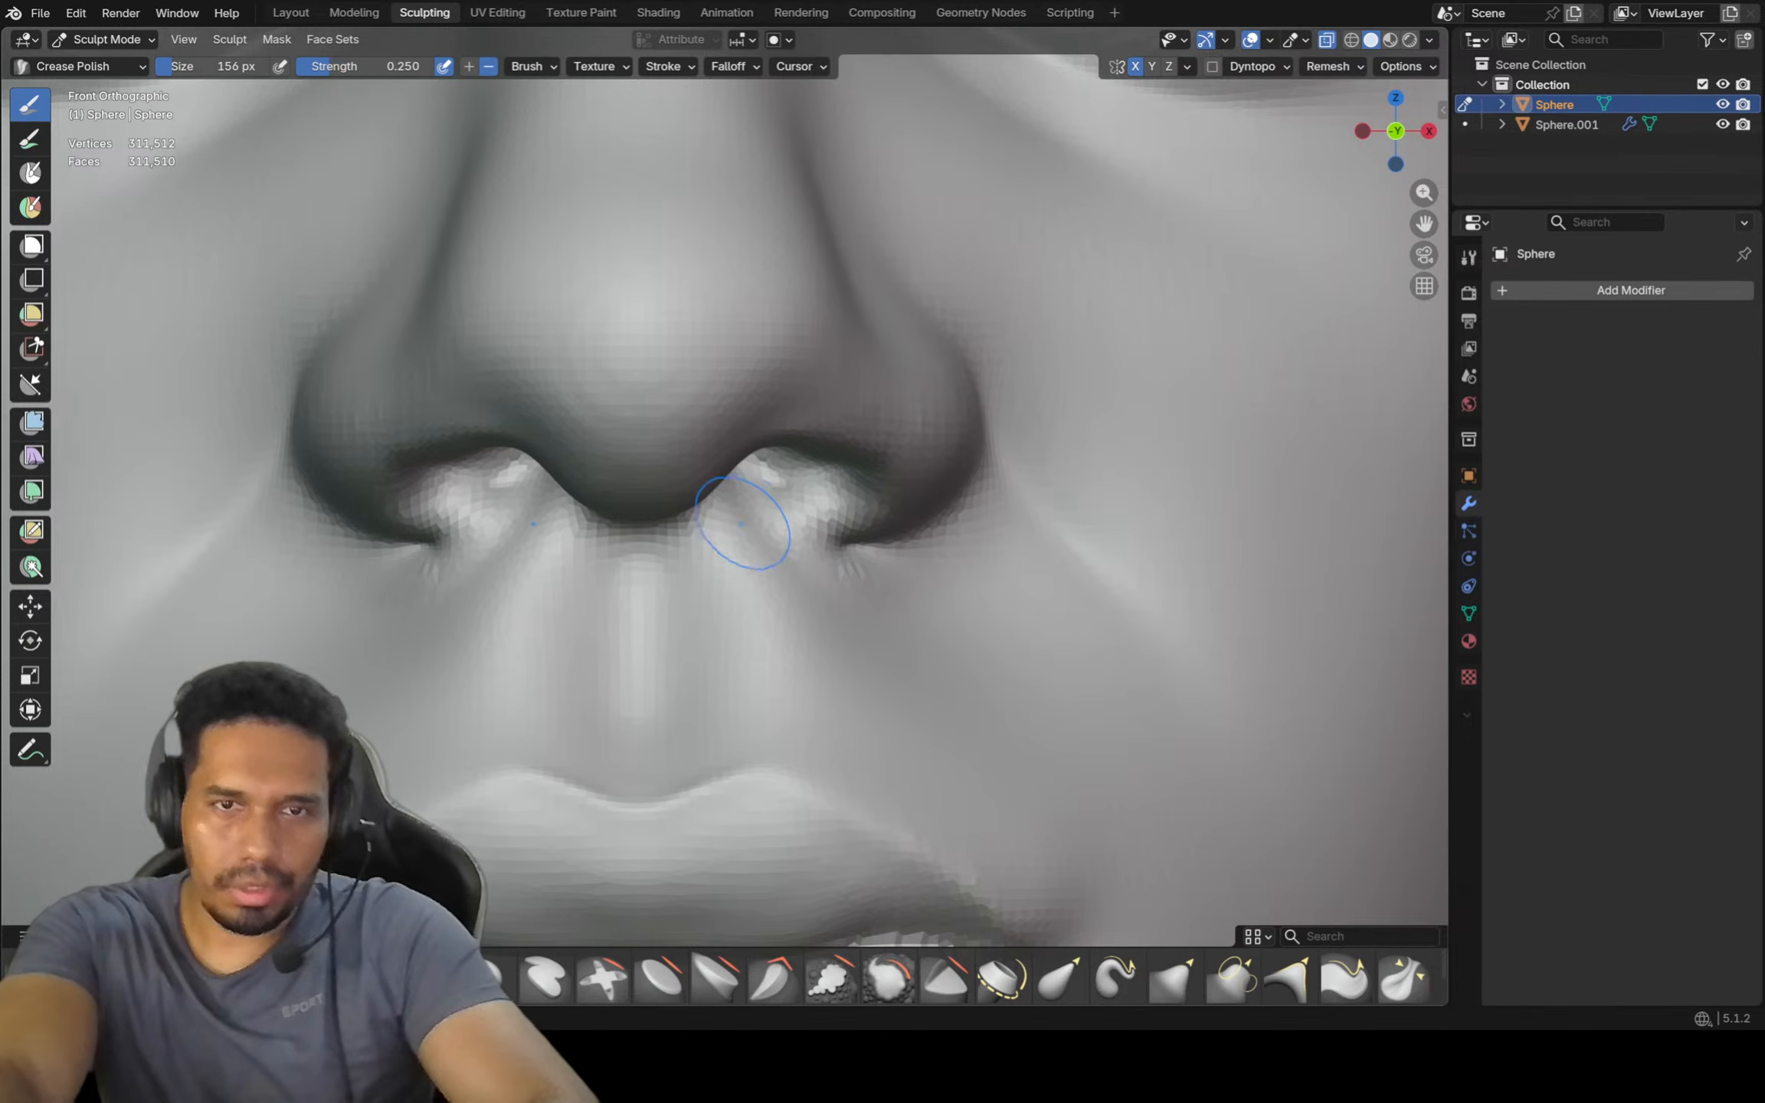
key("f")
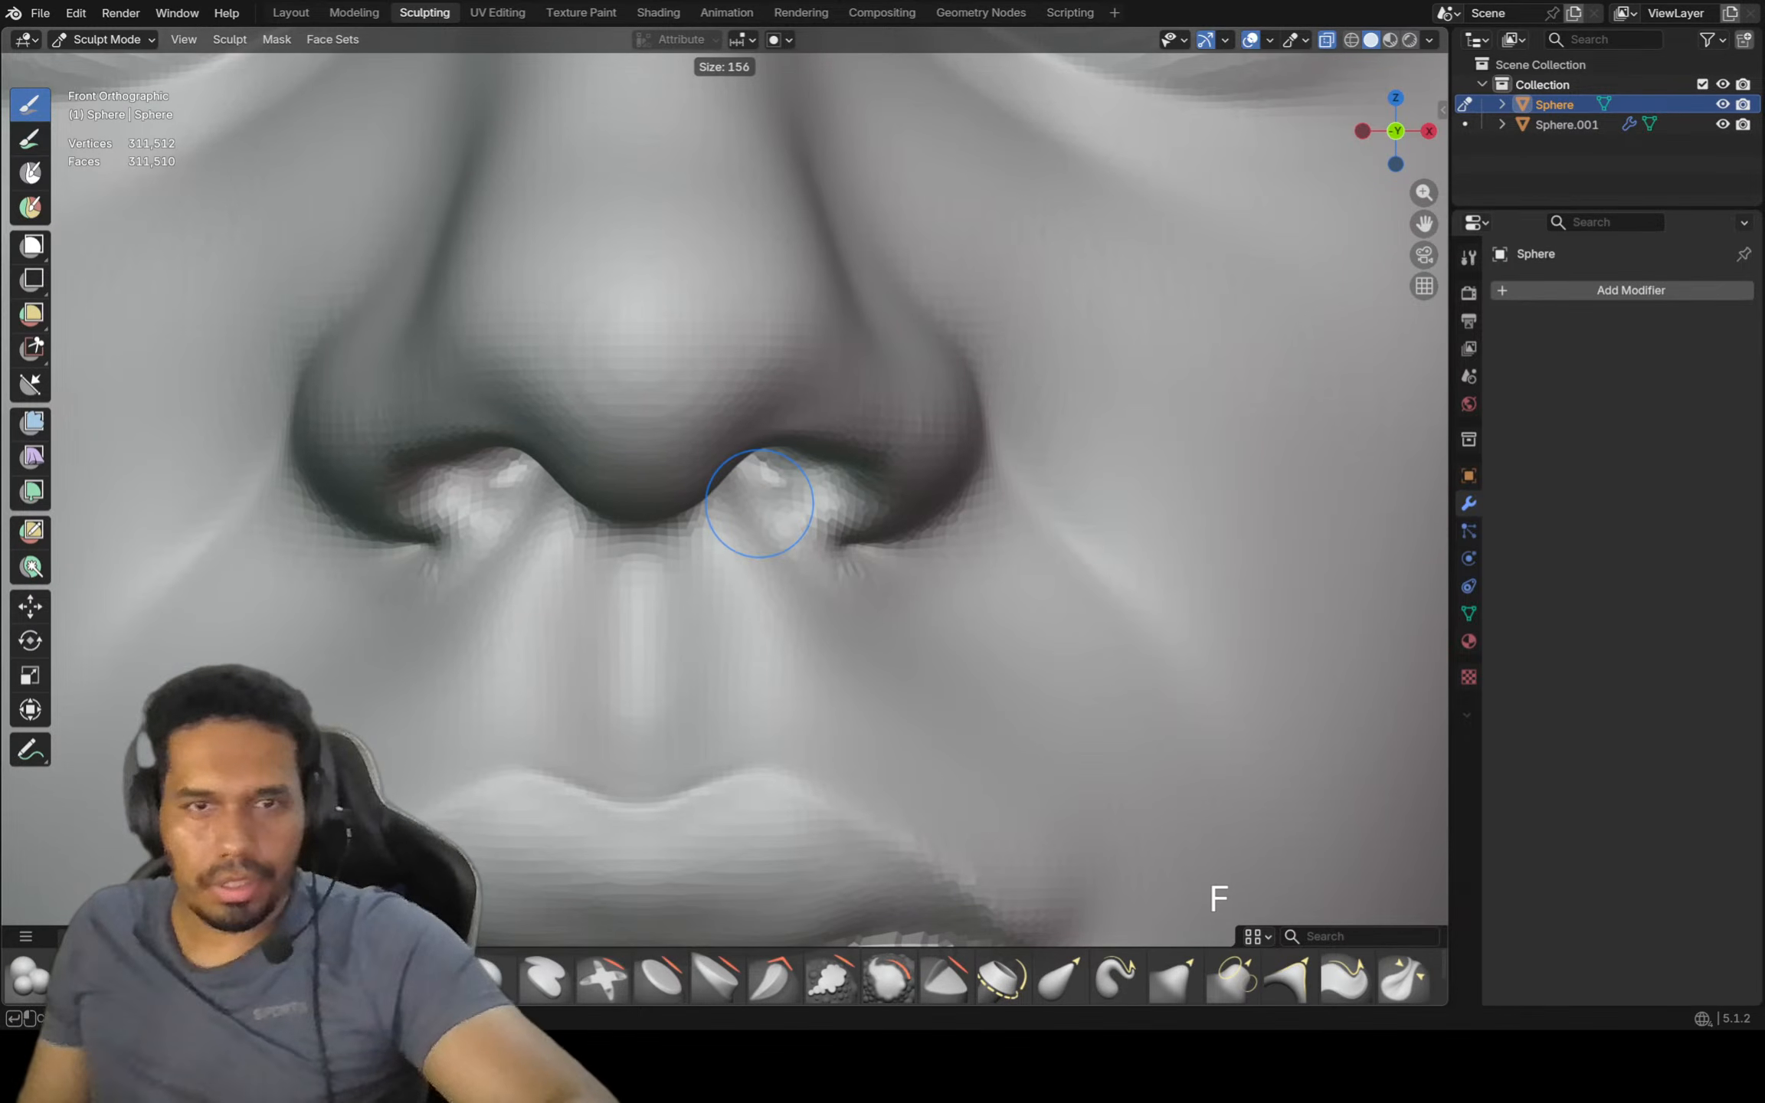
left_click(747, 509)
scroll(817, 505, "up", 3)
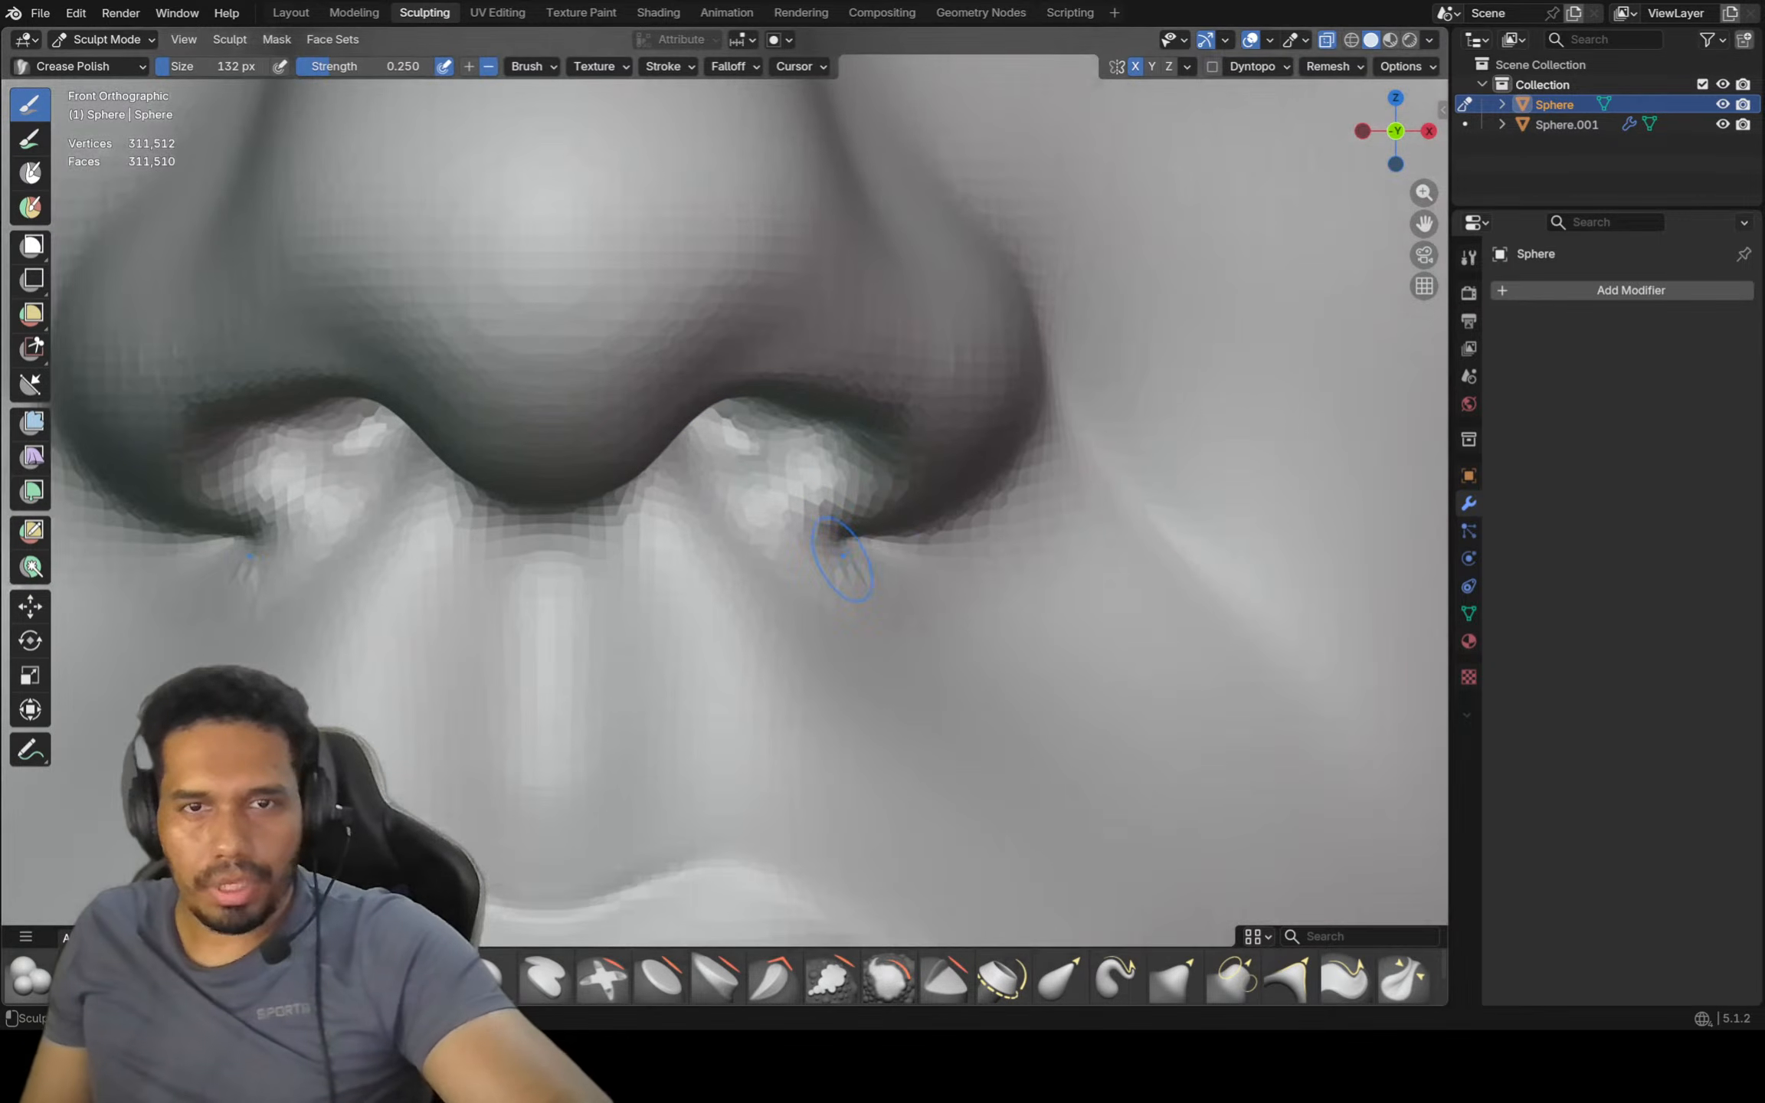
left_click_drag(833, 537, 756, 538)
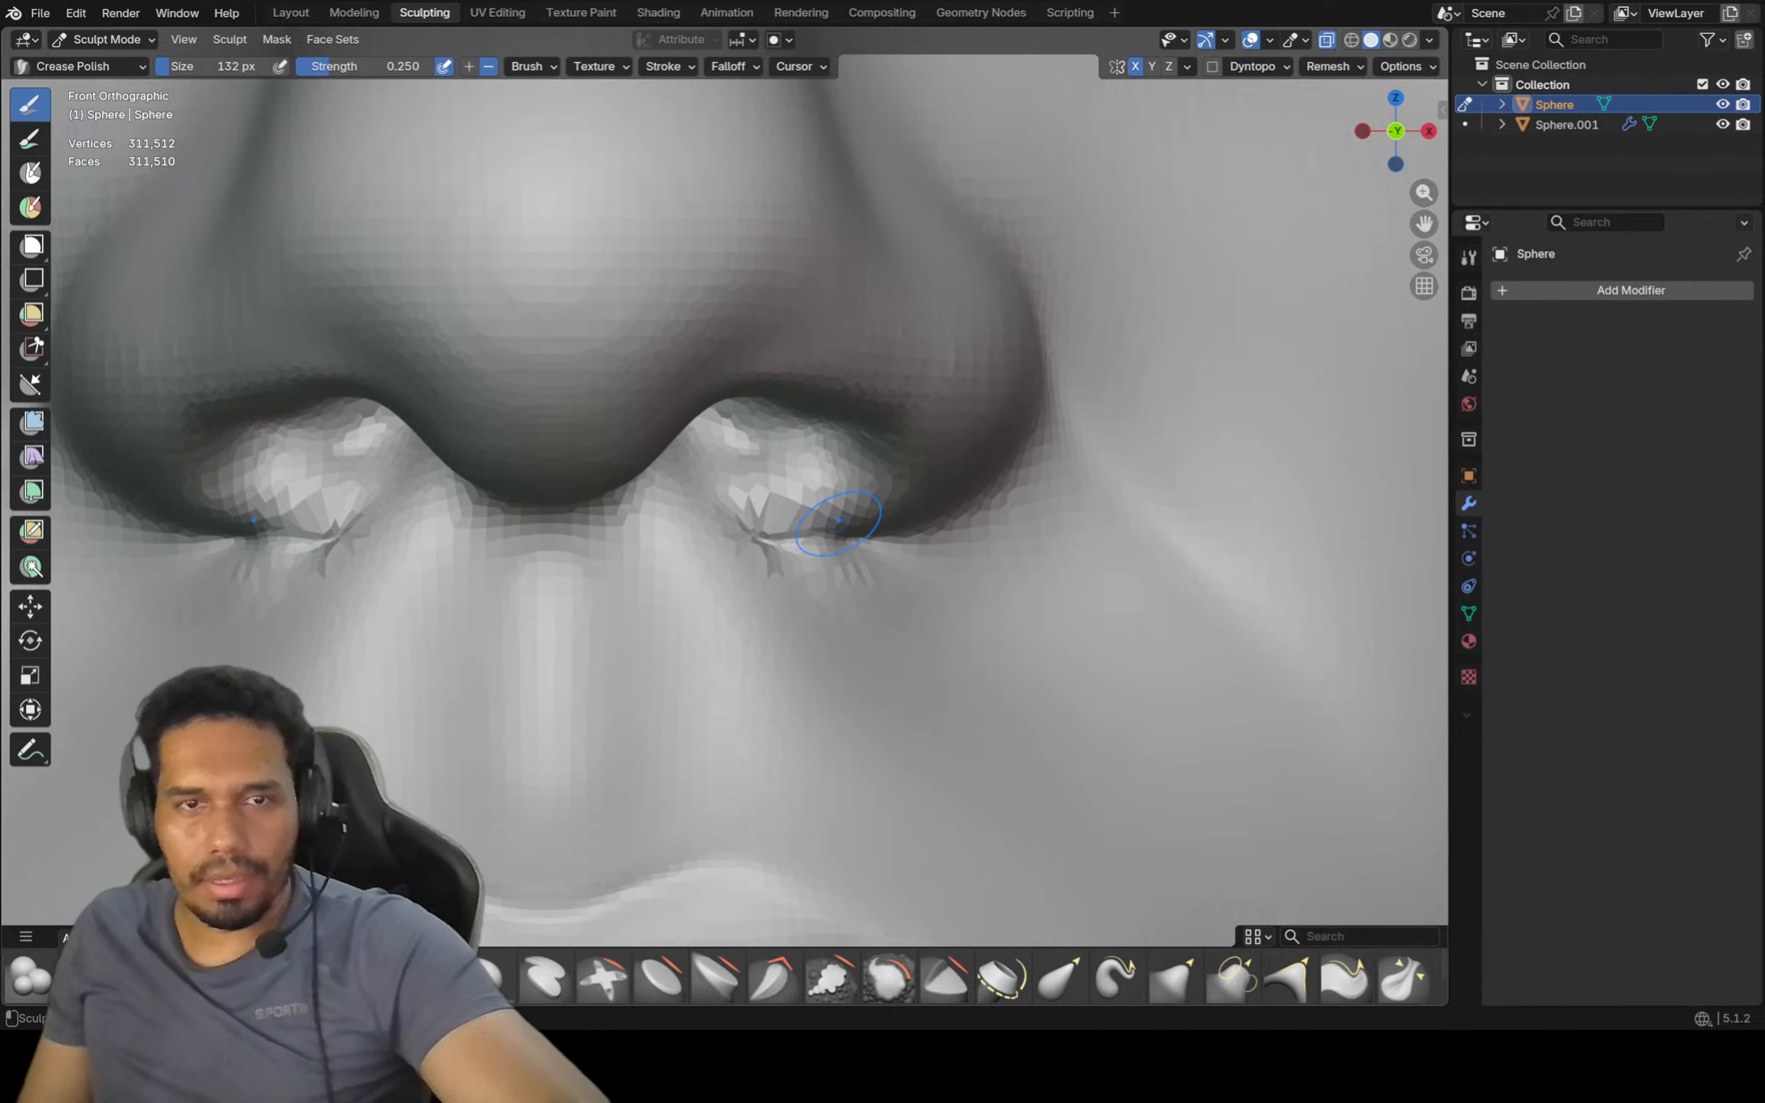
key("ctrl+z")
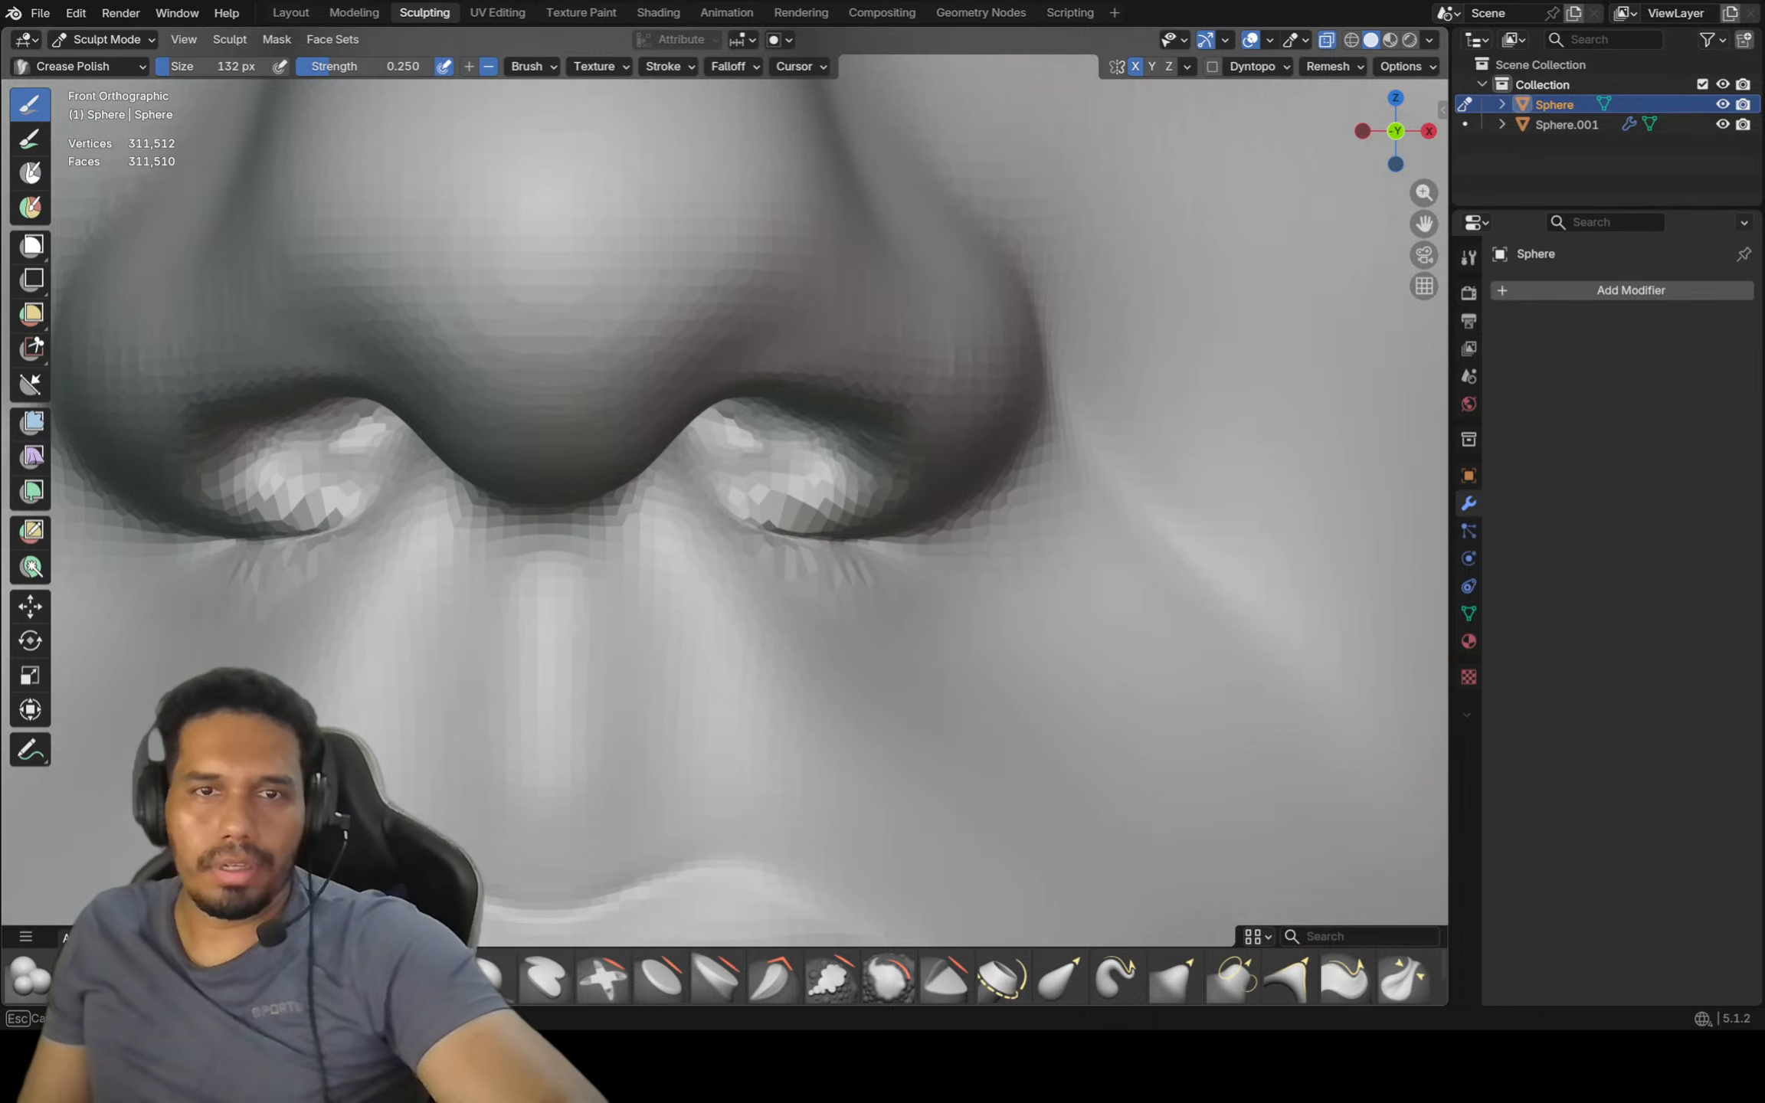
left_click_drag(759, 405, 847, 410)
middle_click_drag(841, 406, 851, 919, "ctrl")
mouse_move(871, 327)
middle_mouse_down("ctrl")
mouse_move(869, 513)
mouse_move(859, 489)
mouse_move(932, 498)
mouse_move(925, 471)
middle_mouse_up("ctrl")
middle_click_drag(927, 498, 924, 459, "ctrl")
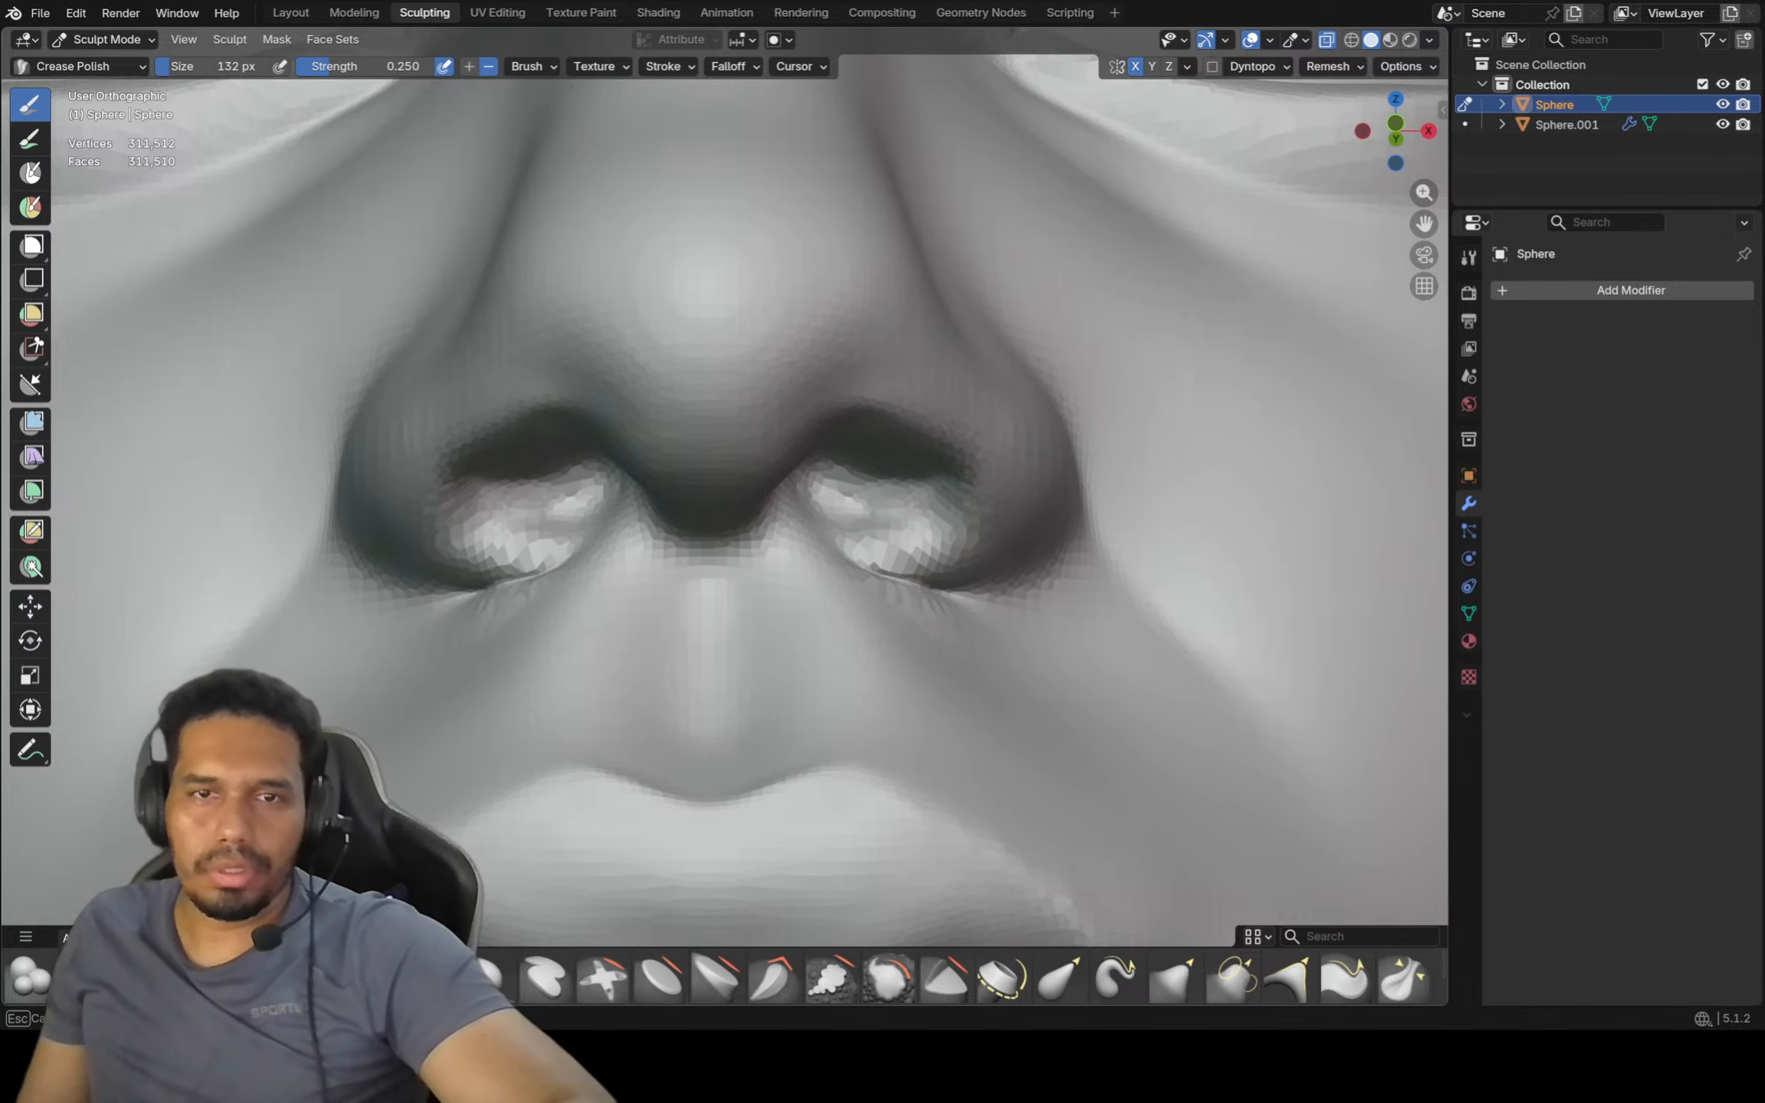
scroll(904, 464, "down", 2)
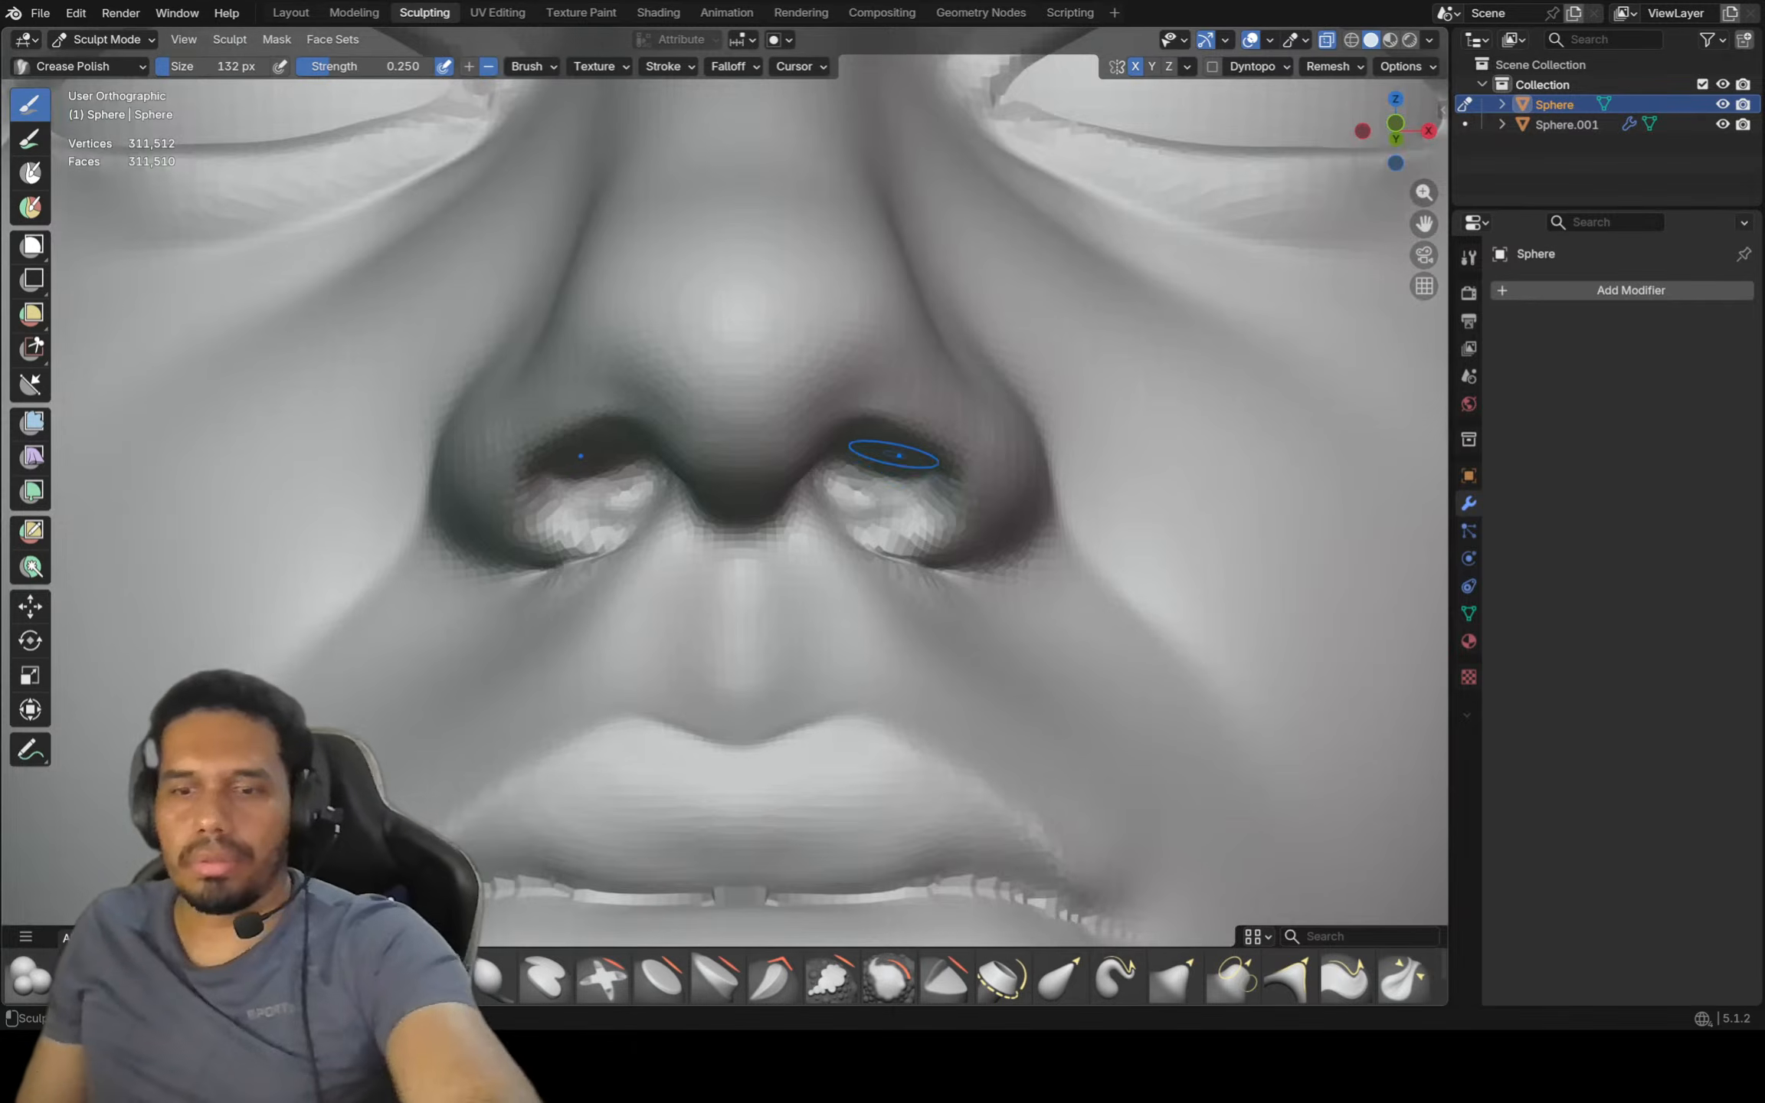
Voxel-remesh the head sculpt and return to the front view of the whole face
key("KP_1")
key("ctrl+r")
scroll(892, 453, "down", 4)
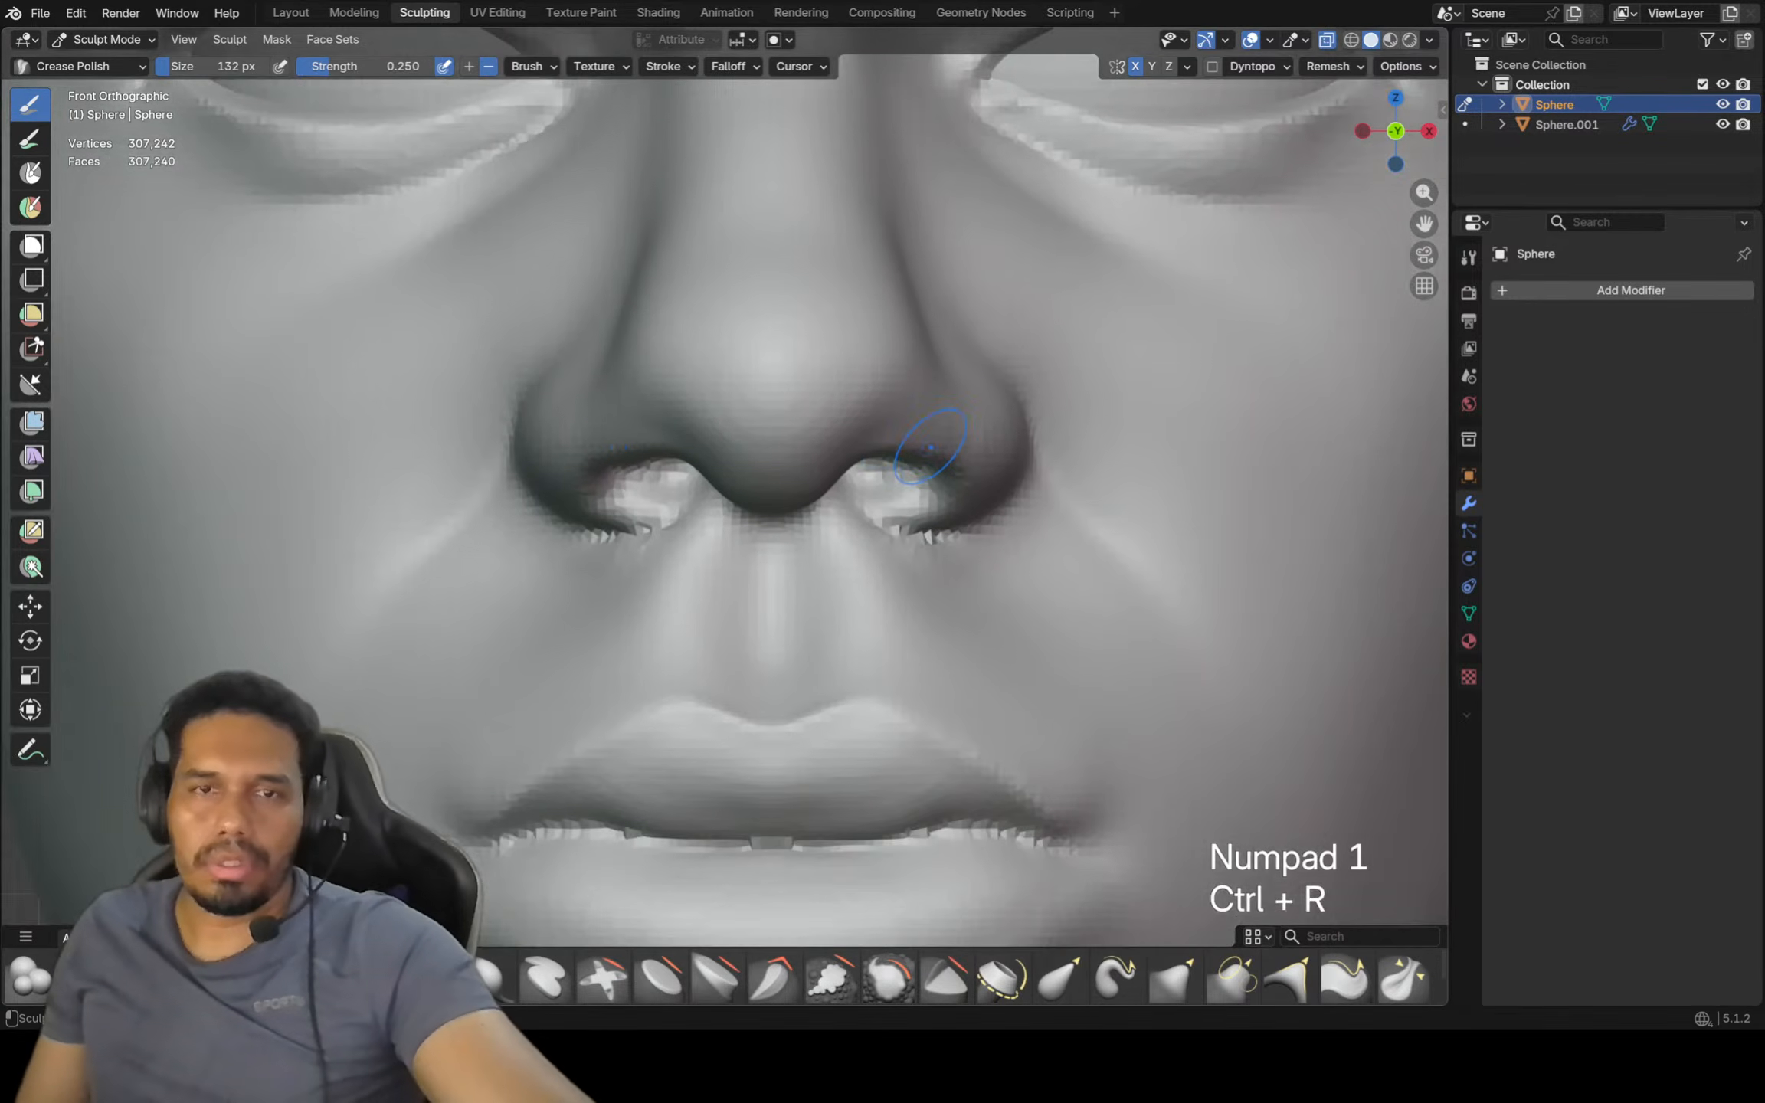
middle_click_drag(831, 437, 961, 521, "shift")
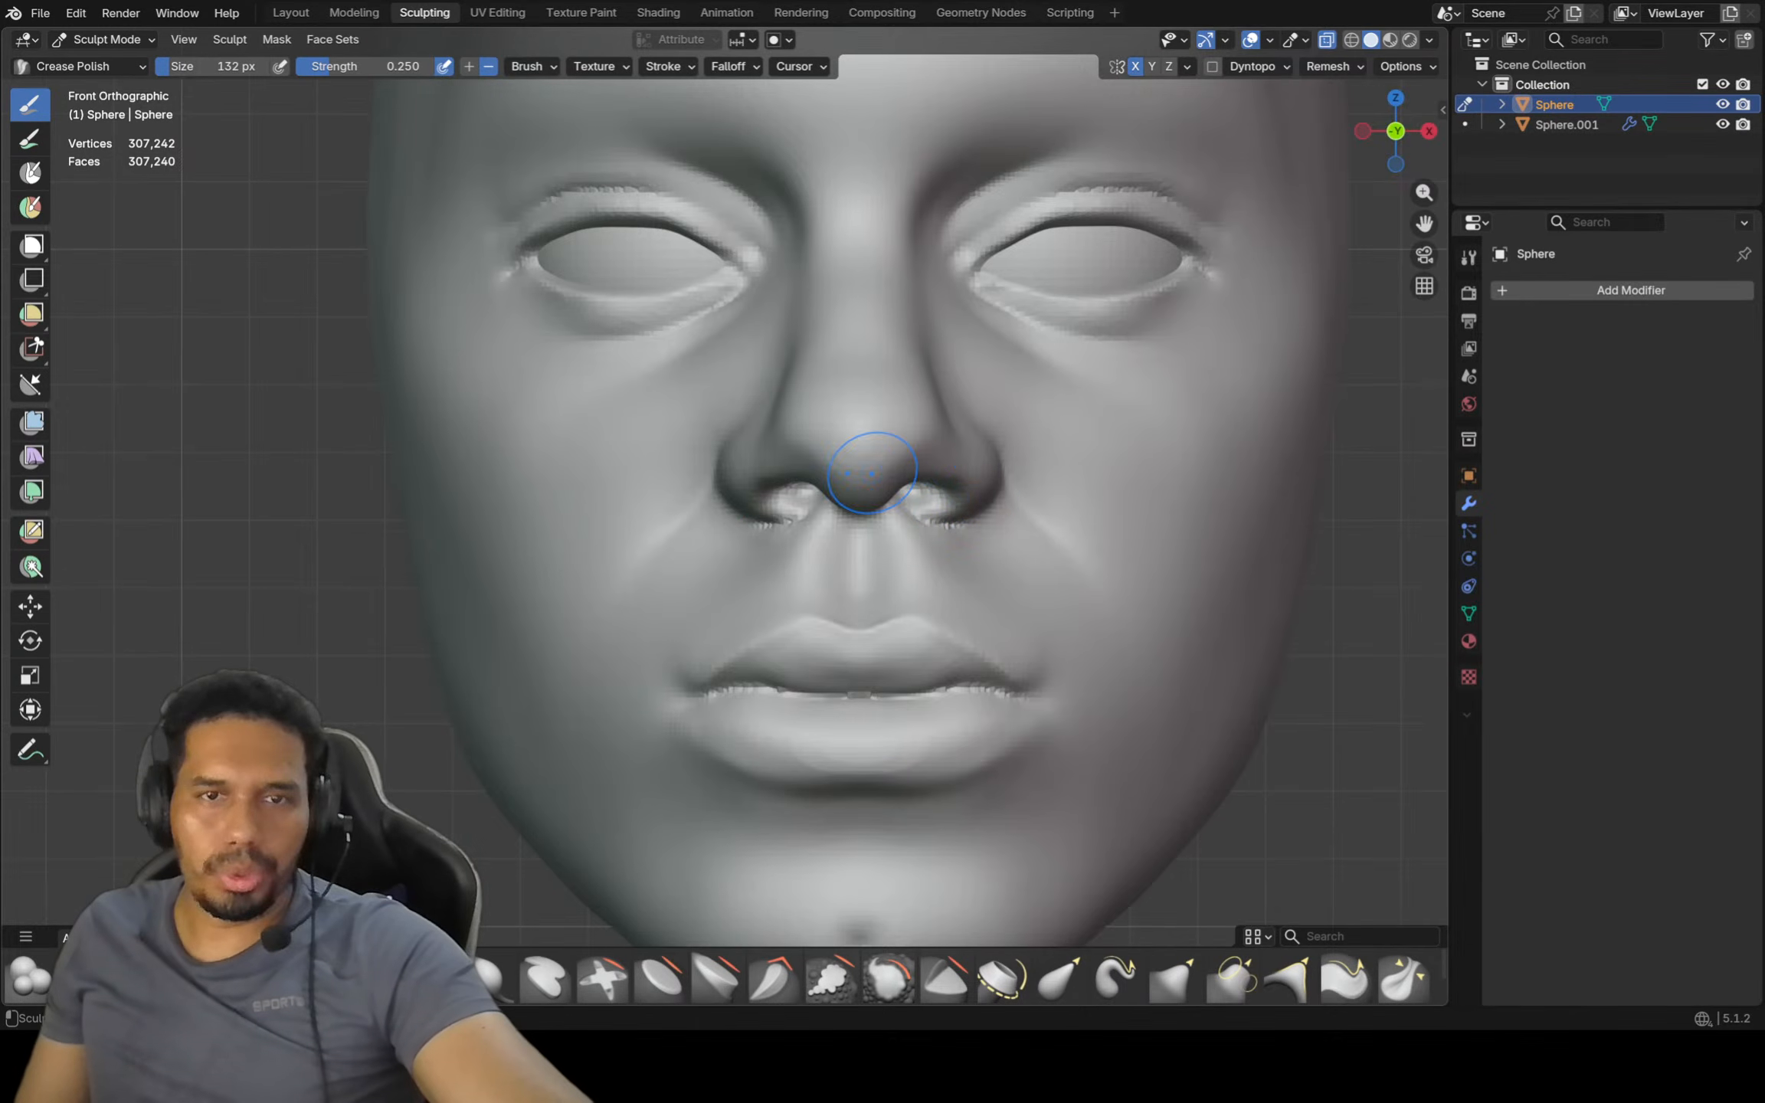
Hollow out the inside of the nostrils with the subtracting Draw brush at 132 px and strength 0.500, checking the profile
middle_click_drag(872, 472, 801, 494)
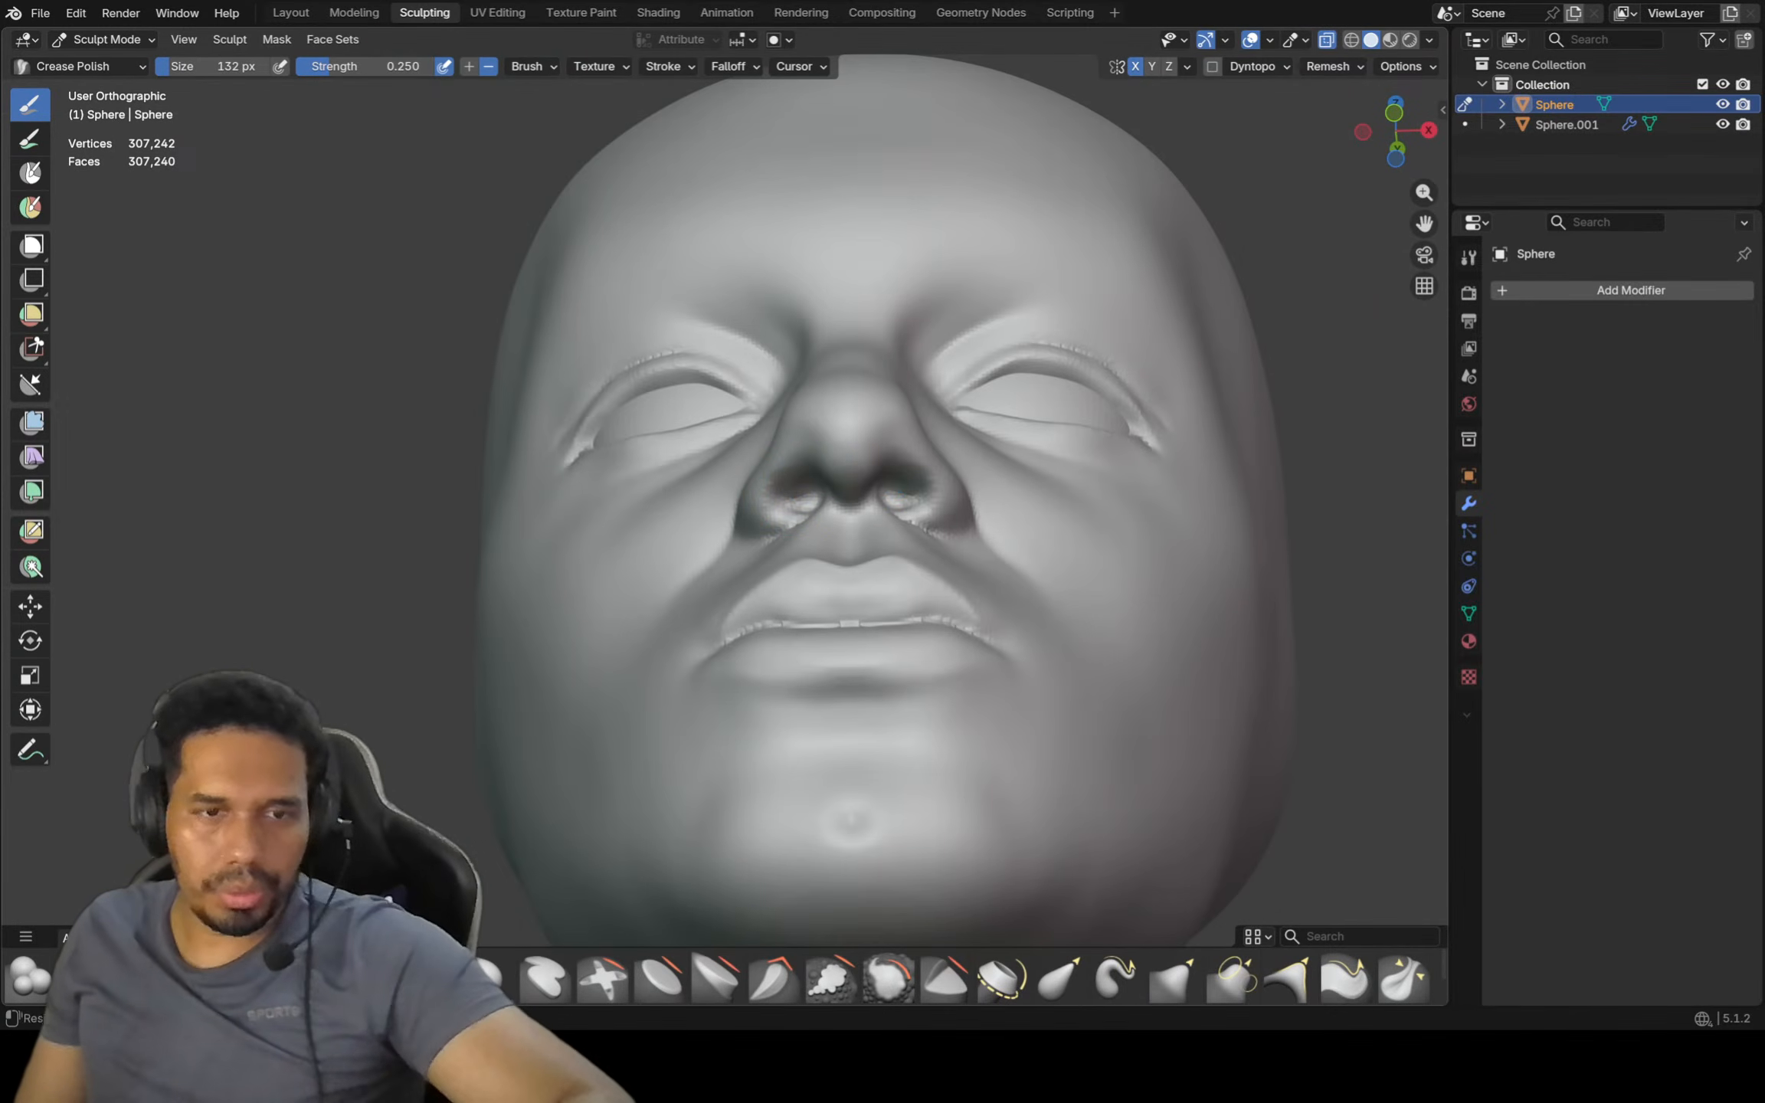
key("x")
scroll(881, 463, "up", 3)
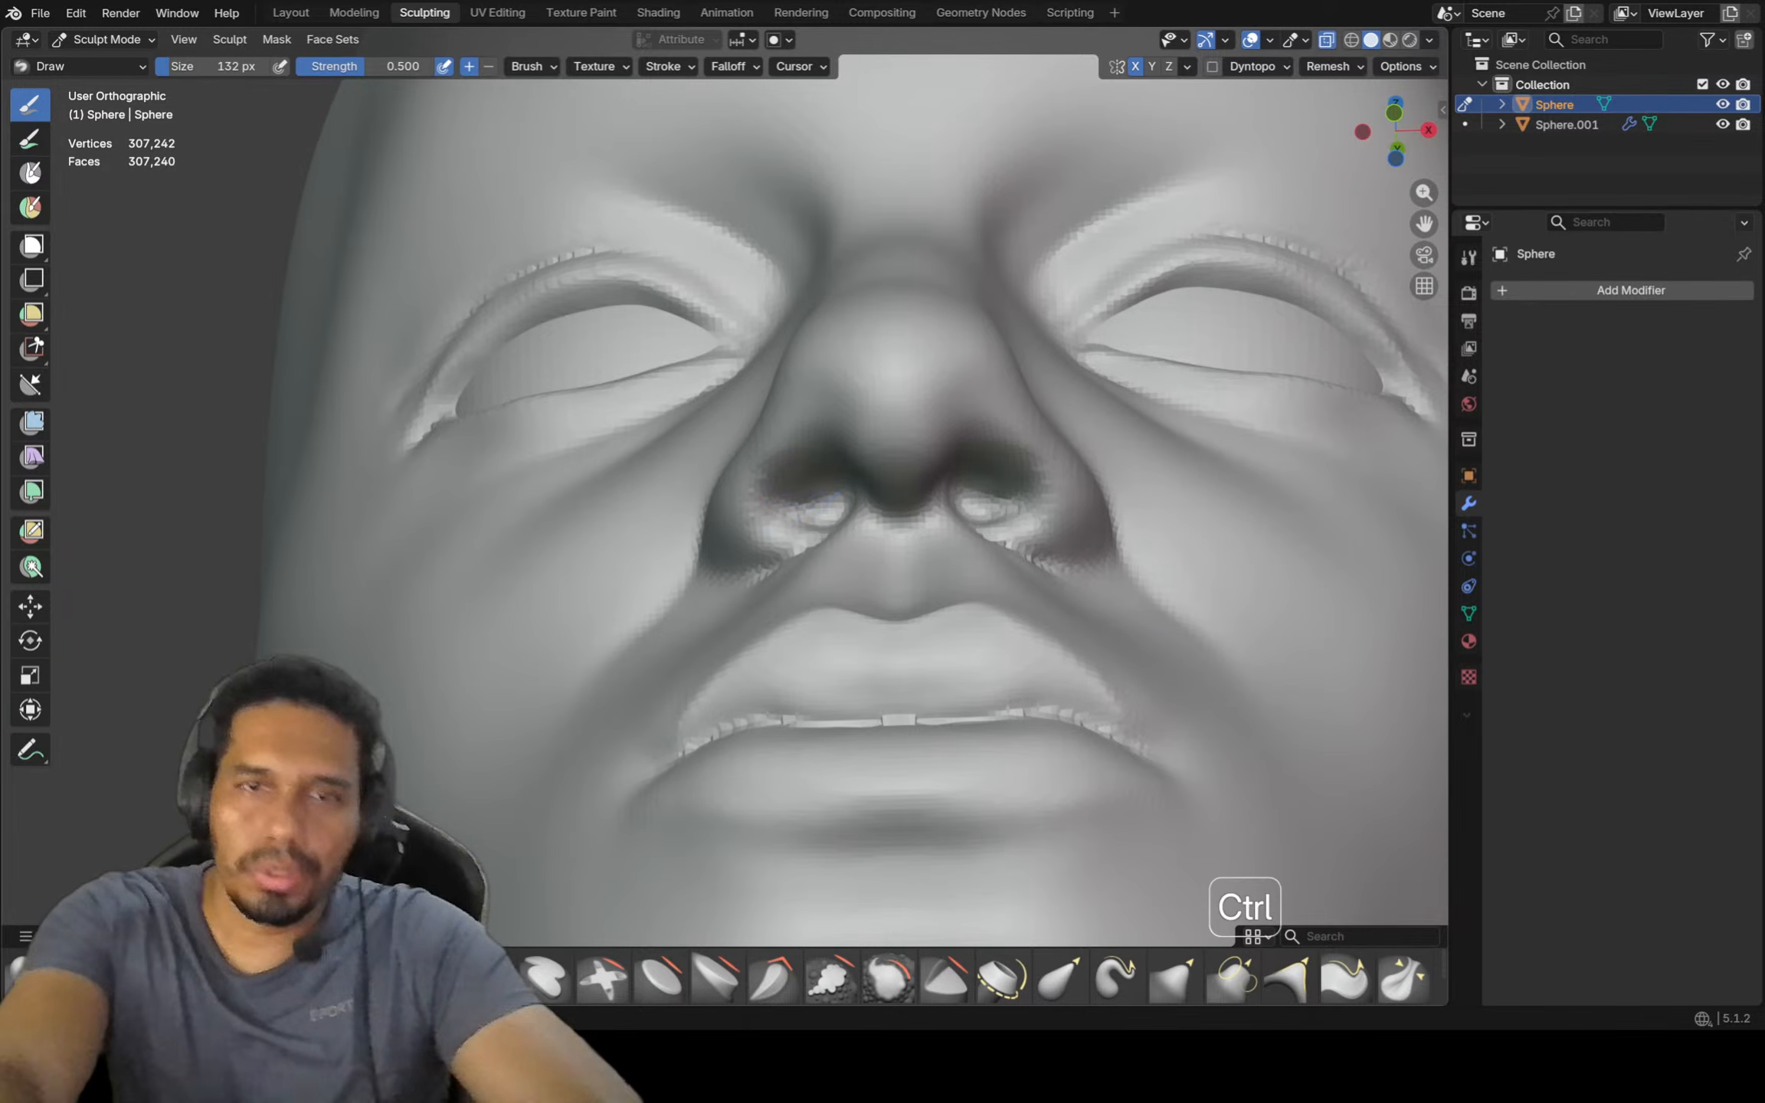
mouse_move(812, 506)
left_mouse_down("ctrl")
mouse_move(802, 494)
mouse_move(827, 501)
left_mouse_up("ctrl")
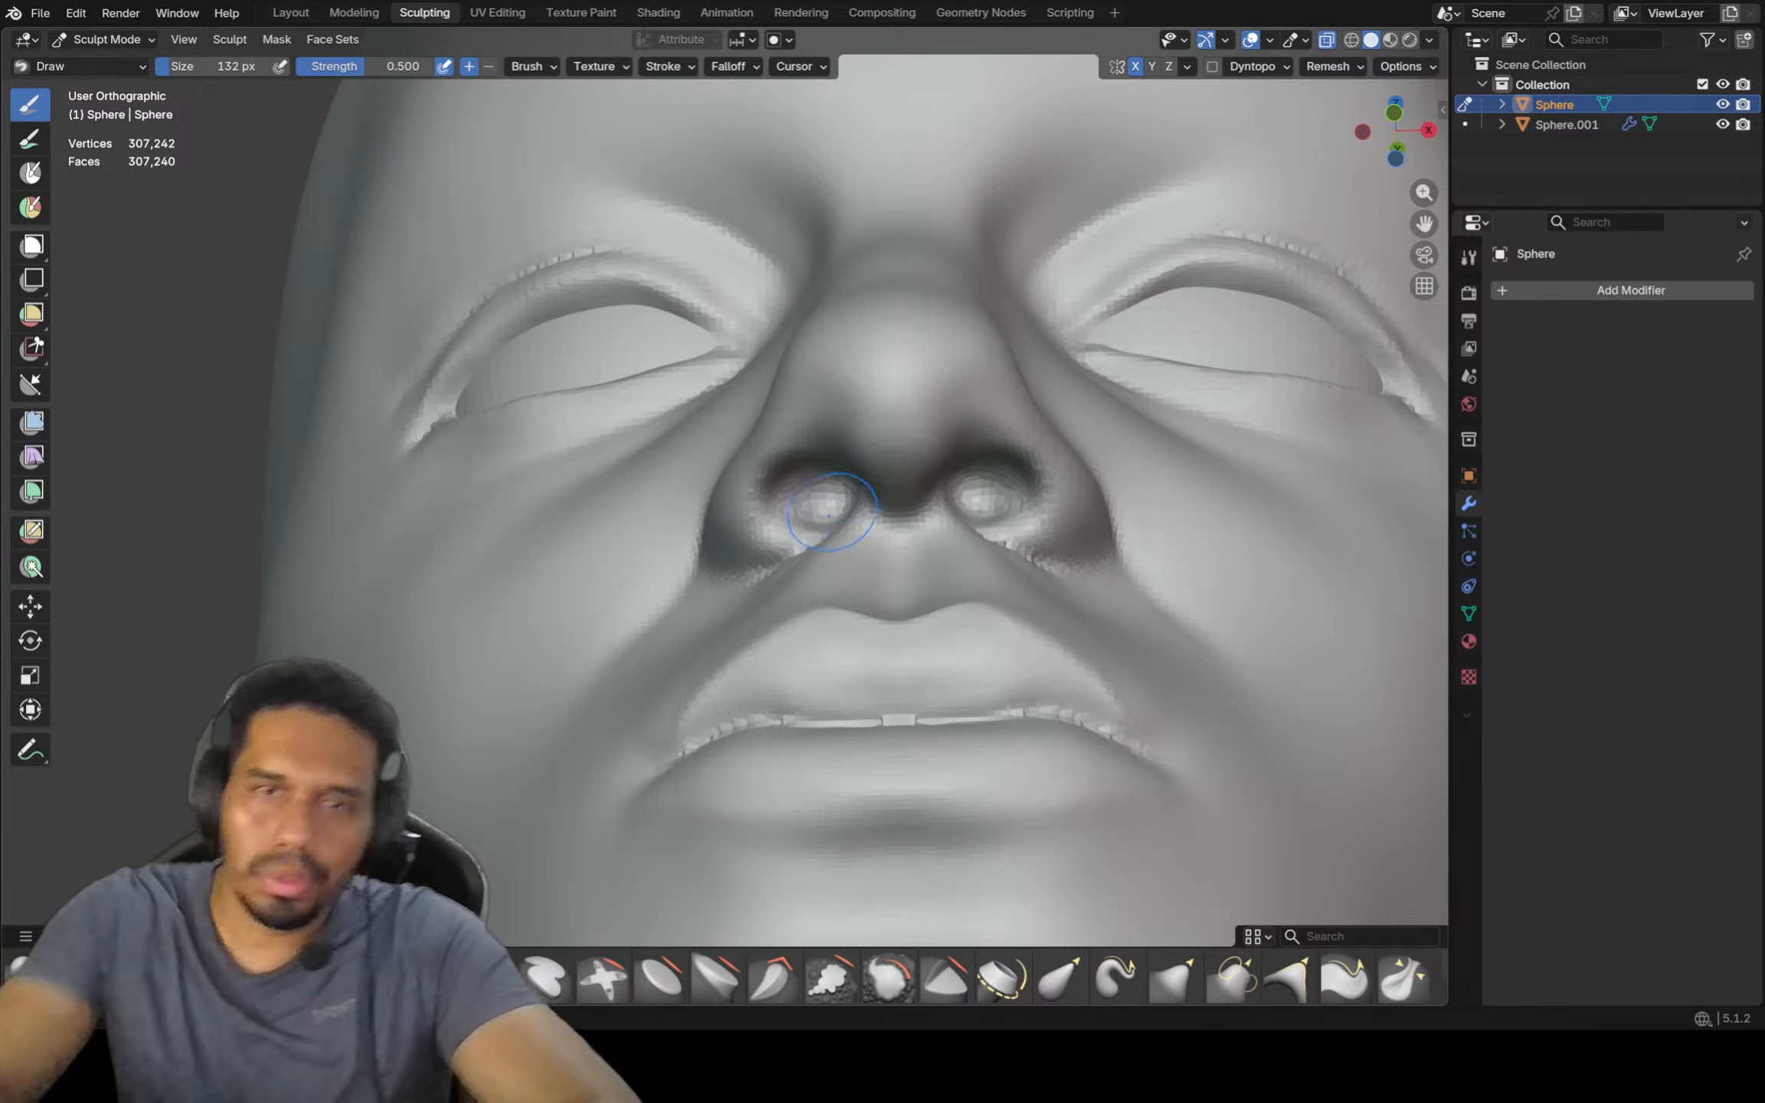
mouse_move(824, 491)
middle_mouse_down()
mouse_move(884, 443)
mouse_move(862, 436)
mouse_move(847, 354)
middle_mouse_up()
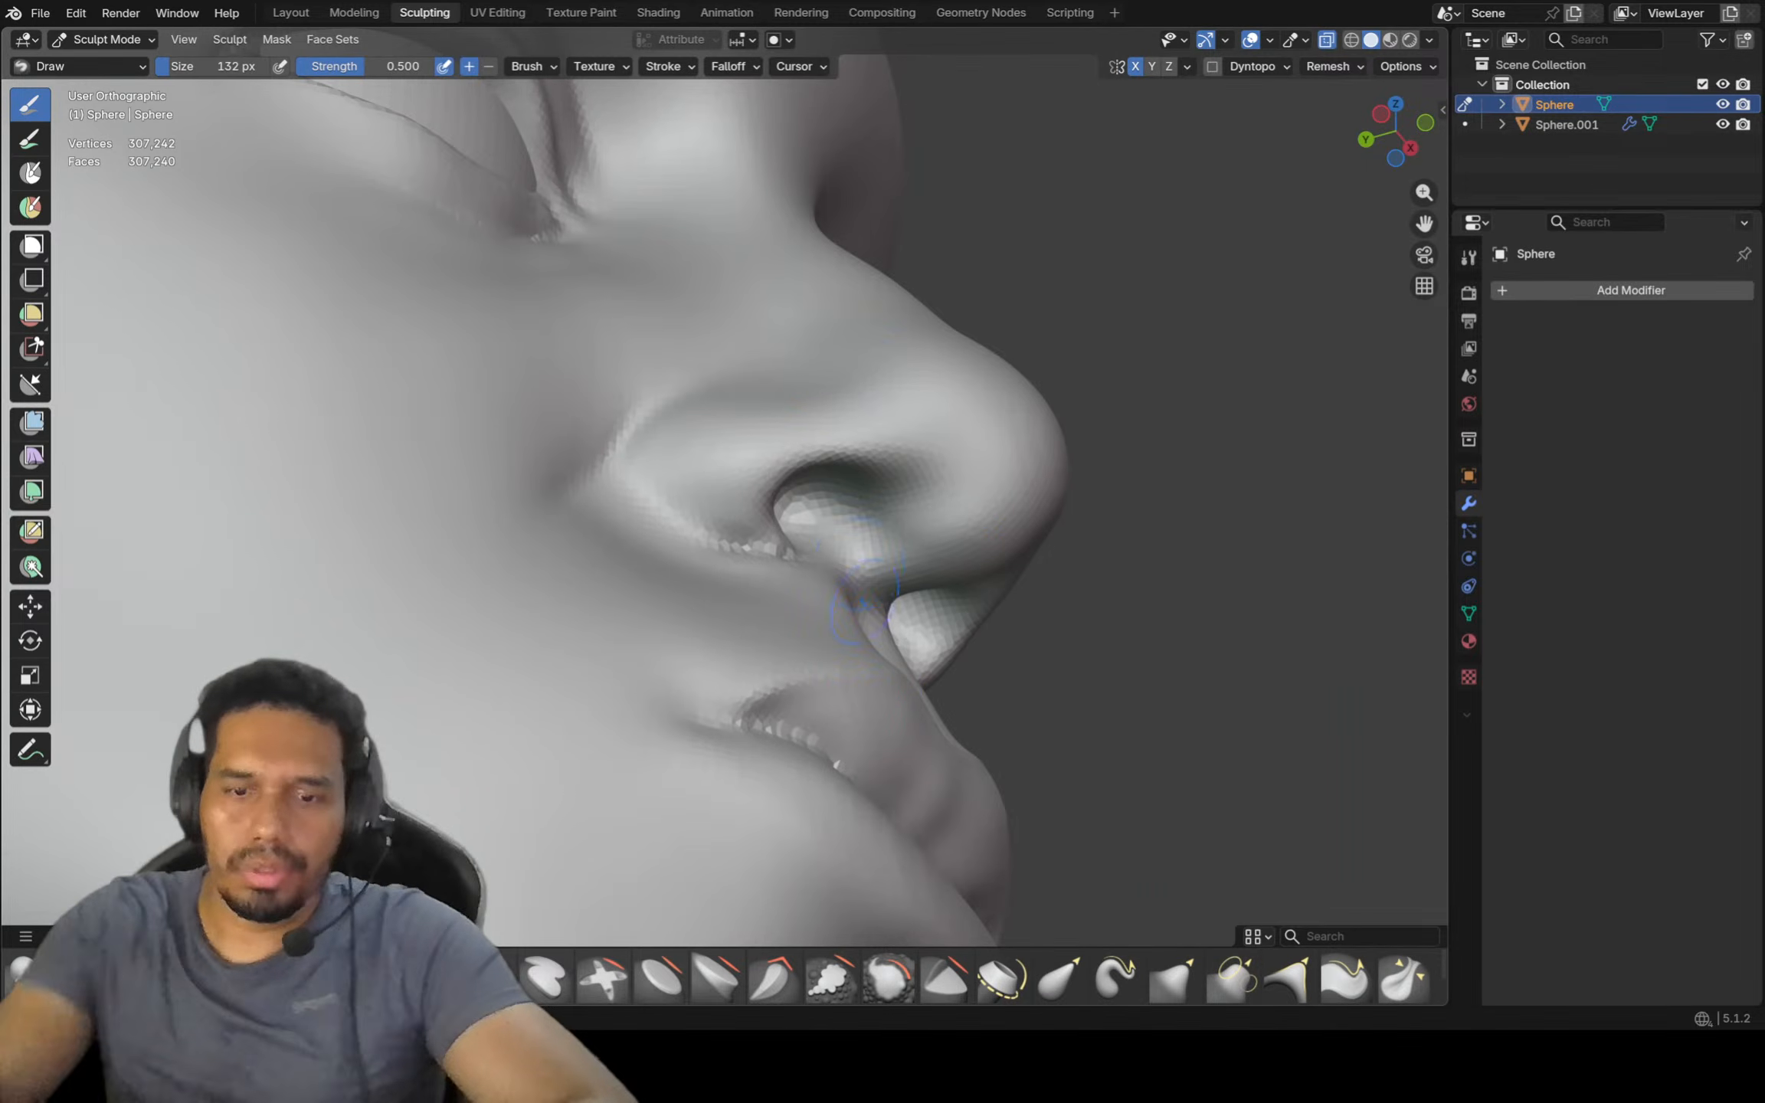
mouse_move(858, 528)
left_mouse_down("ctrl")
mouse_move(850, 506)
mouse_move(881, 498)
left_mouse_up("ctrl")
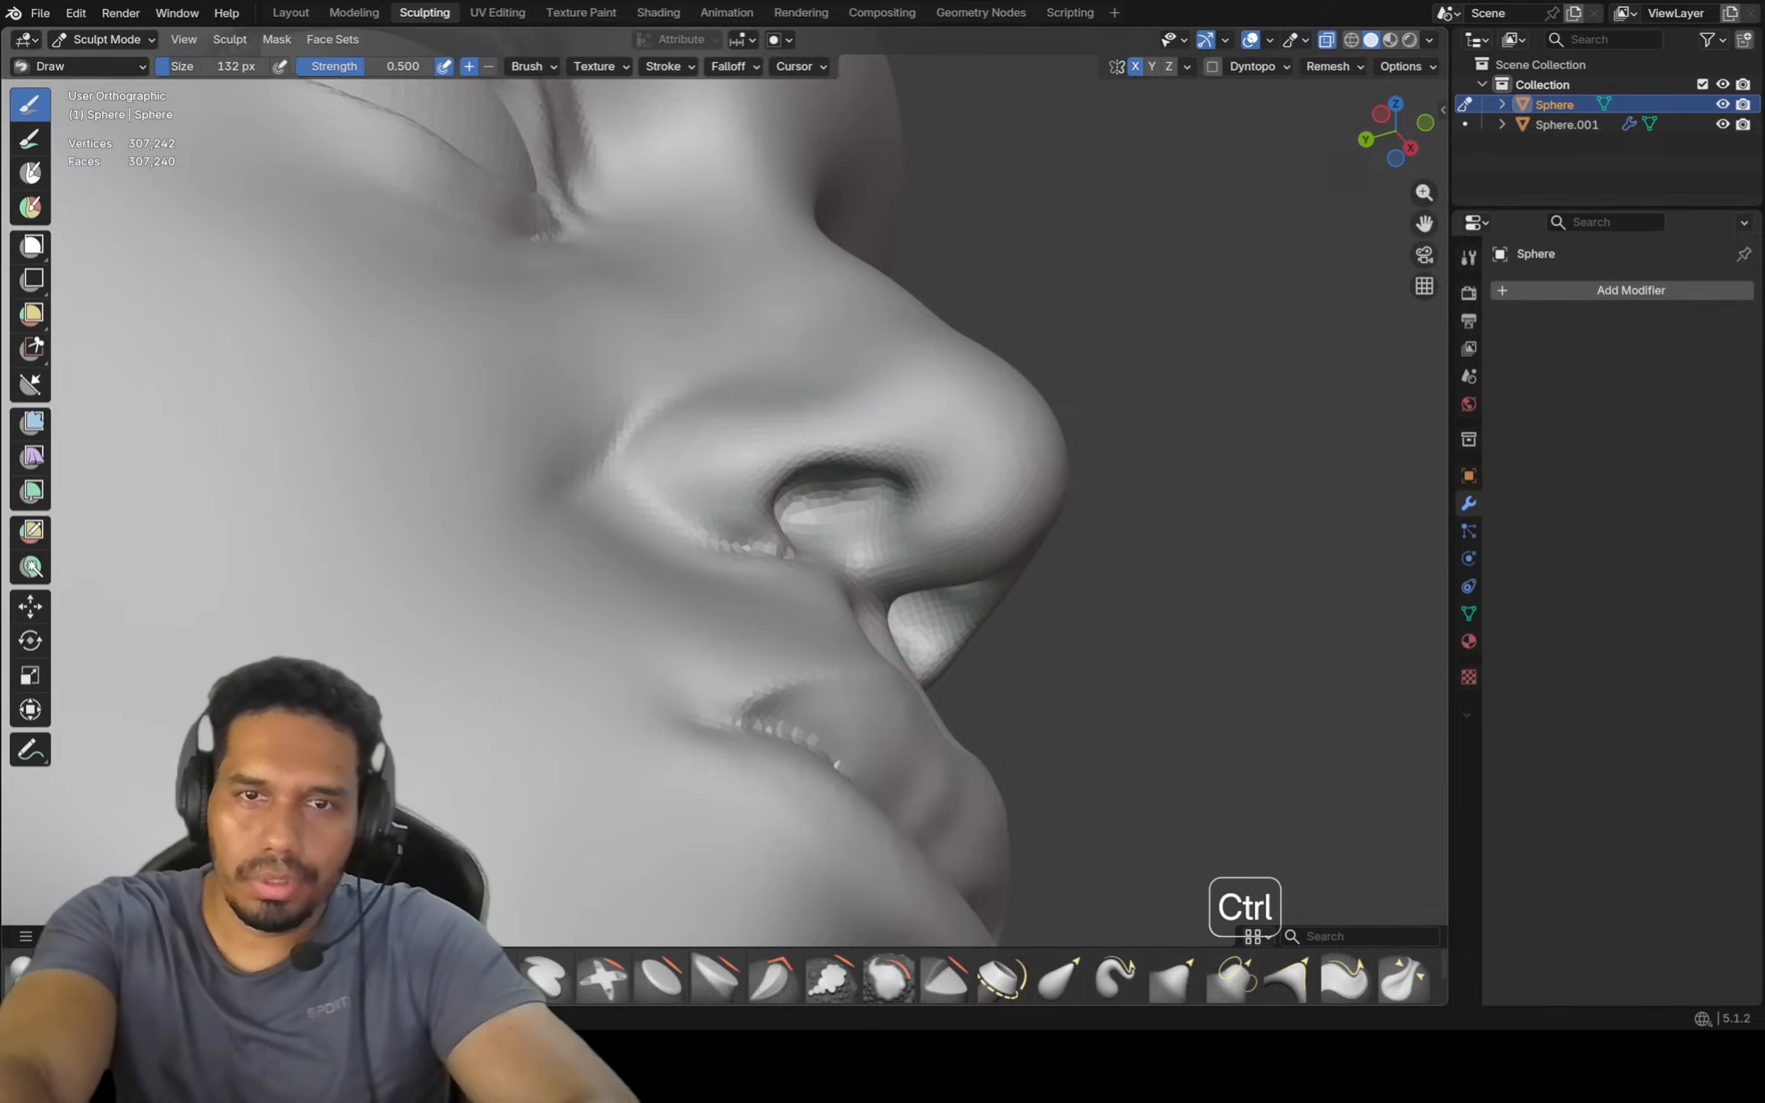
key("ctrl+KP_3")
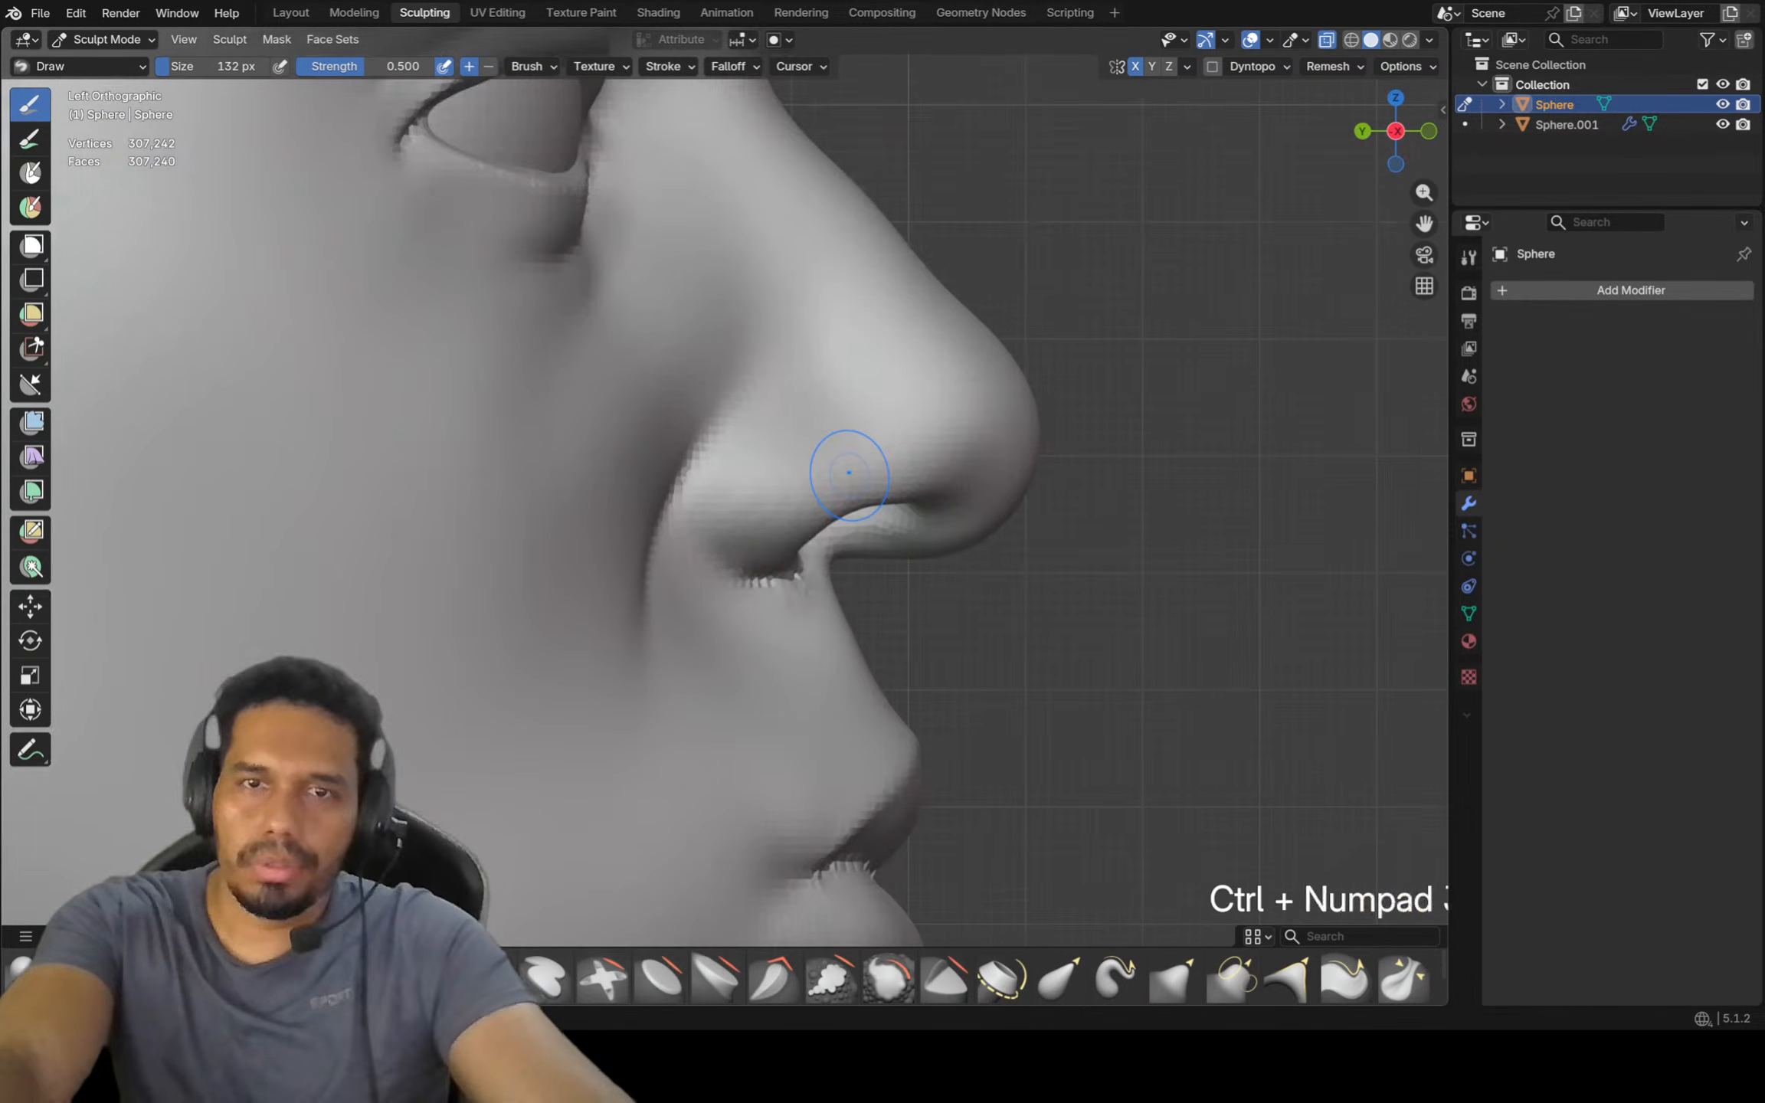
middle_click_drag(856, 454, 890, 502, "ctrl")
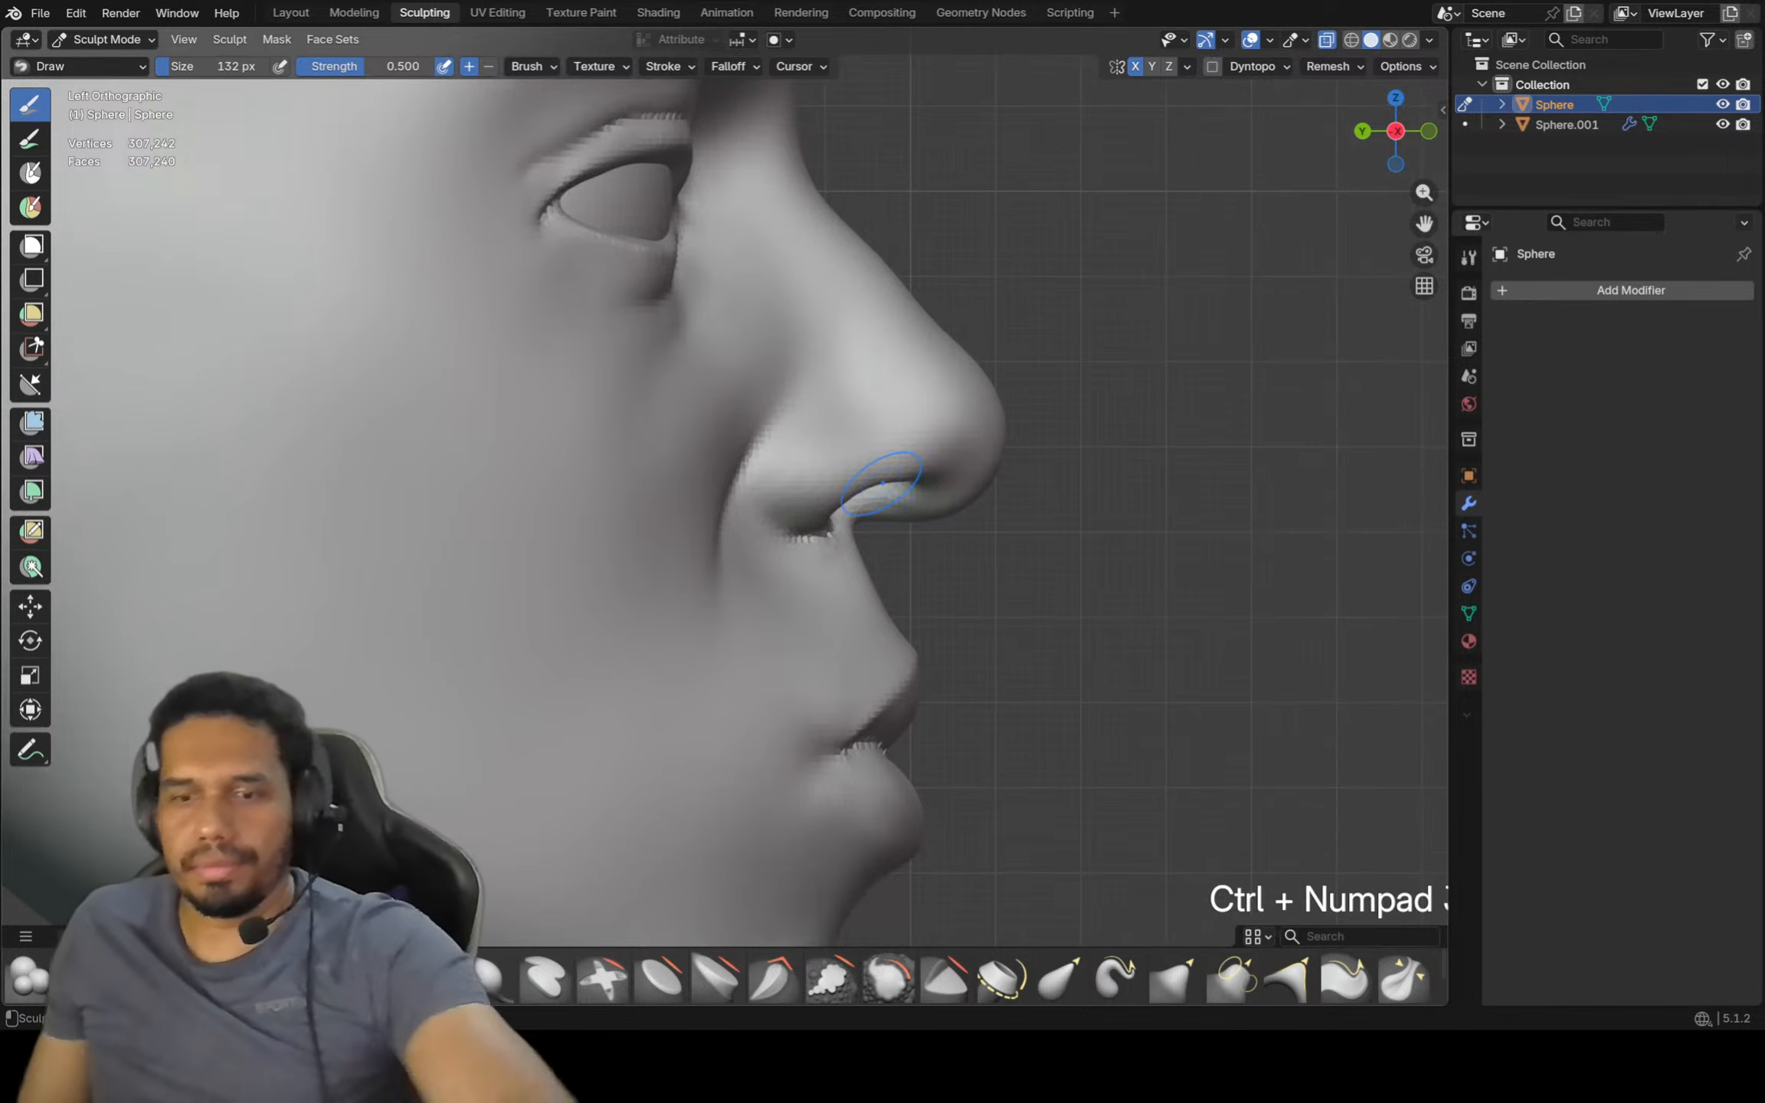
Reshape the nose wings and outer nostril rims in front view with the Grab brush at 194 px and strength 0.400
key("KP_1")
middle_click_drag(904, 399, 916, 651, "ctrl")
mouse_move(944, 377)
middle_mouse_down("shift")
mouse_move(858, 573)
mouse_move(869, 544)
middle_mouse_up("shift")
middle_click_drag(881, 668, 889, 515, "ctrl")
key("f")
key("g")
scroll(886, 650, "up", 1)
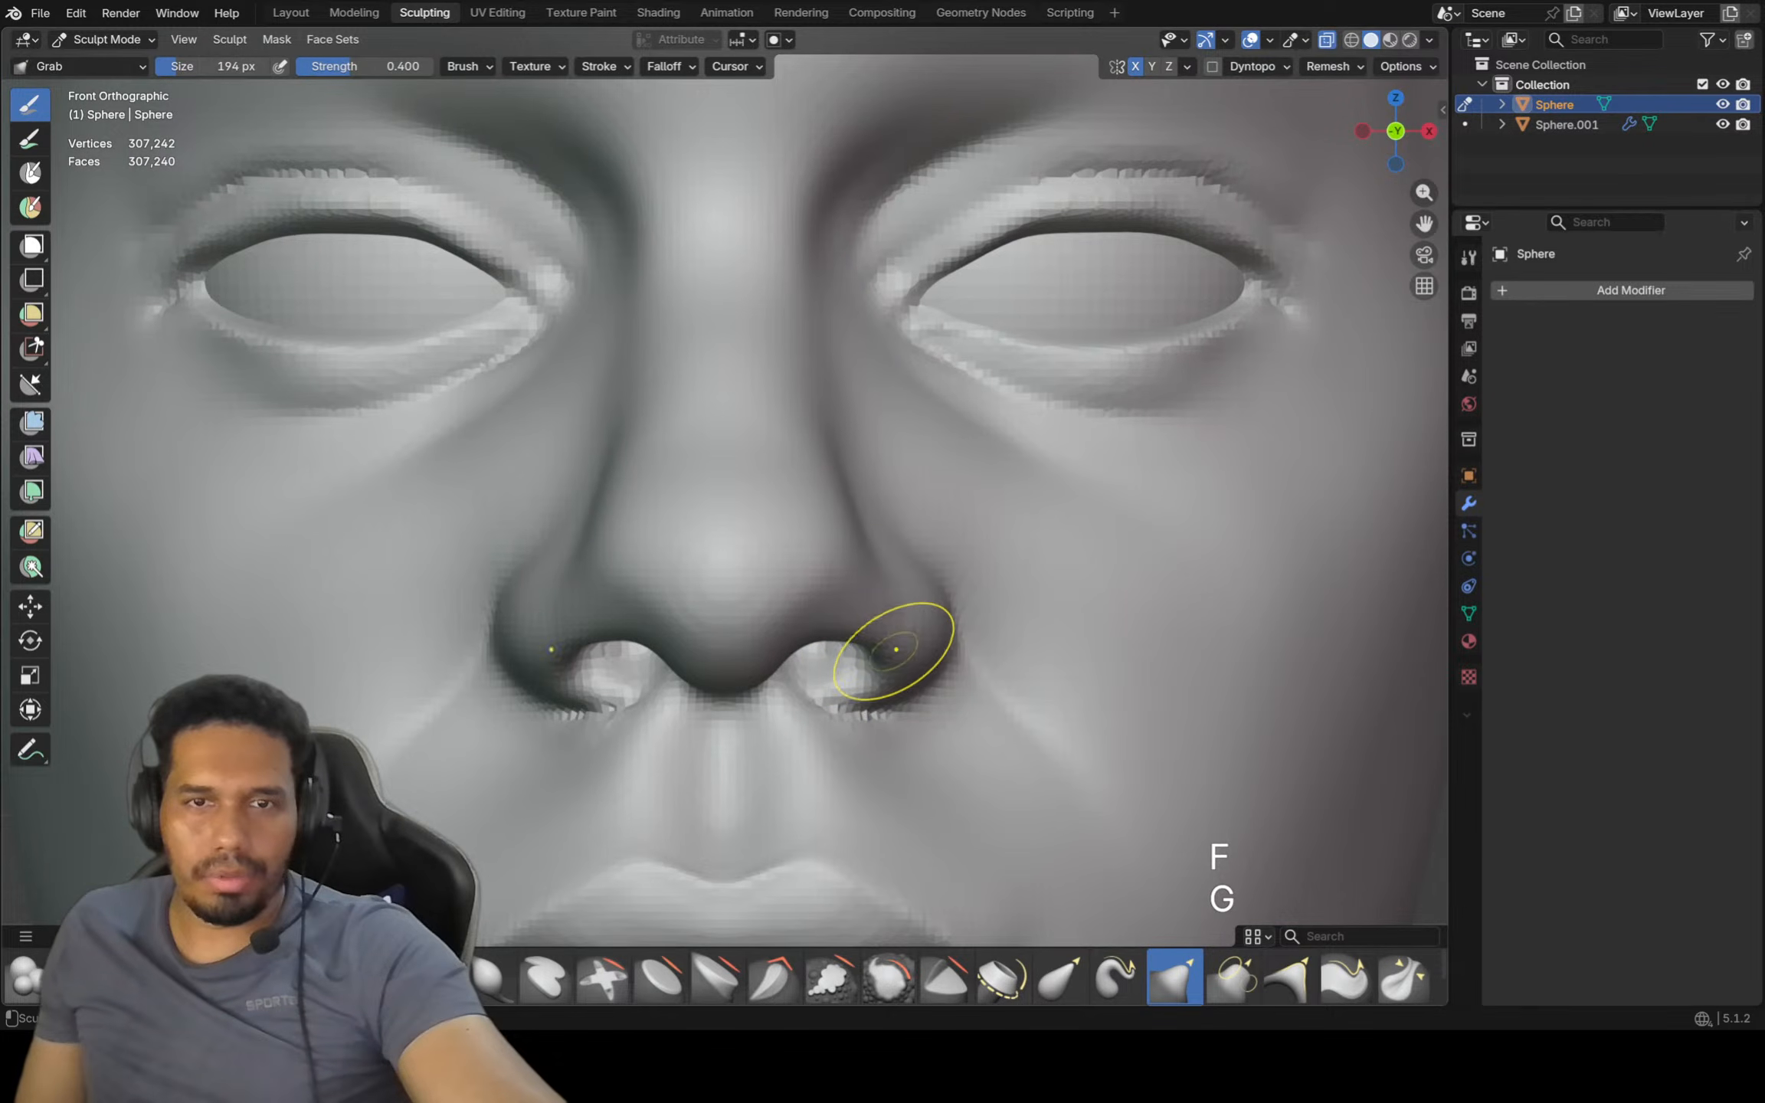
key("Escape")
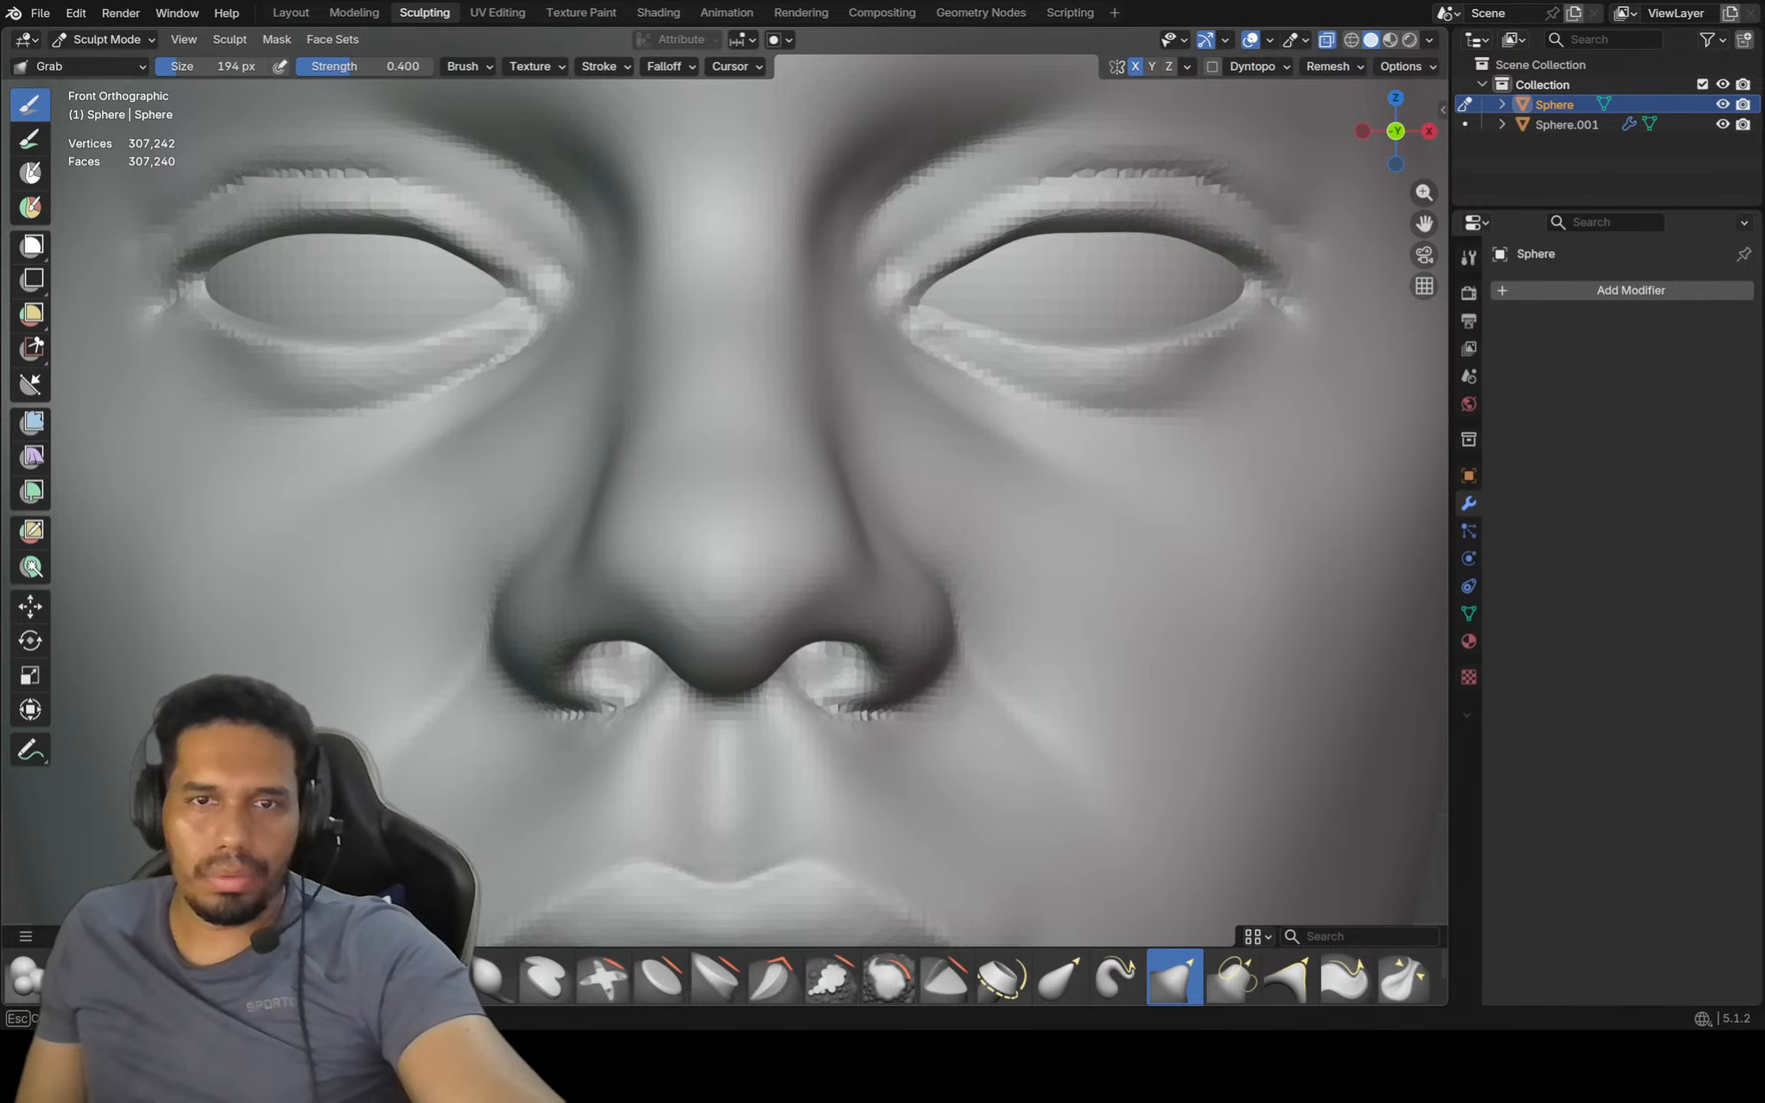
left_click_drag(883, 615, 890, 622)
left_click_drag(890, 622, 929, 630)
scroll(890, 619, "up", 1)
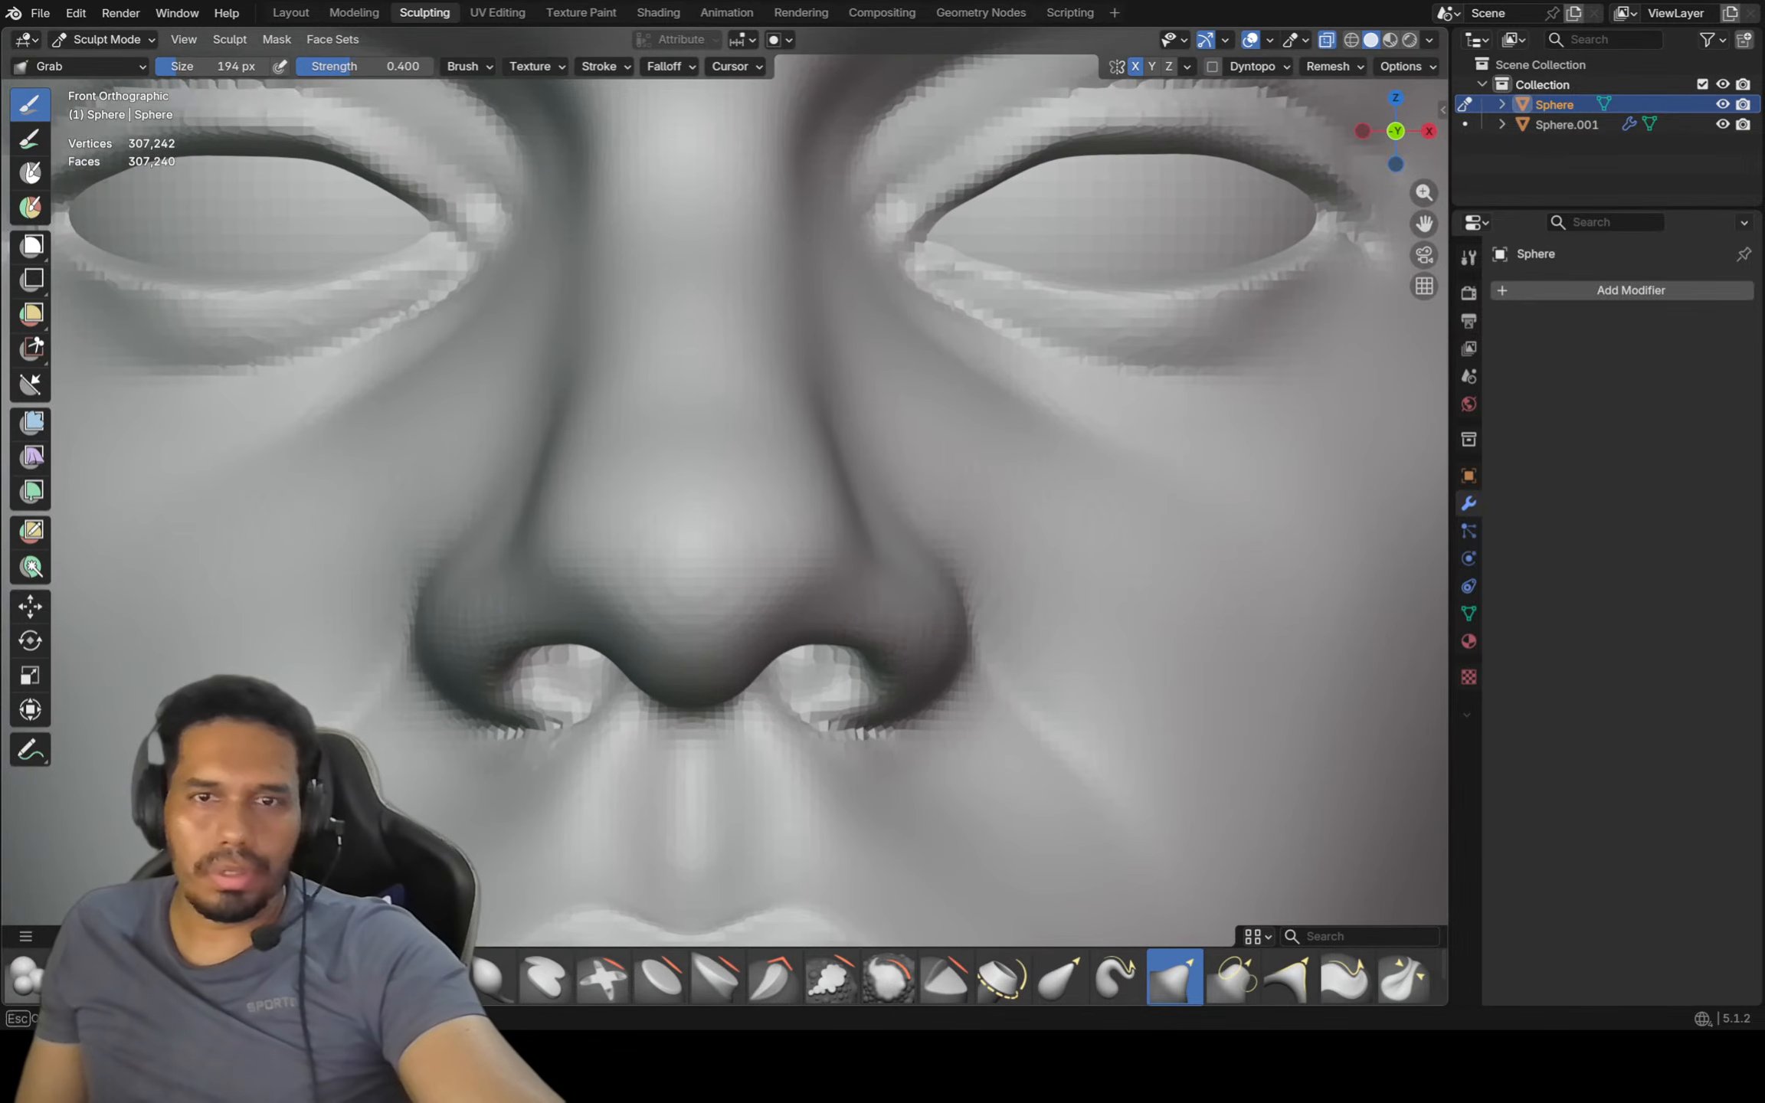
left_click_drag(866, 567, 874, 636)
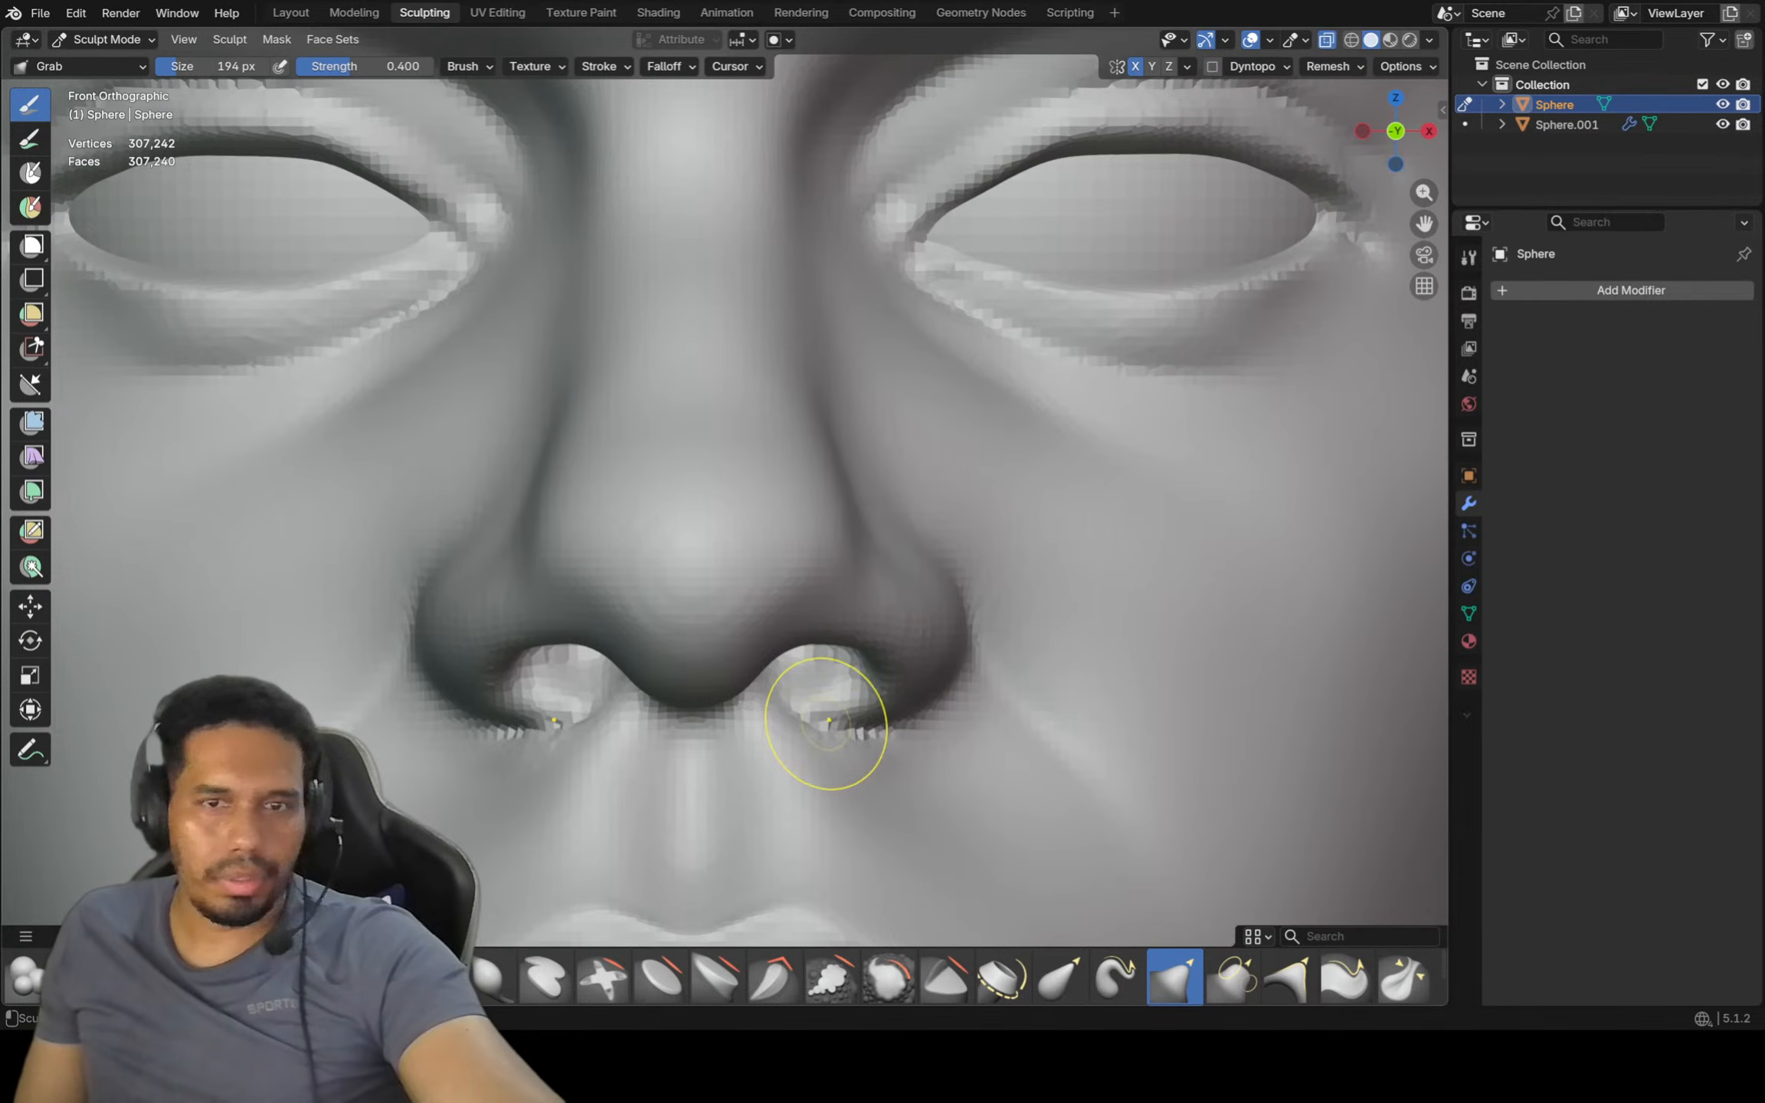
Move the floor and inner lower corners of the nostrils into shape with the Grab brush from front and three-quarter views
left_click_drag(818, 717, 799, 678)
middle_click_drag(800, 678, 773, 694)
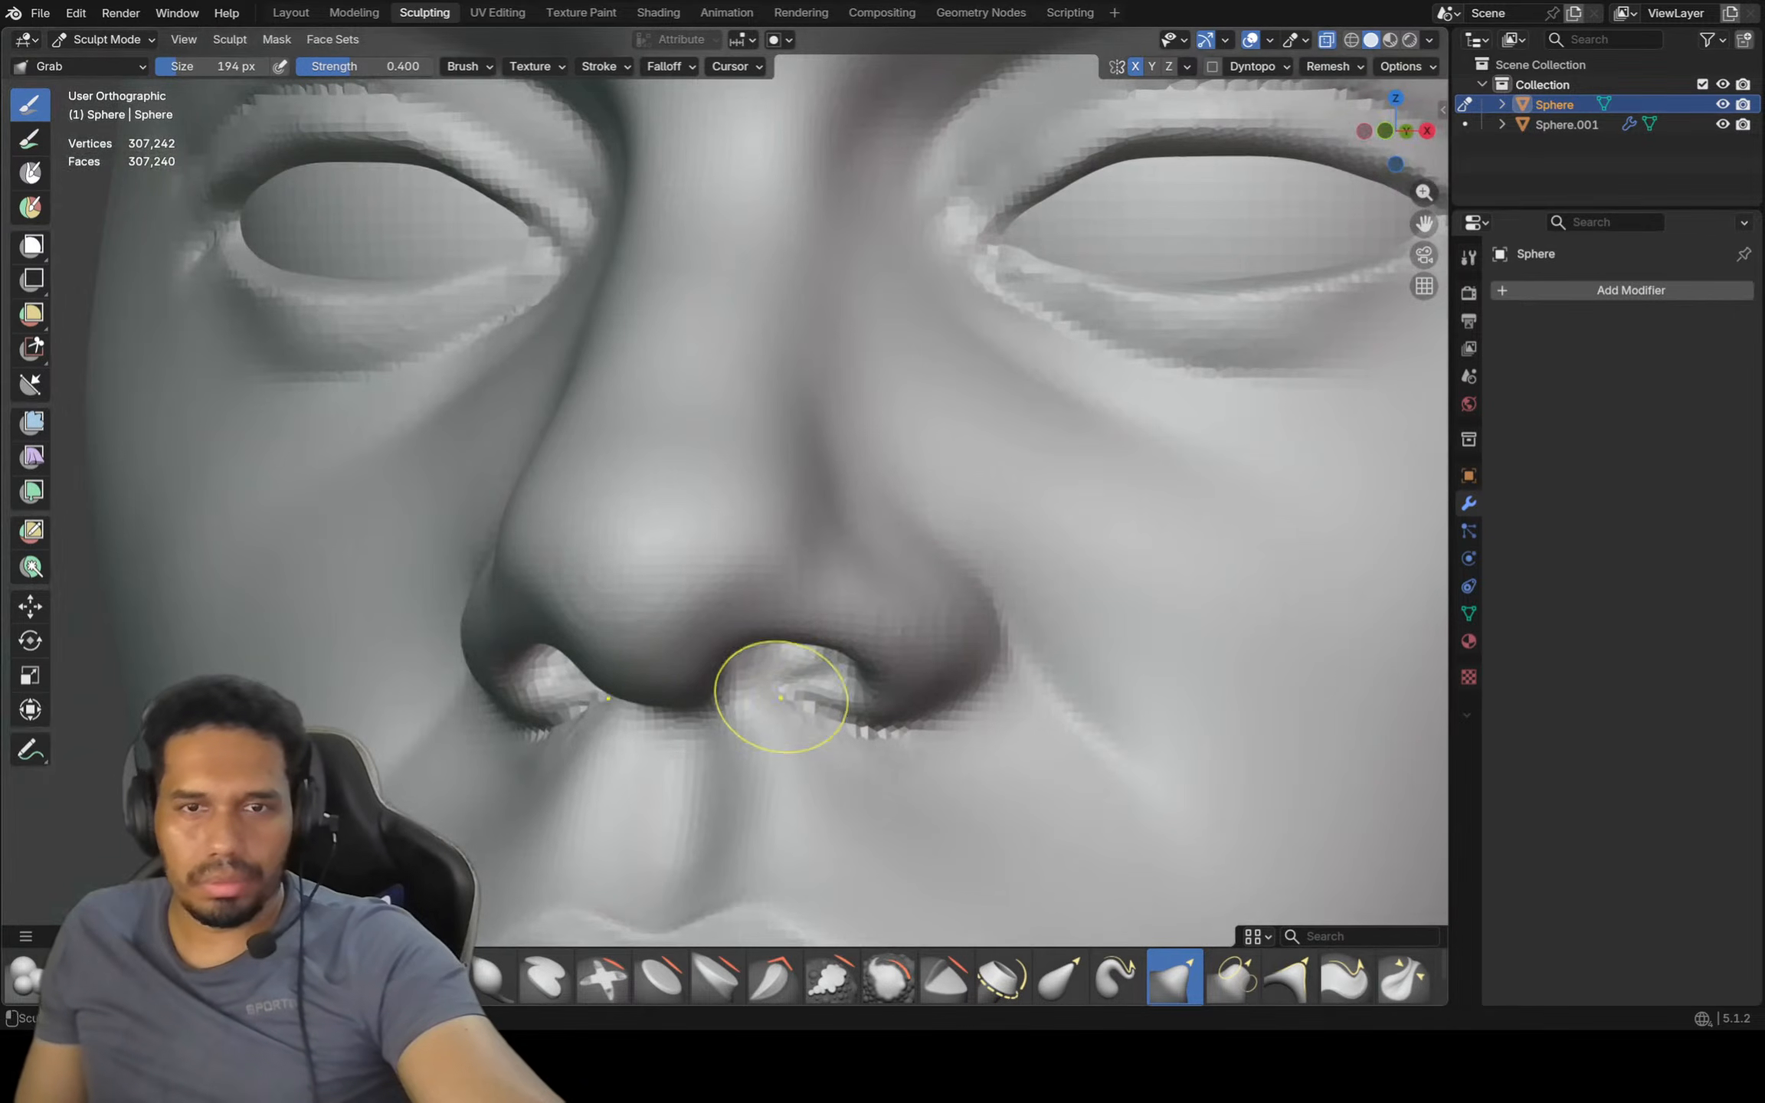
left_click_drag(772, 693, 797, 690)
middle_click_drag(802, 692, 741, 693)
left_click_drag(777, 692, 806, 688)
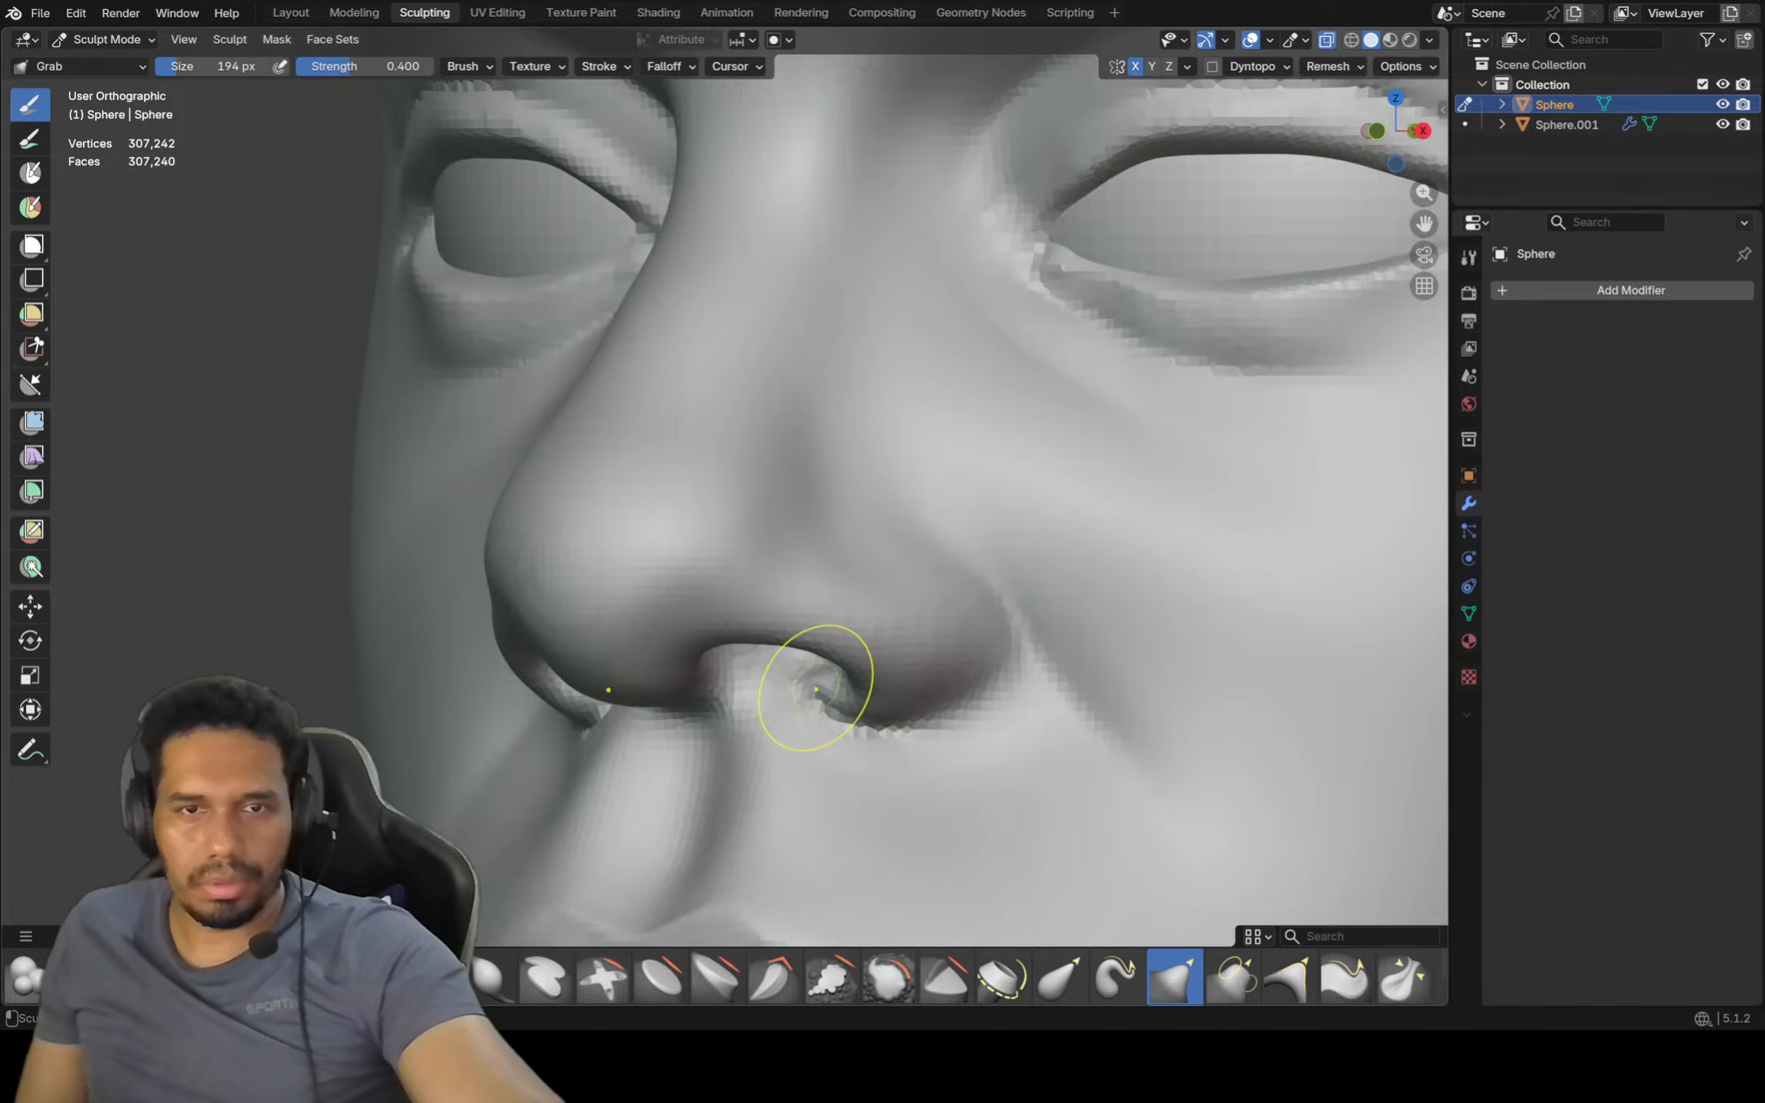
mouse_move(814, 688)
middle_mouse_down()
mouse_move(766, 689)
mouse_move(847, 689)
middle_mouse_up()
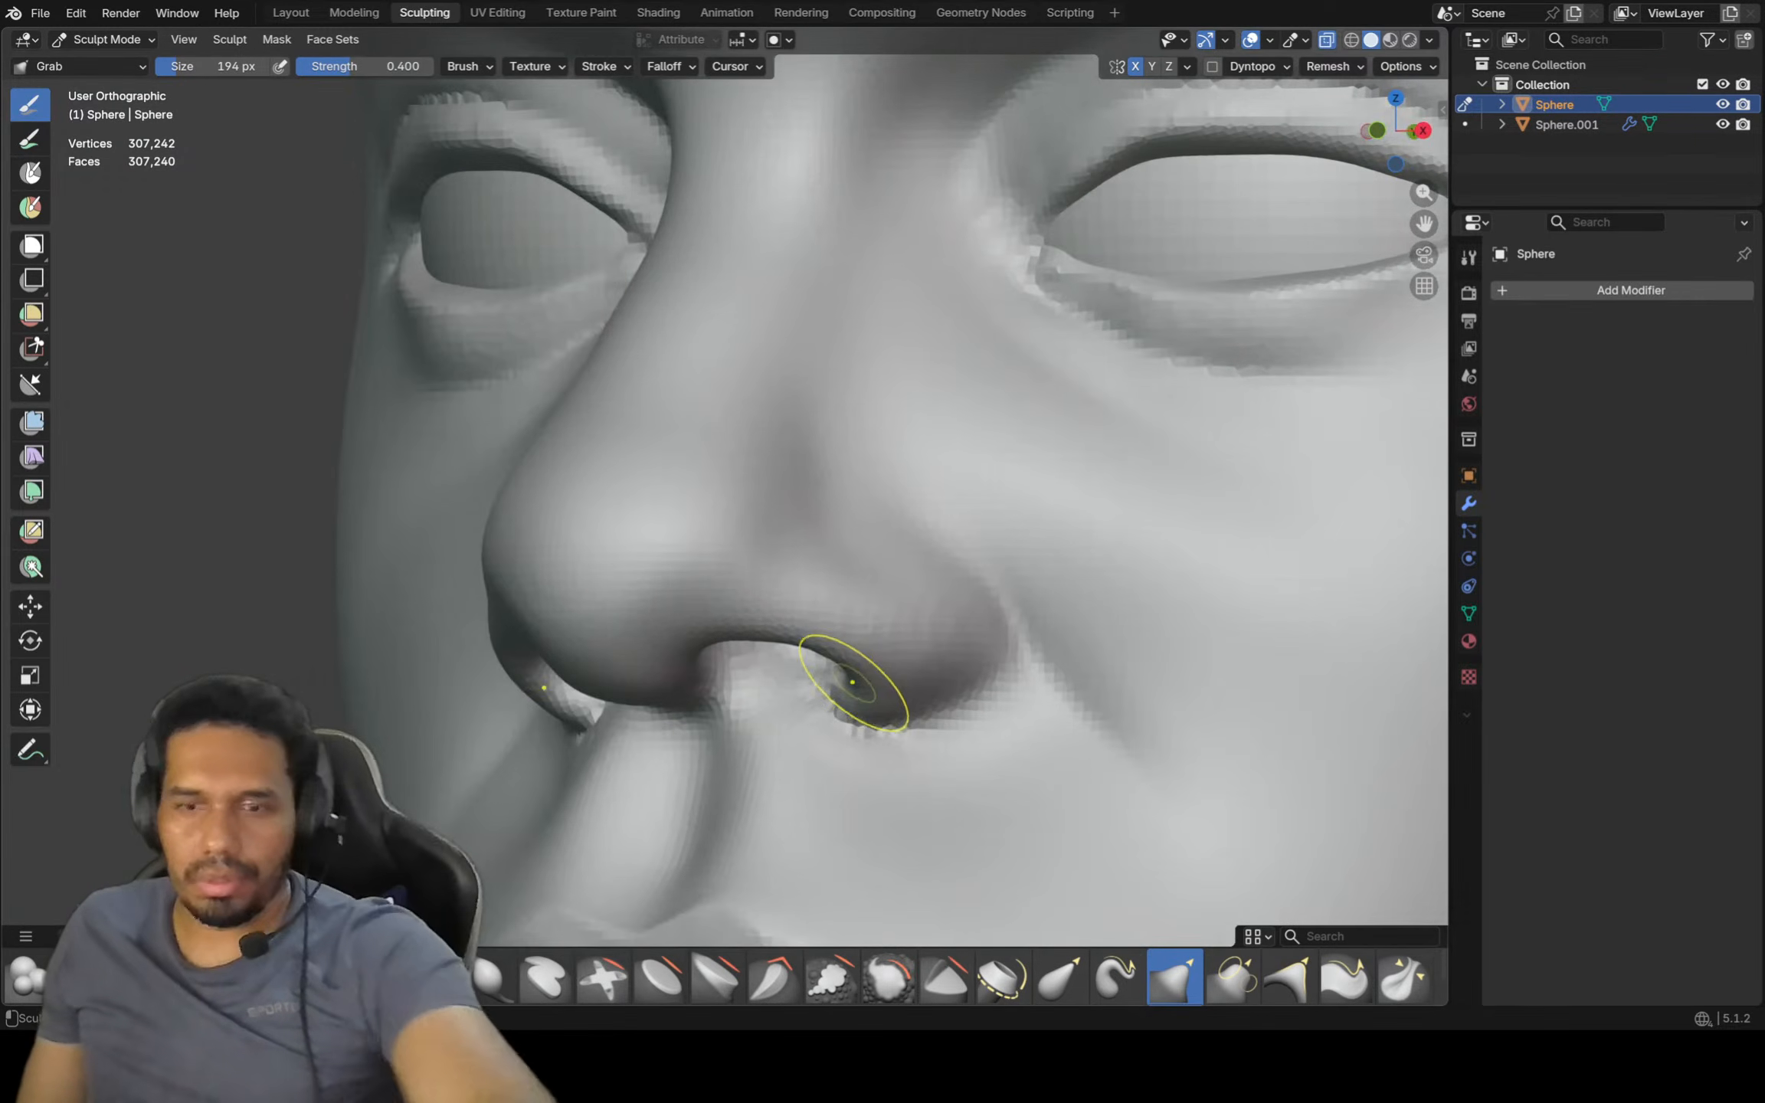
key("KP_1")
mouse_move(824, 697)
left_mouse_down()
mouse_move(790, 688)
mouse_move(830, 701)
left_mouse_up()
Reduce the brush to 106 px and refine the surface around the nose tip and above the nostrils with Crease Polish
middle_click_drag(821, 604, 864, 613, "ctrl")
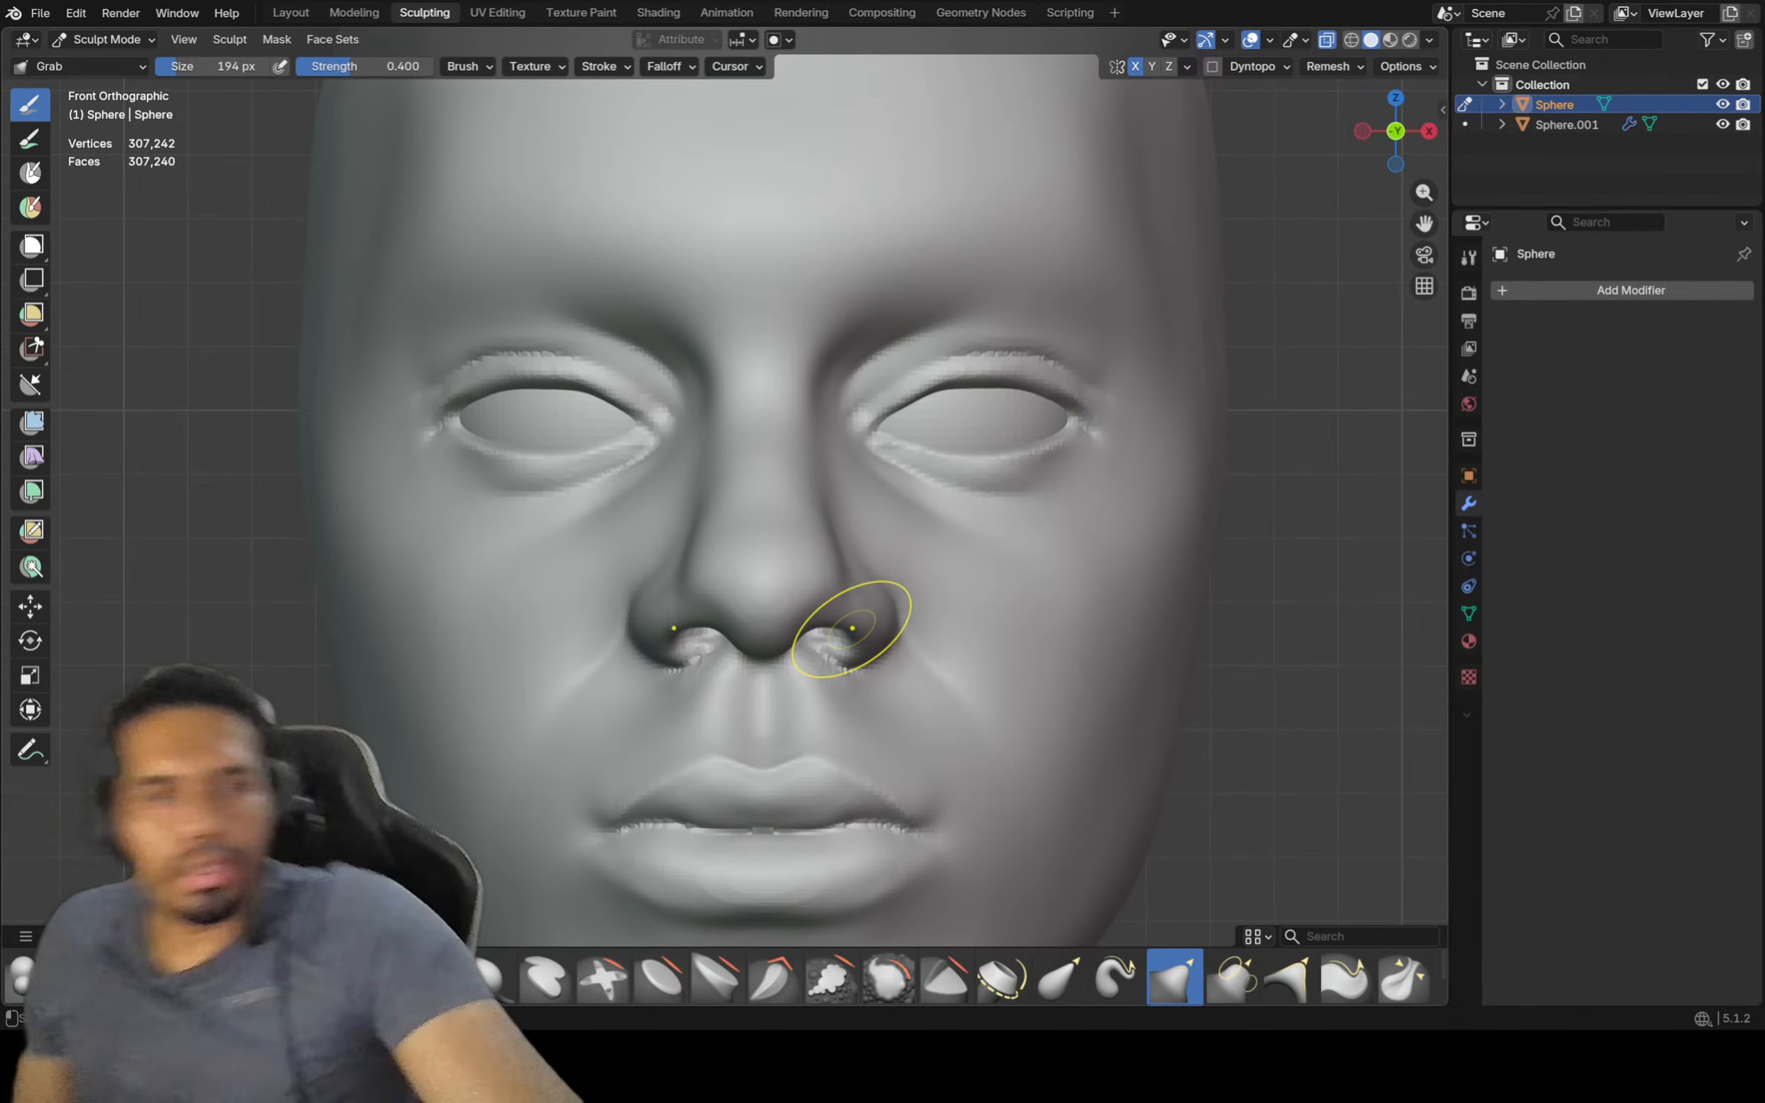
scroll(618, 630, "up", 2)
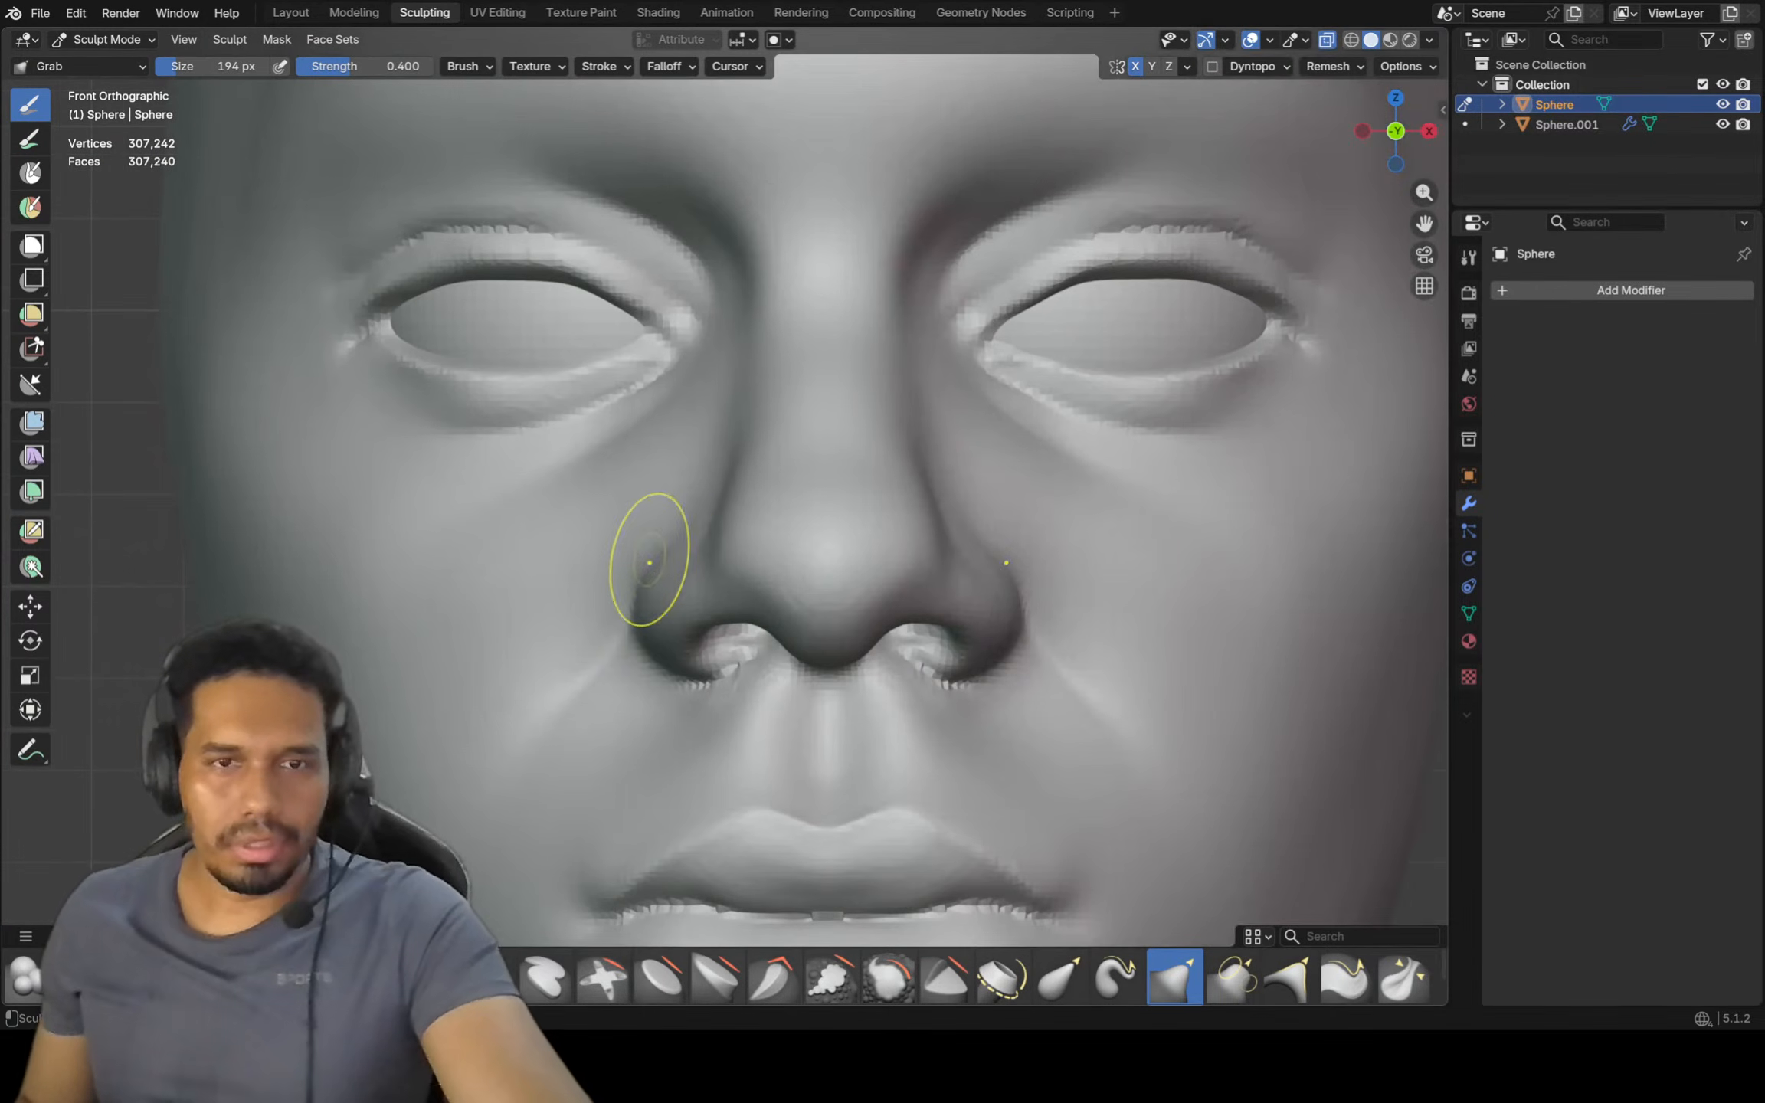
middle_click_drag(671, 553, 678, 552, "ctrl")
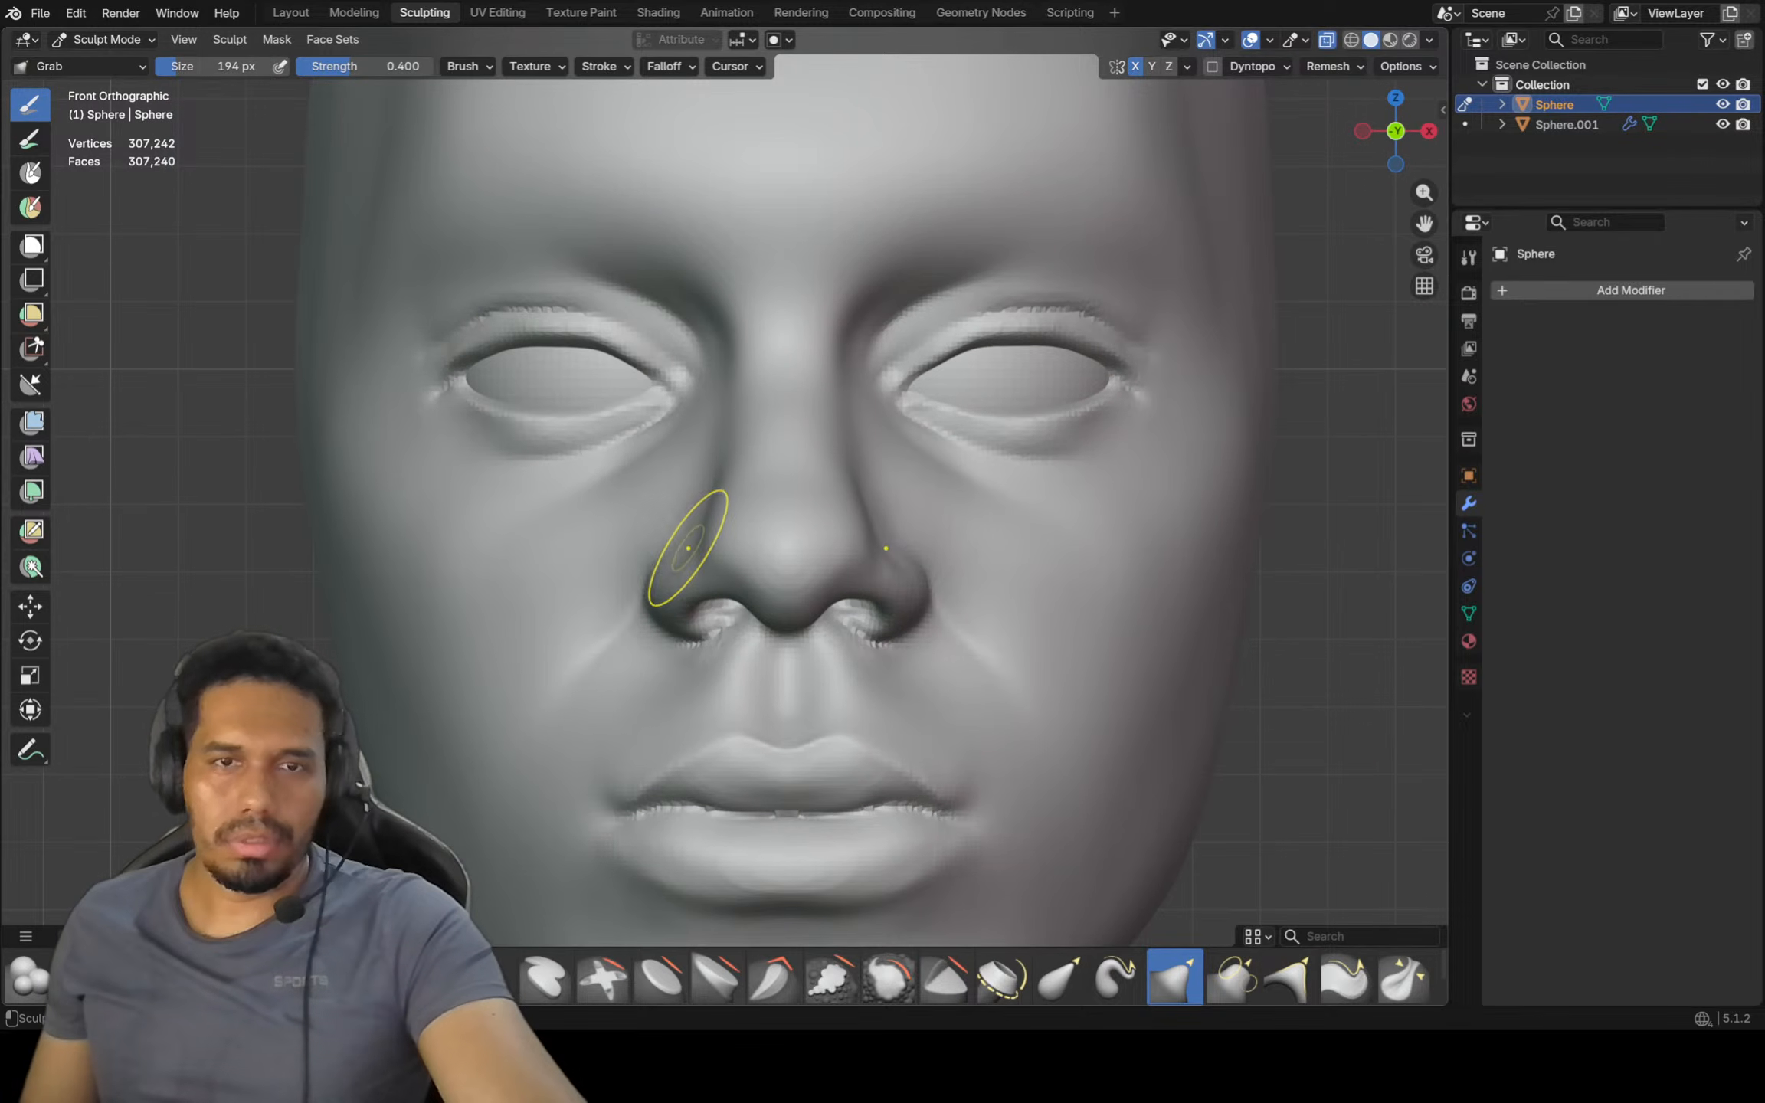
middle_click_drag(919, 569, 910, 551, "ctrl")
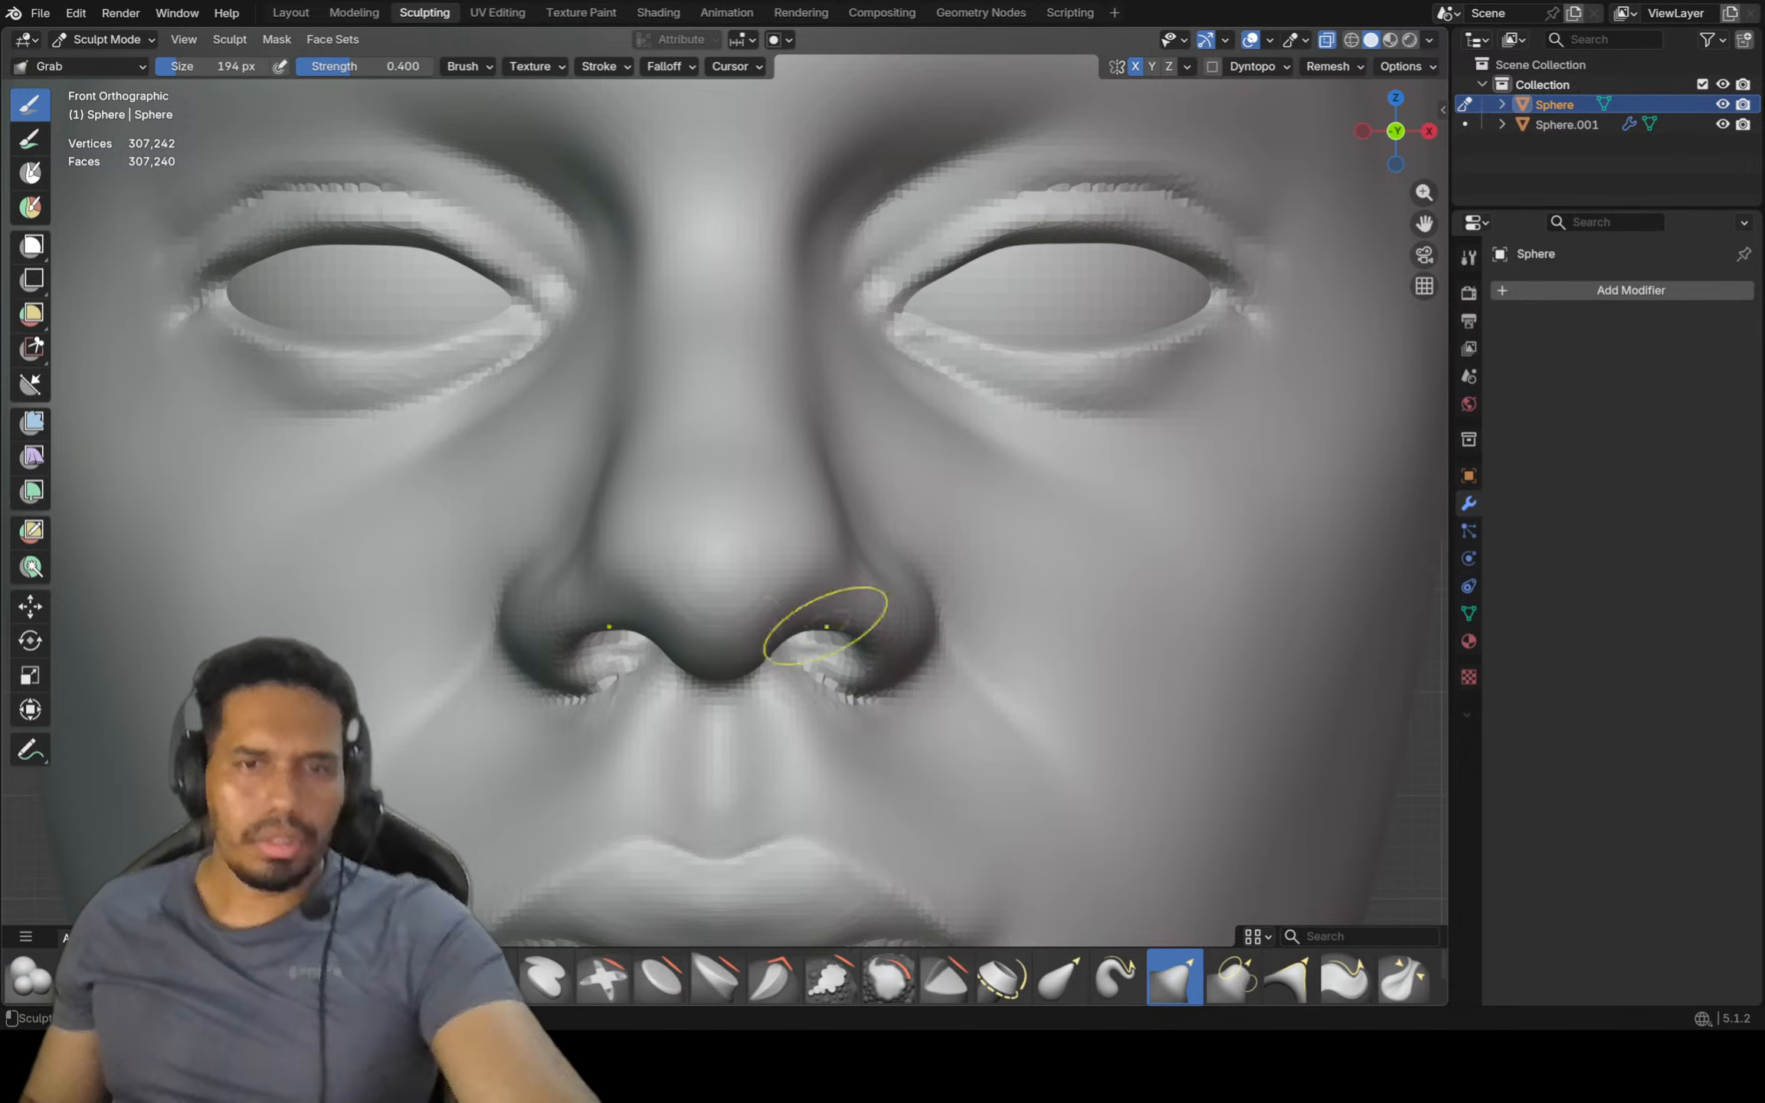
middle_click_drag(752, 599, 774, 634, "ctrl")
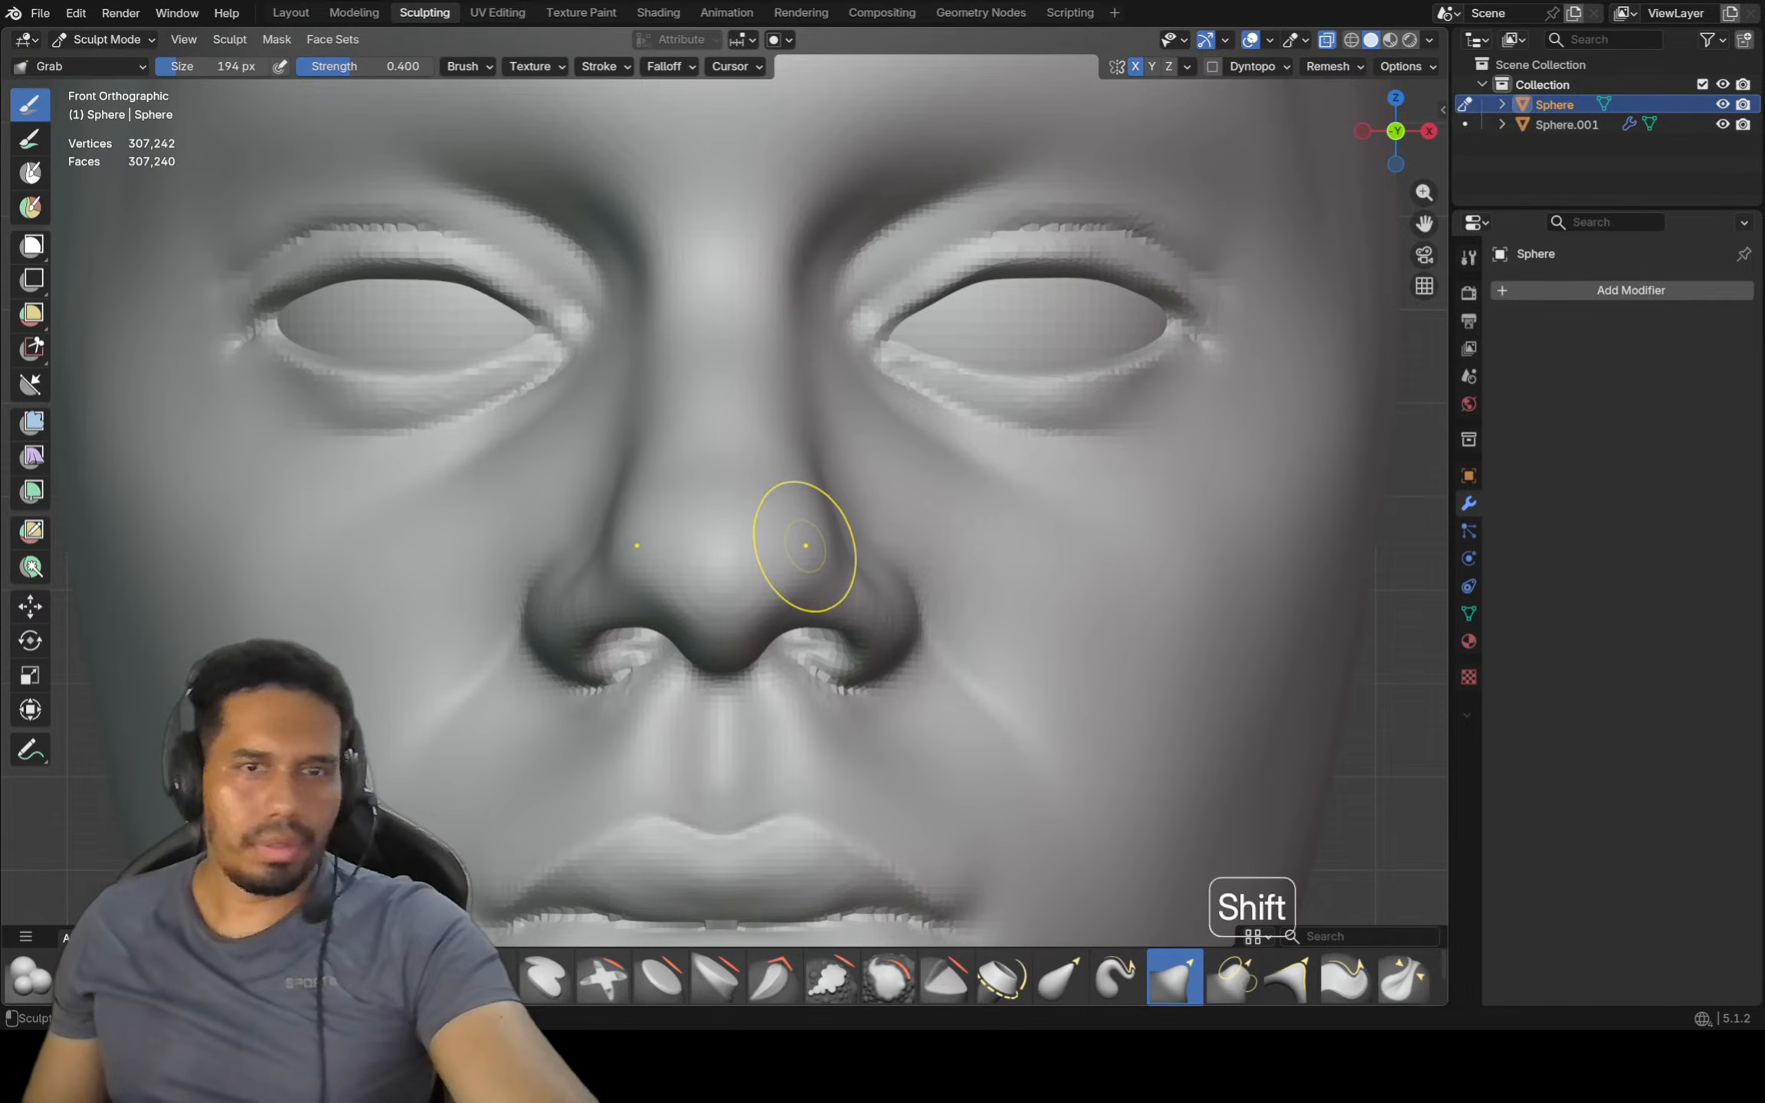
key("f")
left_click(768, 536)
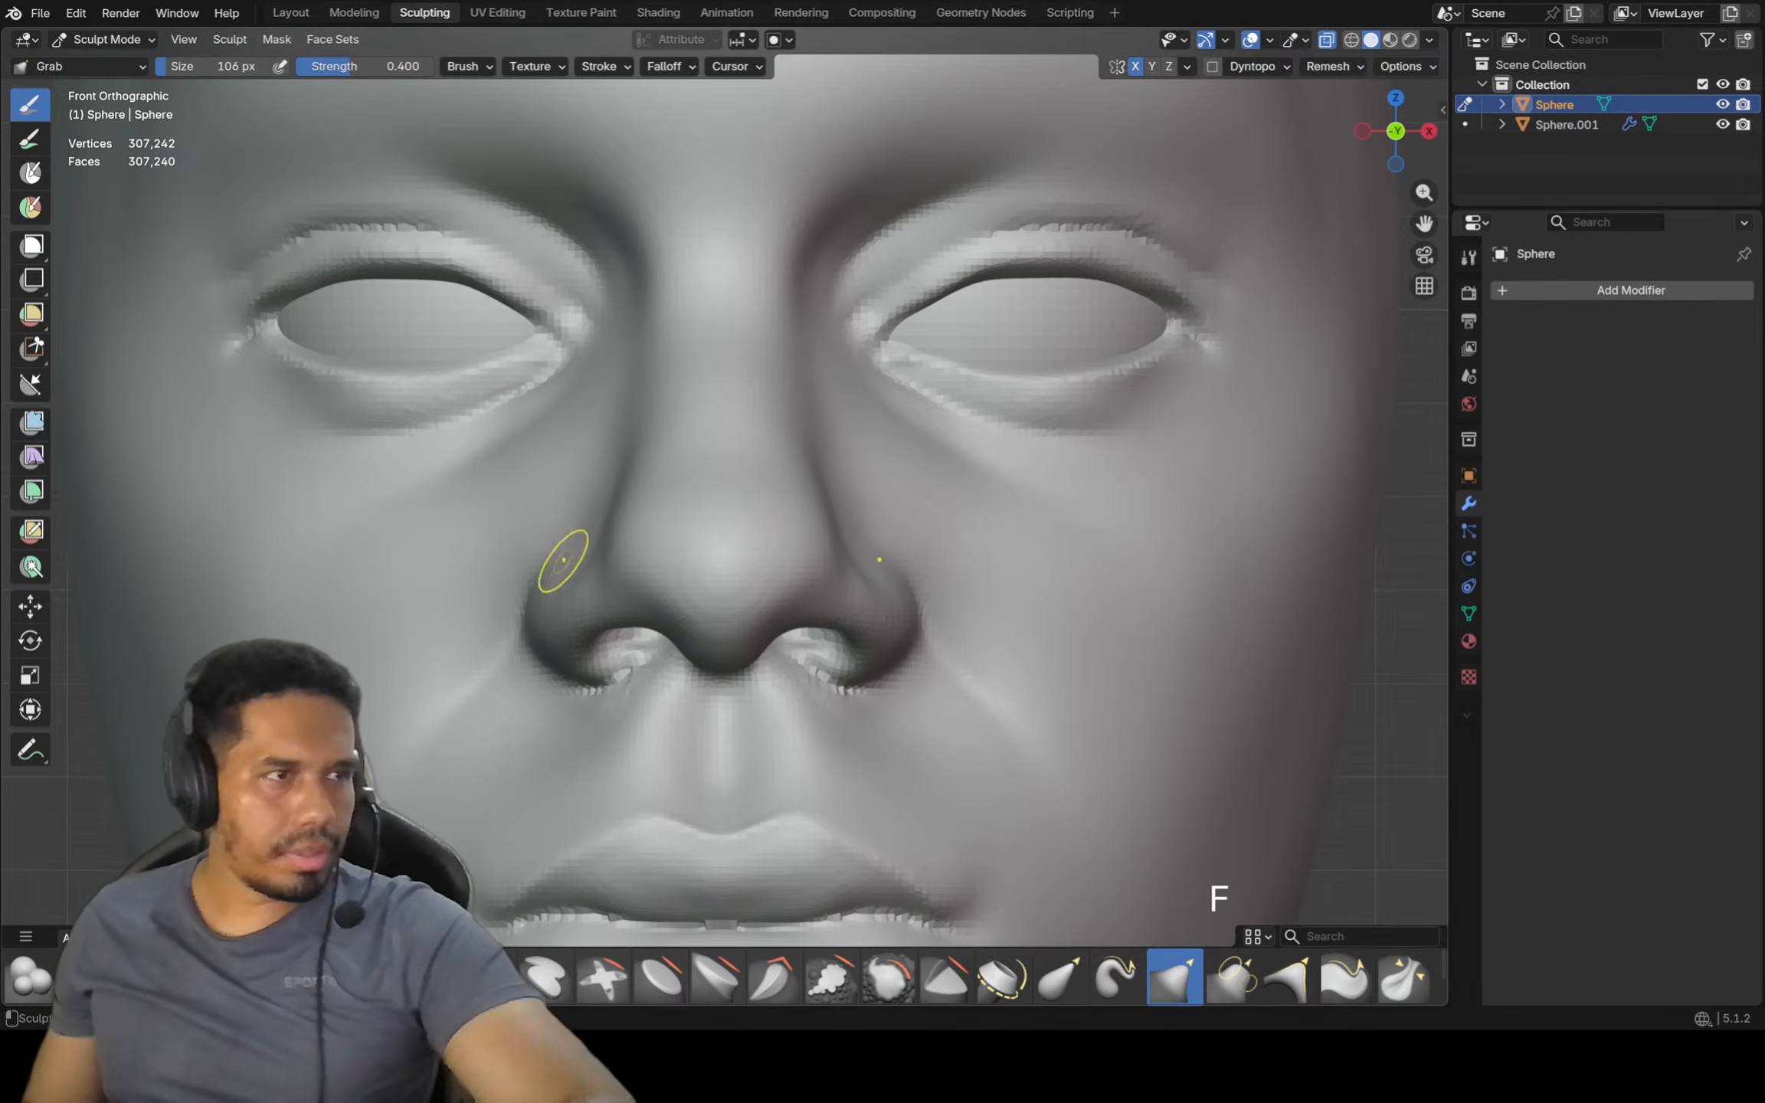
scroll(817, 599, "up", 2)
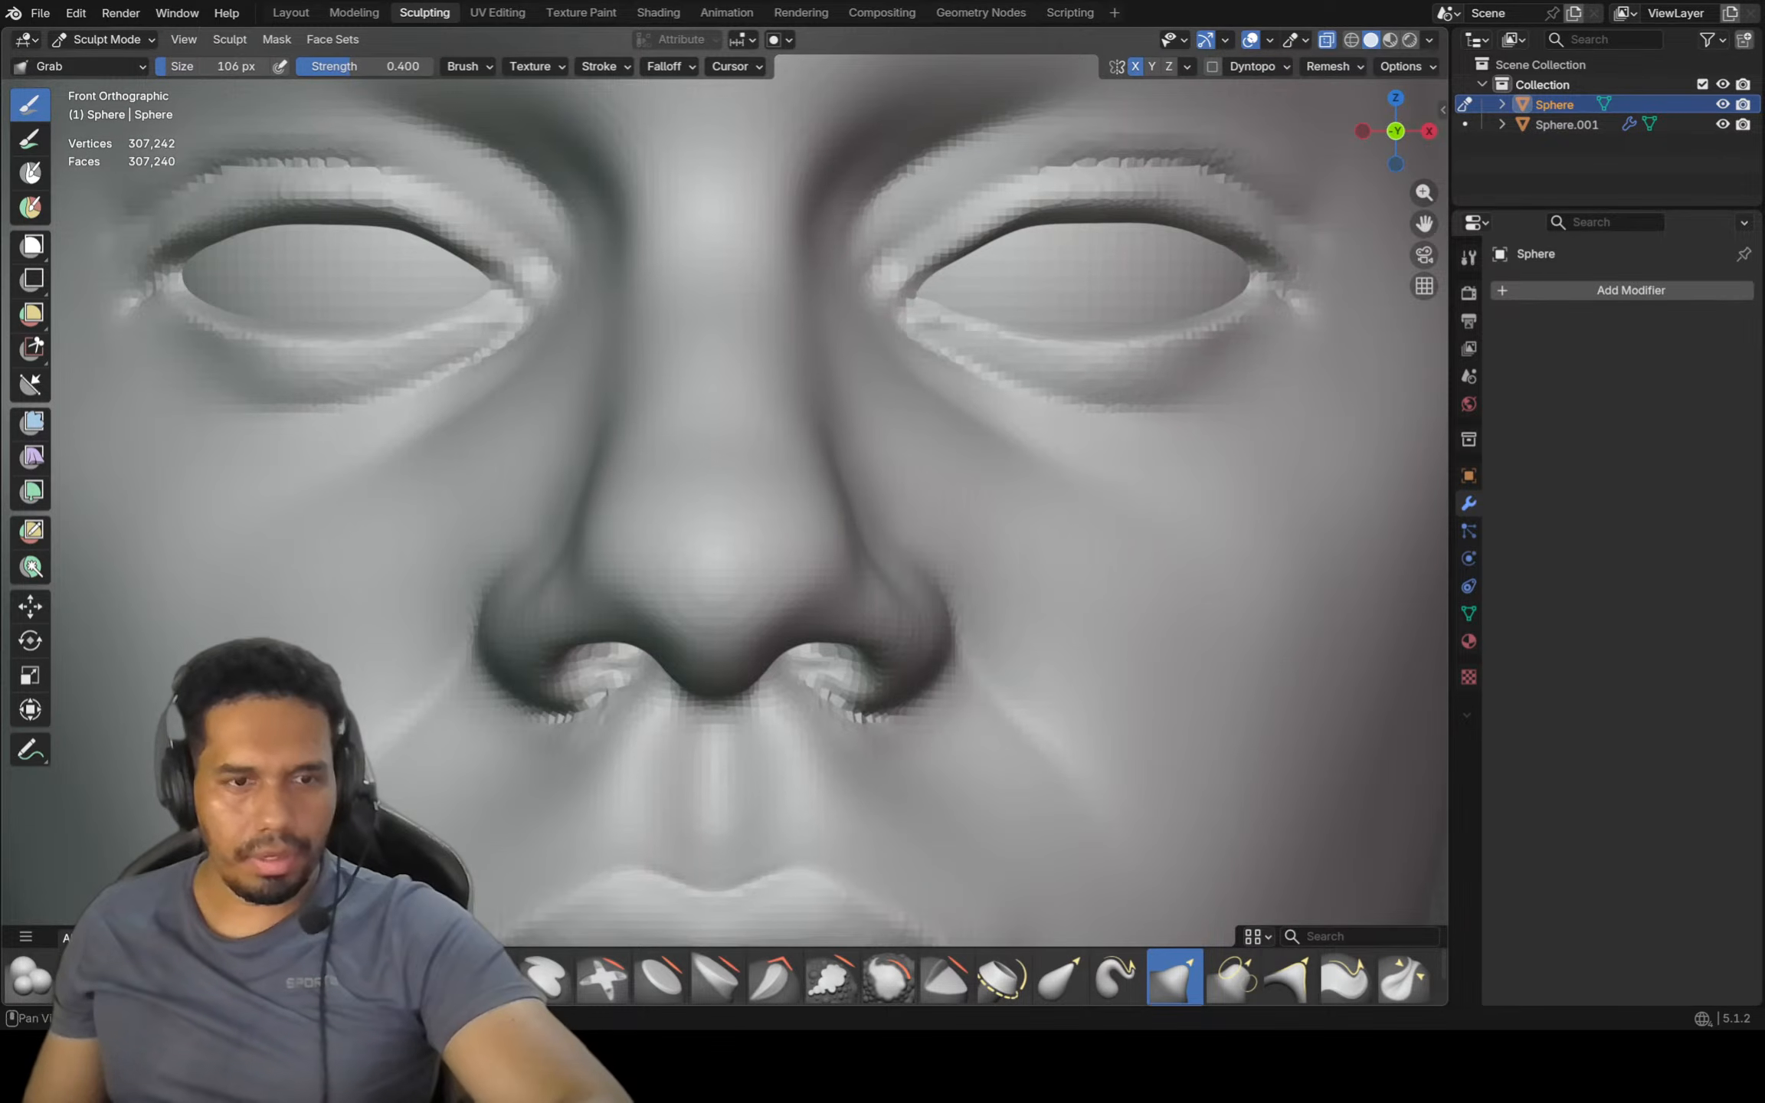
key("shift+c")
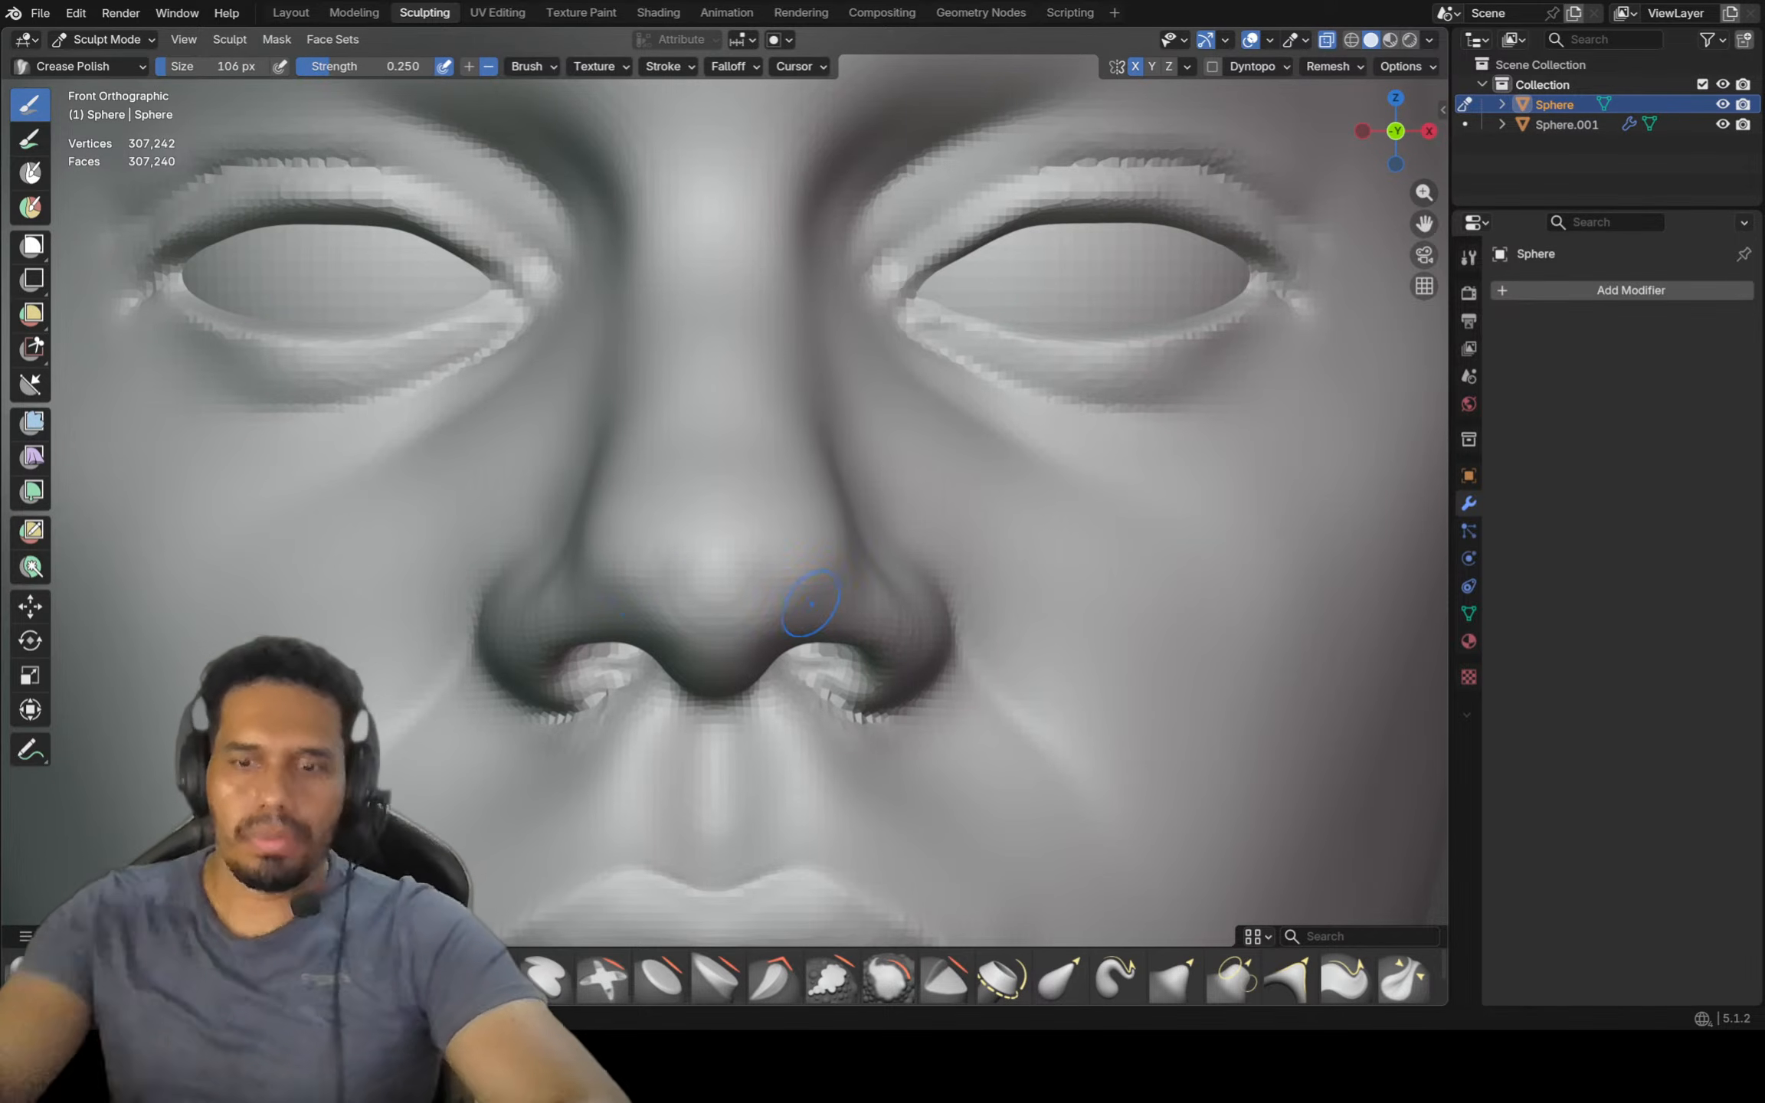
key("shift")
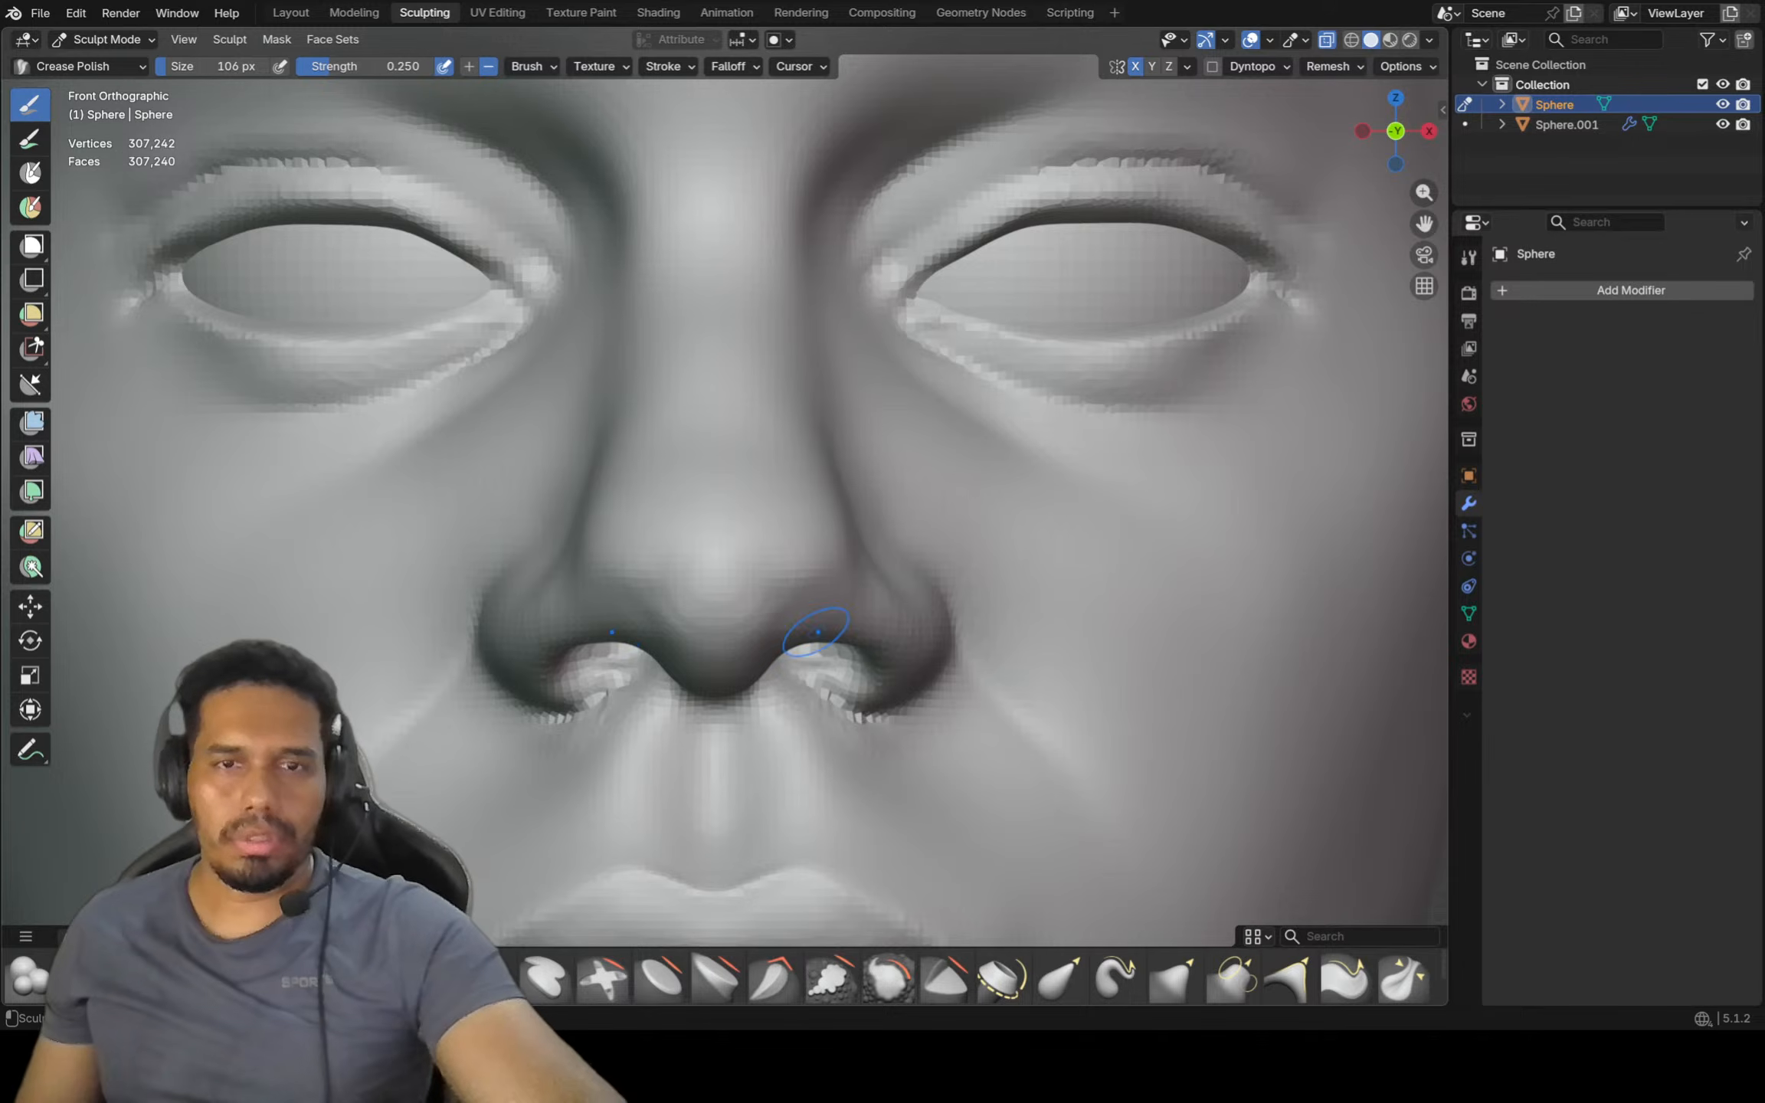
key("shift")
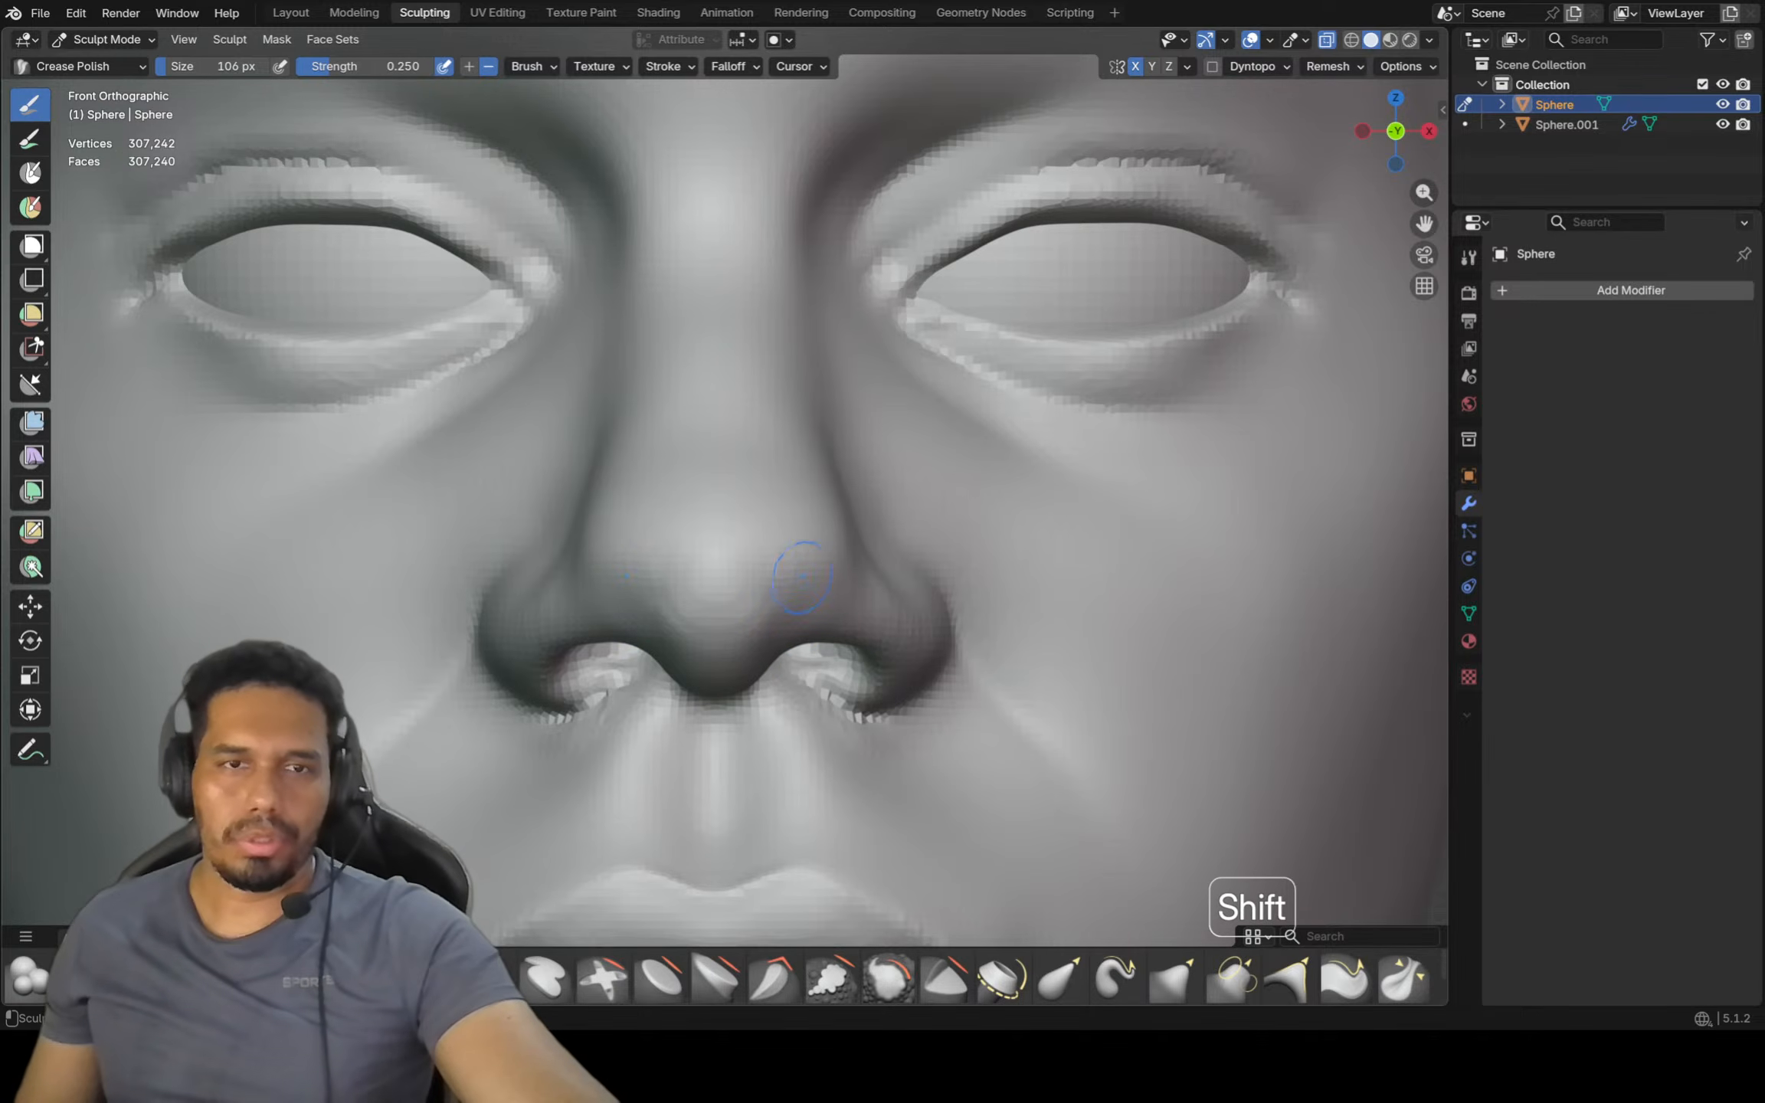
middle_click_drag(824, 516, 823, 555, "ctrl")
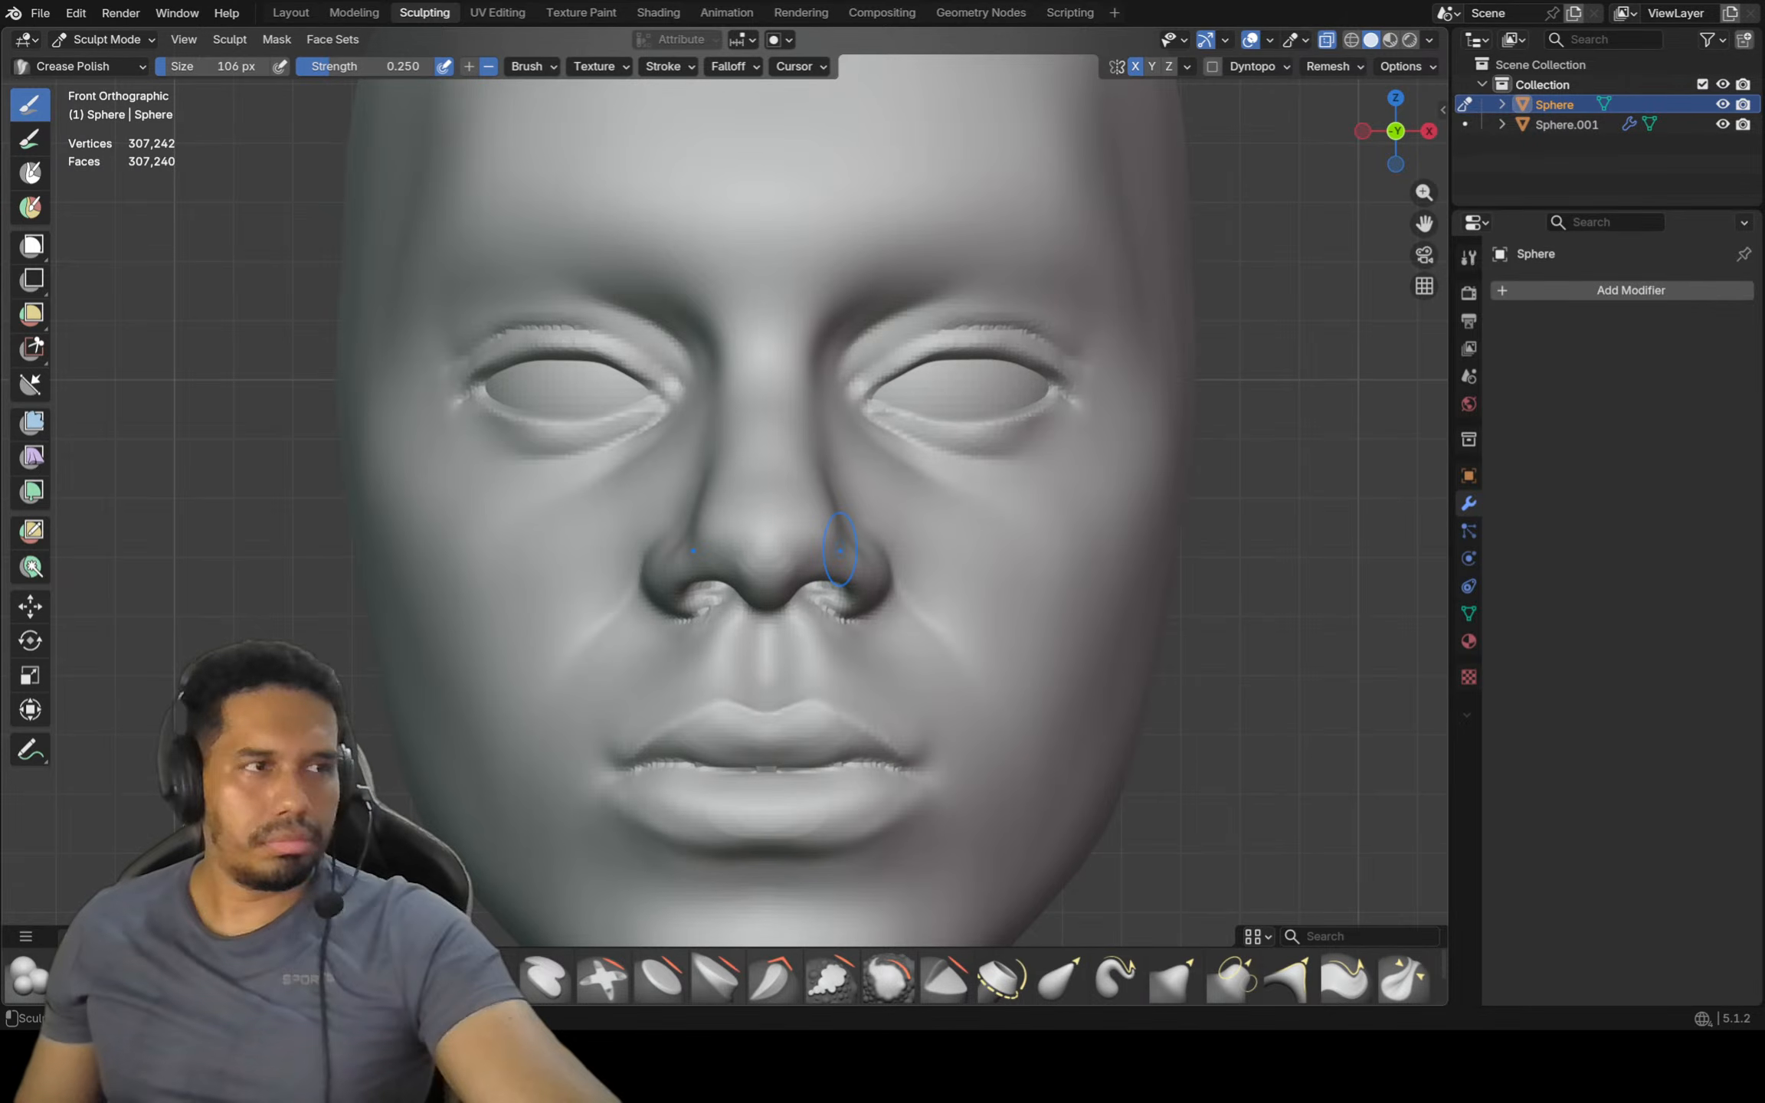
Inflate the nose tip and bridge with the Inflate/Deflate brush at 106 px and strength 0.500, then smooth the surface
key("i")
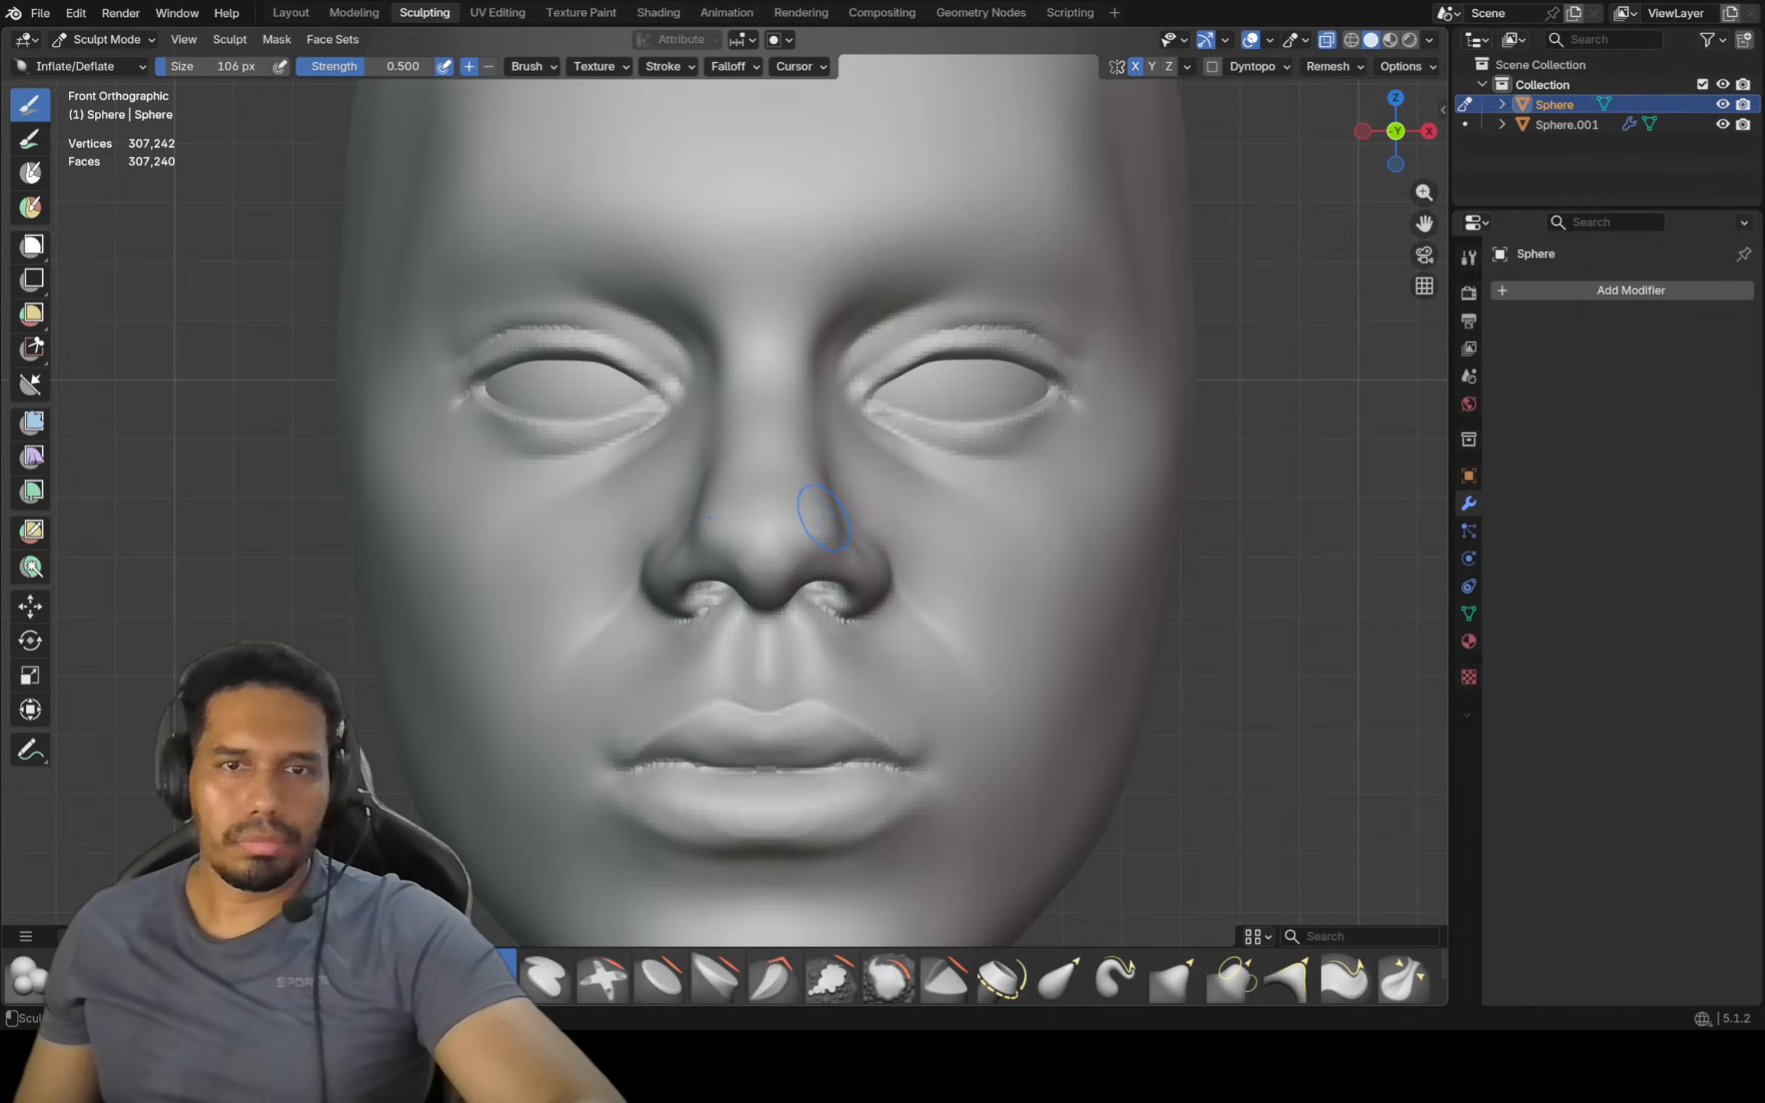
left_click_drag(789, 496, 790, 522)
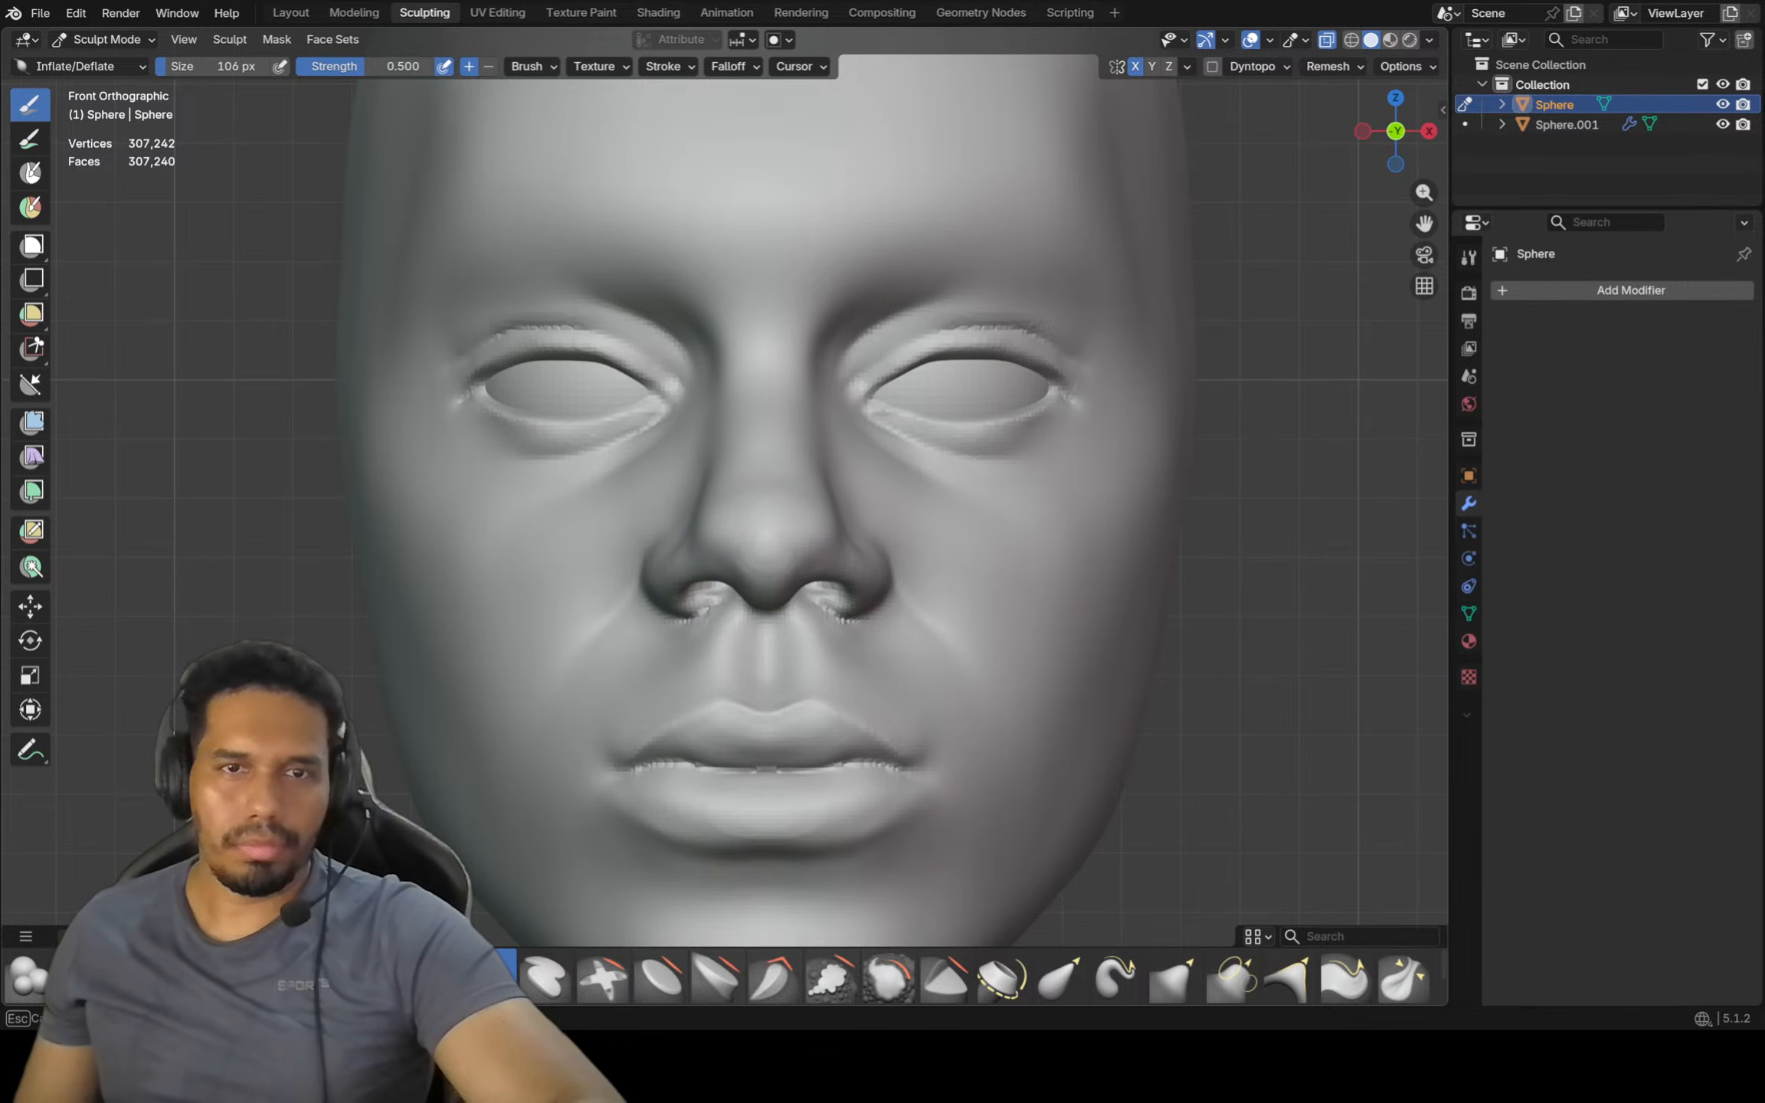
scroll(756, 583, "down", 3)
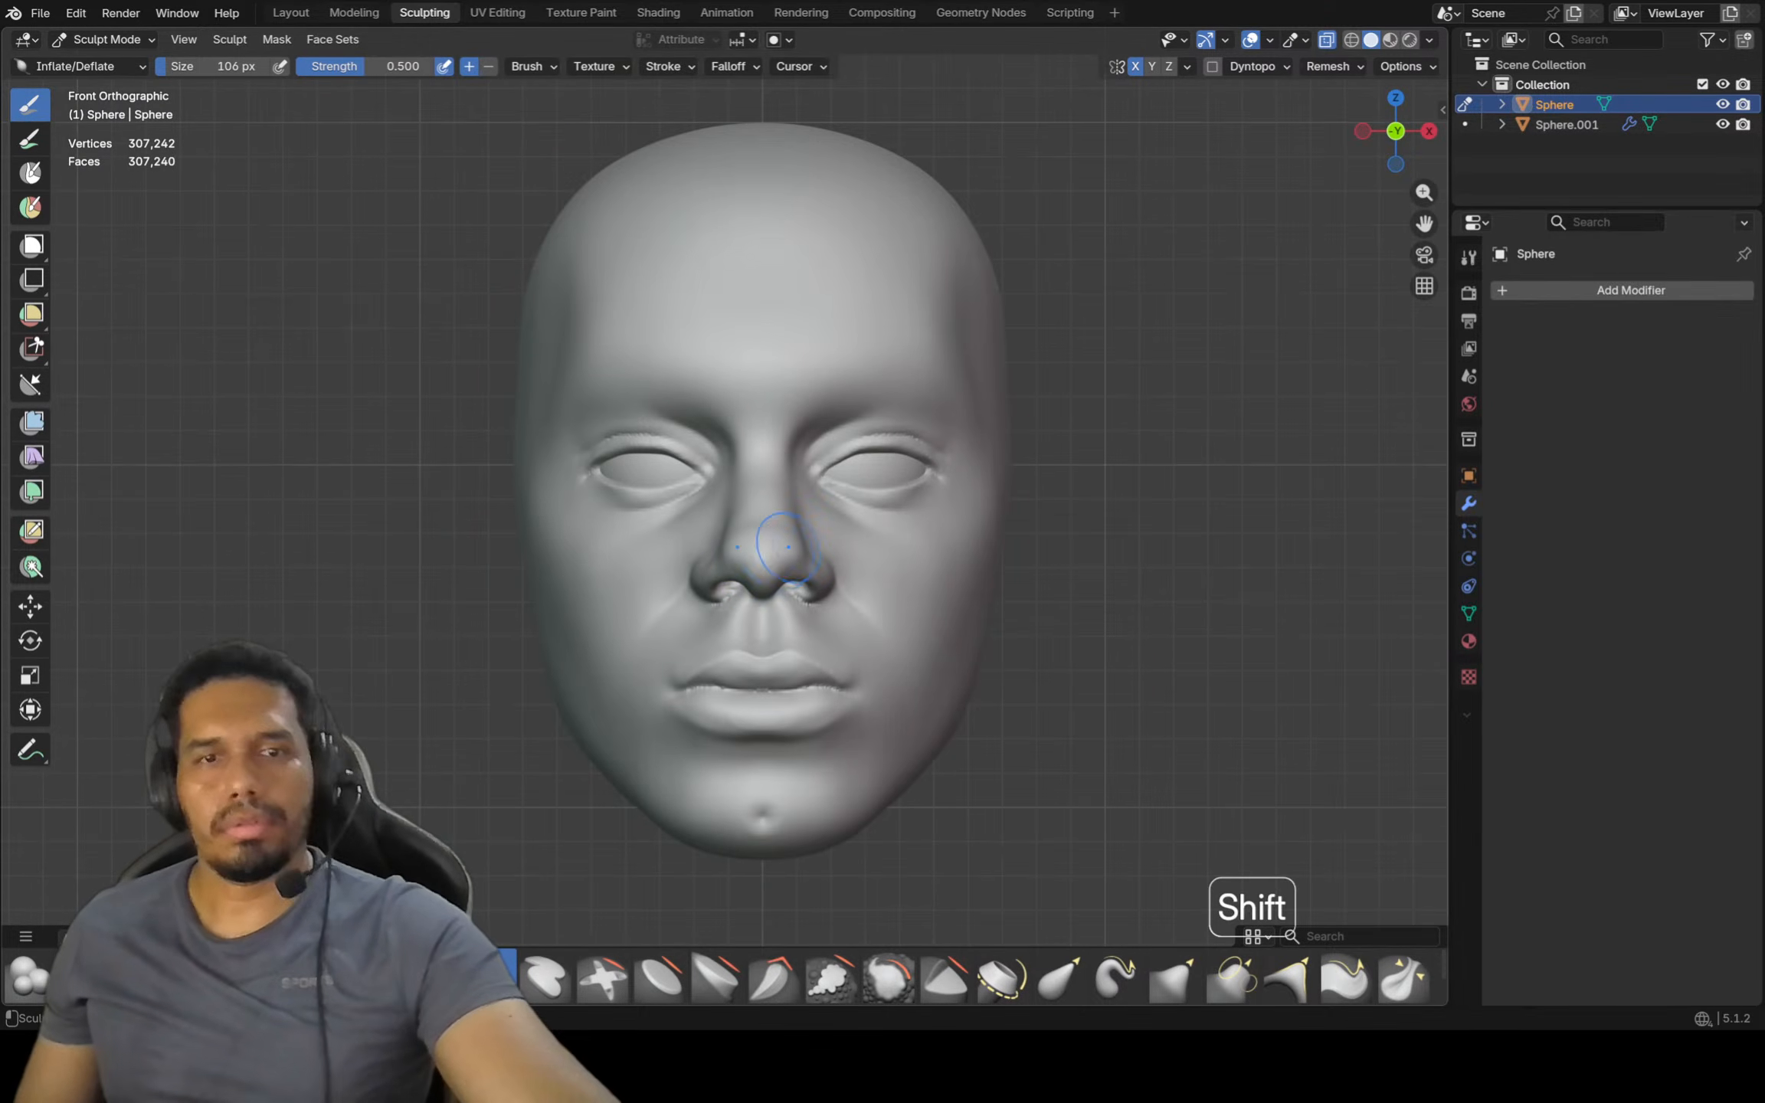
mouse_move(787, 524)
left_mouse_down("shift")
mouse_move(785, 550)
mouse_move(728, 540)
mouse_move(754, 532)
left_mouse_up("shift")
scroll(785, 550, "up", 1)
scroll(720, 540, "up", 2)
scroll(719, 544, "up", 1)
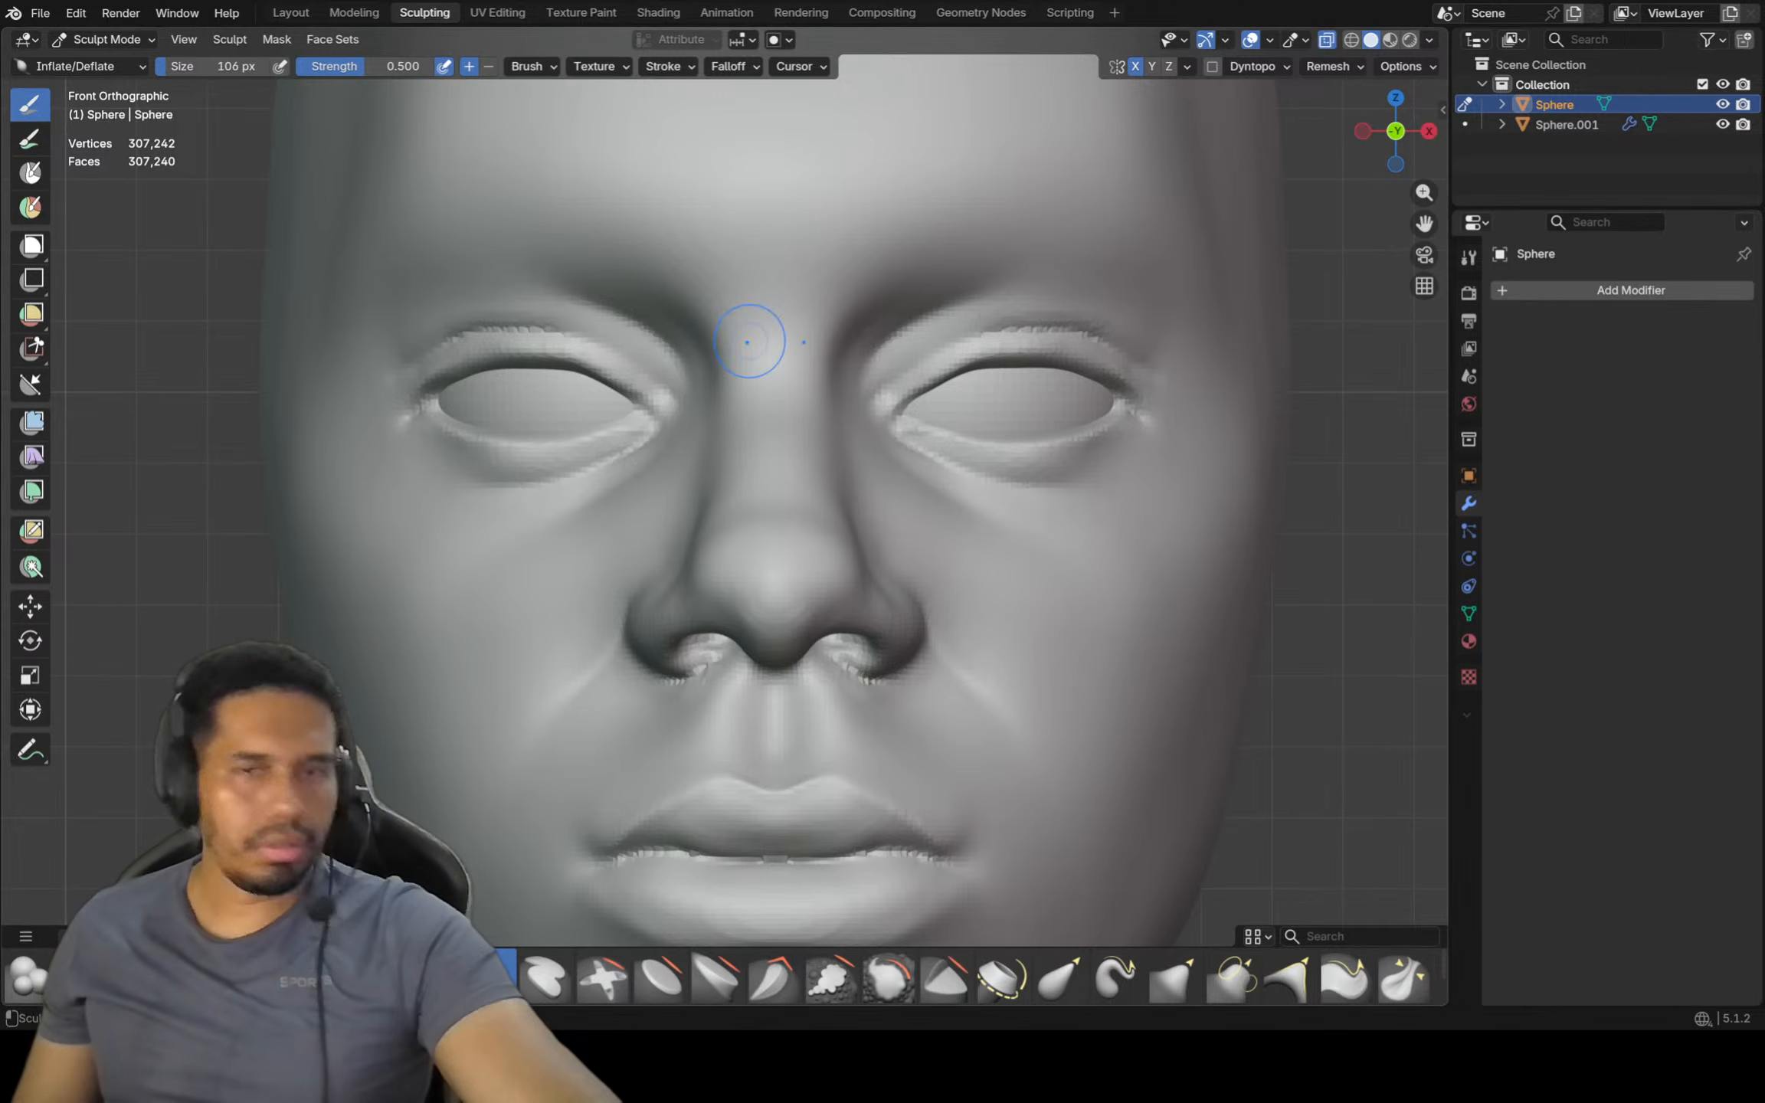
middle_click_drag(884, 391, 922, 489, "ctrl")
middle_click_drag(922, 410, 956, 512, "shift")
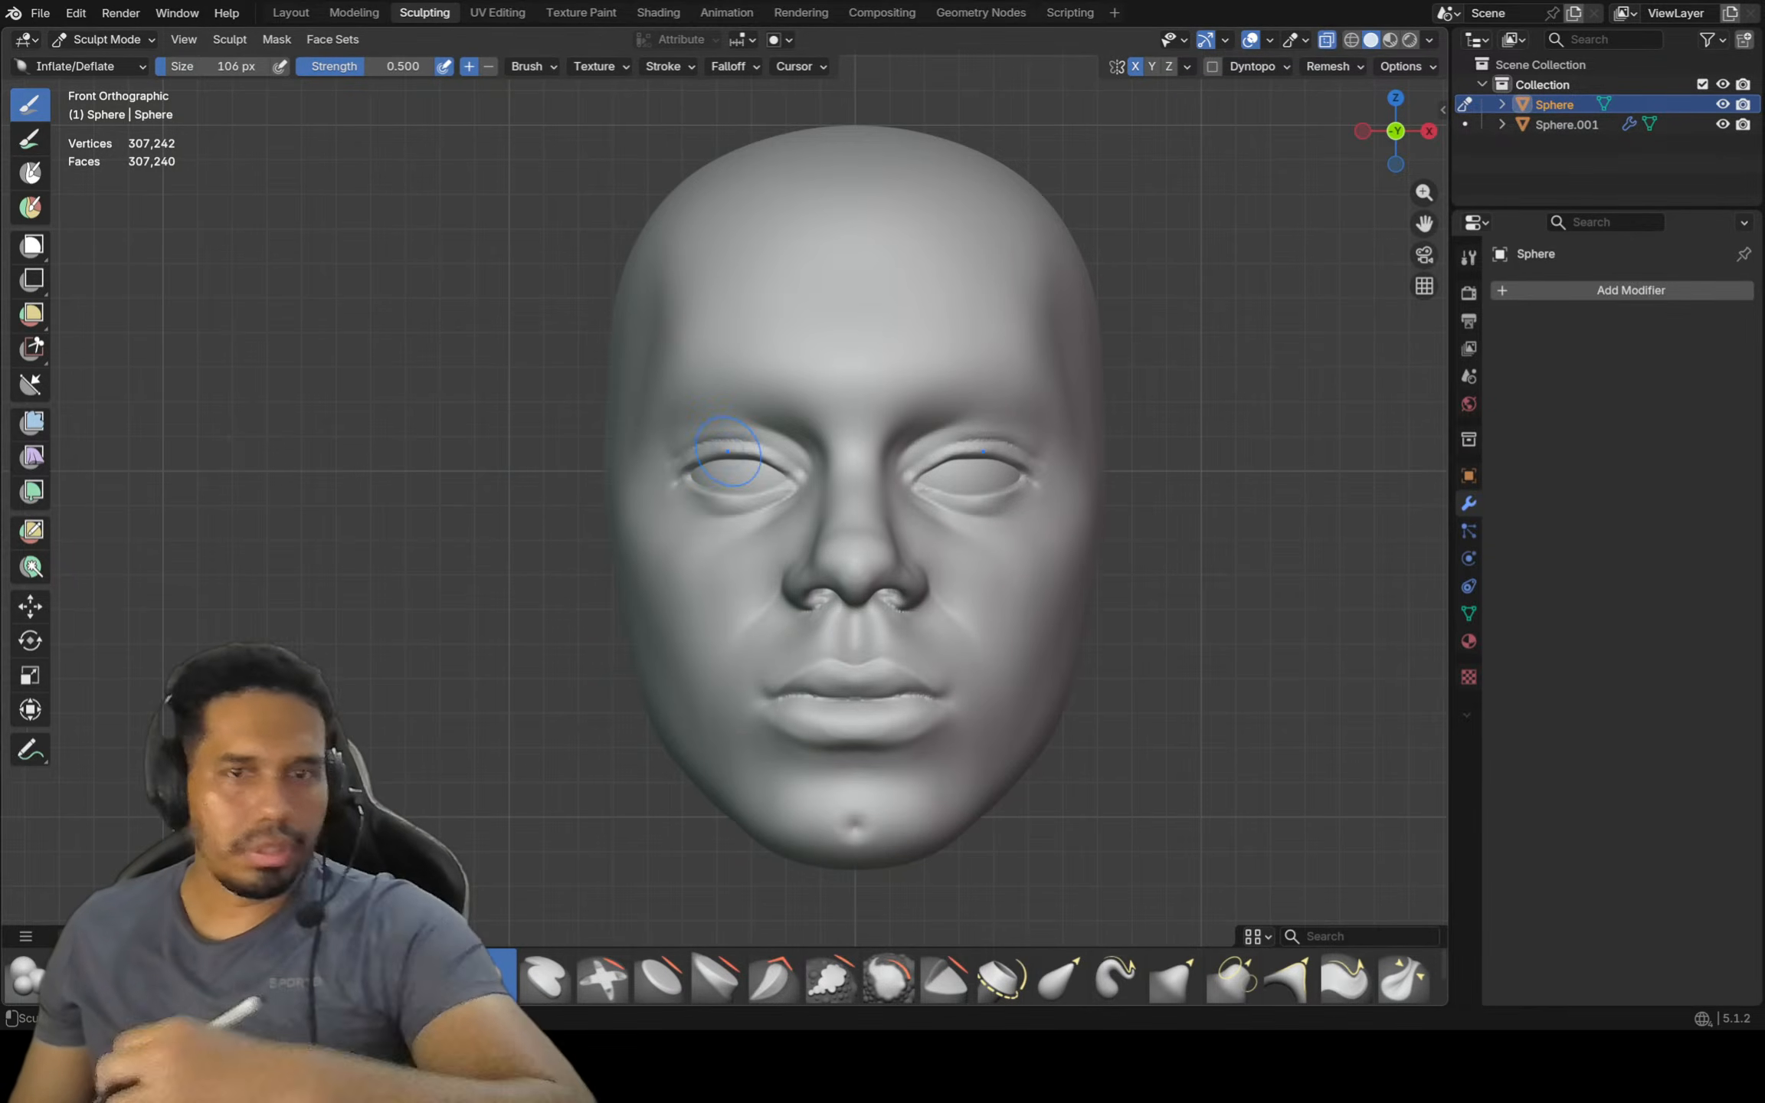
Reshape the corners of the mouth in front view with the Grab brush at 194 px and strength 0.400
middle_click_drag(857, 561, 852, 499, "ctrl")
middle_click_drag(851, 500, 795, 355, "shift")
middle_click_drag(795, 355, 794, 342, "ctrl")
scroll(674, 612, "up", 3)
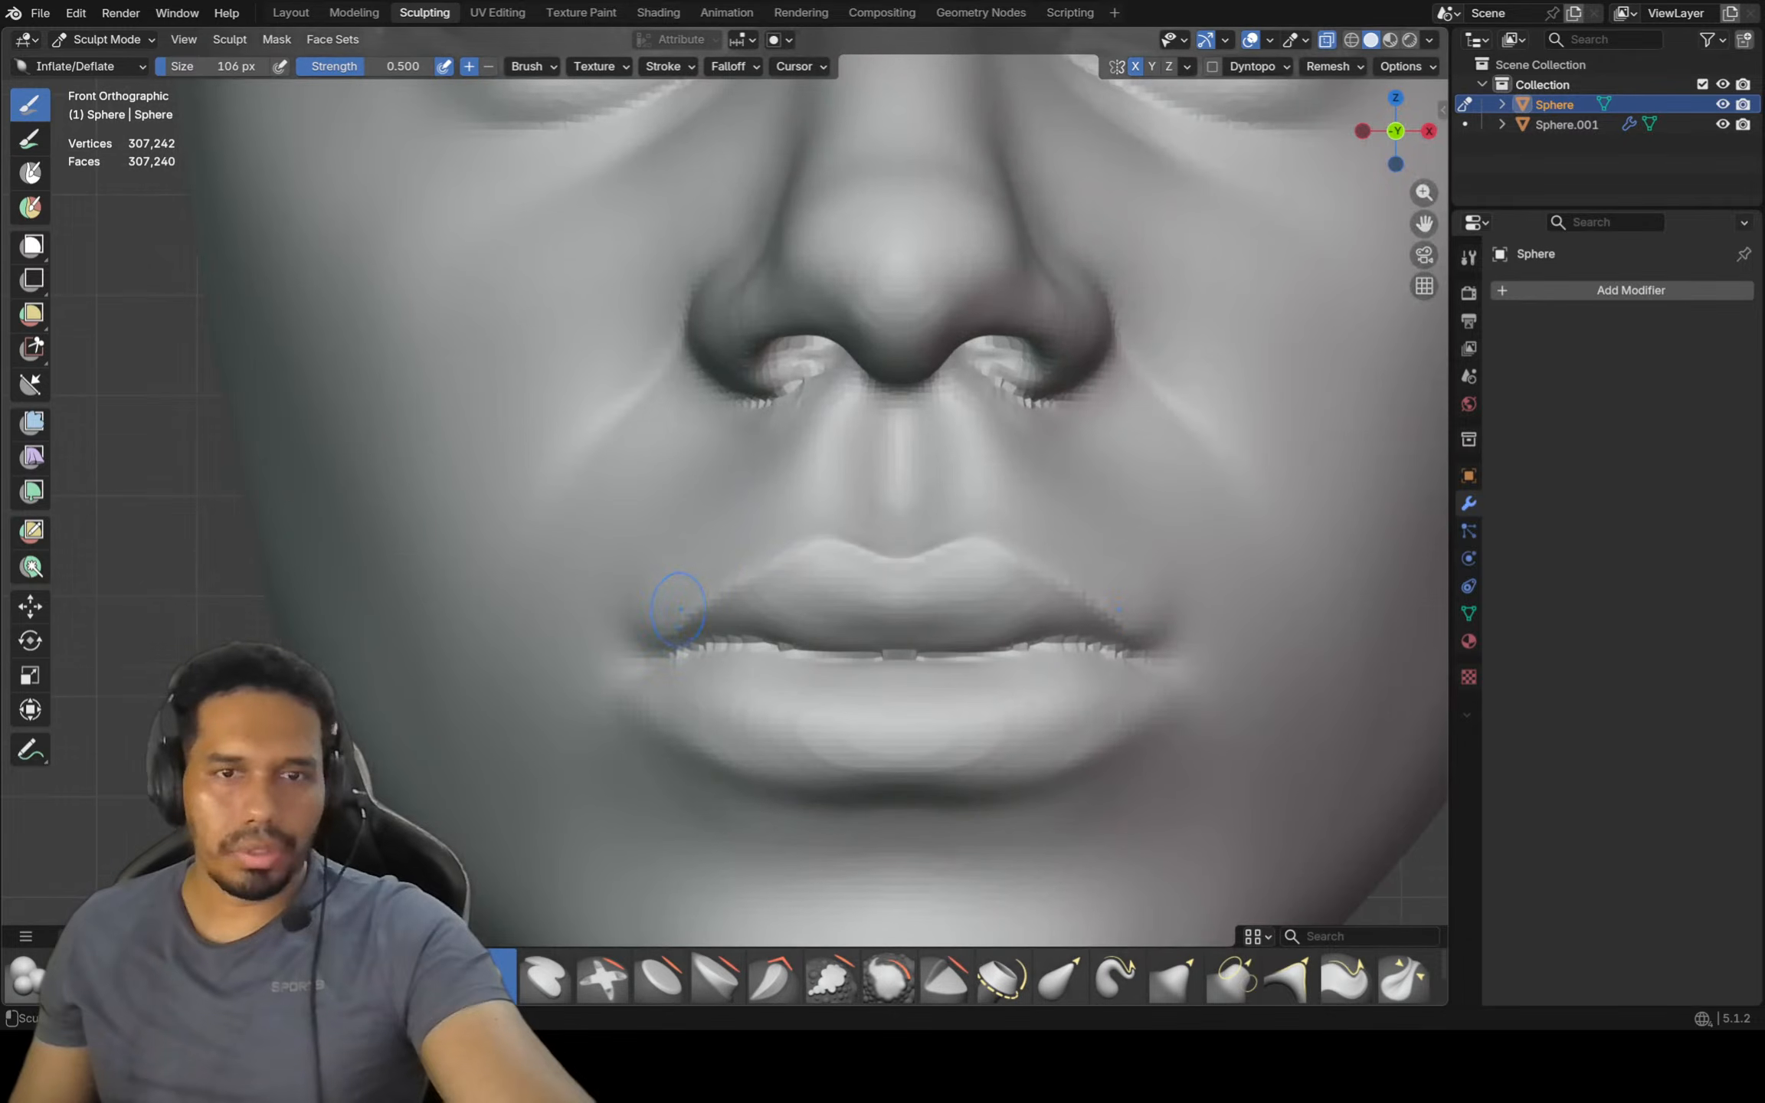
key("f")
key("g")
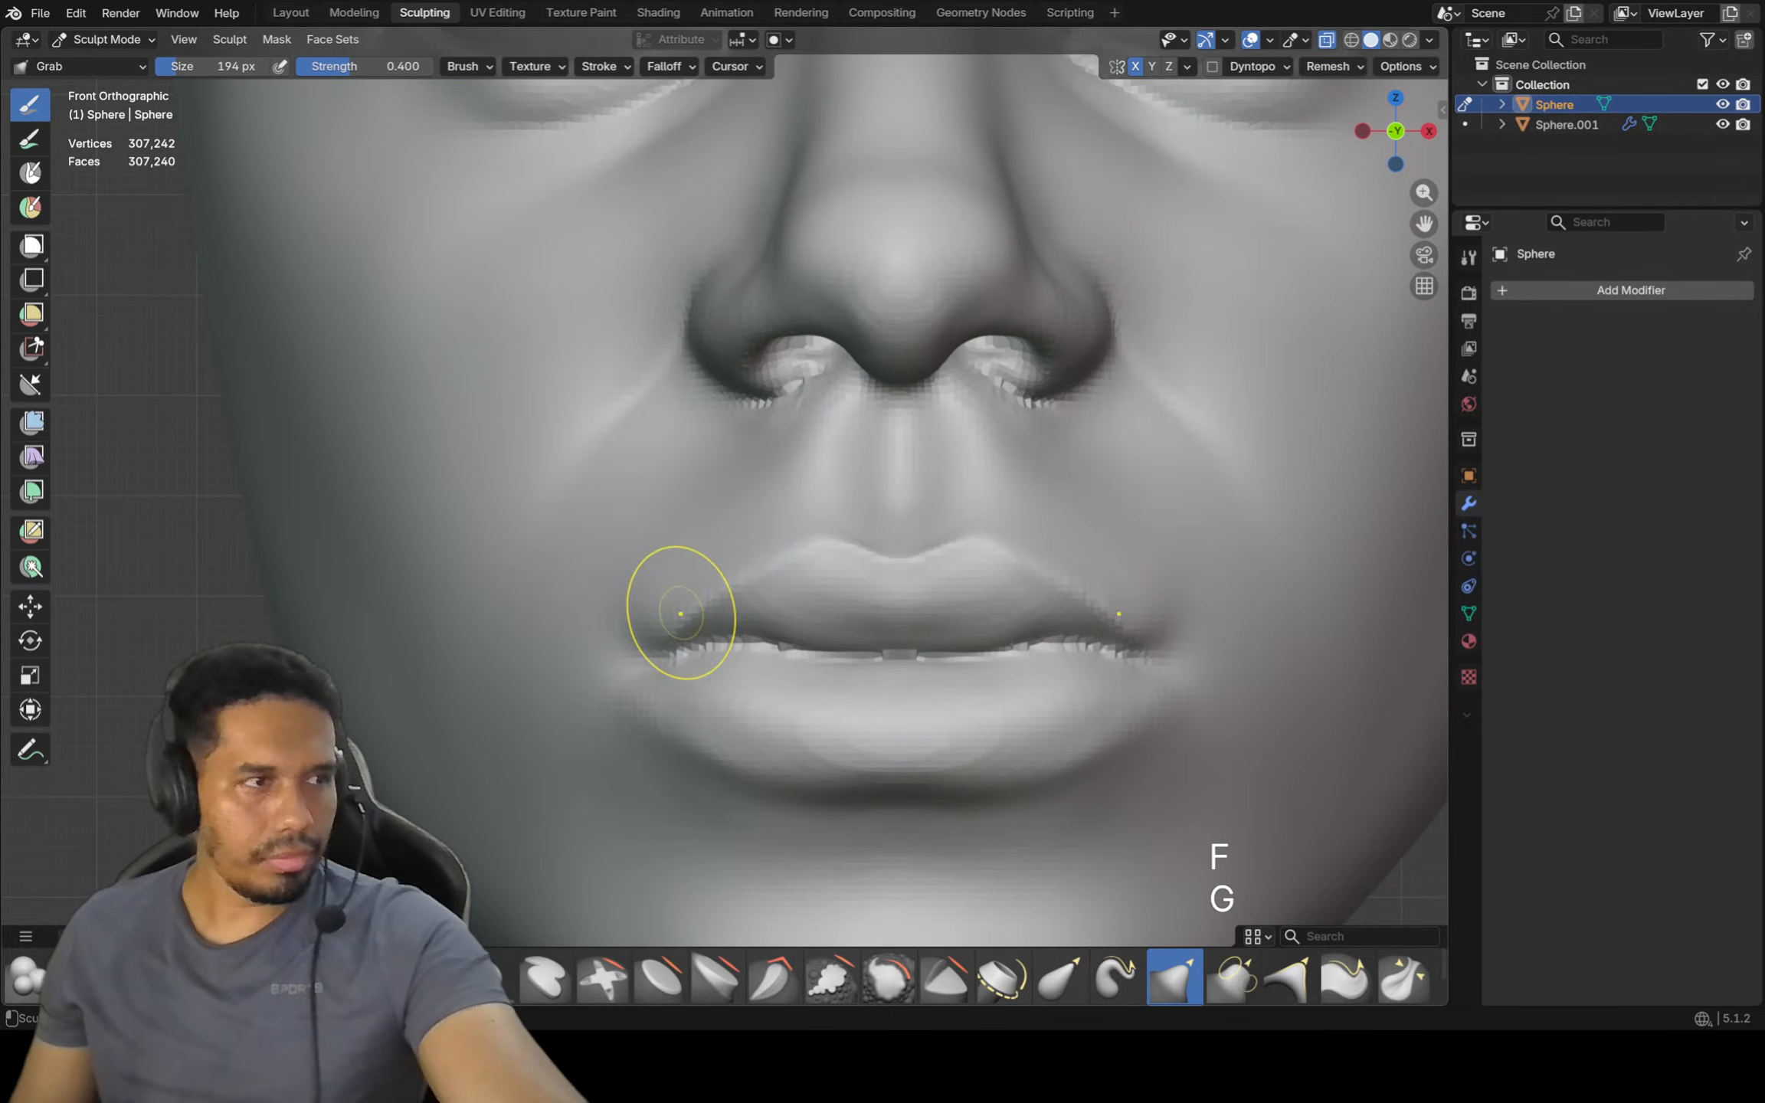
left_click_drag(681, 613, 684, 624)
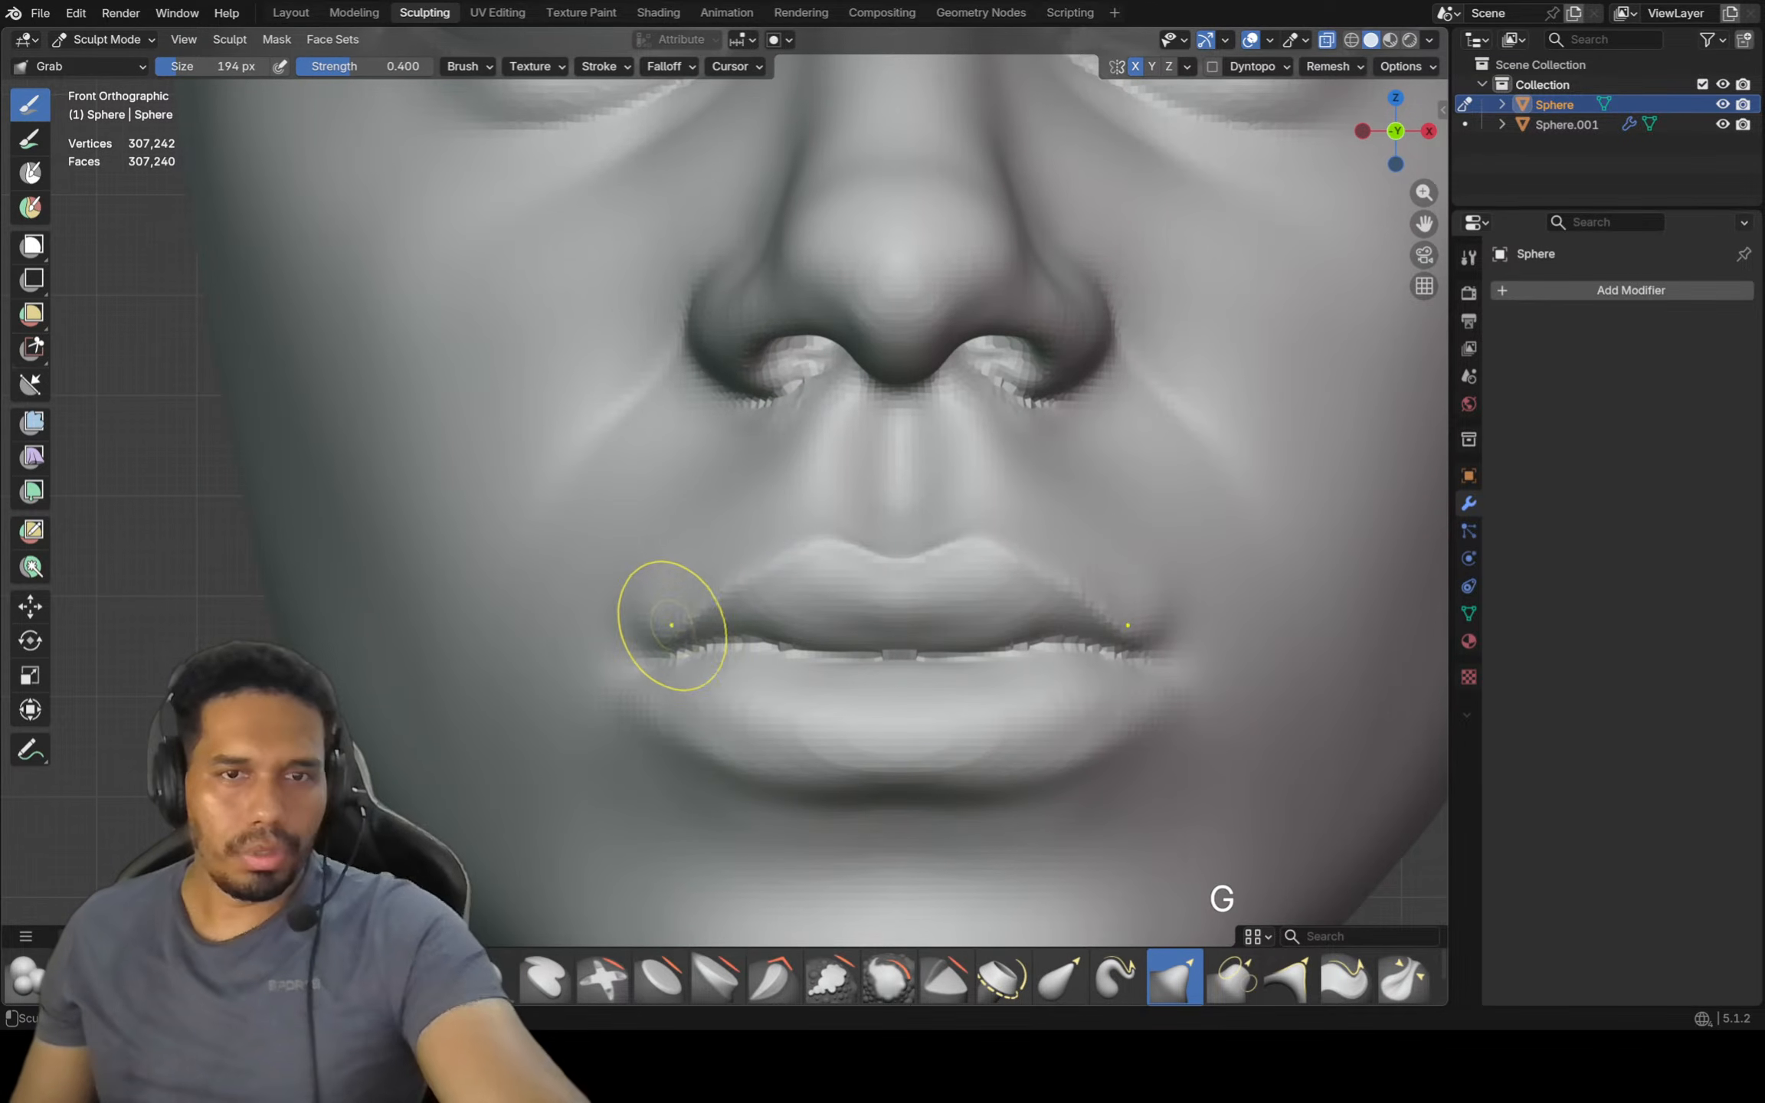
scroll(670, 632, "down", 1)
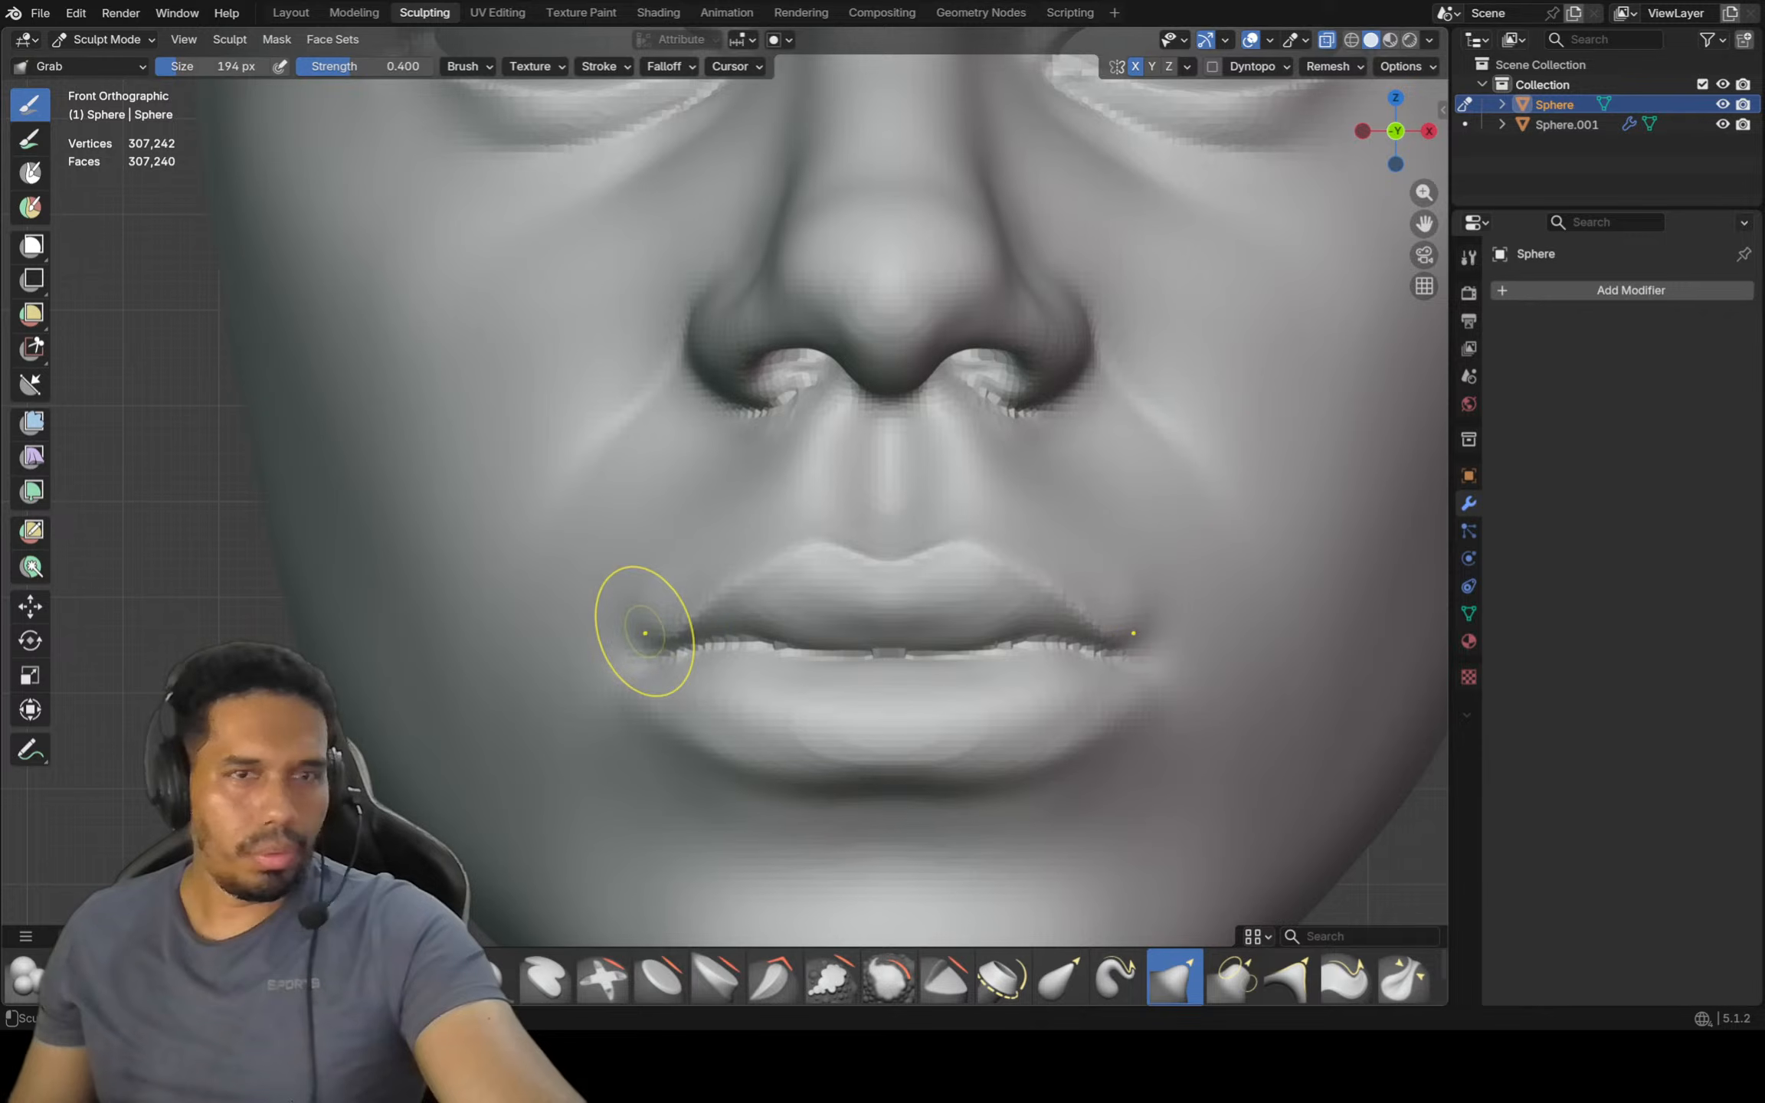
mouse_move(644, 630)
left_mouse_down()
mouse_move(668, 657)
mouse_move(650, 642)
left_mouse_up()
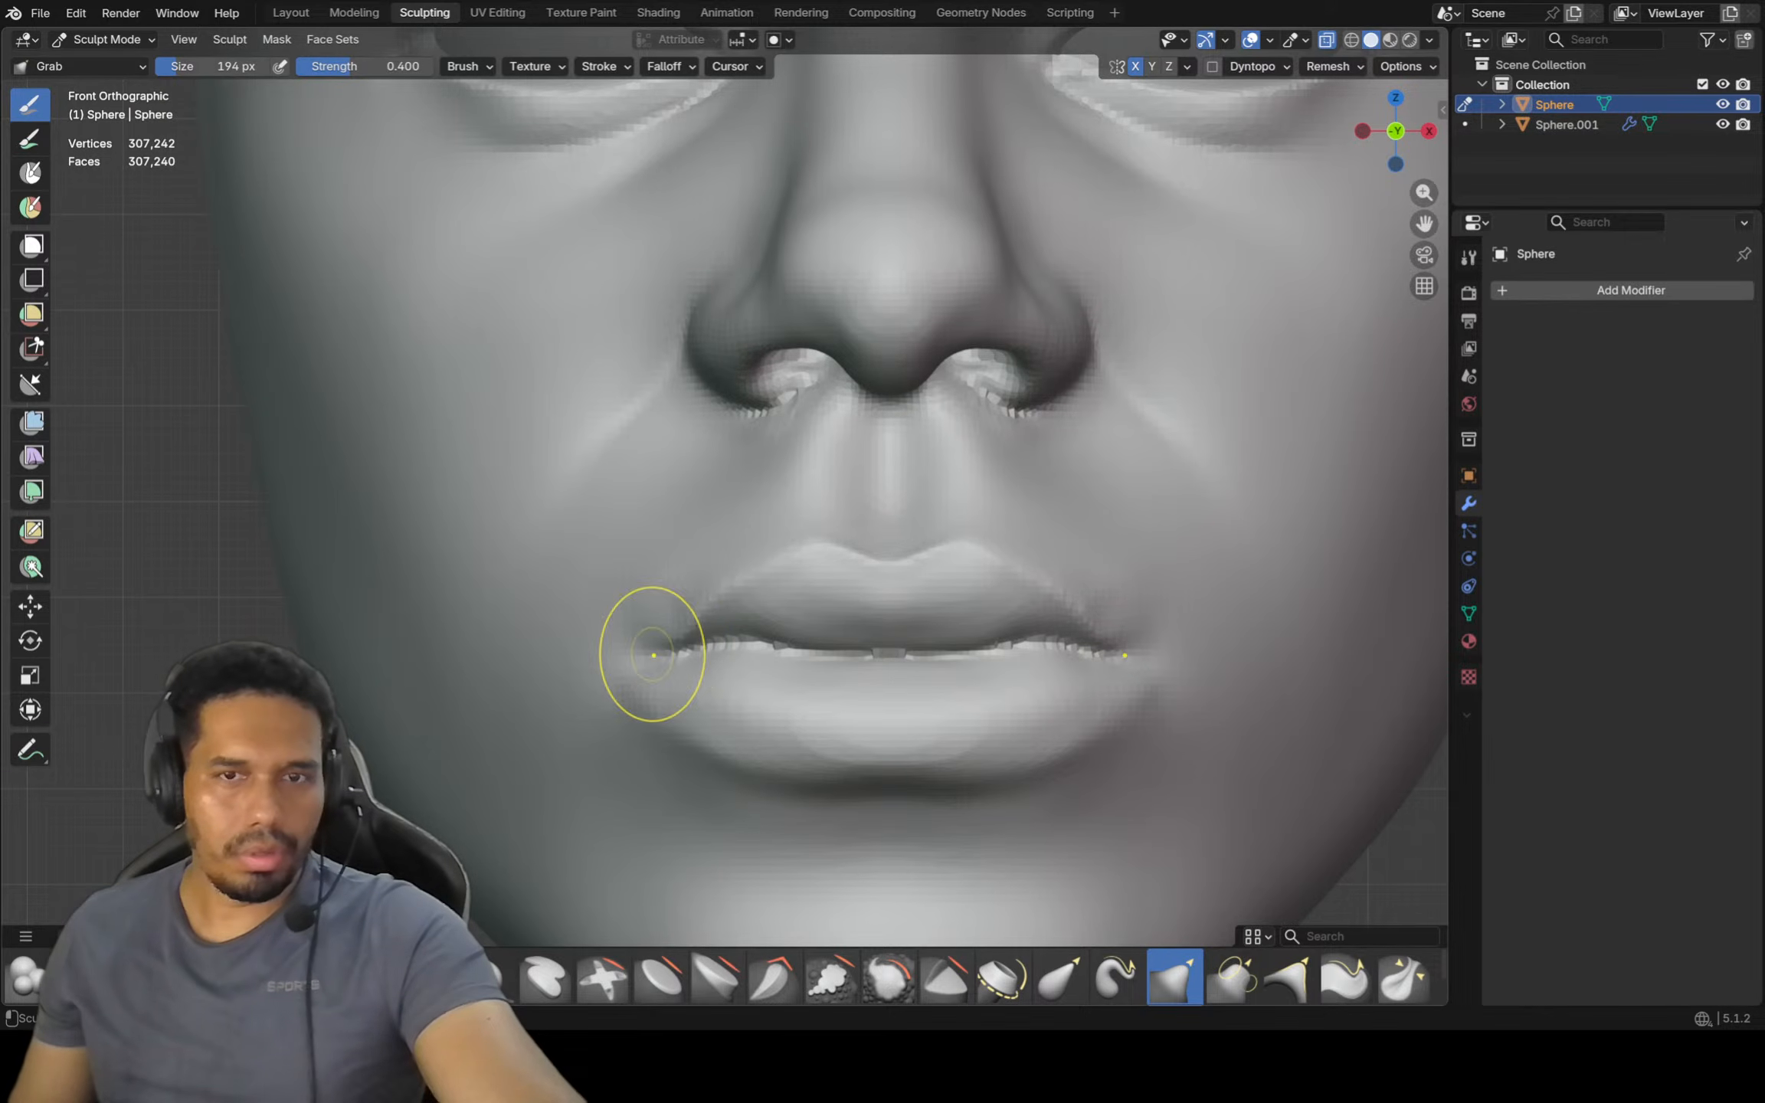
Carve the mouth corners and the line between the lips with the subtracting Crease Polish brush at 94 px and strength 0.250
key("f")
left_click(690, 680)
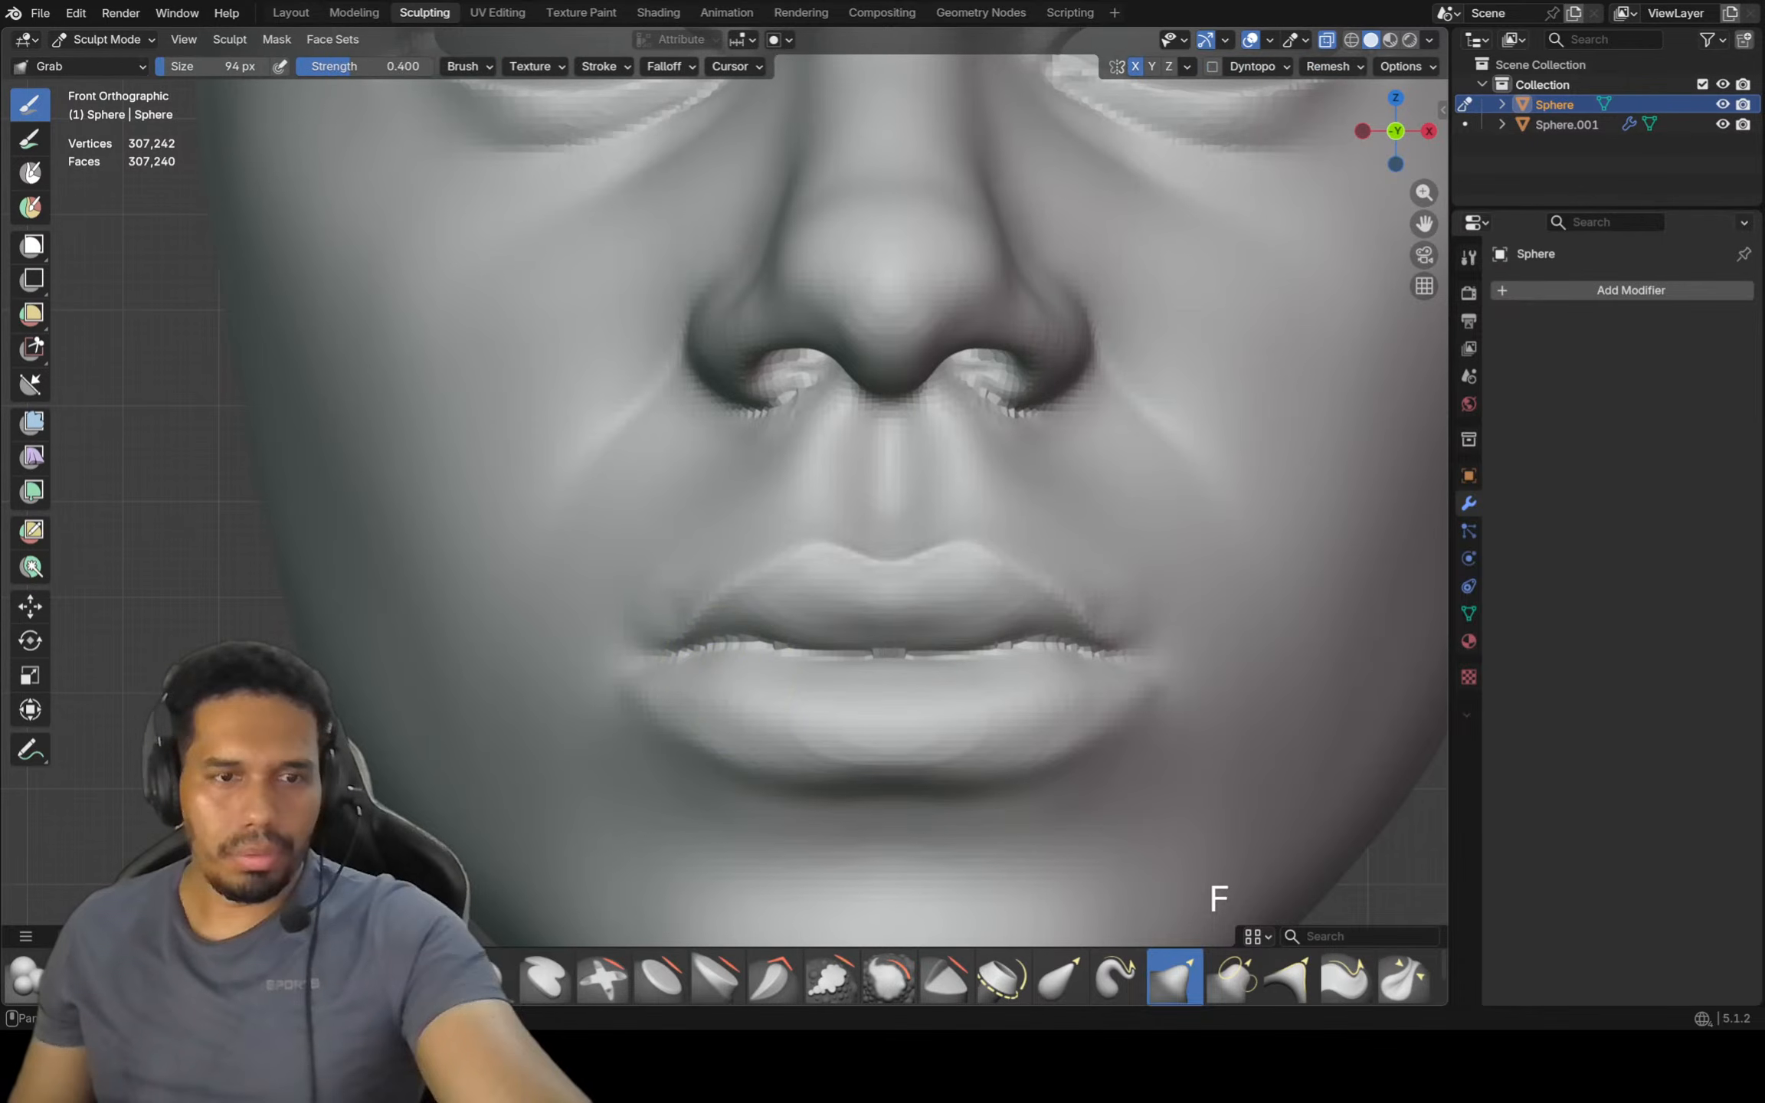
left_click(258, 977)
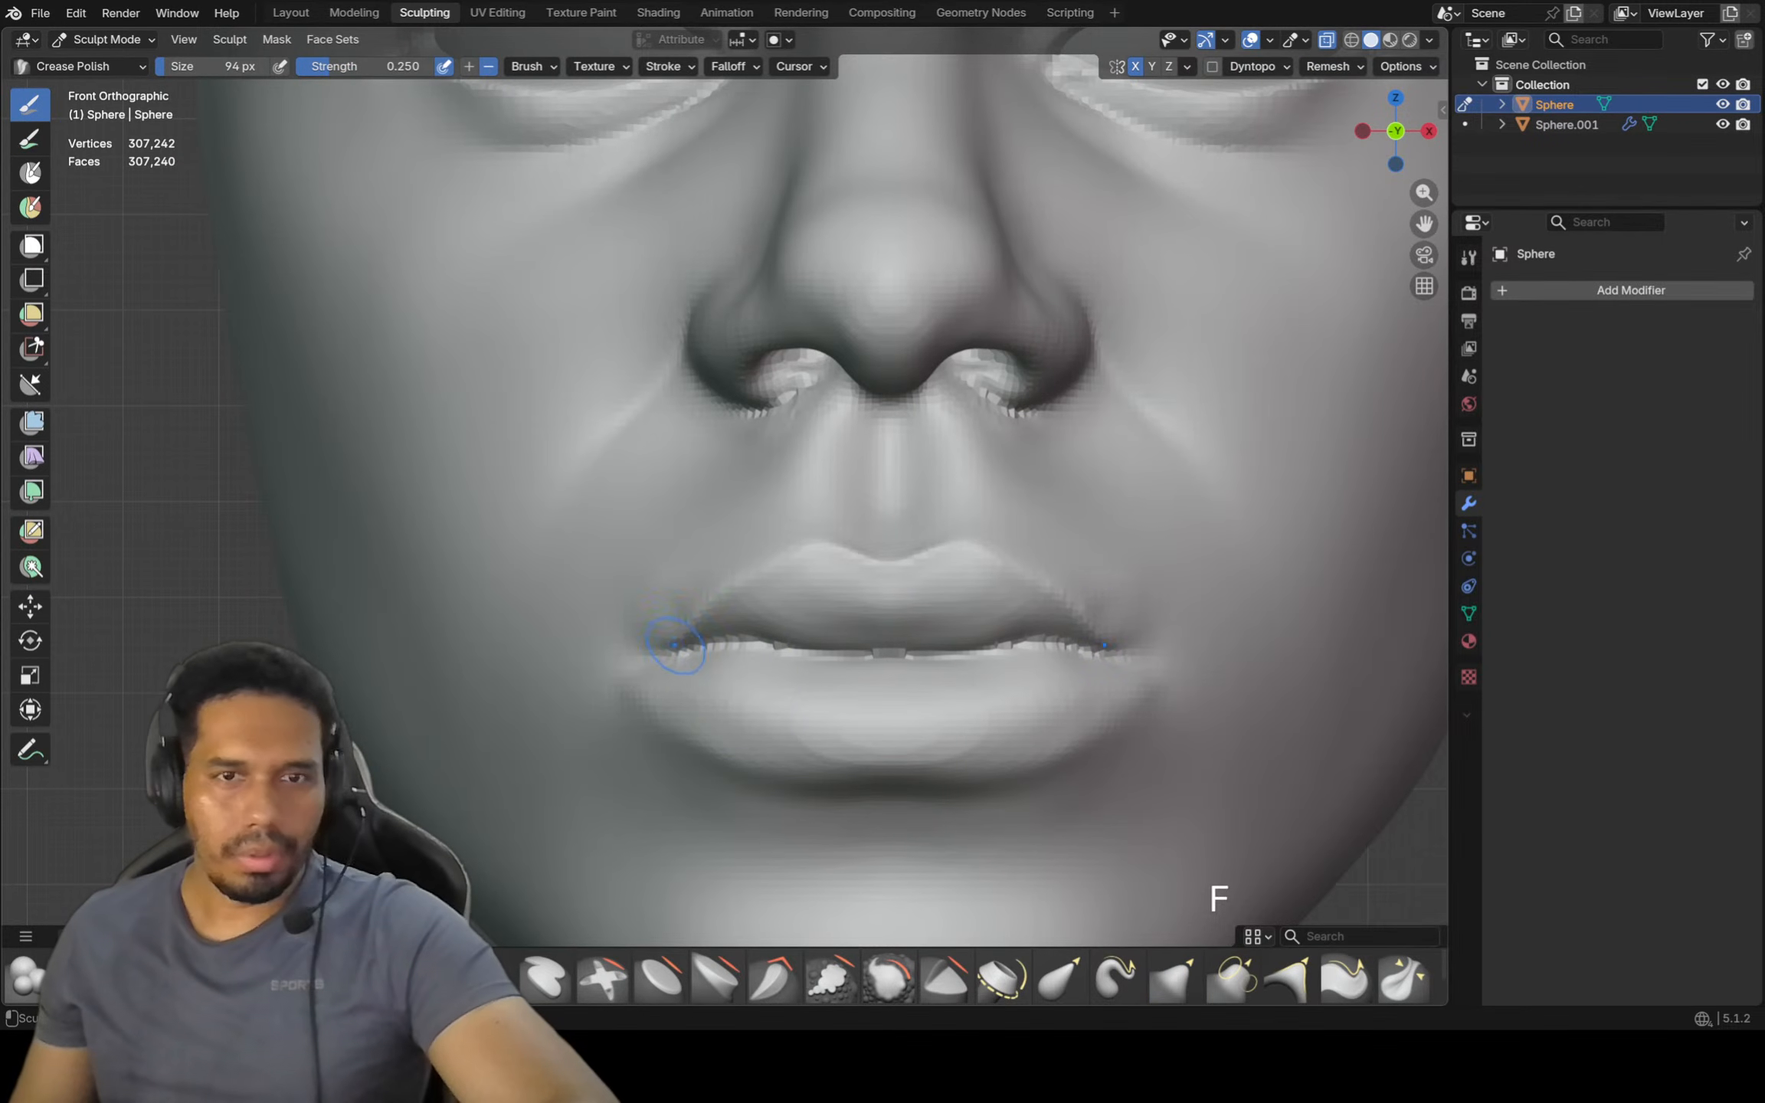
left_click_drag(674, 645, 688, 637)
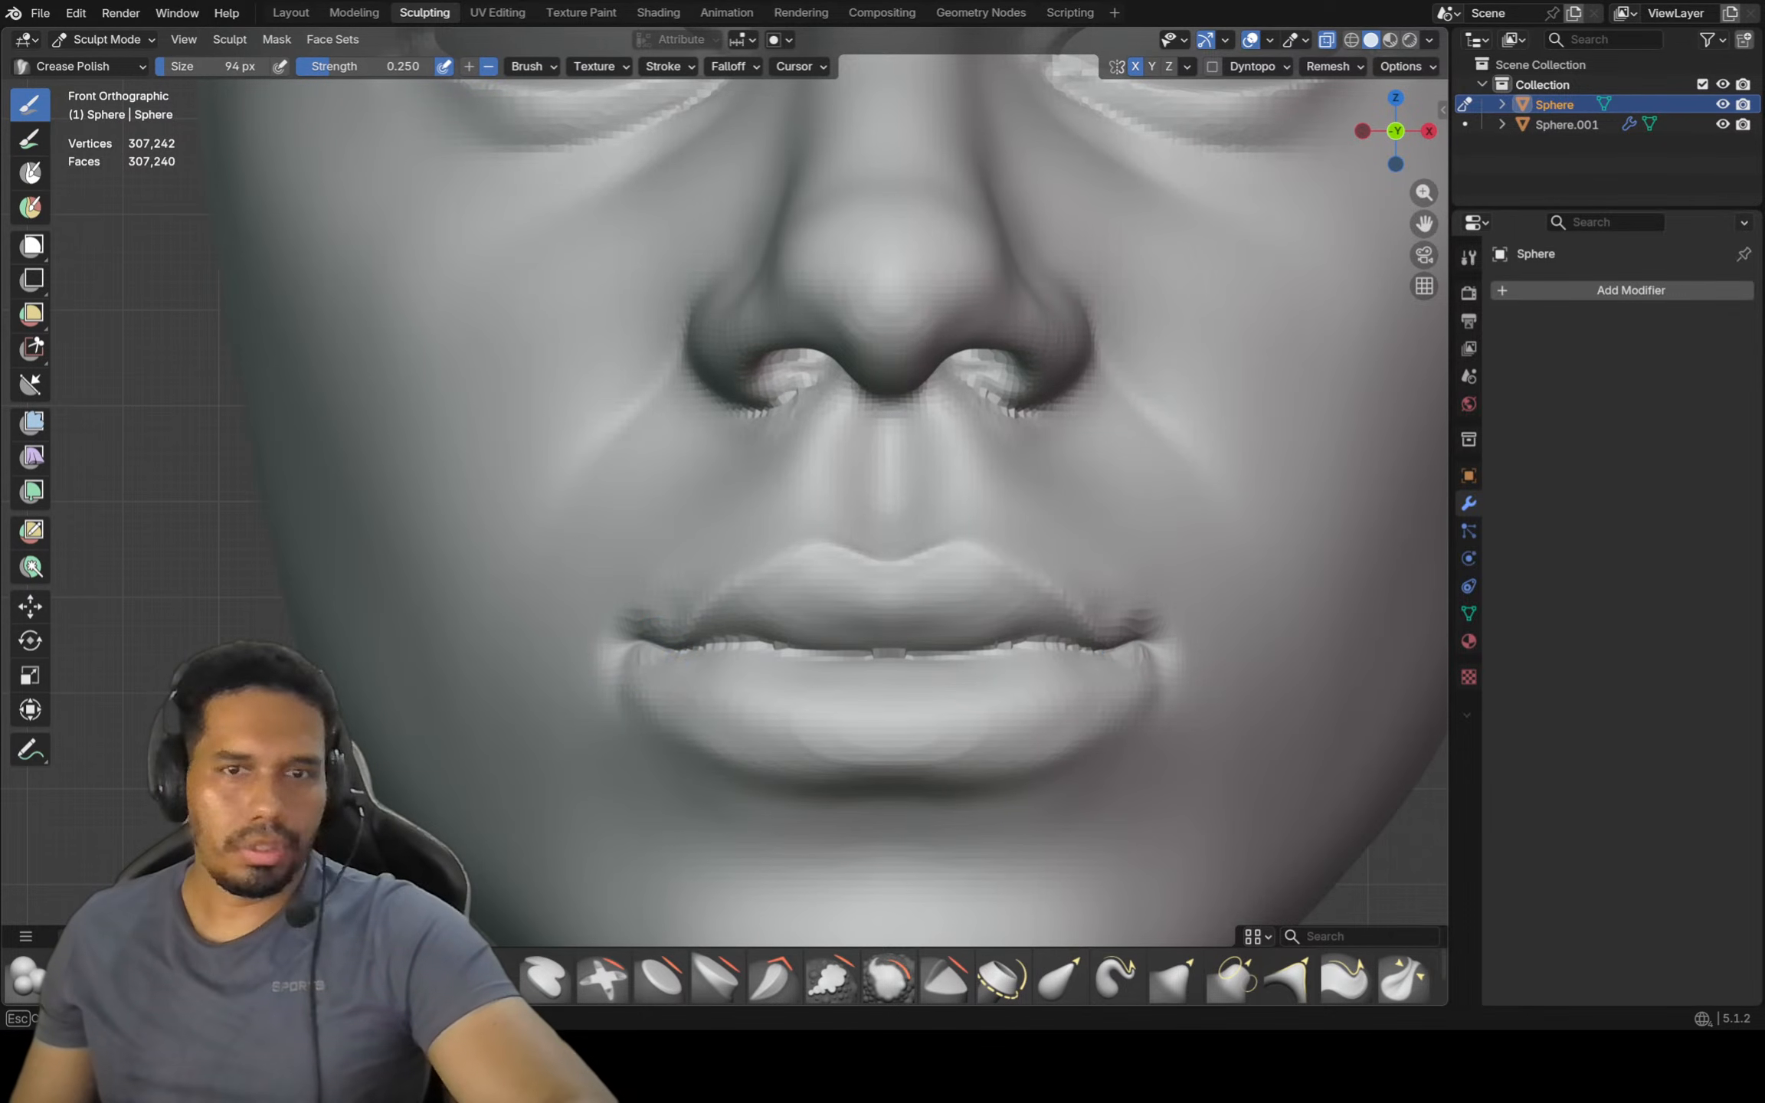
left_click_drag(662, 651, 634, 647)
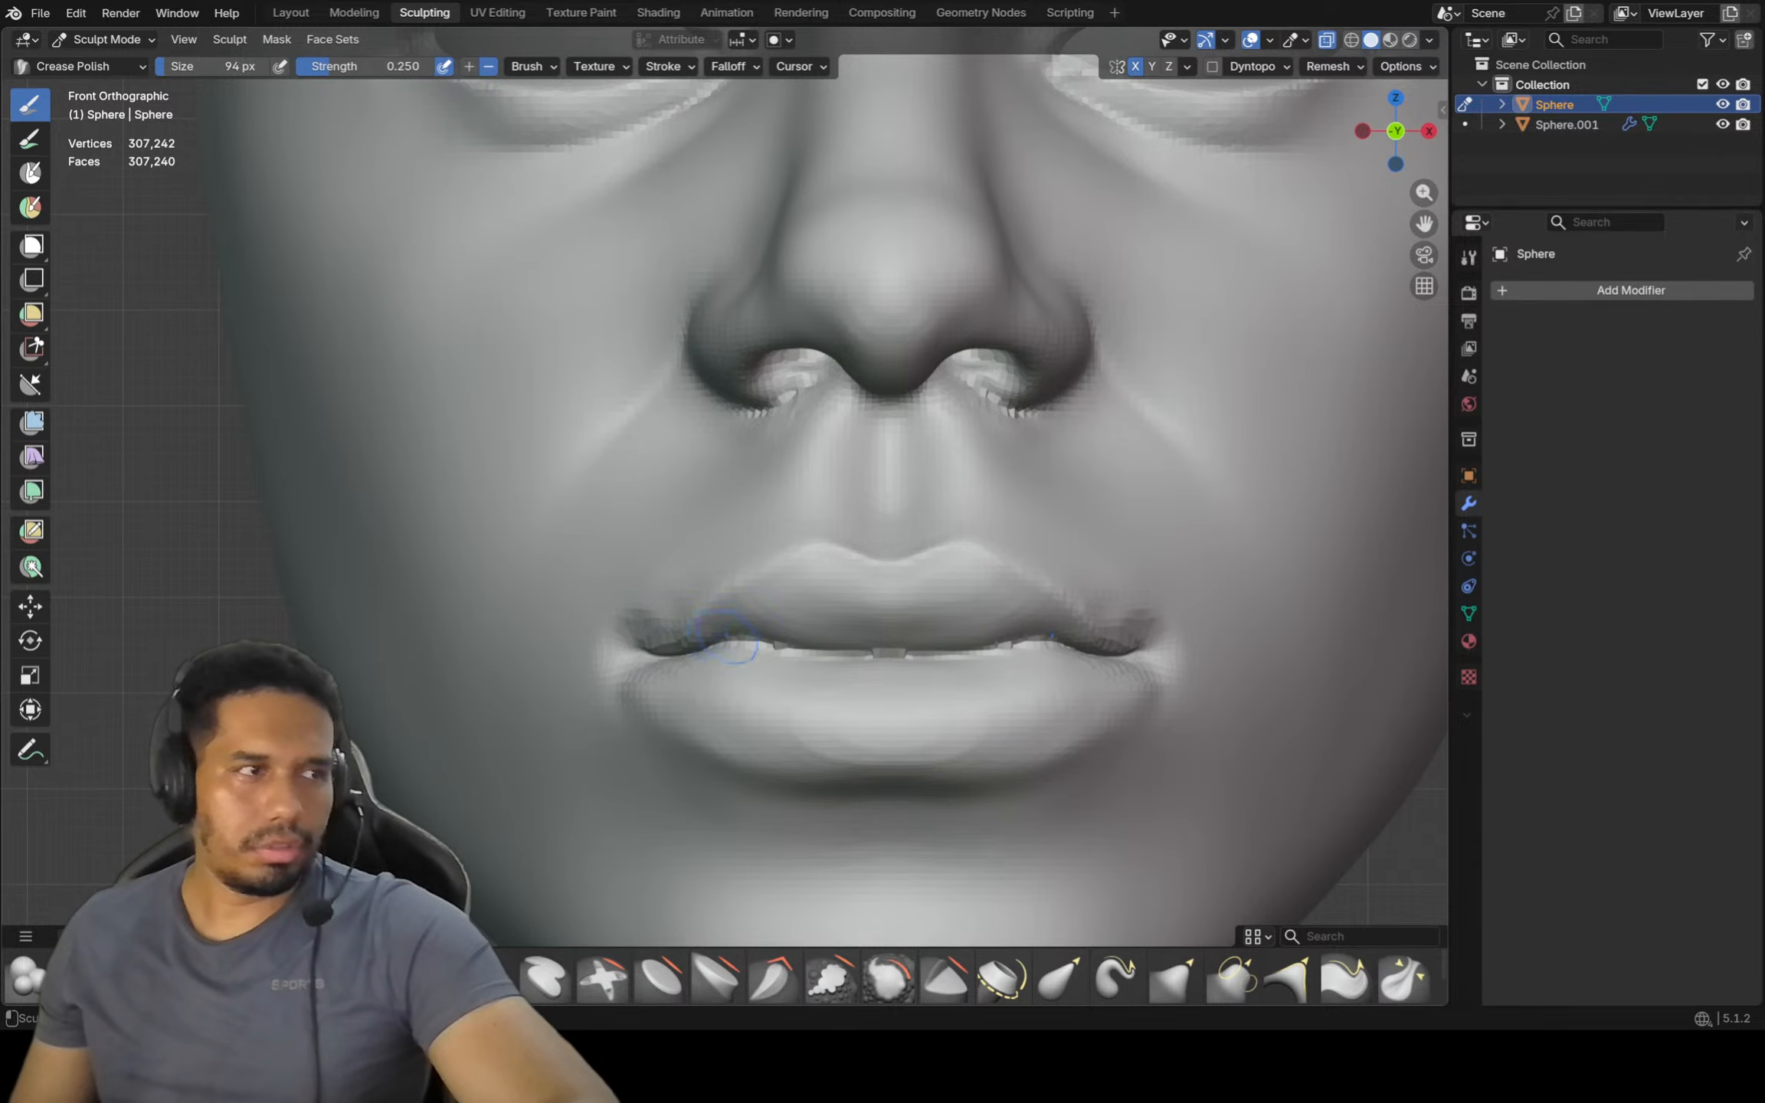
mouse_move(795, 648)
left_mouse_down()
mouse_move(765, 645)
mouse_move(849, 651)
left_mouse_up()
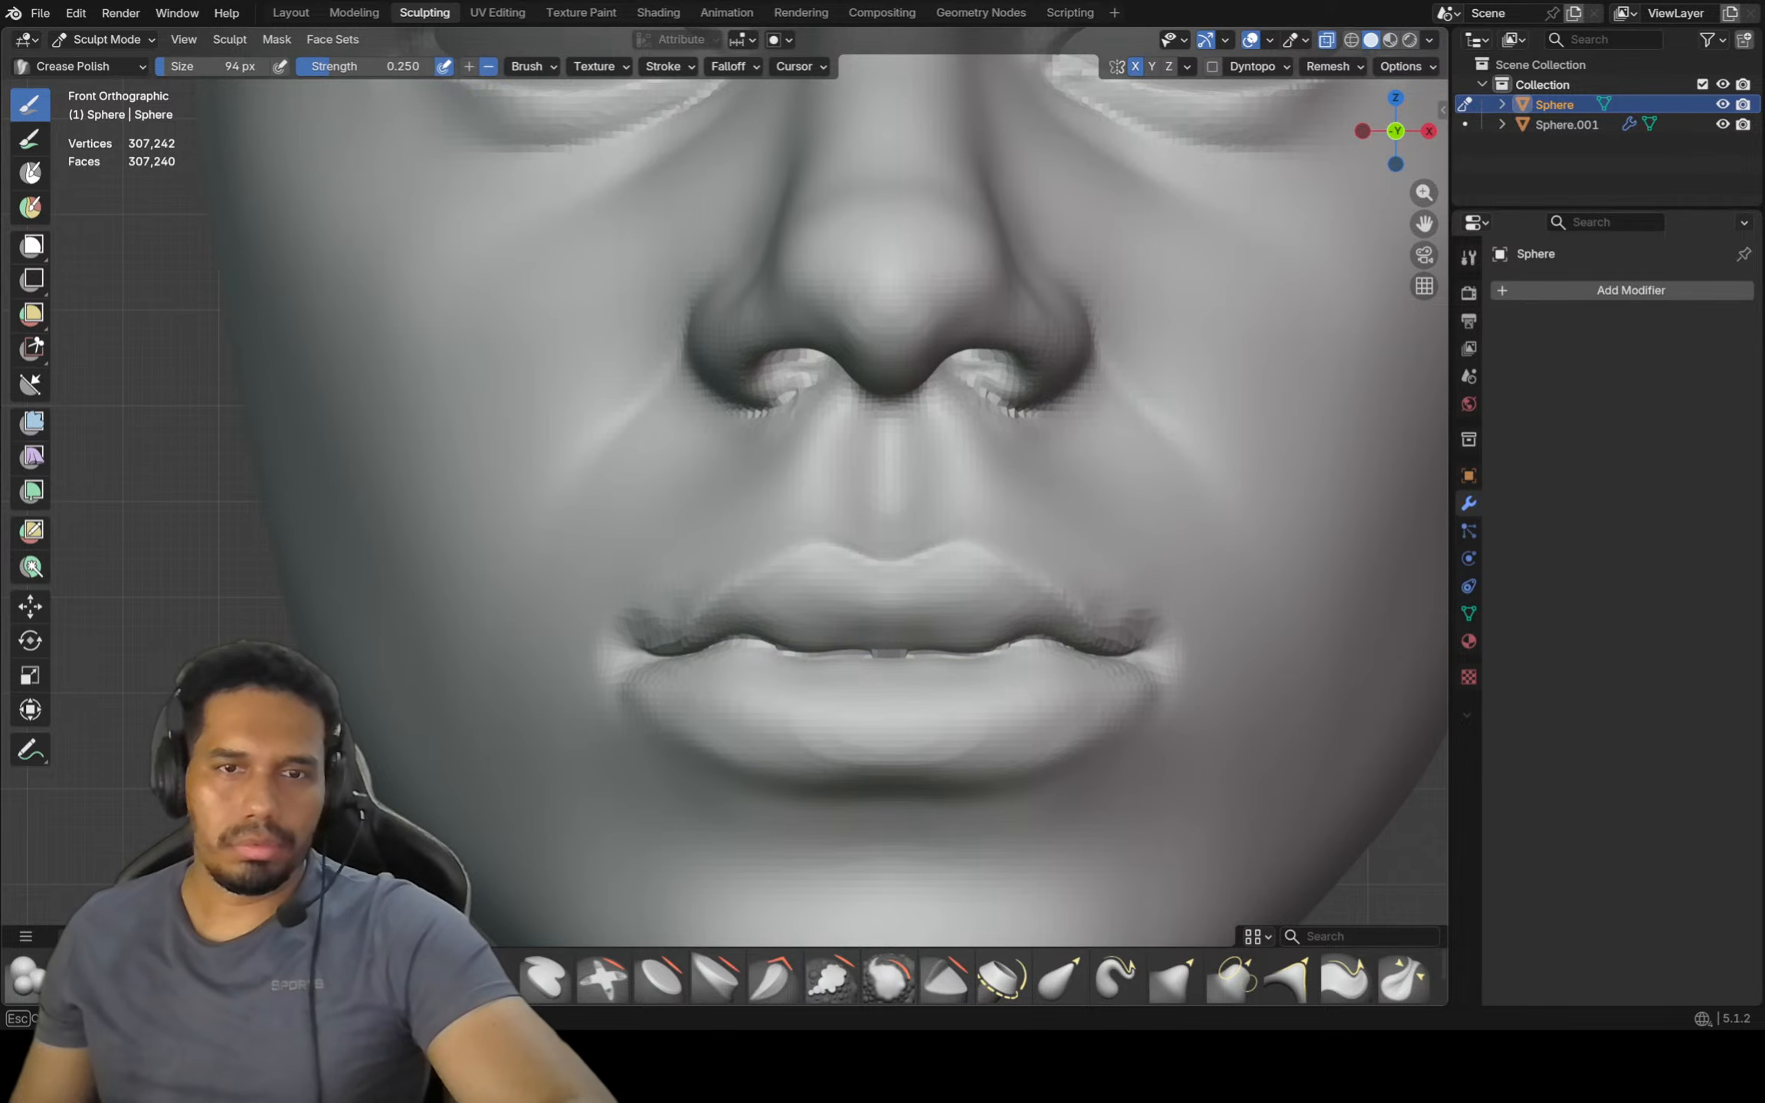
scroll(674, 655, "down", 6)
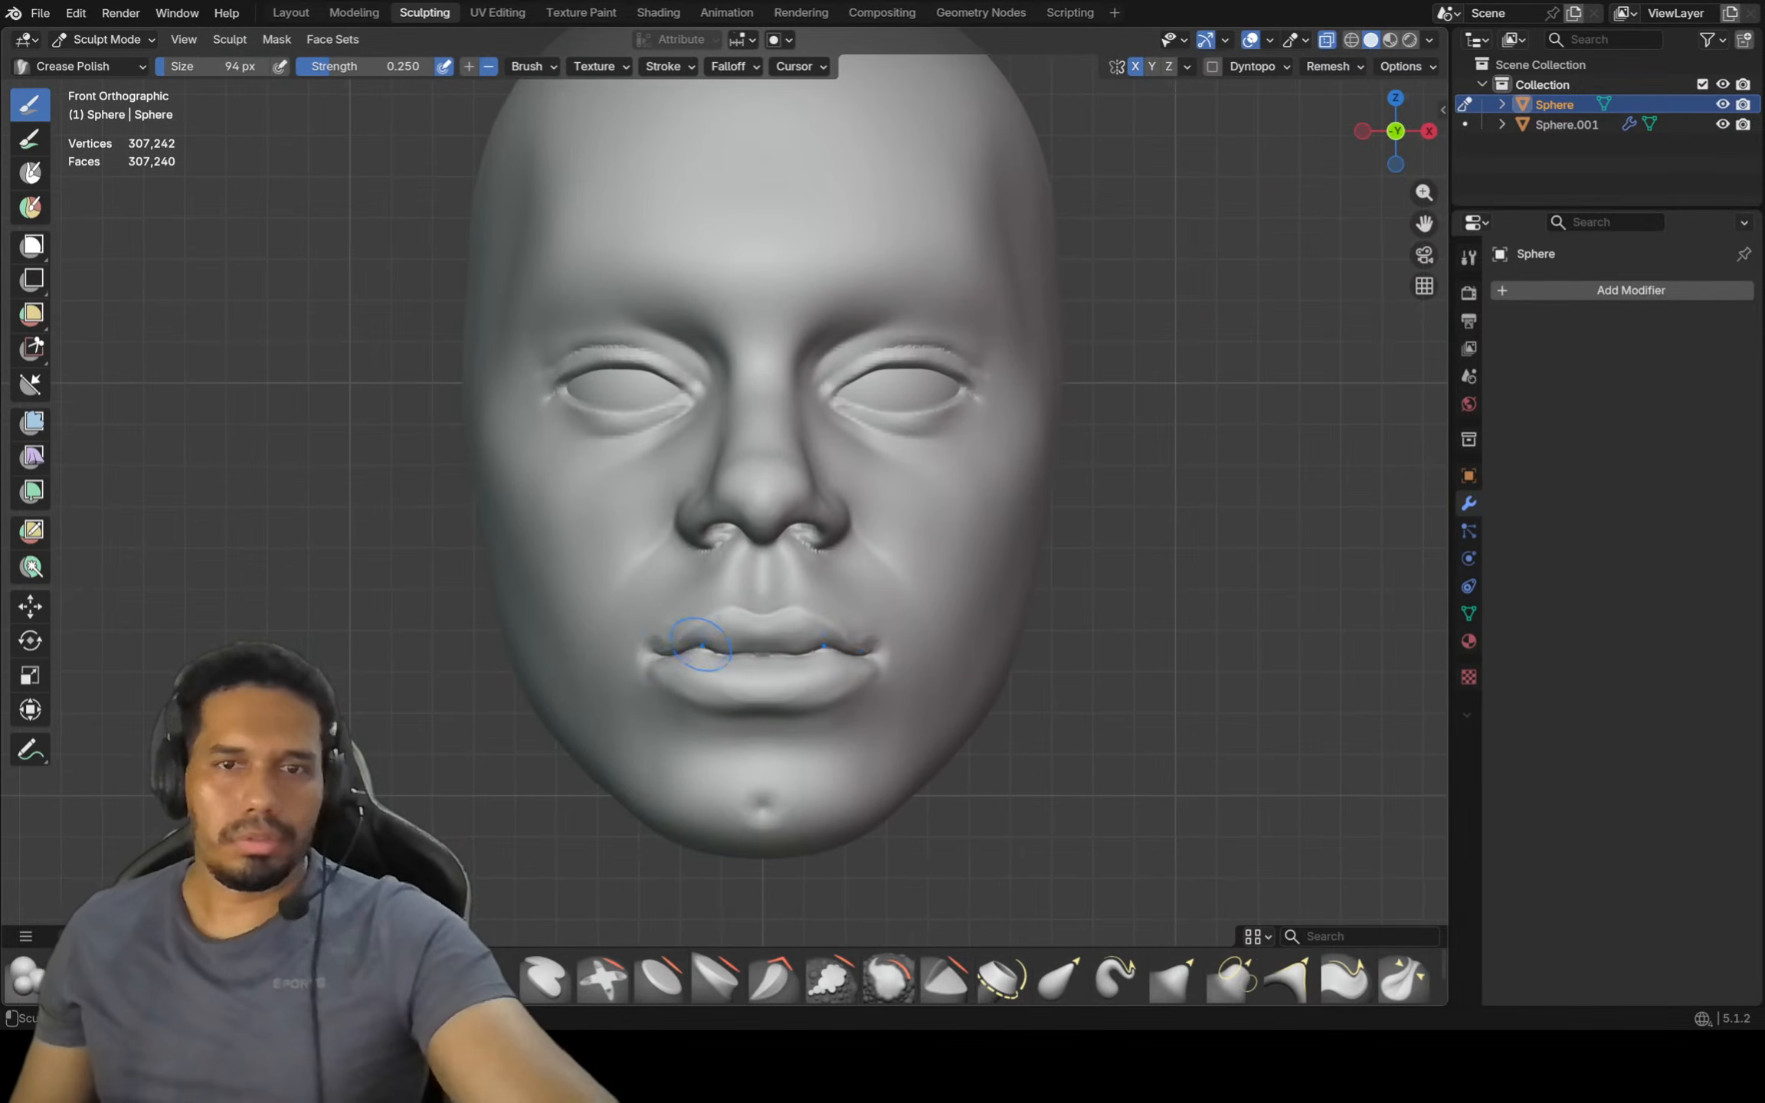
Enlarge the brush to 232 px and smooth the skin below the mouth corners and the outer lower lip
scroll(674, 682, "up", 6)
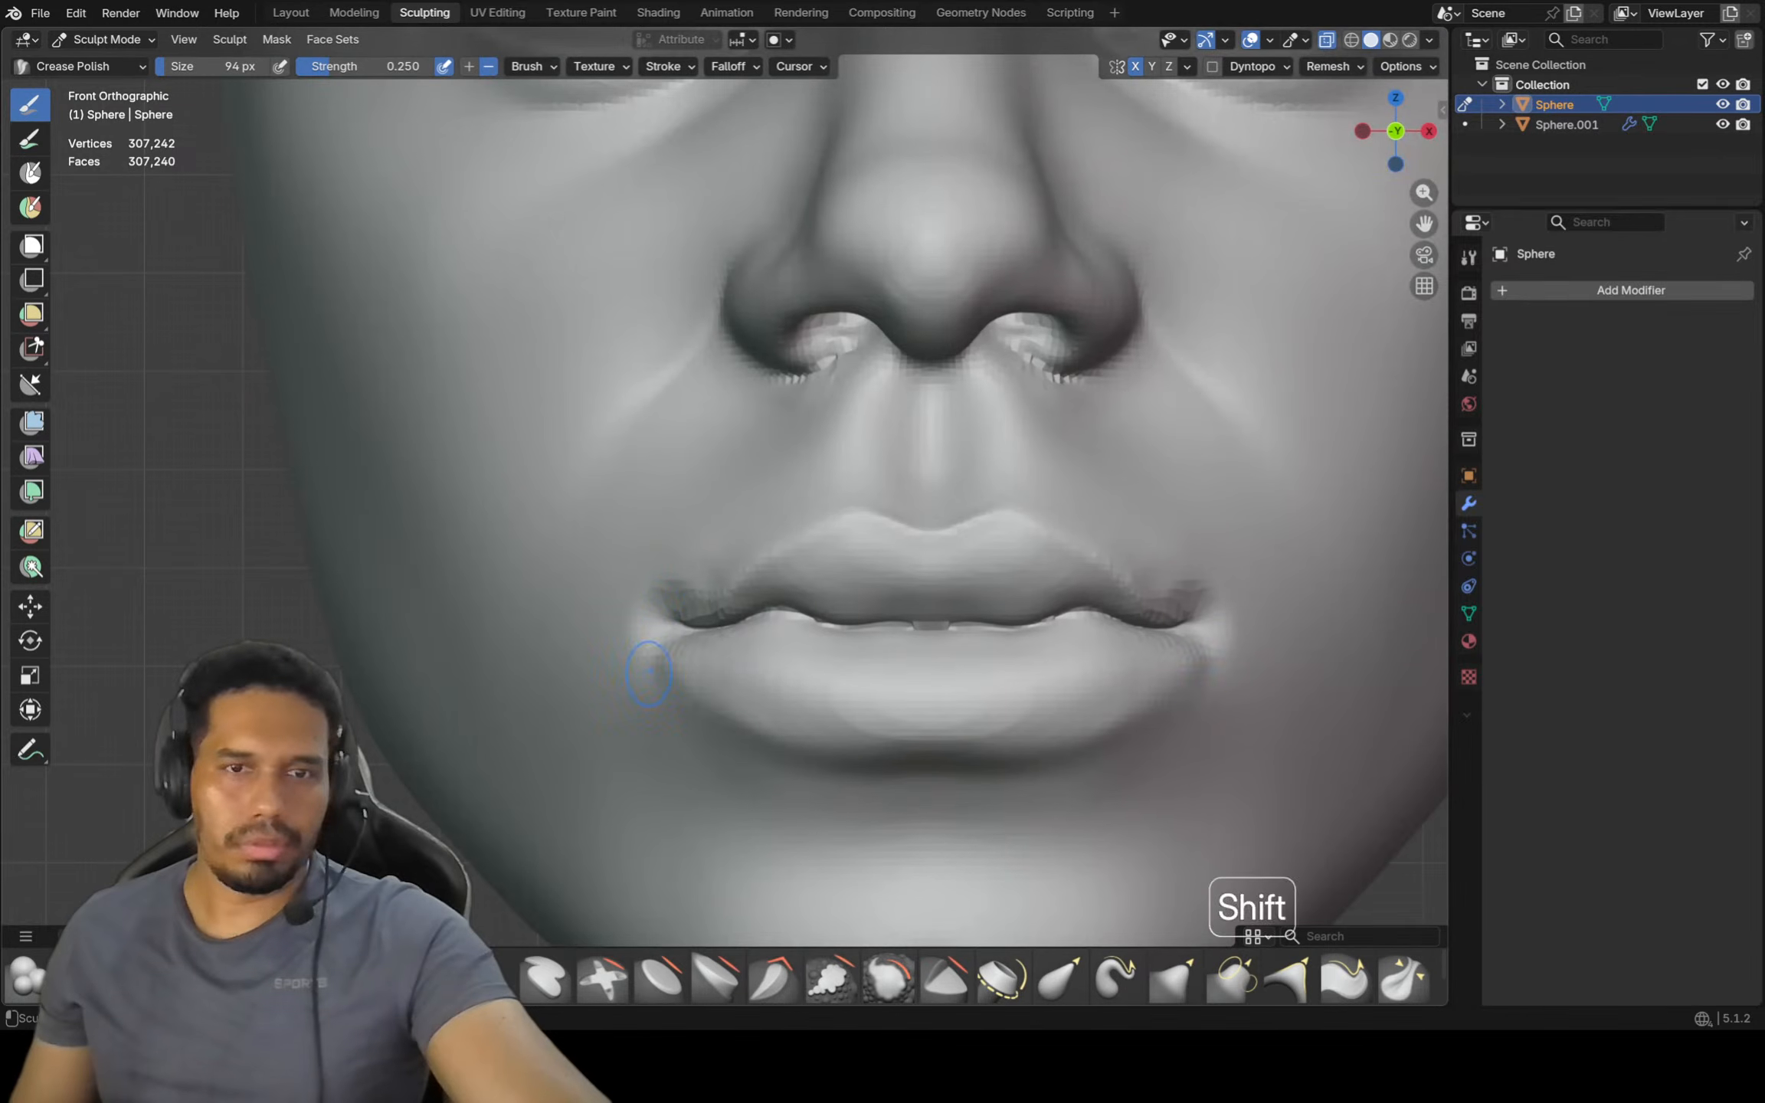
key("f")
left_click(720, 690)
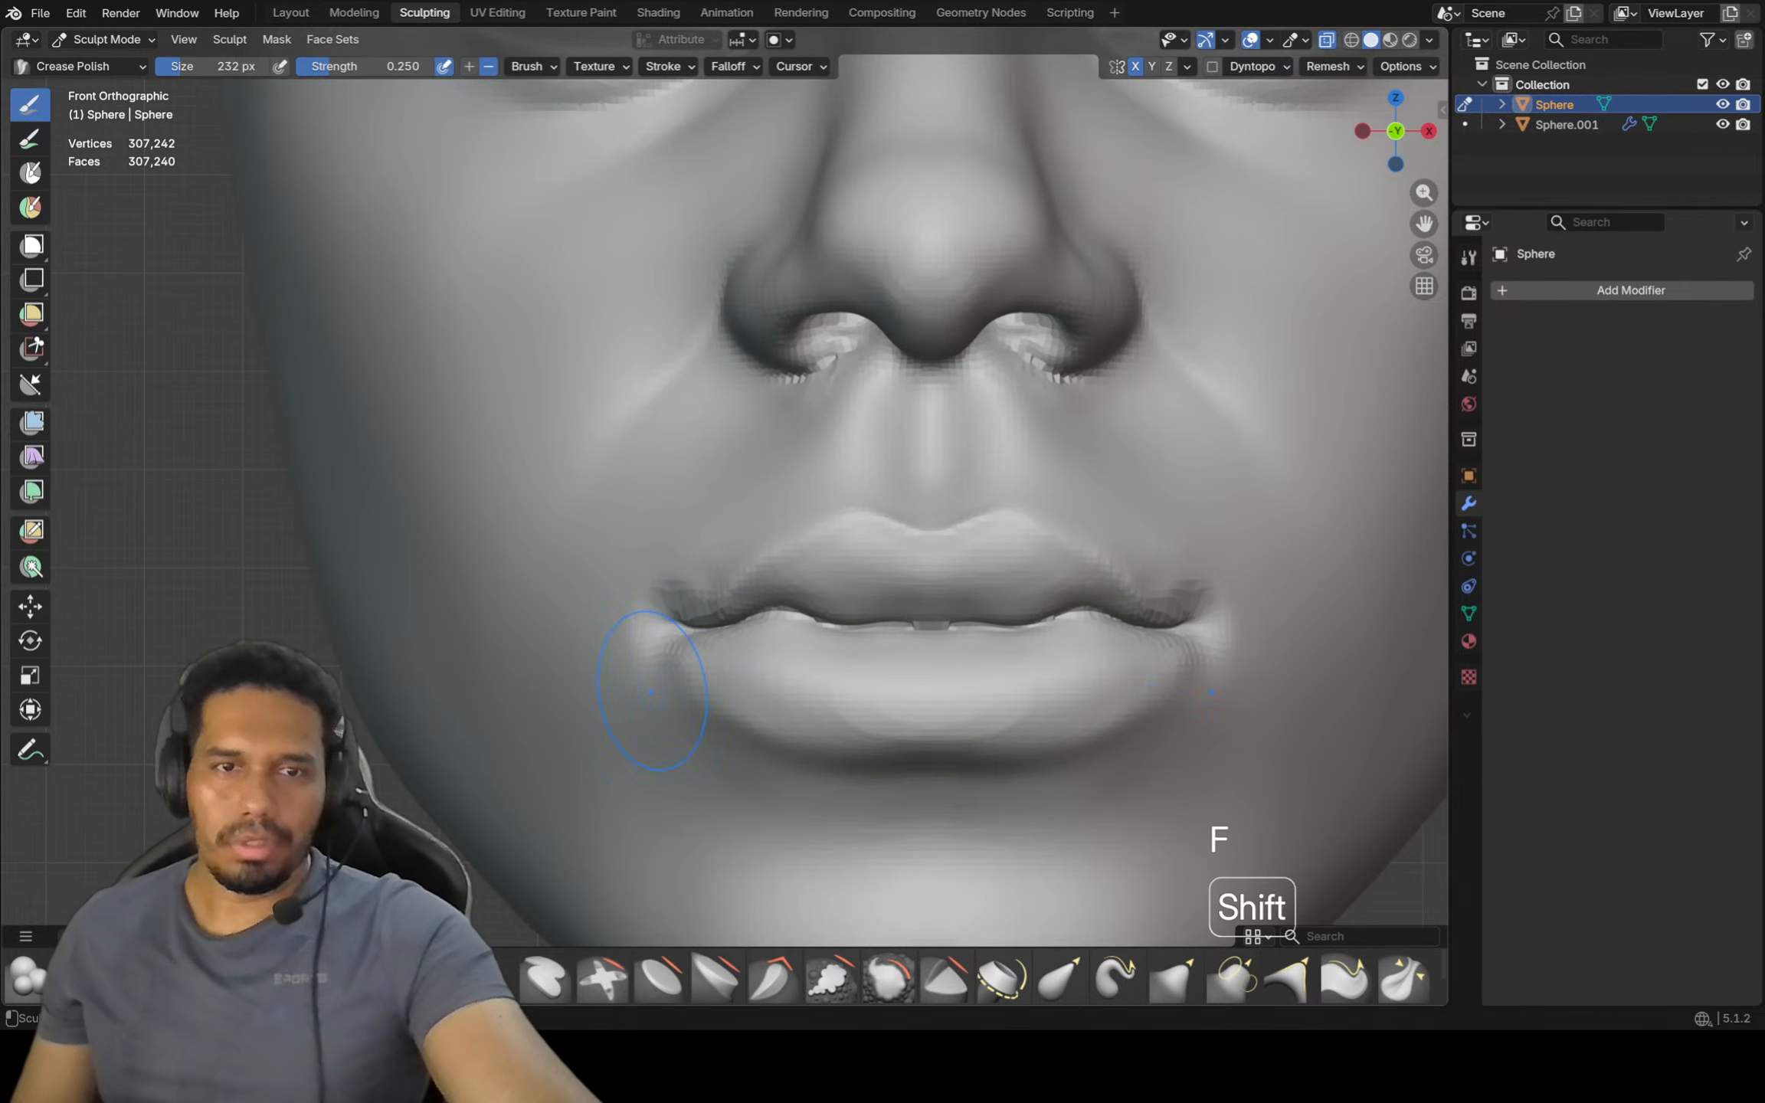
scroll(630, 670, "down", 2)
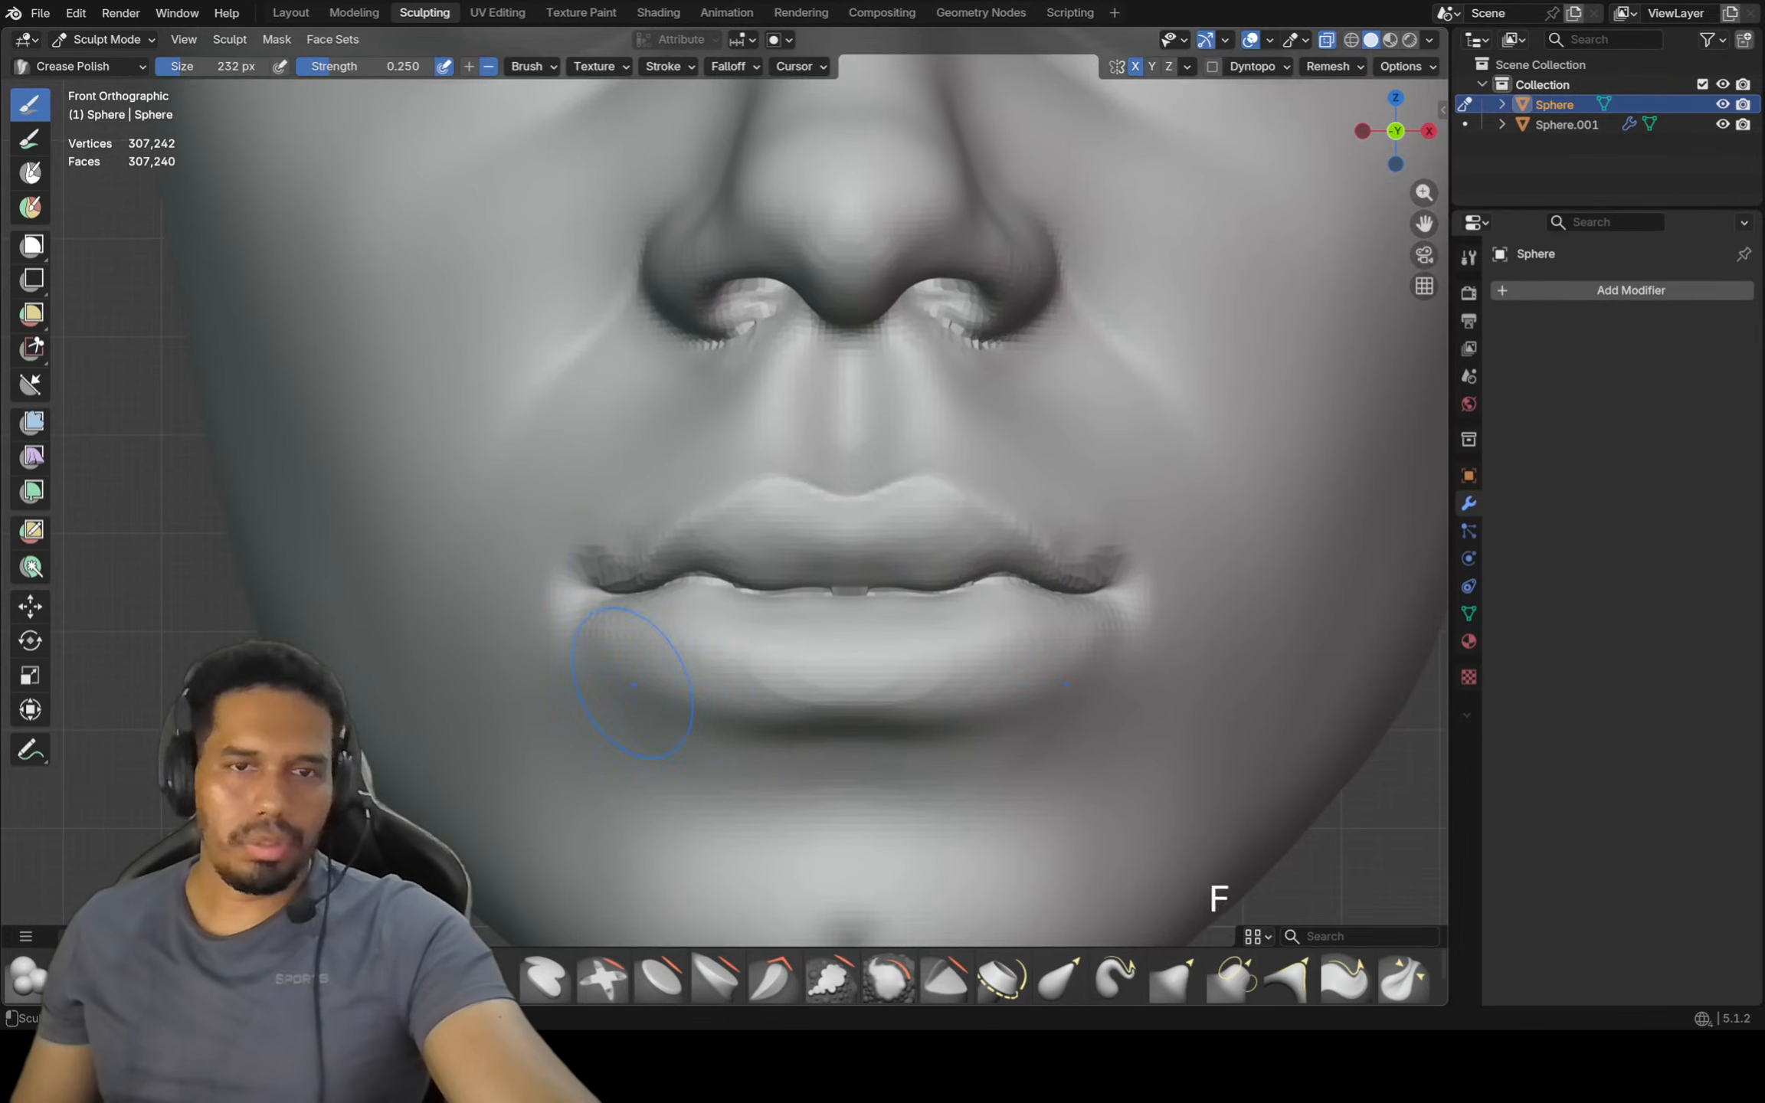
scroll(559, 524, "down", 2)
middle_click_drag(581, 536, 785, 598, "shift")
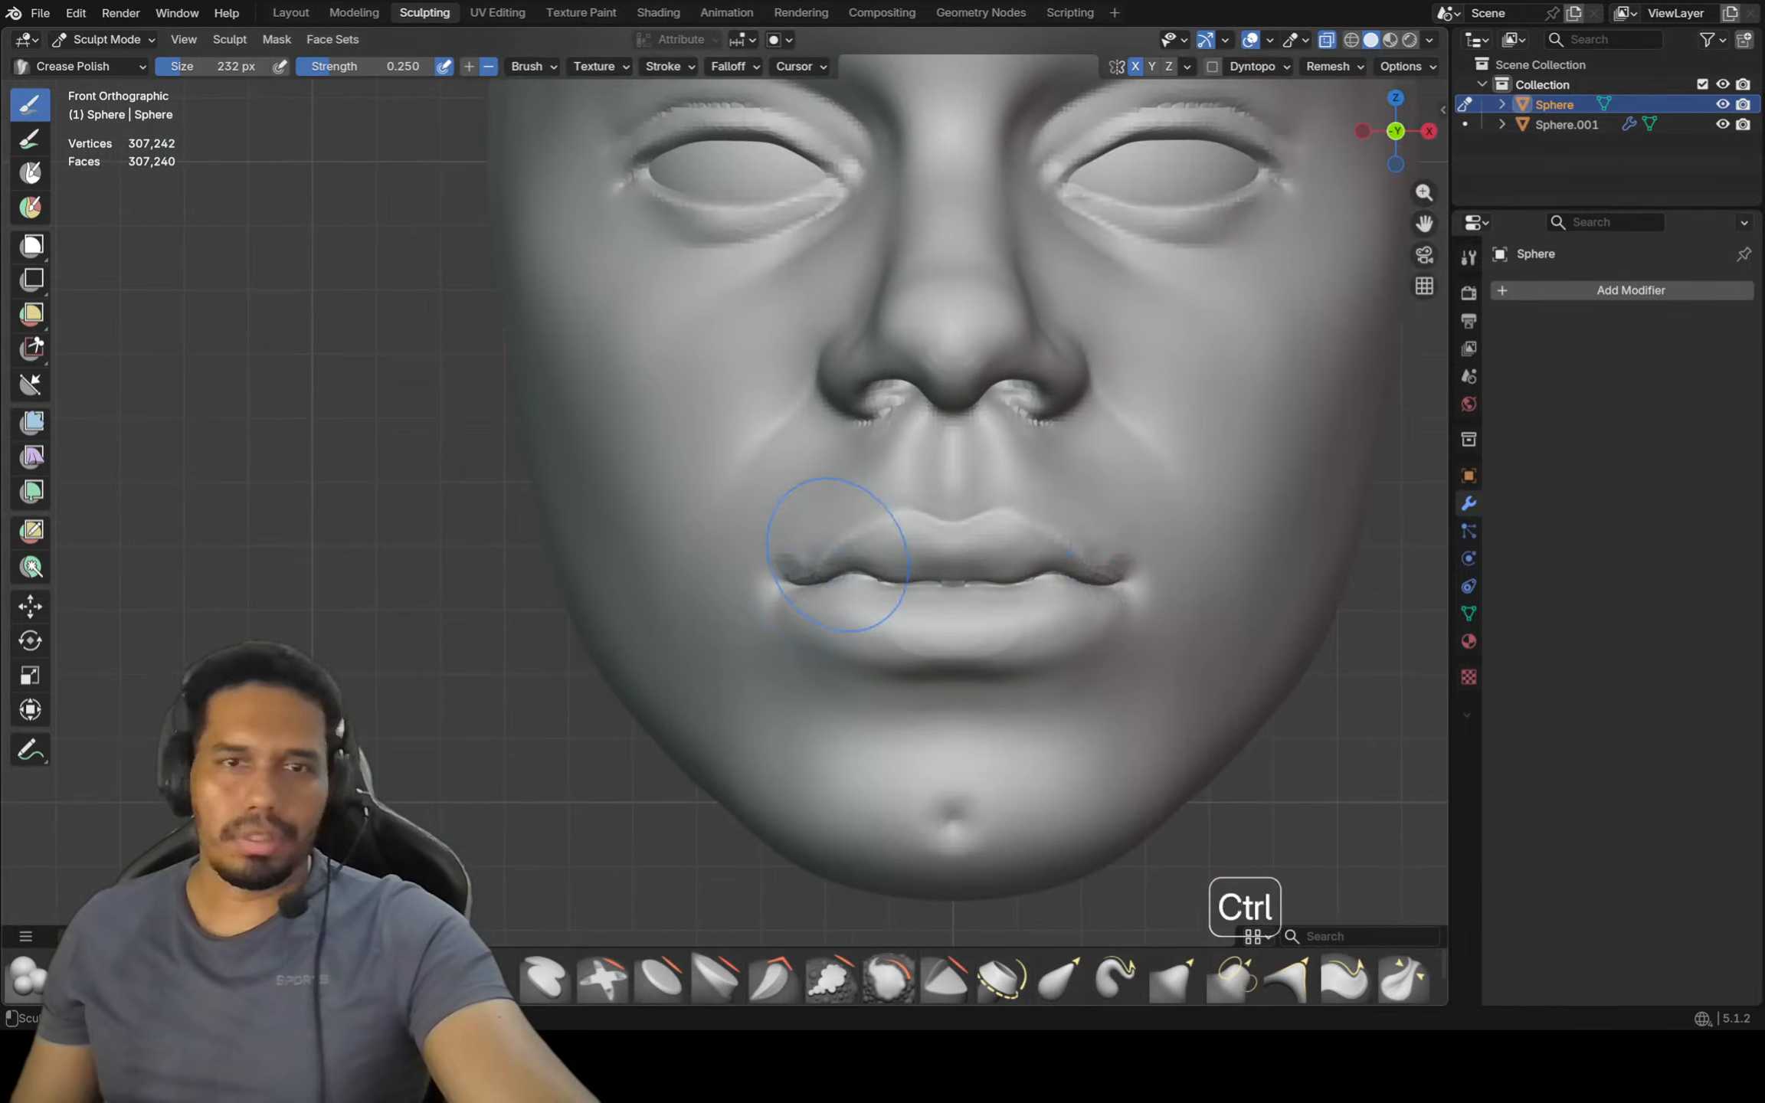
middle_click_drag(825, 528, 752, 510, "shift")
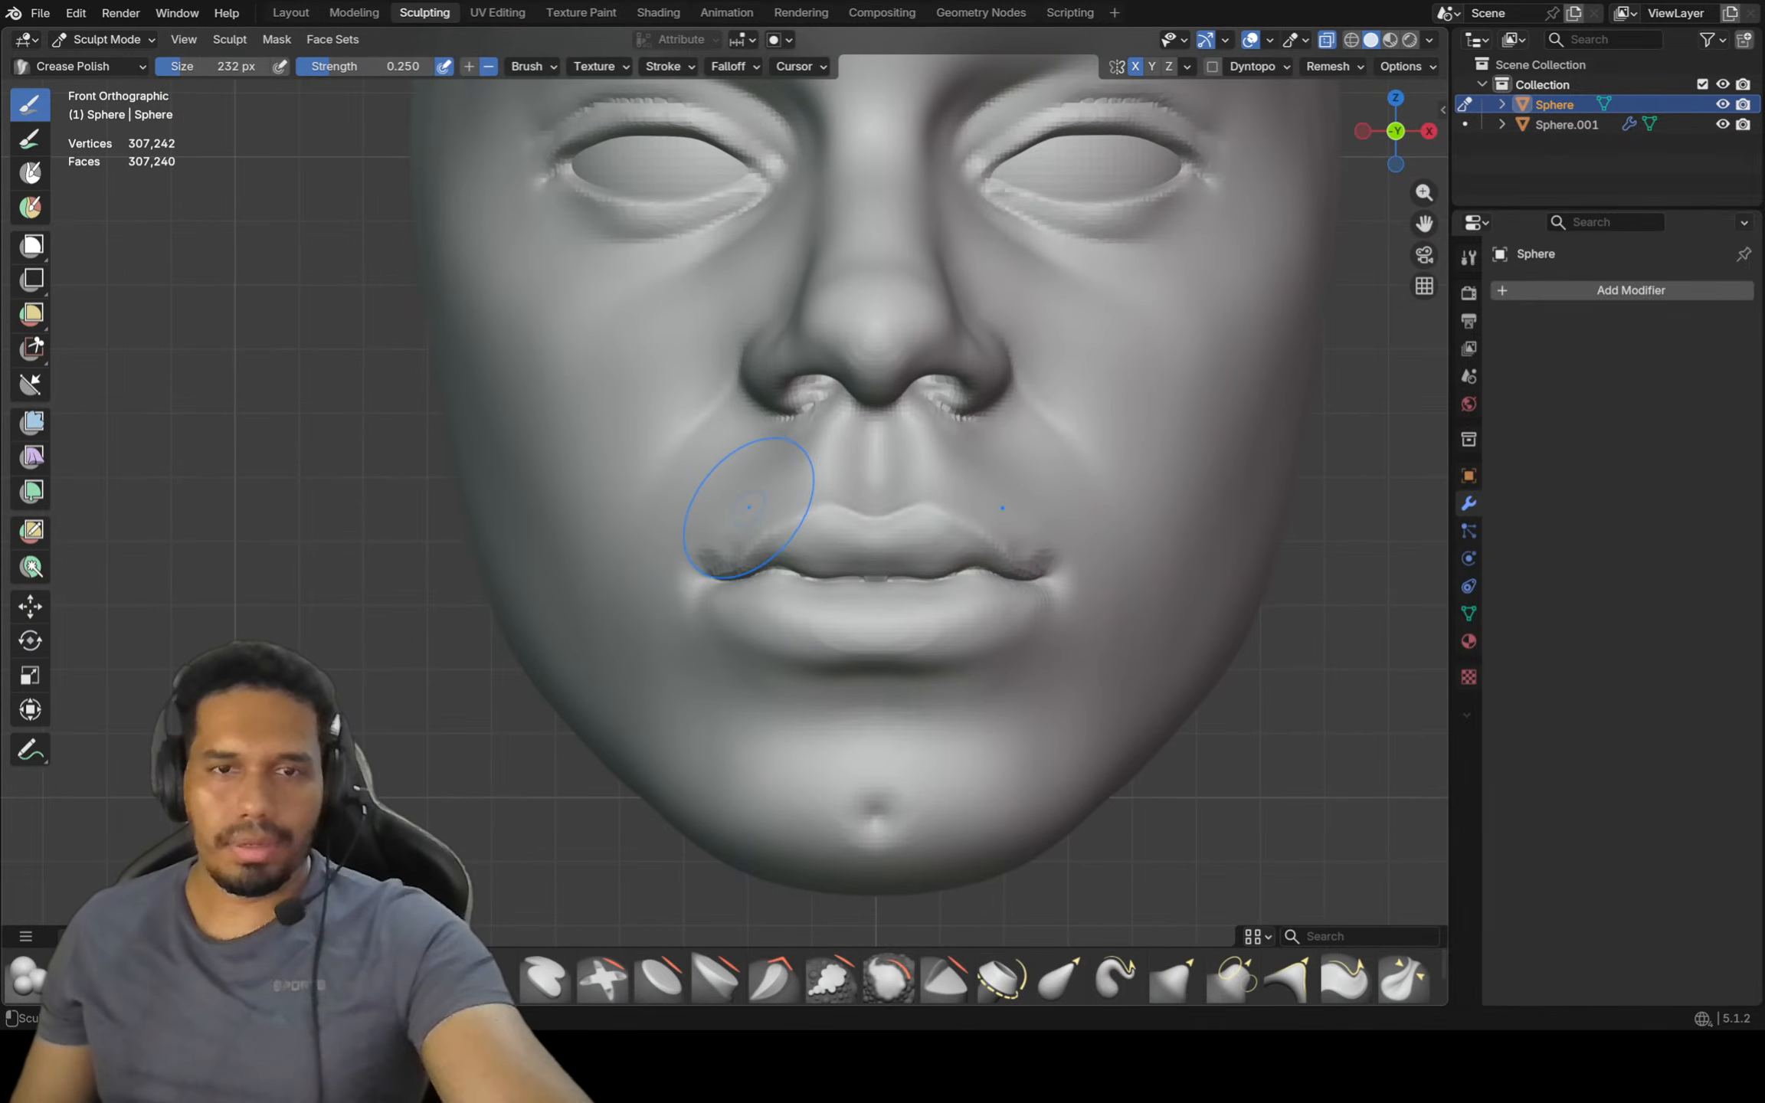
Add volume to the lips near the mouth corners with the Inflate/Deflate brush at 234 px and strength 0.500
key("f")
left_click(747, 506)
left_click(506, 976)
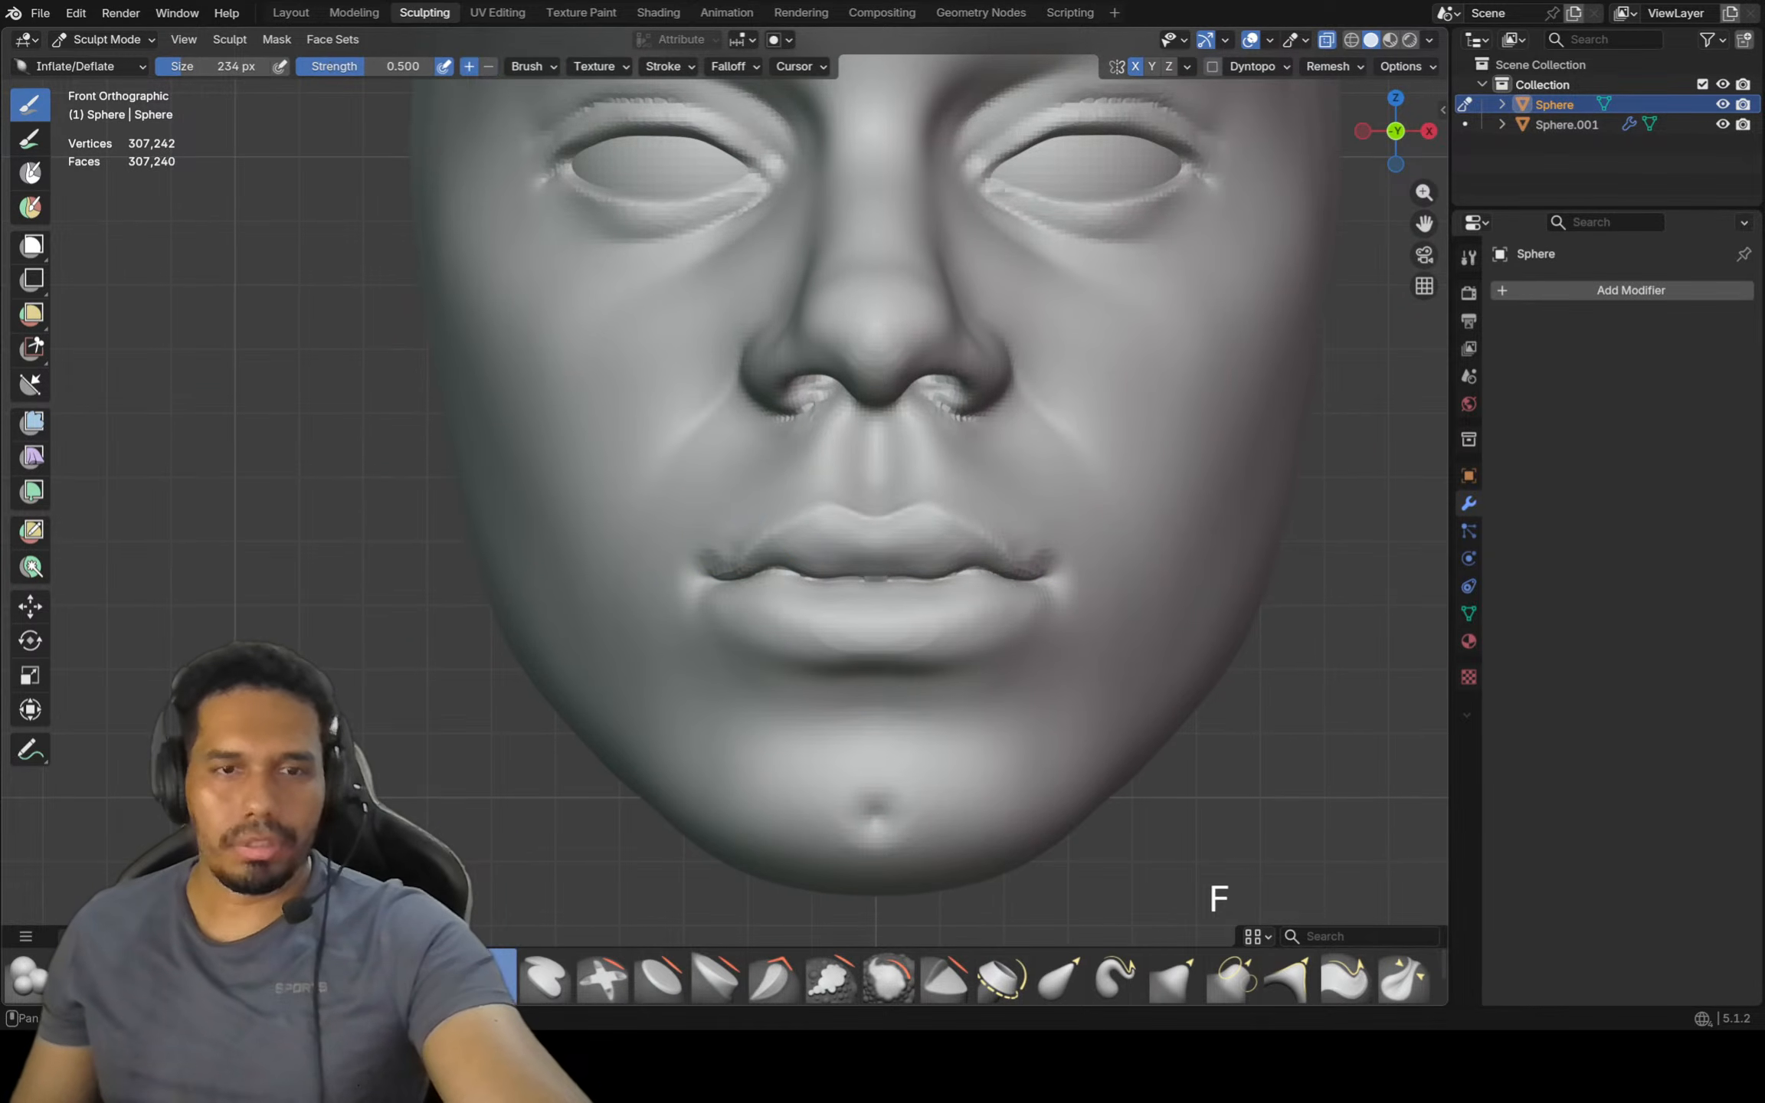
scroll(693, 479, "up", 1)
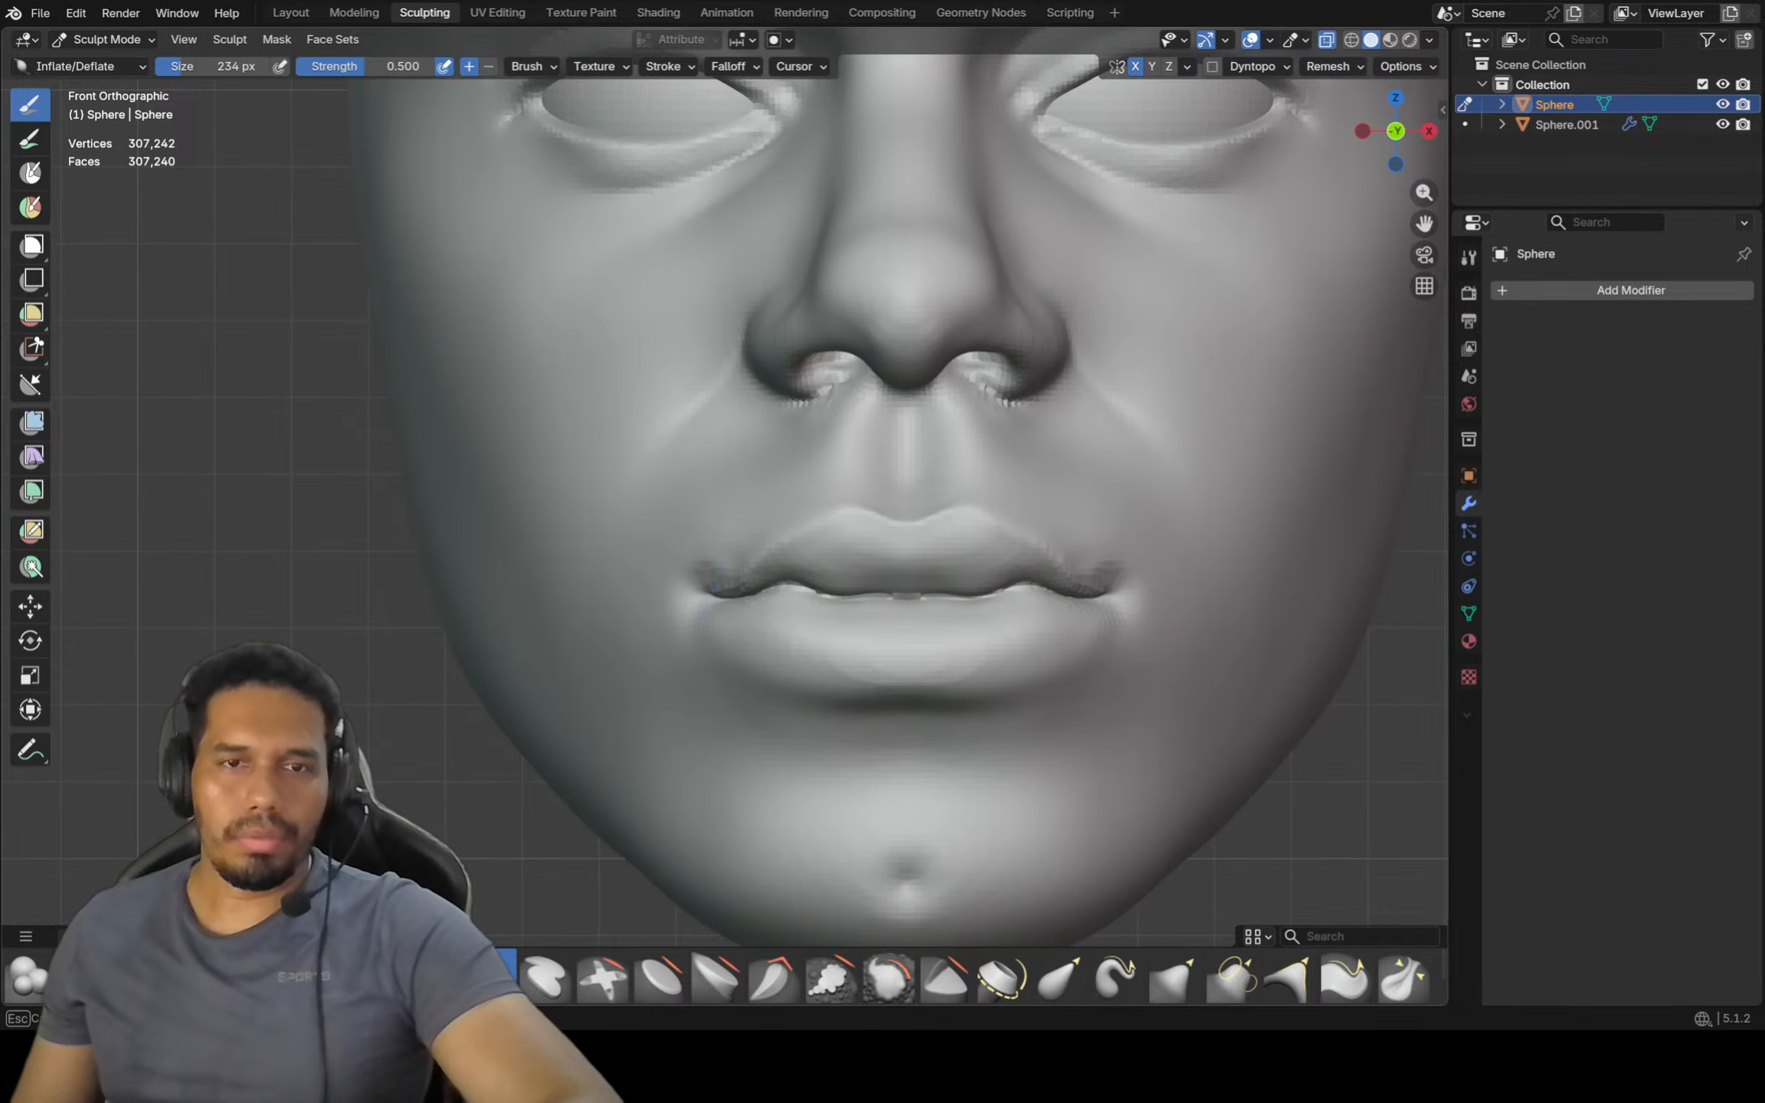
scroll(676, 613, "down", 1)
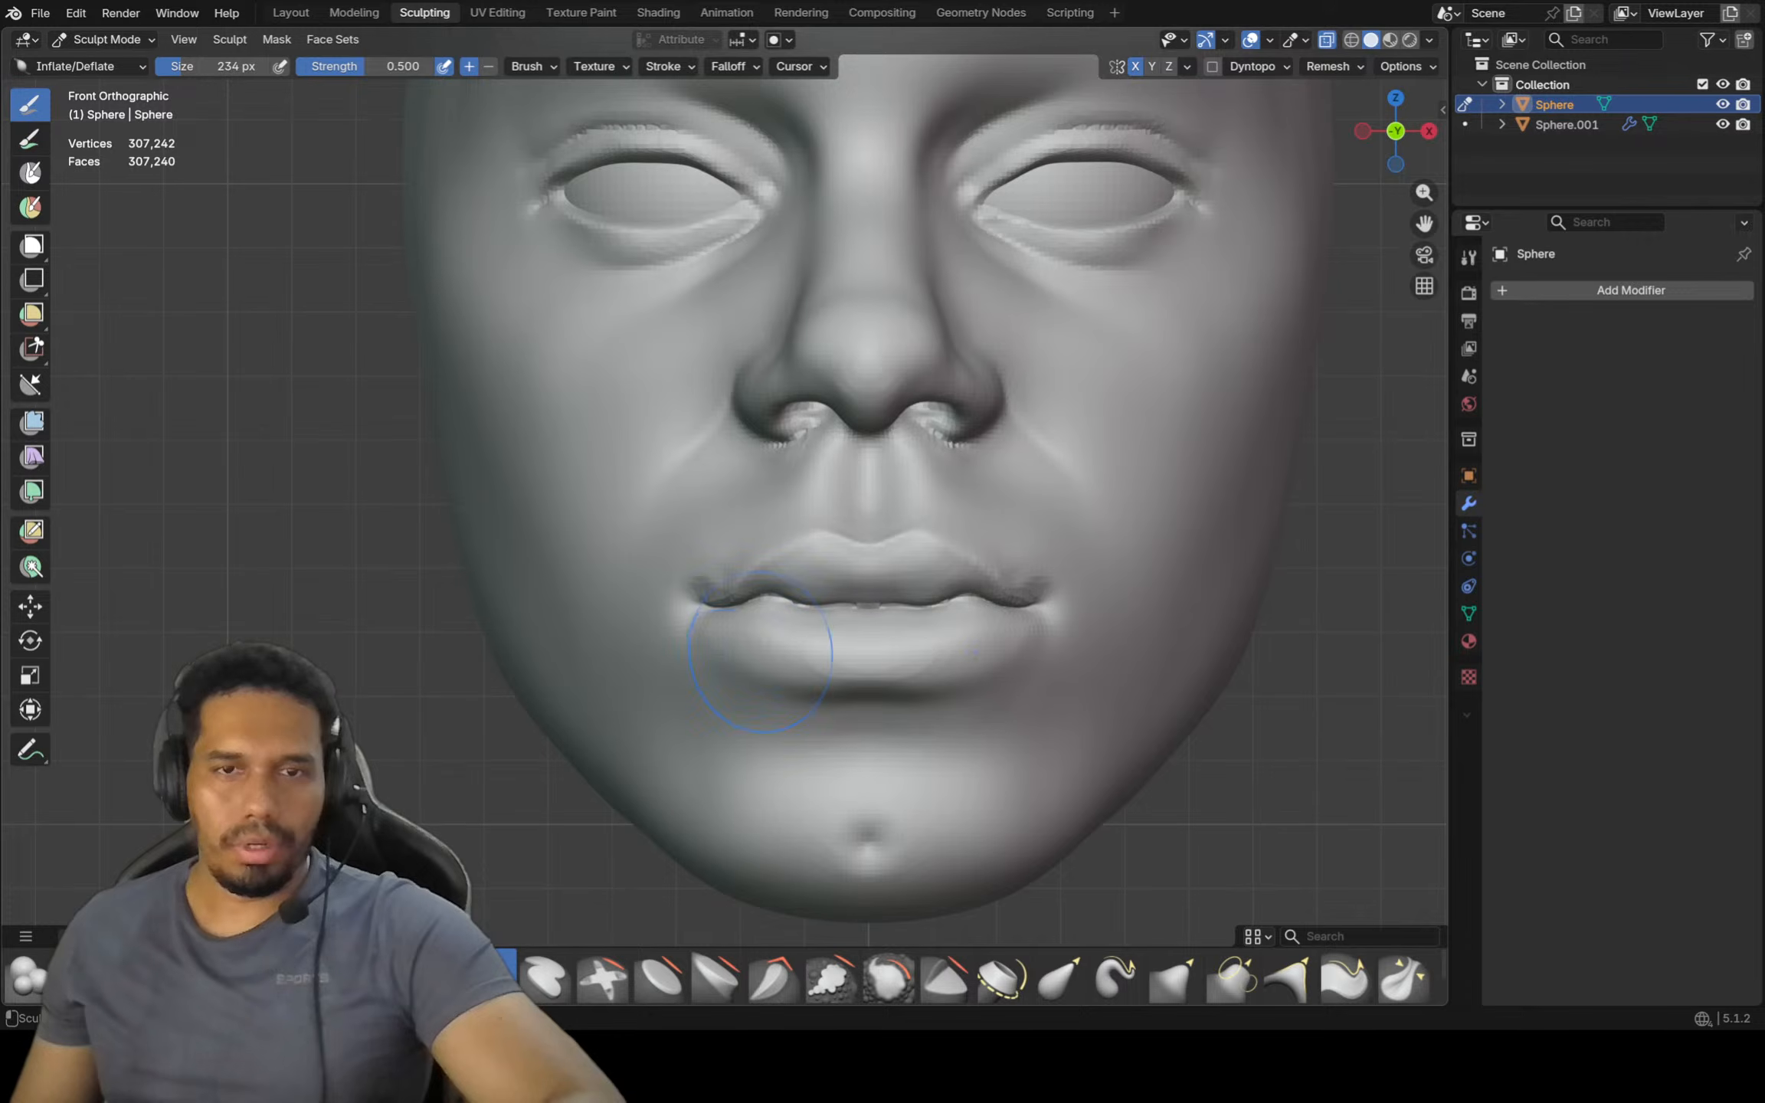
Define the outer border of the lower lip with the Crease Polish brush at 78 px and strength 0.250
key("f")
left_click(739, 614)
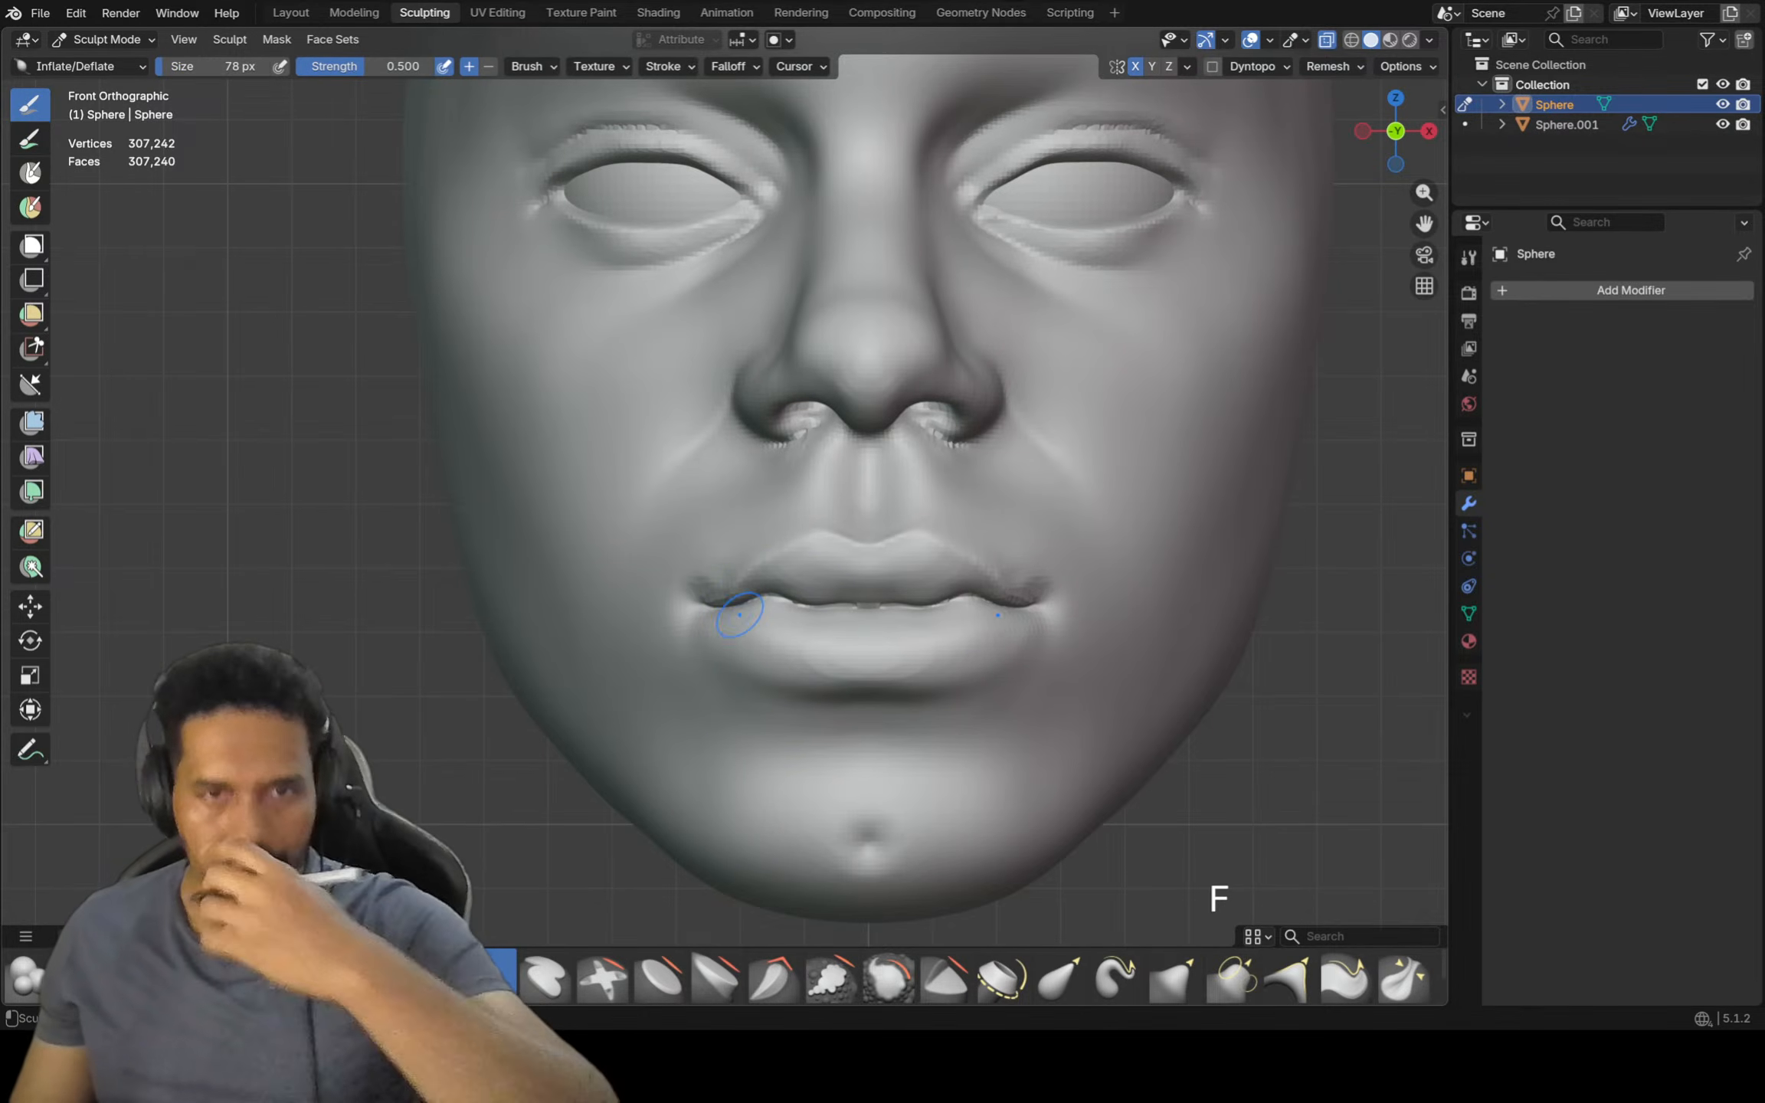
key("shift+c")
scroll(1072, 590, "up", 3)
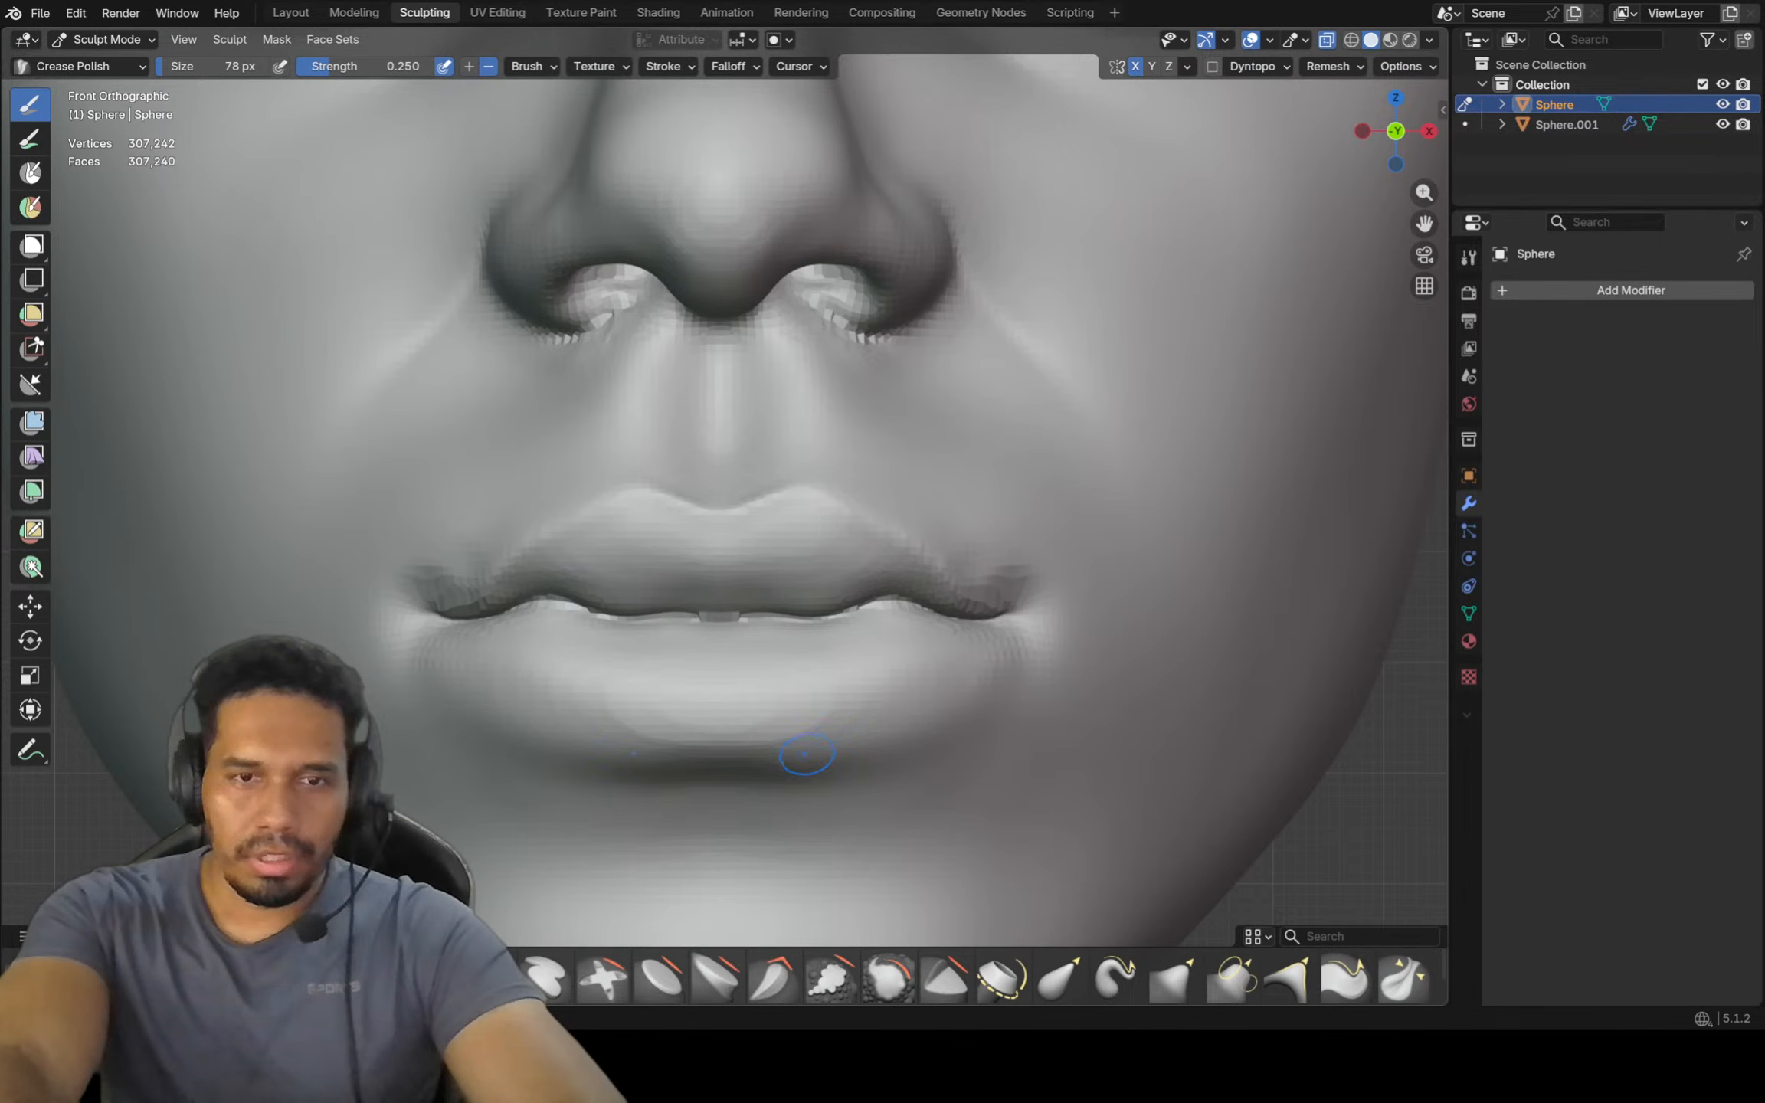
key("ctrl")
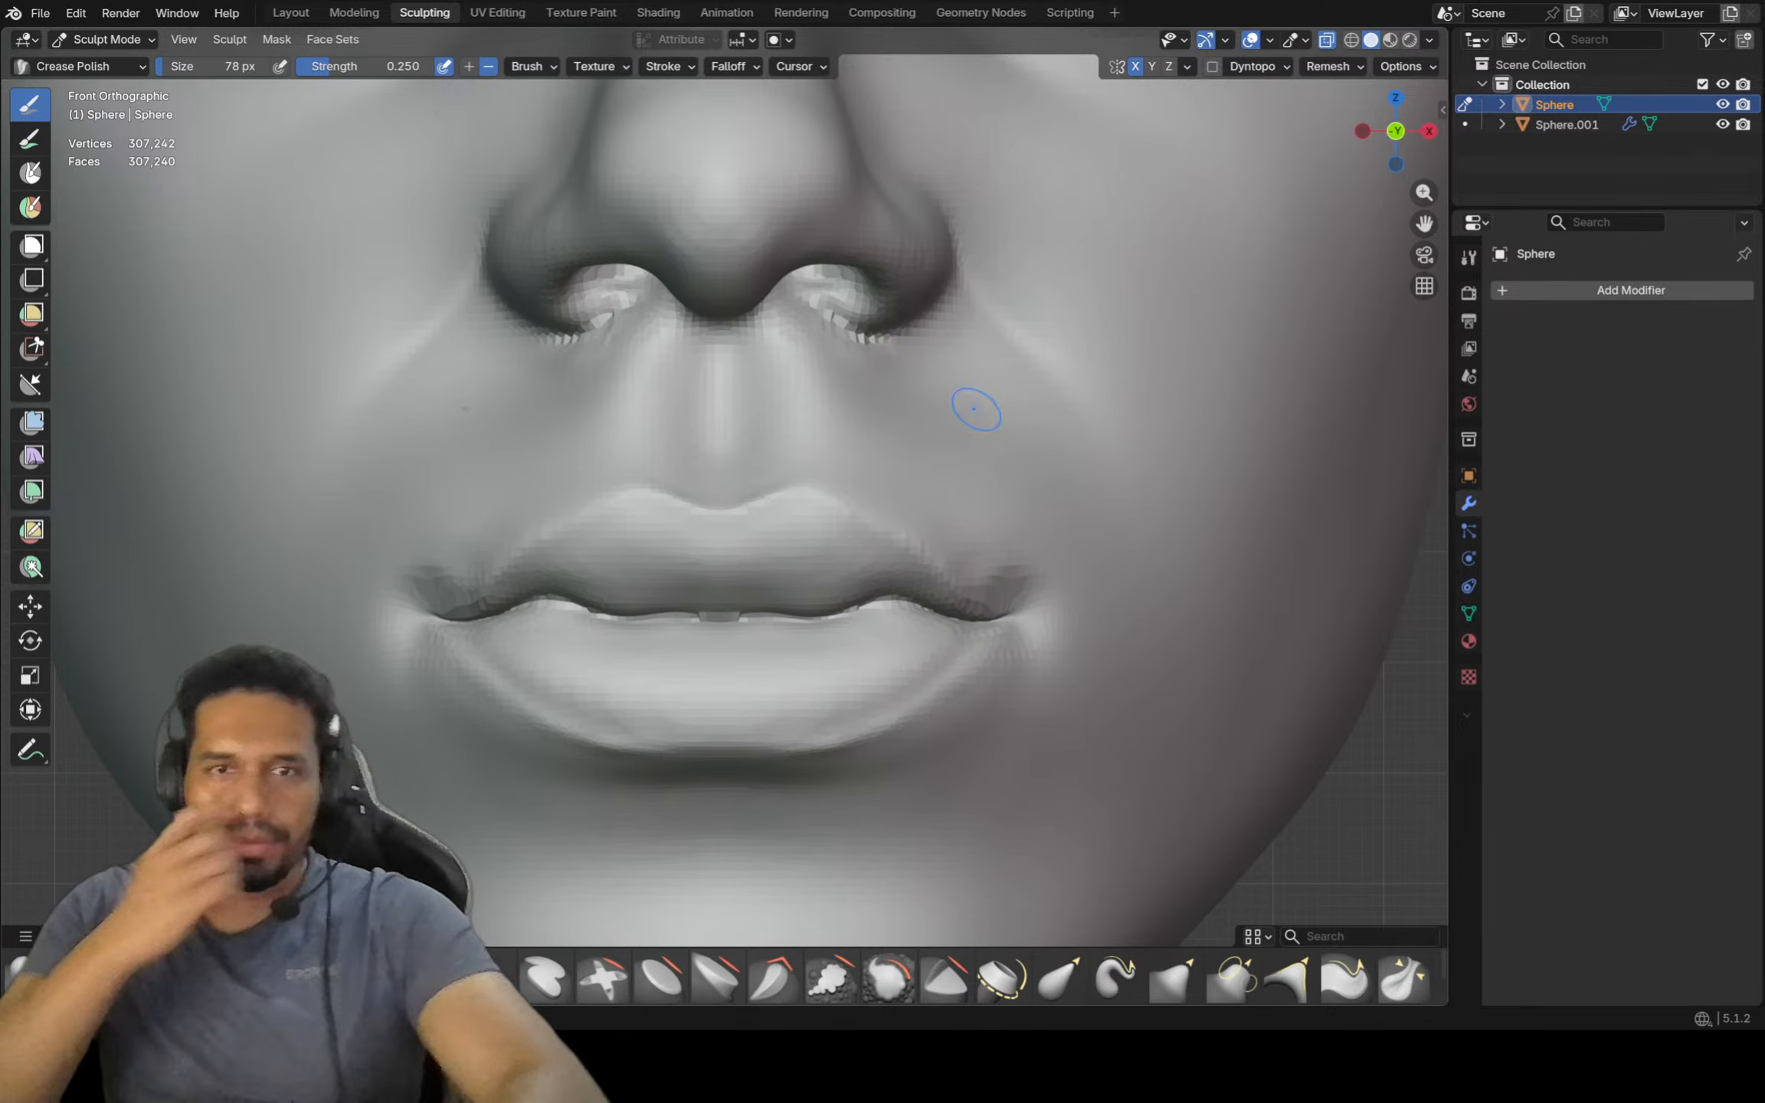
scroll(822, 314, "down", 3)
scroll(822, 314, "down", 2)
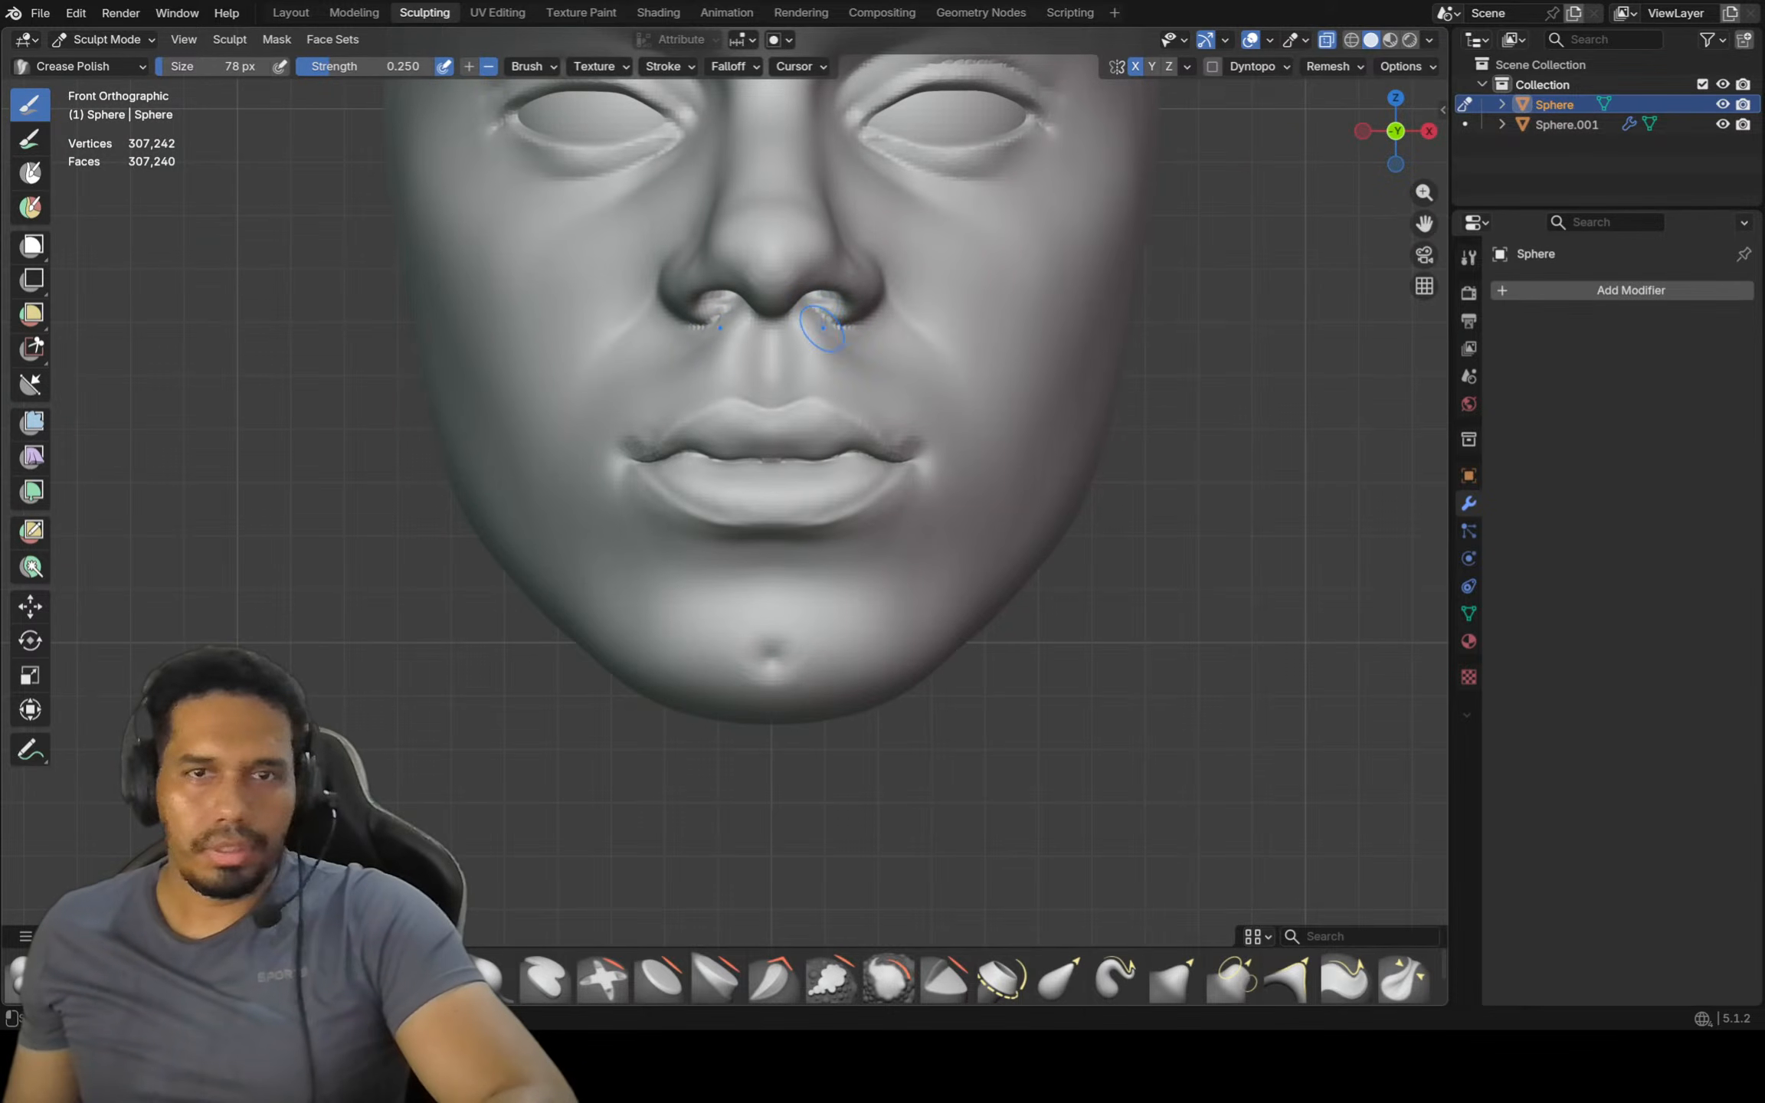
Enlarge the brush to 128 px and smooth the creases around the mouth corners and upper lip
key("shift")
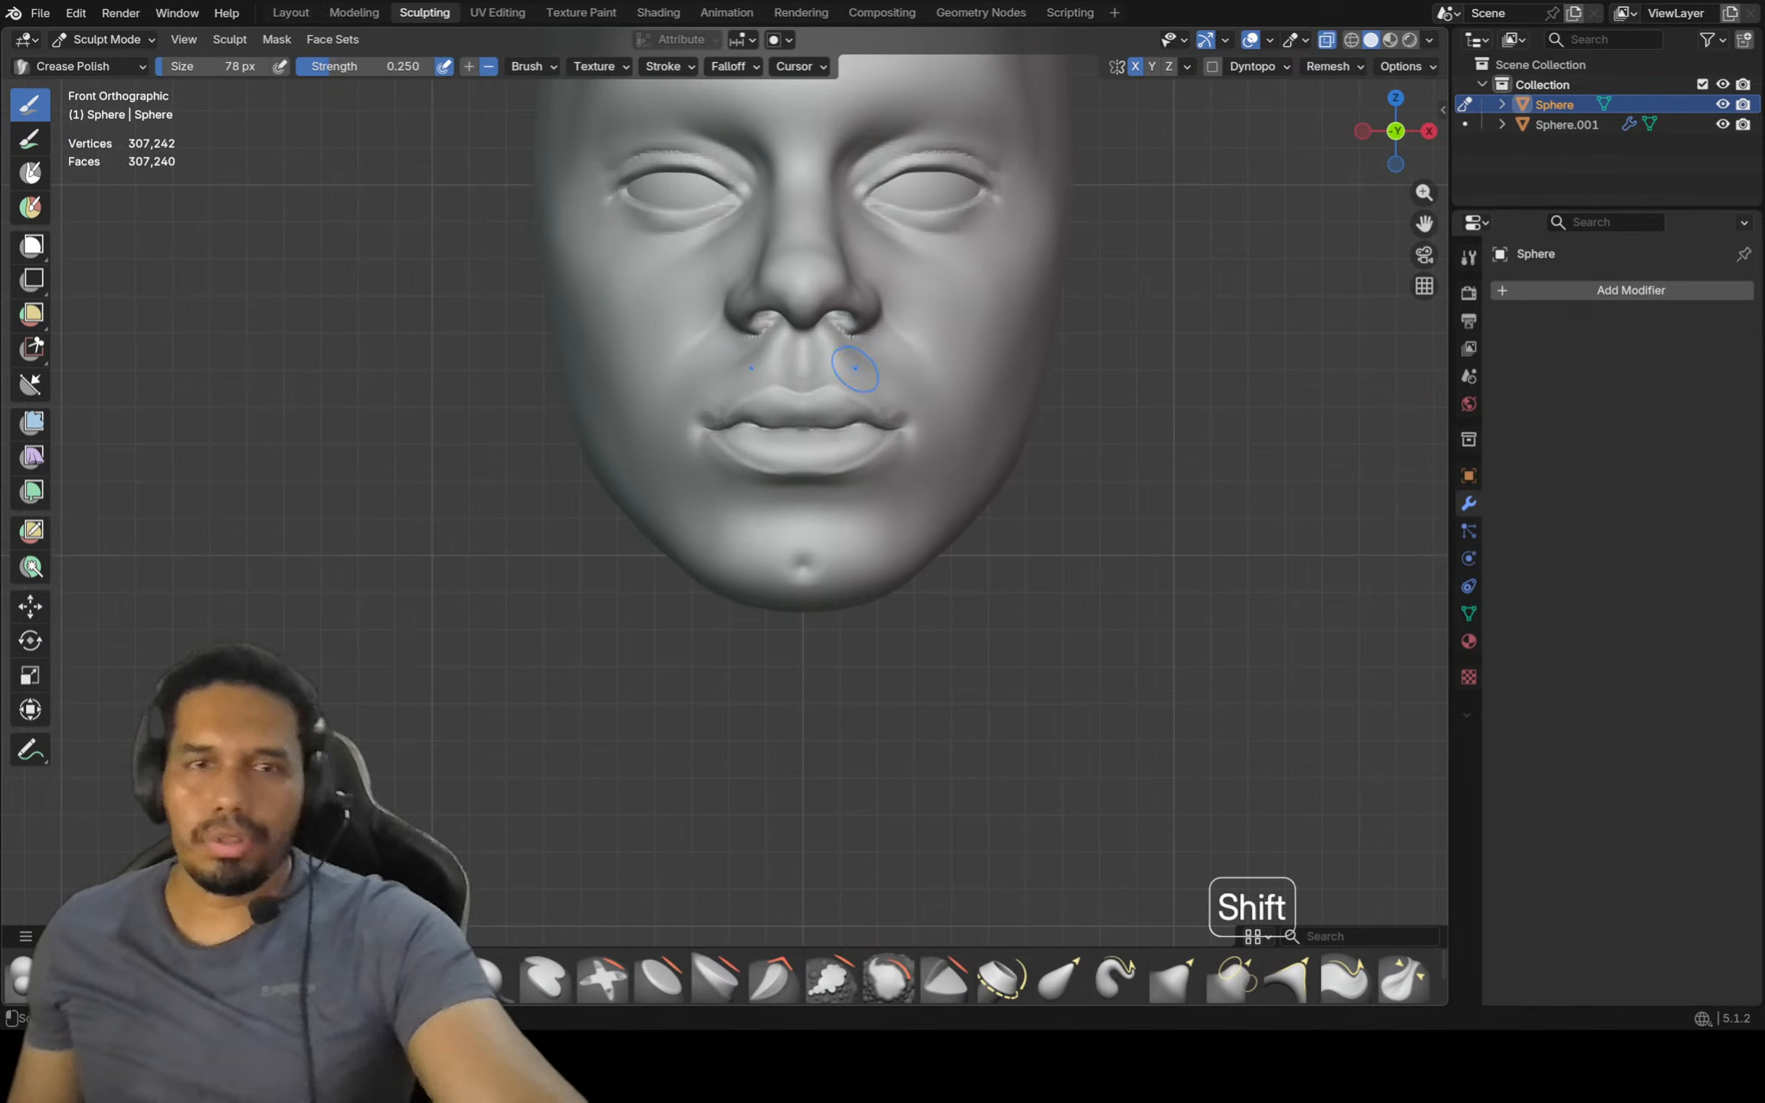
mouse_move(879, 384)
middle_mouse_down("shift")
mouse_move(926, 505)
mouse_move(921, 549)
mouse_move(940, 555)
middle_mouse_up("shift")
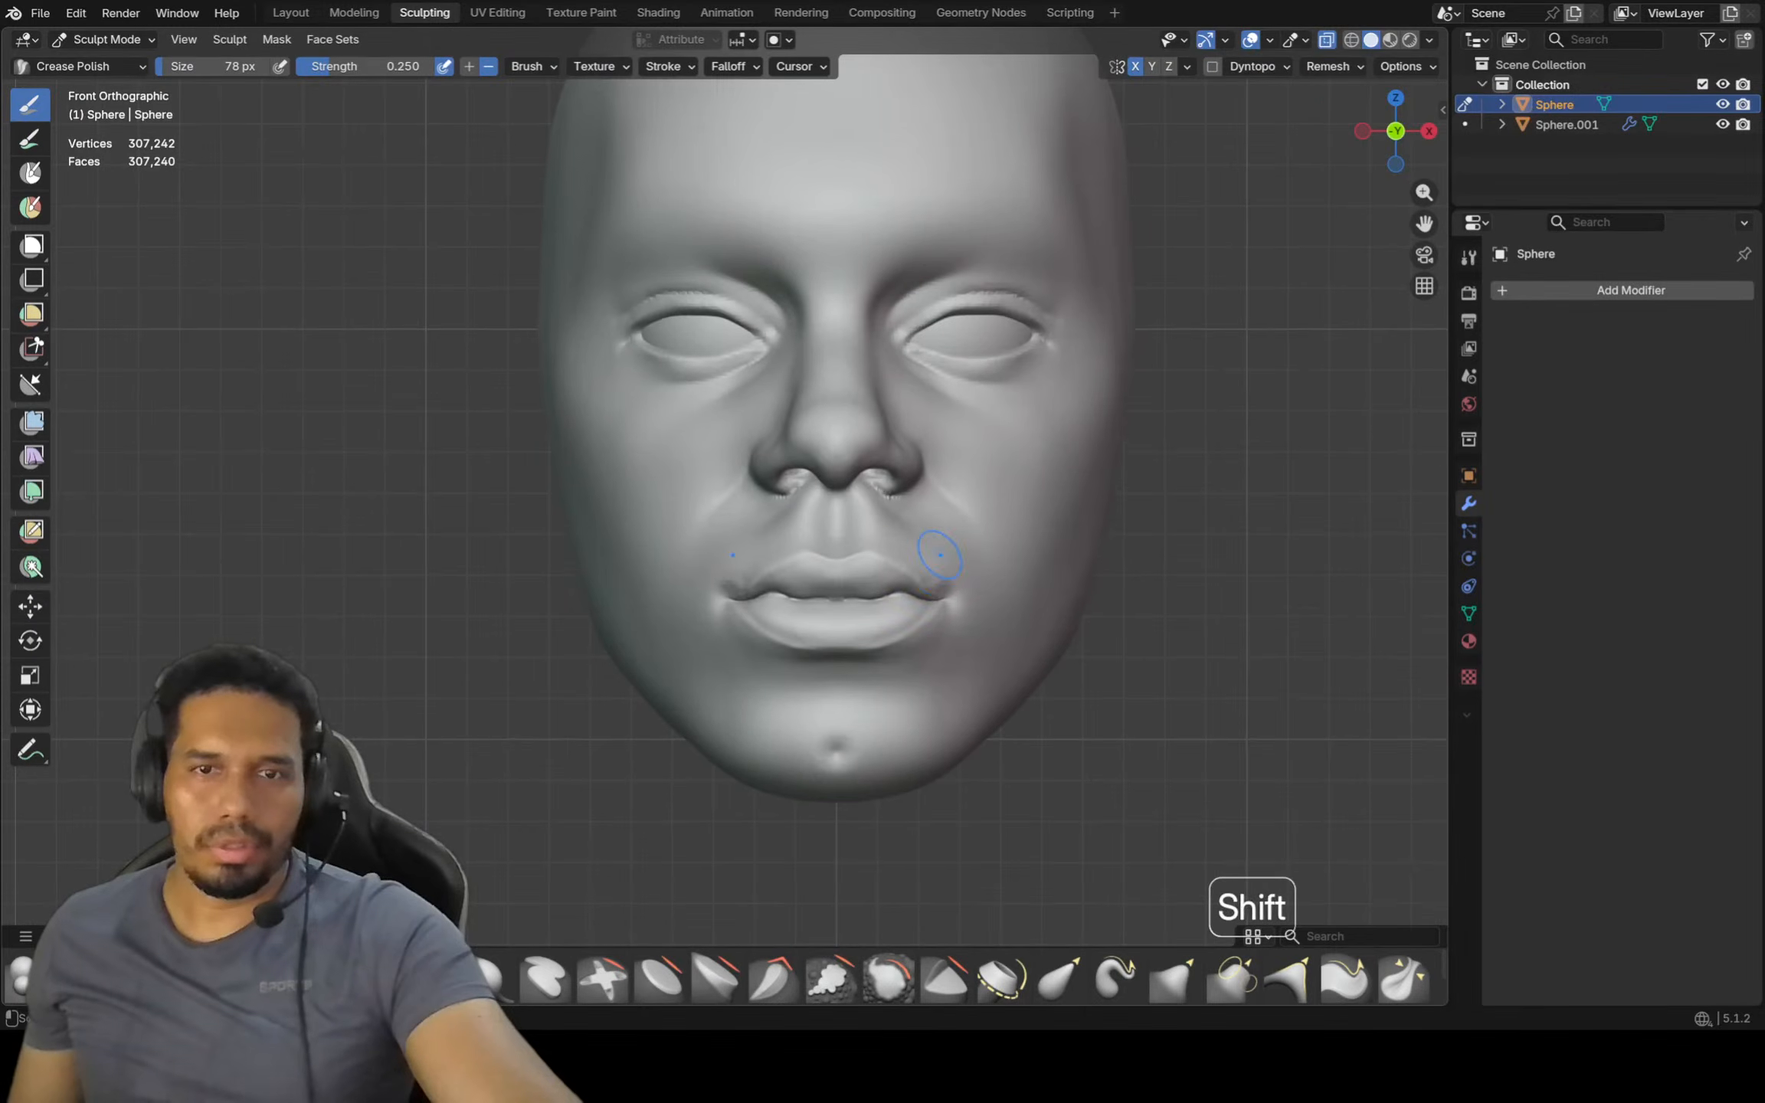
key("f")
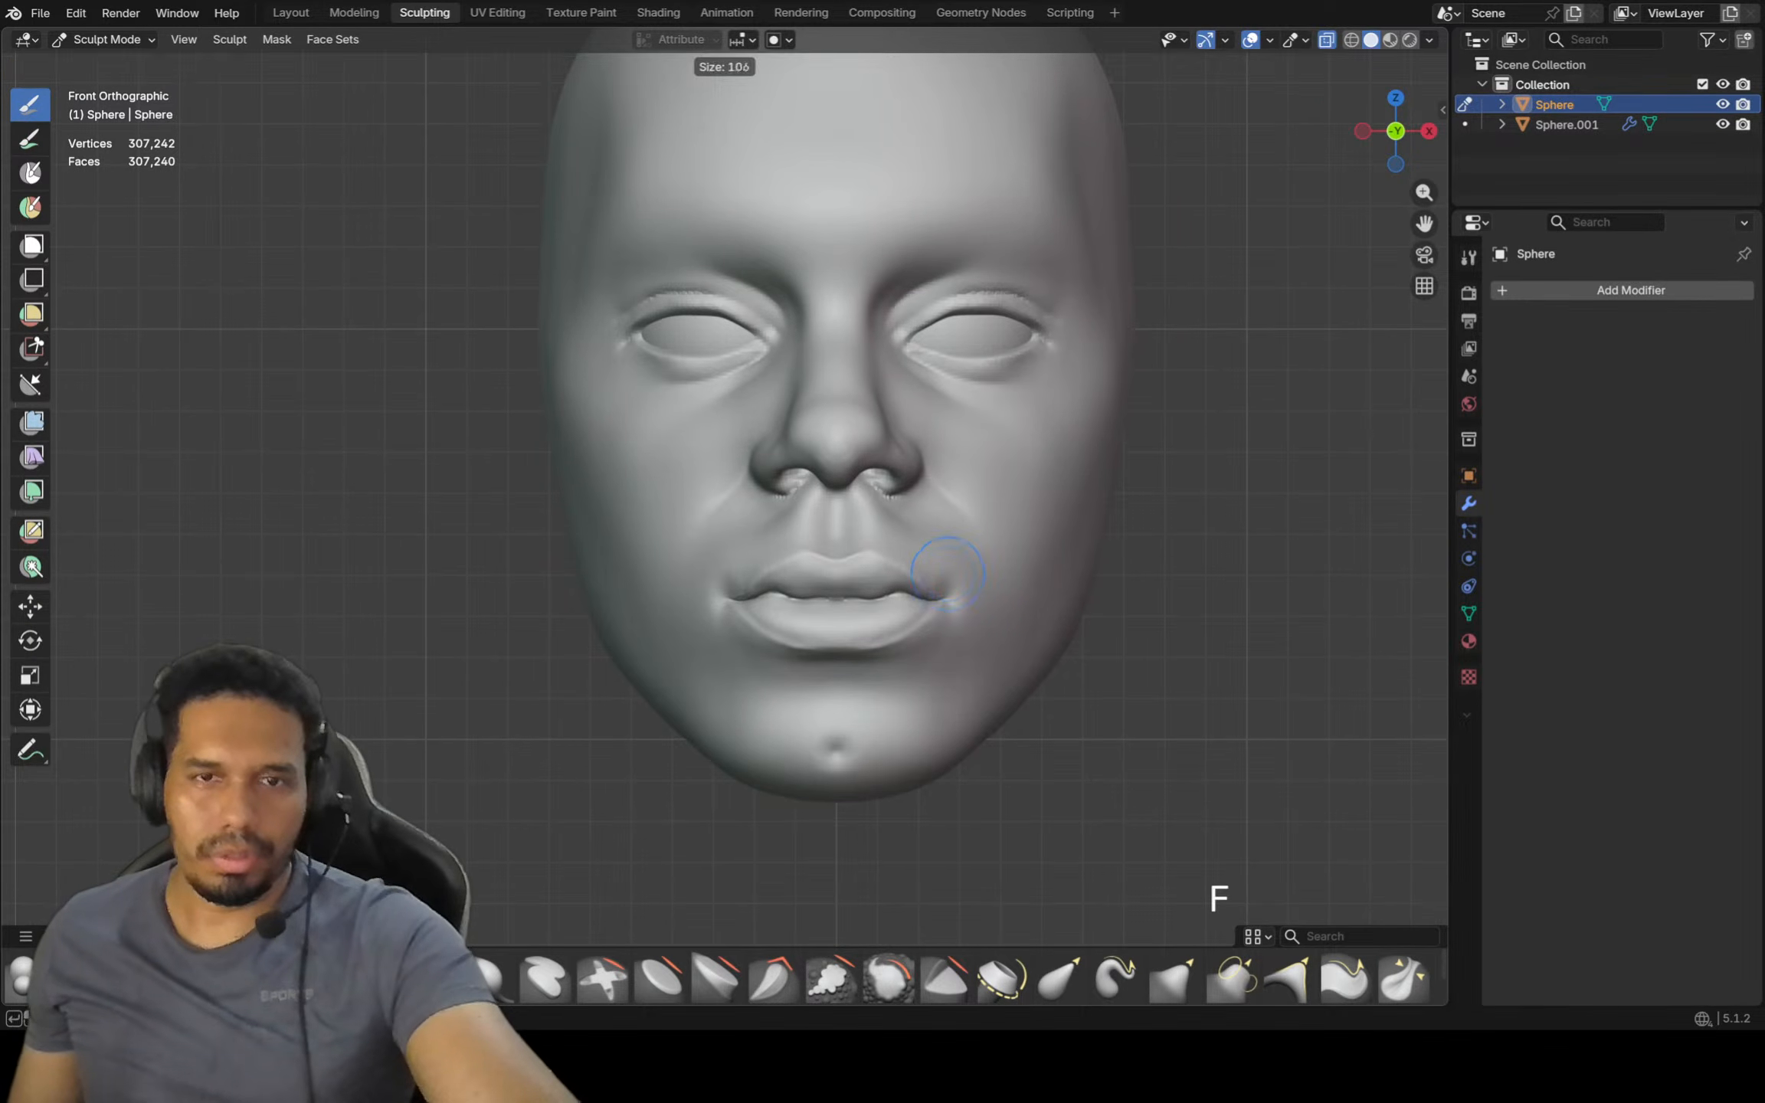
left_click(942, 573)
scroll(936, 570, "up", 1)
Enlarge the brush to 208 px, undo the last stroke and reshape the upper lip with the Grab brush at strength 0.400
key("f")
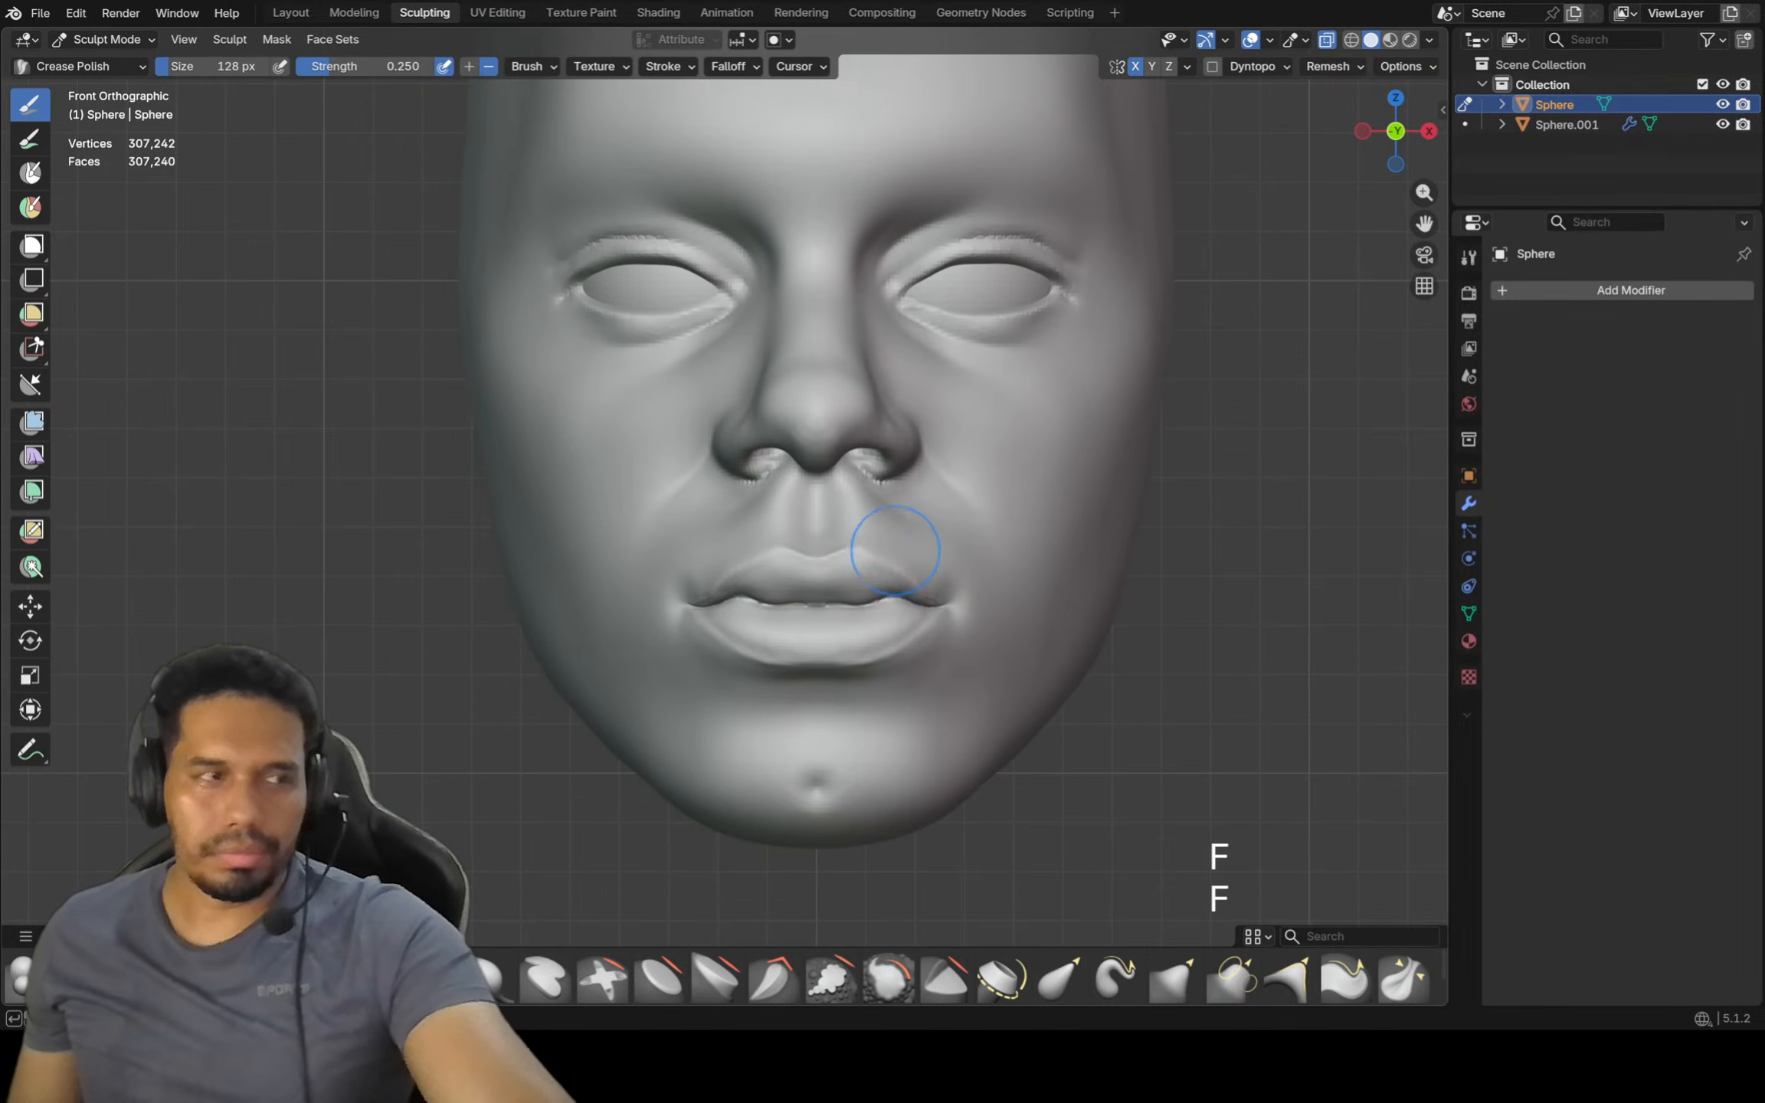
left_click(924, 548)
middle_click_drag(871, 553, 883, 515, "ctrl")
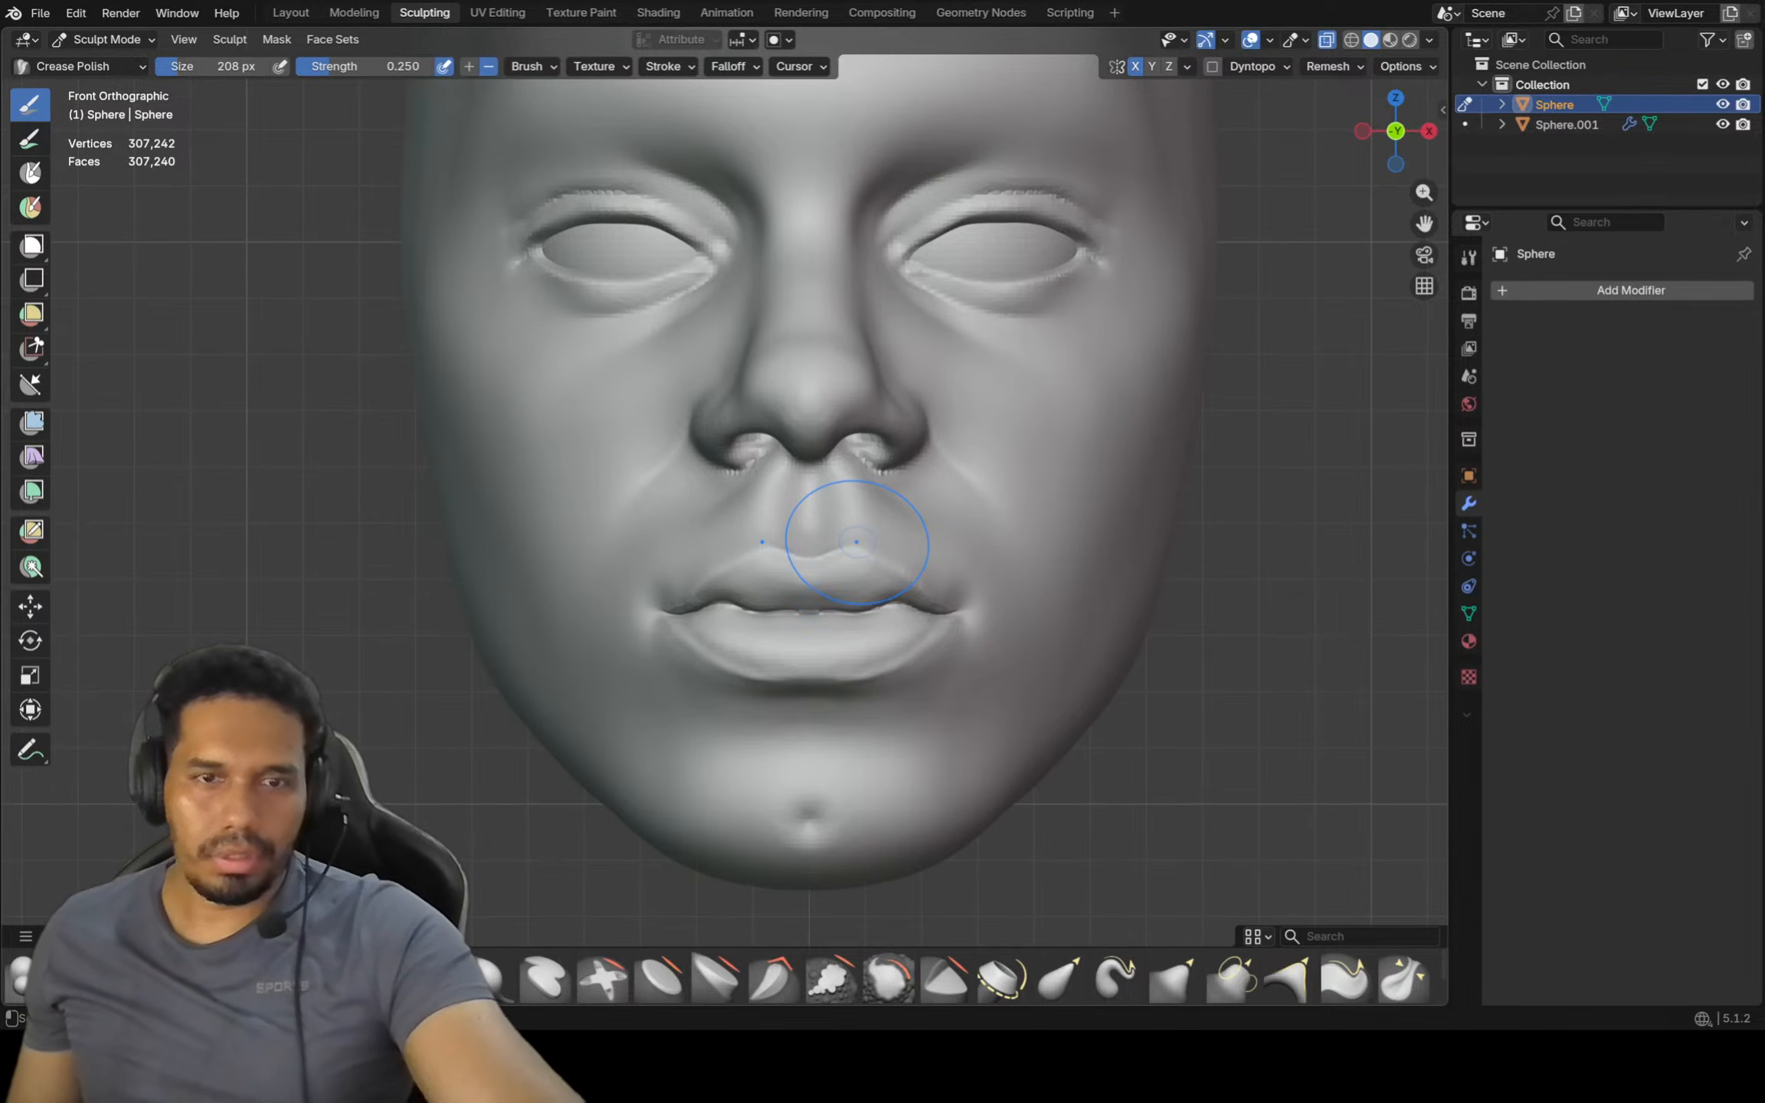
key("ctrl+z")
key("g")
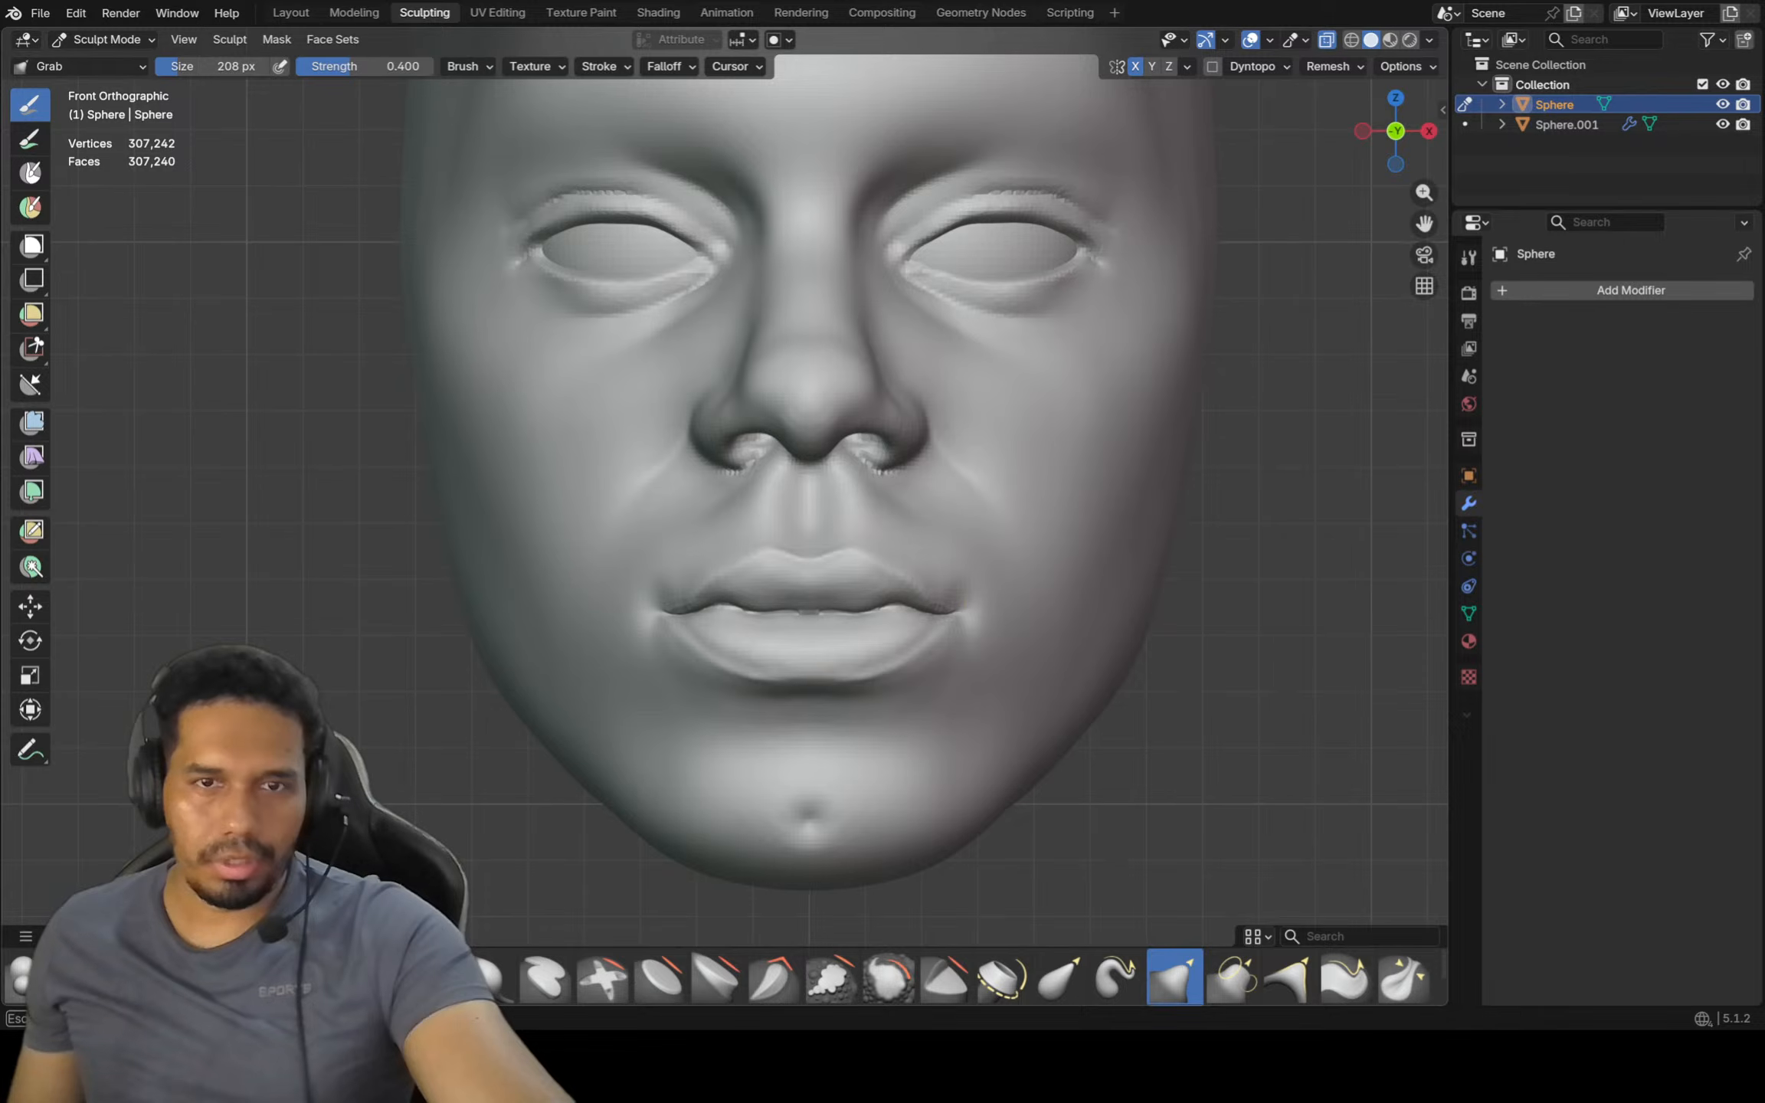
scroll(925, 553, "down", 2)
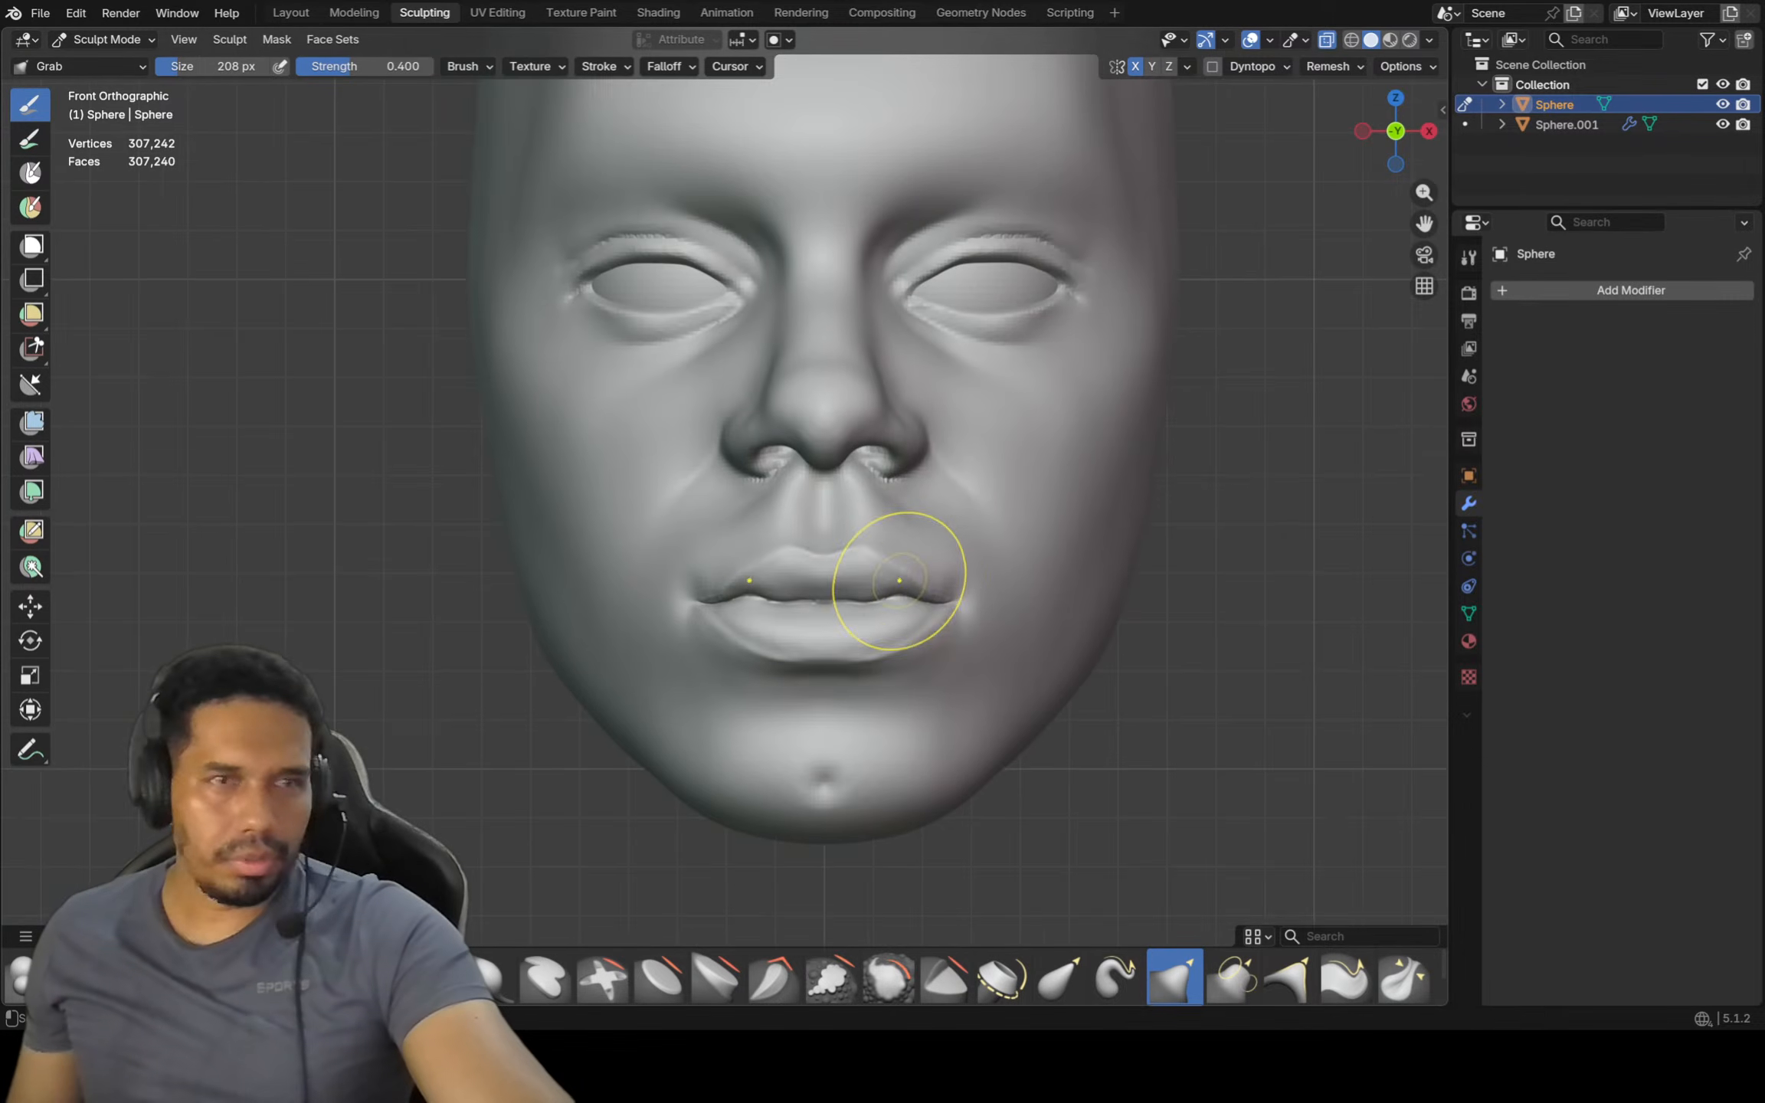
Examine the lips up close and their proportions against the whole face from the front
scroll(898, 587, "up", 3)
scroll(698, 624, "up", 4)
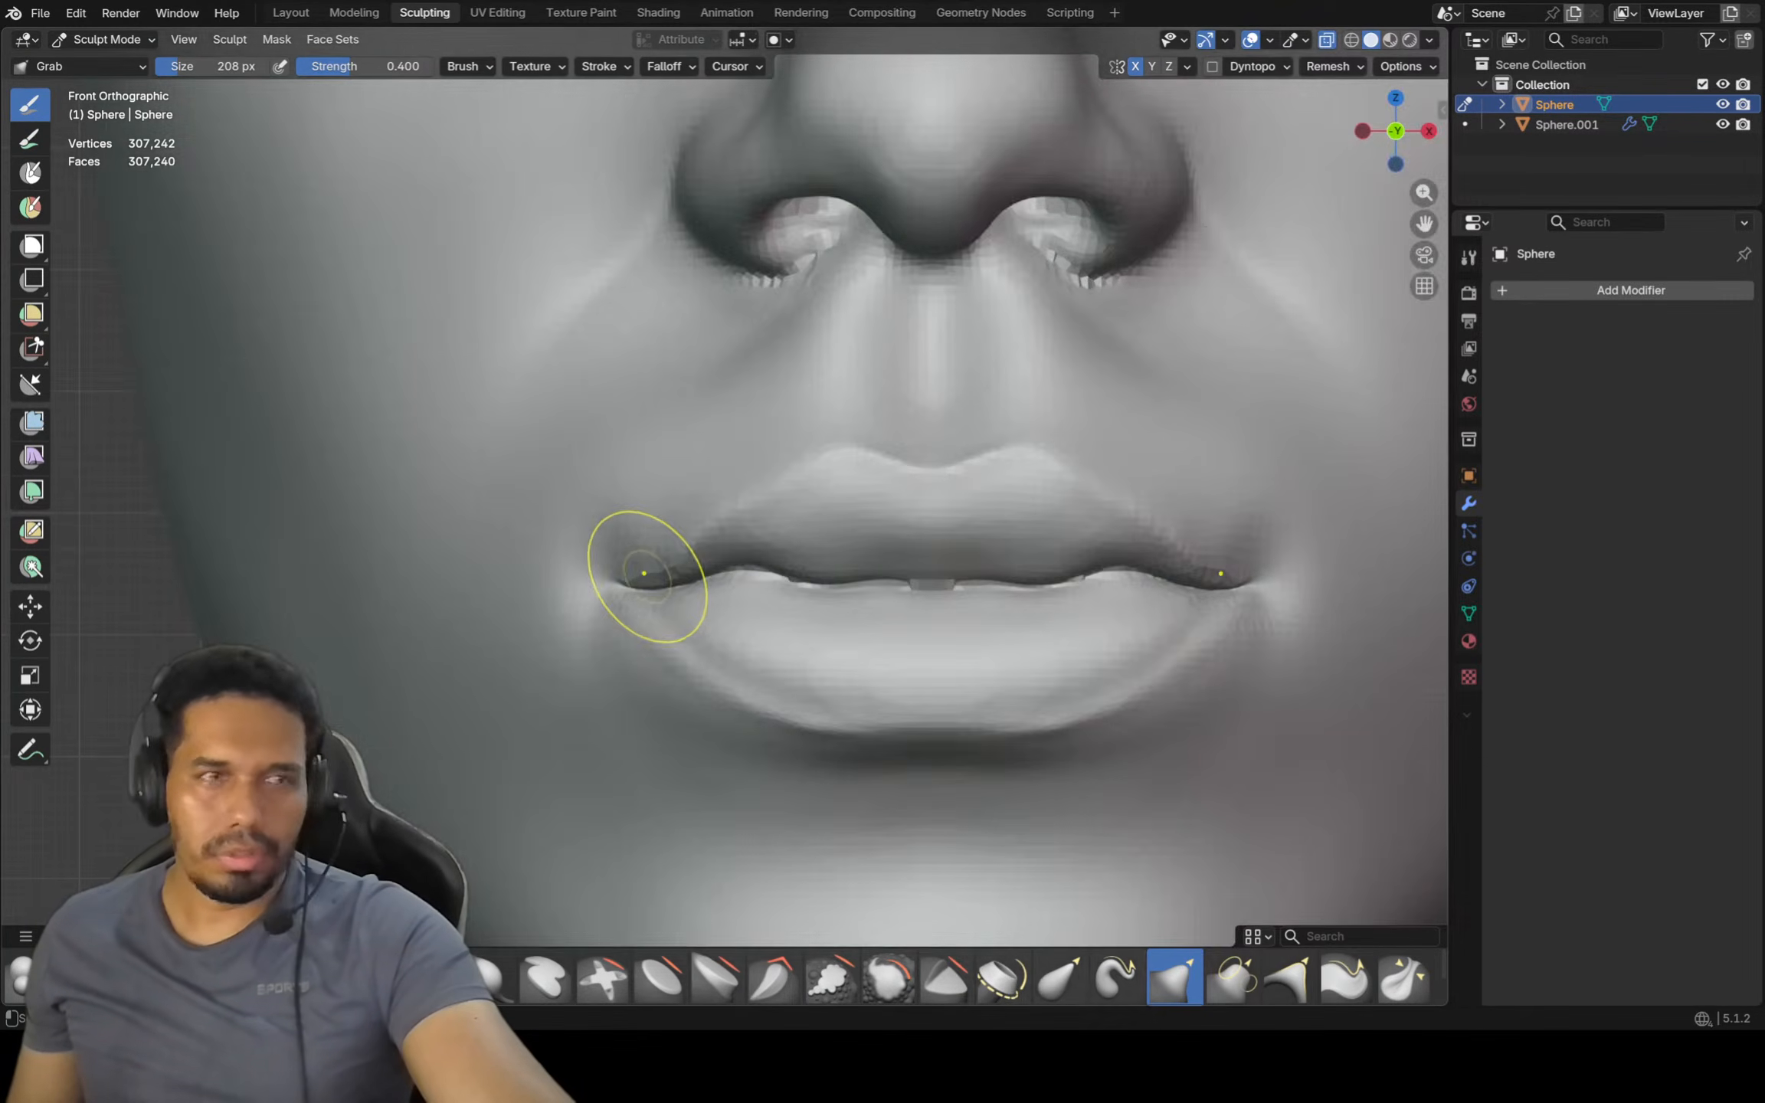
middle_click_drag(619, 541, 617, 598, "ctrl")
middle_click_drag(797, 481, 806, 517, "shift")
middle_click_drag(806, 518, 805, 586, "ctrl")
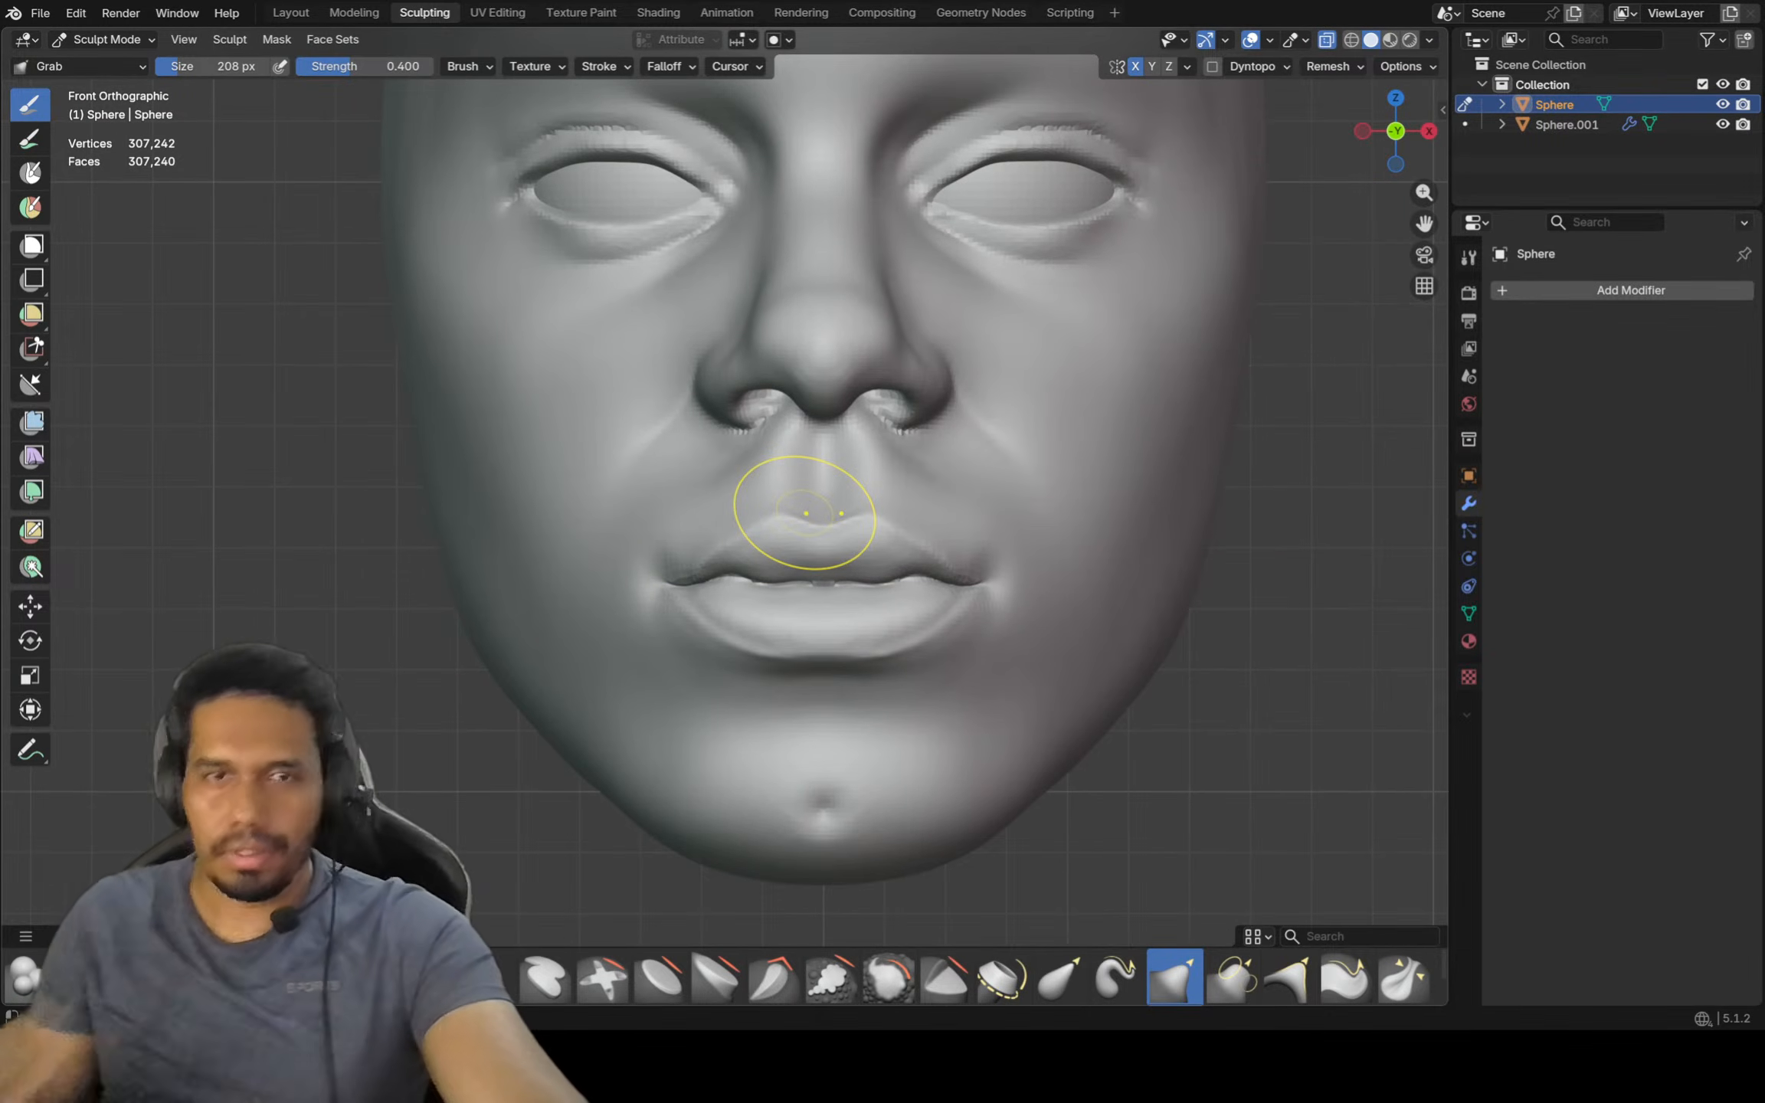
middle_click_drag(807, 504, 815, 533, "shift")
middle_click_drag(815, 533, 827, 601, "ctrl")
middle_click_drag(966, 588, 944, 721, "shift")
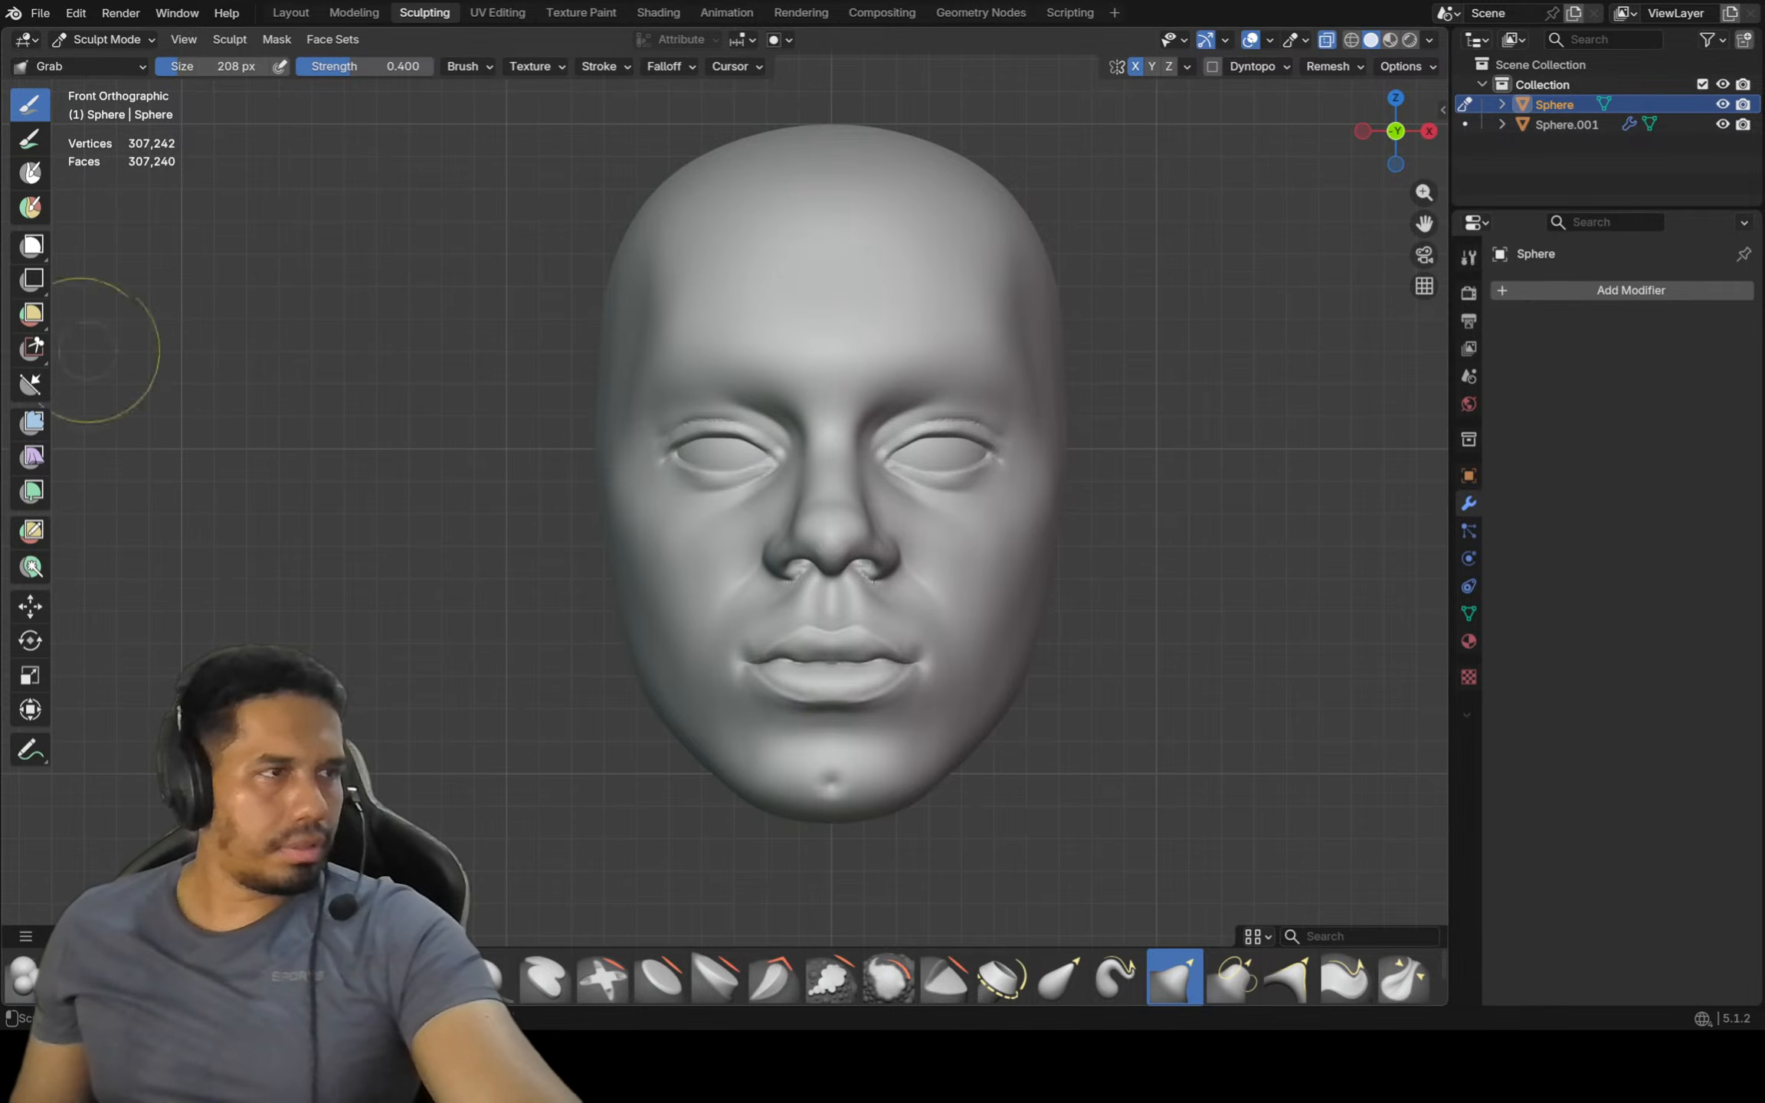
middle_click_drag(828, 451, 809, 454, "shift")
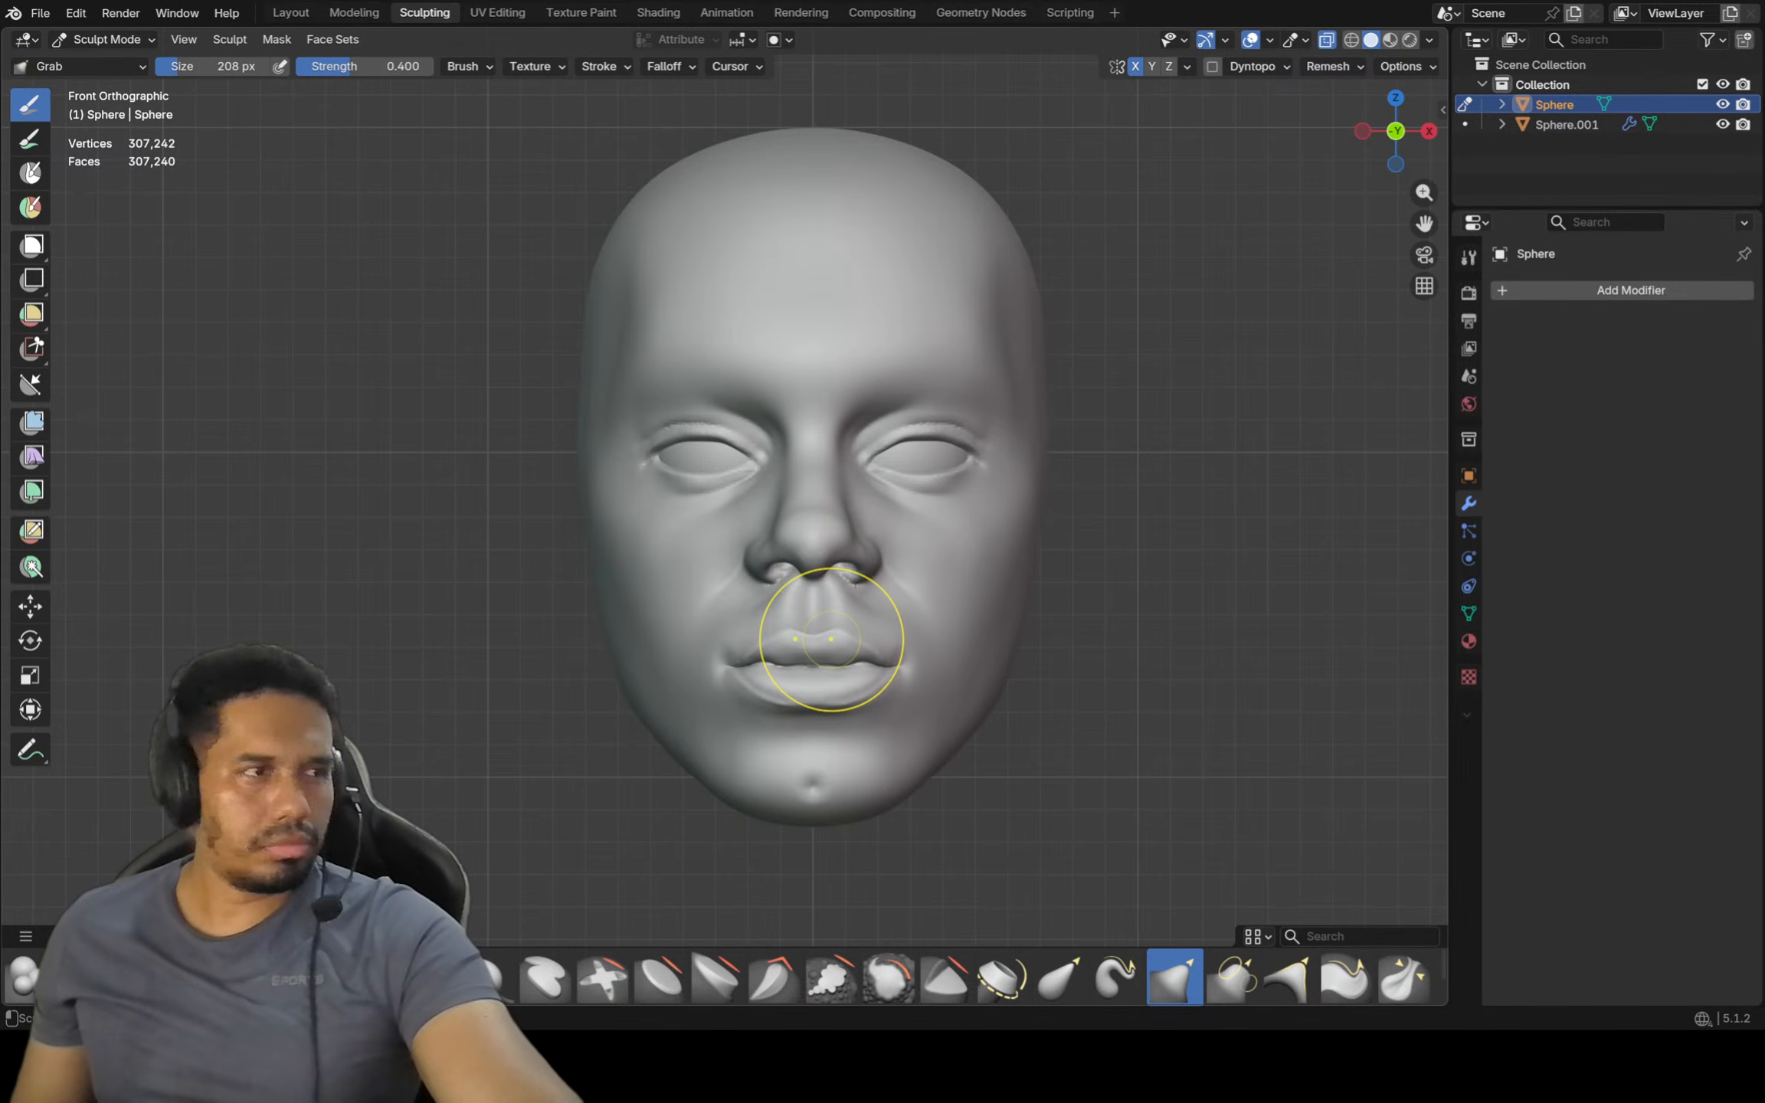
Enlarge the Grab brush to 342 px and nudge the lips slightly upward at strength 0.400
key("f")
key("g")
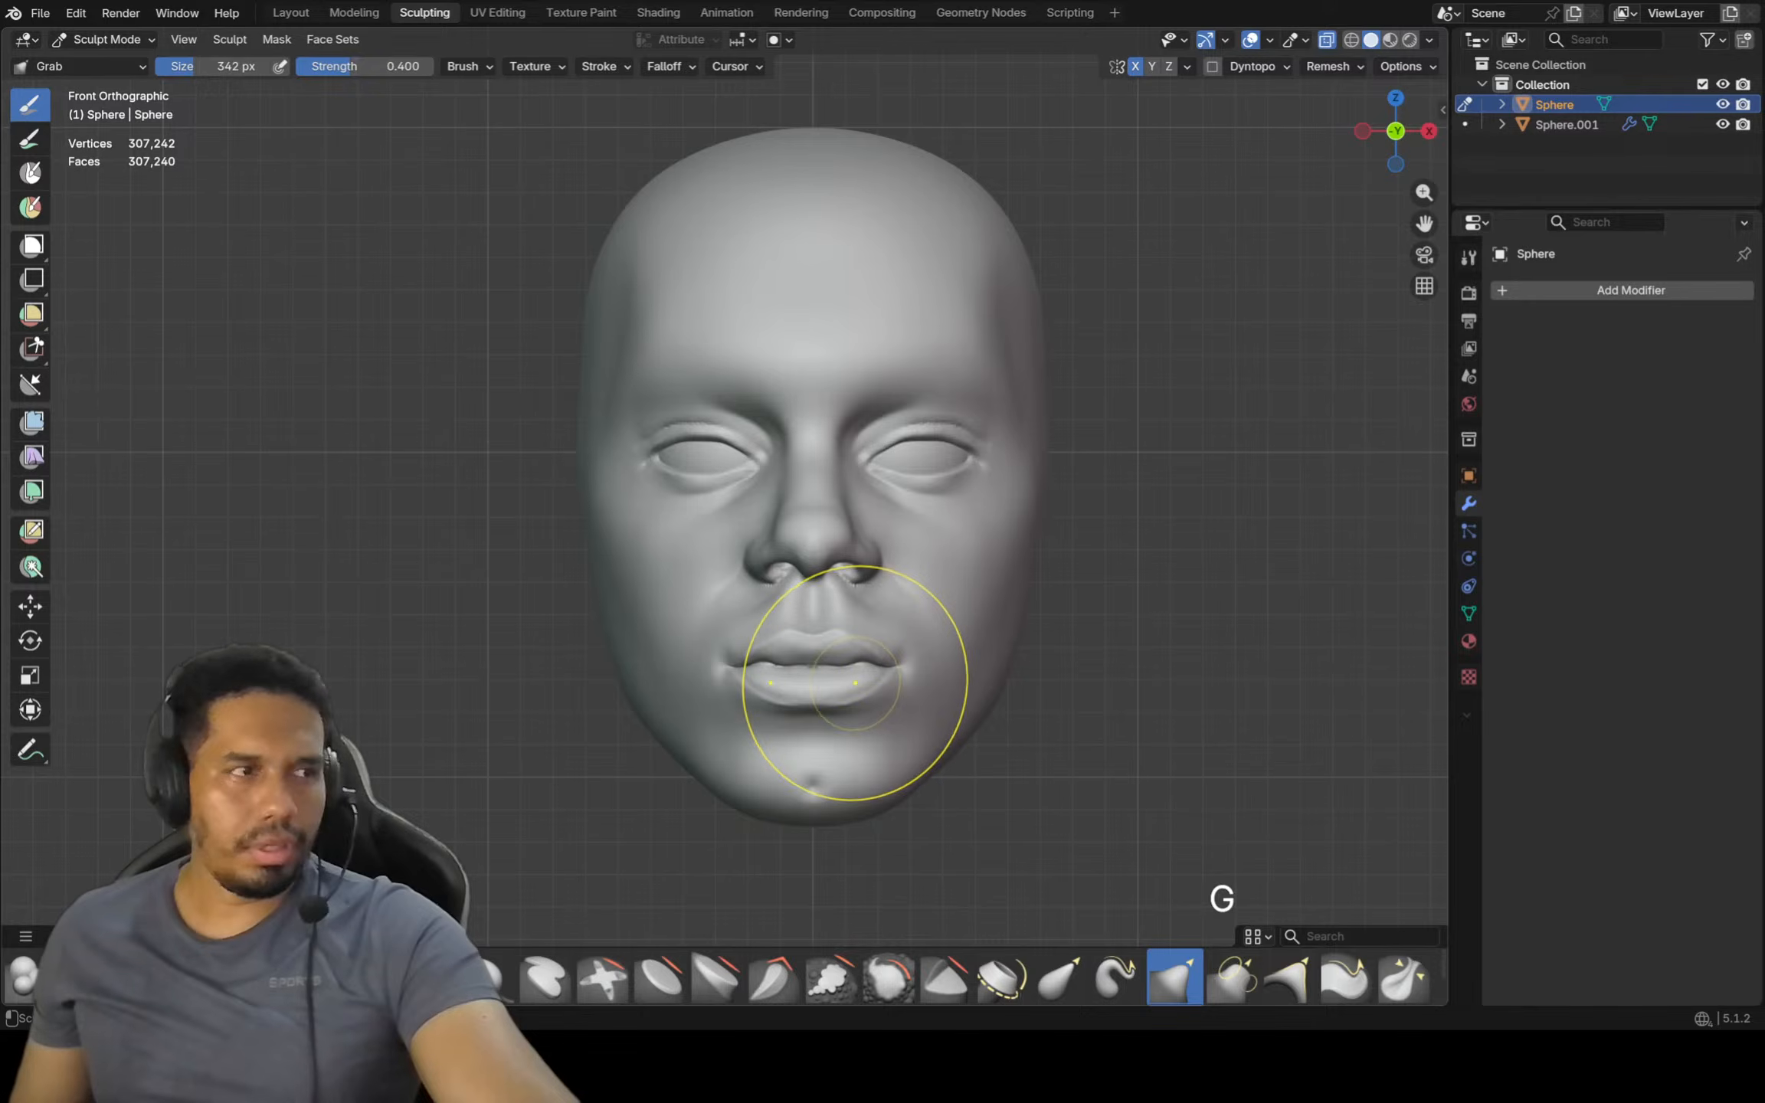
left_click_drag(857, 683, 854, 673)
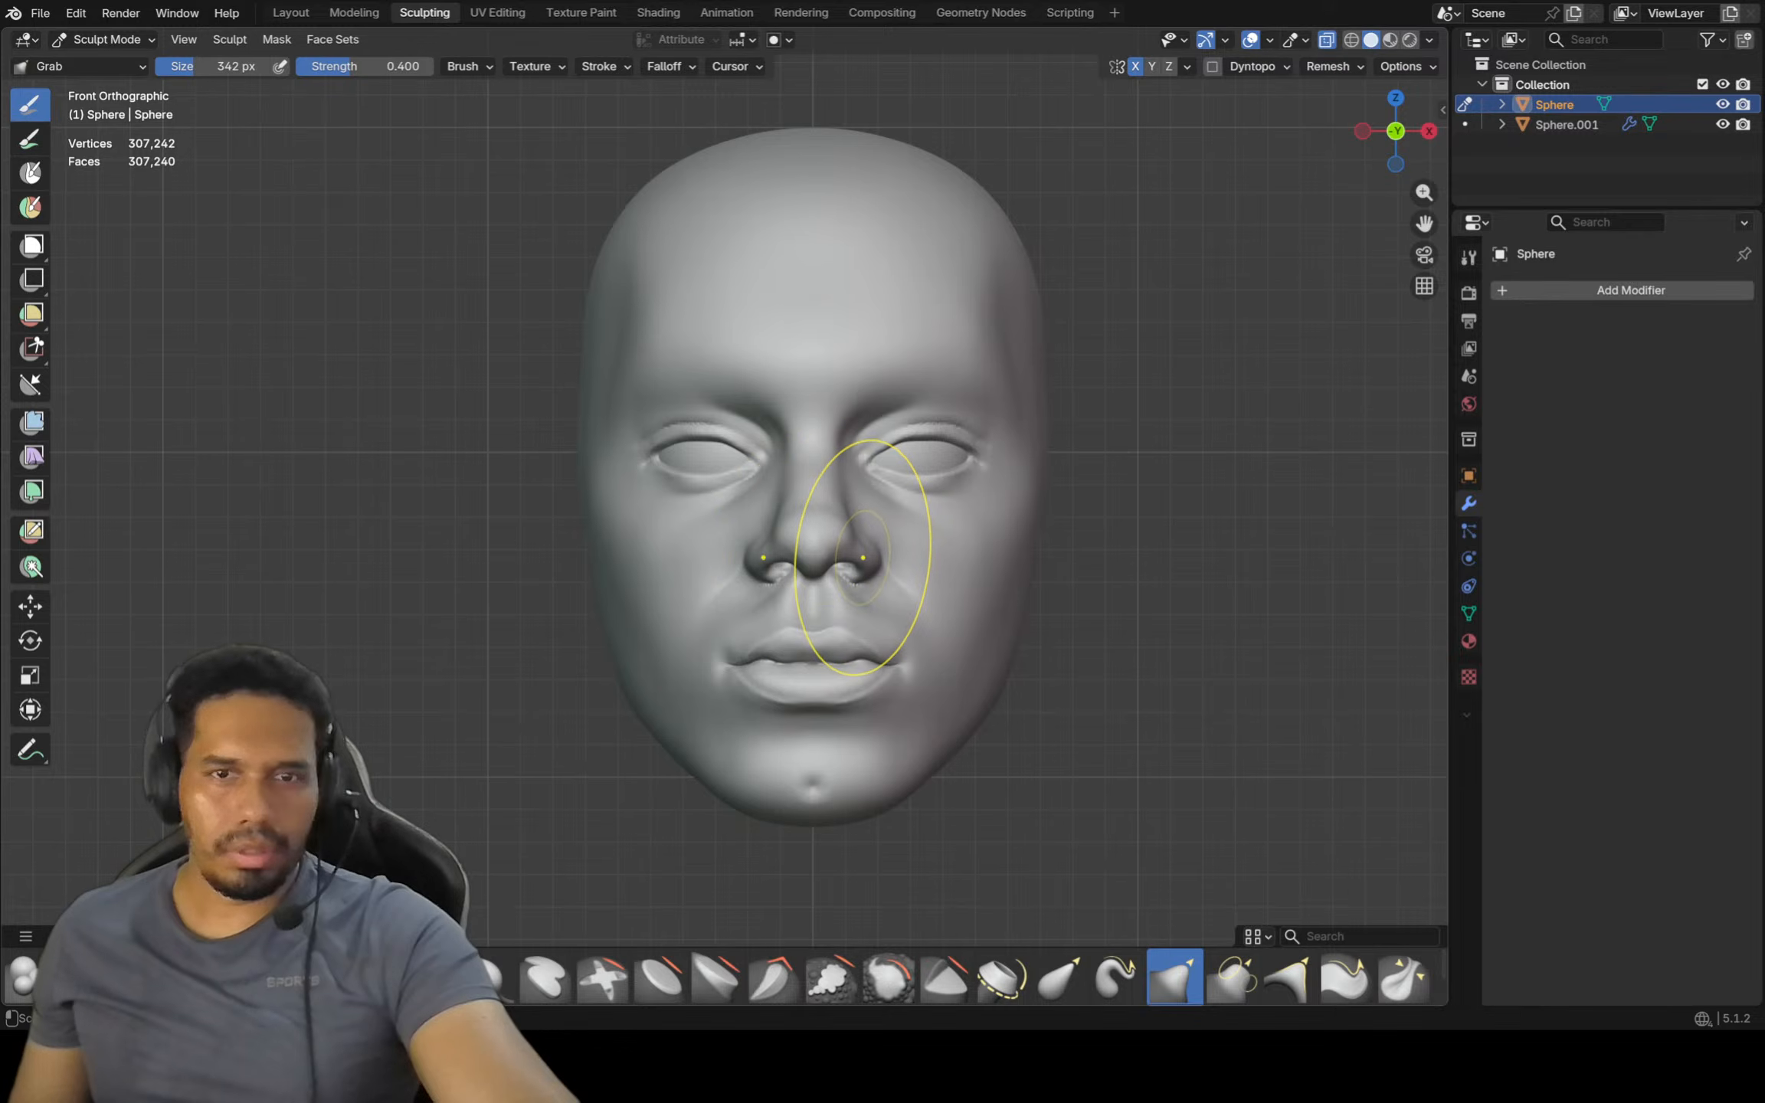
middle_click_drag(864, 559, 874, 542, "ctrl")
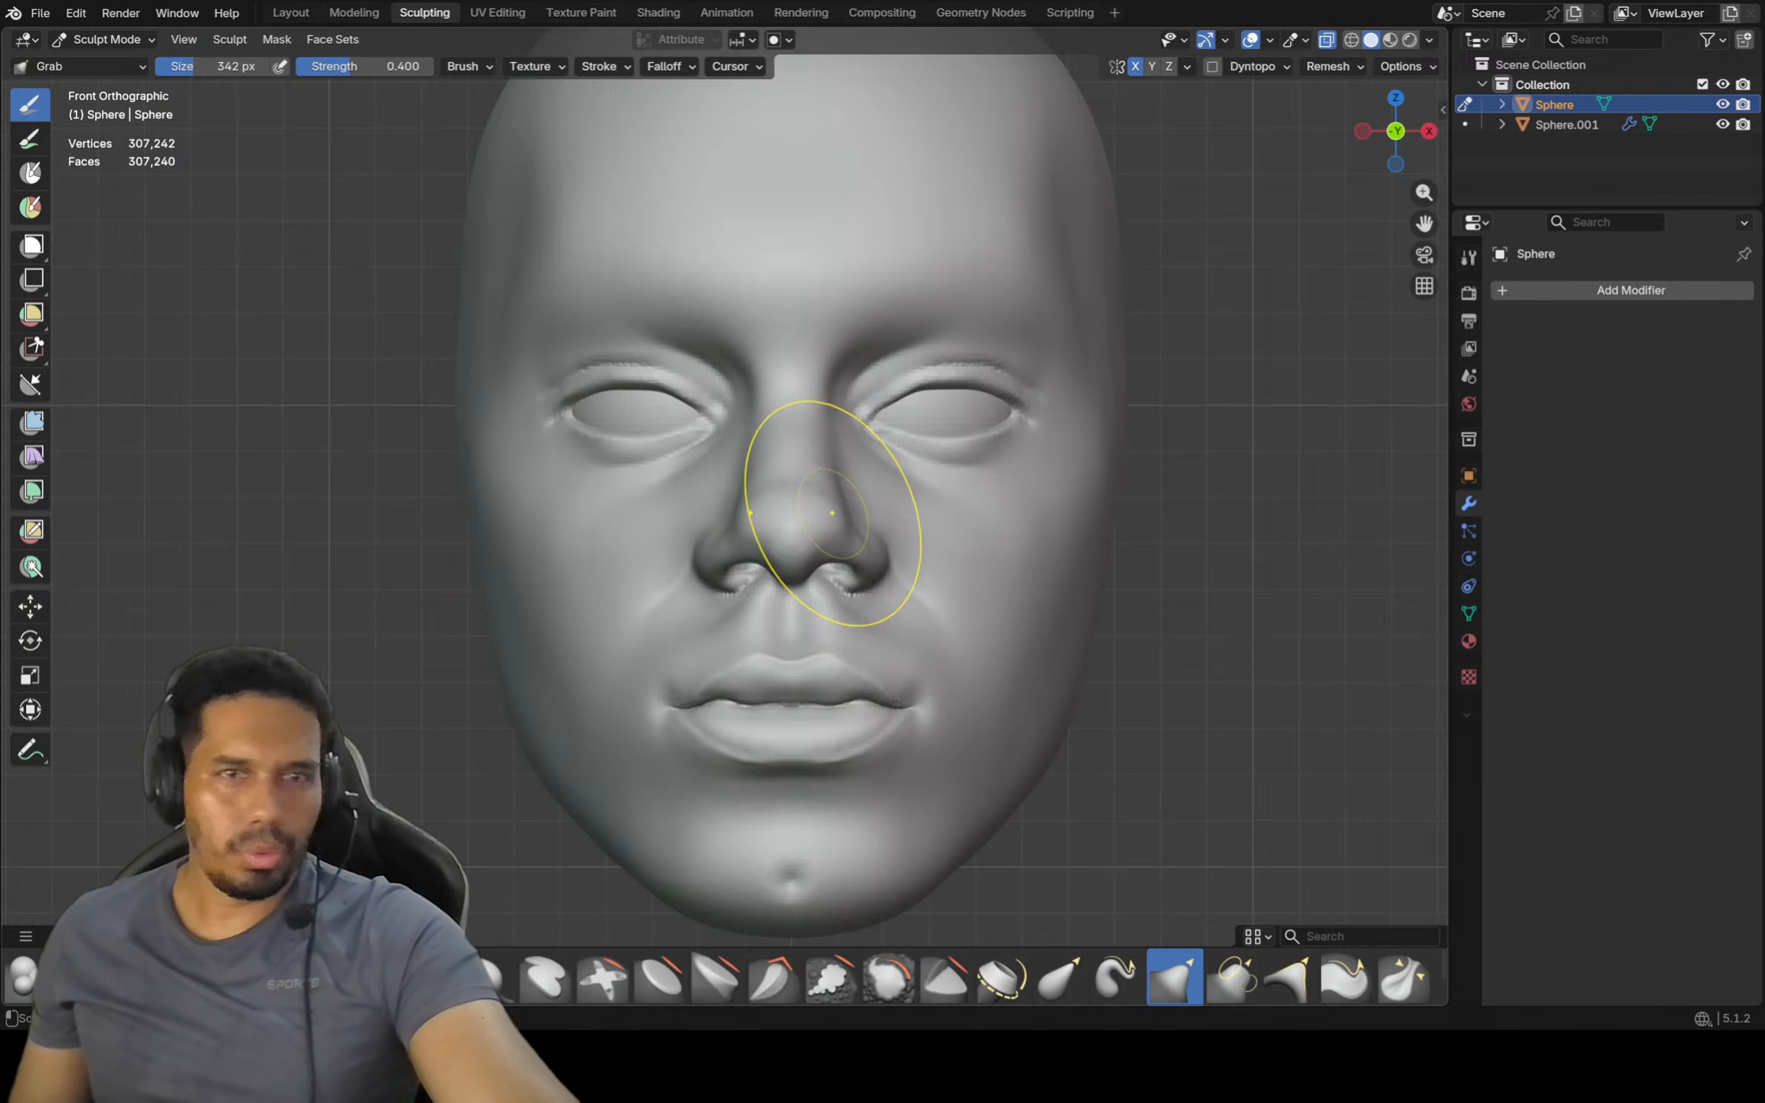
scroll(844, 502, "up", 3)
middle_click_drag(812, 360, 812, 390, "ctrl")
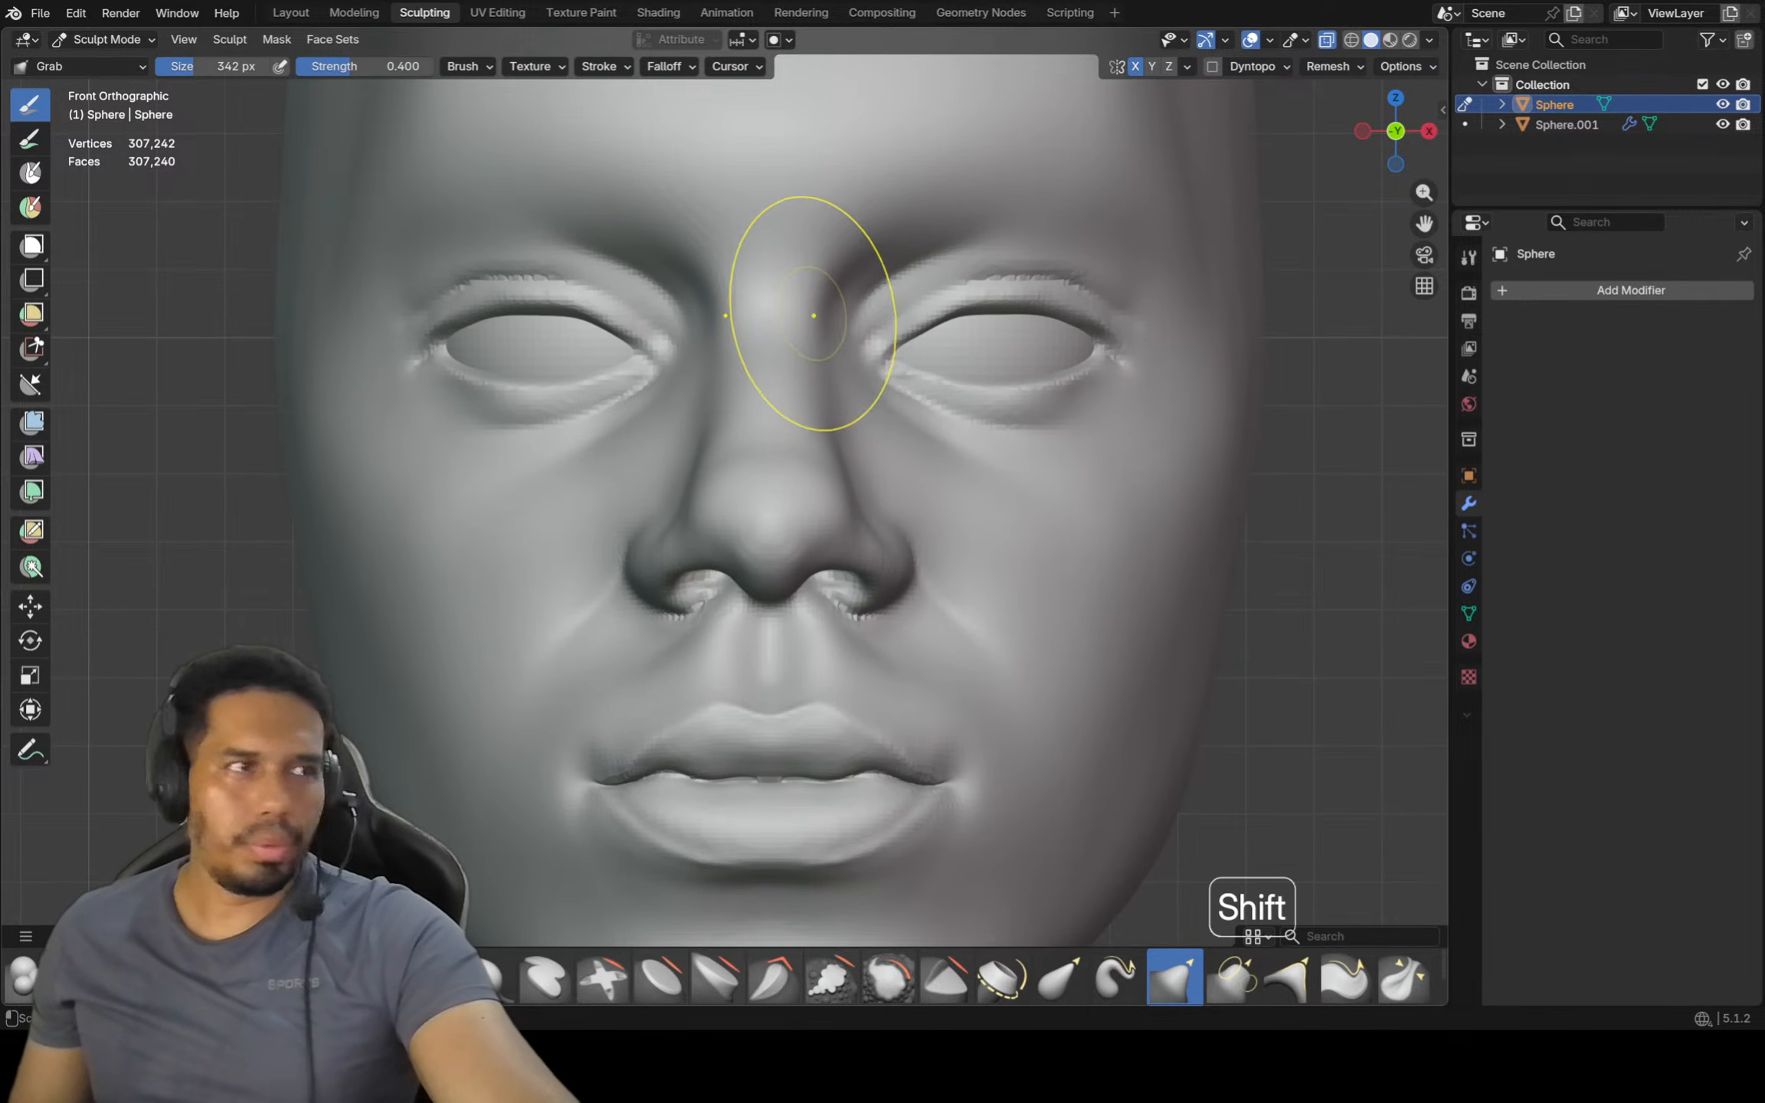
scroll(819, 237, "down", 3)
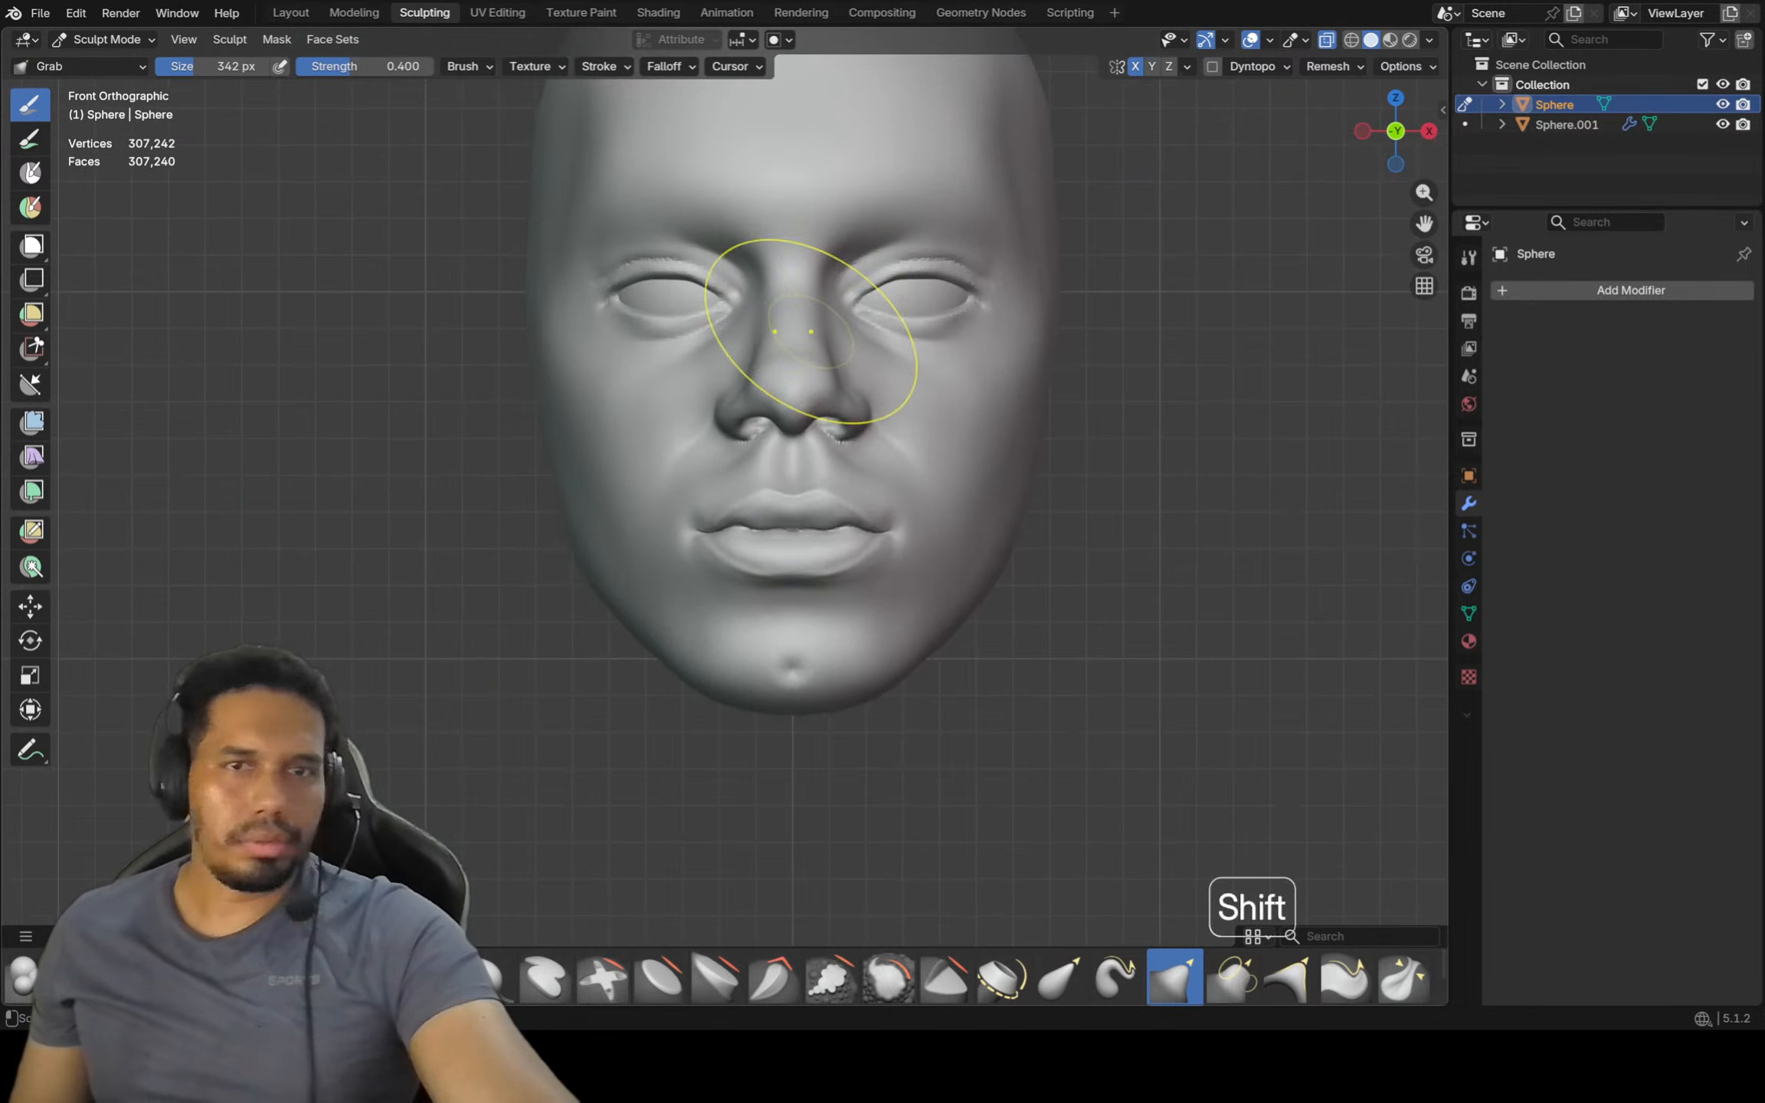
scroll(822, 318, "up", 2, "shift")
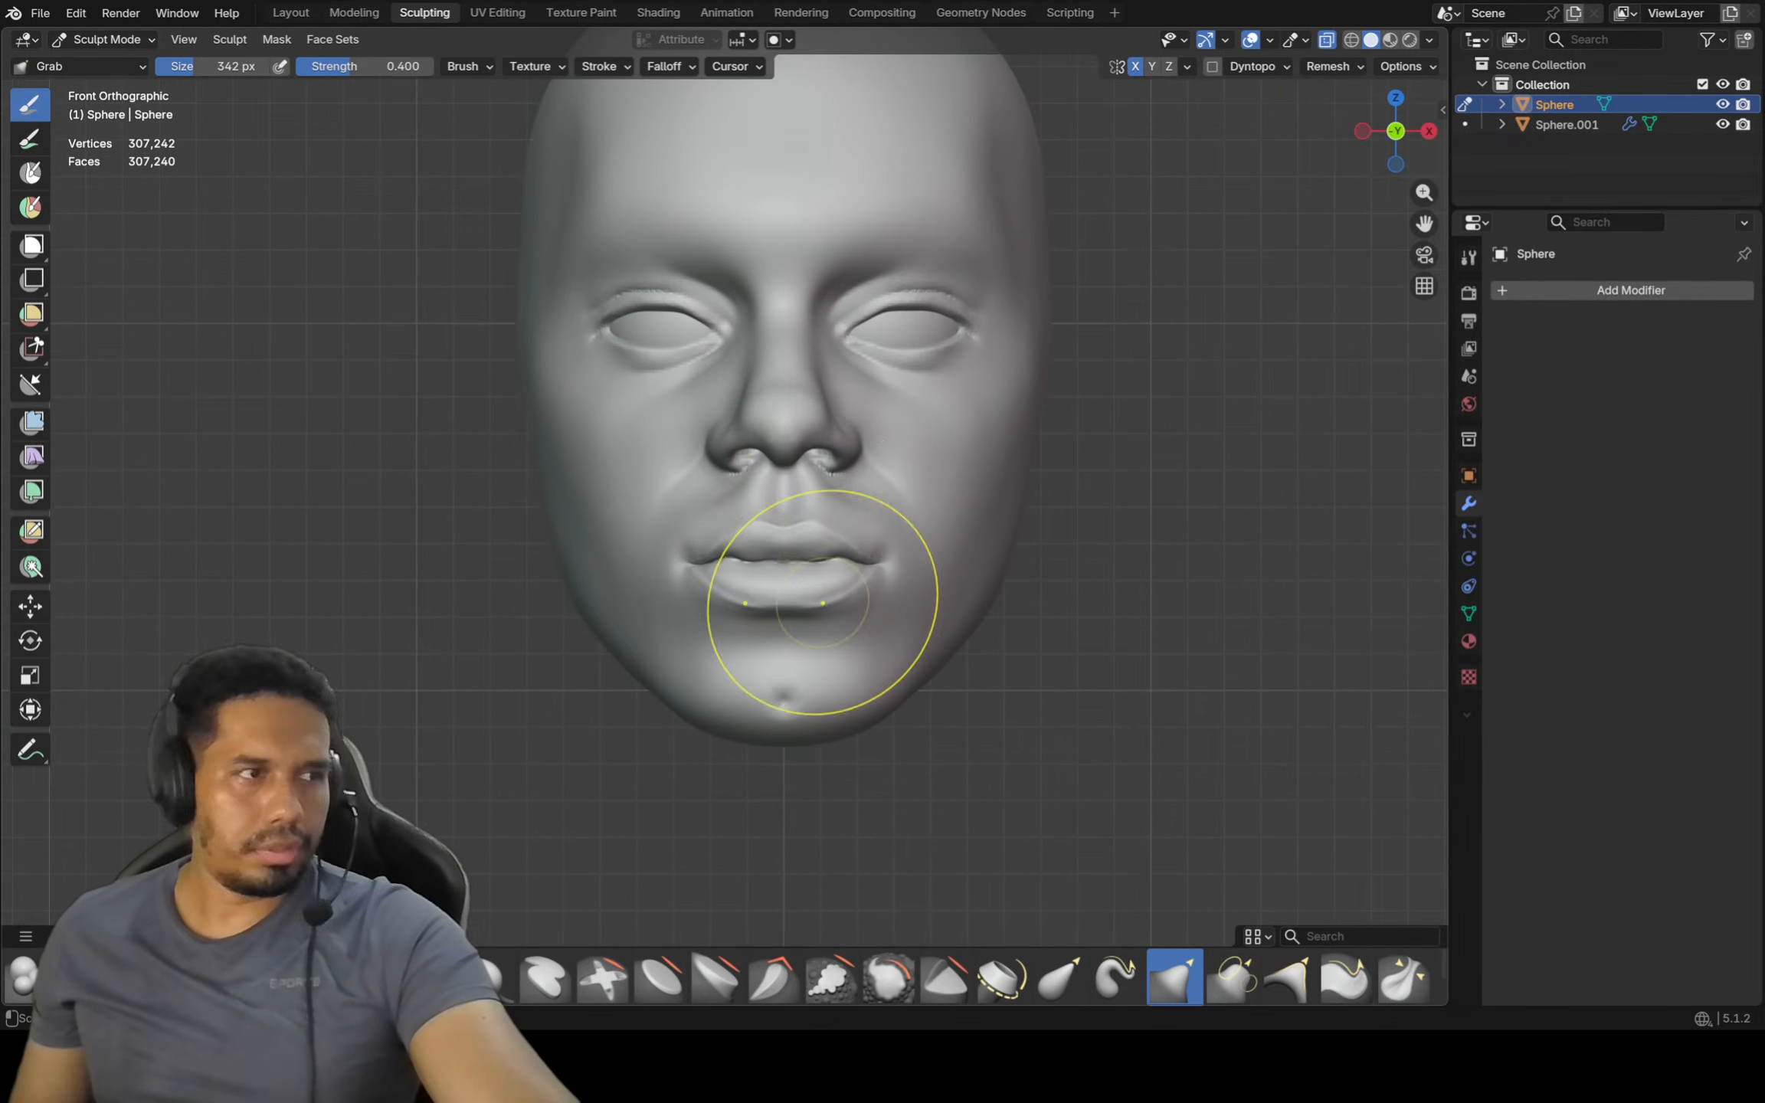
Undo the last three sculpt strokes around the mouth
key("ctrl+z")
key("ctrl+z")
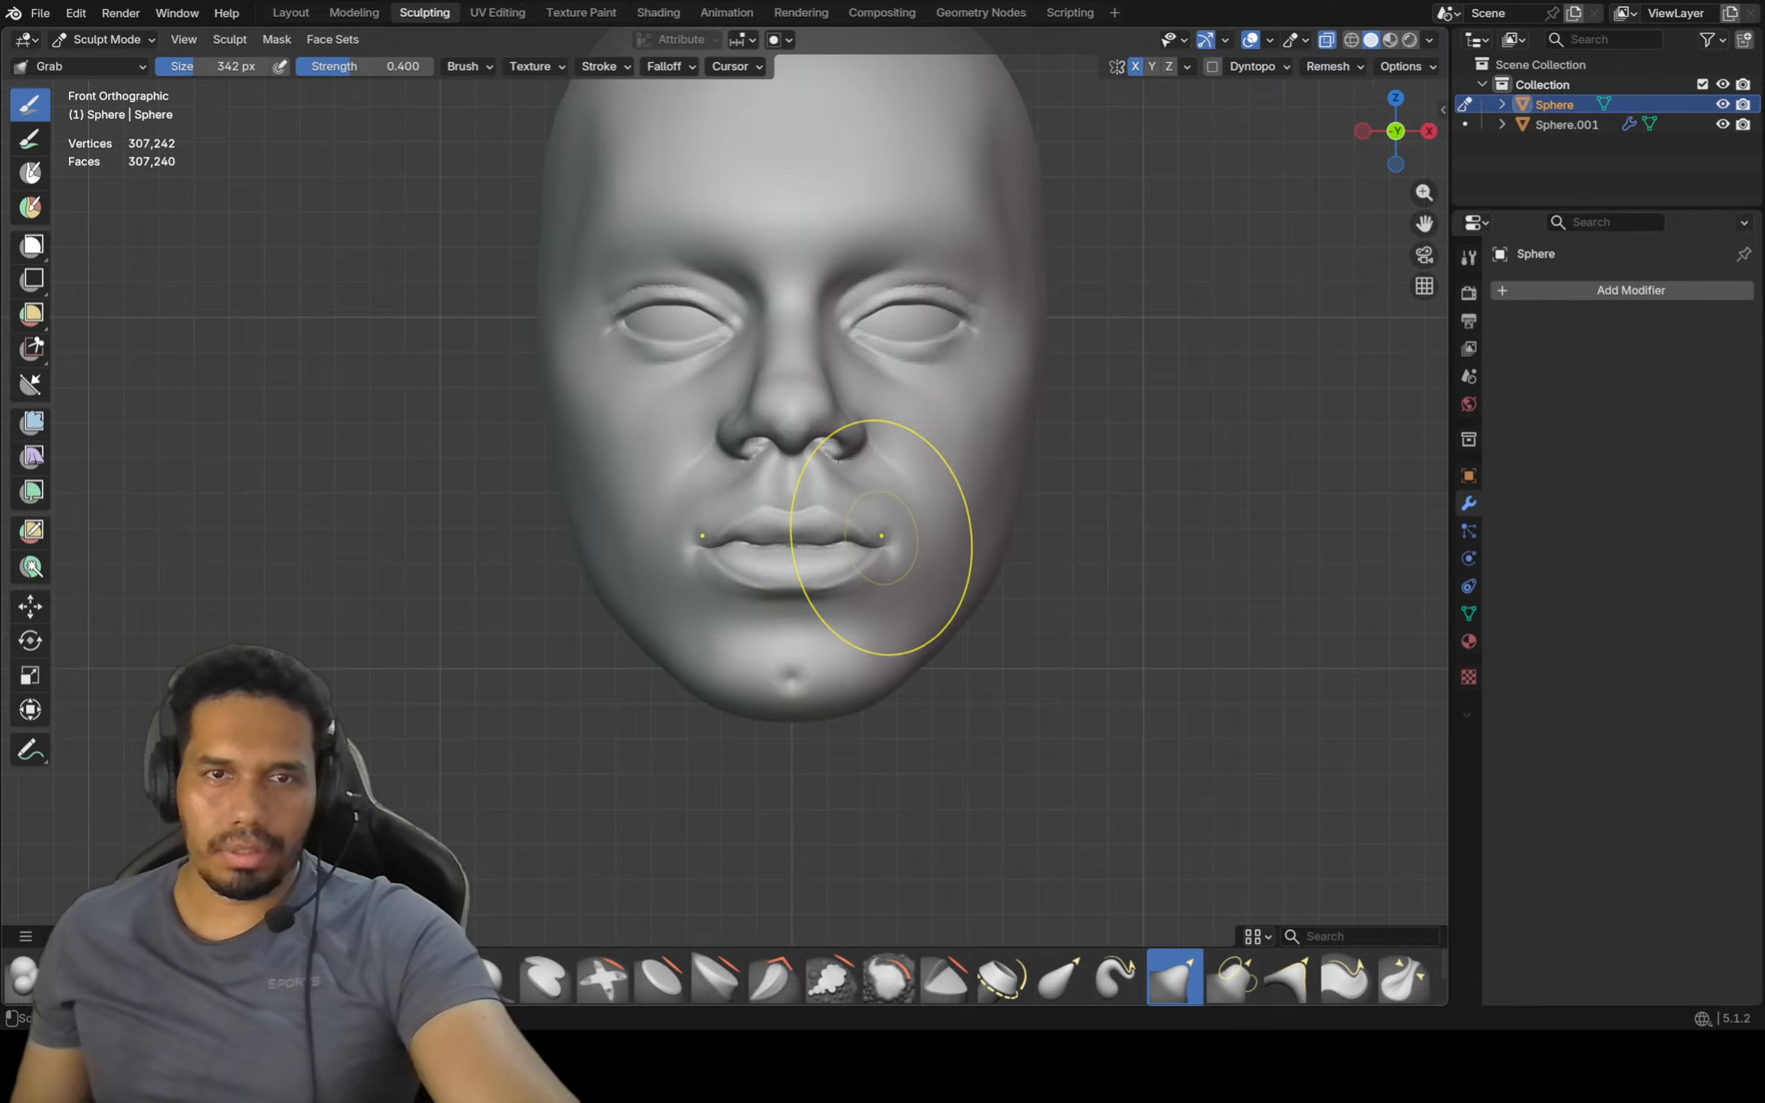
scroll(881, 536, "down", 1)
key("ctrl+z")
scroll(905, 531, "down", 2)
scroll(904, 390, "up", 2)
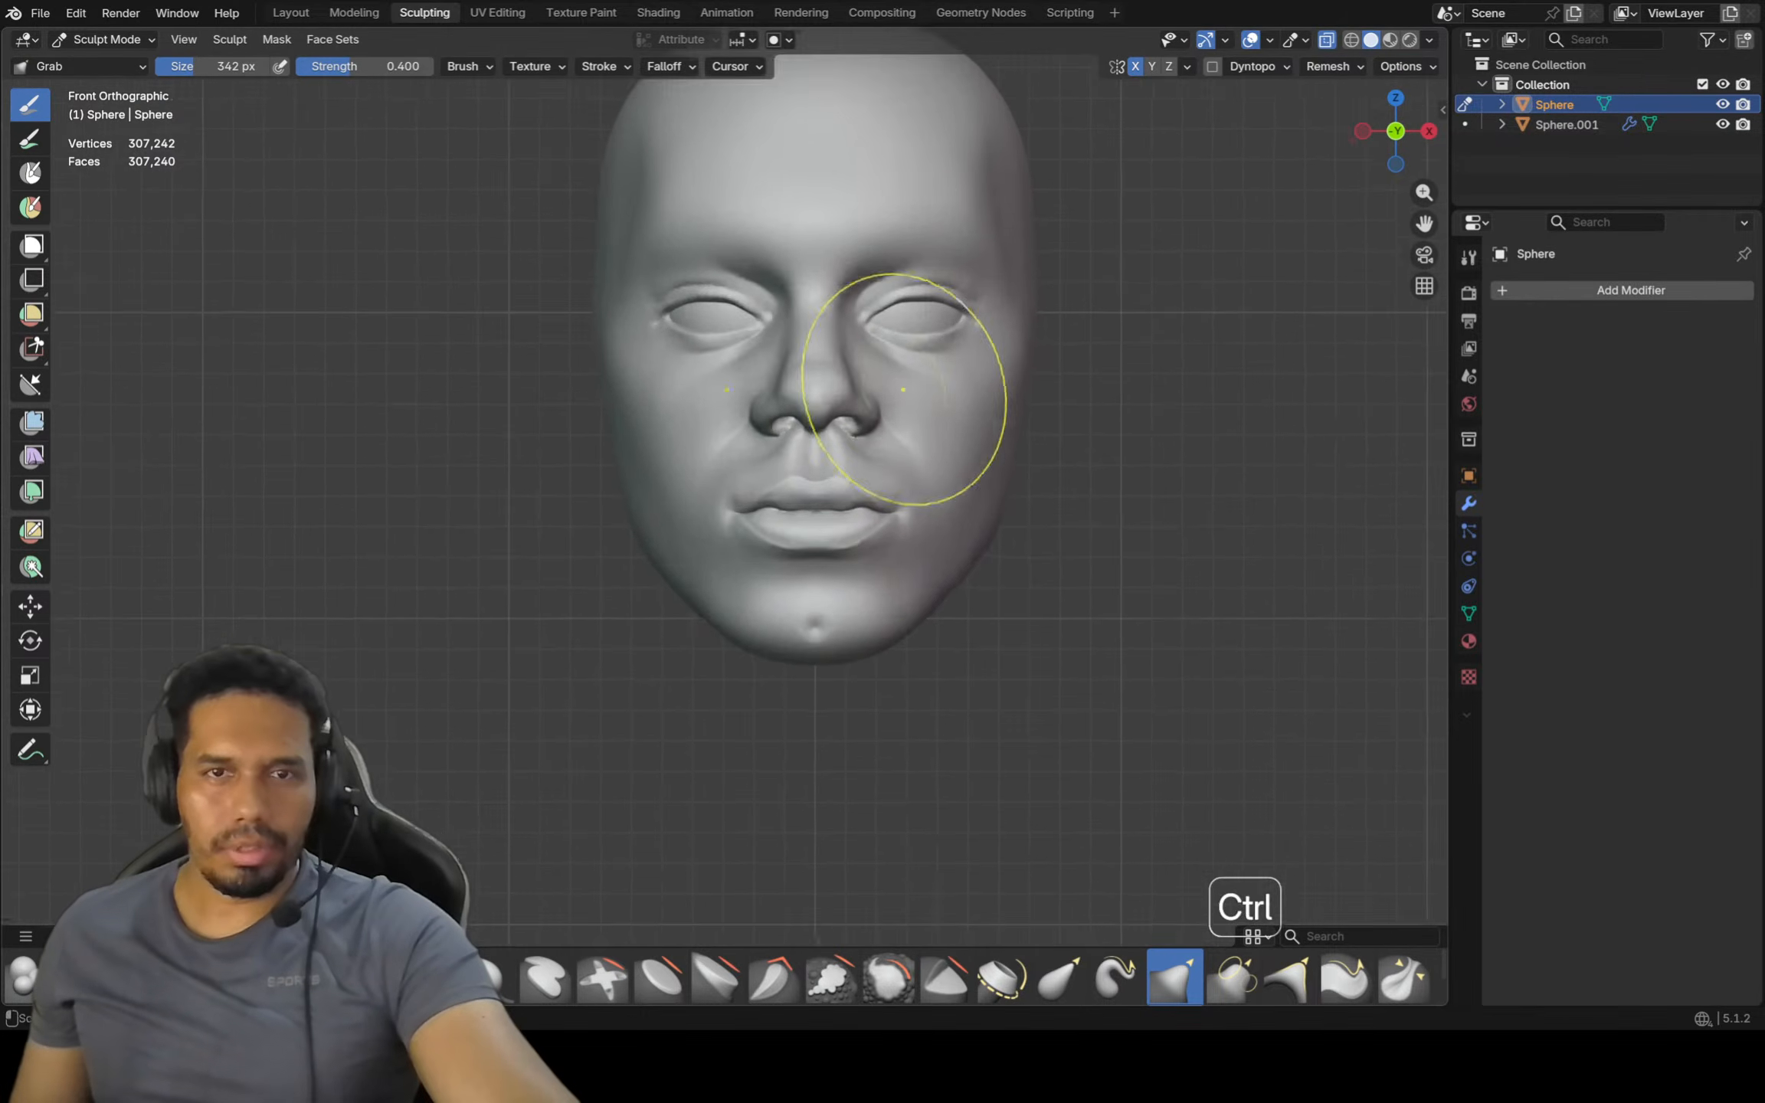
Reduce the brush to 180 px and refine the upper eyelid crease with the Crease Polish brush at strength 0.250
middle_click_drag(904, 390, 896, 487, "shift")
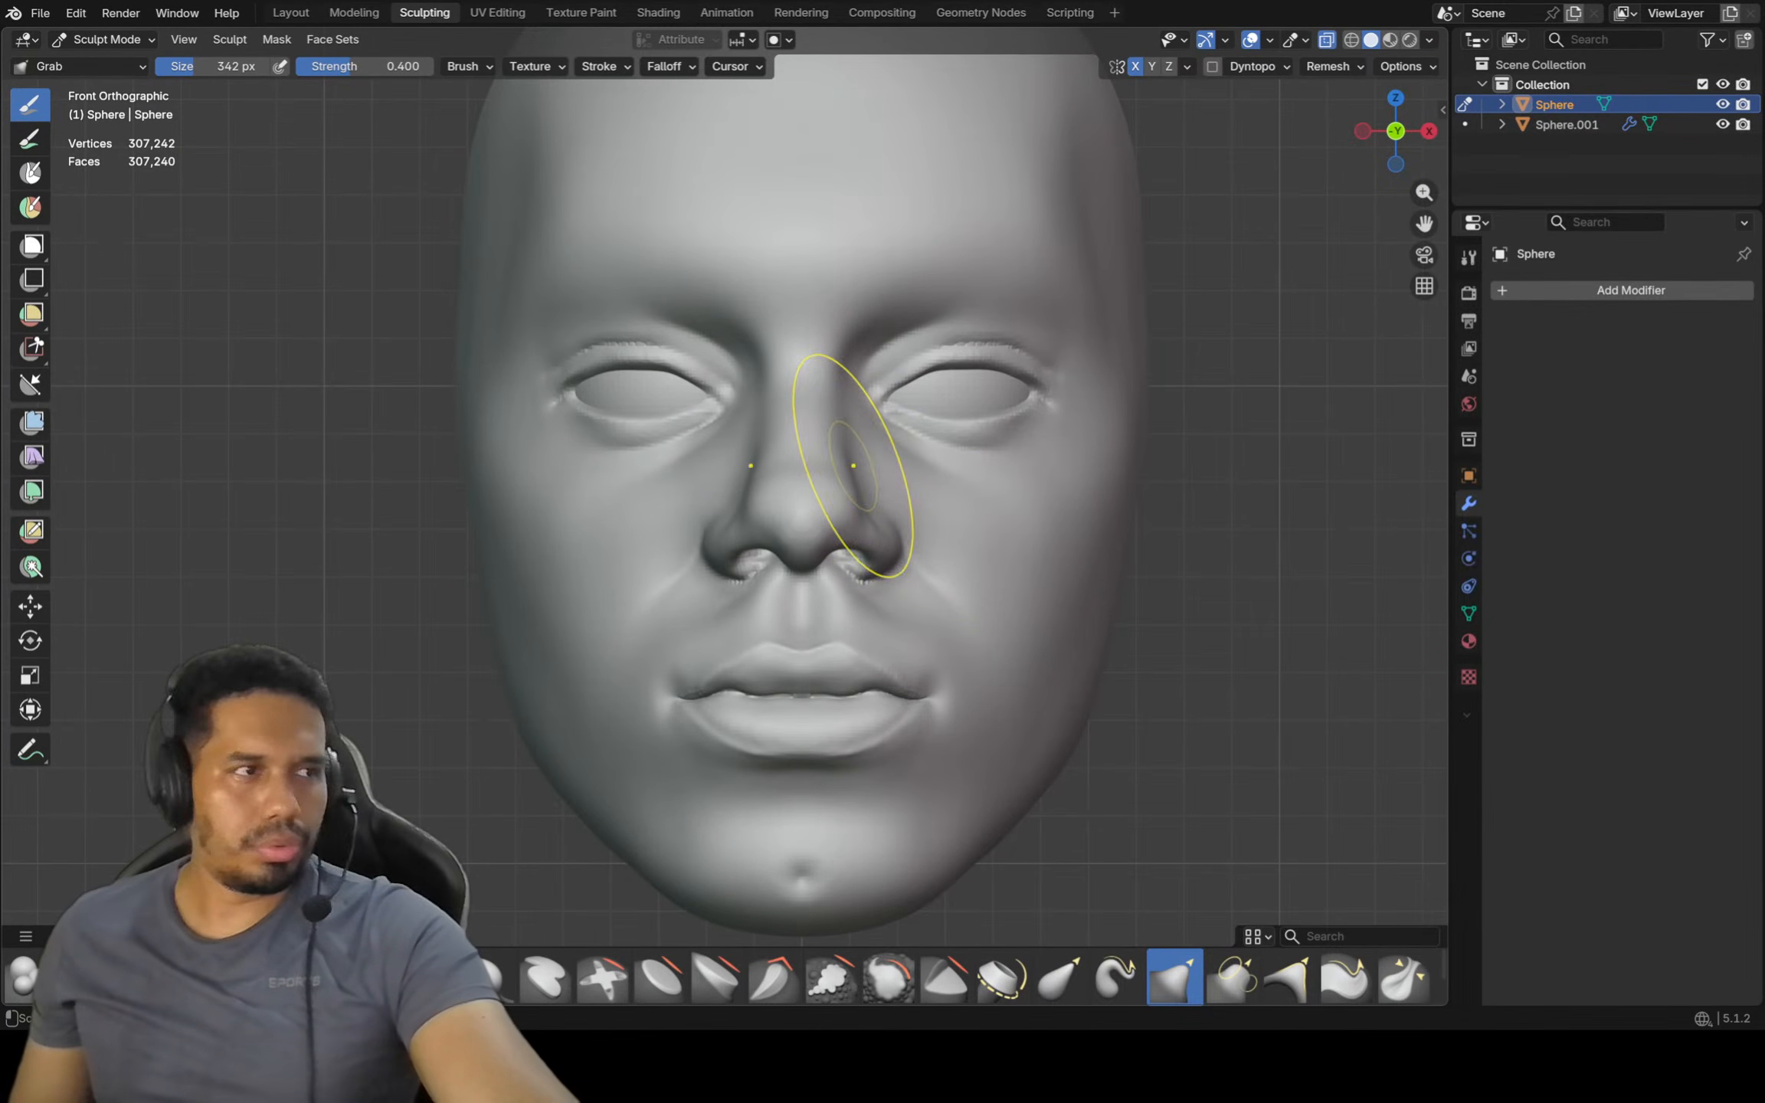
middle_click_drag(853, 402, 864, 372, "ctrl")
middle_click_drag(864, 372, 853, 470, "shift")
scroll(852, 471, "up", 2)
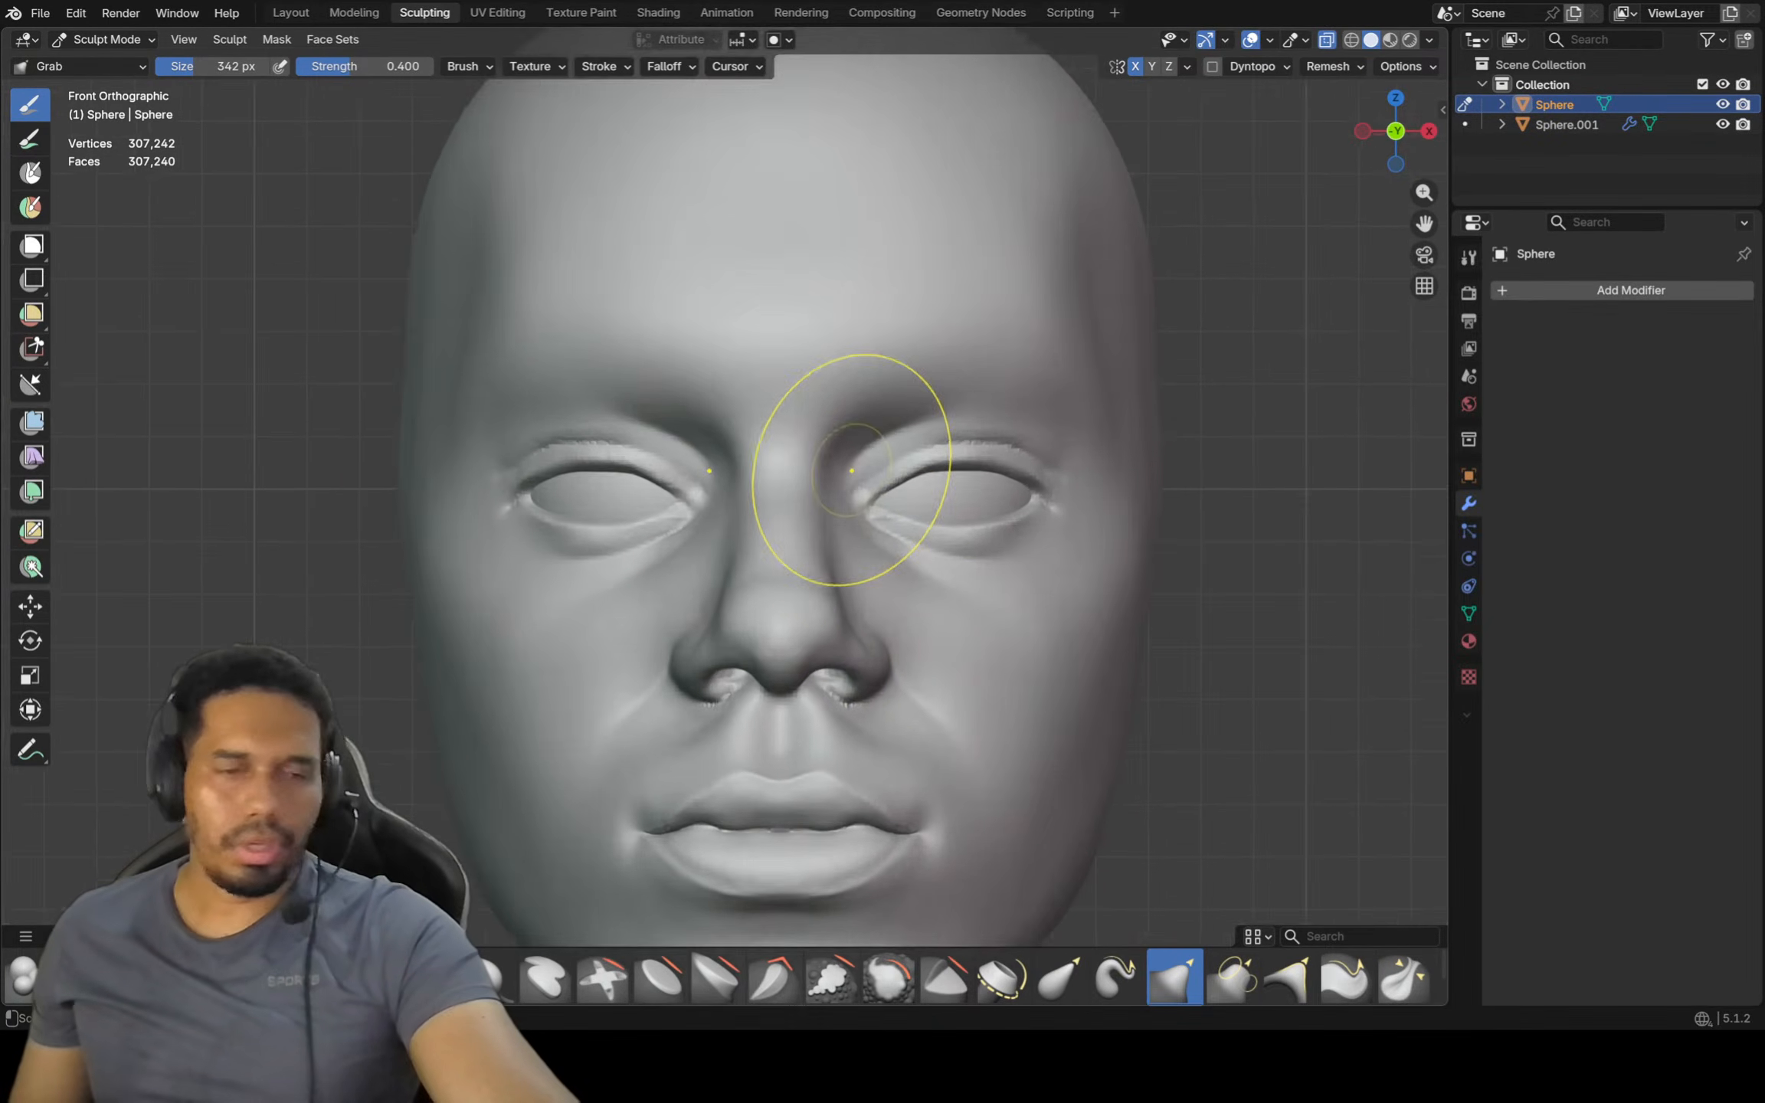
key("f")
left_click(903, 466)
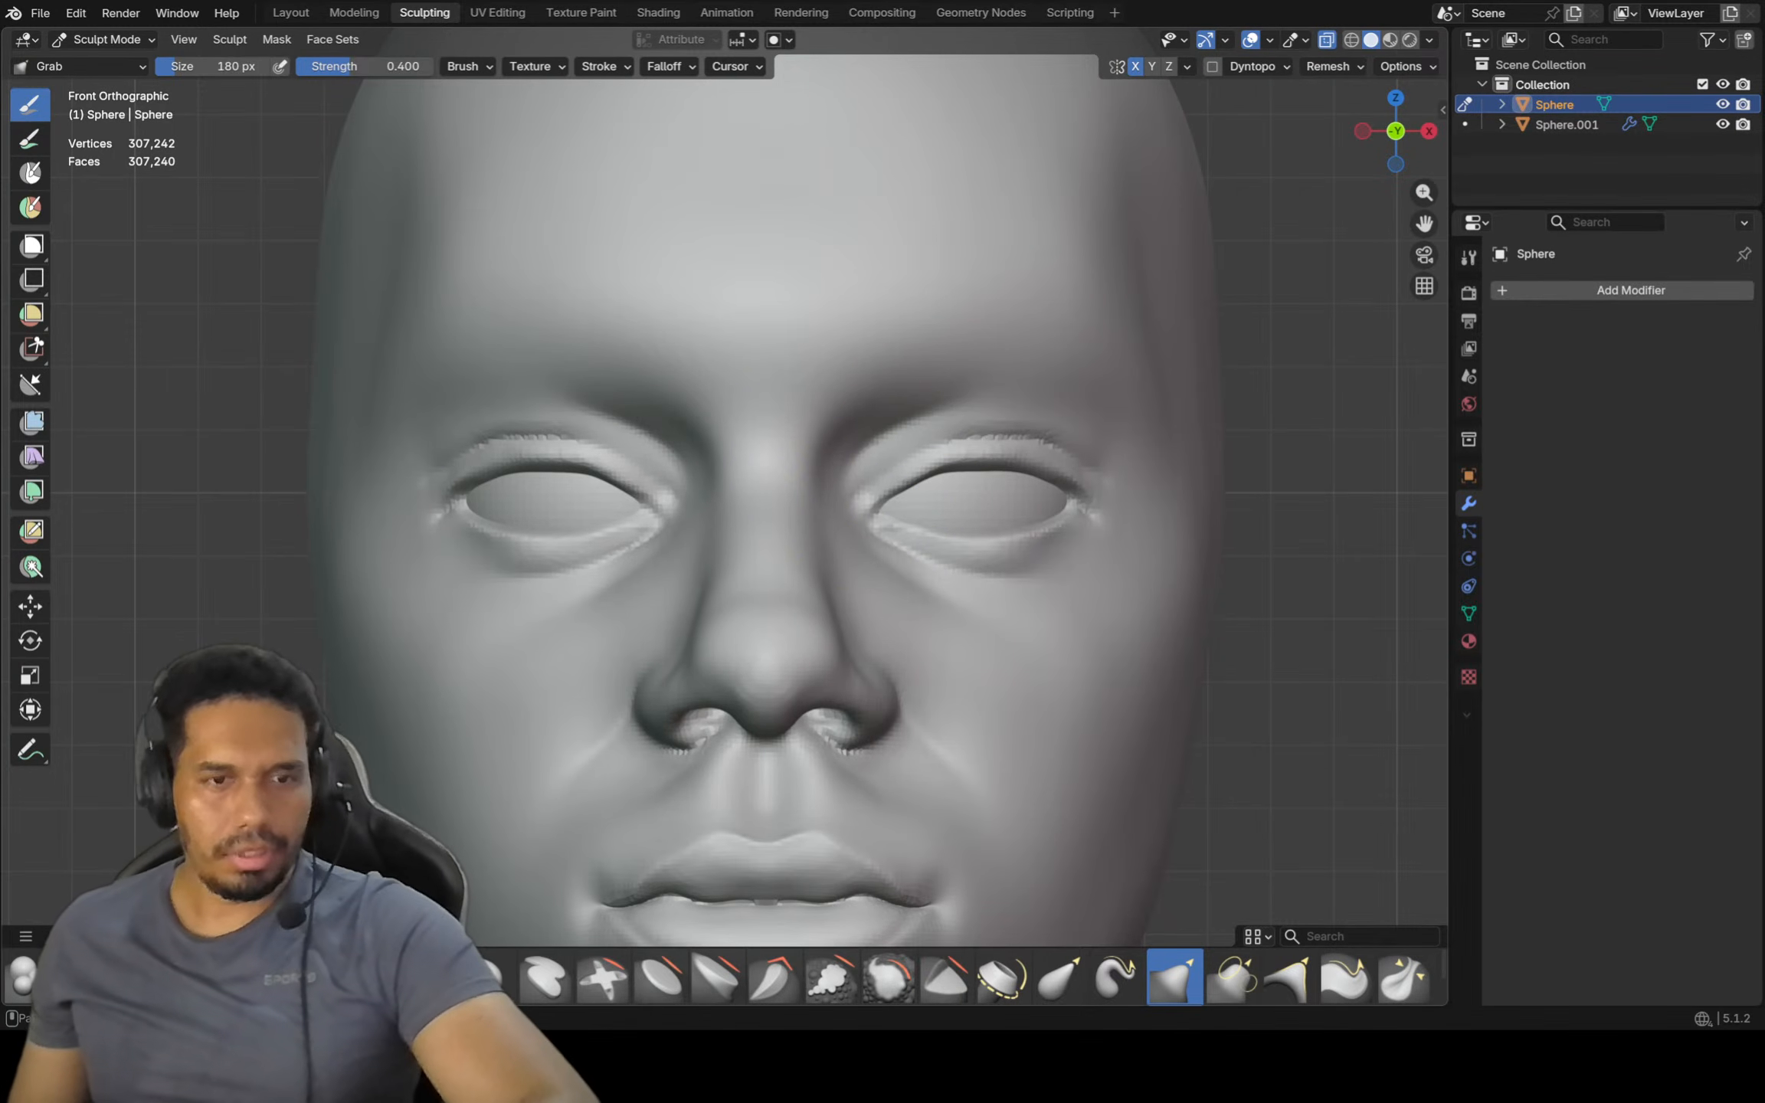
key("shift+c")
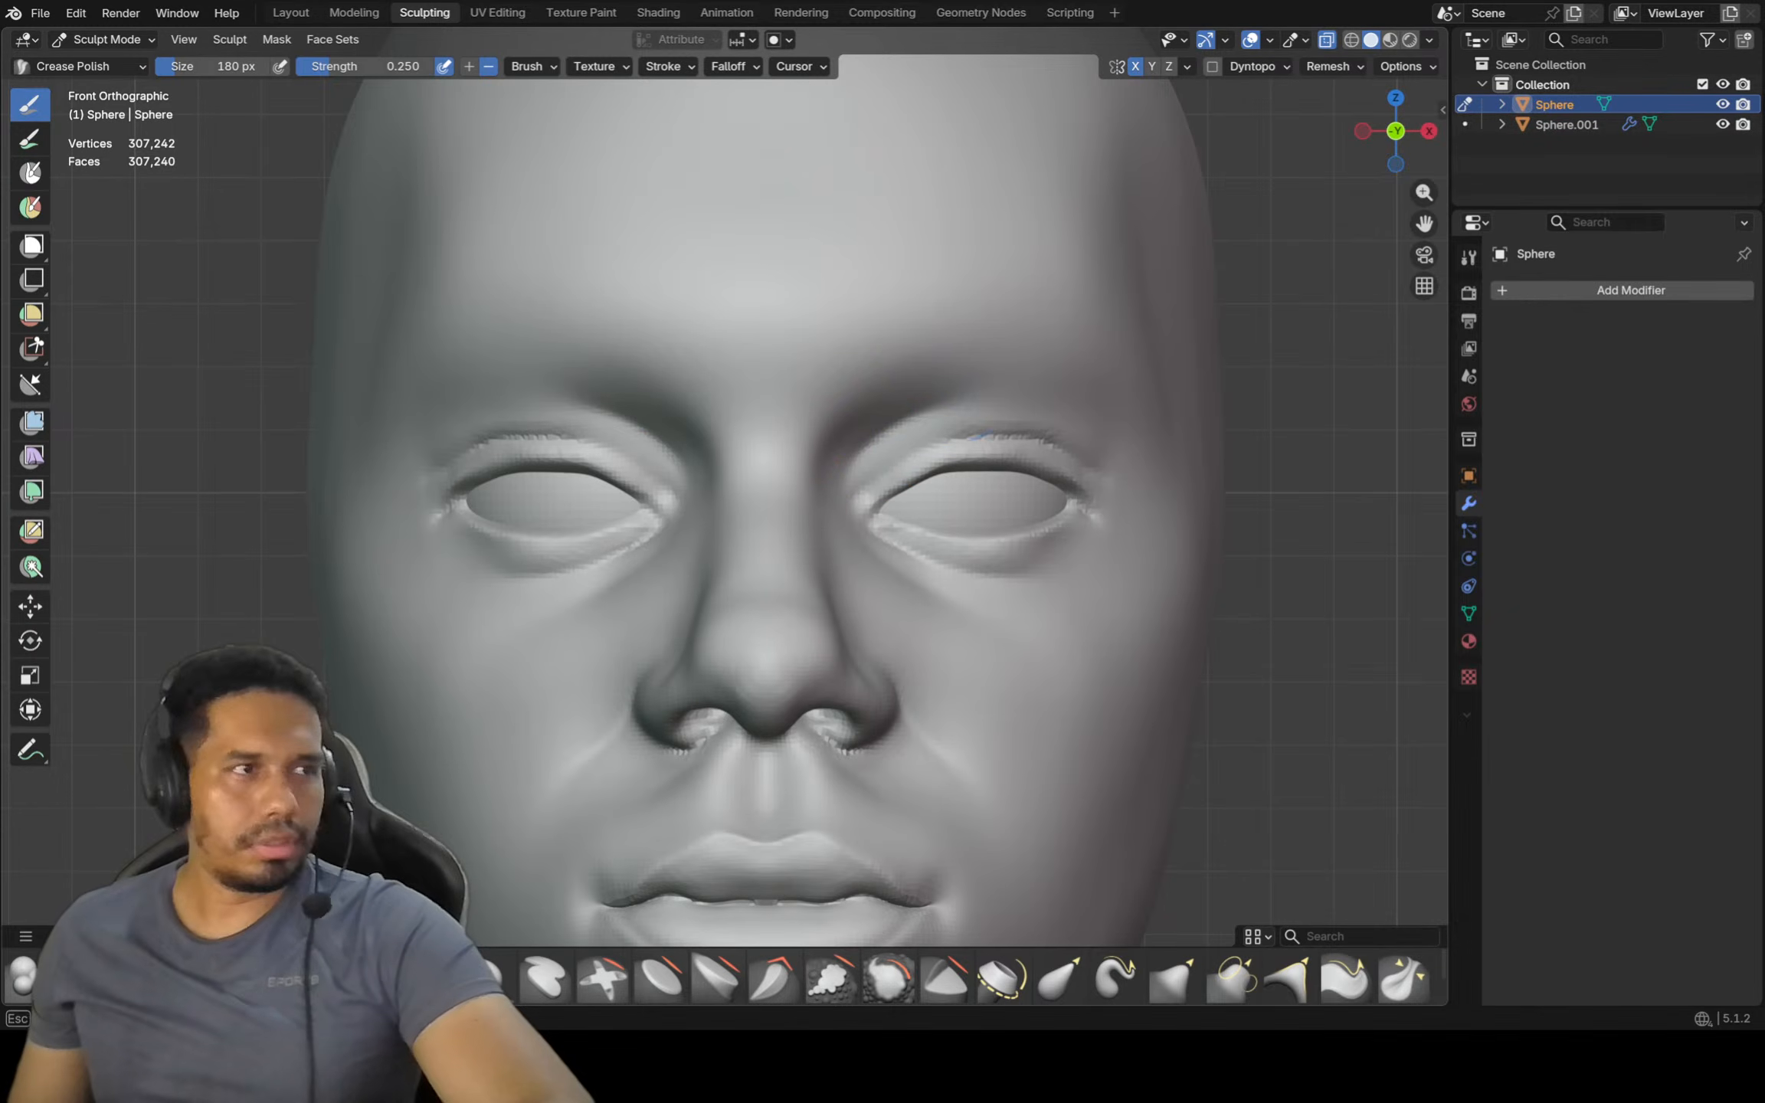
mouse_move(958, 395)
middle_mouse_down("ctrl")
mouse_move(958, 360)
mouse_move(957, 413)
mouse_move(816, 396)
middle_mouse_up("ctrl")
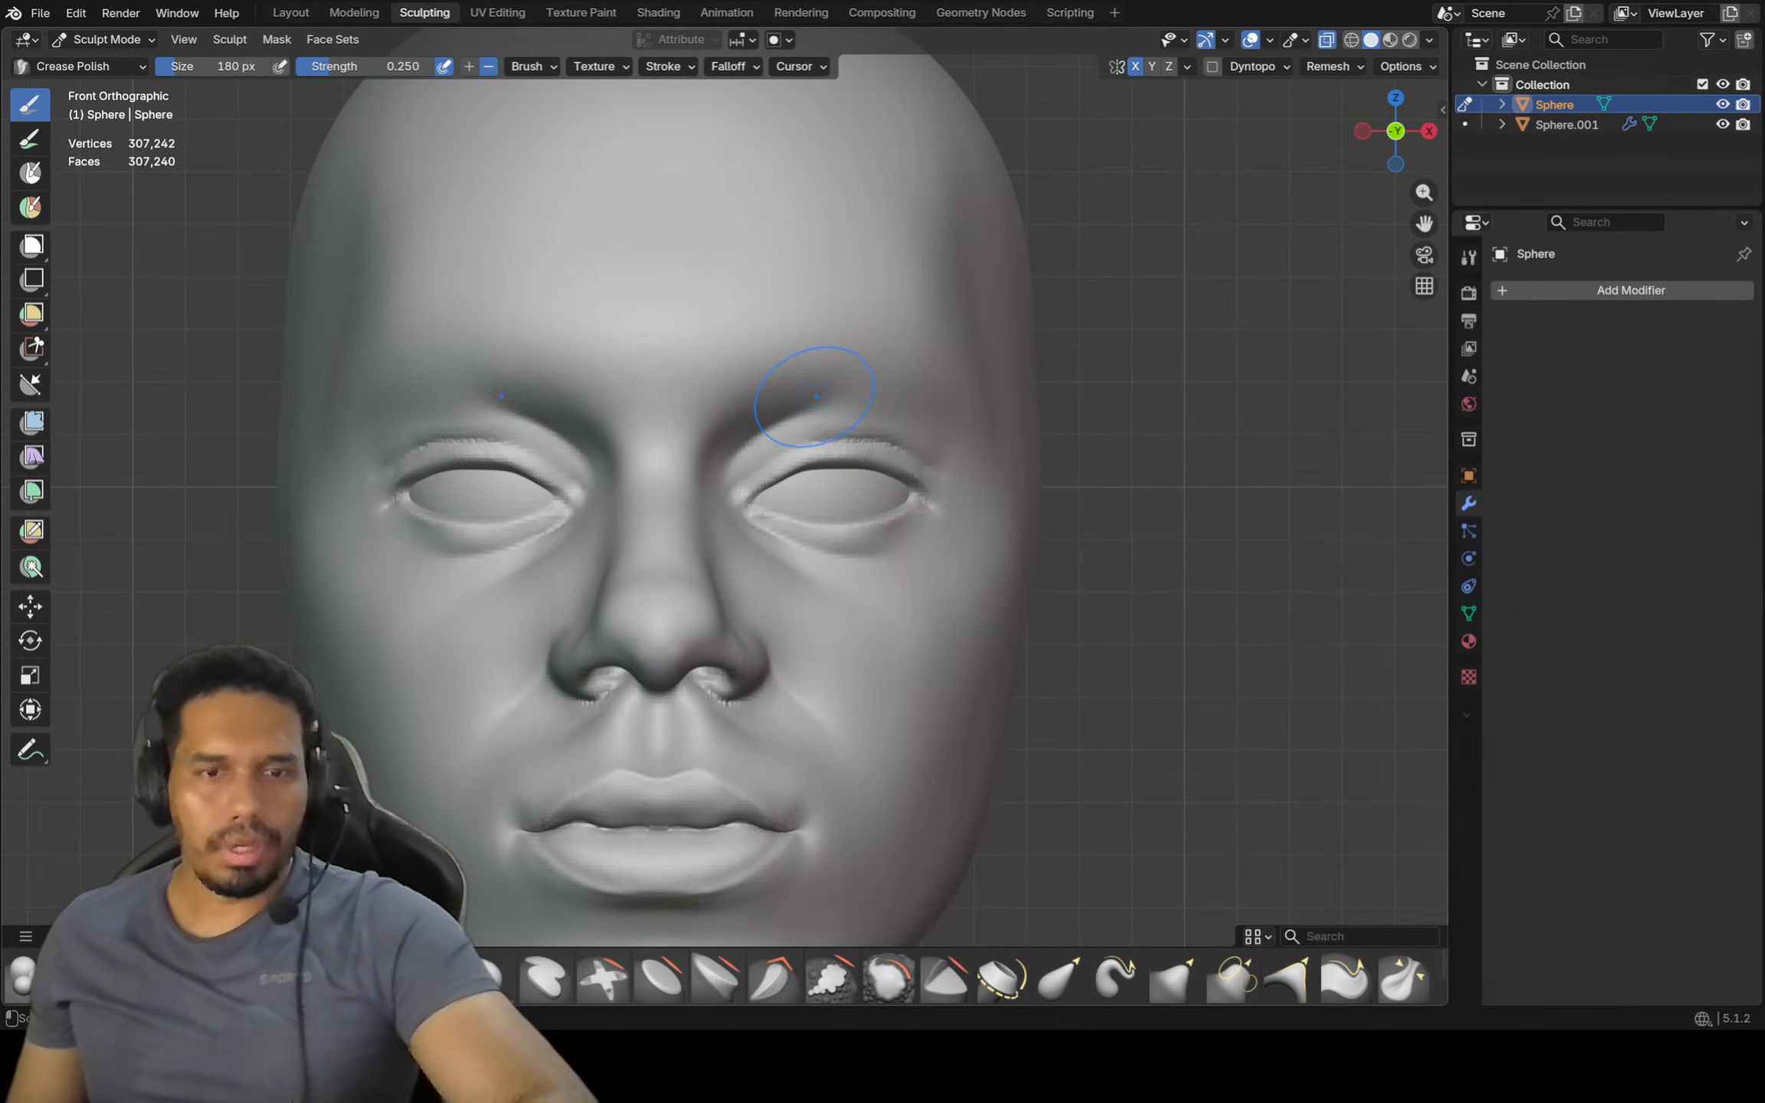
Add volume between the brows and upper eyelids with the Inflate/Deflate brush at 180 px and strength 0.500
key("i")
scroll(882, 406, "up", 1)
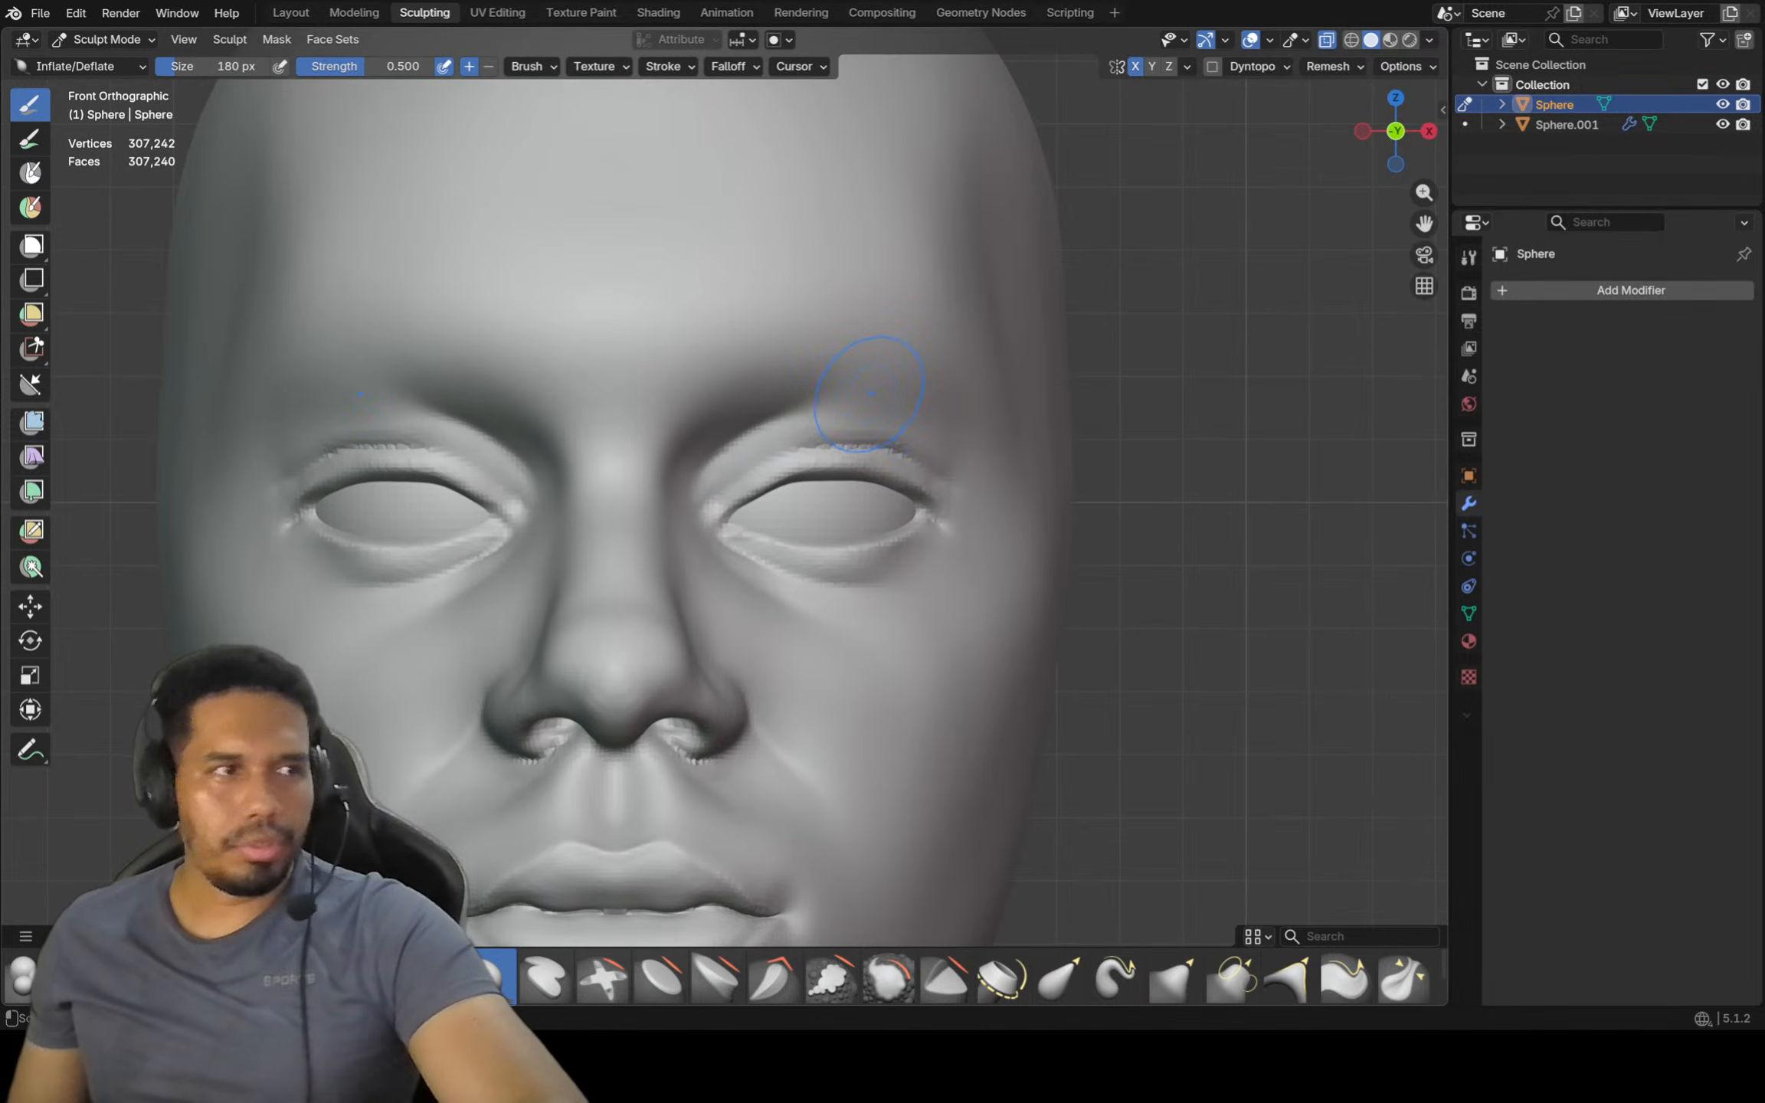
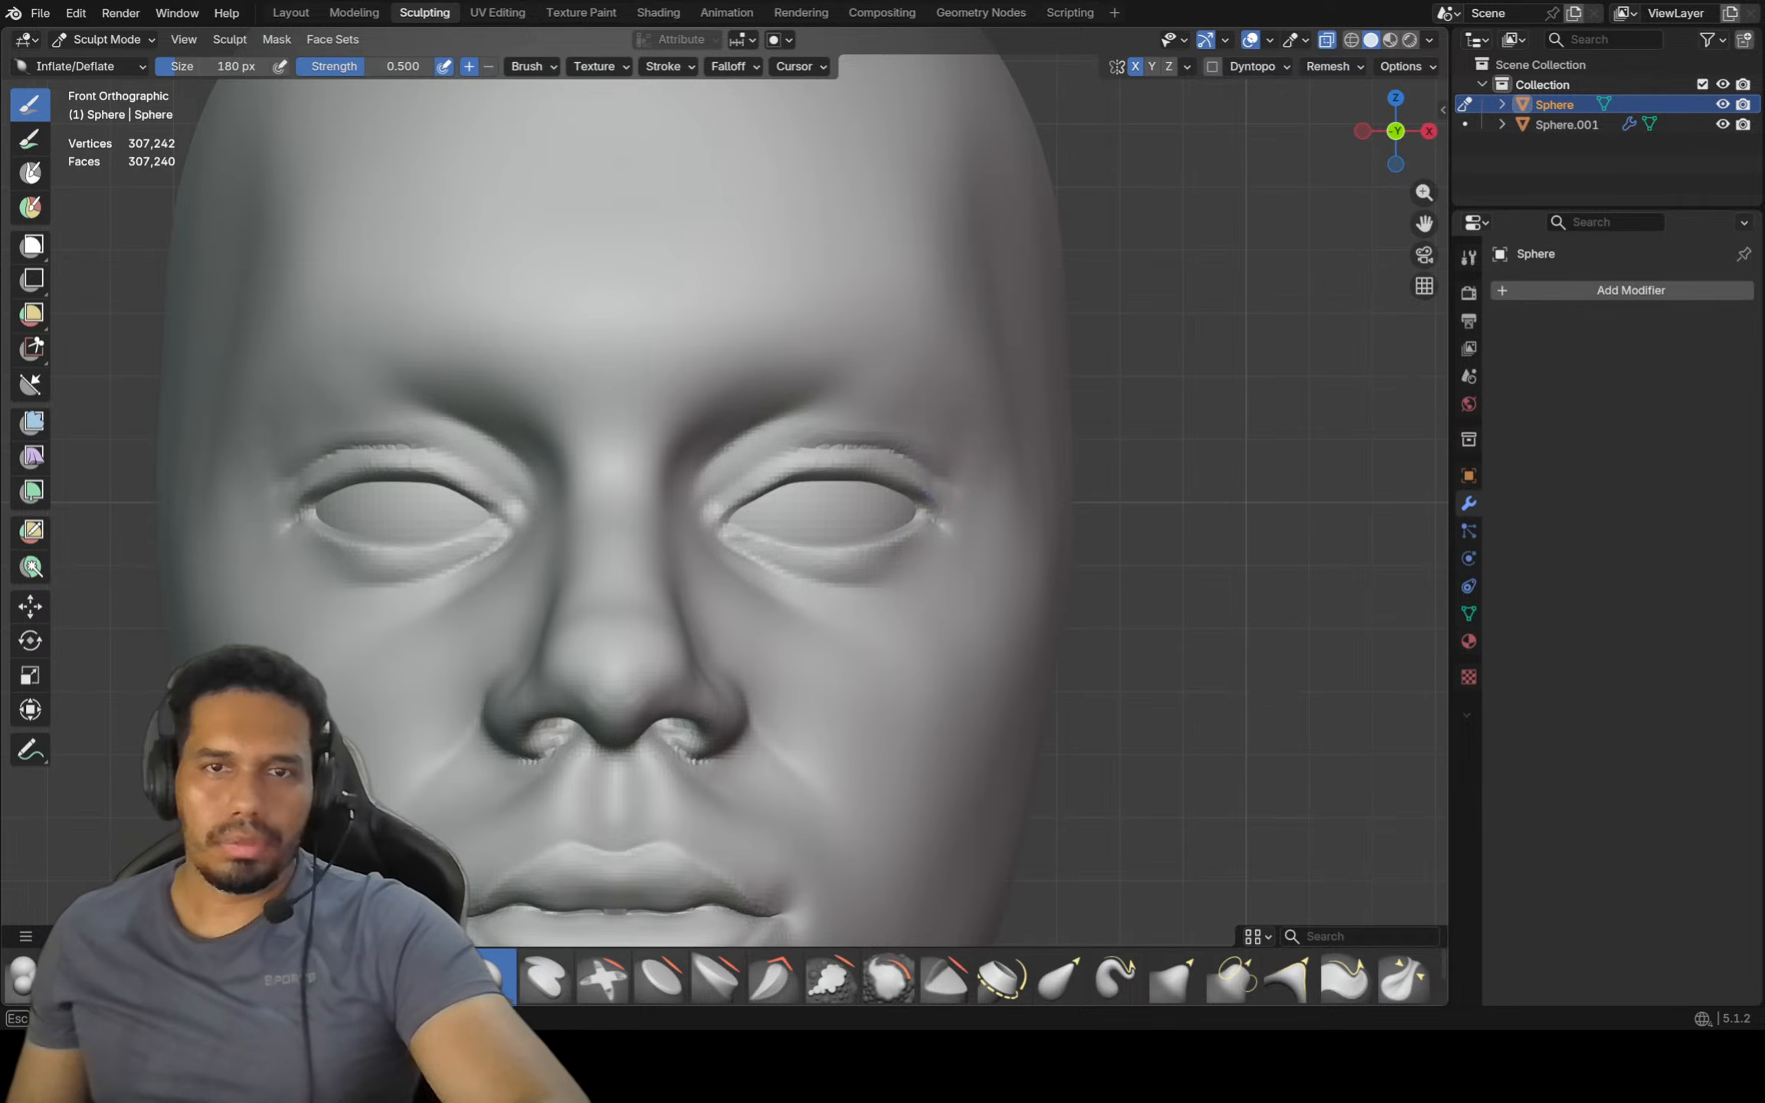
scroll(906, 374, "down", 4)
mouse_move(906, 368)
middle_mouse_down()
mouse_move(882, 358)
mouse_move(933, 382)
mouse_move(921, 459)
mouse_move(966, 439)
middle_mouse_up()
key("KP_1")
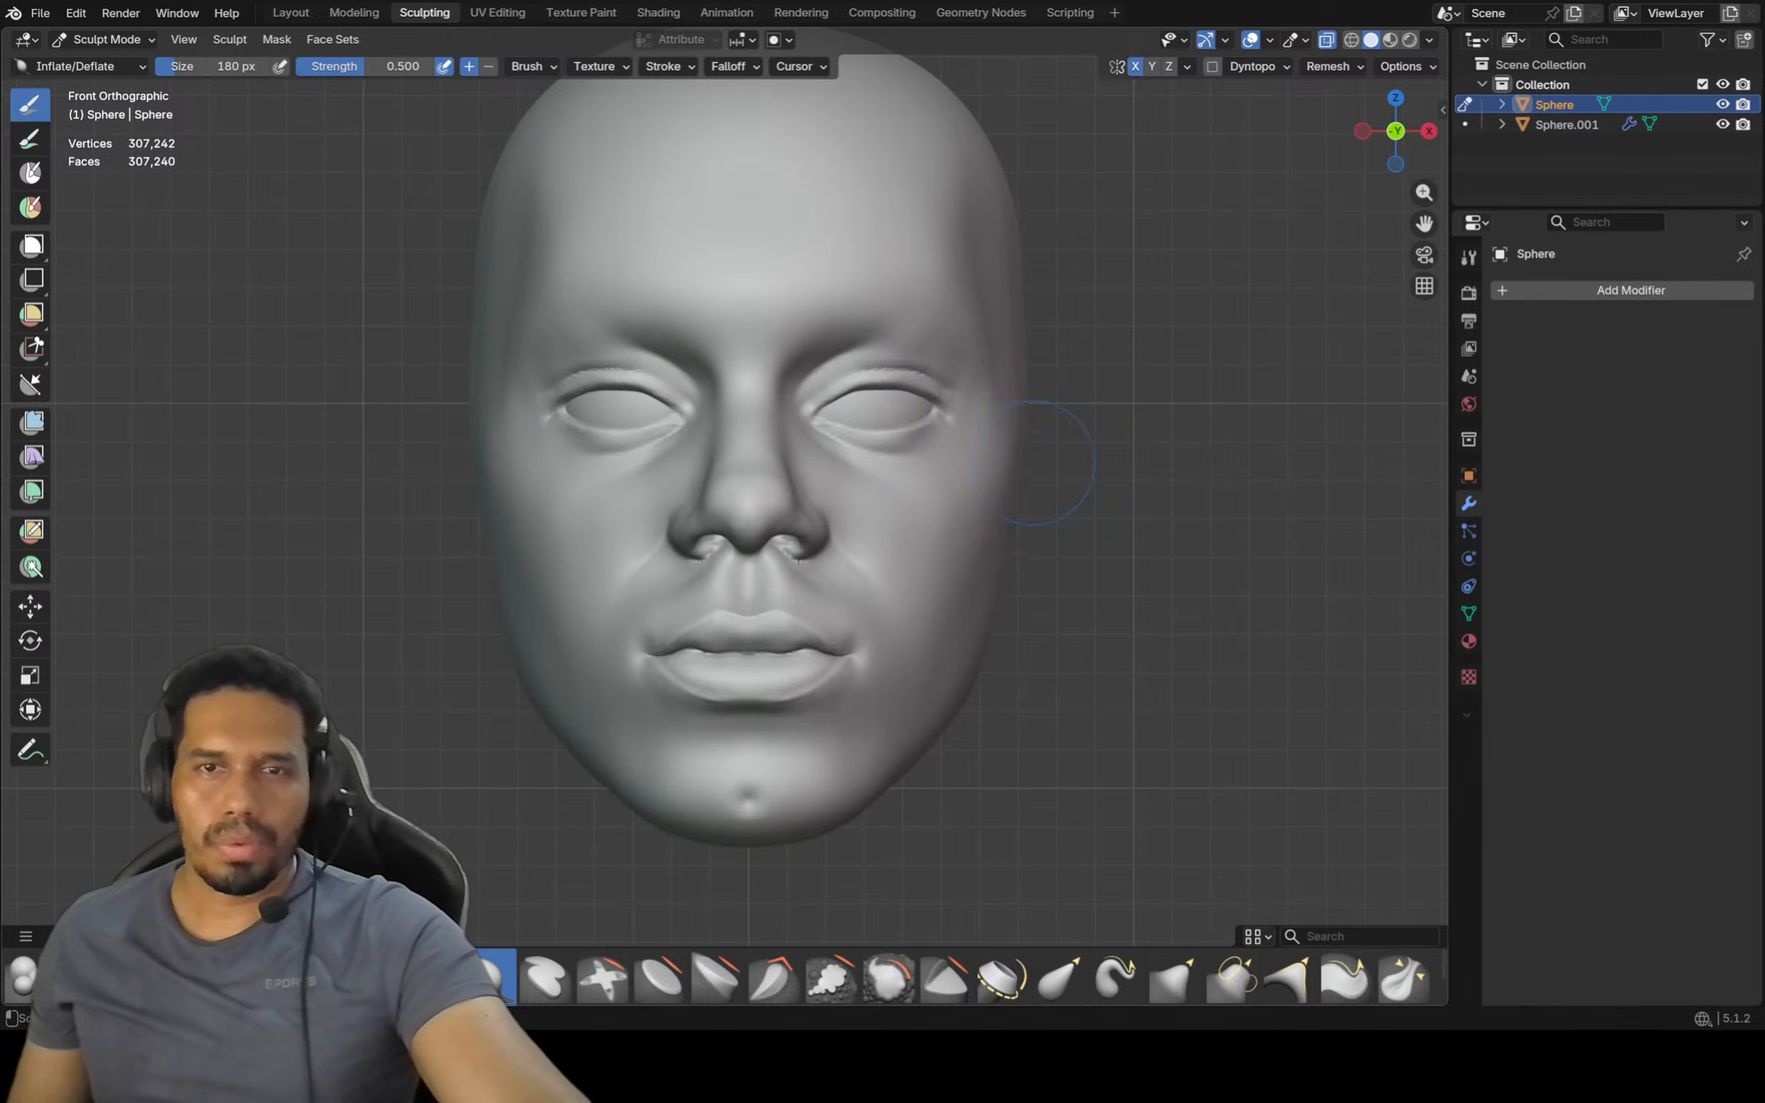
Enlarge the brush to 268 px and smooth the surface beside the eyes toward the temples
middle_click_drag(1033, 462, 1011, 474)
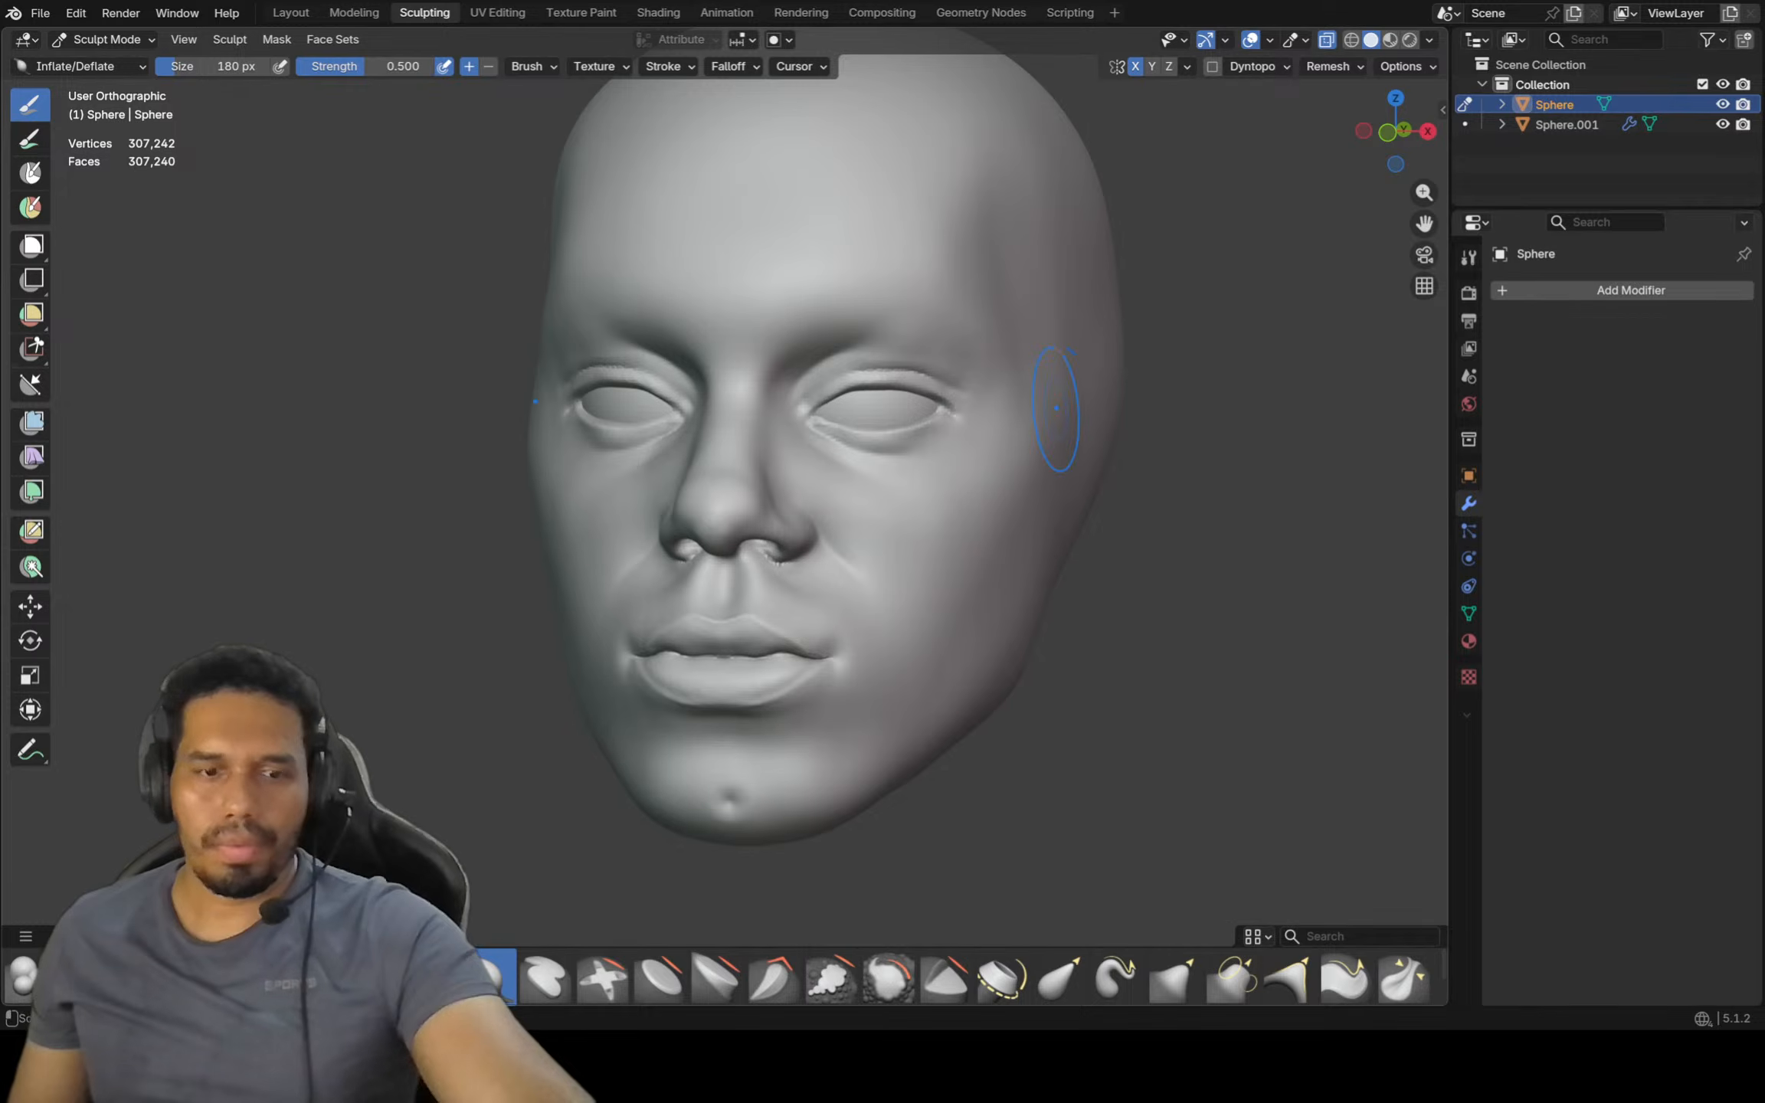
key("f")
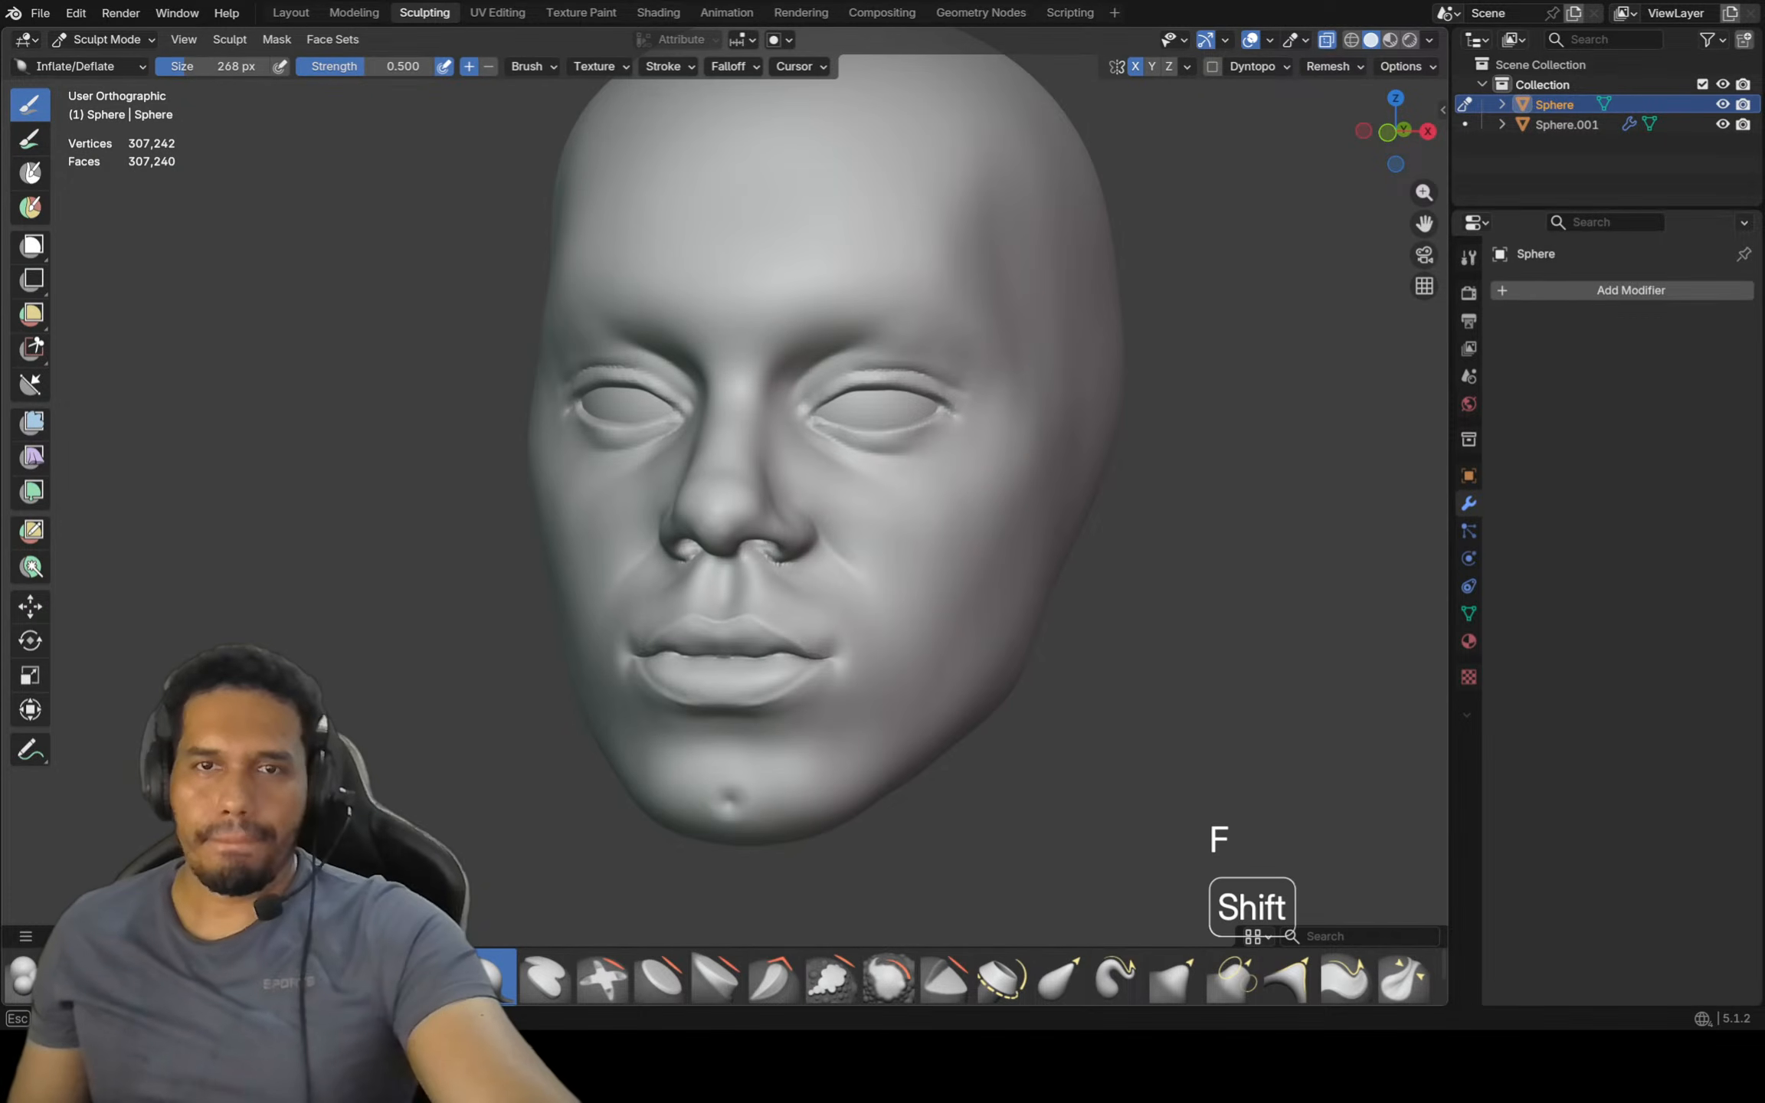
left_click(1073, 399)
key("KP_1")
mouse_move(1019, 404)
middle_mouse_down("shift")
mouse_move(1017, 435)
mouse_move(994, 402)
middle_mouse_up("shift")
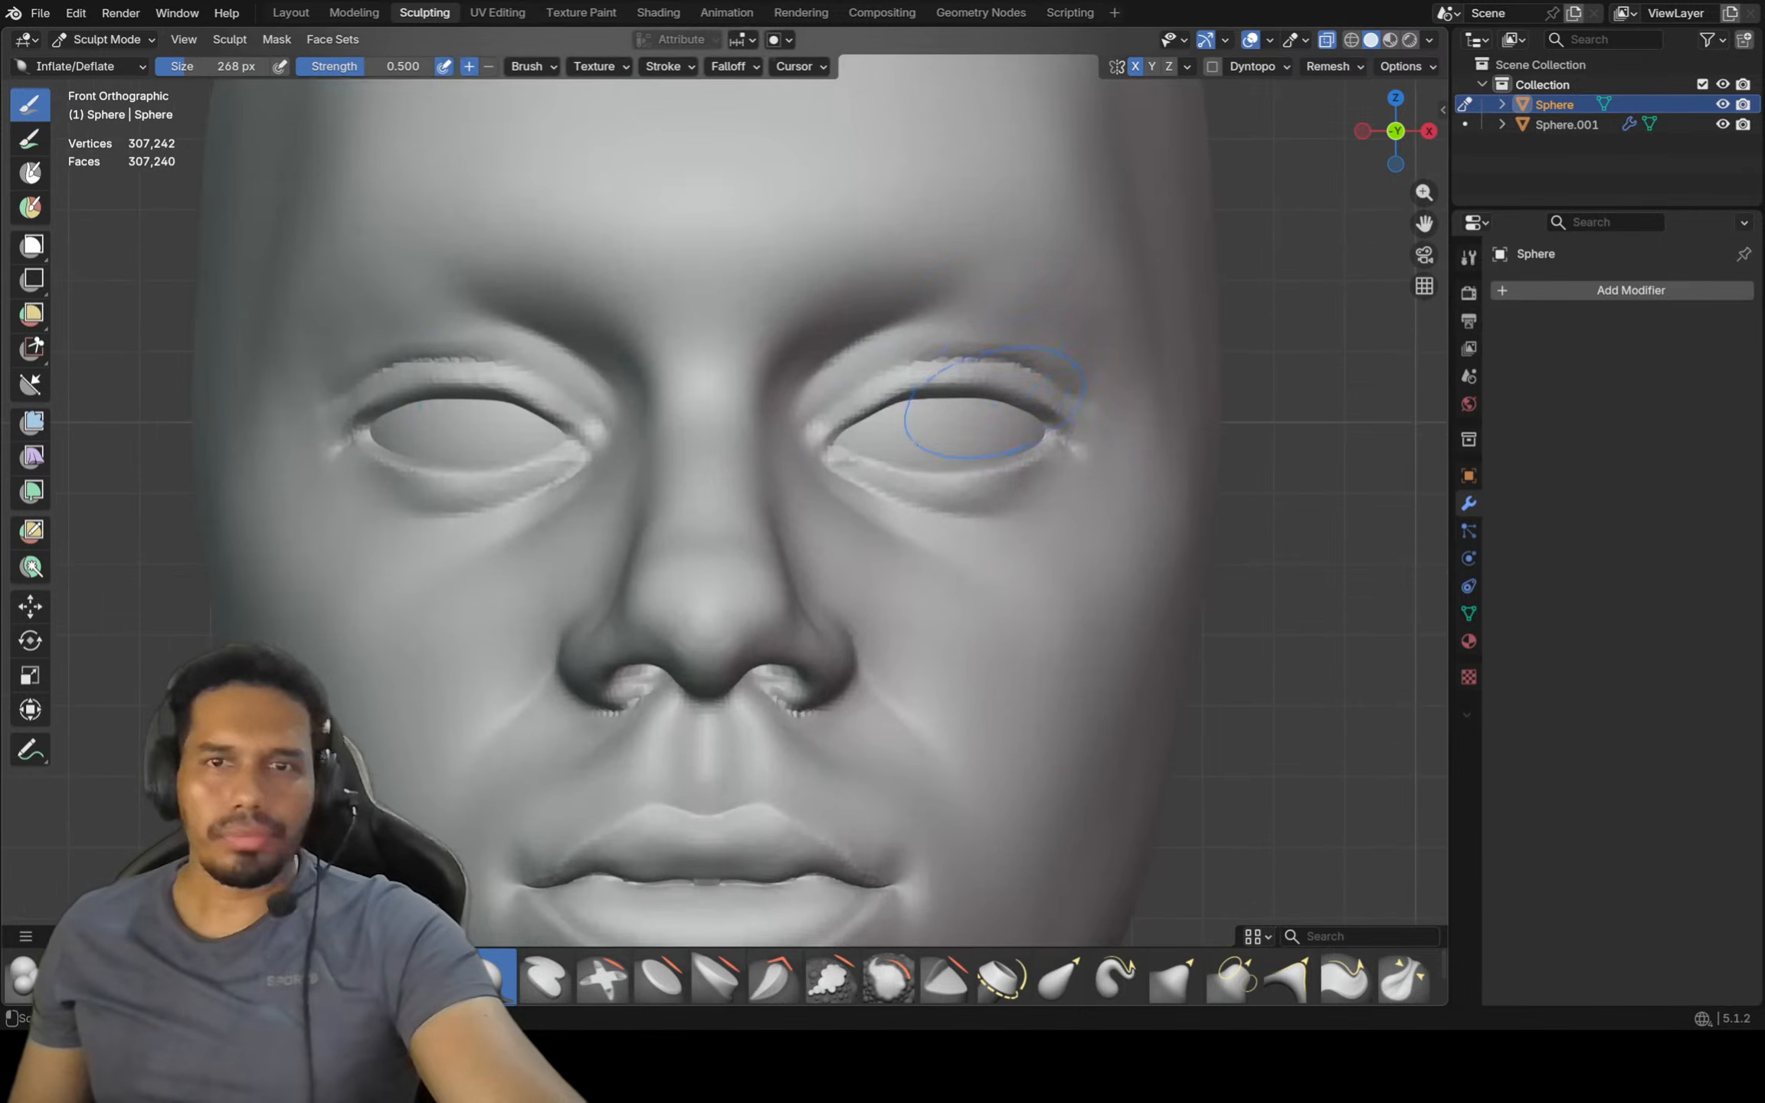
Lift and even out the upper eyelid rim with the Grab brush at 268 px and strength 0.400
key("g")
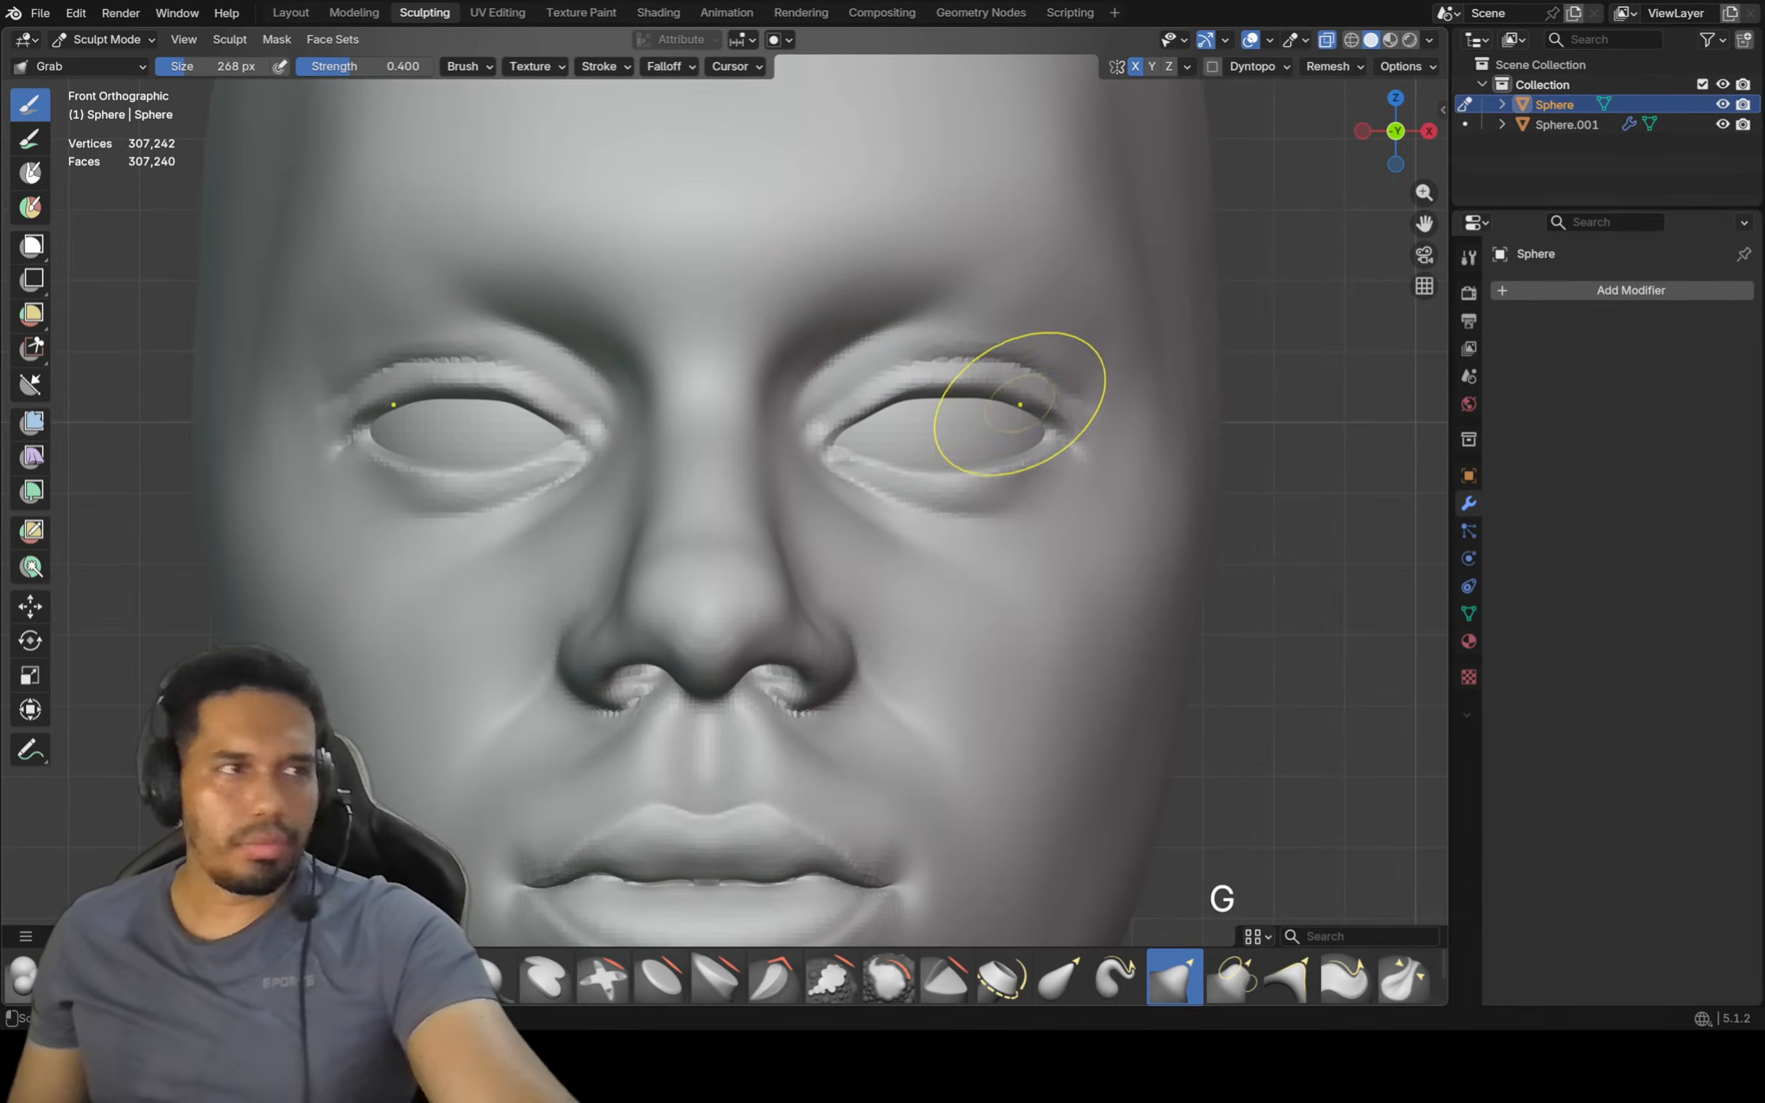
left_click_drag(941, 393, 941, 386)
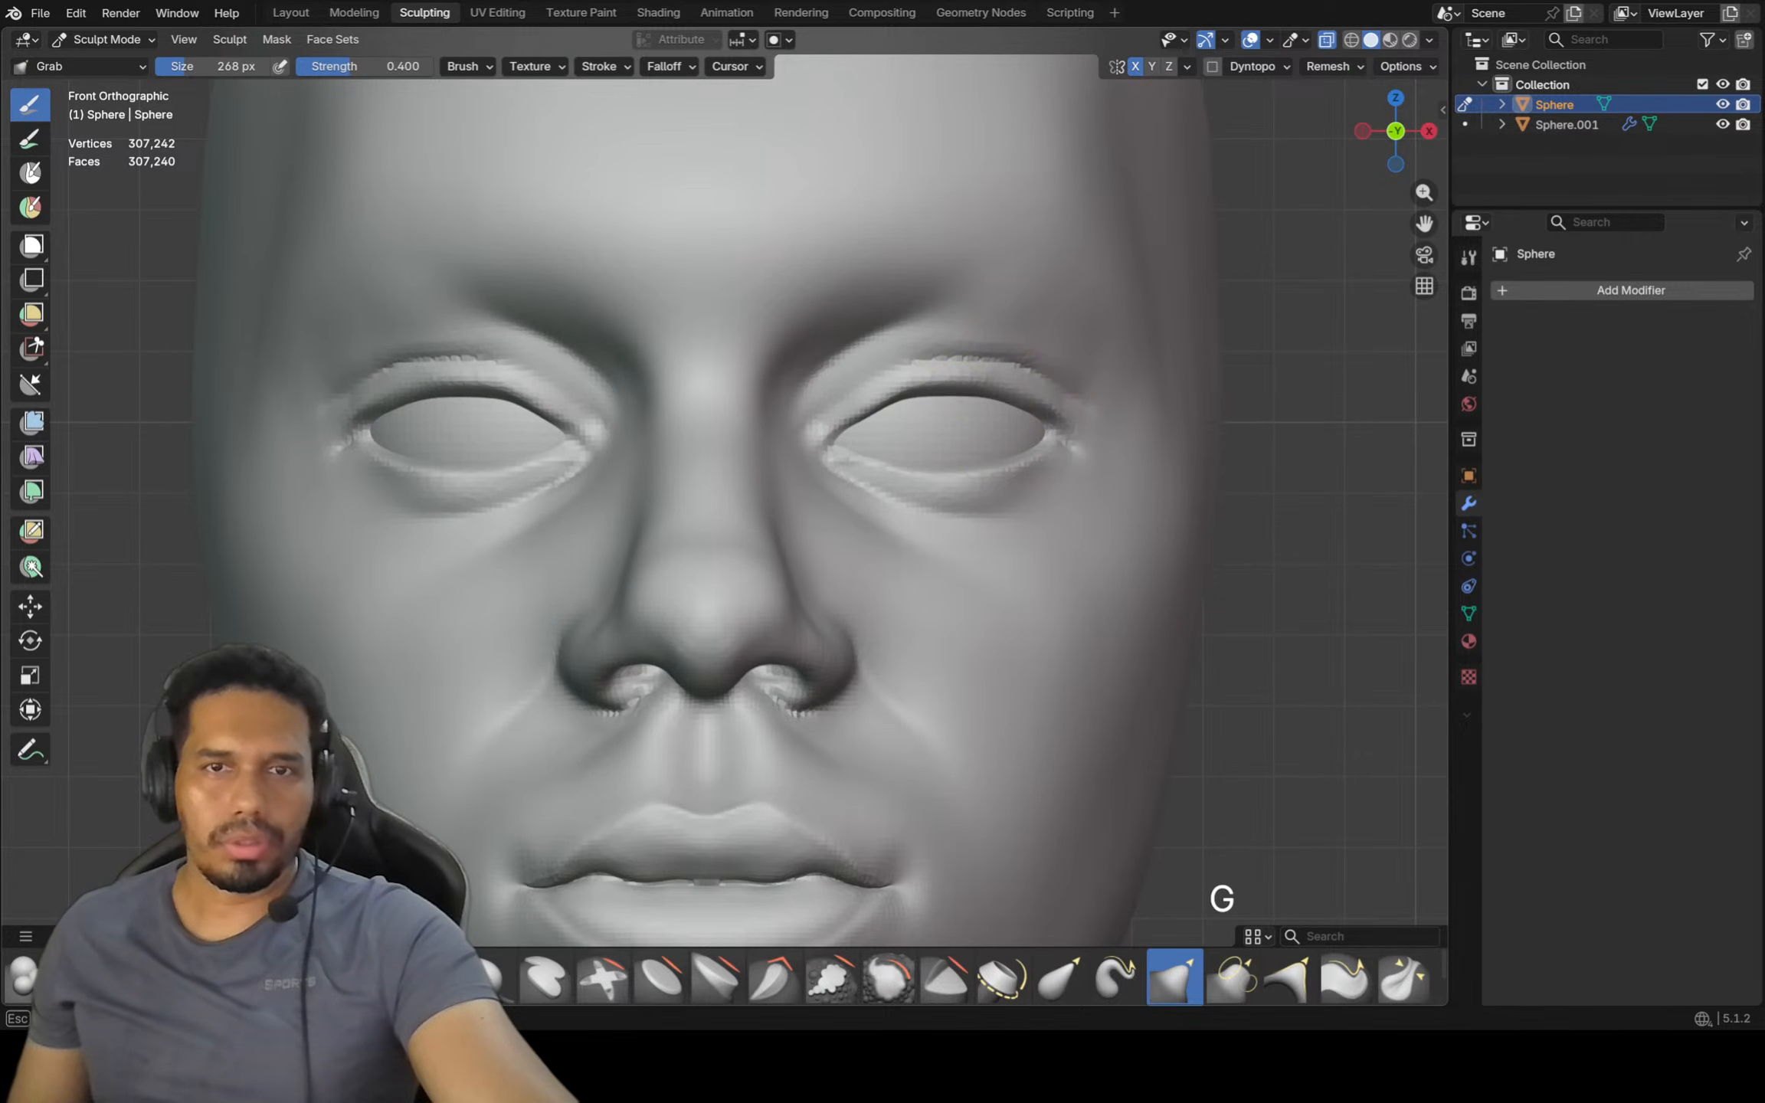
key("ctrl+z")
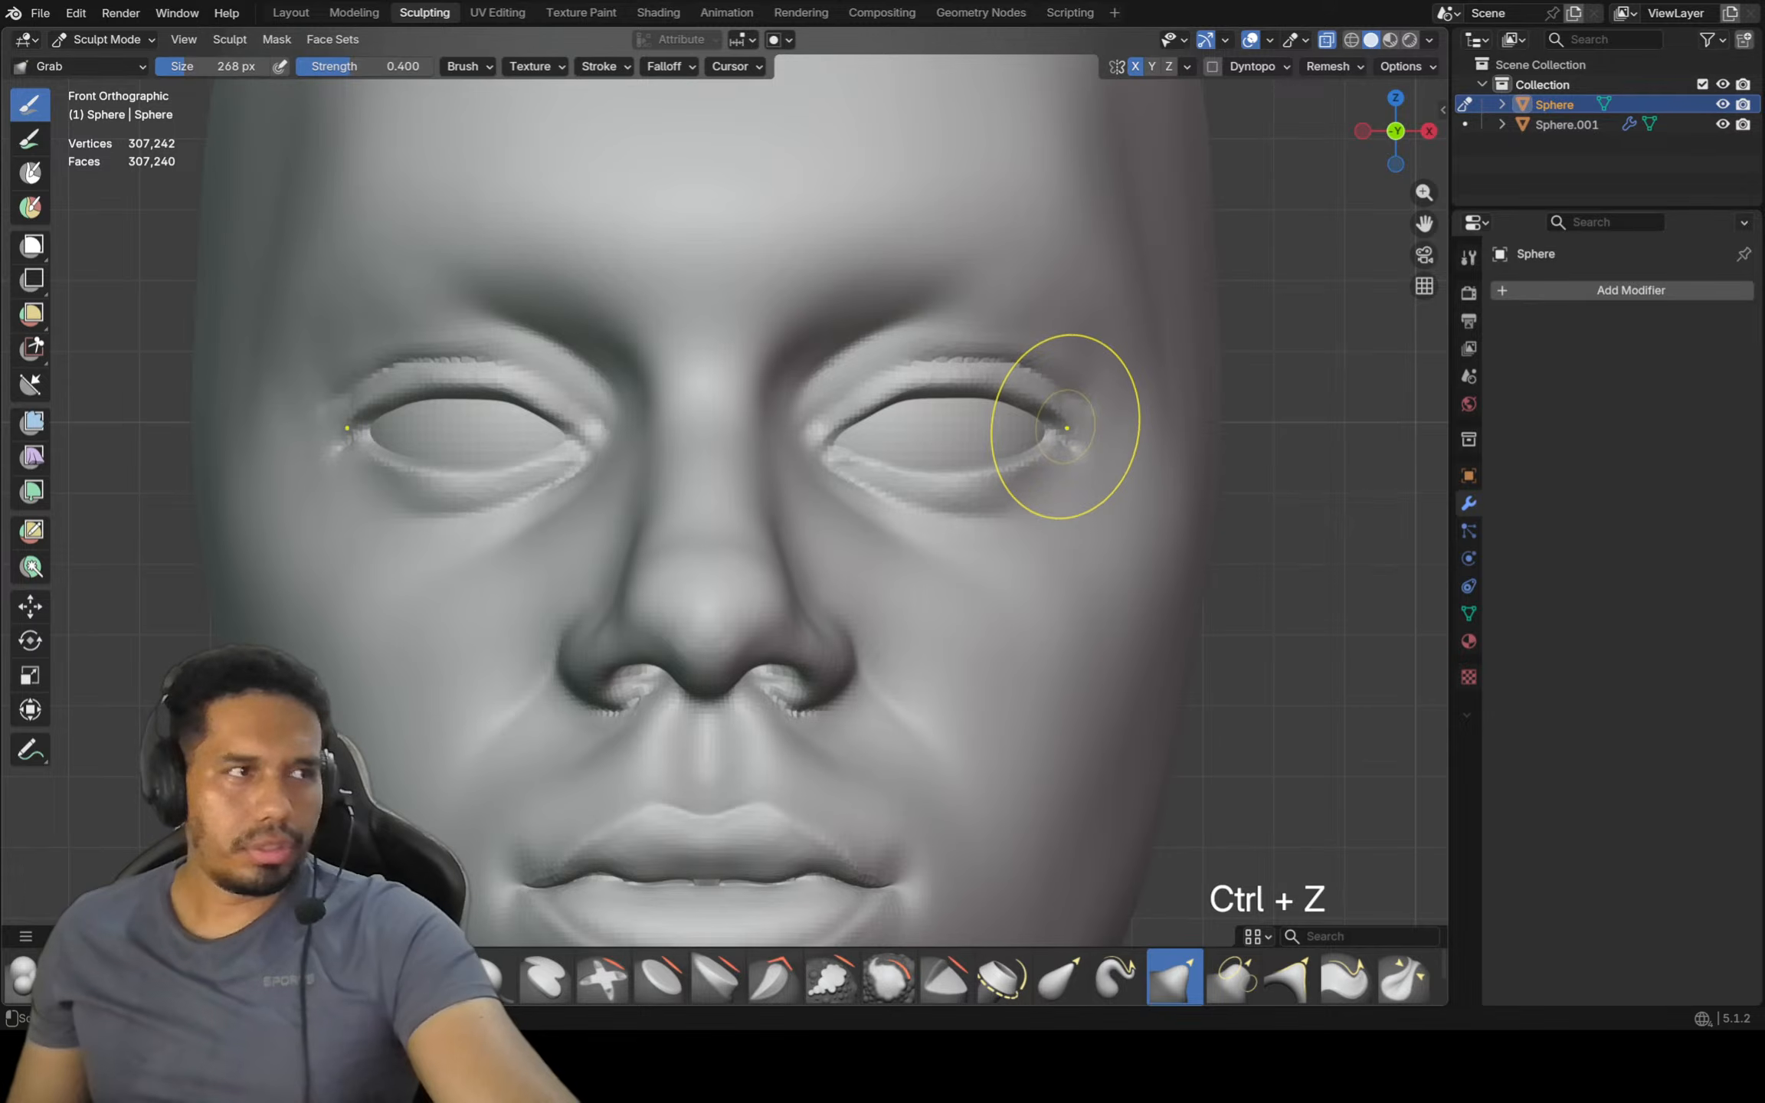
scroll(1004, 445, "up", 4)
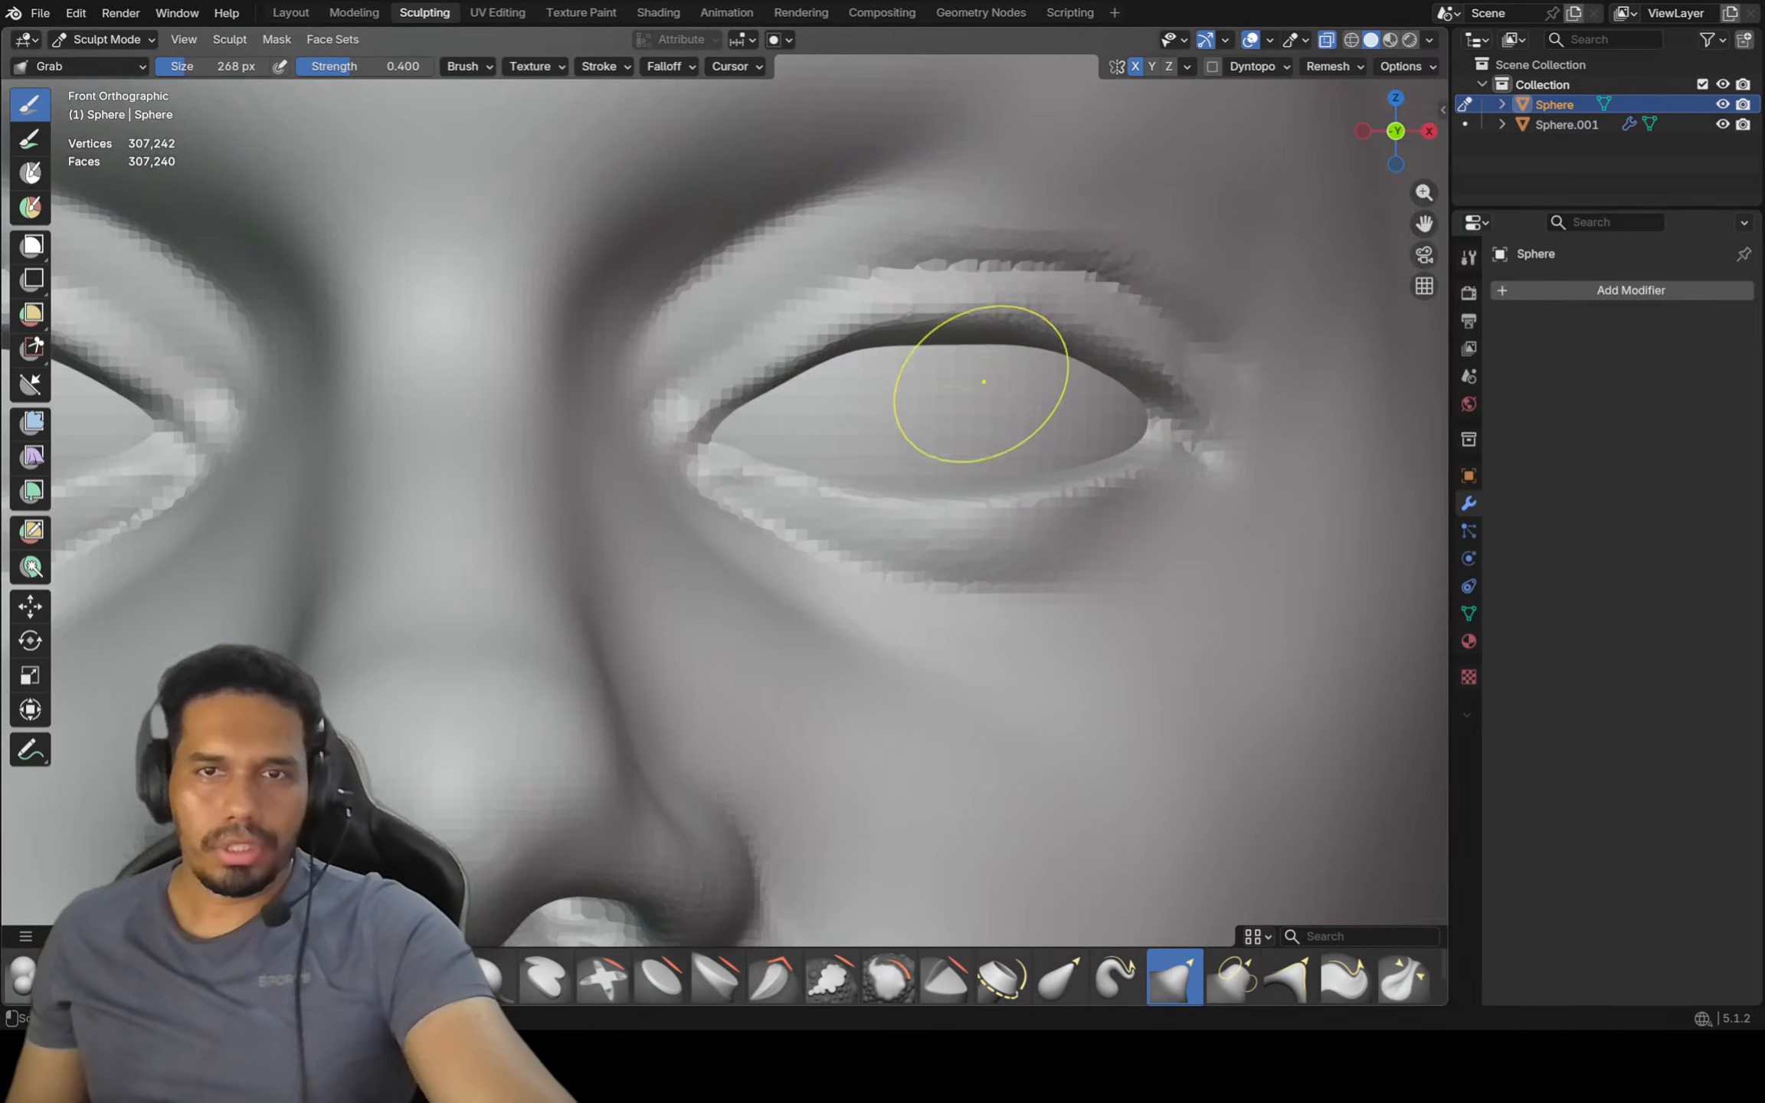
mouse_move(956, 339)
left_mouse_down("shift")
mouse_move(887, 331)
mouse_move(772, 373)
left_mouse_up("shift")
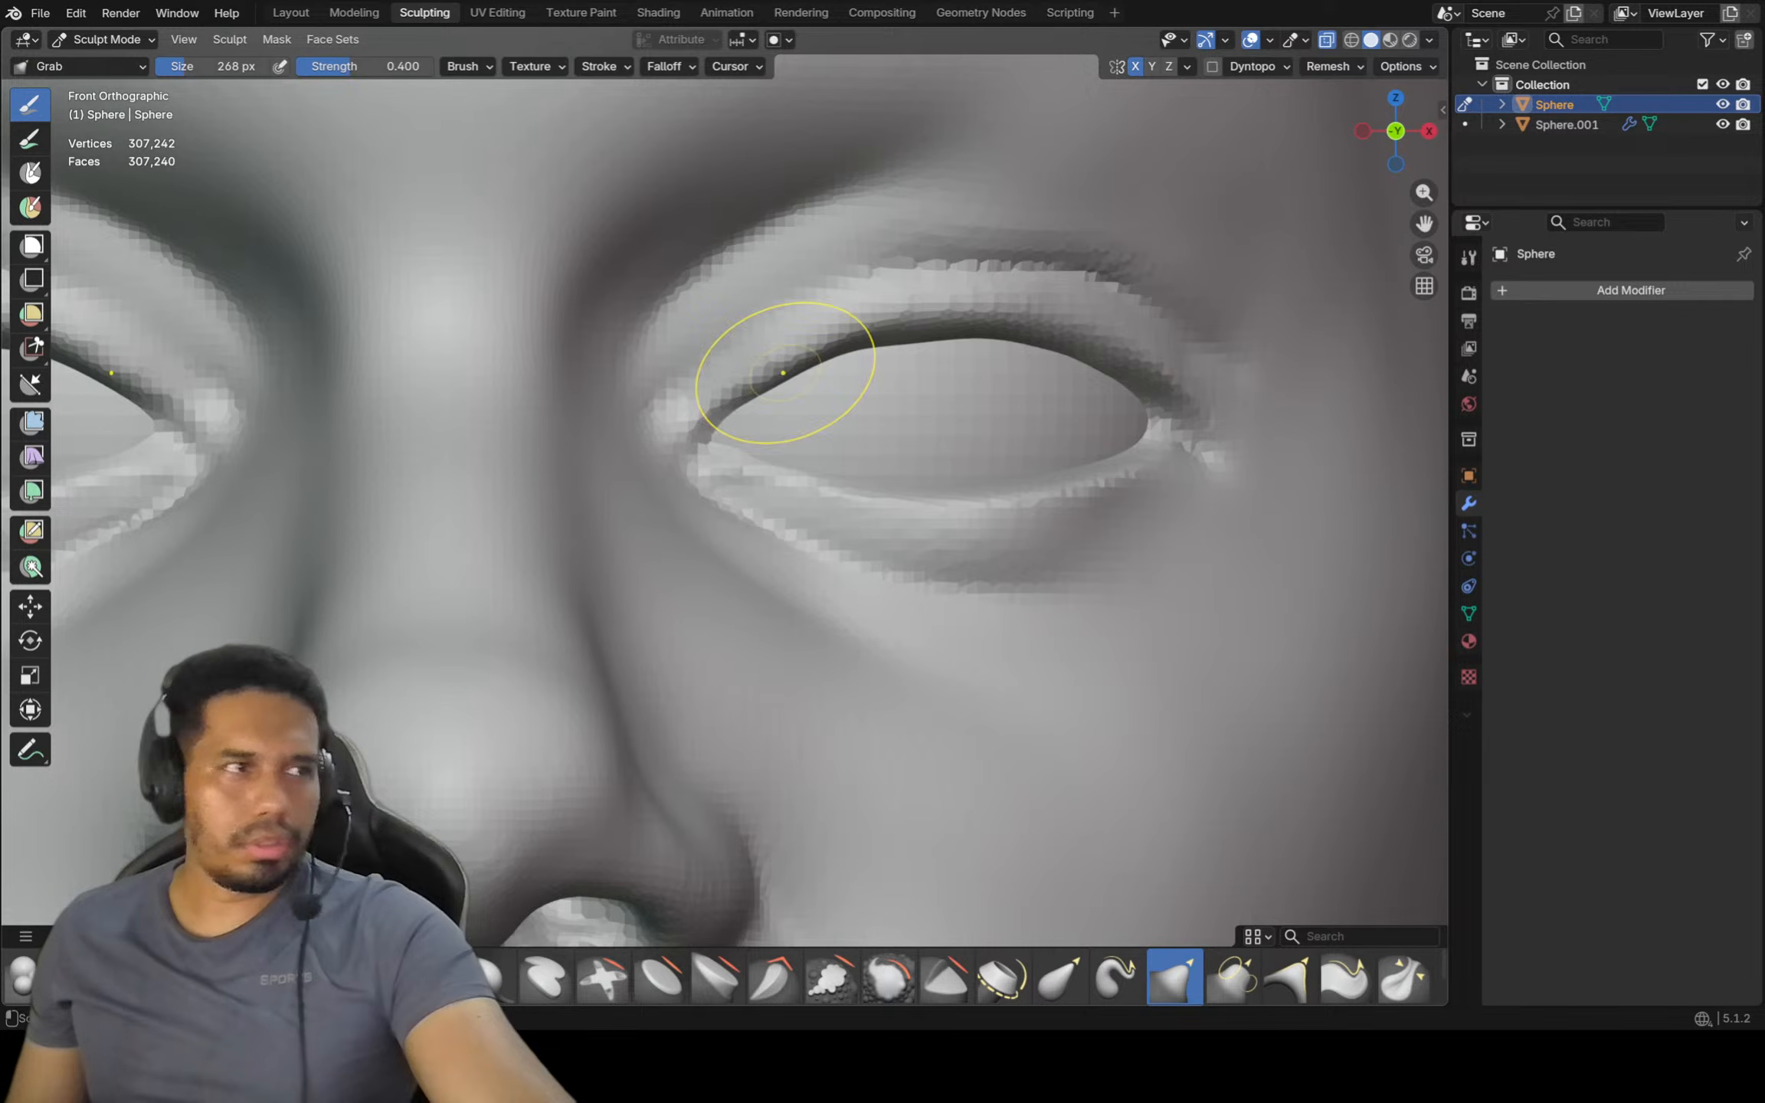
Examine the eyelids and facial profile from both sides and from three-quarter views
mouse_move(787, 374)
middle_mouse_down("ctrl")
mouse_move(842, 337)
mouse_move(846, 445)
mouse_move(796, 455)
mouse_move(788, 429)
mouse_move(812, 459)
mouse_move(890, 458)
middle_mouse_up("ctrl")
scroll(849, 458, "up", 1)
mouse_move(890, 458)
middle_mouse_down()
mouse_move(858, 460)
mouse_move(945, 512)
middle_mouse_up()
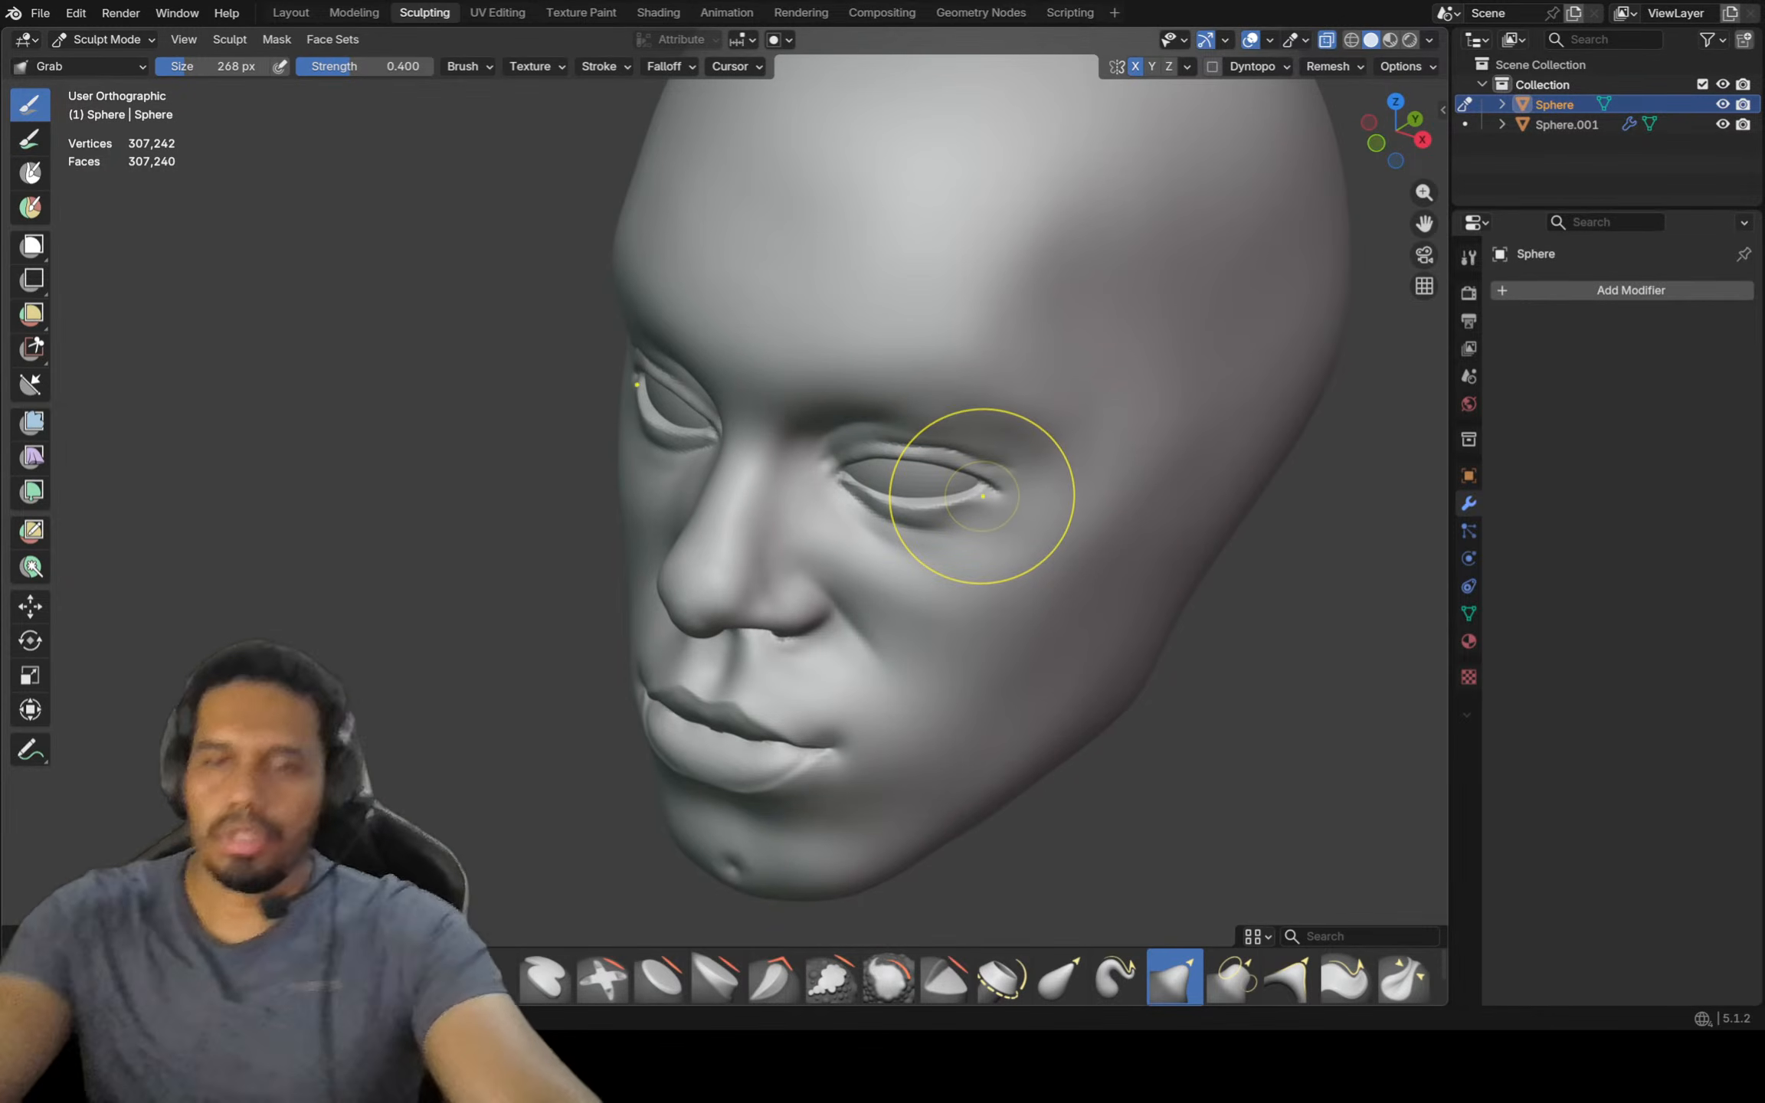
key("KP_3")
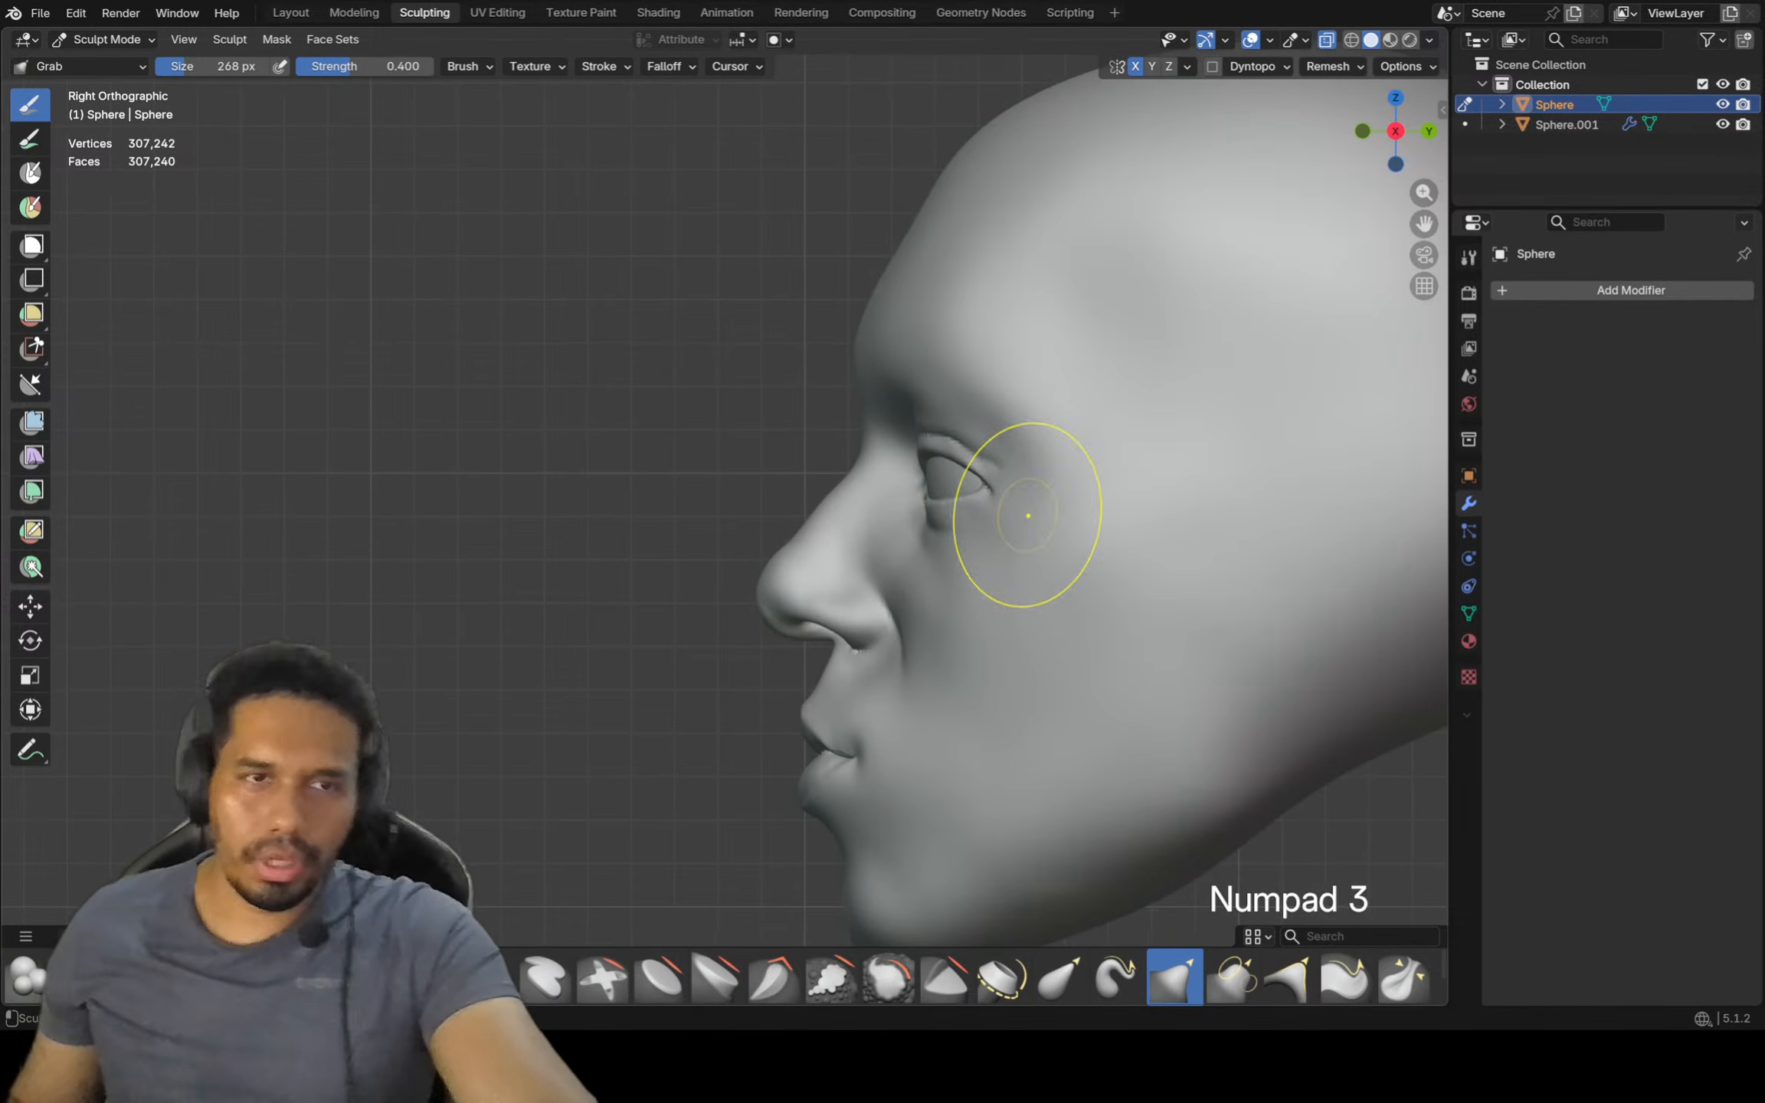
middle_click_drag(1023, 489, 843, 478, "shift")
key("ctrl+KP_3")
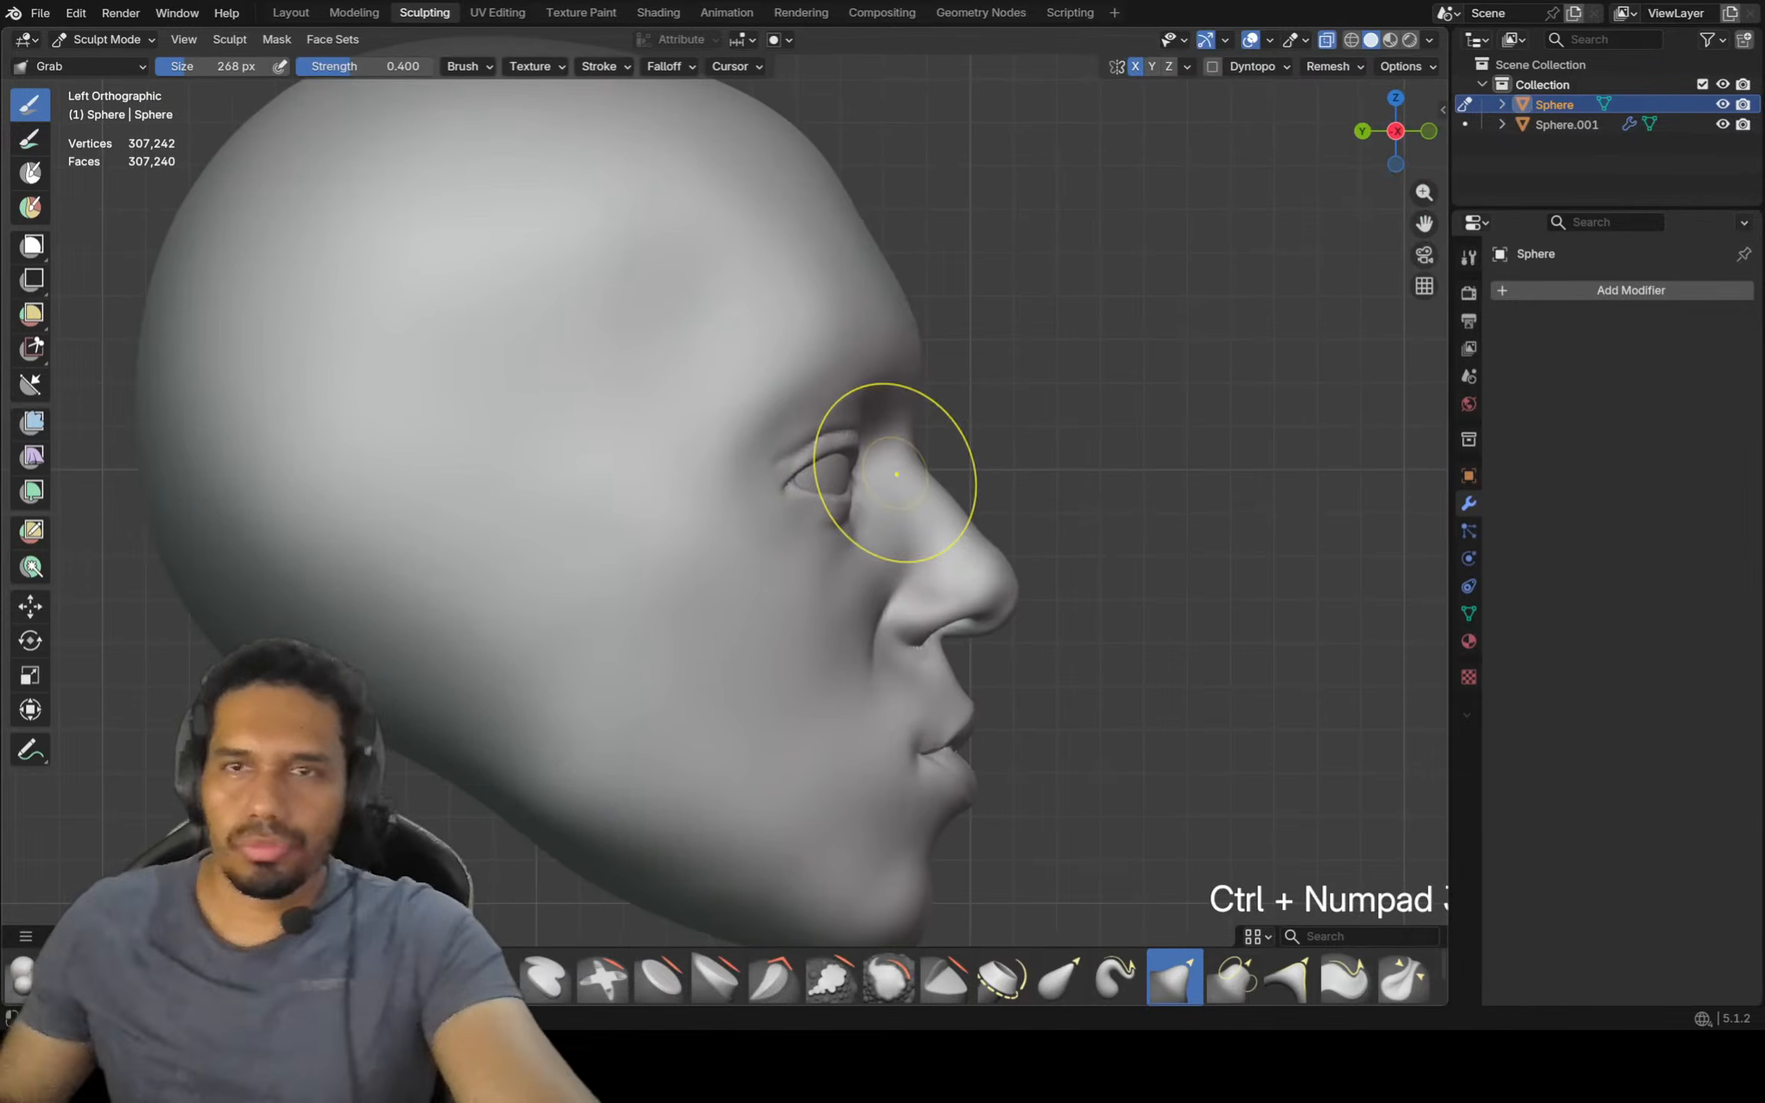
scroll(808, 463, "up", 2)
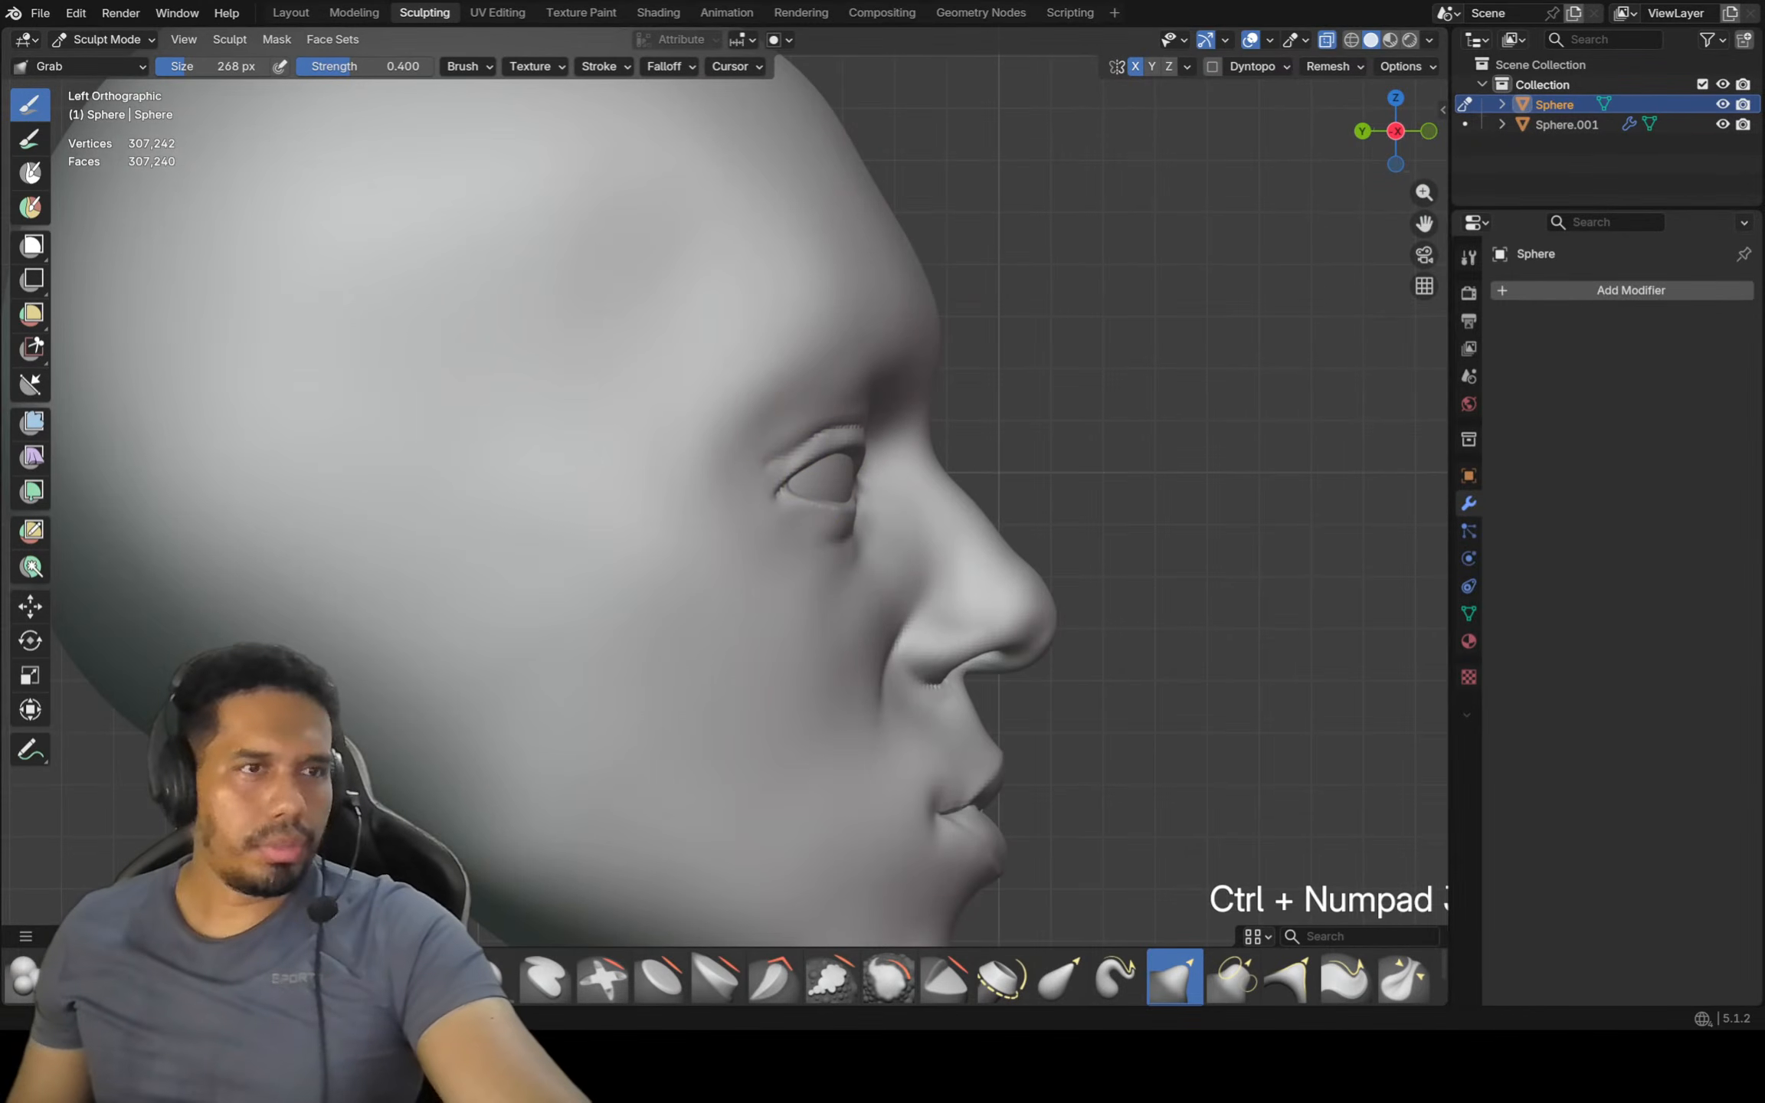
middle_click_drag(376, 400, 307, 403)
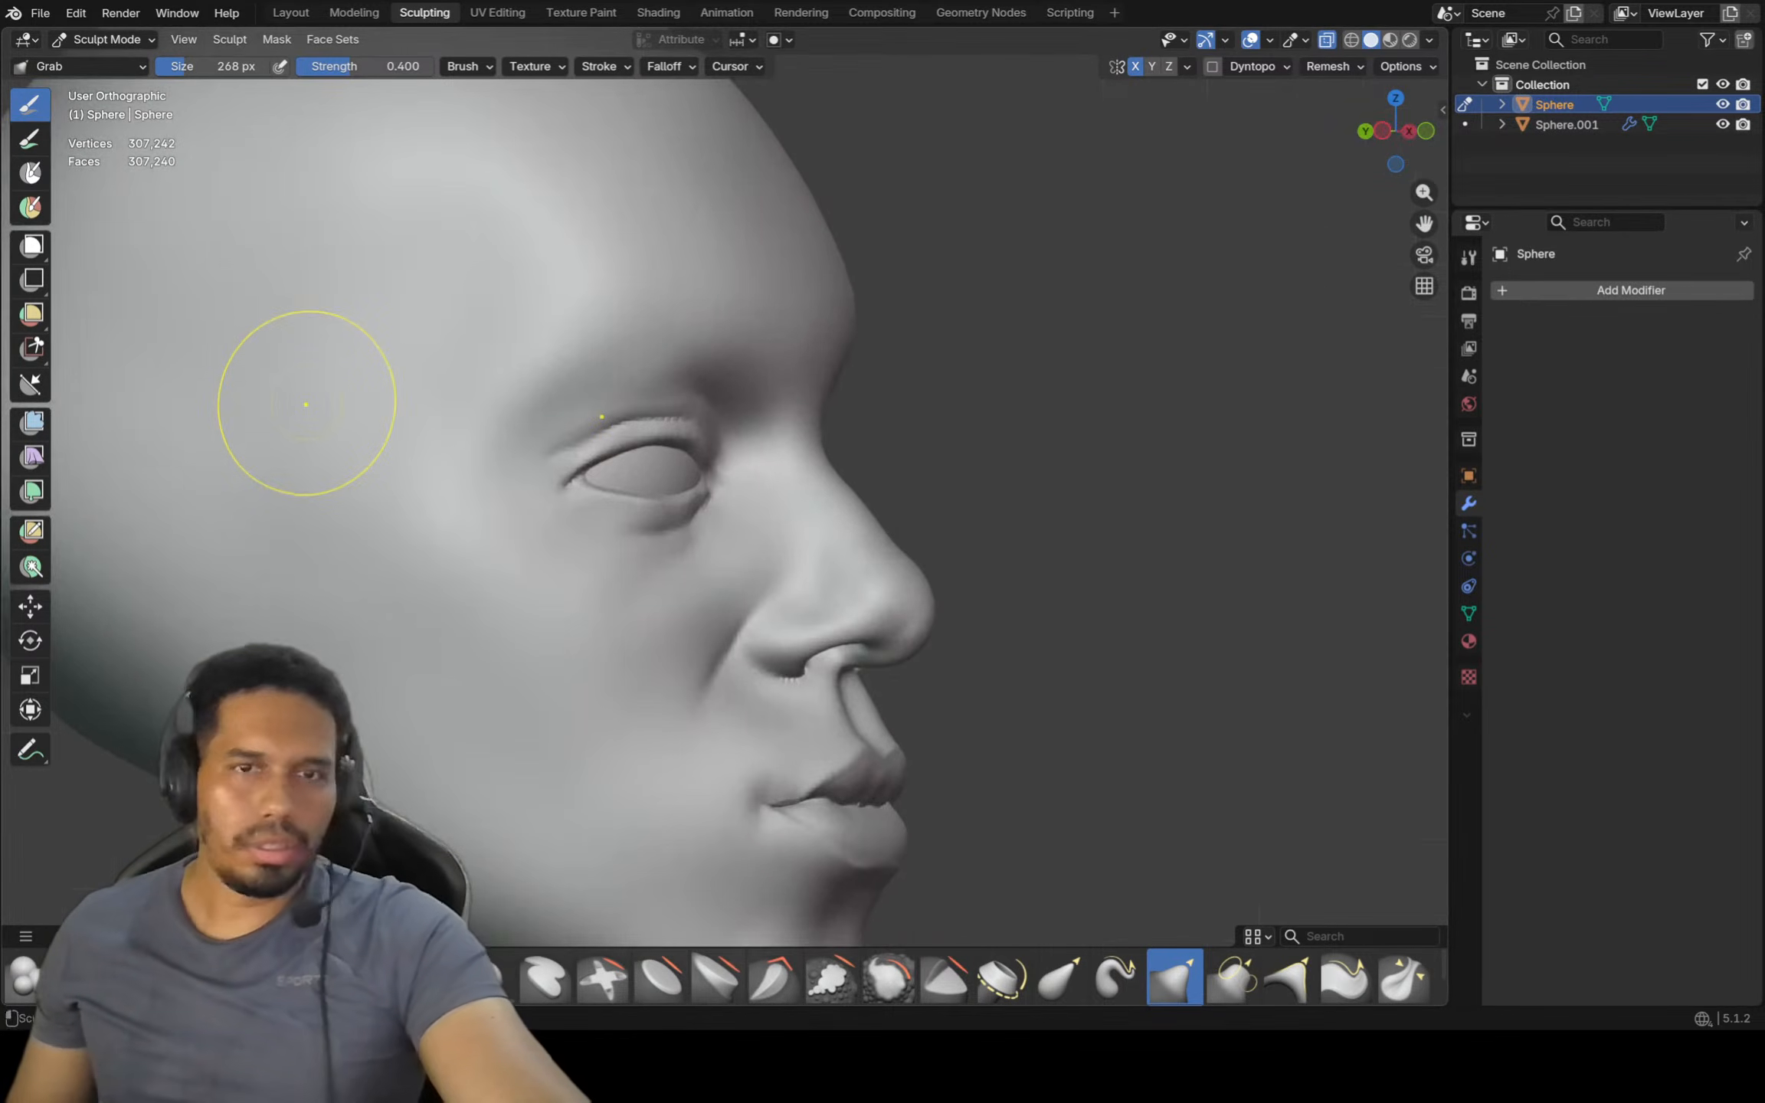
key("ctrl+KP_3")
key("KP_3")
key("KP_2")
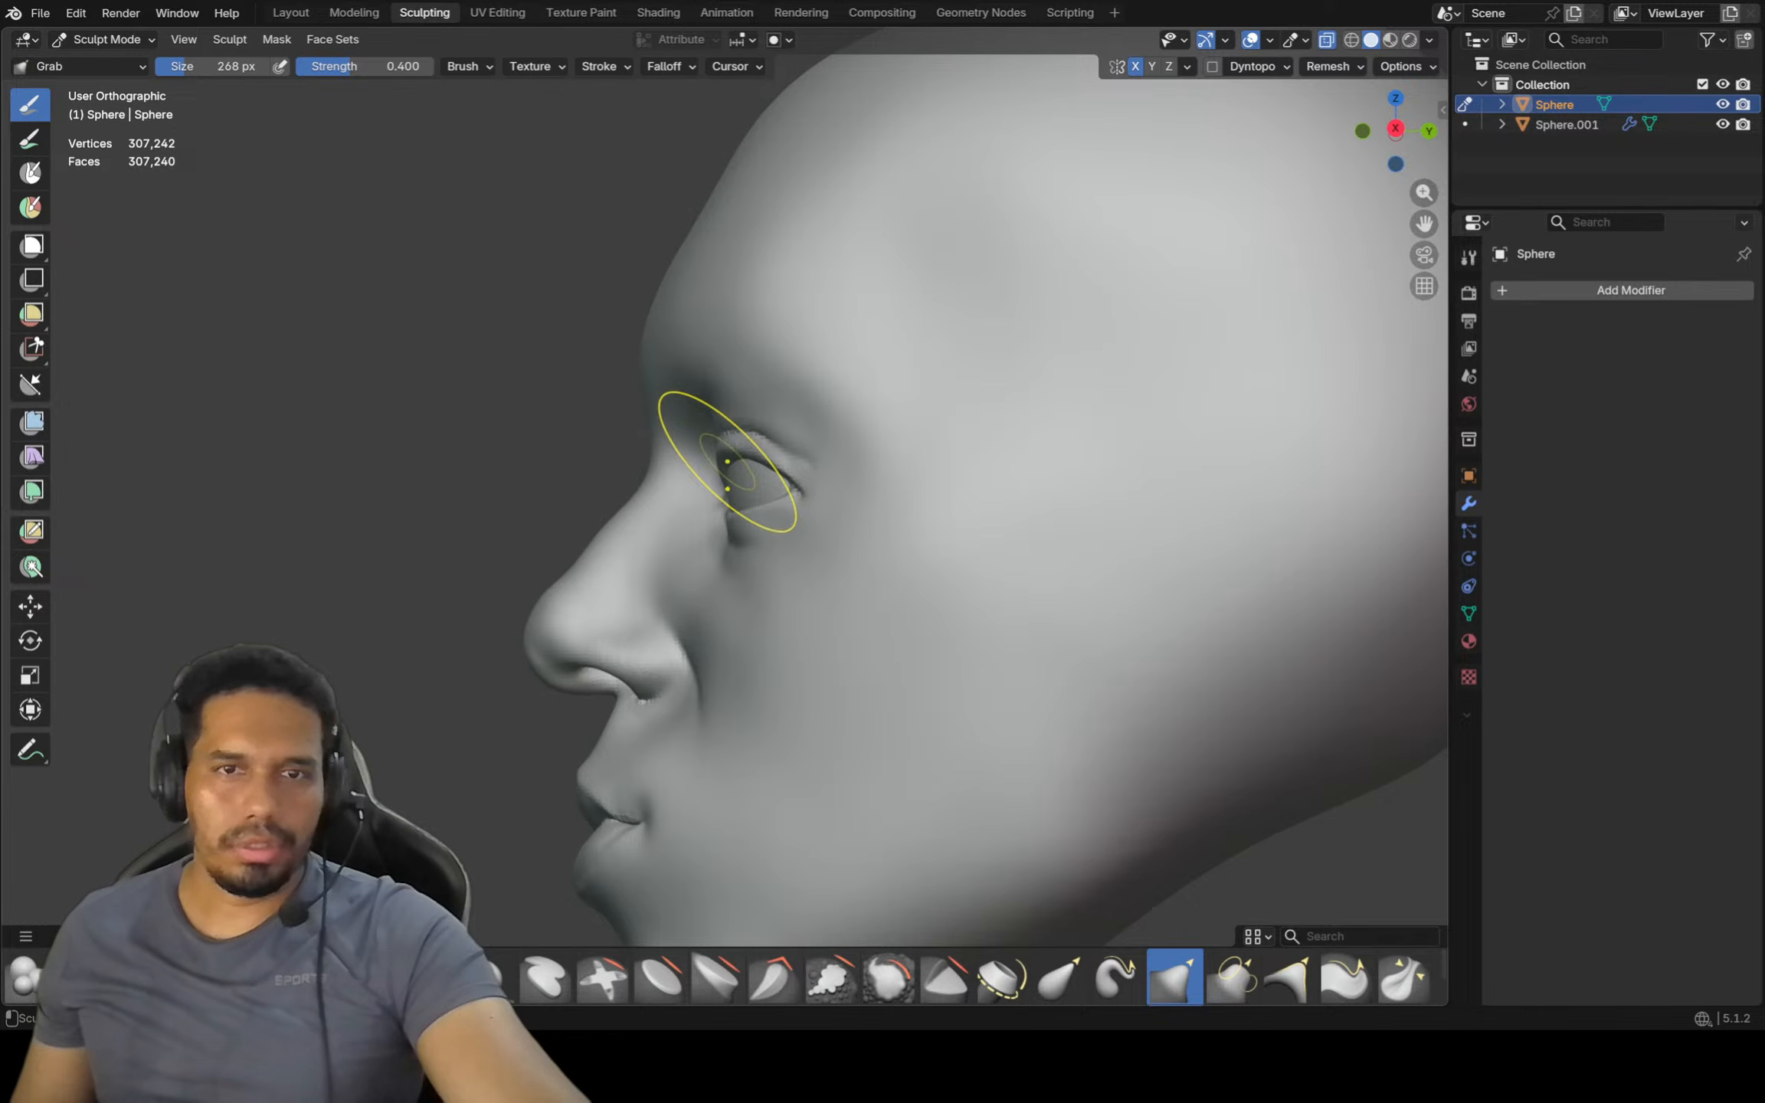
scroll(729, 465, "up", 2)
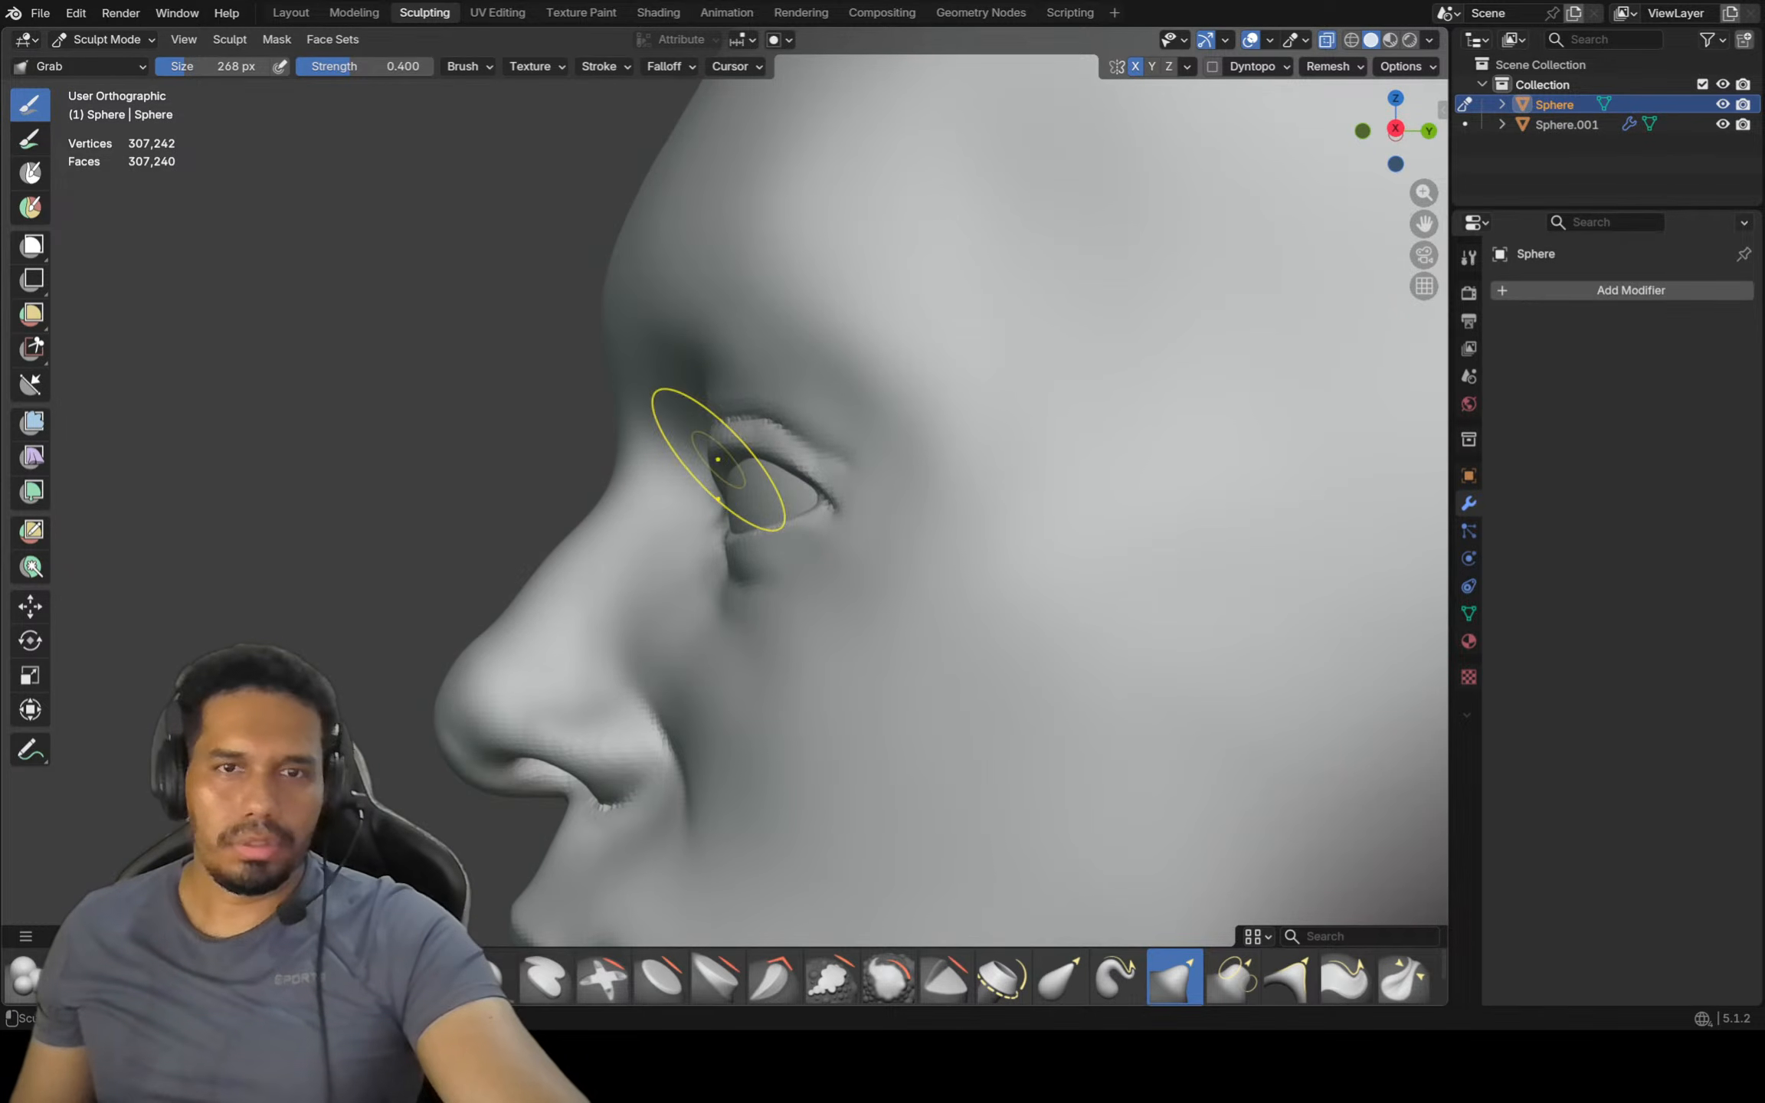
mouse_move(736, 480)
middle_mouse_down()
mouse_move(796, 505)
mouse_move(736, 539)
mouse_move(847, 524)
middle_mouse_up()
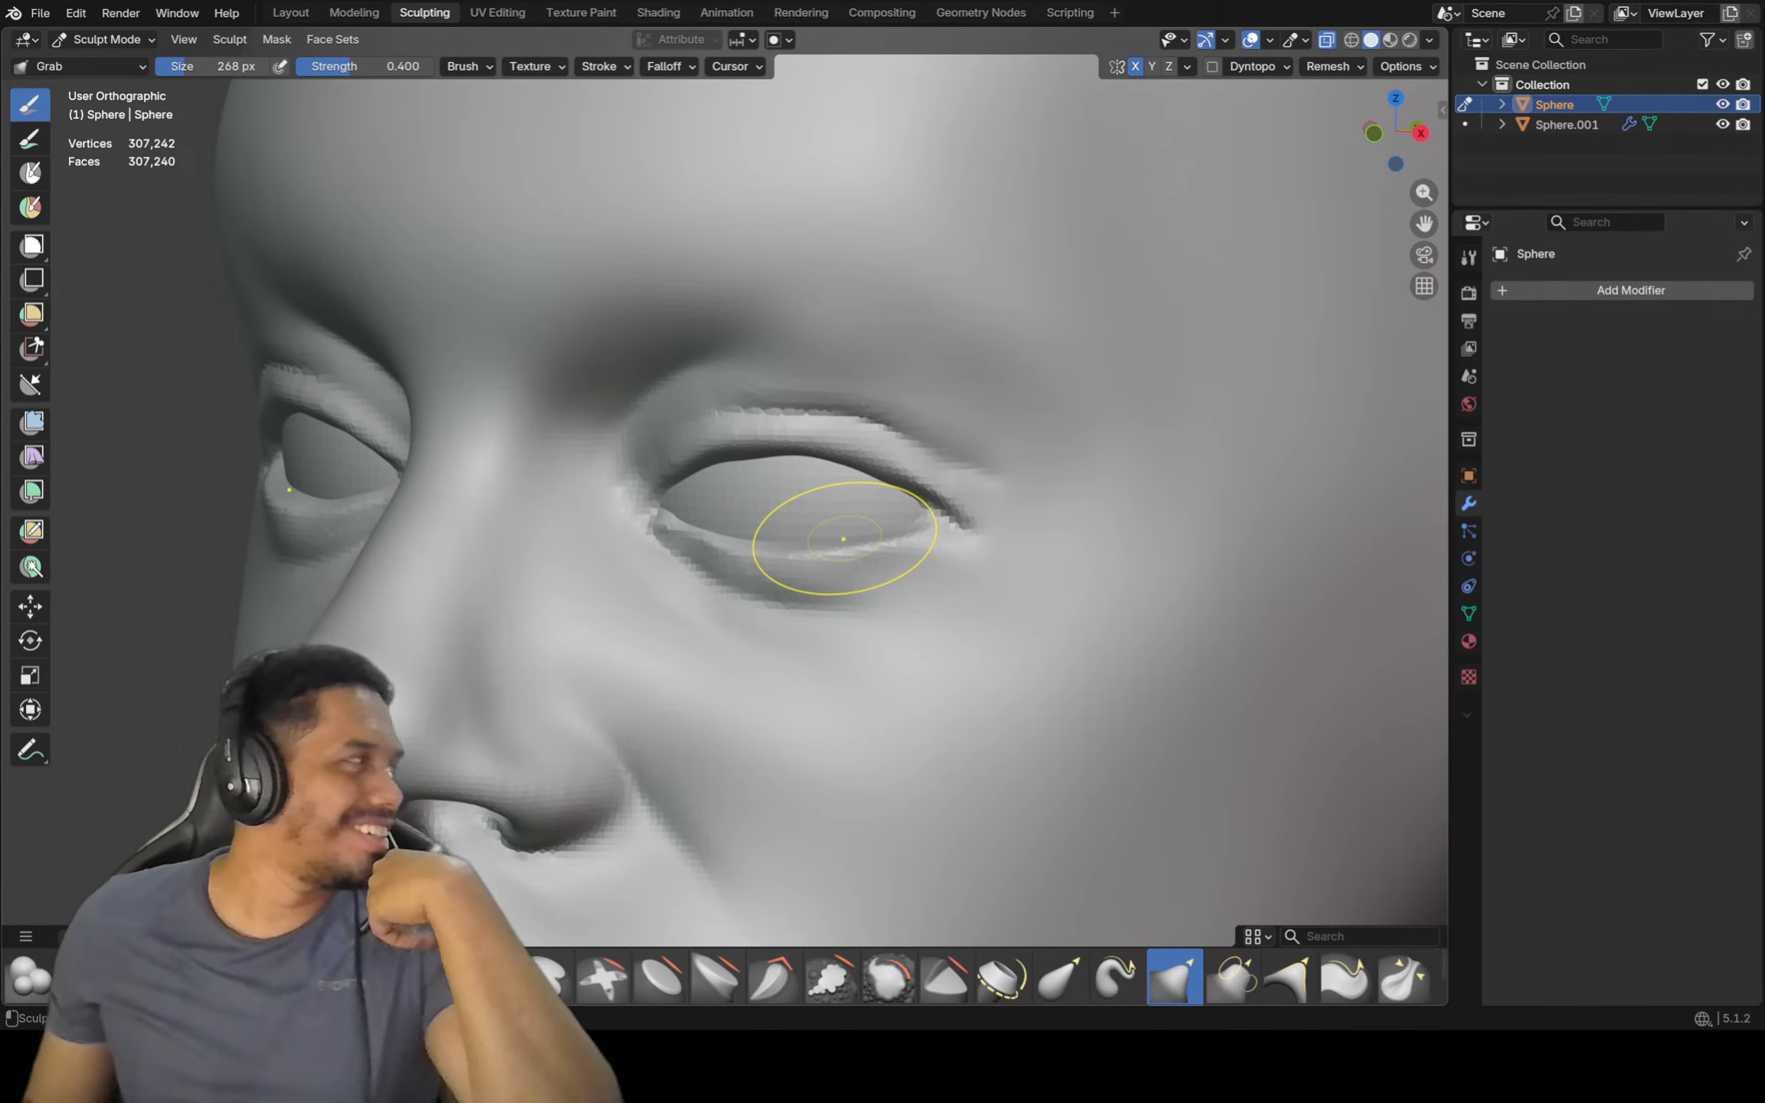
mouse_move(969, 504)
middle_mouse_down()
mouse_move(1019, 506)
mouse_move(846, 493)
middle_mouse_up()
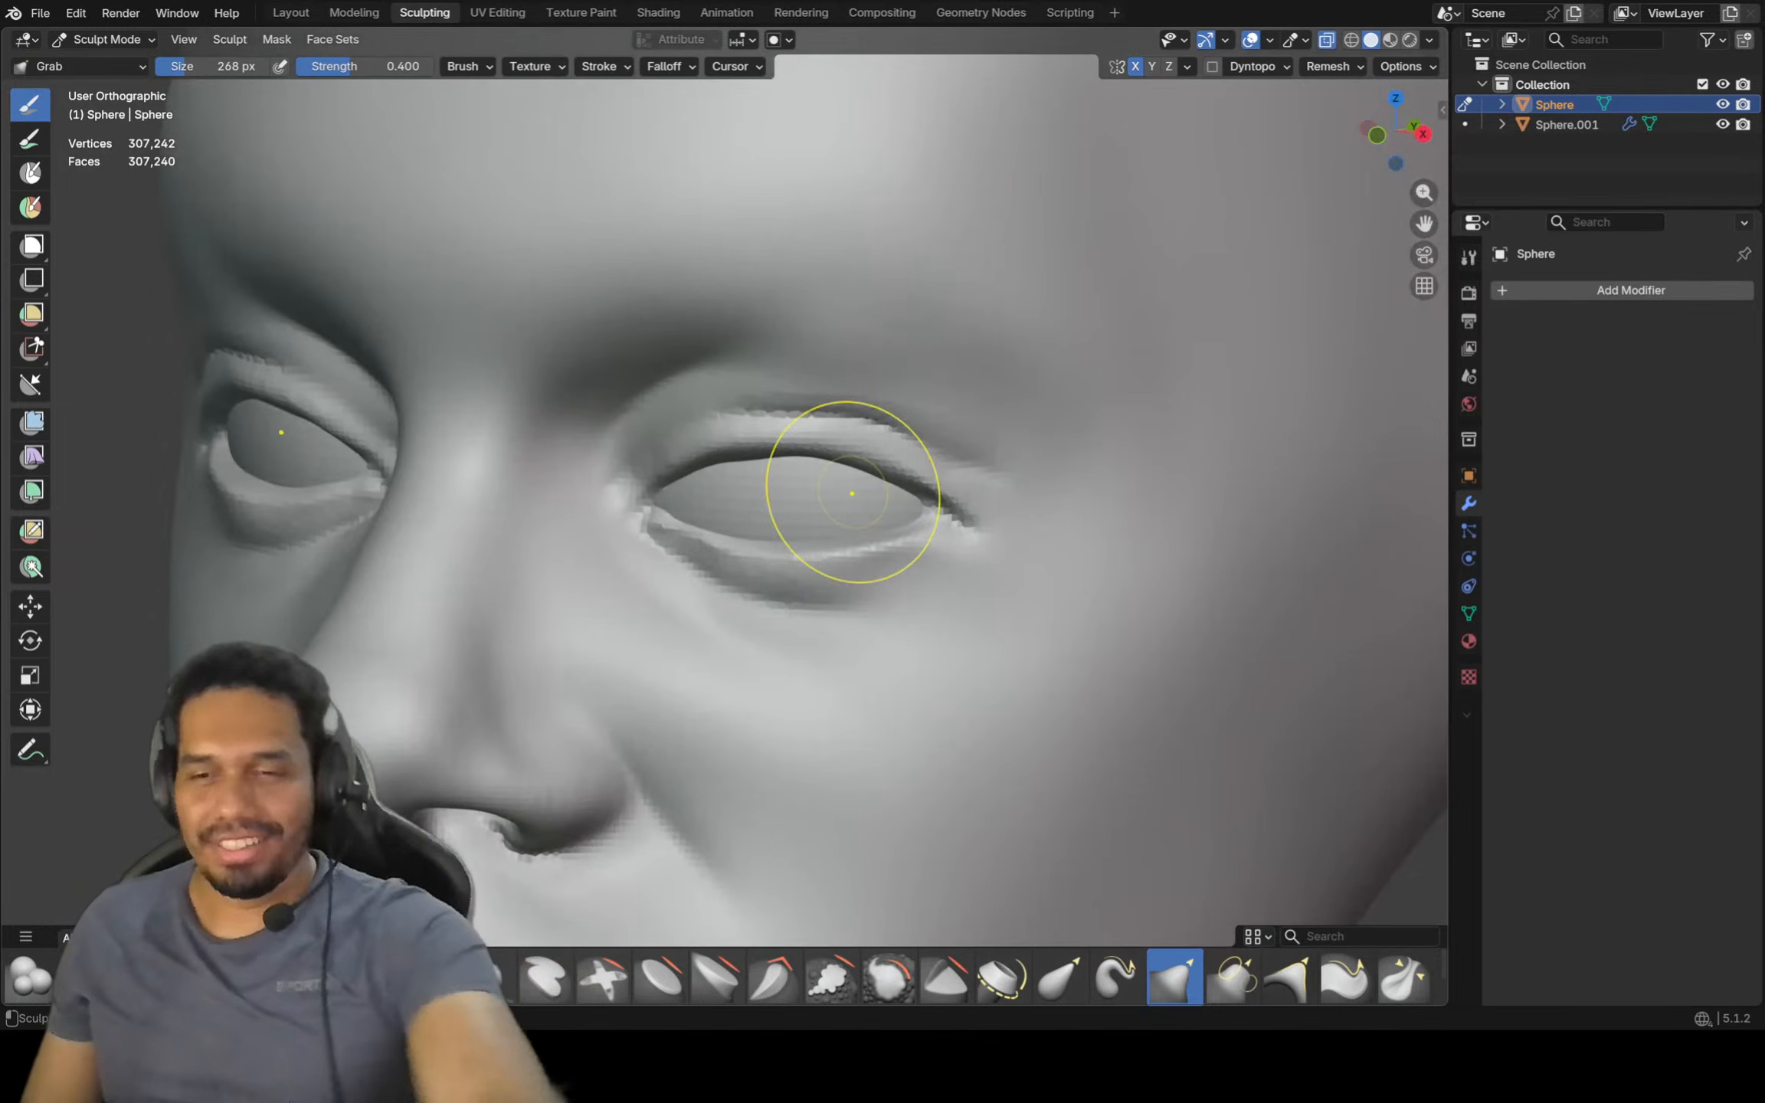
Adjust the upper eyelid and the eye's outer corner with the 268 px Grab brush in the front view
key("KP_1")
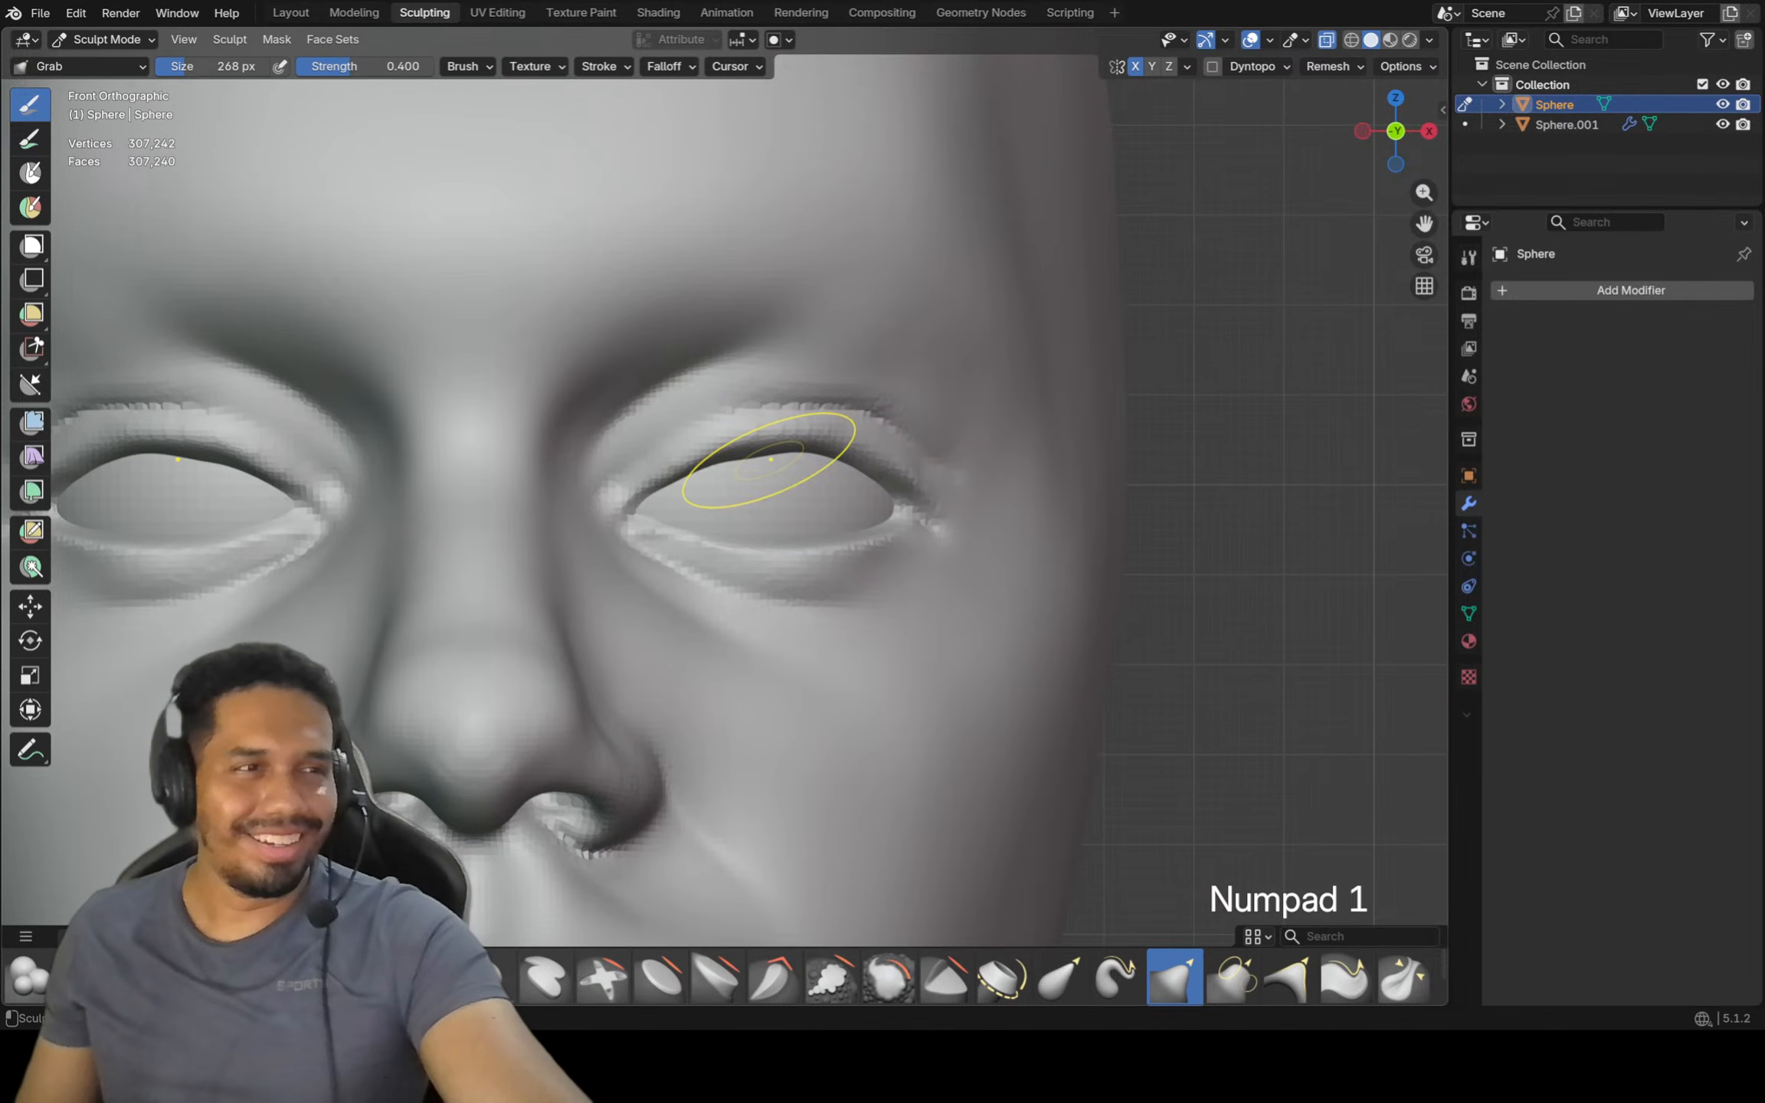
left_click_drag(770, 461, 756, 461)
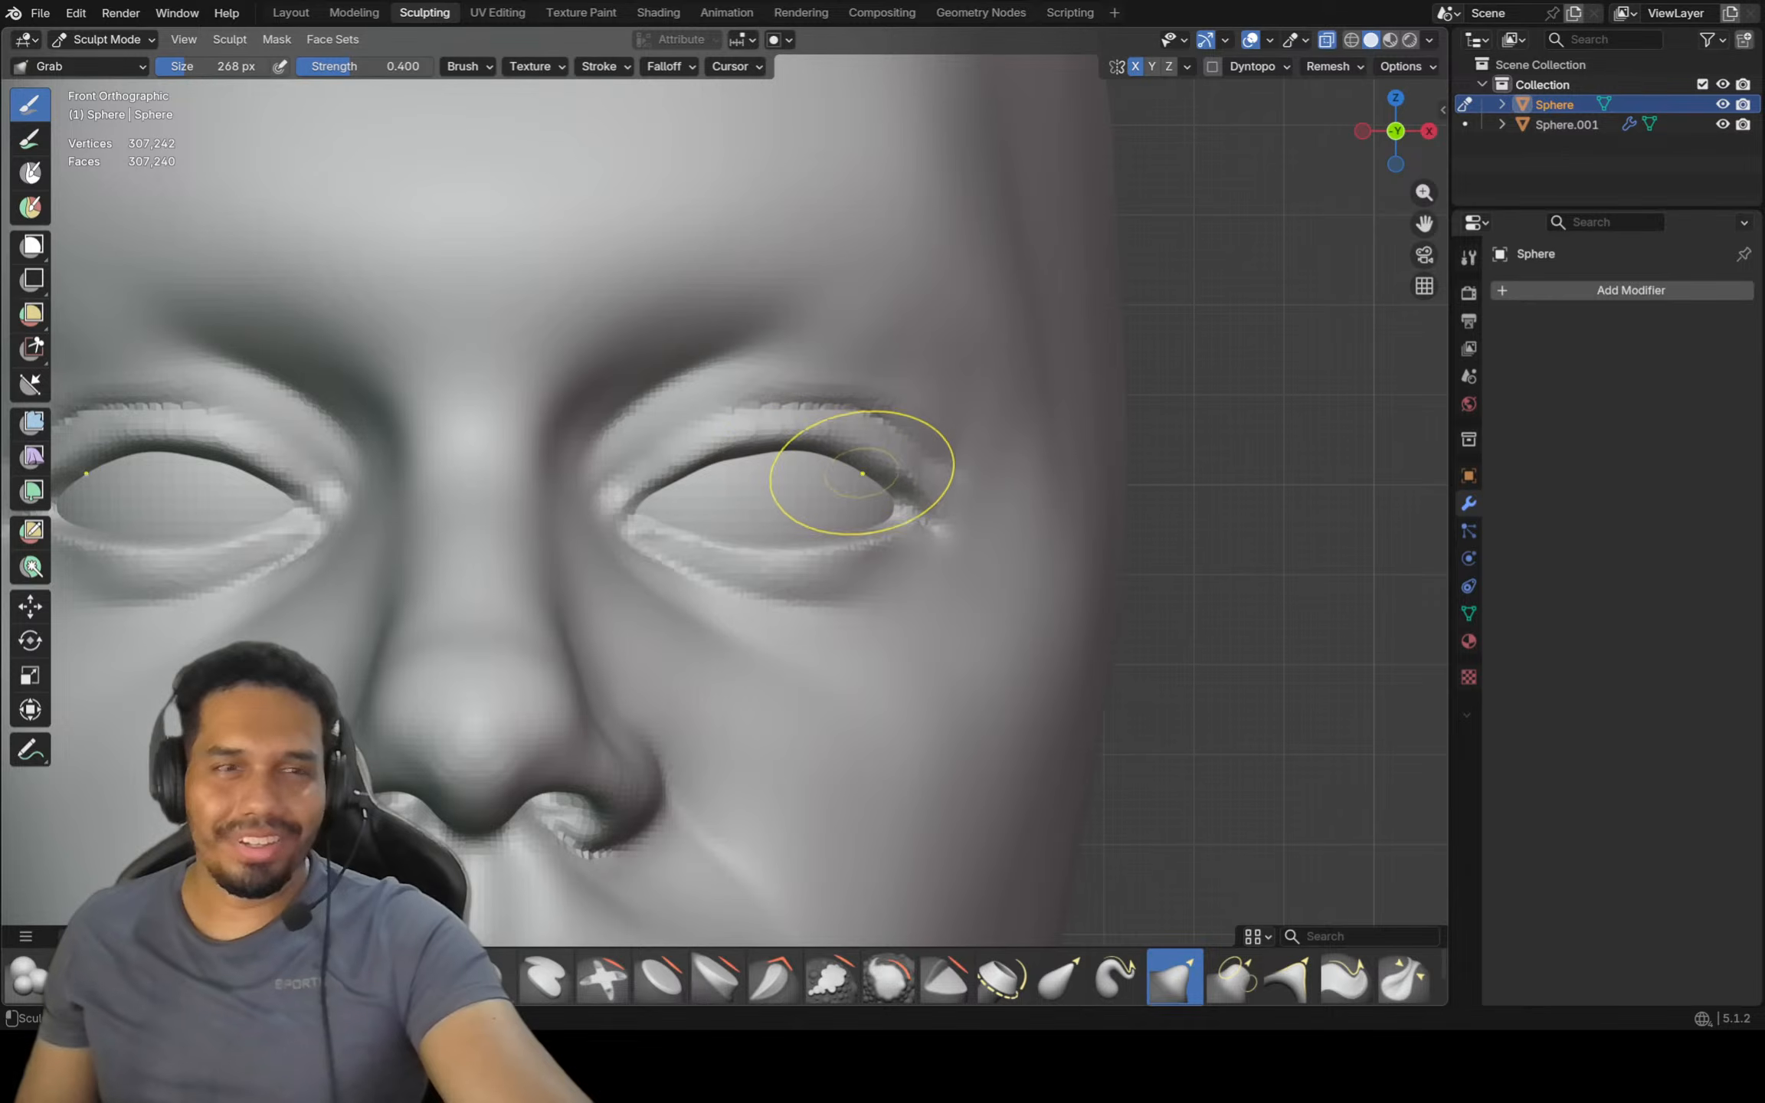
left_click_drag(914, 488, 912, 491)
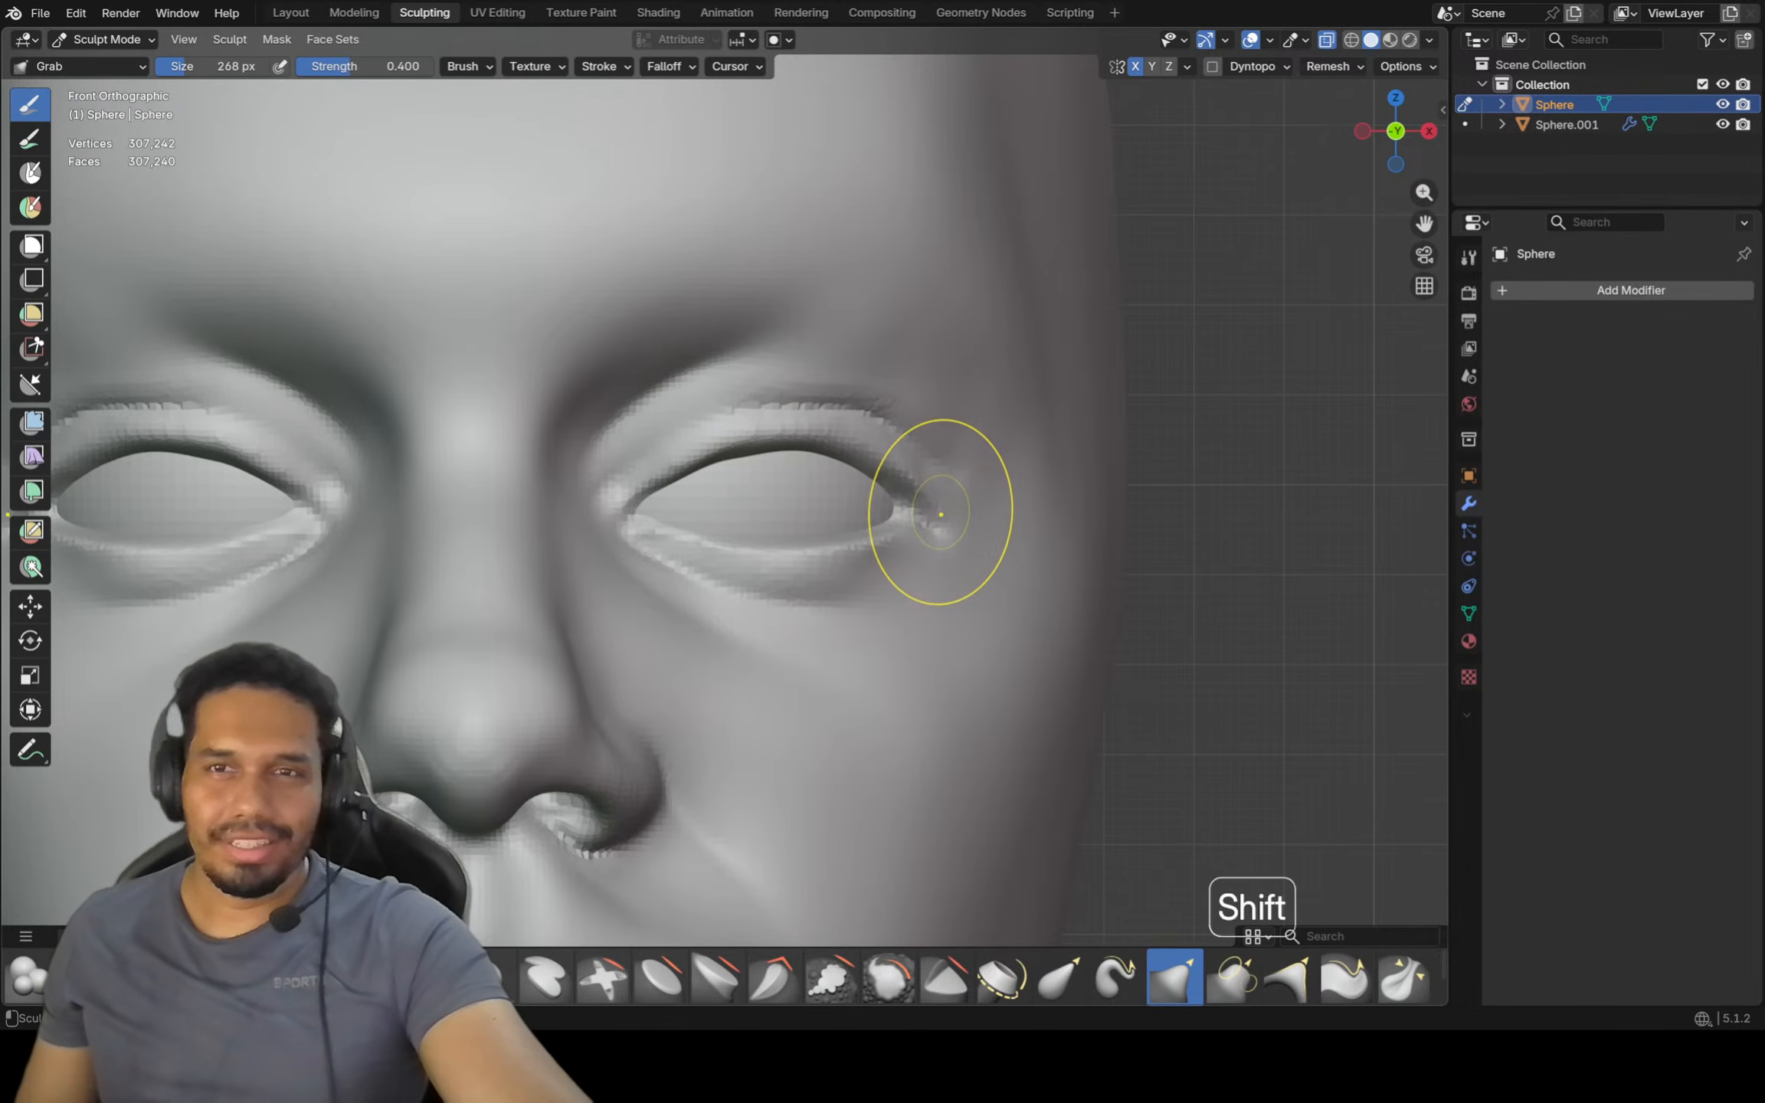
Examine the whole face's proportions from the front, the side profile and the lips up close
middle_click_drag(937, 467, 904, 530, "ctrl")
mouse_move(904, 531)
middle_mouse_down("shift")
mouse_move(953, 544)
mouse_move(906, 512)
mouse_move(862, 512)
mouse_move(886, 512)
middle_mouse_up("shift")
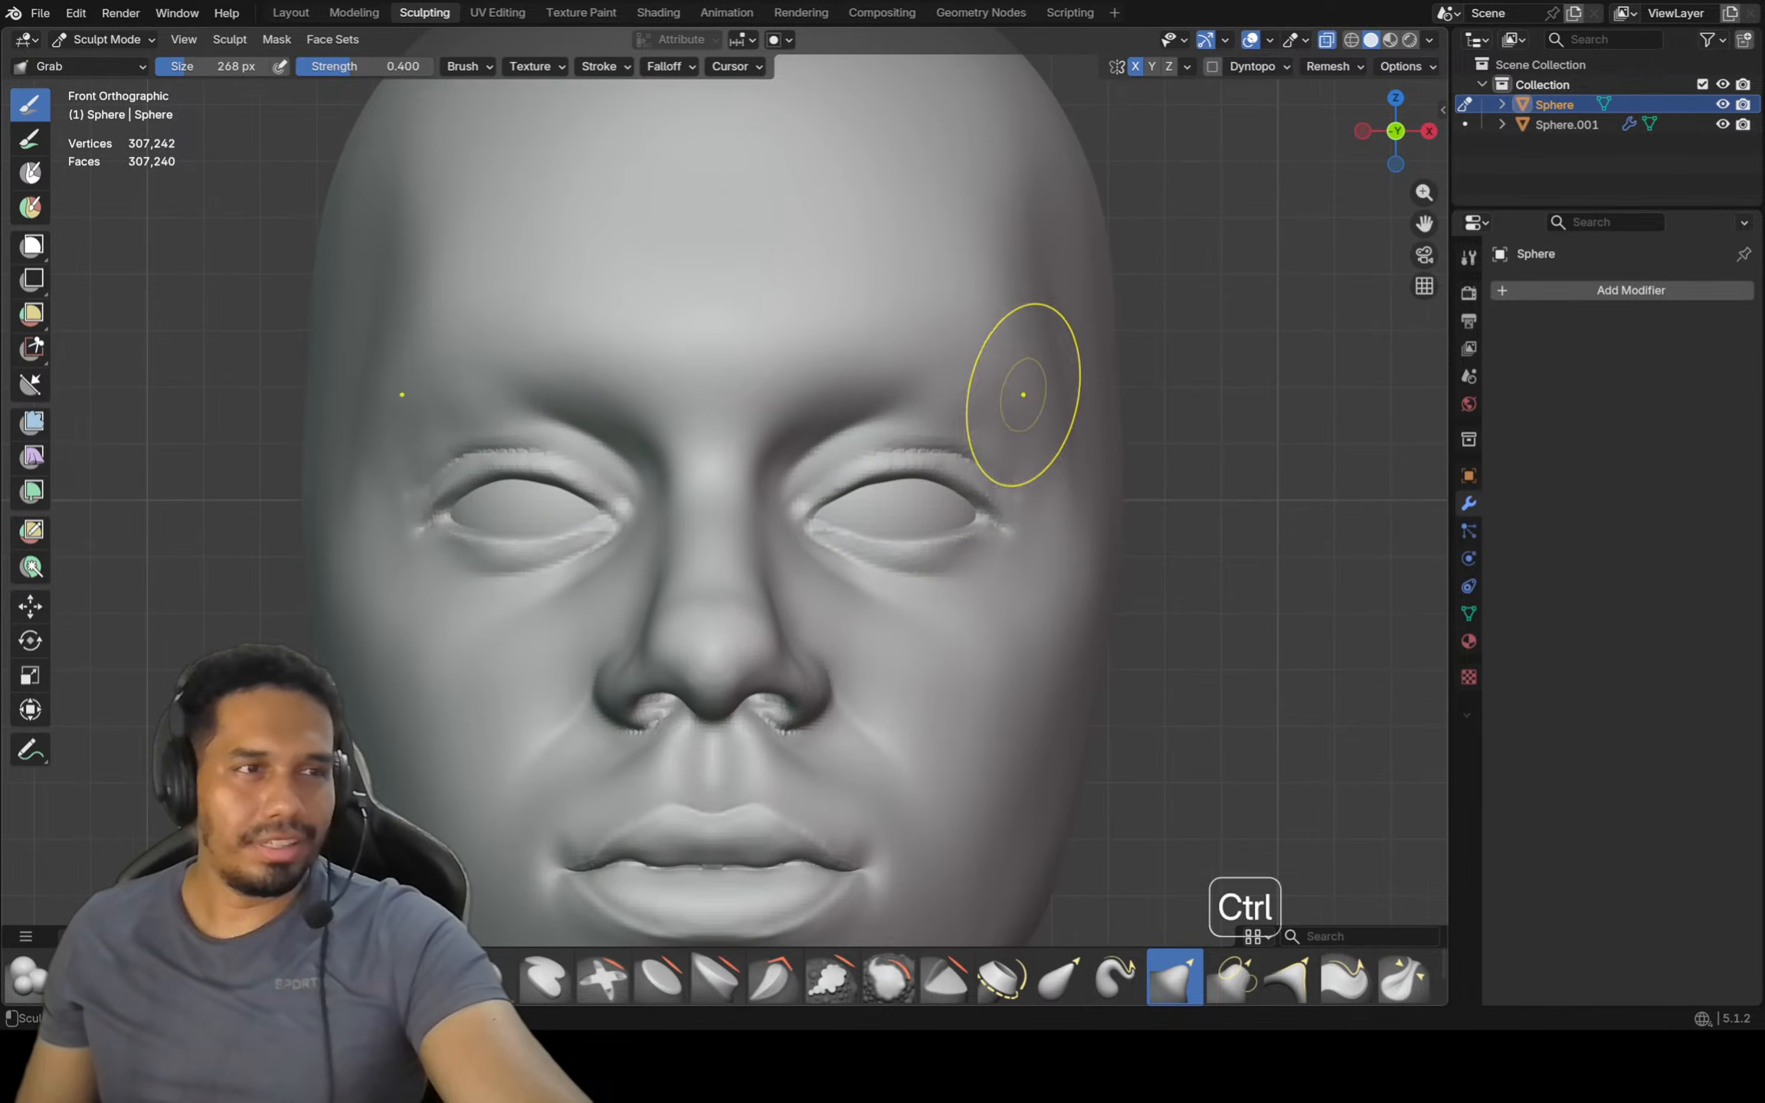
middle_click_drag(1015, 386, 1019, 436, "ctrl")
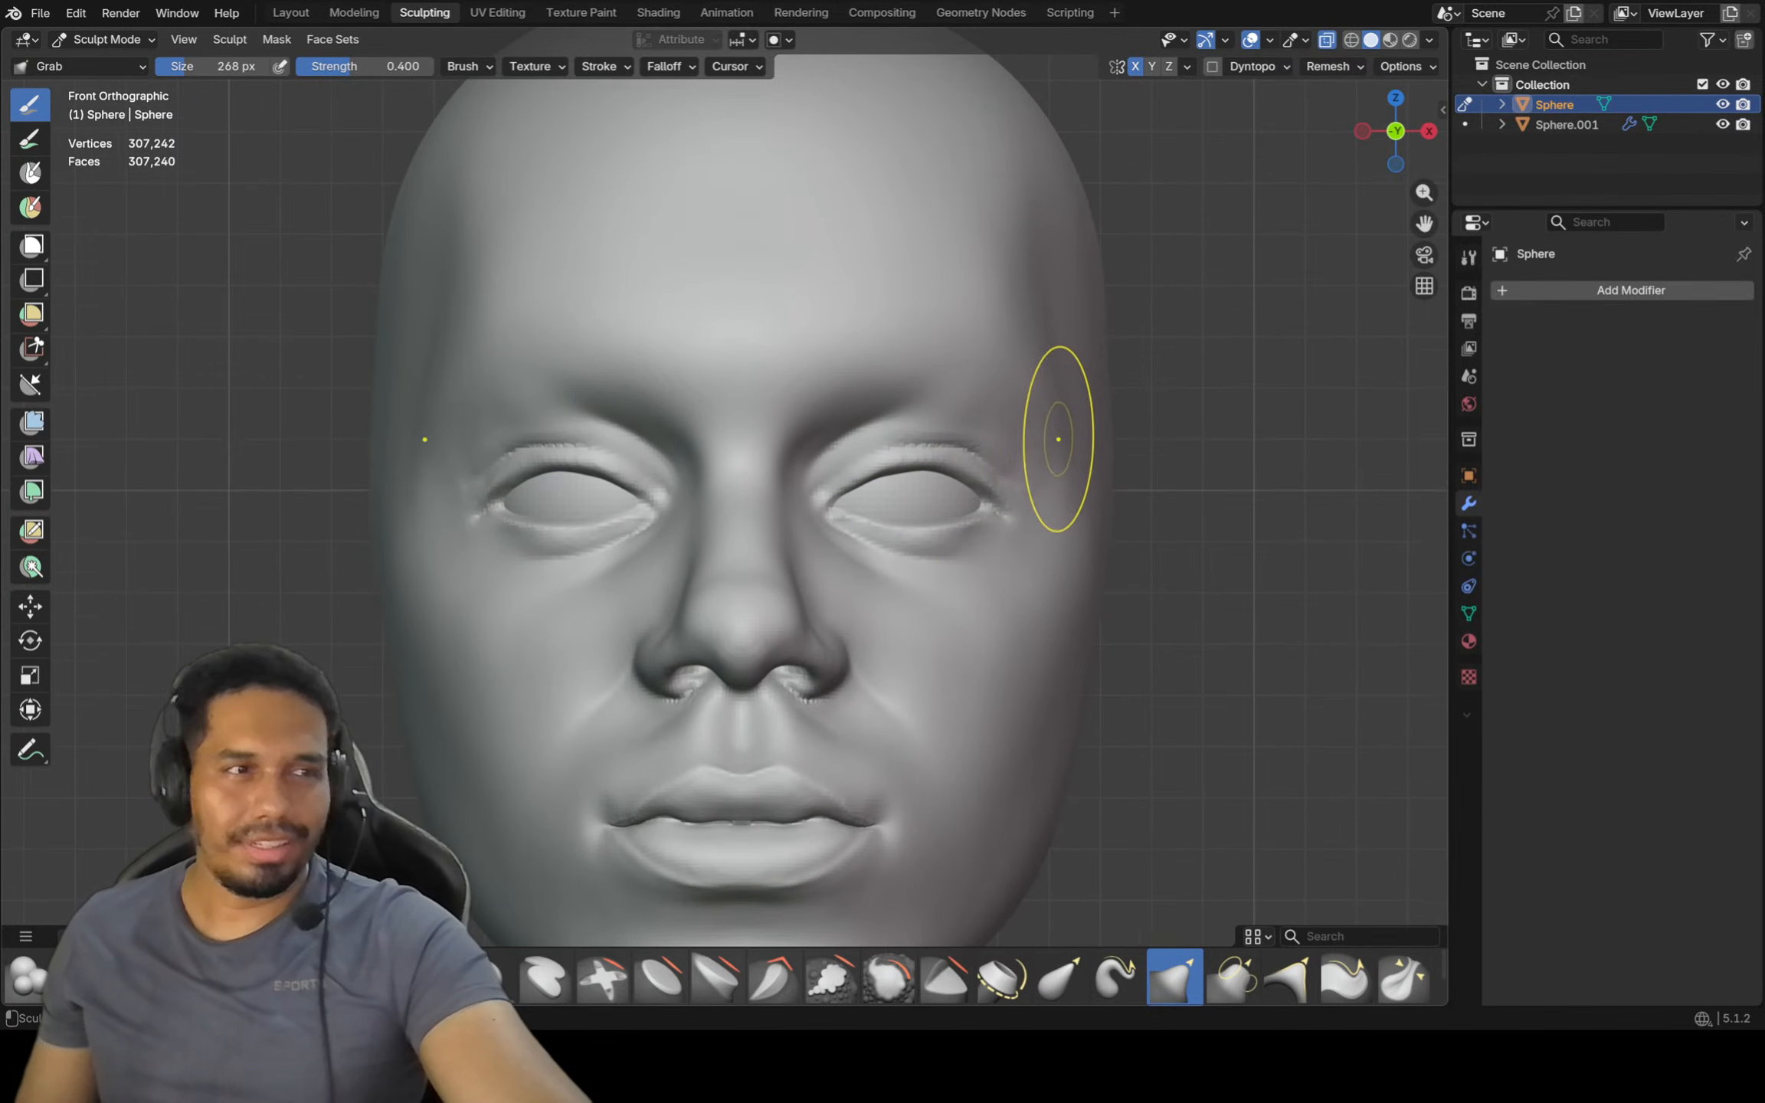
scroll(1057, 441, "down", 1)
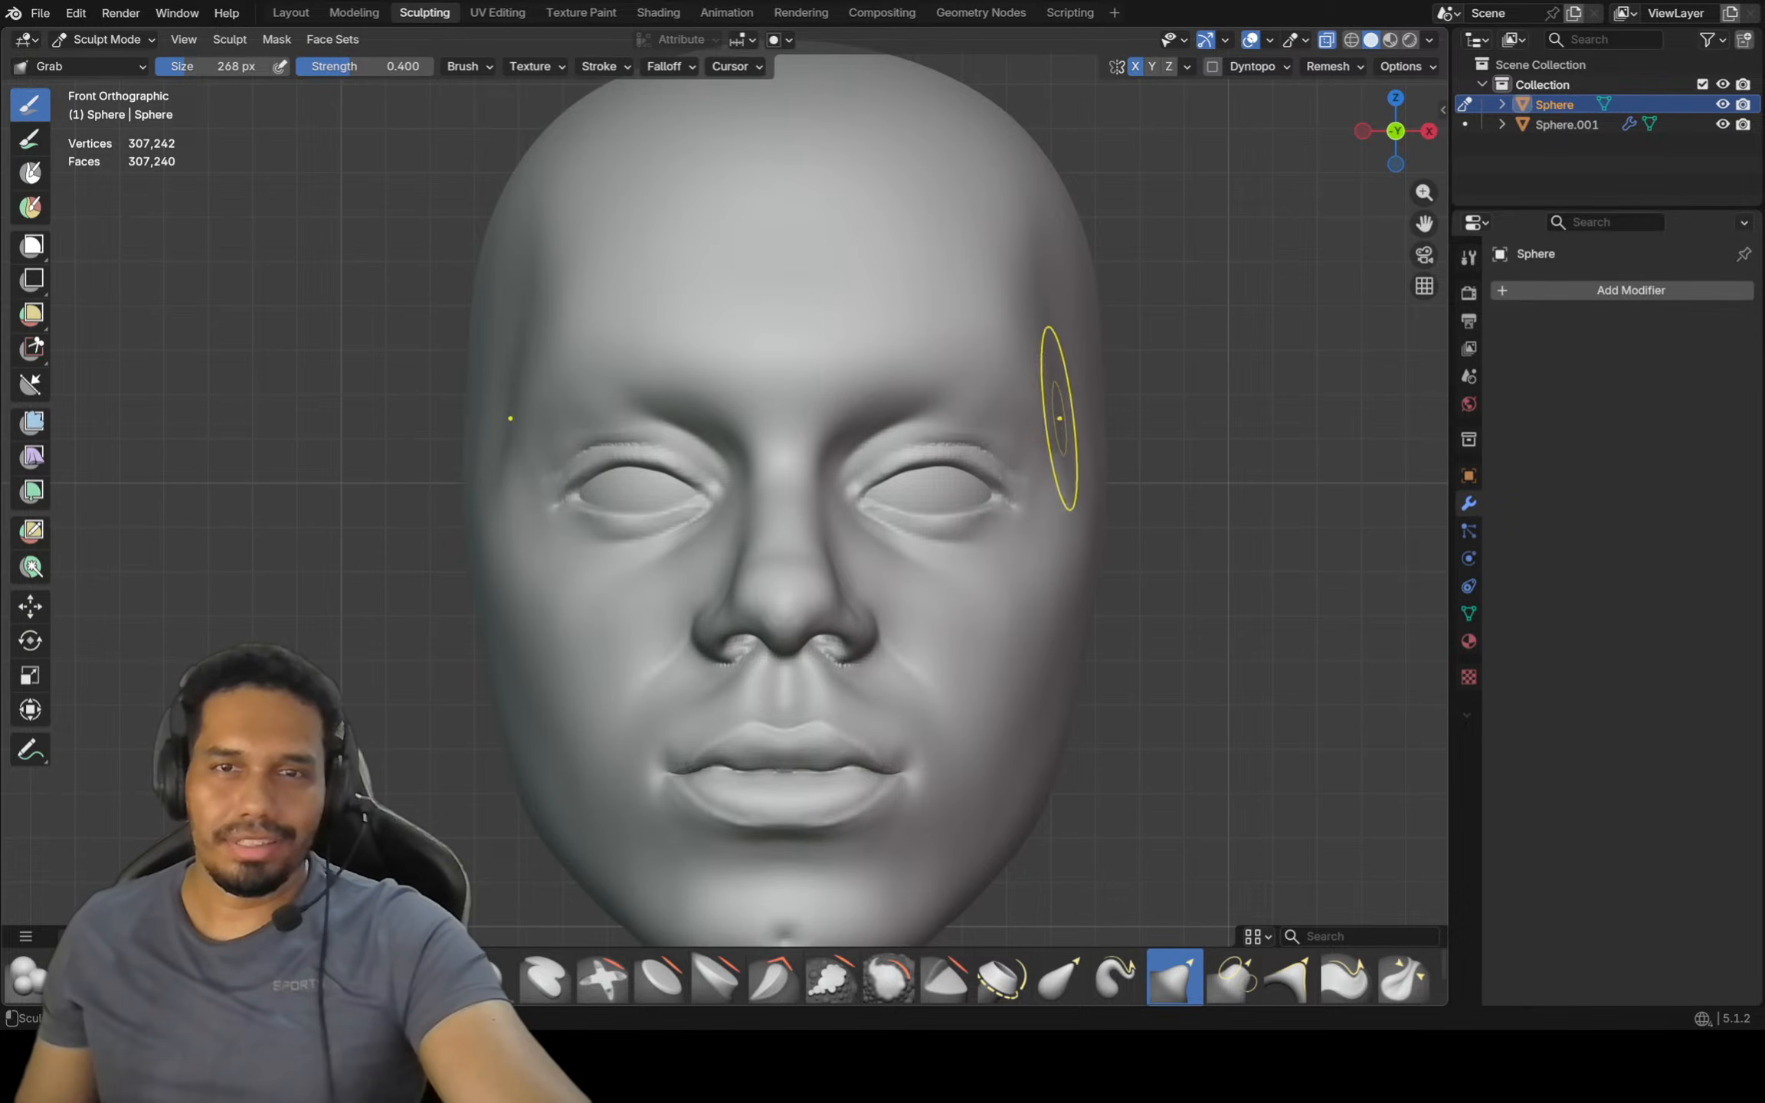
middle_click_drag(1002, 332, 987, 425, "ctrl")
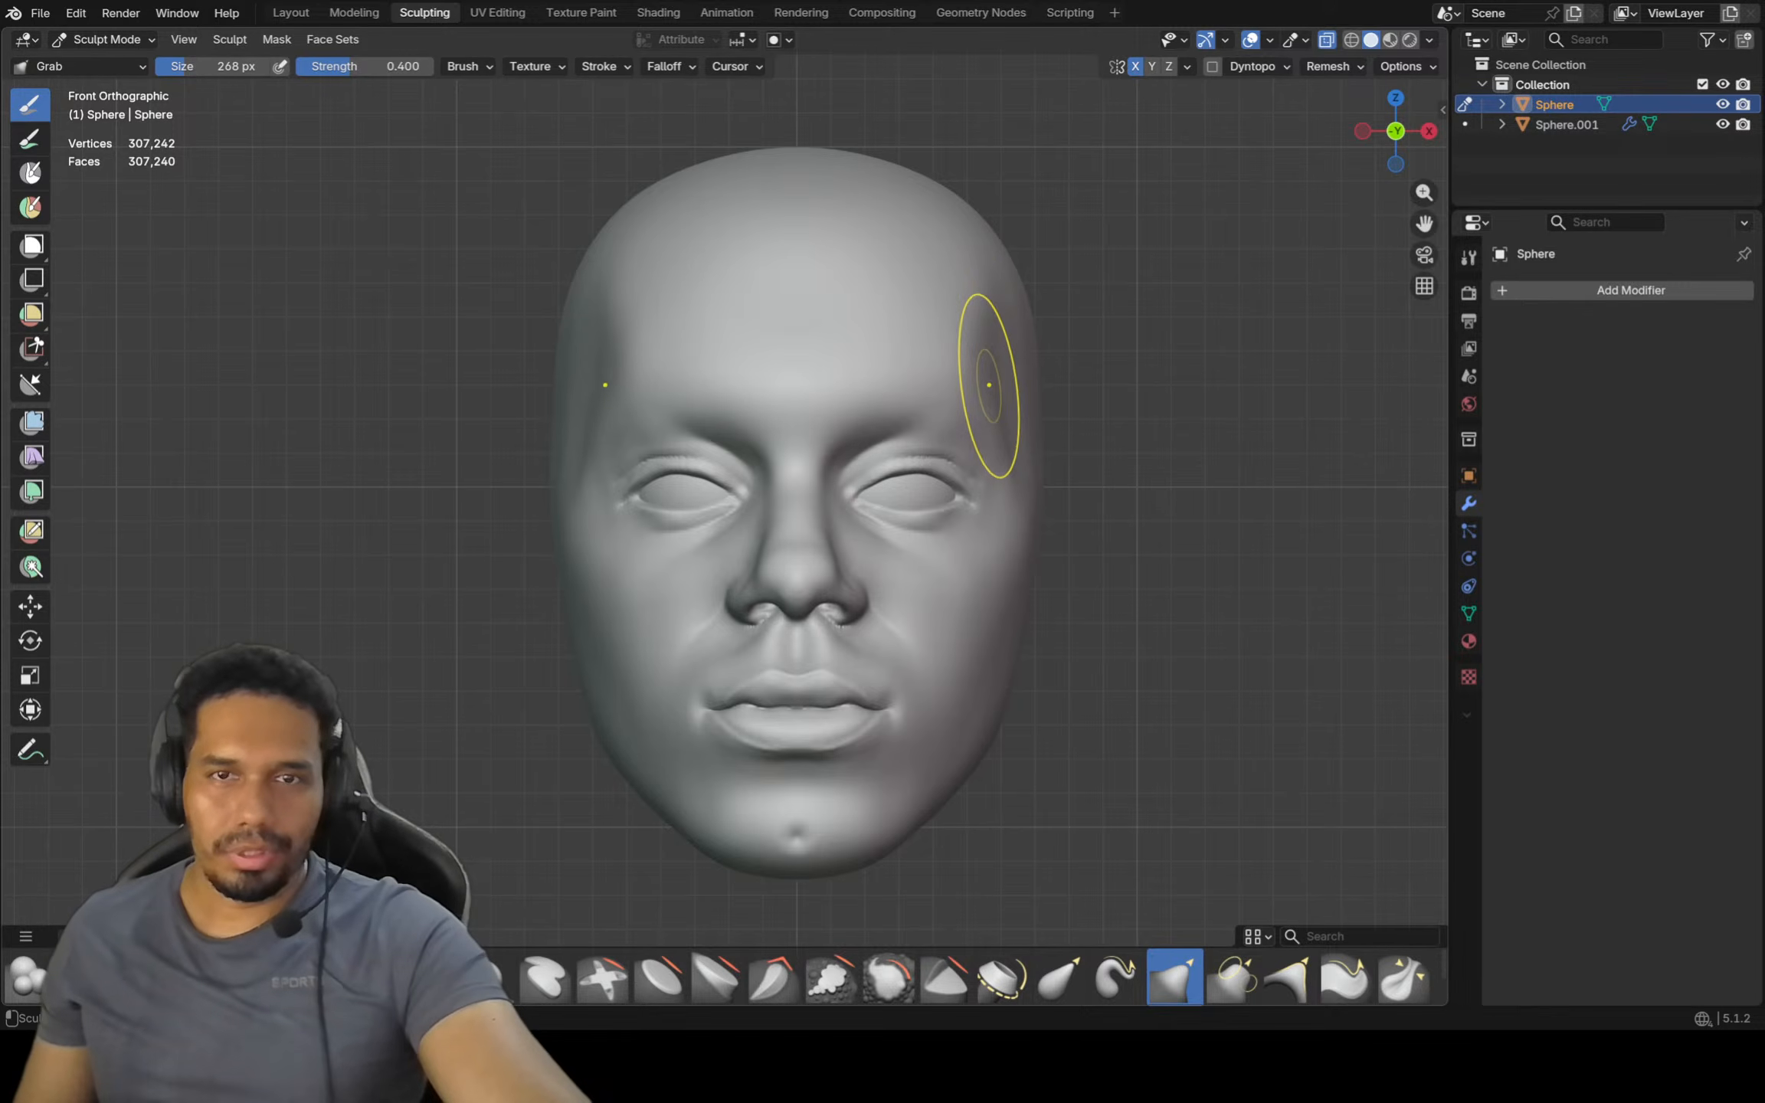
middle_click_drag(992, 390, 1022, 369, "ctrl")
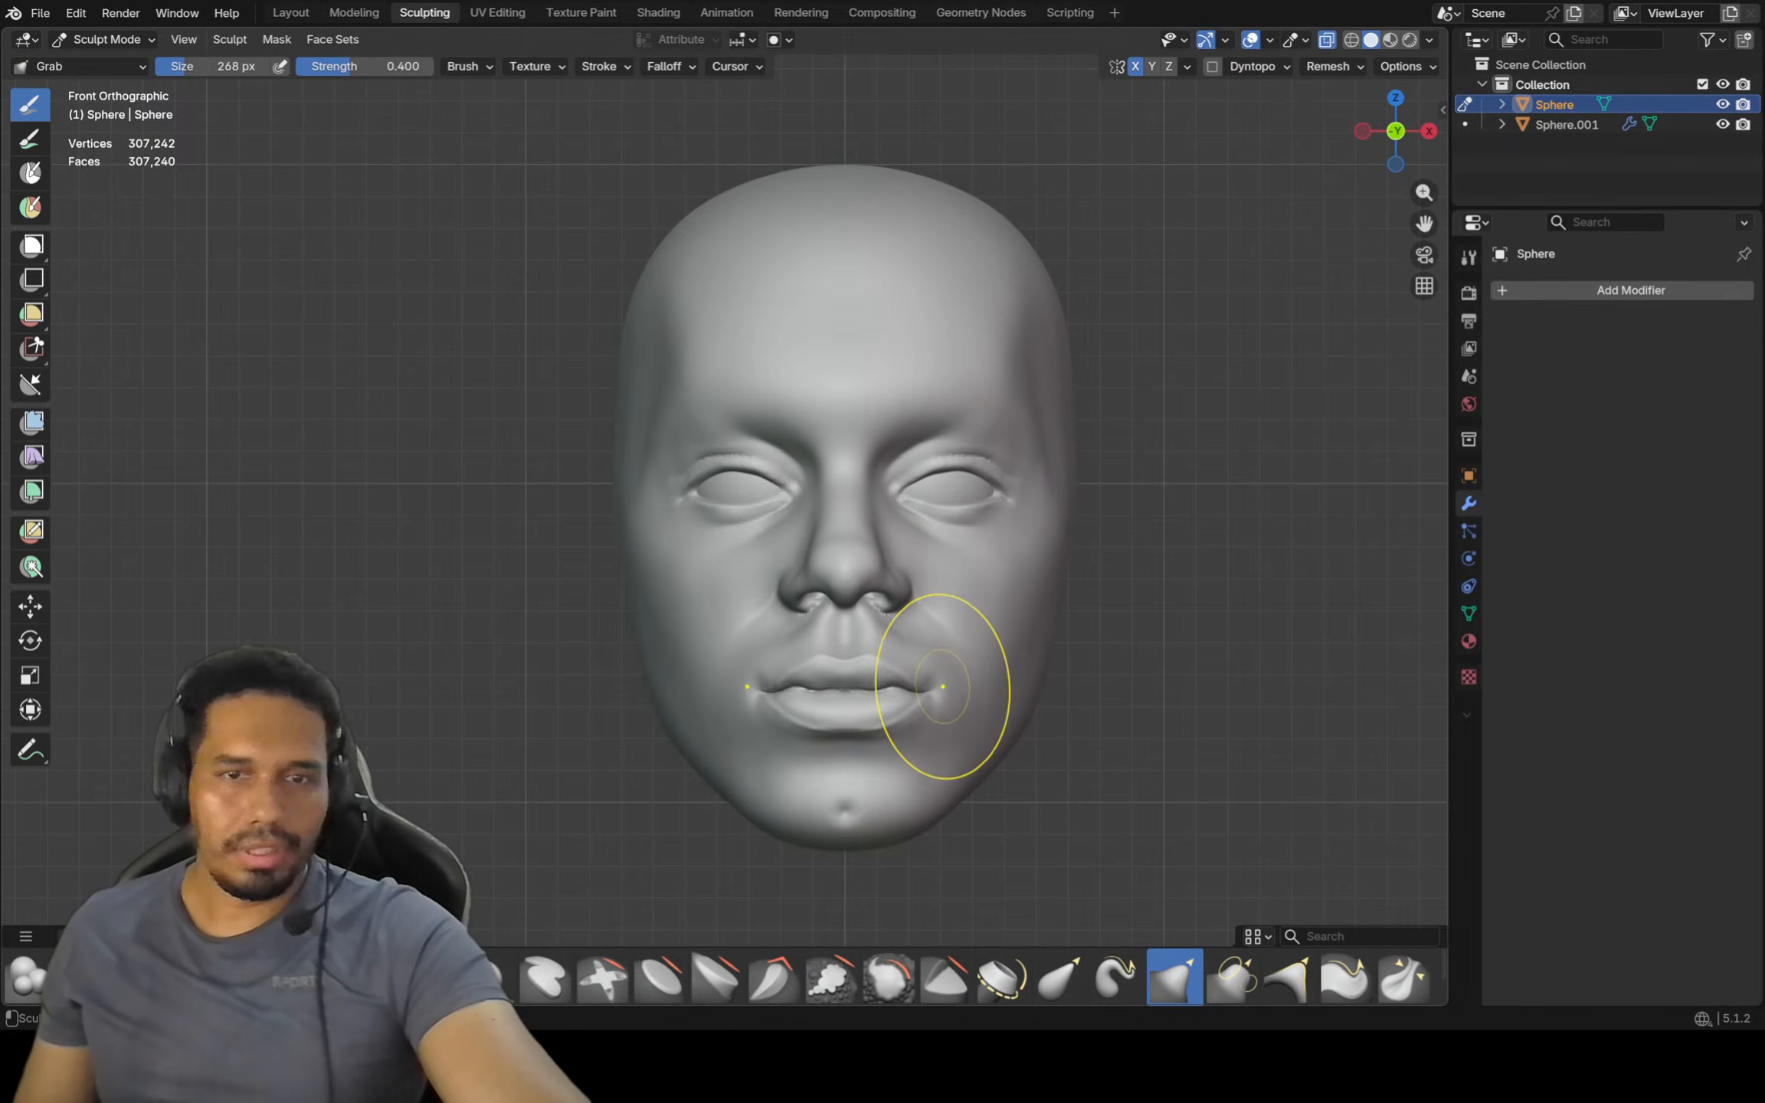
middle_click_drag(930, 690, 1034, 647)
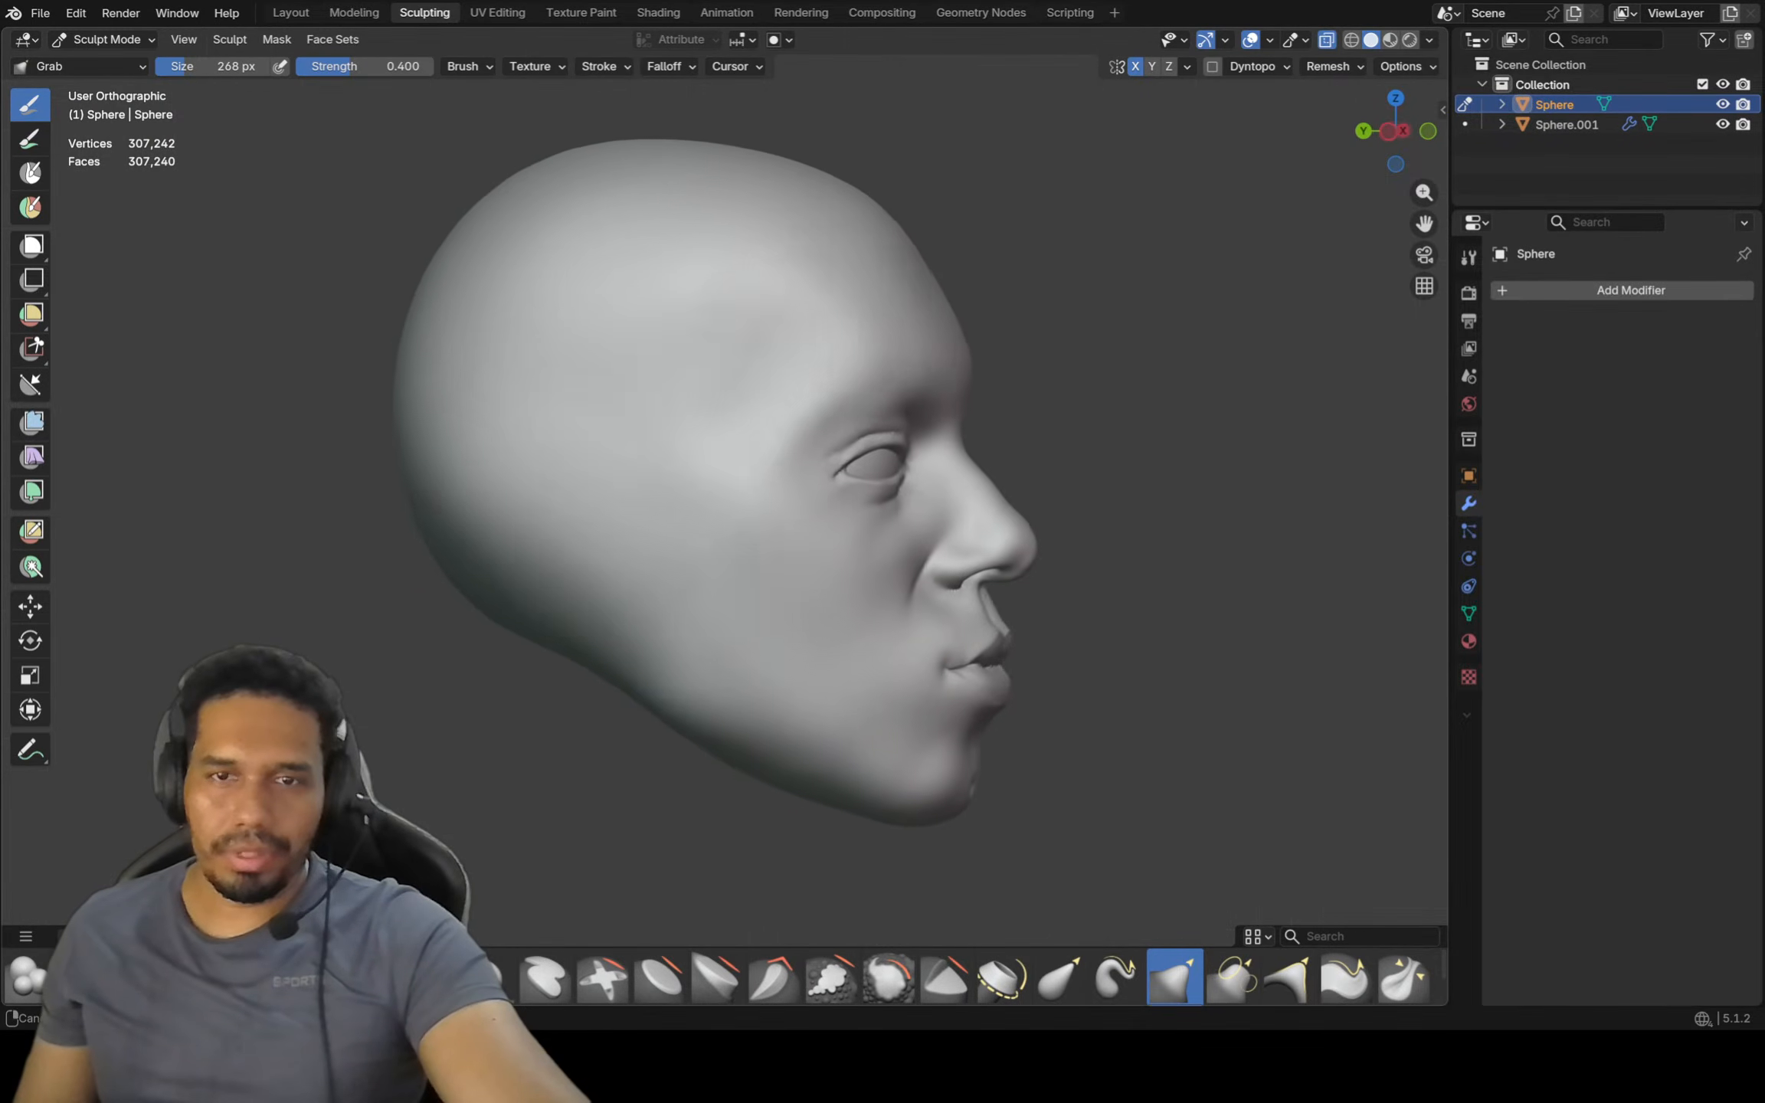
scroll(984, 708, "down", 3)
scroll(907, 668, "up", 8)
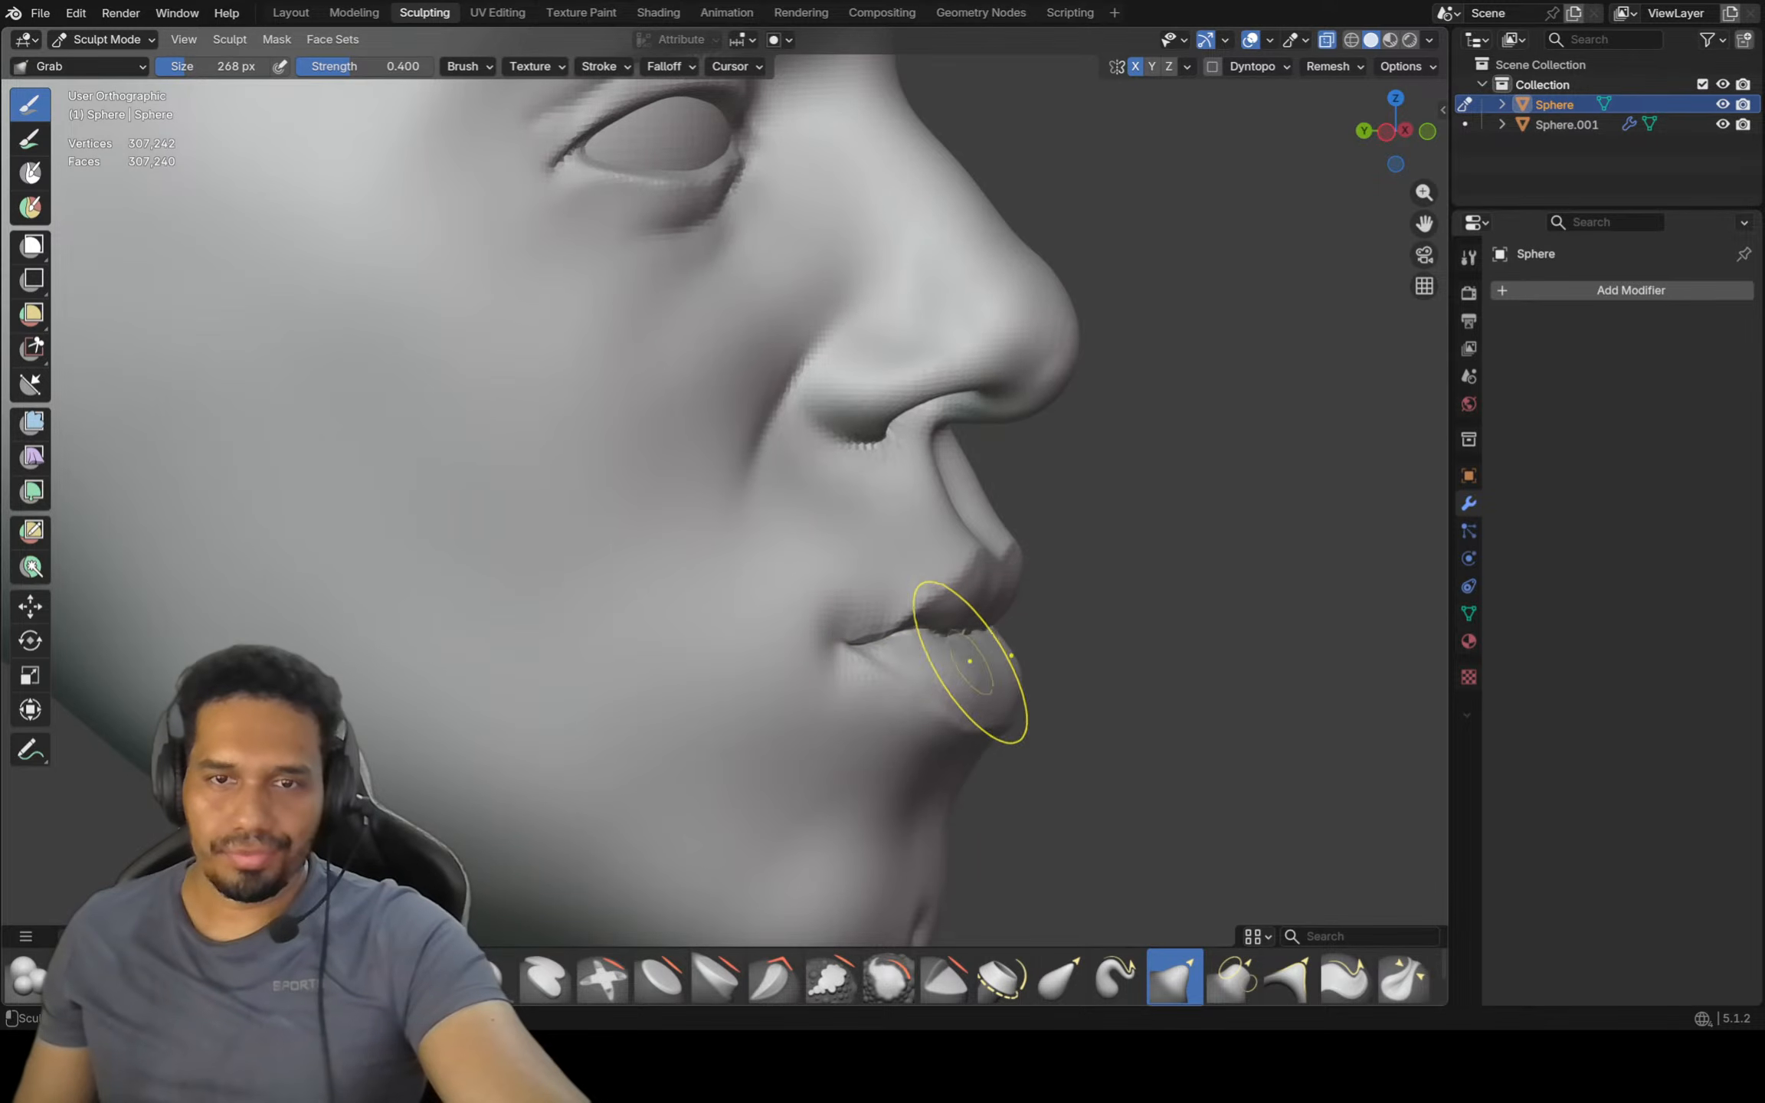
middle_click_drag(977, 669, 956, 641)
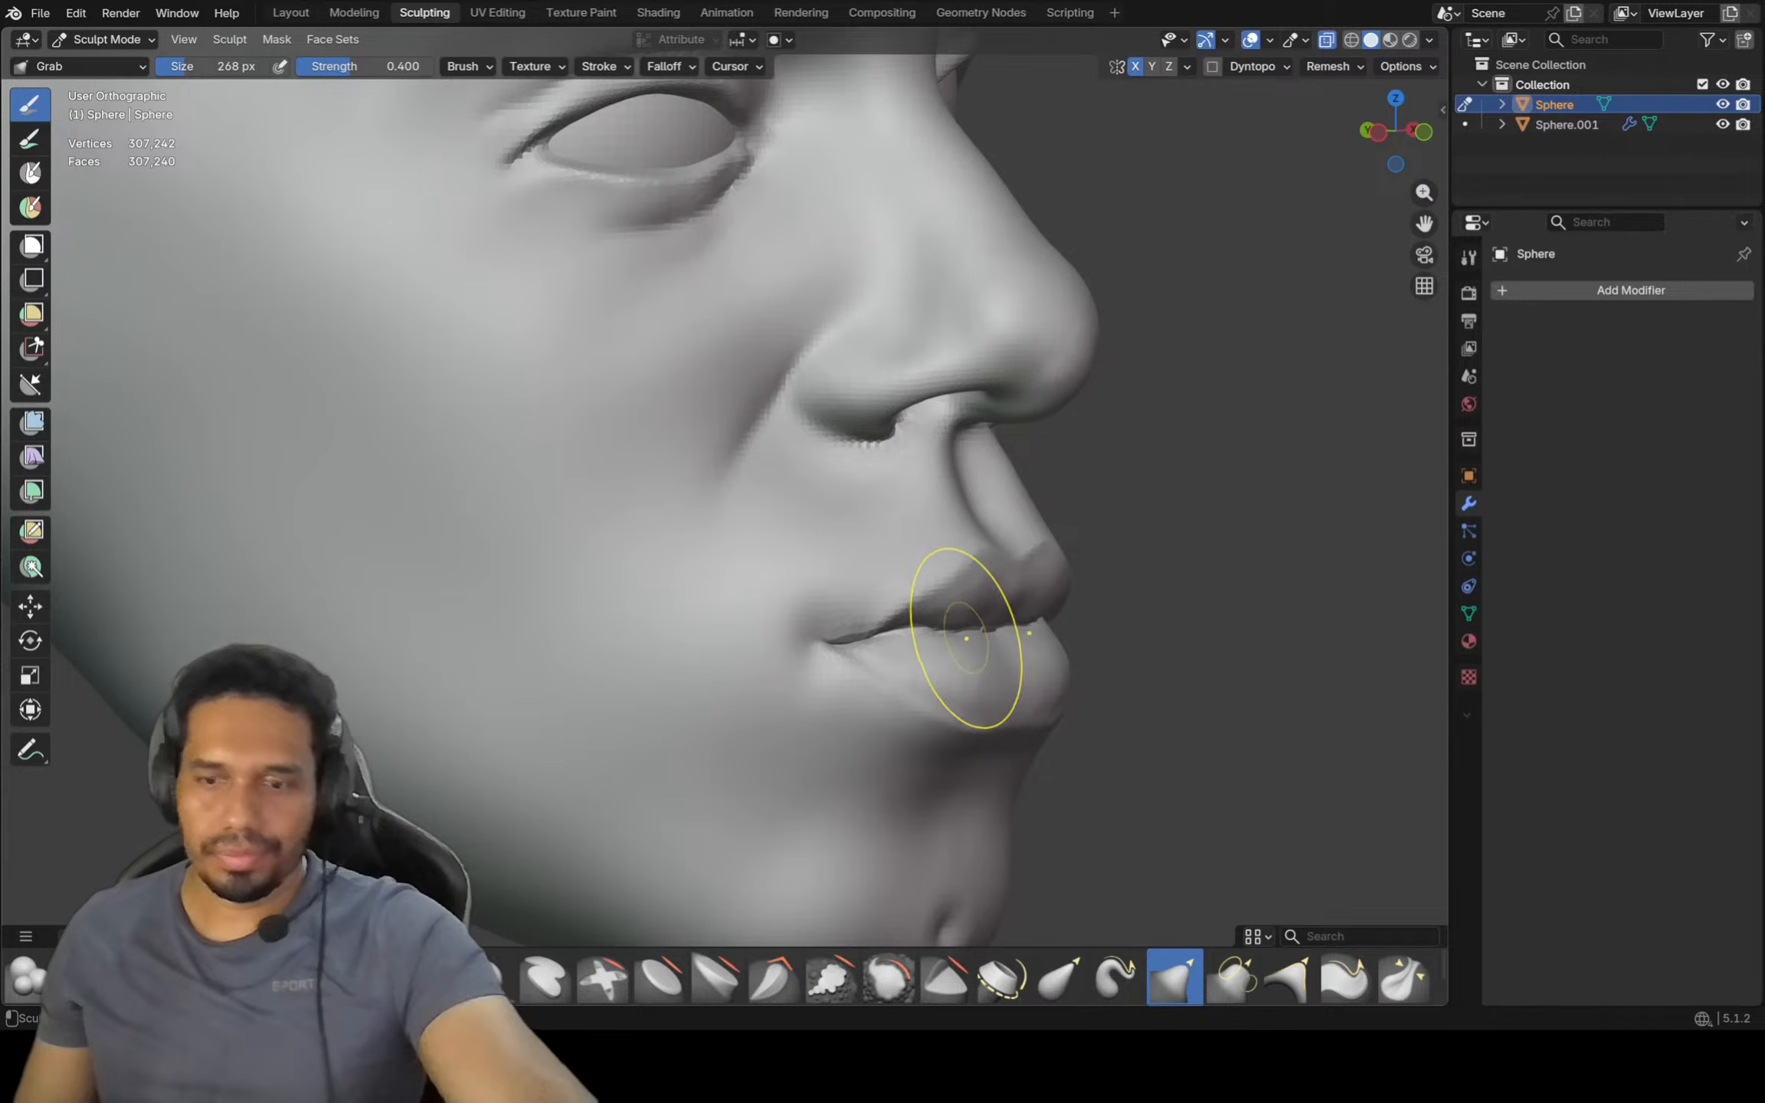
Inspect the mouth and nostrils up close from the front and at an angle
key("KP_1")
scroll(915, 693, "down", 4)
scroll(916, 693, "up", 3)
middle_click_drag(915, 693, 757, 662, "shift")
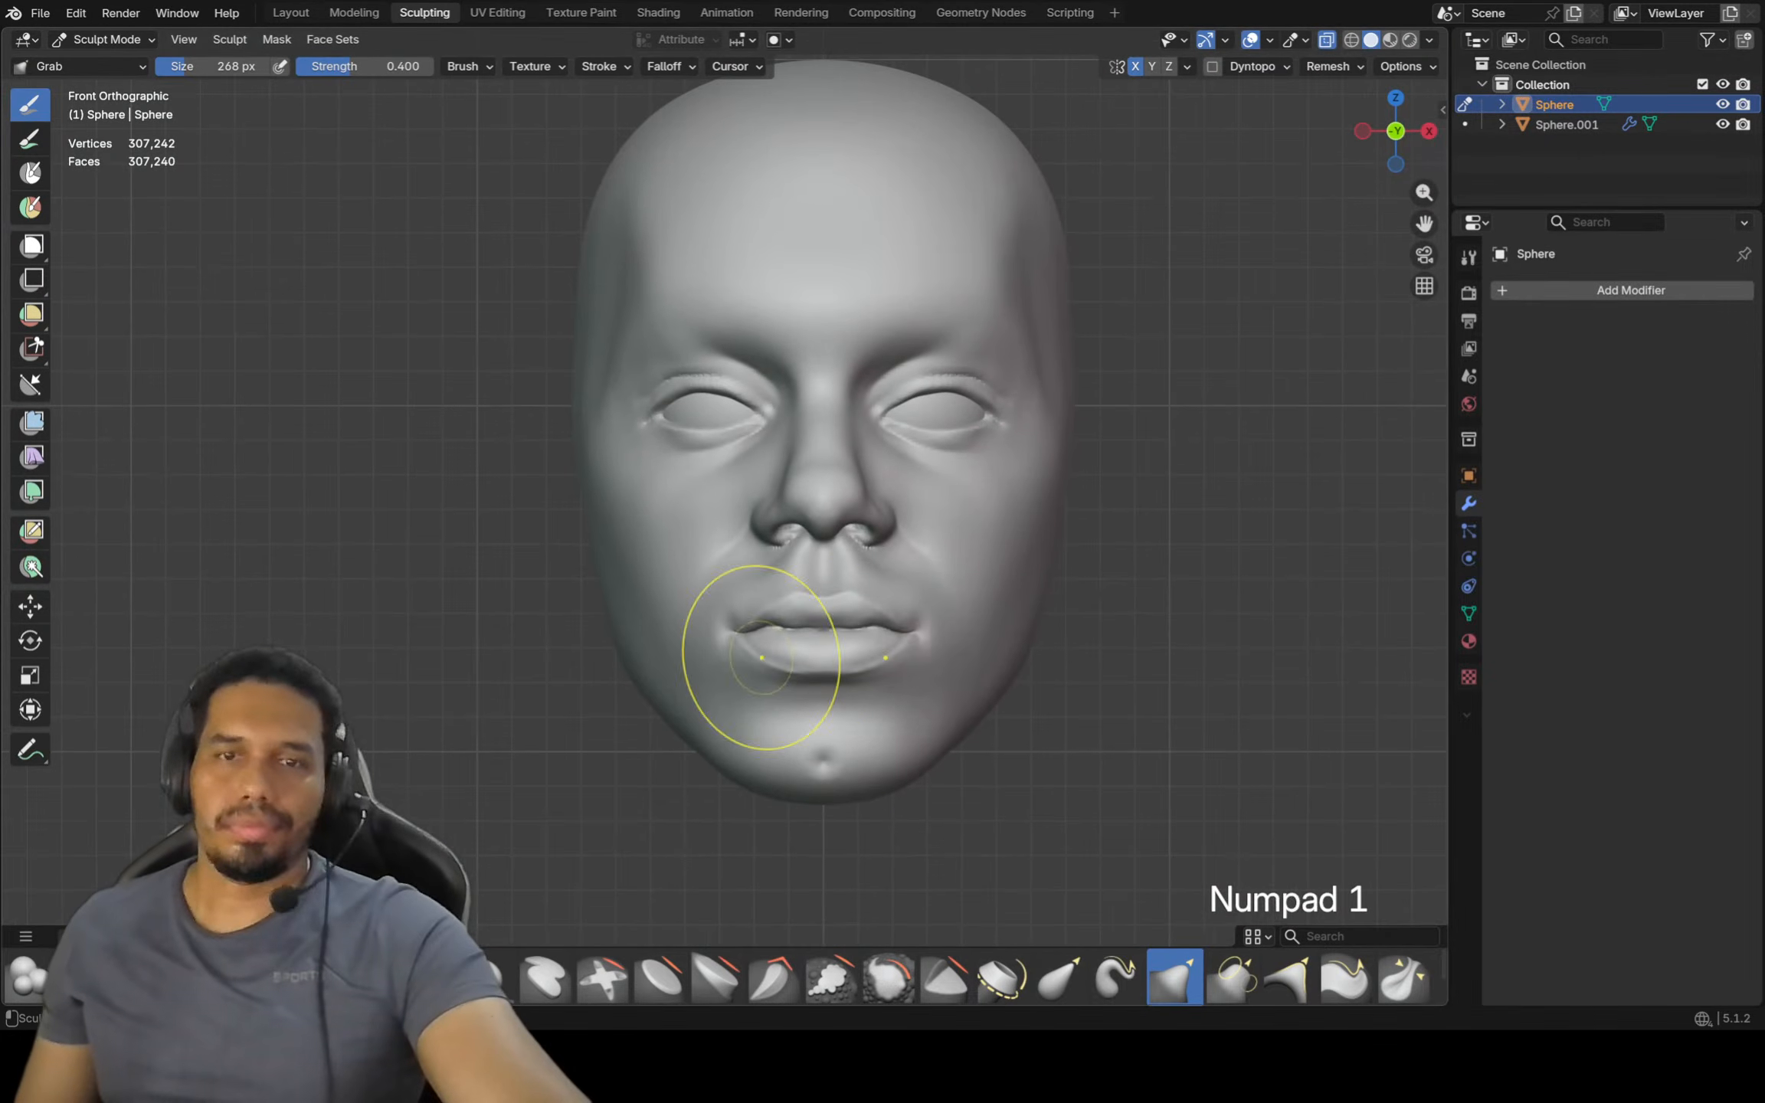
middle_click_drag(886, 642, 897, 648, "shift")
scroll(928, 624, "up", 2)
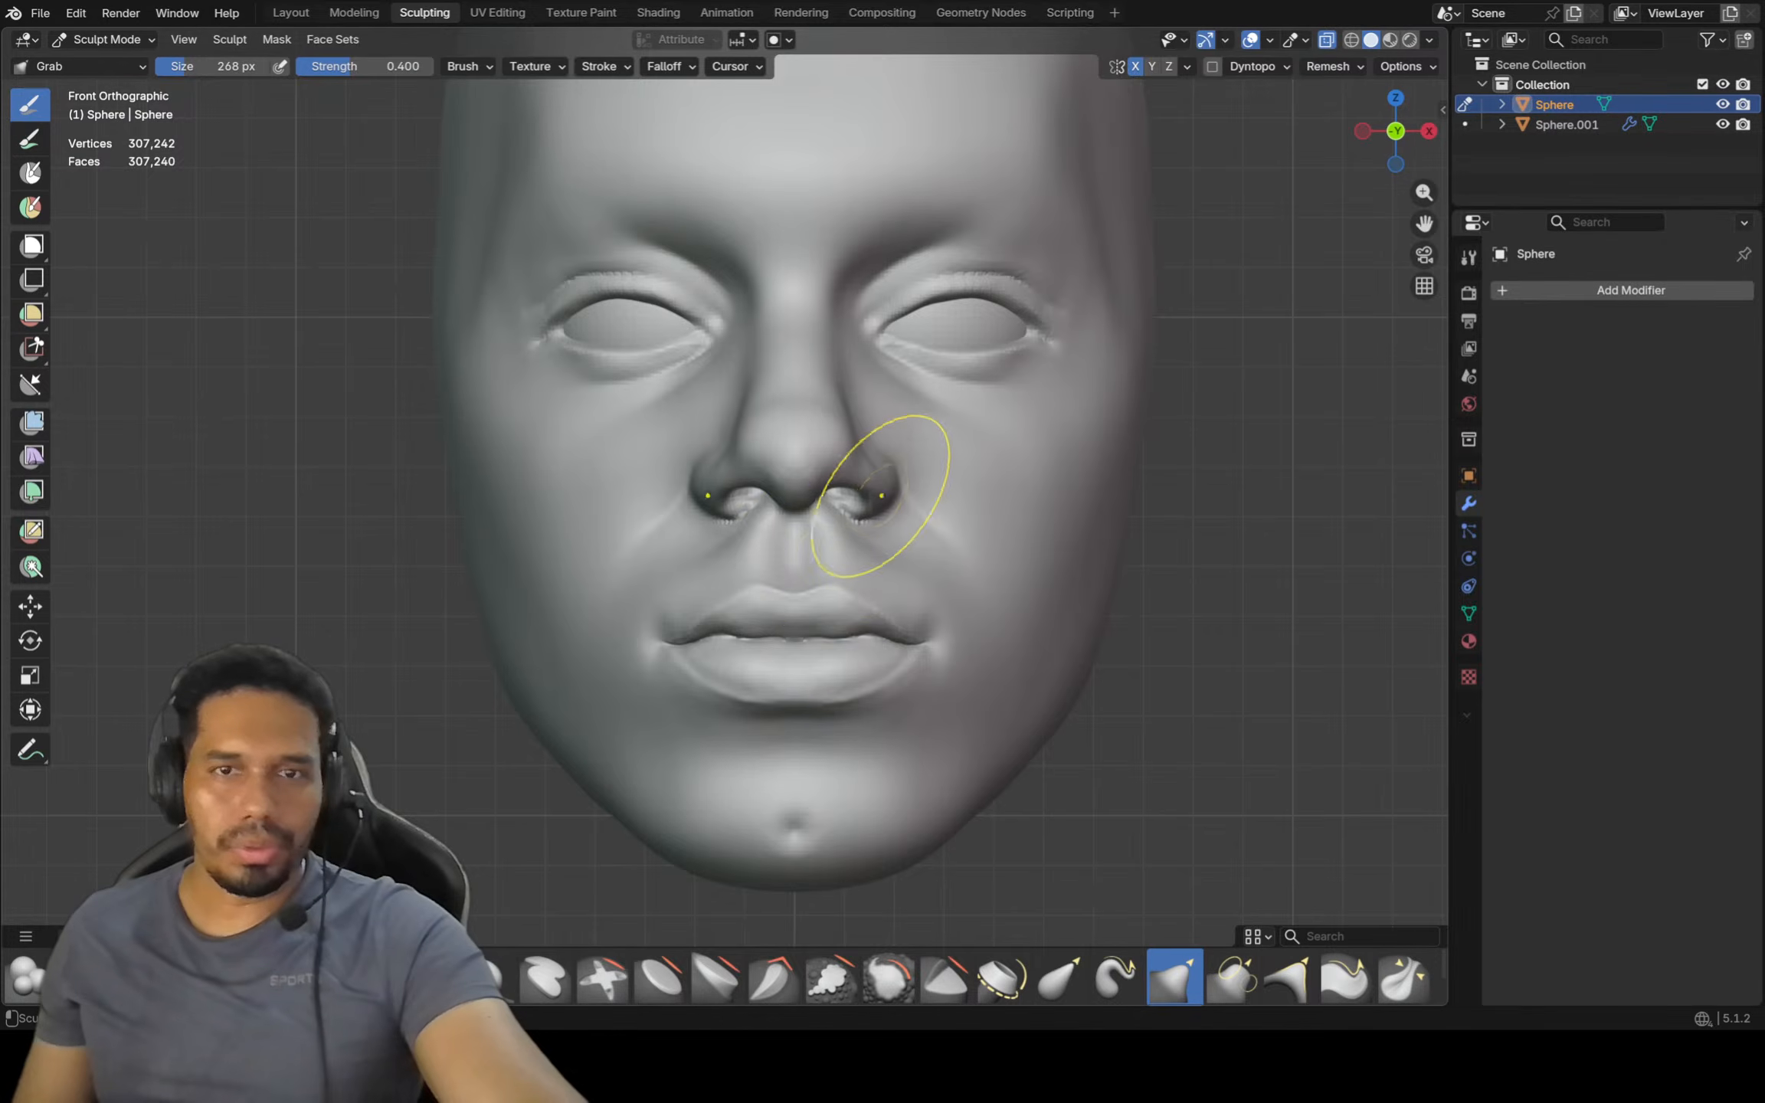
scroll(881, 478, "up", 3)
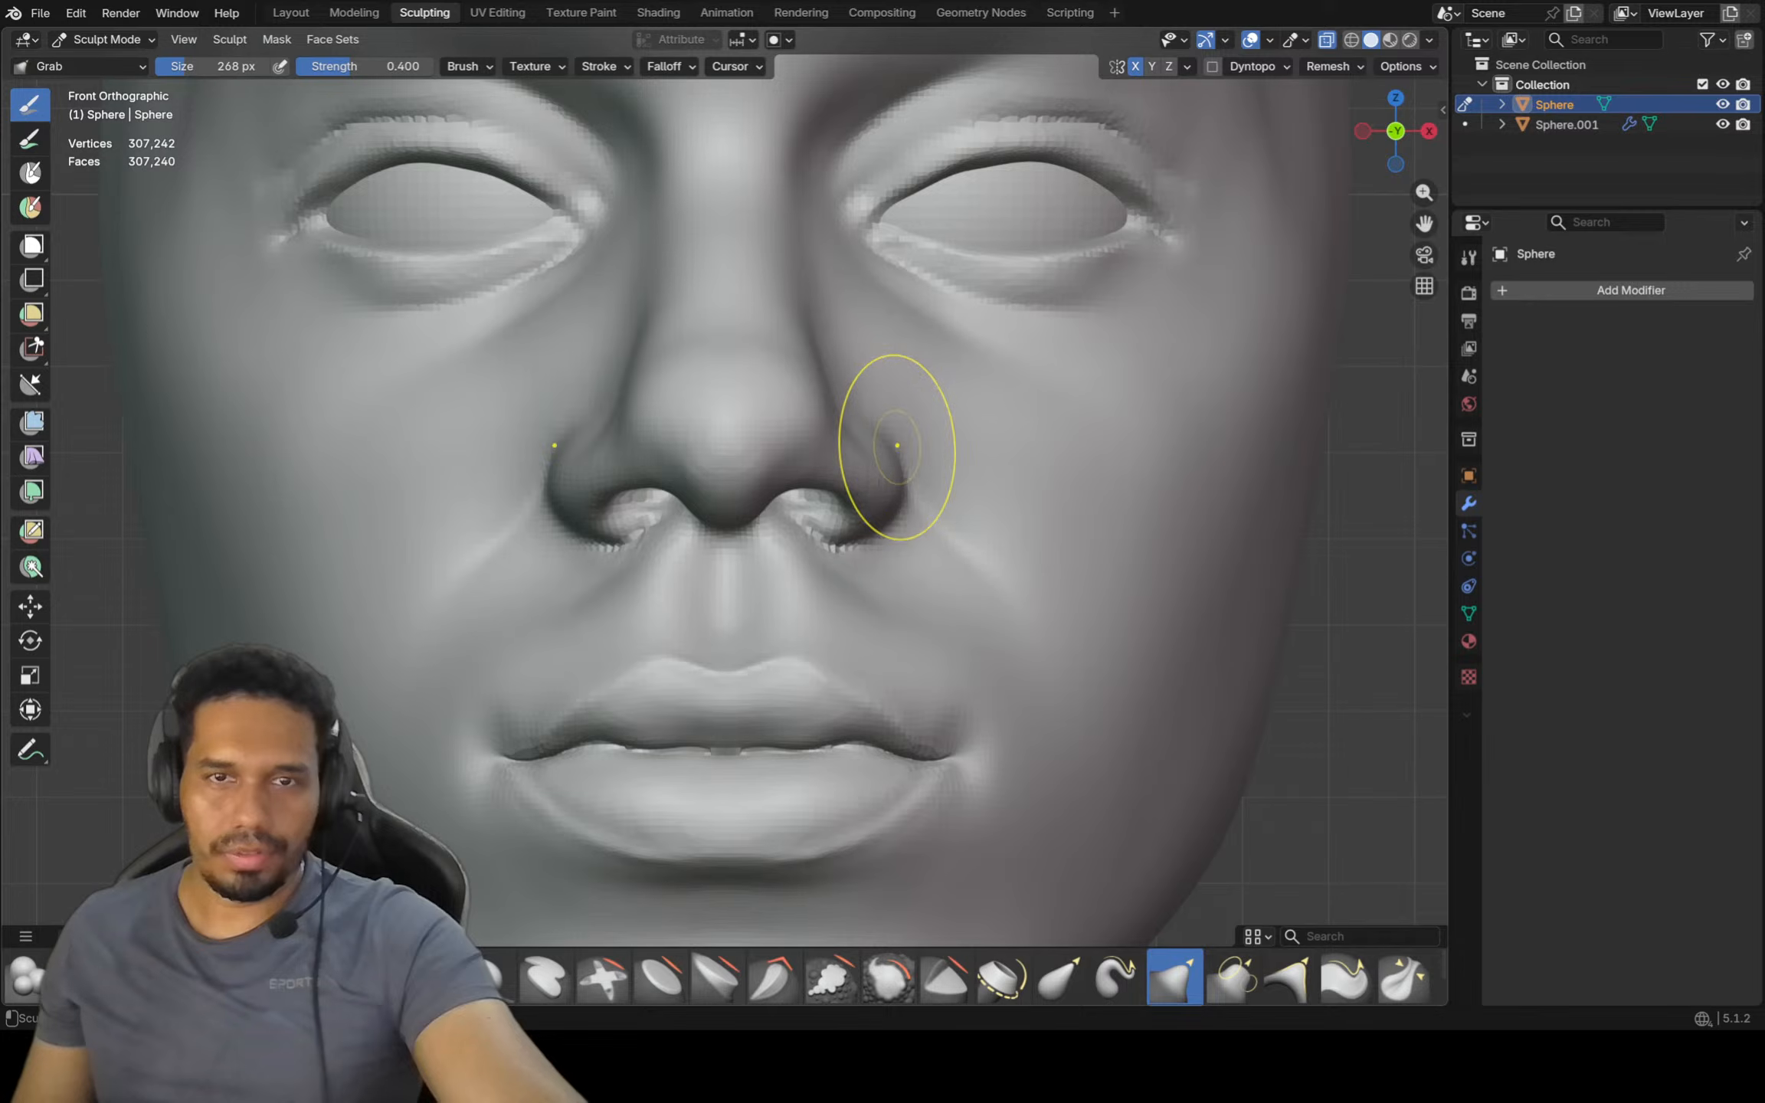
middle_click_drag(897, 445, 875, 520)
scroll(875, 520, "up", 2)
scroll(910, 453, "up", 3)
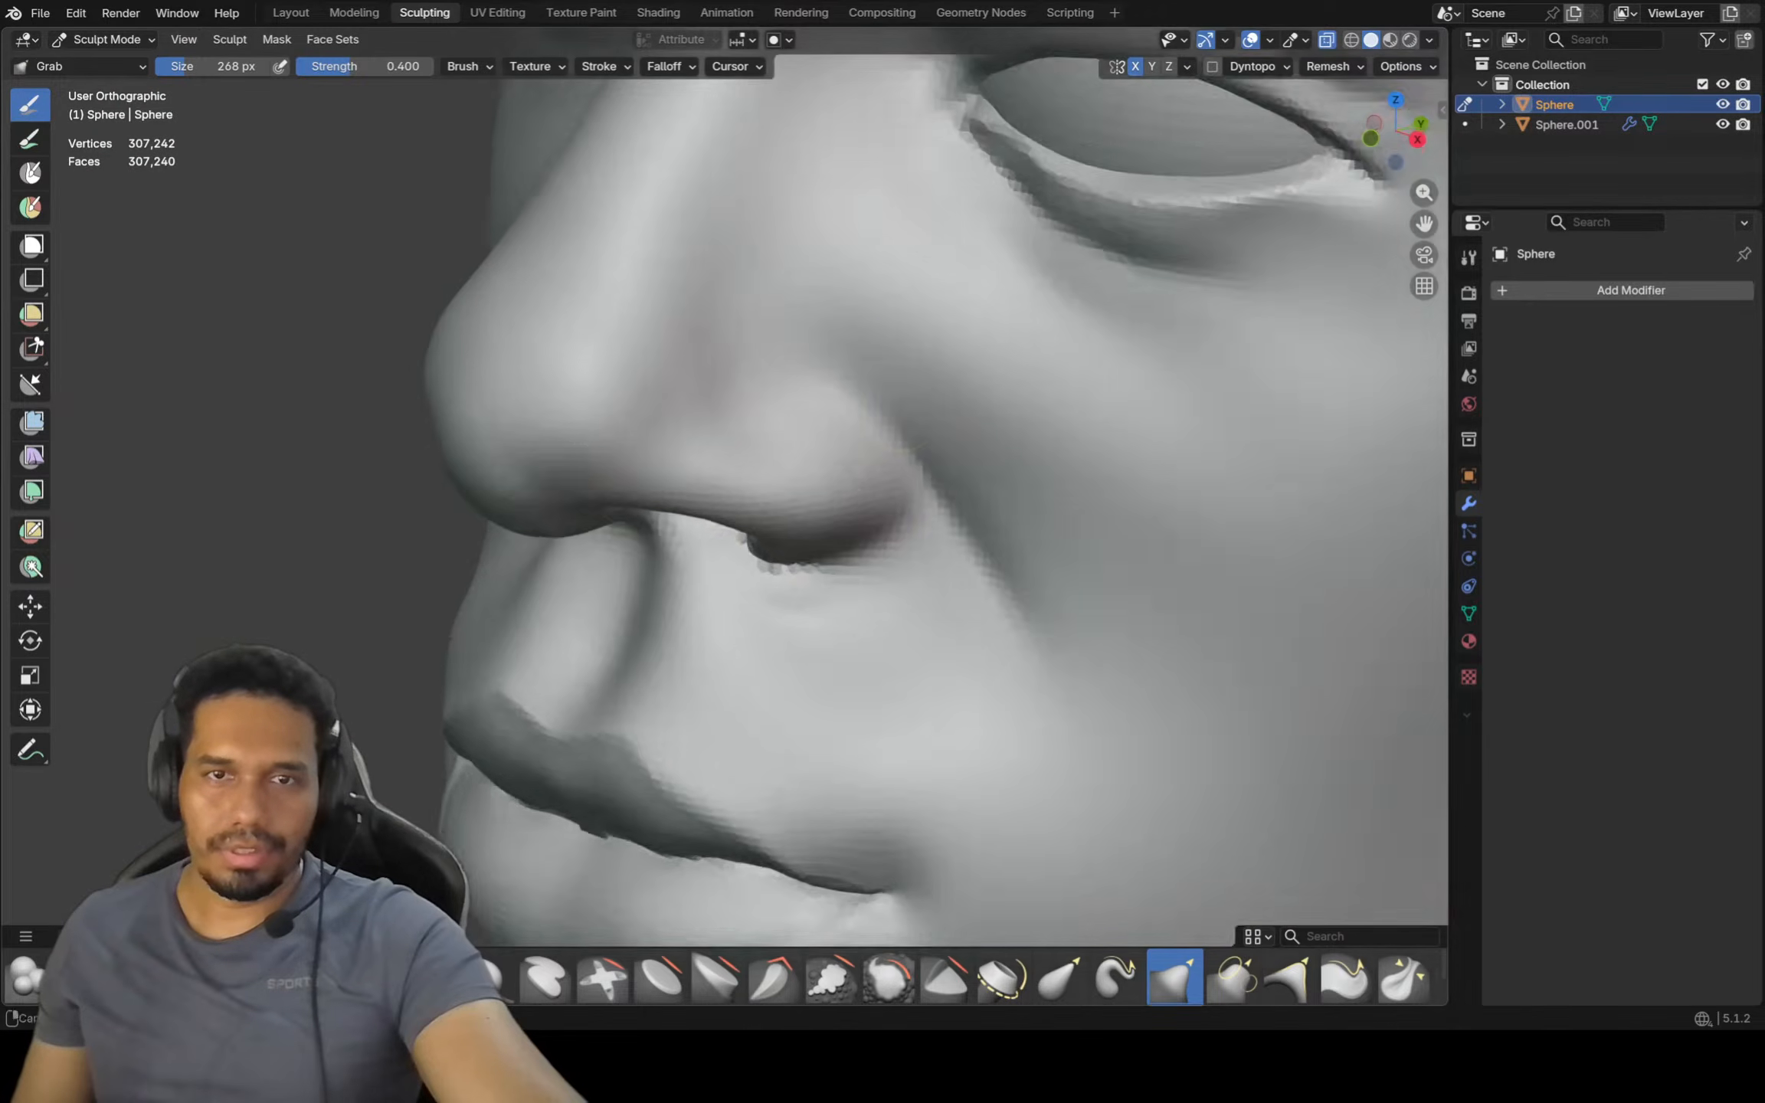
scroll(846, 552, "down", 4)
Sharpen the crease beneath and behind the nostril wing with the Crease Polish brush at 106 px in side view
key("KP_3")
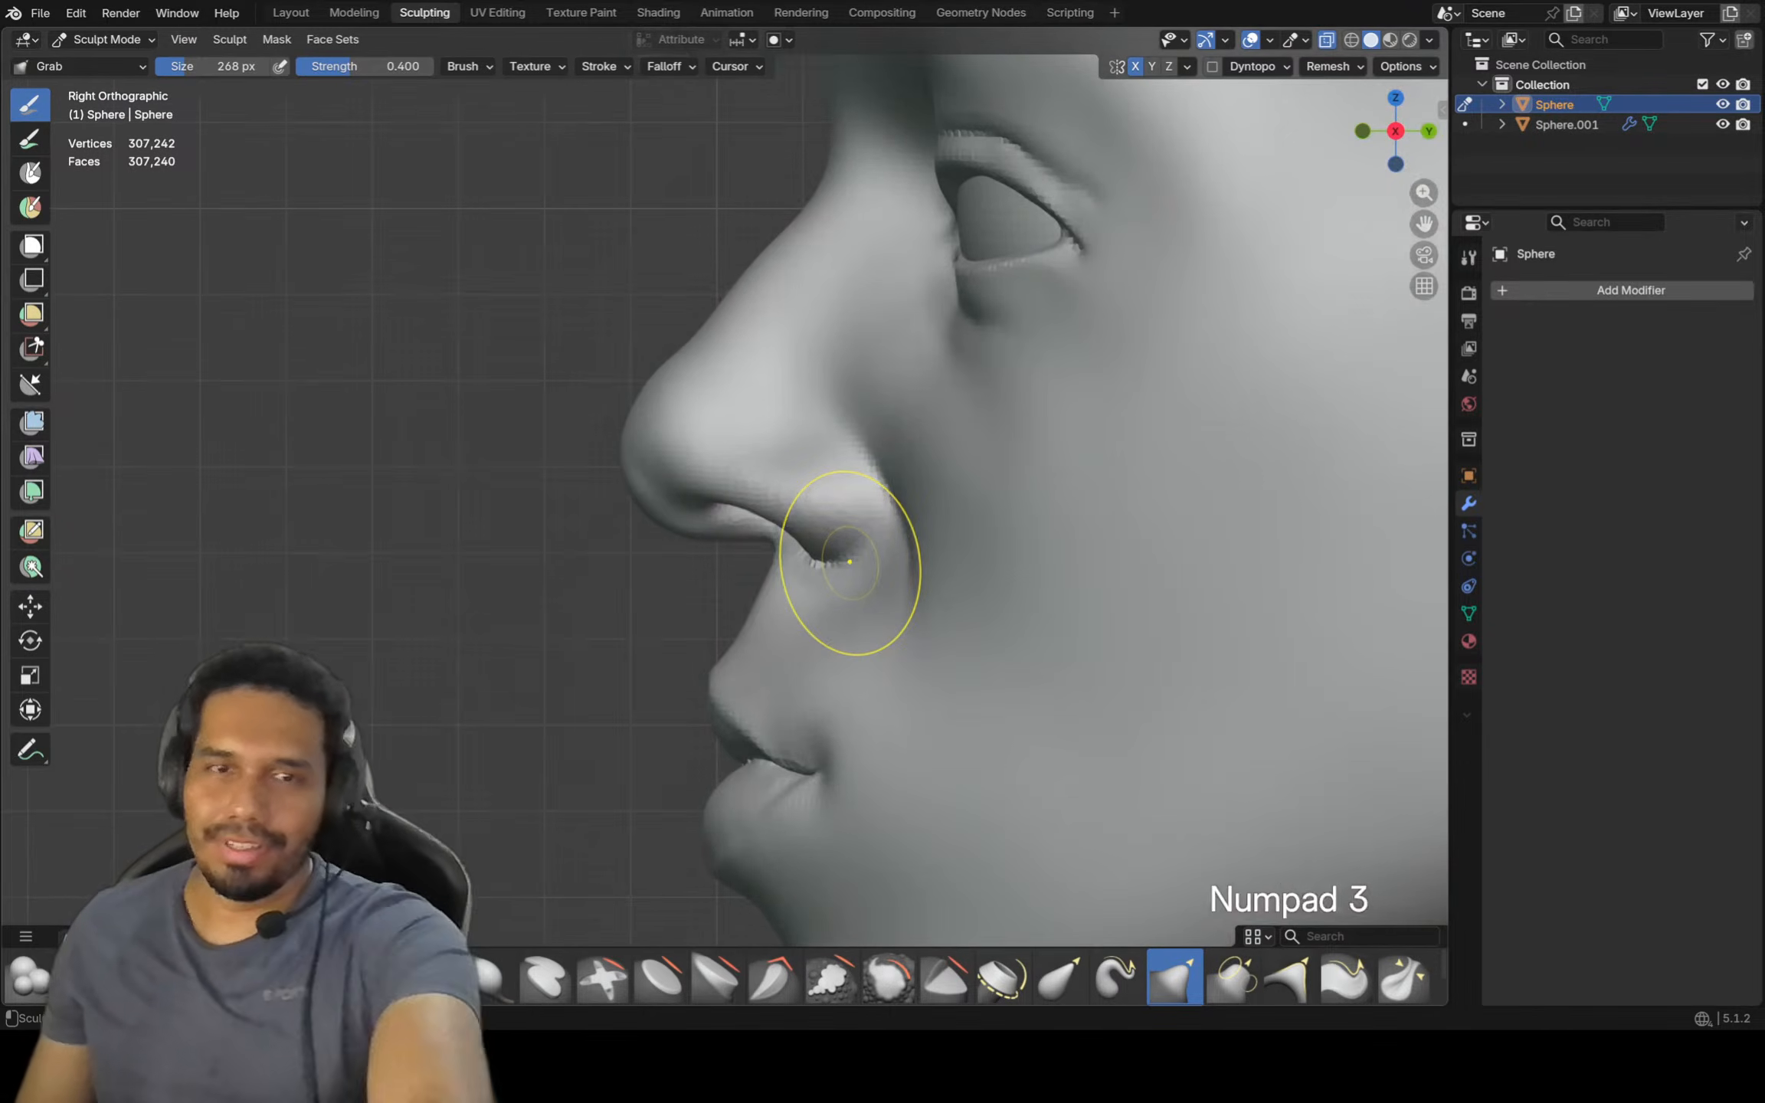
key("f")
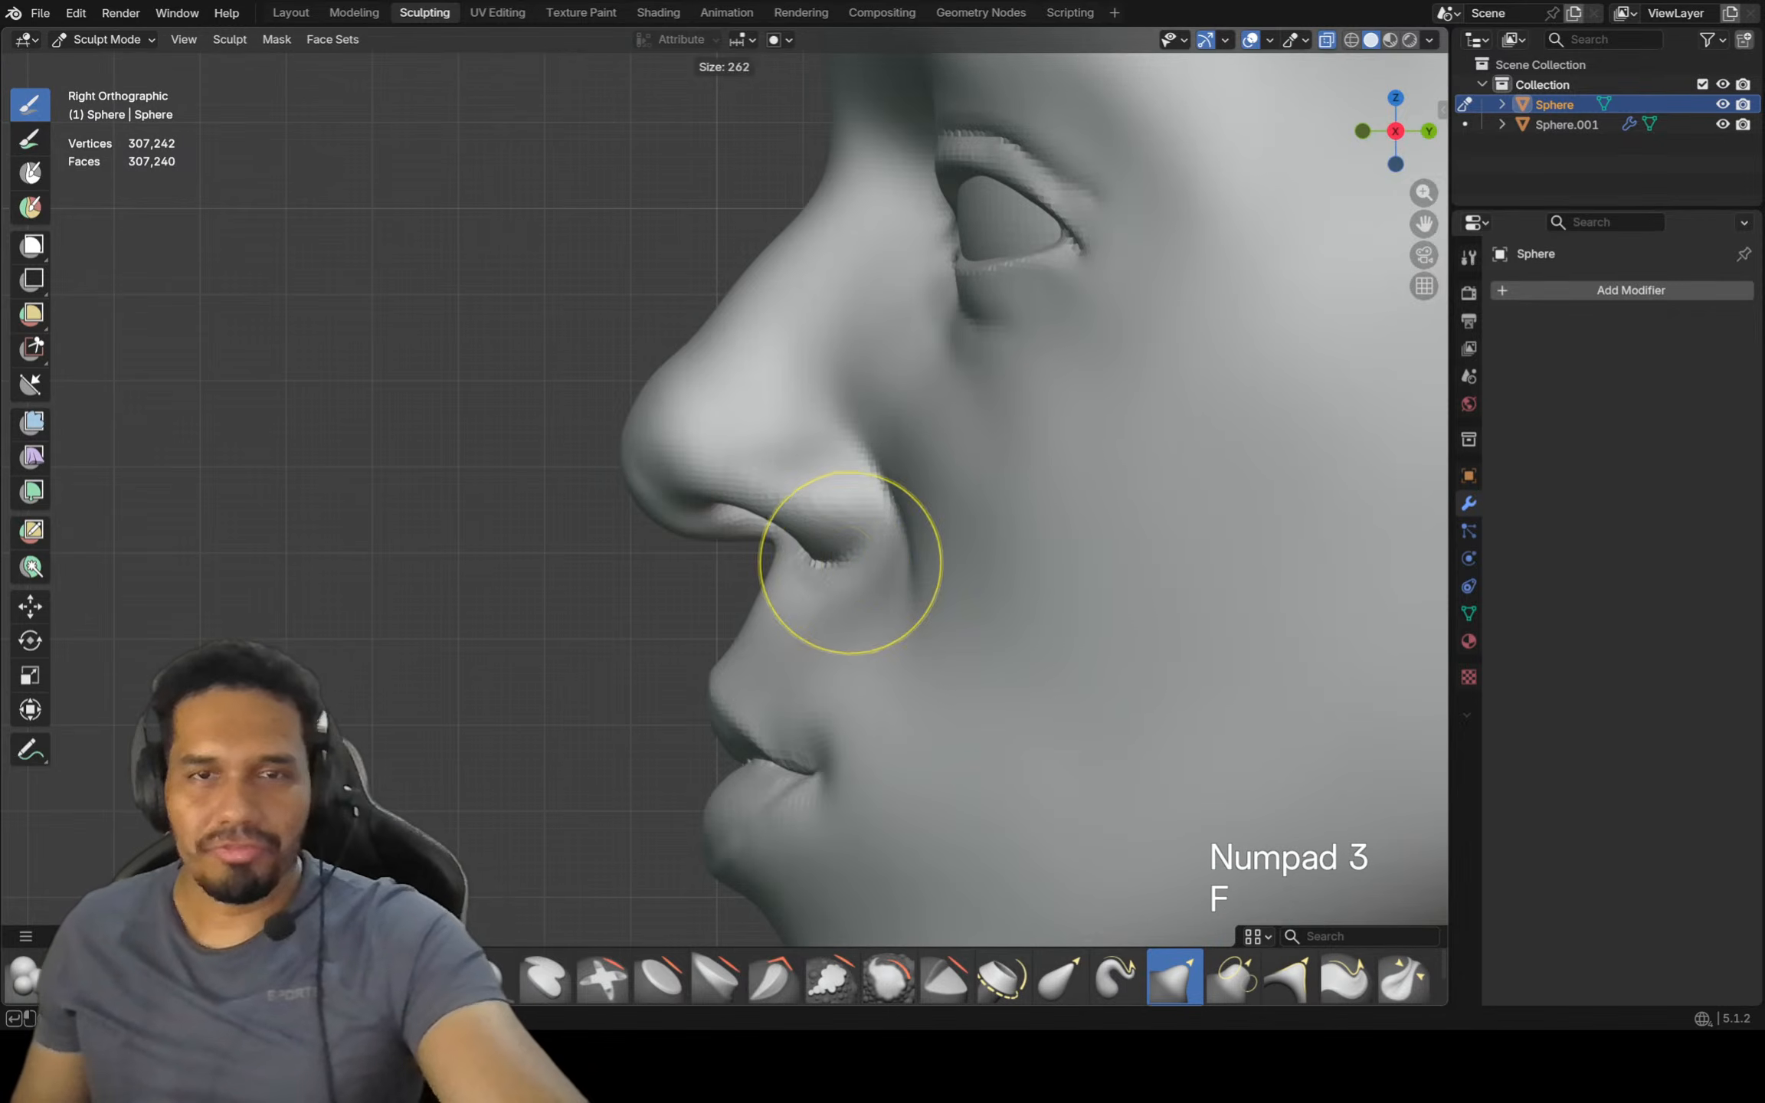
left_click(813, 552)
key("ctrl+KP_3")
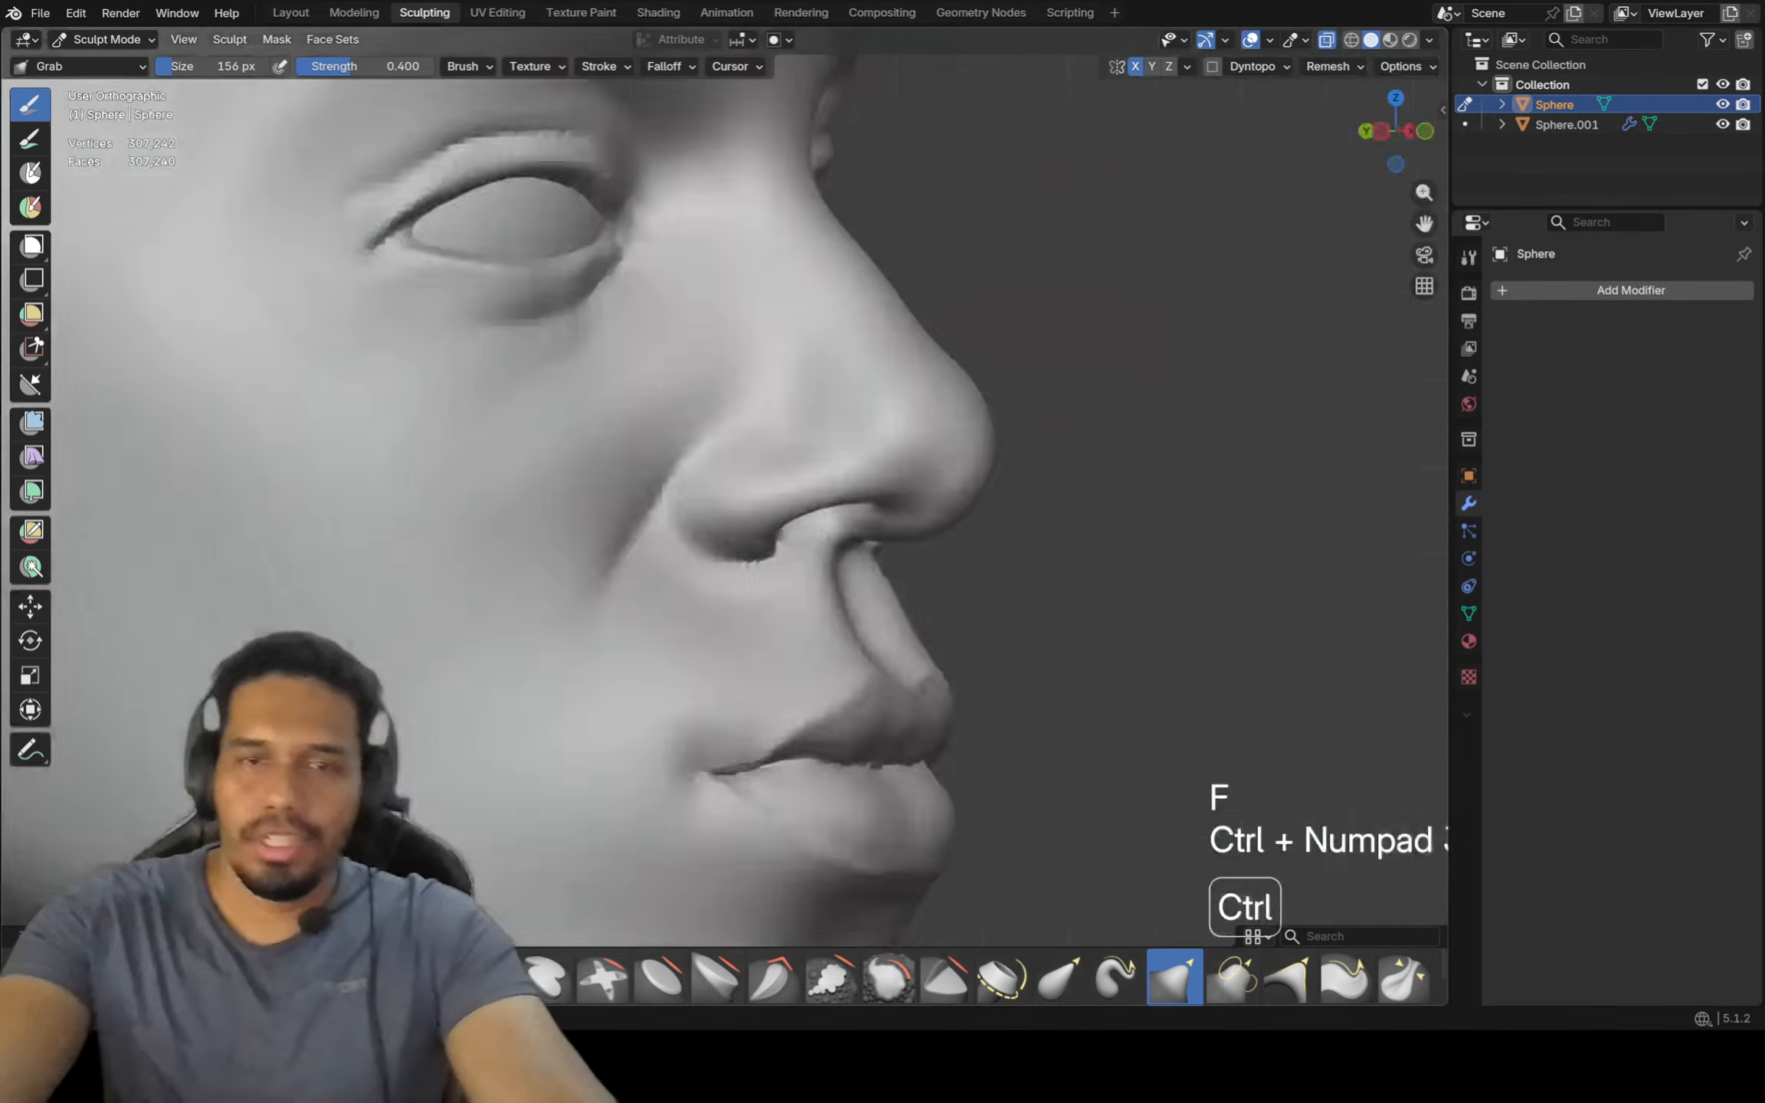
middle_click_drag(816, 563, 774, 546, "shift")
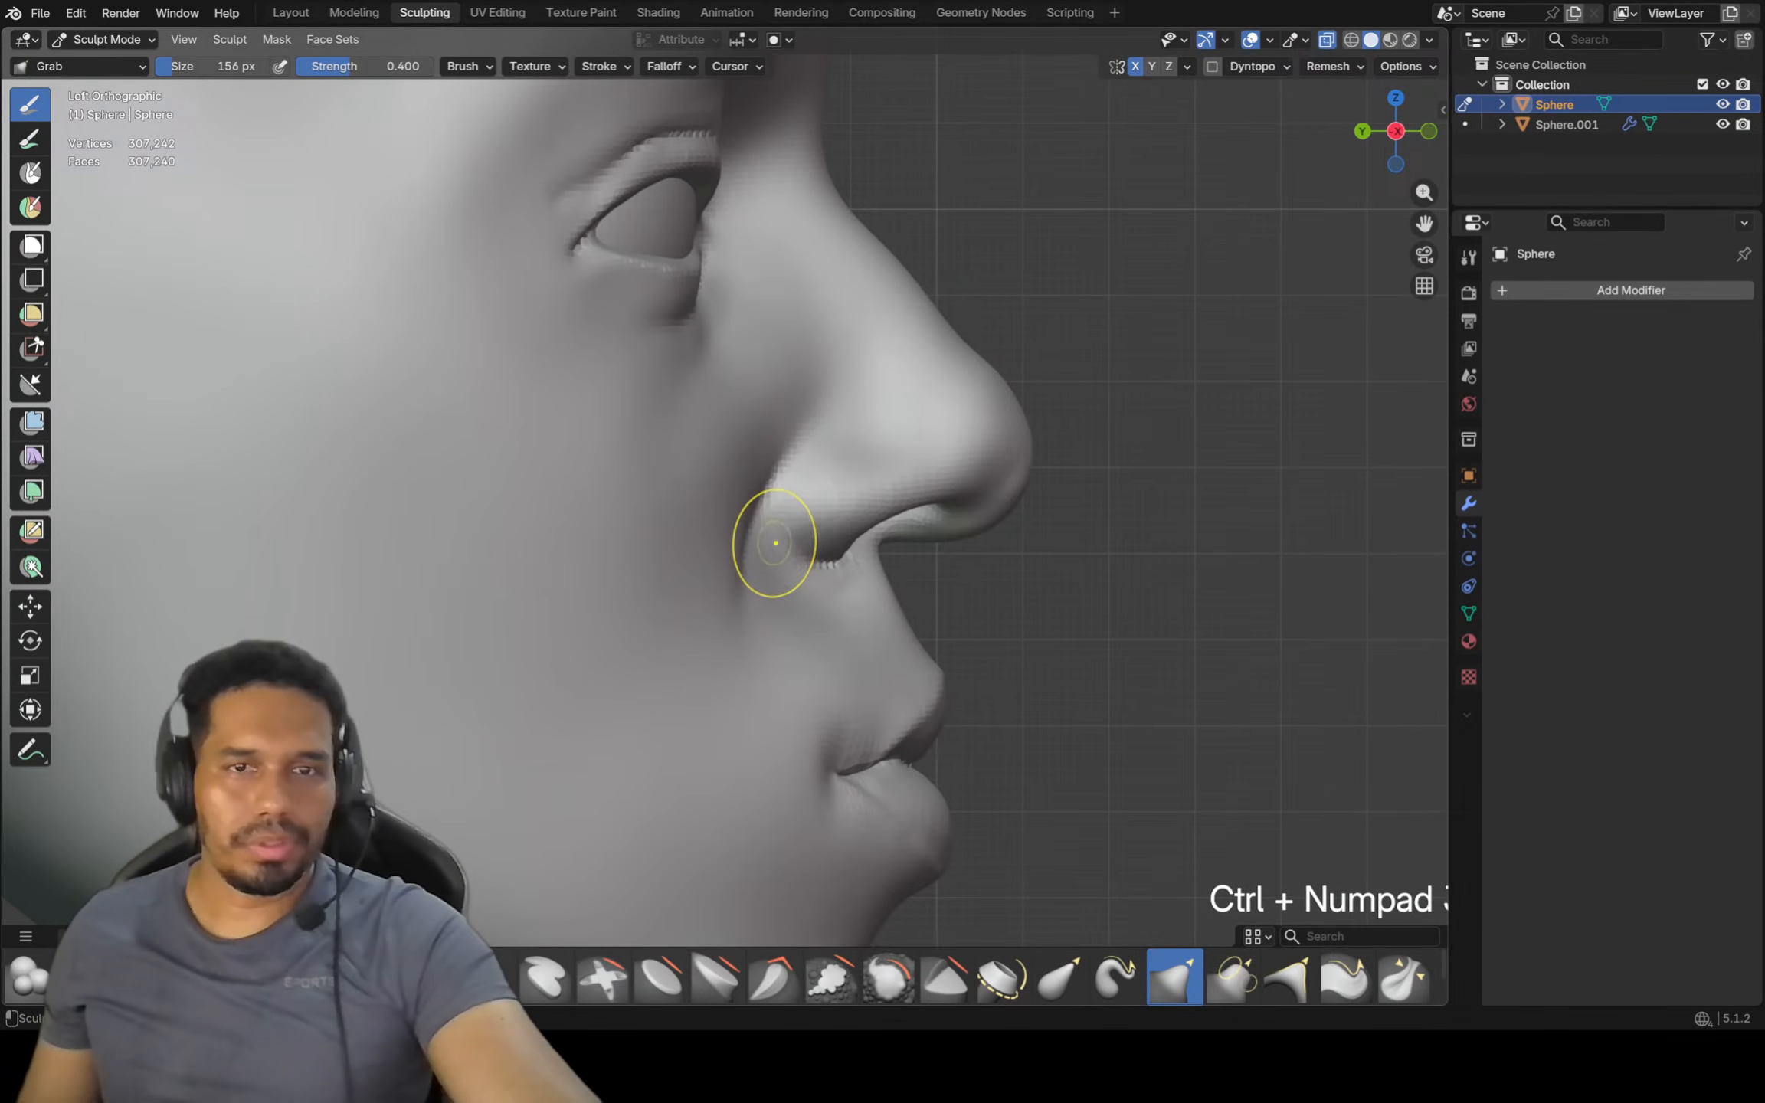
key("shift+c")
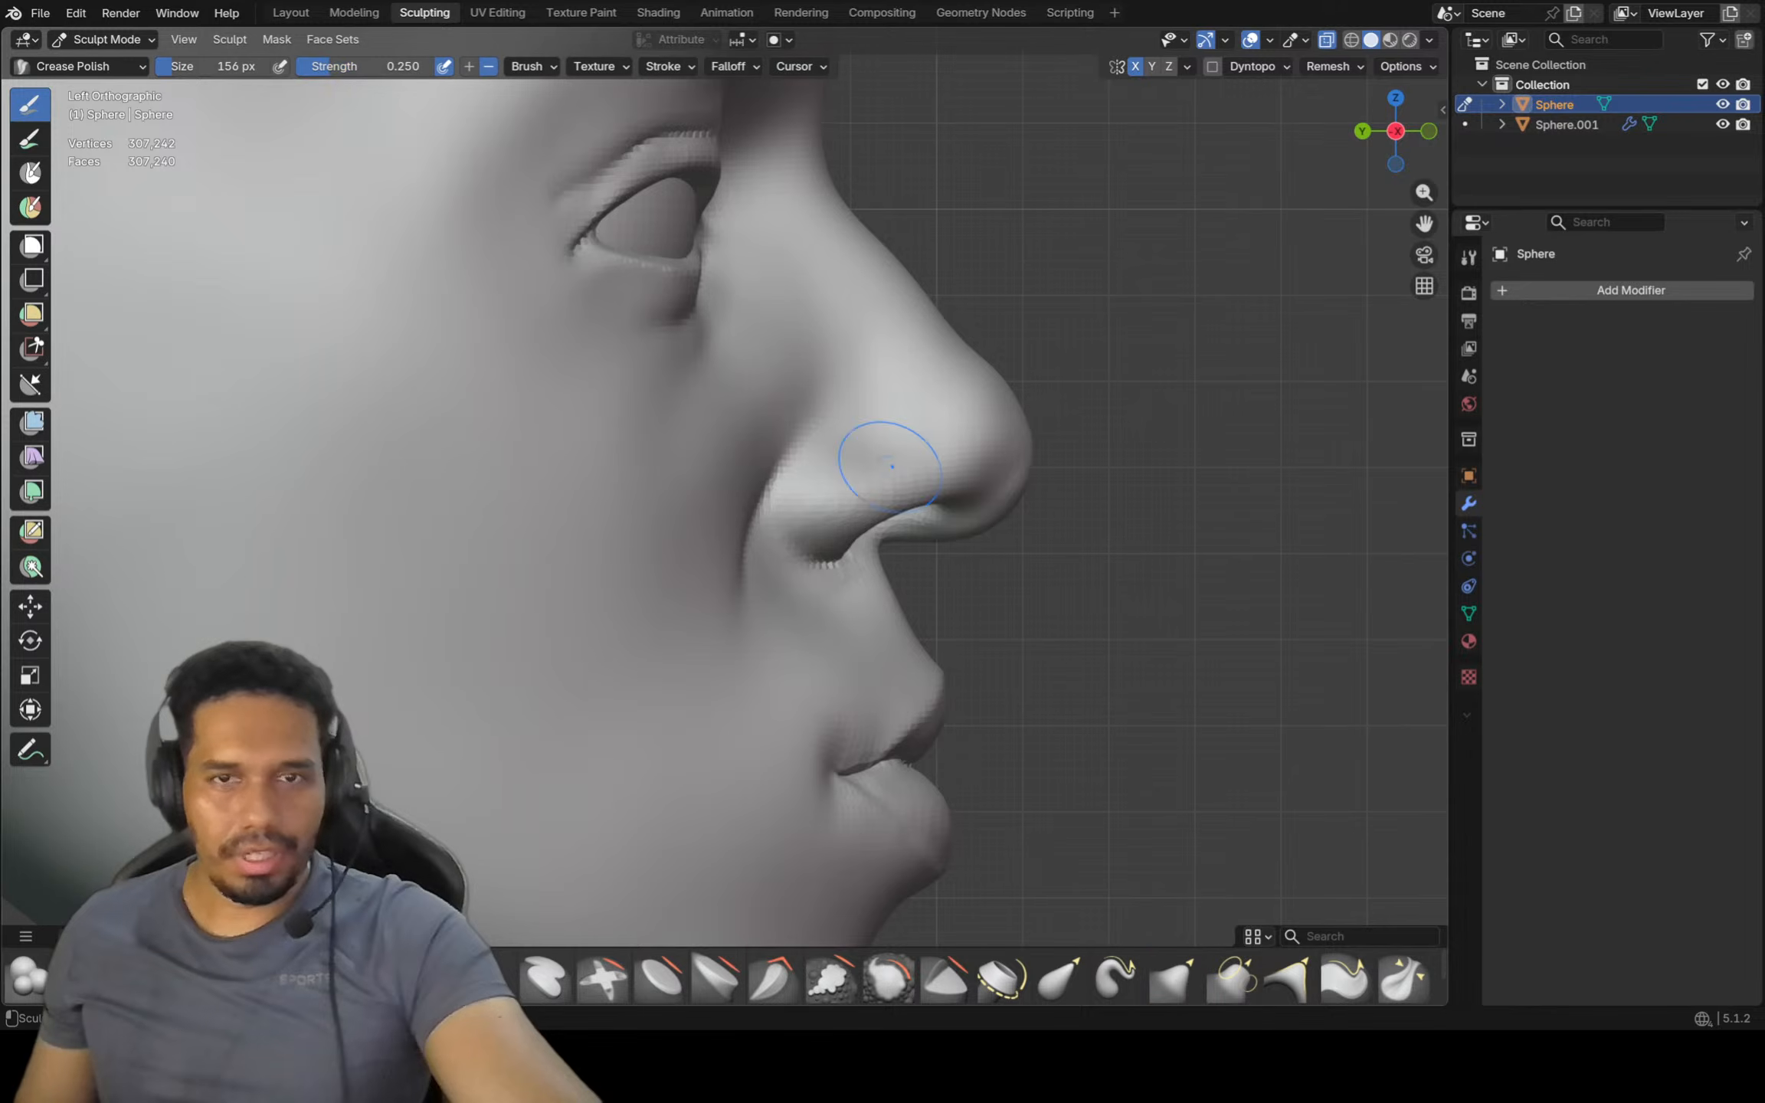
key("f")
left_click(827, 498)
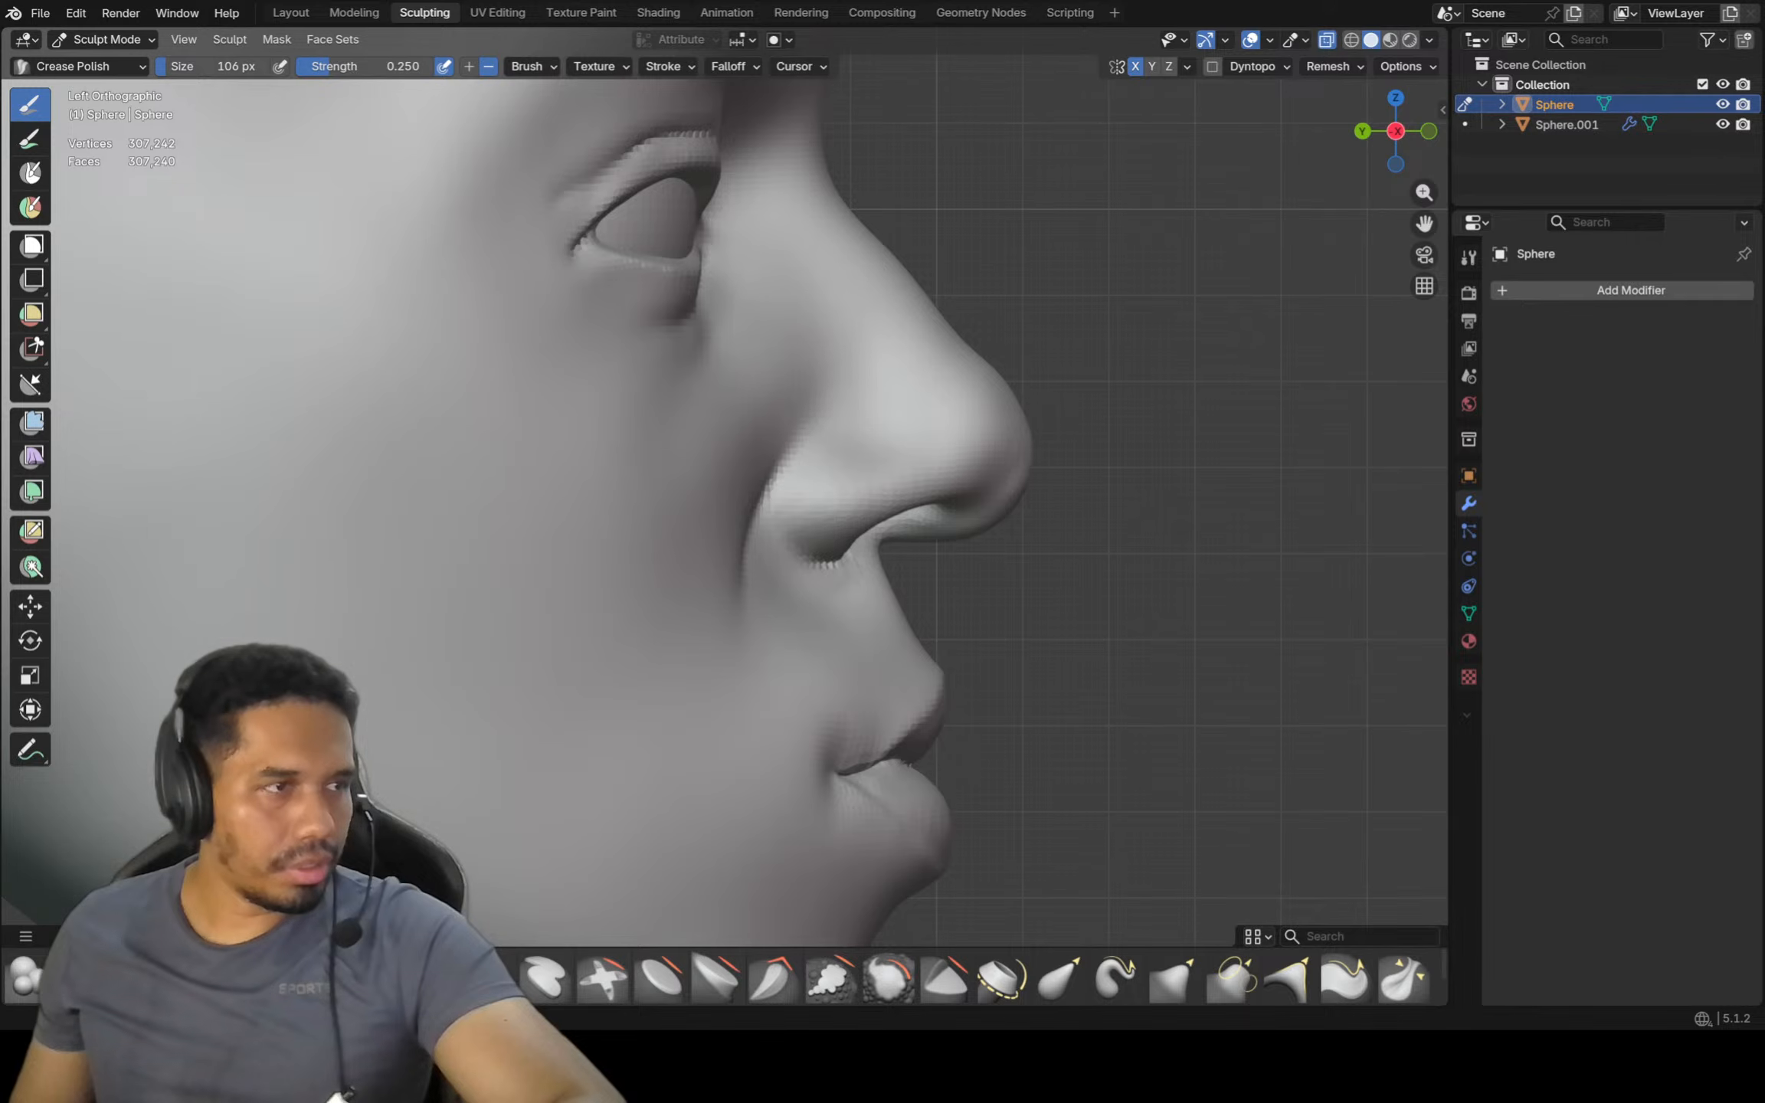
scroll(808, 547, "up", 1)
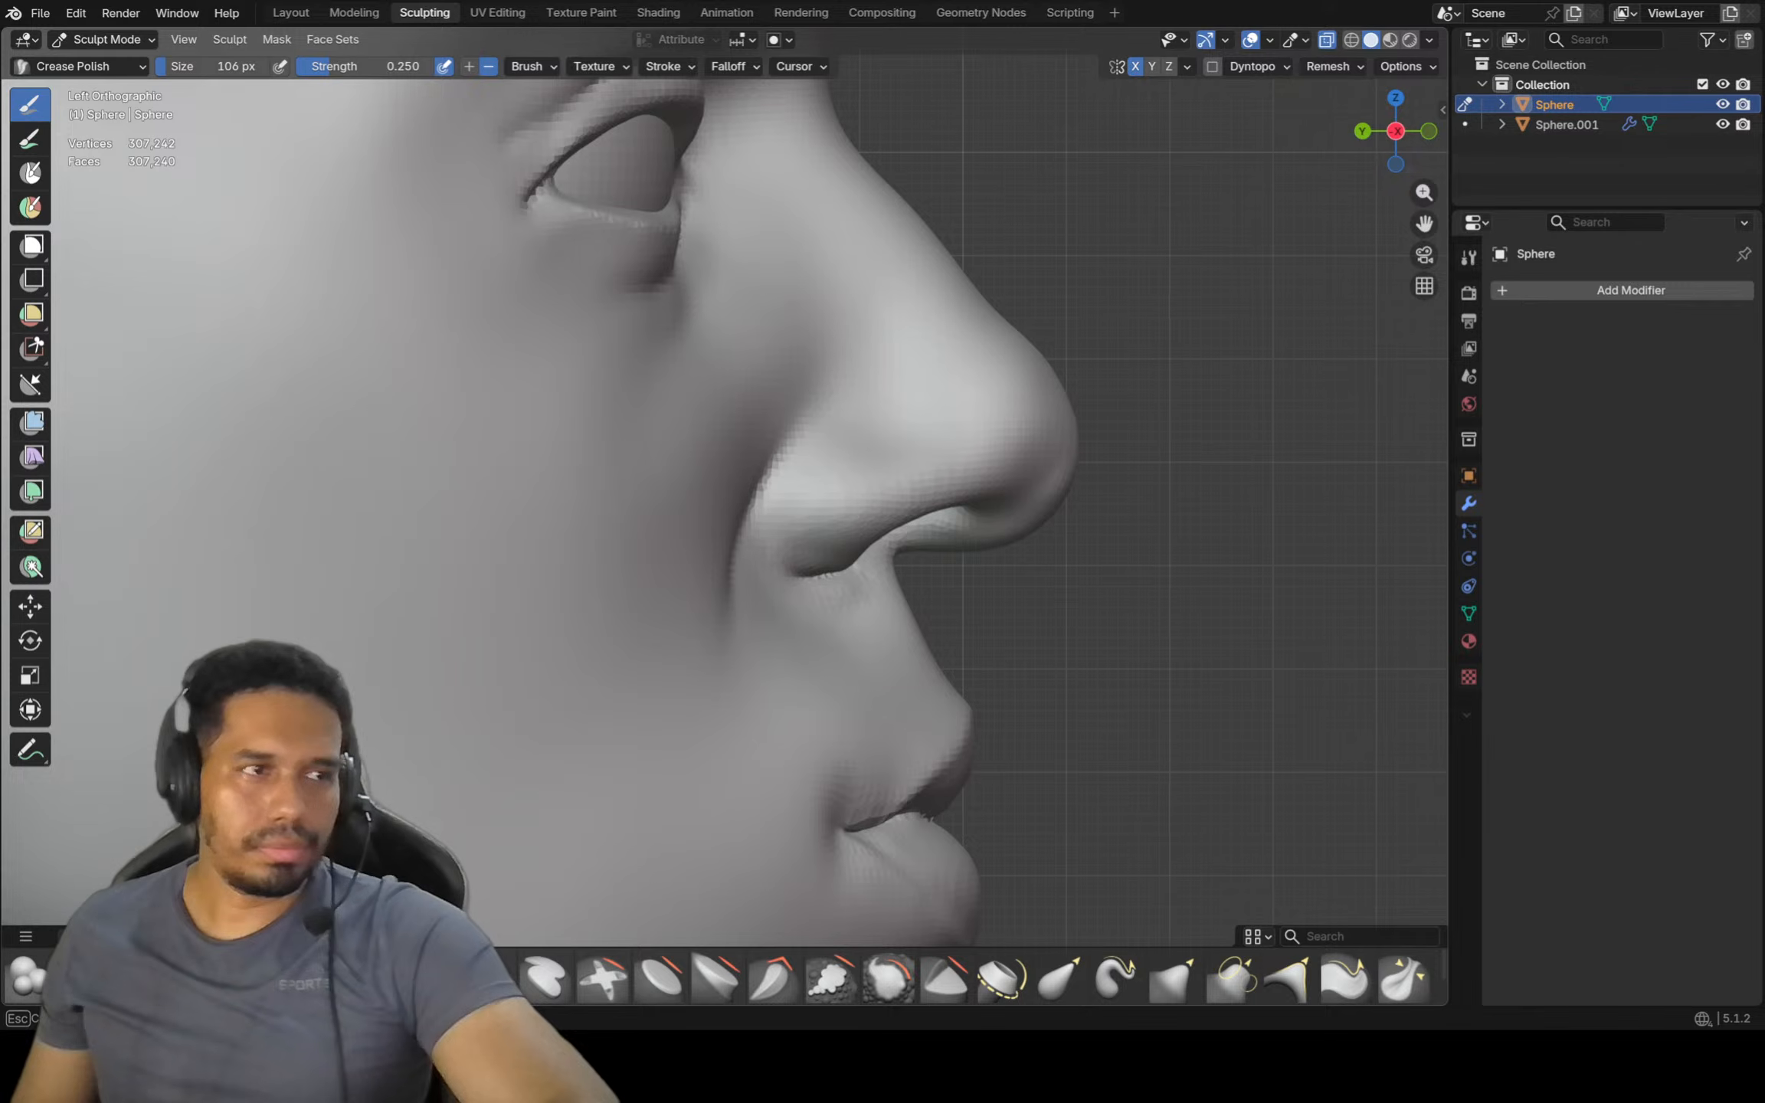
key("ctrl+KP_3")
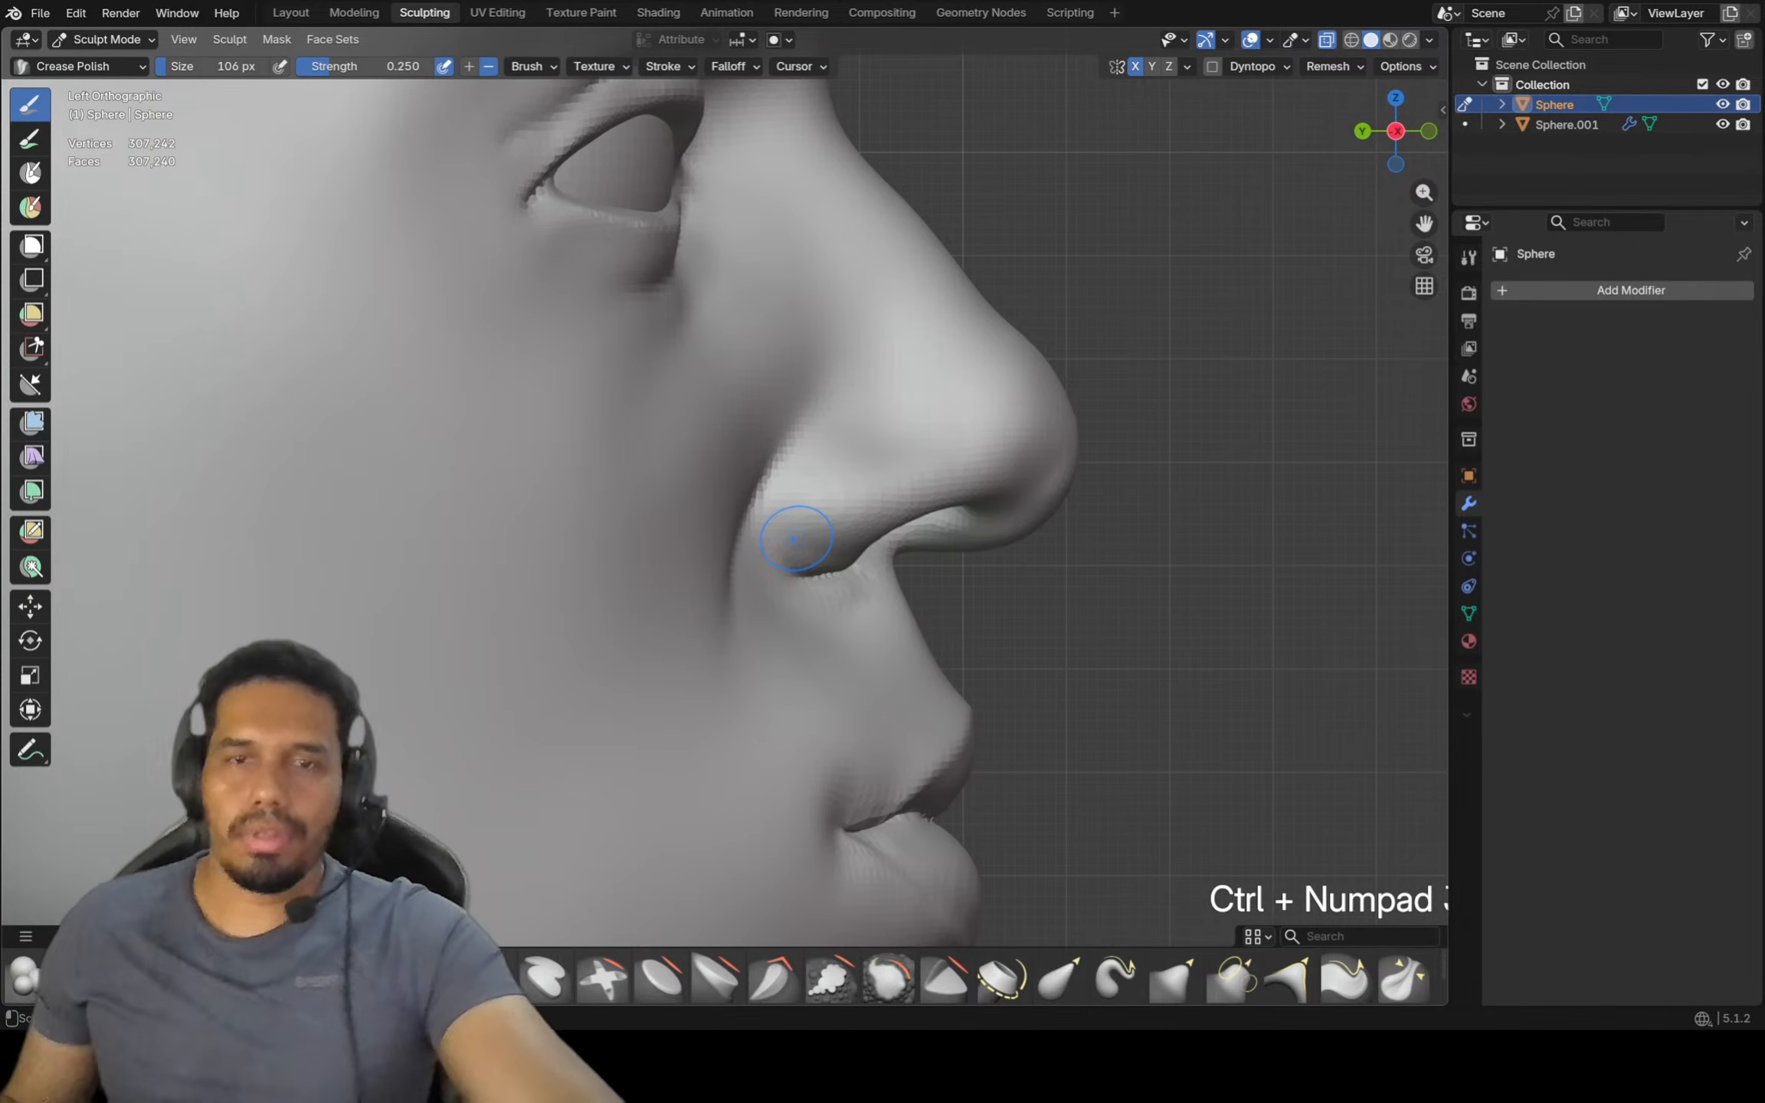
key("KP_3")
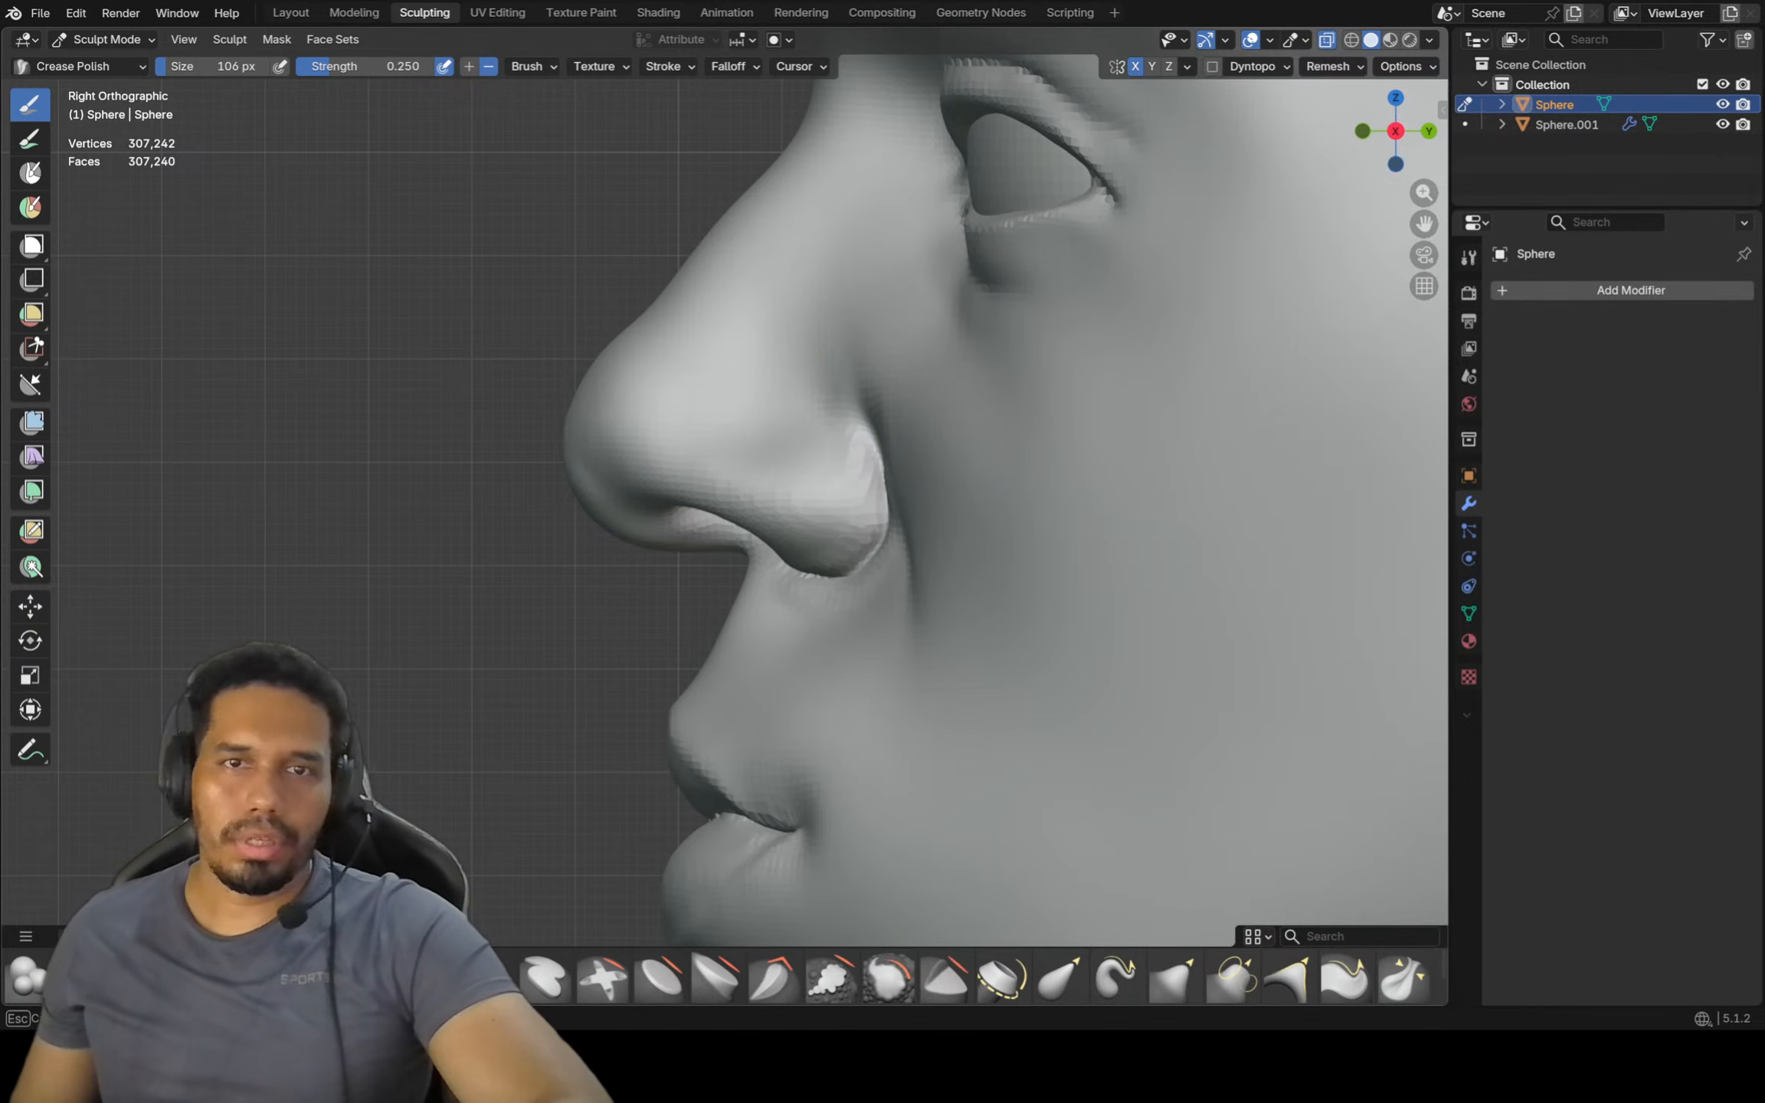
Reshape the nose tip and its underside in the right-side profile with the Grab brush at 370 px
scroll(896, 444, "down", 4)
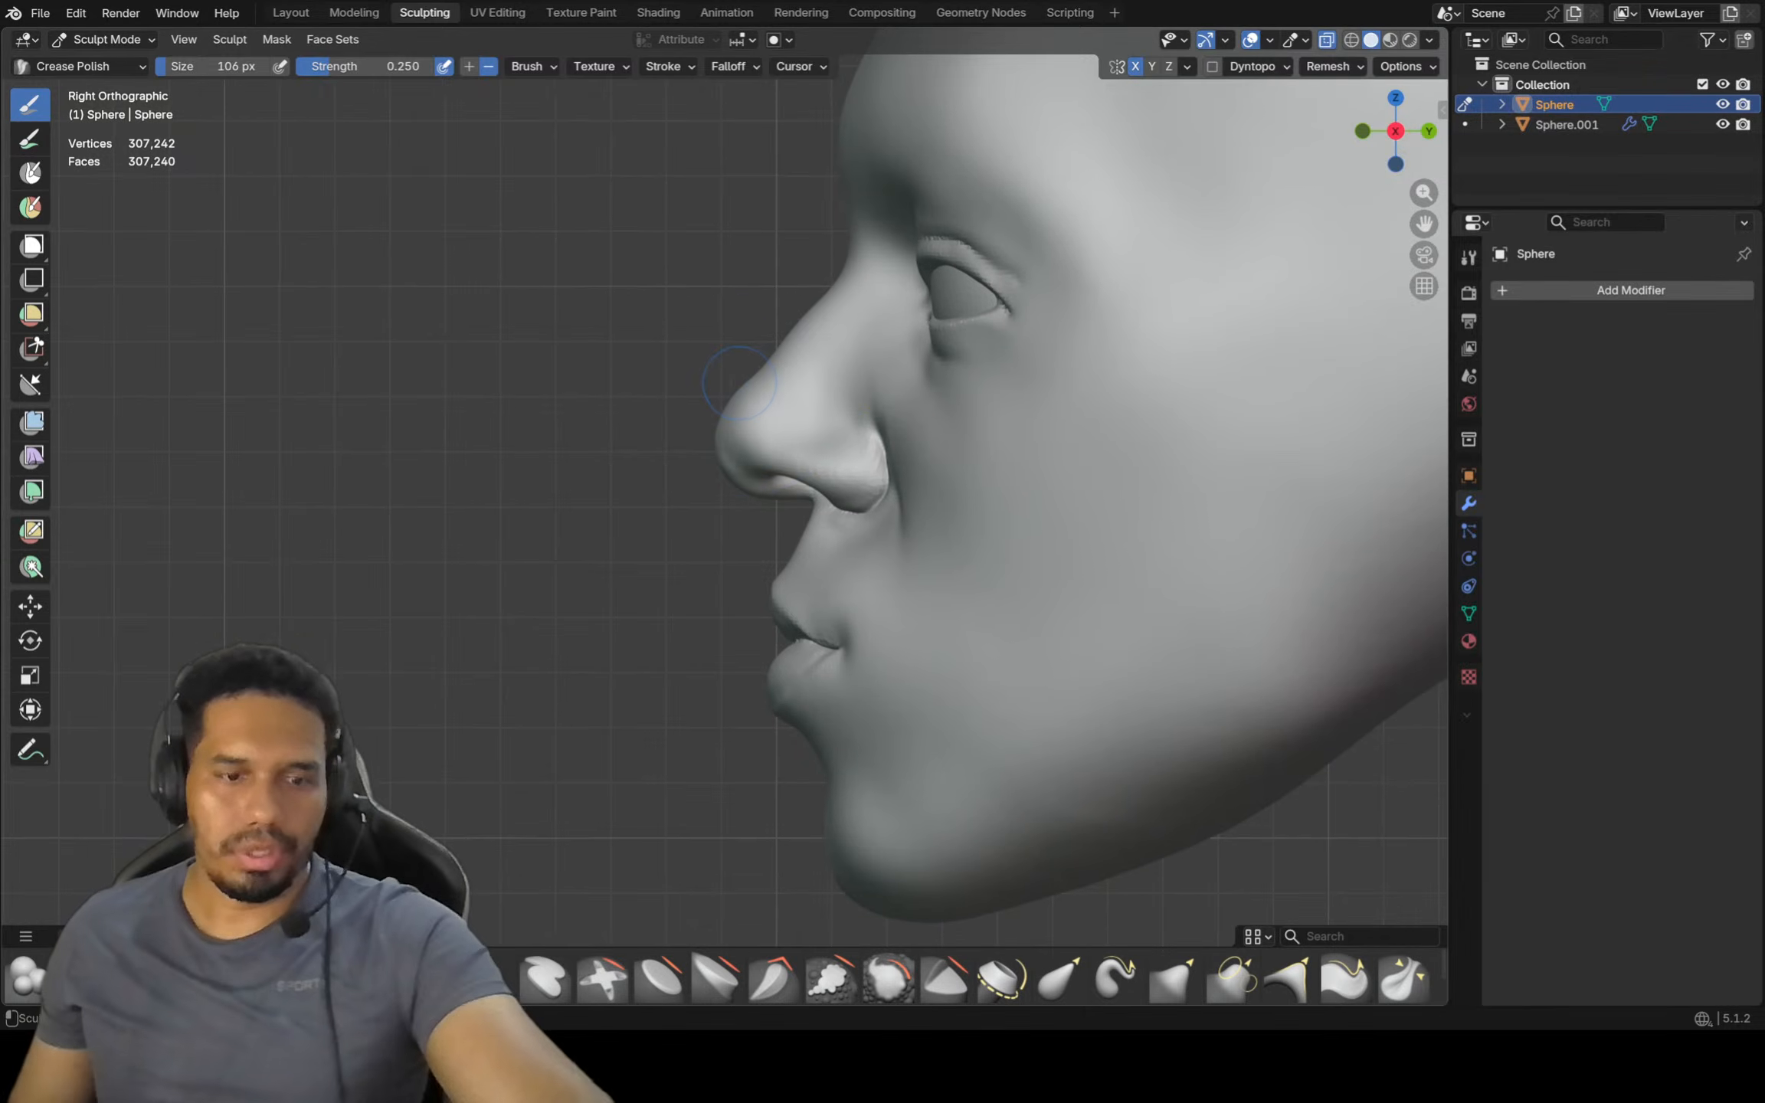
key("f")
left_click(620, 383)
key("g")
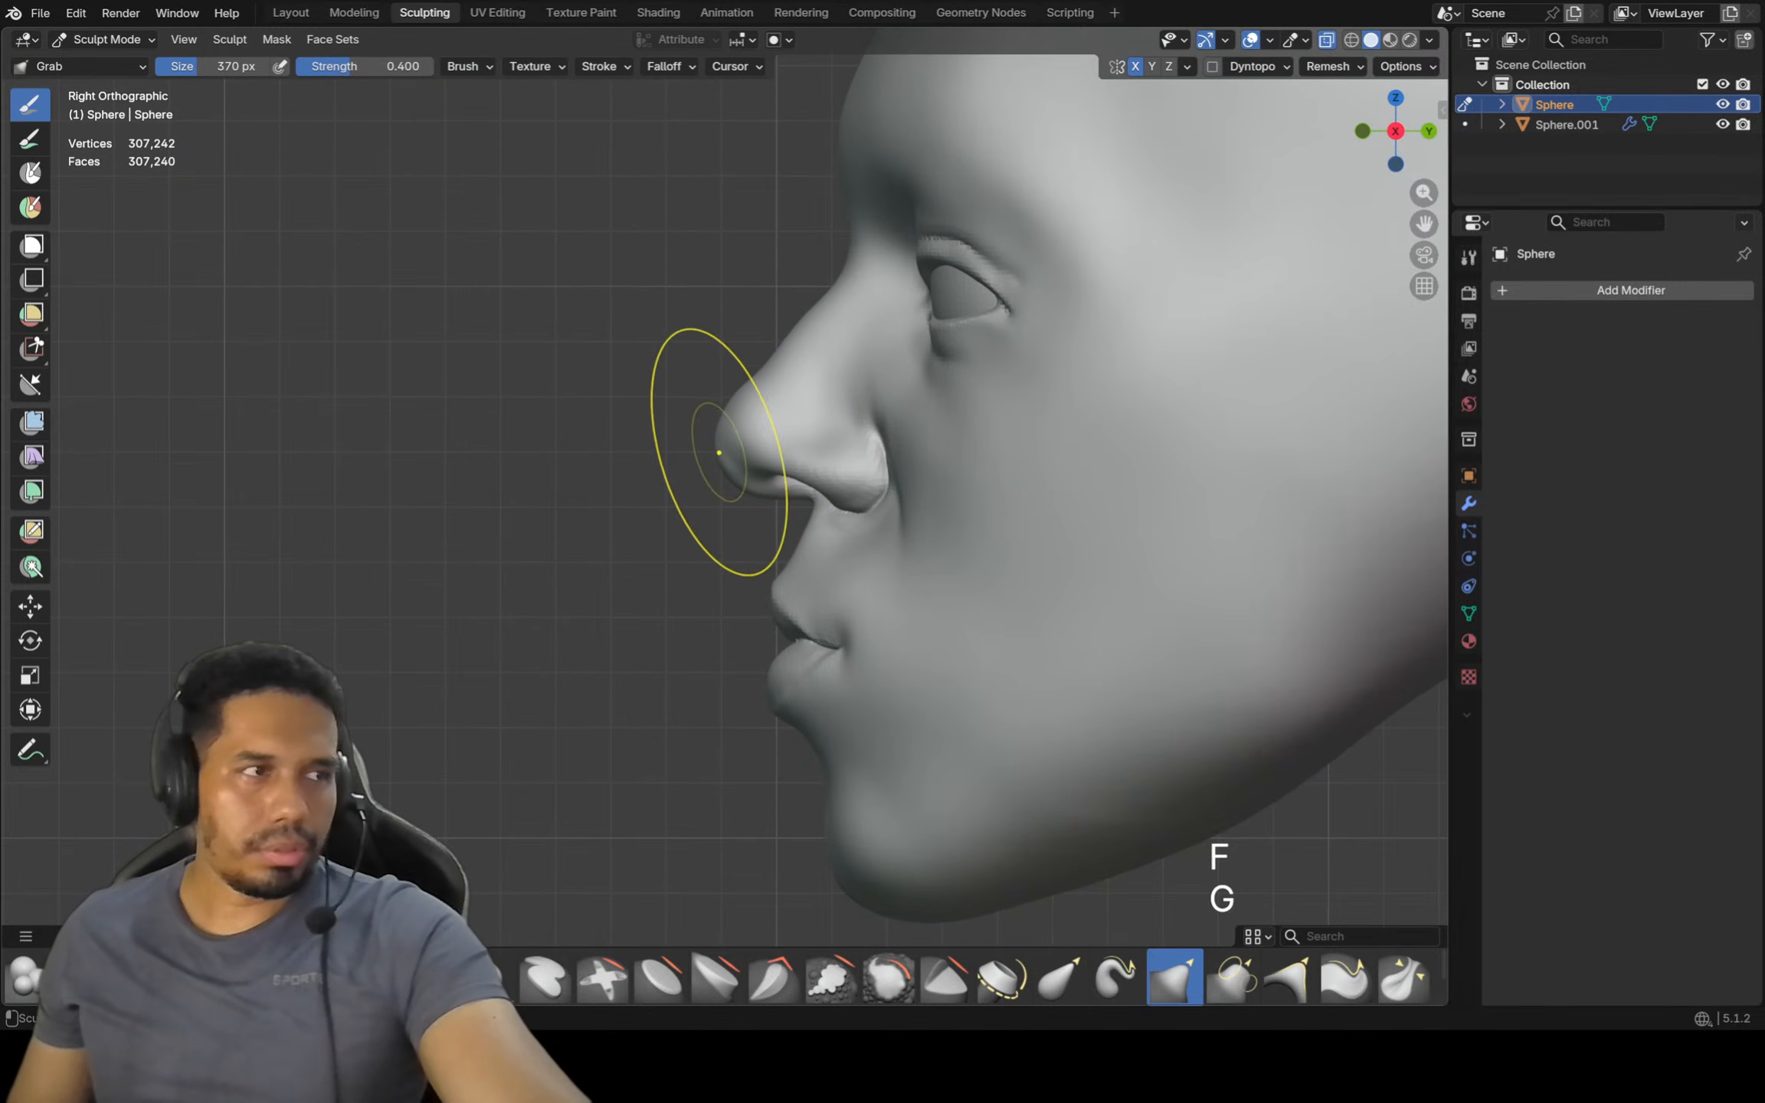
scroll(719, 435, "up", 2)
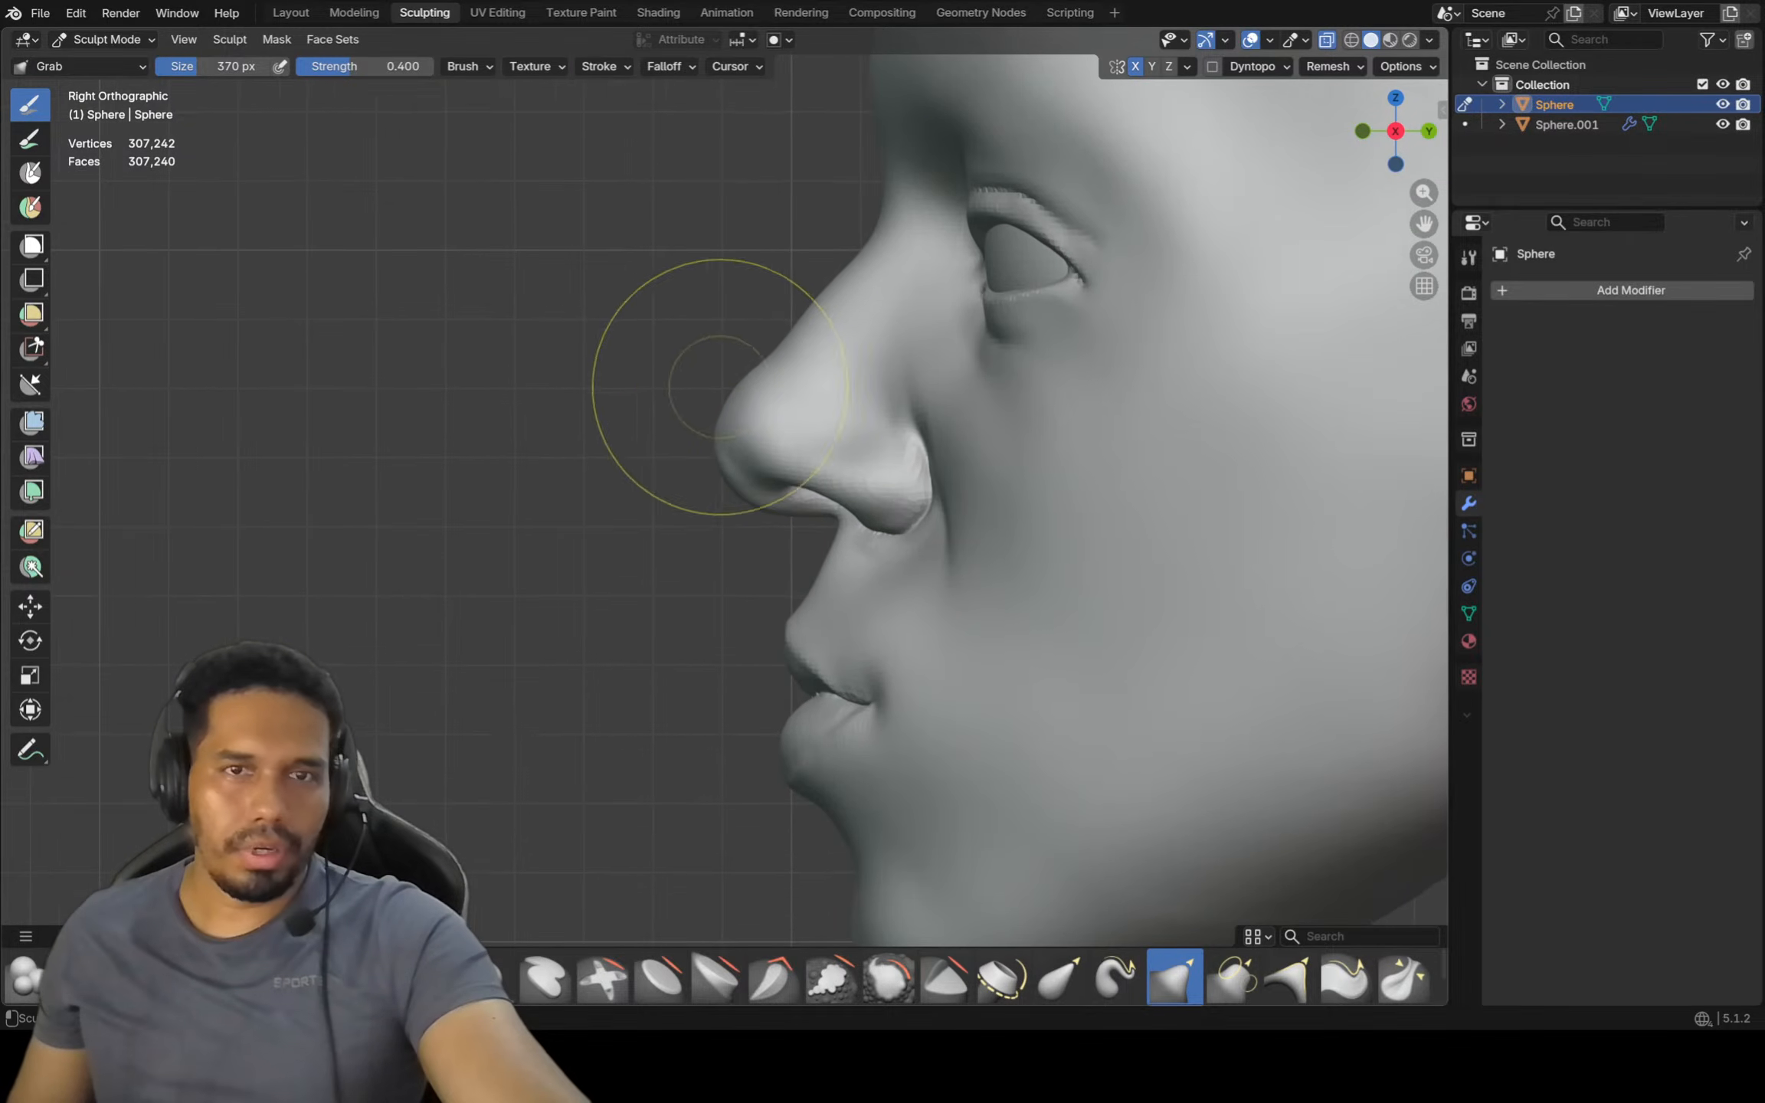
mouse_move(710, 394)
middle_mouse_down("ctrl")
mouse_move(709, 360)
mouse_move(693, 419)
middle_mouse_up("ctrl")
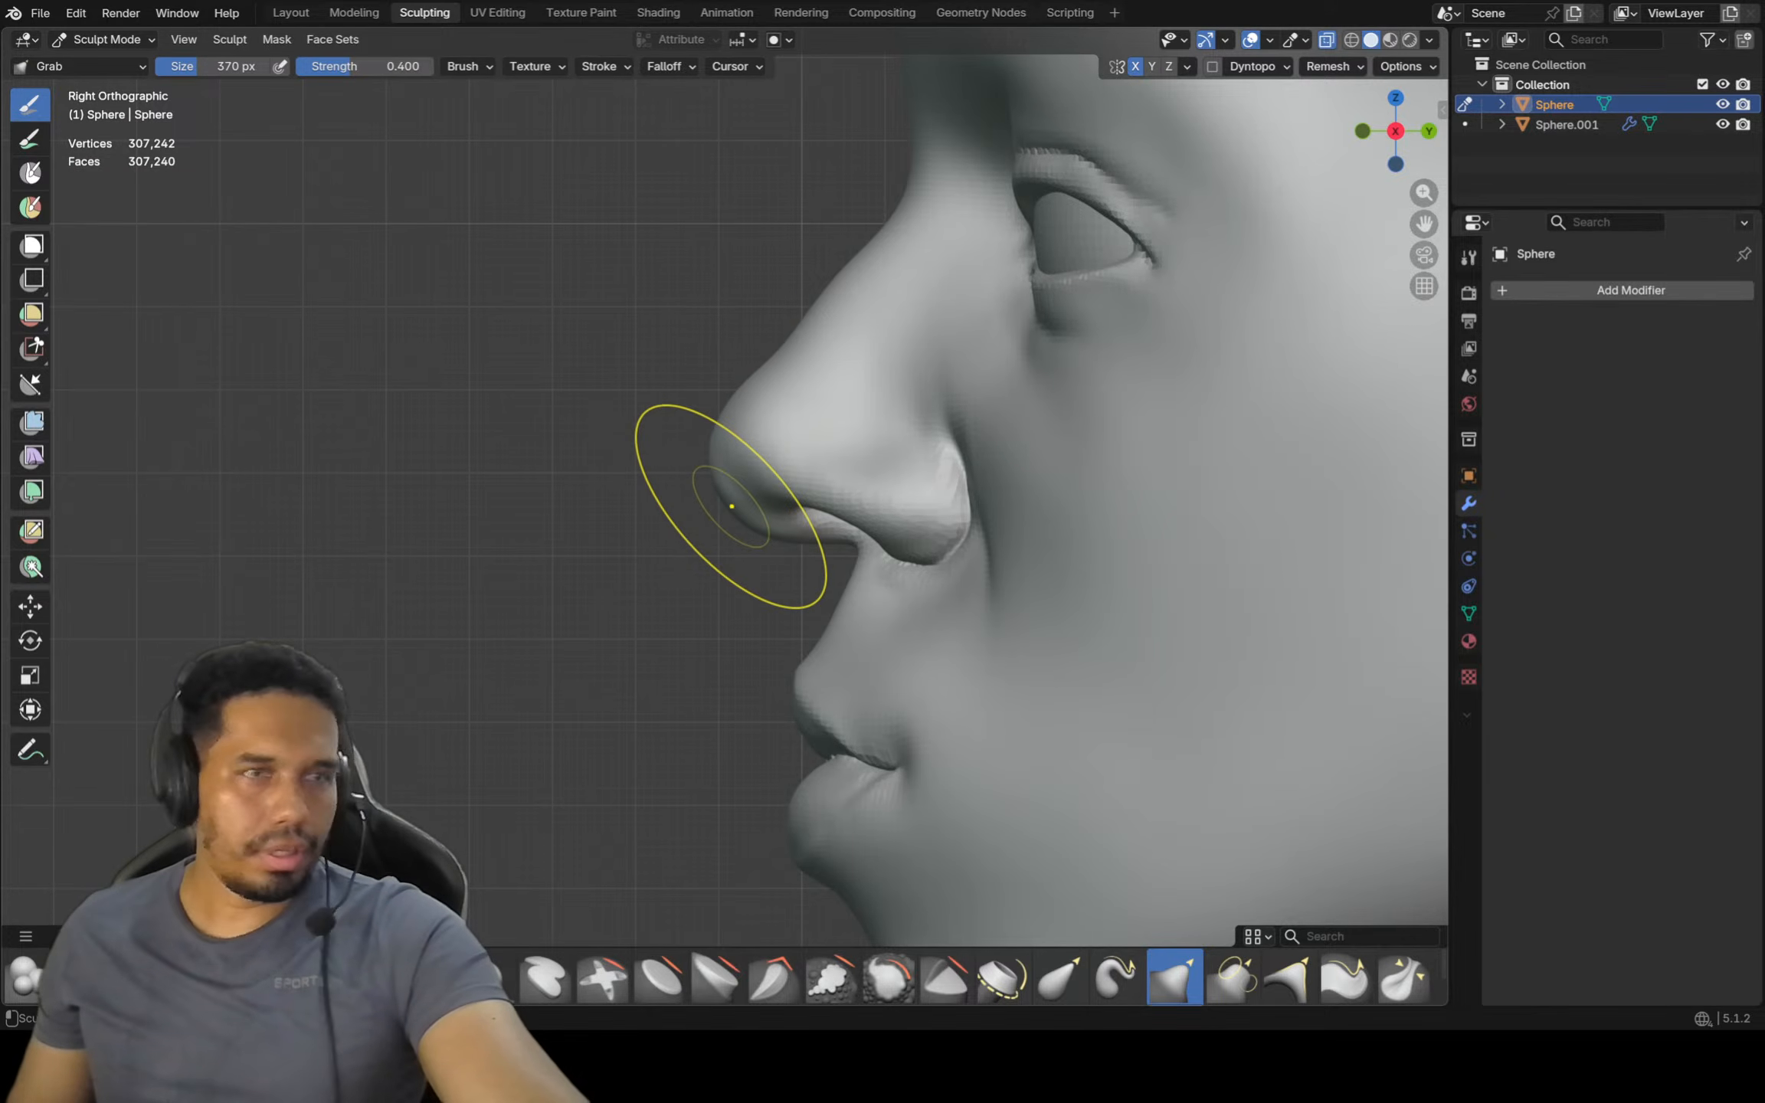
middle_click_drag(731, 506, 732, 474, "ctrl")
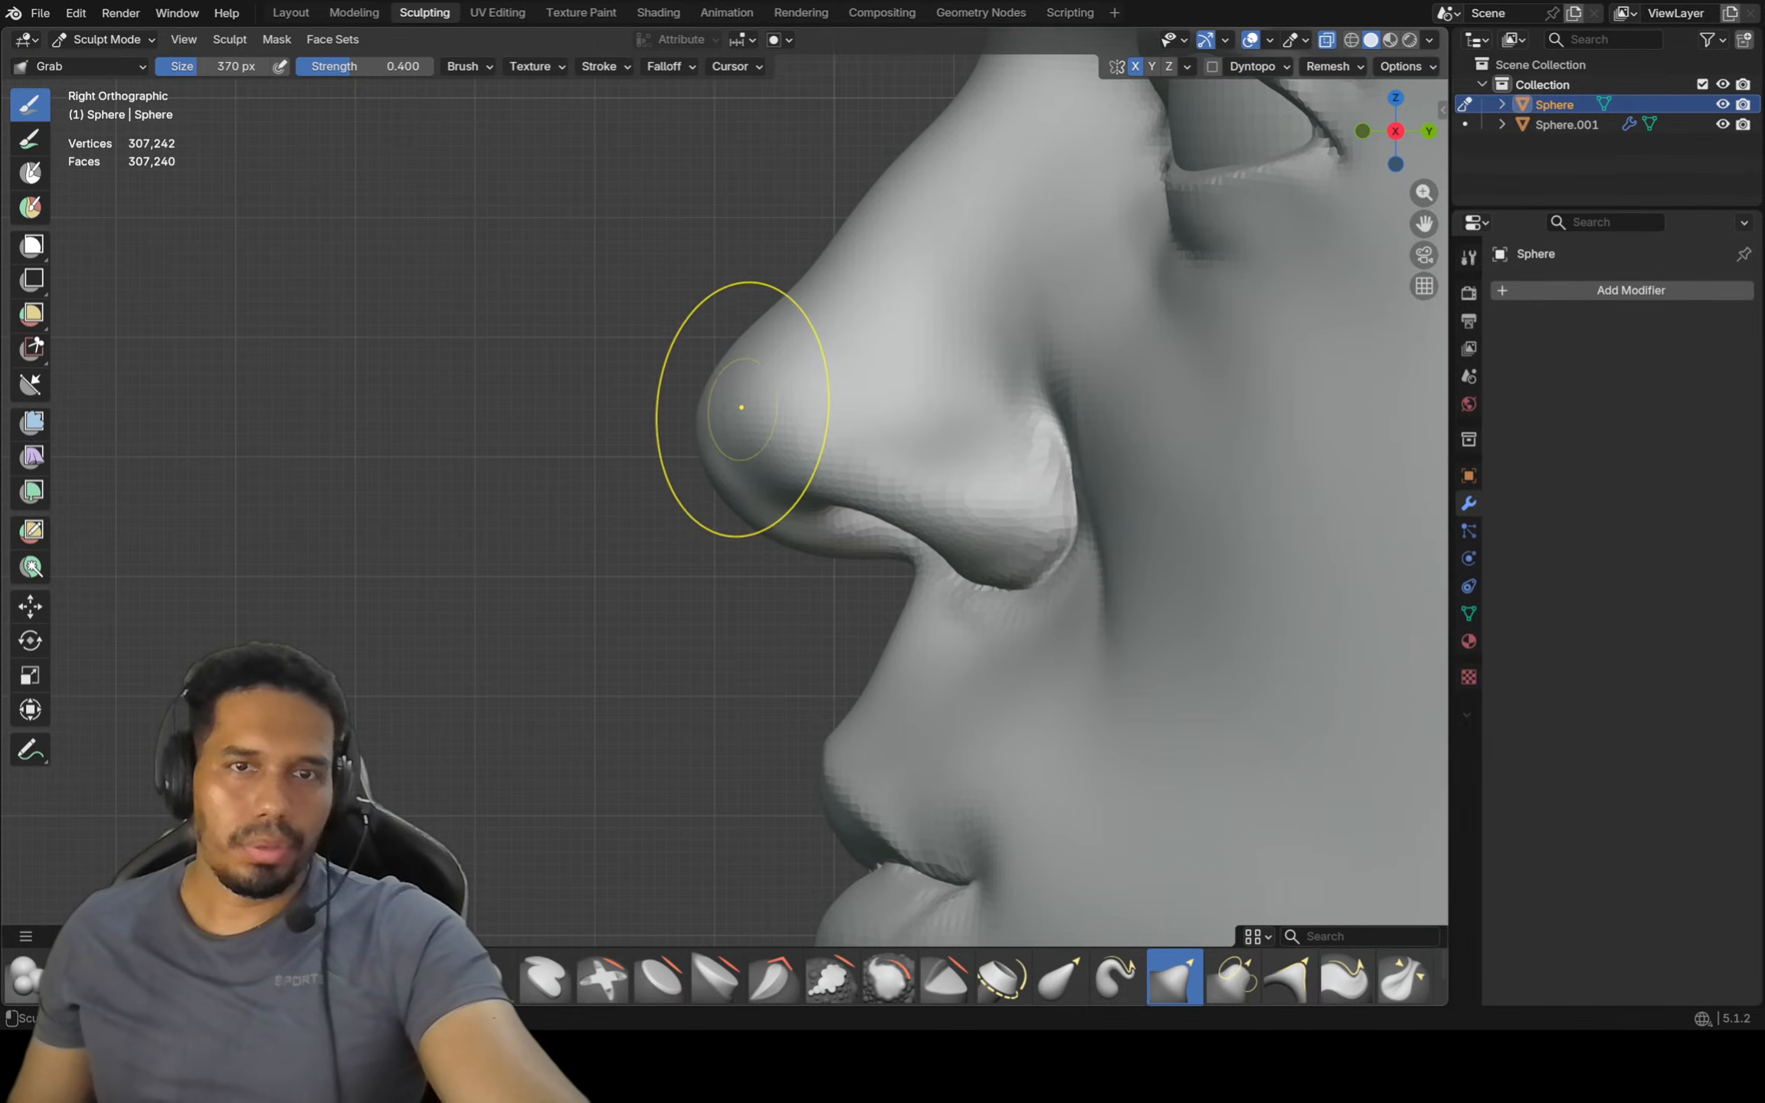
Refine the profile of the nose bridge up to its root with the 370 px Grab brush
middle_click_drag(759, 310, 678, 366, "shift")
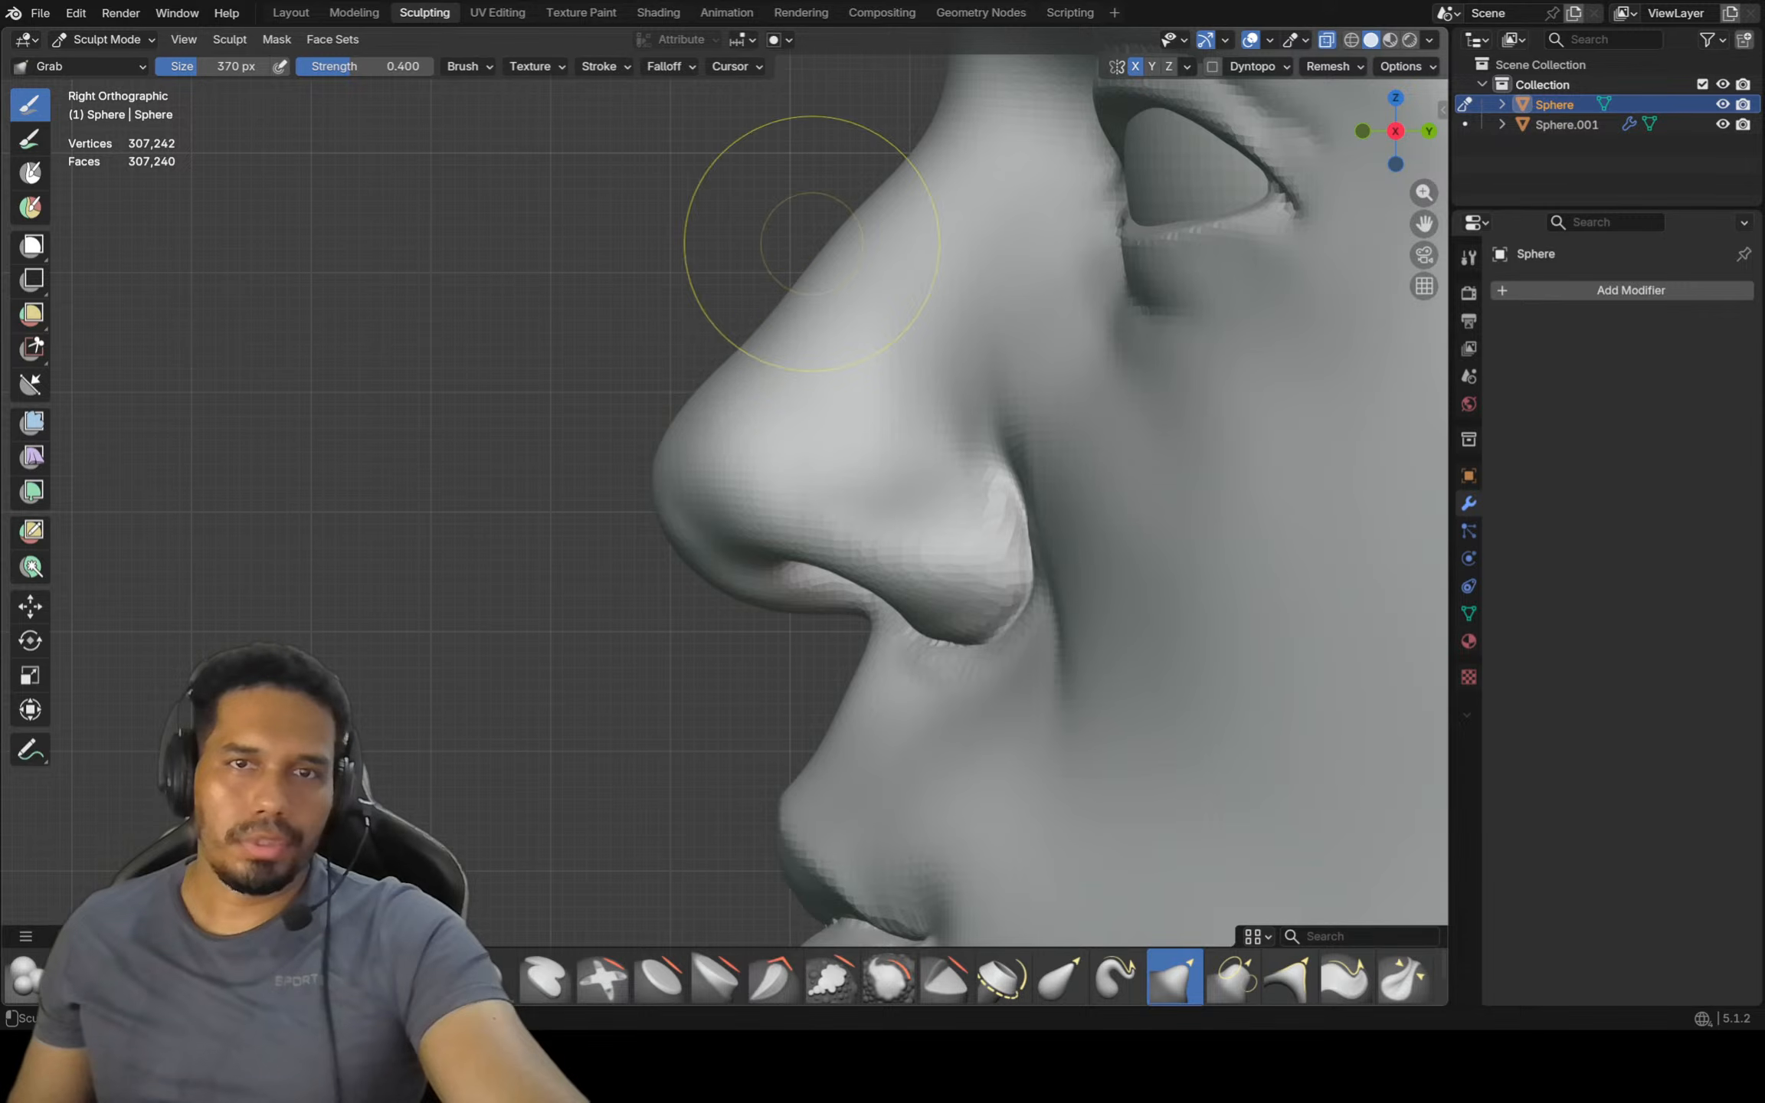
middle_click_drag(850, 207, 831, 310, "ctrl")
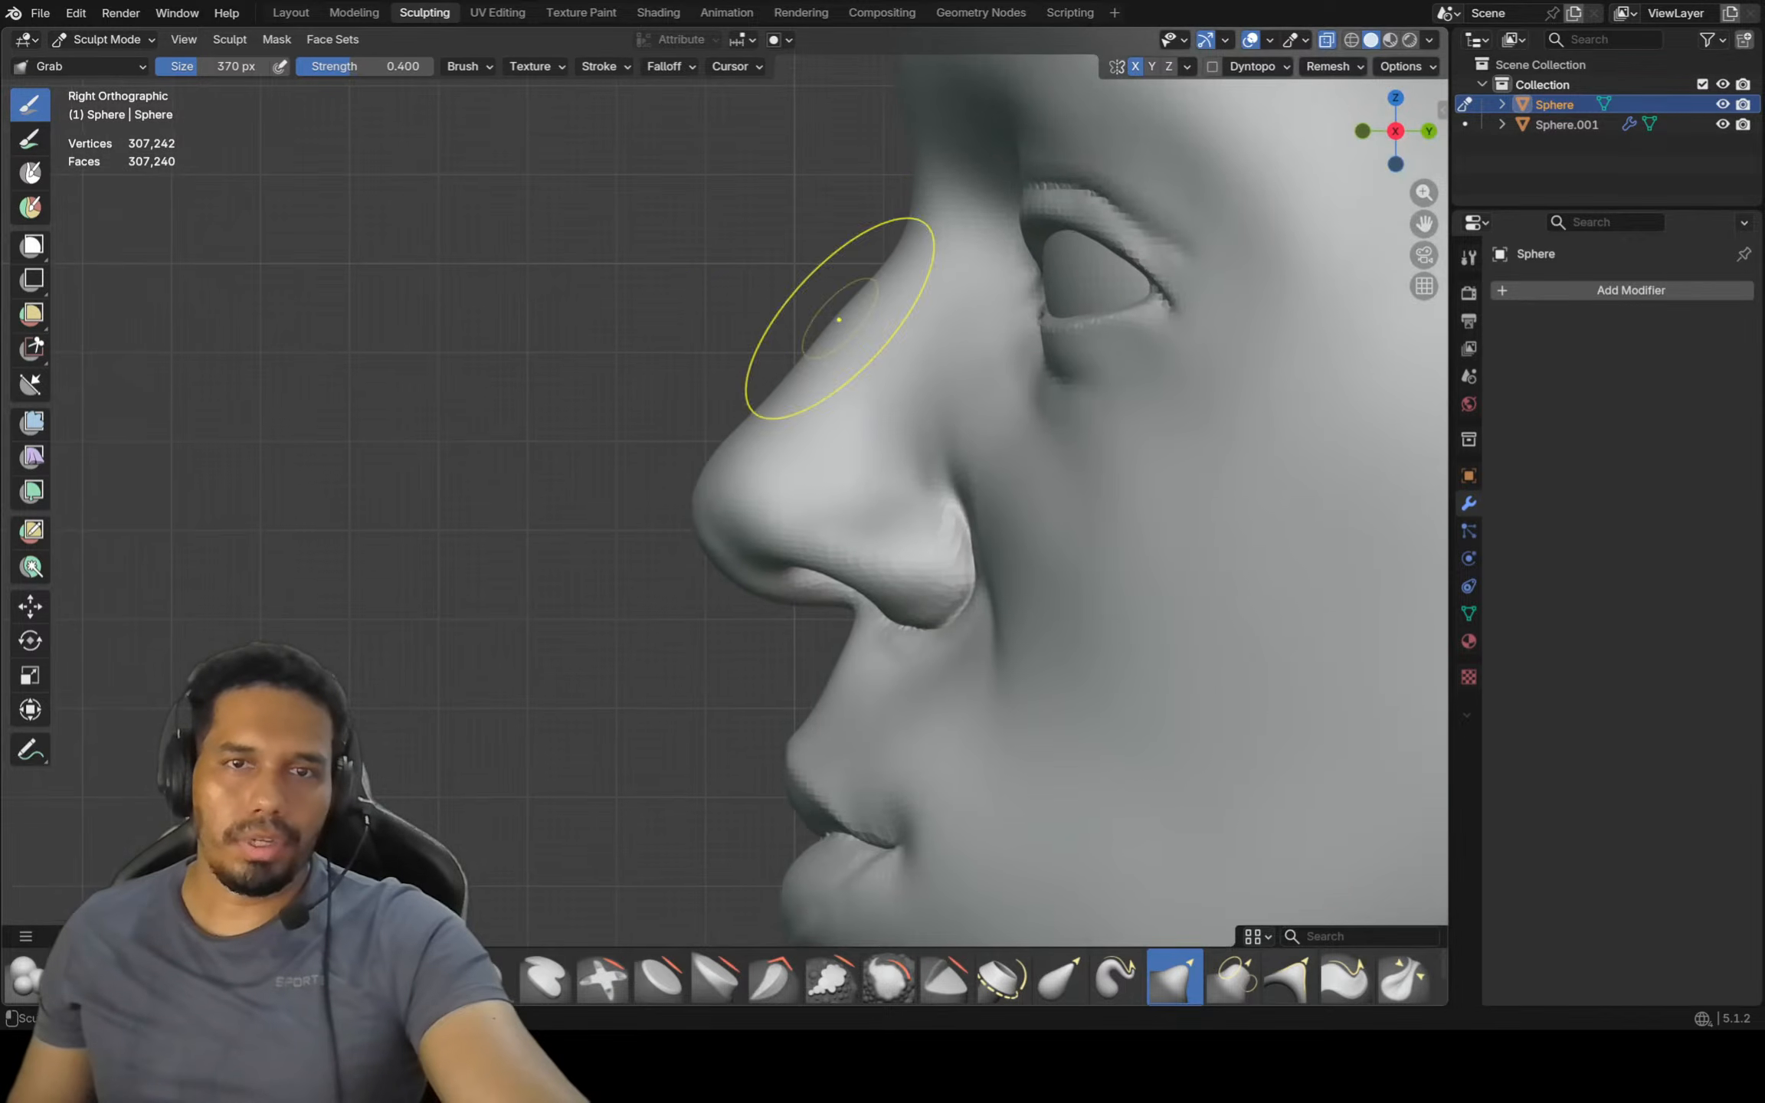
key("Escape")
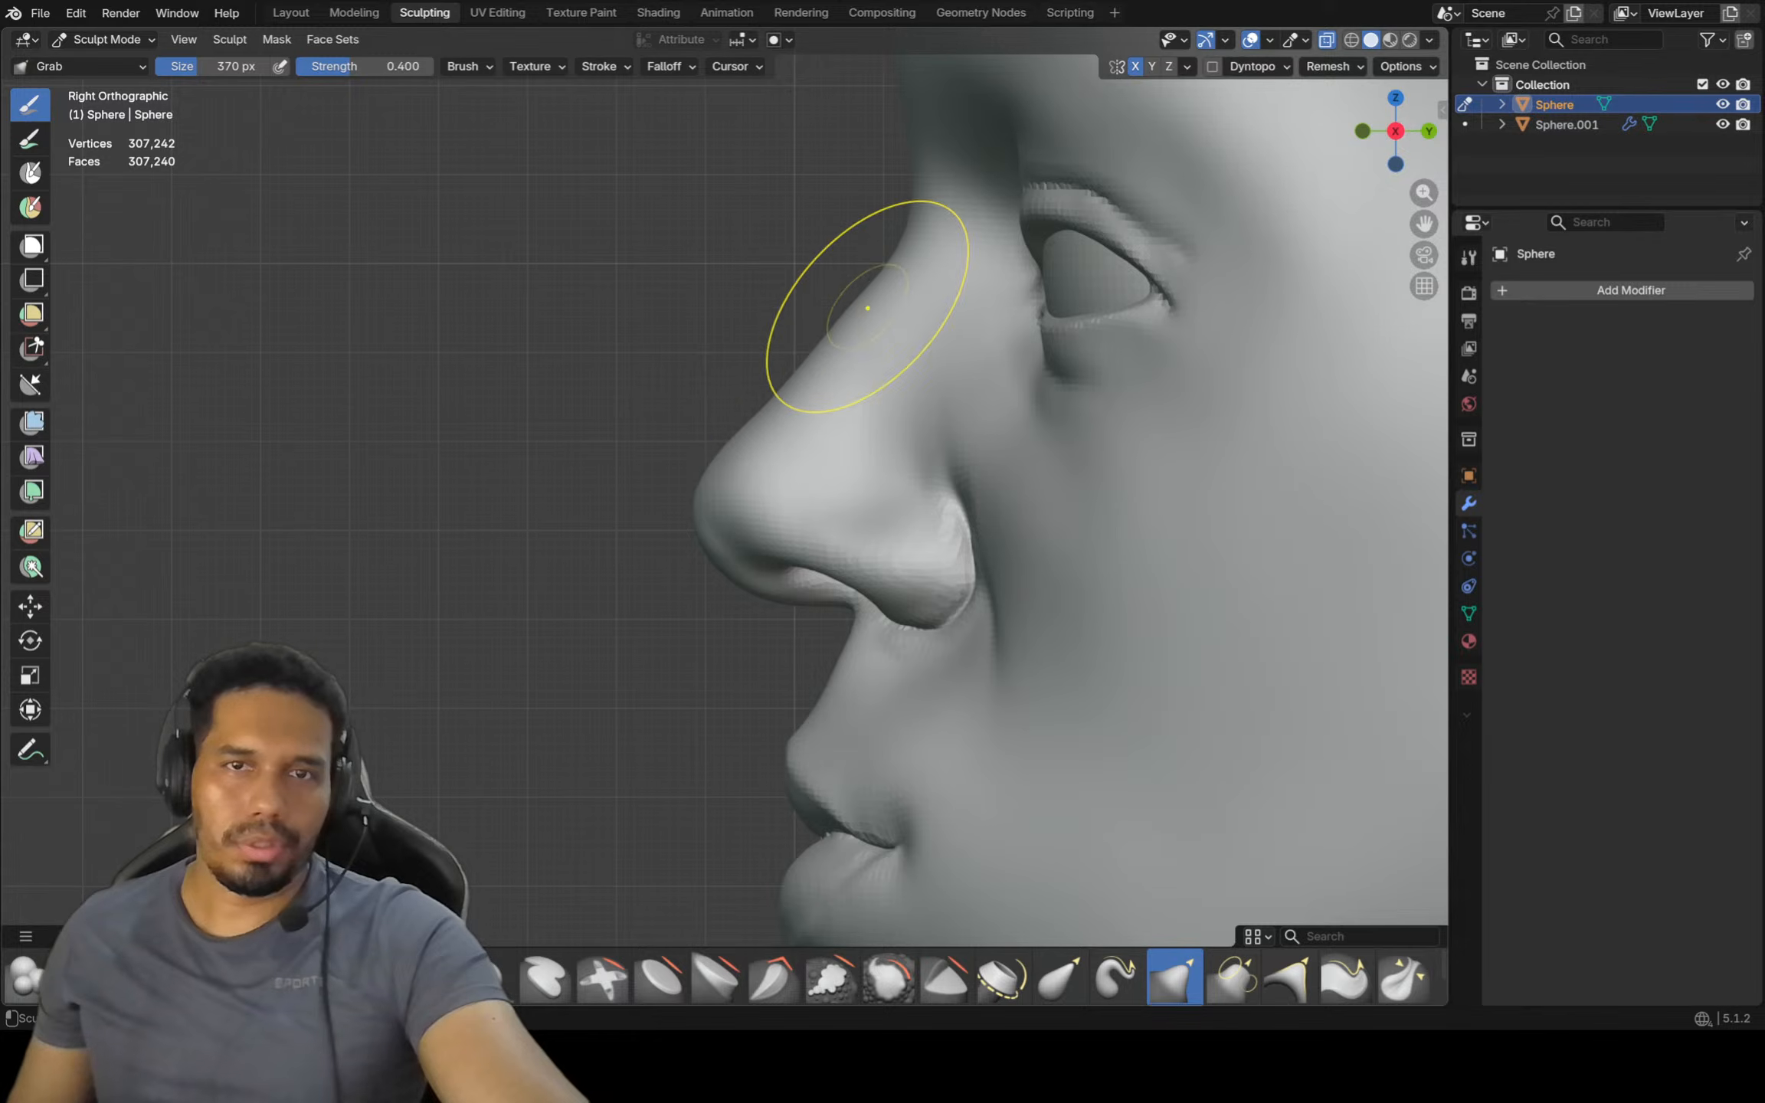
left_click_drag(881, 288, 895, 264)
middle_click_drag(943, 172, 868, 275, "shift")
middle_click_drag(869, 274, 820, 307, "ctrl")
middle_click_drag(803, 221, 789, 283, "ctrl")
mouse_move(789, 284)
middle_mouse_down("shift")
mouse_move(772, 329)
mouse_move(766, 295)
middle_mouse_up("shift")
left_click_drag(772, 418, 768, 420)
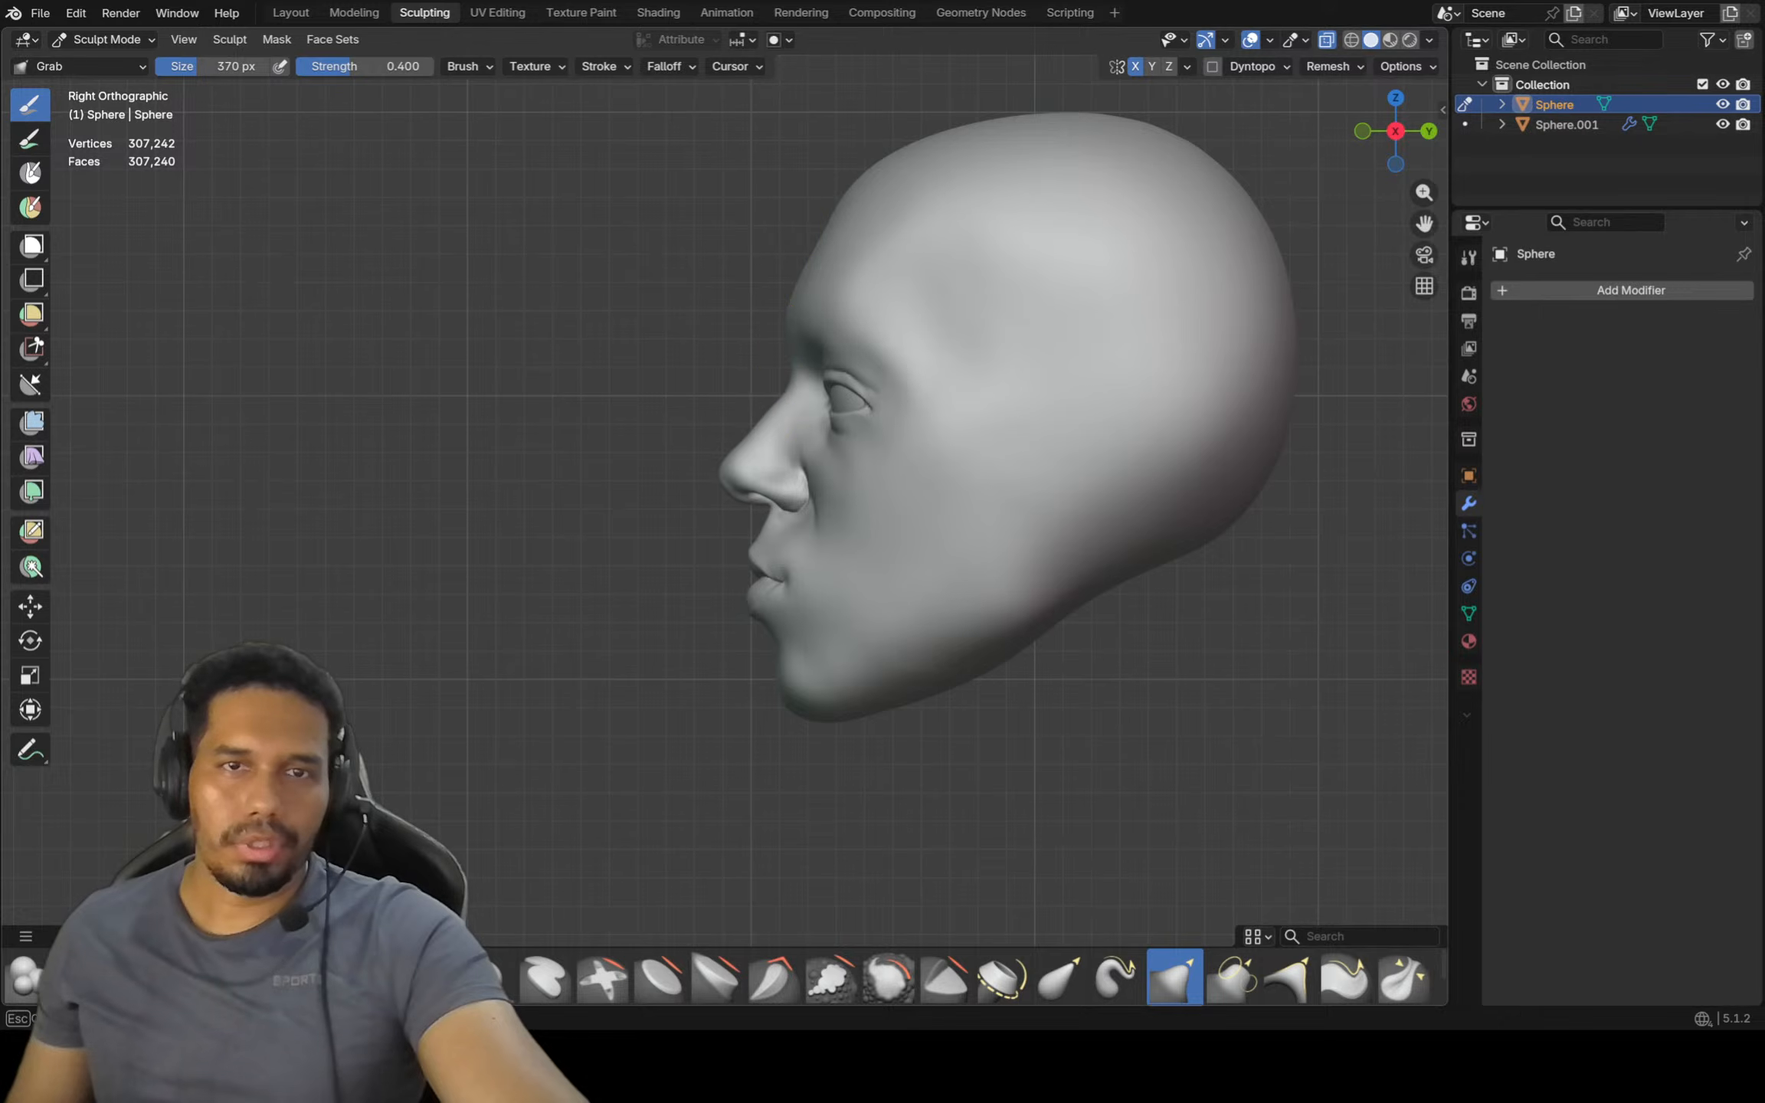
Adjust the upper forehead's curve in the right-side profile with the Grab brush
middle_click_drag(864, 170, 815, 217, "shift")
left_click_drag(828, 207, 830, 209)
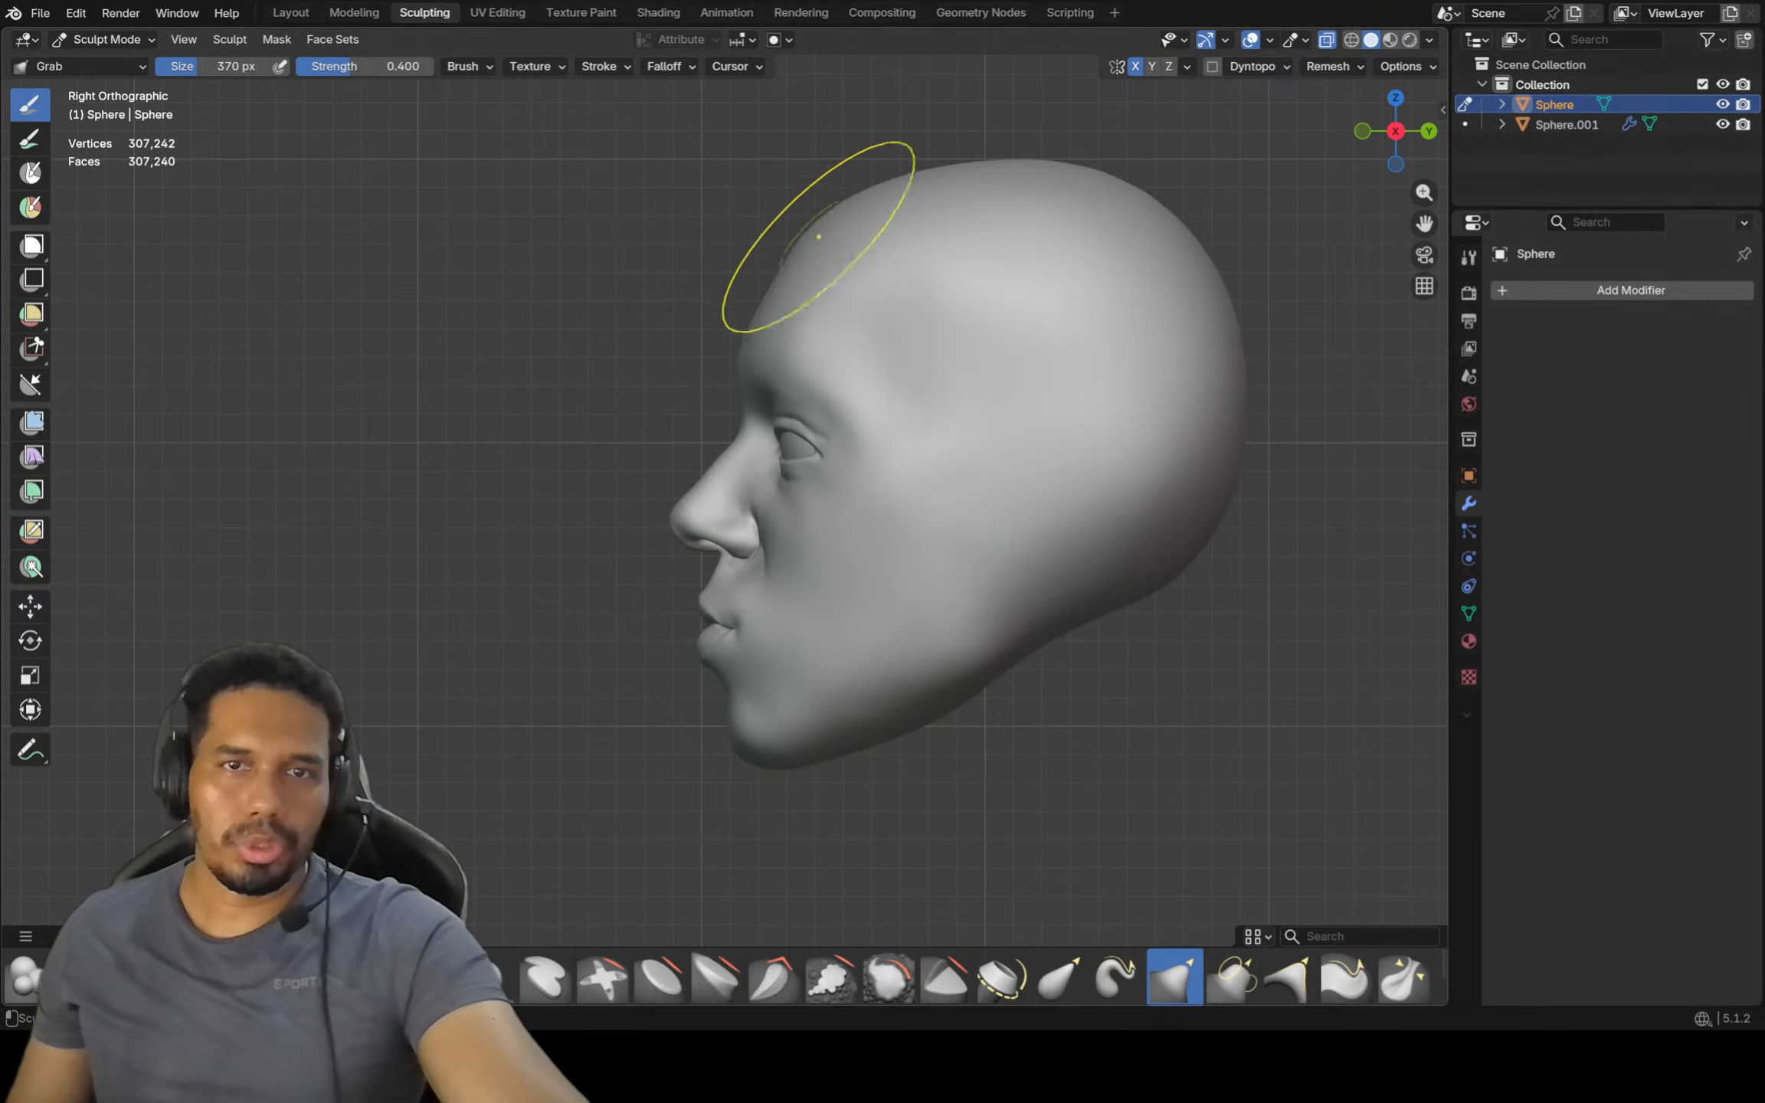
middle_click_drag(781, 352, 767, 351, "shift")
scroll(767, 351, "up", 1)
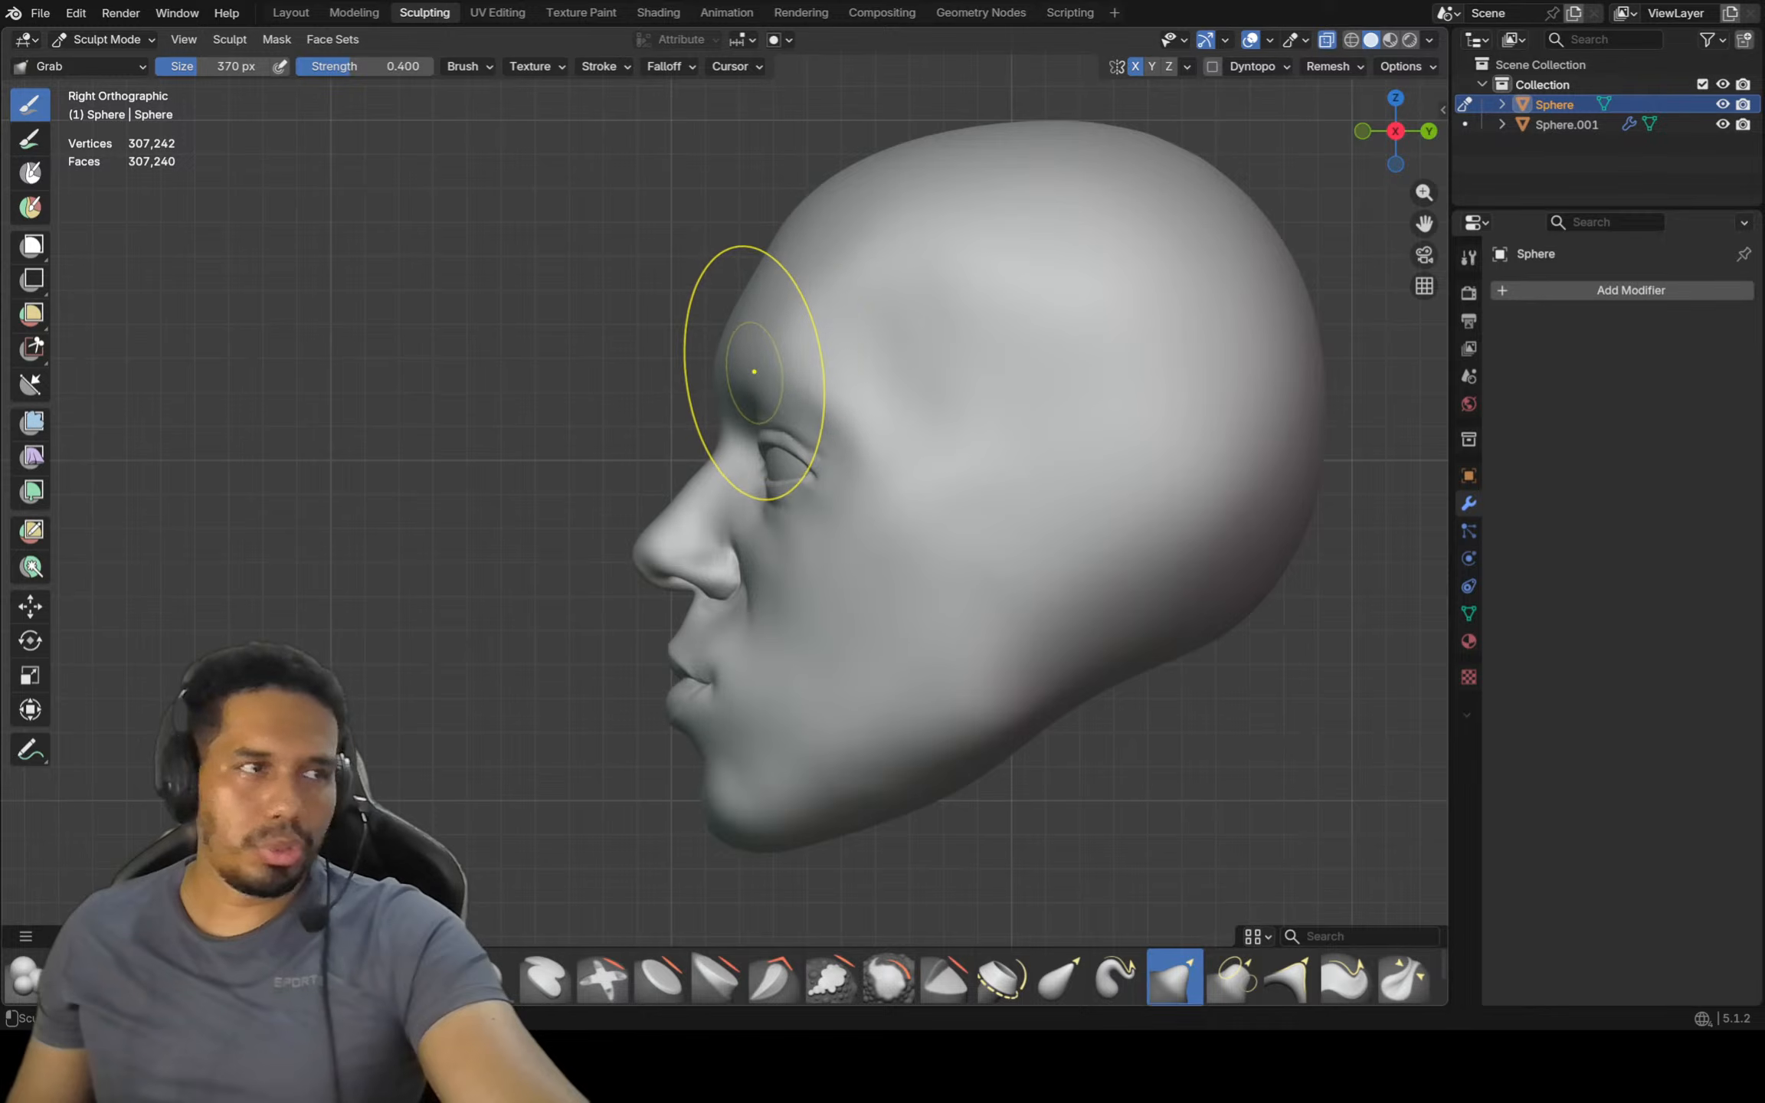
Adjust the upper eyelid fold in the right-side profile with the Grab brush and reduce the brush size to 226 px
scroll(764, 406, "up", 4)
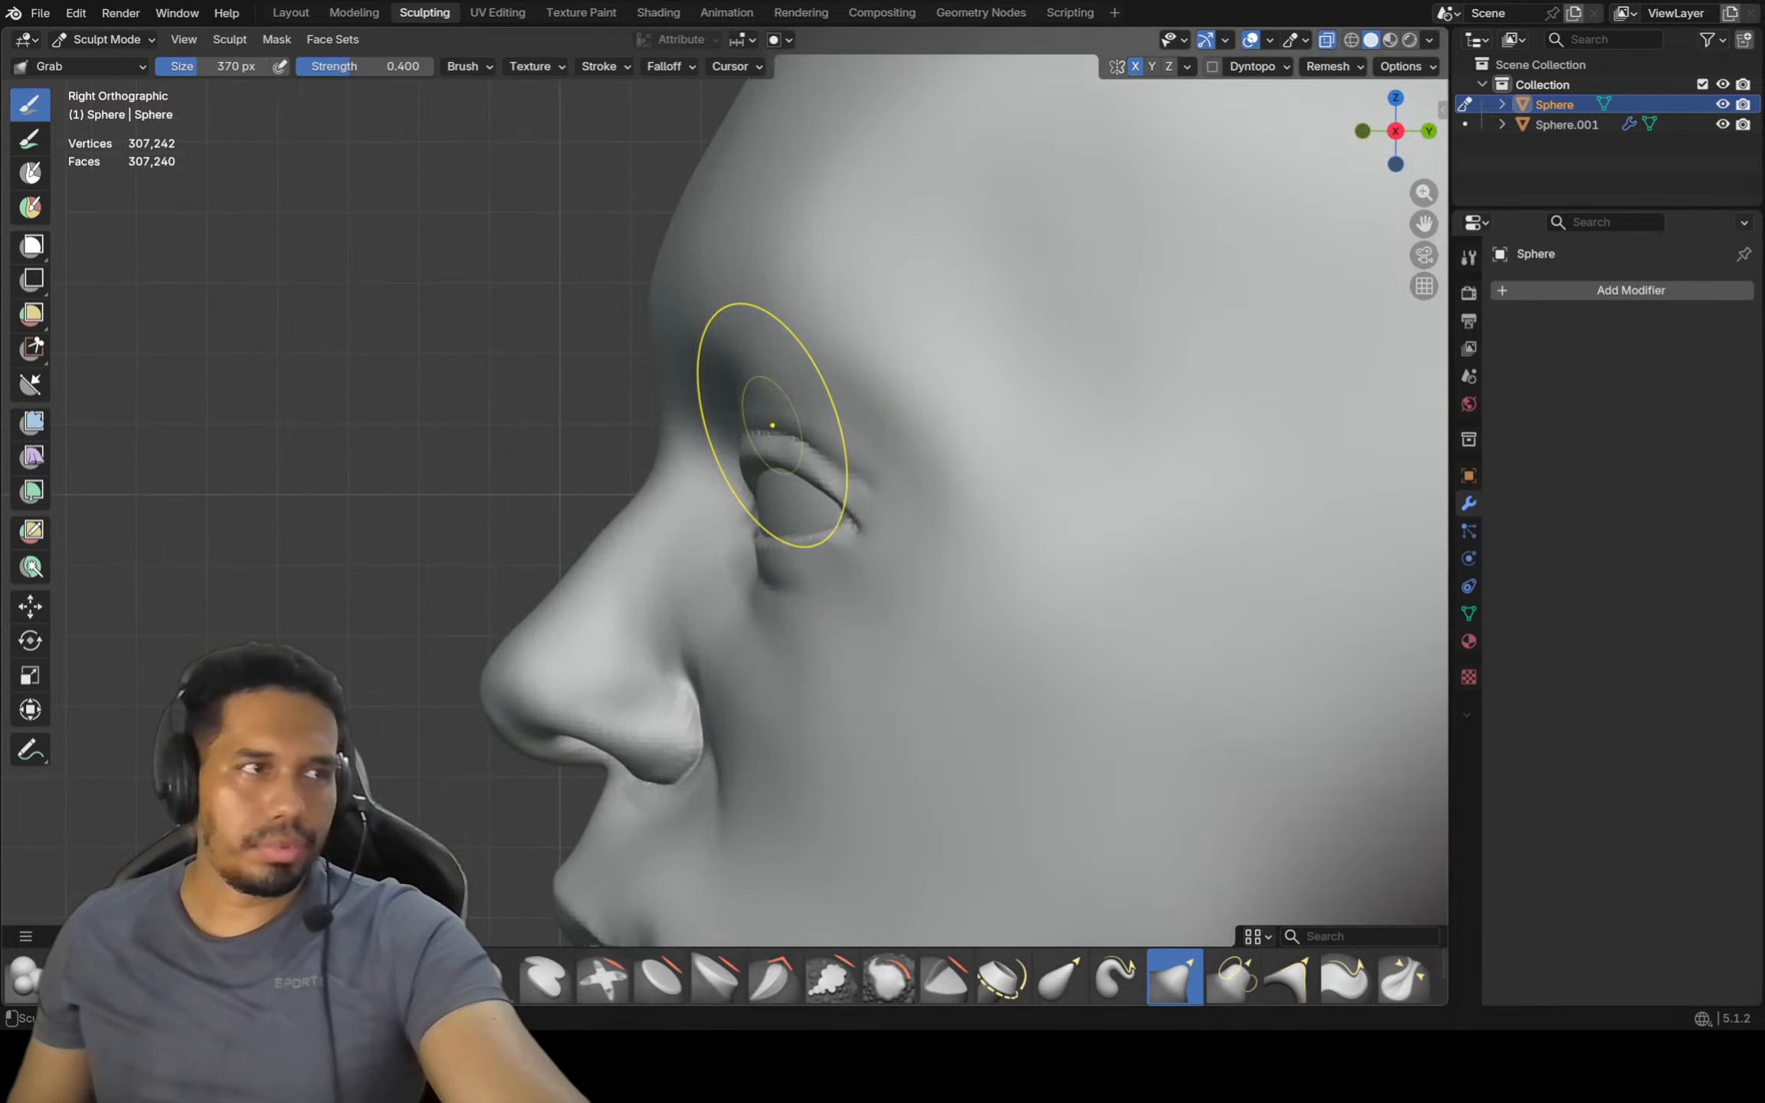
scroll(769, 421, "up", 2)
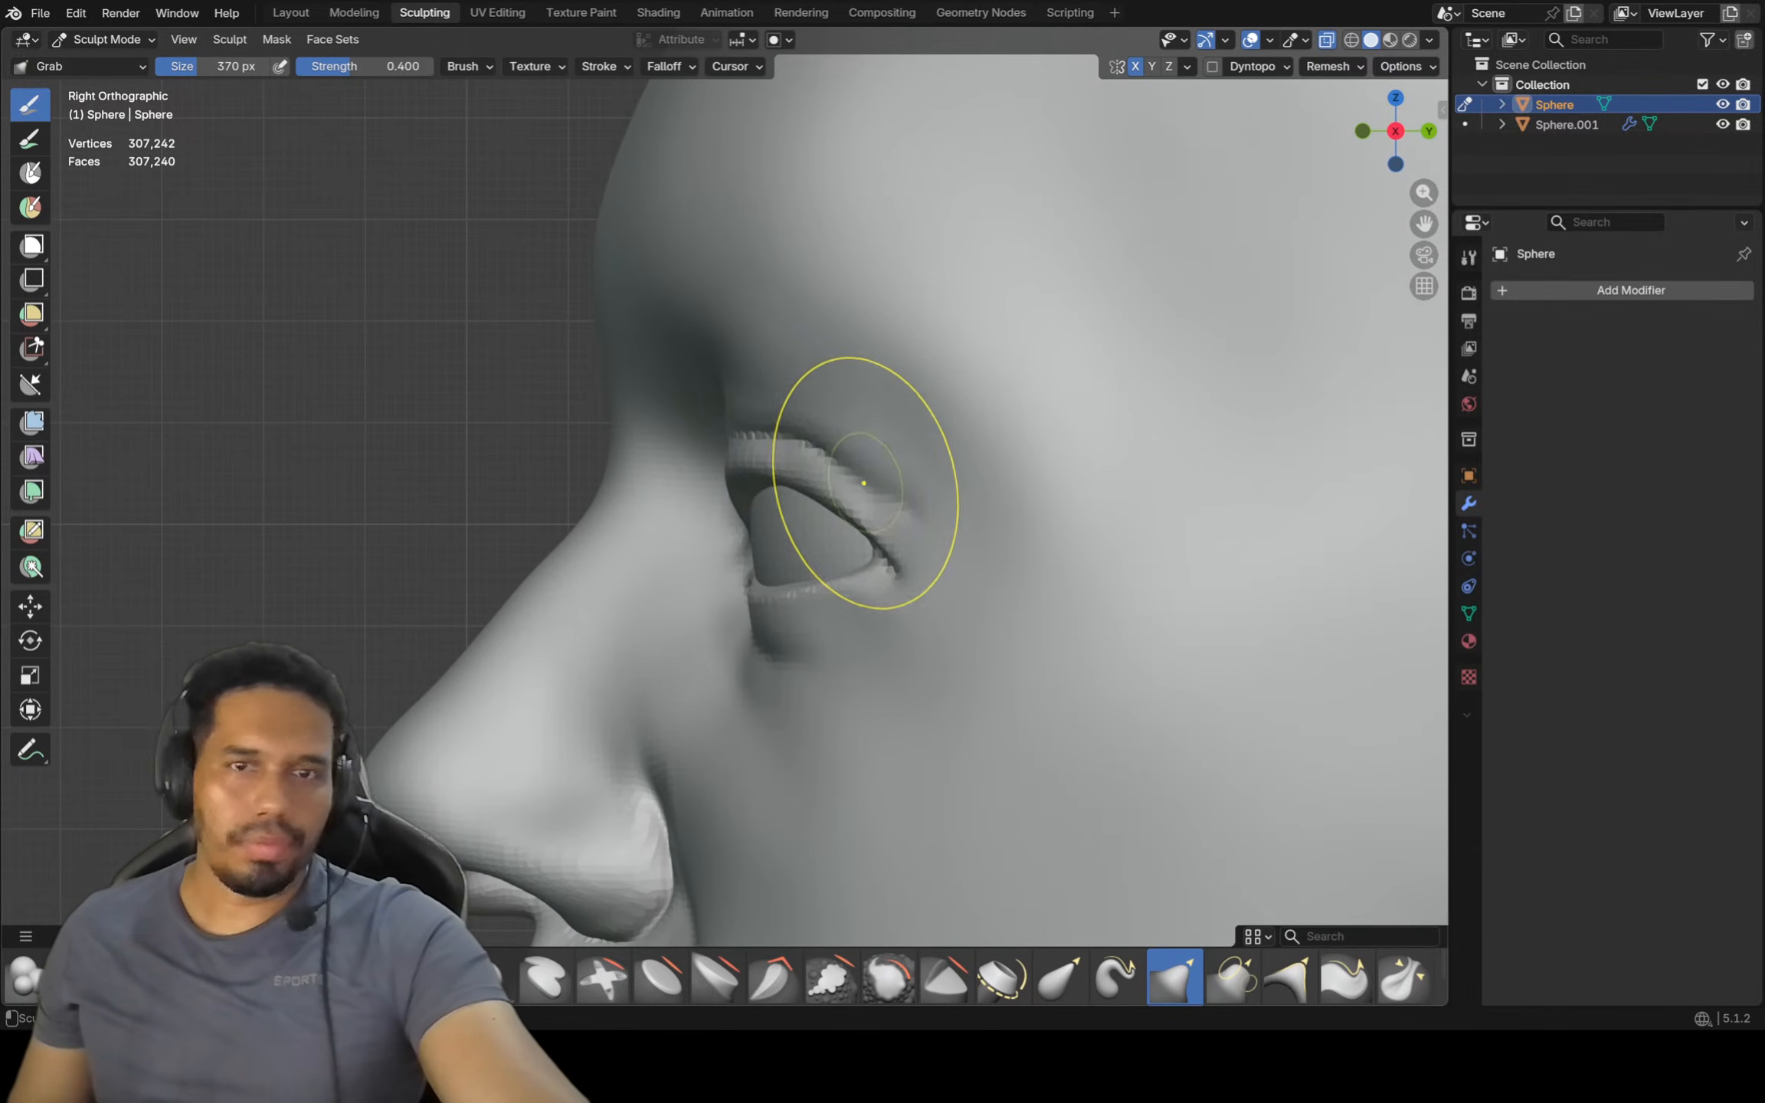
left_click_drag(819, 424, 817, 425)
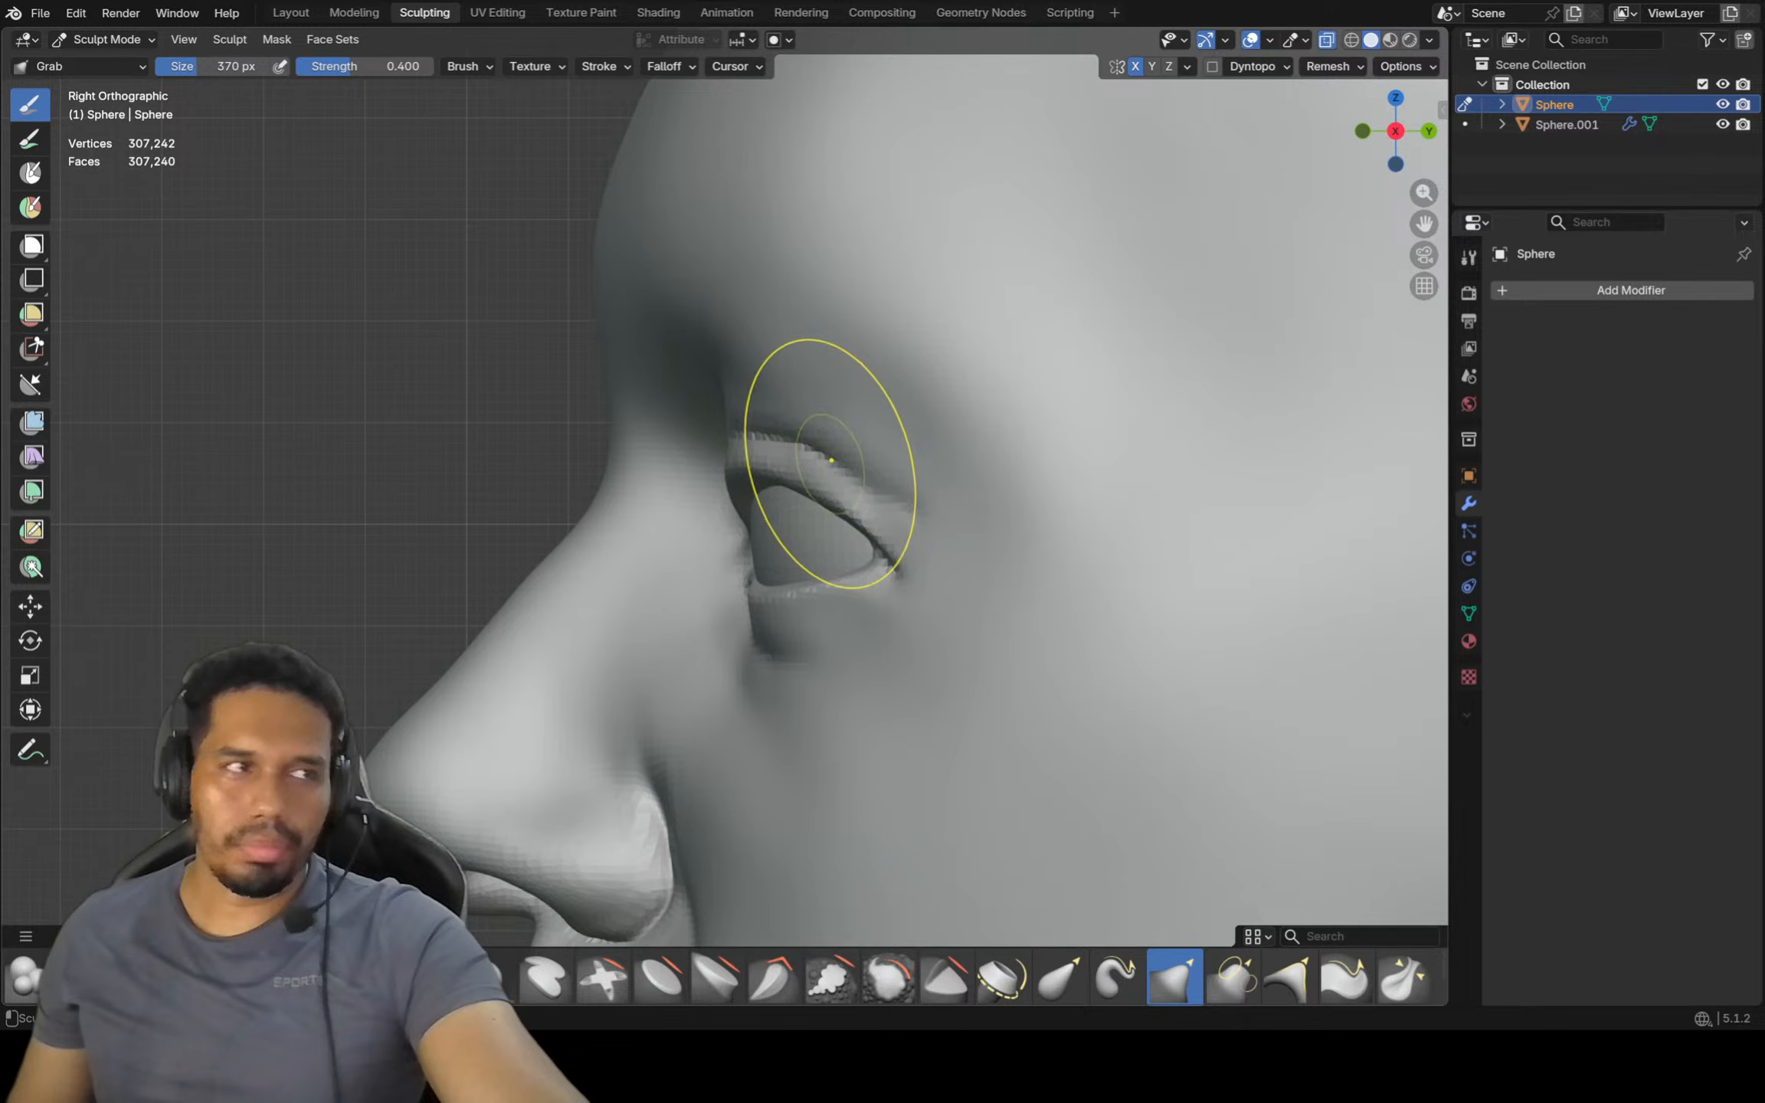
key("f")
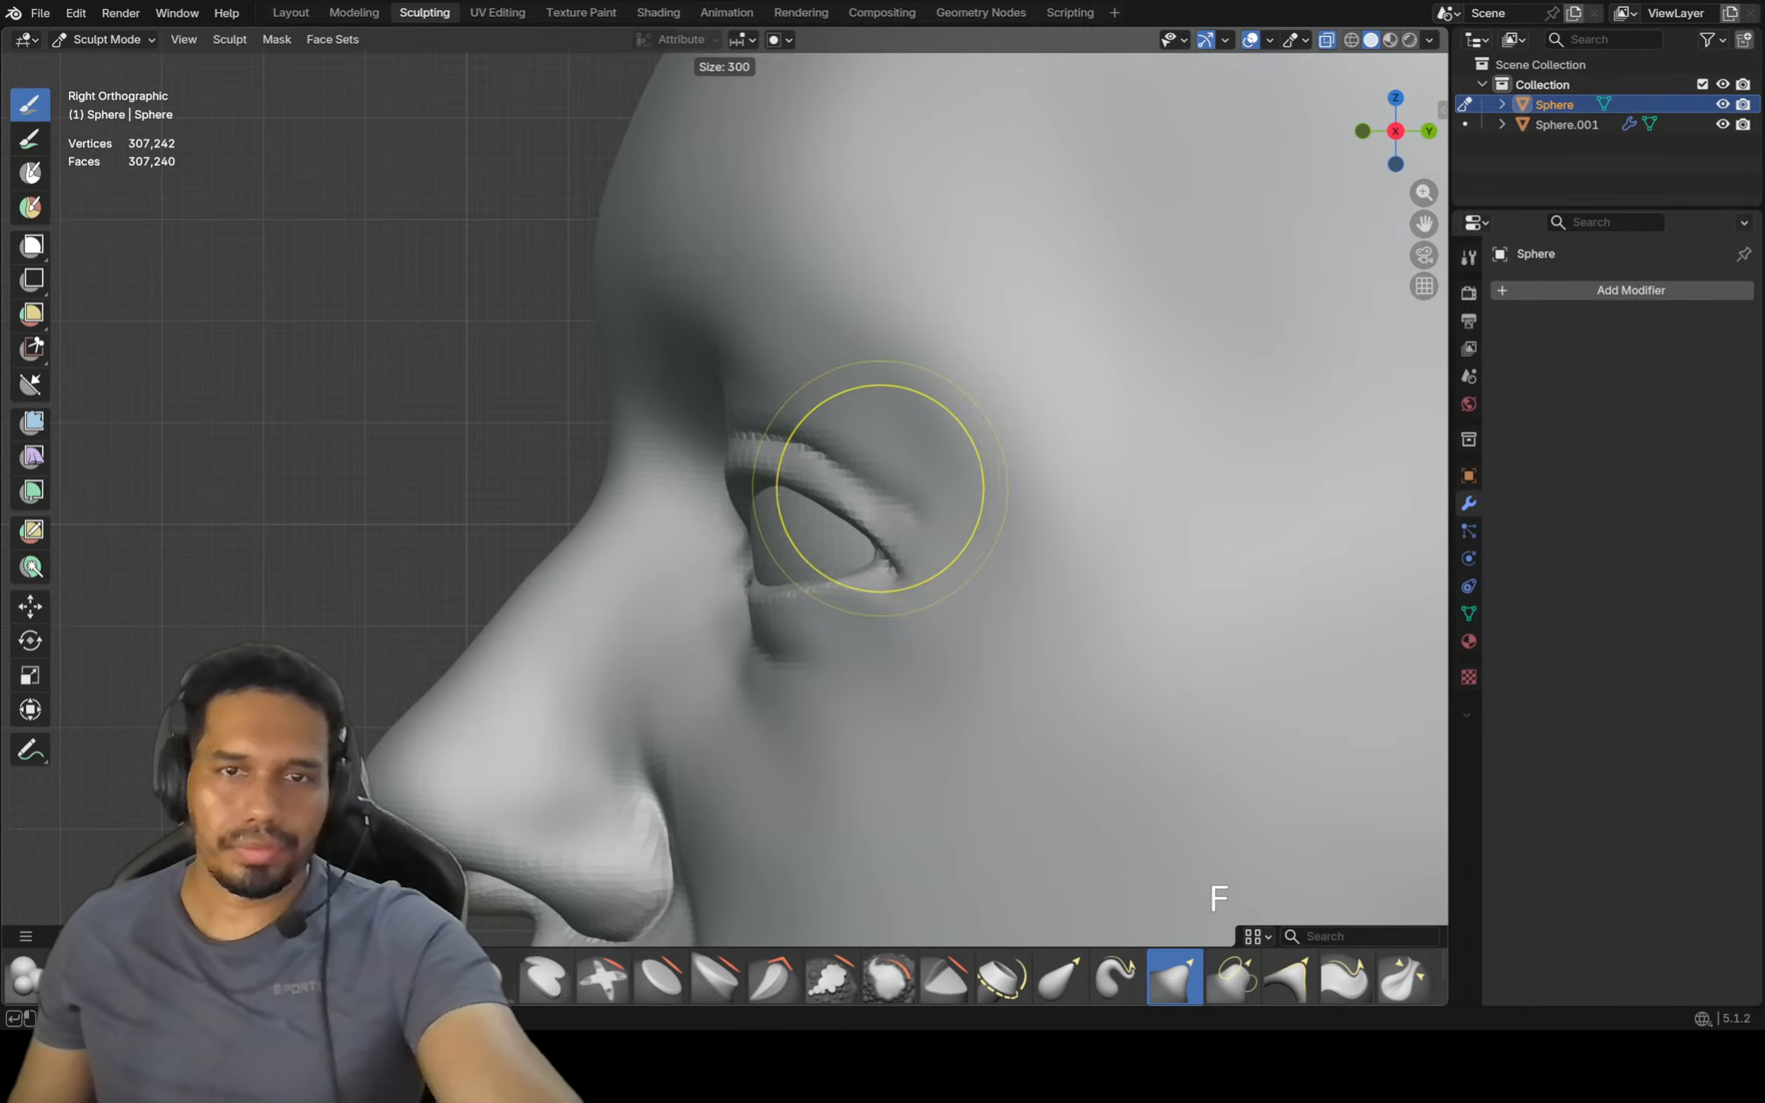
left_click(831, 490)
Adjust the volume of the nostril wing in the right-side profile with the Inflate/Deflate brush at 174 px
middle_click_drag(589, 623, 744, 481, "shift")
middle_click_drag(648, 529, 594, 551, "ctrl")
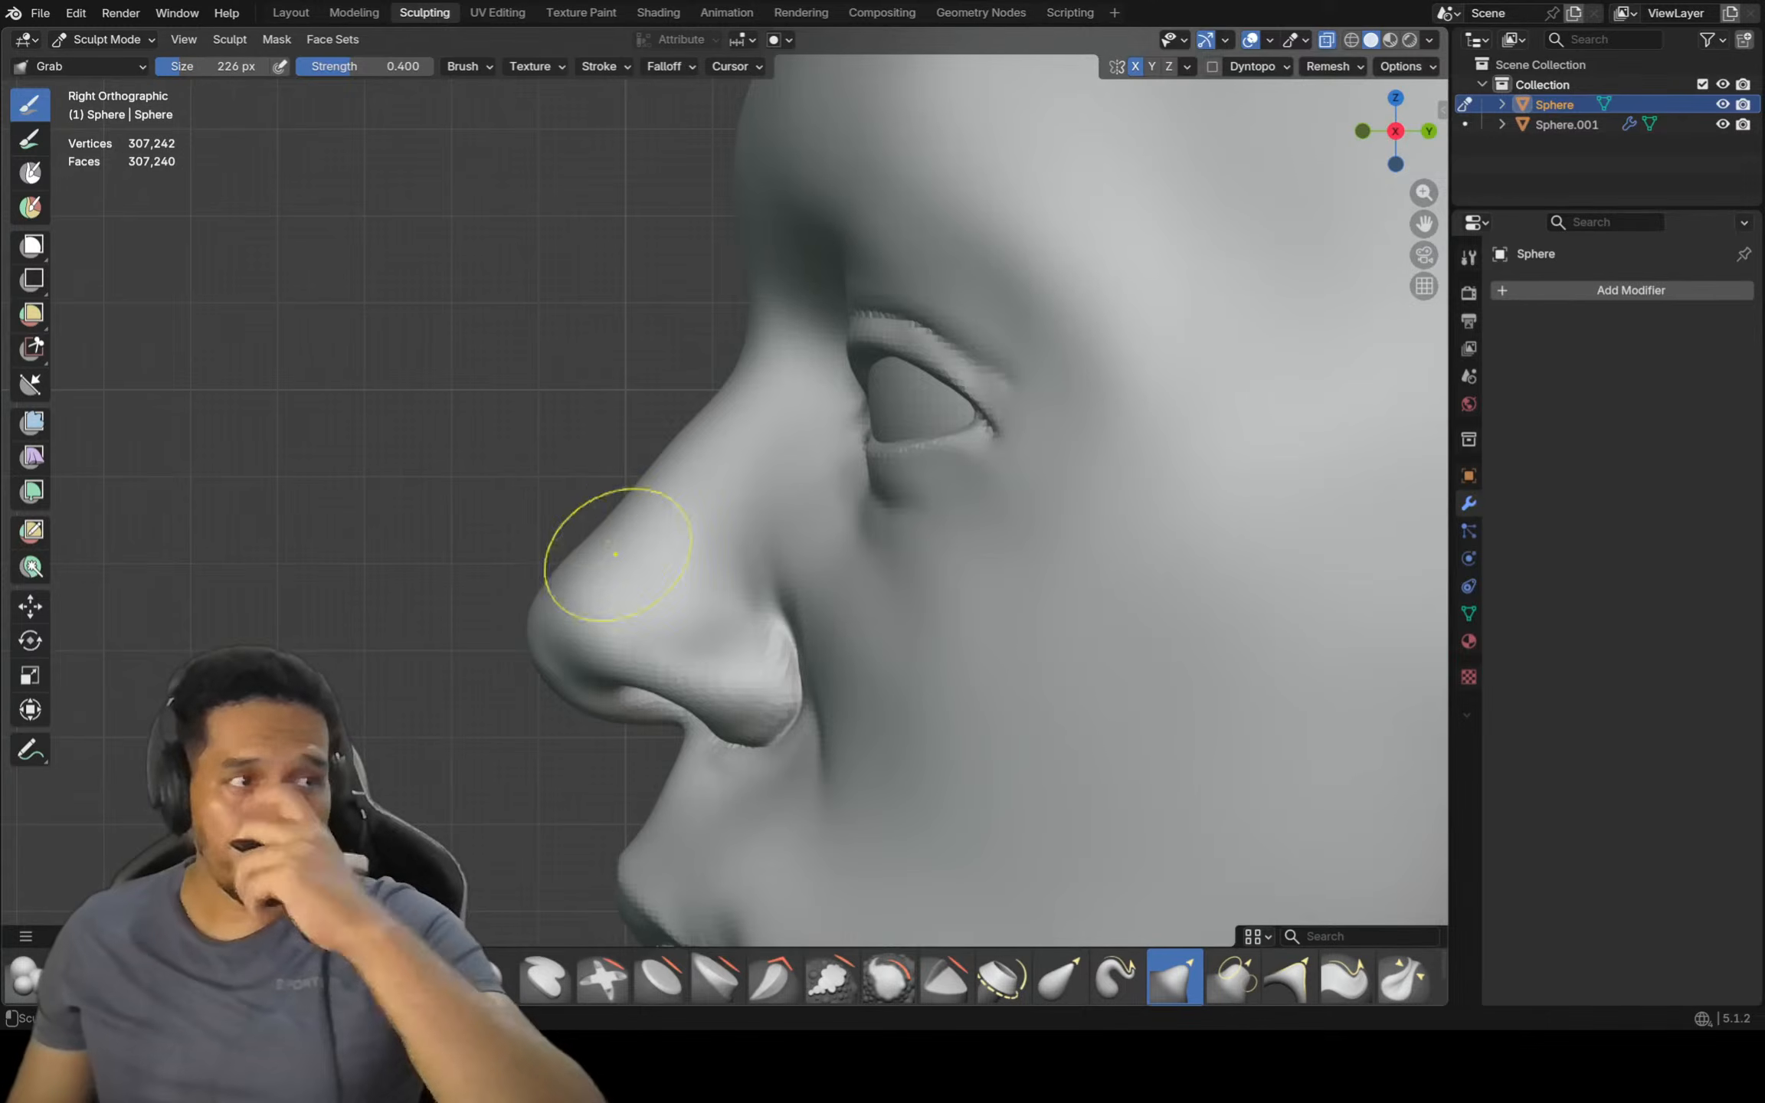
scroll(651, 578, "up", 2)
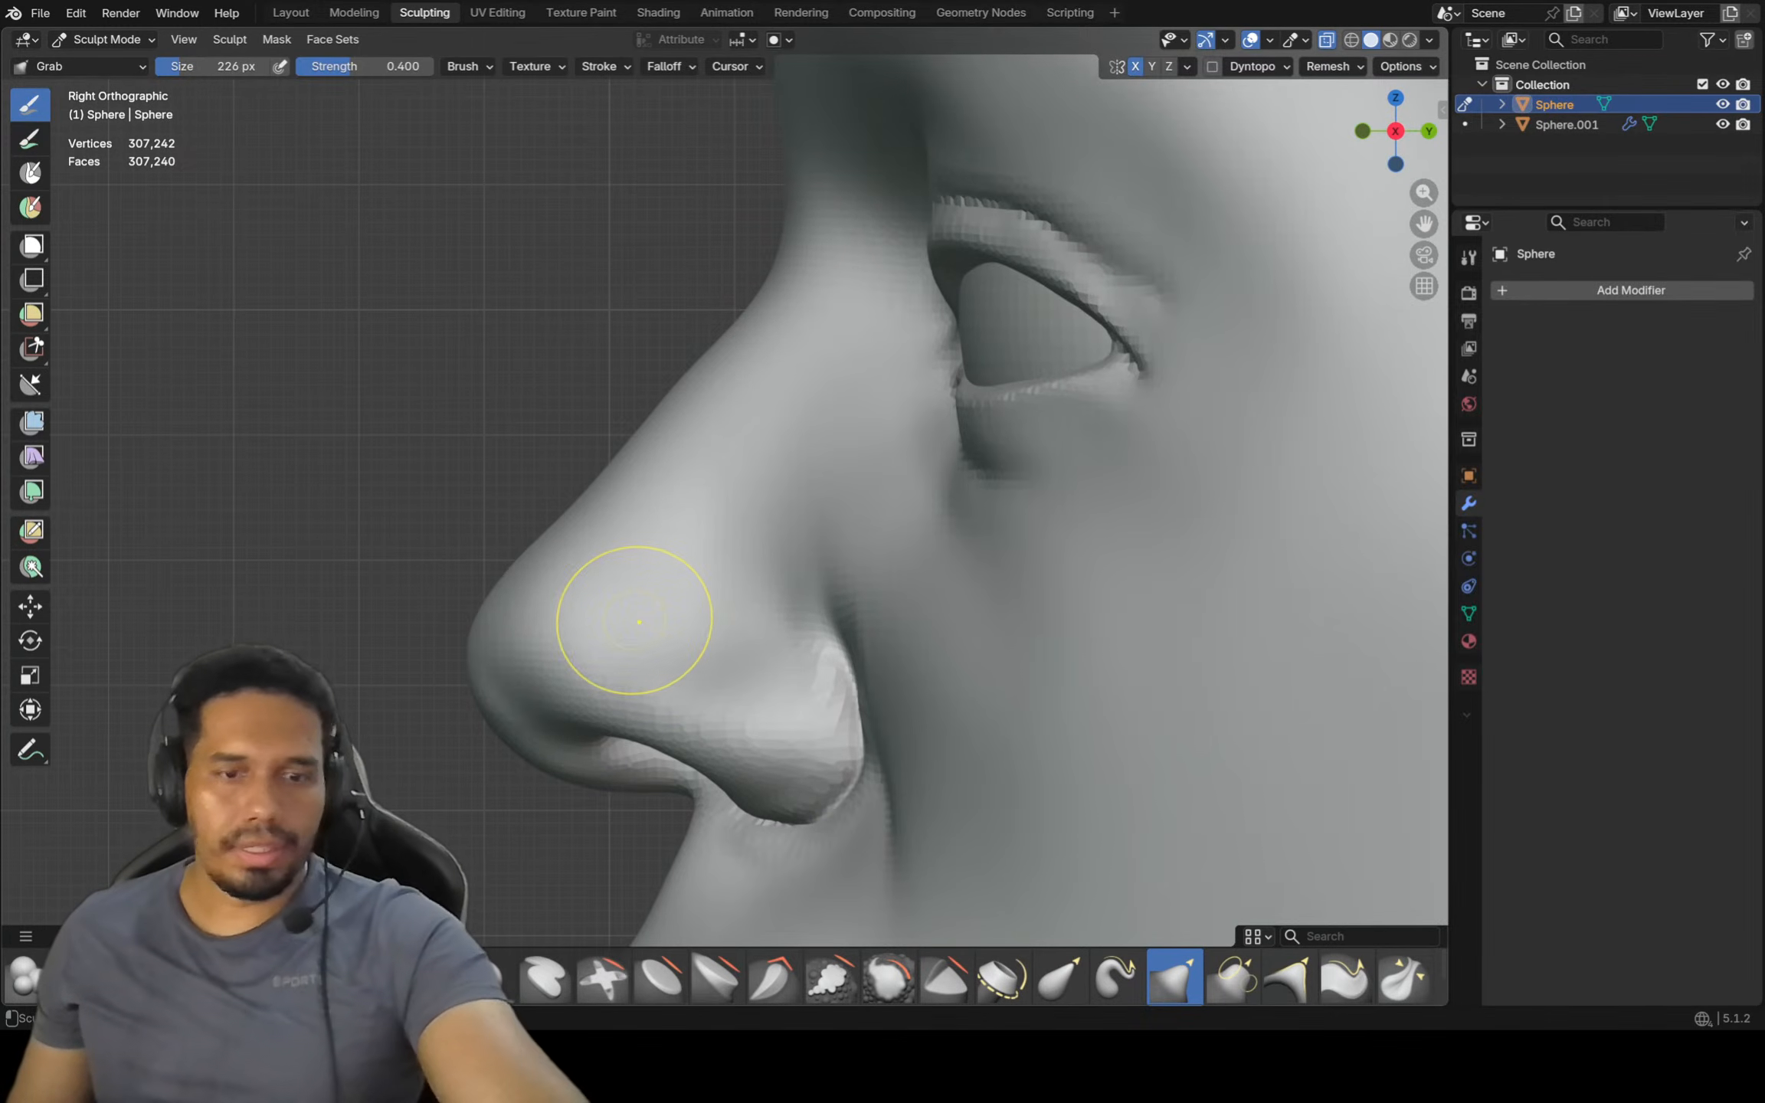
key("f")
left_click(551, 621)
scroll(561, 798, "down", 1)
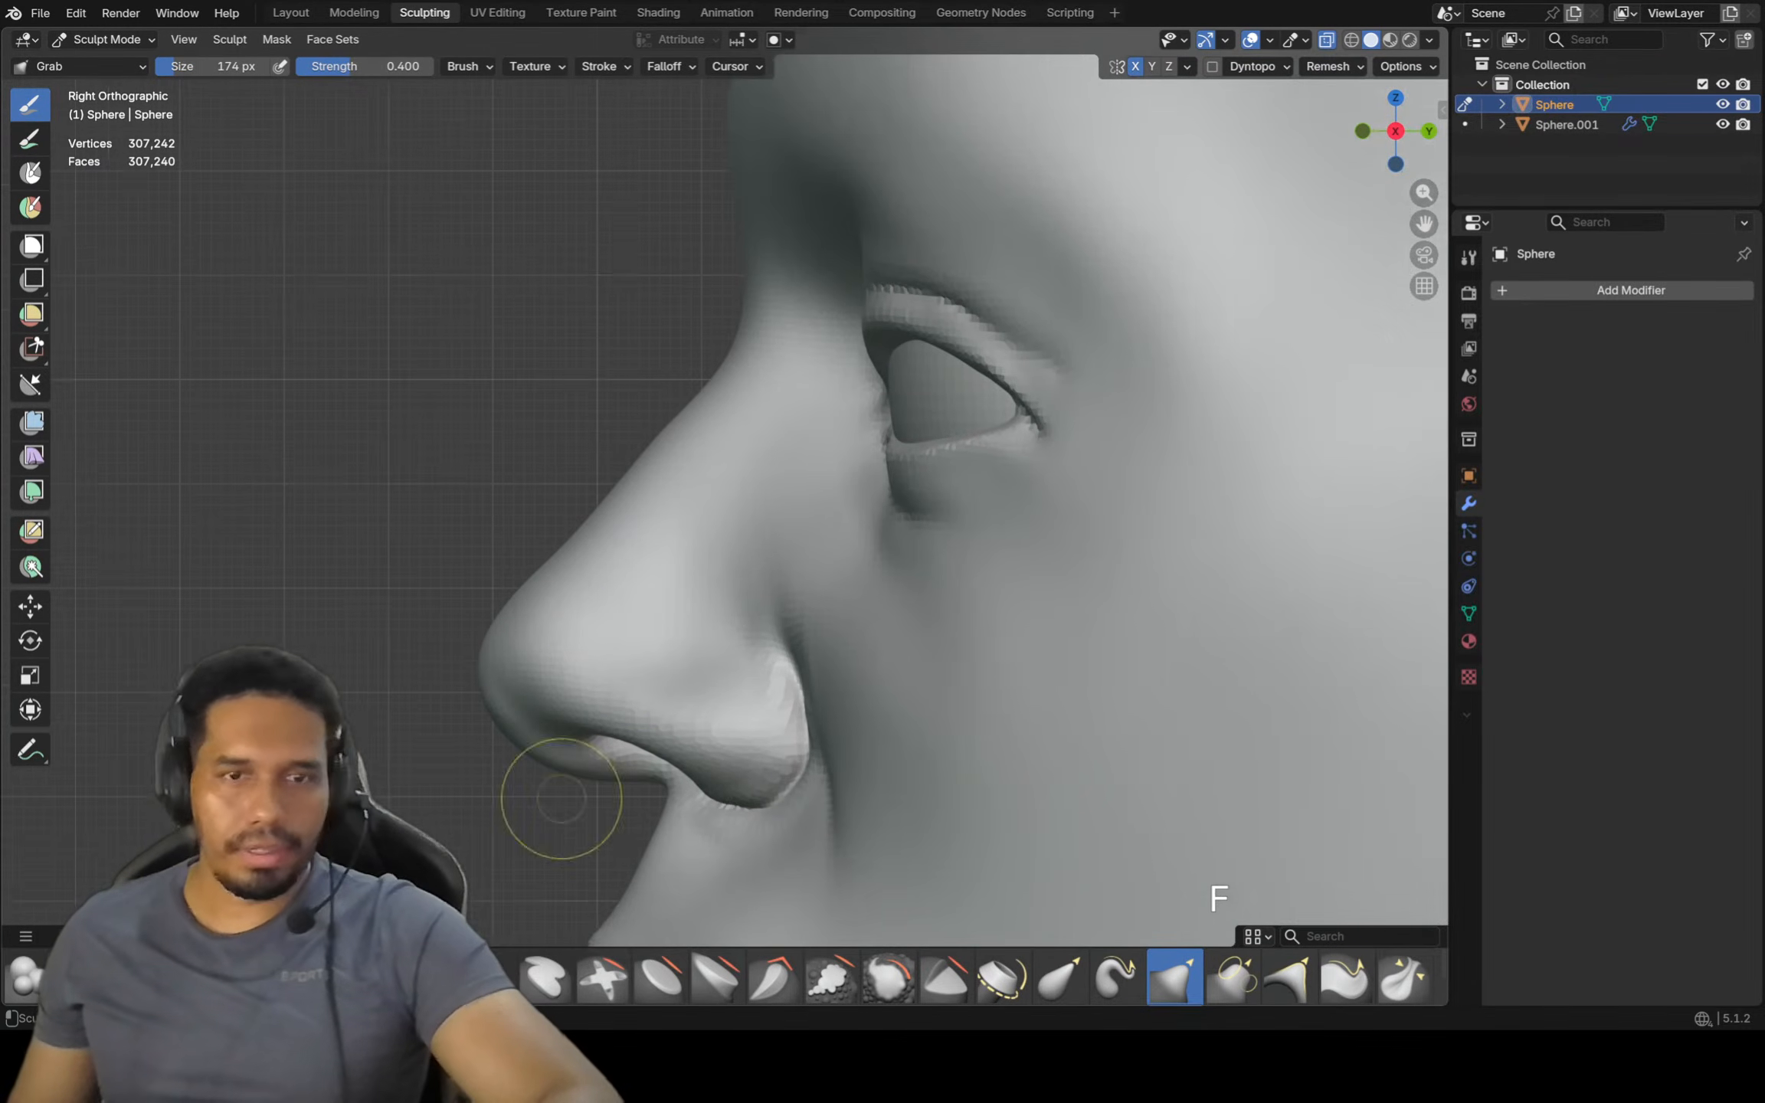
left_click(504, 969)
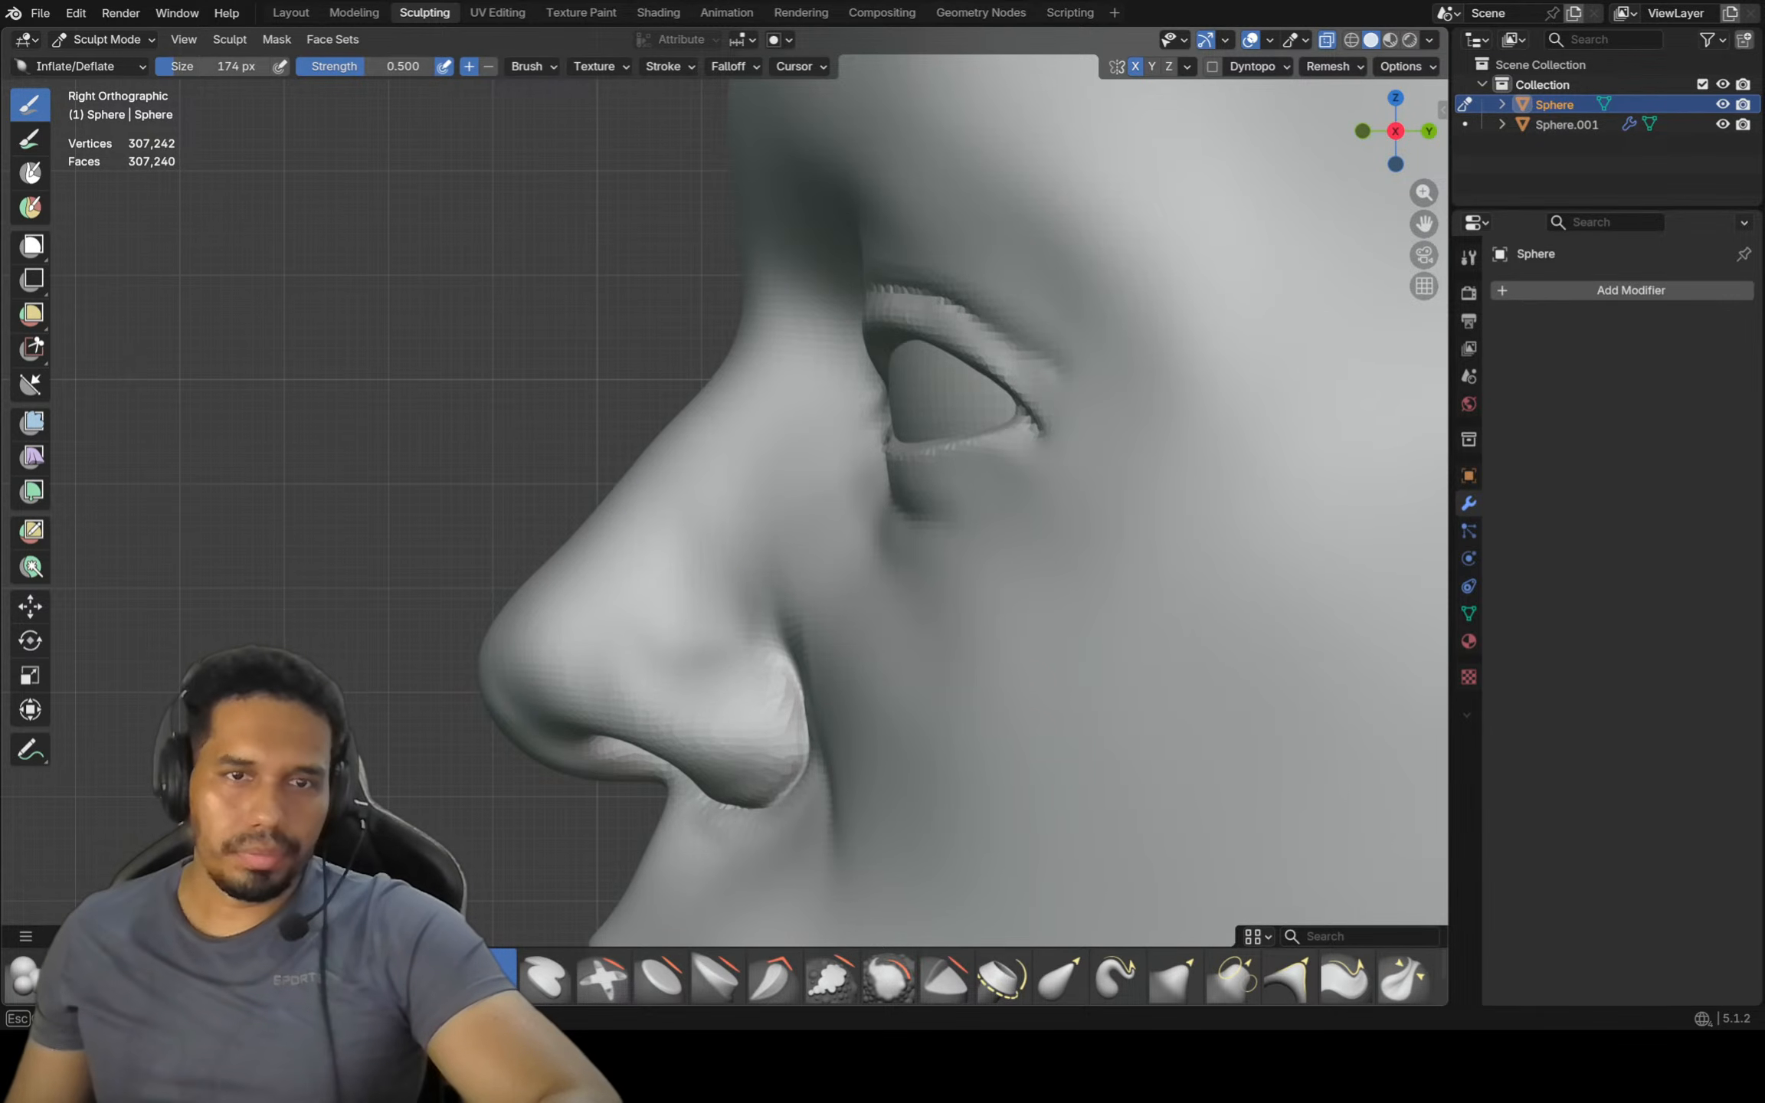
Define the groove above the nostril wing with the Crease Polish brush at 174 px and smooth the result around the nose
key("shift+c")
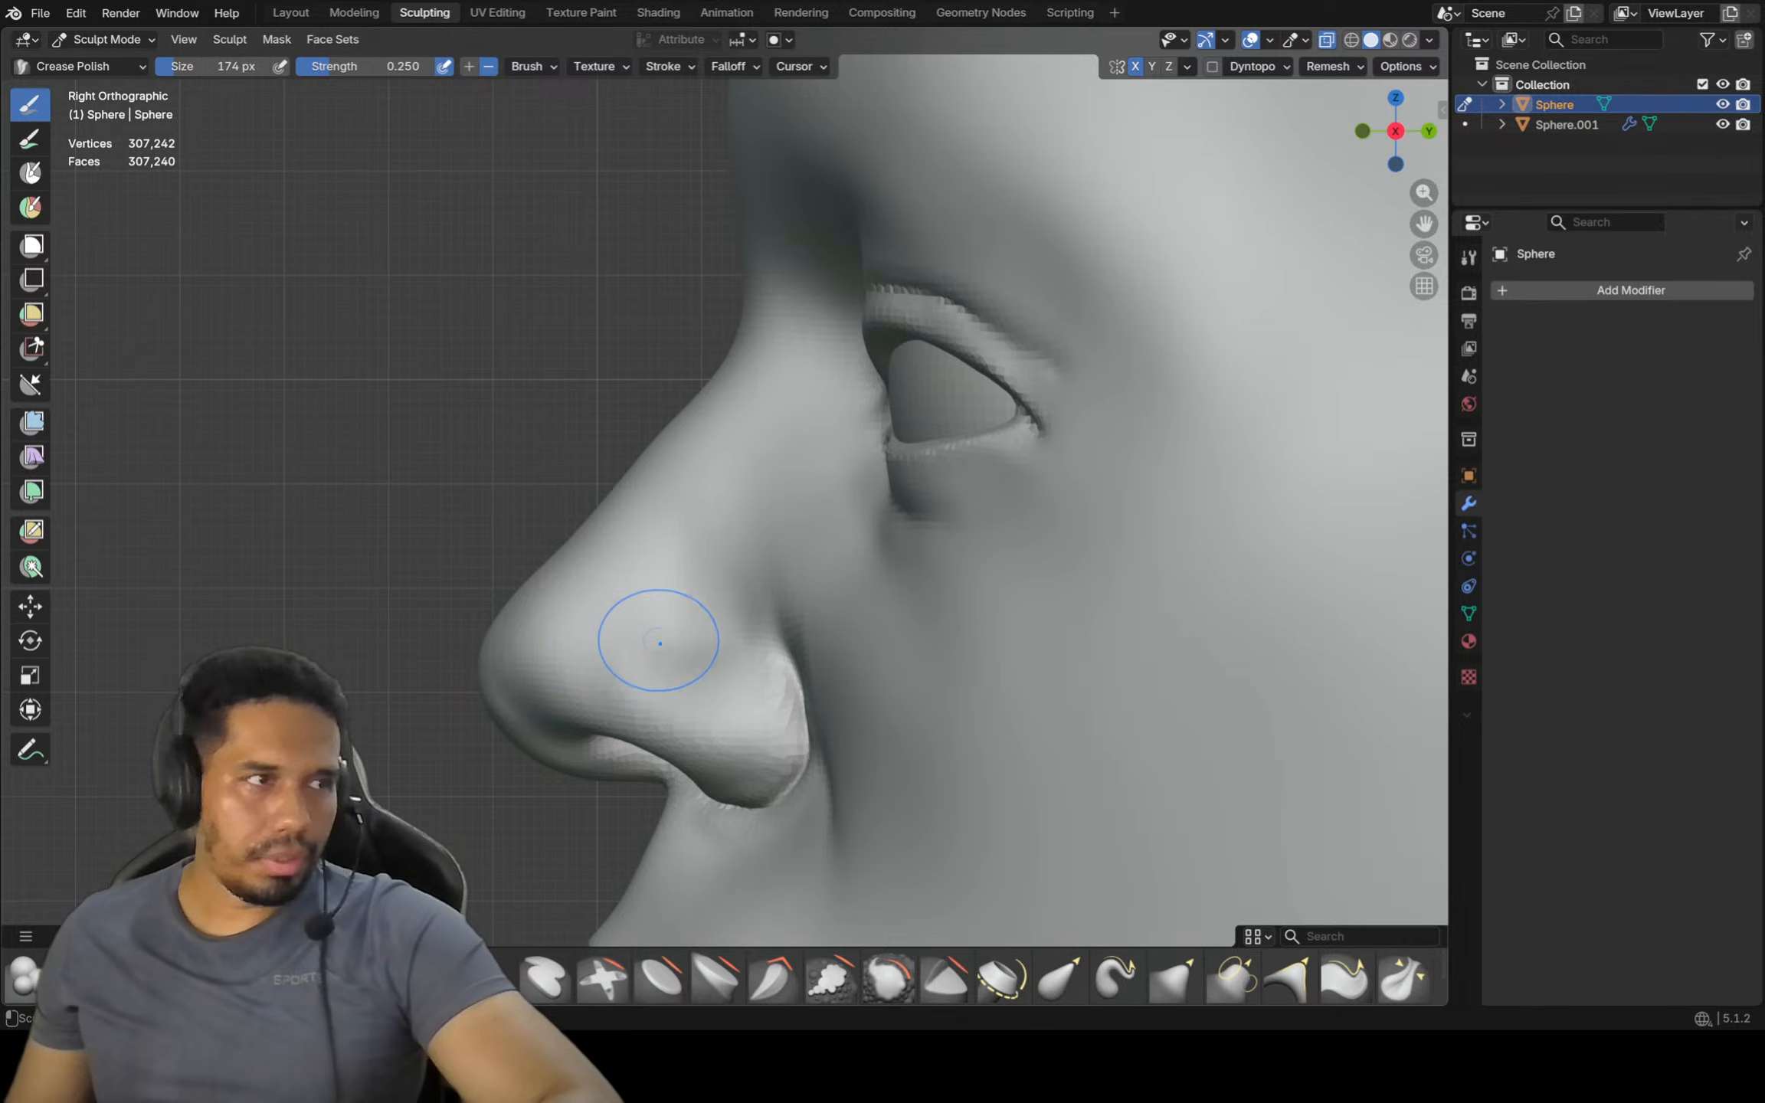
scroll(690, 632, "up", 2)
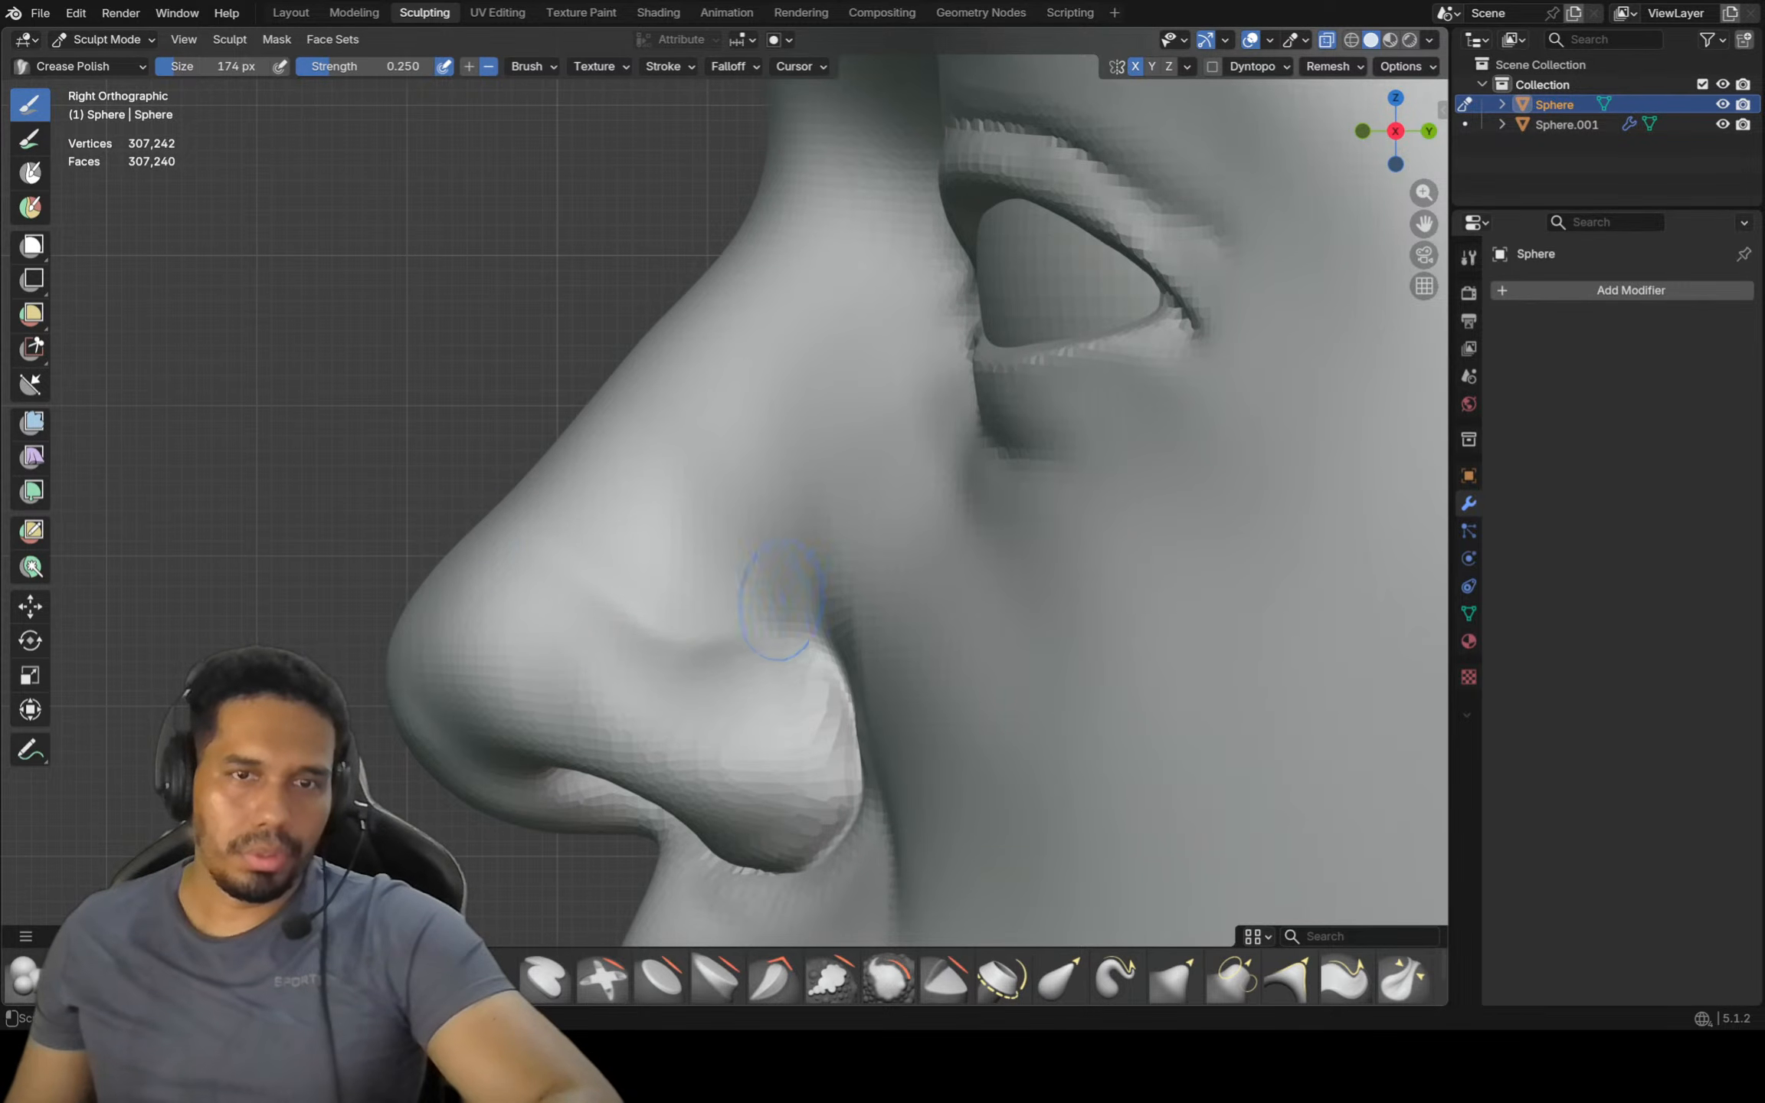
scroll(788, 552, "down", 2)
key("KP_1")
mouse_move(789, 517)
middle_mouse_down("ctrl")
mouse_move(790, 693)
mouse_move(754, 721)
middle_mouse_up("ctrl")
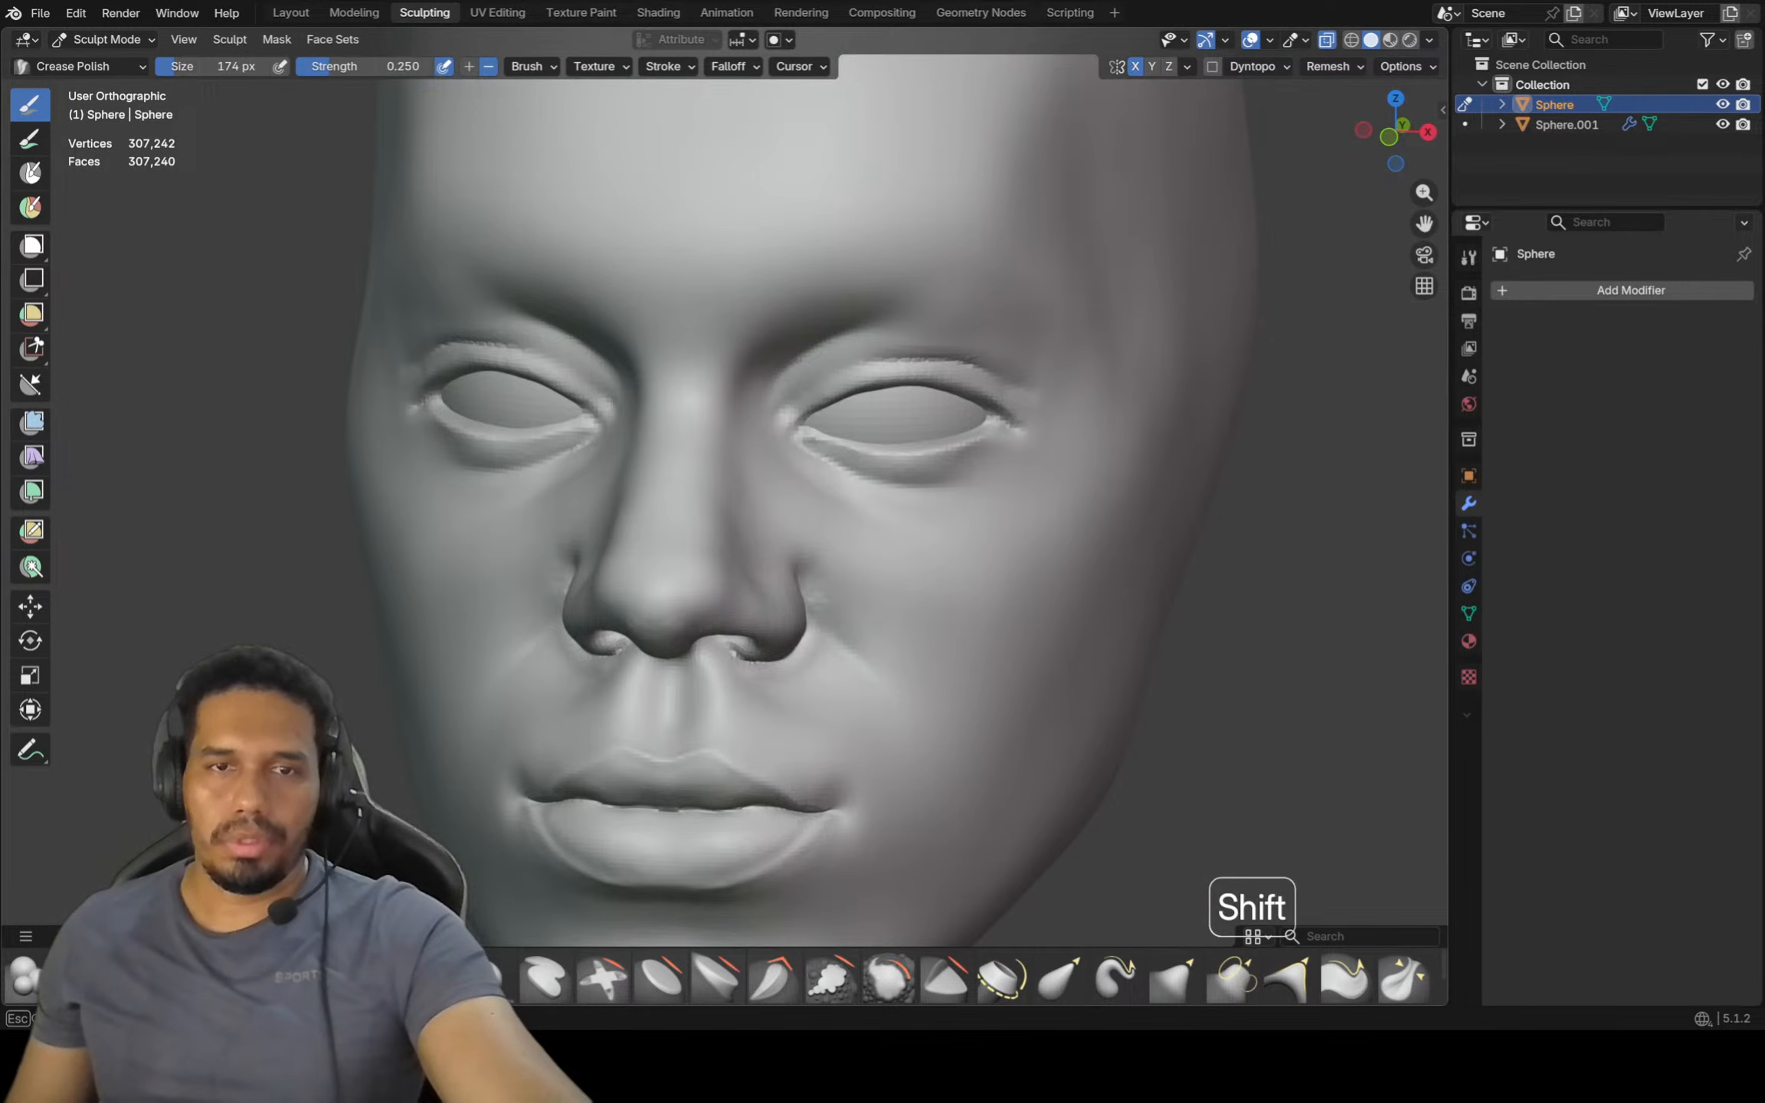
key("KP_1")
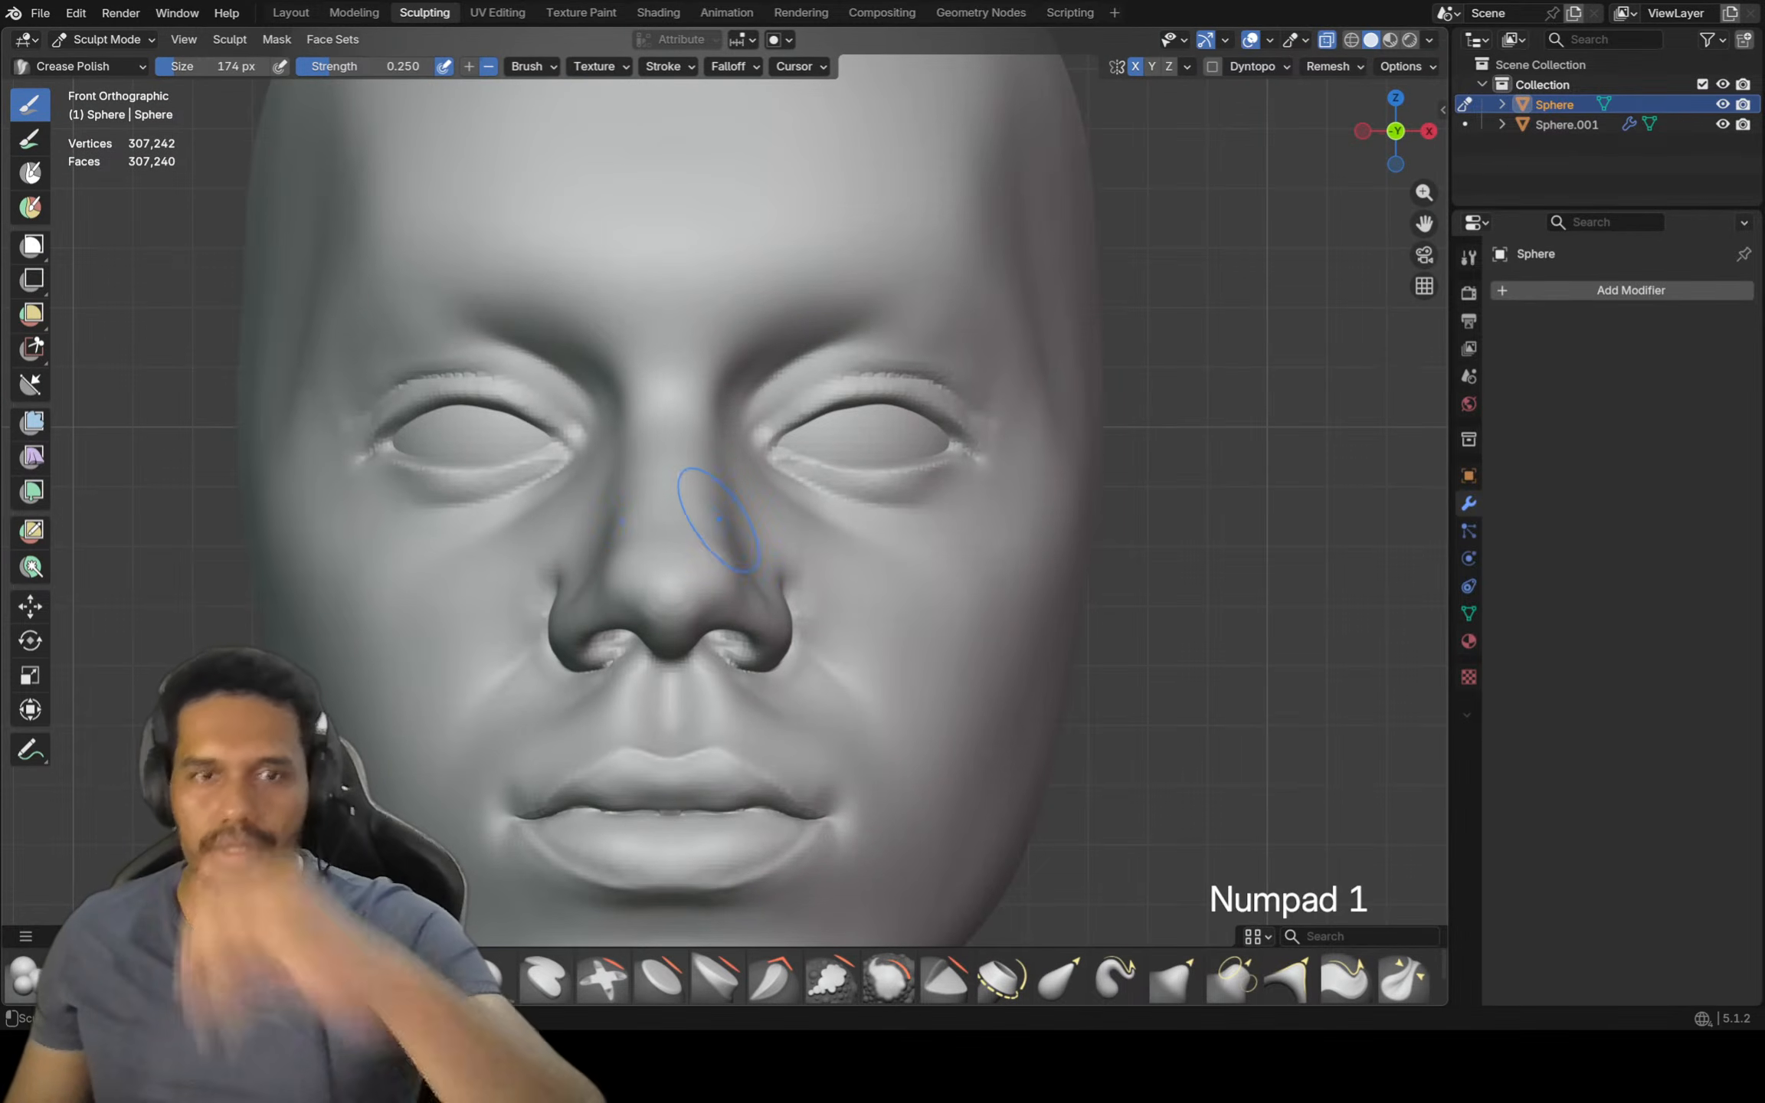
Adjust the outer contour of the nostril wings in front view with the Grab brush, reducing its size from 186 to 146 px
key("f")
left_click(747, 565)
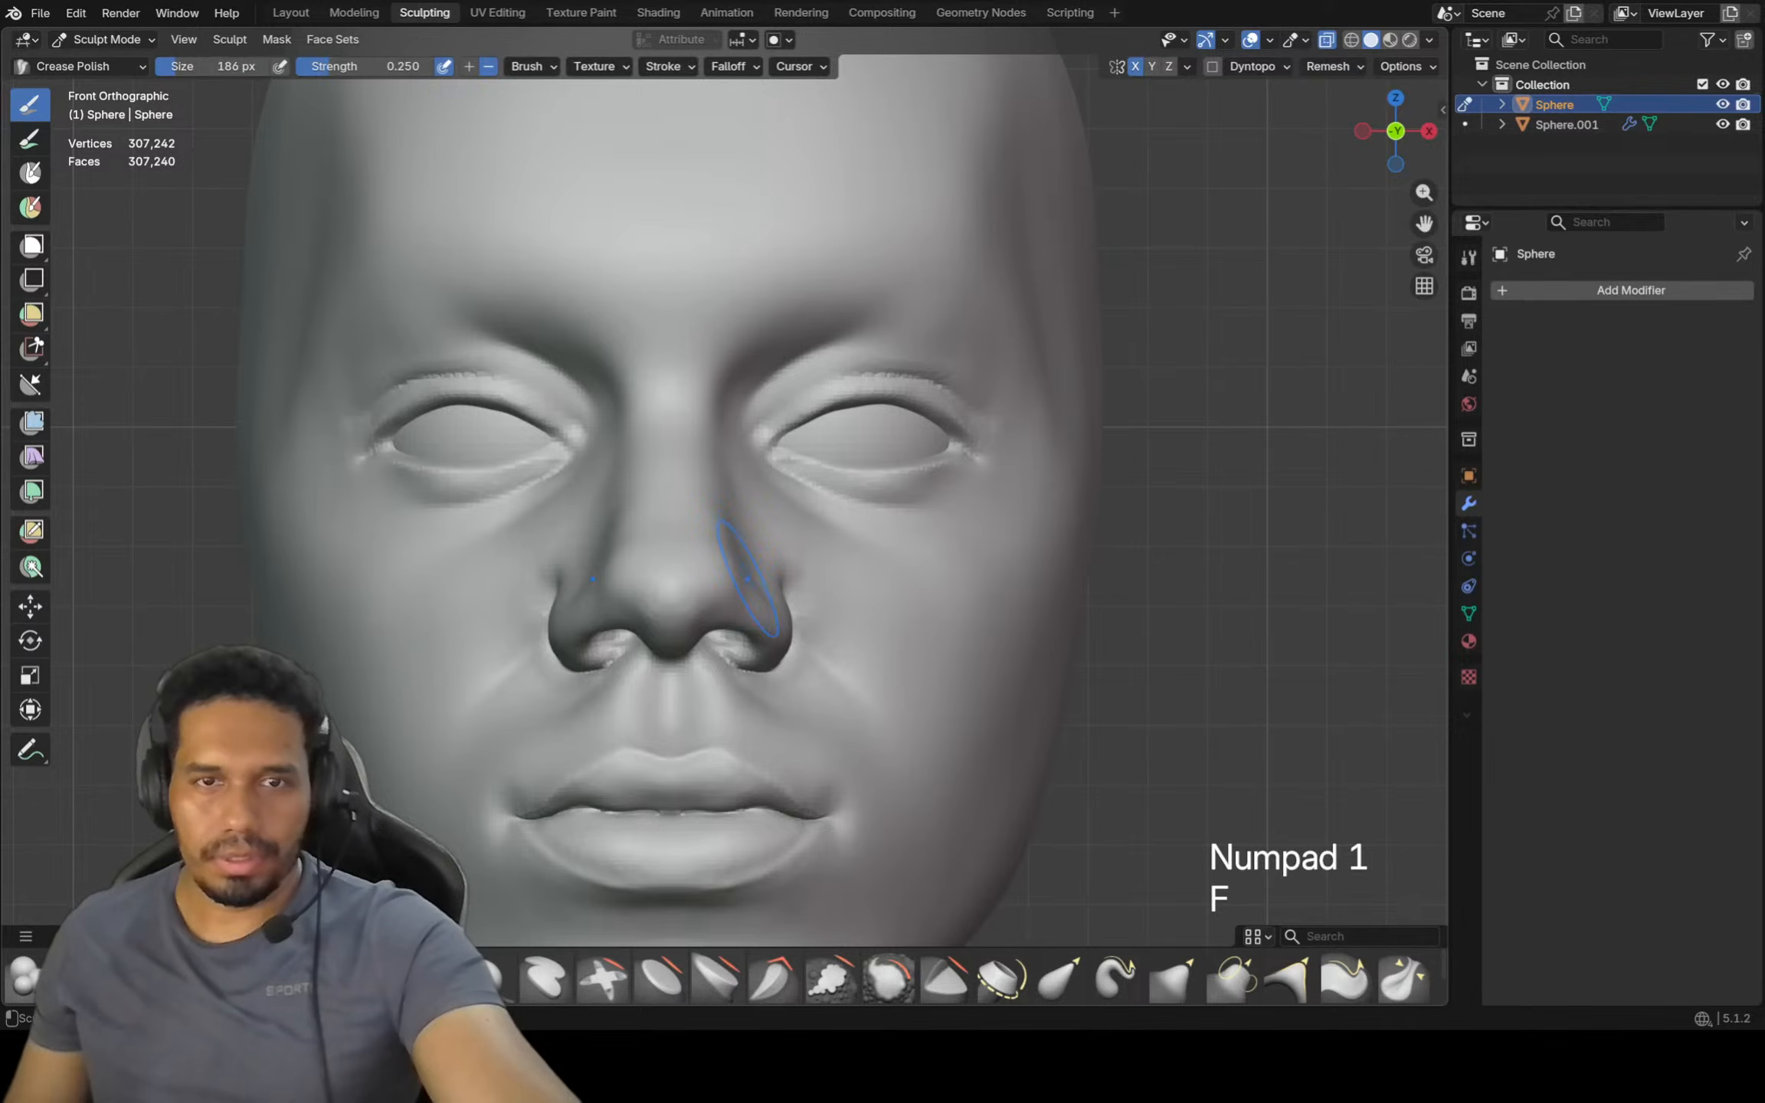
key("g")
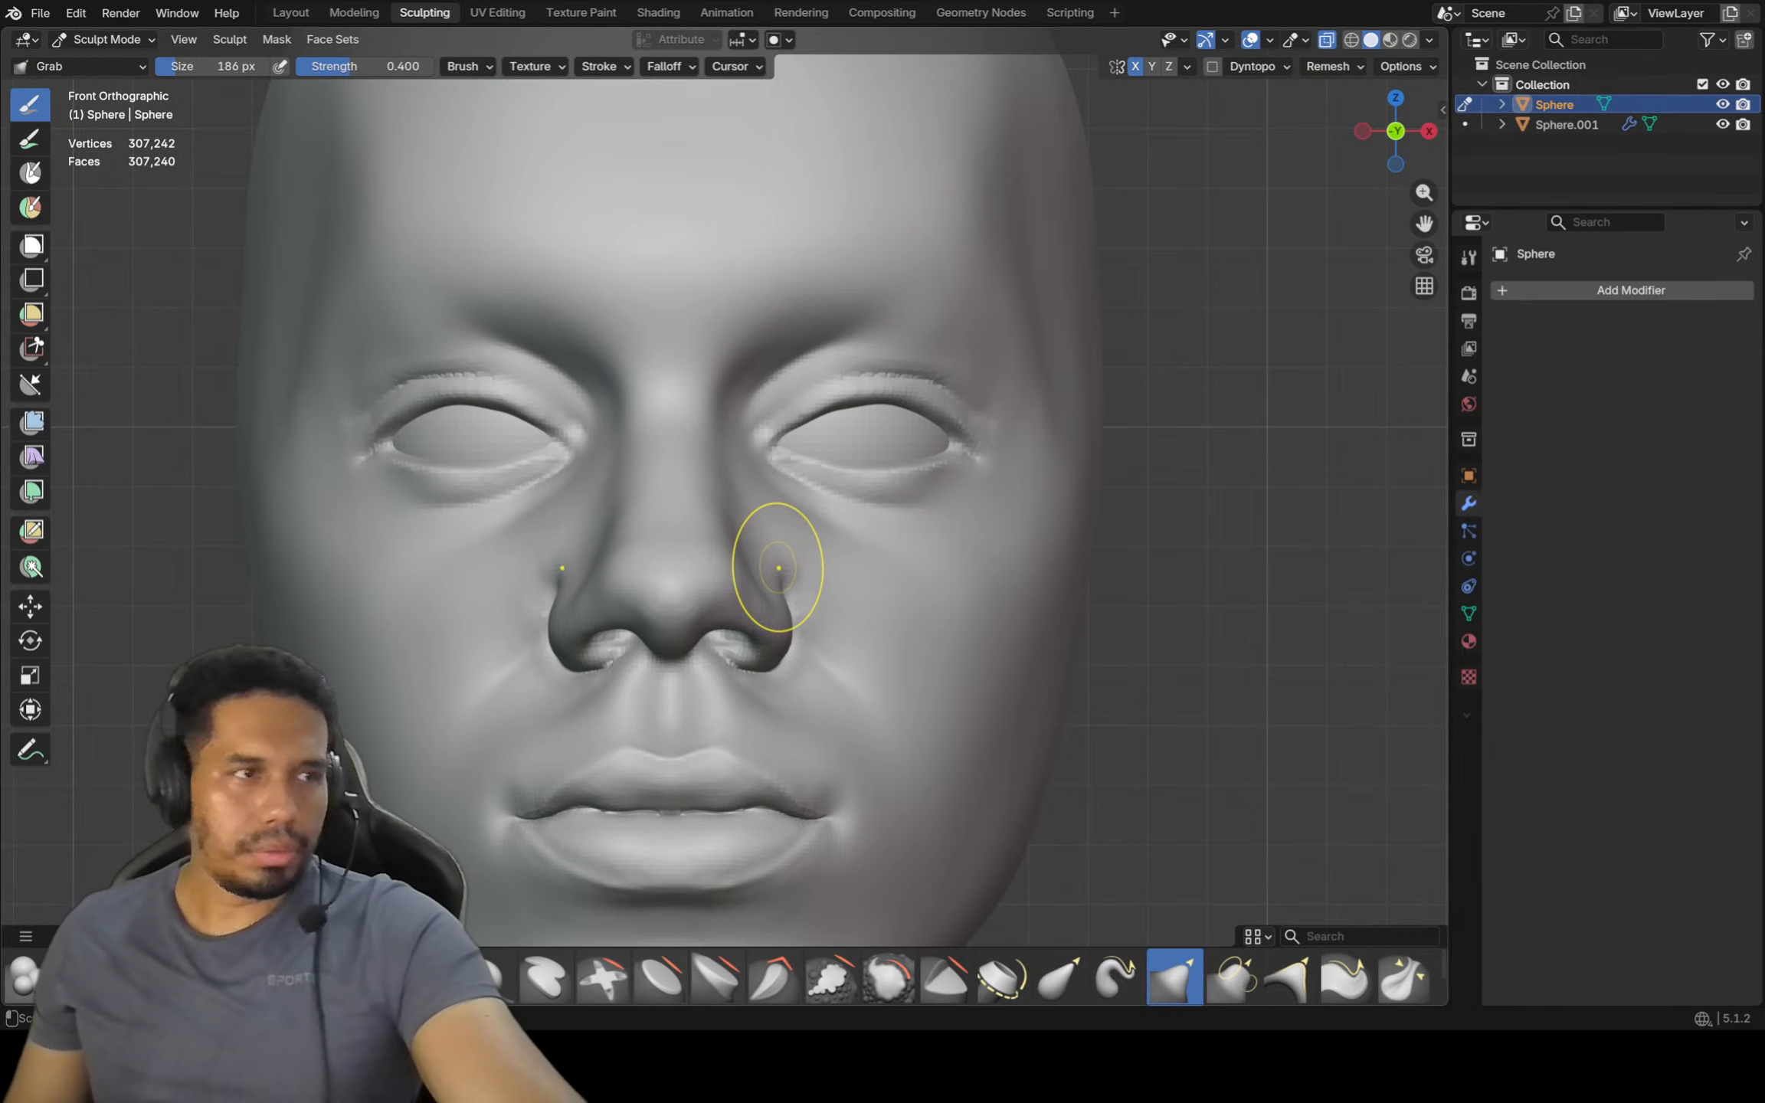
key("g")
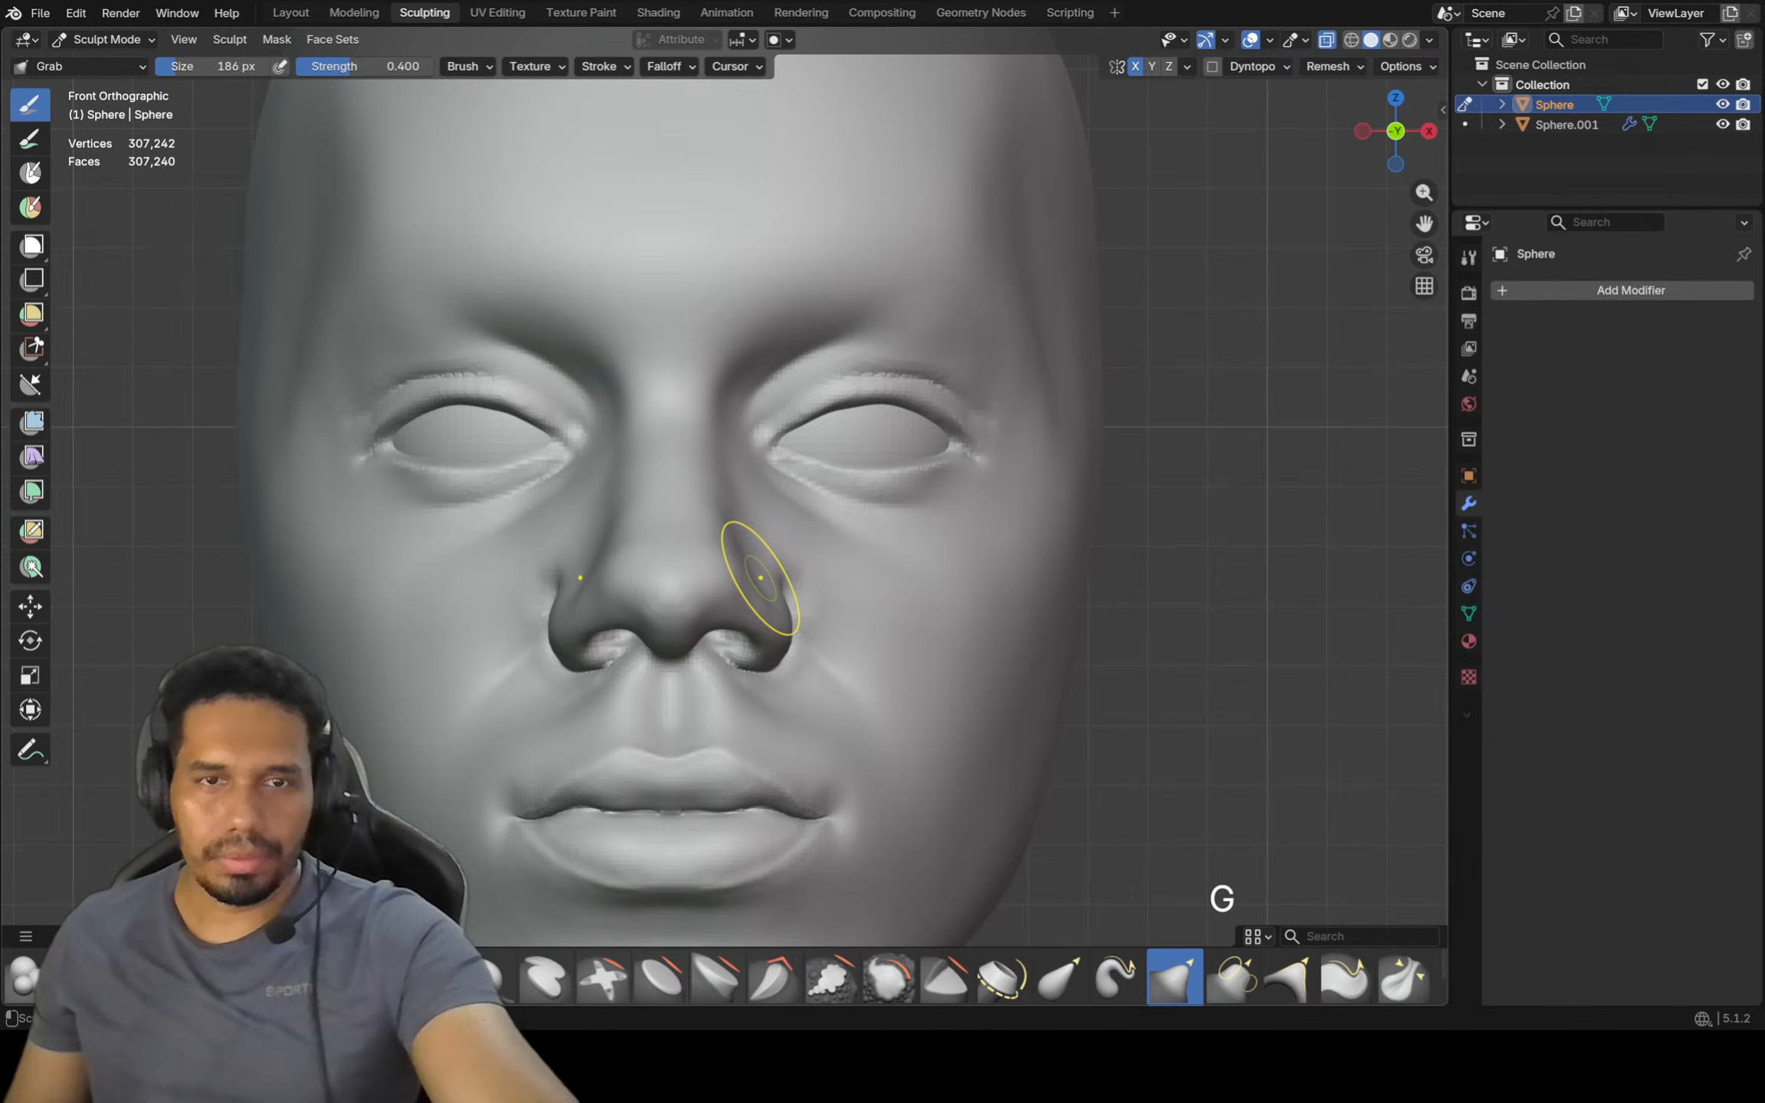
key("f")
left_click(760, 579)
Refine the transition between the nose's side and the nostril wing with the Crease Polish brush at 146 px in three-quarter view
left_click(257, 979)
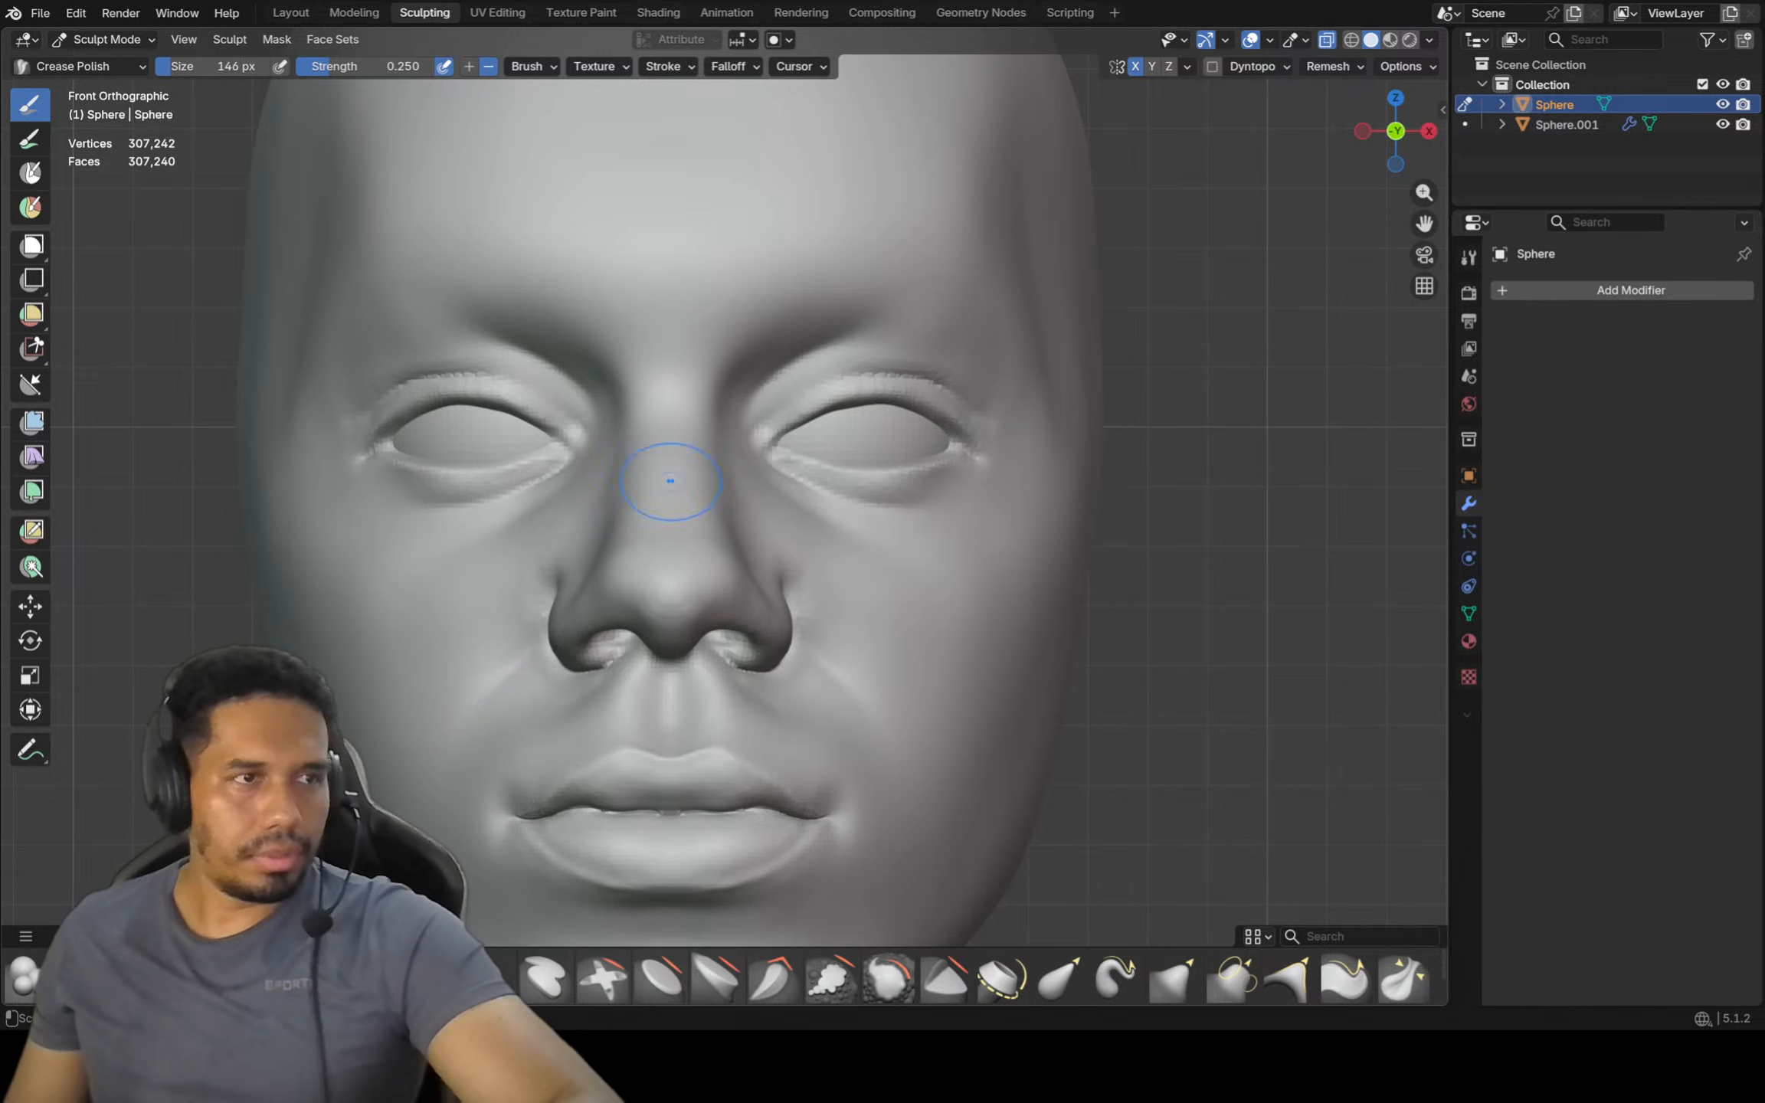
mouse_move(555, 586)
middle_mouse_down()
mouse_move(611, 556)
mouse_move(528, 568)
middle_mouse_up()
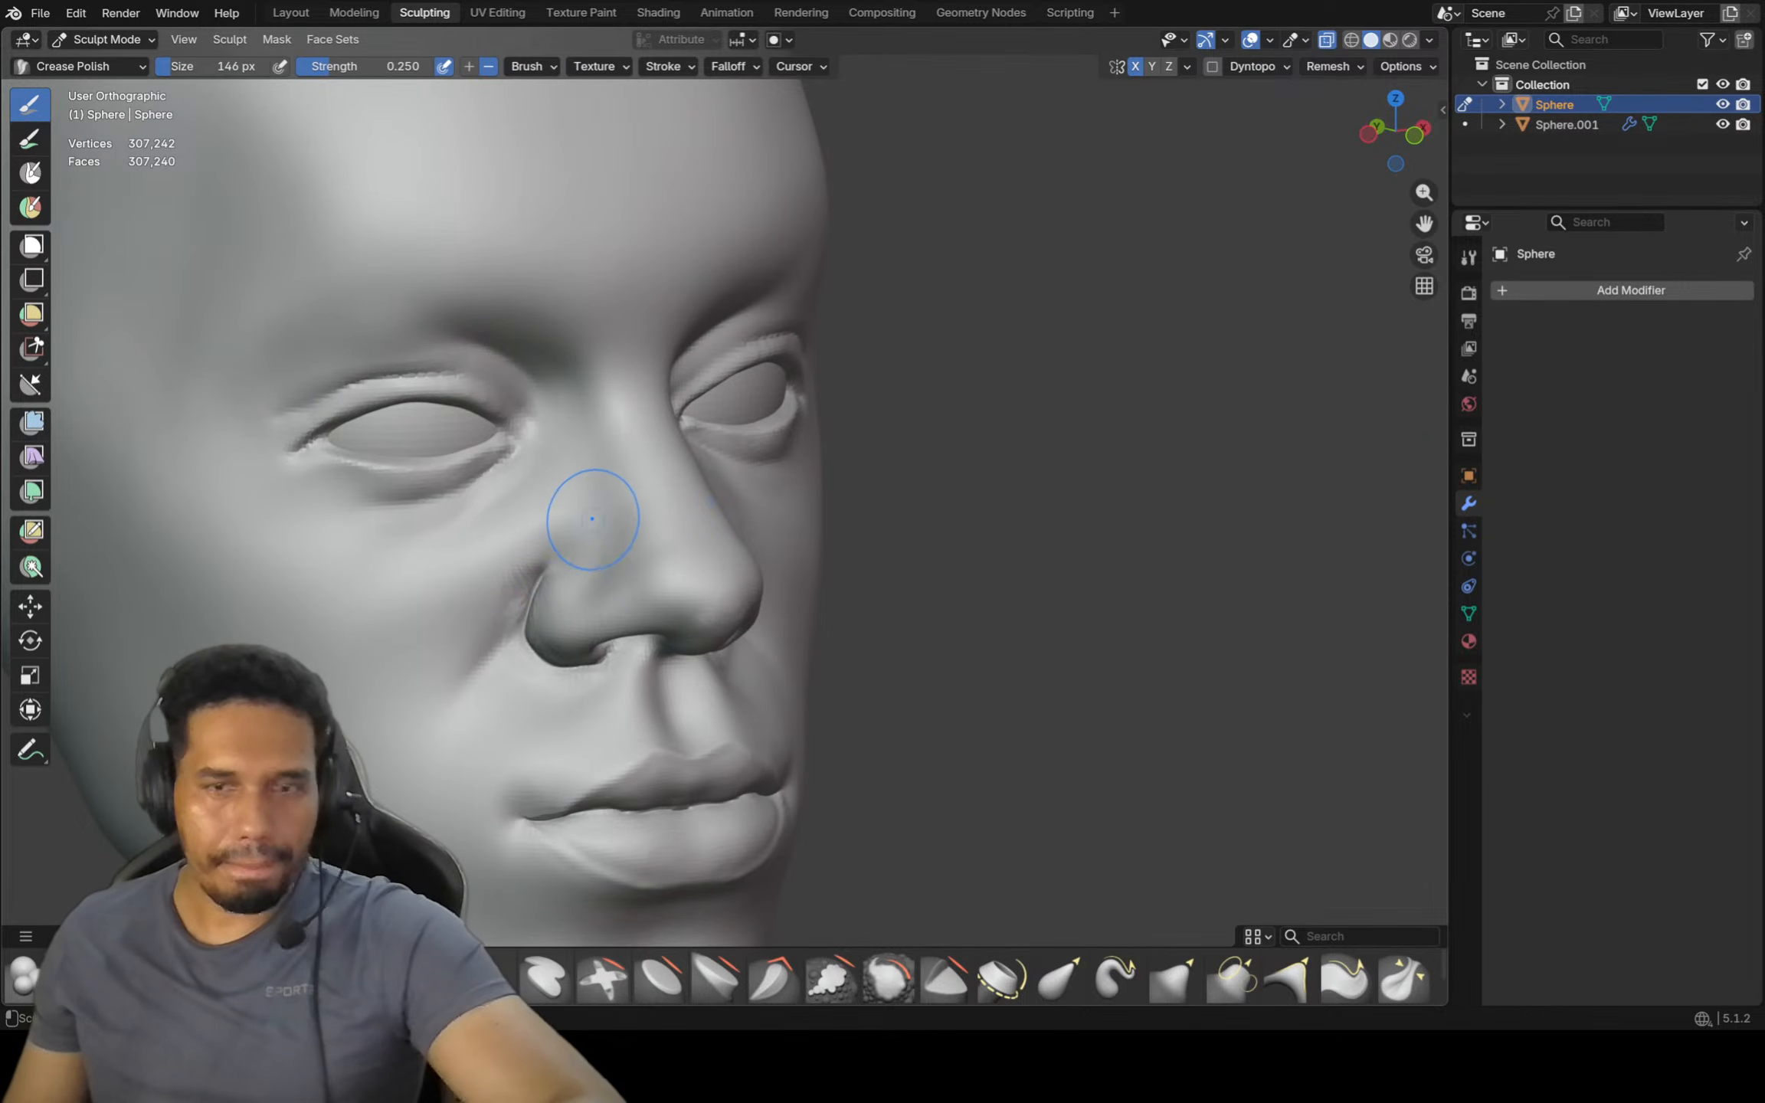
key("KP_1")
middle_click_drag(679, 541, 742, 568, "ctrl")
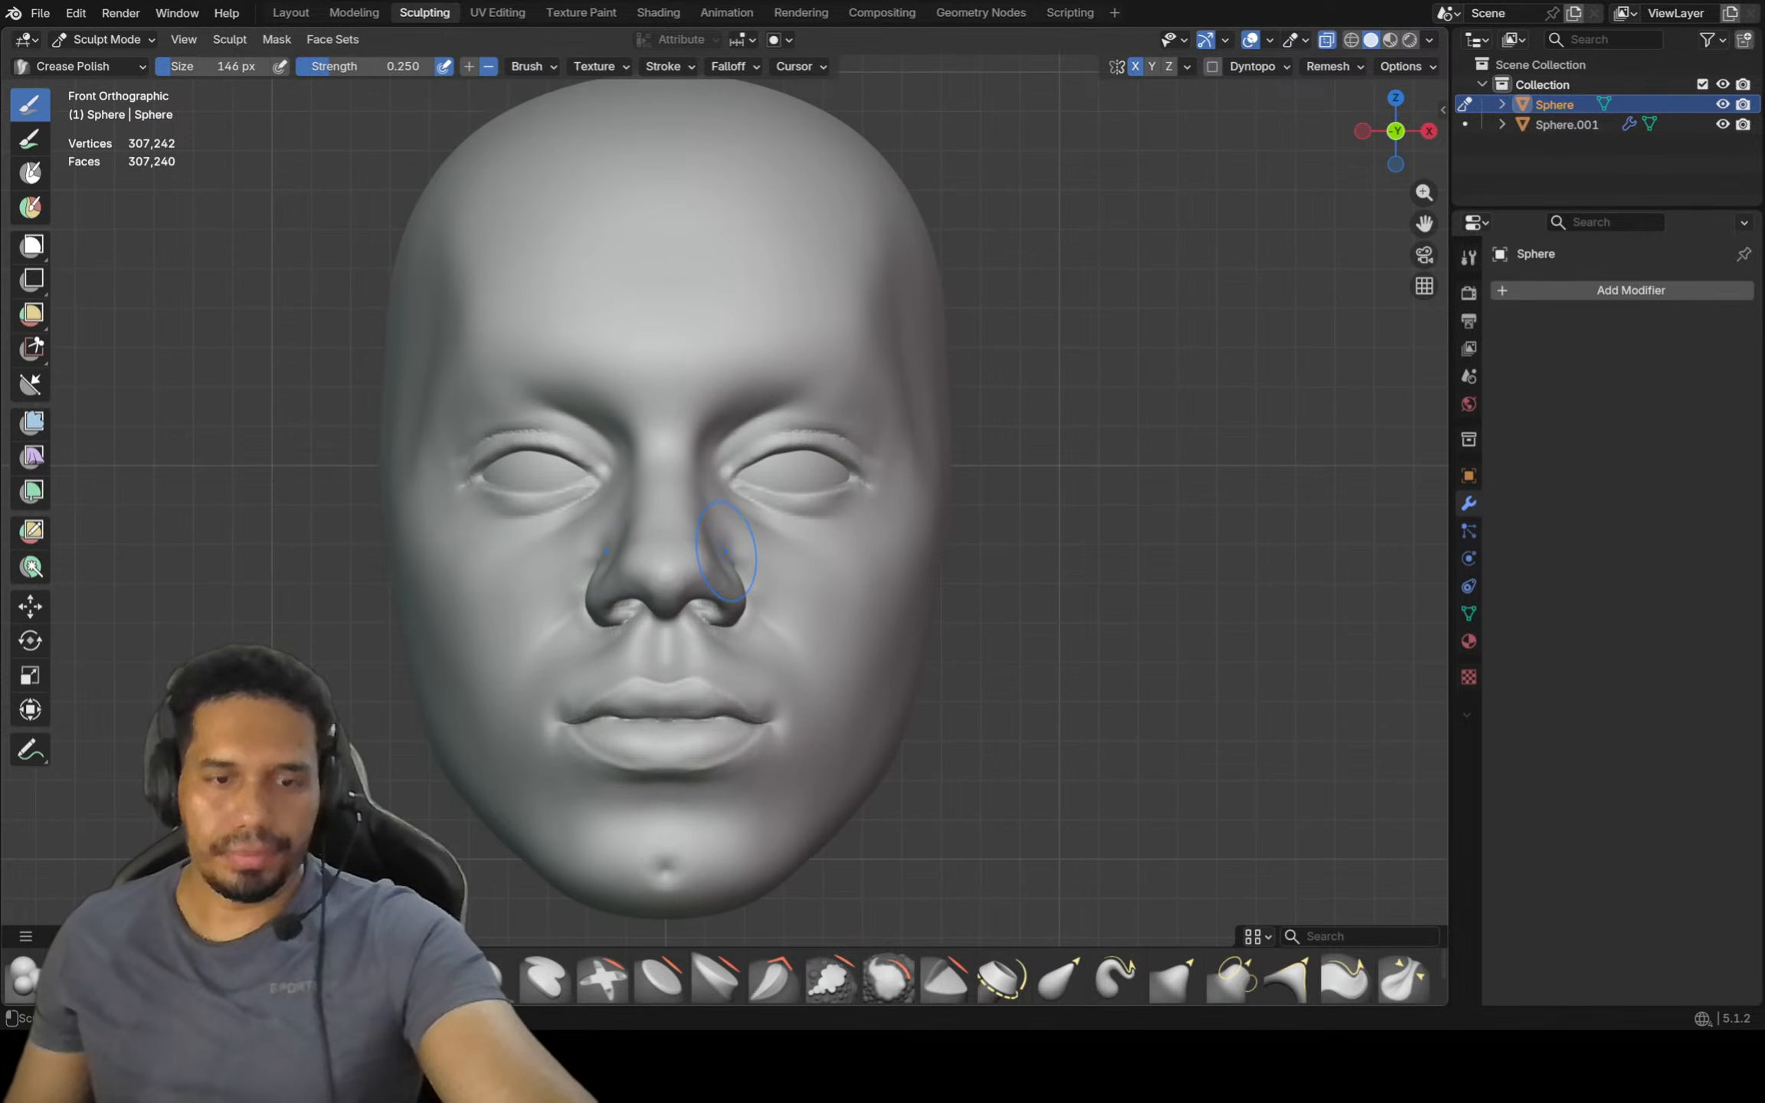
Reshape the upper edge of the nostril wings in front view with the 146 px Grab brush and smooth it
key("g")
scroll(726, 551, "up", 2)
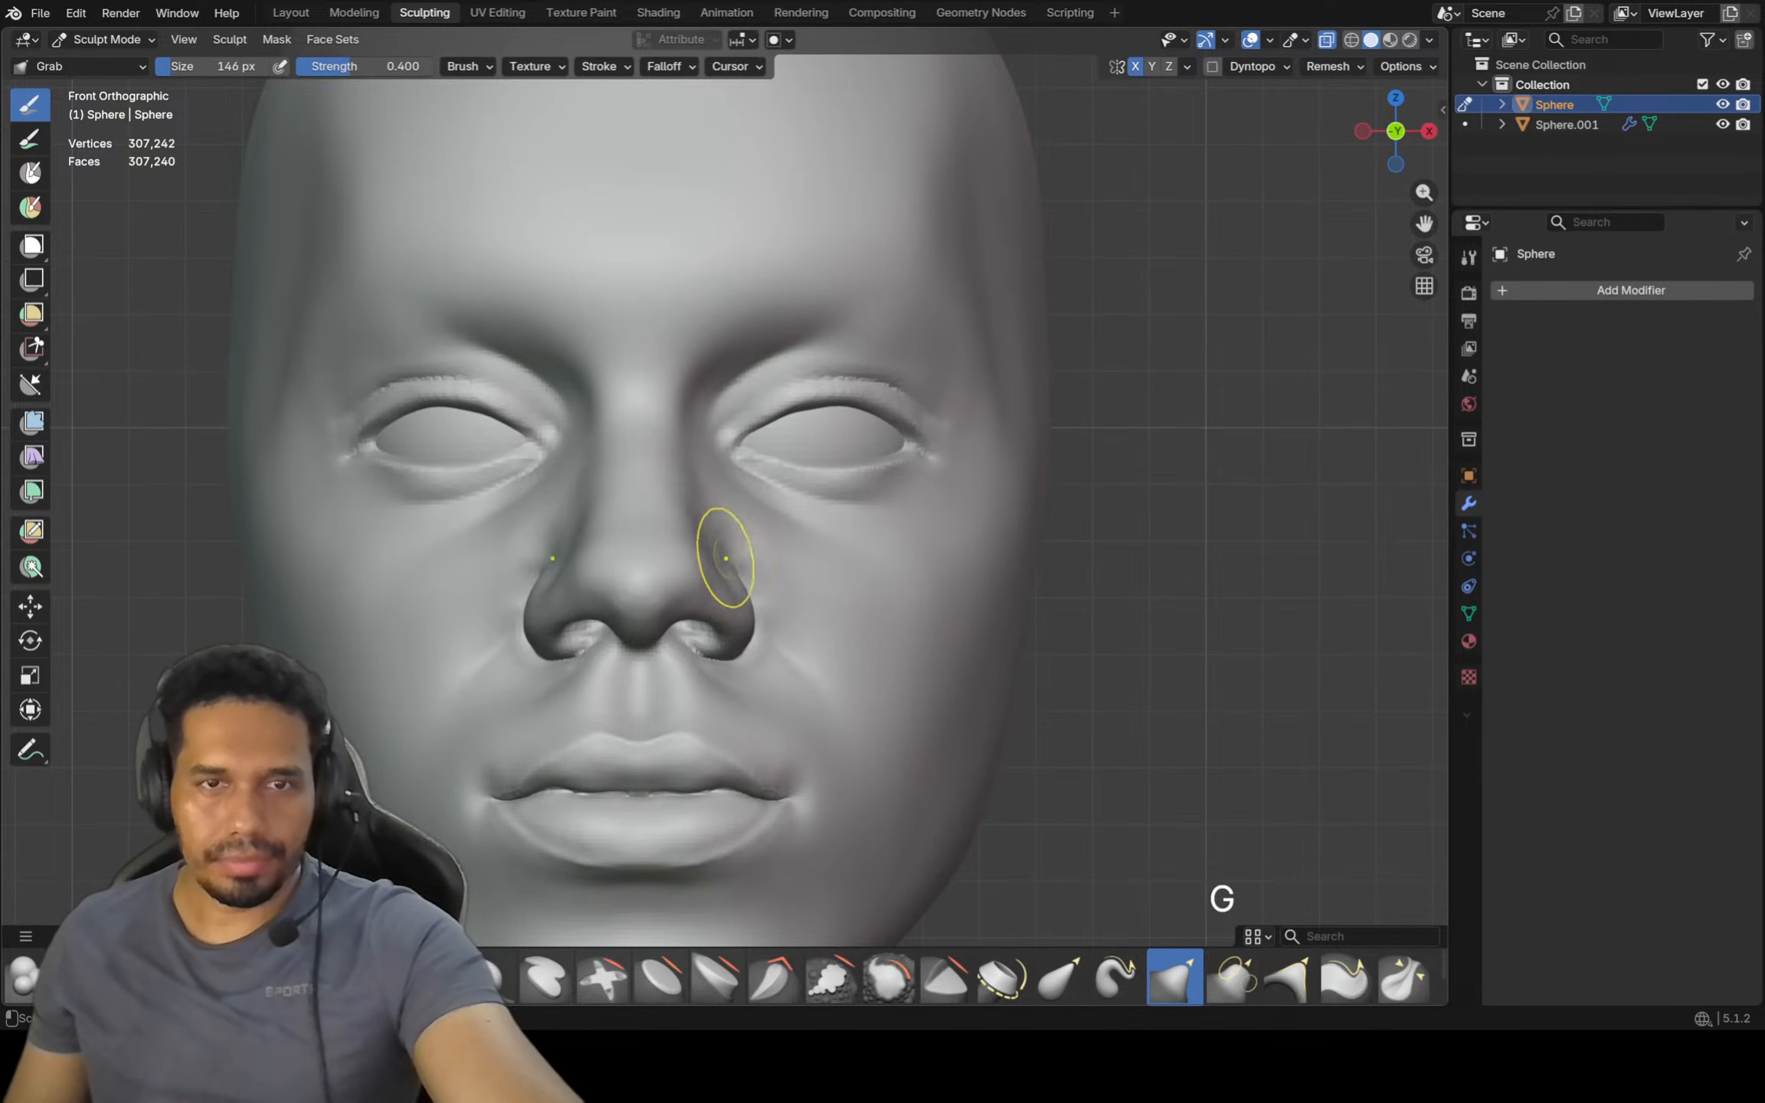
left_click_drag(718, 550, 721, 557, "shift")
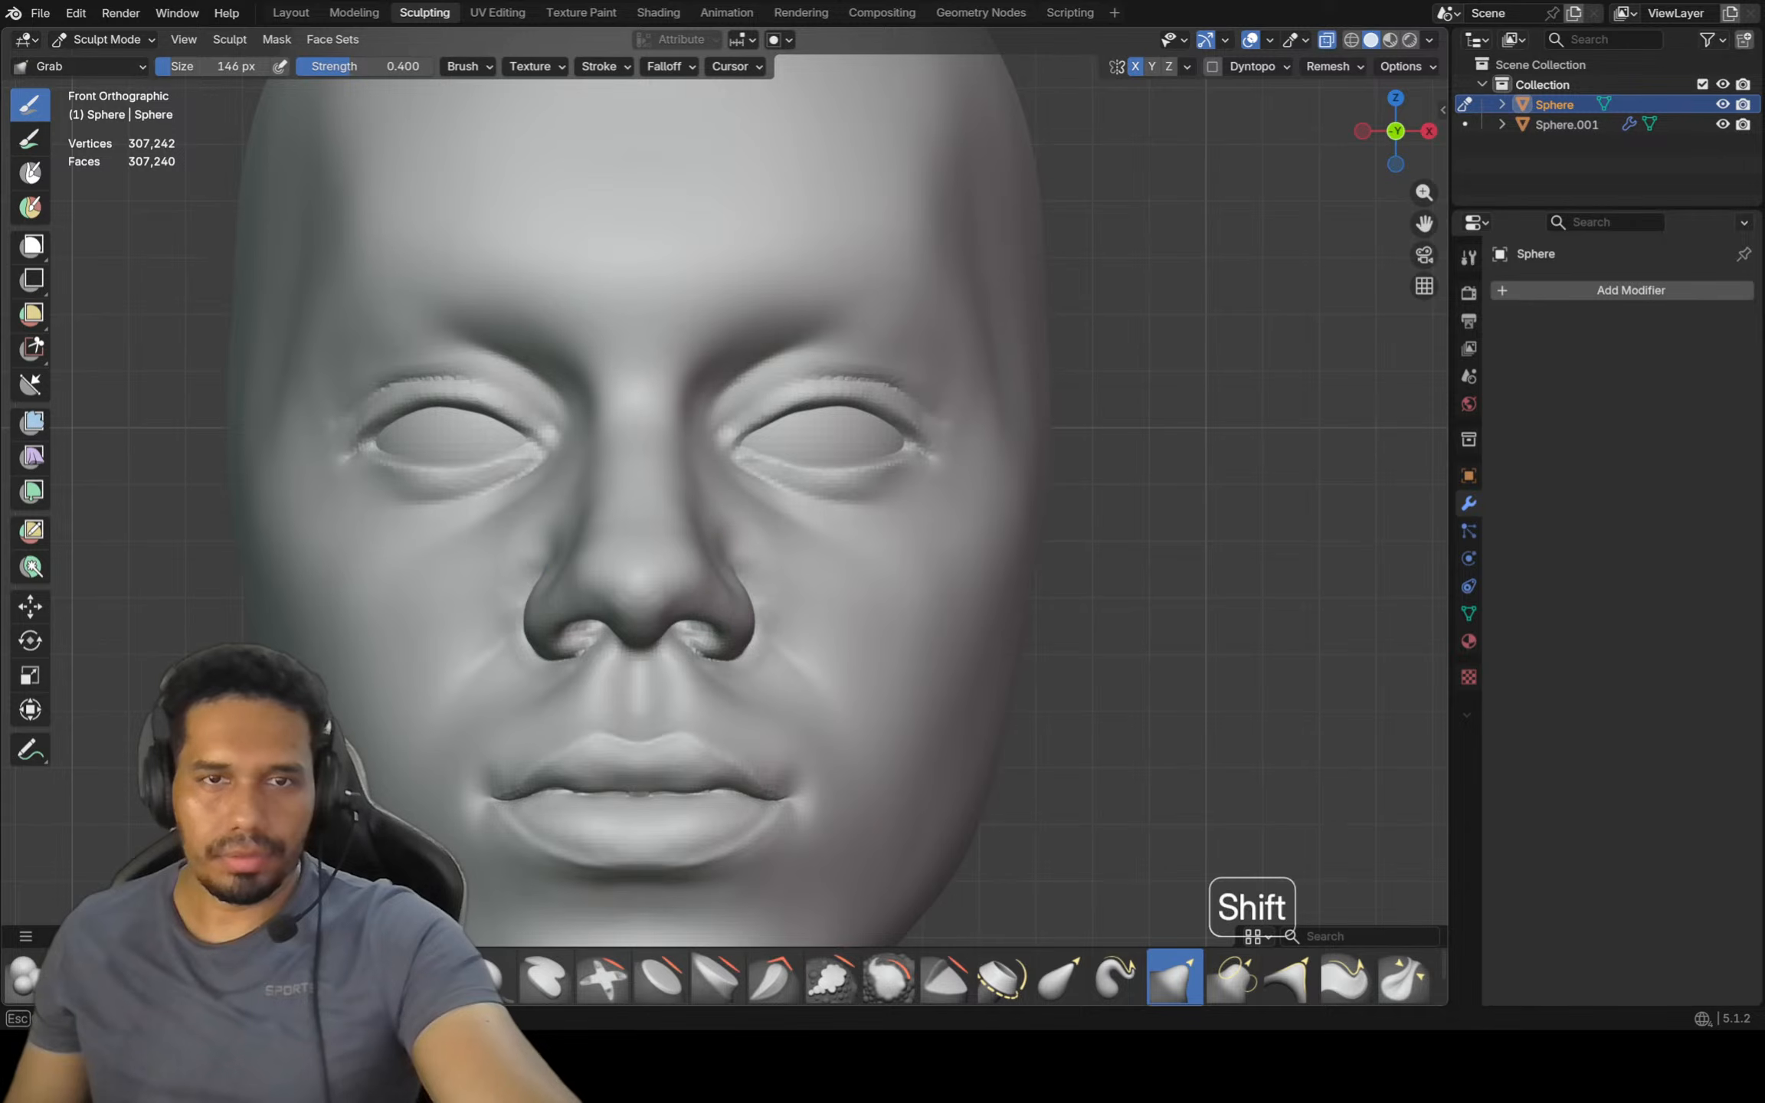
Refine the nostril's lower edge and the underside of the nose in the left-side profile with the 146 px Grab brush
middle_click_drag(996, 548, 749, 649)
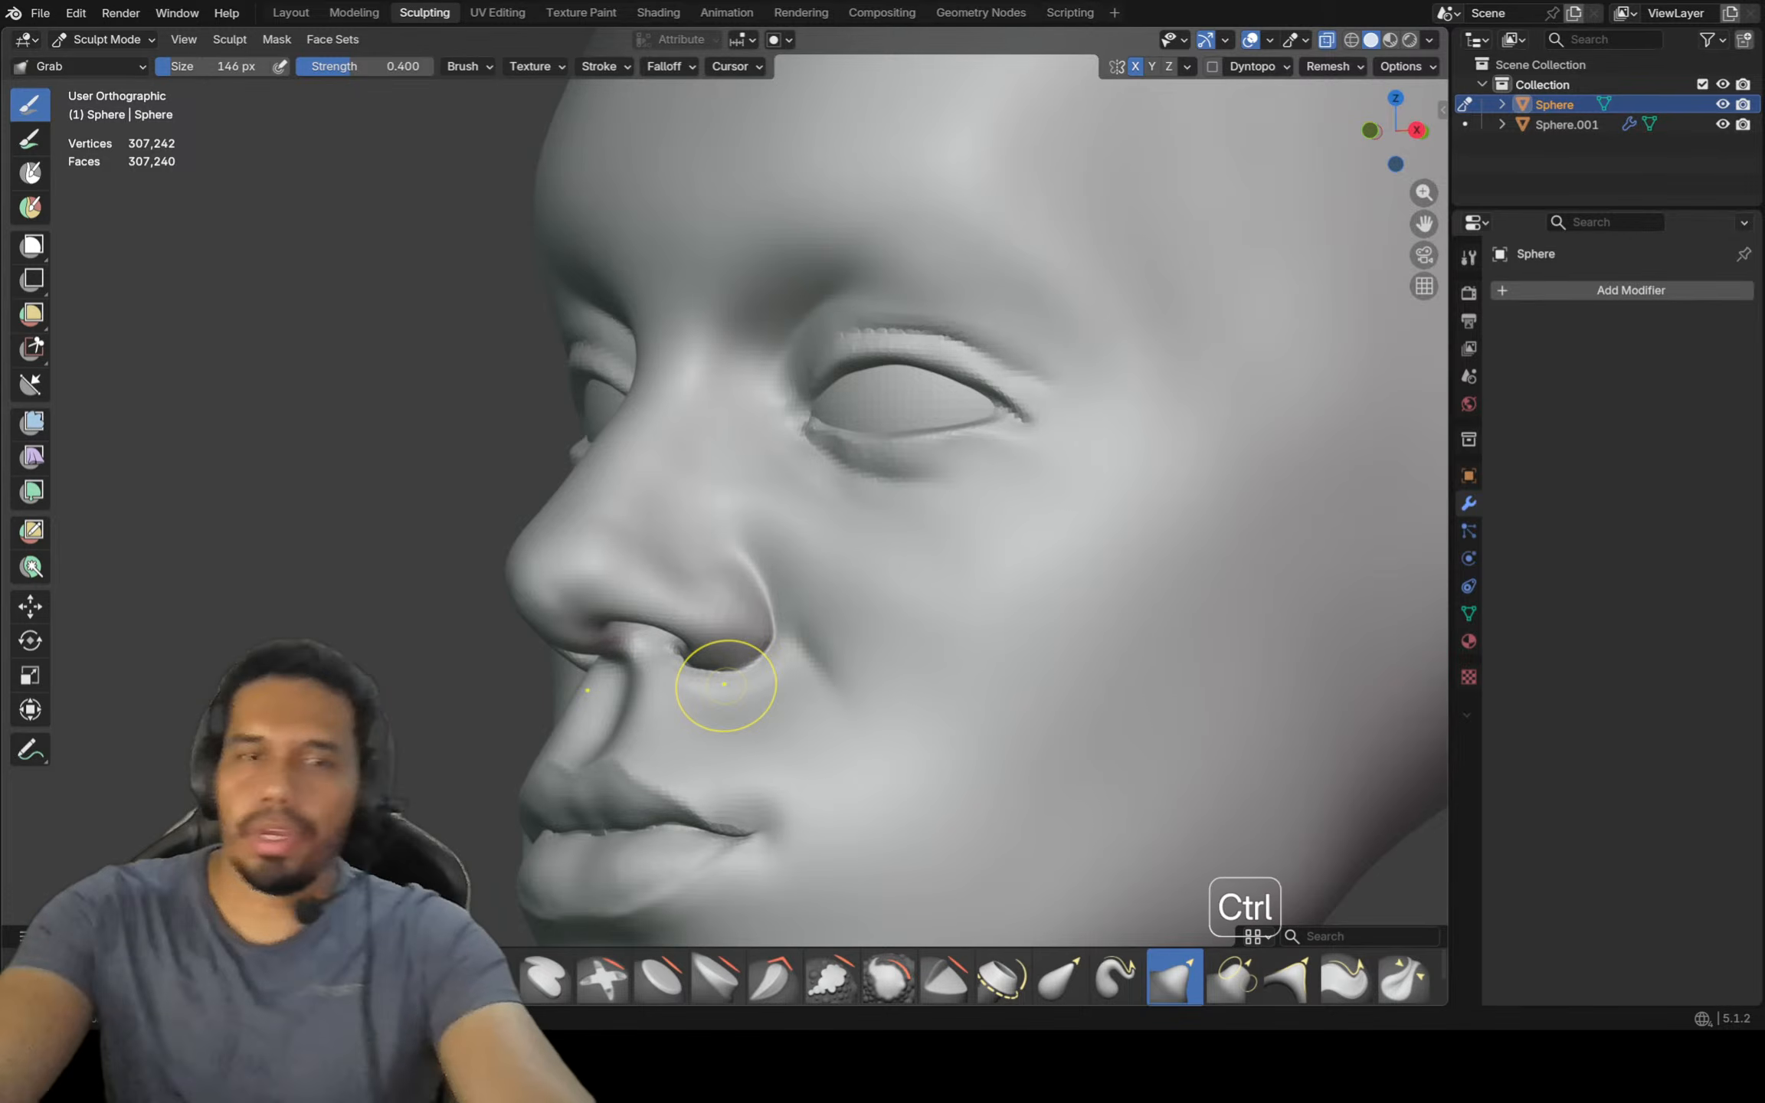
key("ctrl+KP_3")
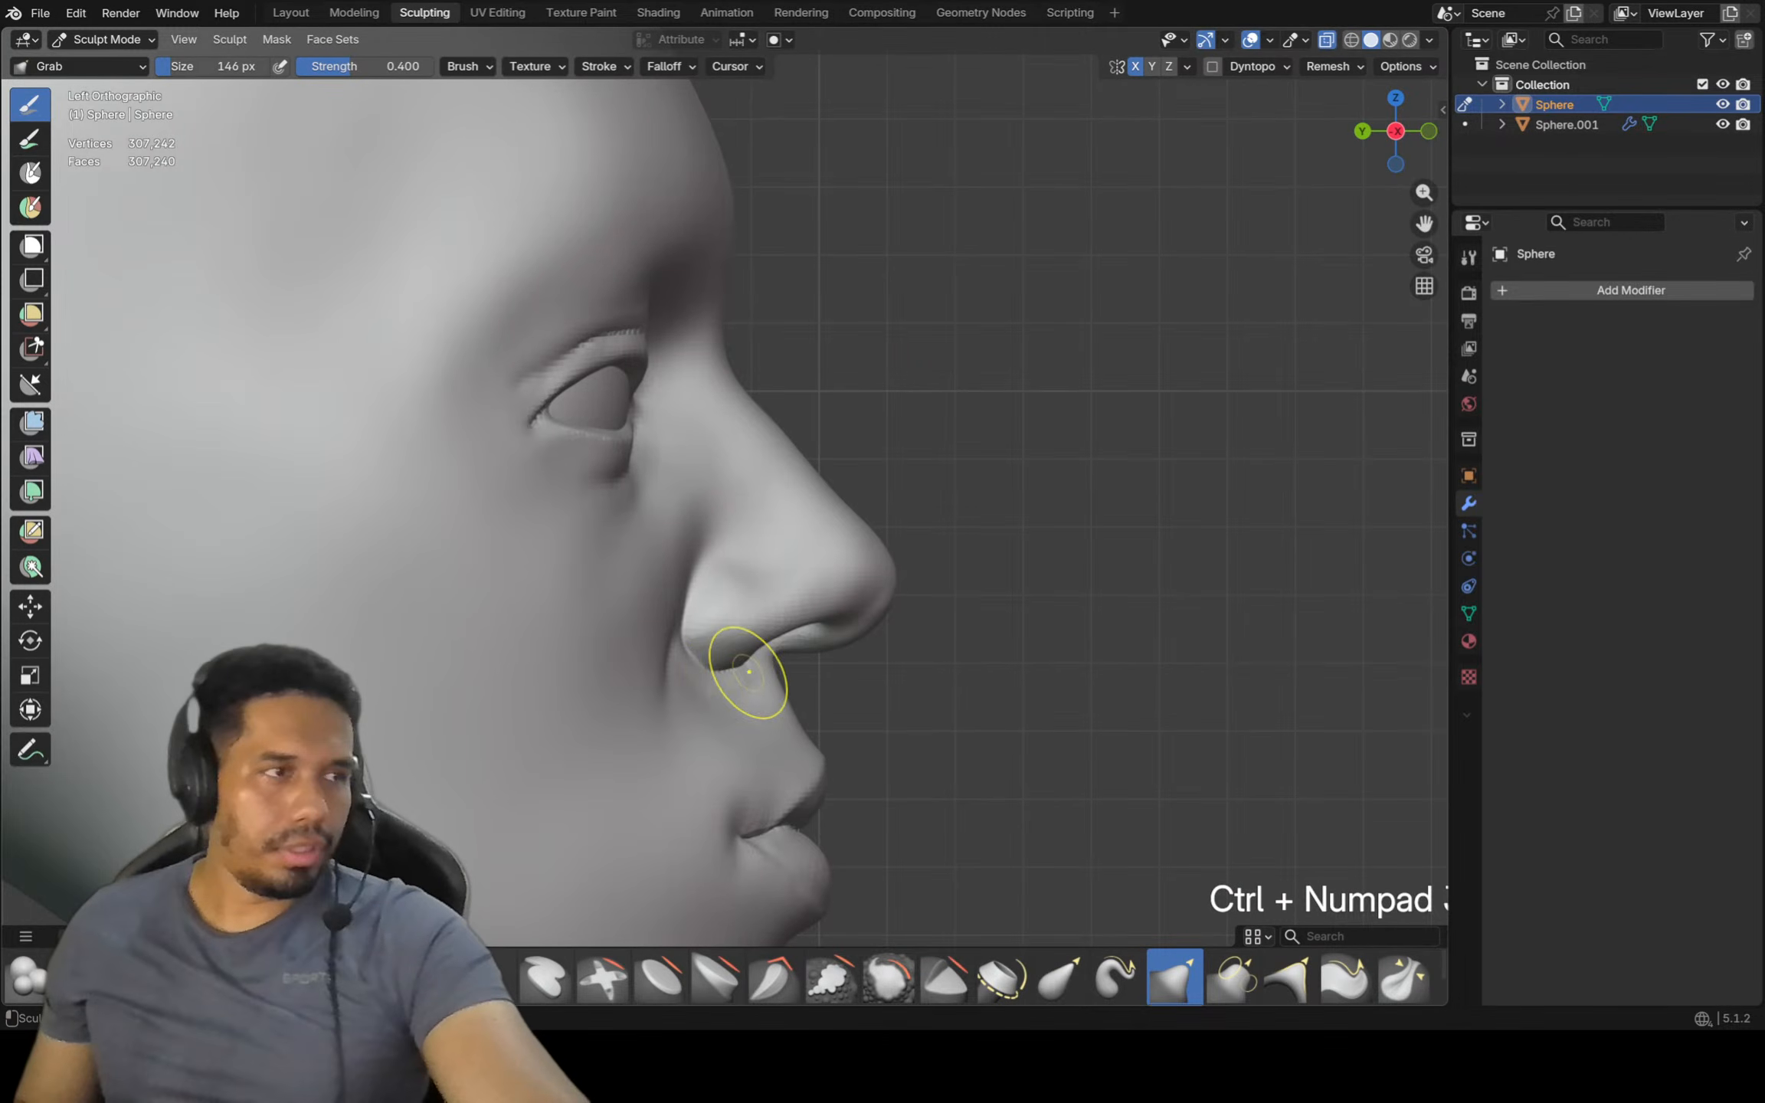
middle_click_drag(768, 651, 769, 654, "ctrl")
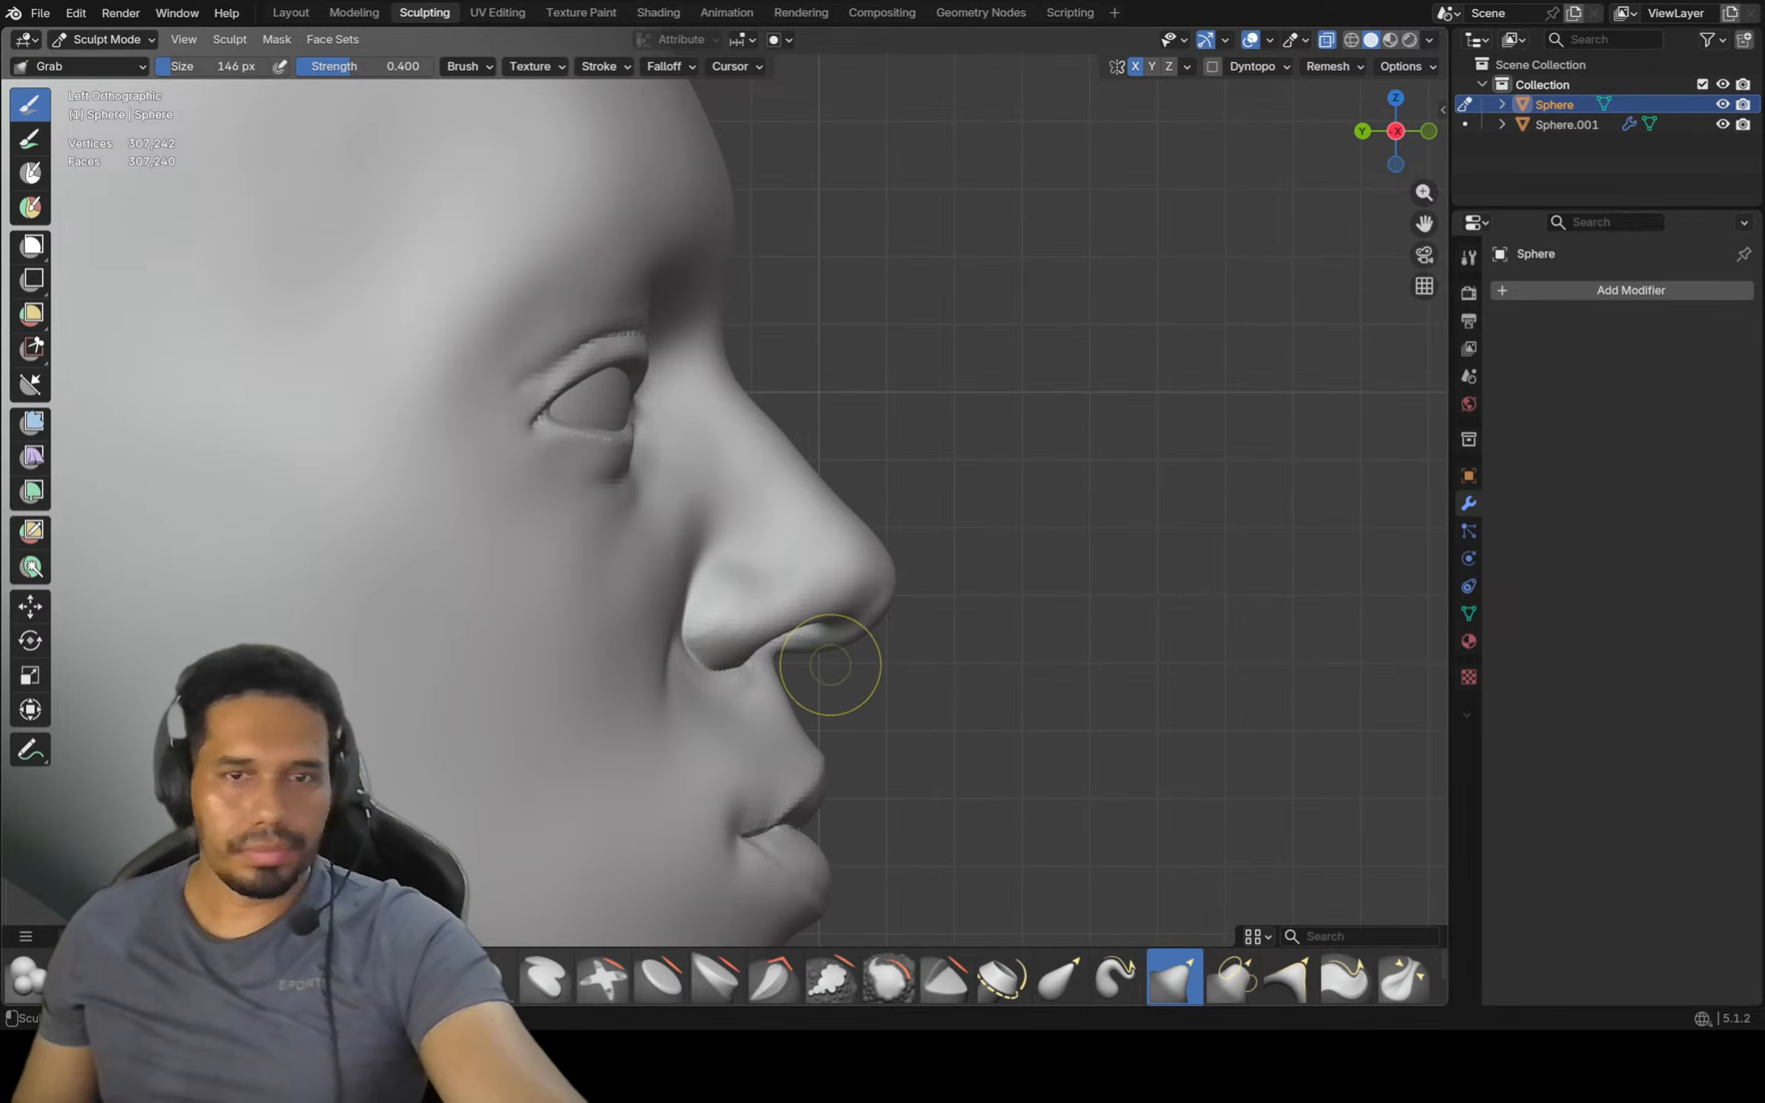
scroll(804, 672, "up", 1)
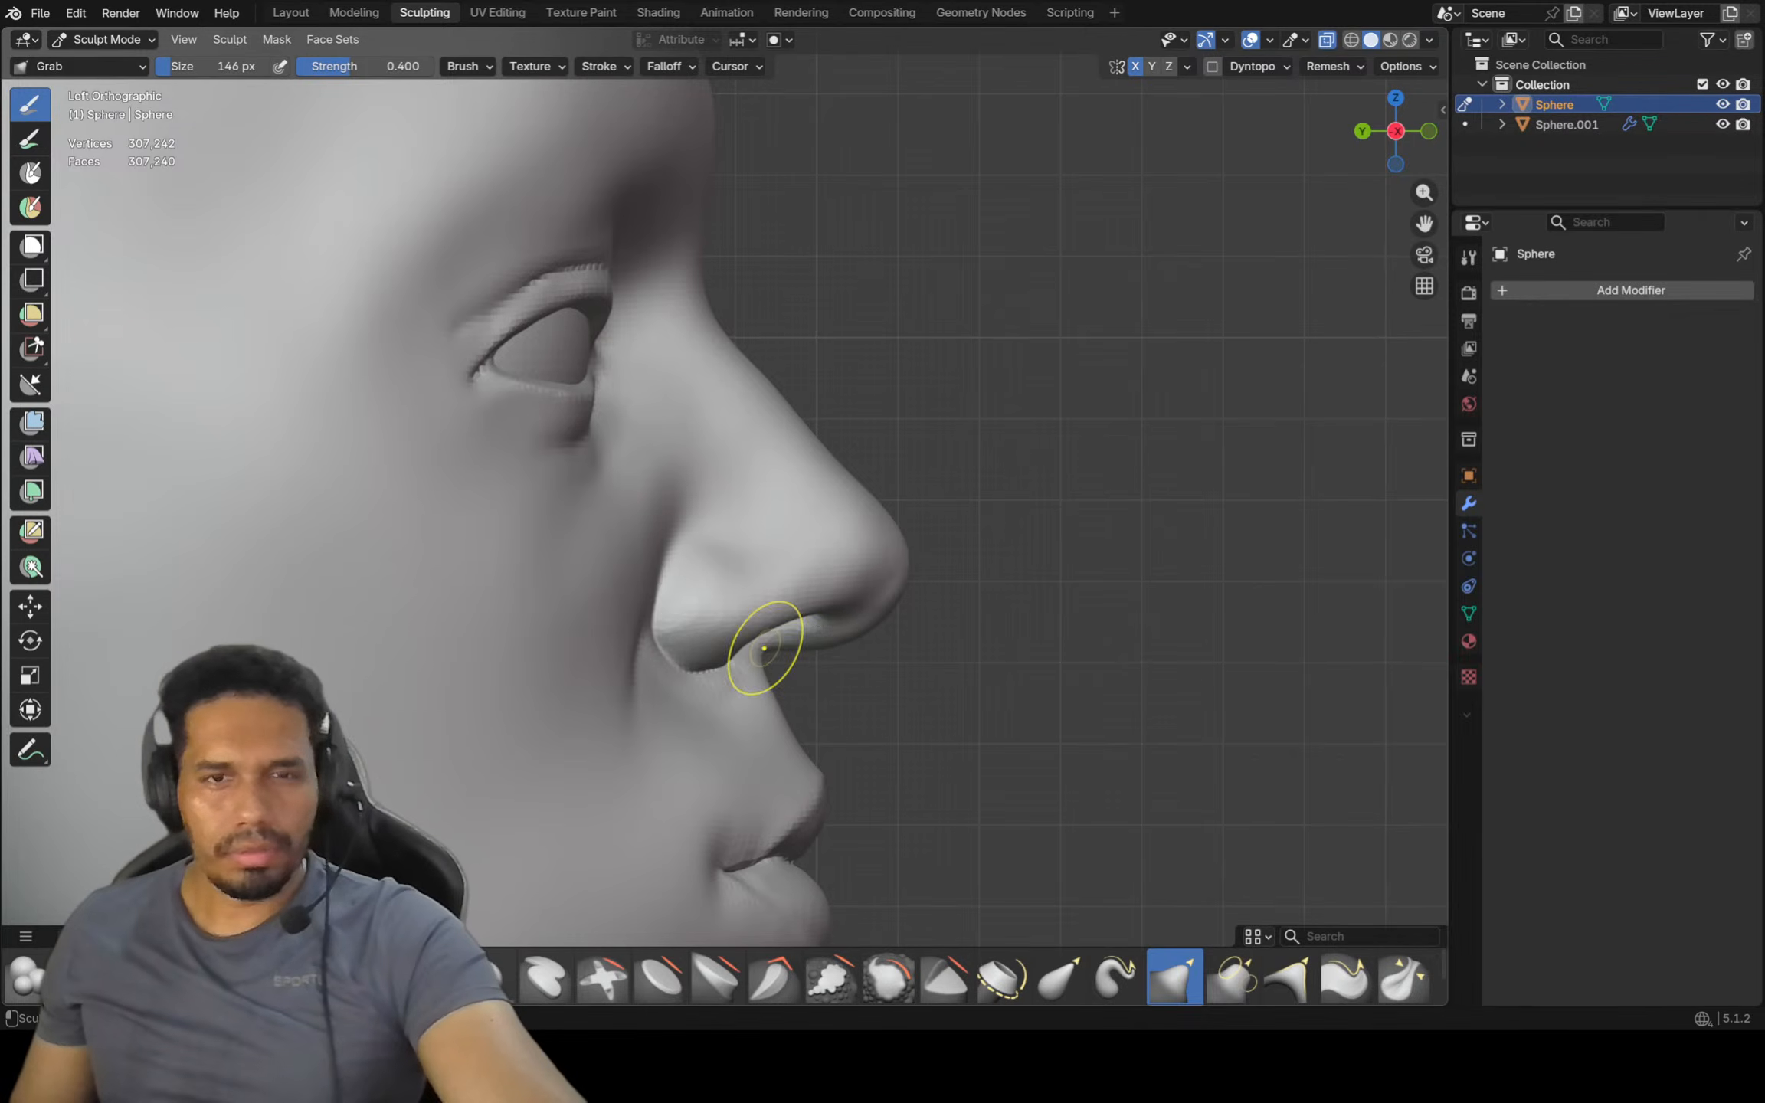
middle_click_drag(753, 631, 762, 698, "ctrl")
middle_click_drag(874, 568, 980, 634, "shift")
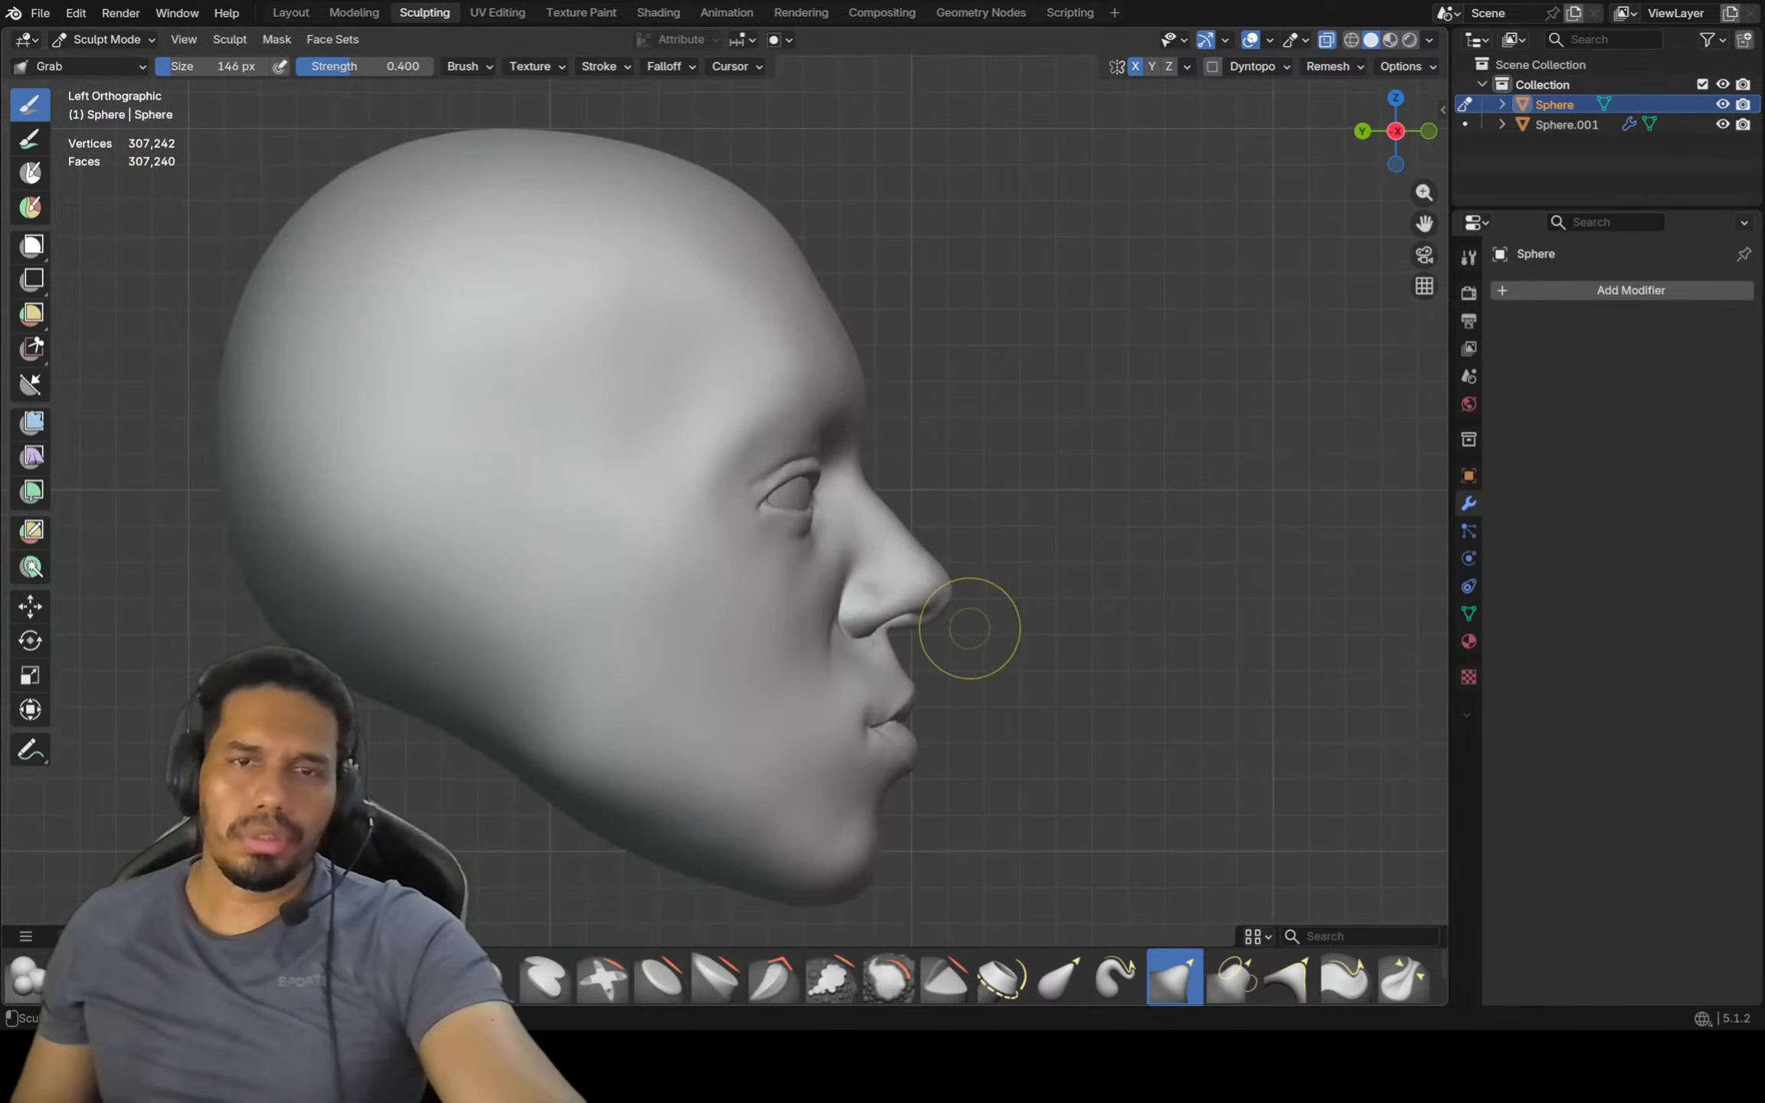
Carve a hollow beneath the cheekbone in the left-side profile with the Crease Polish brush at 128 px
key("f")
left_click(791, 642)
key("g")
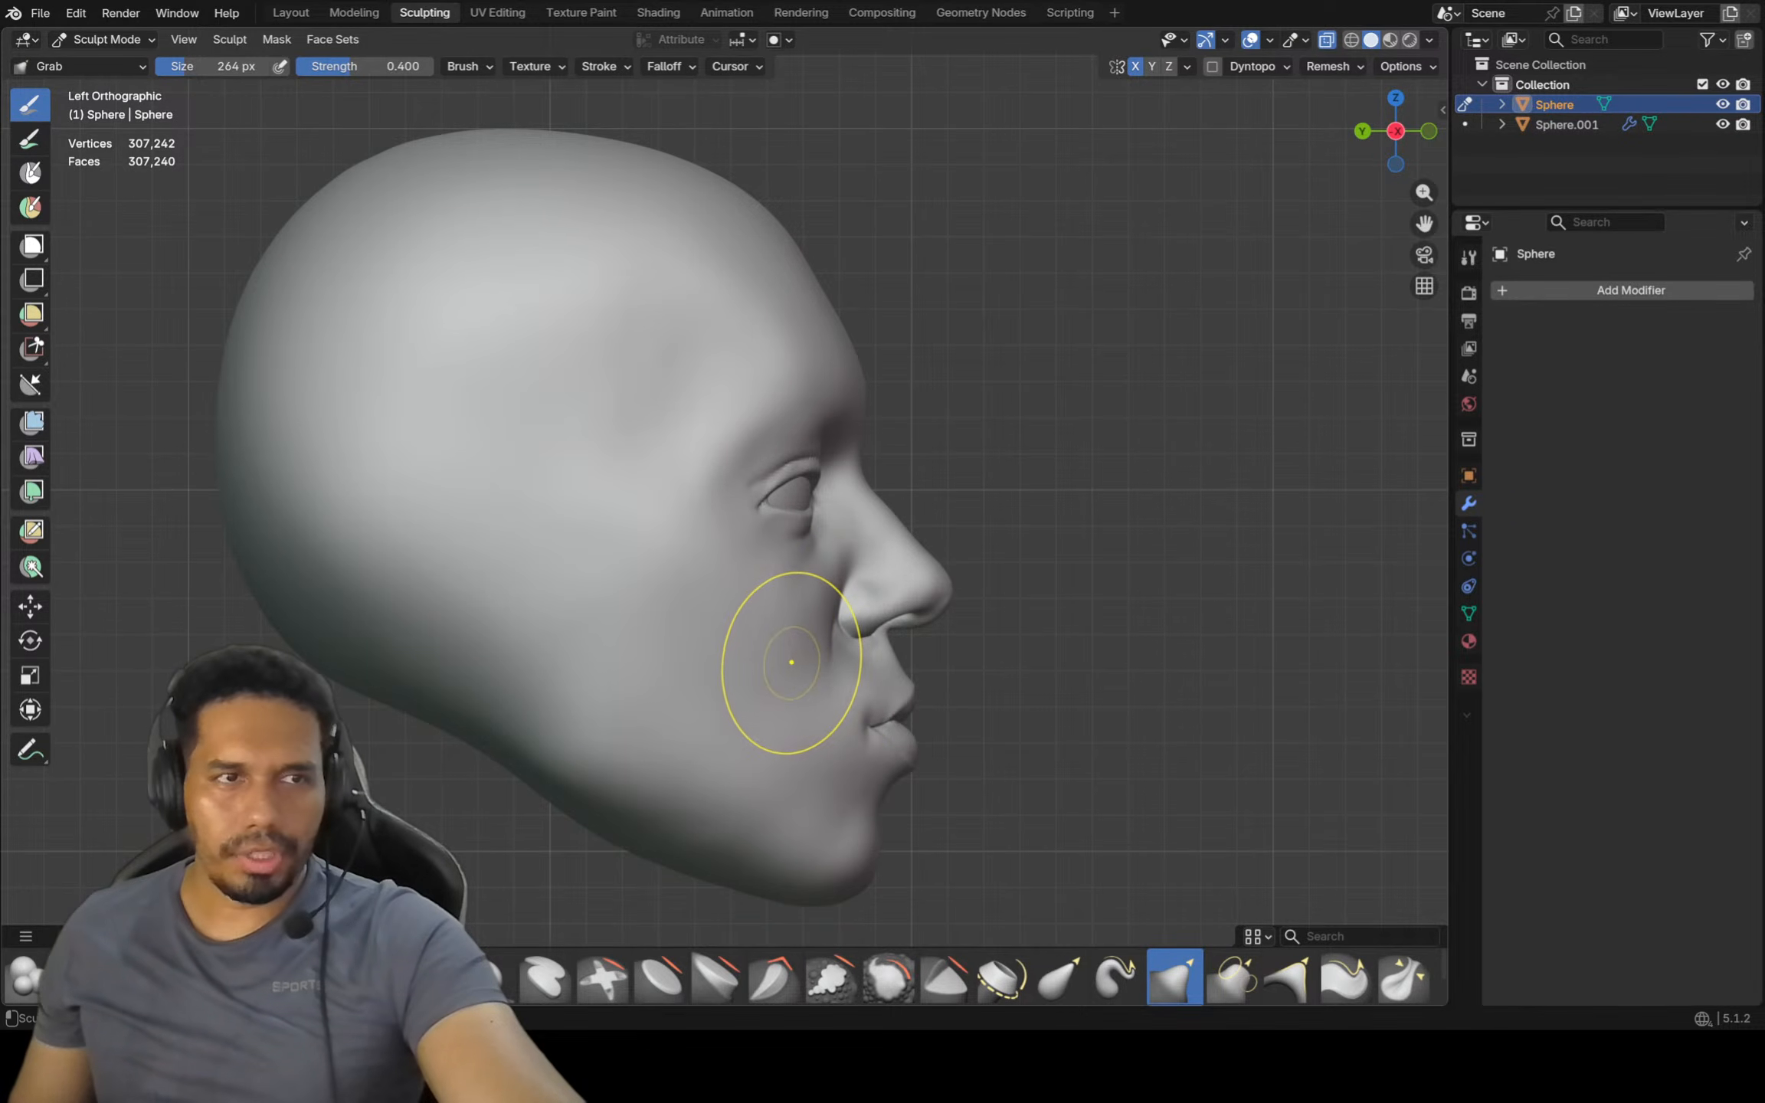
scroll(736, 654, "up", 2)
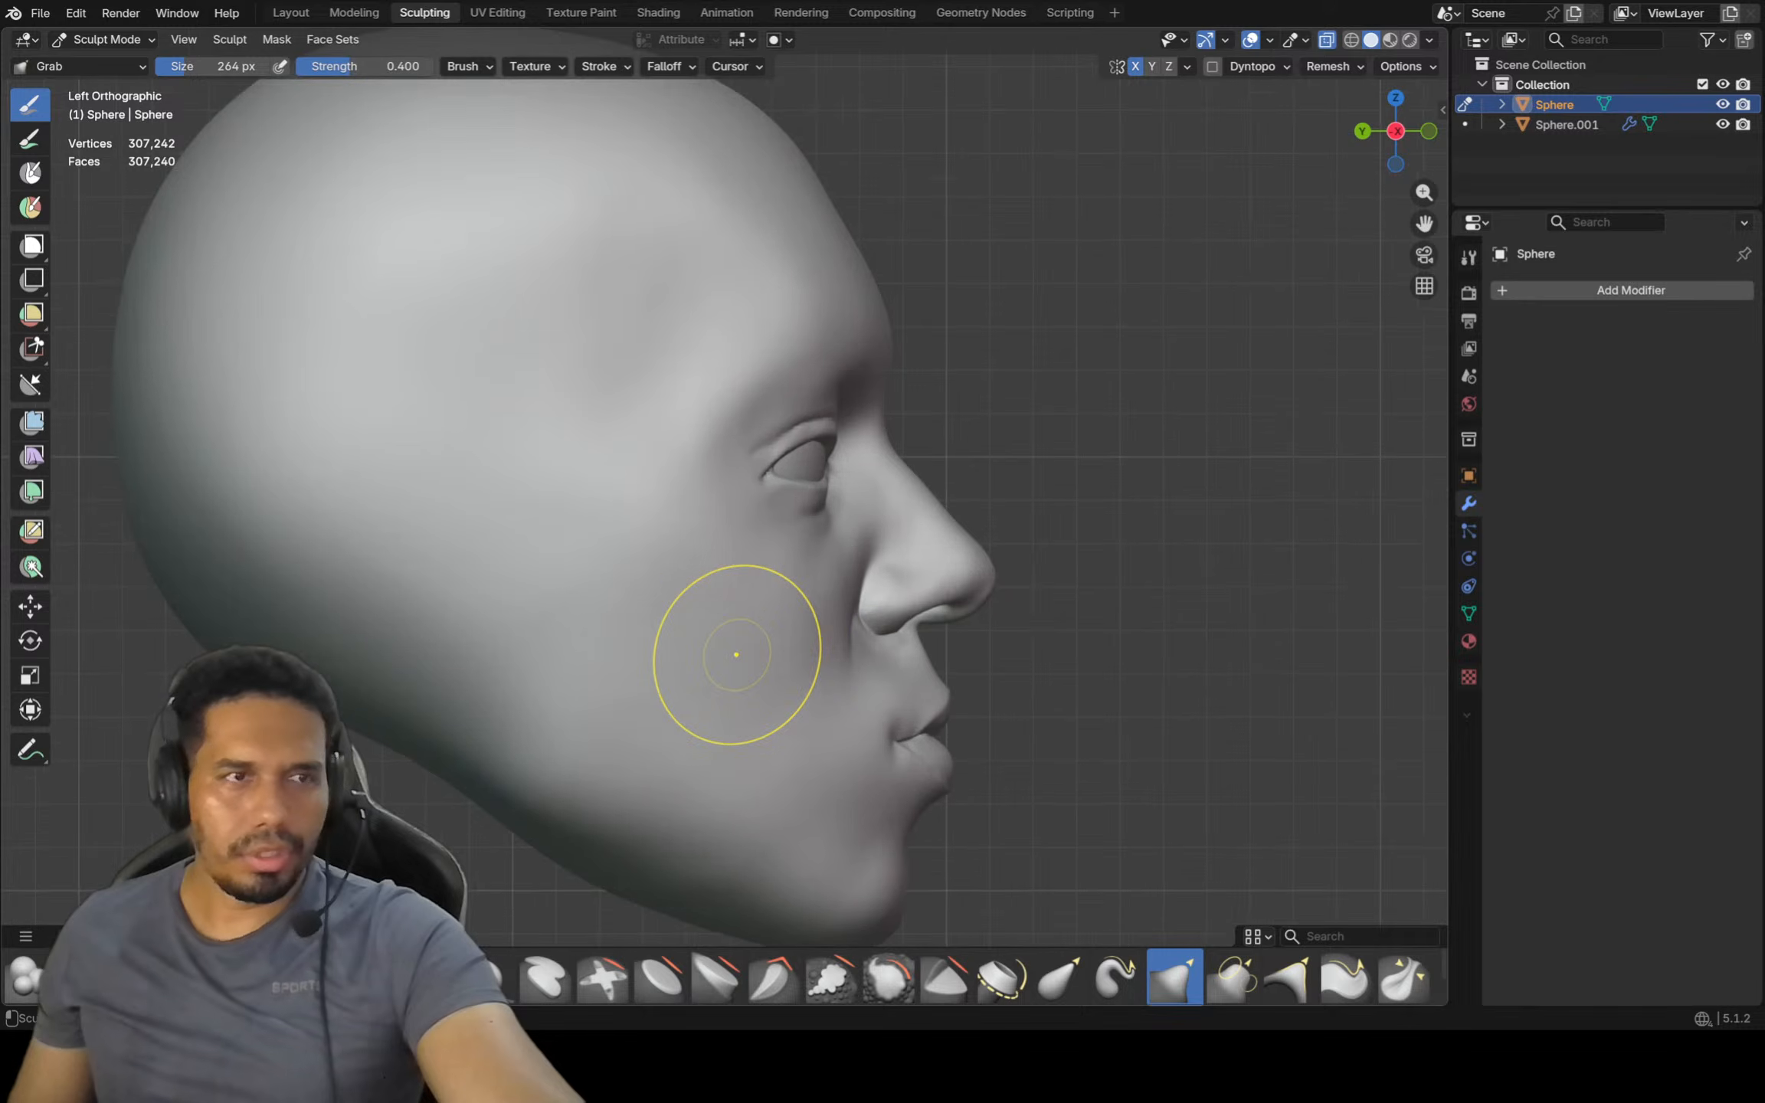
key("f")
left_click(684, 661)
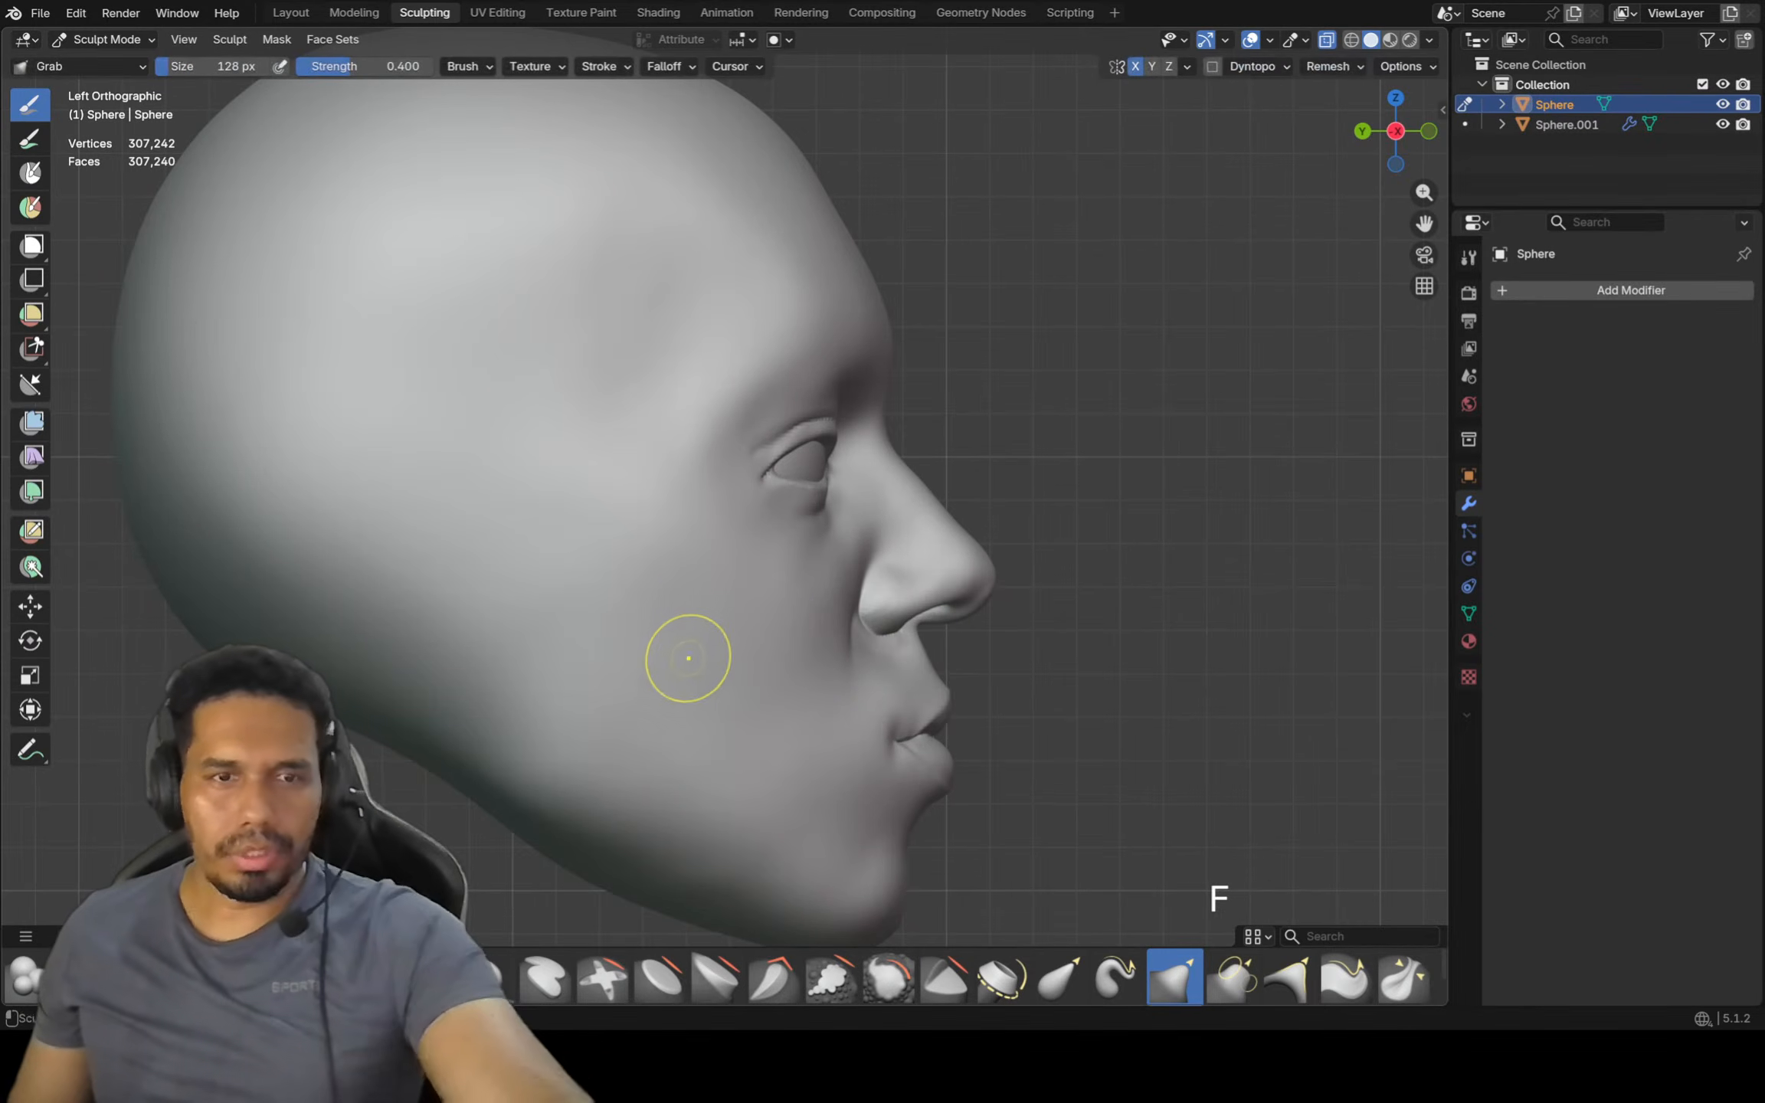
key("shift+c")
scroll(695, 610, "down", 2)
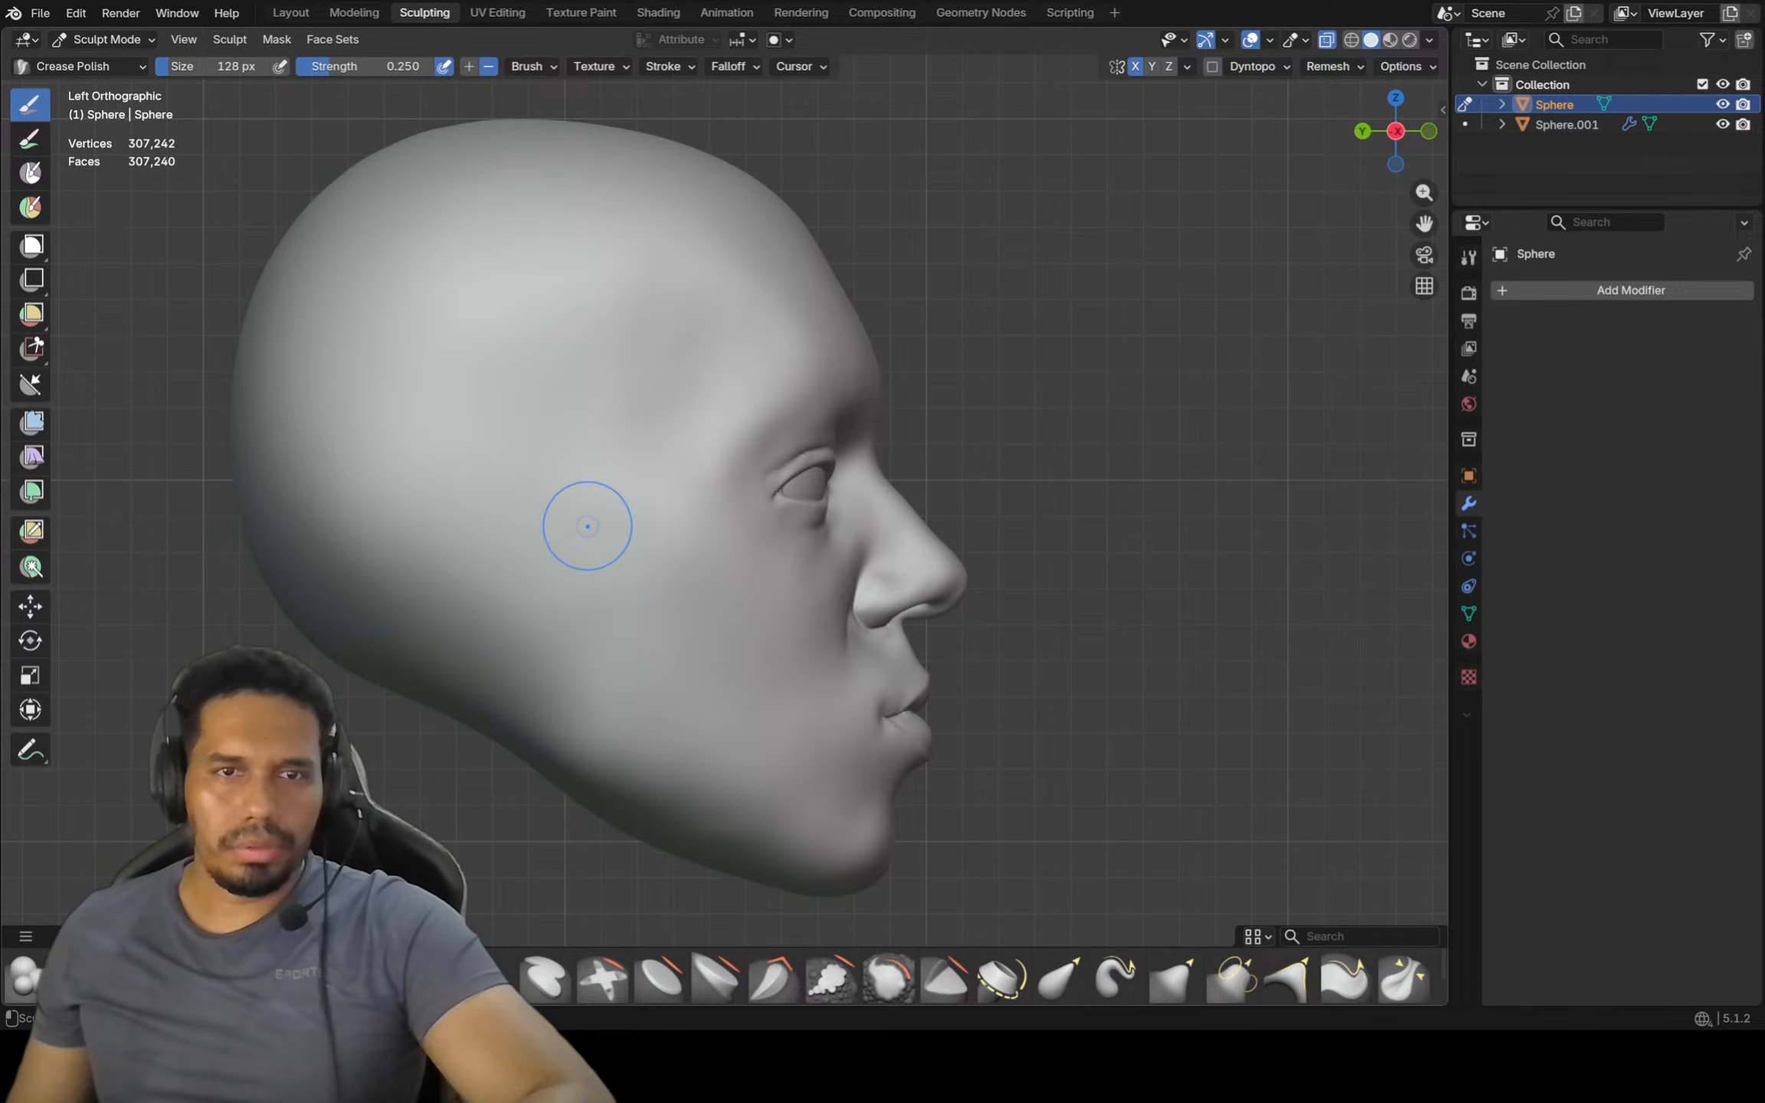
left_click_drag(621, 538, 617, 535)
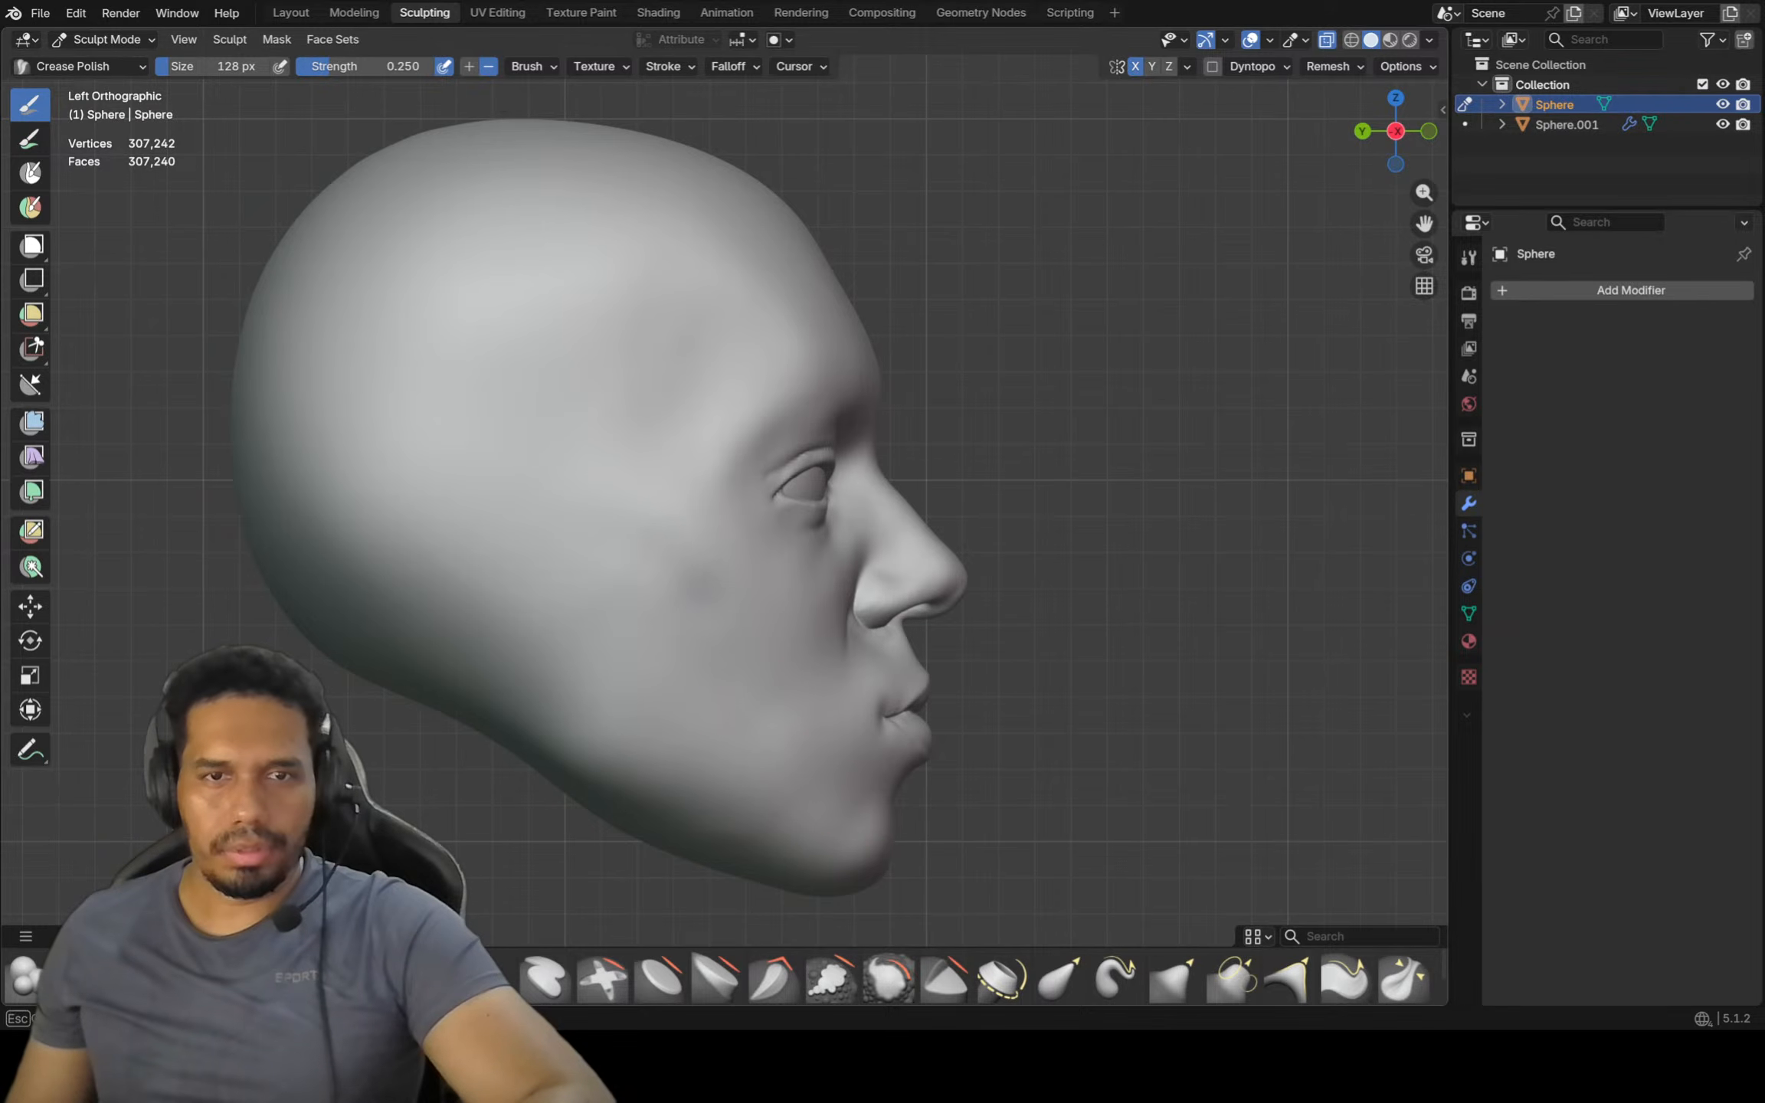
Broaden and soften the cheek hollow in three-quarter view with the Crease Polish brush at 320 px
middle_click_drag(808, 728, 701, 721)
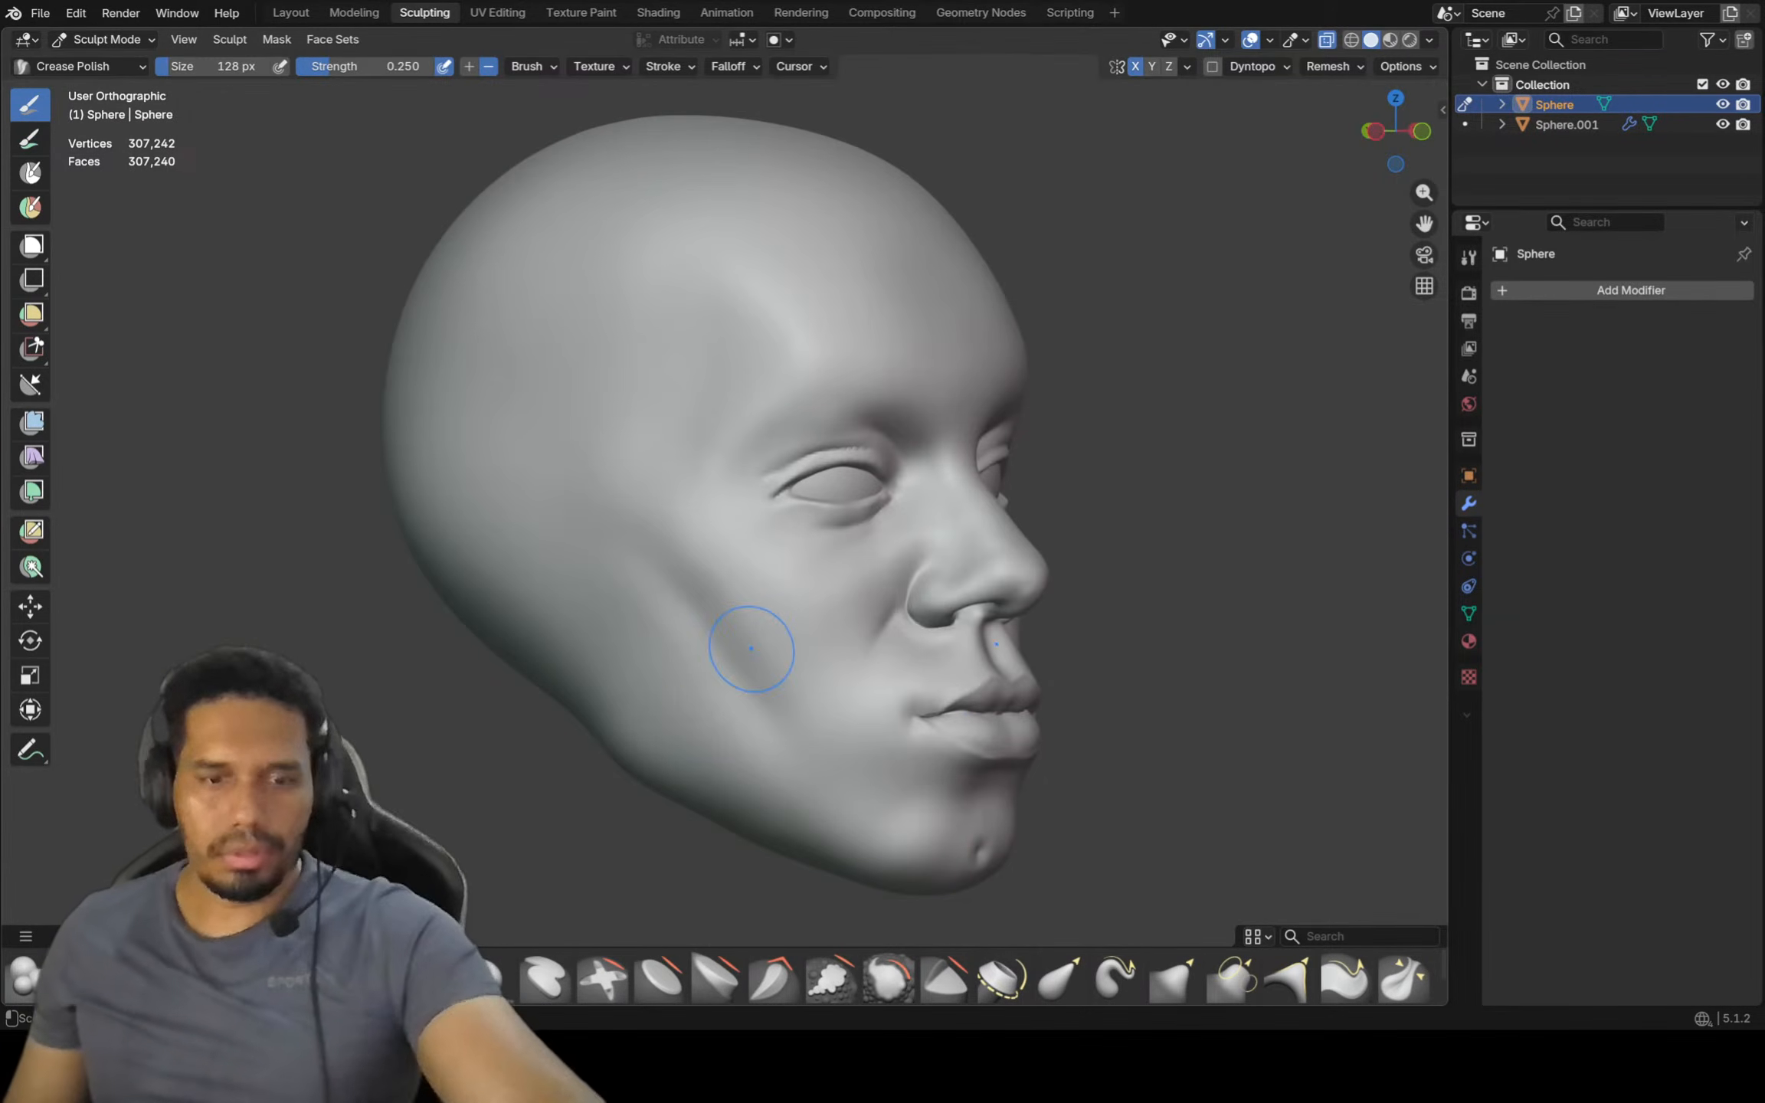
key("f")
left_click(751, 648)
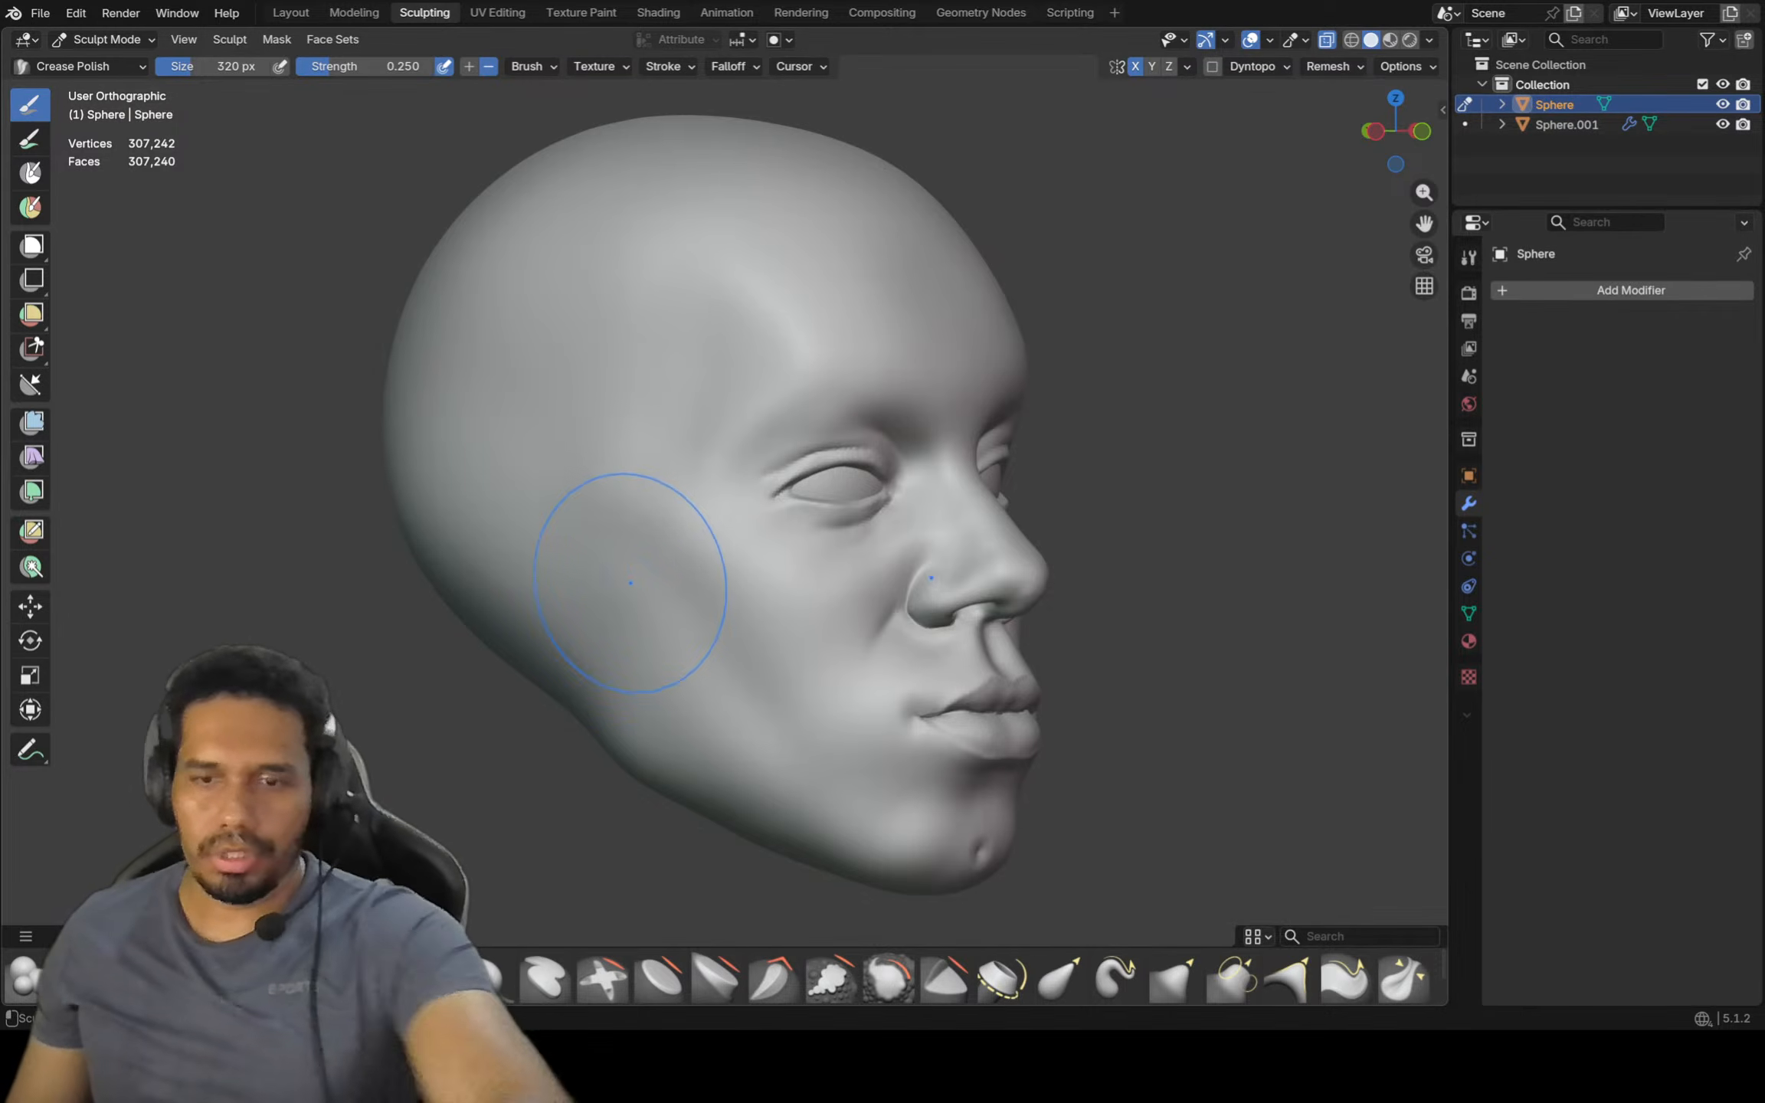
Refine the outer contour of the cheeks and jaw in front view with the Grab brush at 226 px and smooth it
key("KP_1")
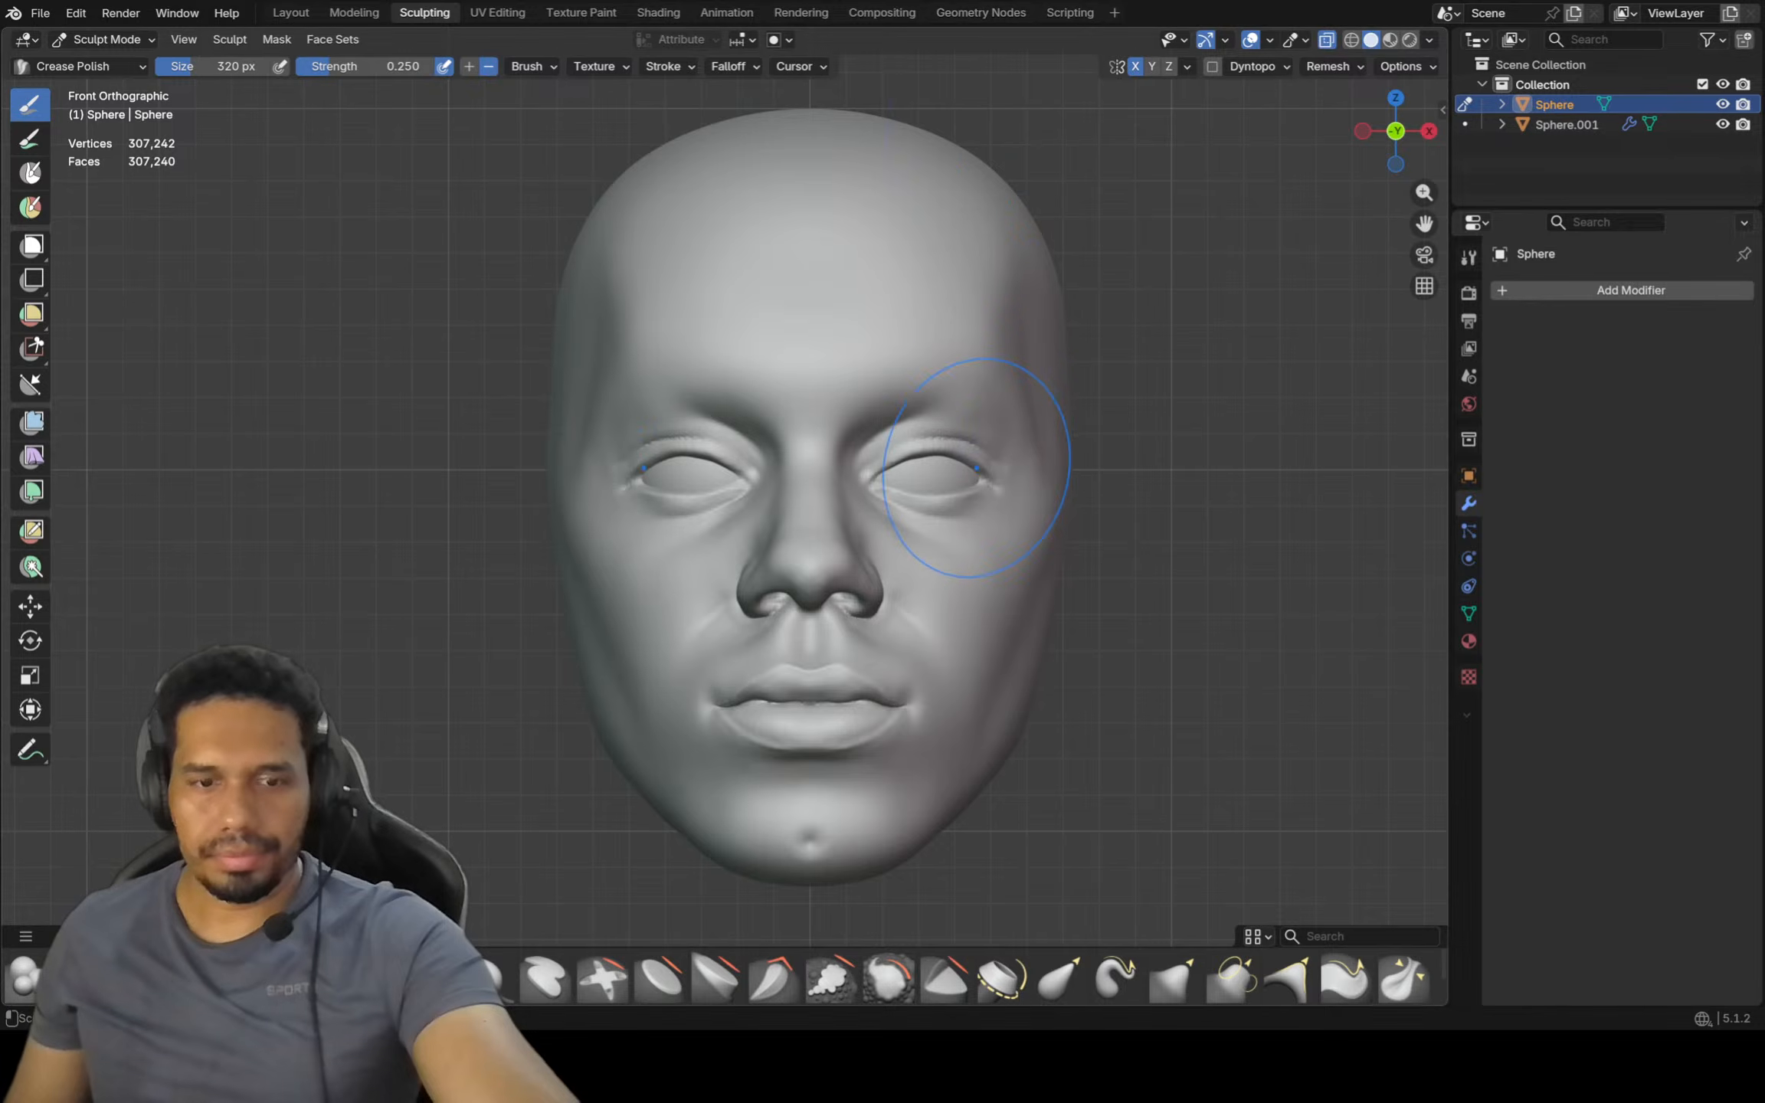
key("f")
left_click(981, 567)
key("g")
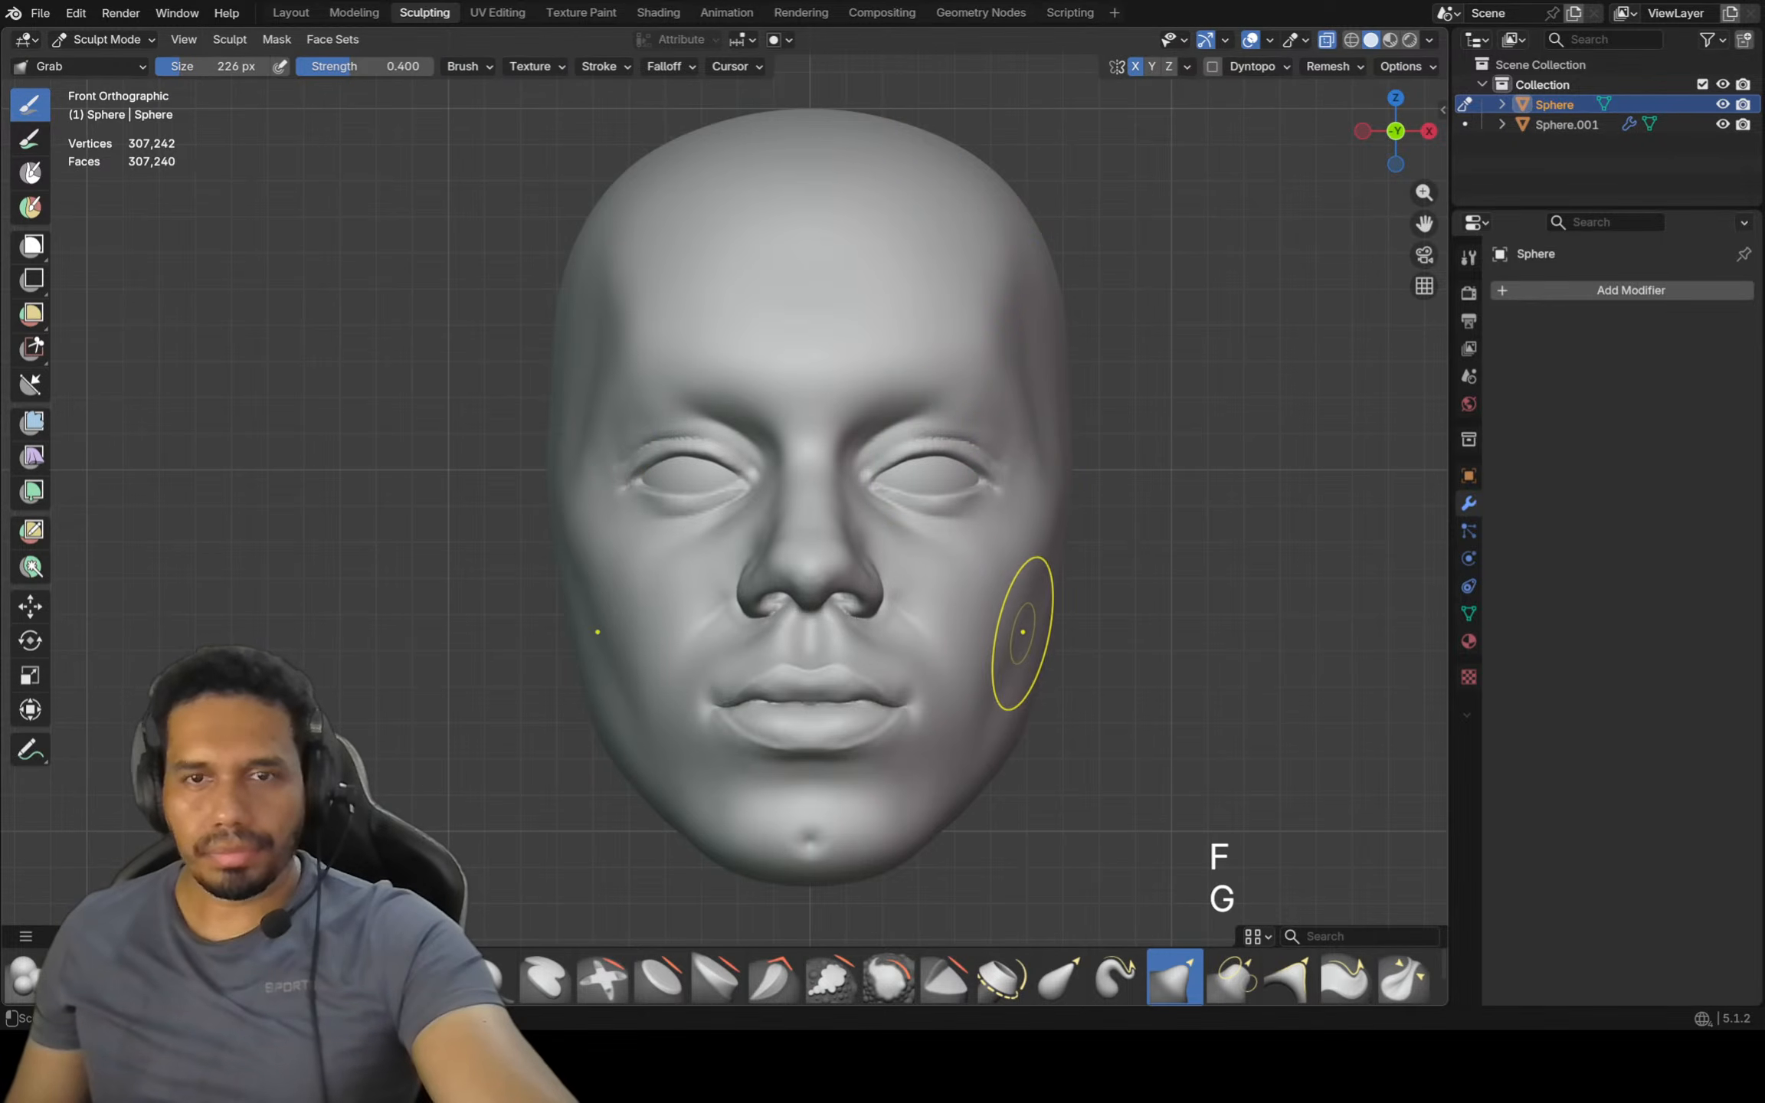
key("shift")
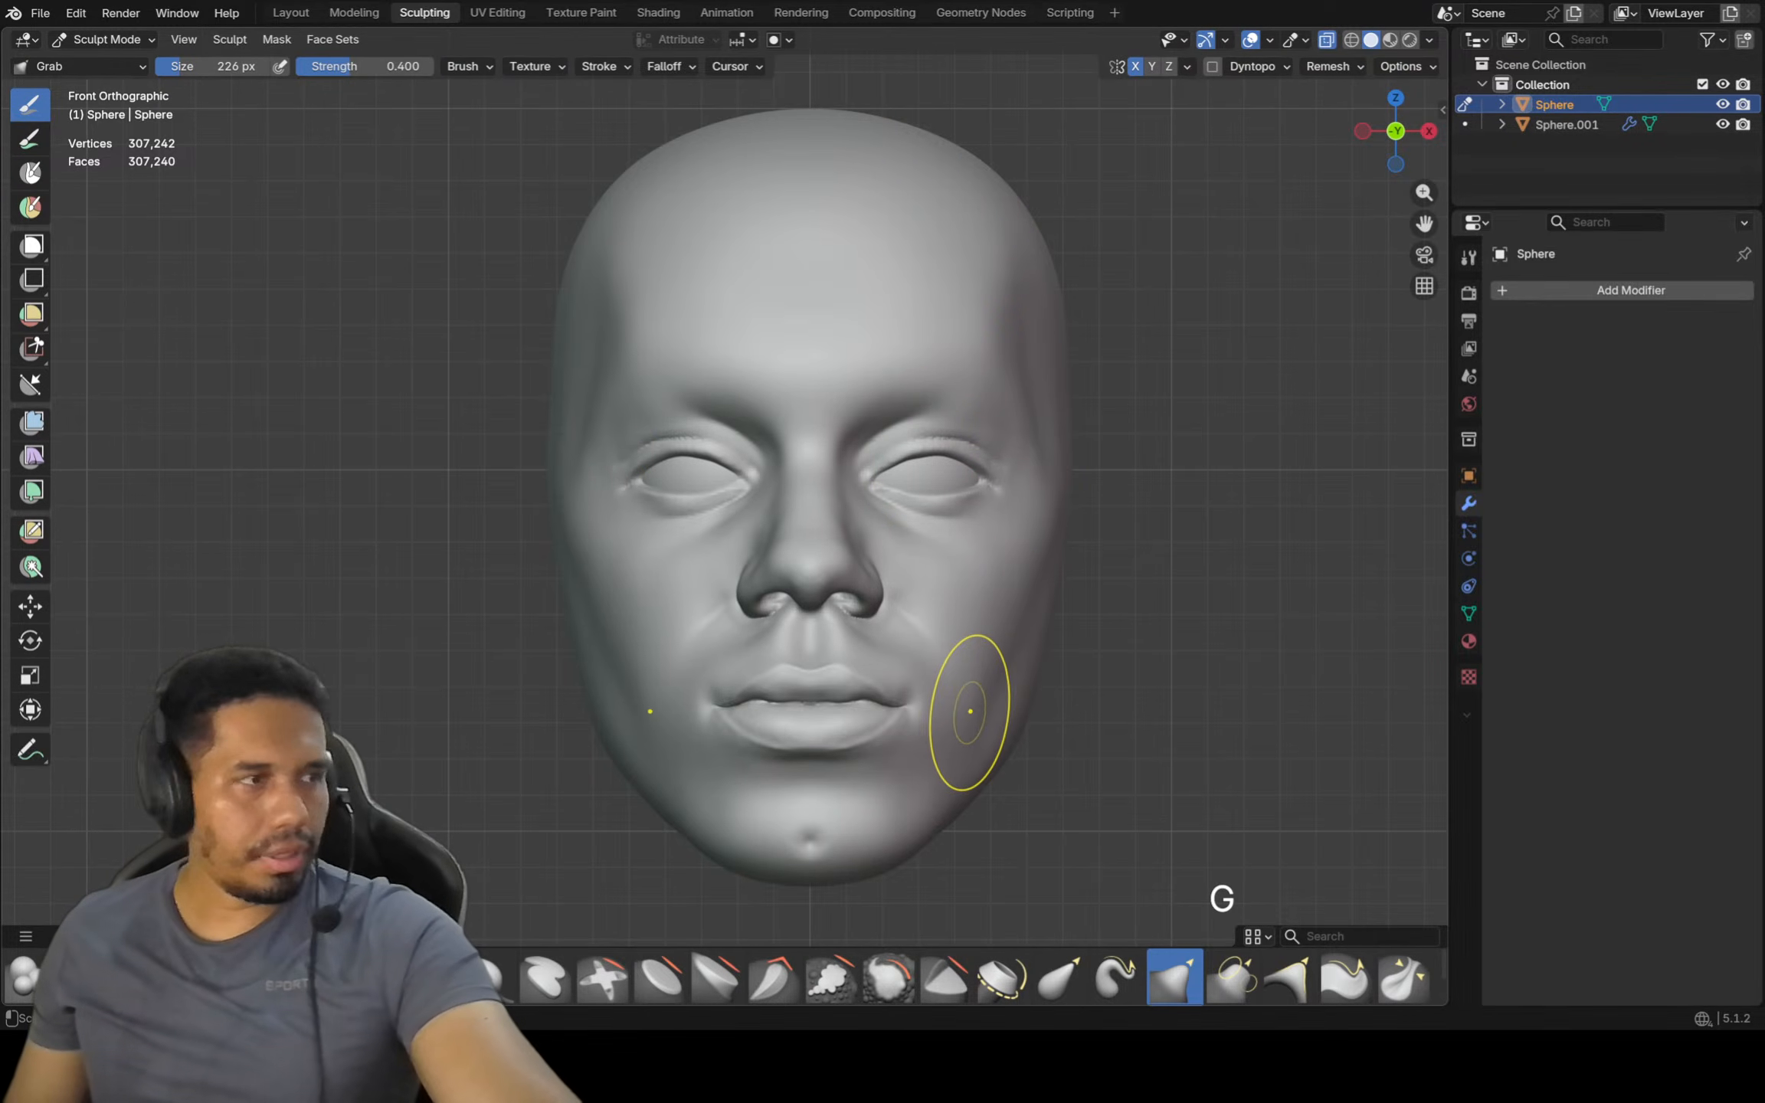
key("shift")
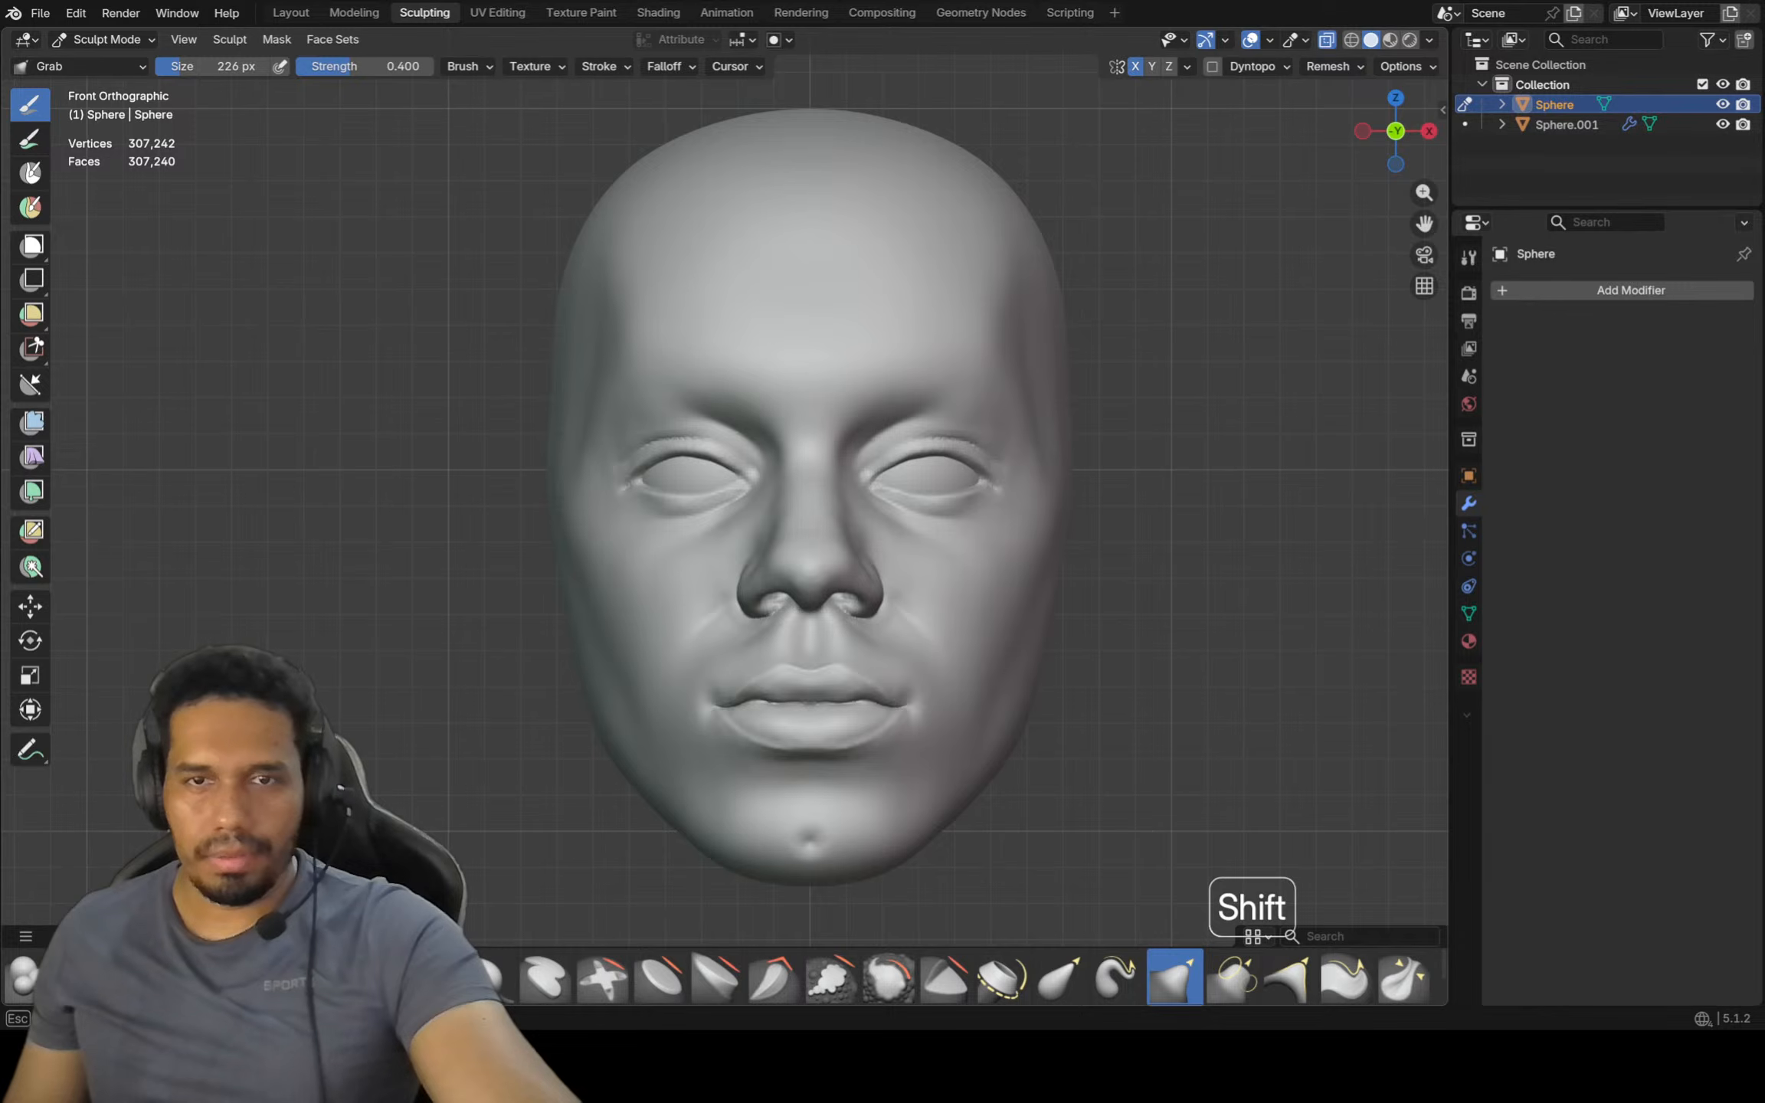
Smooth the cheek hollow toward the jaw in three-quarter view
middle_click_drag(1038, 601, 1016, 690)
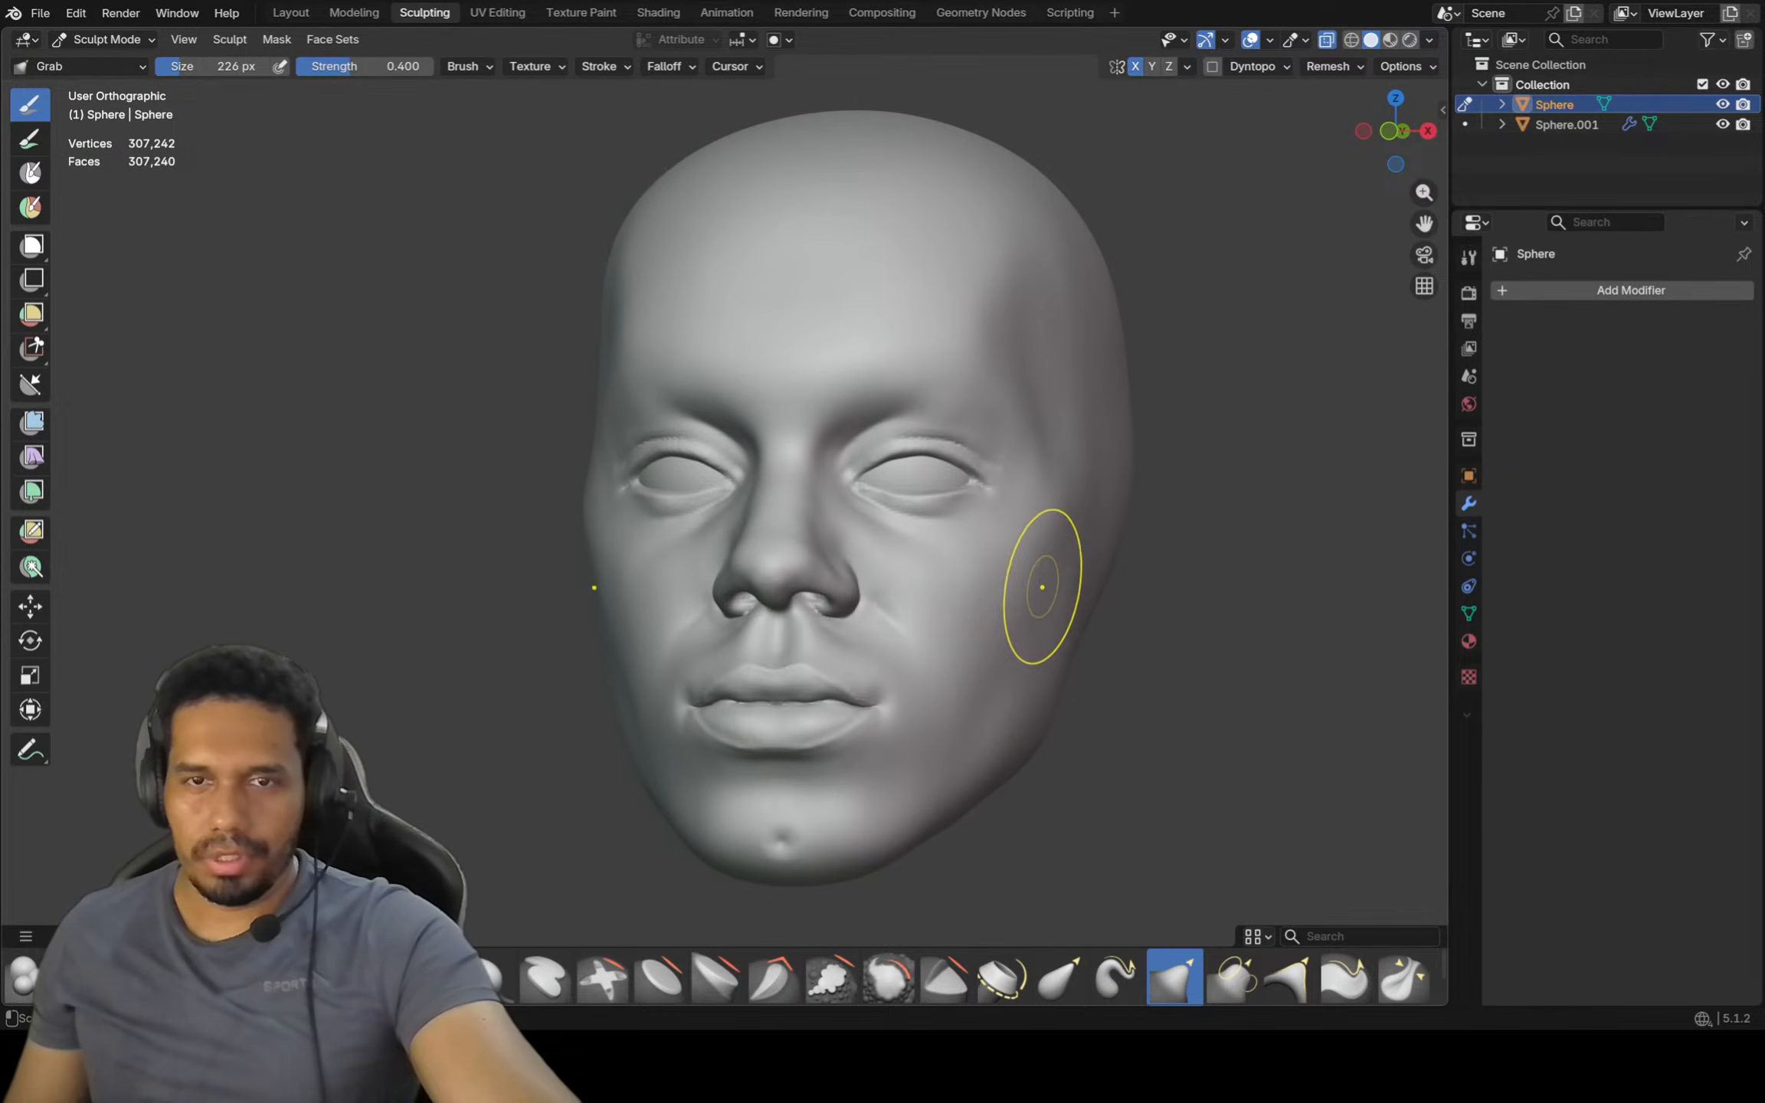
key("shift")
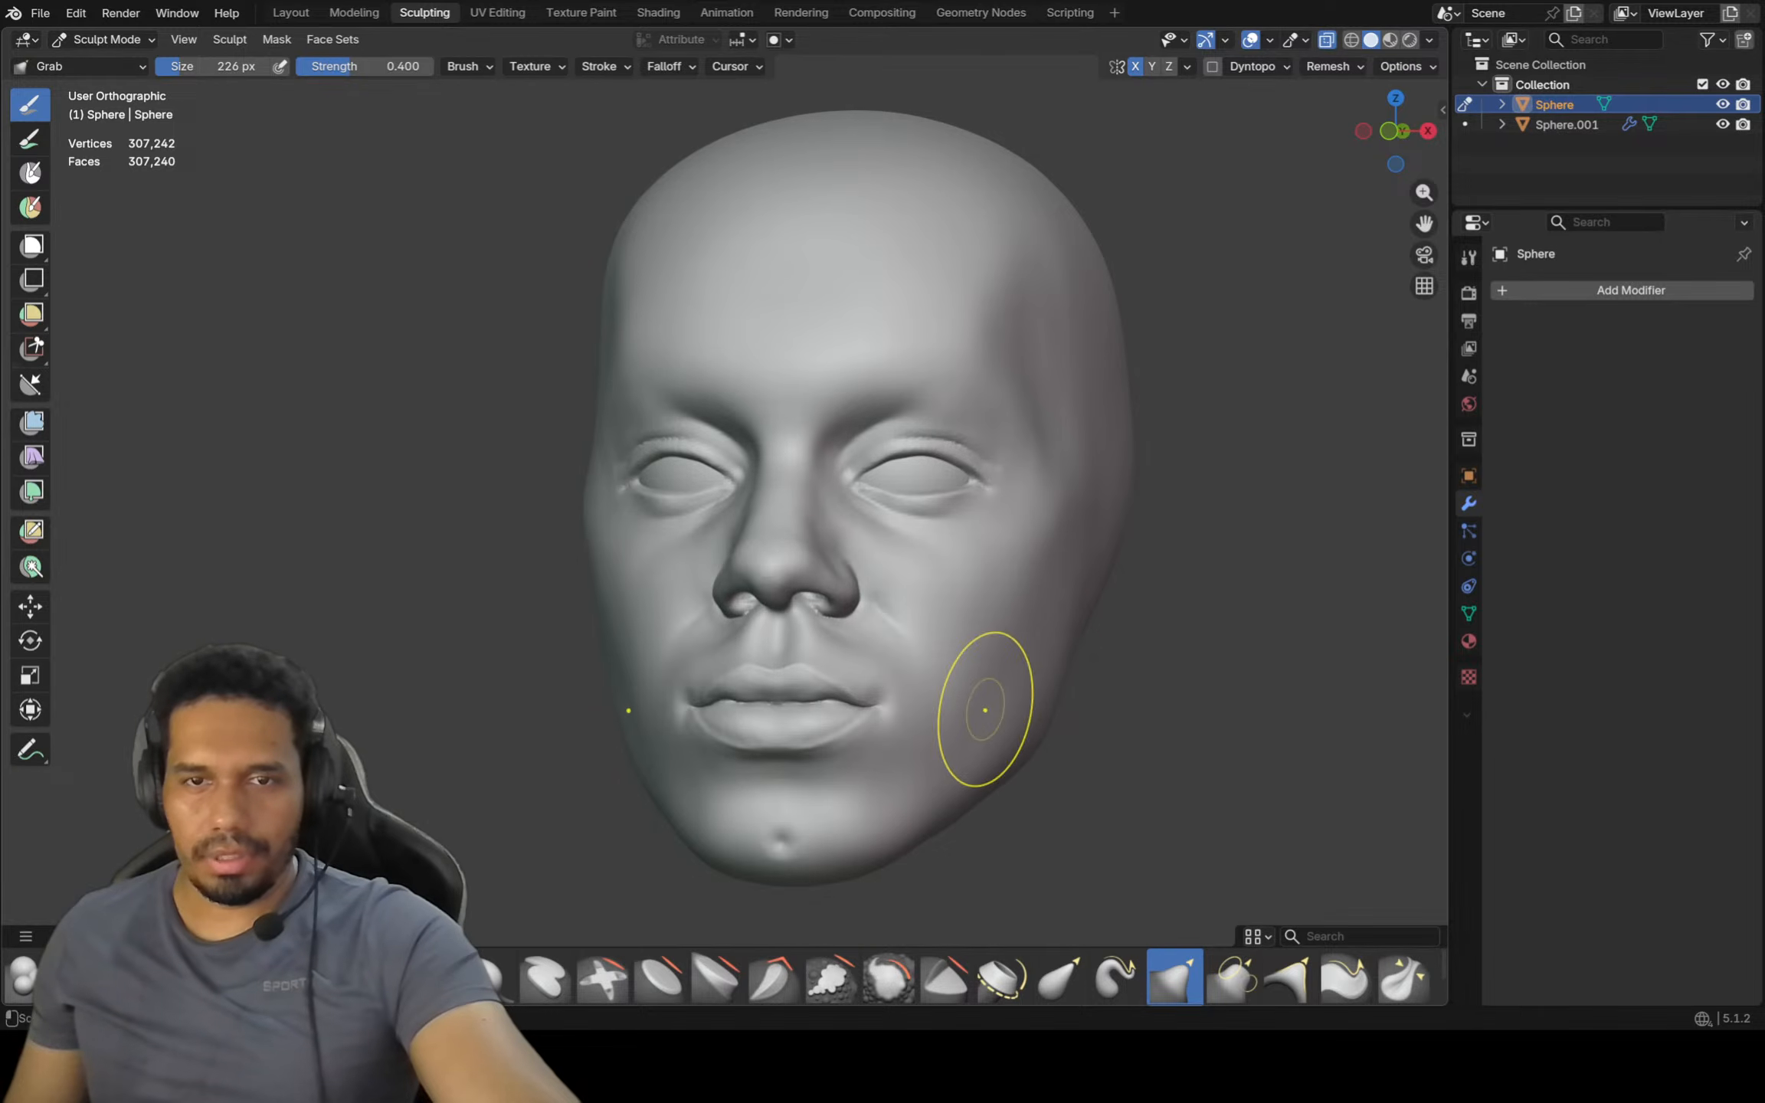
key("shift")
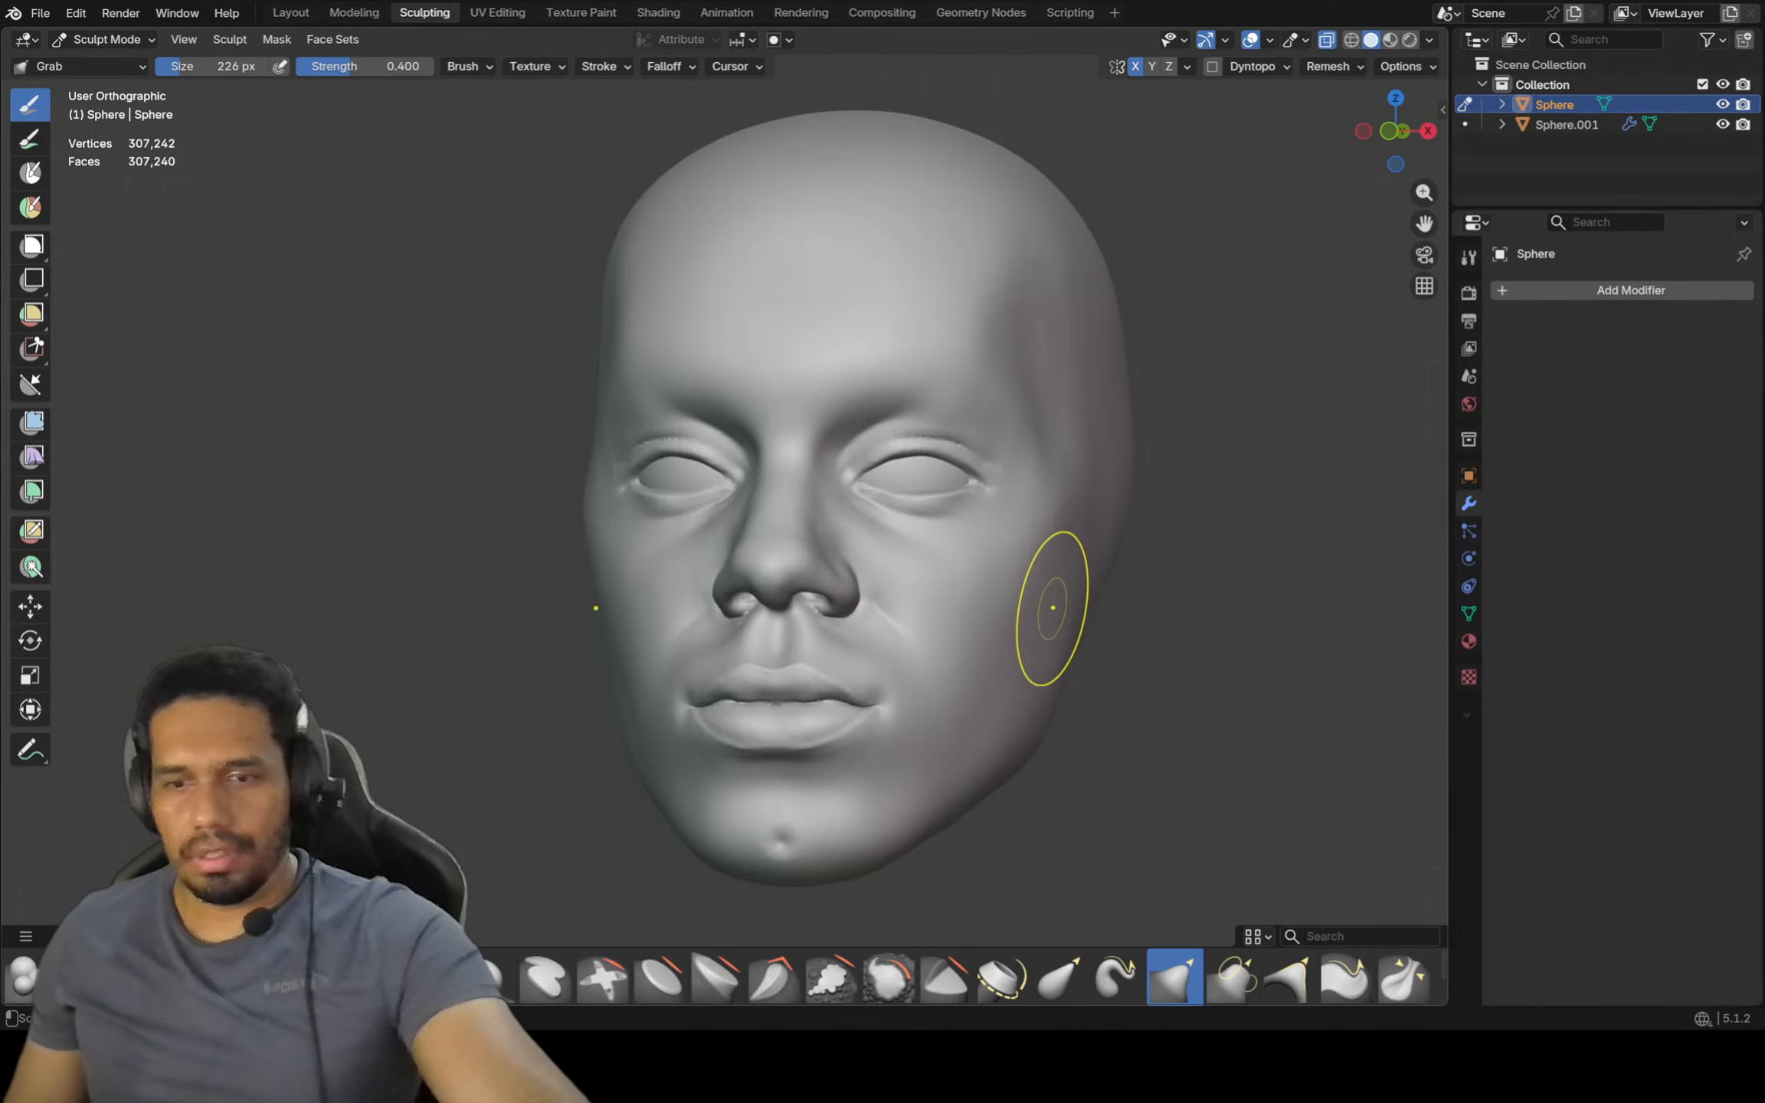
Examine the face's overall proportions and the eye and nose area from the front and in three-quarter view
key("KP_1")
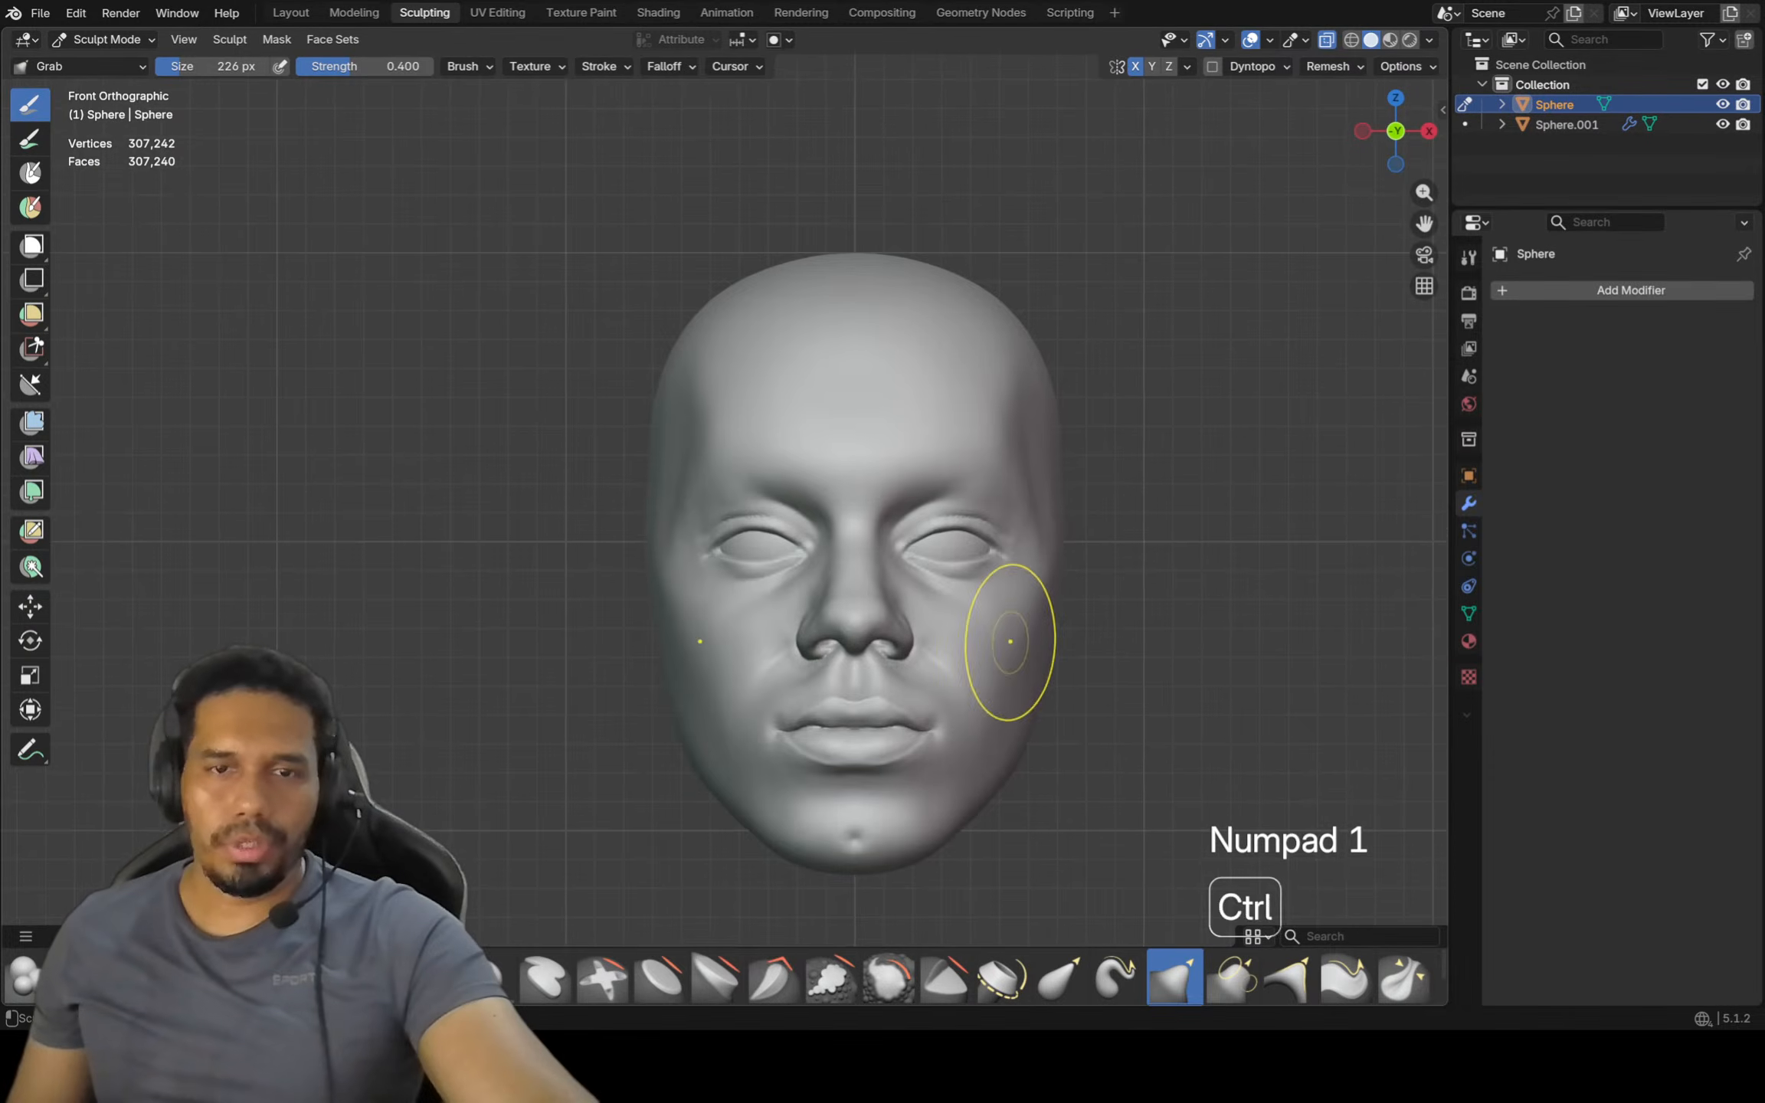
middle_click_drag(1013, 642, 976, 591, "ctrl")
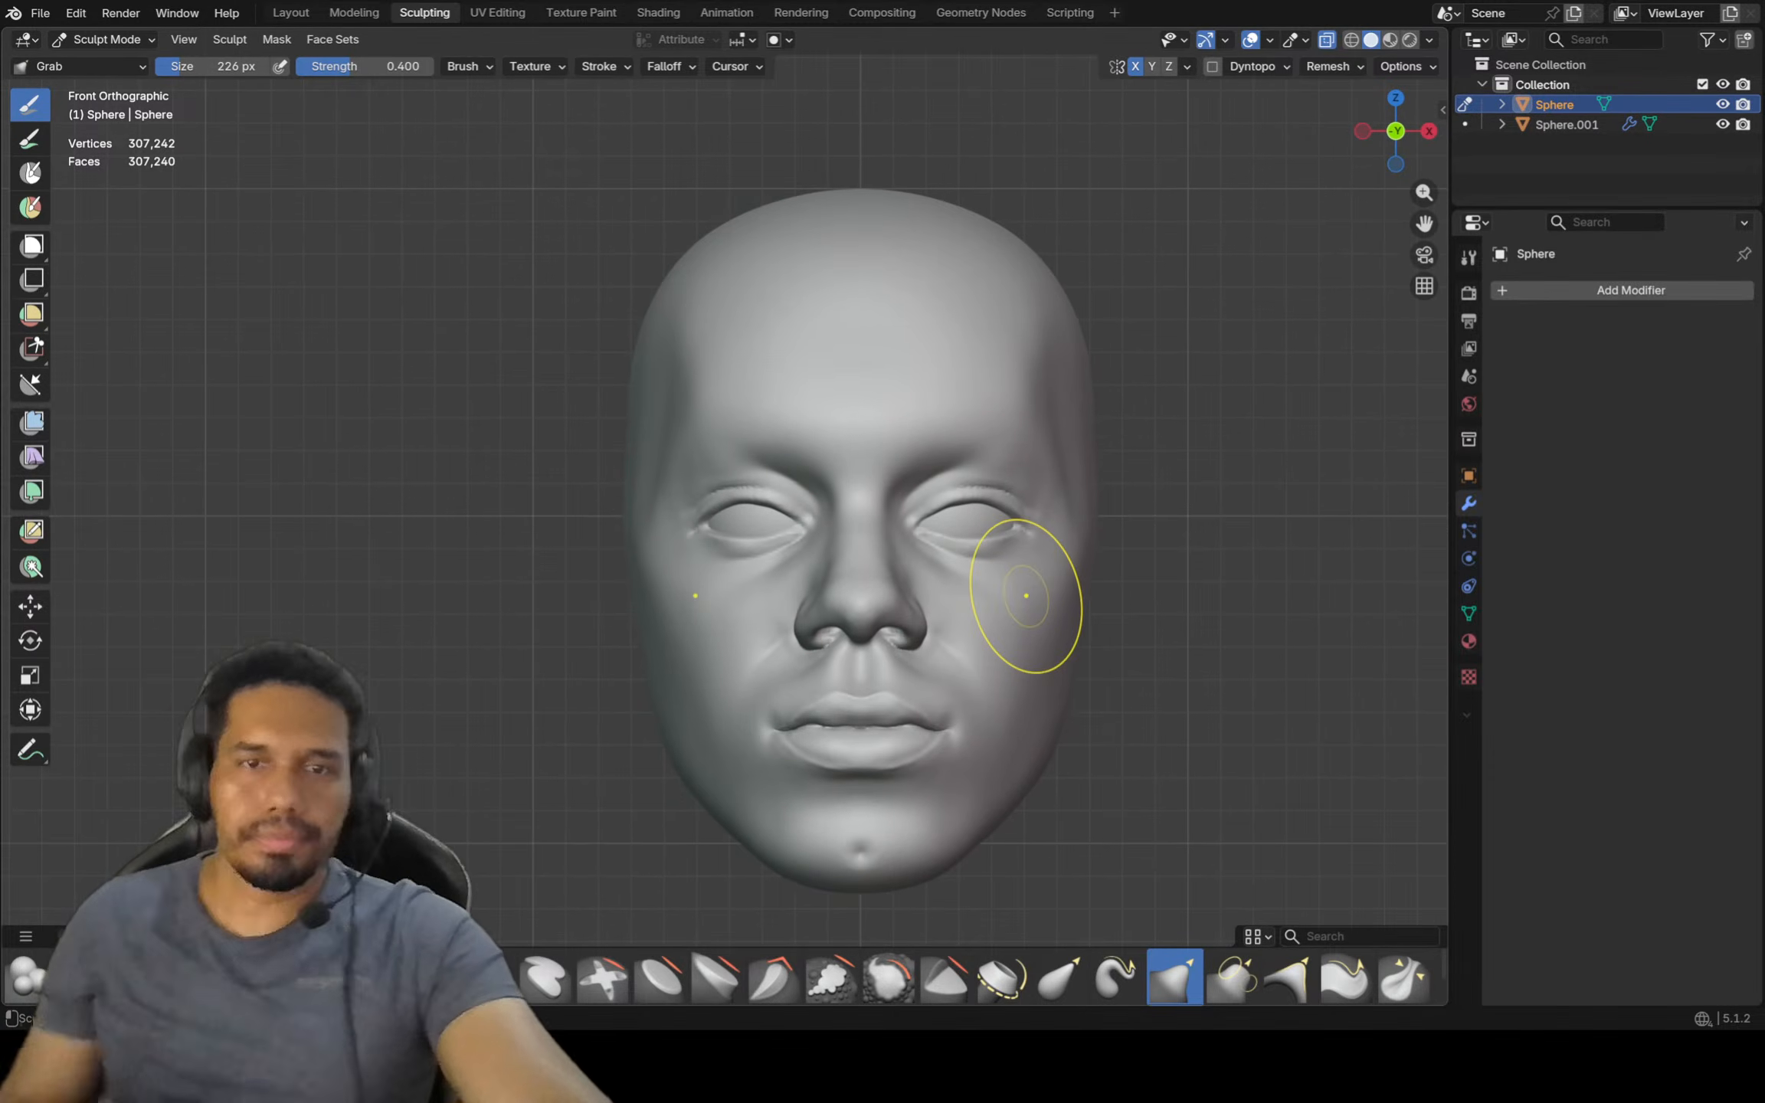
scroll(1022, 593, "up", 2)
scroll(998, 606, "up", 3)
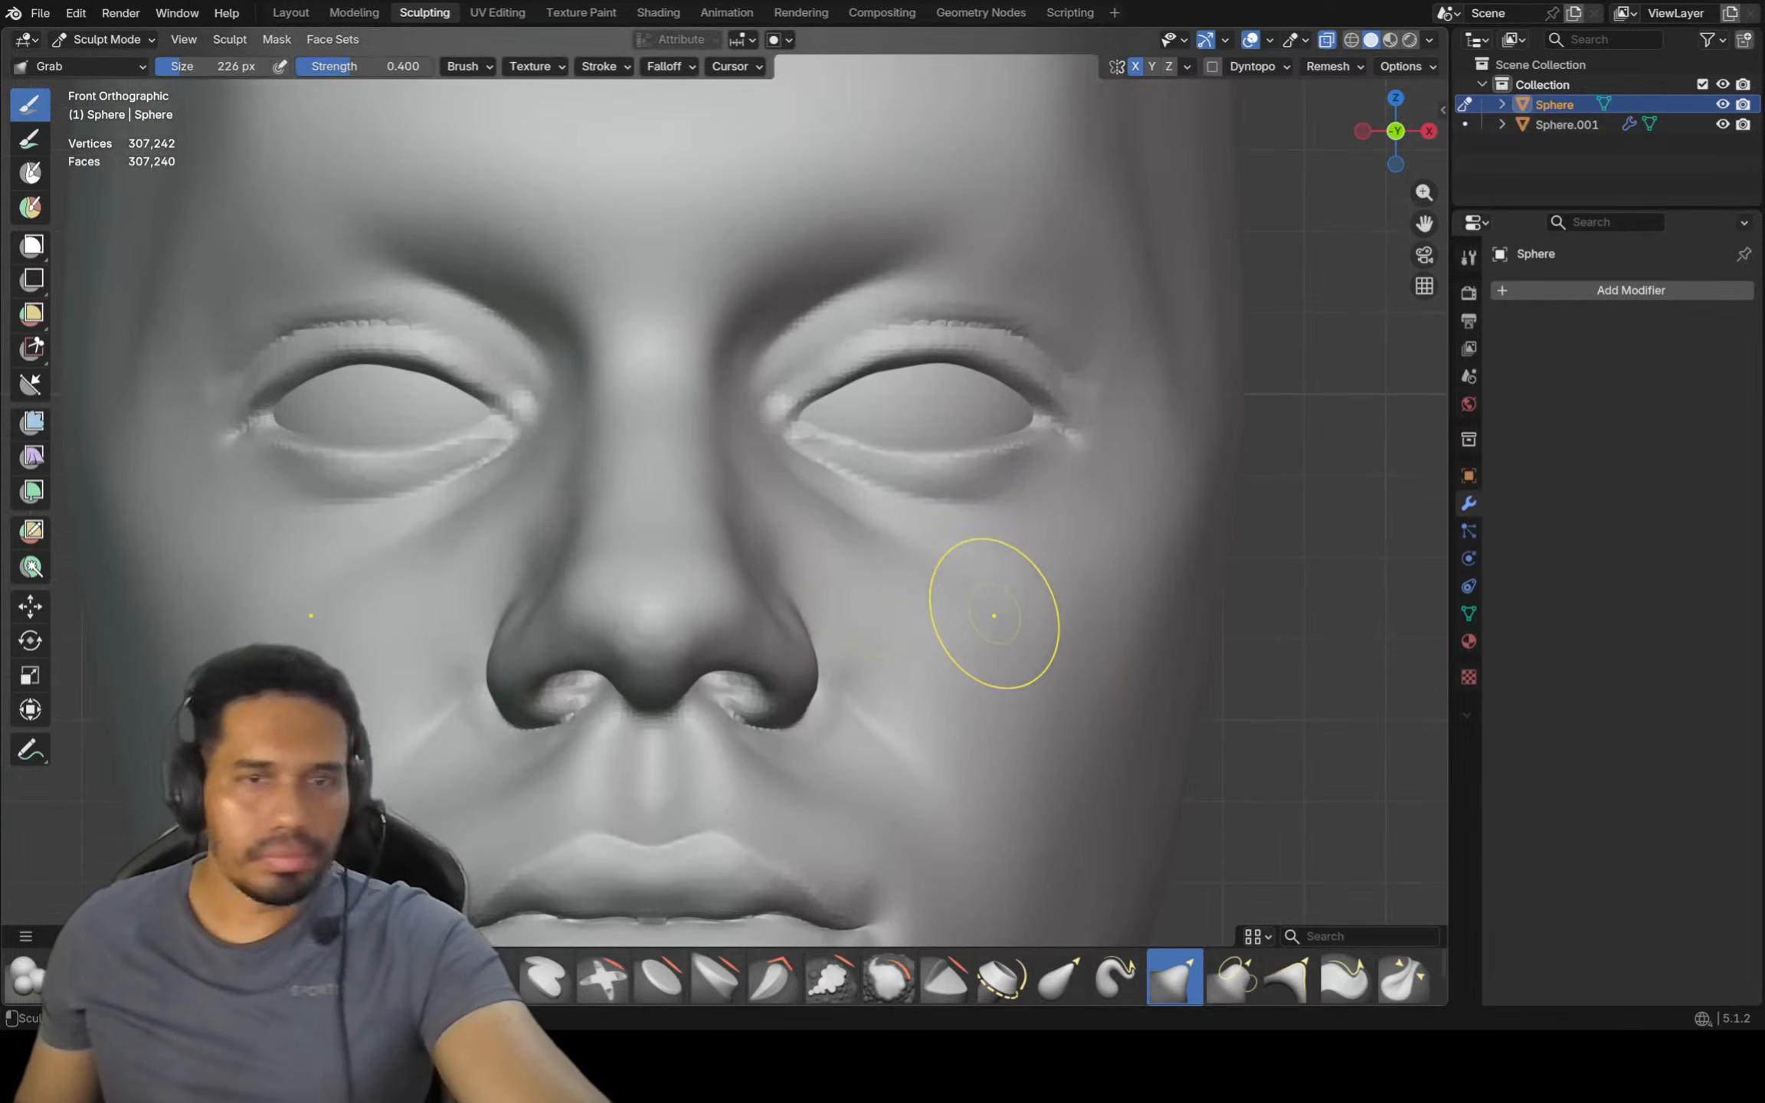
mouse_move(795, 601)
middle_mouse_down("ctrl")
mouse_move(748, 446)
mouse_move(904, 582)
mouse_move(681, 605)
mouse_move(512, 678)
mouse_move(444, 628)
mouse_move(613, 631)
middle_mouse_up("ctrl")
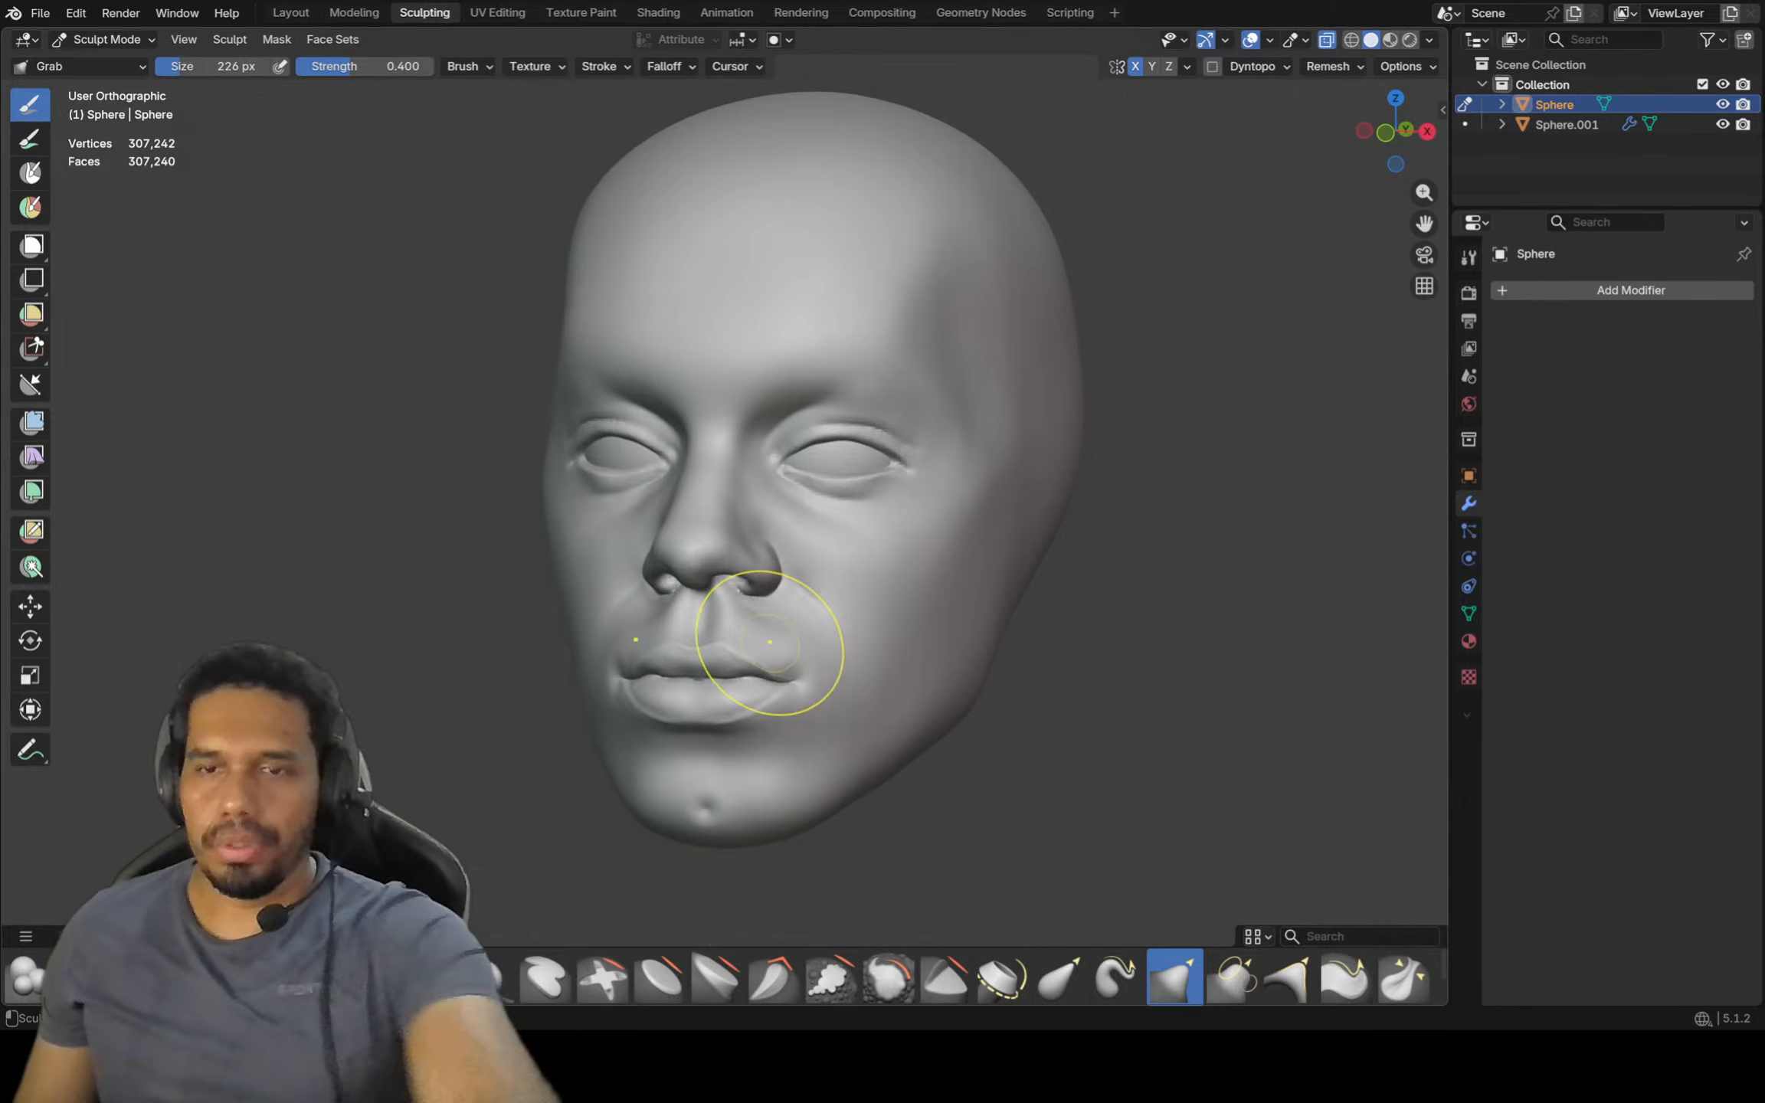
key("KP_1")
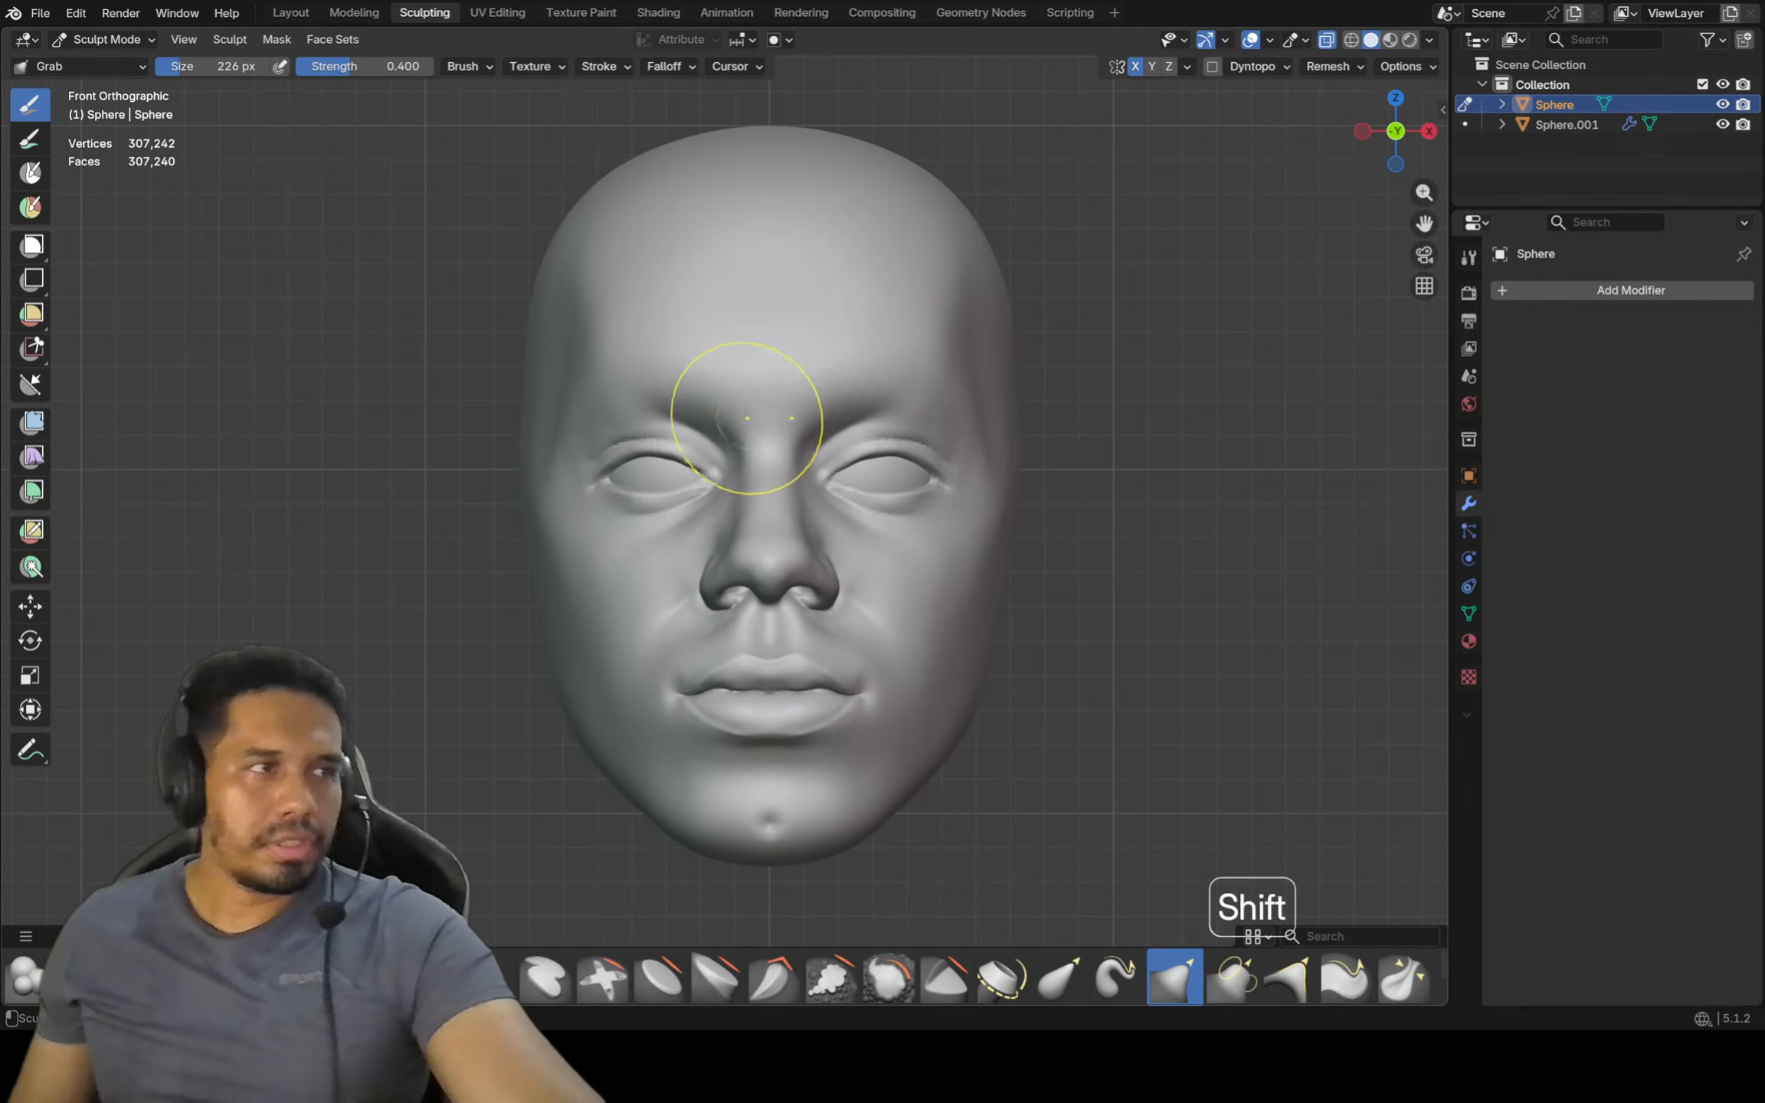
middle_click_drag(740, 394, 787, 384, "shift")
scroll(960, 429, "up", 1)
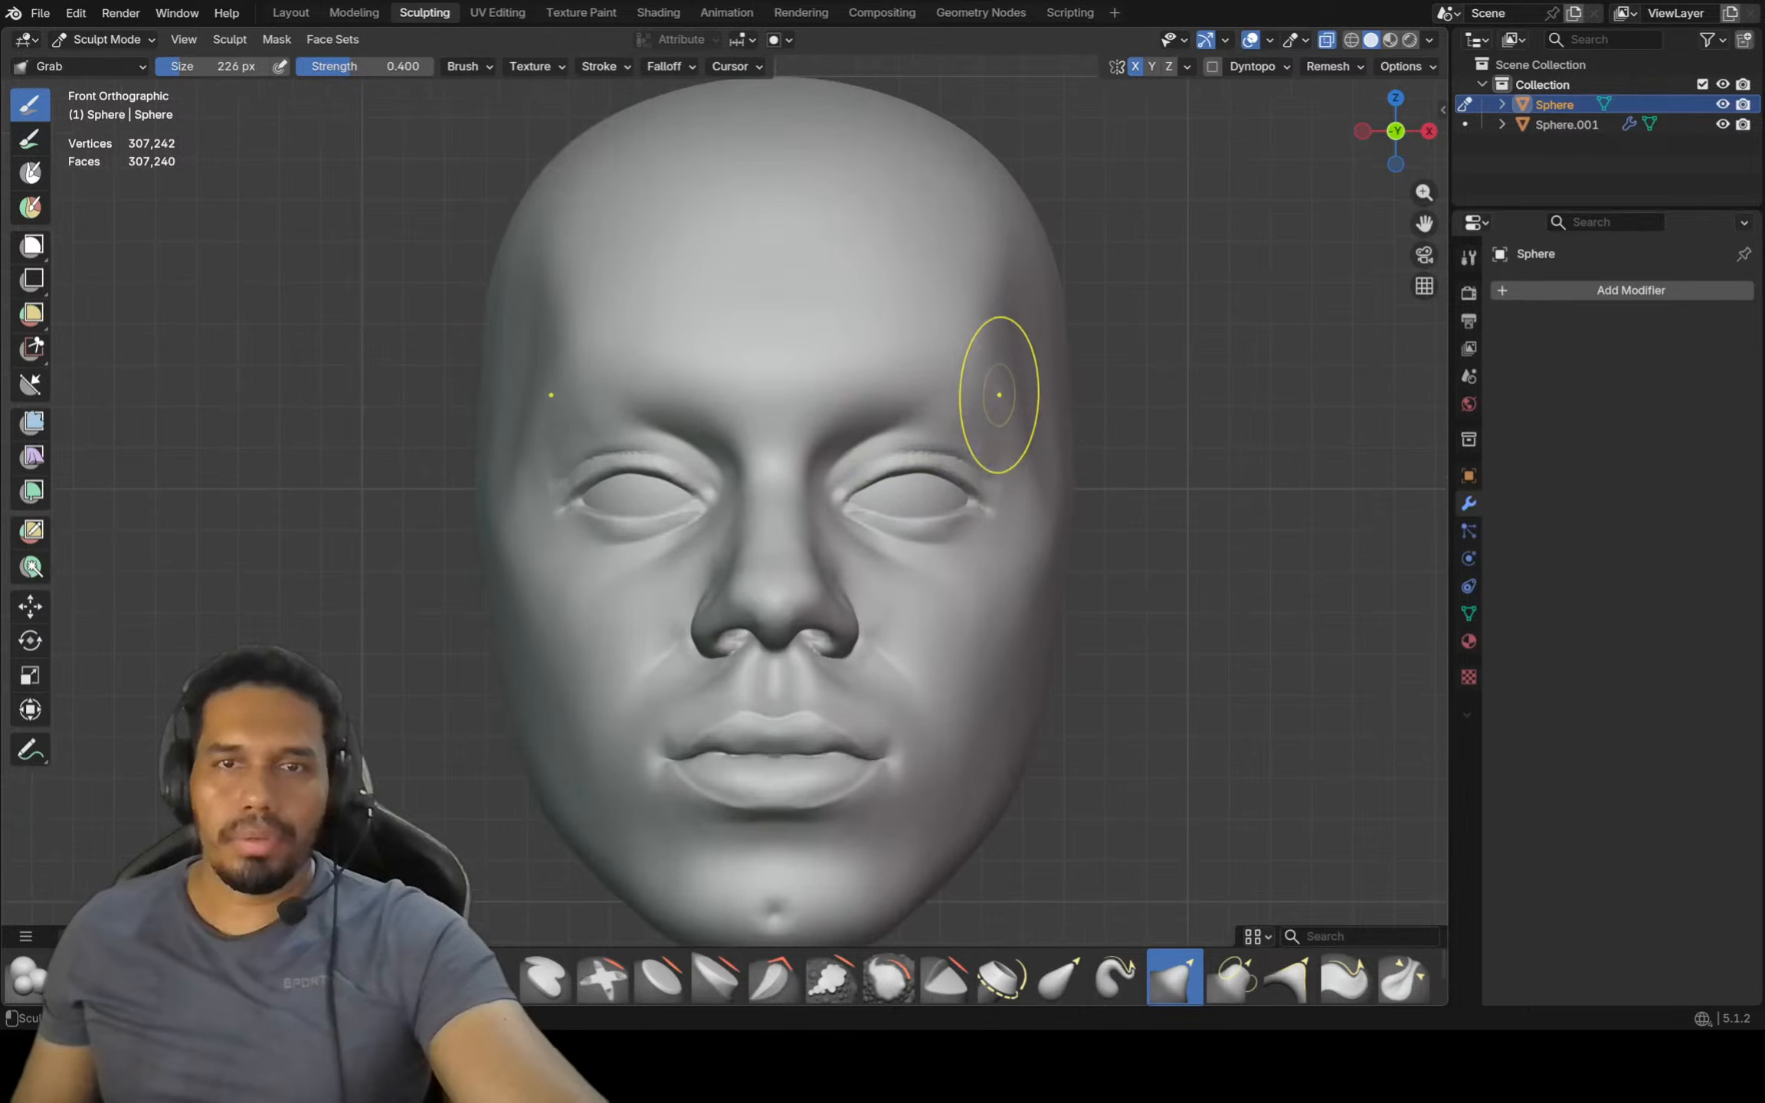
Adjust the temples beside the outer brows with the Grab brush at 156 px, then switch to the Crease Polish brush
key("f")
left_click(984, 393)
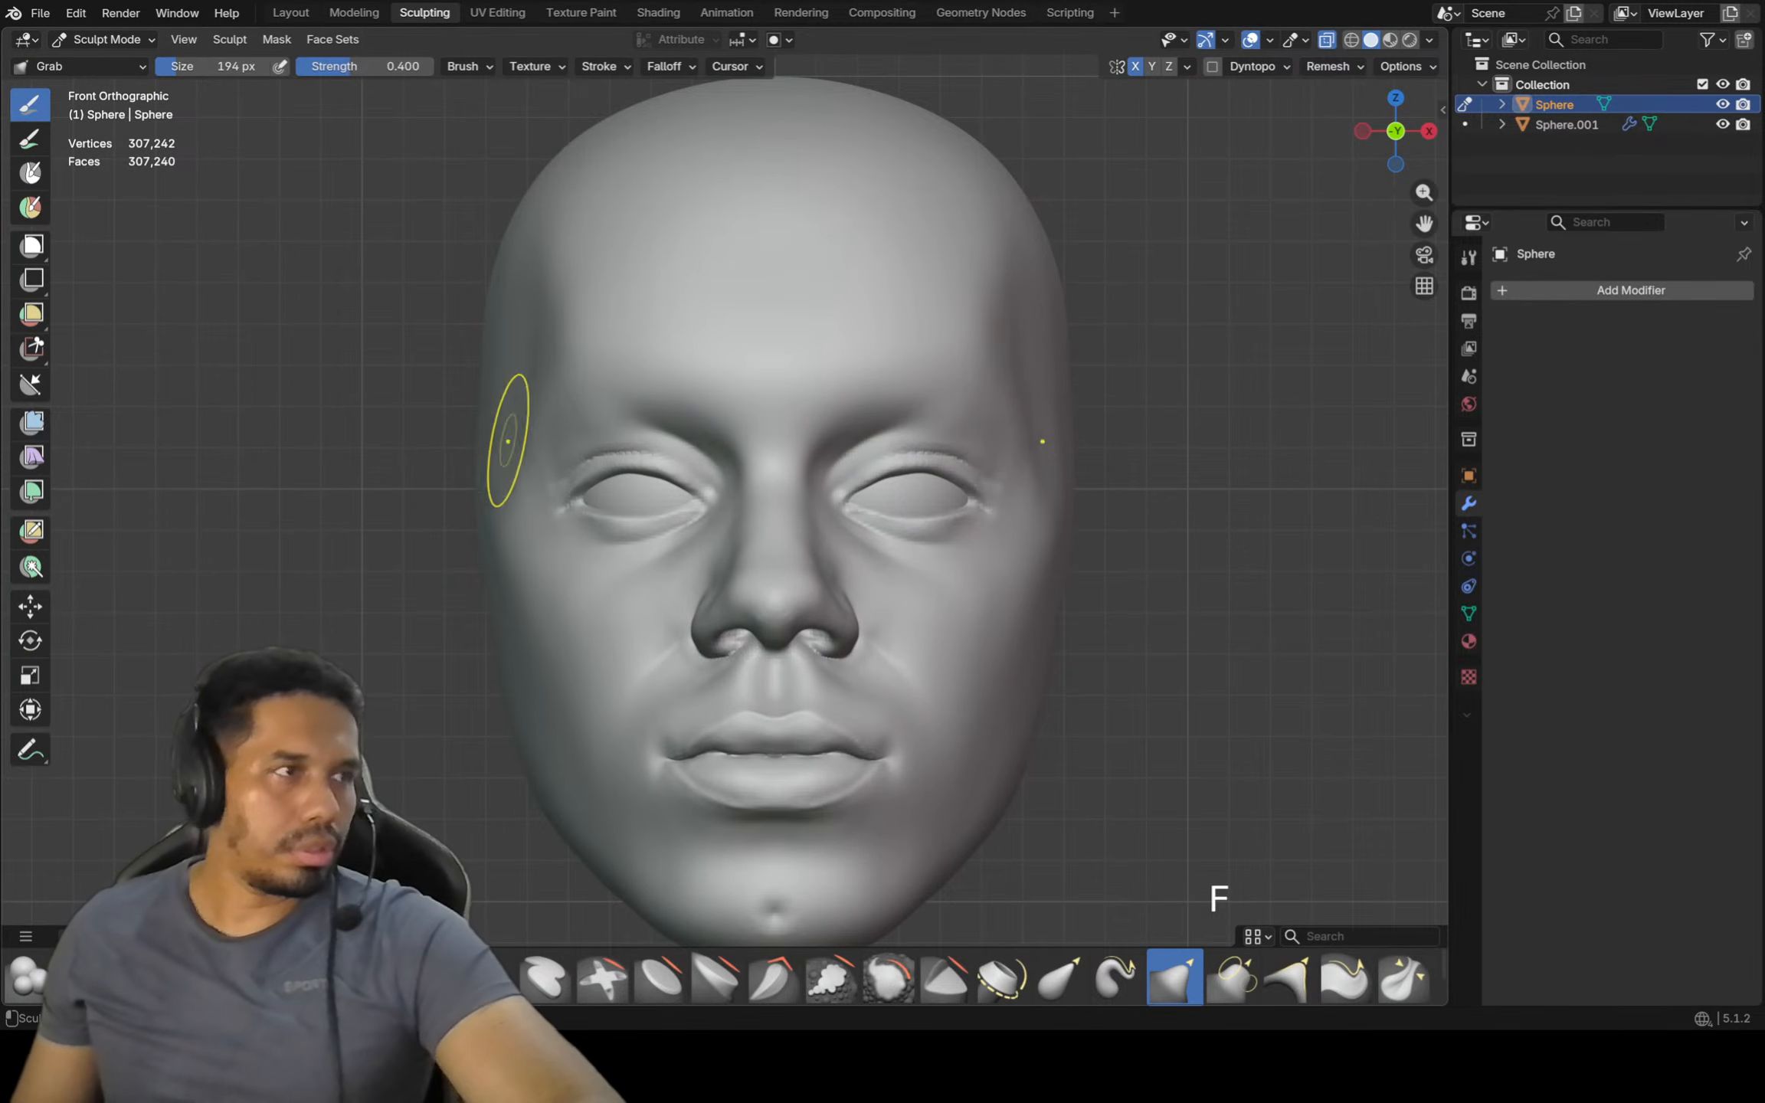
key("f")
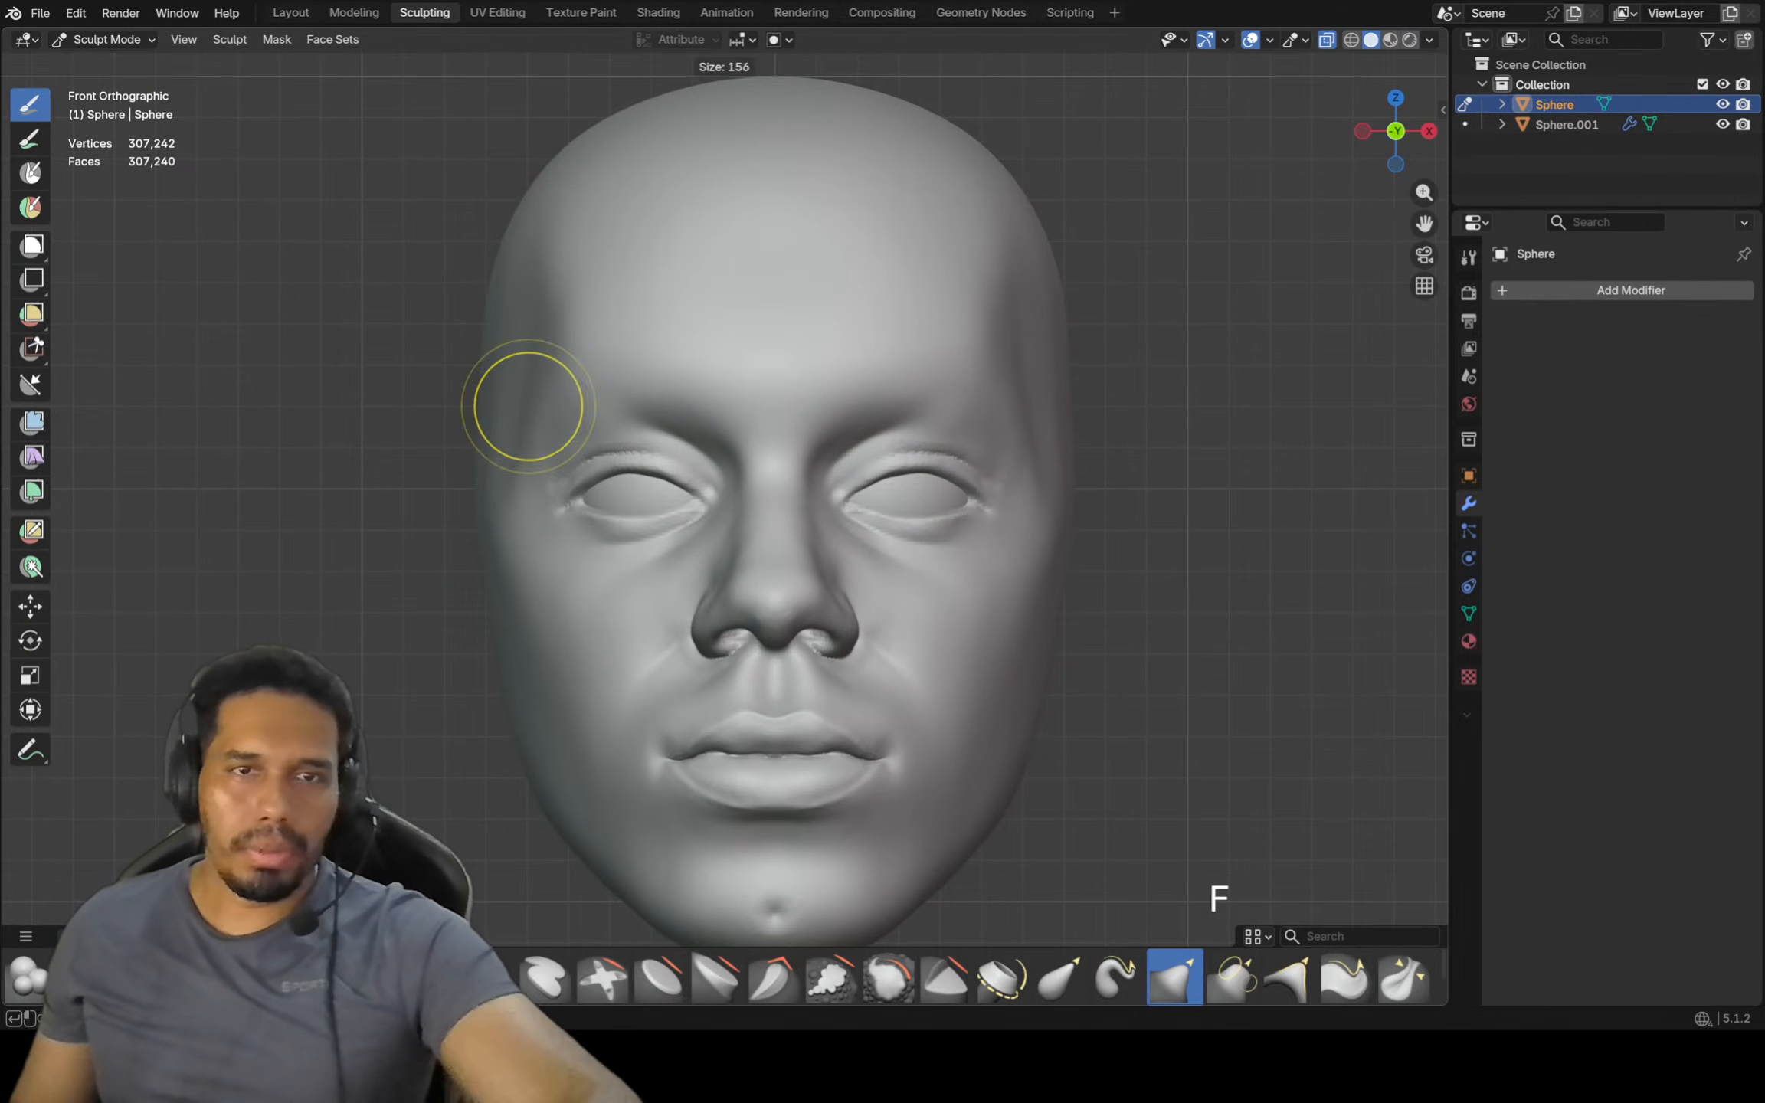
left_click(512, 402)
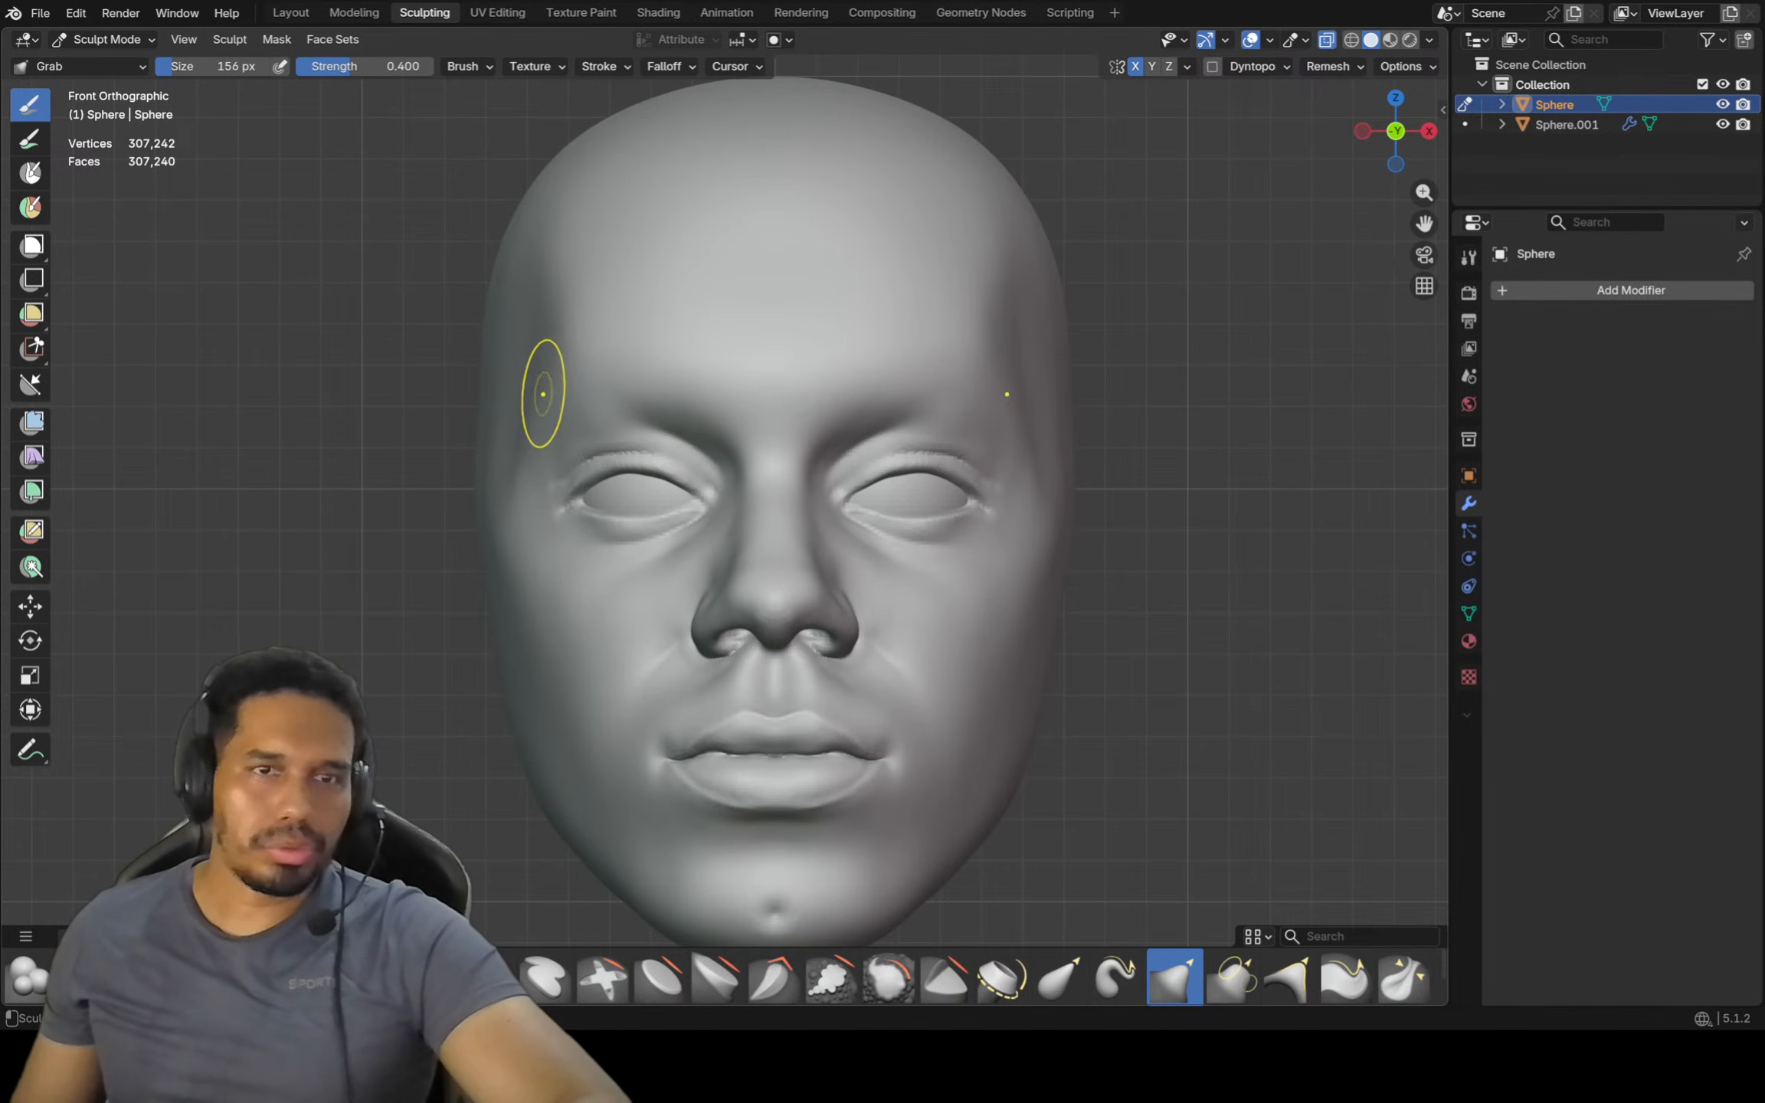
left_click(258, 979)
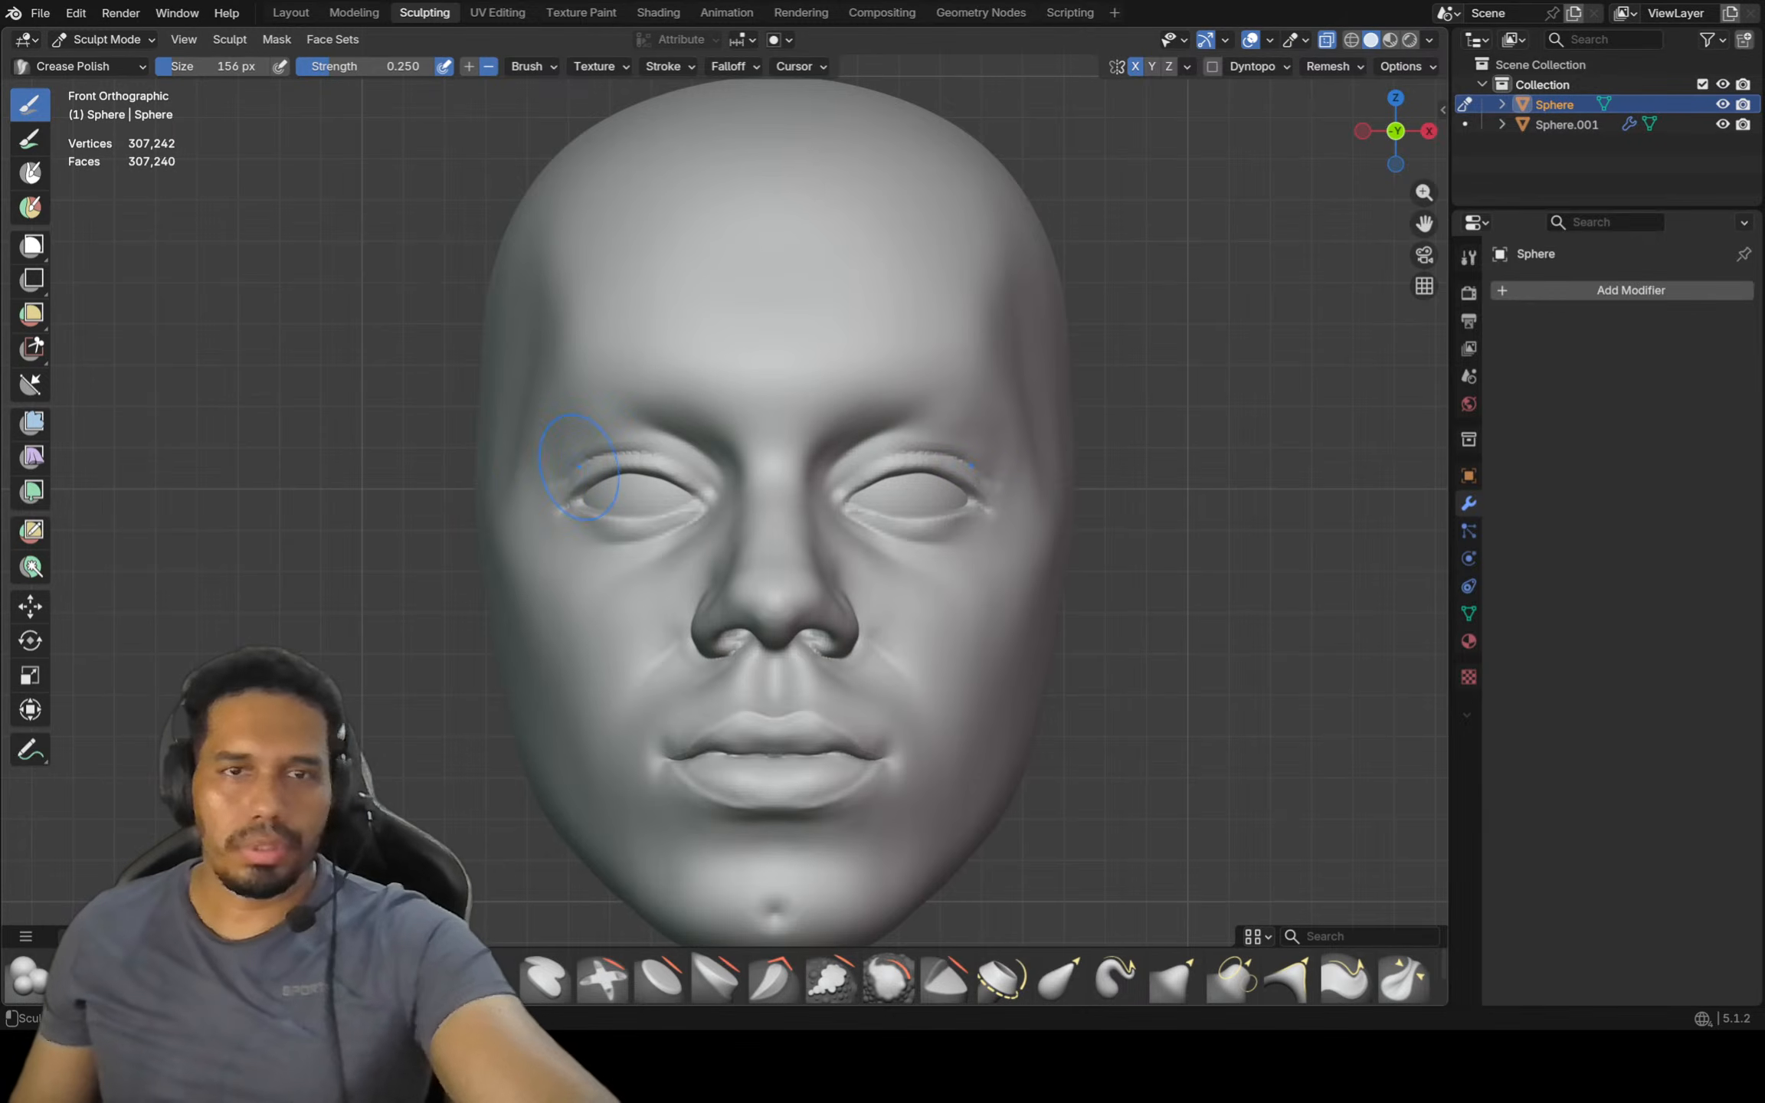
Try to pull the sides of the face beside the eyes inward with the Grab brush at 302 px
key("f")
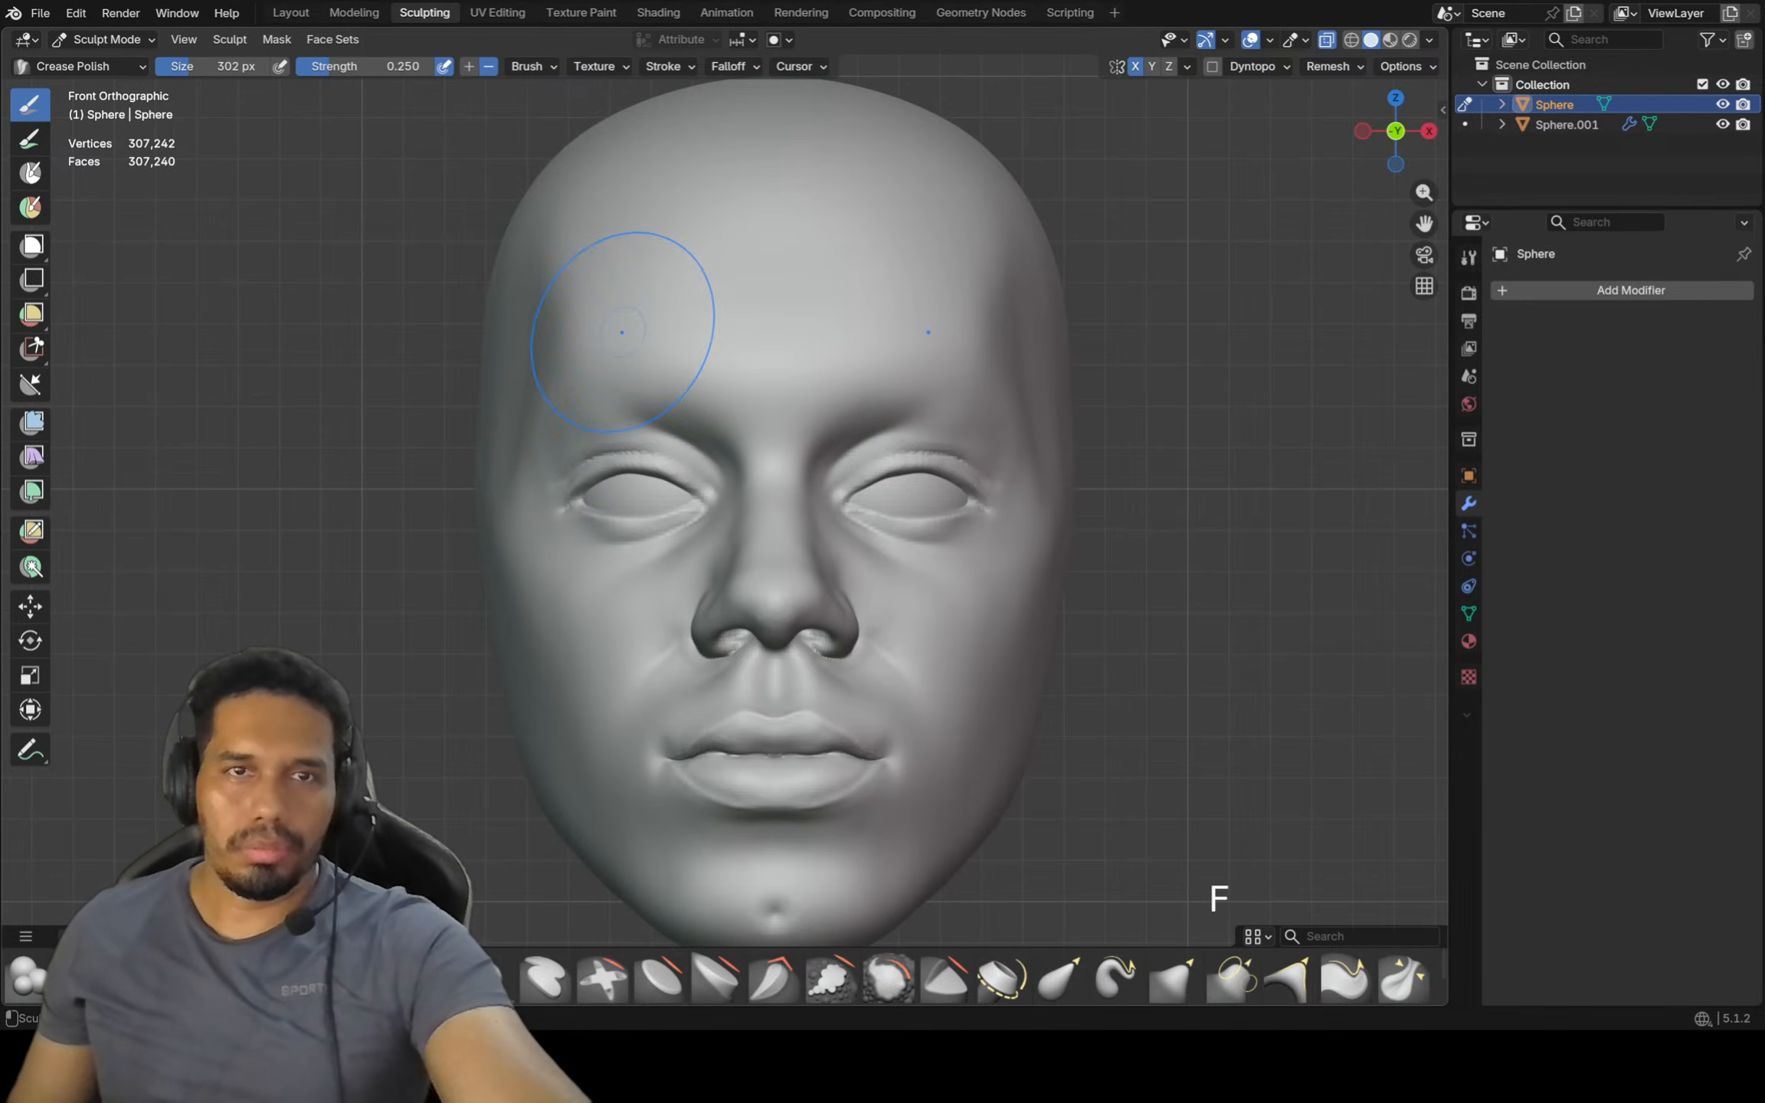
left_click(539, 416)
key("g")
middle_click_drag(539, 416, 539, 416, "shift")
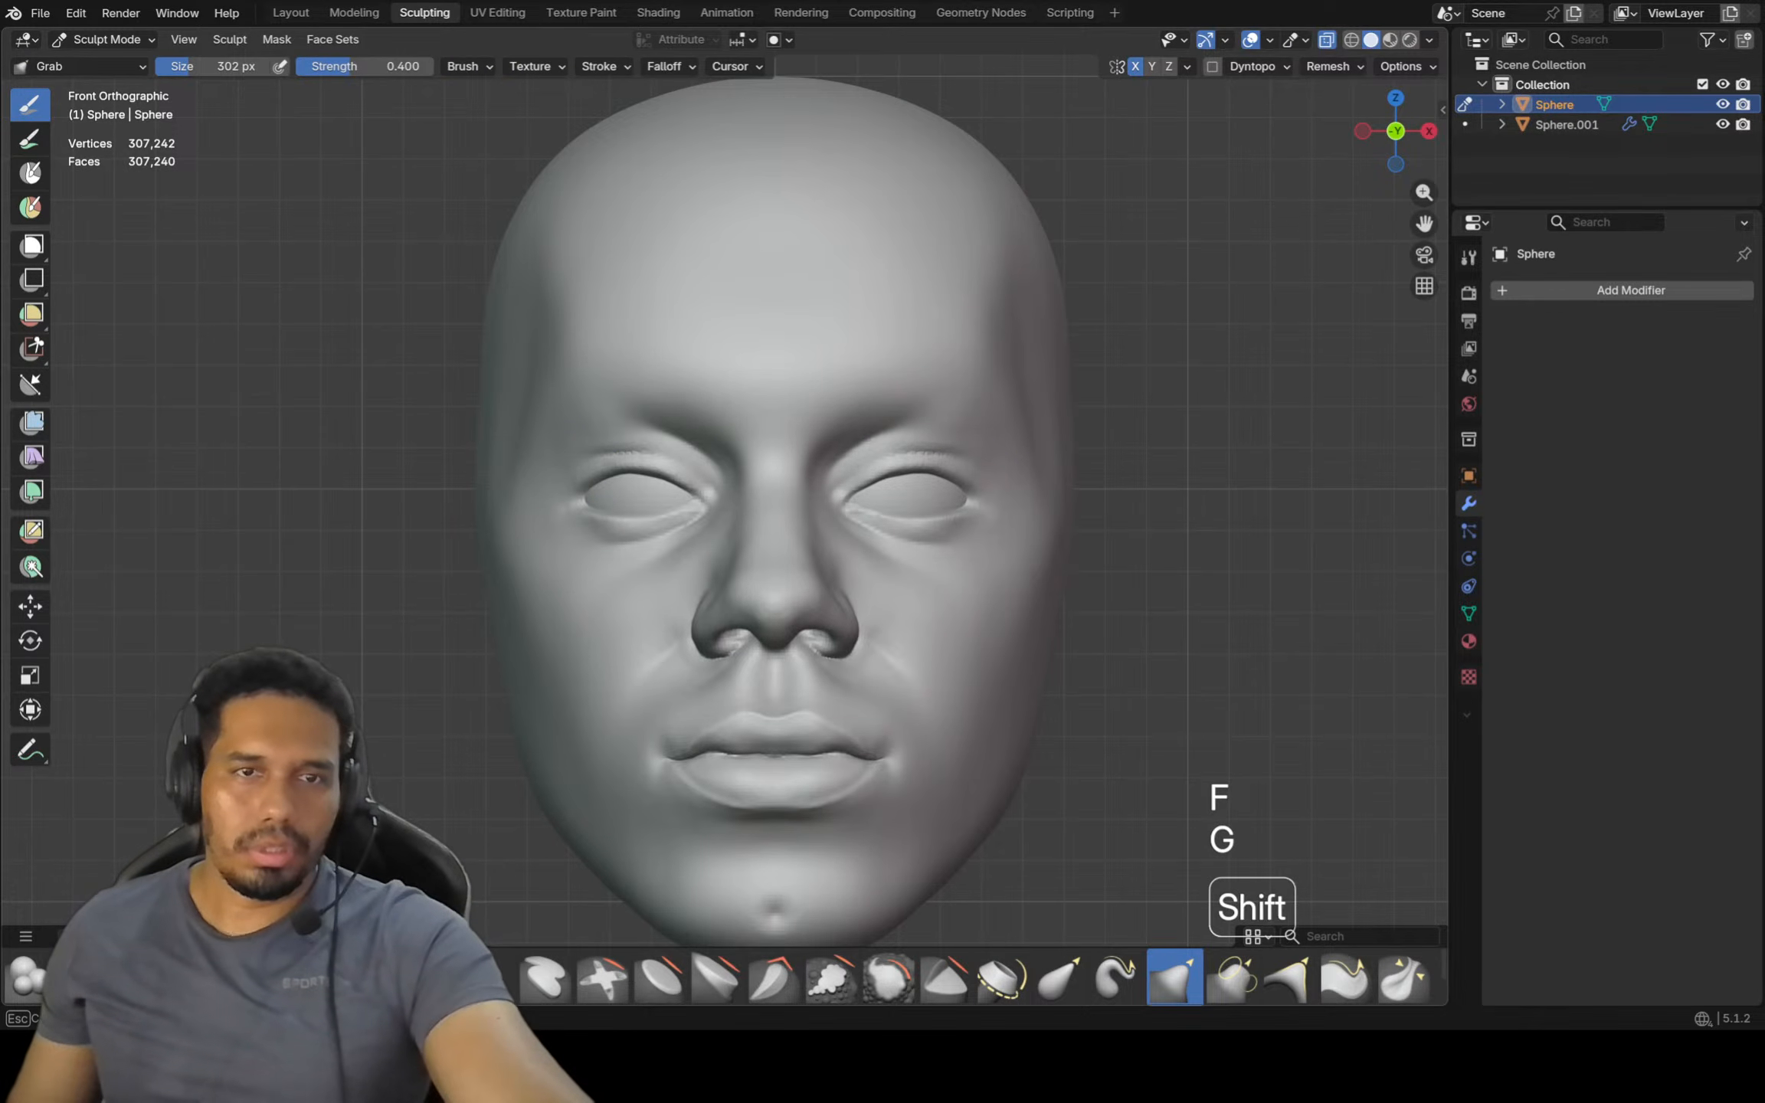
key("ctrl+z")
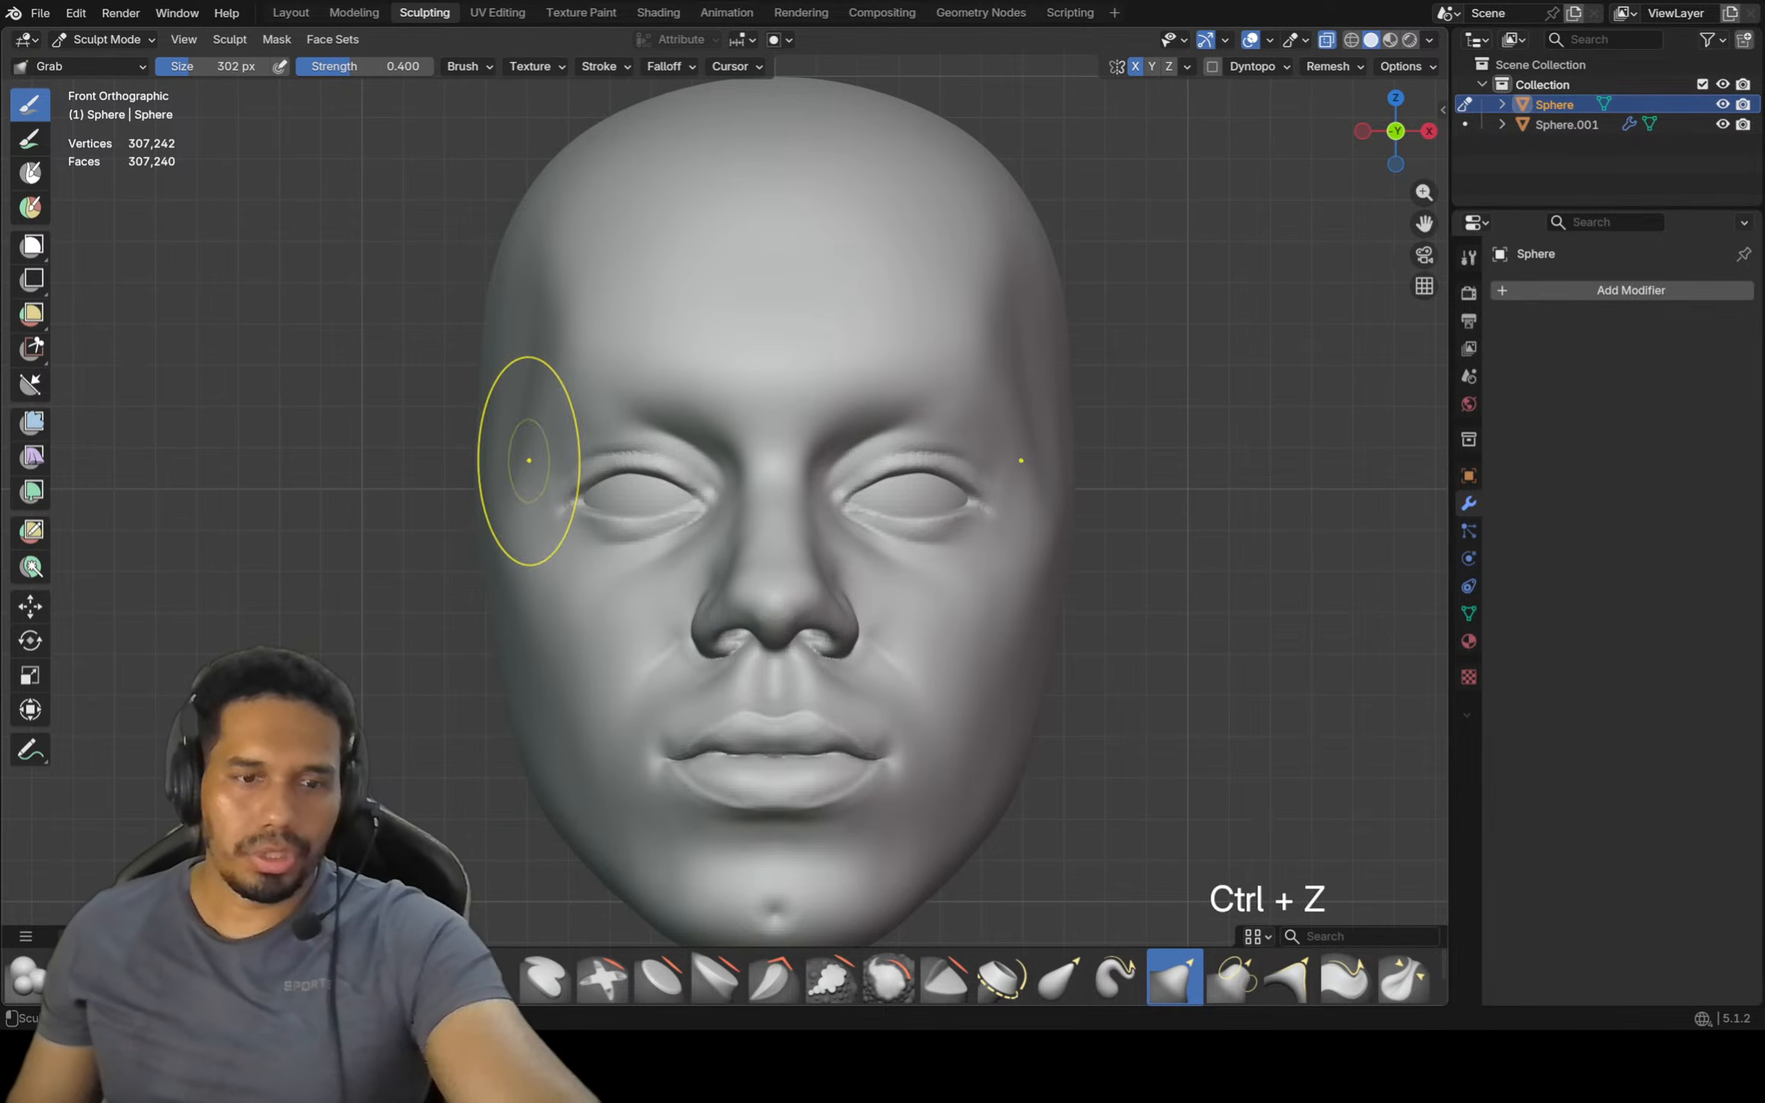
Refine the outer corners of the eyes in front view with the Crease Polish brush at 116 px
key("f")
left_click(570, 453)
key("shift+c")
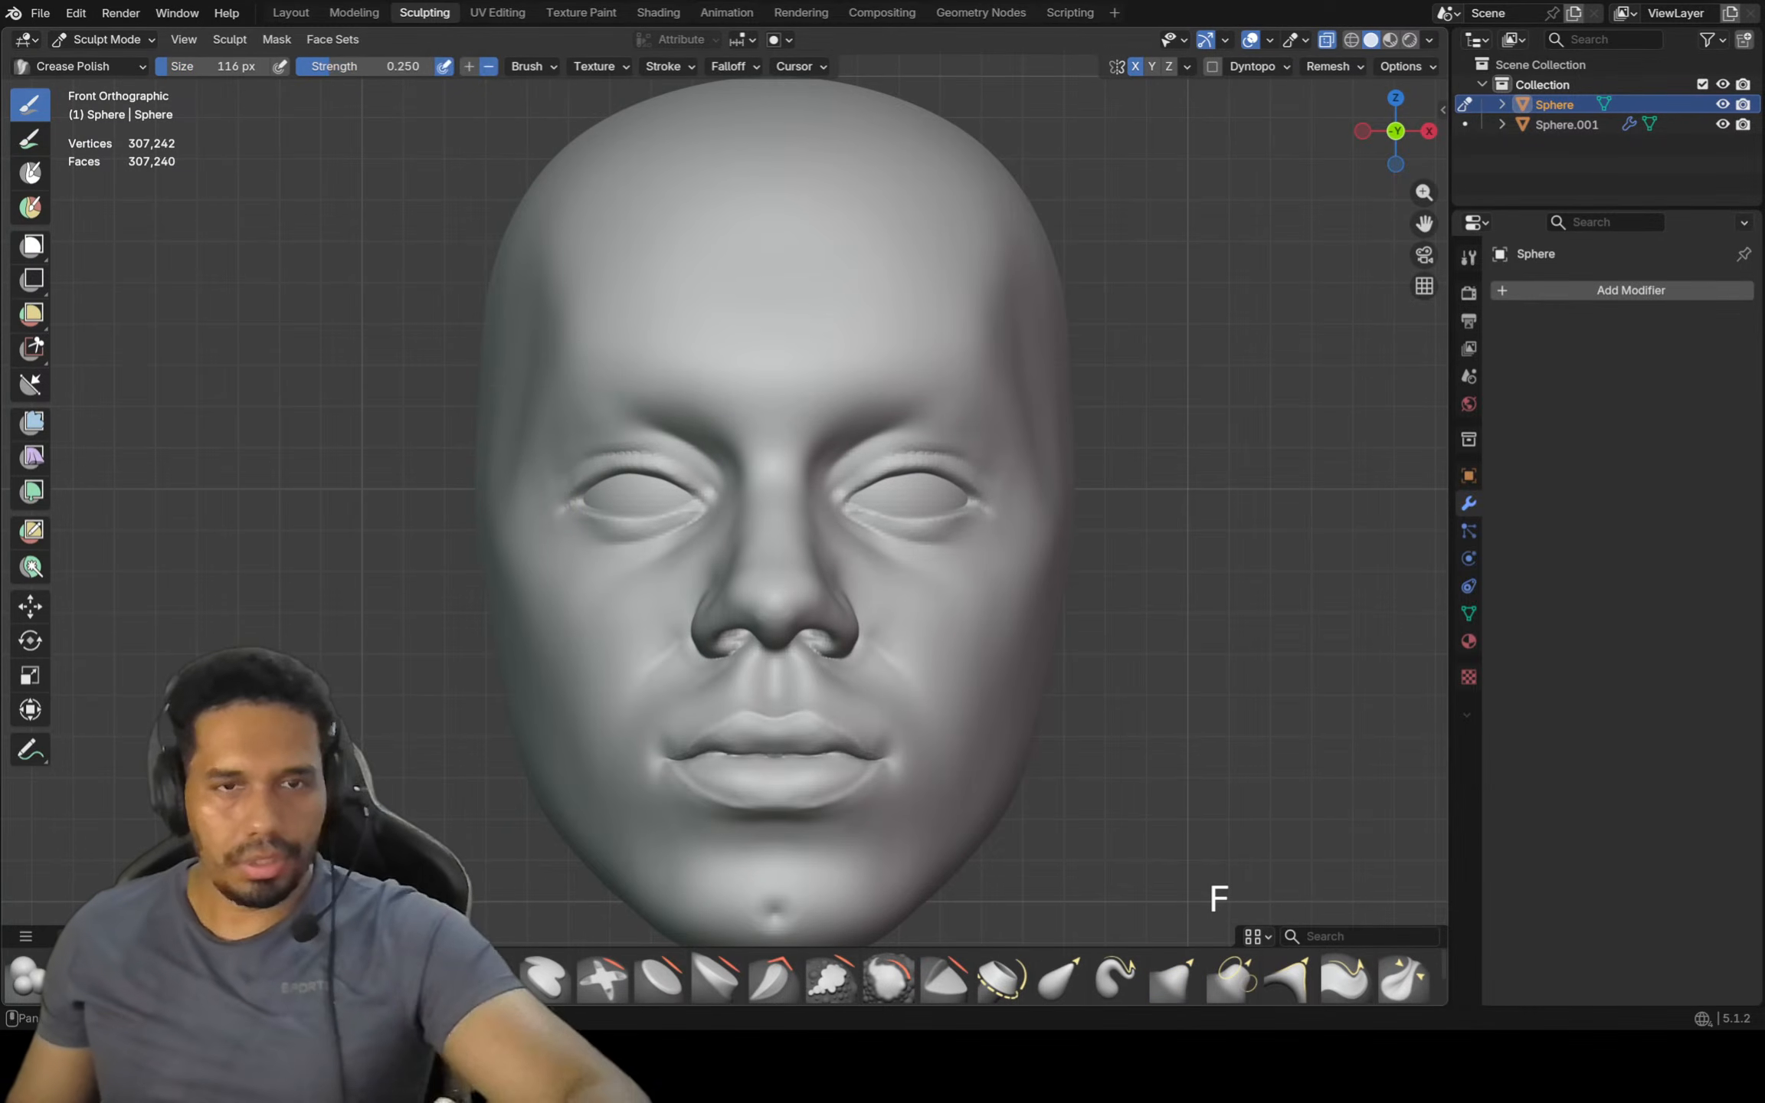
scroll(580, 511, "up", 3)
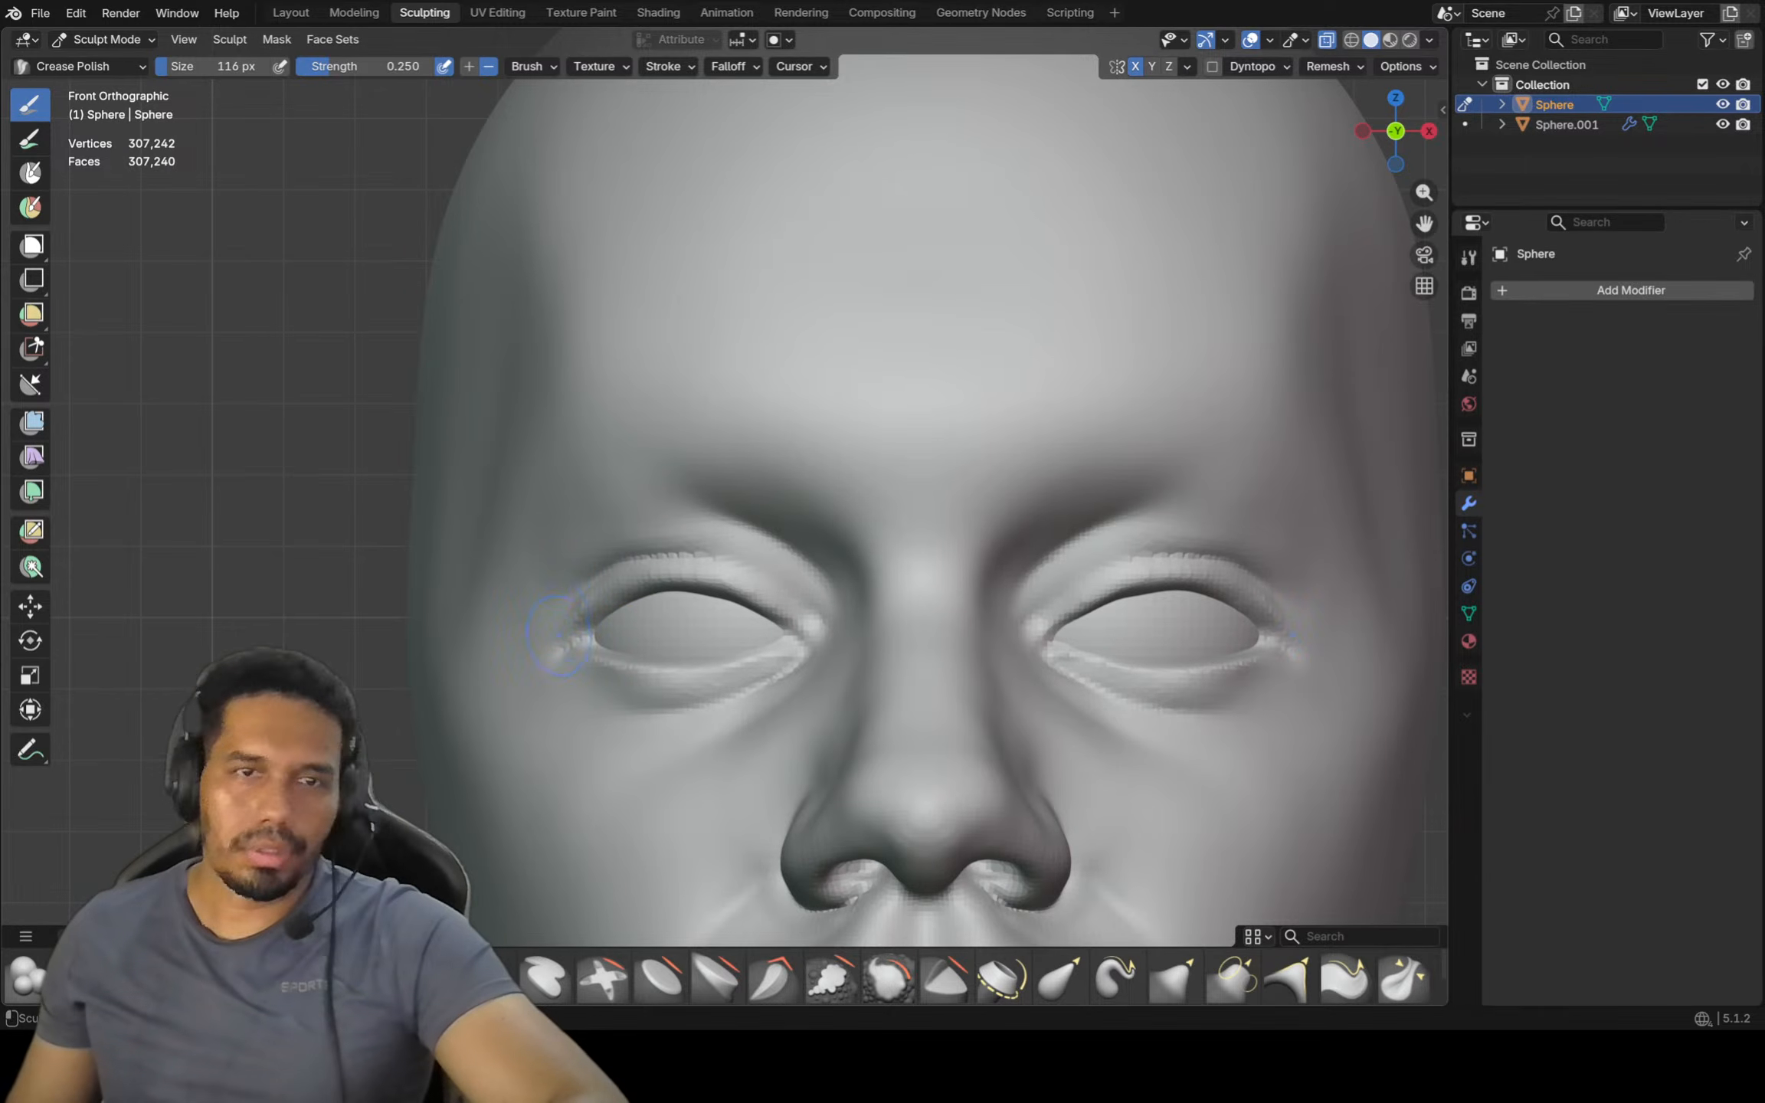
scroll(585, 574, "down", 4)
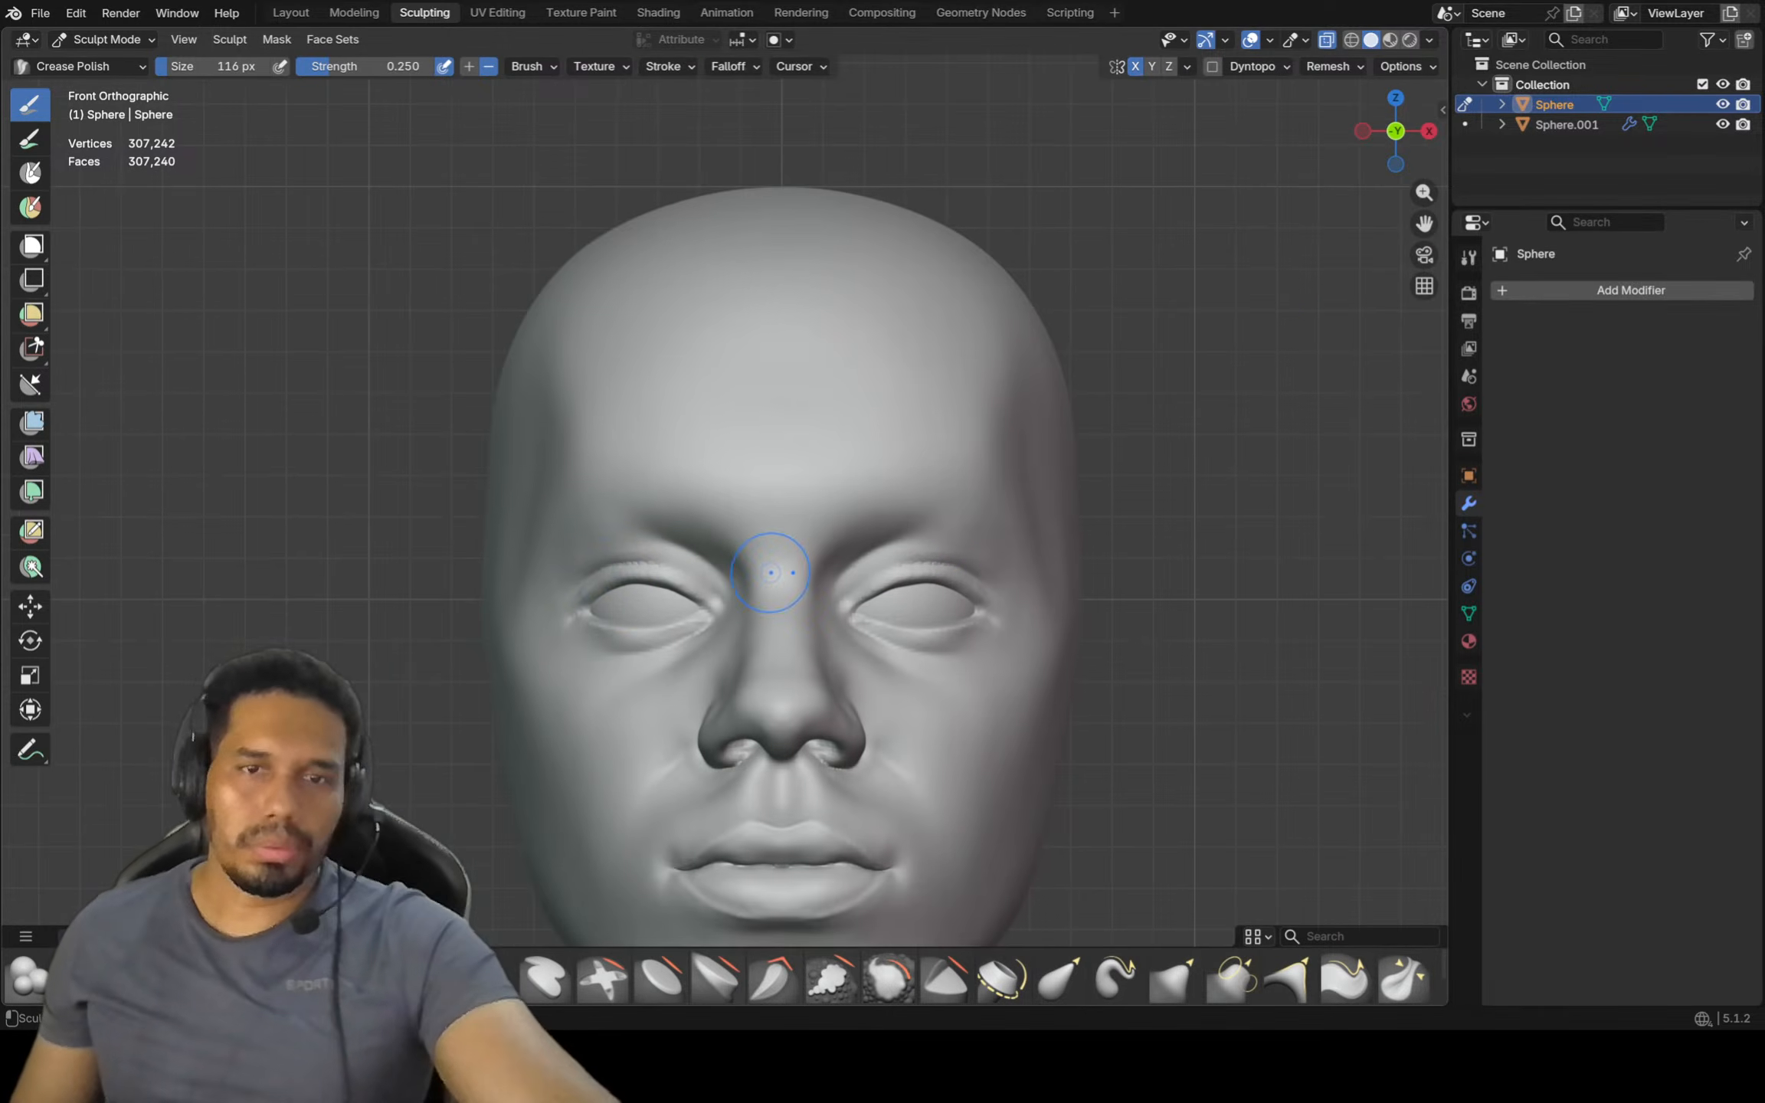
Reshape the sides of the cheeks and jaw in front view with the Grab brush at 344 px and smooth them
middle_click_drag(780, 536, 824, 517, "shift")
scroll(840, 471, "down", 2)
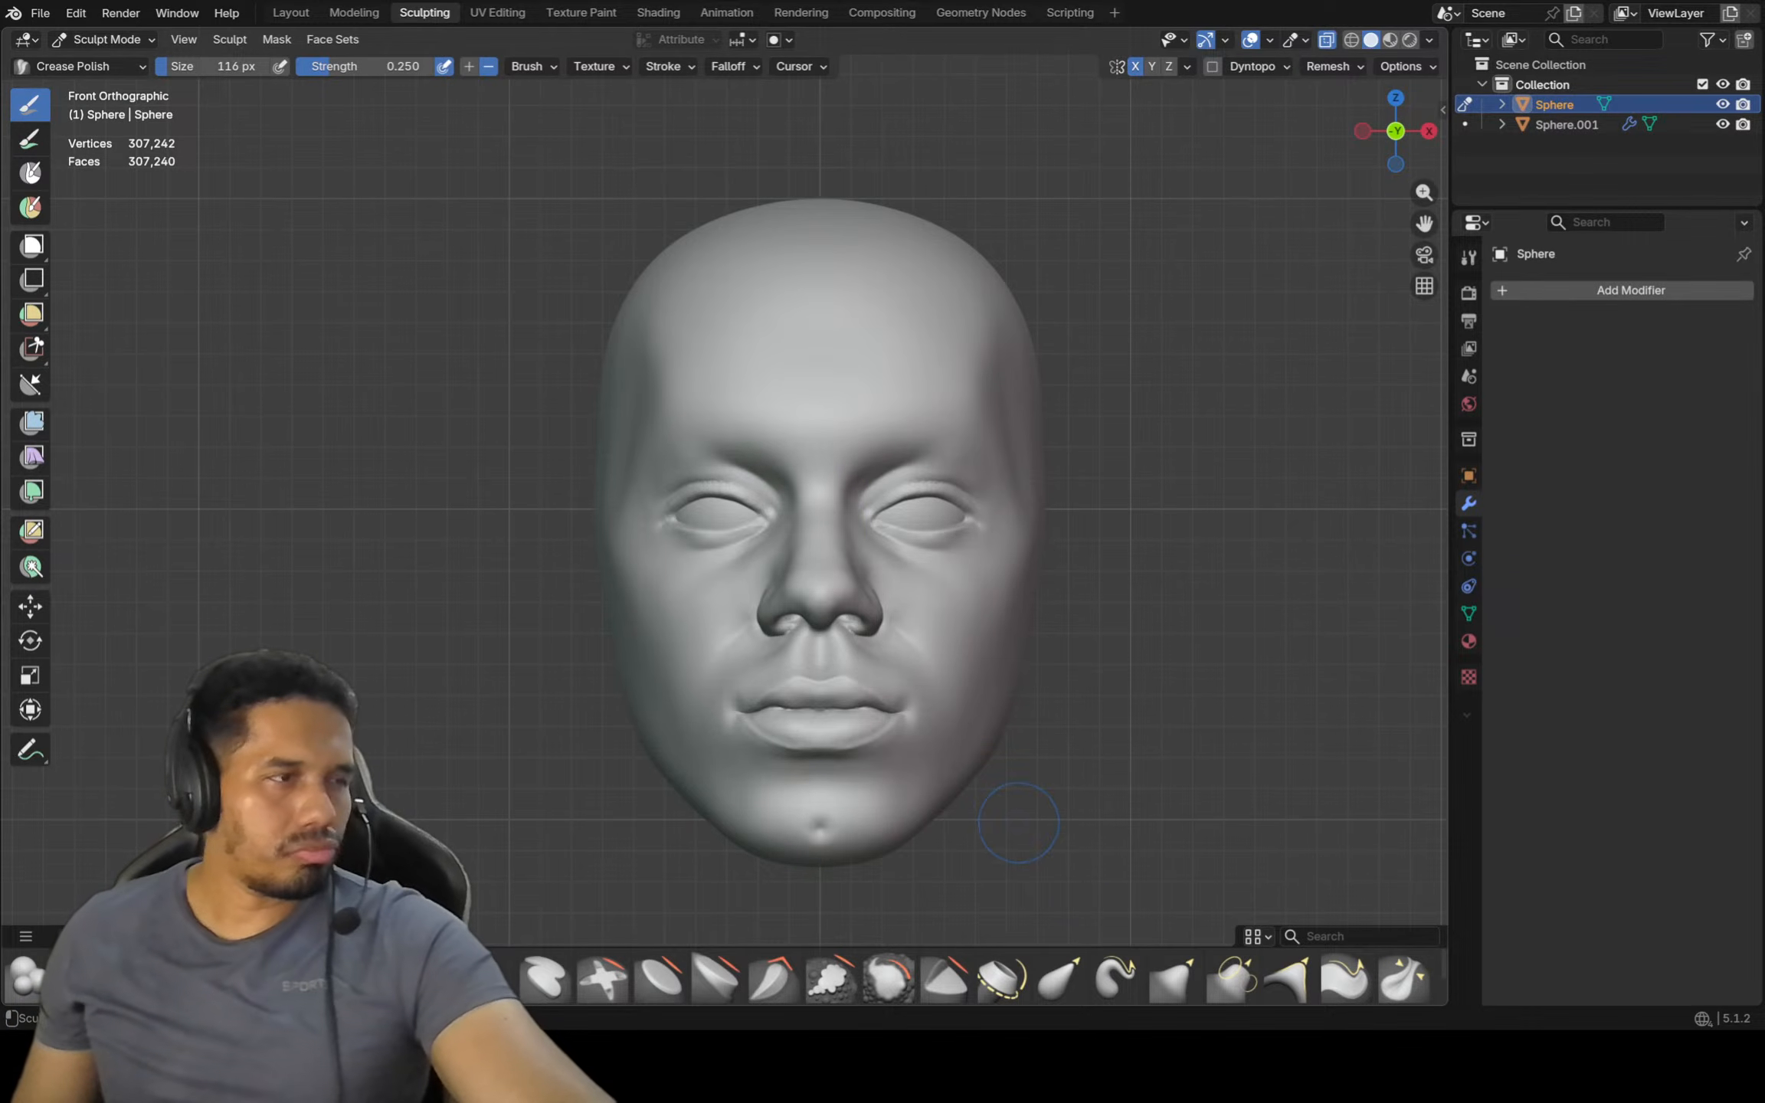
key("f")
key("g")
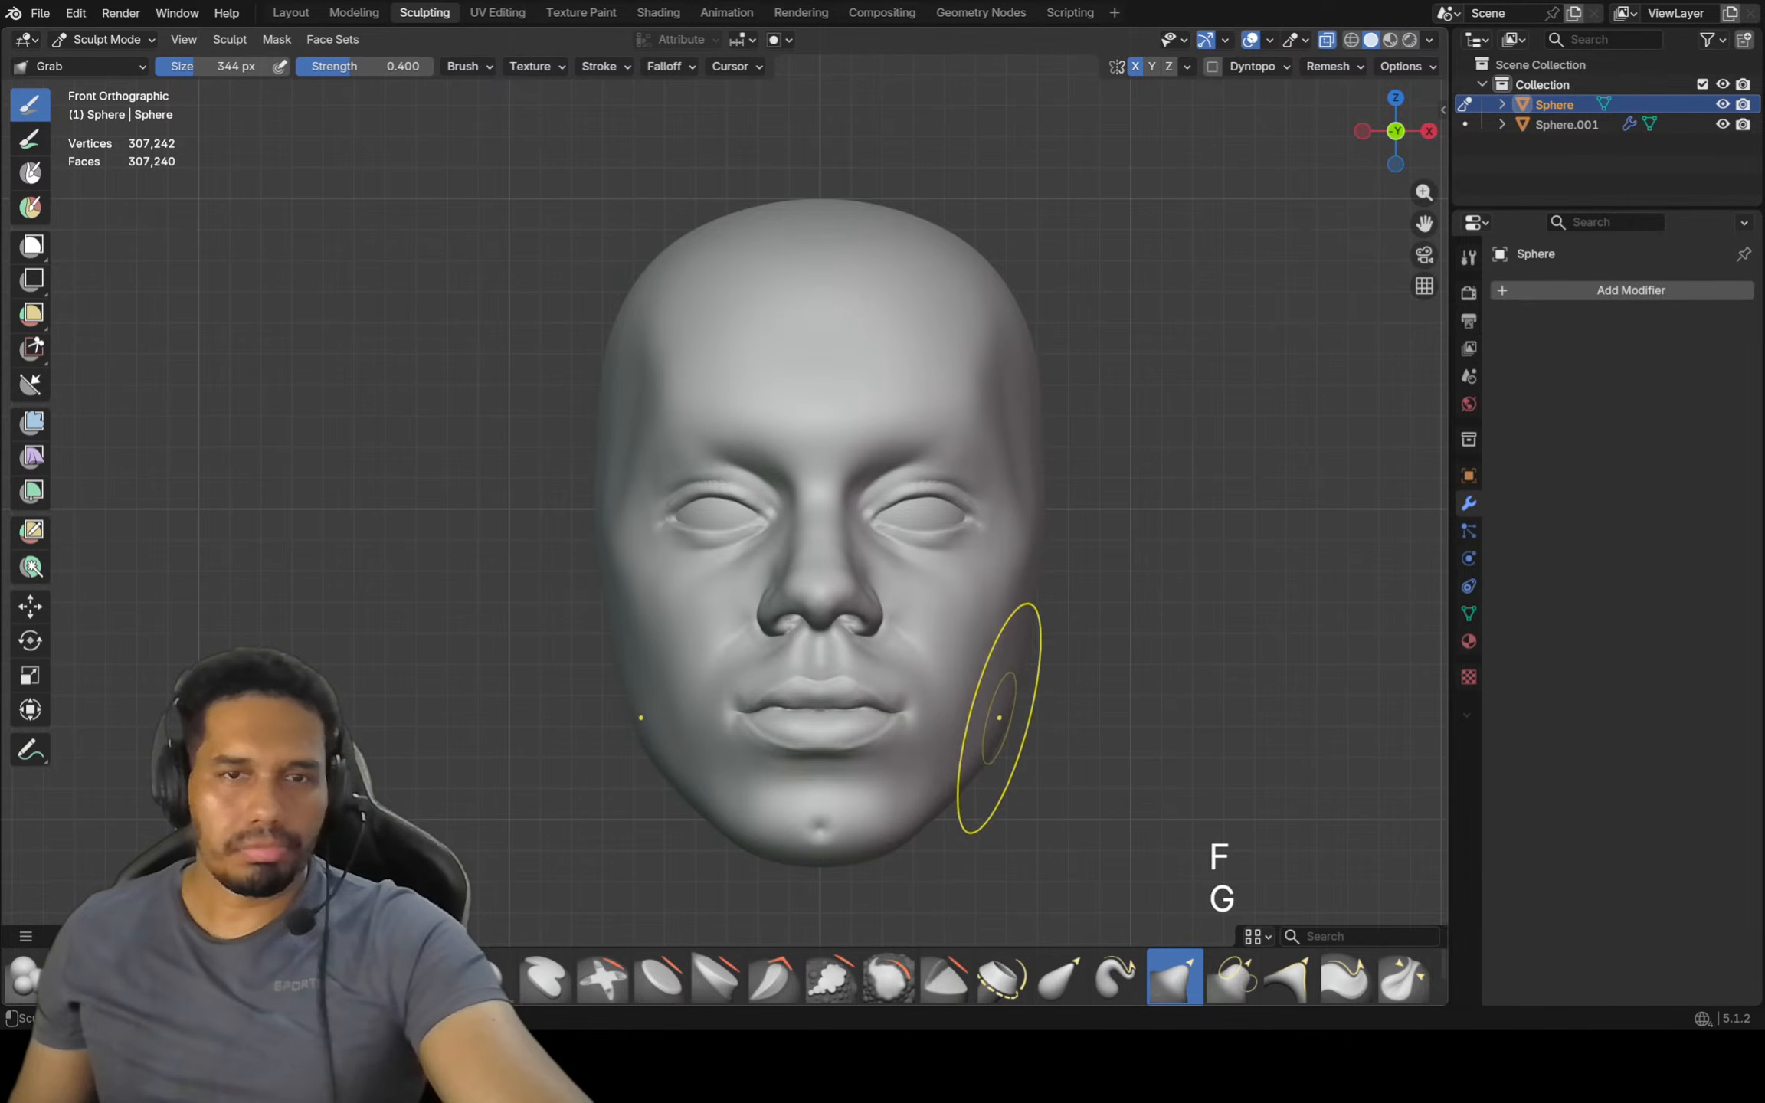
middle_click_drag(1016, 650, 1028, 648, "shift")
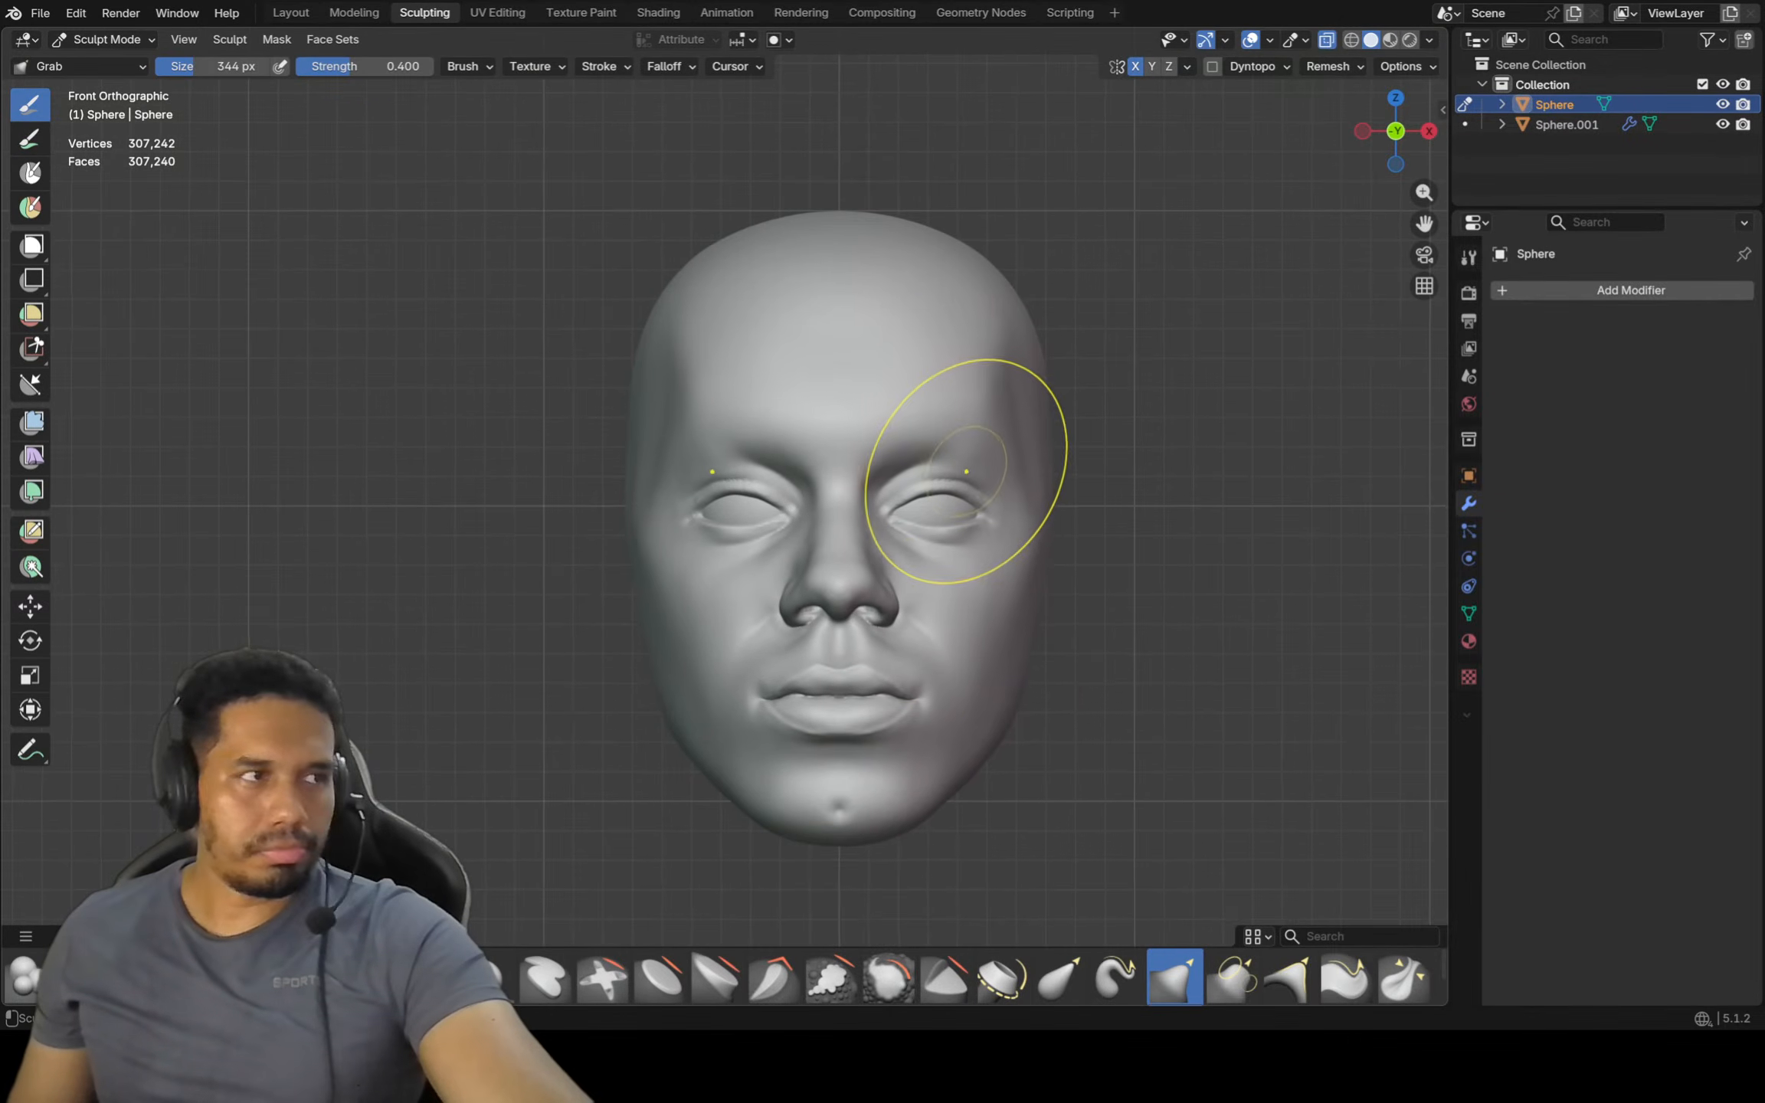
Try Grab brush sizes of 162 px and 330 px over the upper eyelid in a close front view
middle_click_drag(965, 452, 934, 414, "ctrl")
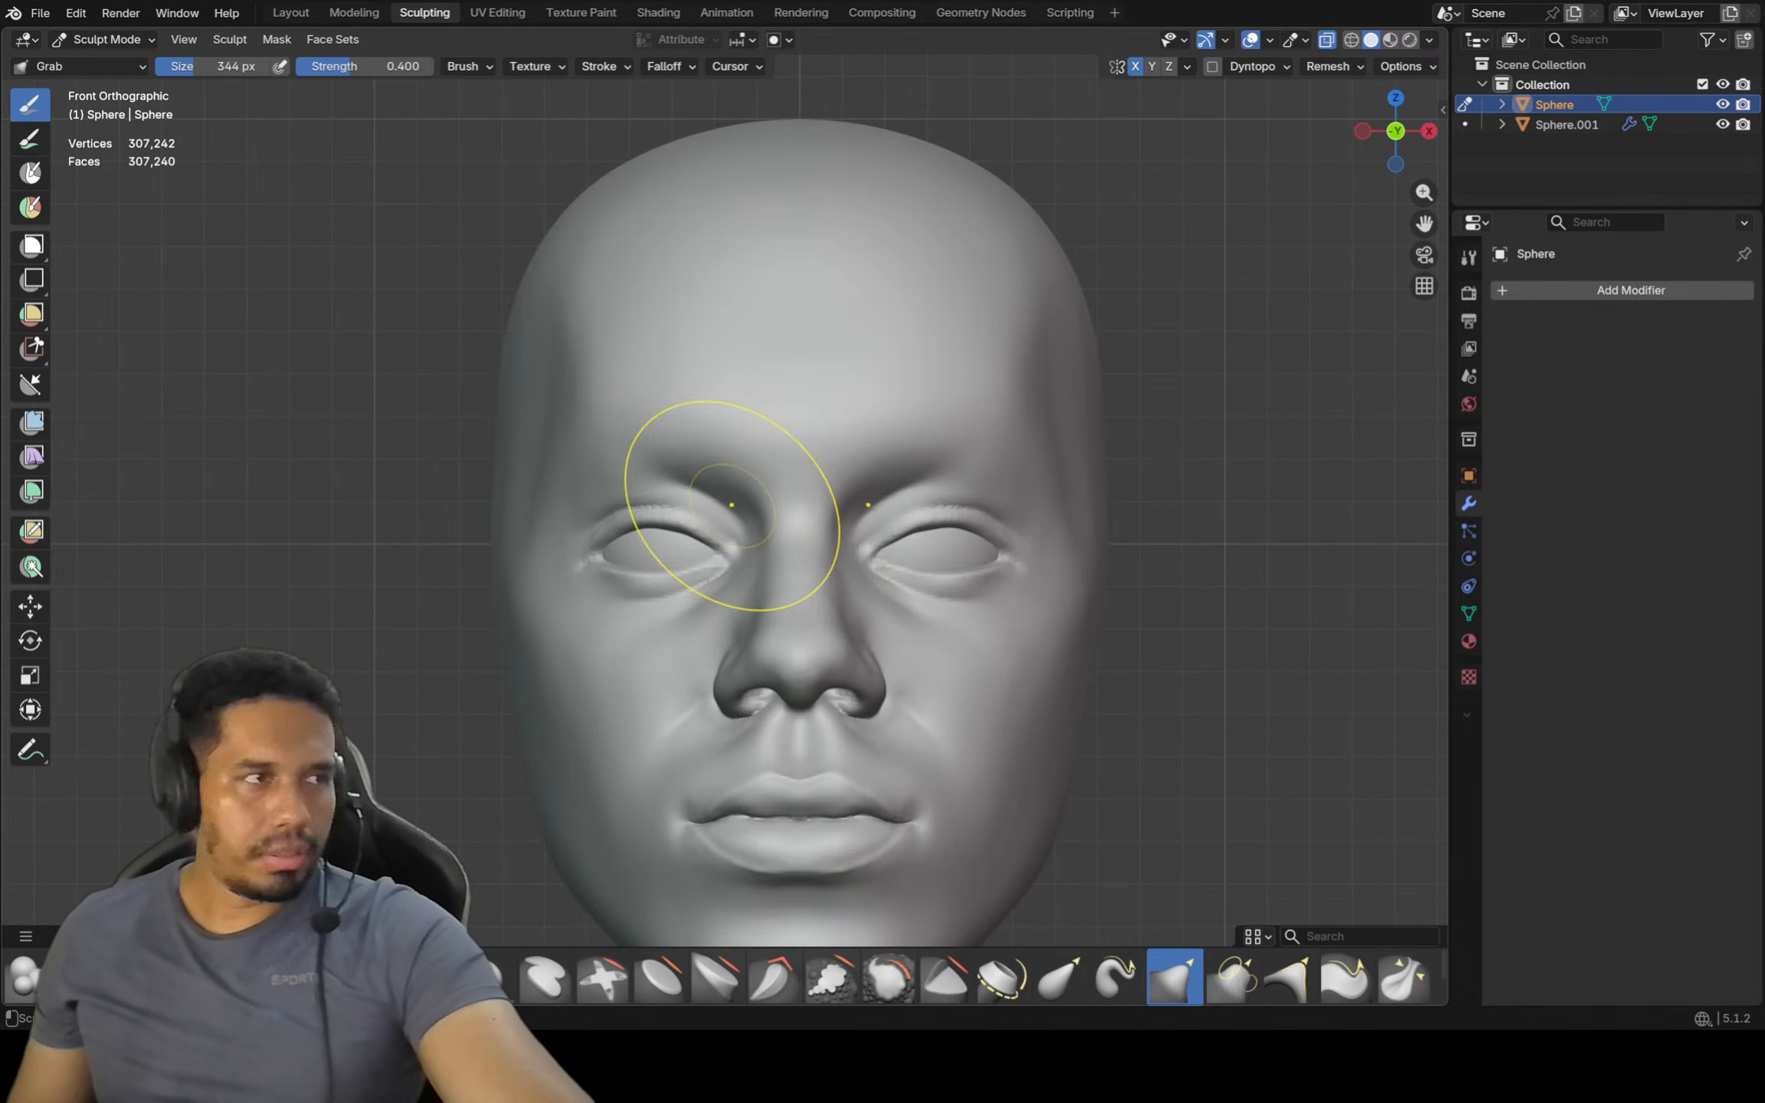
scroll(927, 542, "up", 3)
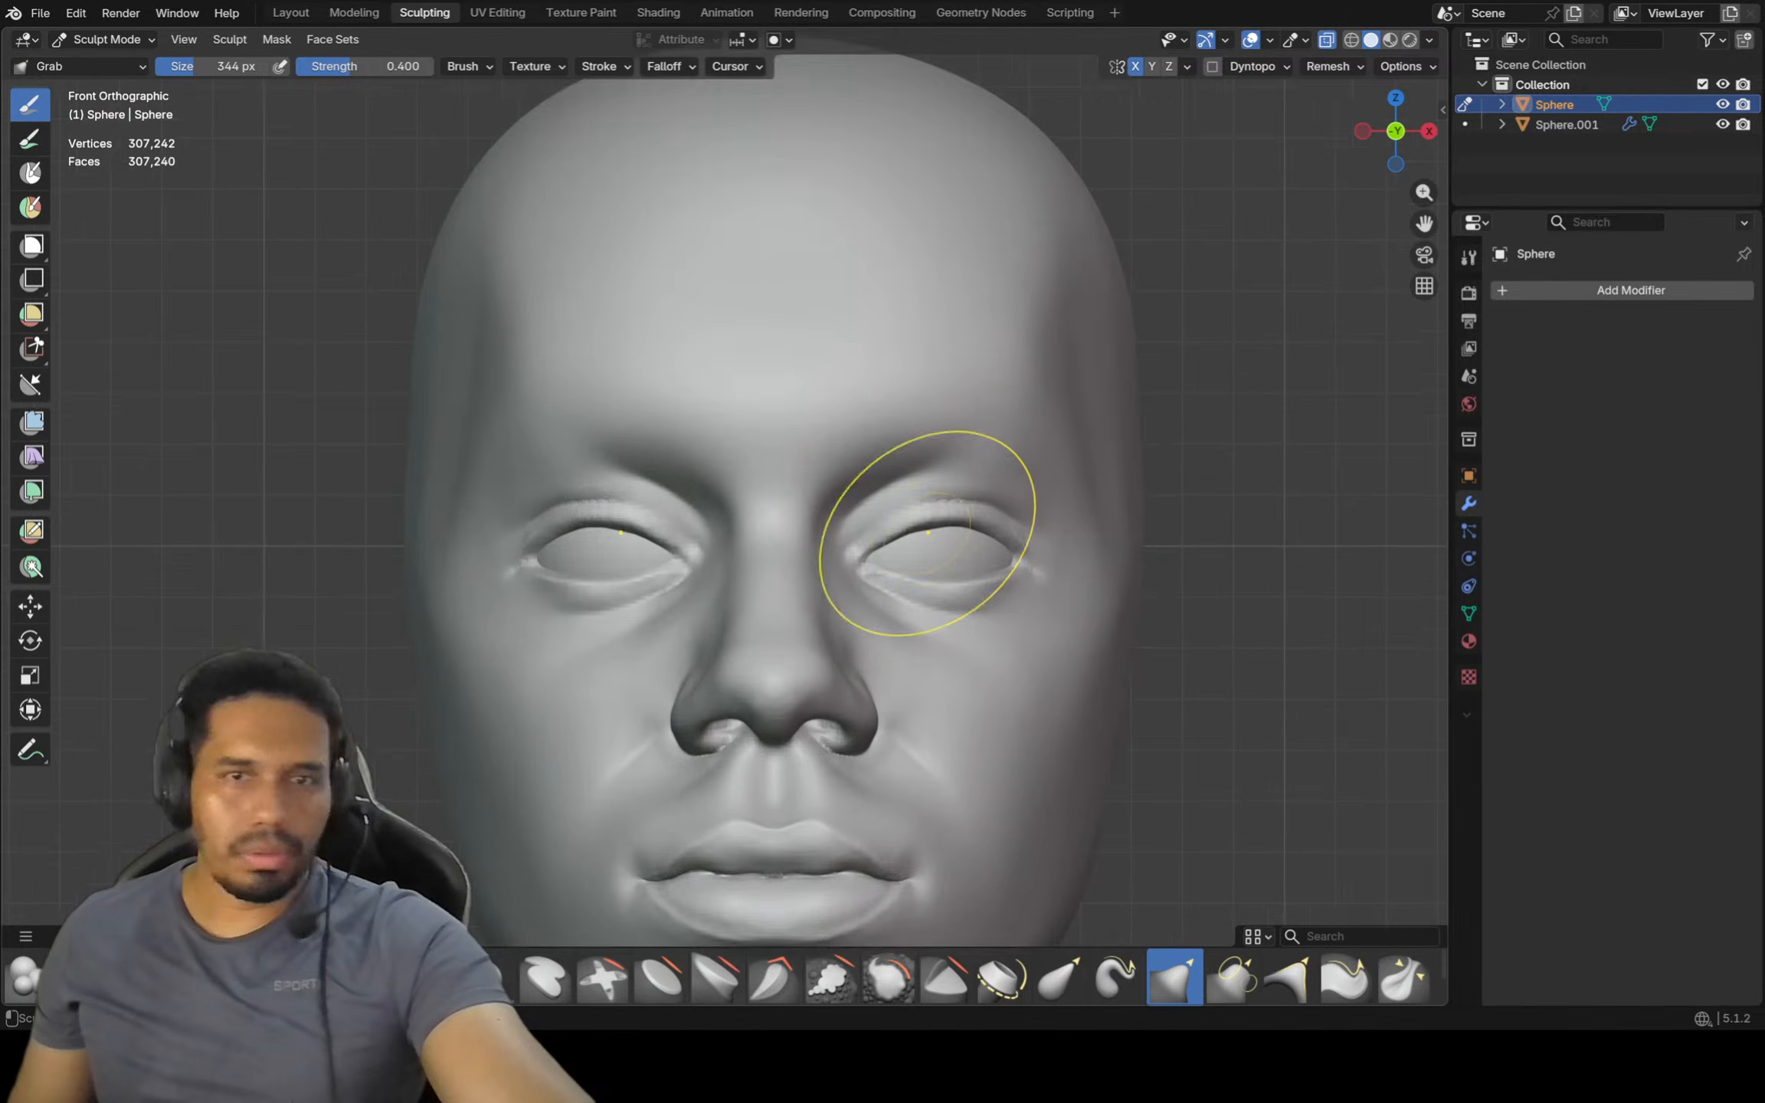
key("f")
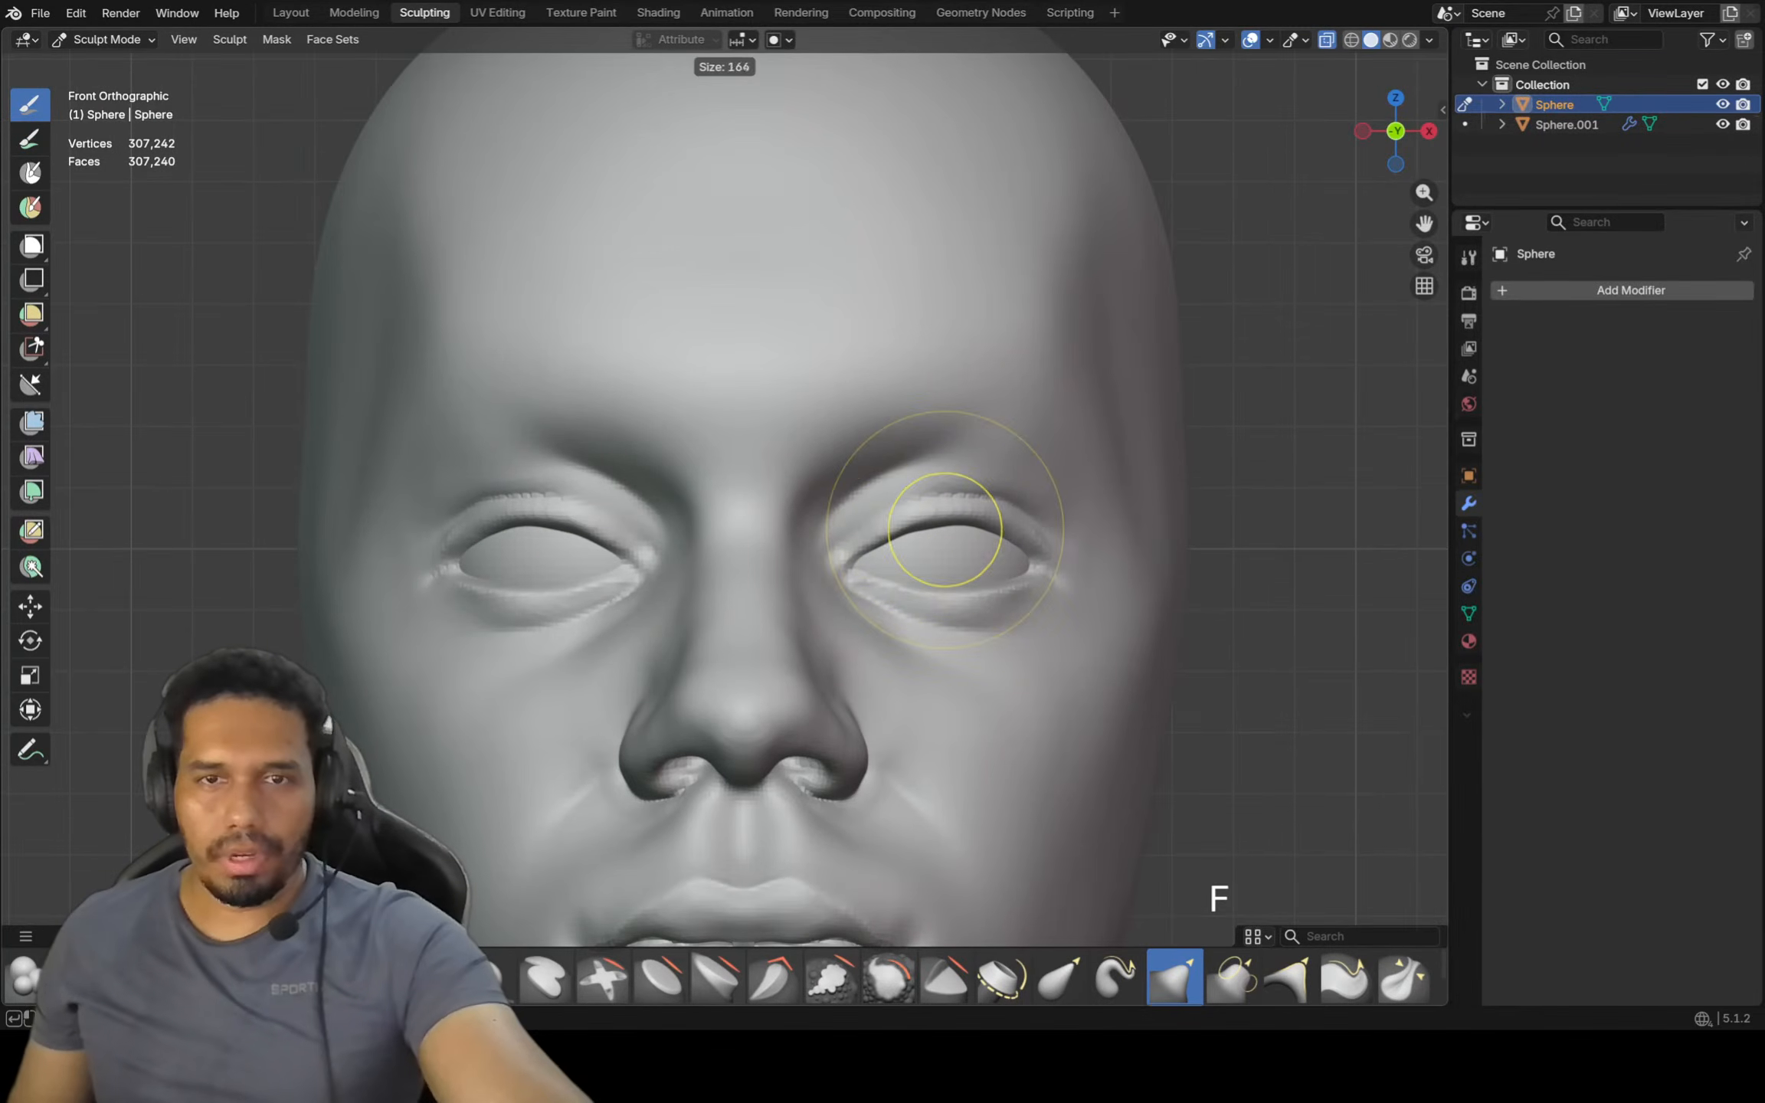
left_click(949, 552)
scroll(957, 553, "up", 2)
scroll(957, 553, "up", 2)
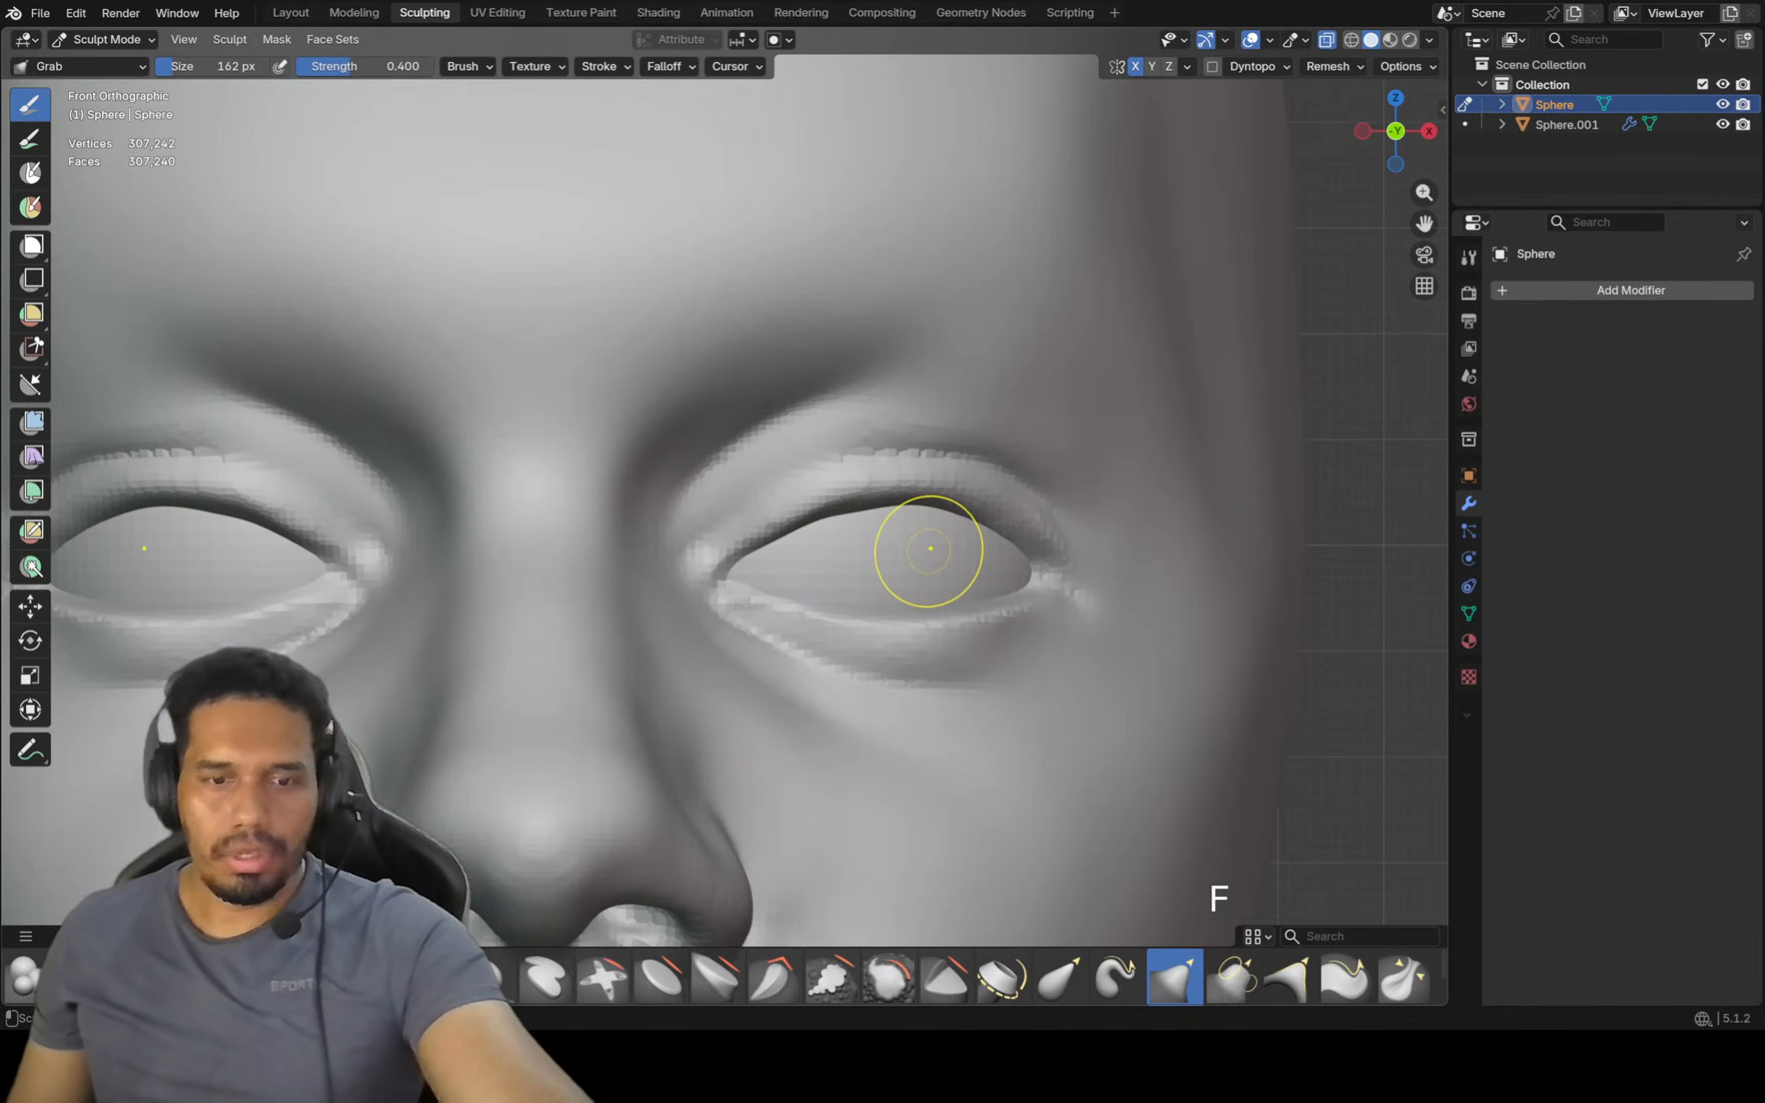
key("g")
key("f")
left_click(919, 540)
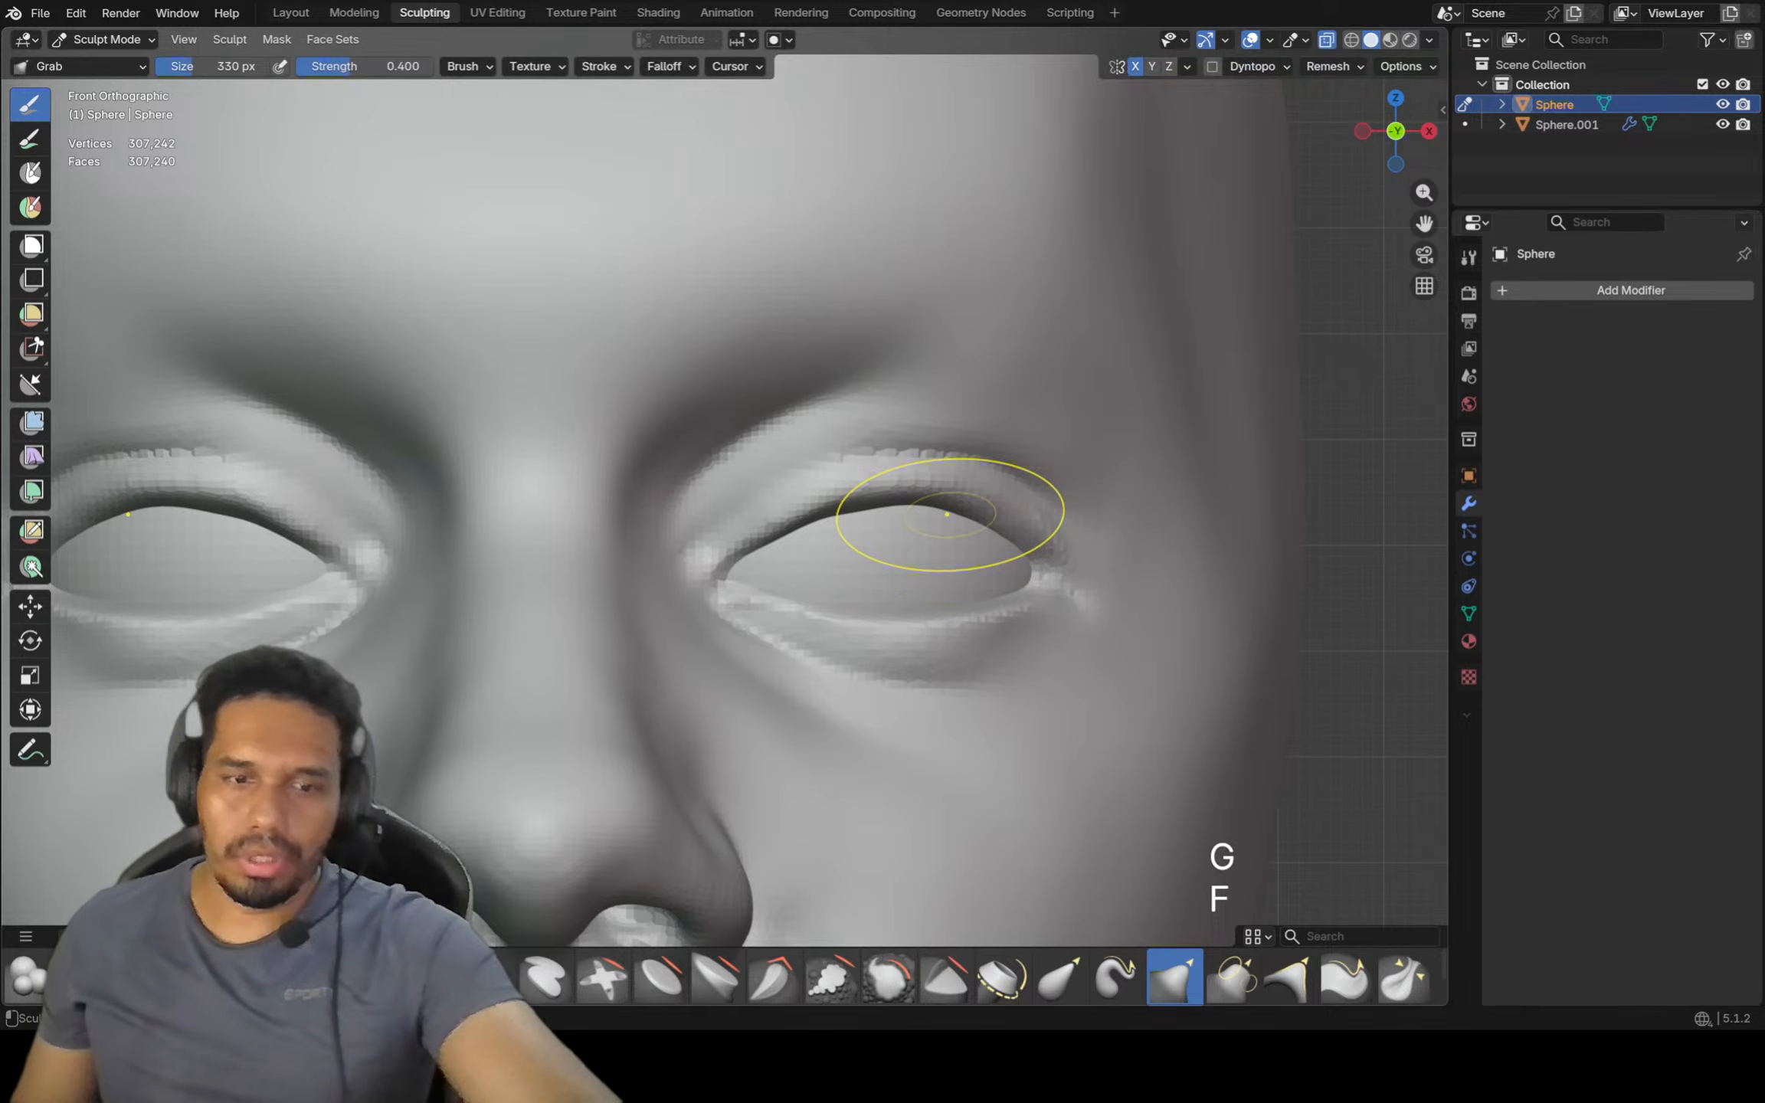
Deepen the creases at the outer eye corners, along the lower lids and beneath the inner eyes with the Crease Polish brush at 110 px
key("f")
left_click(697, 839)
left_click(255, 979)
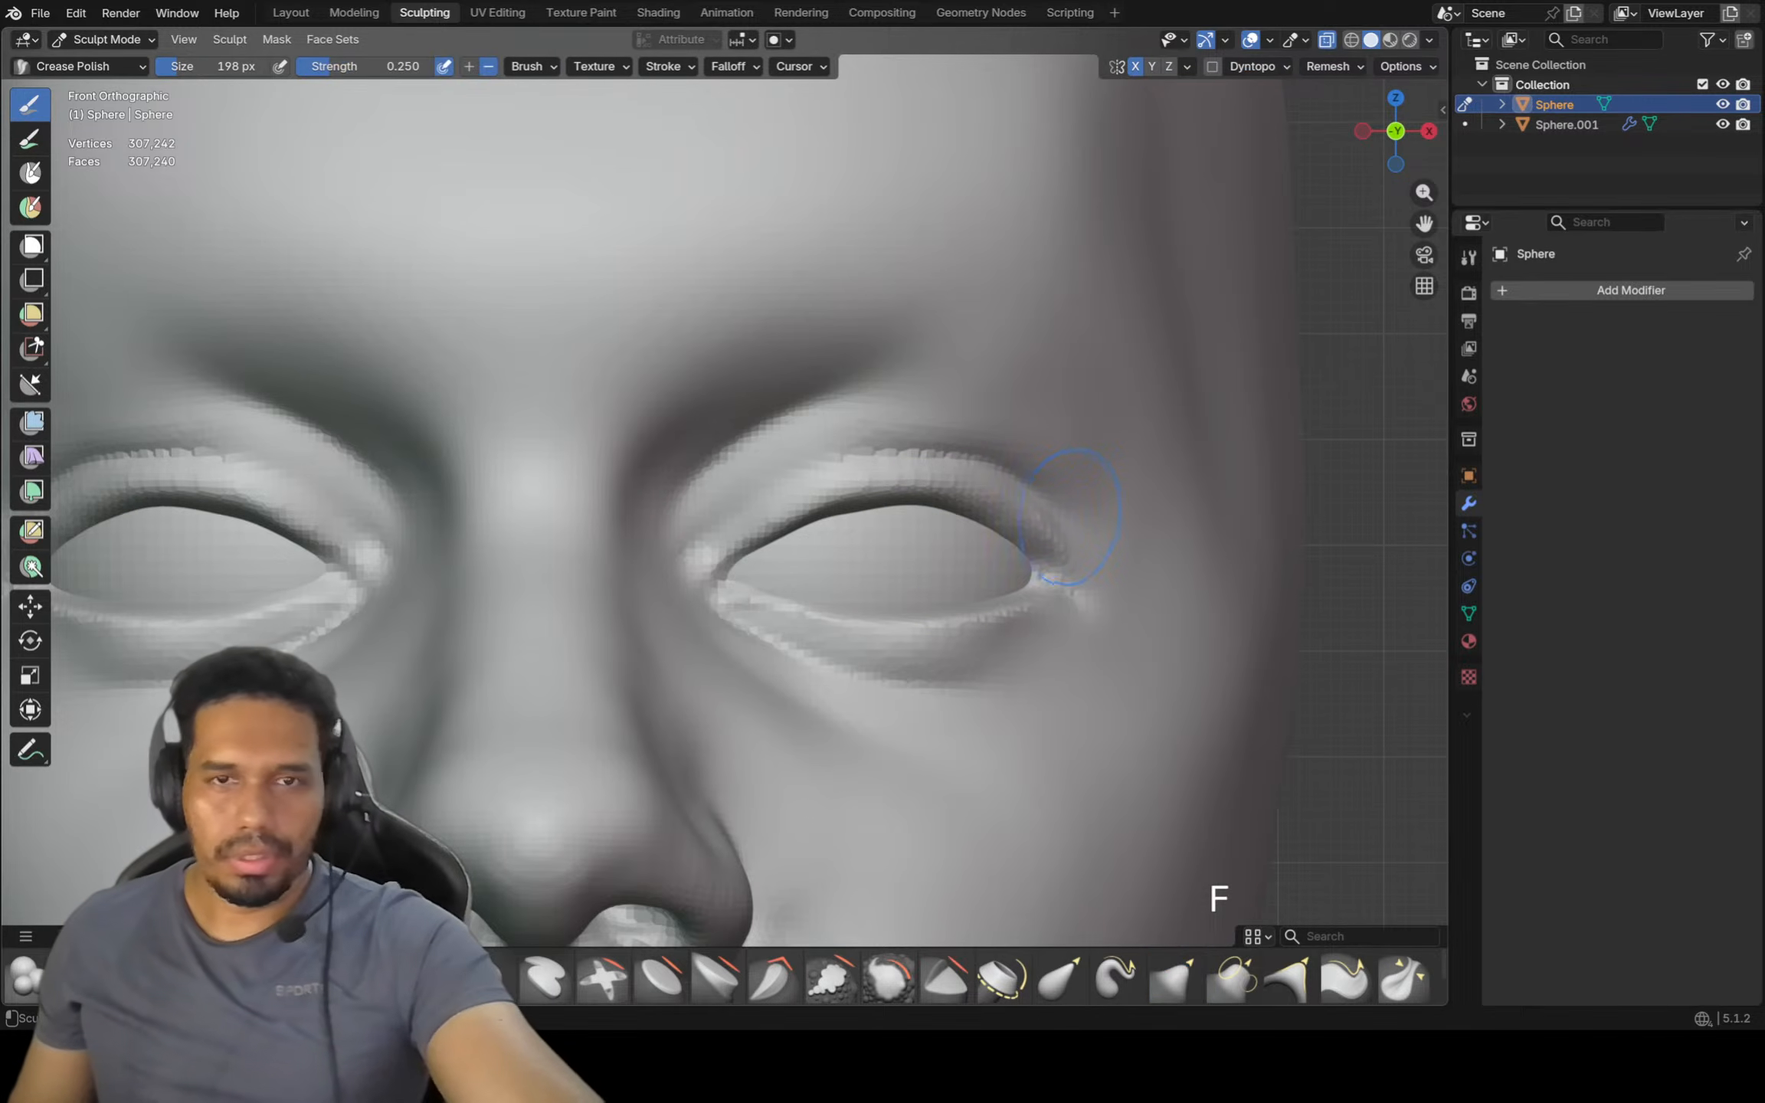
key("g")
key("f")
left_click(985, 540)
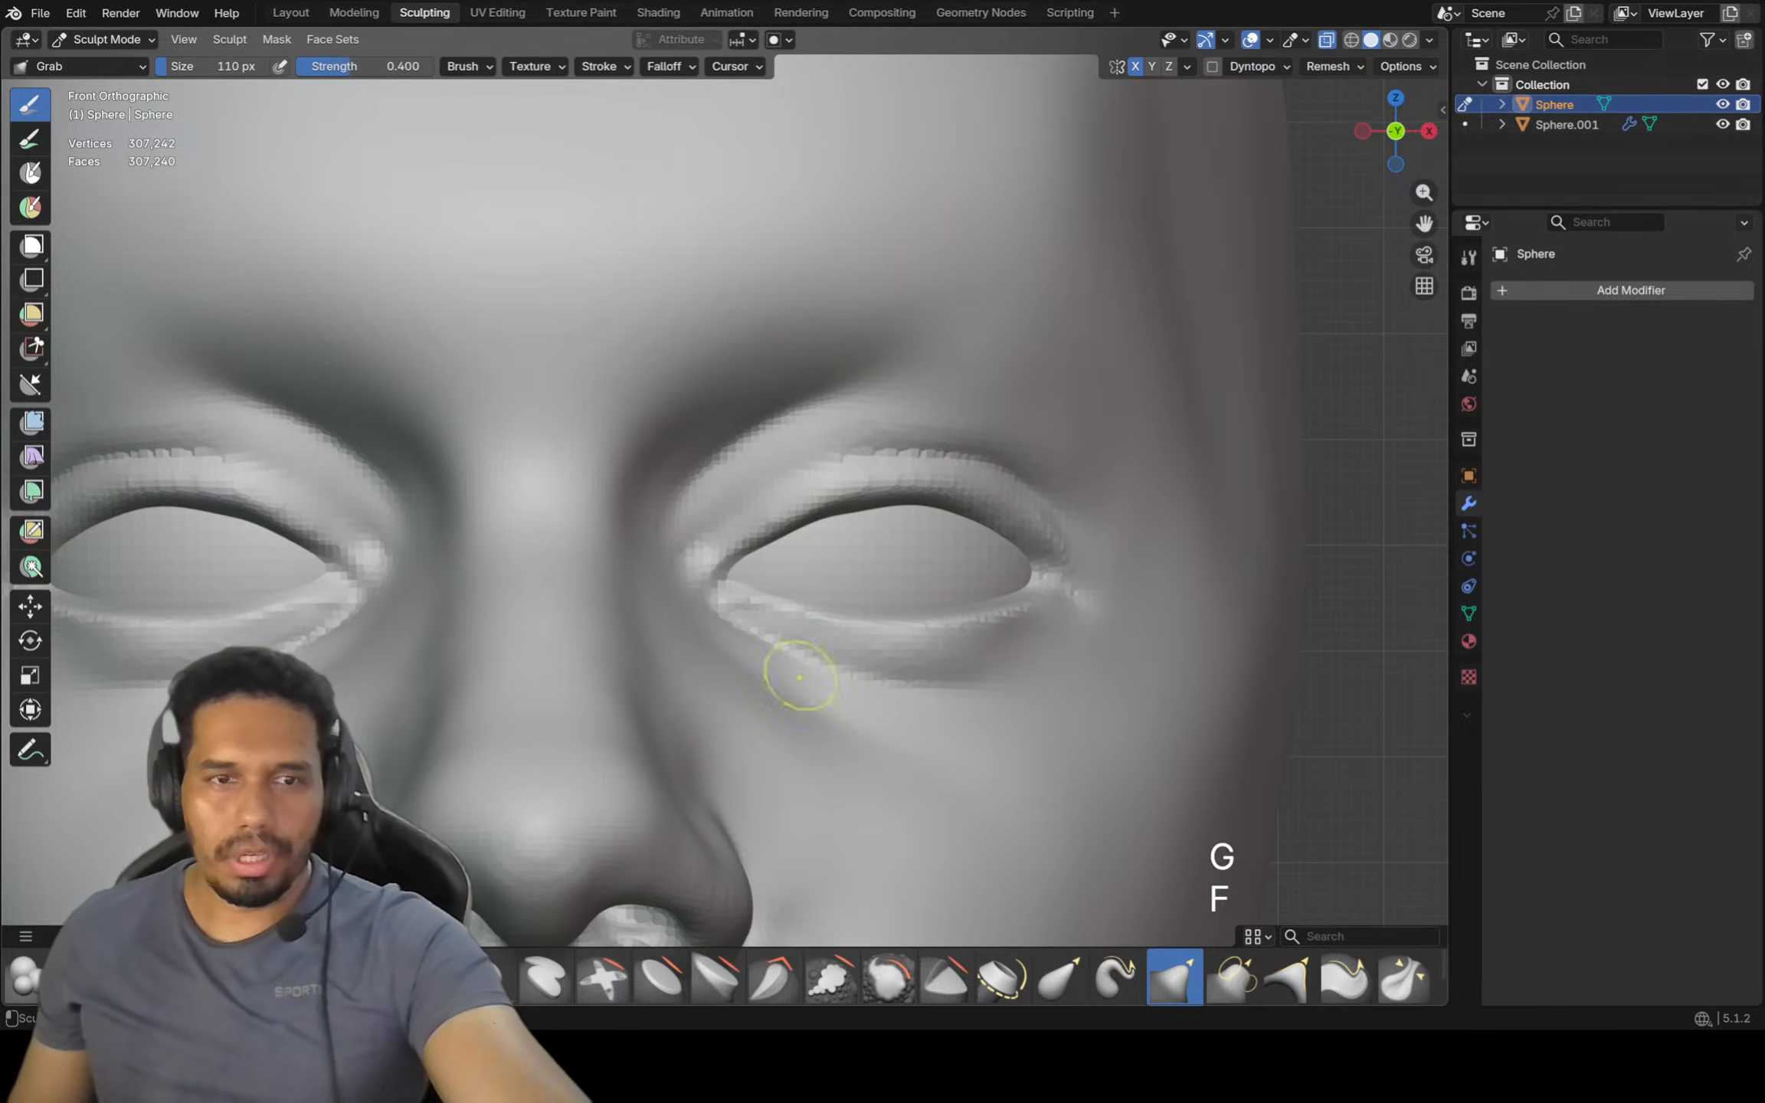
left_click(255, 979)
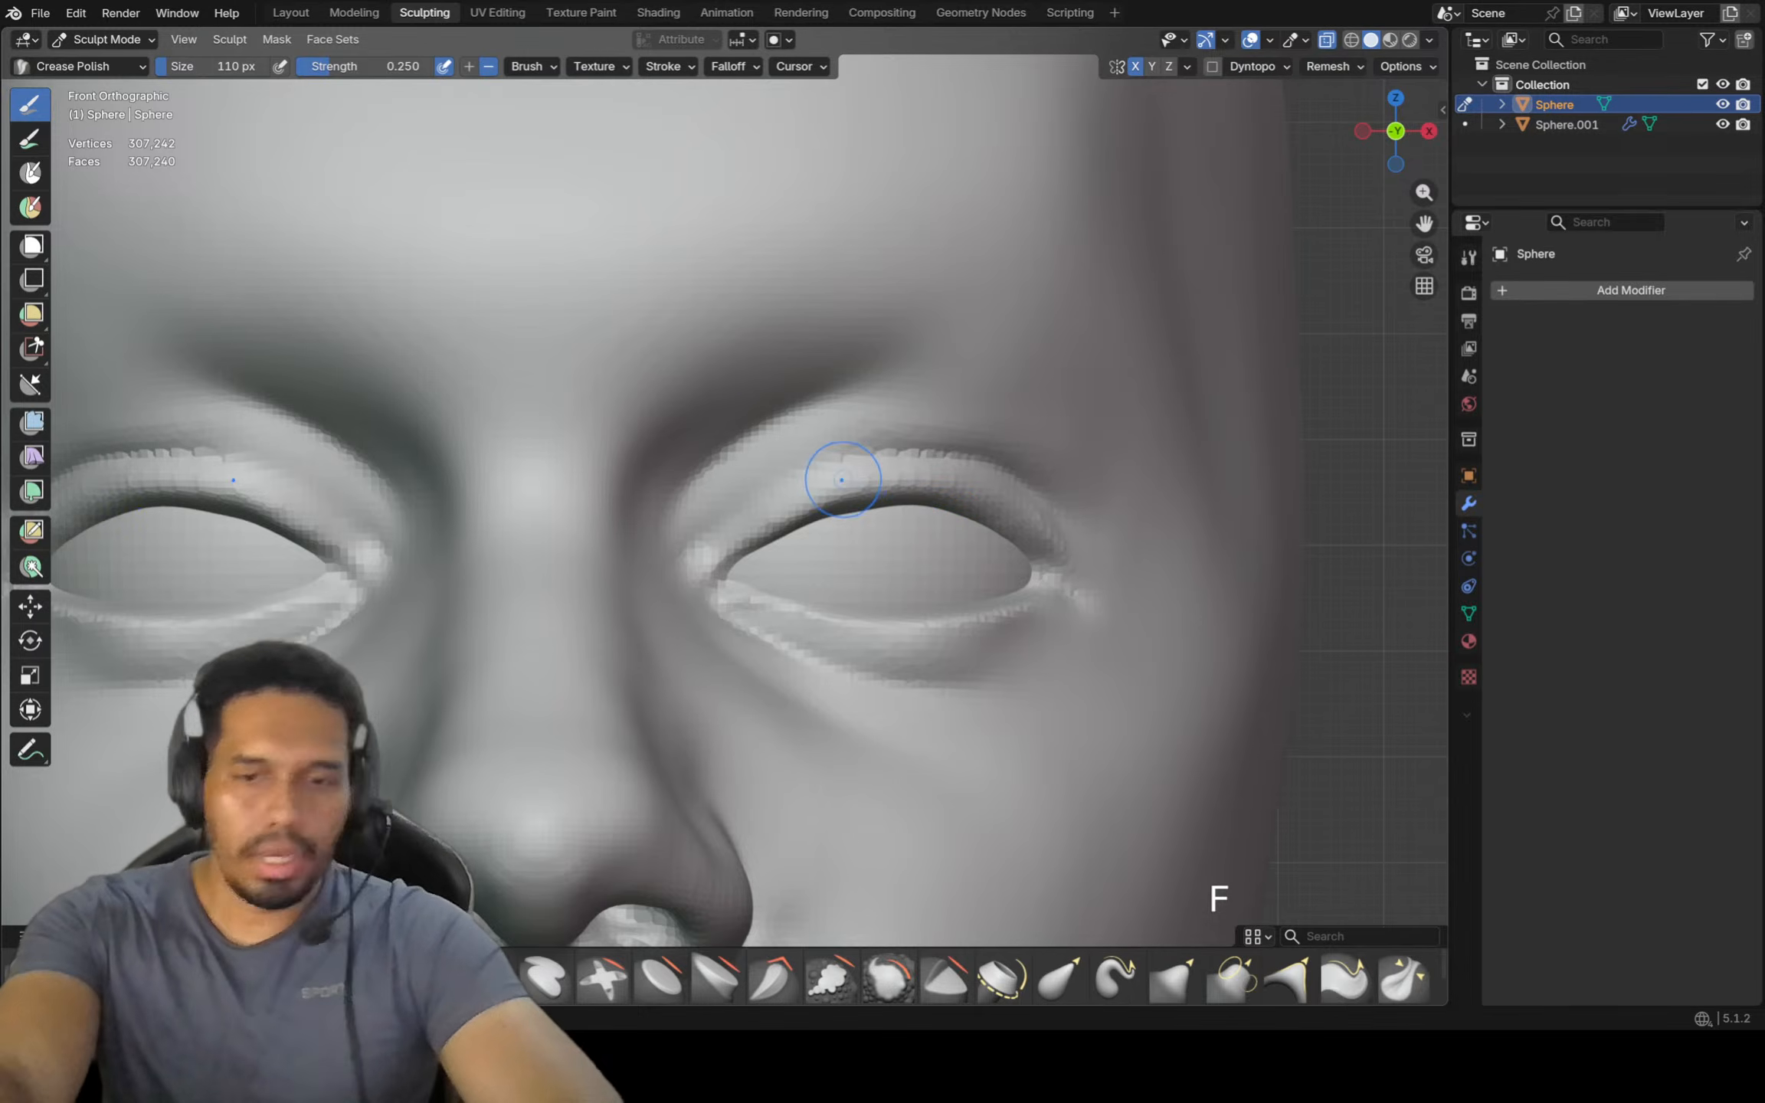
left_click_drag(814, 503, 859, 495, "ctrl")
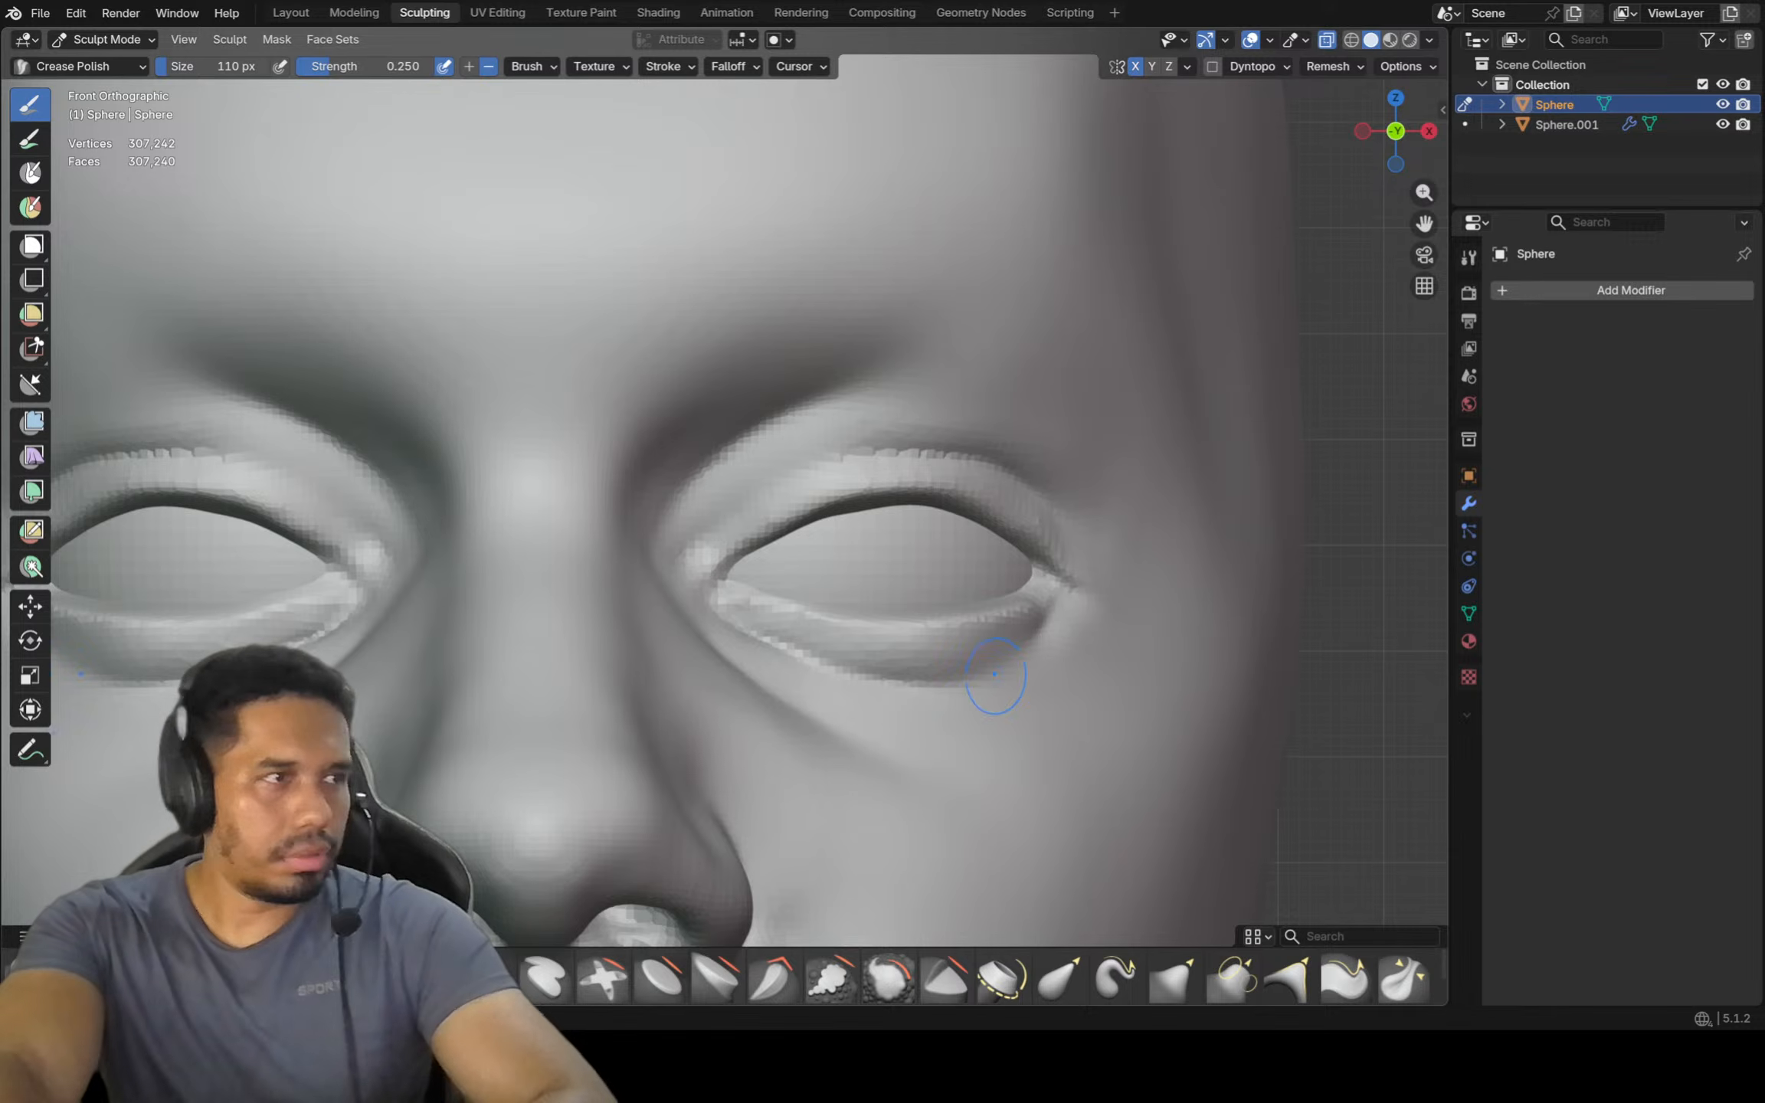
Examine the whole head's proportions in front, three-quarter and left side views
scroll(933, 740, "down", 2)
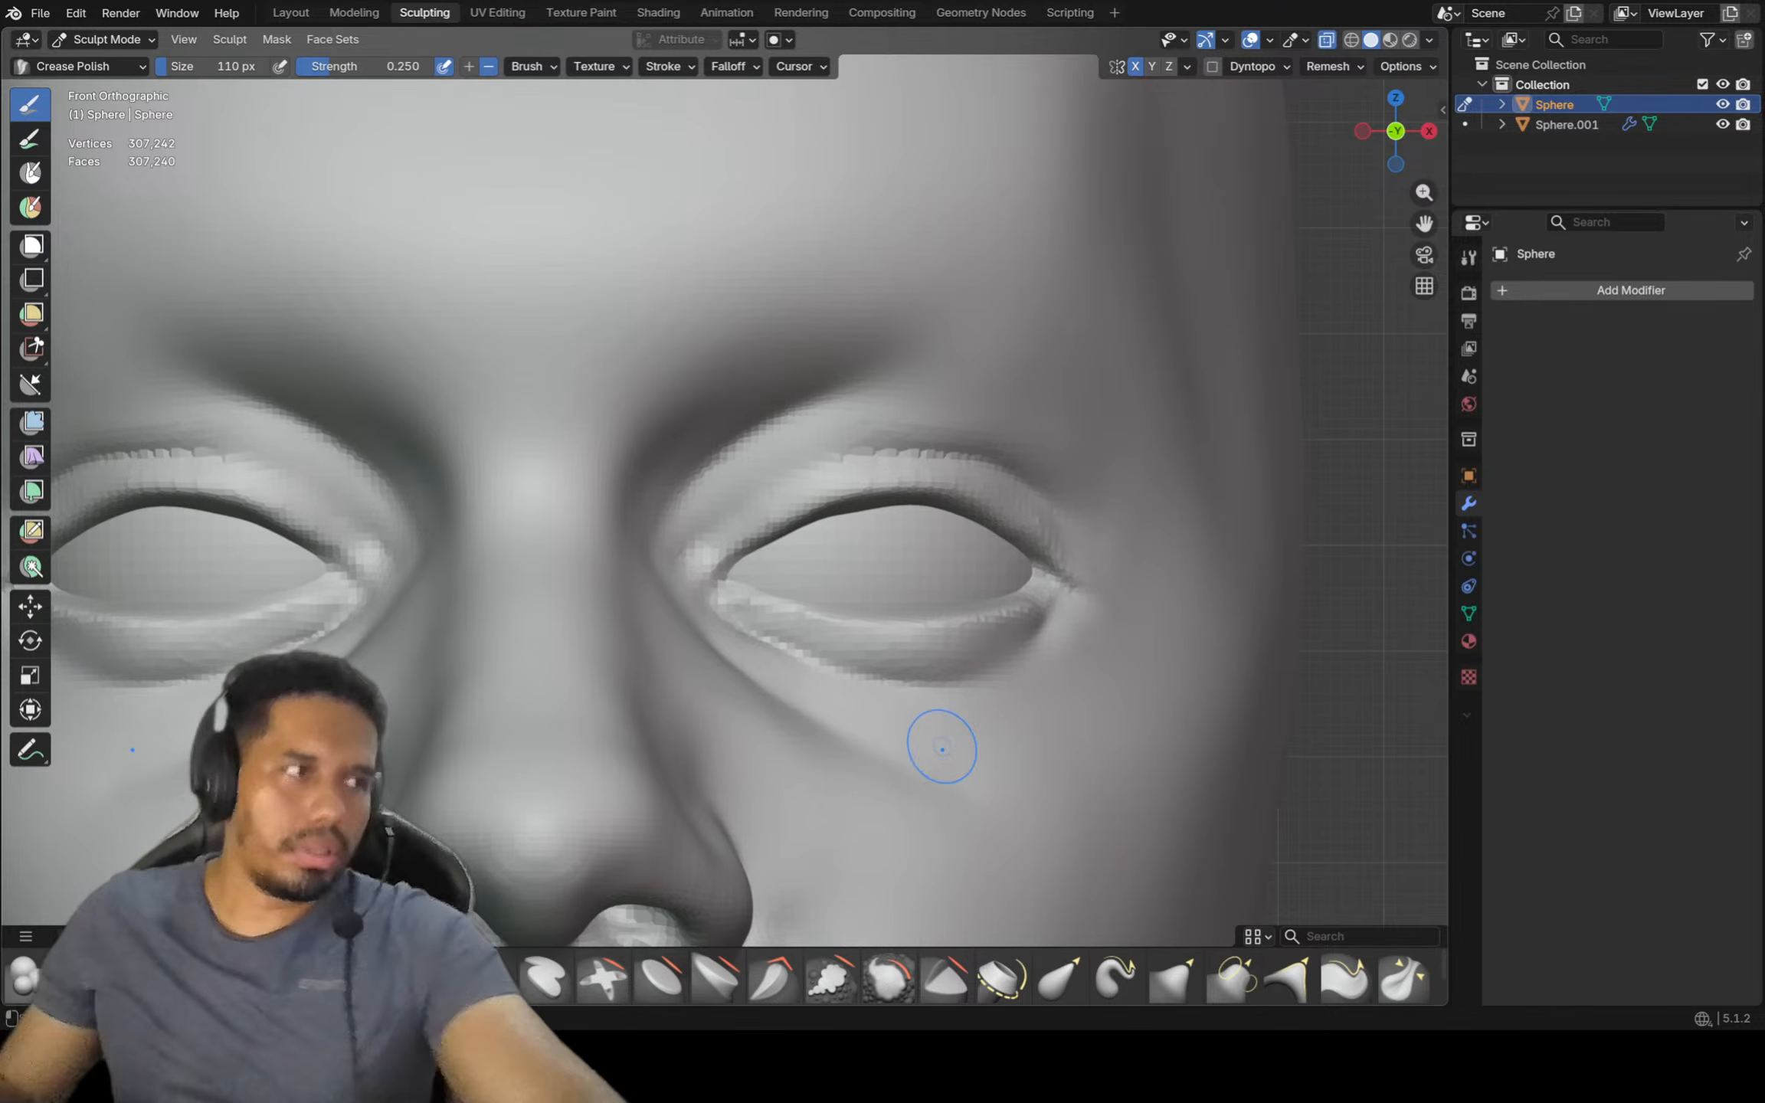
scroll(843, 705, "down", 3)
middle_click_drag(815, 671, 825, 726, "ctrl")
middle_click_drag(826, 727, 850, 544, "shift")
middle_click_drag(850, 544, 866, 562, "ctrl")
middle_click_drag(865, 562, 879, 614, "shift")
middle_click_drag(898, 528, 925, 527, "shift")
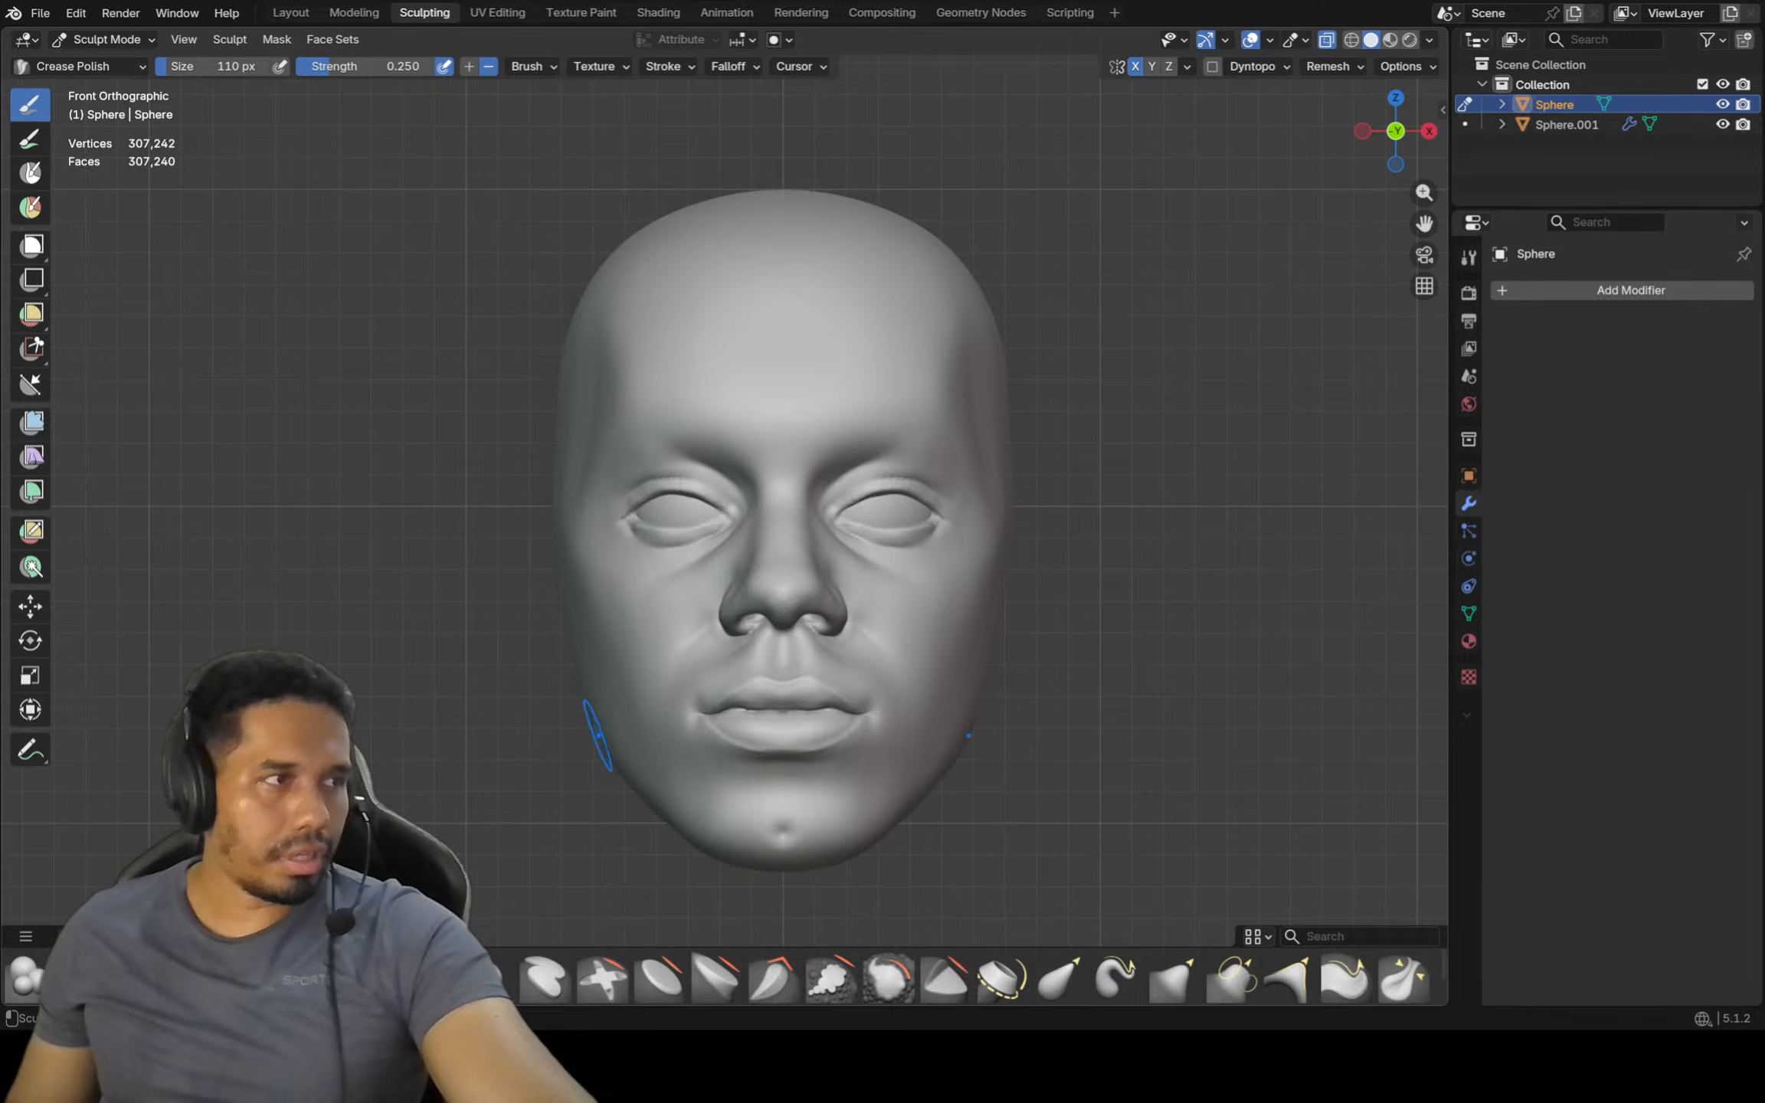
middle_click_drag(999, 614, 808, 808)
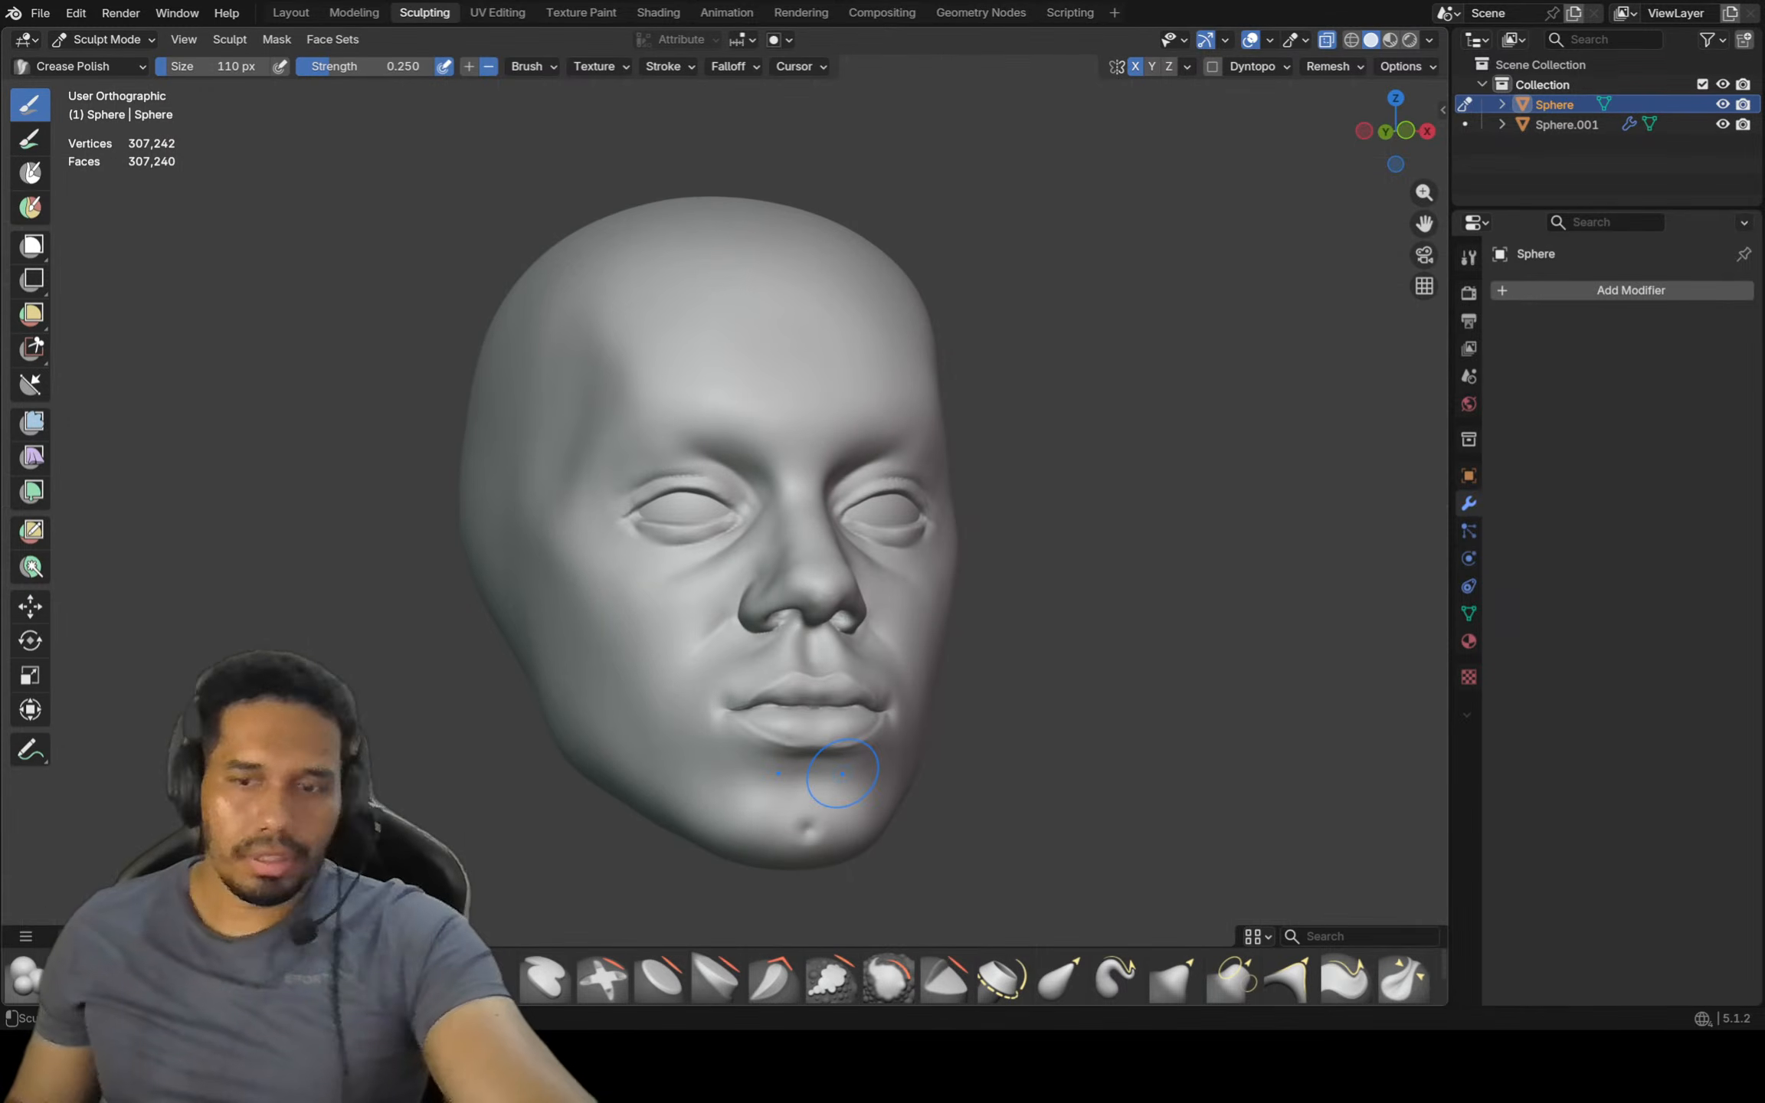
key("ctrl+KP_3")
middle_click_drag(855, 588, 816, 574, "shift")
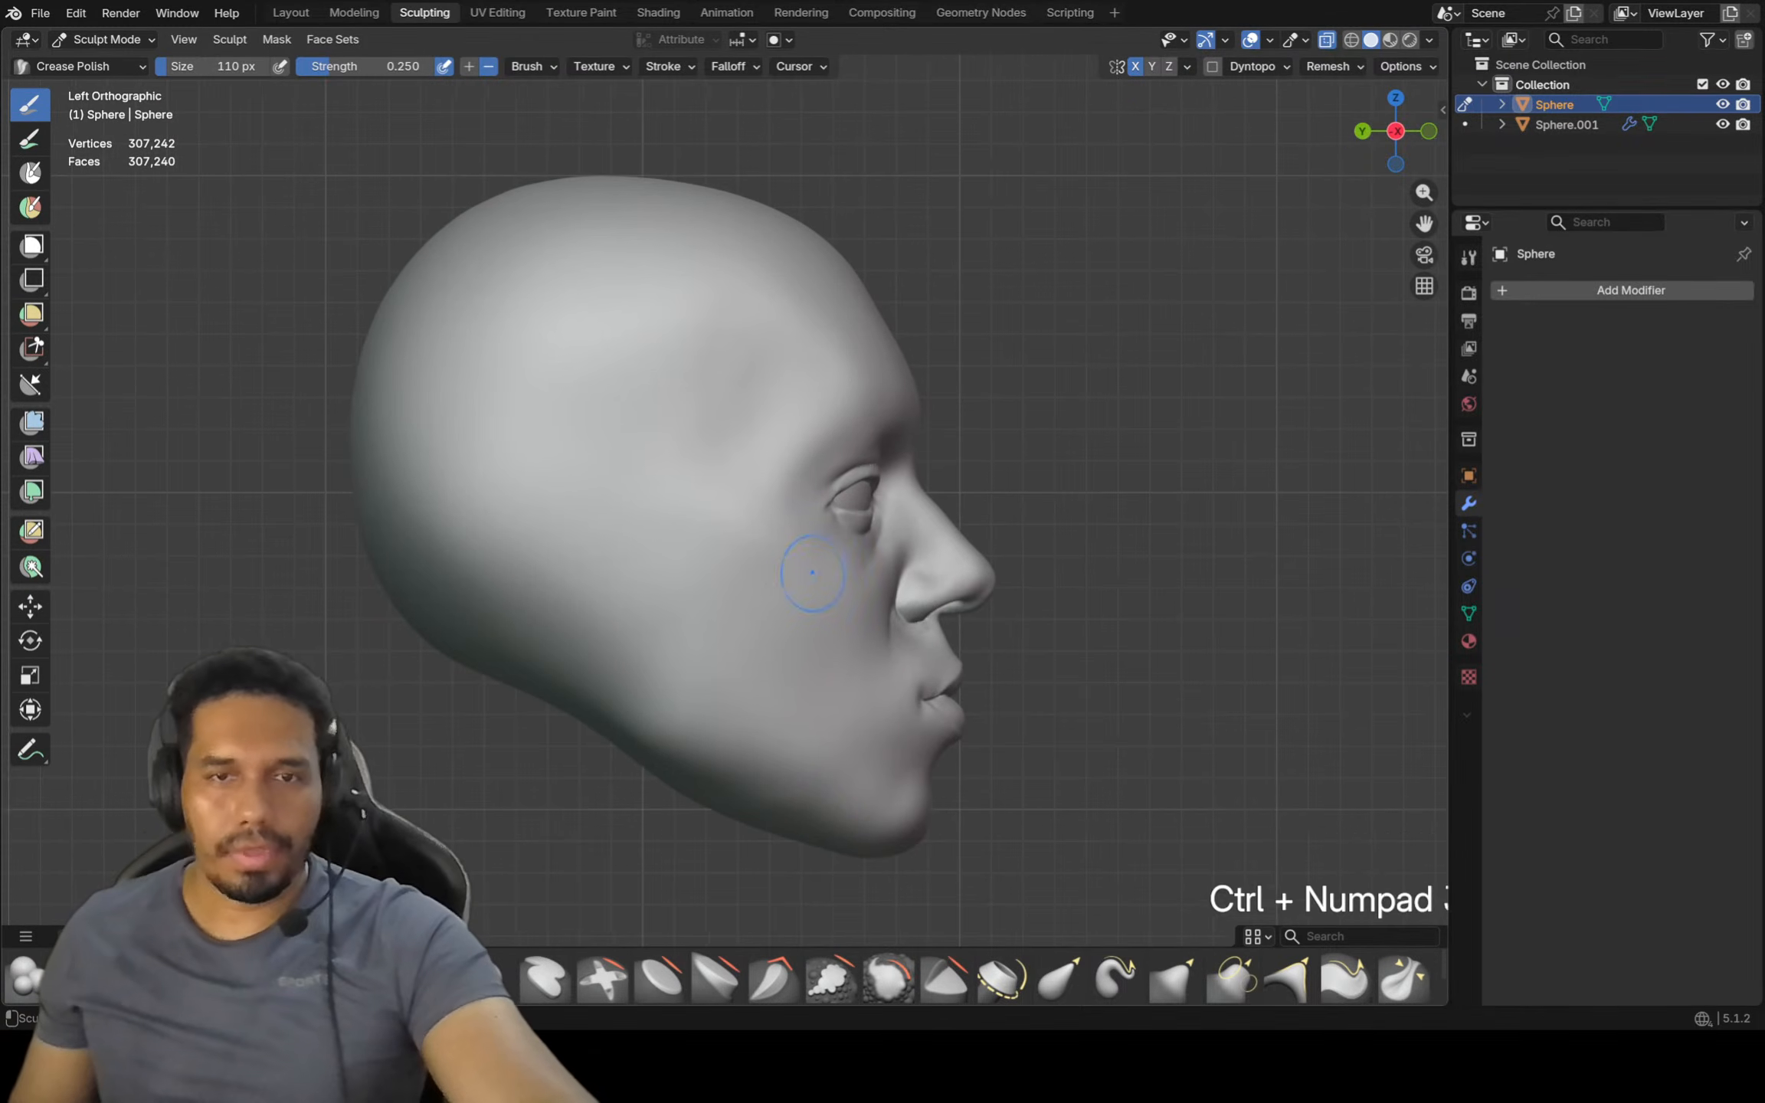
Set the Grab brush to 254 px and adjust the profile of the lips in left side view
key("f")
left_click(949, 620)
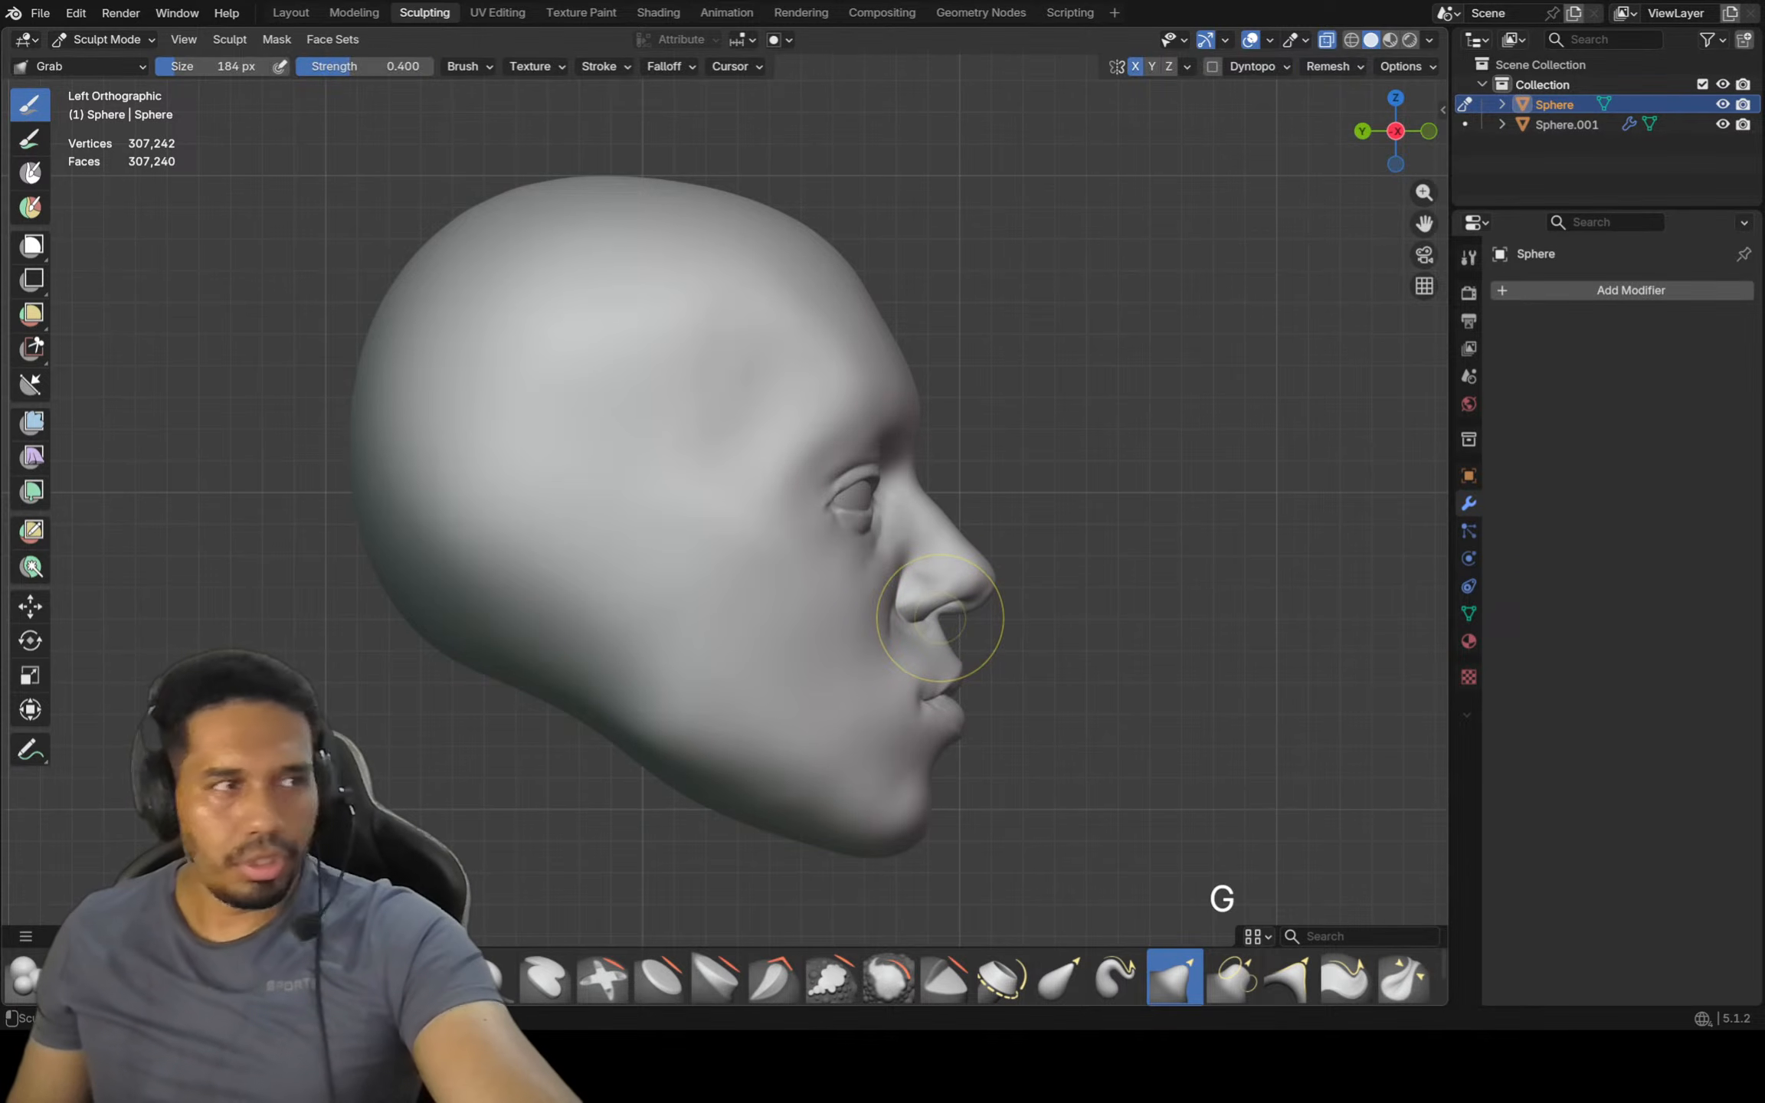
key("f")
left_click(1050, 613)
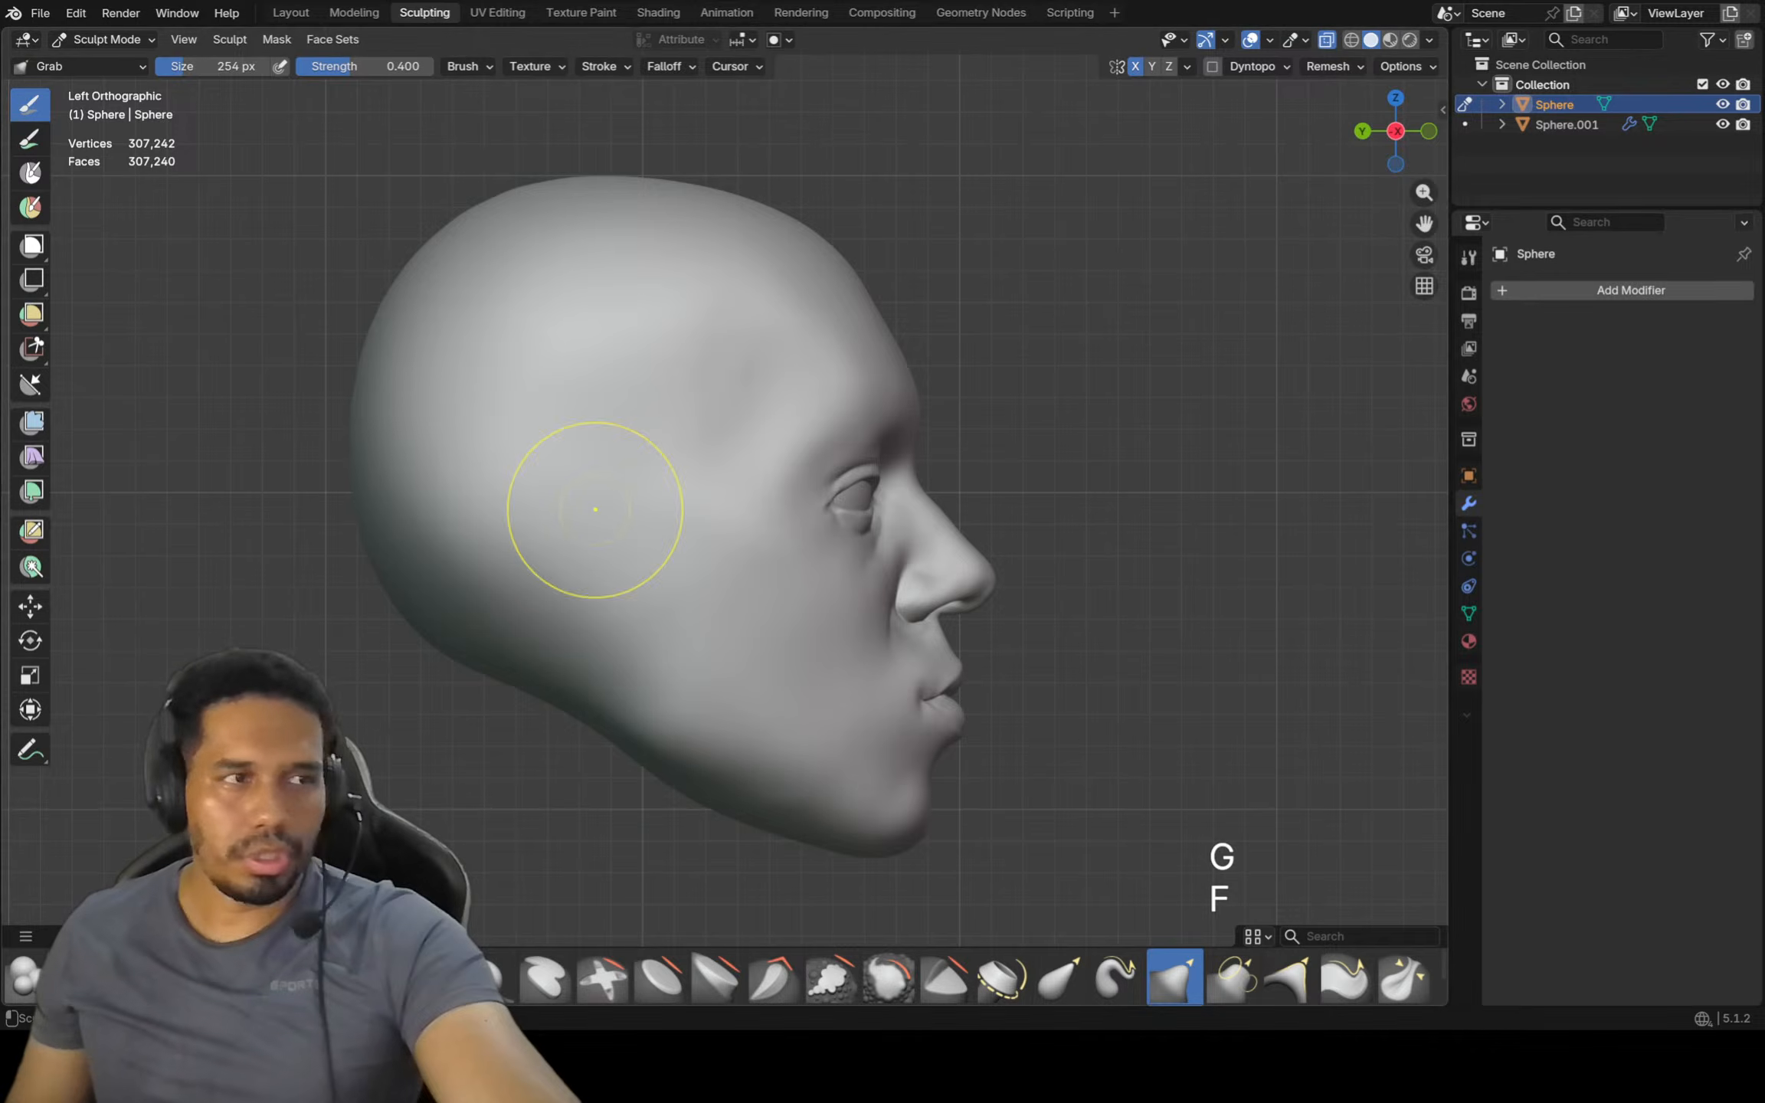
scroll(906, 570, "up", 5)
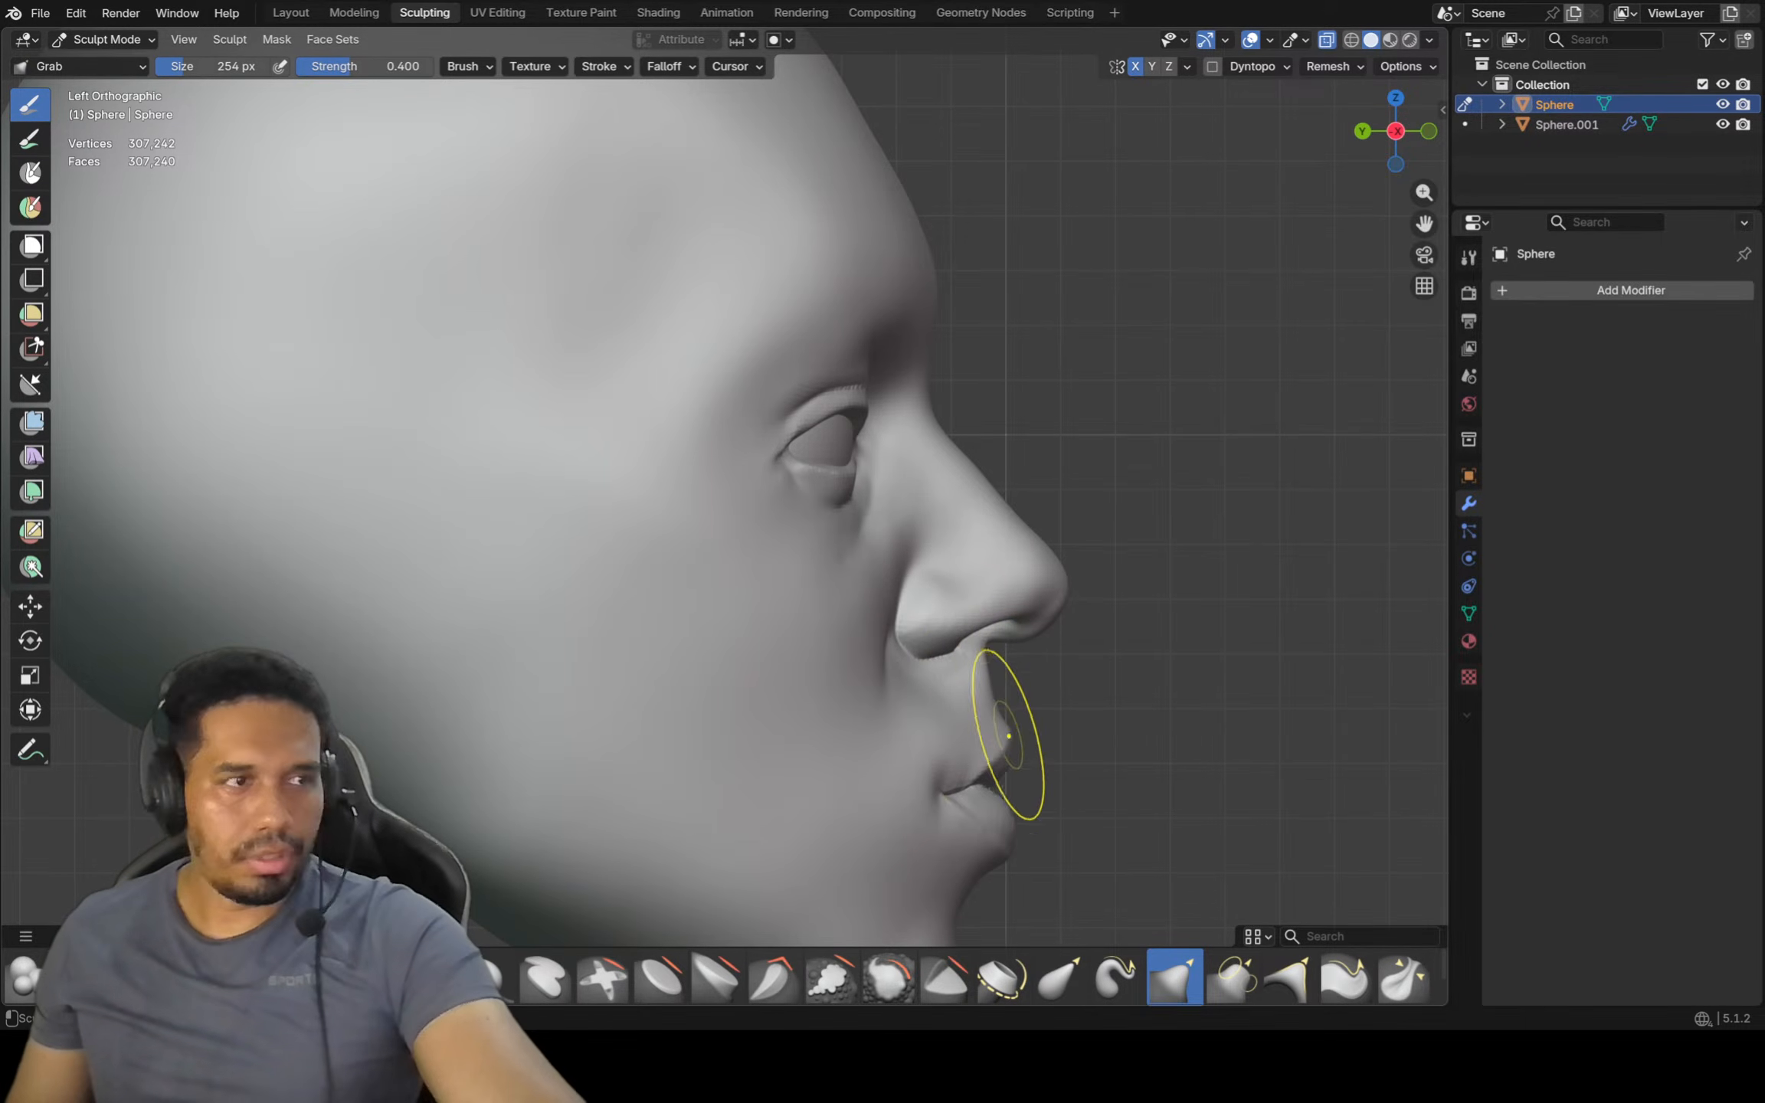
middle_click_drag(988, 734, 1008, 737)
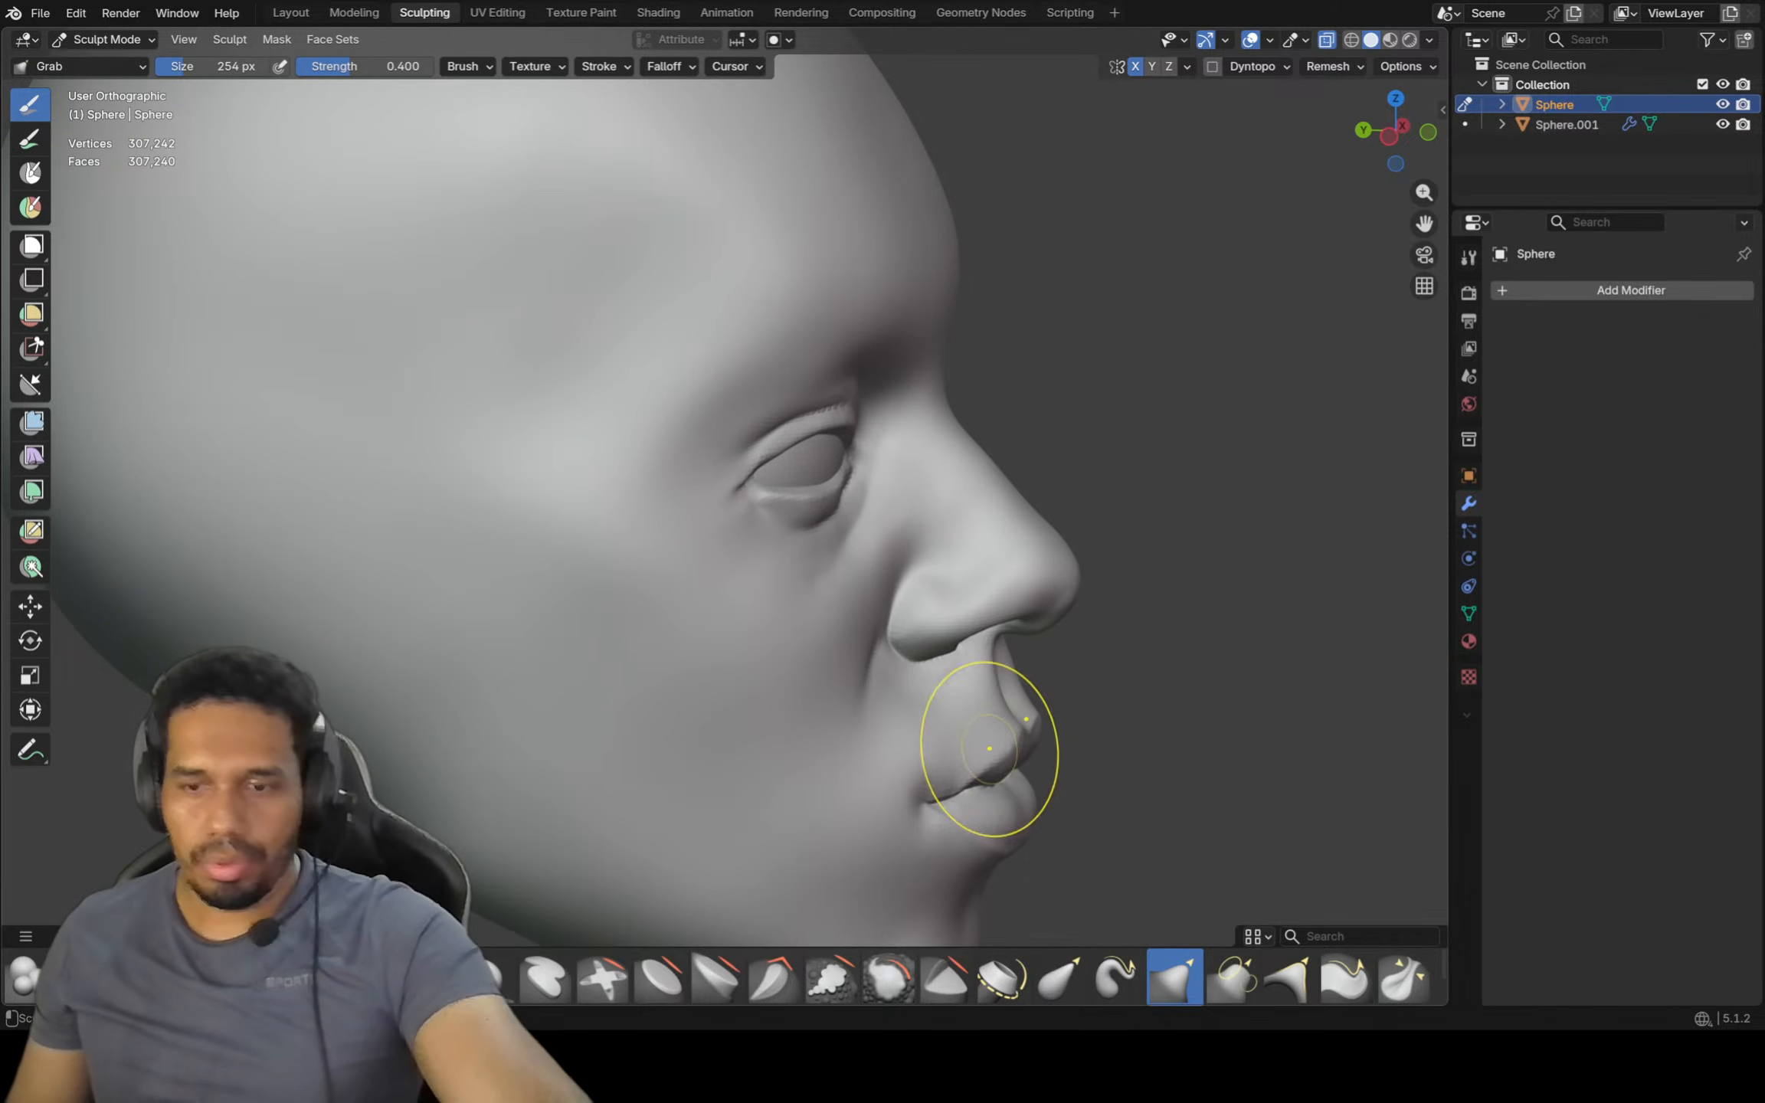
key("KP_1")
key("KP_3")
key("ctrl+KP_3")
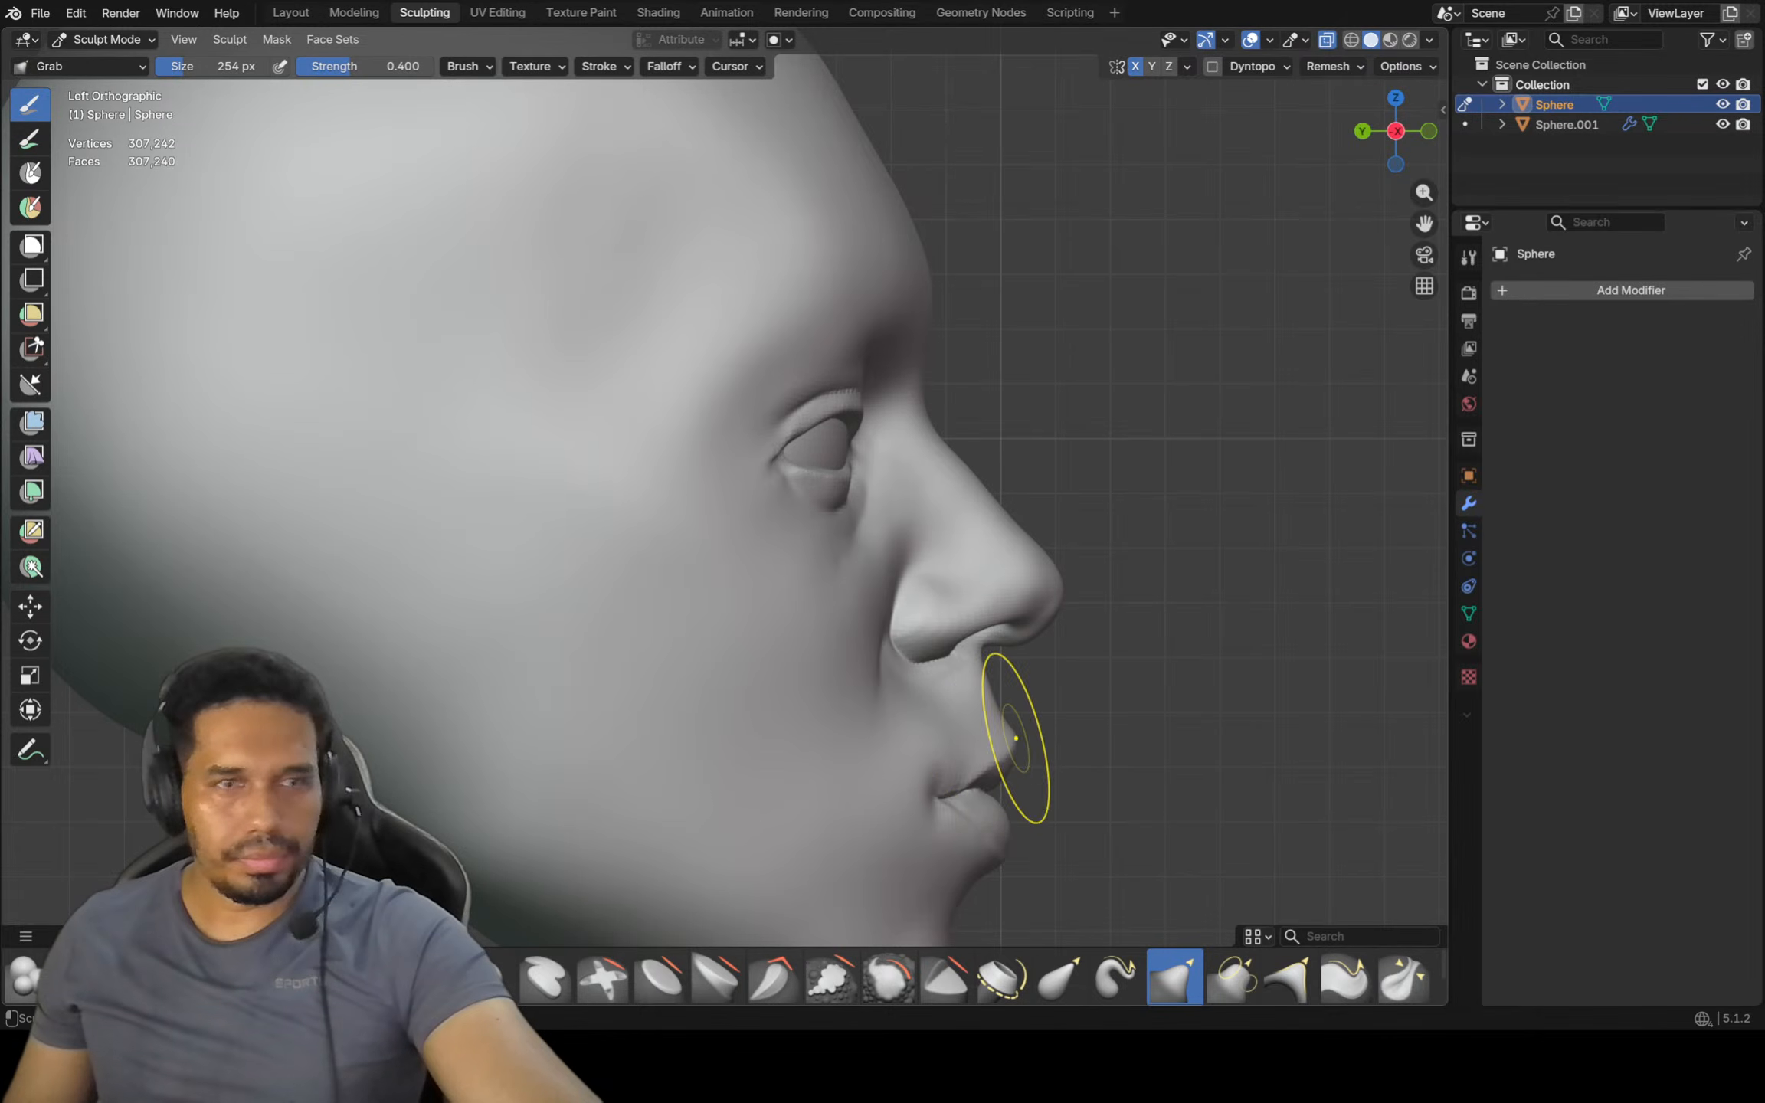
Refine the lower lip and the hollow above the chin in the side views with the Grab brush at 254 px
middle_click_drag(1036, 827, 984, 751)
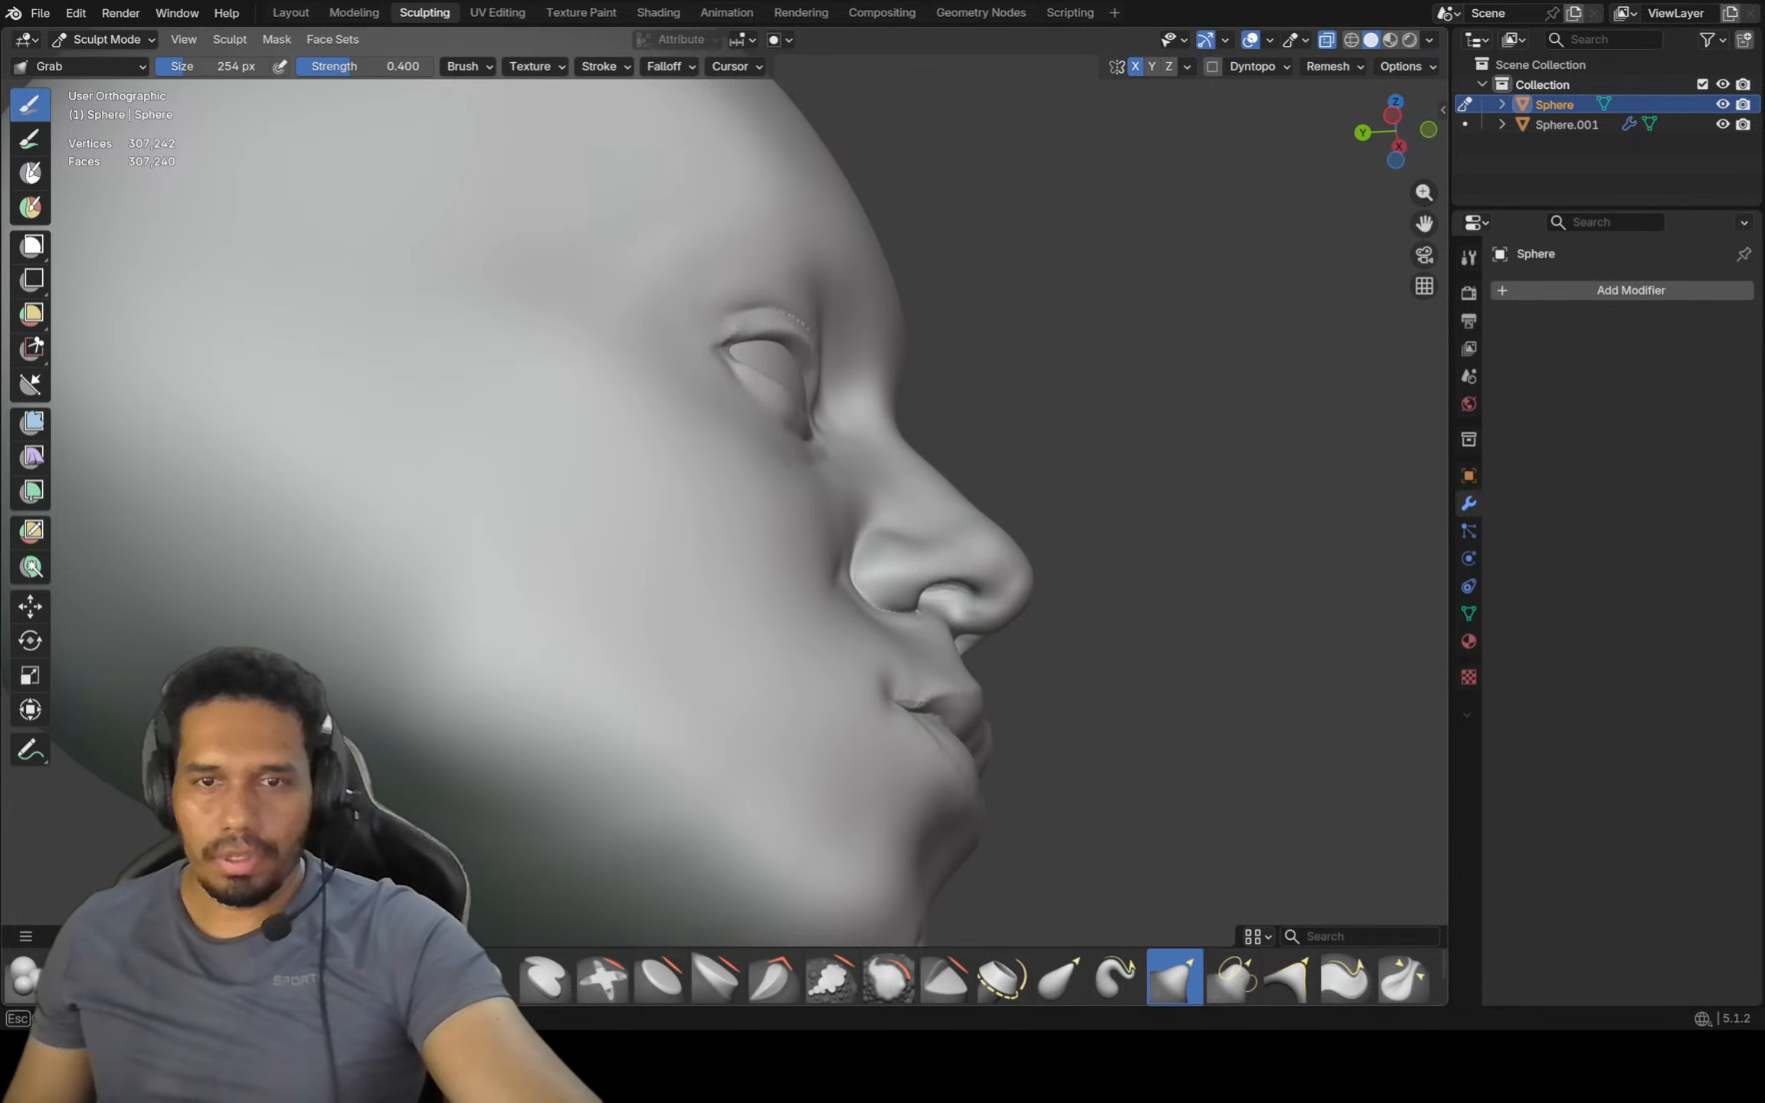
mouse_move(977, 888)
middle_mouse_down()
mouse_move(996, 820)
mouse_move(969, 807)
middle_mouse_up()
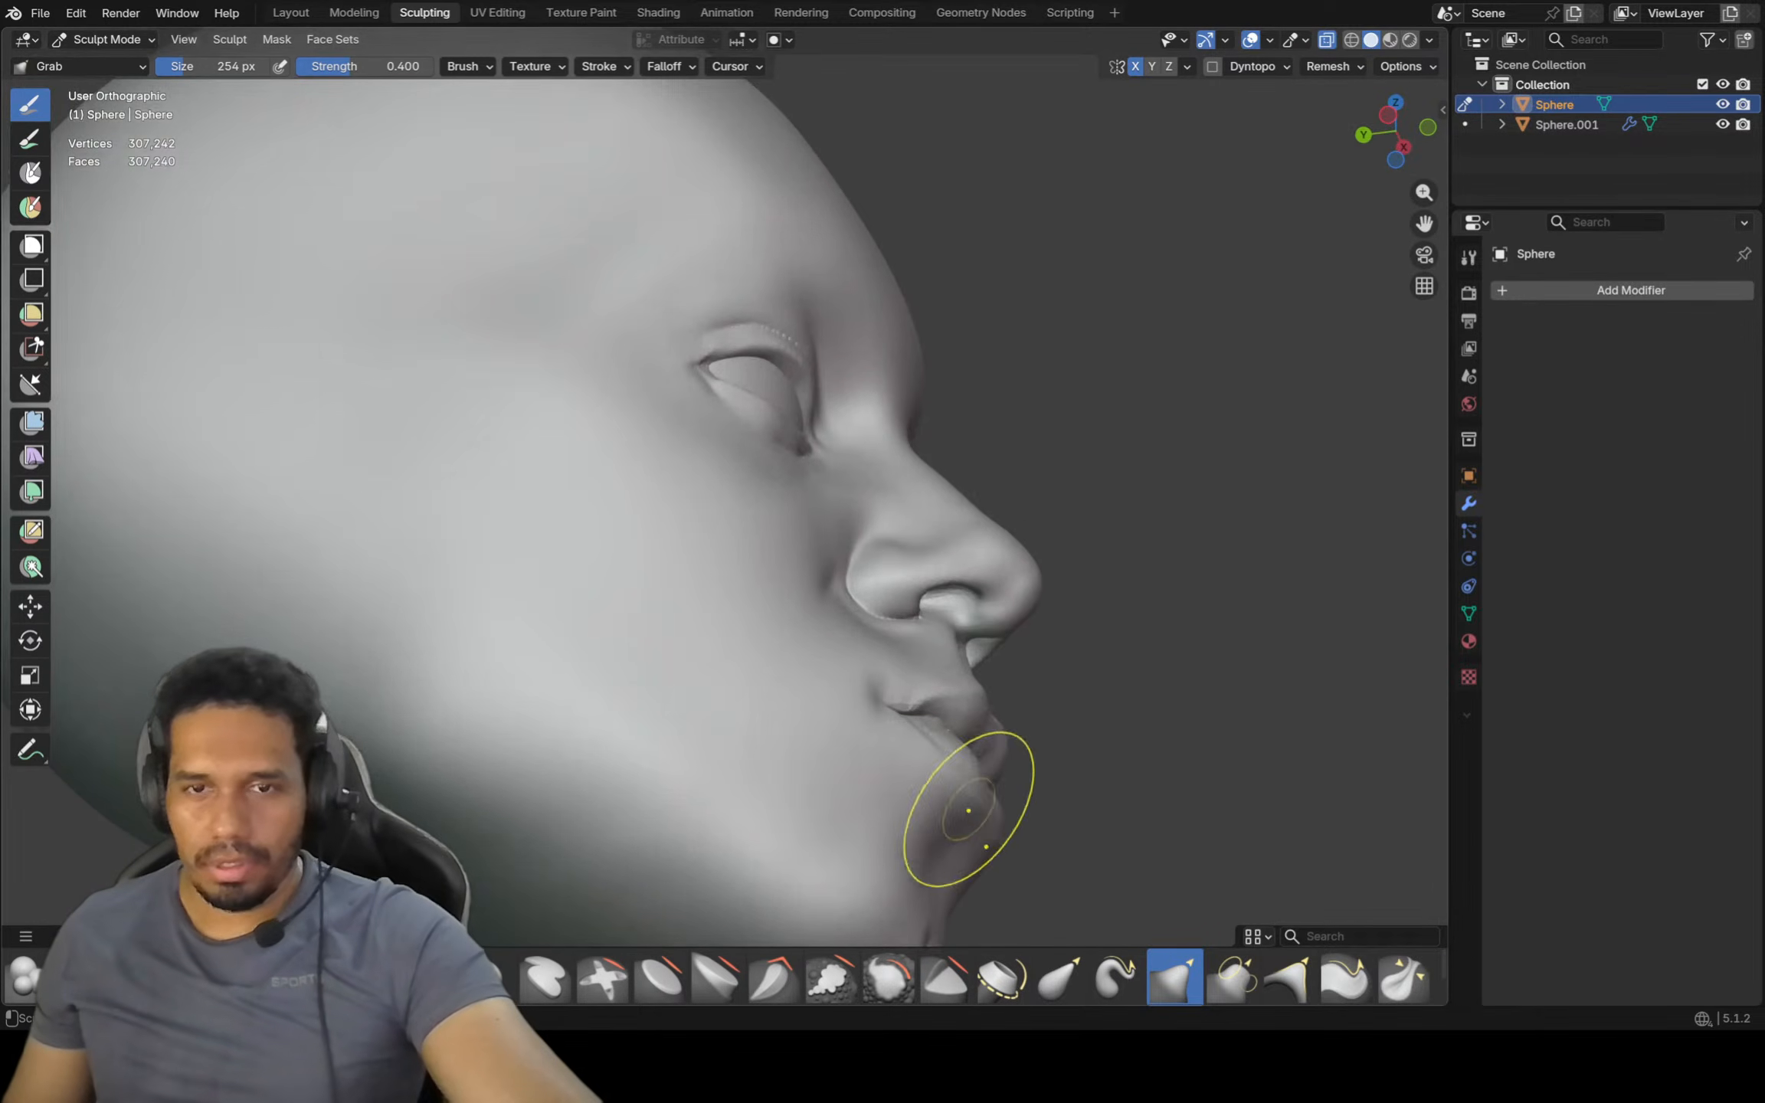
key("KP_3")
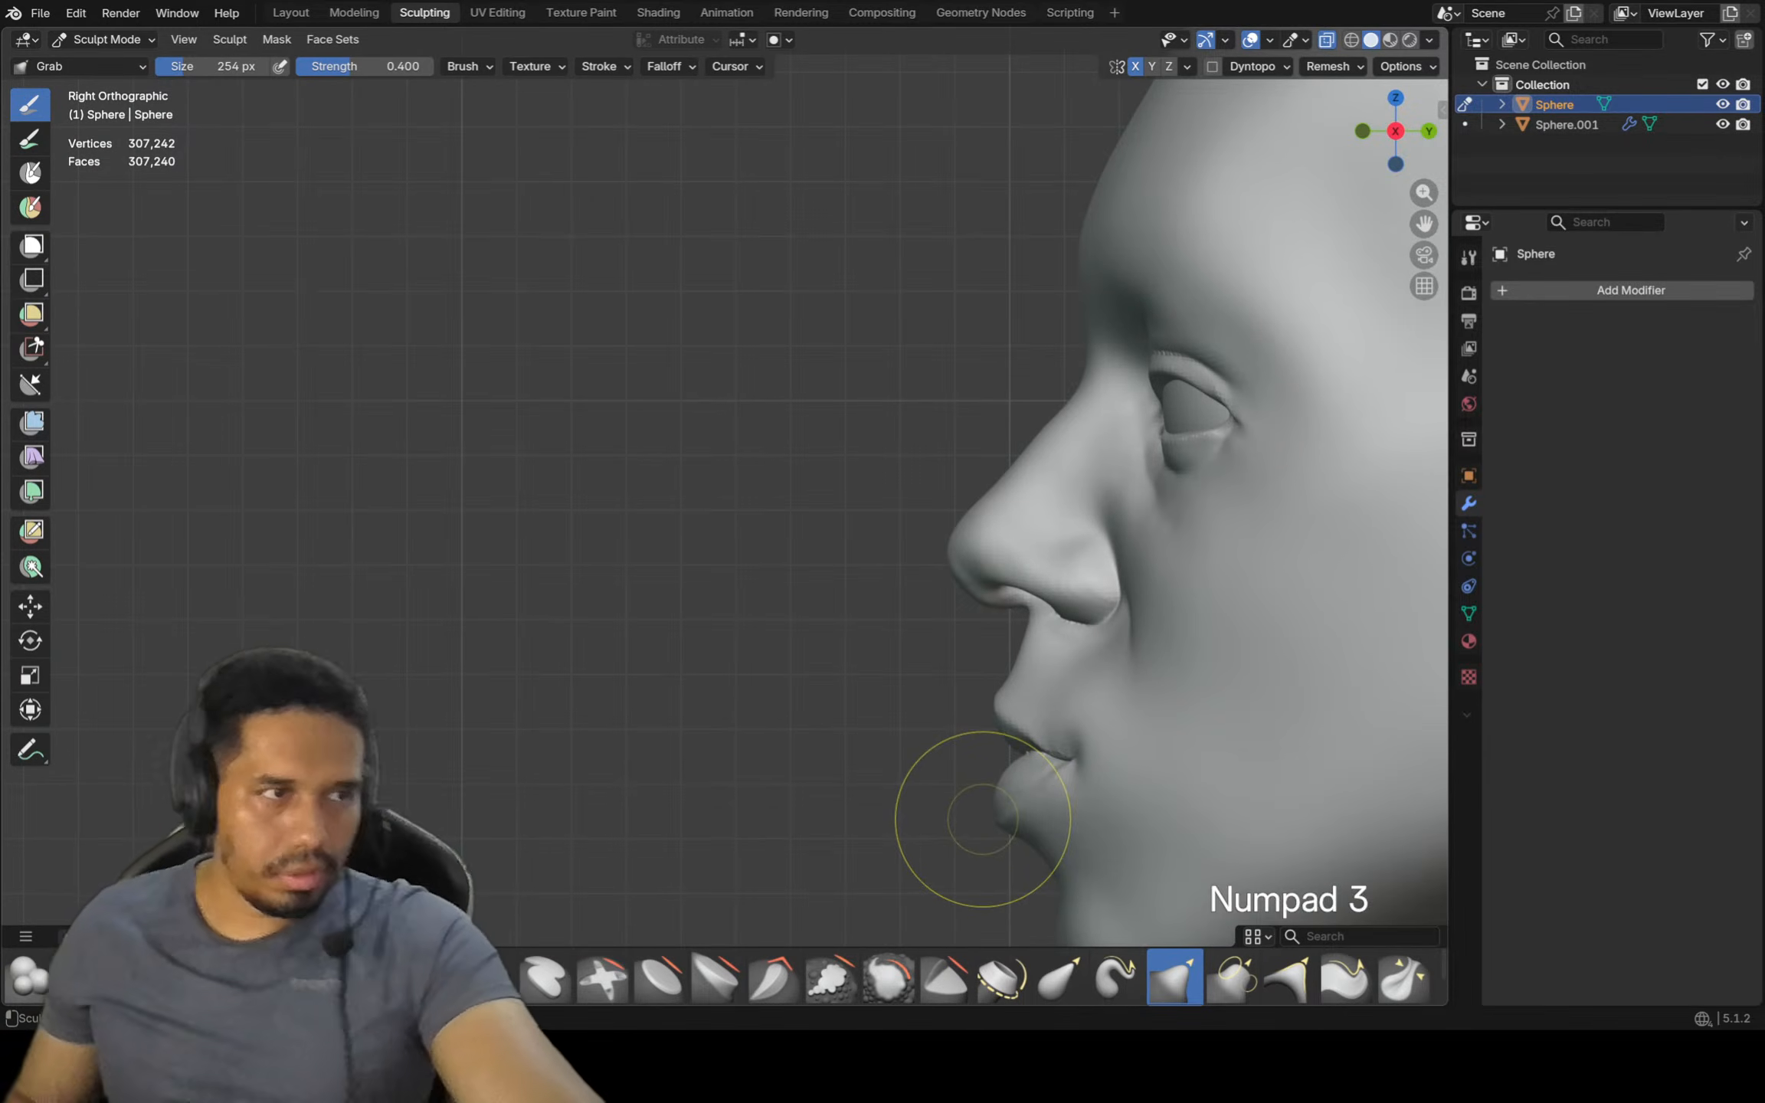
middle_click_drag(945, 803, 876, 746, "shift")
scroll(876, 747, "up", 1)
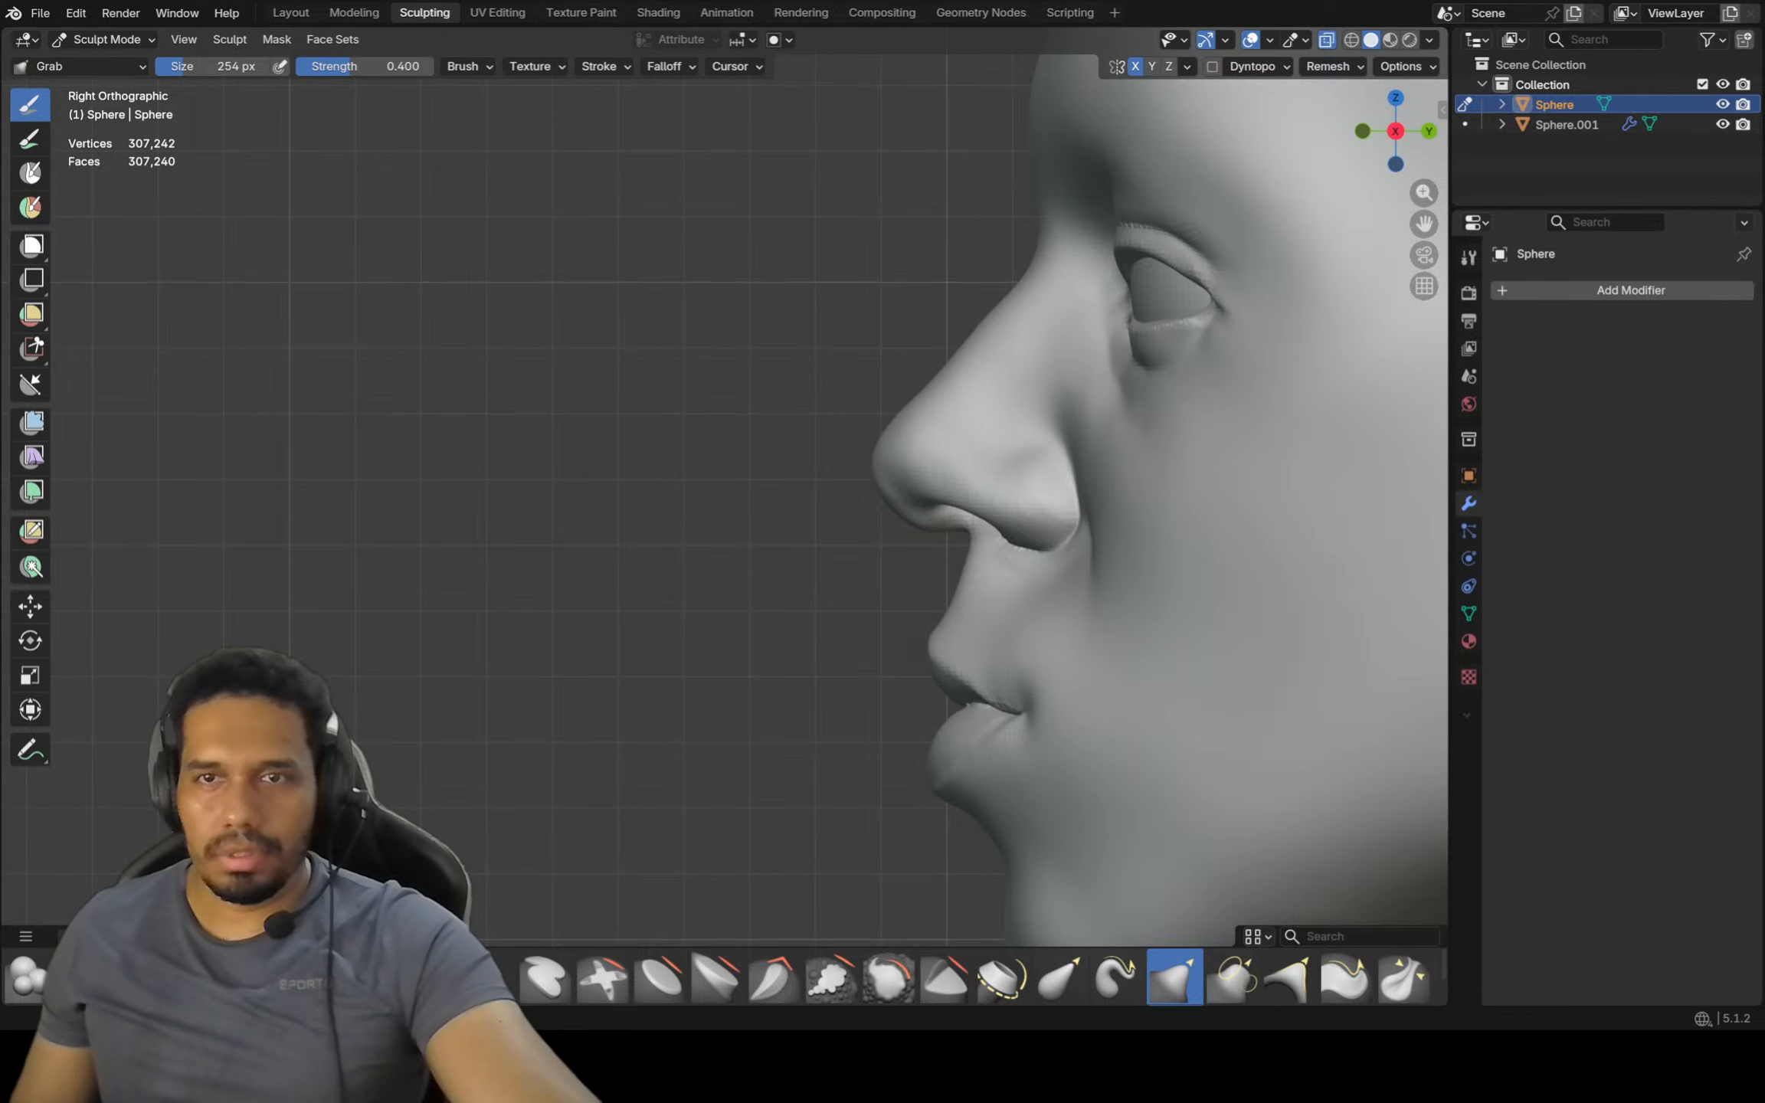
mouse_move(886, 768)
middle_mouse_down("shift")
mouse_move(858, 708)
mouse_move(882, 736)
middle_mouse_up("shift")
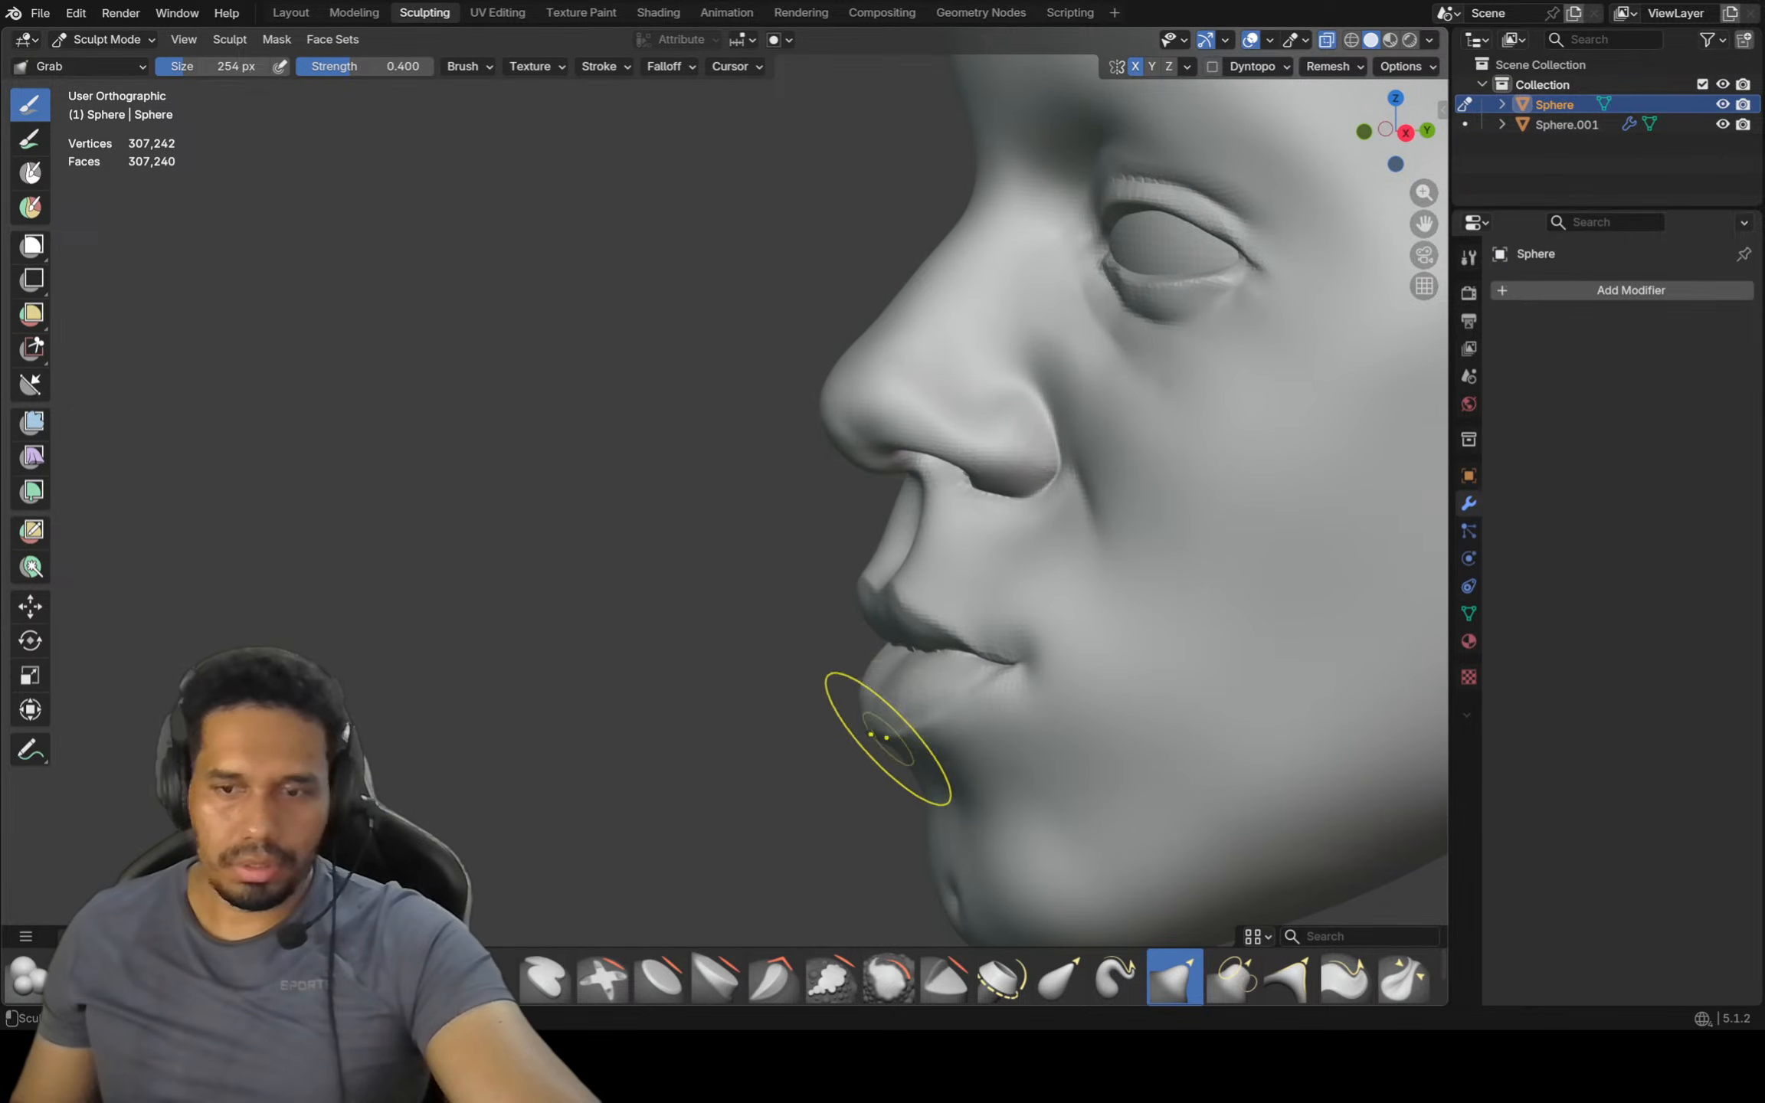
key("ctrl+KP_3")
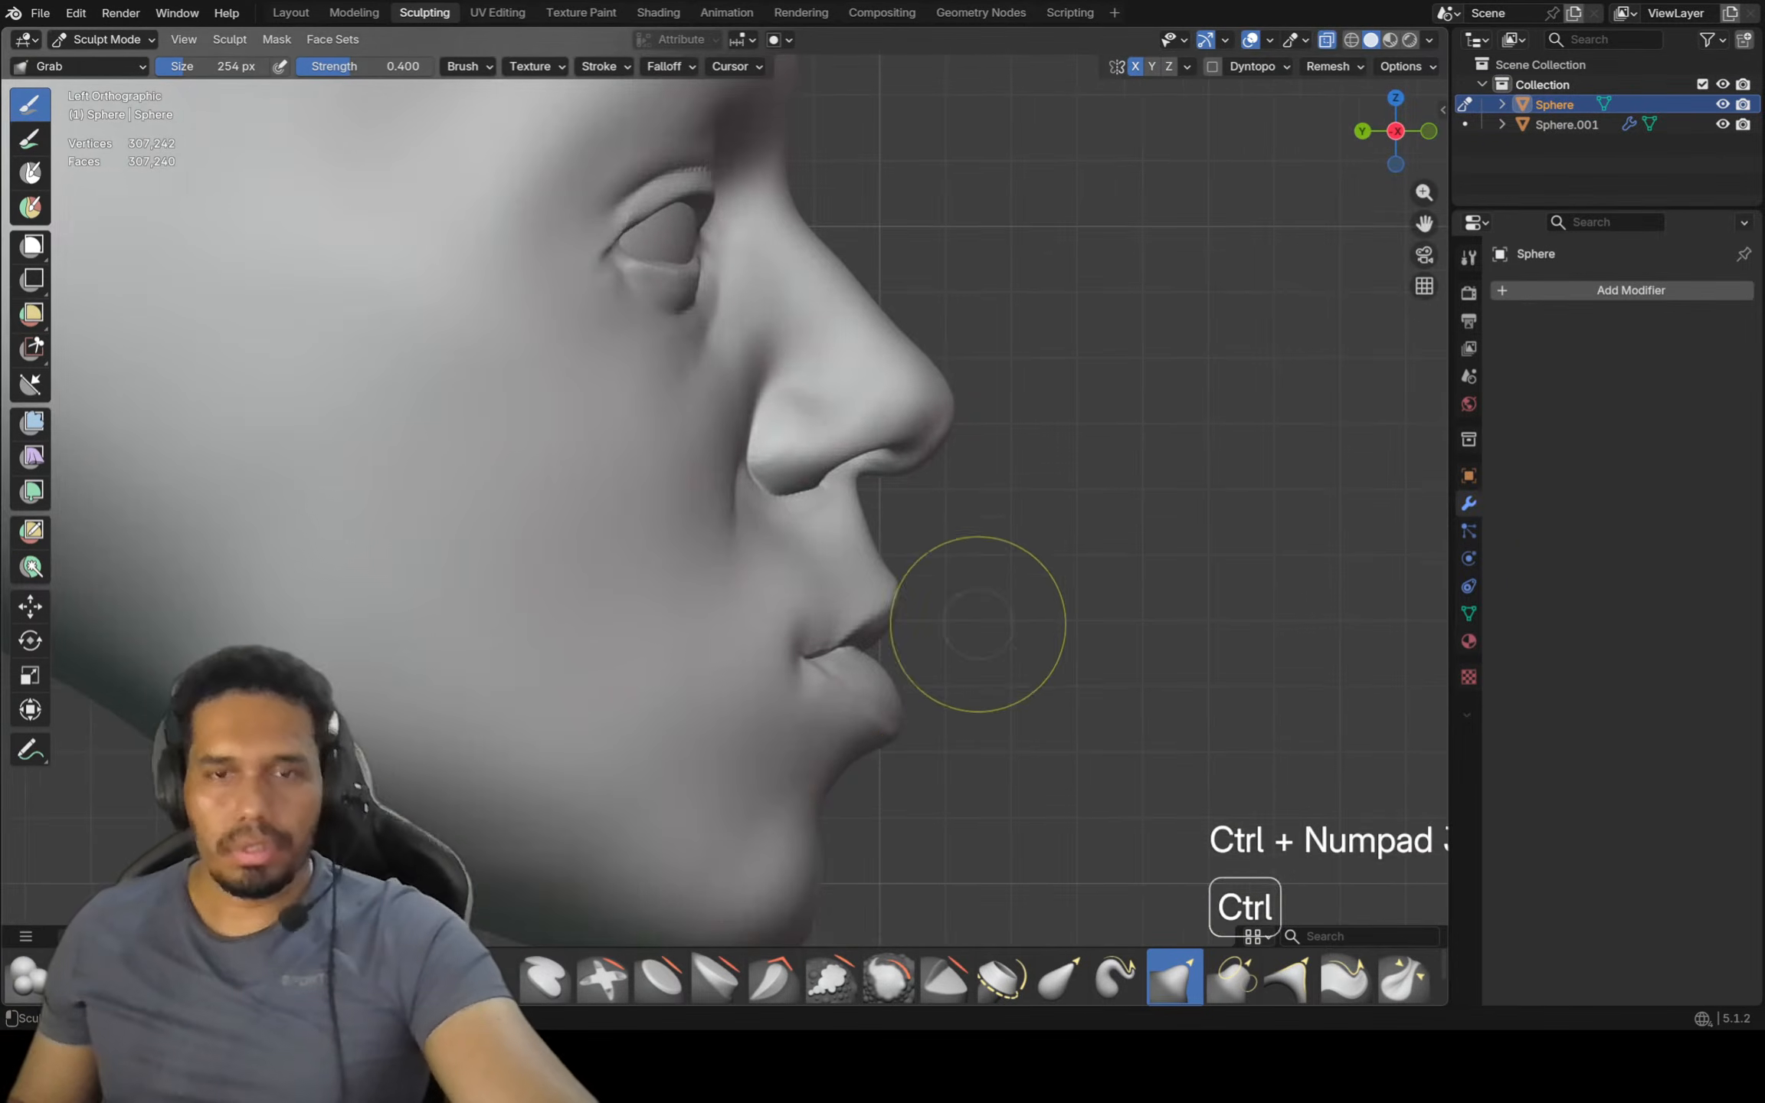
middle_click_drag(978, 624, 977, 669, "ctrl")
left_click_drag(832, 759, 835, 759)
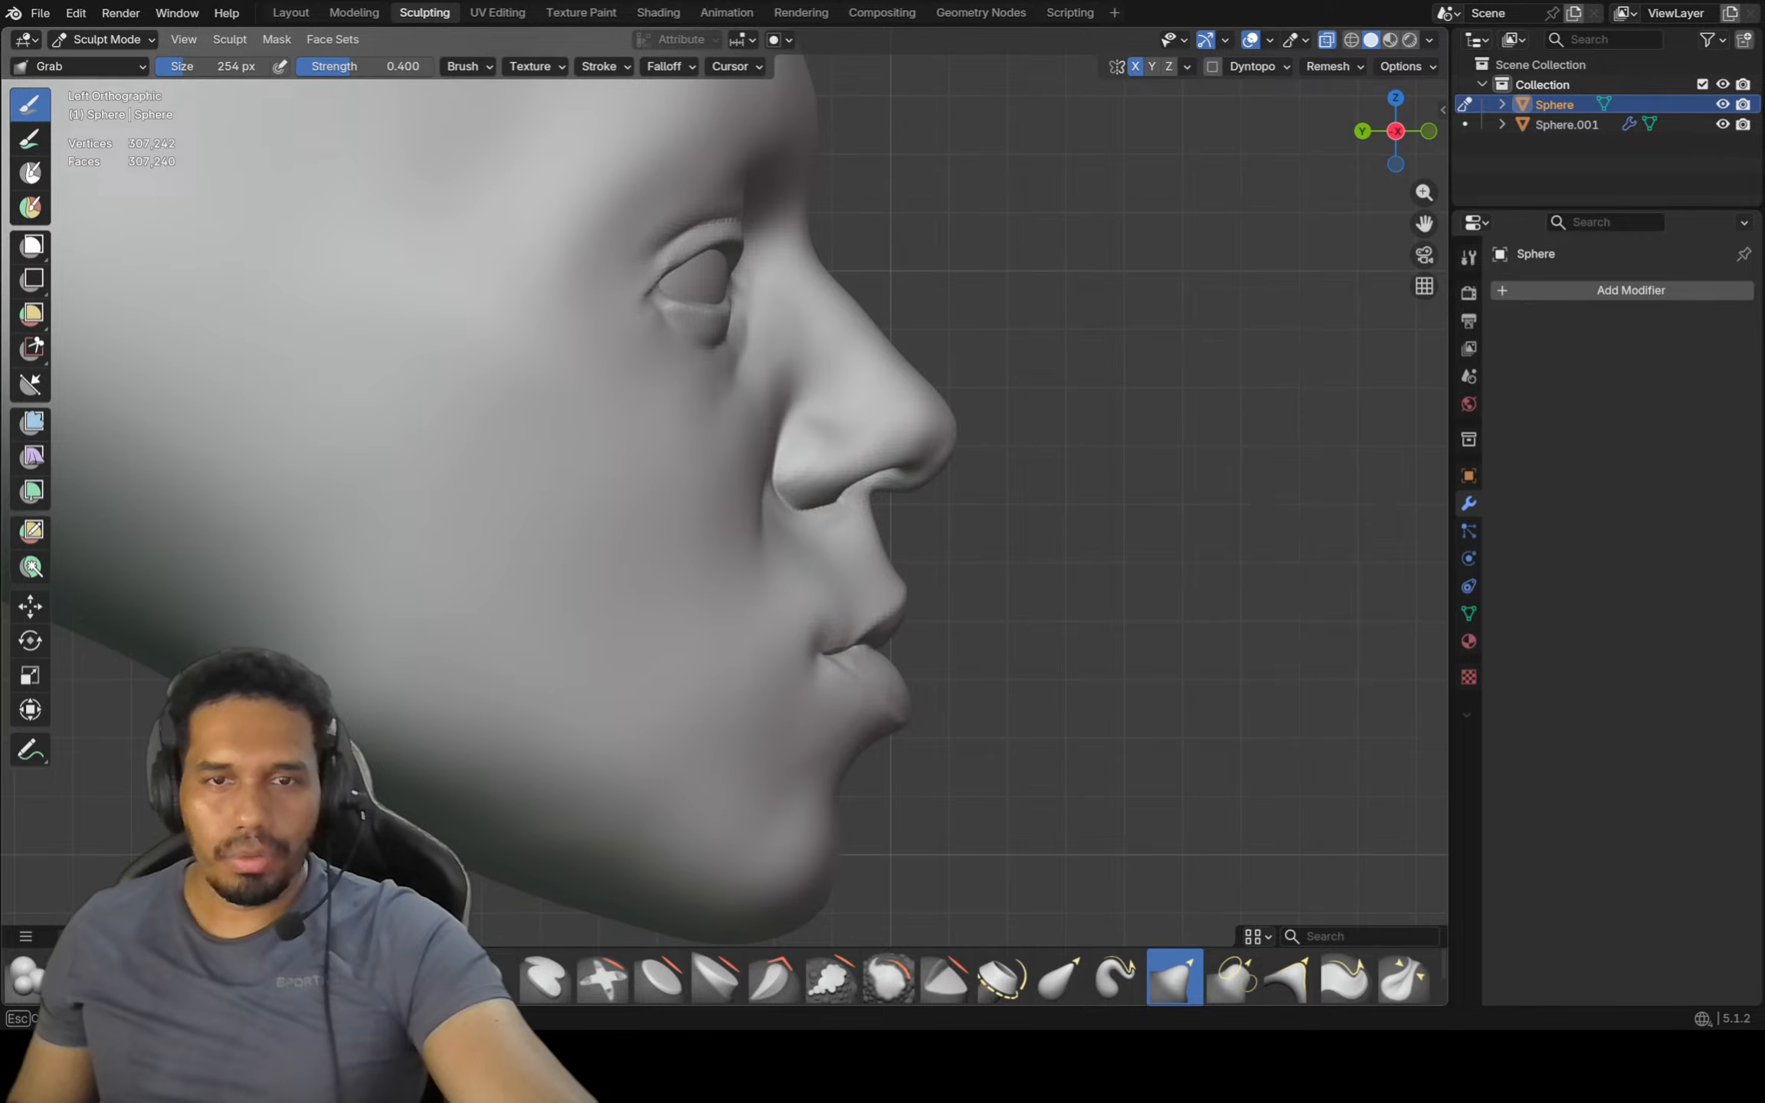
mouse_move(813, 670)
middle_mouse_down("ctrl")
mouse_move(813, 640)
mouse_move(749, 669)
middle_mouse_up("ctrl")
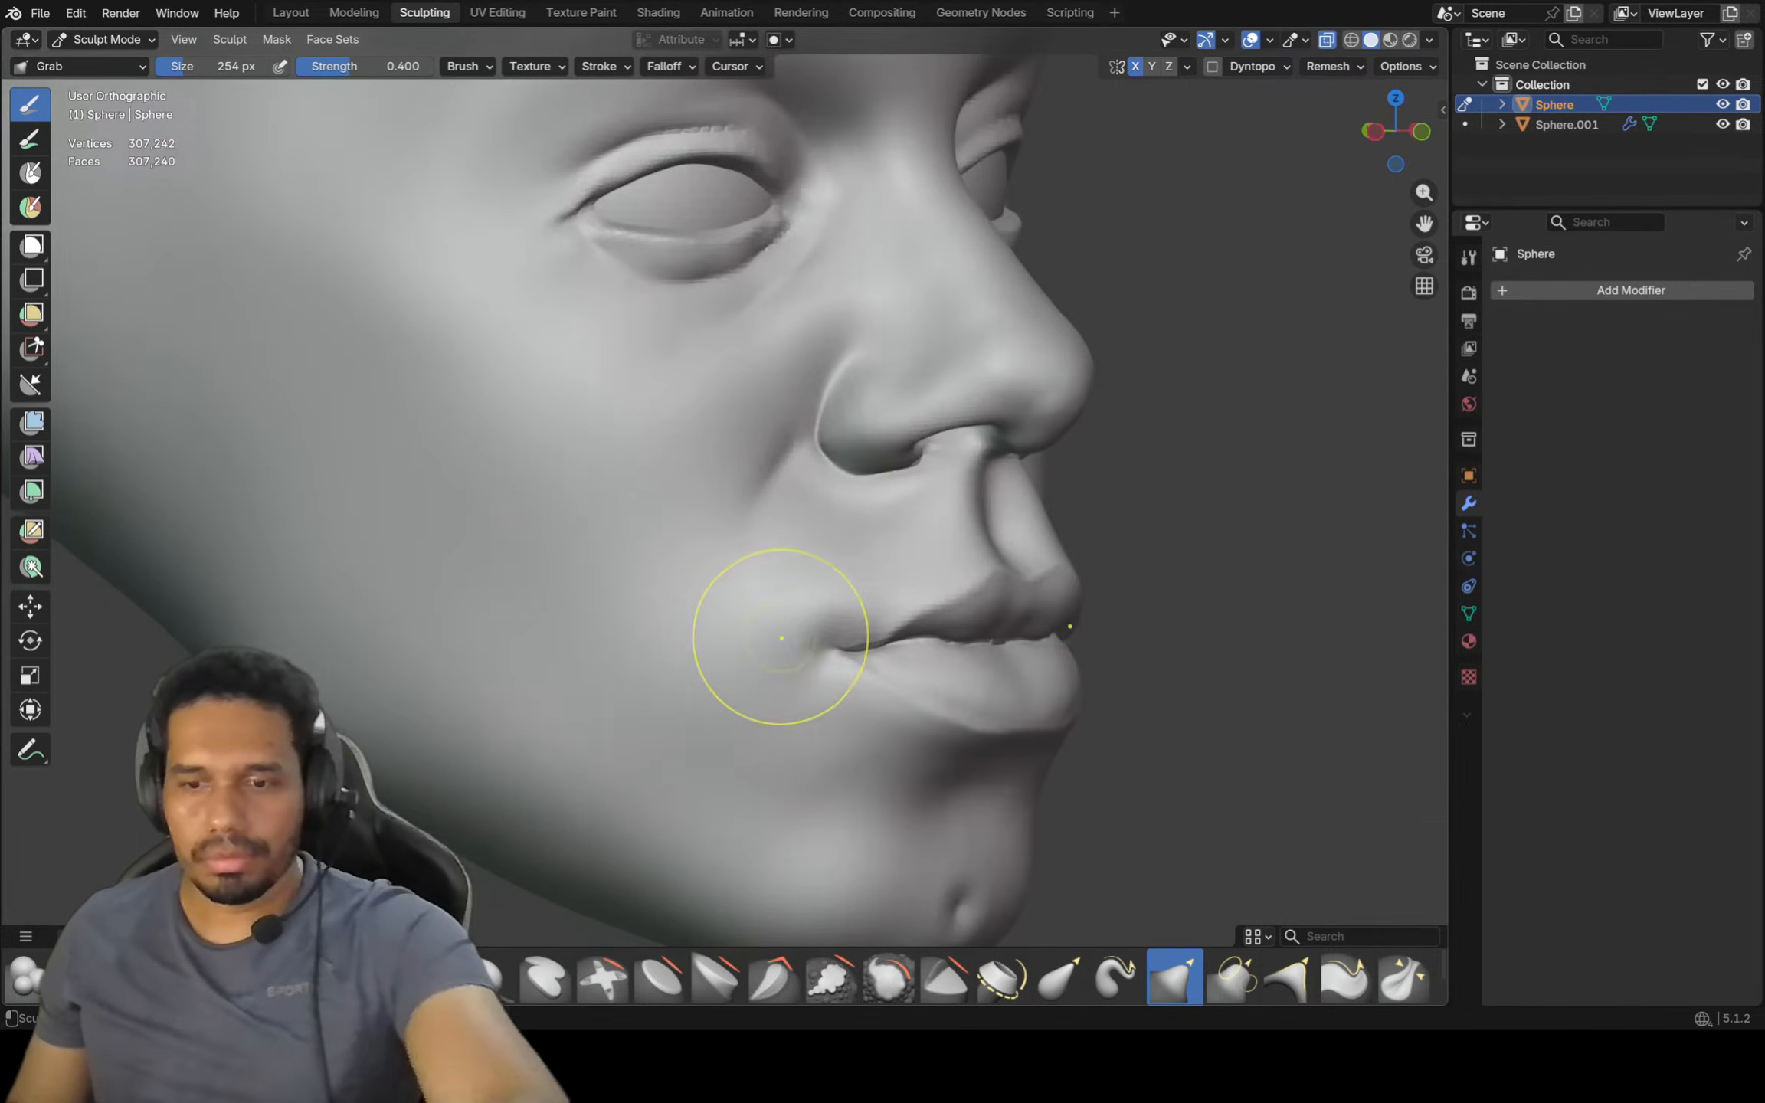
Deepen the creases at the corners of the mouth in close view with the Crease Polish brush at 146 px
key("KP_1")
key("f")
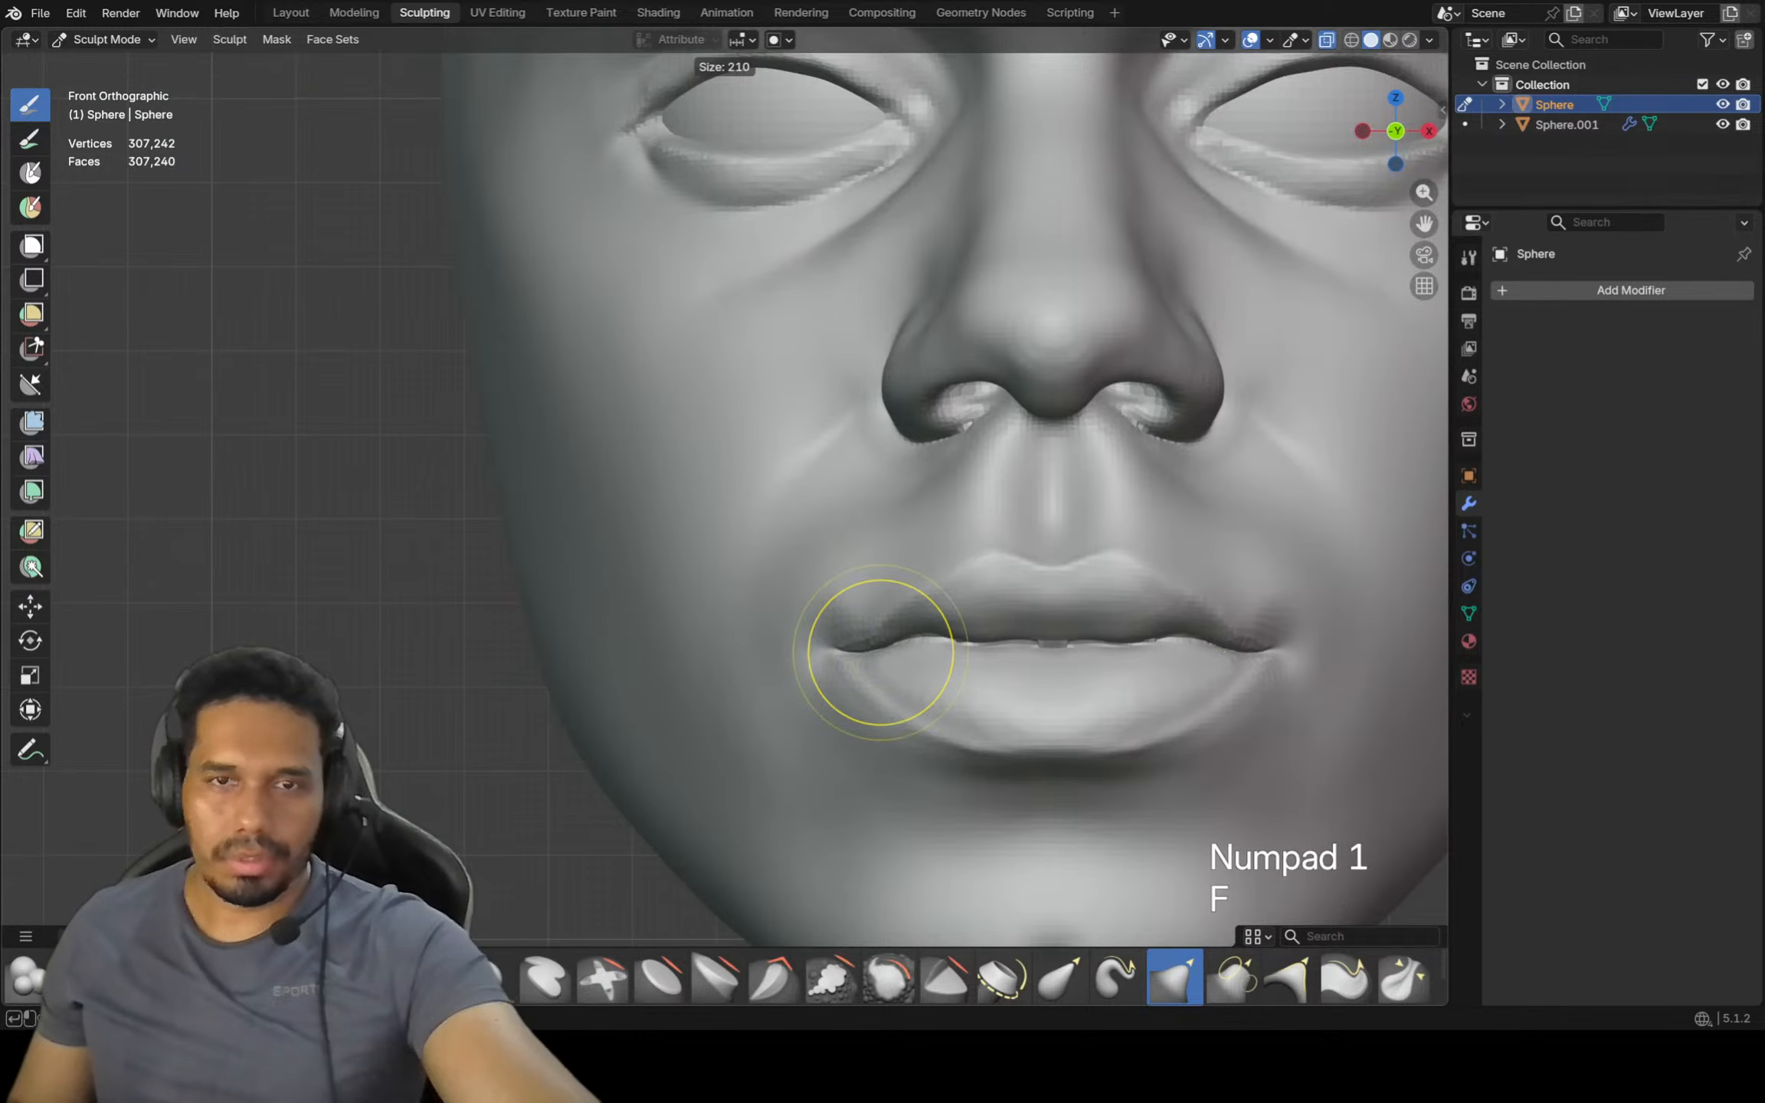
left_click(842, 650)
mouse_move(842, 650)
middle_mouse_down()
mouse_move(965, 643)
mouse_move(807, 729)
mouse_move(816, 591)
mouse_move(881, 590)
middle_mouse_up()
key("shift+c")
scroll(823, 601, "up", 3)
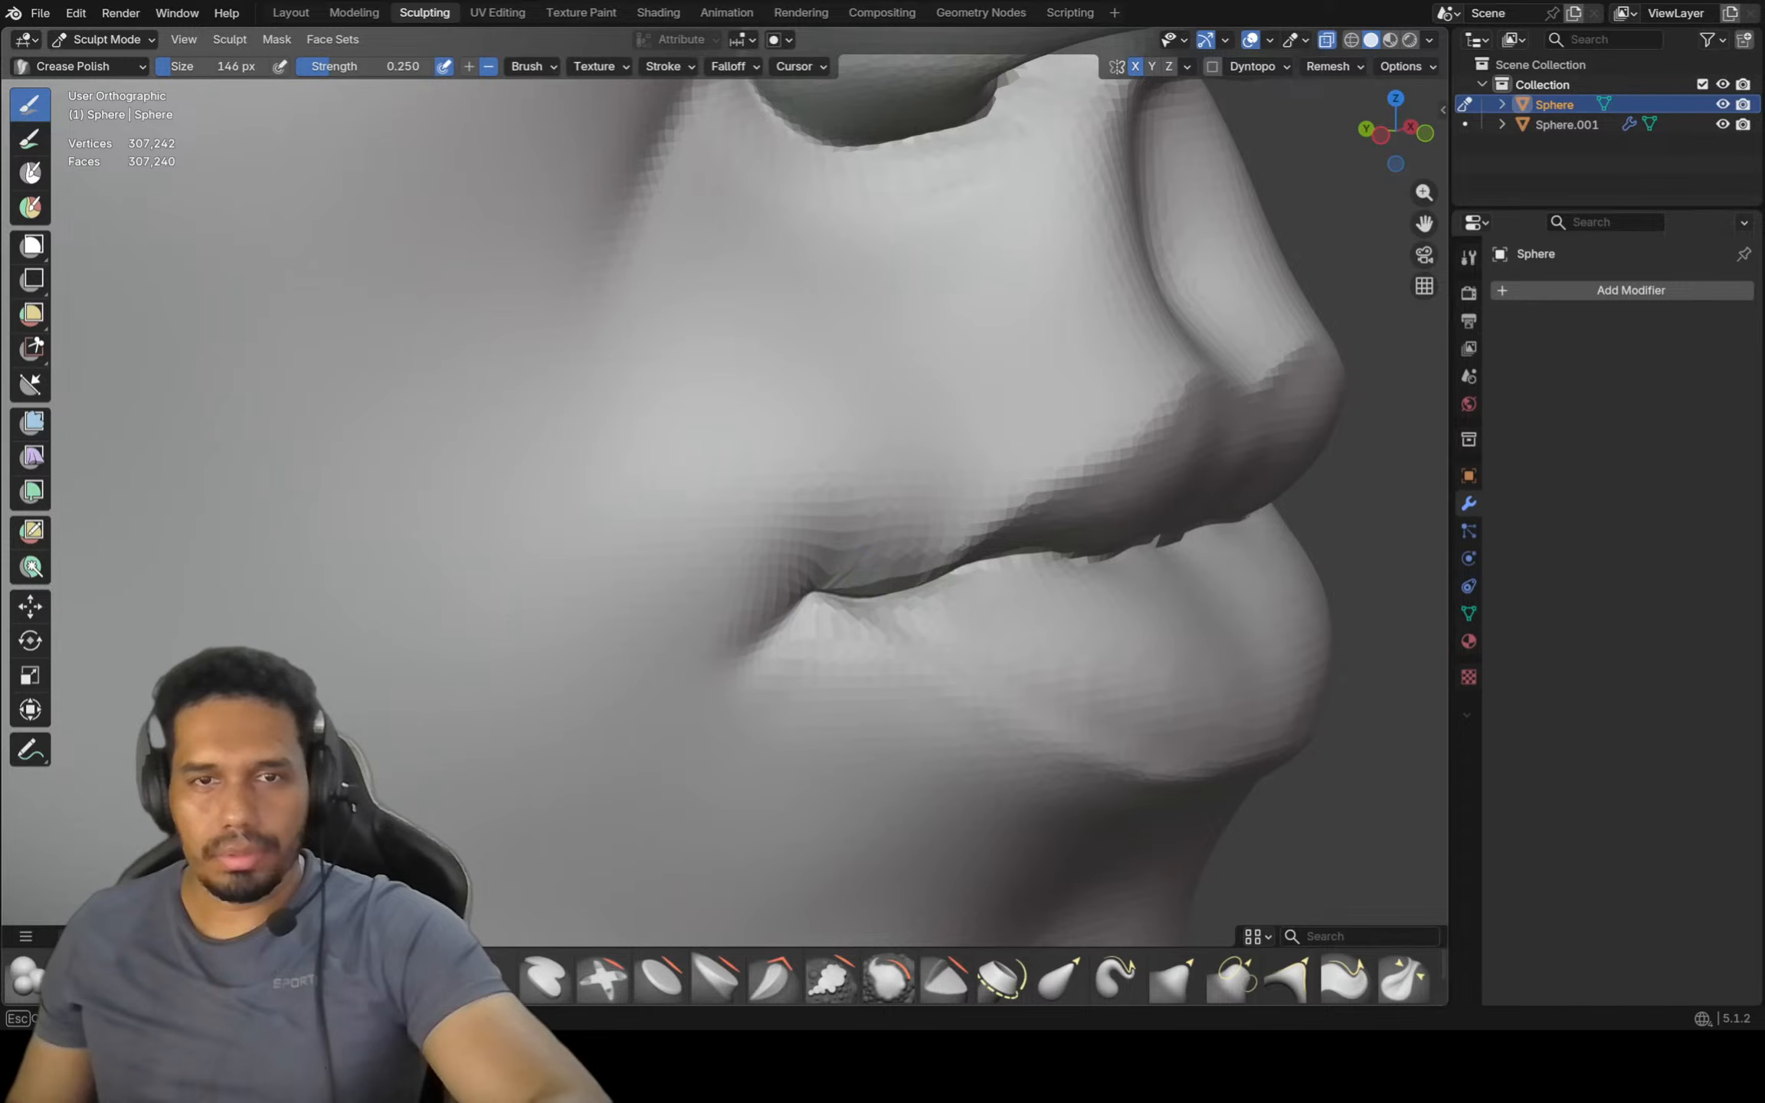
key("ctrl+KP_3")
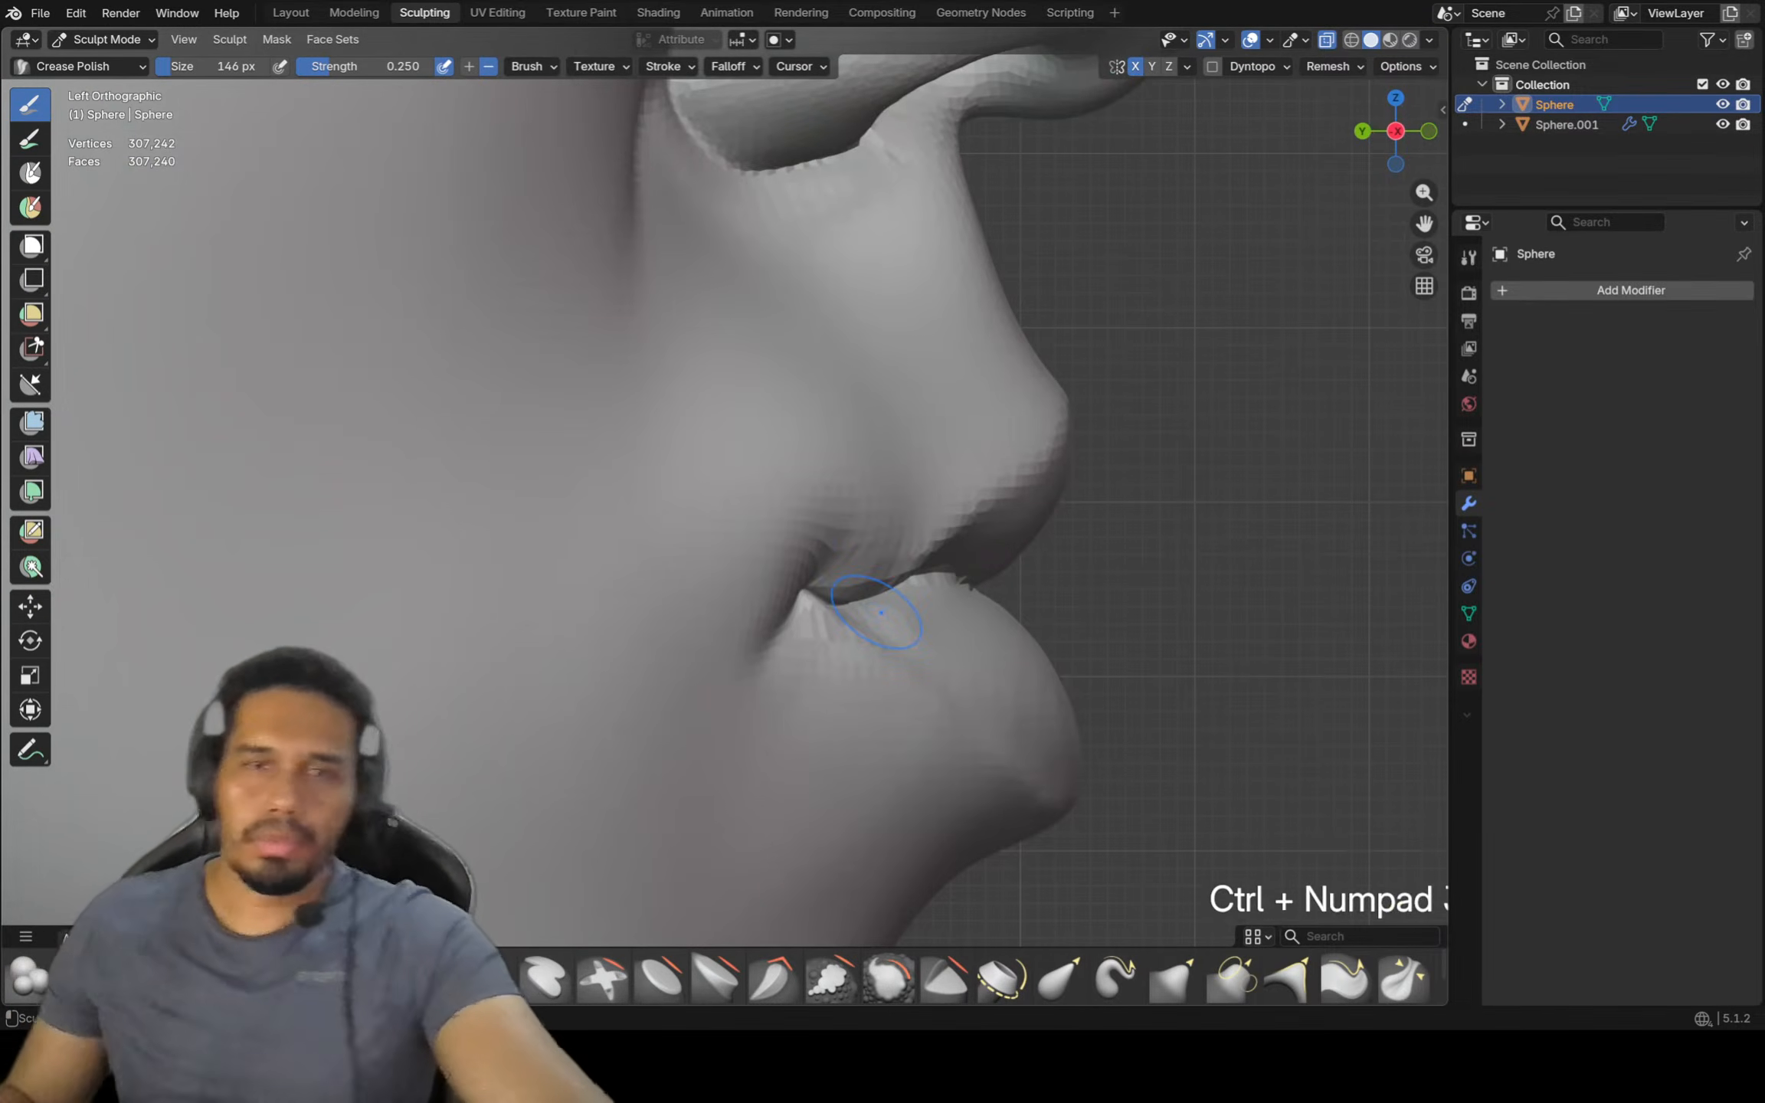
mouse_move(843, 582)
middle_mouse_down("ctrl")
mouse_move(843, 536)
mouse_move(896, 467)
mouse_move(1080, 441)
mouse_move(749, 591)
mouse_move(881, 582)
mouse_move(1034, 615)
middle_mouse_up("ctrl")
Set the Grab brush to 302 px and return to a front view of the whole face
scroll(880, 475, "down", 3)
key("f")
key("g")
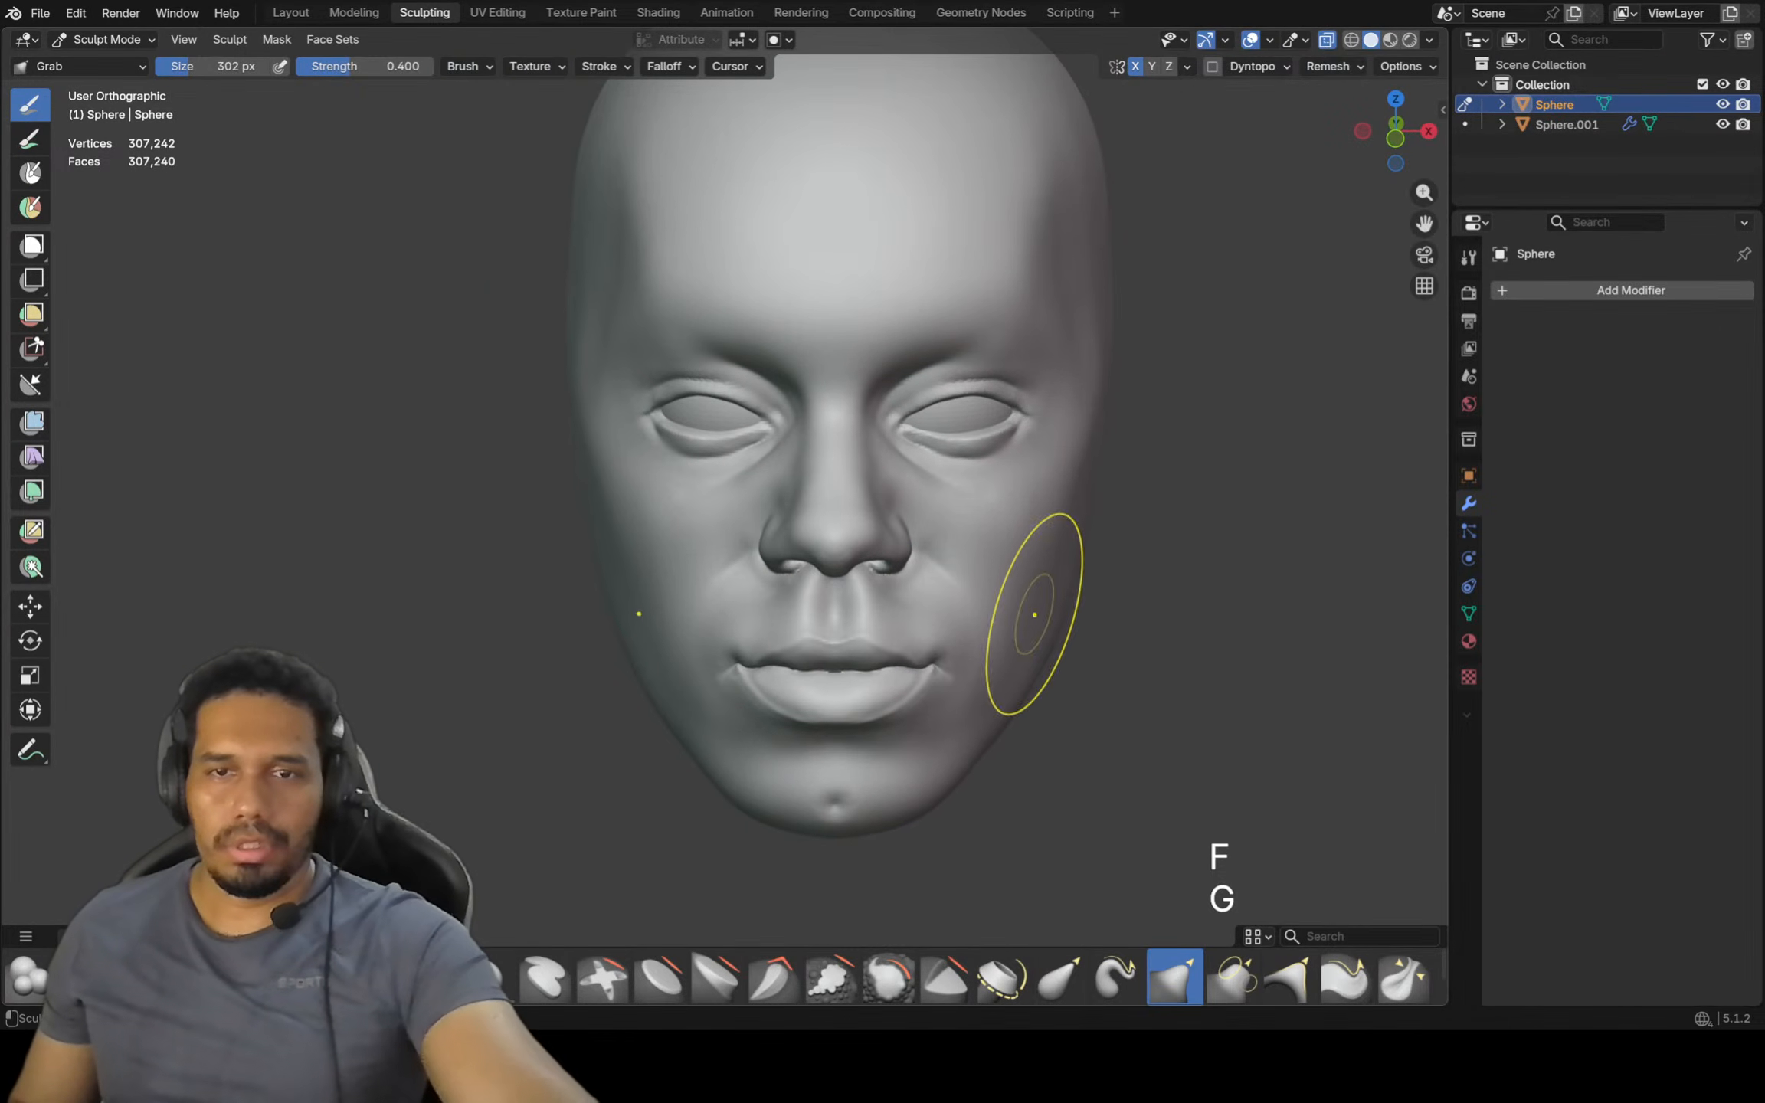
key("KP_1")
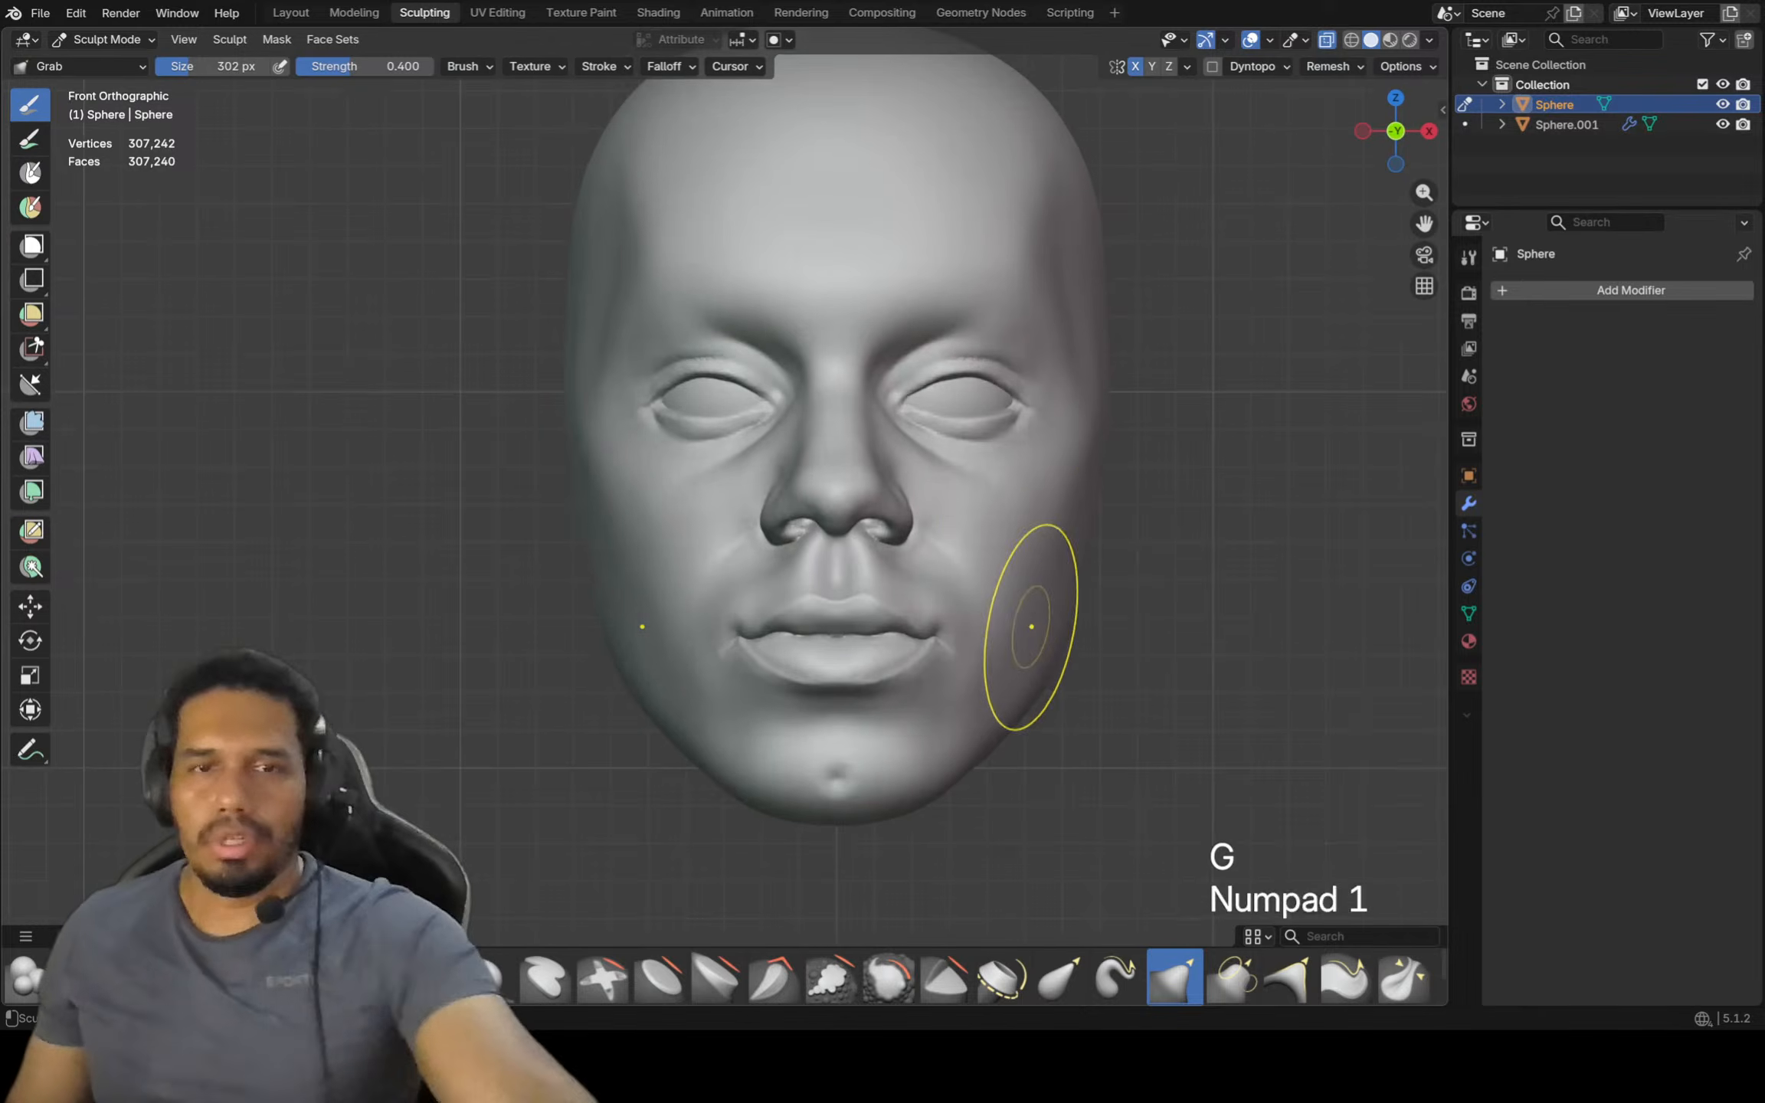
middle_click_drag(1016, 551, 1015, 590, "ctrl")
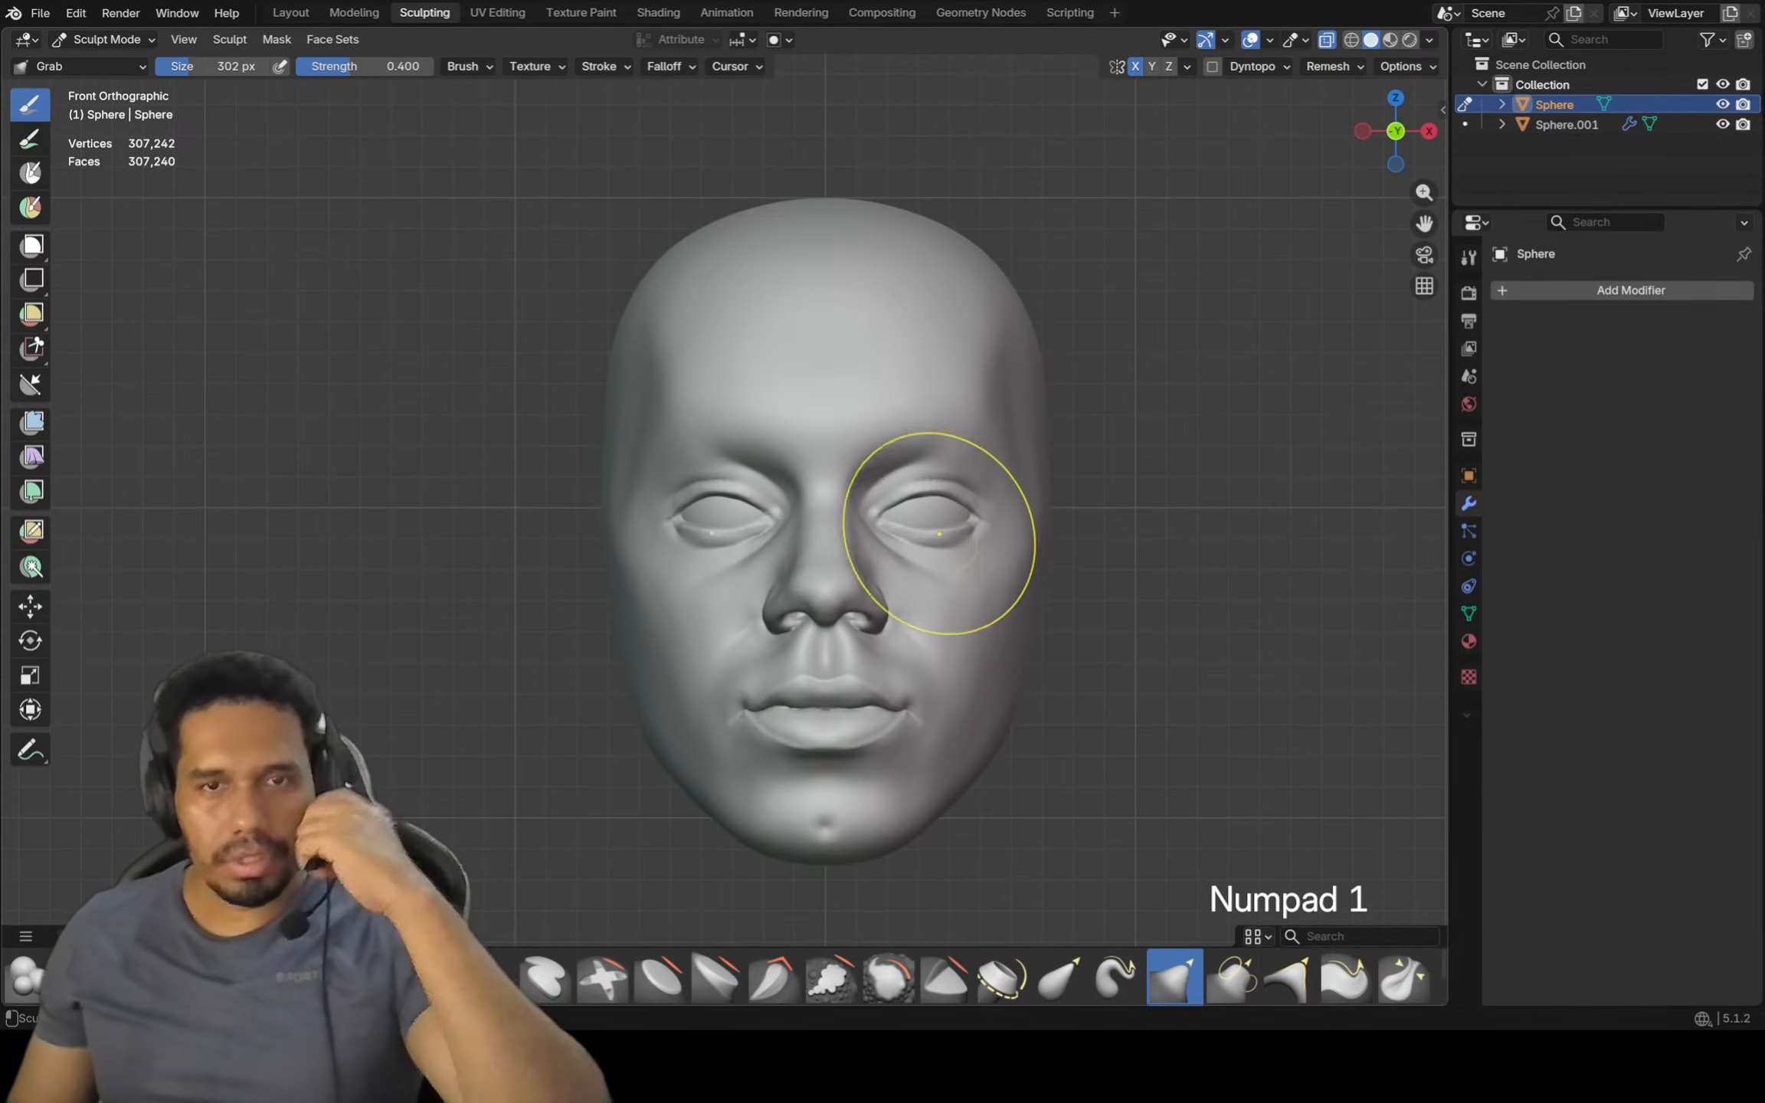
Examine the outer eye corners up close, then compare them with the whole face in front view
scroll(941, 501, "up", 5)
scroll(941, 496, "up", 1)
key("alt+q")
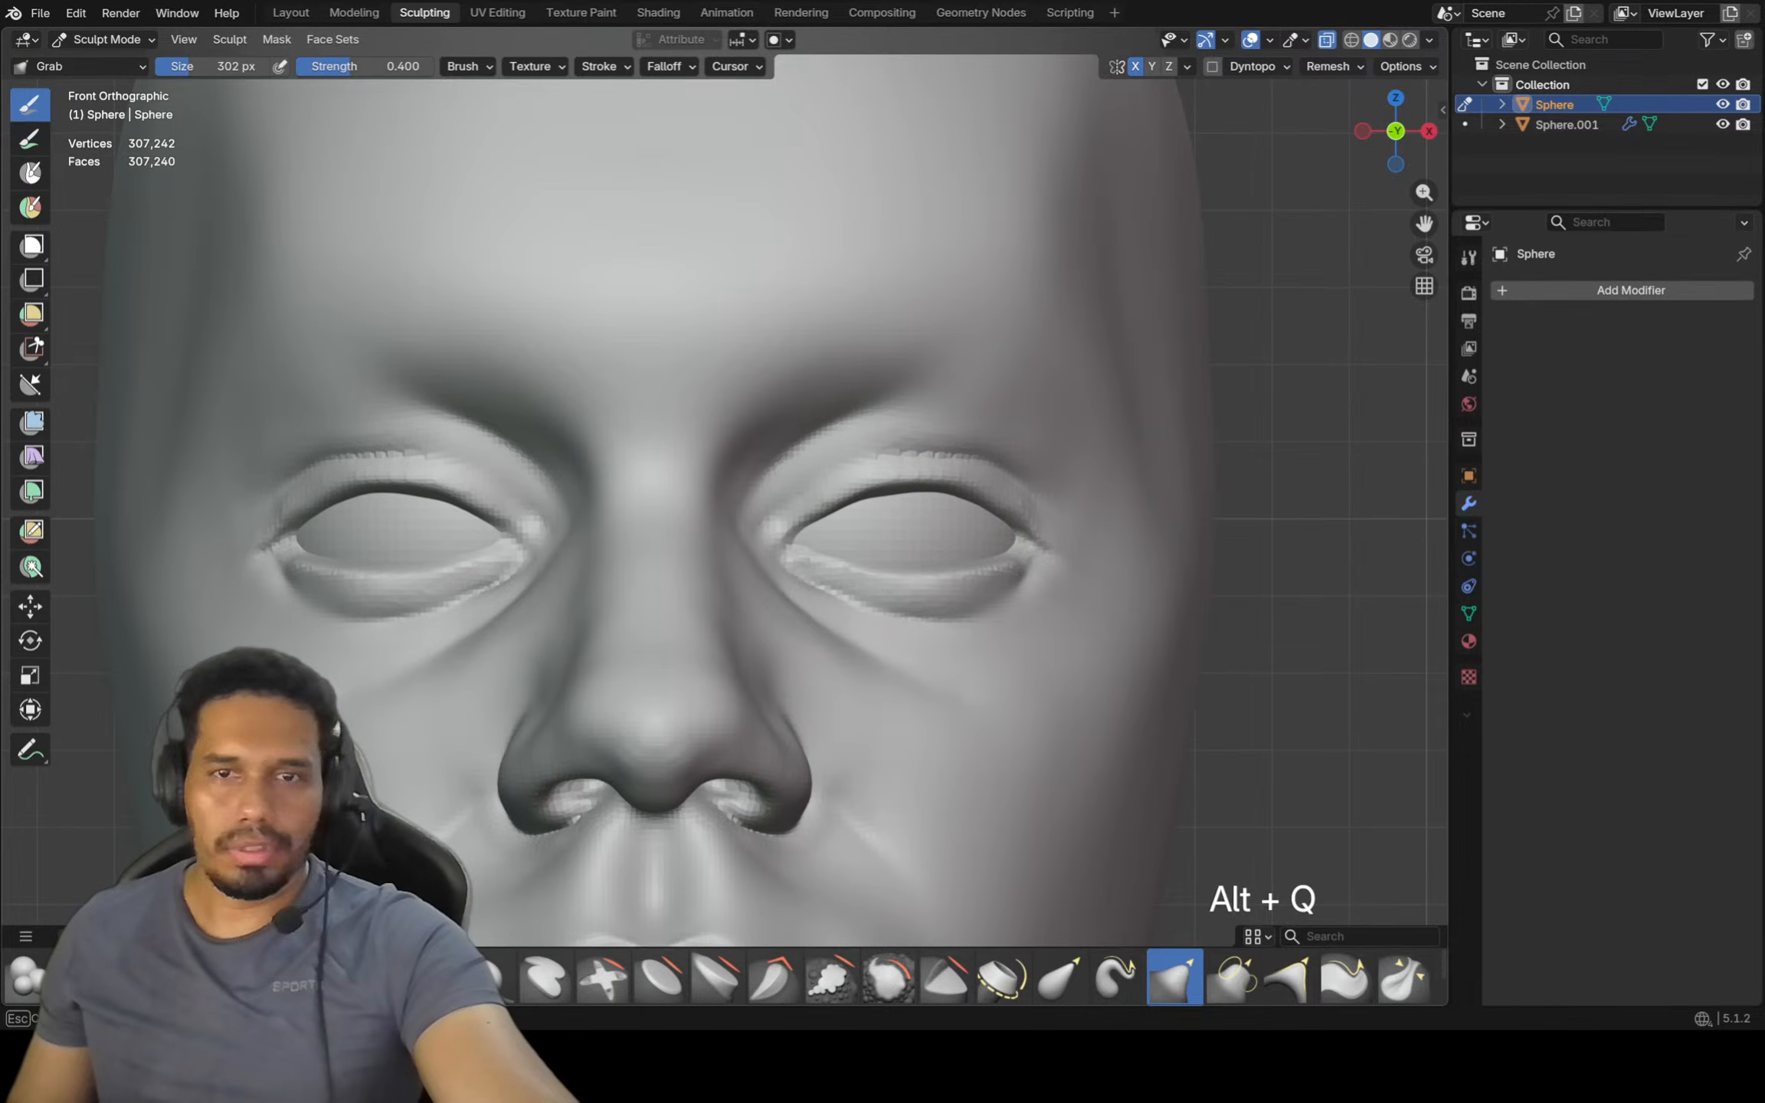
scroll(1024, 542, "up", 3)
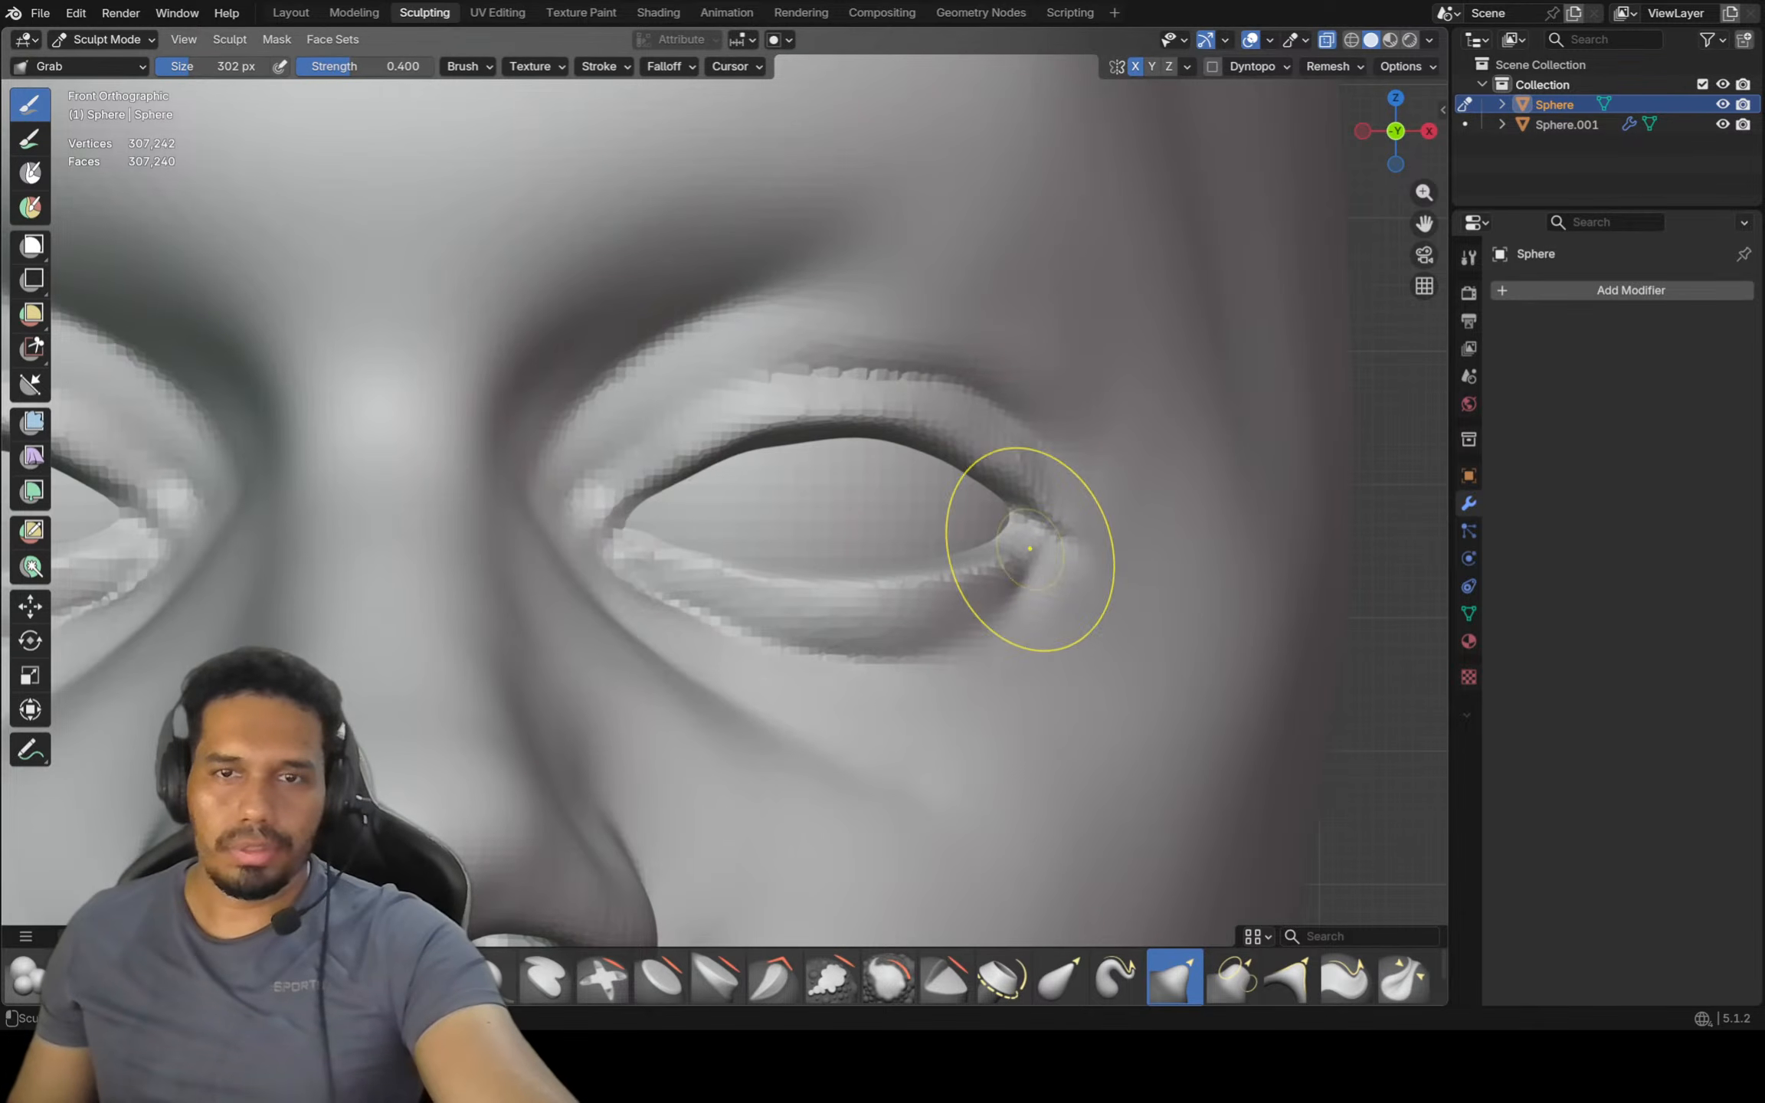
scroll(1024, 572, "up", 3)
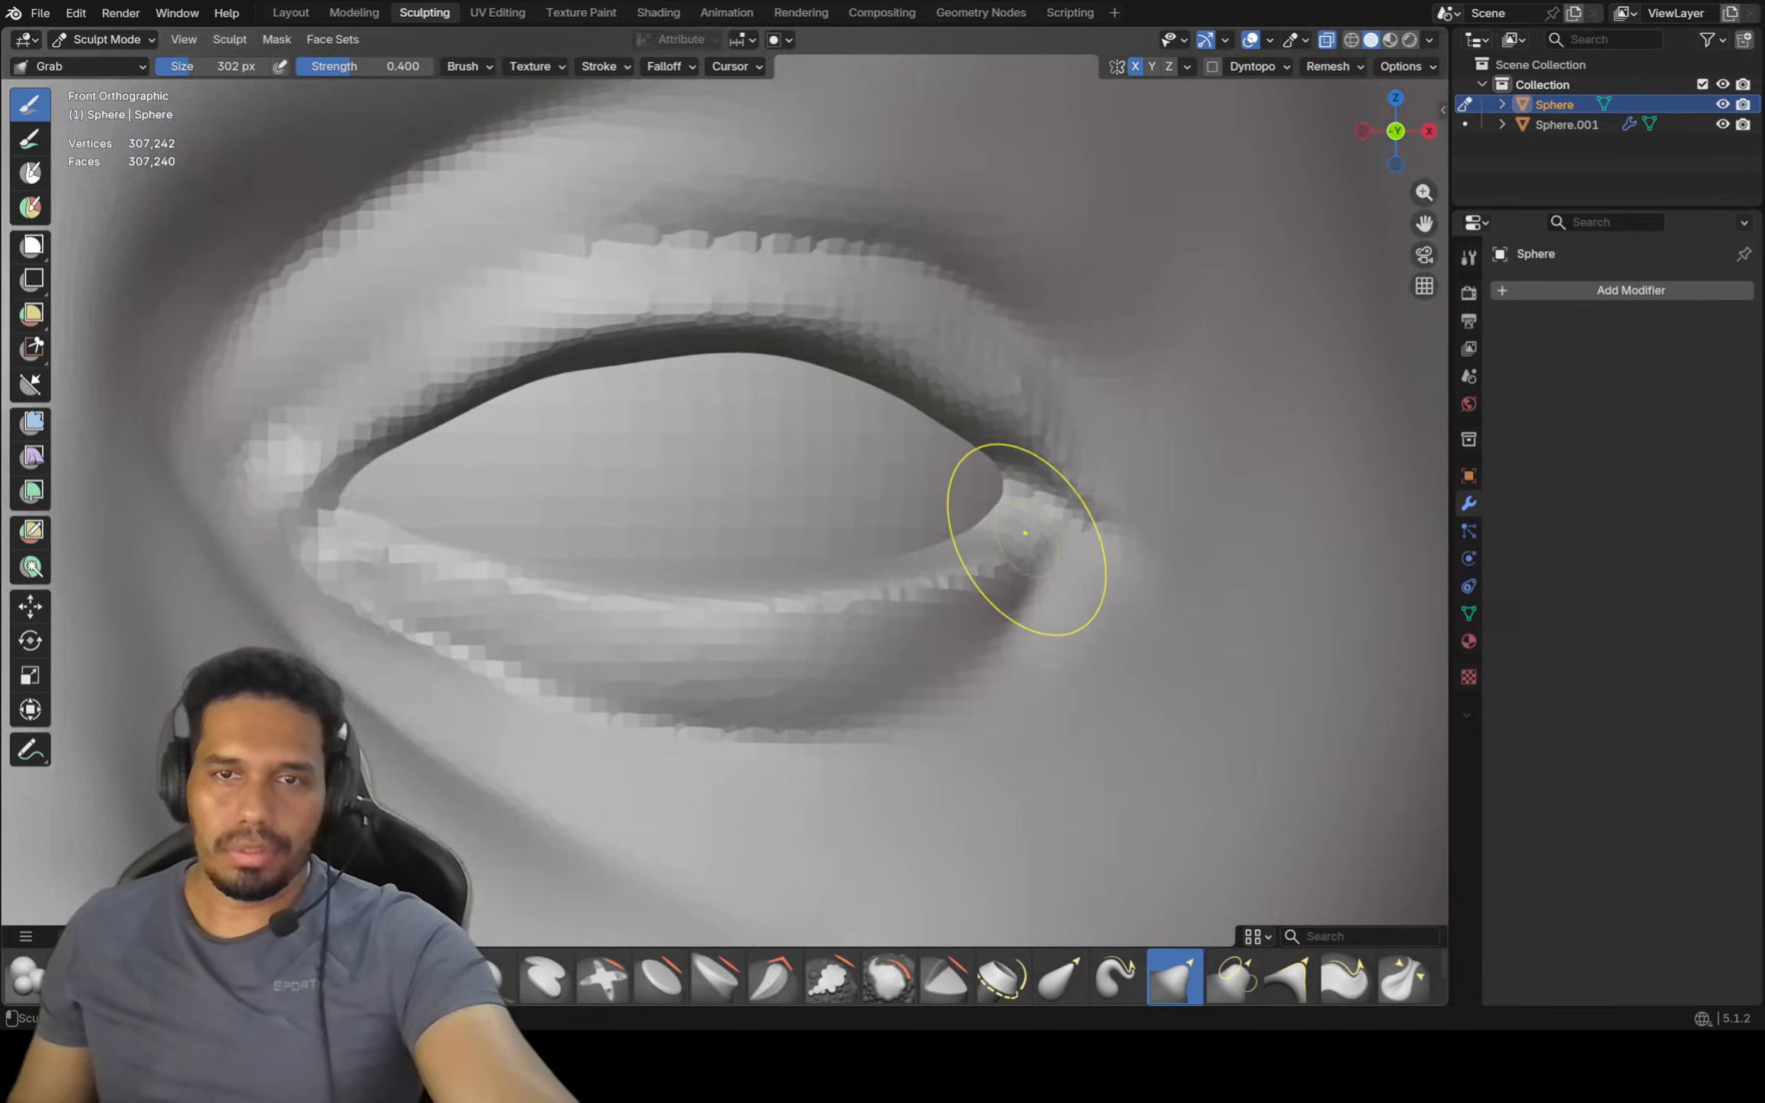
scroll(1034, 490, "down", 10)
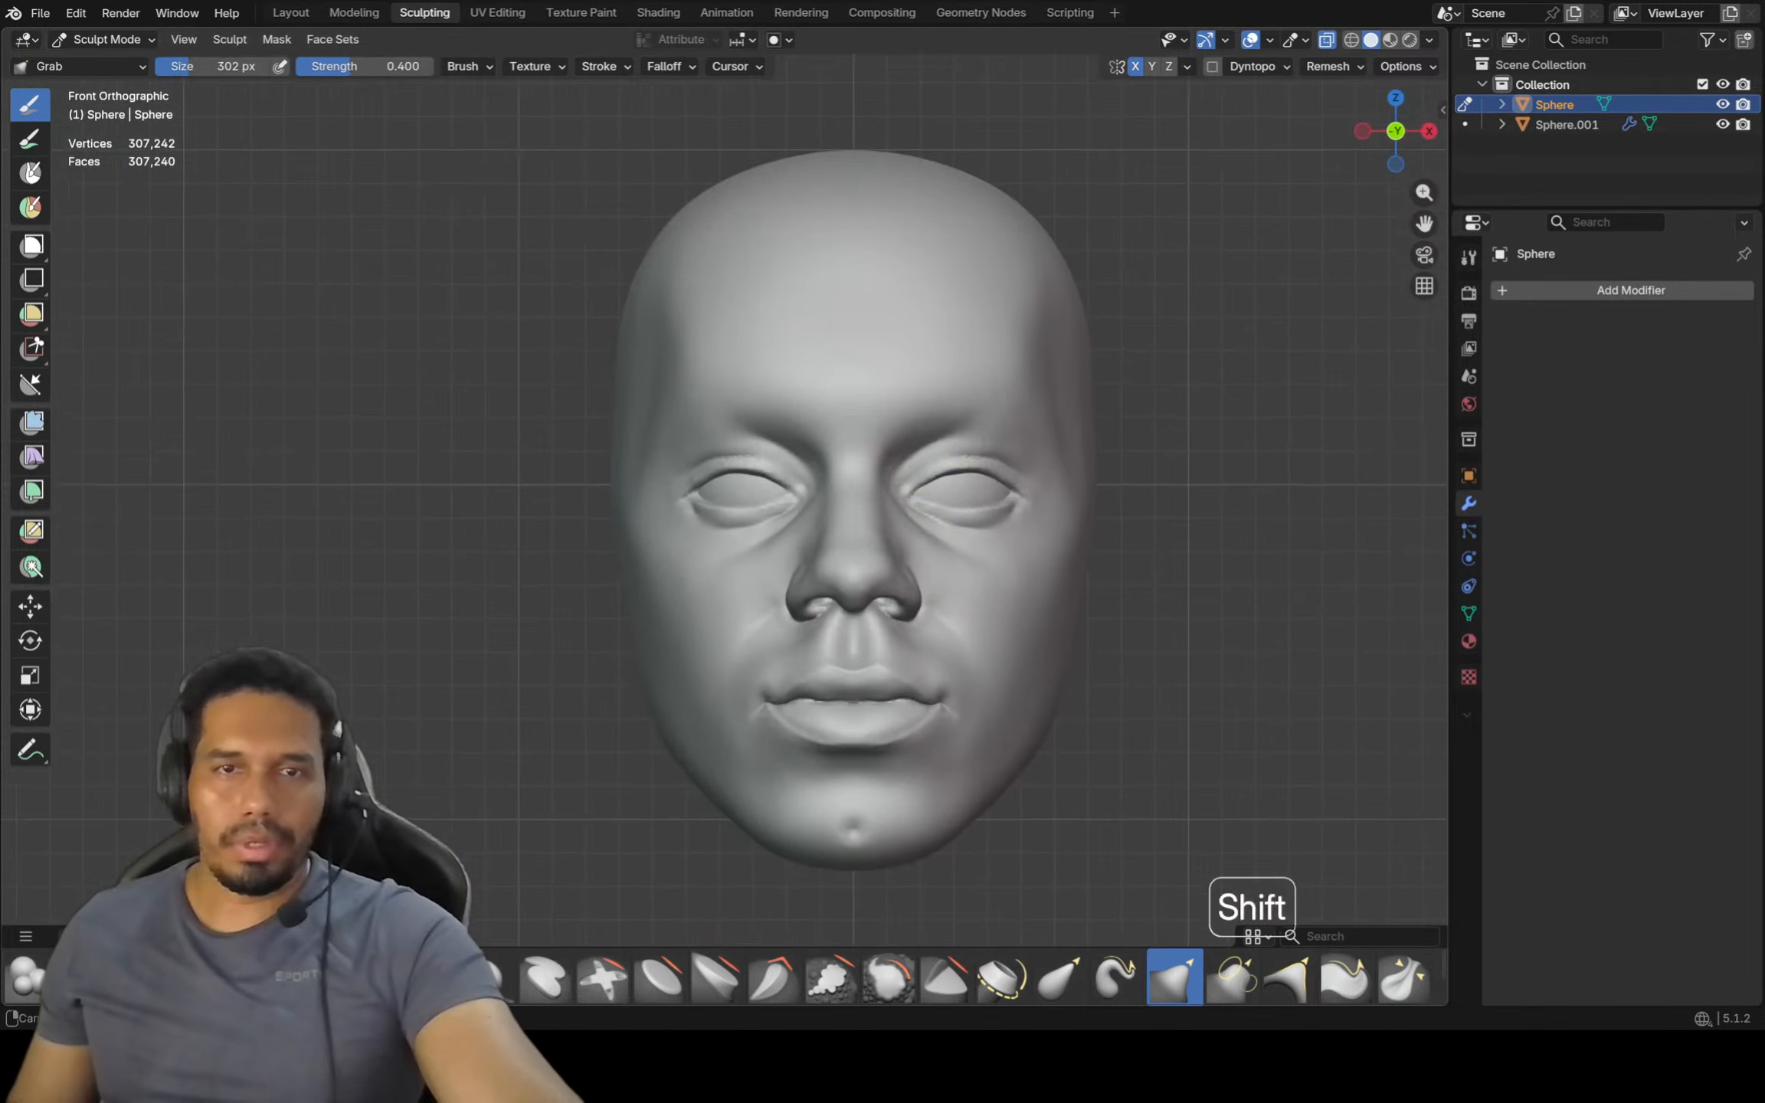
middle_click_drag(944, 465, 927, 476, "shift")
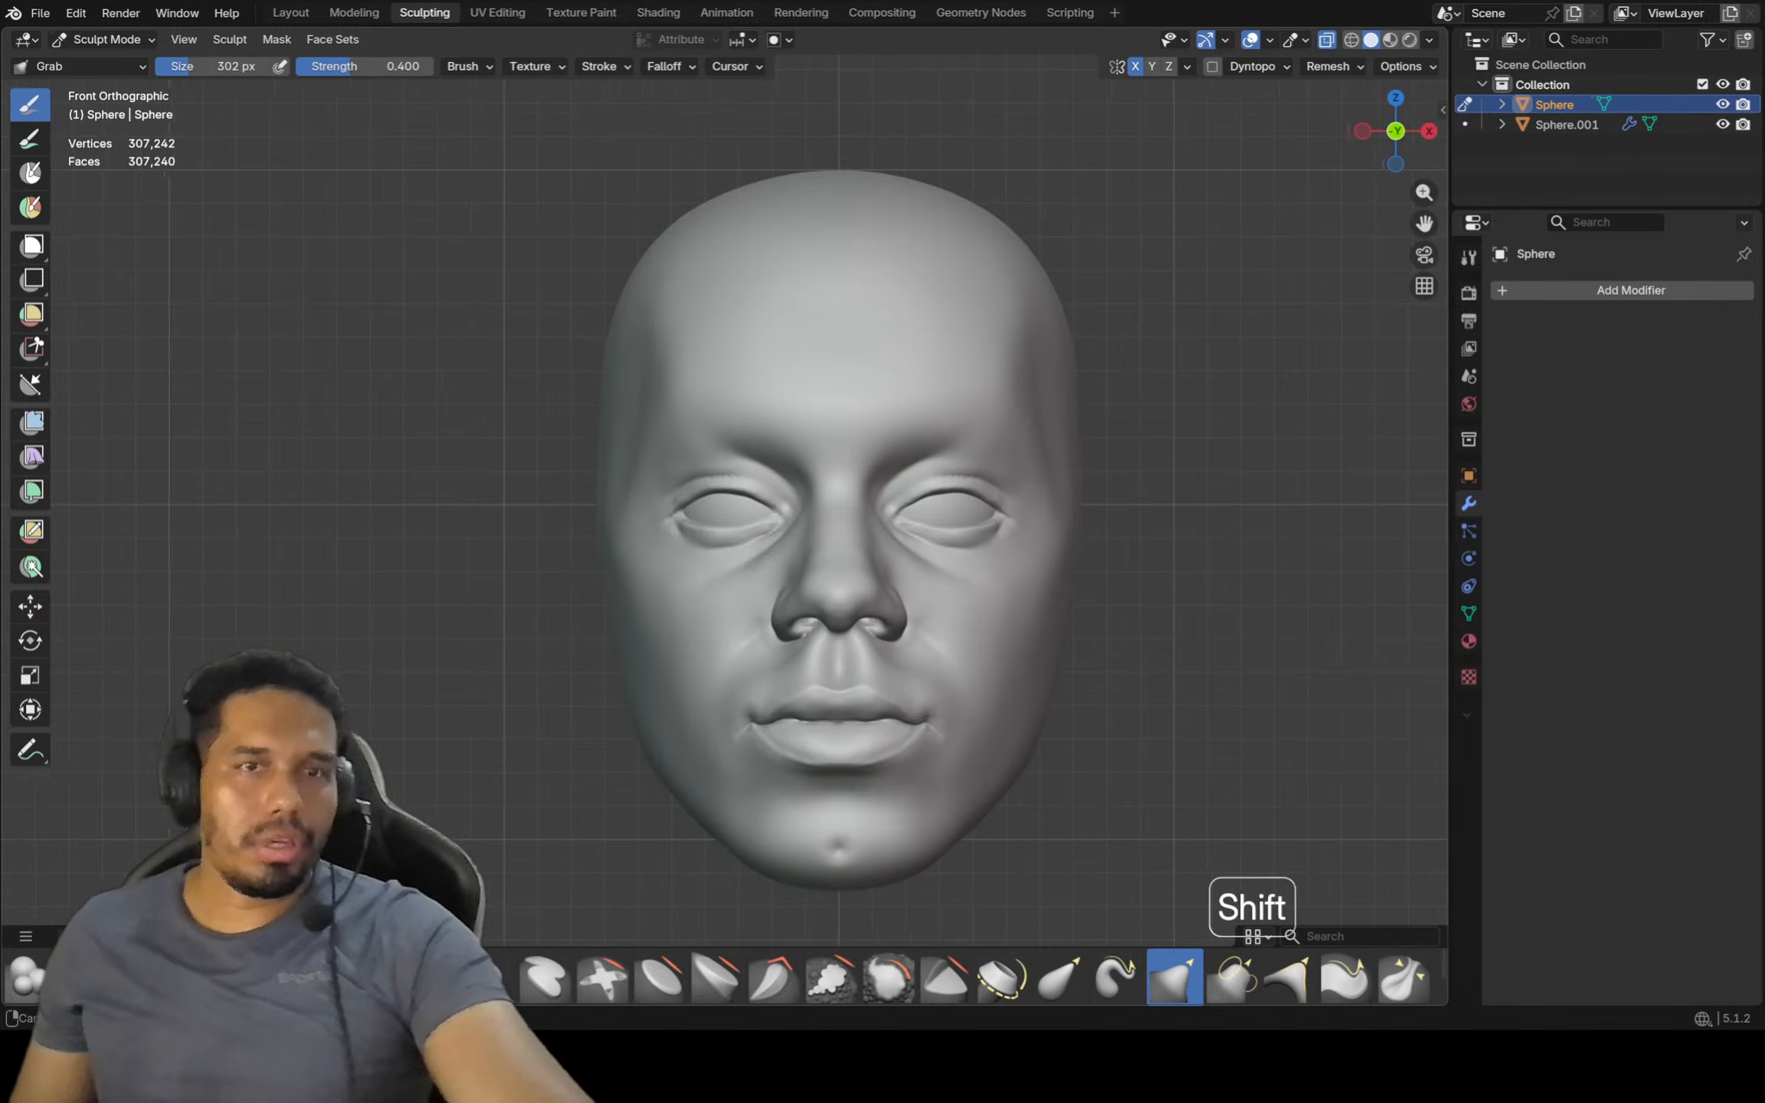
Smooth the temples and the upper sides of the cheeks in front view
middle_click_drag(809, 297, 787, 301, "shift")
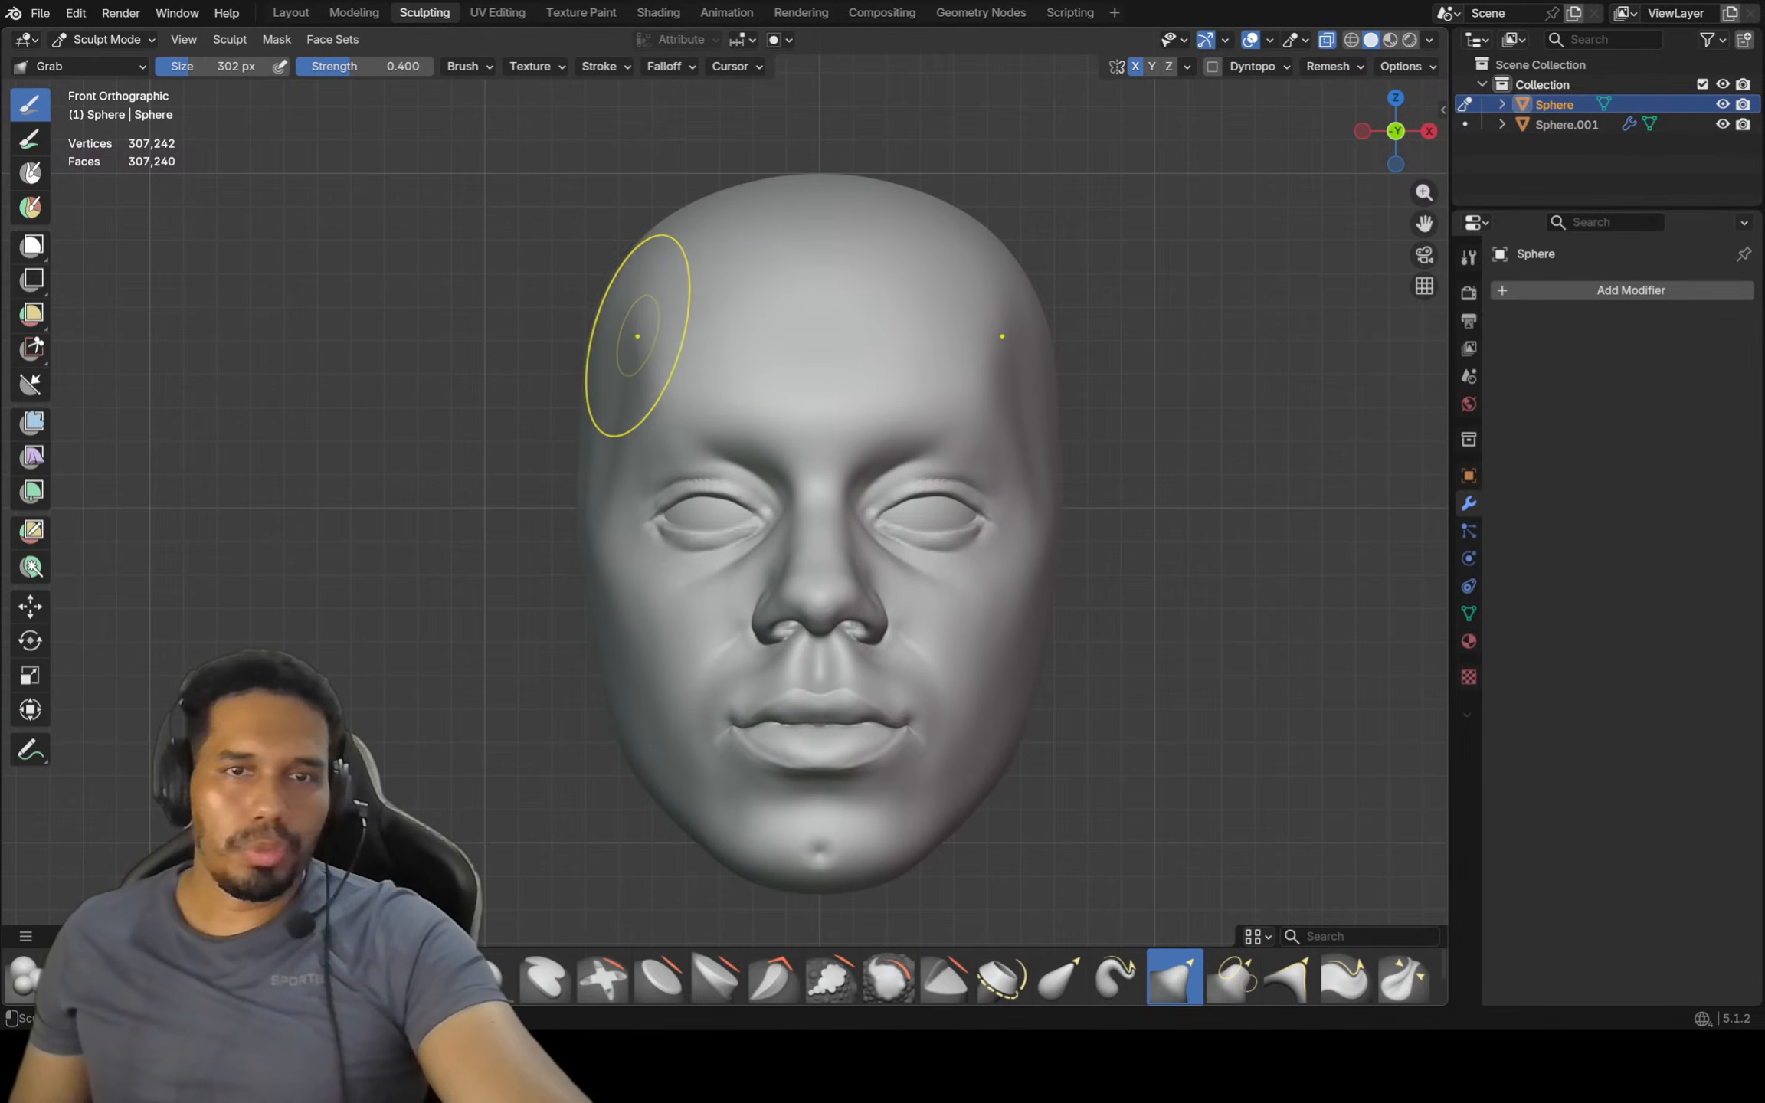
middle_click_drag(640, 299, 641, 299, "shift")
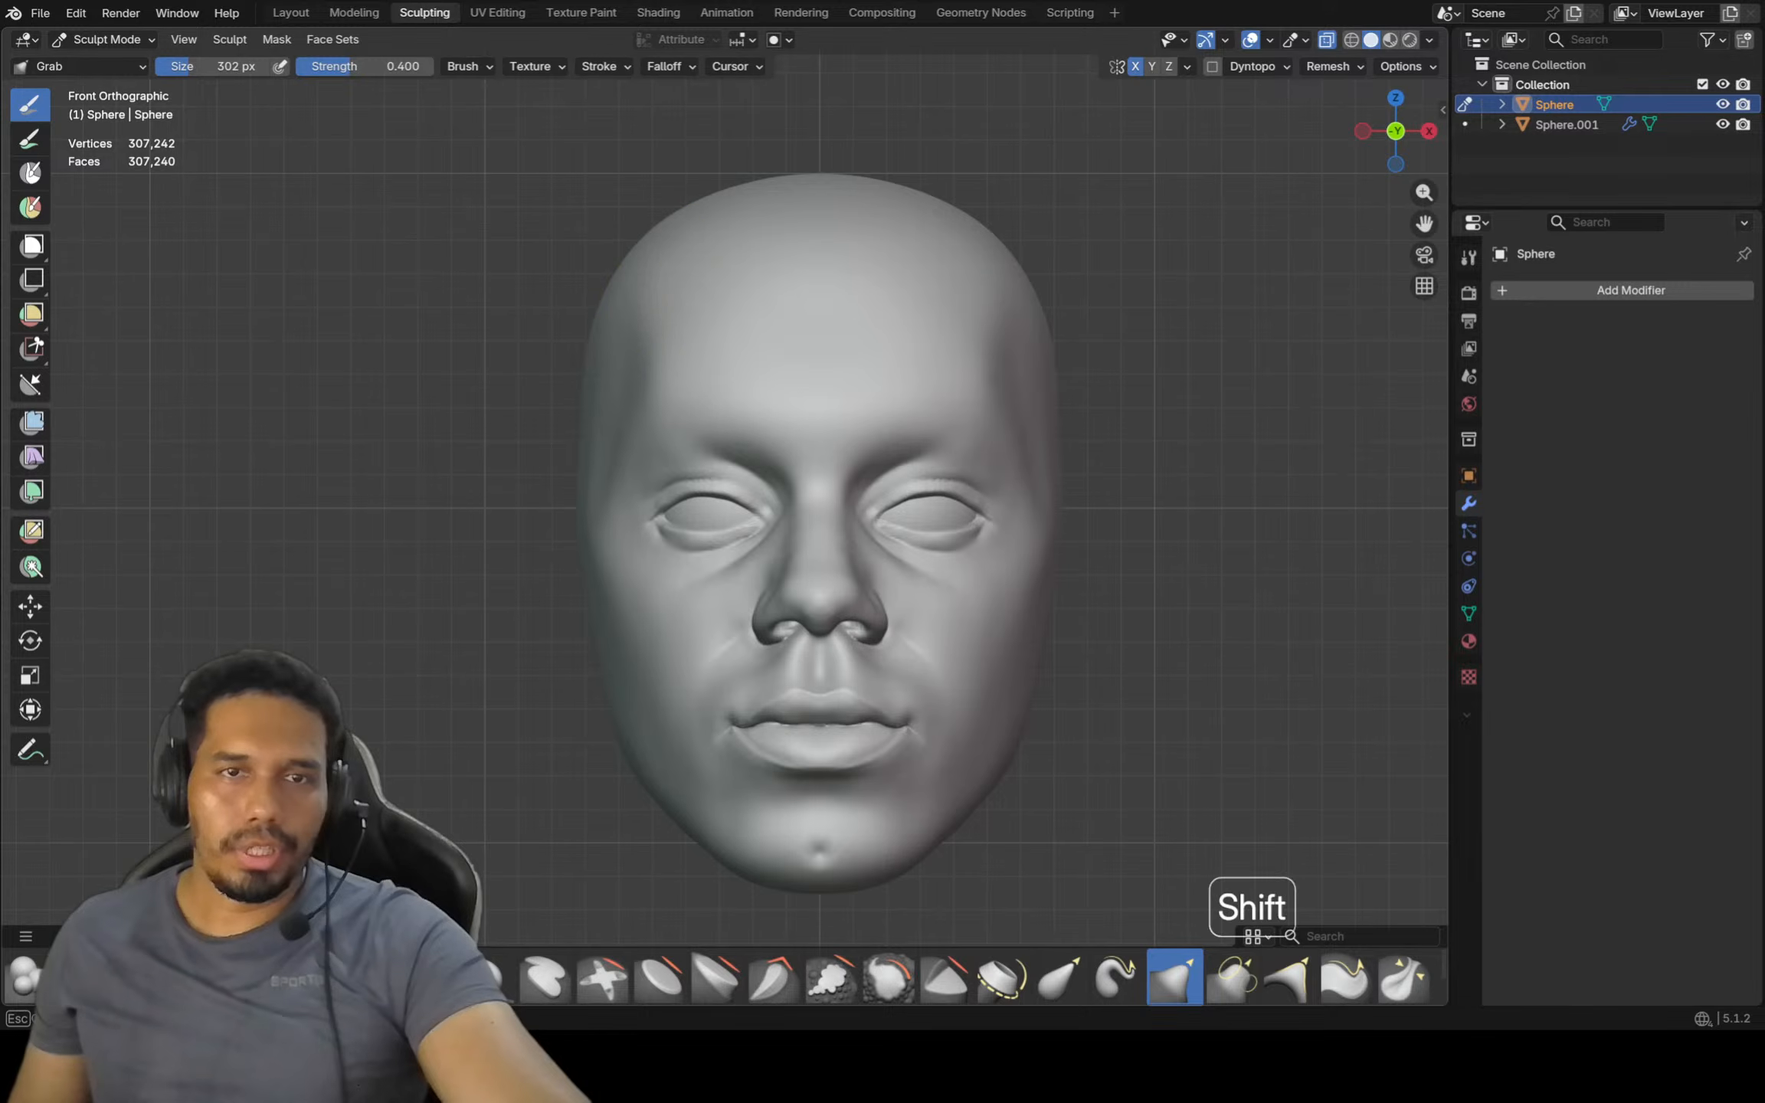
left_click_drag(640, 306, 643, 328, "shift")
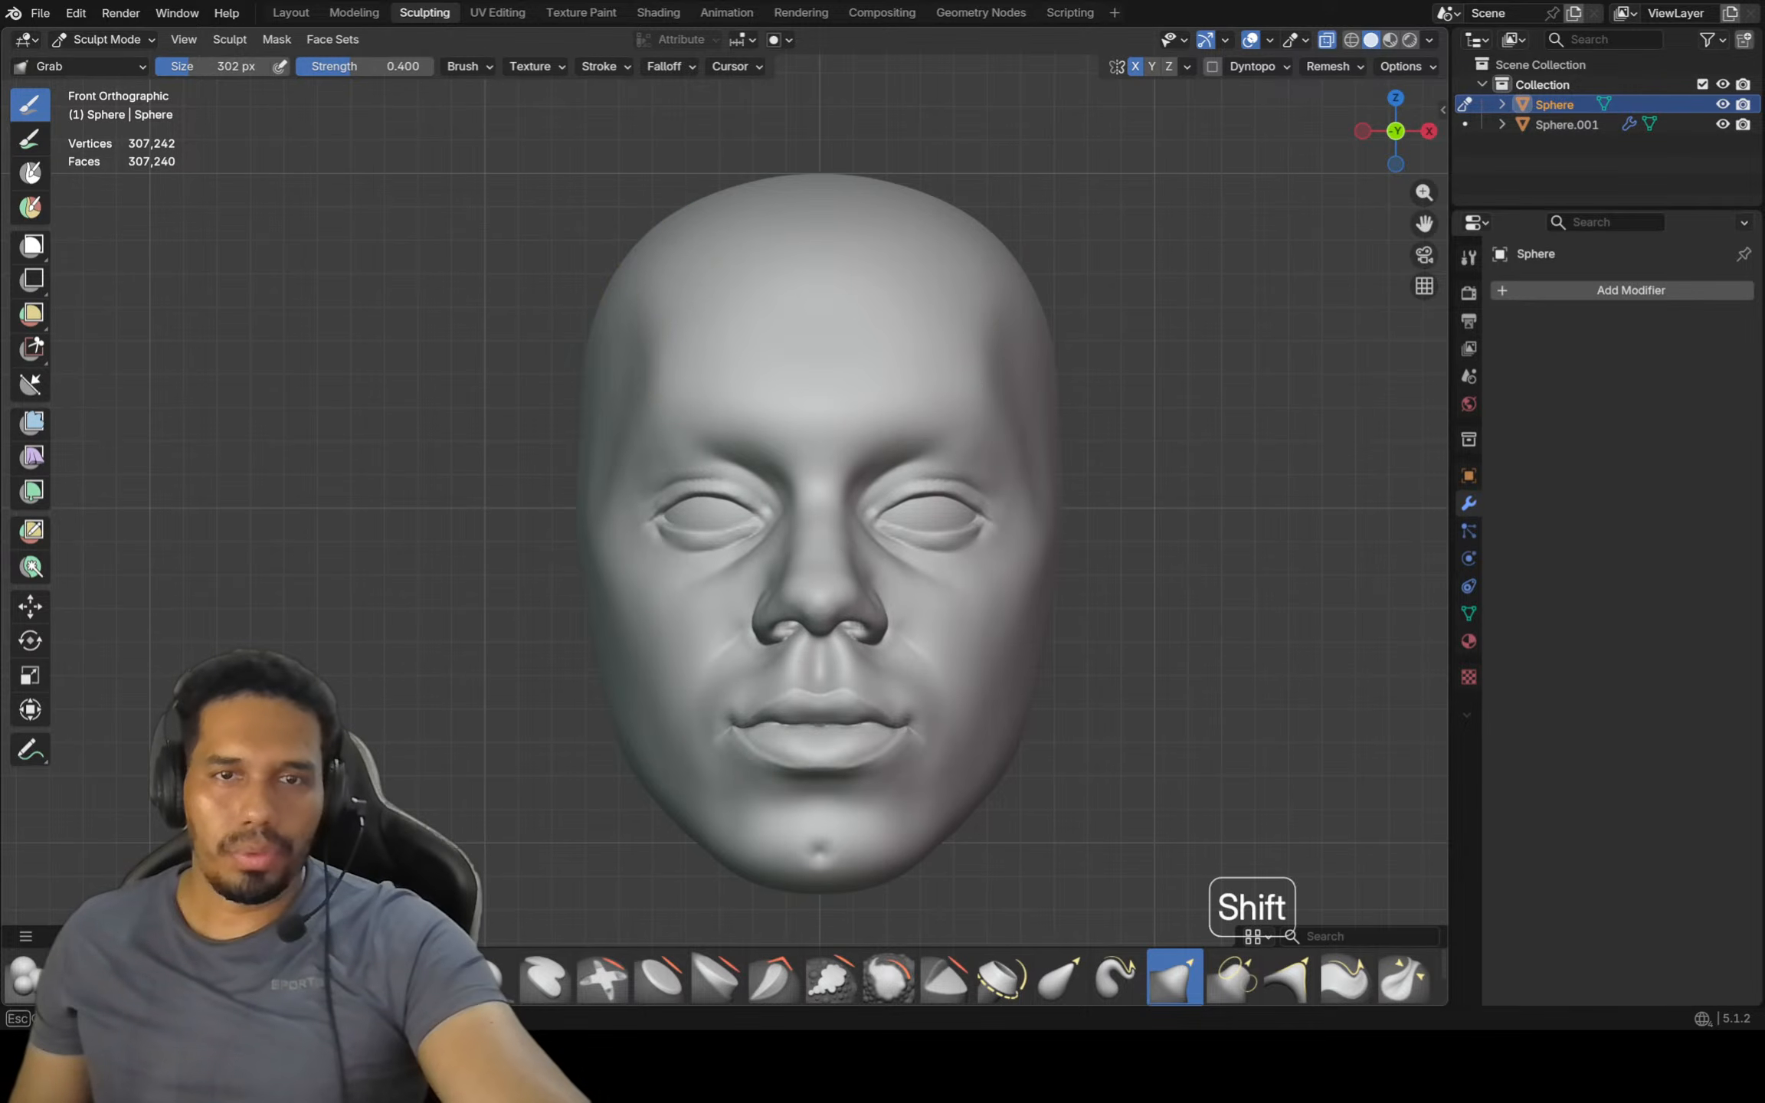
scroll(620, 442, "up", 1)
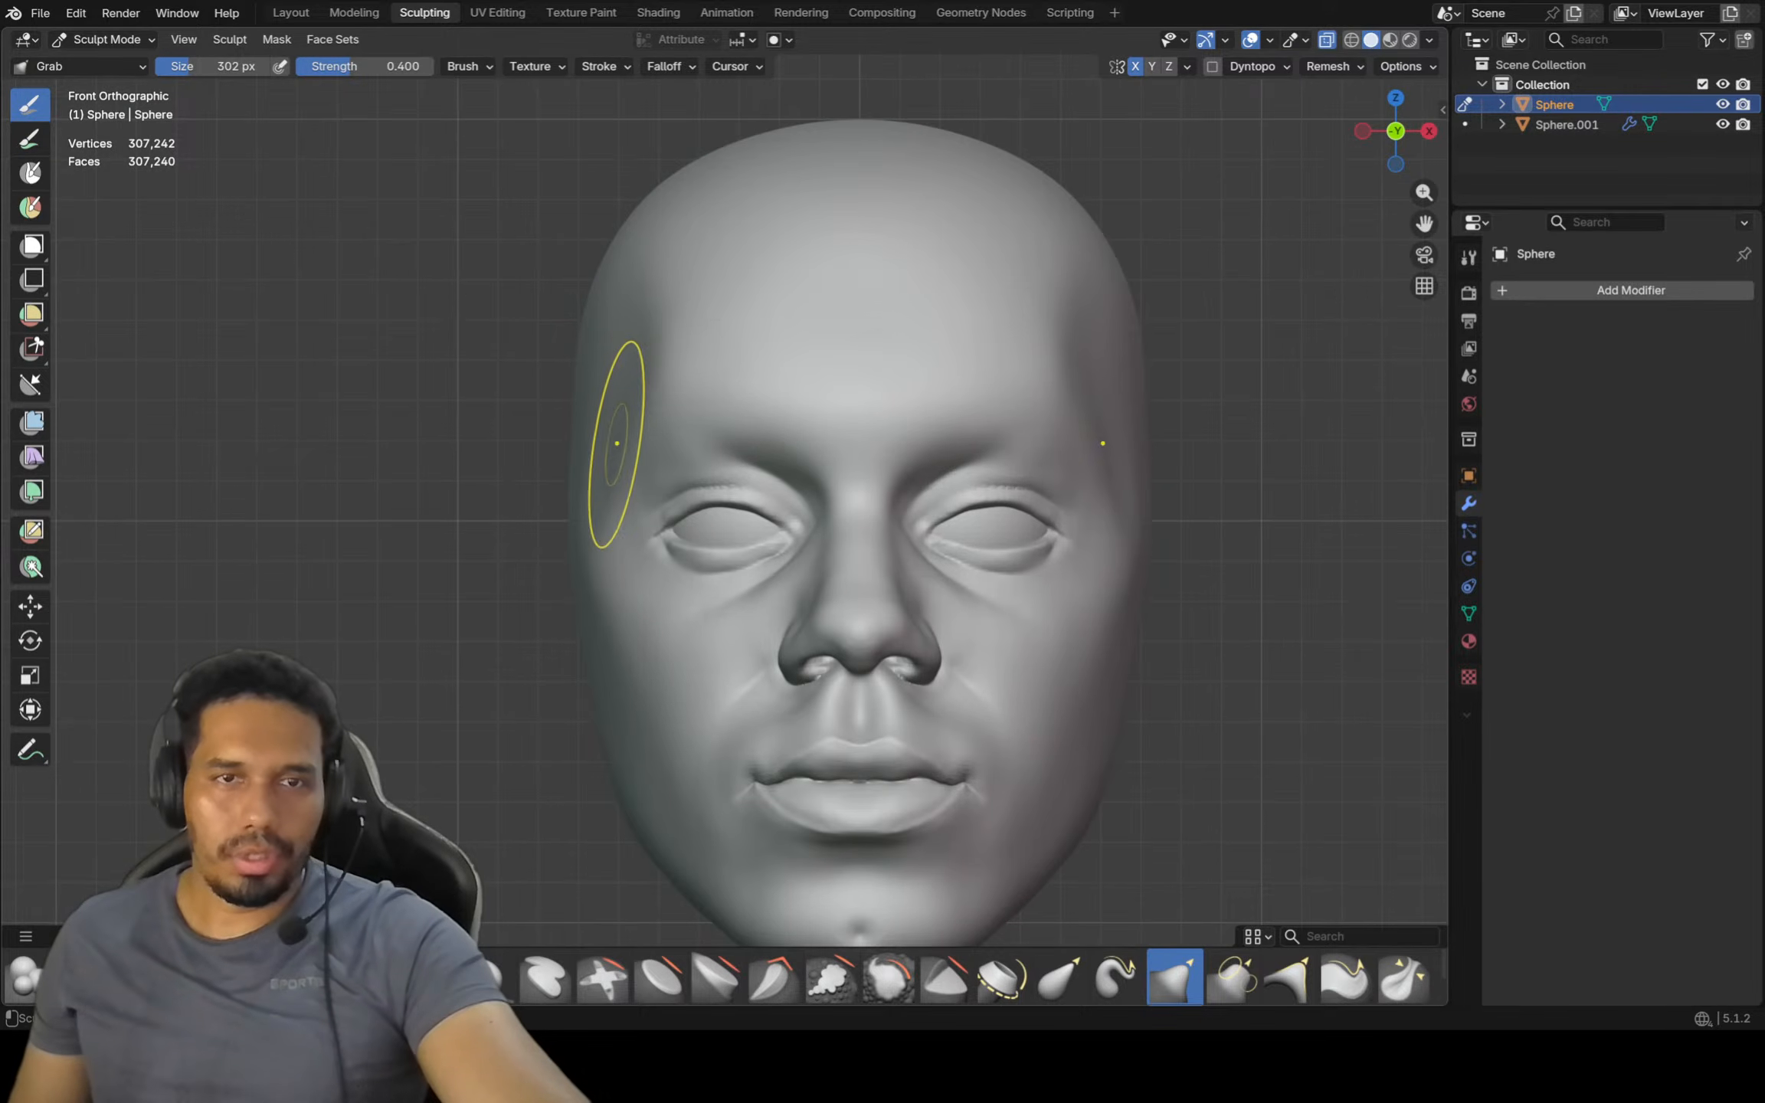
left_click_drag(590, 552, 594, 582, "shift")
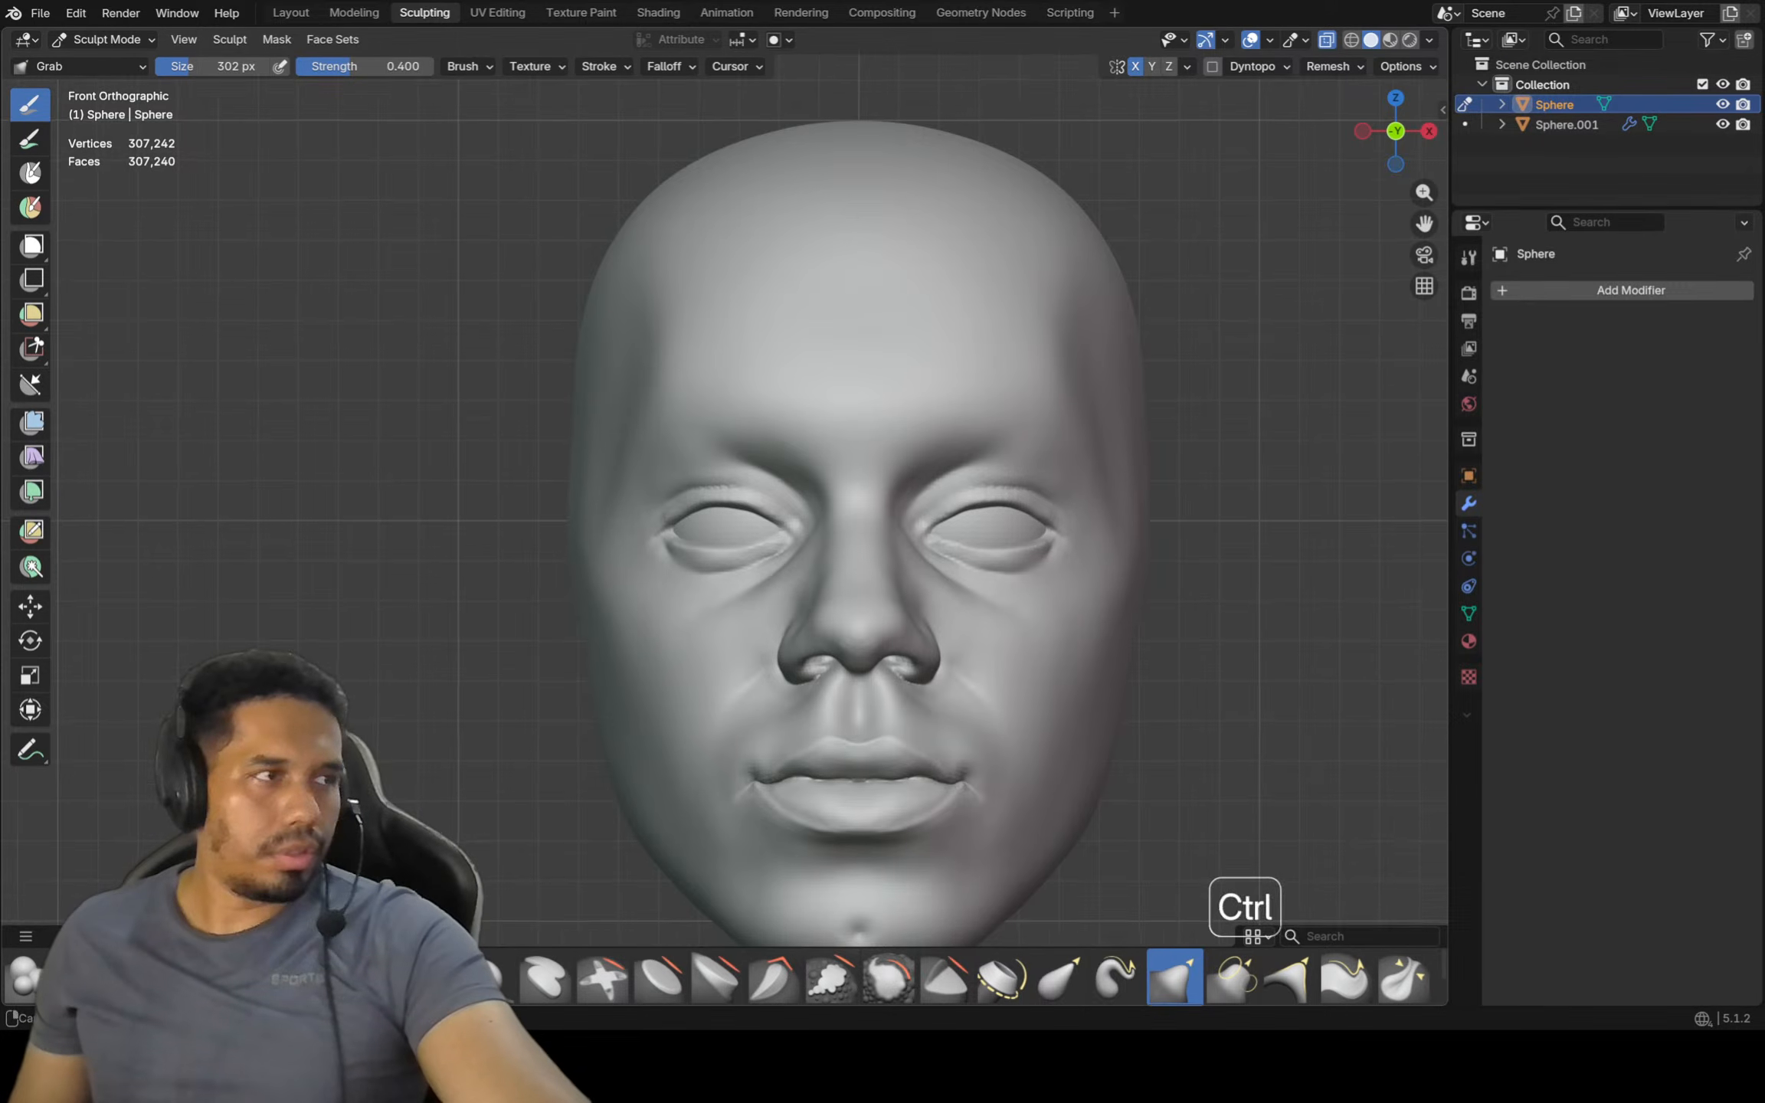
Mask a round ear-sized spot on the side of the head, level with the eye, using the Mask brush at 148 px
middle_click_drag(615, 550, 622, 599, "ctrl")
middle_click_drag(622, 599, 672, 582, "shift")
middle_click_drag(672, 583, 672, 531, "ctrl")
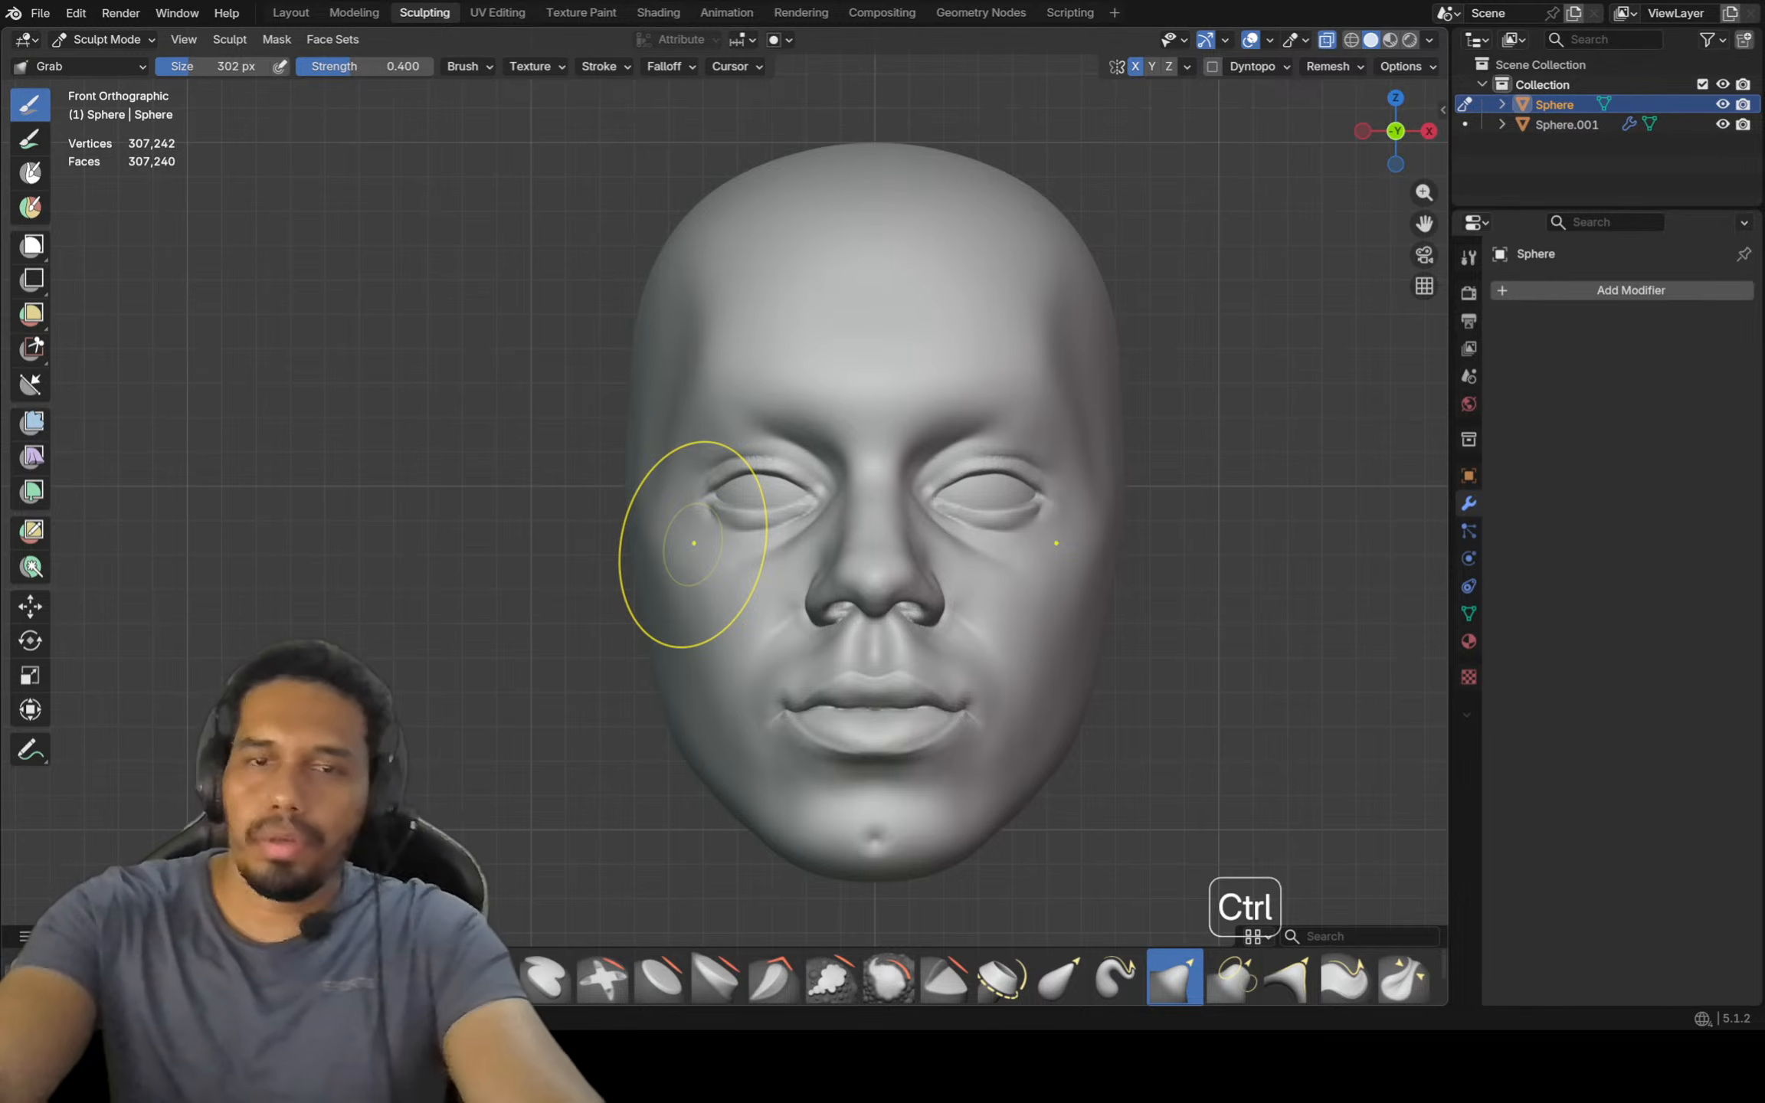
key("ctrl+KP_3")
key("g")
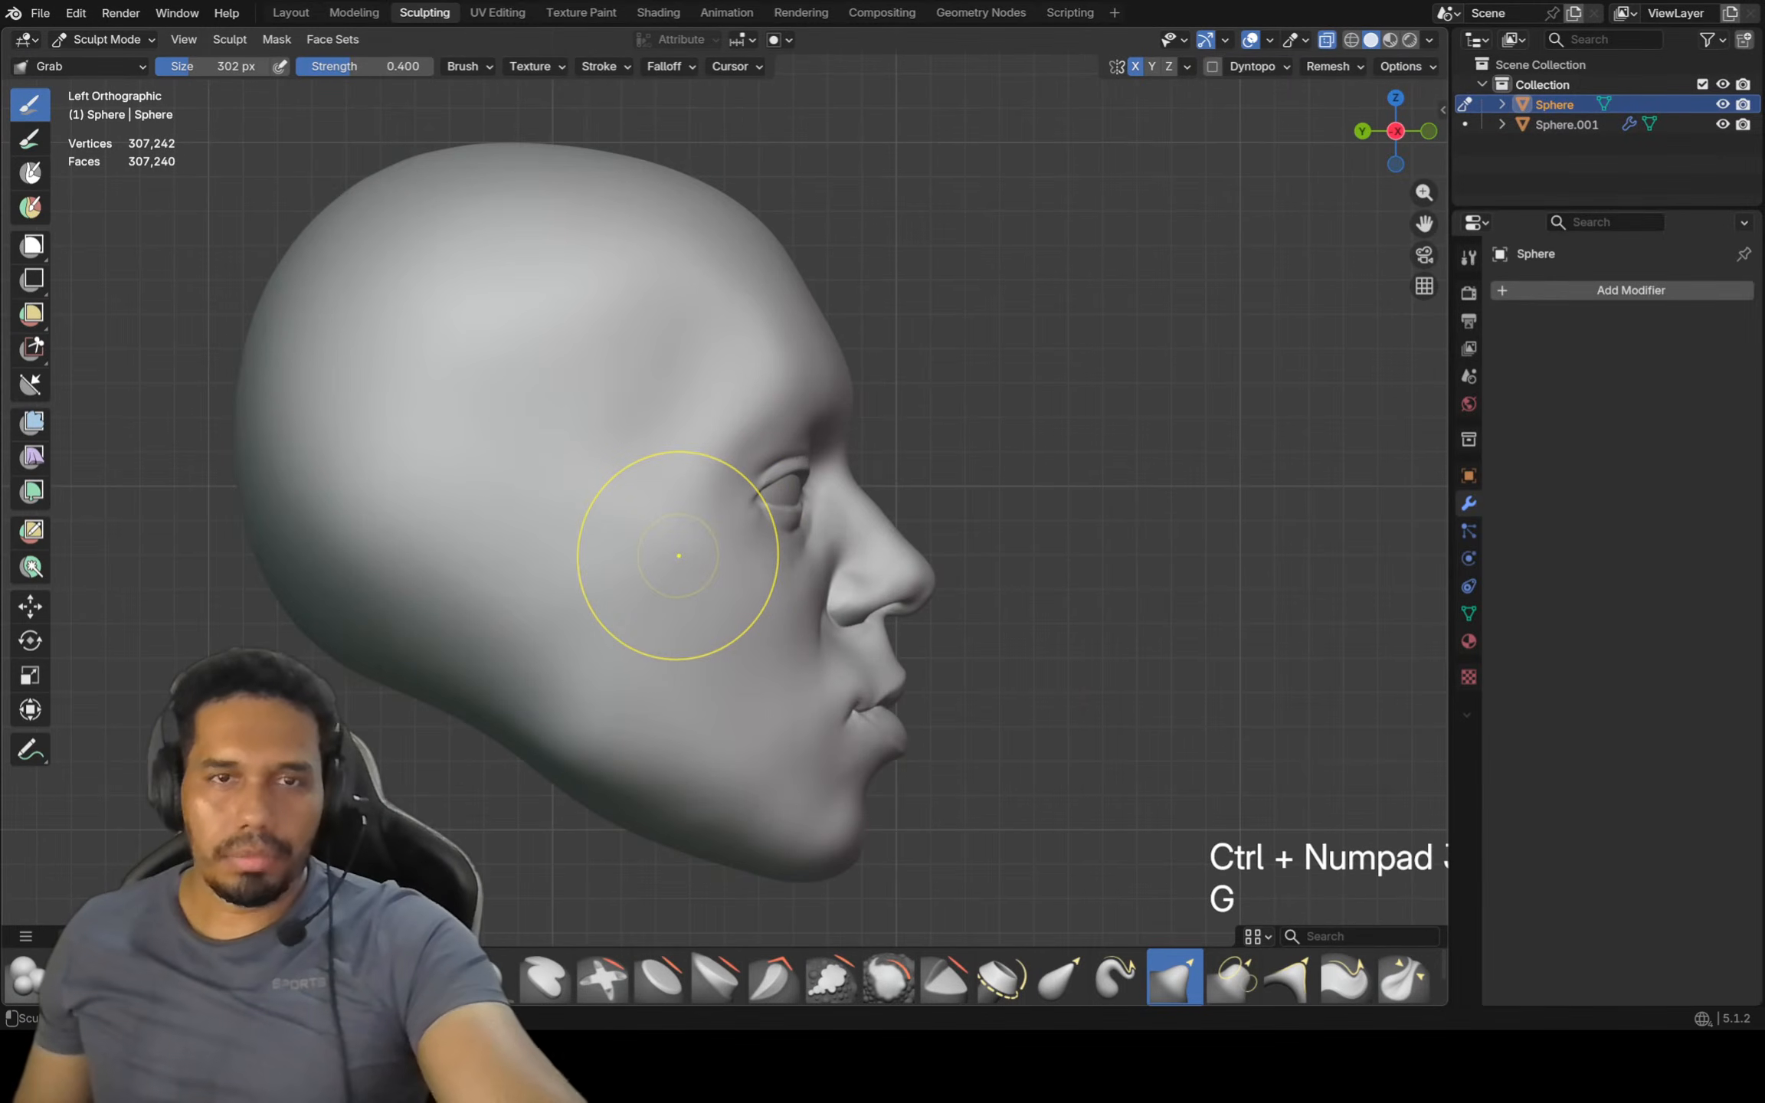
key("f")
left_click(630, 545)
left_click(31, 173)
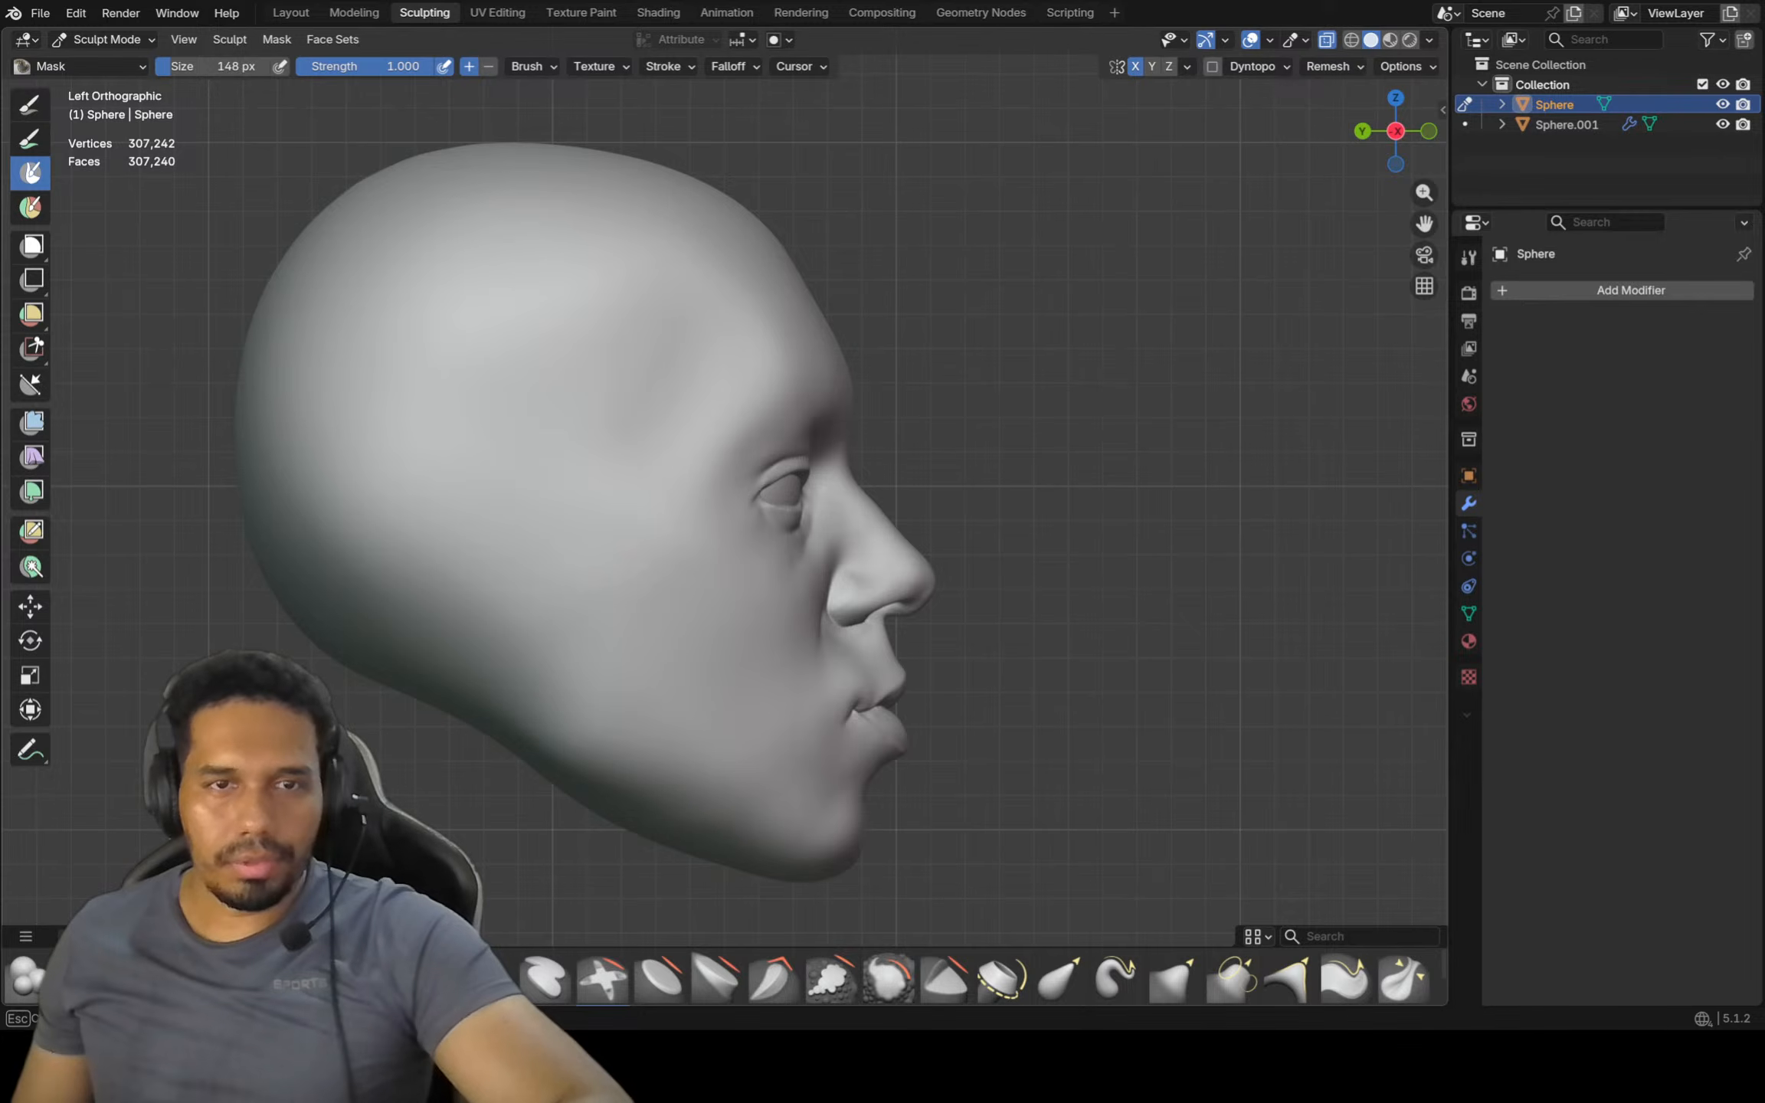
left_click(543, 537)
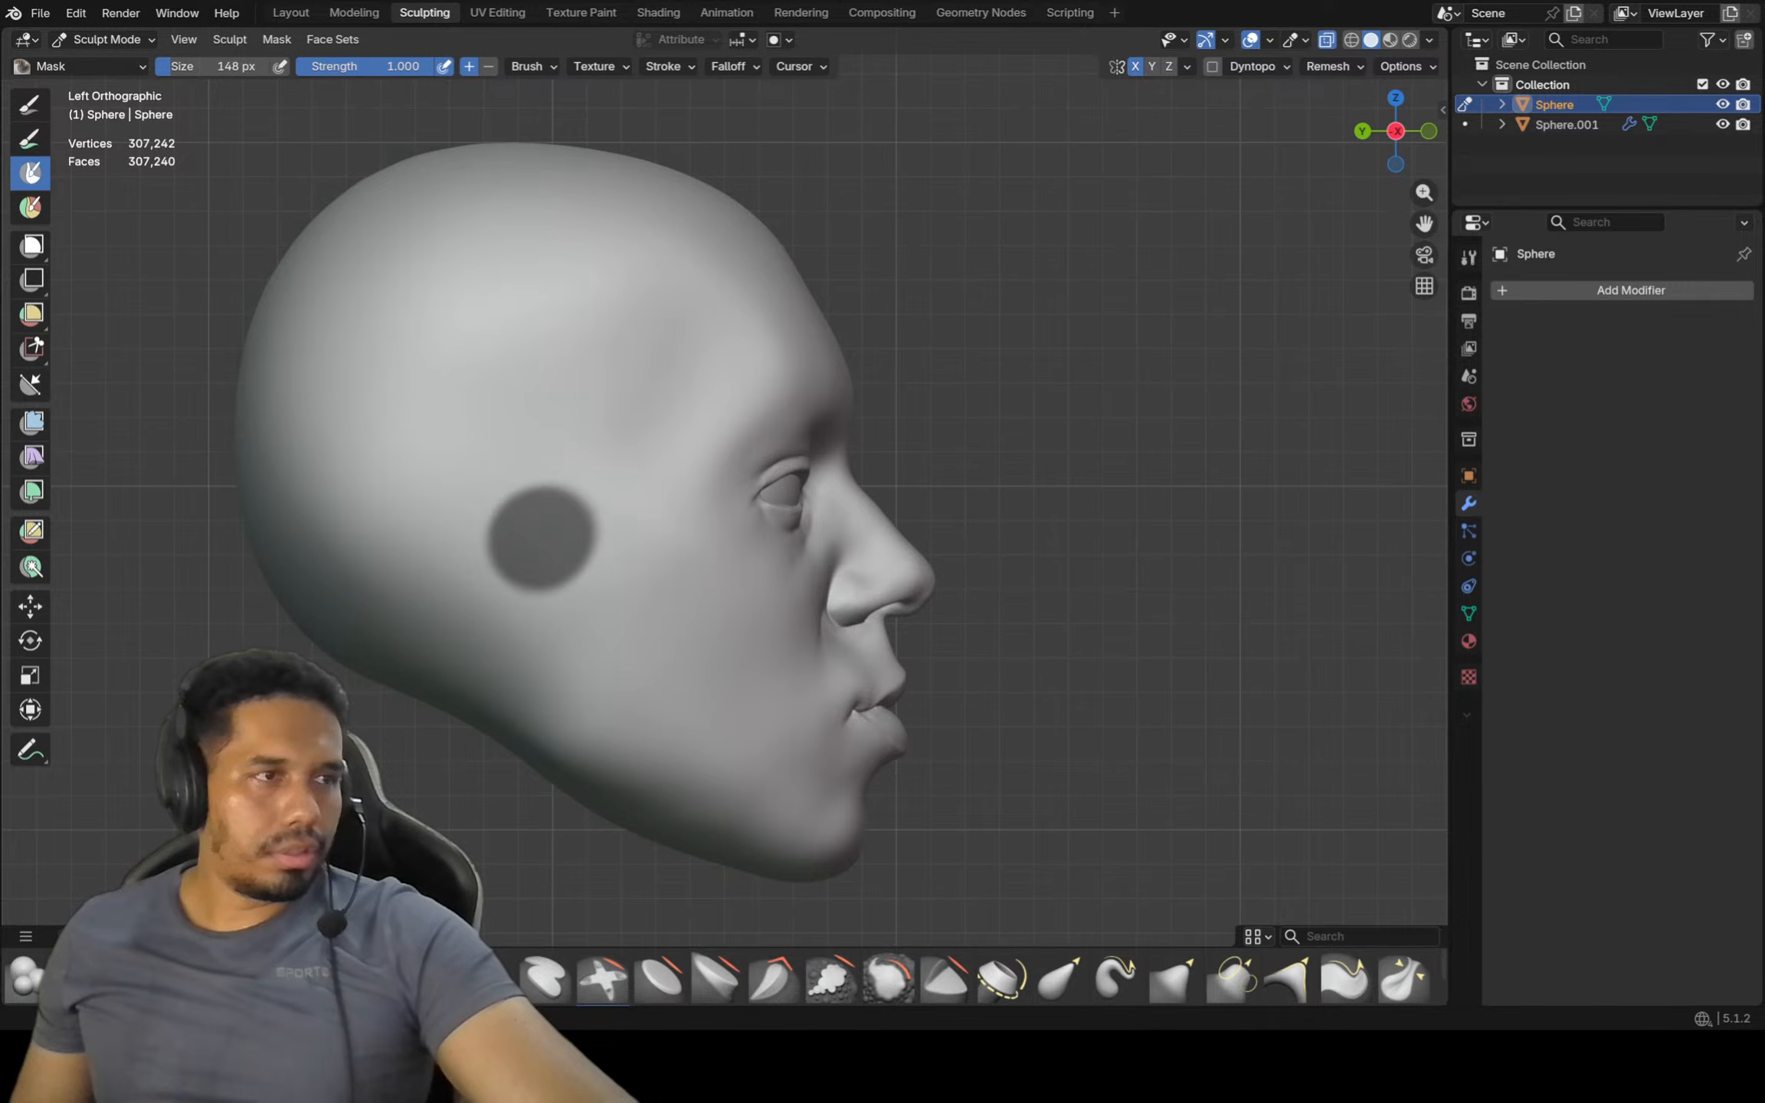
Reshape the underside of the jaw in right side view with the Grab brush at 496 px
middle_click_drag(524, 441, 434, 437)
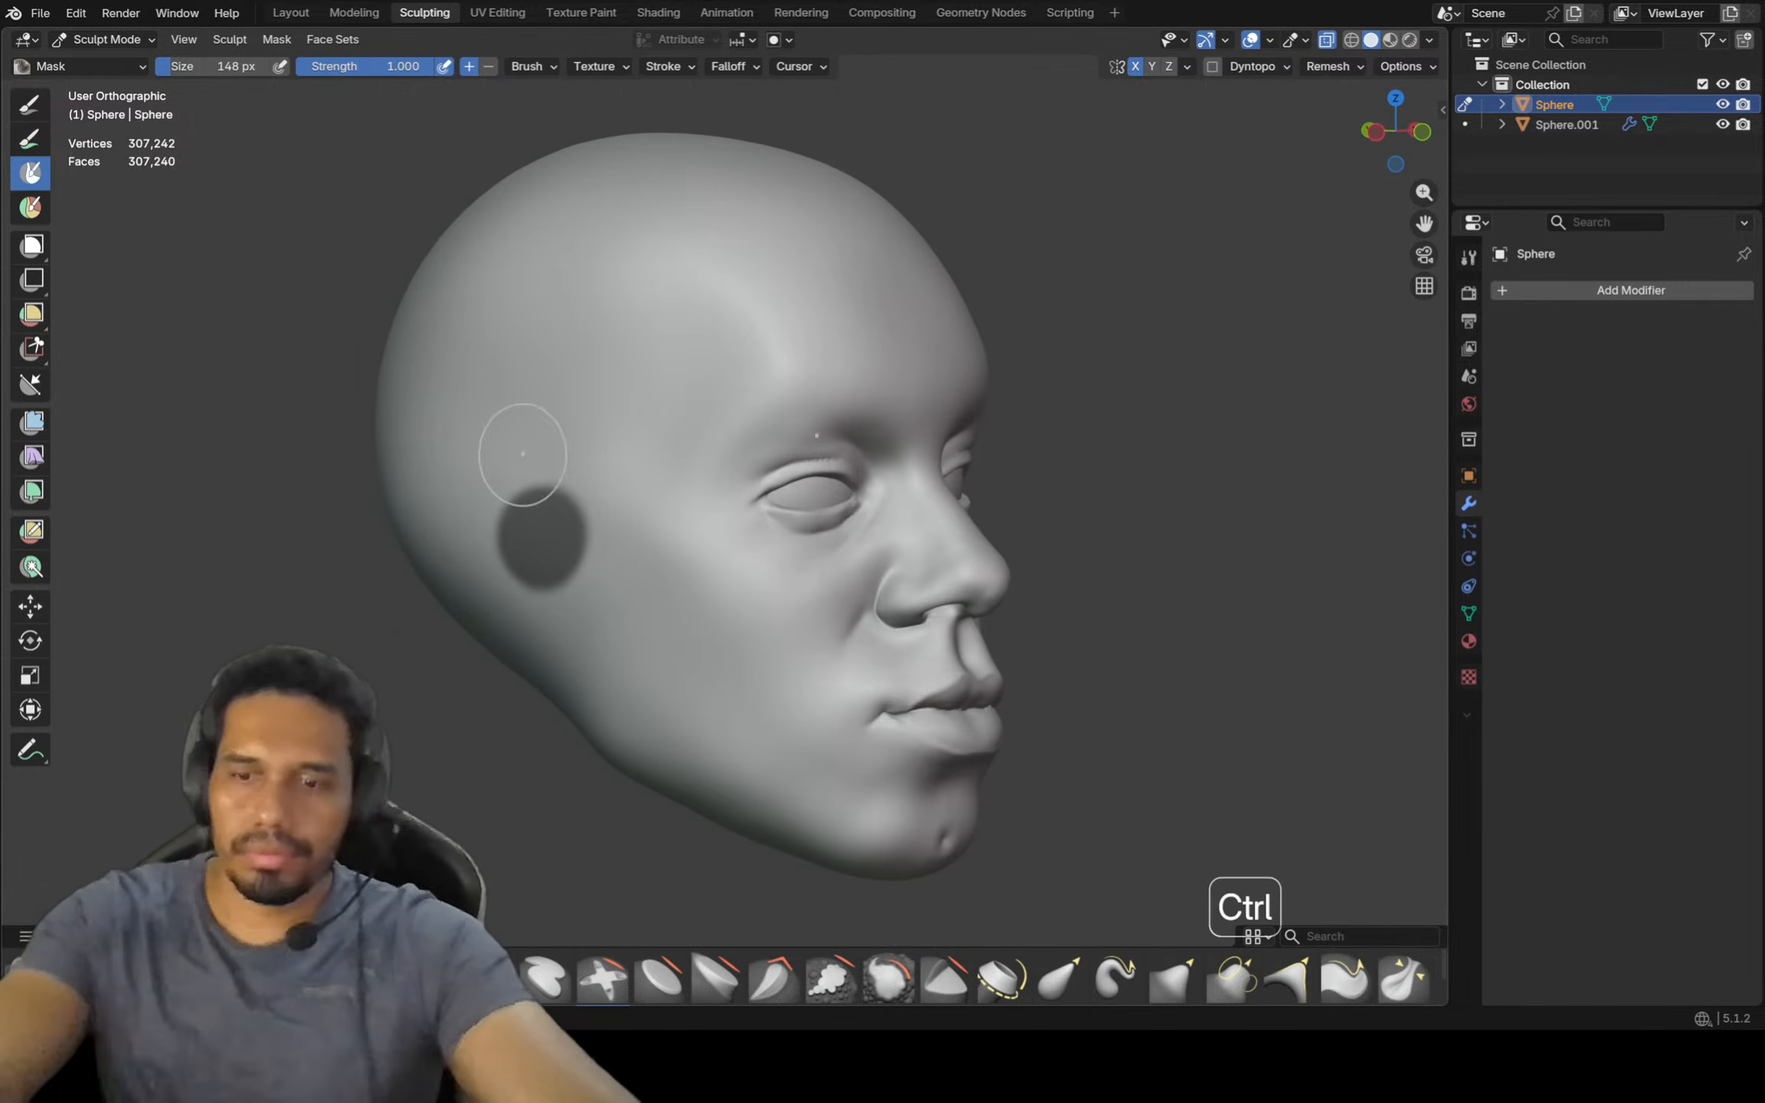
key("ctrl+KP_3")
key("KP_3")
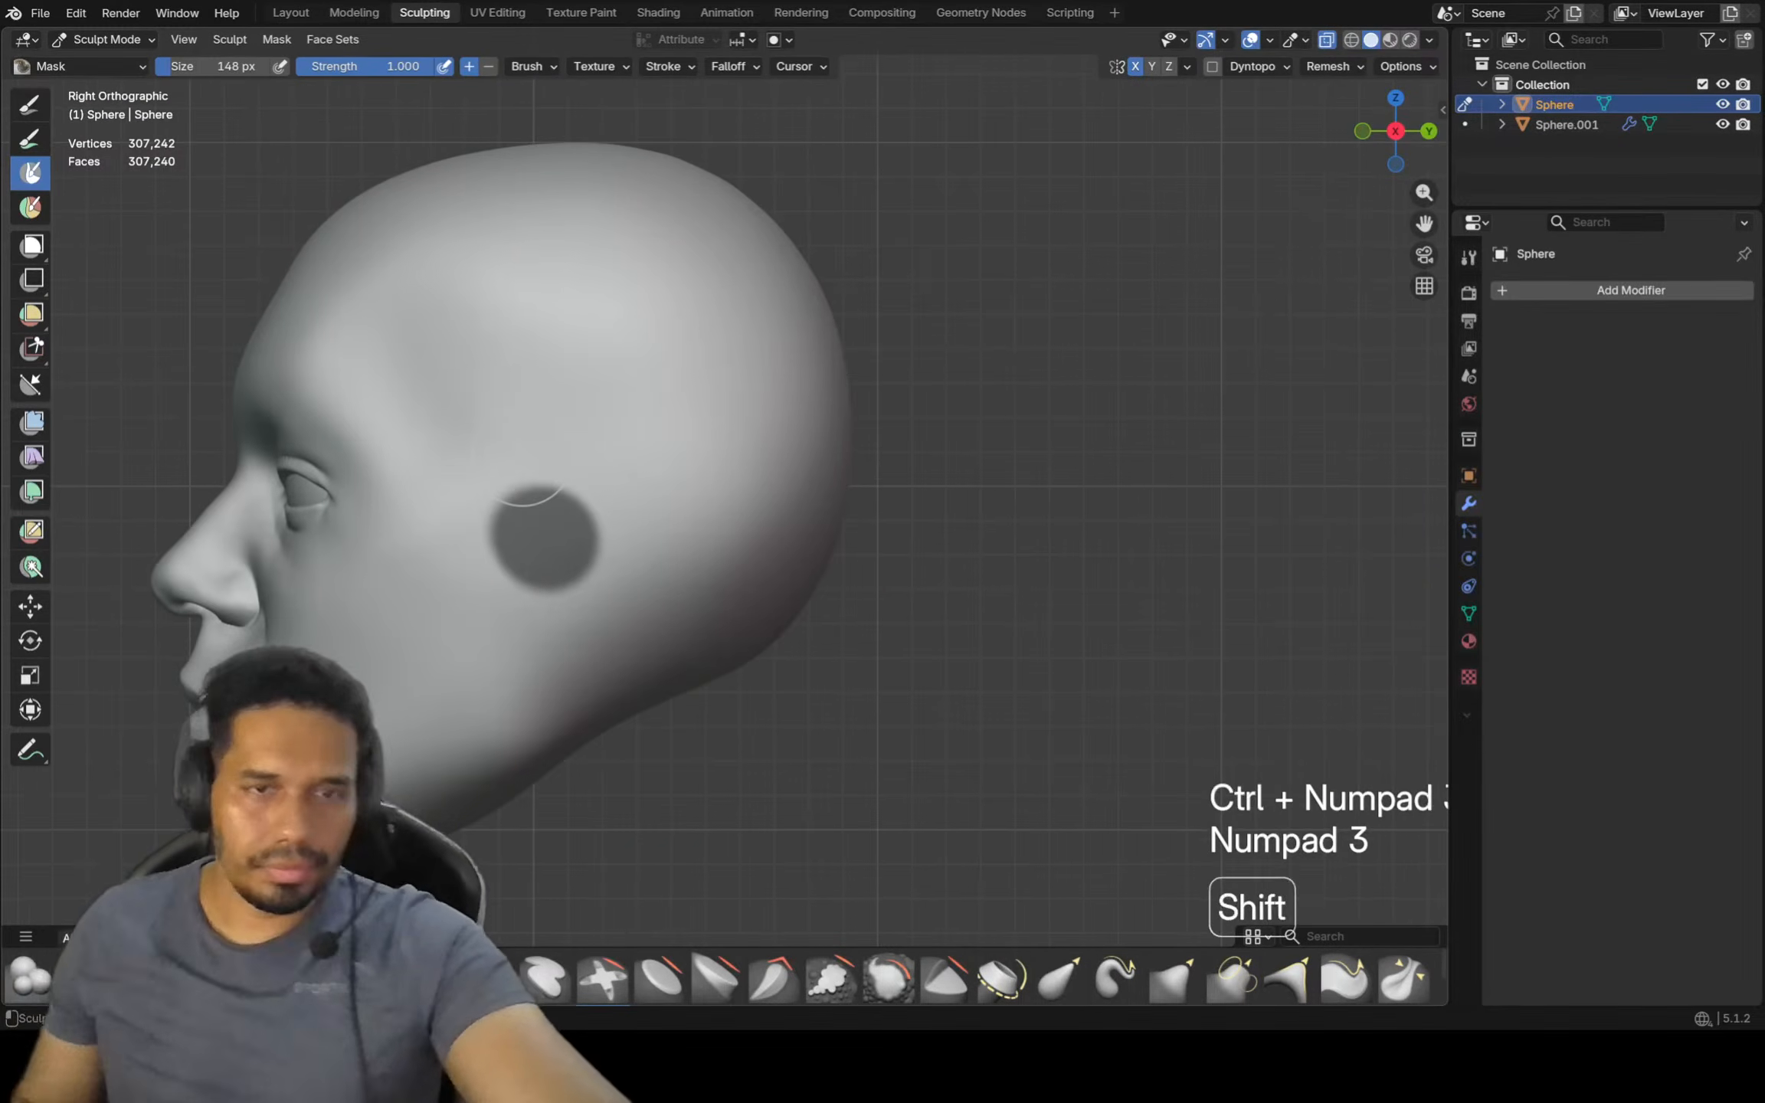
middle_click_drag(534, 645, 797, 711, "shift")
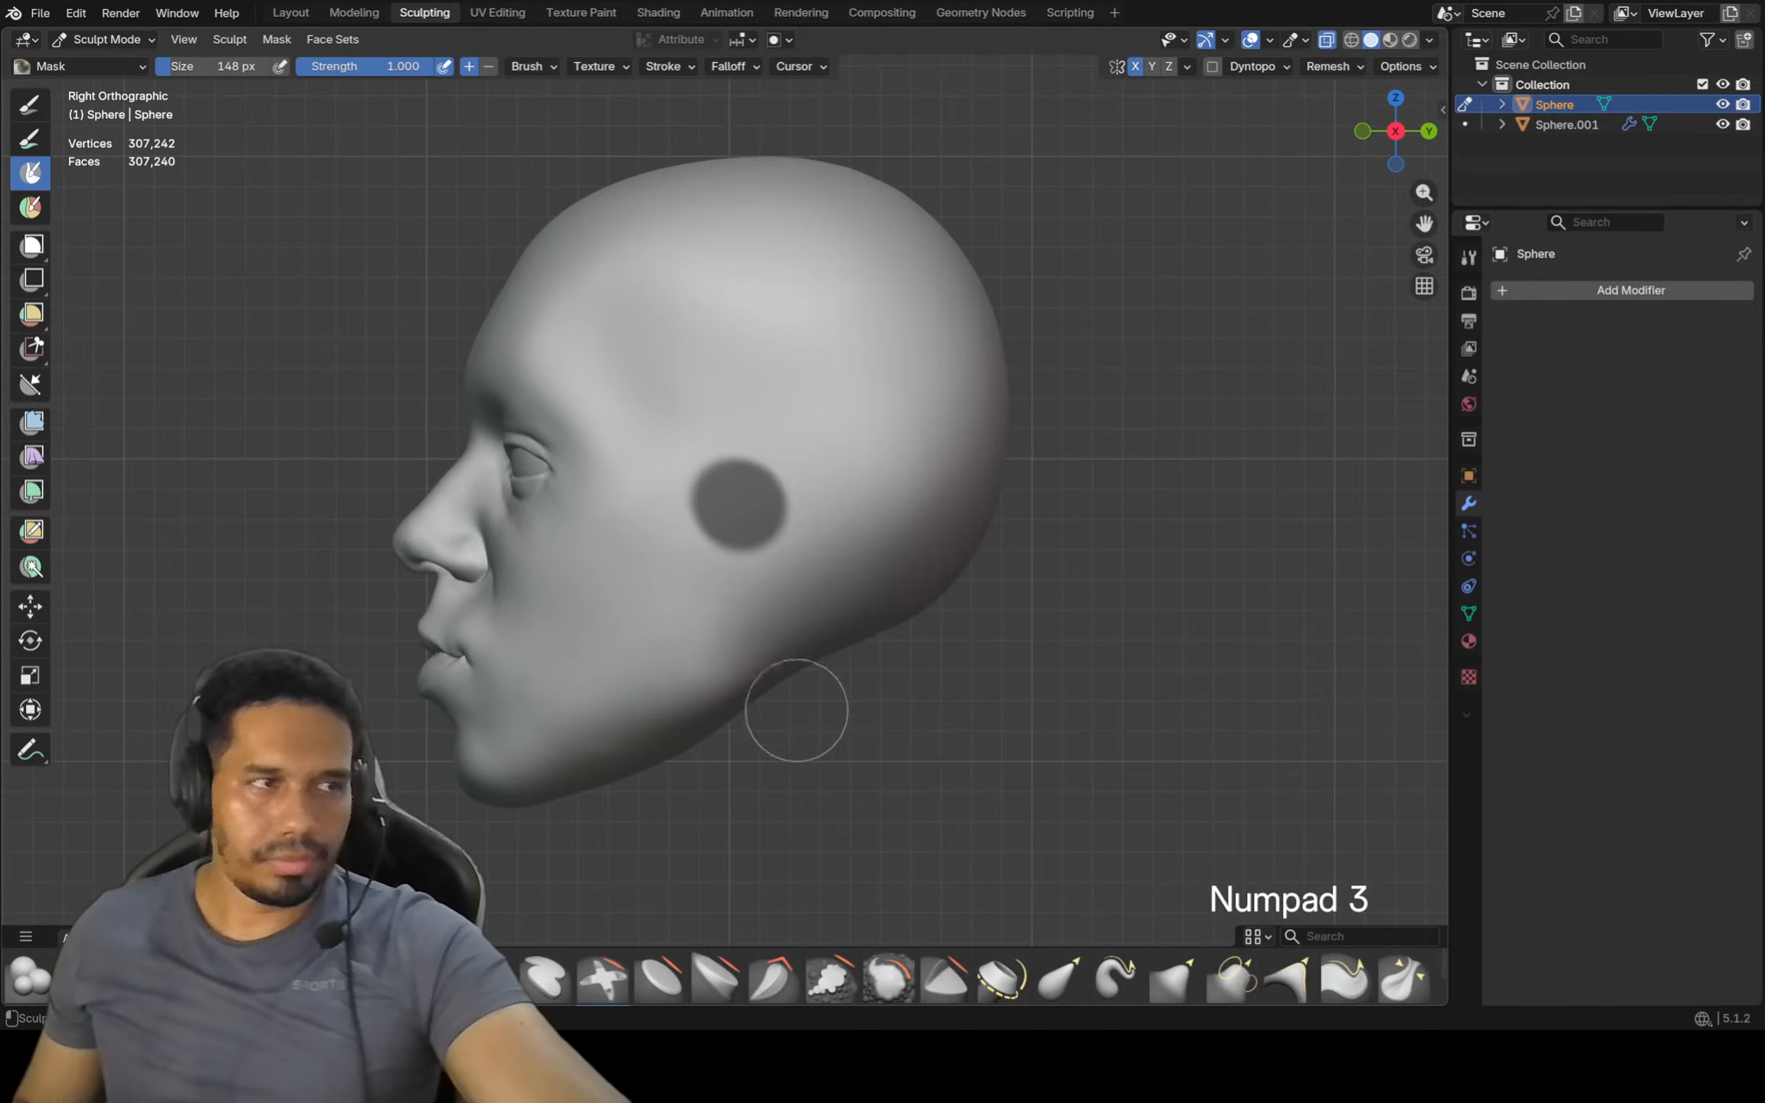
key("f")
key("g")
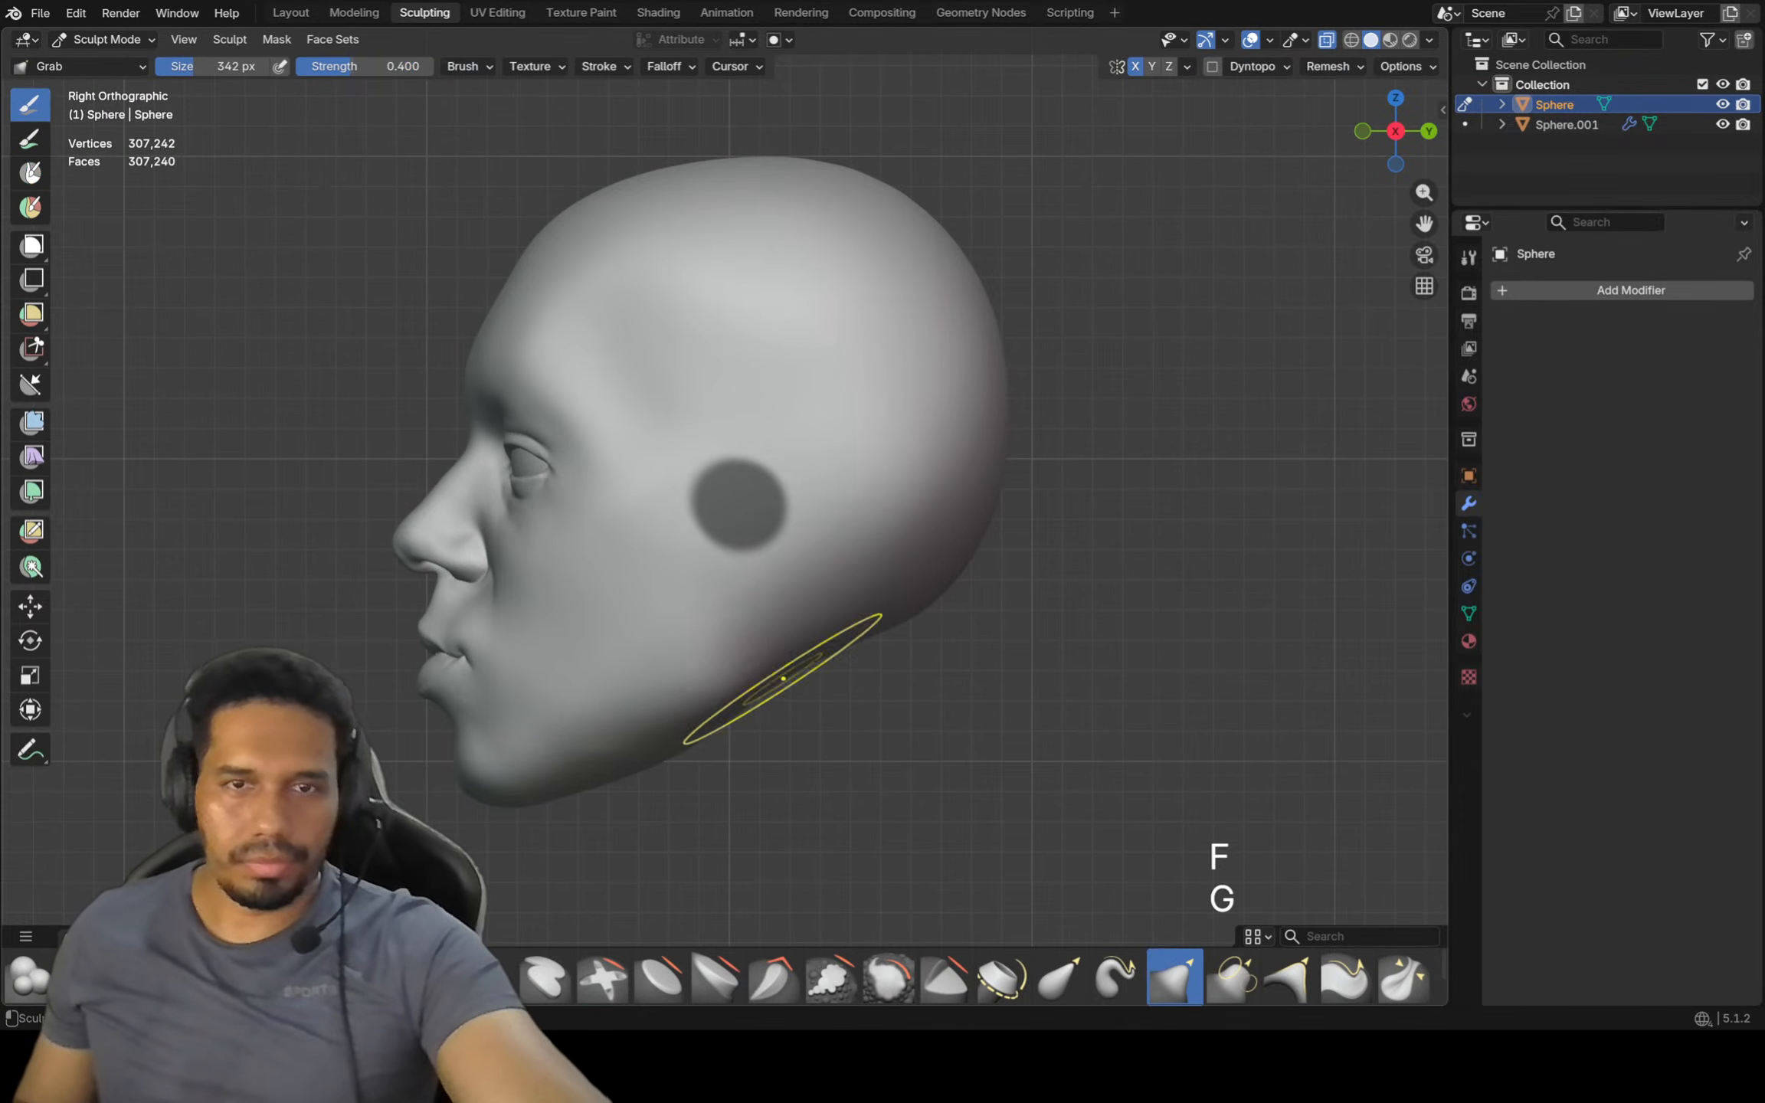
key("f")
left_click(842, 652)
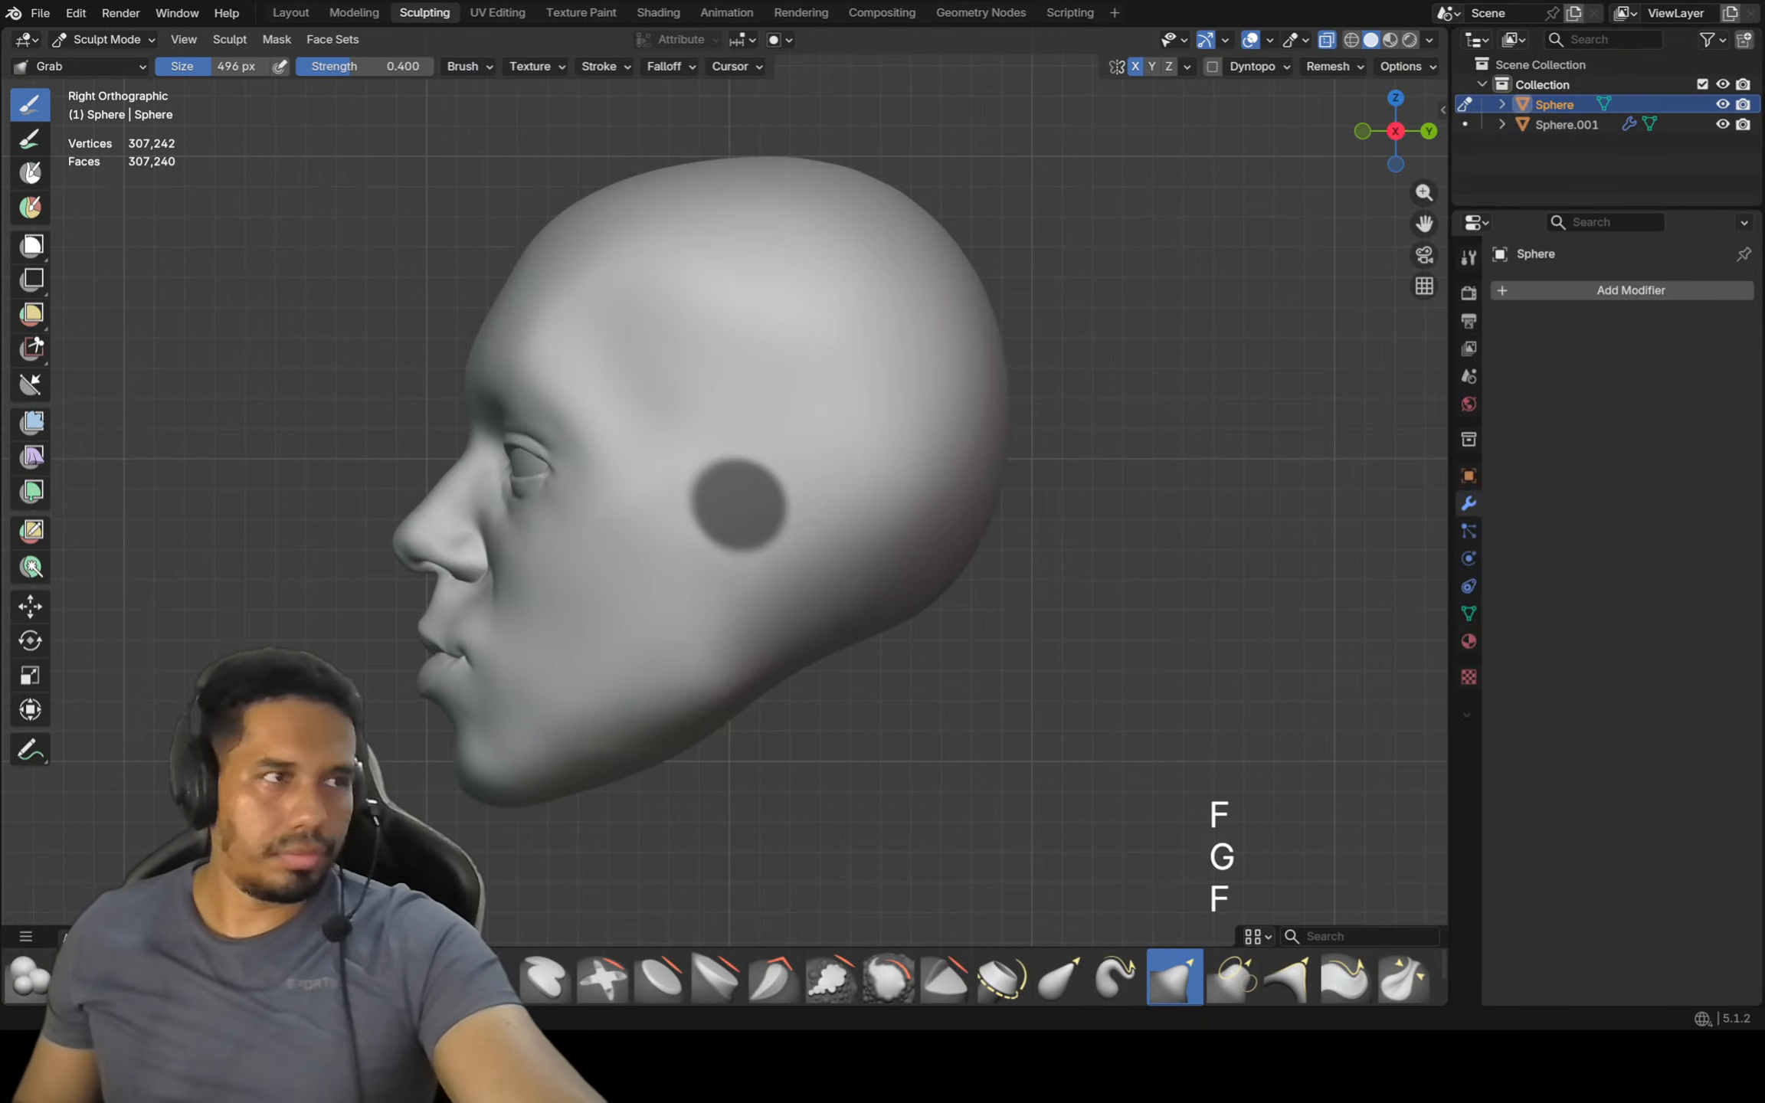
middle_click_drag(815, 630, 822, 652, "ctrl")
middle_click_drag(822, 651, 840, 639, "shift")
middle_click_drag(712, 723, 717, 679, "ctrl")
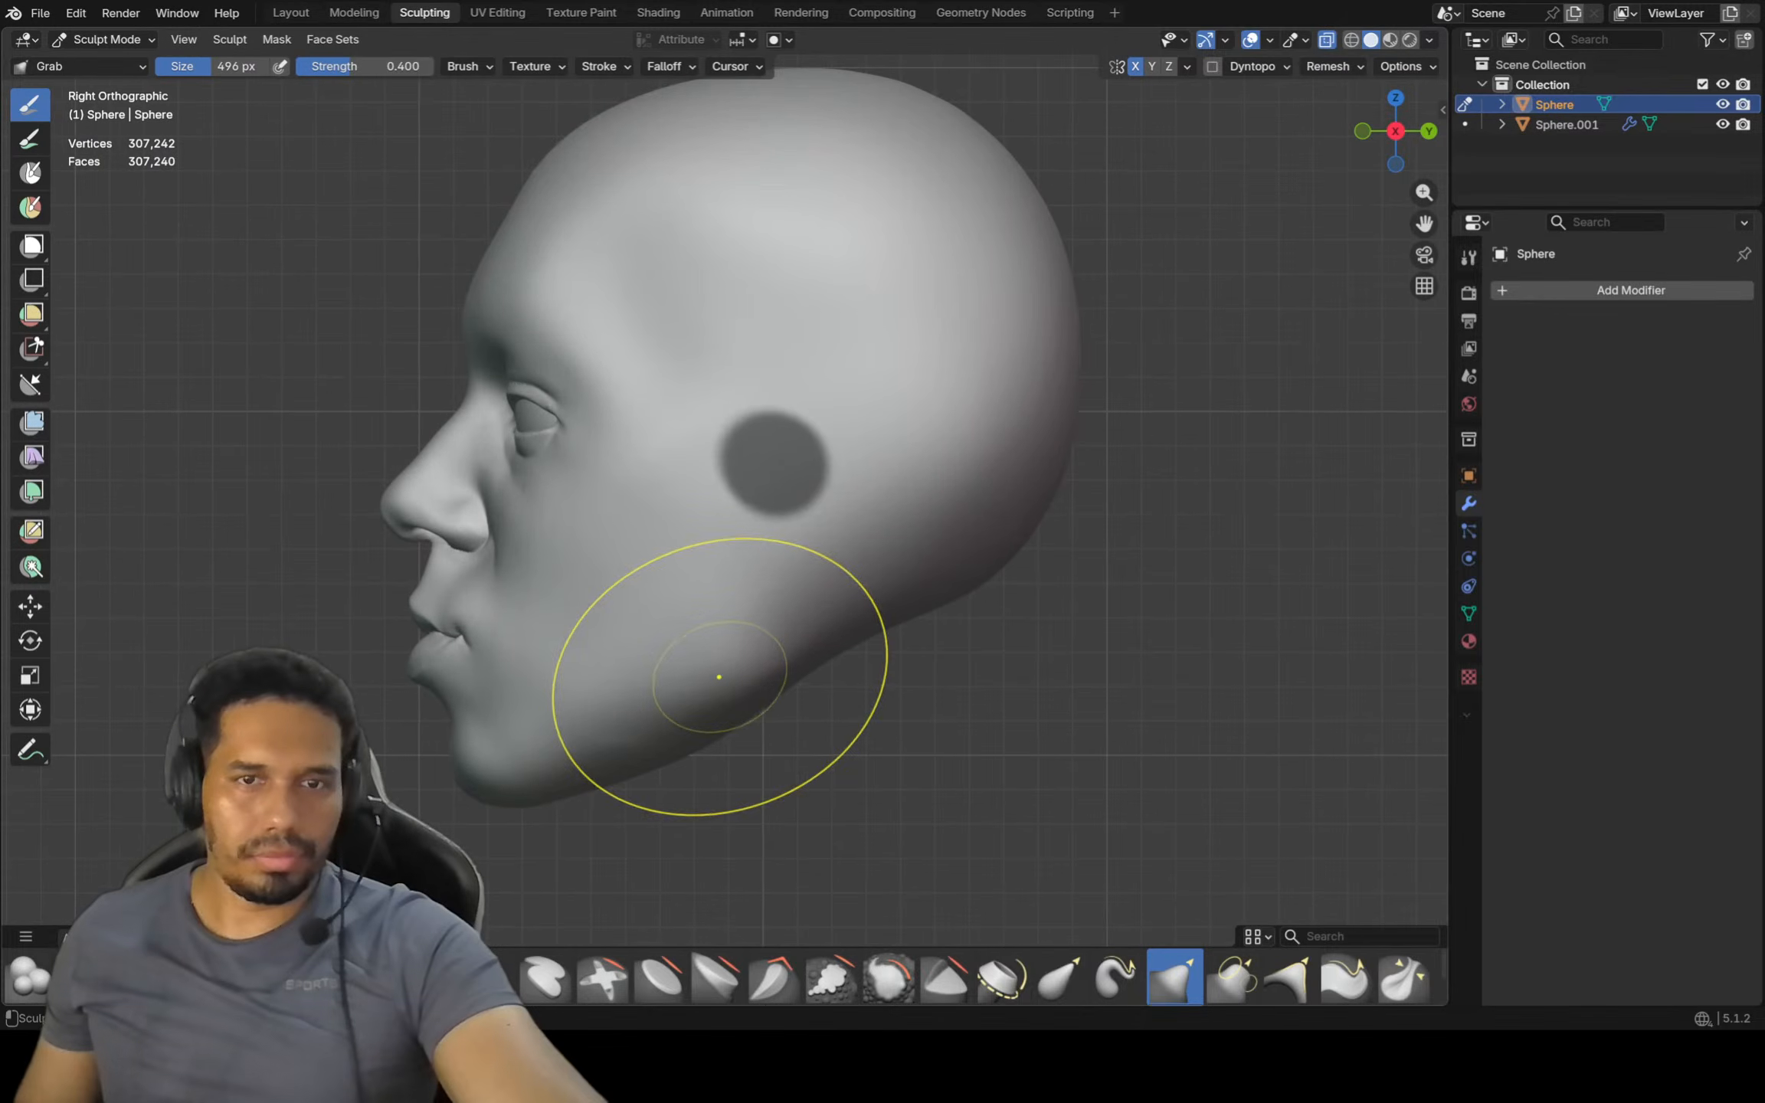
left_click_drag(706, 691, 669, 732)
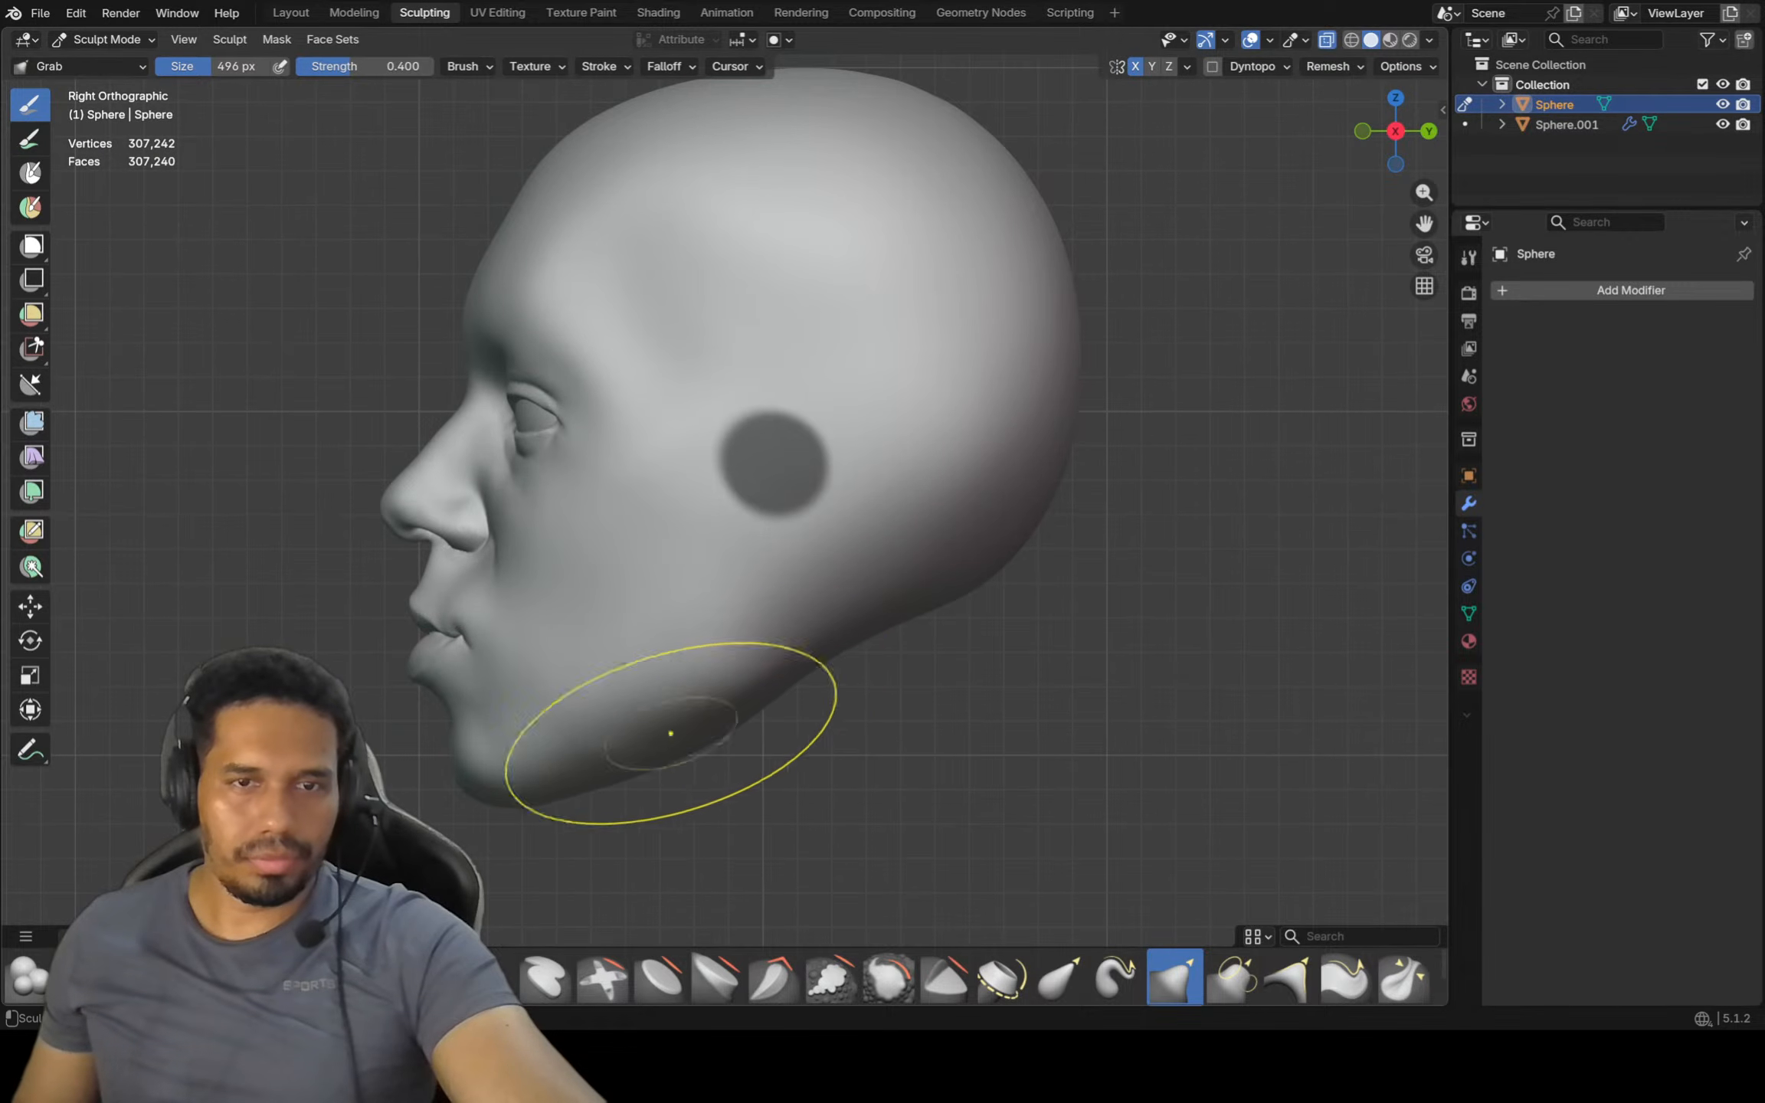
Adjust the back of the head slightly and fill out the lower jawline behind the chin with the Grab brush
middle_click_drag(976, 540, 977, 573, "ctrl")
middle_click_drag(1008, 503, 1008, 523, "ctrl")
middle_click_drag(1008, 523, 972, 562, "shift")
left_click_drag(1009, 495, 1006, 498)
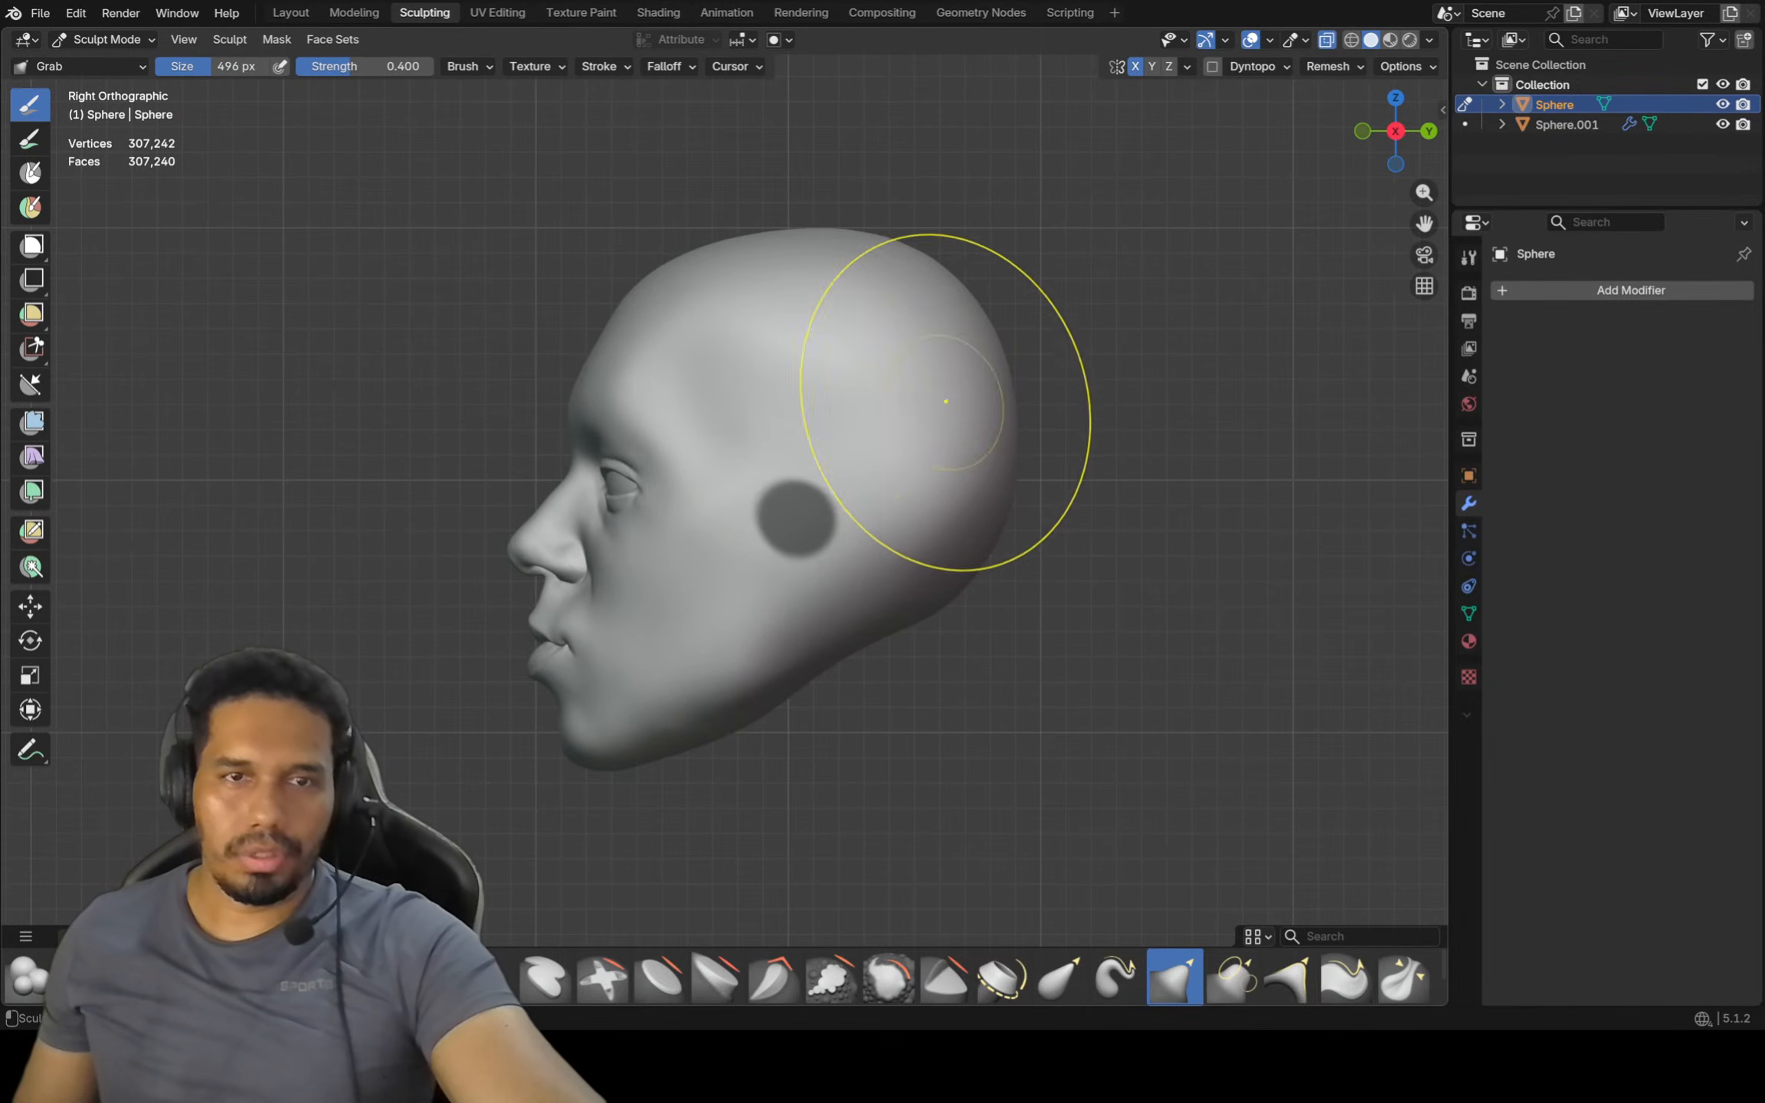
scroll(623, 749, "up", 3)
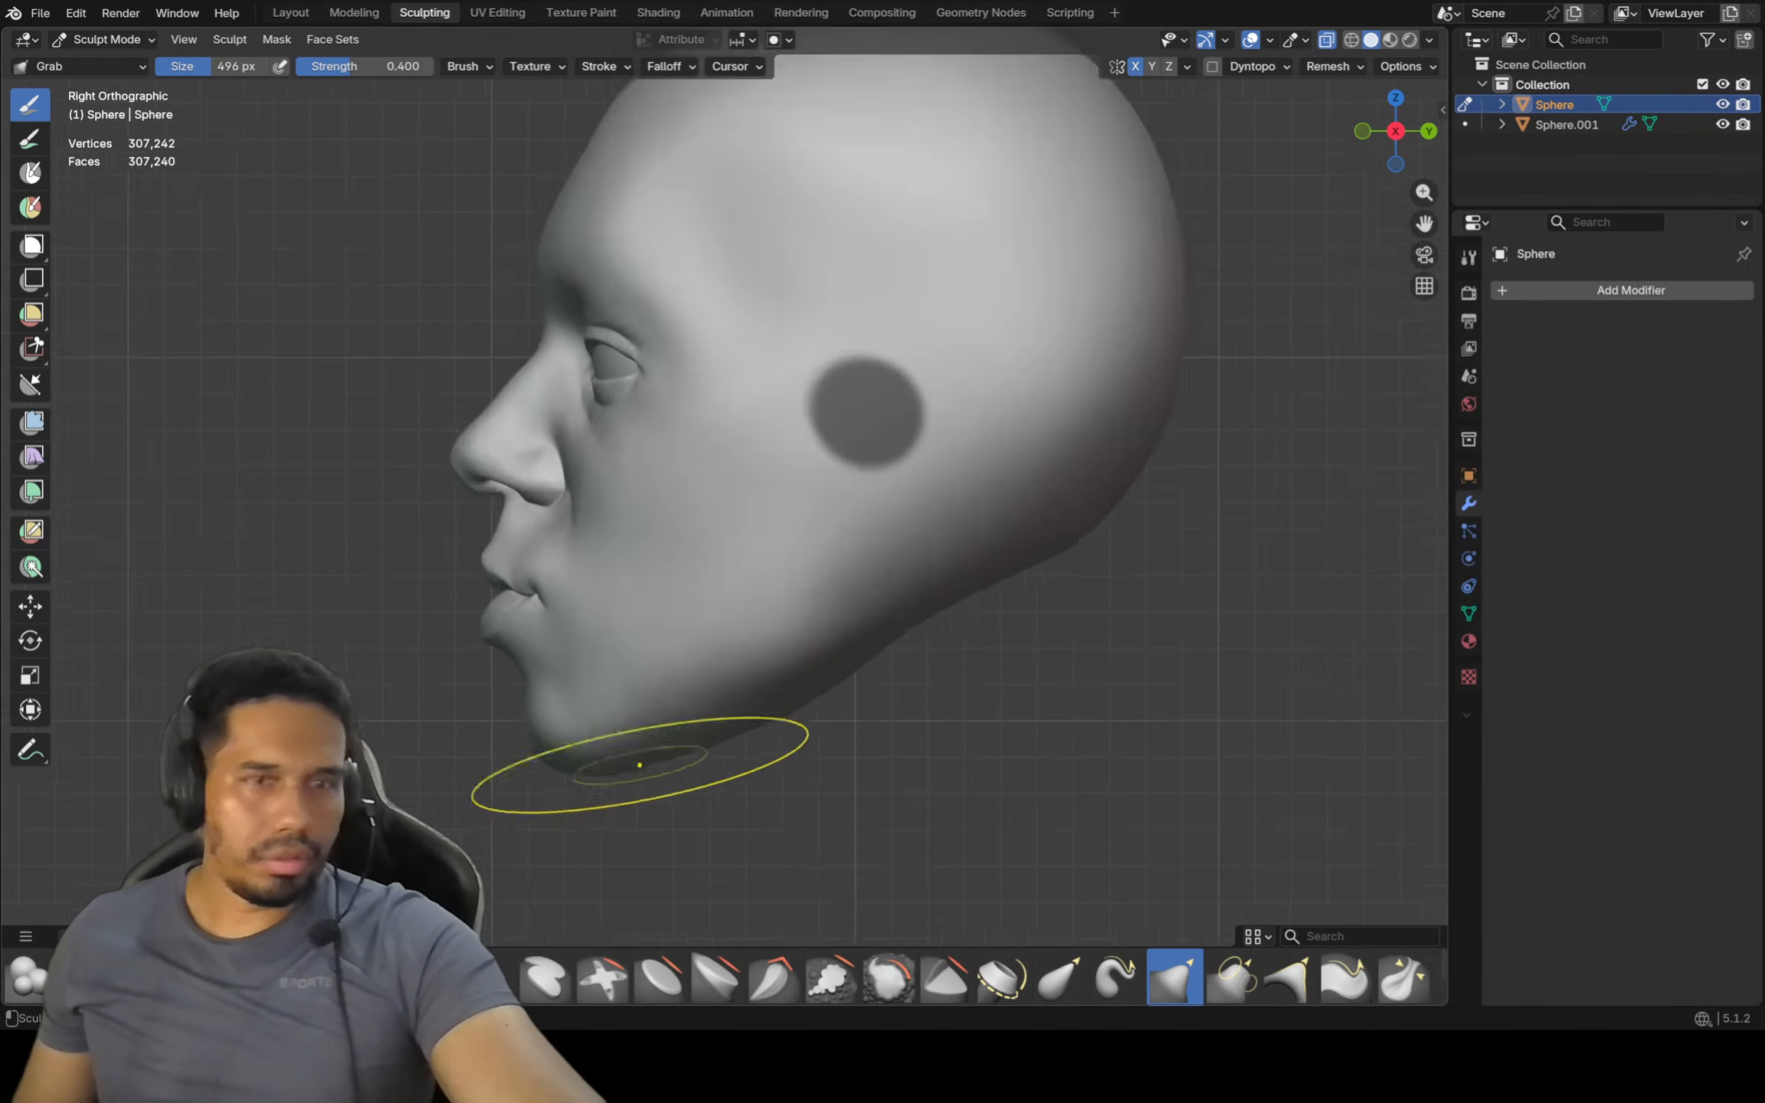
middle_click_drag(715, 742, 701, 736)
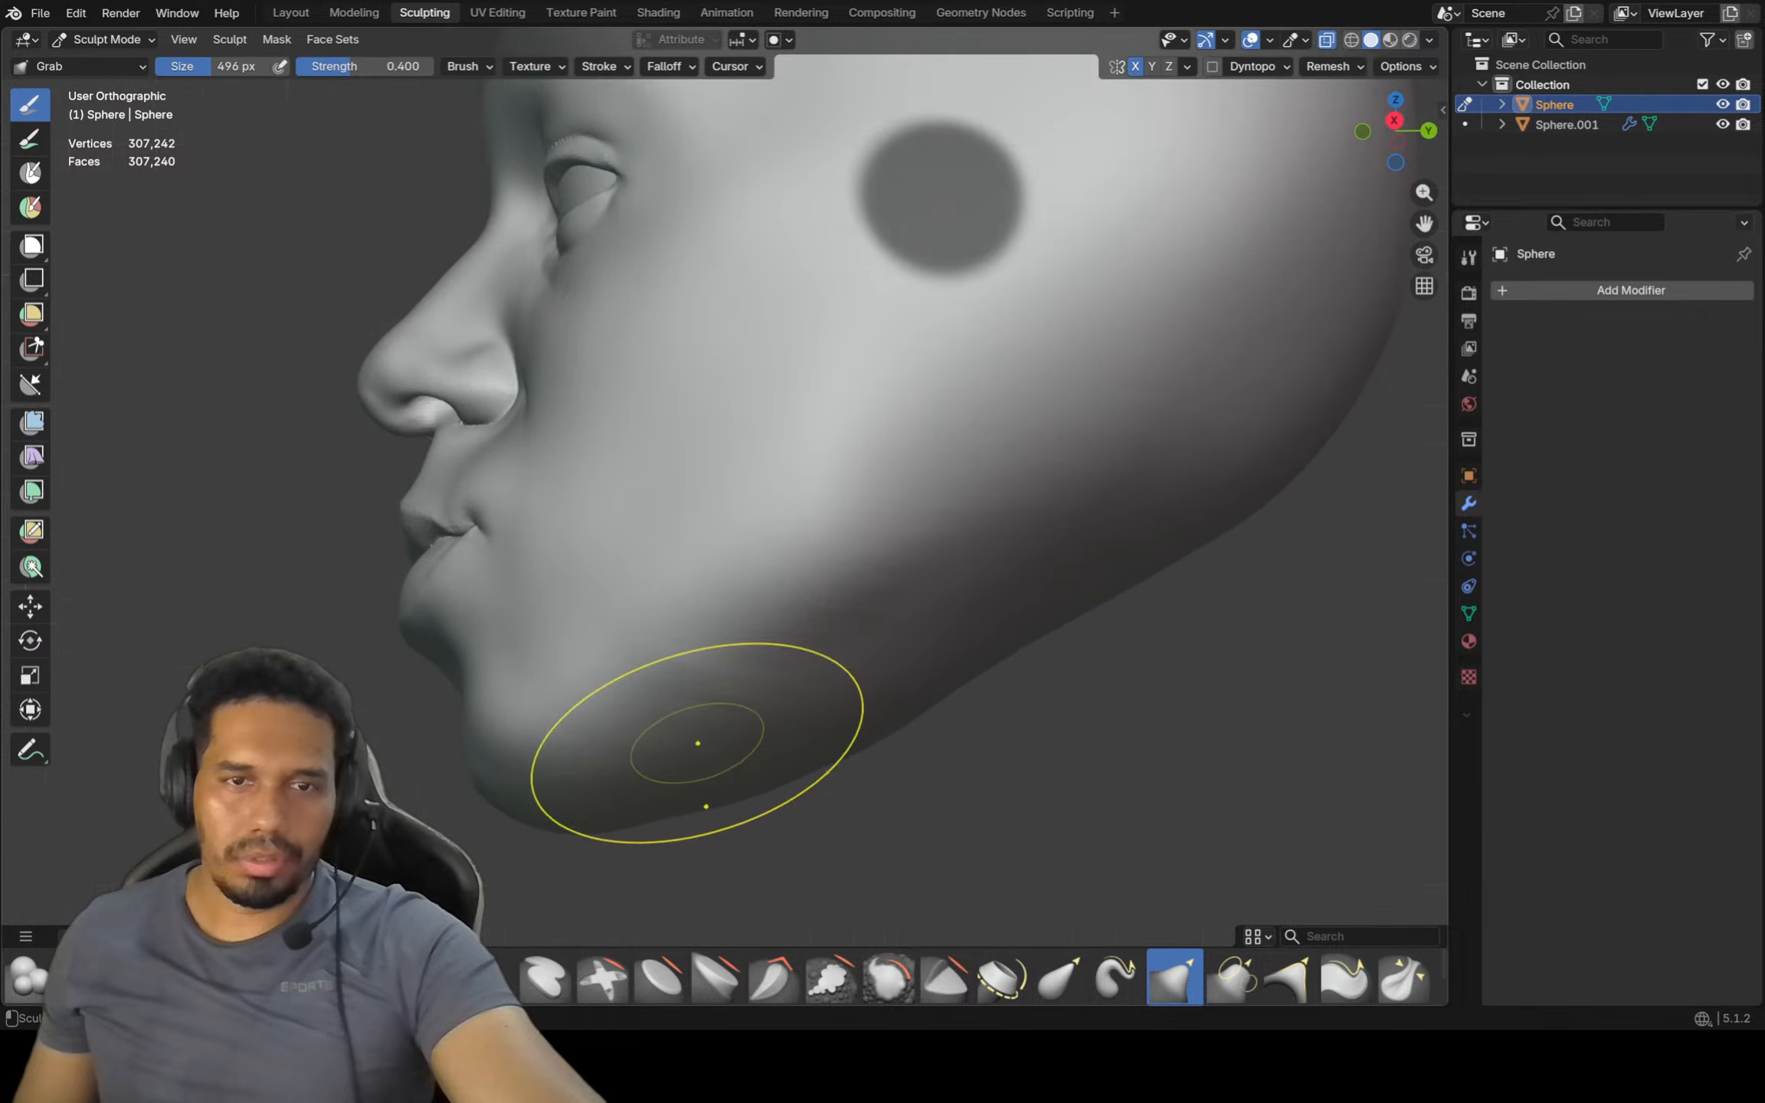
left_click_drag(839, 712, 852, 730)
left_click_drag(914, 643, 928, 664)
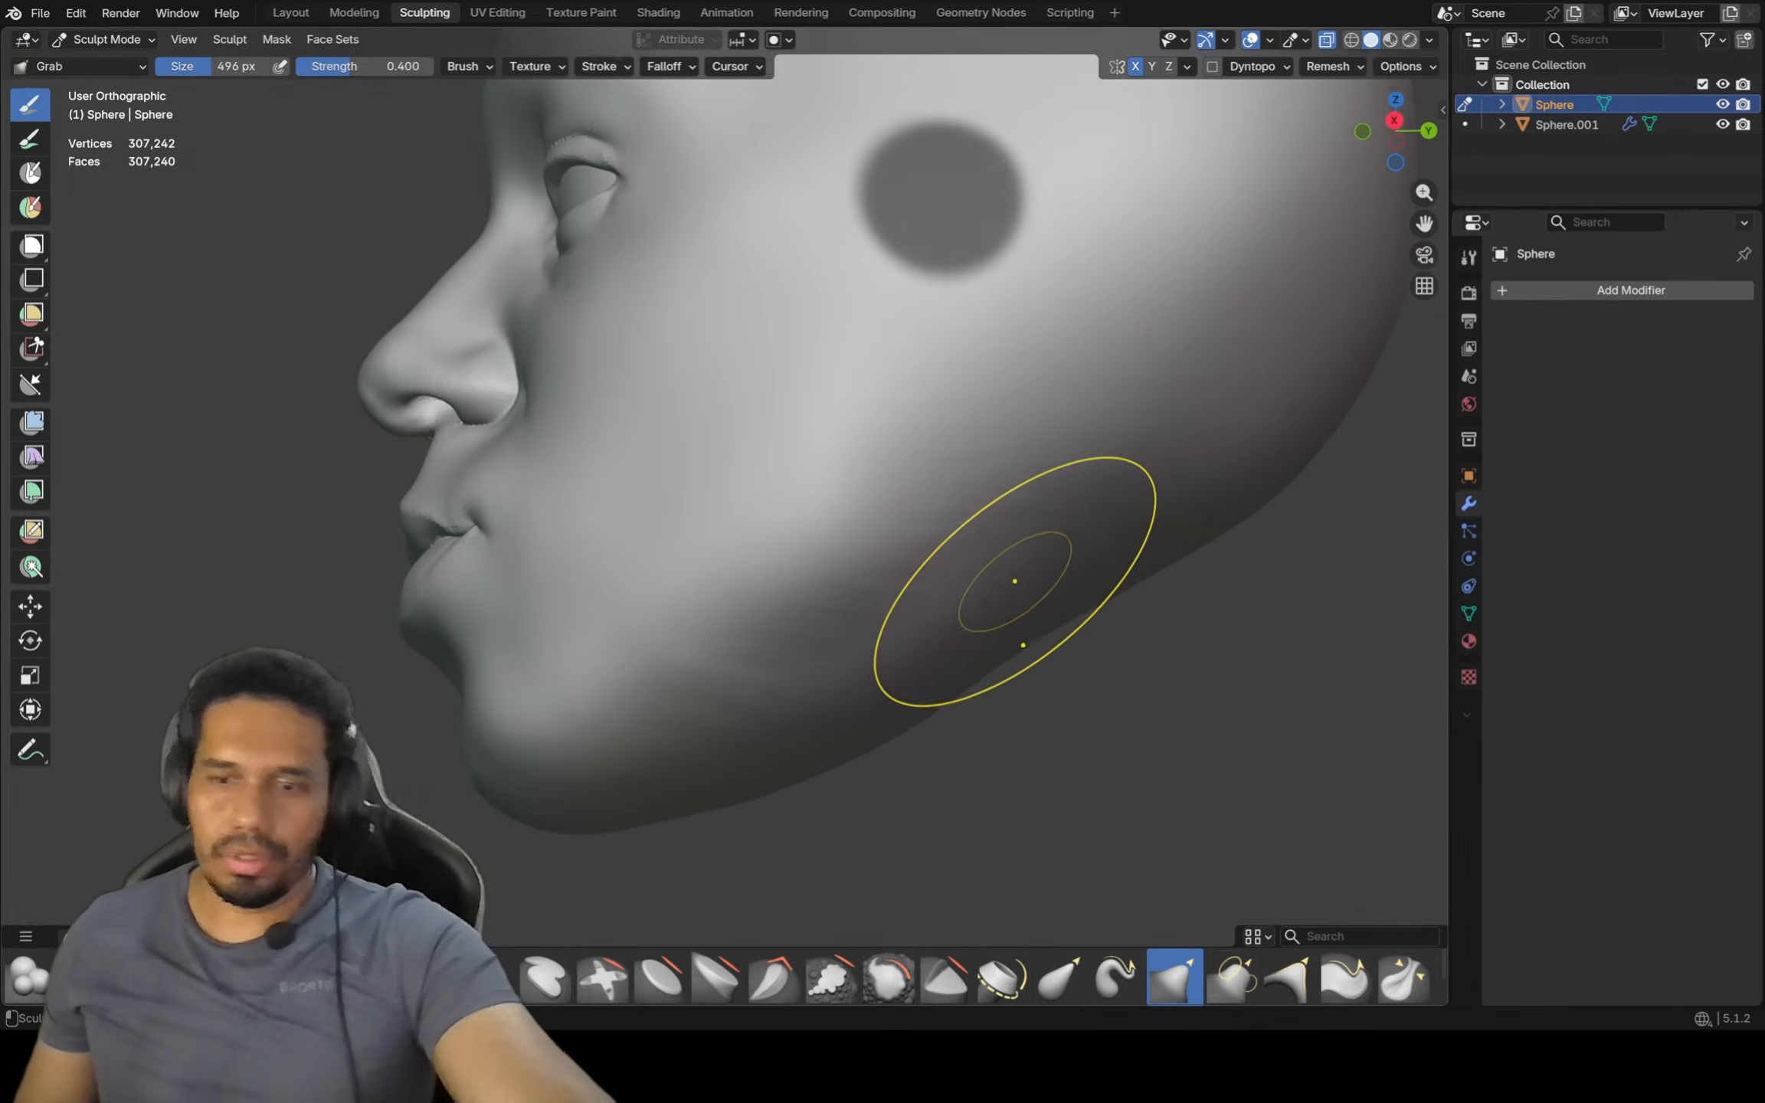
Carve the rear edge of the jaw up towards the ear mask with the Crease Polish brush at 202 px
key("KP_3")
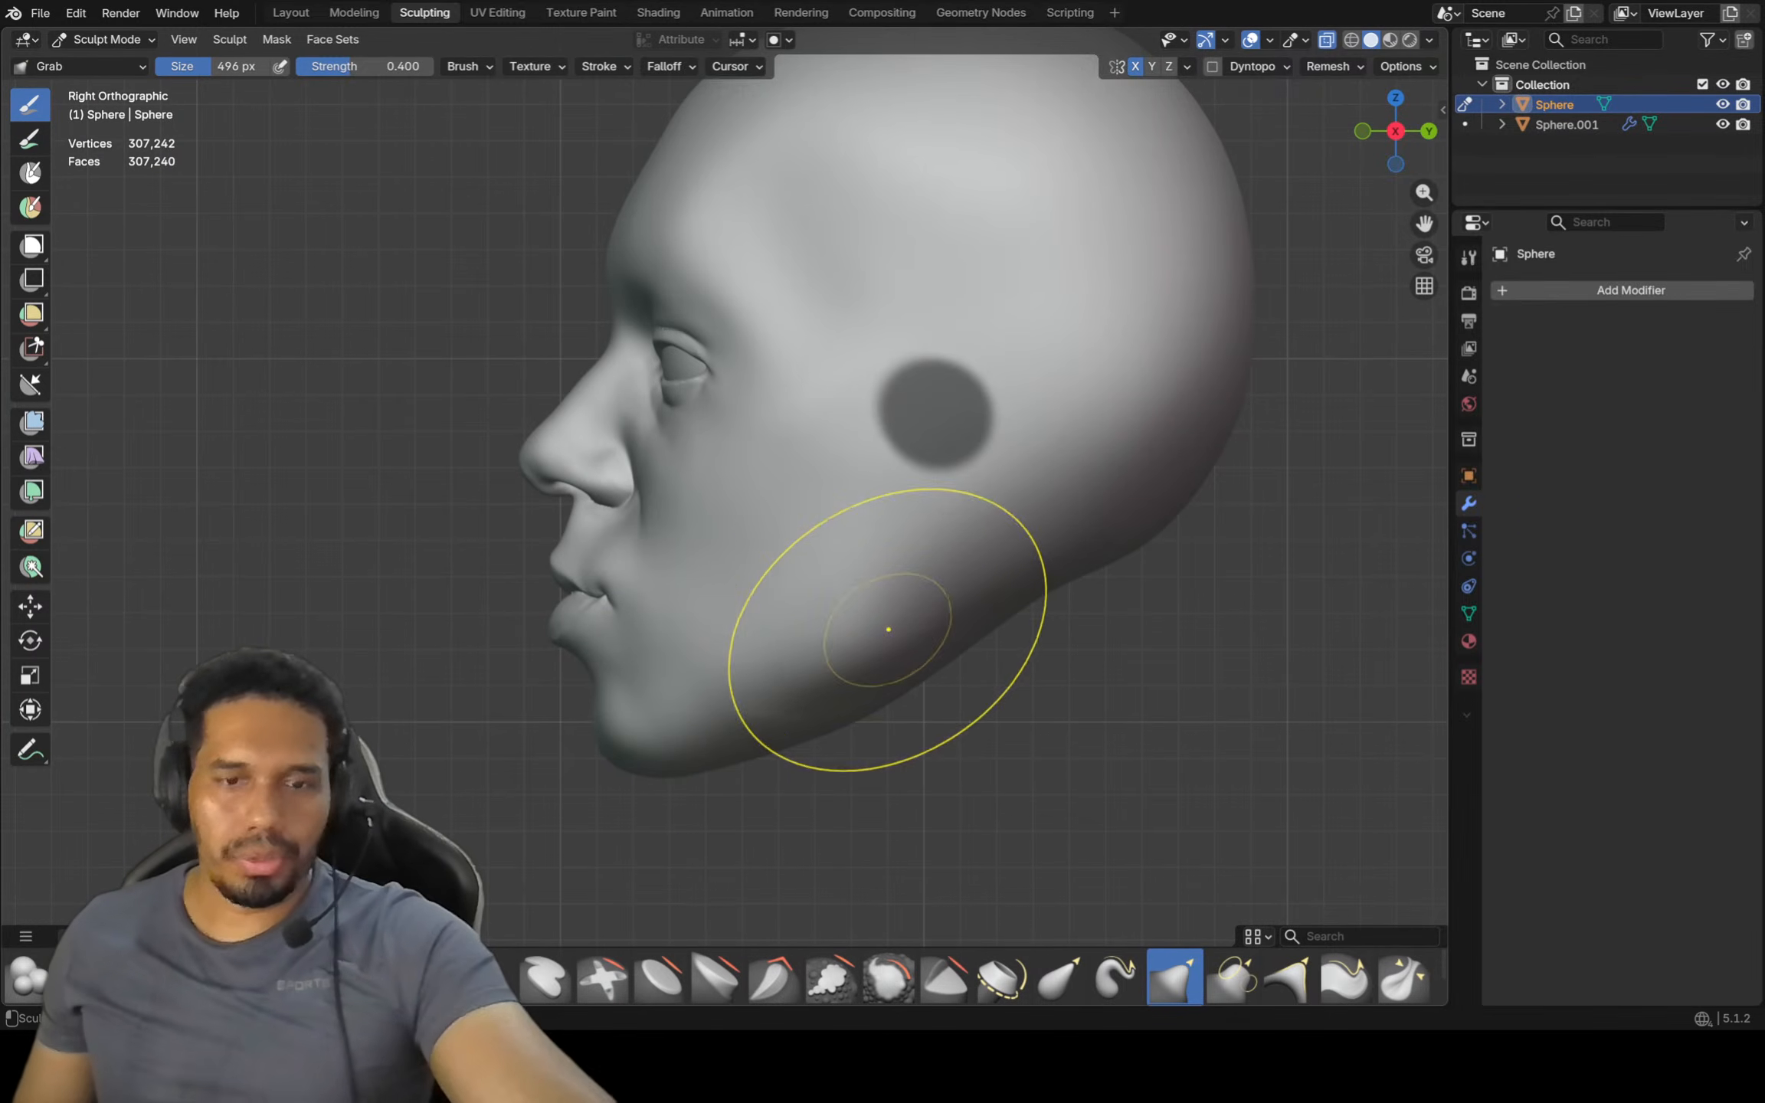
key("f")
left_click(788, 631)
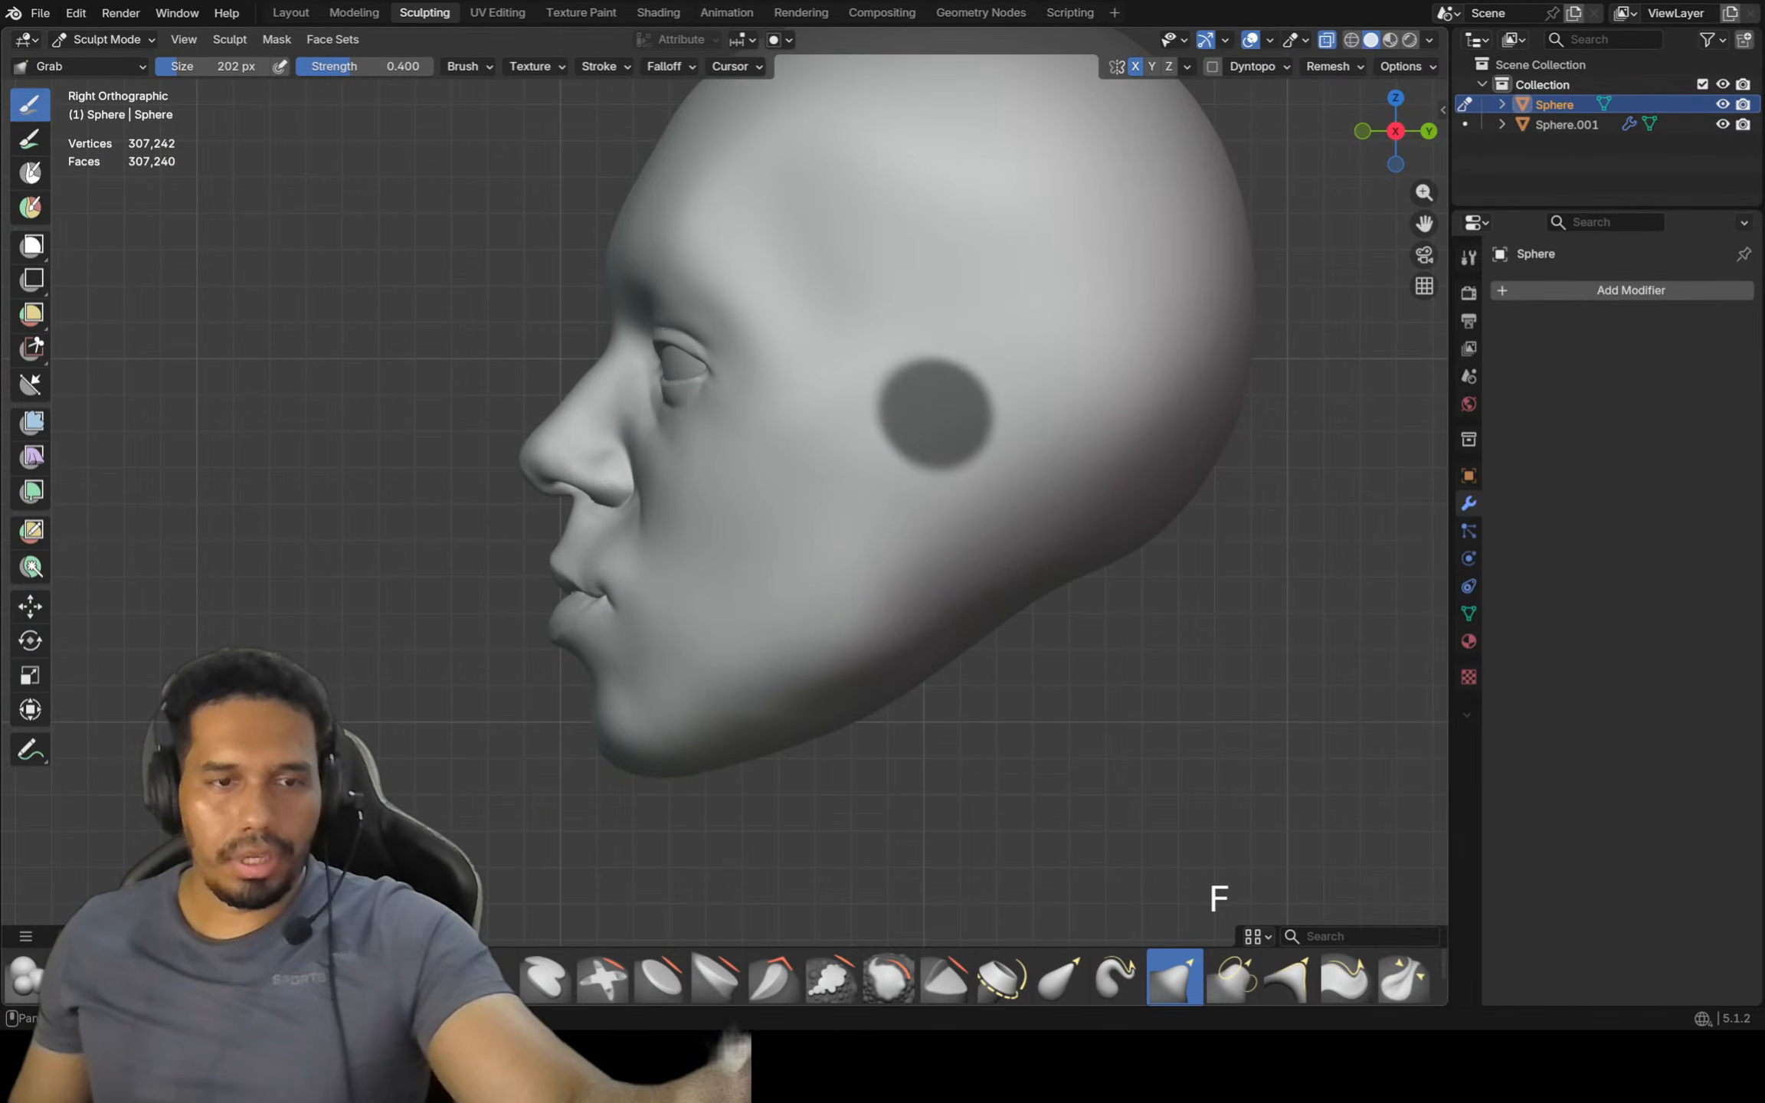
key("shift+c")
scroll(766, 544, "up", 2)
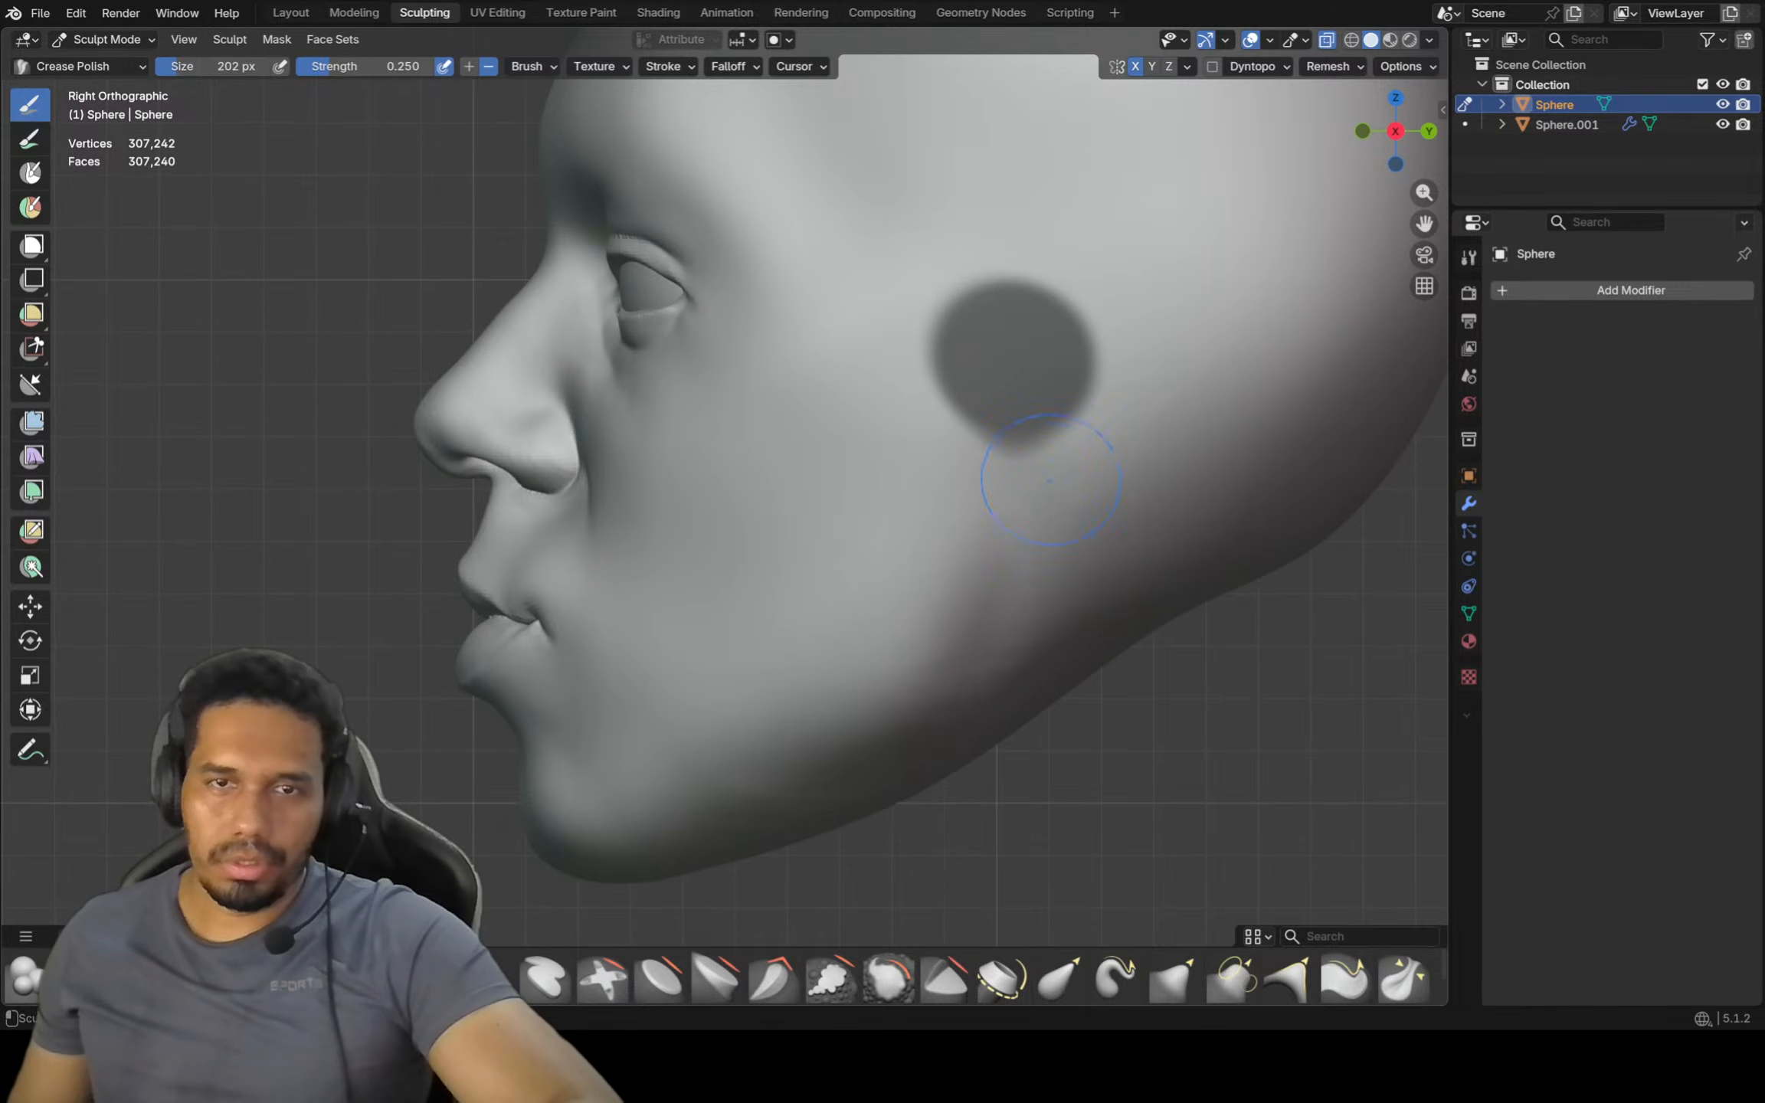
scroll(967, 664, "down", 1)
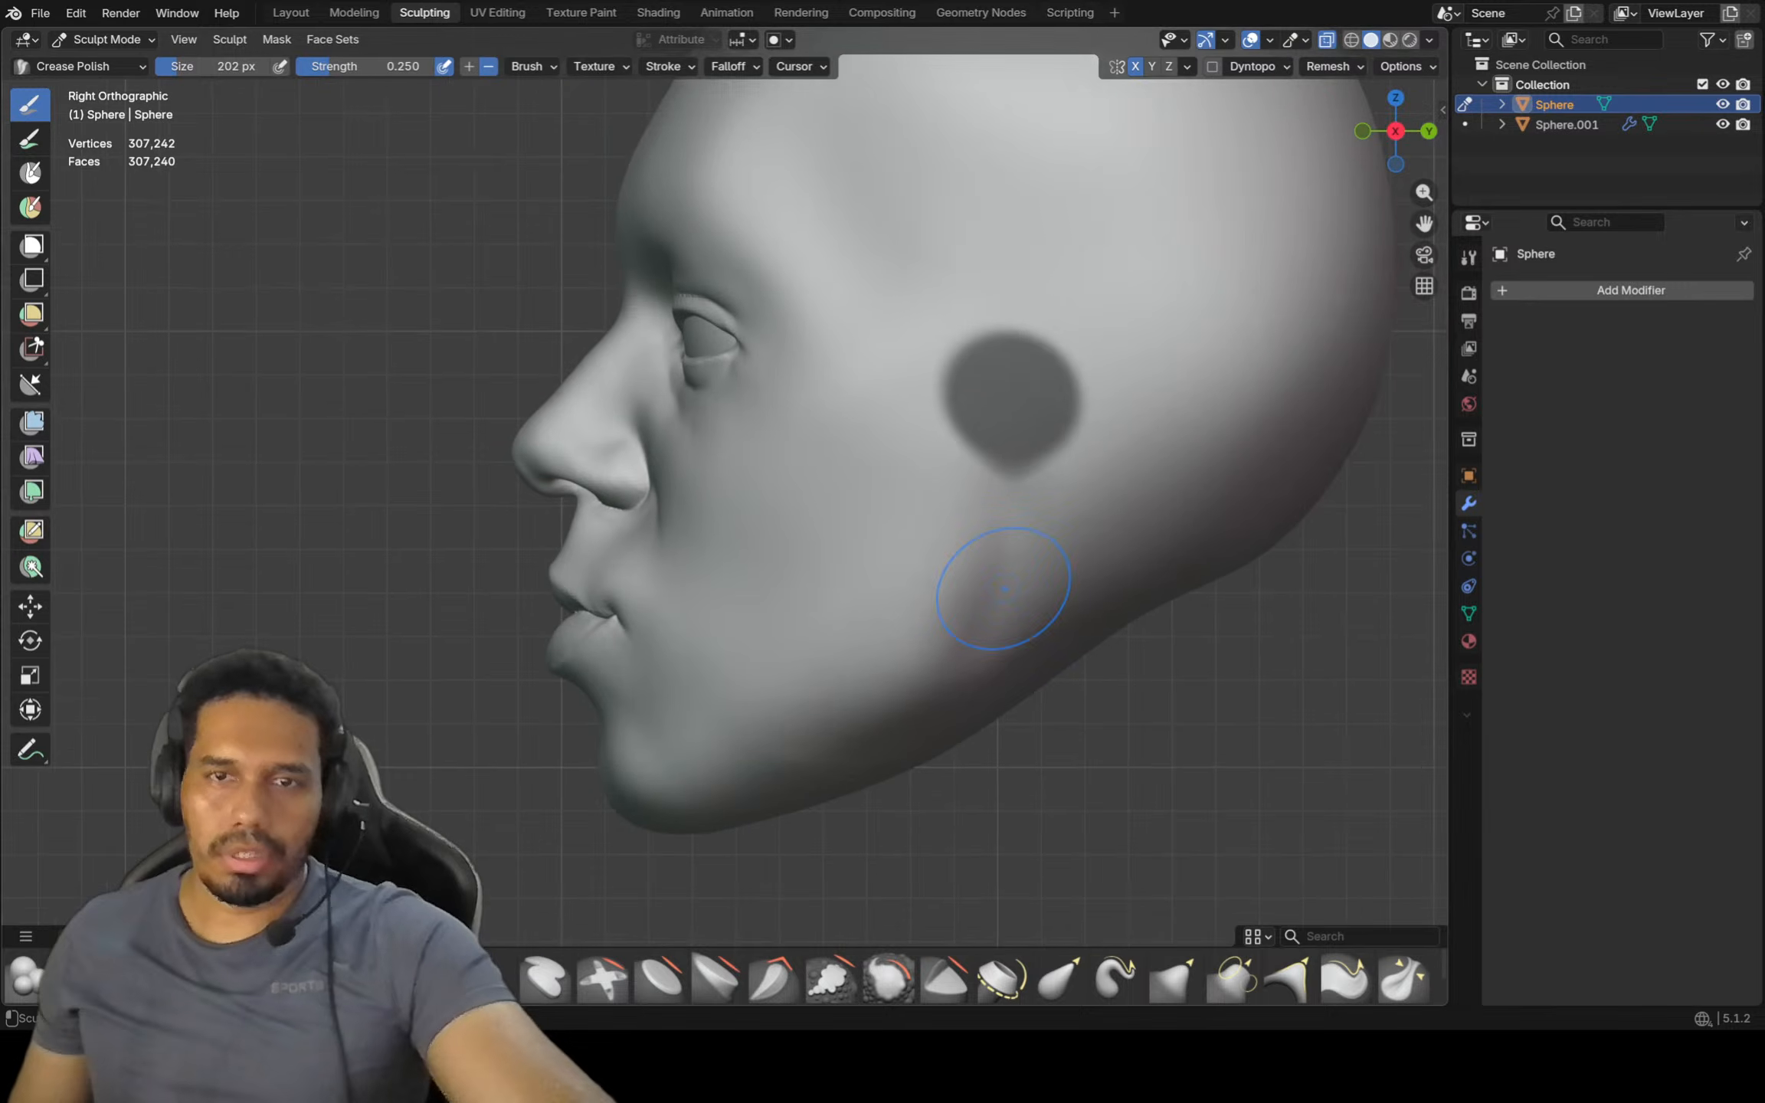
left_click_drag(1000, 591, 1020, 485)
scroll(1020, 488, "down", 1)
middle_click_drag(1021, 490, 934, 528, "shift")
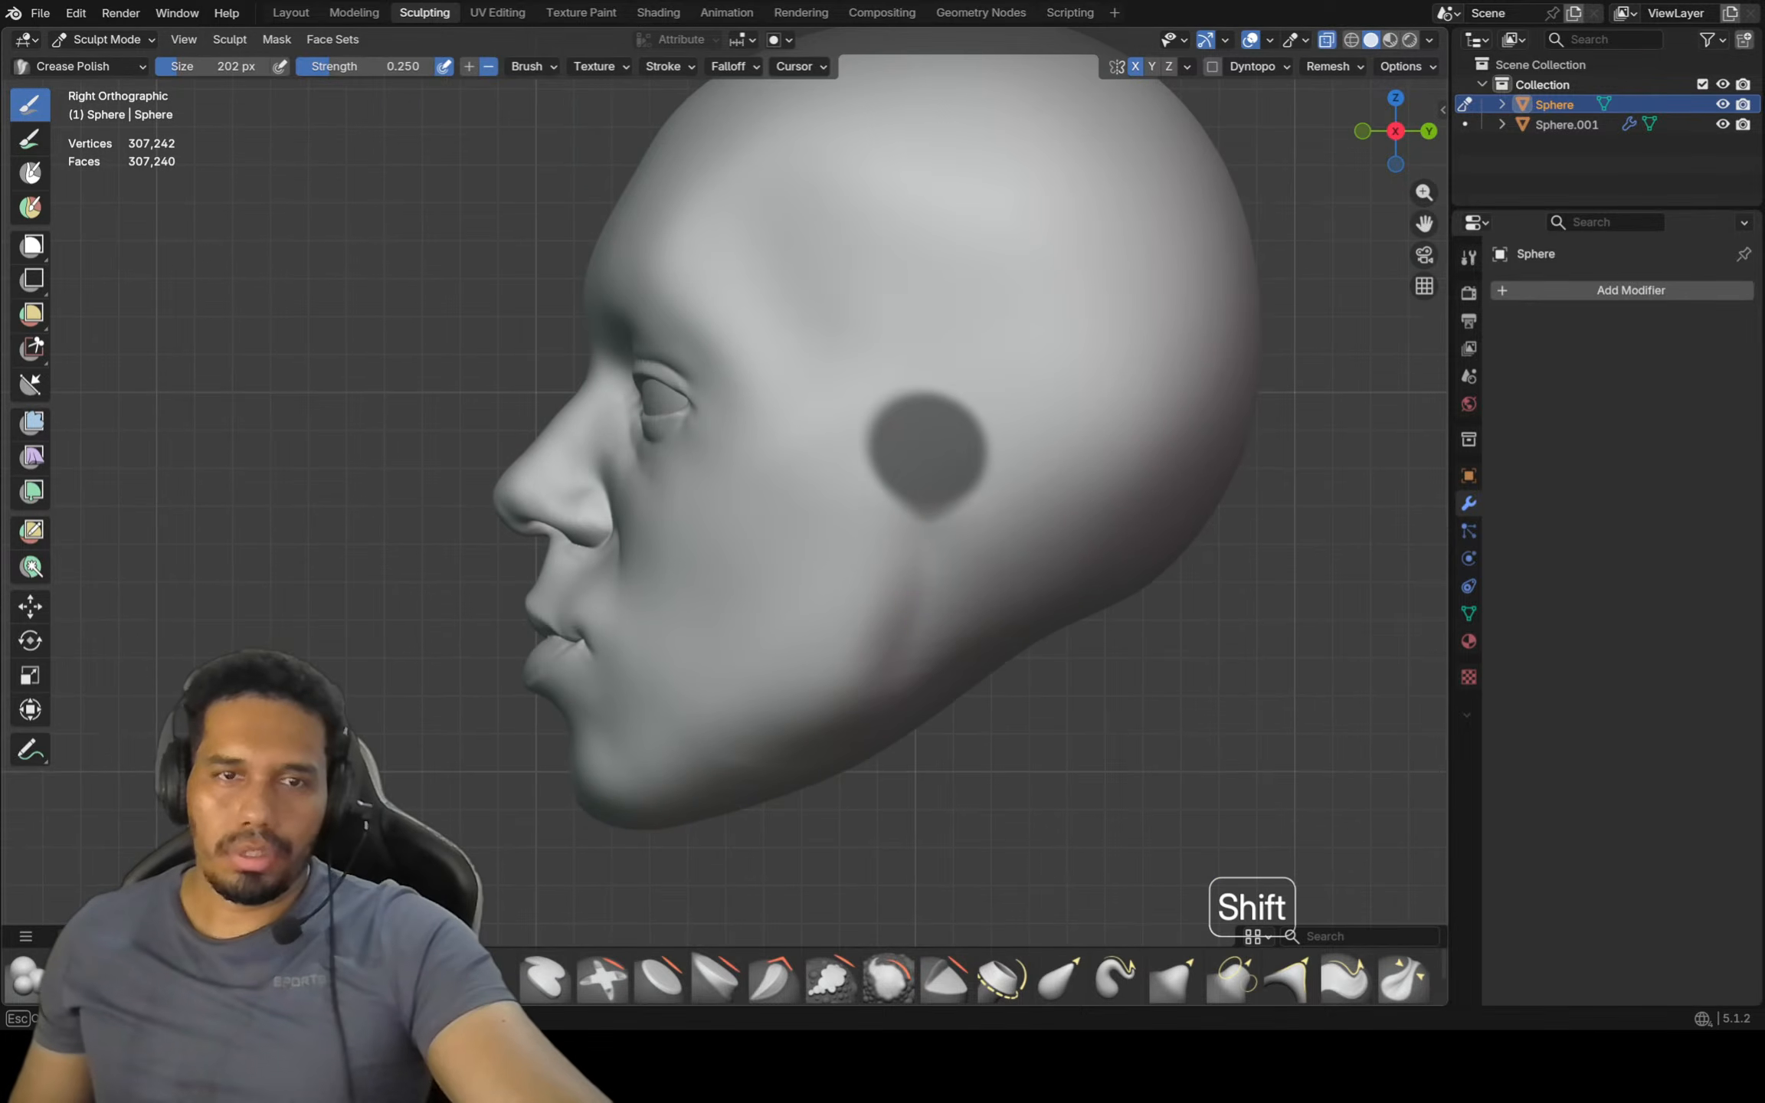
Refine the upper lip and the area beneath the nose in profile with the Inflate/Deflate brush at 202 px
scroll(457, 597, "up", 4)
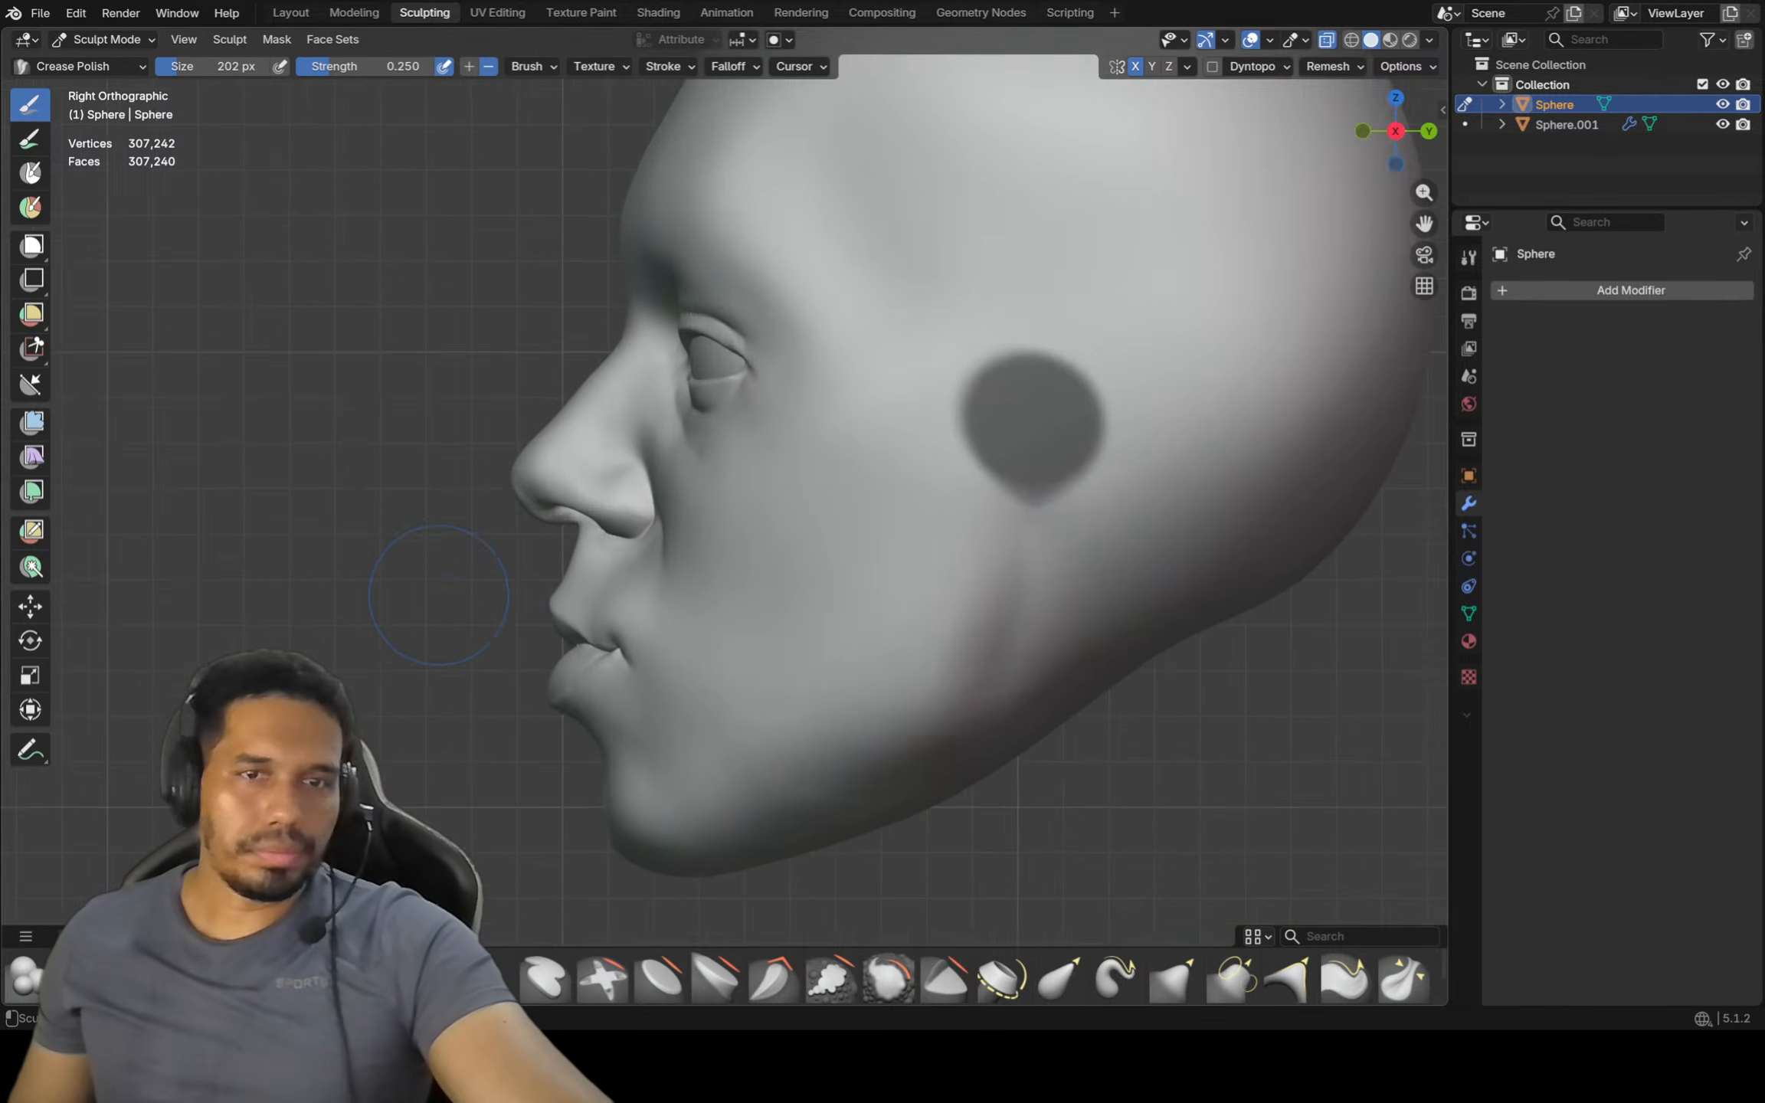
scroll(656, 612, "up", 1)
key("f")
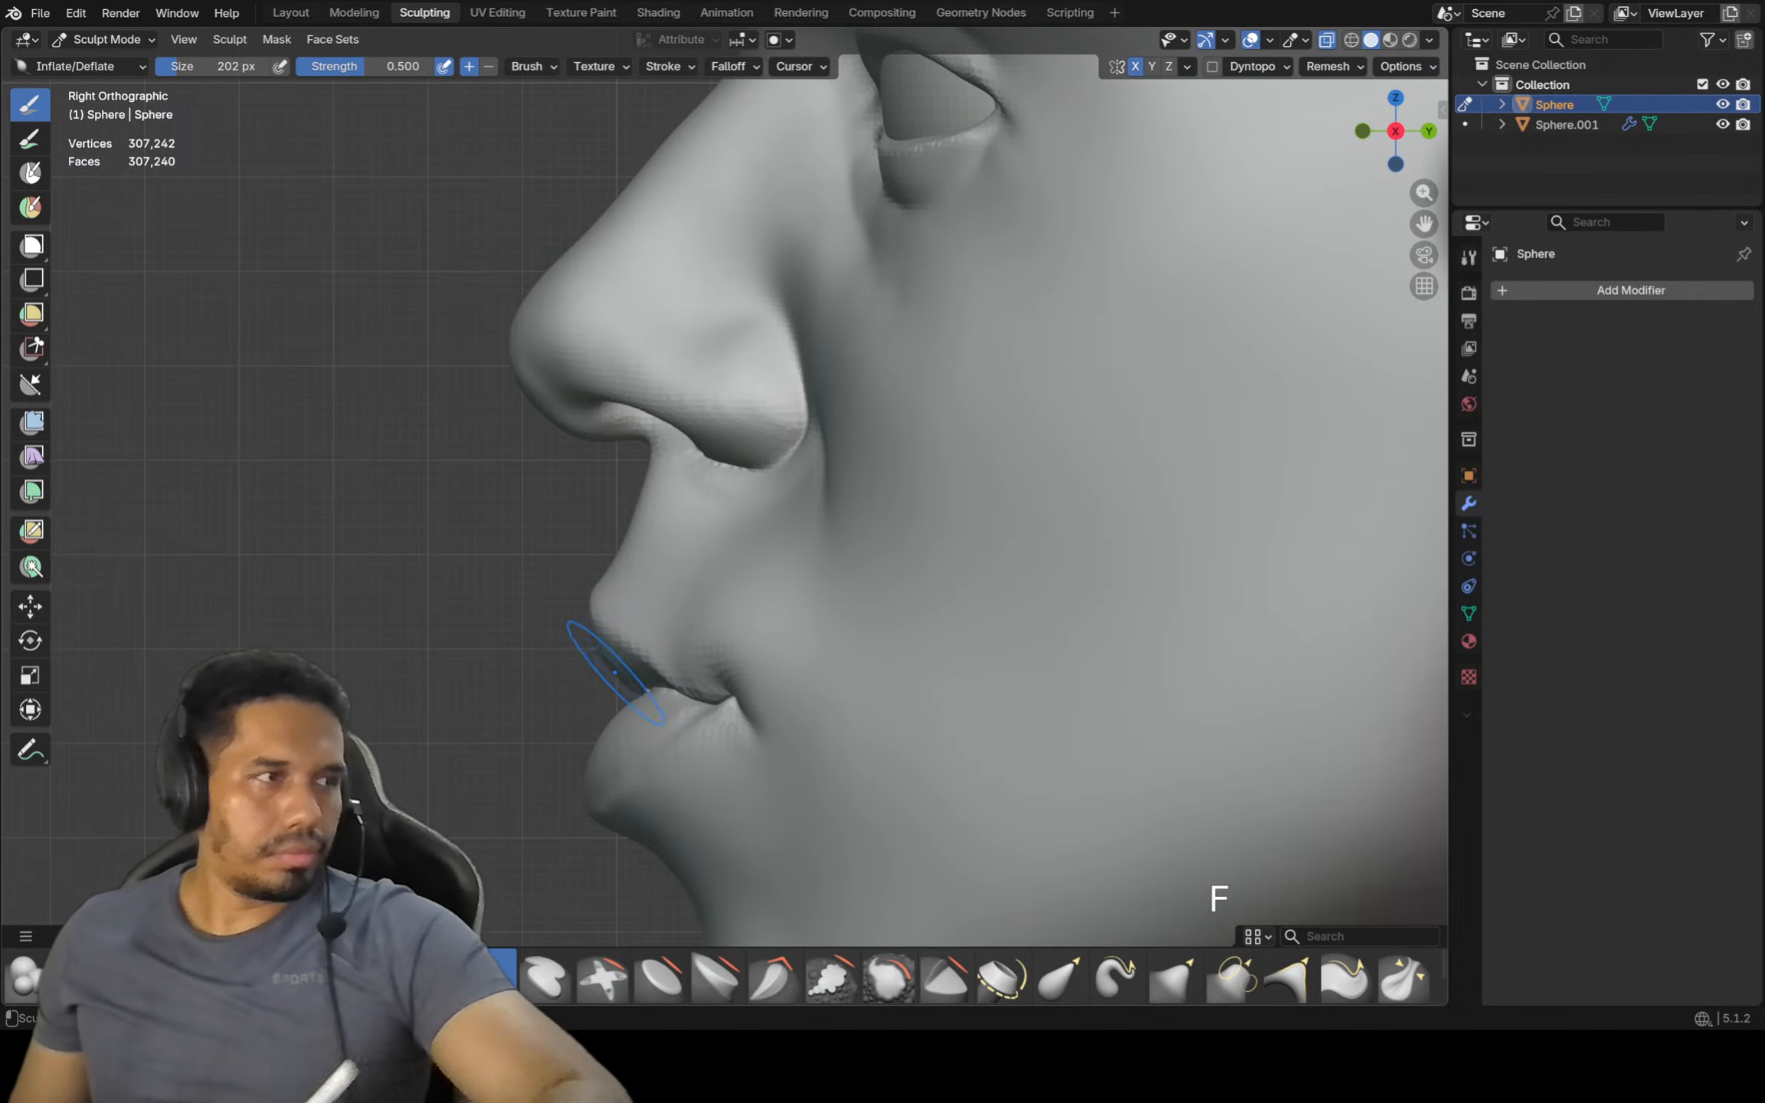
scroll(725, 565, "down", 1)
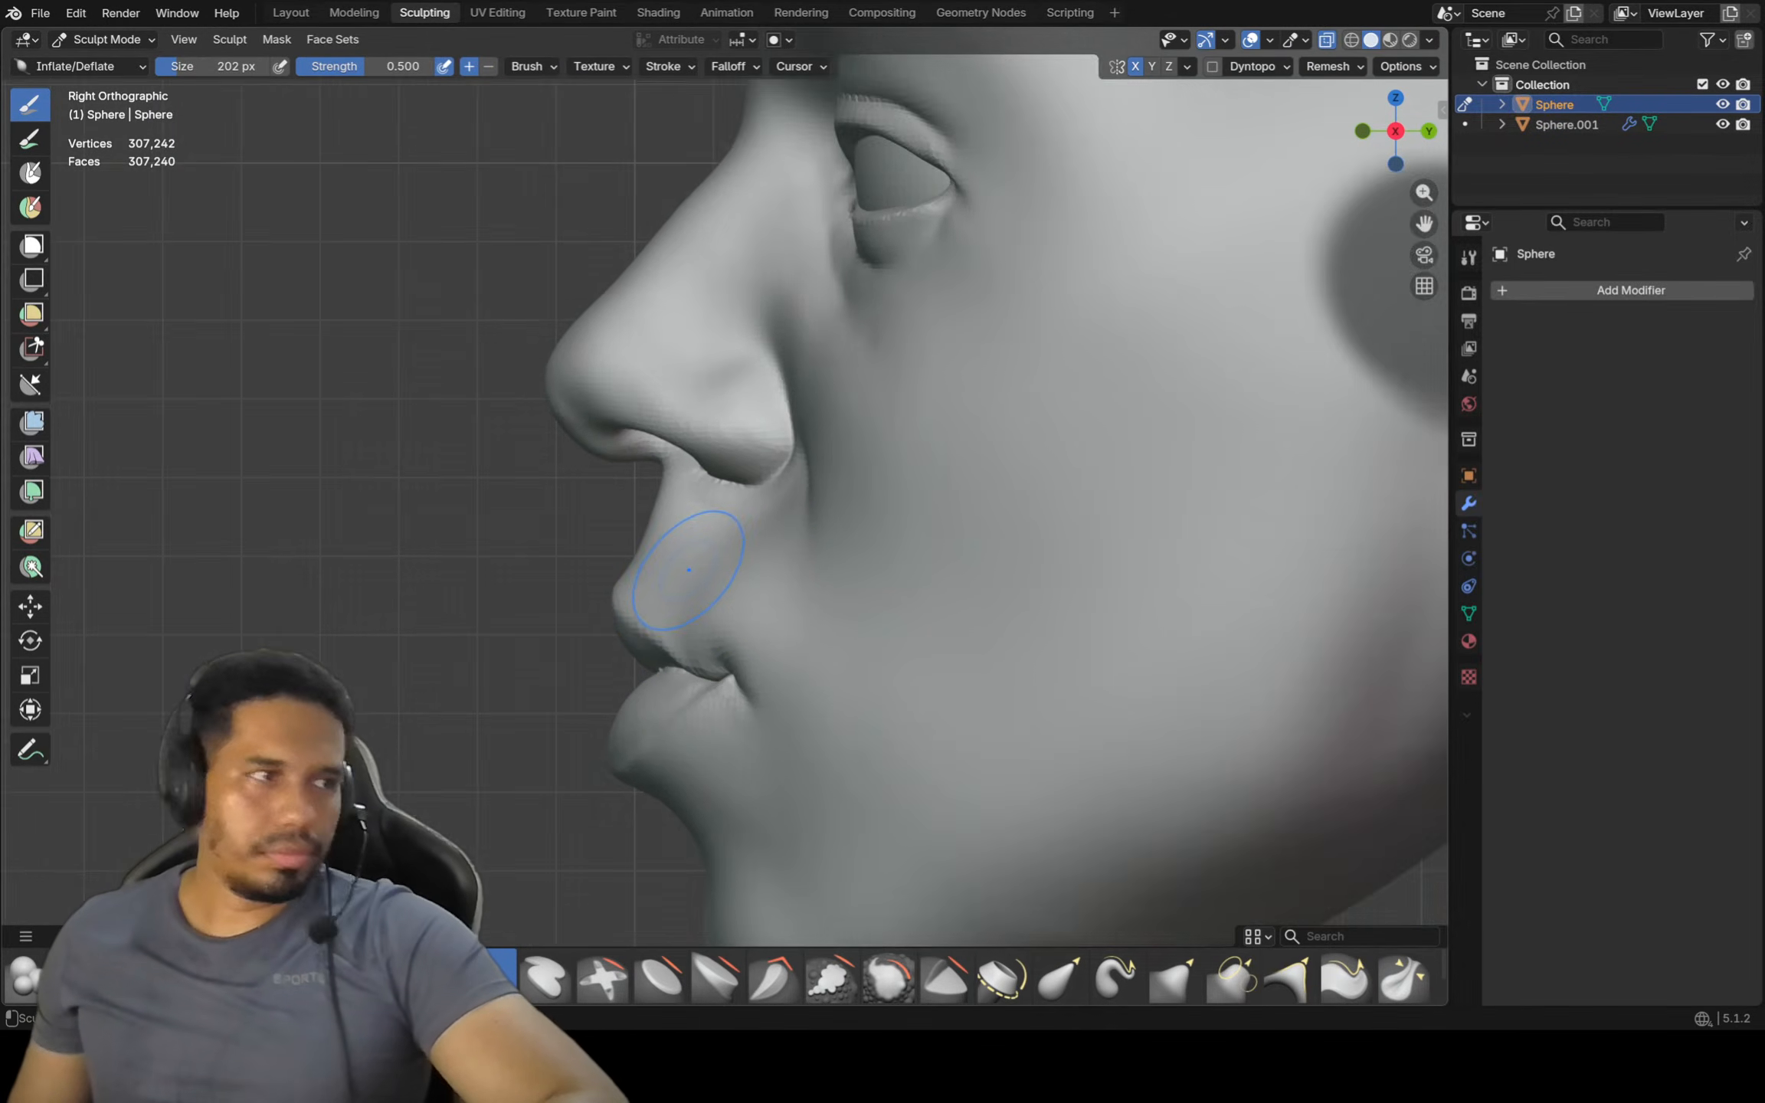
scroll(687, 567, "up", 1)
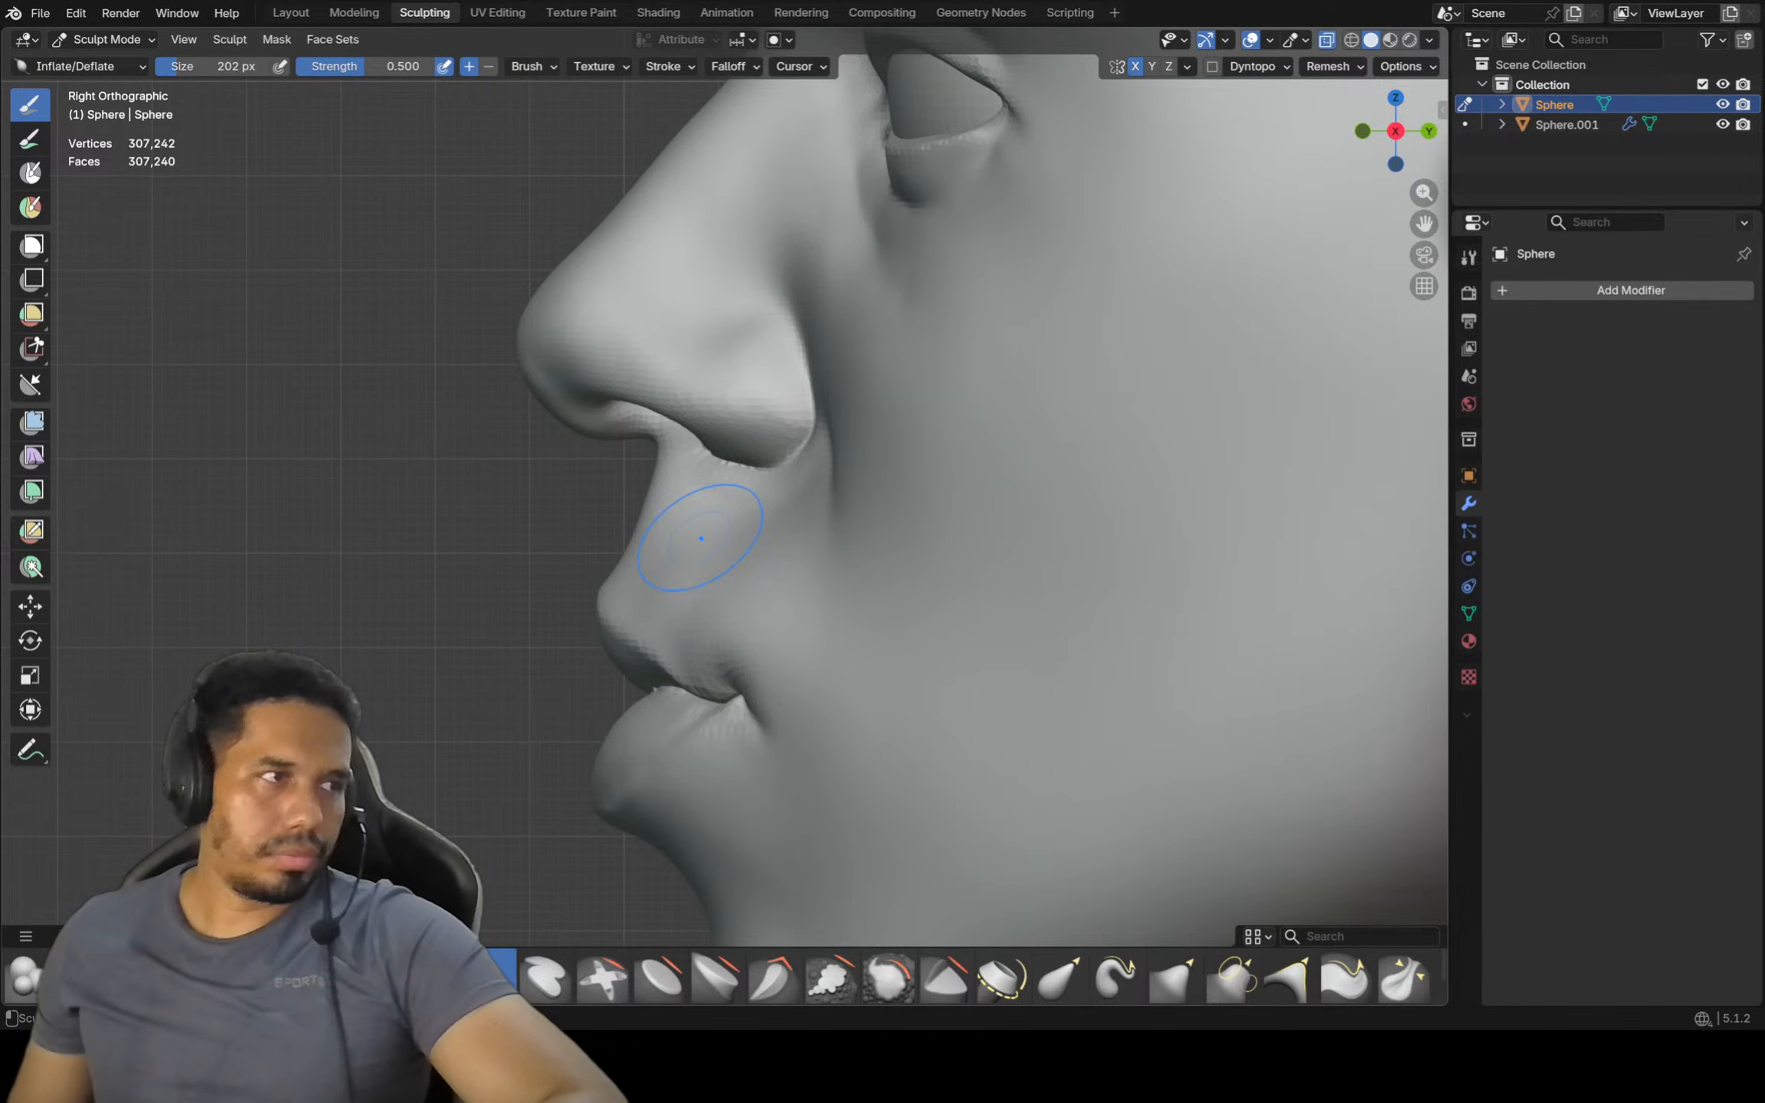
scroll(757, 592, "down", 2)
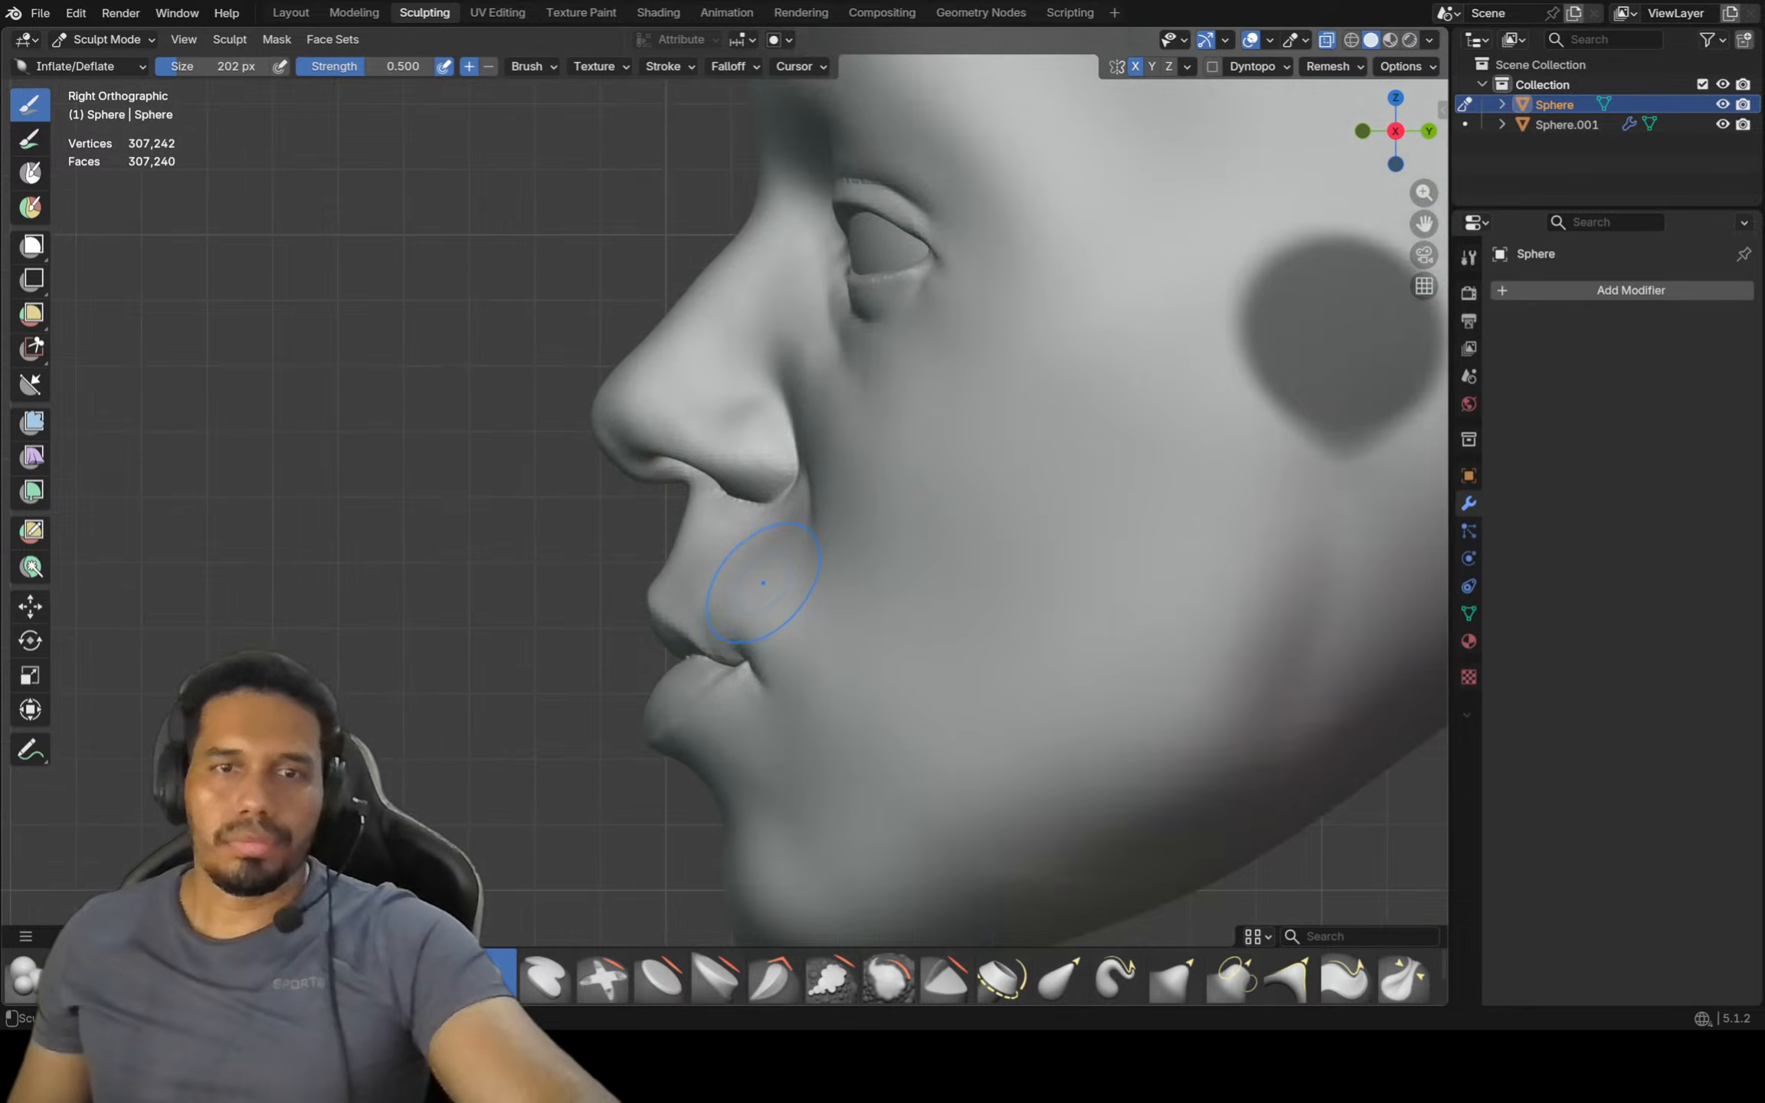
middle_click_drag(761, 586, 783, 688, "ctrl")
scroll(767, 612, "up", 2)
scroll(767, 613, "up", 1)
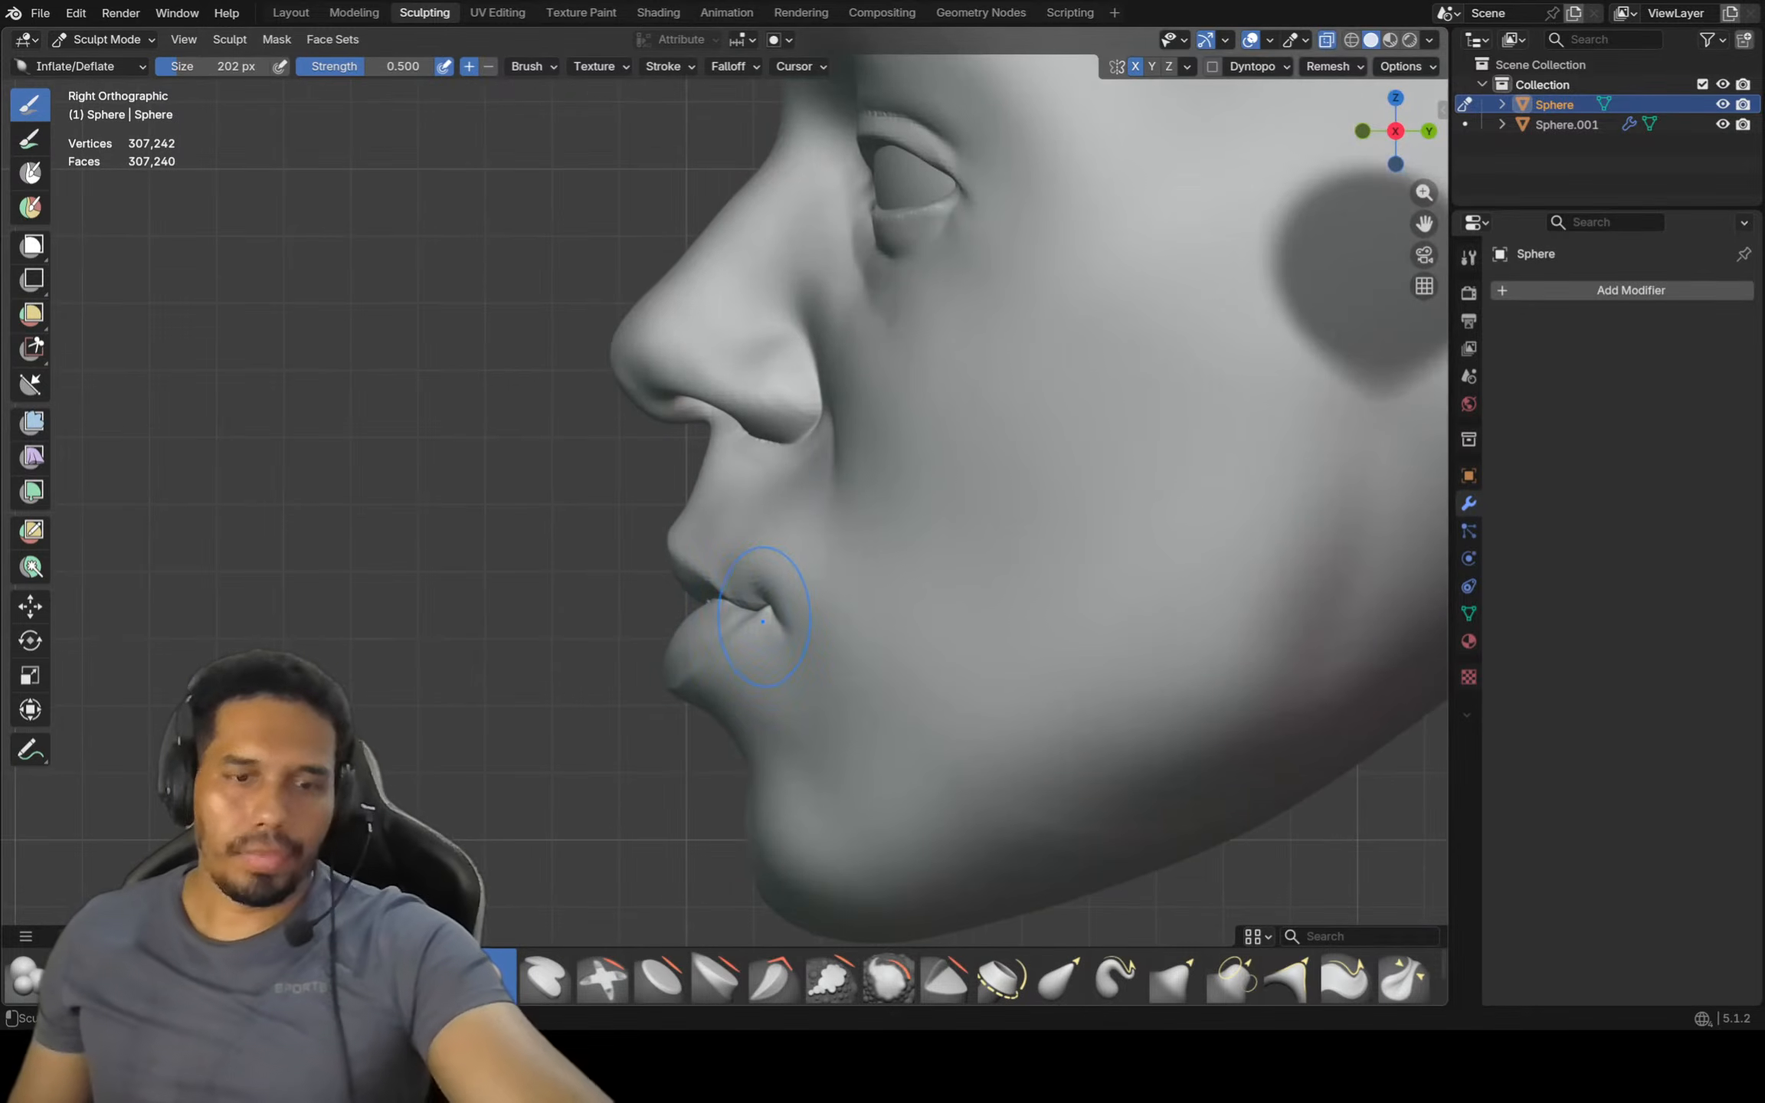
Adjust the corner of the mouth in profile with the Grab brush at 292 px
key("f")
key("g")
scroll(770, 563, "up", 1)
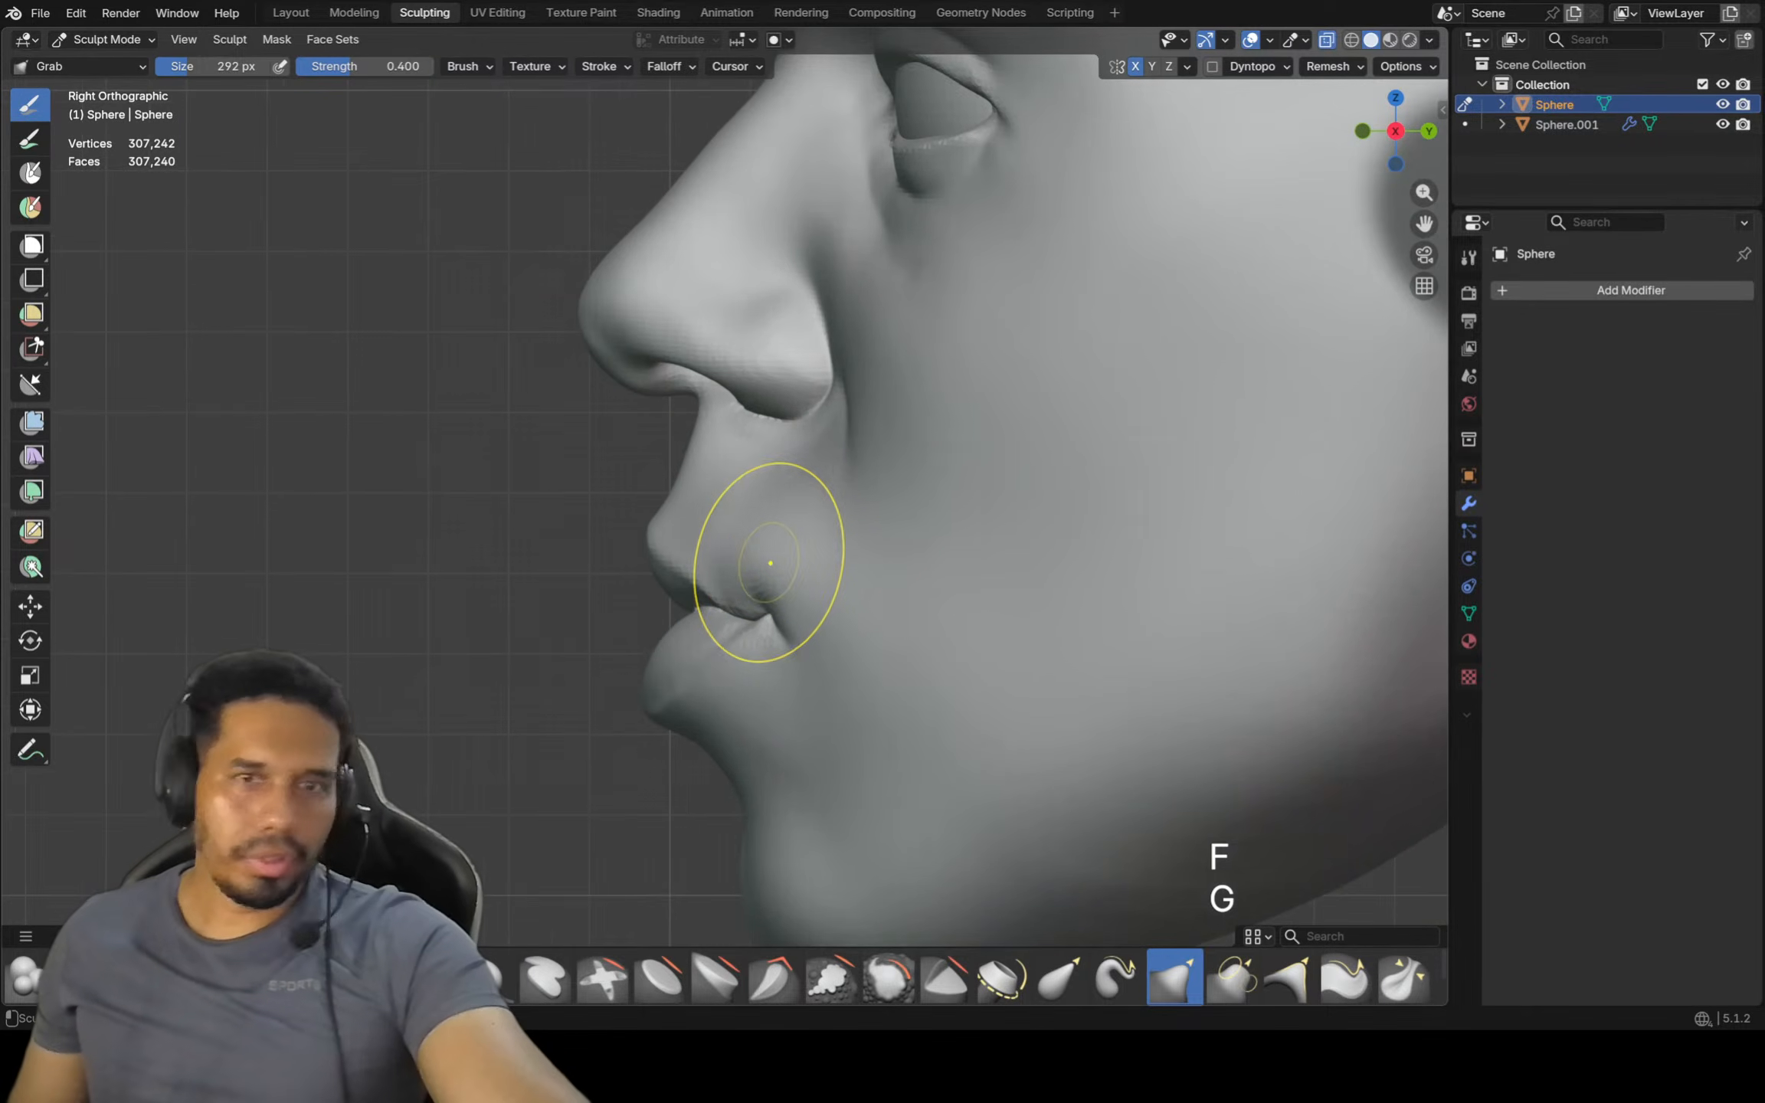
scroll(775, 574, "down", 6)
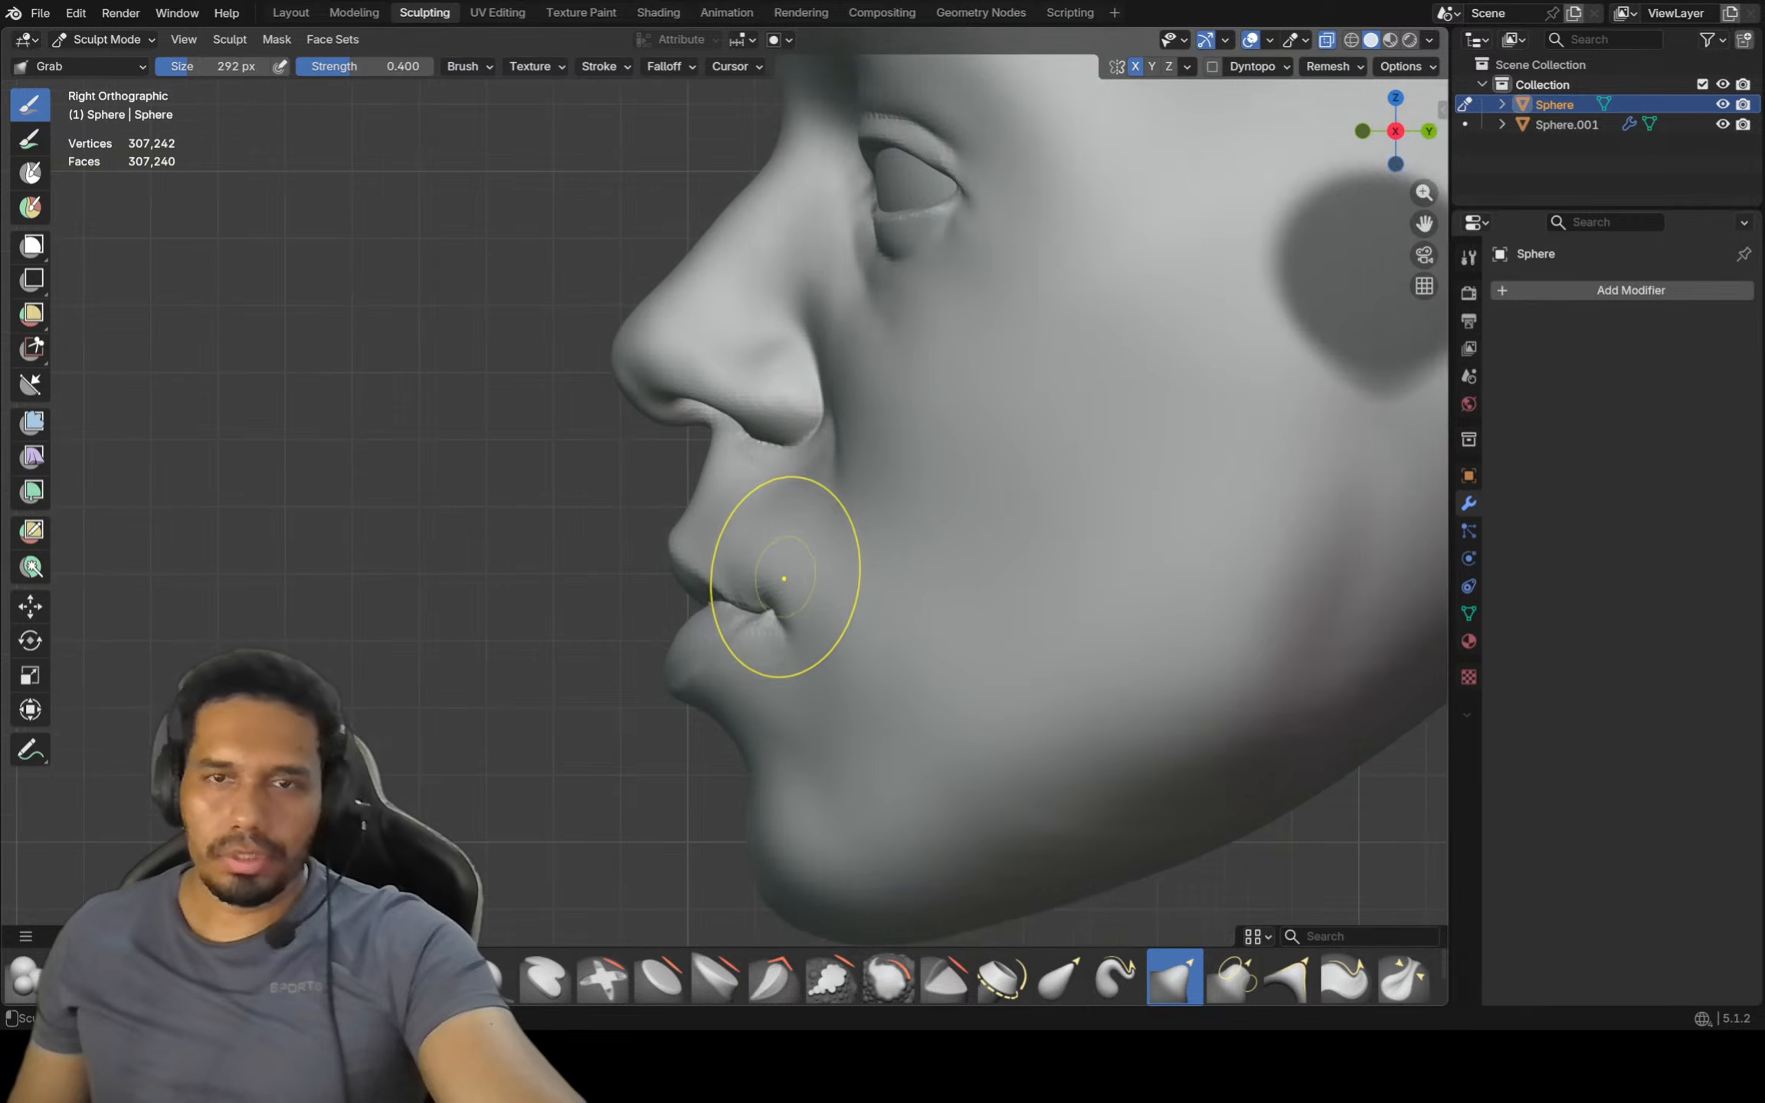
Invert the mask and pull the exposed ear spot outward from the head with the Grab brush at 534 px
key("ctrl+i")
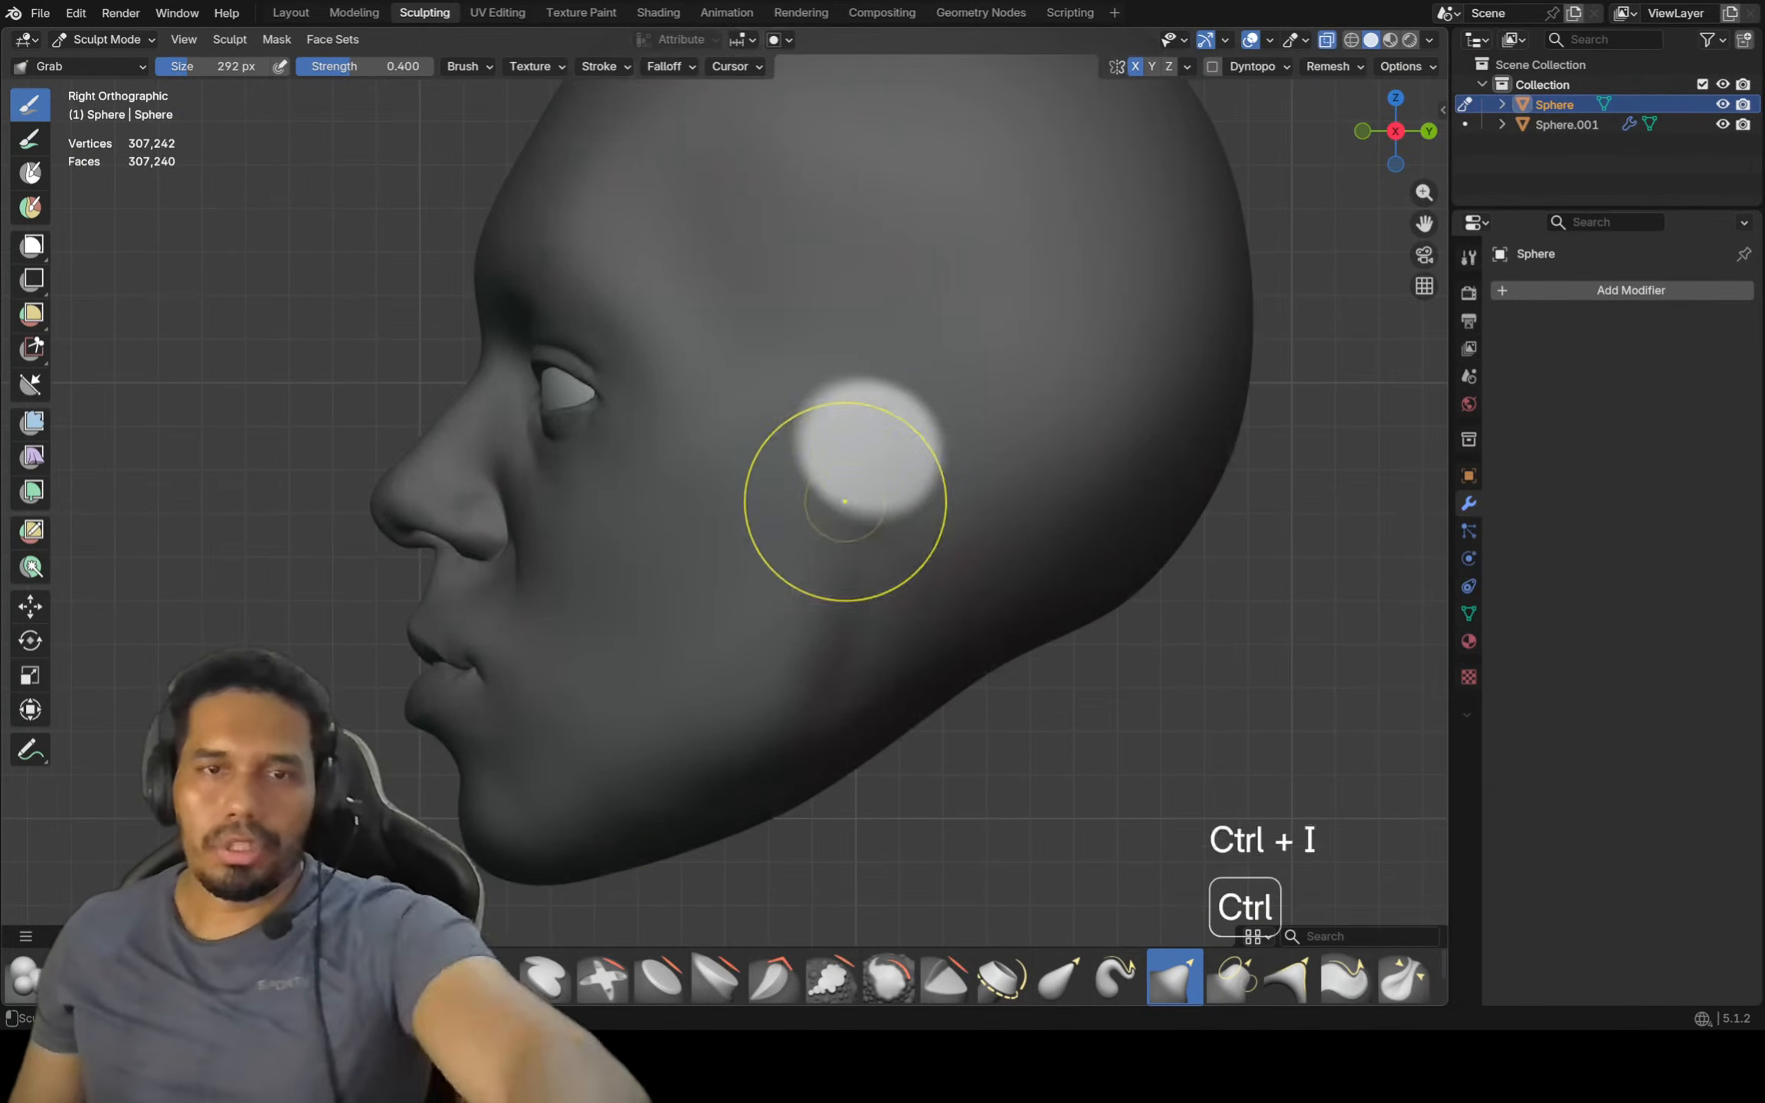
mouse_move(850, 501)
middle_mouse_down()
mouse_move(905, 417)
mouse_move(967, 423)
mouse_move(956, 414)
middle_mouse_up()
key("f")
left_click(996, 421)
mouse_move(900, 417)
left_mouse_down()
mouse_move(956, 398)
mouse_move(964, 374)
mouse_move(992, 423)
left_mouse_up()
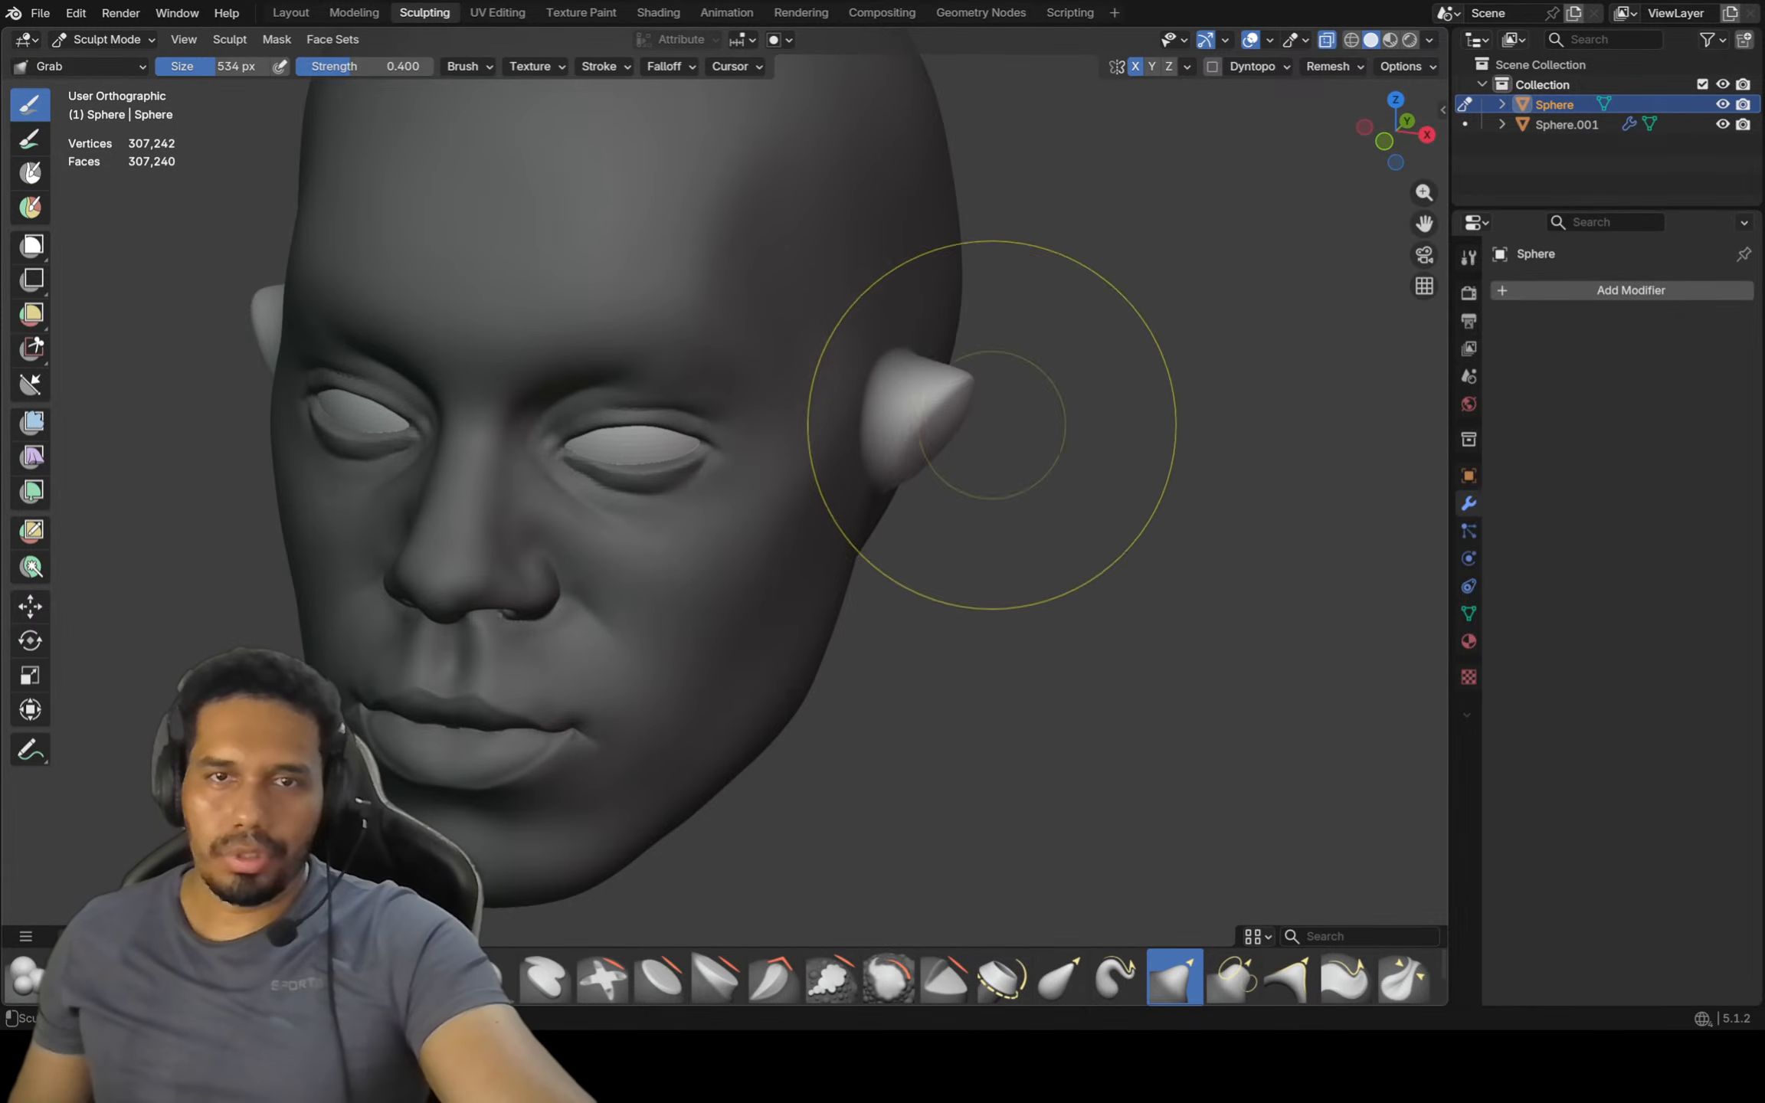
Stretch the top of the ear upward and refine its outline from three-quarter and front views
middle_click_drag(993, 422, 924, 360)
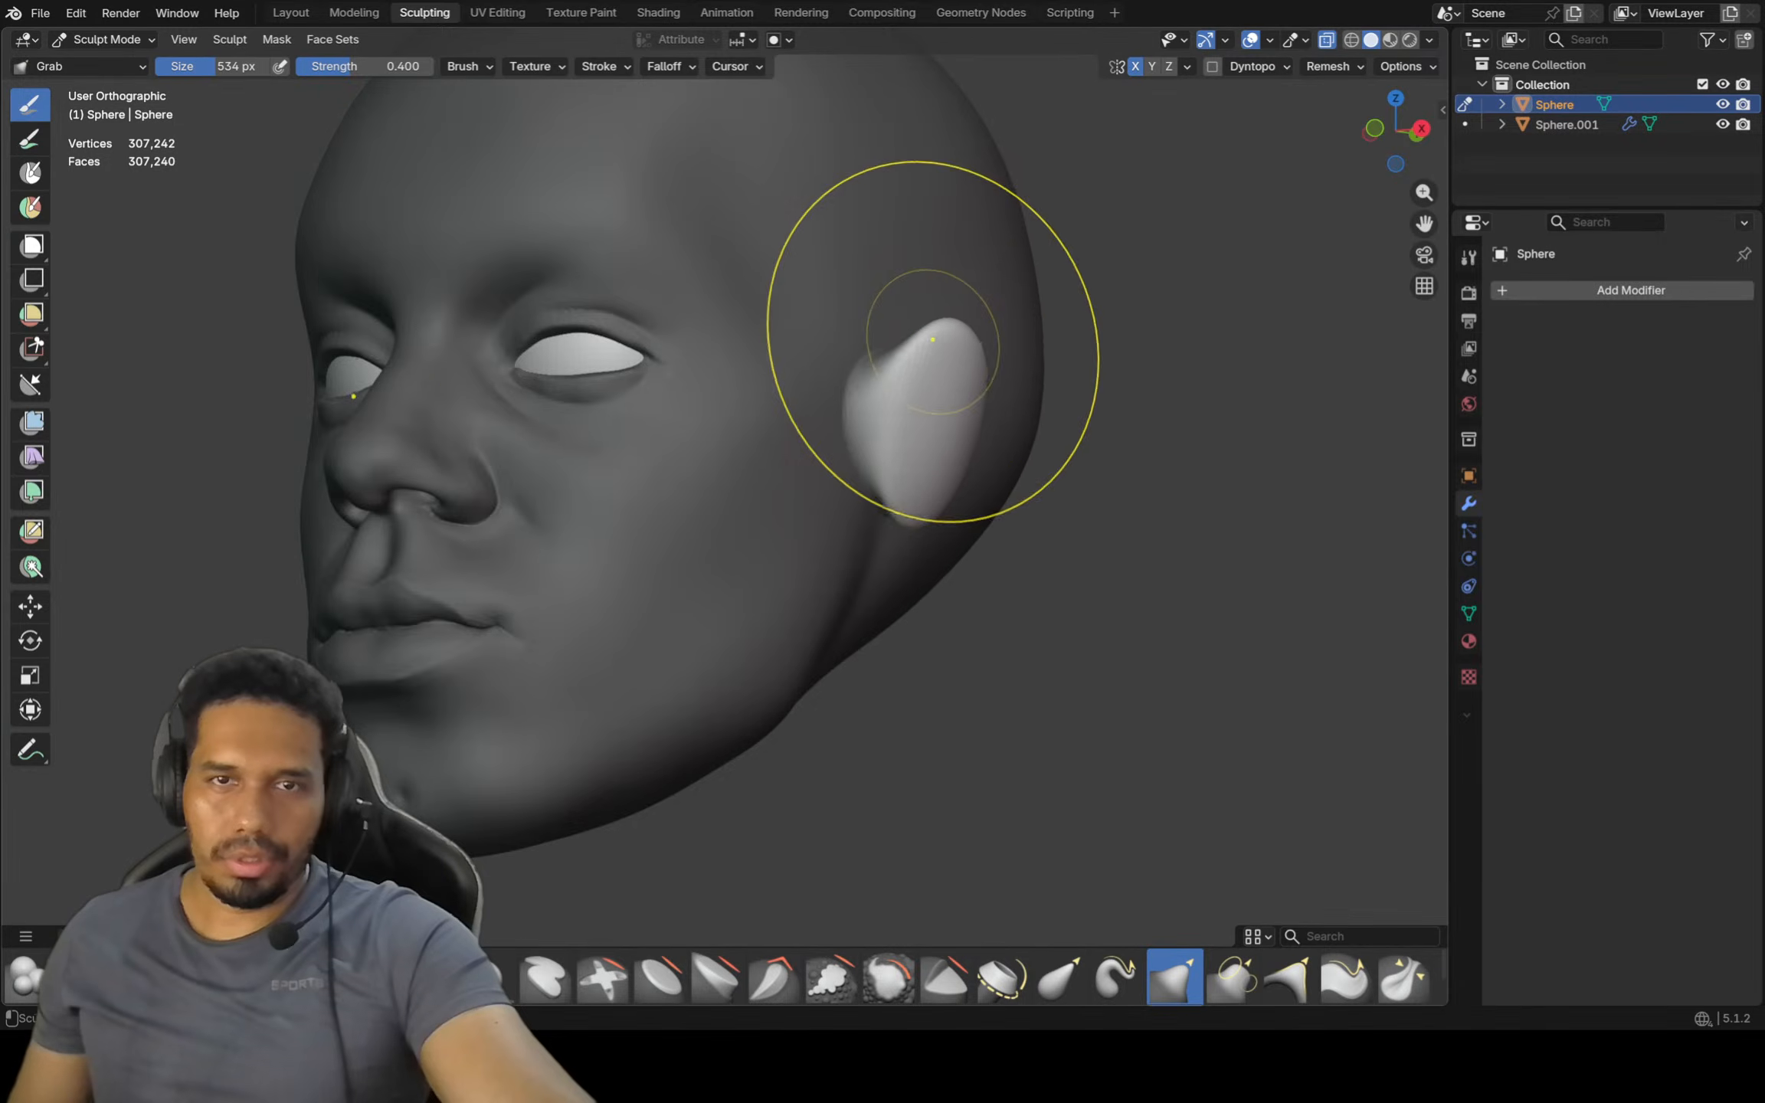
left_click_drag(911, 337, 919, 318)
middle_click_drag(920, 318, 1088, 330)
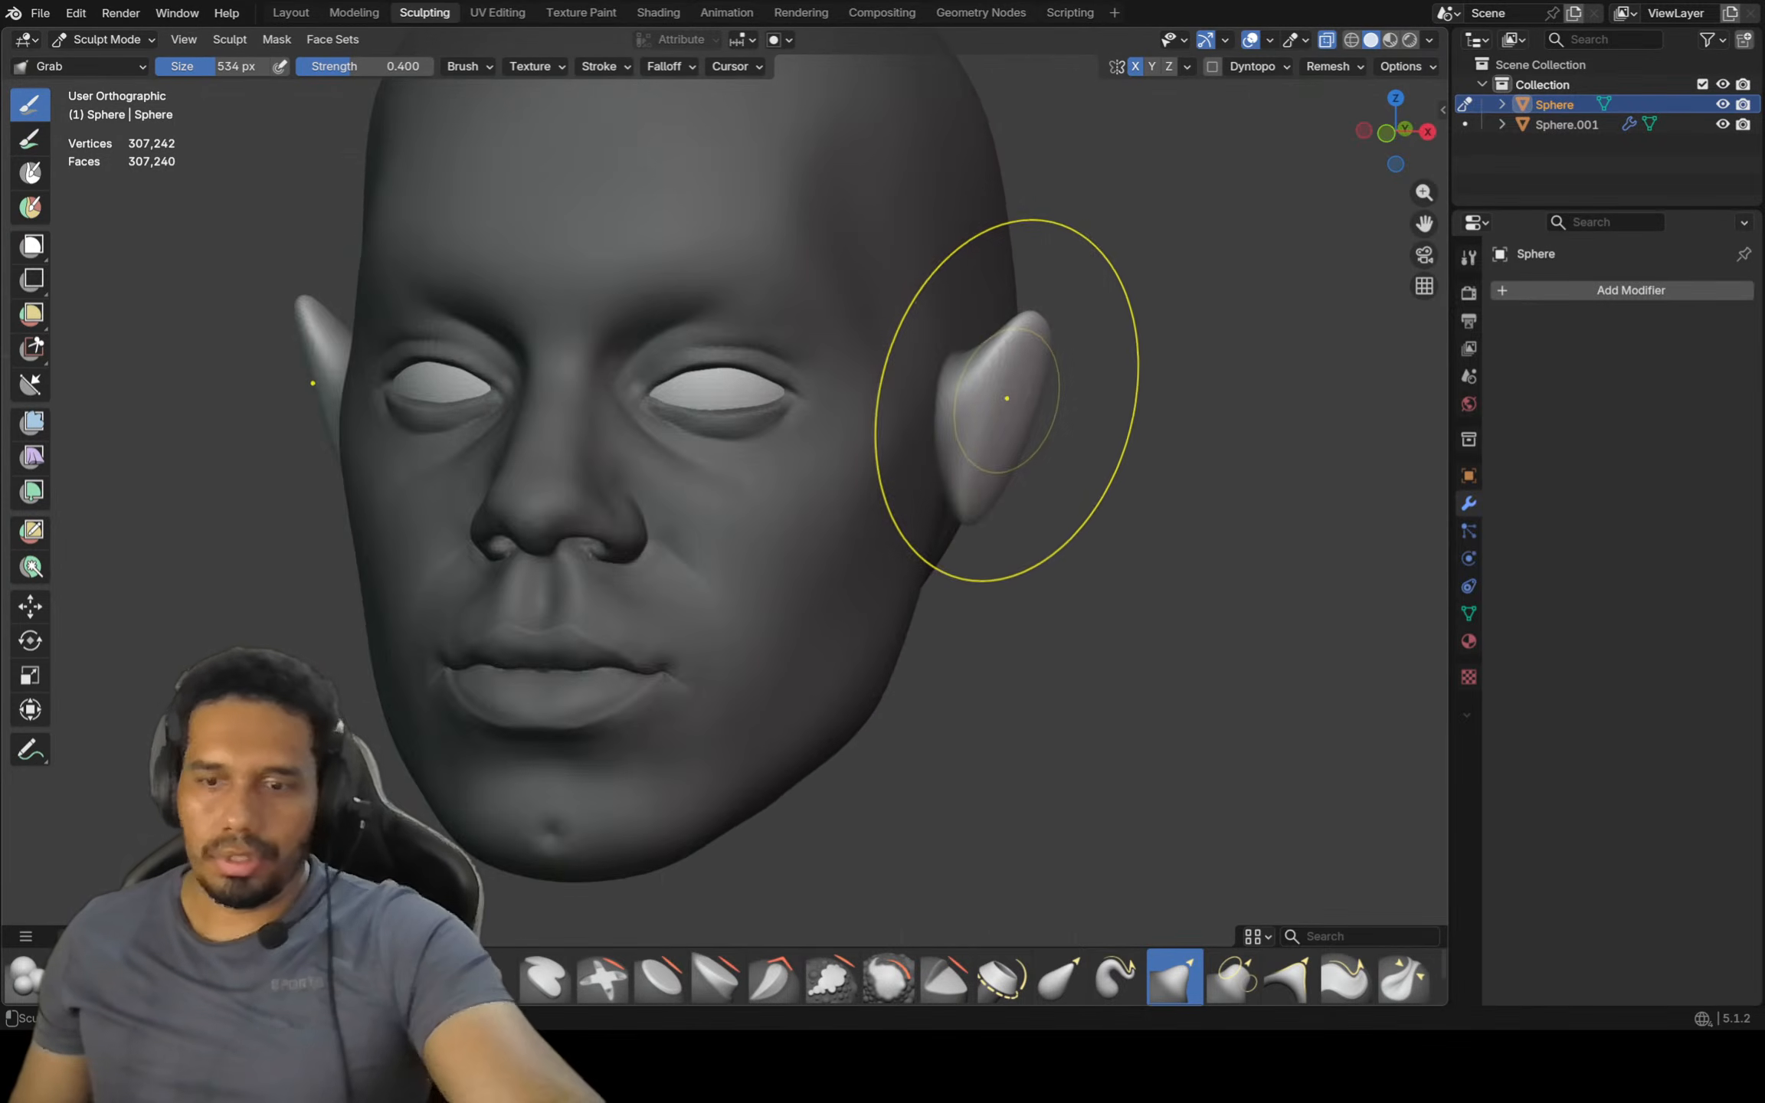
key("KP_1")
left_click_drag(1040, 337, 1032, 327)
scroll(1038, 325, "up", 2)
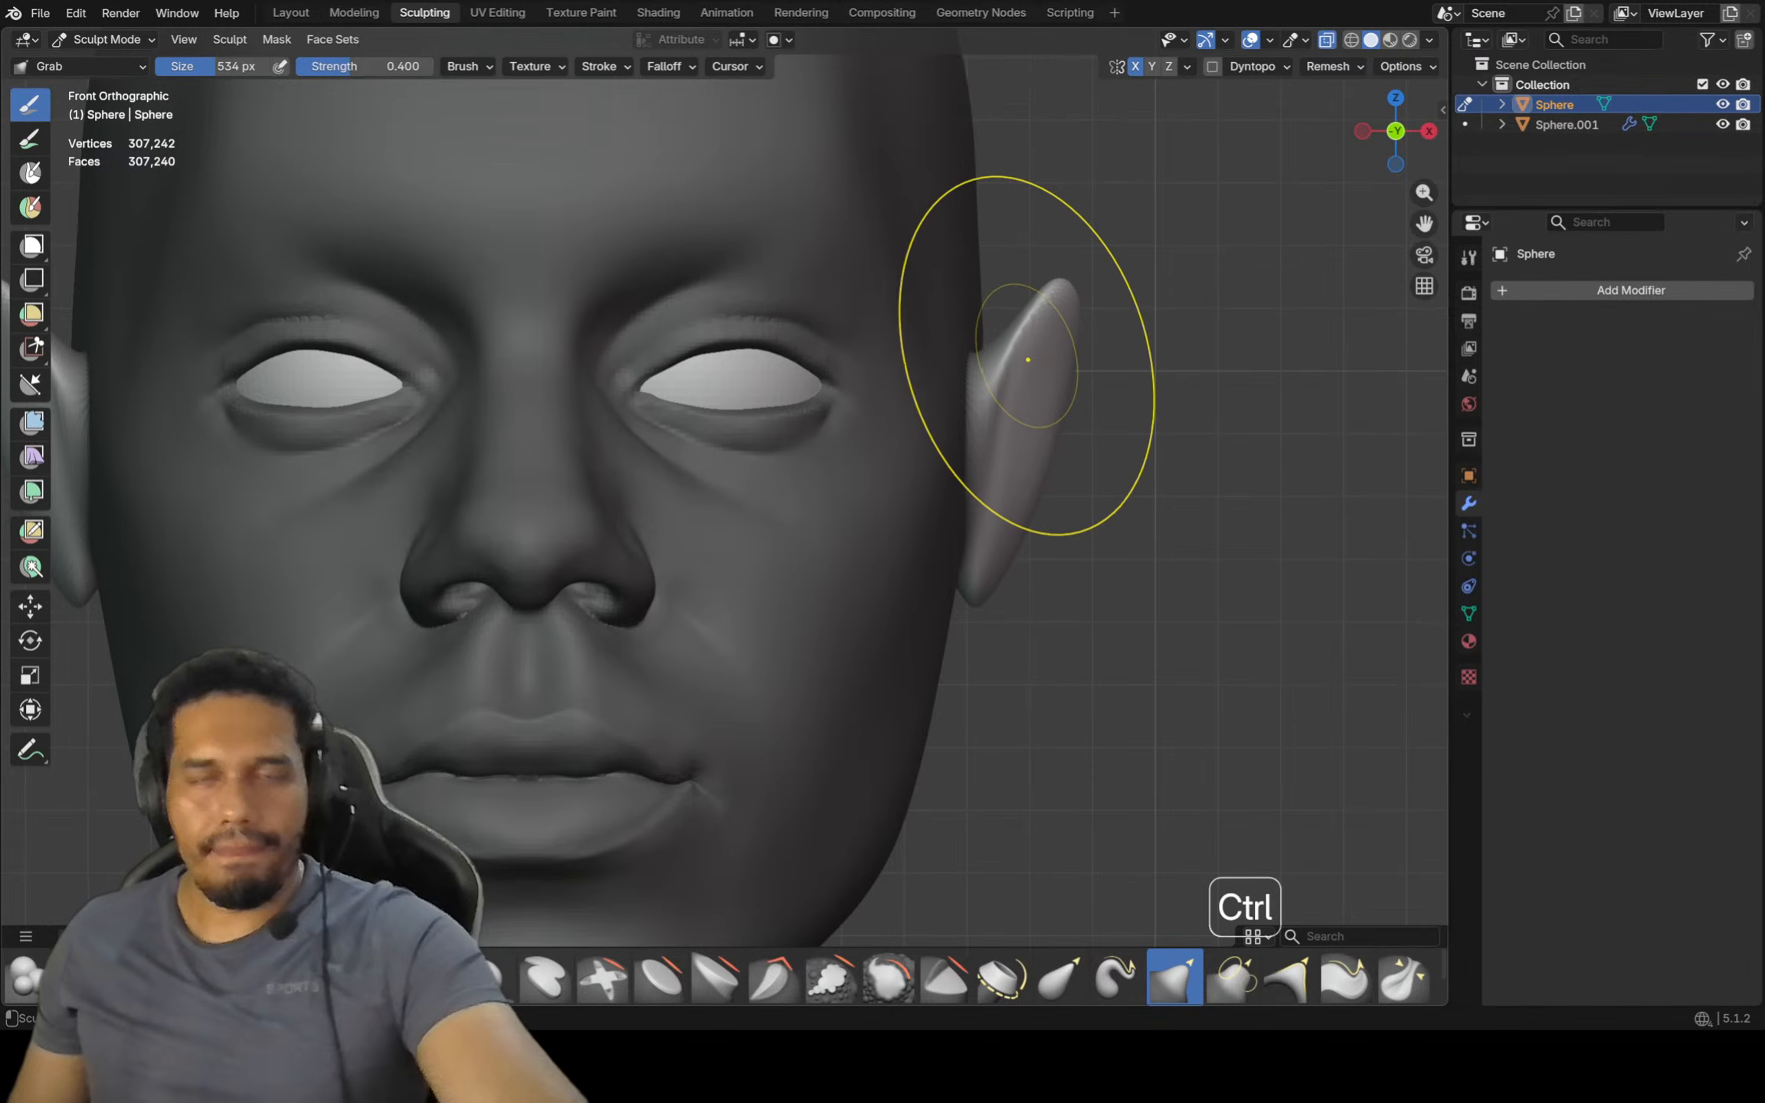
Remesh the head, then widen the ear's outer edge and pull its tip inward from the front with the Grab brush at 534 px
key("ctrl+r")
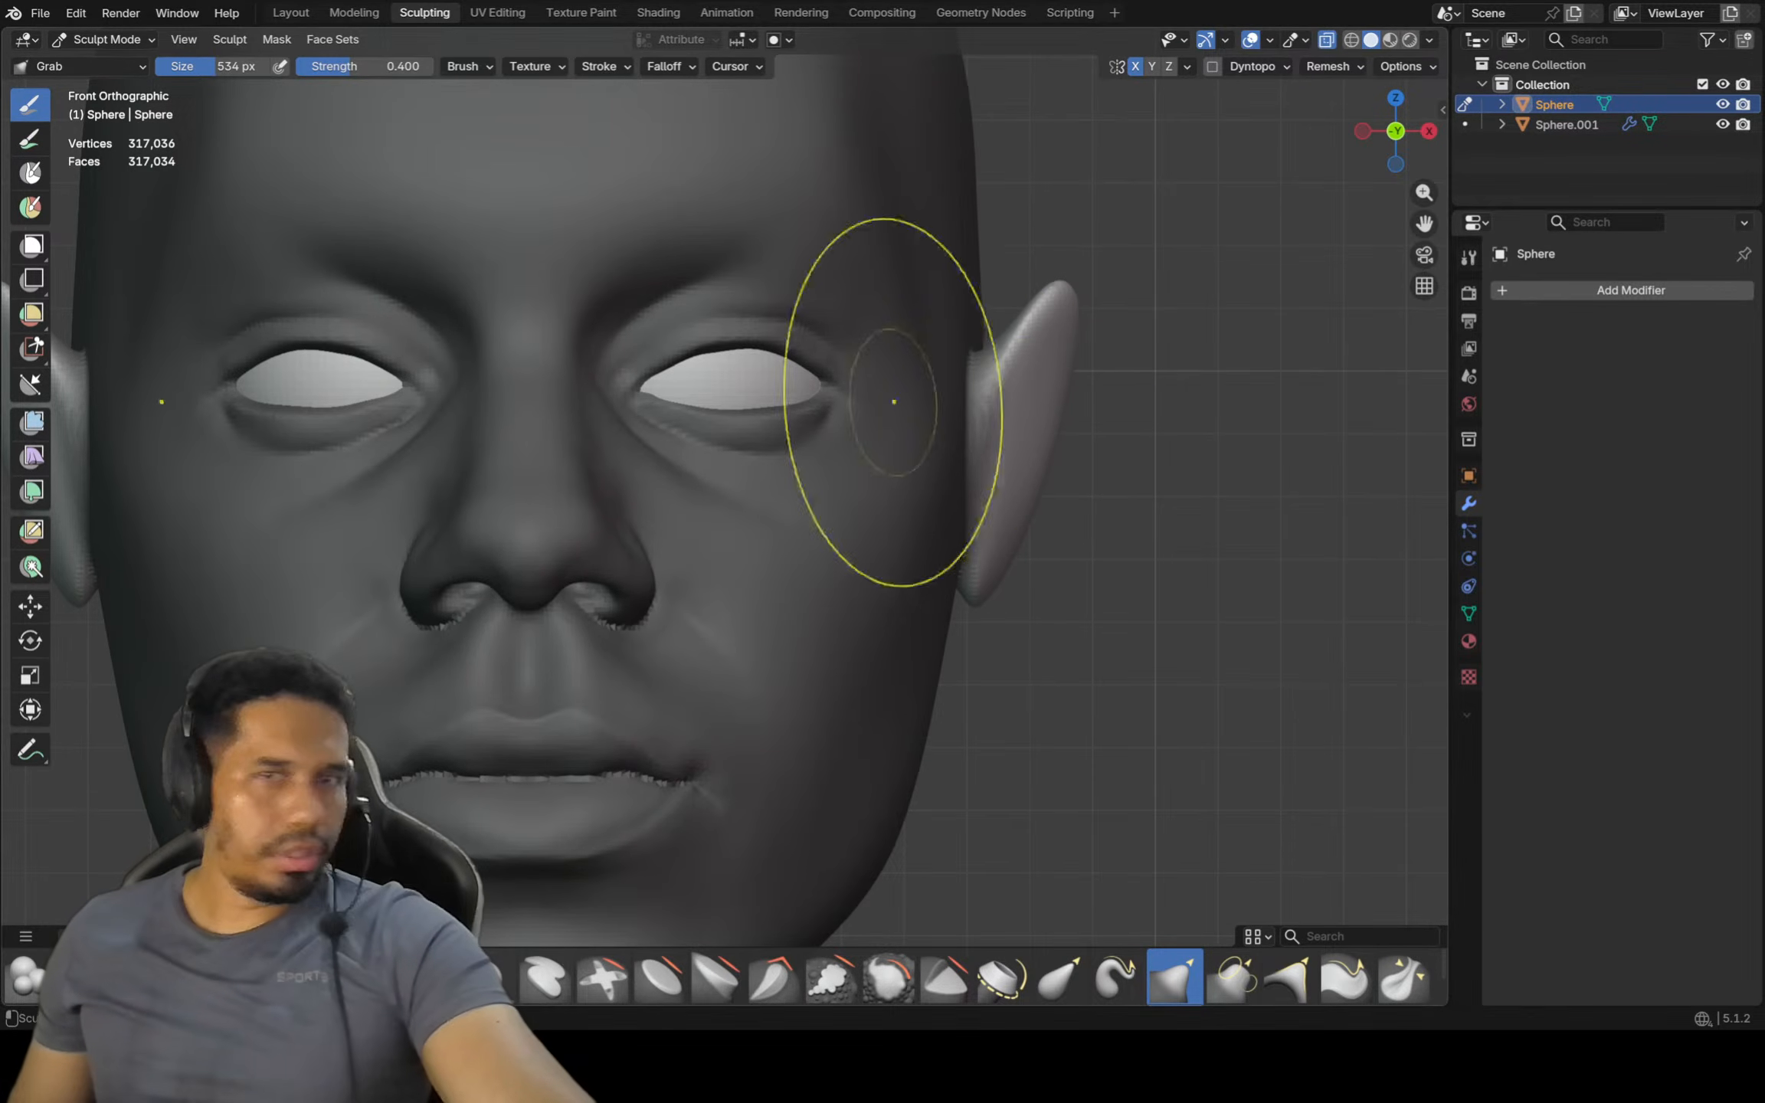
middle_click_drag(1060, 414, 1110, 434)
key("KP_1")
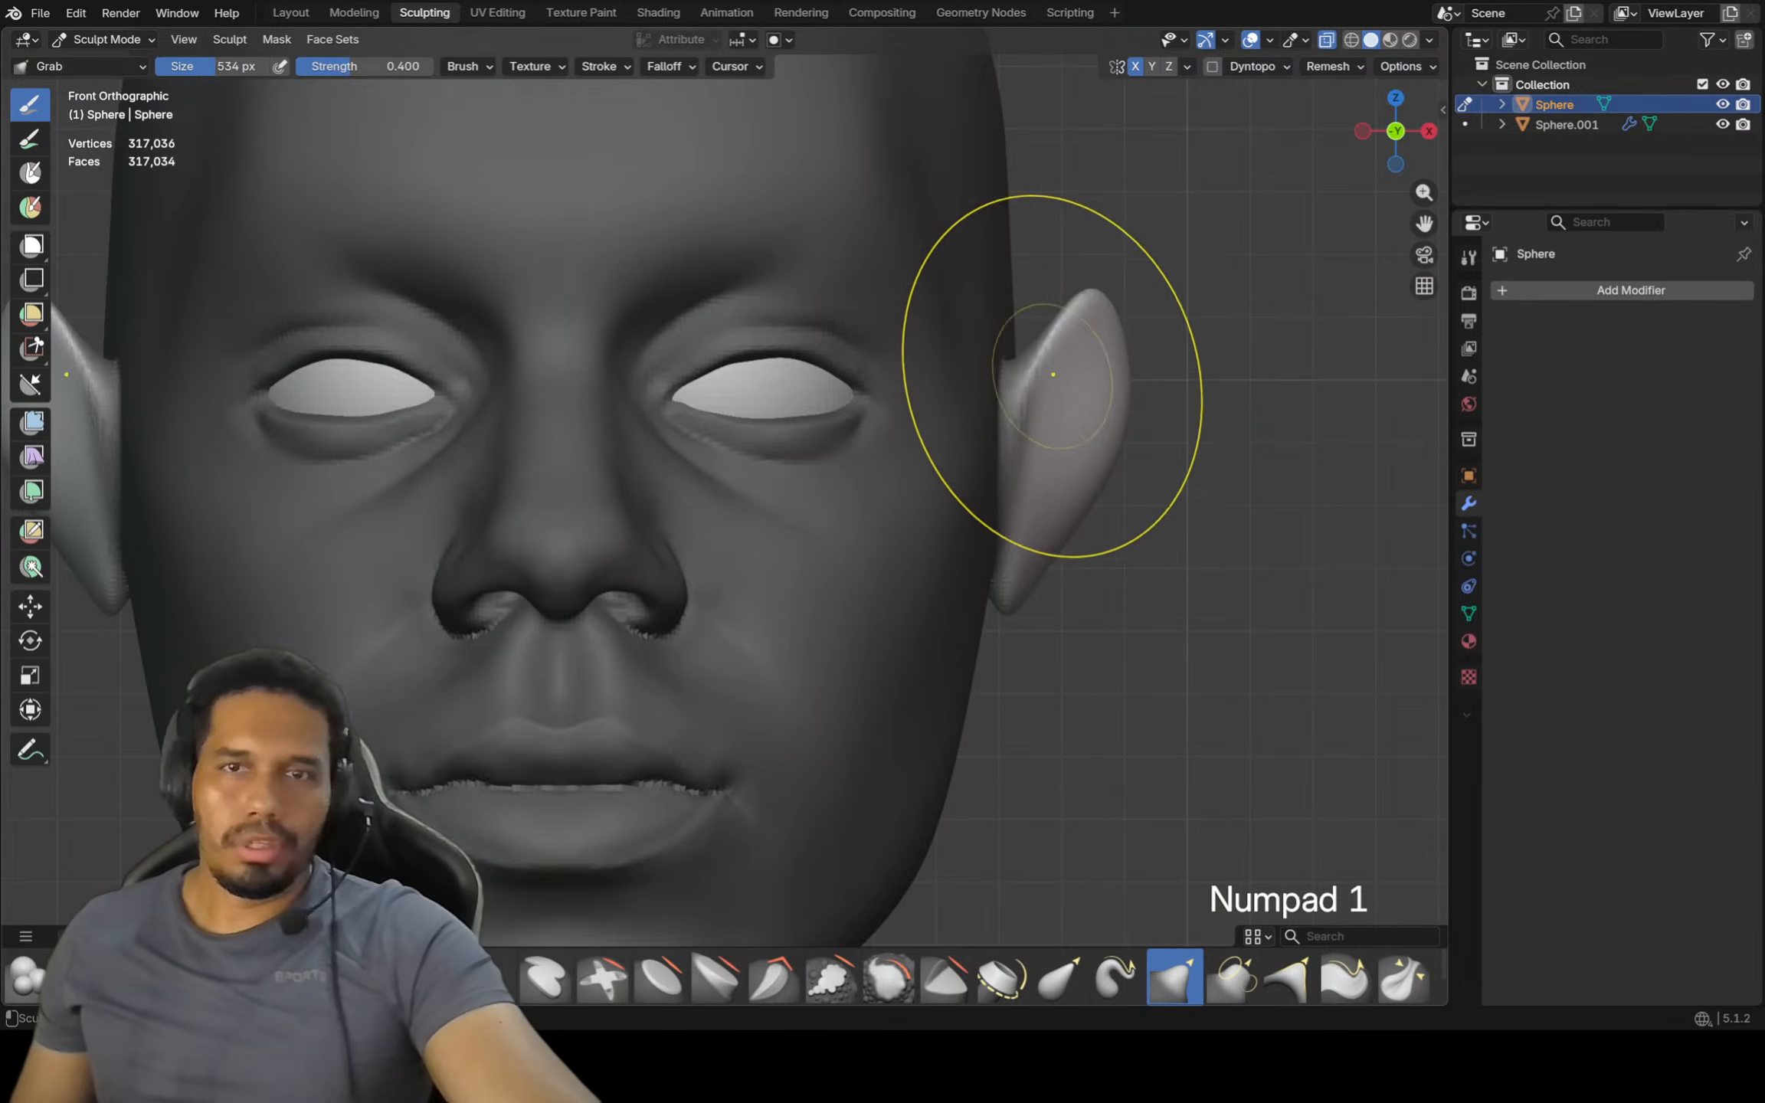
scroll(1065, 366, "up", 3)
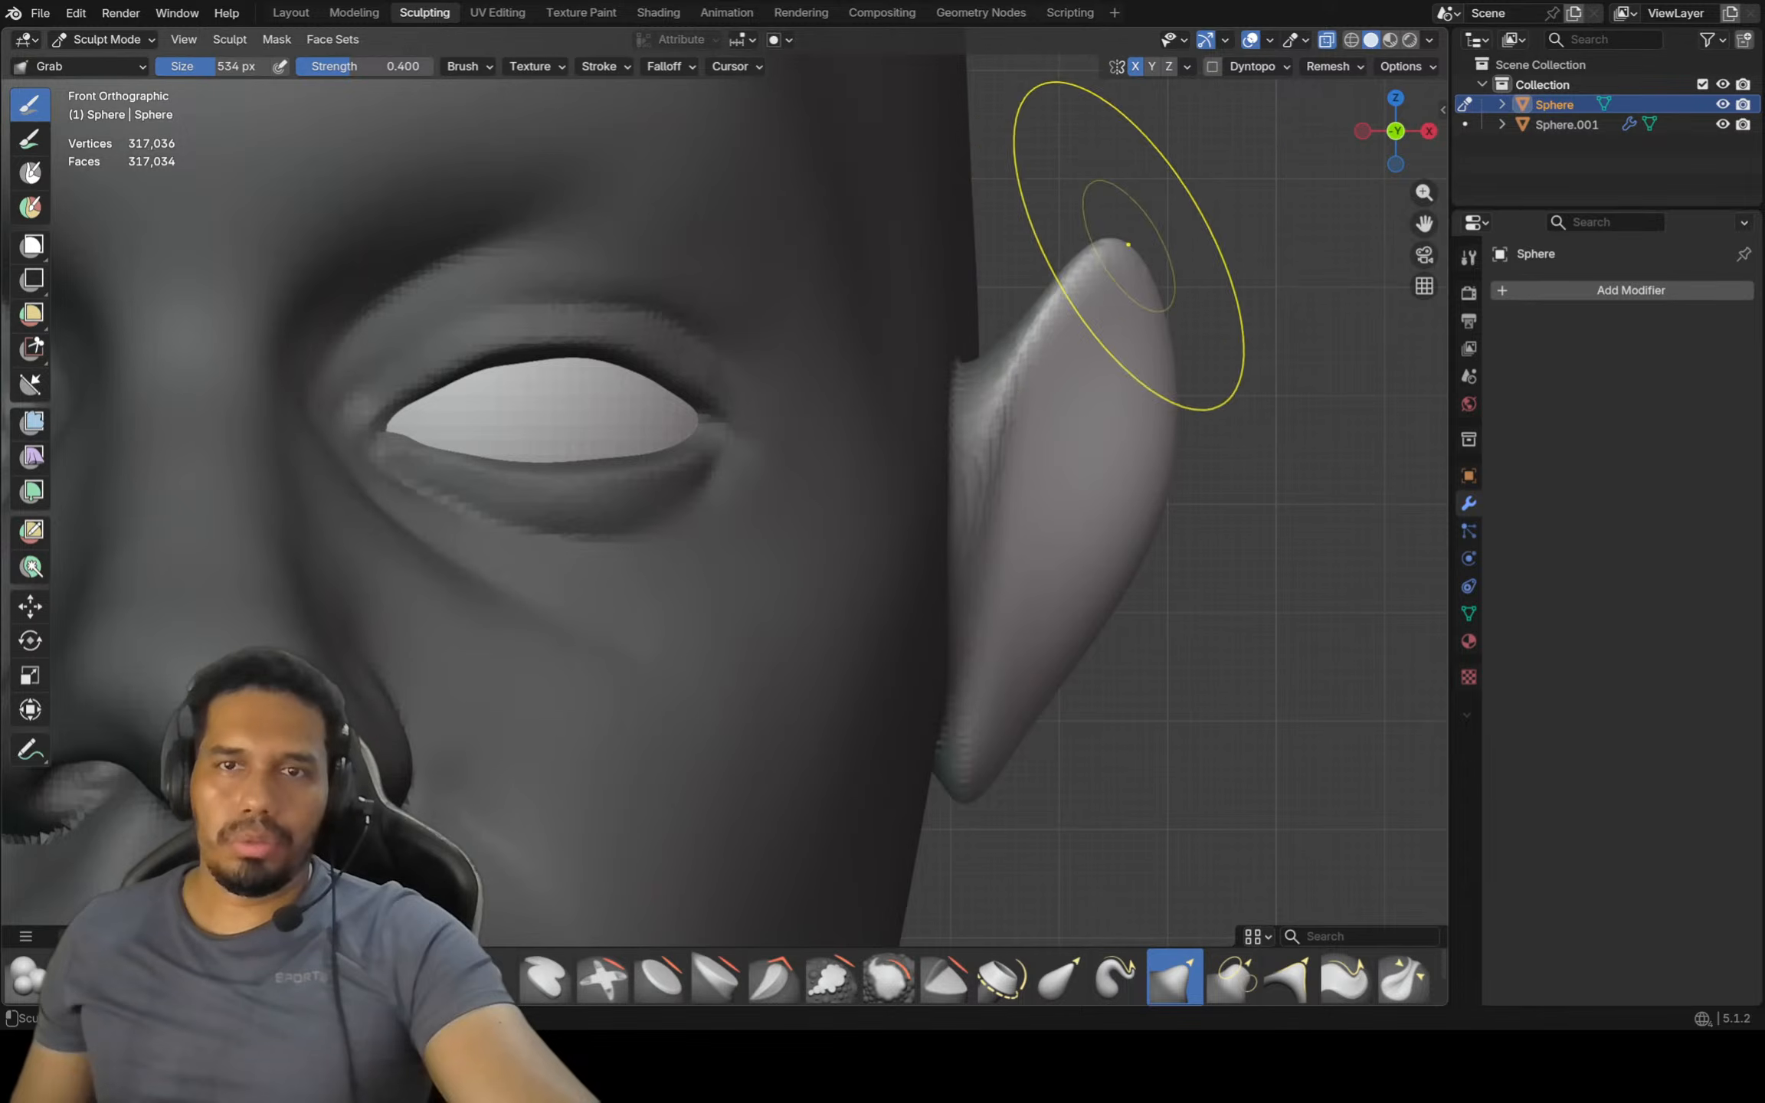
left_click_drag(1118, 249, 1080, 255)
scroll(1095, 314, "down", 1)
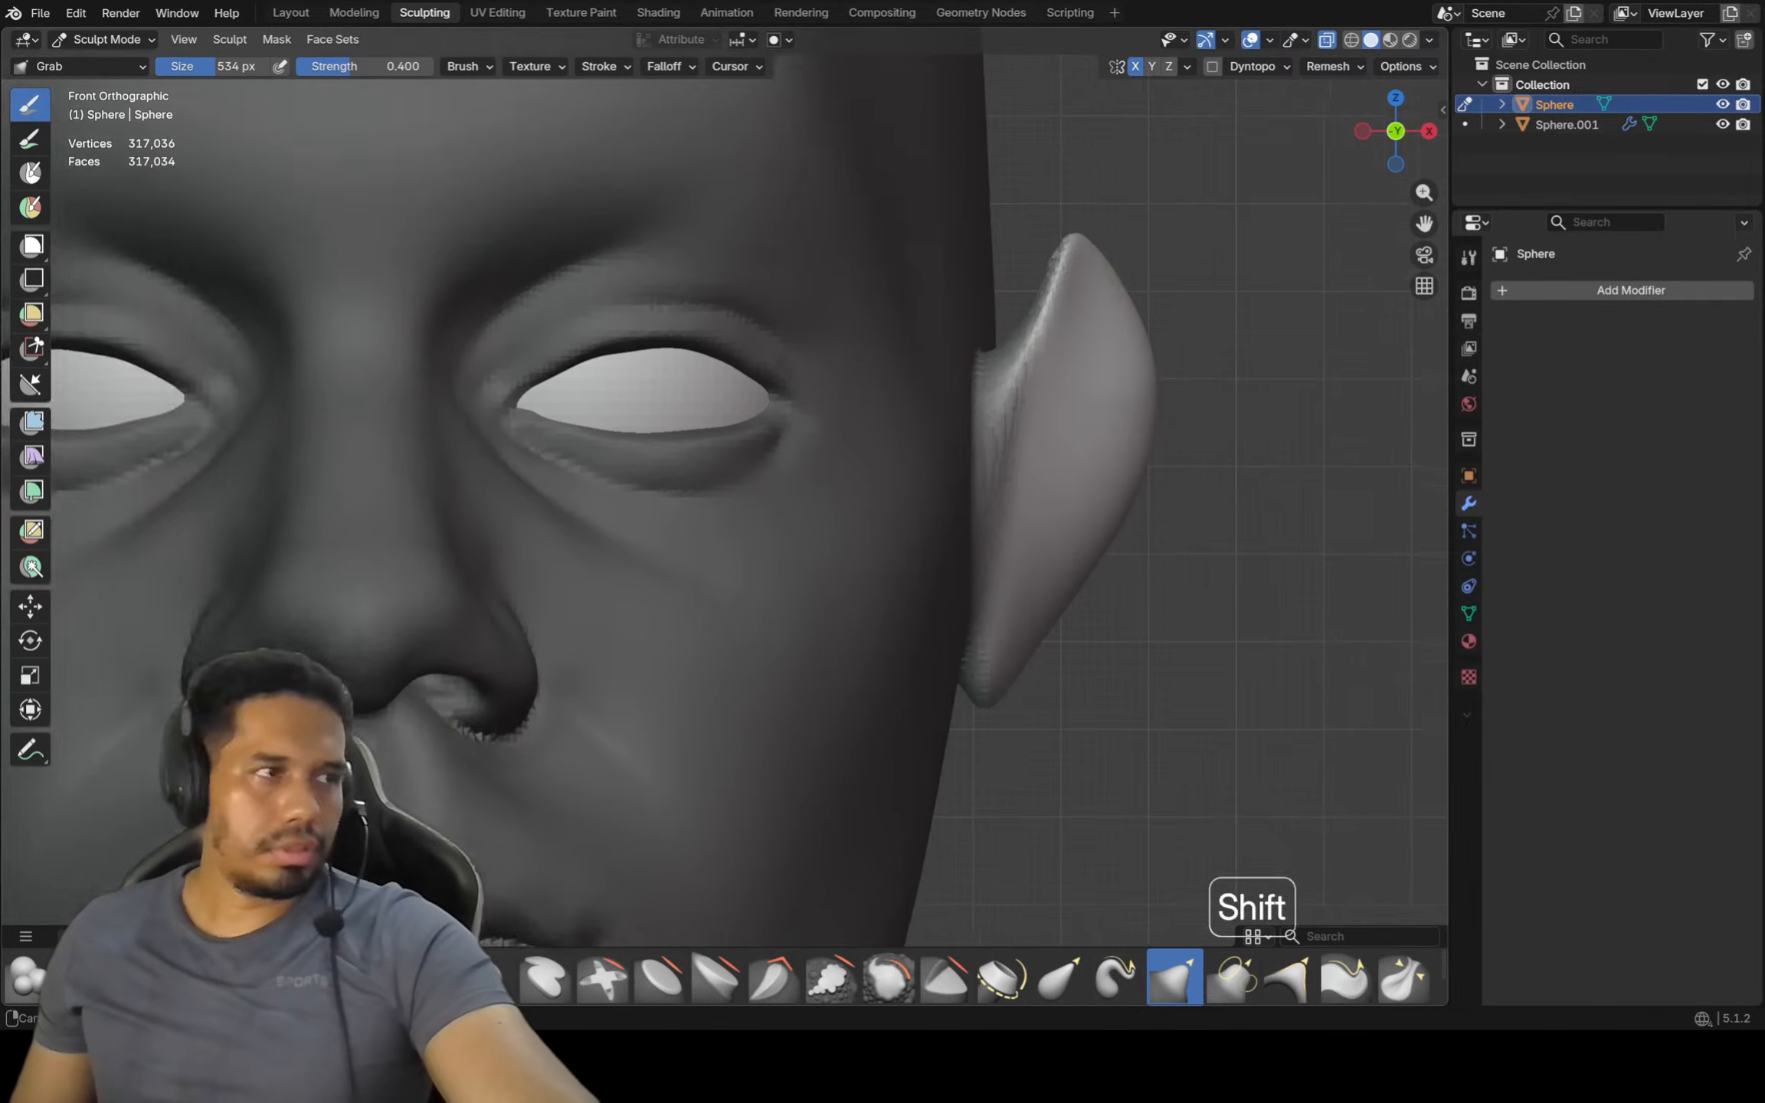
Round out the lower ear and earlobe from front and angled views with the Grab brush at 534 px
middle_click_drag(1184, 421, 1023, 354, "shift")
mouse_move(907, 532)
middle_mouse_down()
mouse_move(768, 552)
mouse_move(920, 600)
mouse_move(1038, 558)
middle_mouse_up()
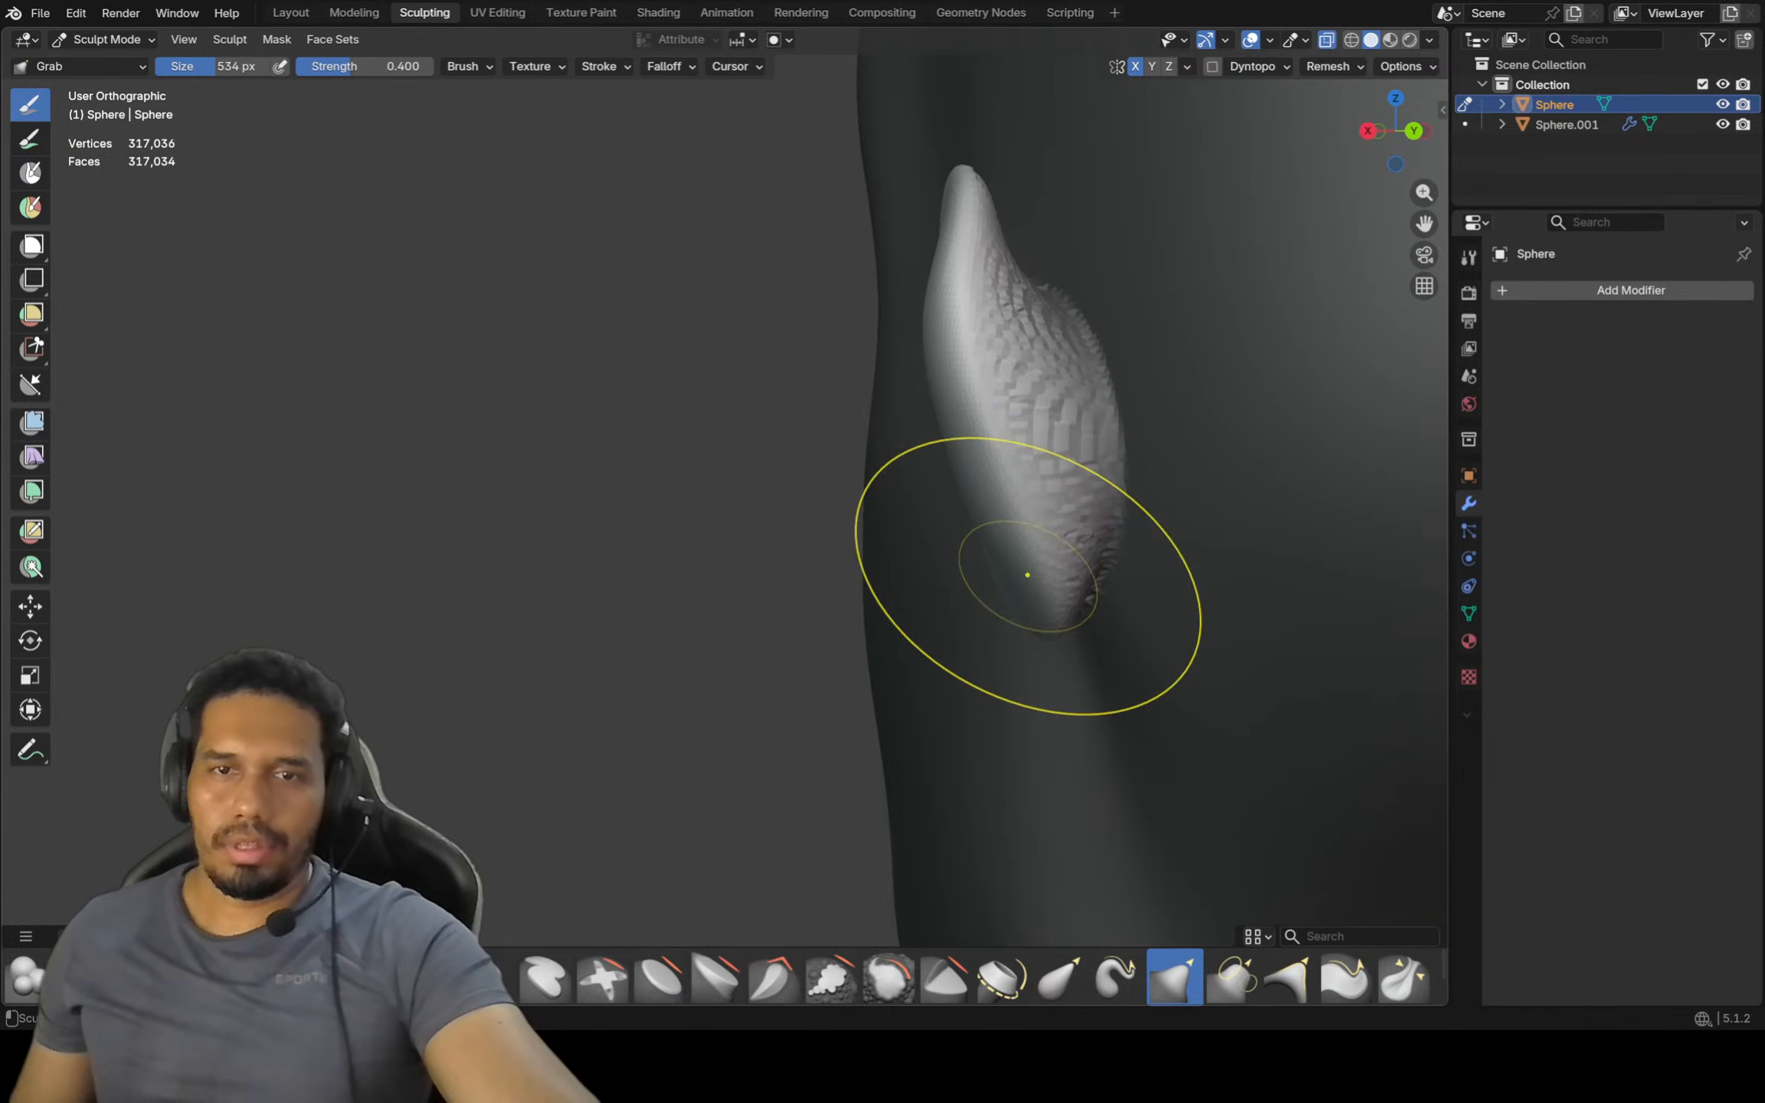
key("KP_1")
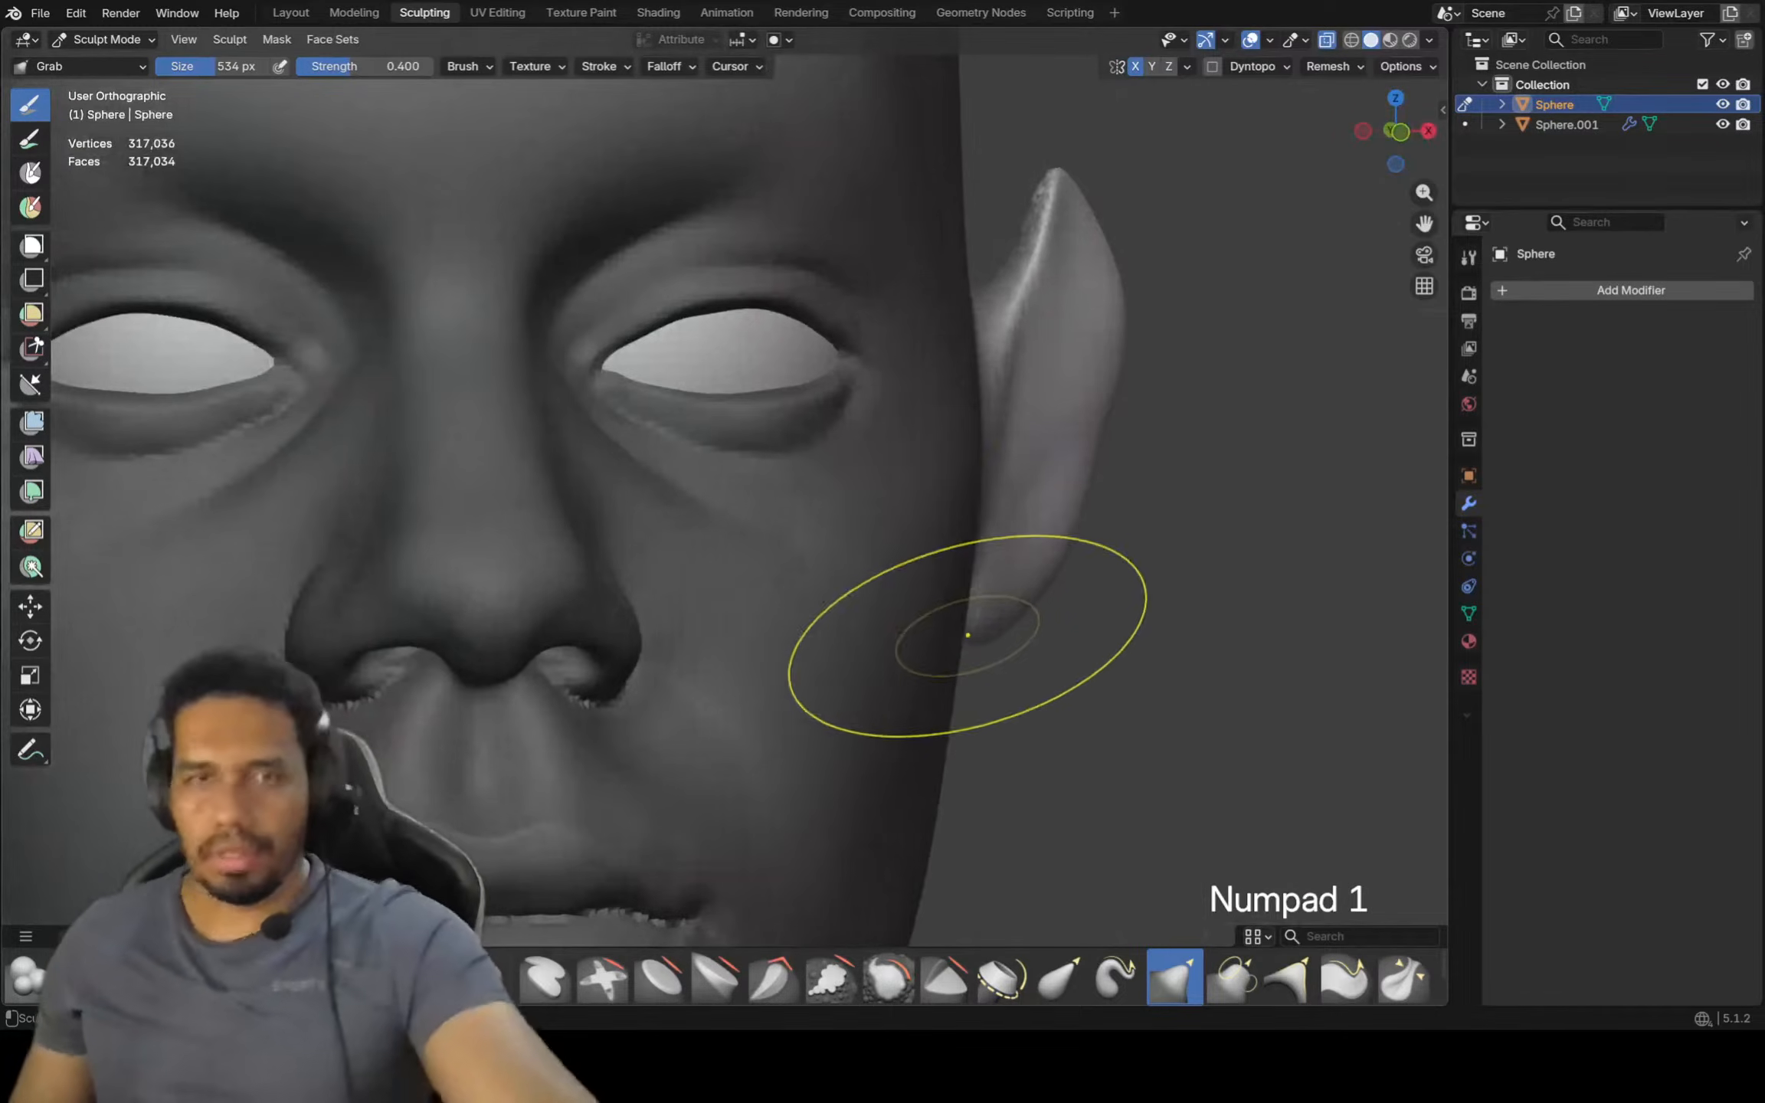
key("KP_1")
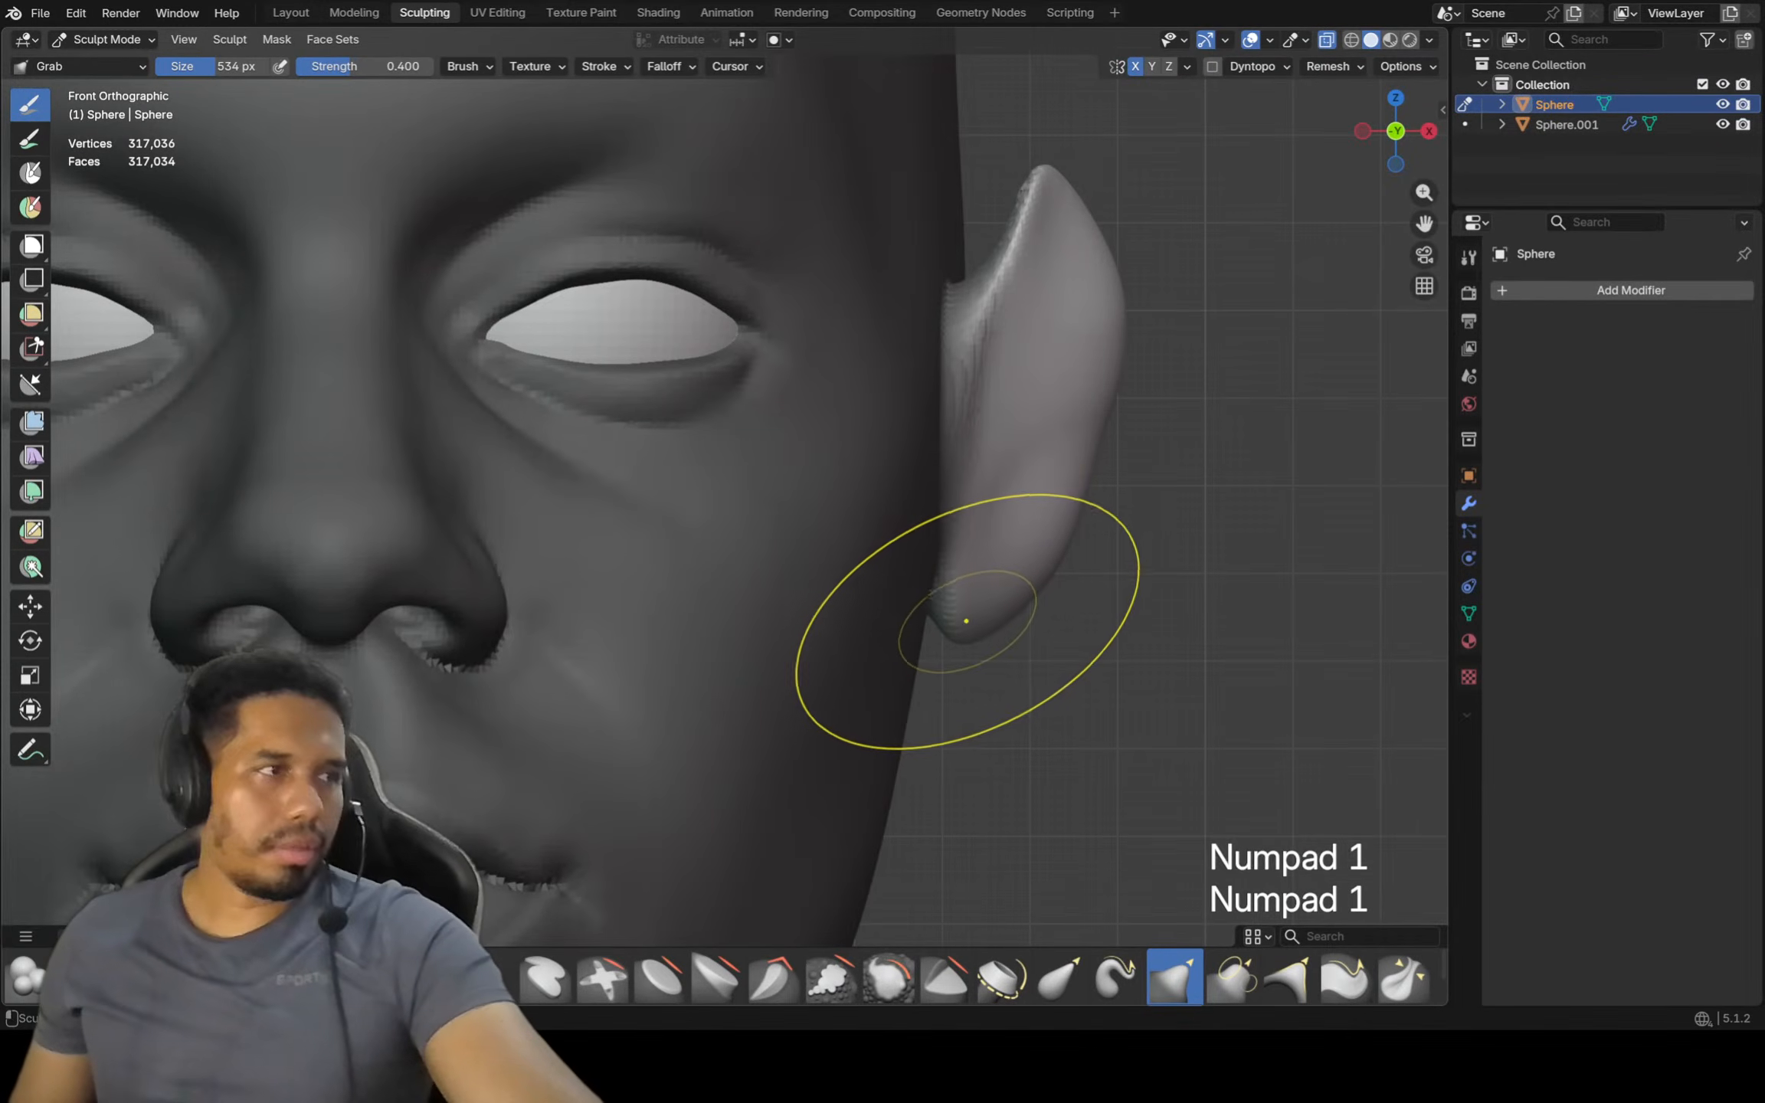
middle_click_drag(948, 608, 996, 636)
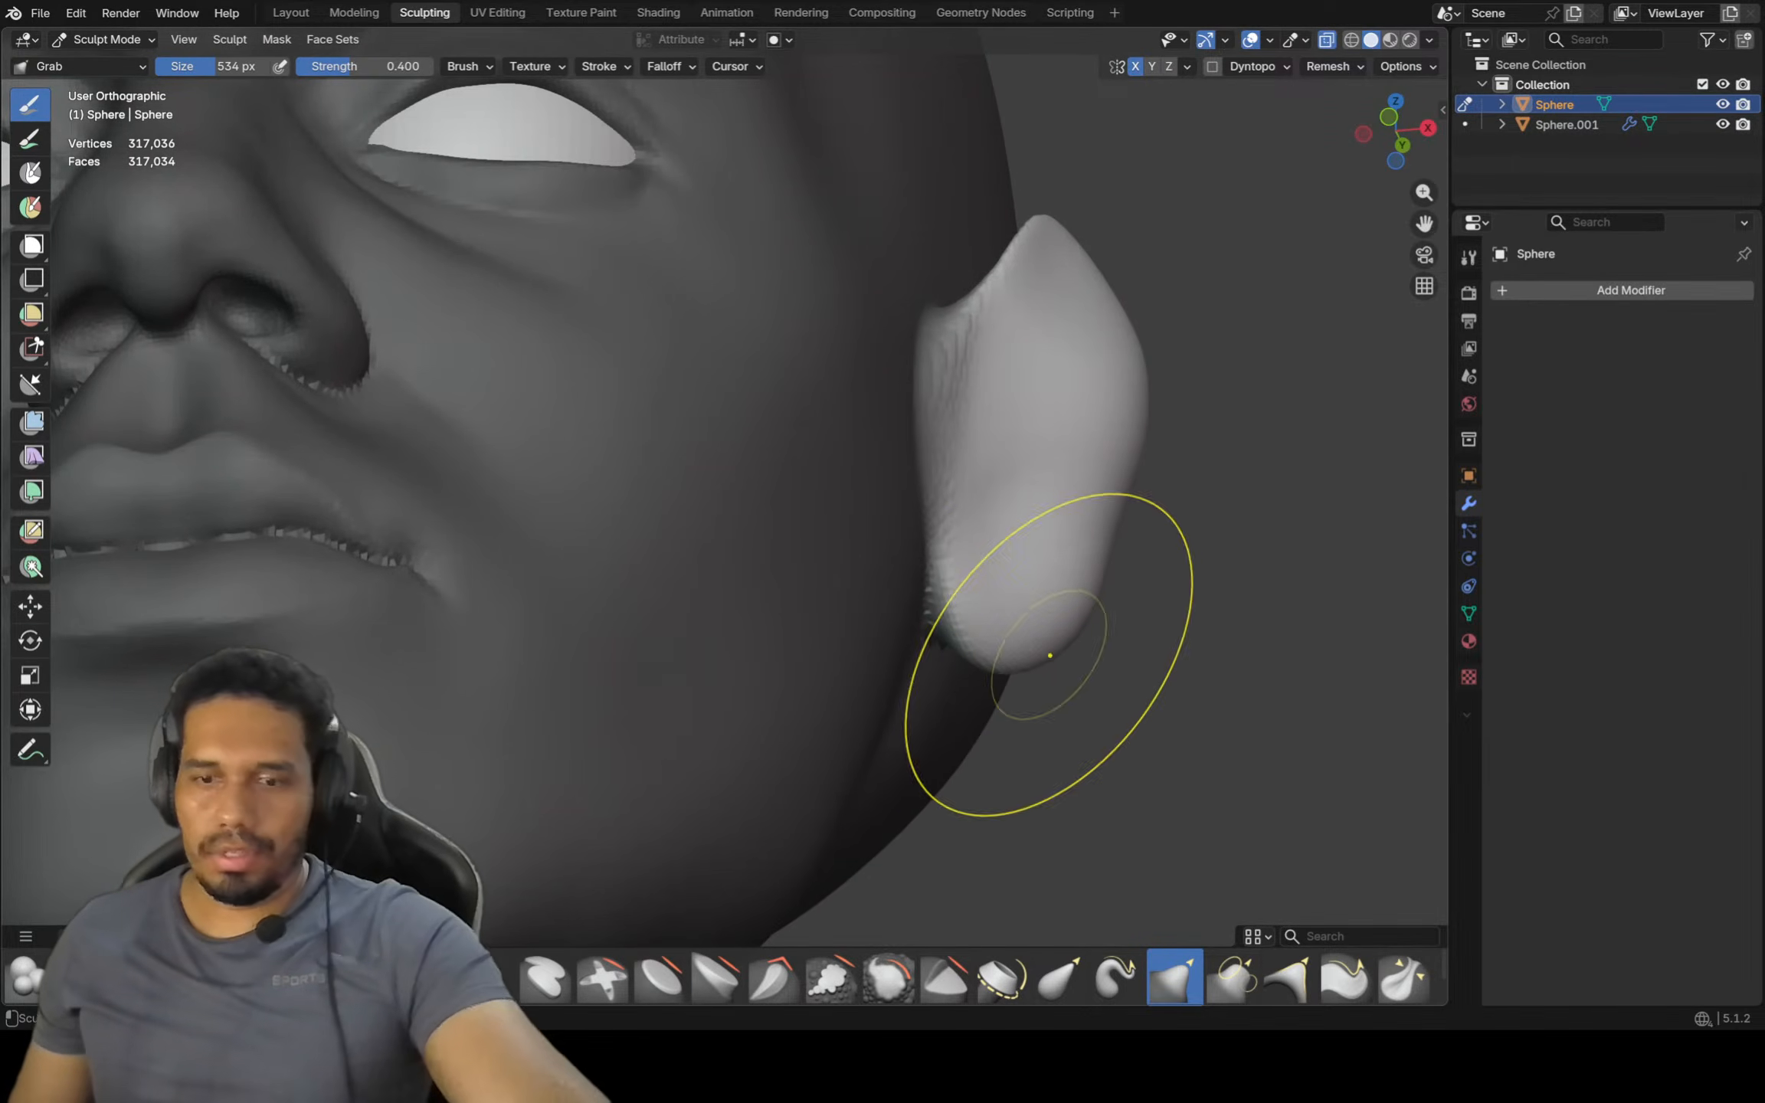
key("KP_1")
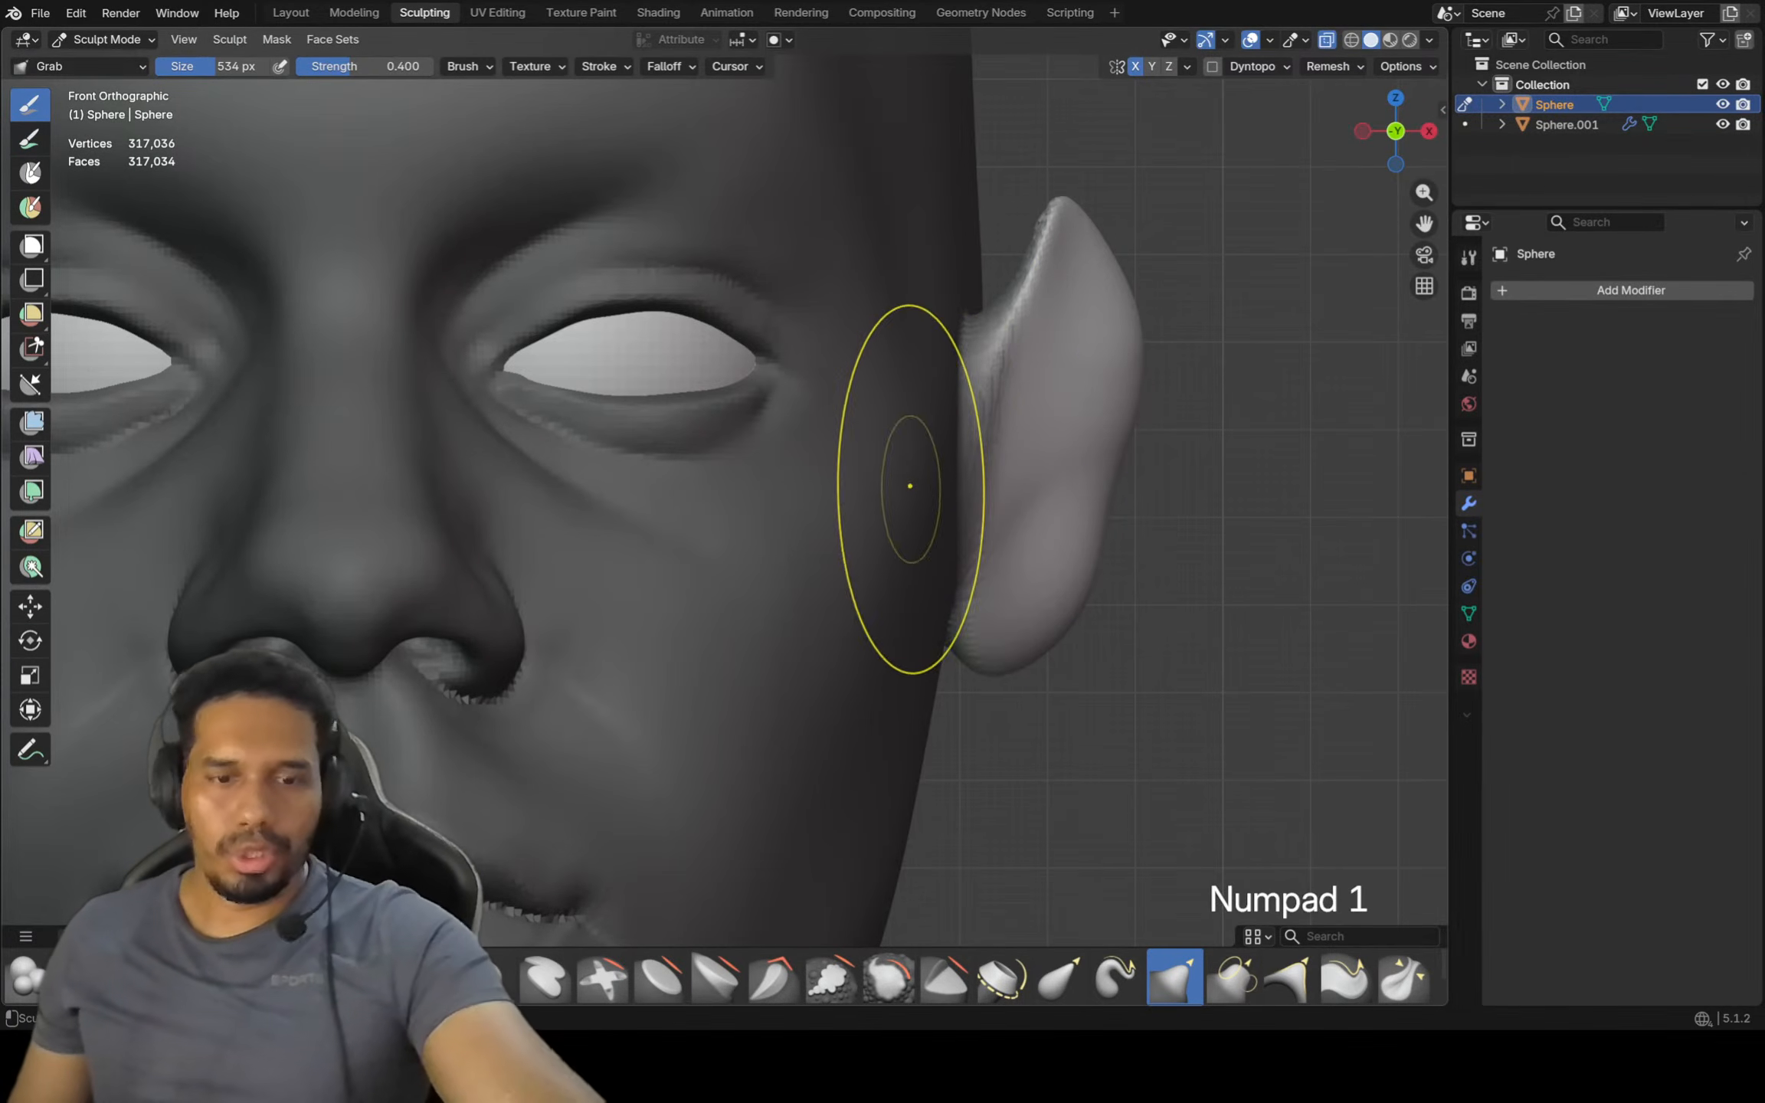
Thicken the ear's upper rim from the front with the Inflate/Deflate brush at 370 px, and remesh the head
key("f")
left_click(955, 479)
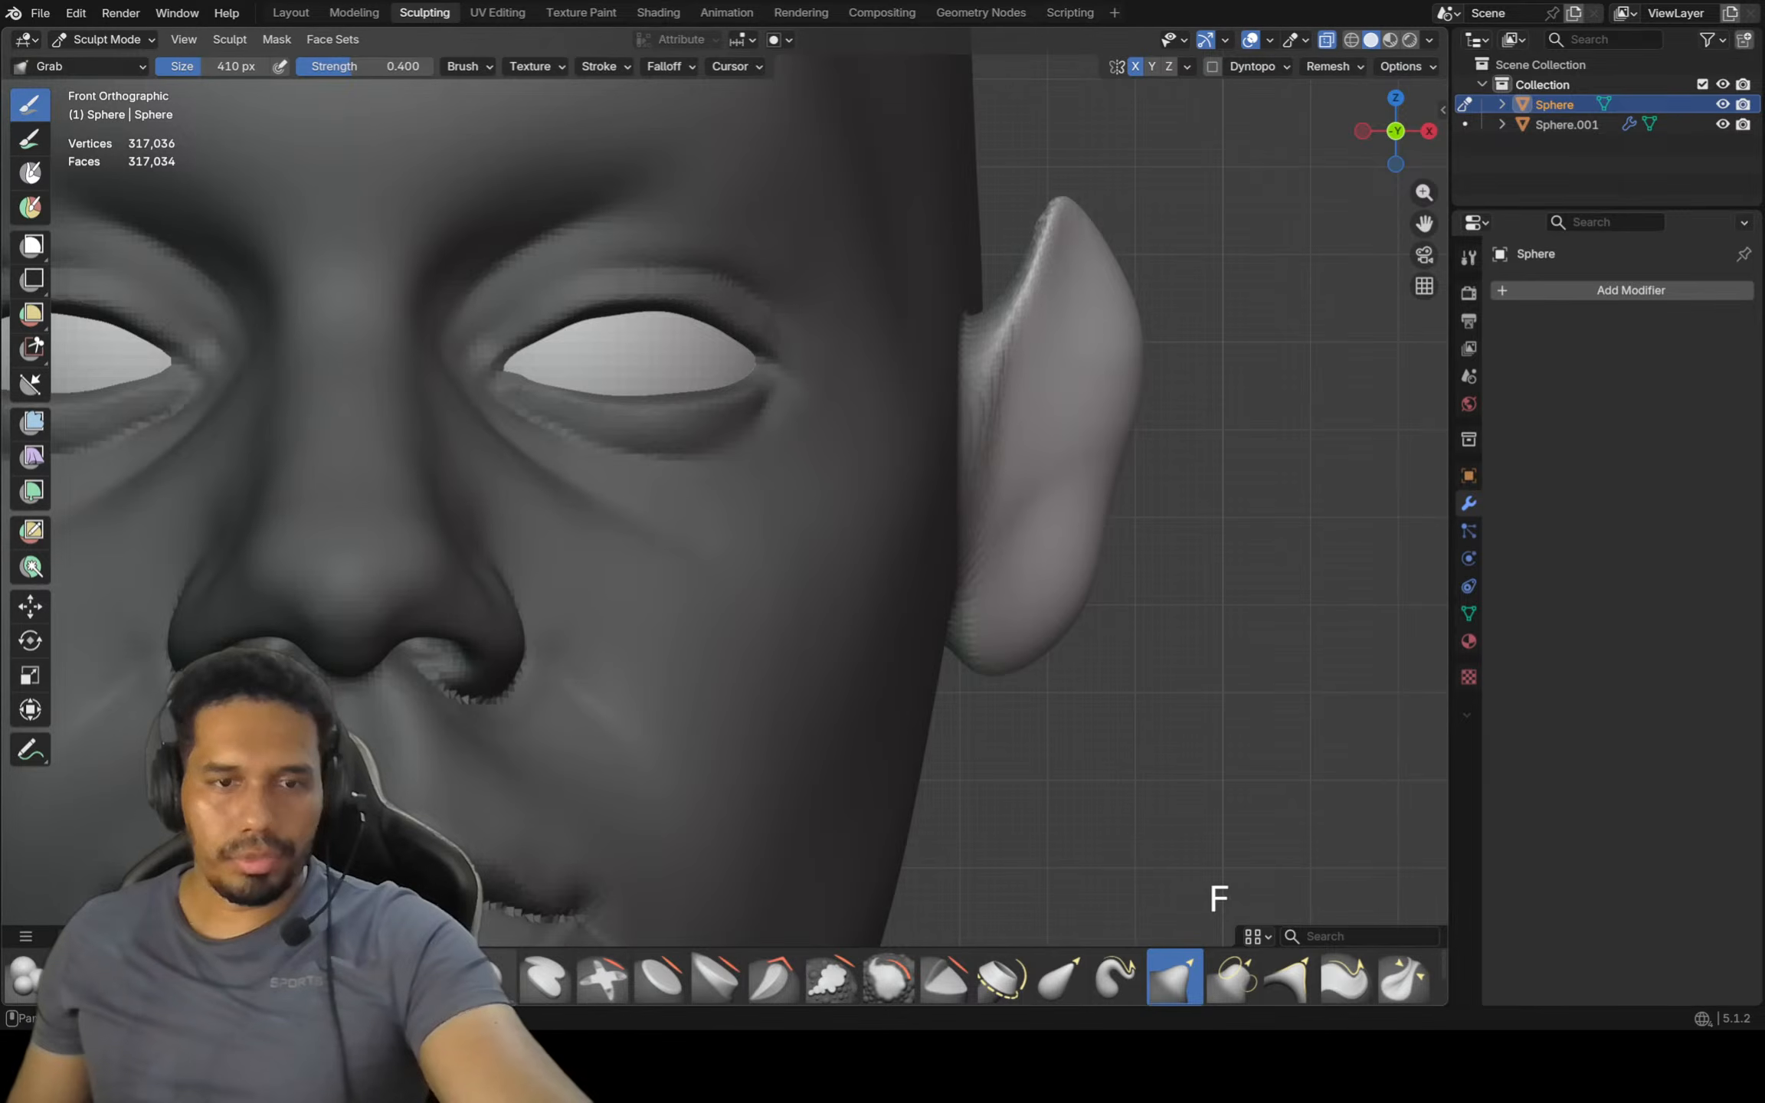
left_click(490, 978)
key("g")
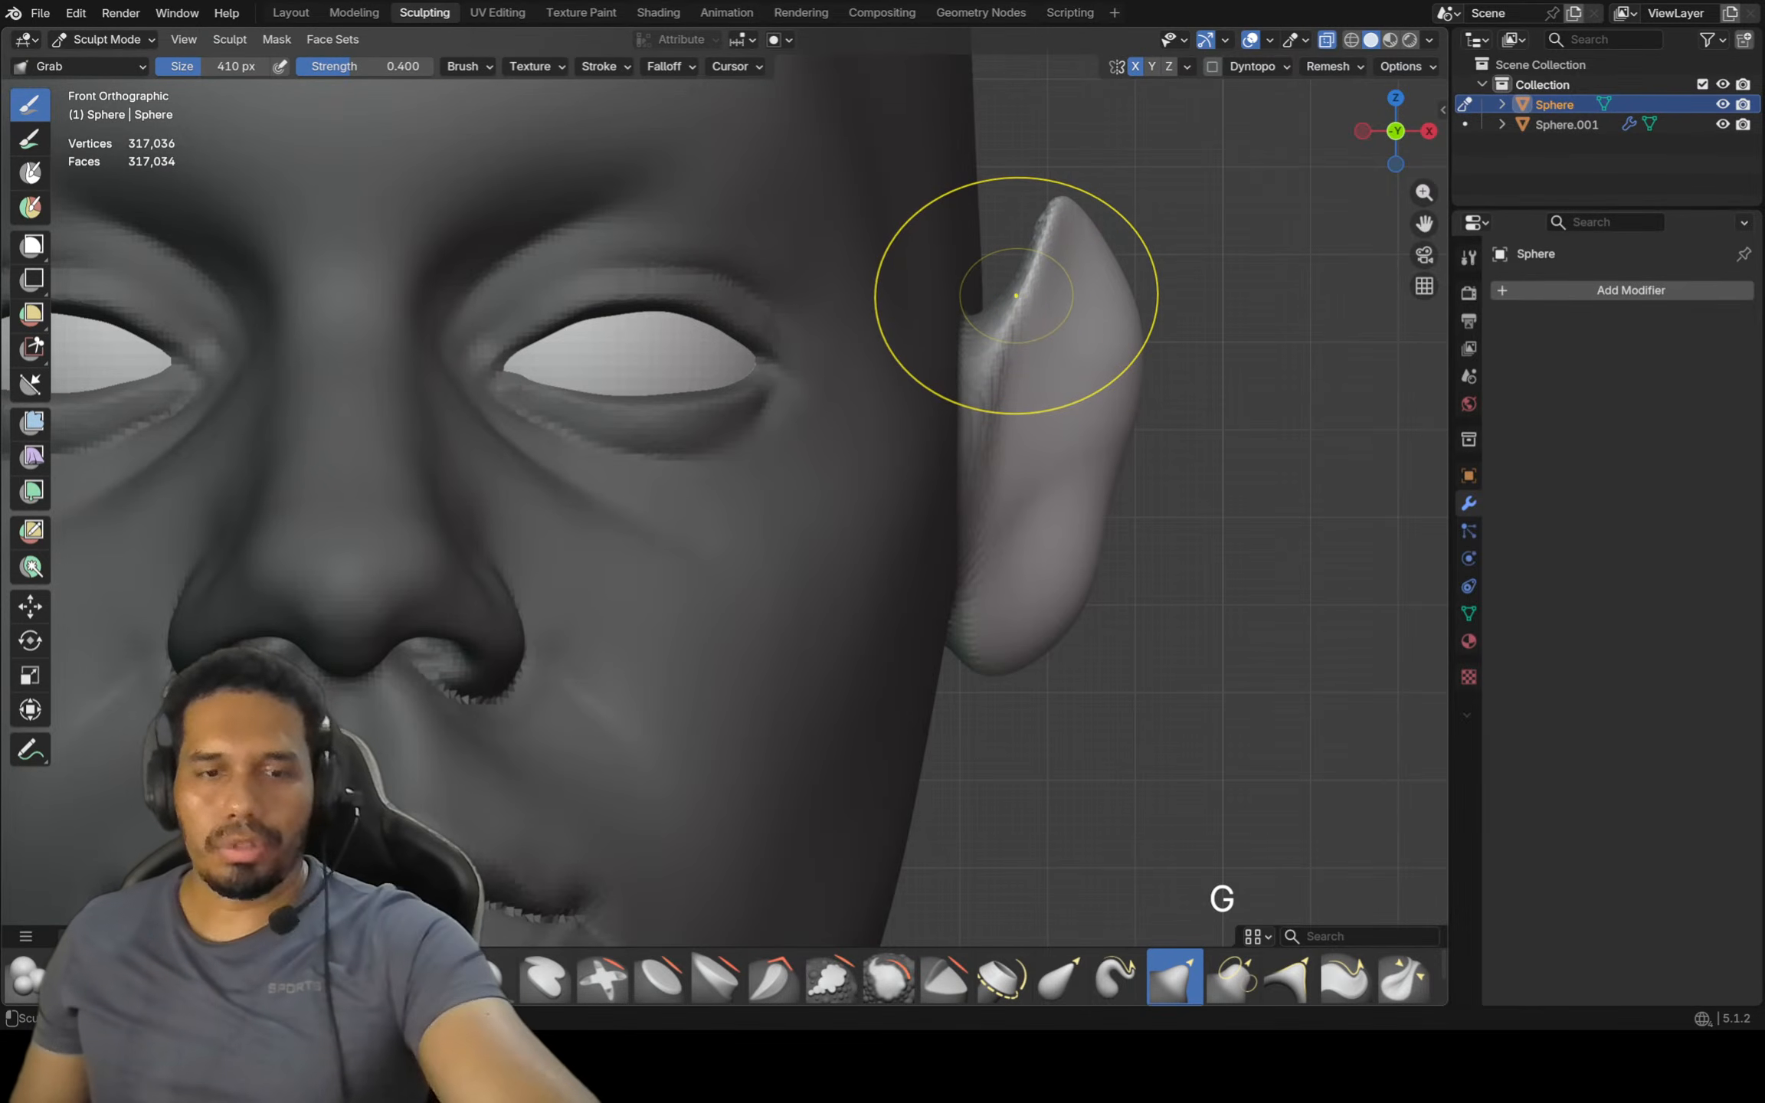
key("f")
left_click(1000, 296)
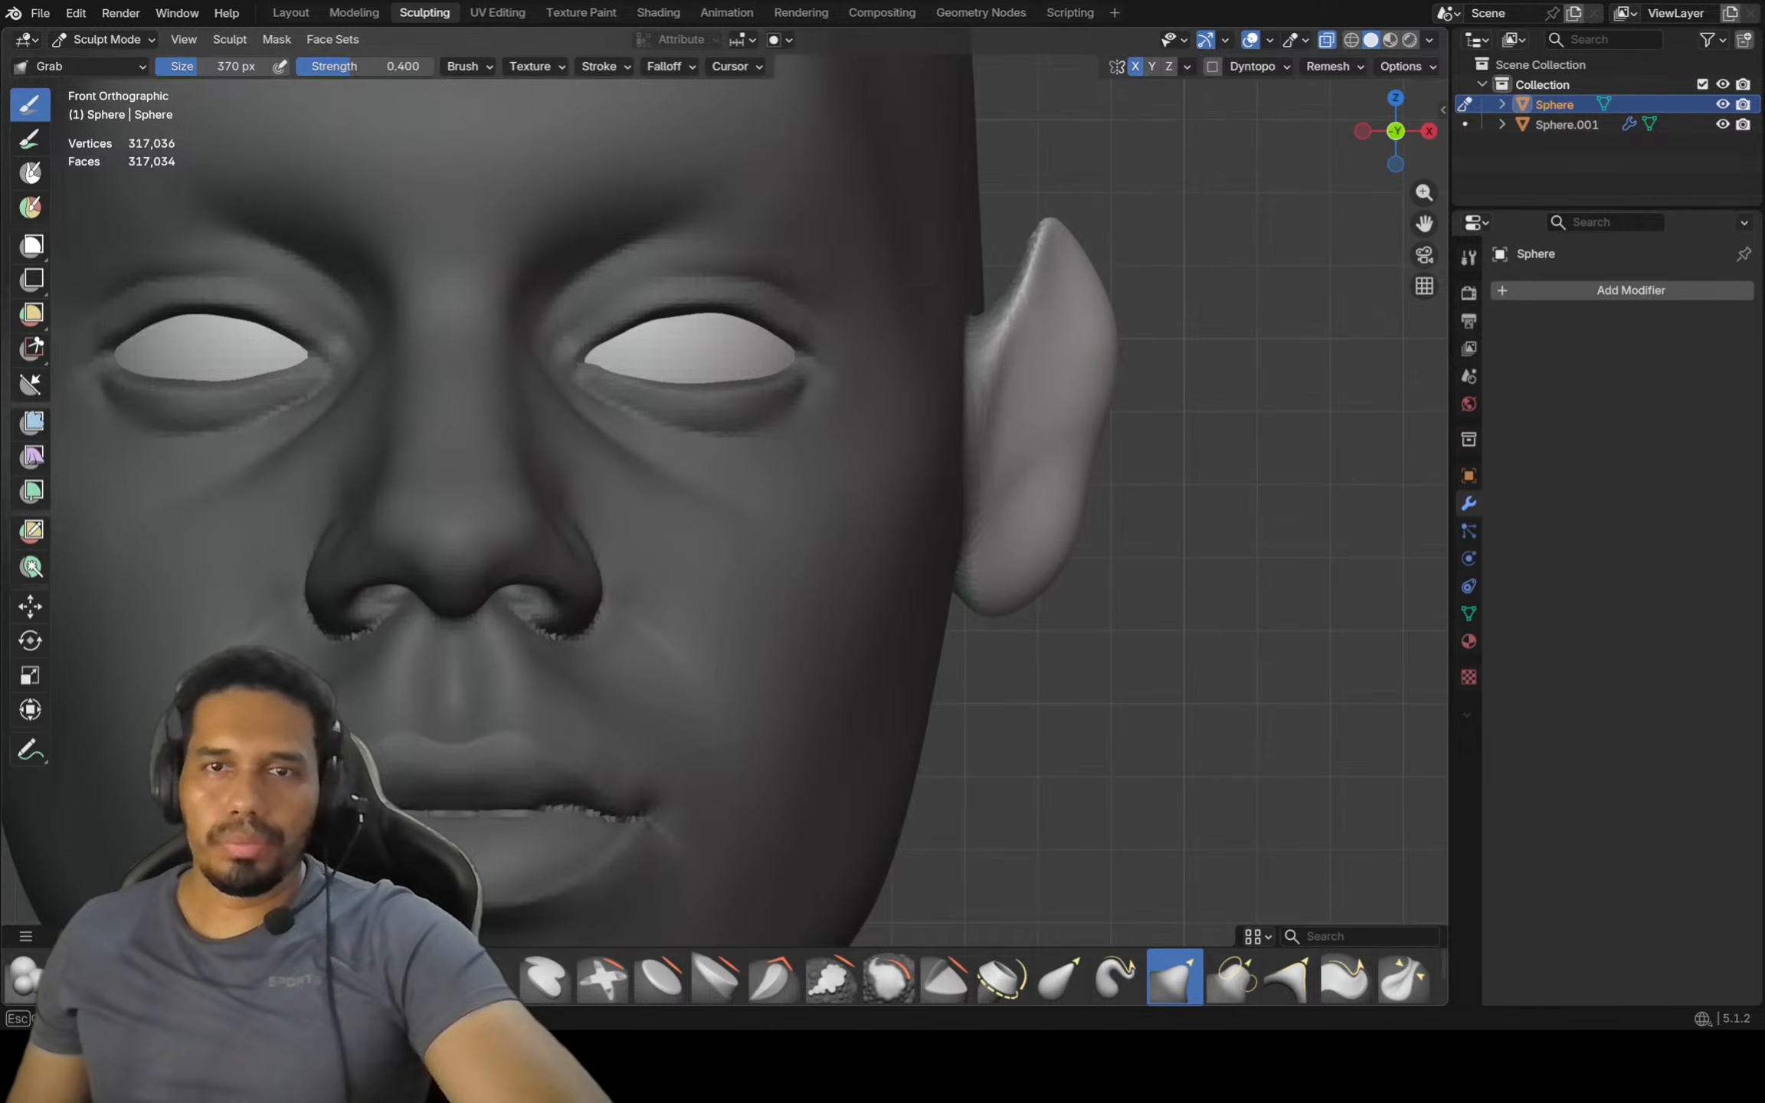
key("ctrl+z")
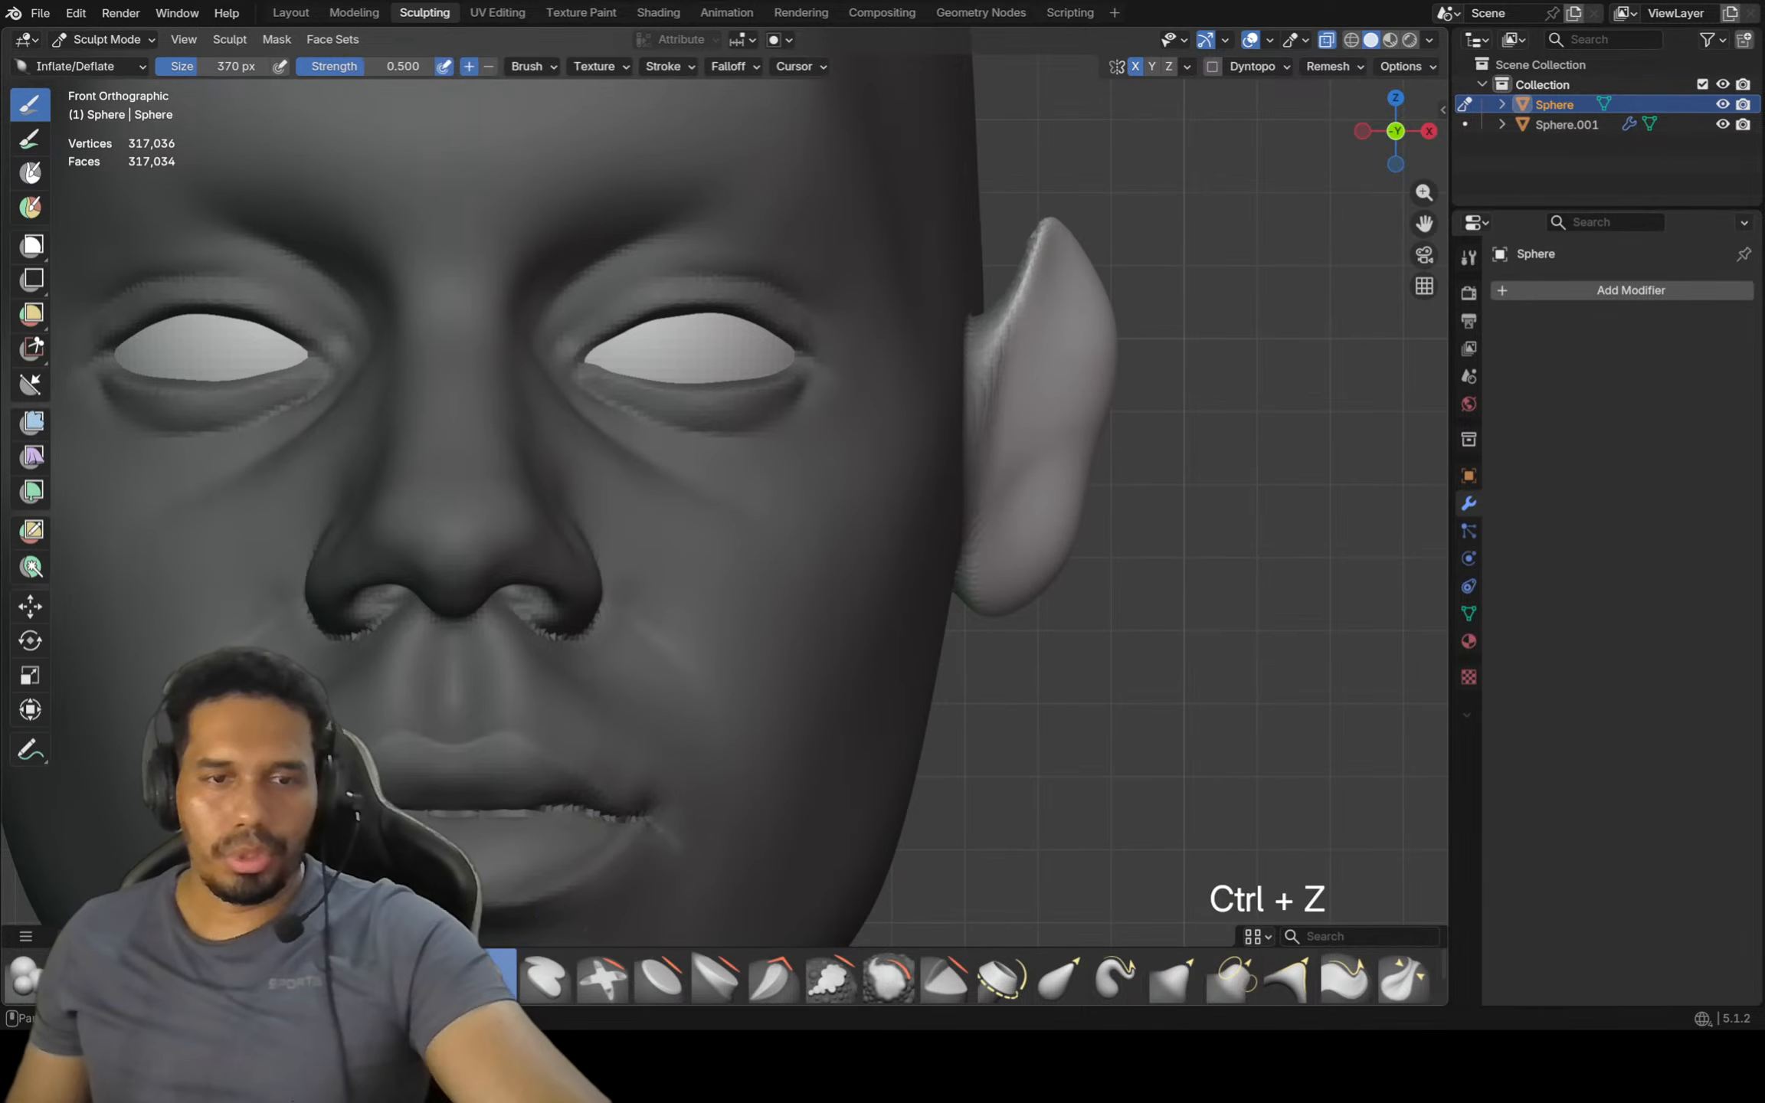
scroll(1075, 302, "up", 2)
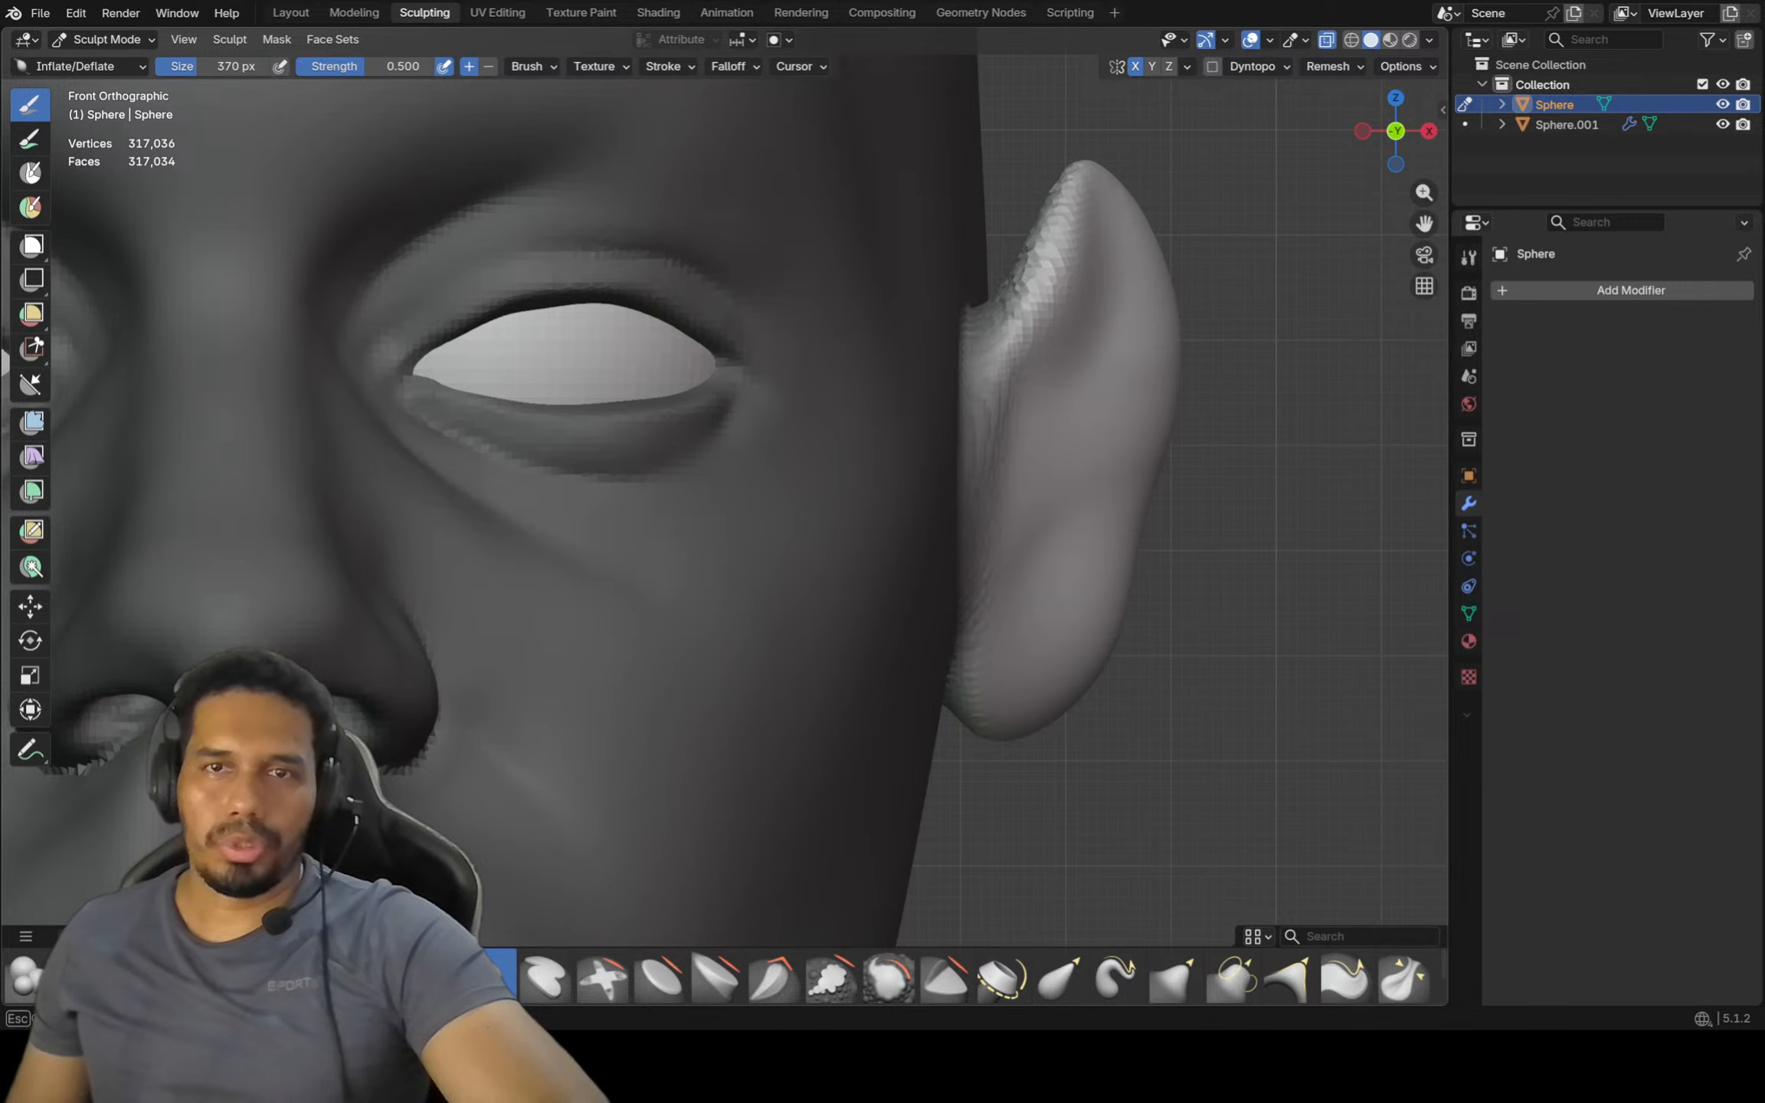
scroll(1101, 225, "down", 1)
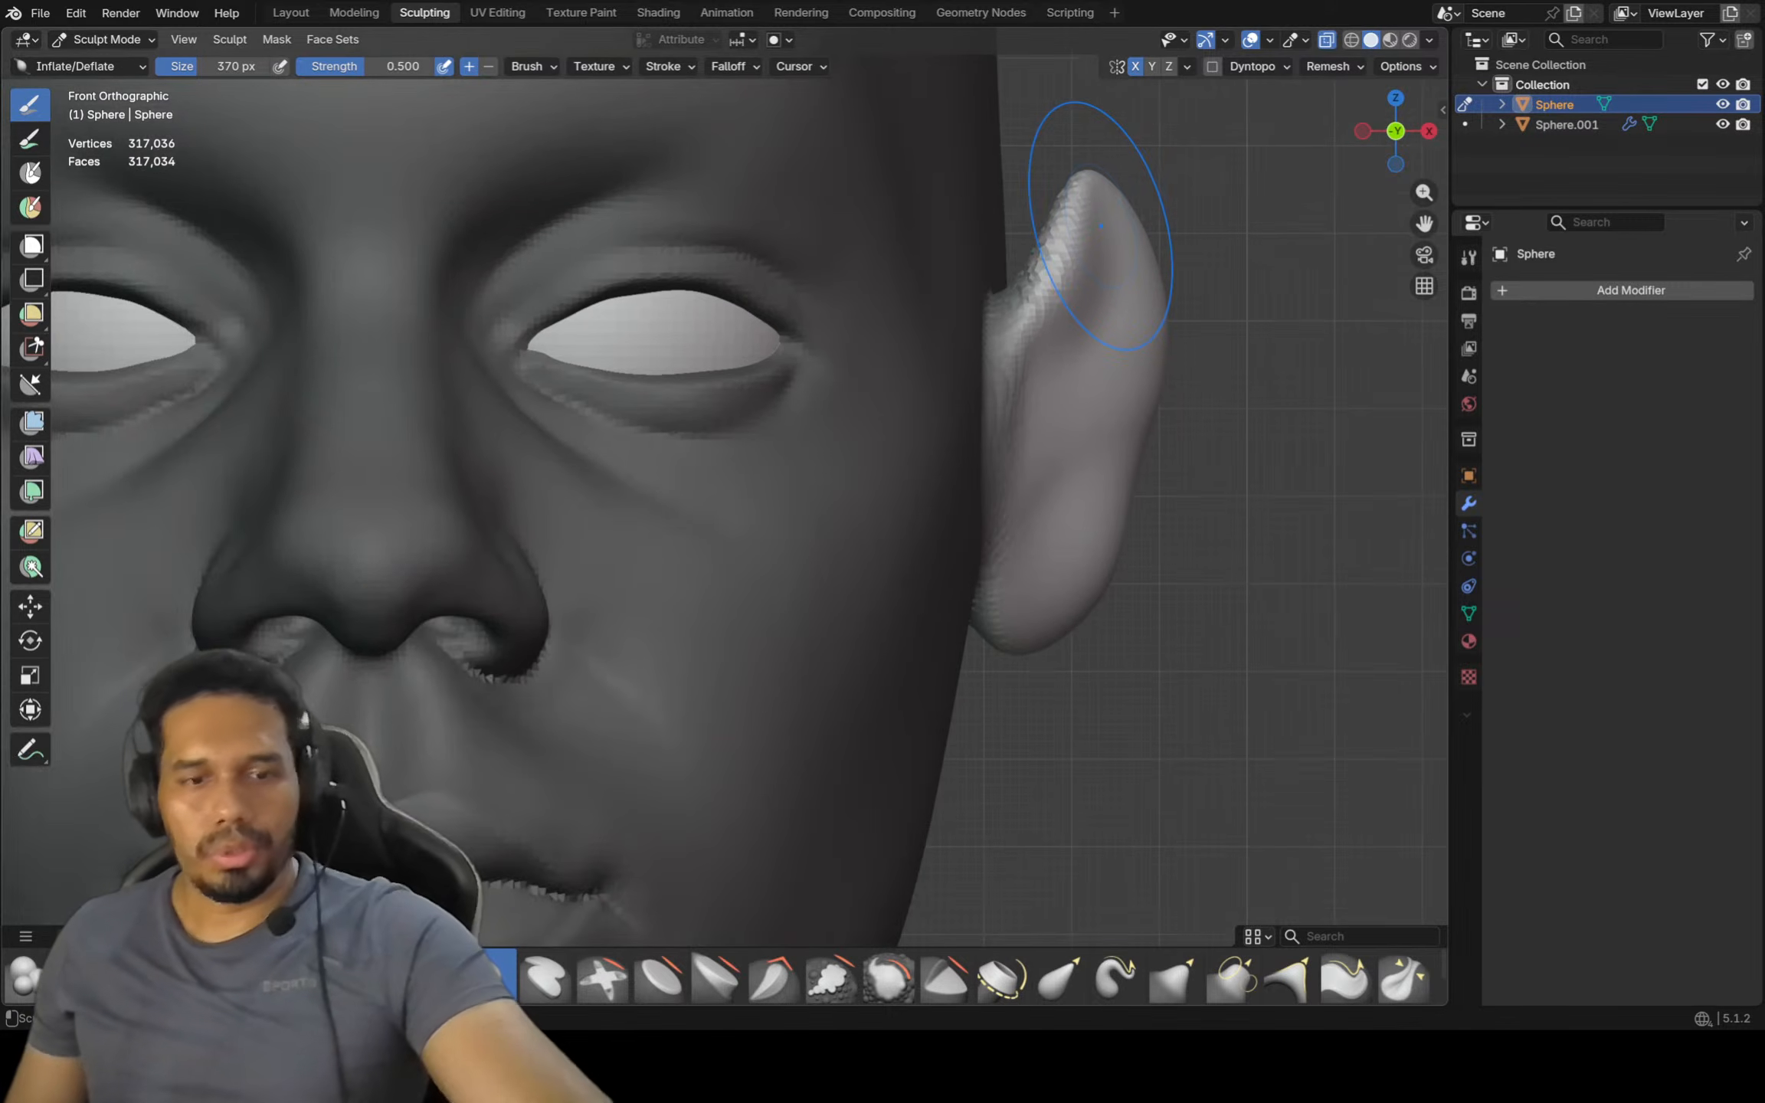
key("ctrl+r")
scroll(1073, 291, "down", 4)
scroll(1019, 383, "up", 3)
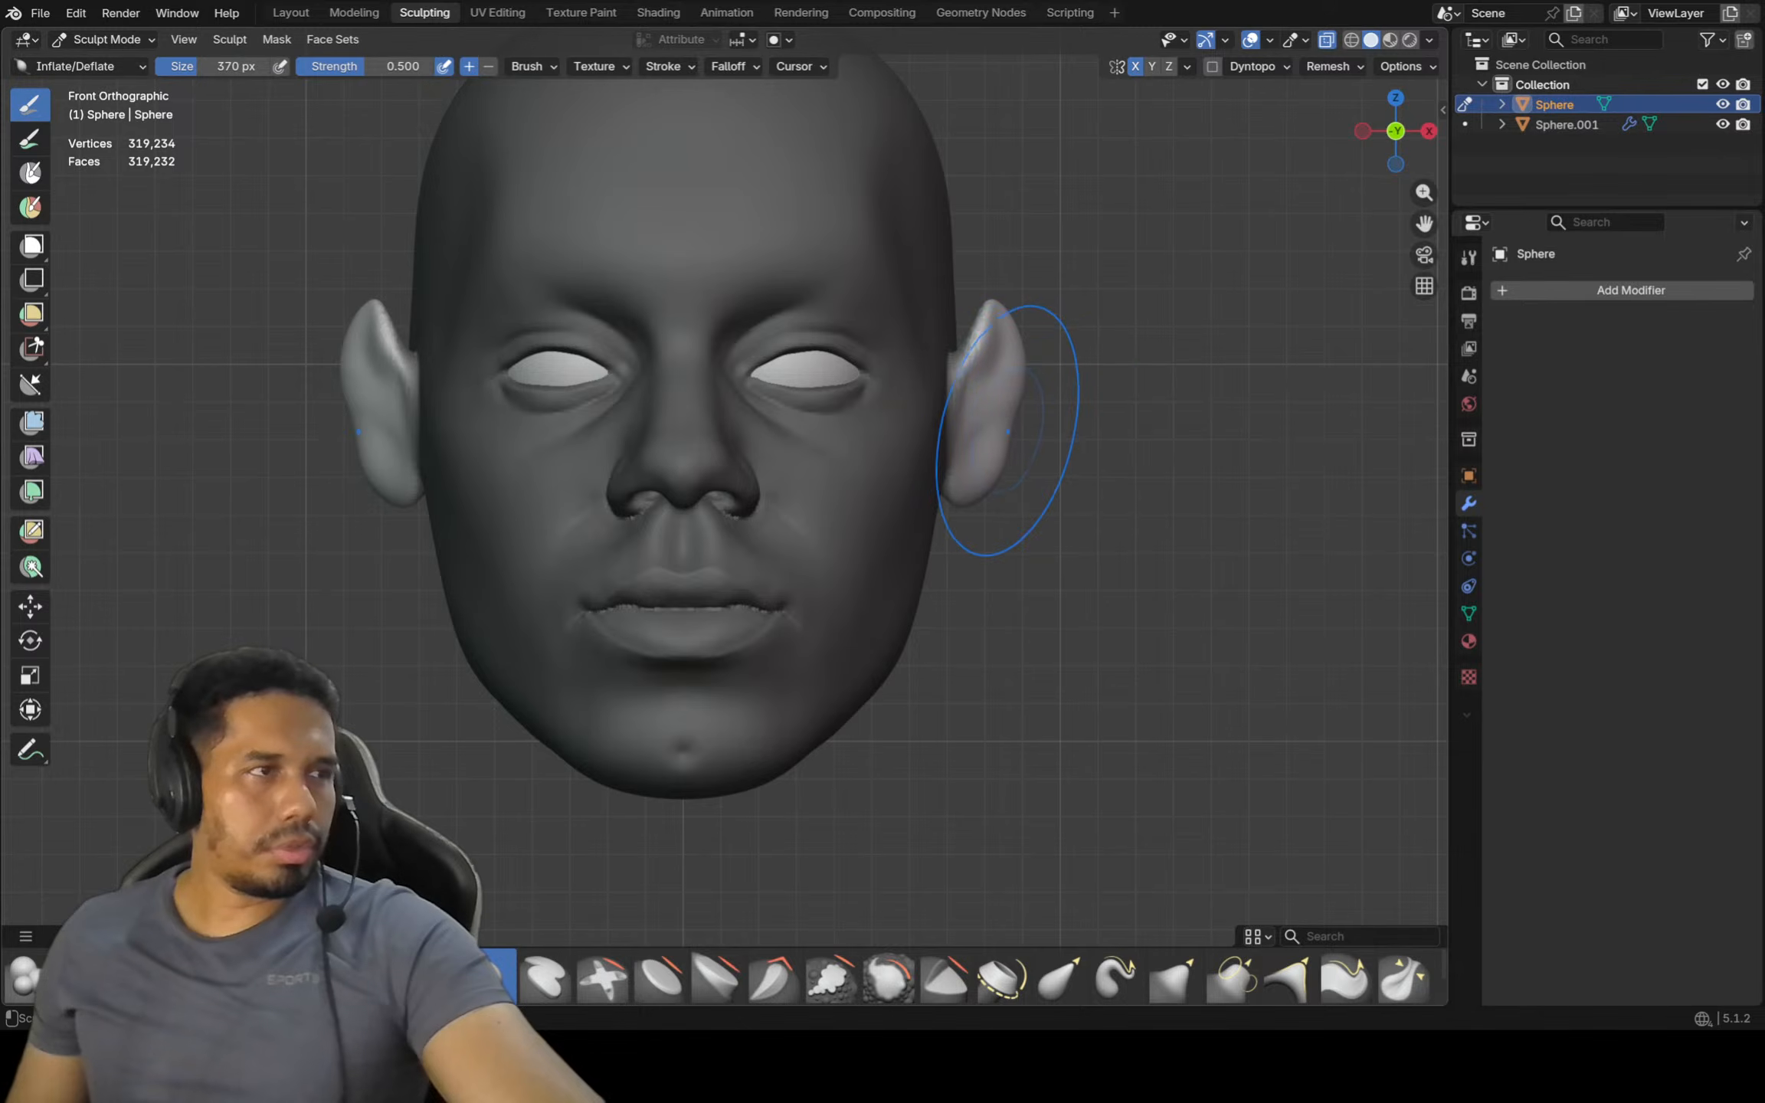
Pull the earlobe down and lower the ear's pointed top with the Grab brush at 454 px, then smooth the ear
key("f")
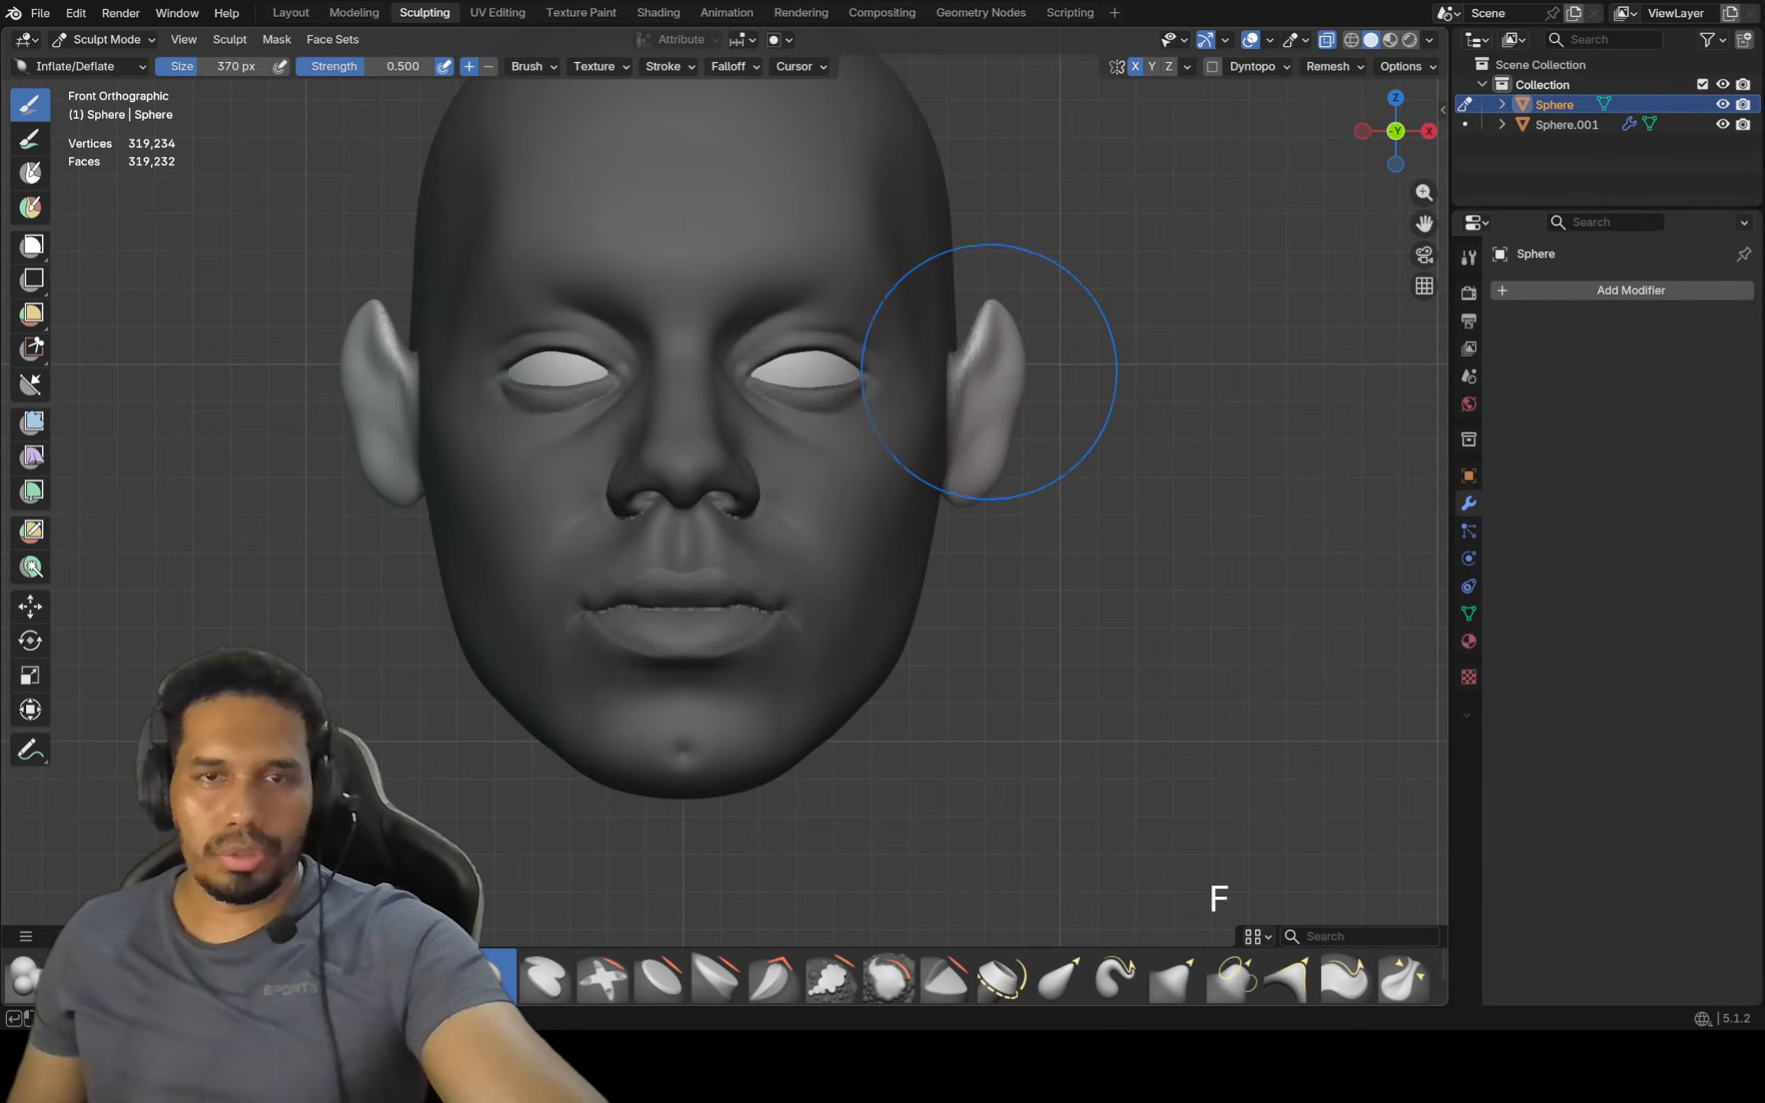
left_click(996, 390)
key("g")
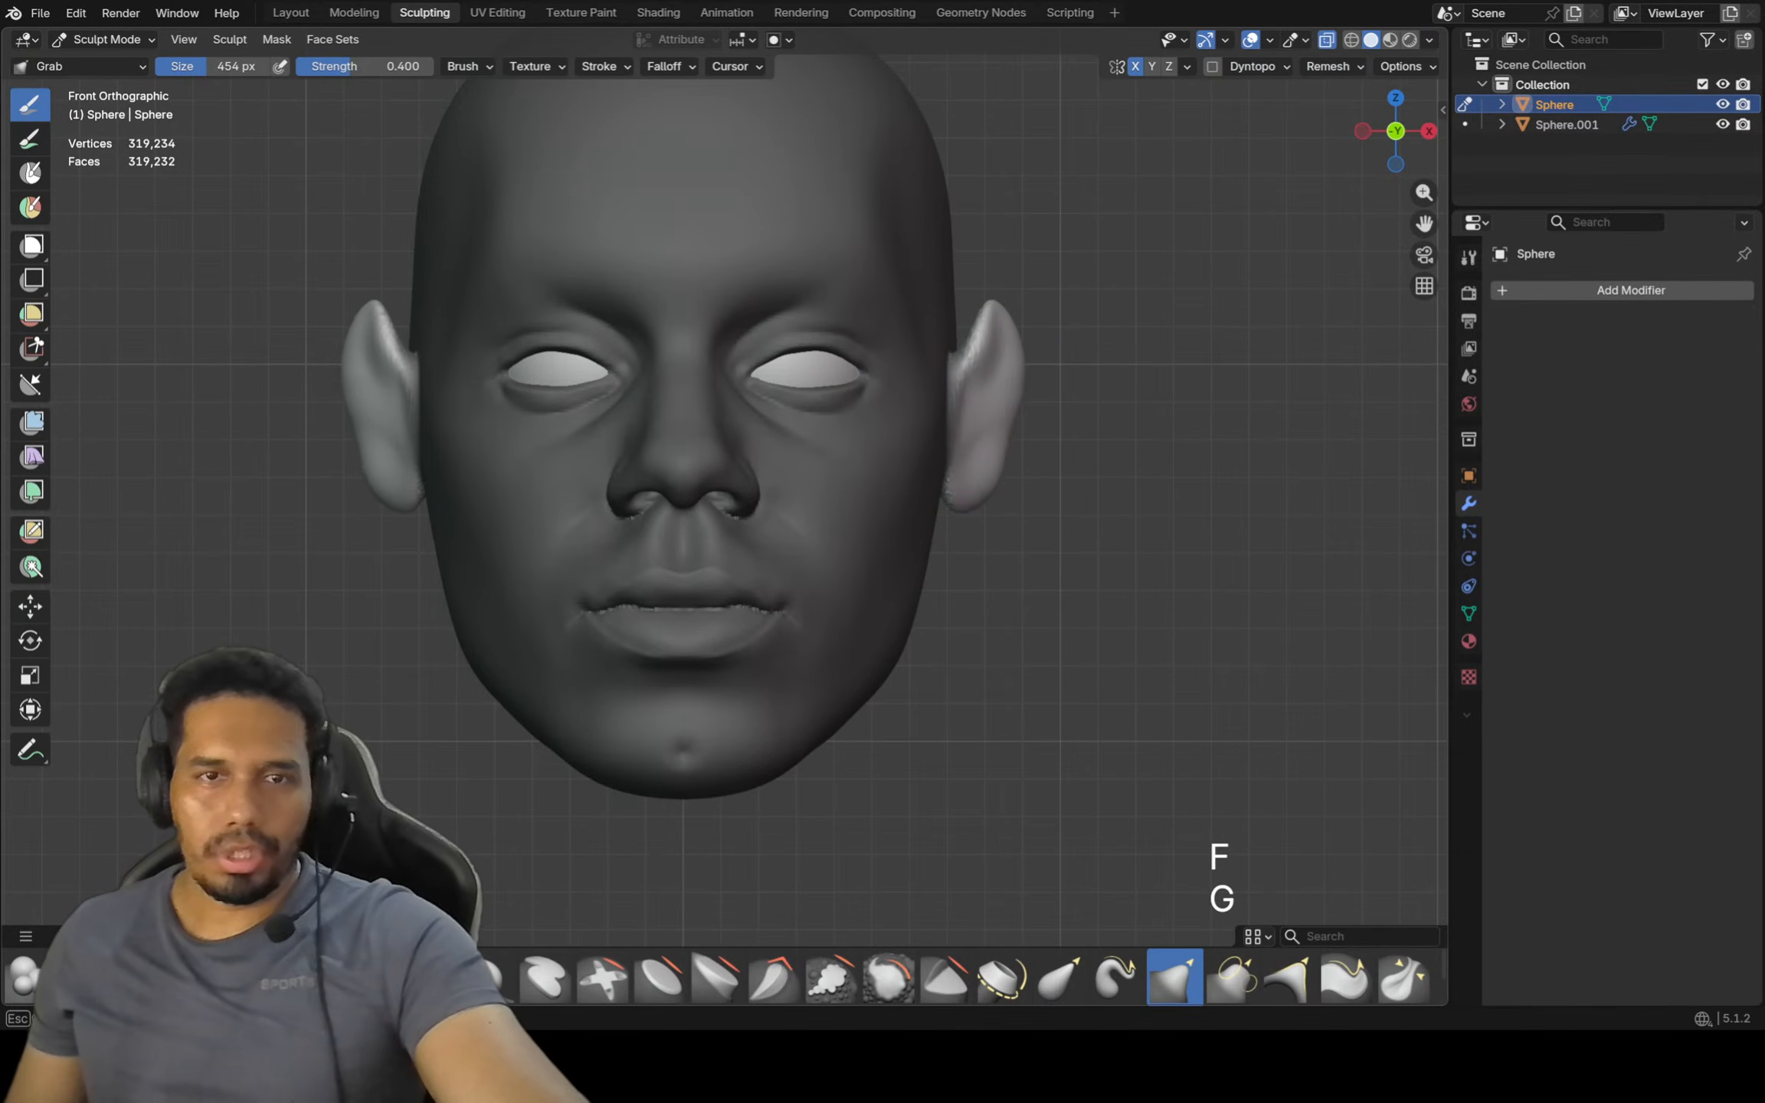
left_click_drag(993, 404, 980, 502)
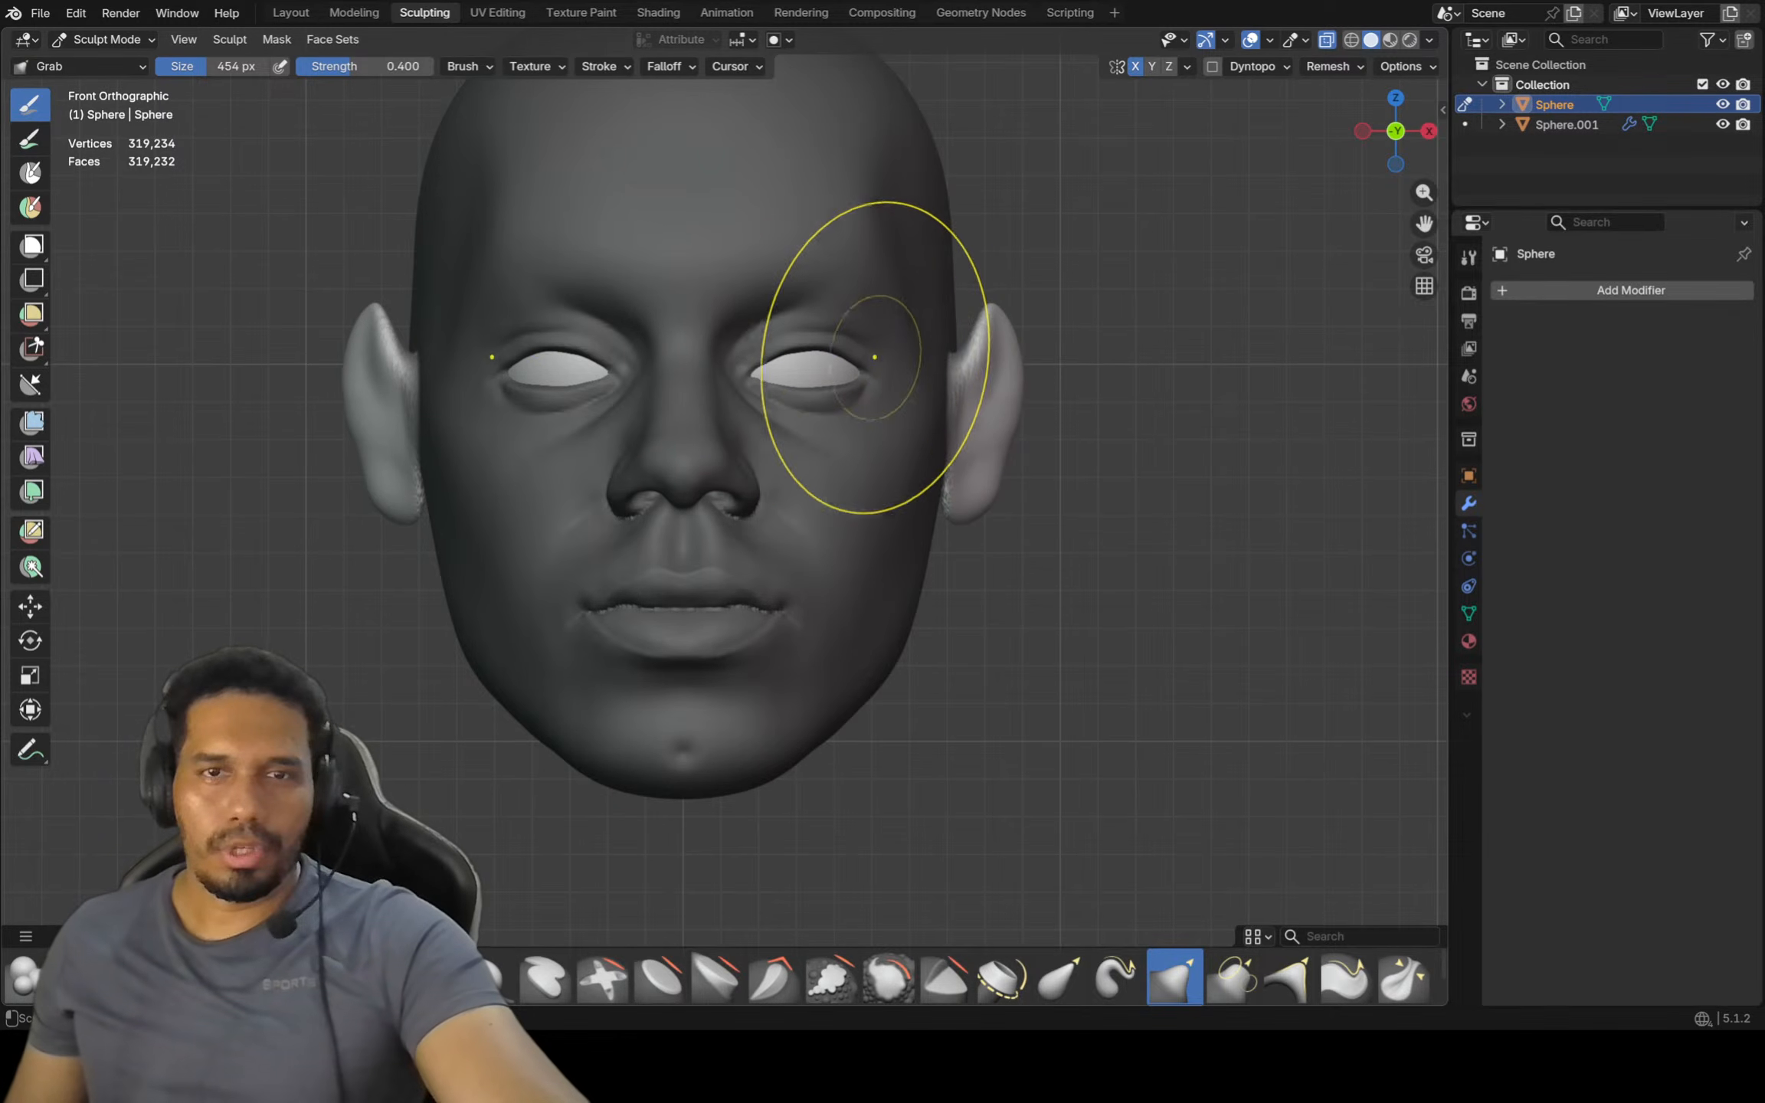
key("Escape")
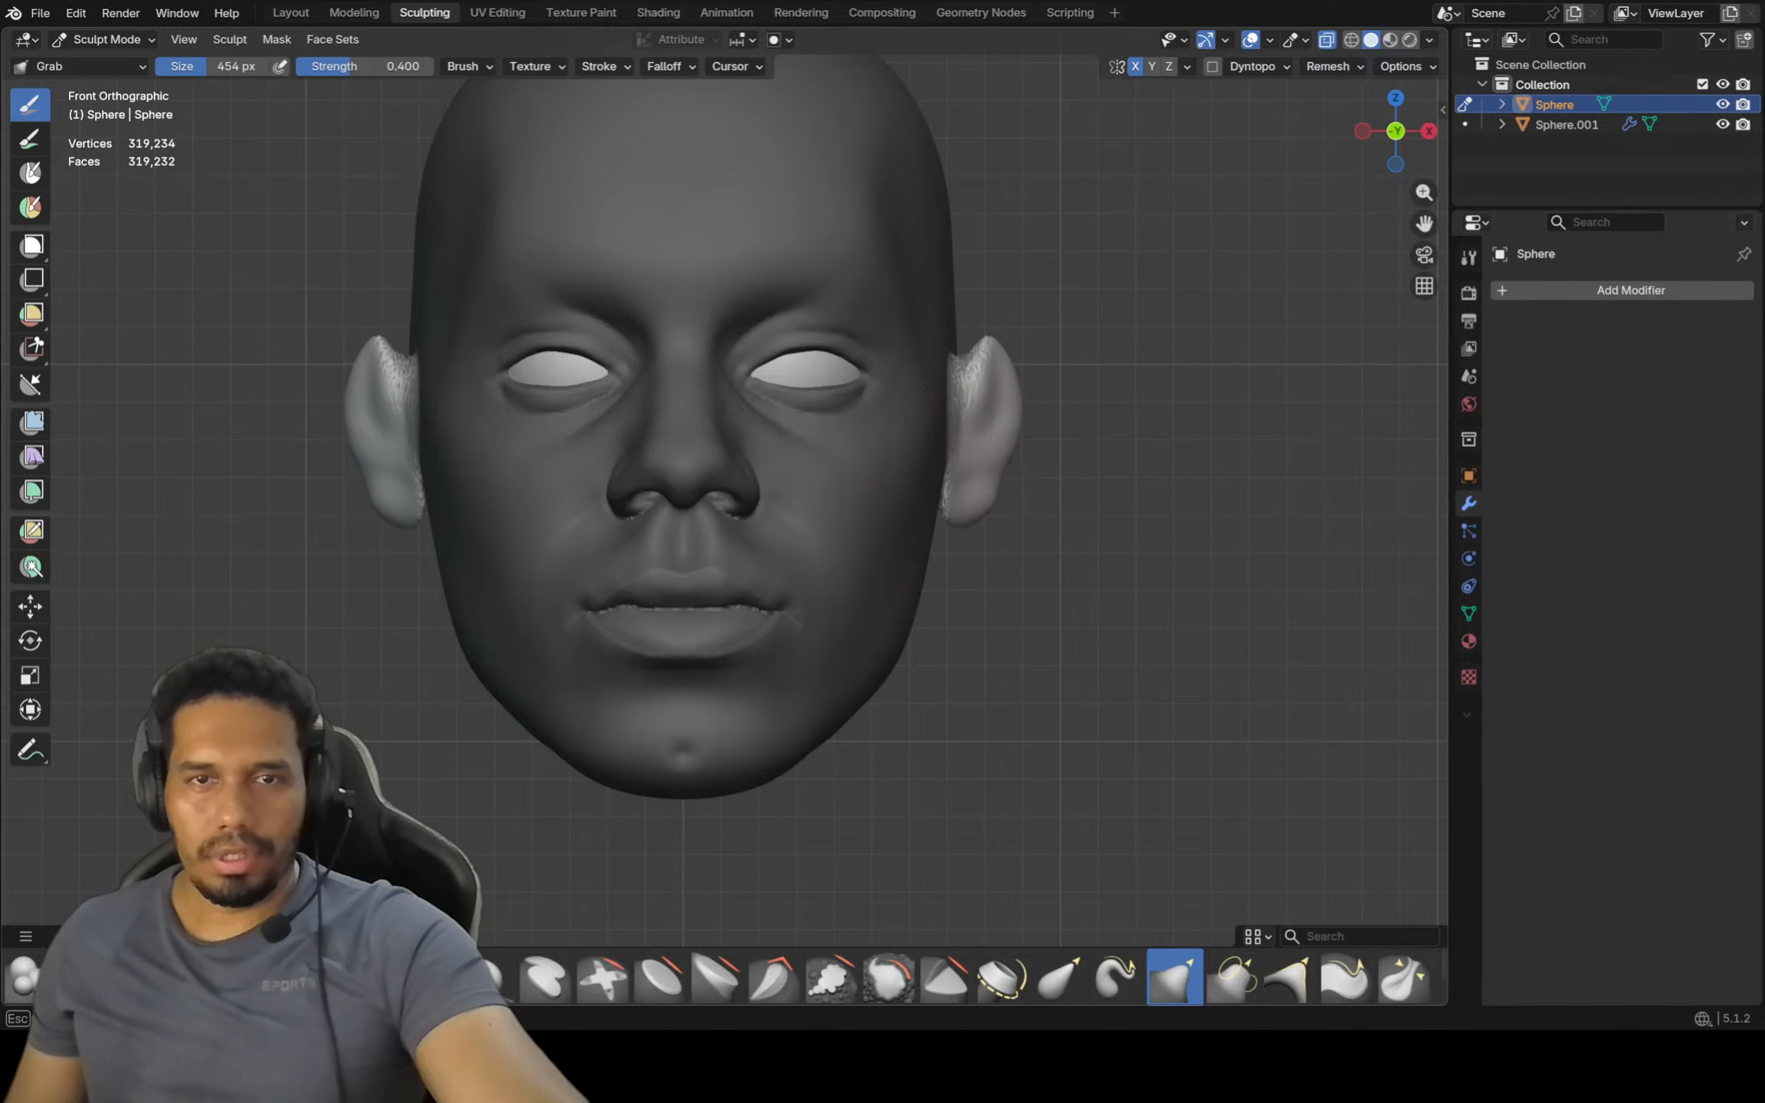
key("alt")
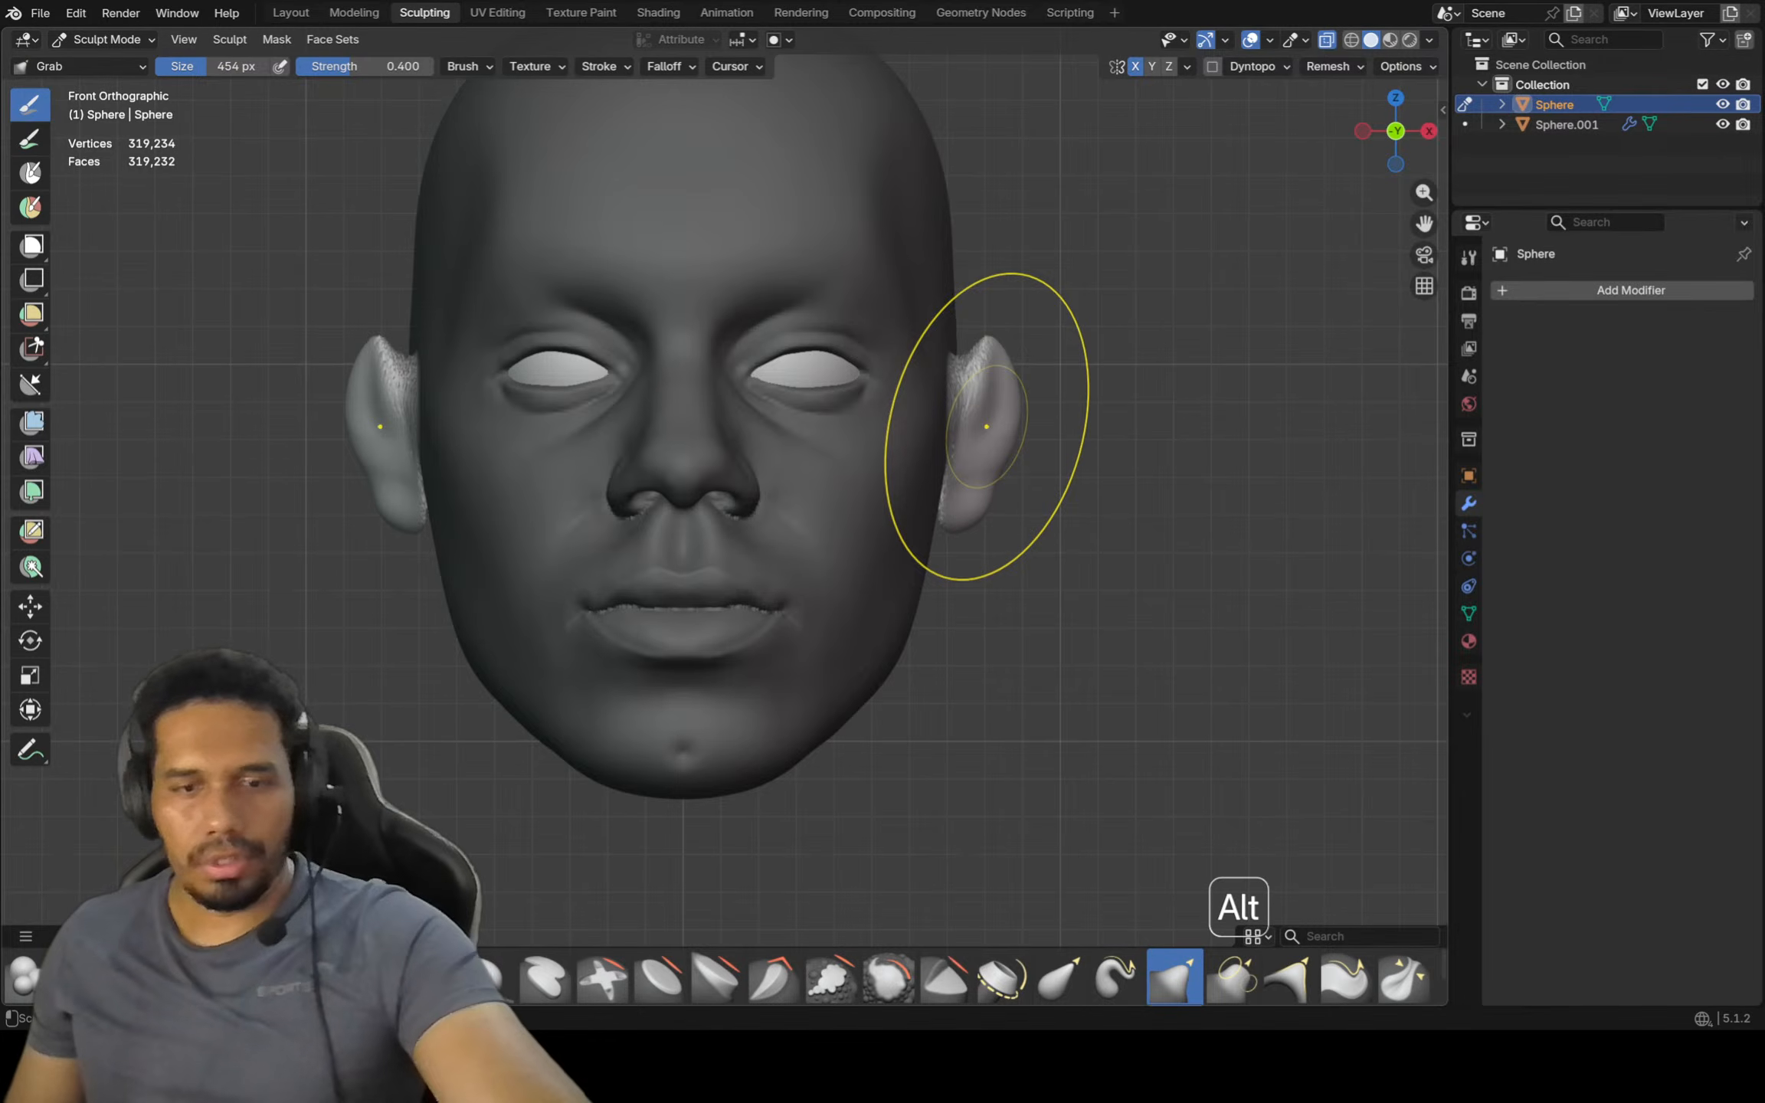
key("shift")
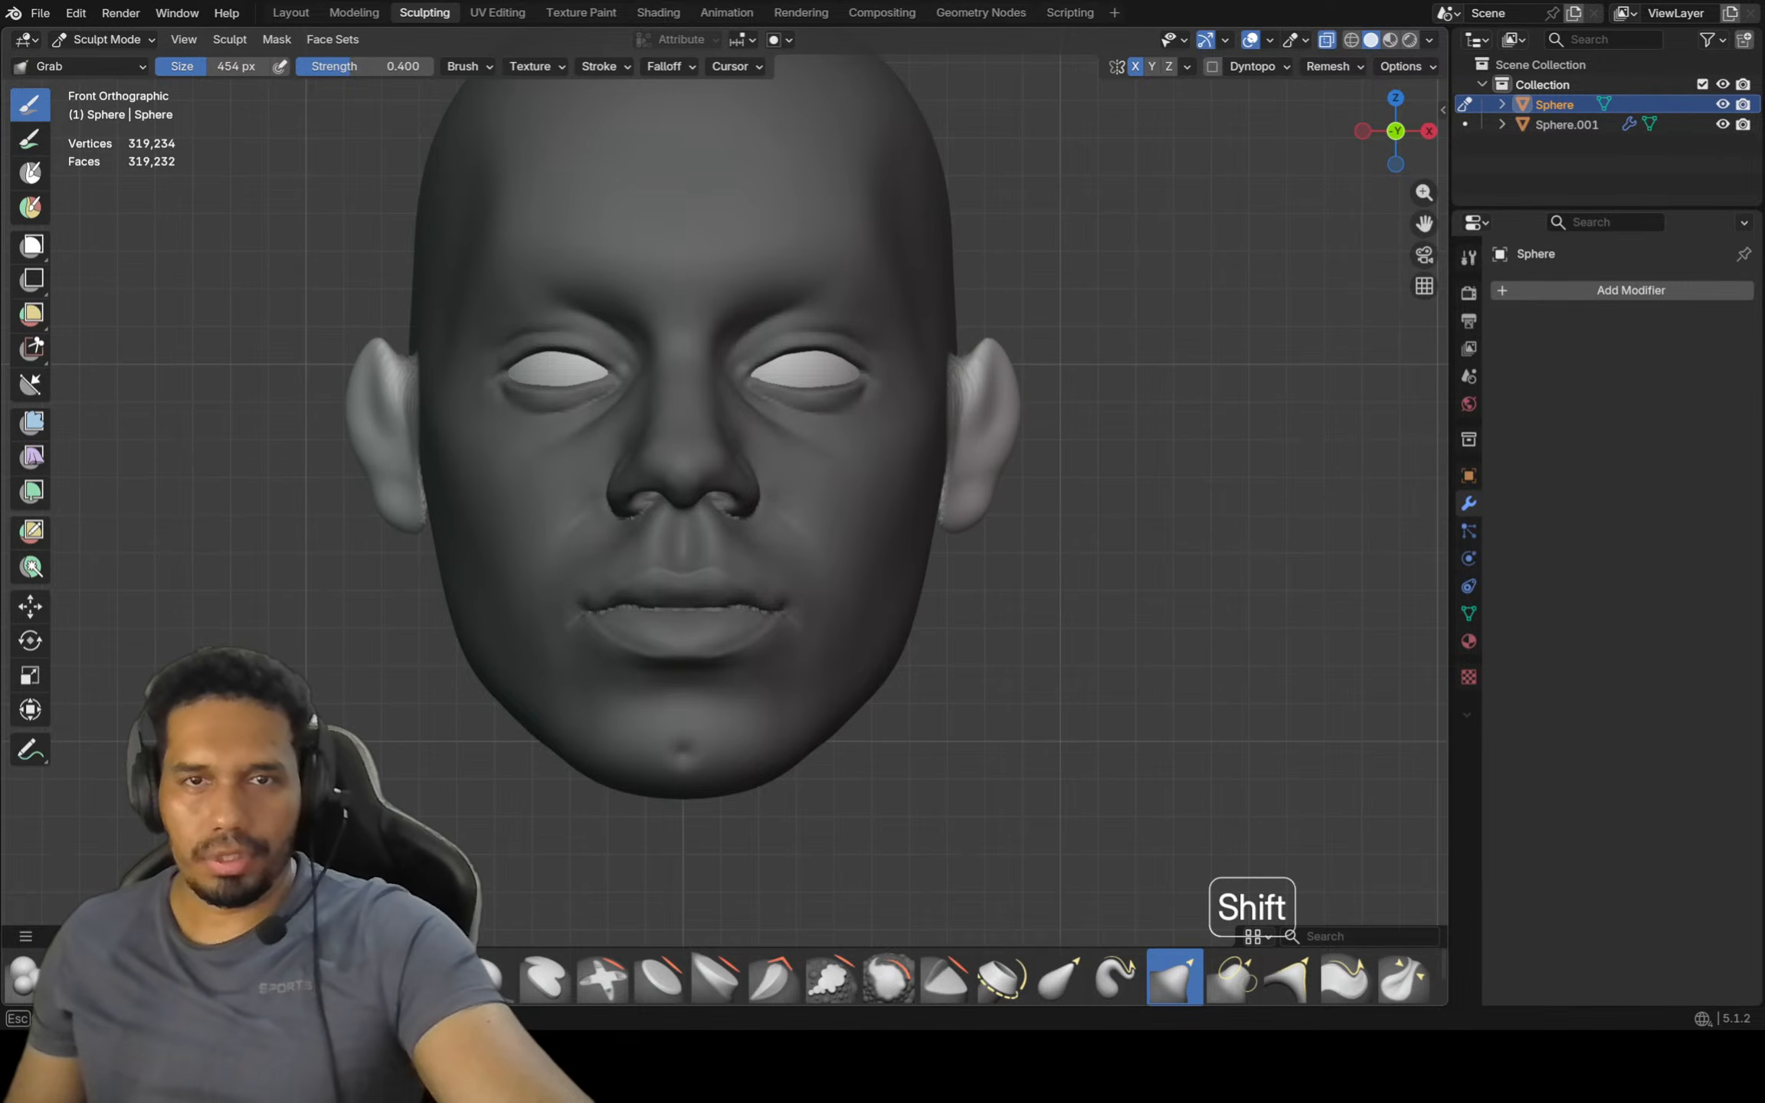
Refine the ear's front-view outline with the Grab brush, remesh the head and smooth where the ear meets it
scroll(957, 416, "up", 3)
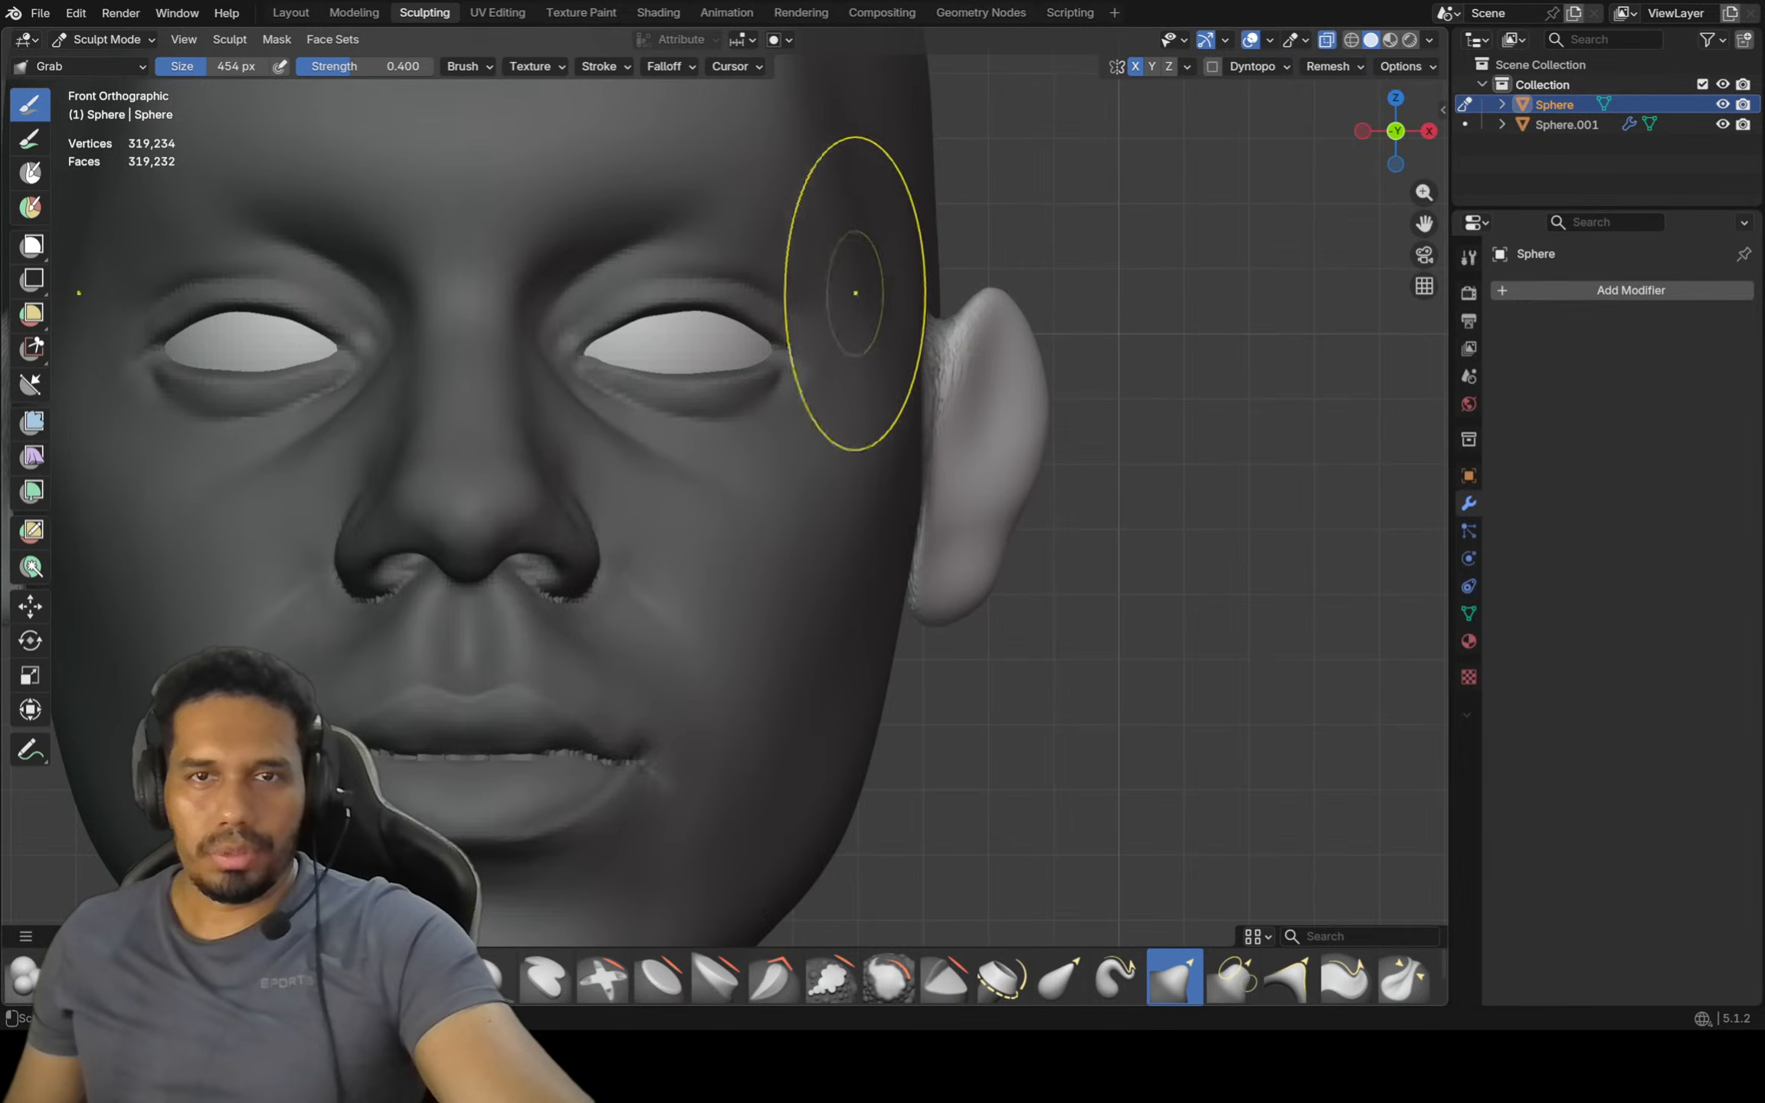
scroll(709, 335, "down", 5)
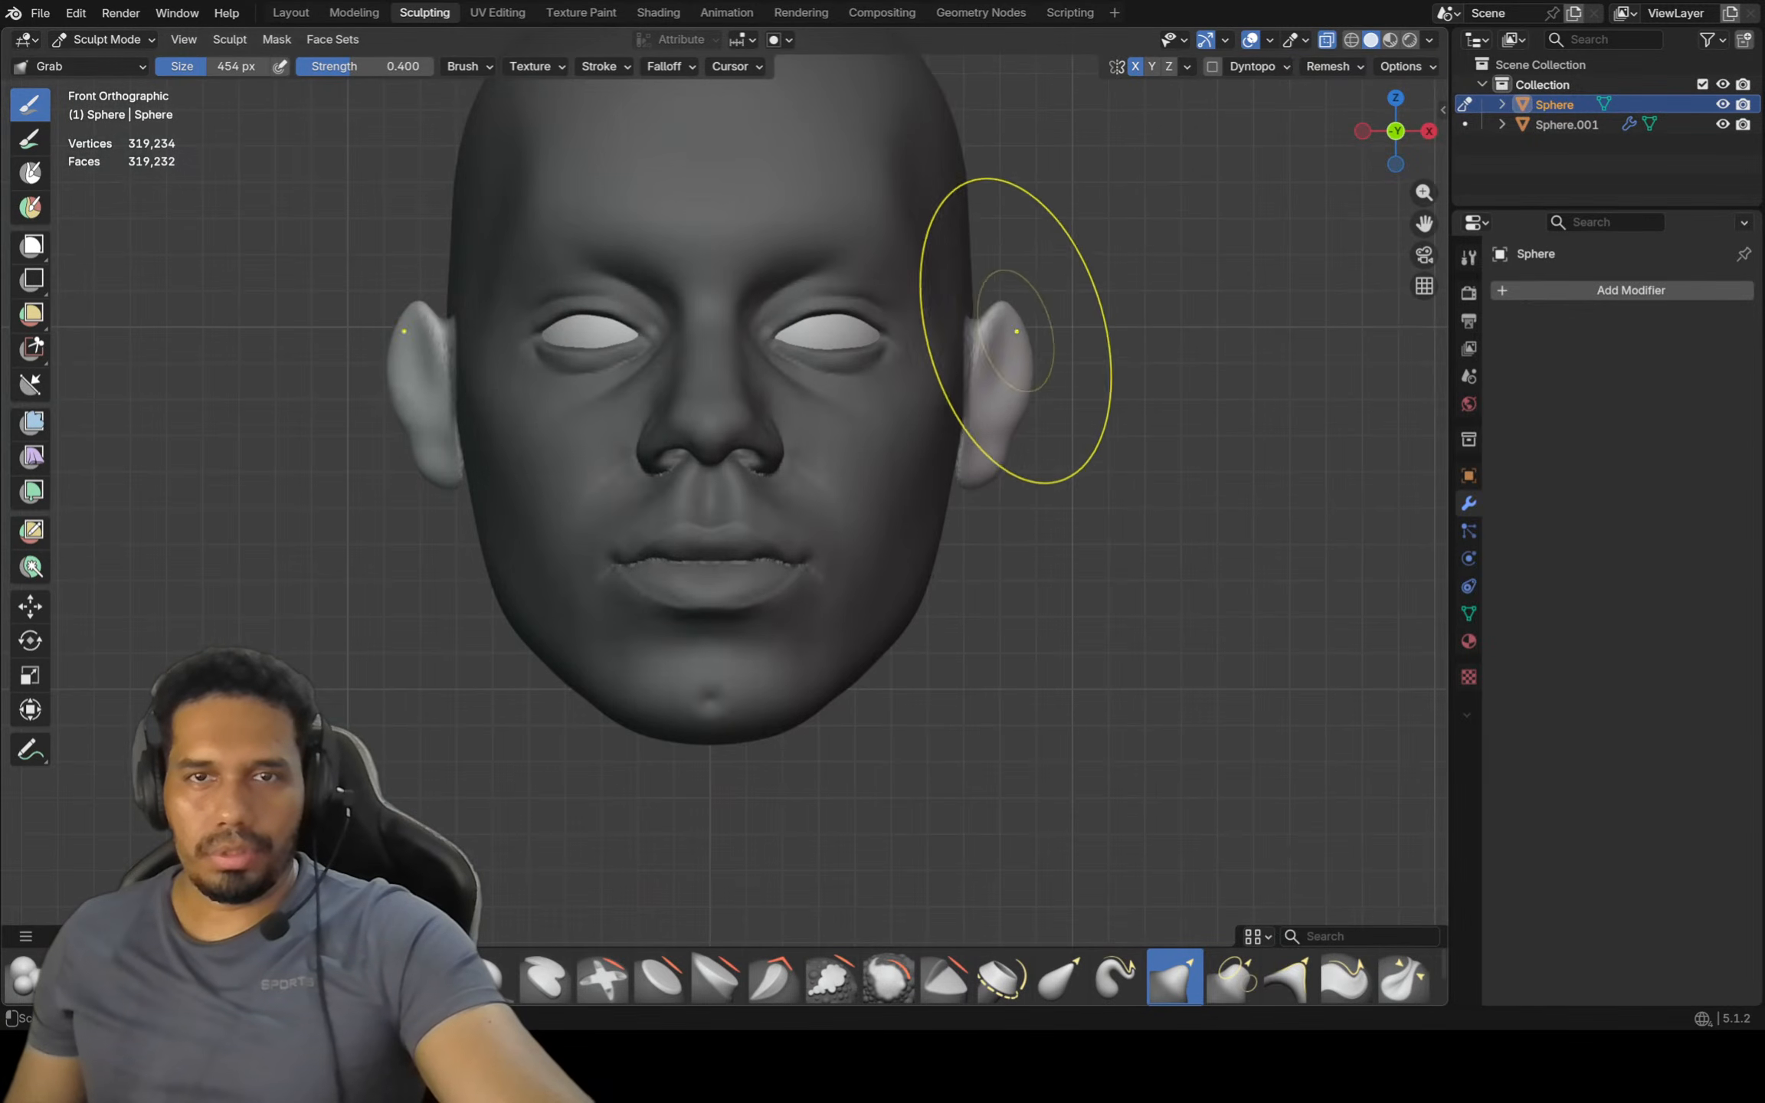
scroll(1025, 383, "up", 3)
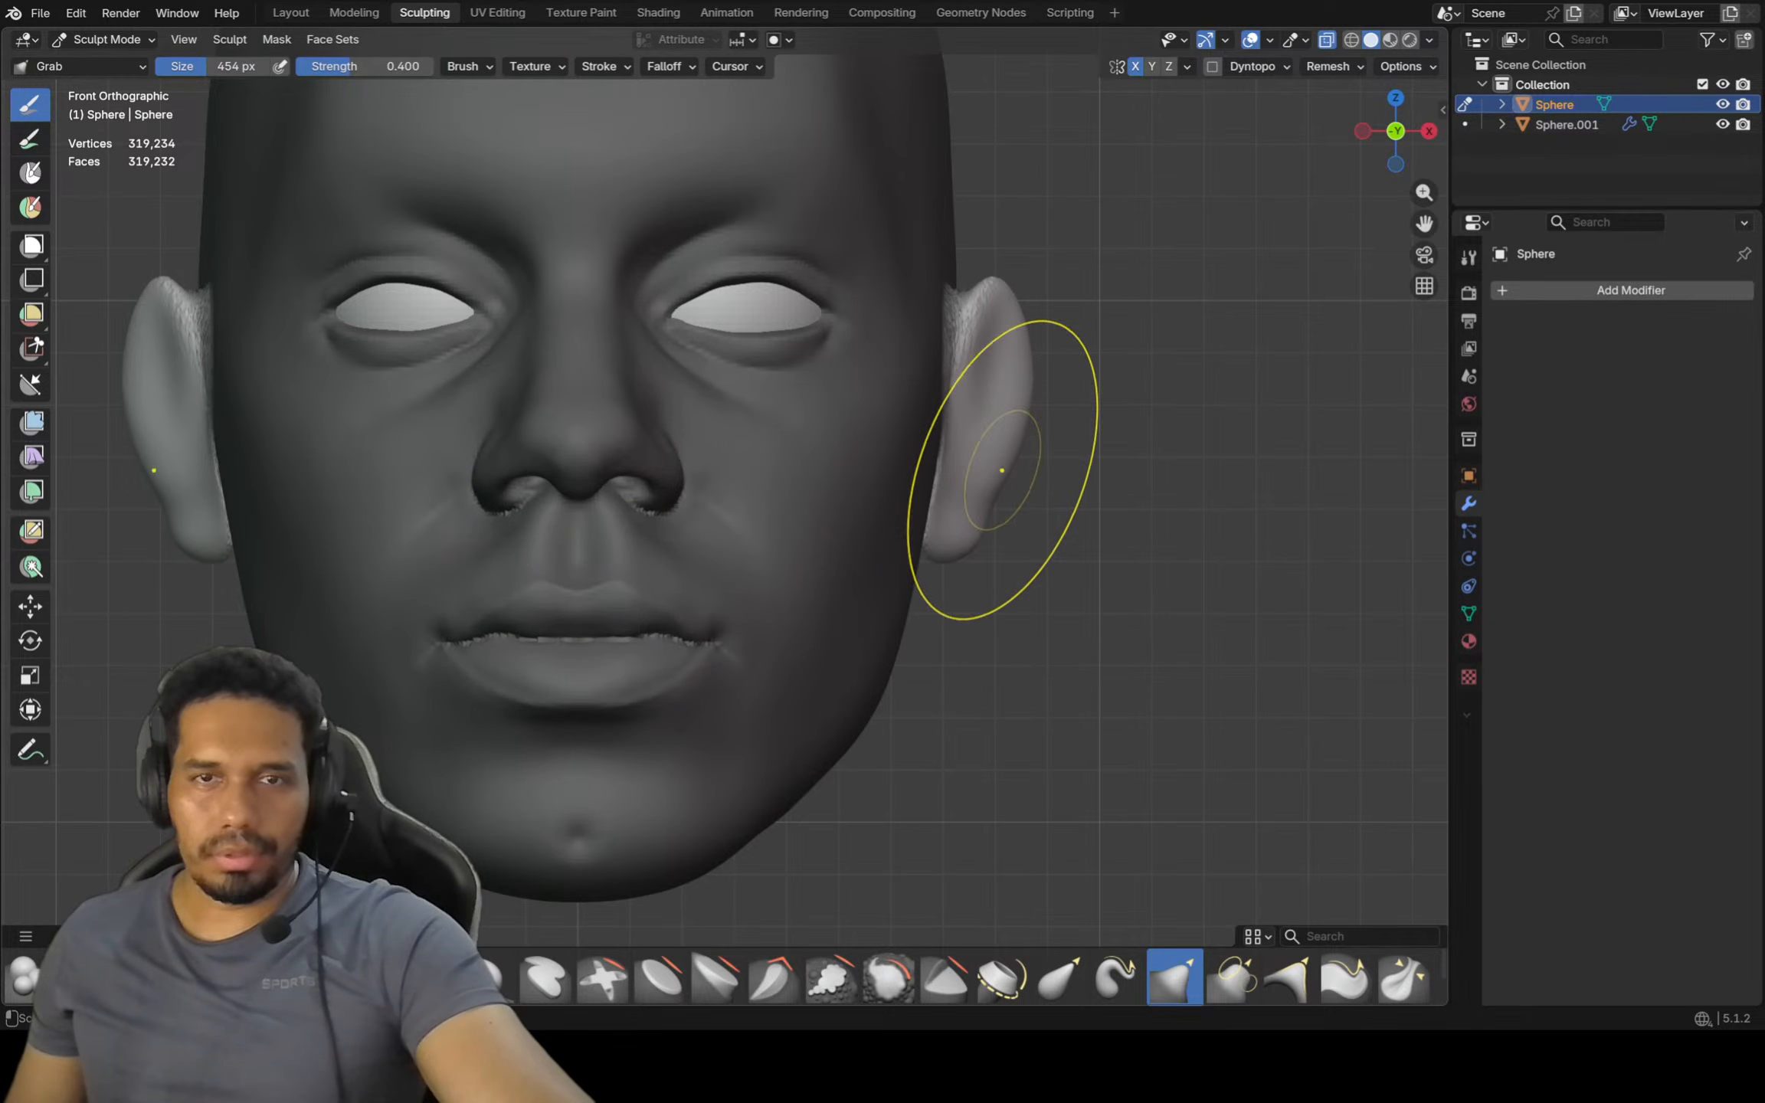
middle_click_drag(1063, 478, 988, 494, "shift")
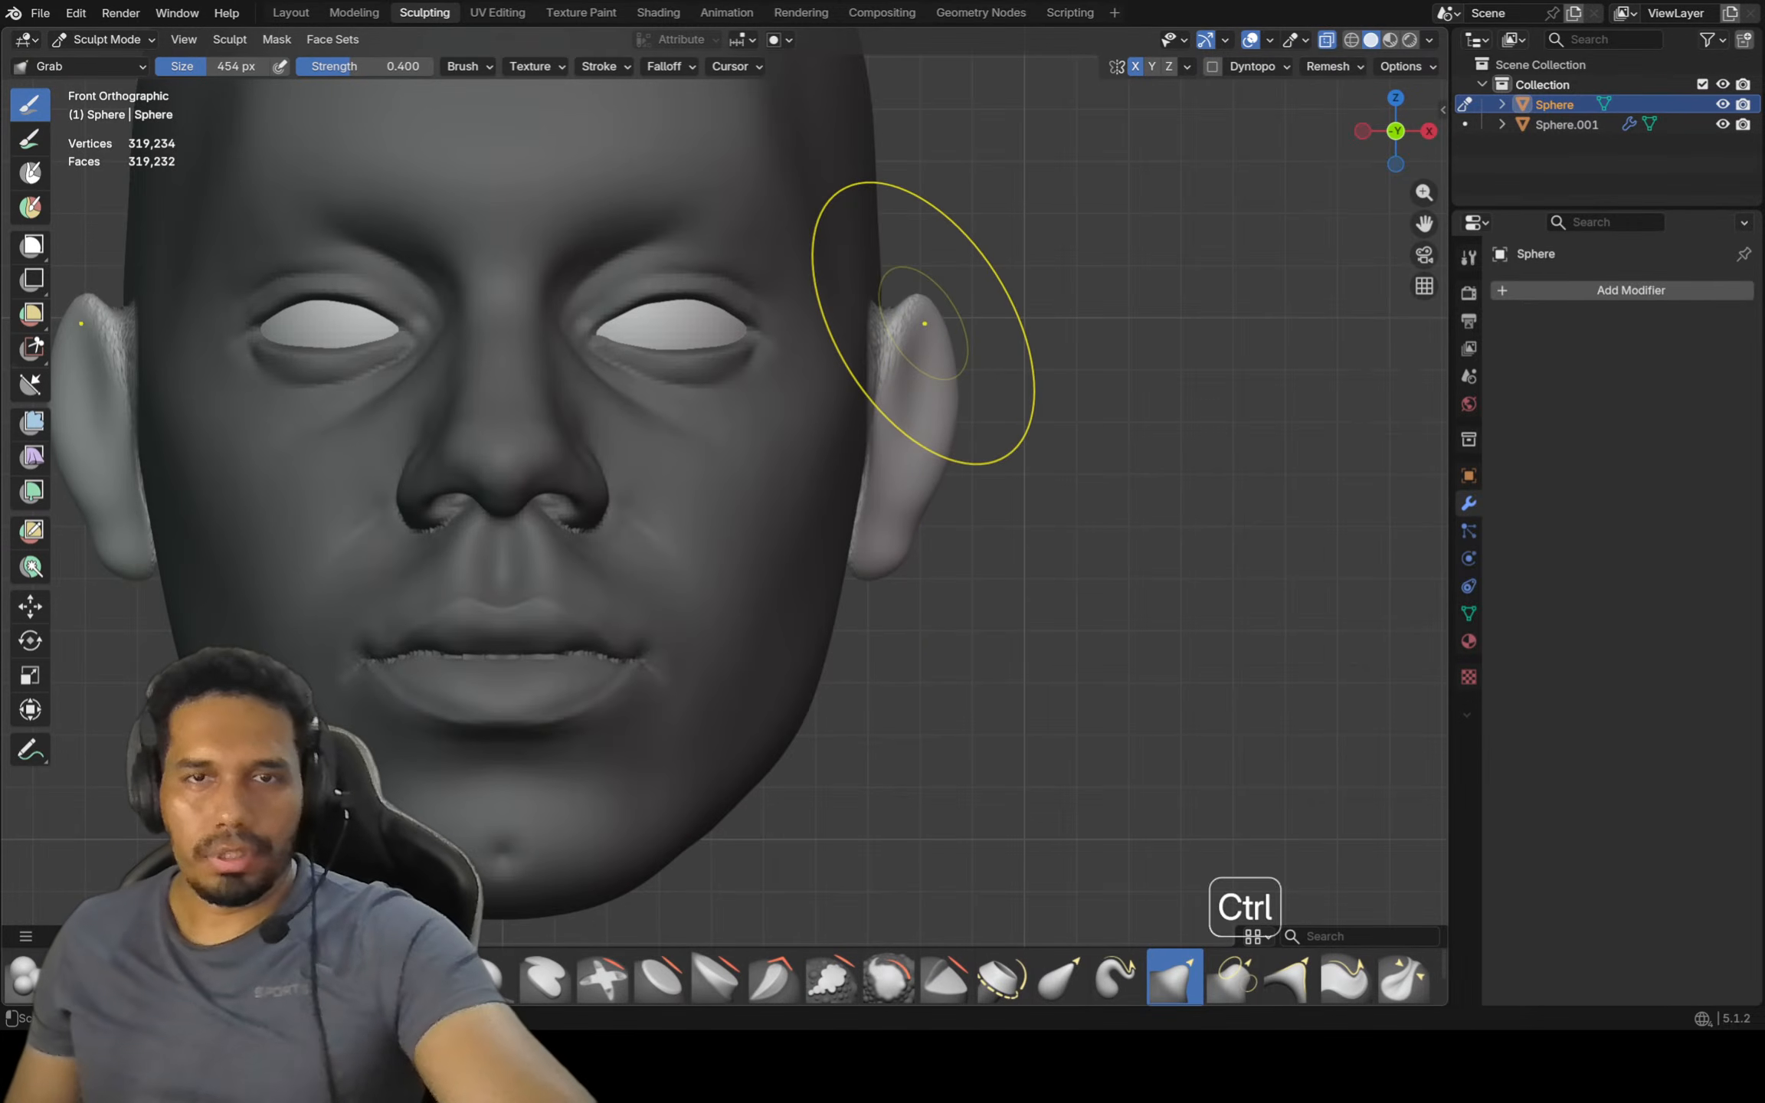
key("ctrl+r")
left_click_drag(893, 343, 883, 388, "shift")
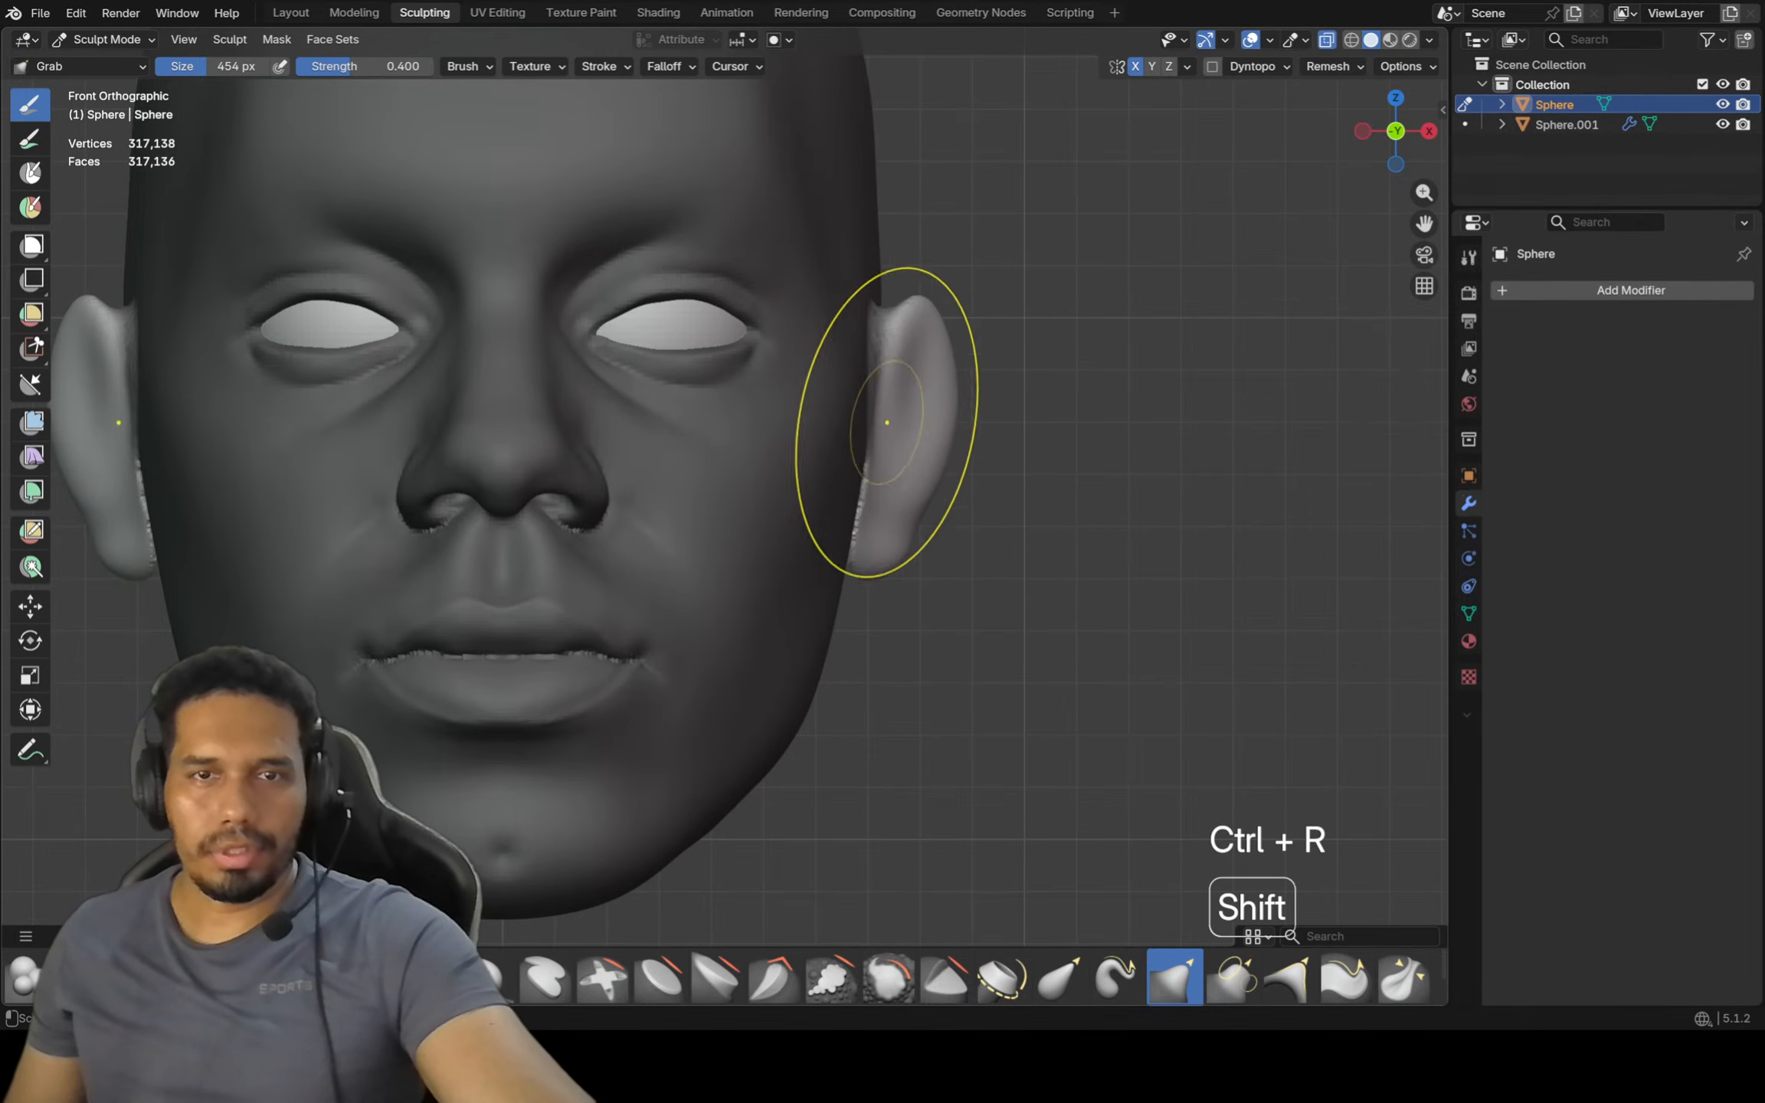
left_click_drag(912, 454, 909, 452)
Shape the ear's inner front edge beside the cheek with the Grab brush at 454 px
scroll(881, 435, "up", 5)
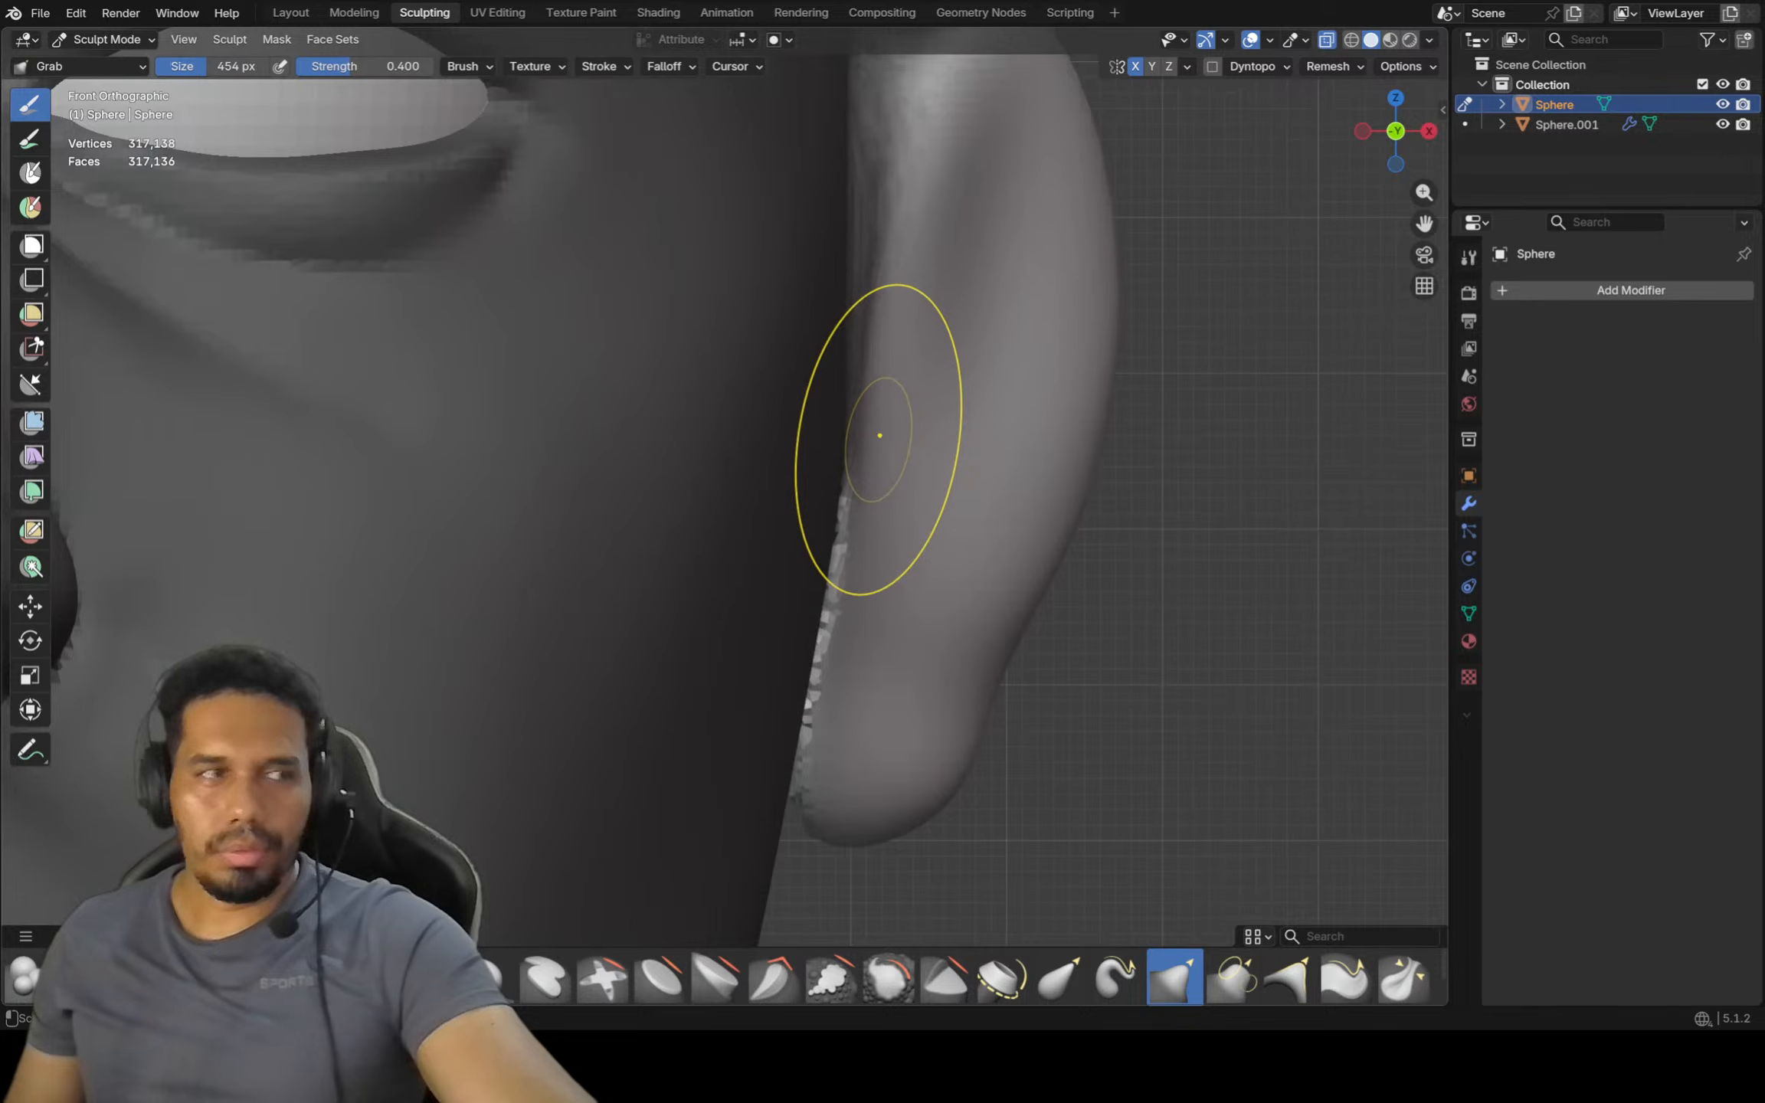
left_click_drag(875, 394, 900, 463)
scroll(984, 385, "down", 3)
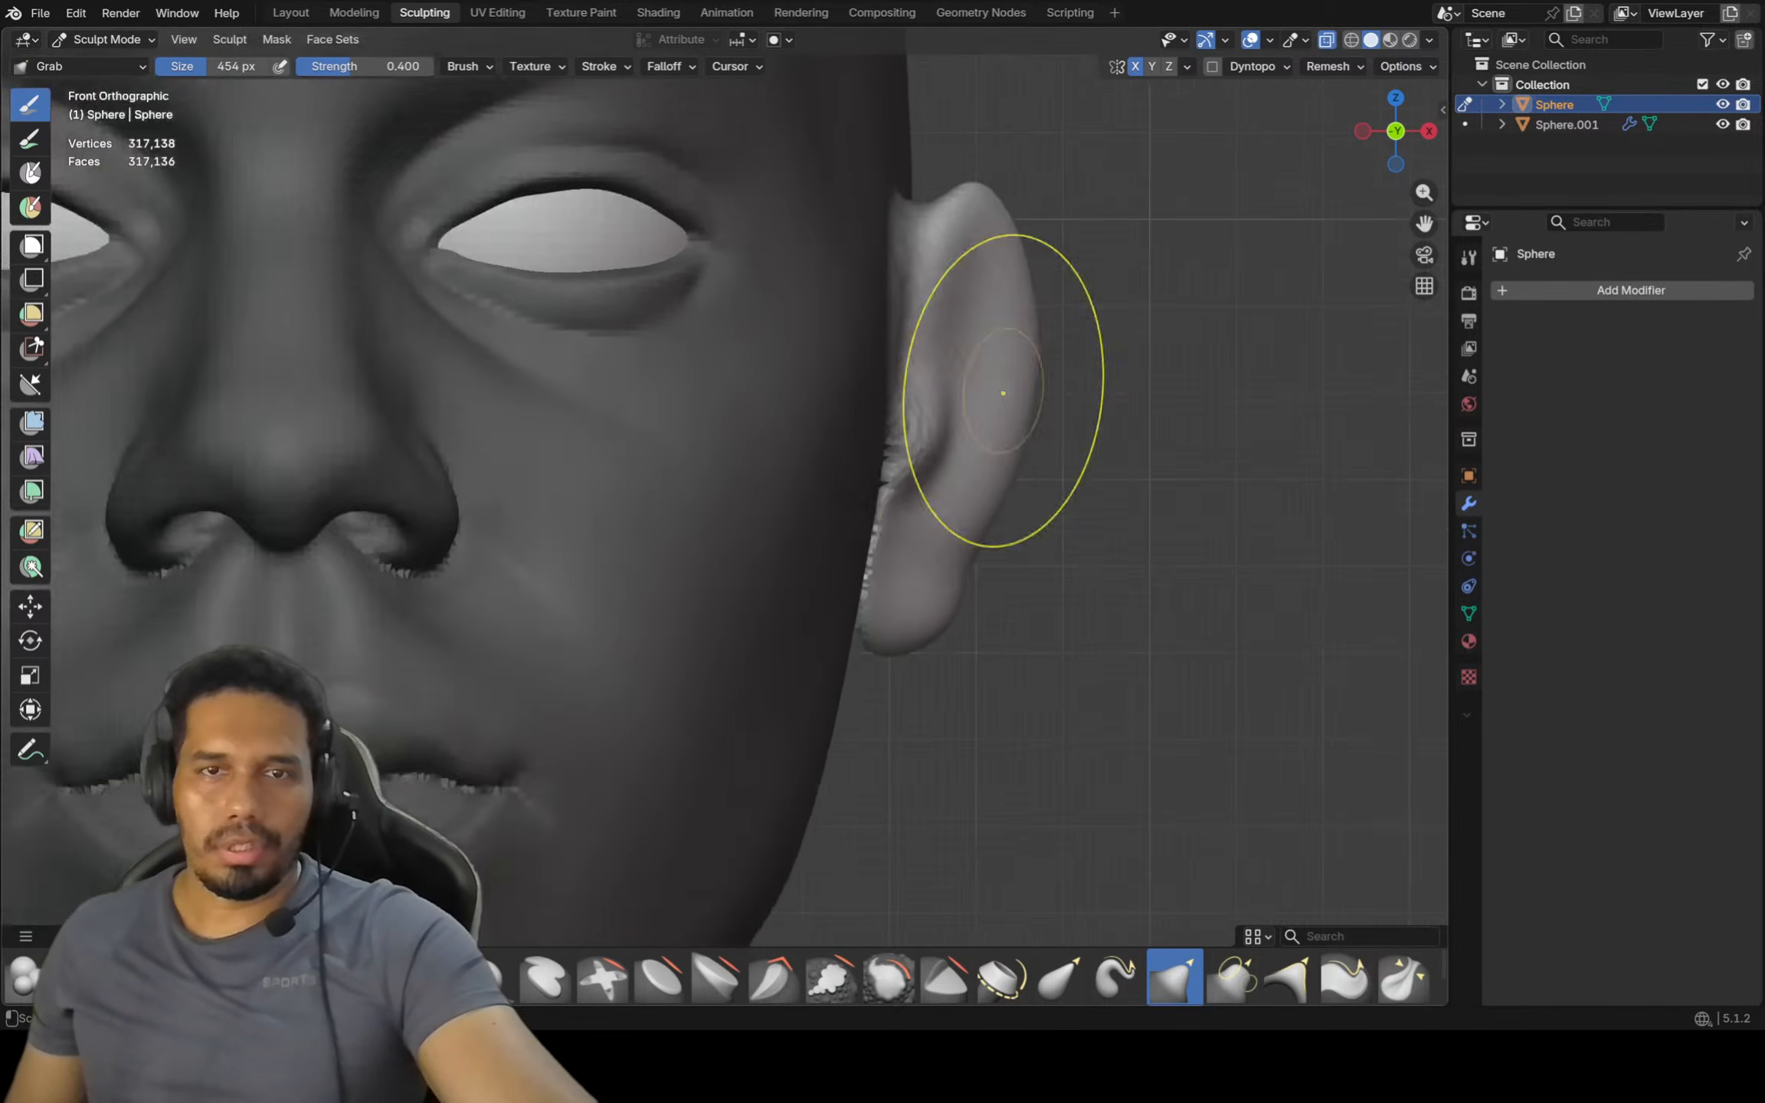
Widen the top of the ear toward the back of the head in profile with the Grab brush at 454 px
middle_click_drag(1001, 389, 797, 438)
middle_click_drag(796, 438, 750, 439)
key("KP_3")
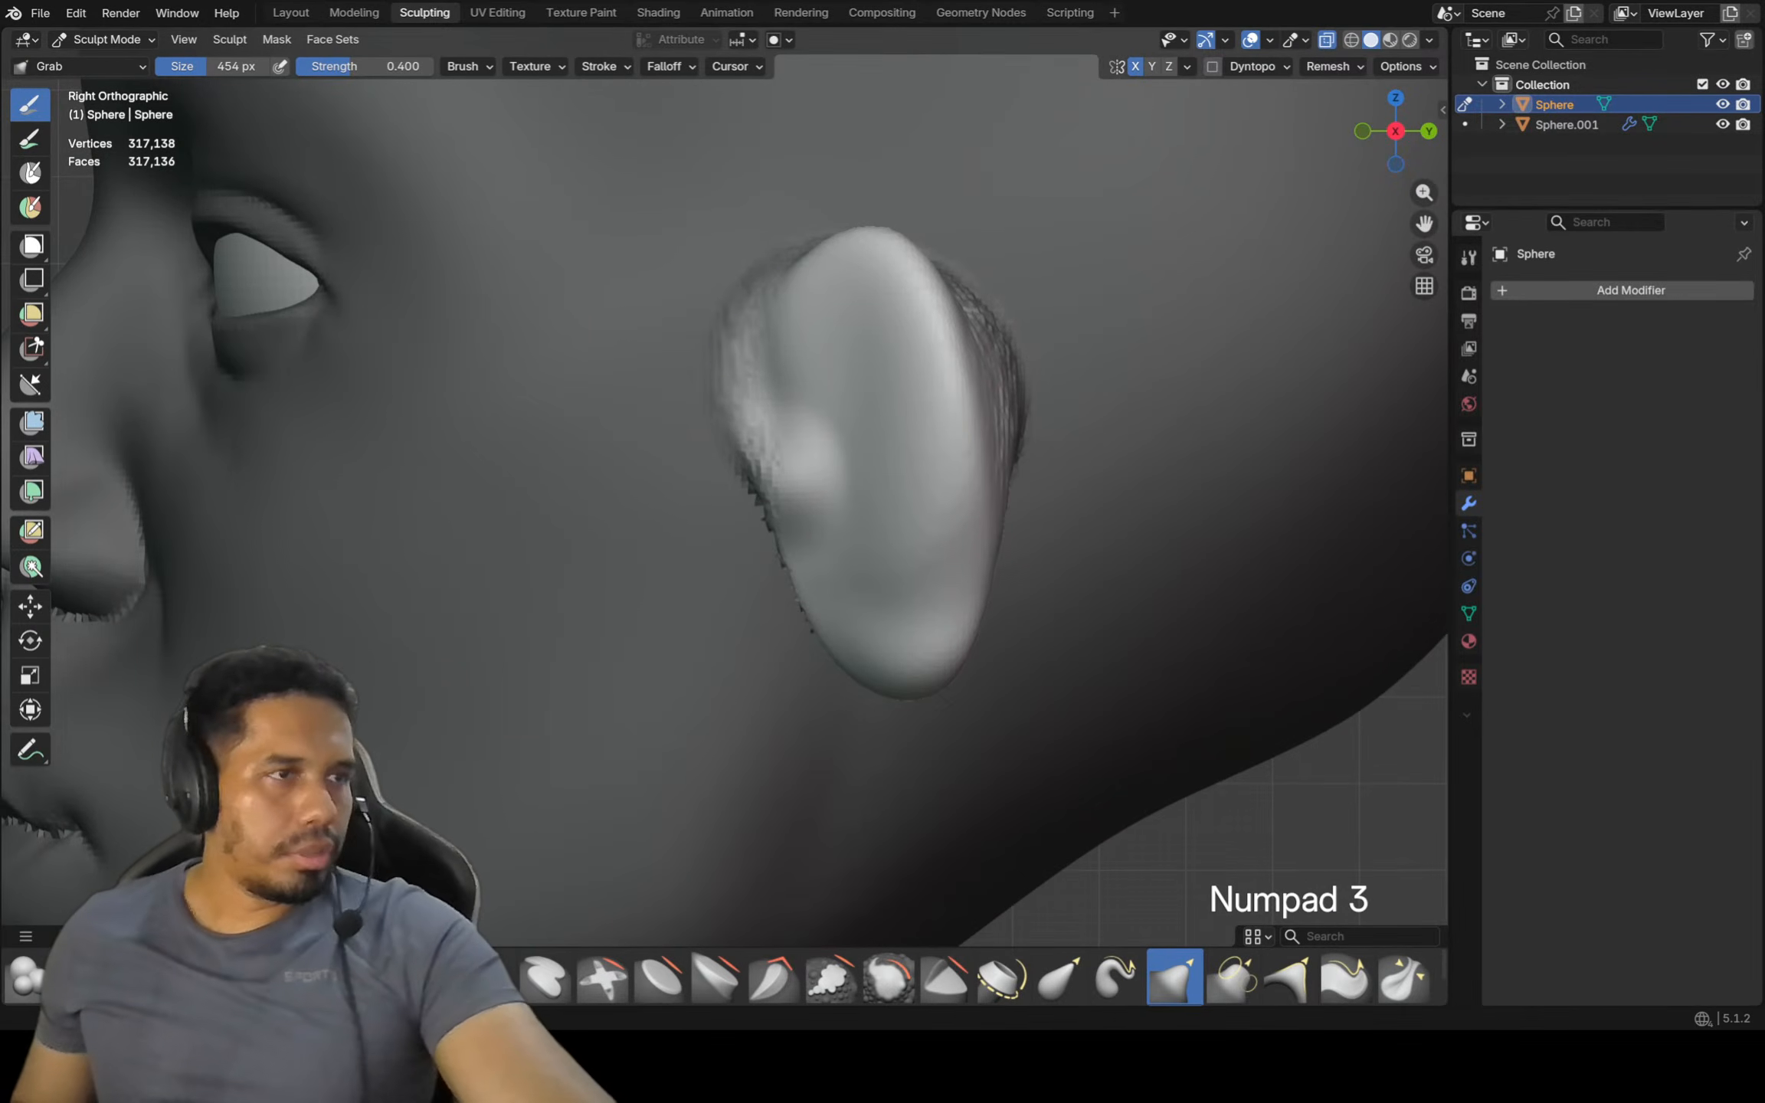
scroll(749, 315, "down", 4)
scroll(787, 315, "up", 2)
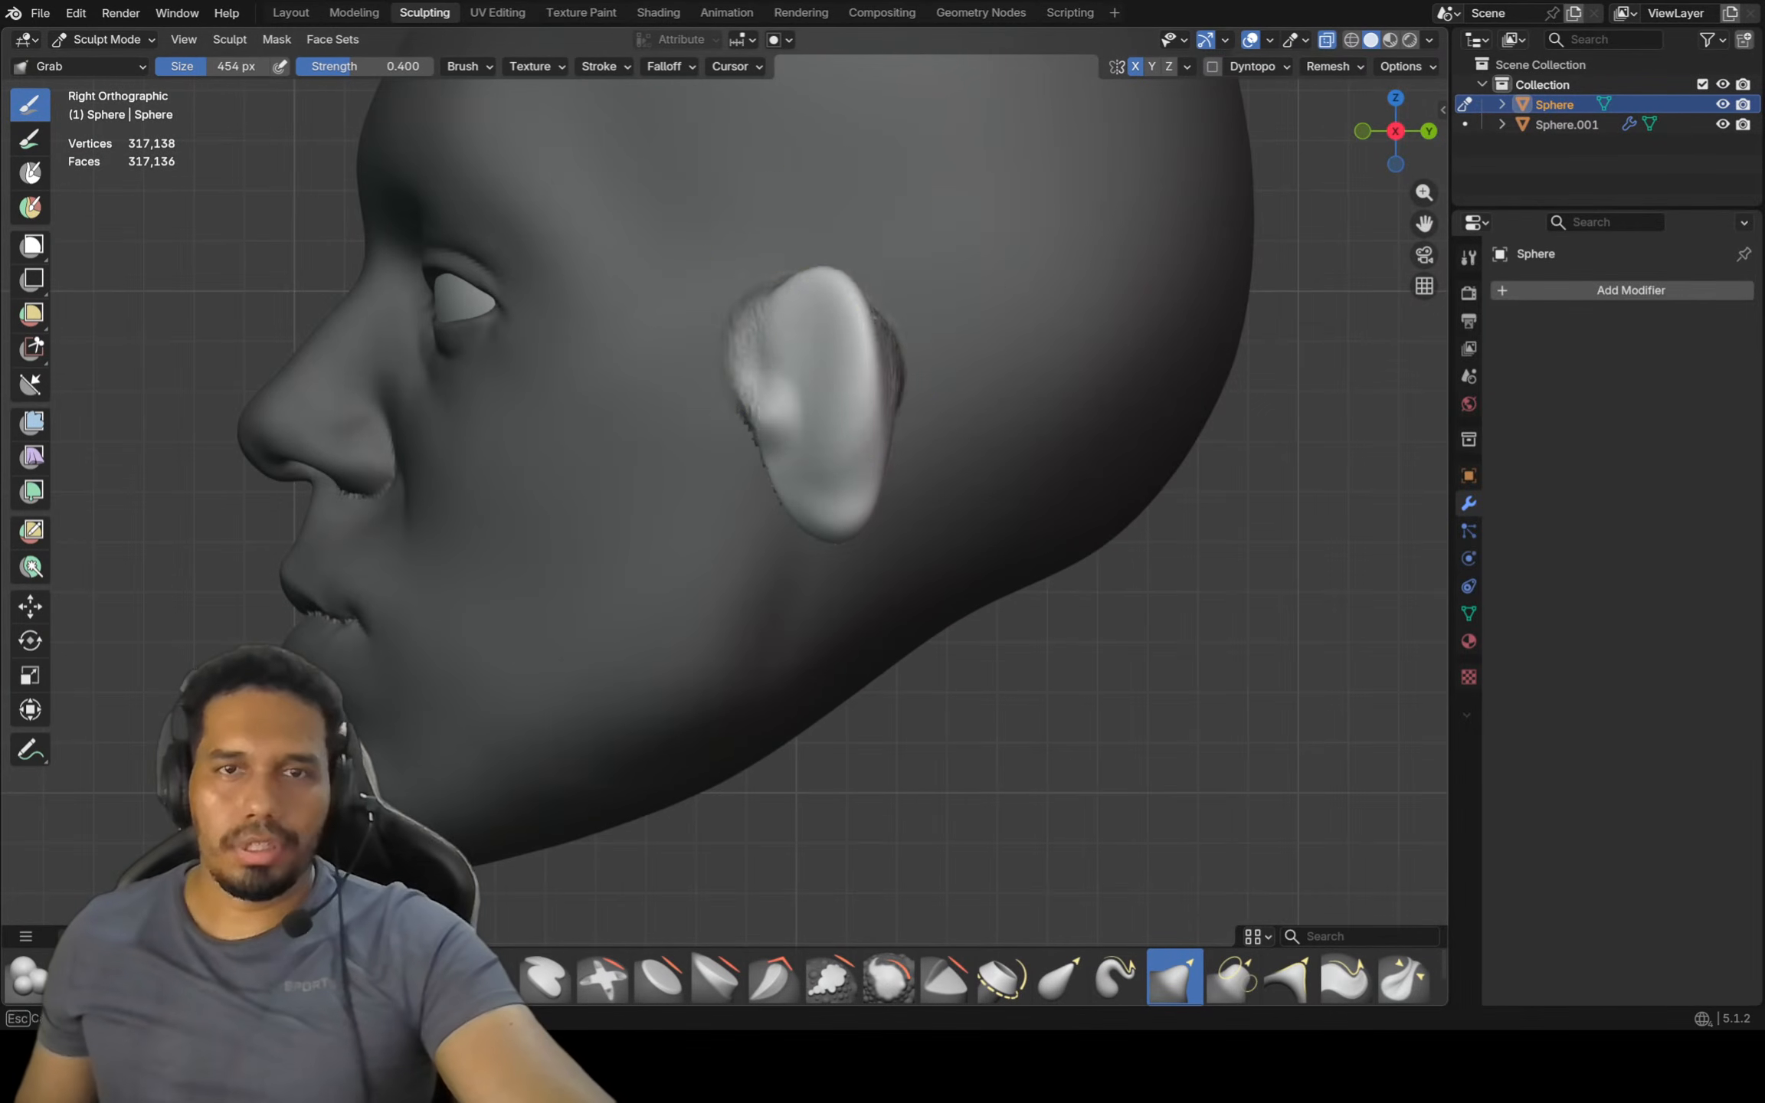
left_click_drag(802, 297, 825, 295)
left_click_drag(823, 296, 903, 313)
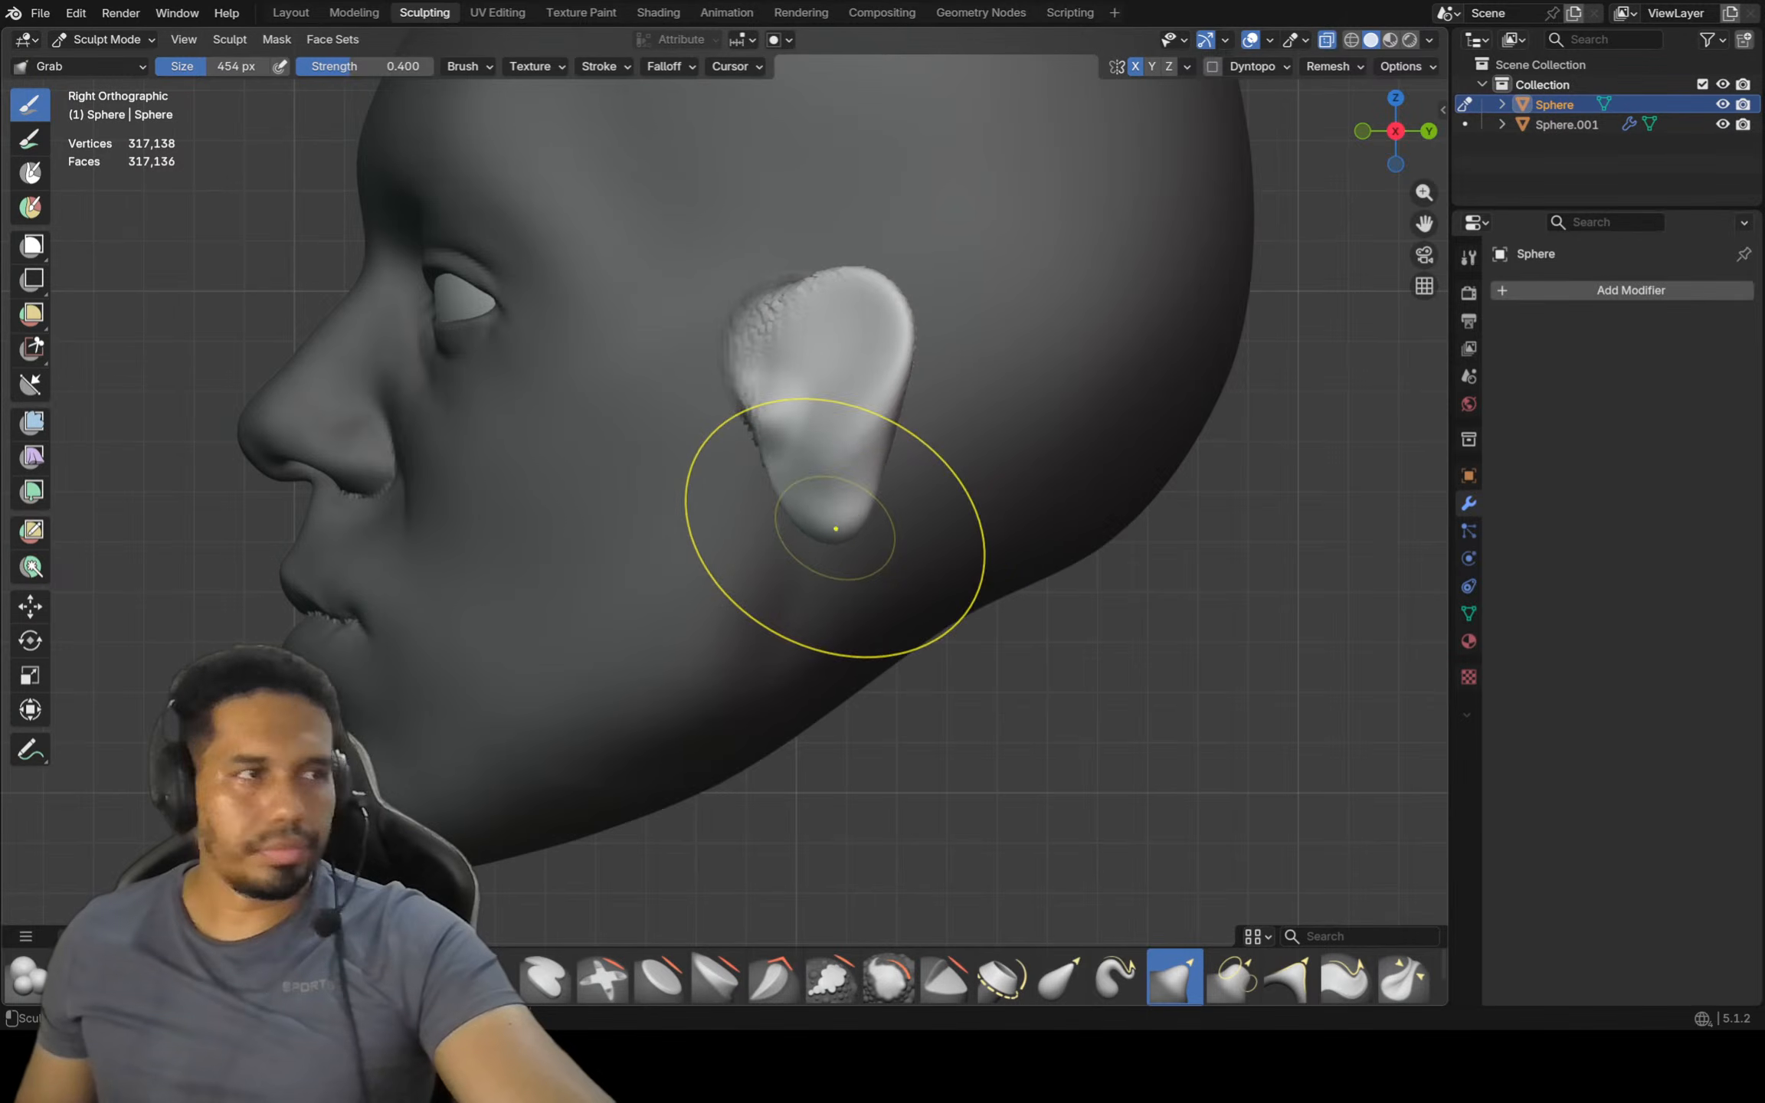
Pull the earlobe forward and round the ear's back and upper edges in profile with the Grab brush at 454 px
left_click_drag(836, 529, 789, 543)
left_click_drag(828, 472, 892, 461)
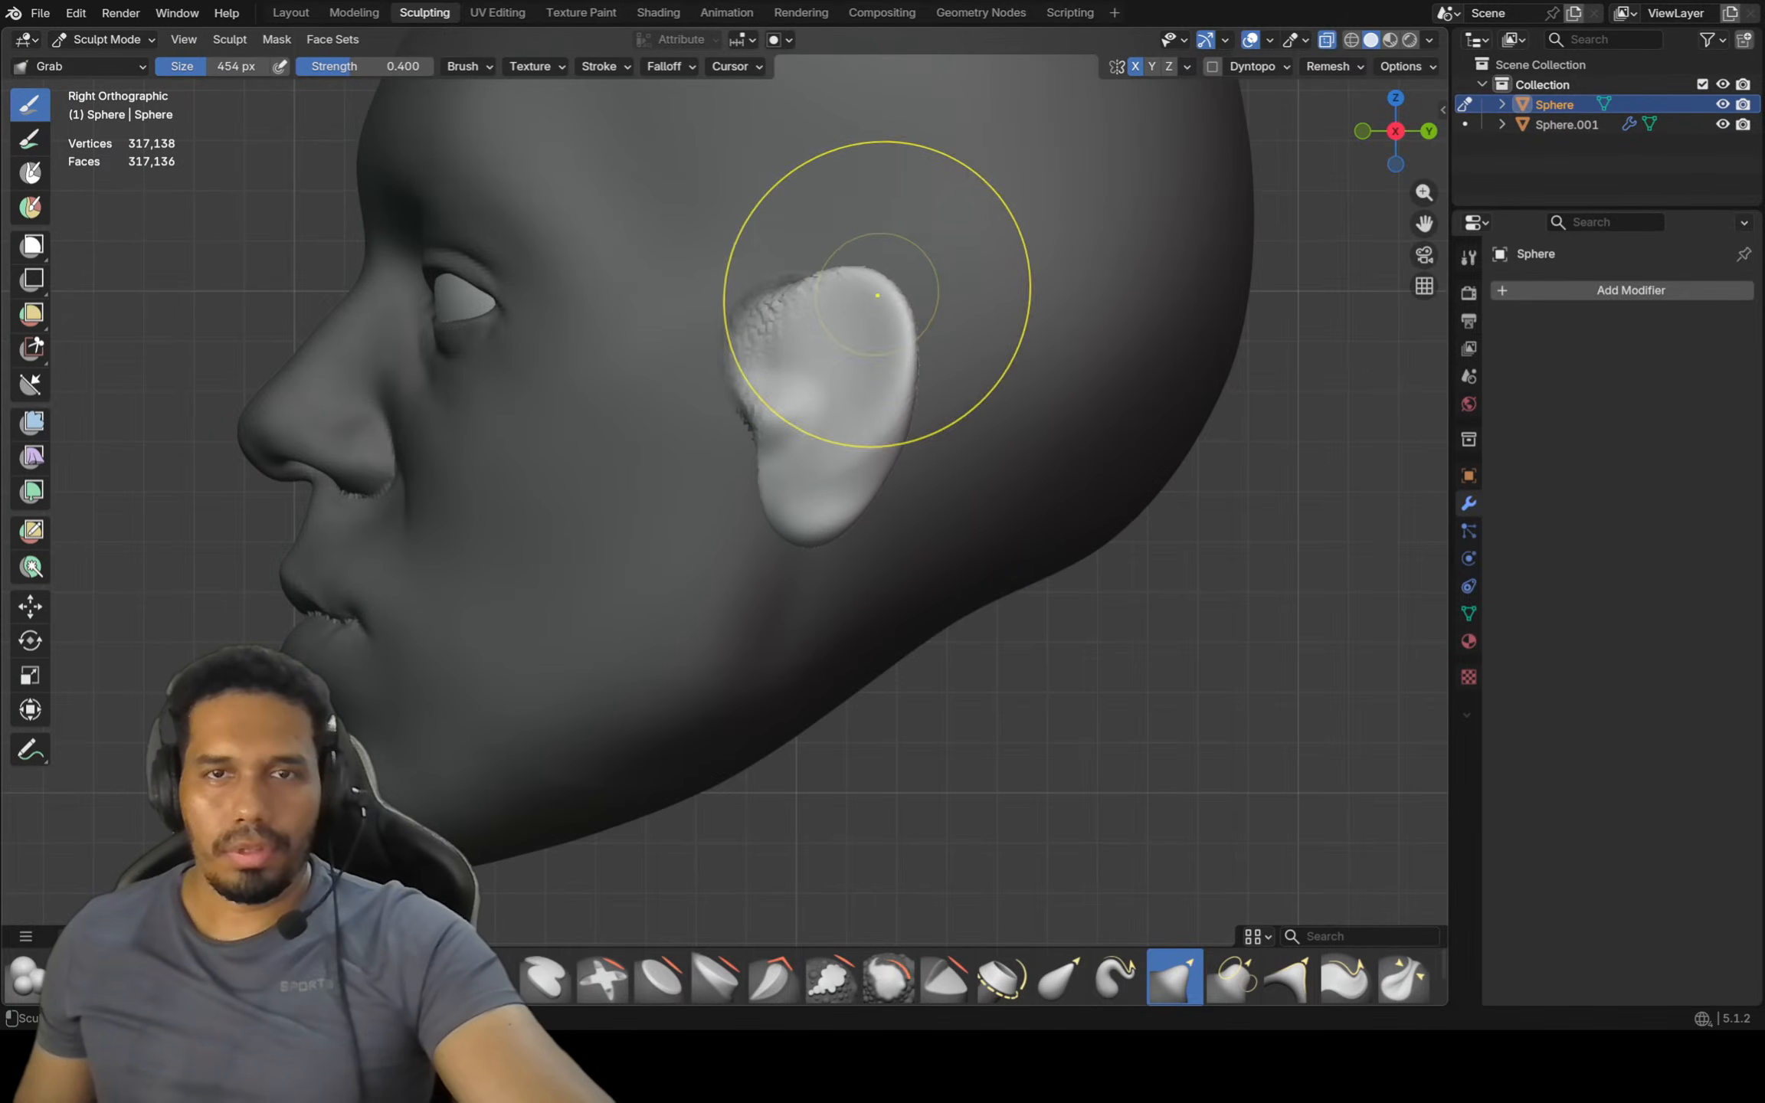
mouse_move(878, 295)
left_mouse_down()
mouse_move(910, 295)
mouse_move(833, 286)
left_mouse_up()
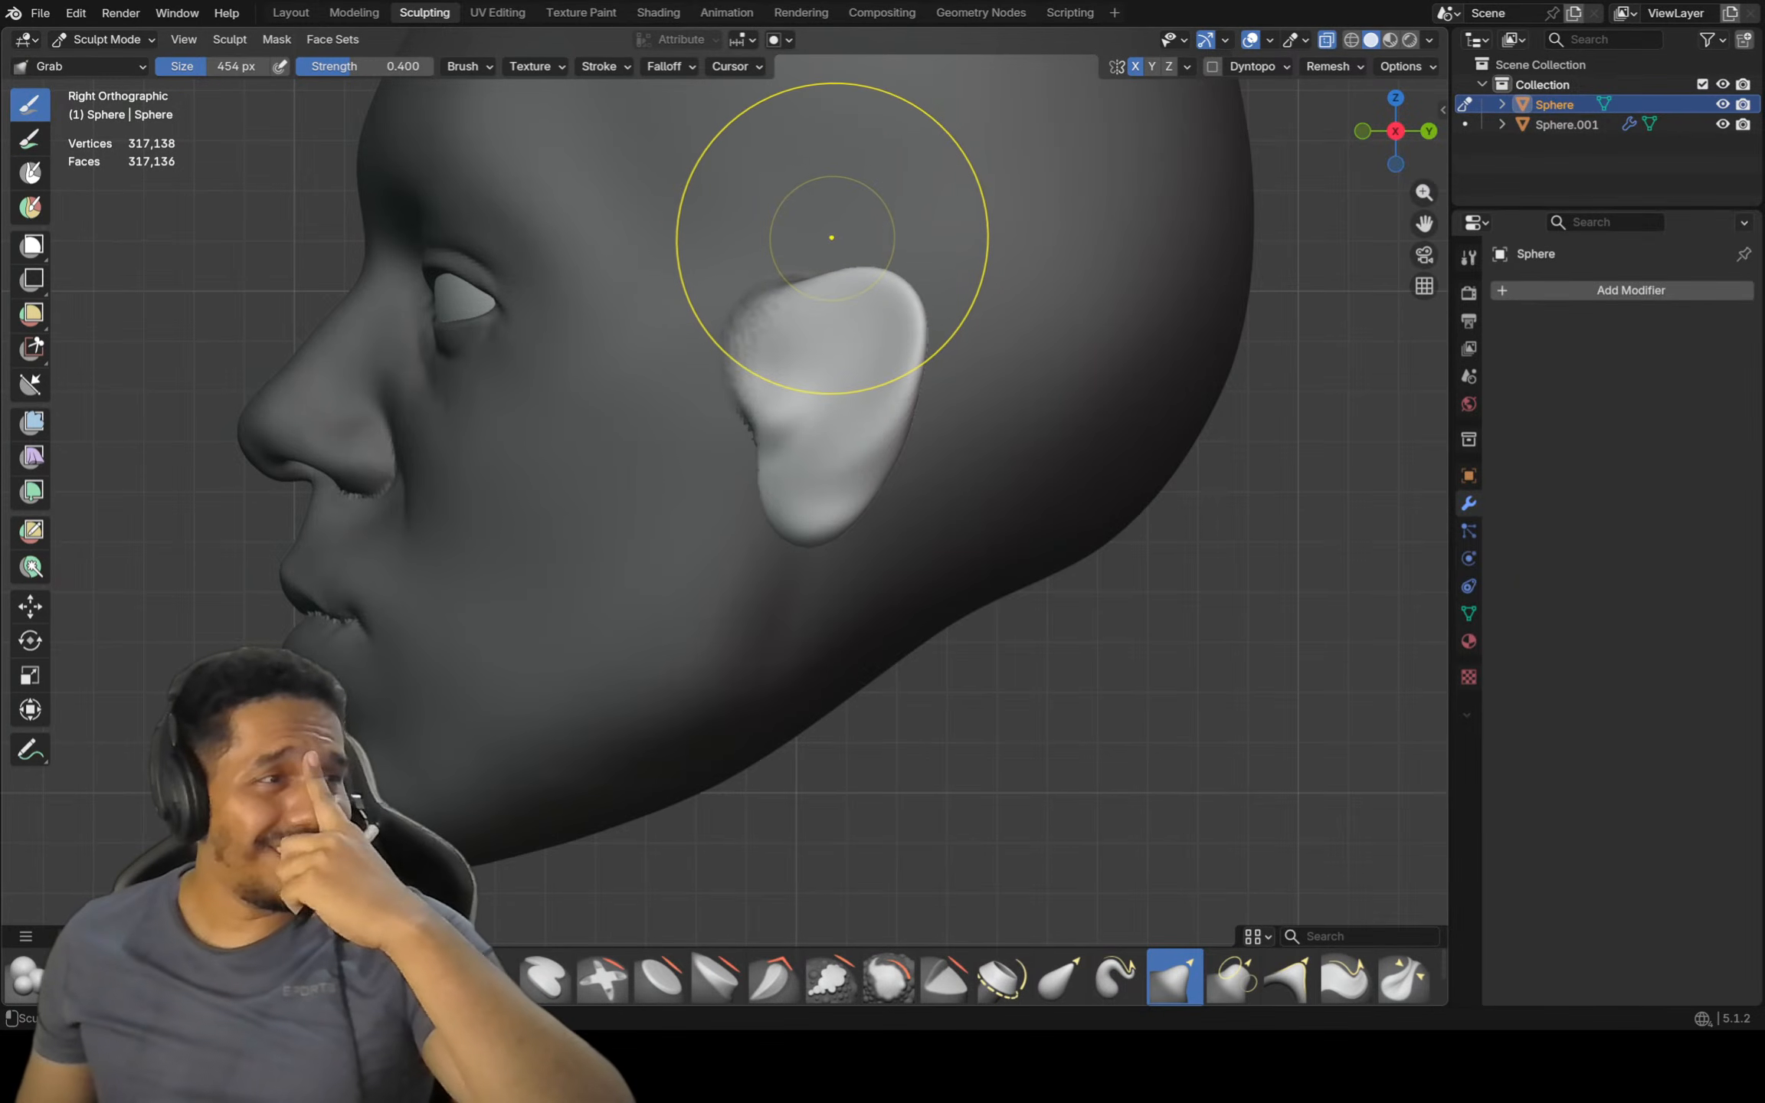
scroll(832, 237, "down", 1)
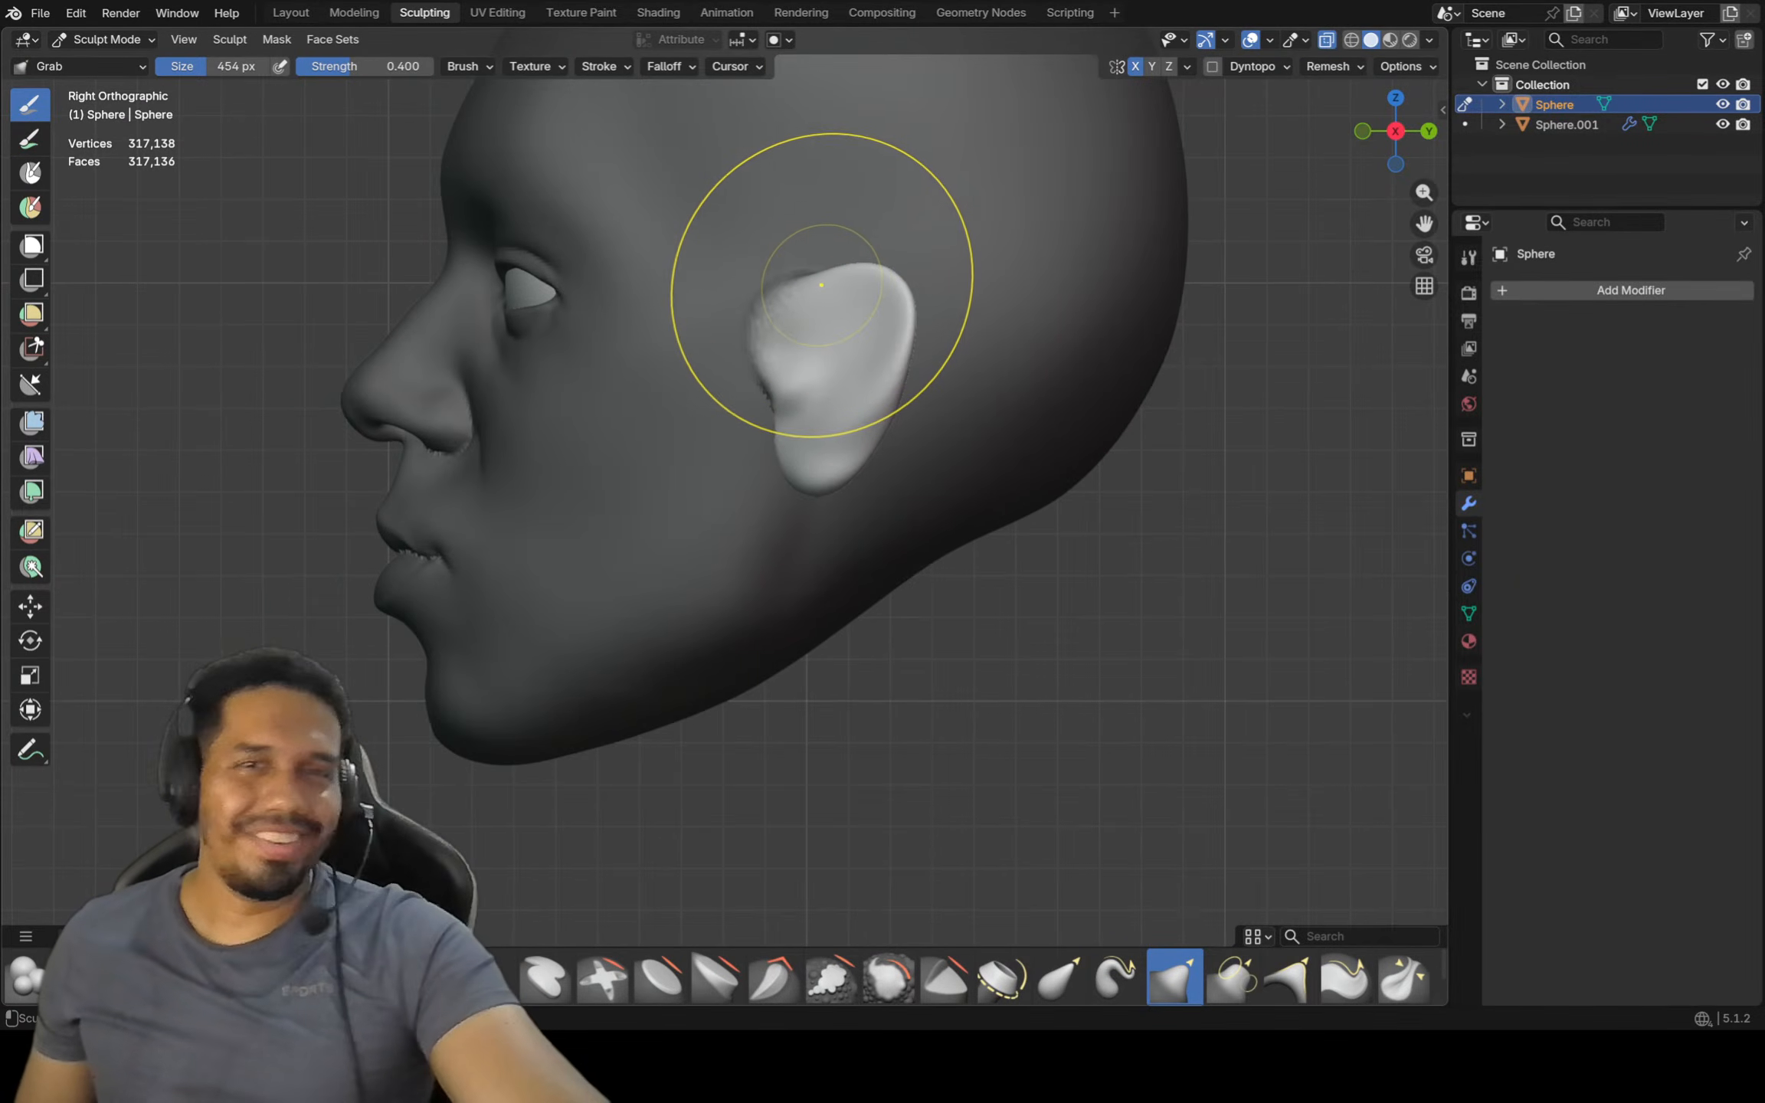
Carve the inner contour of the outer rim and the front vertical fold into the masked-out ear with the Crease Polish brush at 180 px
key("f")
left_click(911, 296)
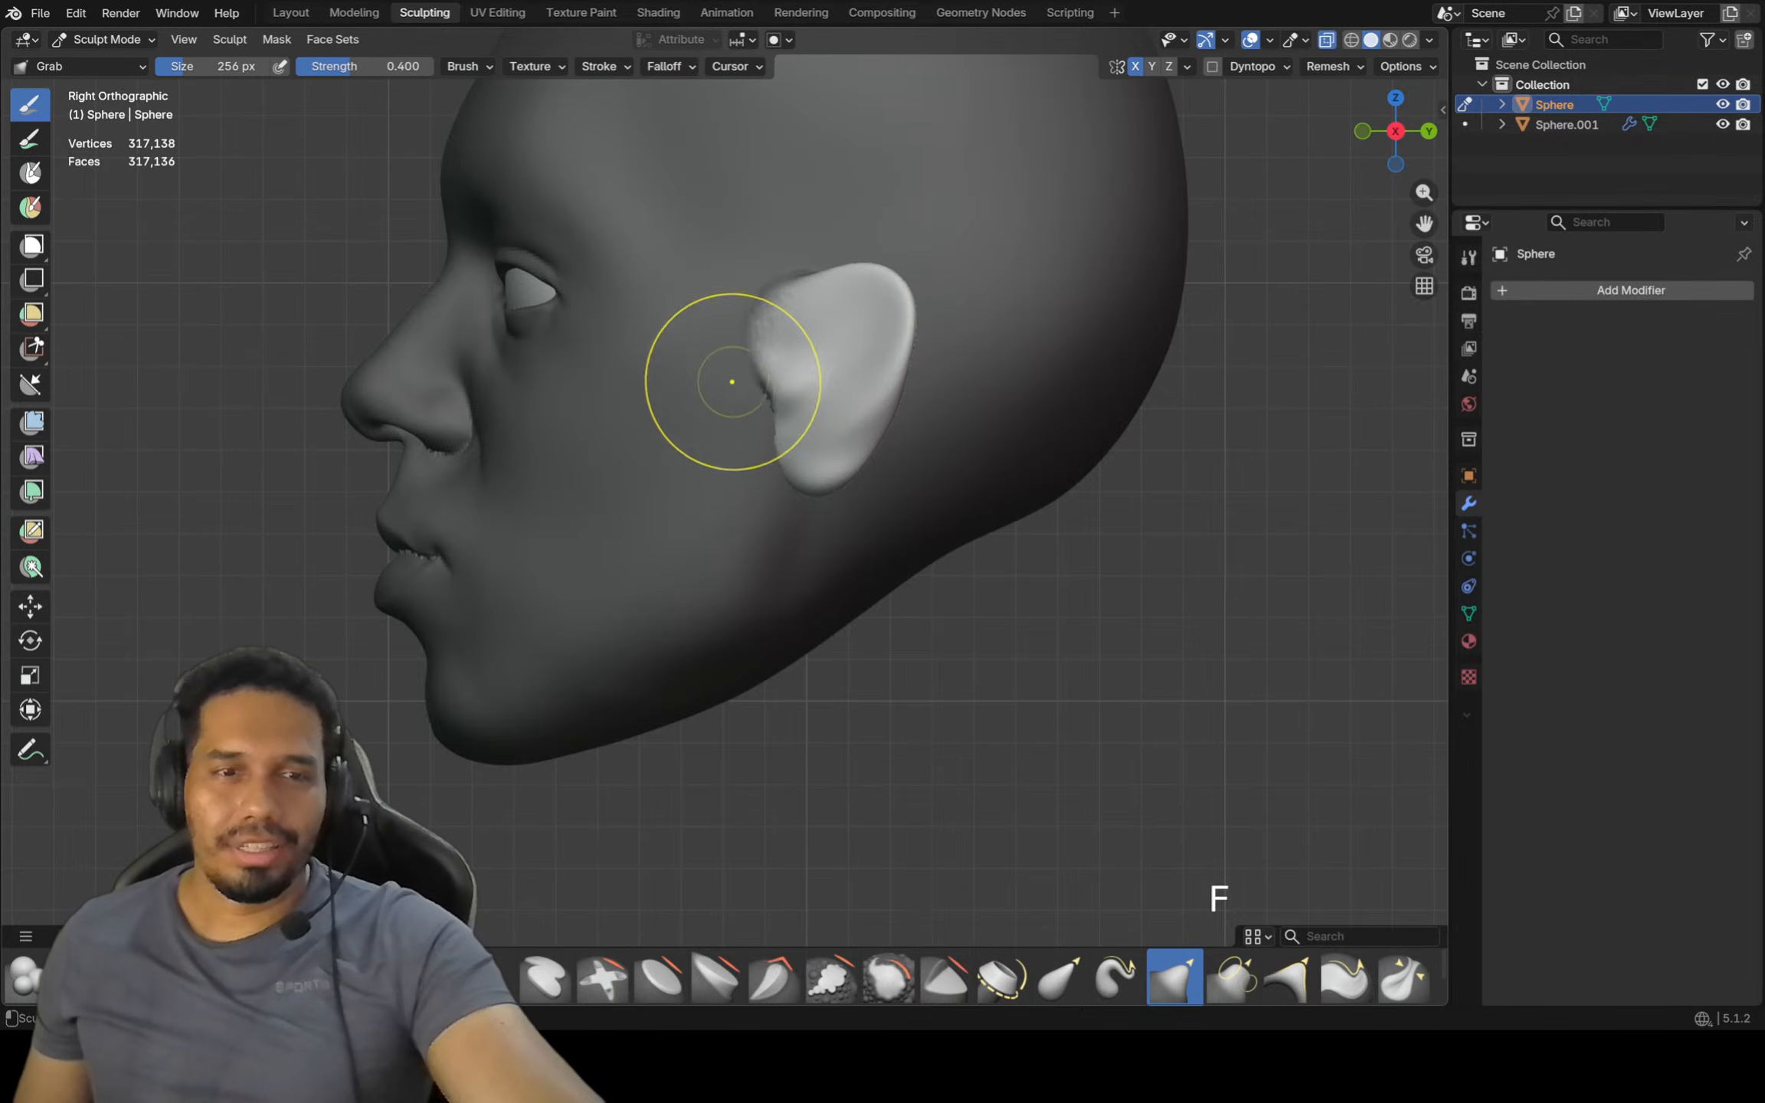
key("shift+c")
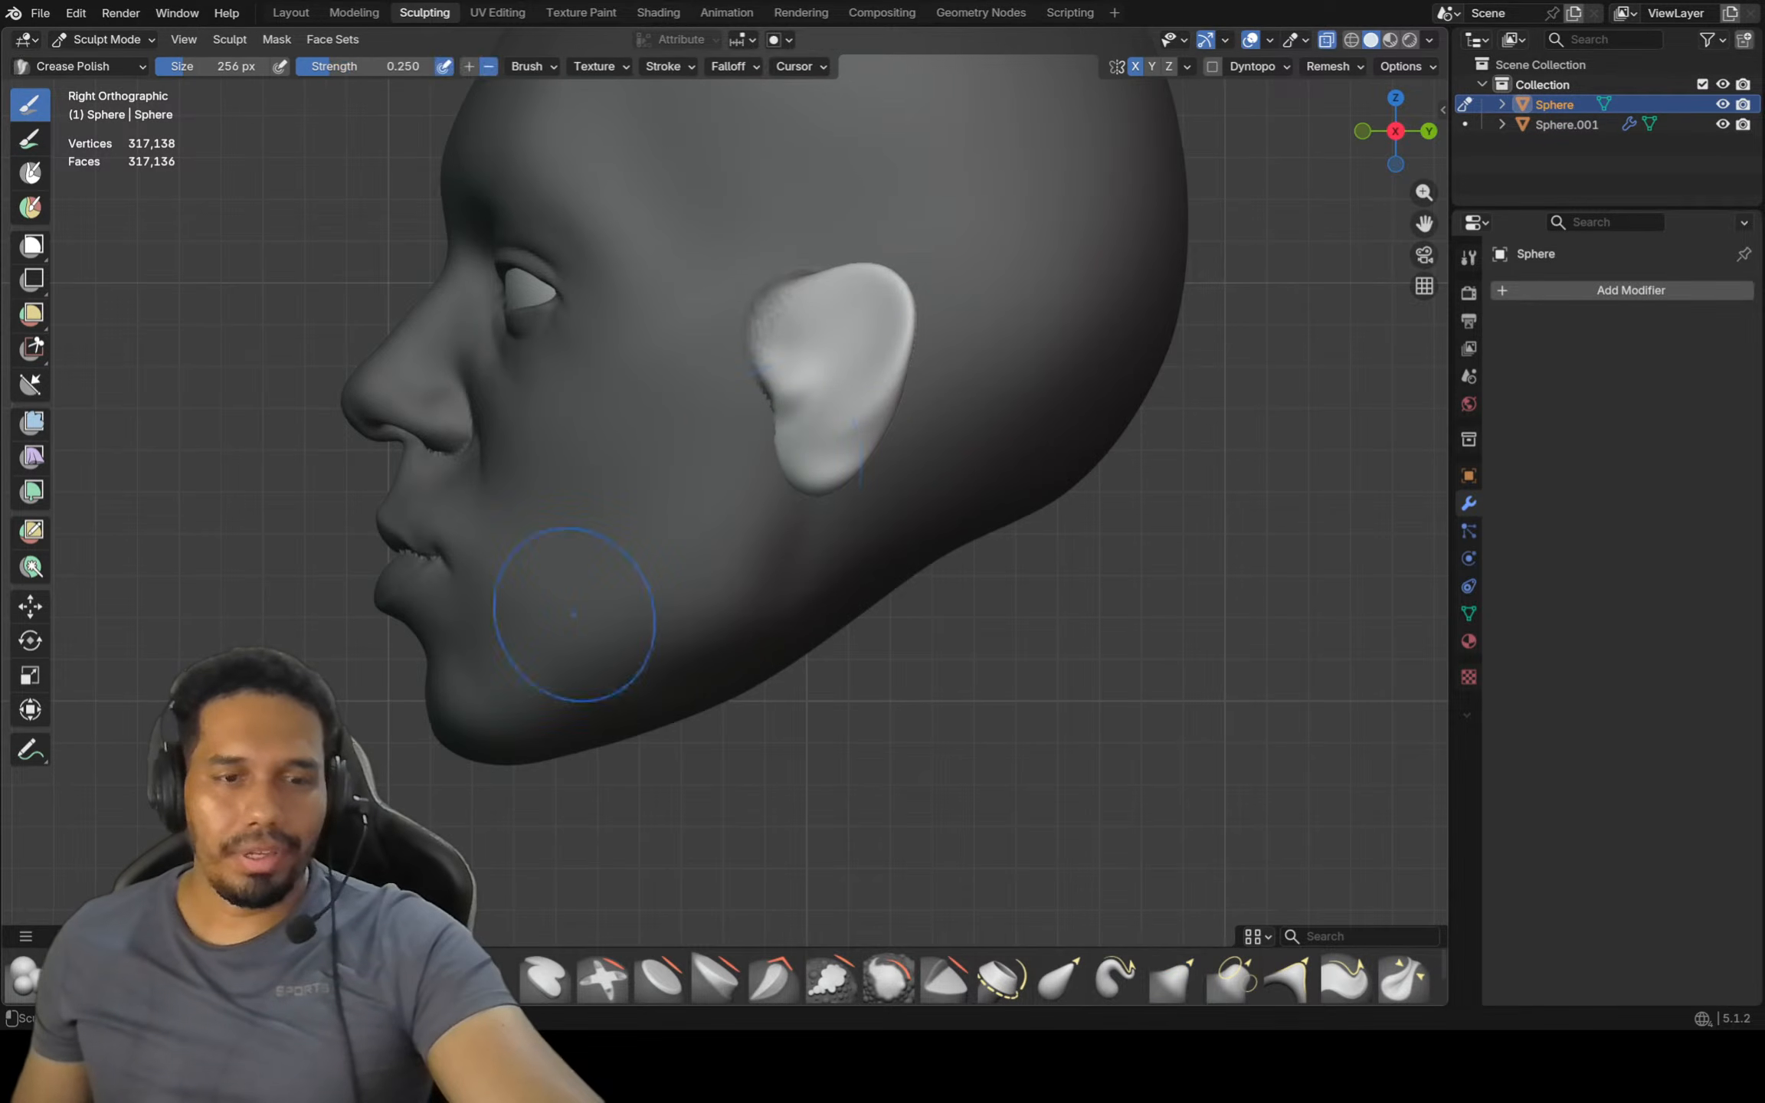
scroll(820, 333, "up", 3)
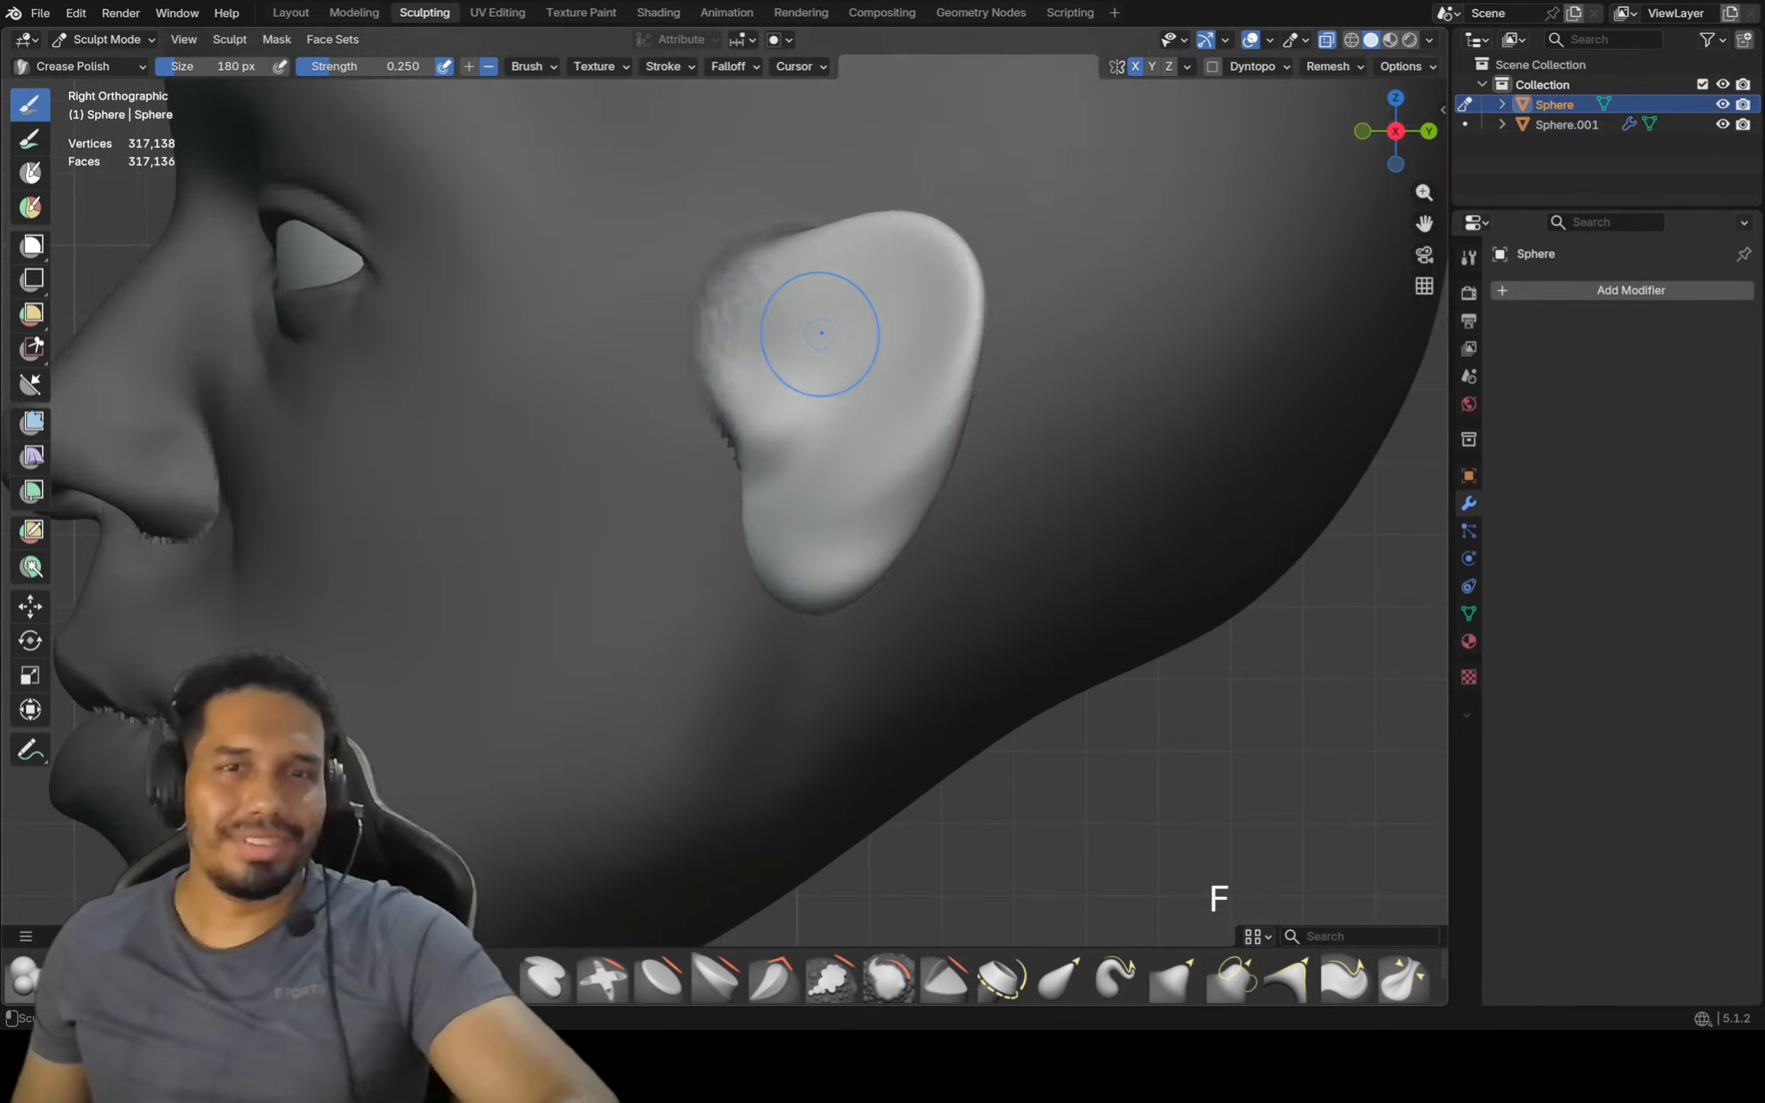
scroll(772, 230, "up", 3)
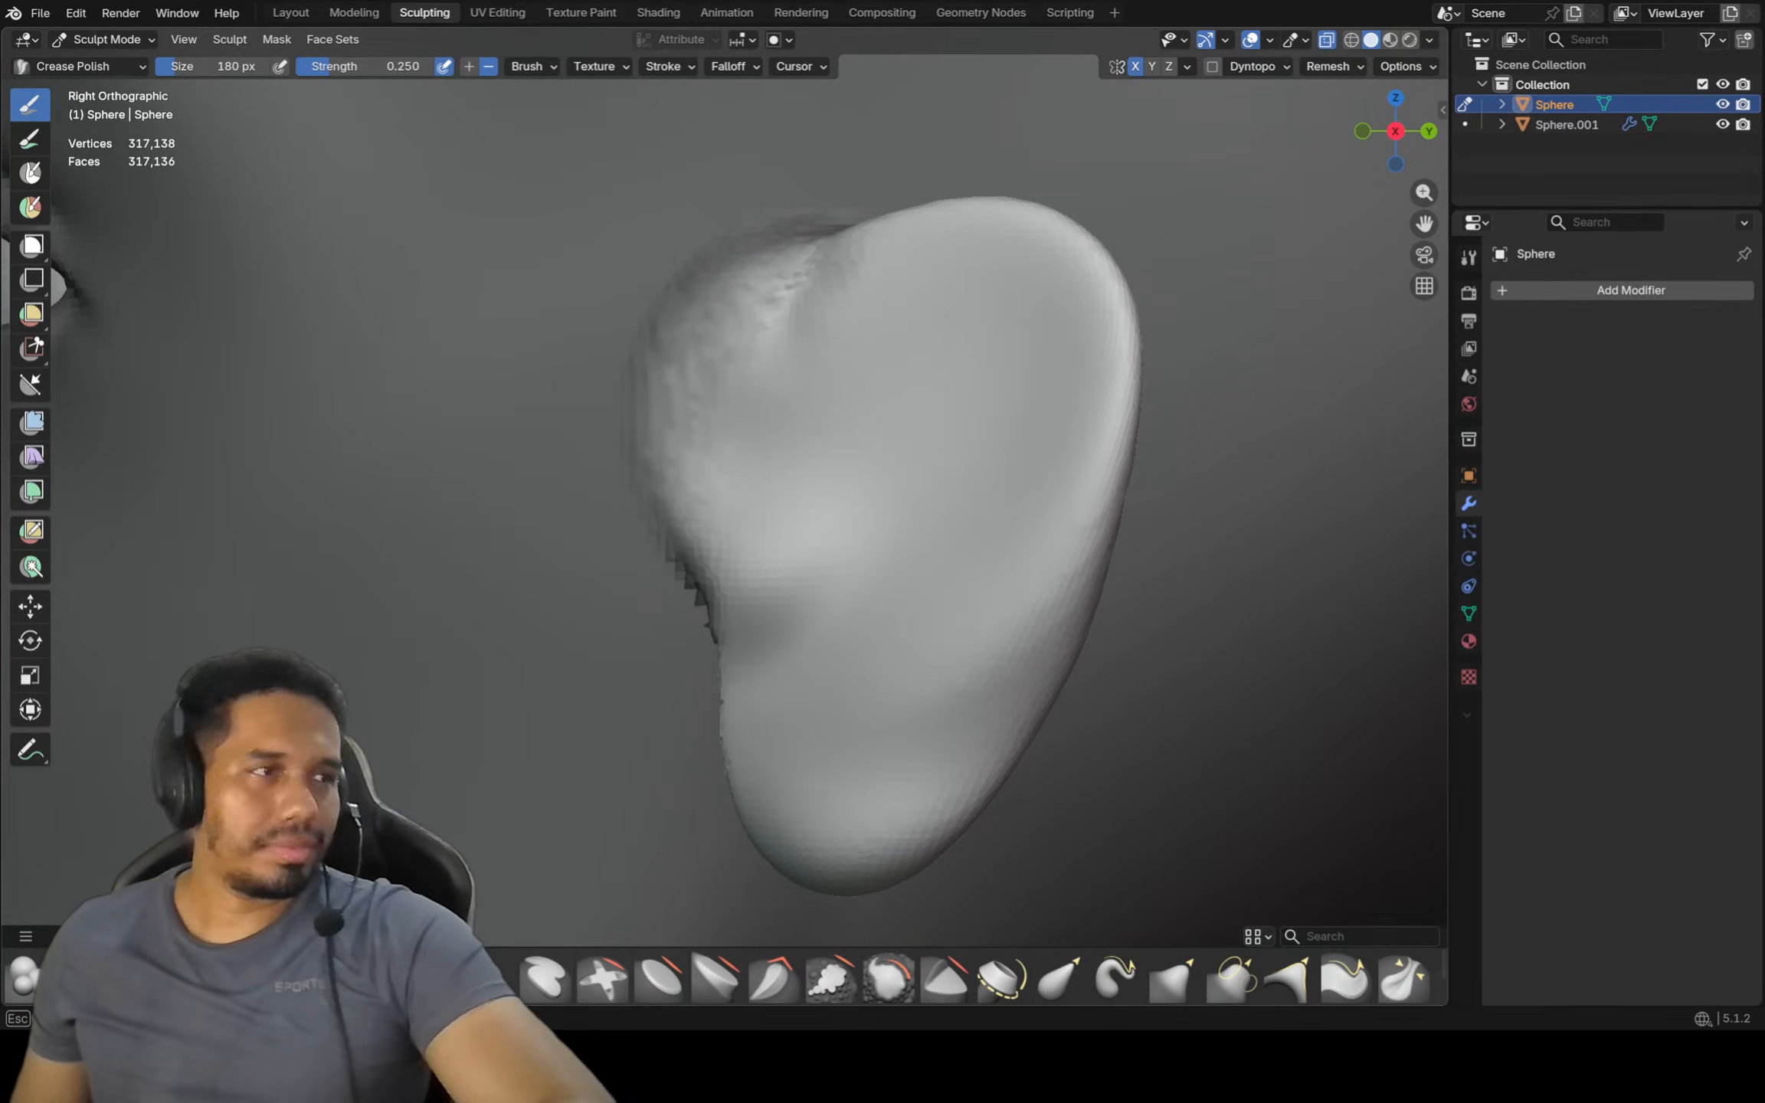
left_click_drag(789, 322, 835, 467)
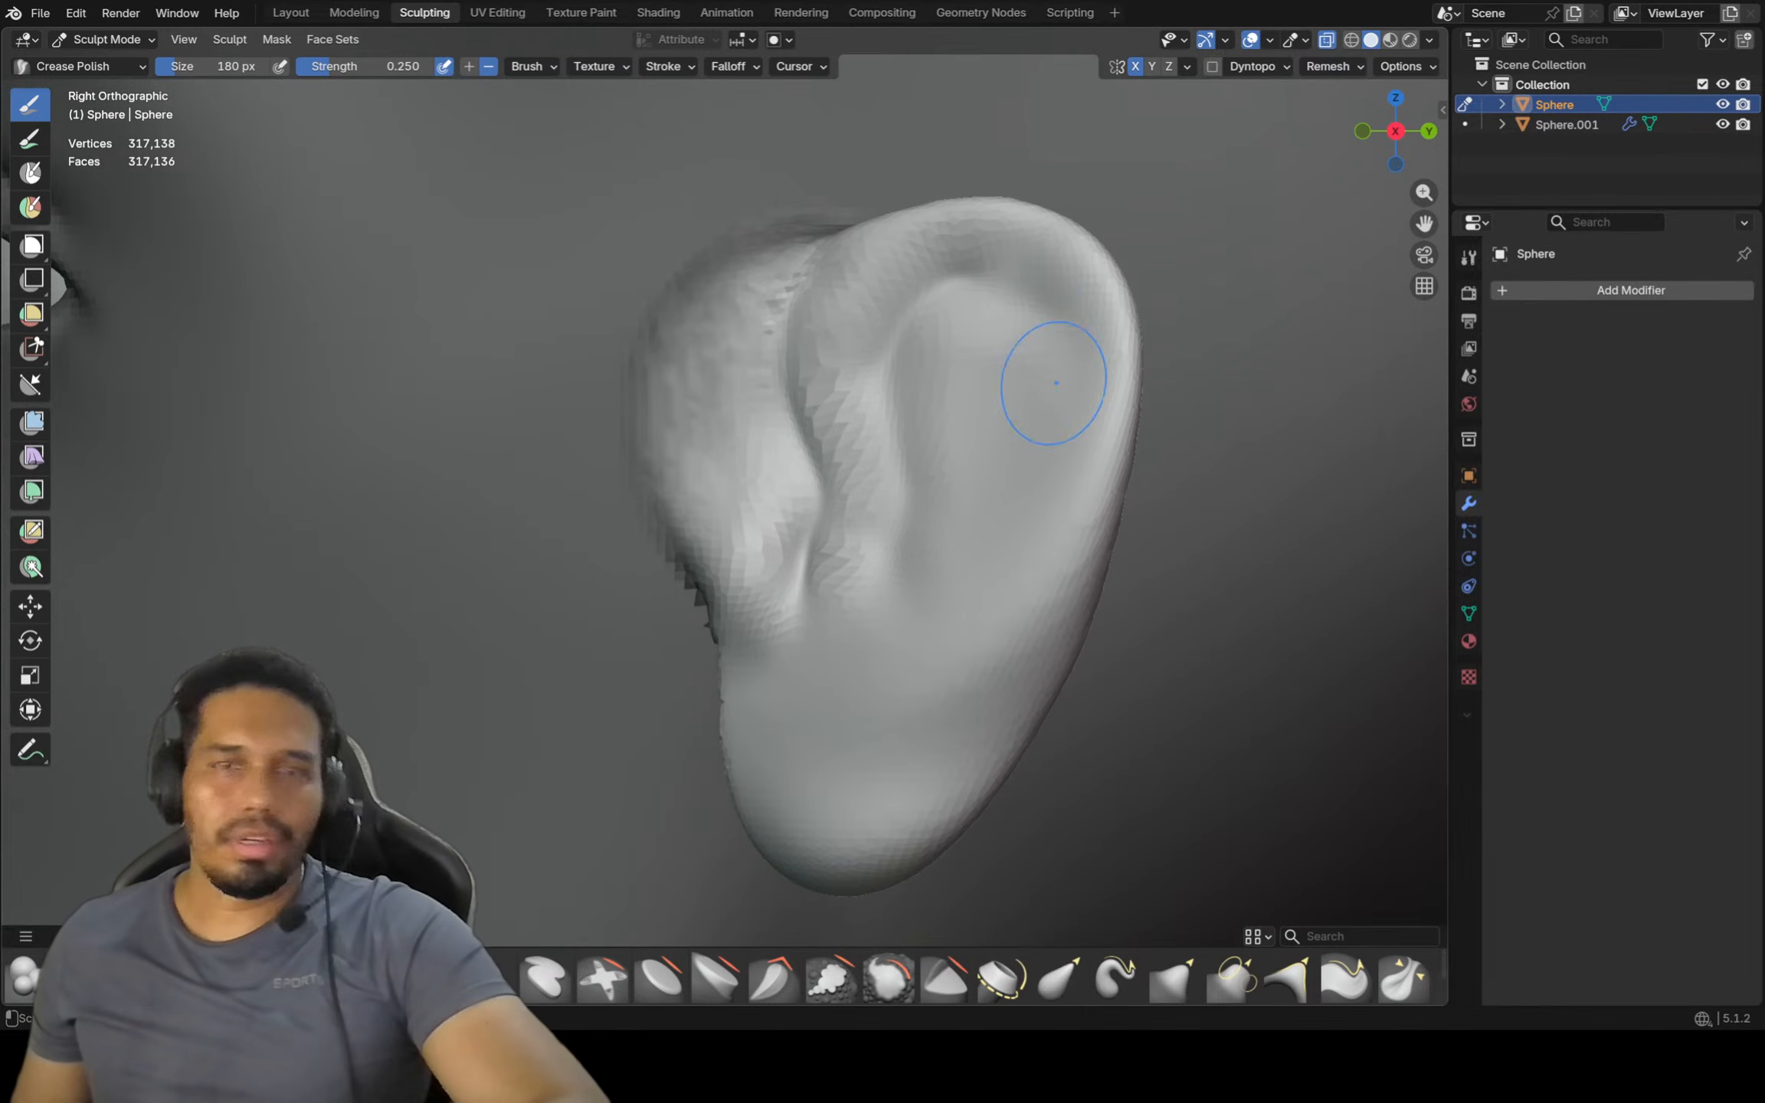
scroll(1076, 461, "up", 1)
scroll(1076, 461, "down", 2)
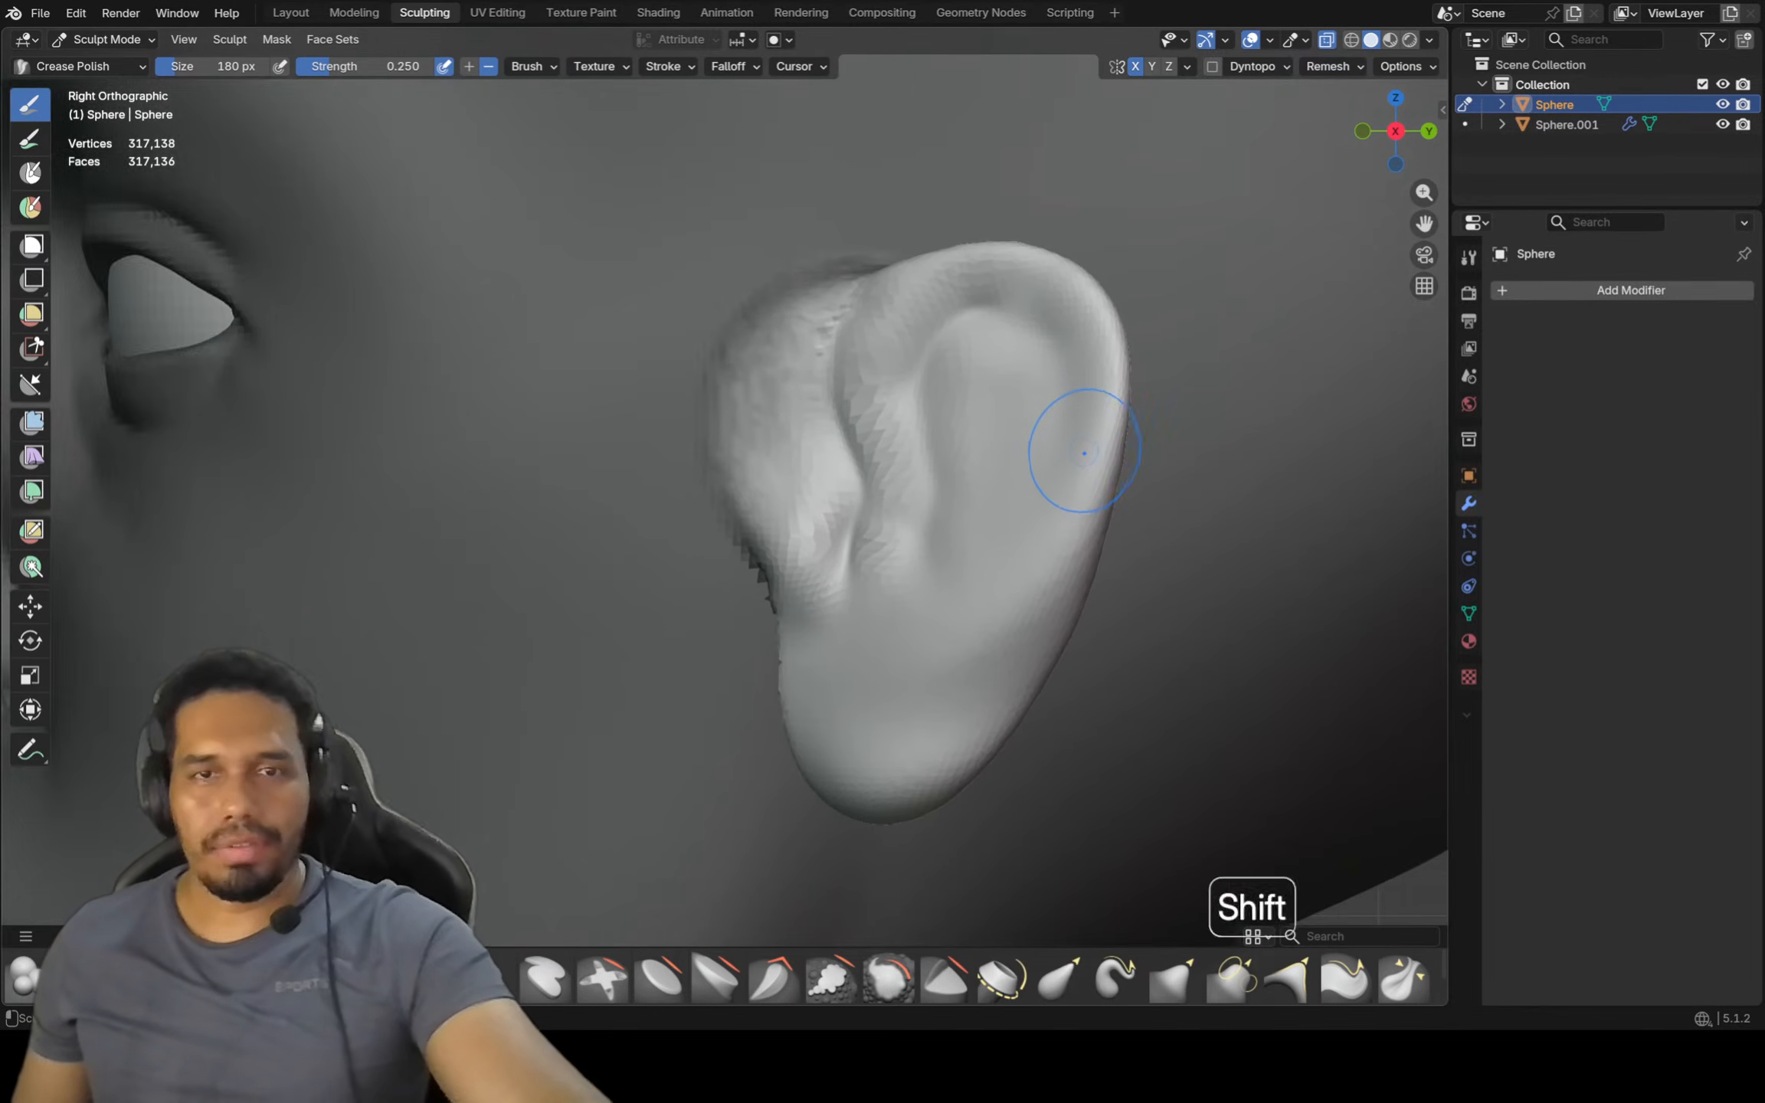
Adjust the ear's front edge above the lobe with the Grab brush at 550 px and smooth the rough inner front fold
mouse_move(1087, 453)
middle_mouse_down("shift")
mouse_move(926, 406)
mouse_move(894, 453)
middle_mouse_up("shift")
key("f")
left_click(993, 382)
key("g")
scroll(993, 382, "down", 3)
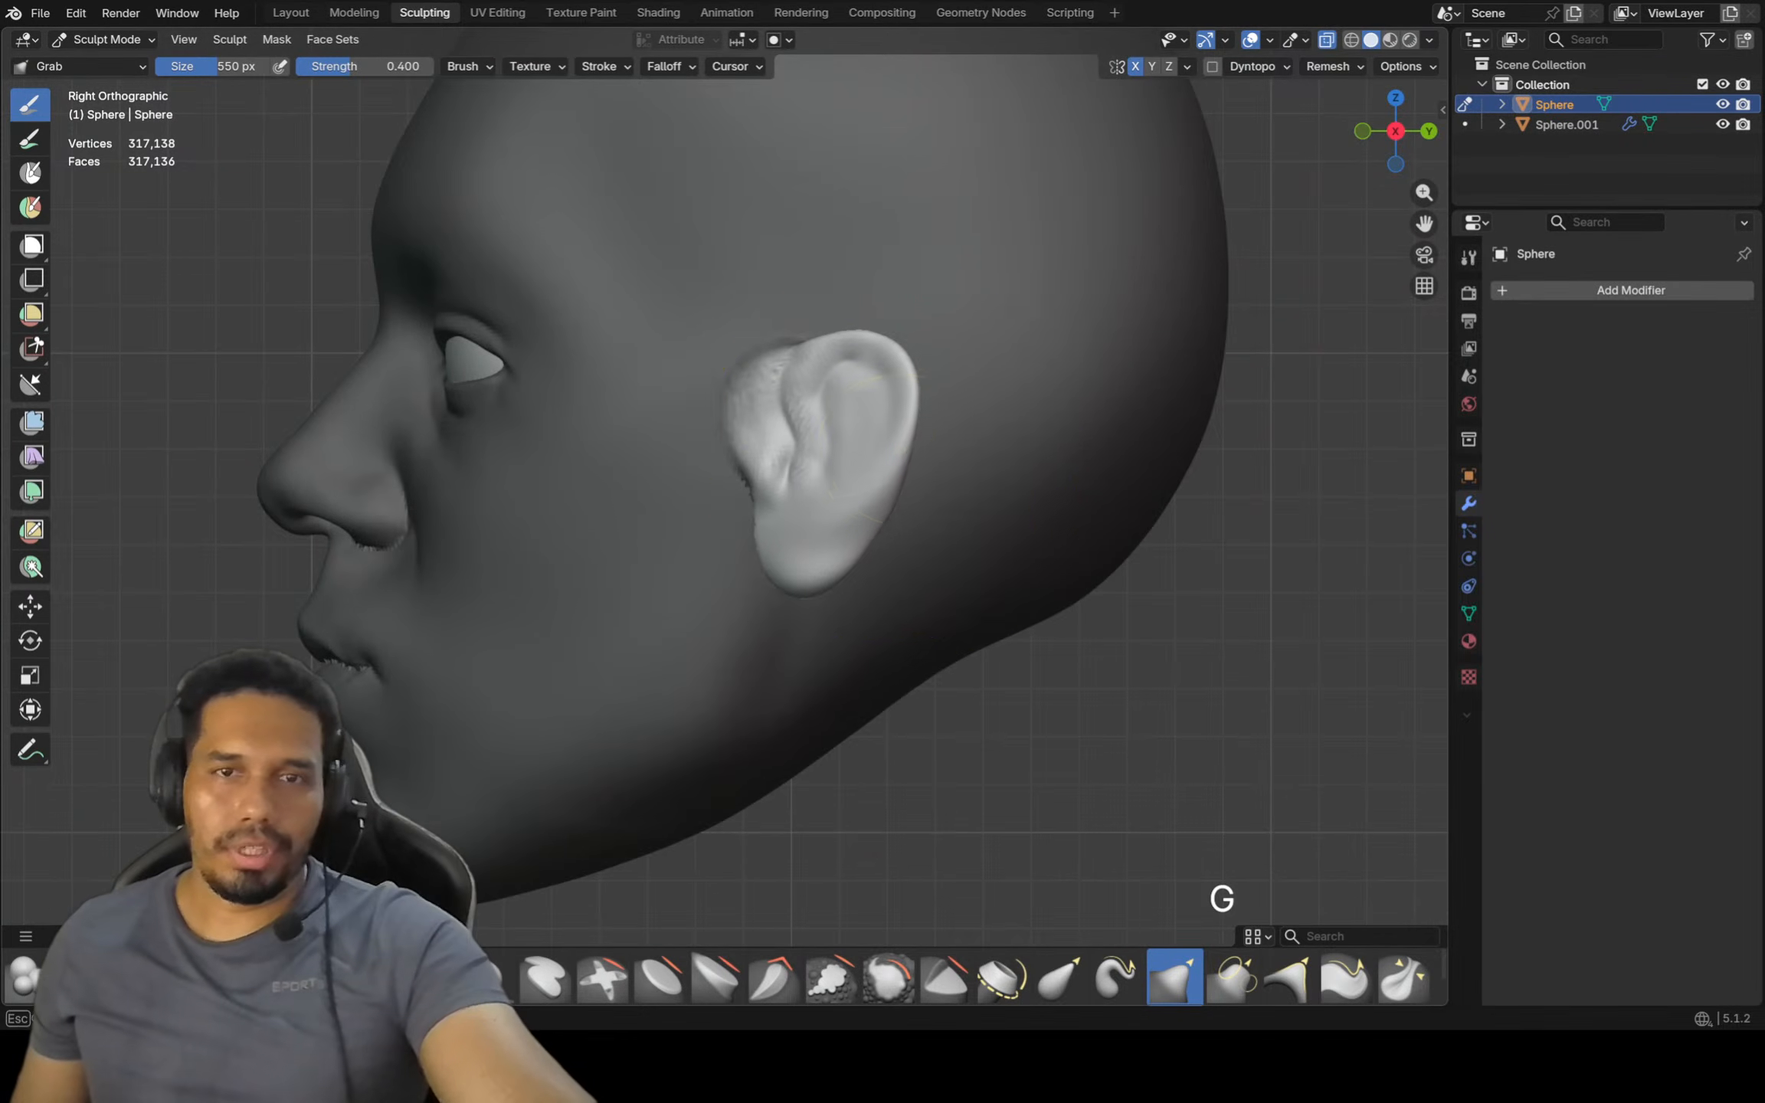
scroll(888, 433, "up", 2)
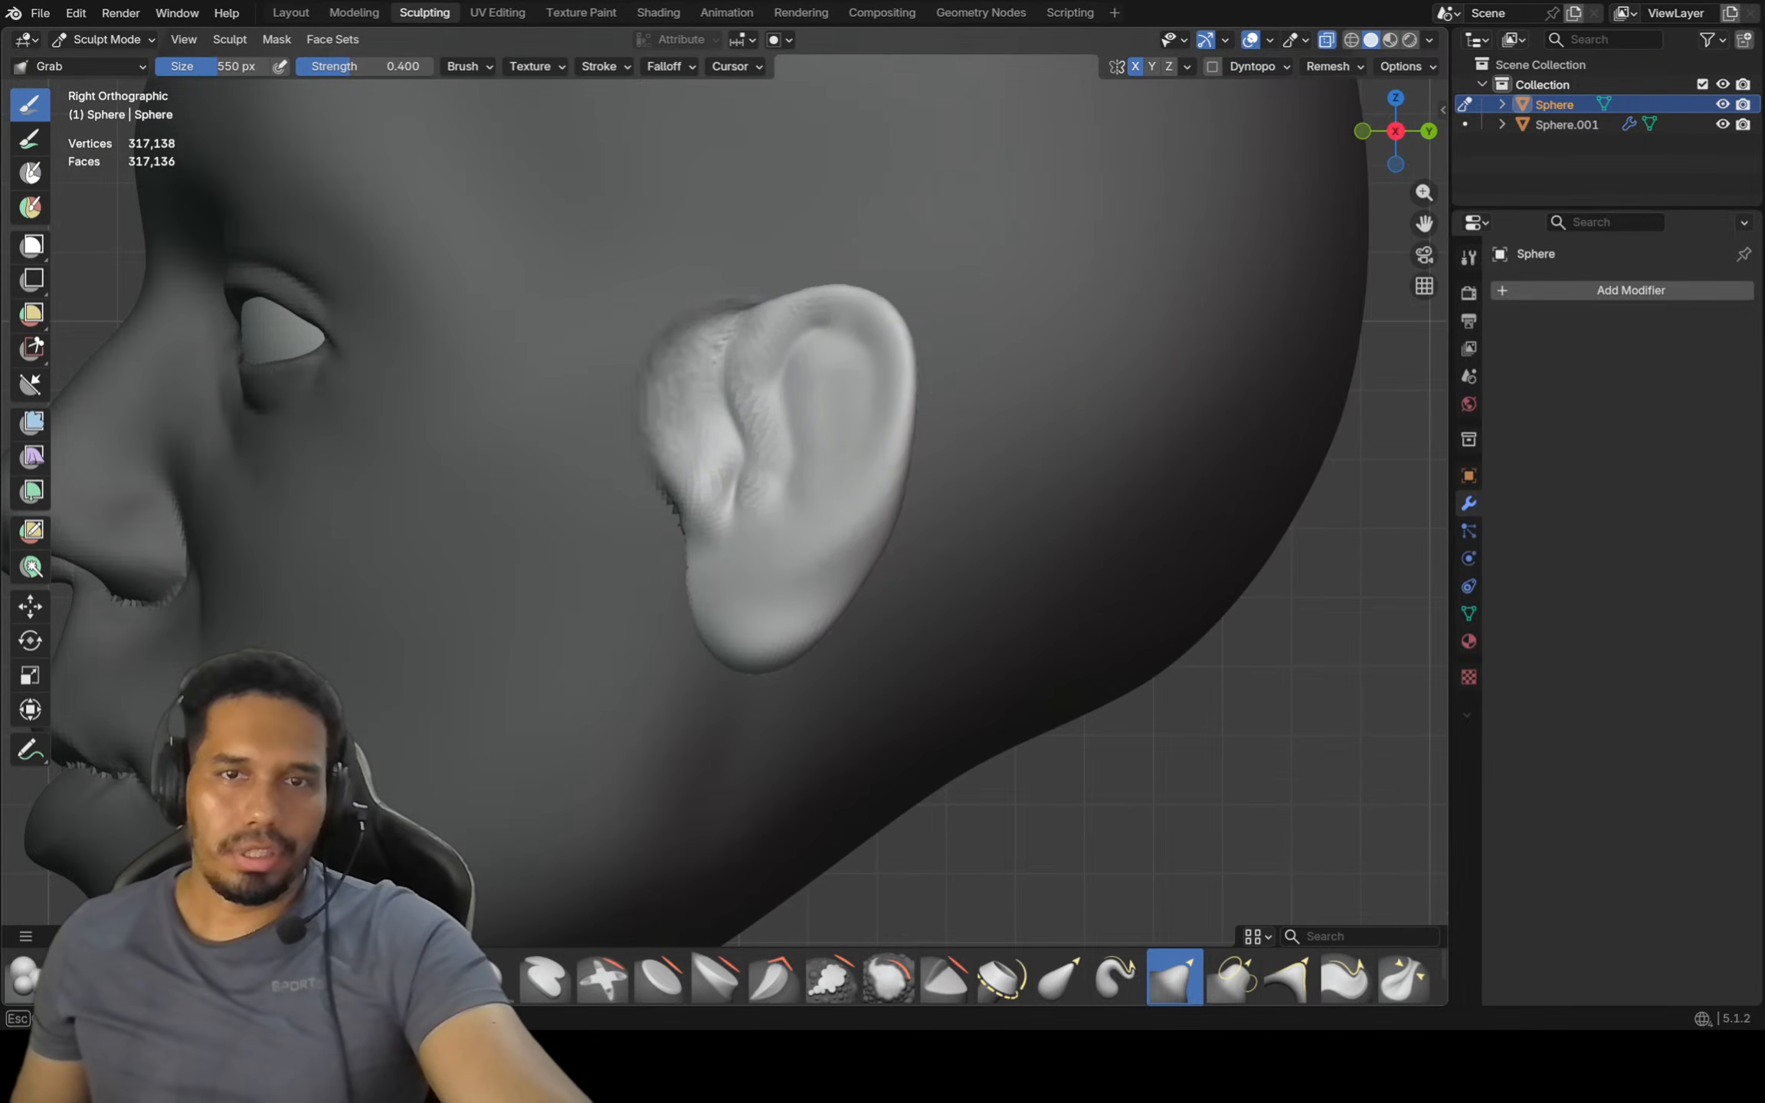
scroll(890, 524, "up", 3)
middle_click_drag(760, 642, 745, 672, "ctrl")
left_click_drag(596, 645, 626, 641)
left_click_drag(617, 452, 649, 337, "shift")
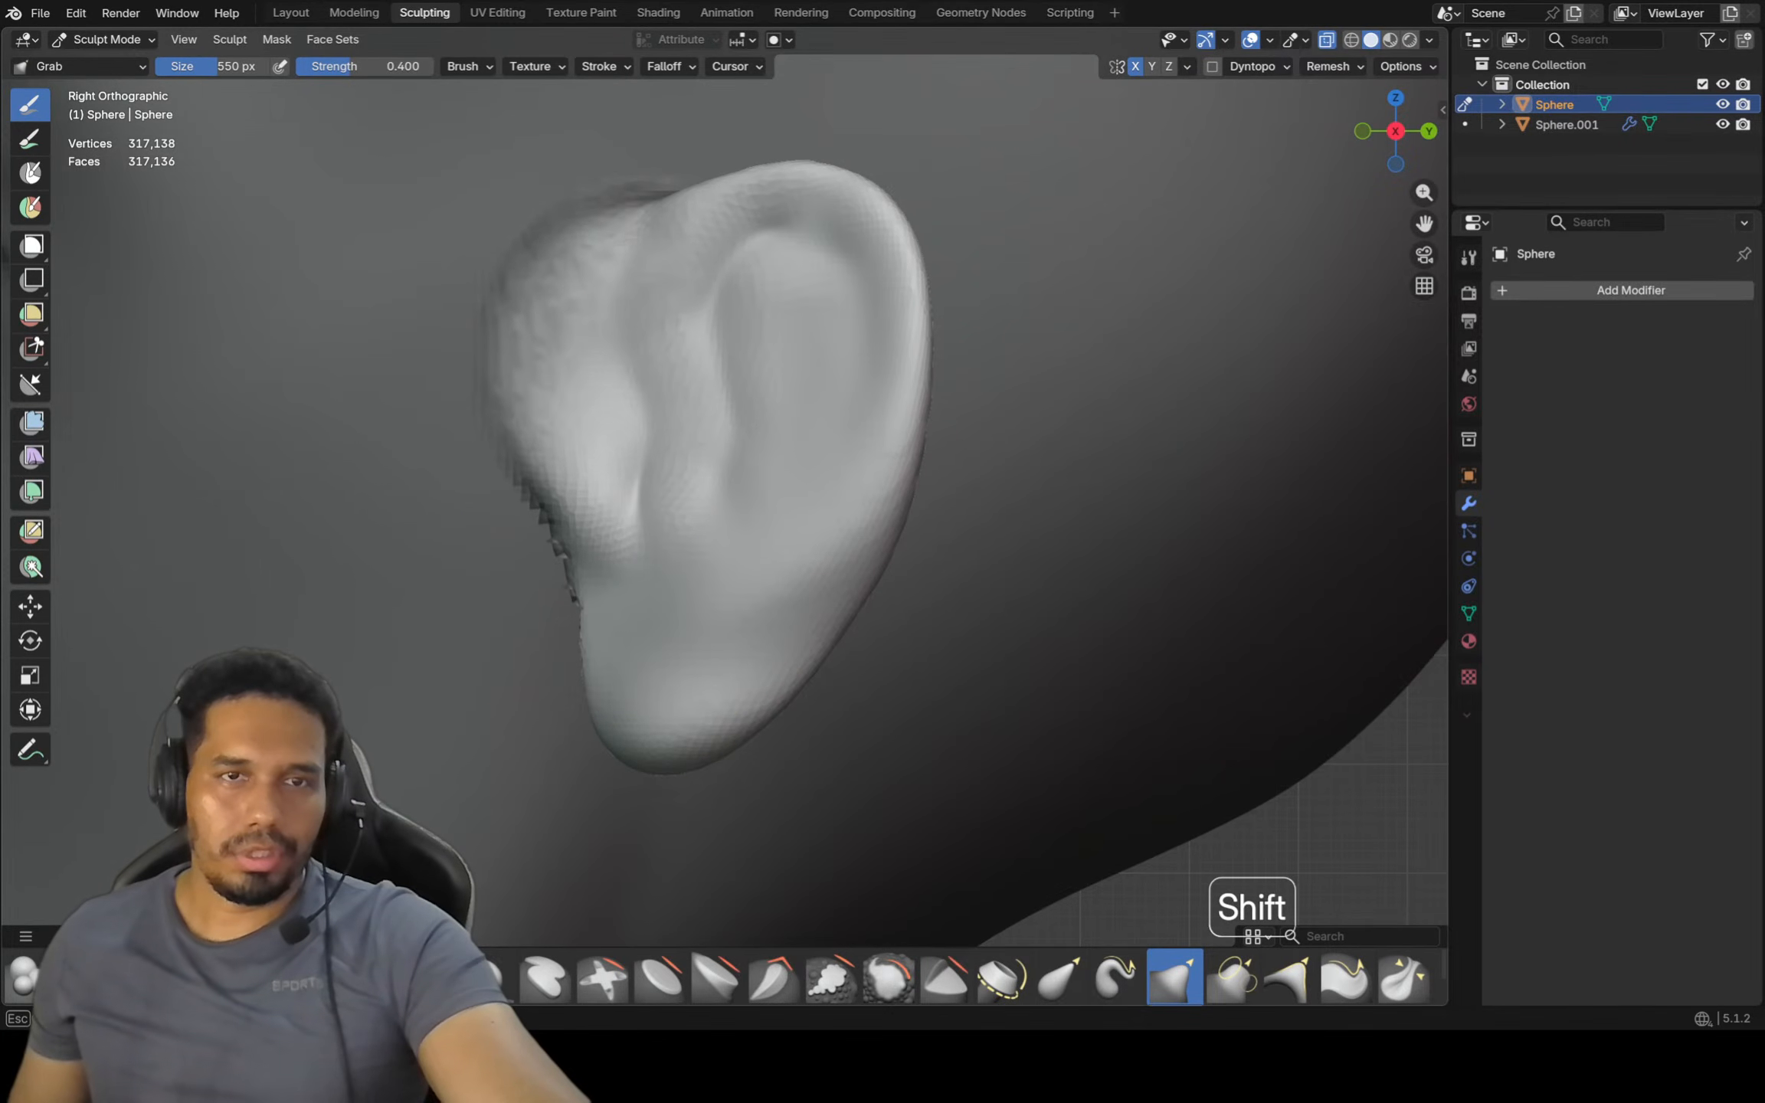
left_click_drag(623, 237, 646, 183)
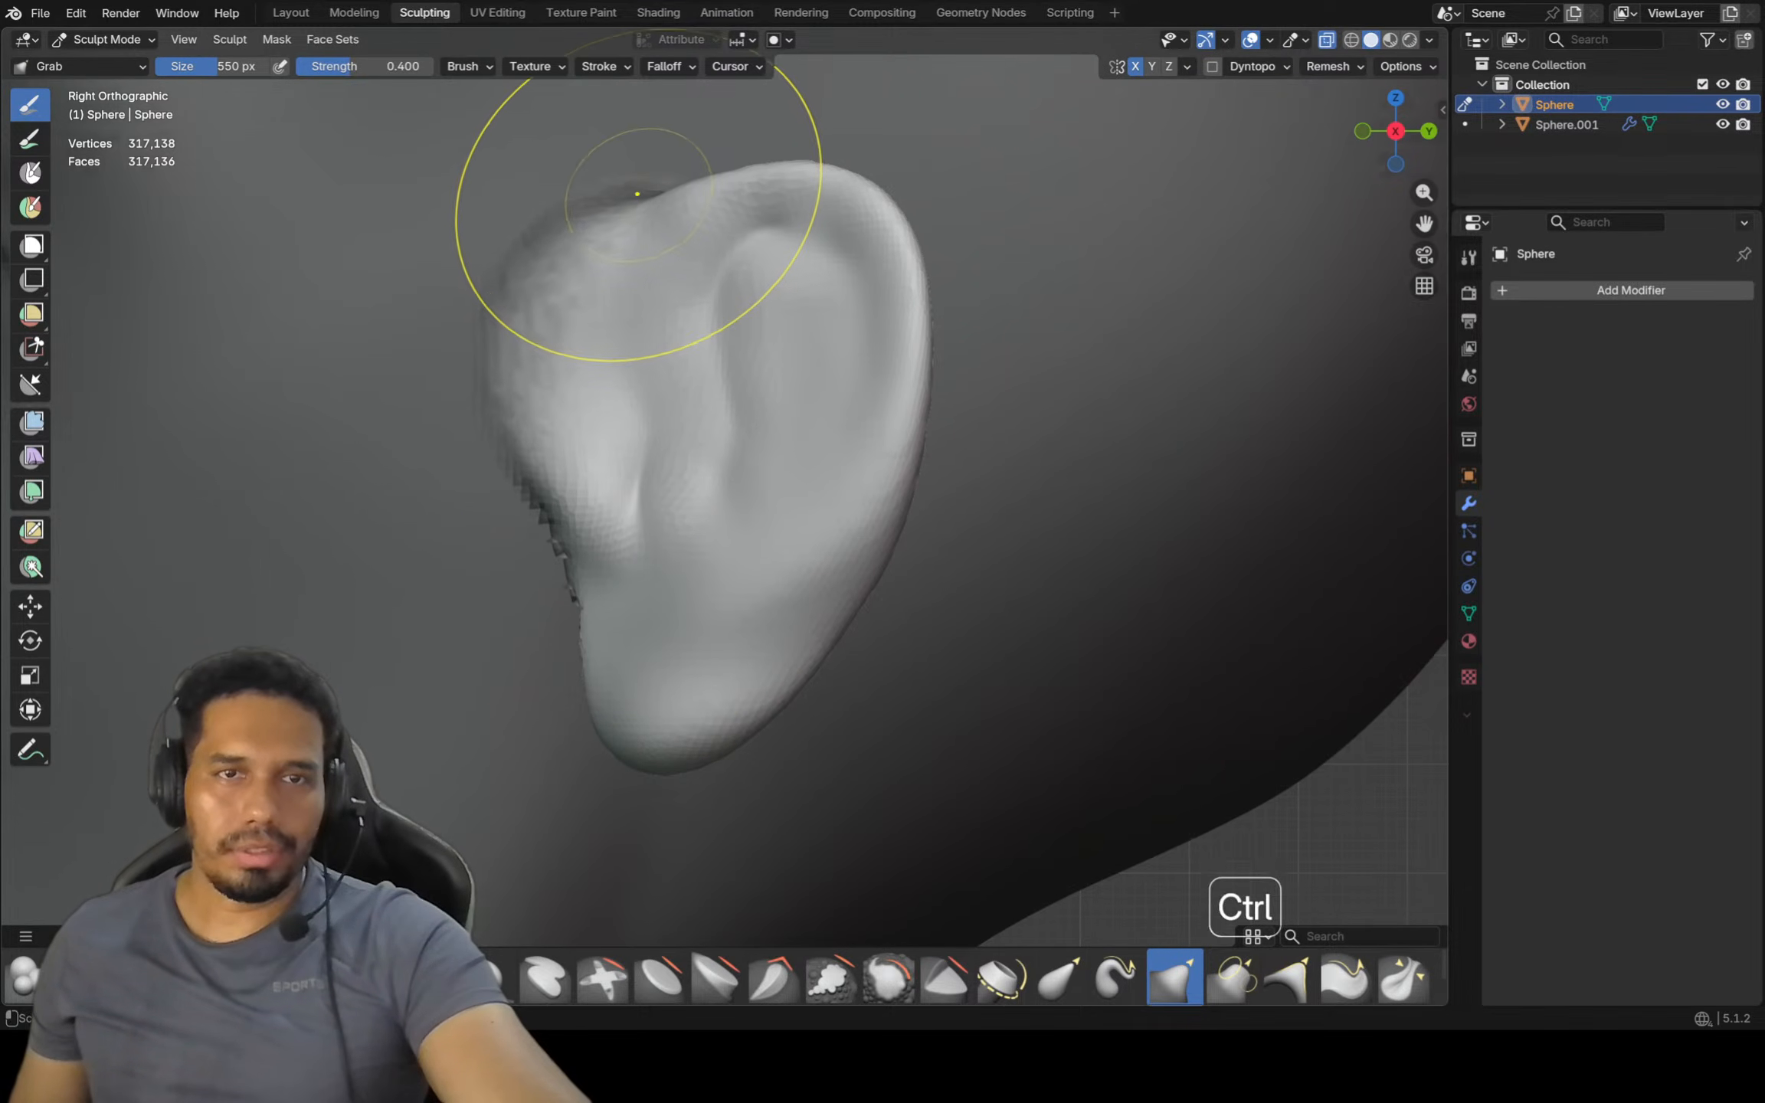
Clear the mask from the whole head
middle_click_drag(638, 184, 639, 321, "ctrl")
middle_click_drag(639, 322, 644, 344, "shift")
middle_click_drag(635, 259, 641, 369, "shift")
scroll(648, 336, "up", 1)
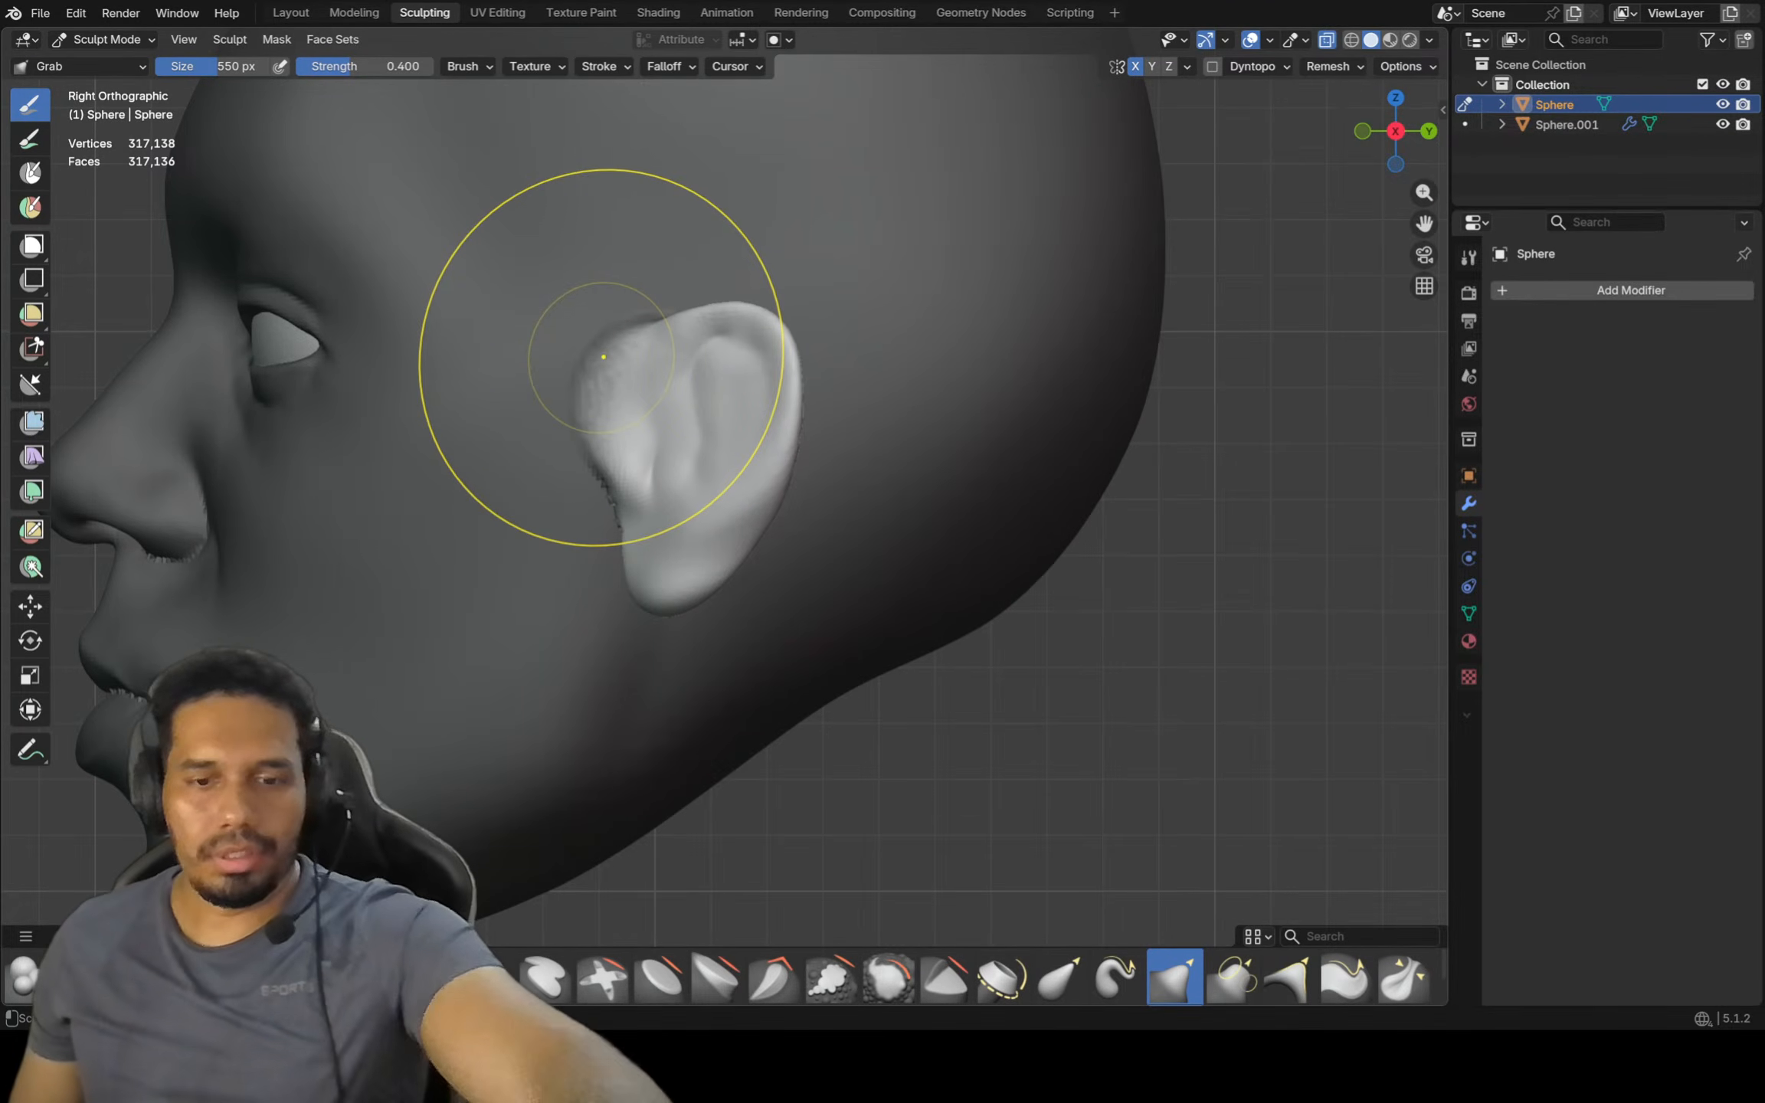
key("alt+m")
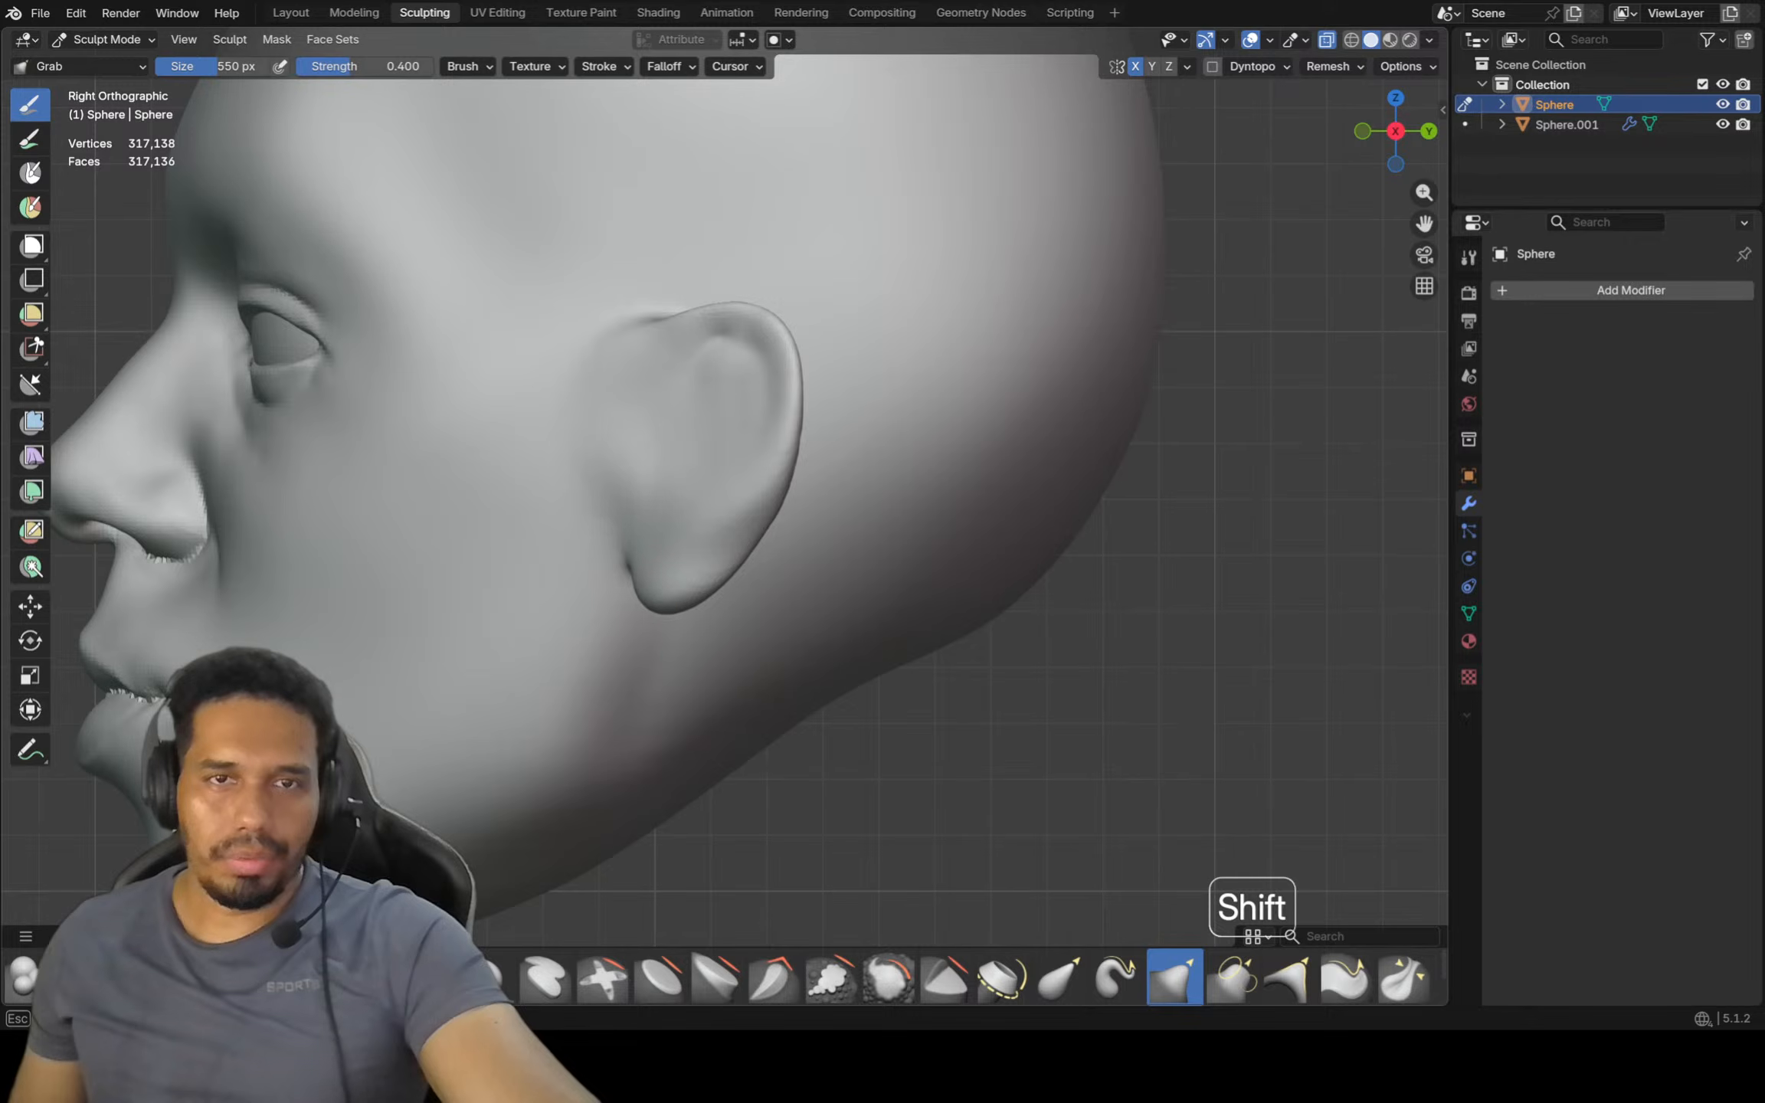
Shape the ear's front area with the Grab brush at 320 px and smooth its transition into the cheek
key("f")
left_click(716, 446)
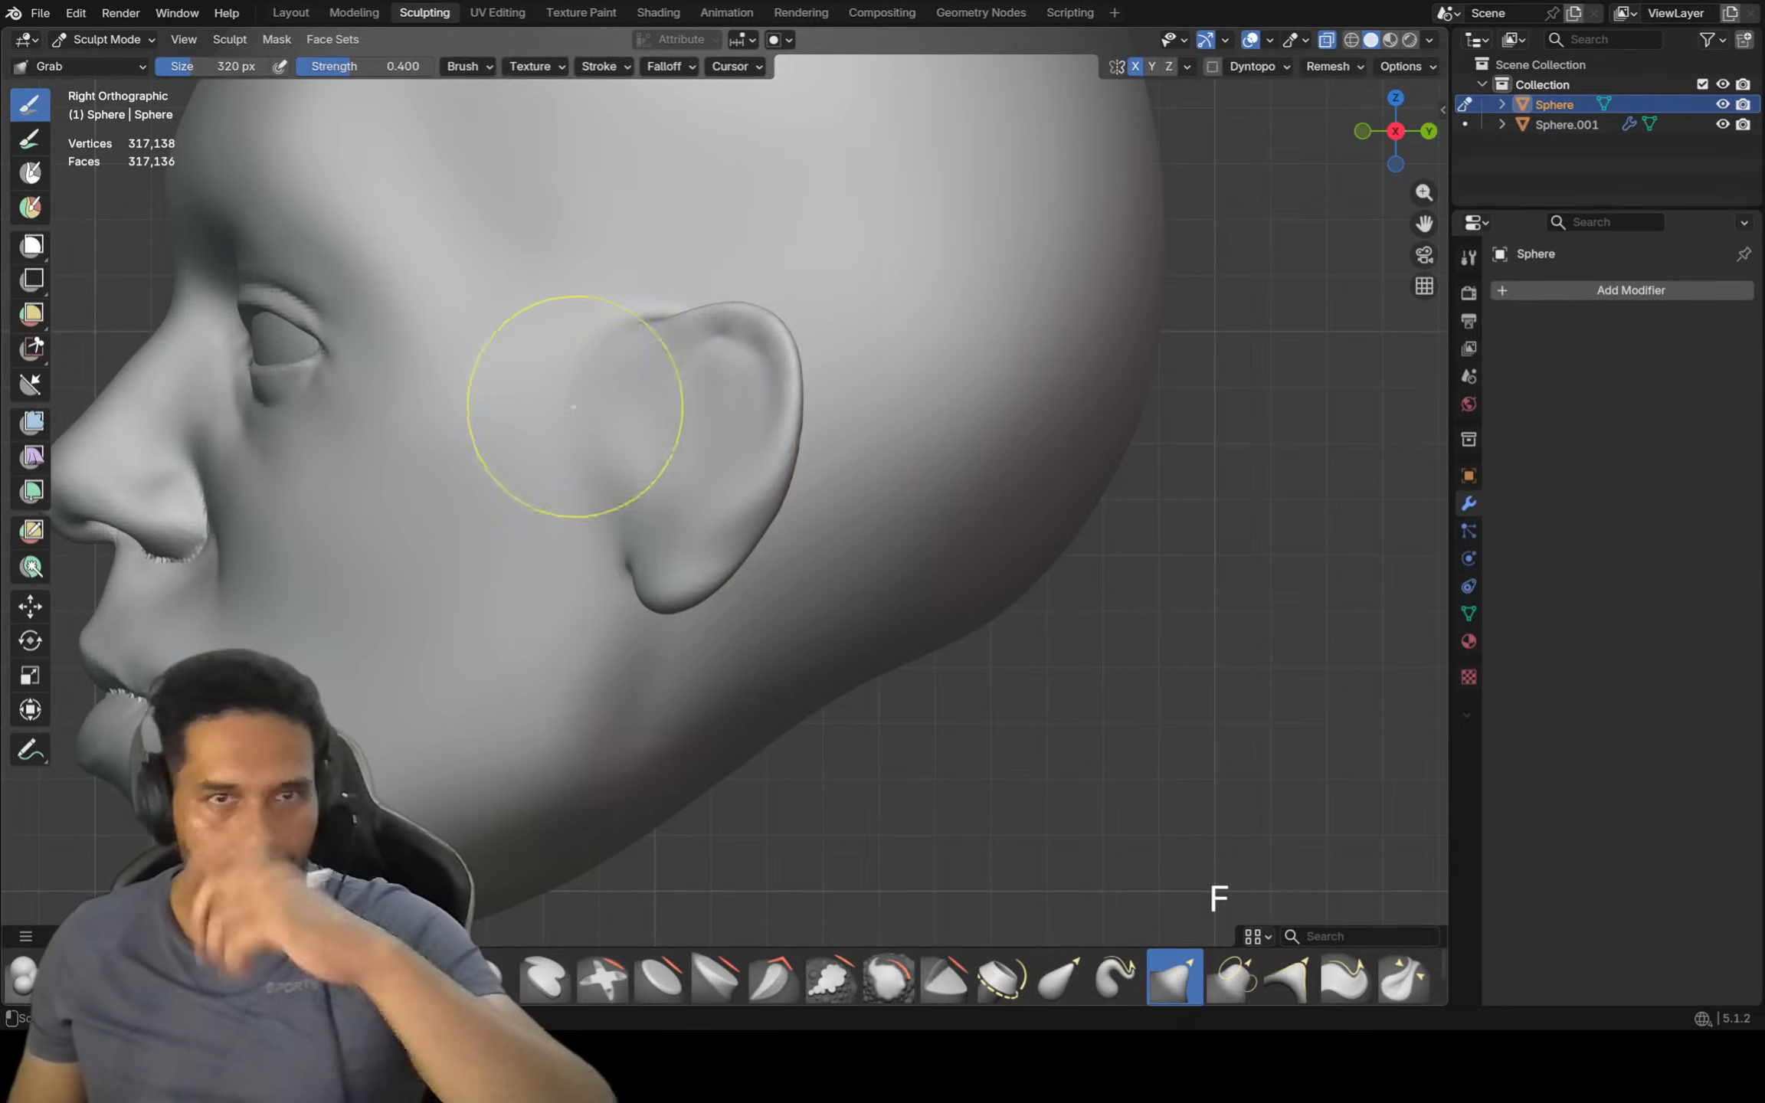
scroll(623, 338, "up", 3)
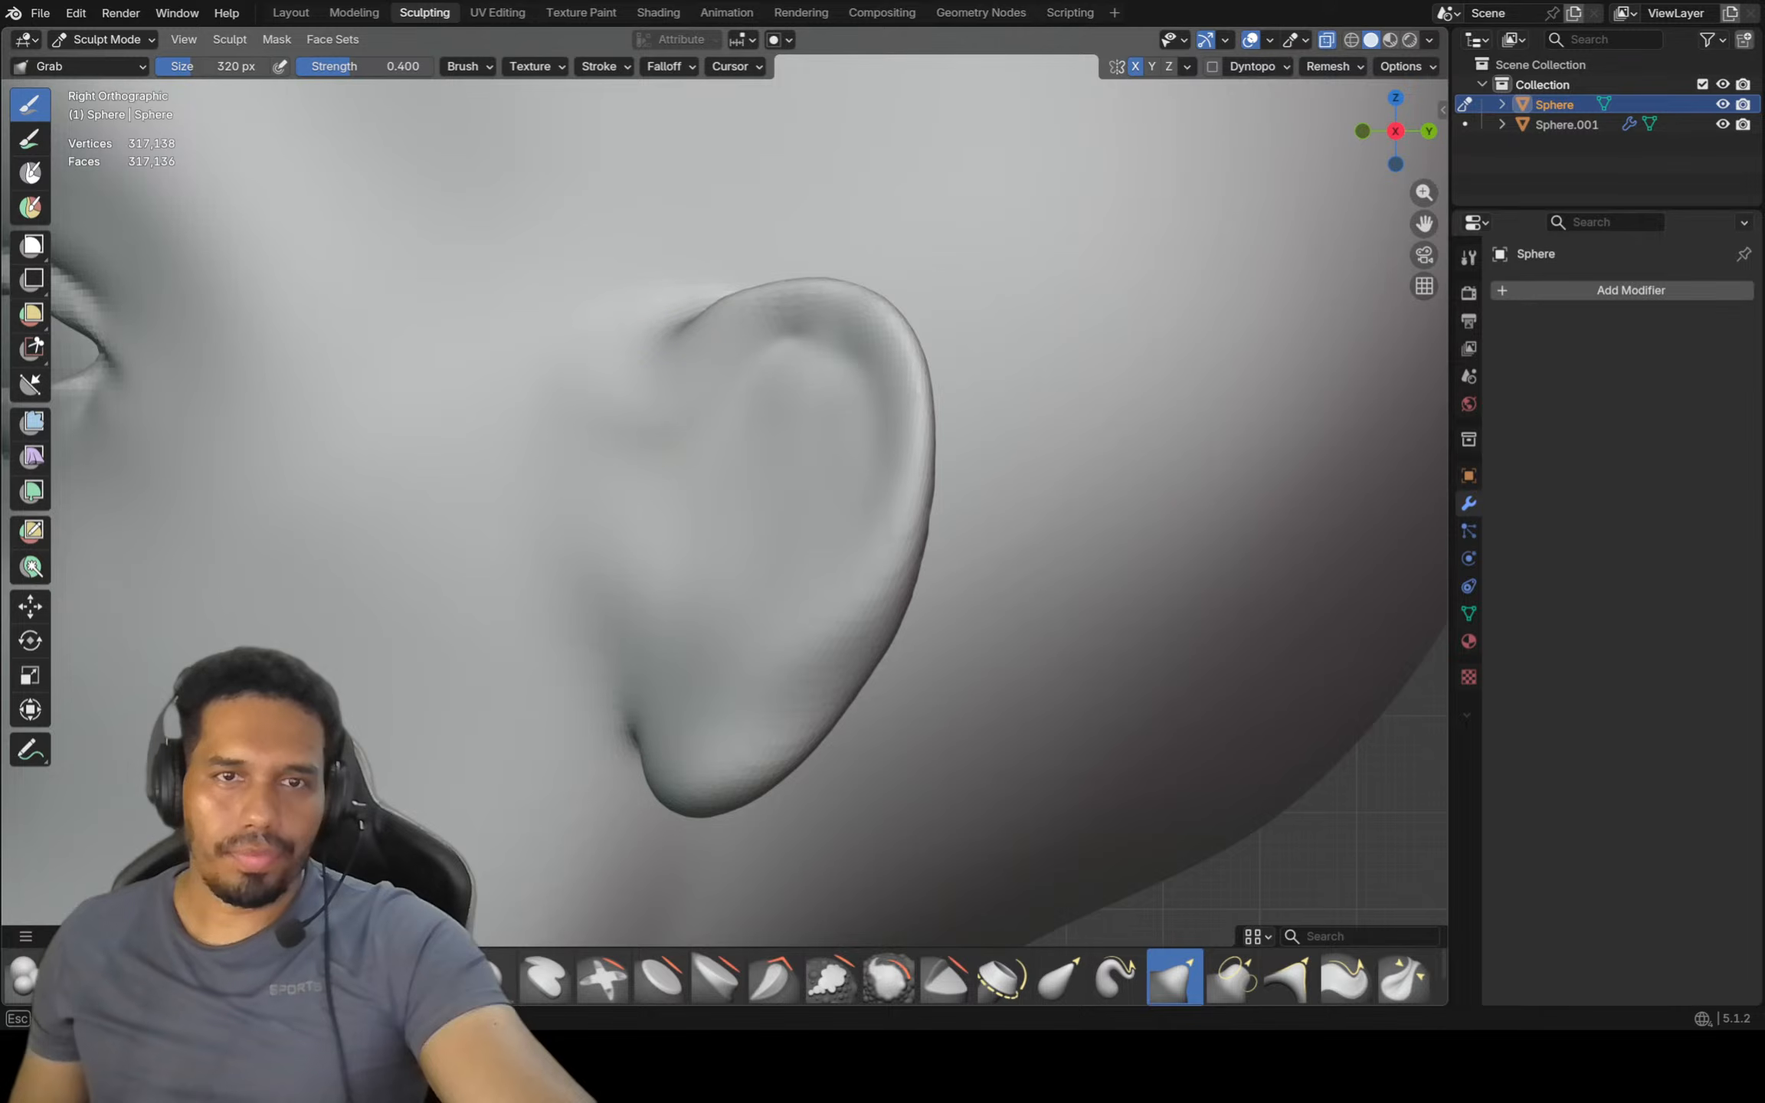
left_click_drag(638, 473, 626, 575)
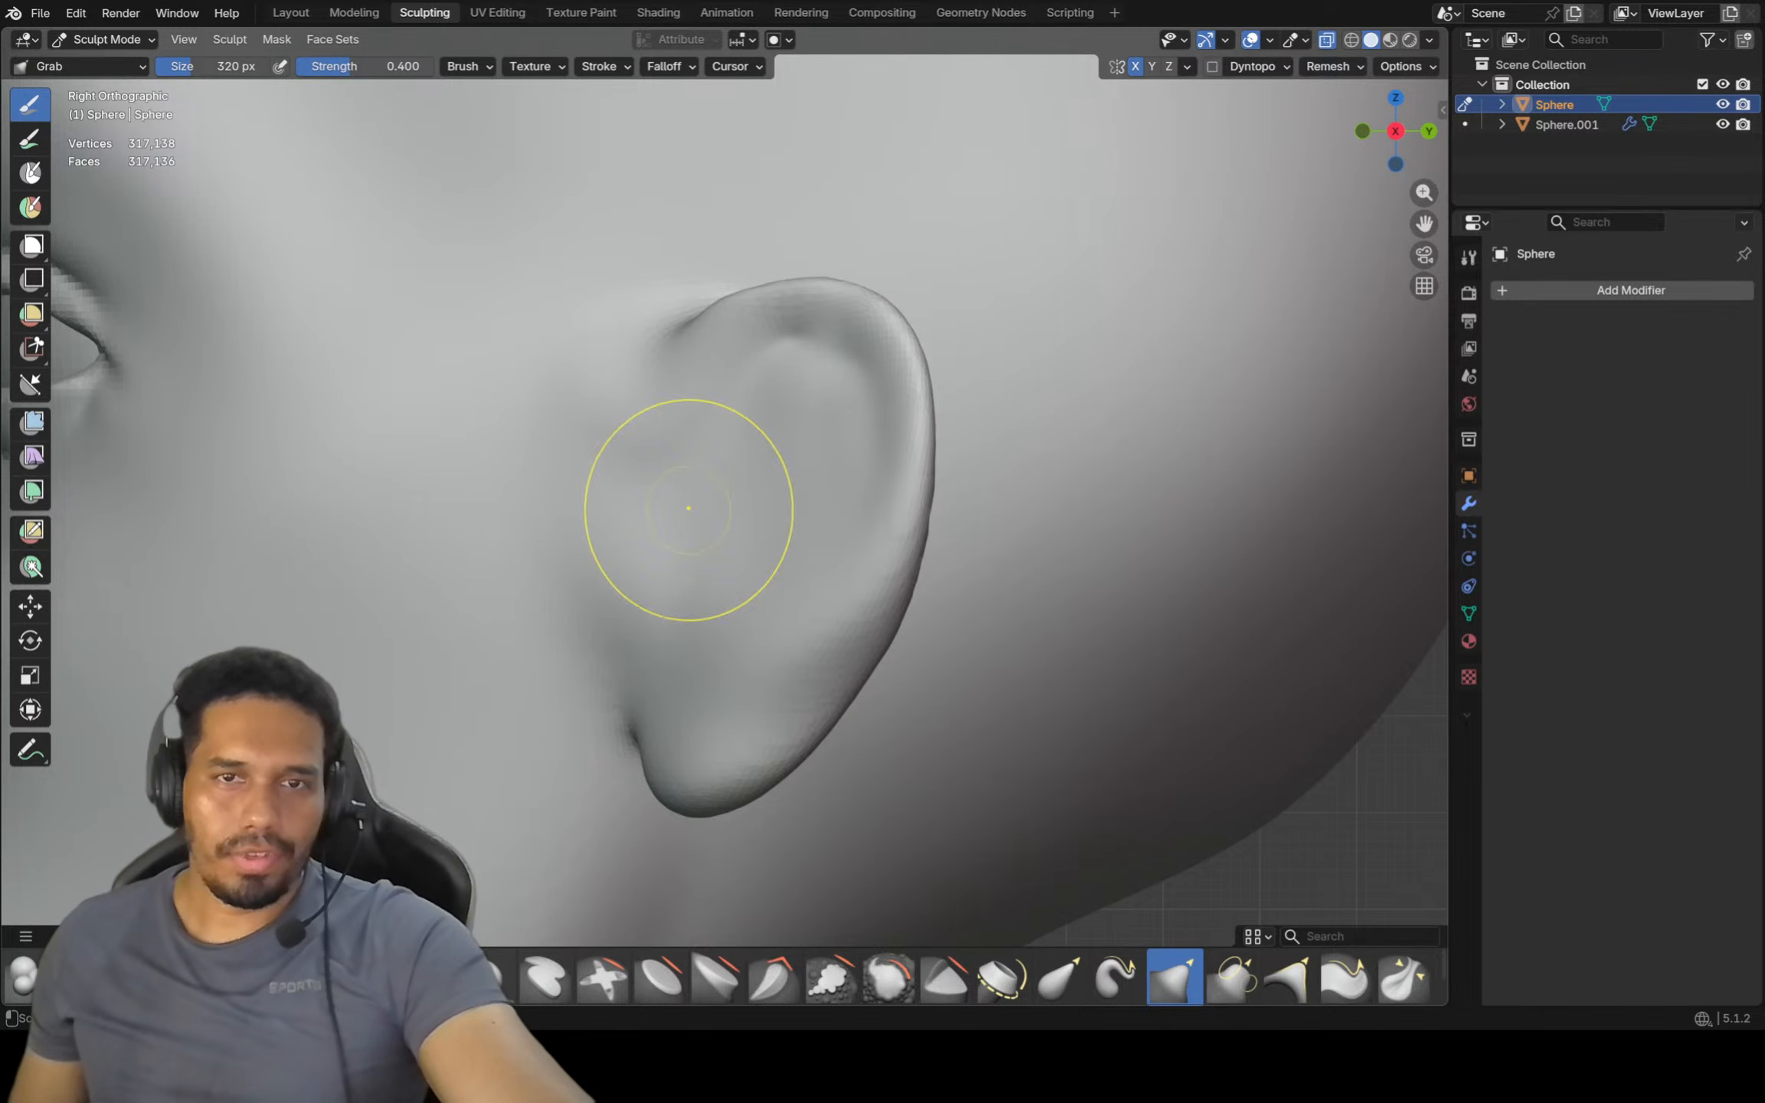
left_click_drag(690, 511, 674, 536, "shift")
middle_click_drag(768, 492, 780, 563, "ctrl")
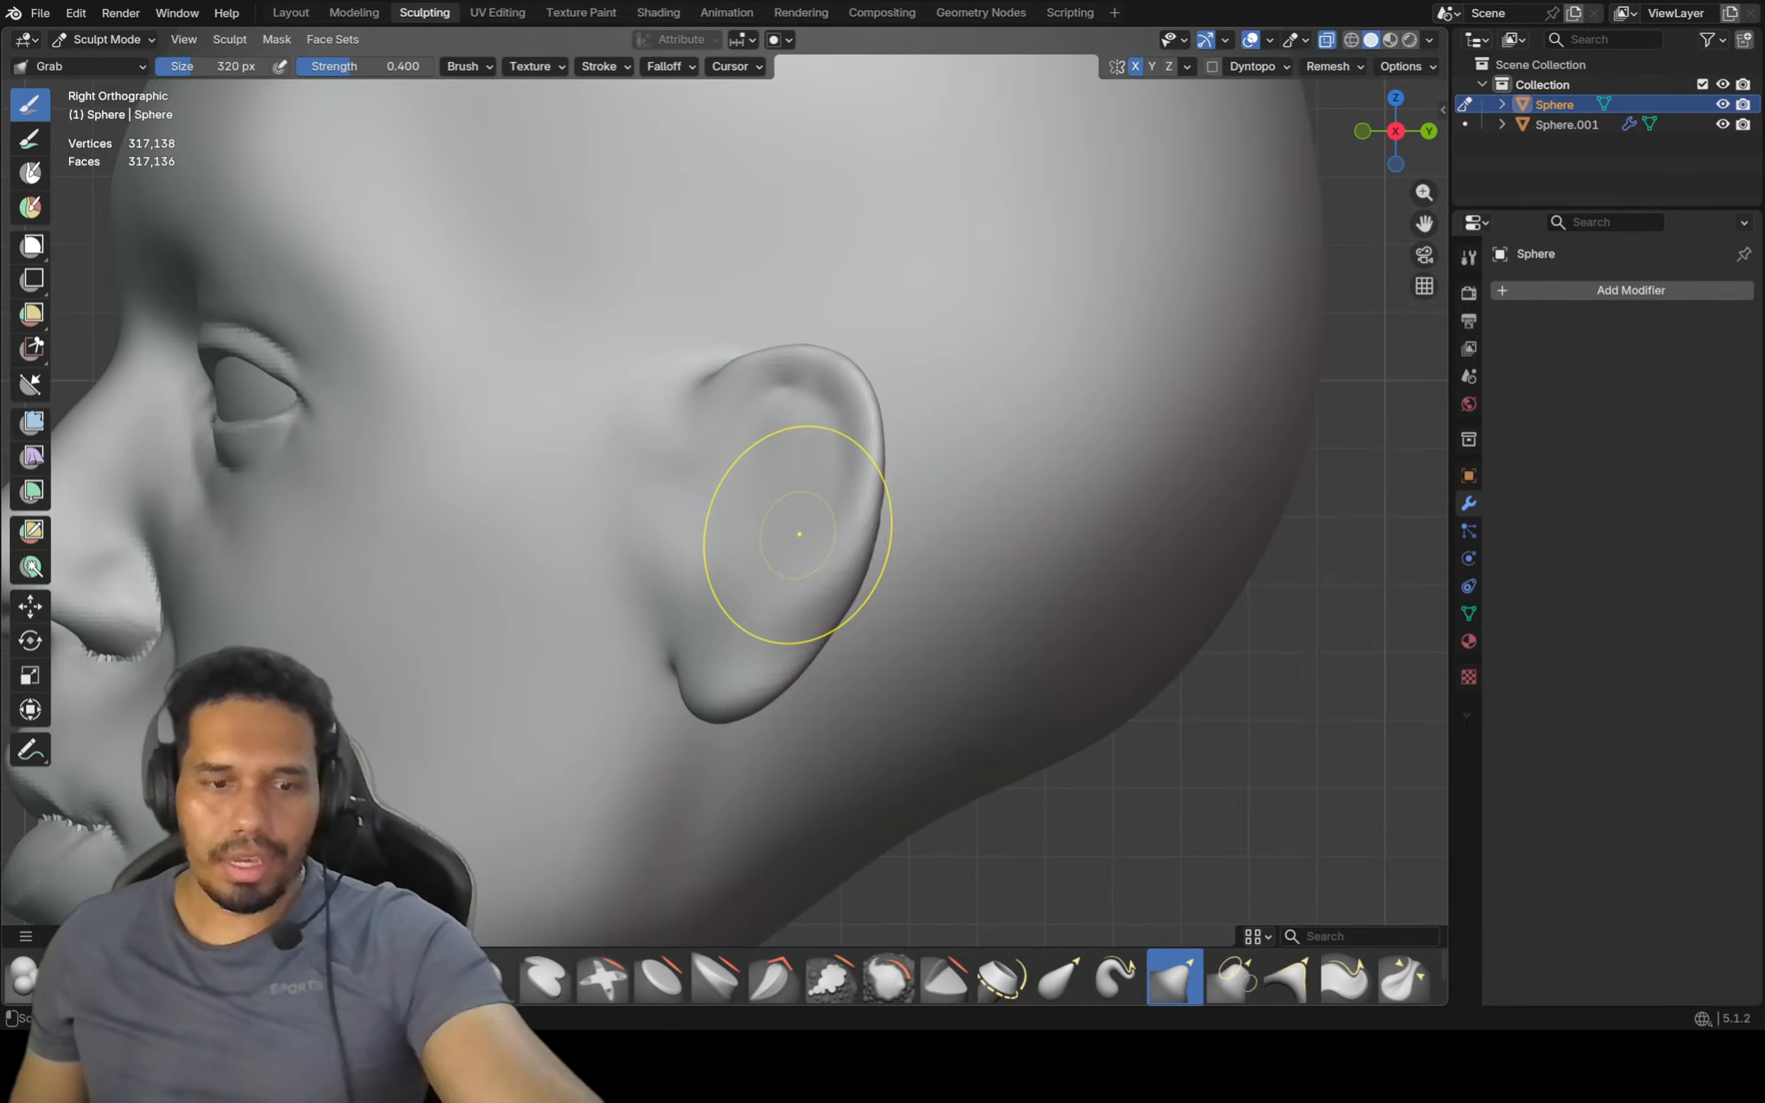
Carve a round ear-canal hollow into the lower front of the ear with the Draw brush at 114 px
key("f")
left_click(746, 513)
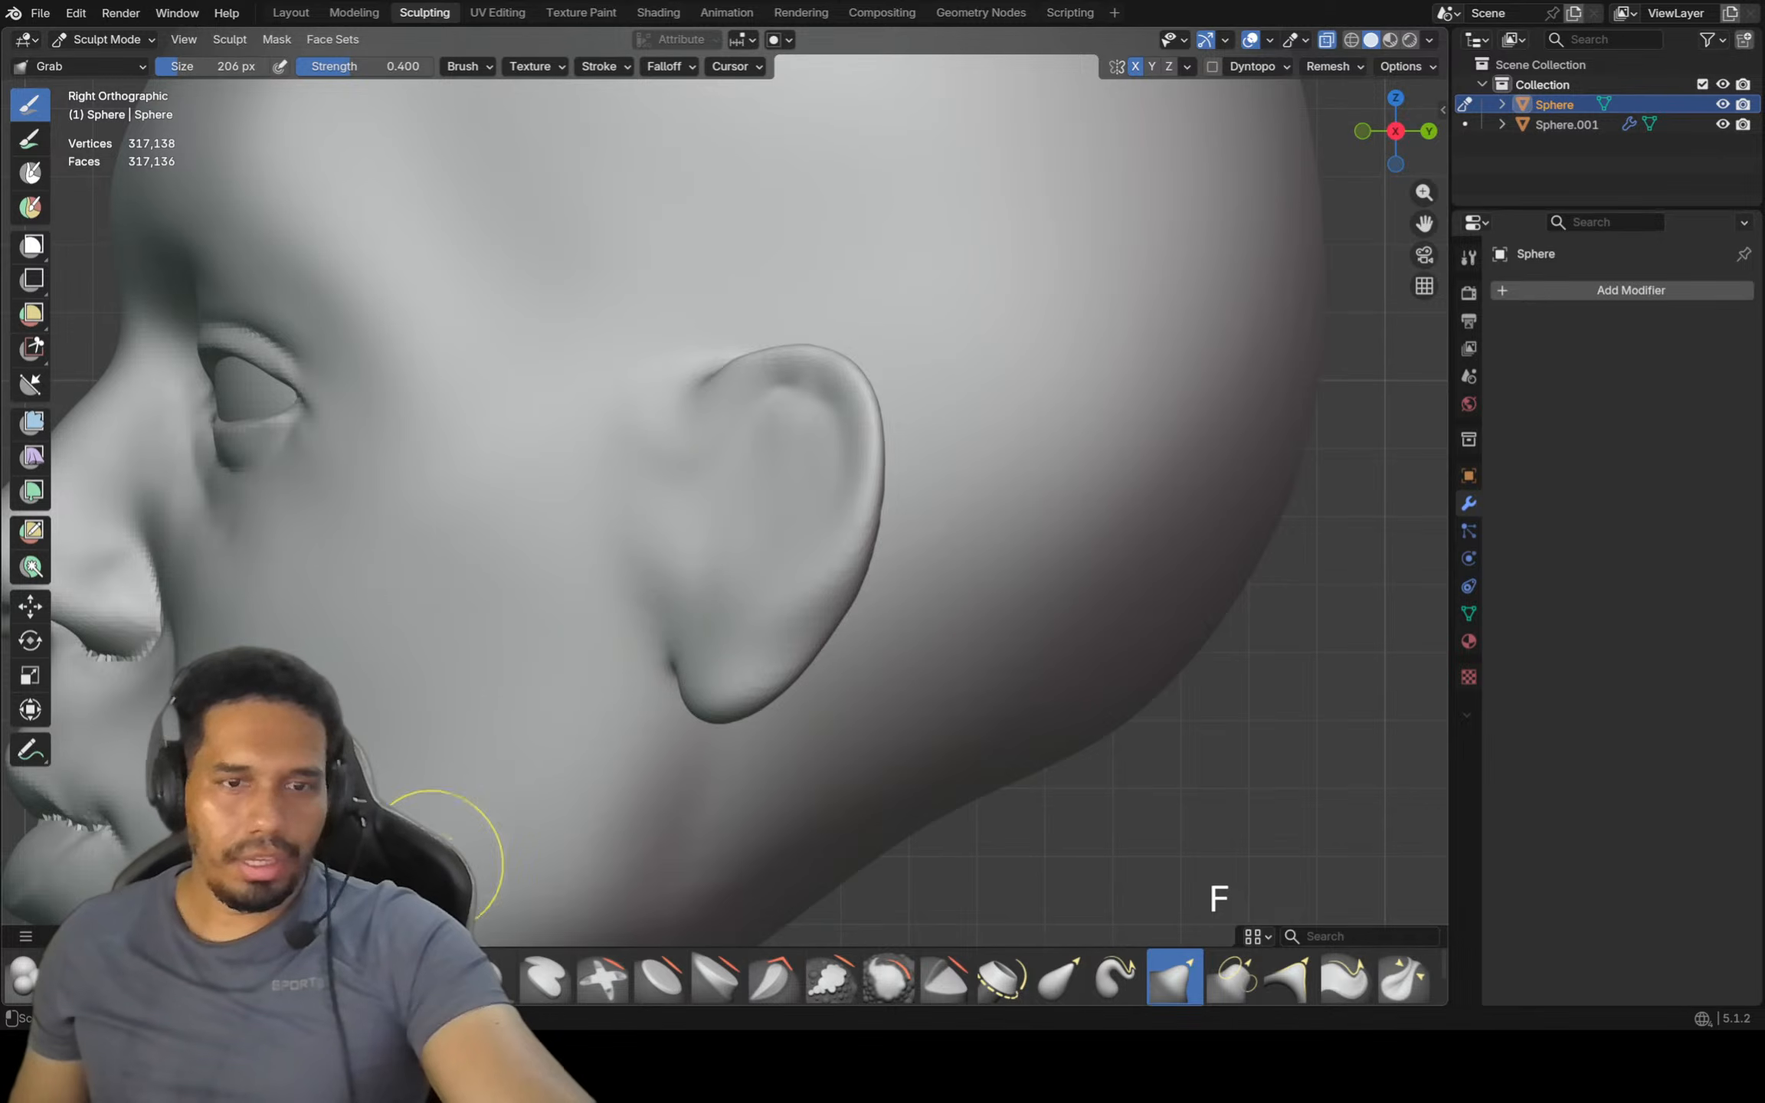
left_click(372, 976)
left_click(657, 689)
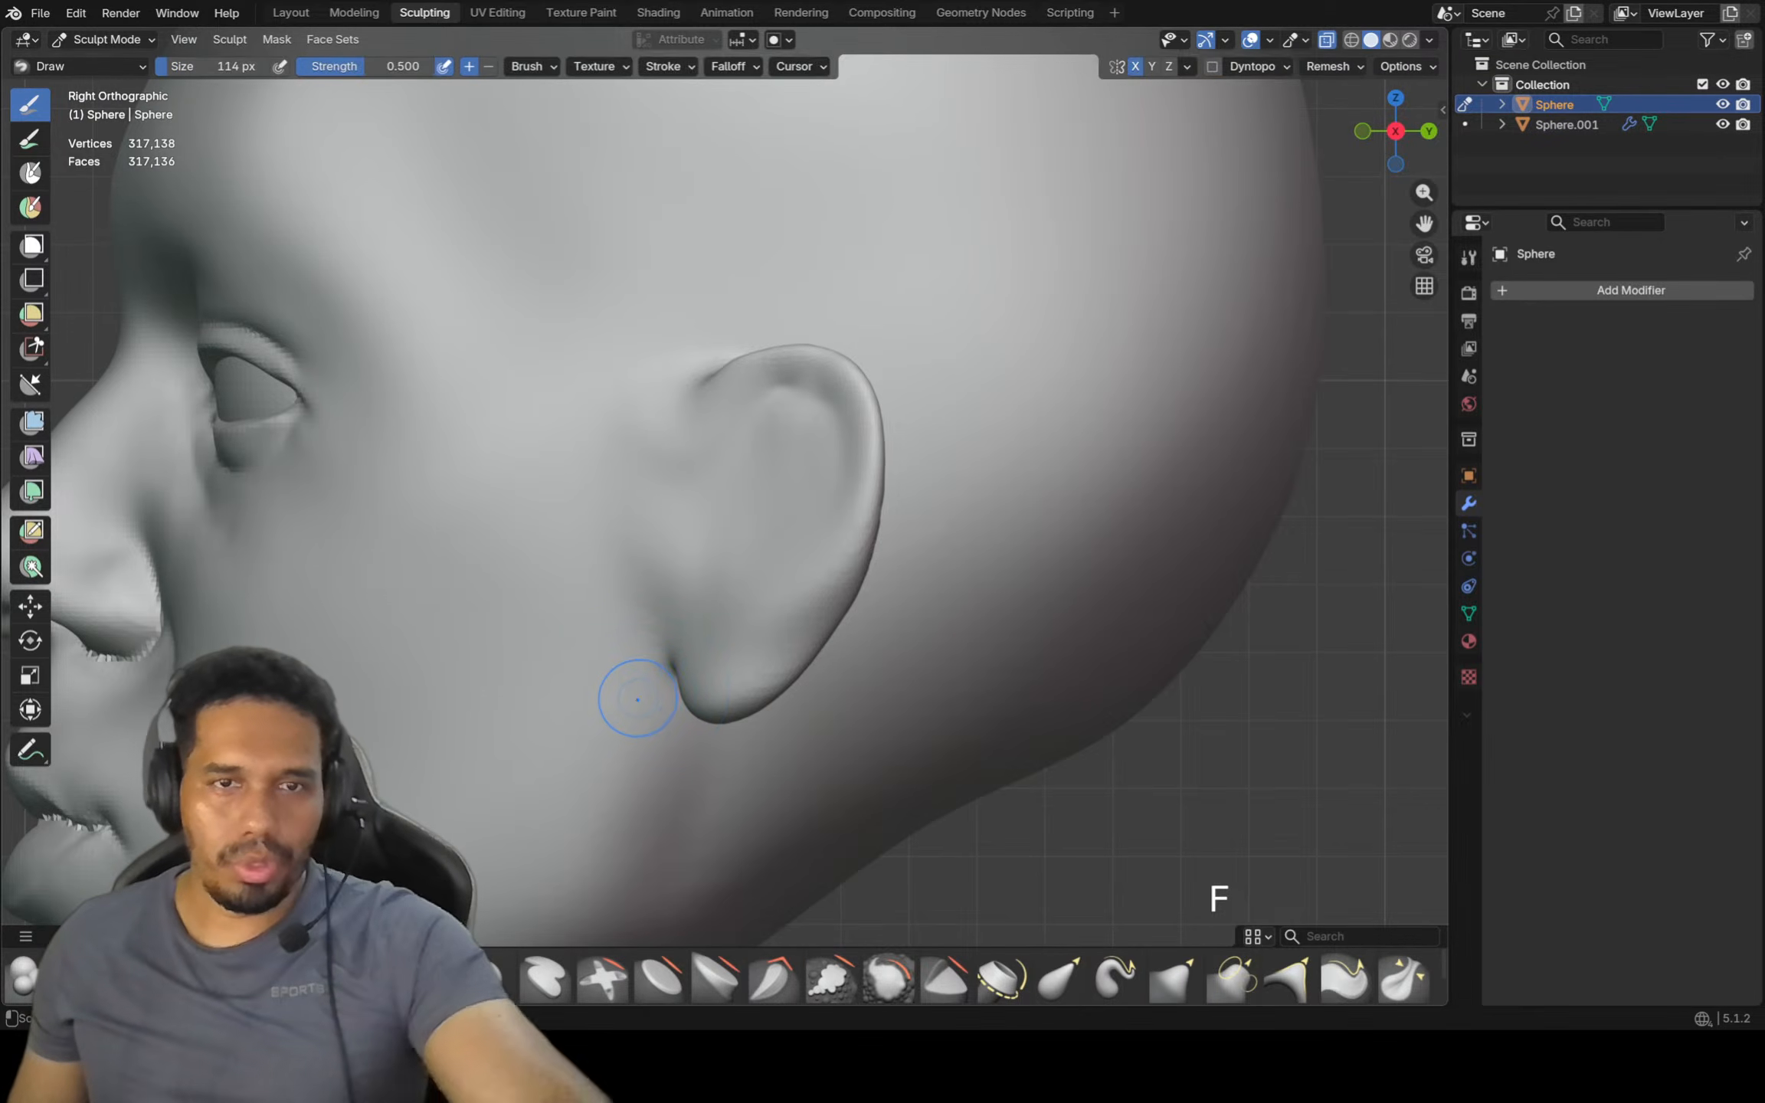
mouse_move(698, 521)
left_mouse_down("ctrl")
mouse_move(693, 563)
mouse_move(720, 536)
mouse_move(694, 513)
mouse_move(693, 529)
left_mouse_up("ctrl")
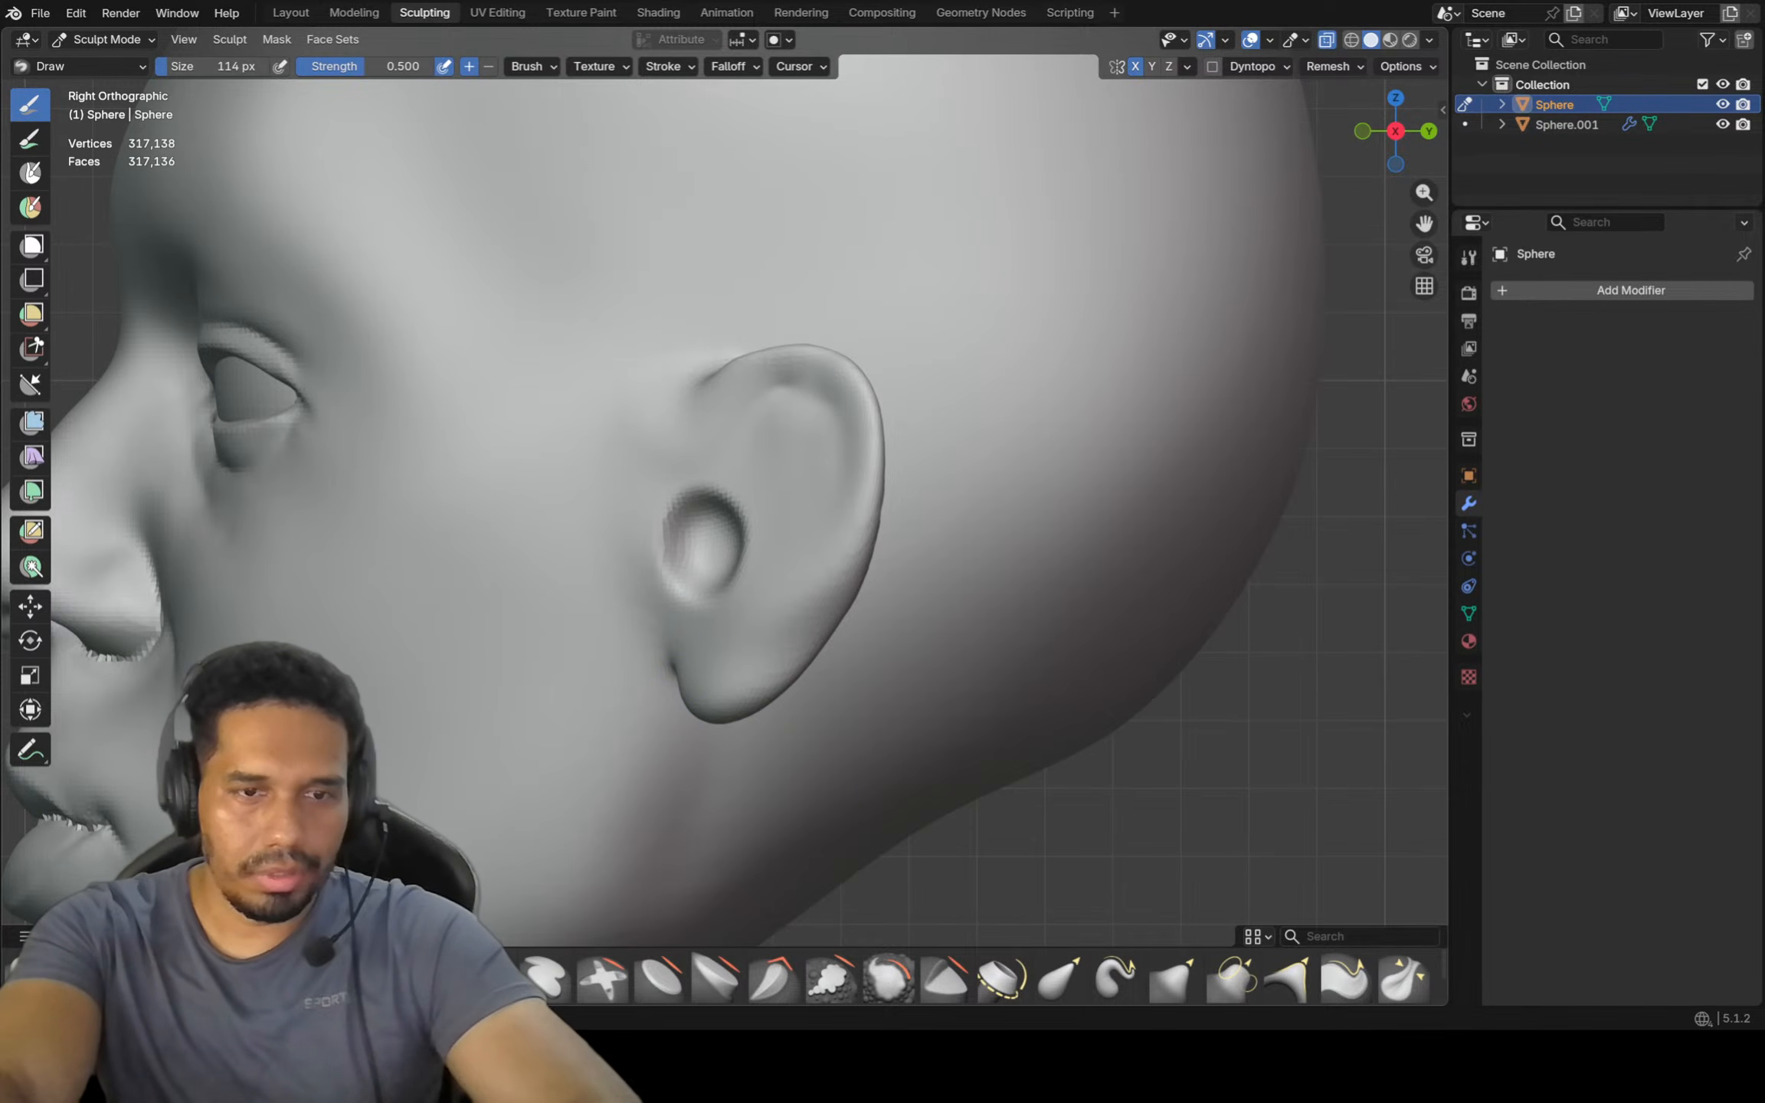
Build up the tragus and the inner folds around the ear hollow with the Inflate/Deflate brush at 114 px
key("i")
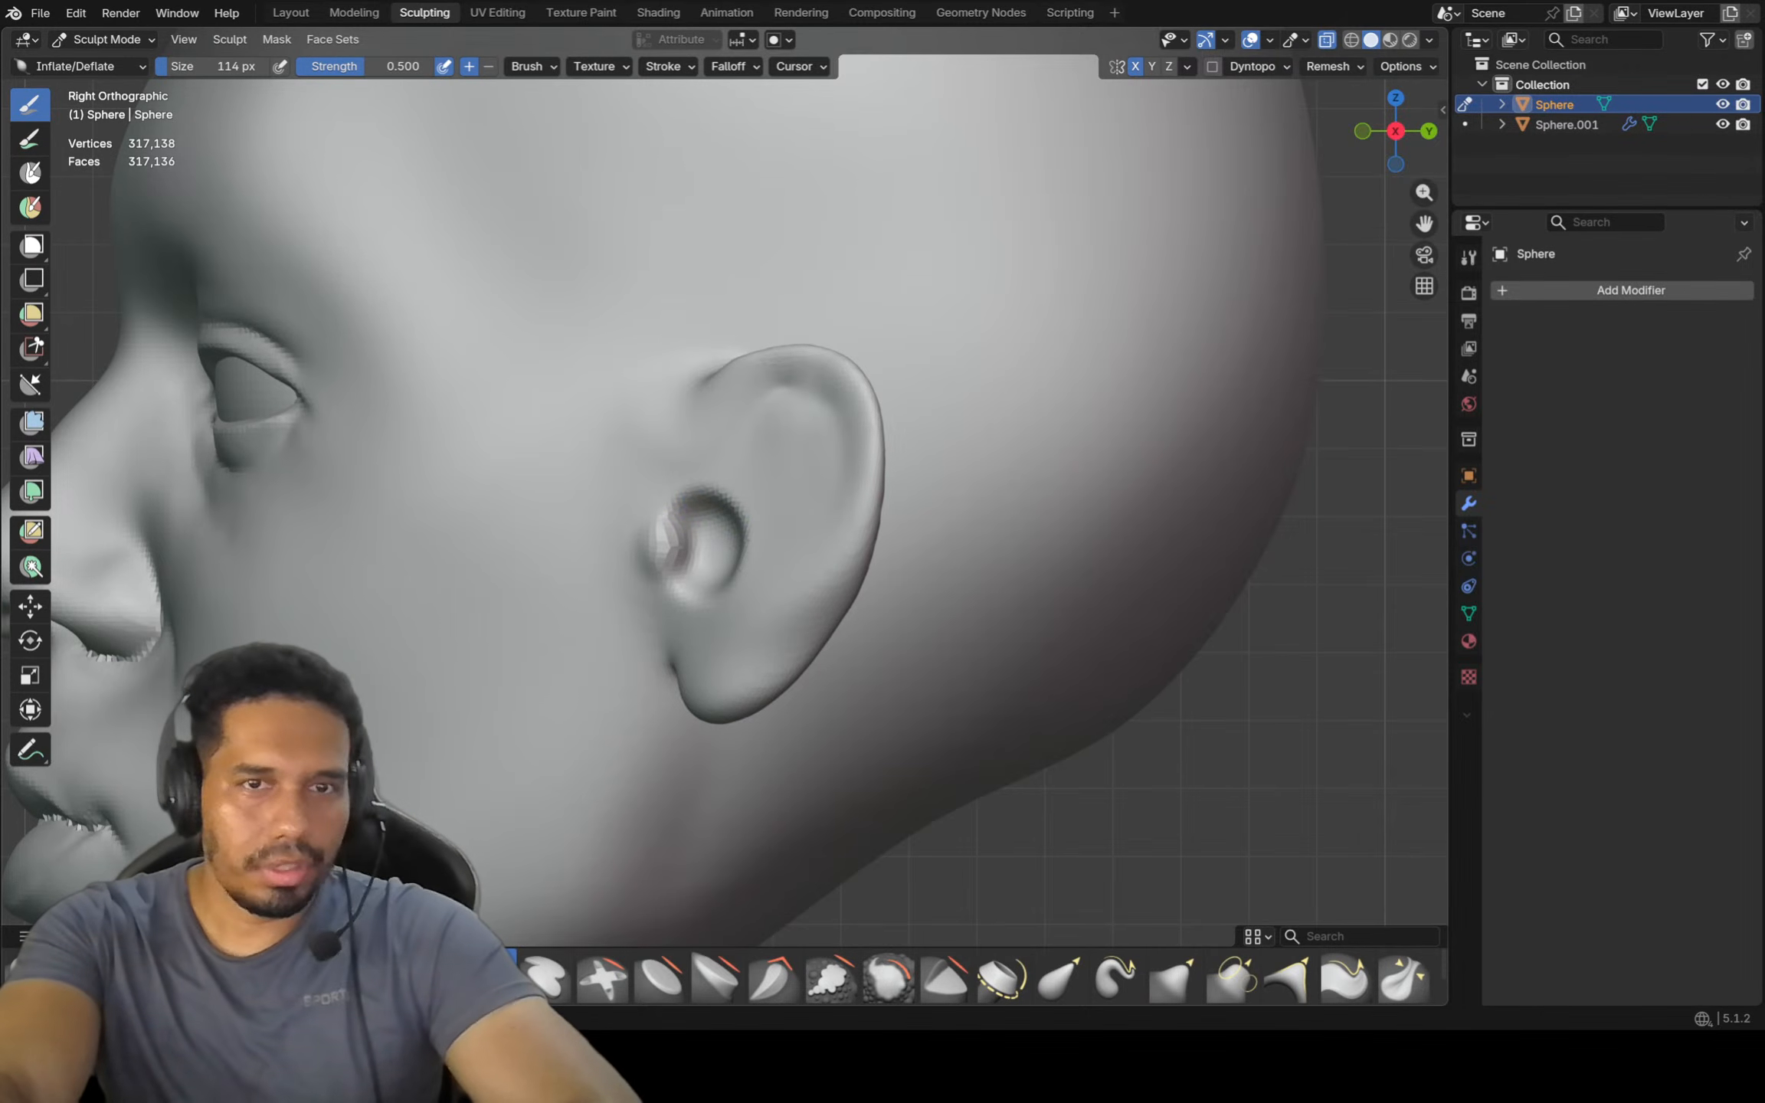
key("ctrl")
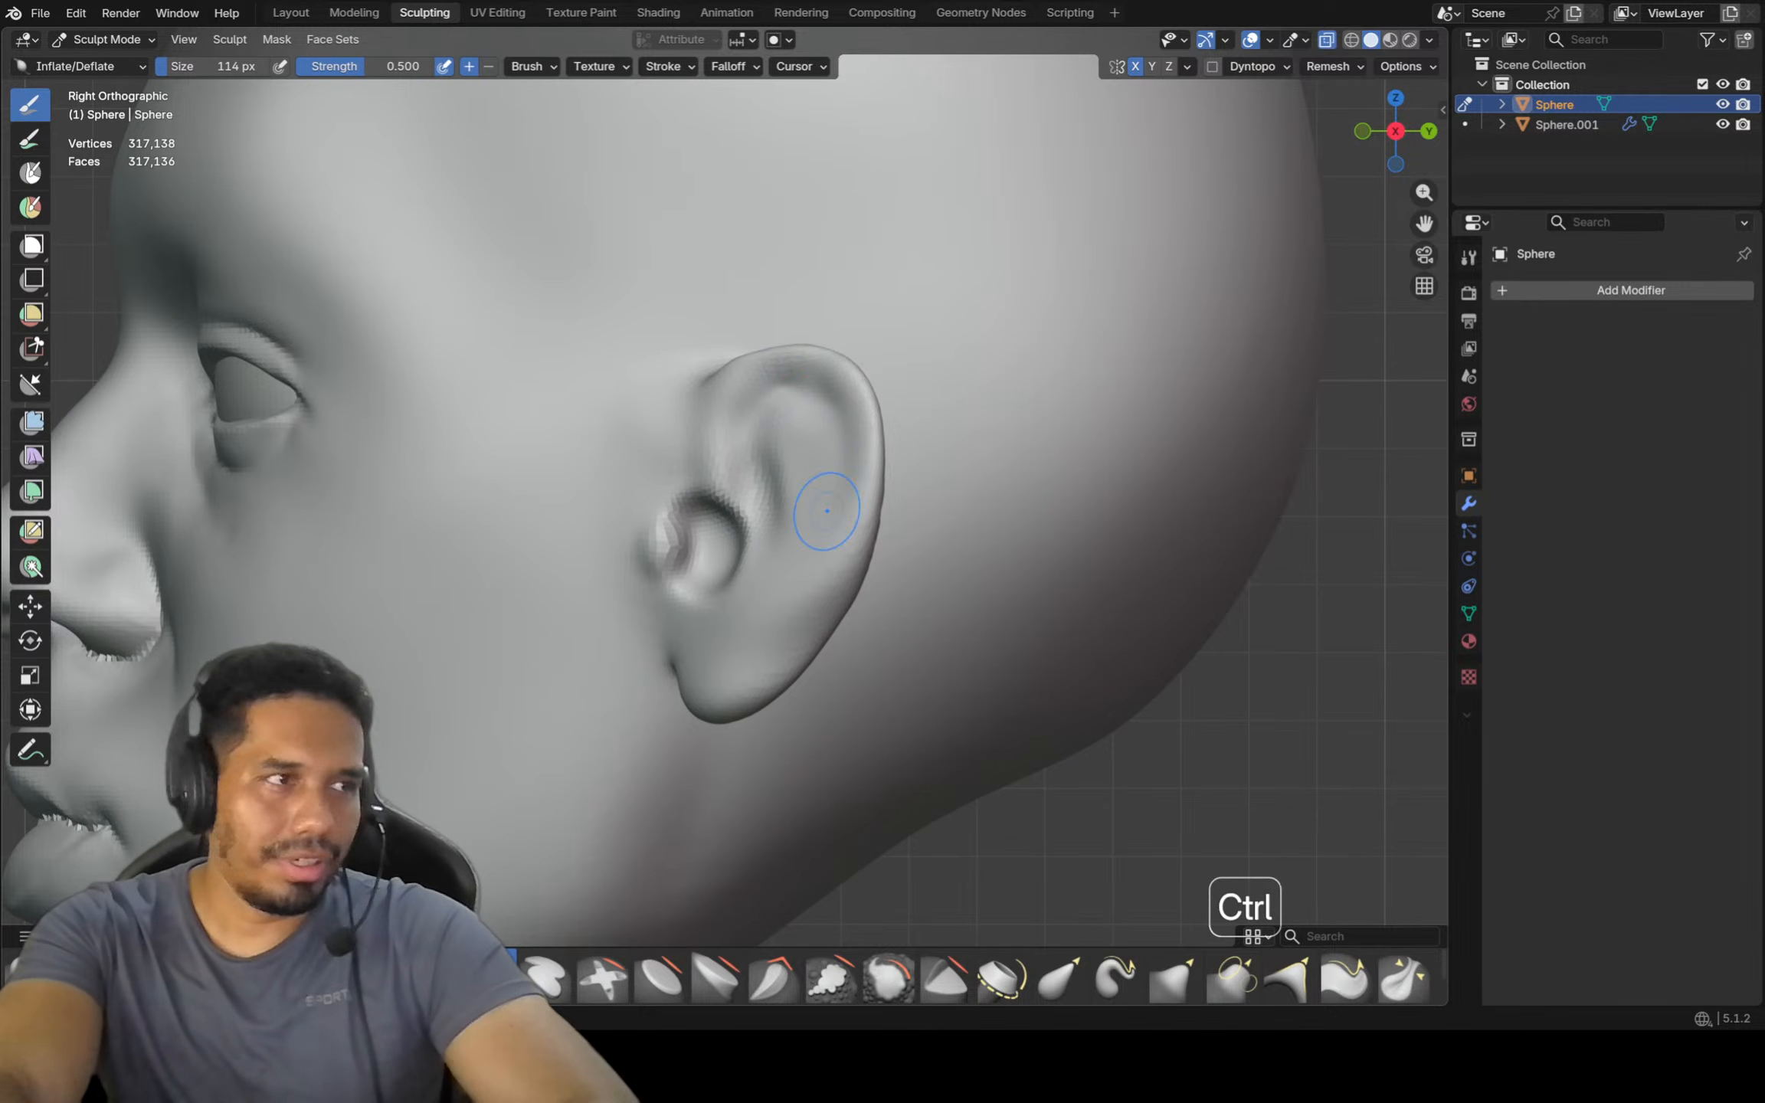
key("ctrl")
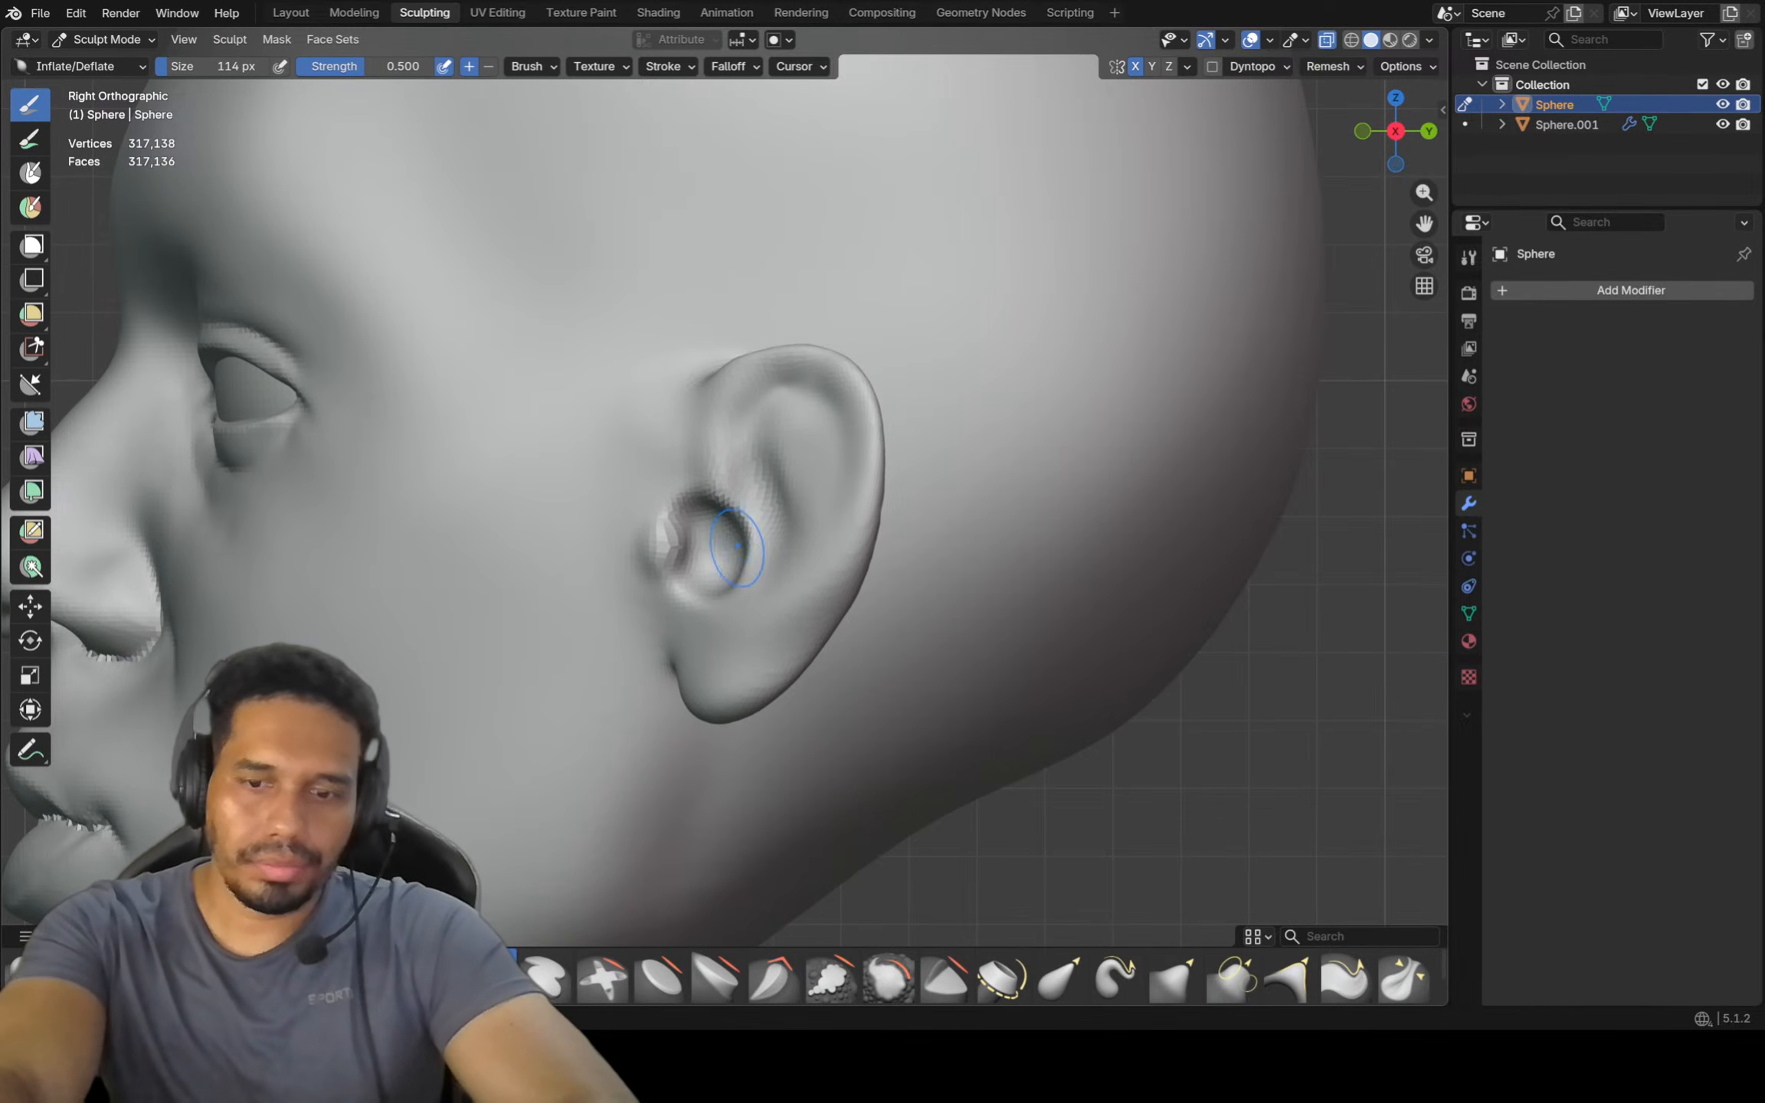
key("shift")
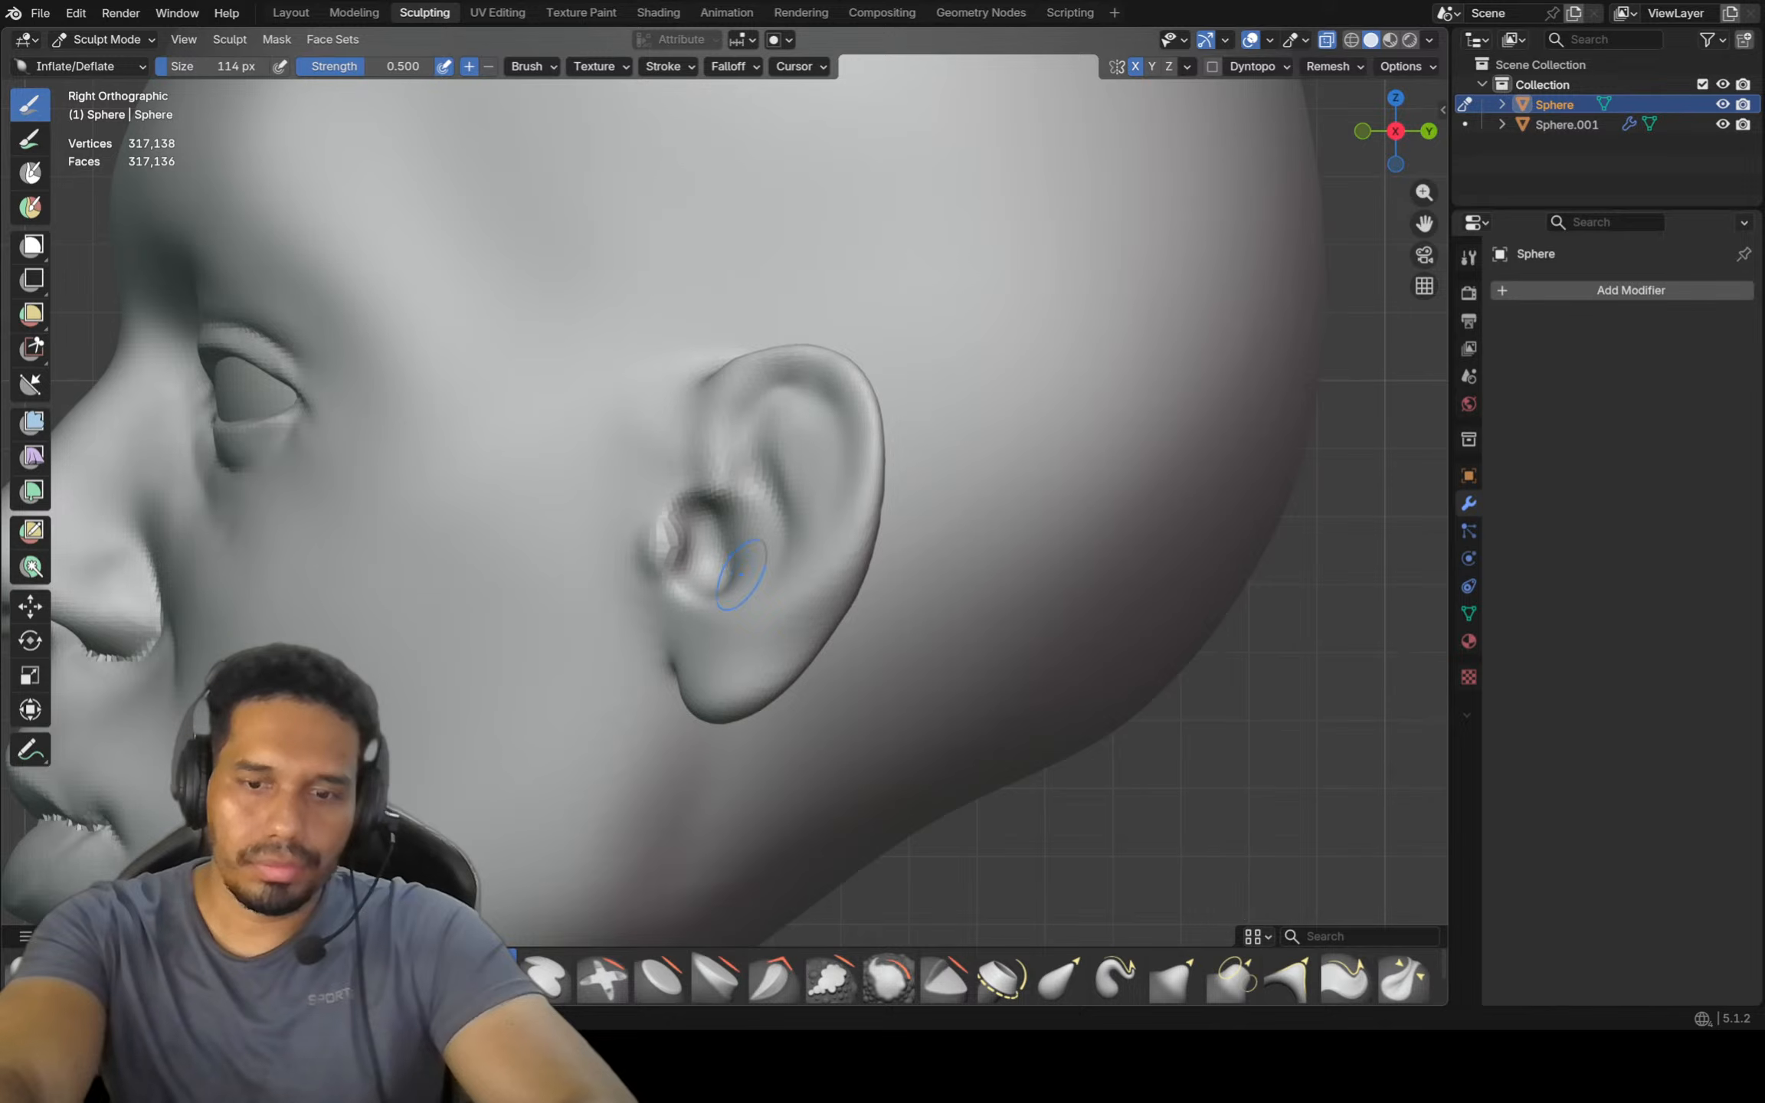
key("ctrl")
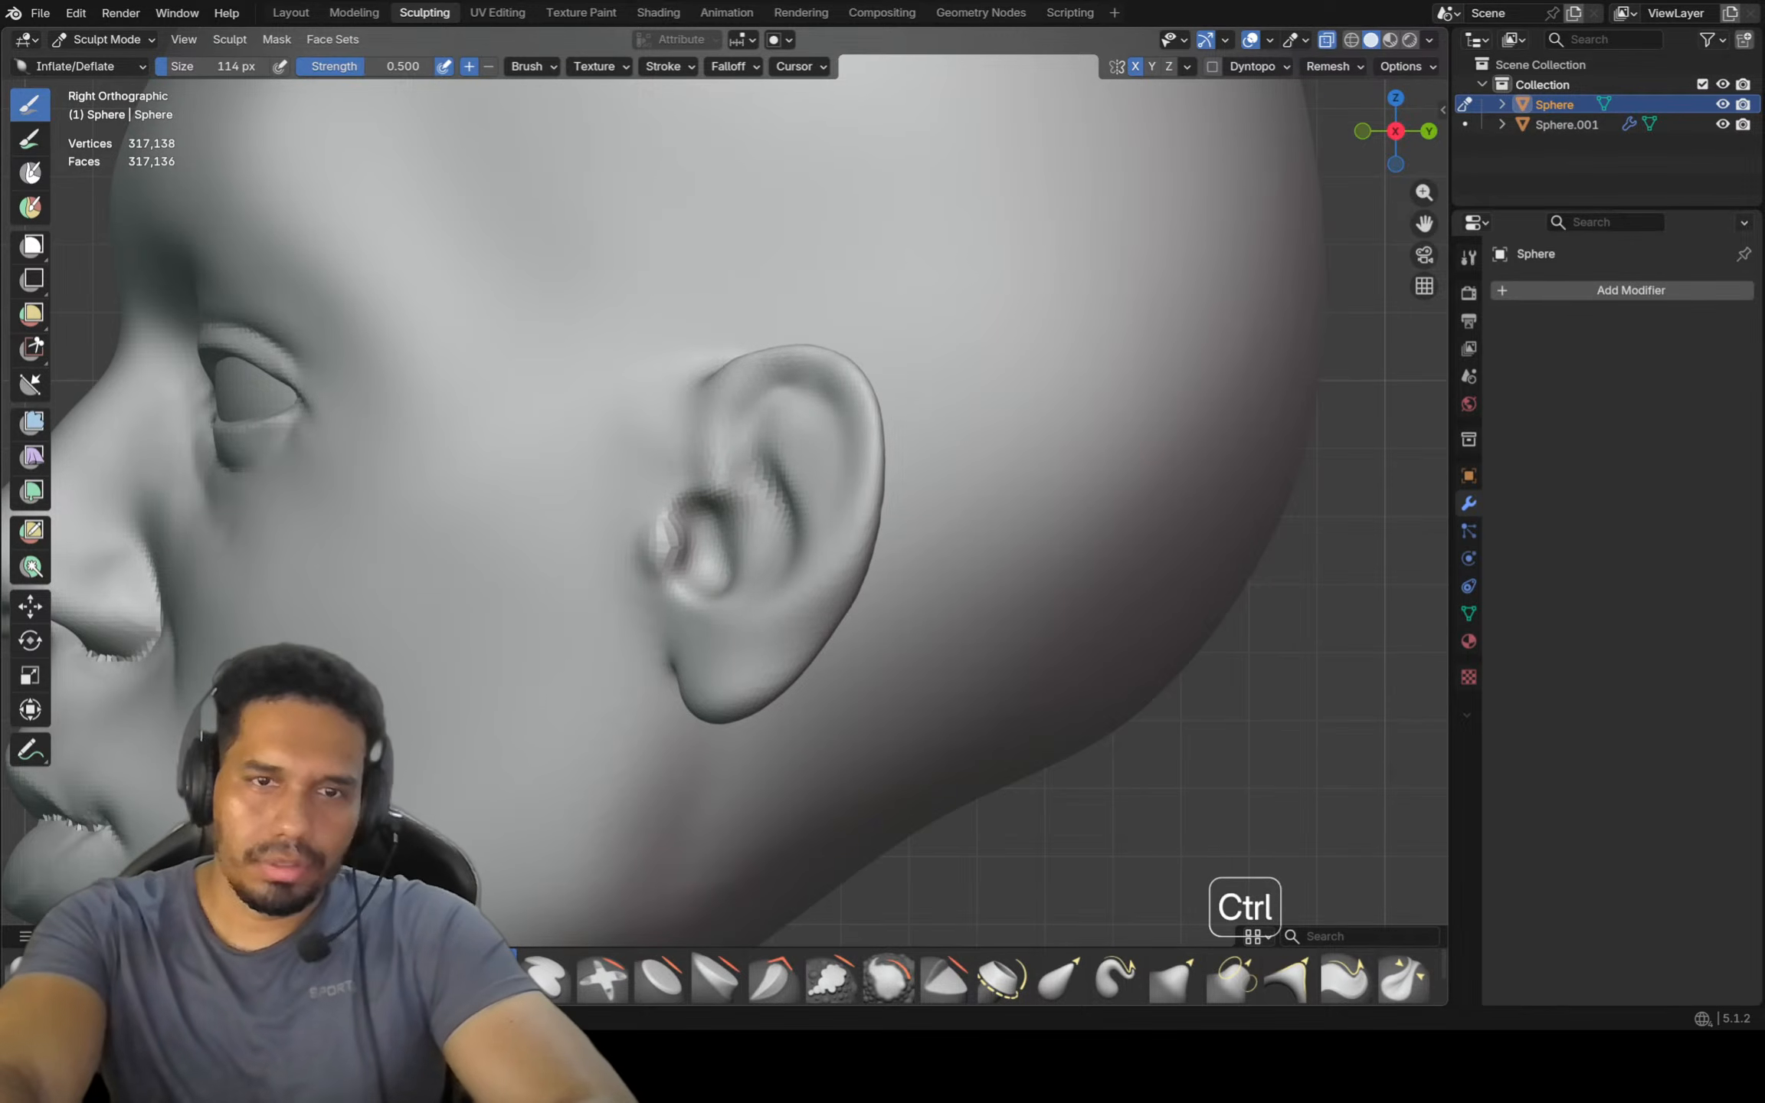
Deepen and widen the ear's bowl with the Draw brush at 114 px, then carve the groove inside the outer rim at 76 px
key("x")
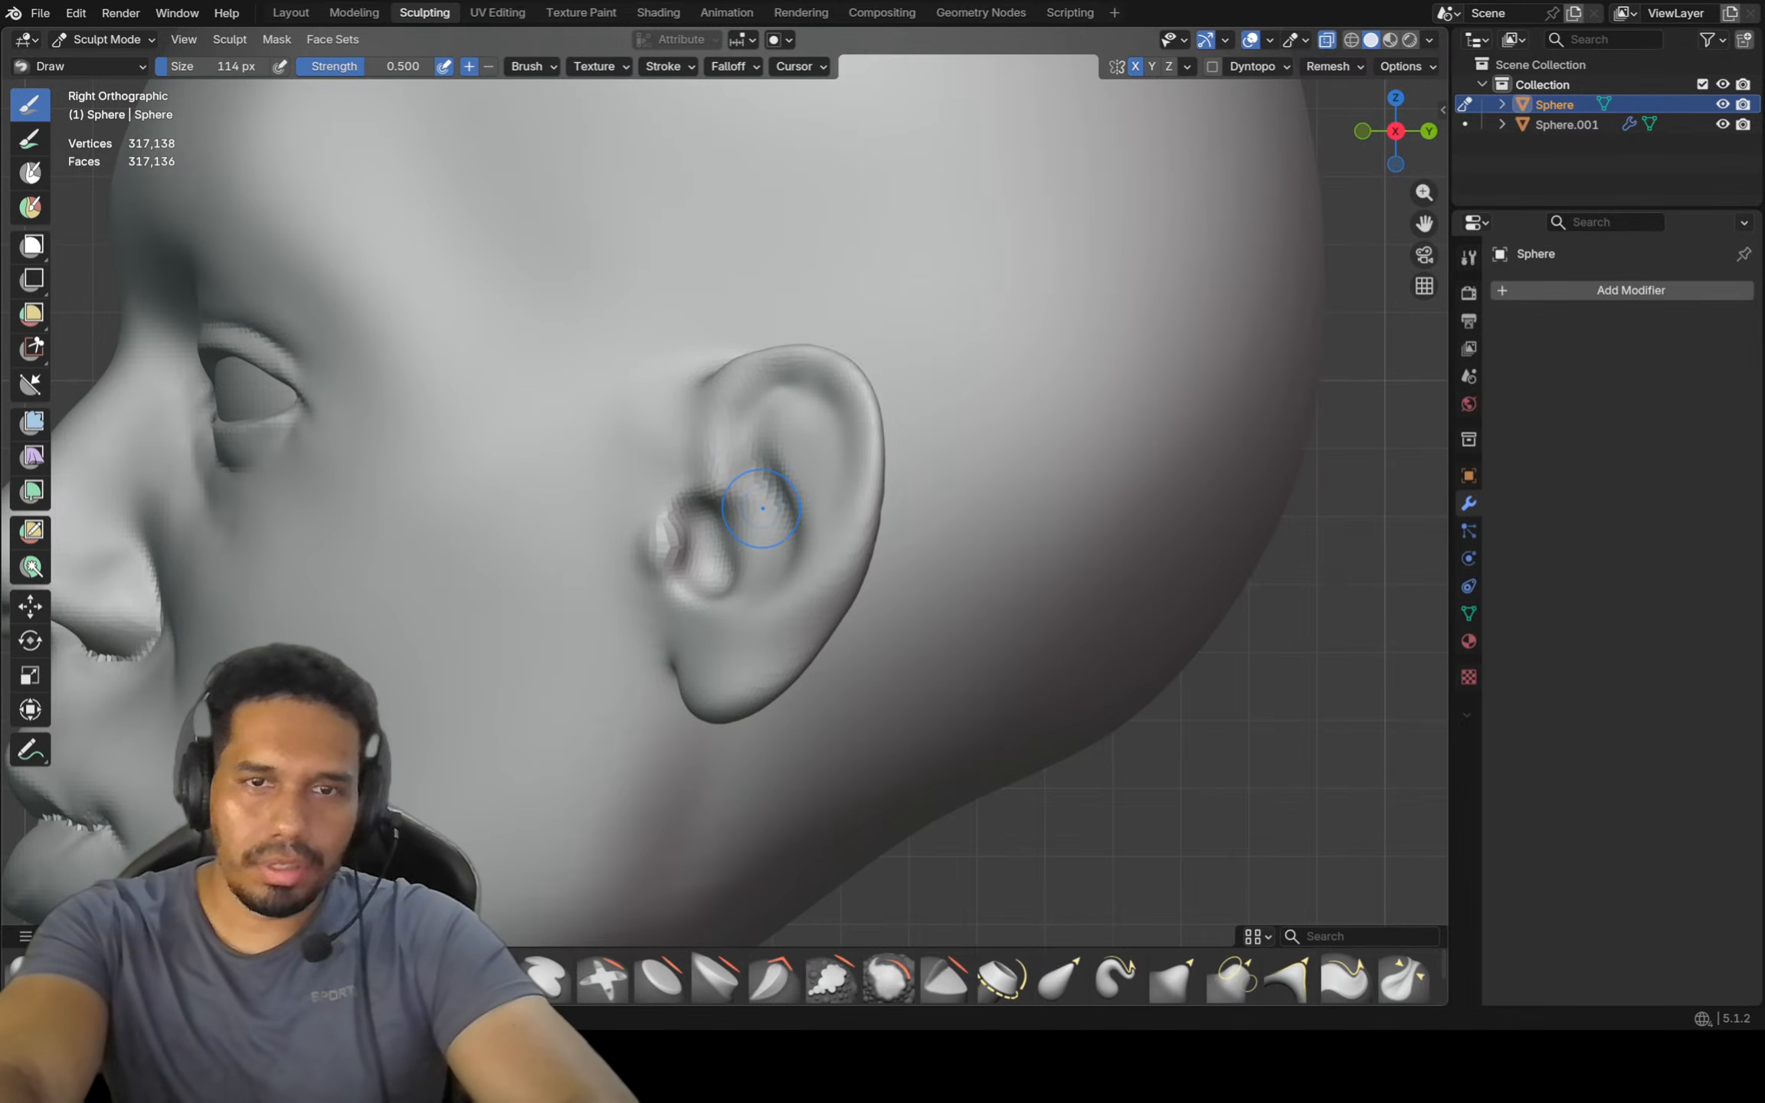
mouse_move(764, 504)
left_mouse_down("ctrl")
mouse_move(795, 540)
mouse_move(766, 593)
mouse_move(766, 527)
mouse_move(686, 545)
mouse_move(712, 583)
left_mouse_up("ctrl")
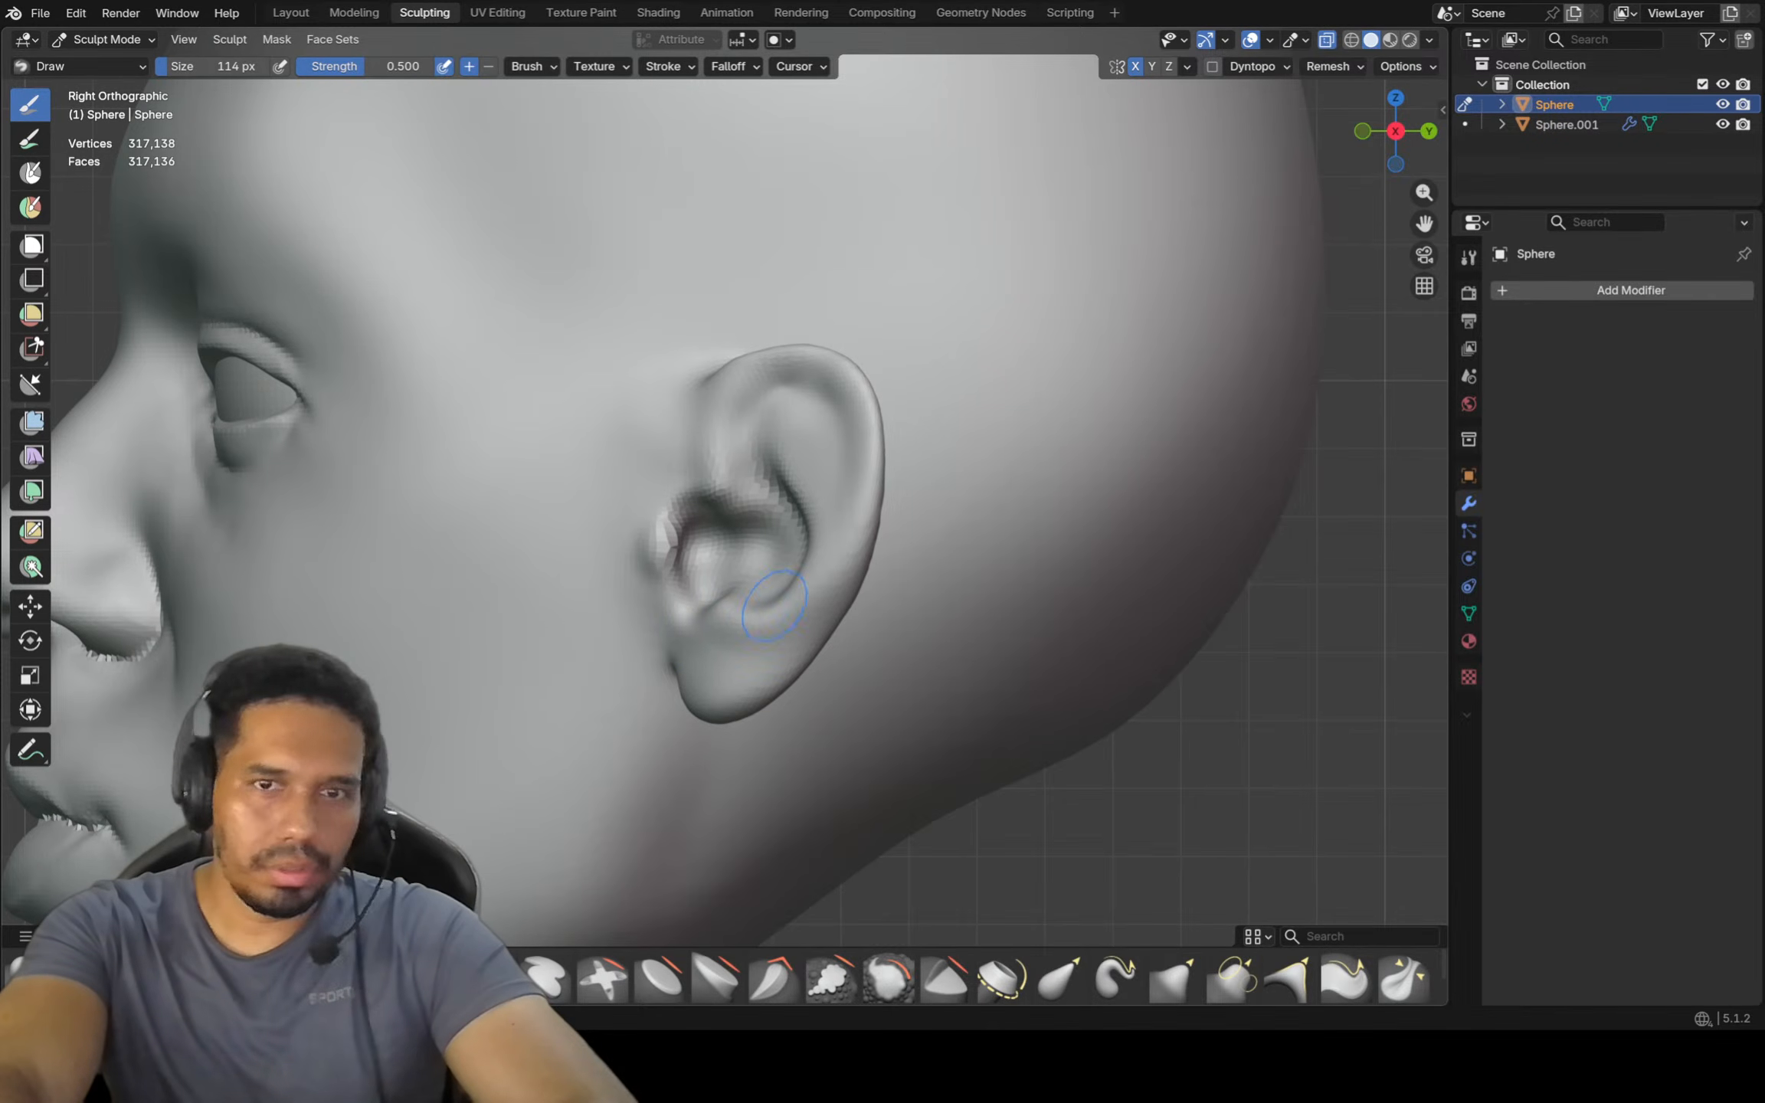
key("f")
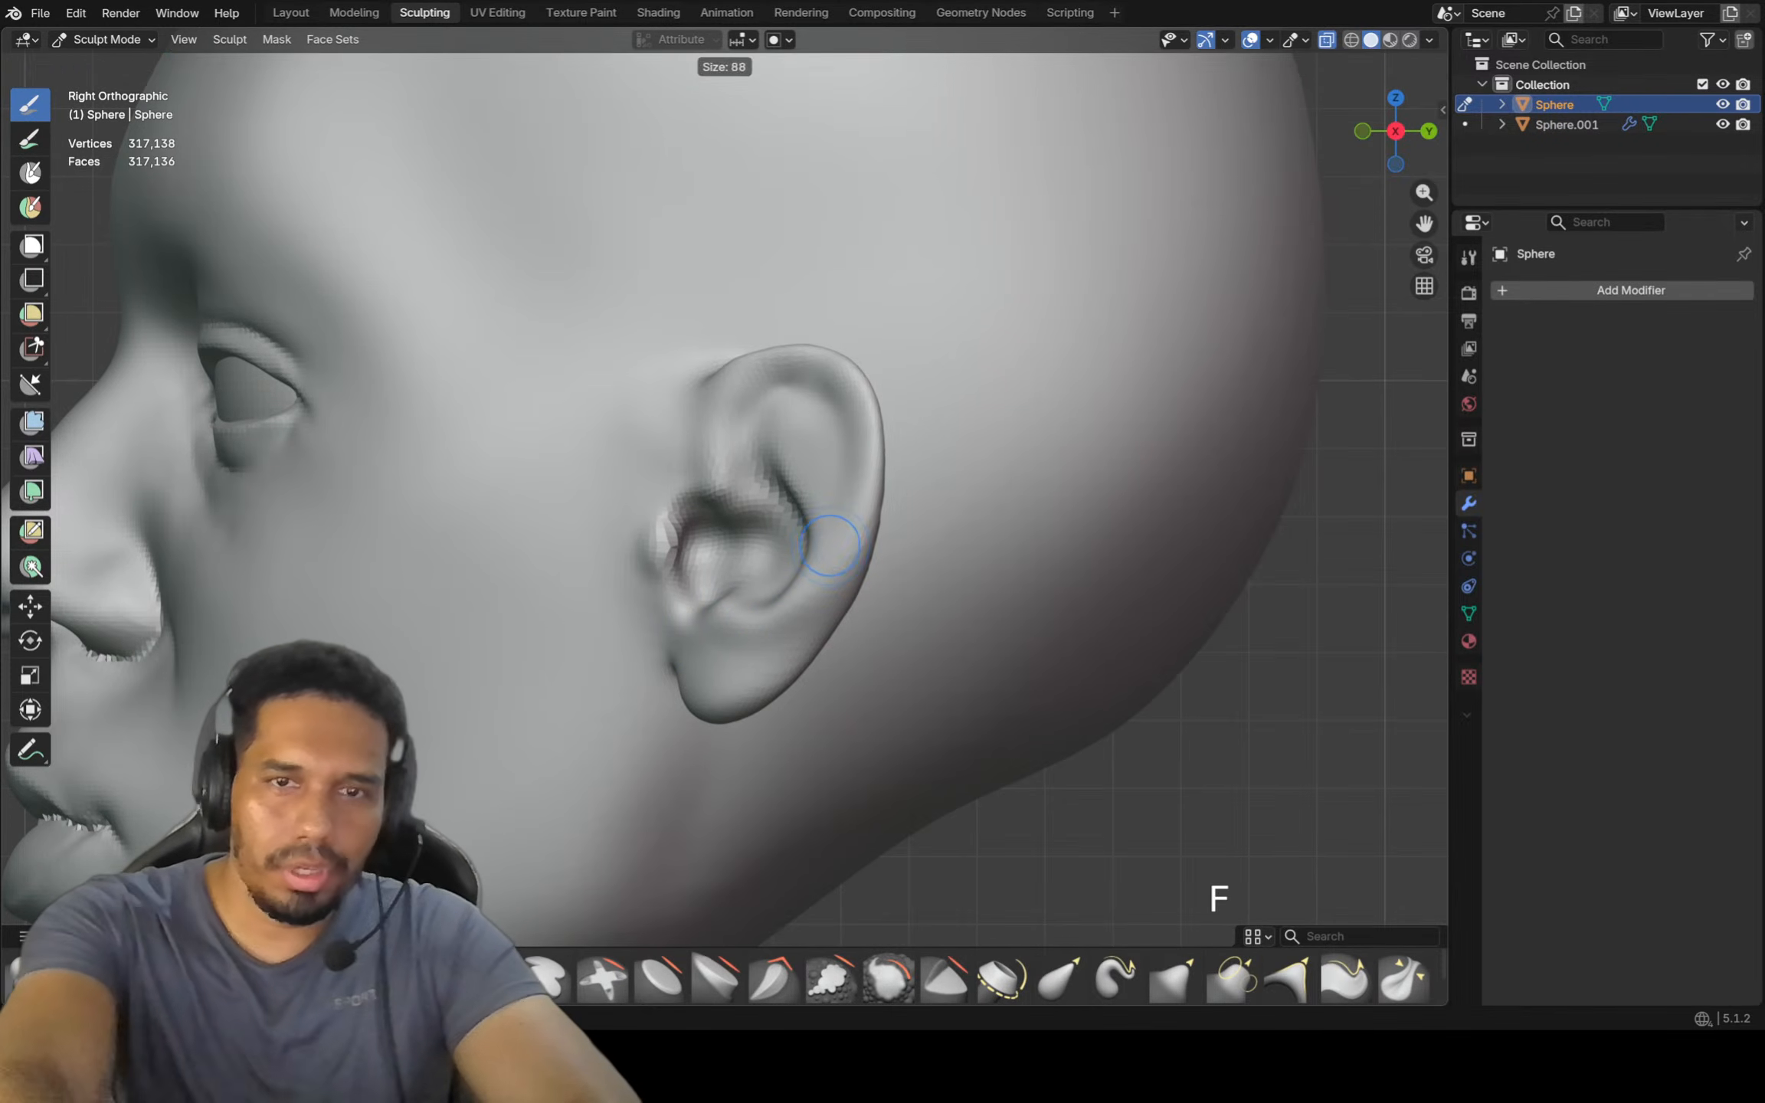
left_click(813, 528)
mouse_move(816, 411)
left_mouse_down("ctrl")
mouse_move(840, 492)
mouse_move(820, 599)
mouse_move(856, 451)
left_mouse_up("ctrl")
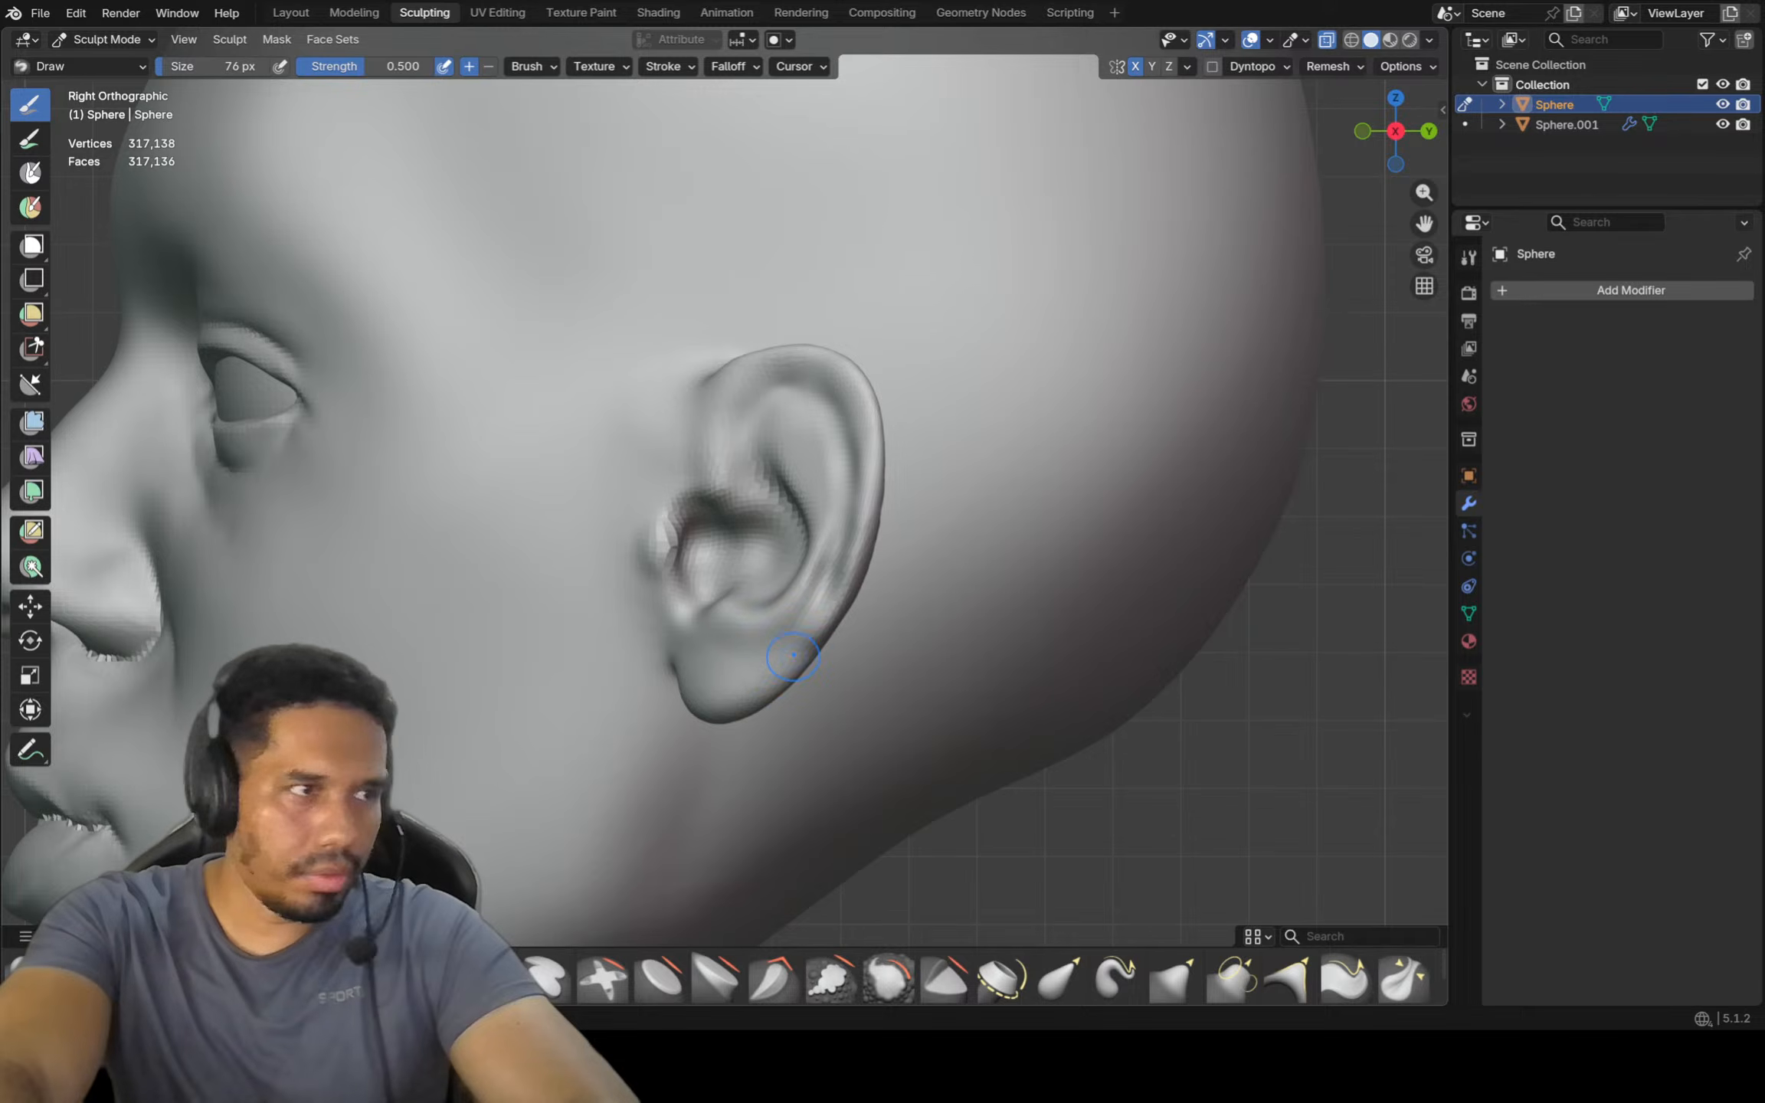
Add volume to the earlobe and define the upper inner folds and the hollow behind the tragus with the Draw brush at 76 px
mouse_move(792, 655)
left_mouse_down()
mouse_move(775, 668)
mouse_move(747, 649)
left_mouse_up()
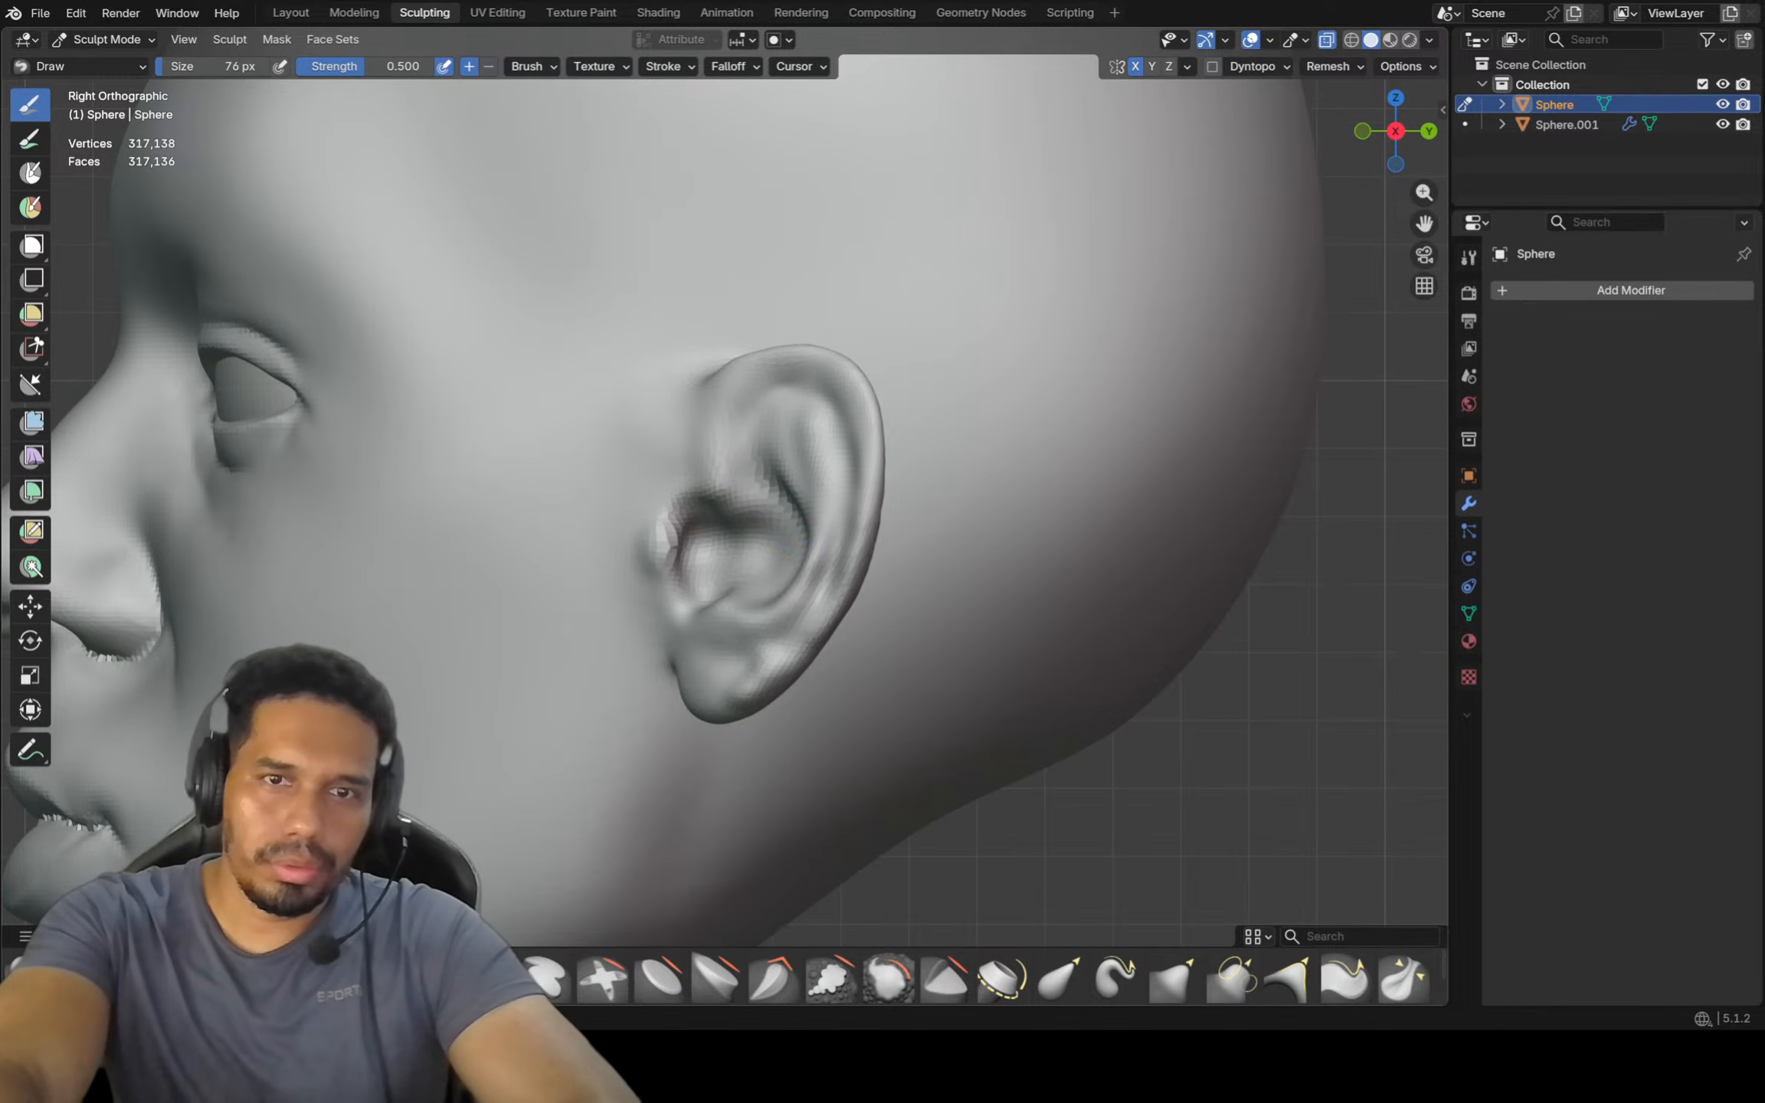
mouse_move(798, 506)
left_mouse_down()
mouse_move(751, 458)
mouse_move(743, 427)
mouse_move(781, 420)
mouse_move(788, 456)
mouse_move(770, 403)
mouse_move(700, 429)
mouse_move(789, 379)
mouse_move(777, 368)
mouse_move(831, 387)
mouse_move(747, 410)
mouse_move(731, 506)
mouse_move(766, 546)
mouse_move(763, 491)
left_mouse_up()
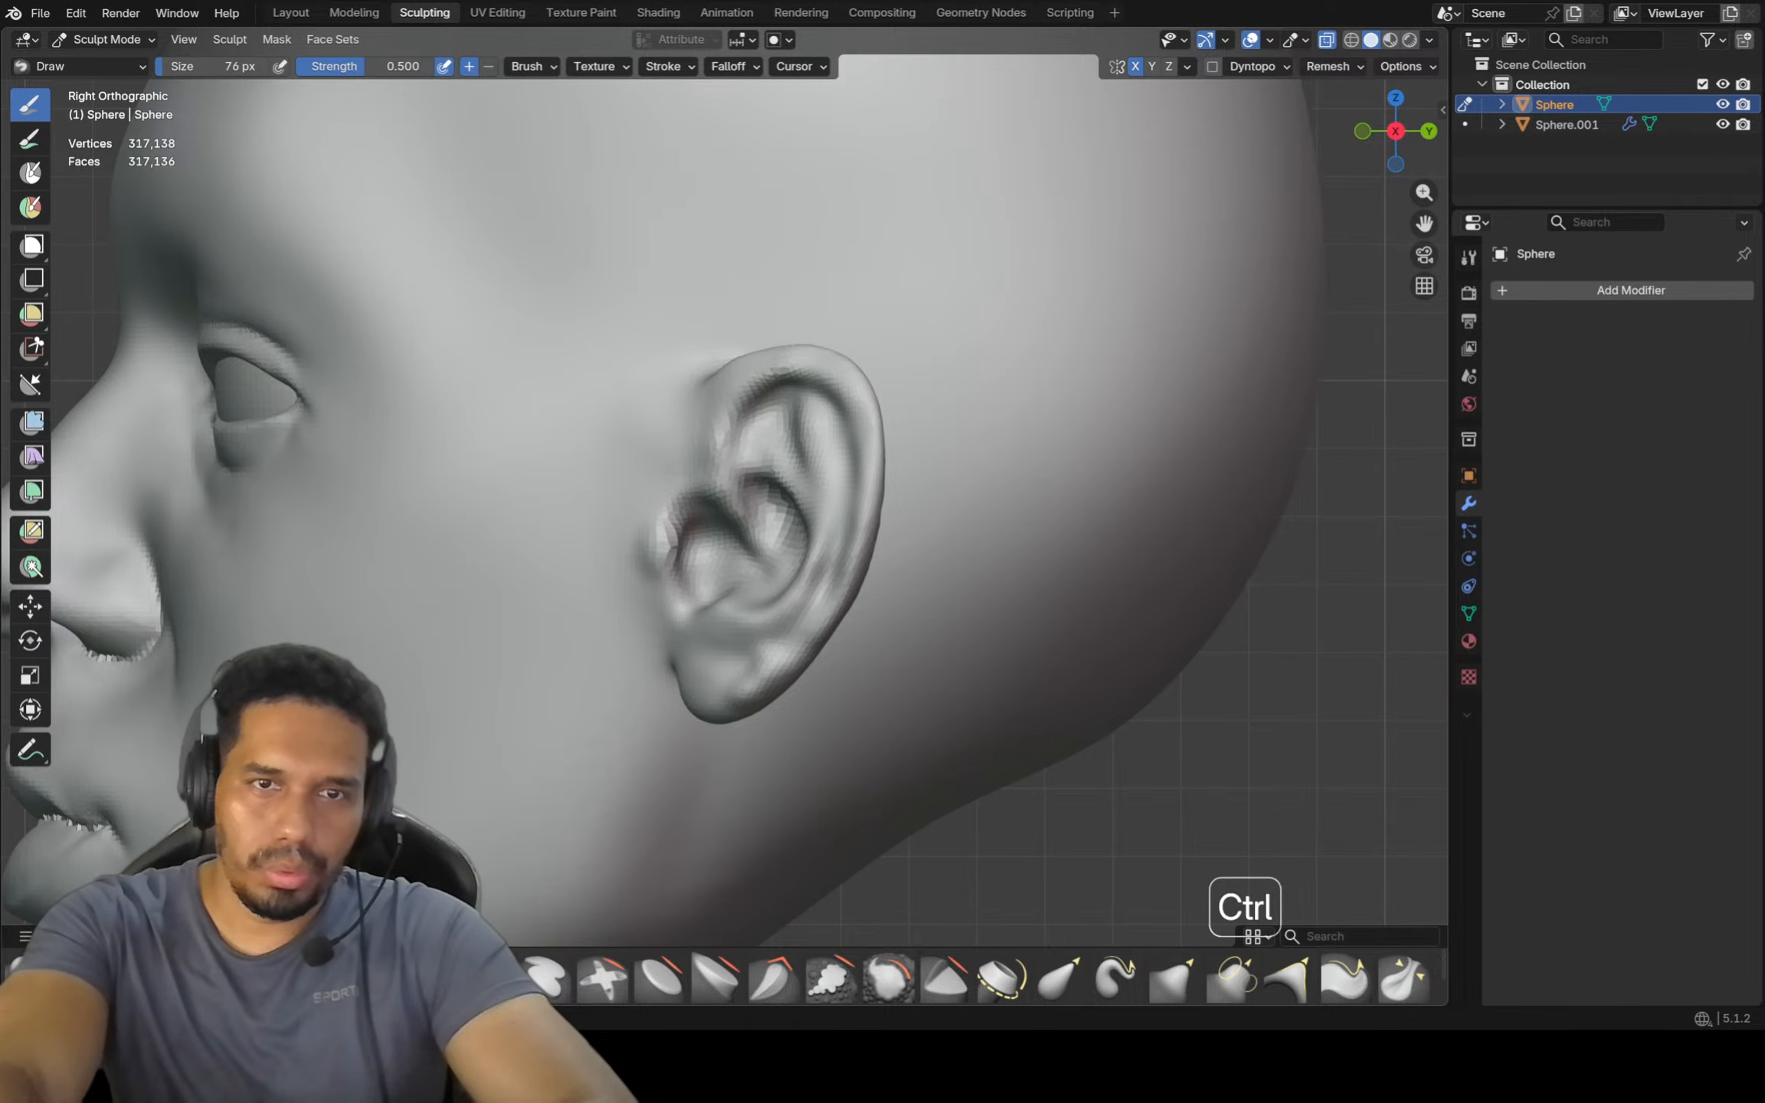
mouse_move(737, 408)
left_mouse_down("ctrl")
mouse_move(753, 459)
mouse_move(726, 484)
mouse_move(678, 417)
mouse_move(693, 555)
left_mouse_up("ctrl")
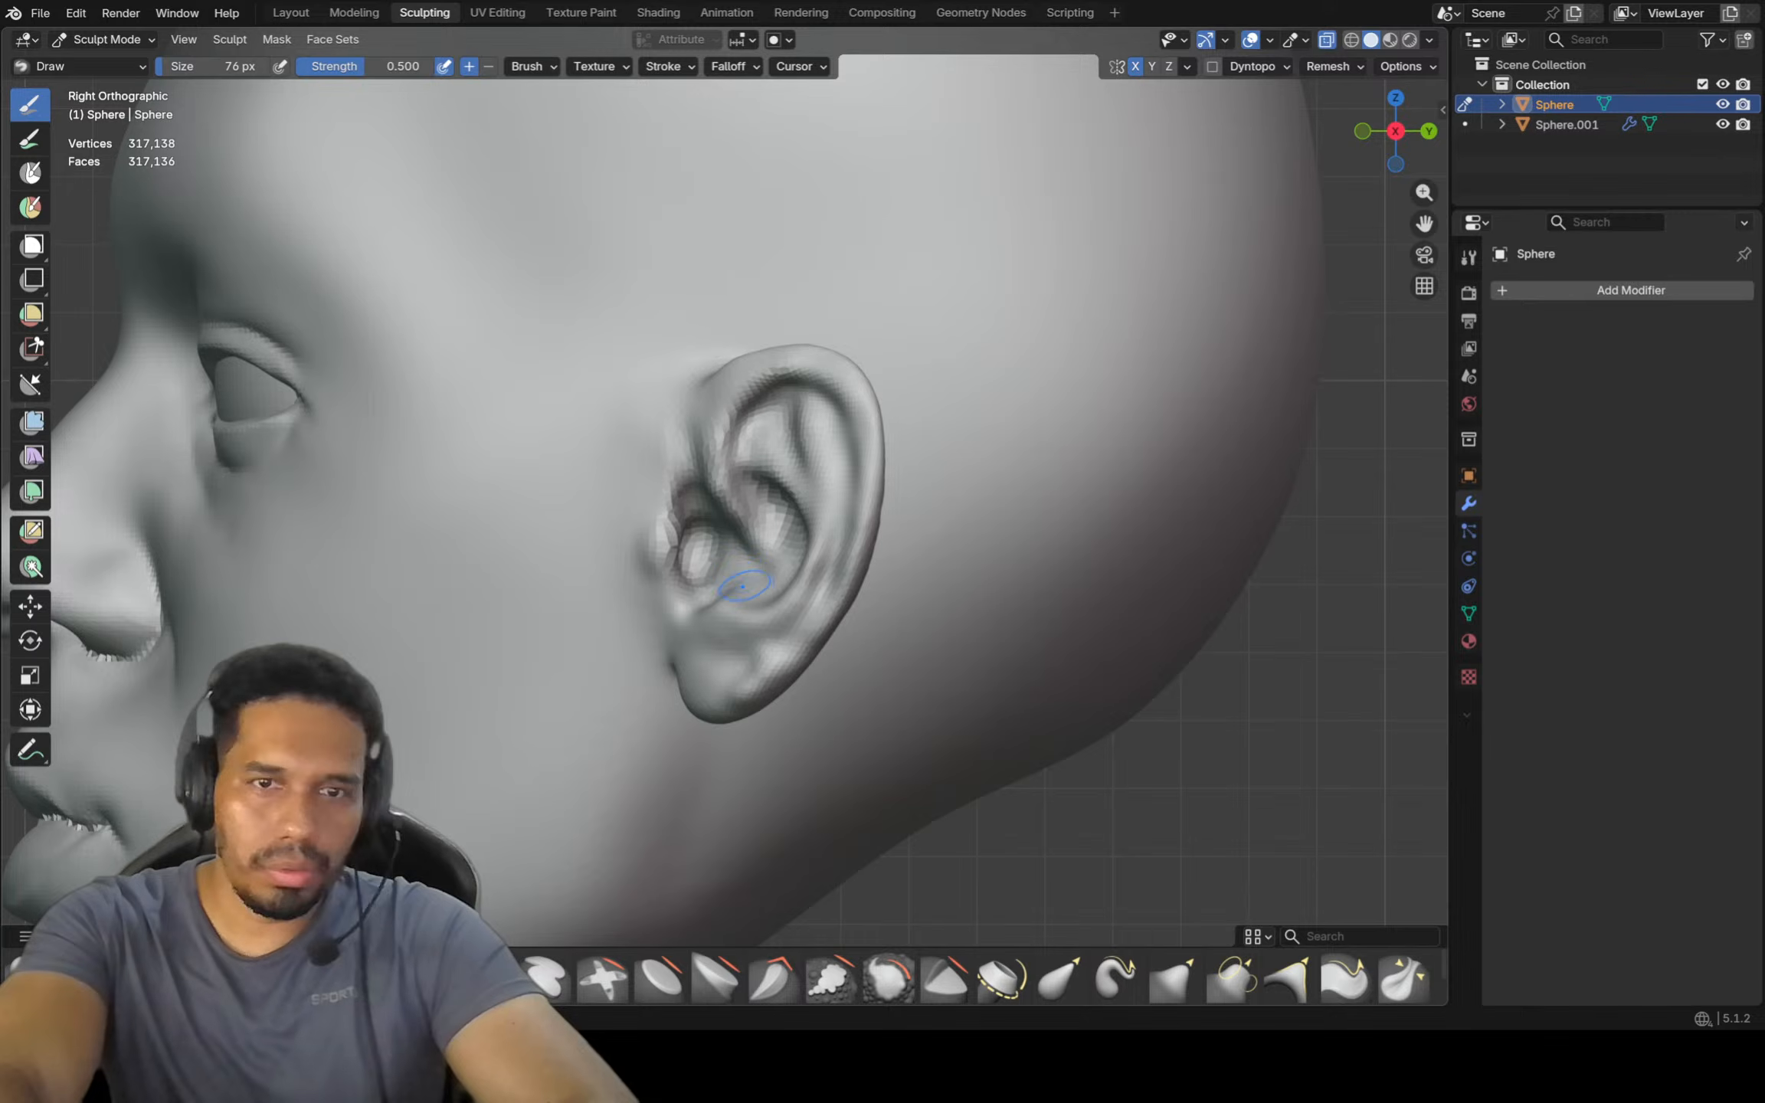
mouse_move(719, 545)
left_mouse_down("ctrl")
mouse_move(725, 559)
mouse_move(696, 513)
left_mouse_up("ctrl")
mouse_move(682, 442)
left_mouse_down("ctrl")
mouse_move(689, 469)
mouse_move(766, 406)
mouse_move(747, 441)
mouse_move(744, 413)
mouse_move(743, 463)
mouse_move(755, 429)
mouse_move(735, 417)
mouse_move(751, 490)
mouse_move(765, 429)
left_mouse_up("ctrl")
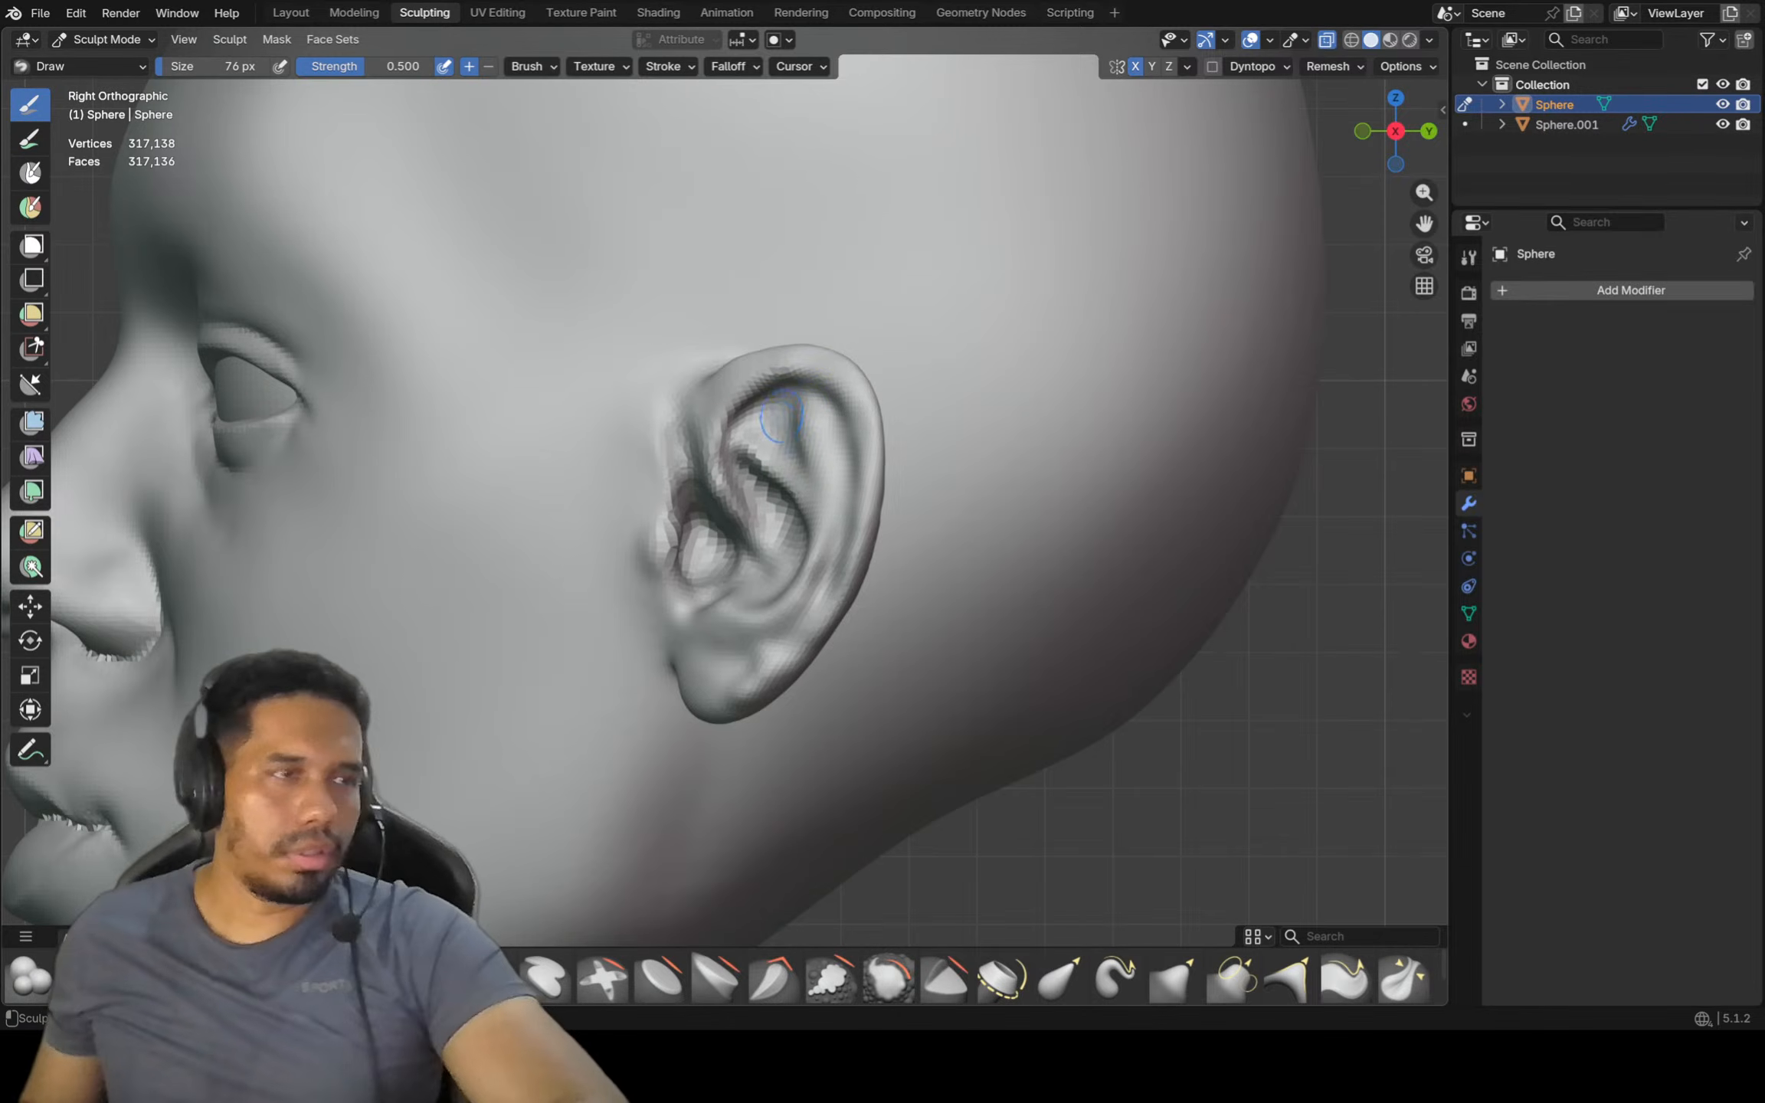
Smooth the lower ear and lobe at a 154 px brush size and check both ears from the front
scroll(780, 413, "down", 5)
scroll(785, 521, "up", 4)
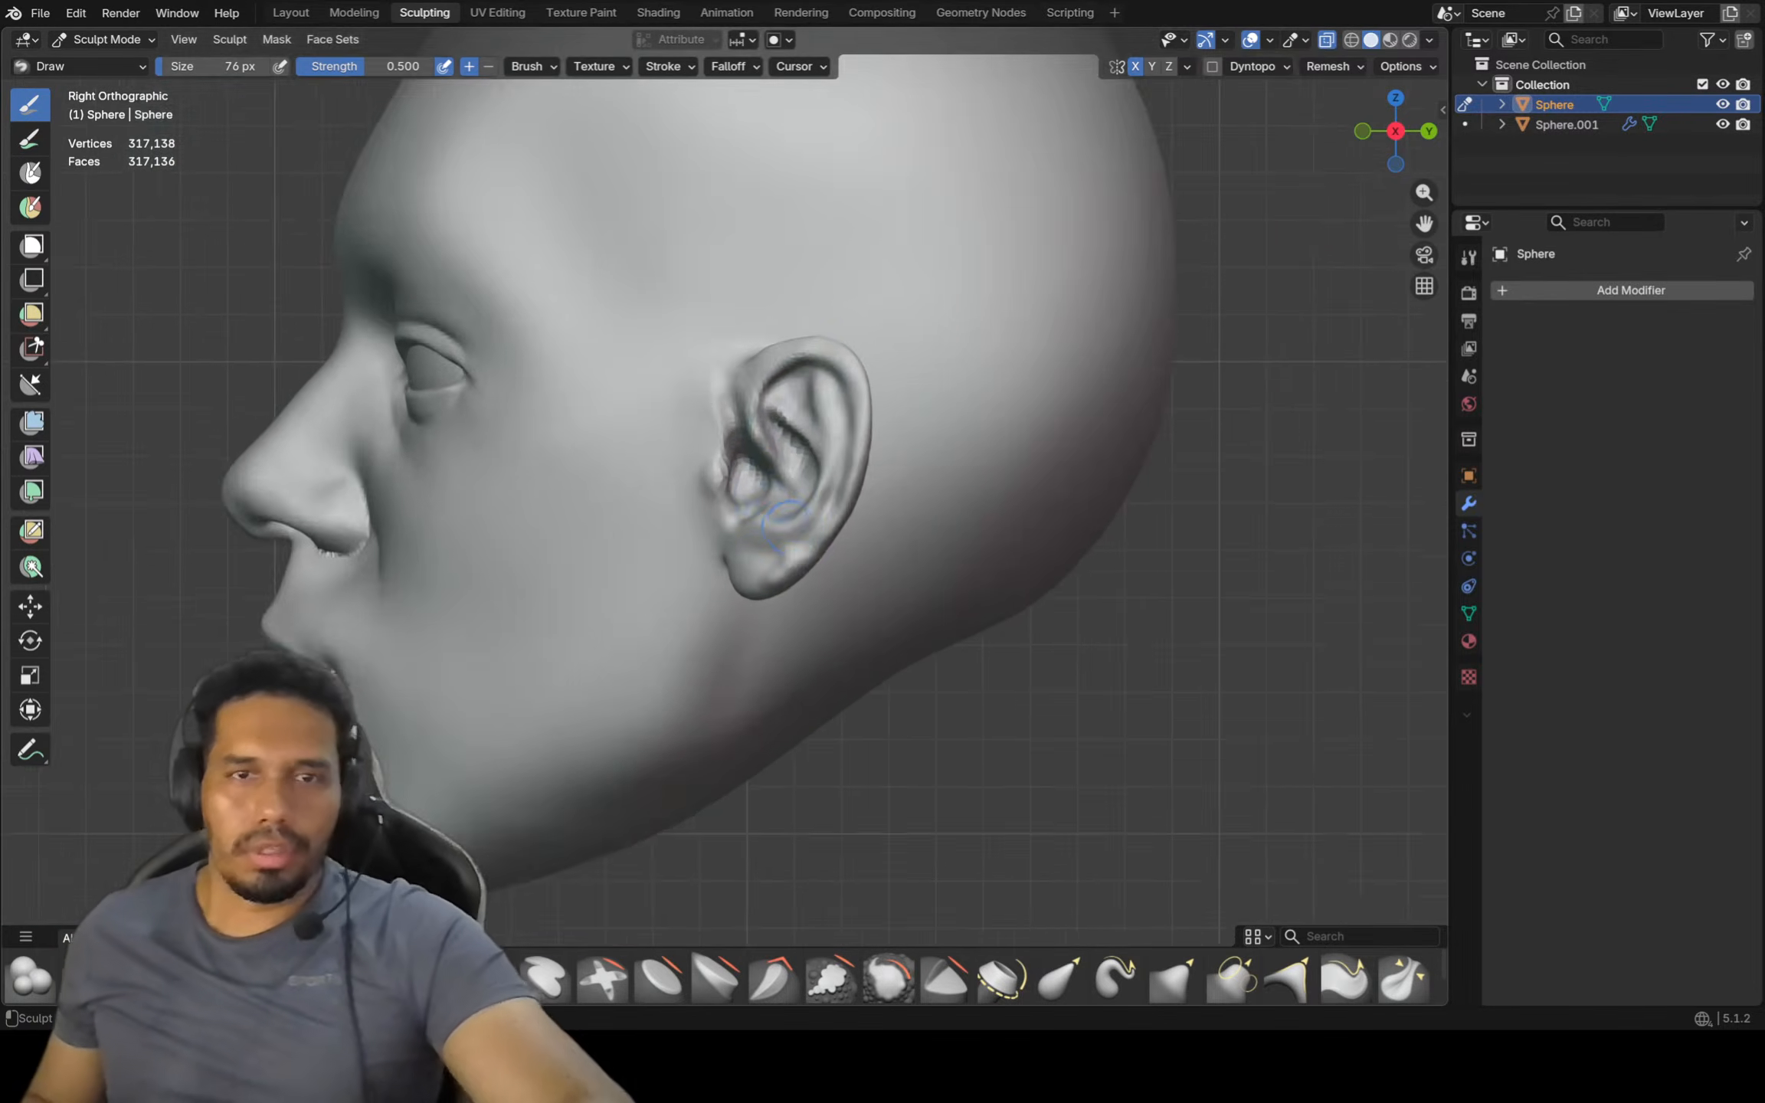
scroll(781, 521, "up", 2)
key("f")
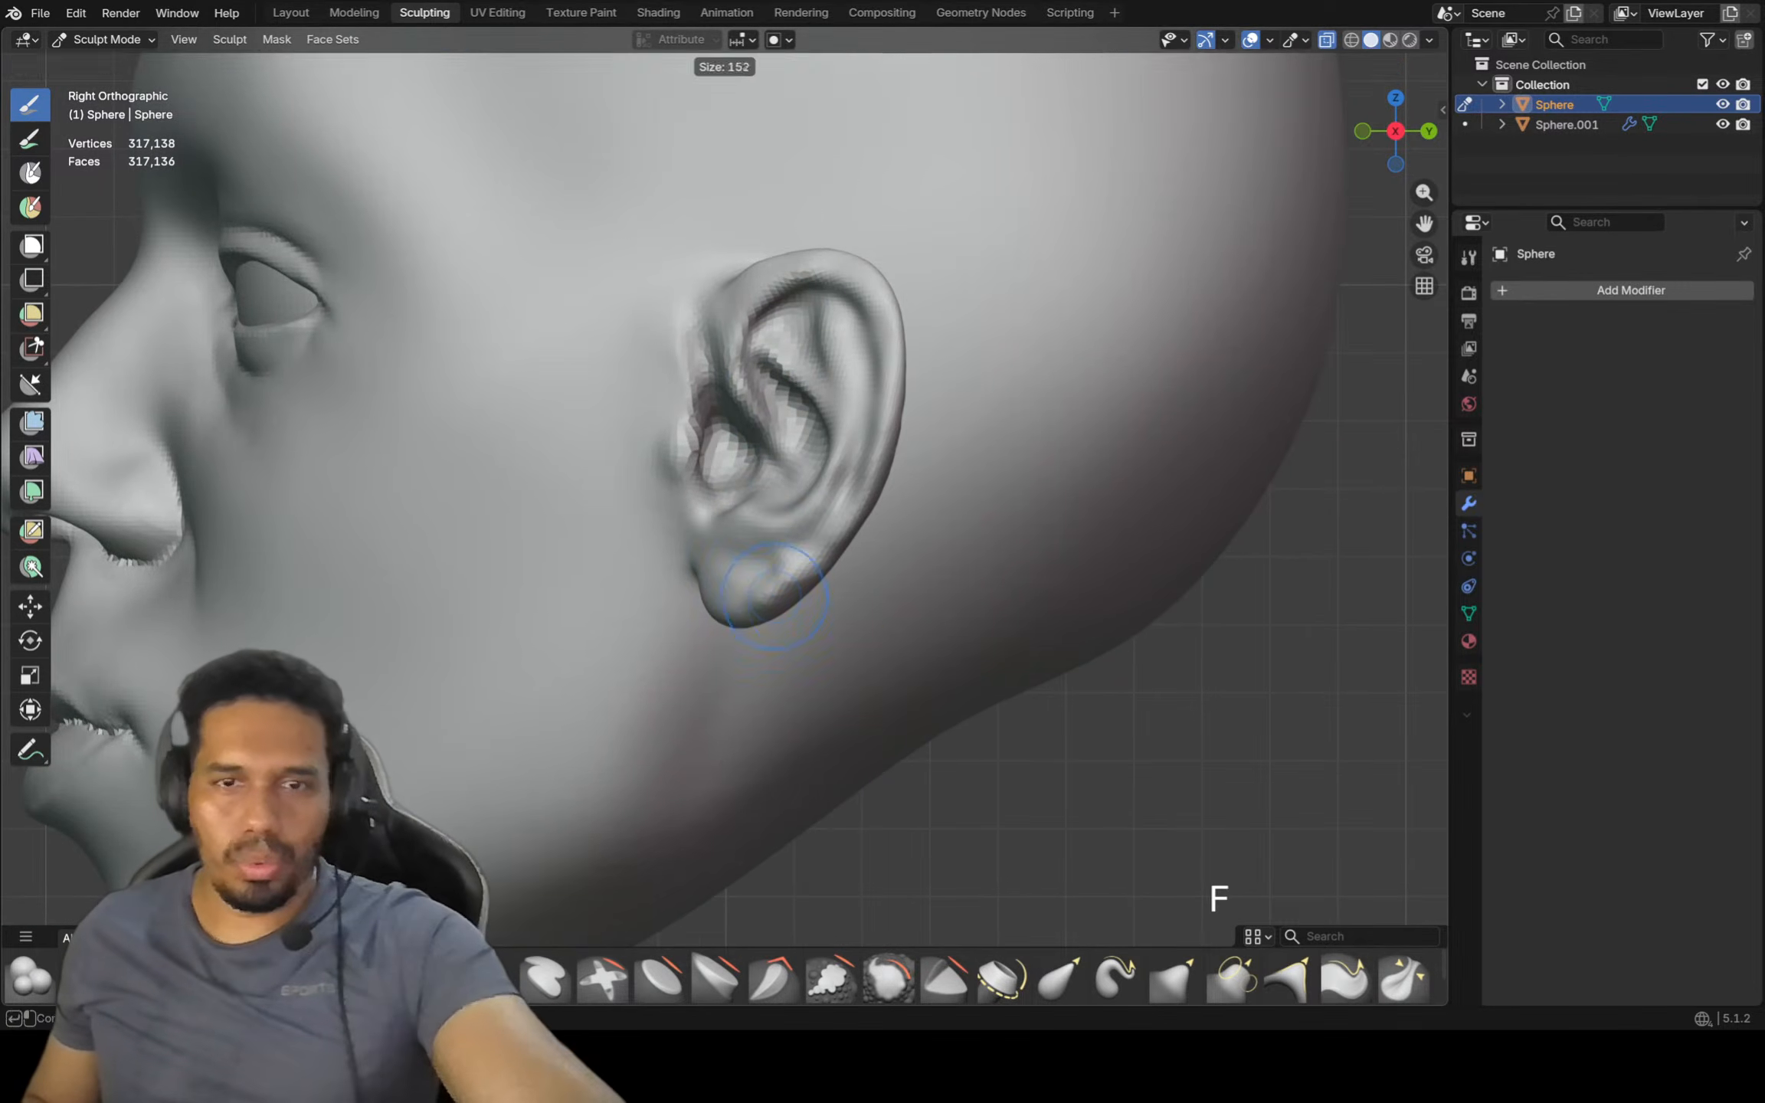
left_click(830, 597)
left_click_drag(800, 586, 808, 563, "shift")
scroll(801, 536, "down", 3)
mouse_move(801, 536)
middle_mouse_down()
mouse_move(907, 517)
mouse_move(926, 356)
mouse_move(855, 249)
mouse_move(877, 337)
middle_mouse_up()
key("KP_1")
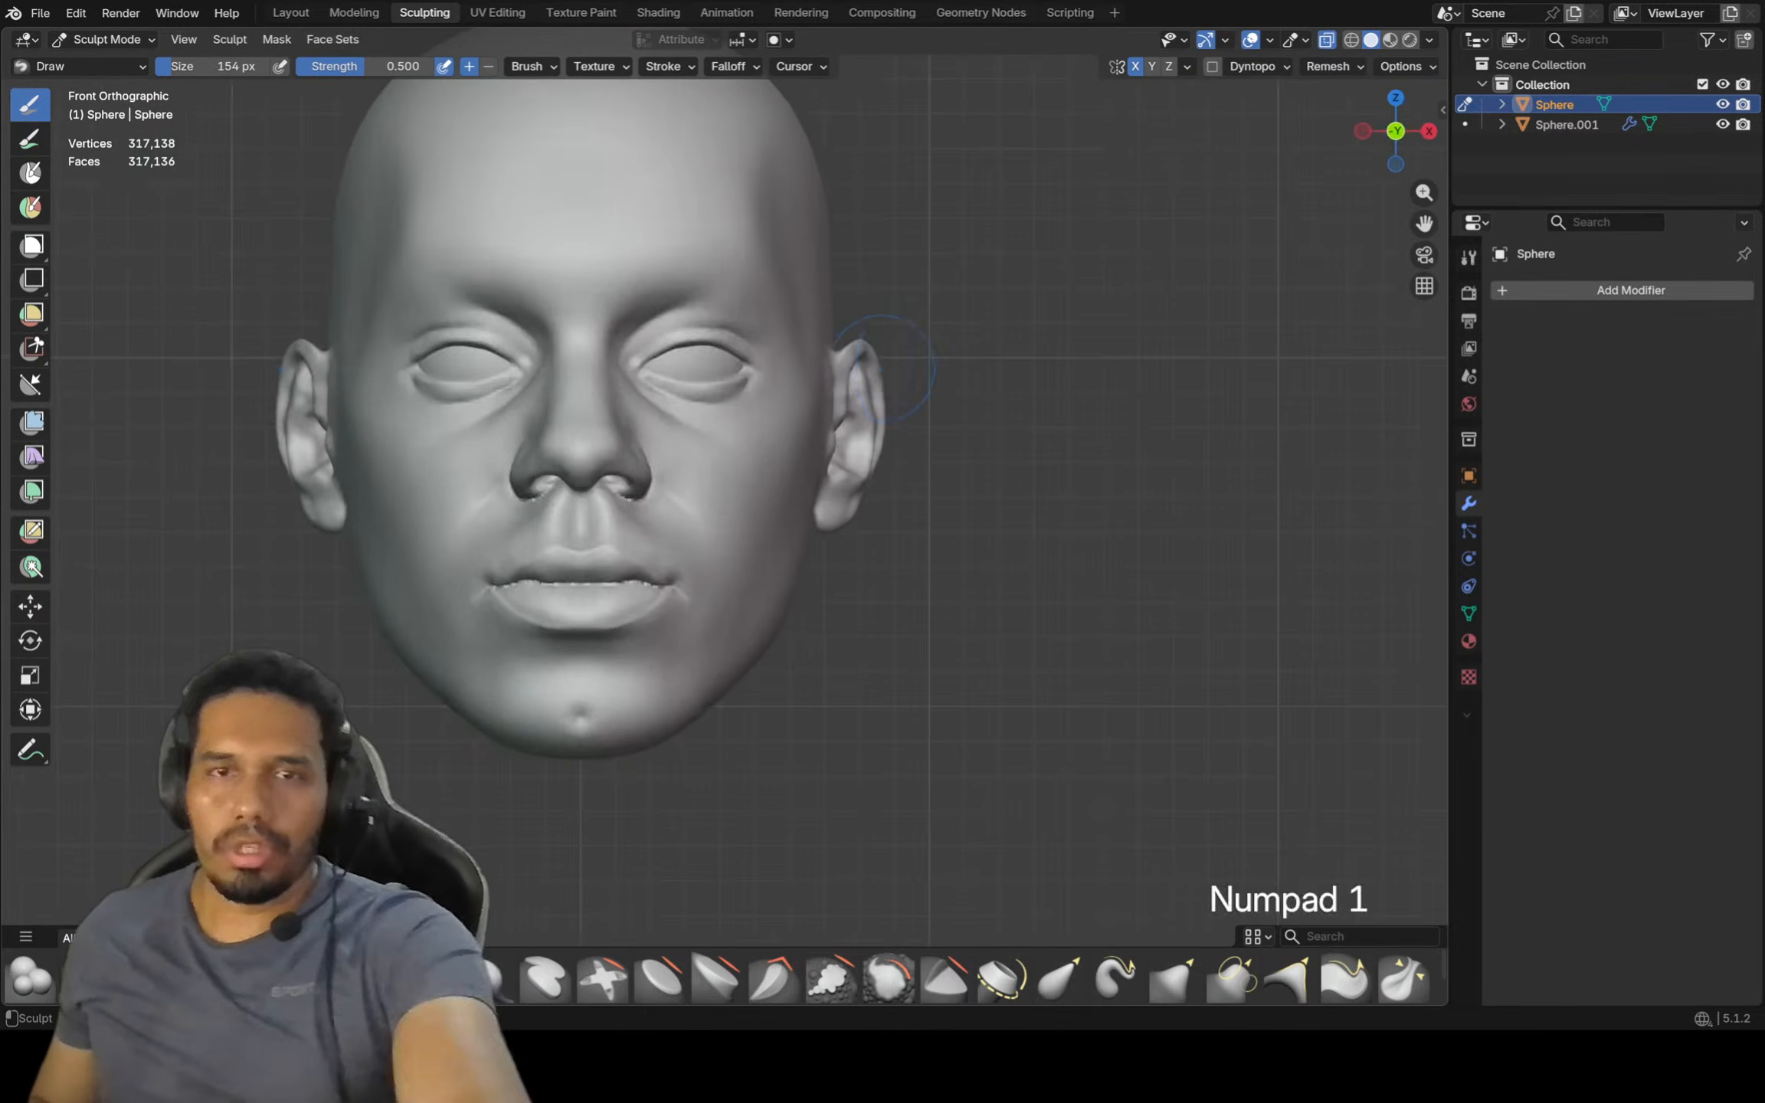
Reshape the upper ear from the front with the Grab brush at 278 px, nudging the top and upper inner fold outward
scroll(882, 368, "up", 1)
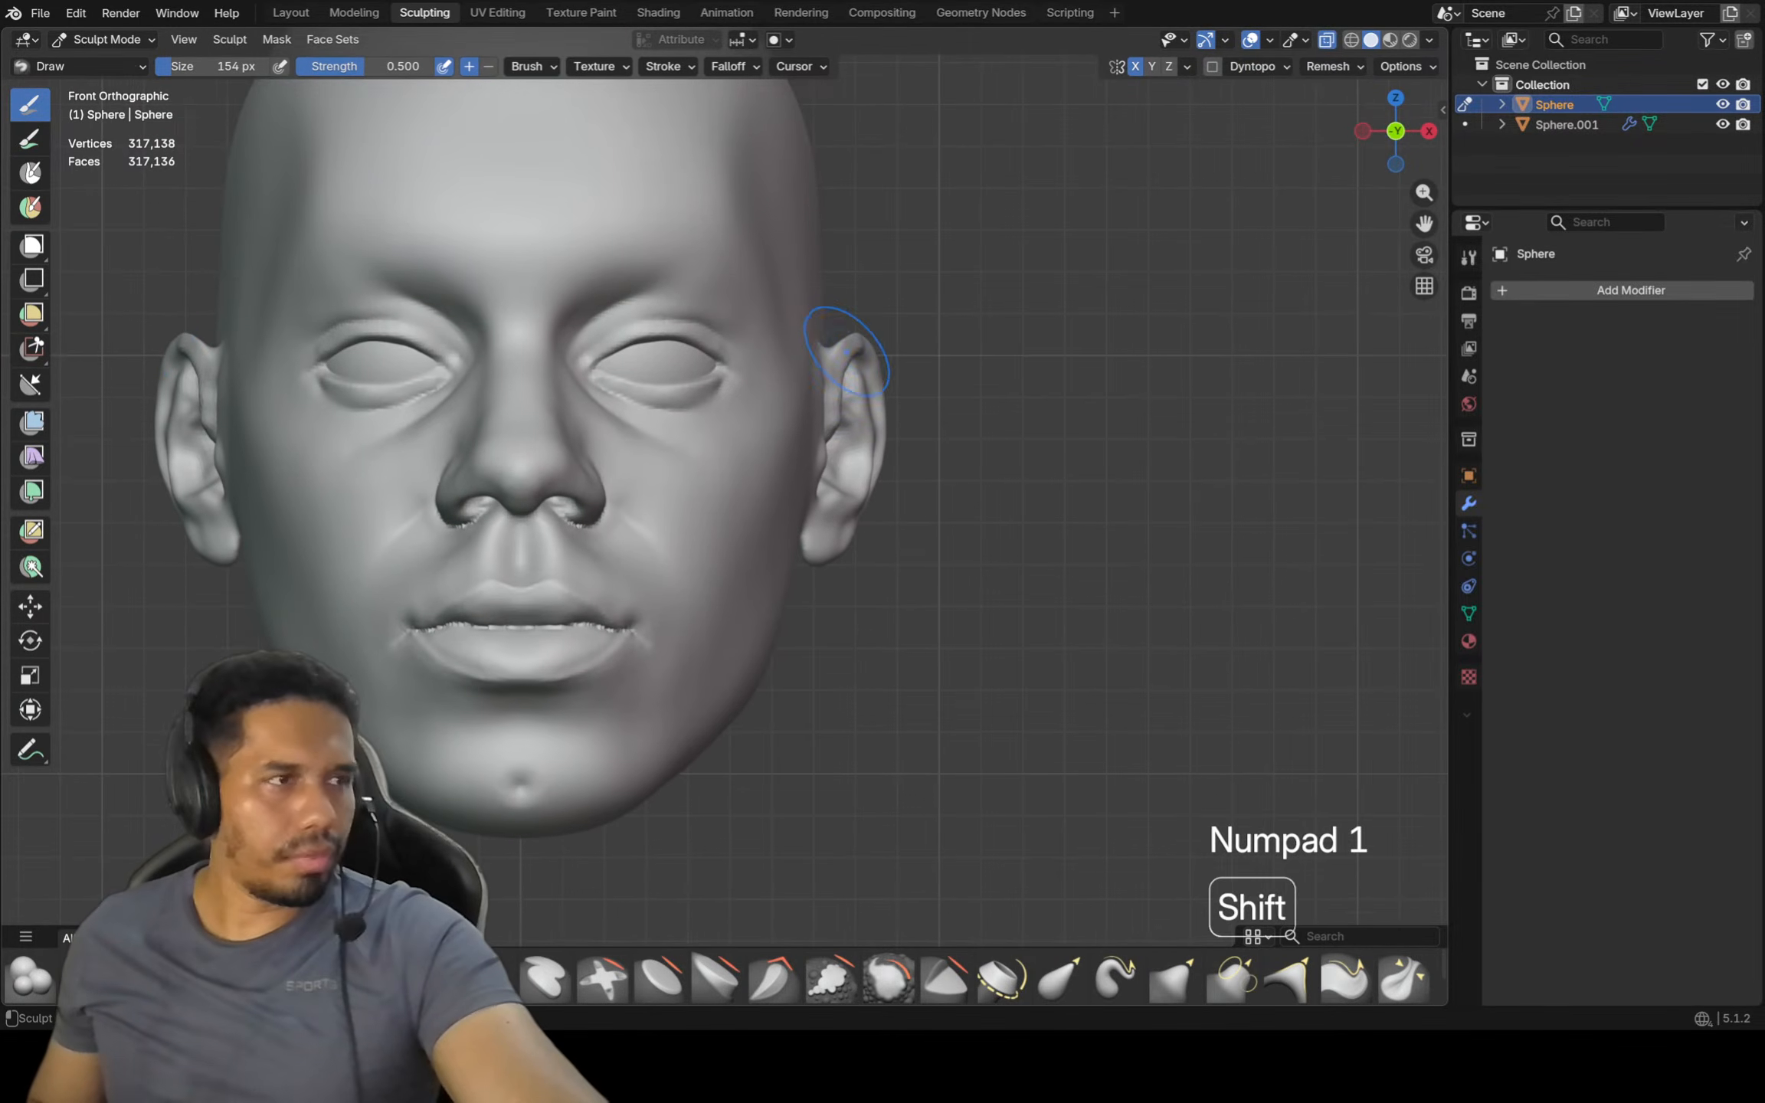
scroll(847, 352, "up", 2)
key("g")
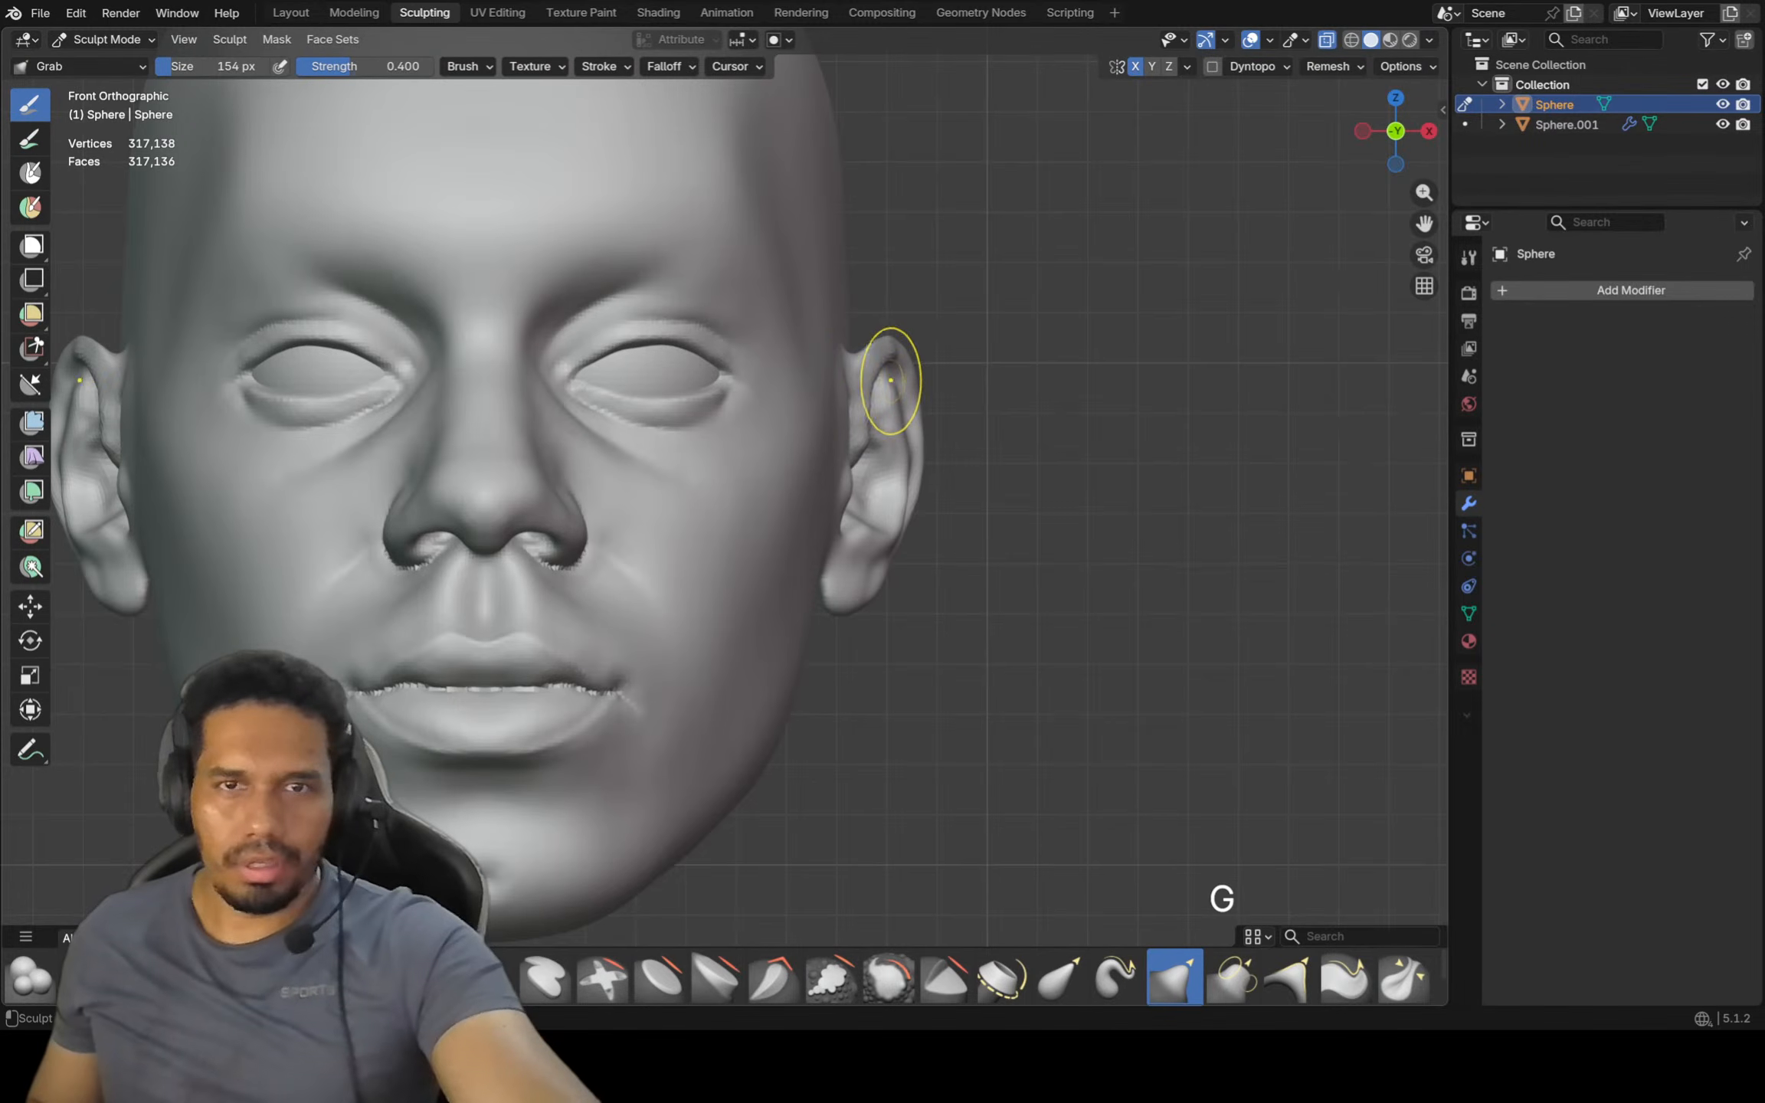
key("f")
key("g")
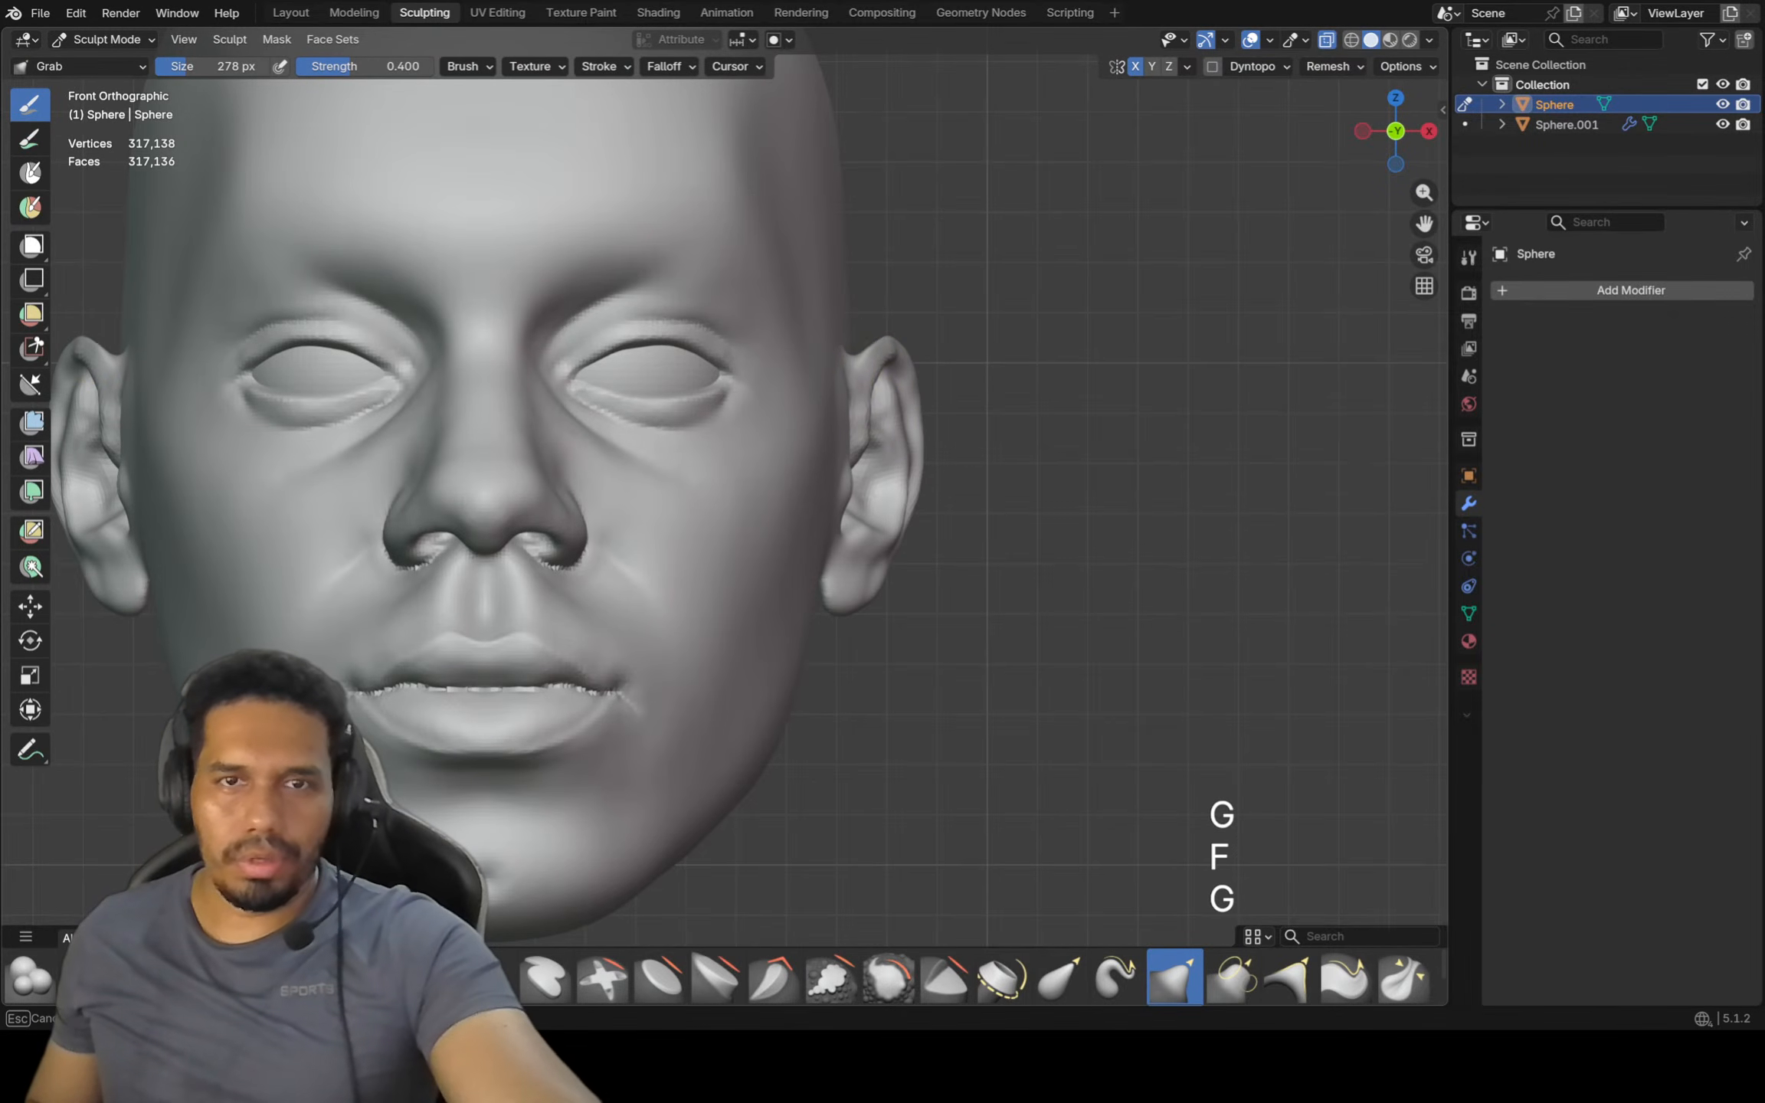
mouse_move(865, 347)
left_mouse_down()
mouse_move(869, 362)
mouse_move(881, 347)
left_mouse_up()
middle_click_drag(866, 347, 934, 369, "shift")
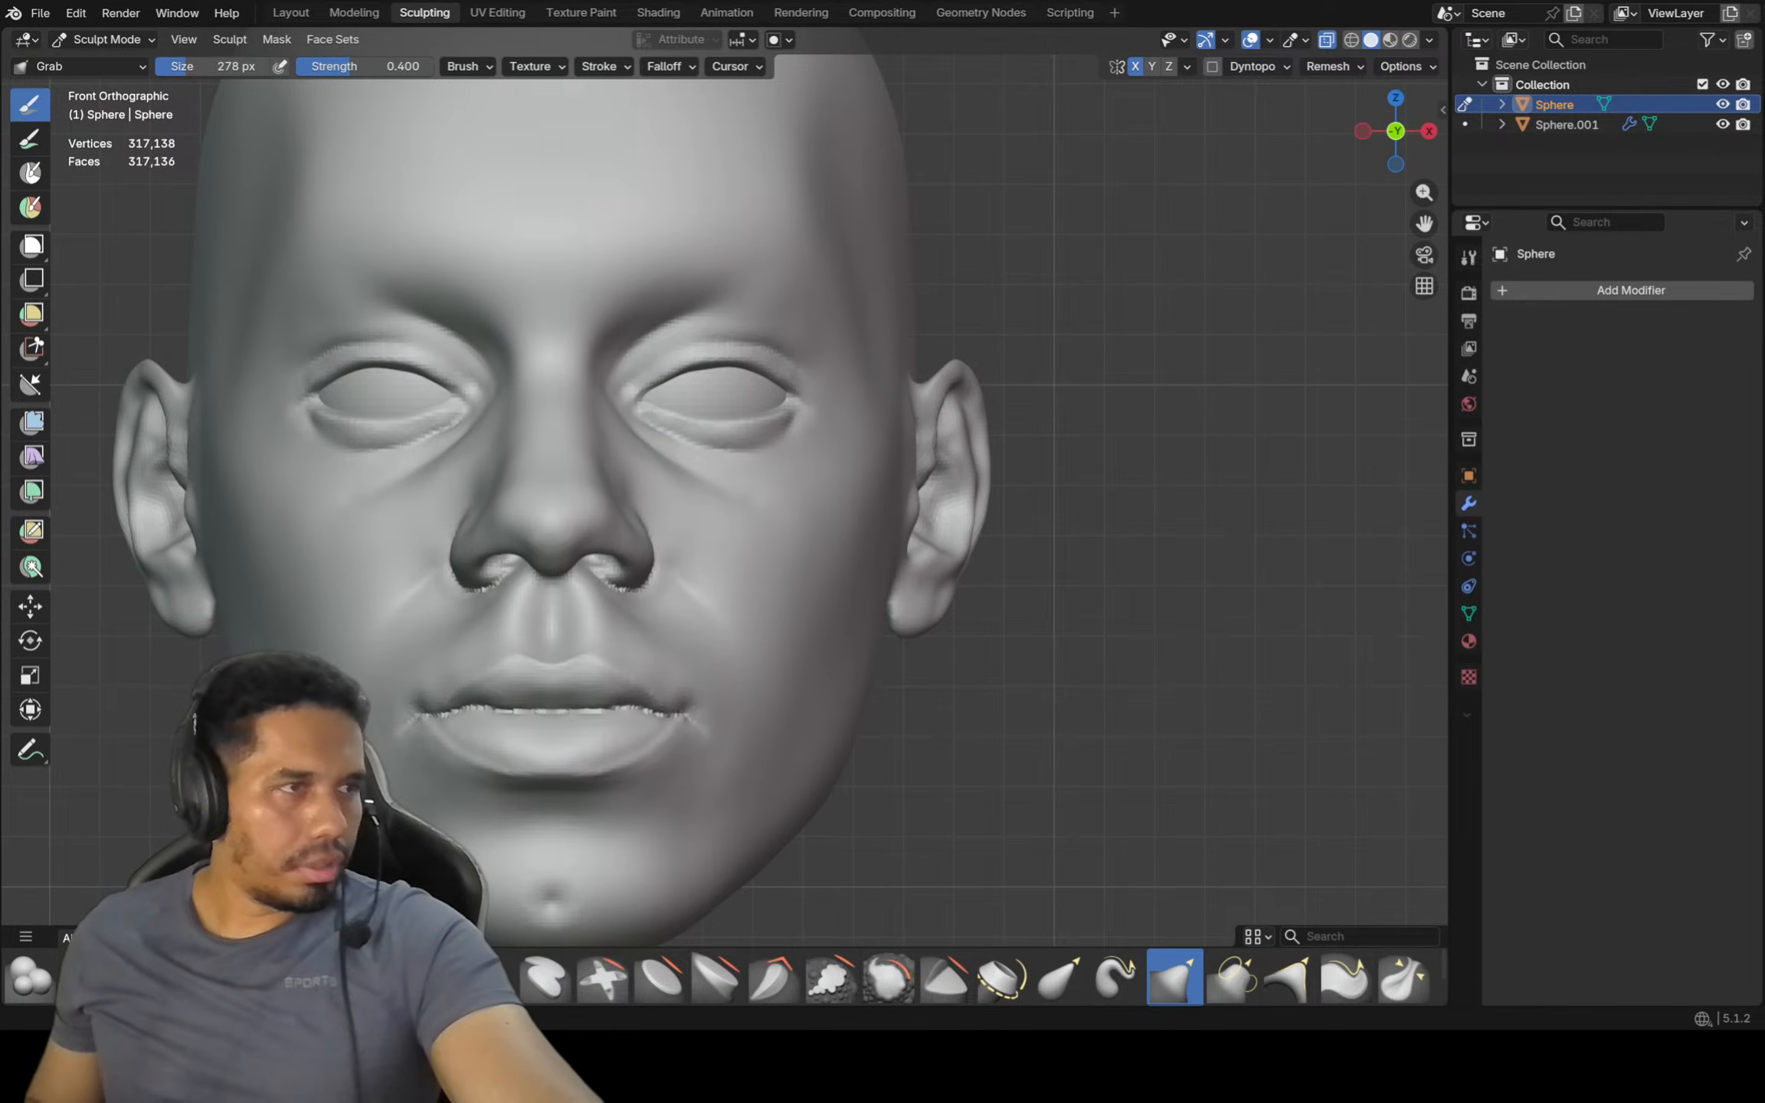
scroll(919, 418, "up", 3)
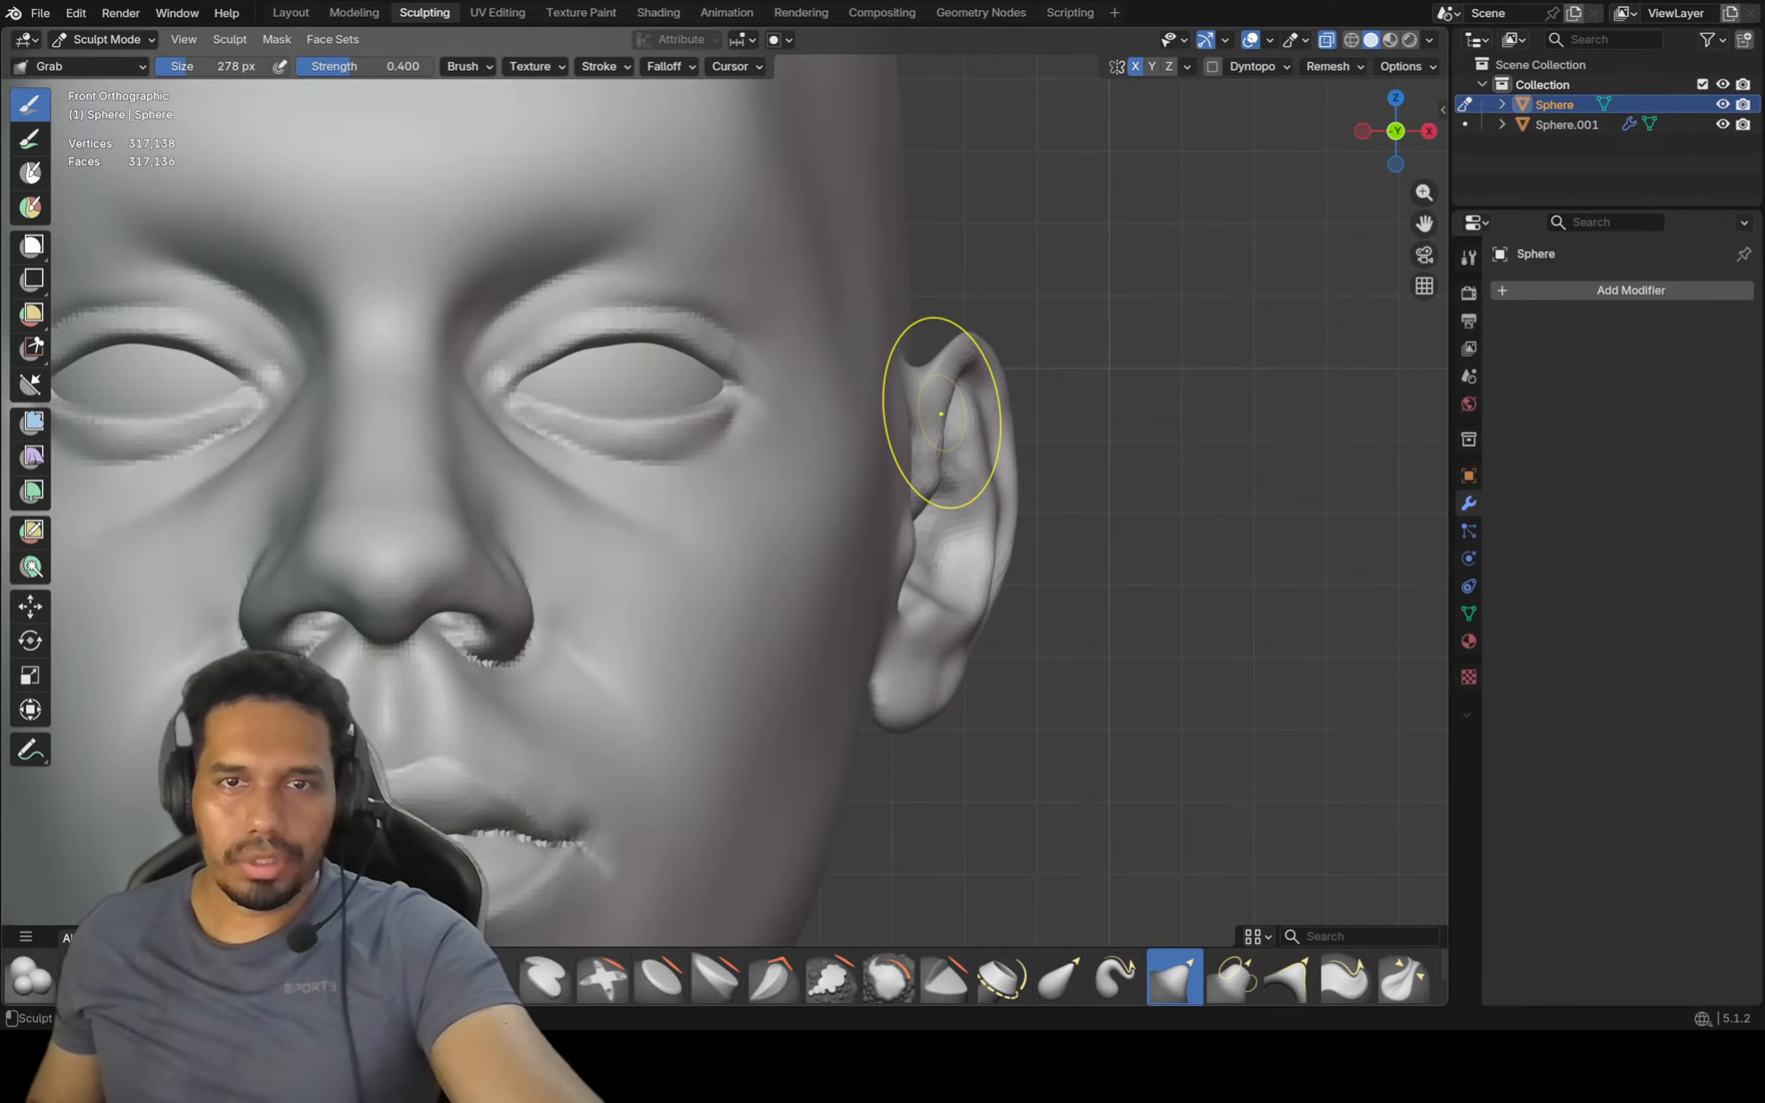
left_click_drag(939, 416, 948, 406)
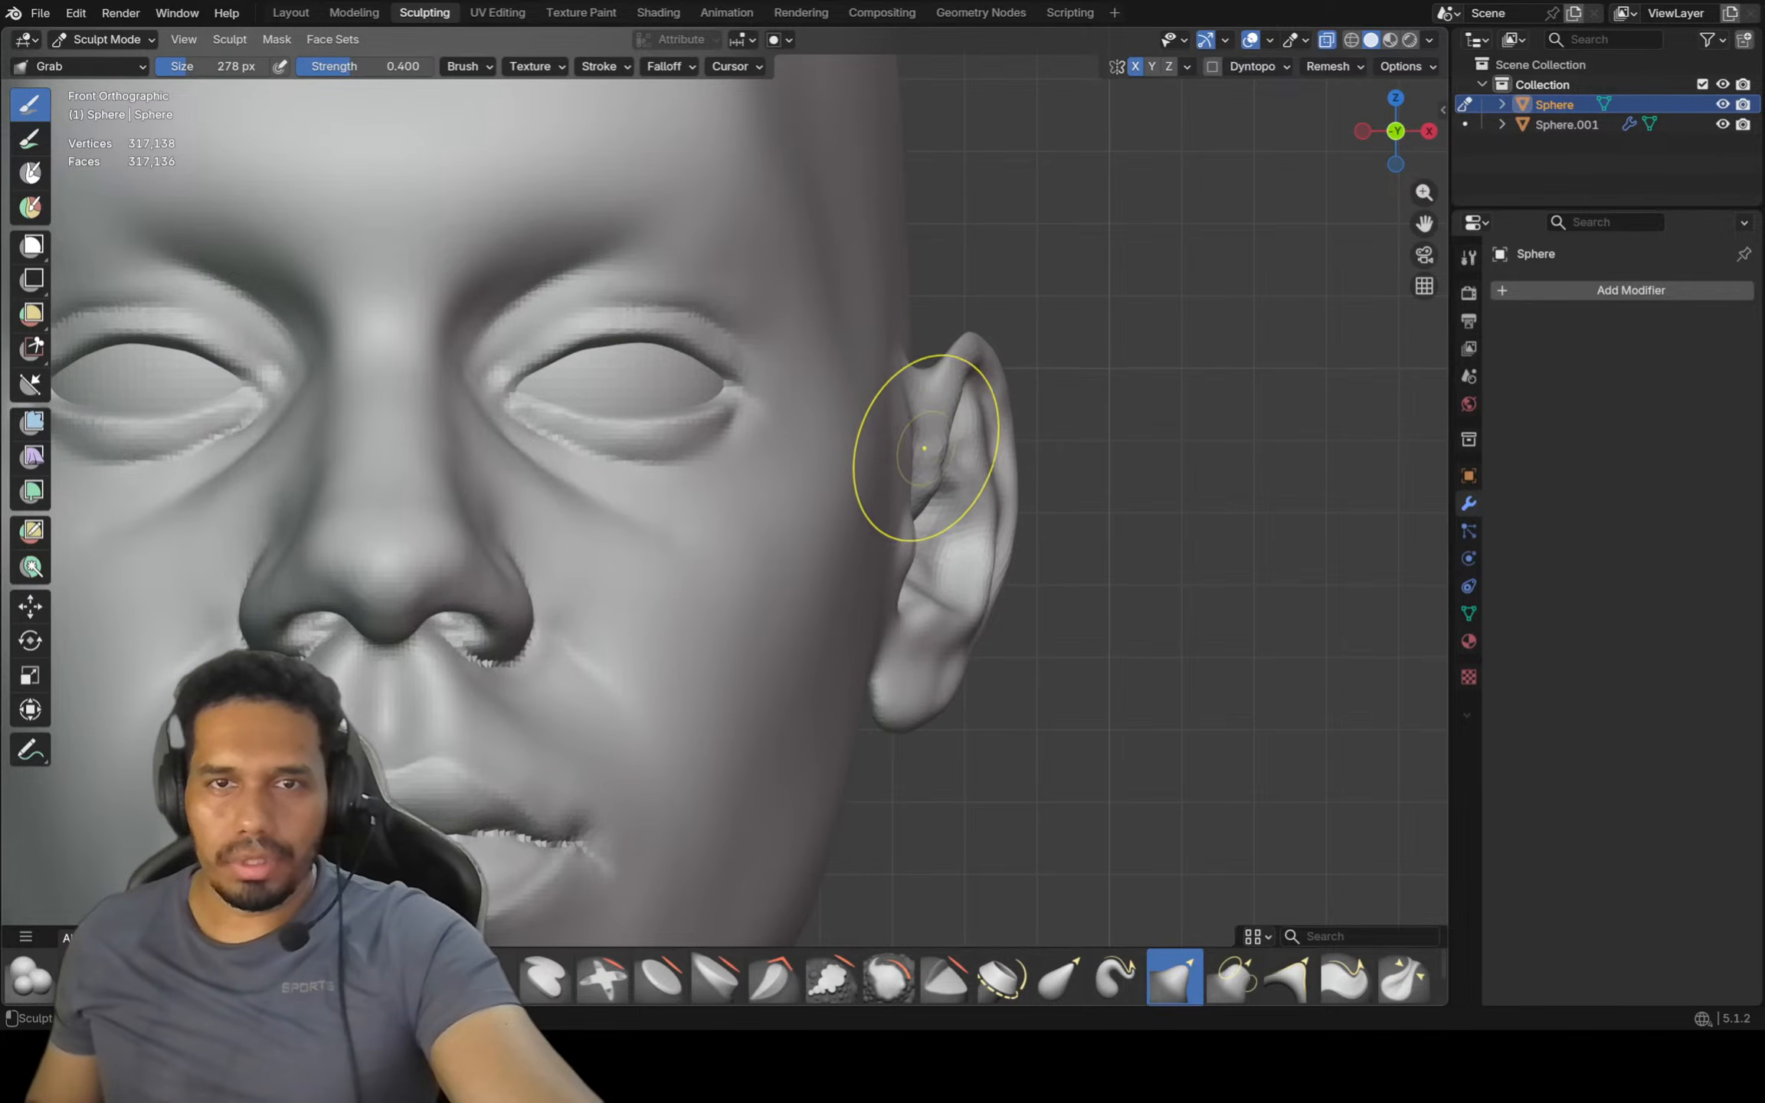
Adjust the lower ear and earlobe contour in front view with the Grab brush at 278 px
scroll(946, 374, "up", 2)
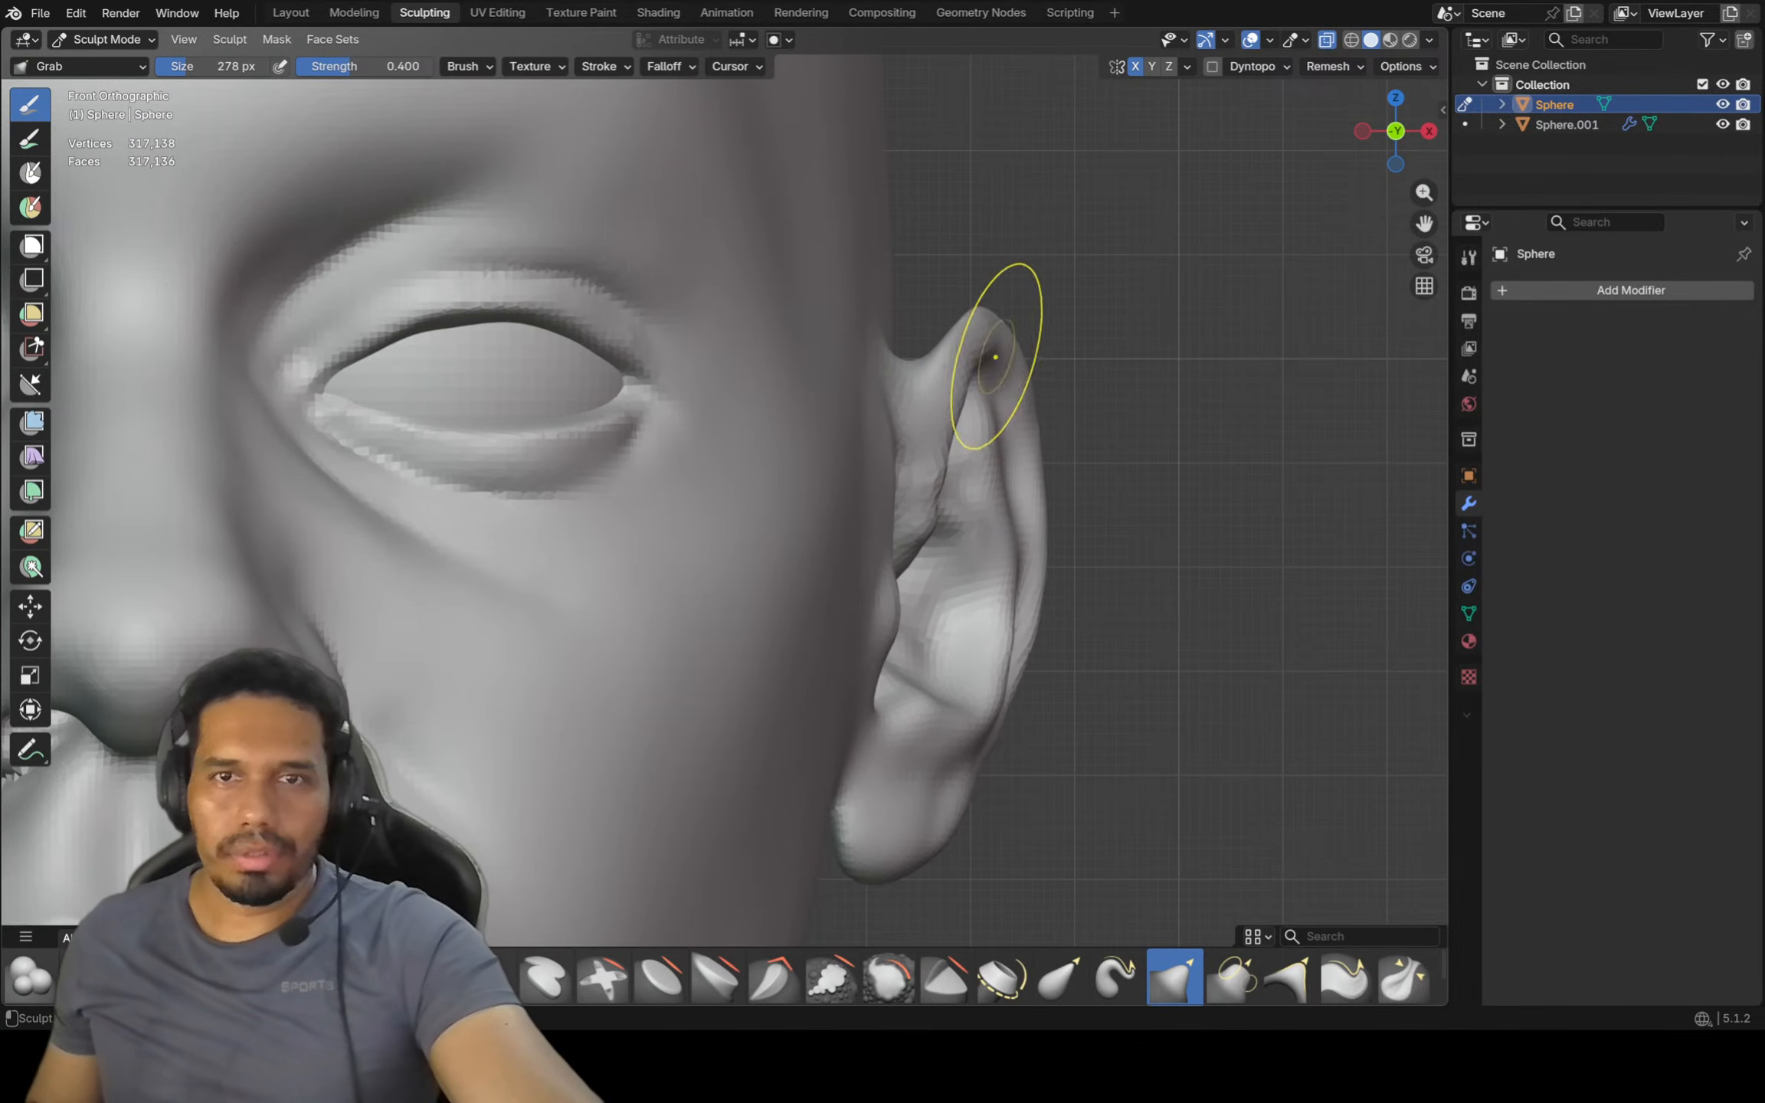
scroll(1018, 355, "down", 2)
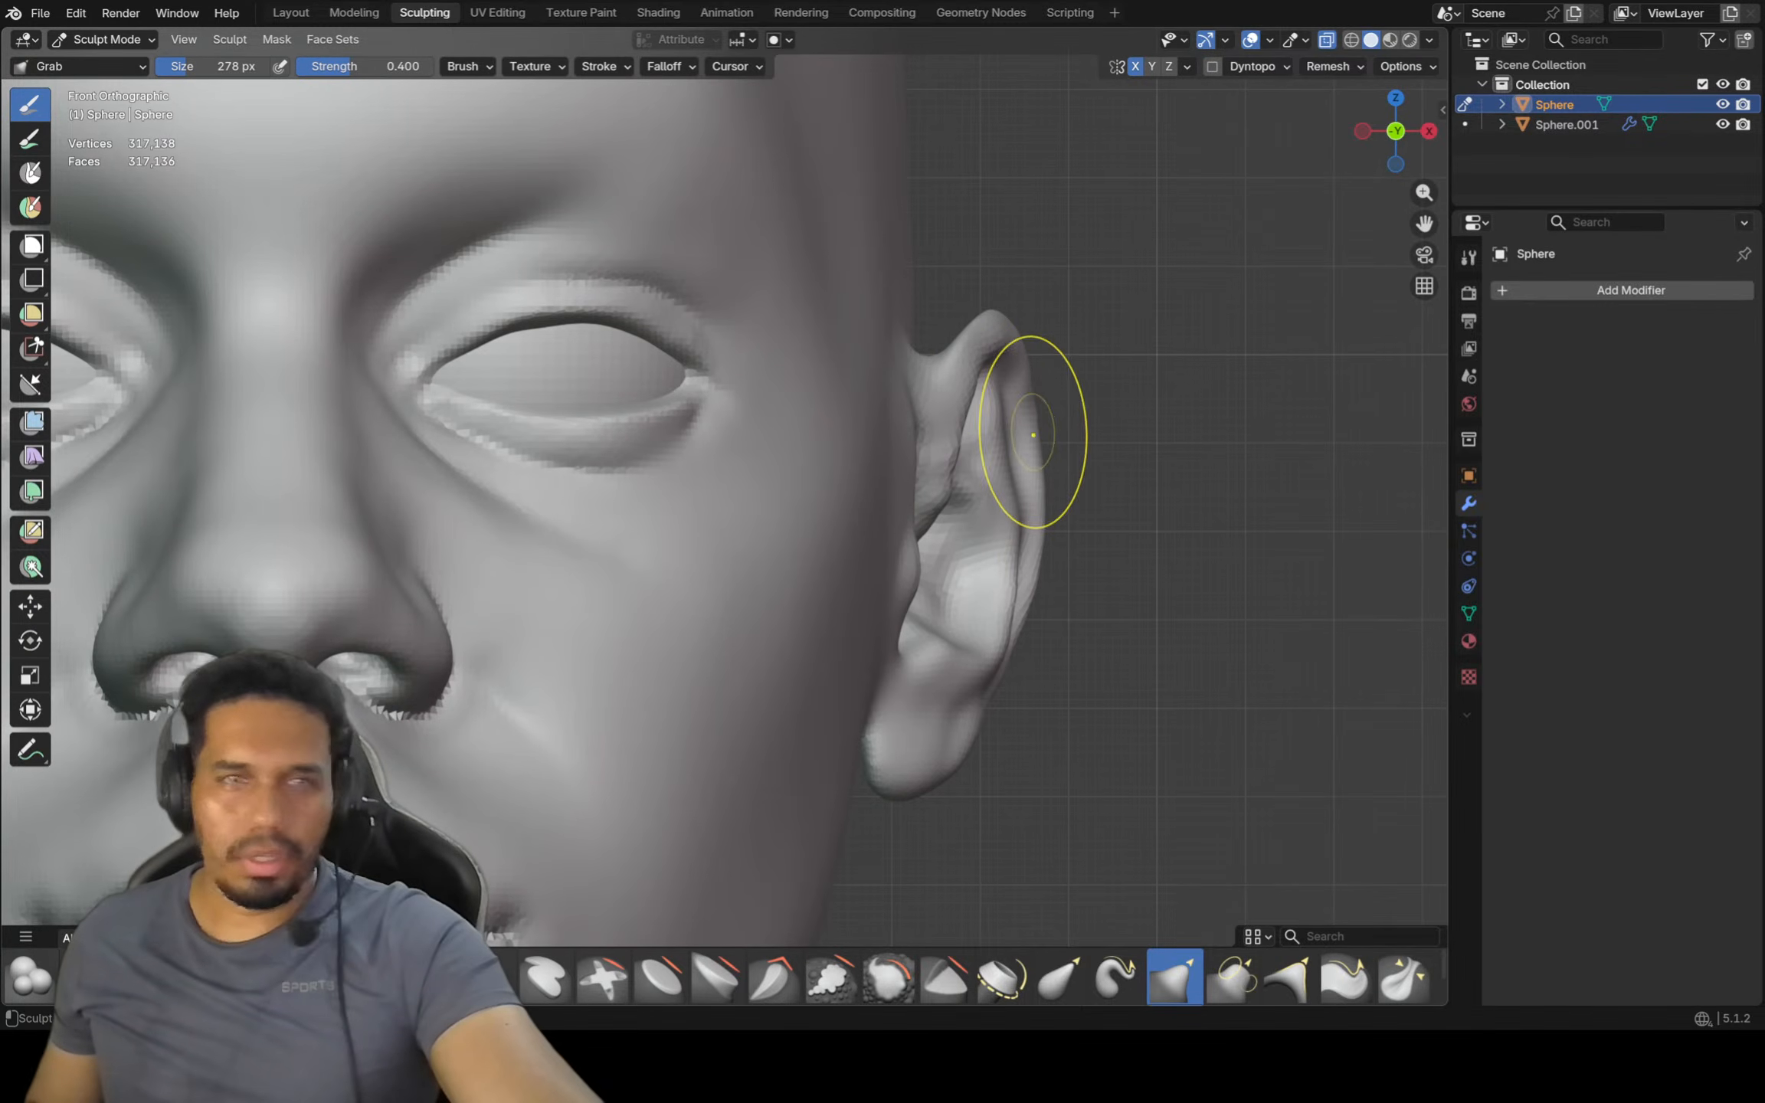
middle_click_drag(1071, 552, 1027, 391, "shift")
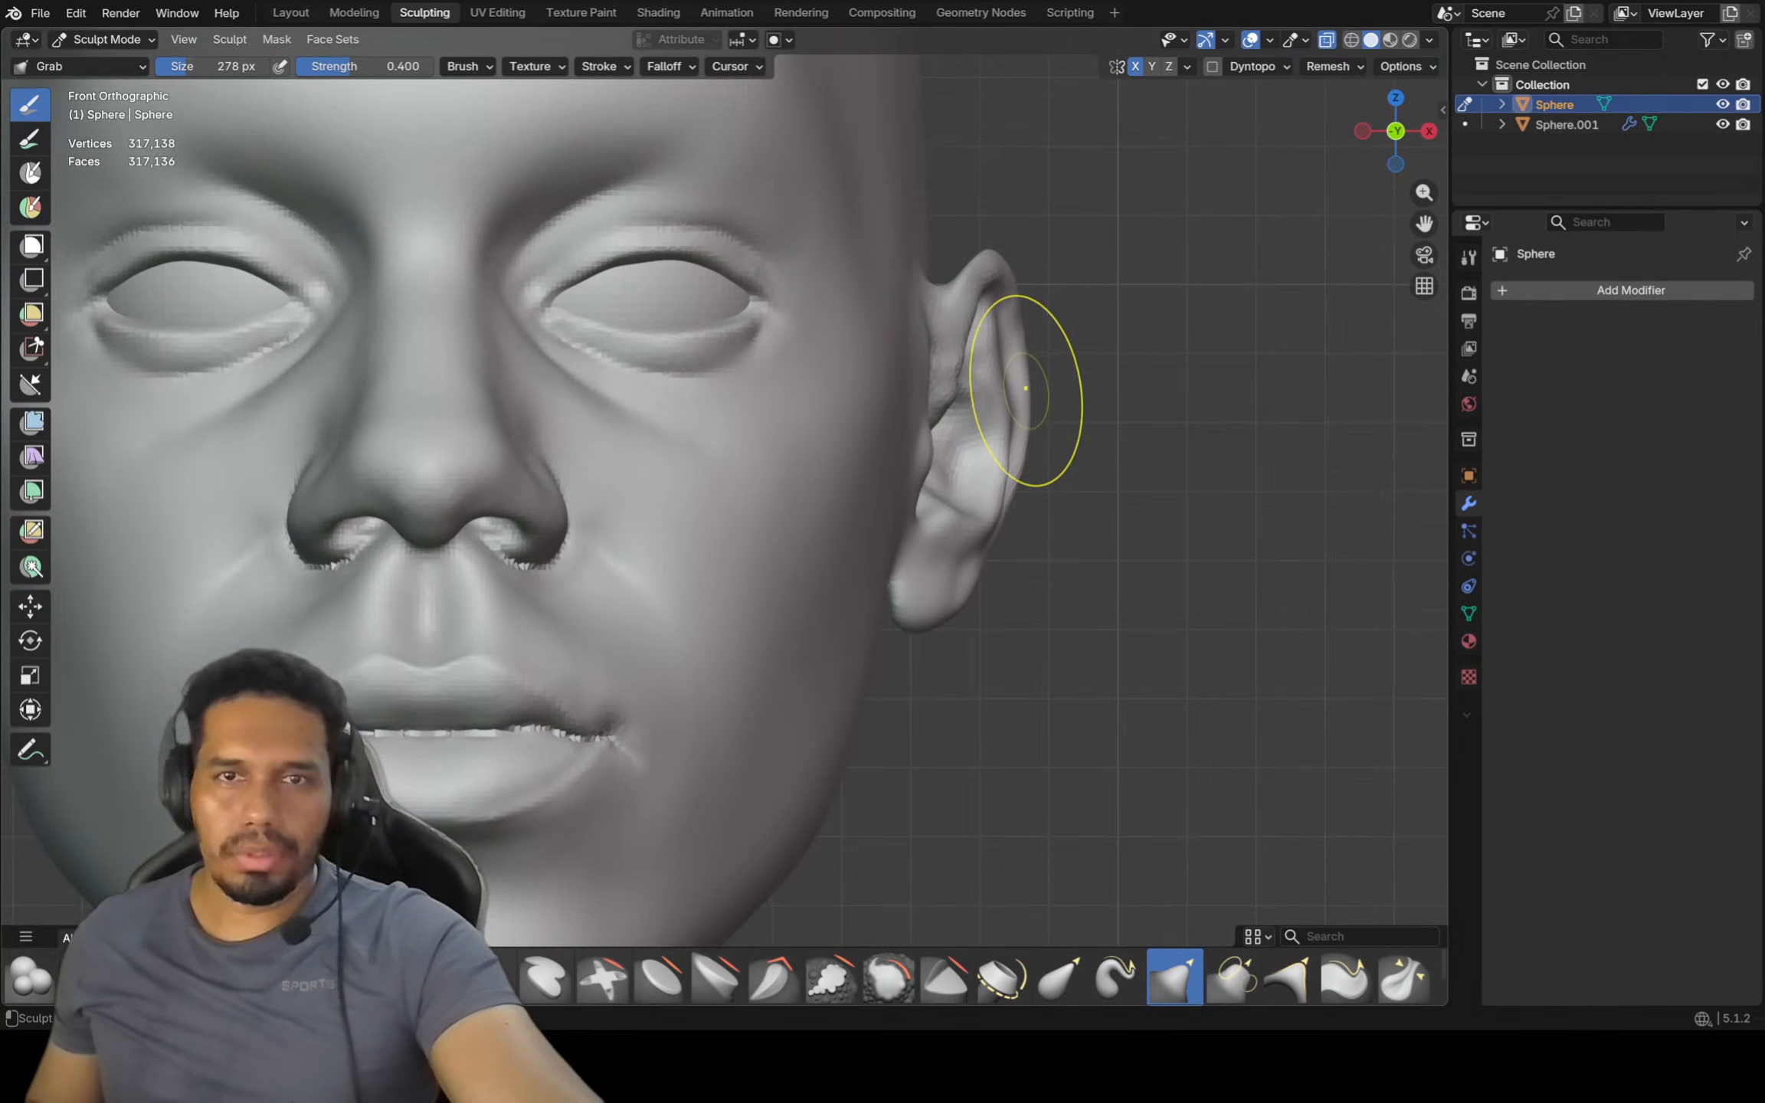
scroll(1027, 394, "down", 1)
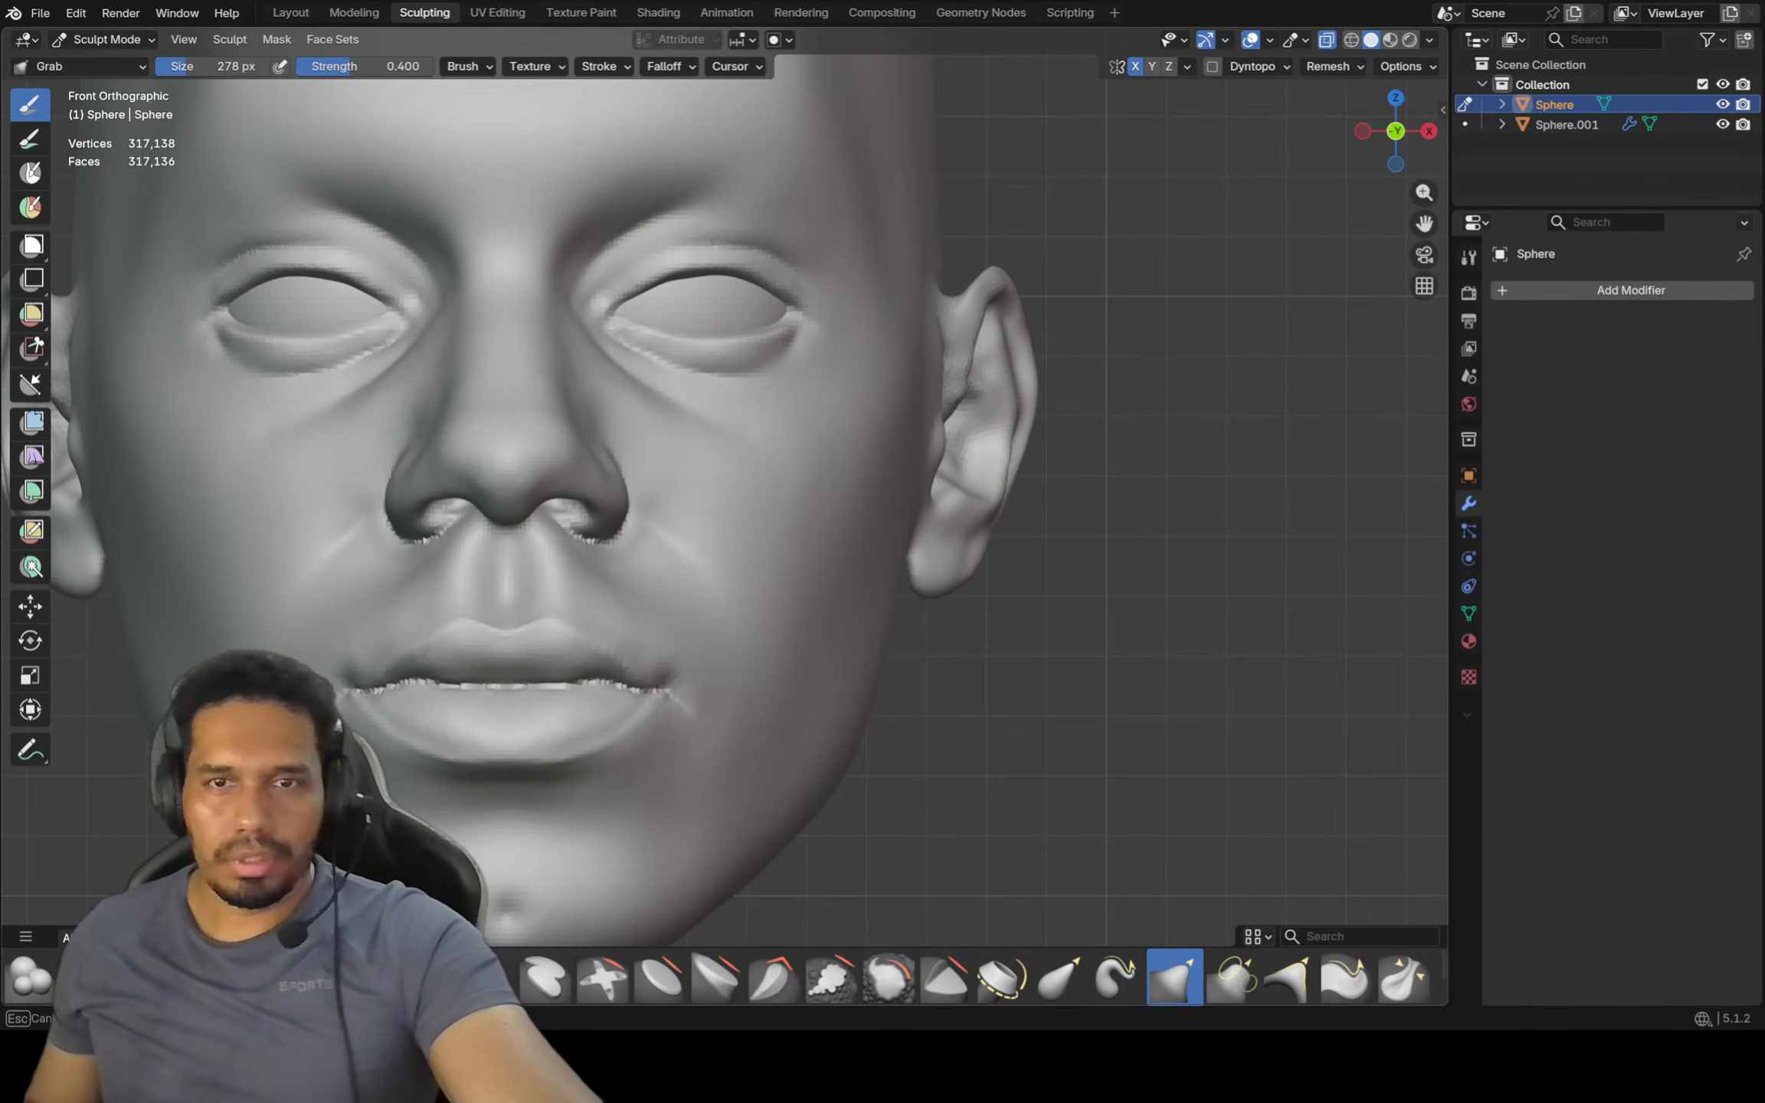
left_click_drag(982, 499, 970, 499)
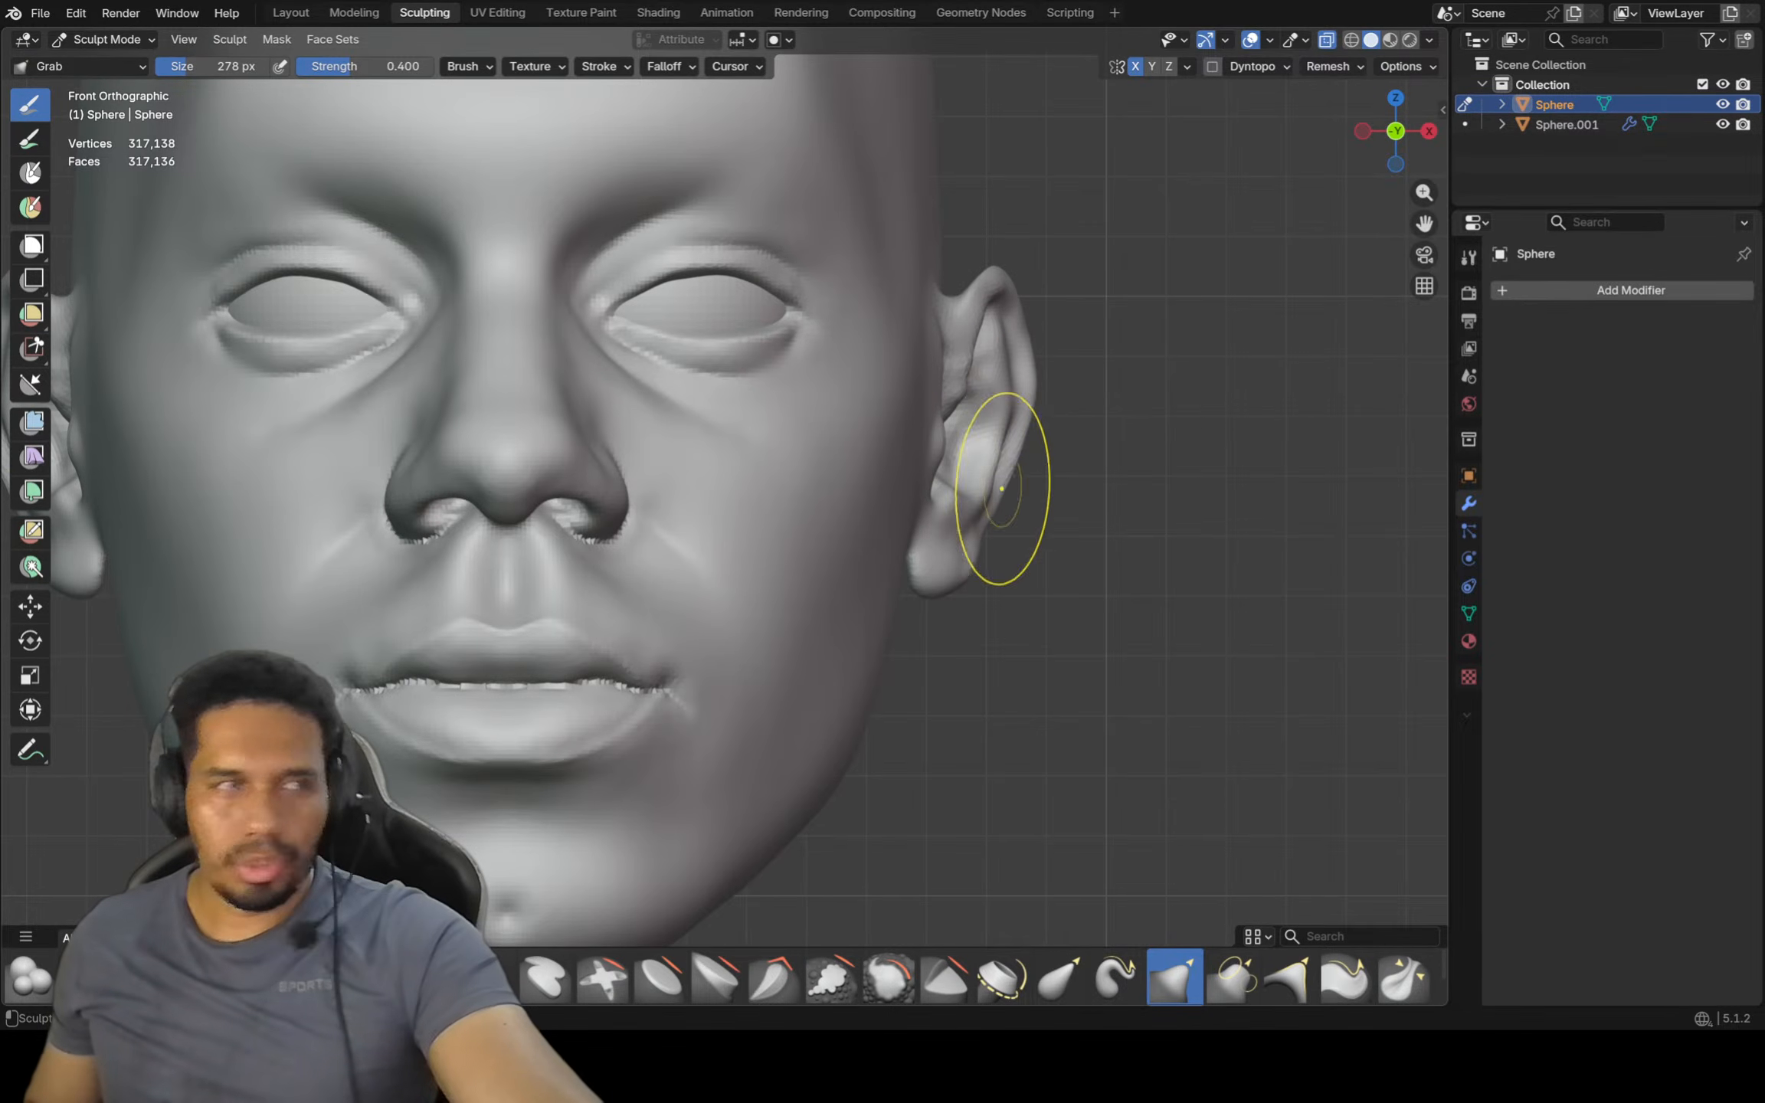
left_click_drag(982, 548, 984, 541)
scroll(985, 537, "up", 3)
mouse_move(985, 541)
left_mouse_down()
mouse_move(1000, 519)
mouse_move(979, 553)
left_mouse_up()
middle_click_drag(981, 561, 970, 625, "ctrl")
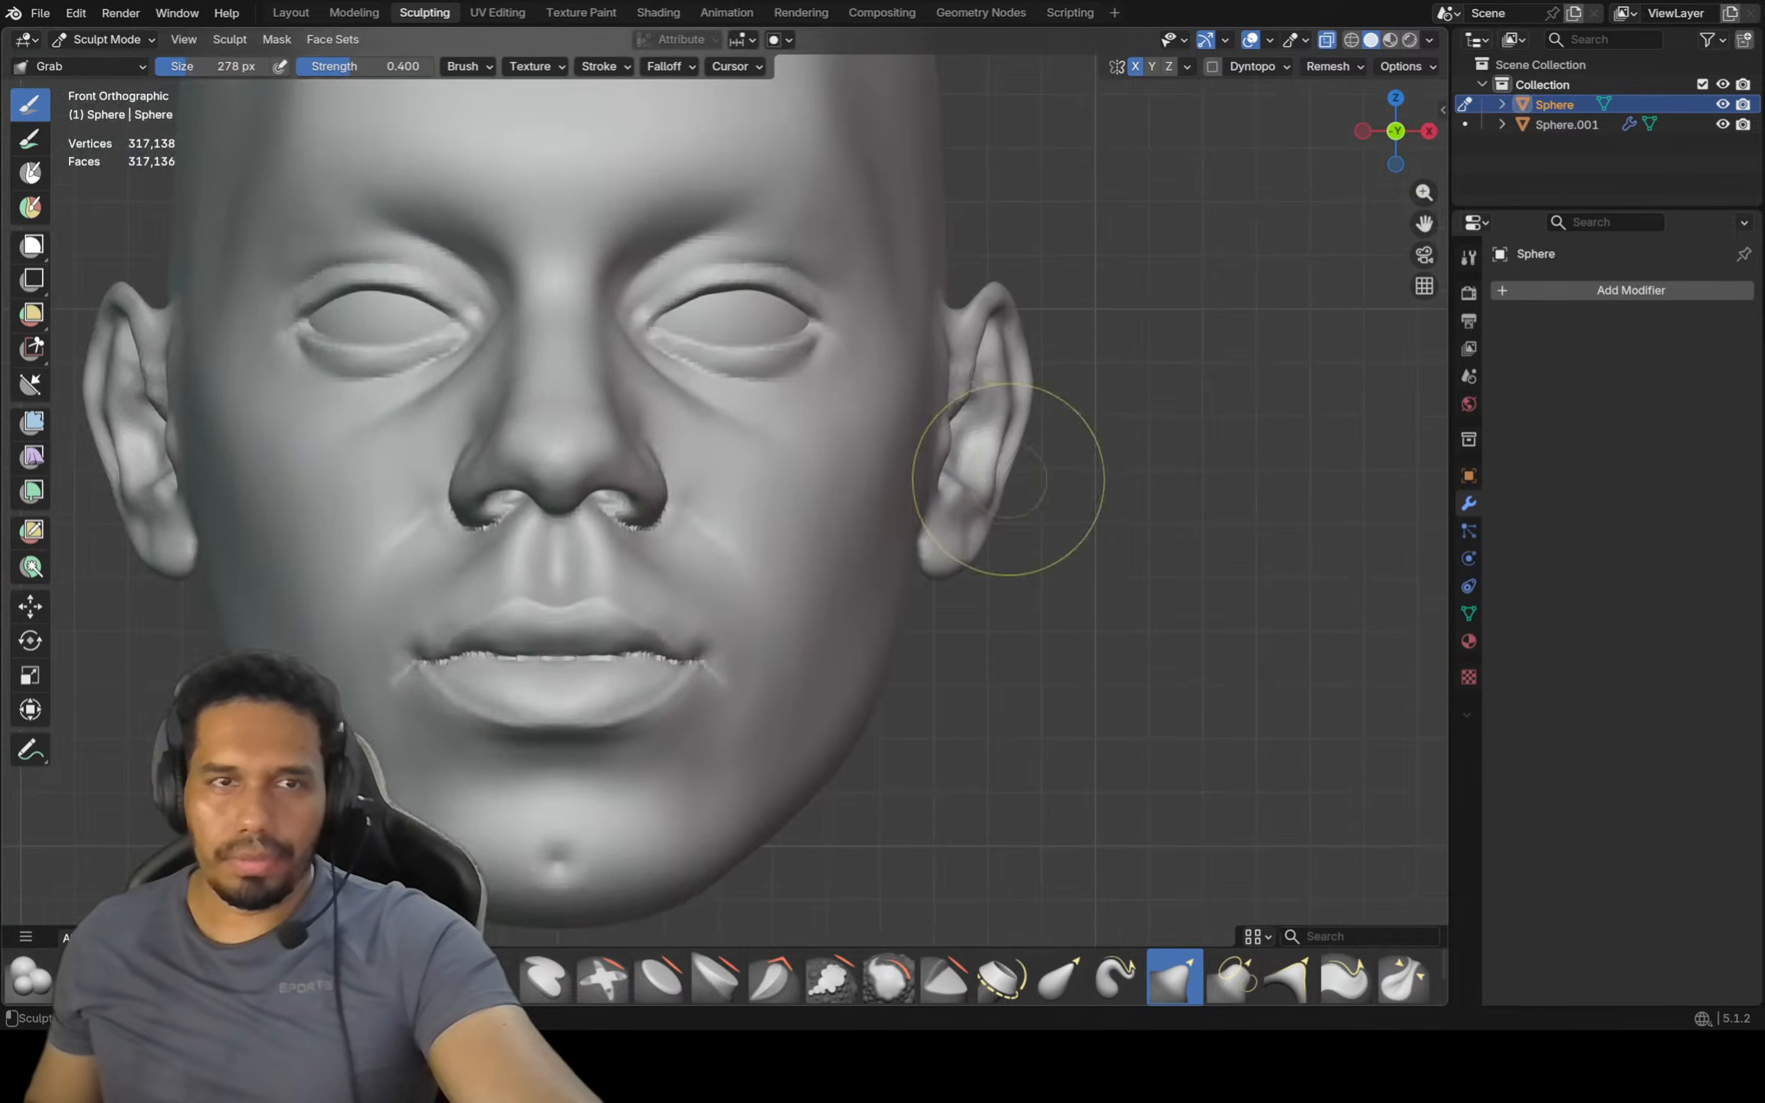
middle_click_drag(992, 494, 988, 516, "ctrl")
mouse_move(973, 440)
middle_mouse_down("shift")
mouse_move(981, 529)
mouse_move(975, 463)
middle_mouse_up("shift")
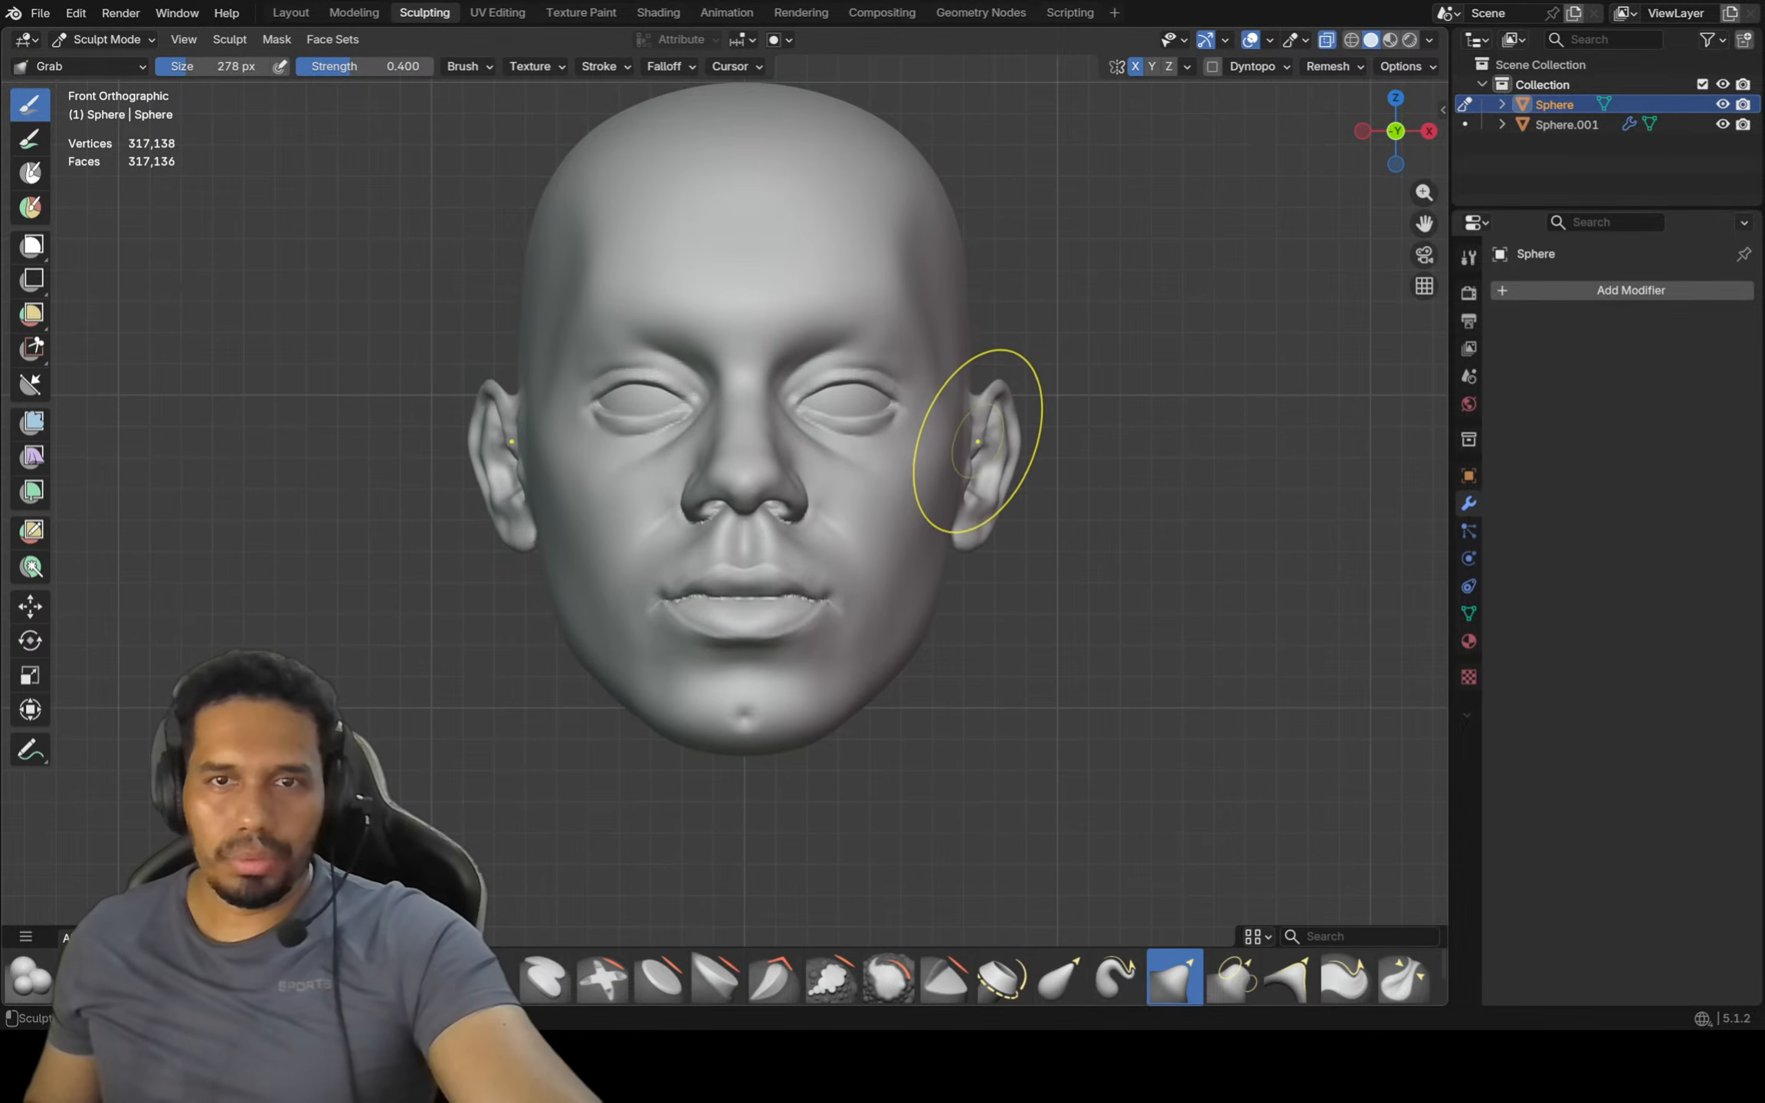
Smooth the front edge of the upper inner ear fold and reshape the area around the tragus with the Grab brush
scroll(975, 444, "up", 3)
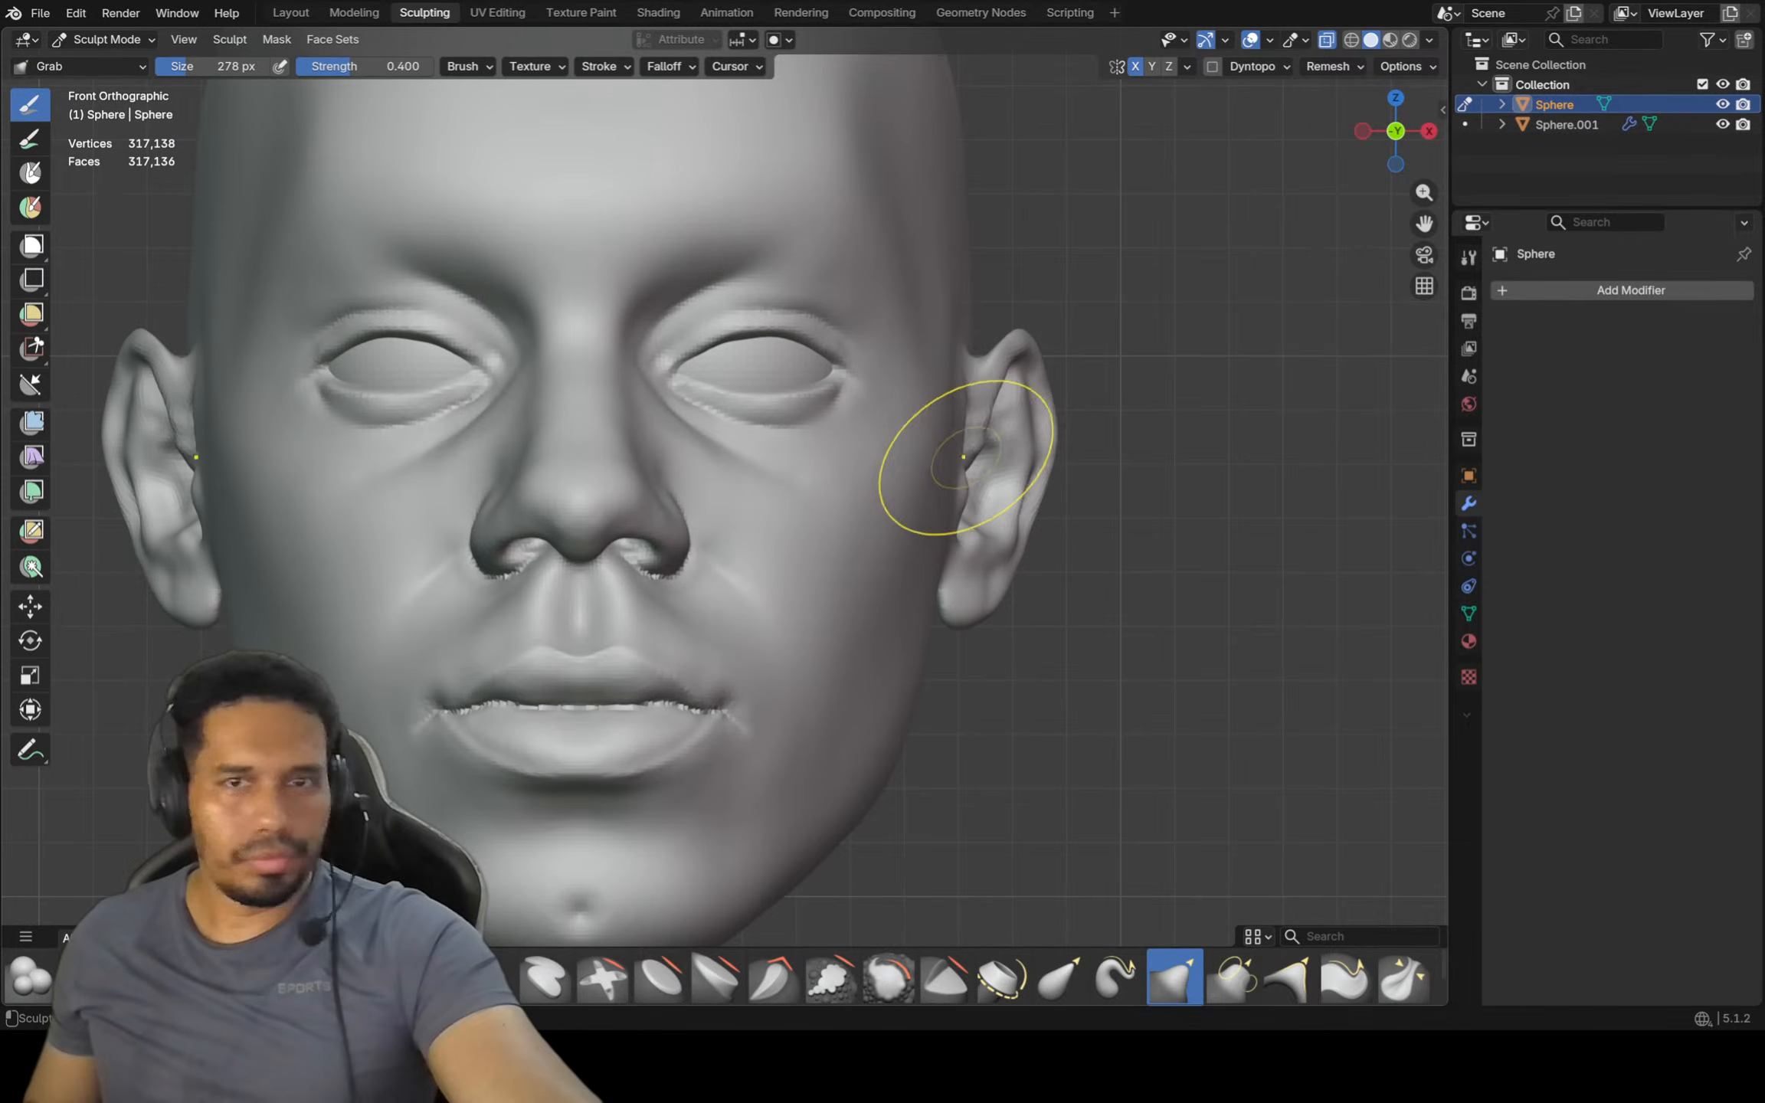
scroll(972, 447, "up", 1)
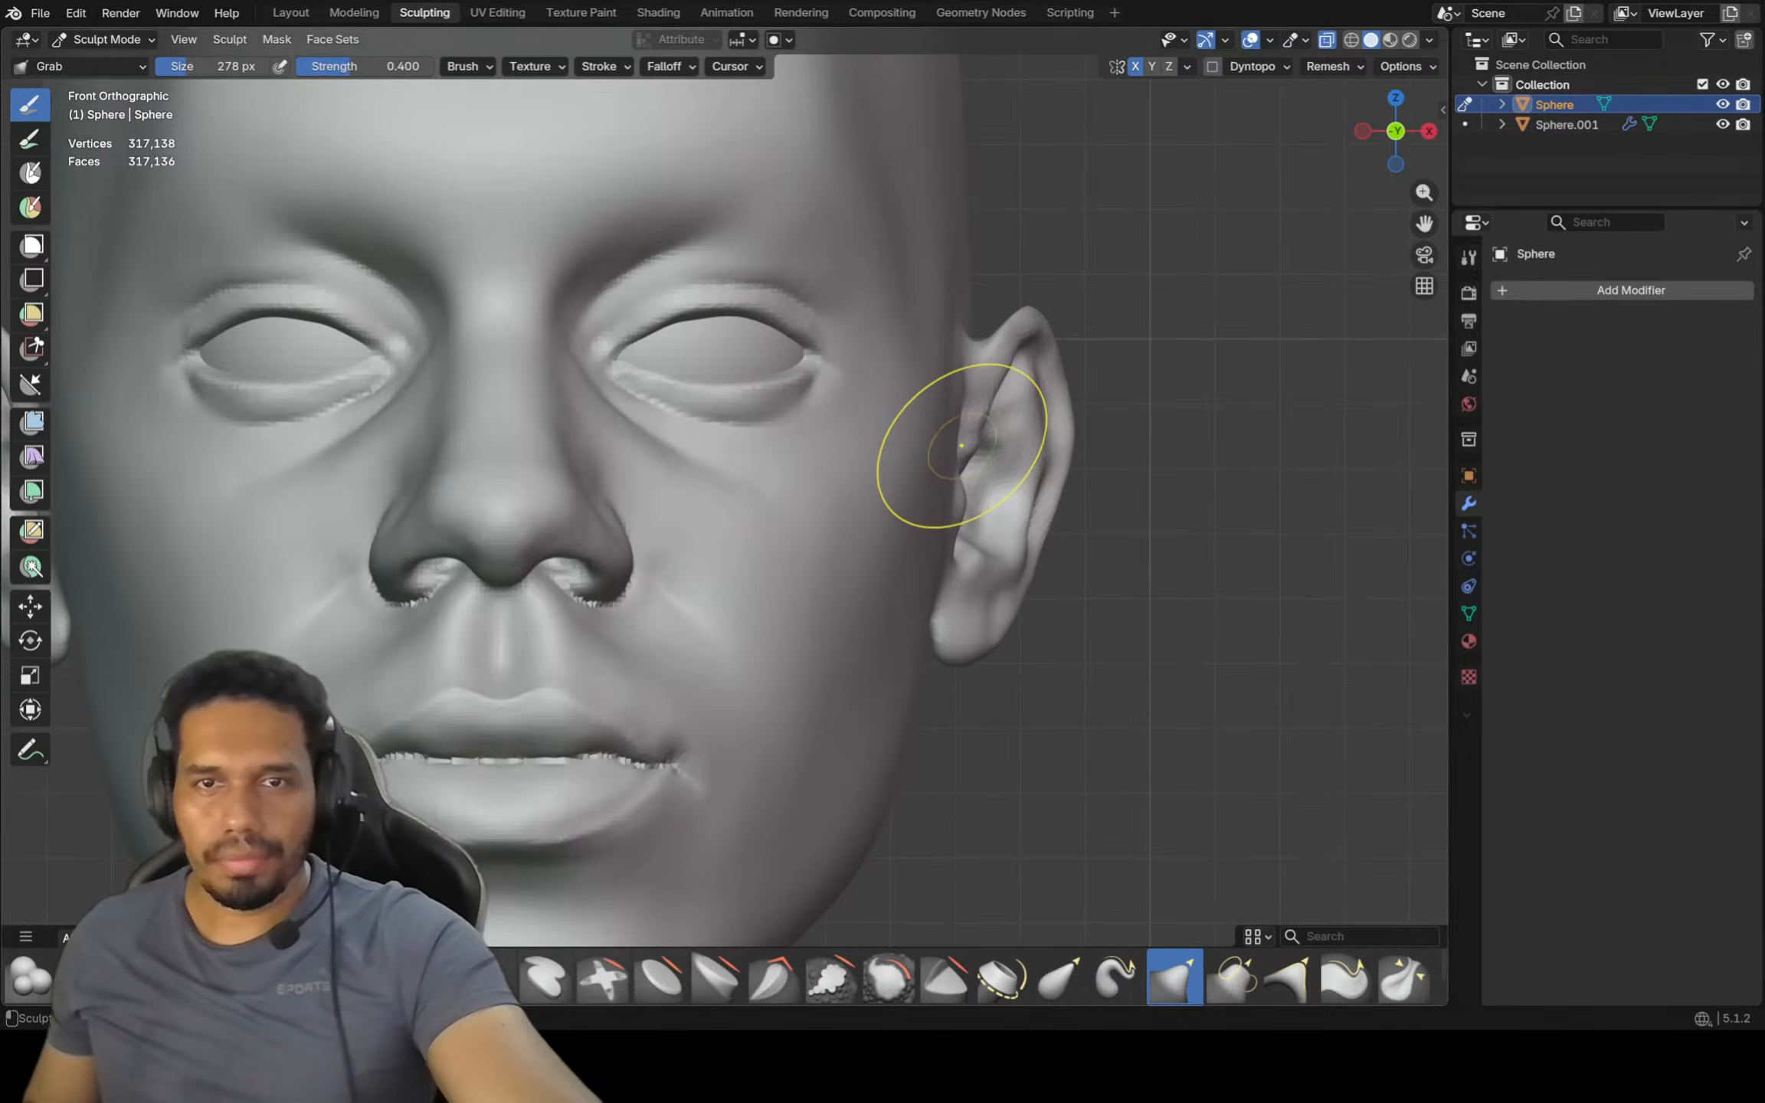
scroll(996, 375, "up", 3)
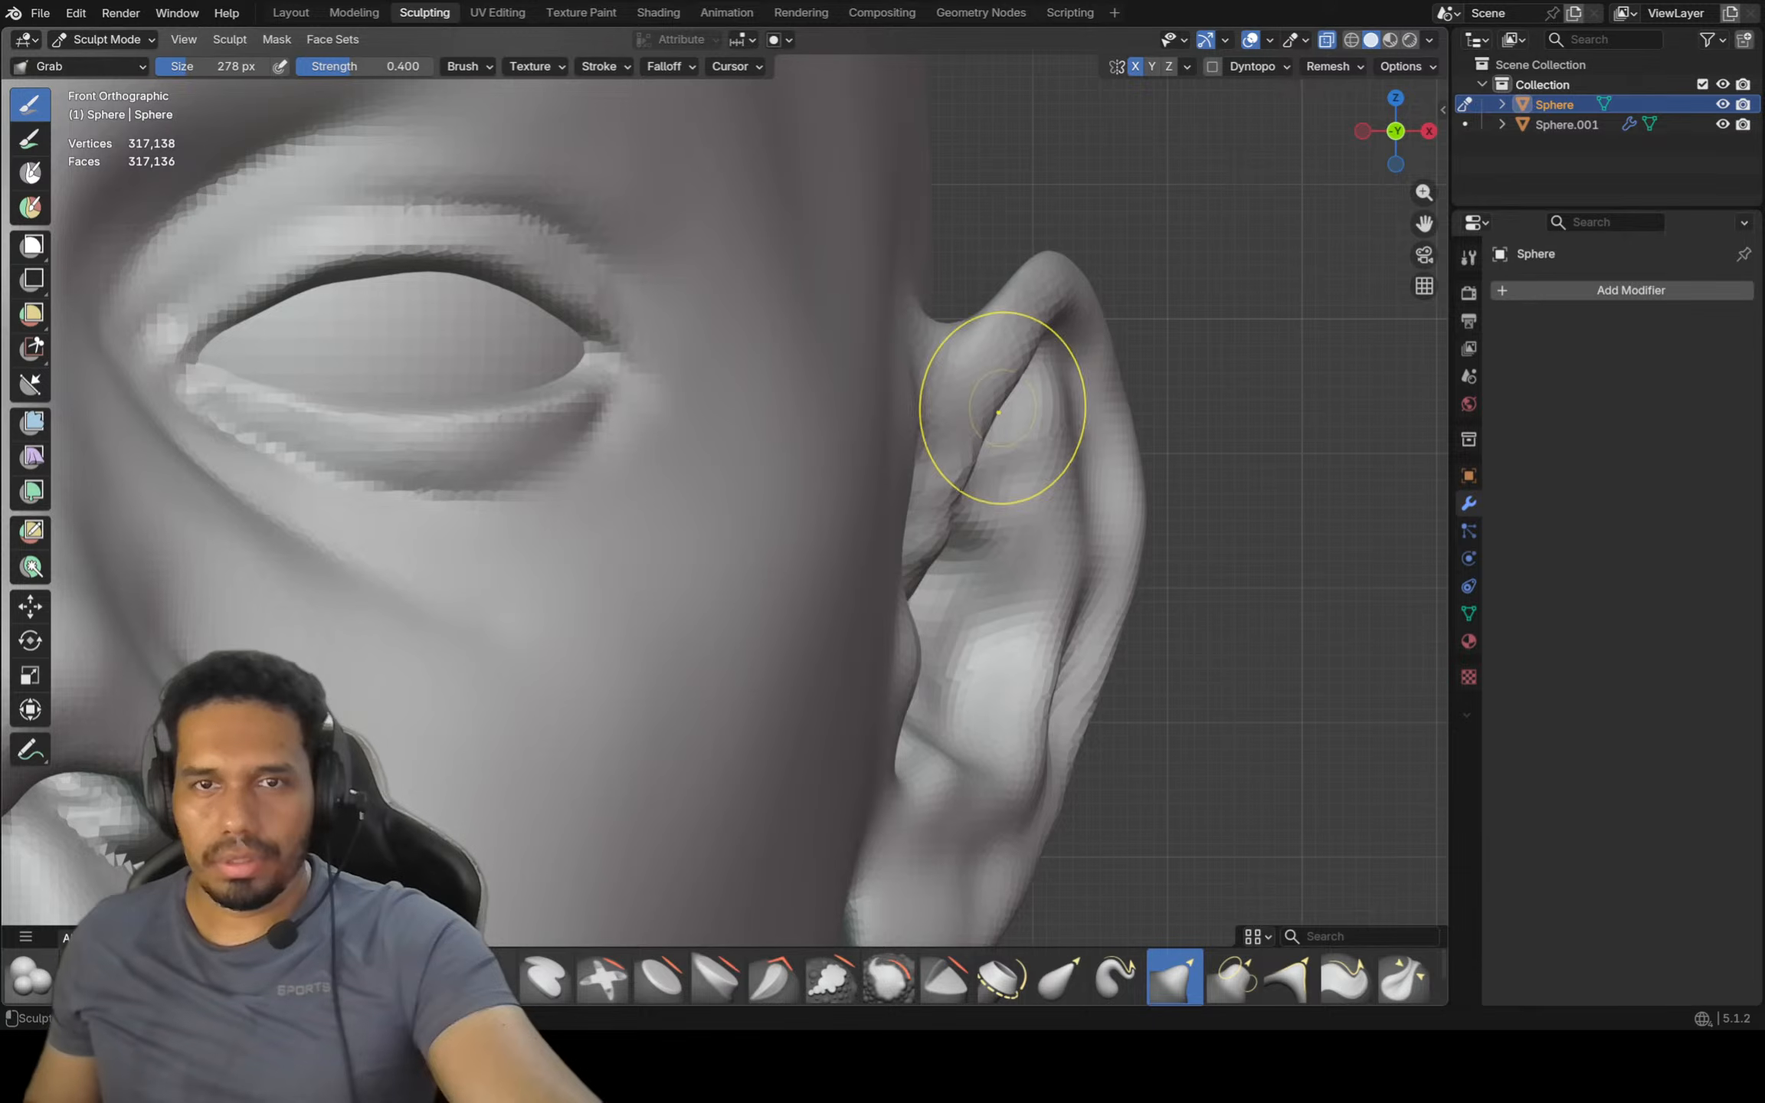
left_click_drag(964, 467, 949, 525, "shift")
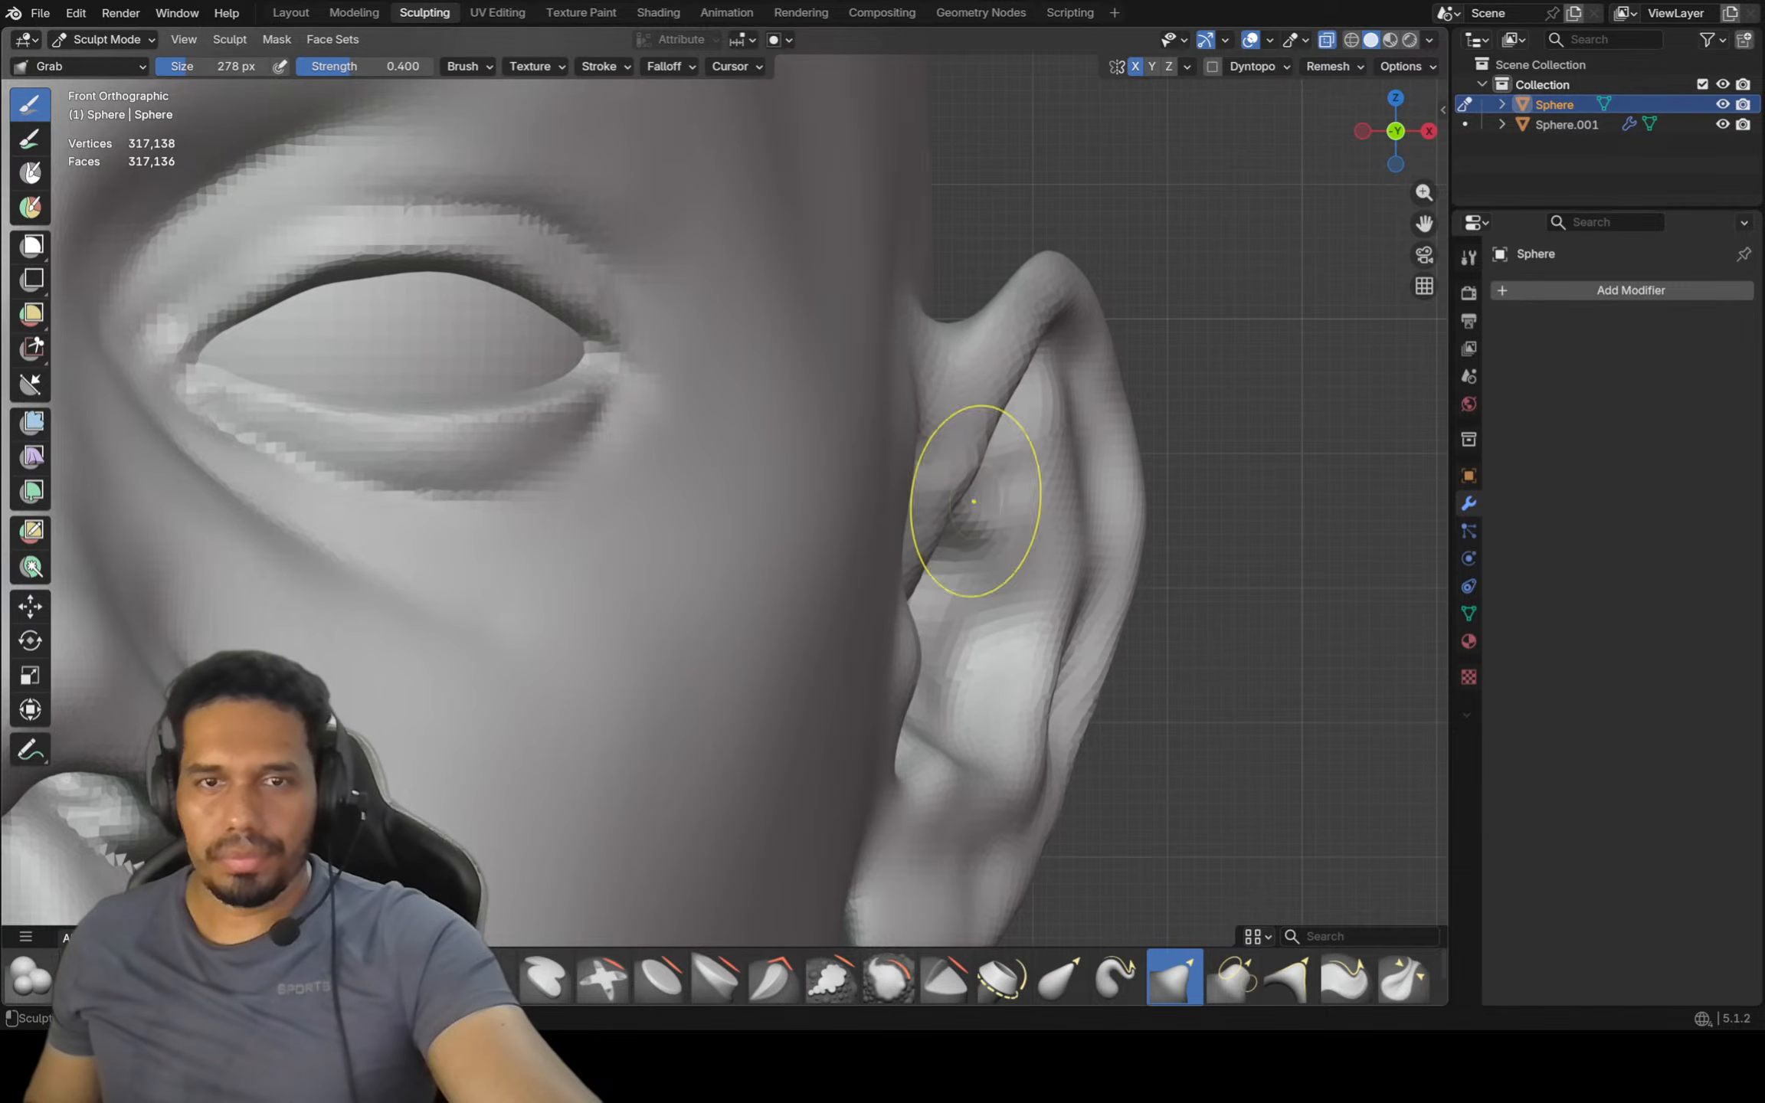
scroll(931, 613, "up", 2)
middle_click_drag(898, 615, 879, 622)
left_click_drag(876, 622, 915, 666)
left_click_drag(888, 717, 882, 639)
key("KP_1")
scroll(875, 540, "down", 2)
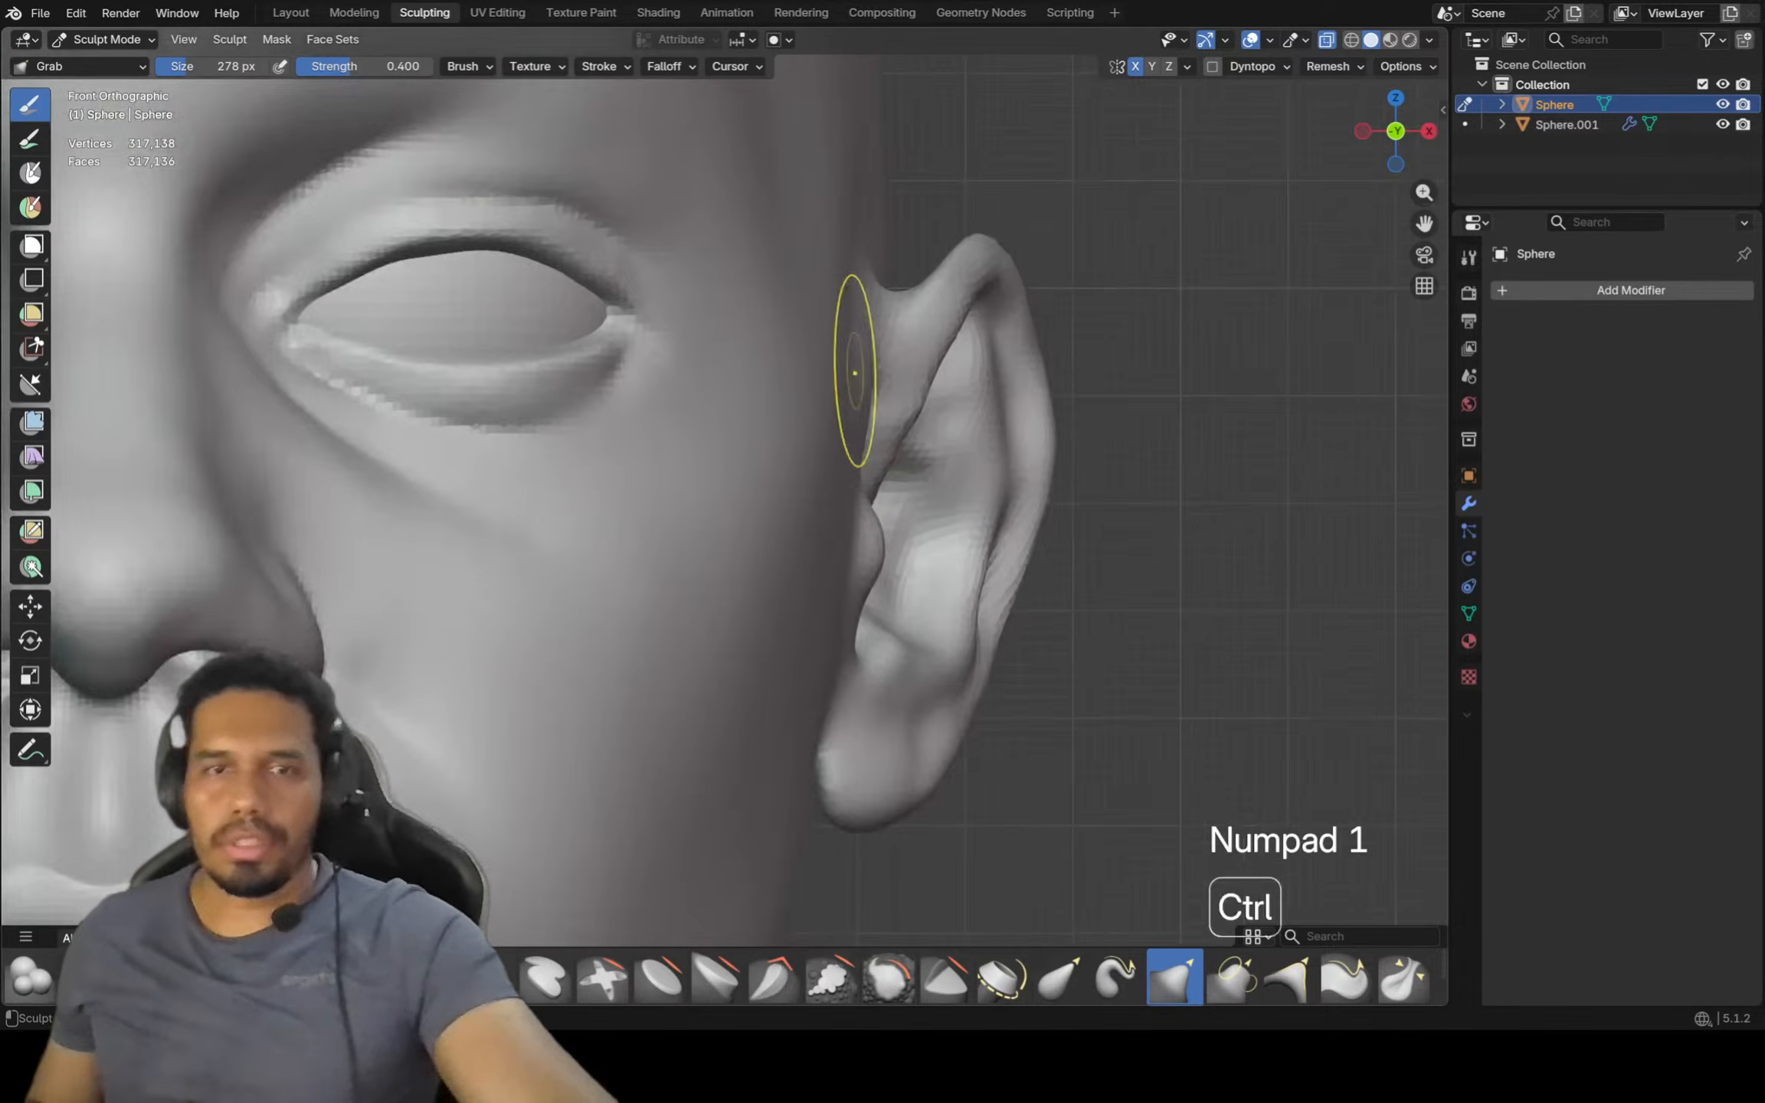
Pull the ear's upper tip and outer rim slightly outward in front view with the Grab brush at 278 px
middle_click_drag(854, 373, 881, 477, "ctrl")
mouse_move(806, 365)
middle_mouse_down("shift")
mouse_move(908, 398)
mouse_move(979, 510)
mouse_move(992, 433)
middle_mouse_up("shift")
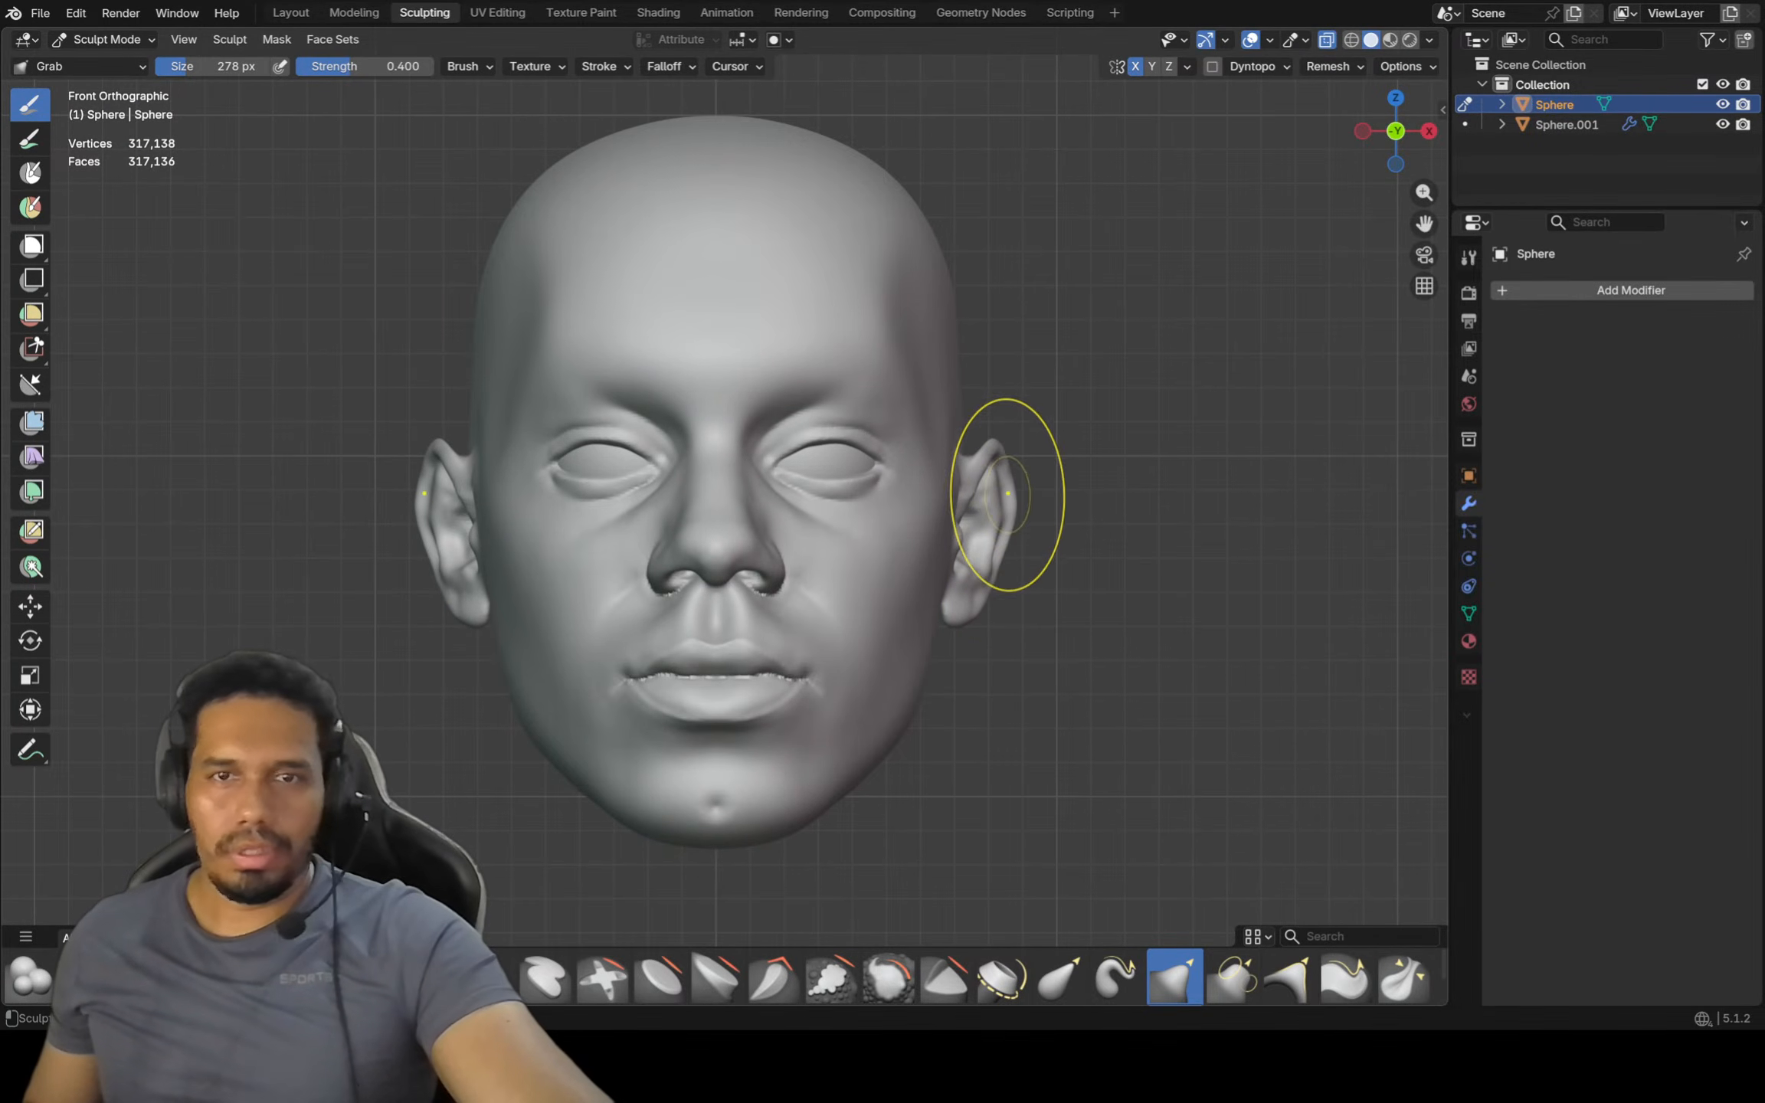
left_click_drag(1003, 460, 1005, 454)
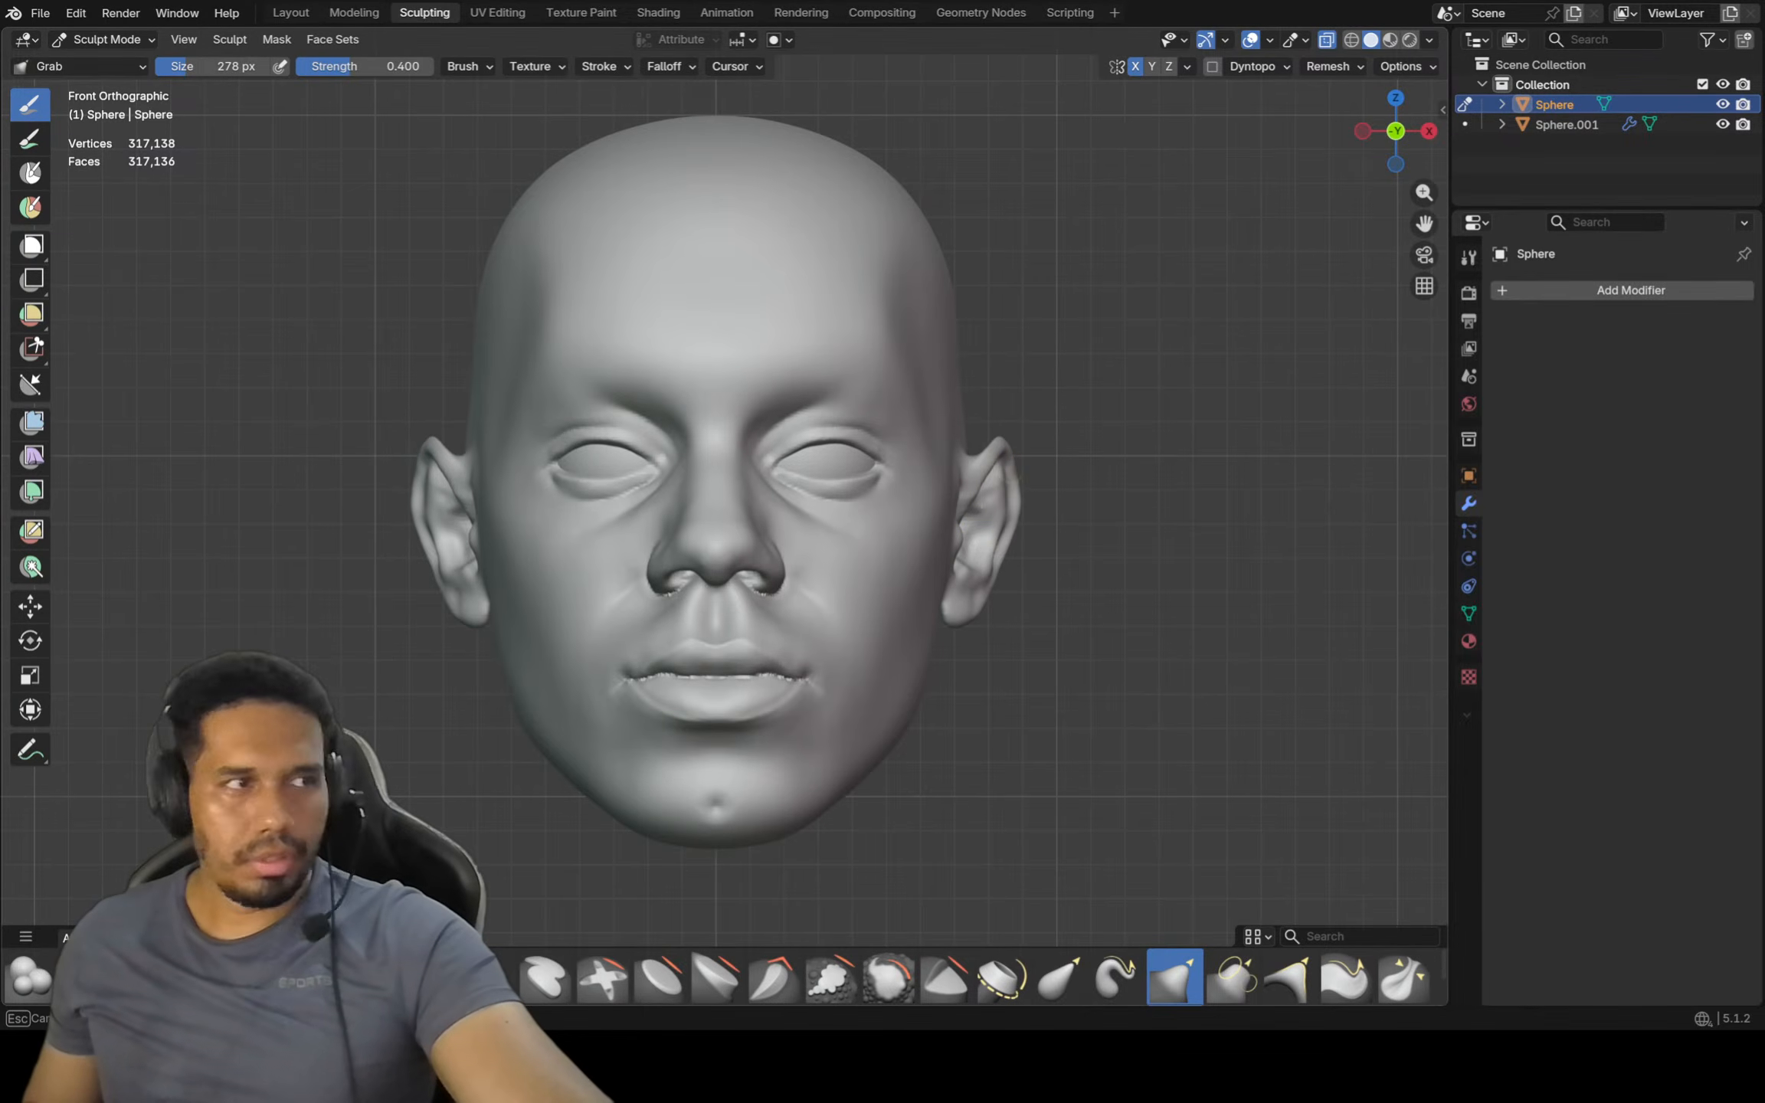
middle_click_drag(1013, 454, 991, 439, "ctrl")
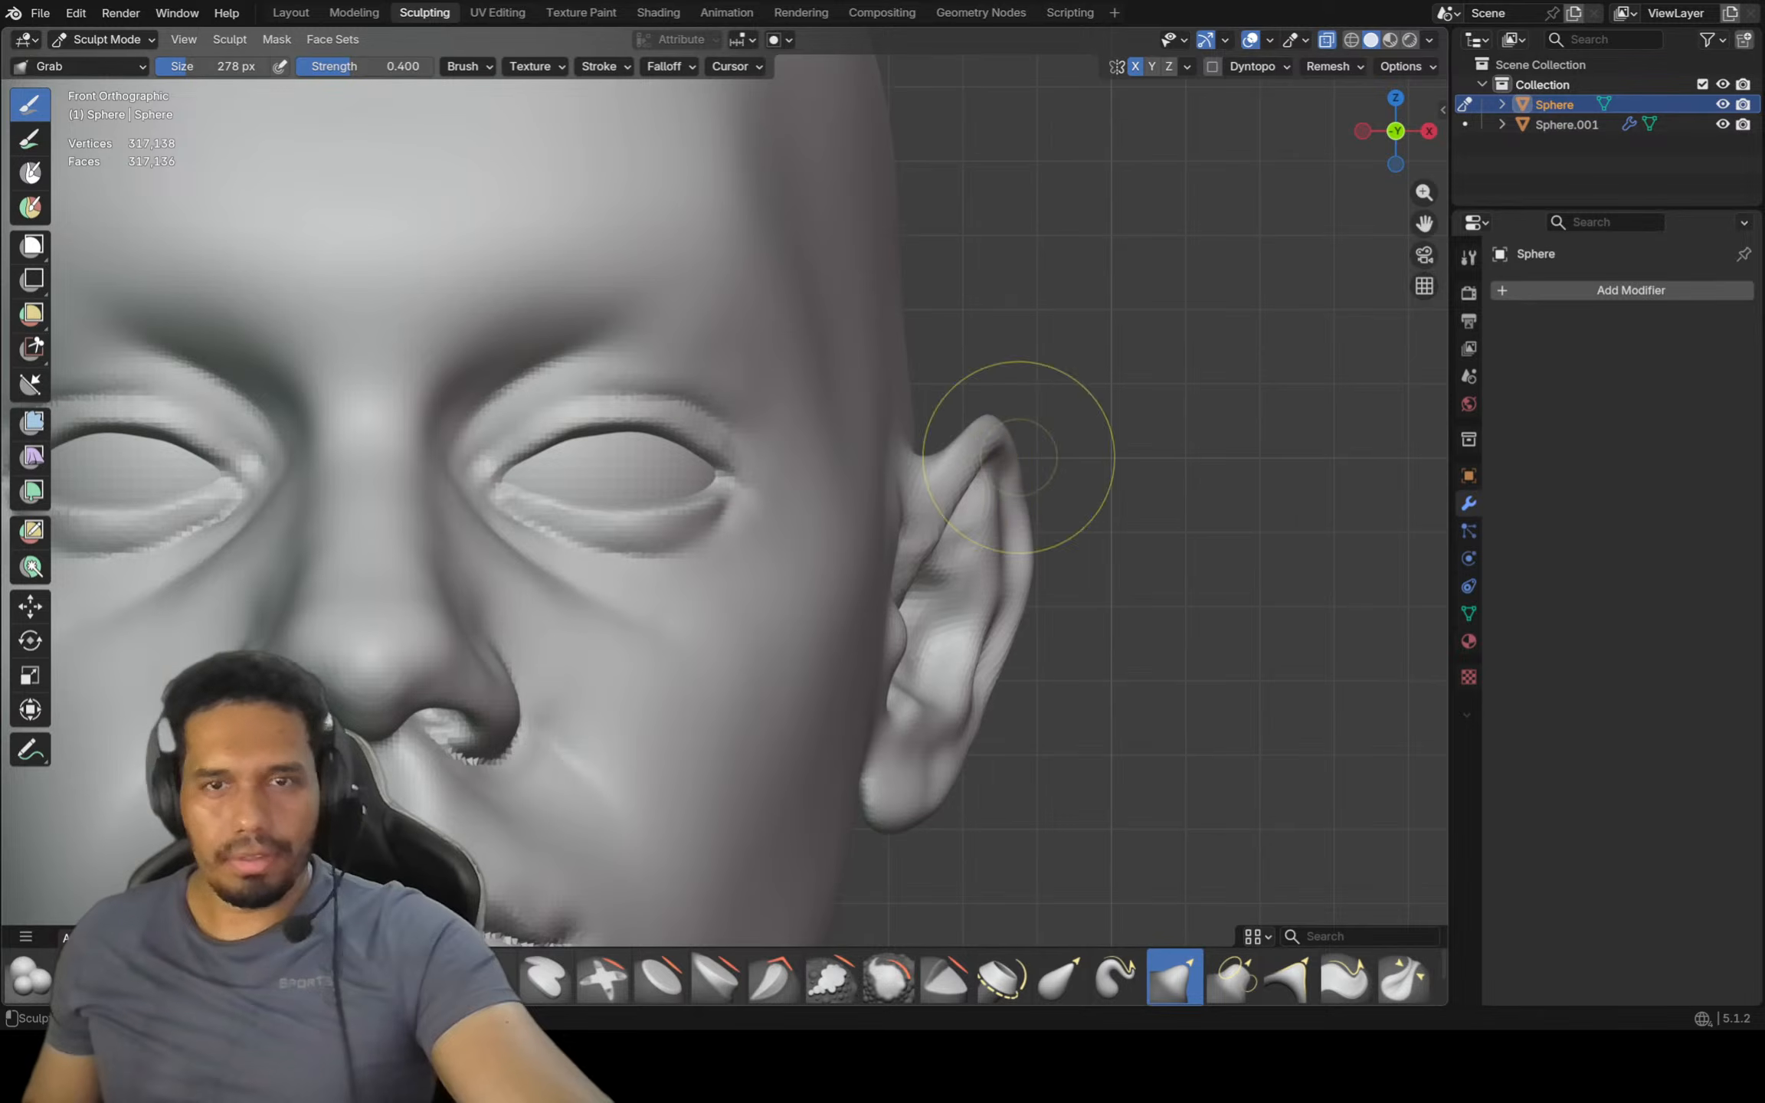
left_click_drag(1028, 576, 1040, 575)
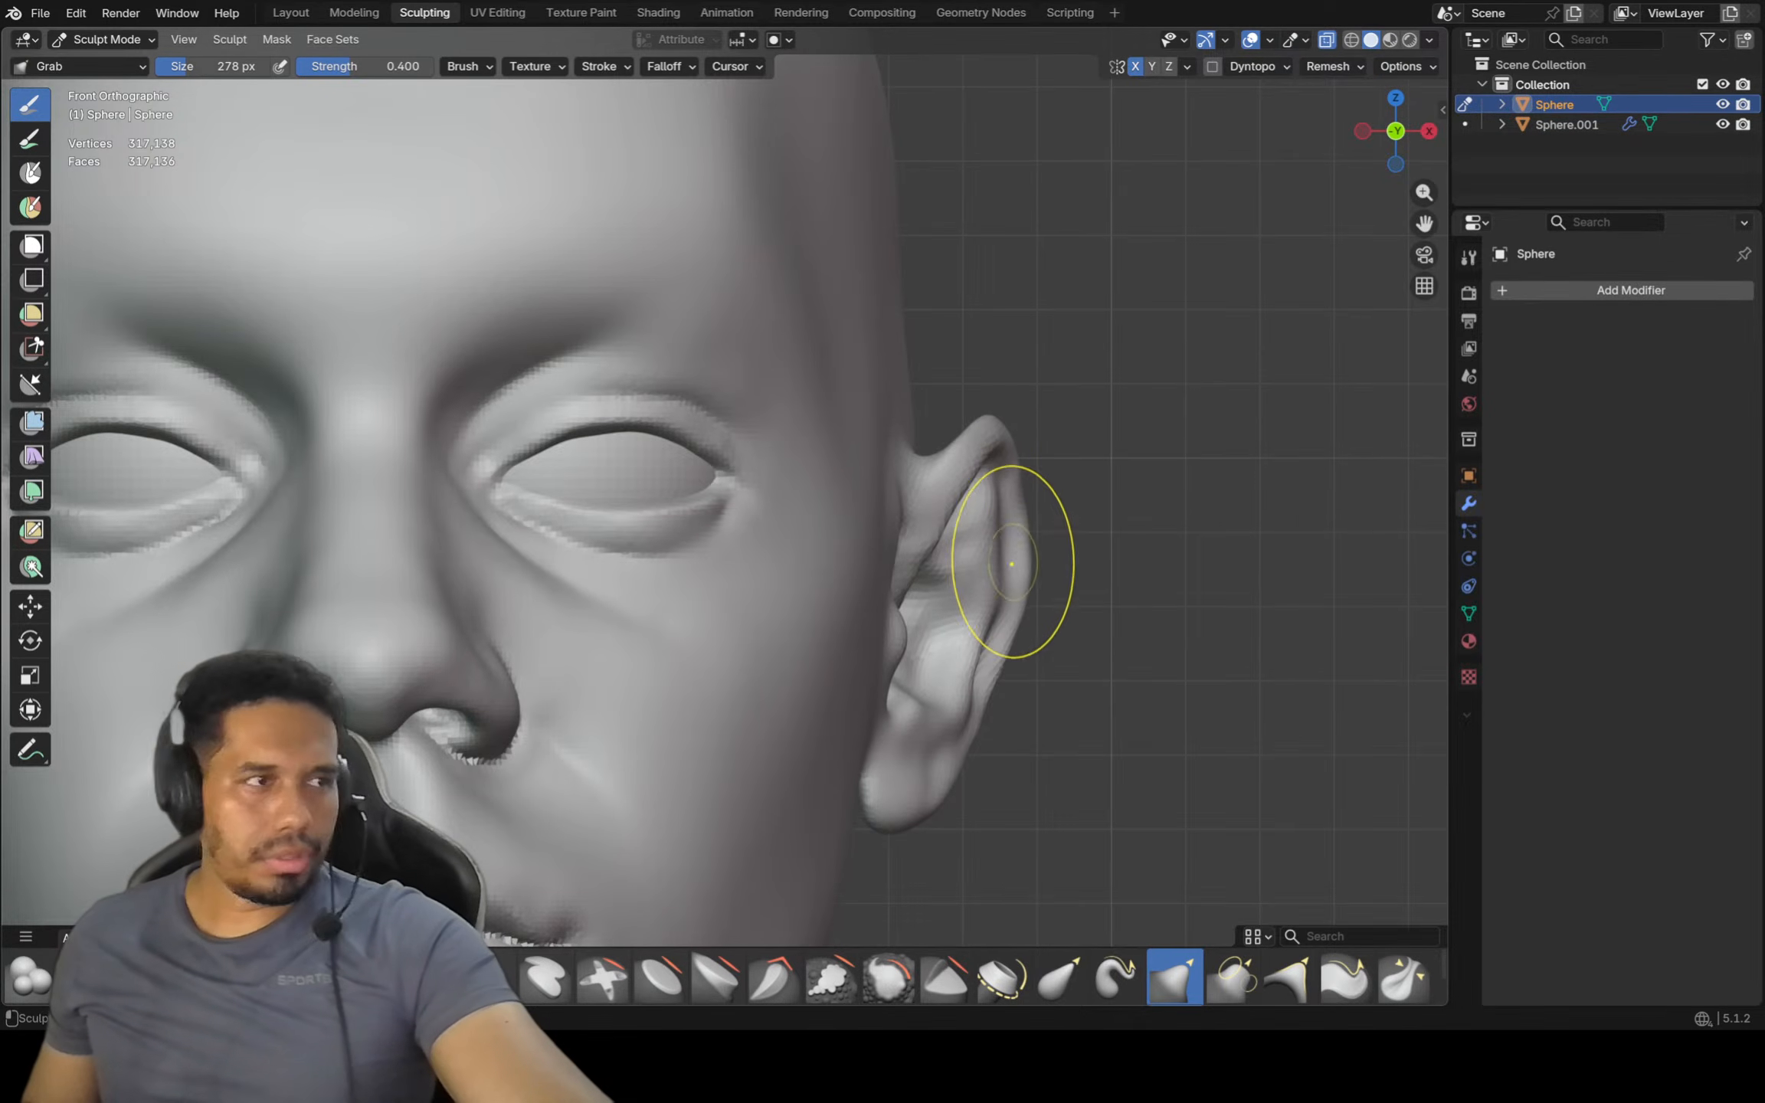
Refine the upper inner rim and the lower ear curve with the Grab brush at 278 px
scroll(1000, 583, "down", 2)
scroll(965, 630, "up", 2)
scroll(958, 640, "up", 1)
left_click_drag(956, 651, 962, 650)
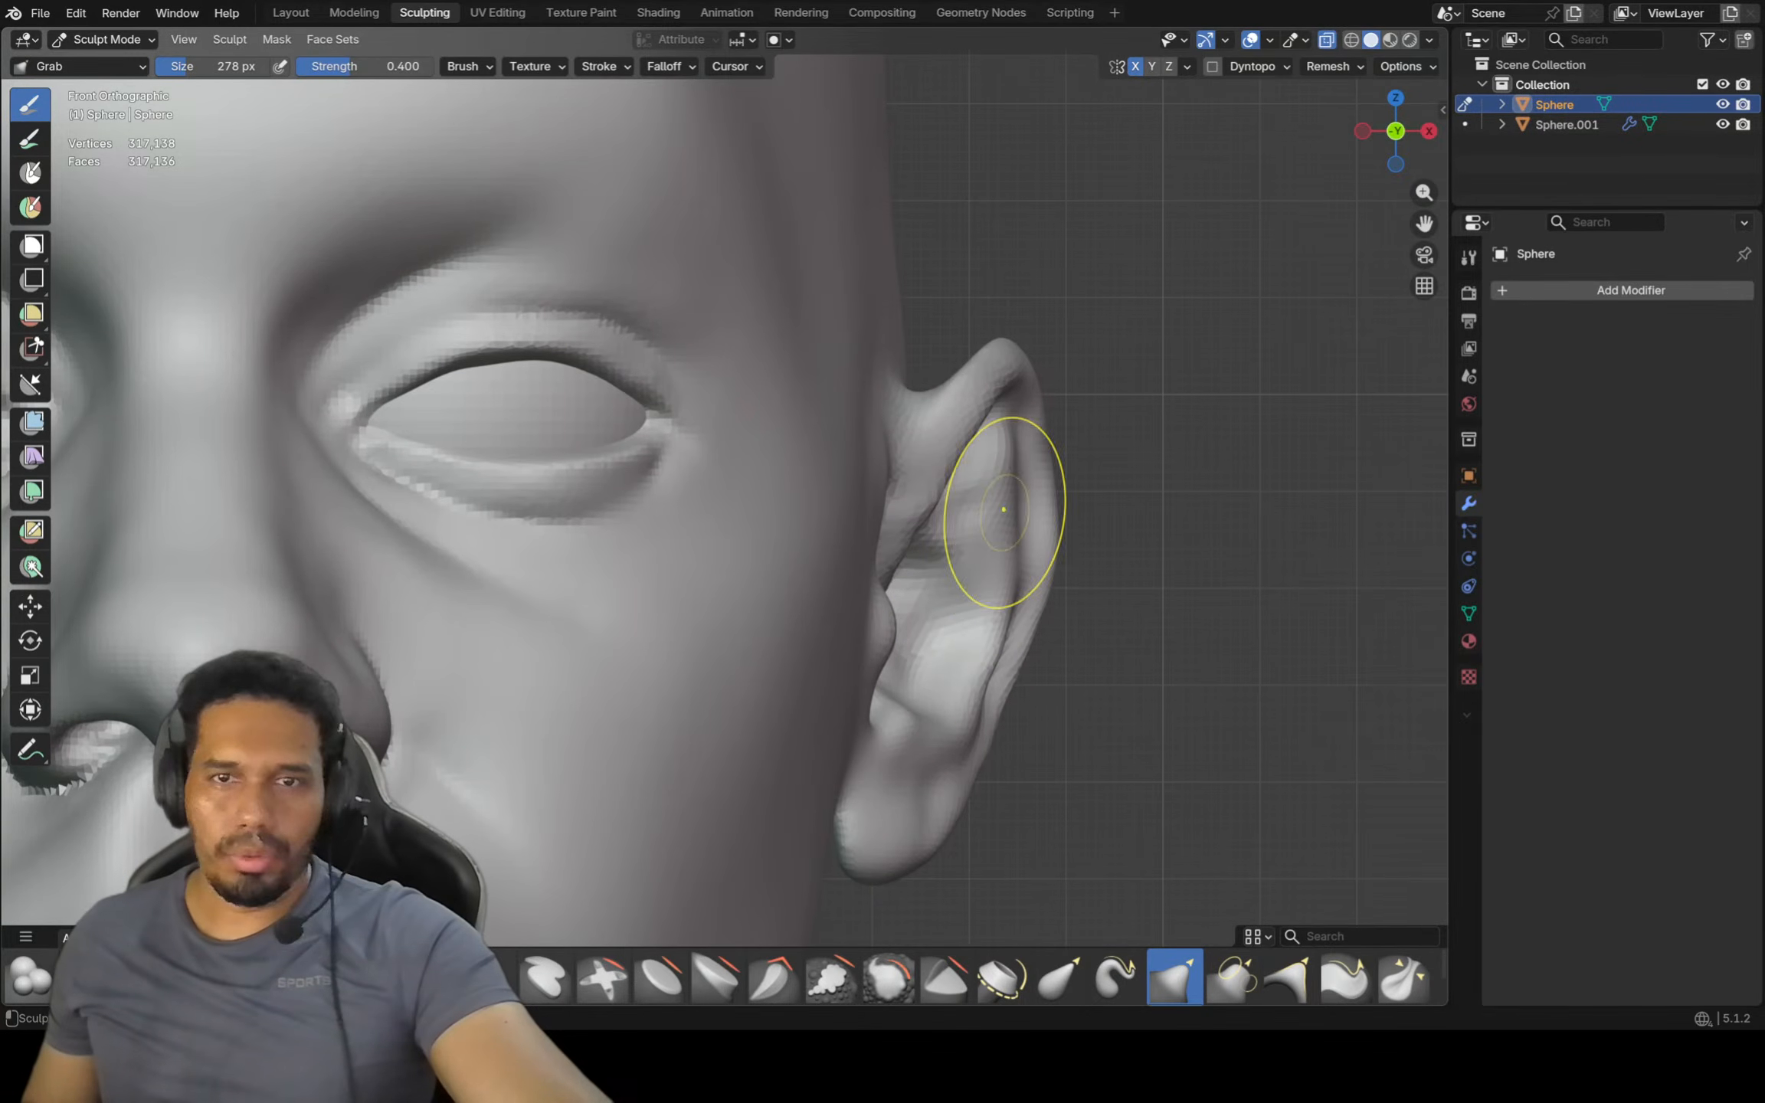
left_click_drag(1006, 446, 989, 441)
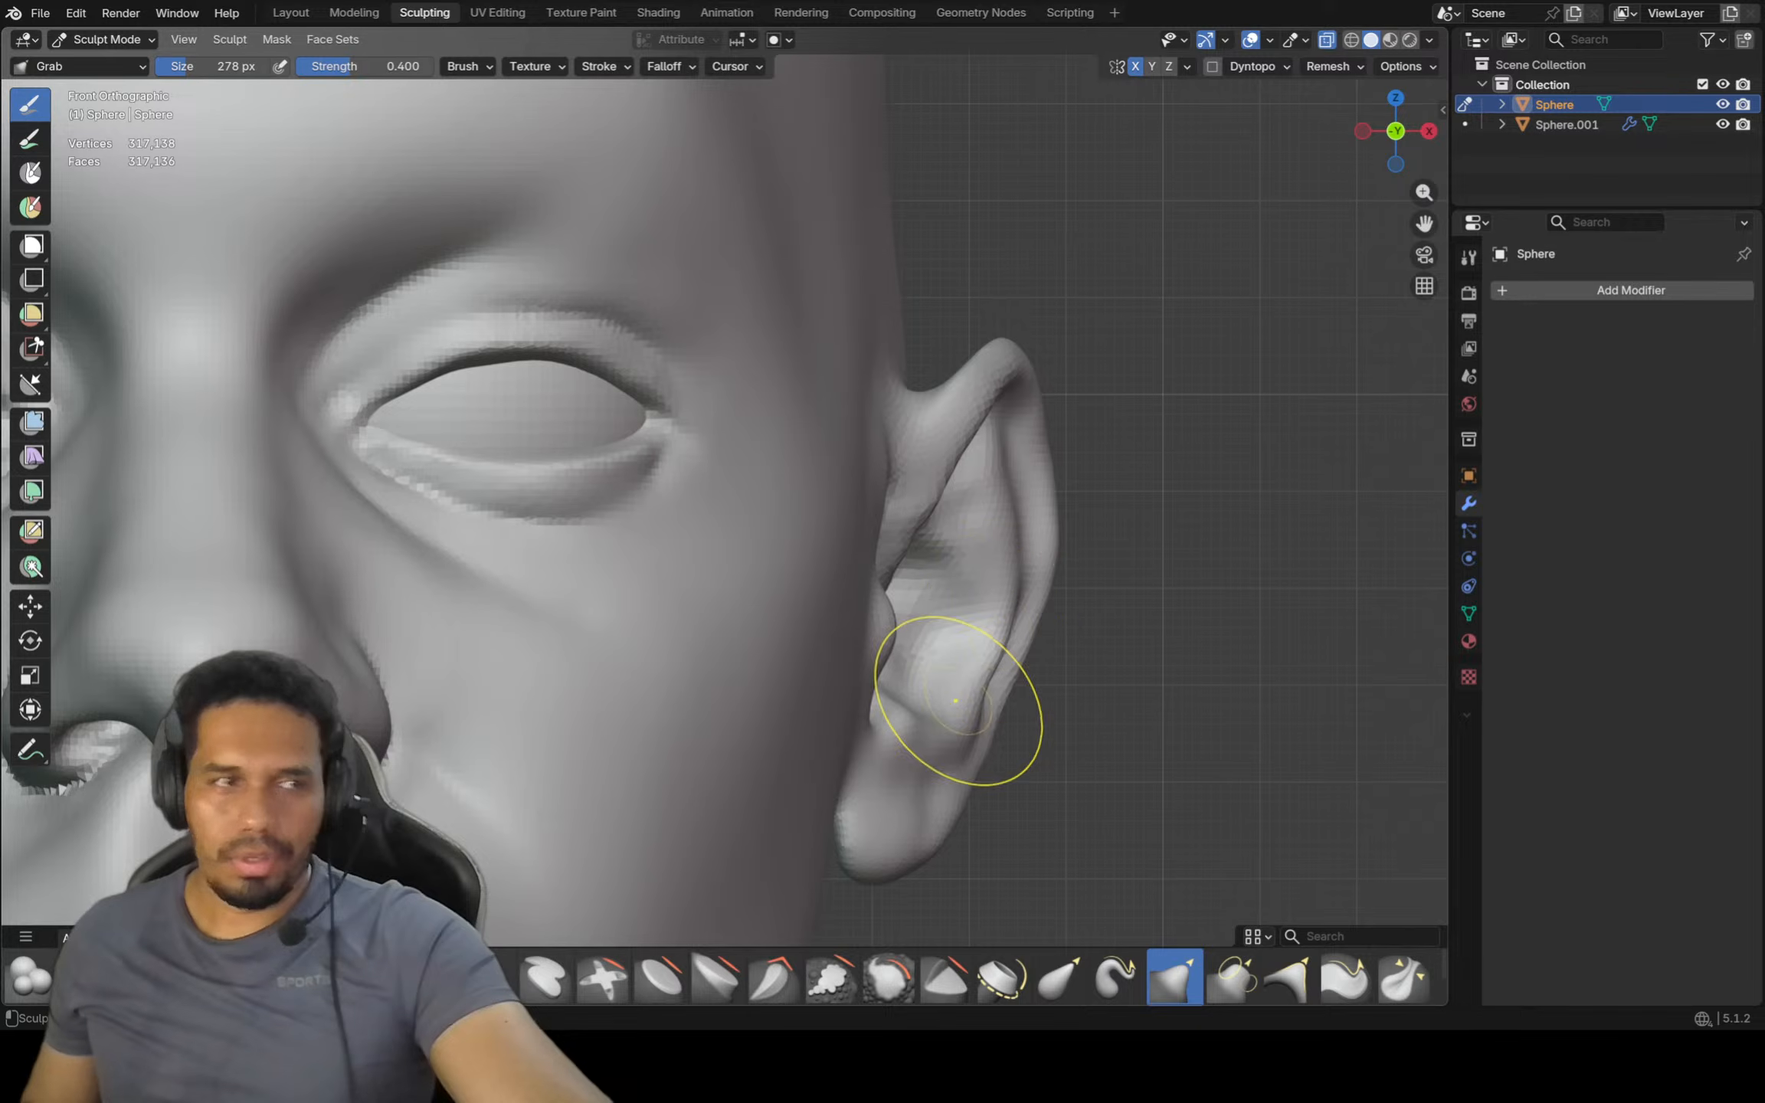
left_click_drag(957, 760, 969, 702)
middle_click_drag(994, 538, 991, 690, "ctrl")
mouse_move(970, 535)
middle_mouse_down("ctrl")
mouse_move(973, 619)
mouse_move(957, 529)
mouse_move(883, 552)
mouse_move(1009, 478)
mouse_move(945, 511)
middle_mouse_up("ctrl")
Build up the back of the ear's outer rim in back view with the Draw brush at 194 px
scroll(1009, 478, "up", 3)
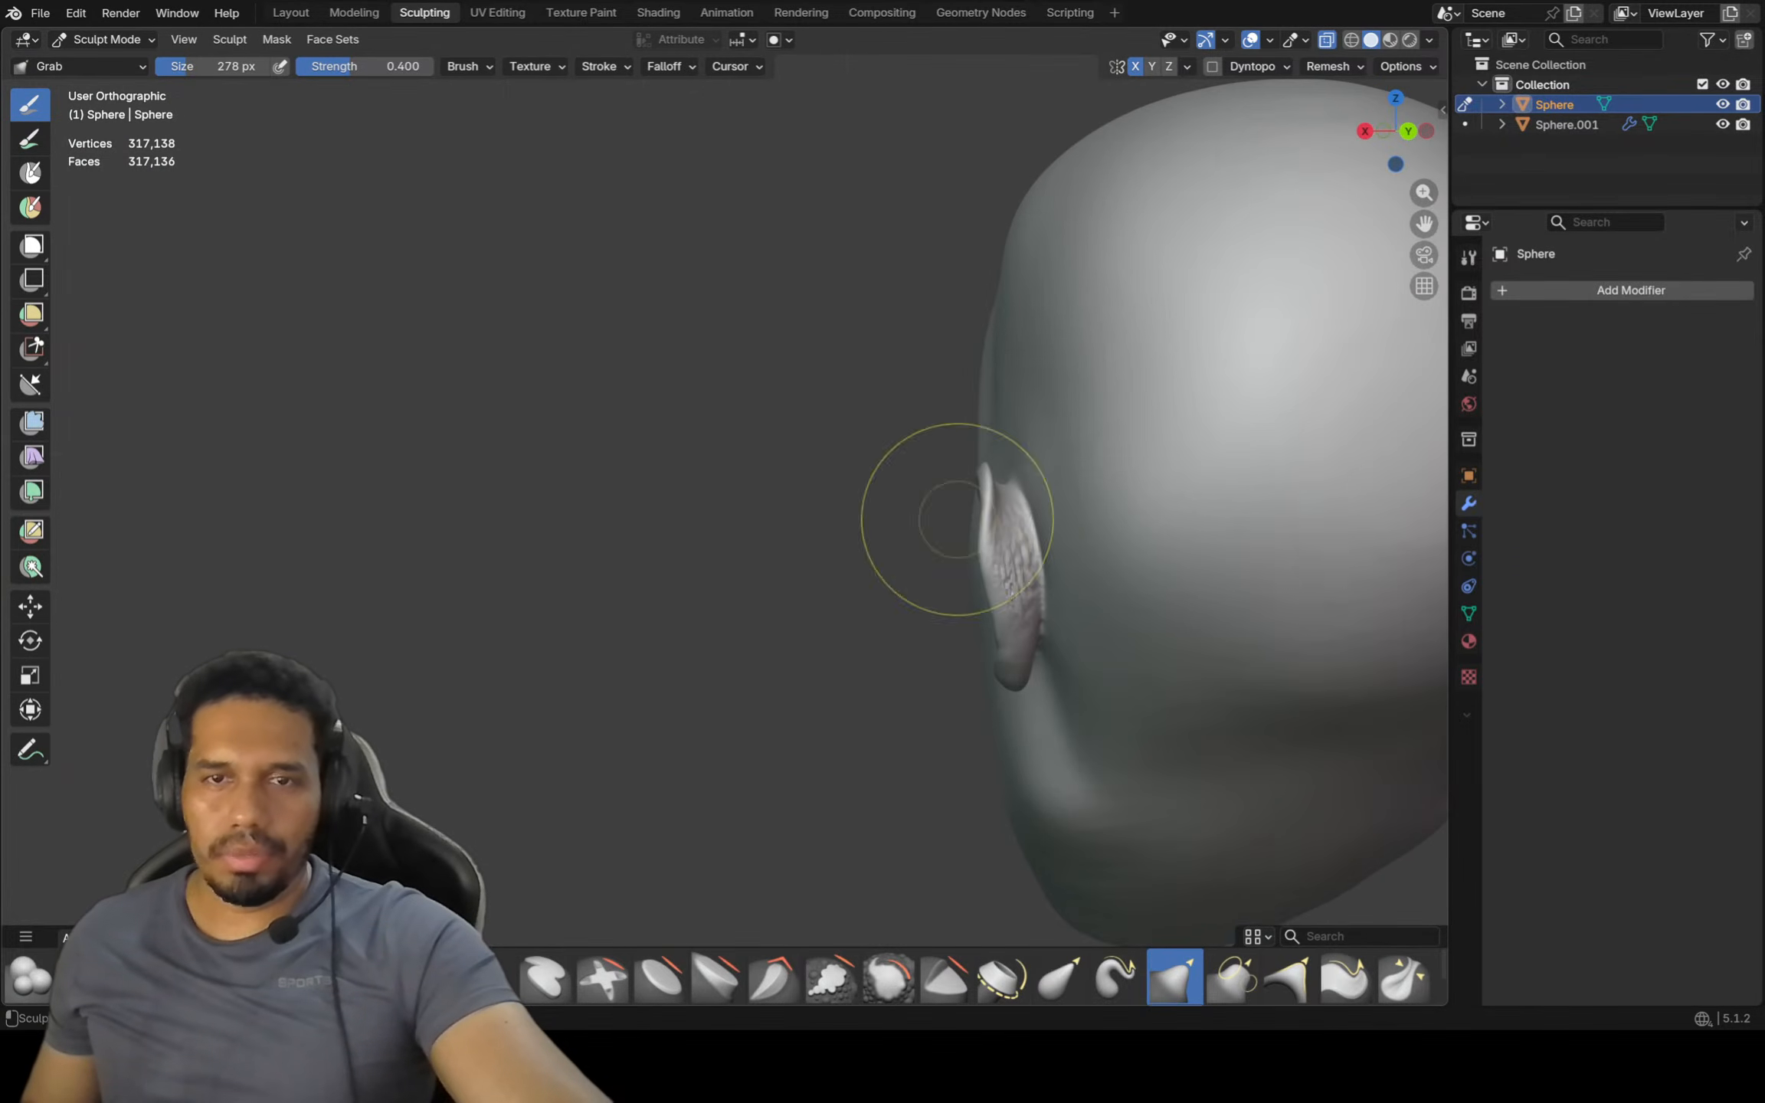
mouse_move(1024, 643)
middle_mouse_down("shift")
mouse_move(896, 538)
mouse_move(912, 611)
mouse_move(865, 644)
middle_mouse_up("shift")
scroll(902, 610, "up", 4)
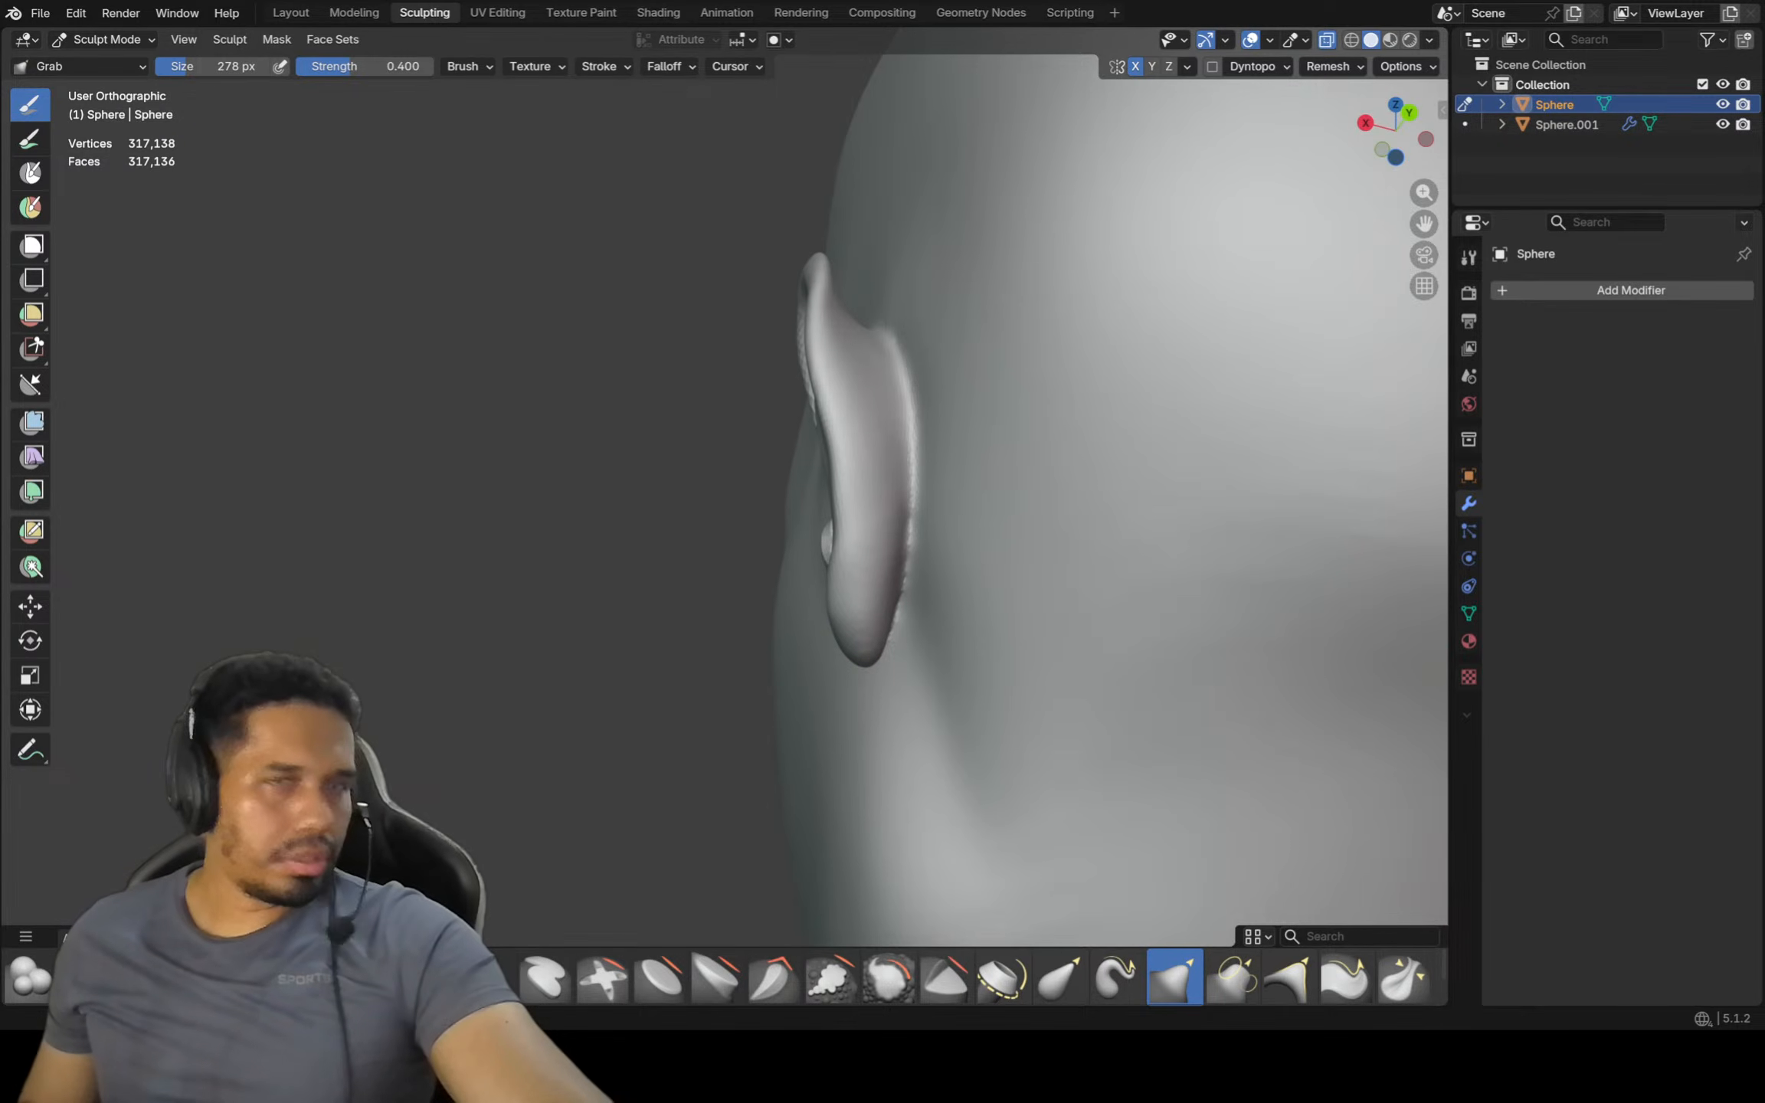
key("ctrl+KP_1")
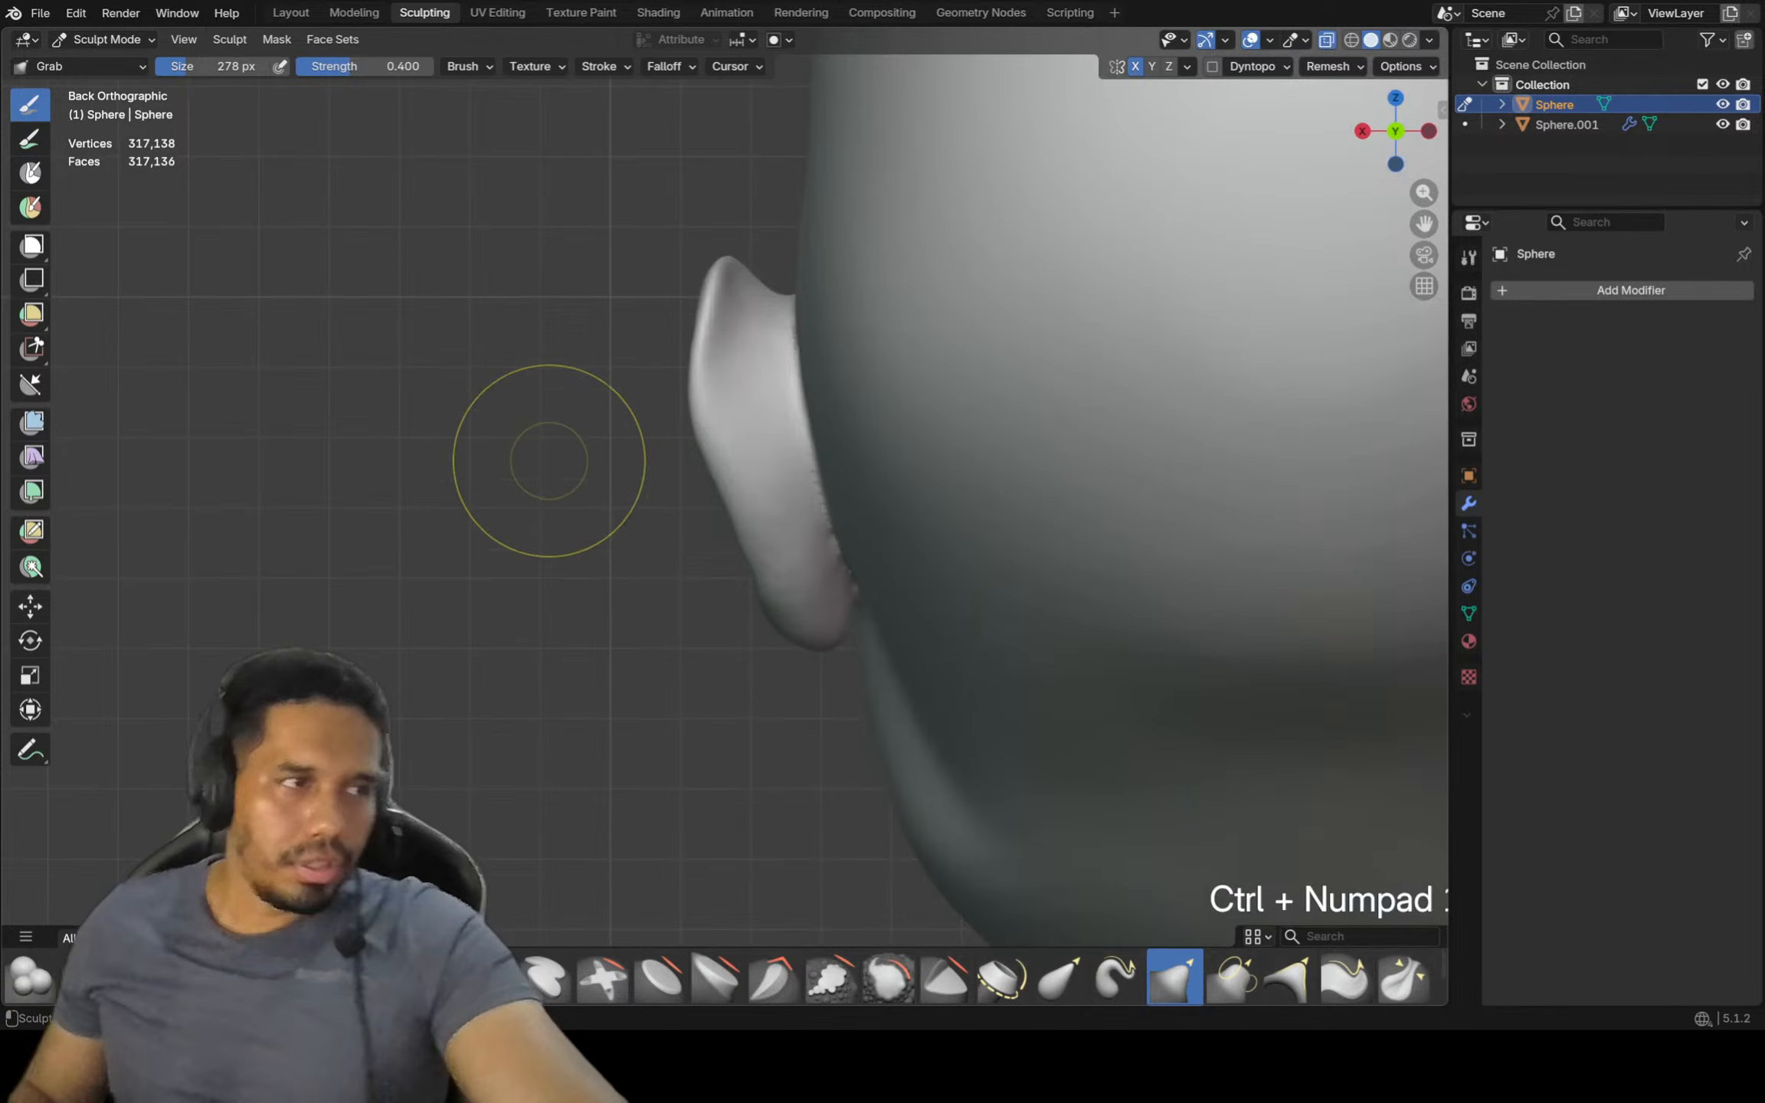
scroll(690, 343, "up", 1)
key("f")
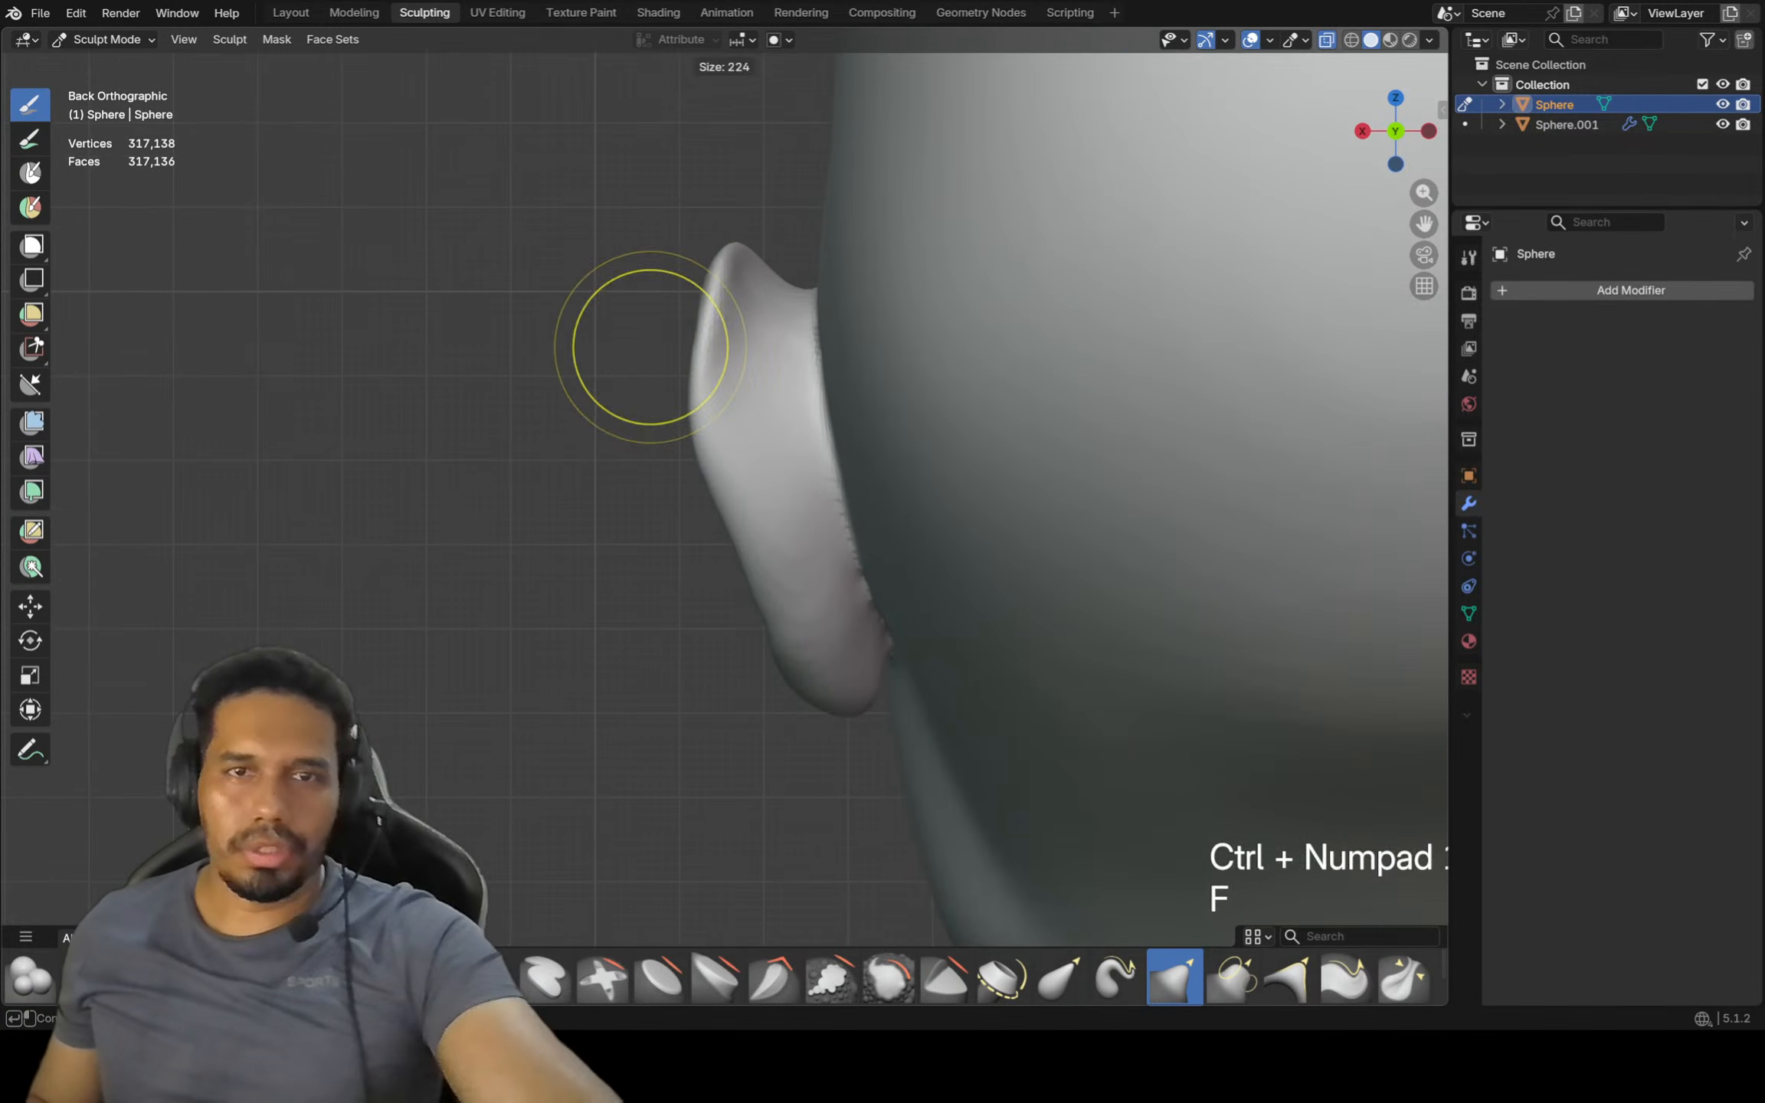
left_click(618, 346)
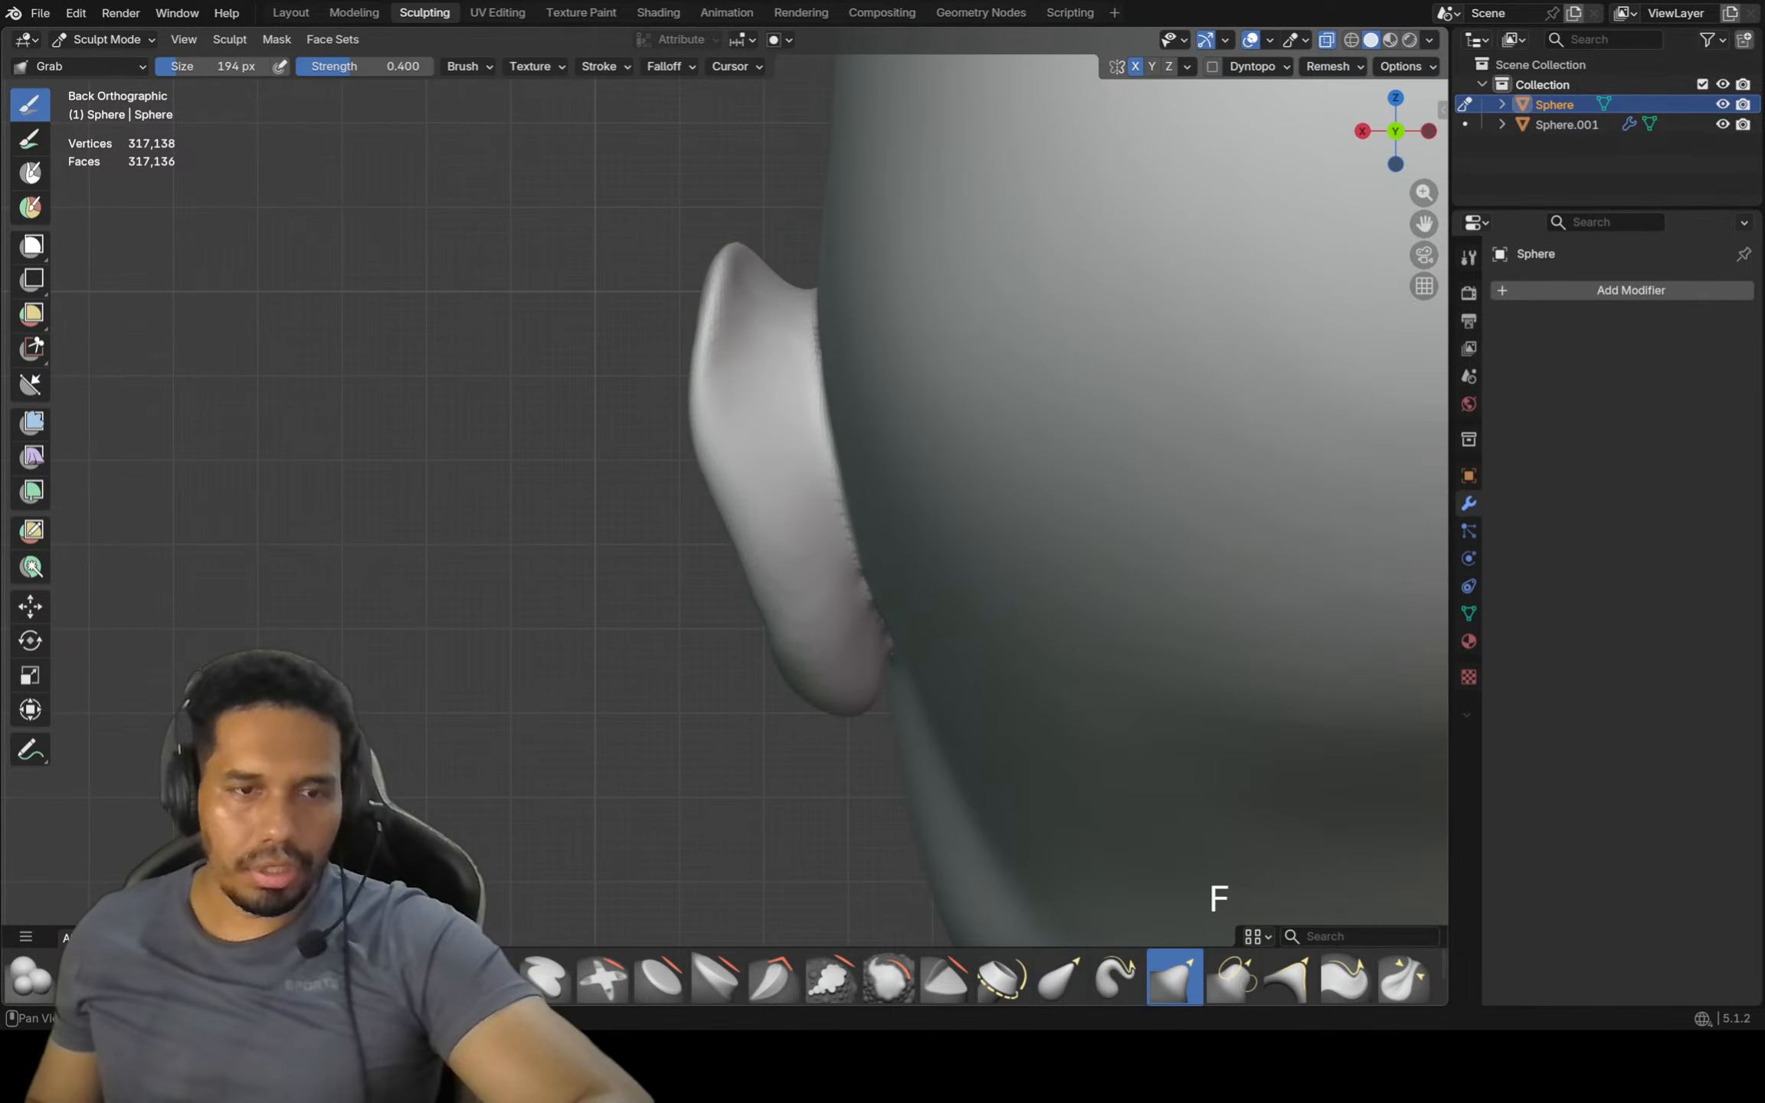
left_click(374, 977)
mouse_move(747, 268)
left_mouse_down()
mouse_move(727, 253)
mouse_move(712, 376)
mouse_move(766, 444)
mouse_move(733, 448)
mouse_move(713, 348)
mouse_move(720, 413)
left_mouse_up()
left_click_drag(733, 279, 717, 337)
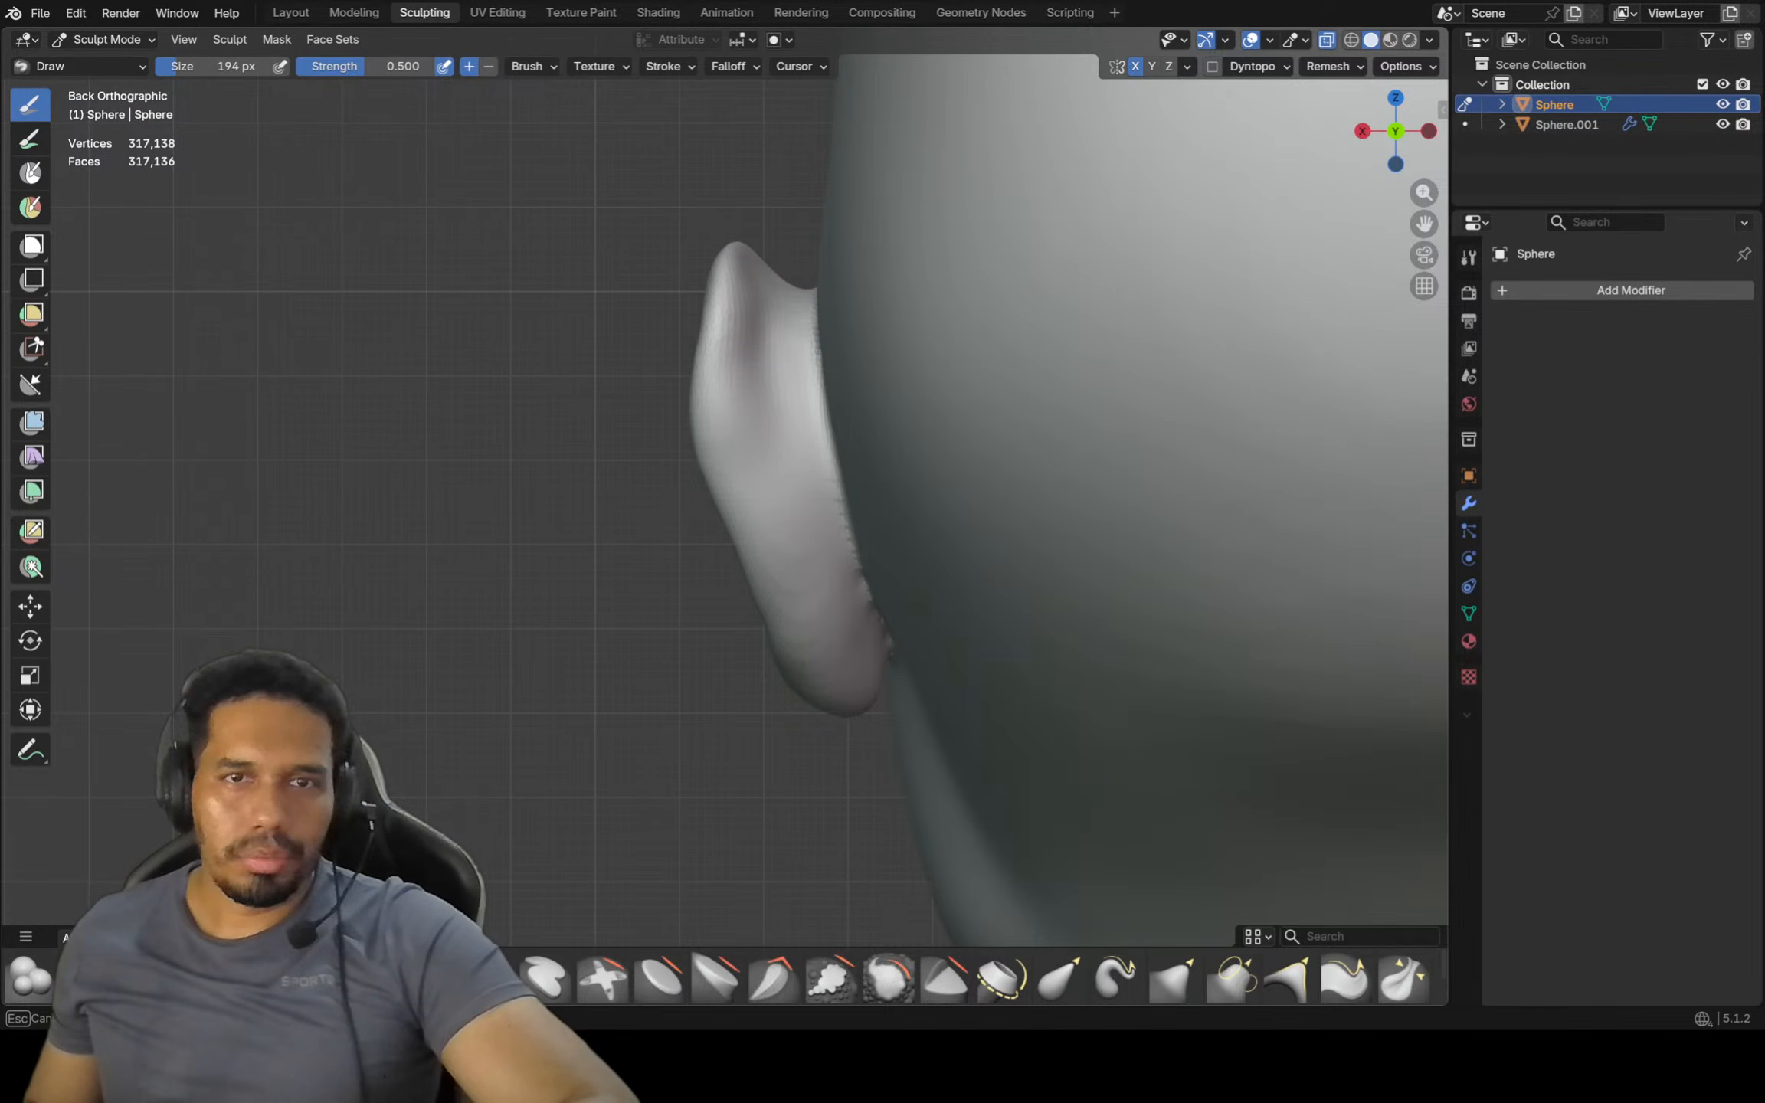
mouse_move(749, 261)
left_mouse_down()
mouse_move(727, 345)
mouse_move(743, 459)
left_mouse_up()
mouse_move(728, 299)
left_mouse_down()
mouse_move(716, 345)
mouse_move(749, 540)
mouse_move(787, 591)
left_mouse_up()
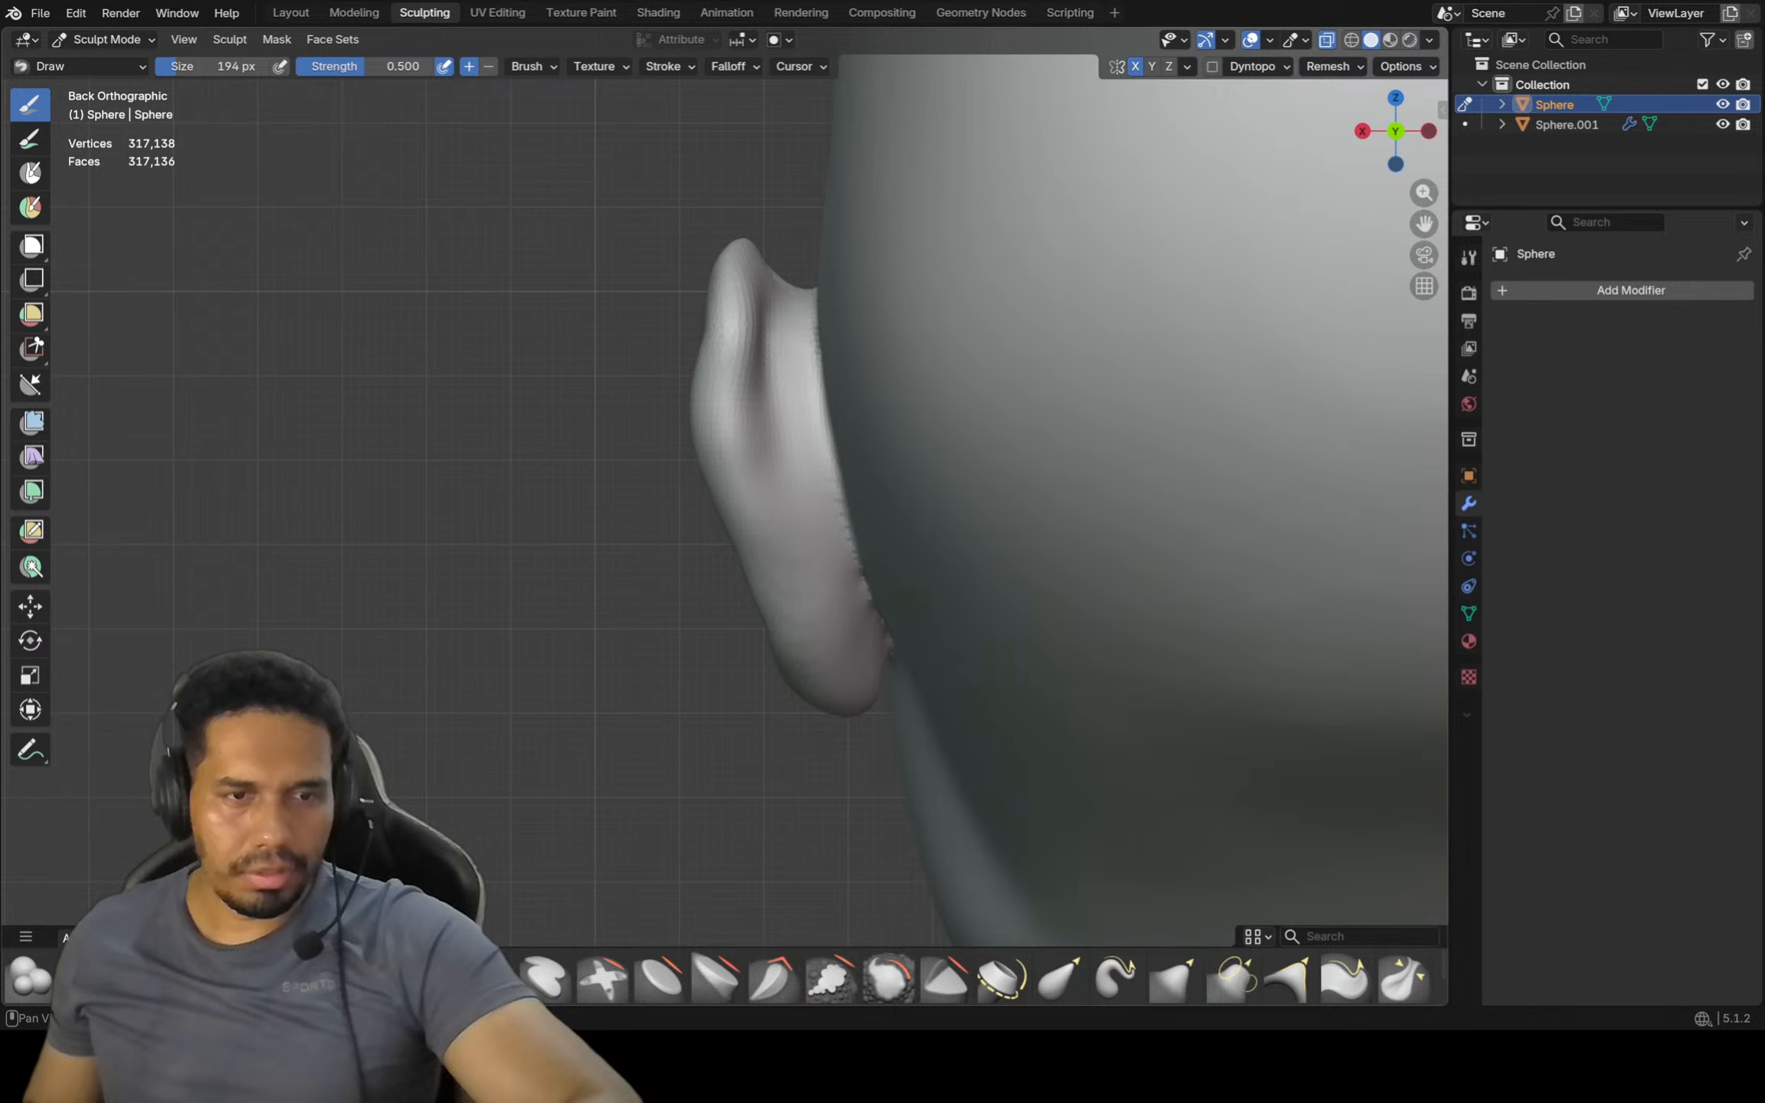
Carve the groove behind the ear rim down to the lobe with the Crease Polish brush at 136 px, and check the side view
key("shift+c")
key("f")
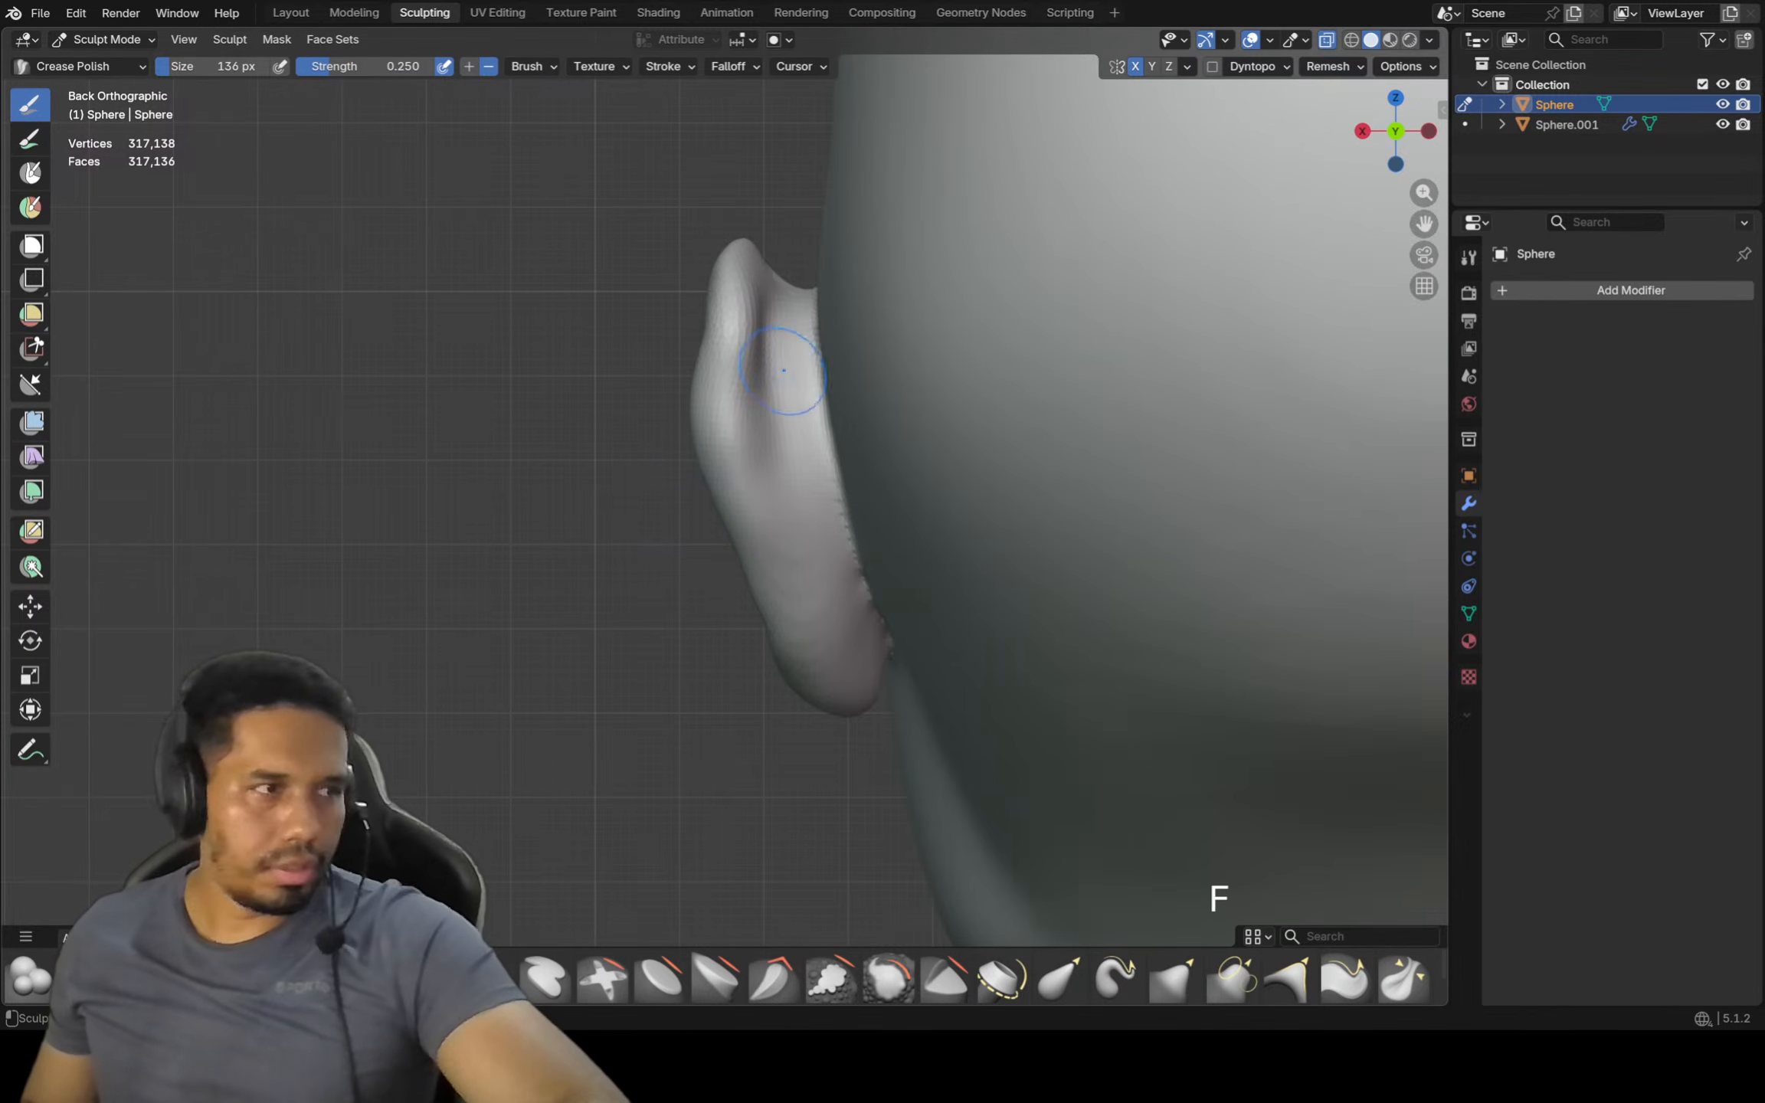
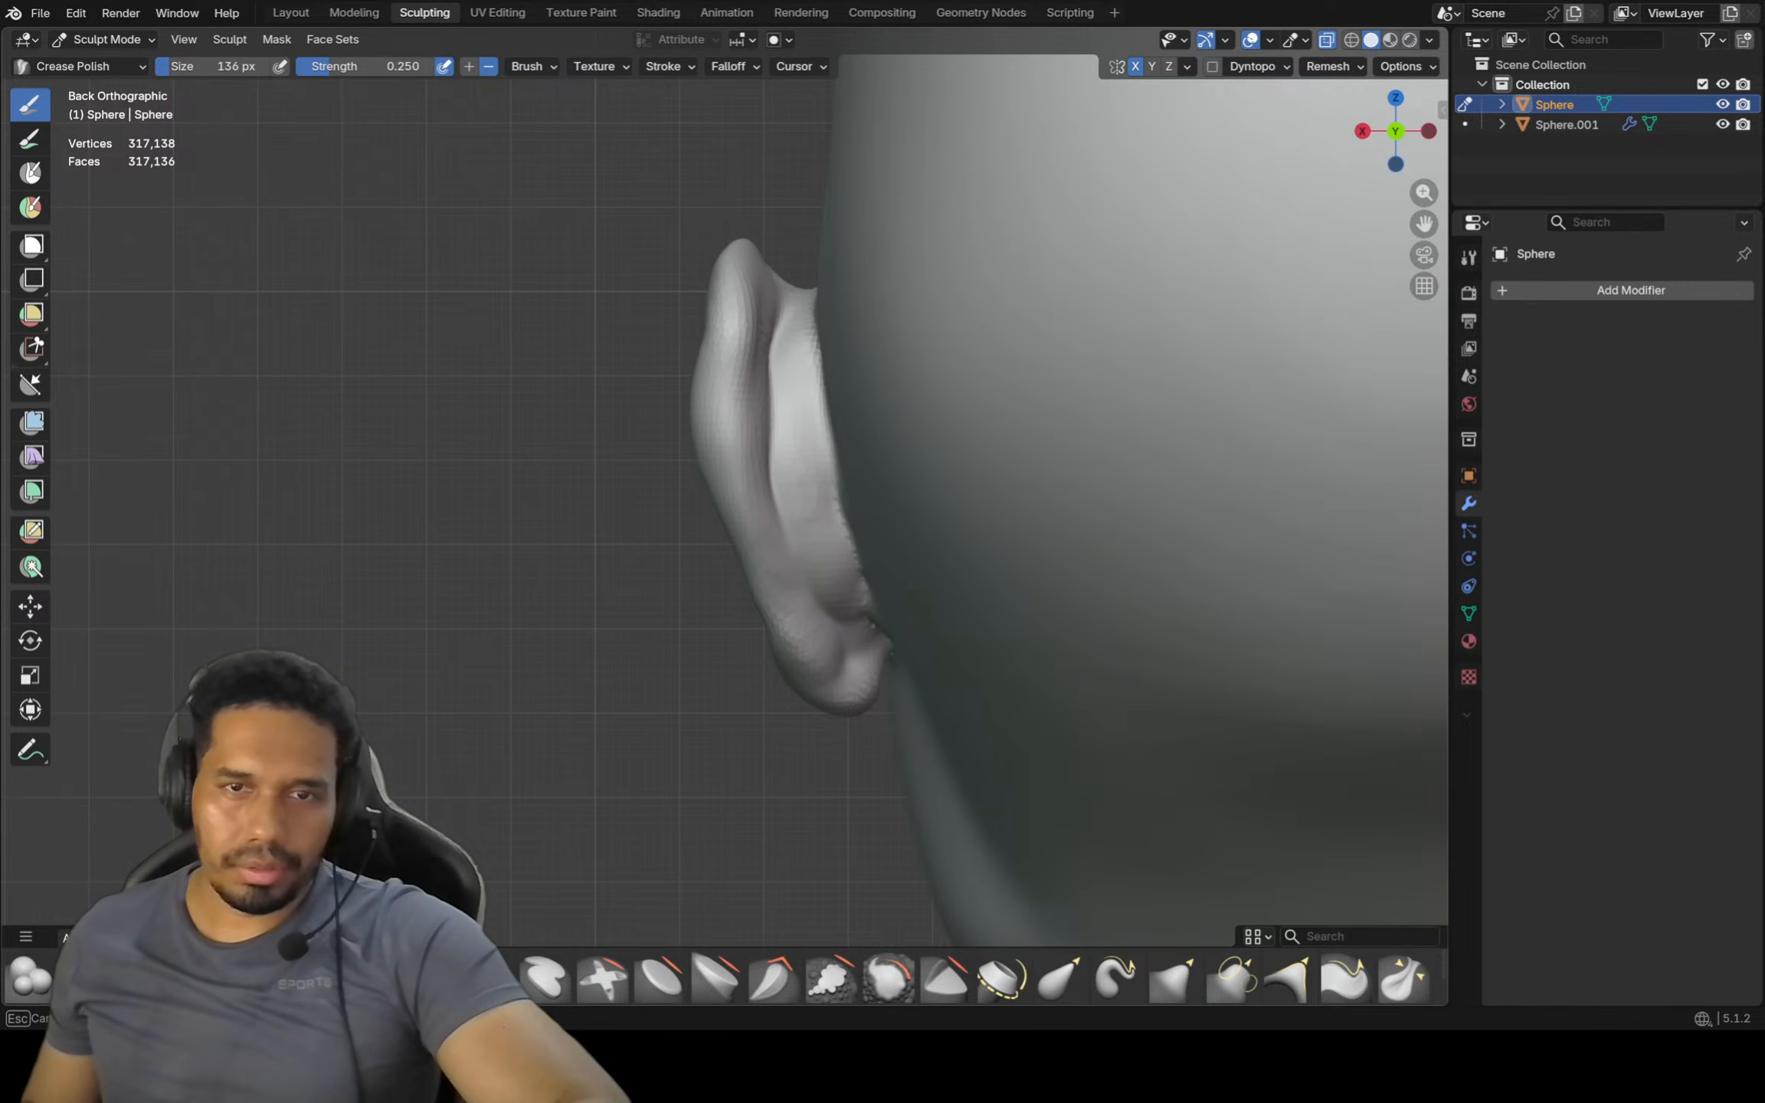
scroll(847, 583, "down", 5)
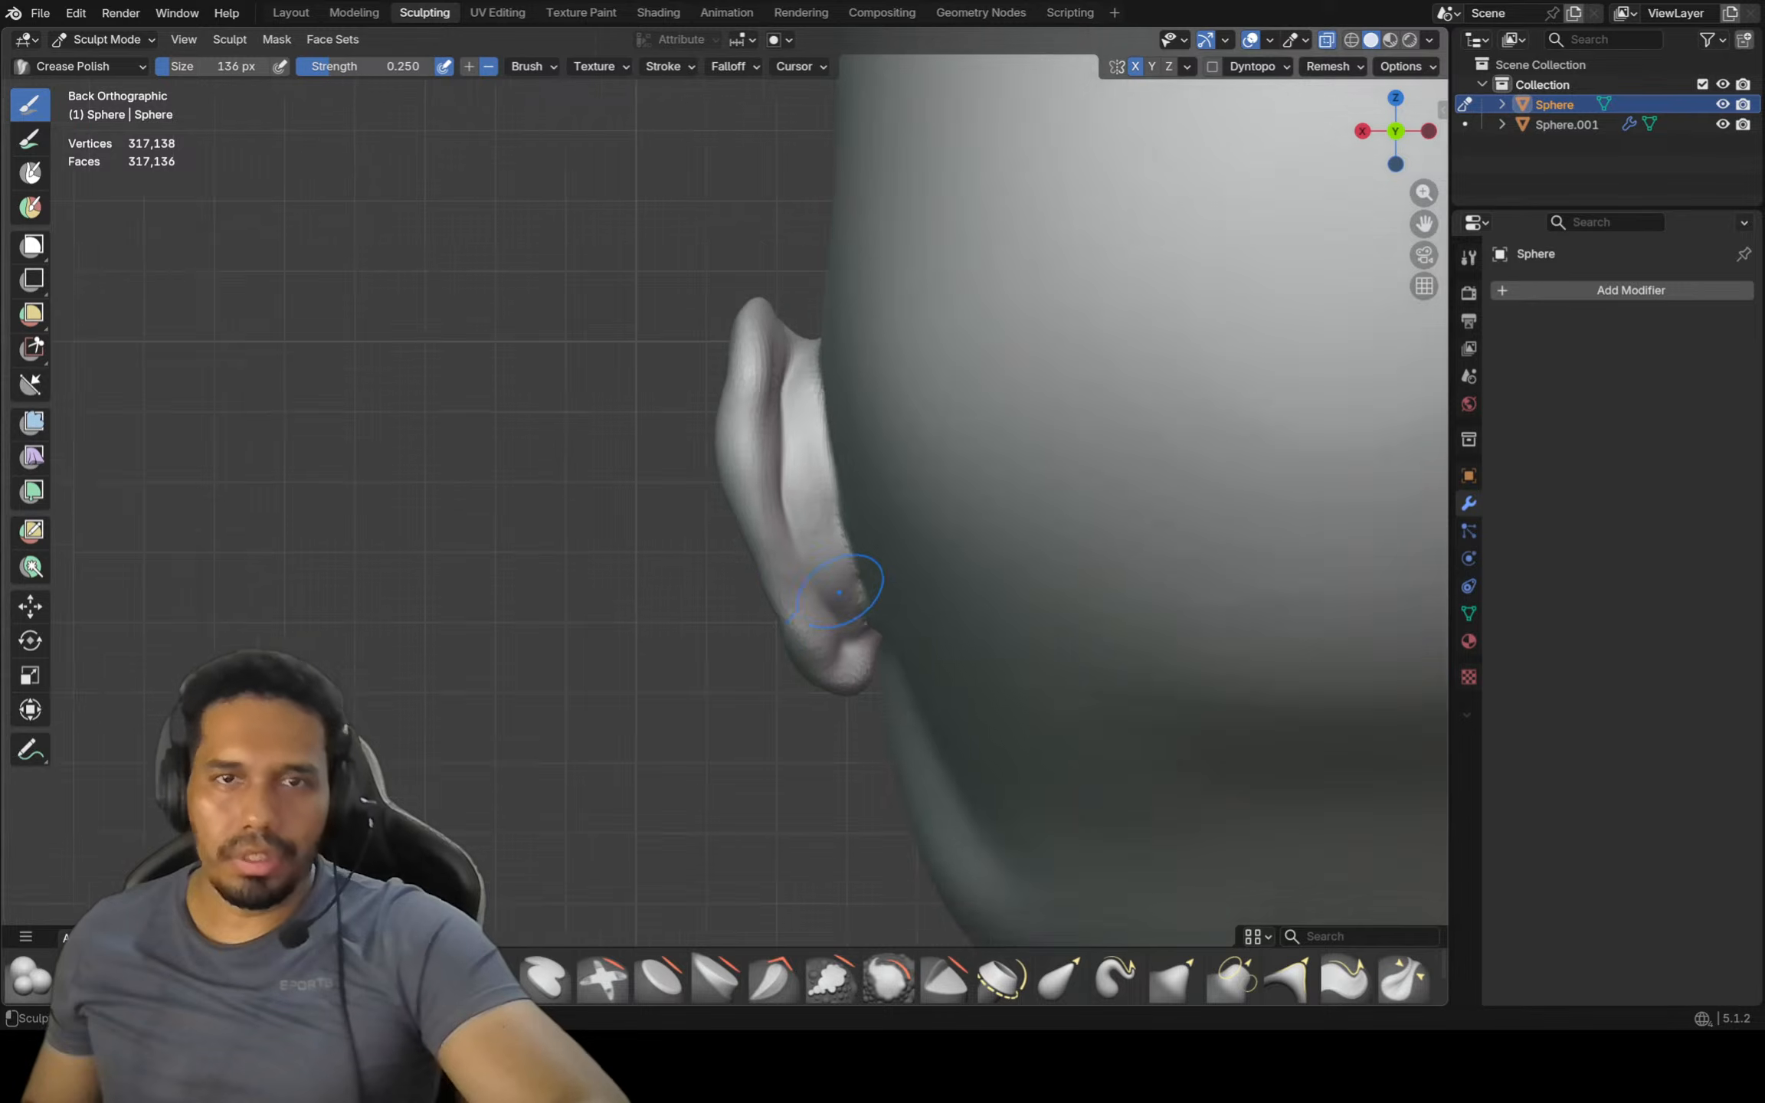
middle_click_drag(847, 582, 1133, 567)
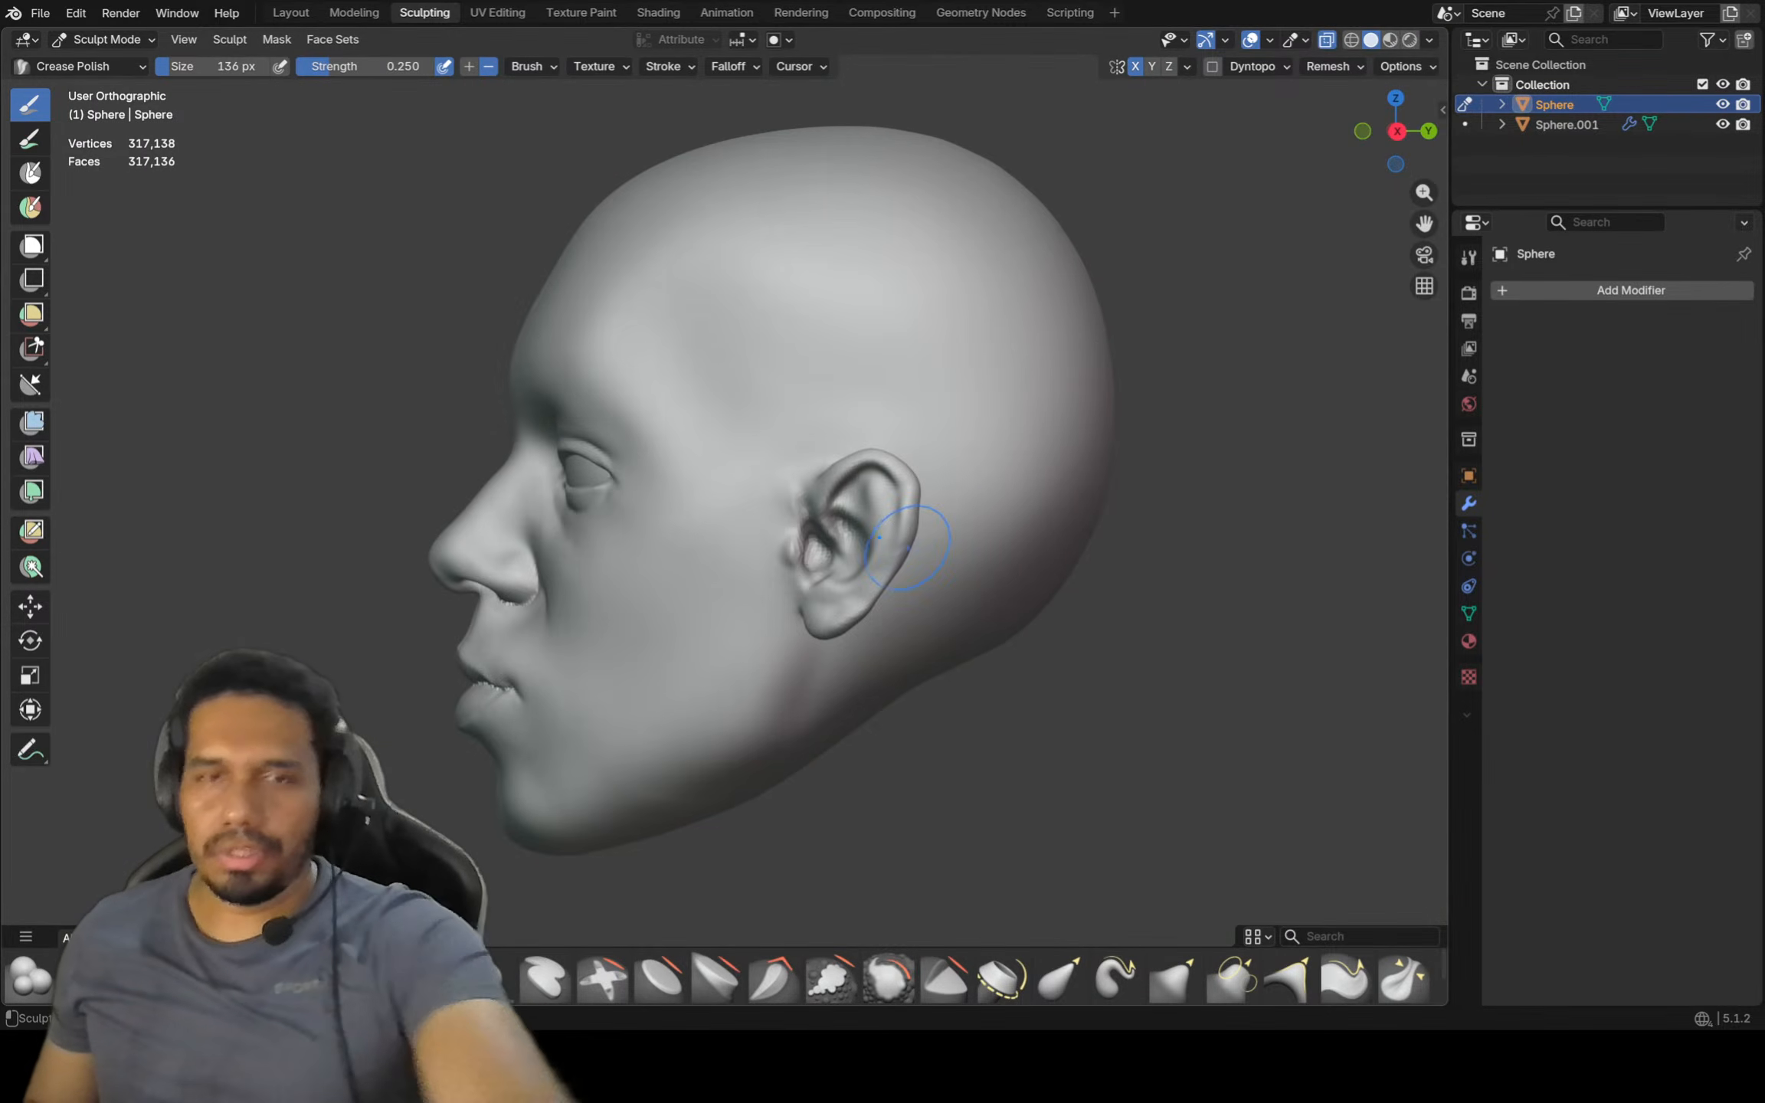
Extend the groove inside the ear's upper rim further down along the outer rim with the Crease Polish brush at 136 px
key("KP_1")
middle_click_drag(985, 513, 996, 491)
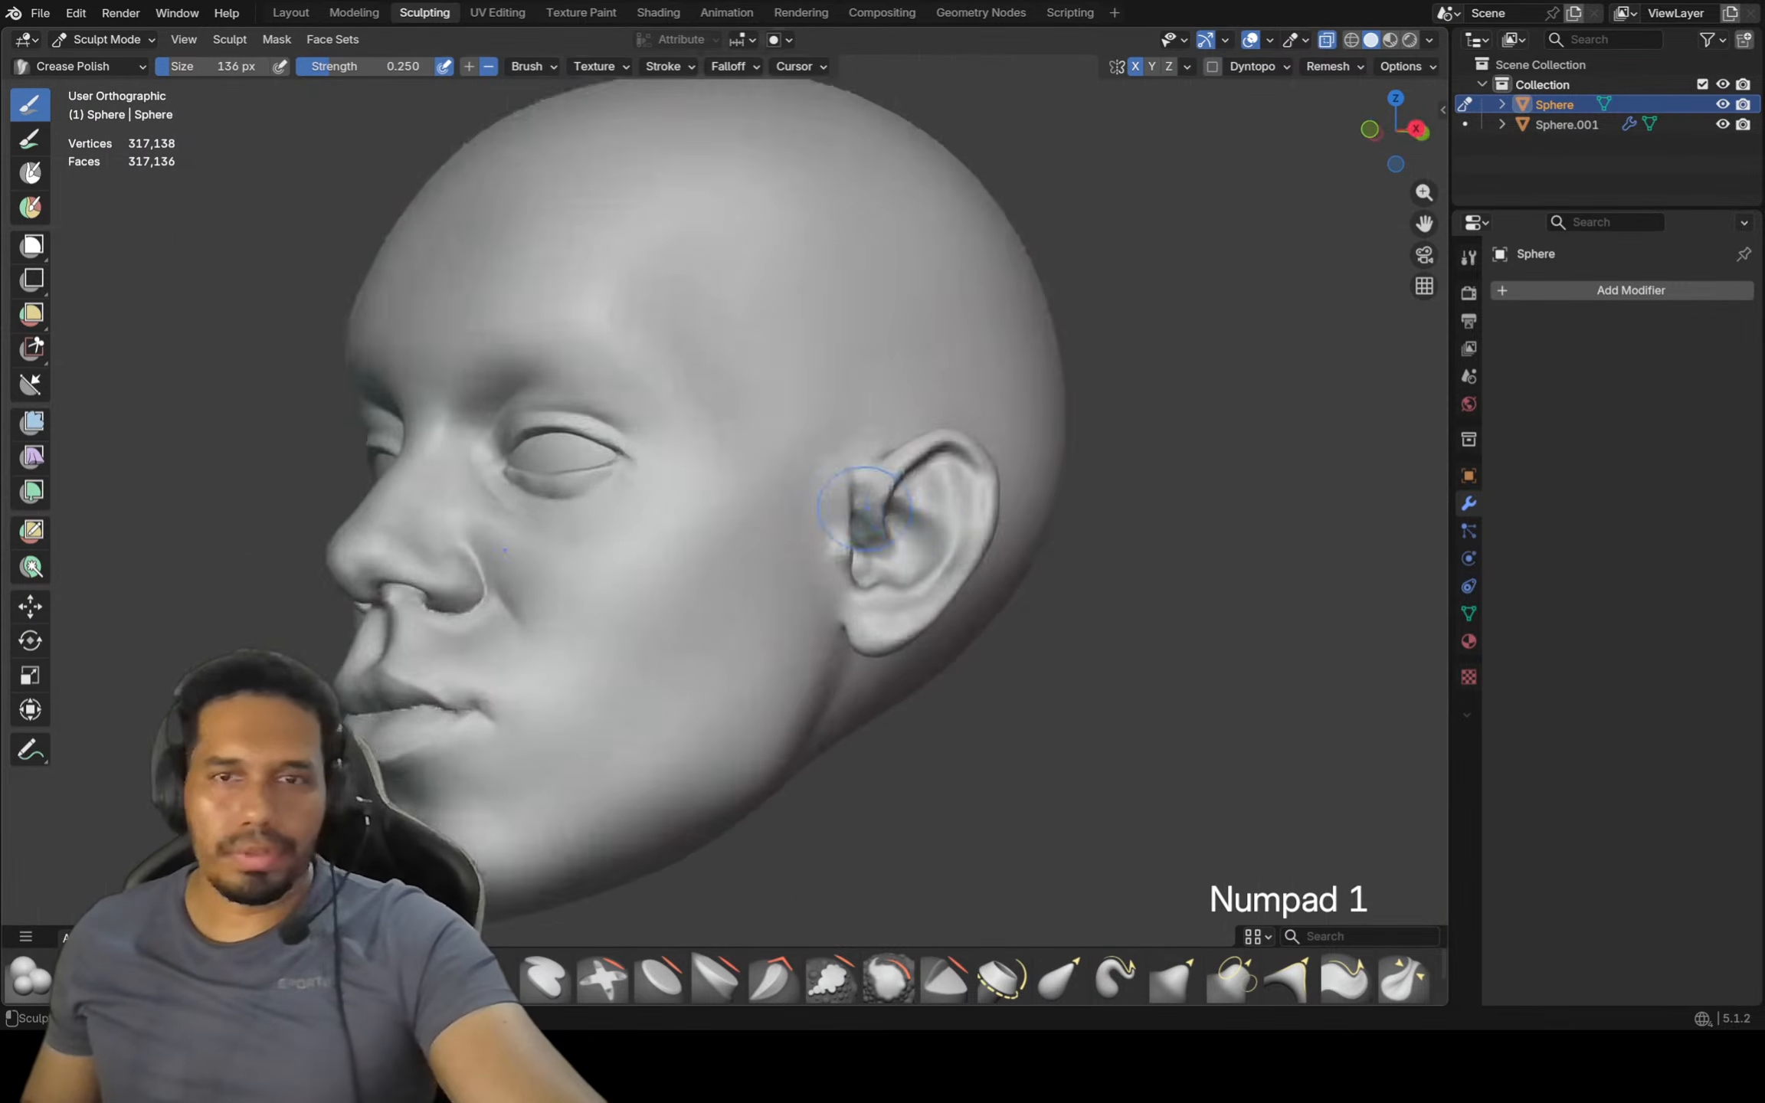
scroll(995, 475, "up", 8)
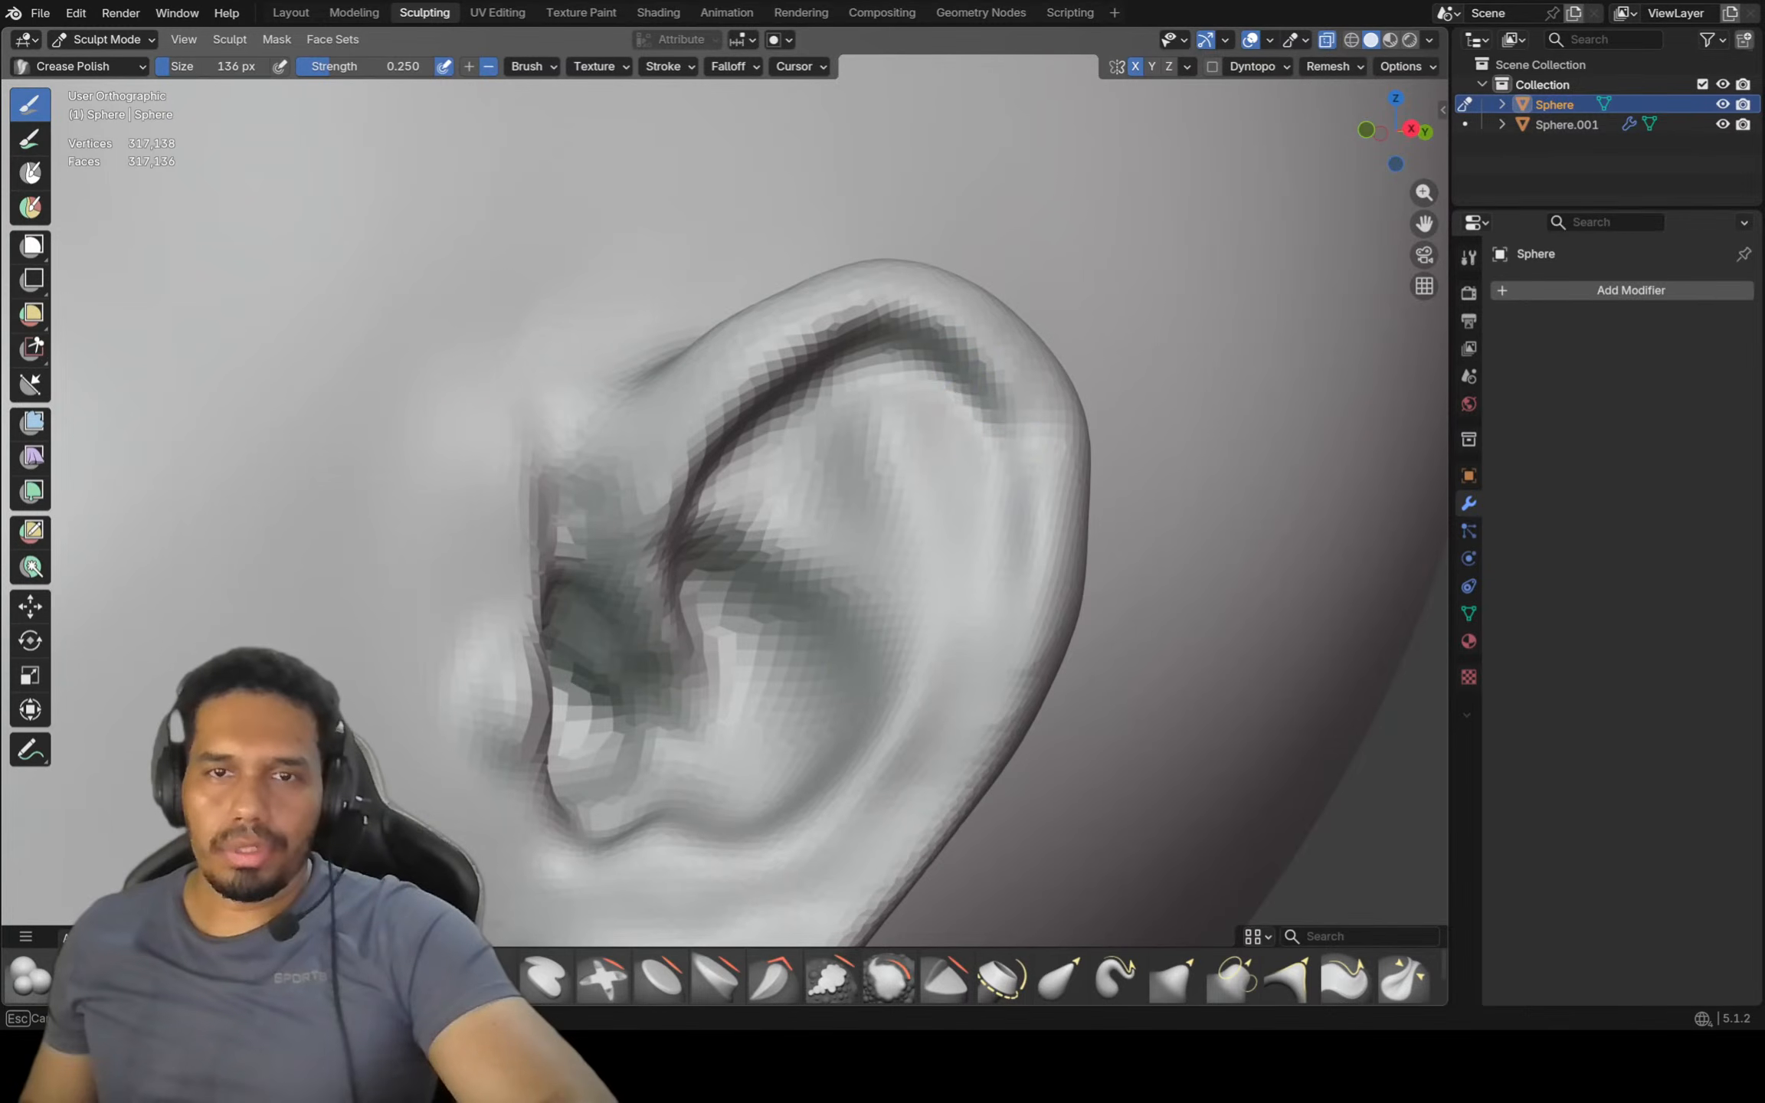
key("ctrl")
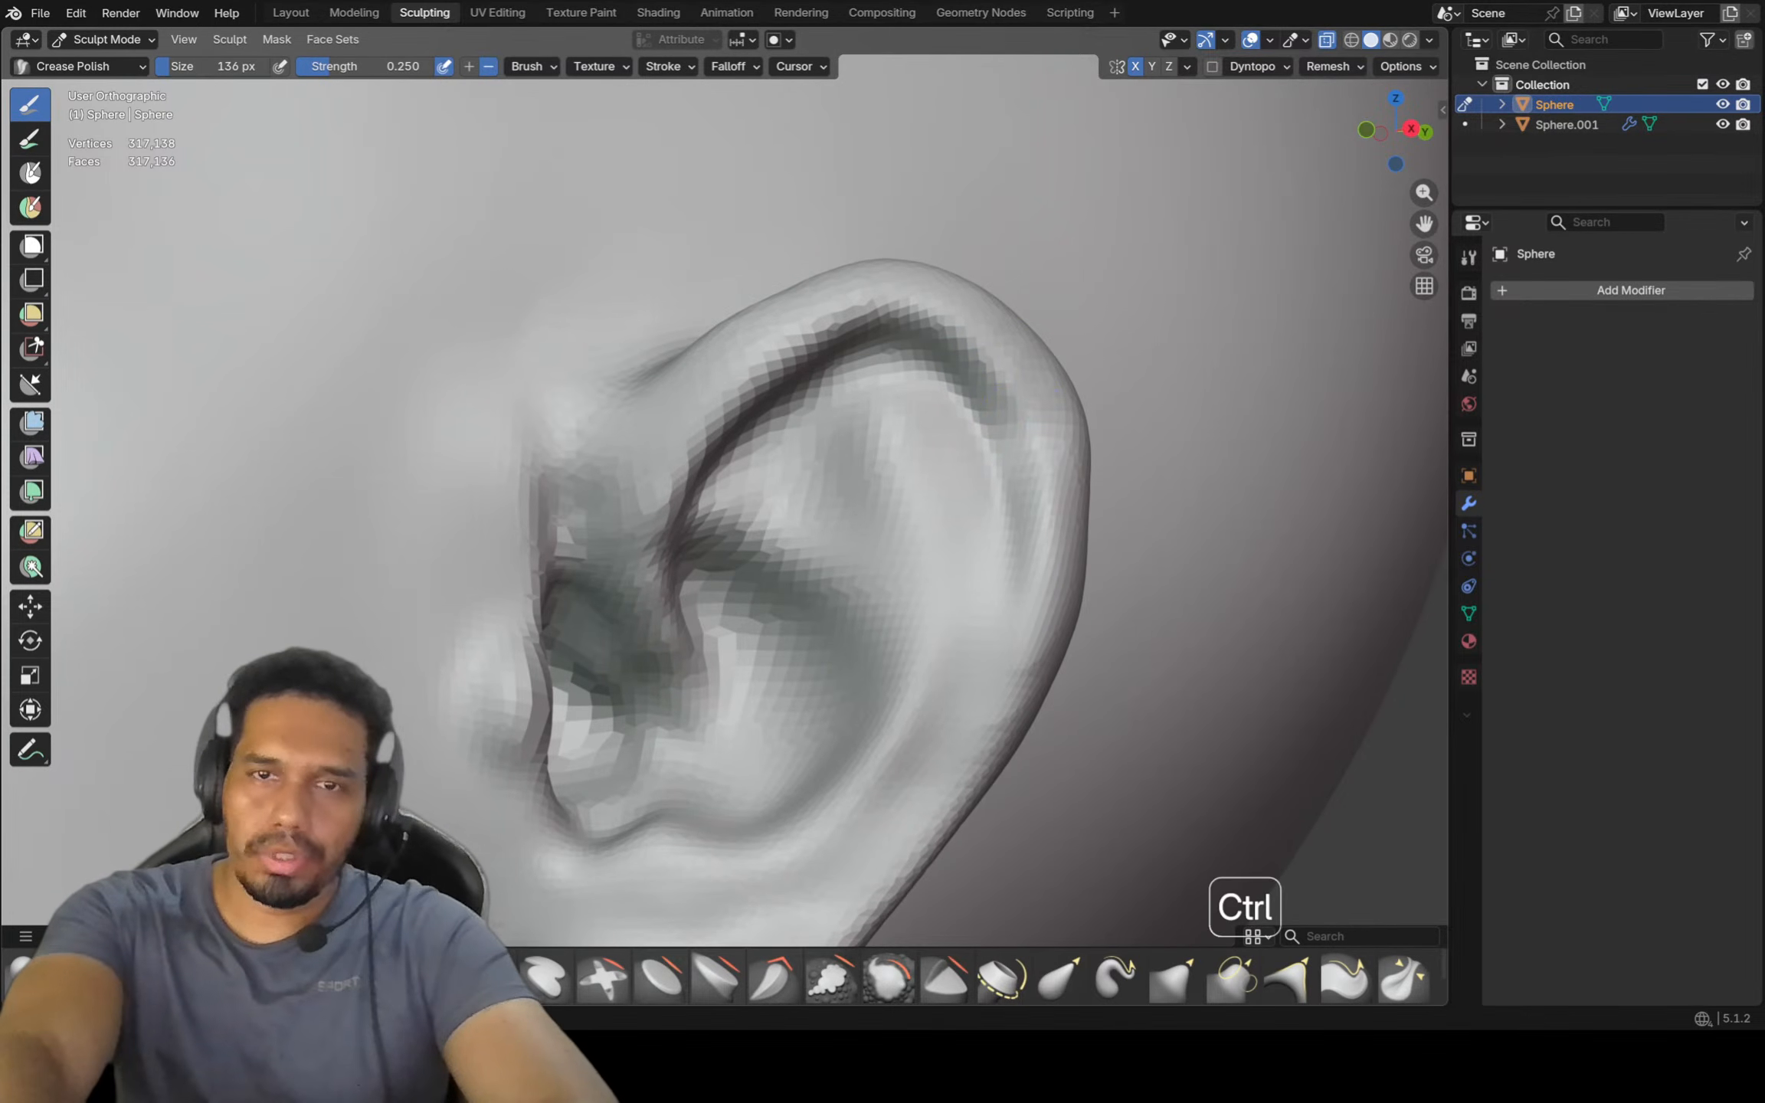
scroll(866, 382, "down", 3)
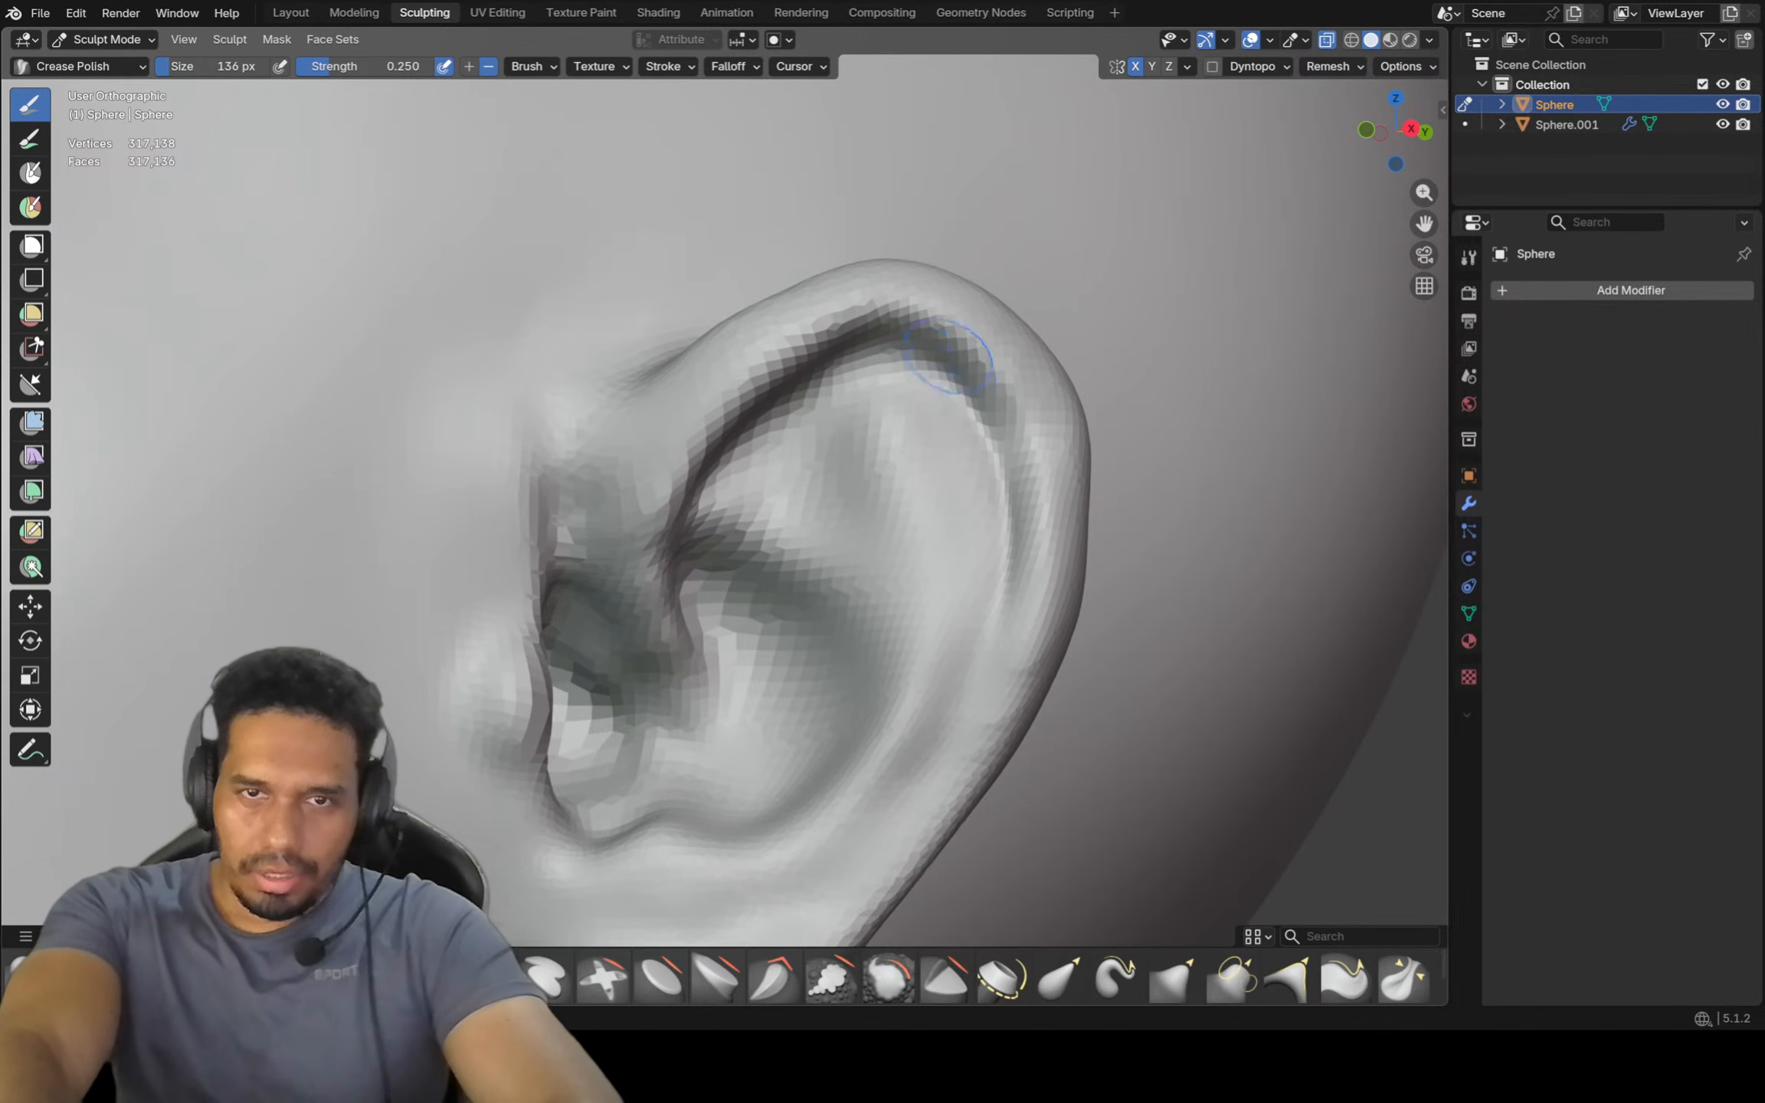
Inspect the ears' upper rims and silhouette from front and three-quarter views with the Grab brush at 246 px
key("KP_1")
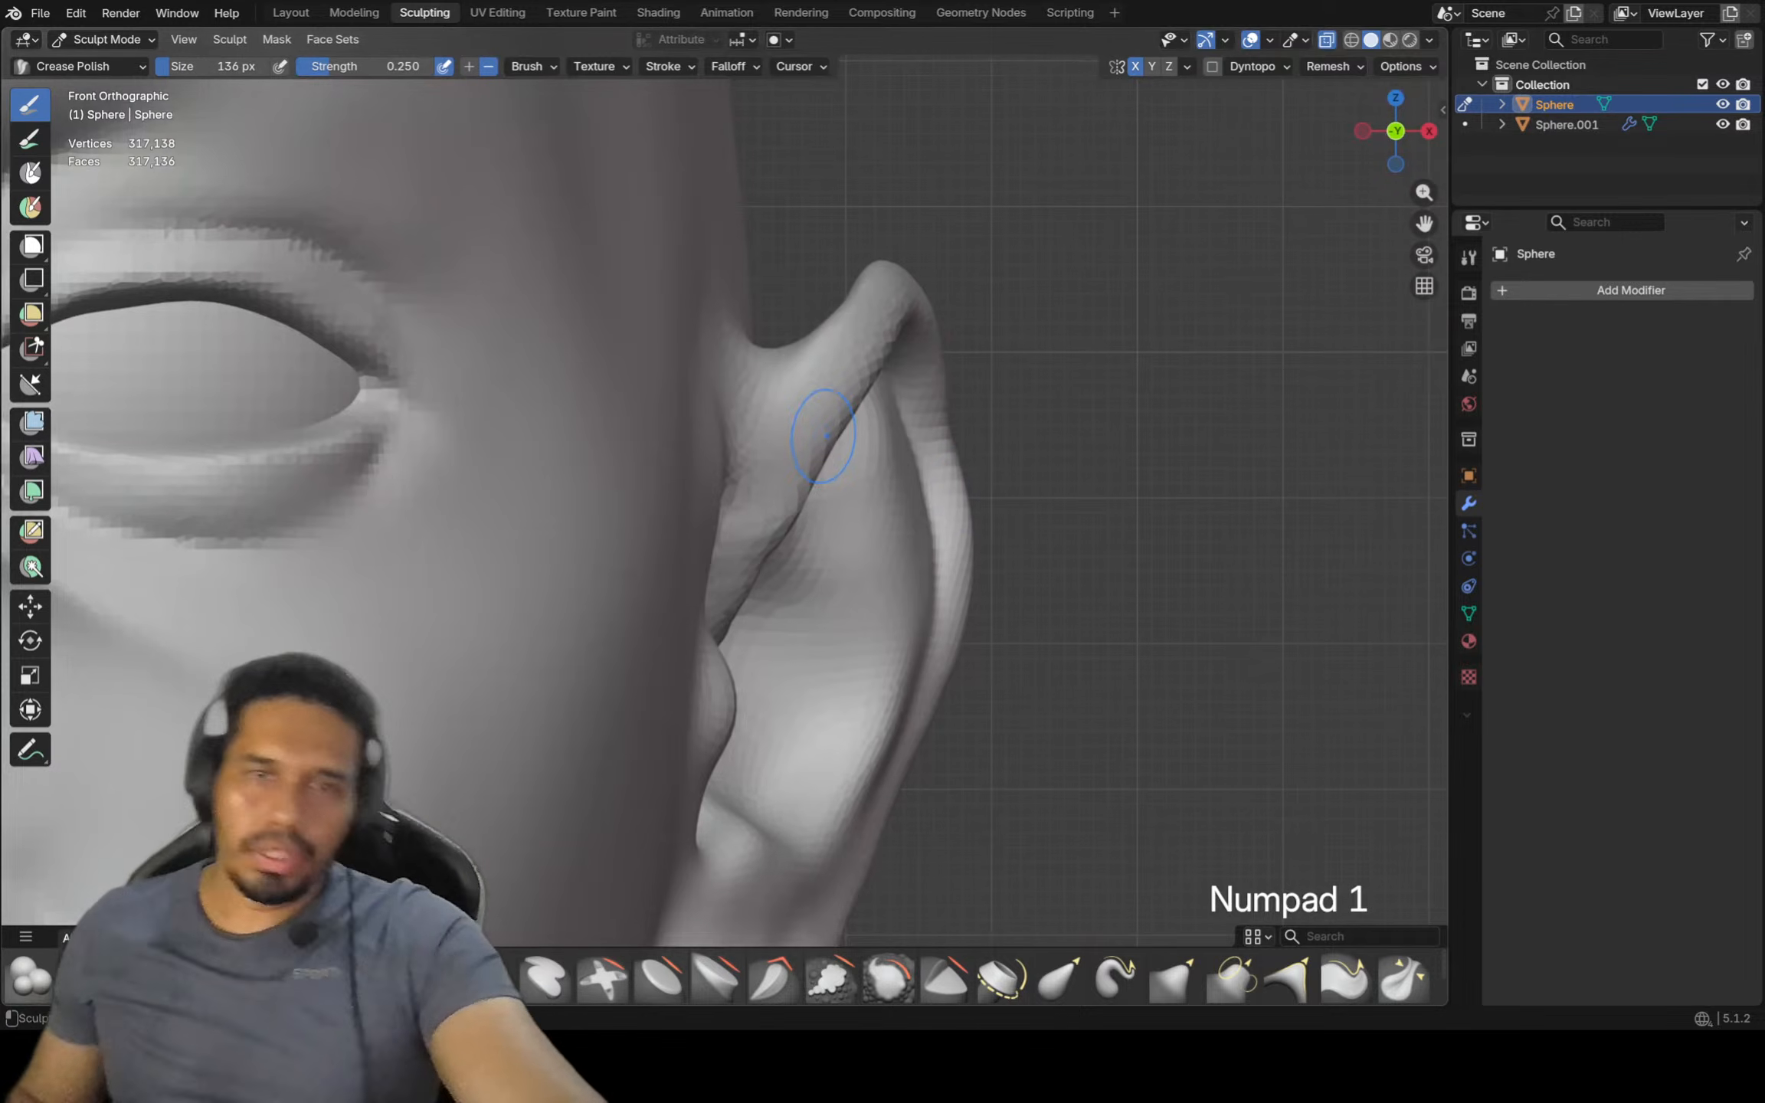
middle_click_drag(822, 436, 822, 506, "ctrl")
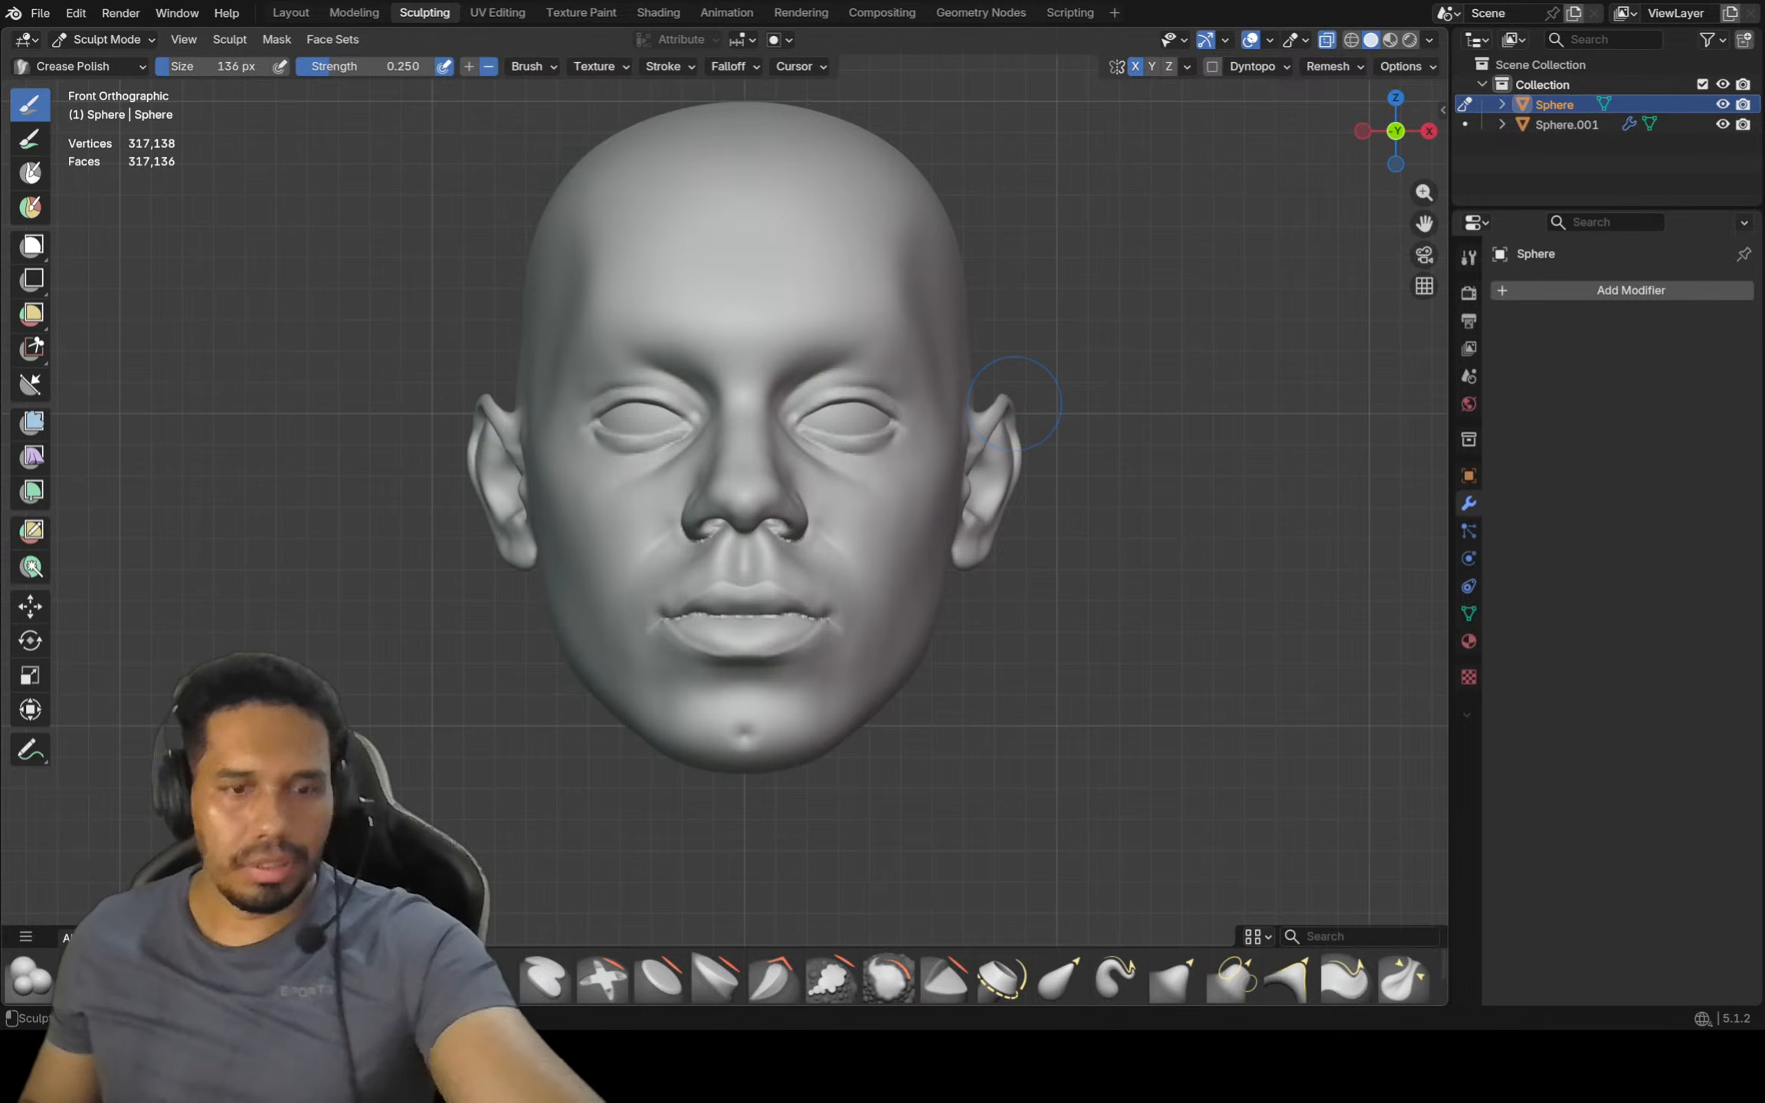
key("f")
key("g")
mouse_move(1055, 394)
middle_mouse_down()
mouse_move(1064, 426)
mouse_move(1079, 393)
mouse_move(1019, 425)
middle_mouse_up()
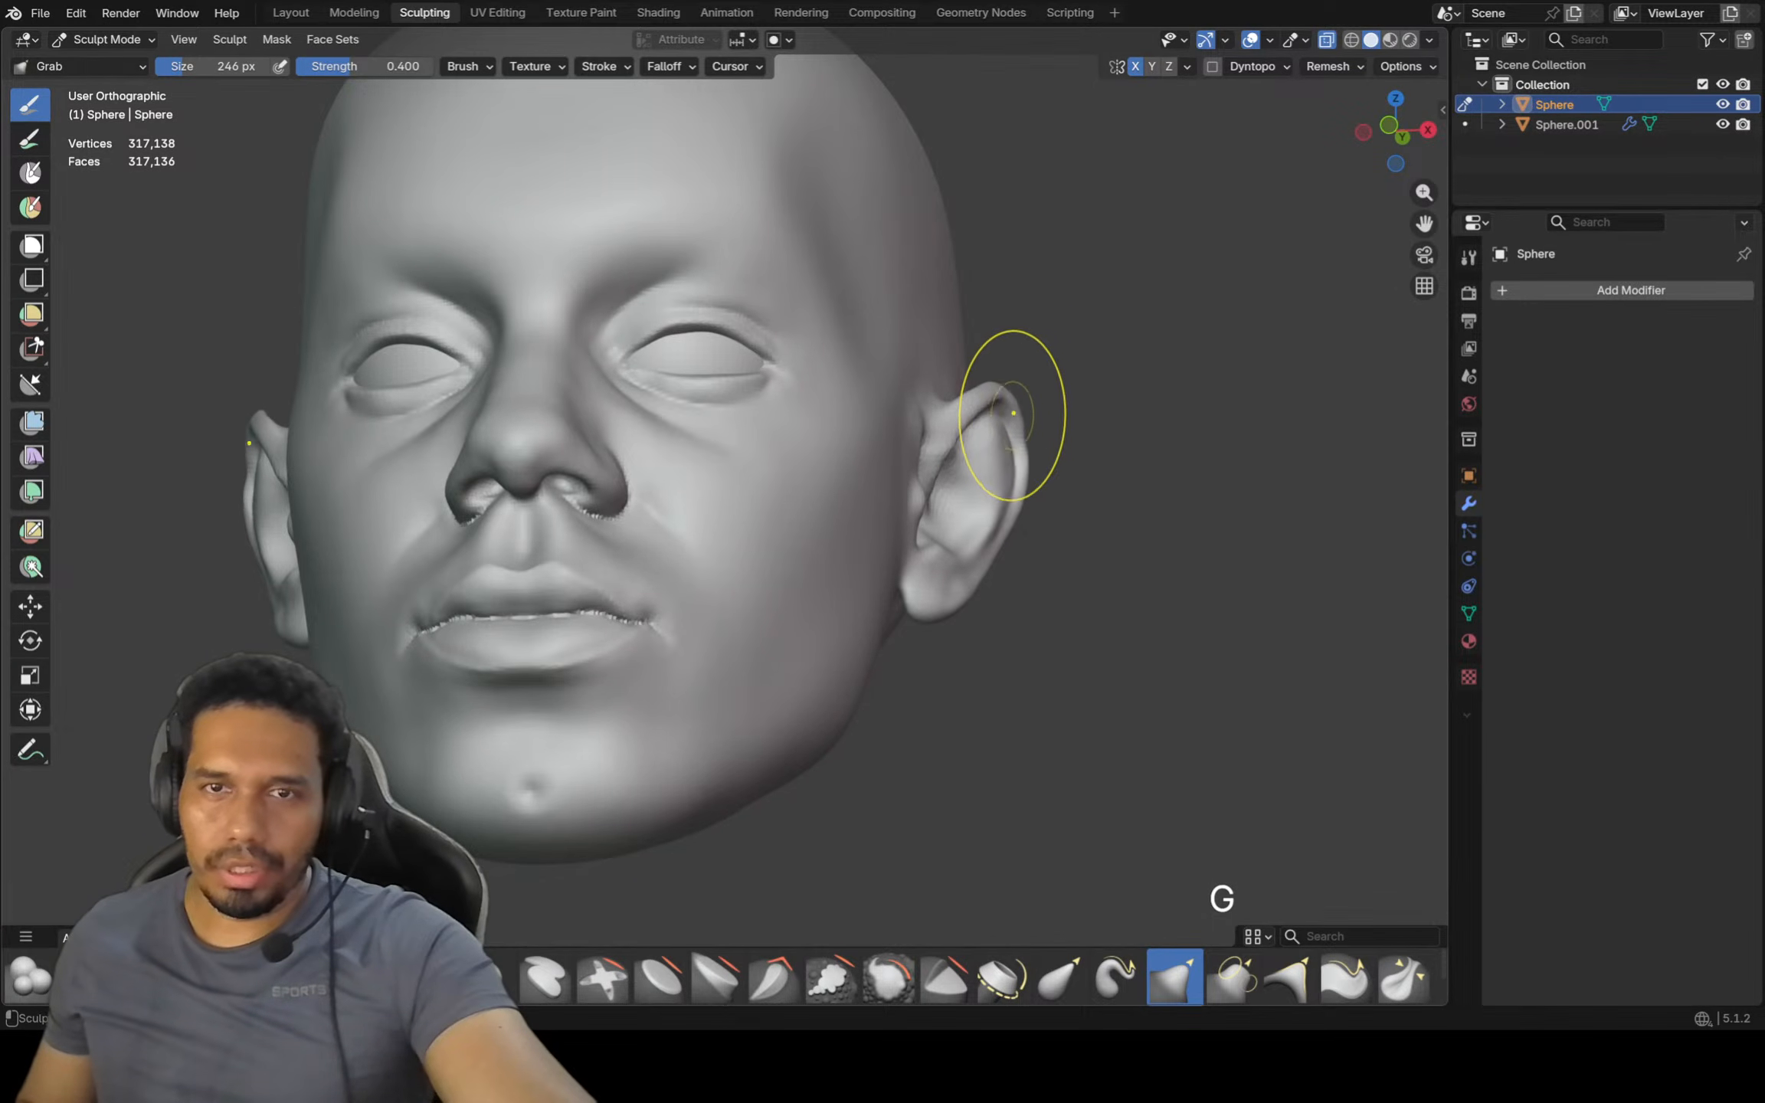
key("KP_1")
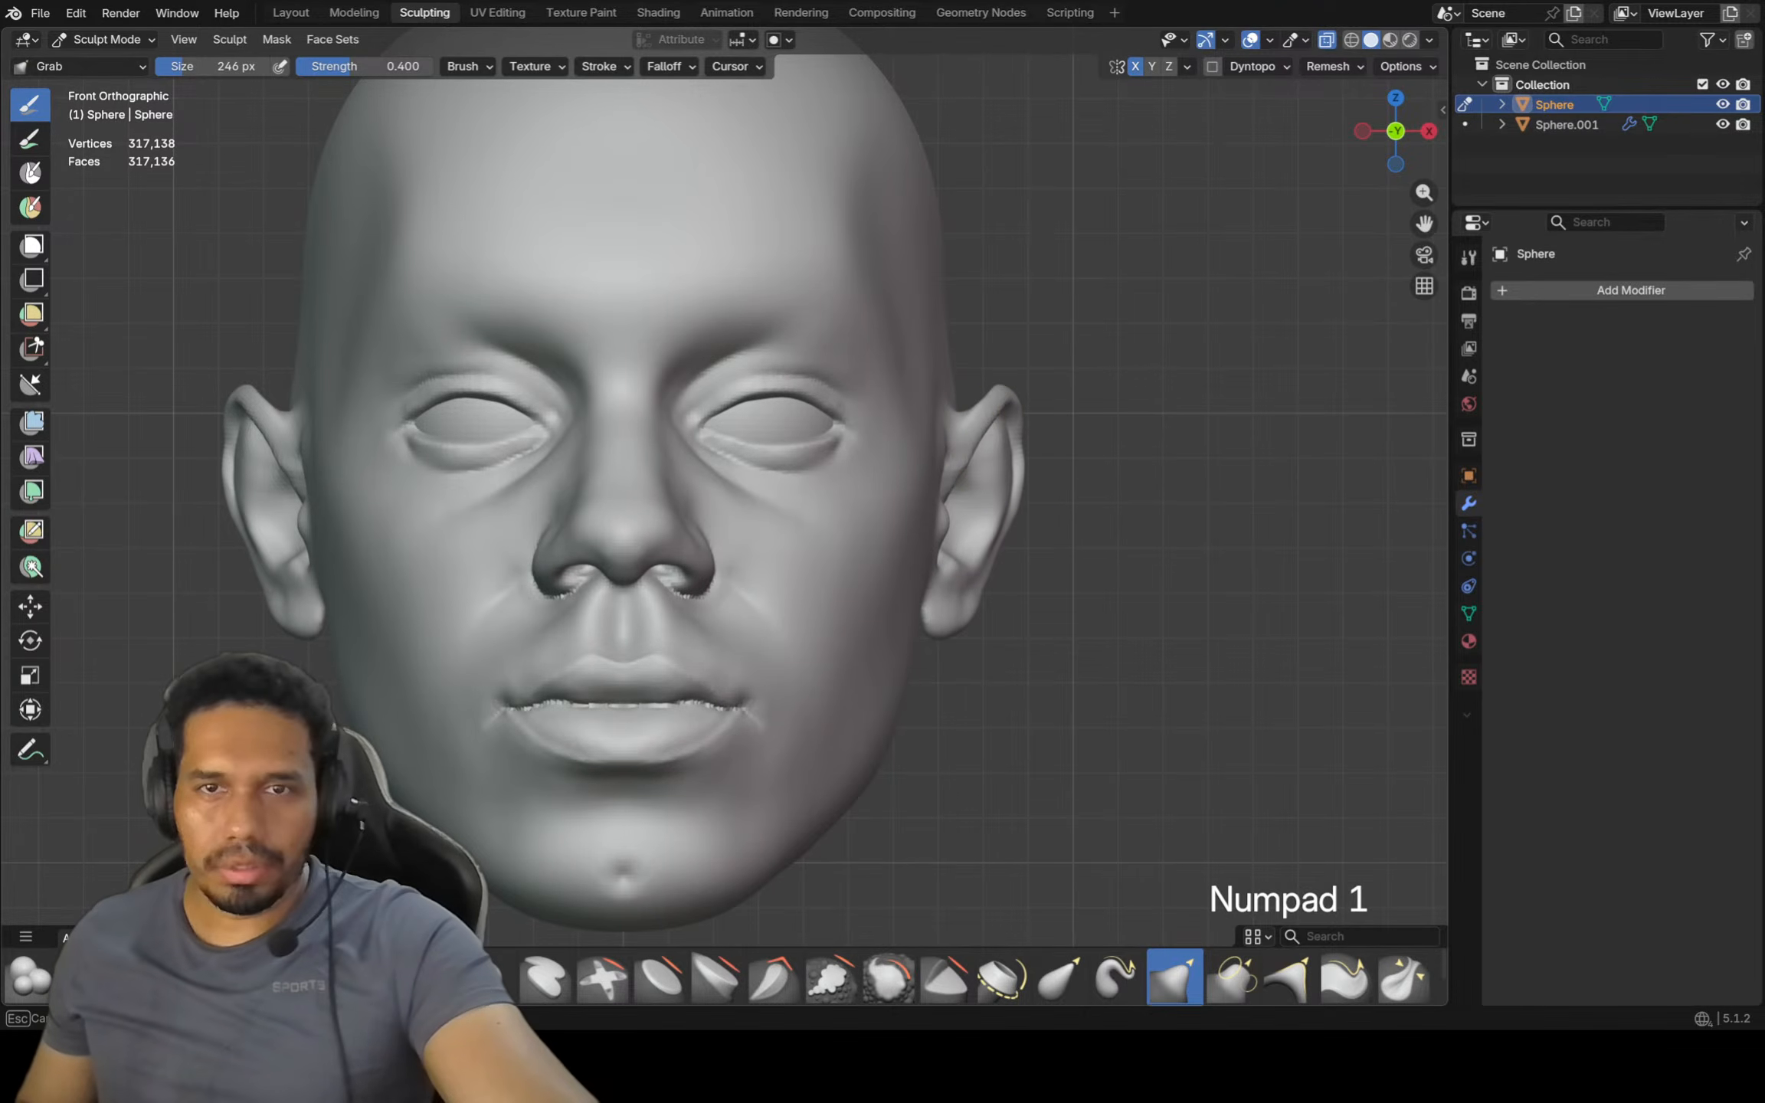
scroll(1006, 378, "up", 4)
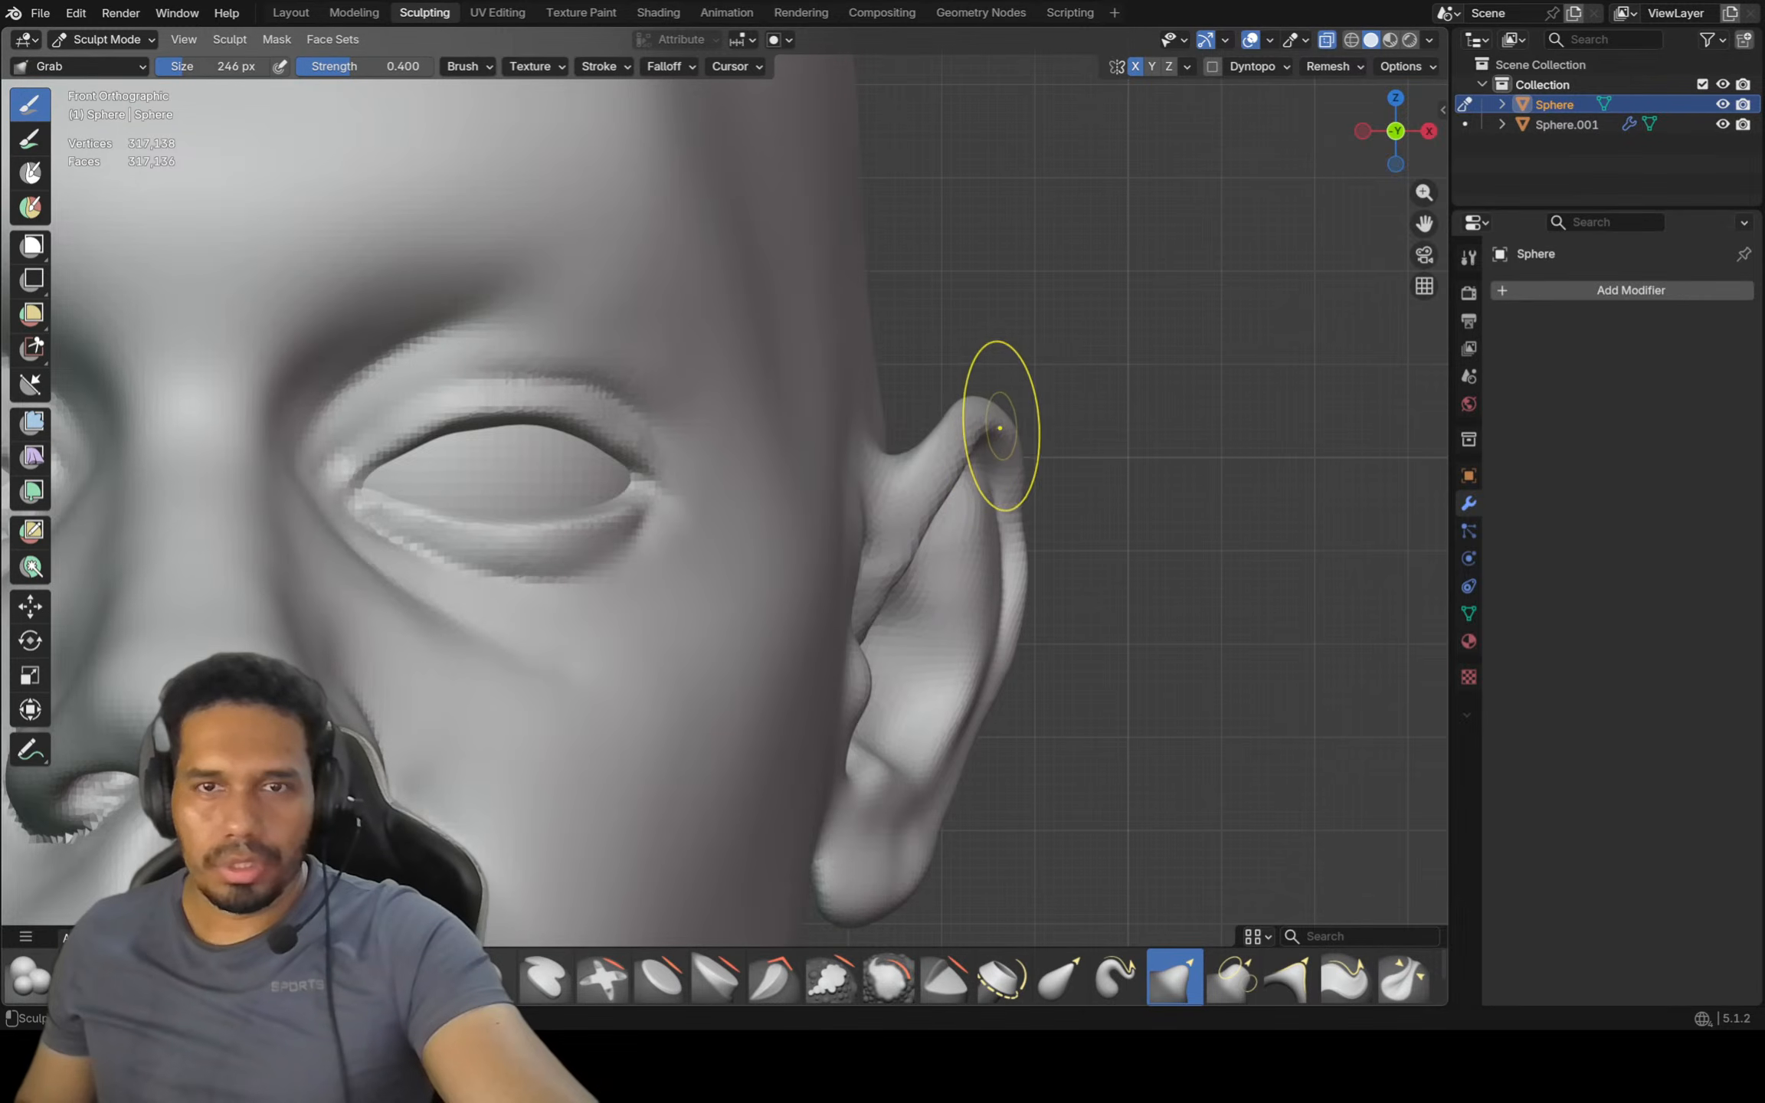
mouse_move(1004, 432)
middle_mouse_down()
mouse_move(1039, 468)
mouse_move(879, 441)
mouse_move(1011, 452)
mouse_move(966, 503)
middle_mouse_up()
key("KP_1")
middle_click_drag(950, 490, 919, 444, "ctrl")
middle_click_drag(751, 432, 875, 477, "shift")
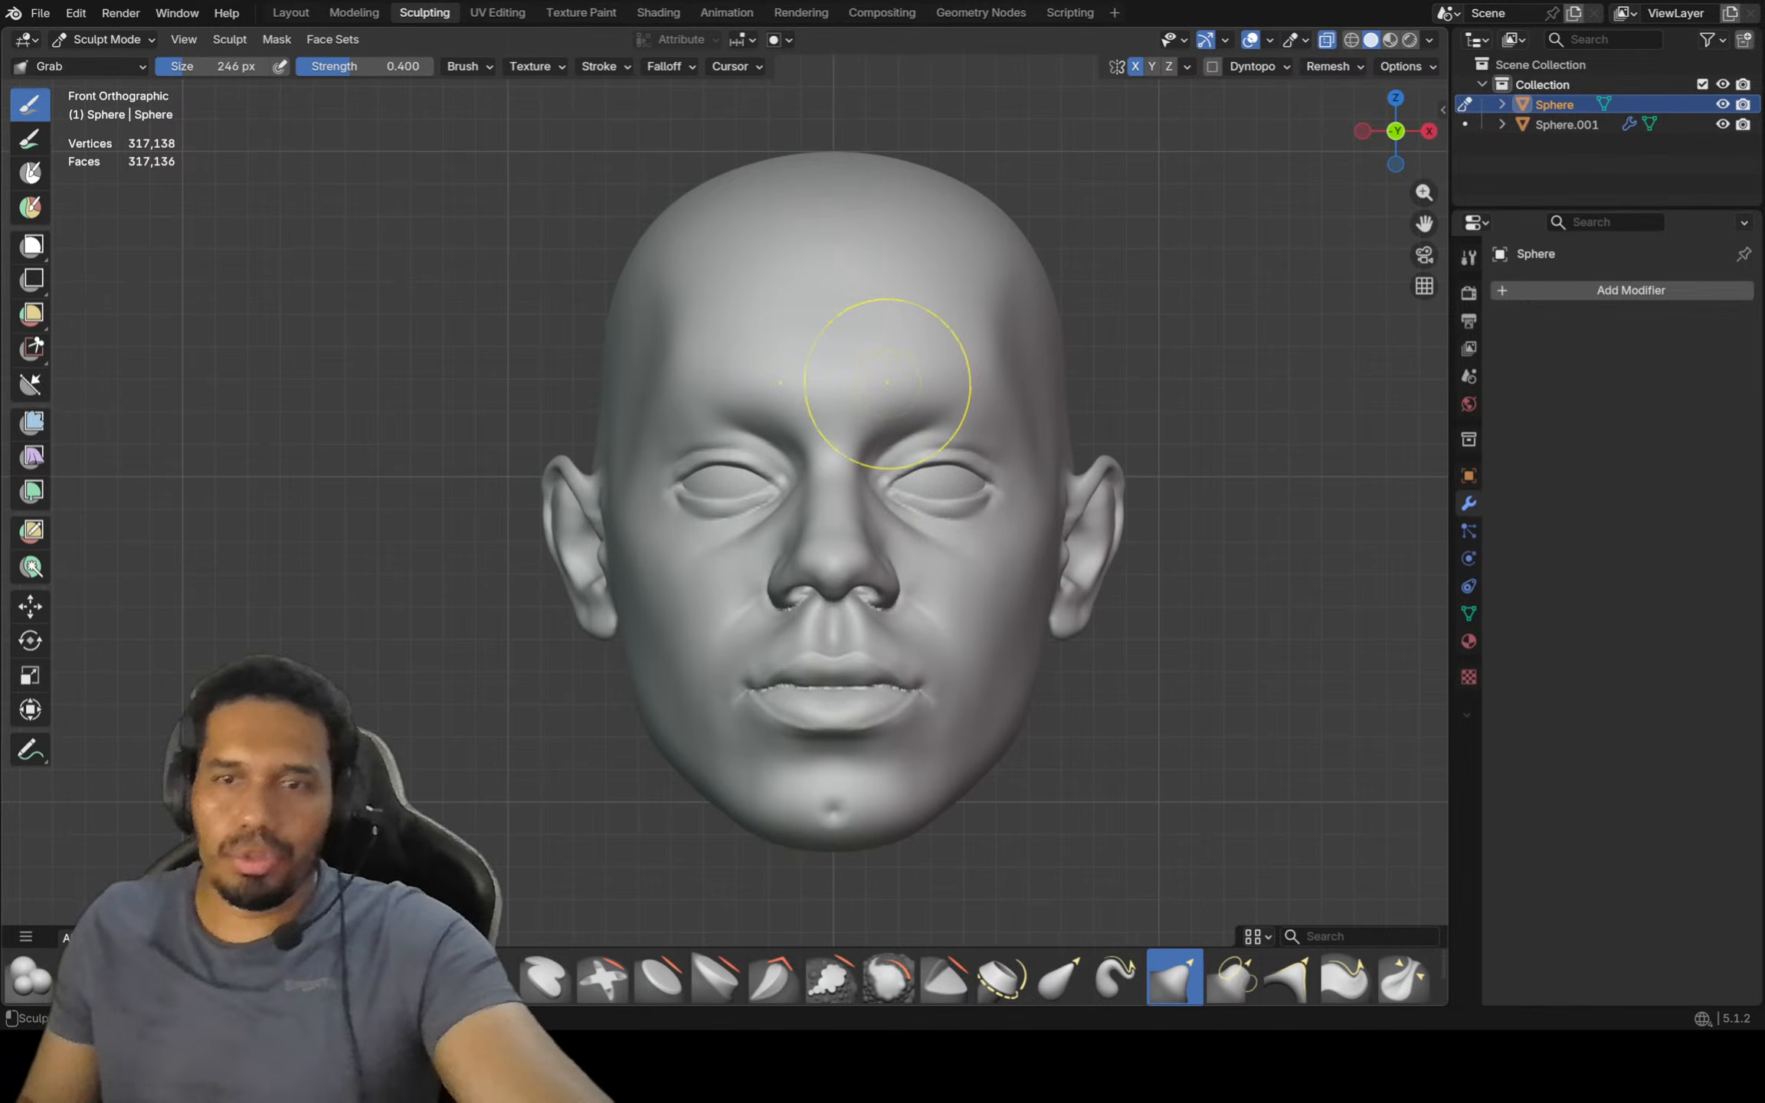
Paint mirrored arched eyebrow shapes above both eyes with the Mask brush at 70 px and strength 1.000
scroll(887, 381, "up", 1)
middle_click_drag(874, 367, 864, 373, "shift")
scroll(875, 387, "up", 1)
key("f")
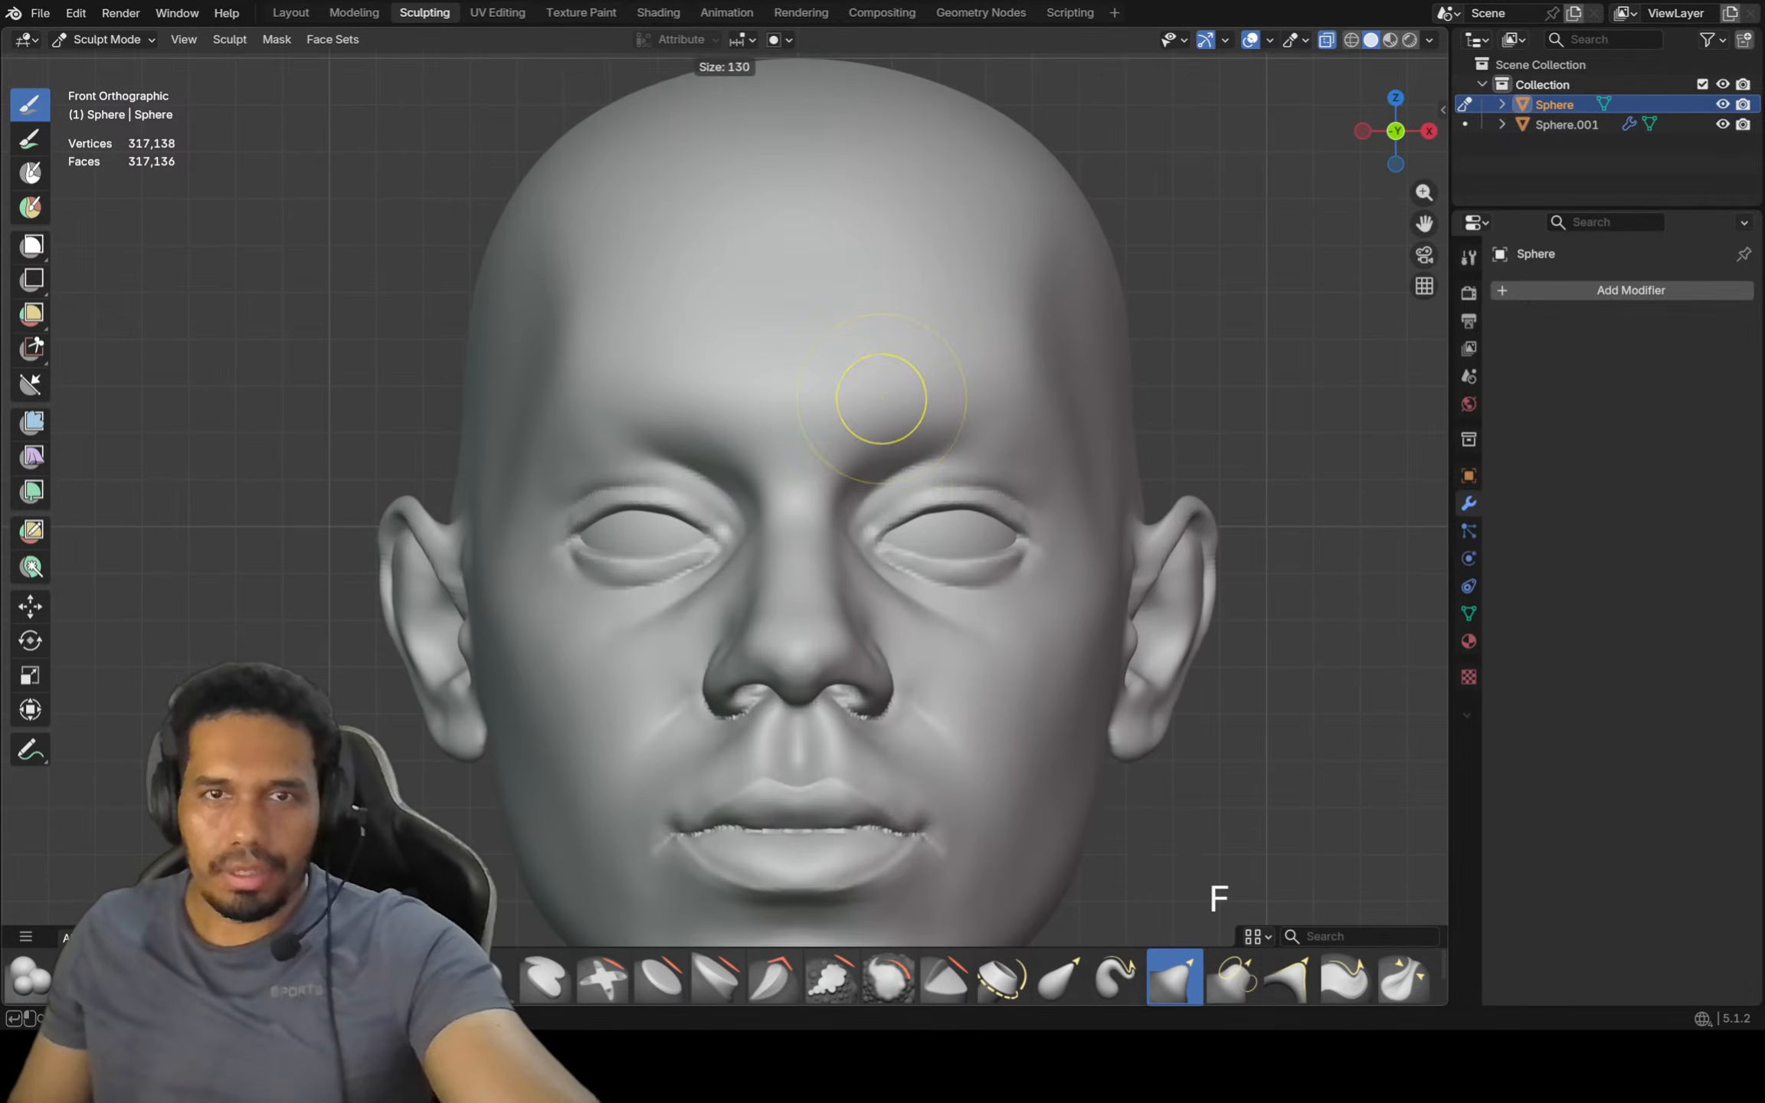
left_click(965, 399)
left_click(31, 173)
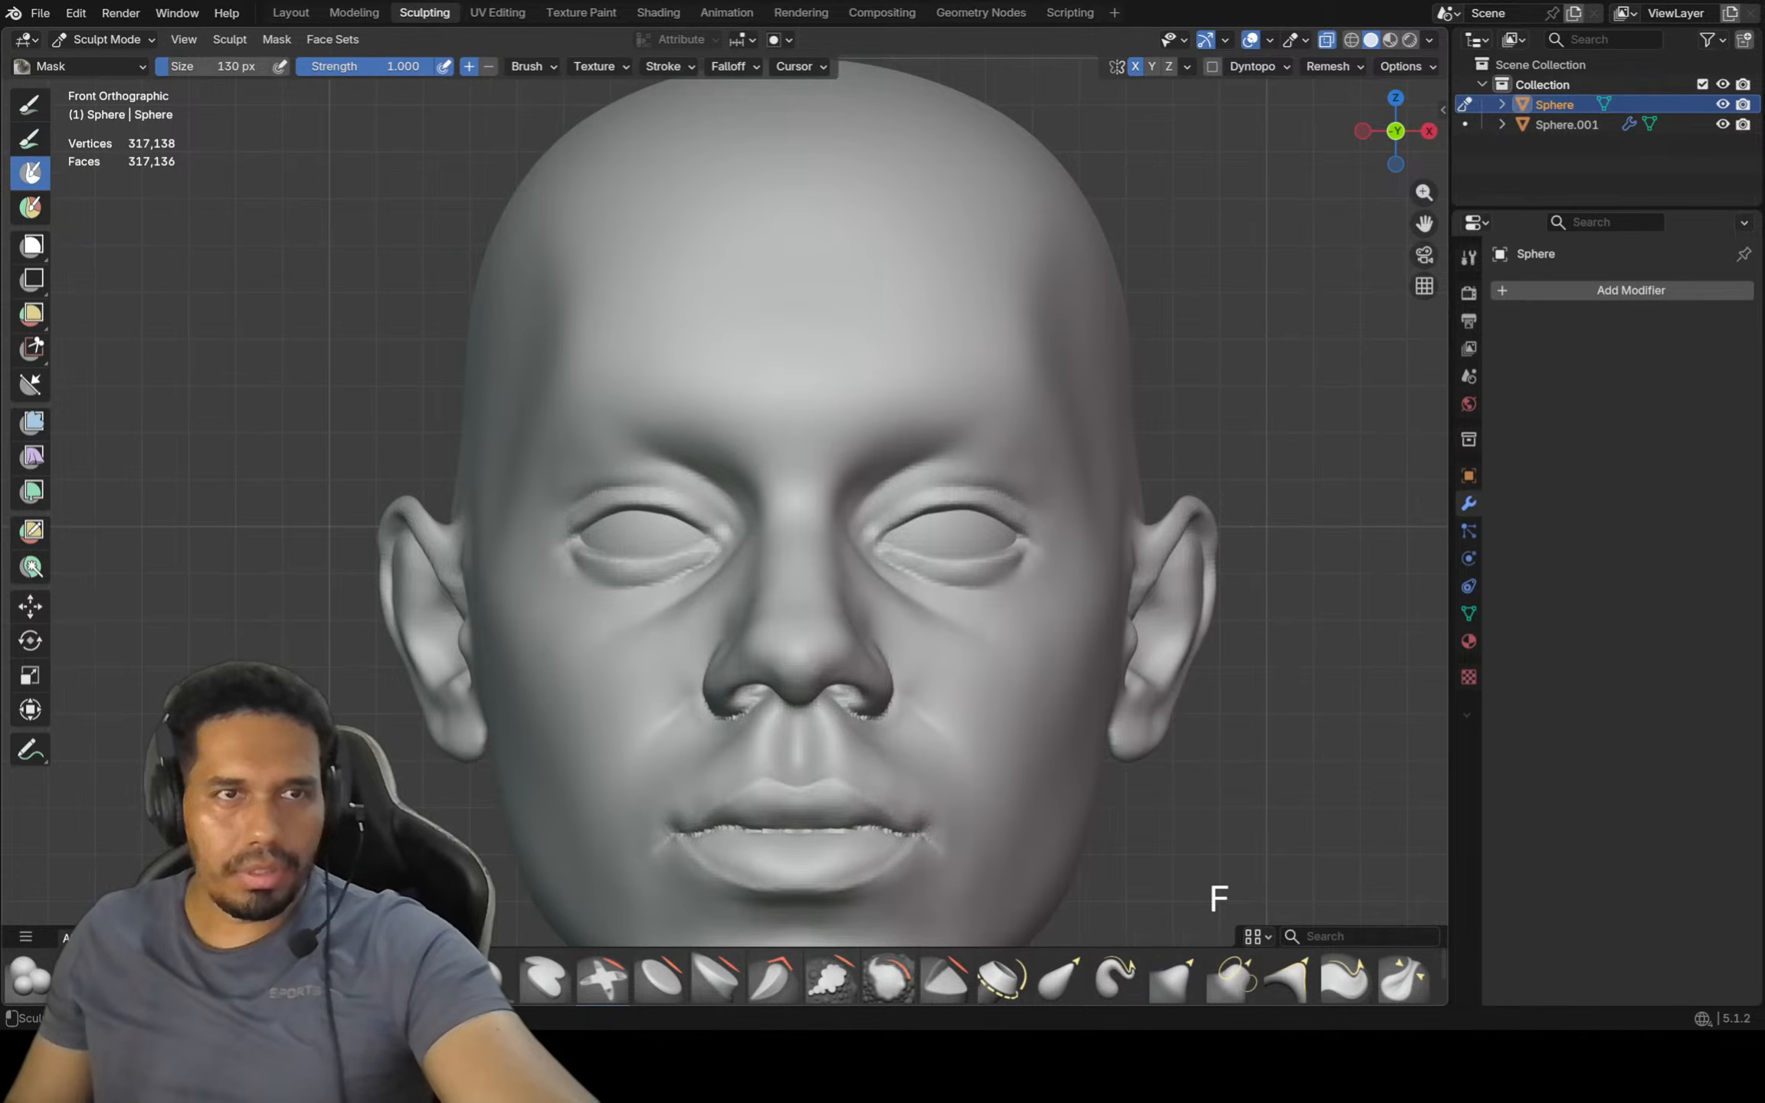
middle_click_drag(733, 472, 662, 492, "shift")
scroll(928, 478, "up", 2)
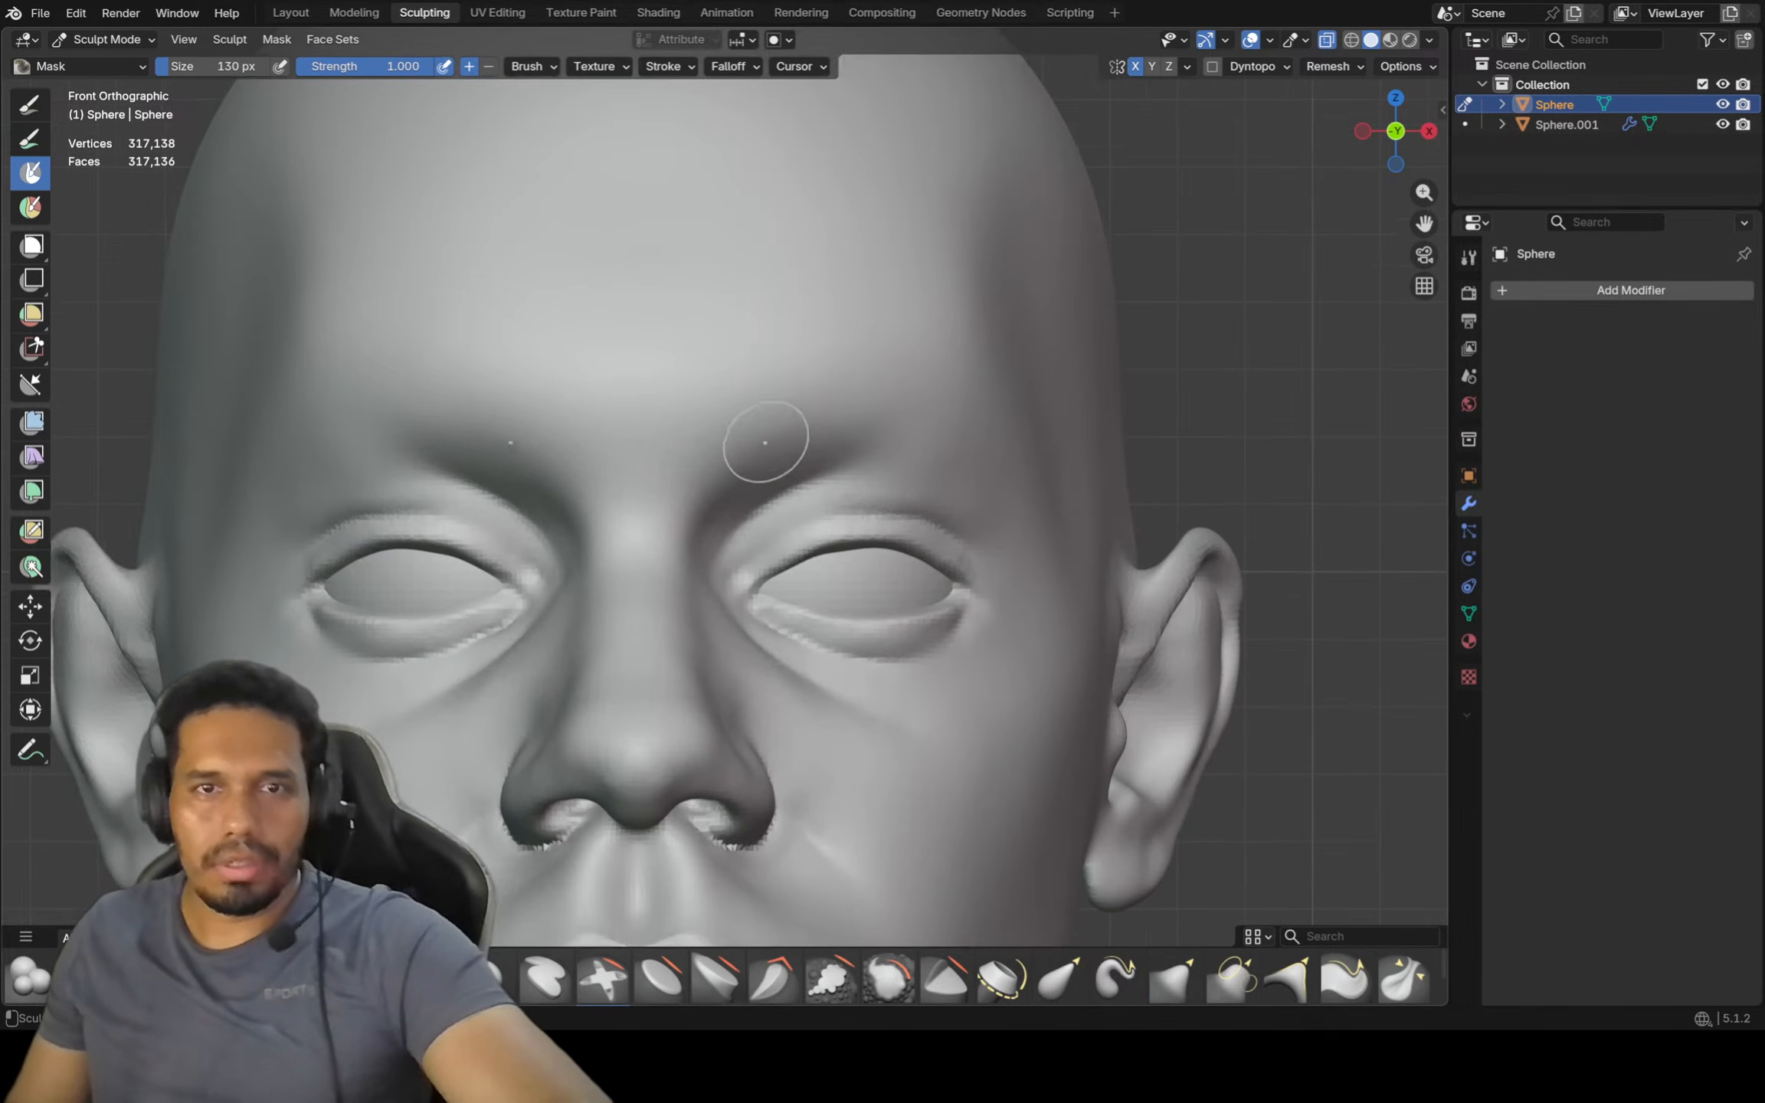
key("f")
left_click(861, 363)
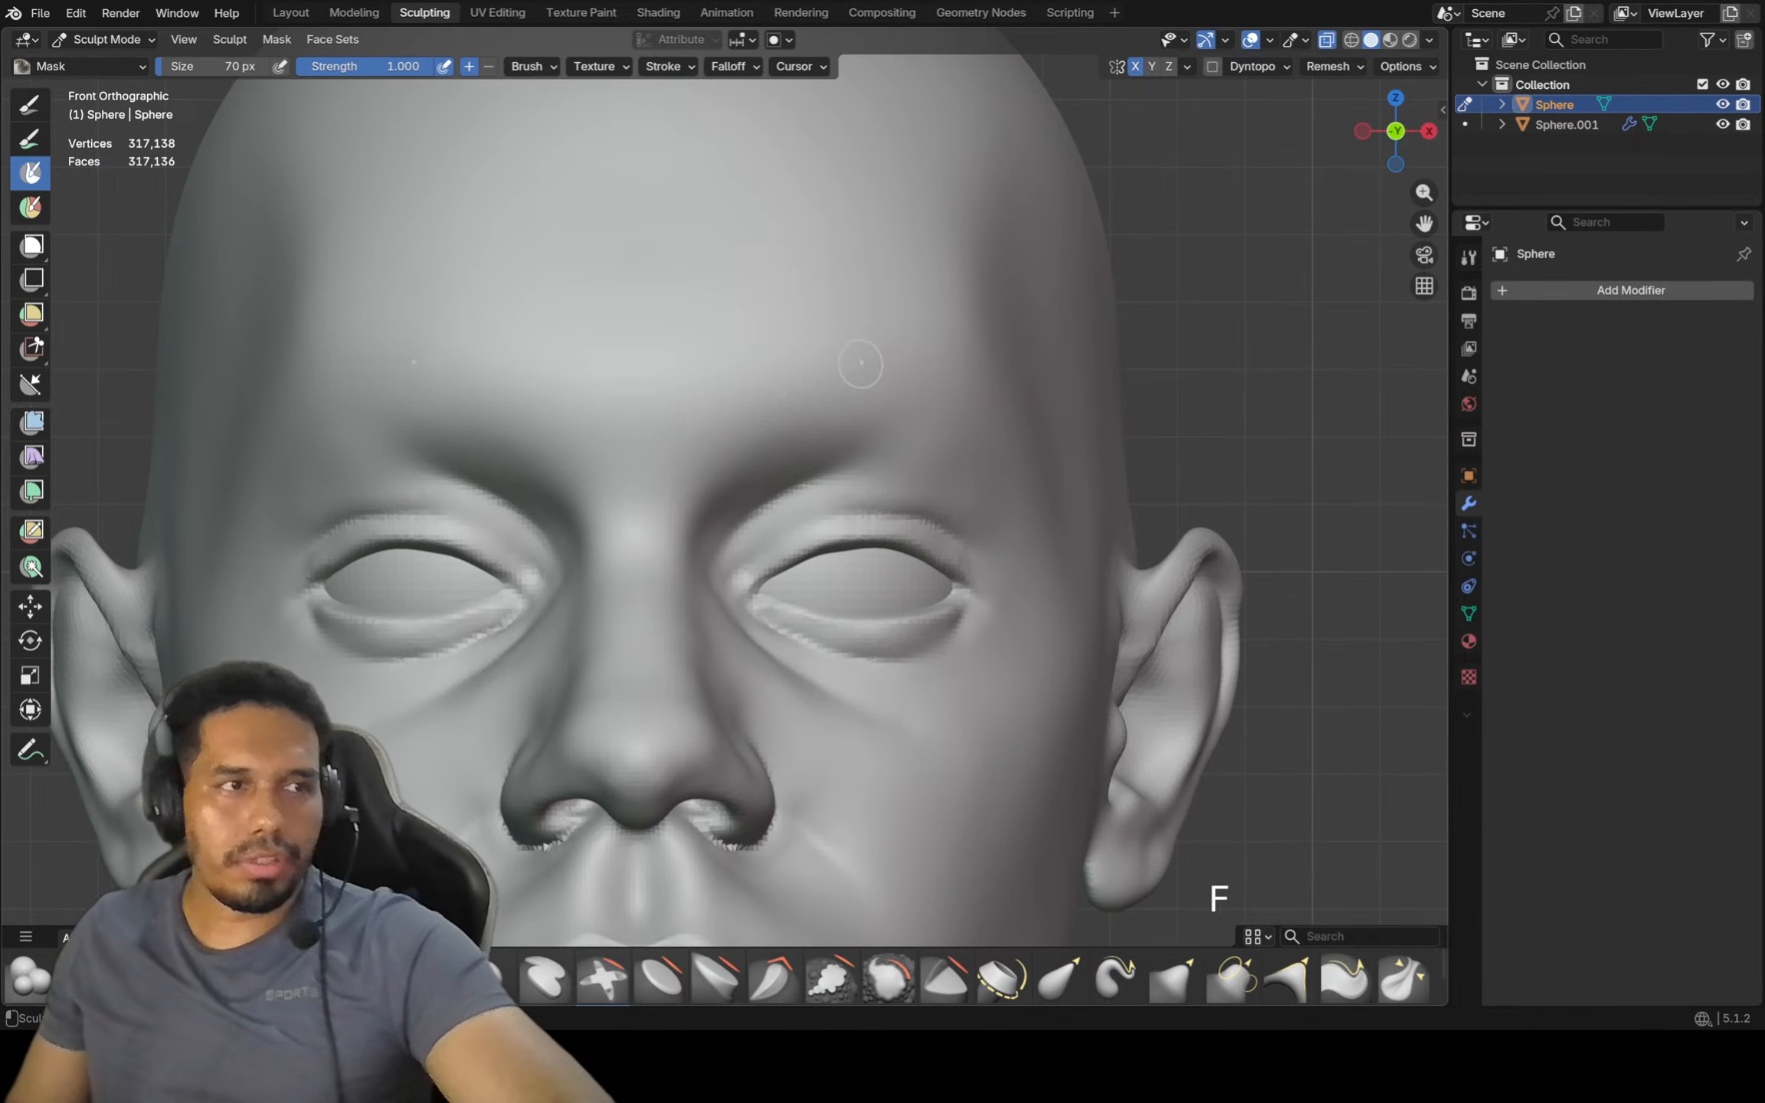
mouse_move(723, 466)
left_mouse_down()
mouse_move(851, 396)
mouse_move(918, 390)
mouse_move(866, 386)
mouse_move(930, 383)
mouse_move(1000, 467)
mouse_move(885, 408)
mouse_move(792, 430)
mouse_move(879, 411)
left_mouse_up()
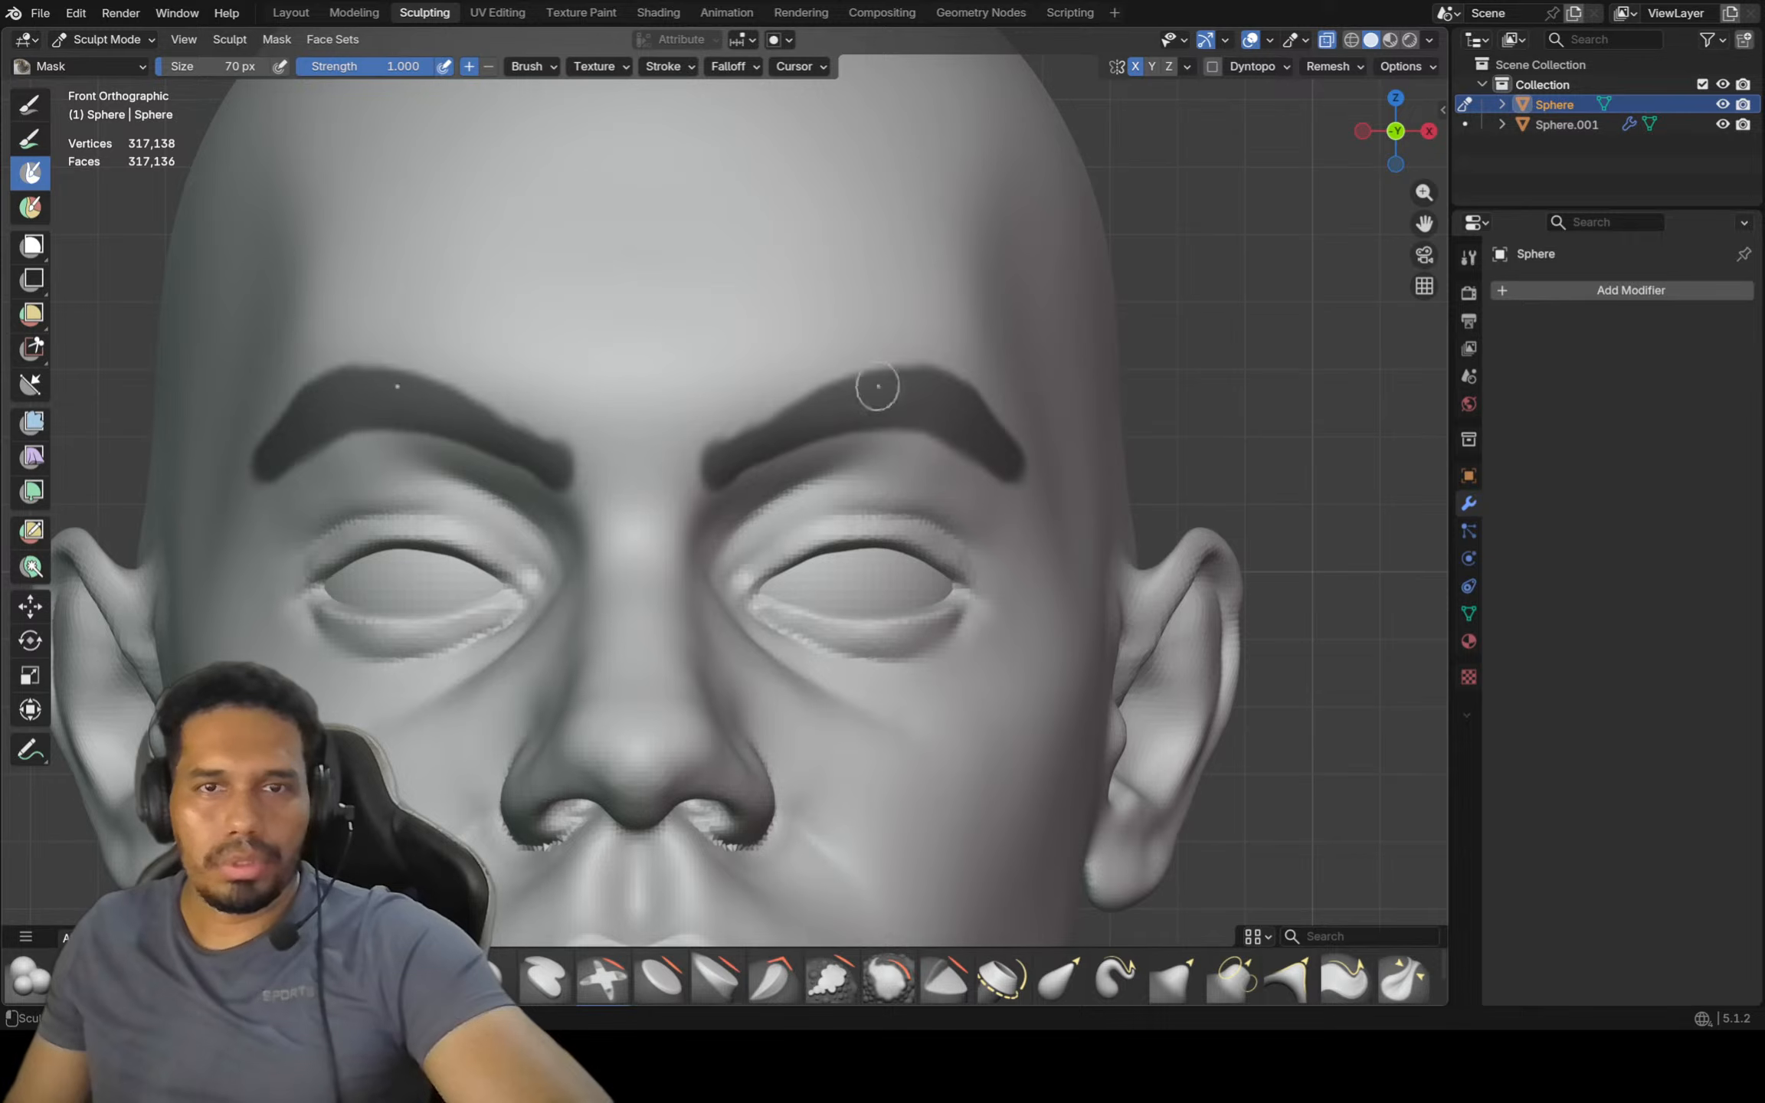
left_click_drag(772, 434, 747, 438)
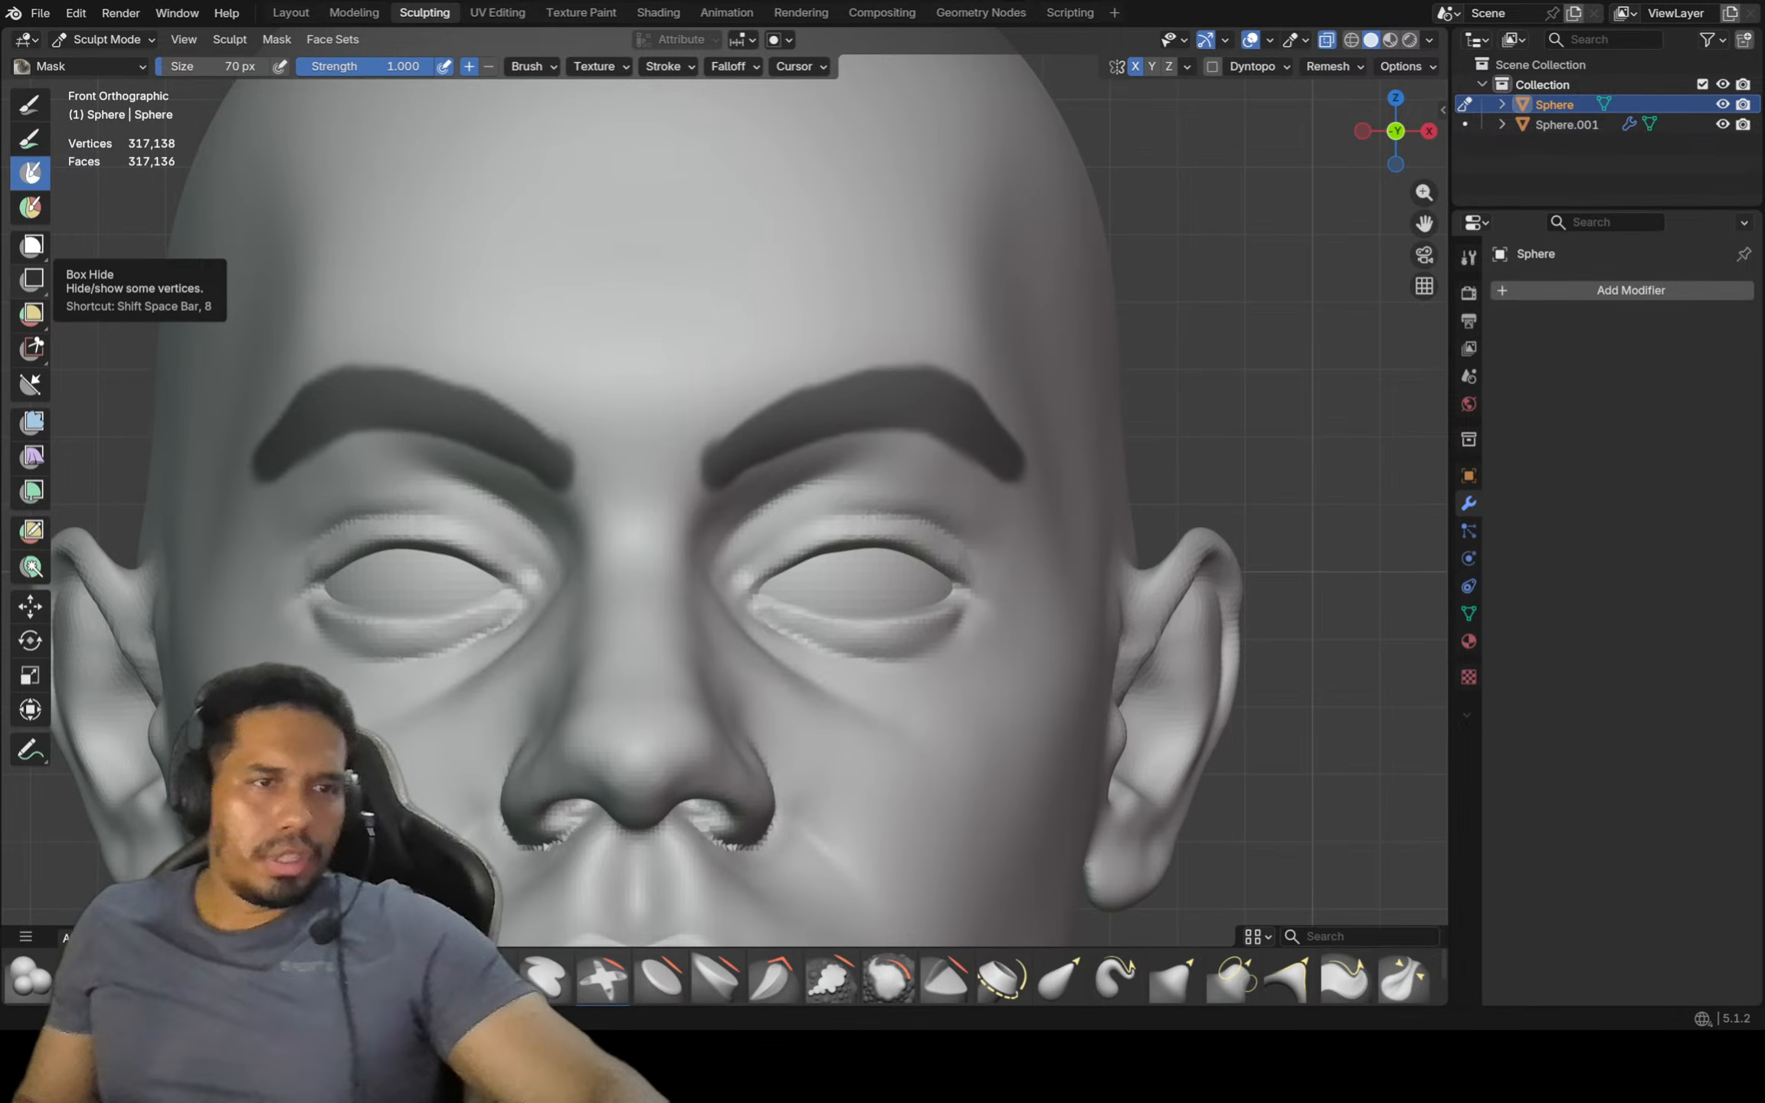
Refine the eyebrow masks with the 70 px Mask brush, smoothing and raising the upper arch and tapering the outer ends
scroll(480, 461, "down", 6)
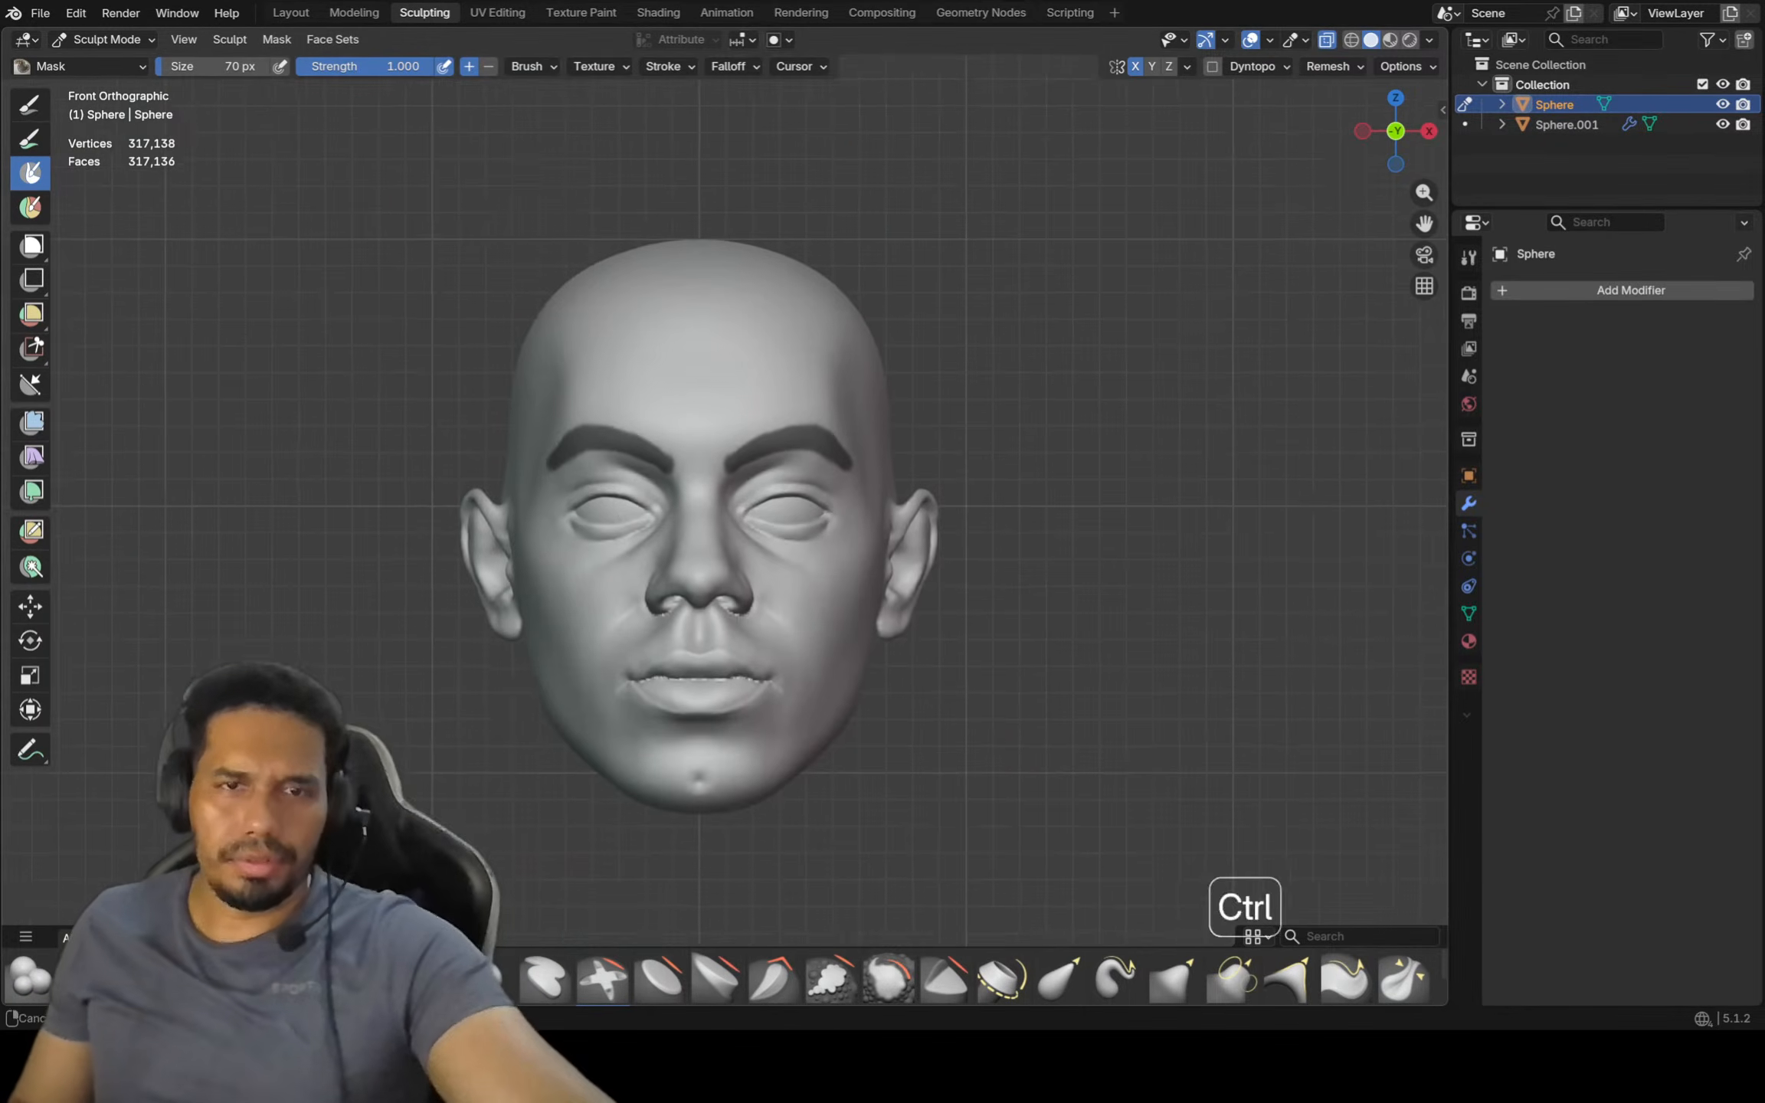
middle_click_drag(851, 524, 908, 491, "ctrl")
middle_click_drag(908, 491, 912, 452, "ctrl")
middle_click_drag(911, 452, 927, 409, "shift")
middle_click_drag(927, 410, 928, 392, "ctrl")
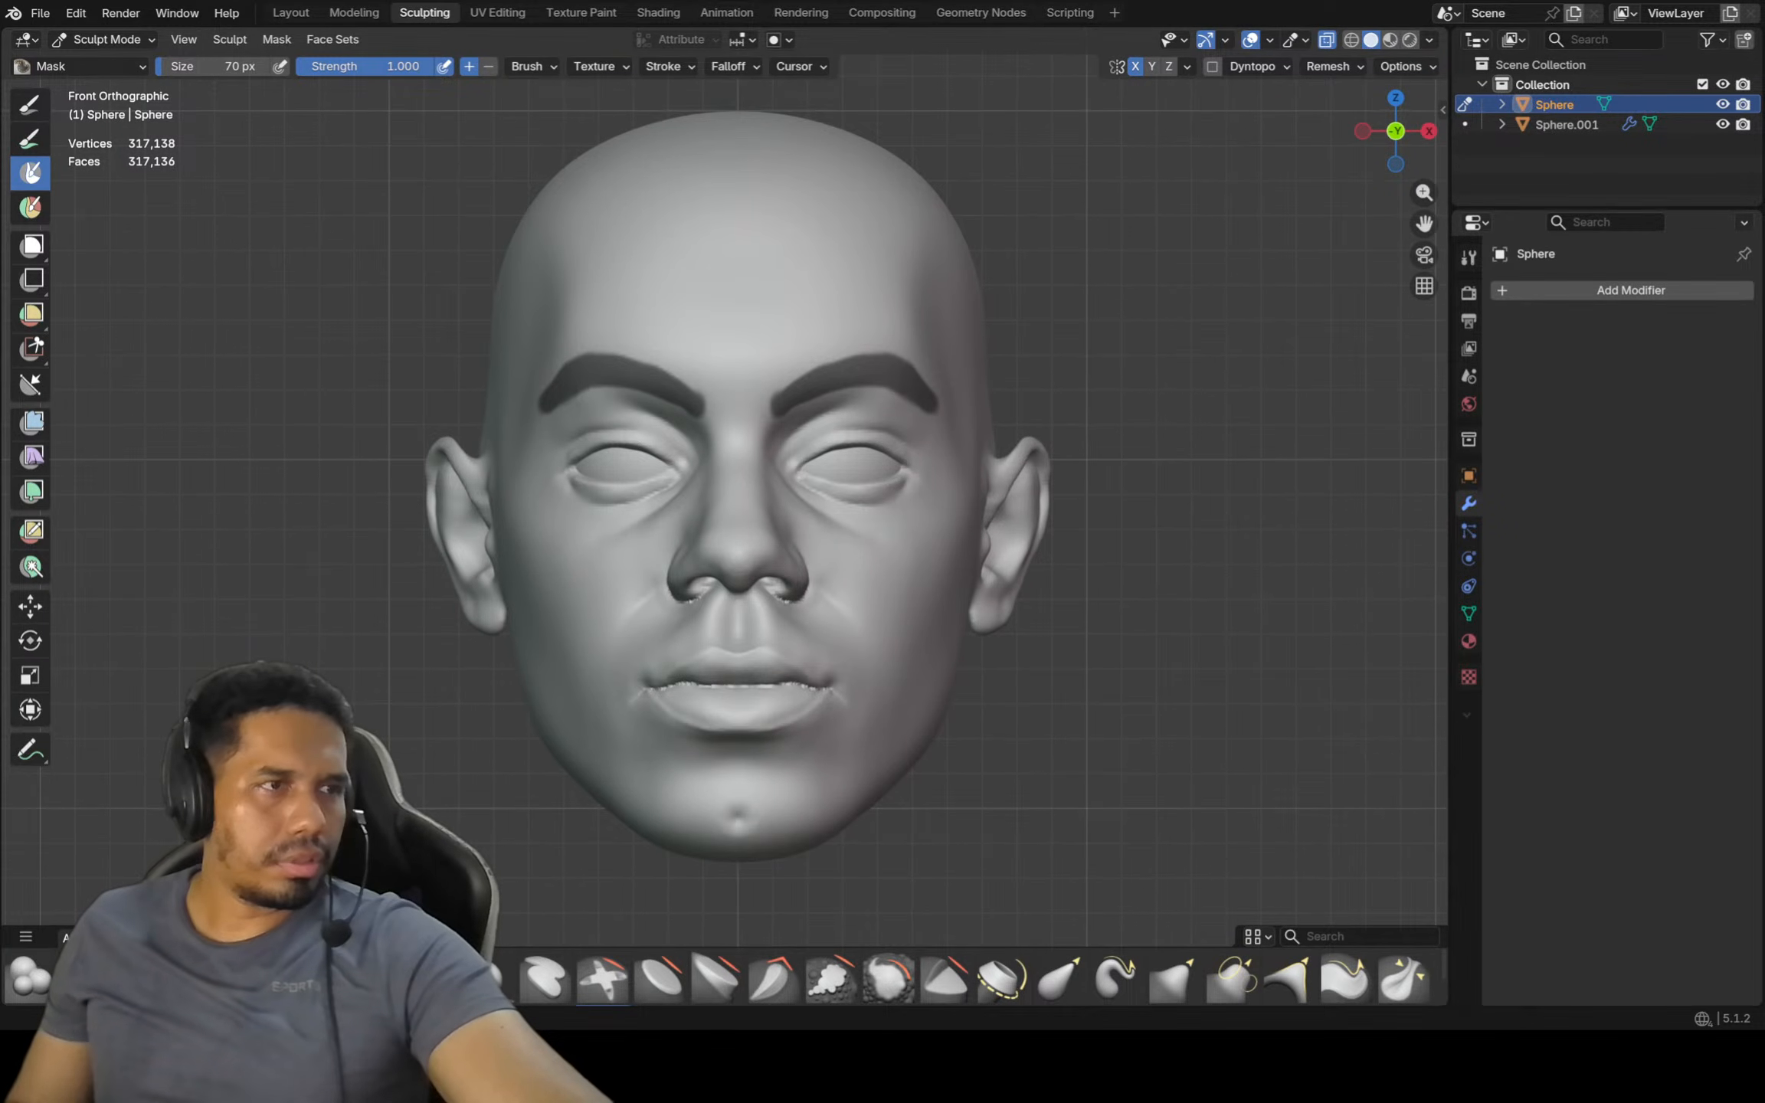
middle_click_drag(881, 438, 856, 441, "shift")
scroll(855, 441, "up", 2)
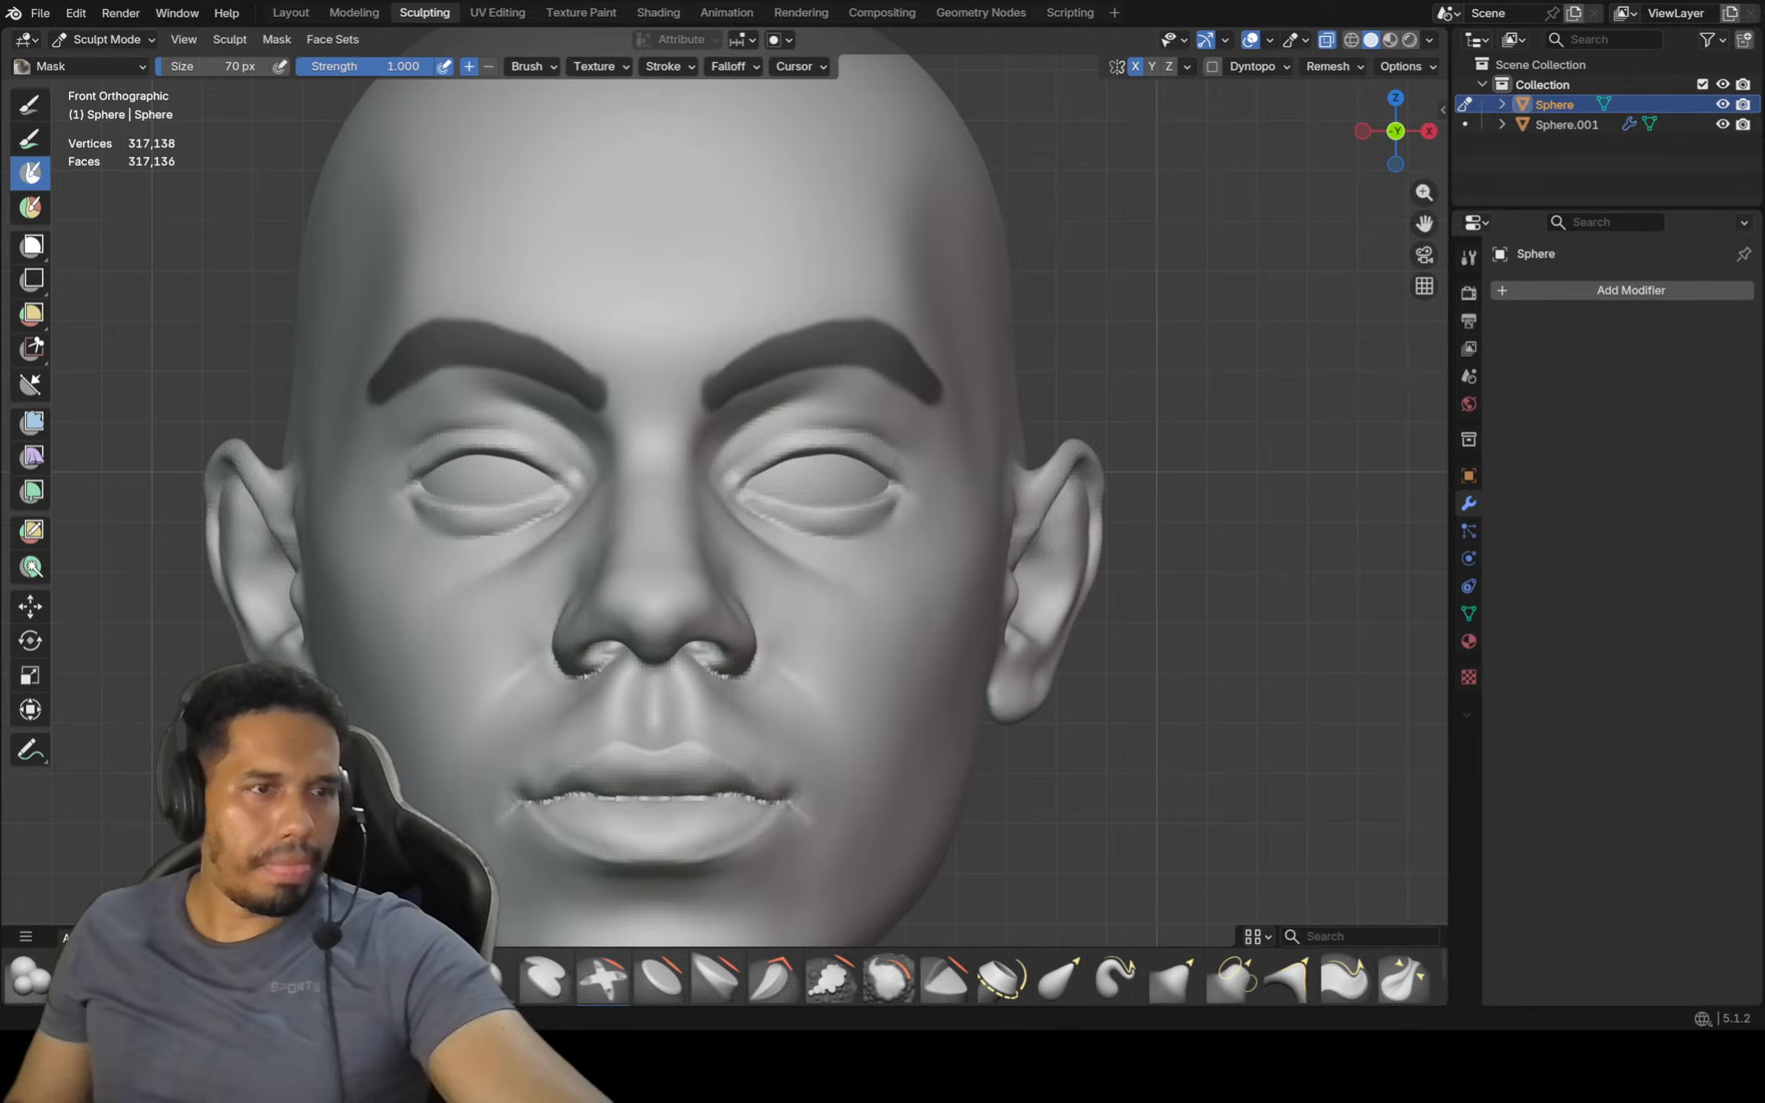
middle_click_drag(654, 392, 650, 392, "shift")
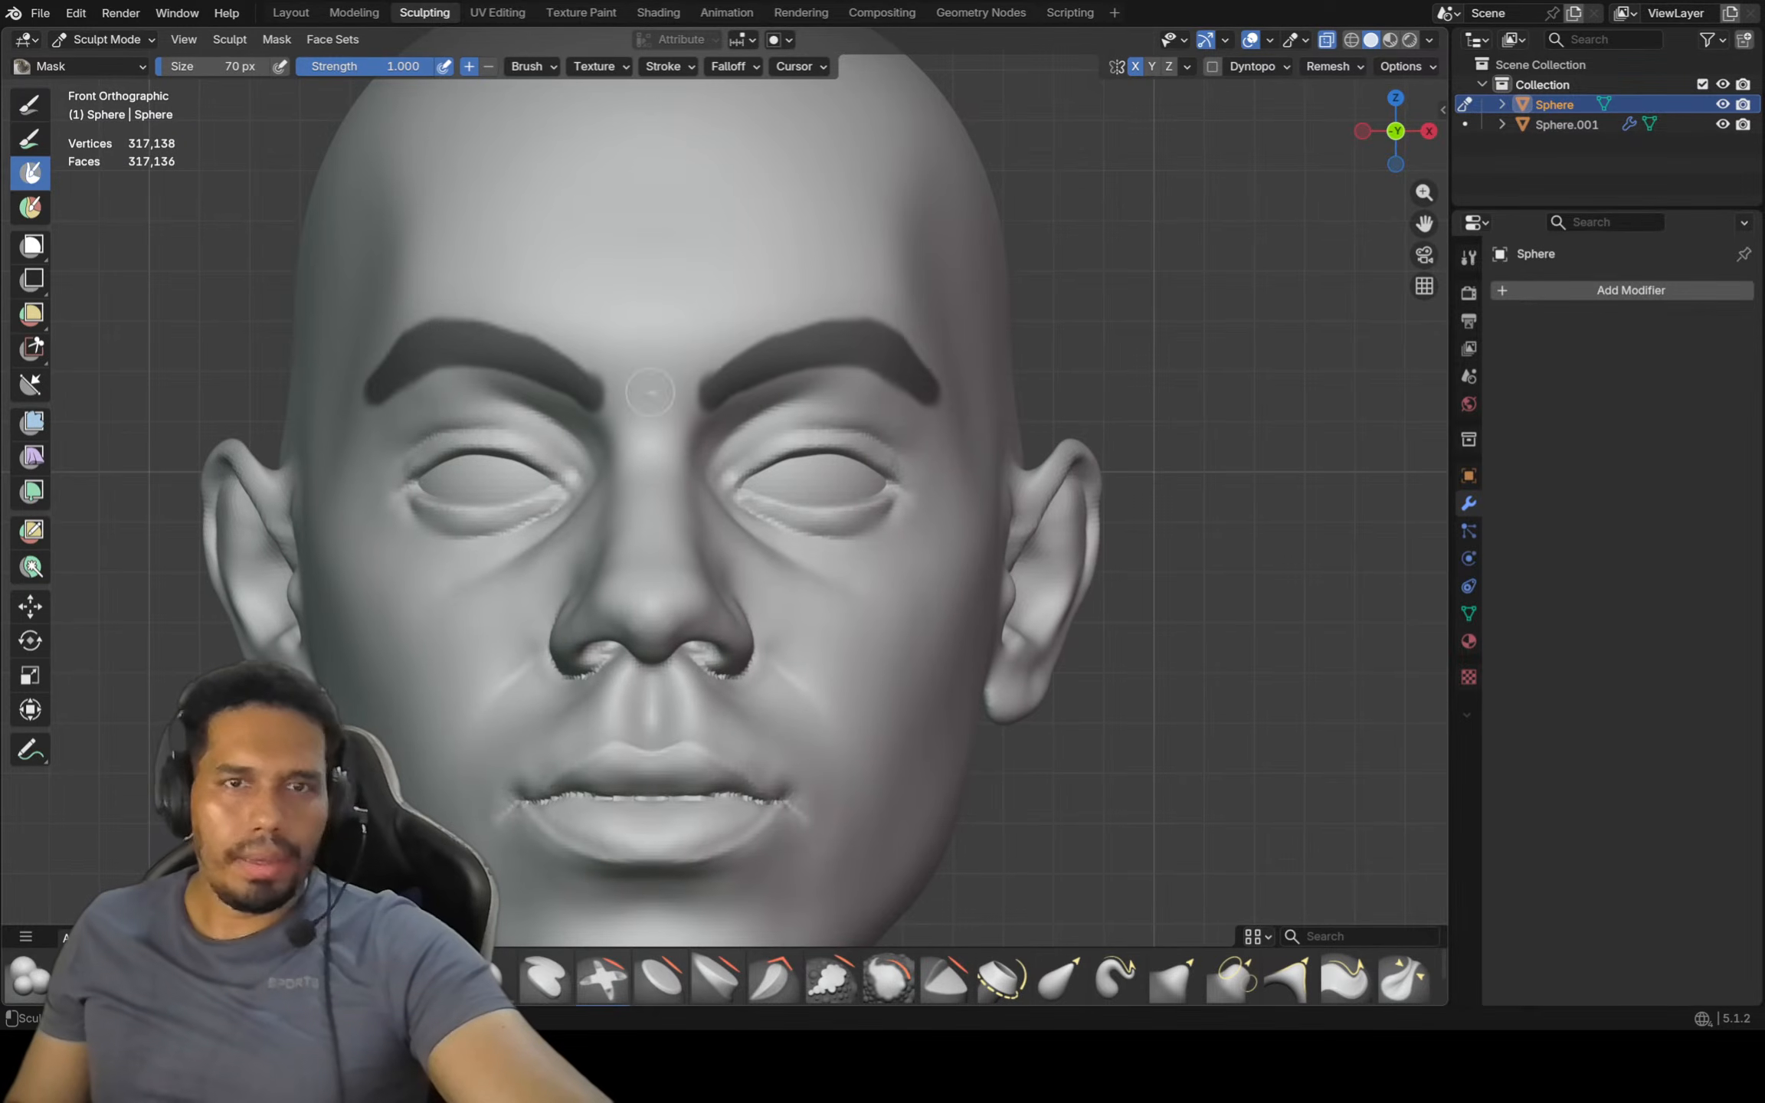
scroll(734, 388, "up", 1)
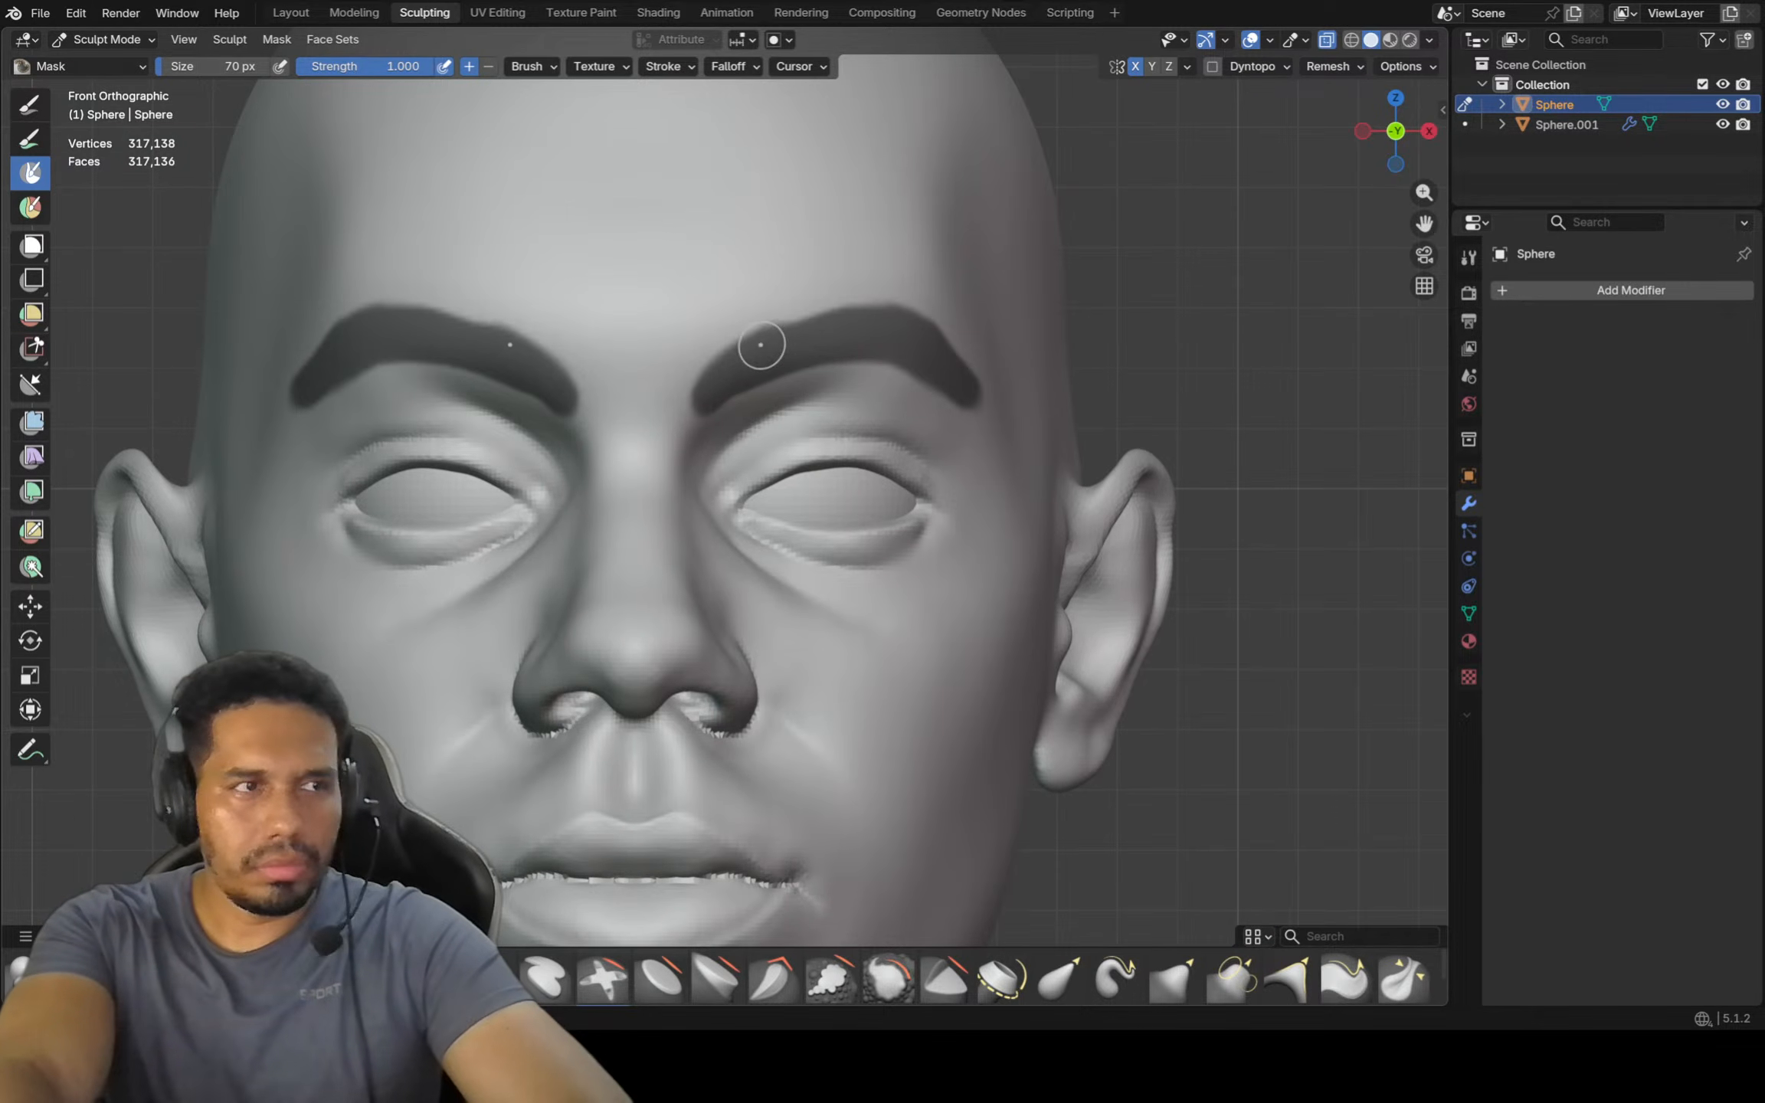
left_click_drag(802, 330, 869, 317)
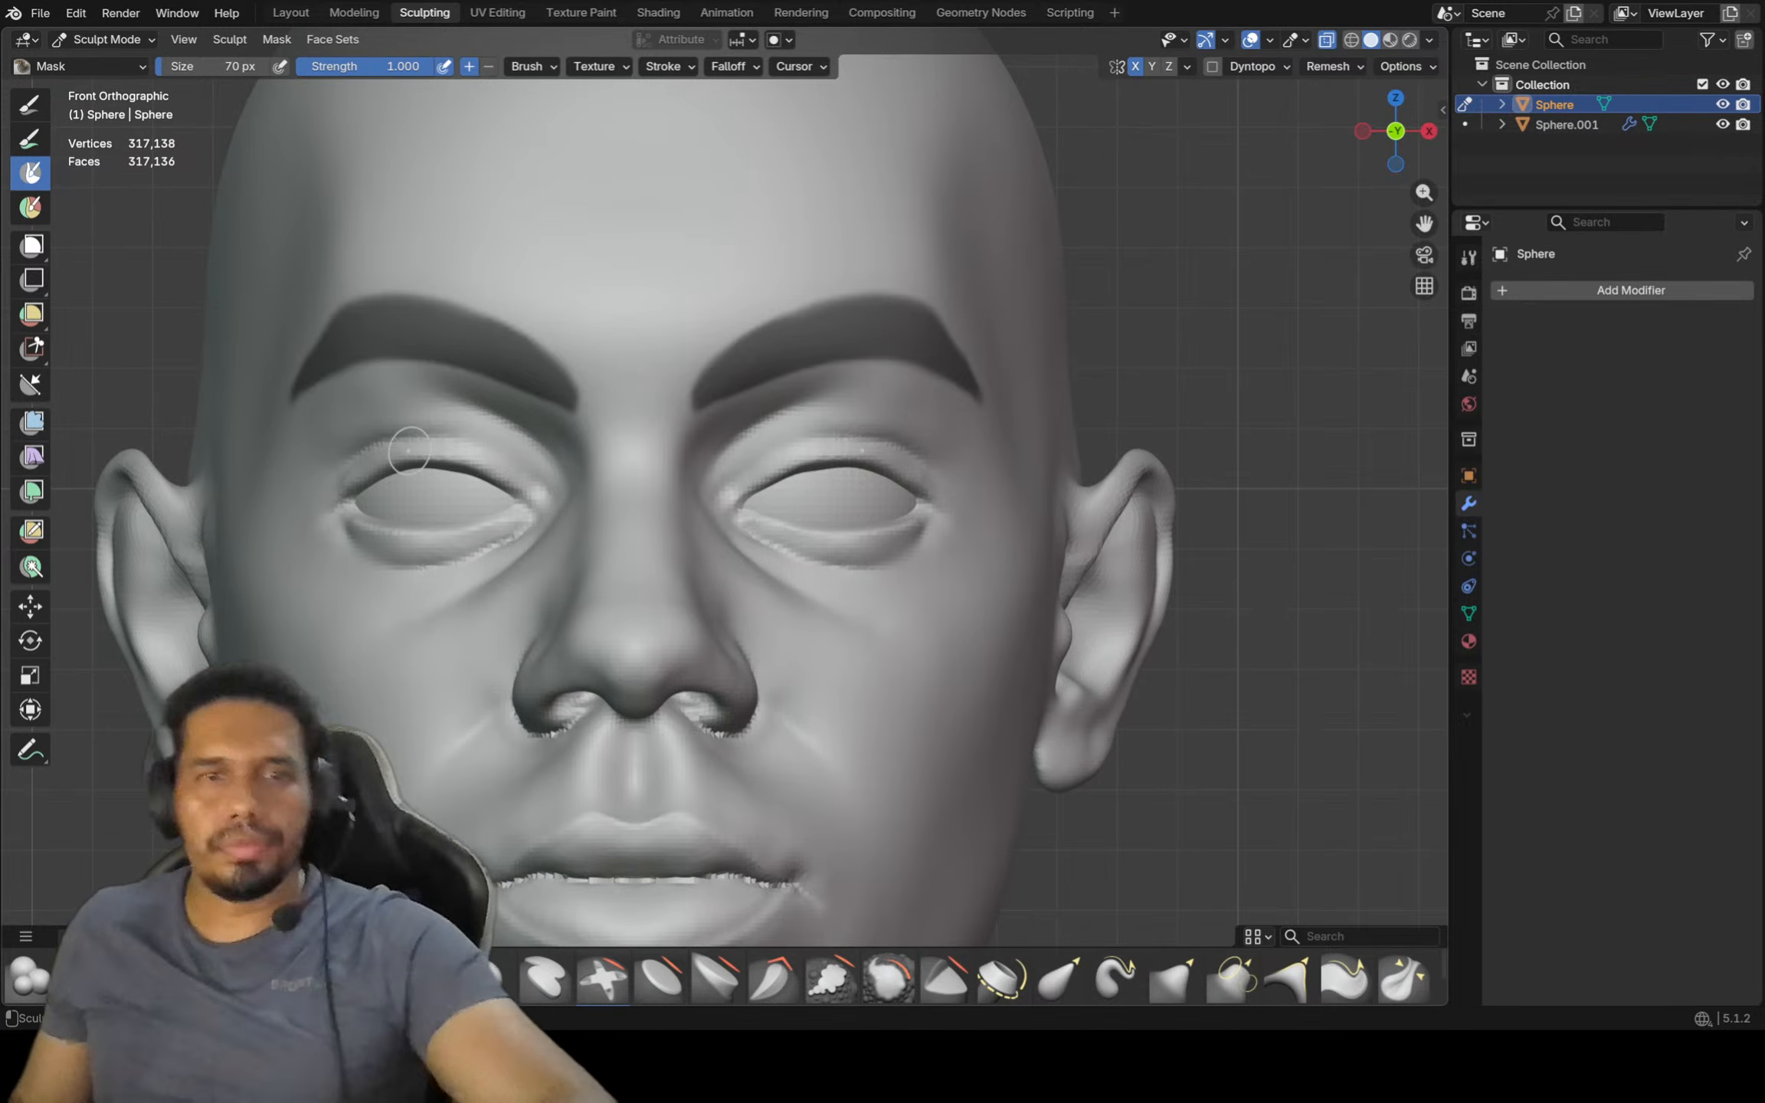
Extract the masked eyebrows from the head as a separate mesh with Mask Extract
mouse_move(573, 385)
middle_mouse_down()
mouse_move(593, 412)
mouse_move(559, 394)
mouse_move(655, 394)
mouse_move(665, 425)
mouse_move(706, 437)
mouse_move(736, 391)
middle_mouse_up()
key("KP_1")
mouse_move(754, 370)
middle_mouse_down("shift")
mouse_move(830, 444)
mouse_move(835, 418)
middle_mouse_up("shift")
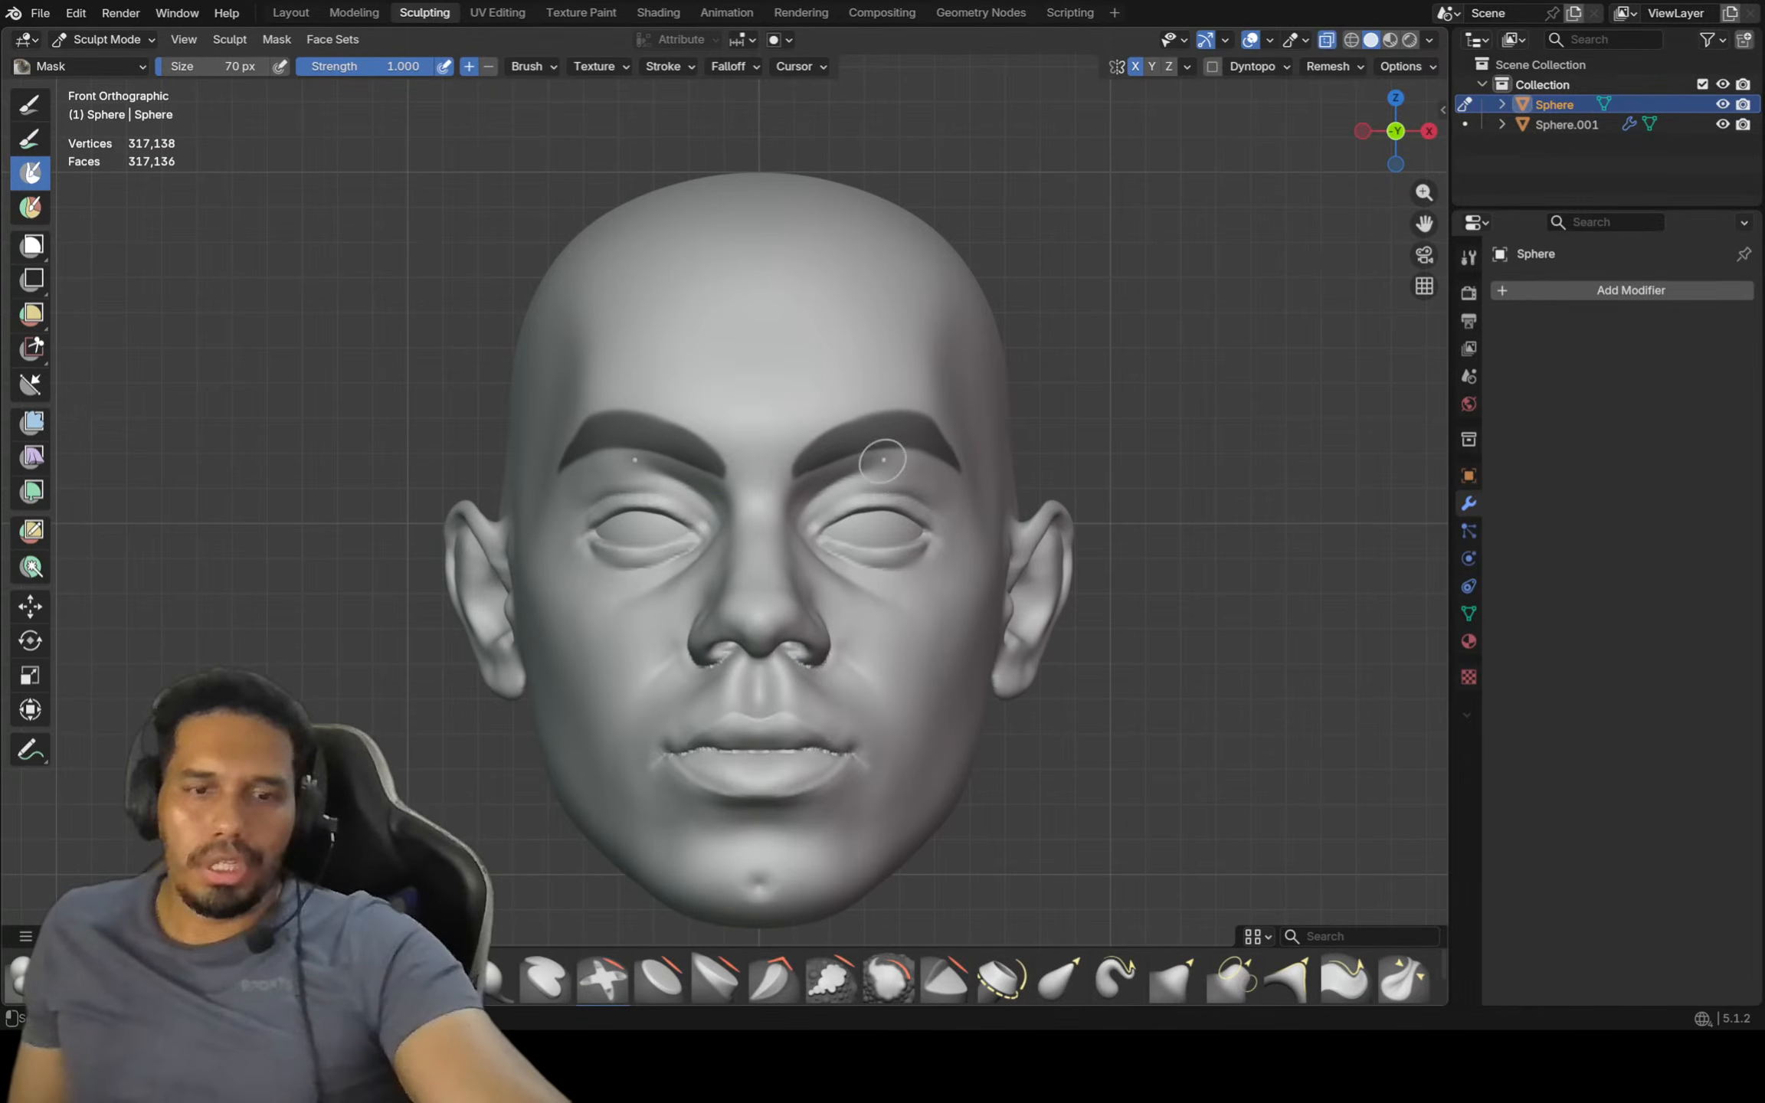
left_click(277, 39)
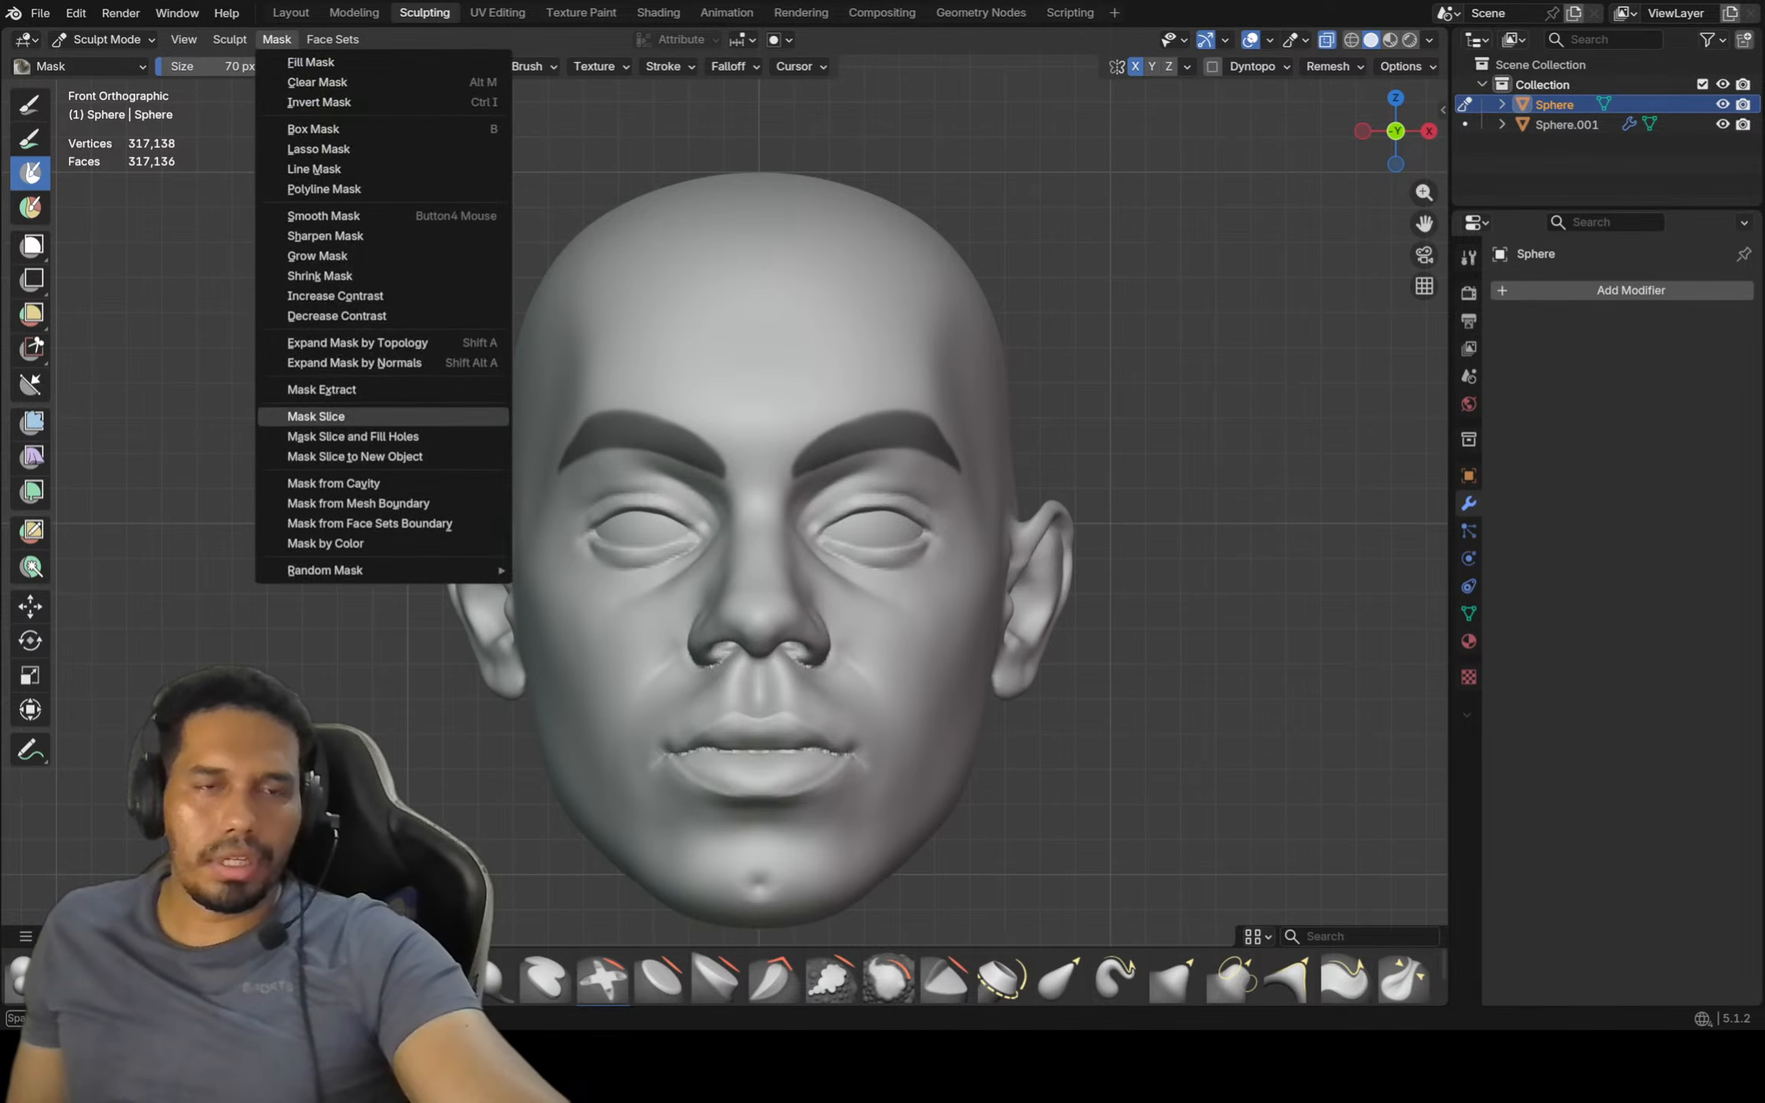
left_click(444, 391)
left_click(296, 523)
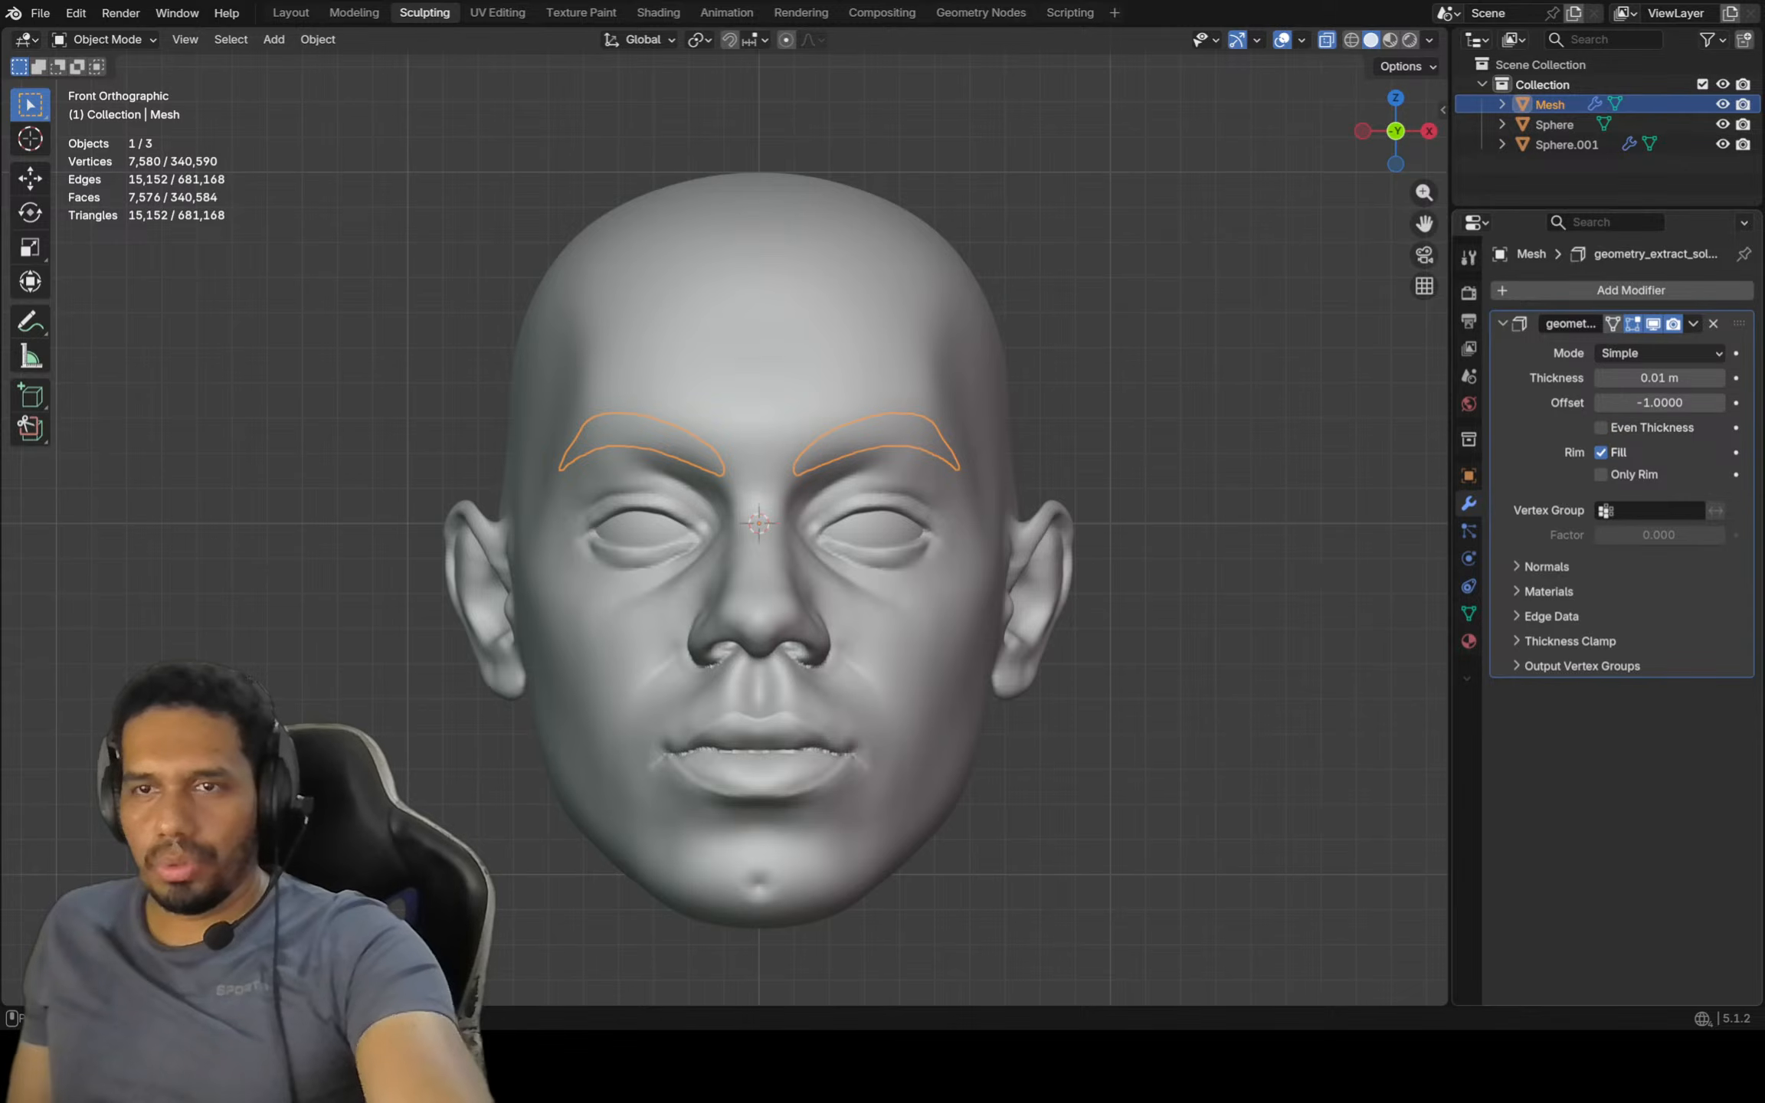
Set the eyebrow mesh's solidify offset to 1 and check the brows from a three-quarter view
double_click(1617, 402)
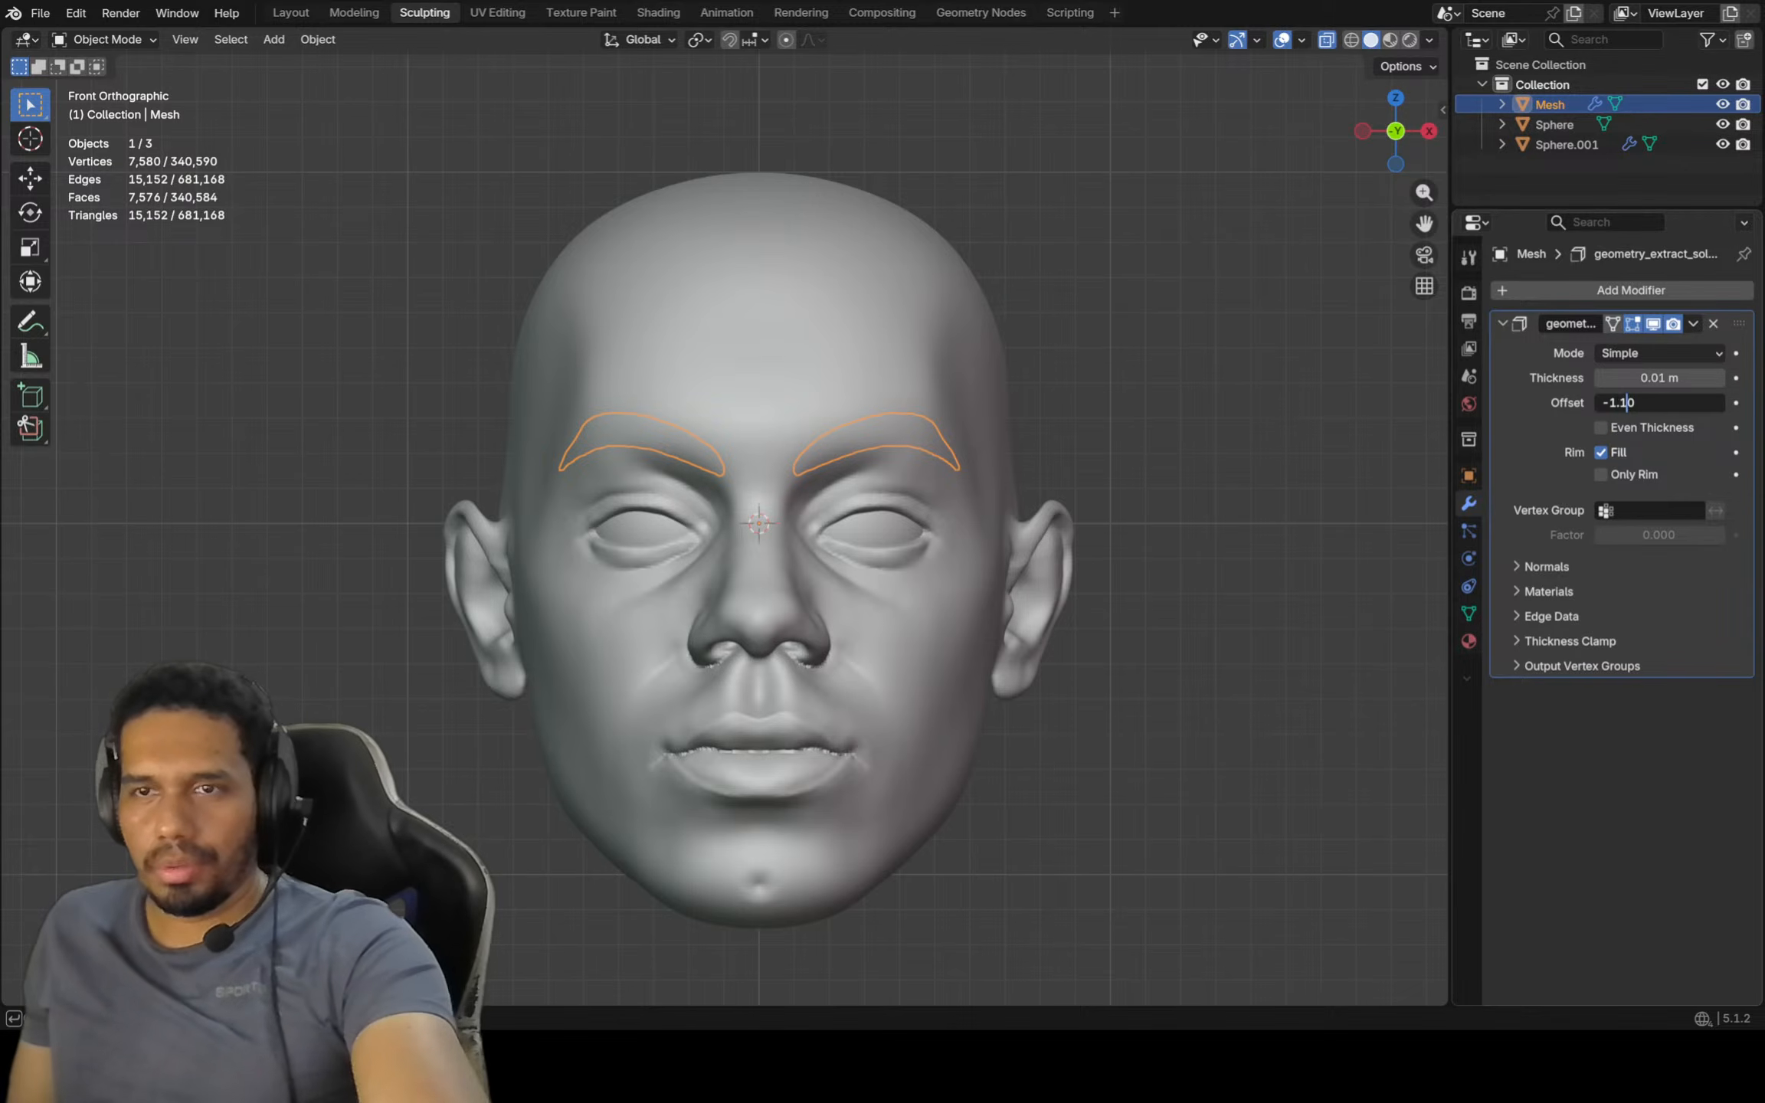
key("Return")
double_click(1617, 402)
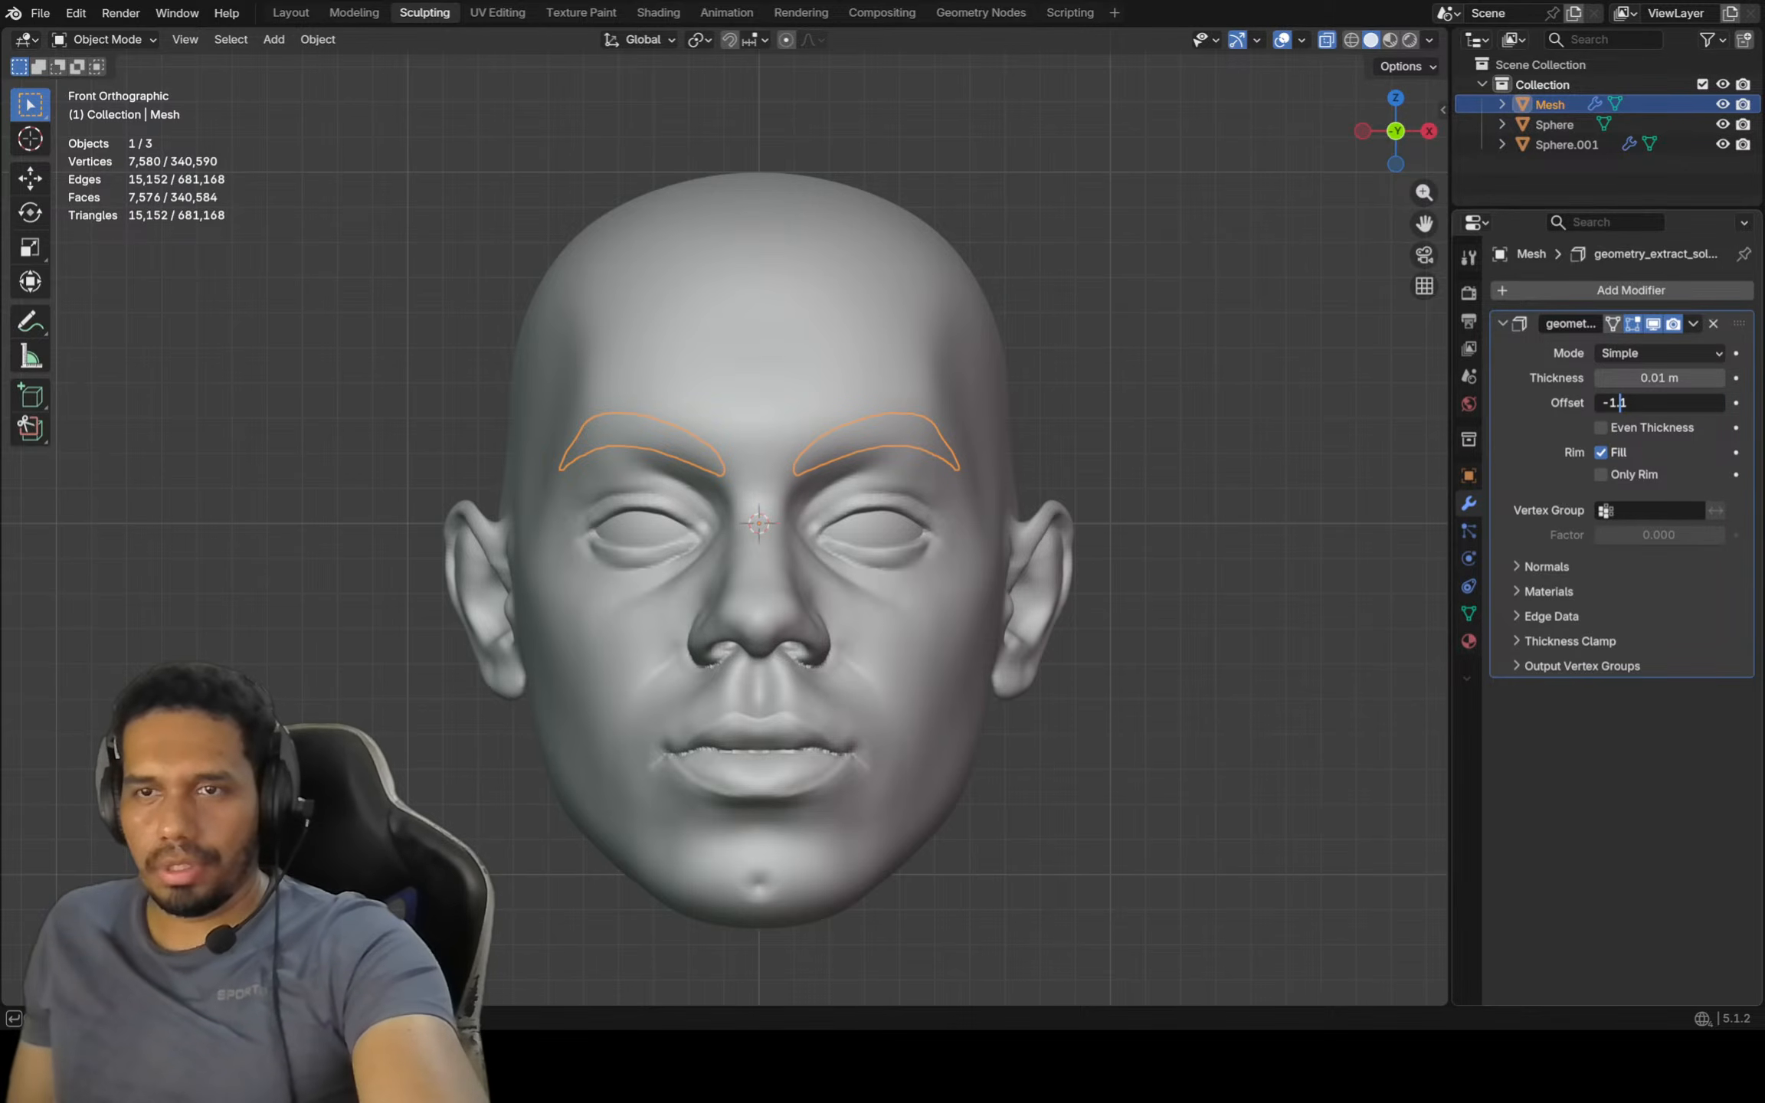
key("Return")
double_click(1619, 402)
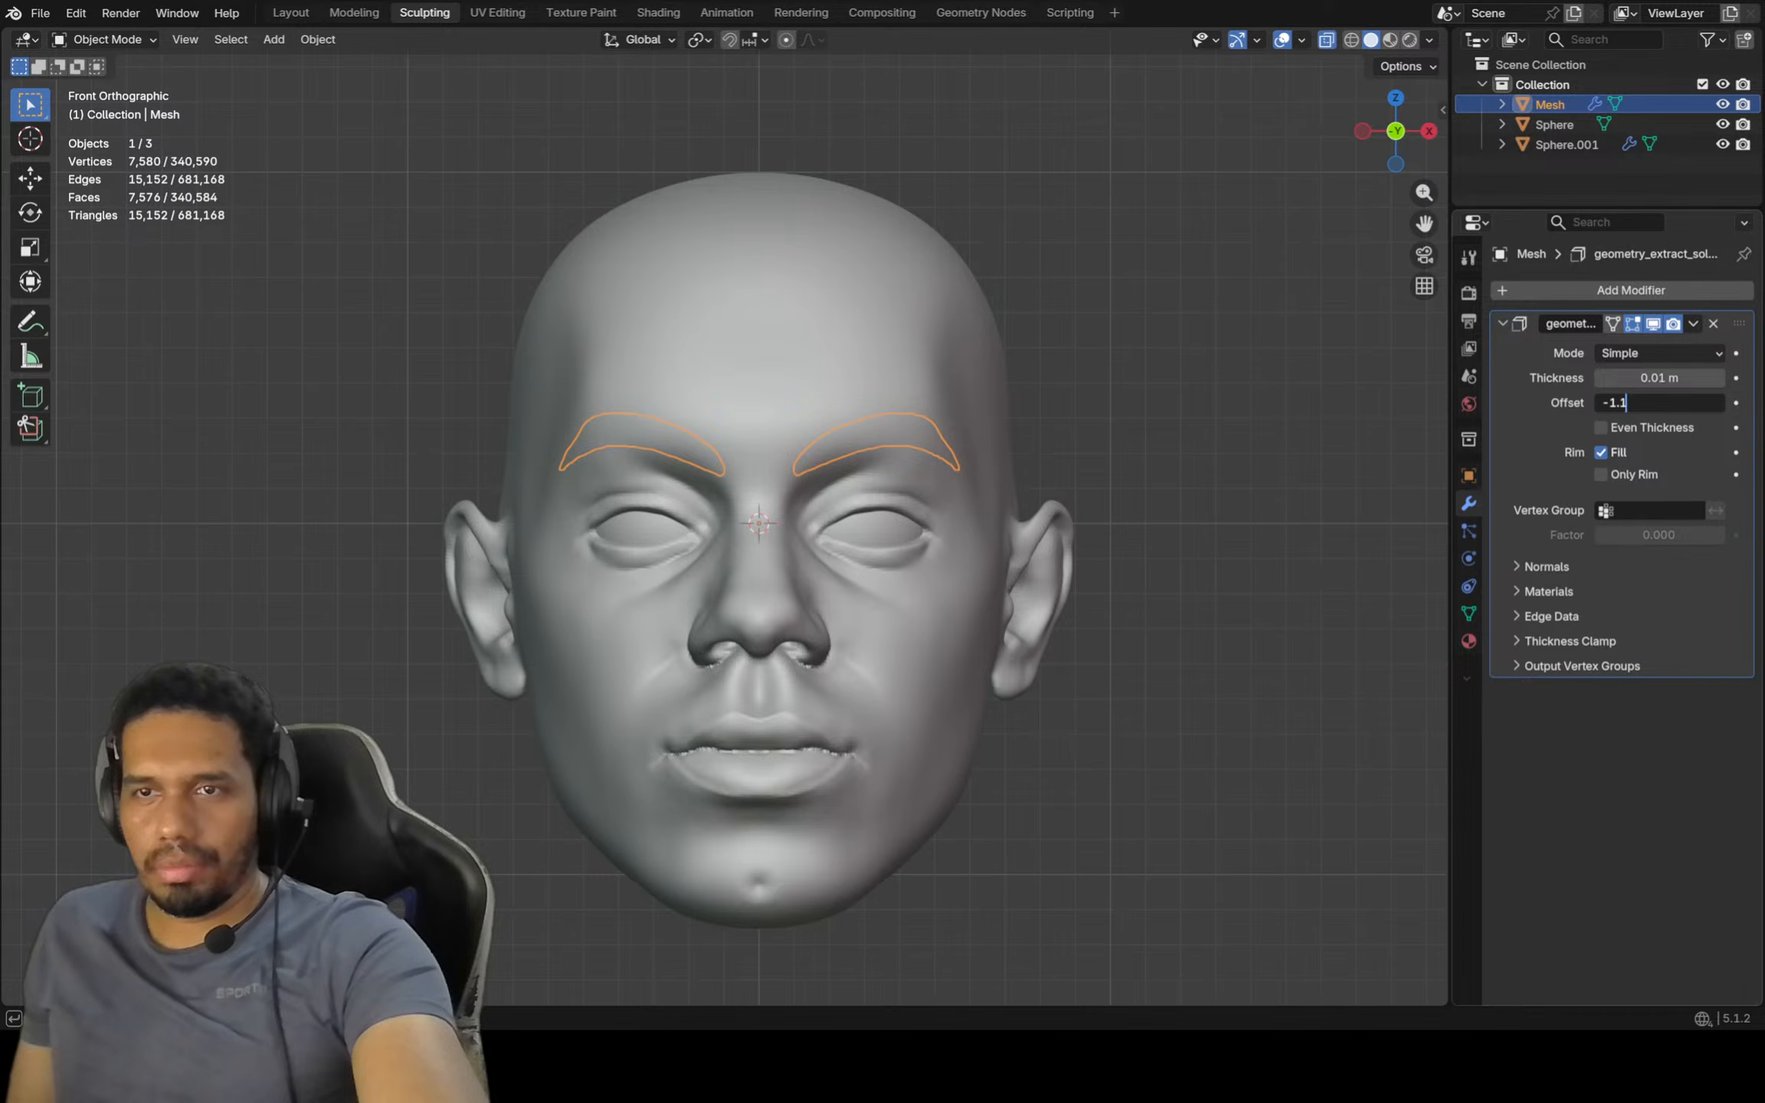
key("Return")
middle_click_drag(996, 498, 1157, 547)
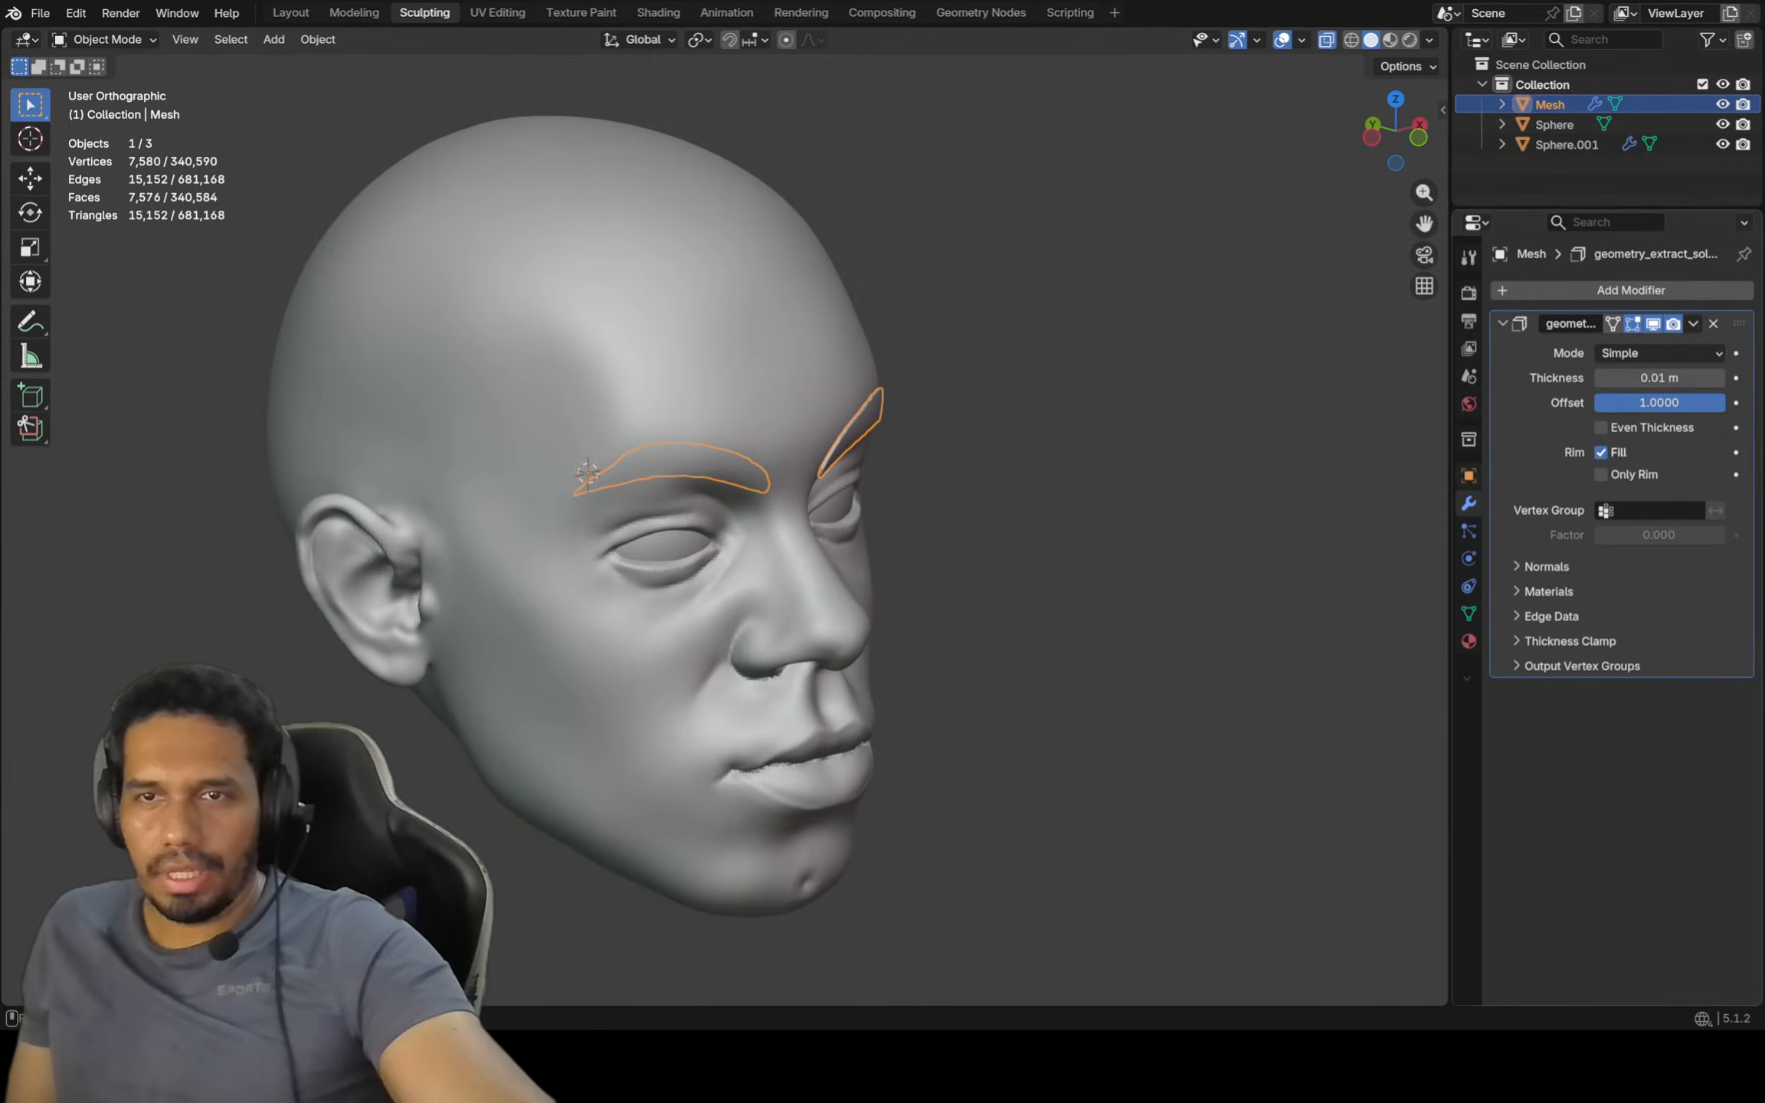
Set the eyebrow mesh's viewport display color to dark grey #434343 and check it in front view
left_click(1429, 39)
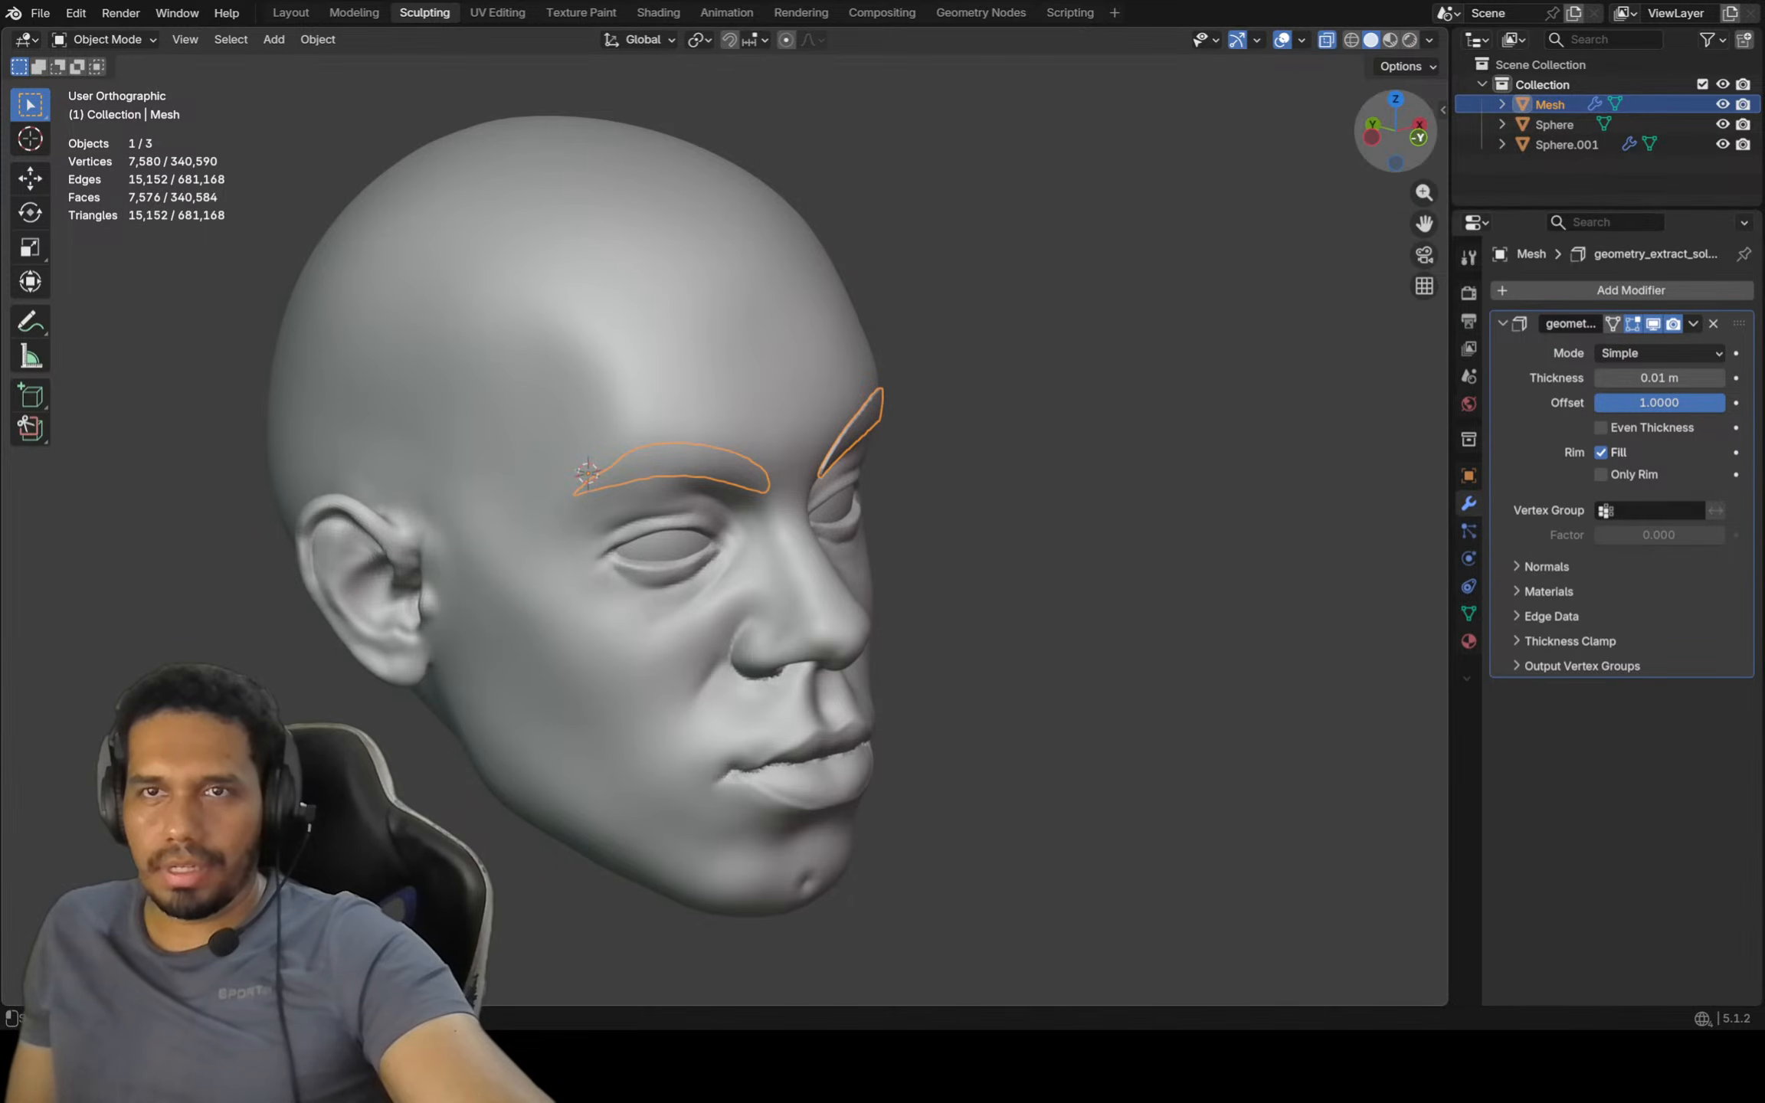
left_click(1428, 39)
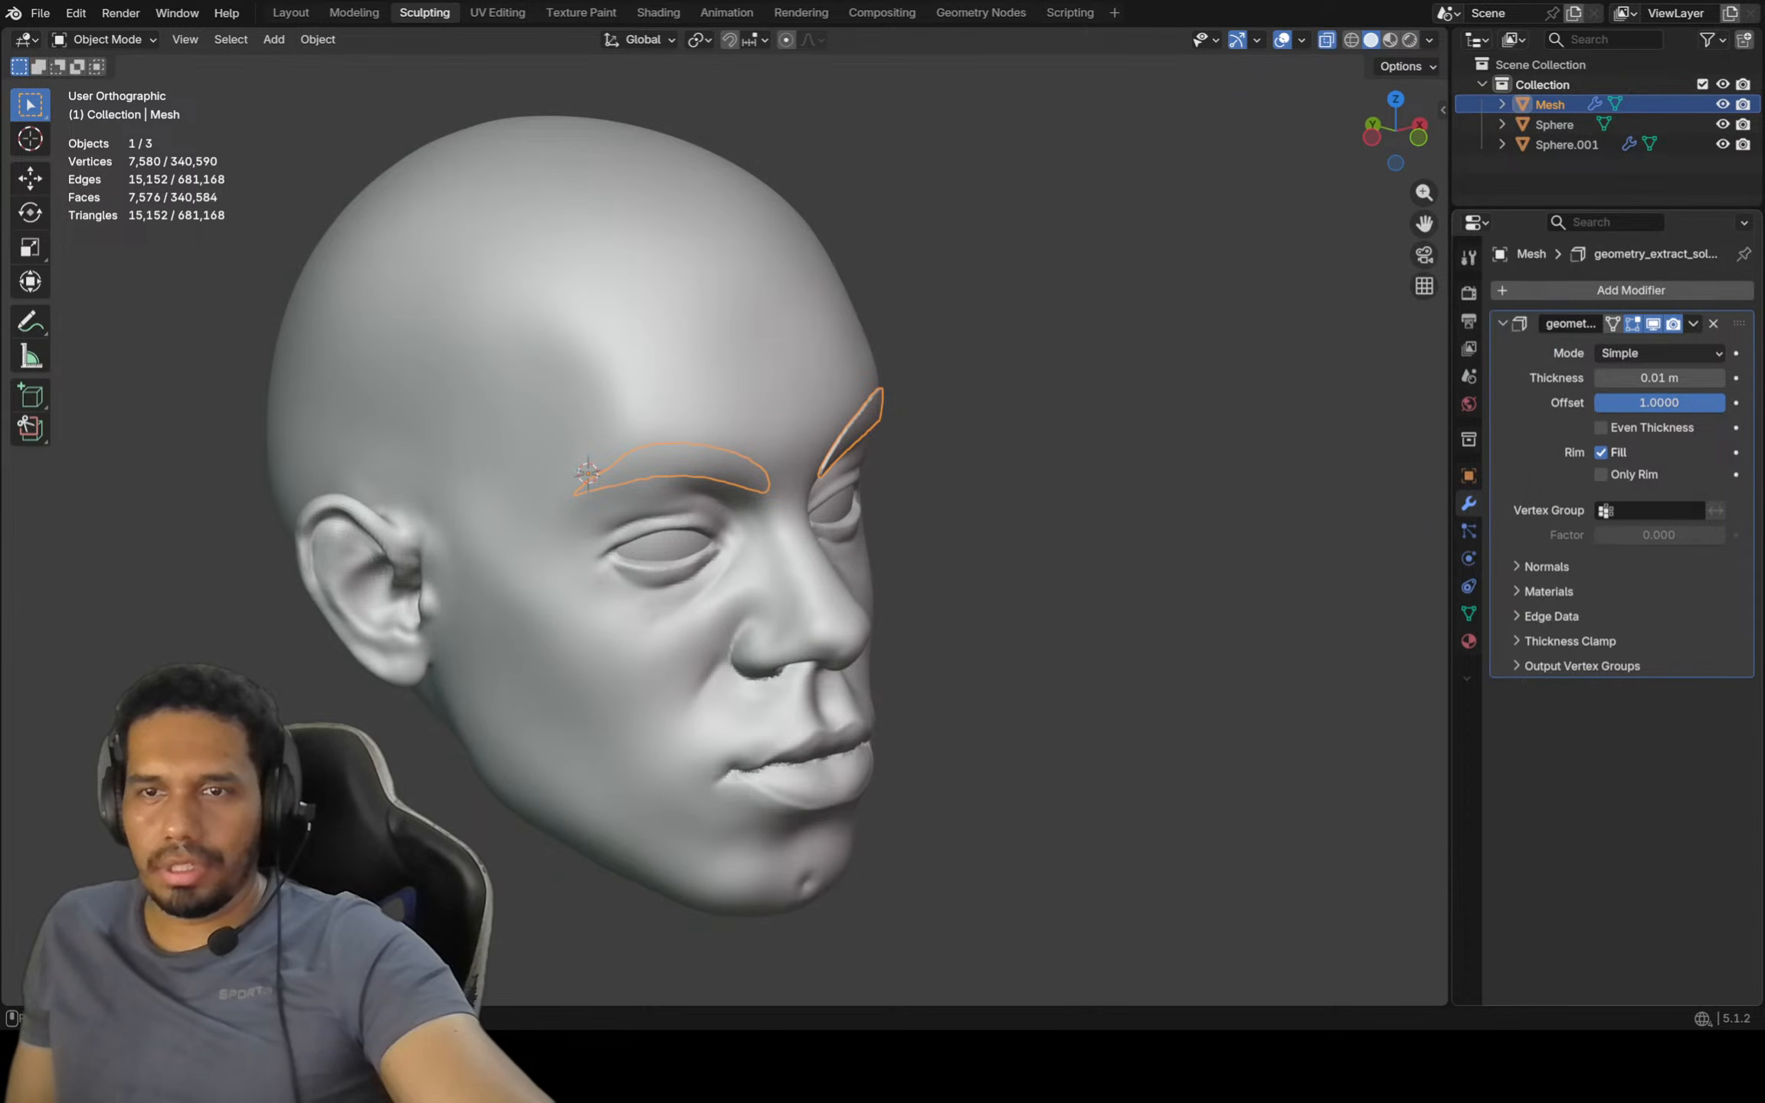
left_click(1468, 475)
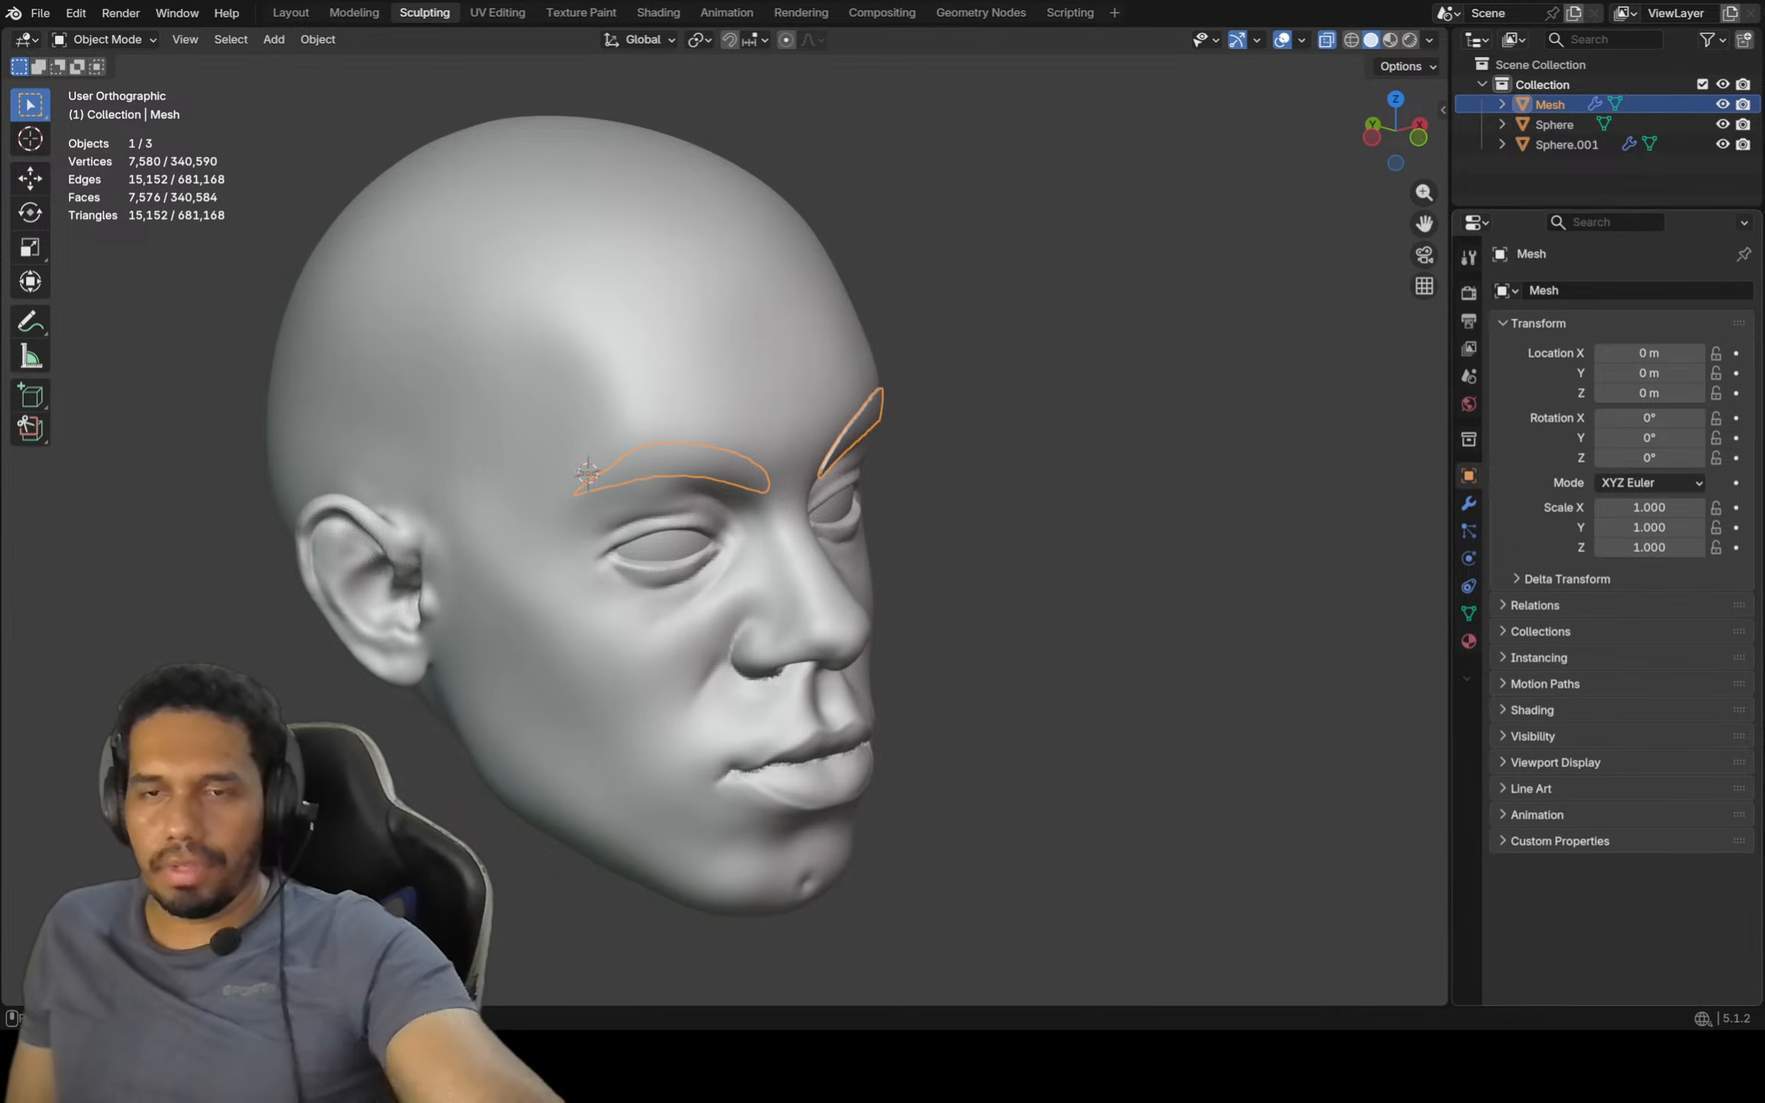
left_click(1555, 762)
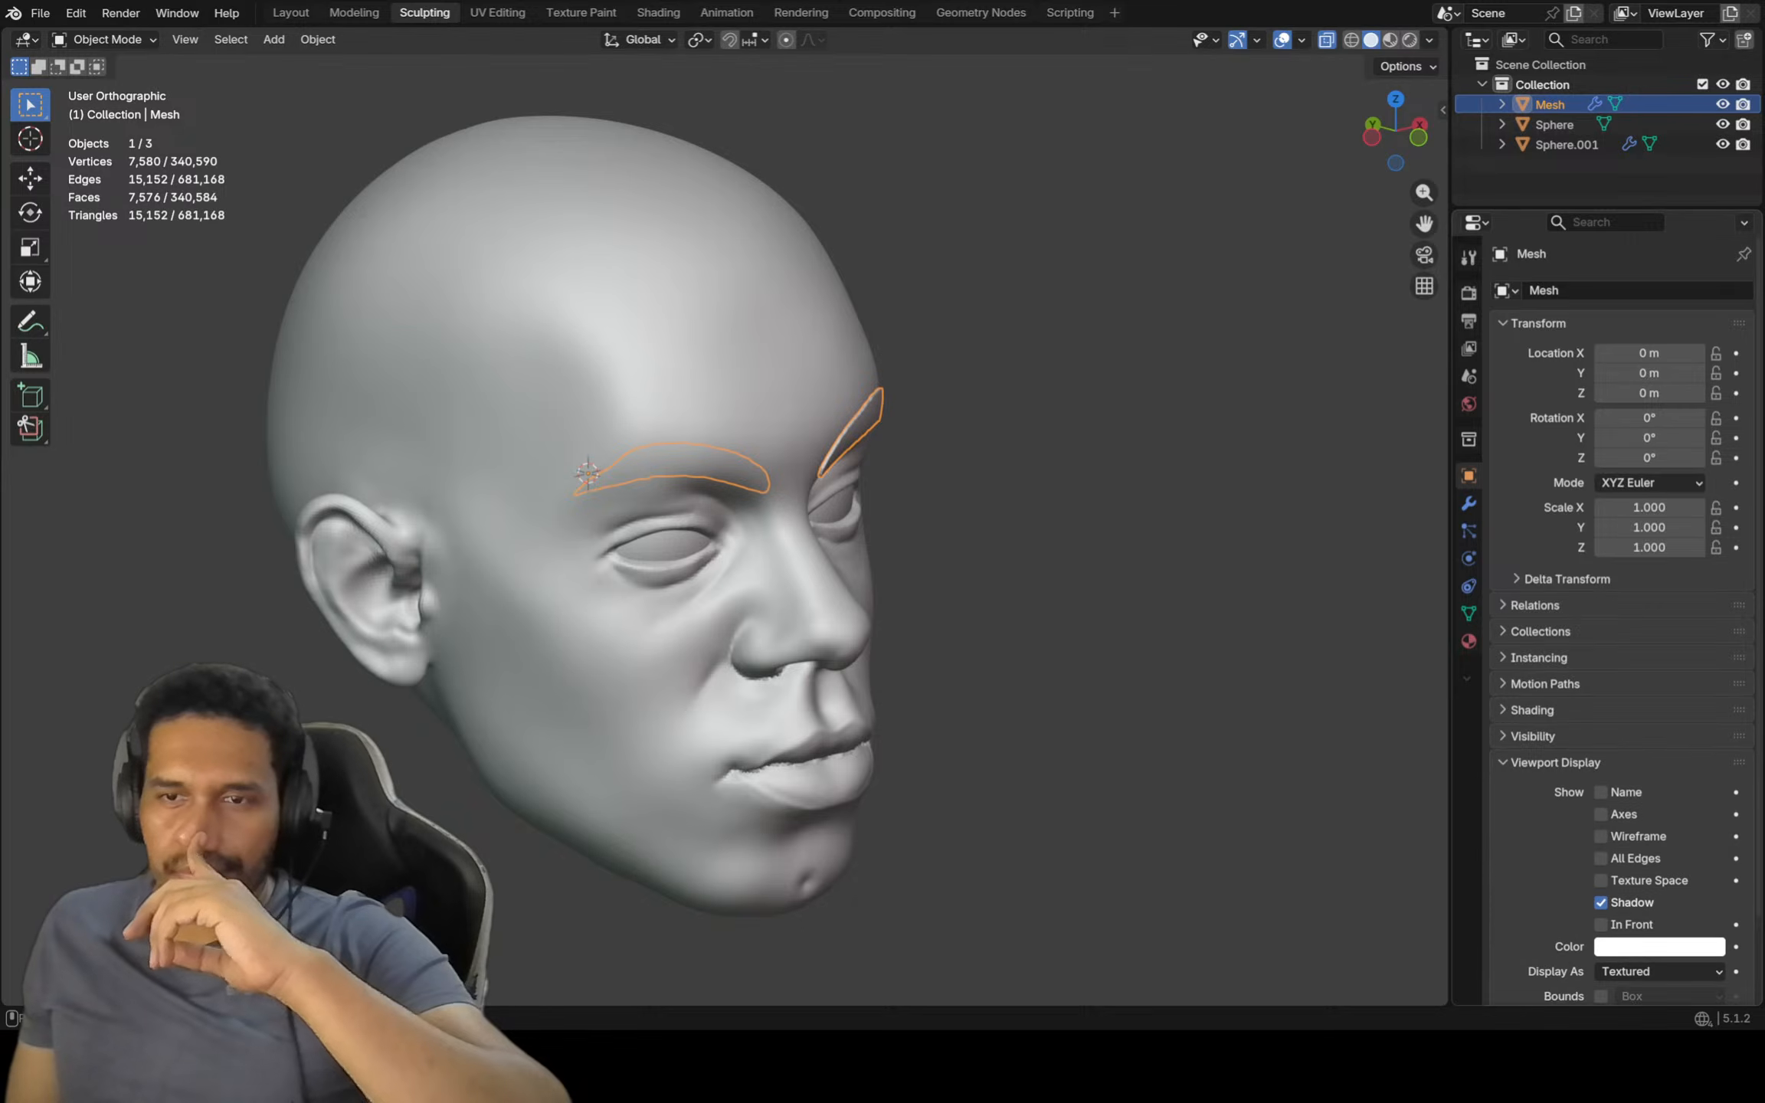
scroll(1608, 766, "down", 3)
left_click(1660, 857)
left_click_drag(1709, 508, 1710, 625)
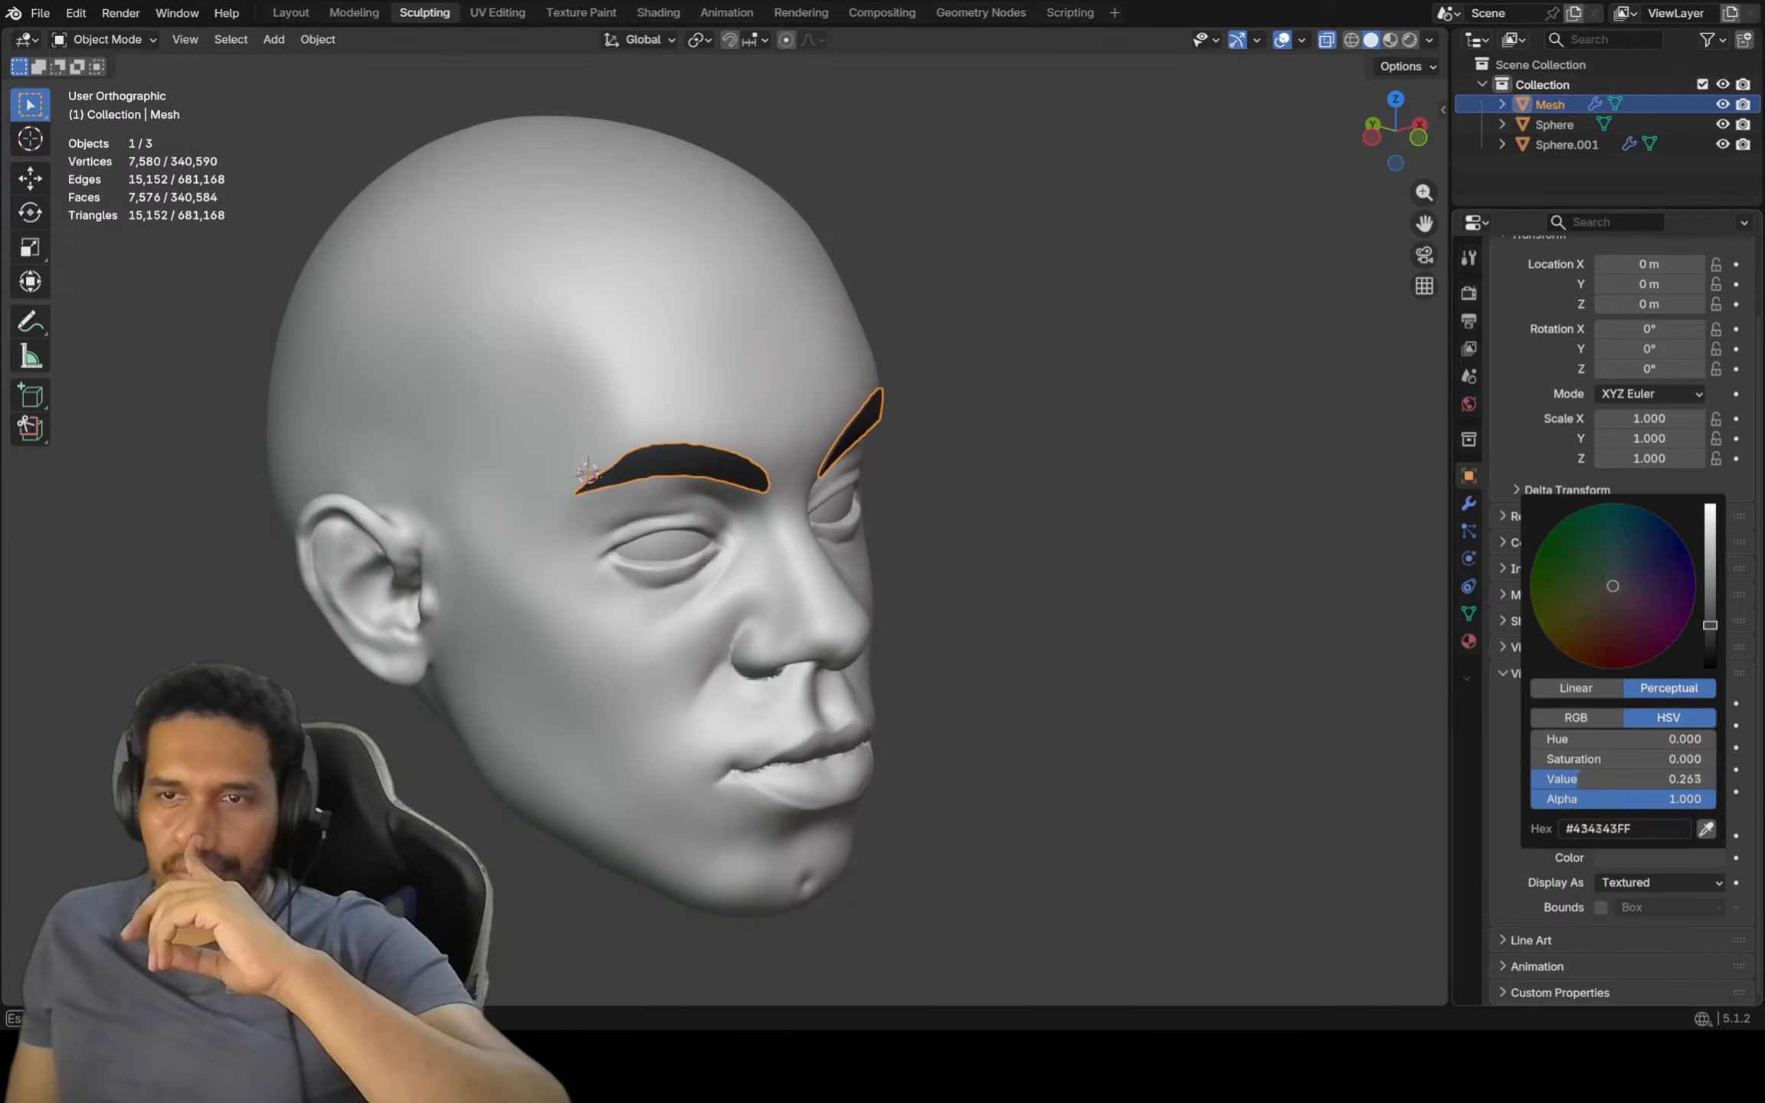
key("KP_1")
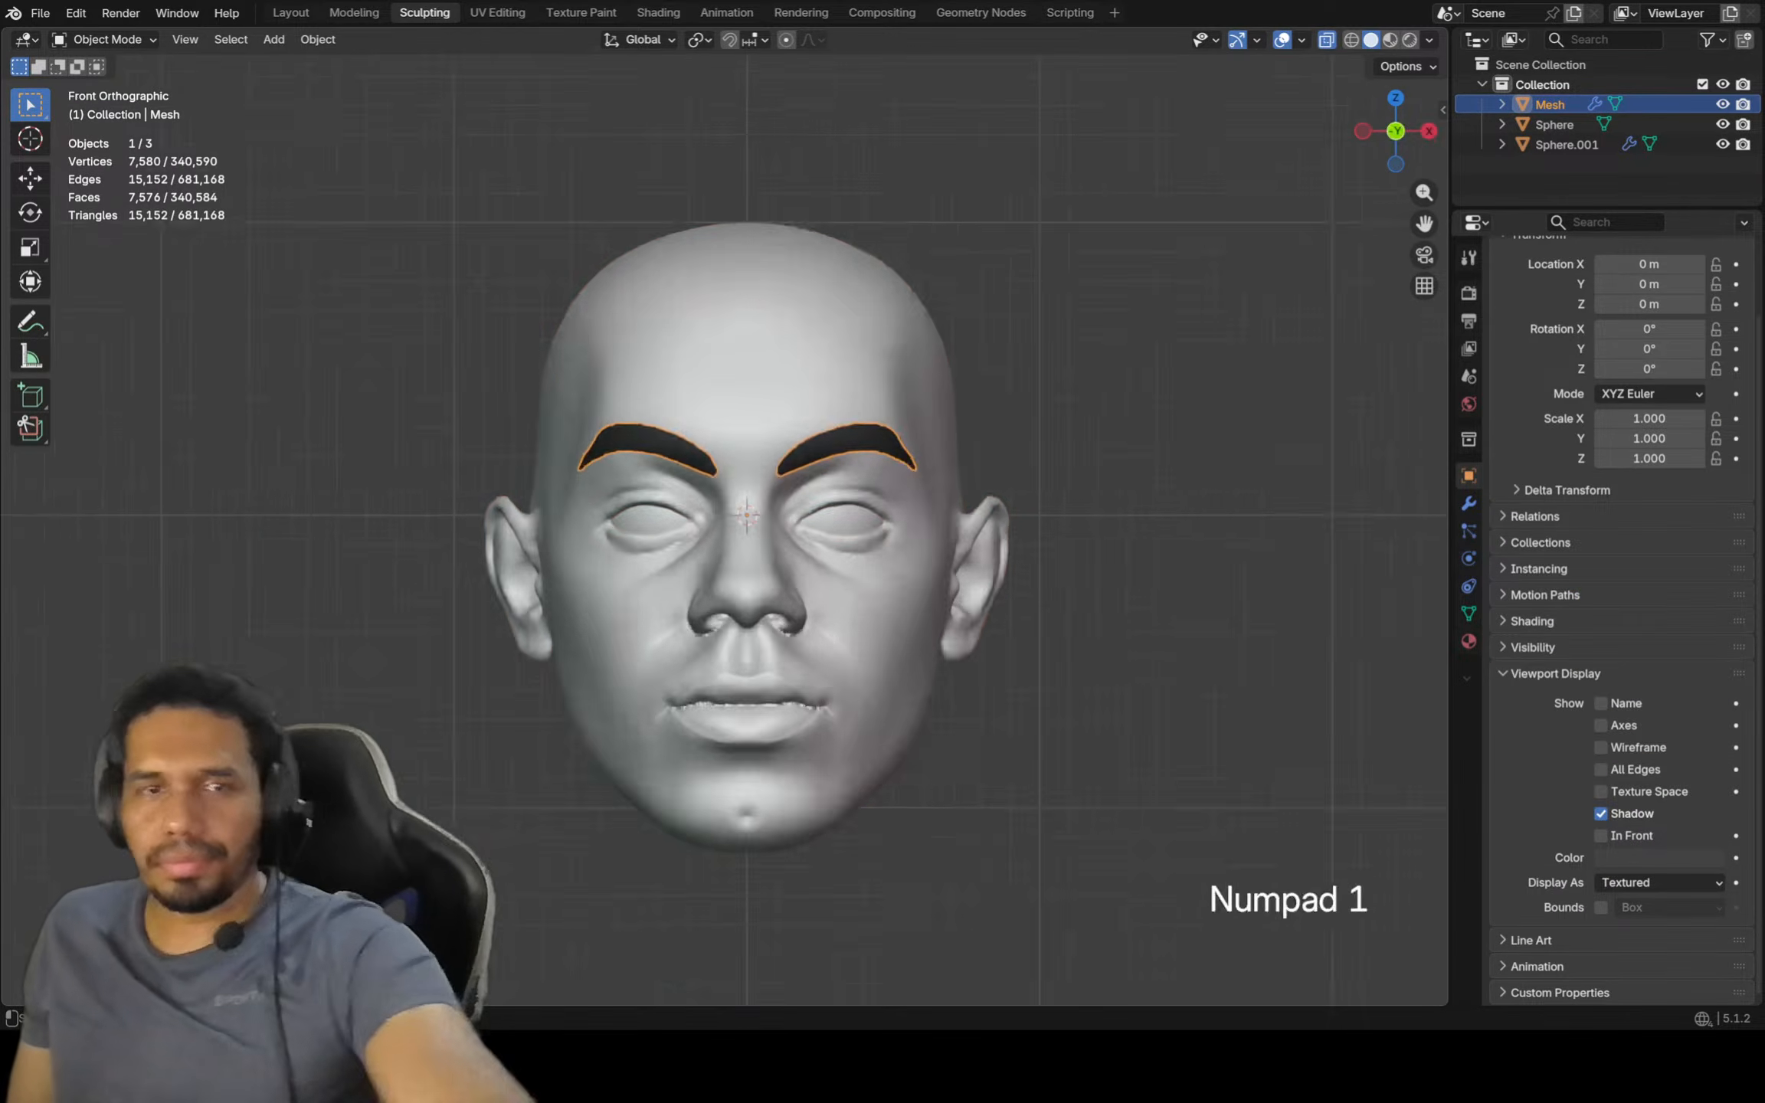
Deselect everything and examine the head with its new eyebrows from the front and in left side view
key("a")
key("a")
middle_click_drag(865, 421, 842, 358, "shift")
scroll(832, 346, "down", 1)
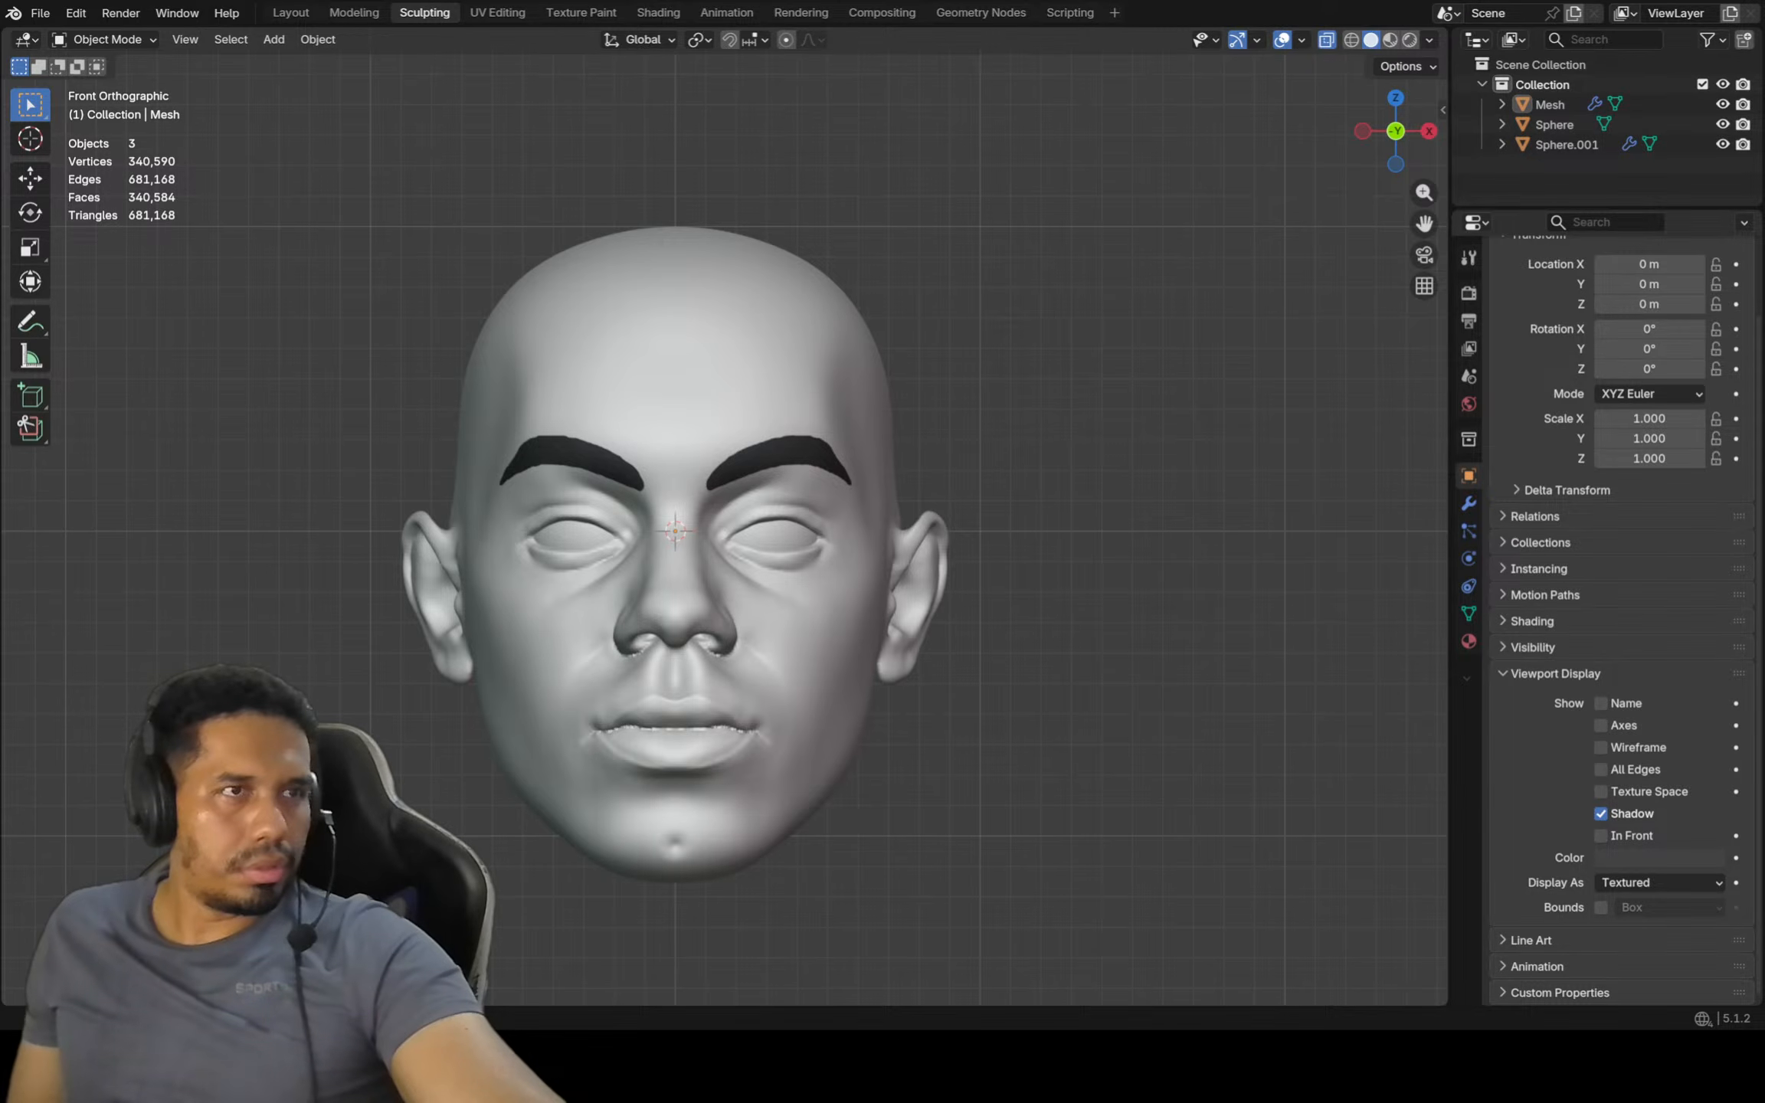
middle_click_drag(766, 536, 777, 474, "shift")
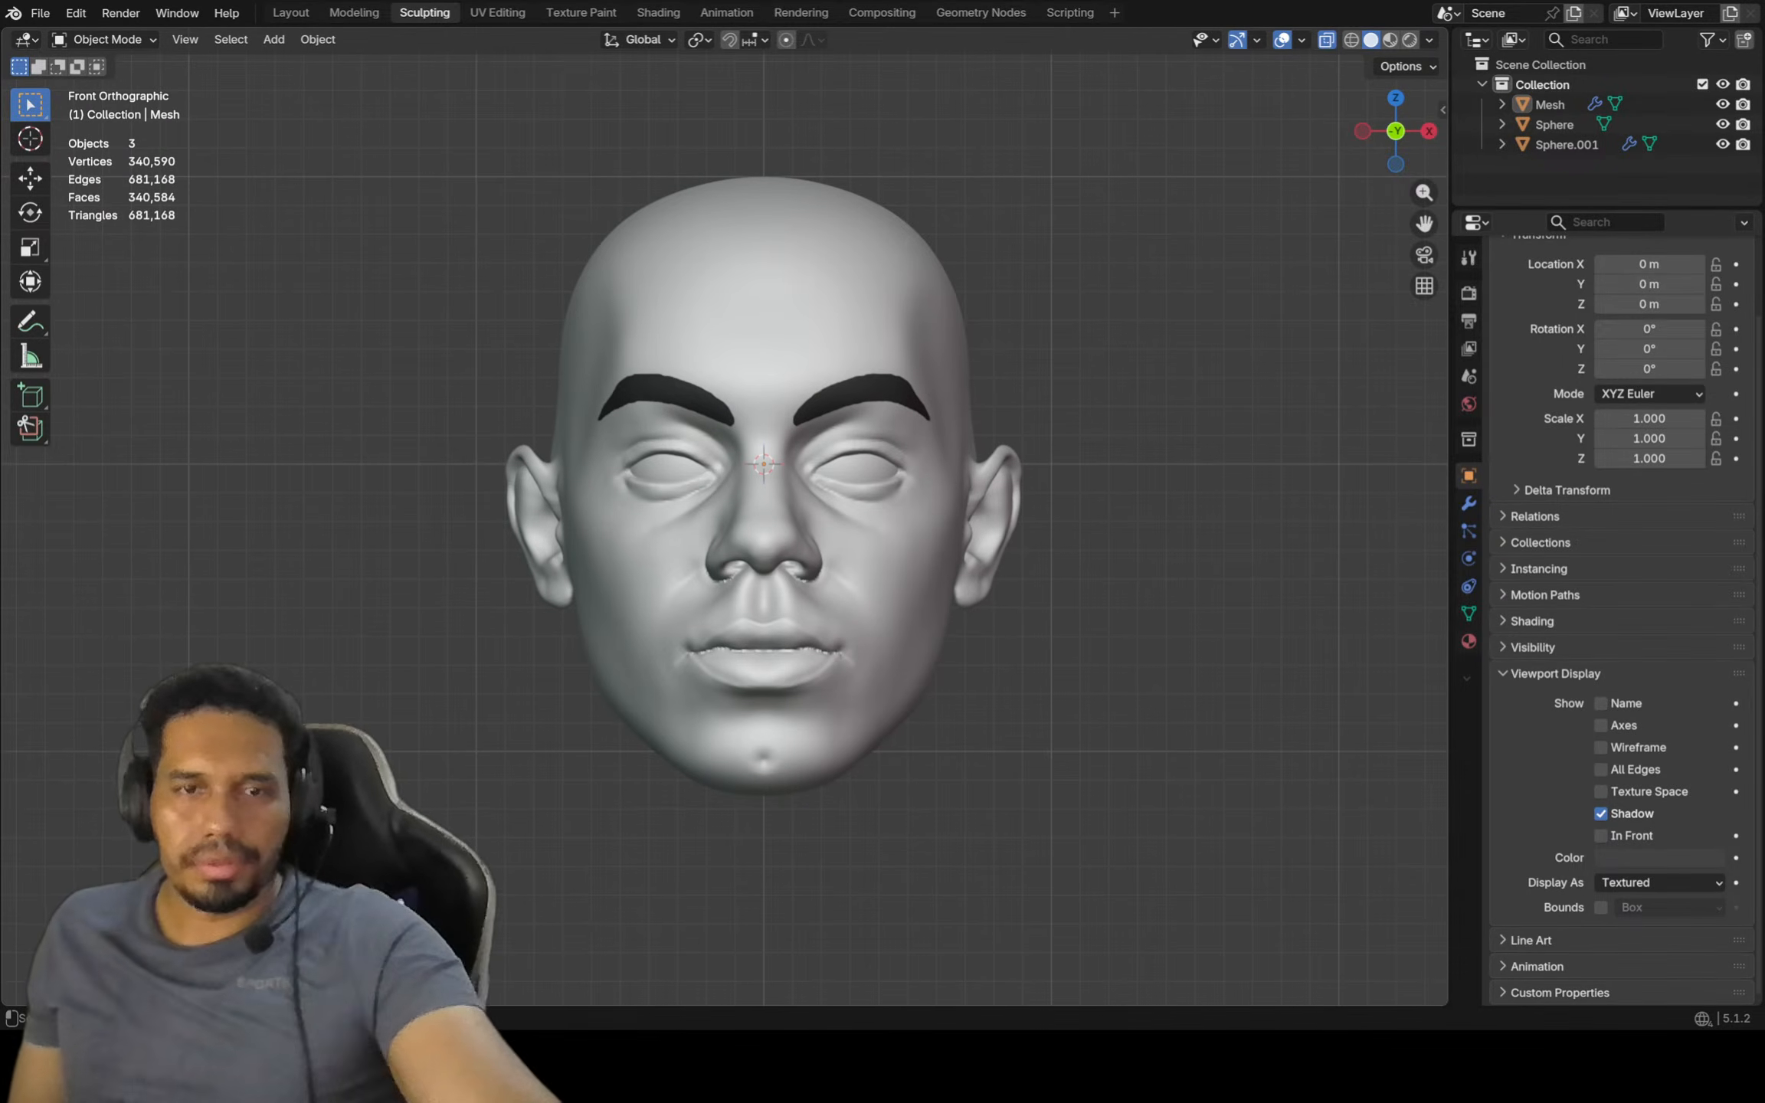
scroll(824, 590, "up", 2)
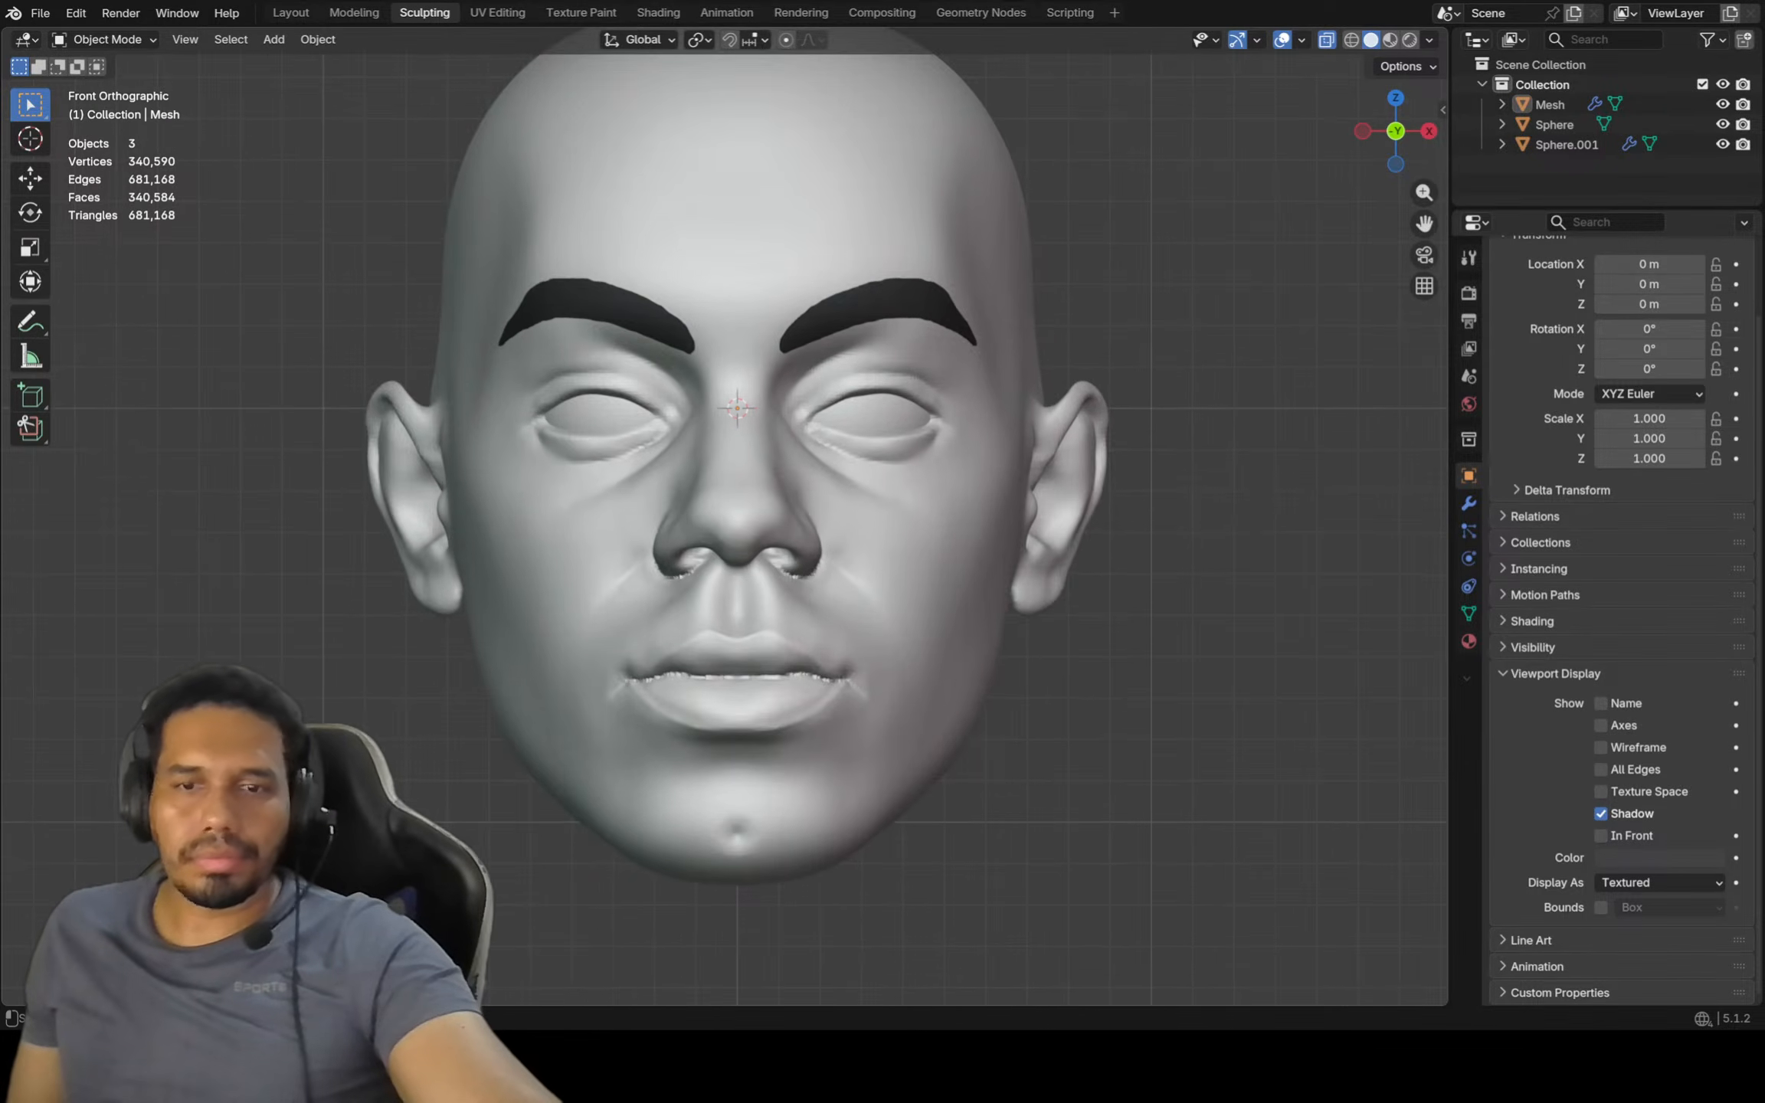
scroll(737, 490, "down", 2)
middle_click_drag(737, 490, 814, 596, "shift")
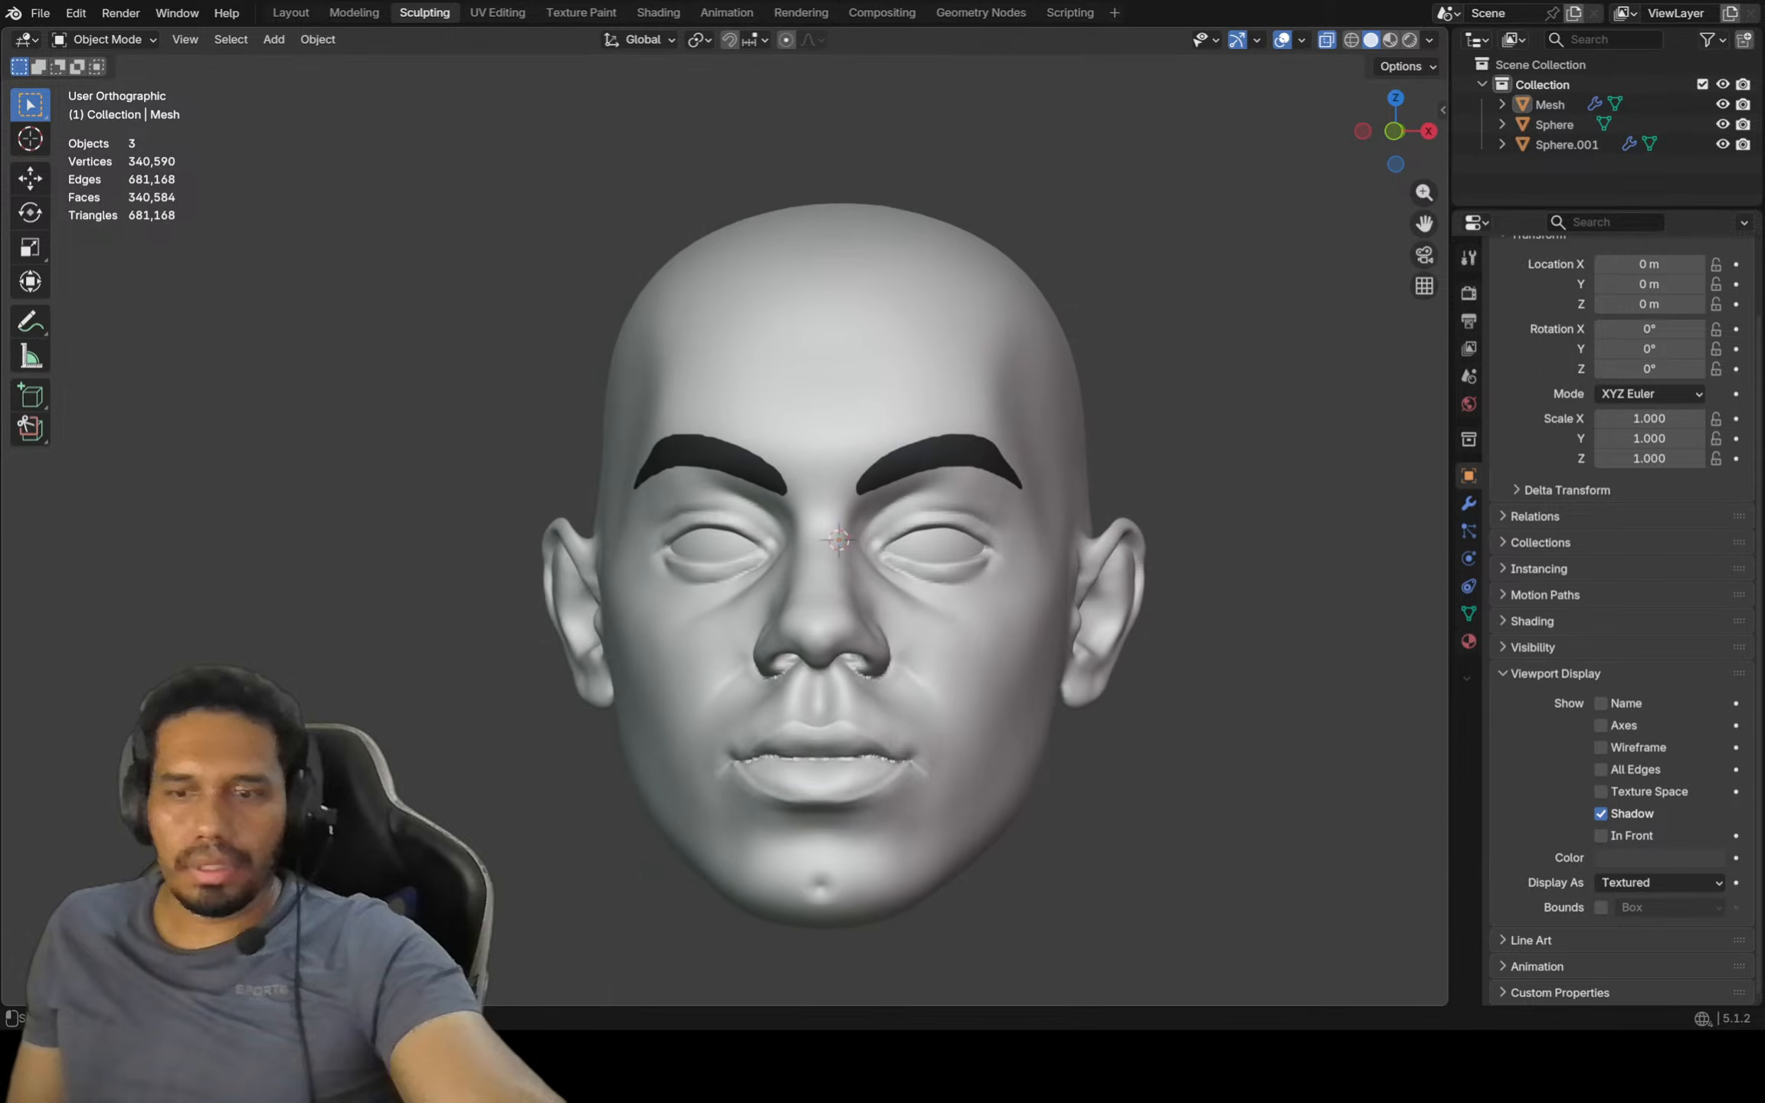
key("KP_1")
key("ctrl+KP_3")
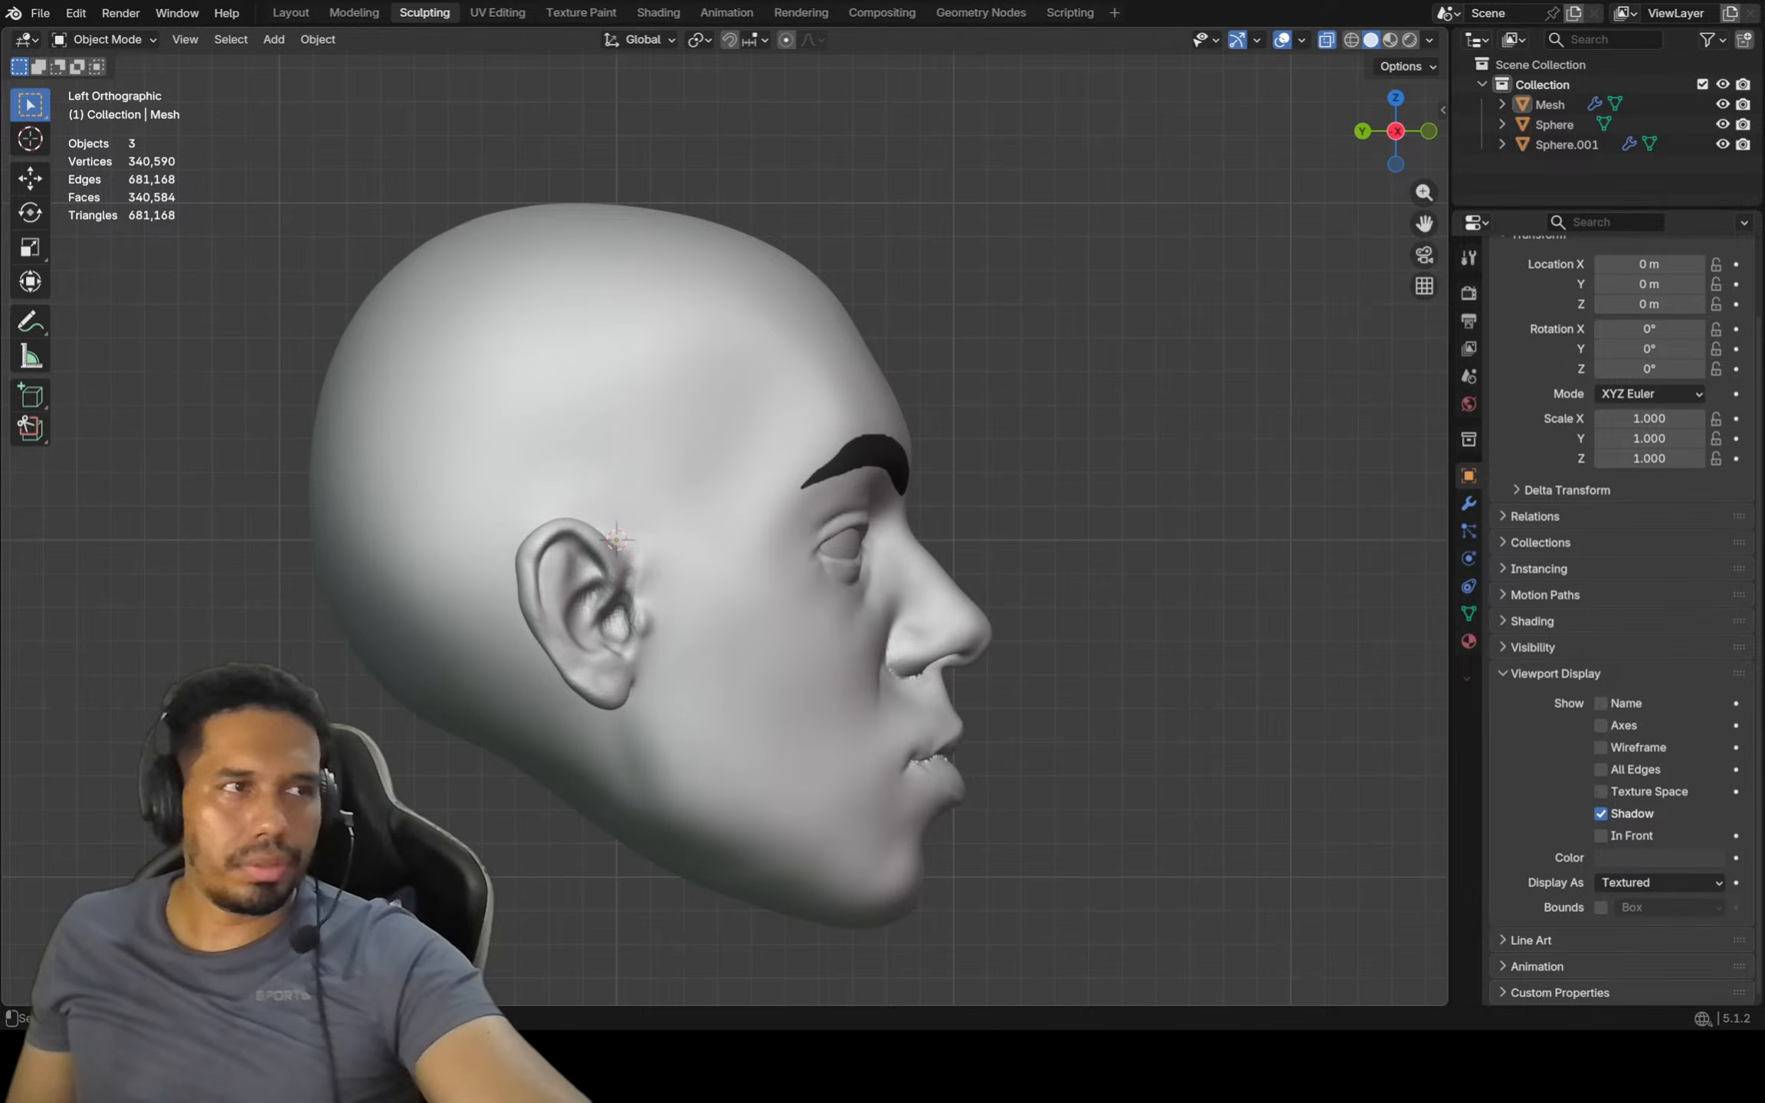
scroll(1008, 748, "up", 3)
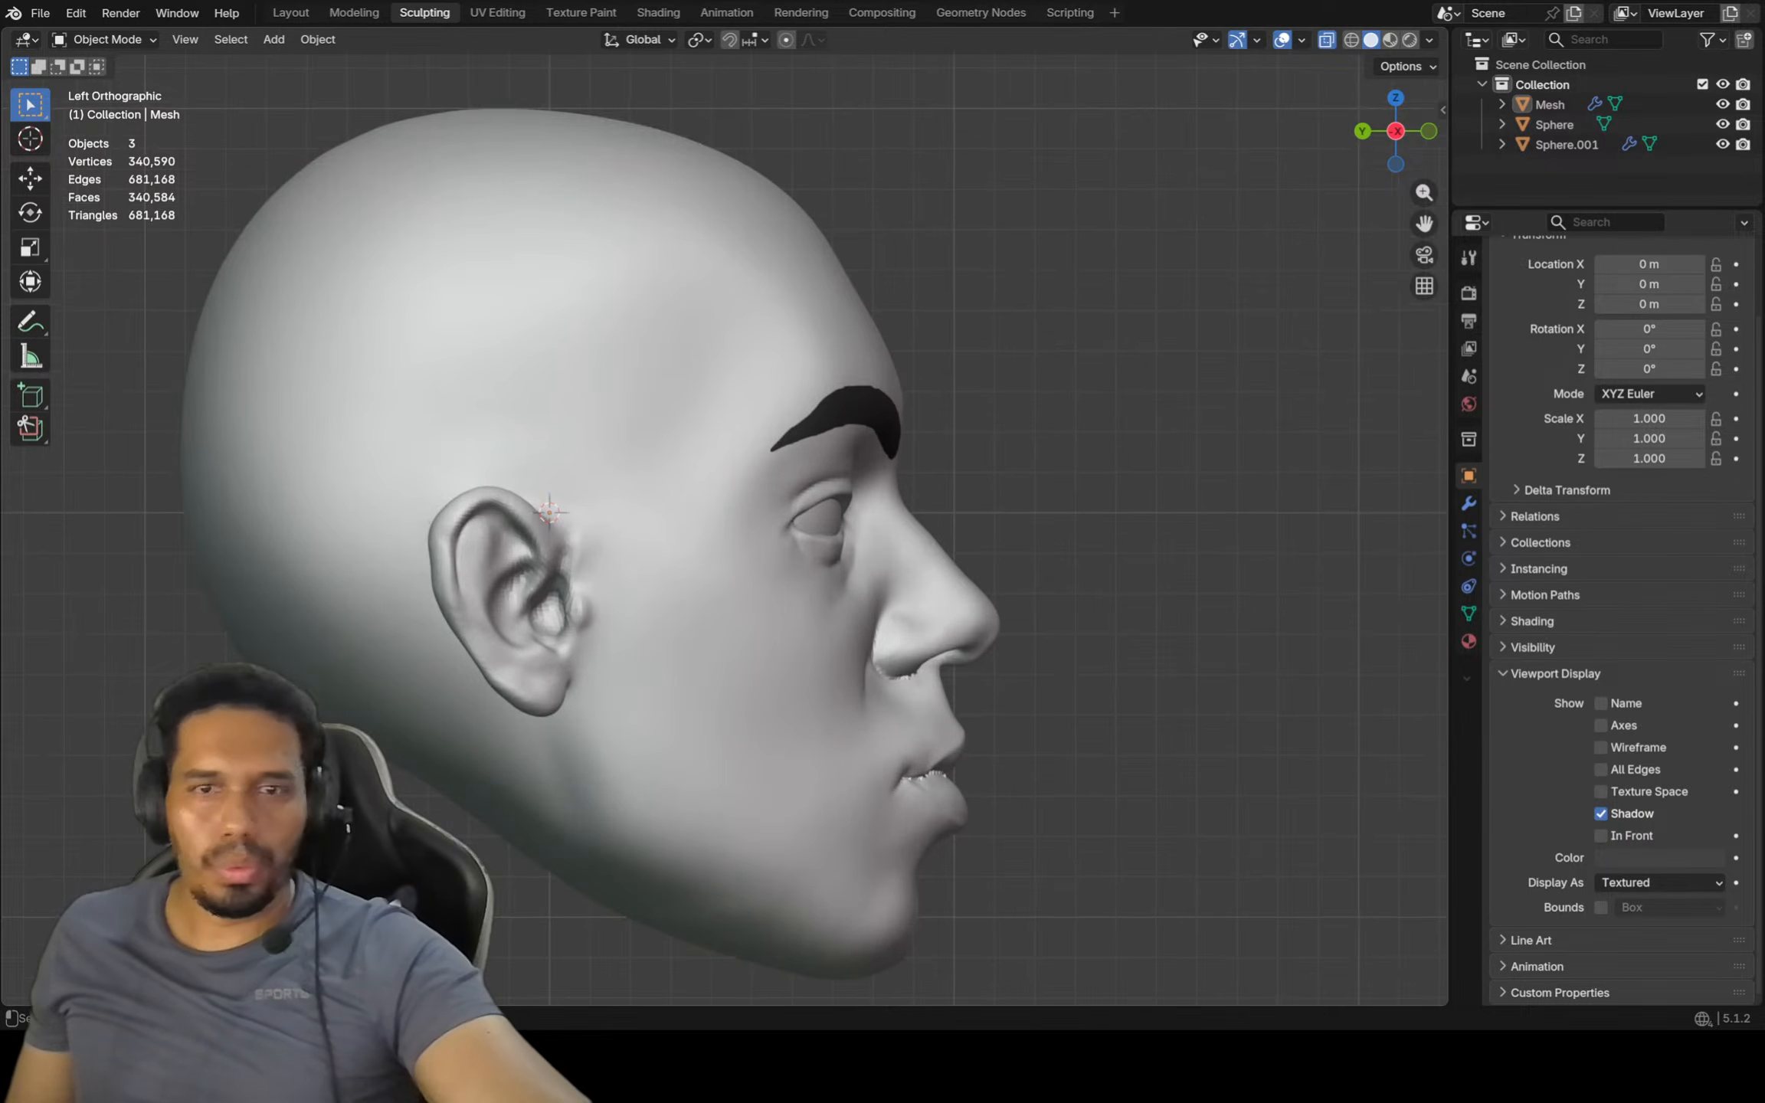
Select the head mesh and switch it to Sculpt Mode
left_click(1554, 125)
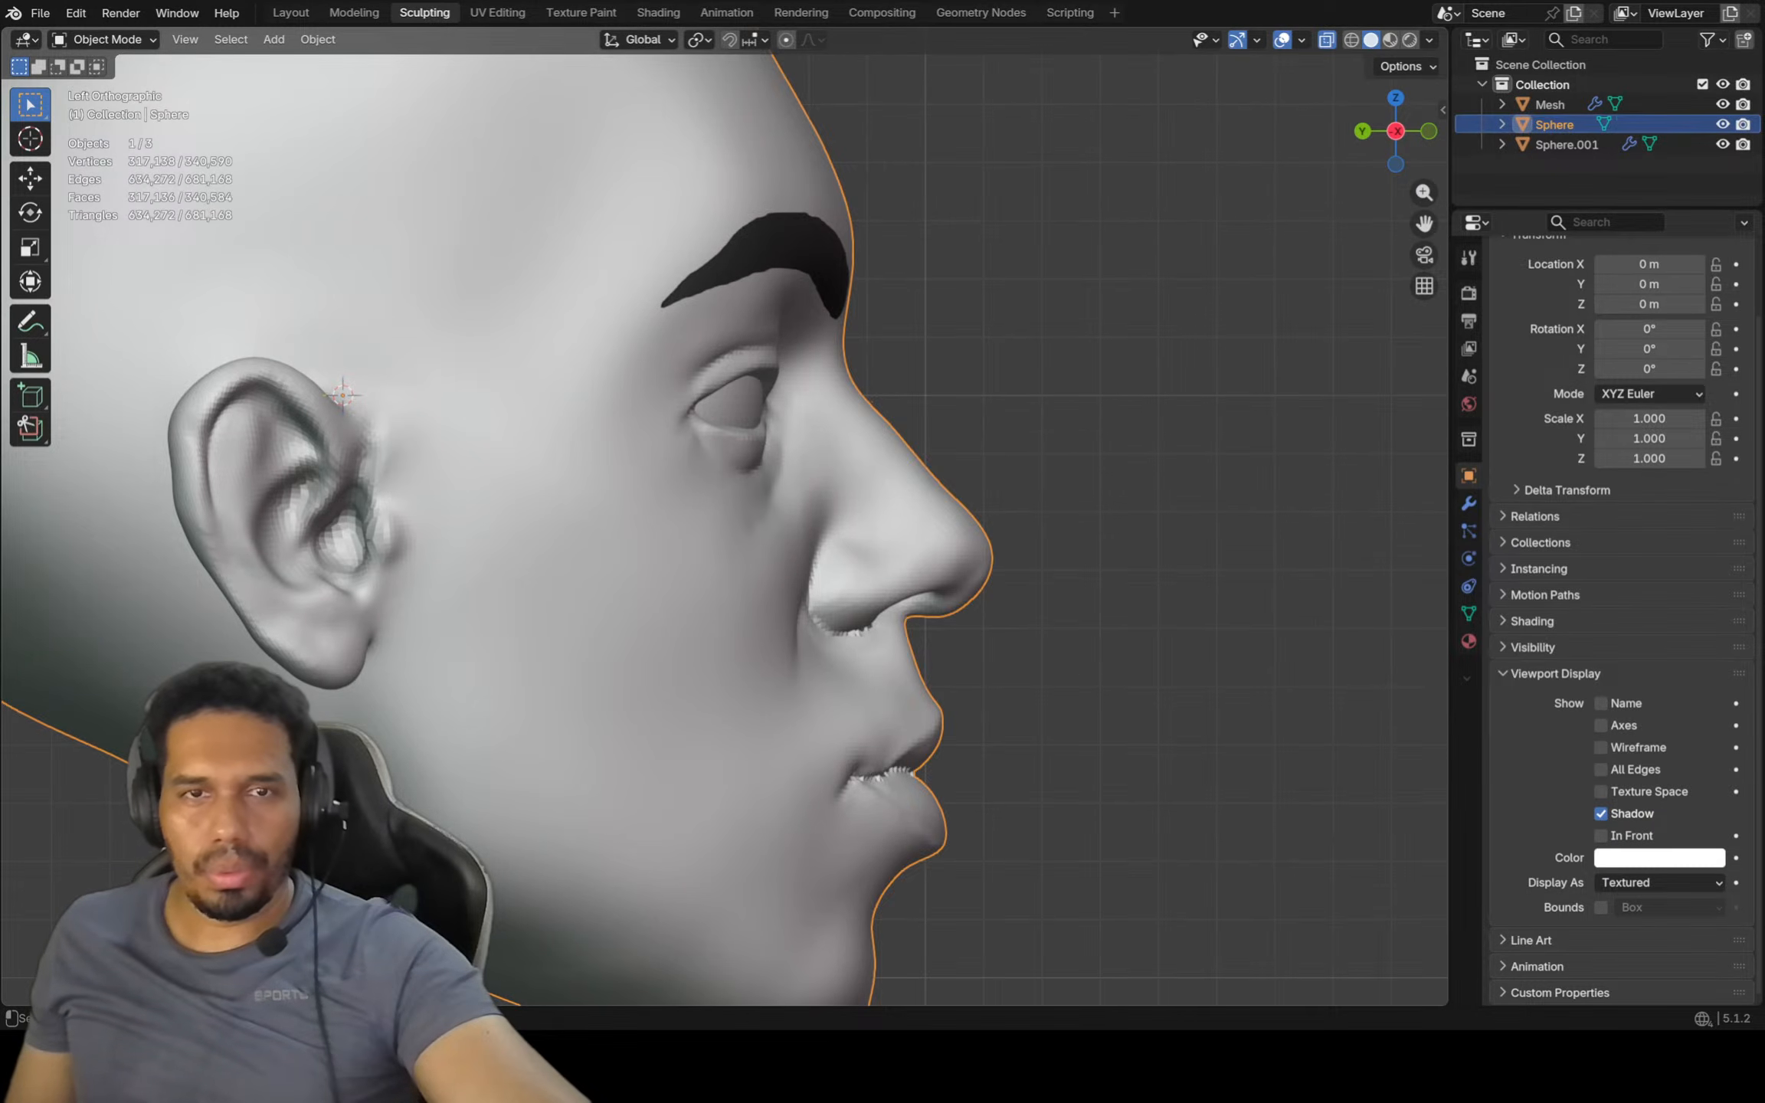
scroll(892, 720, "down", 3)
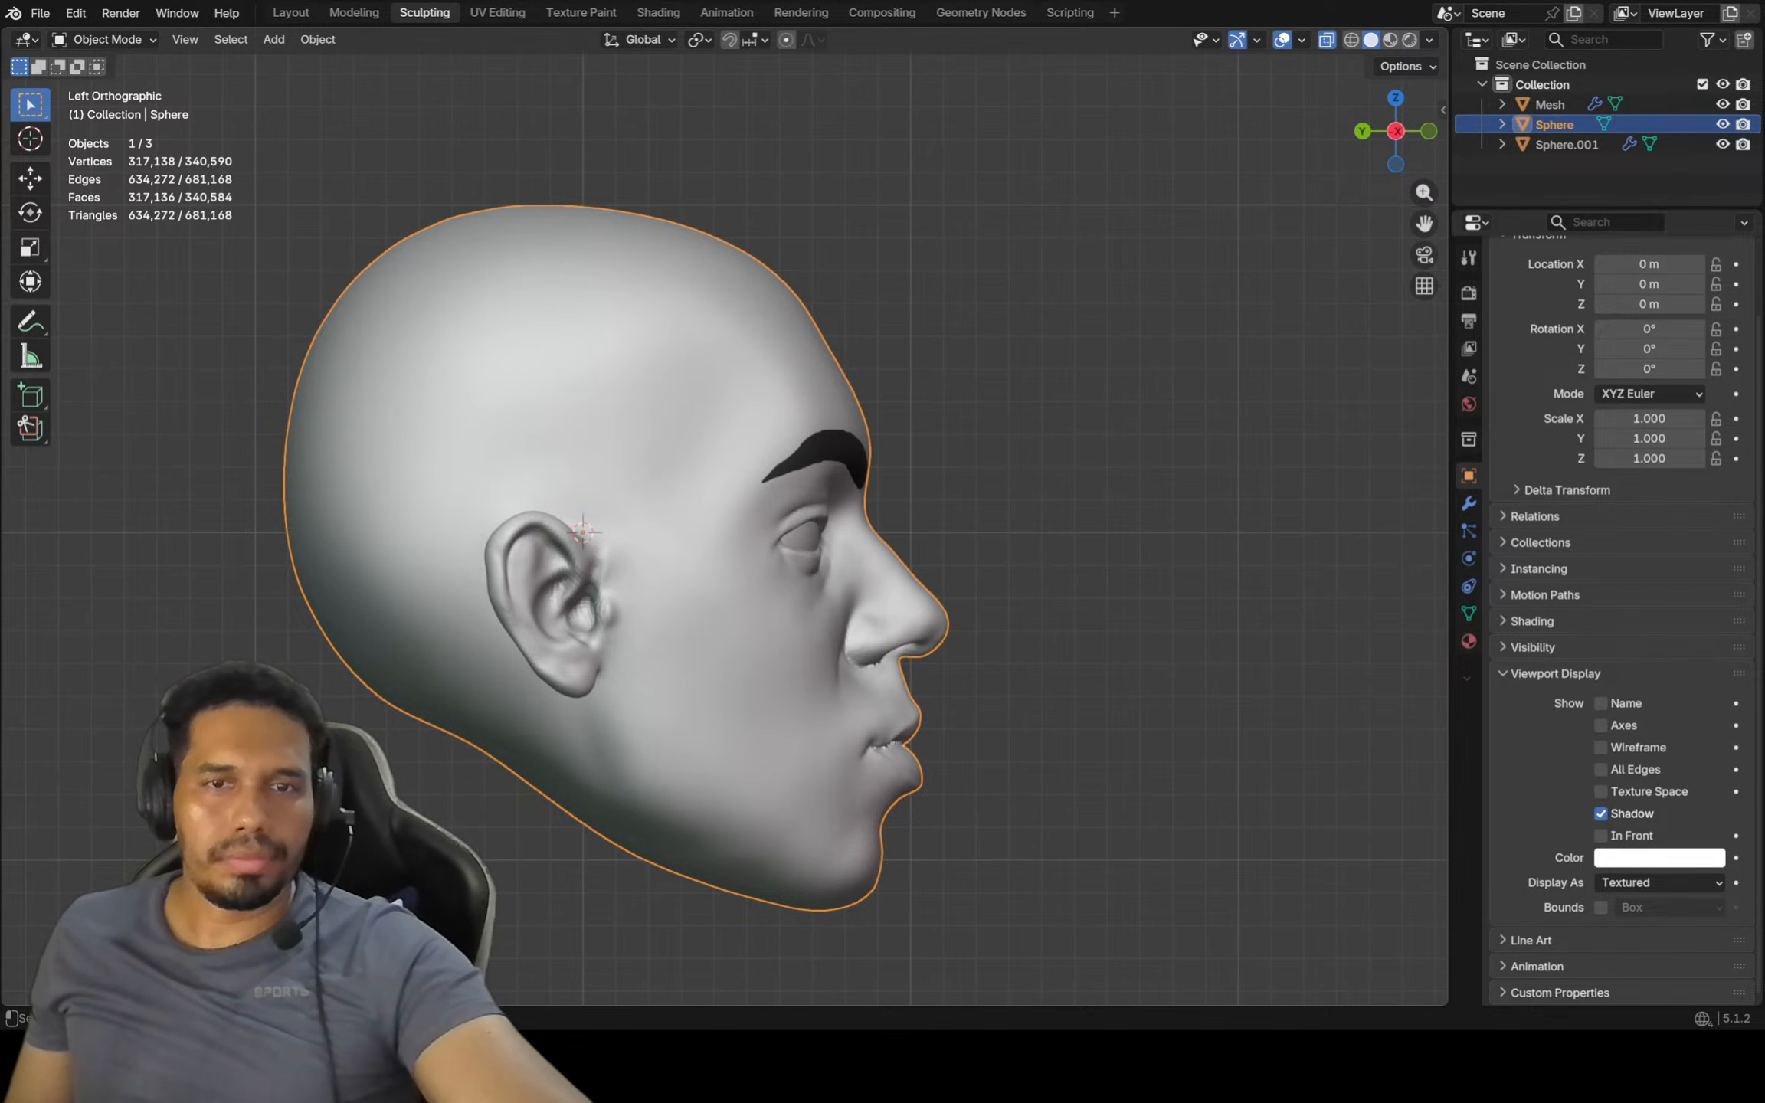
left_click(107, 39)
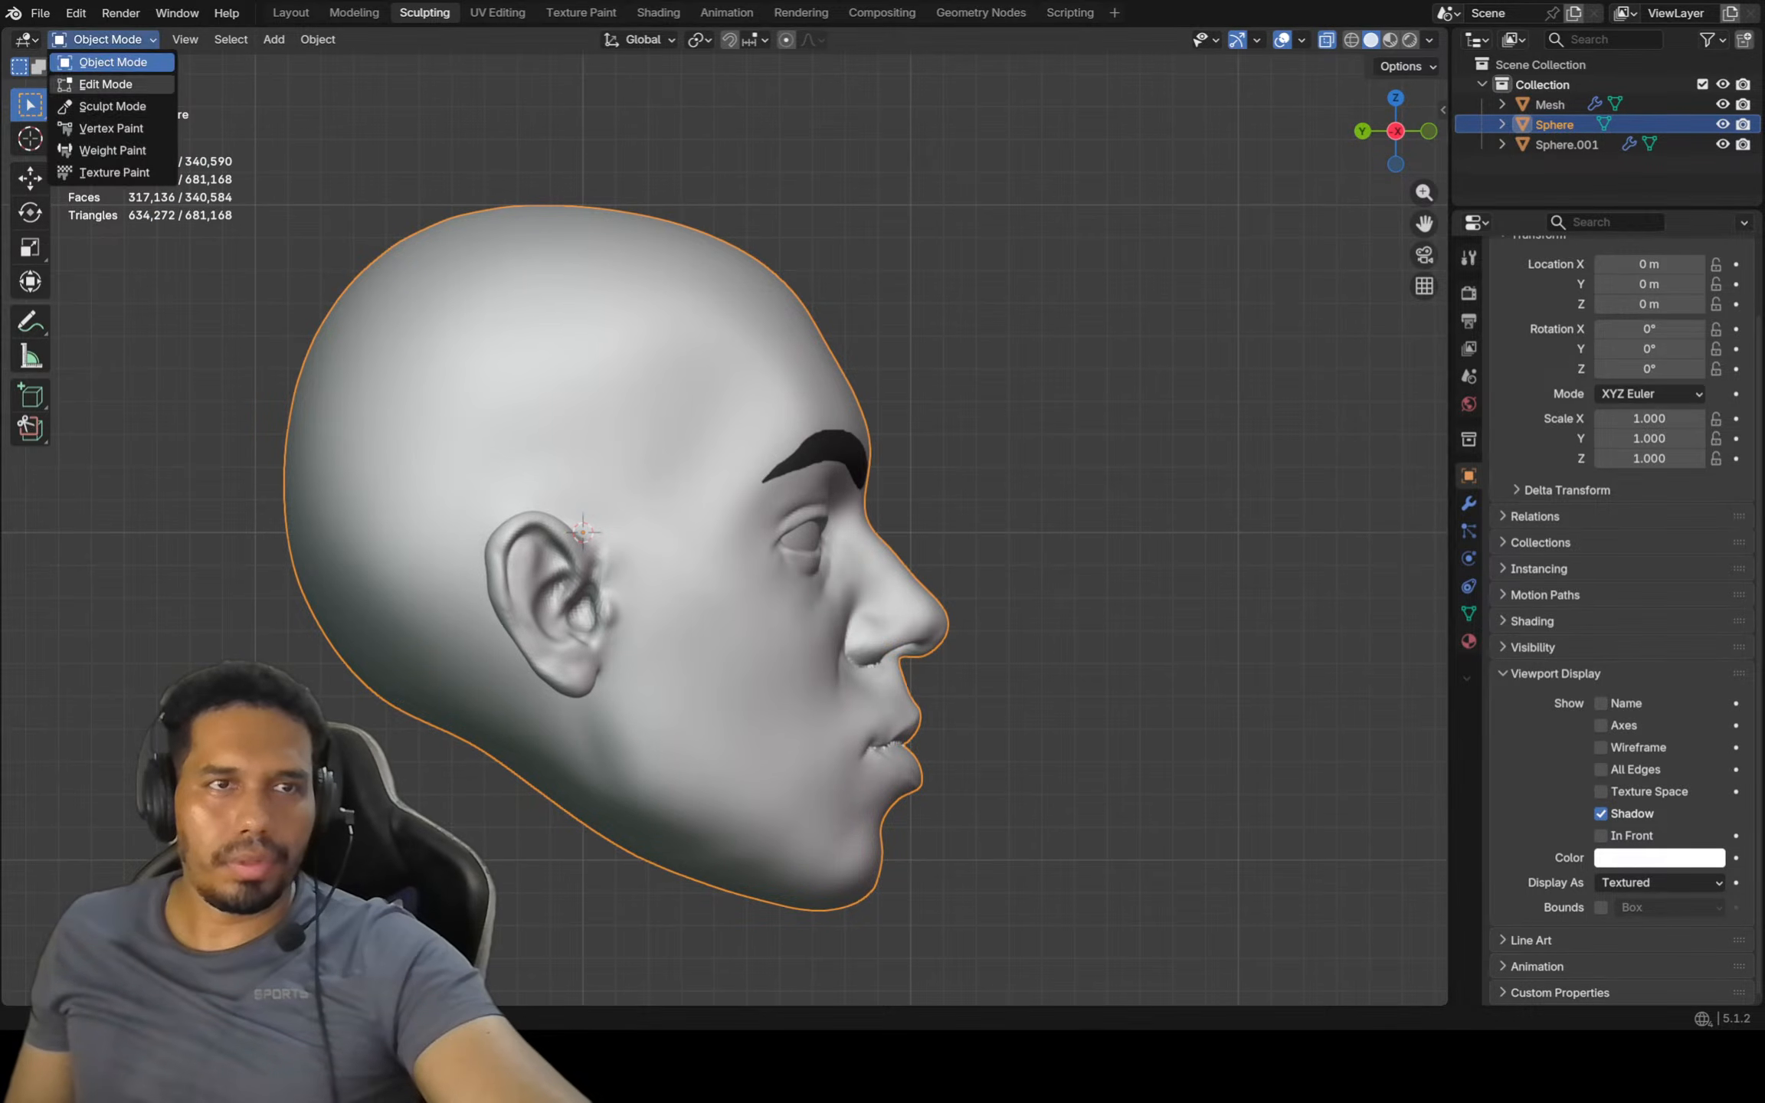
left_click(92, 106)
Paint a large round mask on the underside of the head with the 512 px Mask brush and invert the mask
middle_click_drag(173, 218, 567, 252)
key("f")
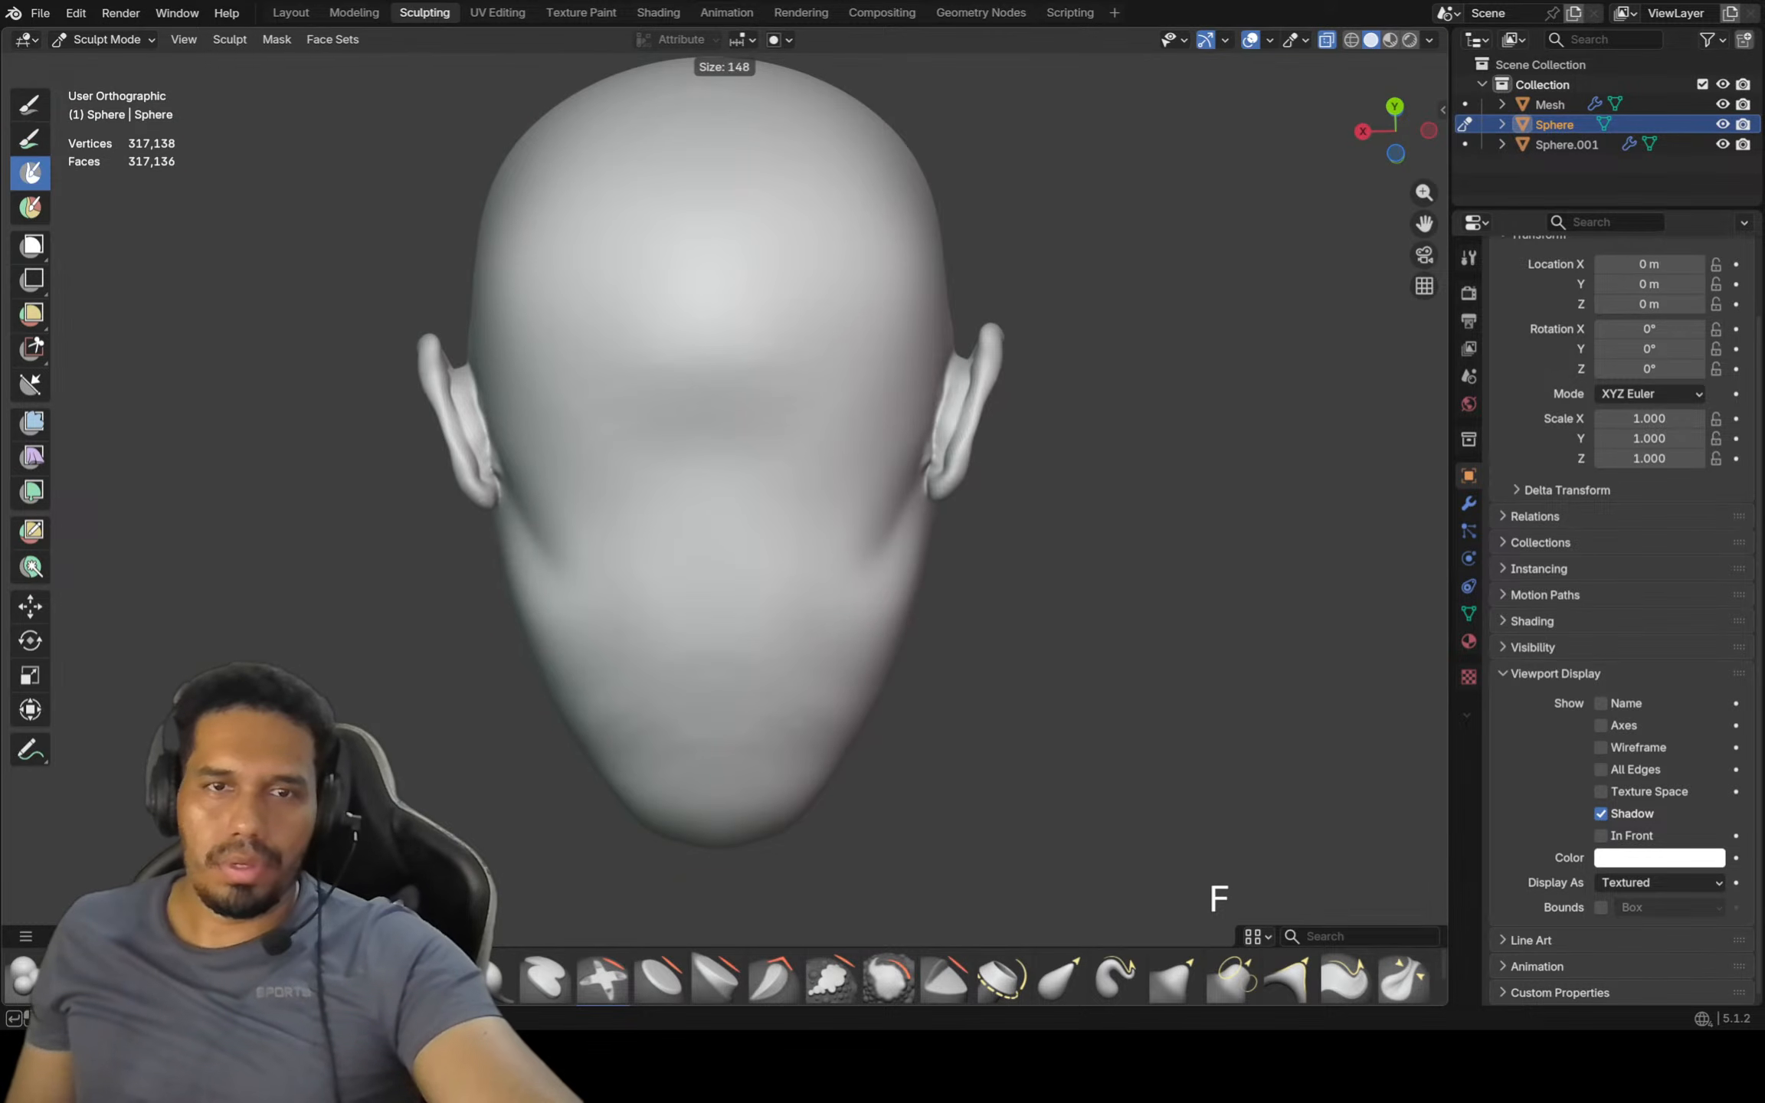
left_click(735, 559)
key("f")
left_click(888, 496)
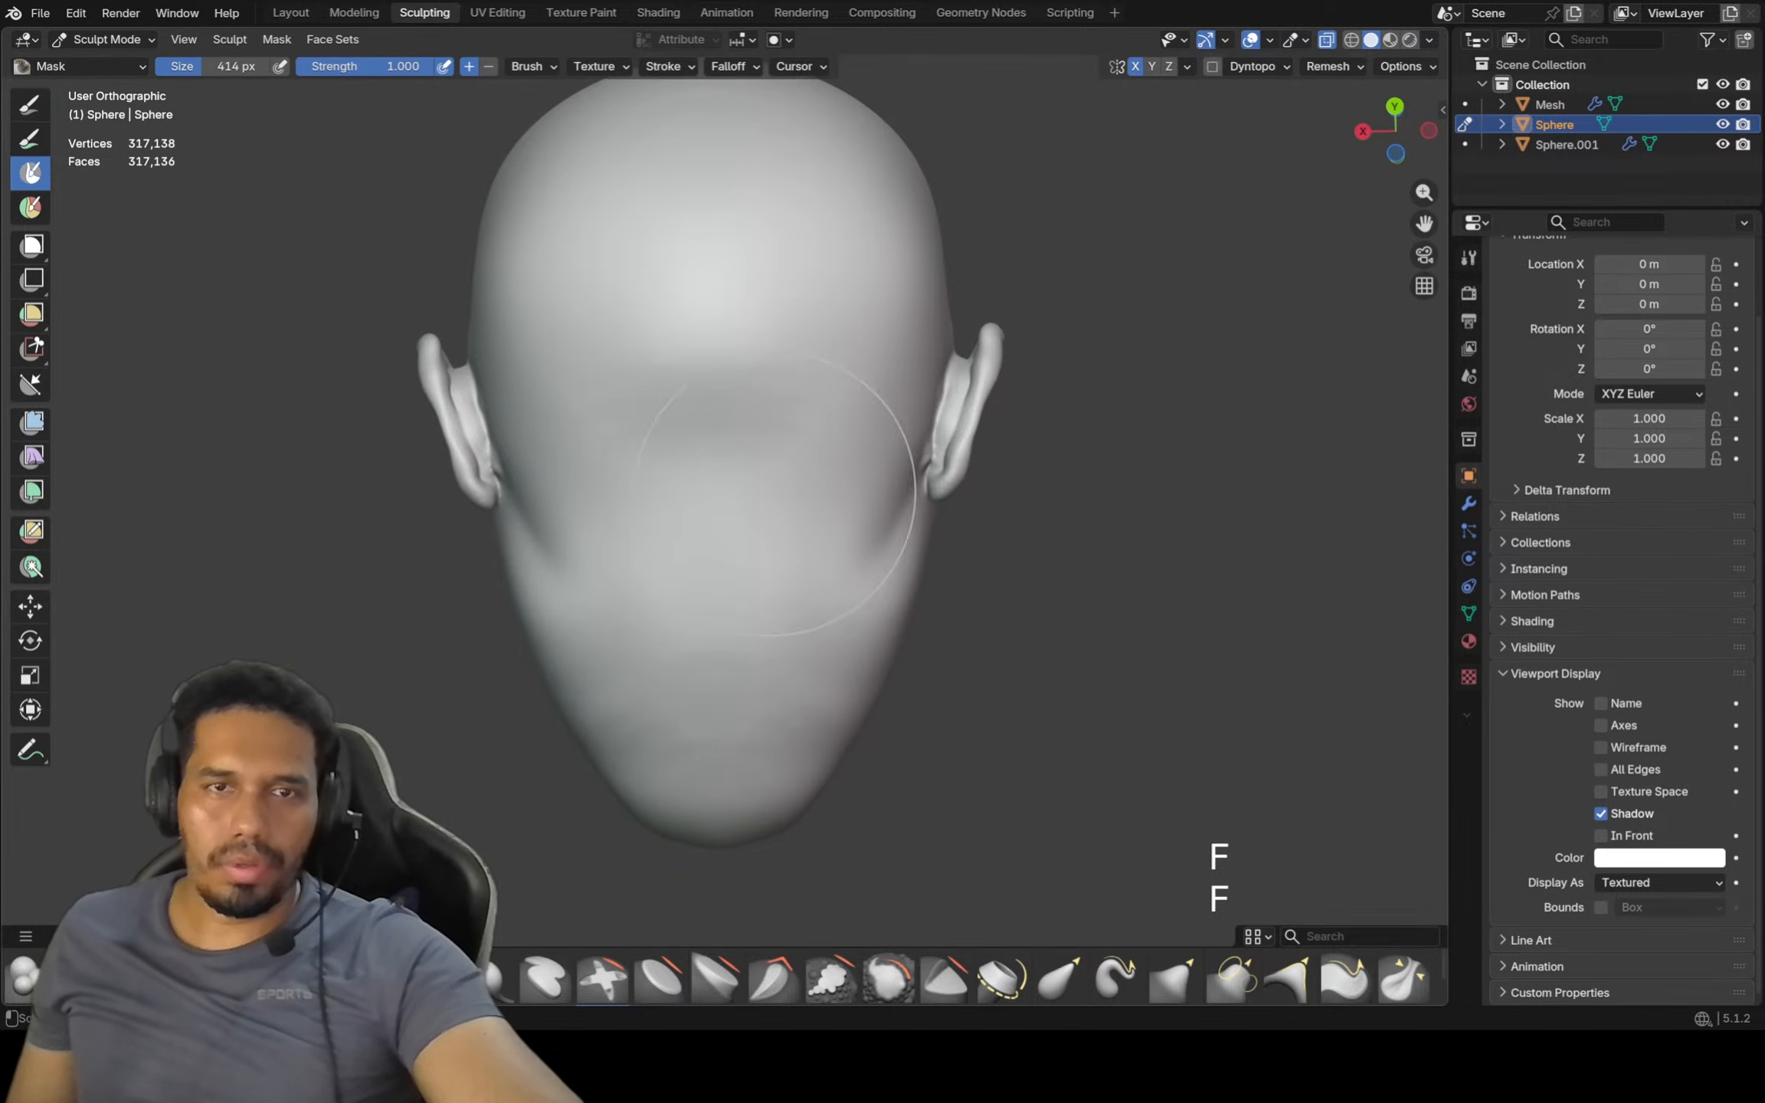
middle_click_drag(777, 502, 739, 493)
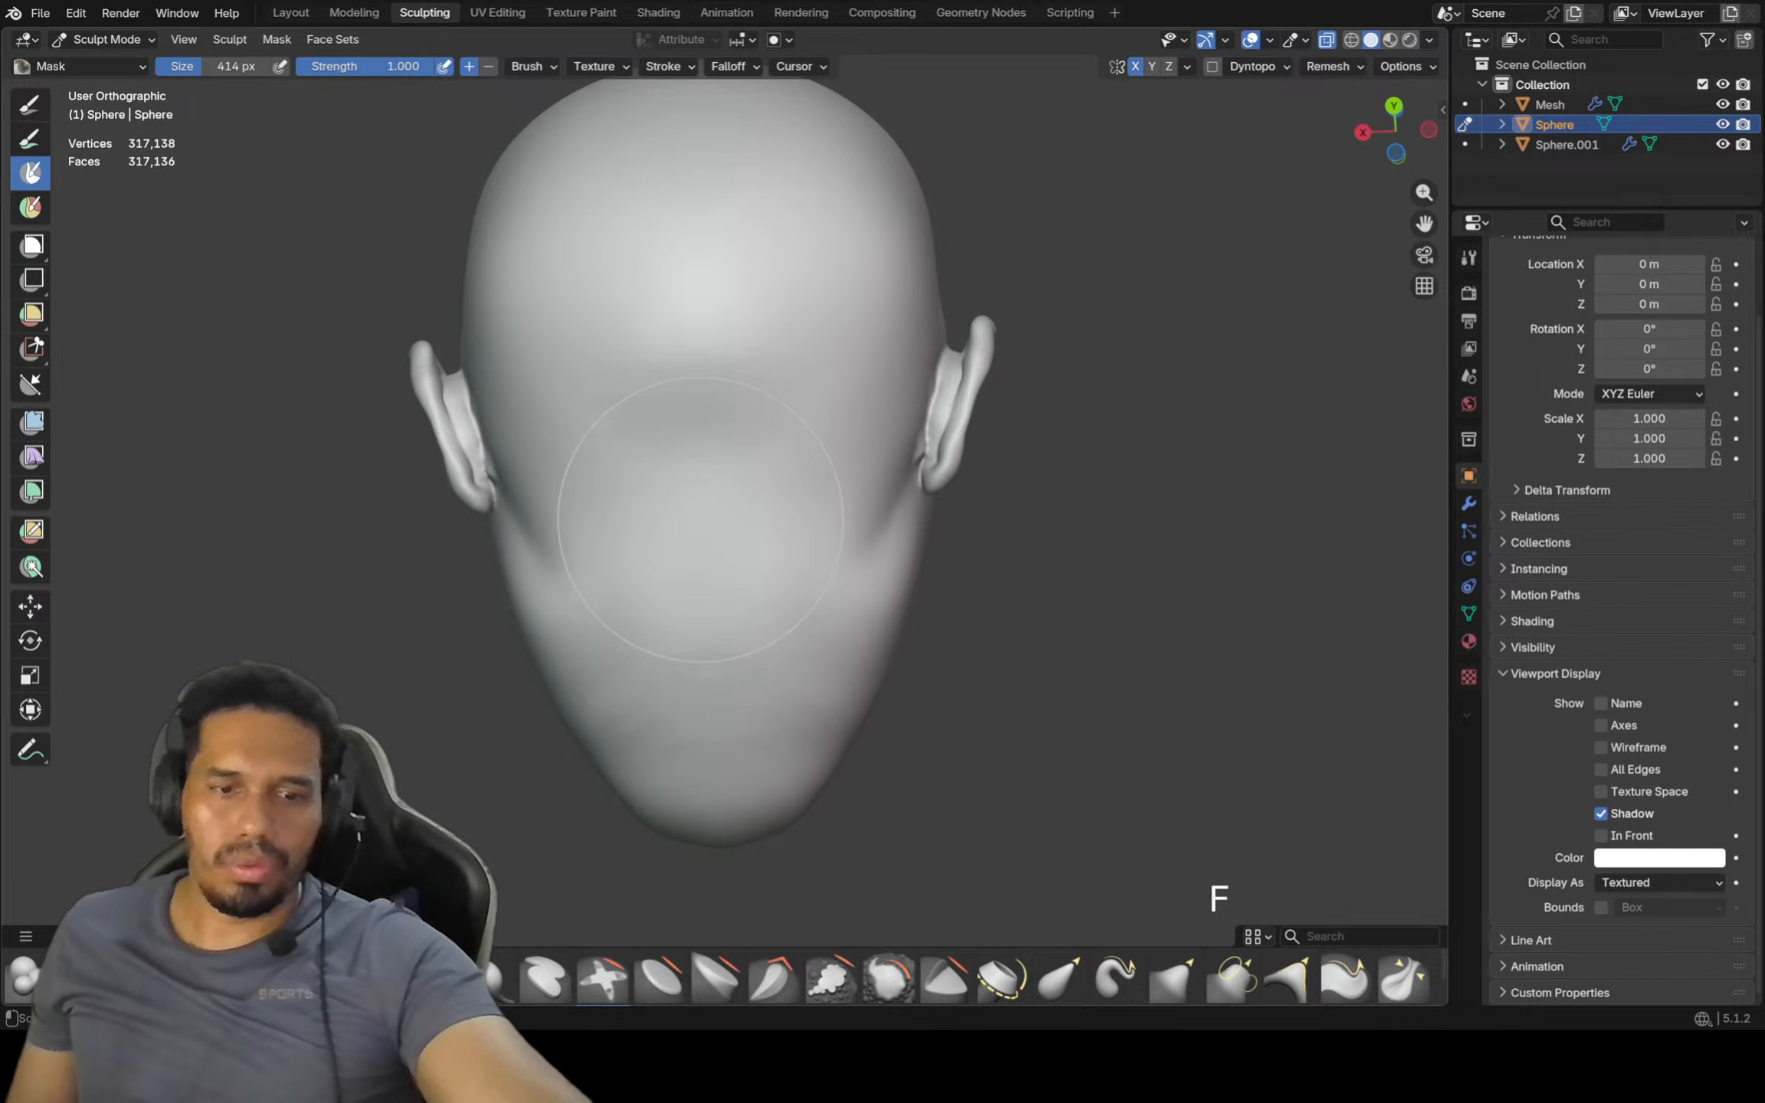
key("f")
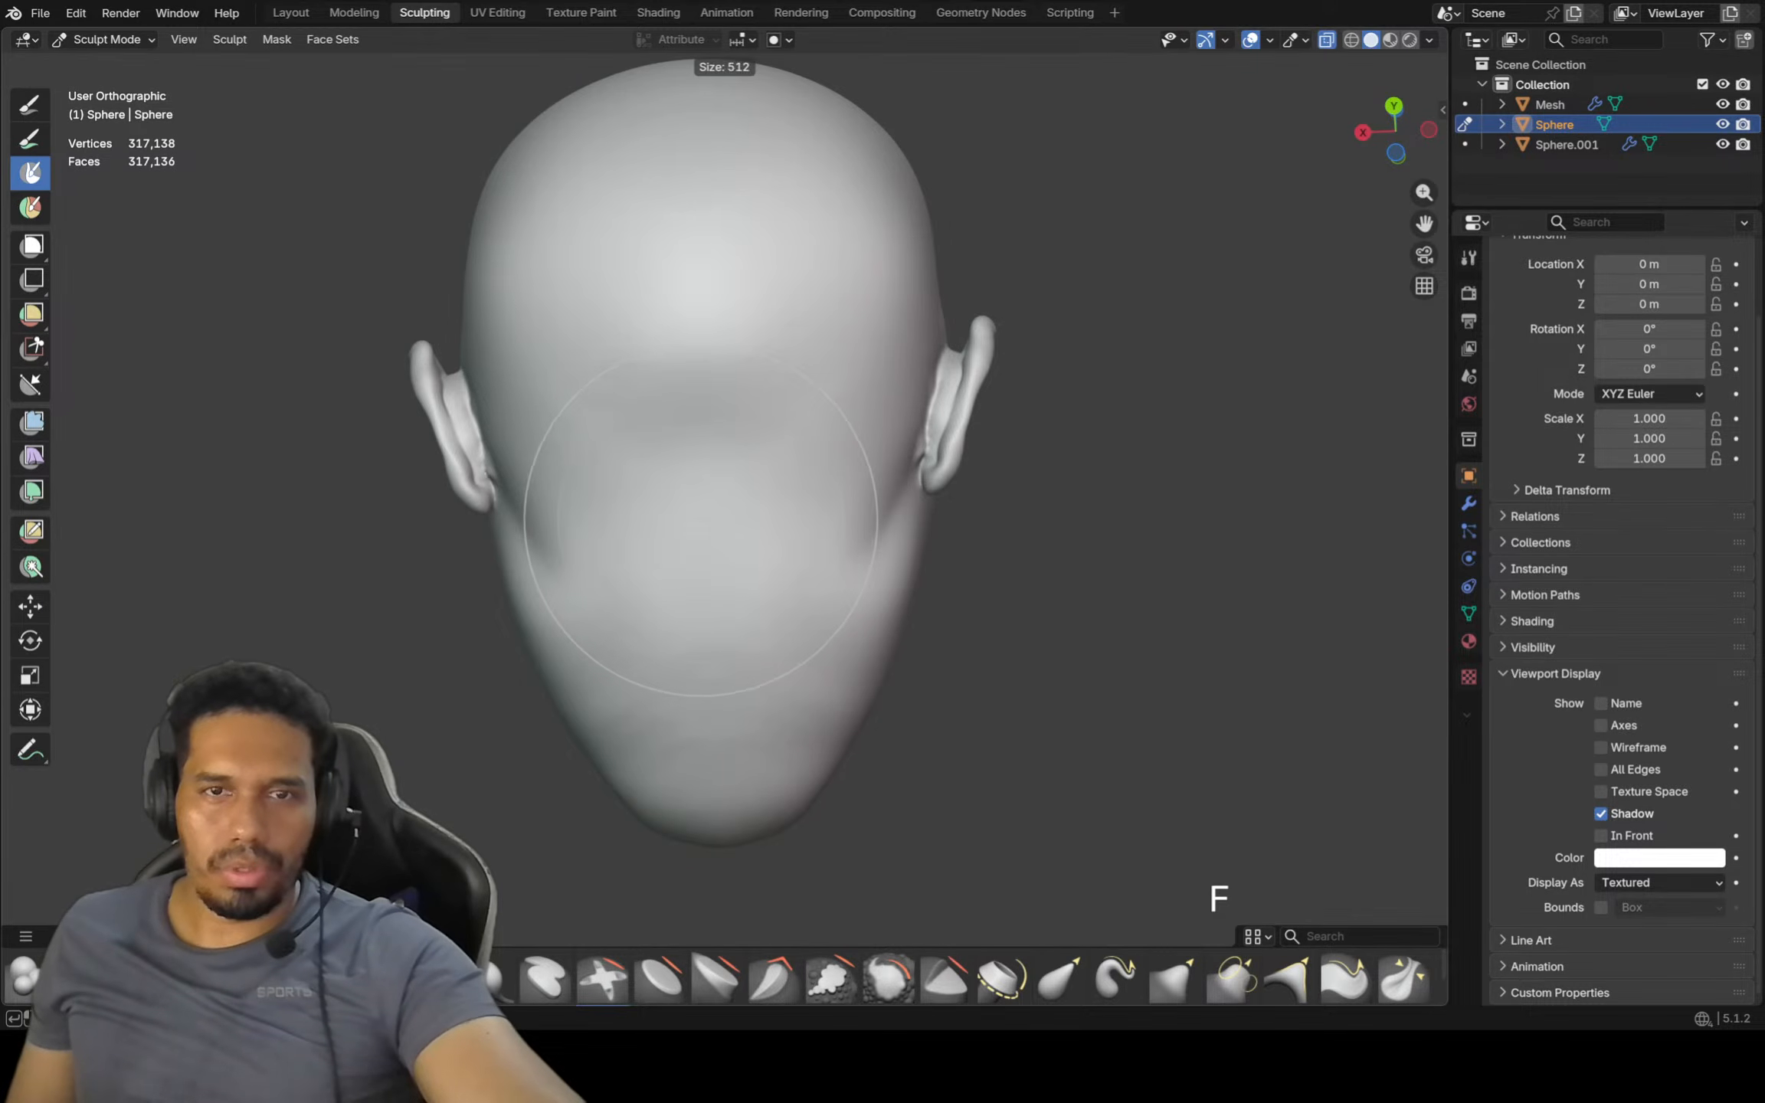
left_click(873, 527)
left_click(705, 517)
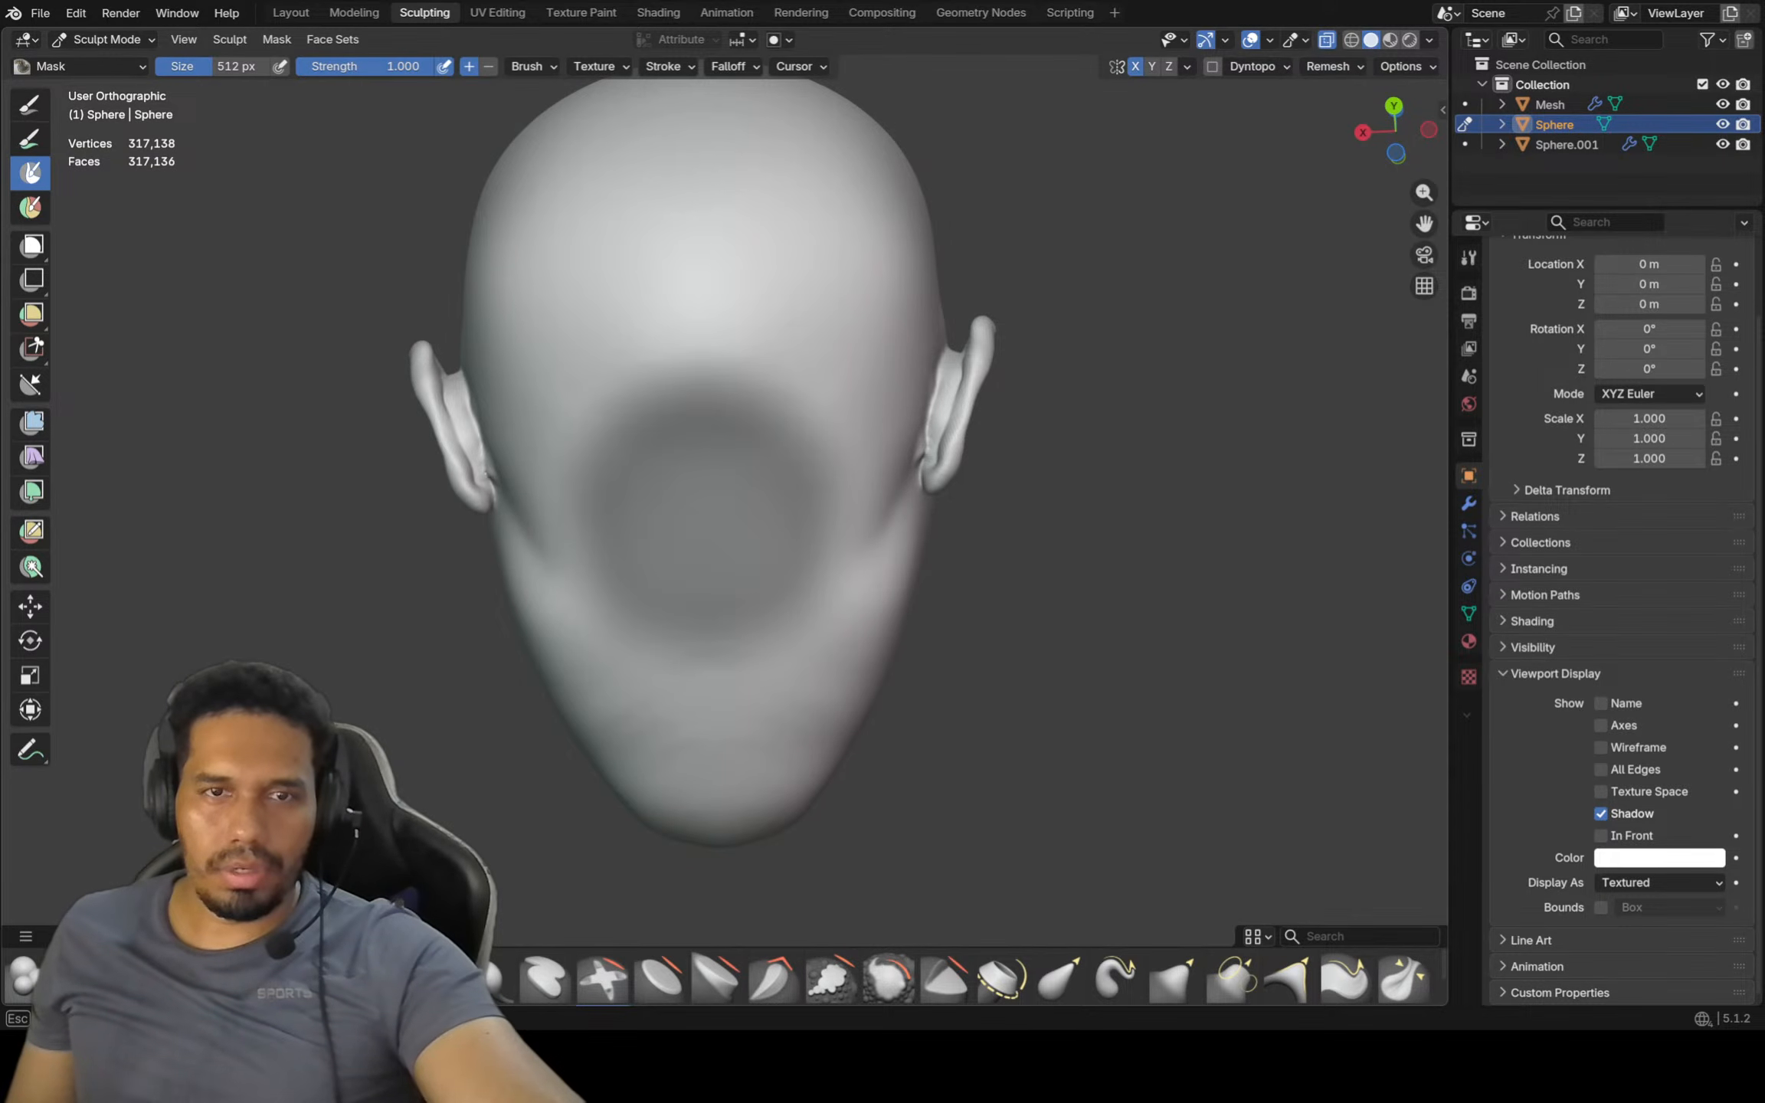
left_click_drag(706, 517, 706, 539)
left_click(444, 67)
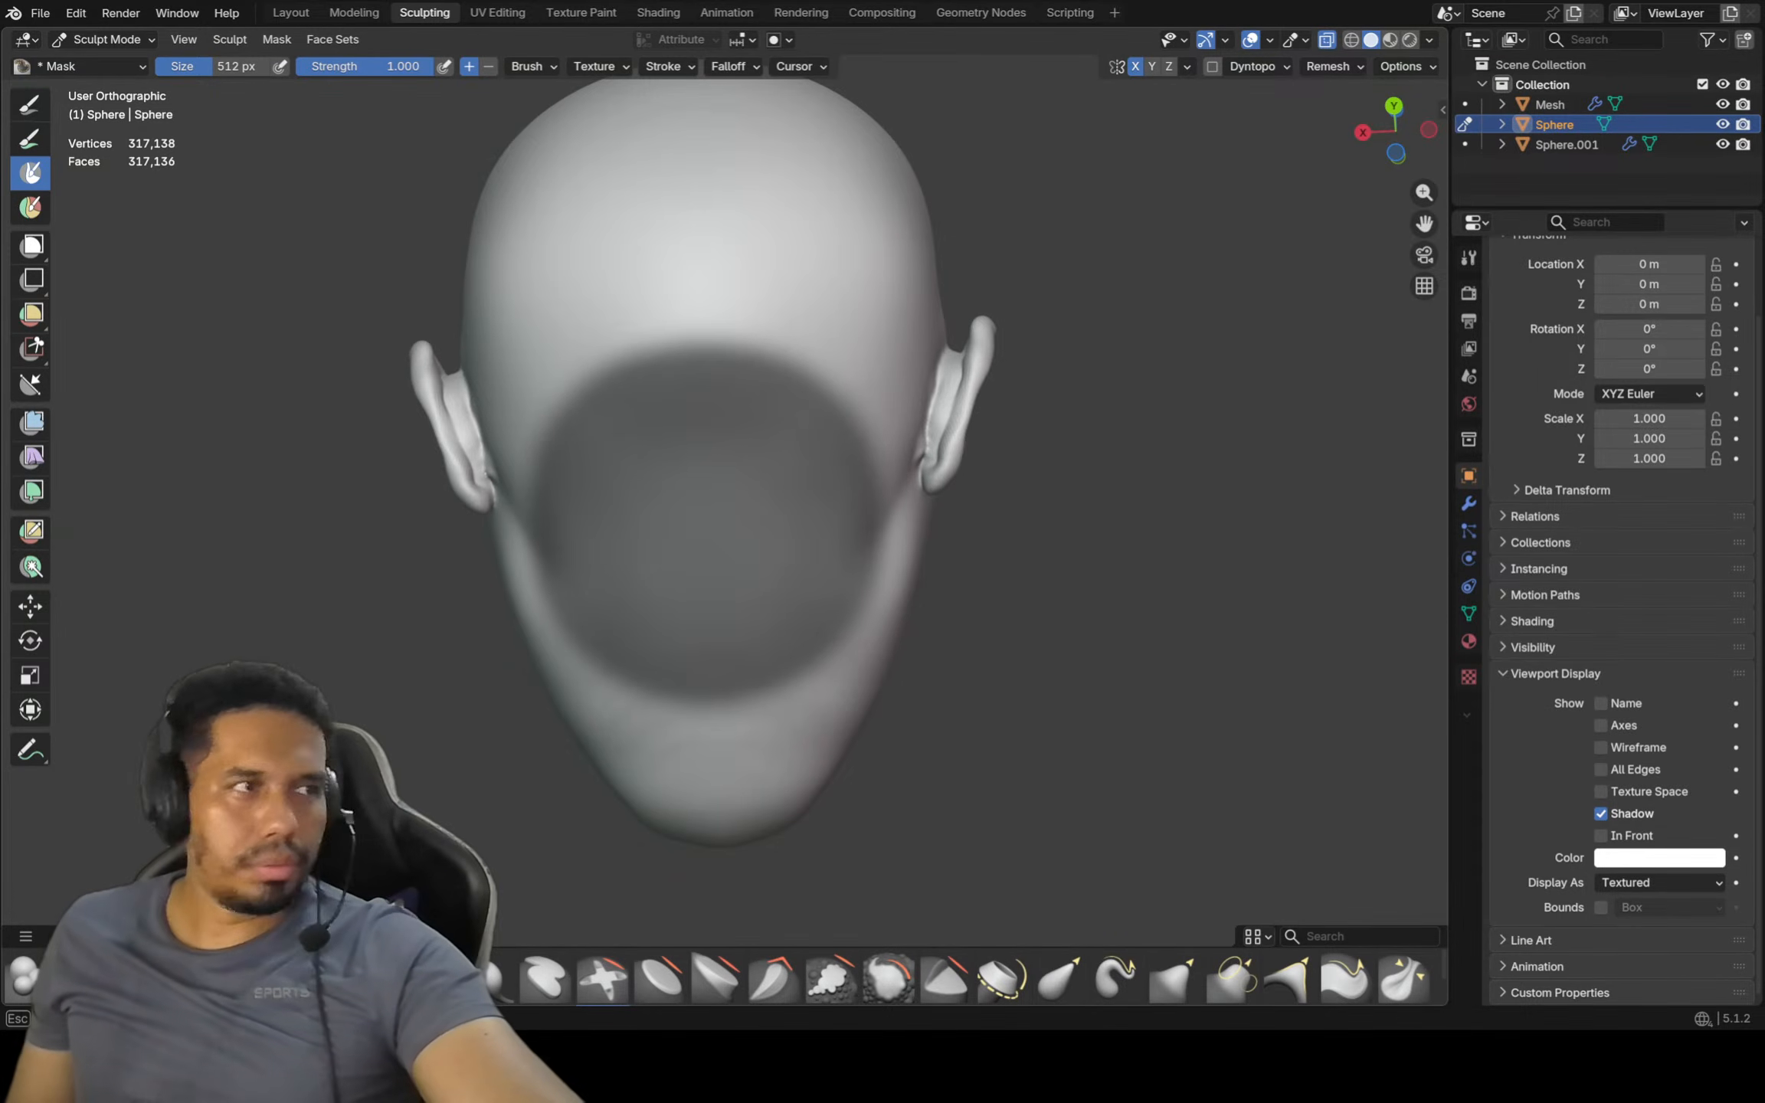
middle_click_drag(808, 512, 665, 526)
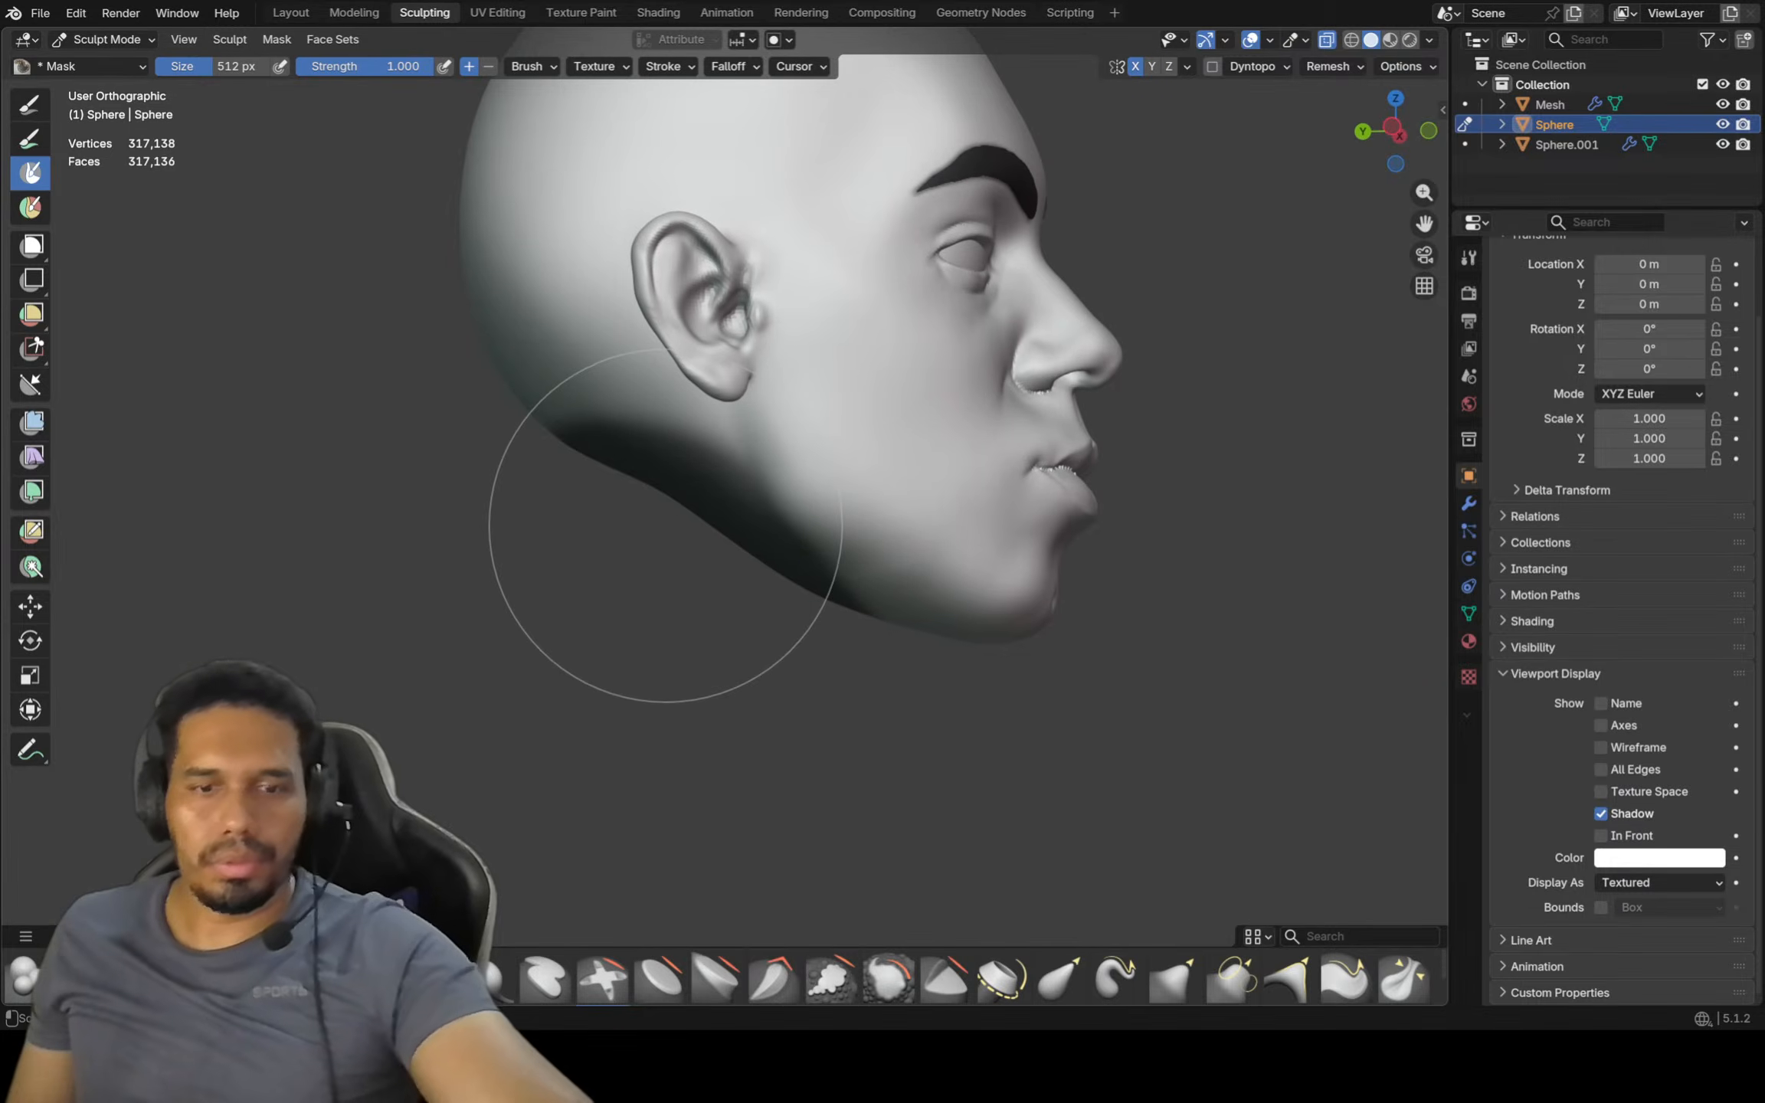
key("ctrl+i")
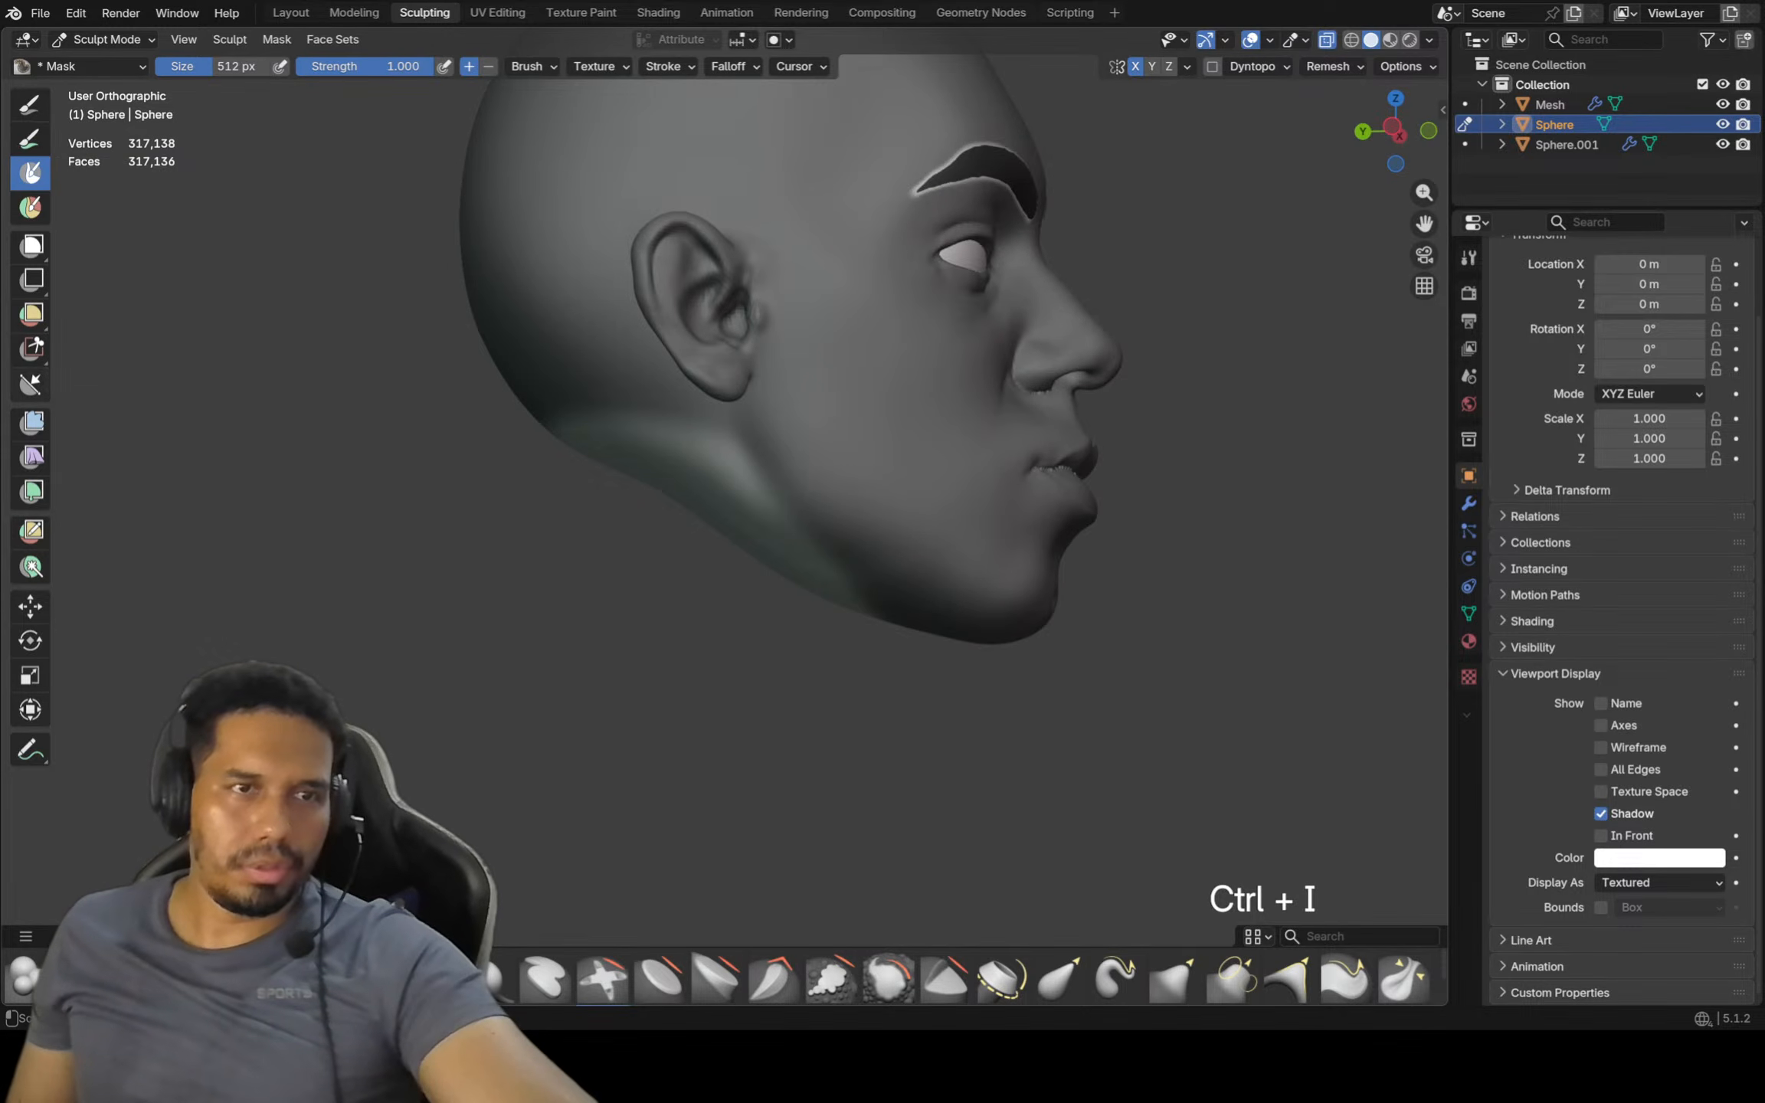
Try to move the unmasked underside of the head in the side plane with the Move tool
left_click(30, 606)
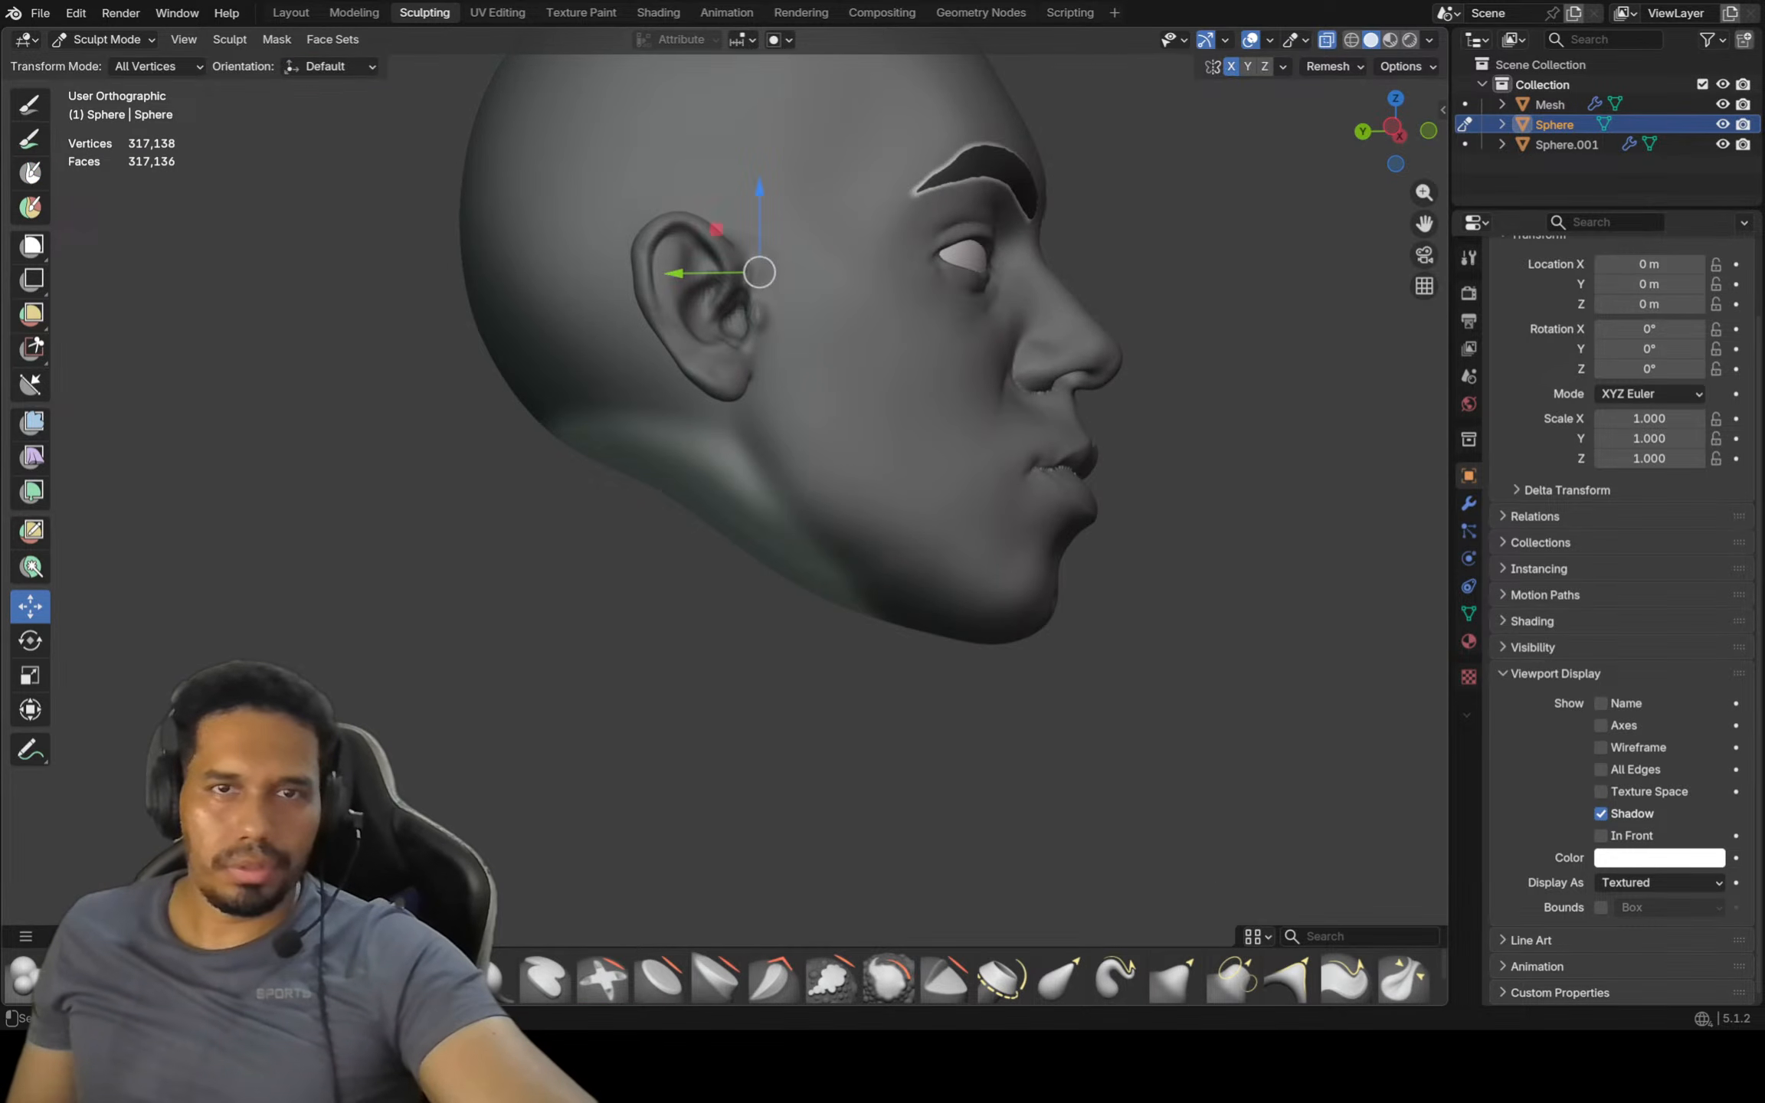
left_click_drag(716, 229, 678, 312)
key("ctrl+z")
middle_click_drag(678, 312, 539, 342)
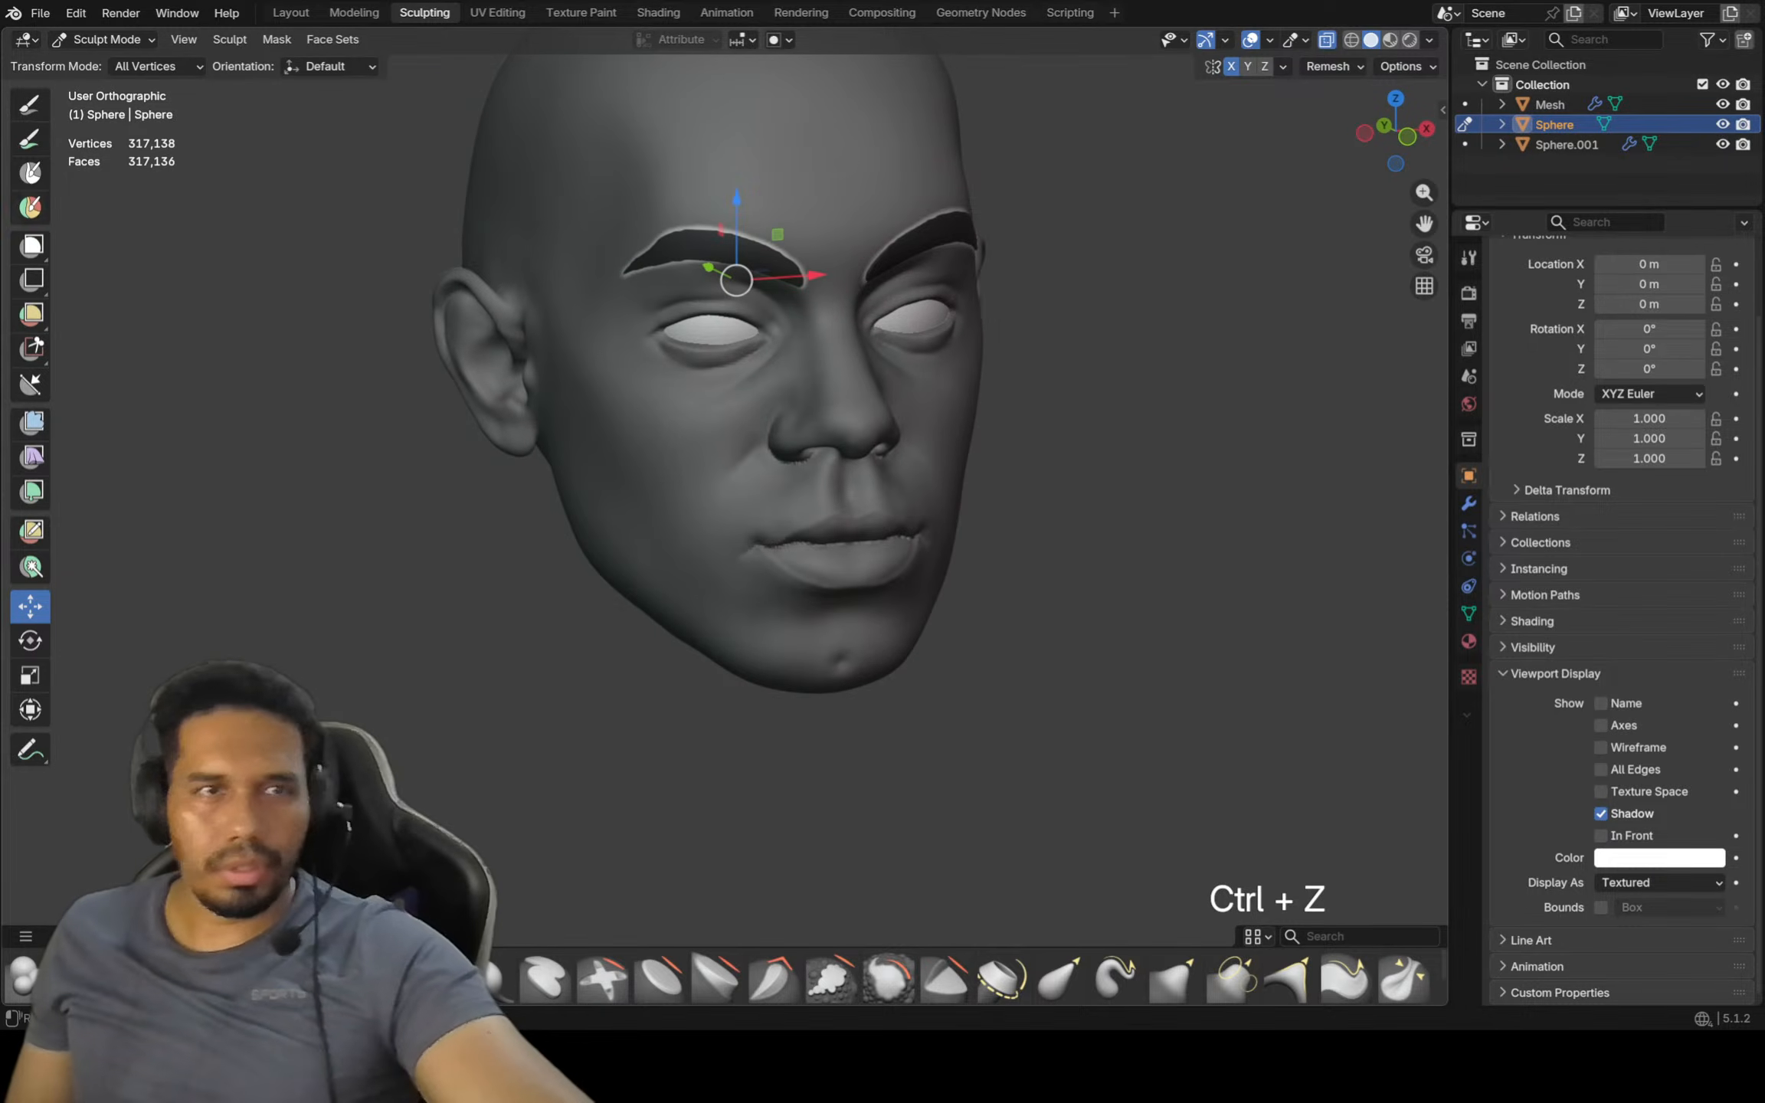
key("m")
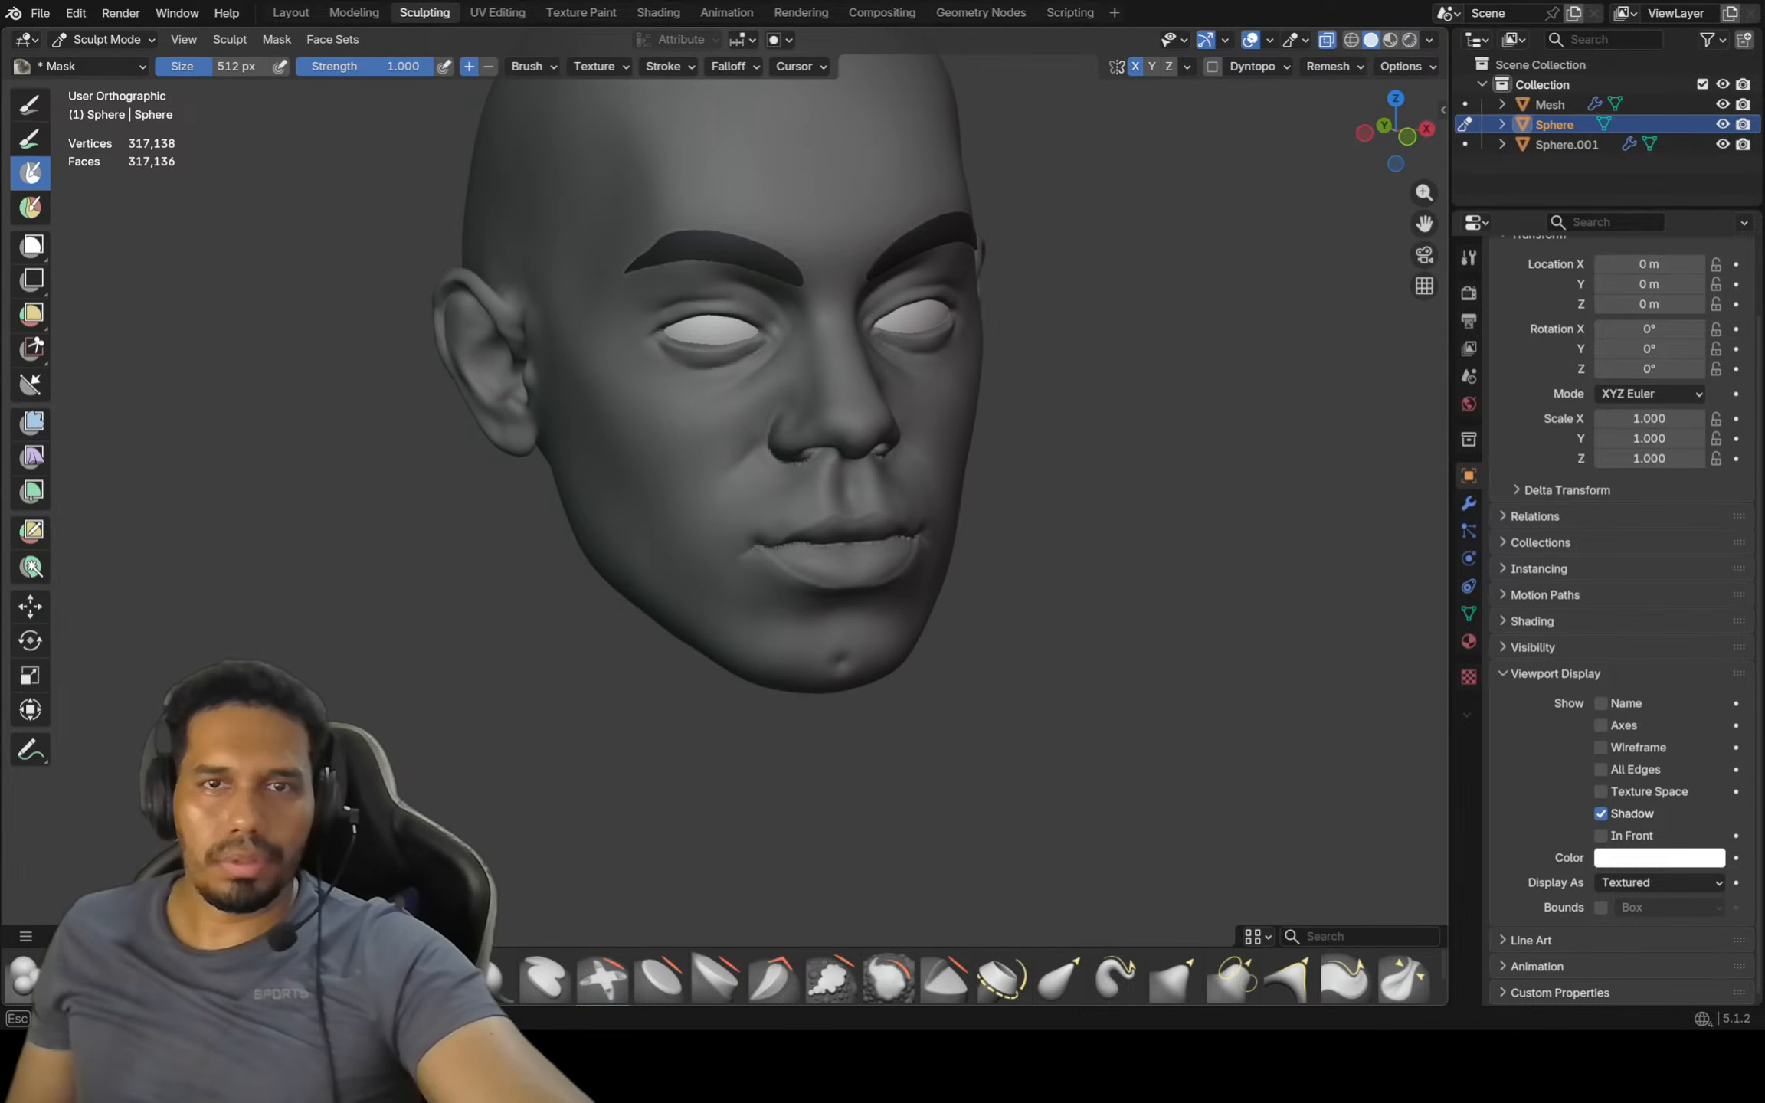
middle_click_drag(539, 342, 663, 321)
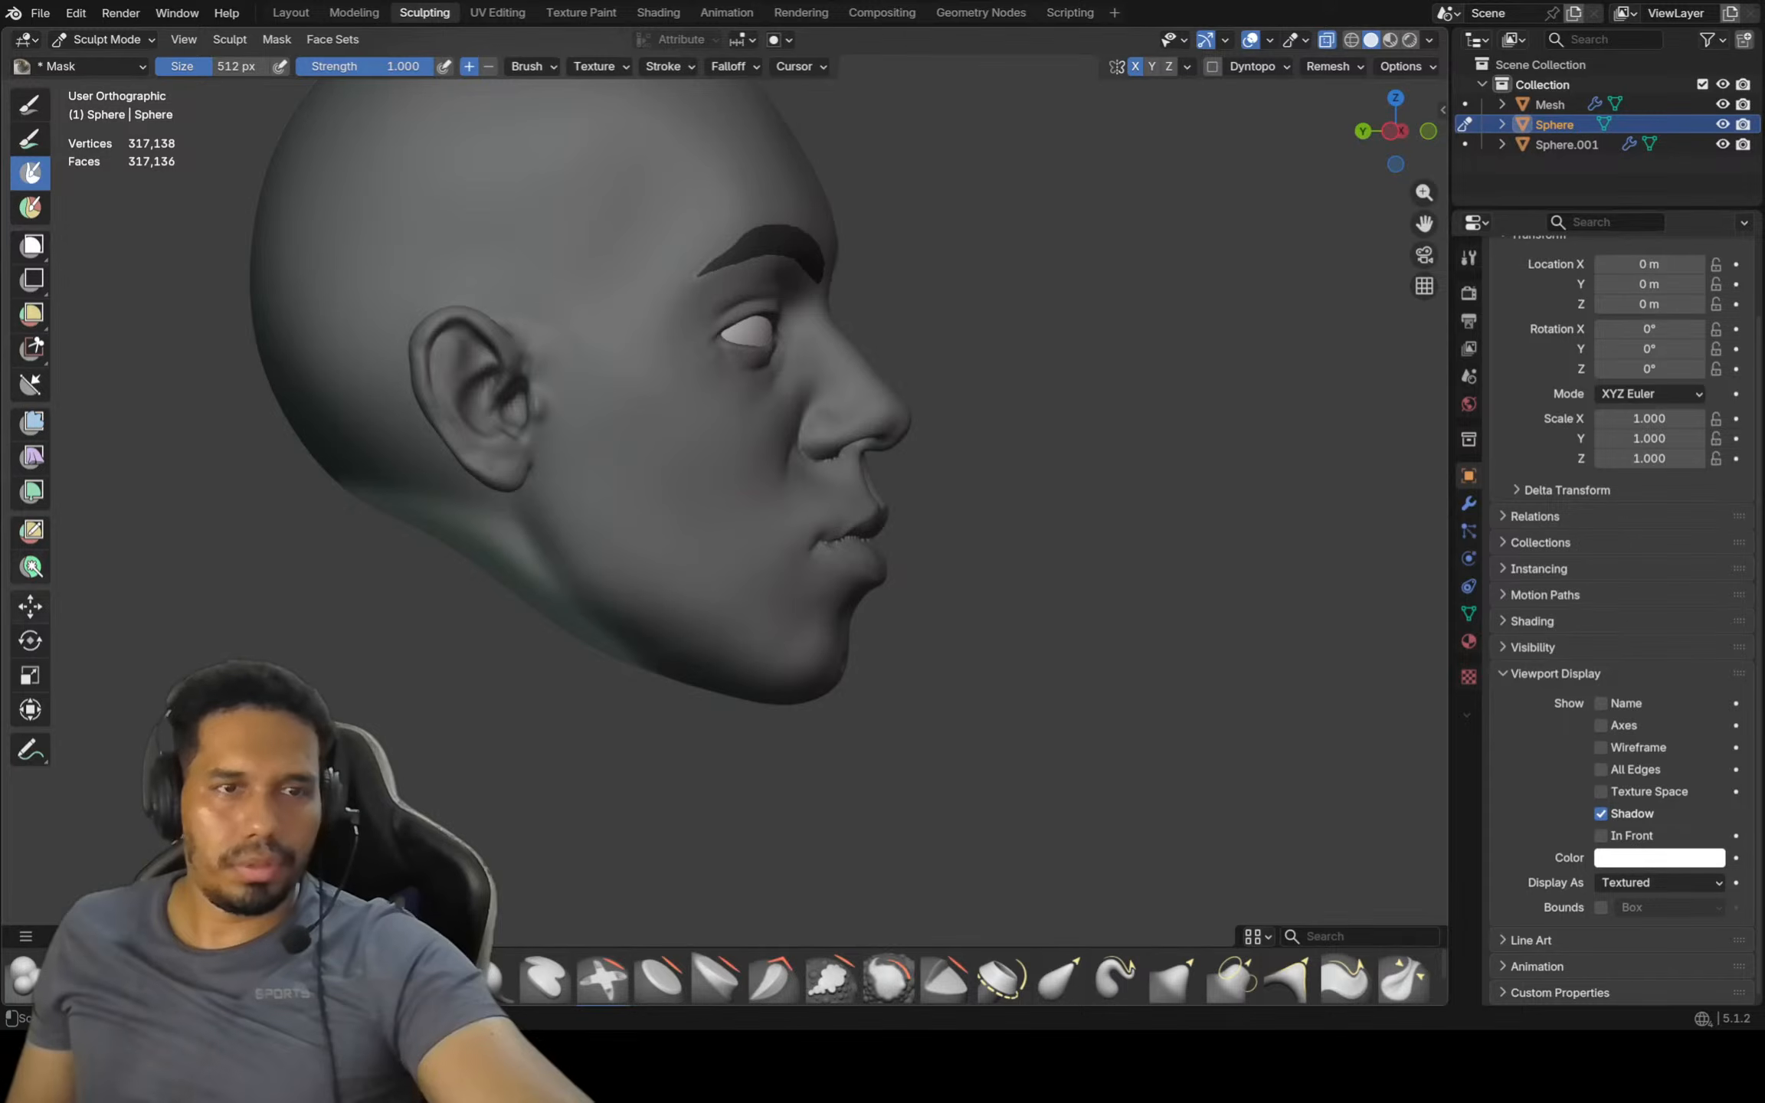
Move the unmasked underside down in right side view to pull out a neck, and clear the mask
key("g")
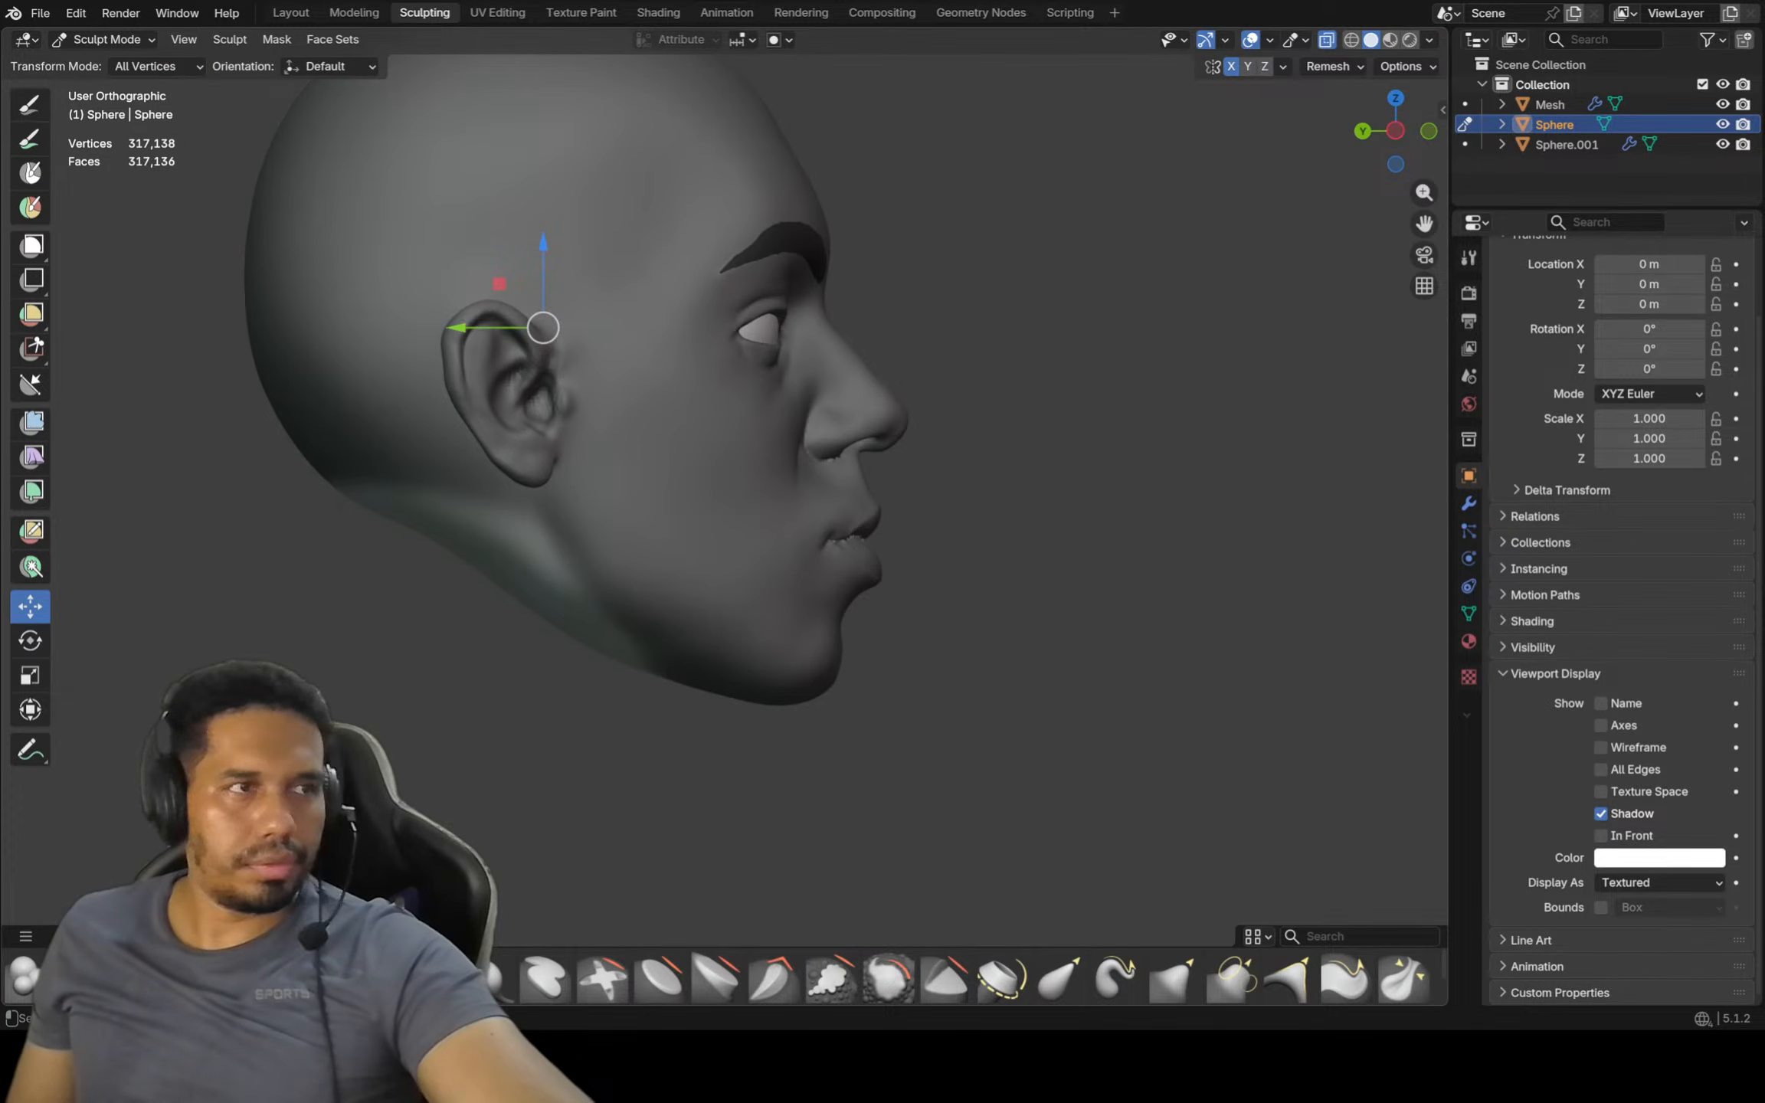
key("KP_3")
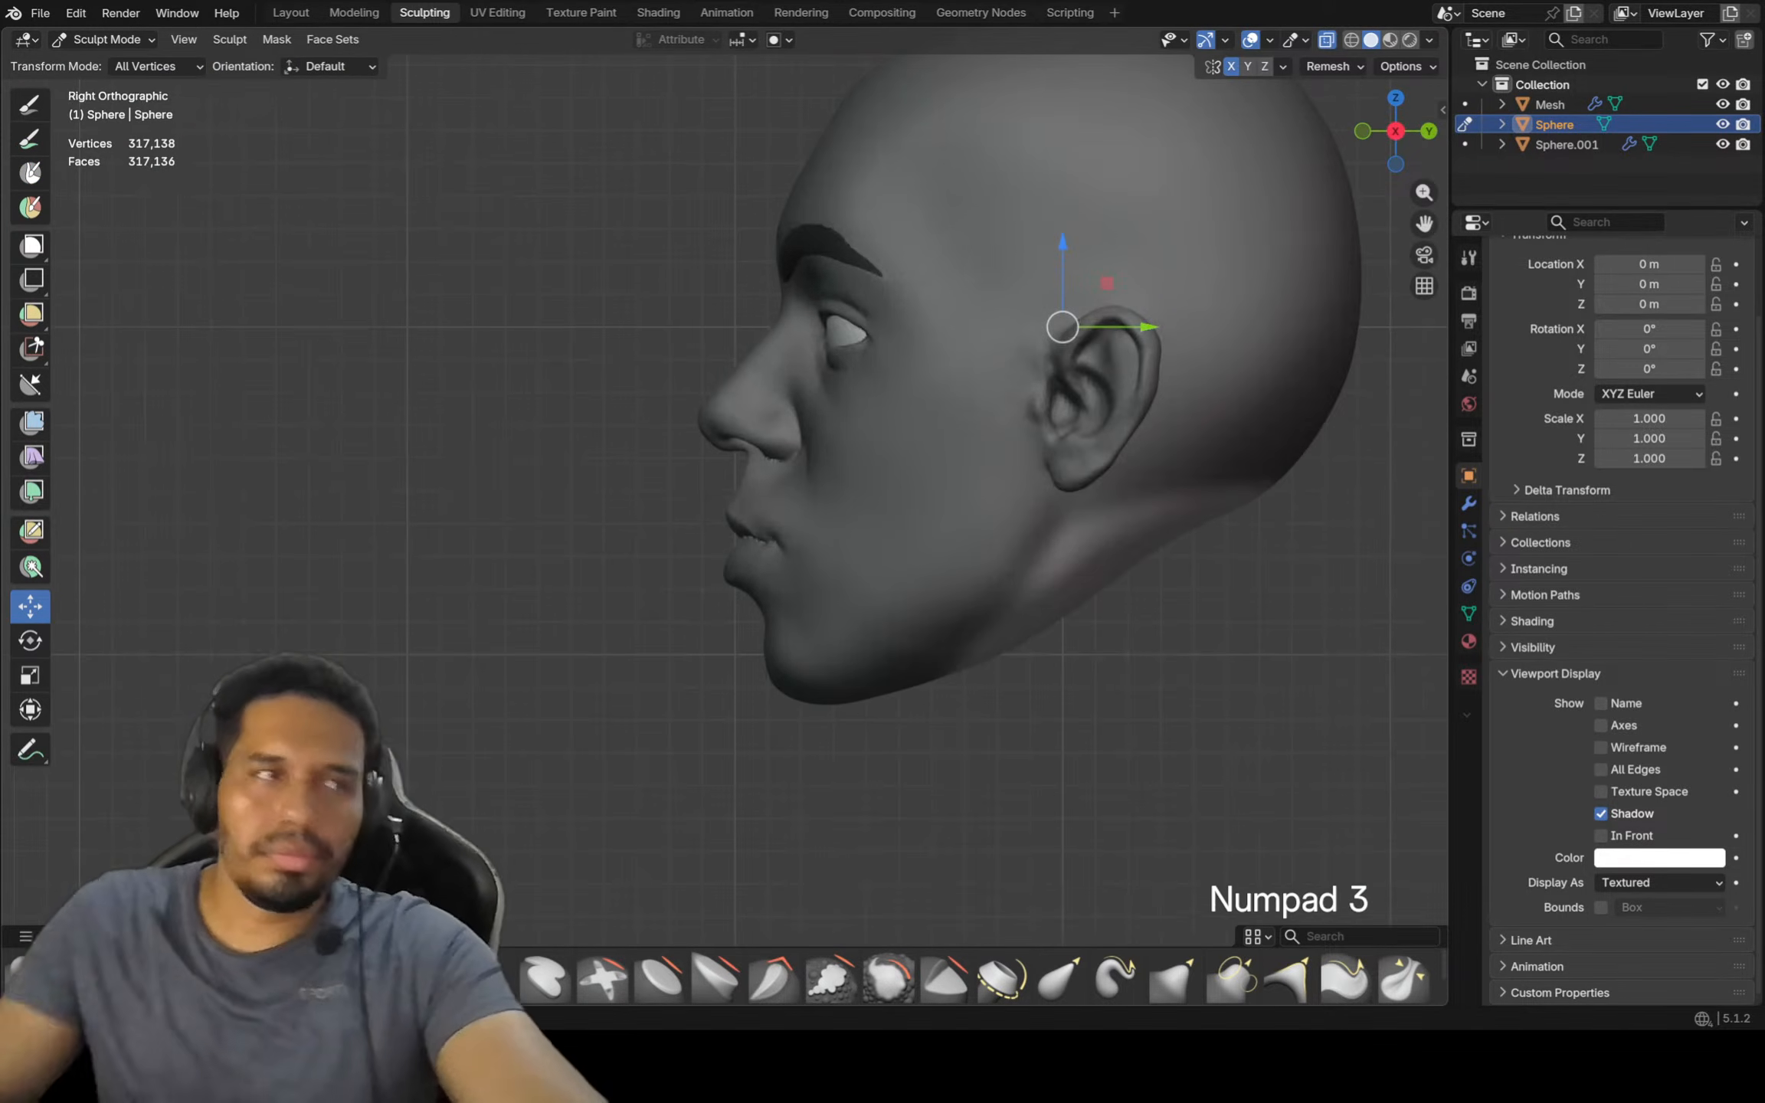
middle_click_drag(1062, 327, 912, 347, "shift")
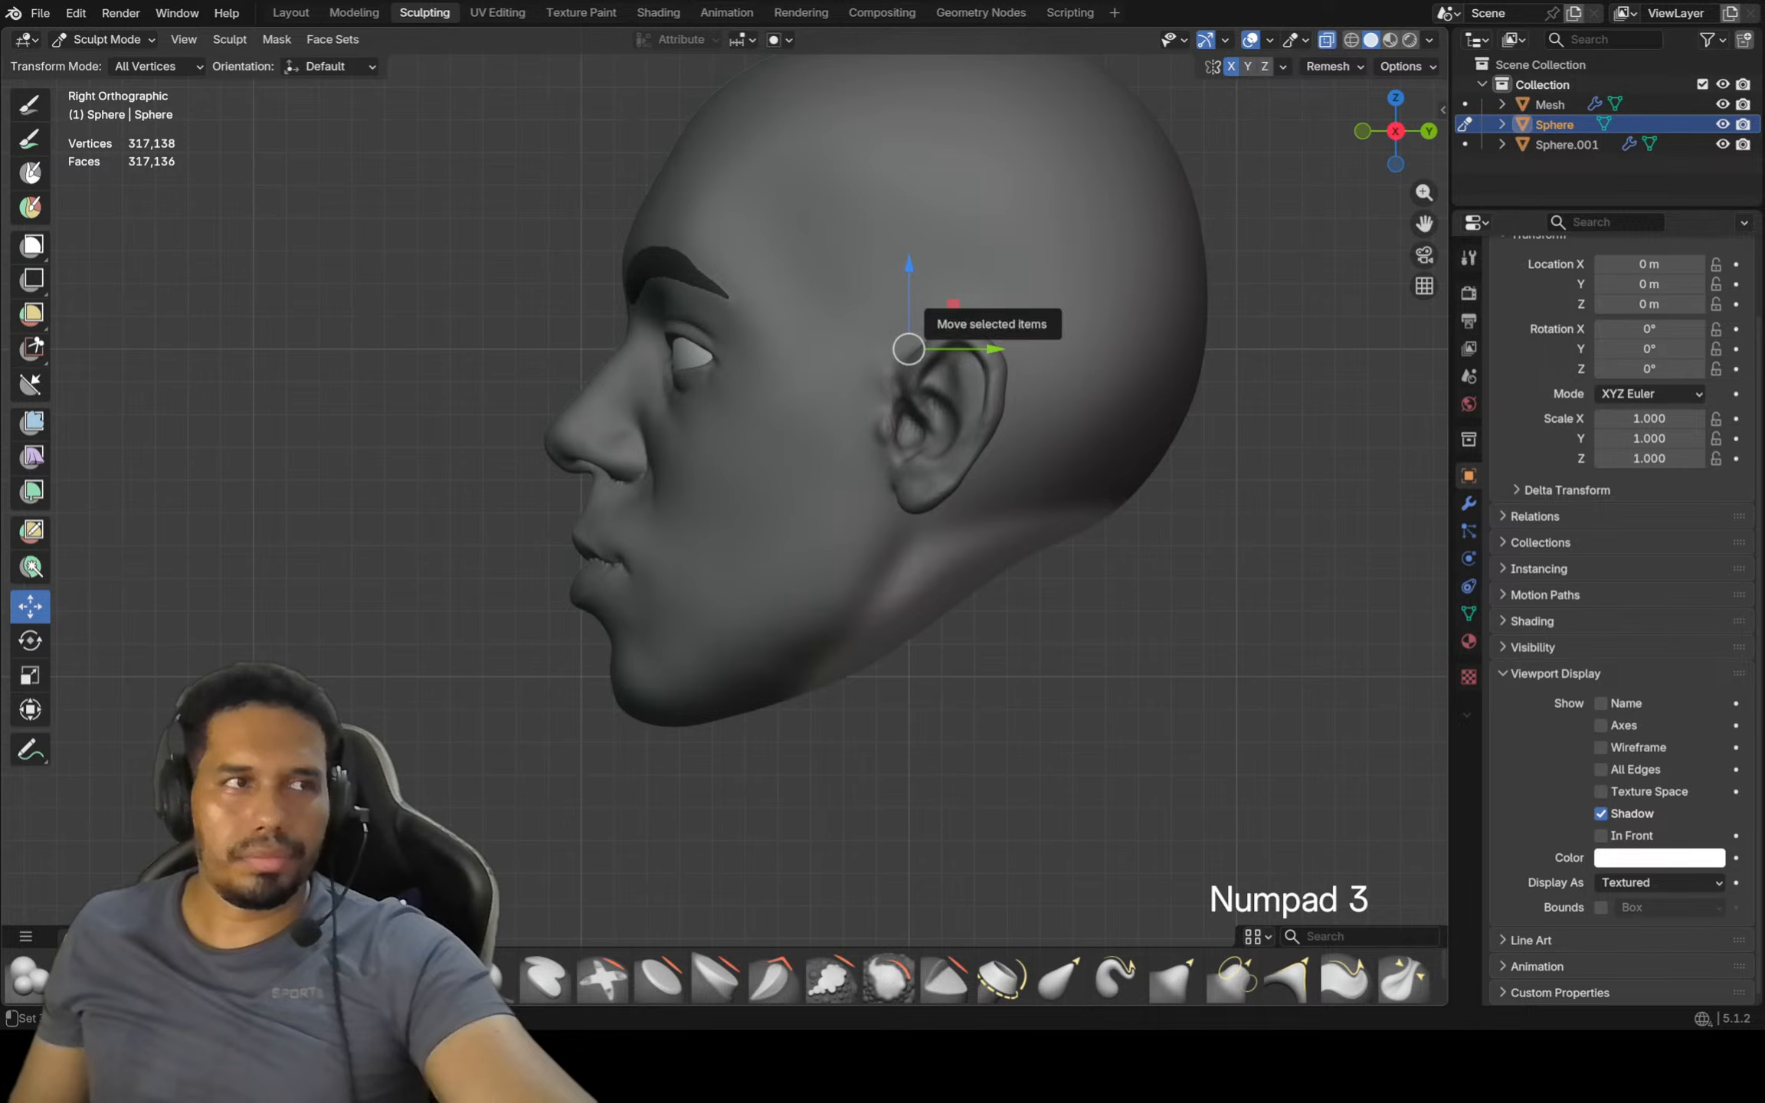
left_click_drag(910, 349, 920, 549)
middle_click_drag(920, 550, 888, 575, "shift")
key("alt+m")
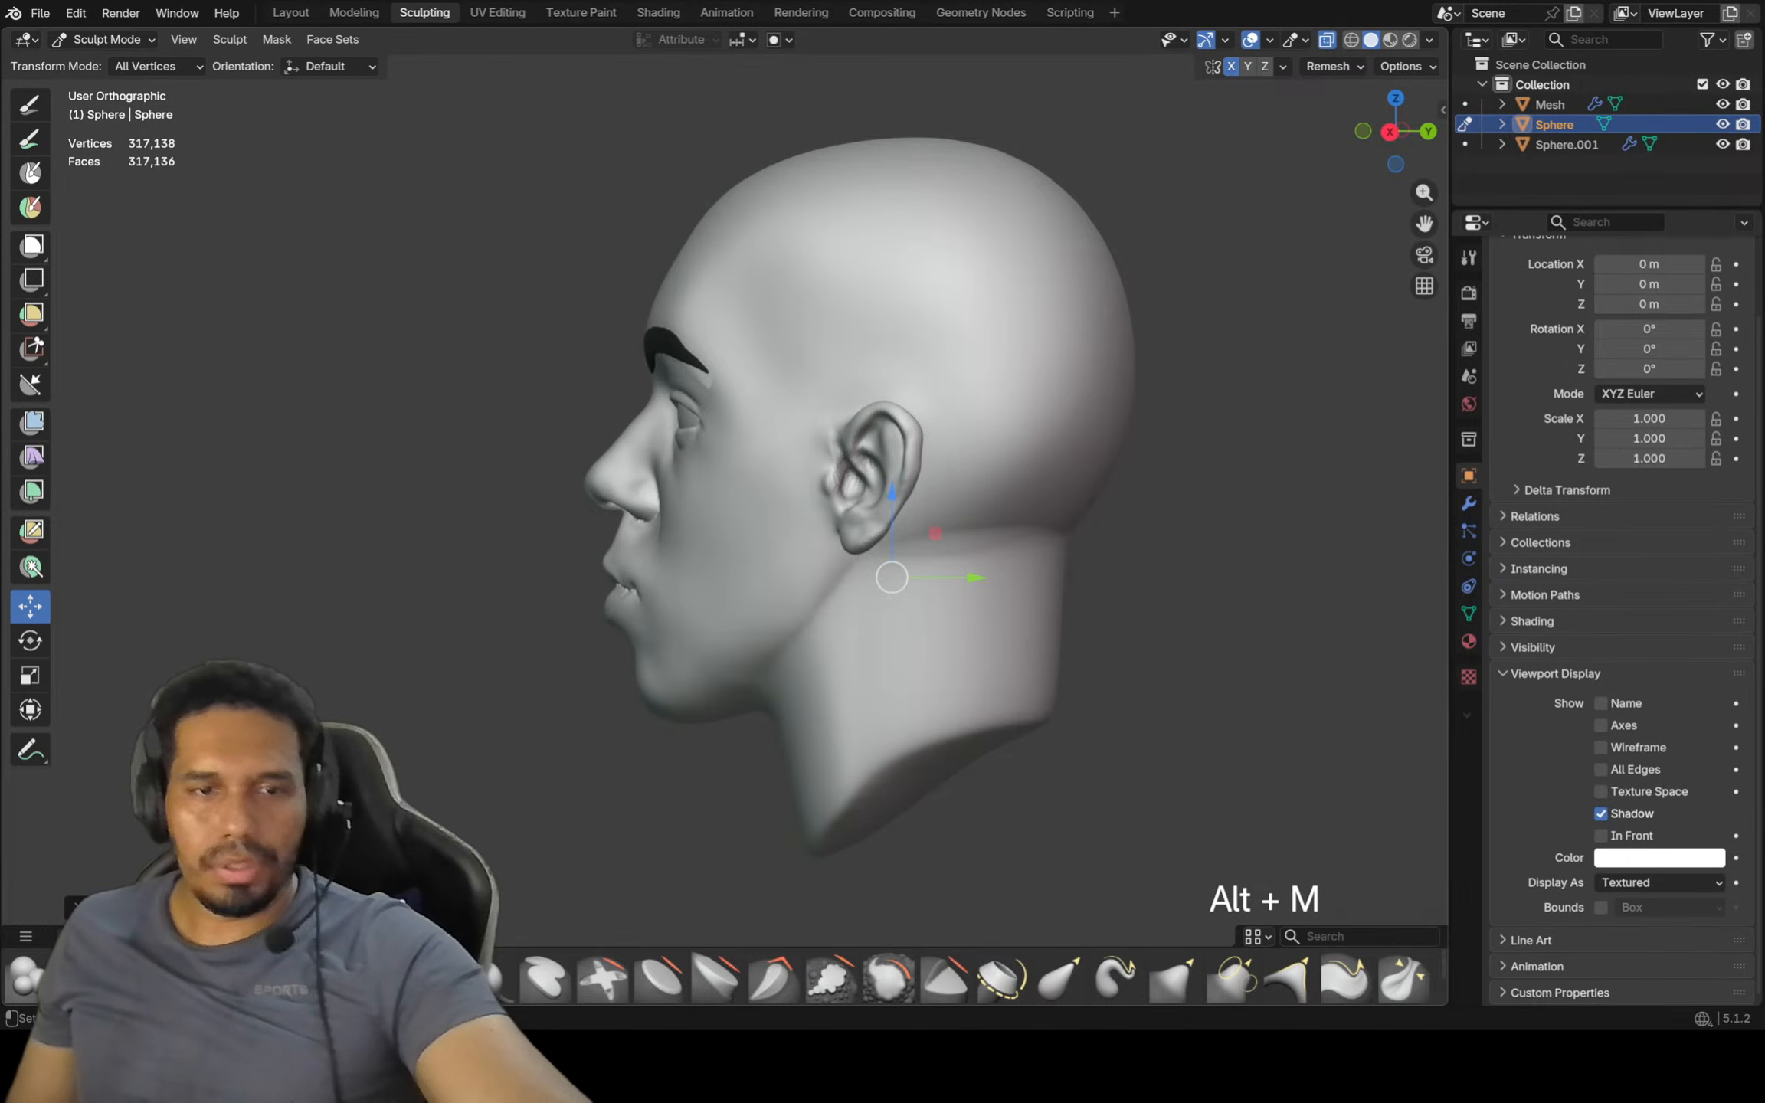
Examine the new neck and its transition to the jaw, ear and back of the skull from several angles
key("i")
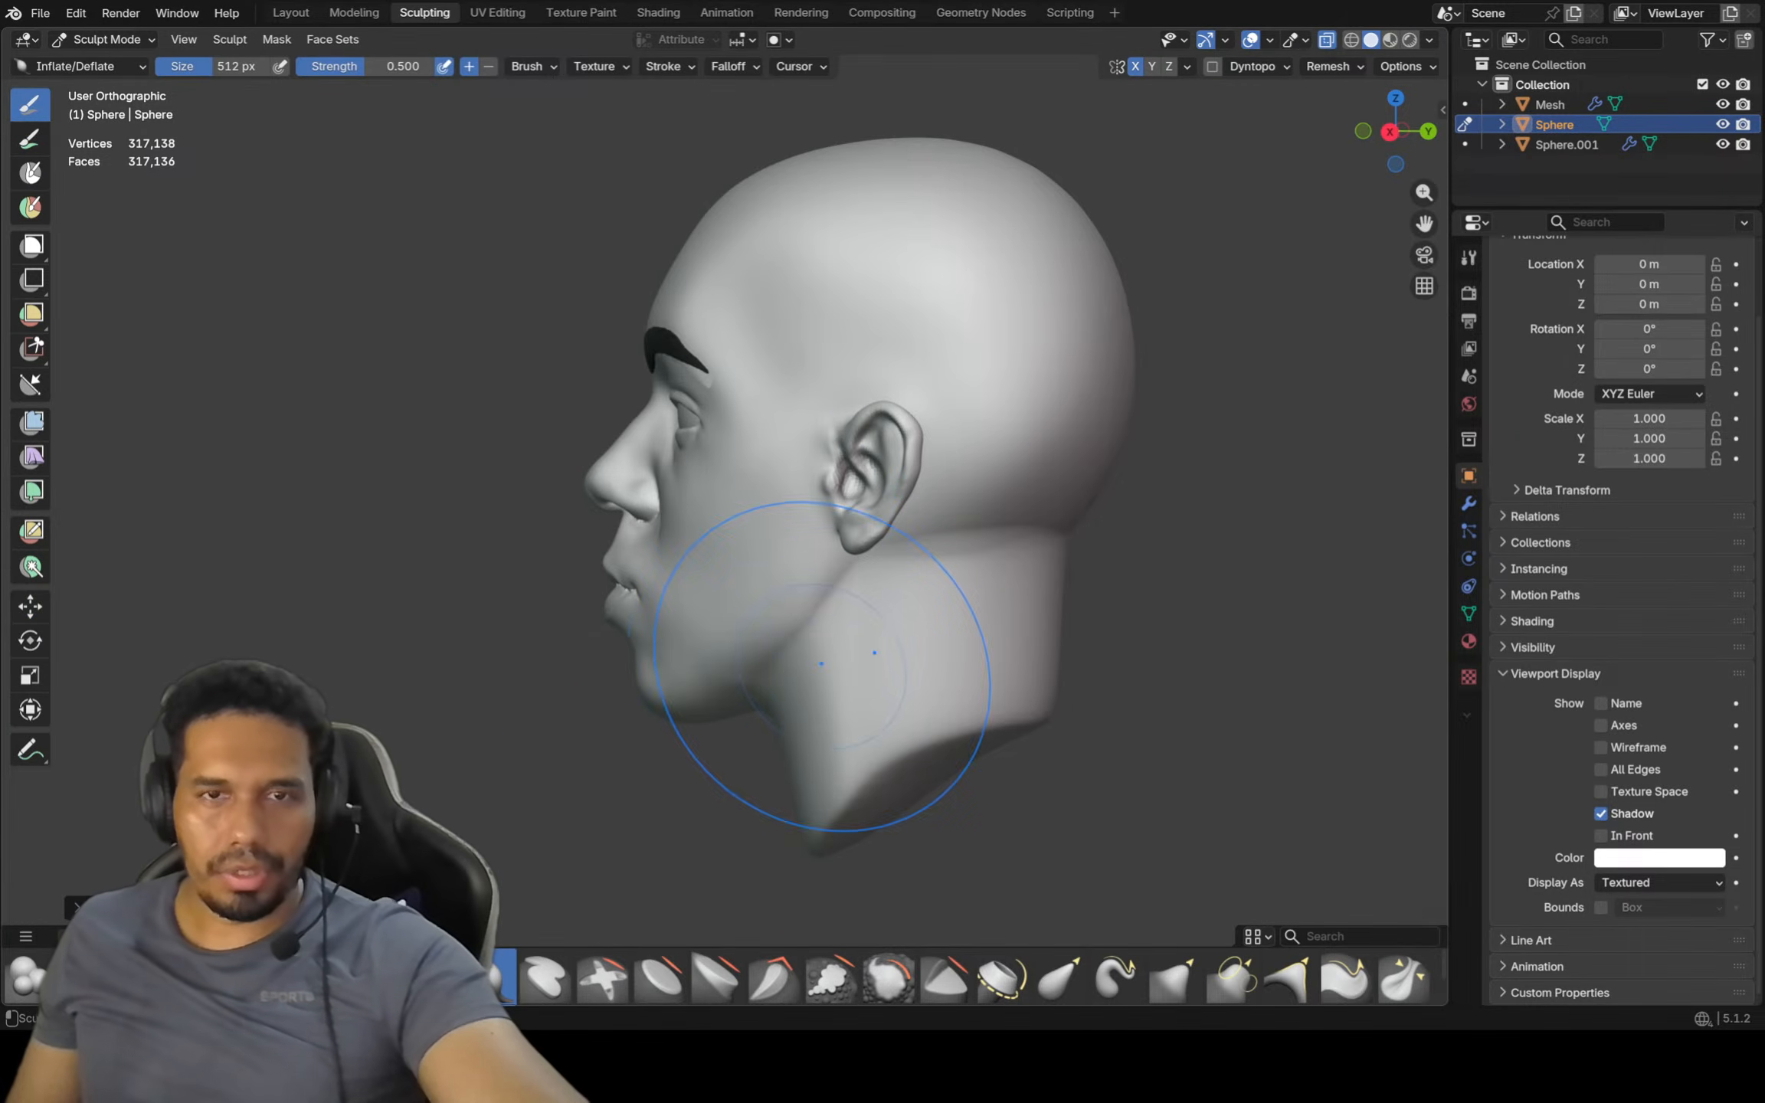
middle_click_drag(827, 666, 859, 581)
scroll(859, 581, "up", 2)
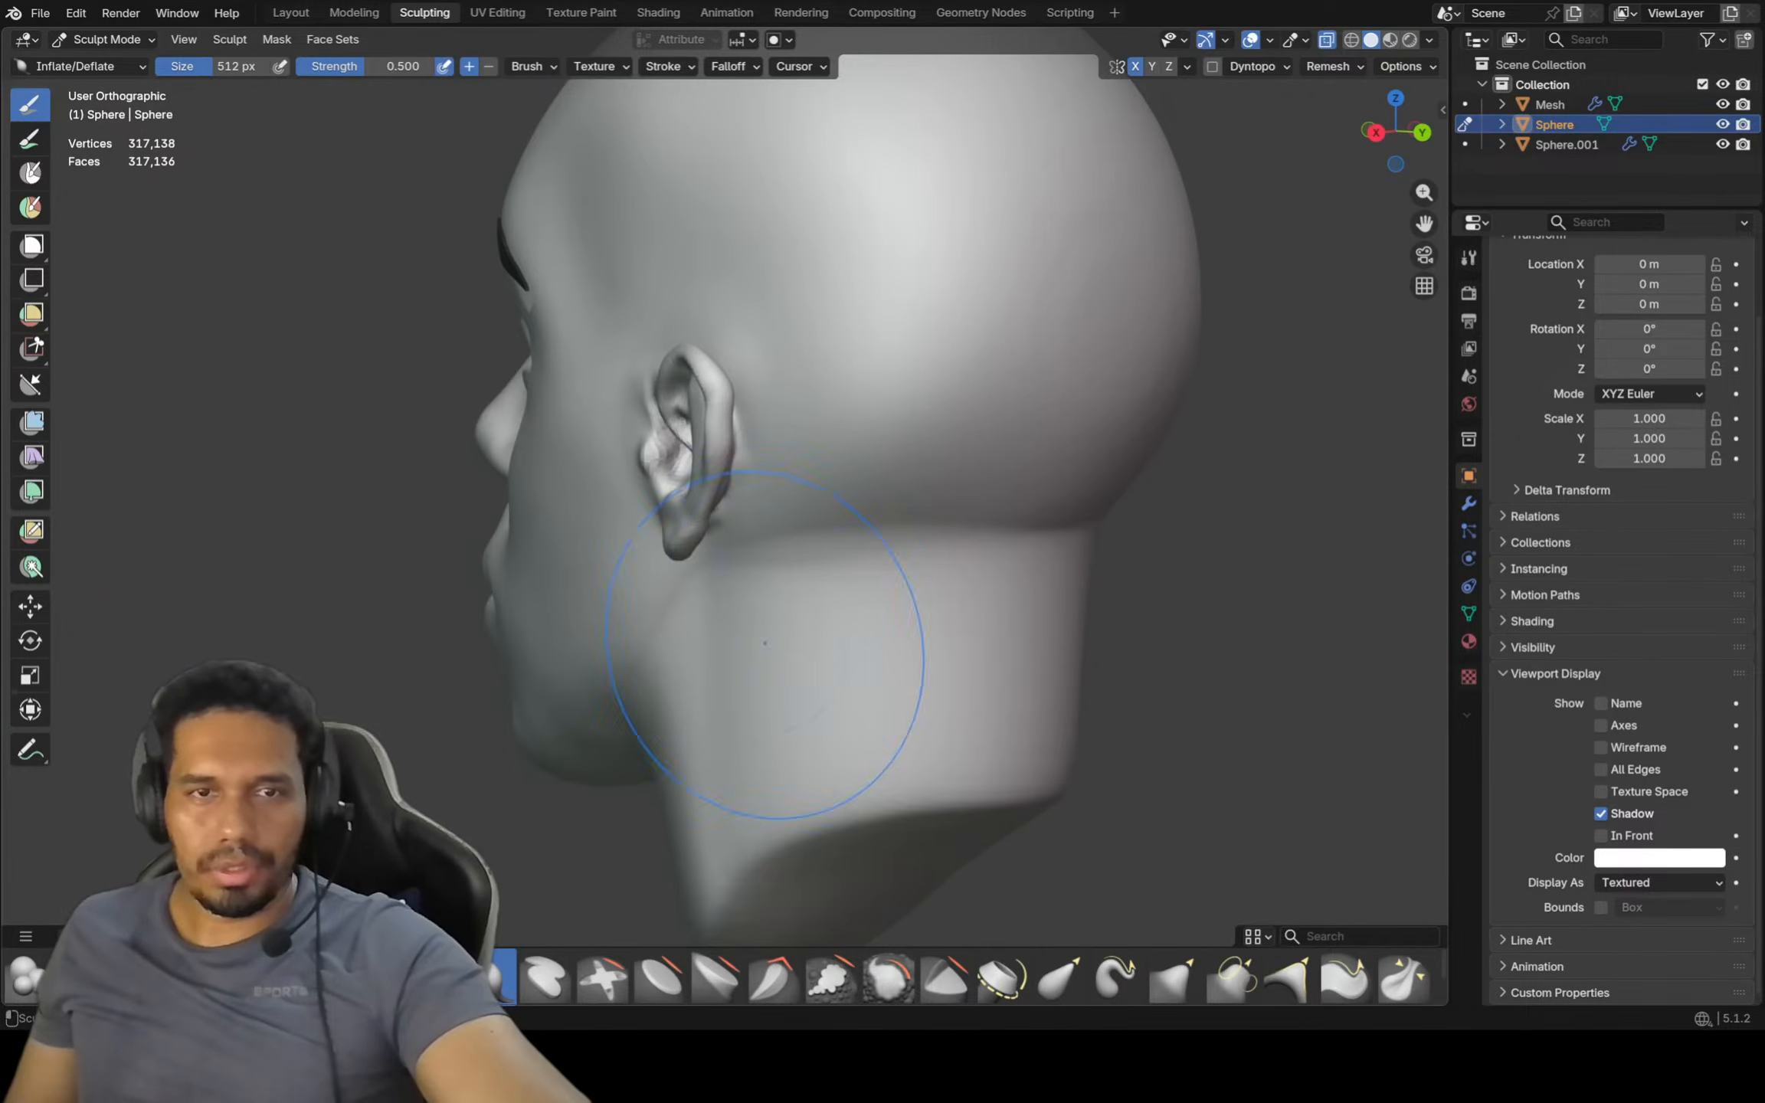
middle_click_drag(772, 651, 787, 630)
scroll(786, 629, "up", 2)
scroll(670, 650, "down", 2)
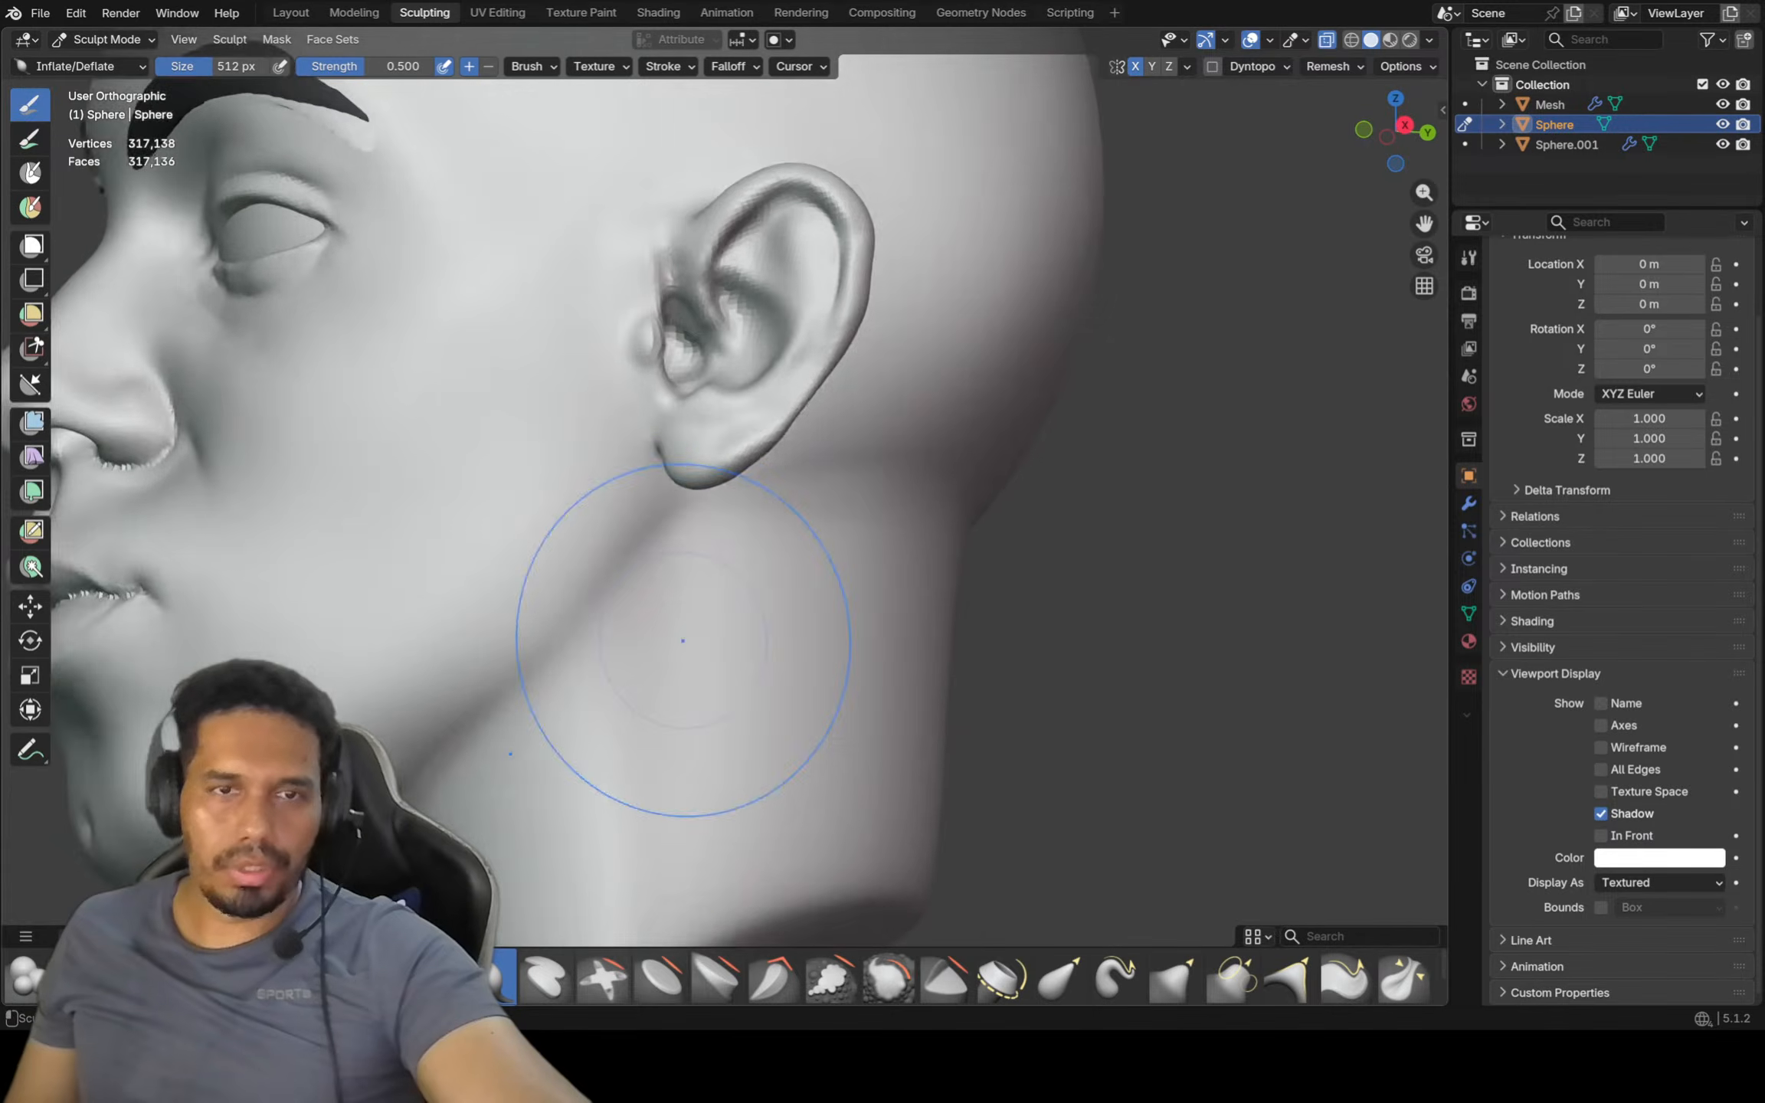
middle_click_drag(669, 650, 610, 670)
scroll(604, 587, "up", 2)
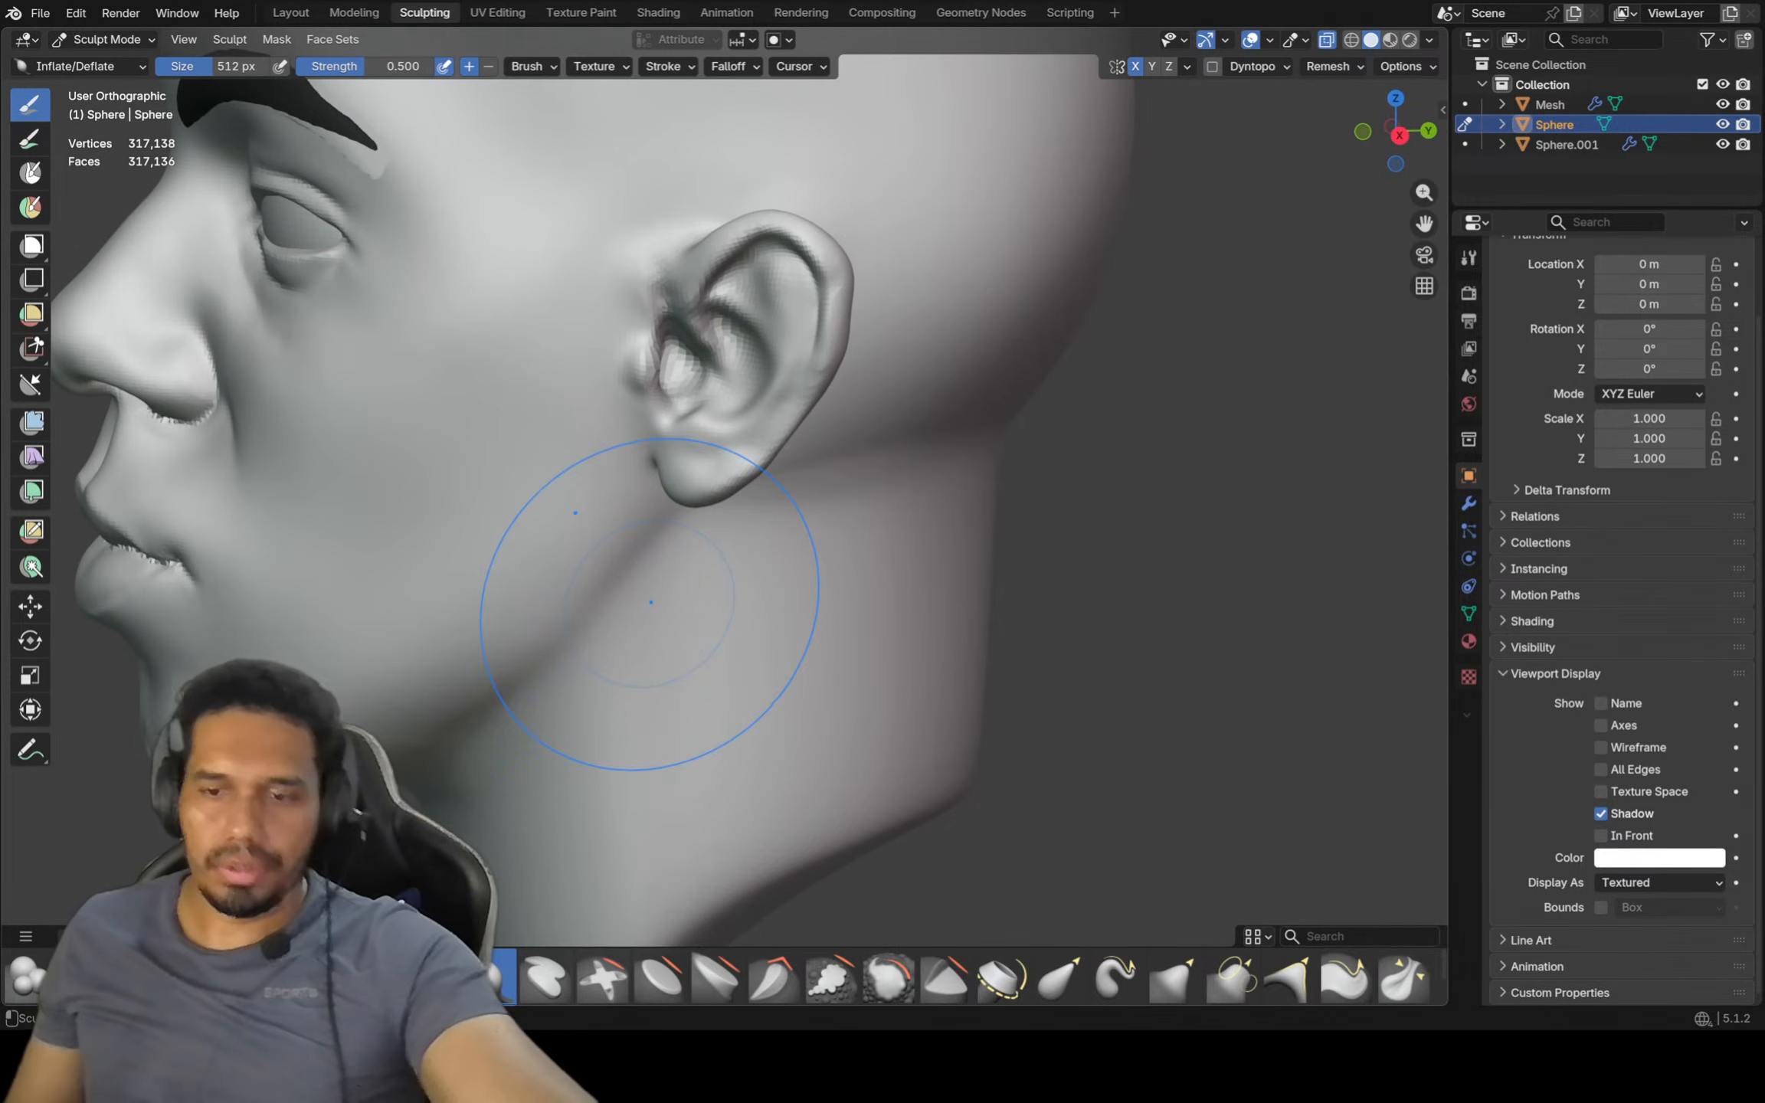
key("KP_3")
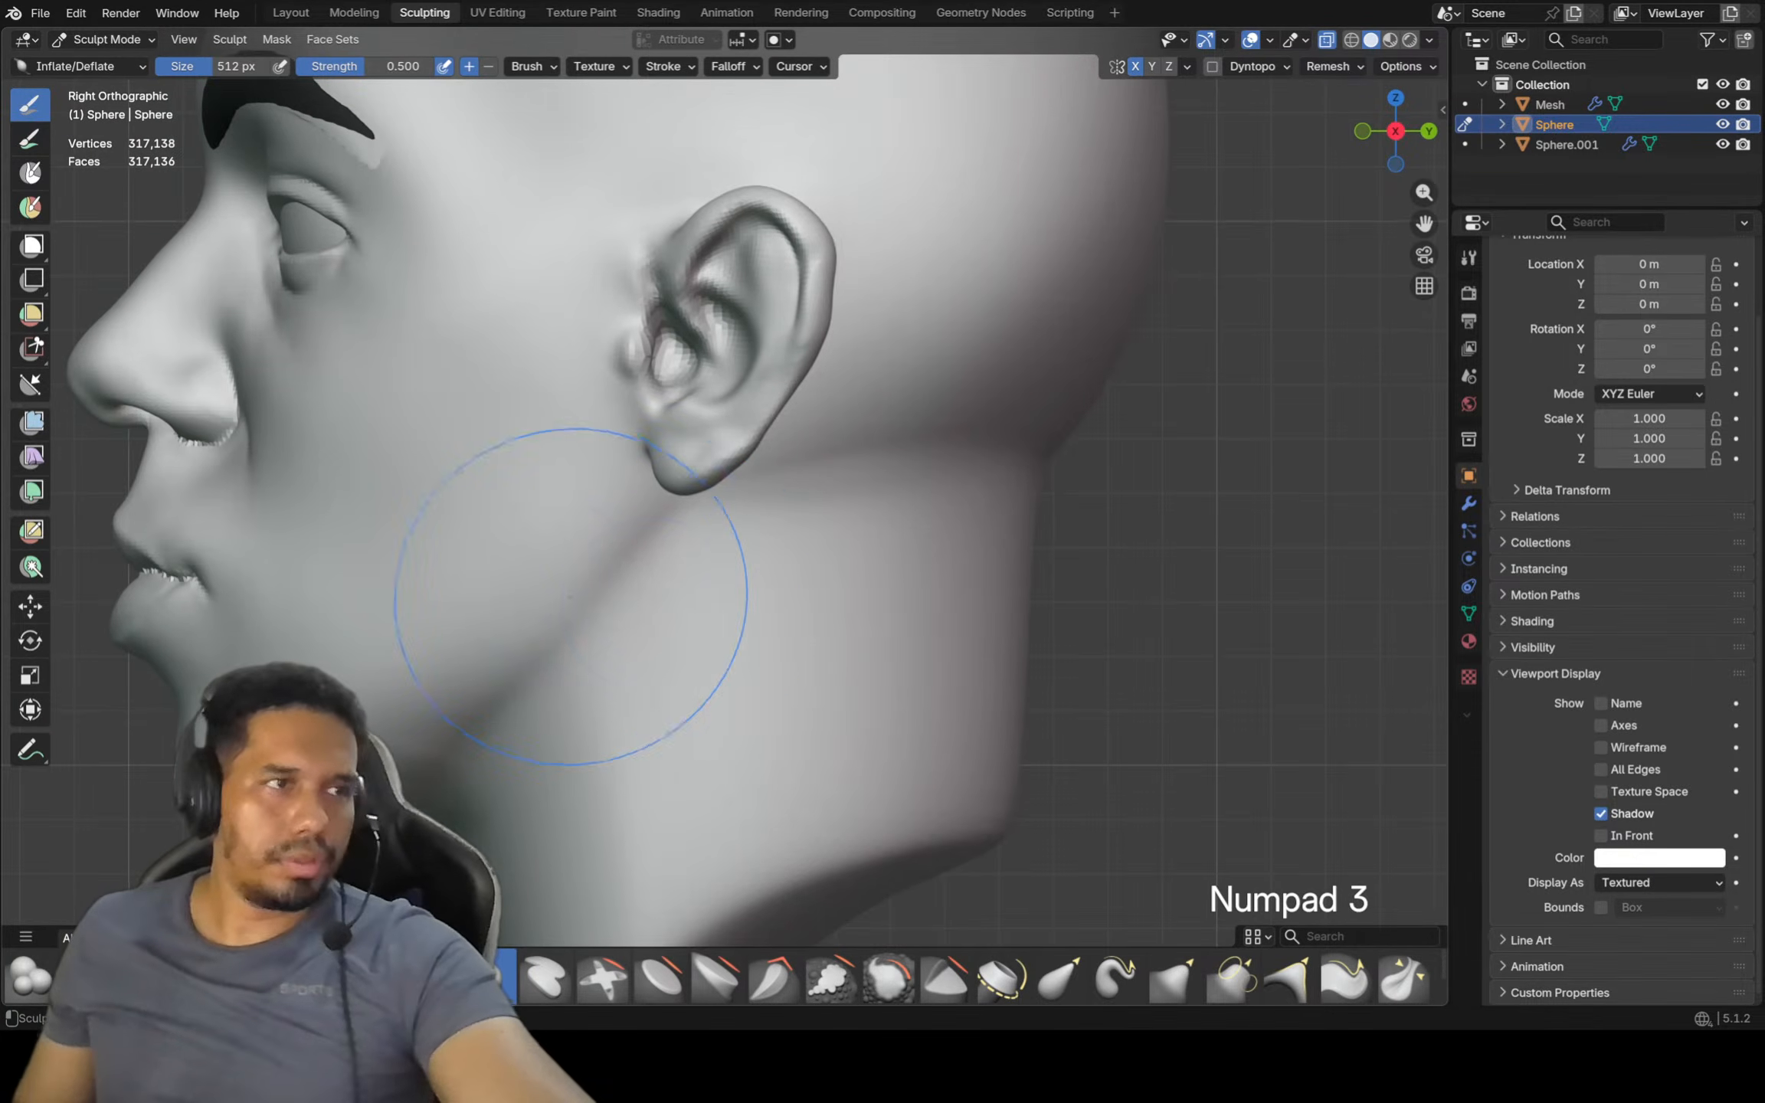
scroll(597, 588, "up", 1)
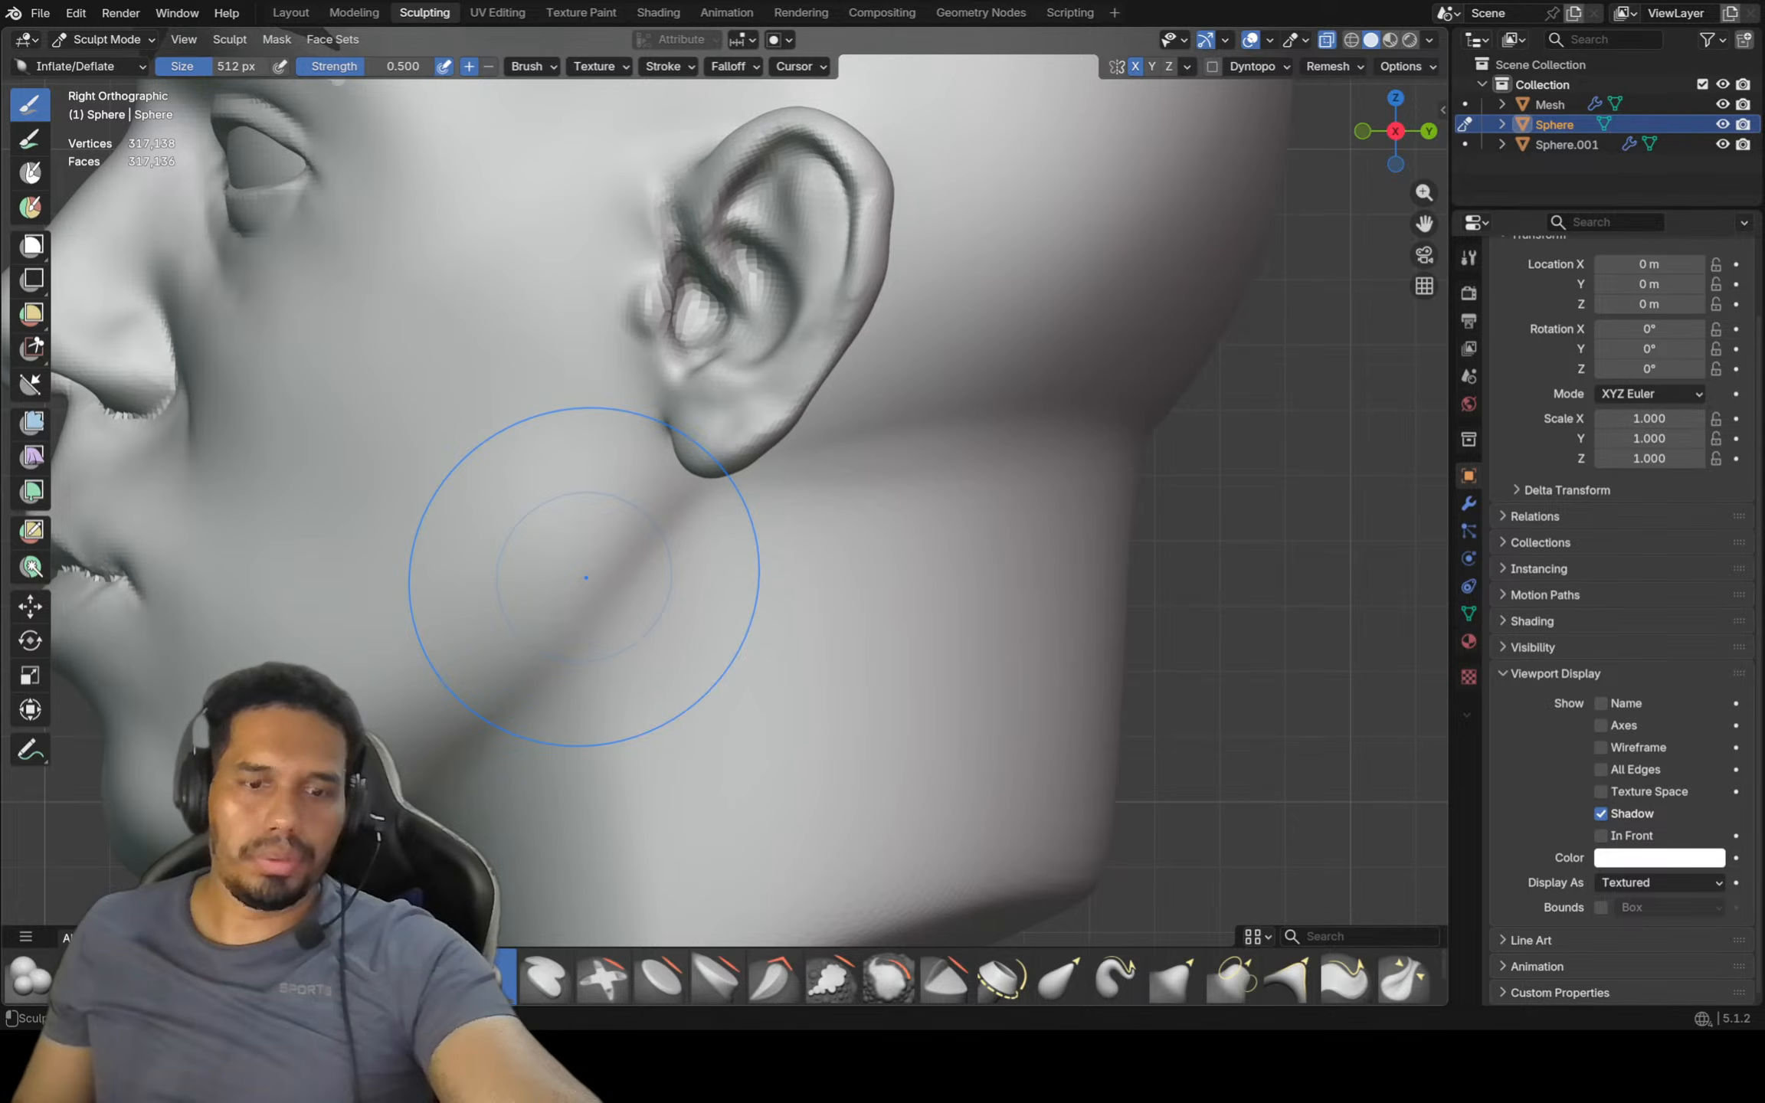
Set the brush size to 234 px and crease the side of the neck below the jaw with Crease Polish
key("g")
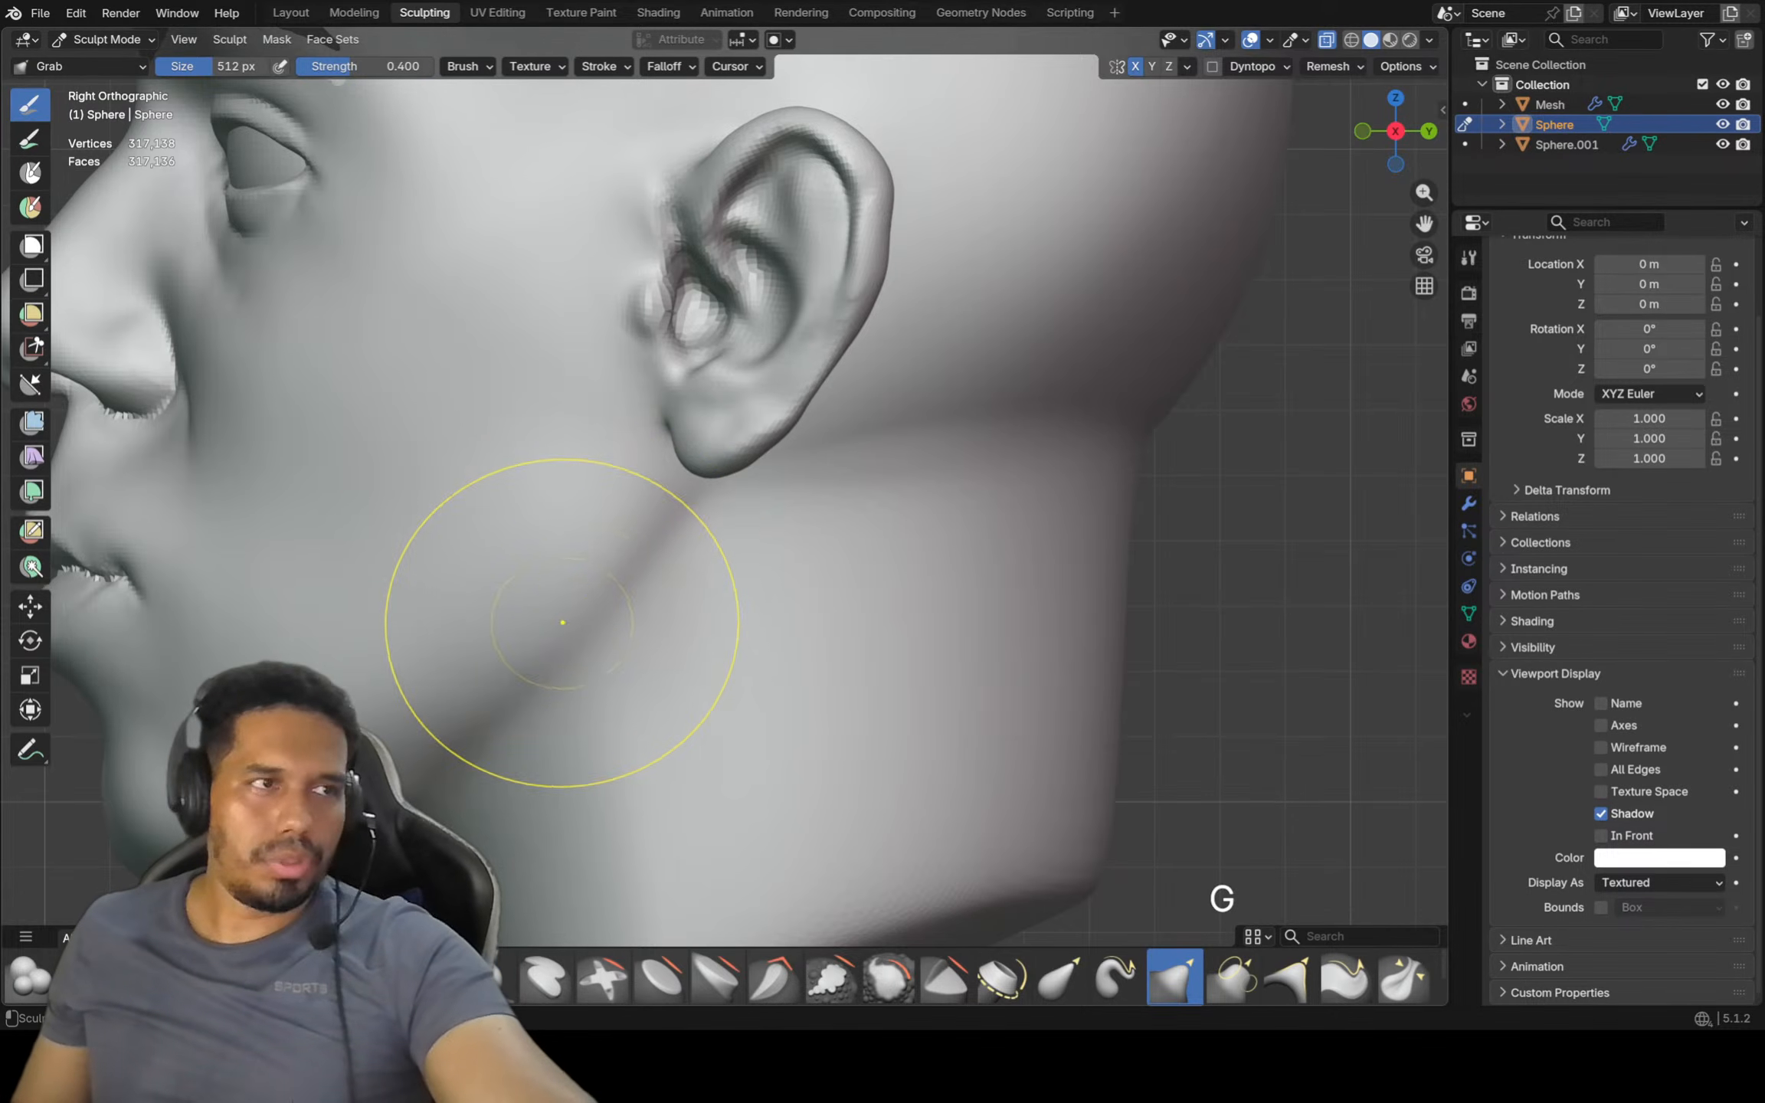
scroll(551, 611, "down", 1)
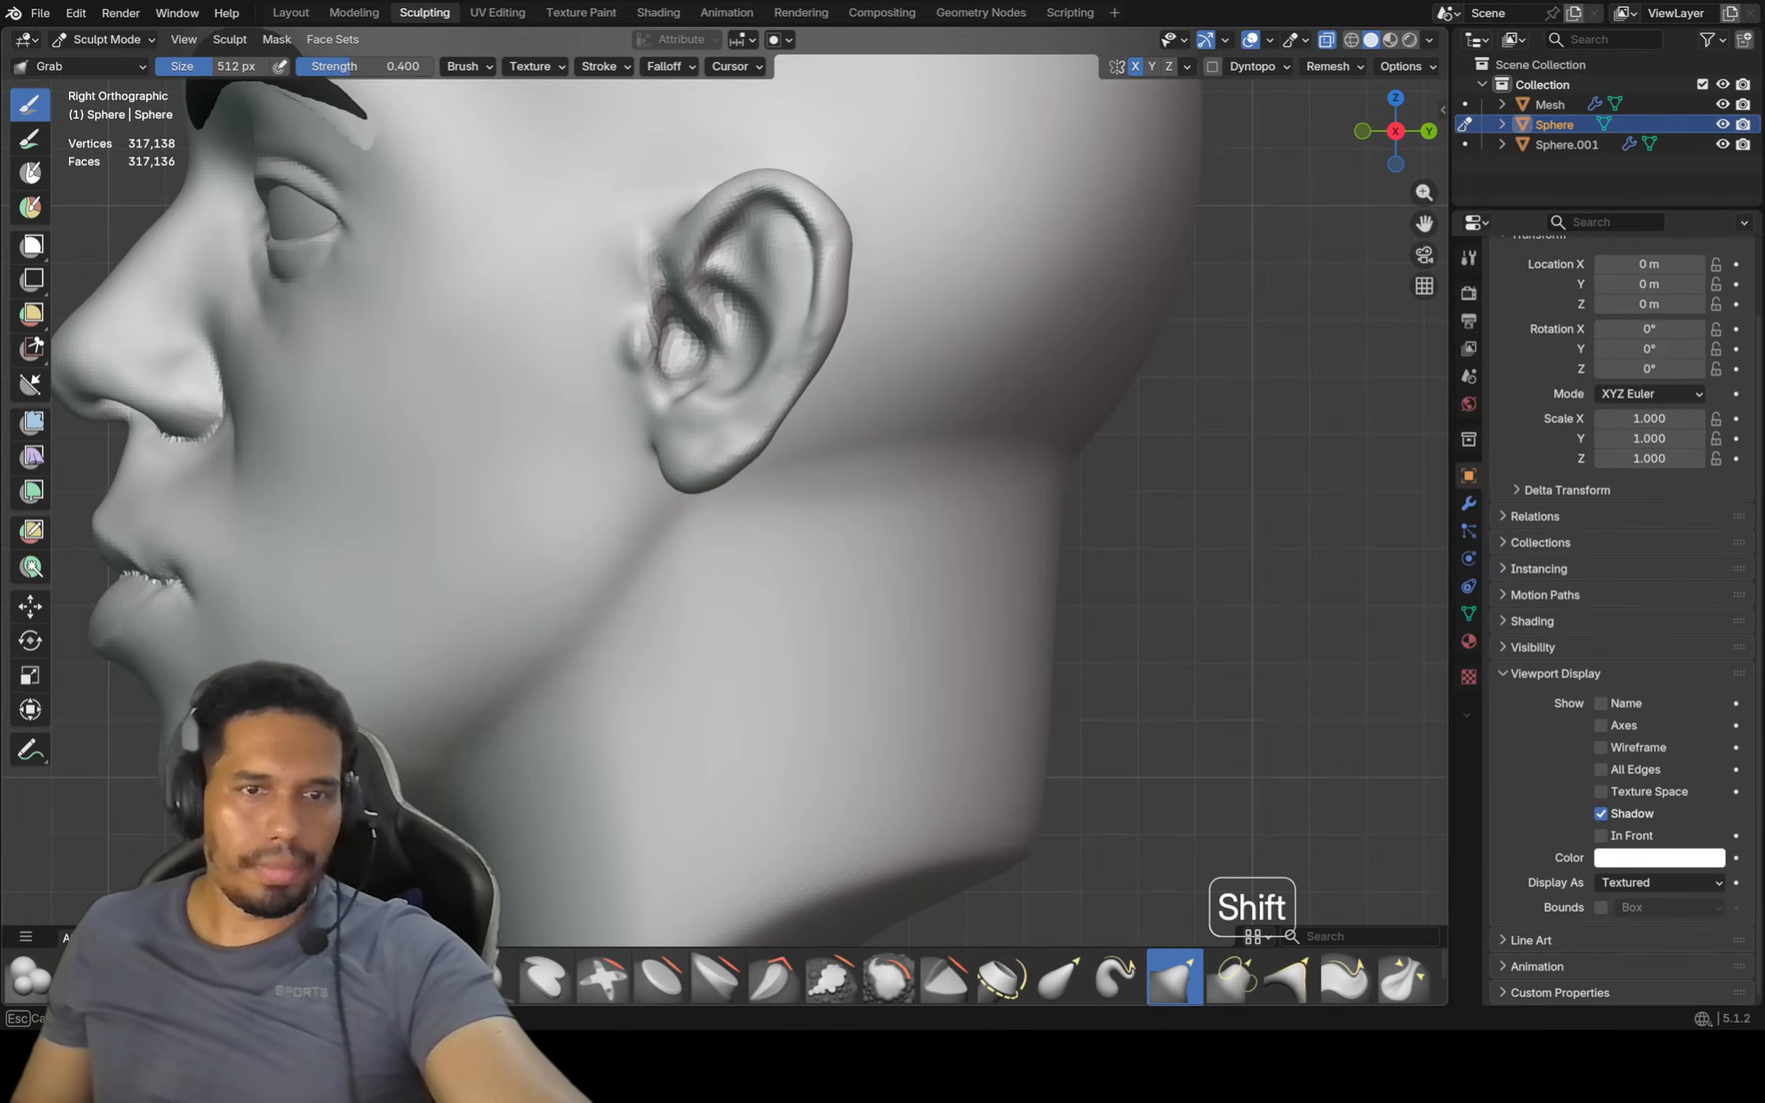
mouse_move(419, 721)
middle_mouse_down("shift")
mouse_move(503, 625)
mouse_move(503, 659)
middle_mouse_up("shift")
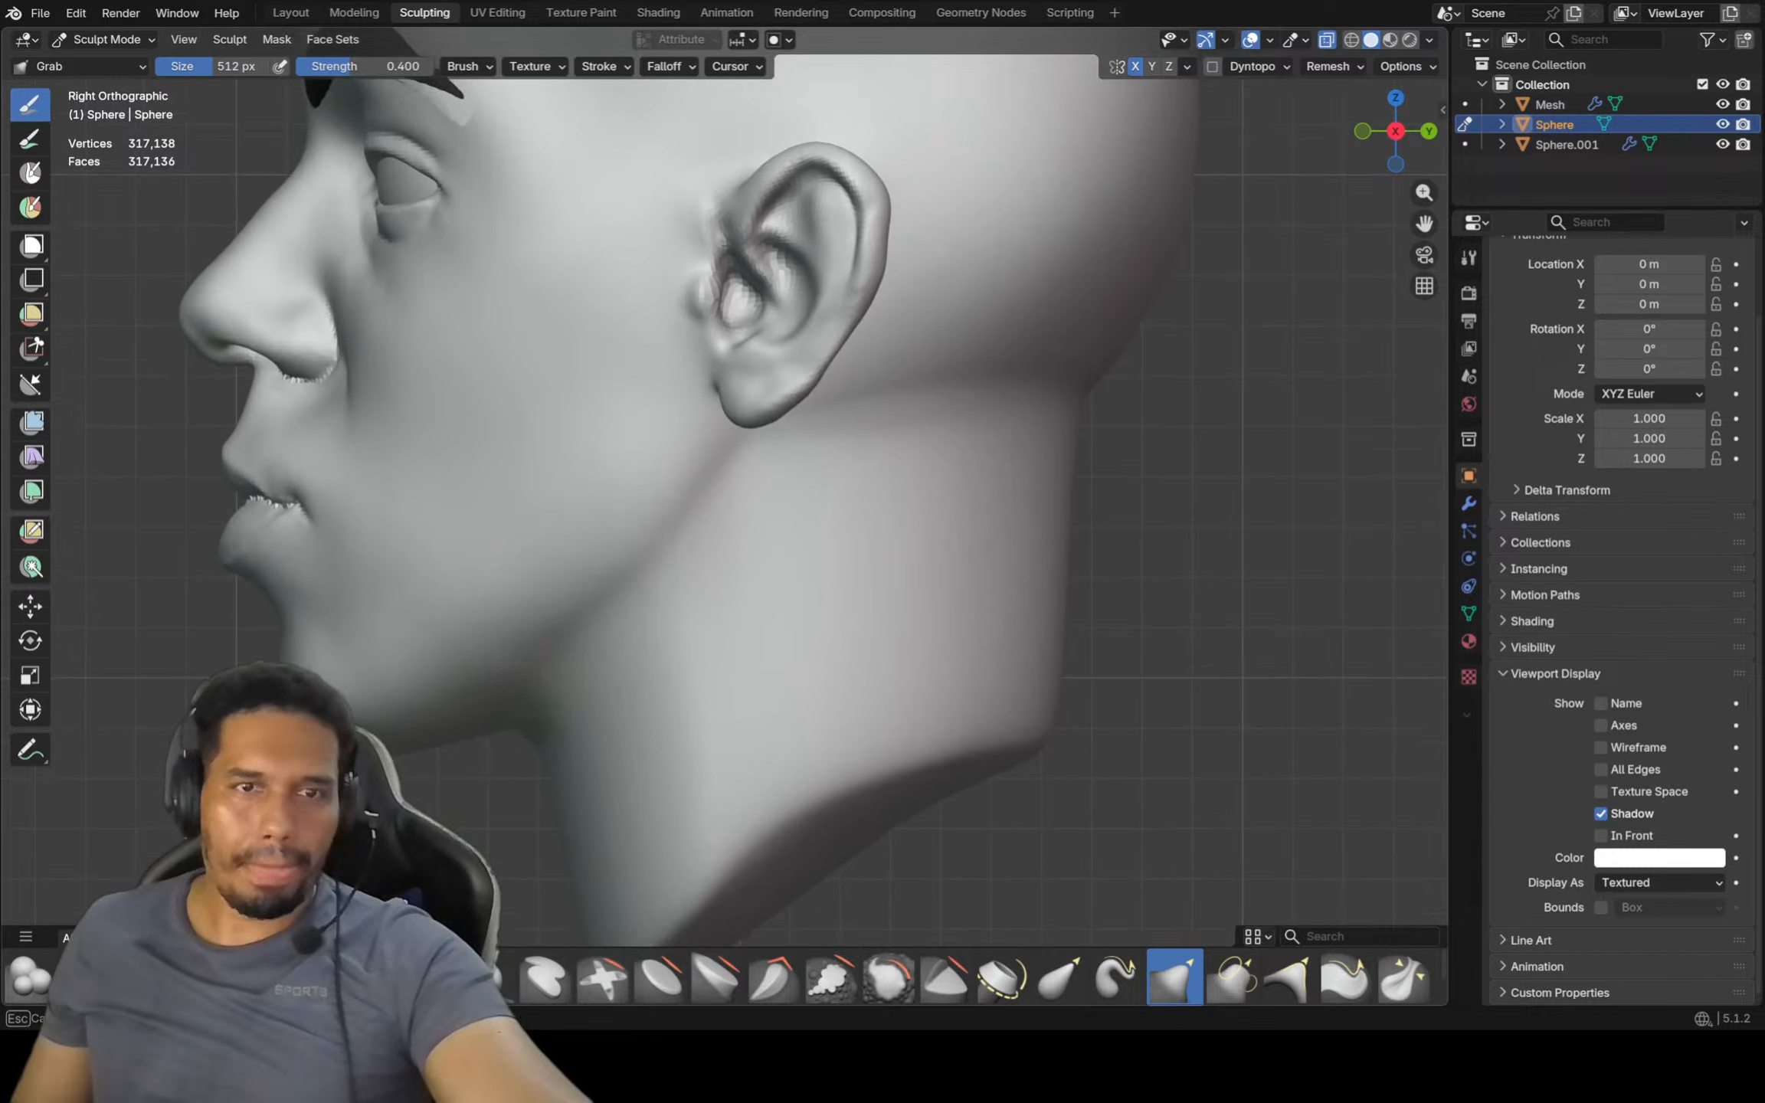
key("f")
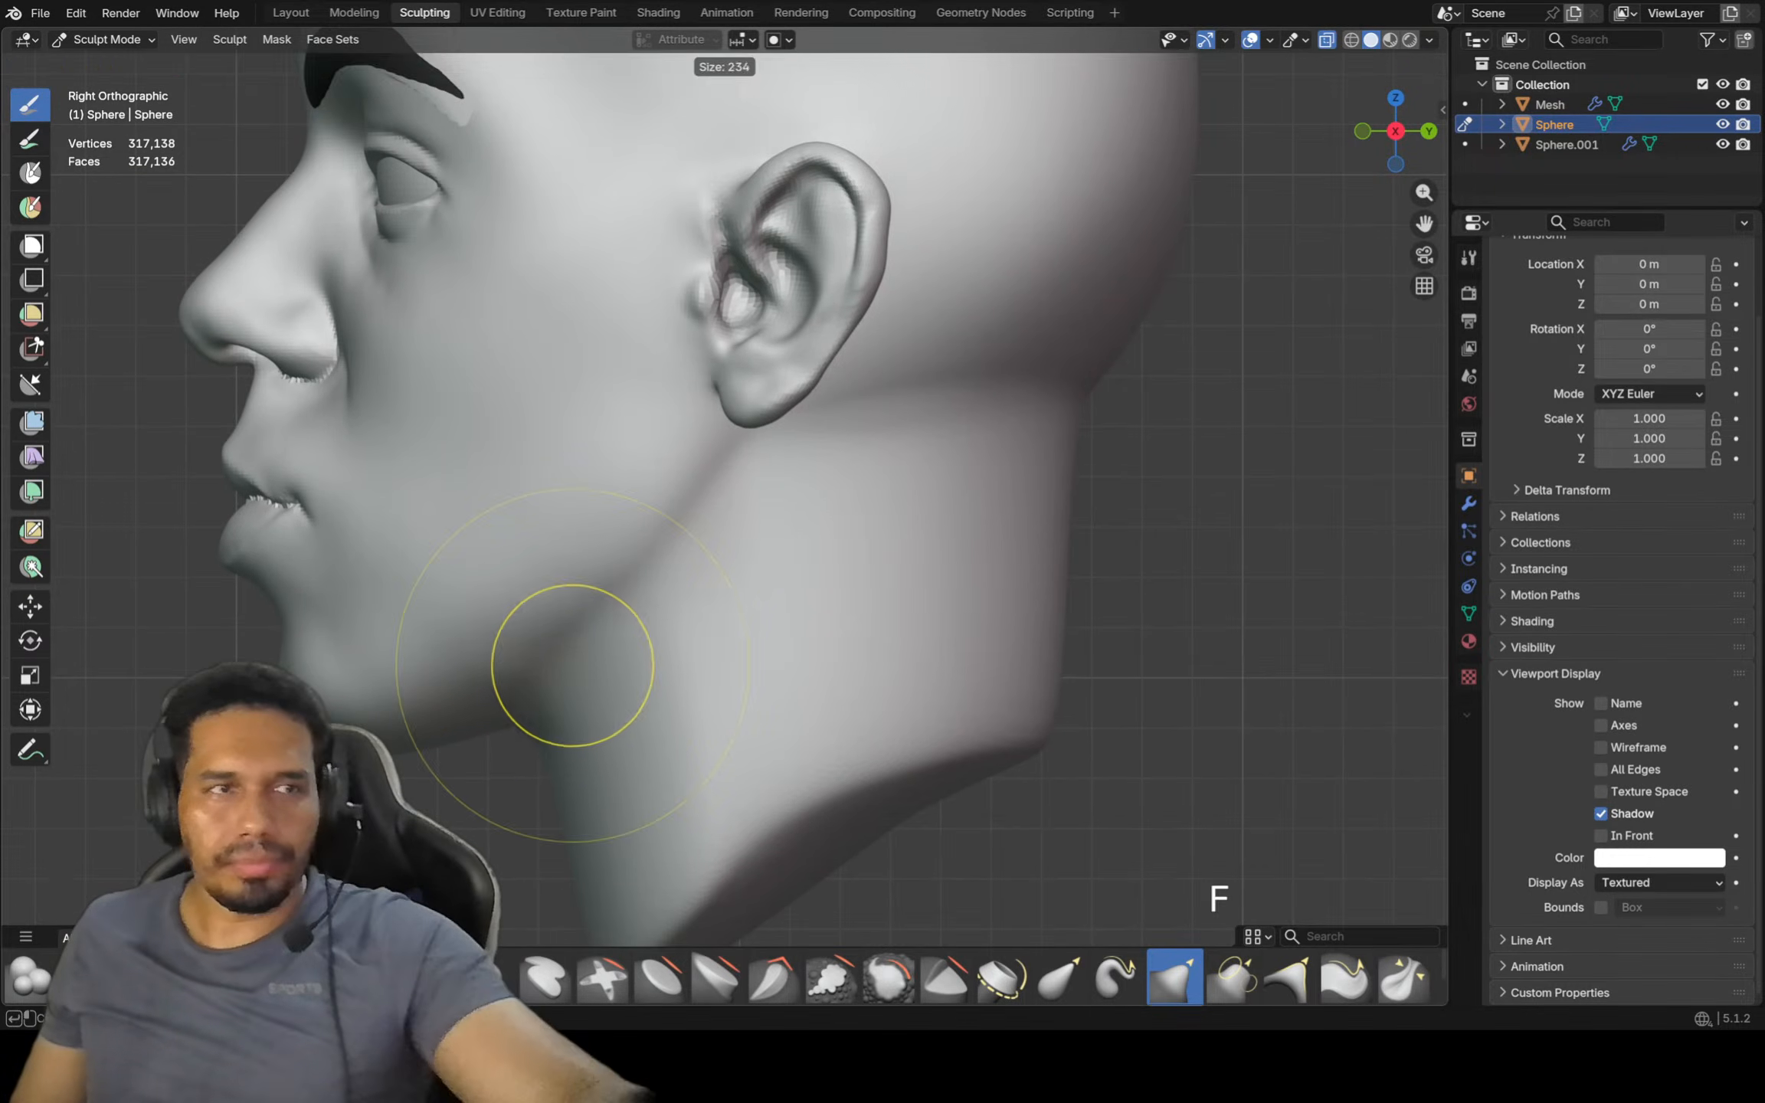
left_click(475, 687)
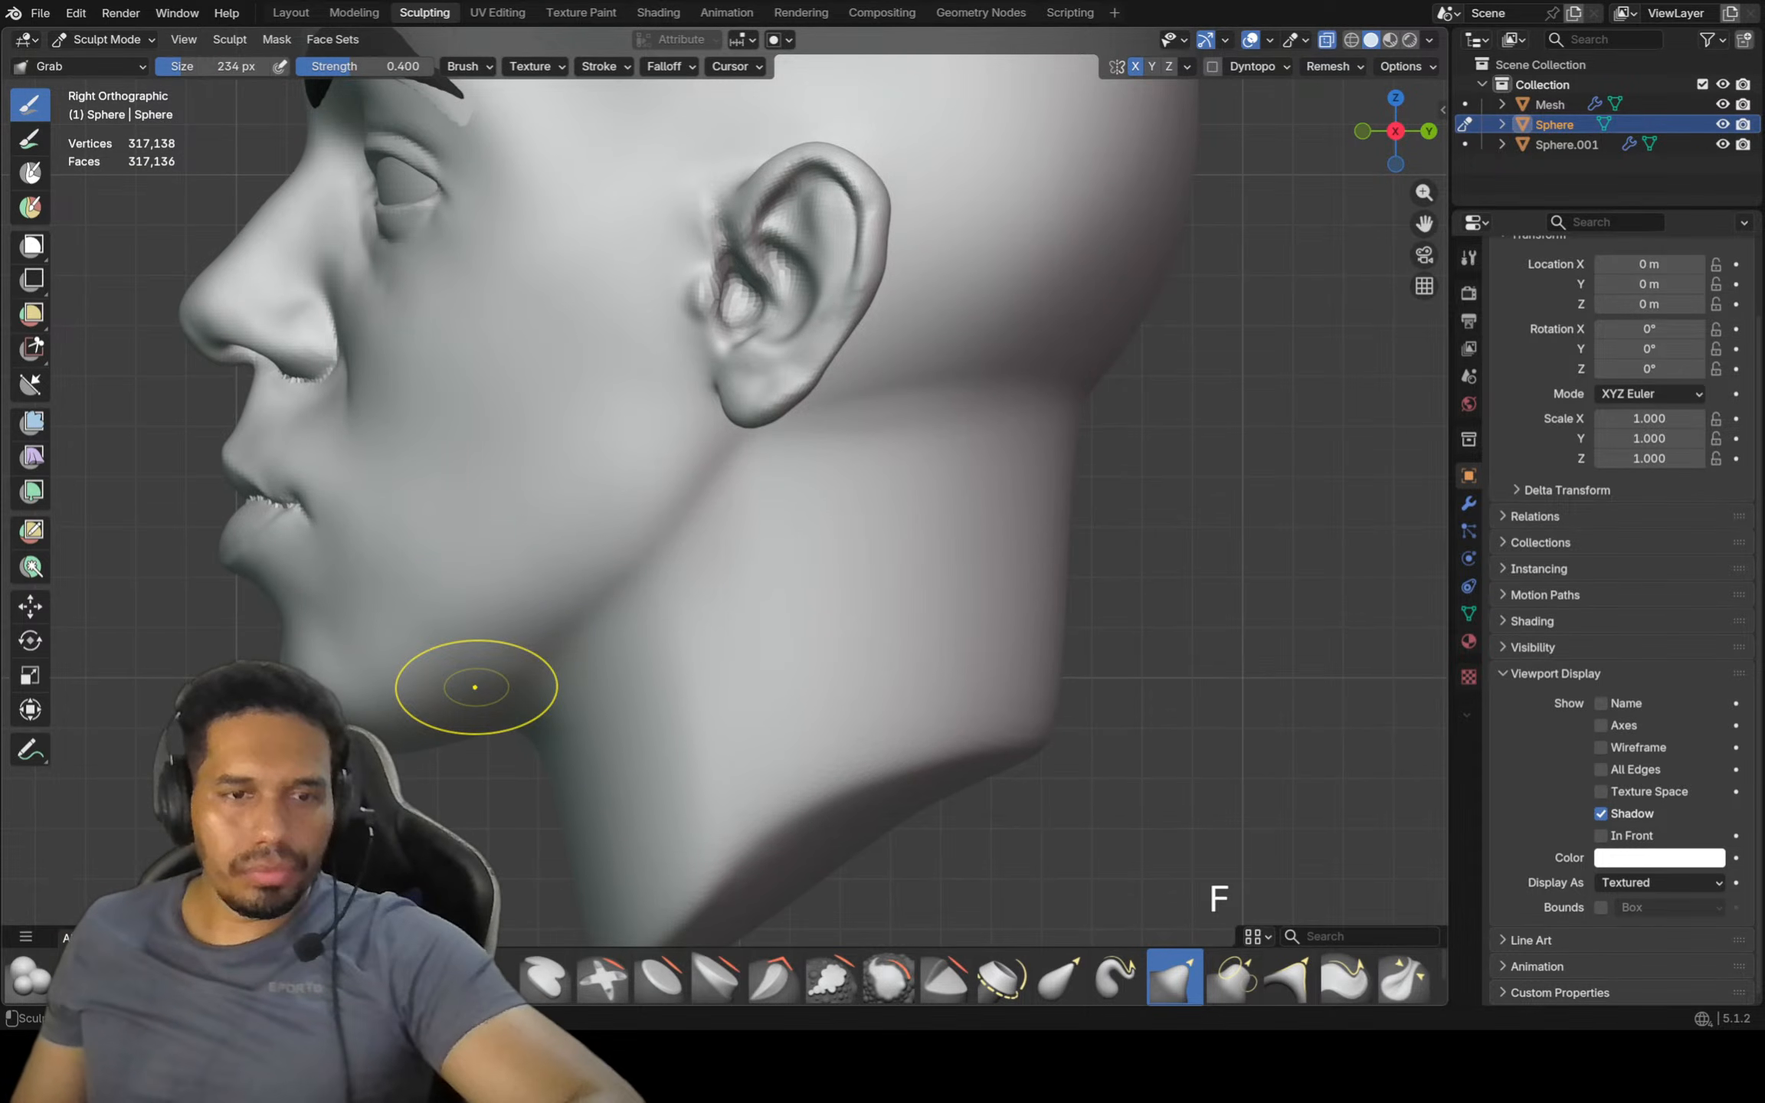
key("shift+c")
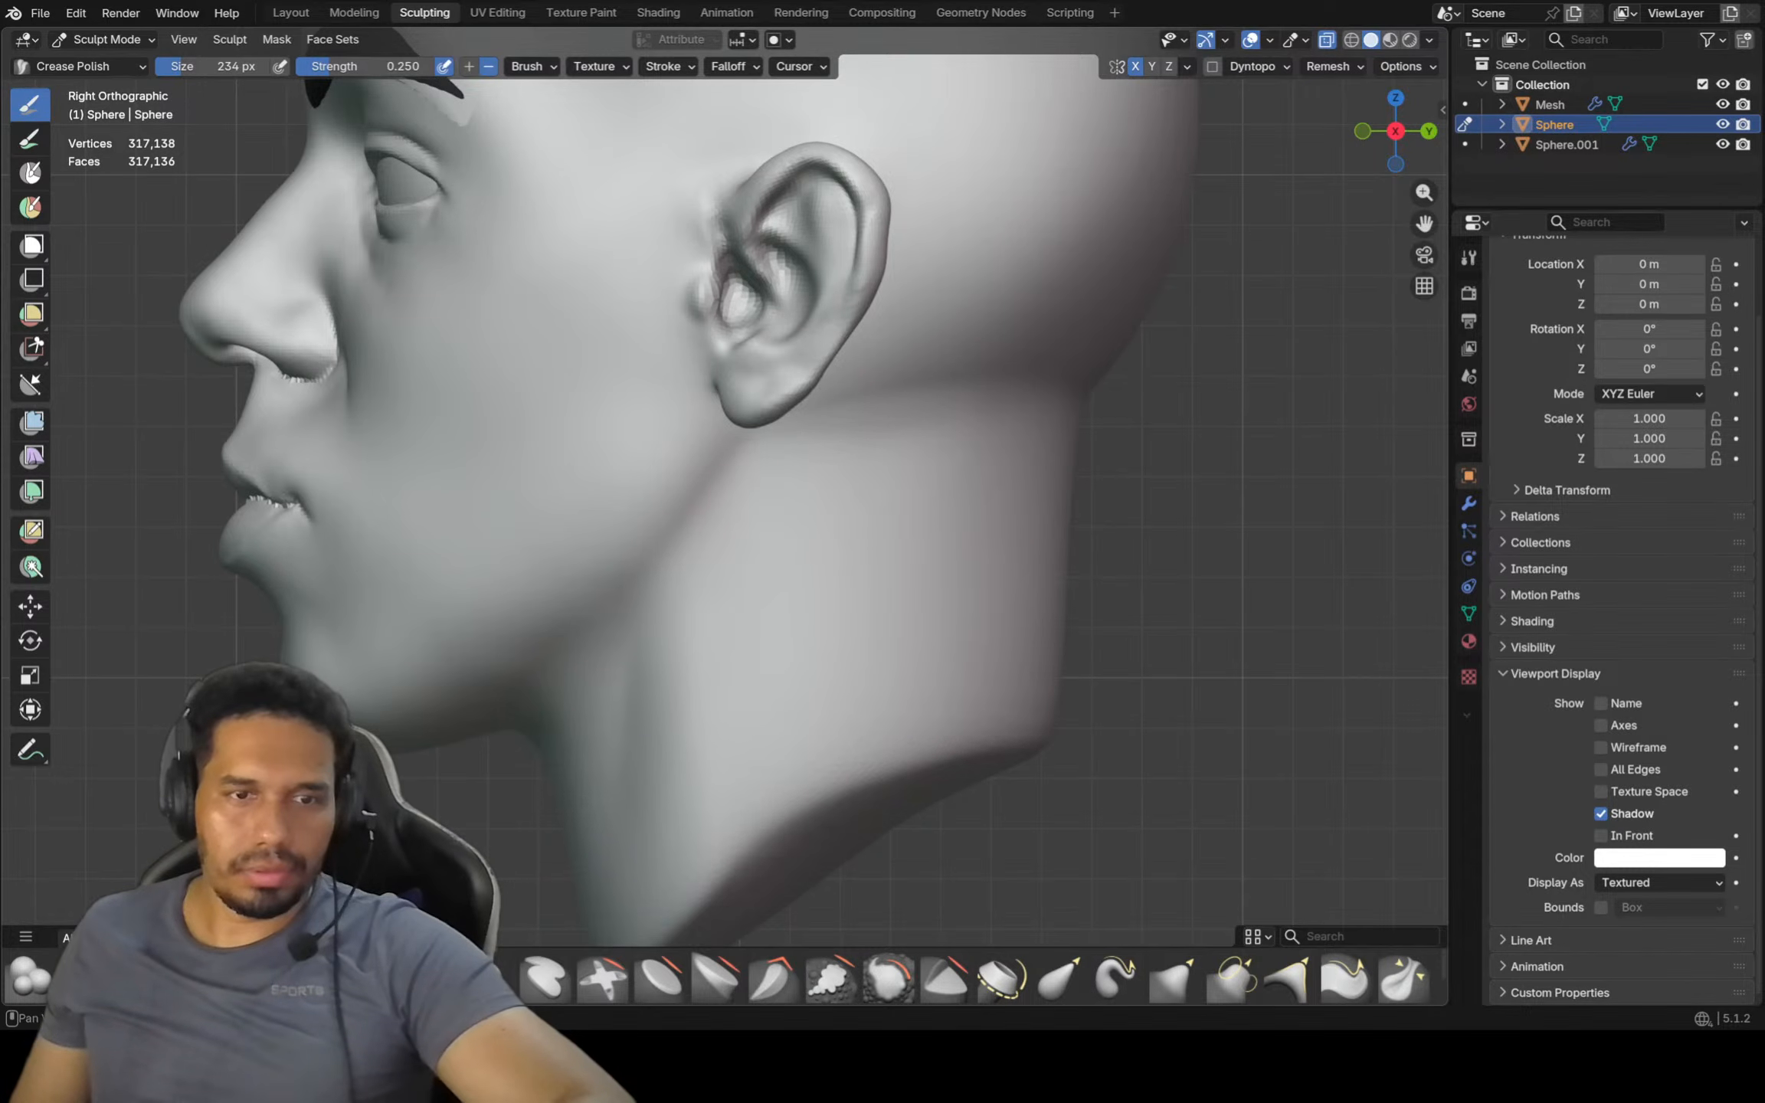
Build up the neck muscle with Clay Strips from behind the ear down the side of the neck, and smooth the strokes
key("c")
left_click_drag(913, 361, 823, 634)
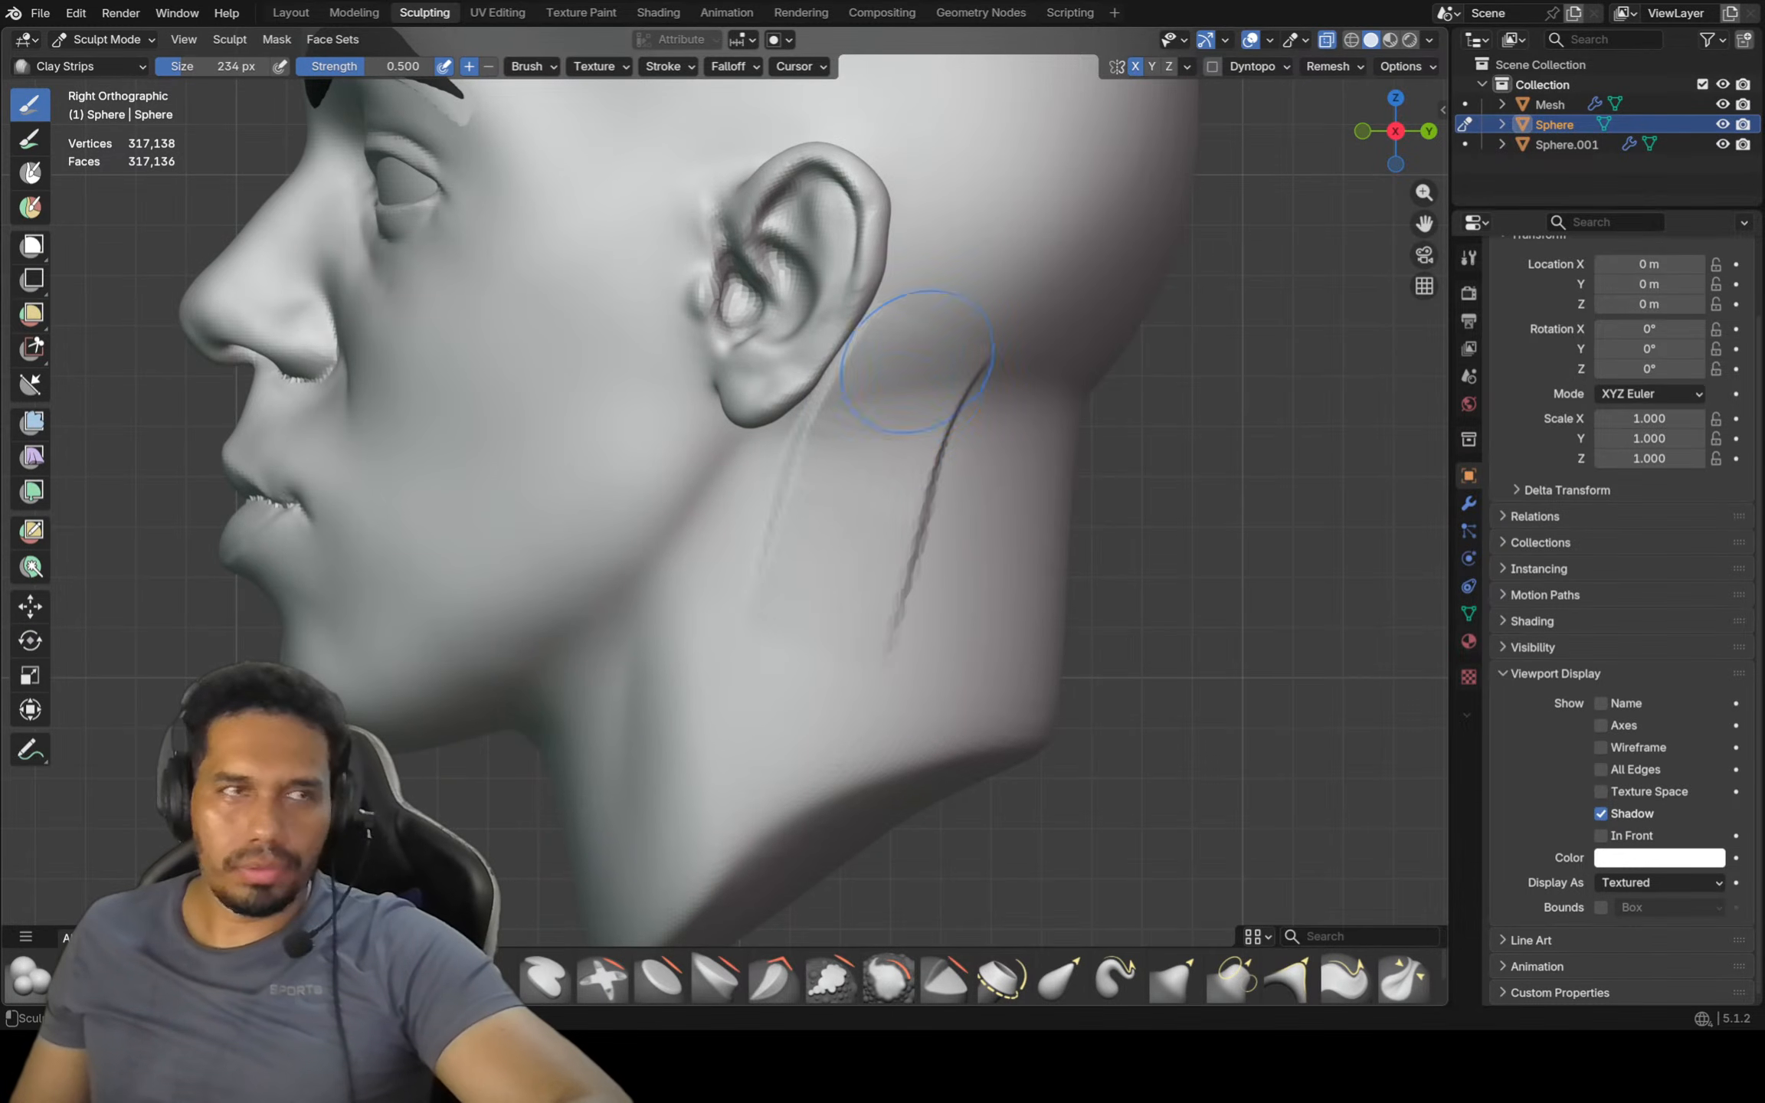
mouse_move(945, 325)
left_mouse_down()
mouse_move(886, 421)
mouse_move(813, 709)
left_mouse_up()
mouse_move(815, 569)
left_mouse_down()
mouse_move(783, 725)
mouse_move(747, 712)
left_mouse_up()
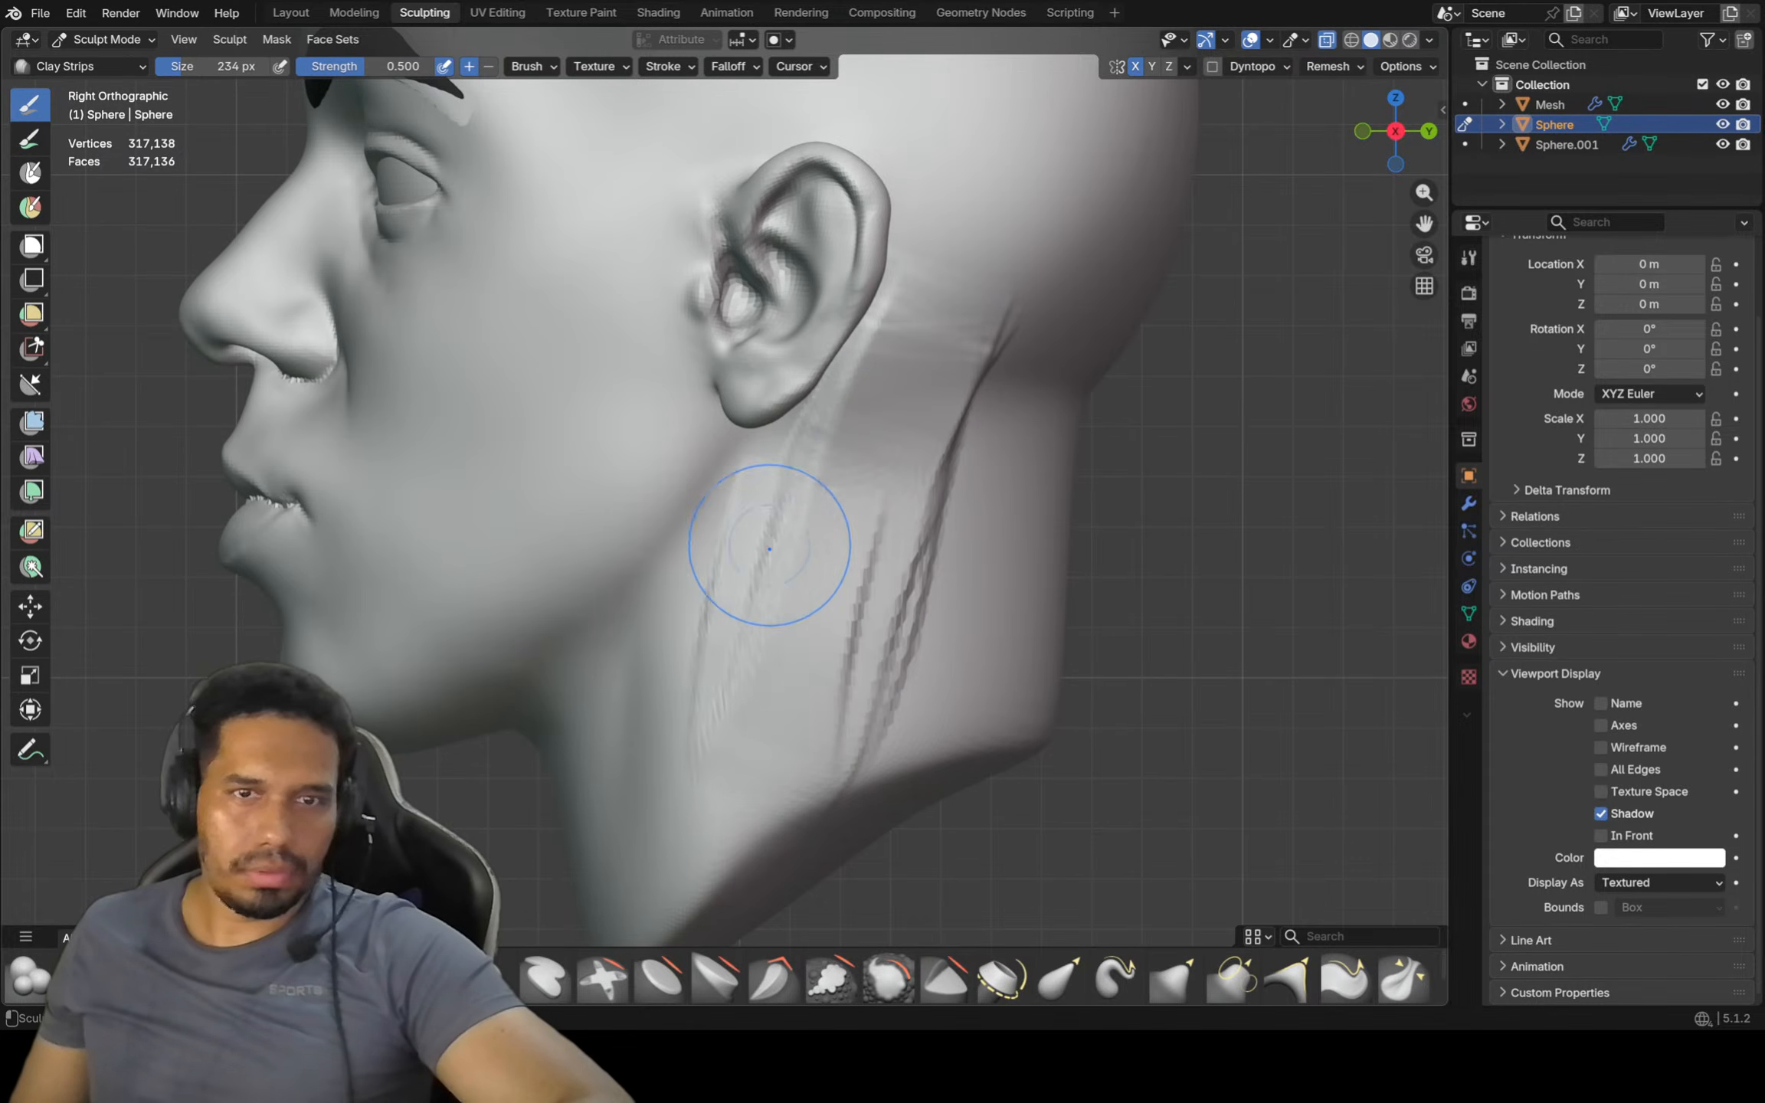
mouse_move(768, 546)
left_mouse_down()
mouse_move(721, 711)
mouse_move(748, 669)
mouse_move(748, 827)
mouse_move(977, 360)
left_mouse_up()
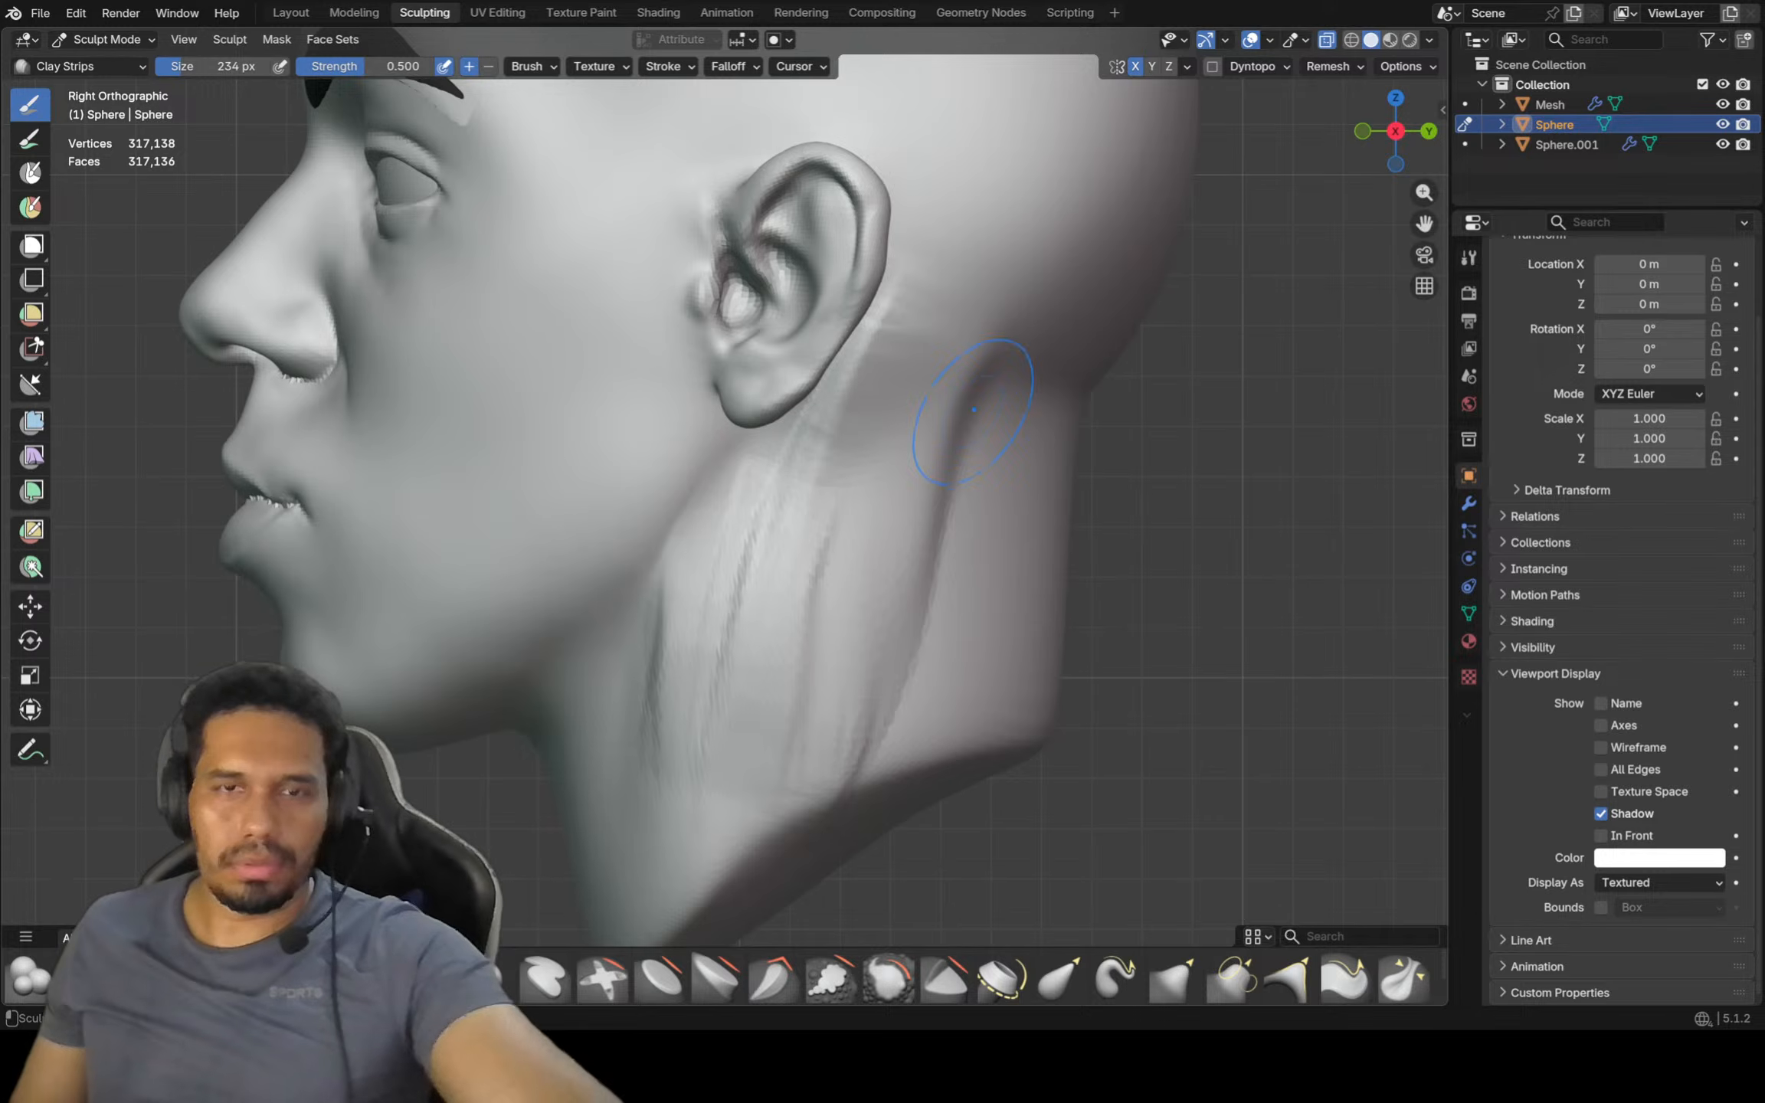
key("f")
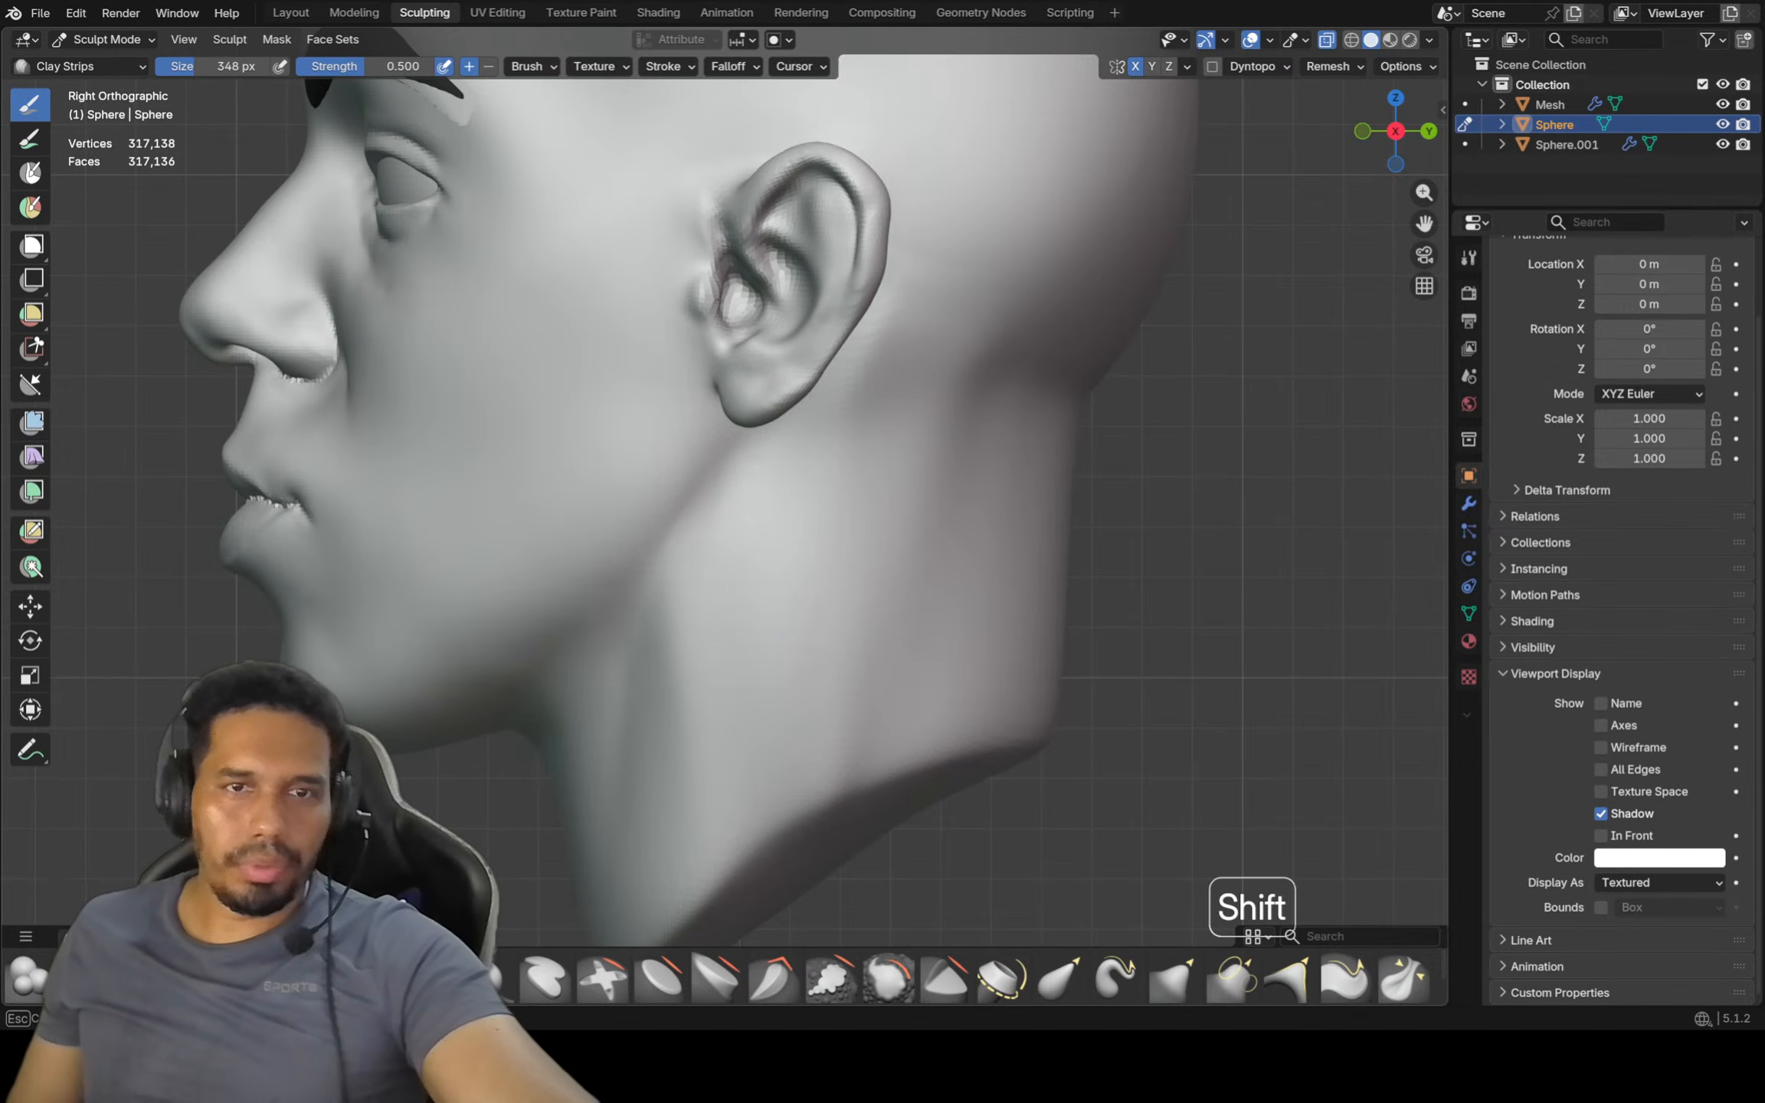
Refine and smooth the neck muscle and jaw transition with the 222 px Inflate/Deflate brush
key("f")
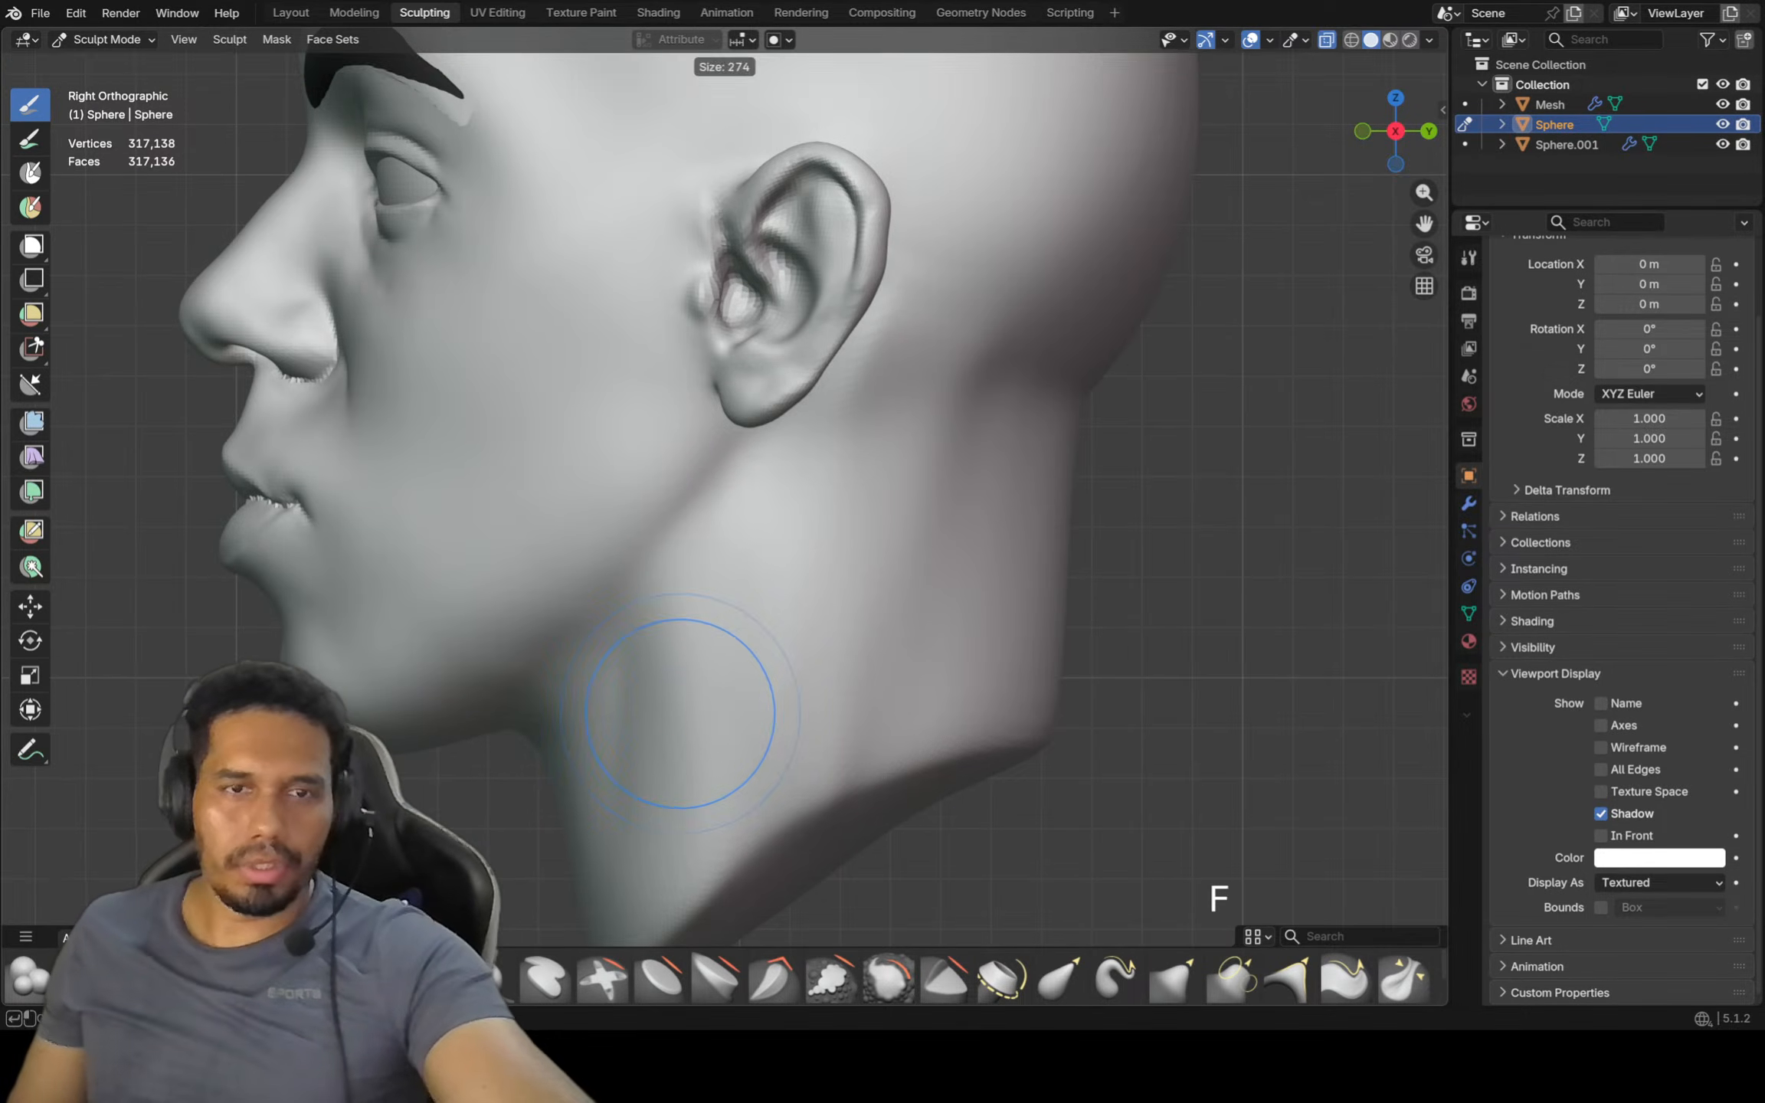
left_click(689, 735)
left_click(490, 977)
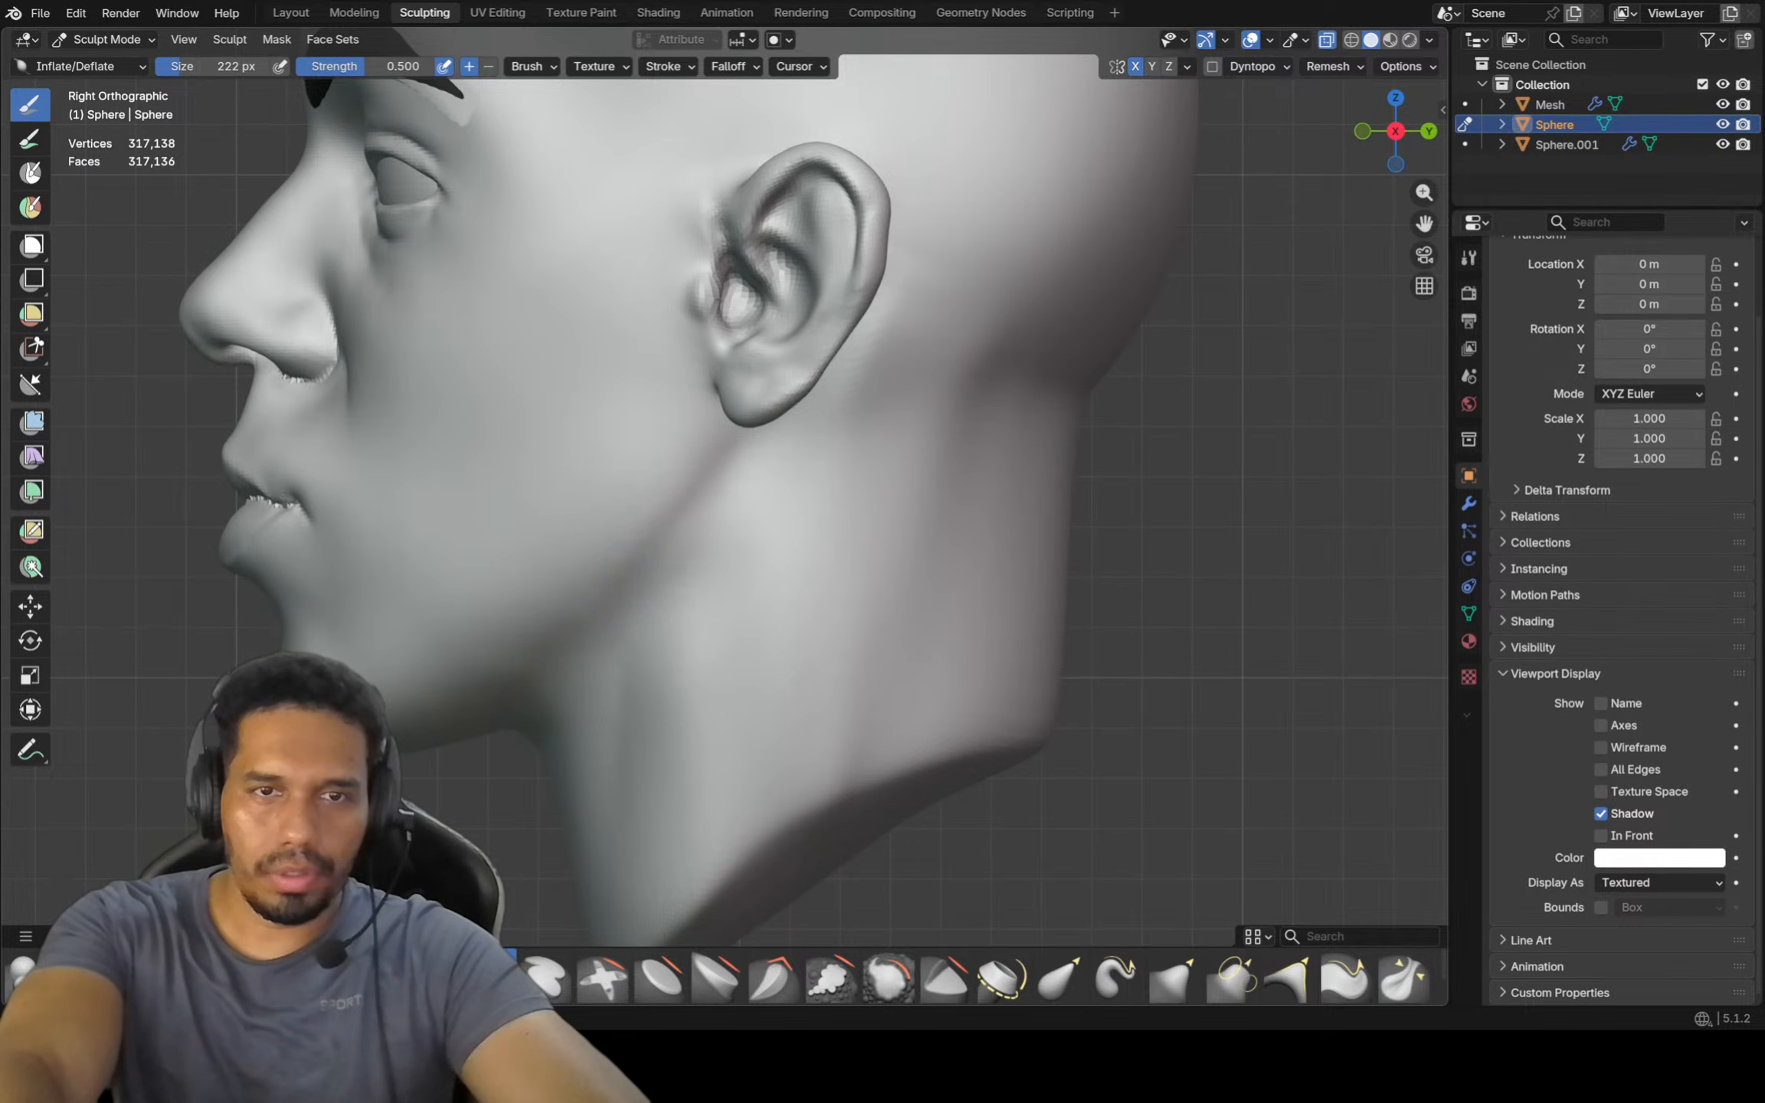
key("shift")
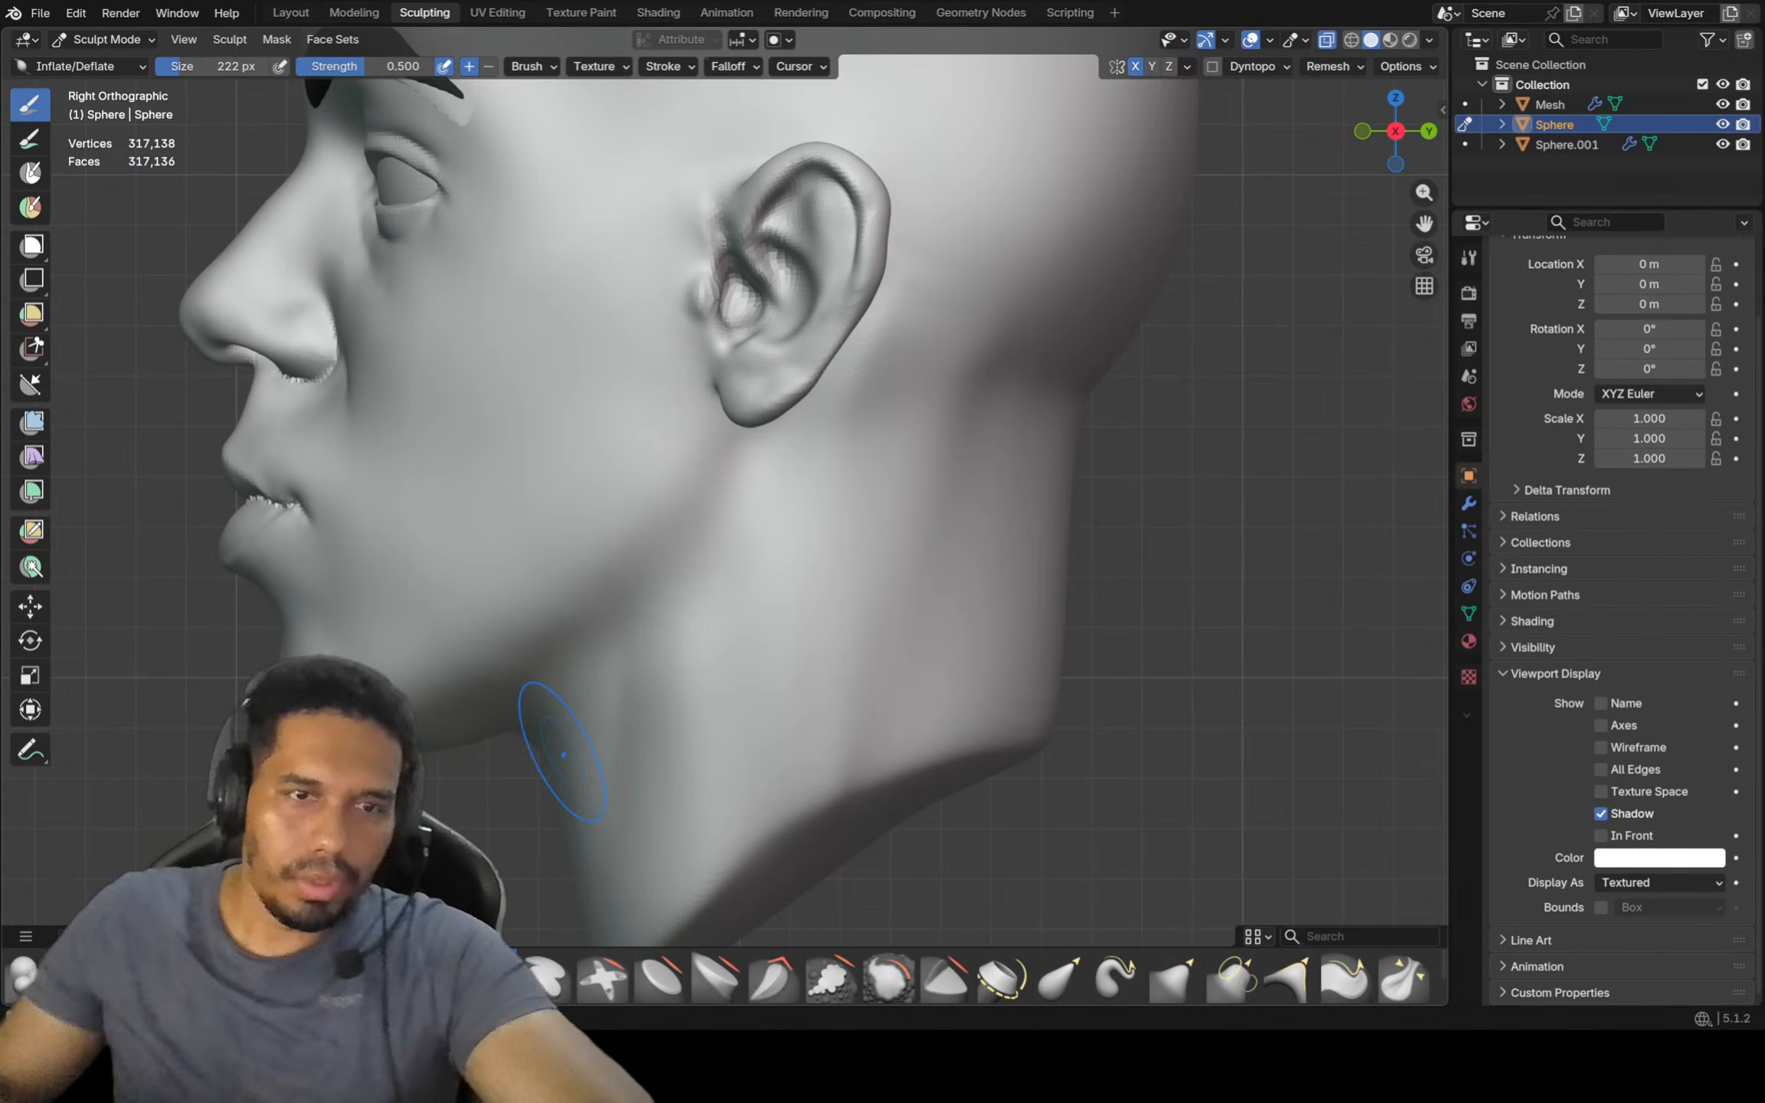
scroll(565, 789, "down", 2)
middle_click_drag(565, 789, 552, 729)
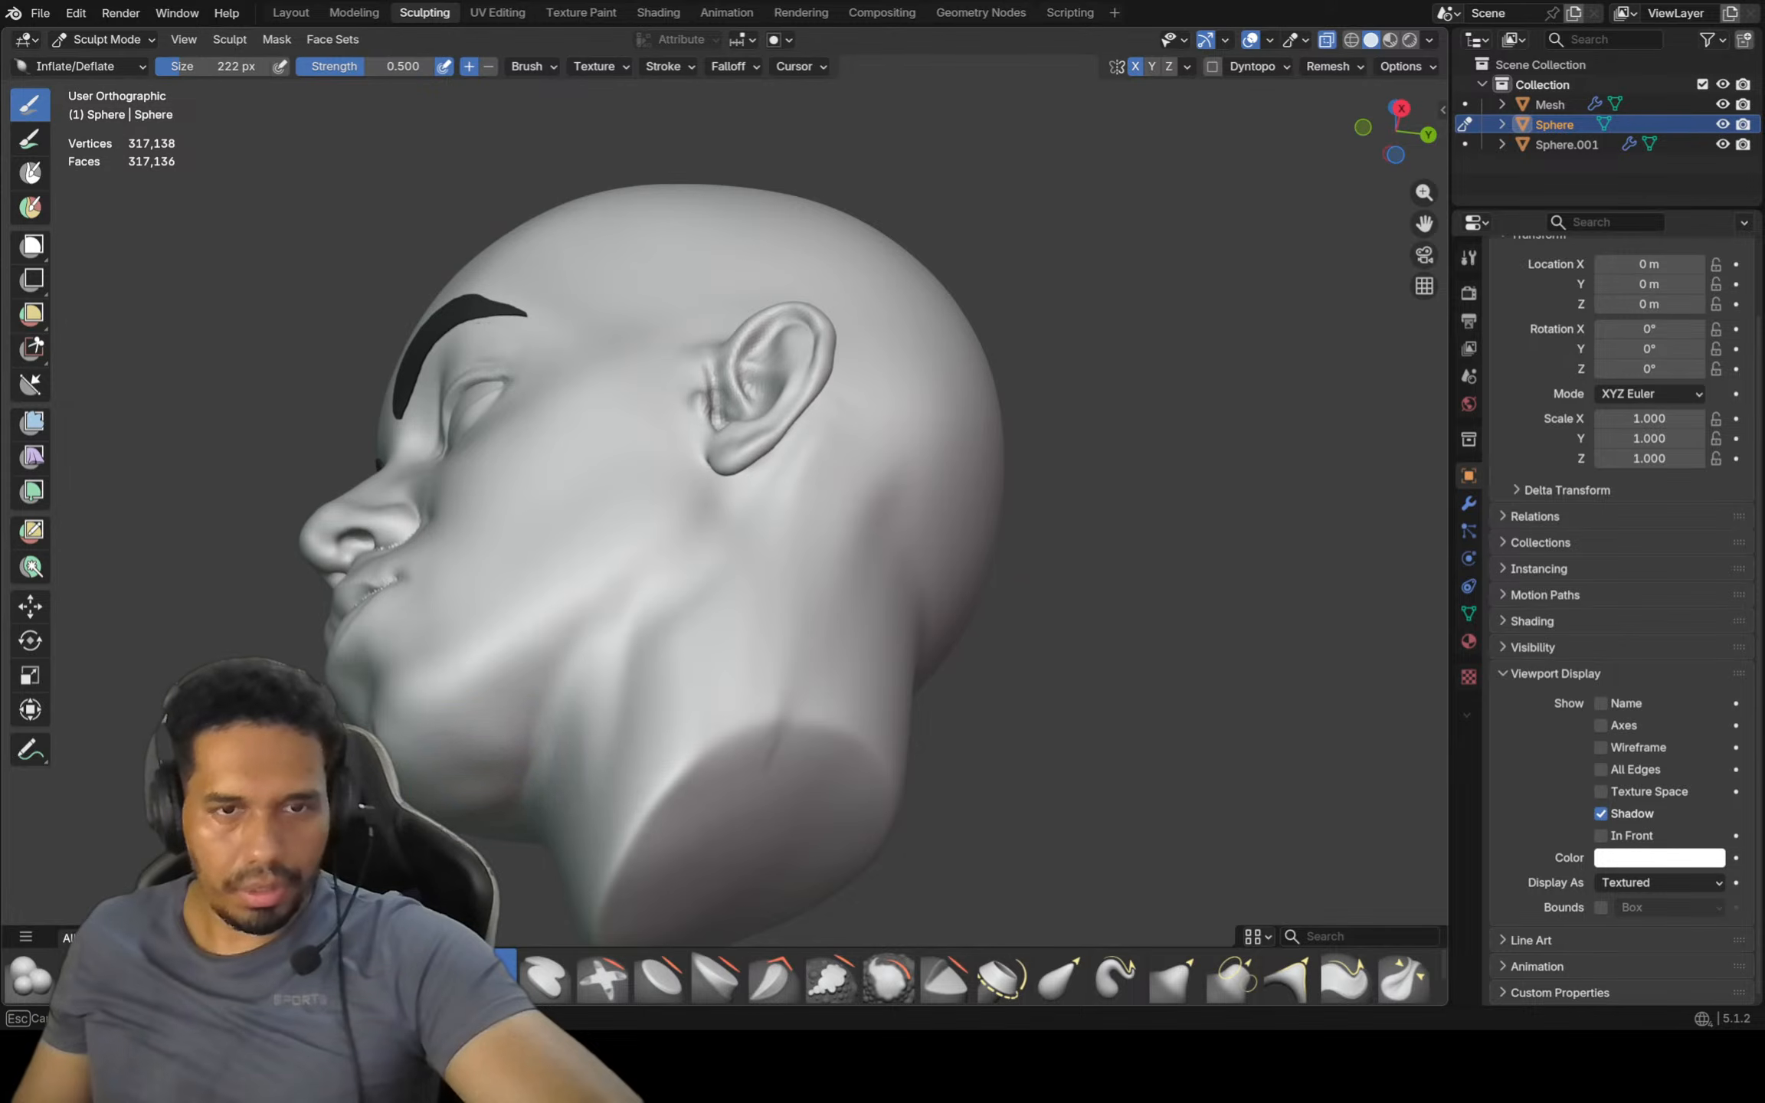
key("shift")
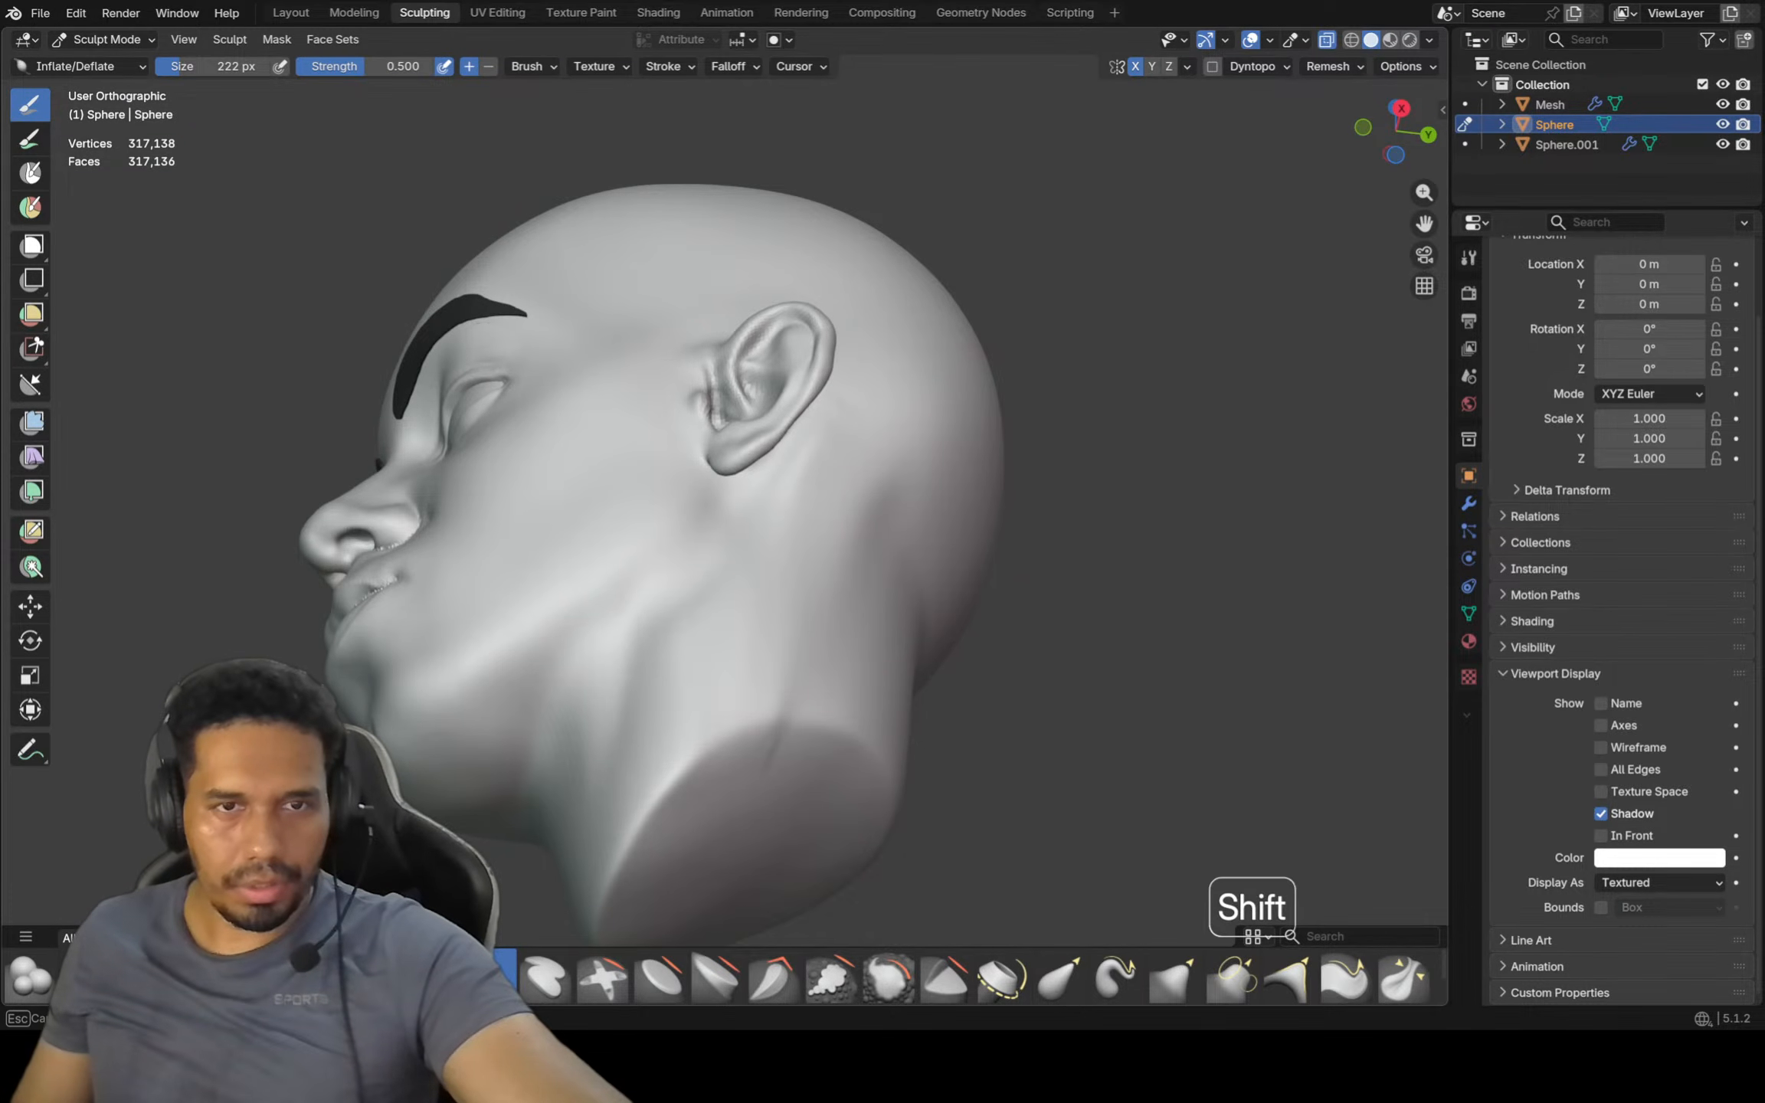
key("KP_3")
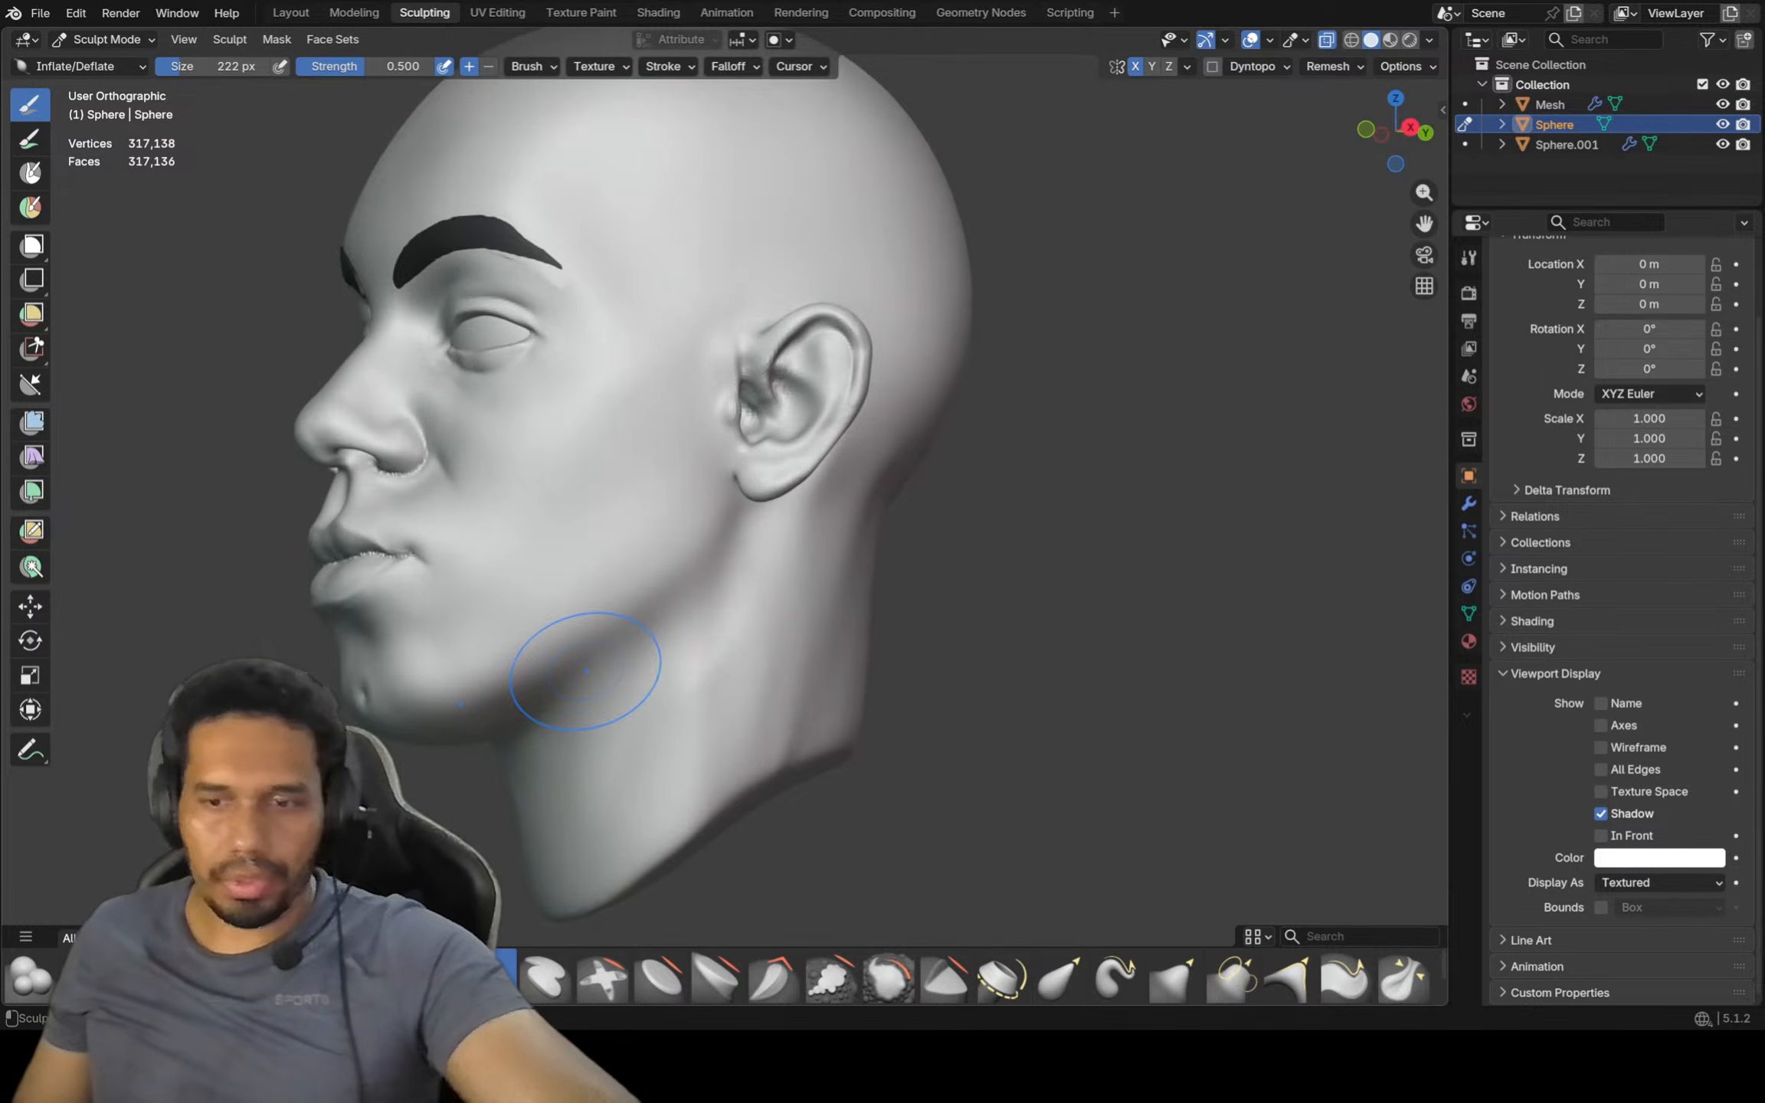
scroll(551, 716, "up", 1)
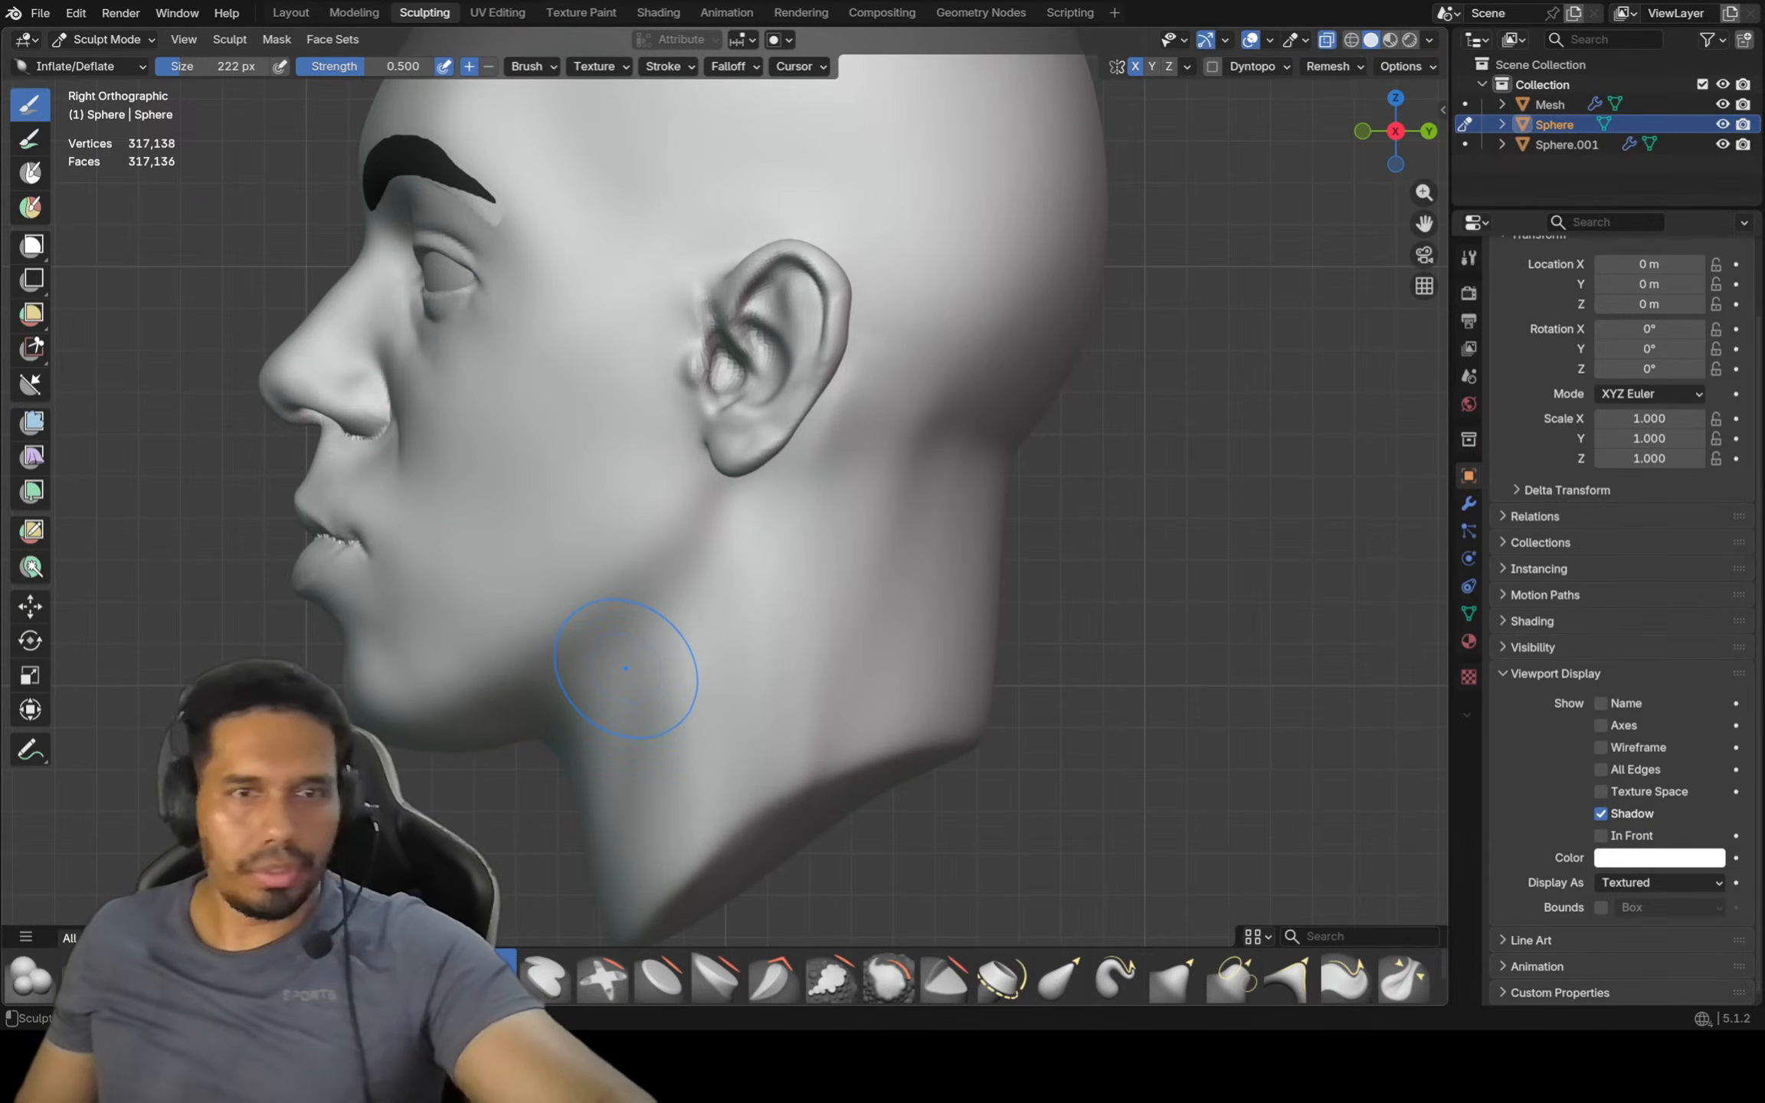
Deflate the area between the jaw underside and the neck muscle, and smooth the hollow
mouse_move(531, 610)
middle_mouse_down()
mouse_move(536, 583)
mouse_move(502, 843)
middle_mouse_up()
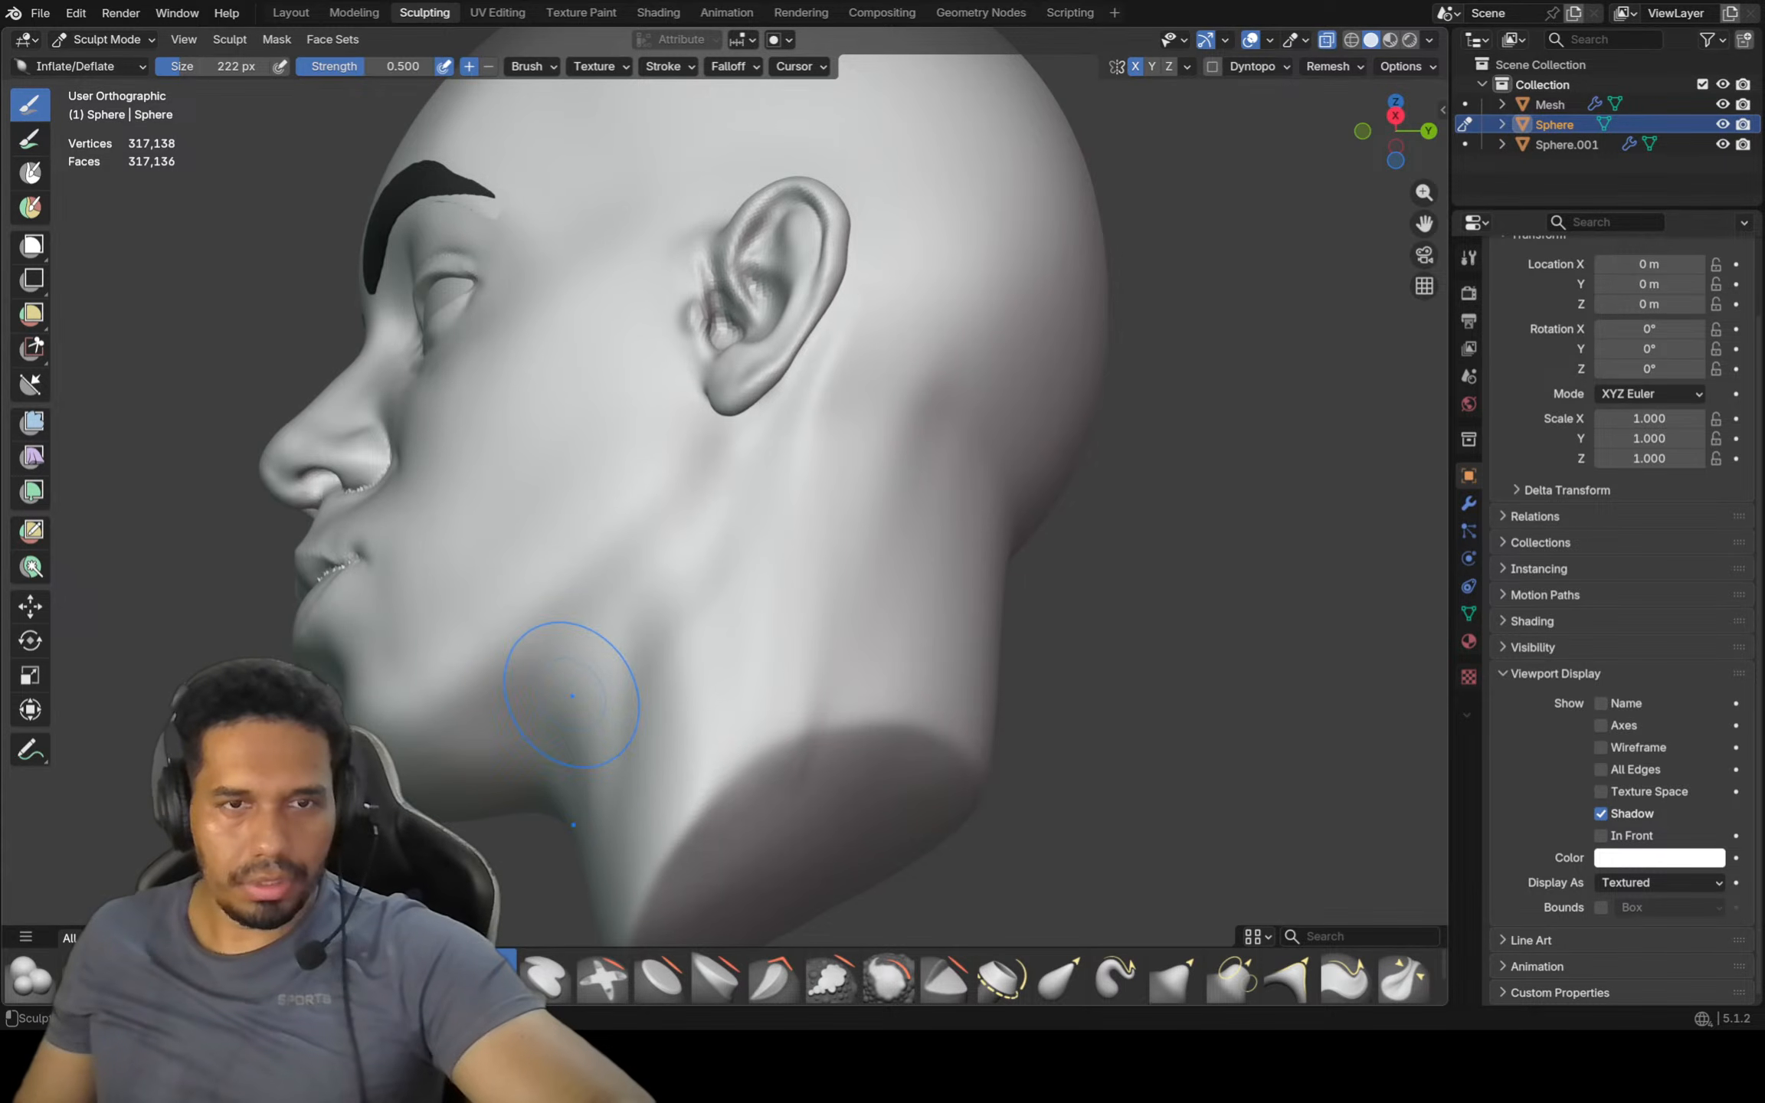
key("ctrl")
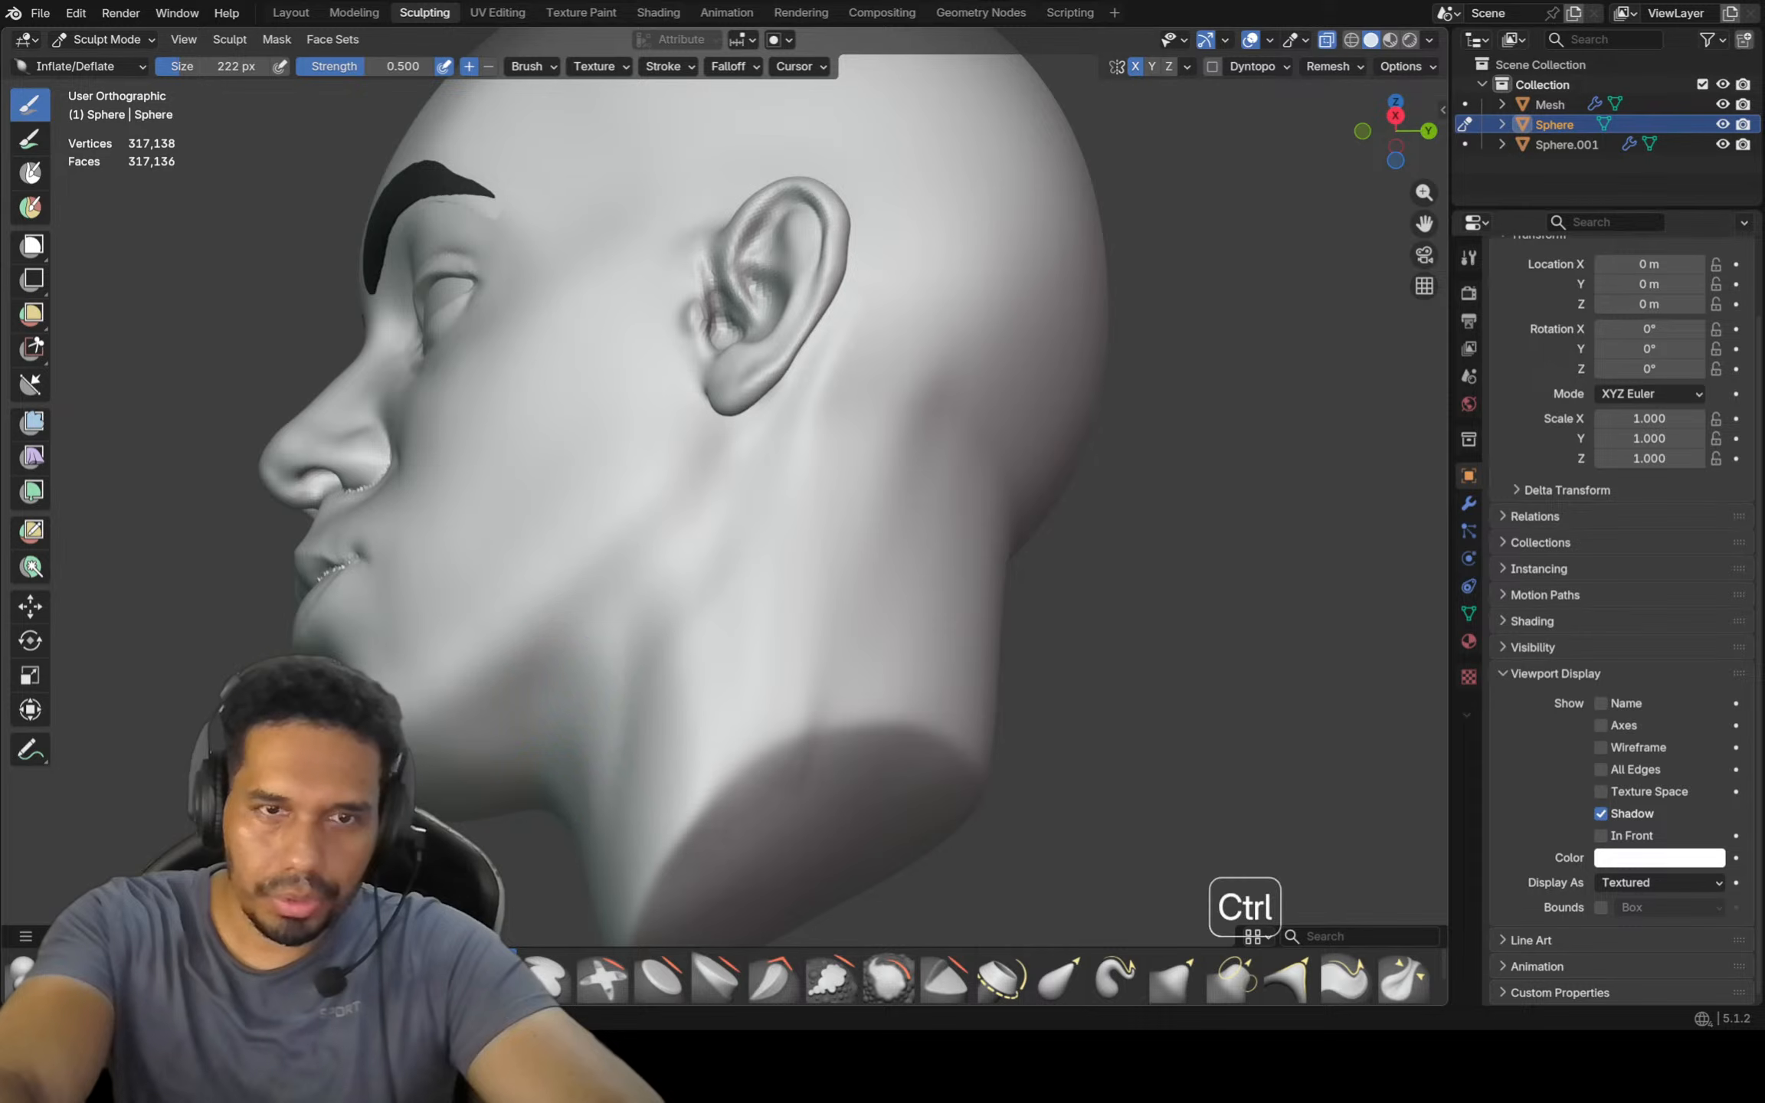
key("shift")
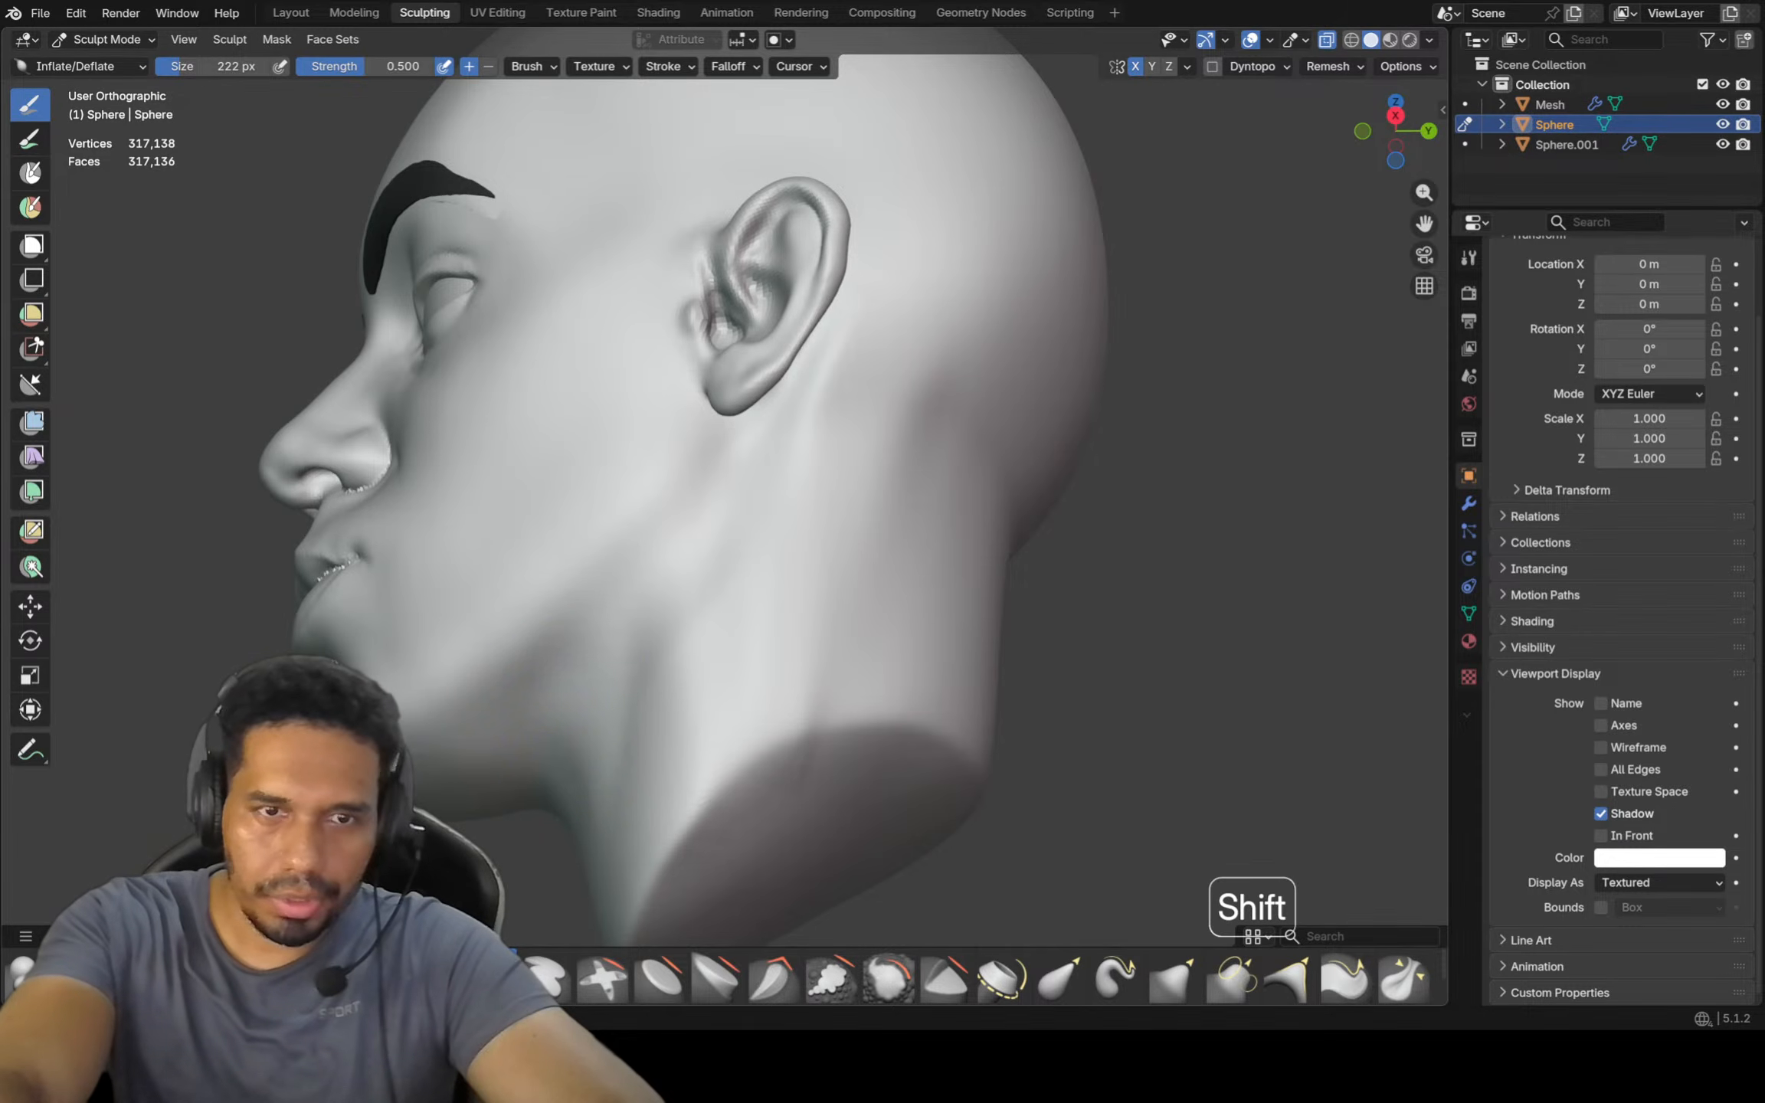
key("KP_2")
key("KP_3")
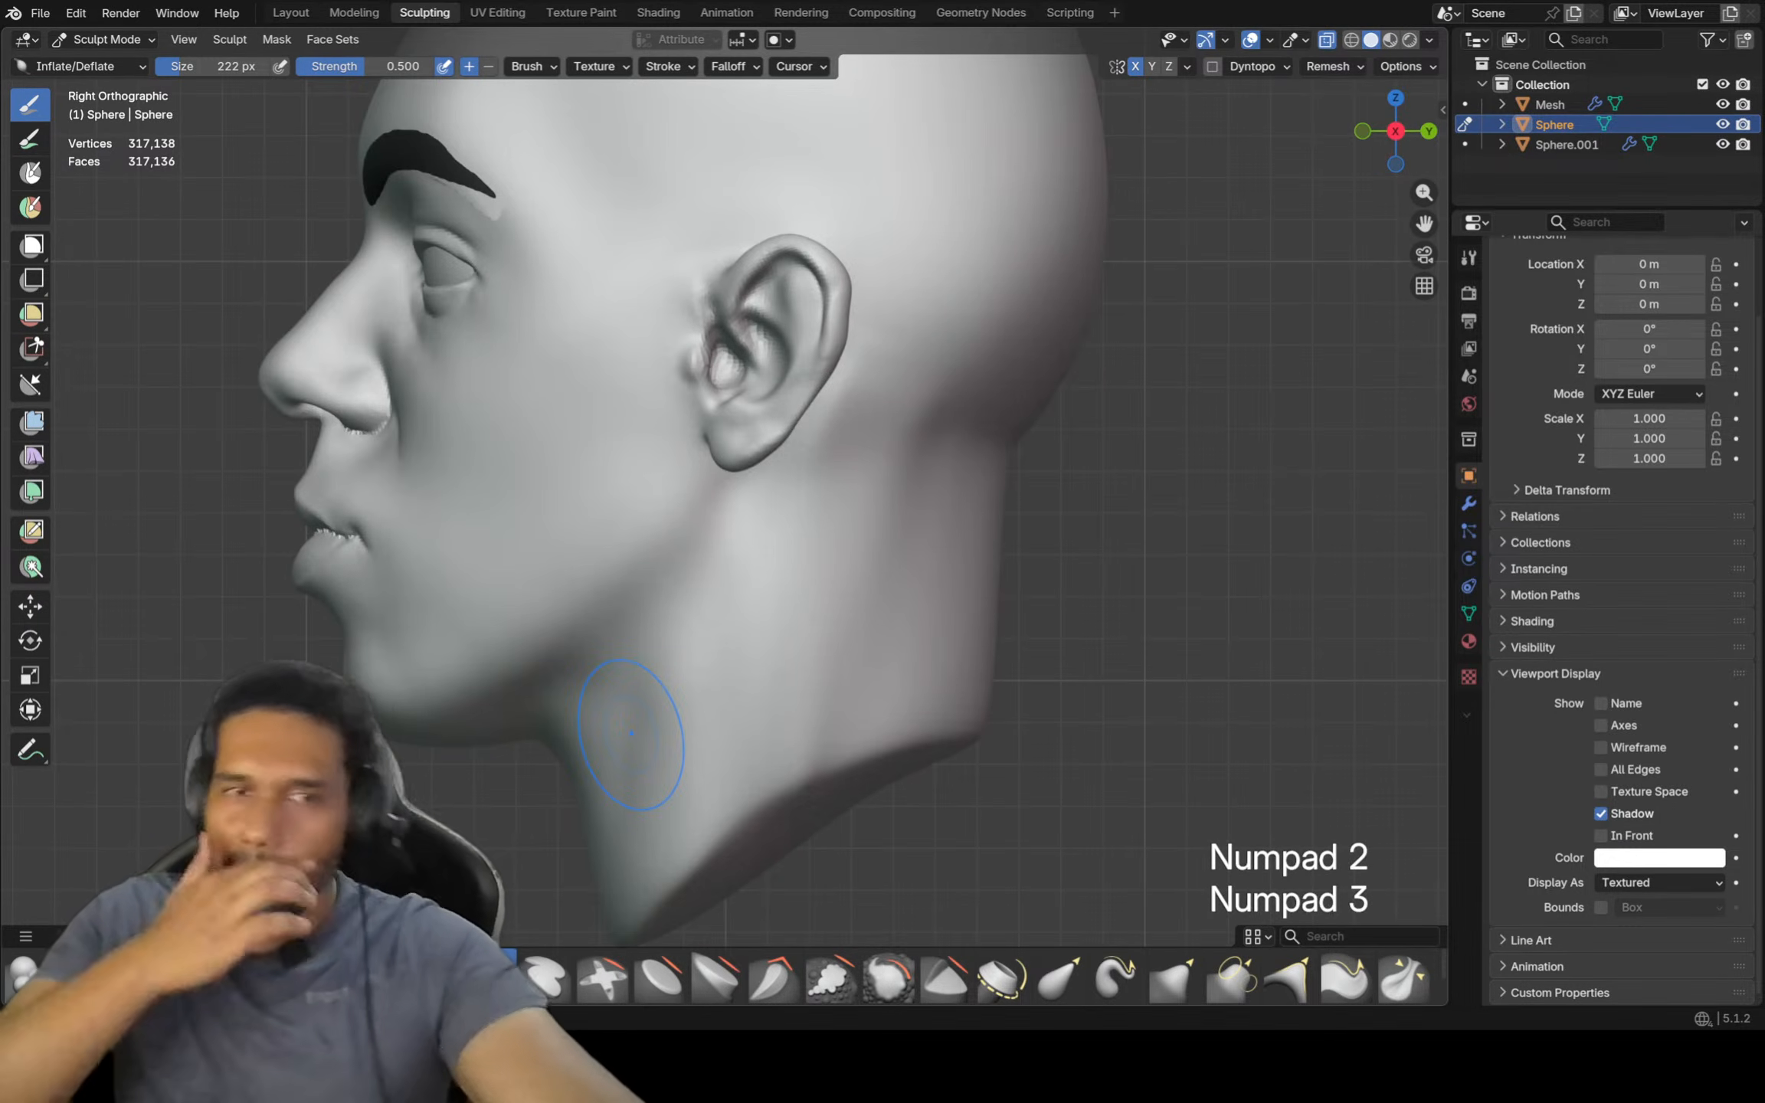
middle_click_drag(631, 733, 559, 727)
Remesh the head and smooth the neck surface below the jaw
key("ctrl")
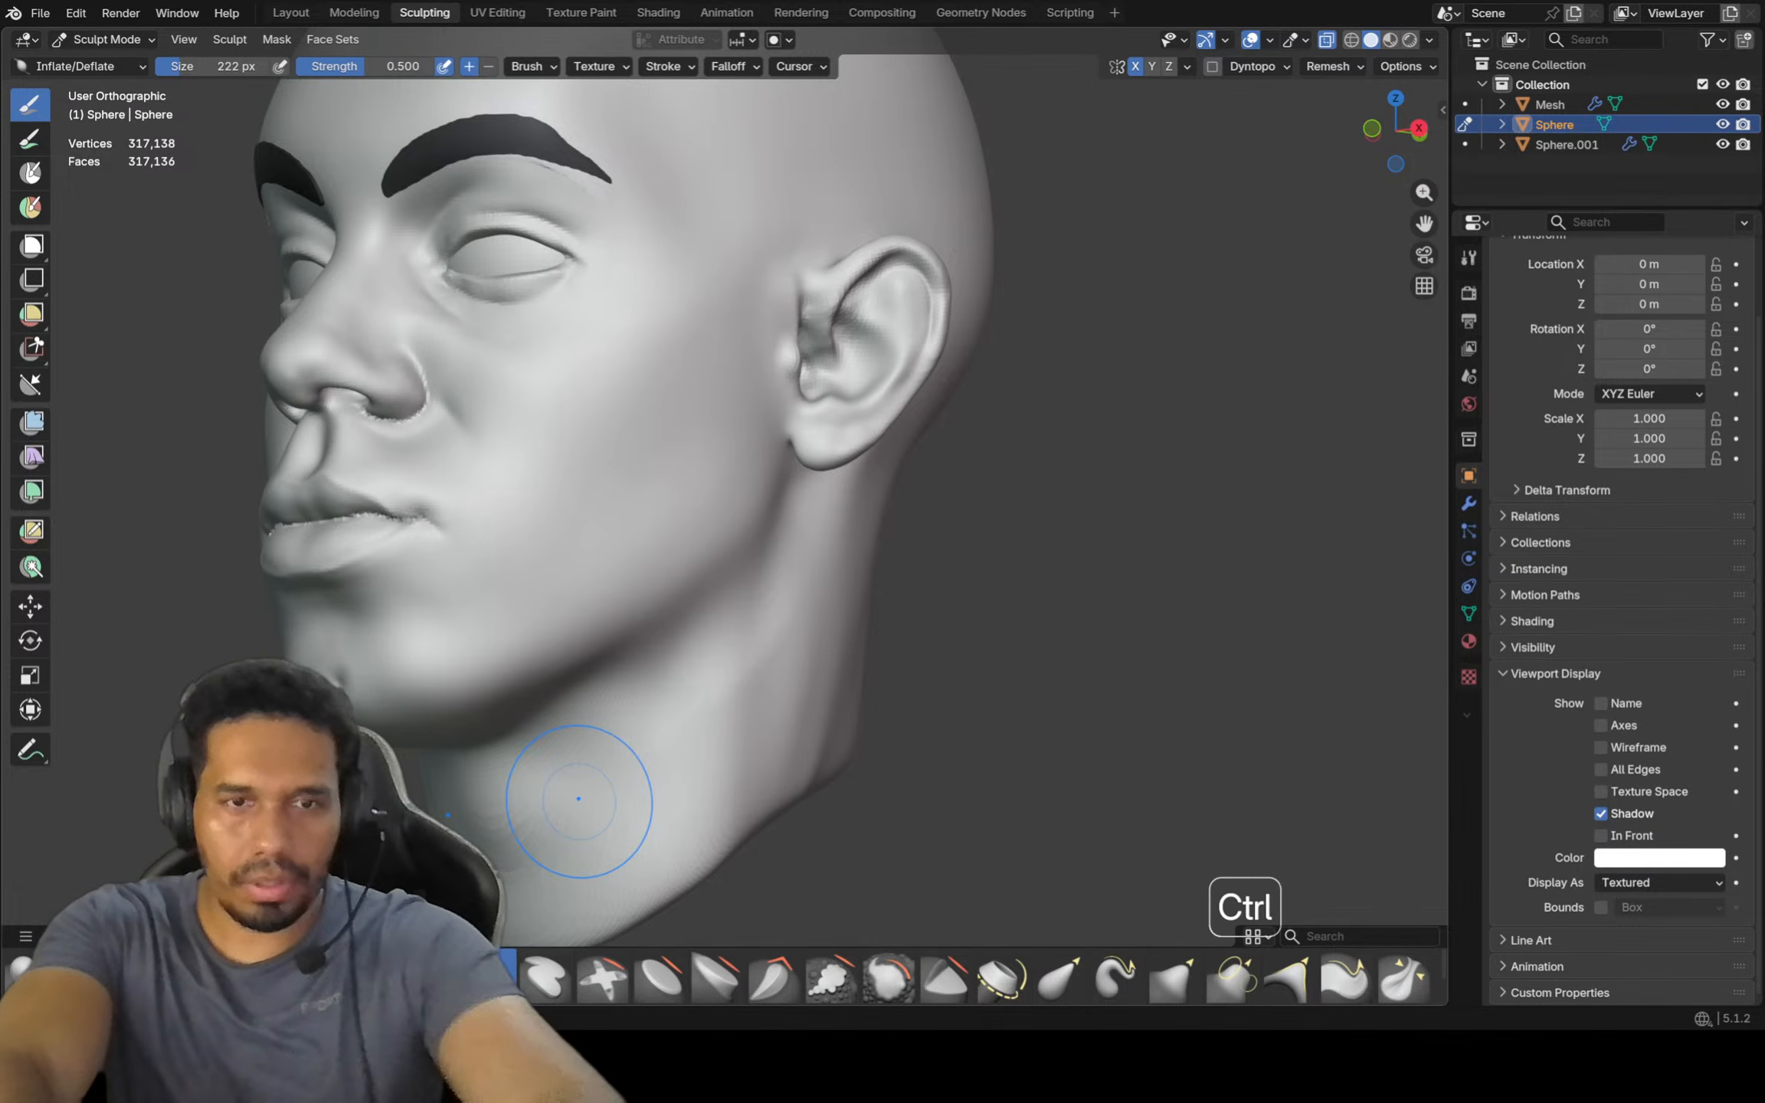
key("ctrl+r")
key("shift")
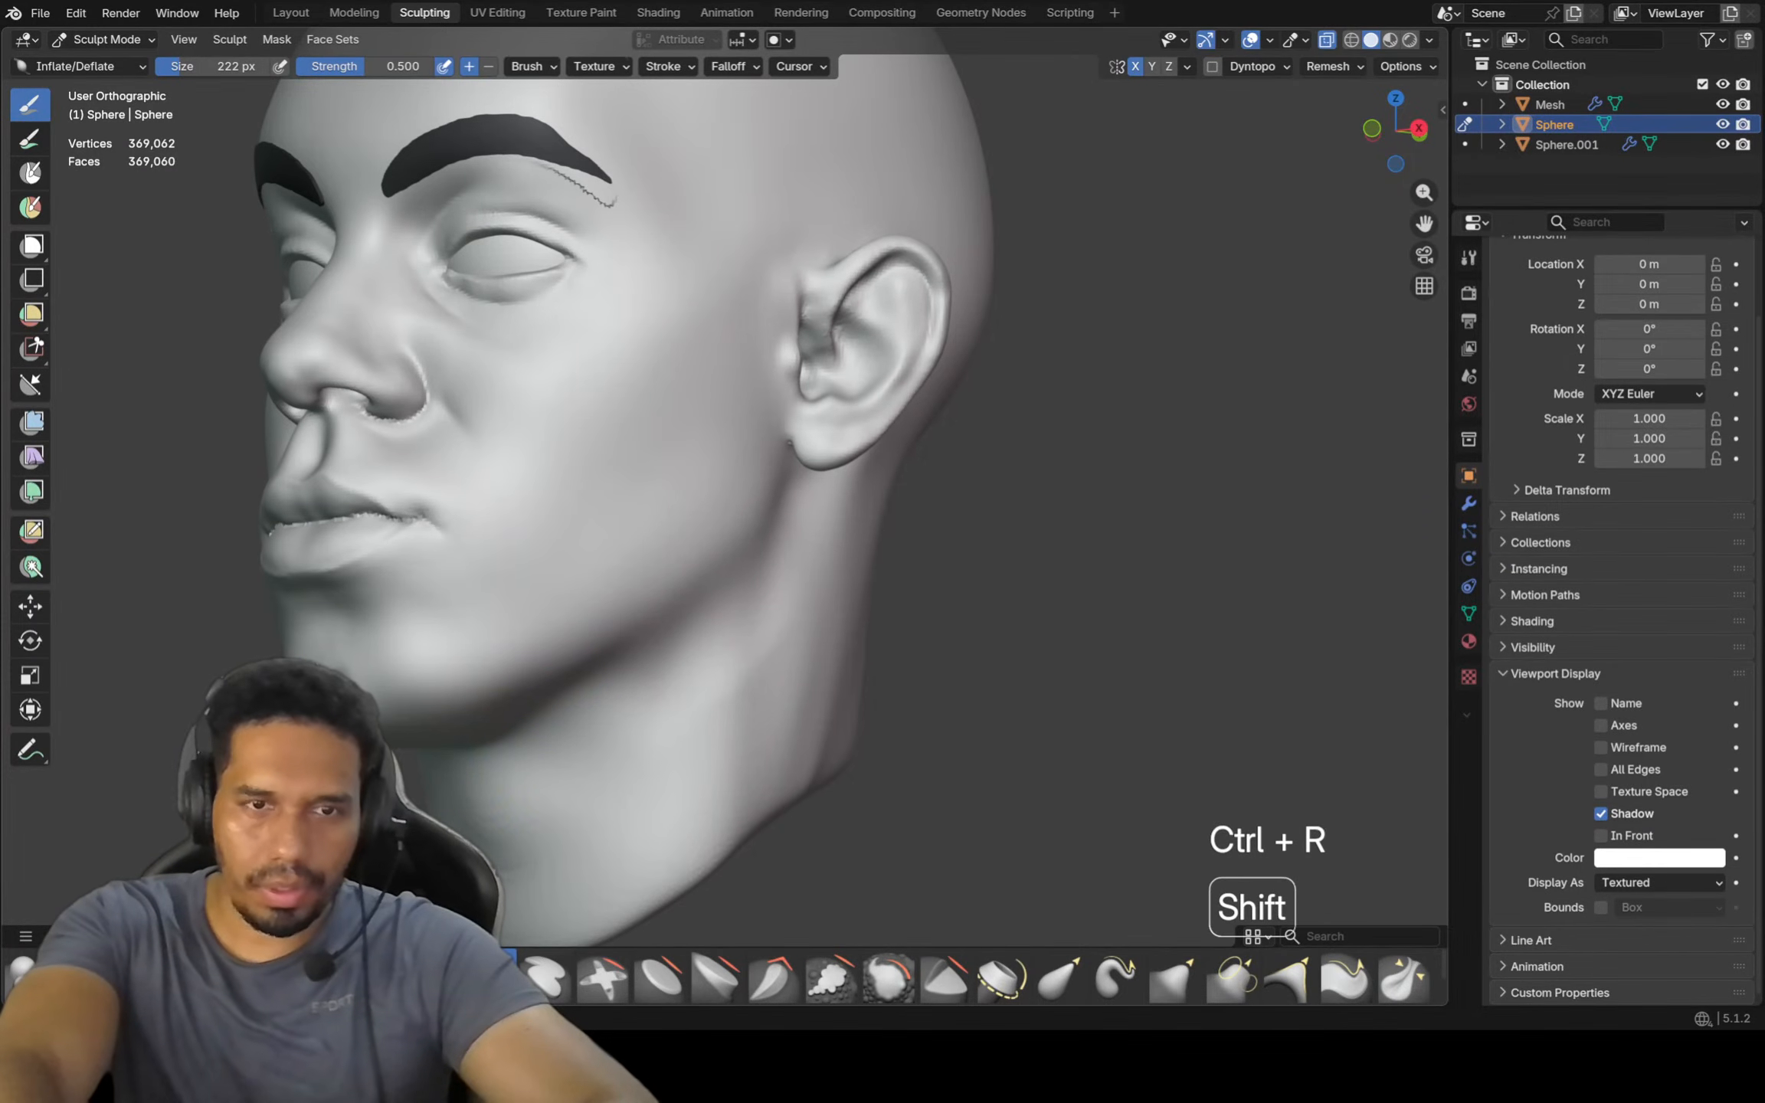
key("ctrl")
key("shift")
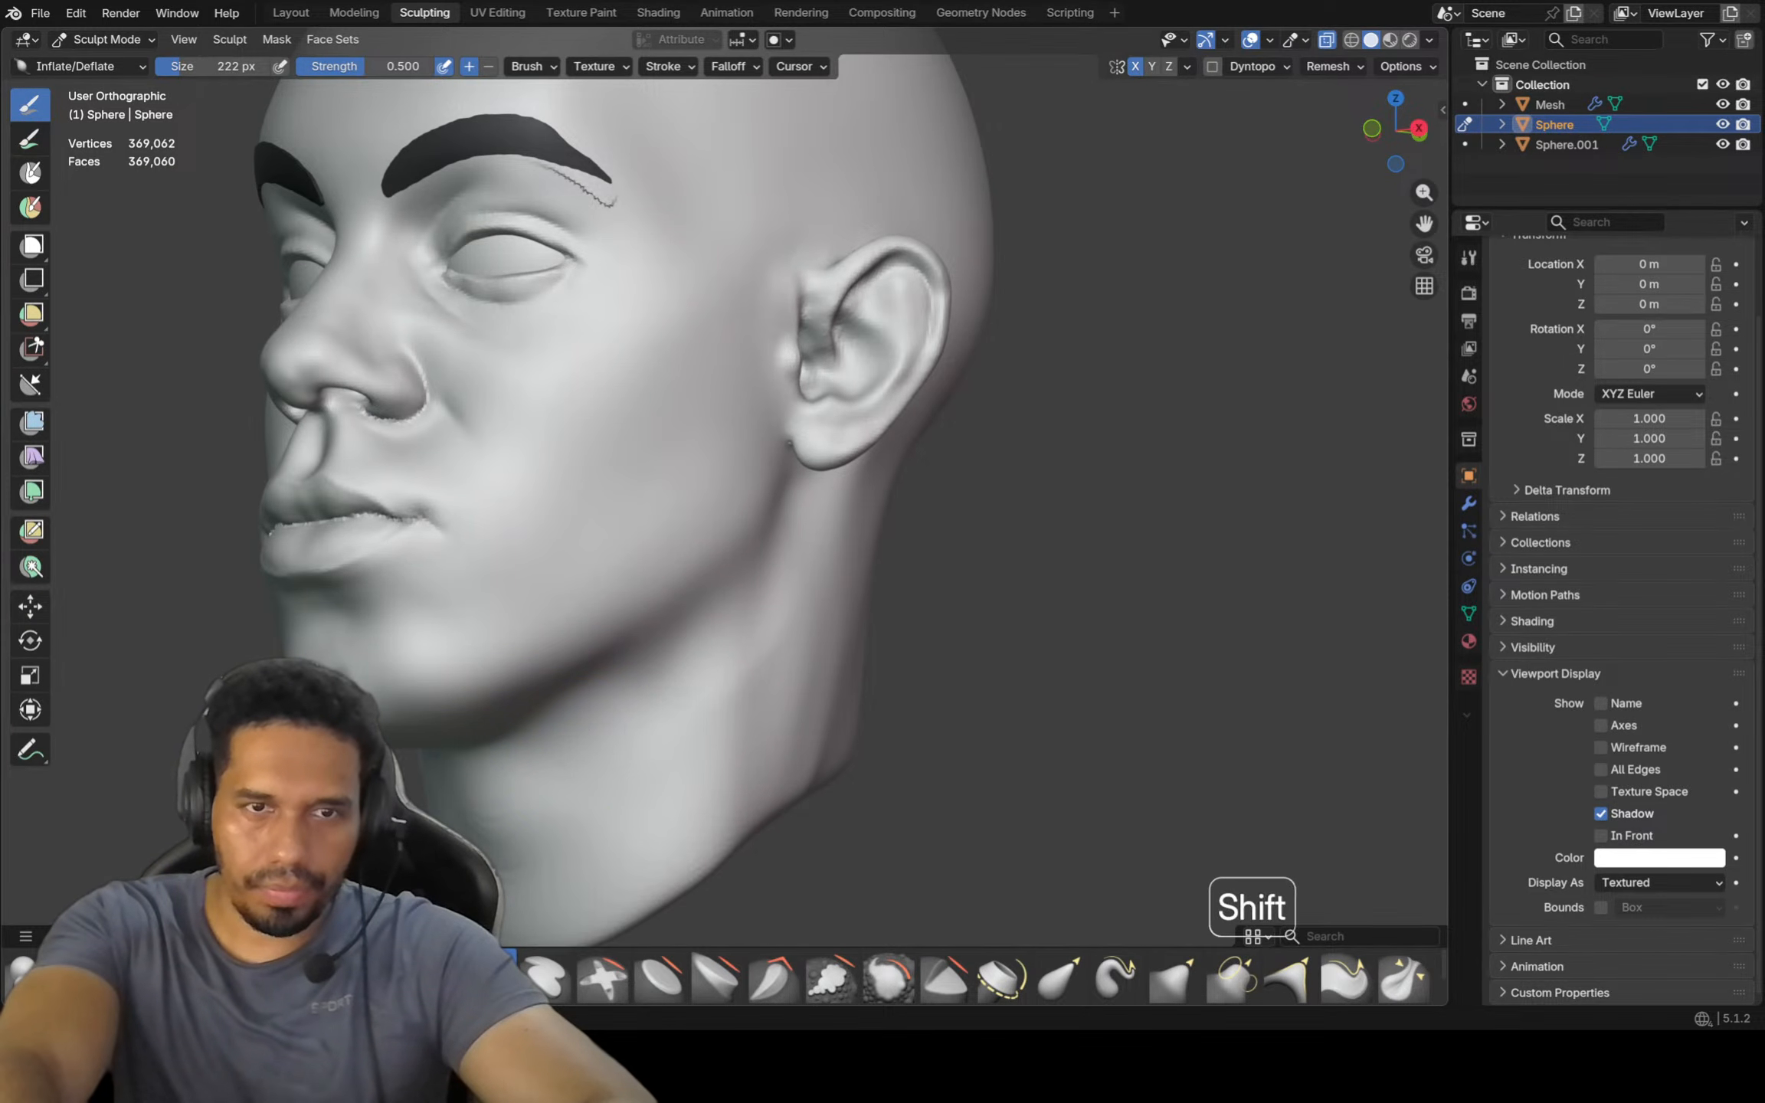
mouse_move(598, 717)
middle_mouse_down()
mouse_move(571, 769)
mouse_move(542, 729)
middle_mouse_up()
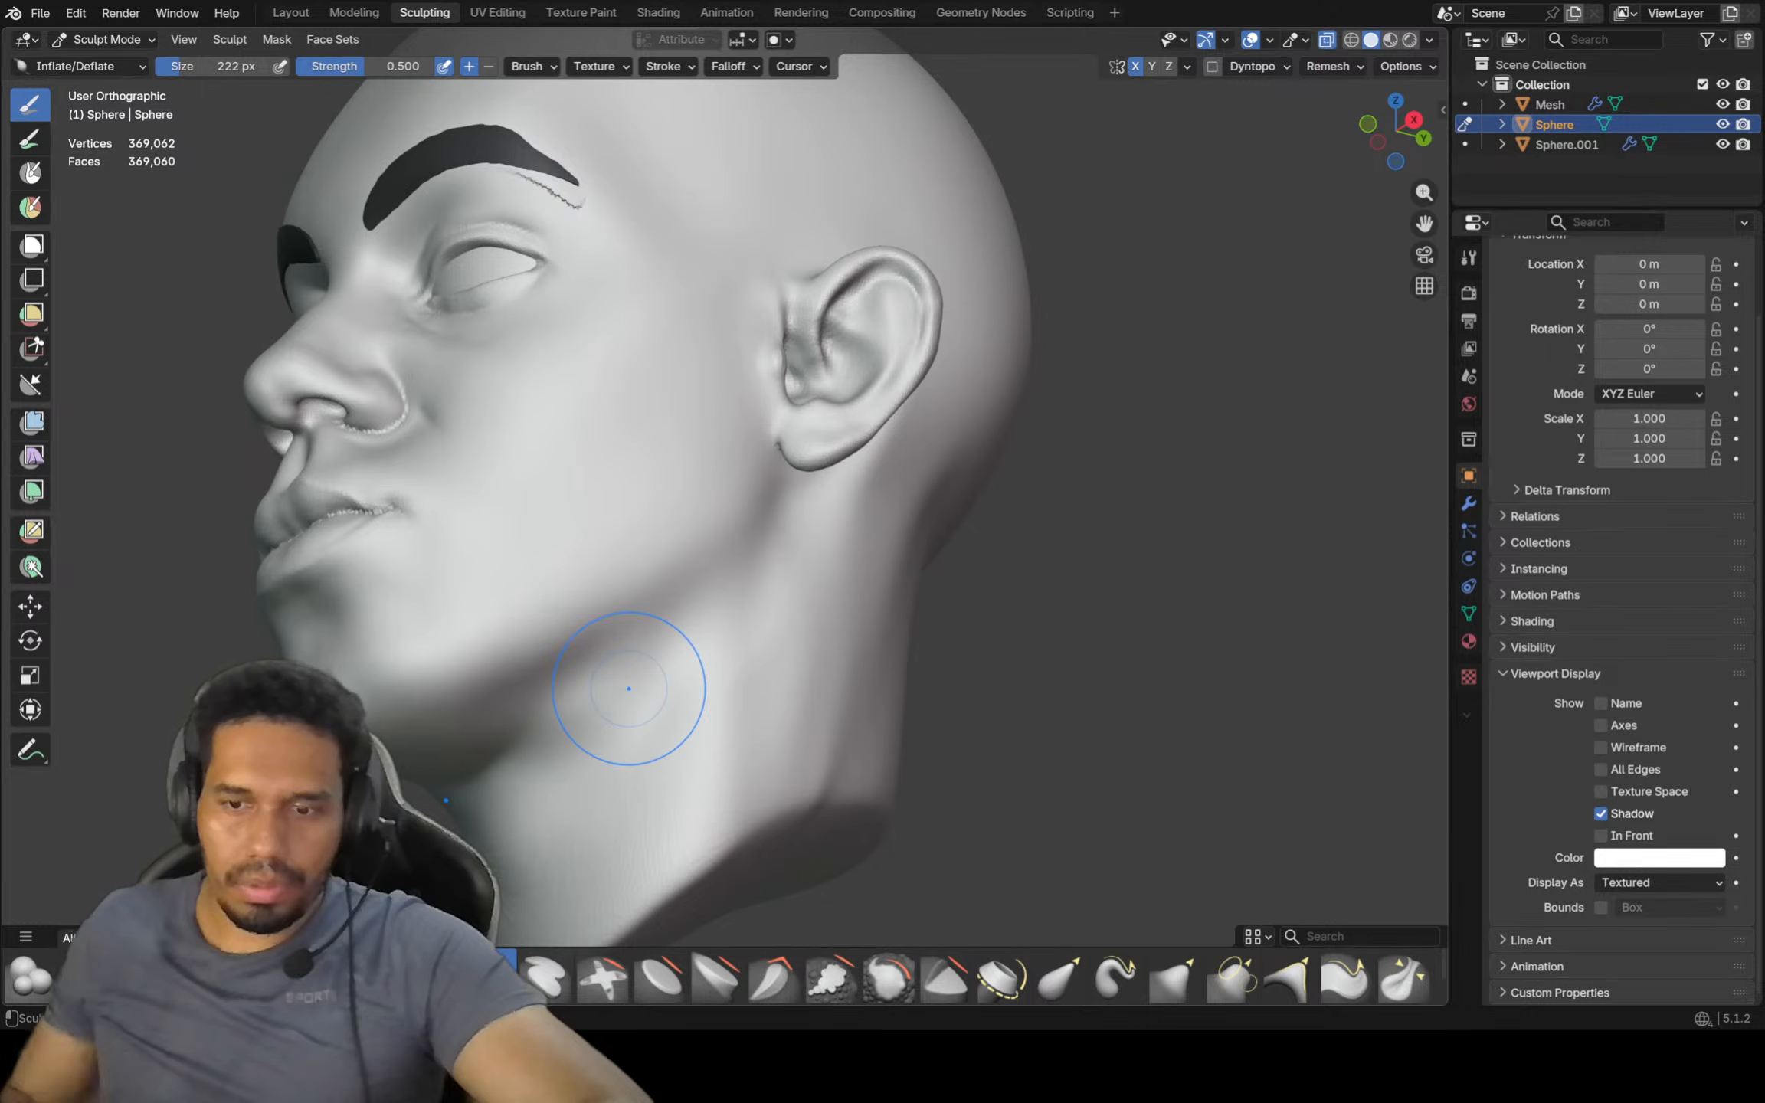
Smooth away the jagged line beneath the outer end of the eyebrow and undo the last stray stroke
key("ctrl+KP_3")
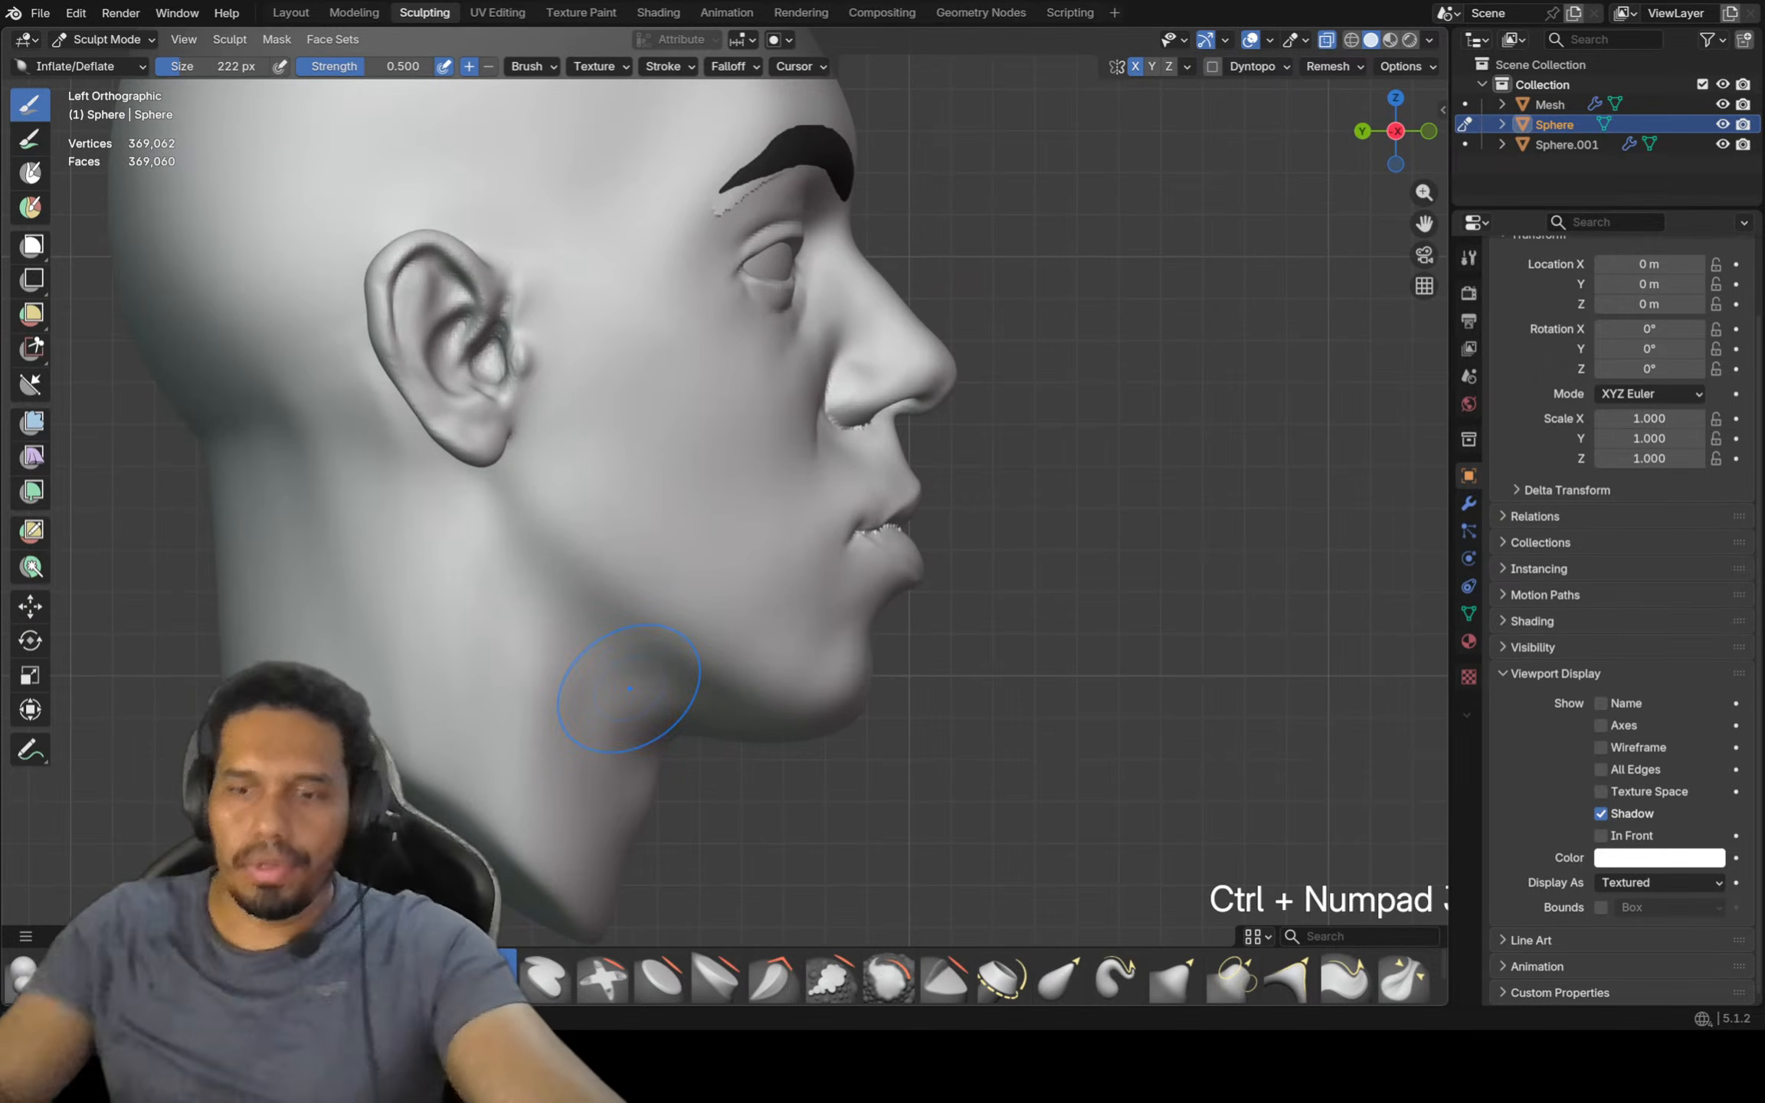
key("KP_3")
middle_click_drag(628, 688, 624, 689, "shift")
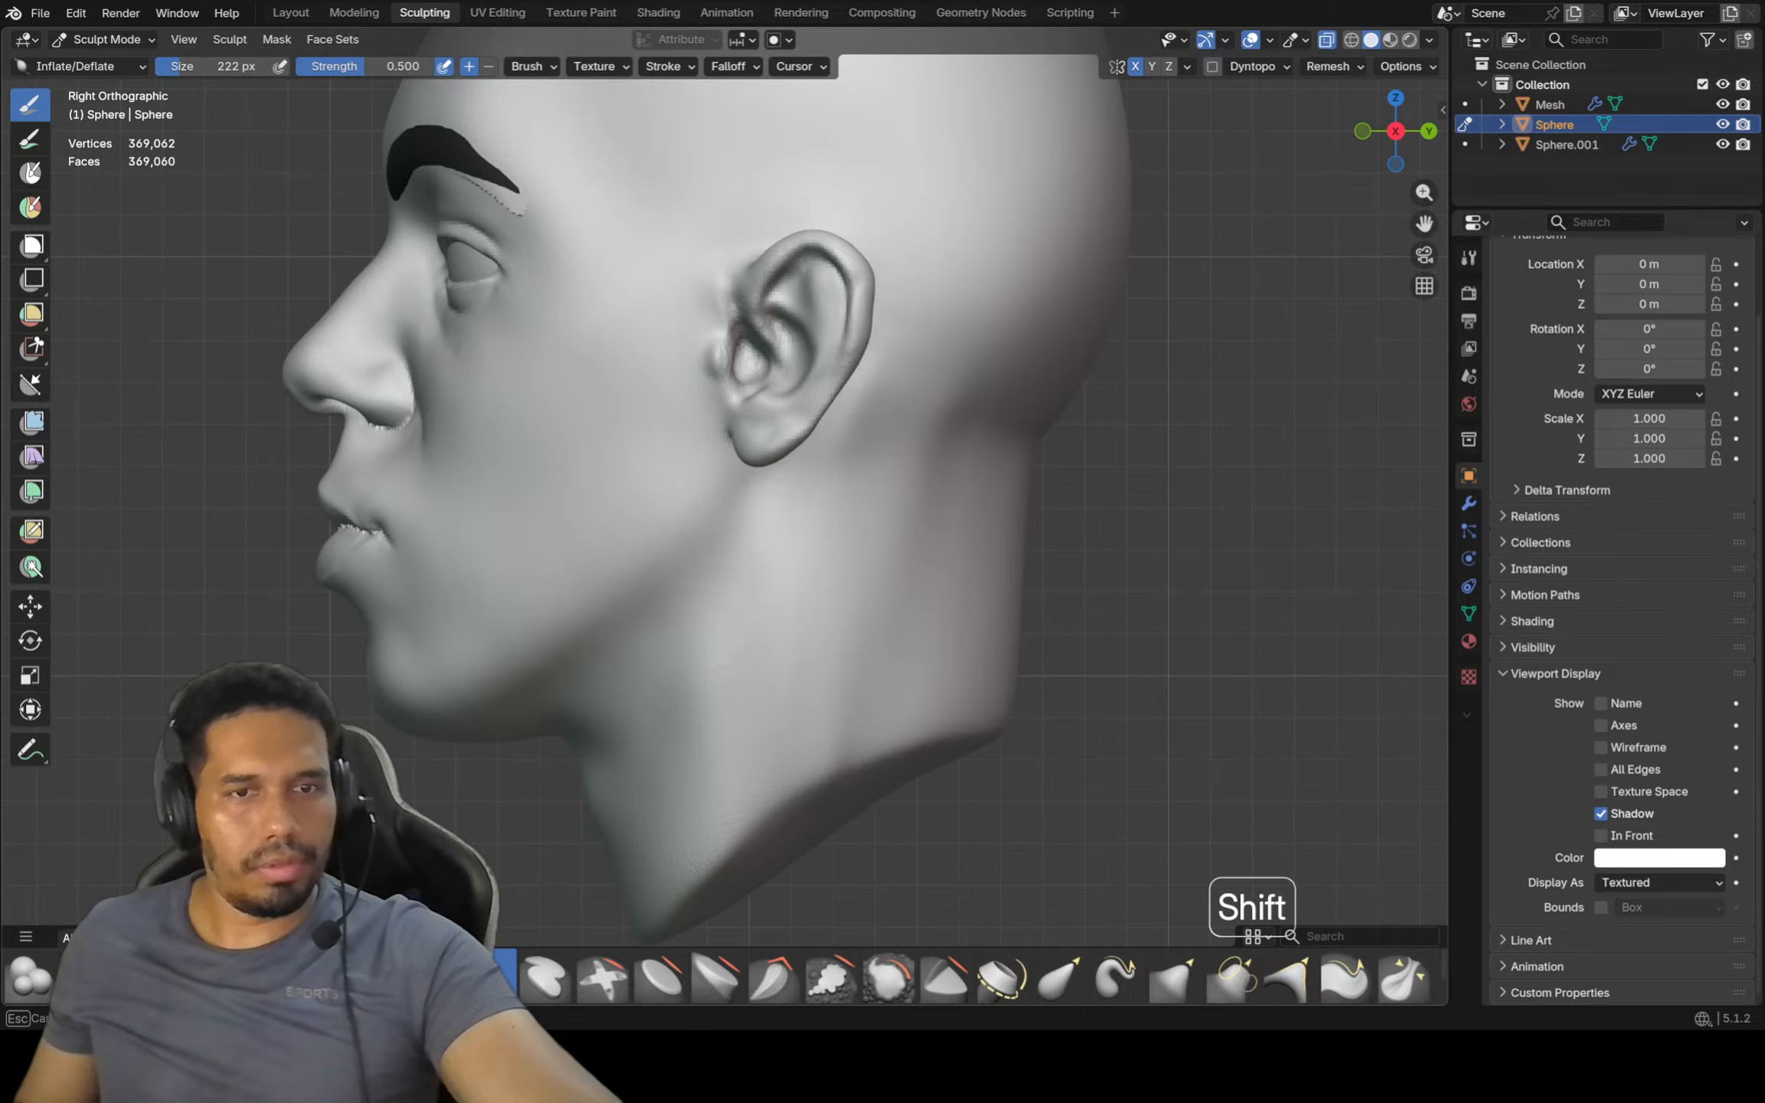
middle_click_drag(624, 690, 624, 640, "shift")
scroll(701, 552, "down", 2)
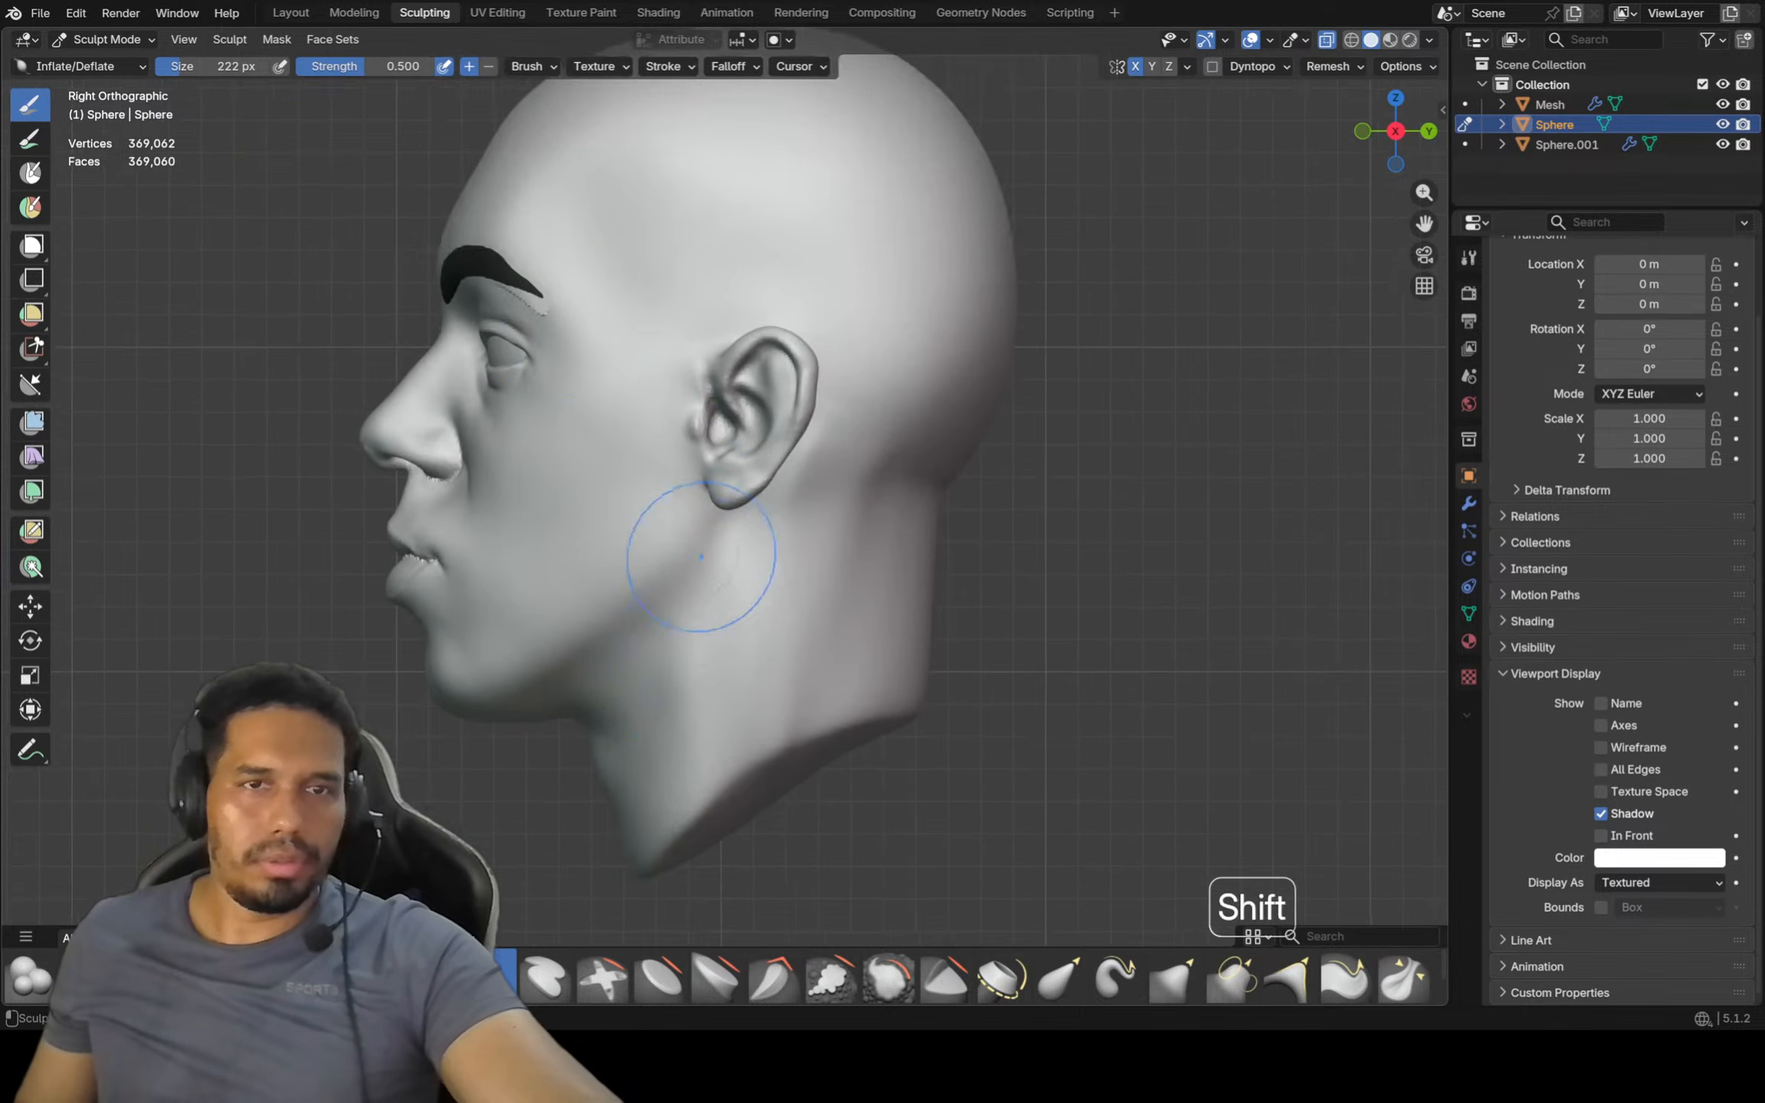
scroll(590, 414, "up", 4)
middle_click_drag(498, 434, 650, 375)
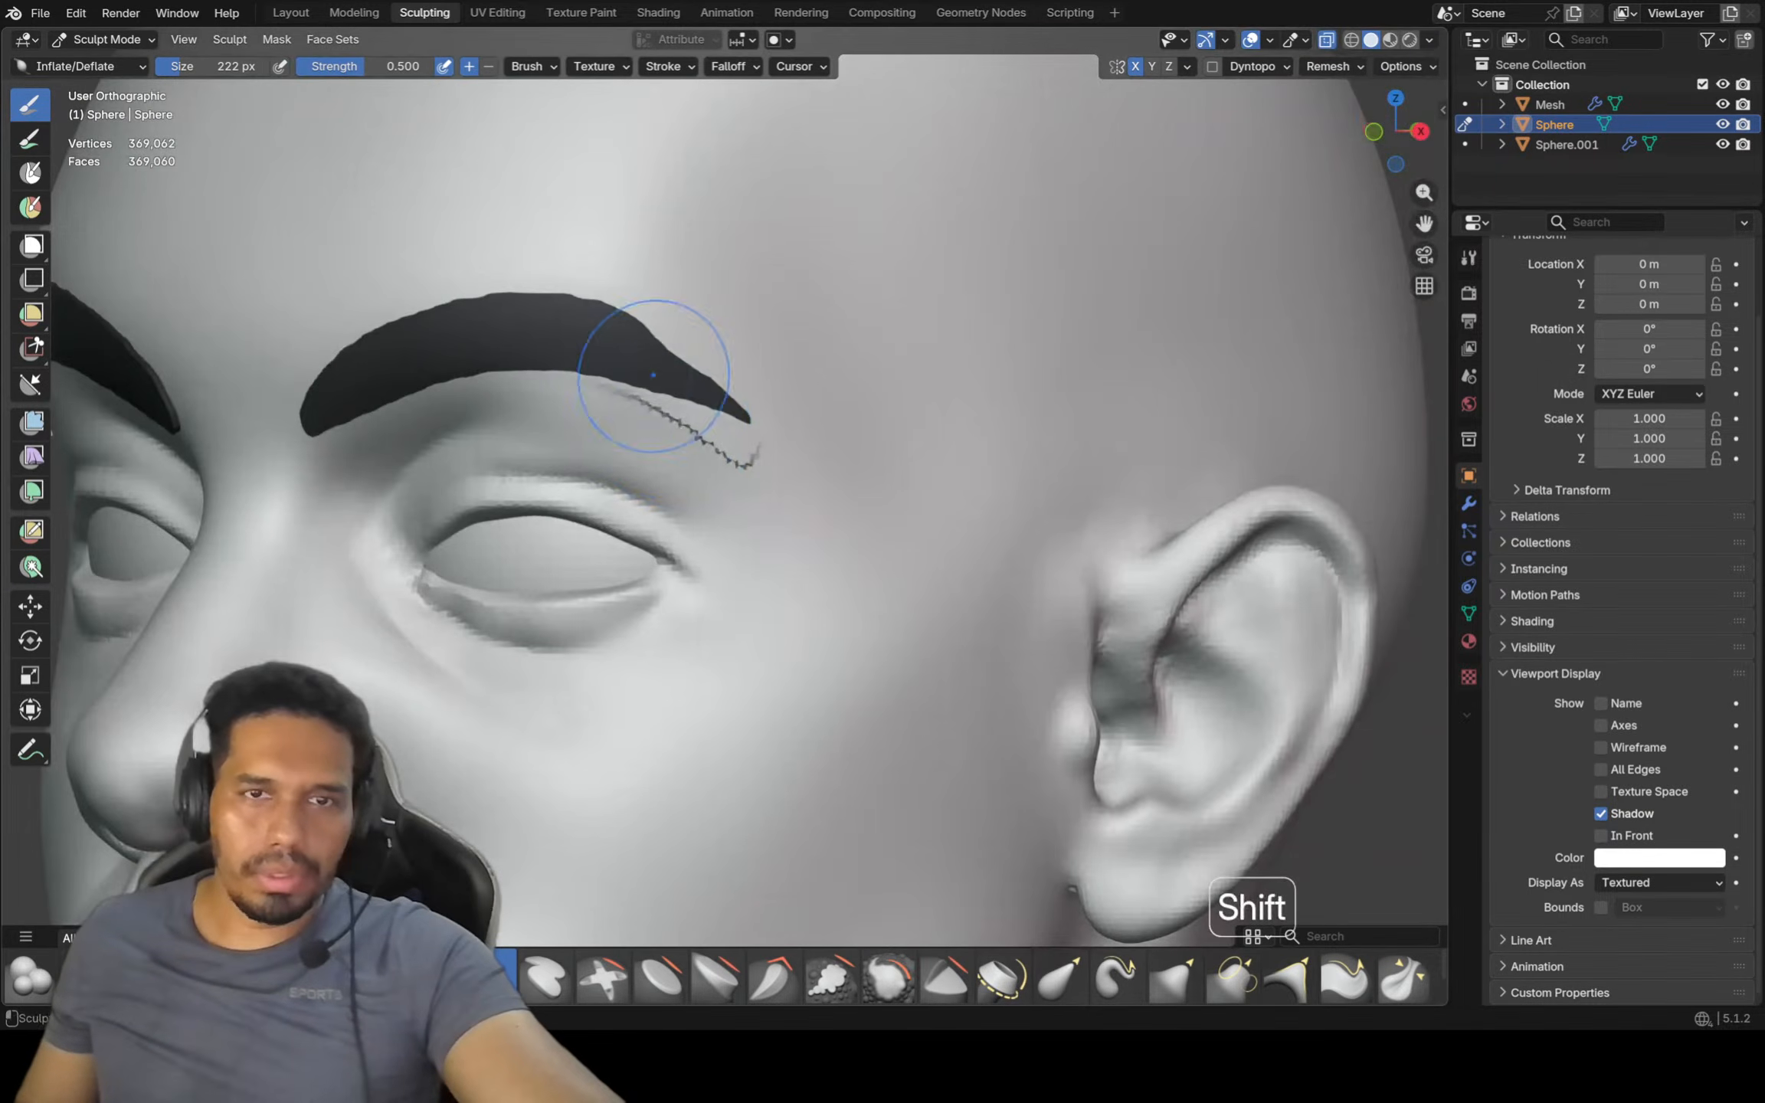
middle_click_drag(630, 296, 669, 426)
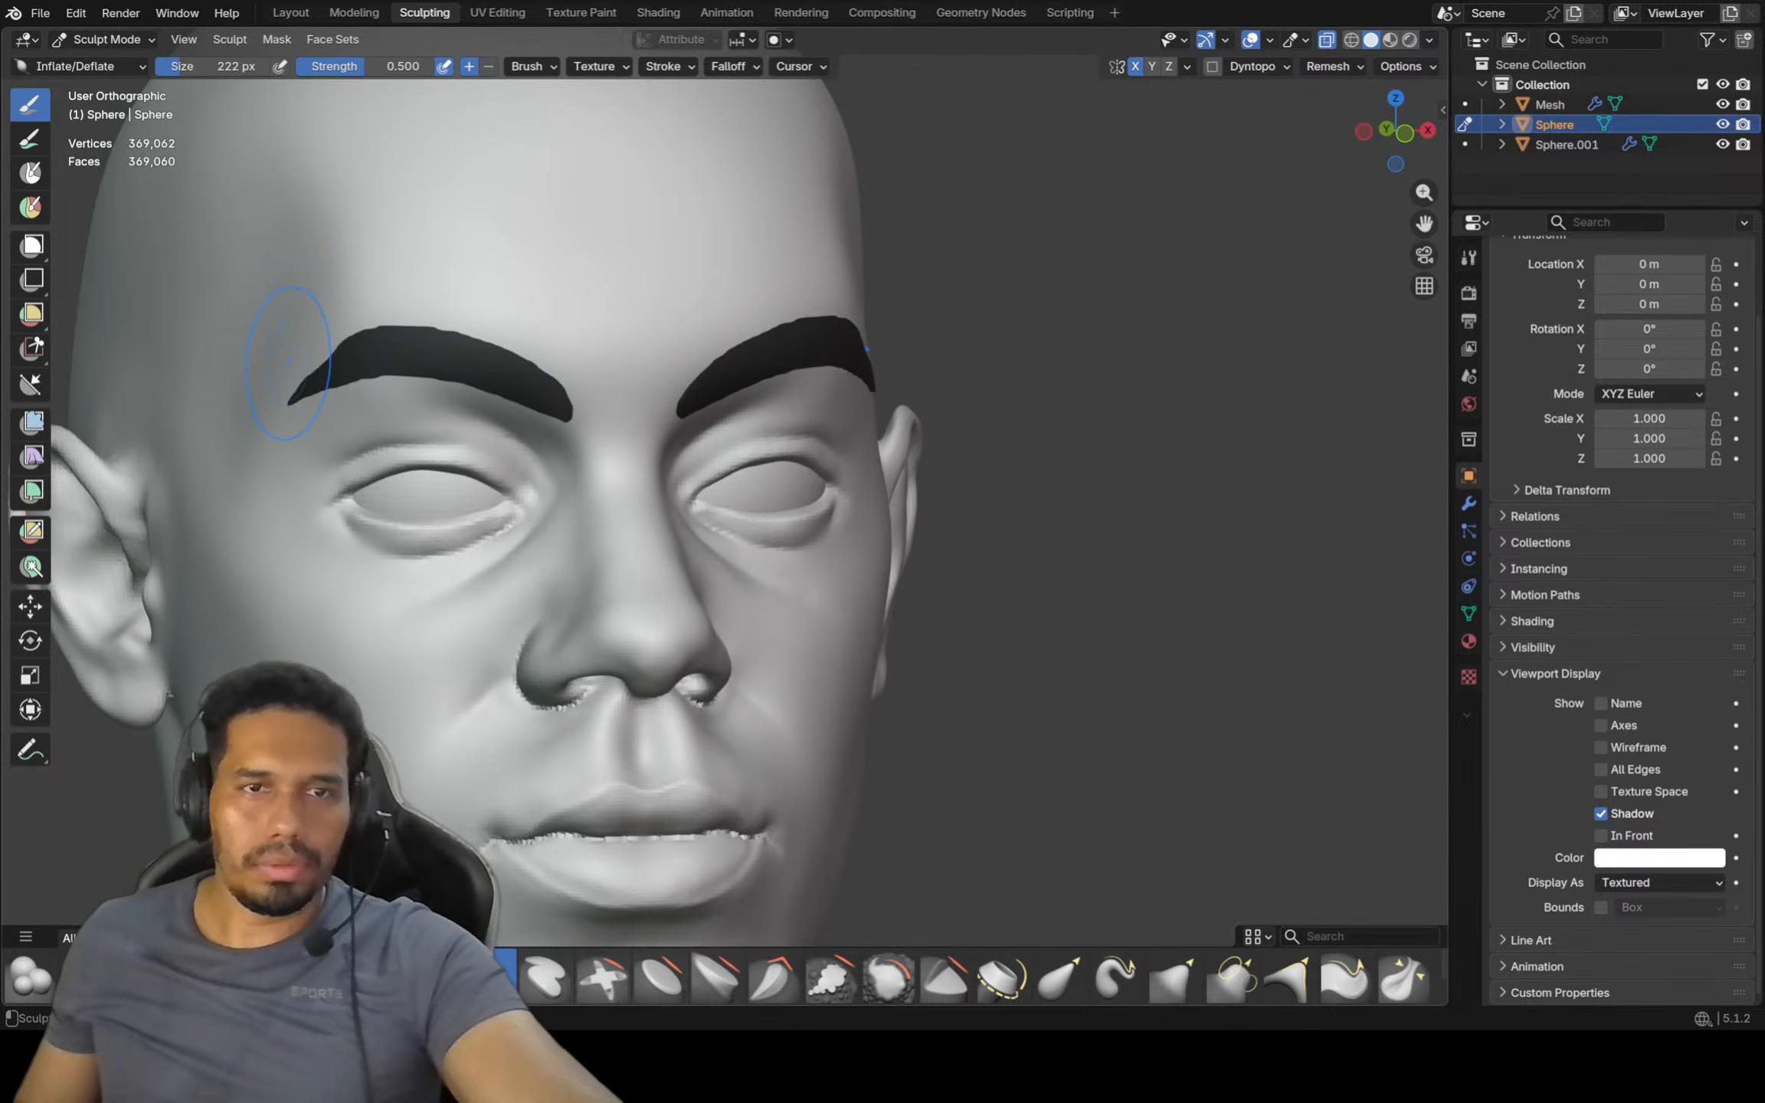
key("ctrl+z")
middle_click_drag(417, 369, 431, 371)
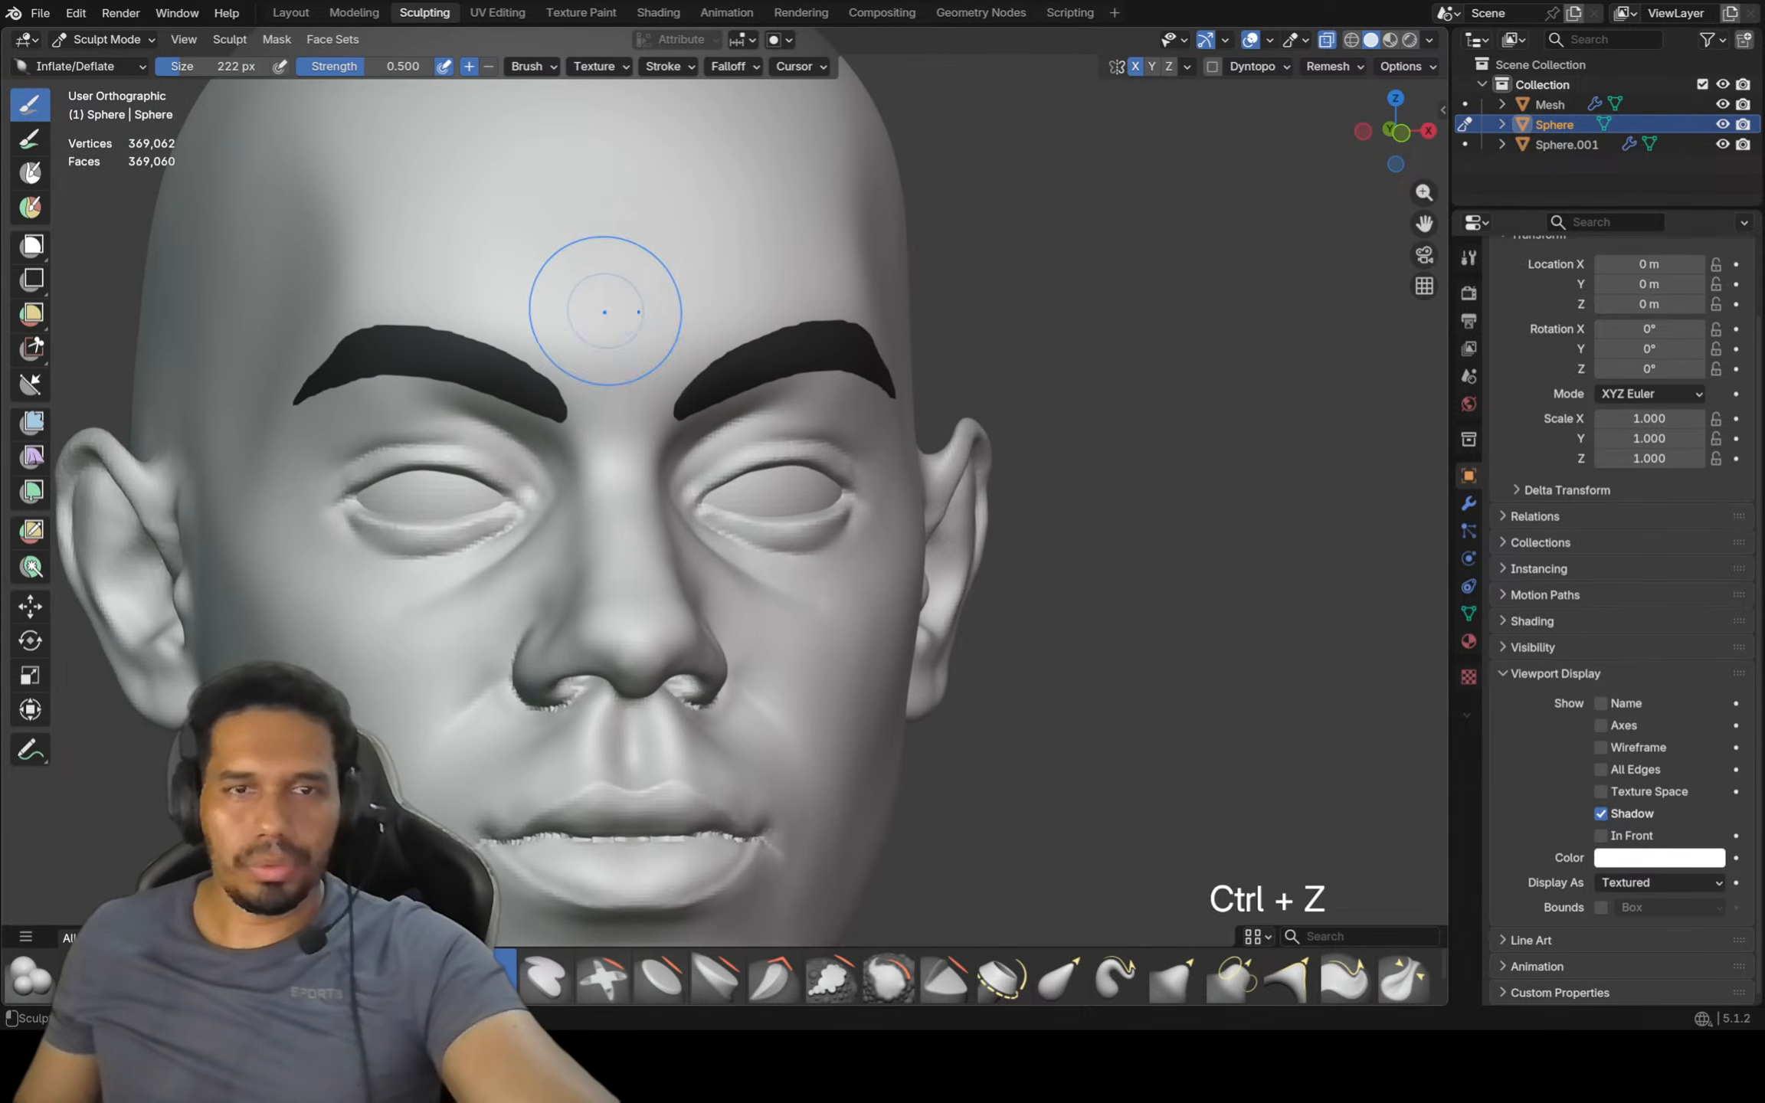
Examine the head and neck proportions from the front, side and rear
scroll(610, 295, "down", 2)
key("KP_1")
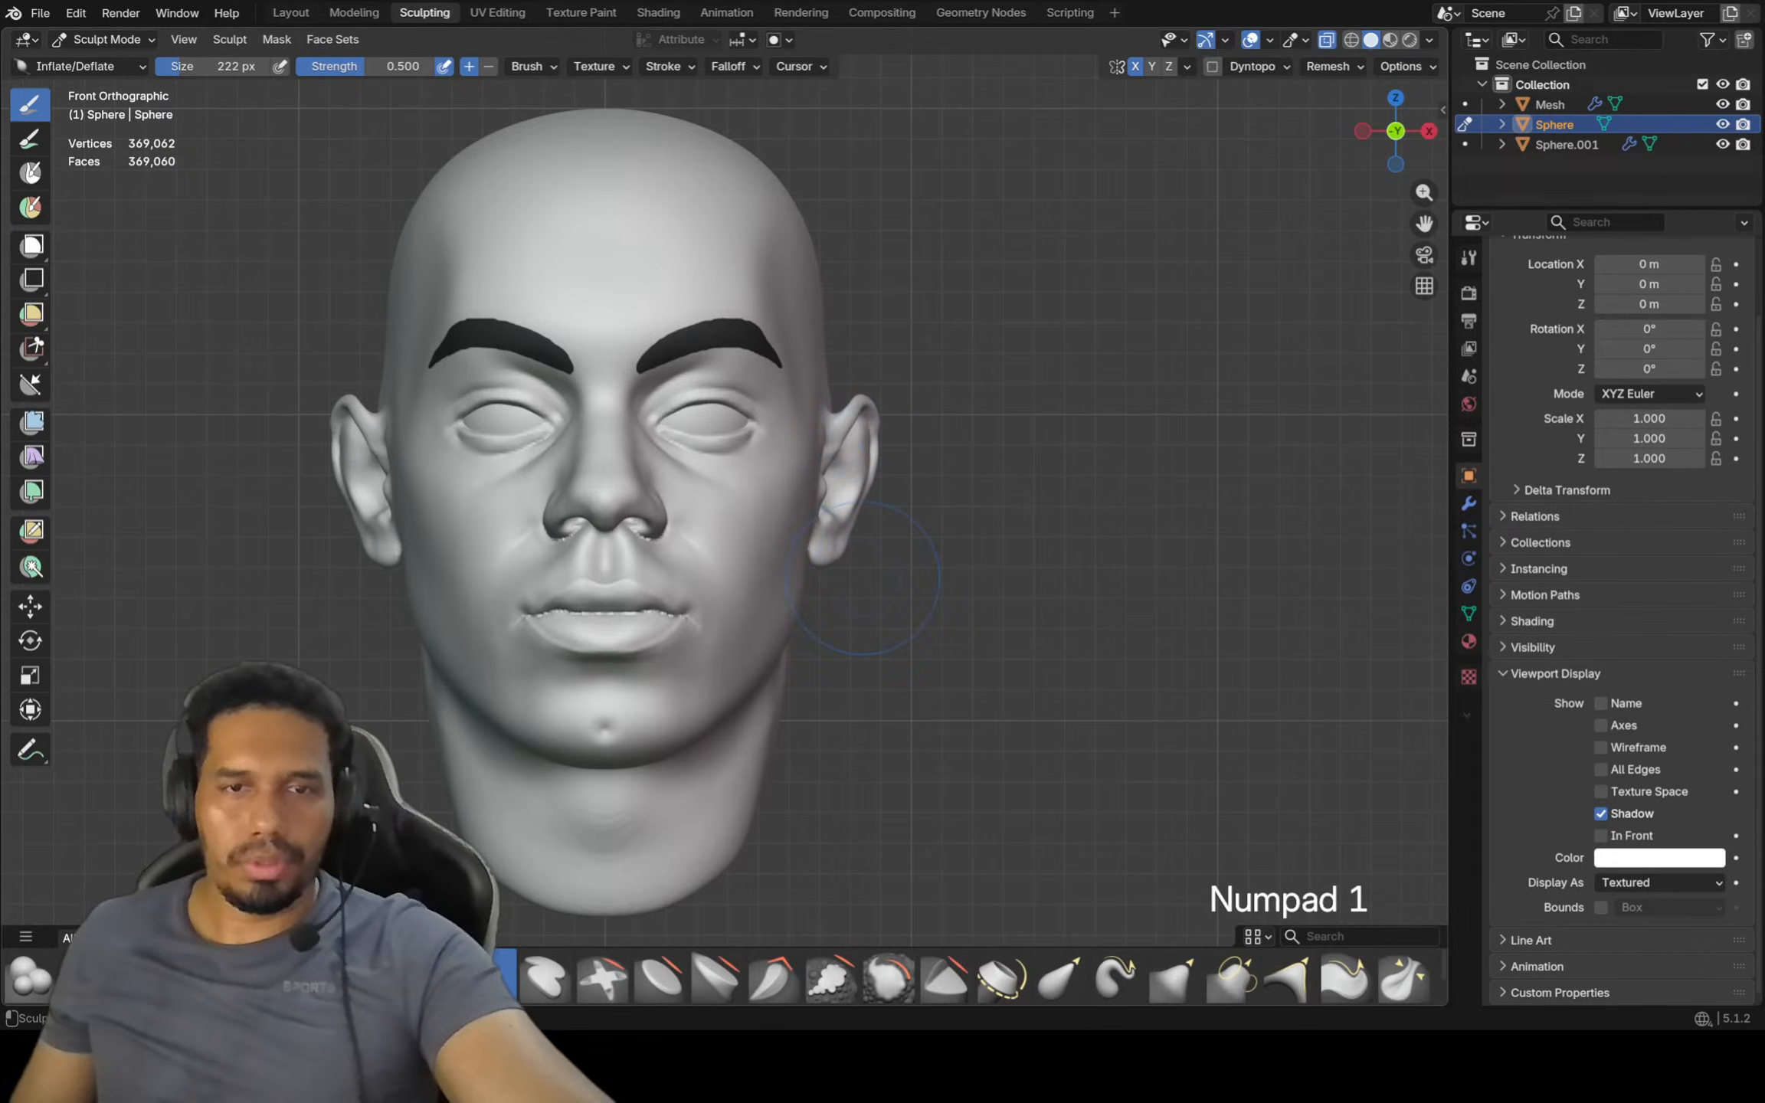
mouse_move(855, 578)
middle_mouse_down()
mouse_move(735, 690)
mouse_move(689, 797)
mouse_move(874, 702)
middle_mouse_up()
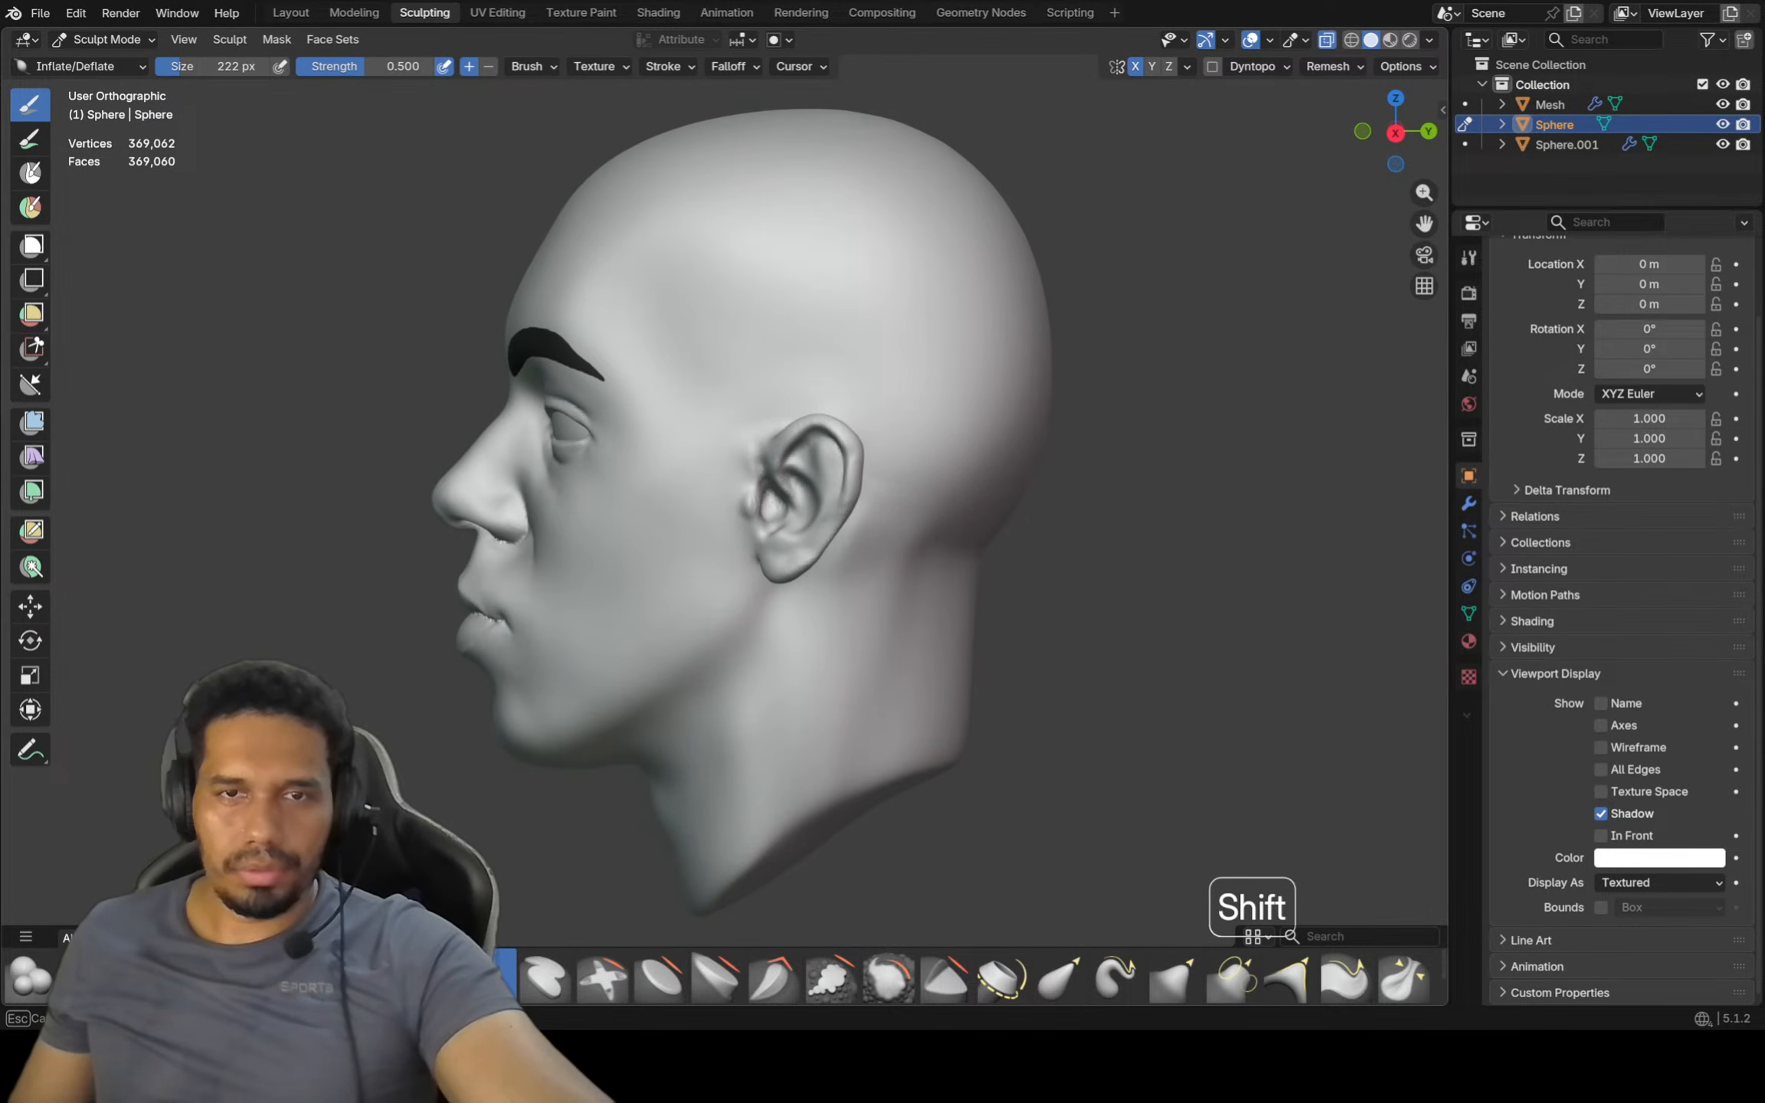
middle_click_drag(903, 524, 835, 559)
scroll(840, 563, "up", 3)
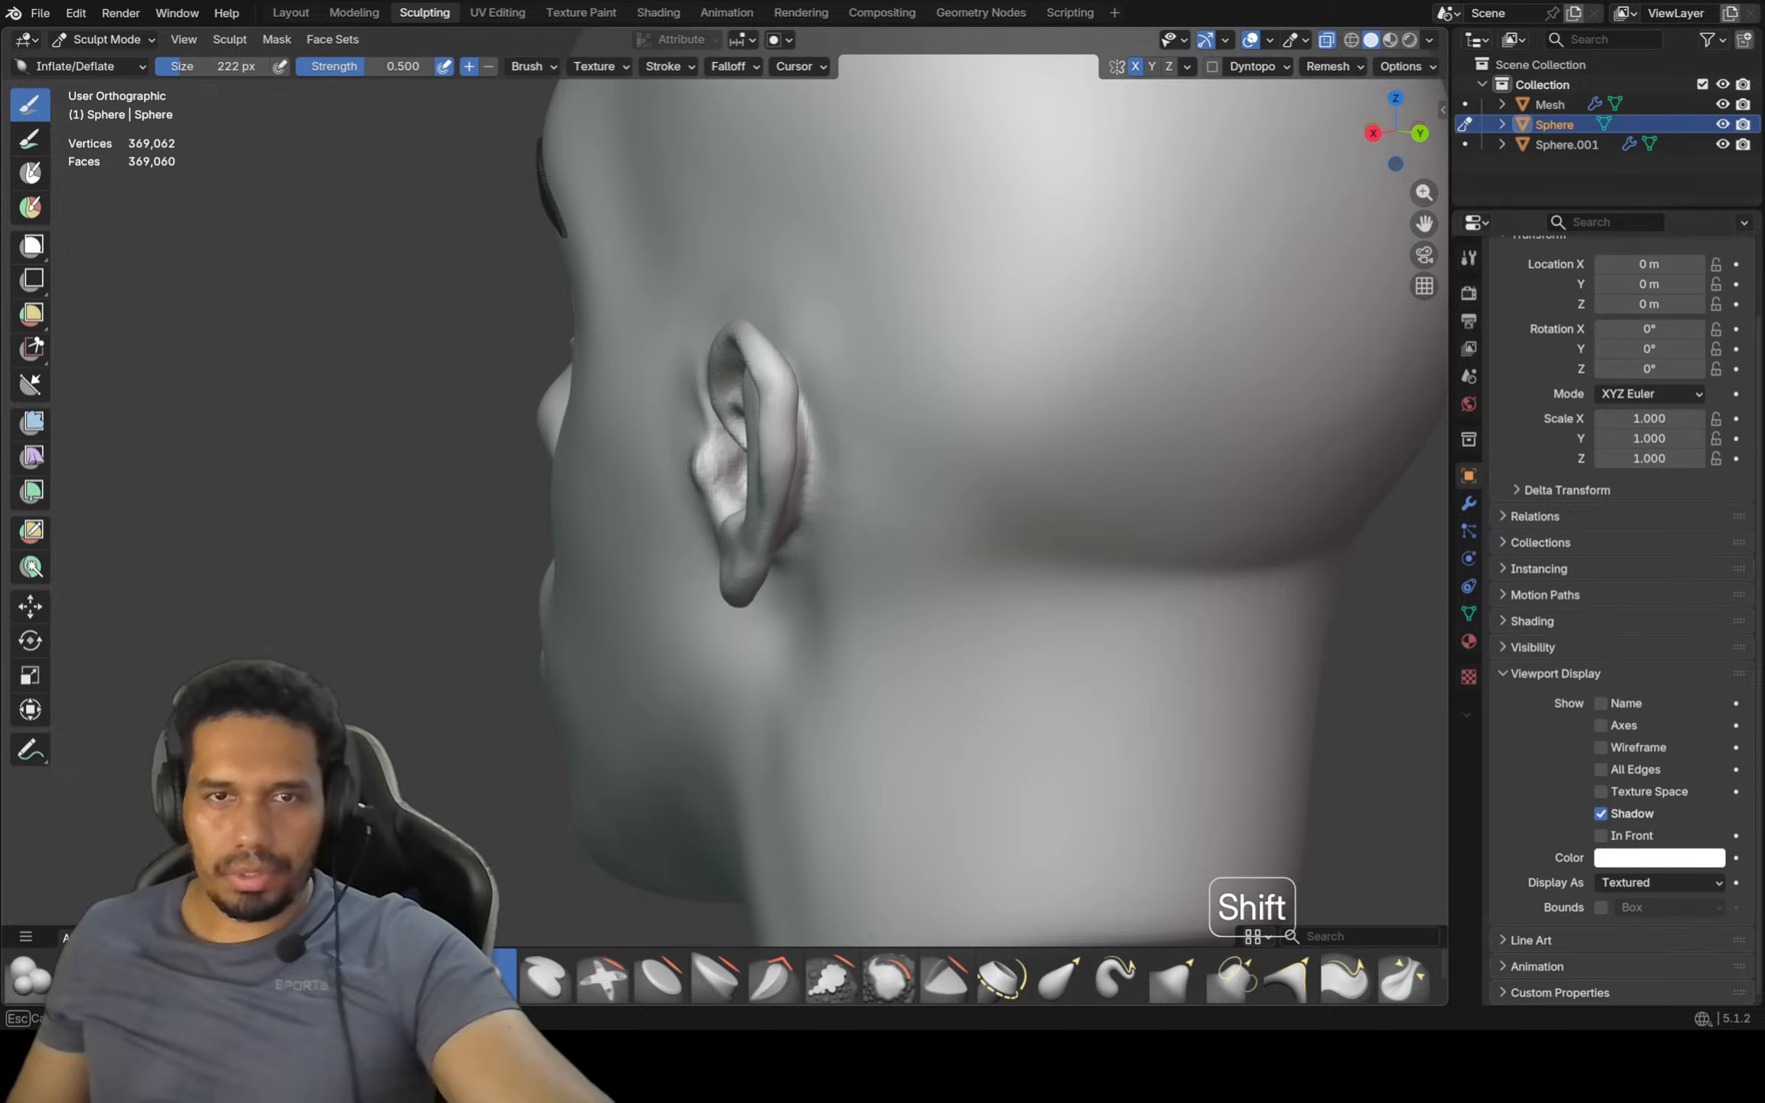
scroll(973, 536, "down", 5)
middle_click_drag(977, 570, 842, 559)
Pull the back of the neck slightly backward in right side view with the Grab brush at 322 px
key("KP_3")
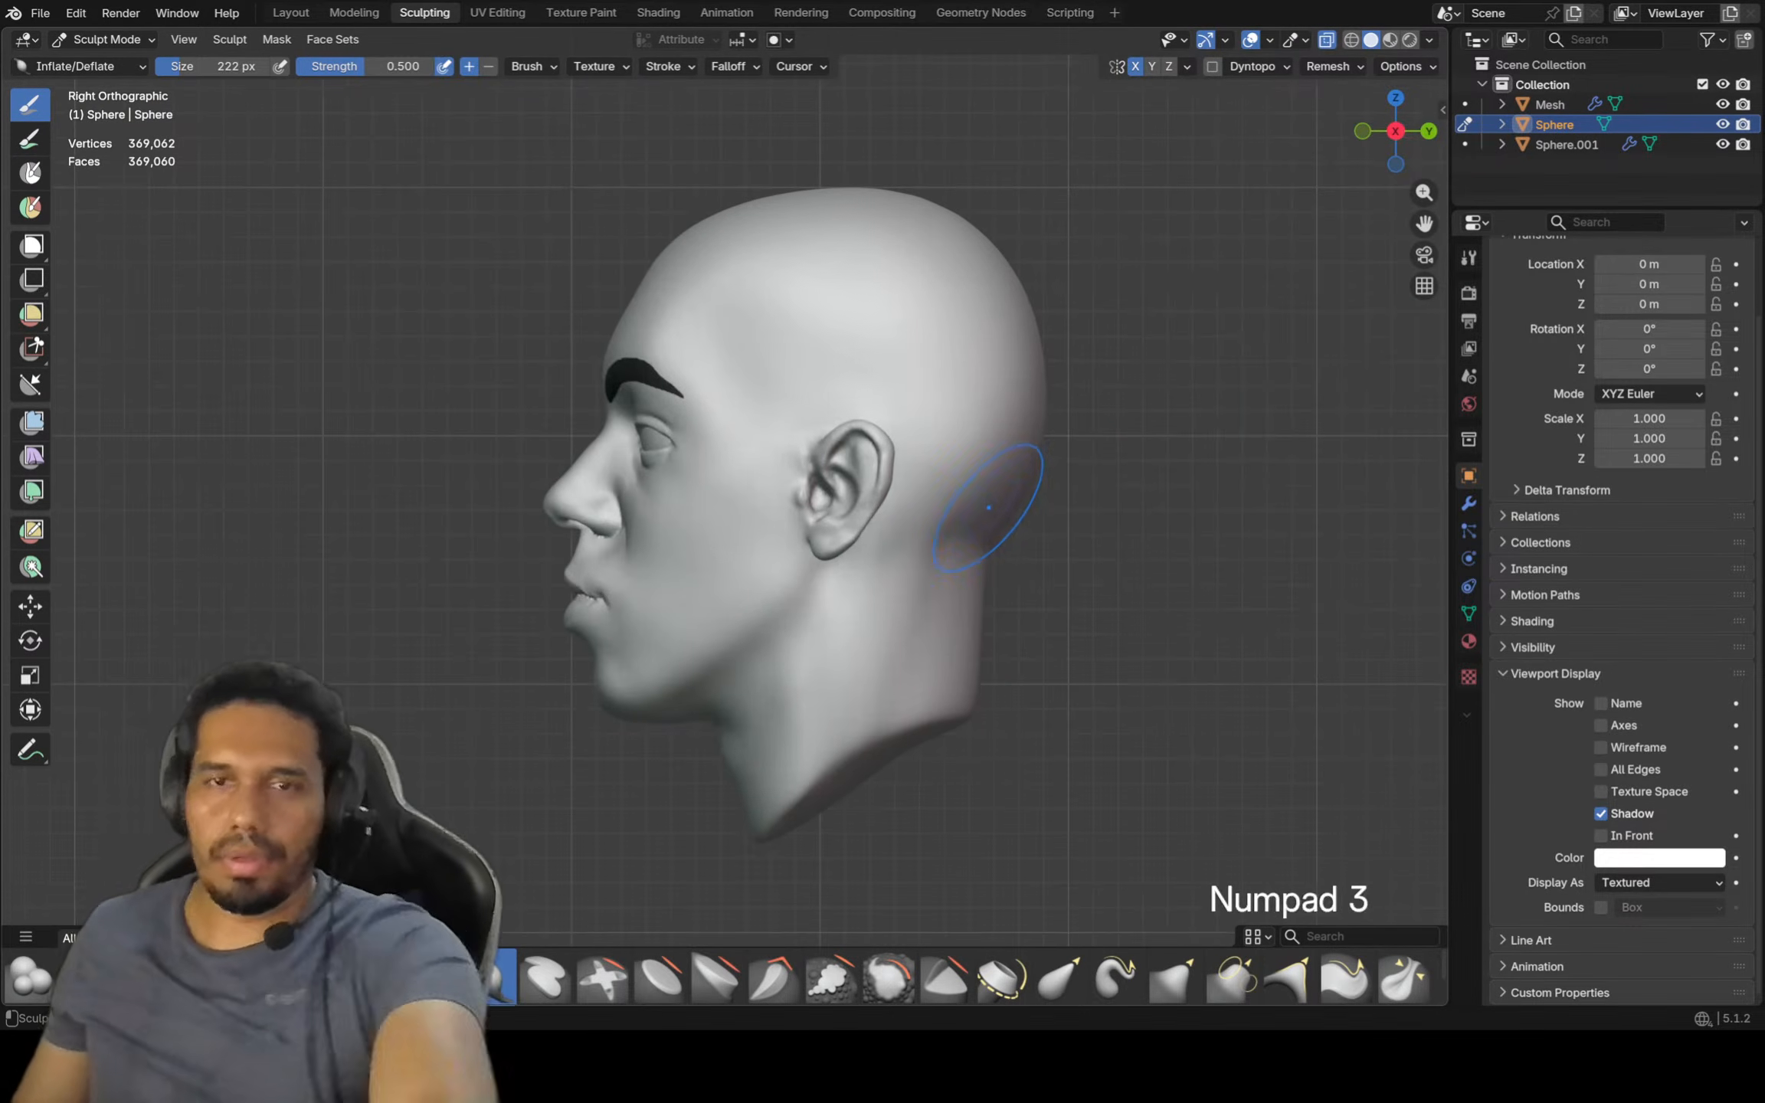
key("f")
key("g")
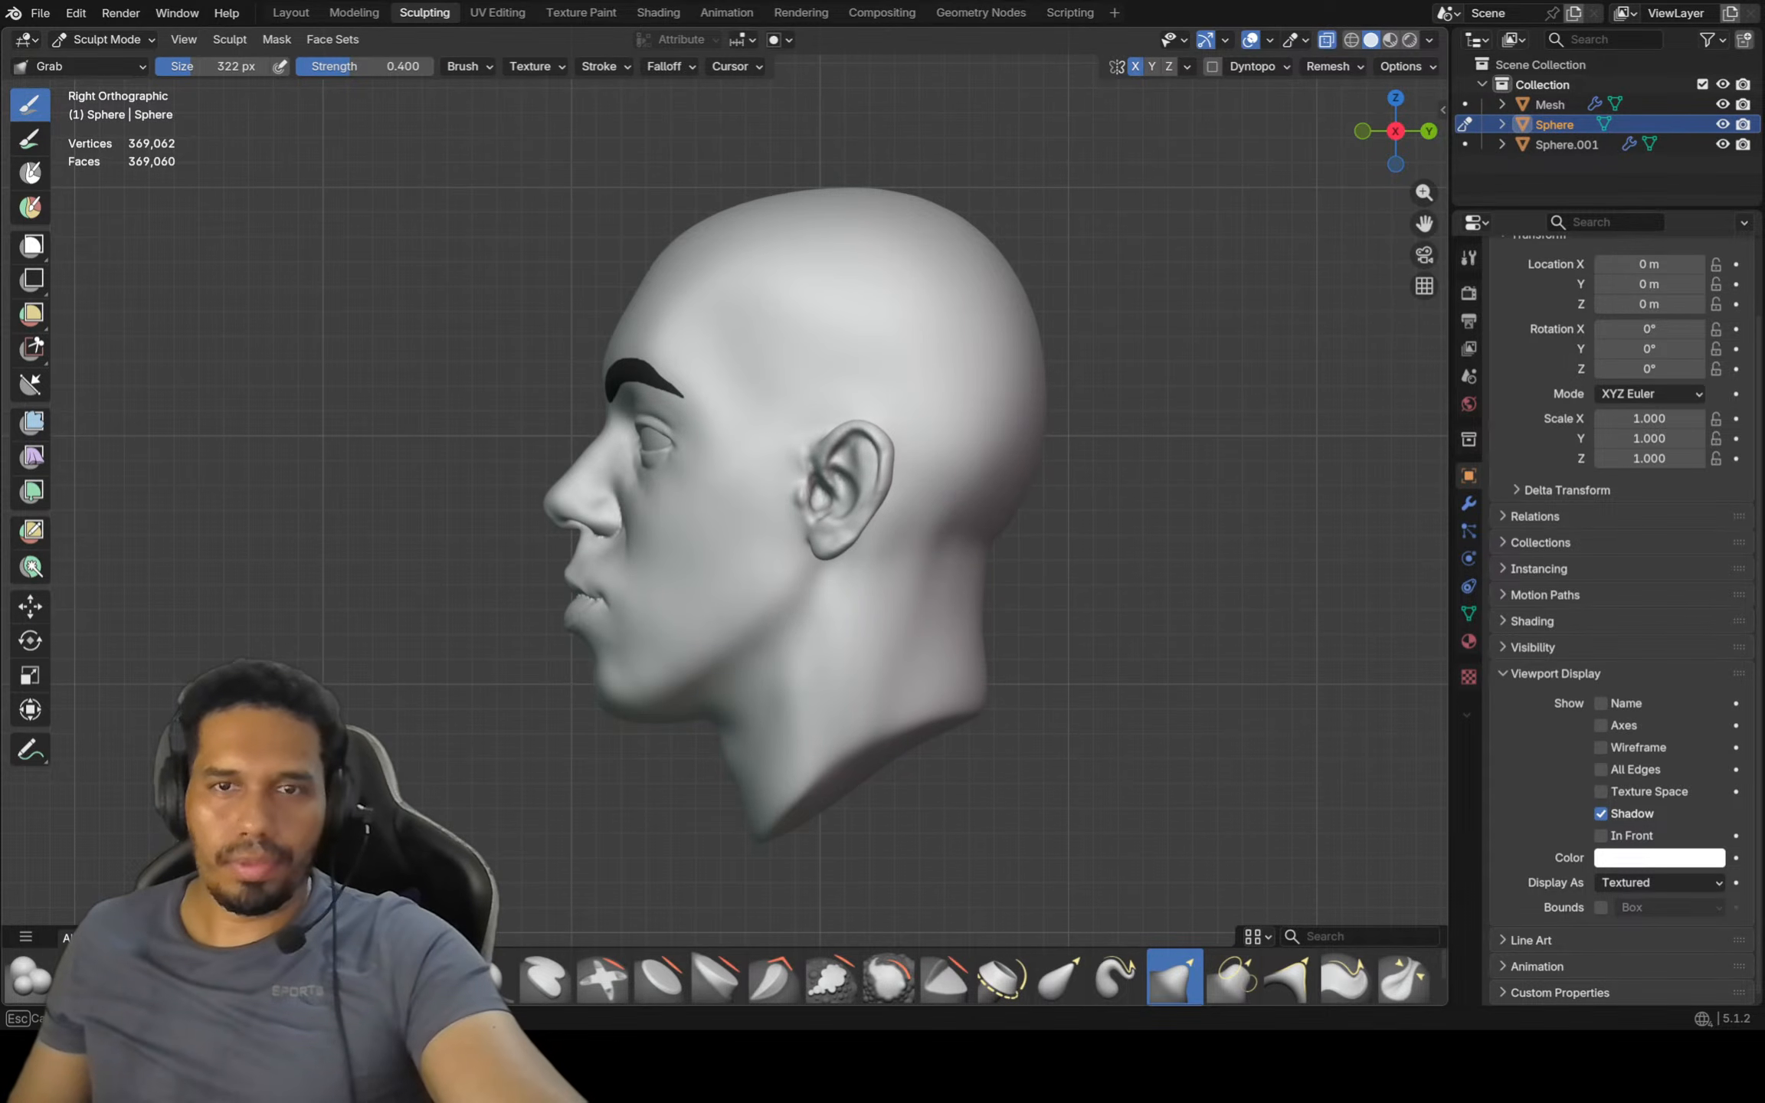
middle_click_drag(842, 460, 781, 459)
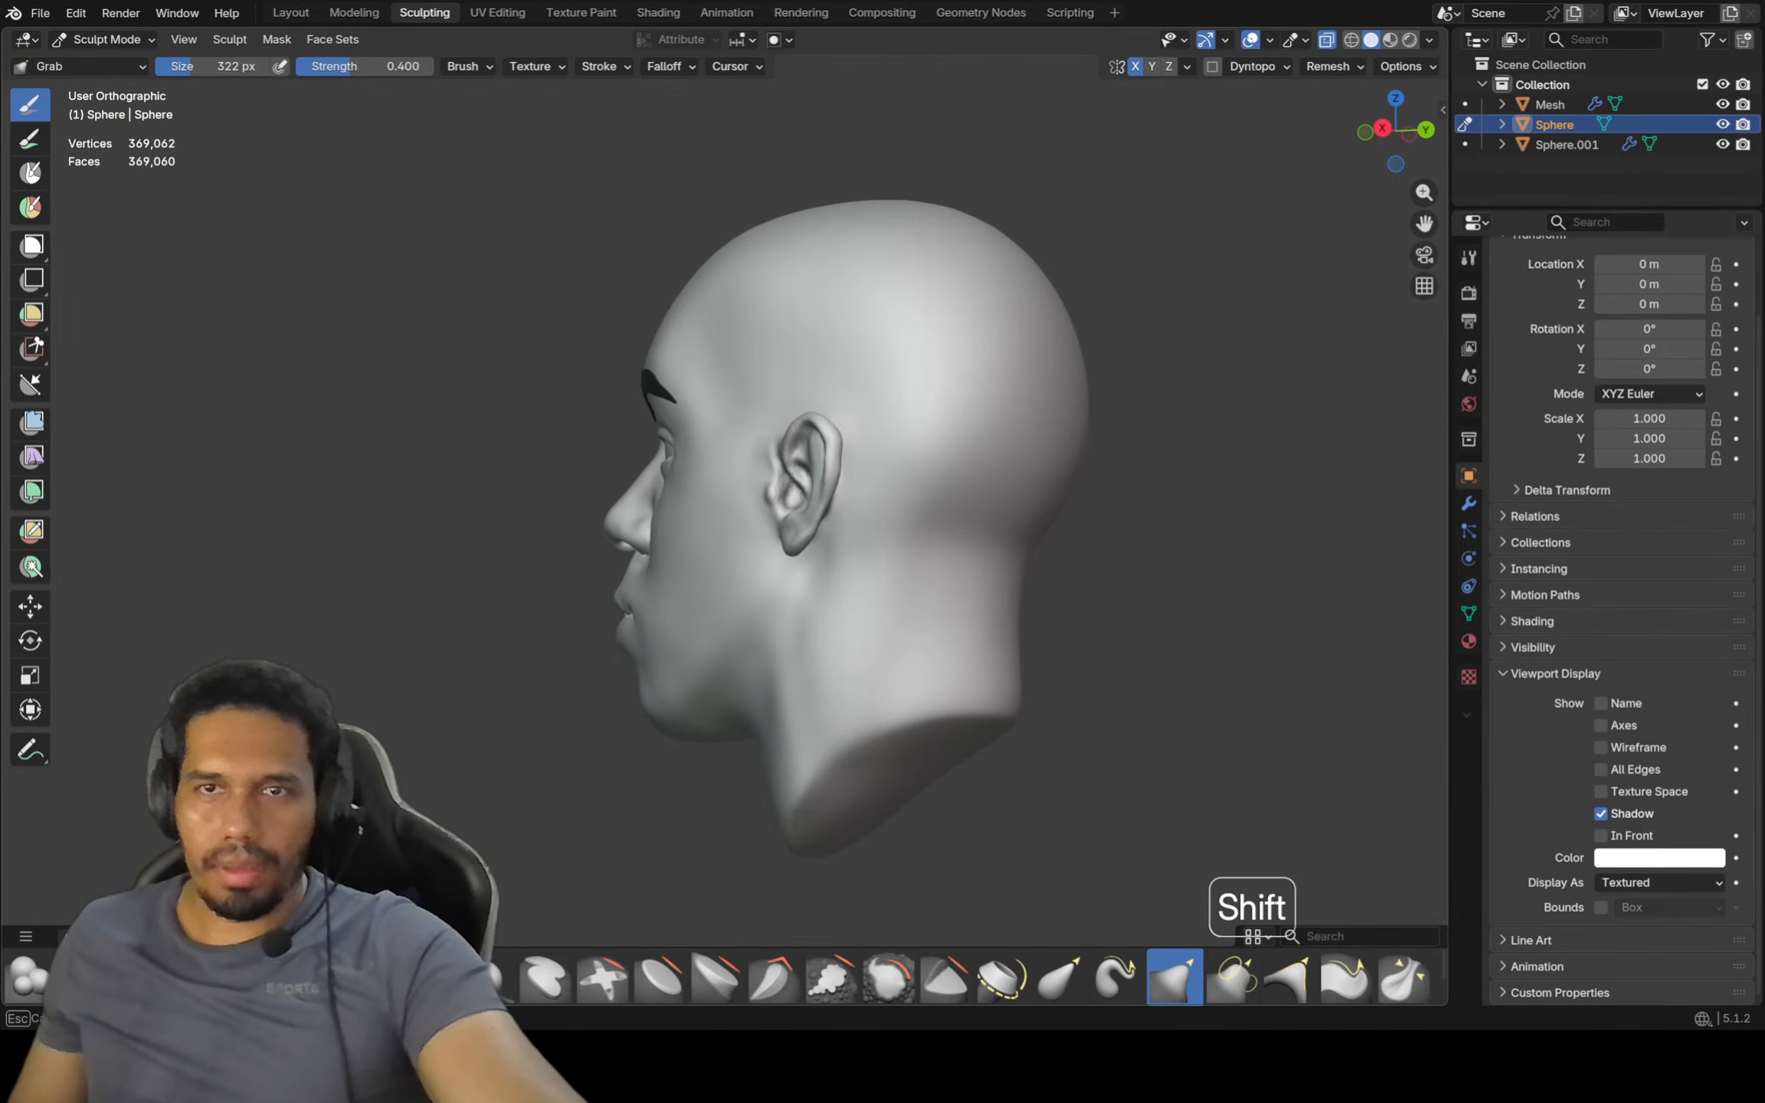
middle_click_drag(984, 531, 965, 532)
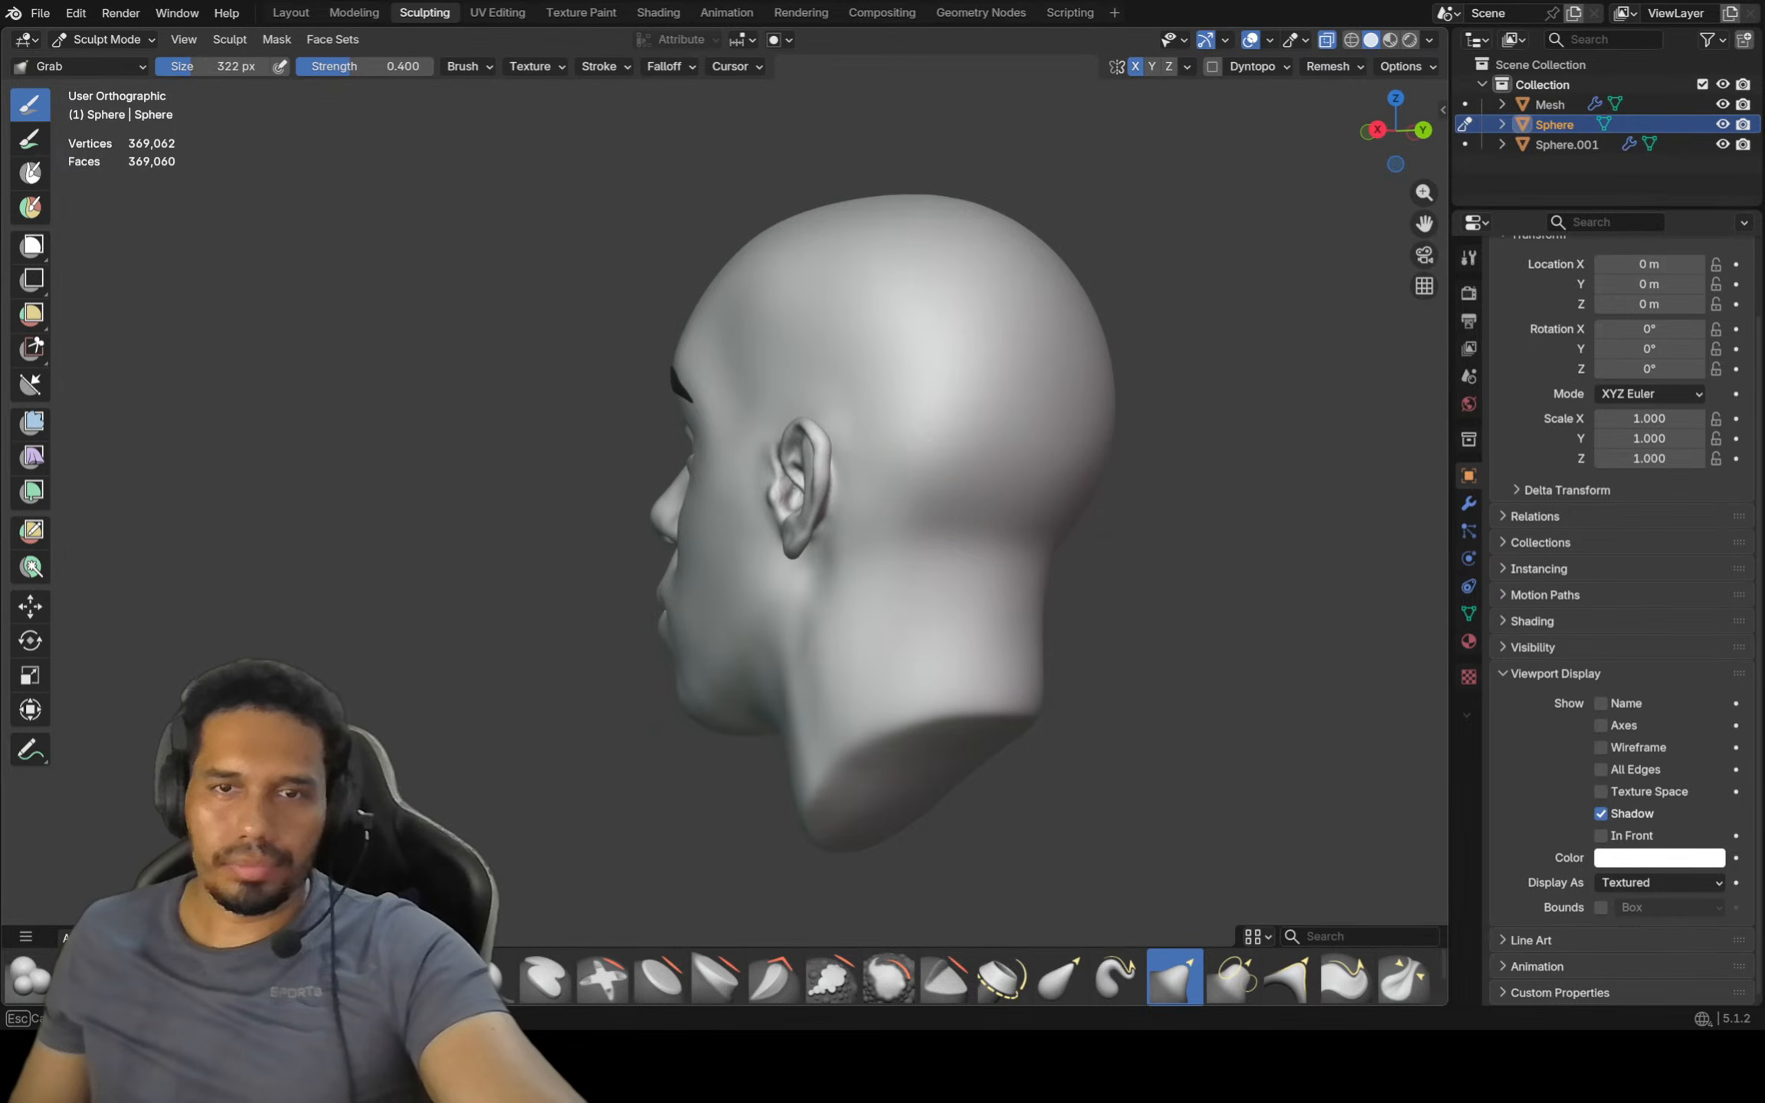
Examine the bald head's shape and proportions from the front and the right side
mouse_move(965, 460)
middle_mouse_down()
mouse_move(1015, 497)
mouse_move(906, 513)
mouse_move(931, 491)
mouse_move(887, 366)
mouse_move(689, 360)
mouse_move(808, 540)
middle_mouse_up()
key("KP_3")
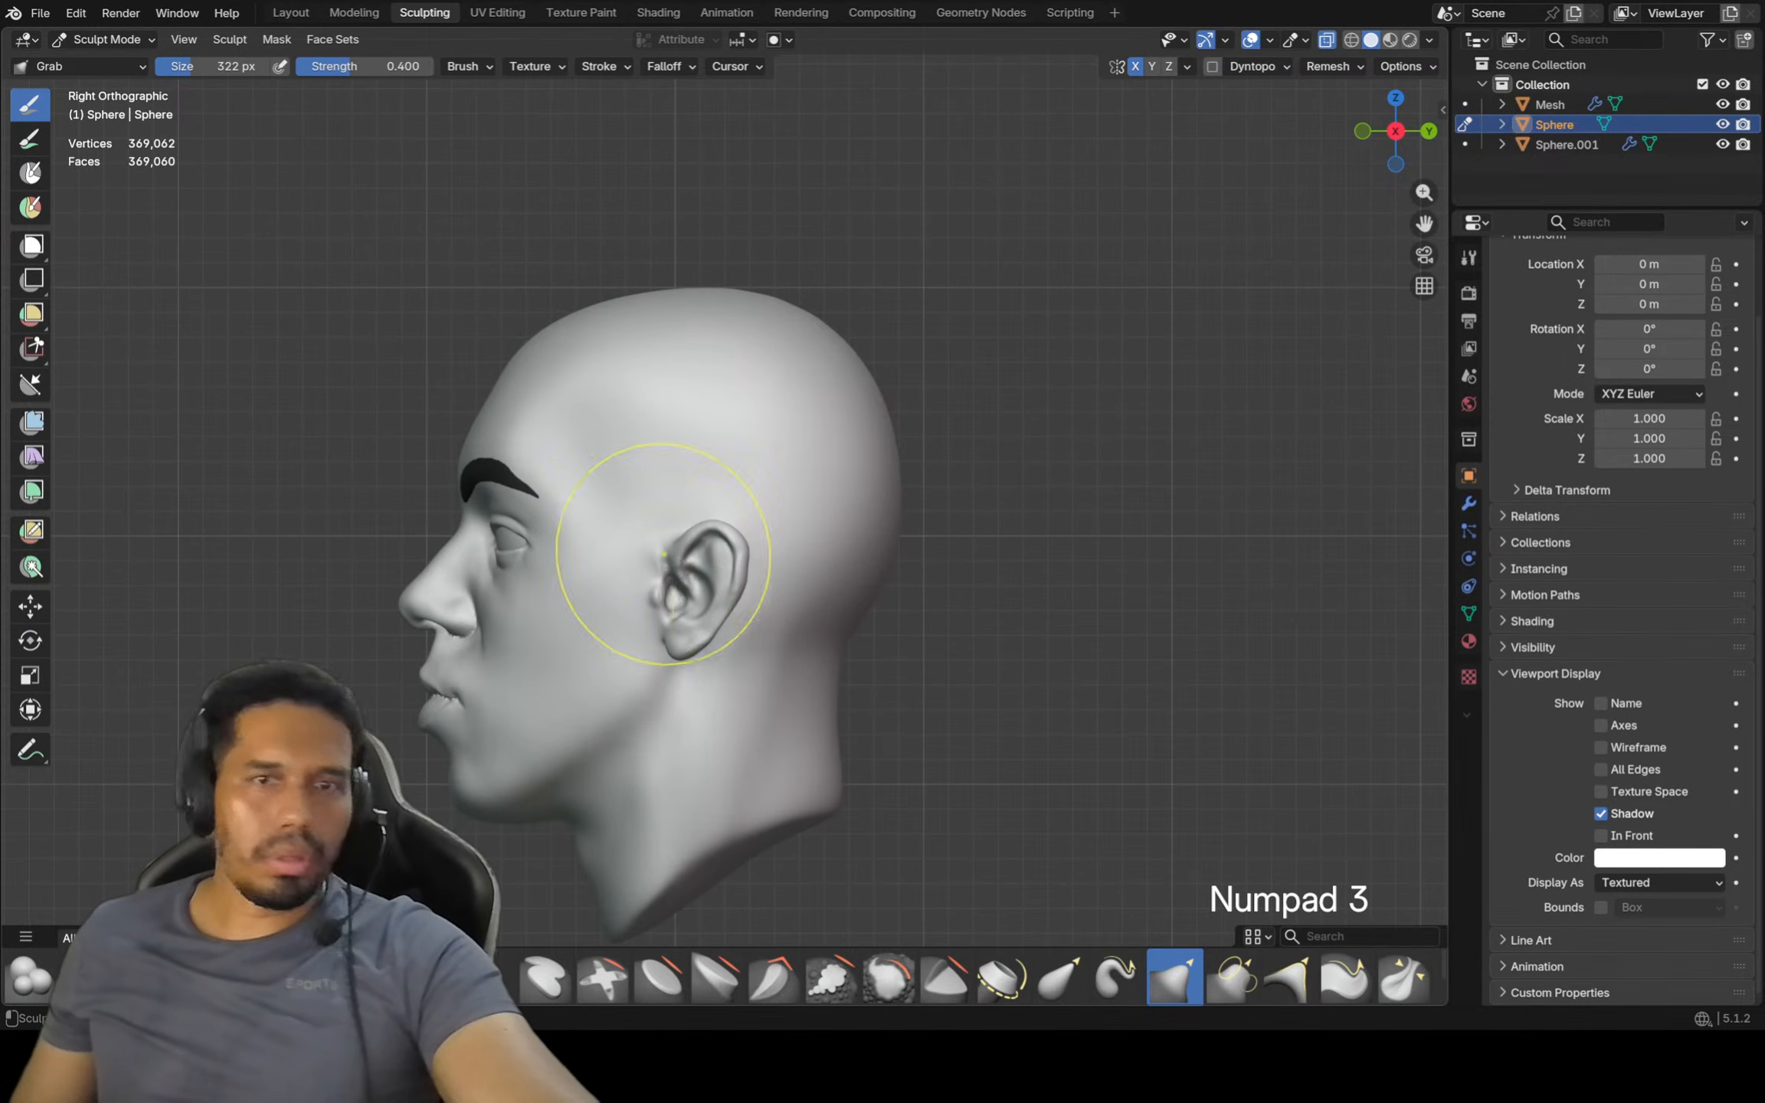
middle_click_drag(883, 576, 906, 468)
scroll(906, 469, "down", 3)
key("KP_1")
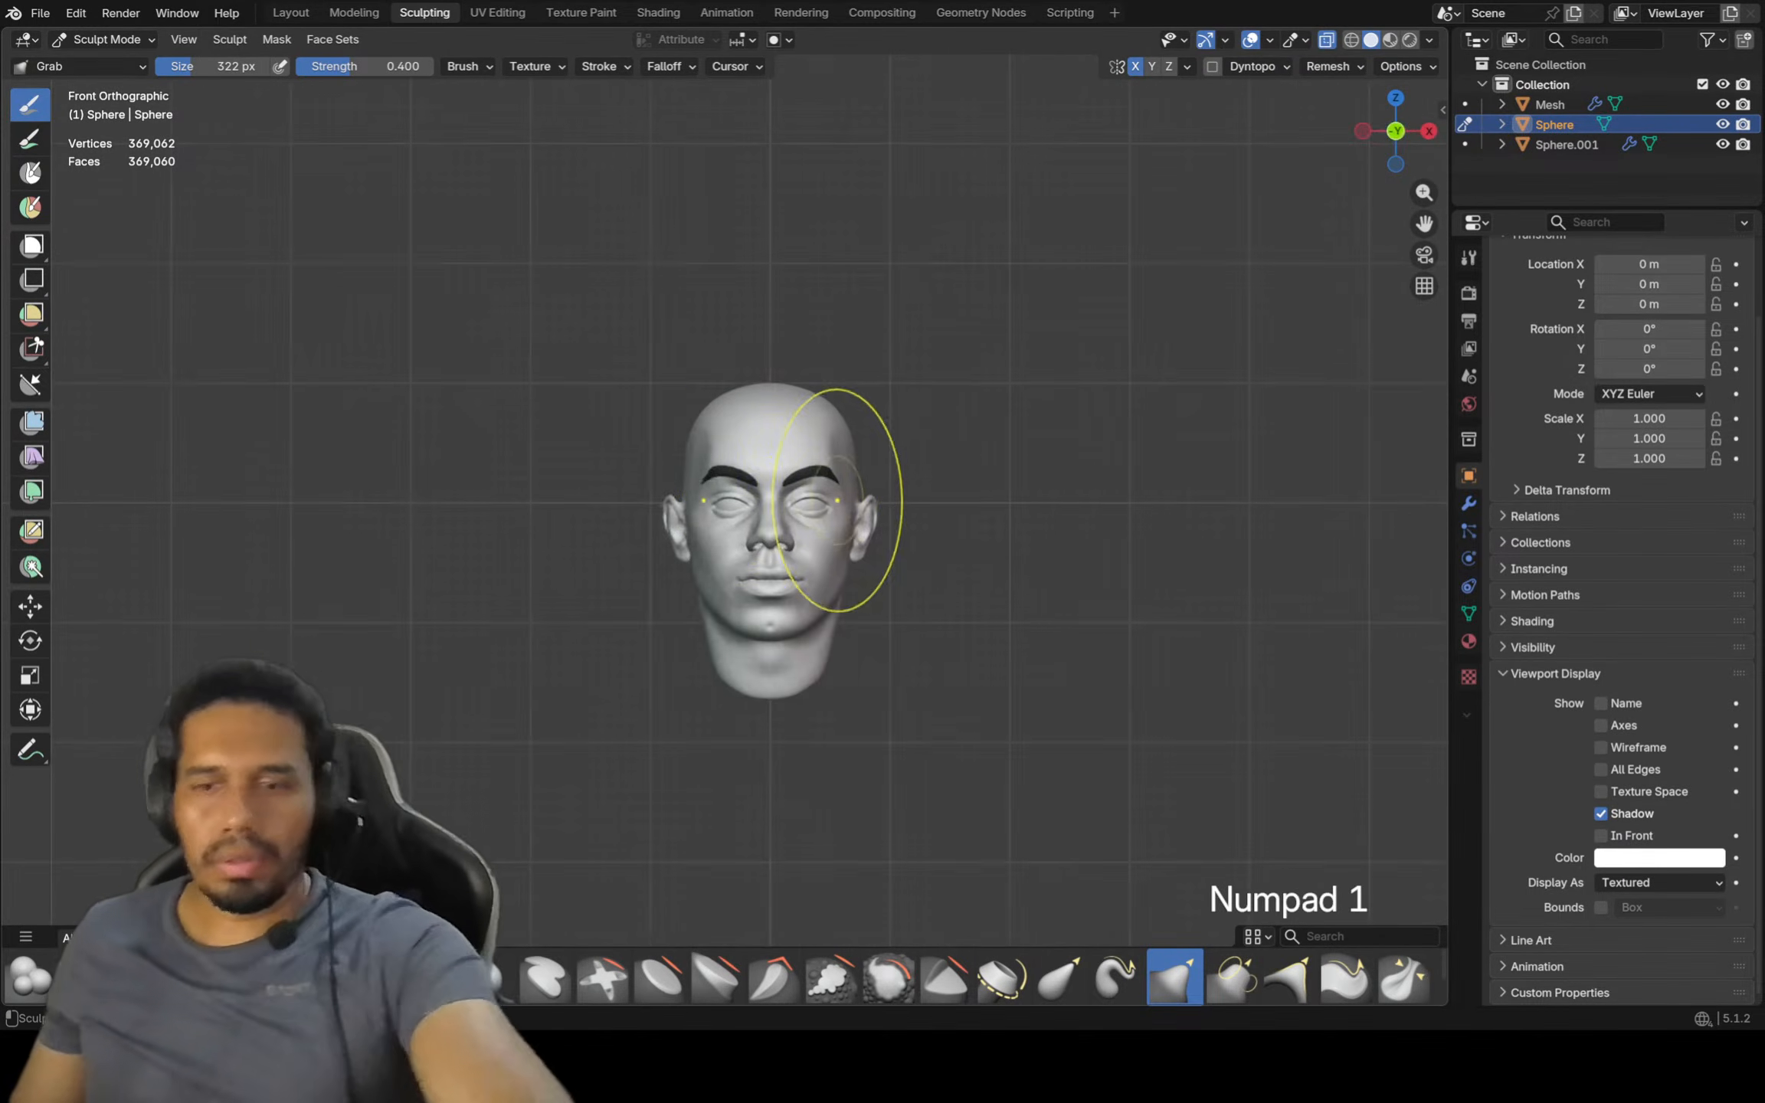
mouse_move(770, 458)
middle_mouse_down("shift")
mouse_move(800, 634)
mouse_move(799, 489)
mouse_move(852, 277)
middle_mouse_up("shift")
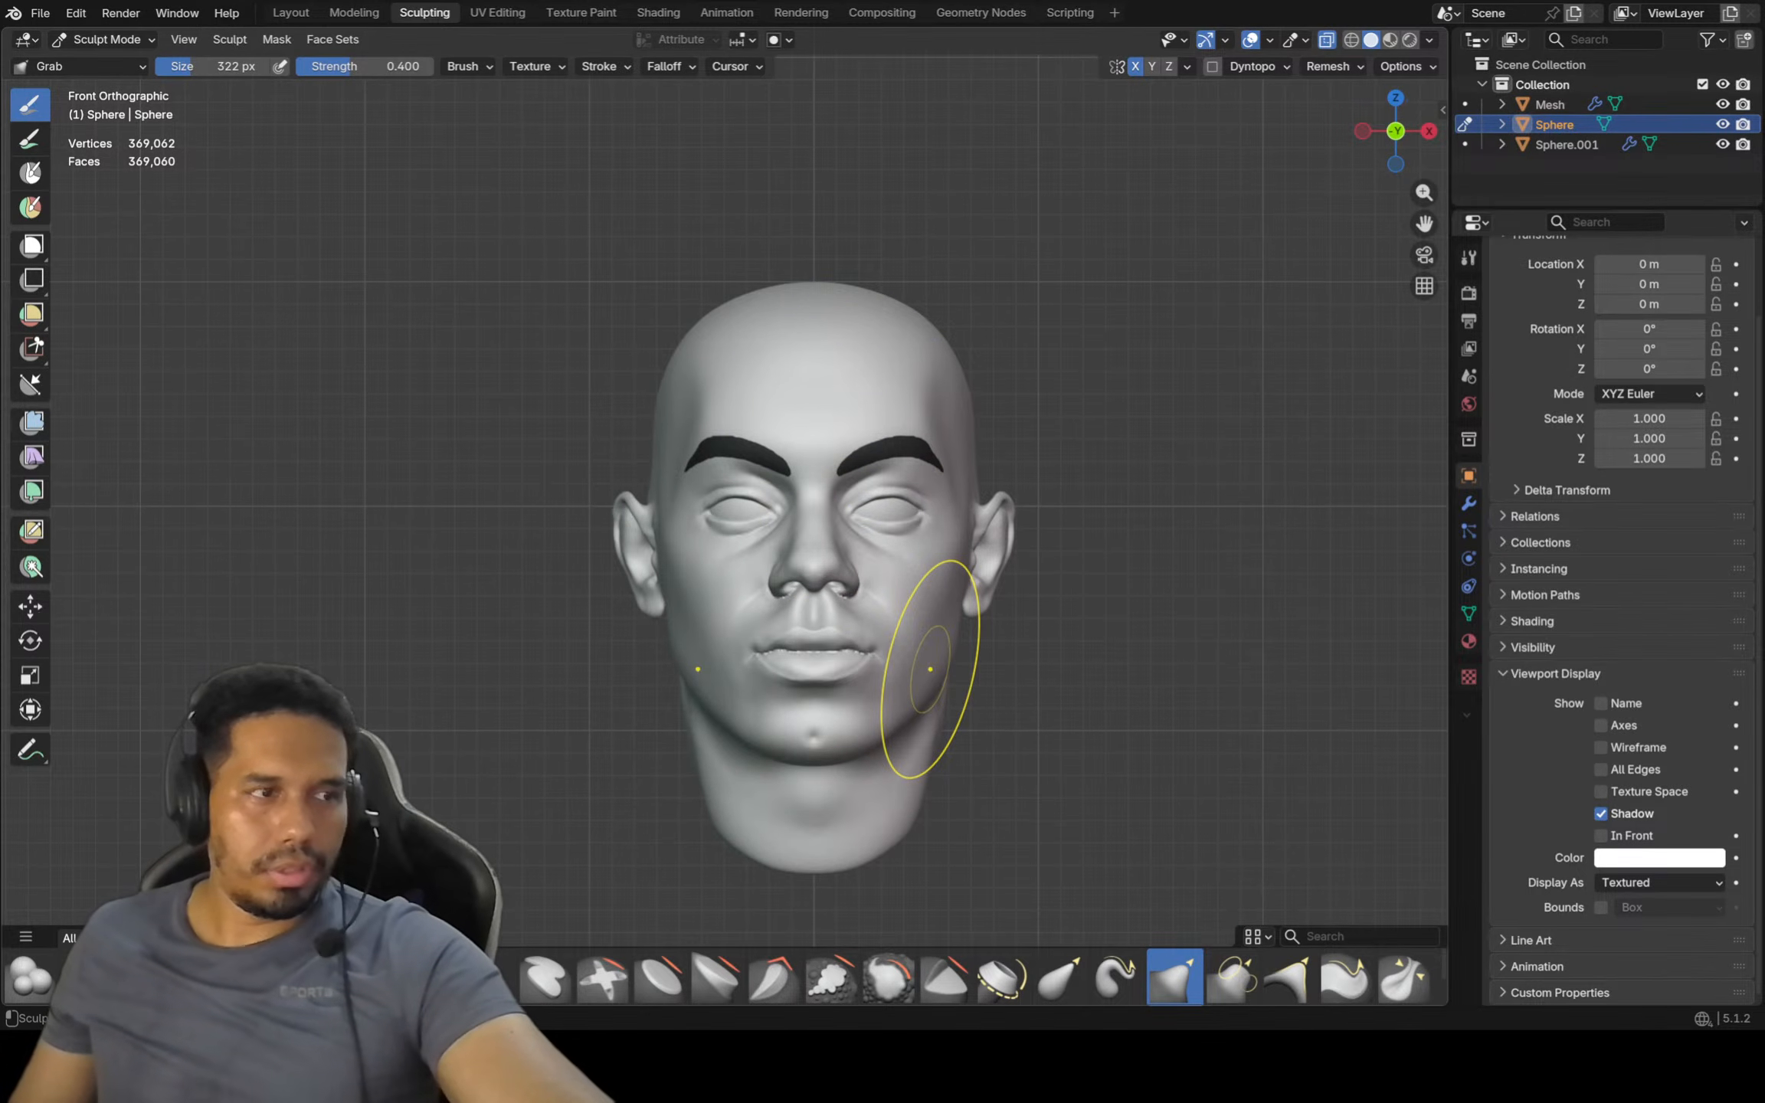
middle_click_drag(938, 650, 998, 703, "shift")
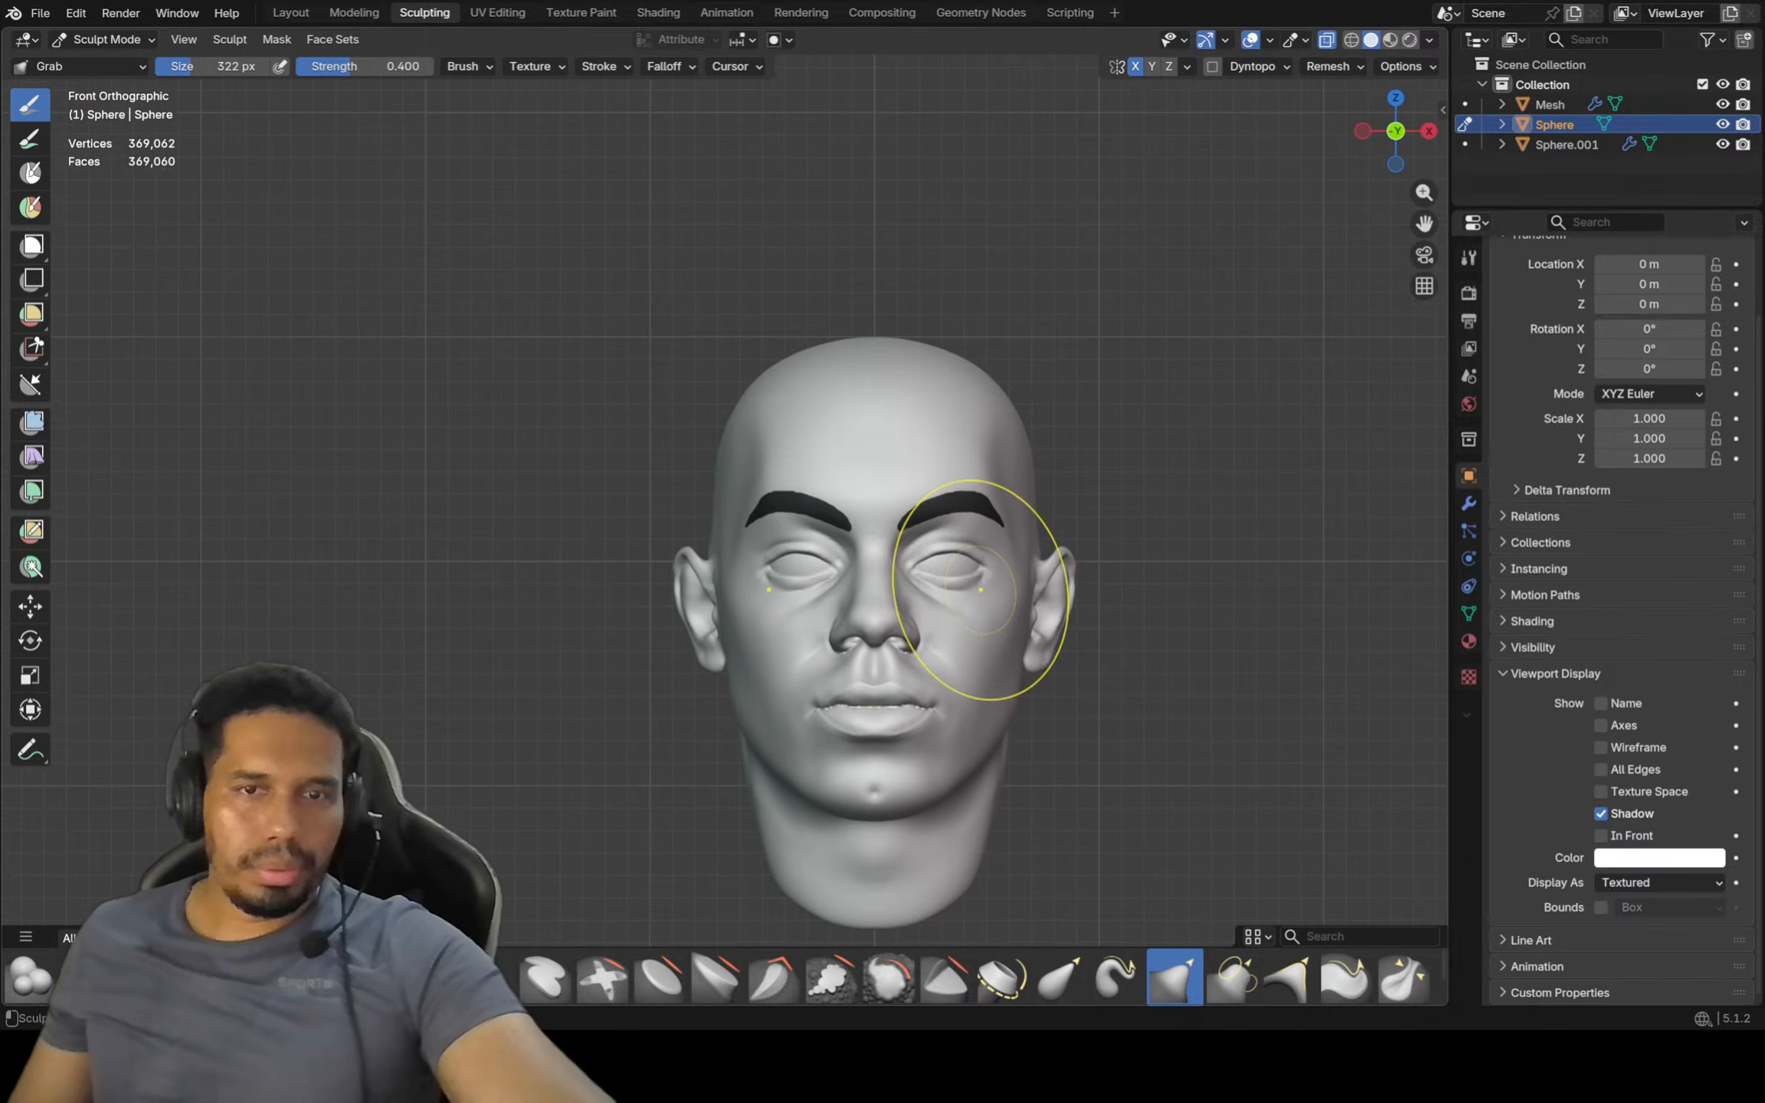
key("KP_3")
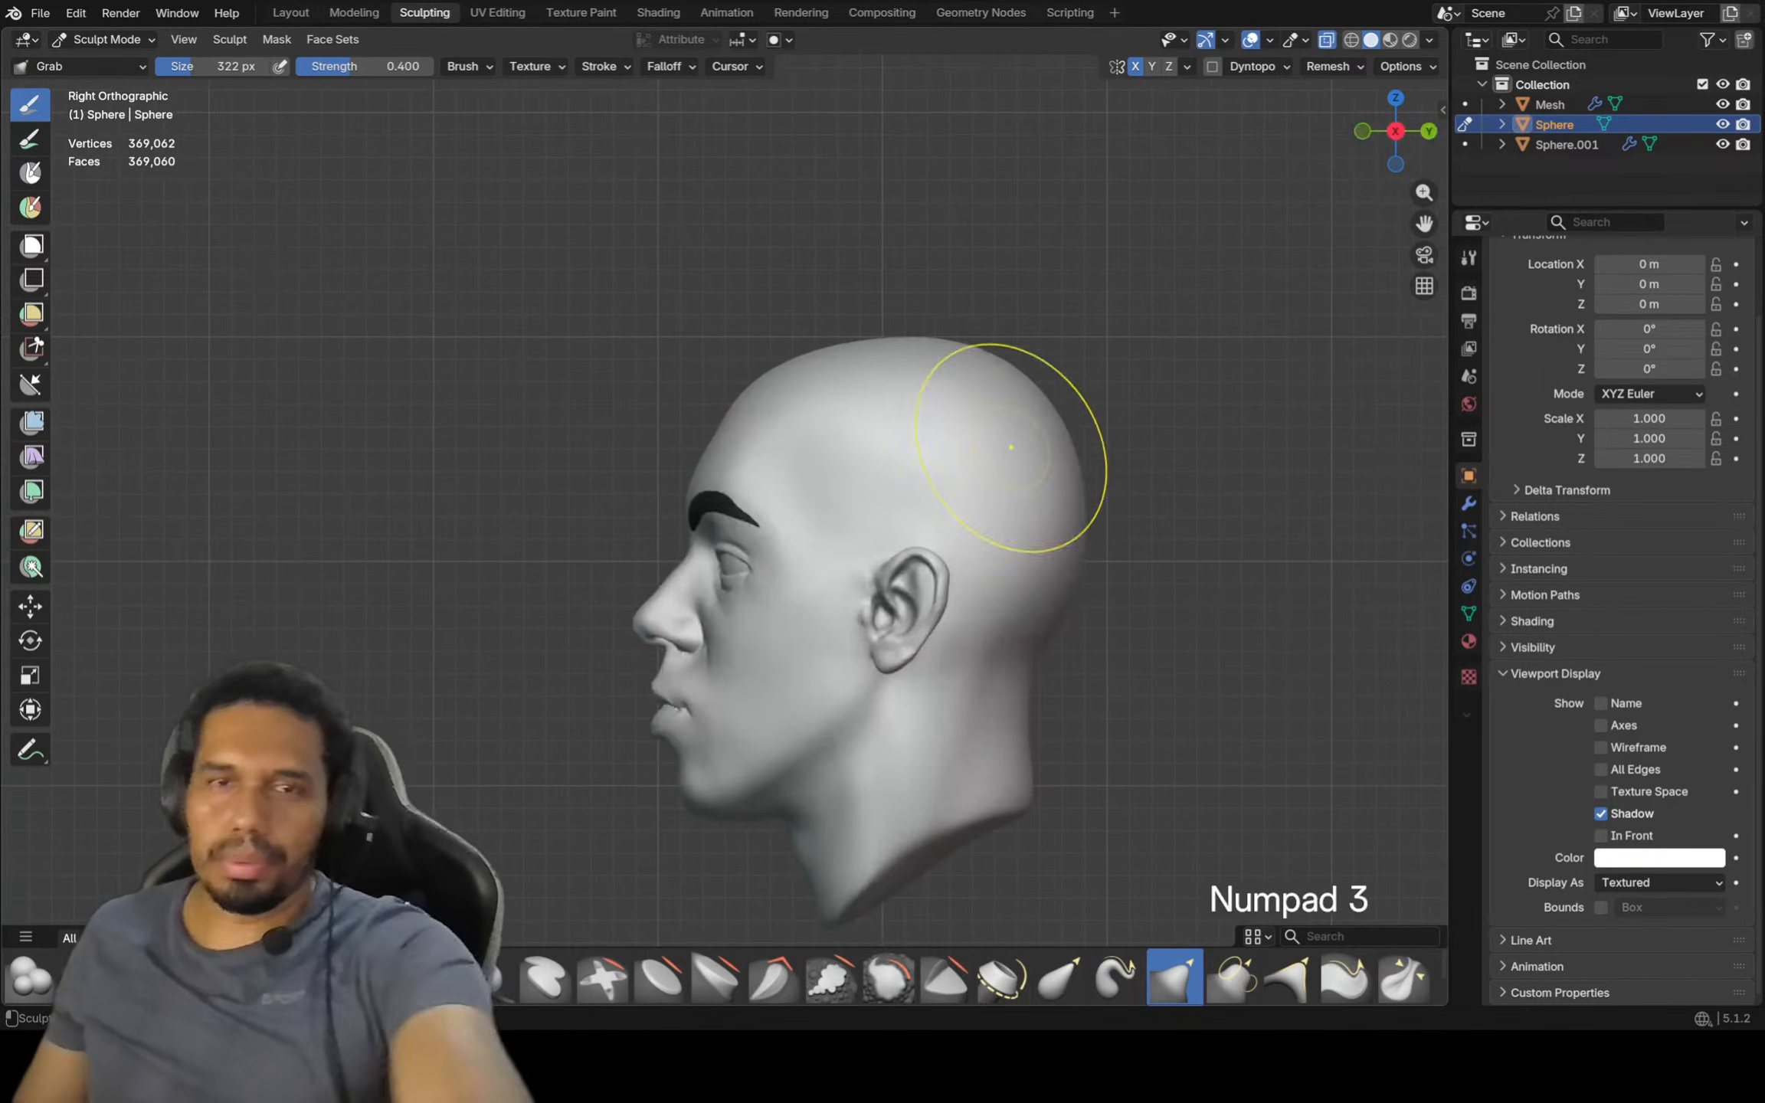
With the Mask brush at 84 px, paint the forehead hairline and its temple corner on the side of the head
key("f")
left_click(1001, 439)
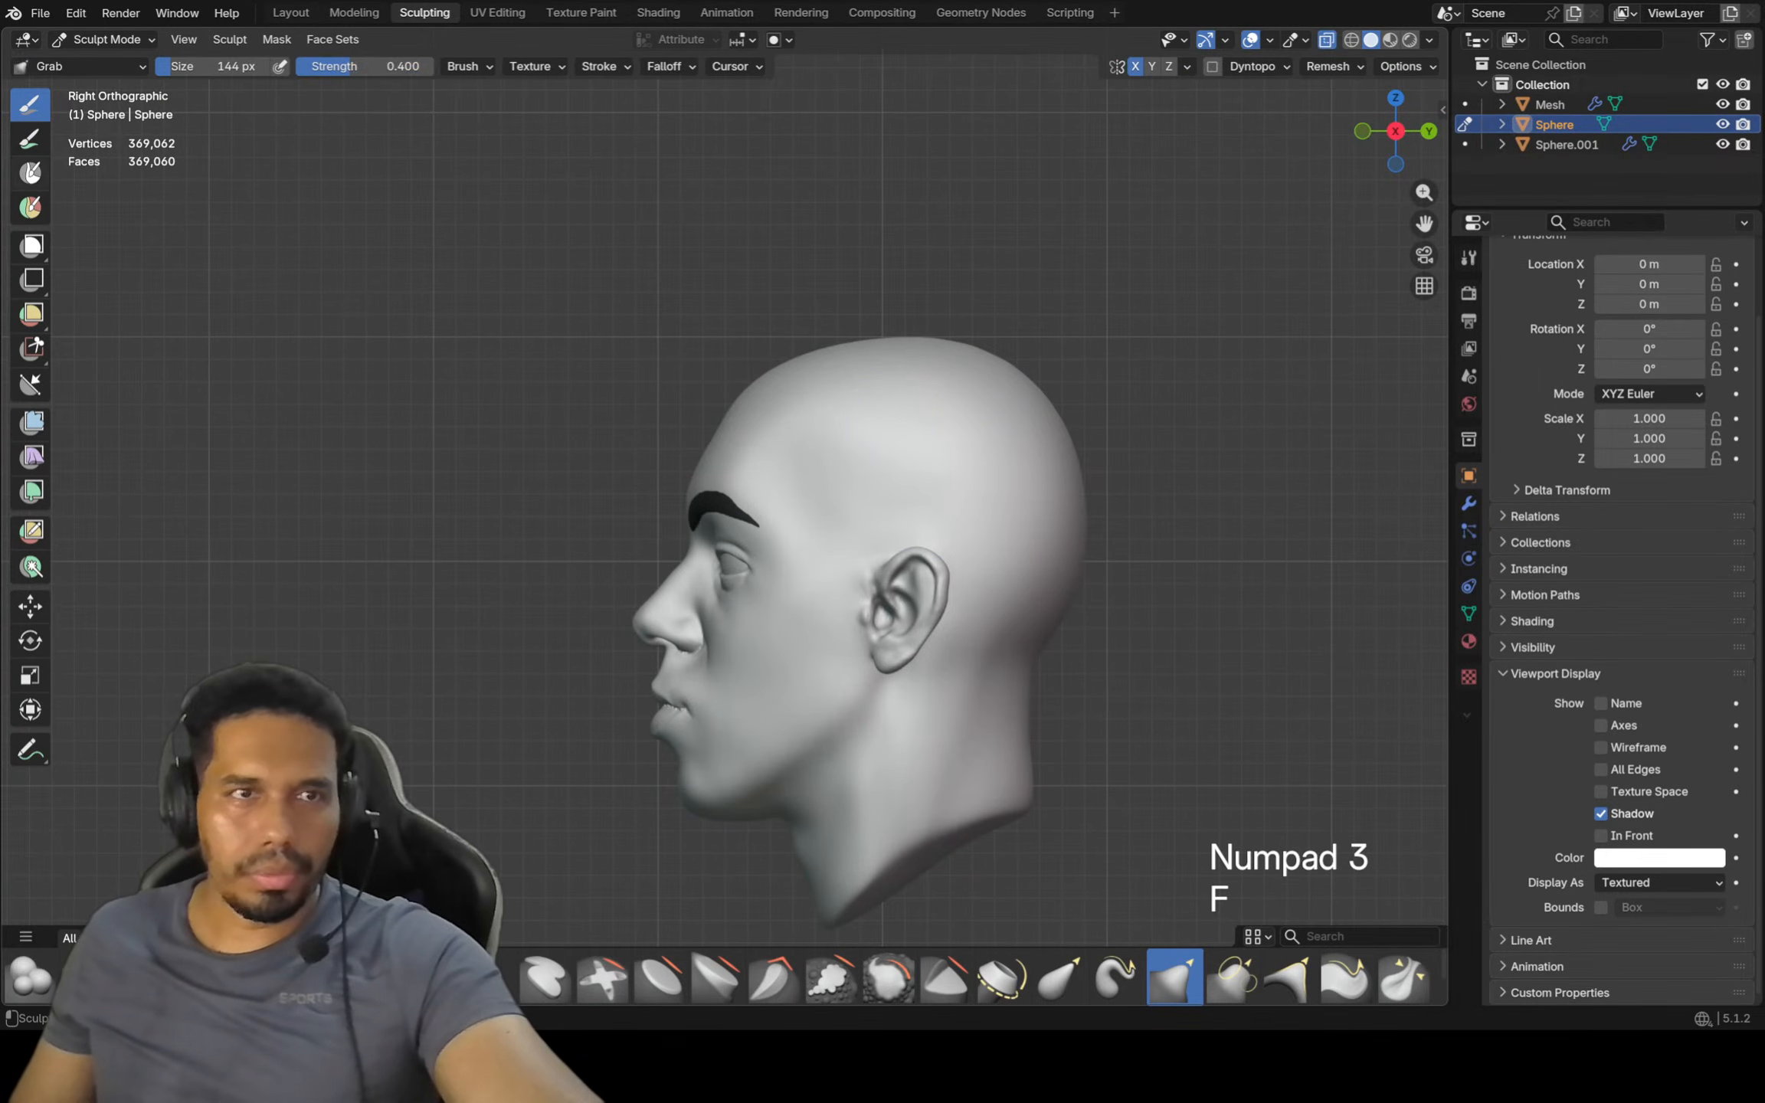
left_click(30, 173)
key("f")
left_click(822, 396)
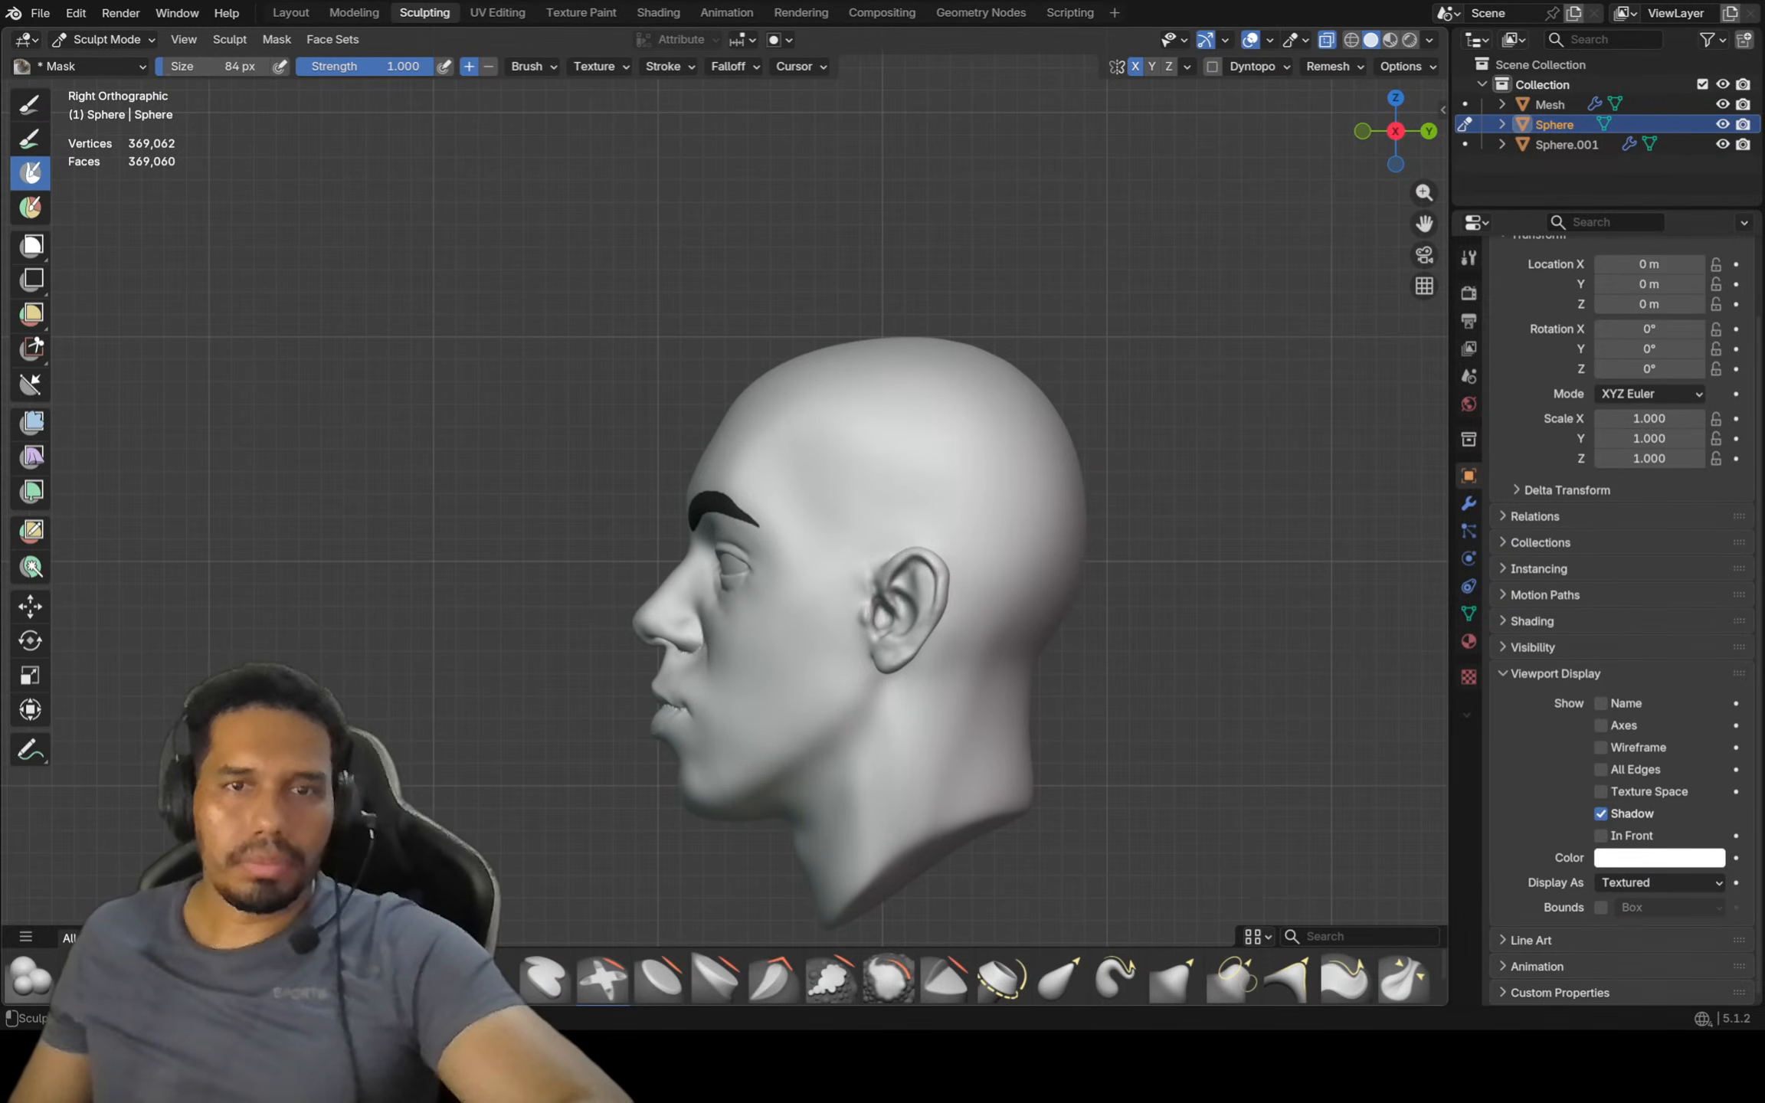
scroll(742, 412, "up", 2)
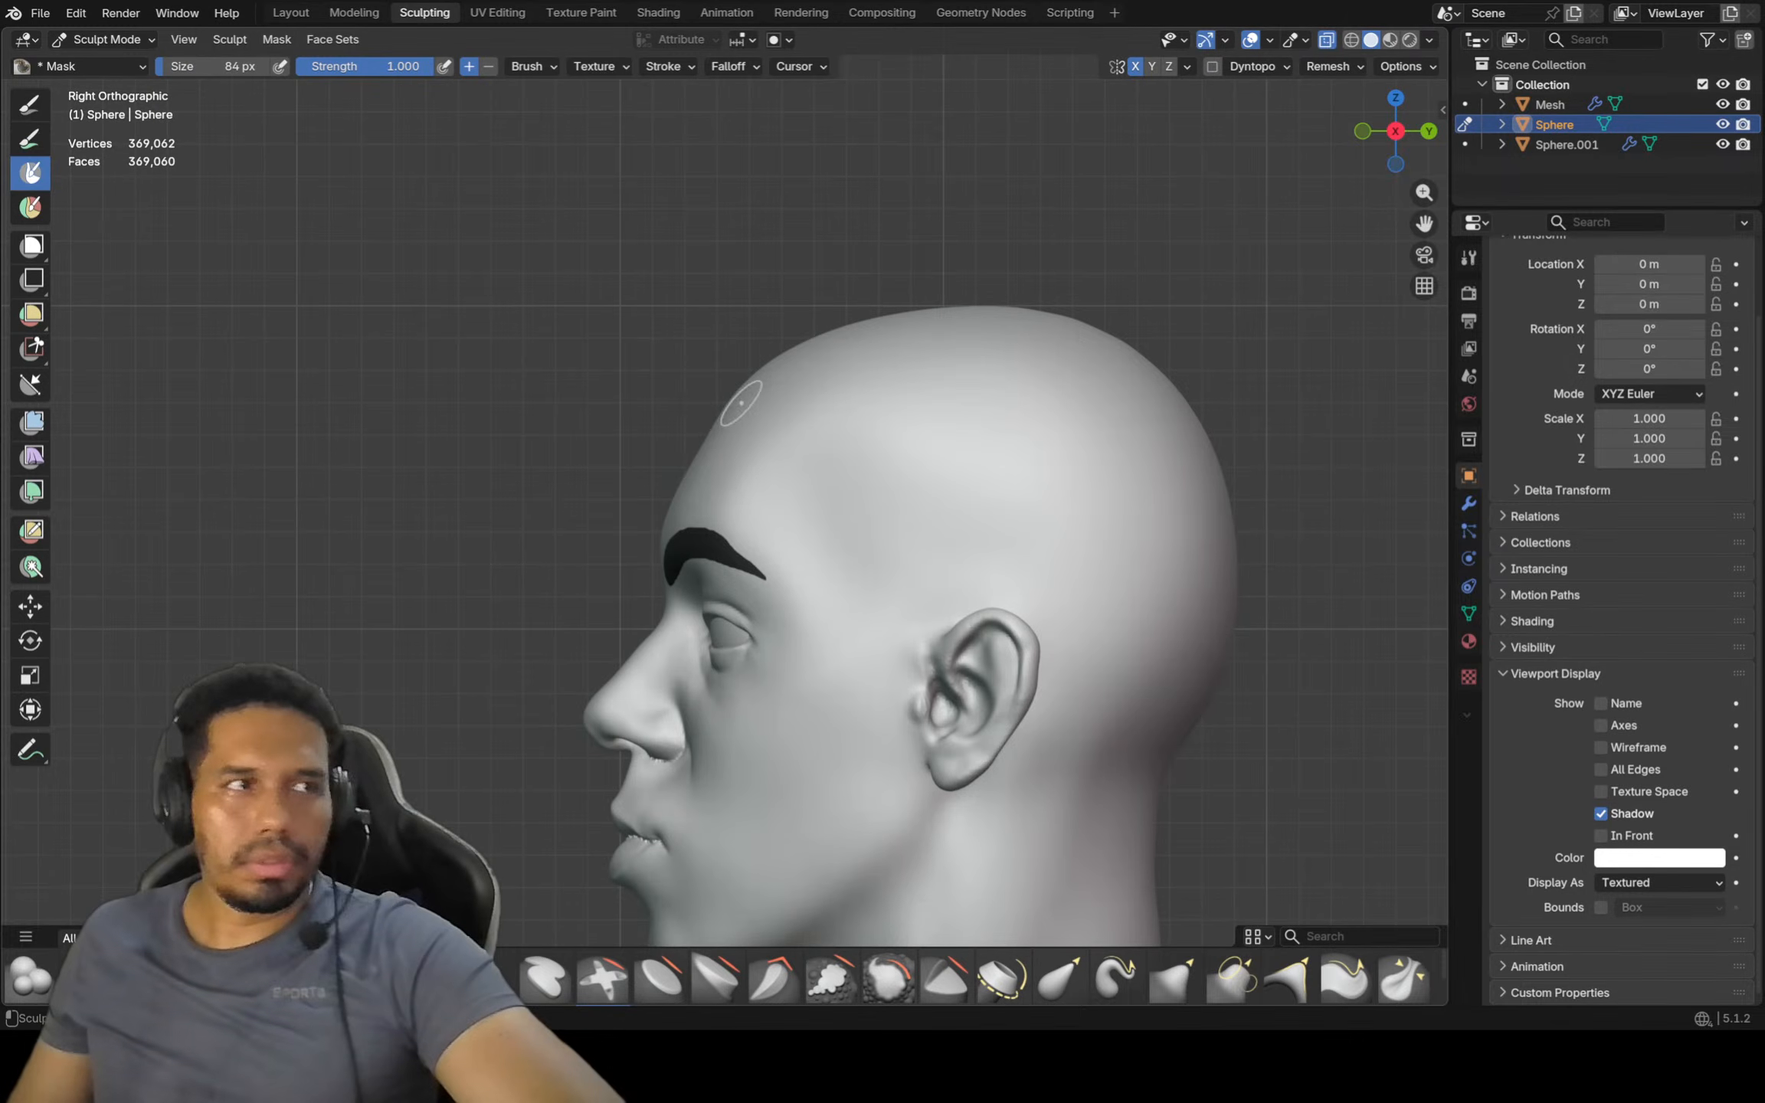
left_click_drag(732, 393, 877, 406)
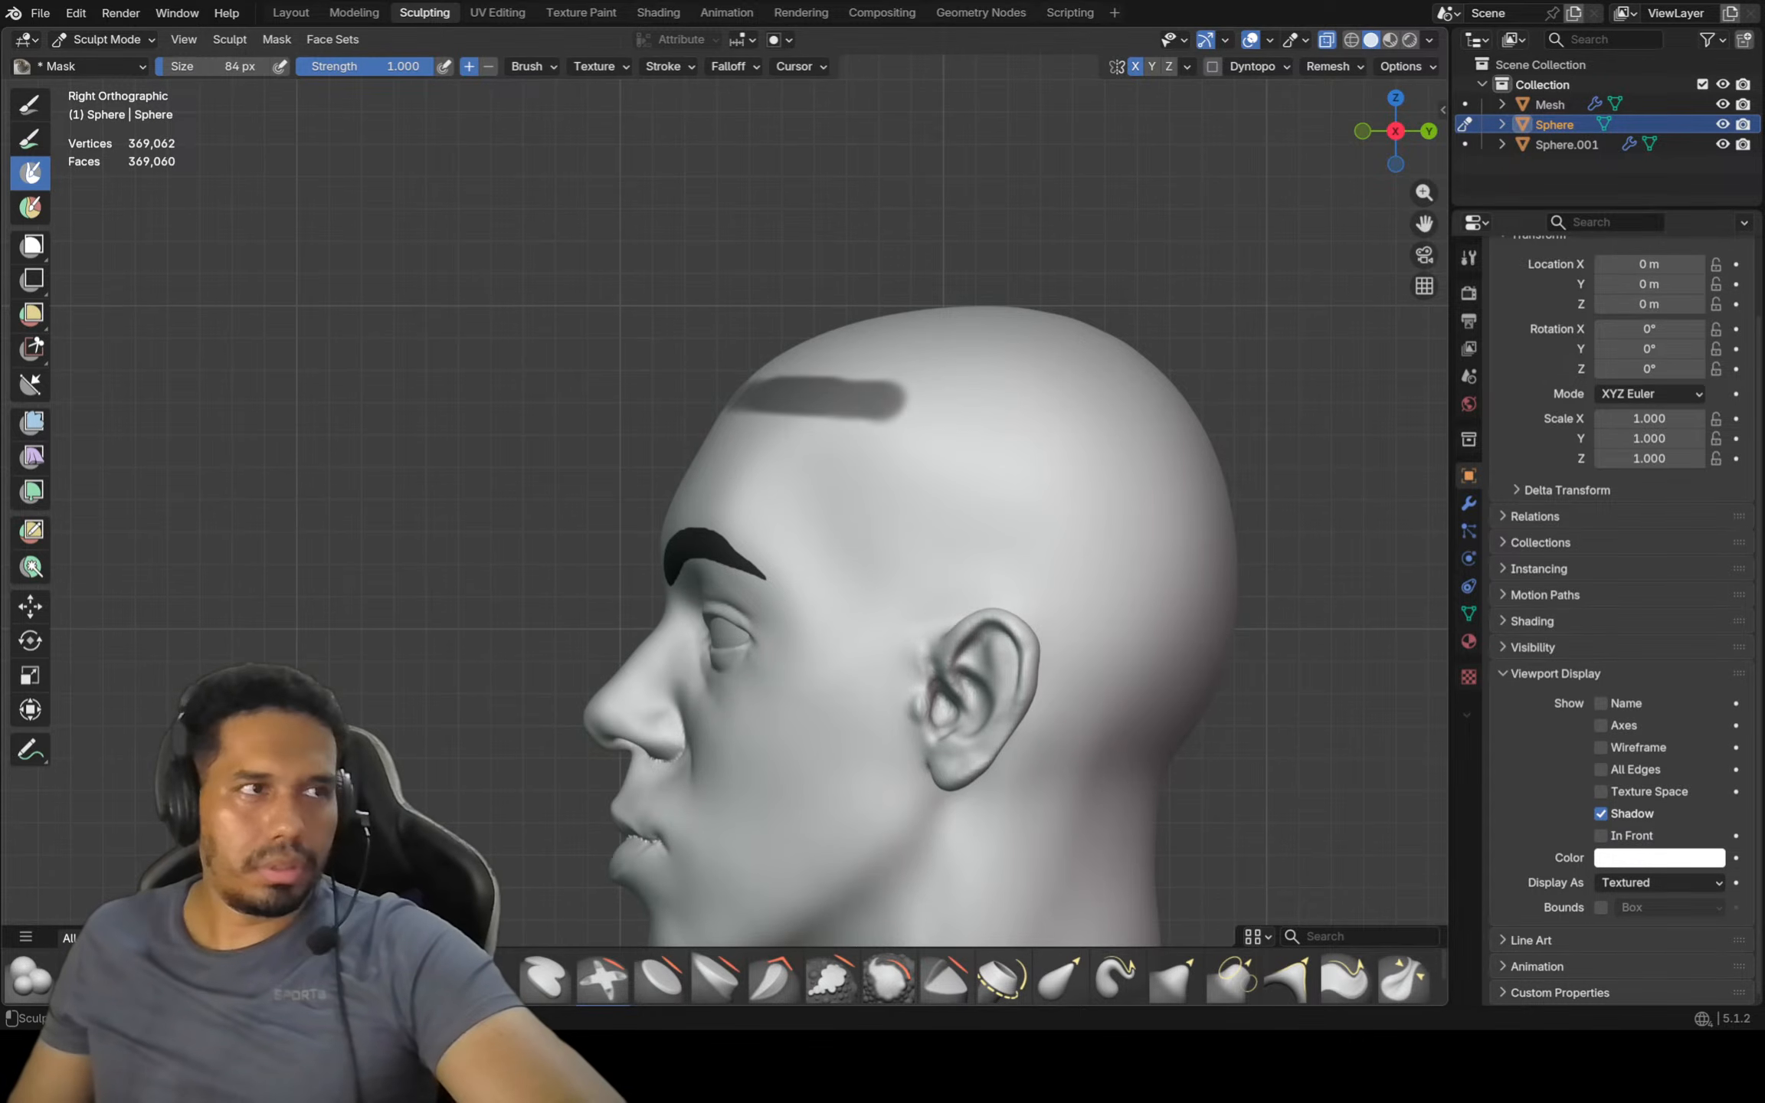
left_click_drag(862, 481, 879, 404)
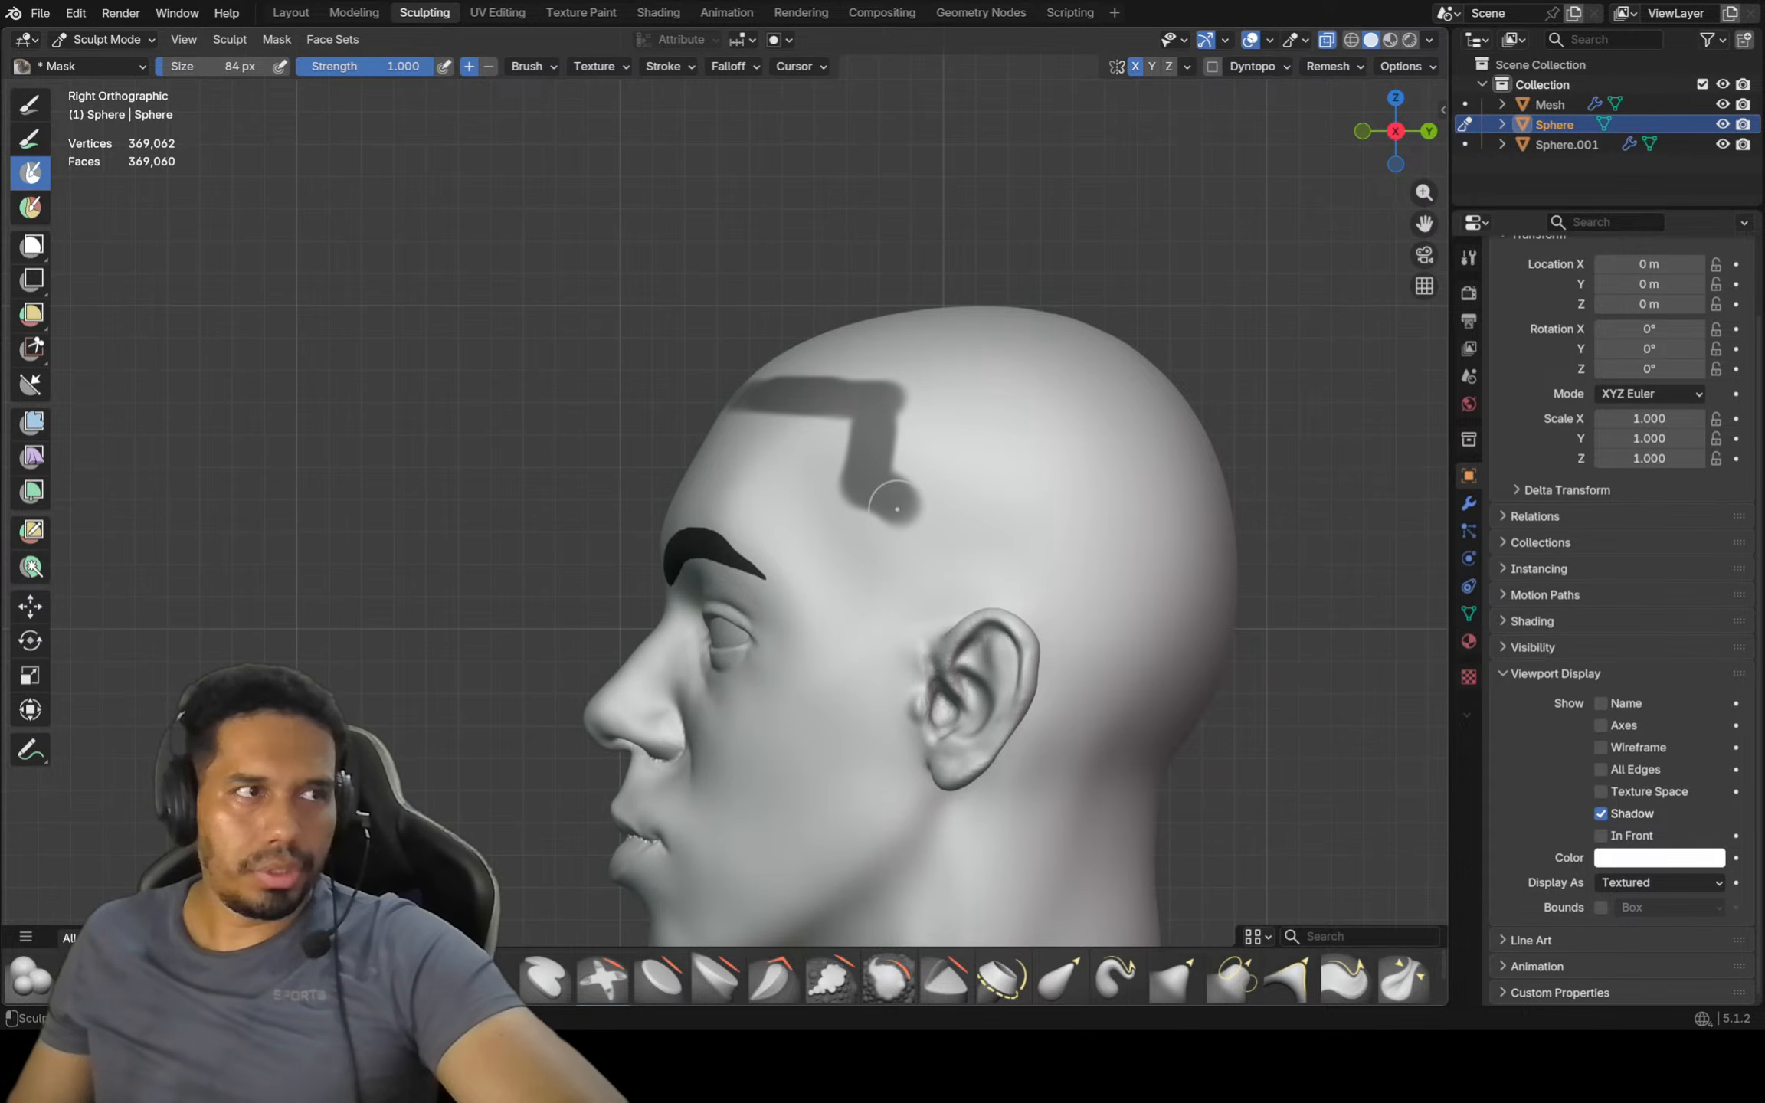
mouse_move(851, 494)
left_mouse_down()
mouse_move(908, 545)
mouse_move(900, 609)
mouse_move(961, 586)
mouse_move(923, 437)
mouse_move(873, 372)
mouse_move(788, 377)
left_mouse_up()
Fill the mask across the front and top of the scalp and down the temple to above the ear
middle_click_drag(766, 372, 823, 387)
mouse_move(820, 382)
left_mouse_down()
mouse_move(678, 368)
mouse_move(801, 310)
mouse_move(873, 337)
mouse_move(958, 460)
left_mouse_up()
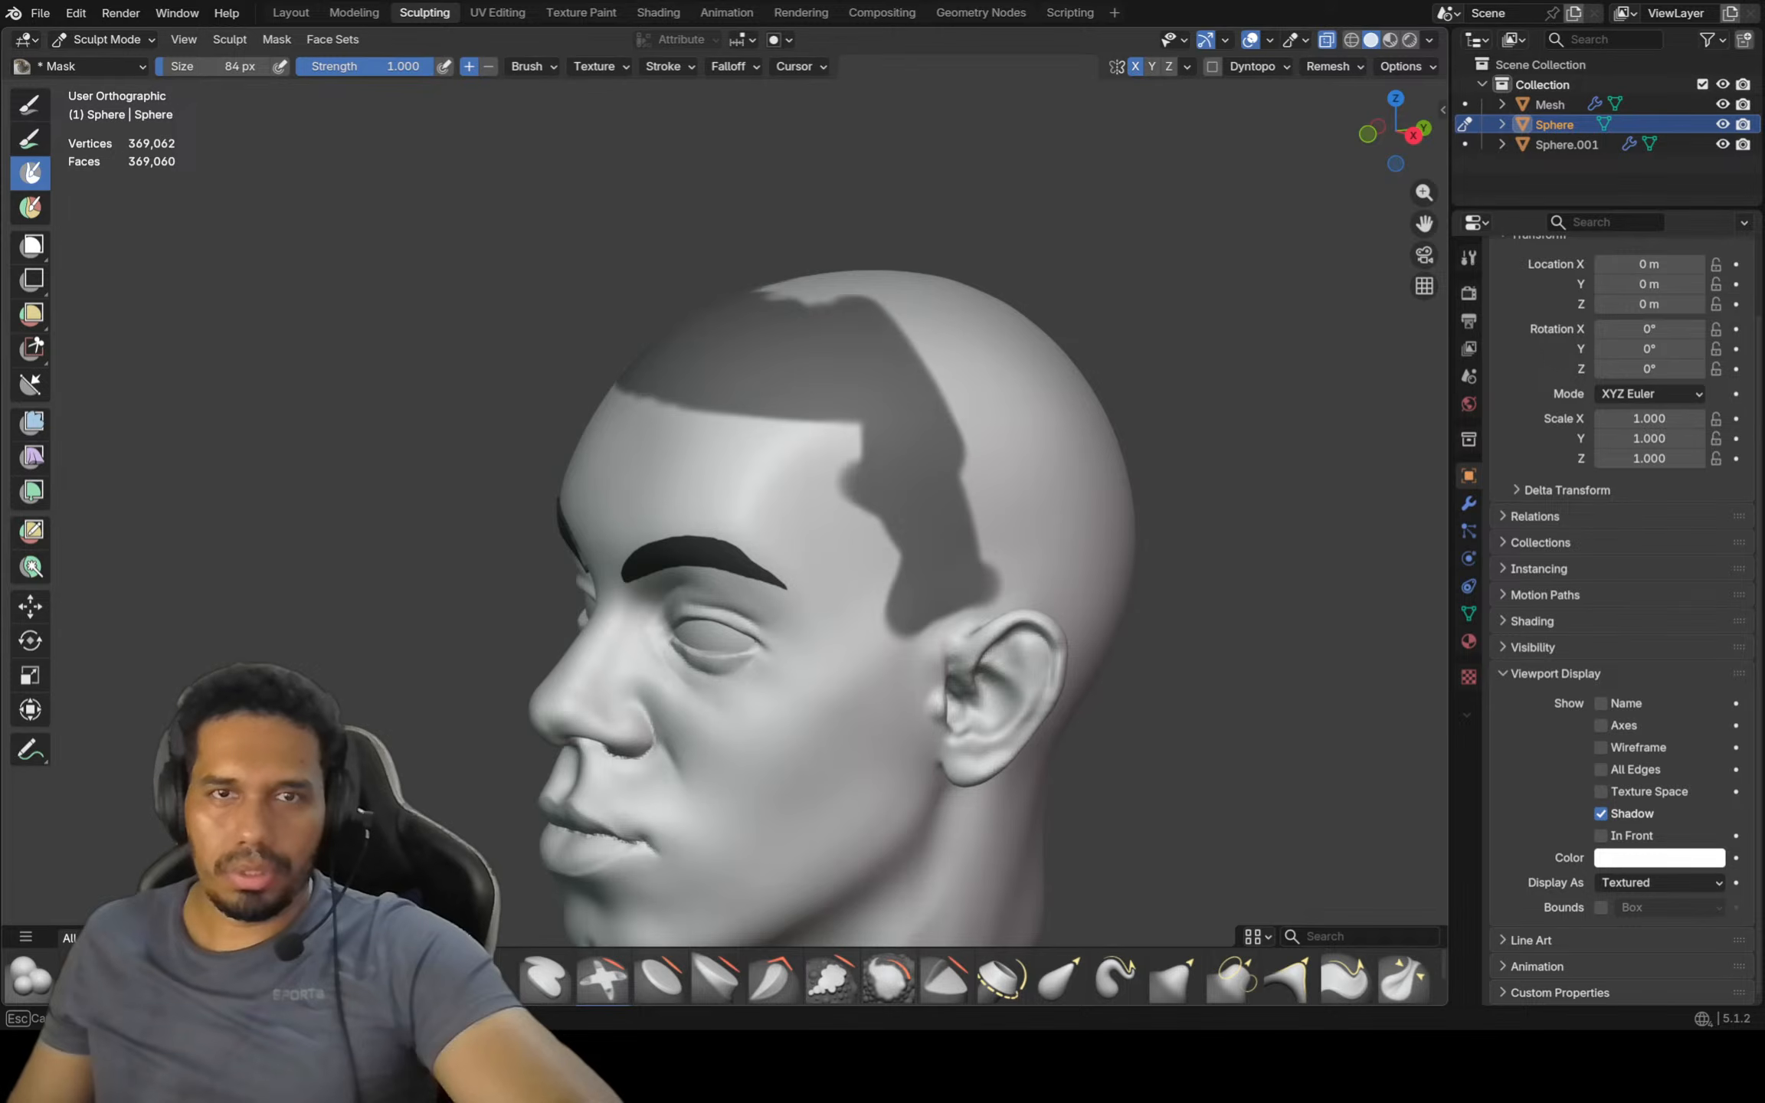
left_click_drag(858, 311, 785, 316)
mouse_move(851, 311)
middle_mouse_down()
mouse_move(816, 315)
mouse_move(796, 360)
middle_mouse_up()
mouse_move(873, 346)
left_mouse_down()
mouse_move(883, 252)
mouse_move(900, 521)
mouse_move(938, 245)
mouse_move(988, 490)
mouse_move(1065, 291)
mouse_move(1088, 460)
mouse_move(979, 506)
left_mouse_up()
mouse_move(900, 567)
left_mouse_down()
mouse_move(969, 594)
mouse_move(1022, 517)
mouse_move(1040, 532)
left_mouse_up()
Extend the mask over the upper back of the head to cover the rear of the scalp
mouse_move(1048, 548)
middle_mouse_down()
mouse_move(1023, 540)
mouse_move(1012, 504)
mouse_move(919, 494)
middle_mouse_up()
middle_click_drag(920, 494, 872, 511)
left_click_drag(811, 529, 1056, 473)
With the Grab brush at 364 px, nudge the unmasked sides of the head inward near the ears from the back view
key("ctrl+KP_1")
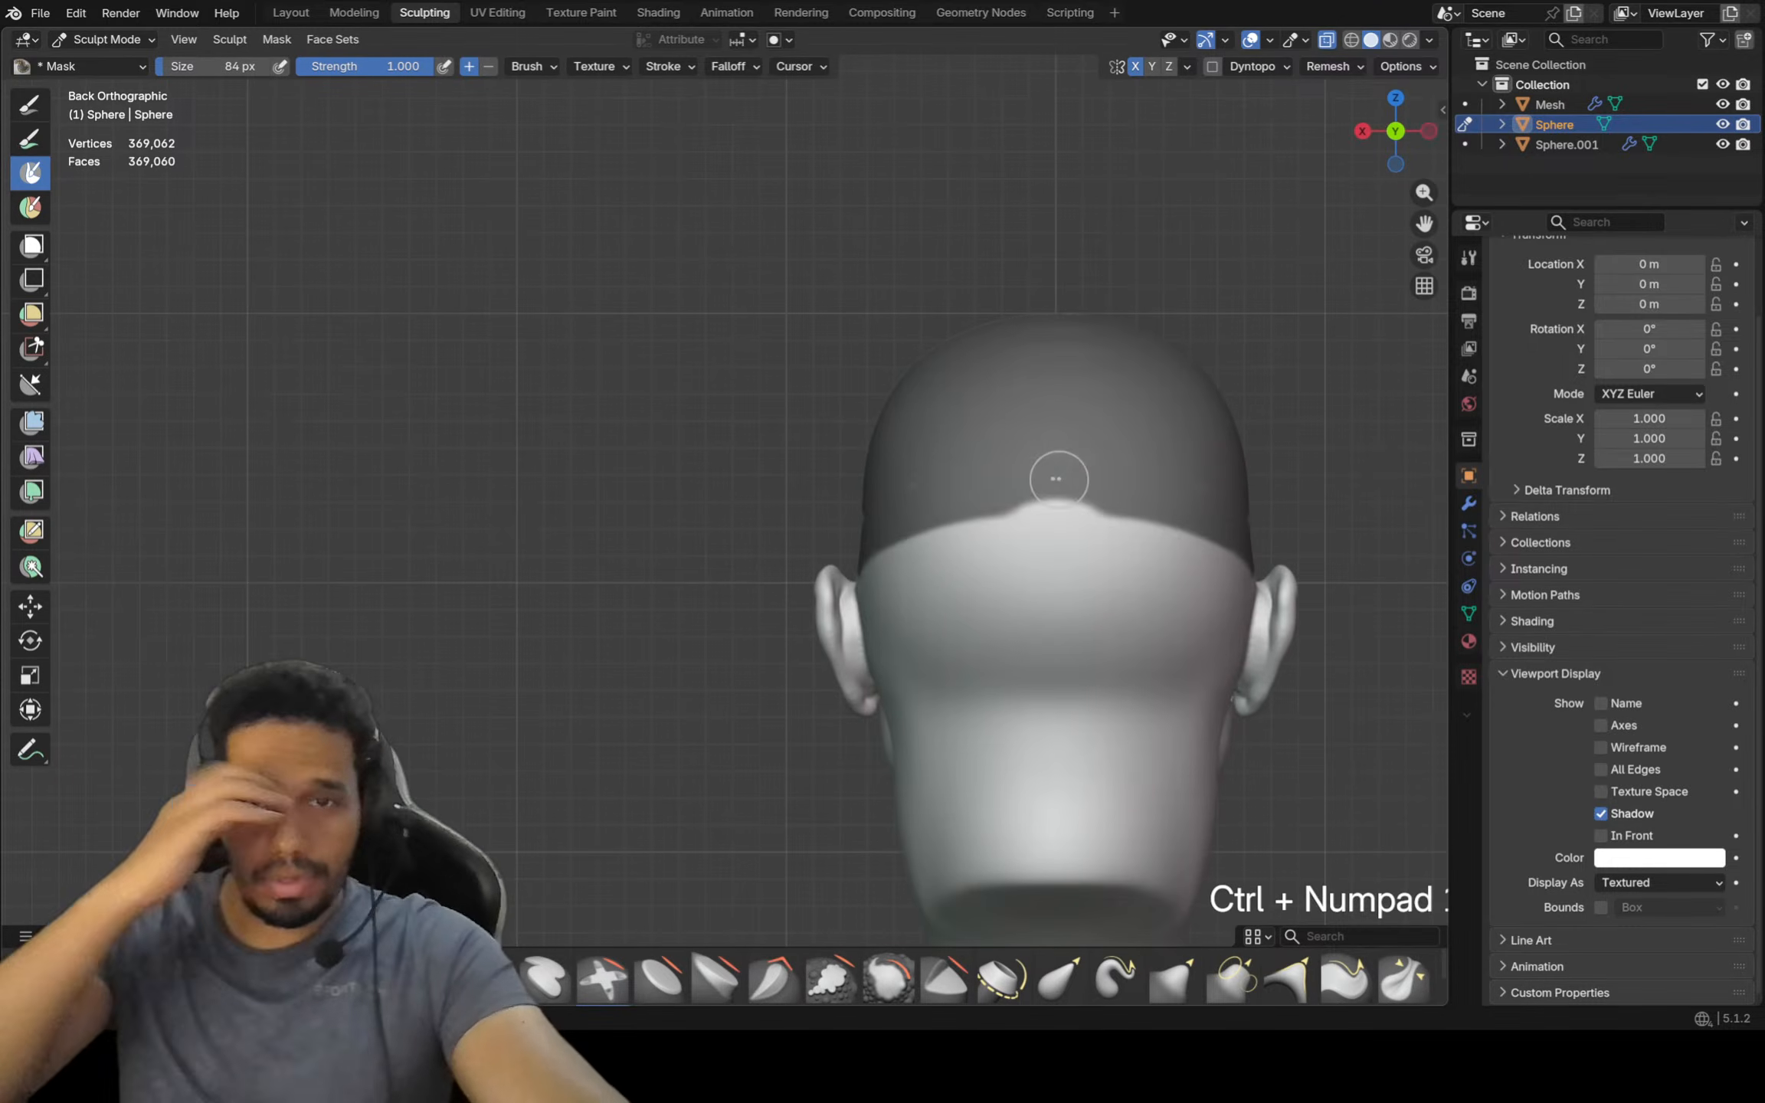
middle_click_drag(1088, 485, 858, 509, "shift")
key("f")
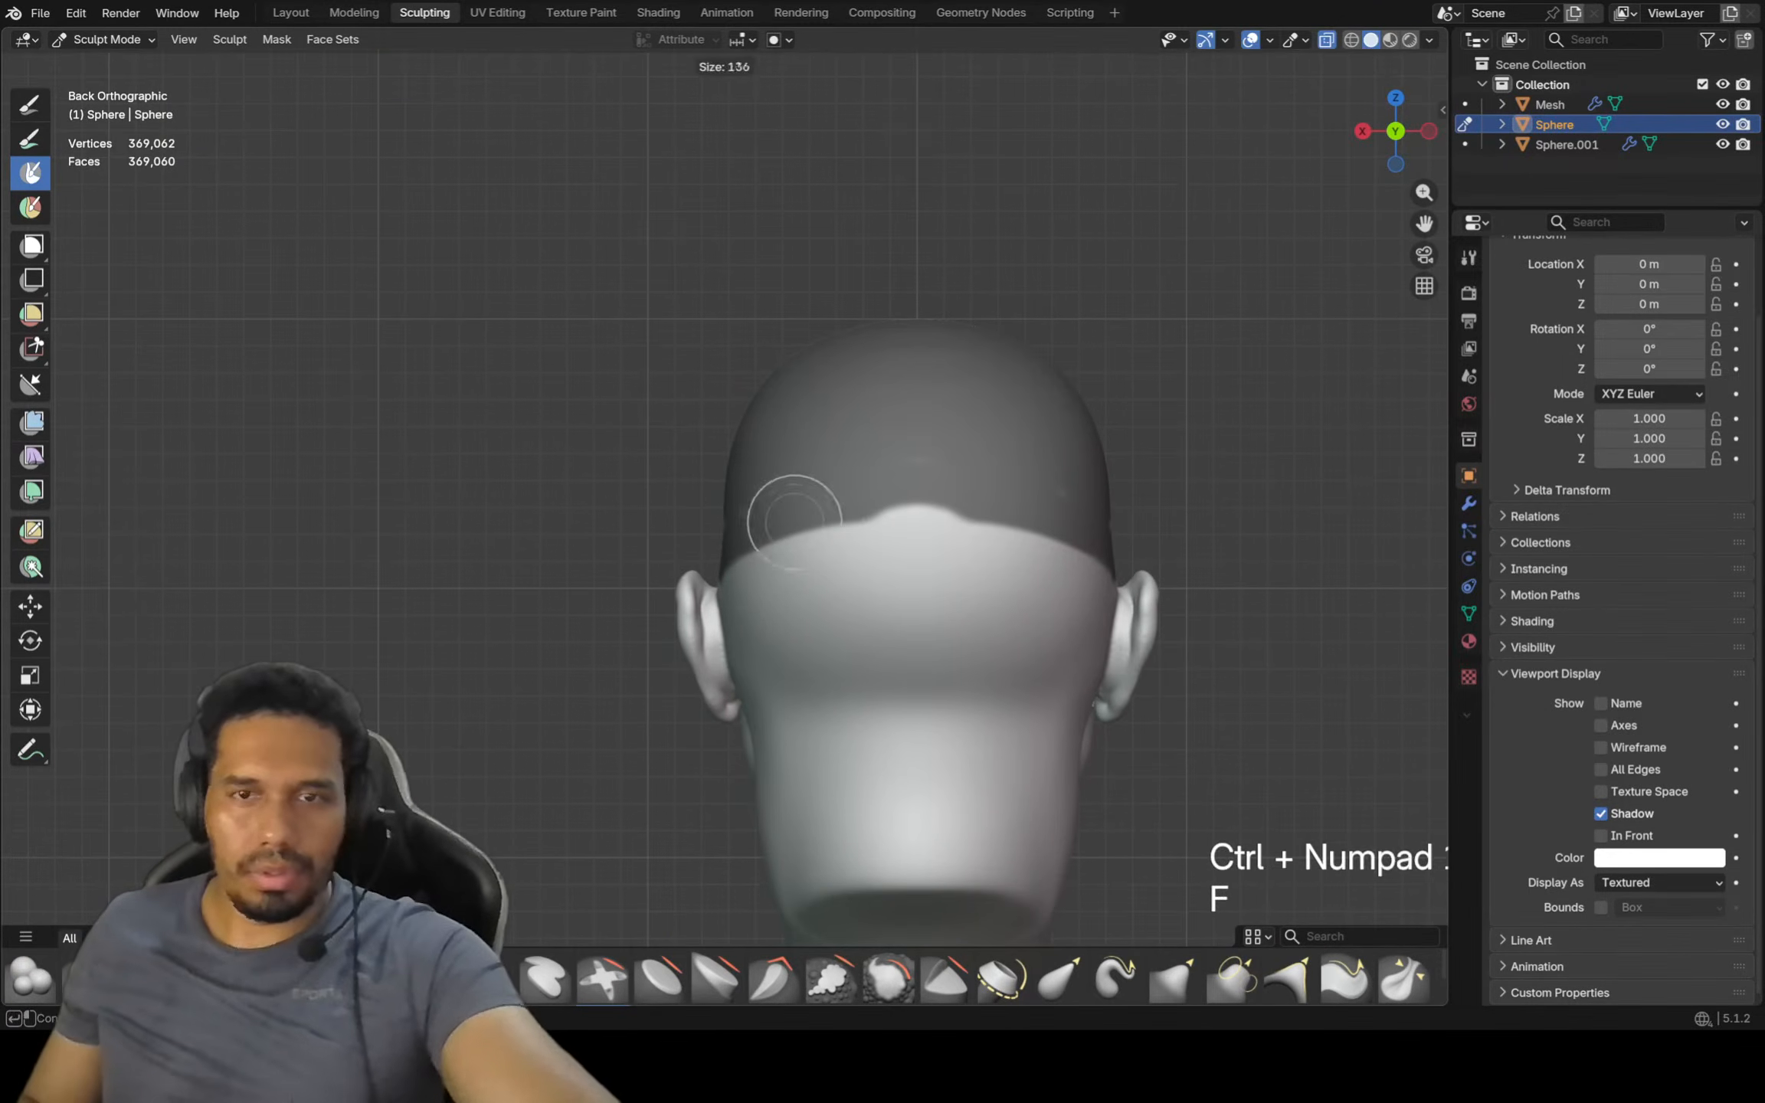
left_click(895, 520)
key("g")
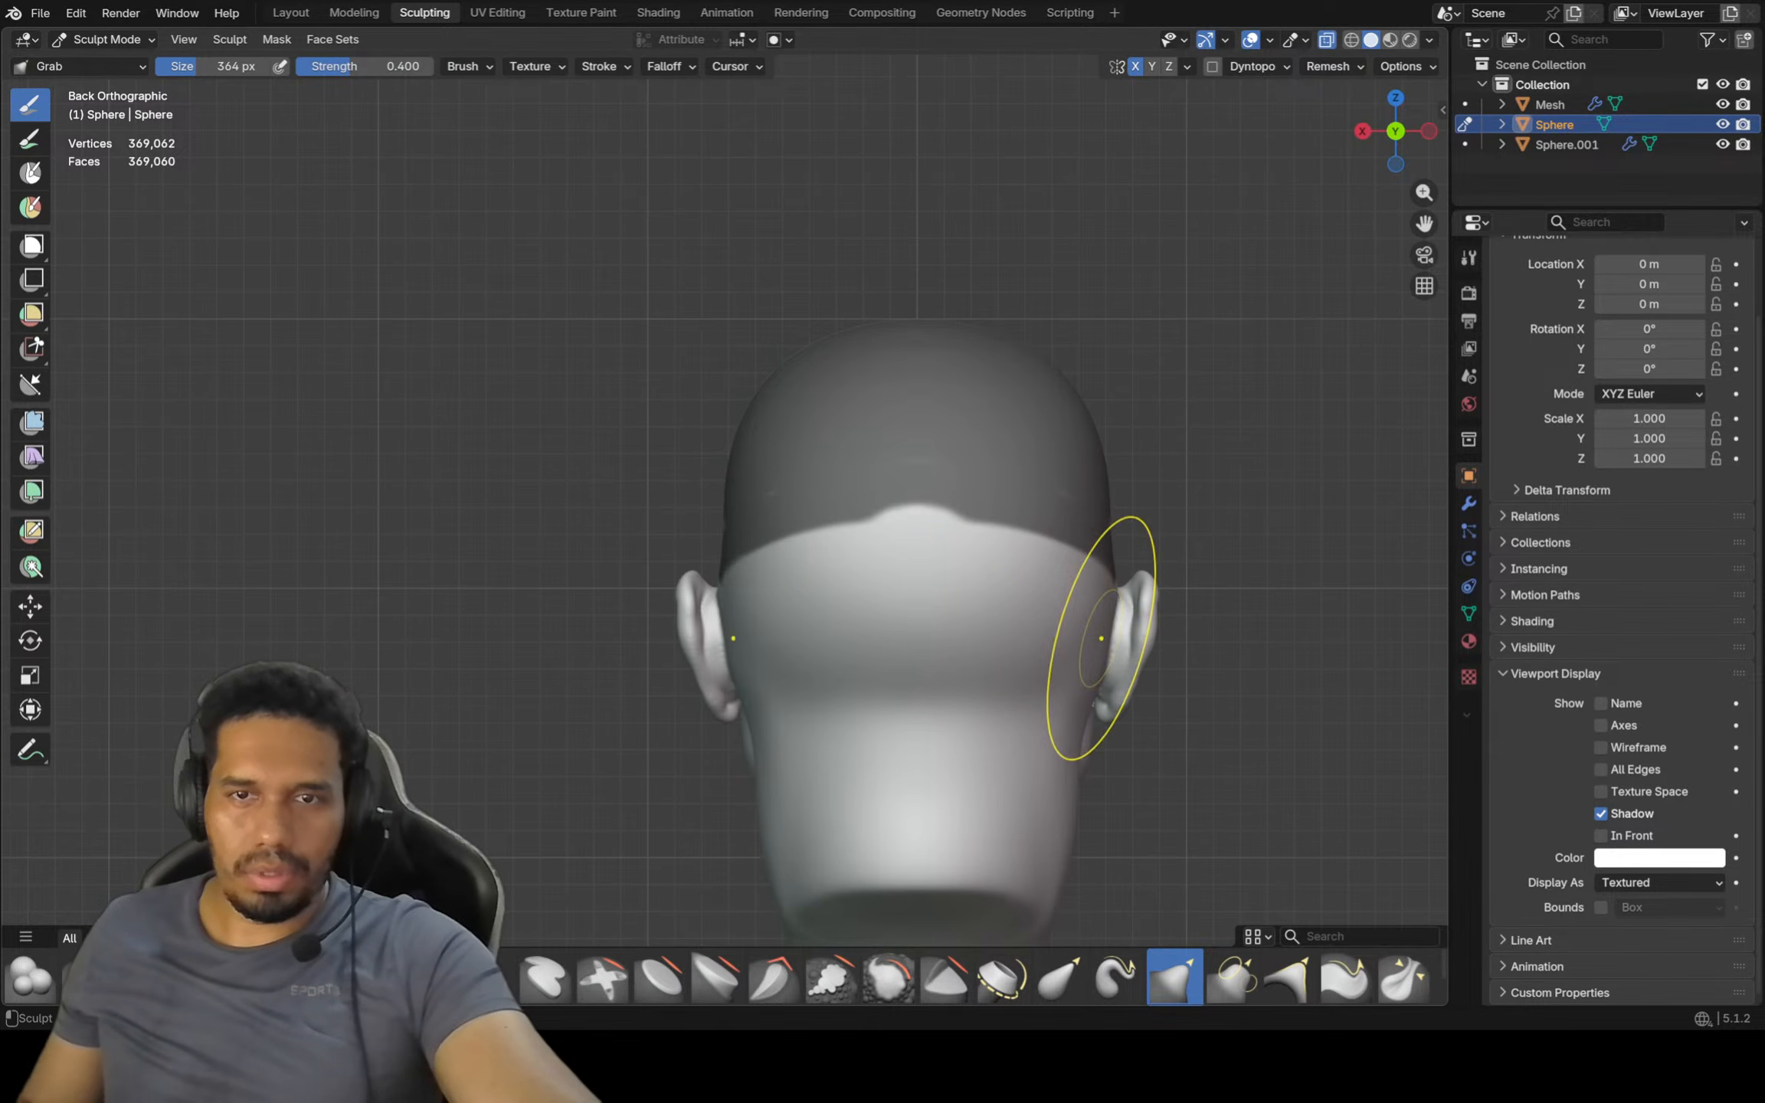
left_click_drag(1102, 639, 1094, 642)
left_click_drag(1096, 655, 1090, 658)
left_click_drag(1090, 668, 1089, 674)
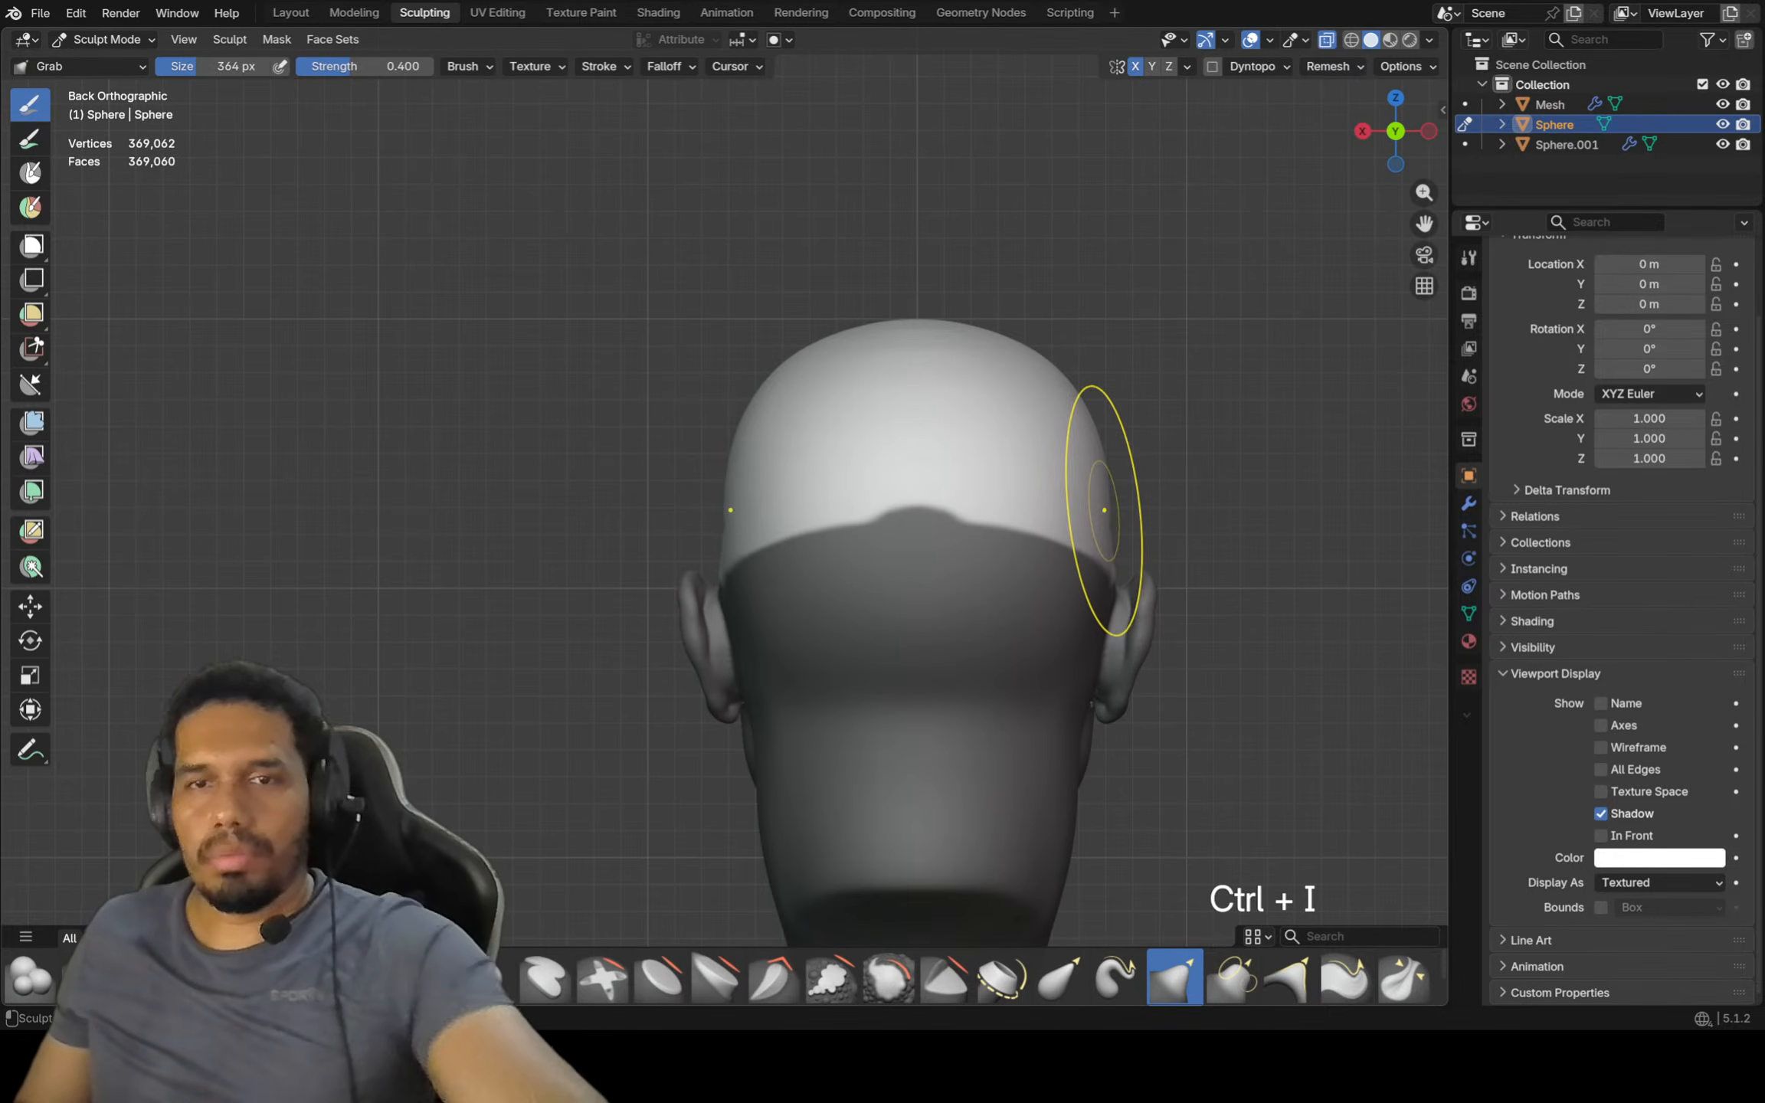
Try clearing the mask, undo the clearing, and invert the mask back onto the scalp
scroll(1114, 521, "up", 1)
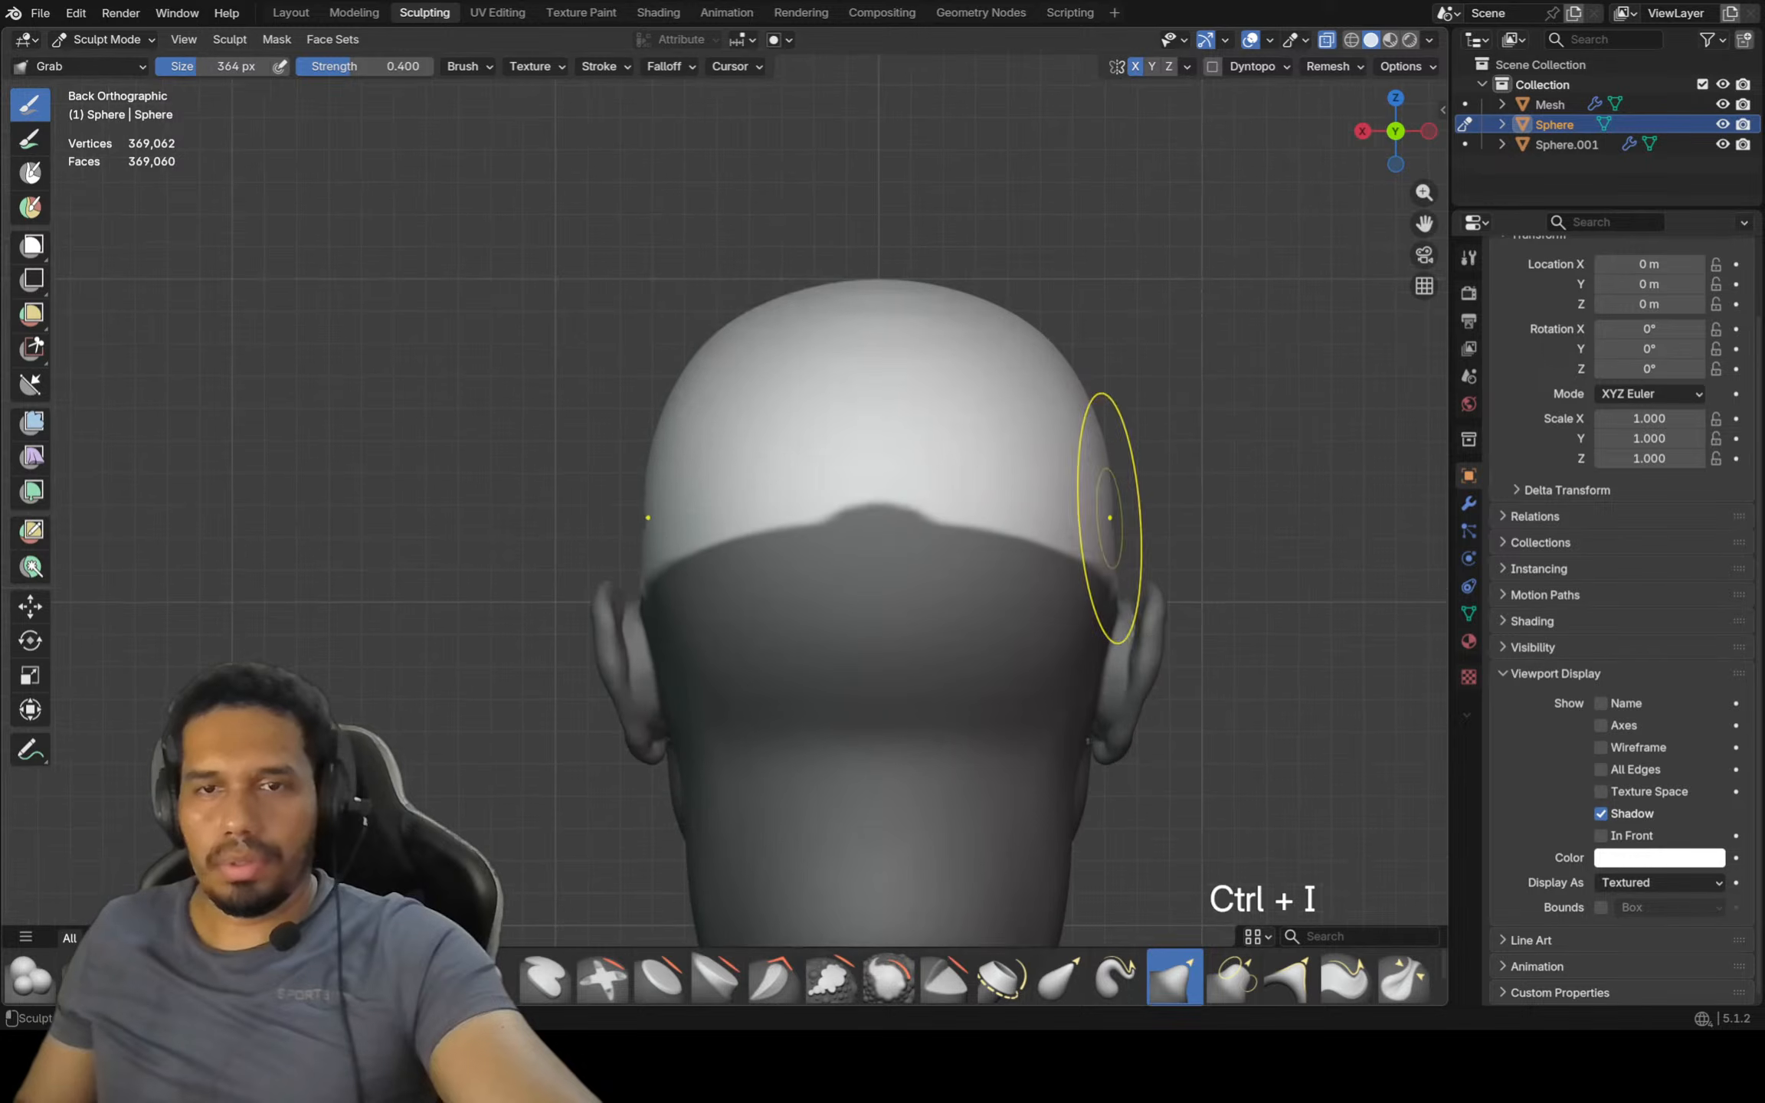
middle_click_drag(1119, 526, 1015, 484)
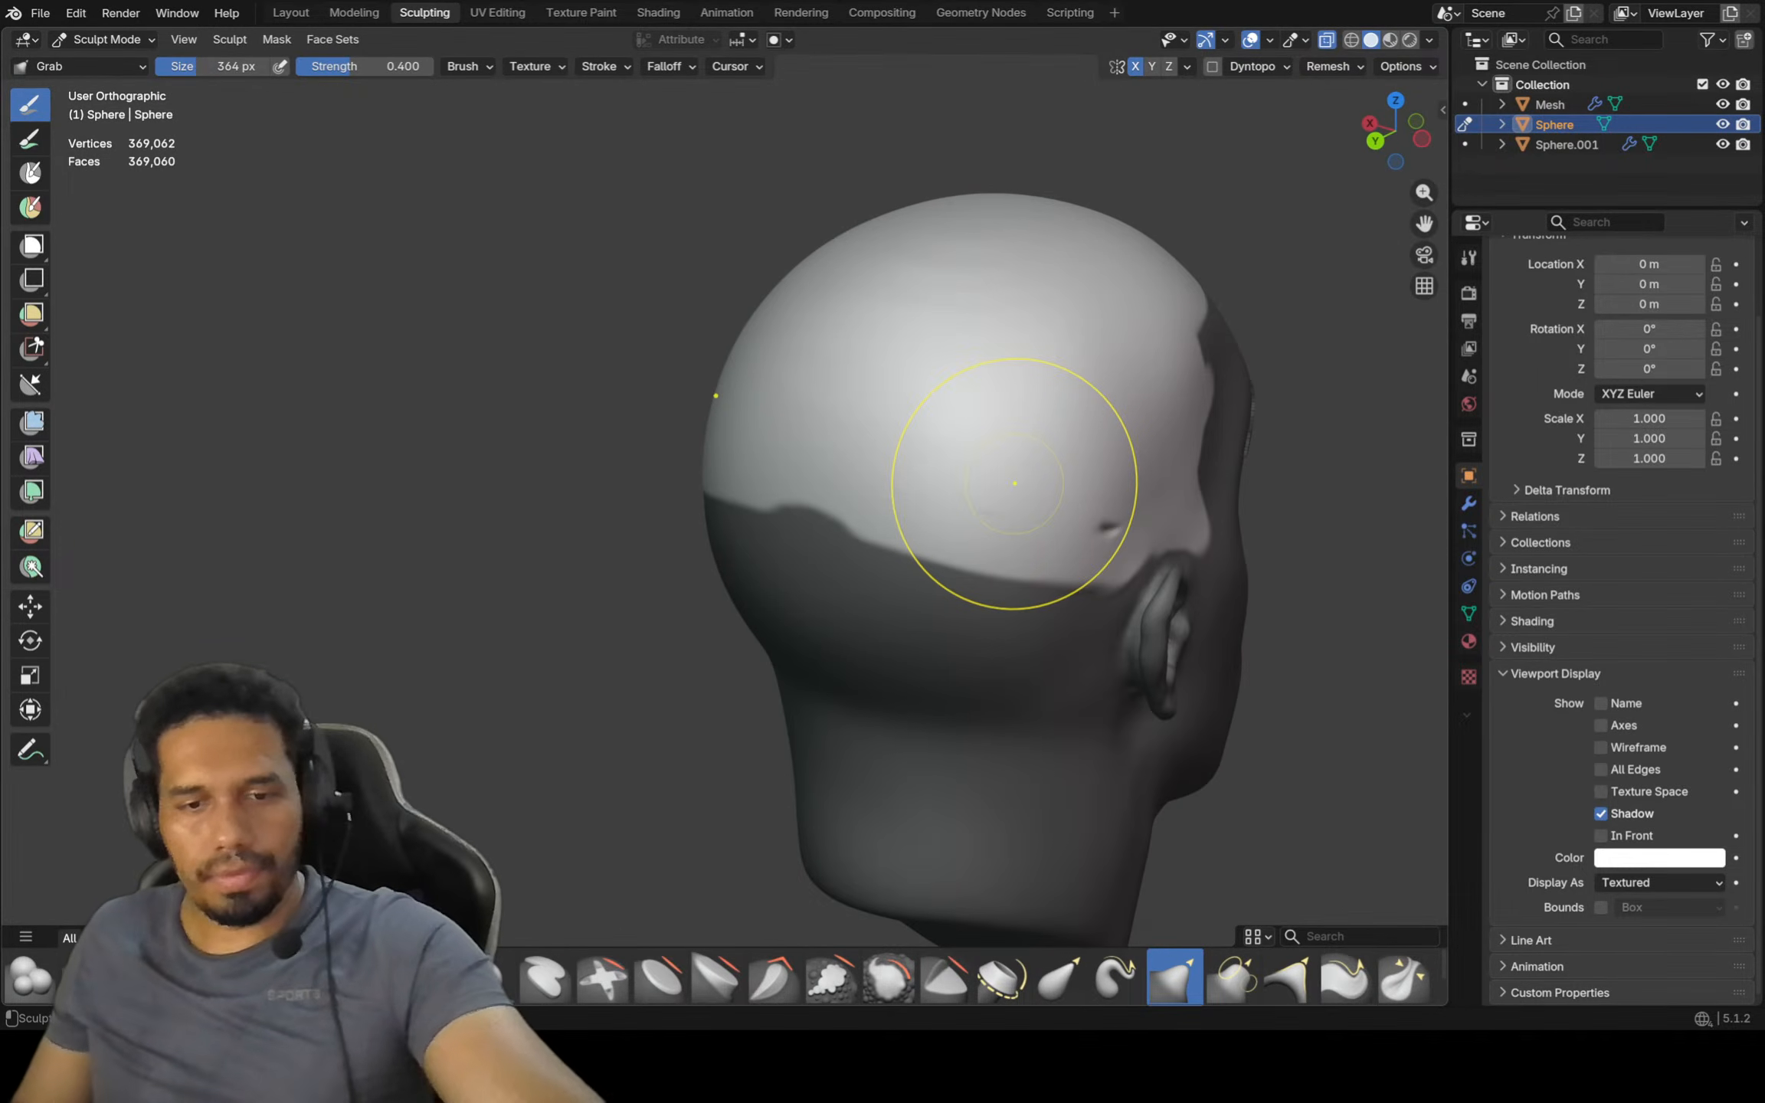
key("alt+m")
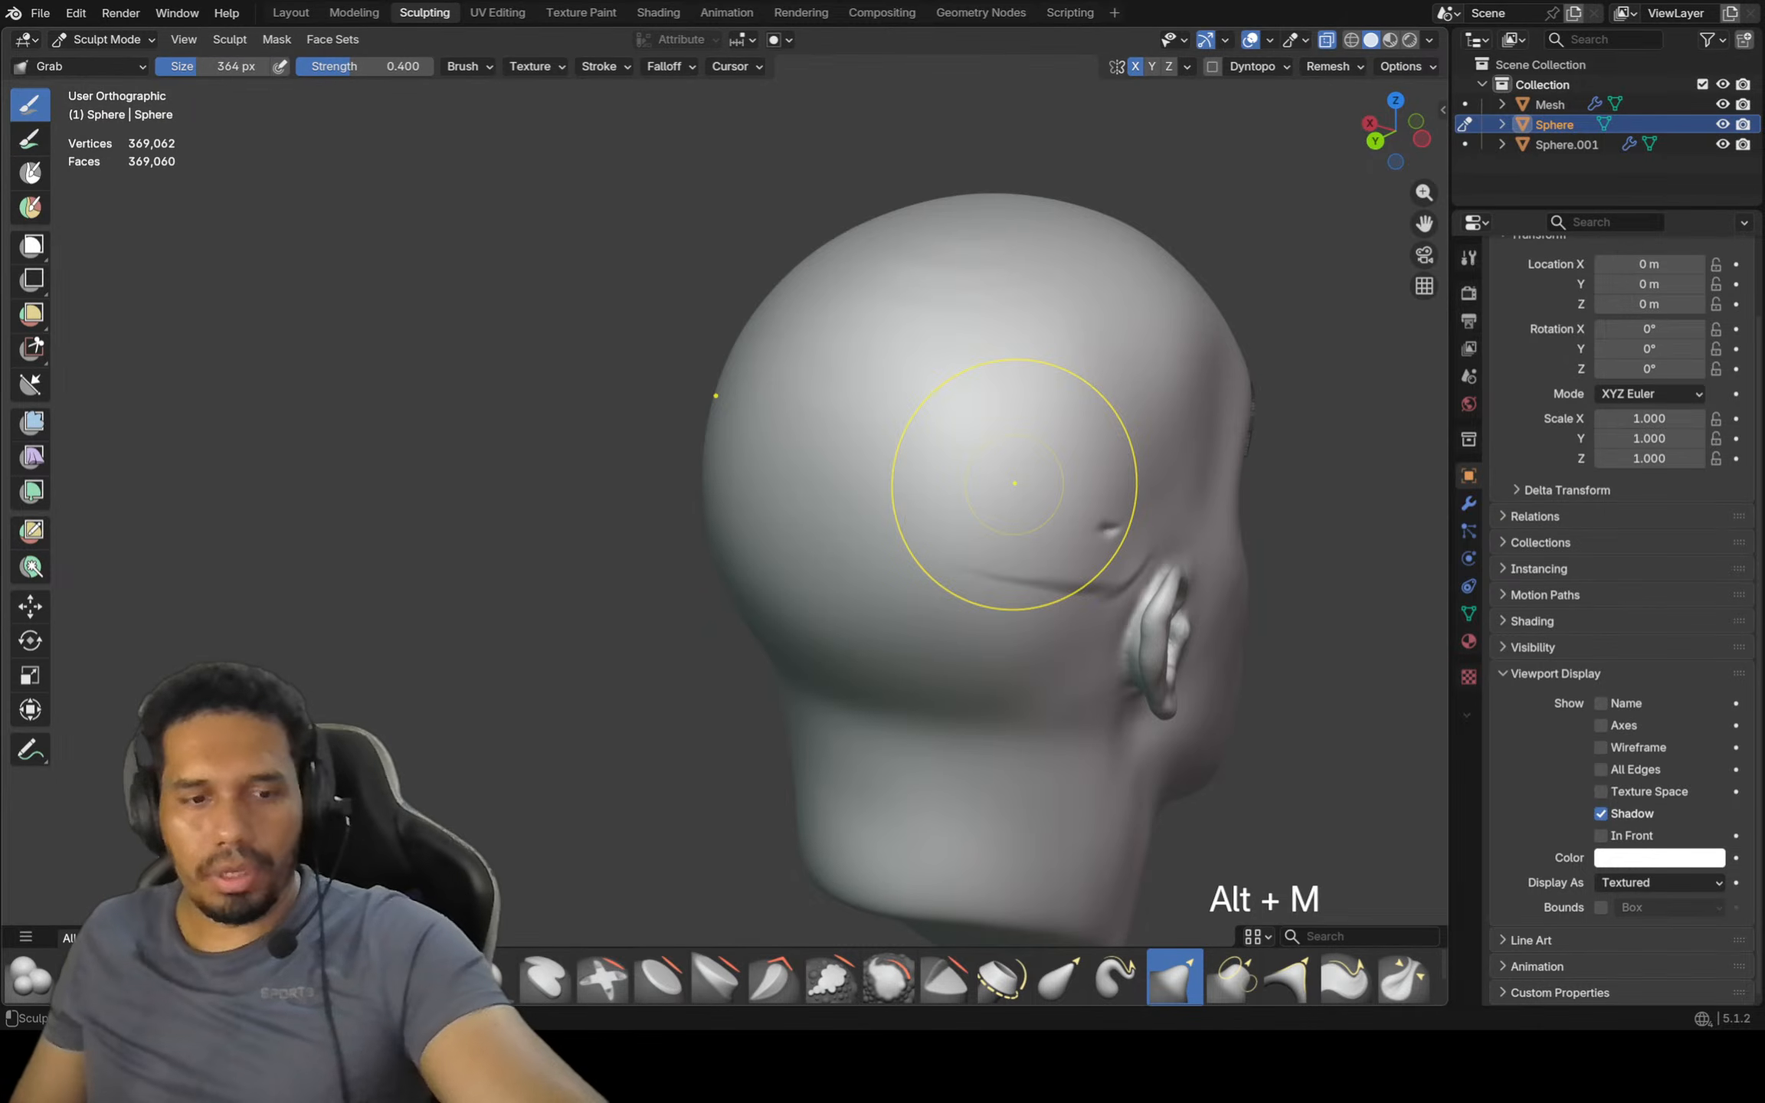
key("ctrl+z")
key("ctrl+i")
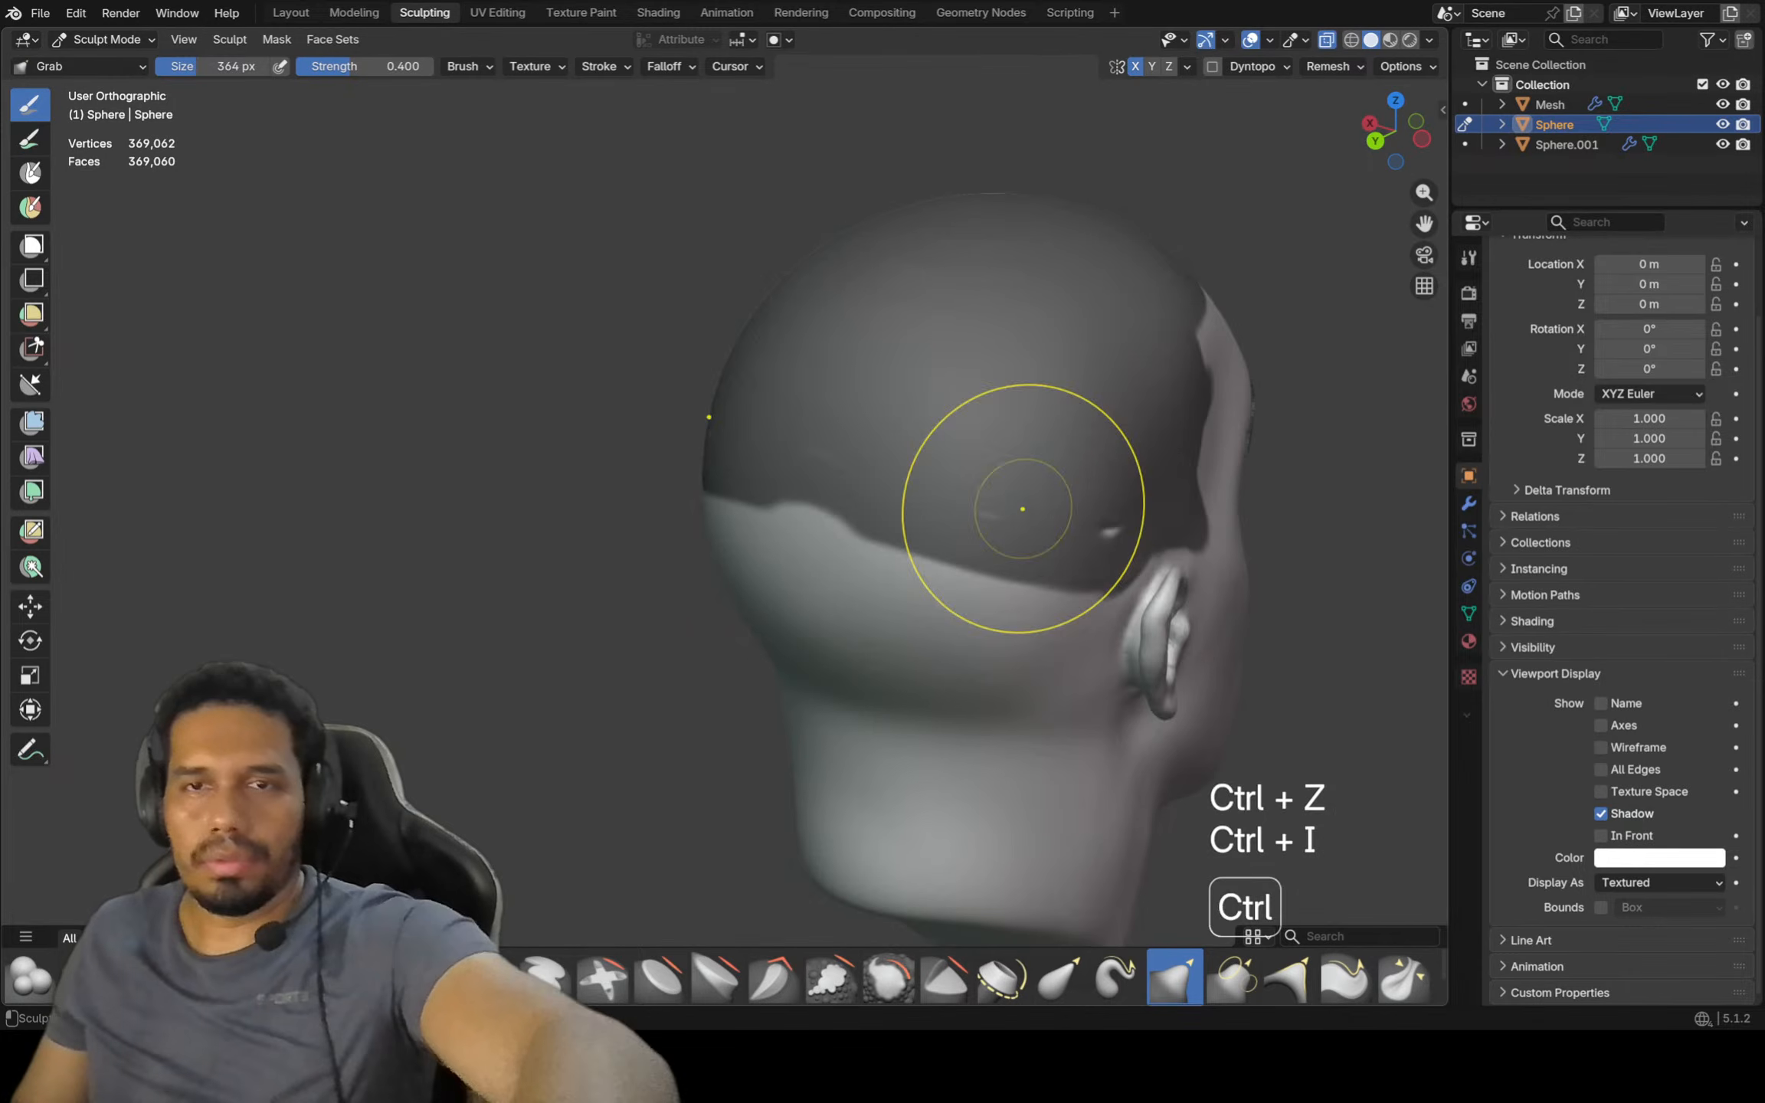
With the Mask brush at 364 px, extend the scalp mask downward behind the ear and across the back of the head
middle_click_drag(1017, 524, 709, 788)
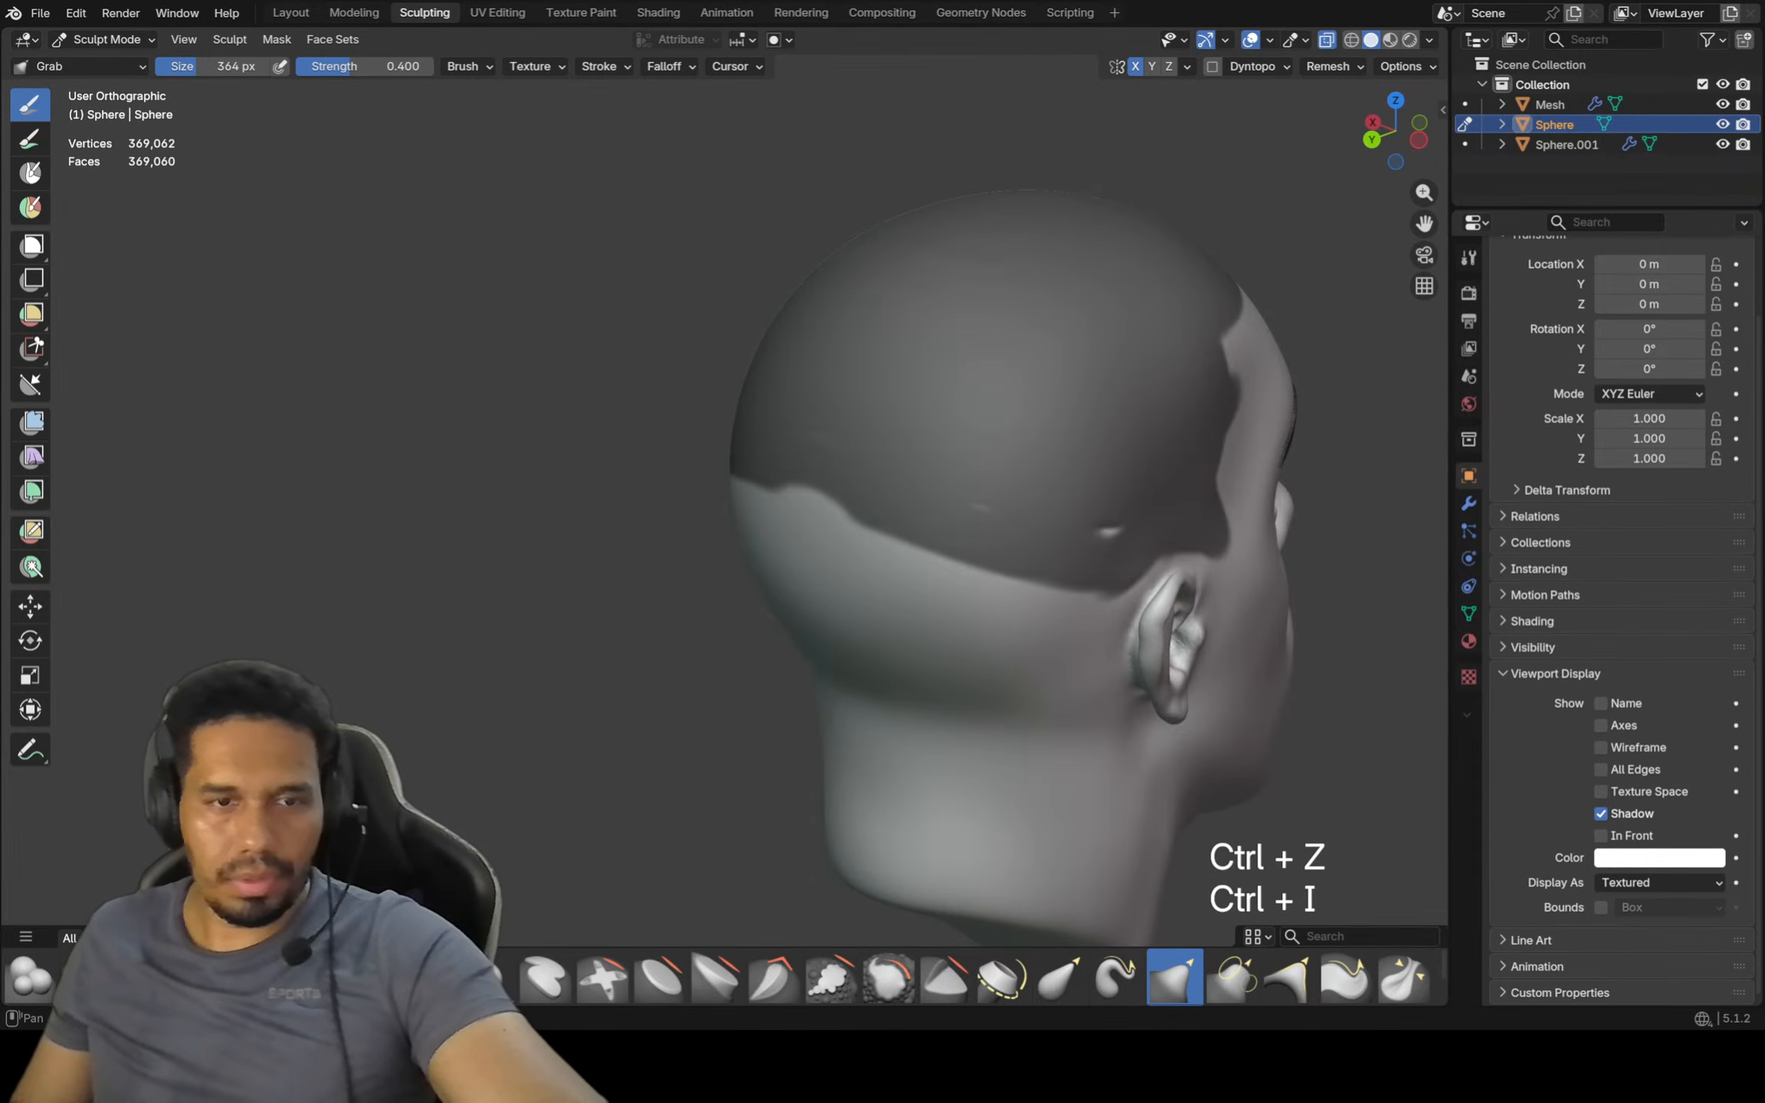
middle_click_drag(1106, 609, 1106, 609, "shift")
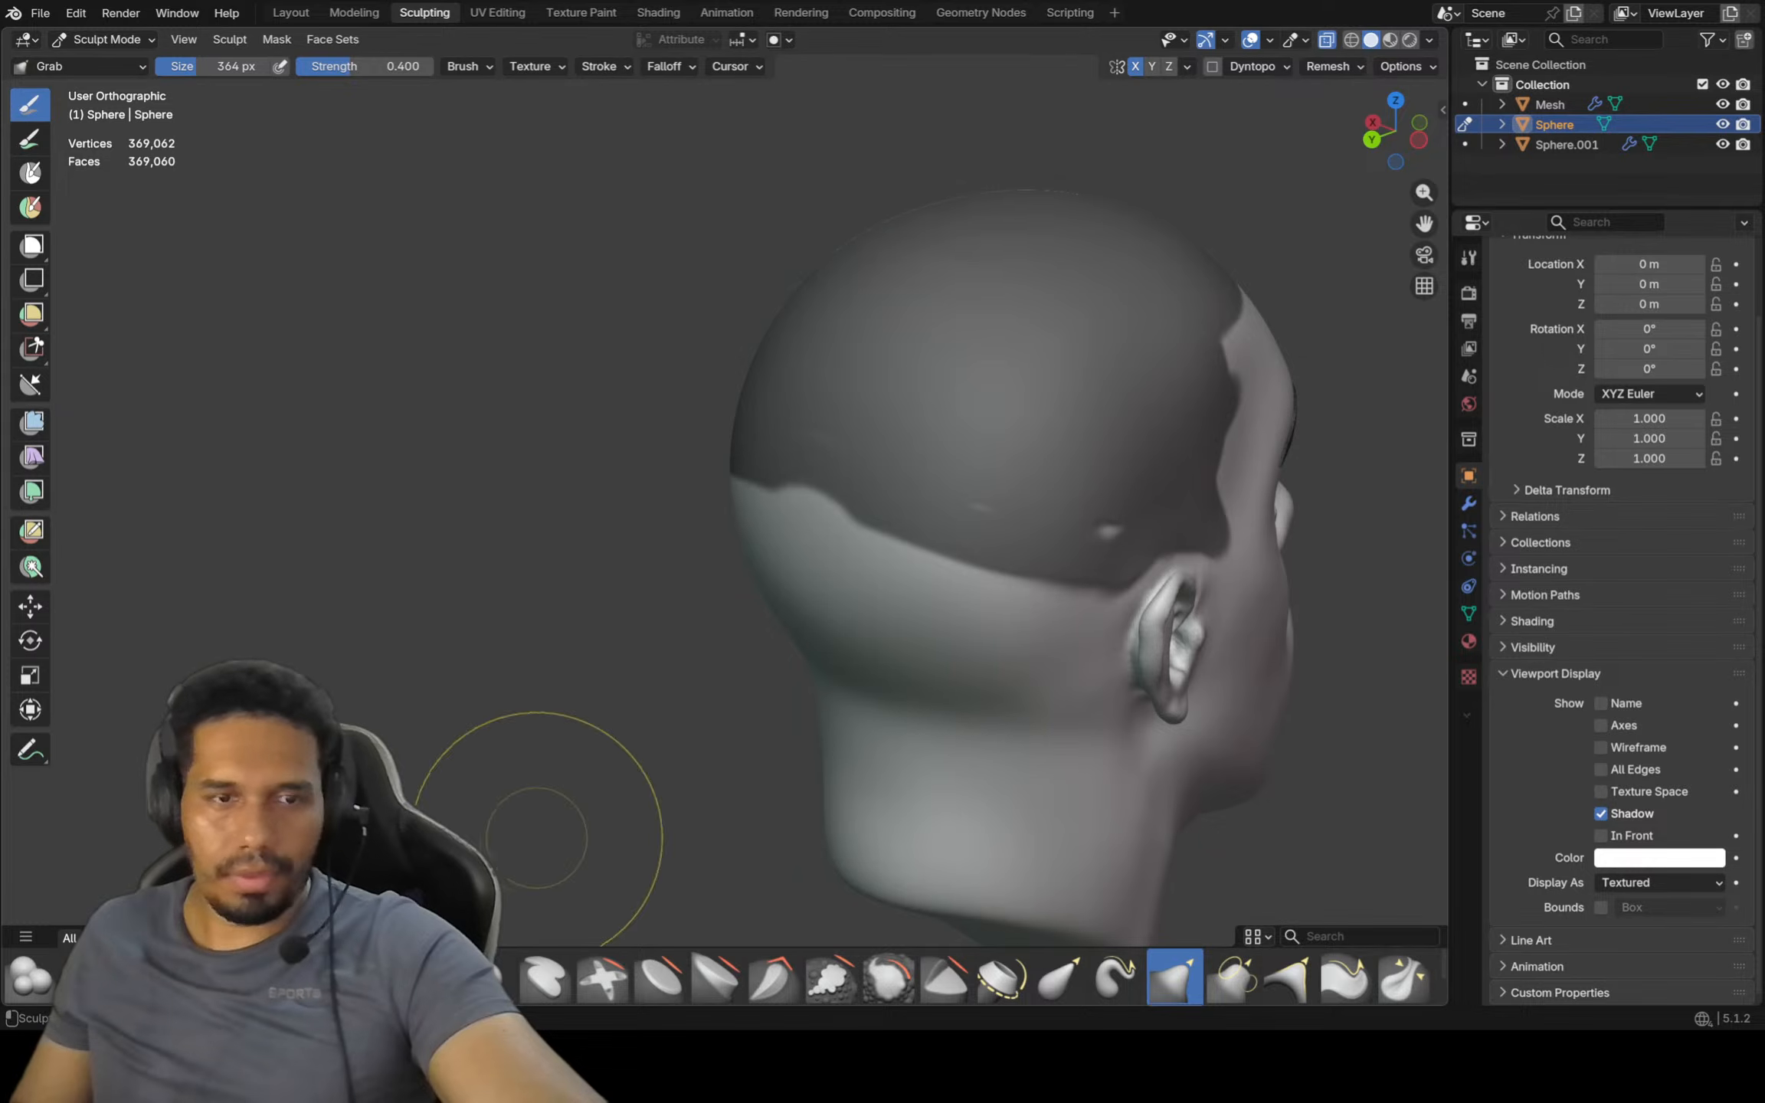
left_click(30, 173)
scroll(1109, 524, "down", 1)
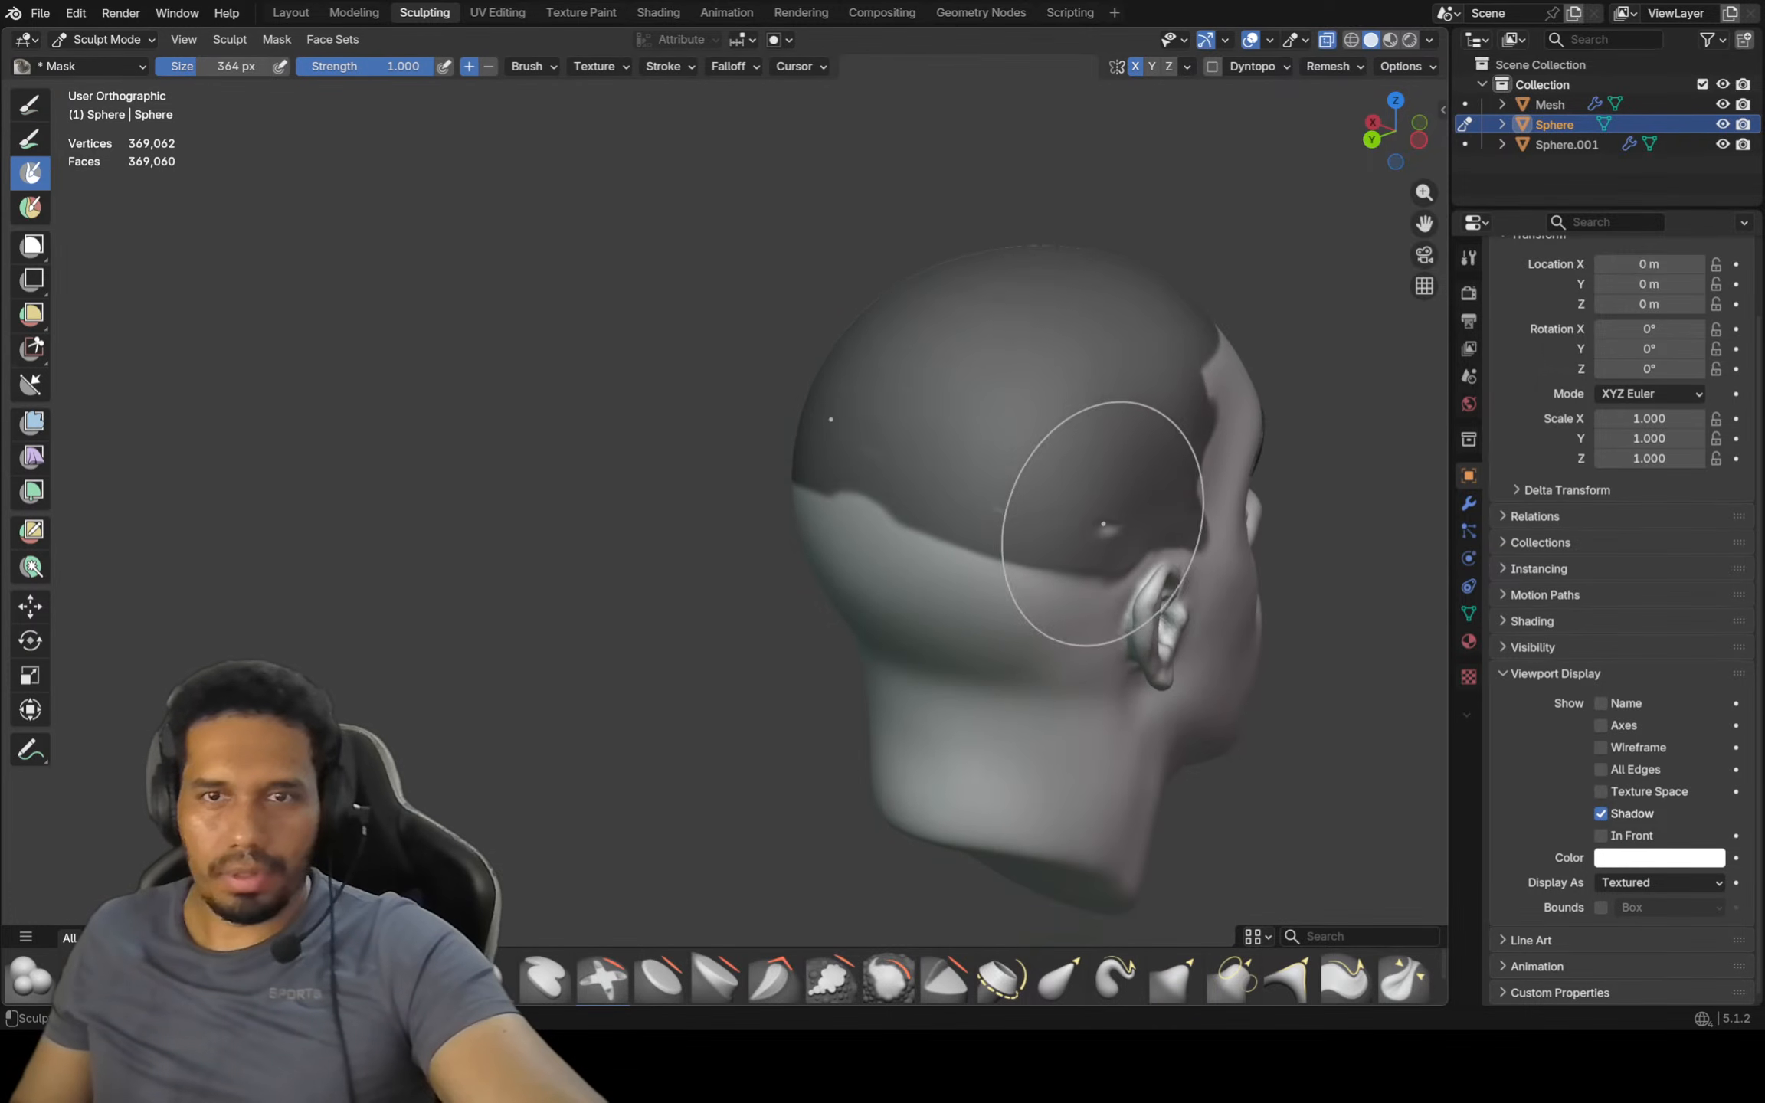
scroll(1115, 524, "up", 4)
left_click_drag(1115, 524, 1113, 527)
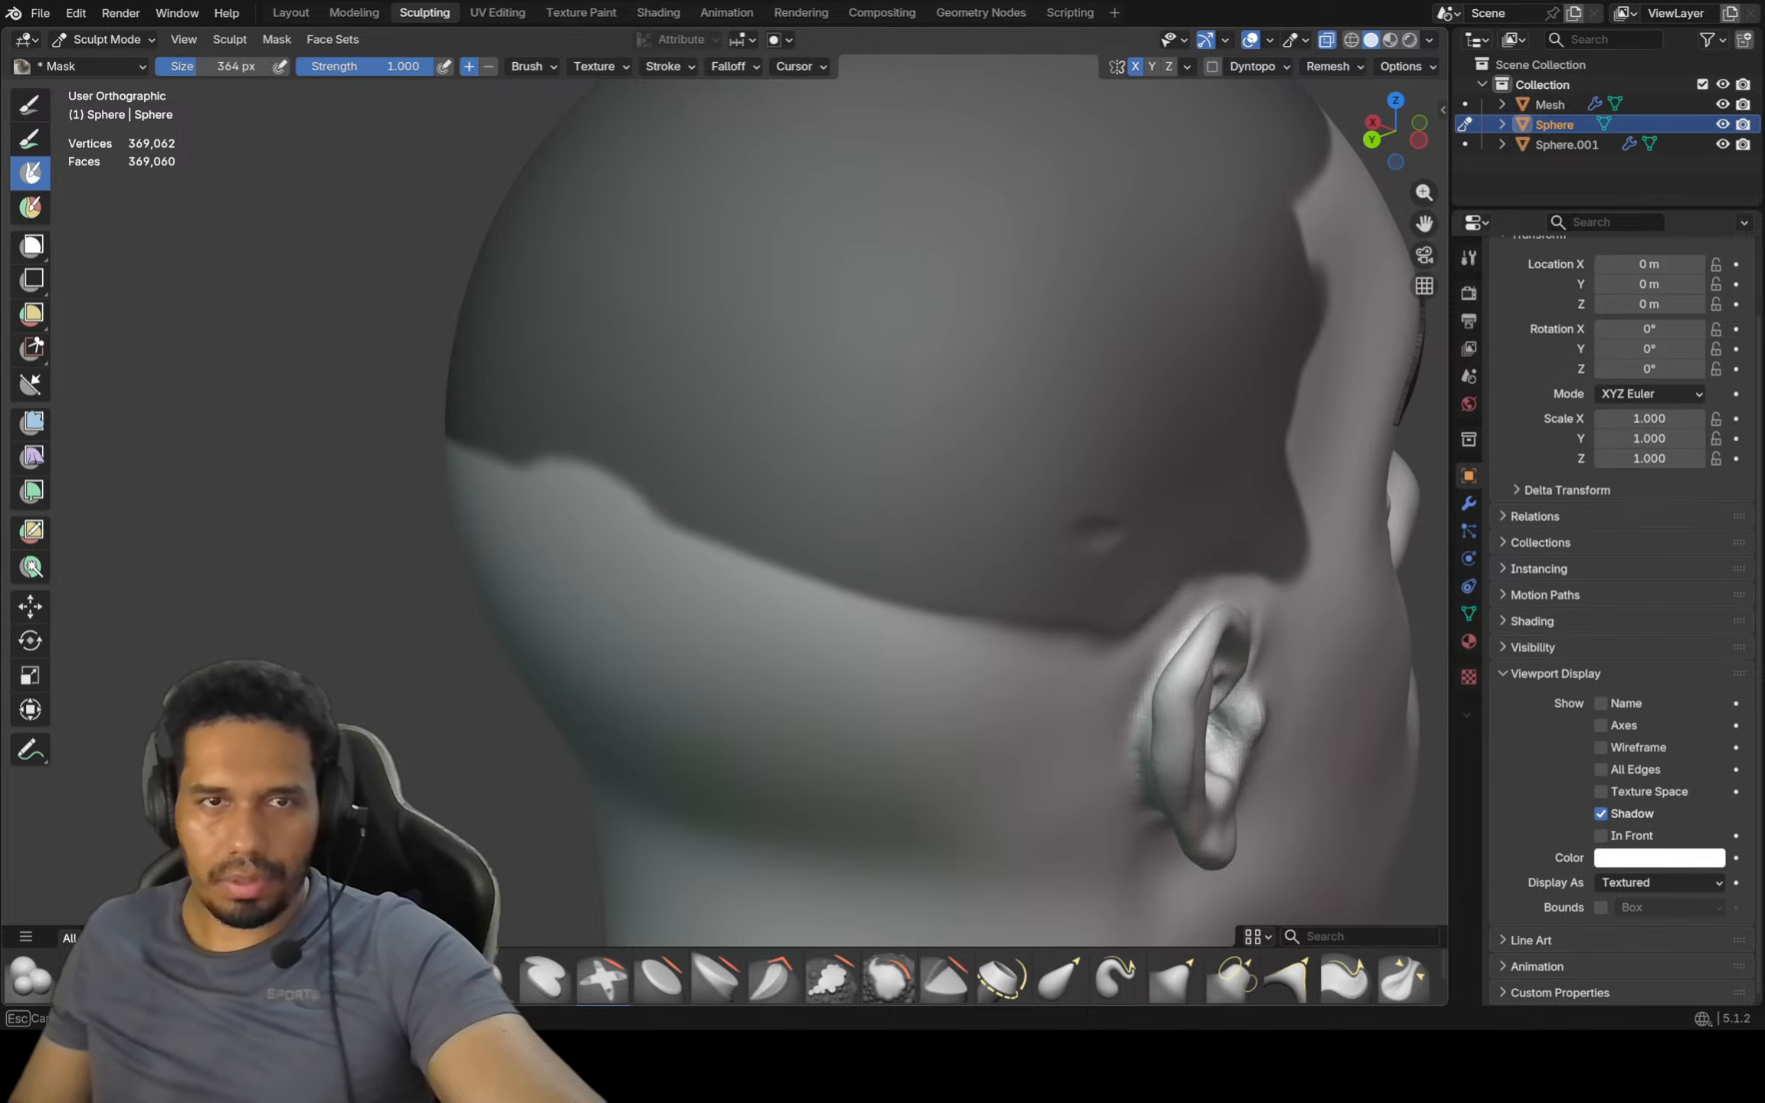
mouse_move(582, 536)
left_mouse_down()
mouse_move(843, 643)
mouse_move(1011, 674)
left_mouse_up()
Paint the mask down the back of the head to the nape of the neck, tapering between the ears
scroll(1024, 590, "down", 5)
key("KP_1")
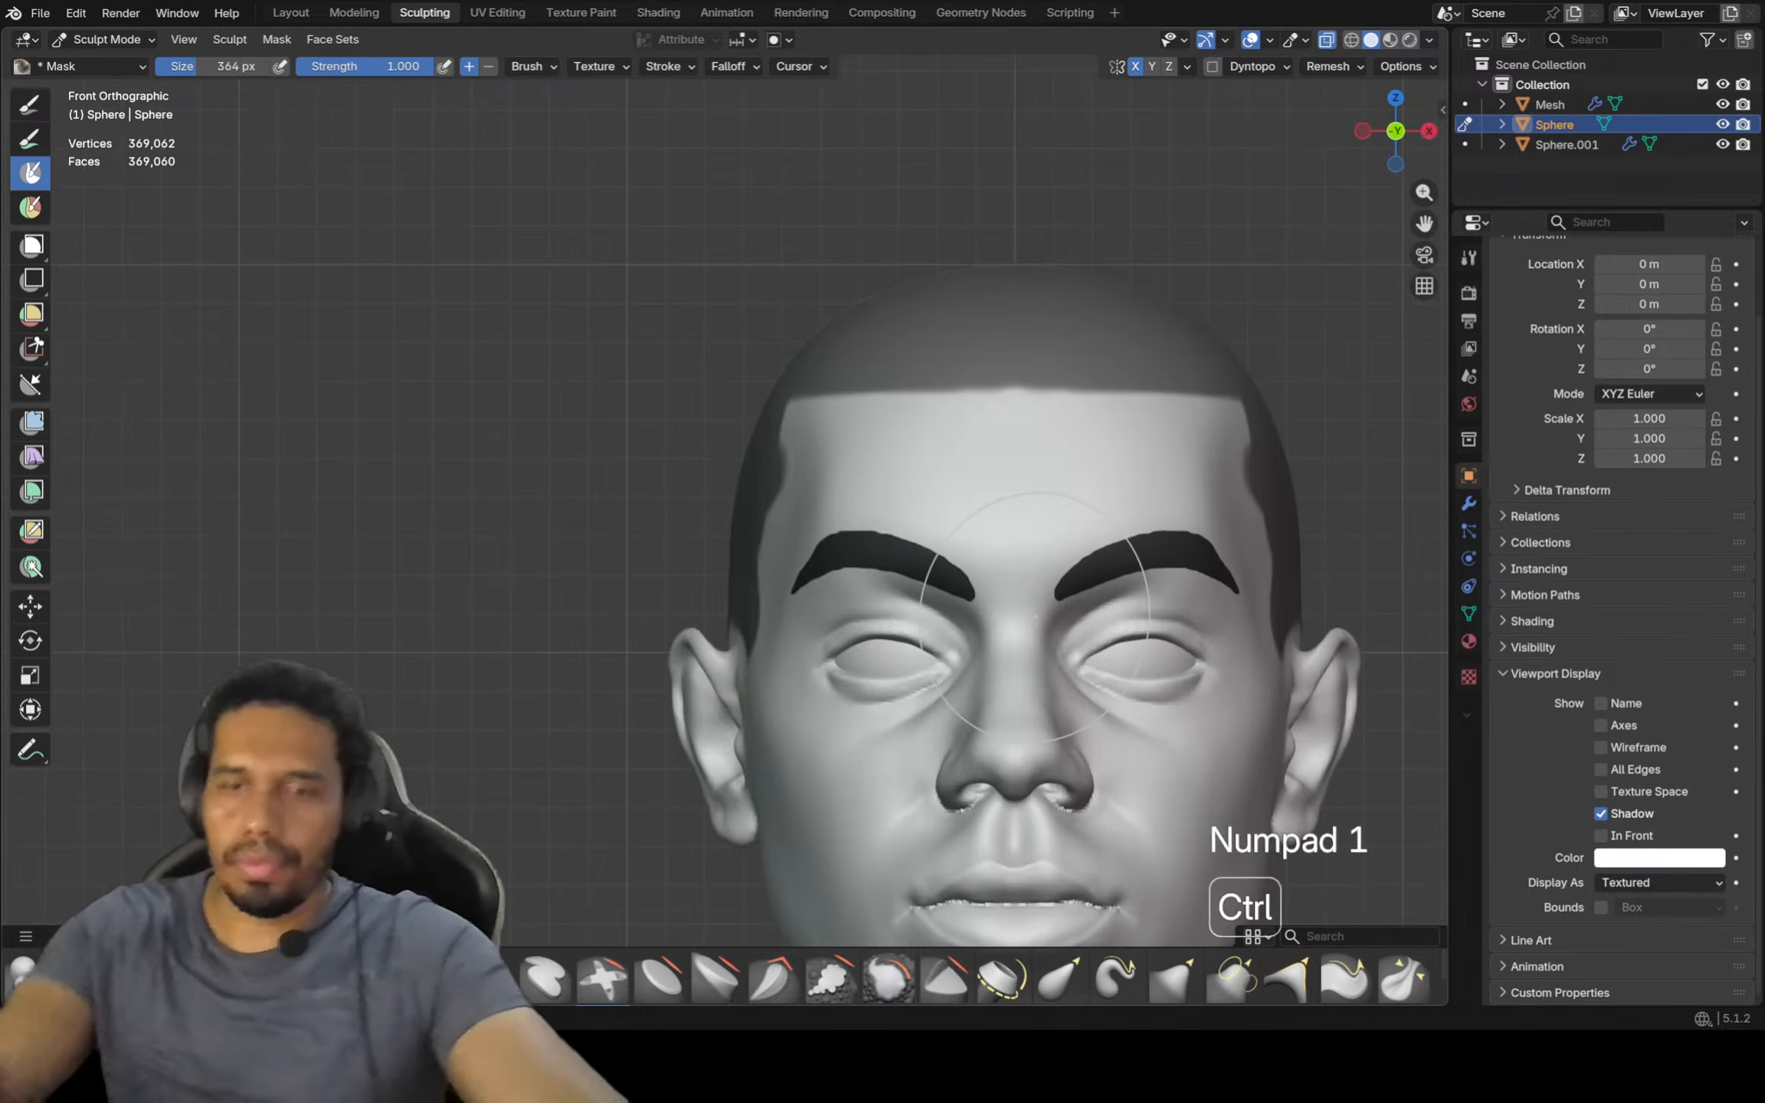
key("ctrl+KP_1")
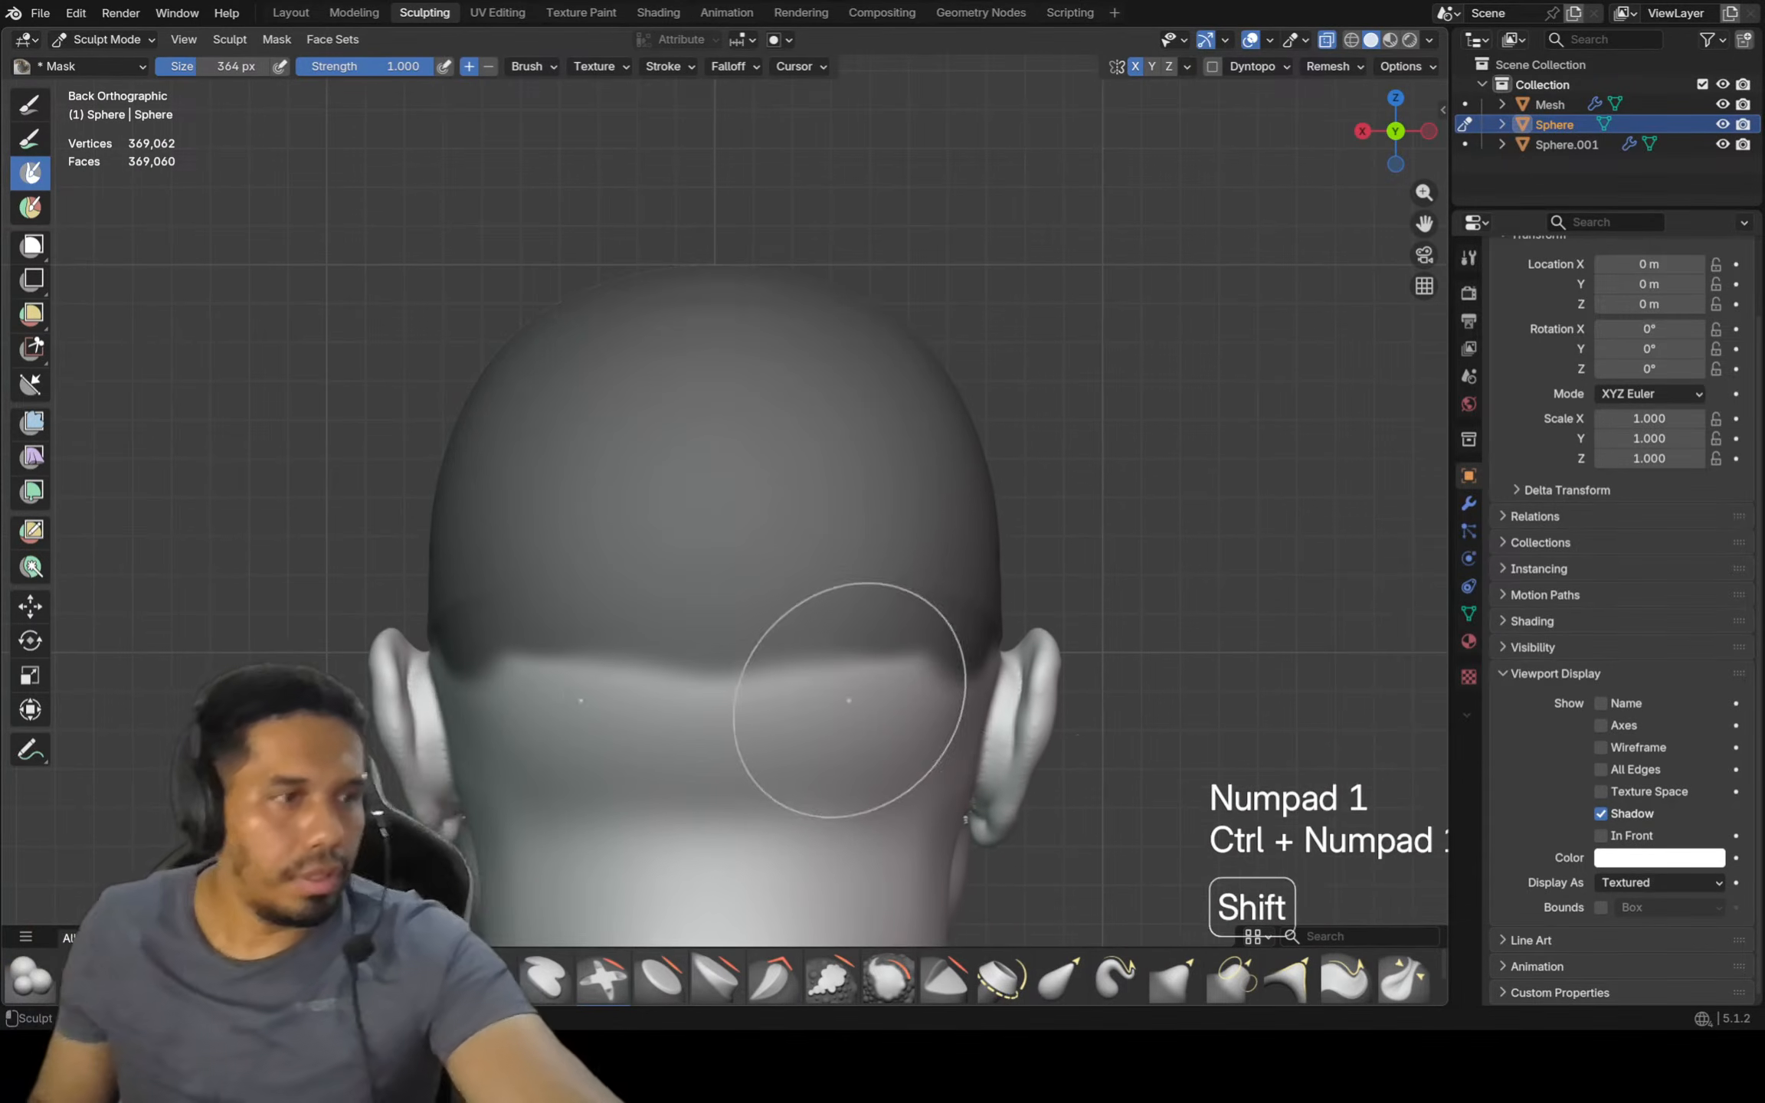
middle_click_drag(848, 729, 761, 680, "shift")
left_click_drag(728, 624, 567, 656)
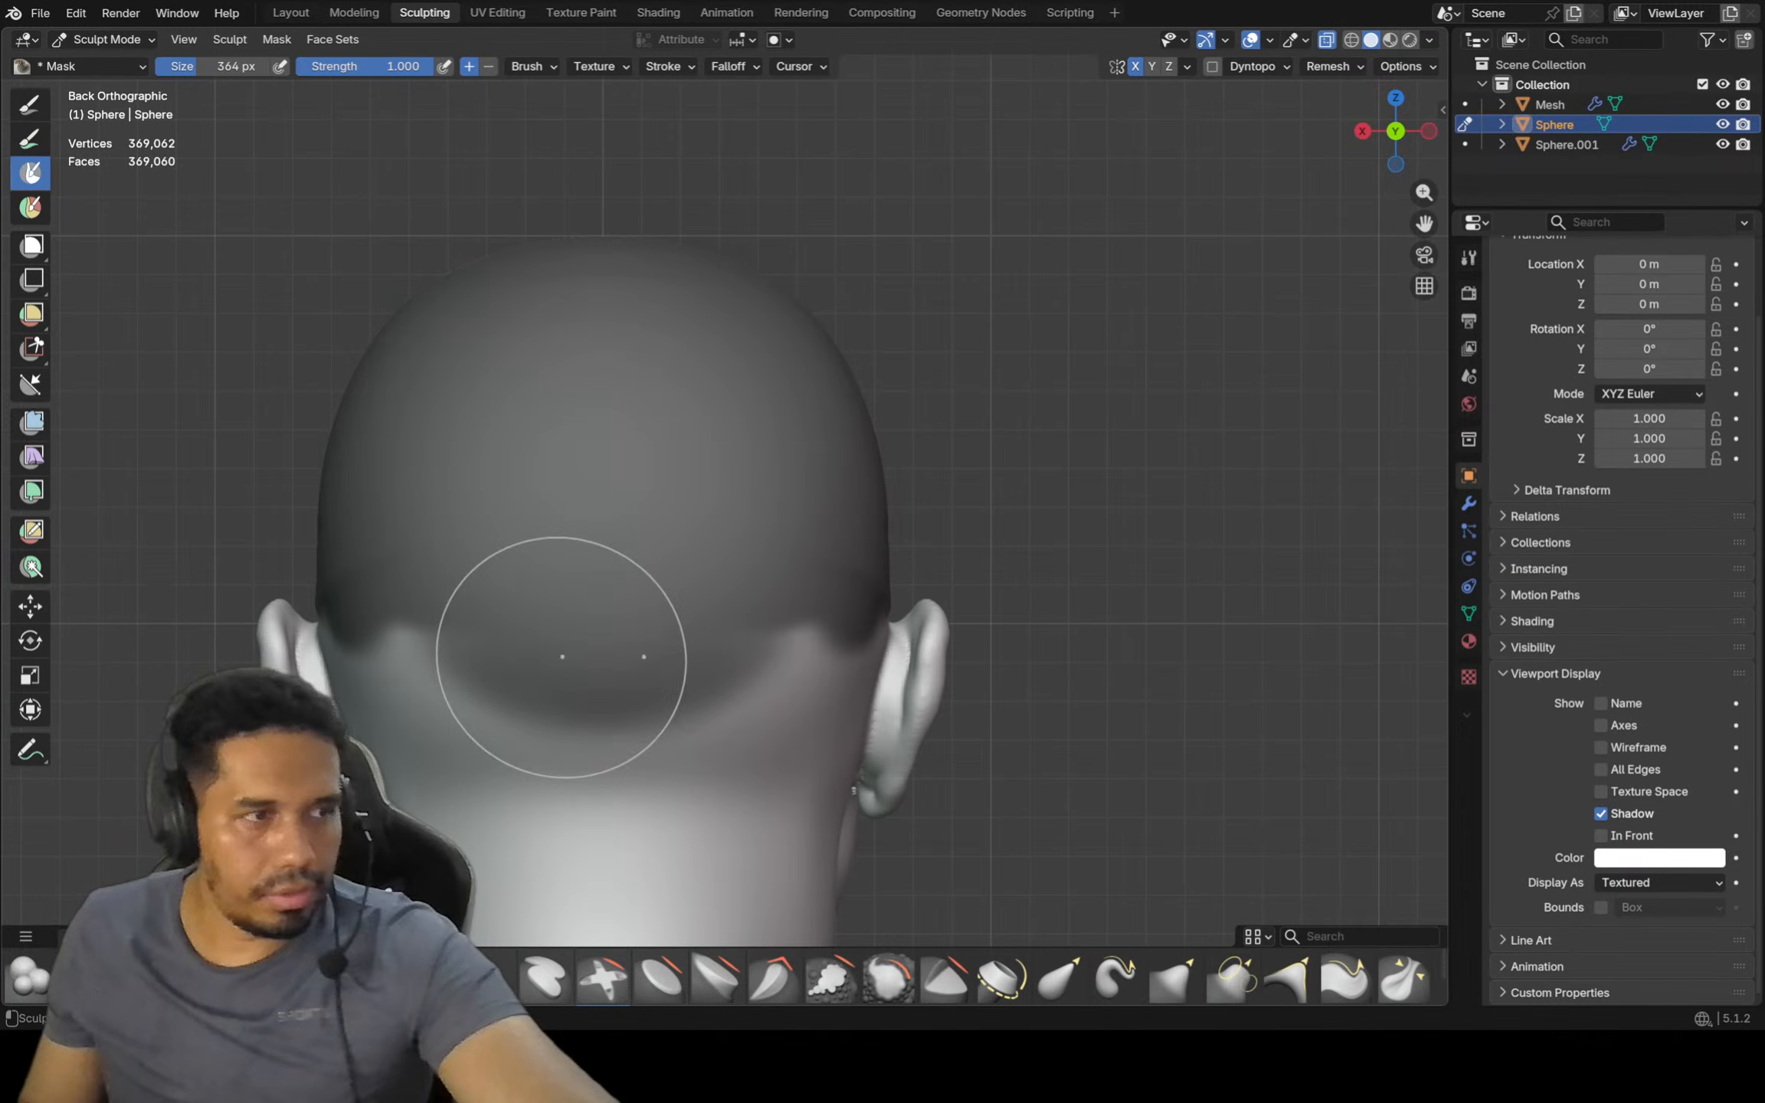
mouse_move(452, 609)
left_mouse_down()
mouse_move(601, 694)
mouse_move(599, 770)
mouse_move(525, 743)
mouse_move(441, 651)
mouse_move(528, 773)
mouse_move(605, 782)
left_mouse_up()
middle_click_drag(609, 782, 567, 582, "shift")
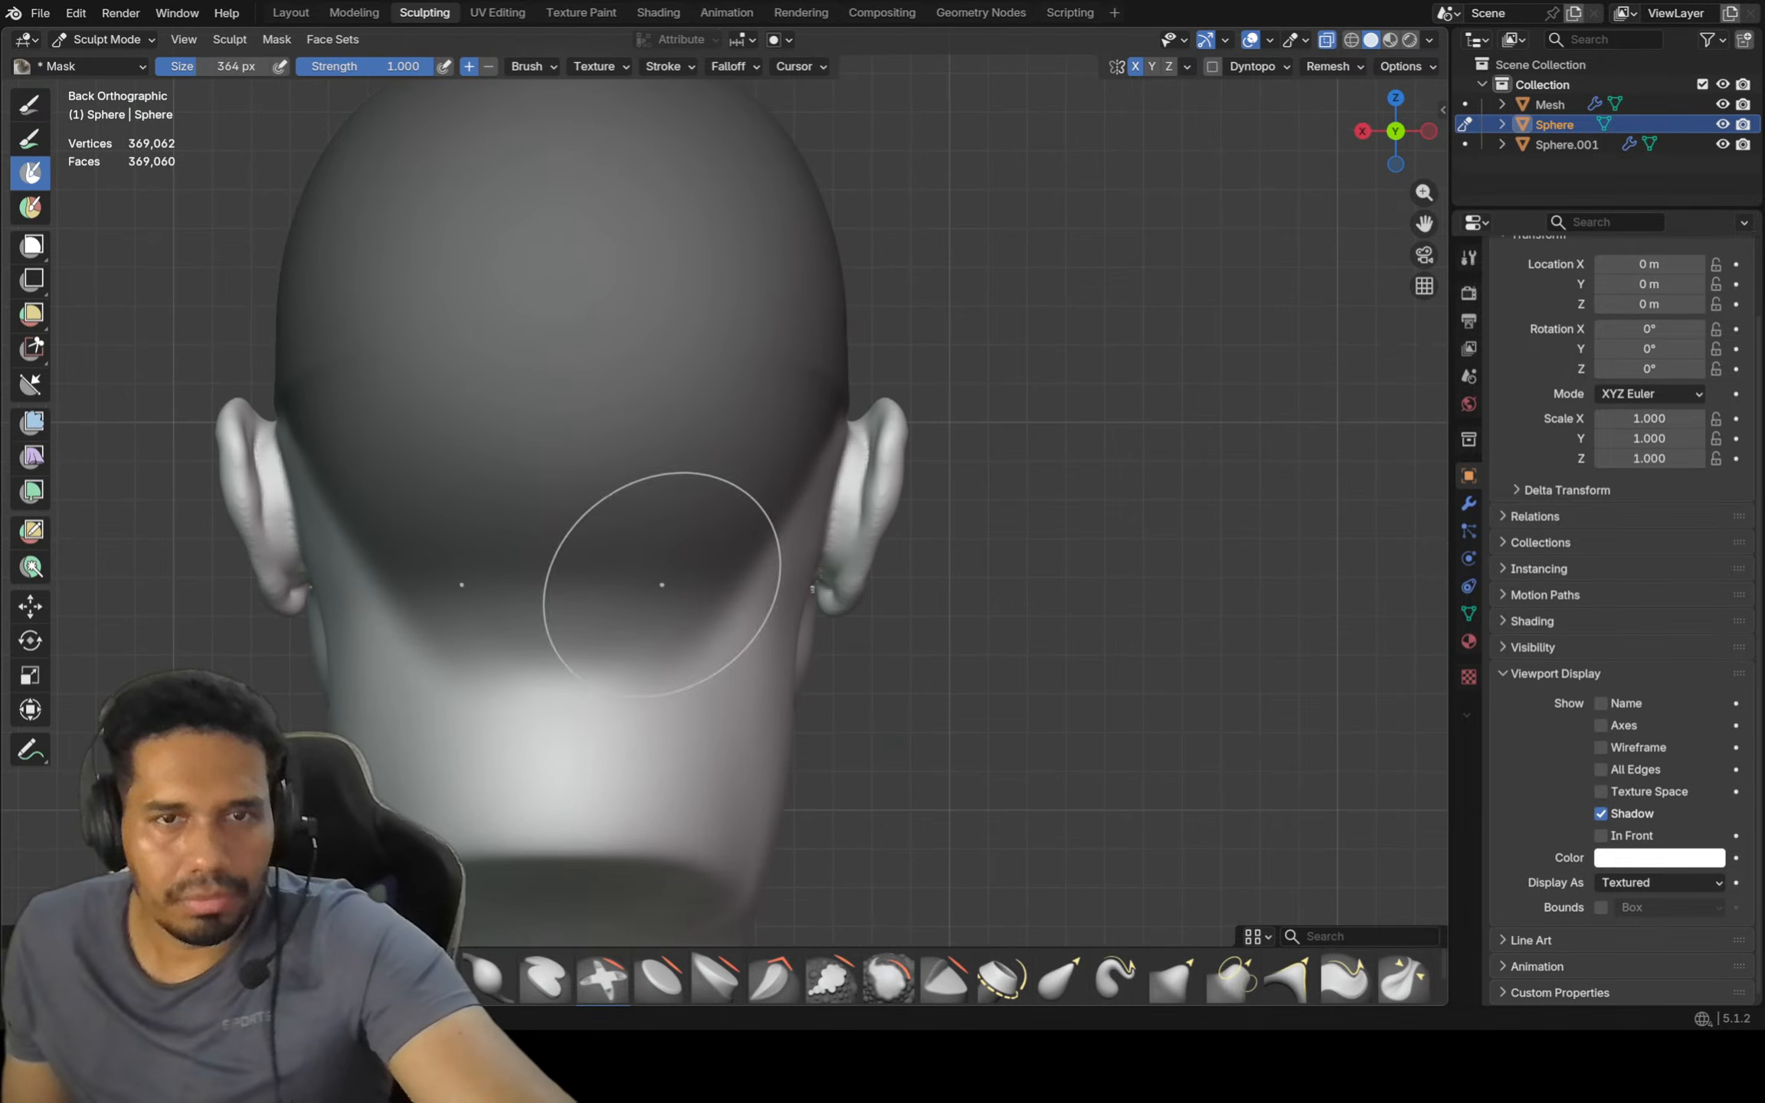
mouse_move(440, 613)
left_mouse_down()
mouse_move(479, 628)
mouse_move(648, 616)
mouse_move(724, 509)
mouse_move(719, 586)
mouse_move(666, 622)
left_mouse_up()
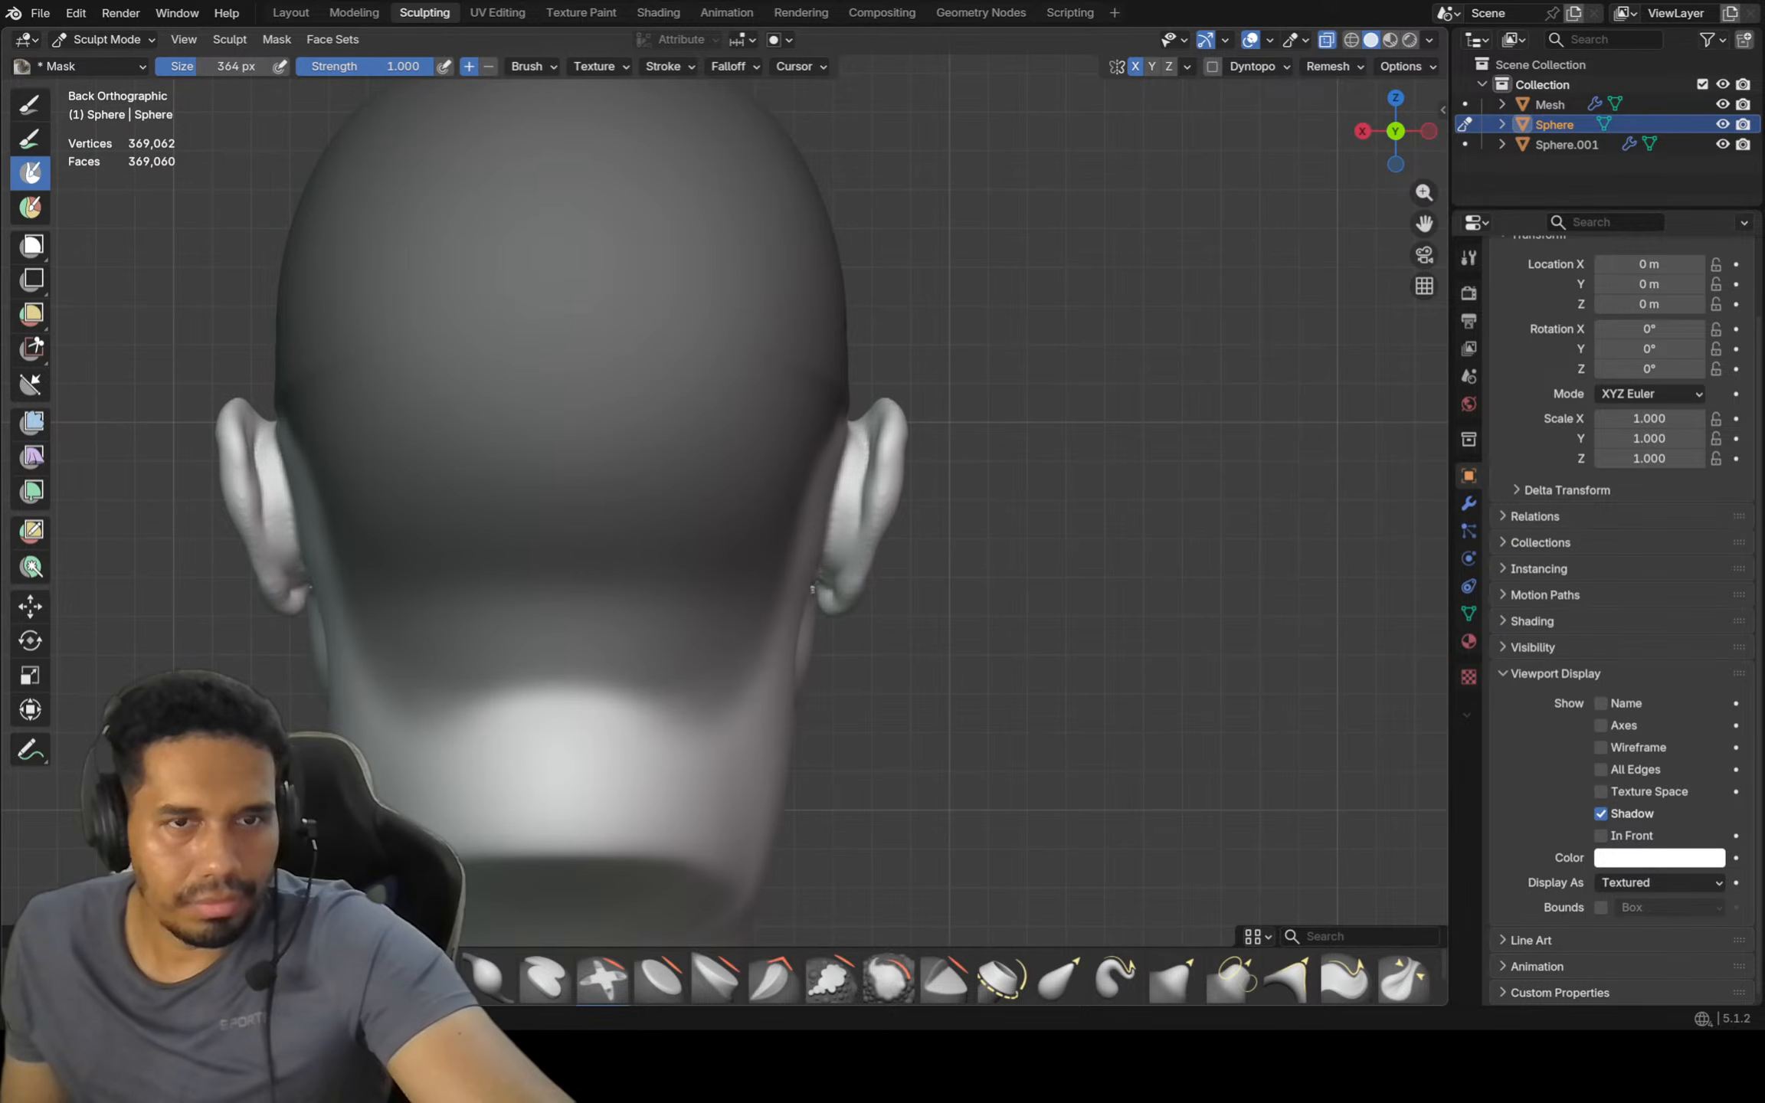
Reduce the Mask brush to 248 px and trim the lower edge of the mask at the nape
scroll(445, 610, "down", 2)
scroll(515, 724, "up", 2)
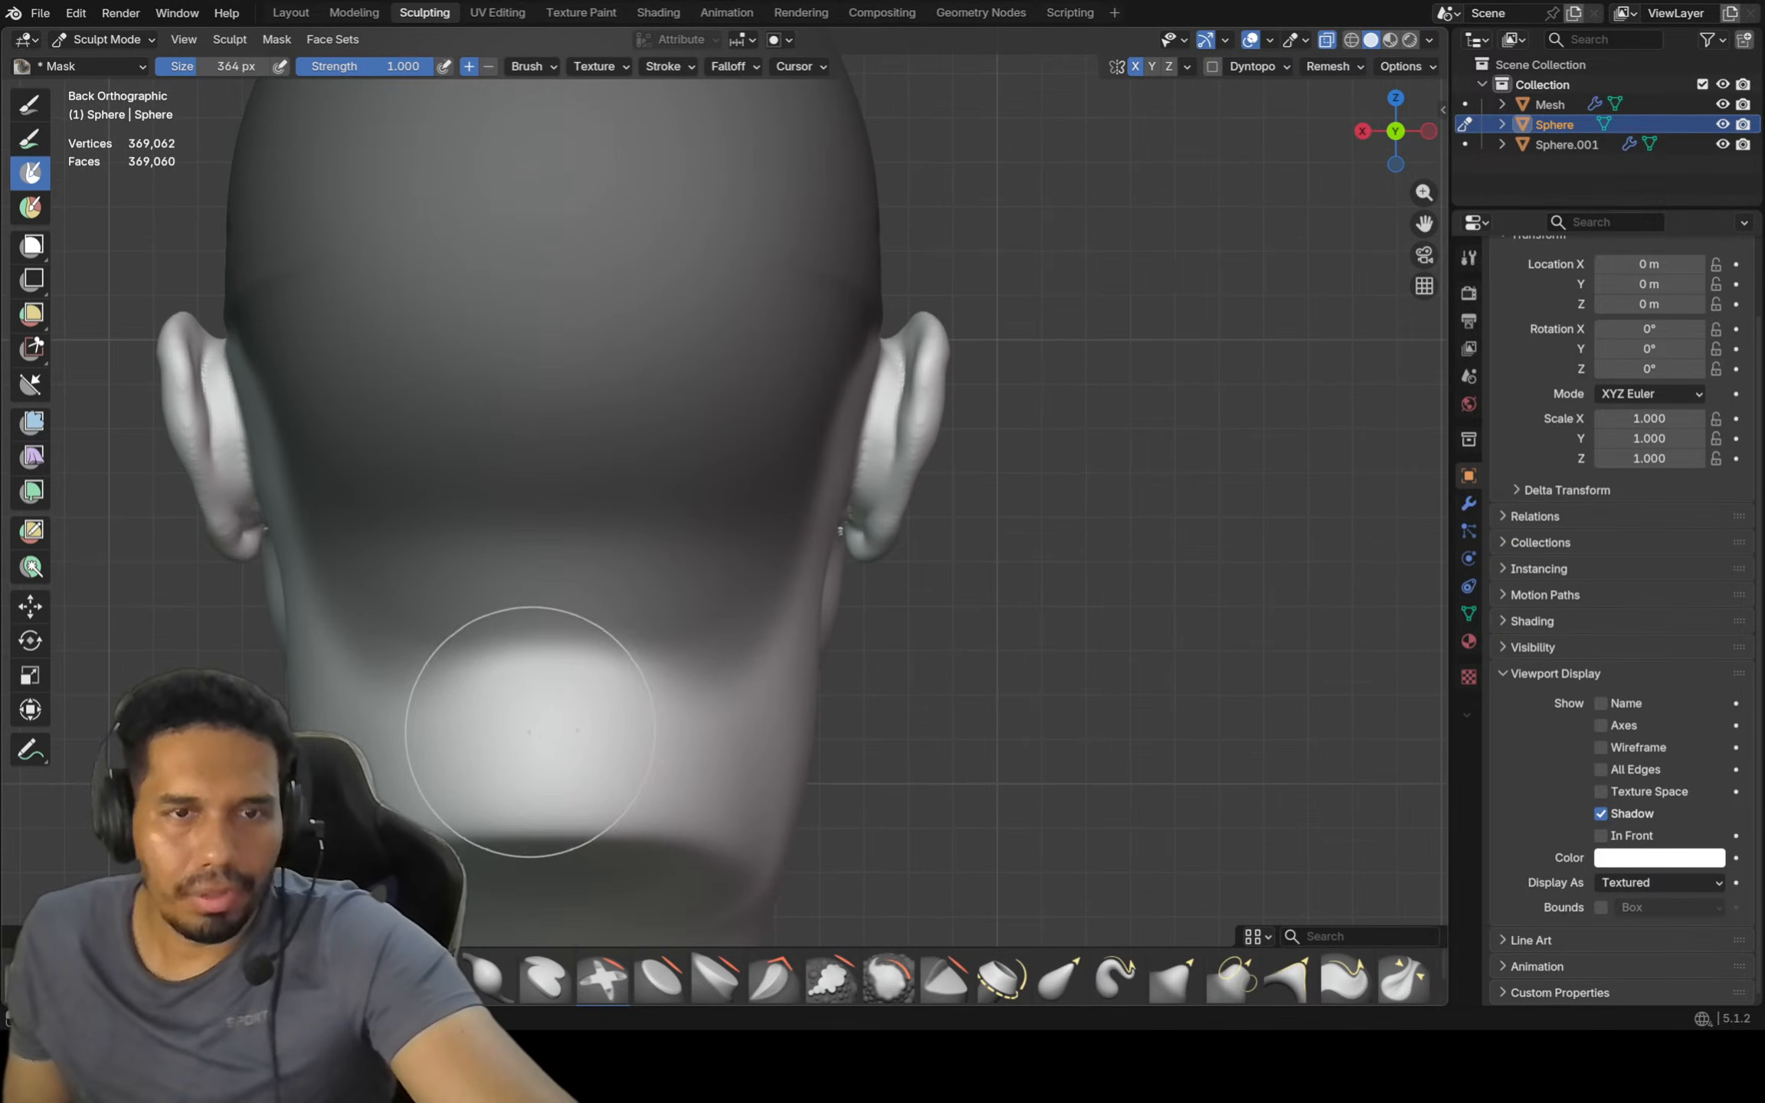
key("f")
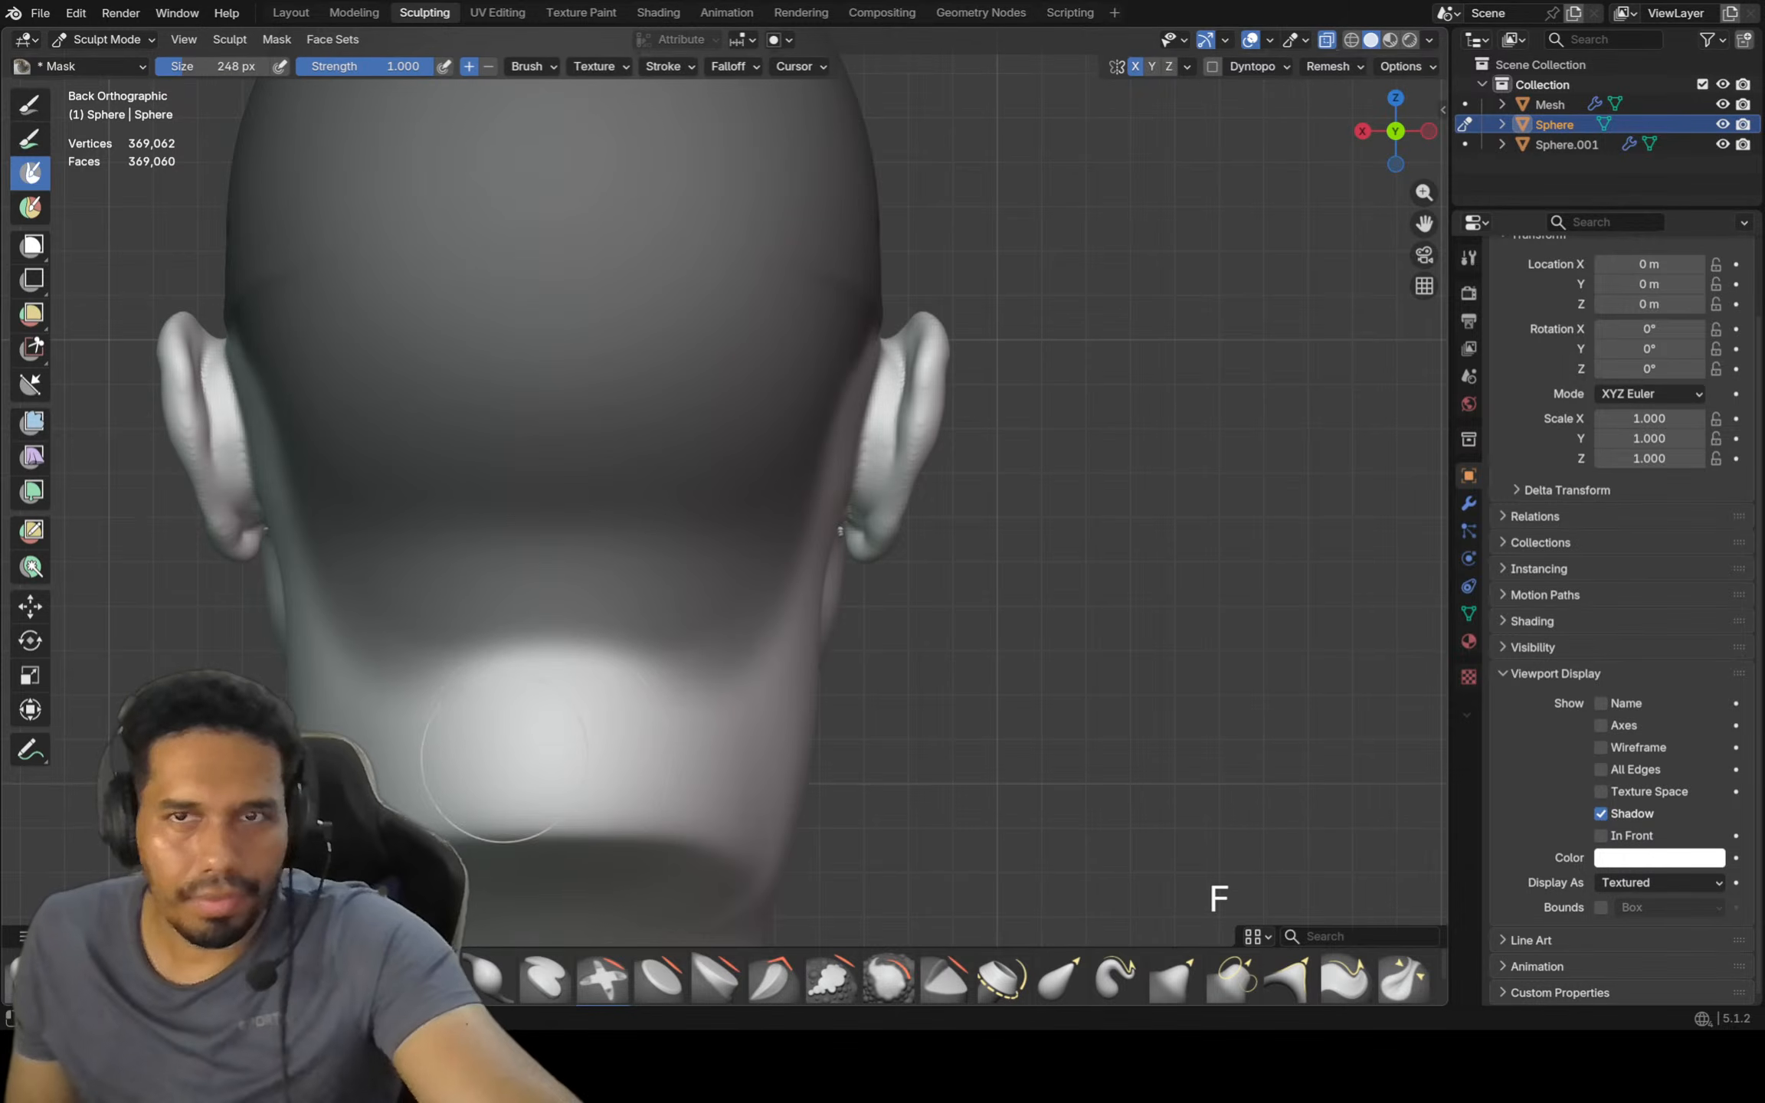
mouse_move(491, 736)
left_mouse_down("ctrl")
mouse_move(402, 751)
mouse_move(487, 730)
mouse_move(548, 666)
left_mouse_up("ctrl")
Set the Mask brush to 130 px and refine the hairline's edge along the temple and sideburn in the right side view
mouse_move(550, 625)
middle_mouse_down("ctrl")
mouse_move(552, 689)
mouse_move(740, 709)
middle_mouse_up("ctrl")
middle_click_drag(462, 498, 748, 591, "shift")
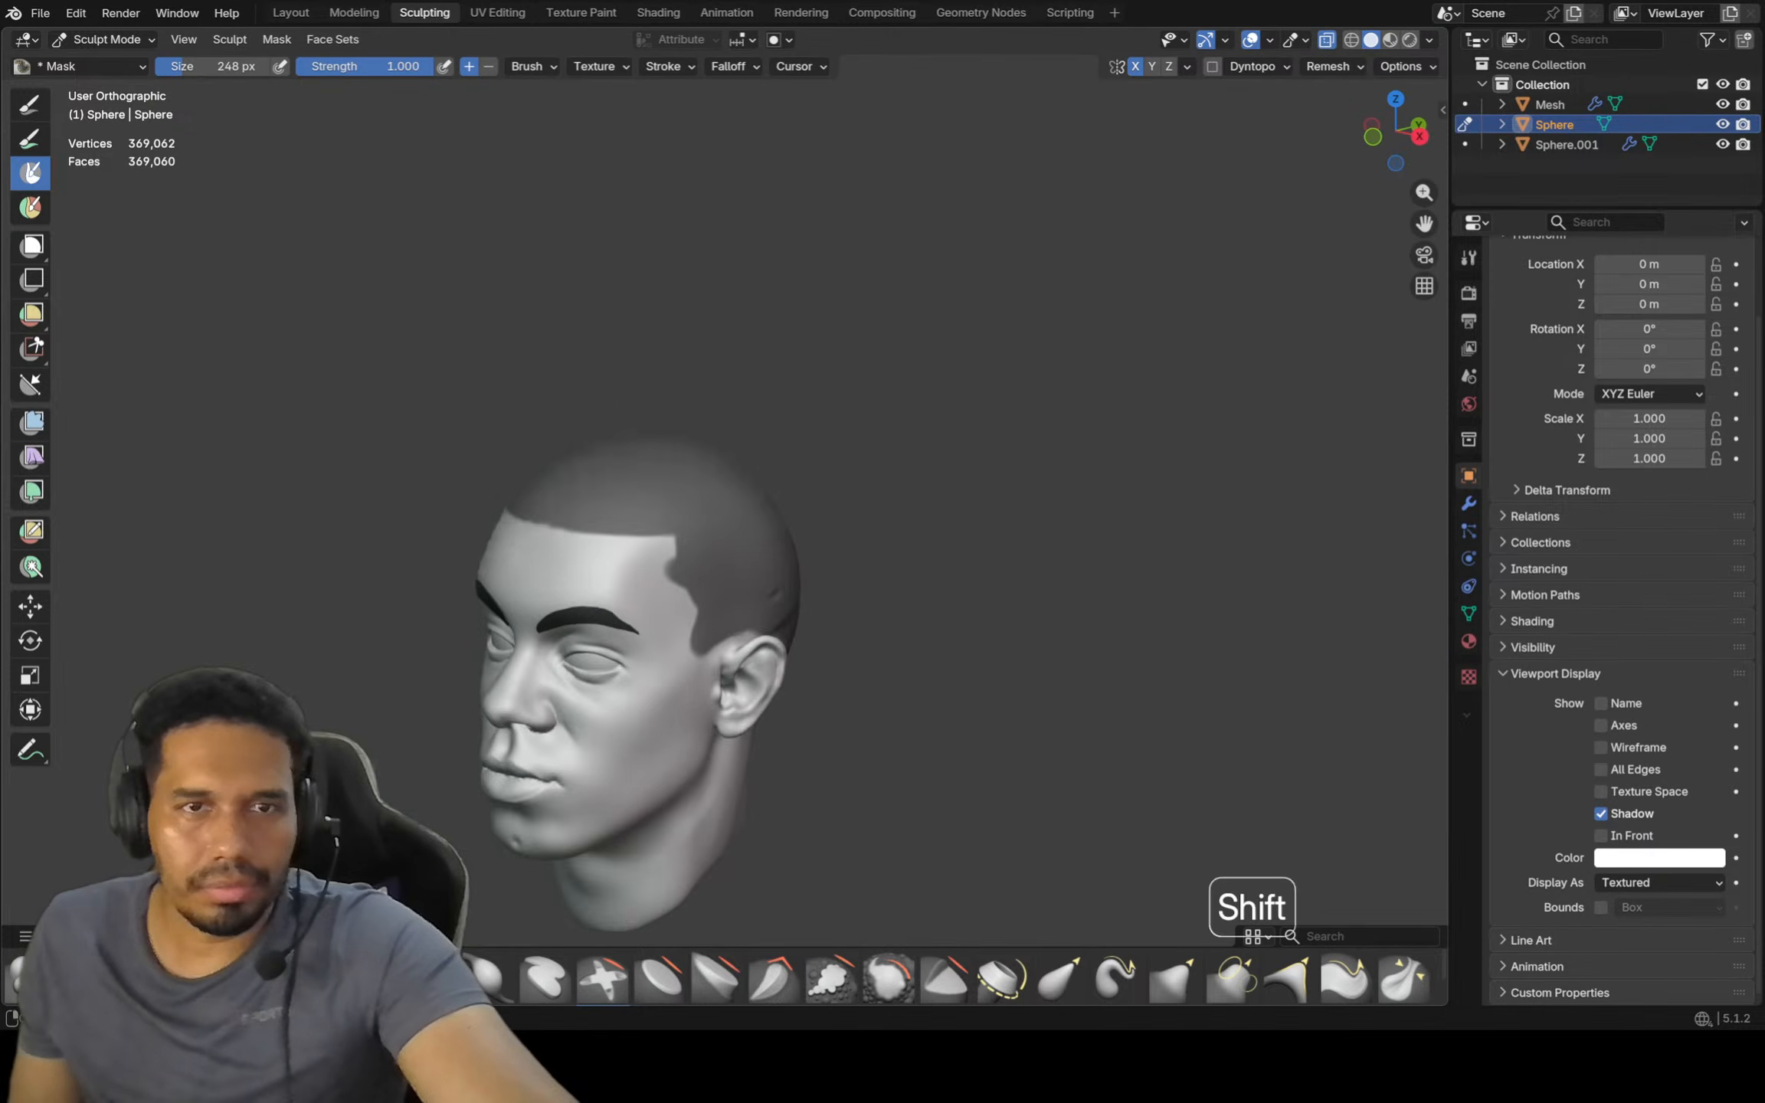
key("KP_3")
scroll(749, 590, "up", 4)
scroll(494, 505, "up", 2)
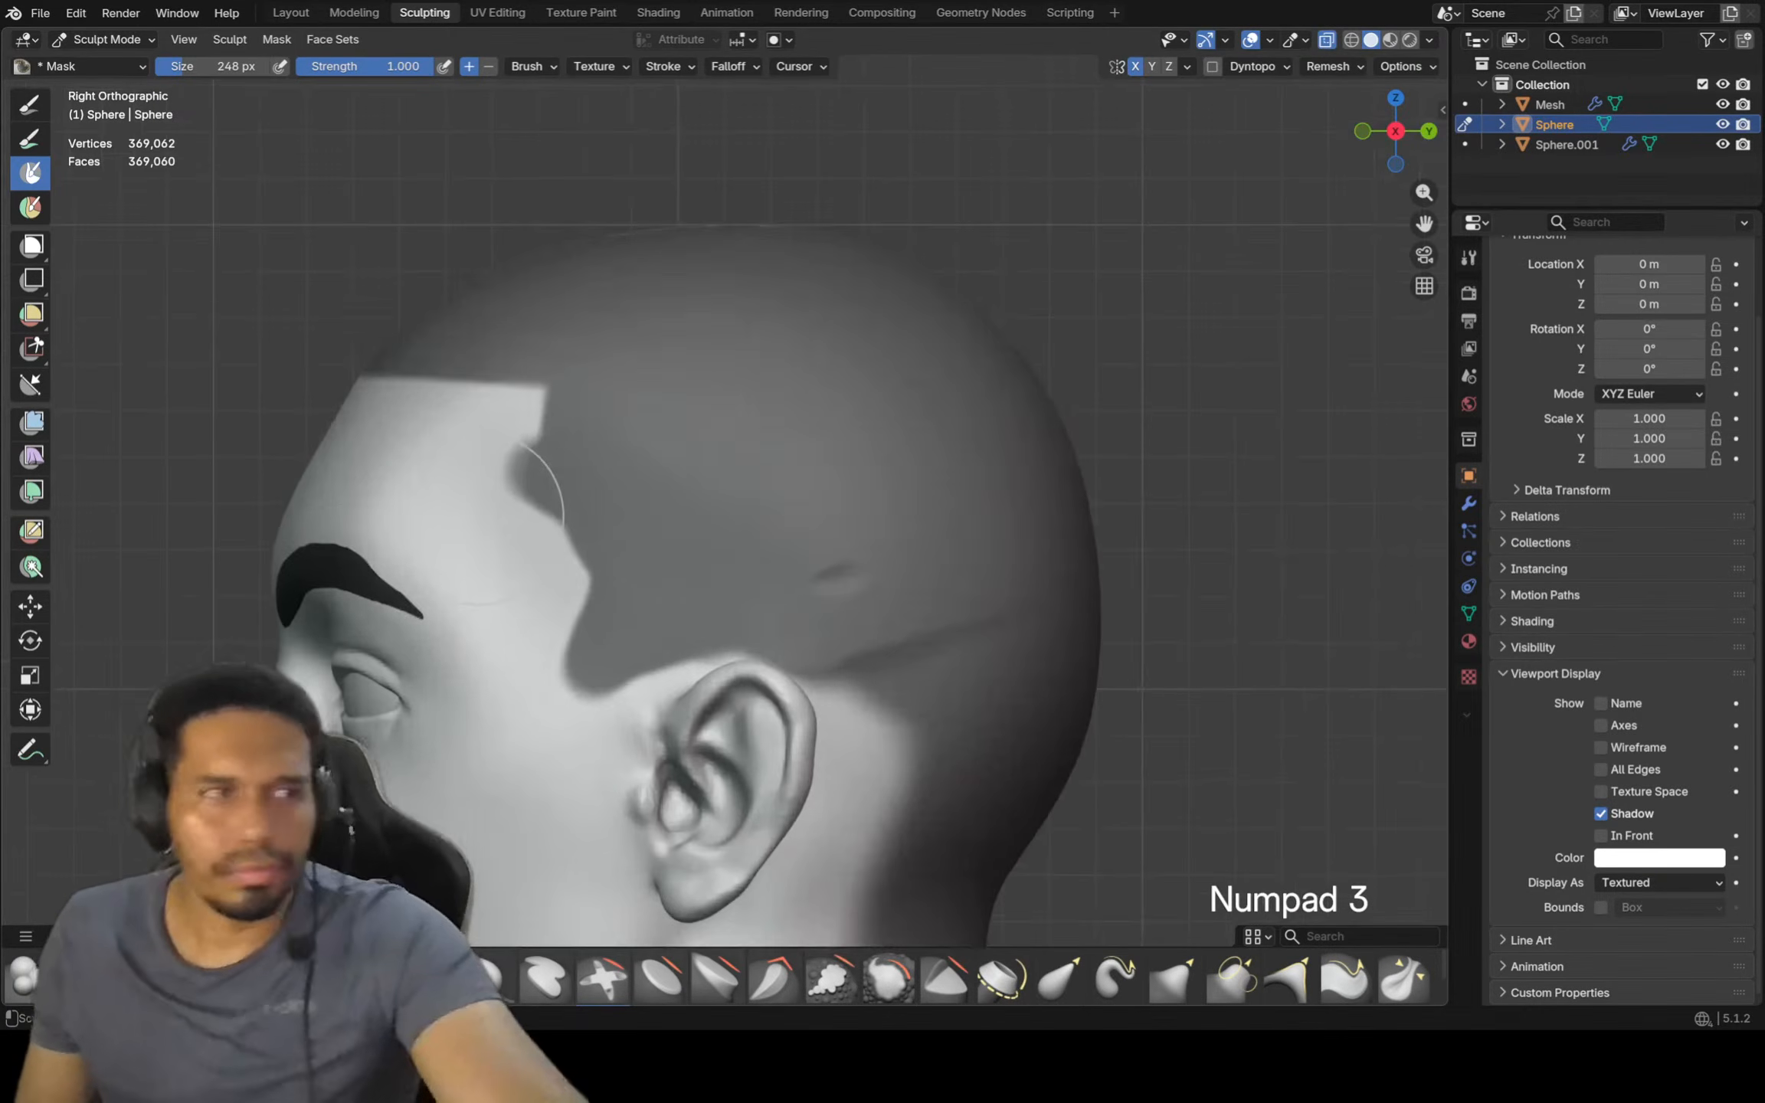
scroll(493, 499, "up", 2)
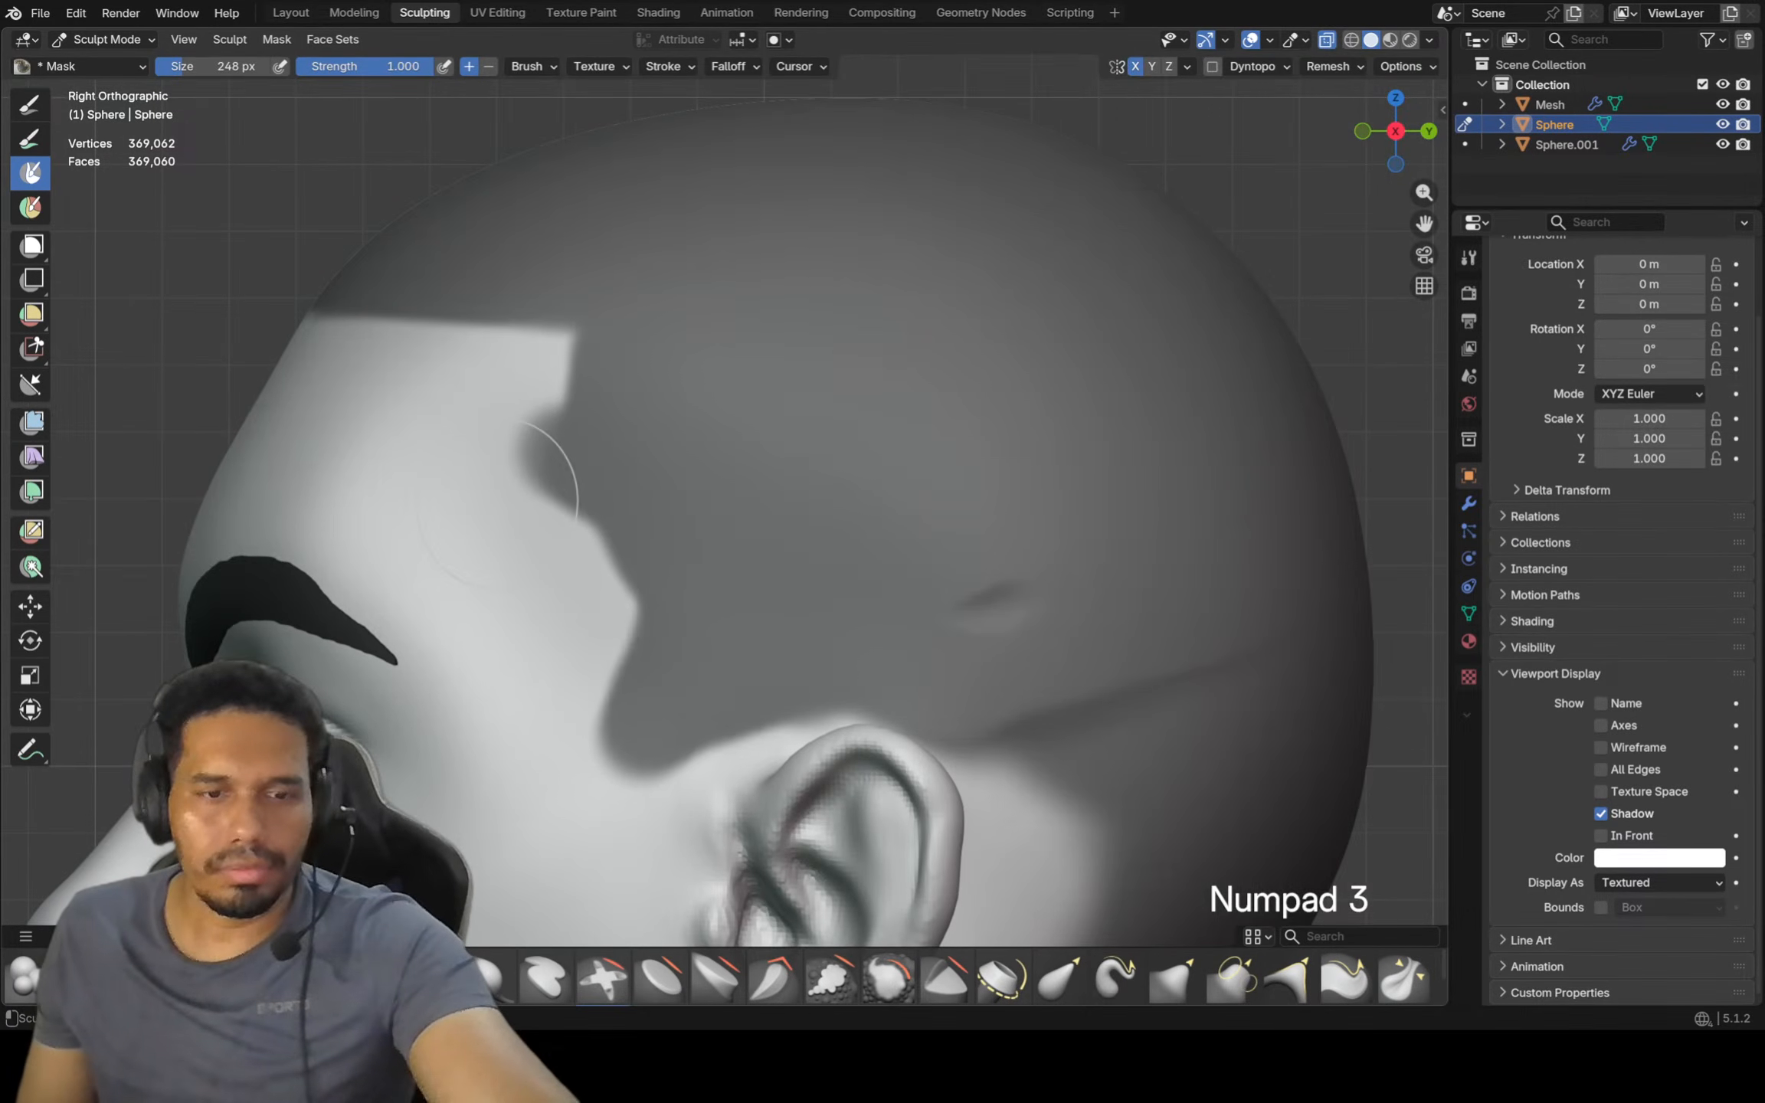
key("f")
left_click(552, 380)
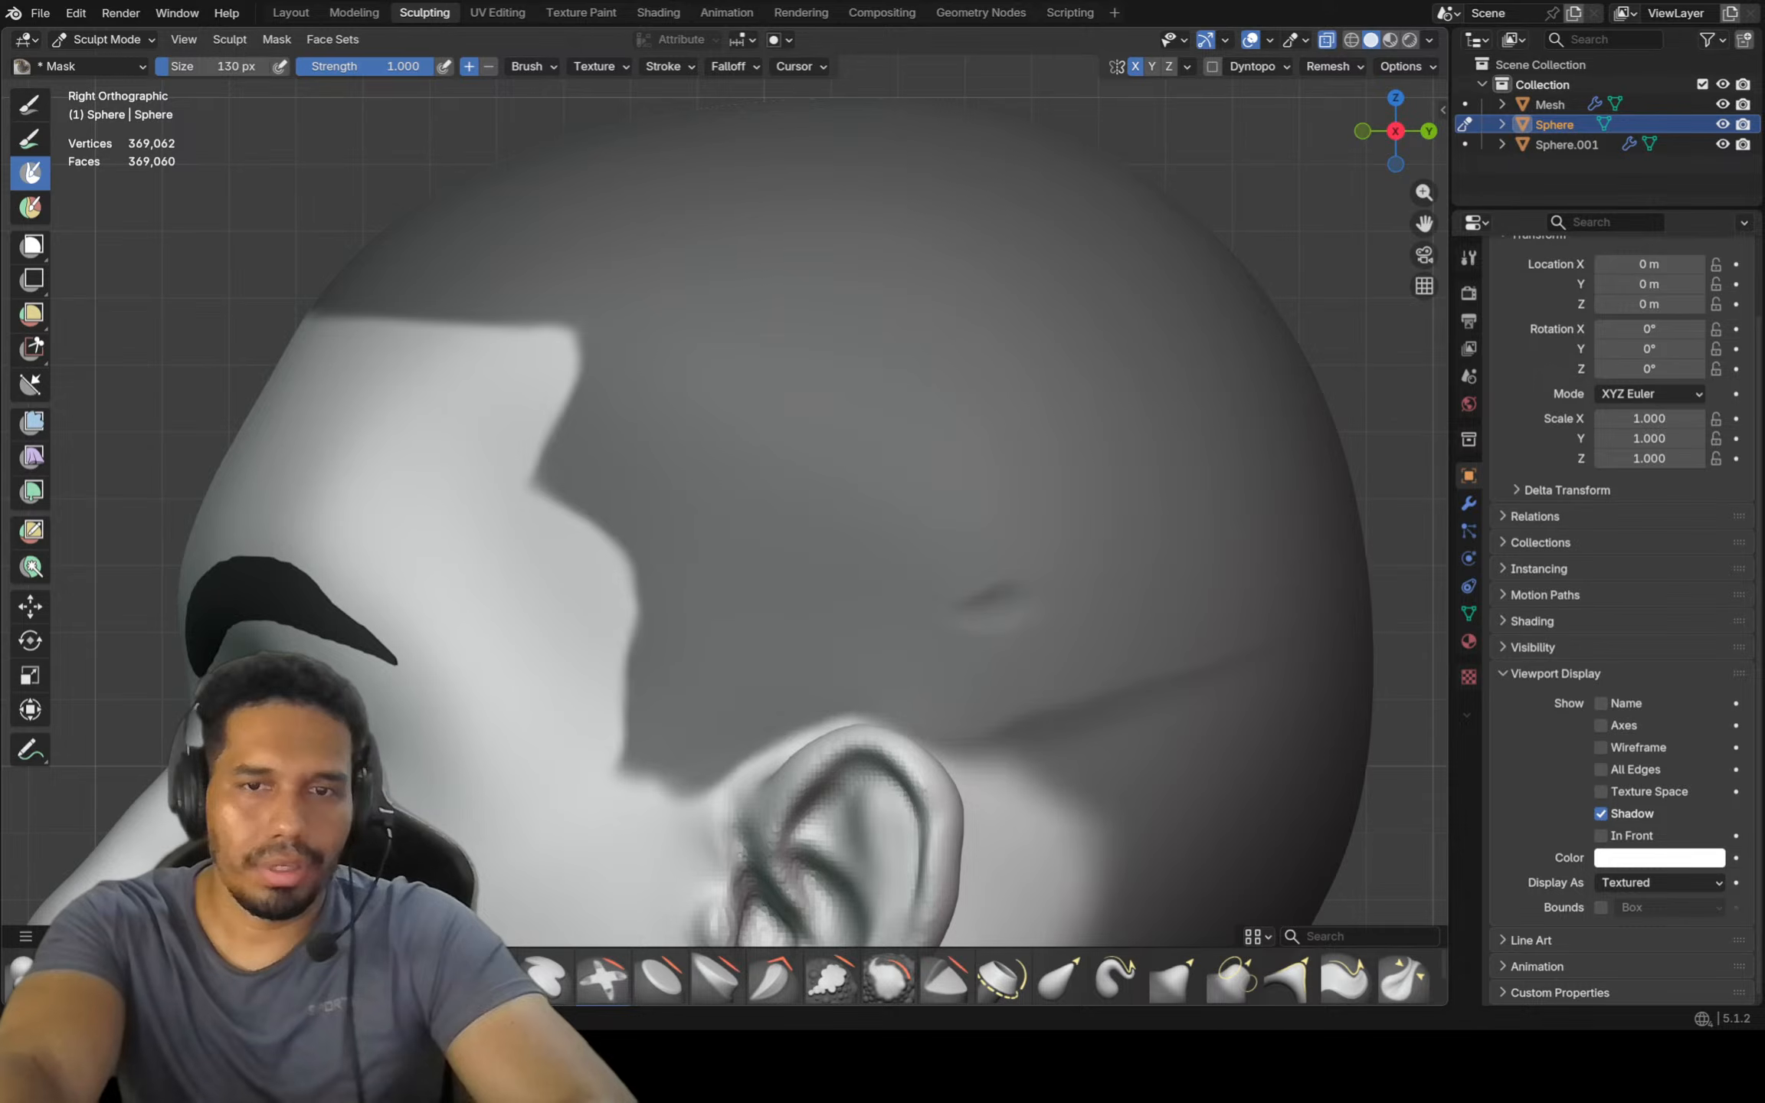
scroll(977, 753, "down", 2)
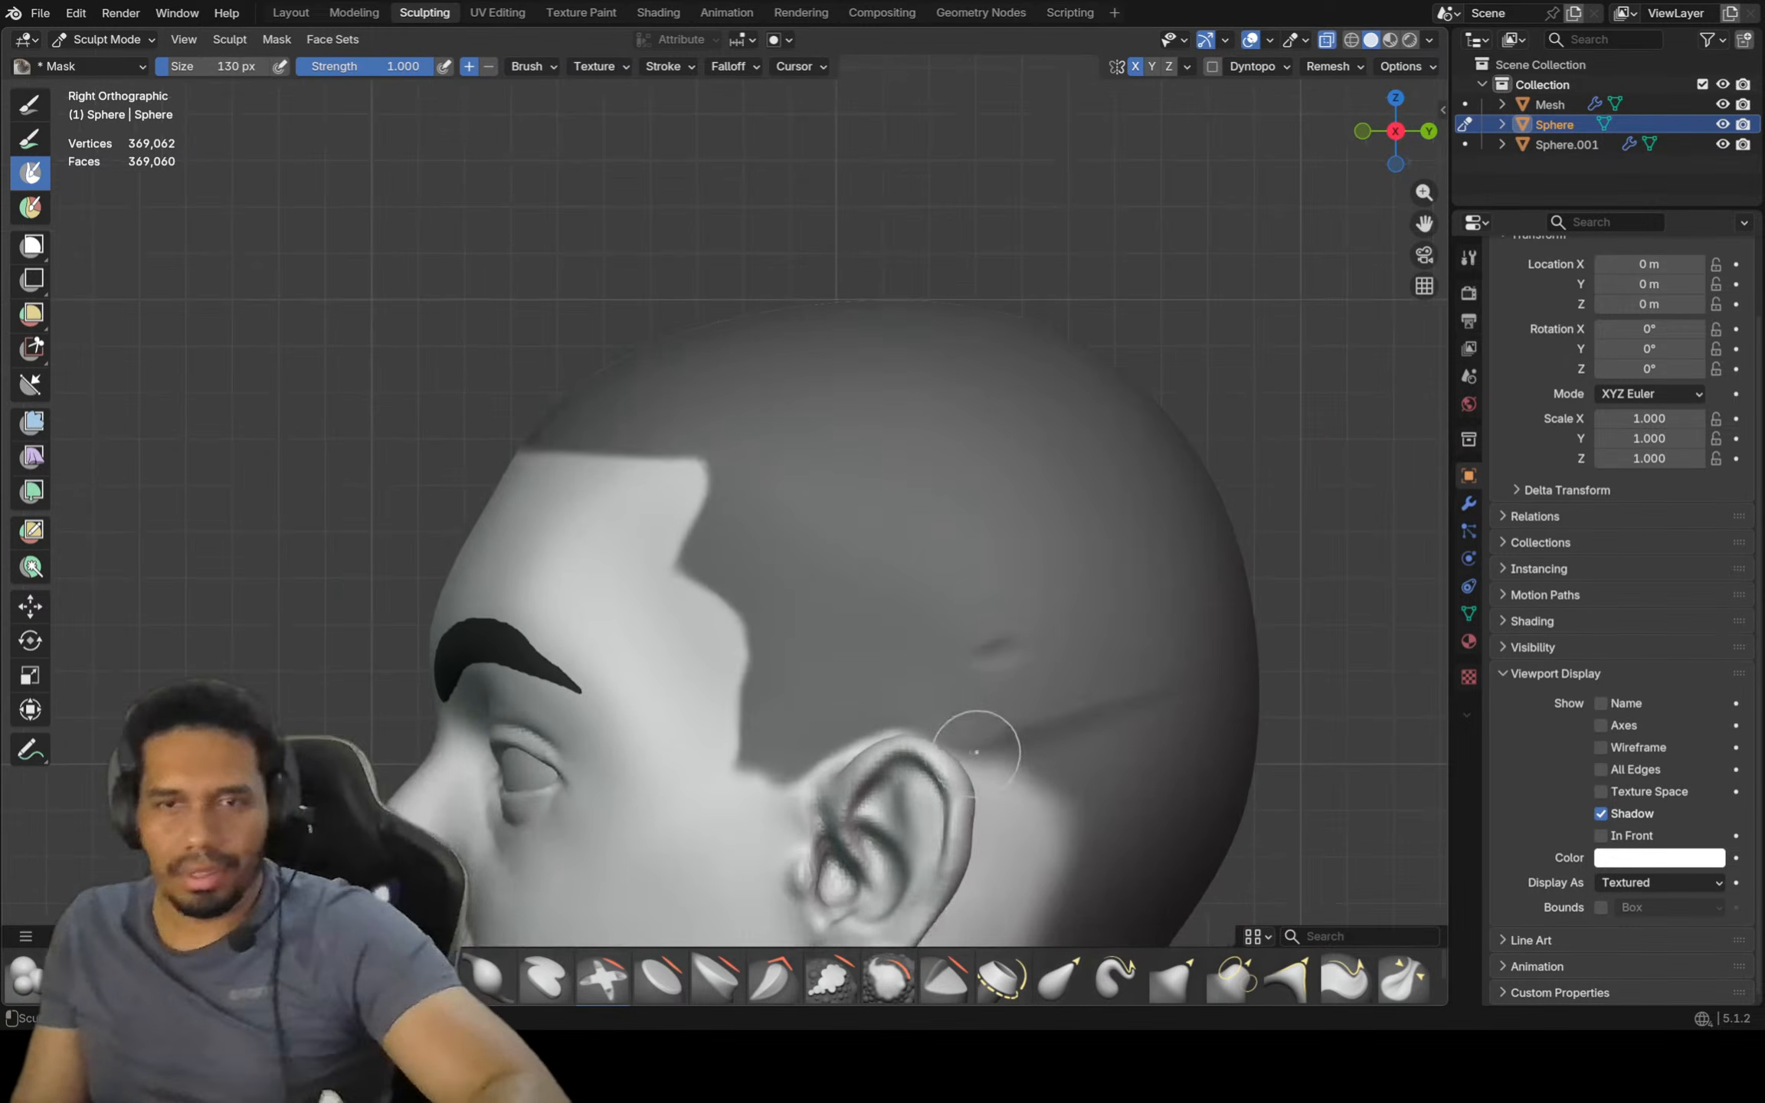
Extend the mask into the unmasked gap behind the ear, following the ear's back edge down toward the nape
middle_click_drag(969, 732, 807, 532, "shift")
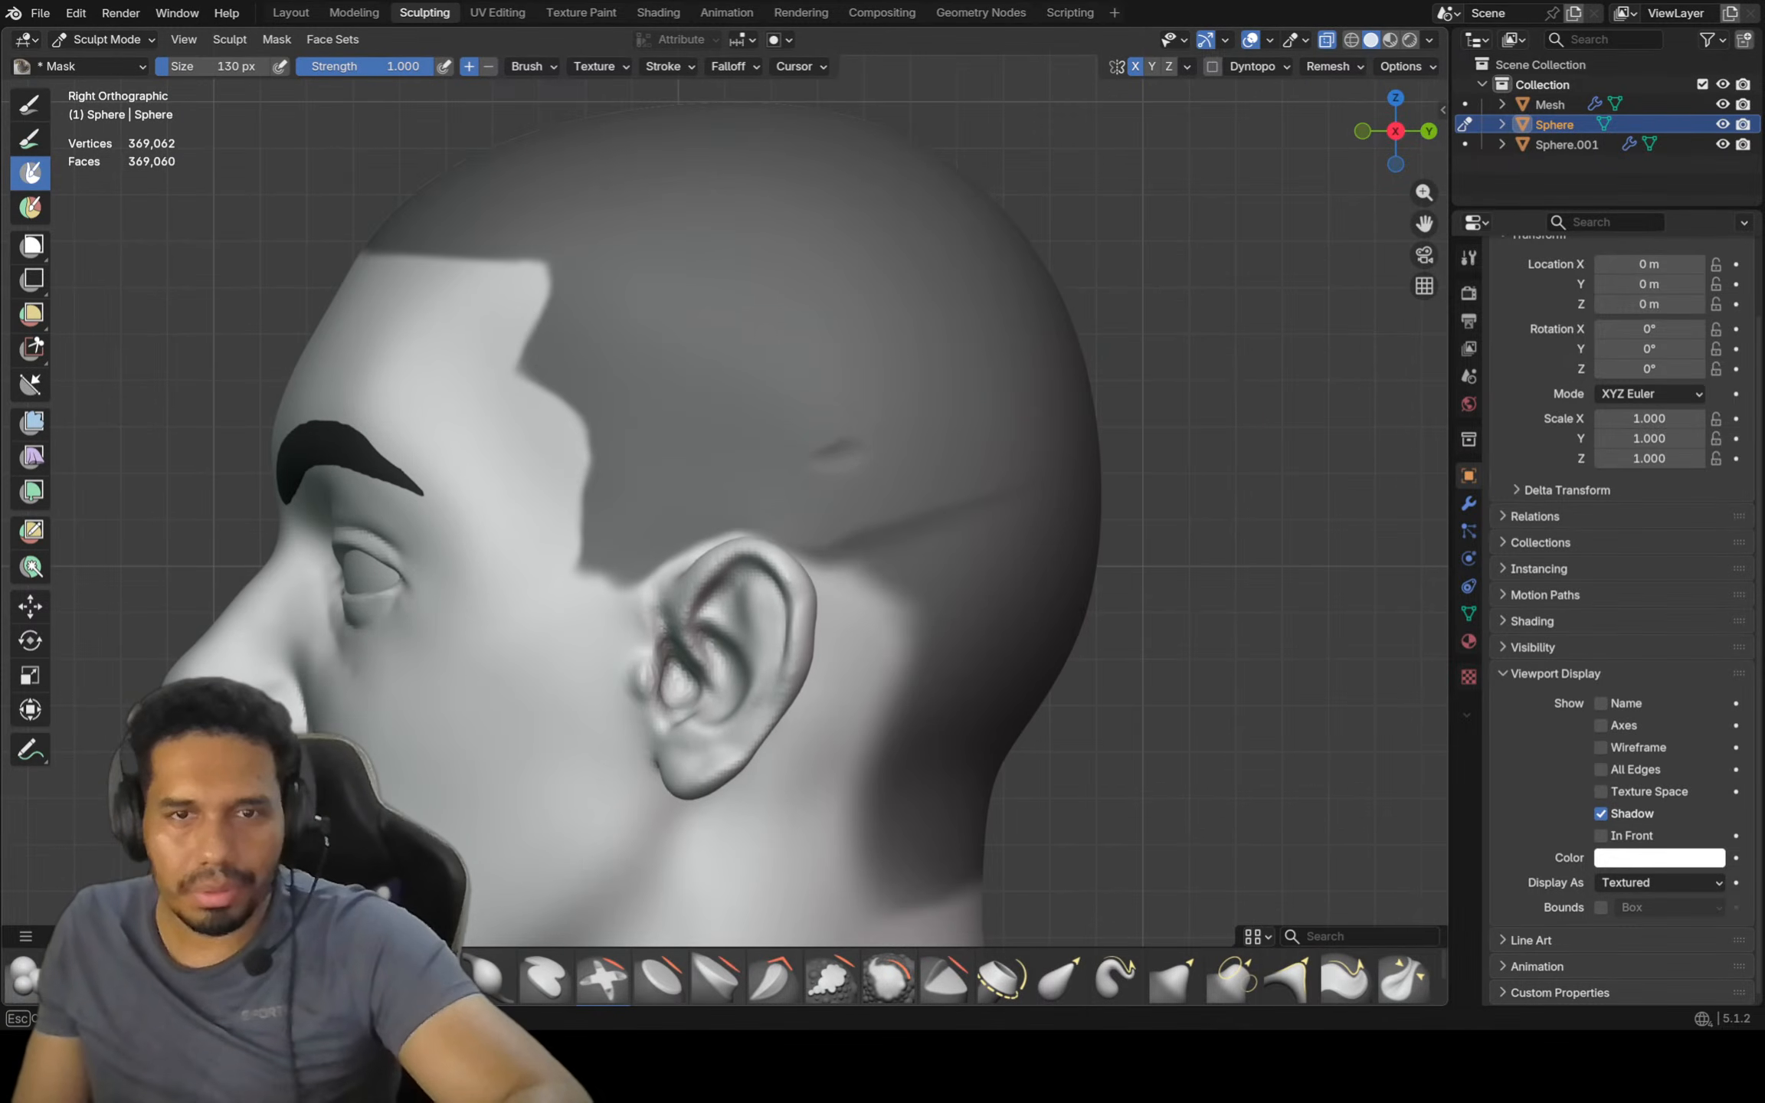
mouse_move(850, 582)
left_mouse_down()
mouse_move(881, 651)
mouse_move(848, 545)
mouse_move(850, 659)
left_mouse_up()
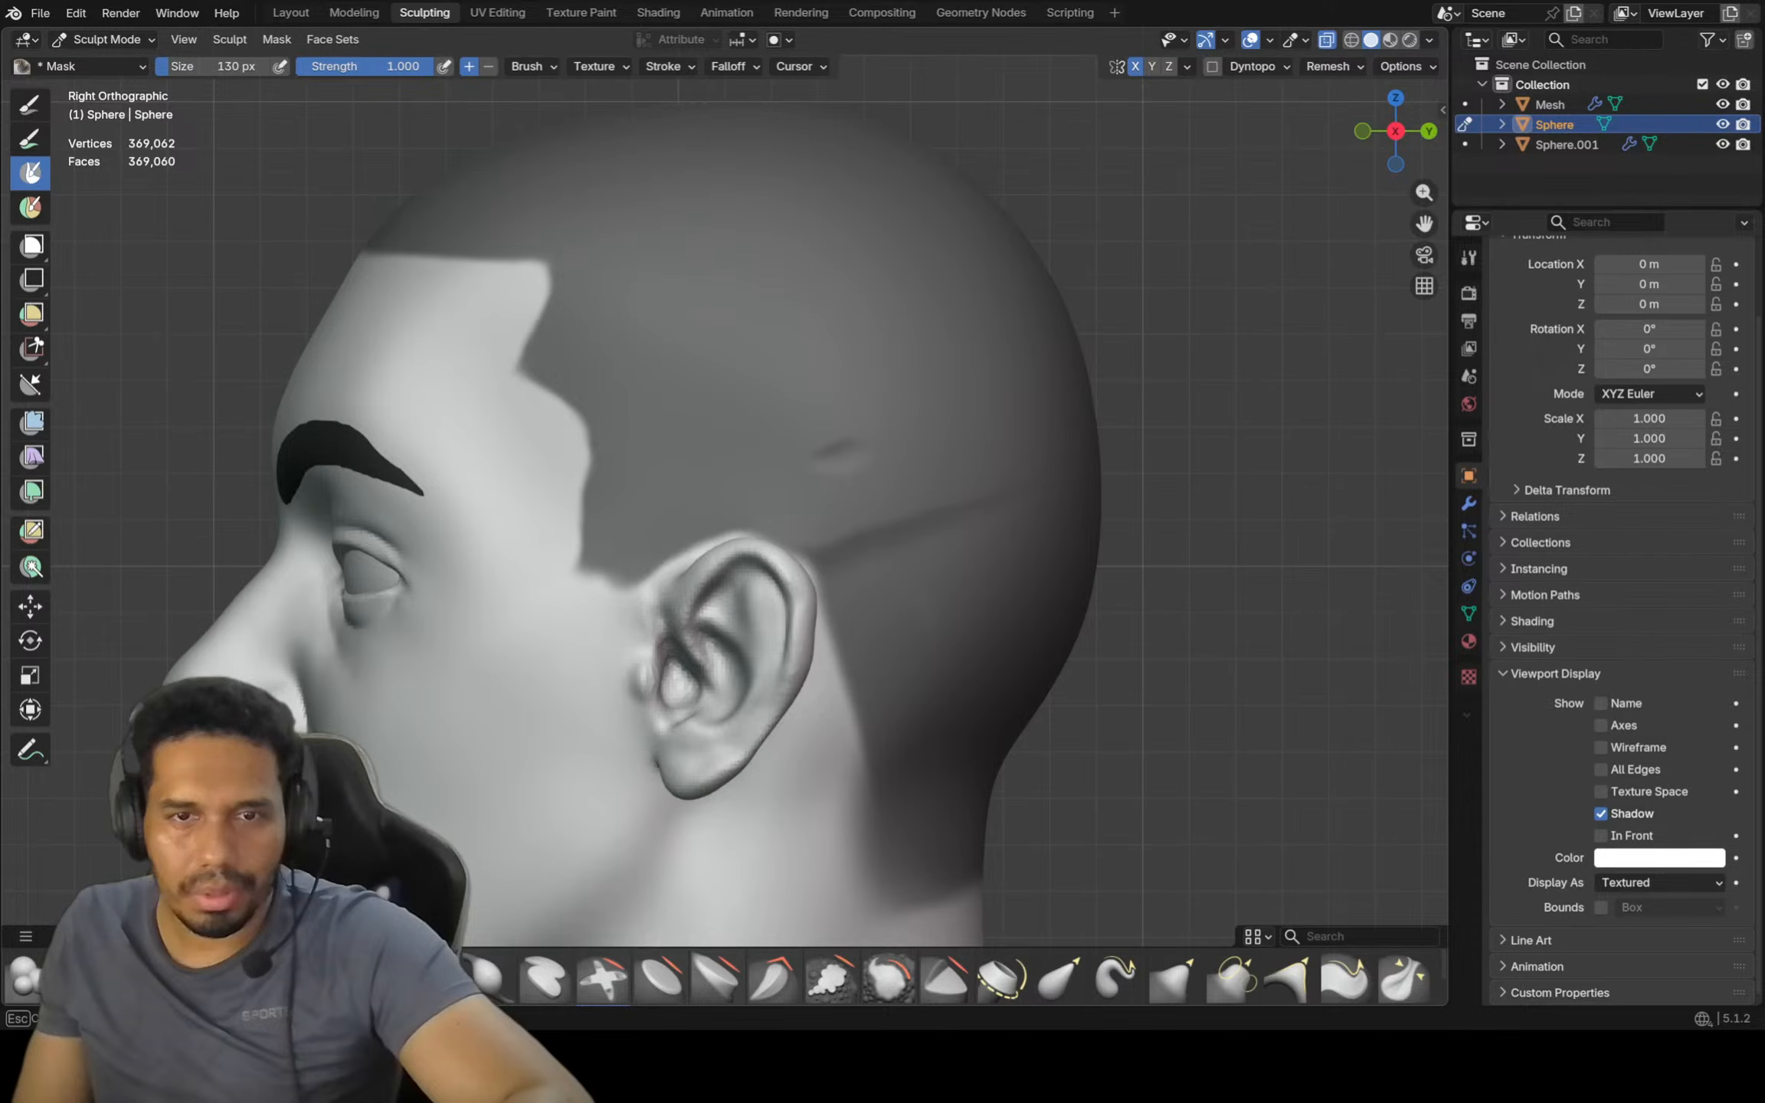
middle_click_drag(878, 617, 760, 591, "shift")
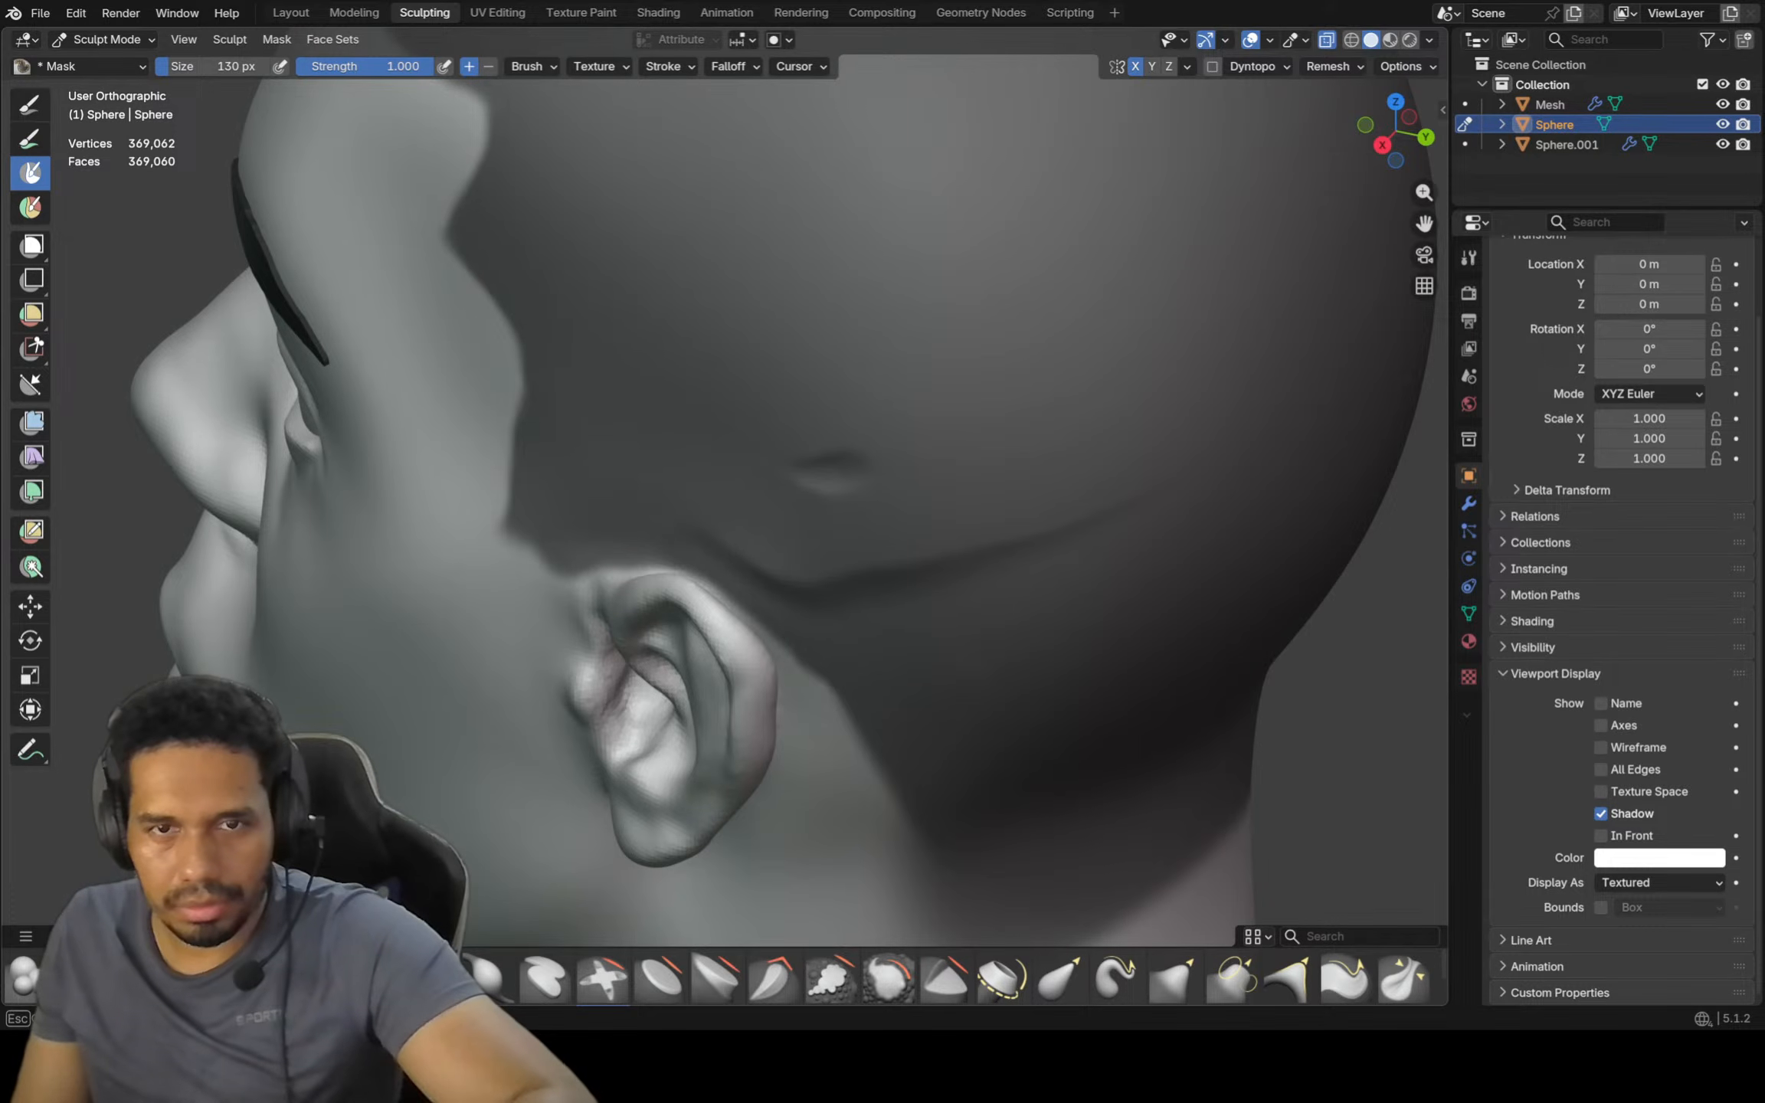
Extract the masked scalp area as a separate solid mesh with threshold 0.500 and 4 smooth iterations
scroll(993, 883, "down", 8)
middle_click_drag(992, 875, 876, 589)
key("KP_1")
key("KP_1")
middle_click_drag(876, 588, 903, 556, "shift")
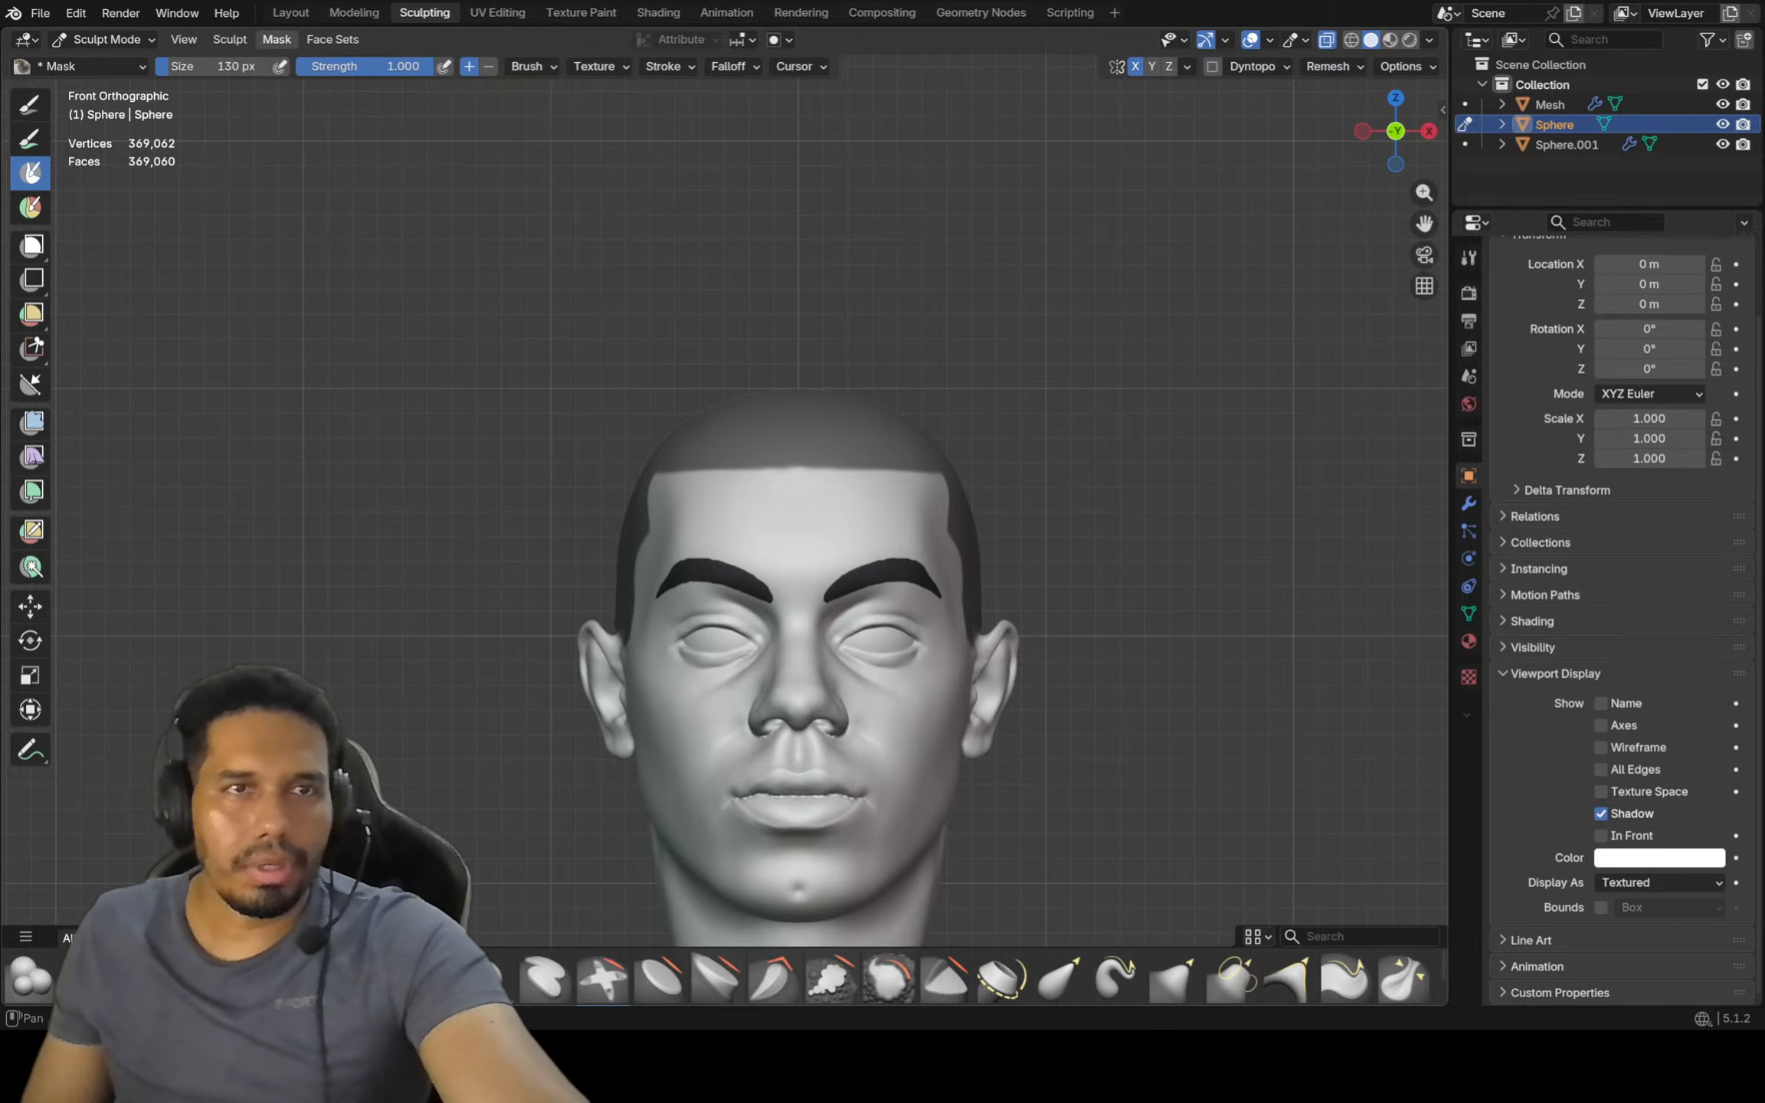
left_click(276, 39)
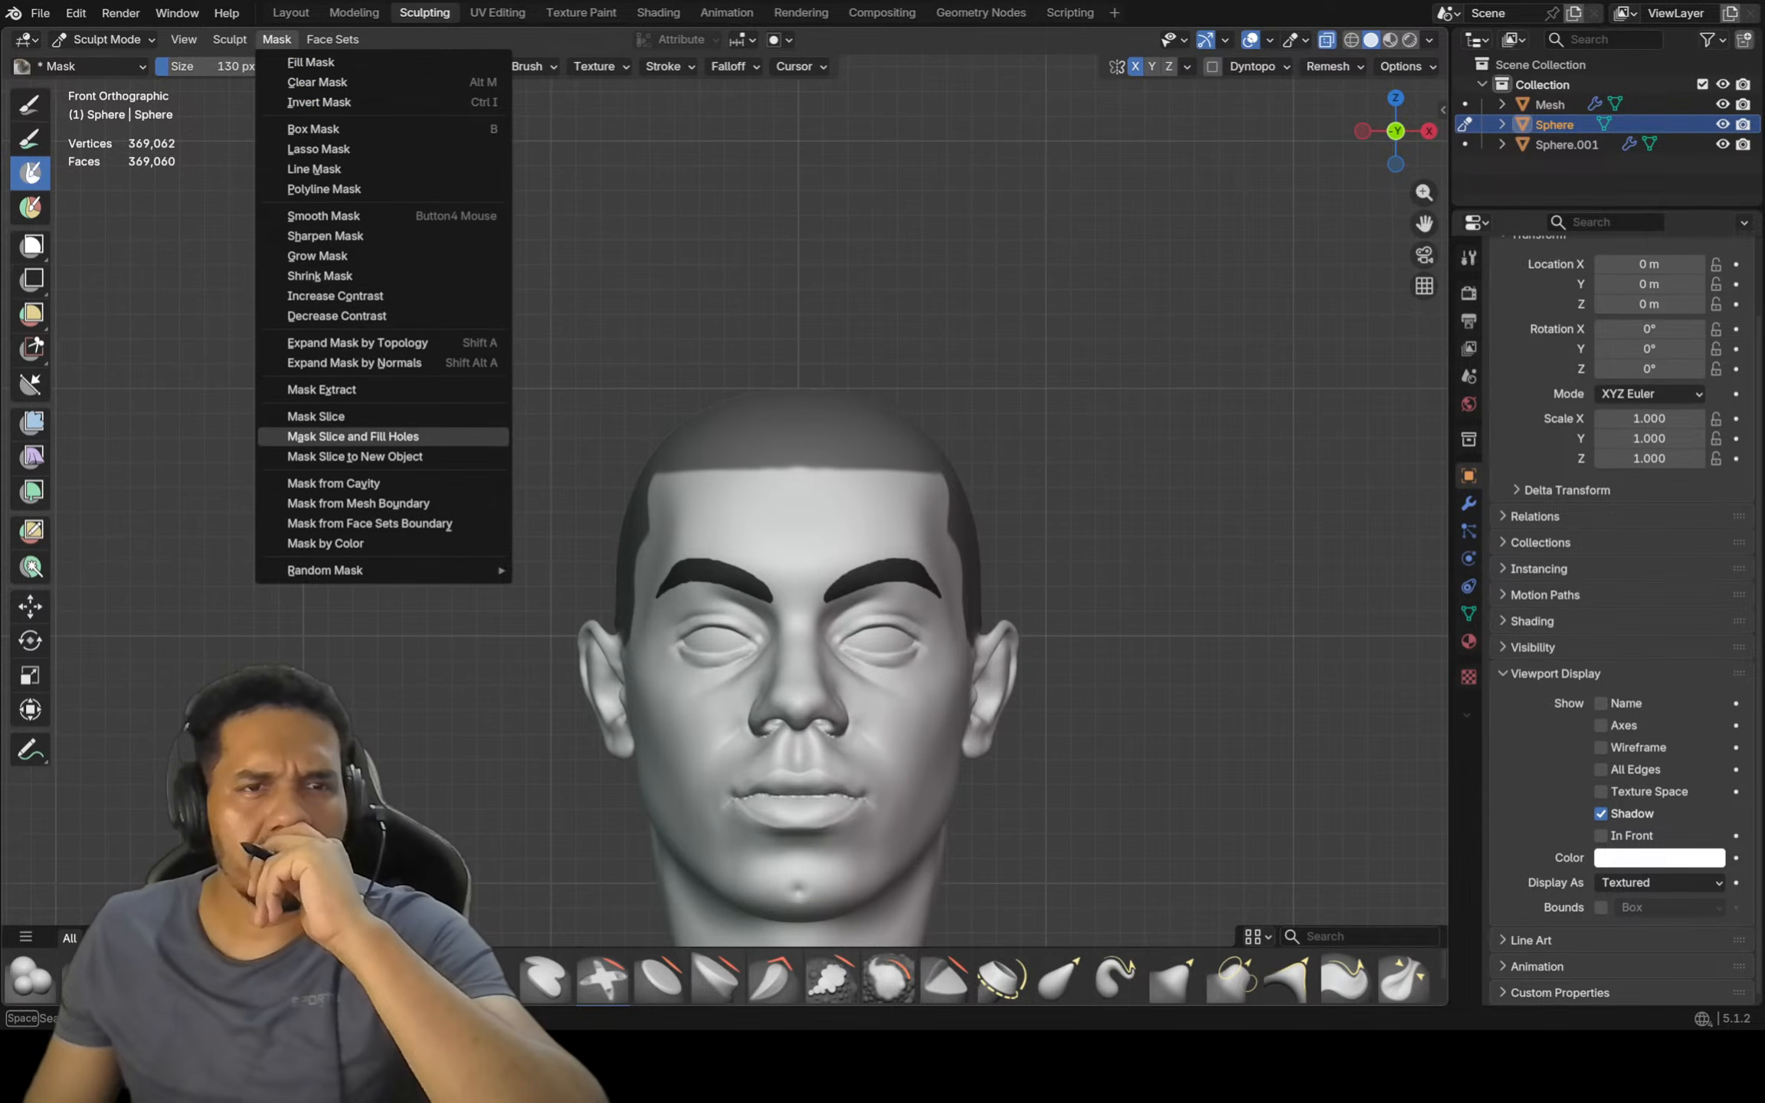
left_click(321, 389)
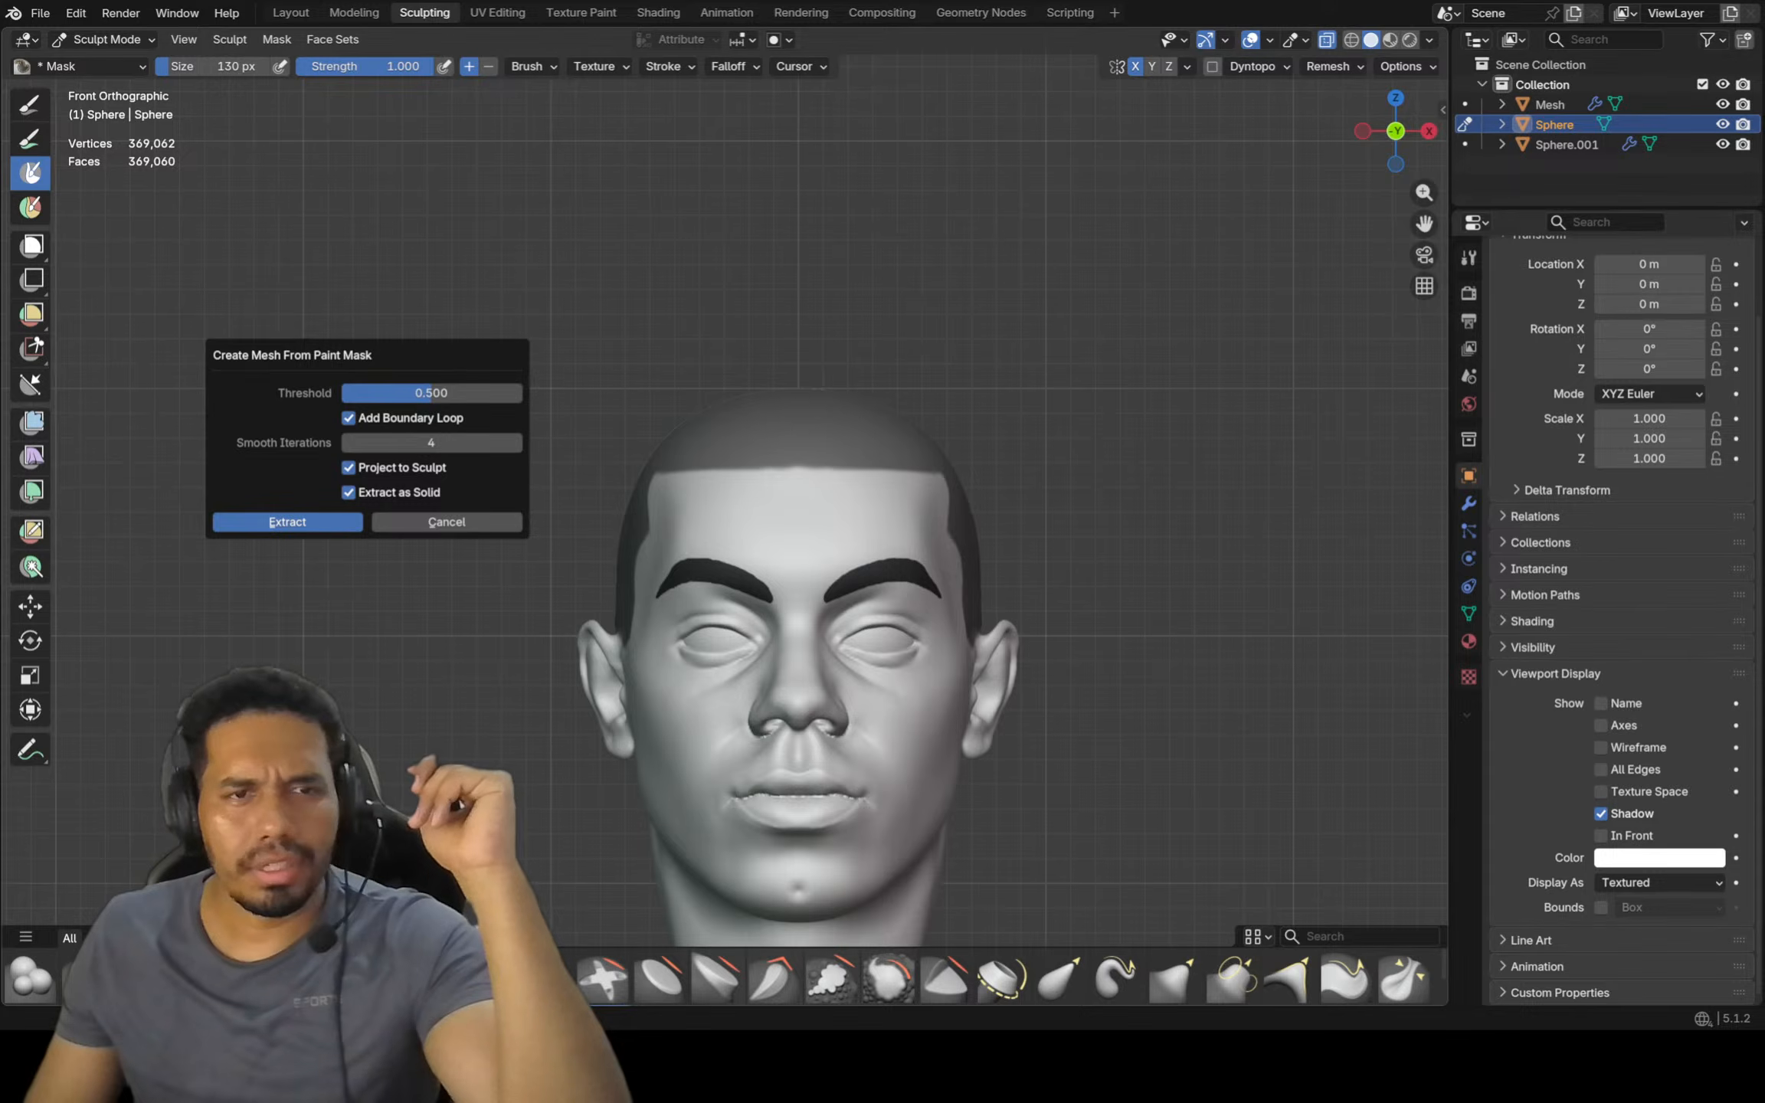
key("Return")
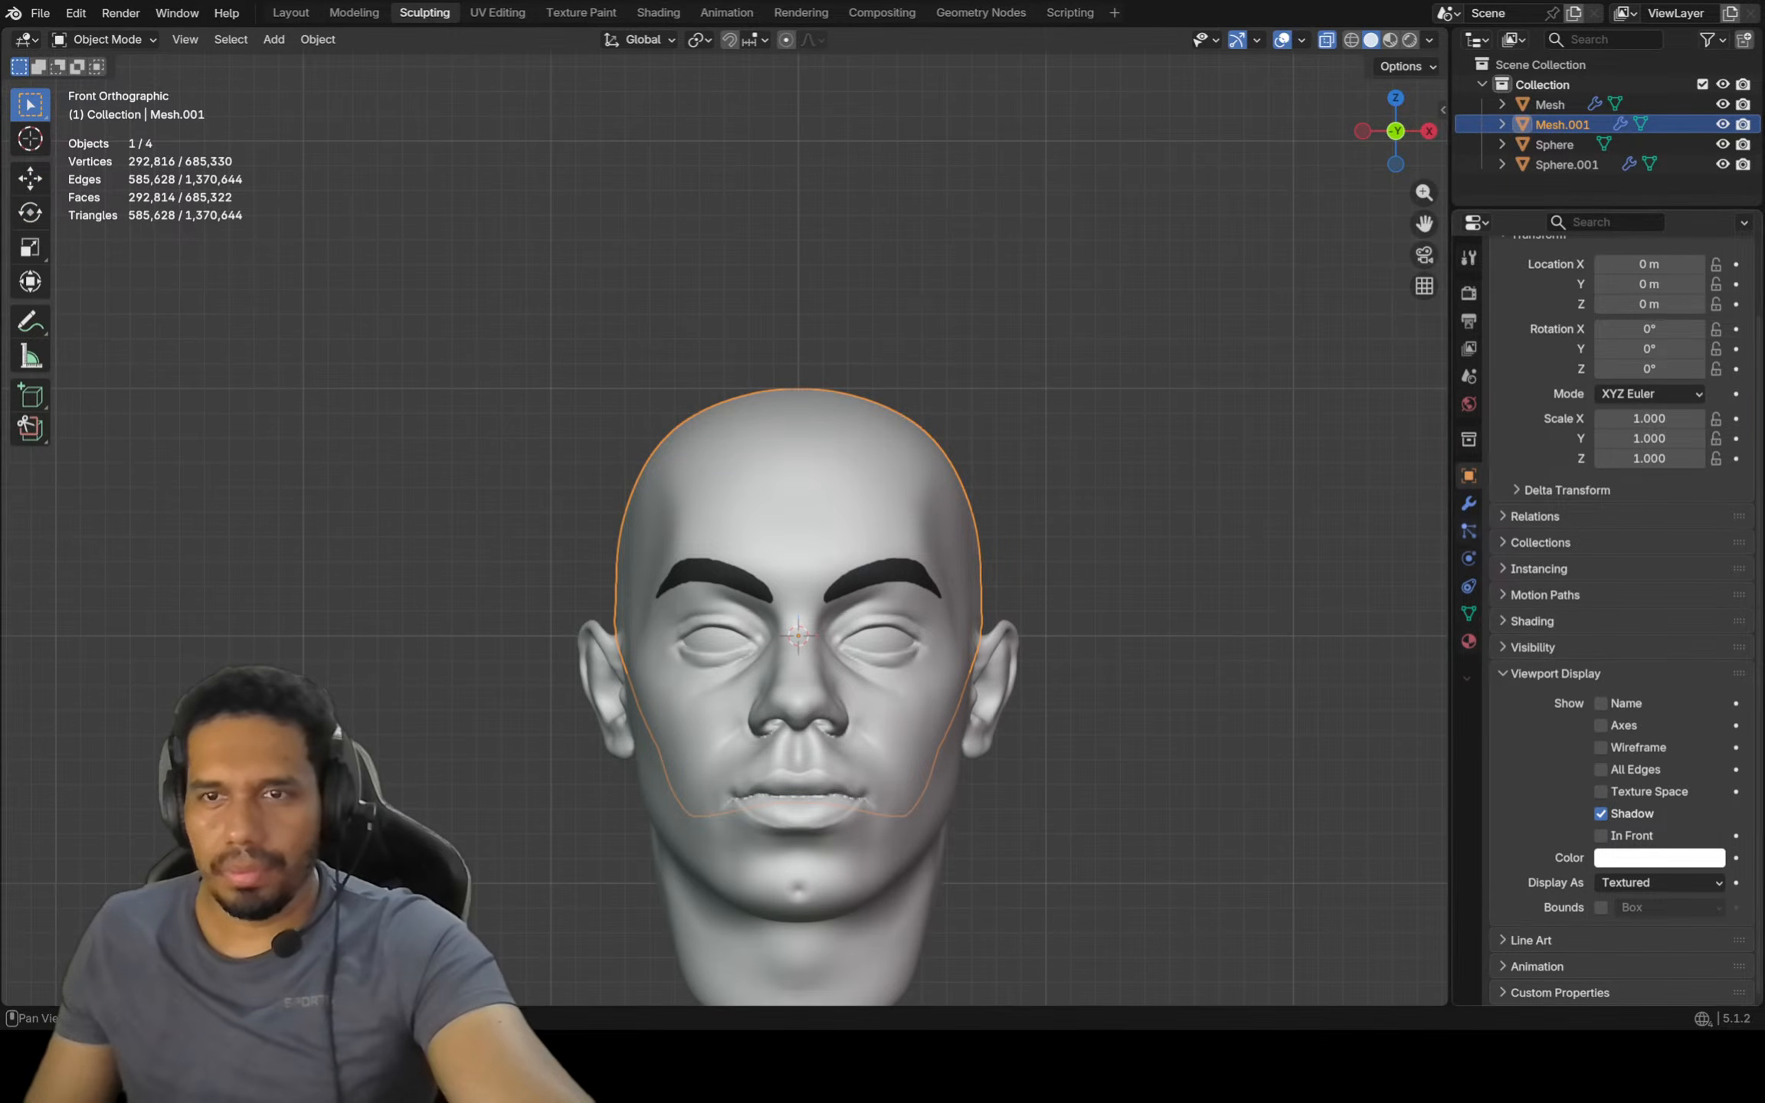
Set the Solidify offset of the extracted hair mesh to 1 so its thickness grows outward from the scalp
left_click(1468, 503)
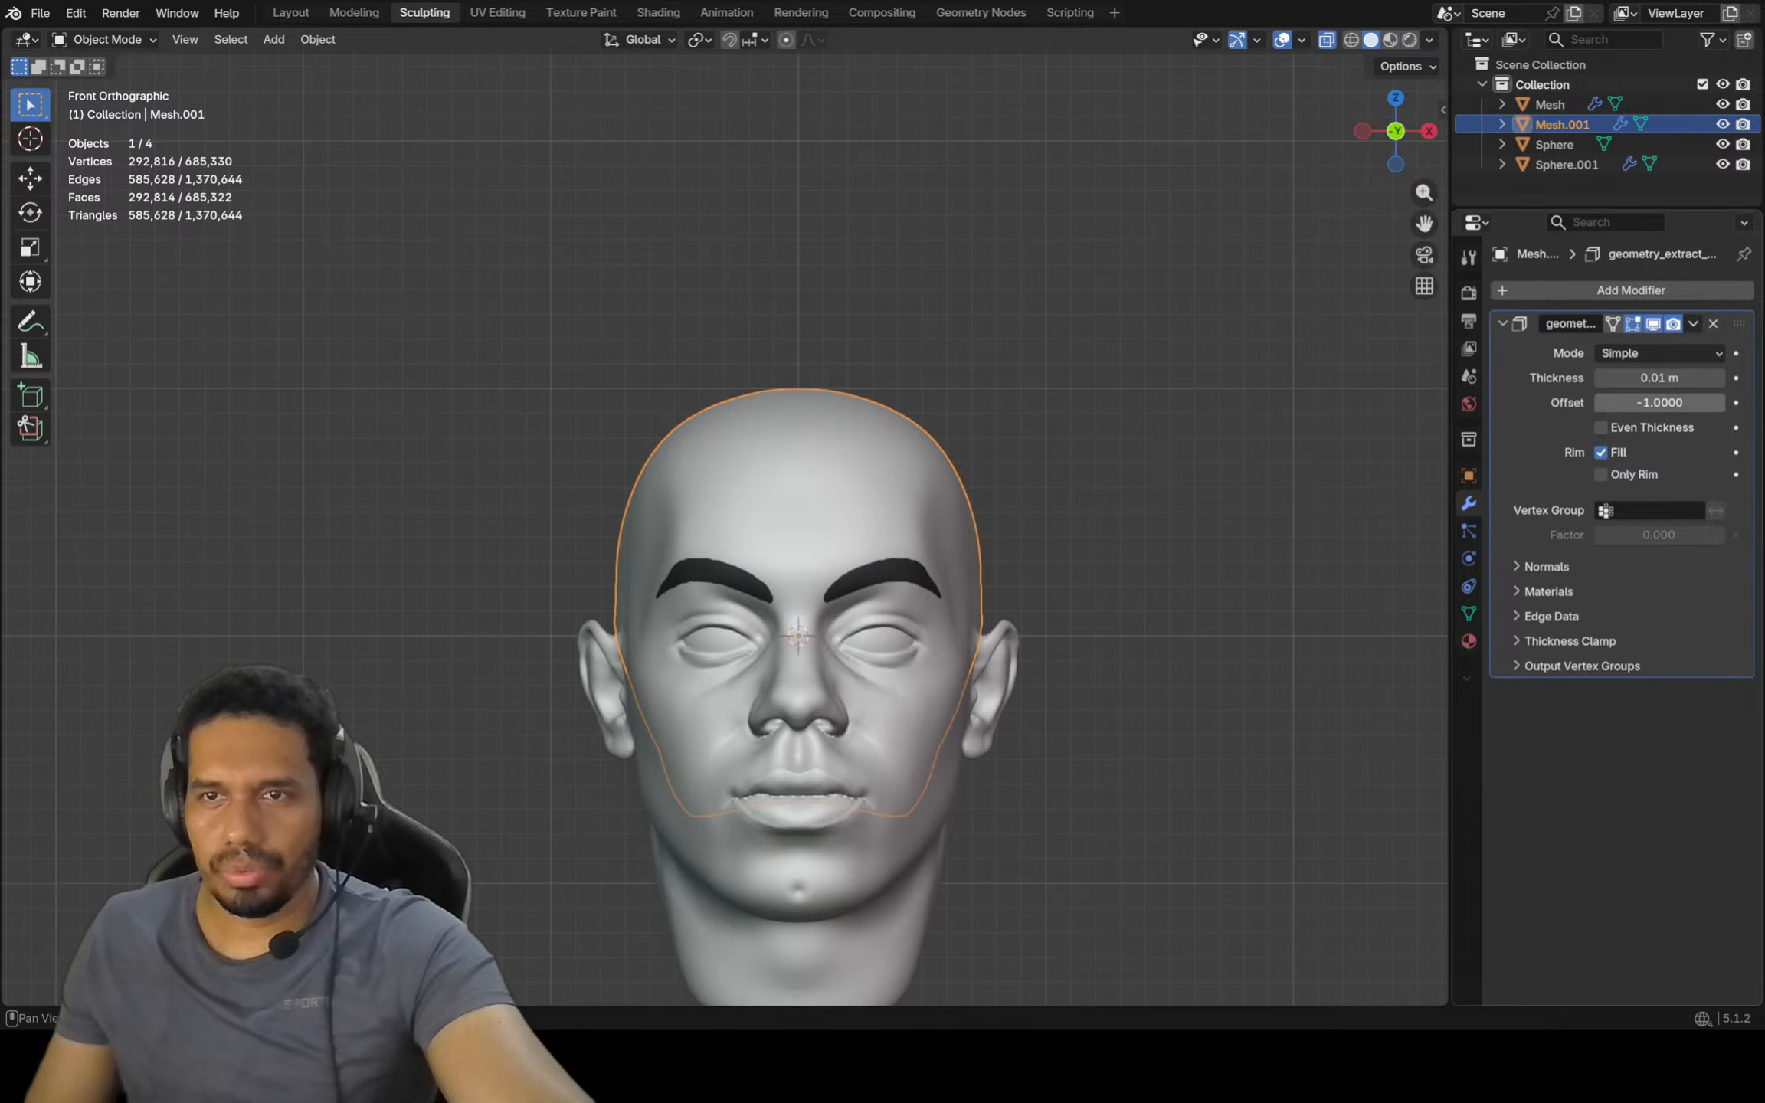
left_click(1659, 403)
type("1")
key("Return")
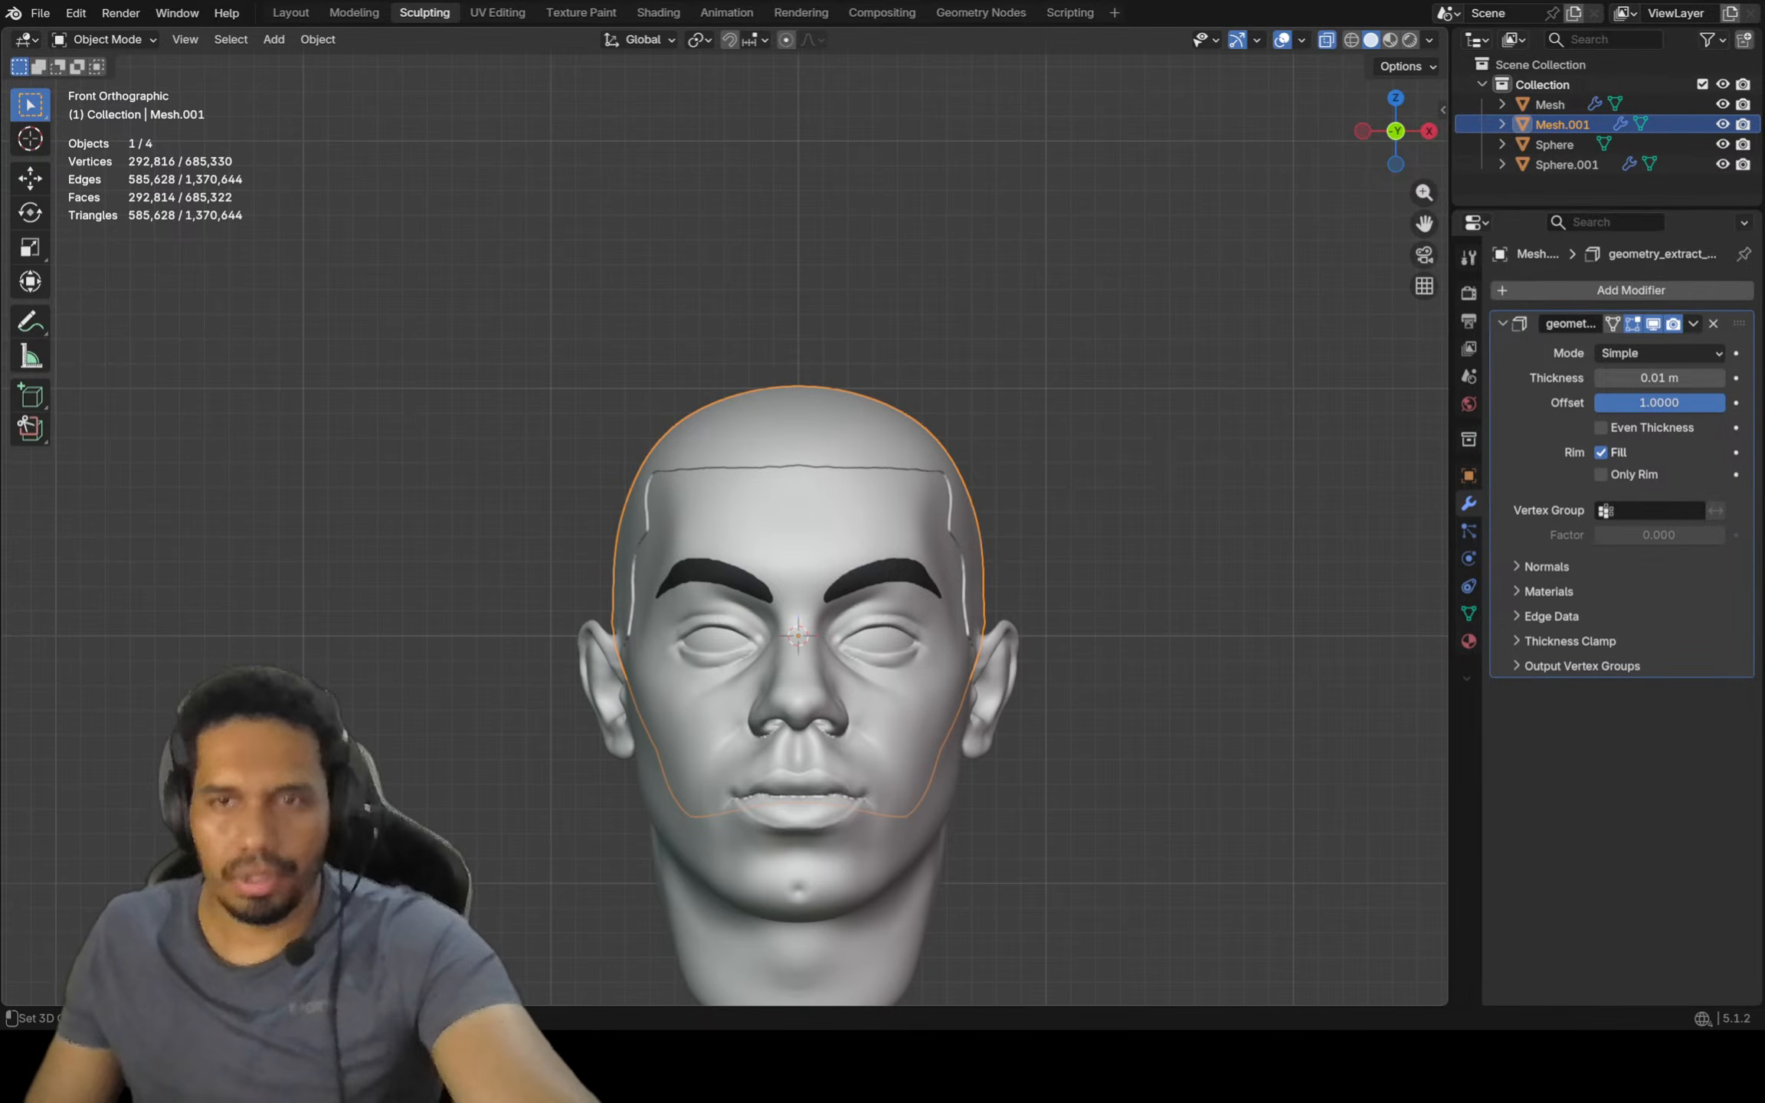
Copy the eyebrows' viewport display colour #424242FF to the extracted hair mesh
left_click(889, 575)
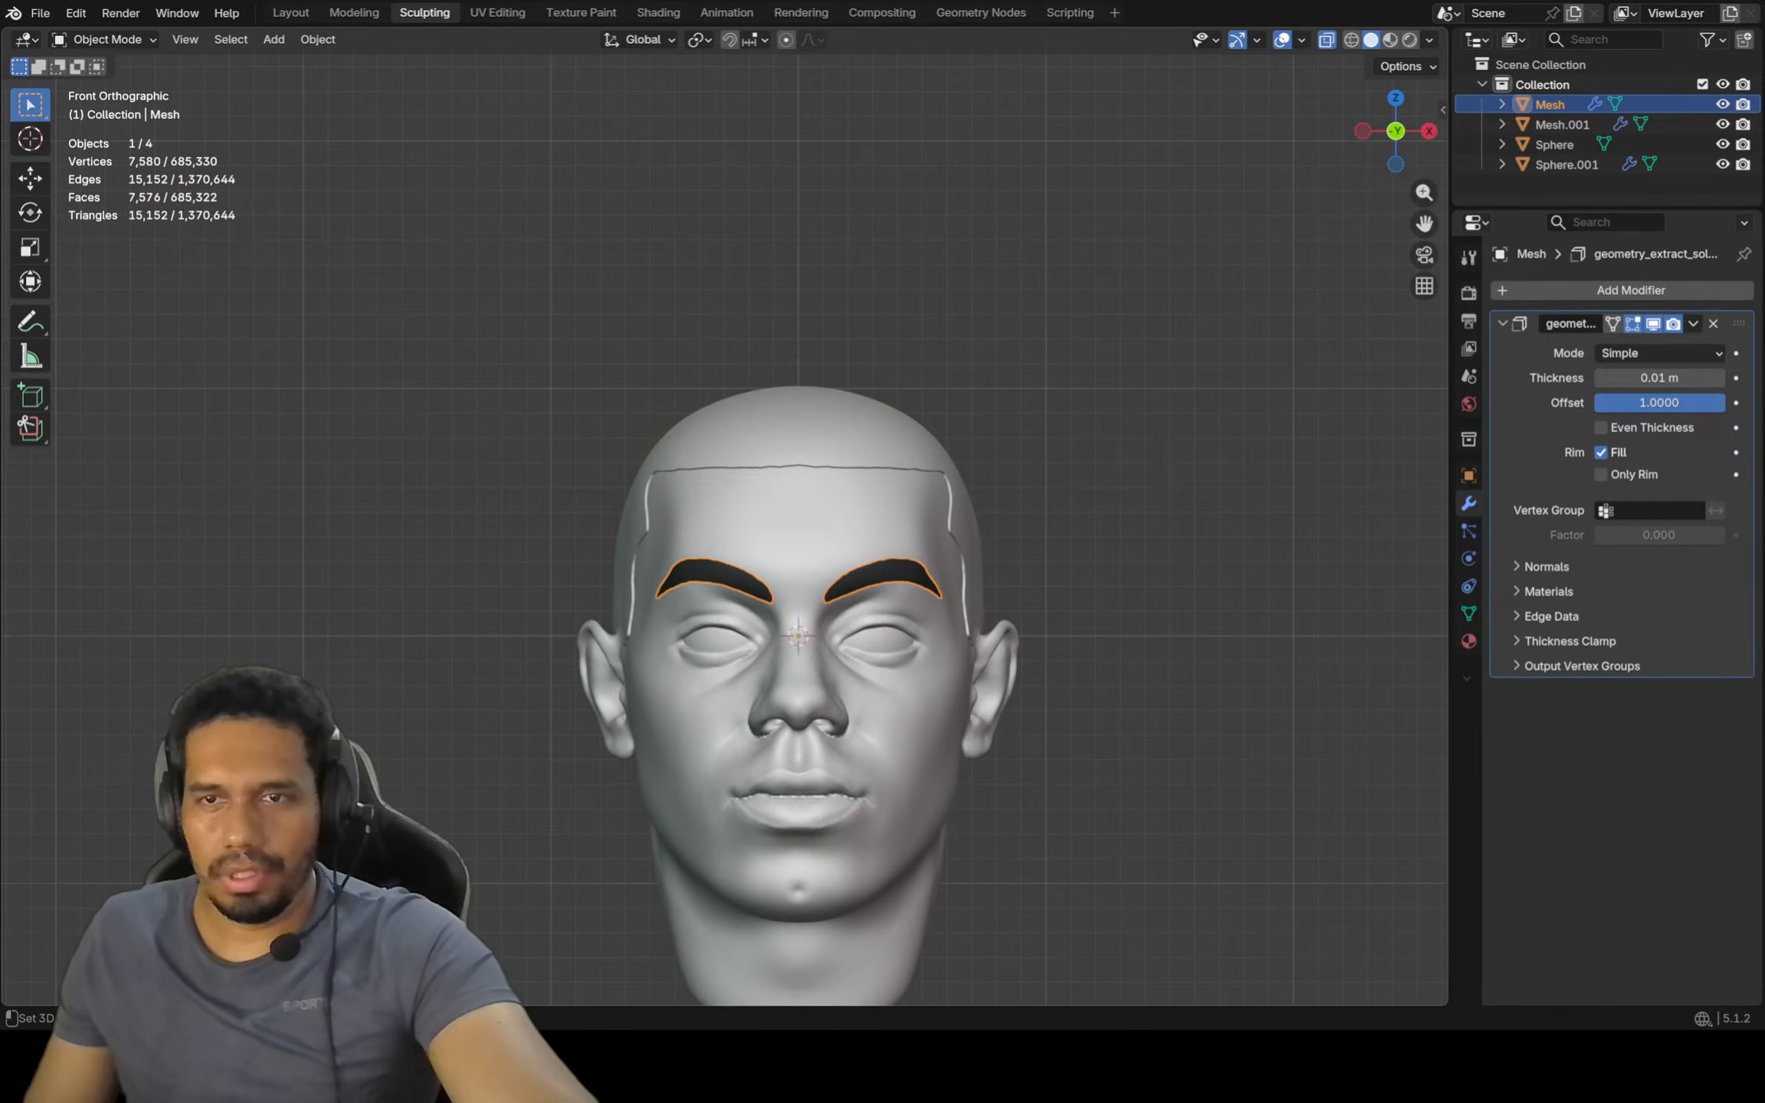
left_click(1469, 476)
scroll(1621, 651, "down", 3)
left_click(1654, 883)
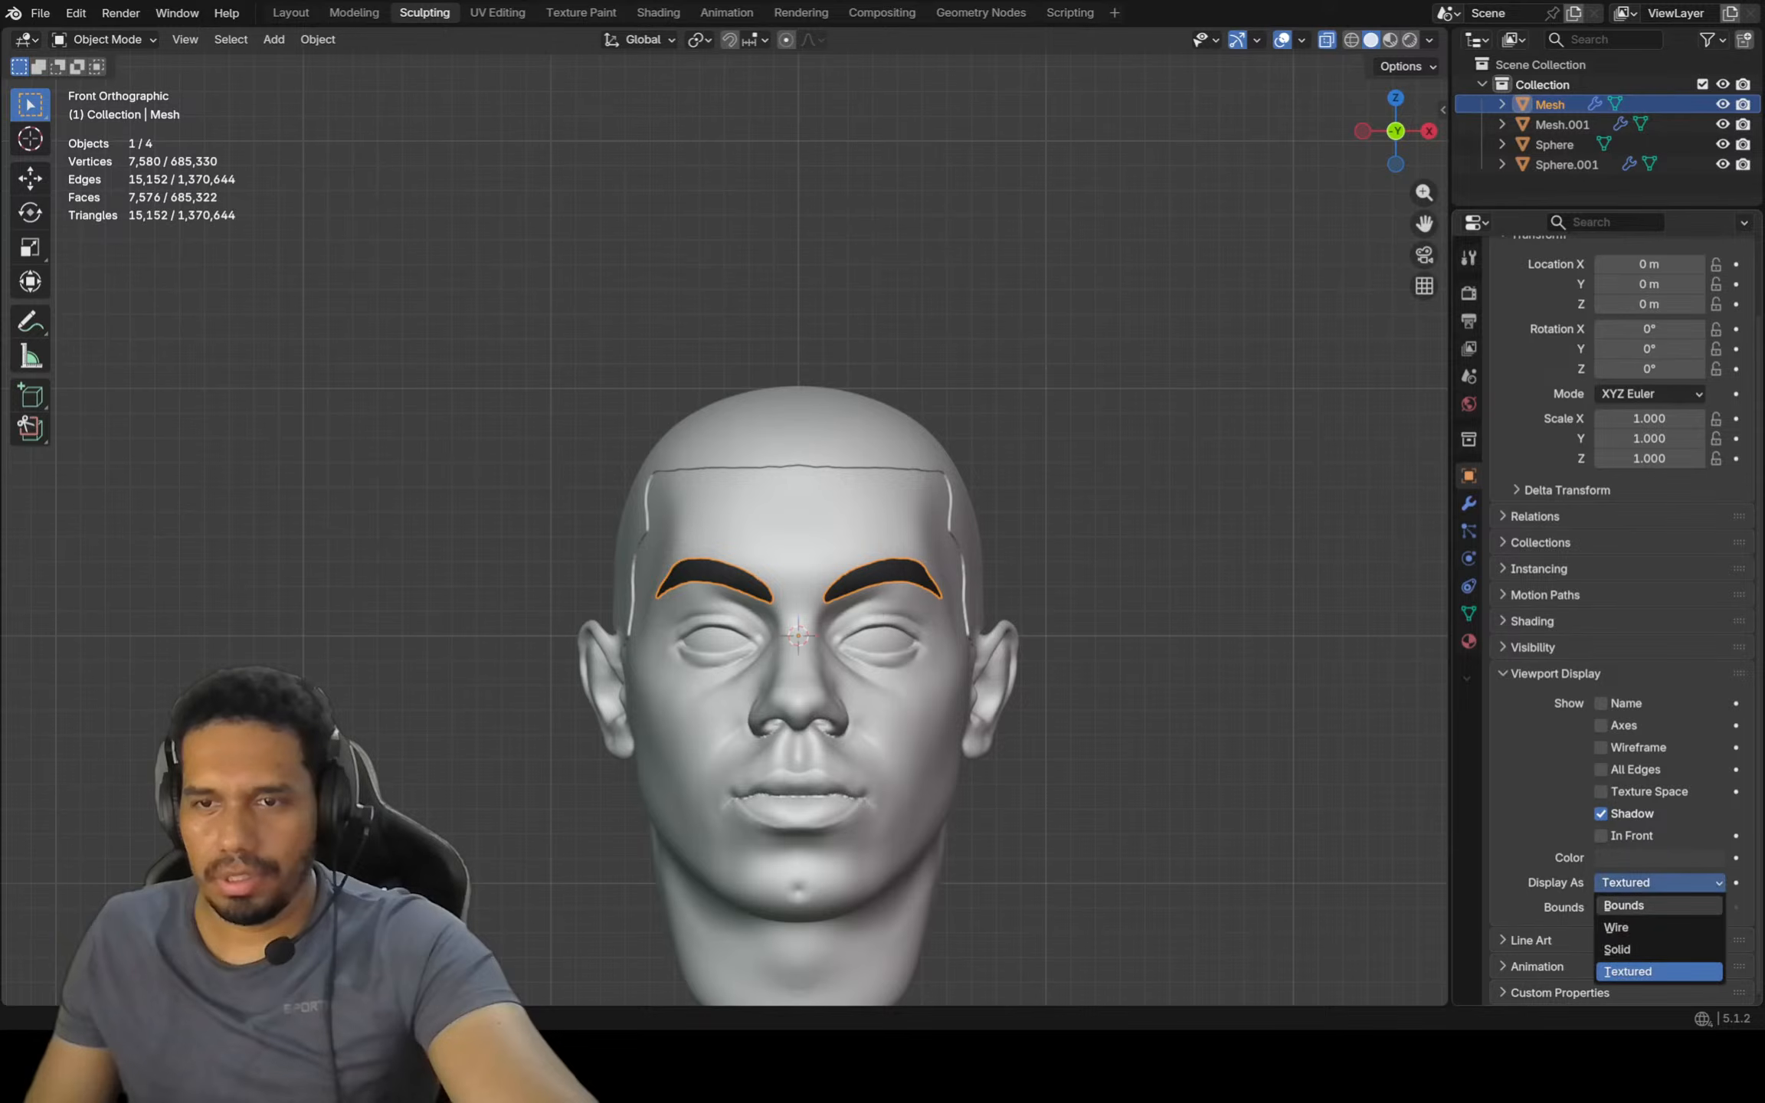
key("Escape")
left_click(1659, 858)
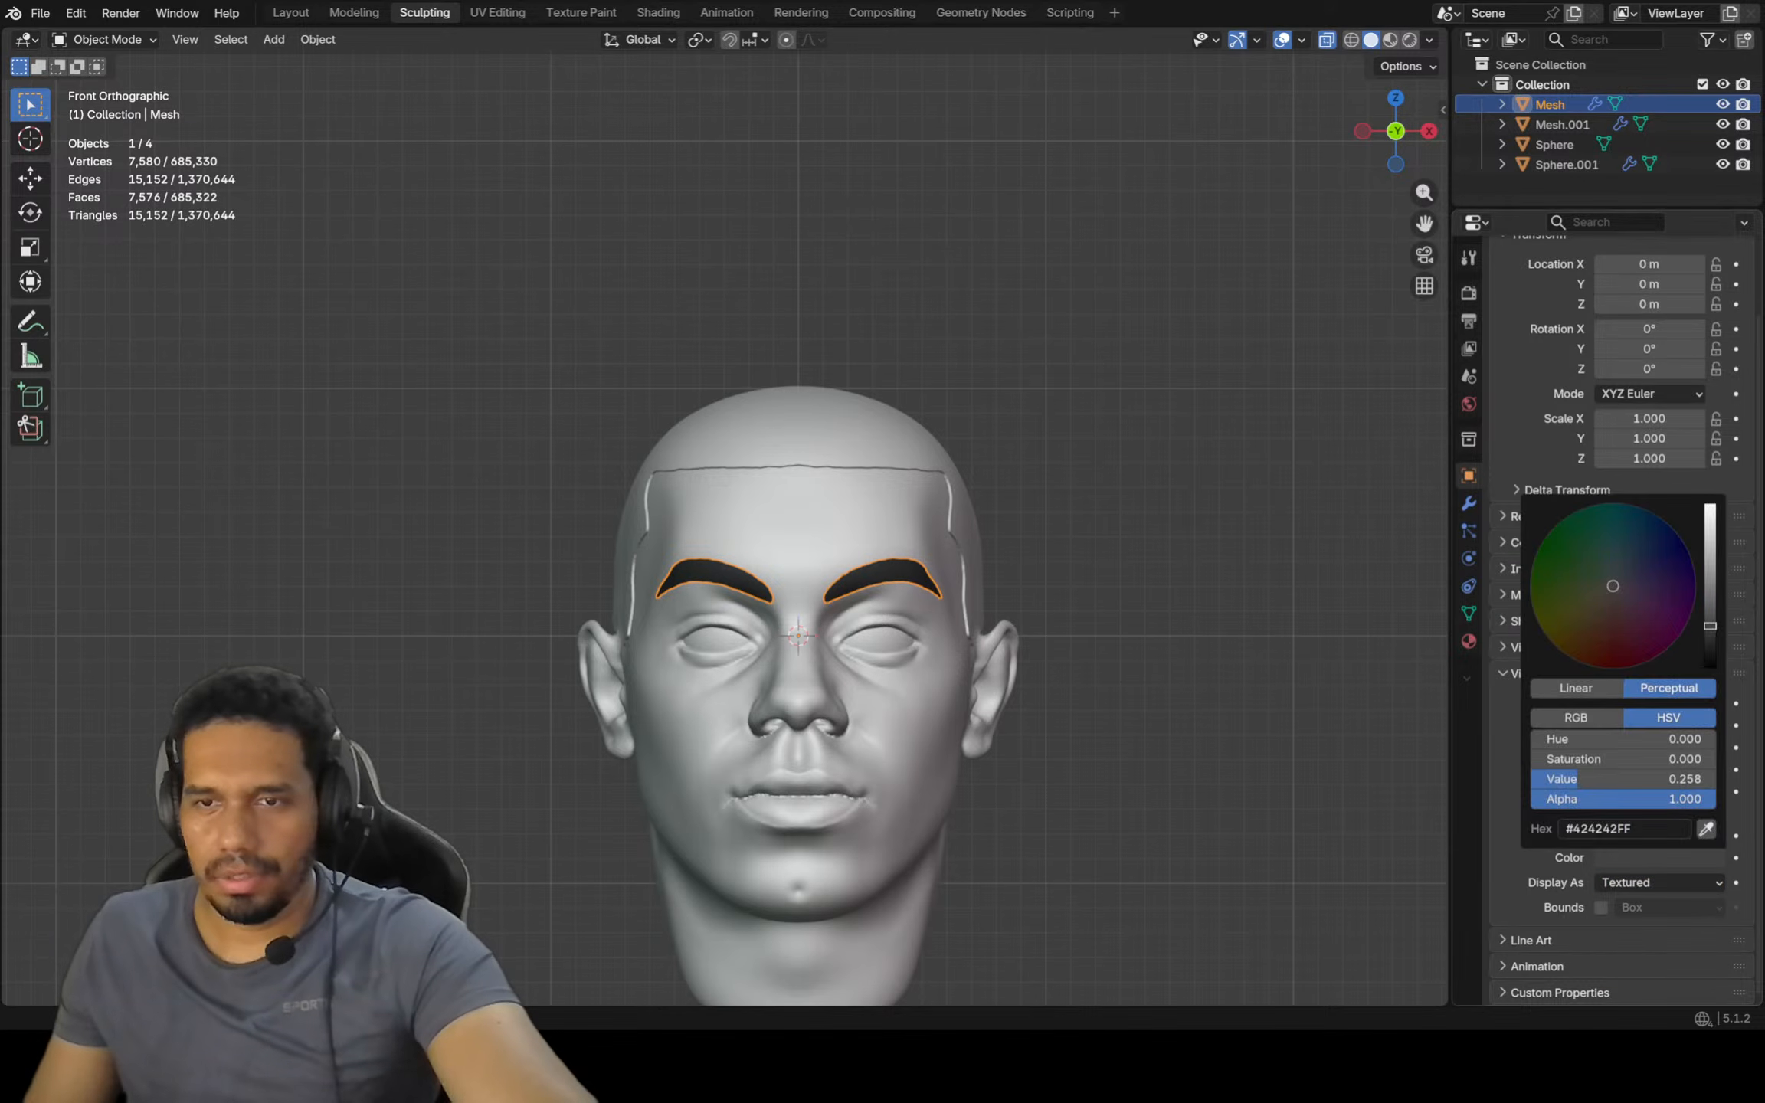
left_click(1624, 829)
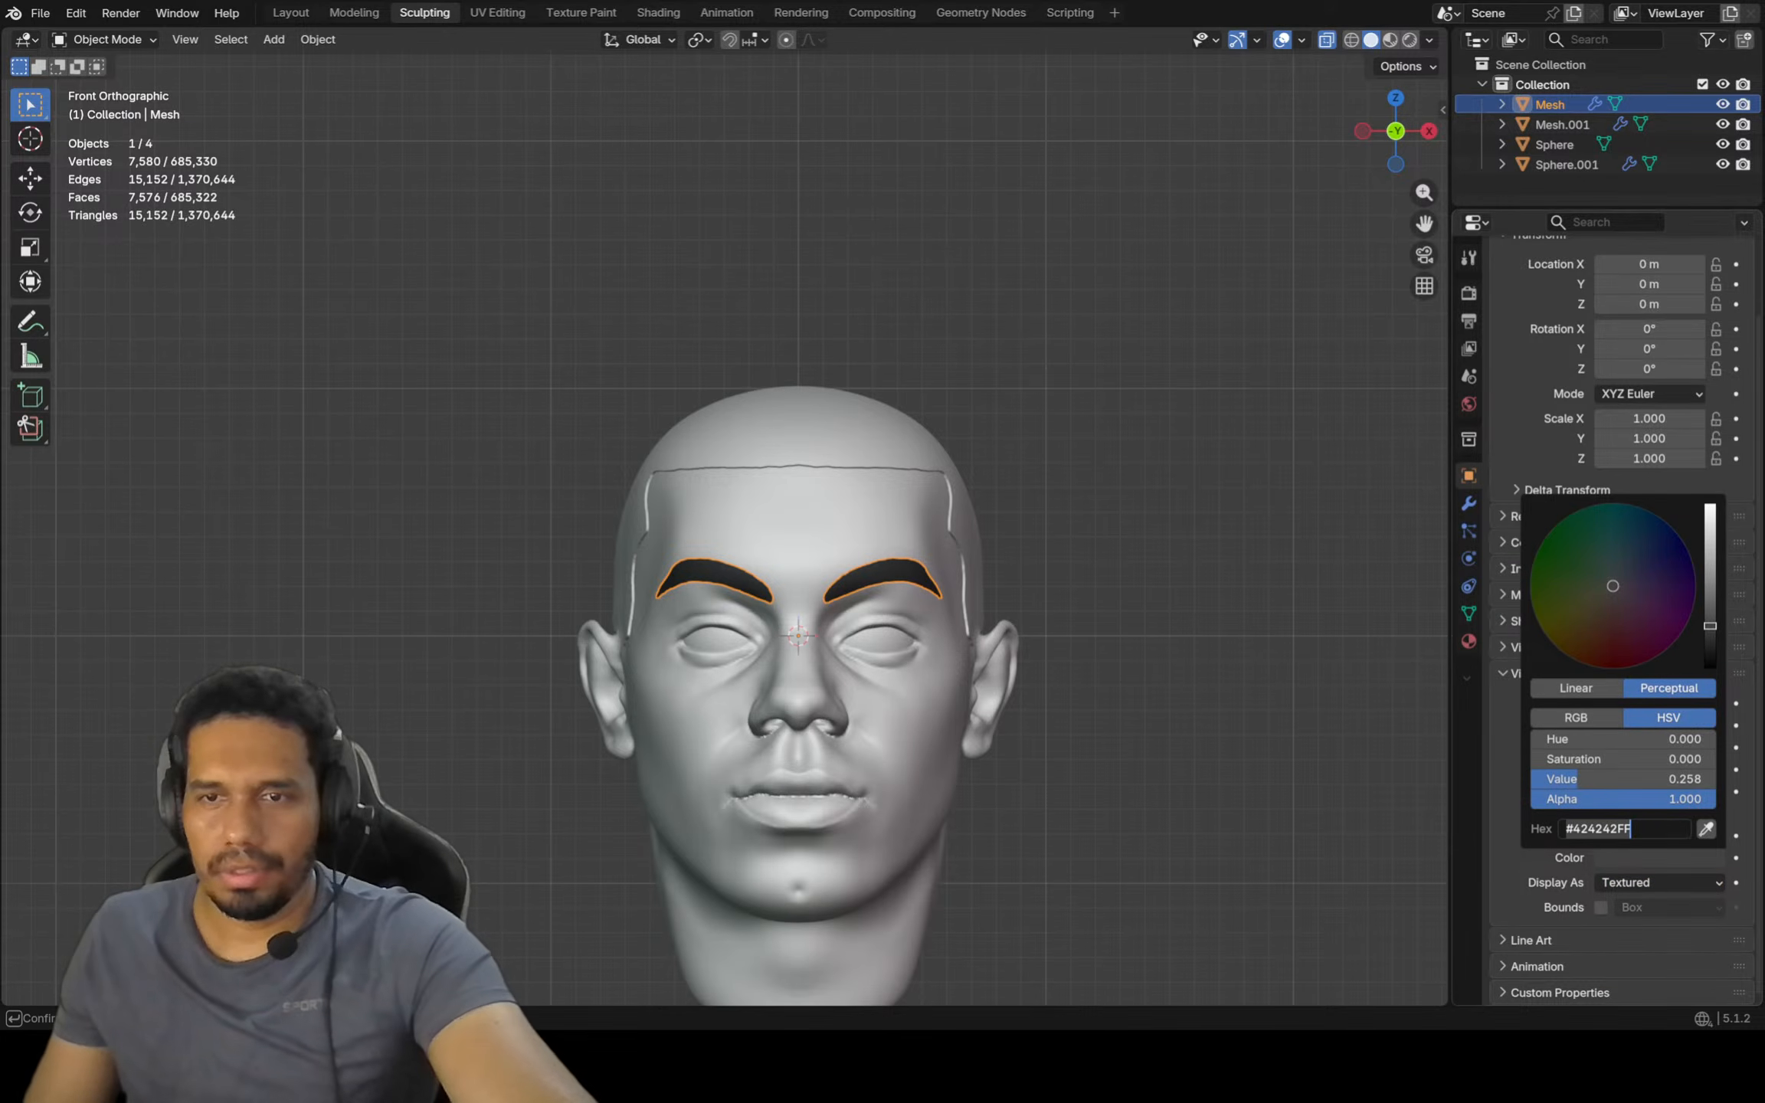
left_click(873, 438)
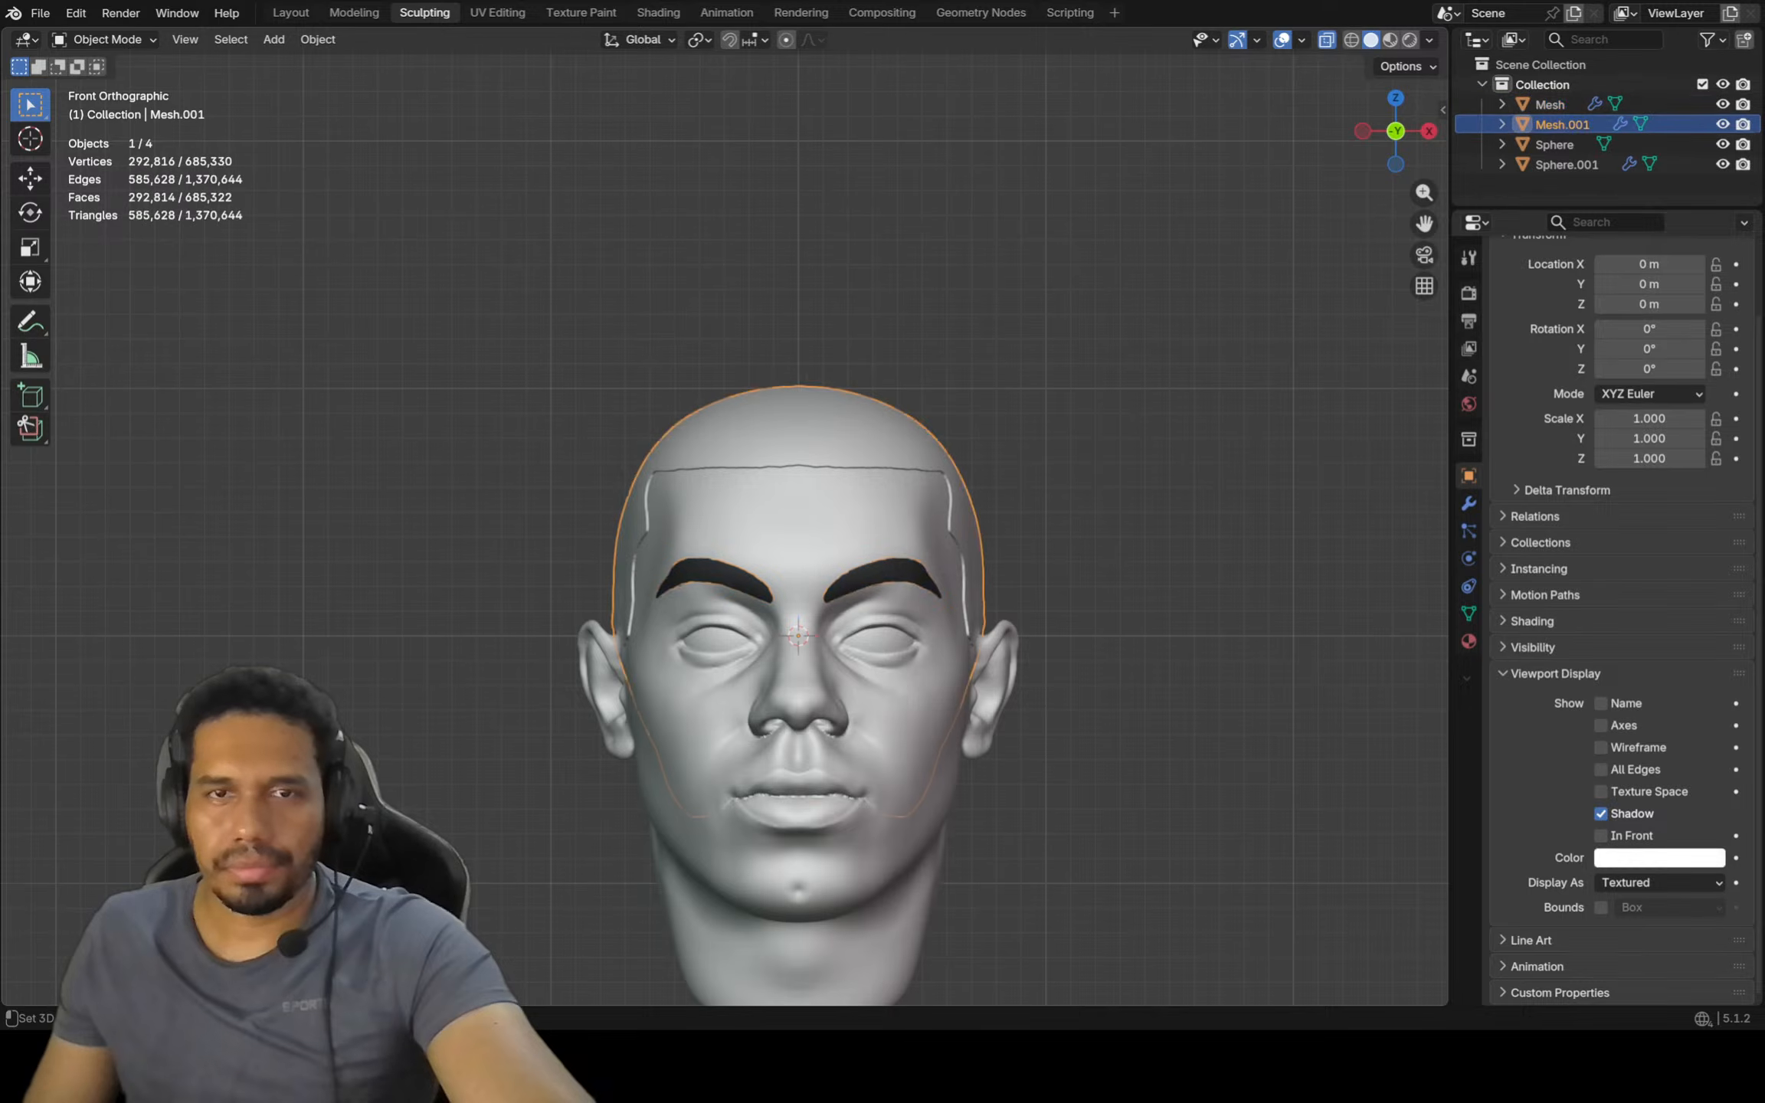
left_click(1658, 857)
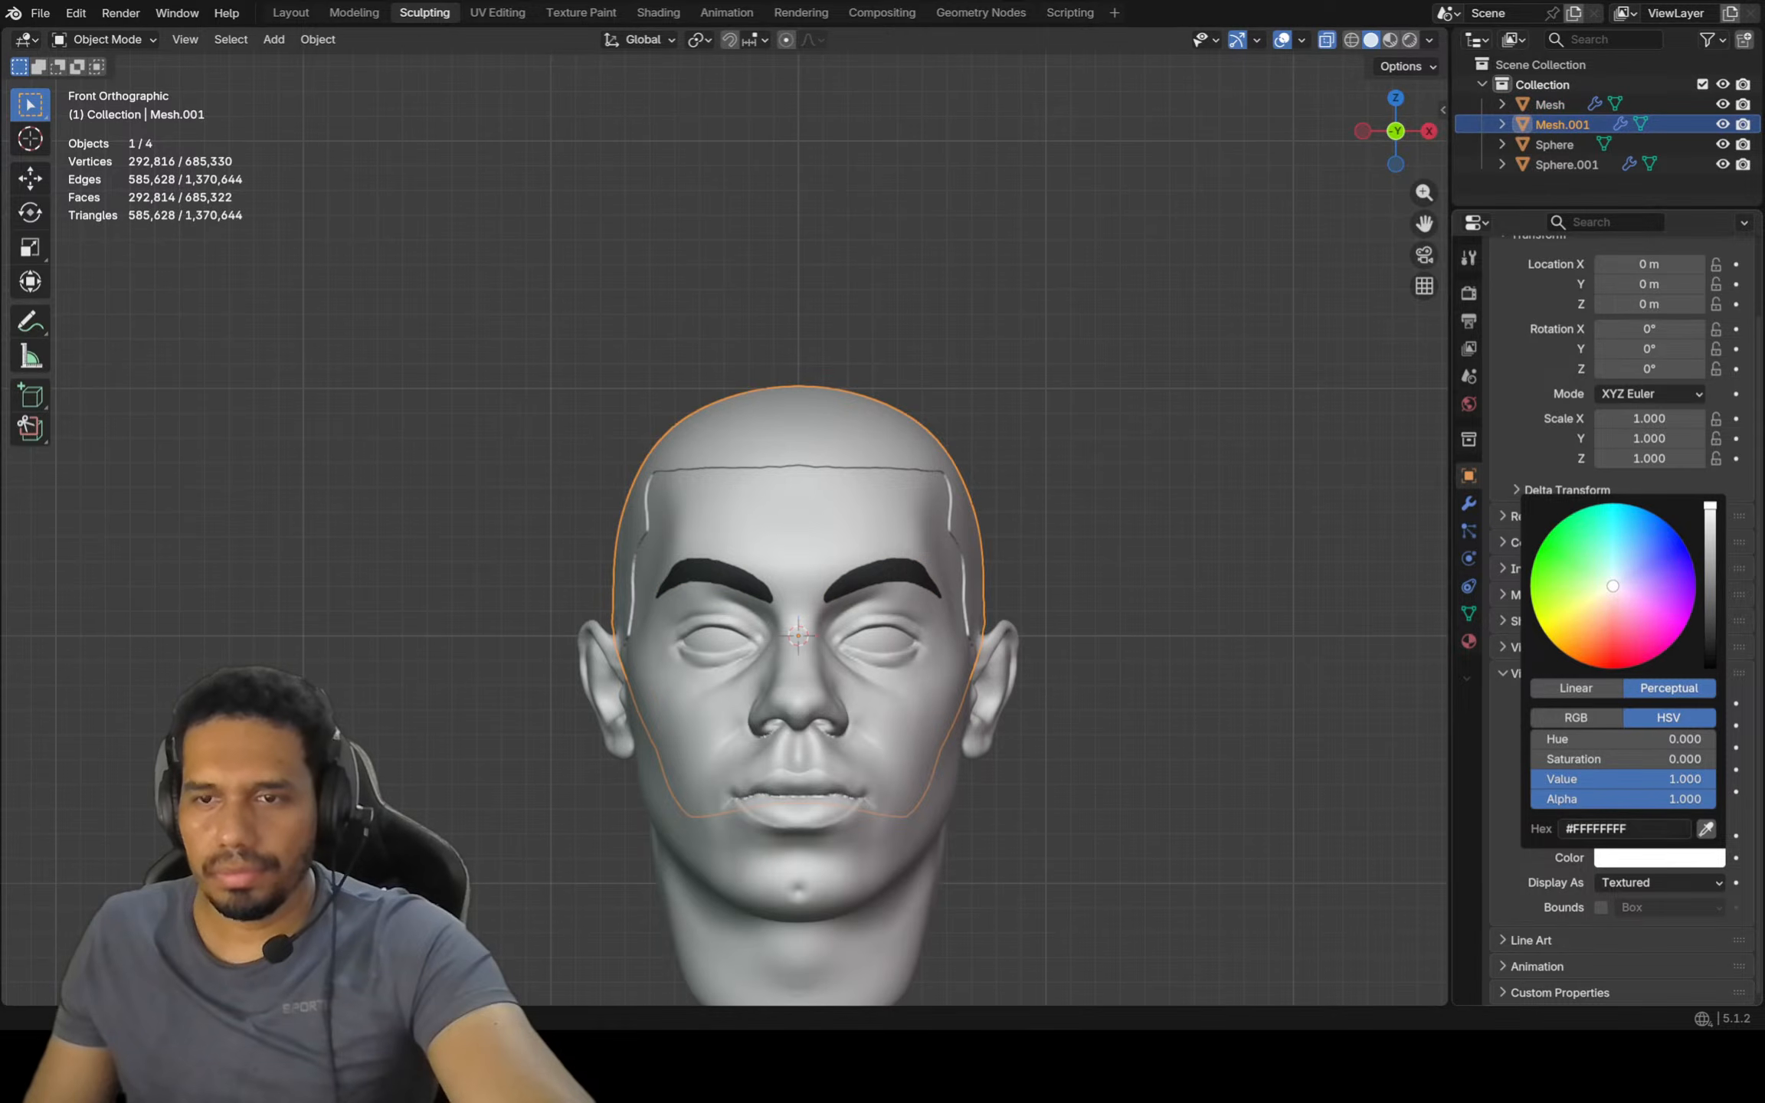
key("Return")
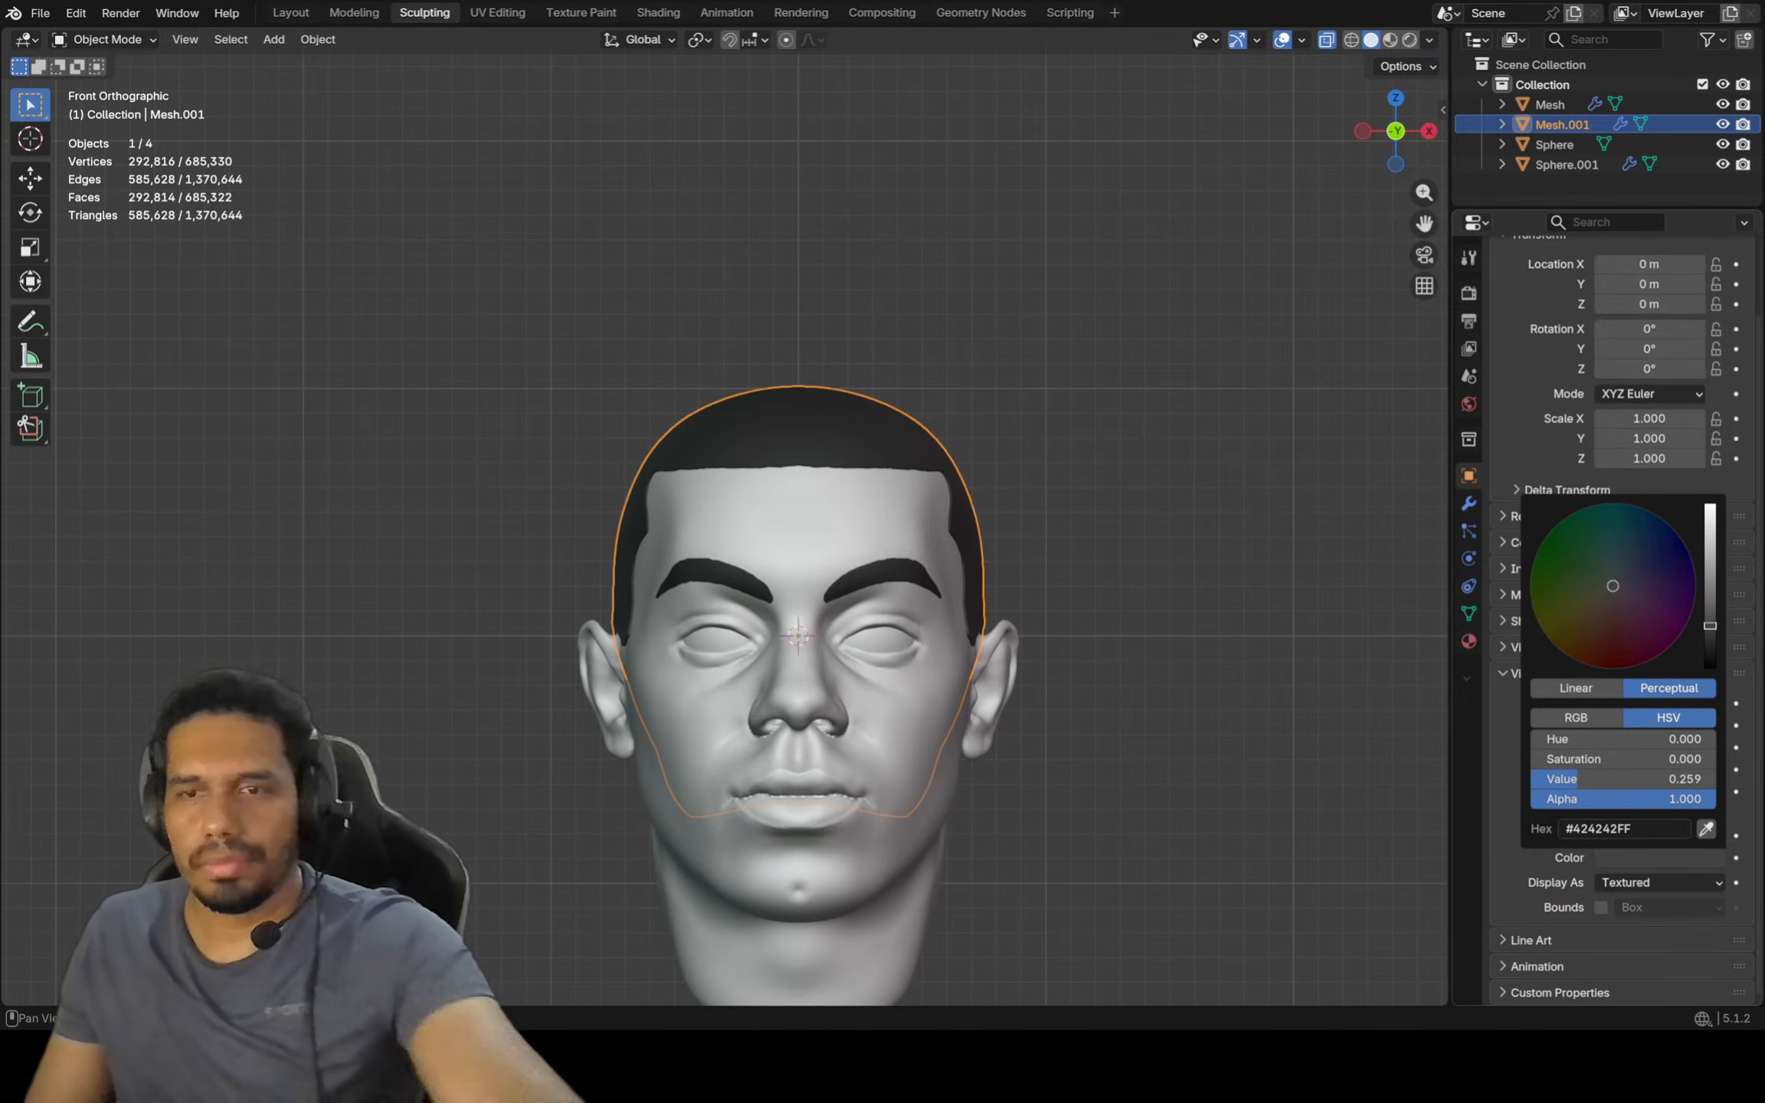
Duplicate the hair mesh in place, keeping the copy exactly over the original
middle_click_drag(798, 636, 743, 613, "shift")
key("a")
key("a")
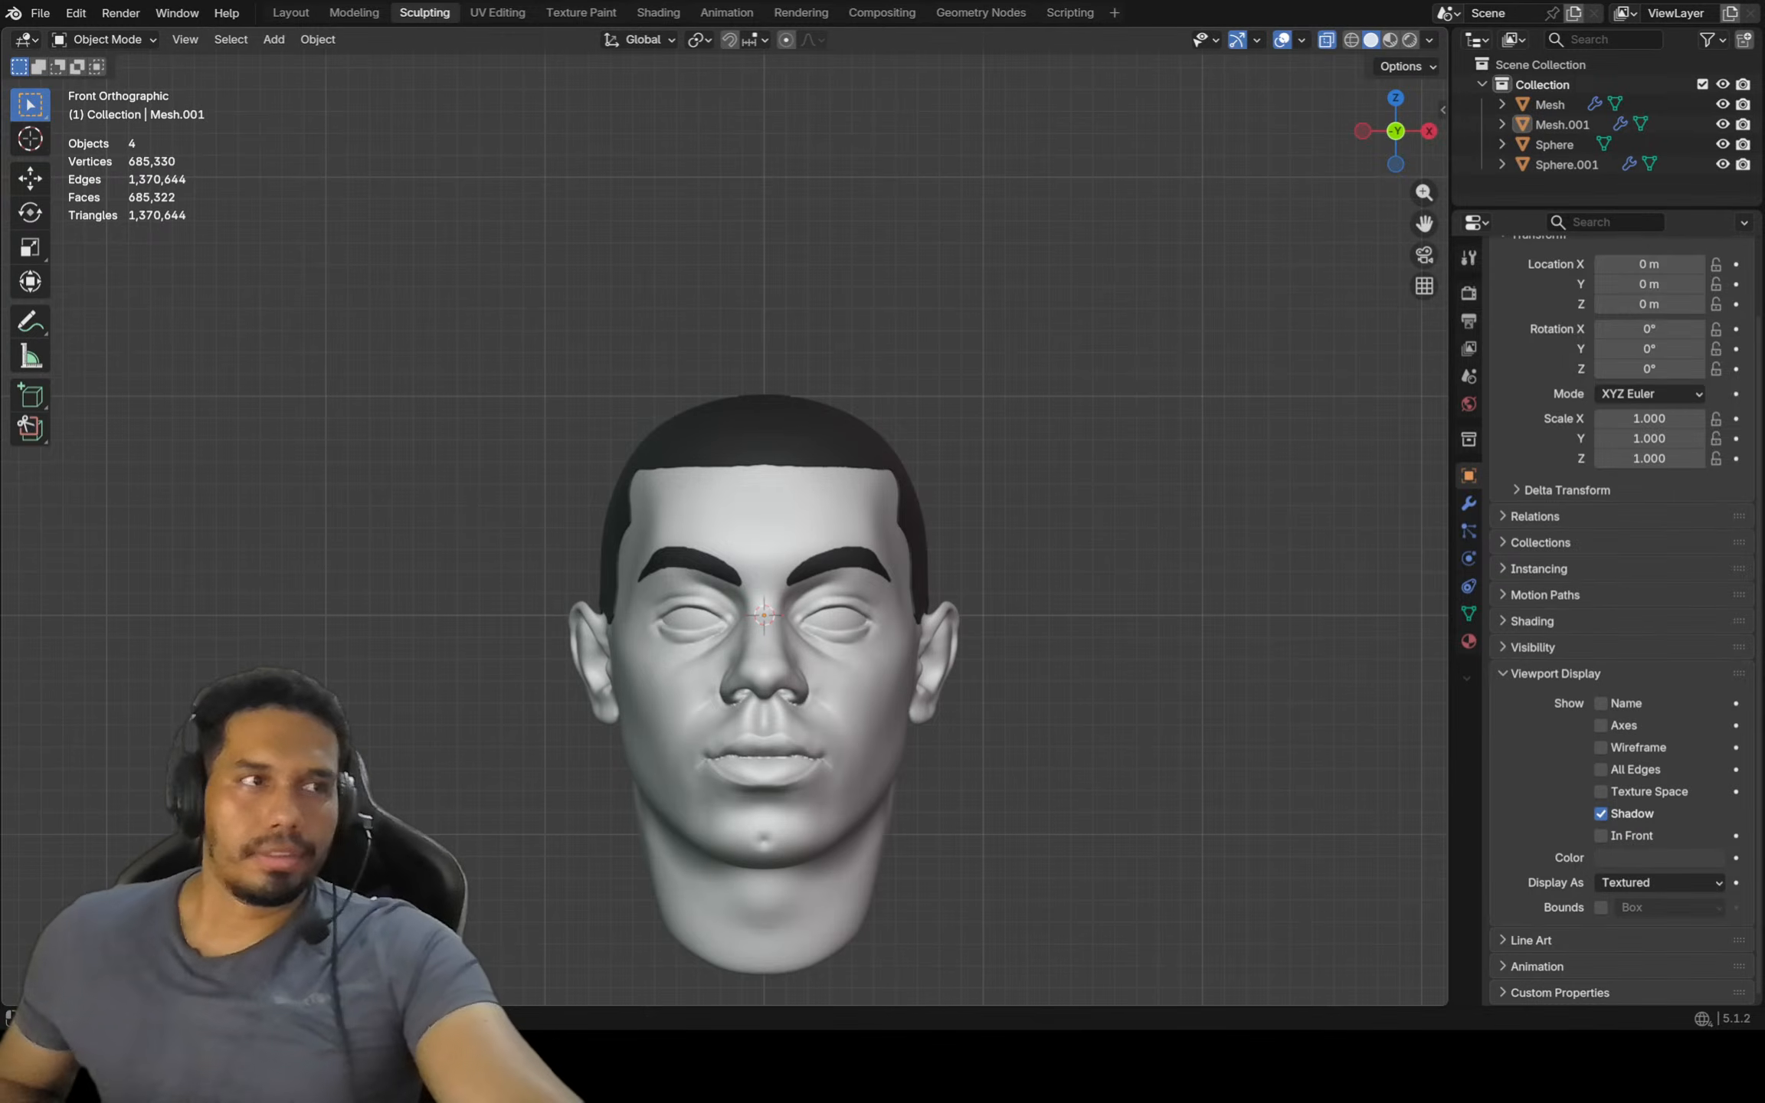
middle_click_drag(920, 613, 804, 596)
key("KP_3")
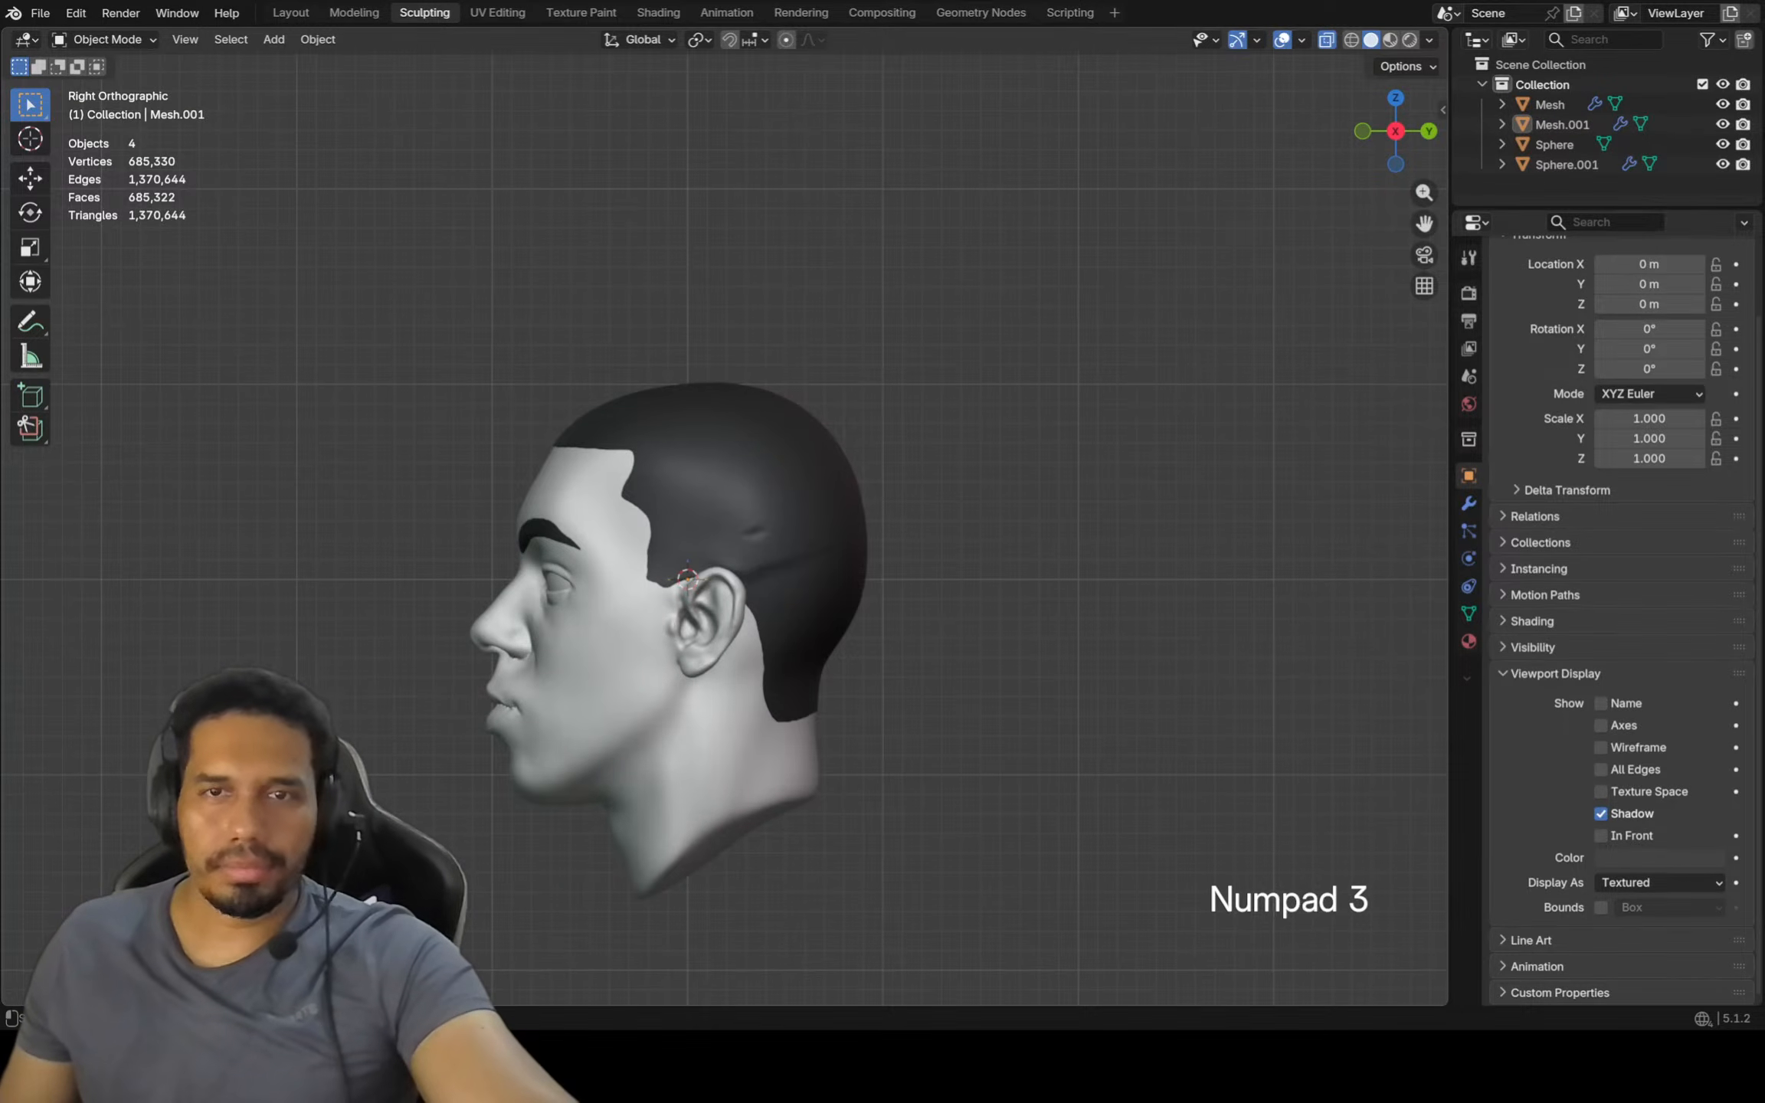
middle_click_drag(789, 552, 818, 554, "shift")
left_click(818, 545)
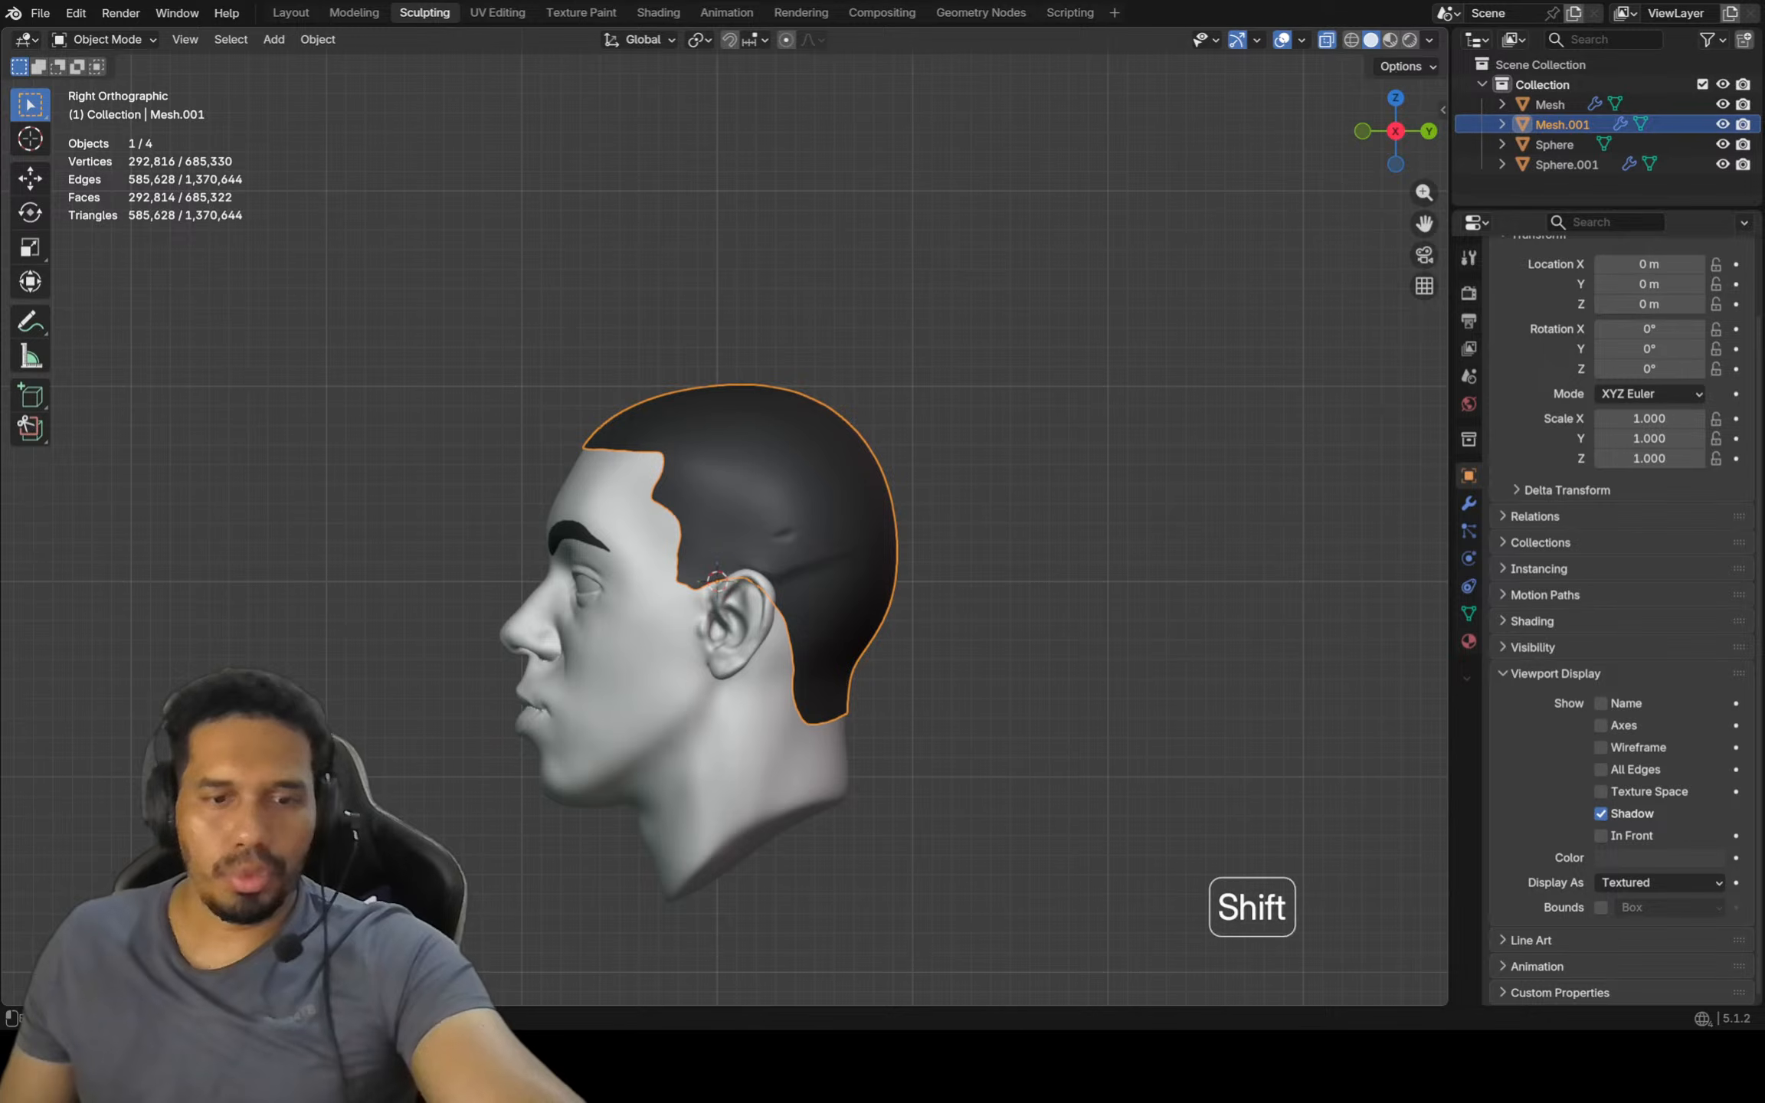
key("shift+d")
key("Escape")
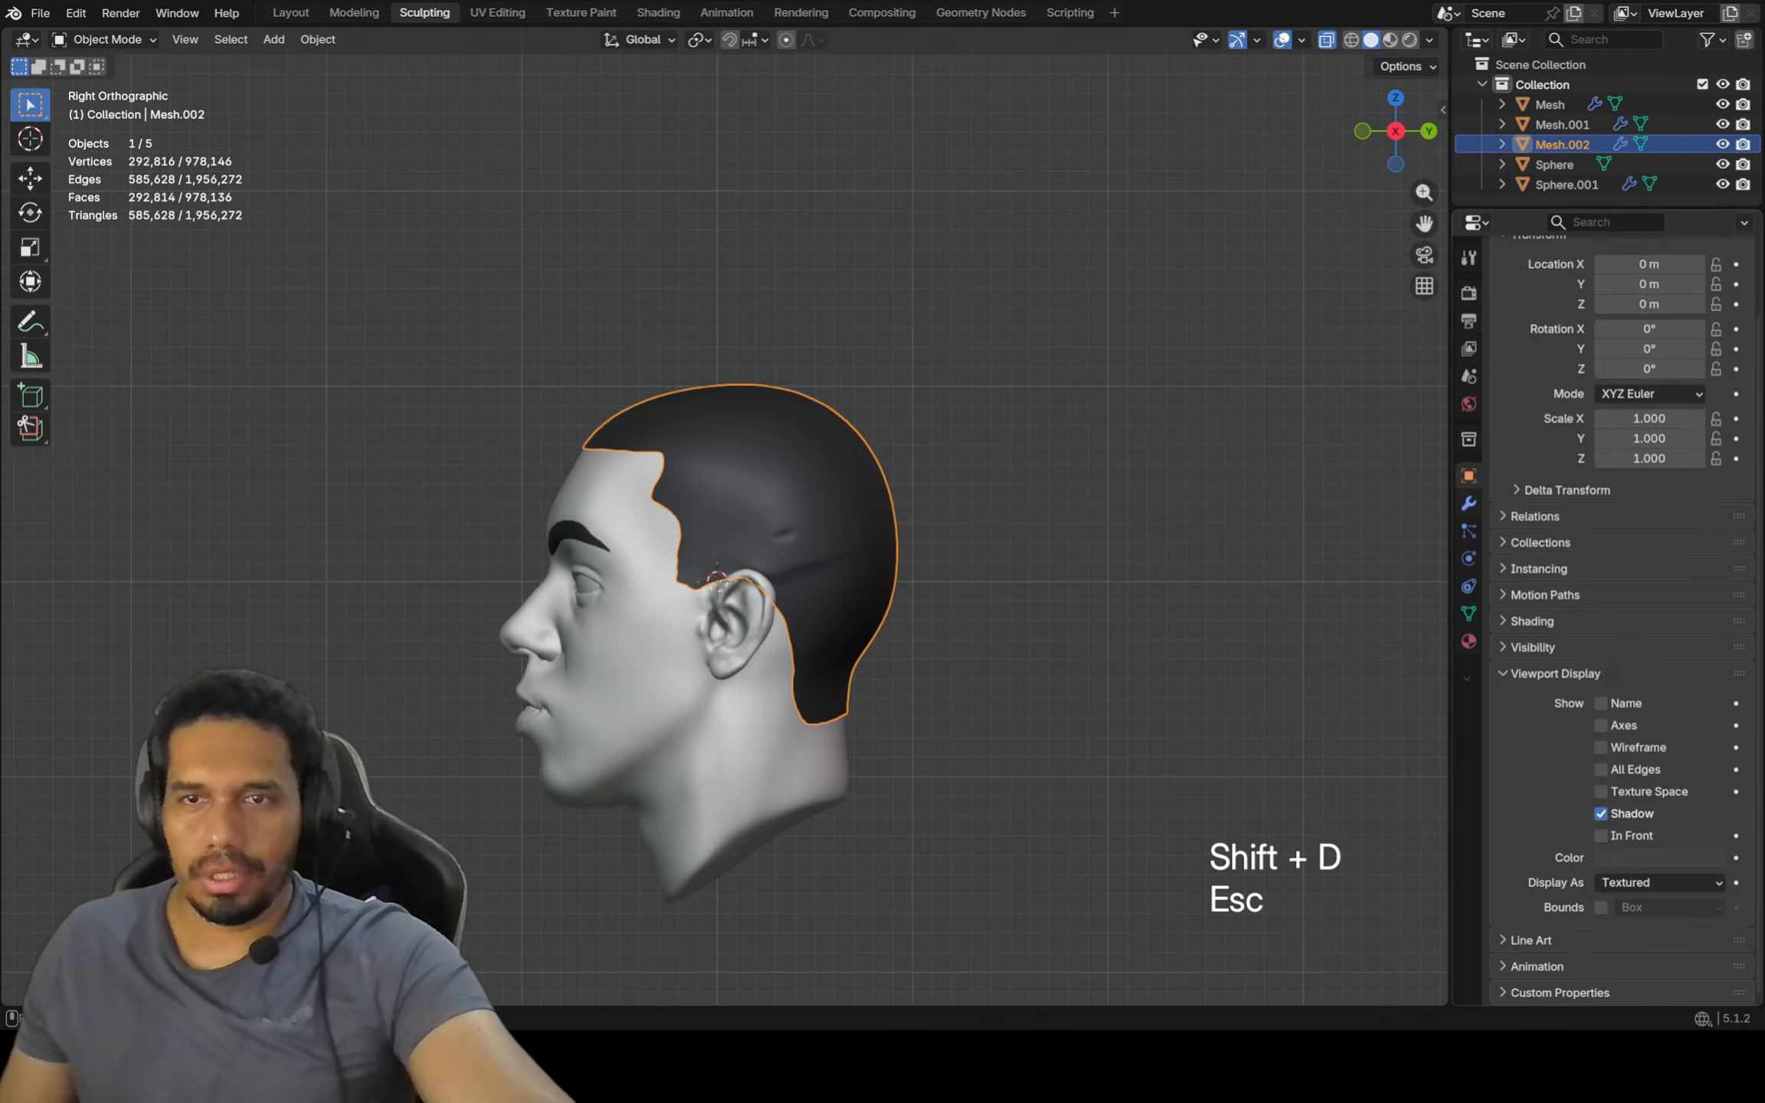
Set the duplicate hair mesh's Solidify thickness to 0.06 m and apply the modifier
left_click(1468, 503)
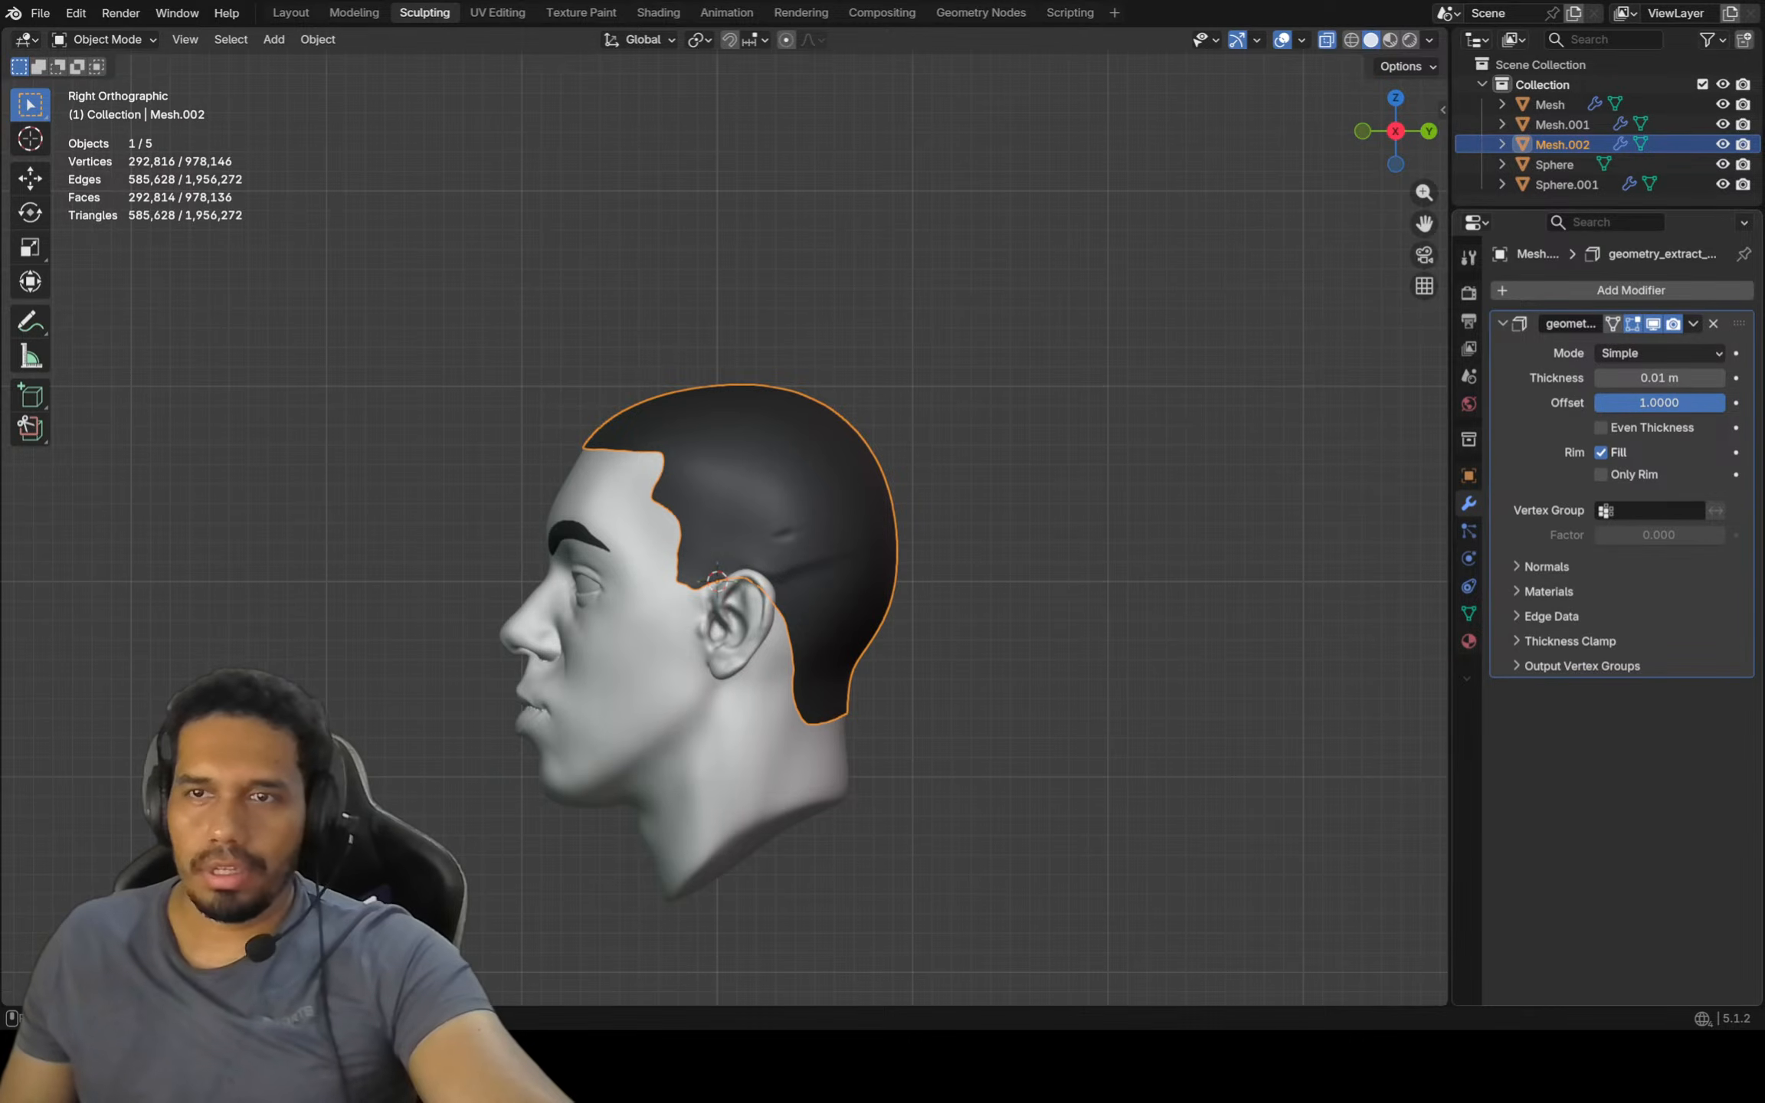
left_click_drag(1659, 378, 1694, 378)
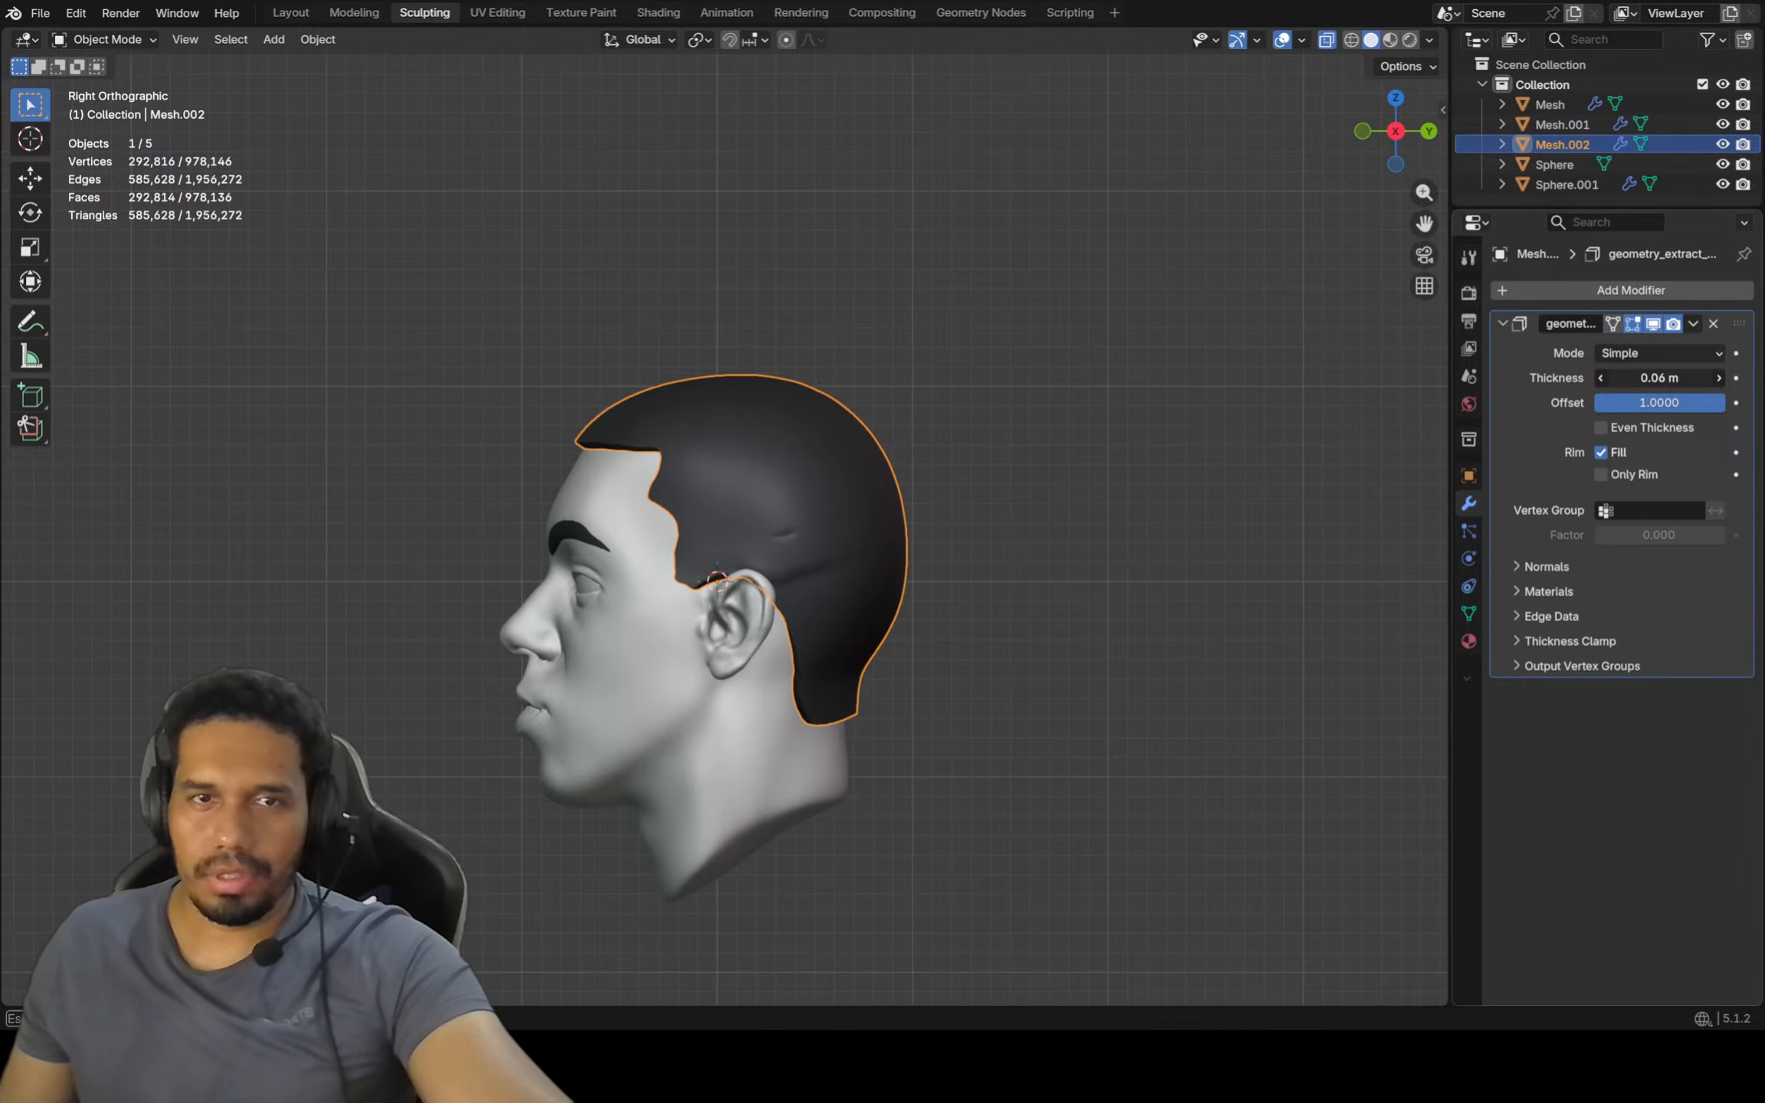
key("ctrl+a")
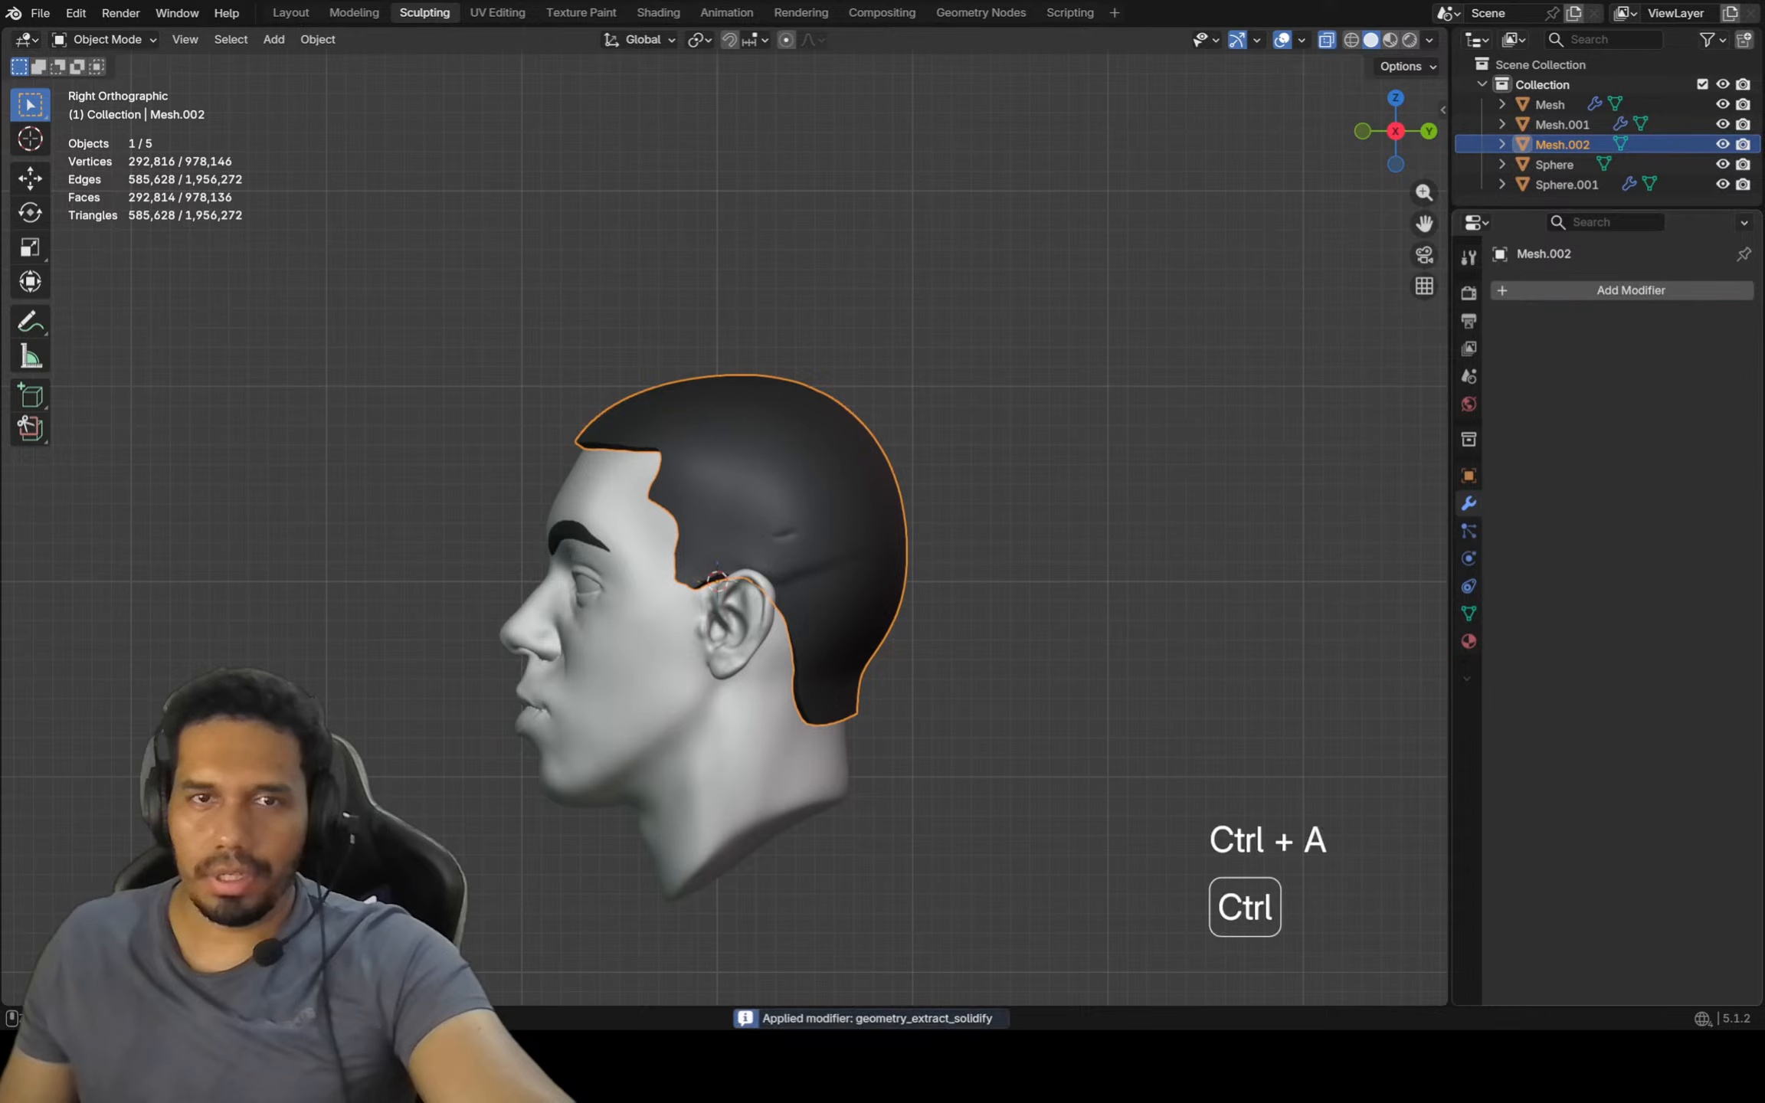
middle_click_drag(716, 578, 550, 544, "shift")
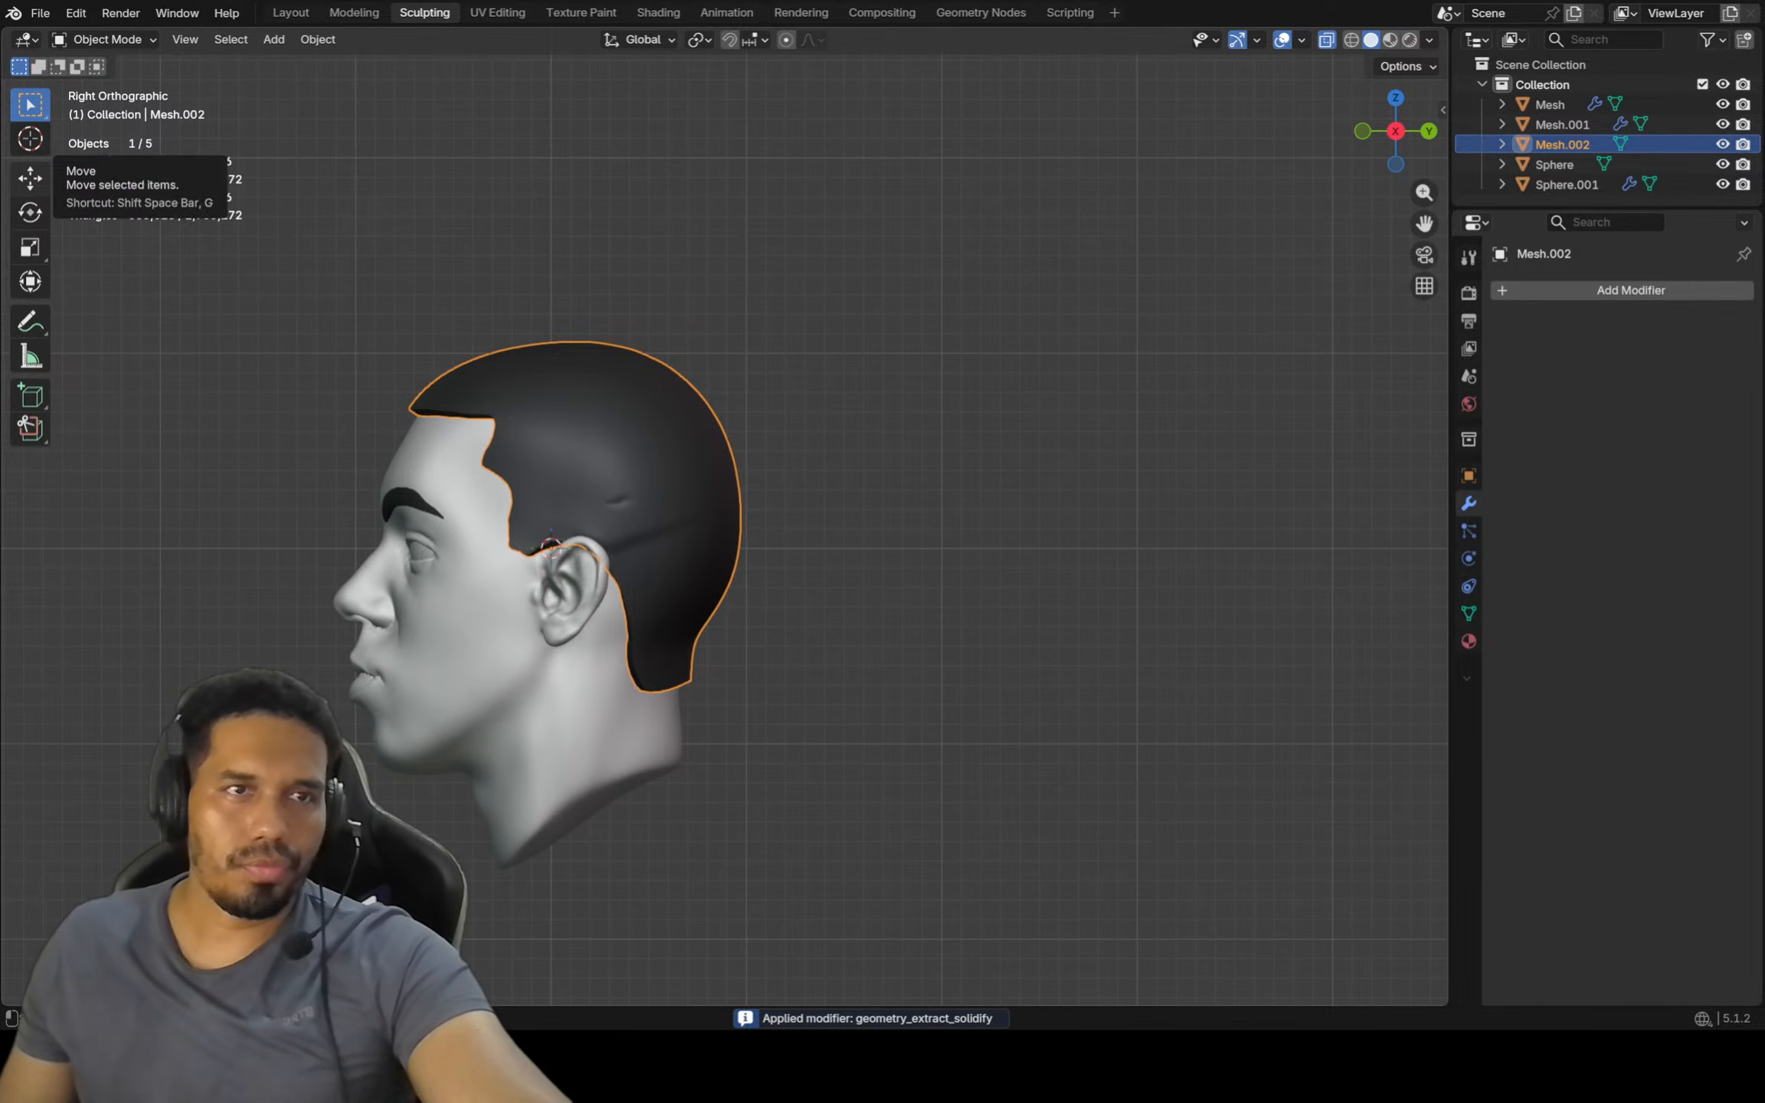
left_click(103, 39)
left_click(107, 107)
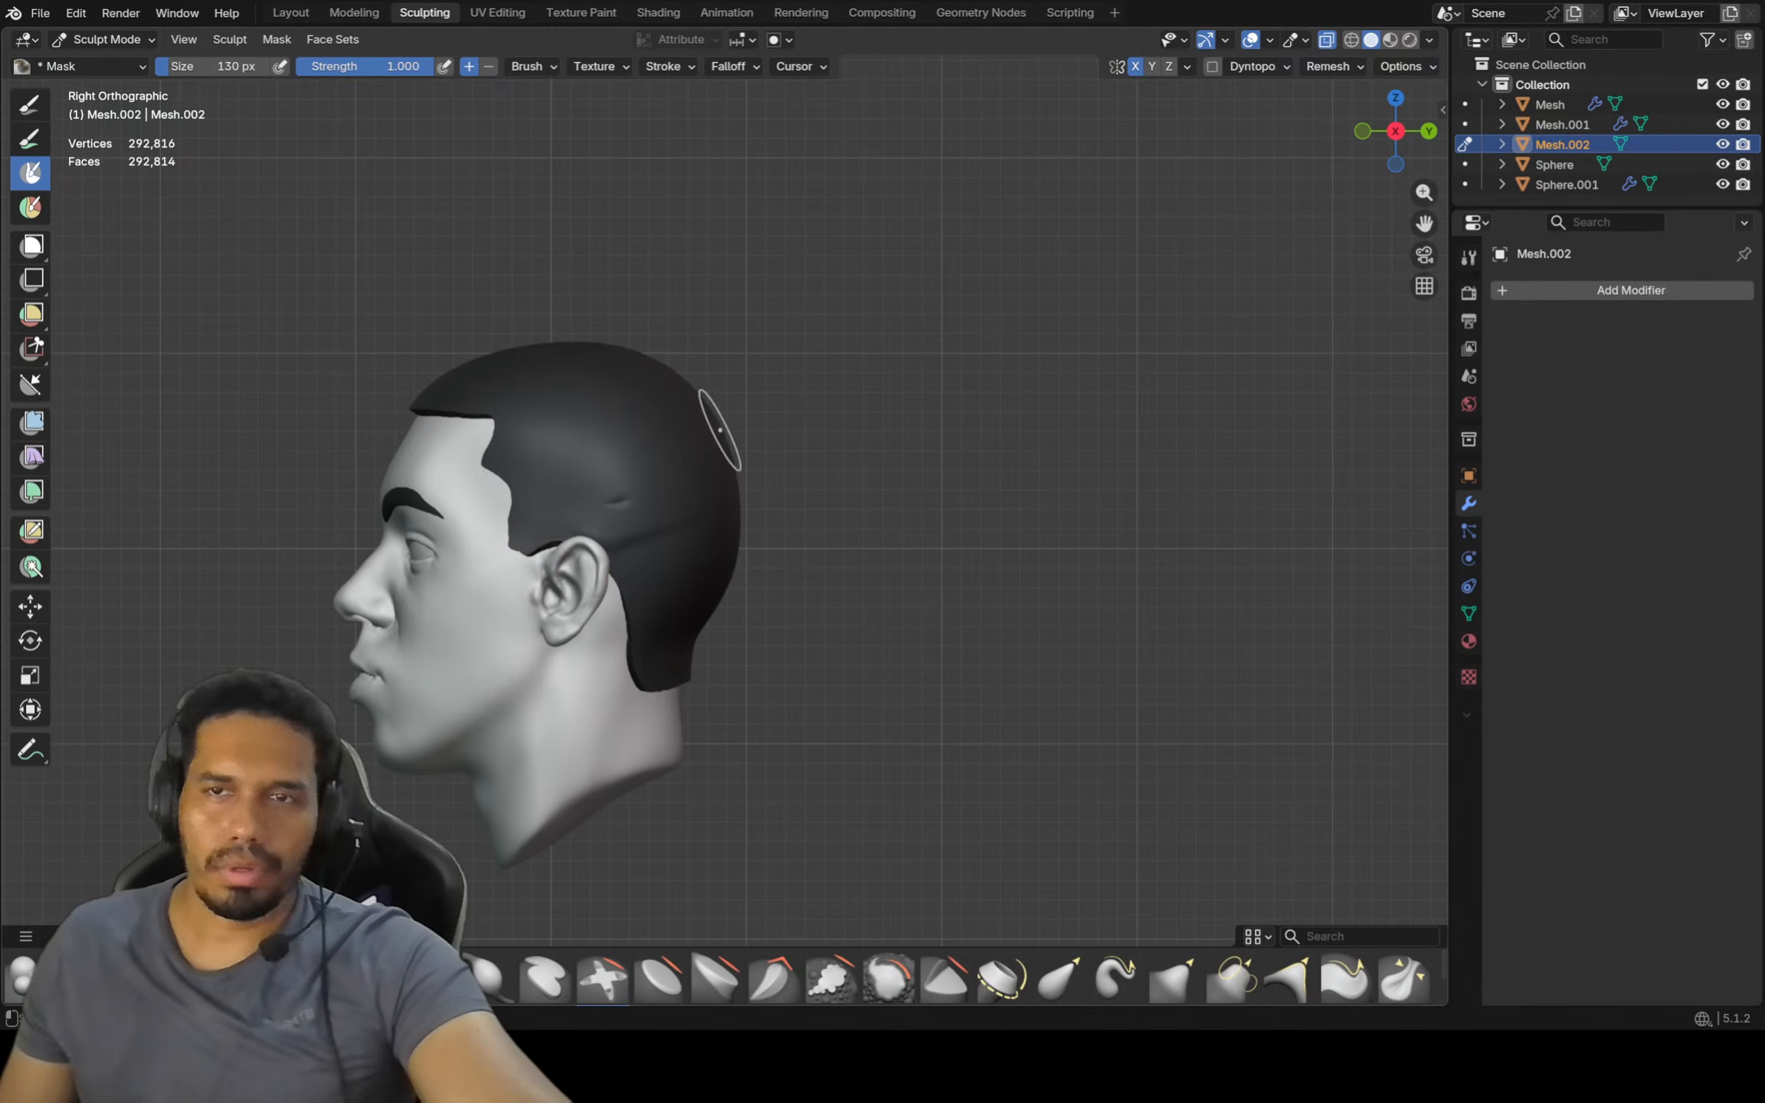
left_click(103, 39)
left_click(103, 67)
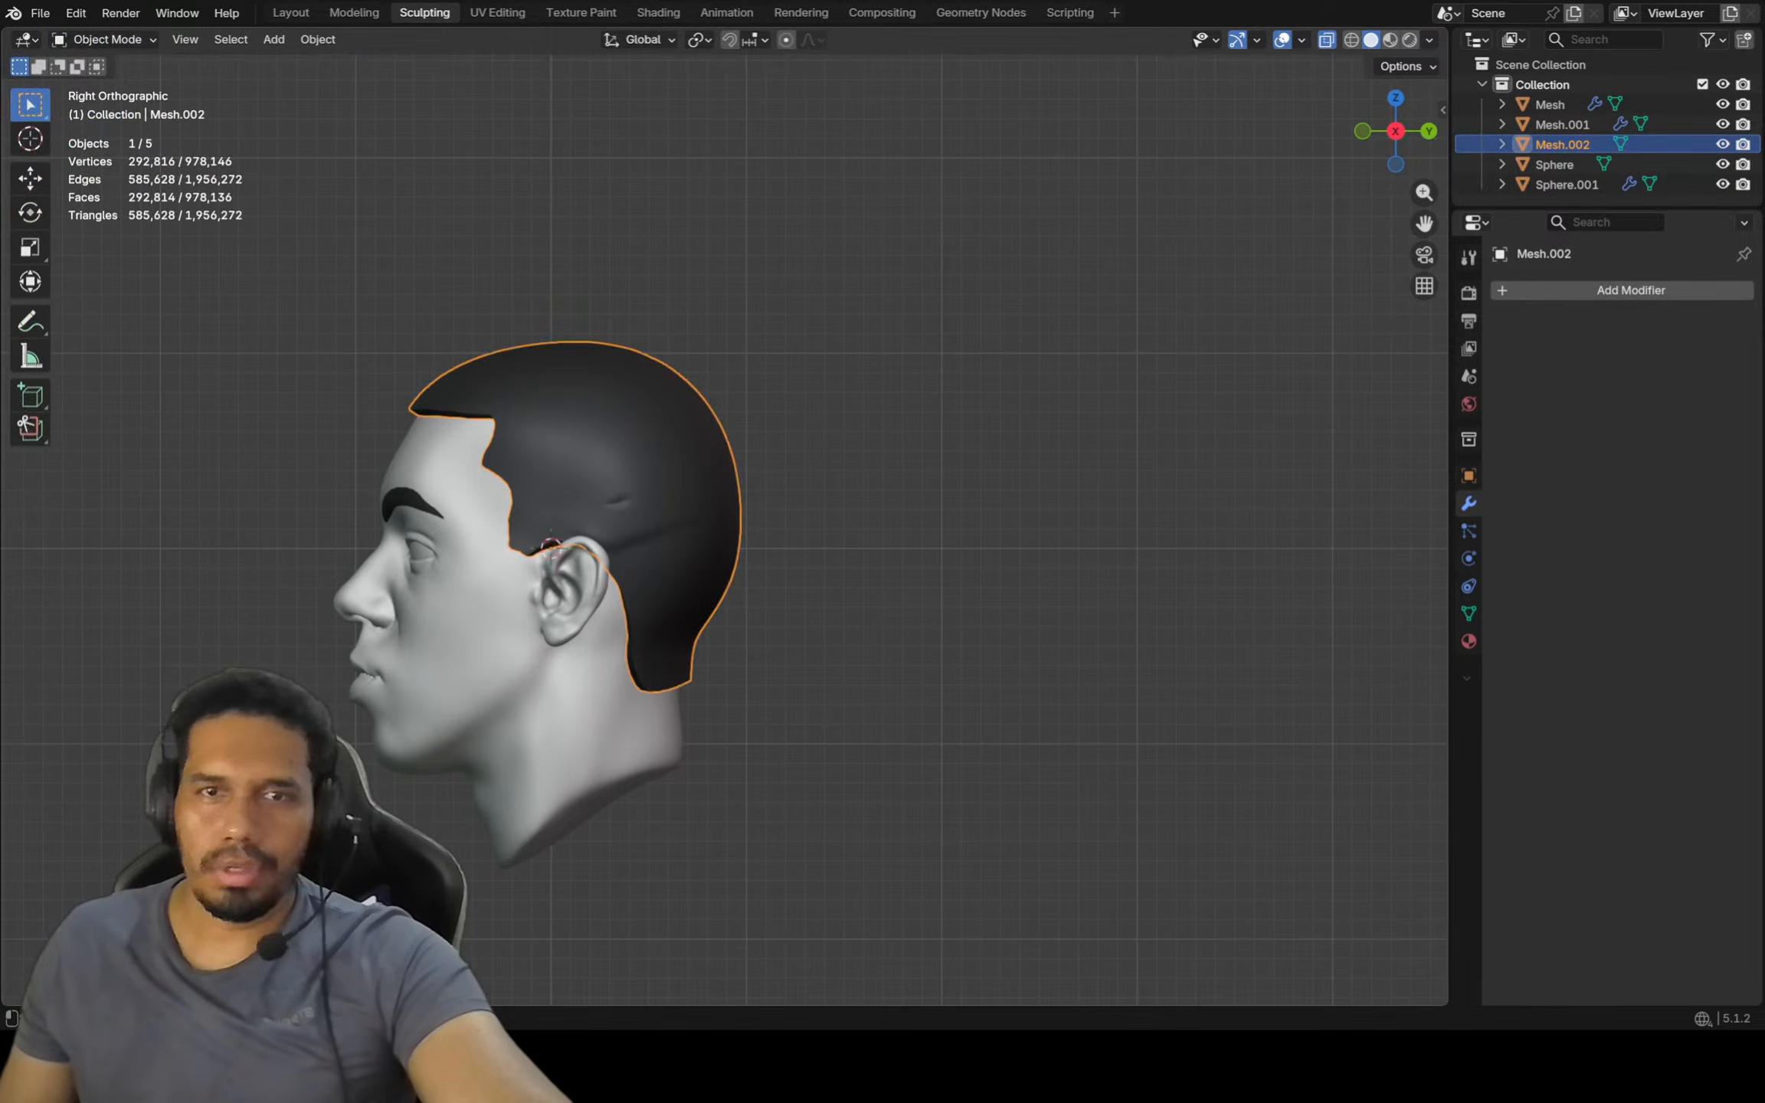
Enter Sculpt Mode on the duplicate and Lasso Trim its lower sides and nape, keeping only the thick upper hair
left_click(103, 39)
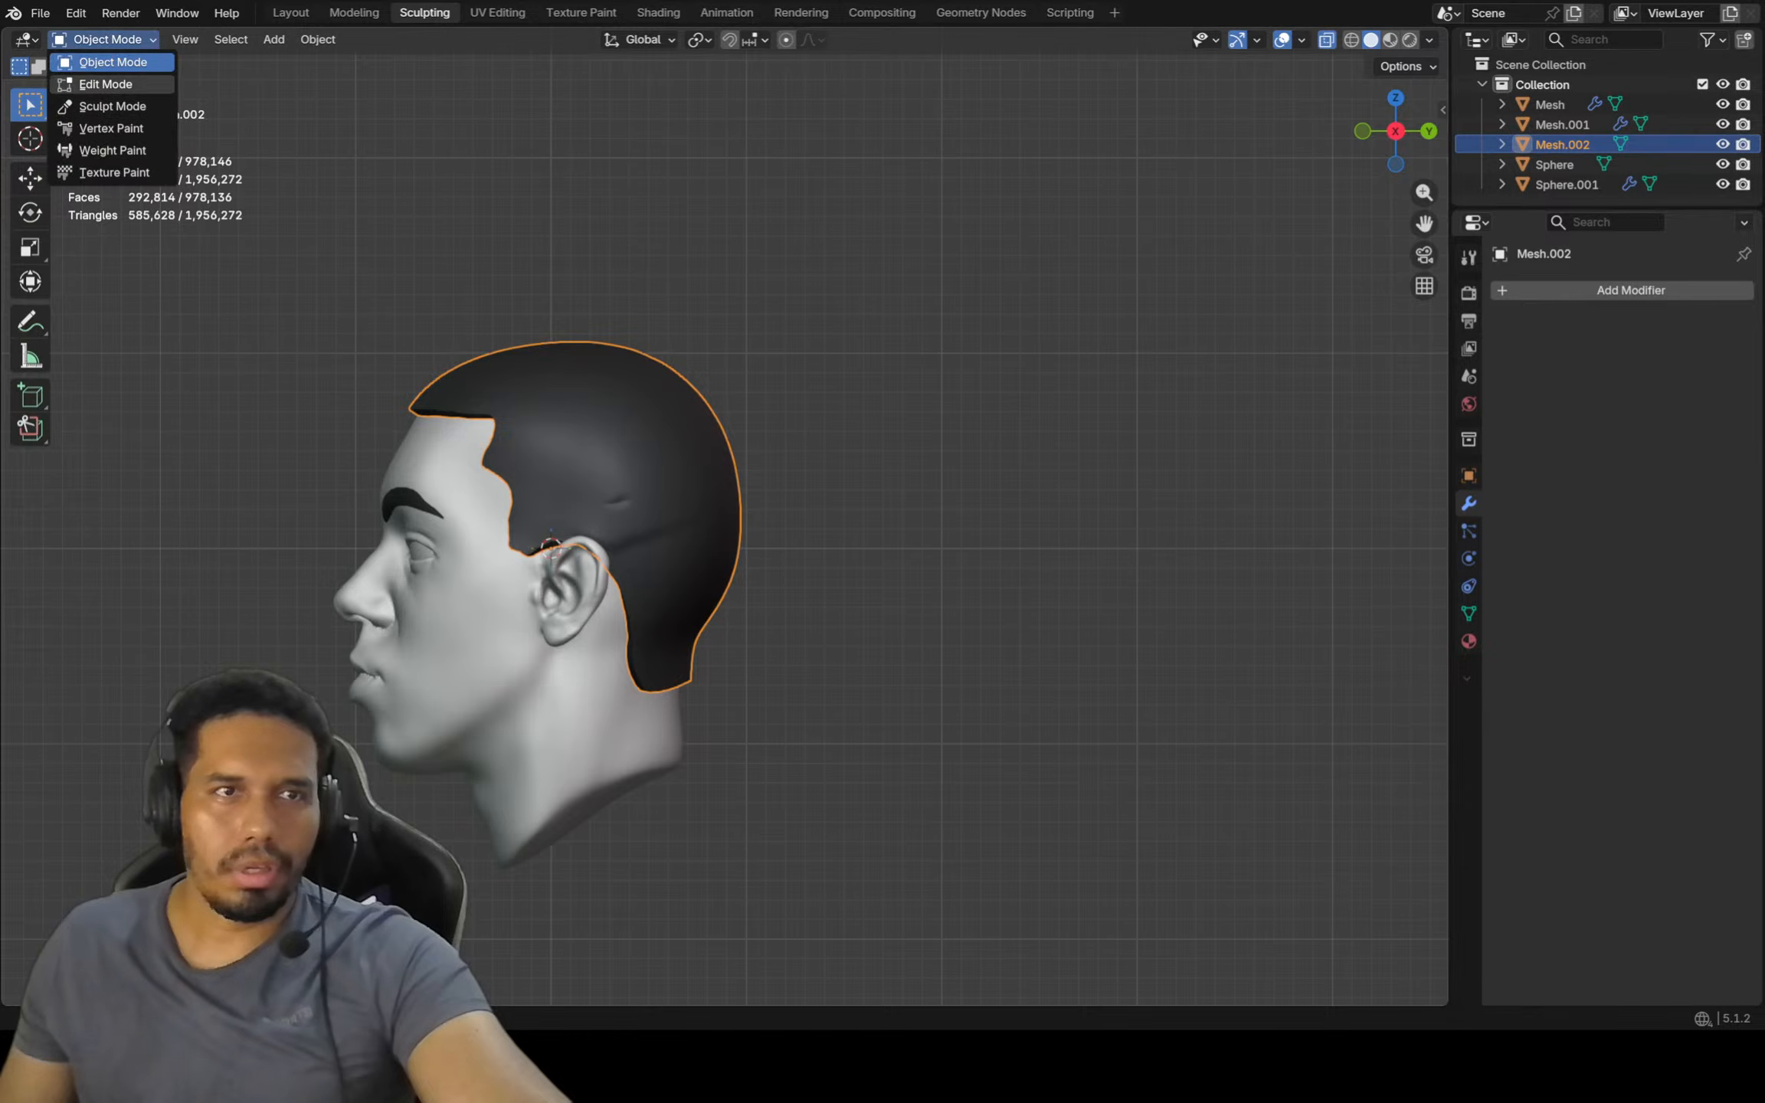
left_click(107, 107)
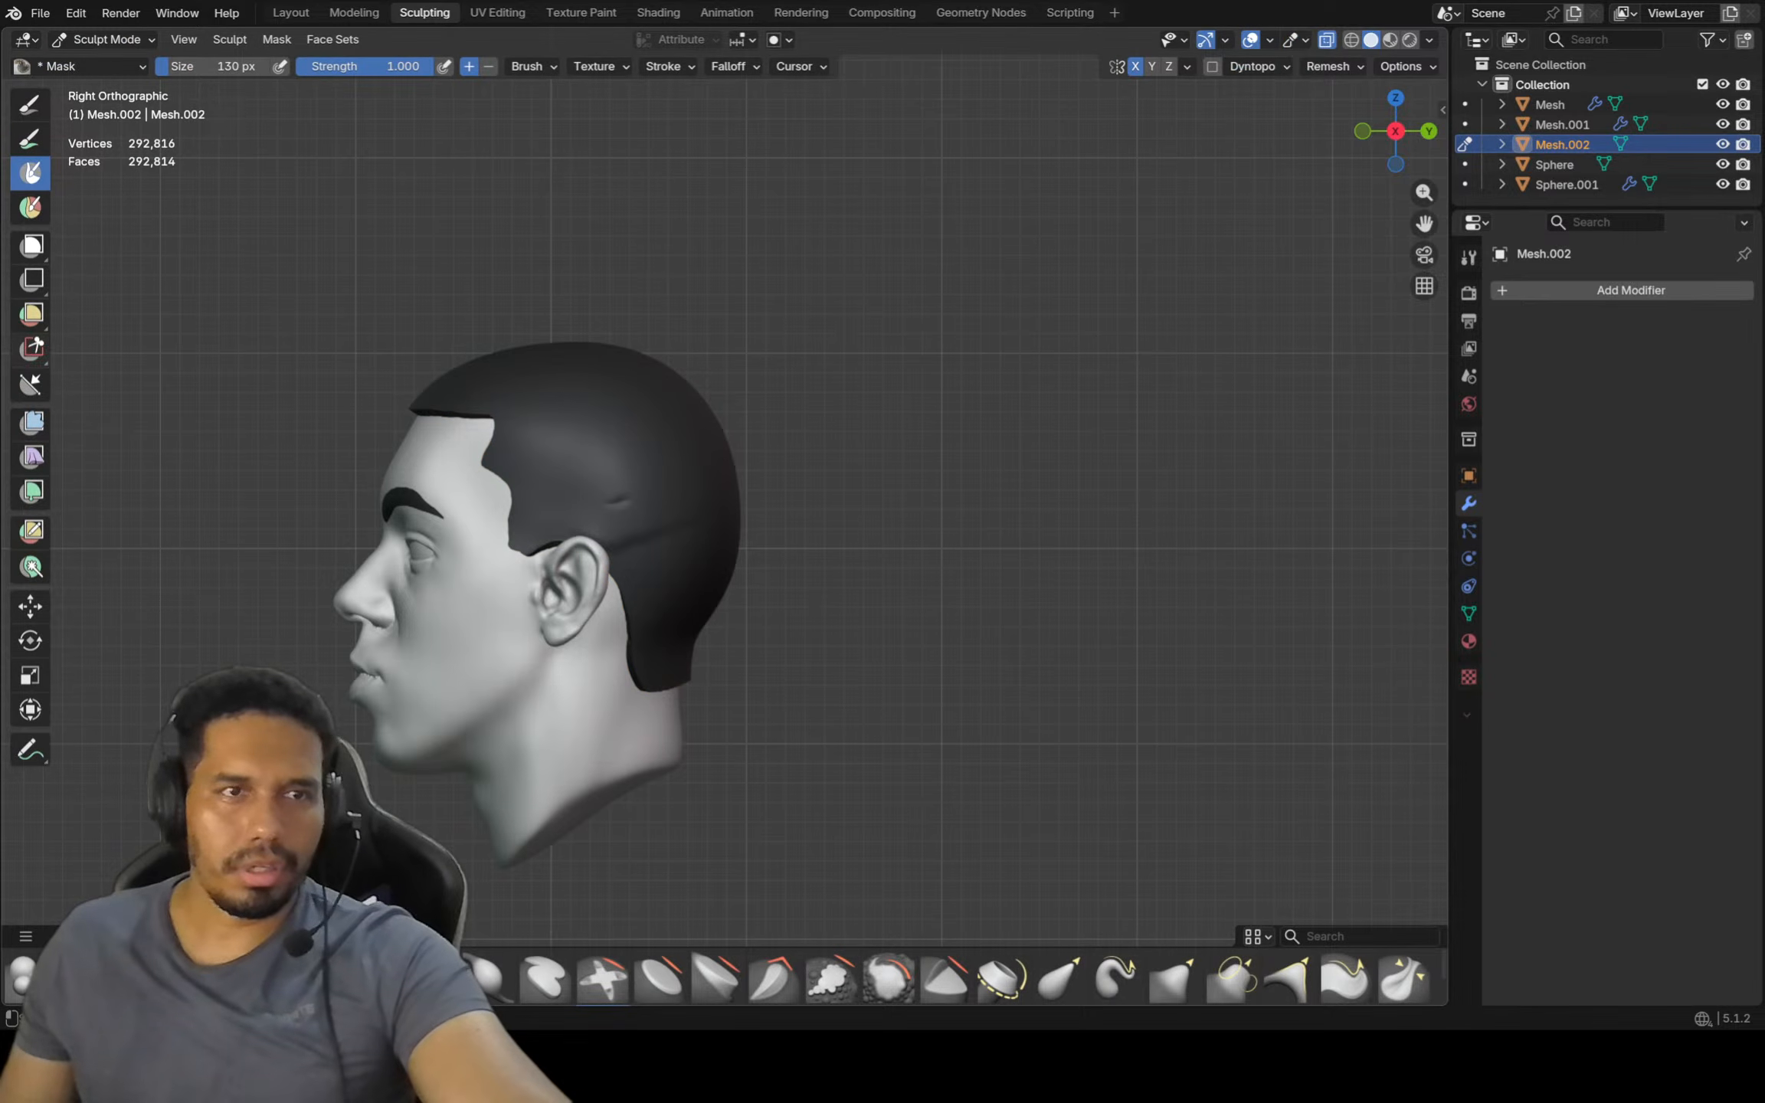
left_click(31, 349)
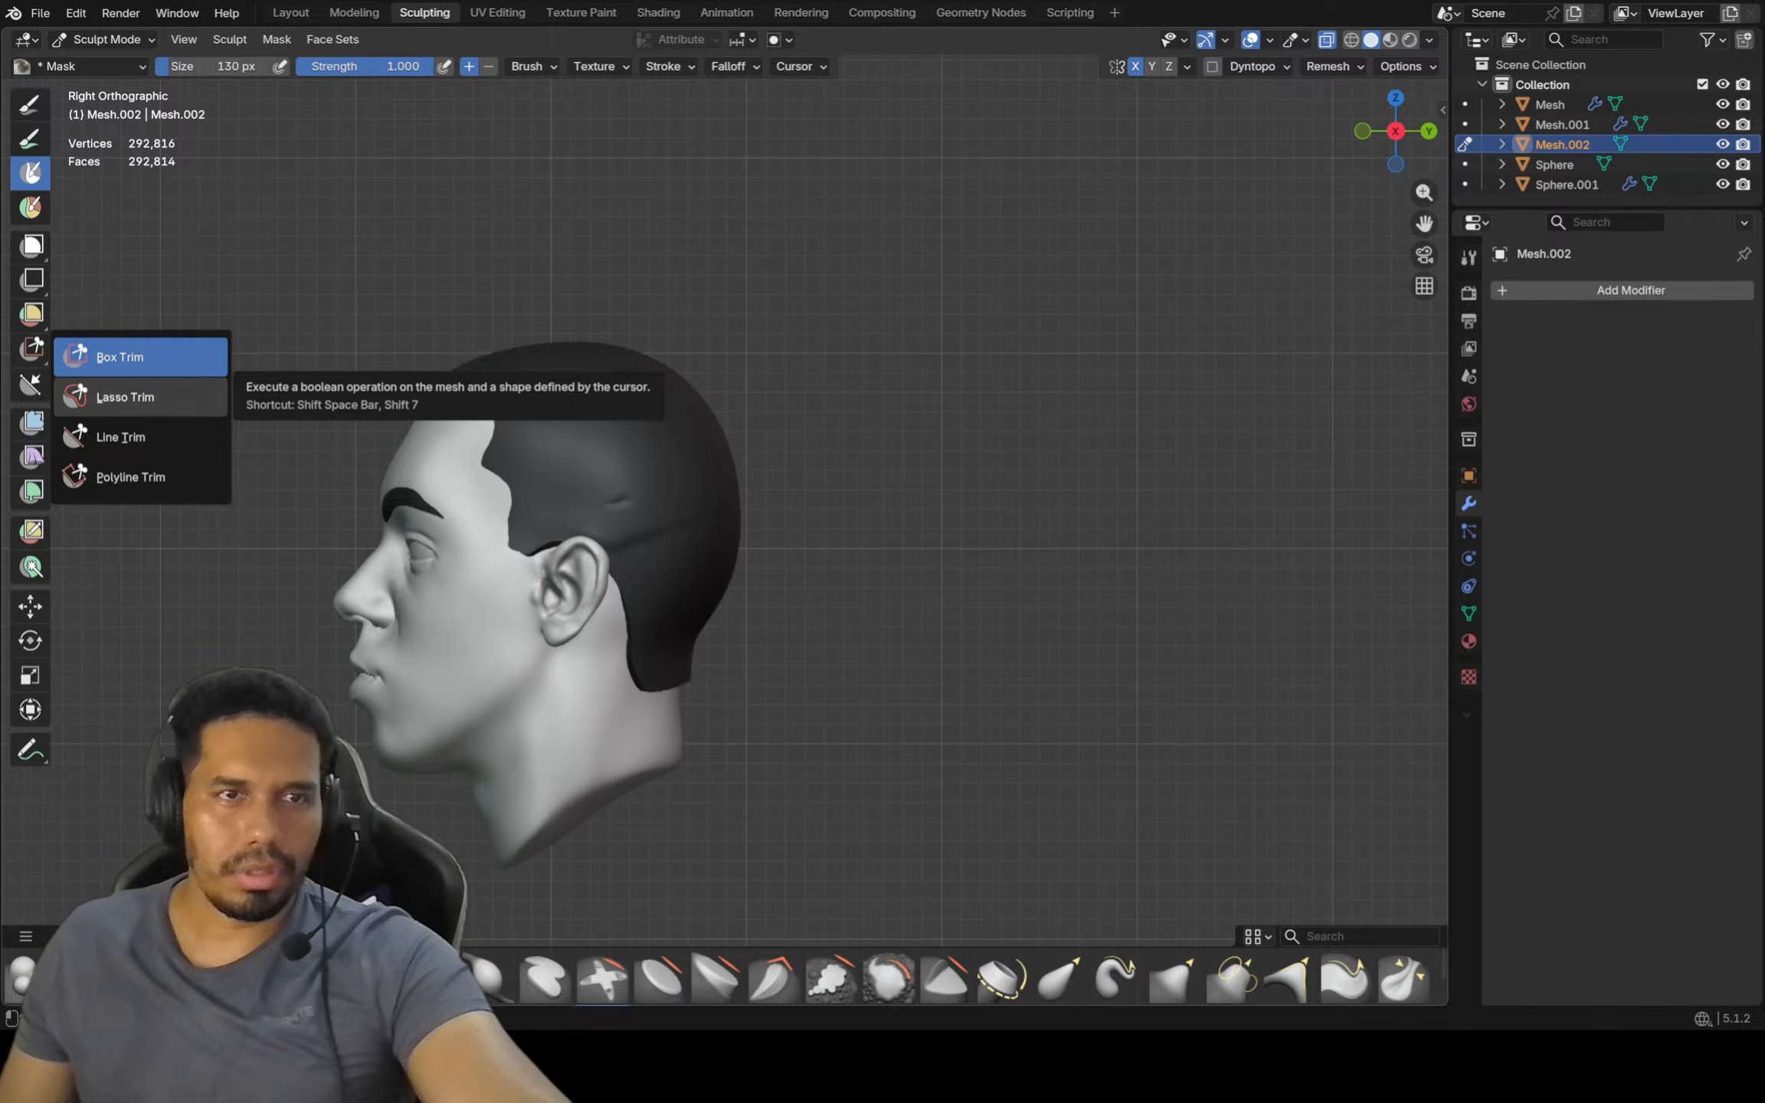
left_click(125, 397)
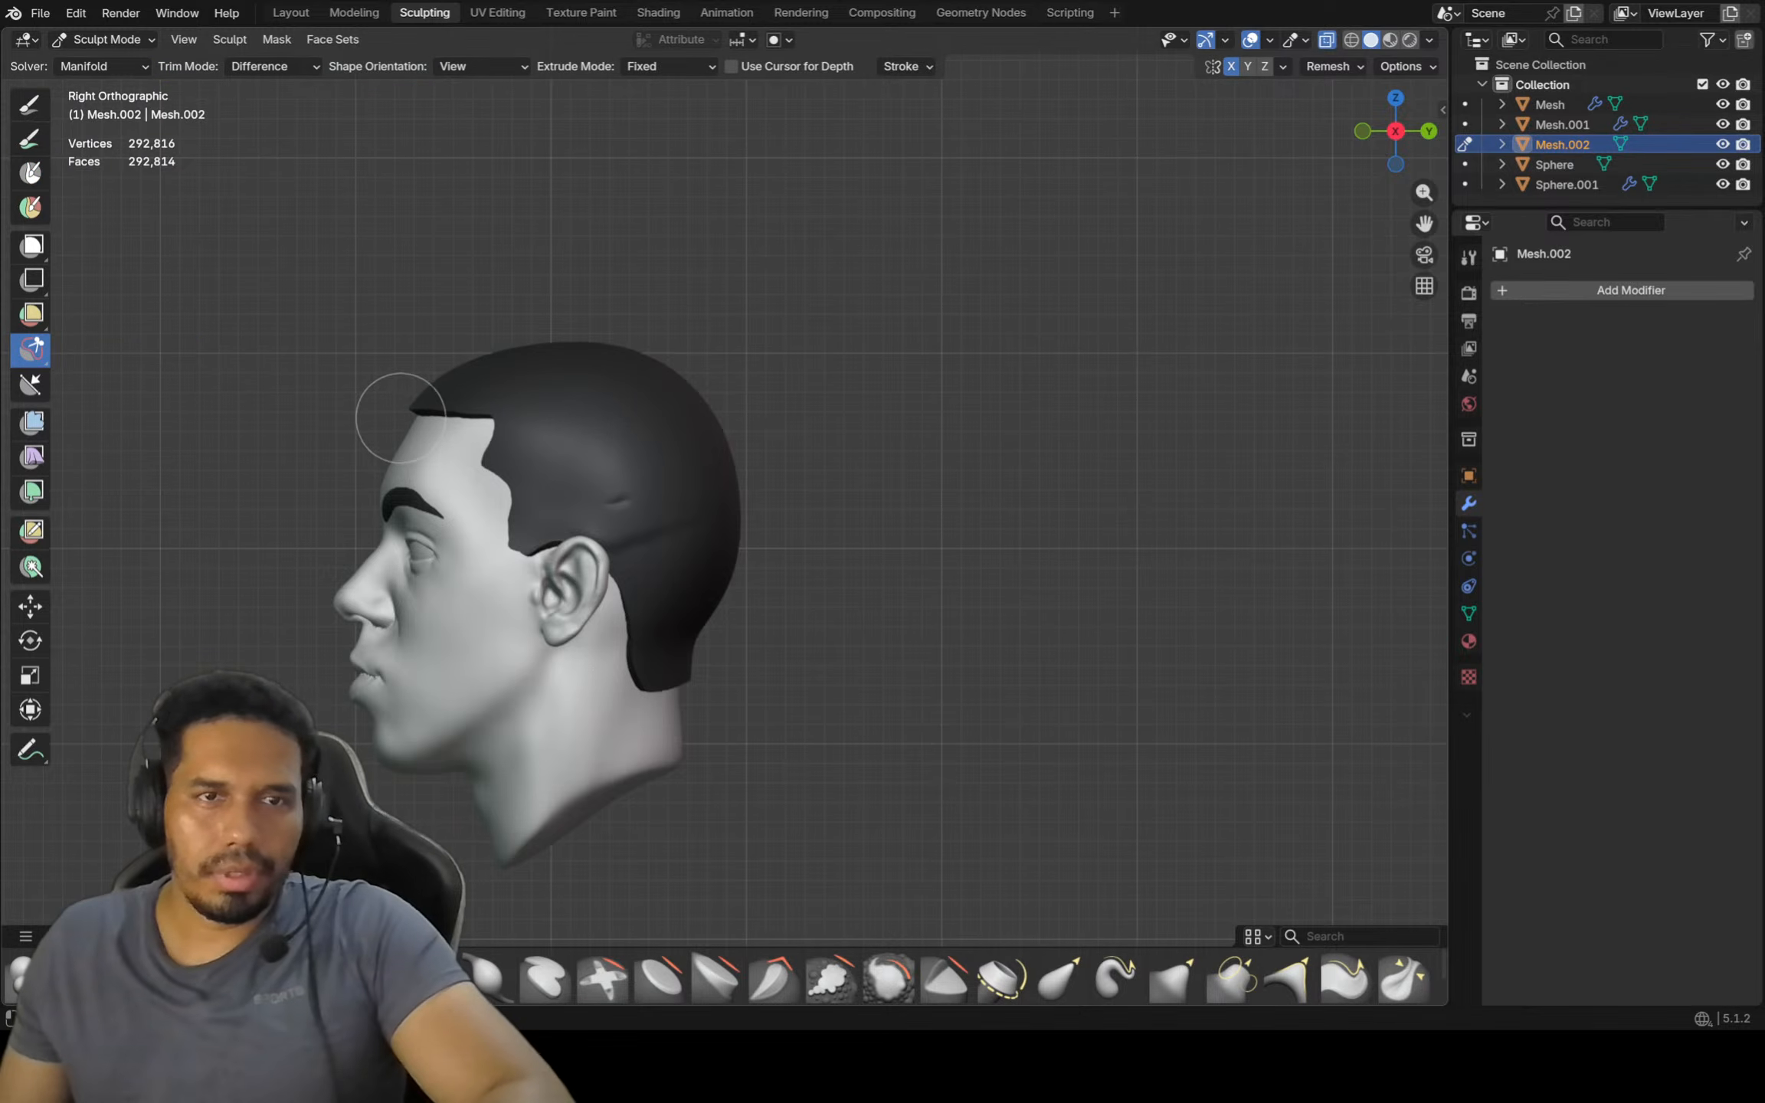
mouse_move(527, 434)
left_mouse_down()
mouse_move(670, 524)
mouse_move(720, 622)
left_mouse_up()
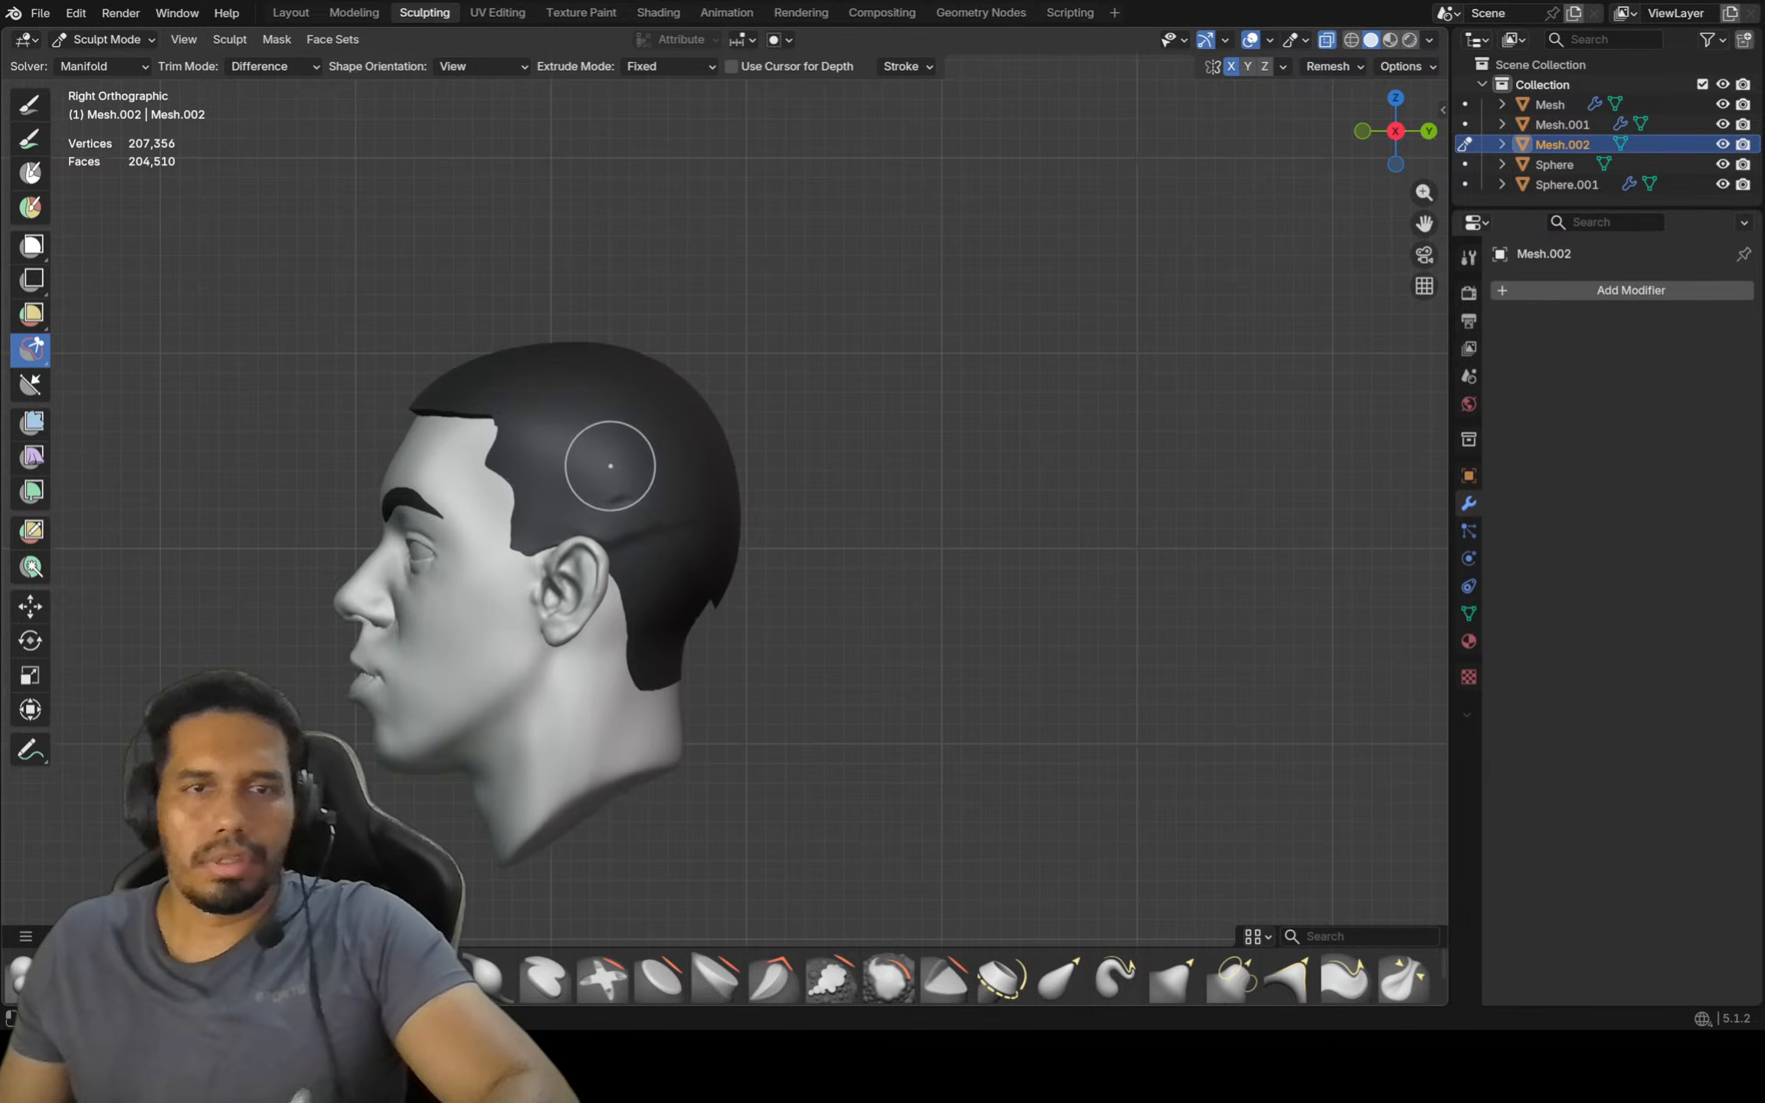
Voxel-remesh the trimmed upper hair piece with a voxel size of 0.007 m
mouse_move(610, 461)
middle_mouse_down()
mouse_move(669, 413)
mouse_move(297, 335)
middle_mouse_up()
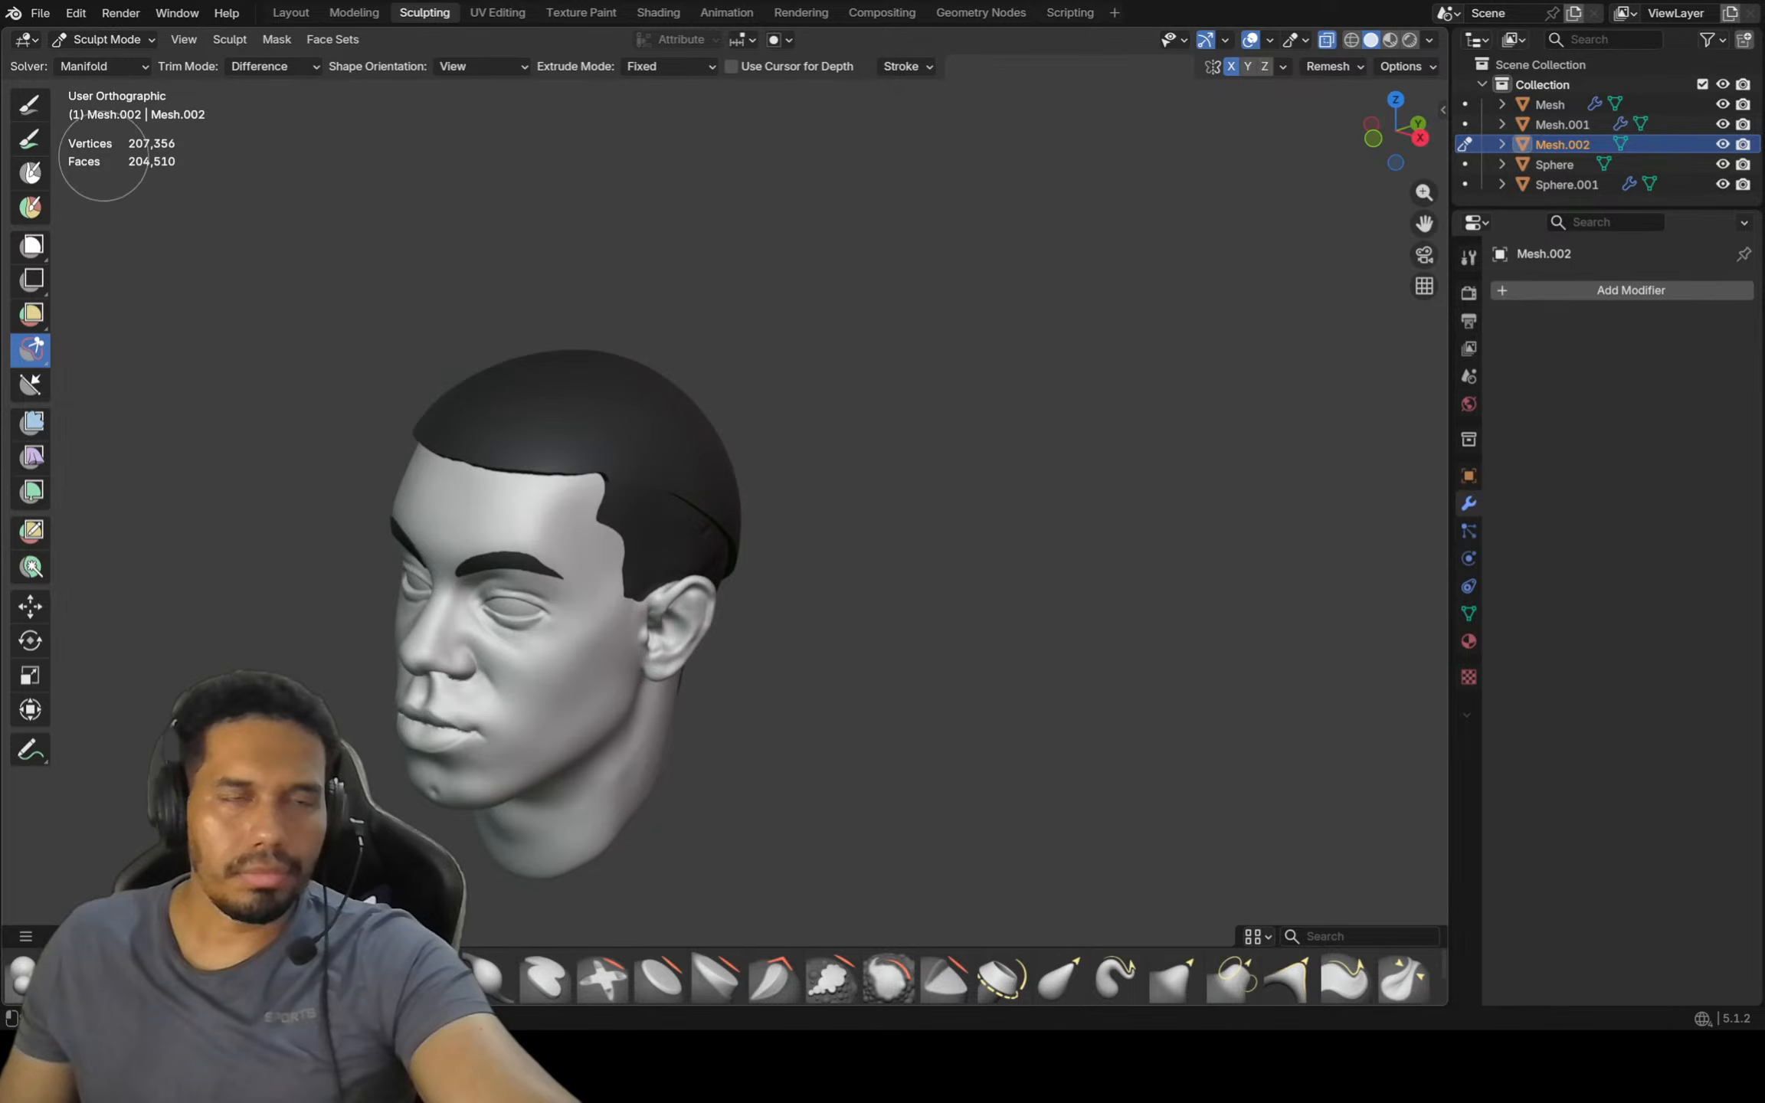
key("r")
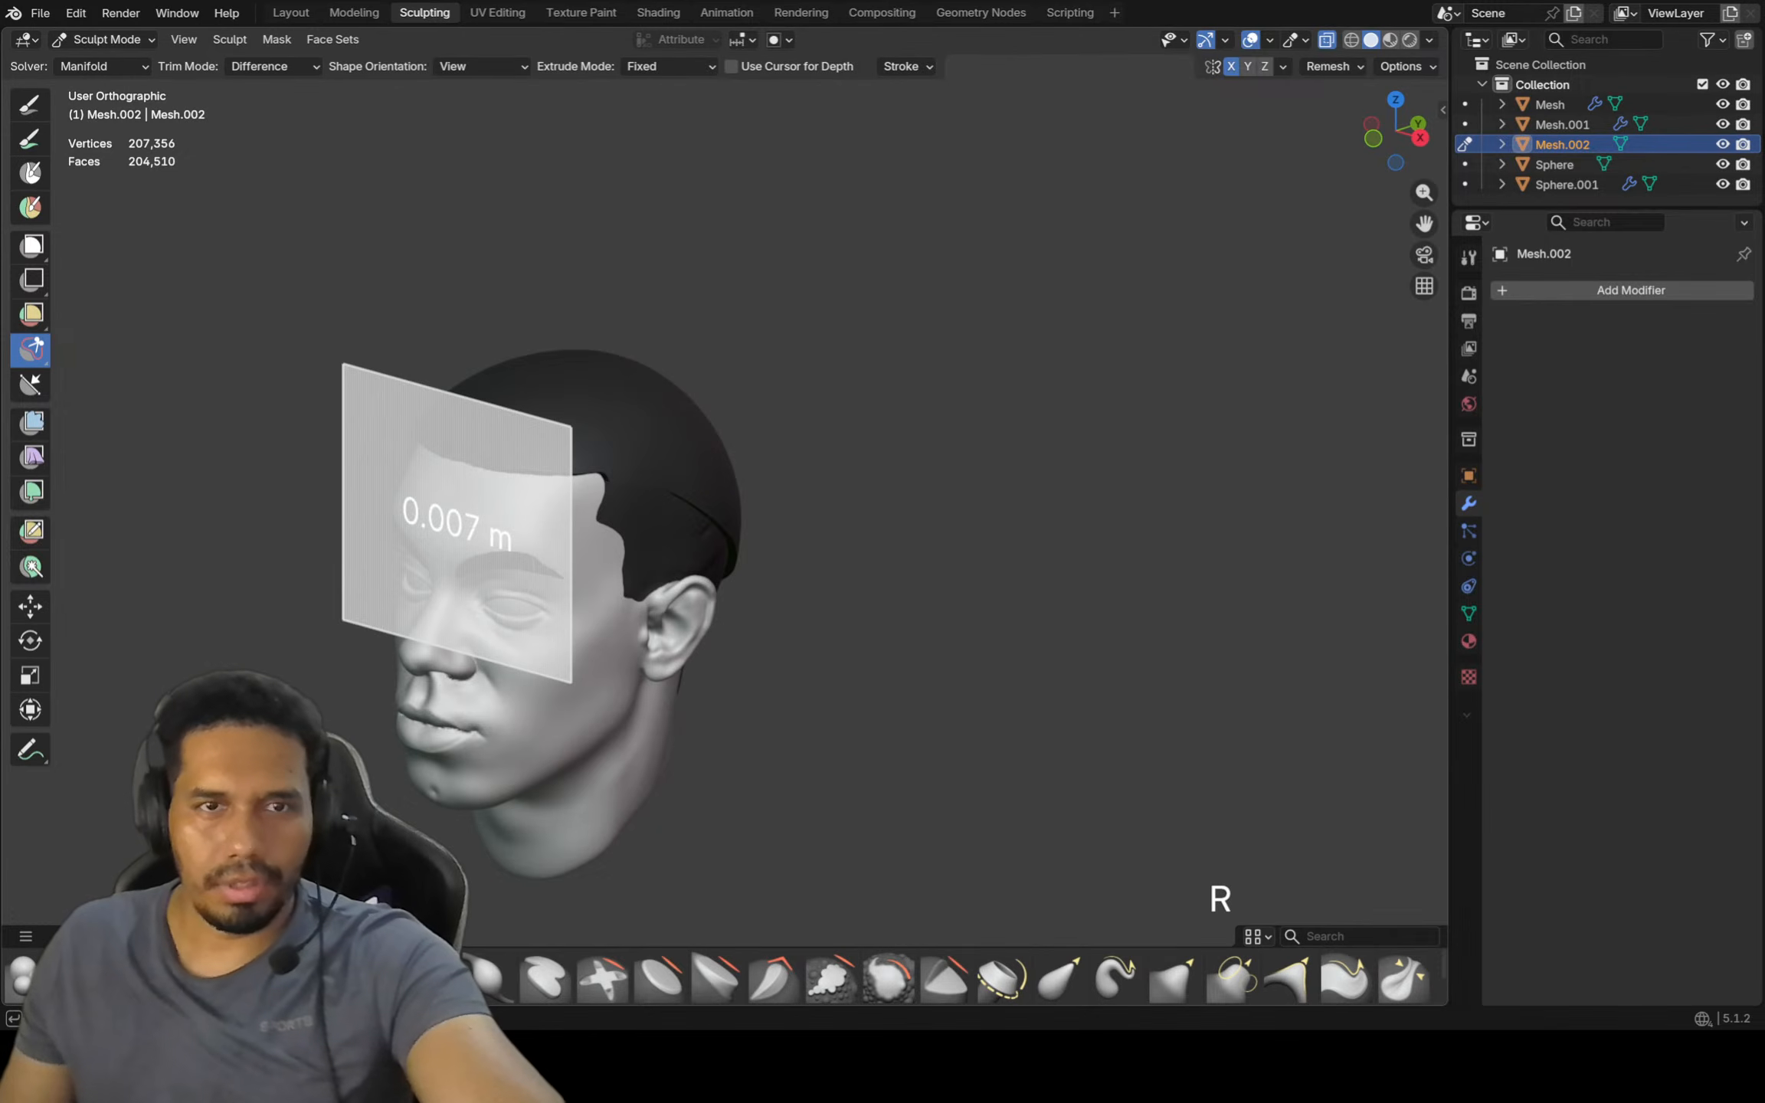
key("ctrl+r")
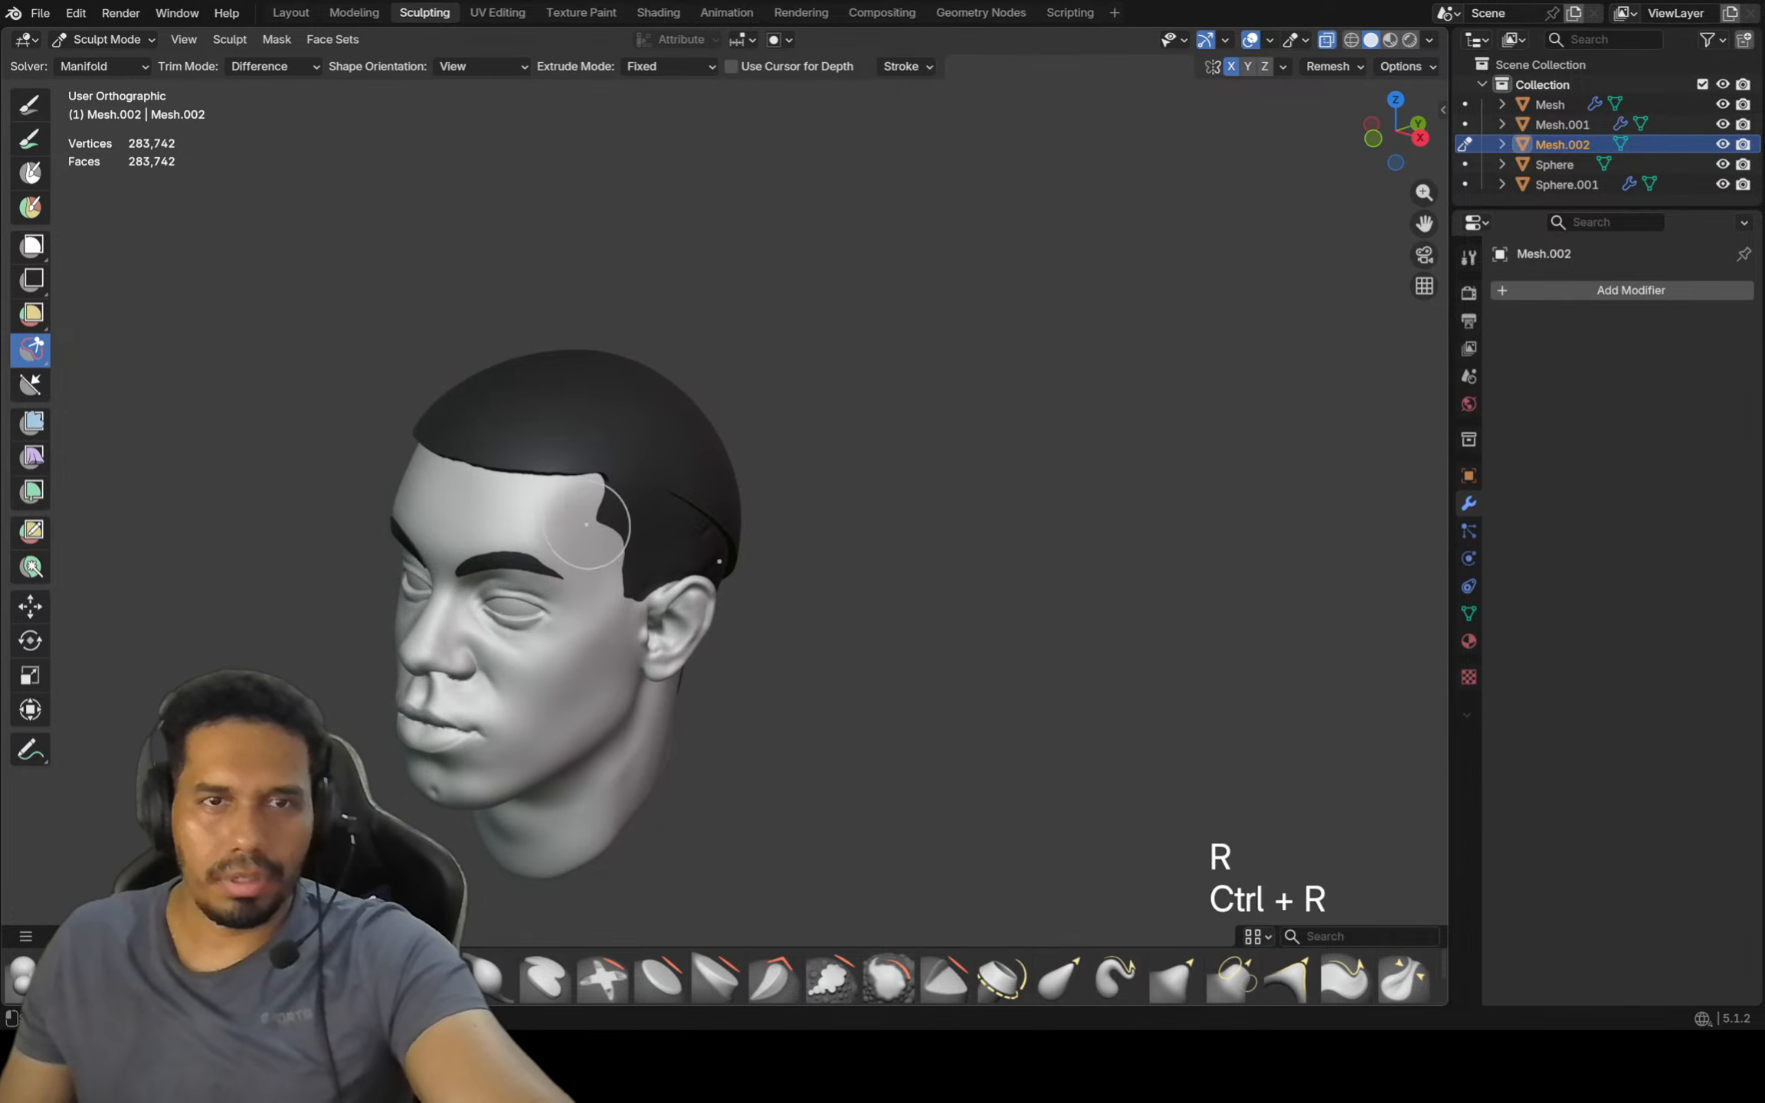
middle_click_drag(498, 931, 487, 924)
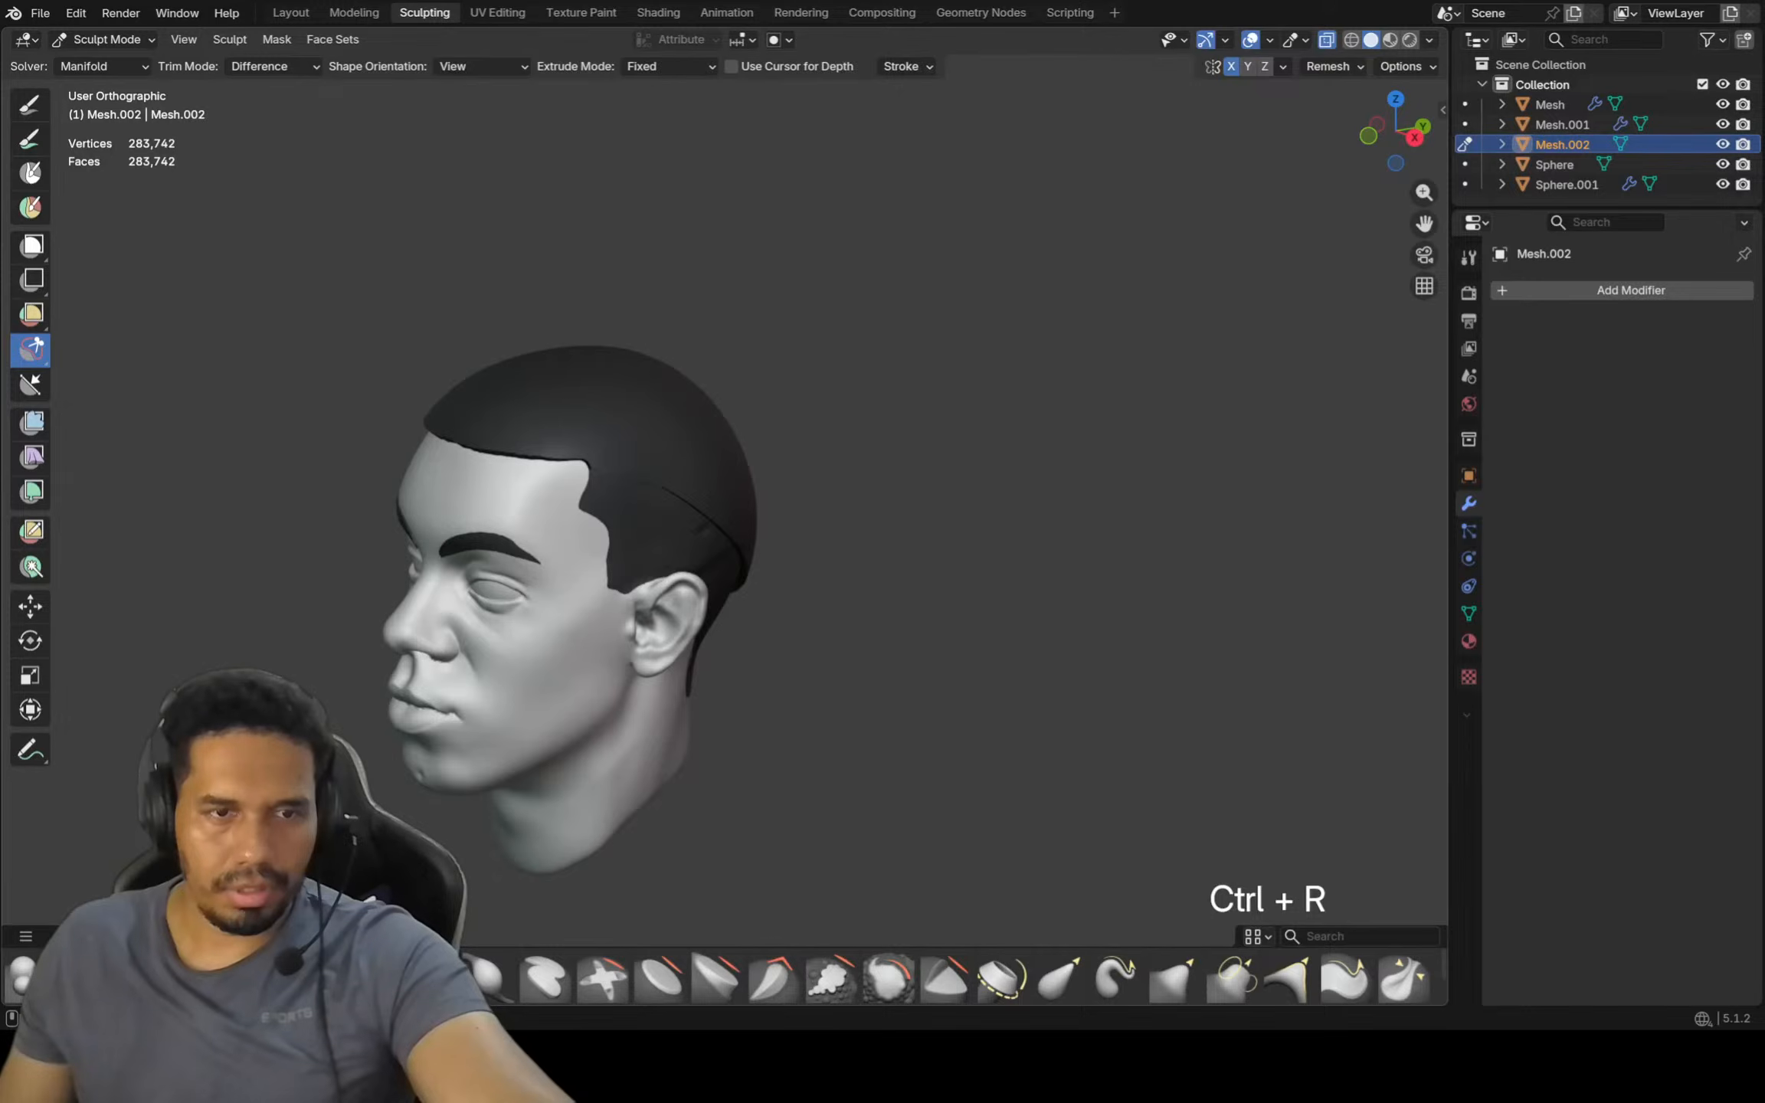
Sculpt raised, rounded hair clumps along the front hairline of the upper hair piece with the Draw brush at 94 px
left_click(366, 979)
middle_click_drag(576, 544, 590, 549)
scroll(589, 550, "up", 1)
key("f")
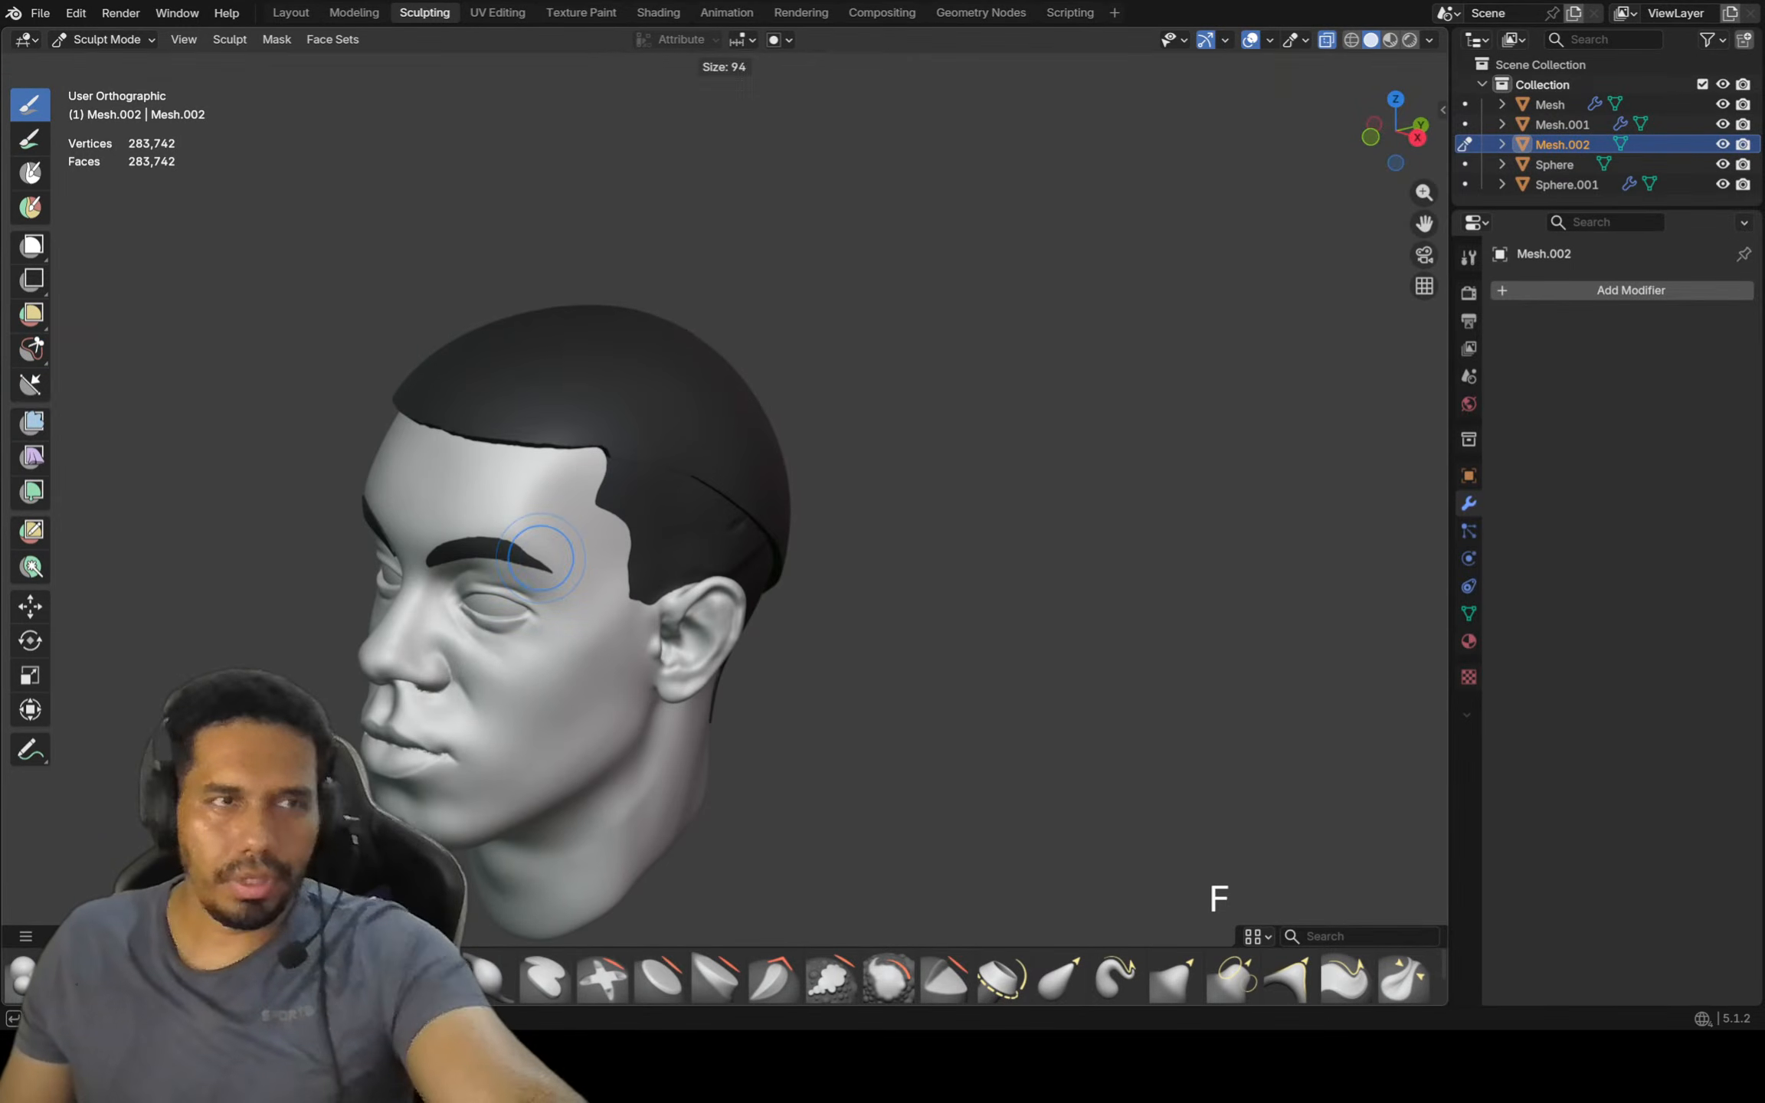
left_click(574, 558)
scroll(551, 478, "up", 1)
mouse_move(549, 465)
middle_mouse_down()
mouse_move(573, 464)
mouse_move(543, 468)
middle_mouse_up()
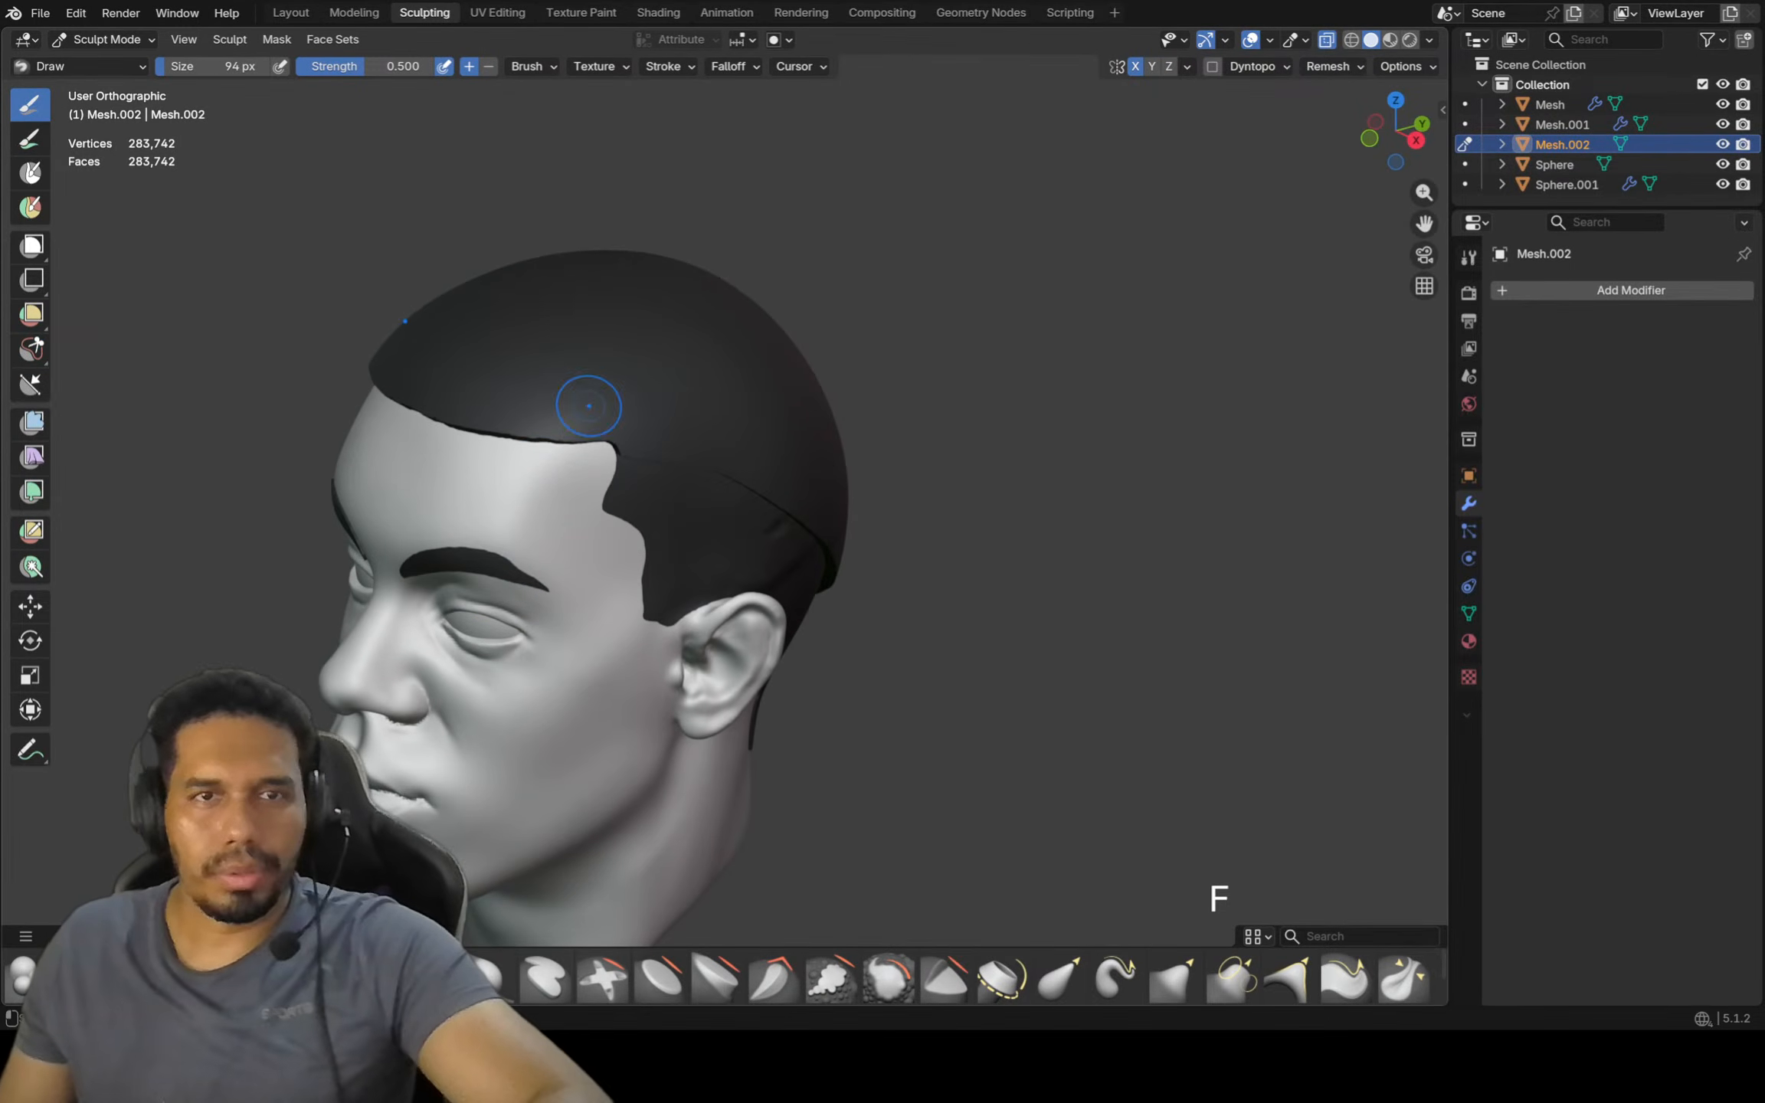
middle_click_drag(561, 389, 505, 414)
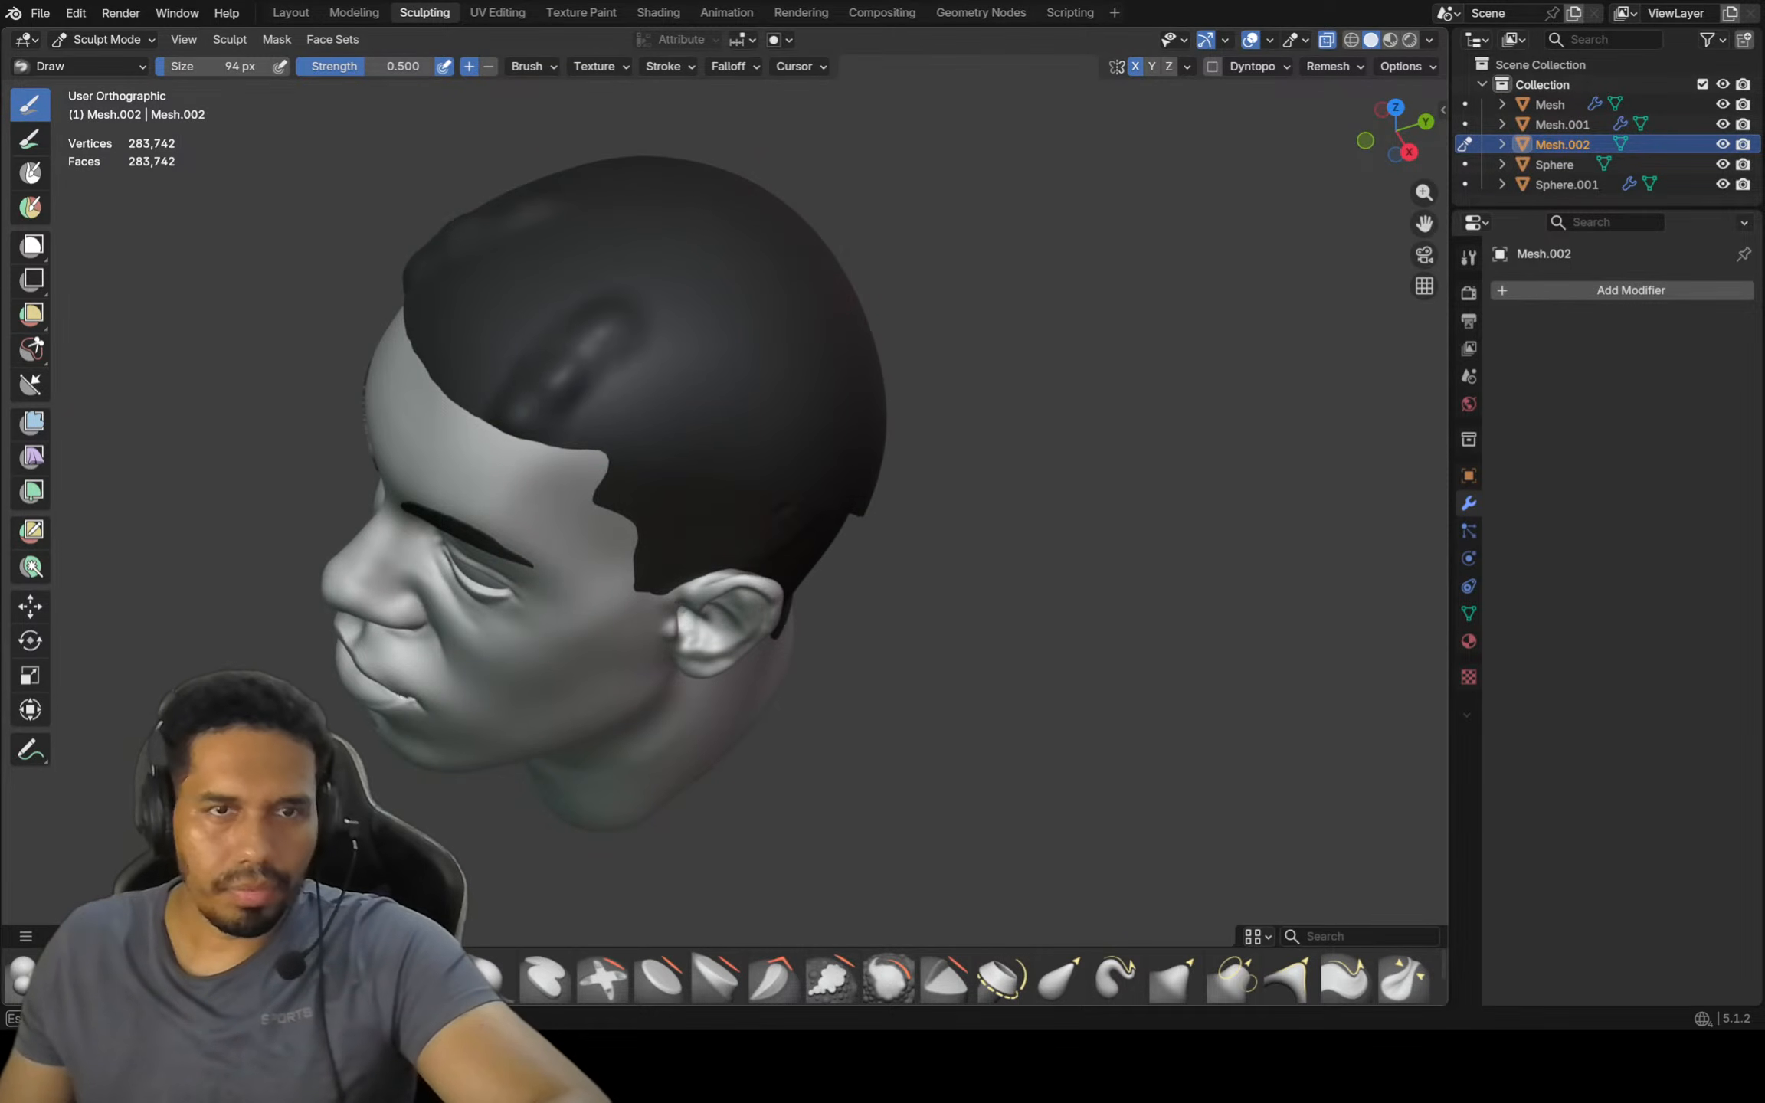
mouse_move(450, 460)
middle_mouse_down()
mouse_move(536, 445)
mouse_move(450, 459)
middle_mouse_up()
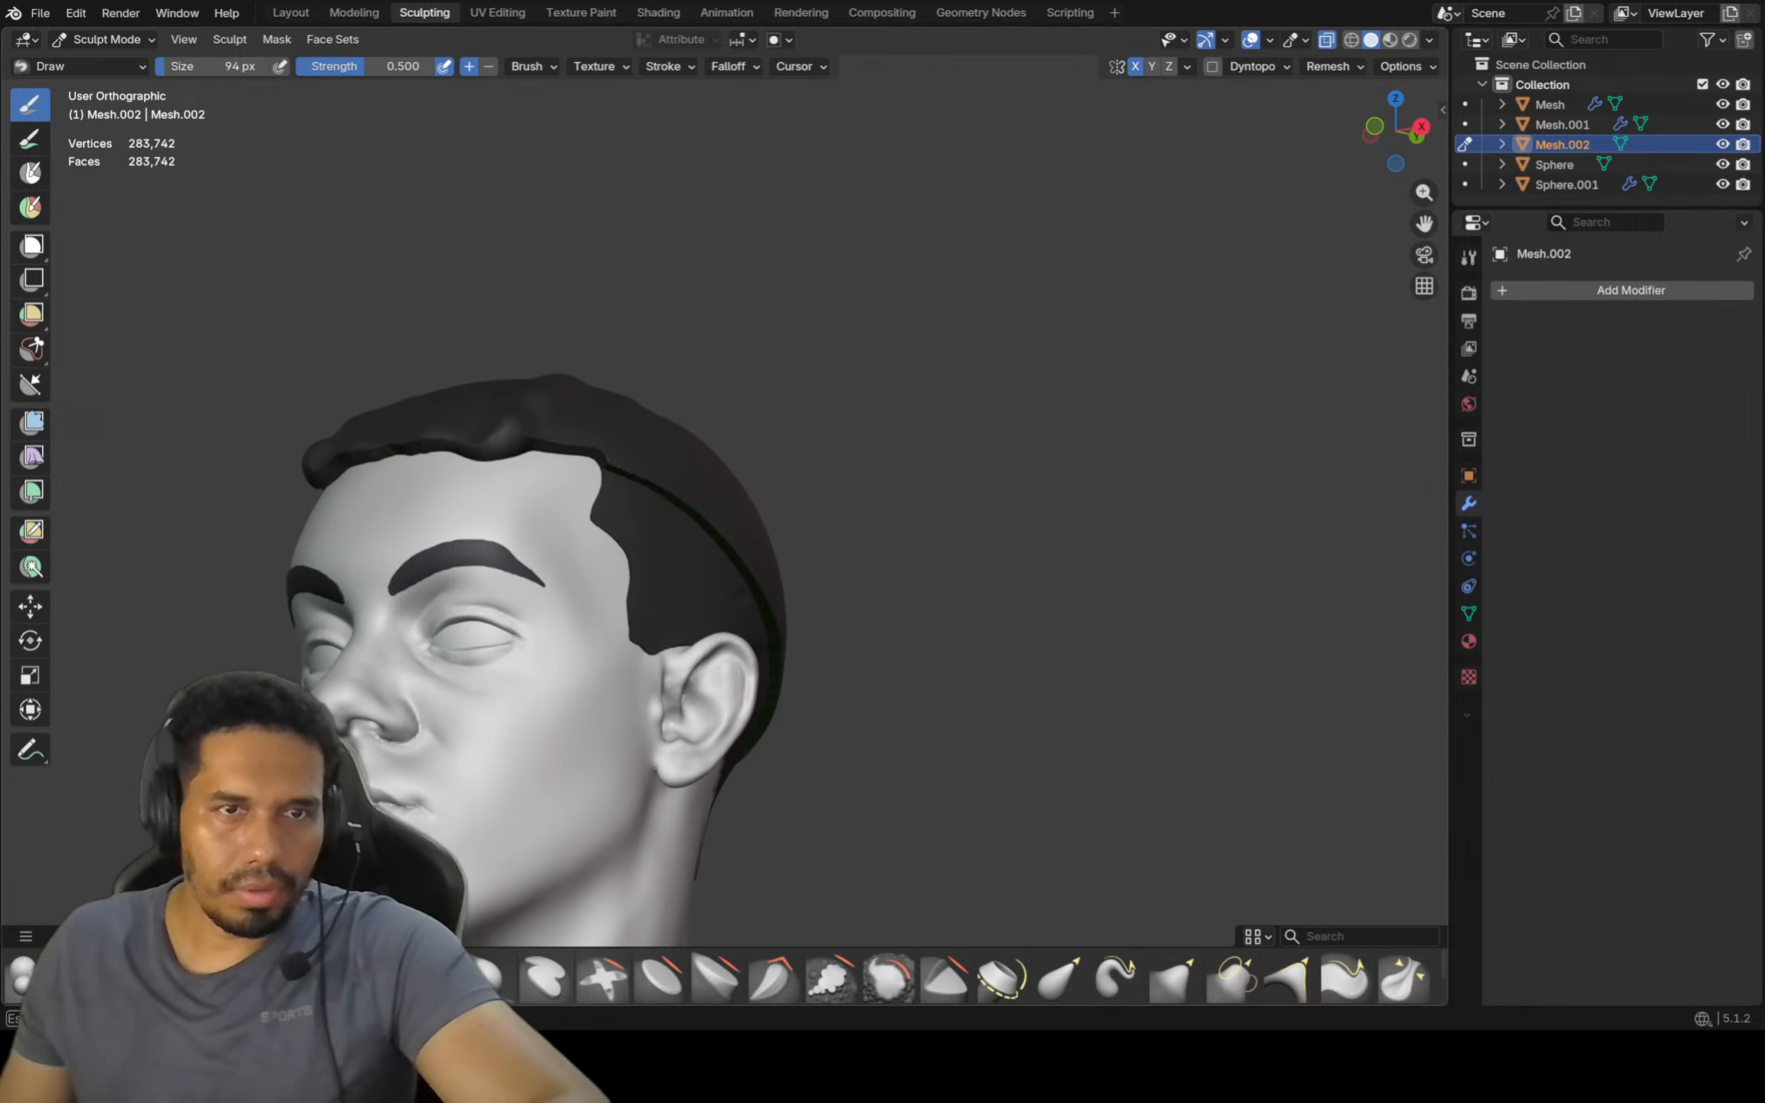
middle_click_drag(450, 460, 467, 529)
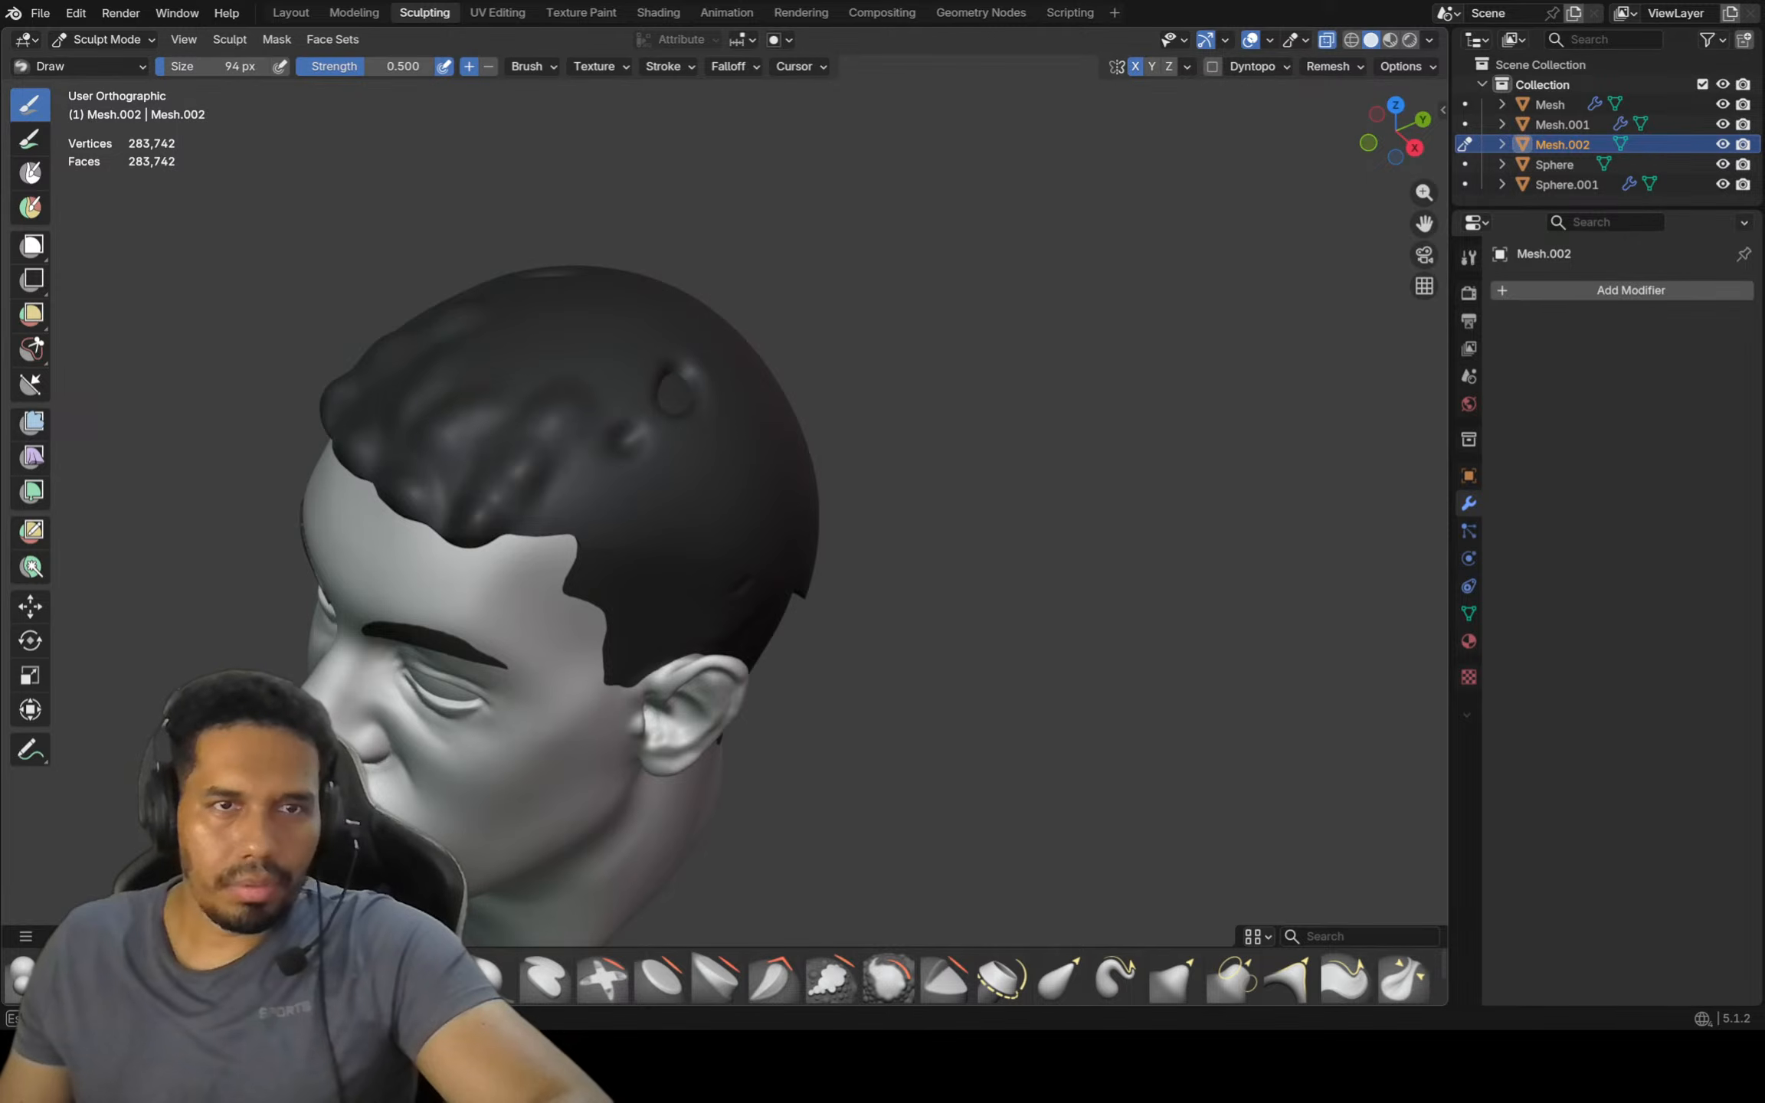
mouse_move(414, 484)
left_mouse_down()
mouse_move(364, 441)
mouse_move(418, 488)
left_mouse_up()
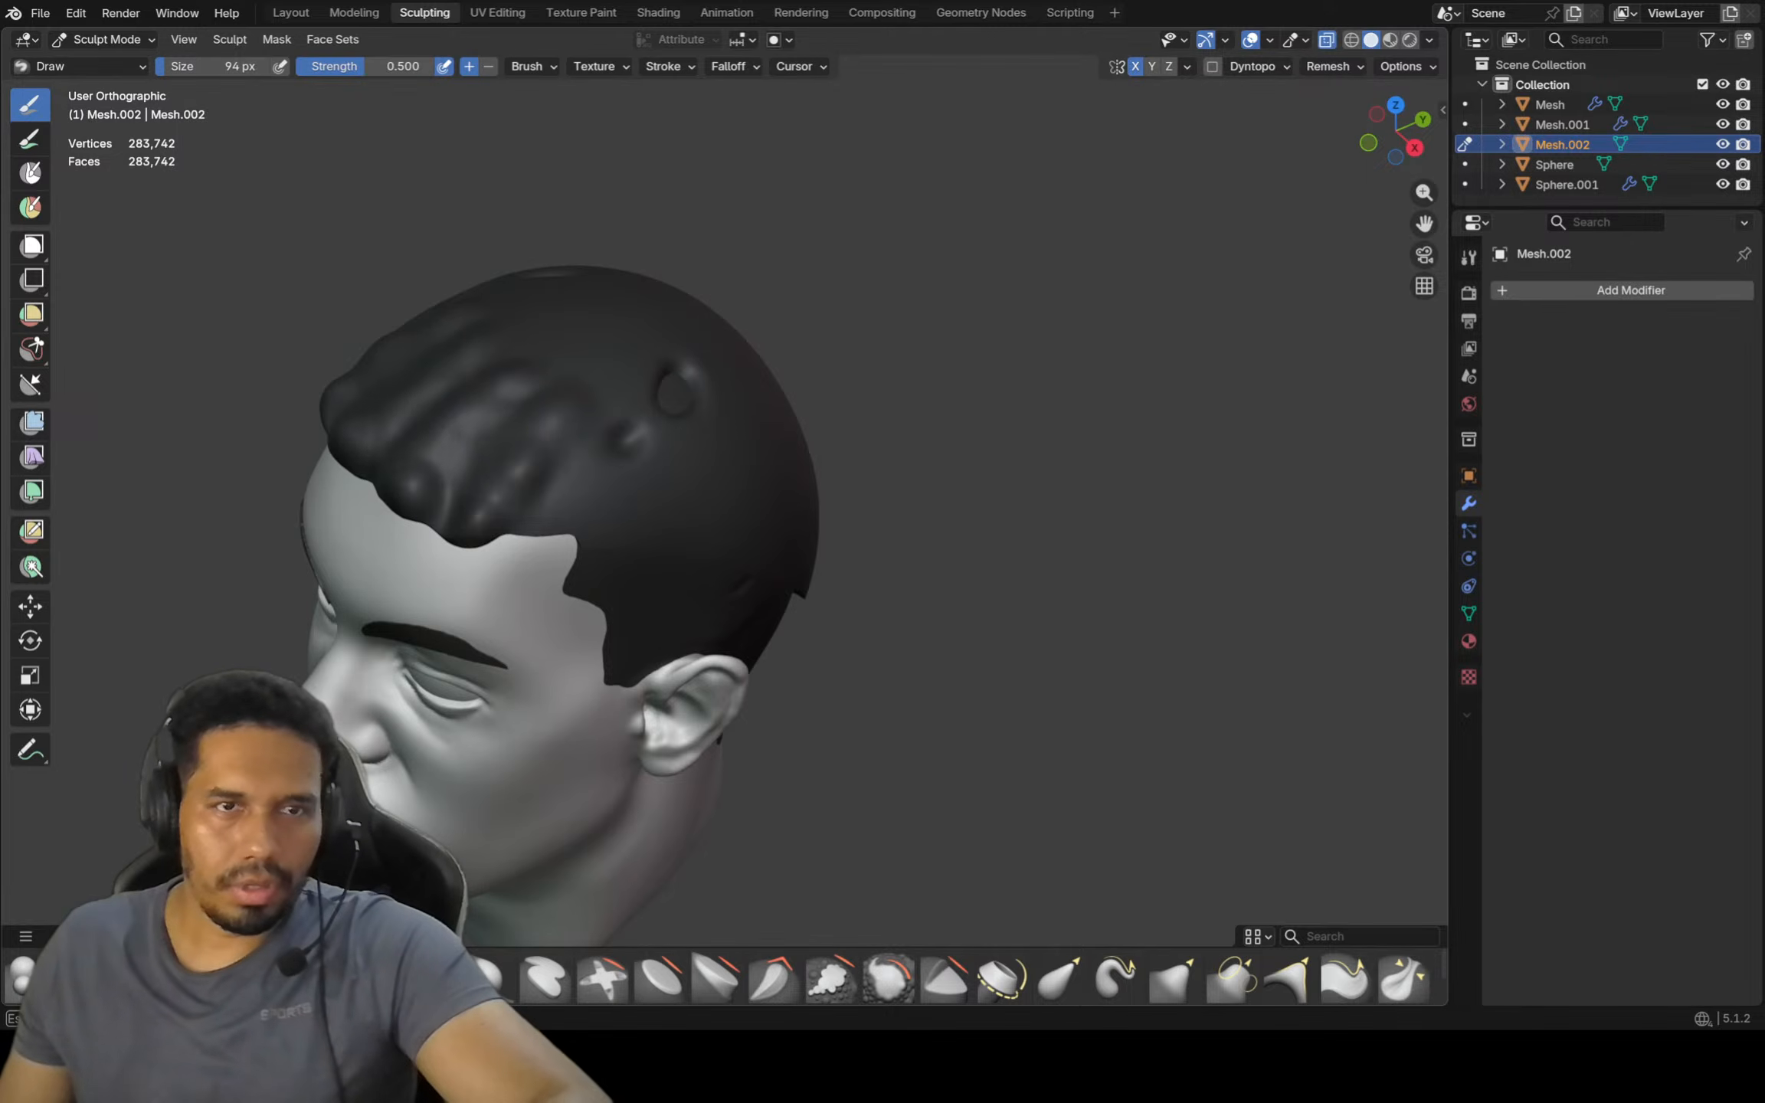
middle_click_drag(421, 437, 416, 364)
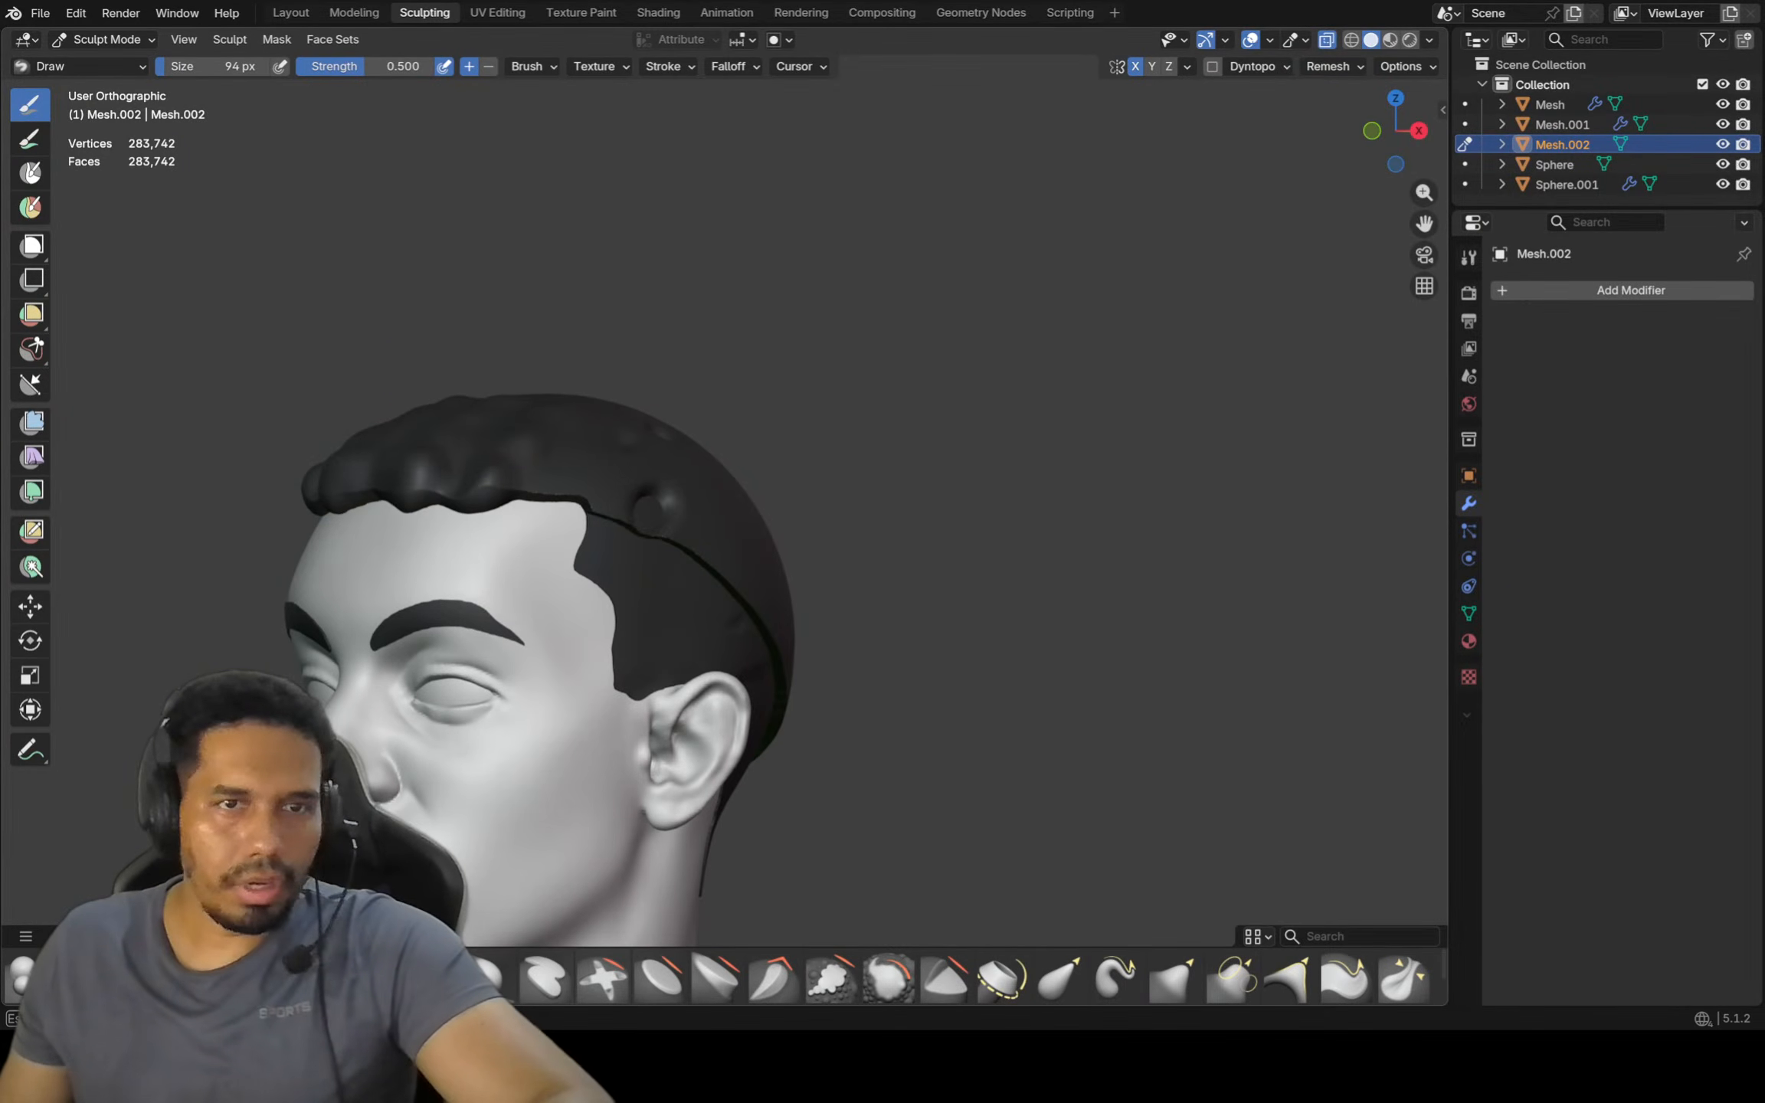
Undo the last stroke and extend the wavy Draw-brush clumps from the fringe over the top and toward the temple
middle_click_drag(390, 516, 461, 501)
key("ctrl+z")
middle_click_drag(461, 501, 547, 339)
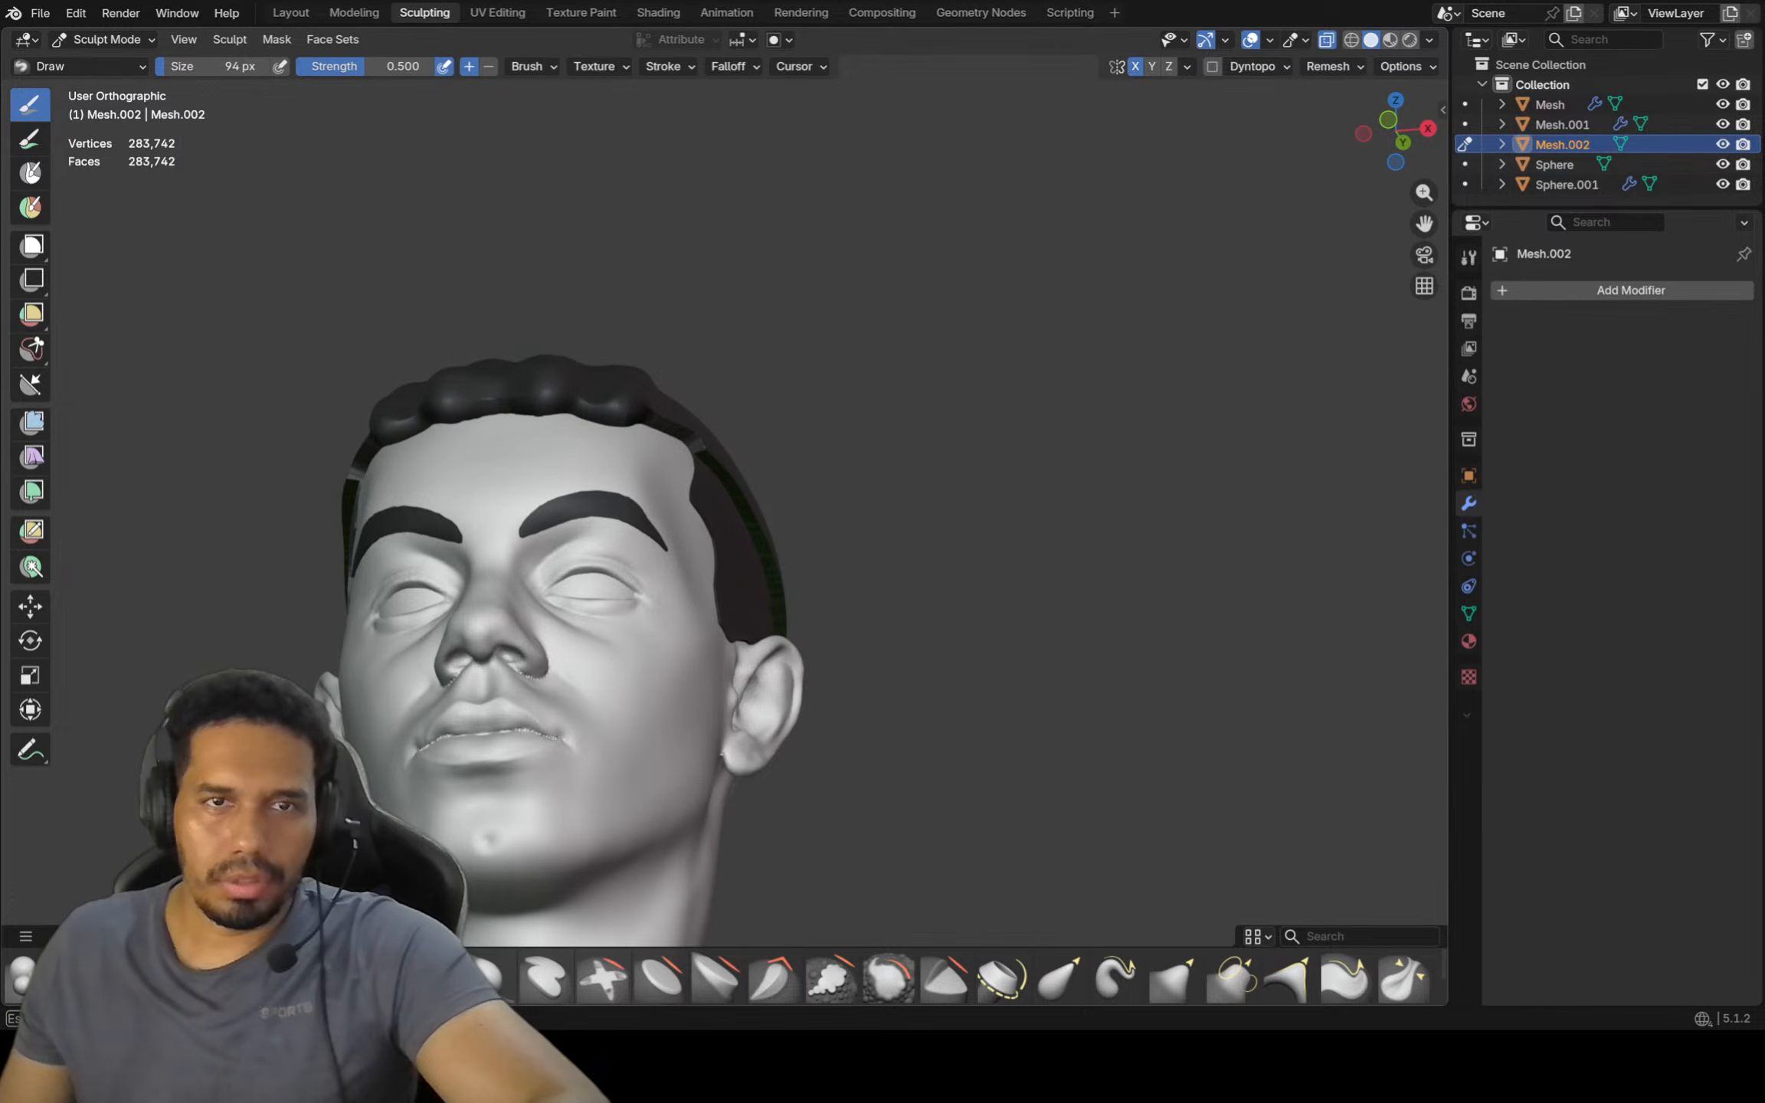
middle_click_drag(651, 354, 499, 447)
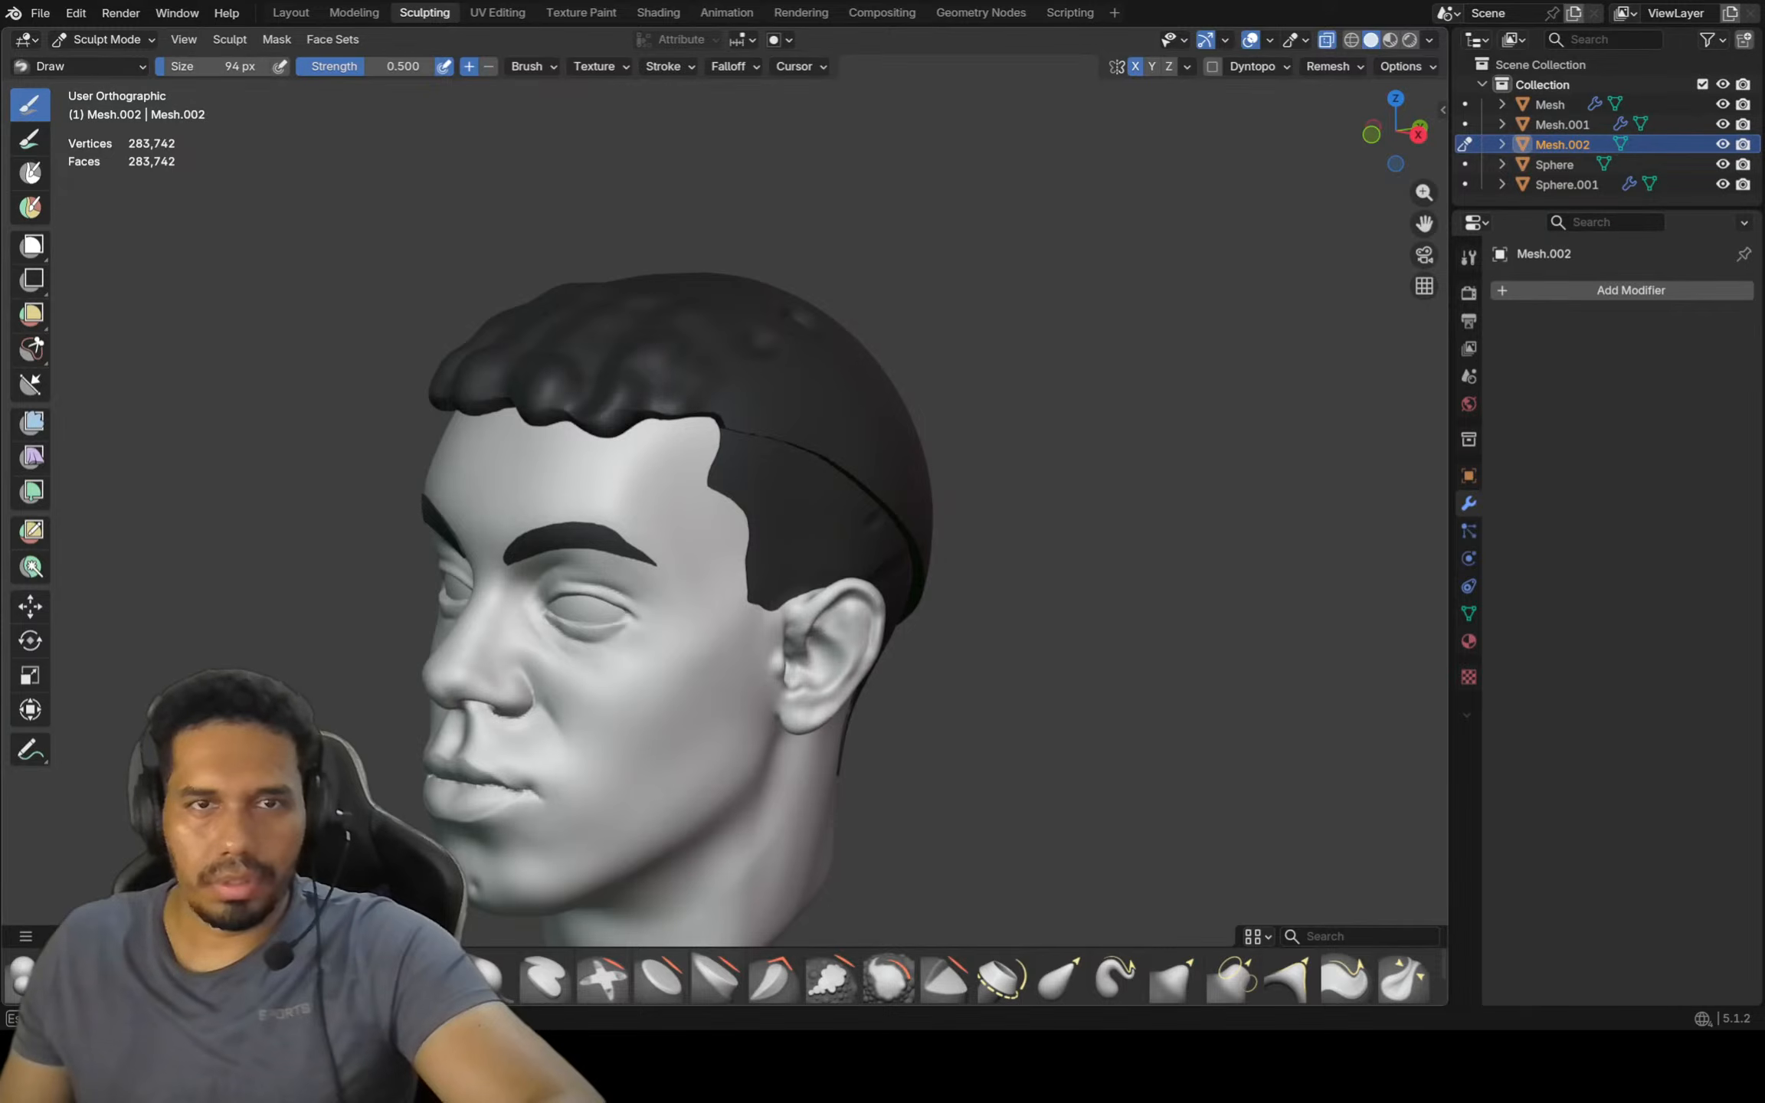
middle_click_drag(731, 335, 660, 391)
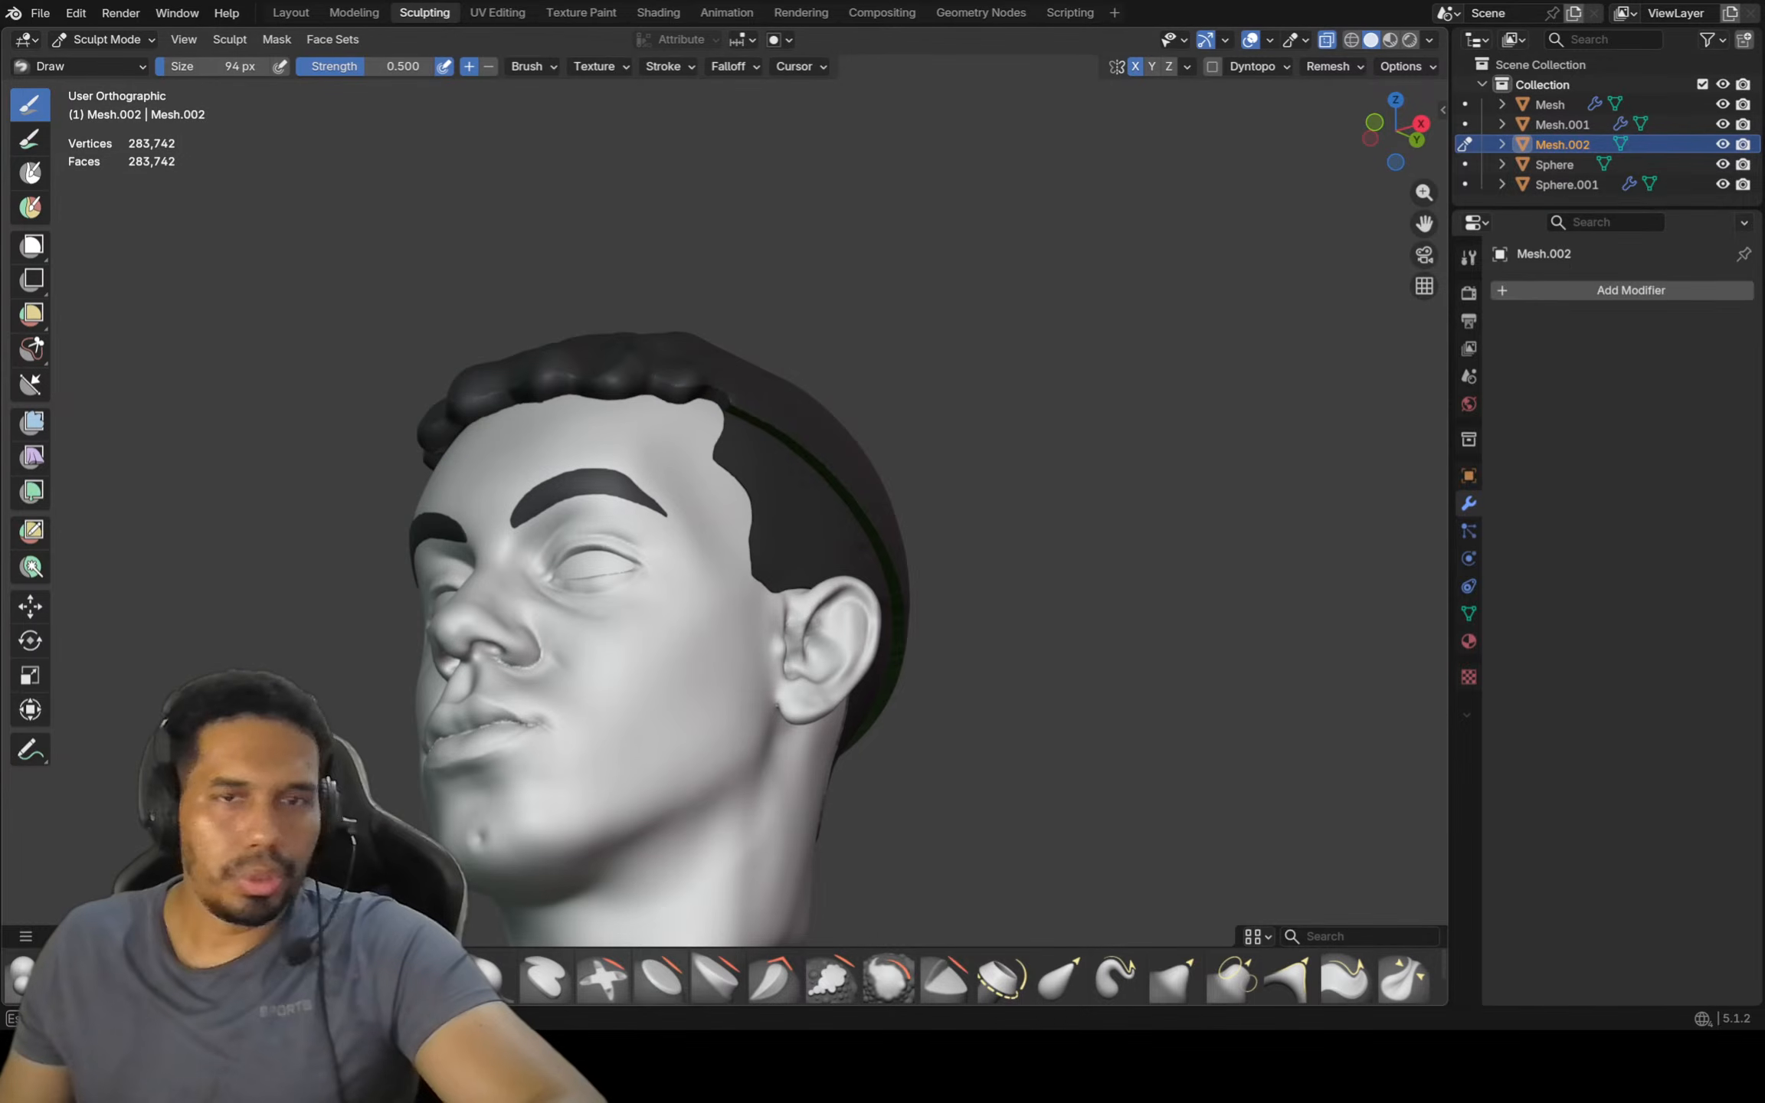
middle_click_drag(758, 387, 820, 363)
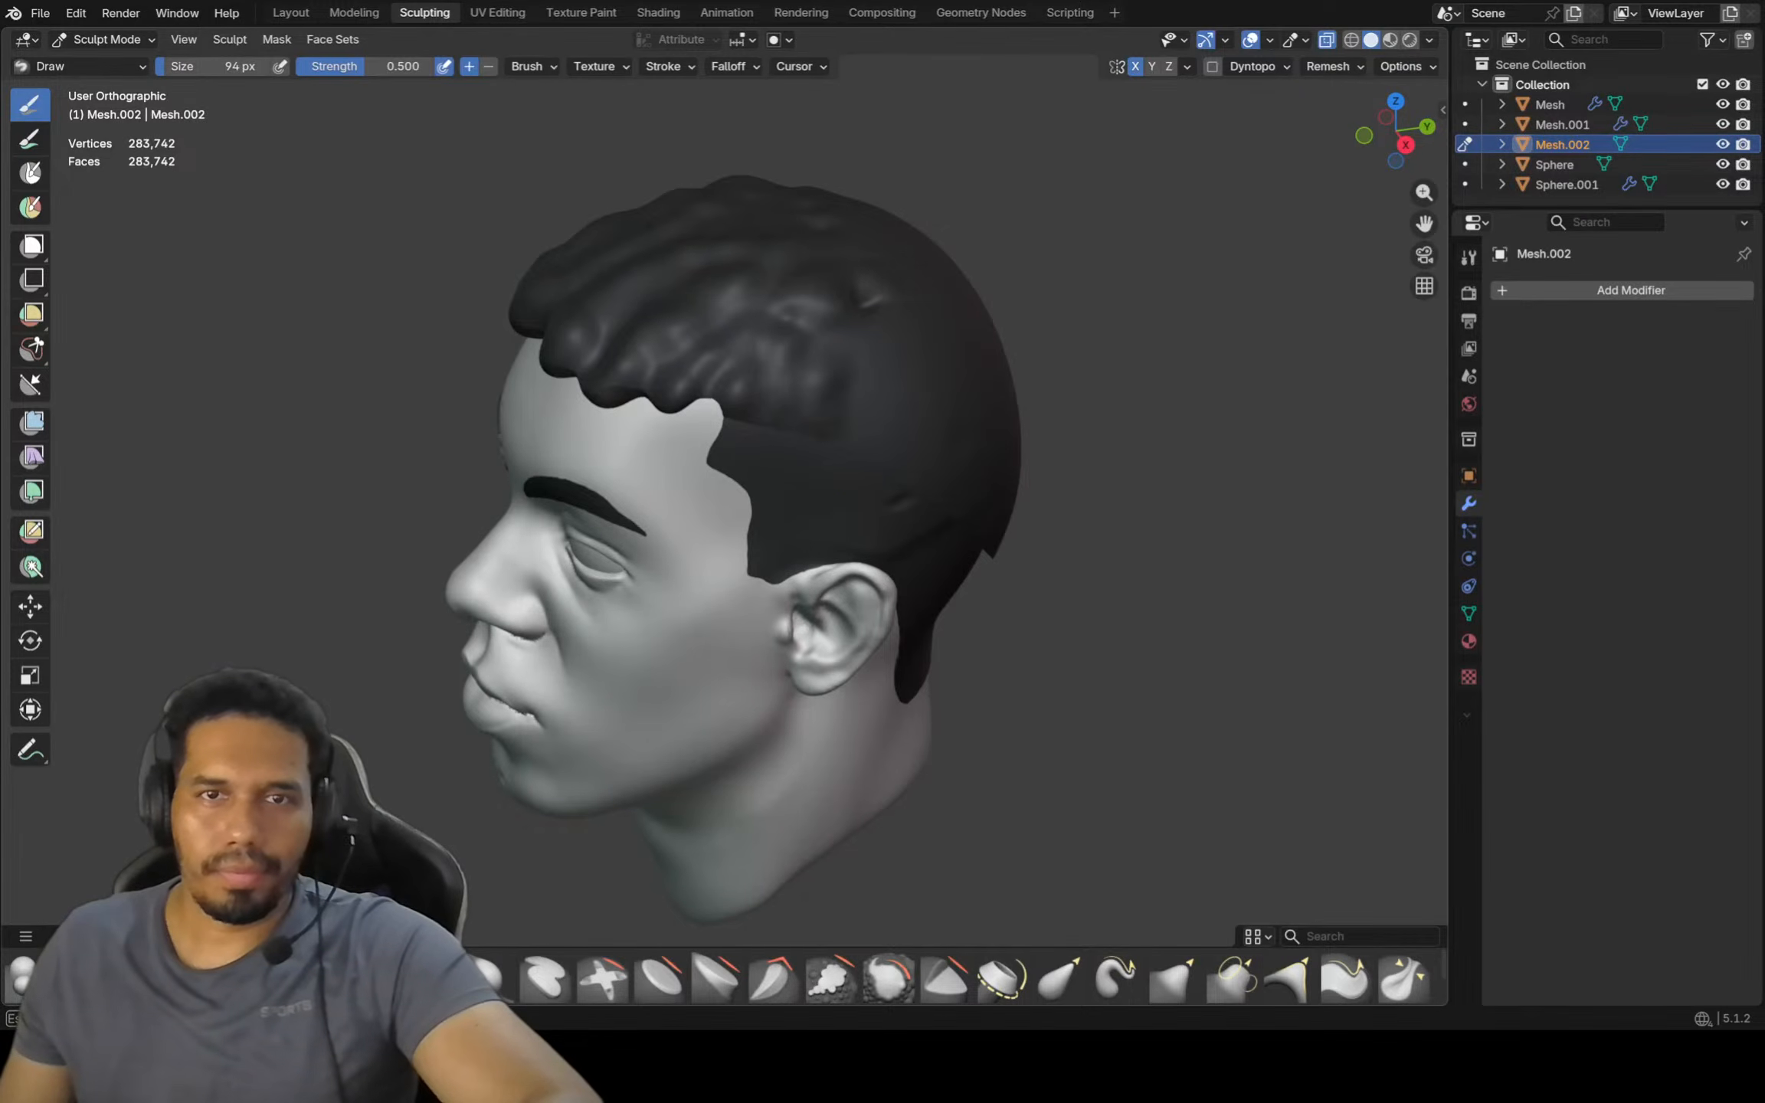
Draw downward-flowing strands on the side of the upper hair above and behind the ear
left_click_drag(843, 390, 848, 326)
middle_click_drag(866, 414, 823, 398)
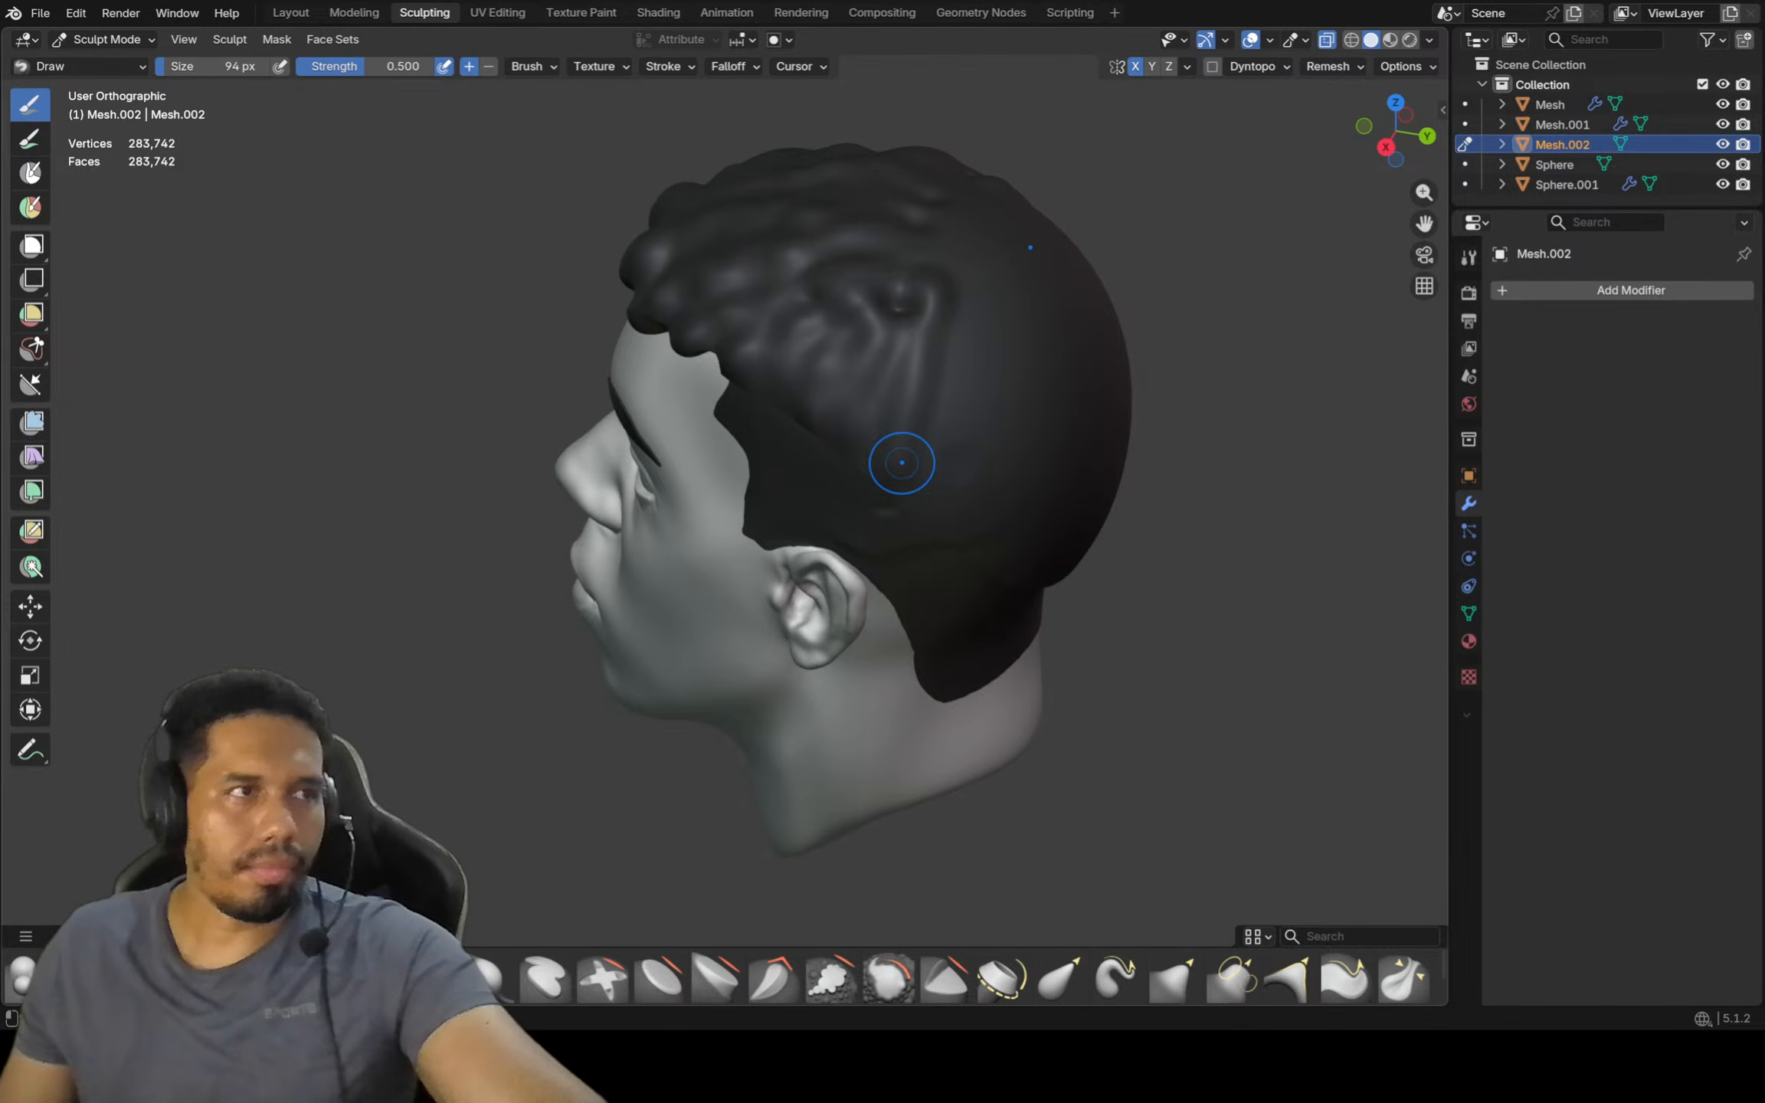
mouse_move(897, 461)
middle_mouse_down("shift")
mouse_move(693, 409)
mouse_move(797, 420)
middle_mouse_up("shift")
left_click_drag(770, 408, 766, 460)
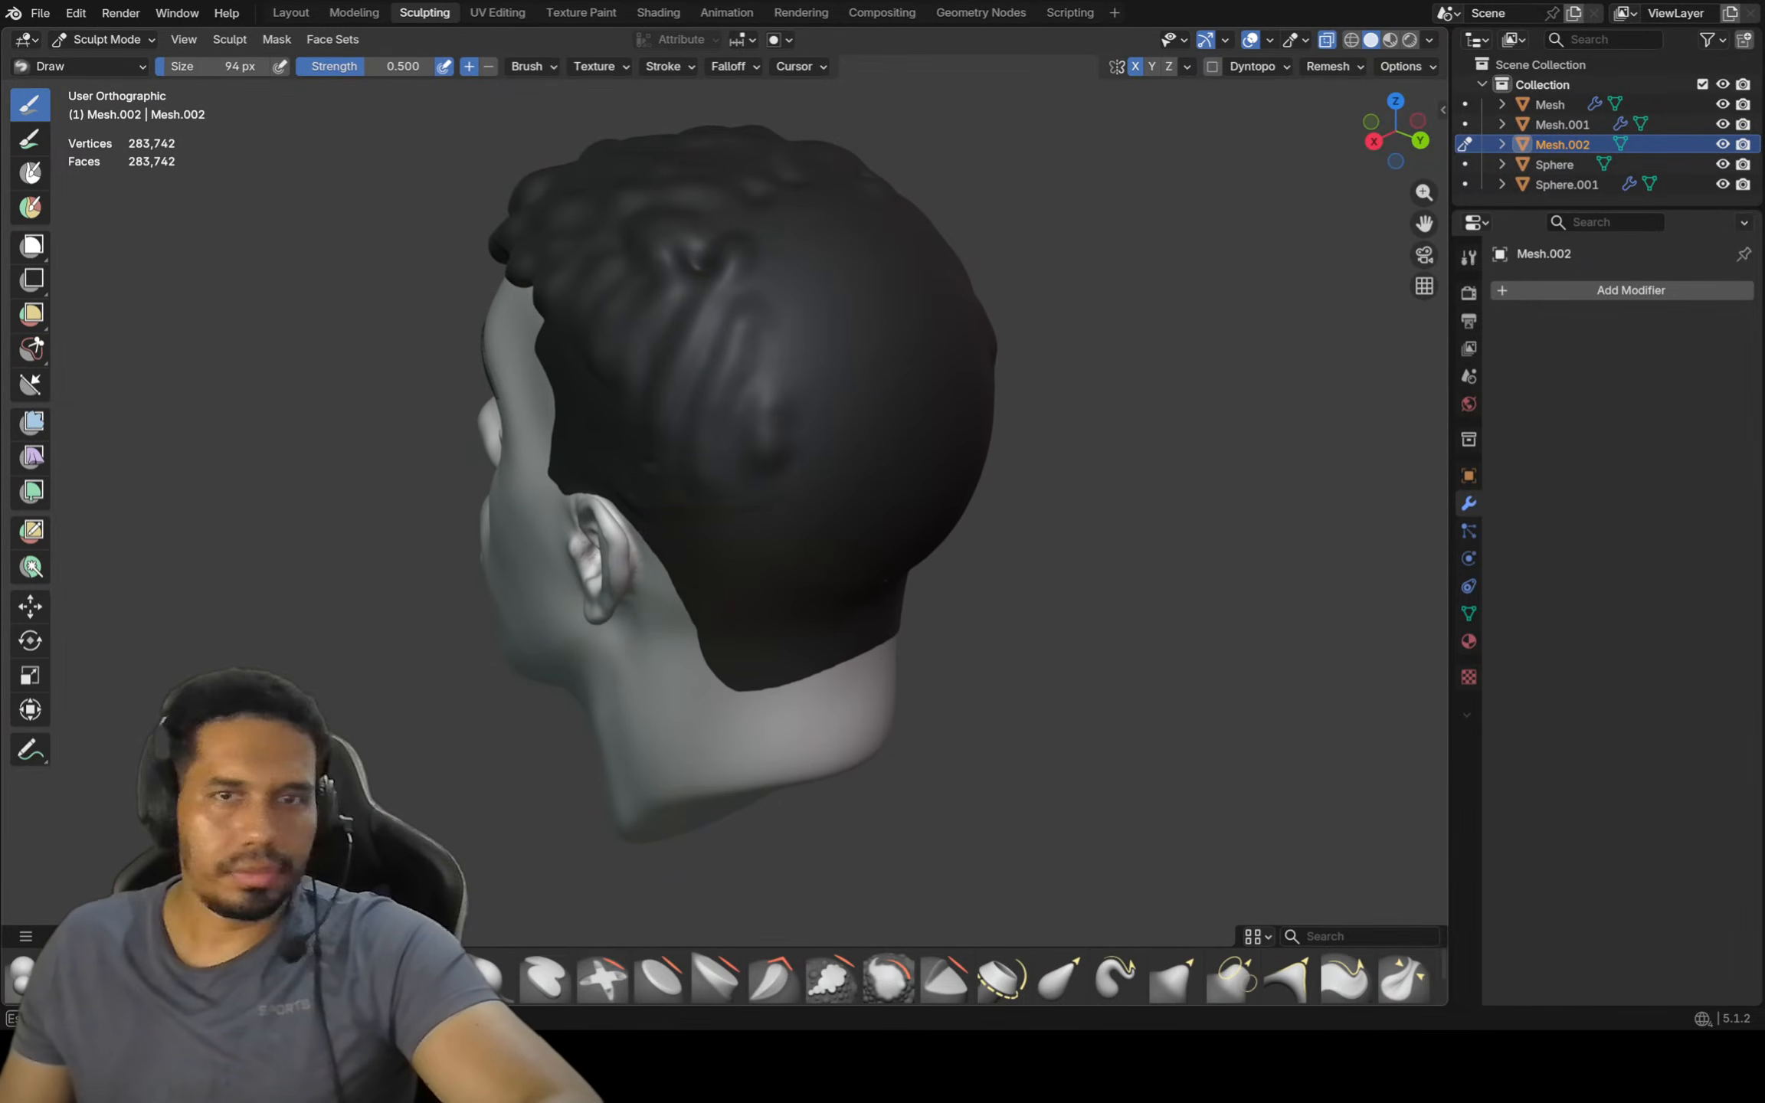
Draw vertical hair strands across the back of the head, from the crown down toward the nape
middle_click_drag(833, 511, 576, 387)
left_click_drag(643, 285, 653, 521)
left_click_drag(681, 406, 690, 446)
left_click_drag(734, 383, 729, 451)
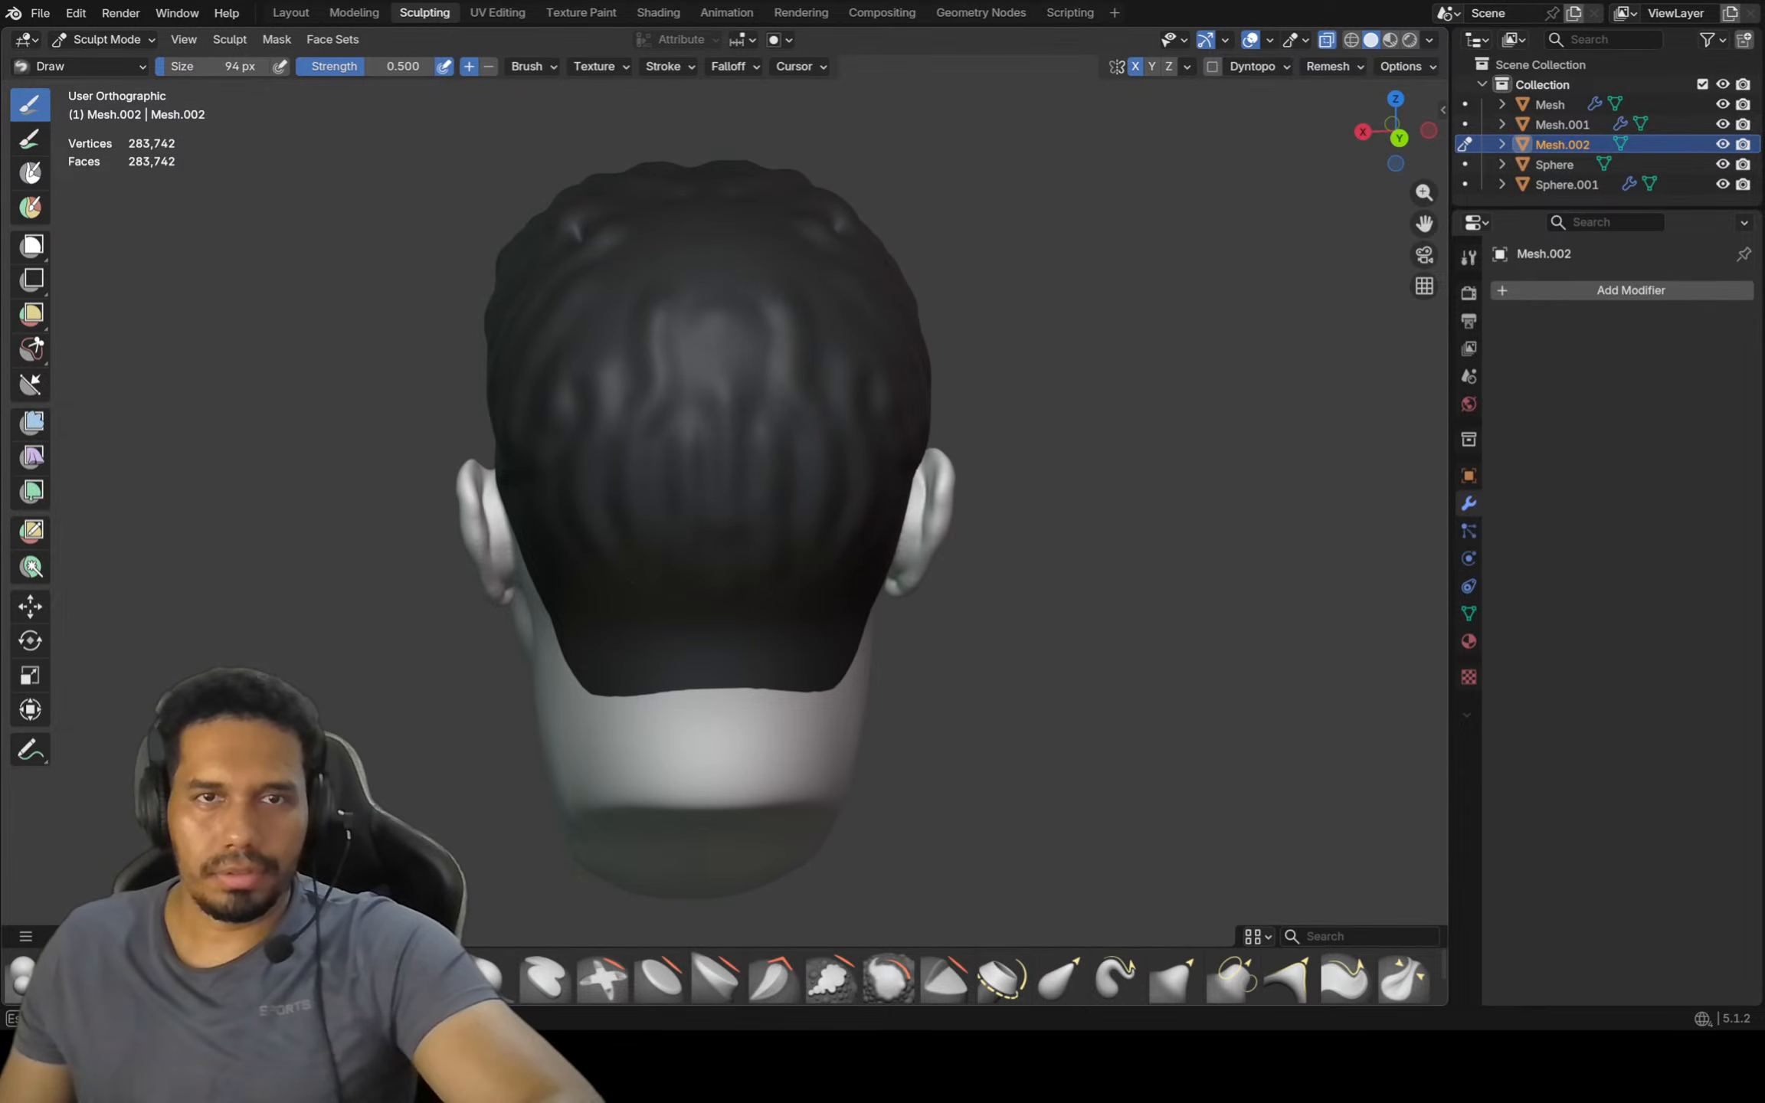
left_click_drag(760, 295, 775, 429)
left_click_drag(617, 368, 640, 285)
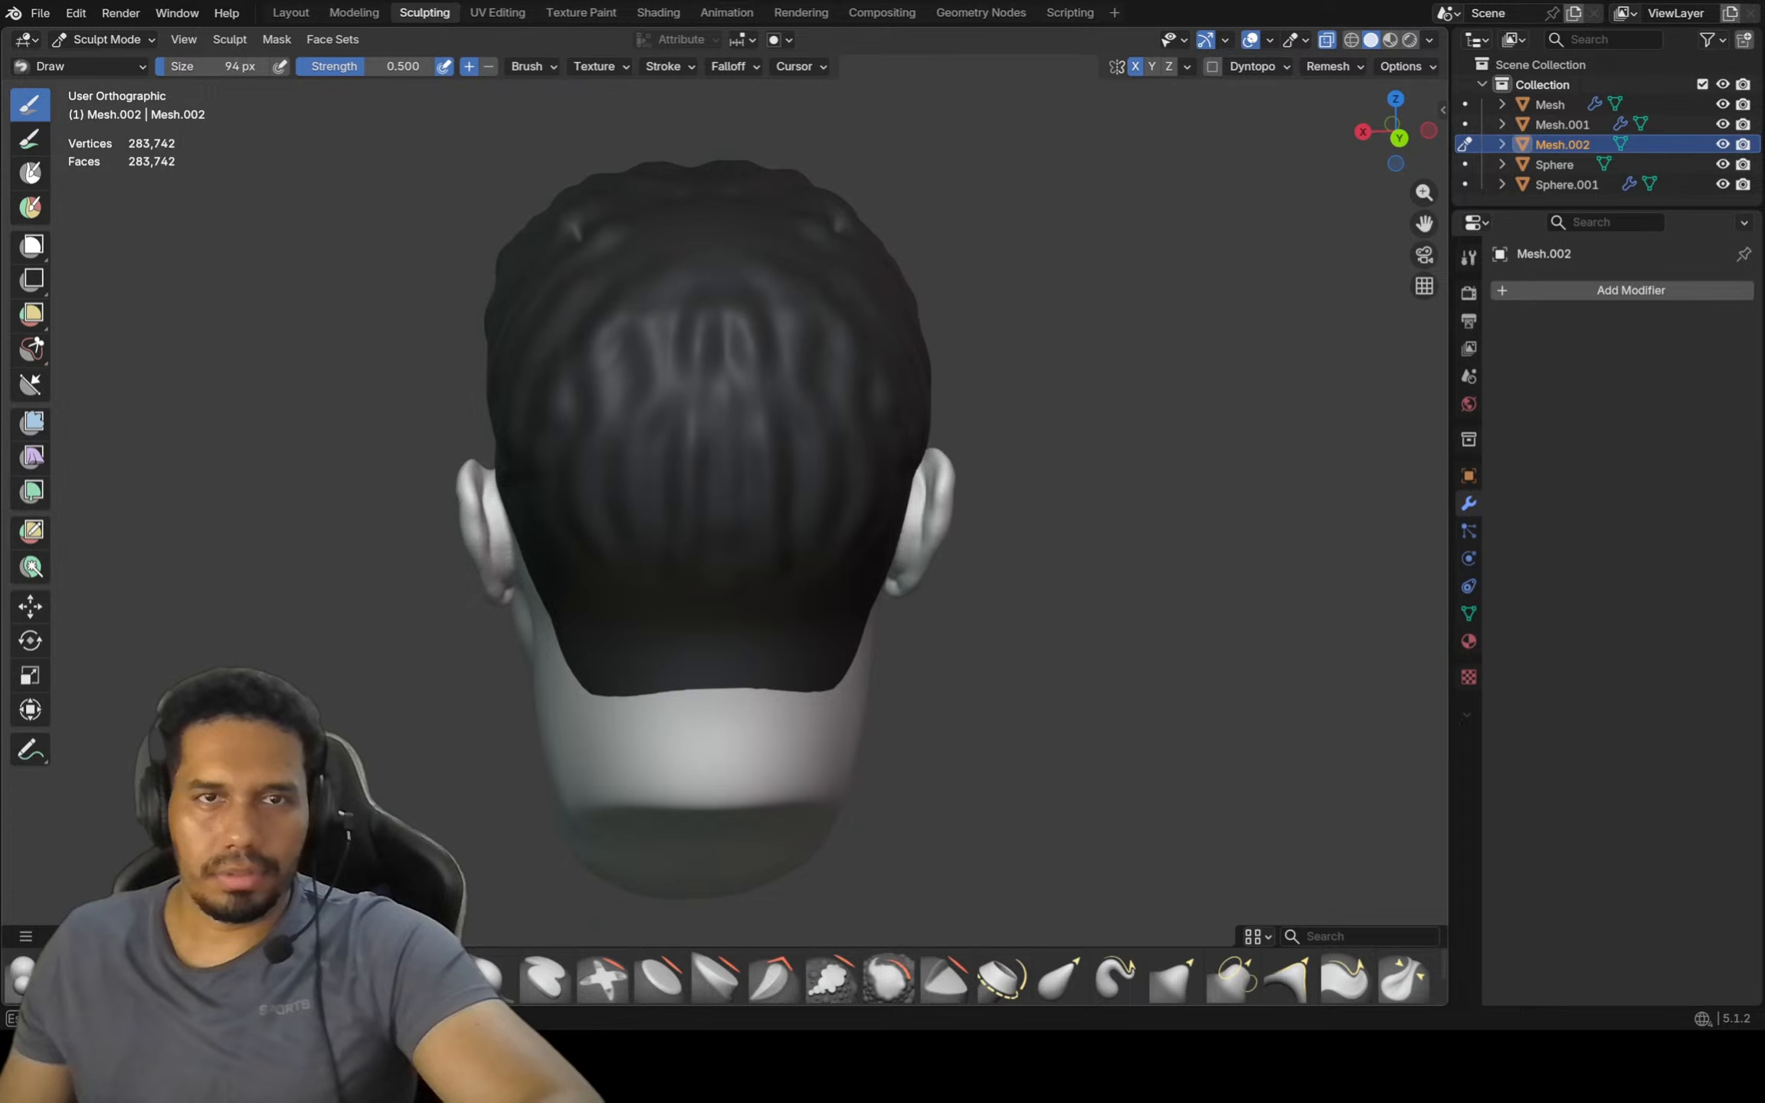
Fill the remaining smooth areas on the sides, top and crown with more raised strands using the Draw brush
middle_click_drag(699, 207, 582, 230)
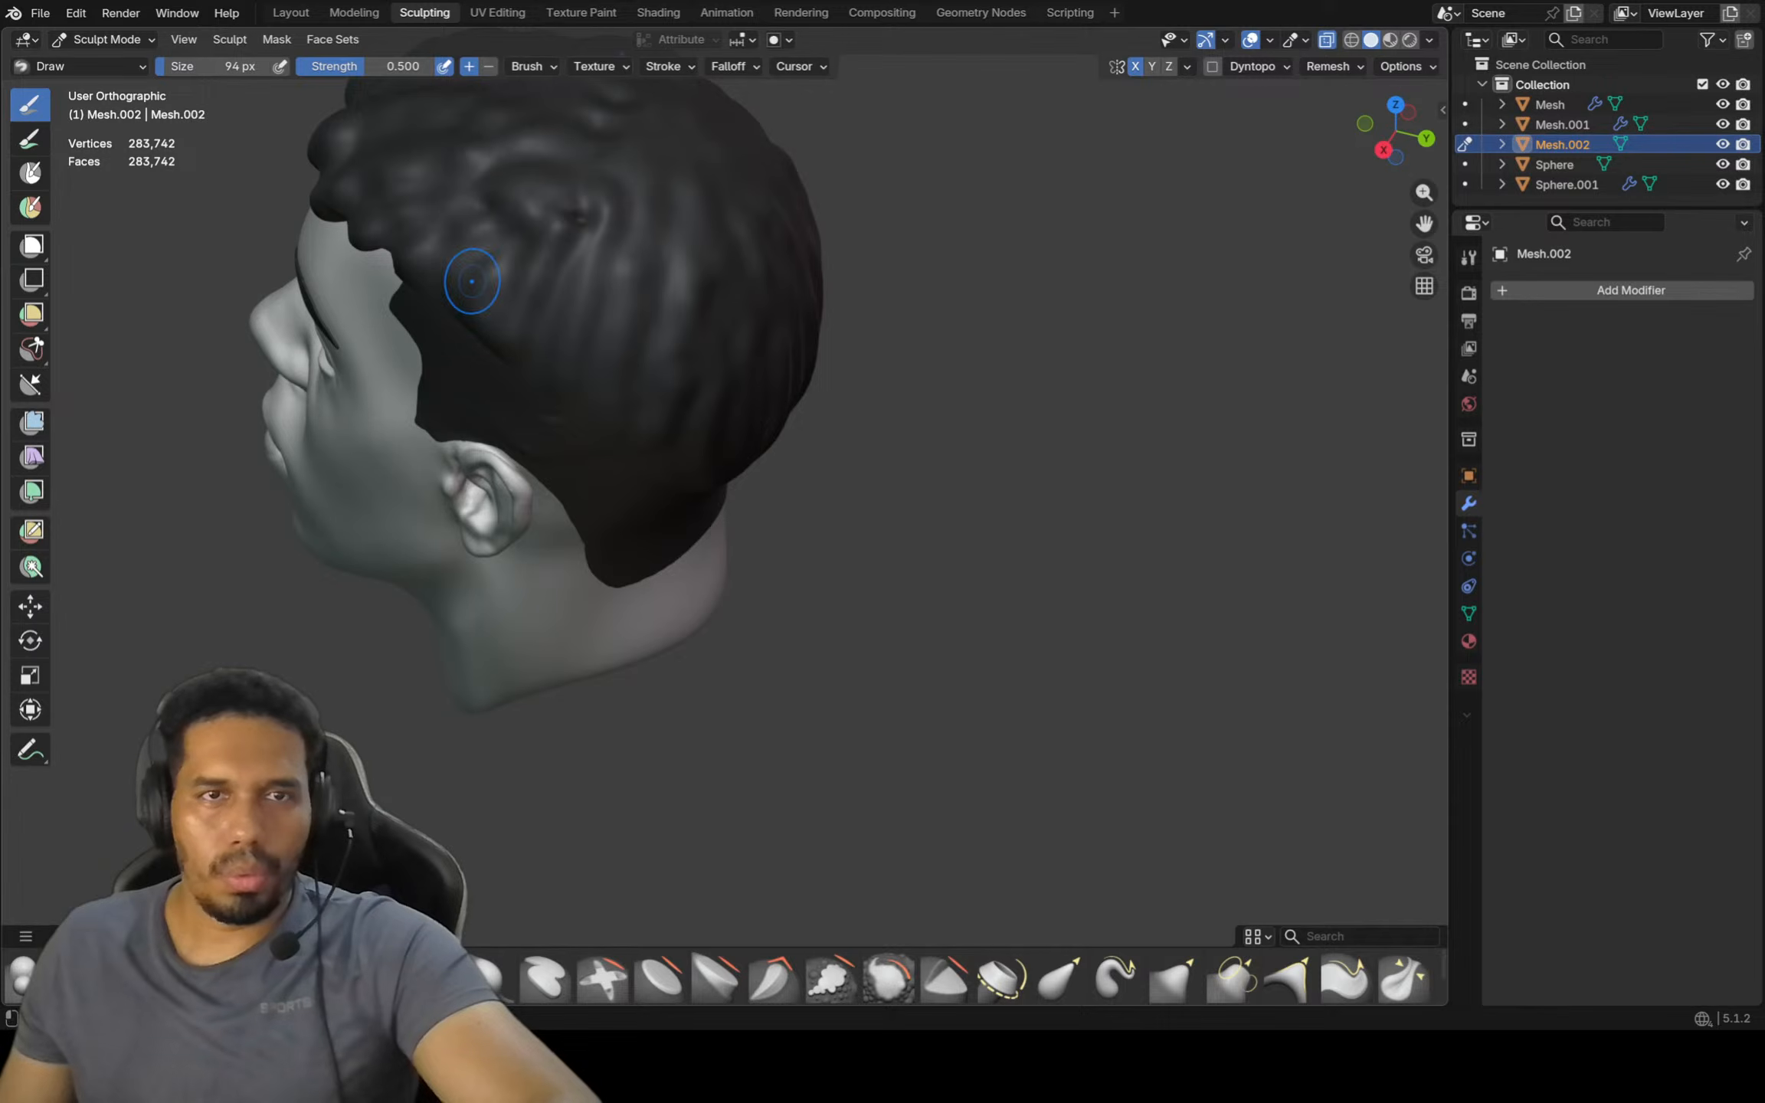
left_click_drag(471, 281, 506, 209)
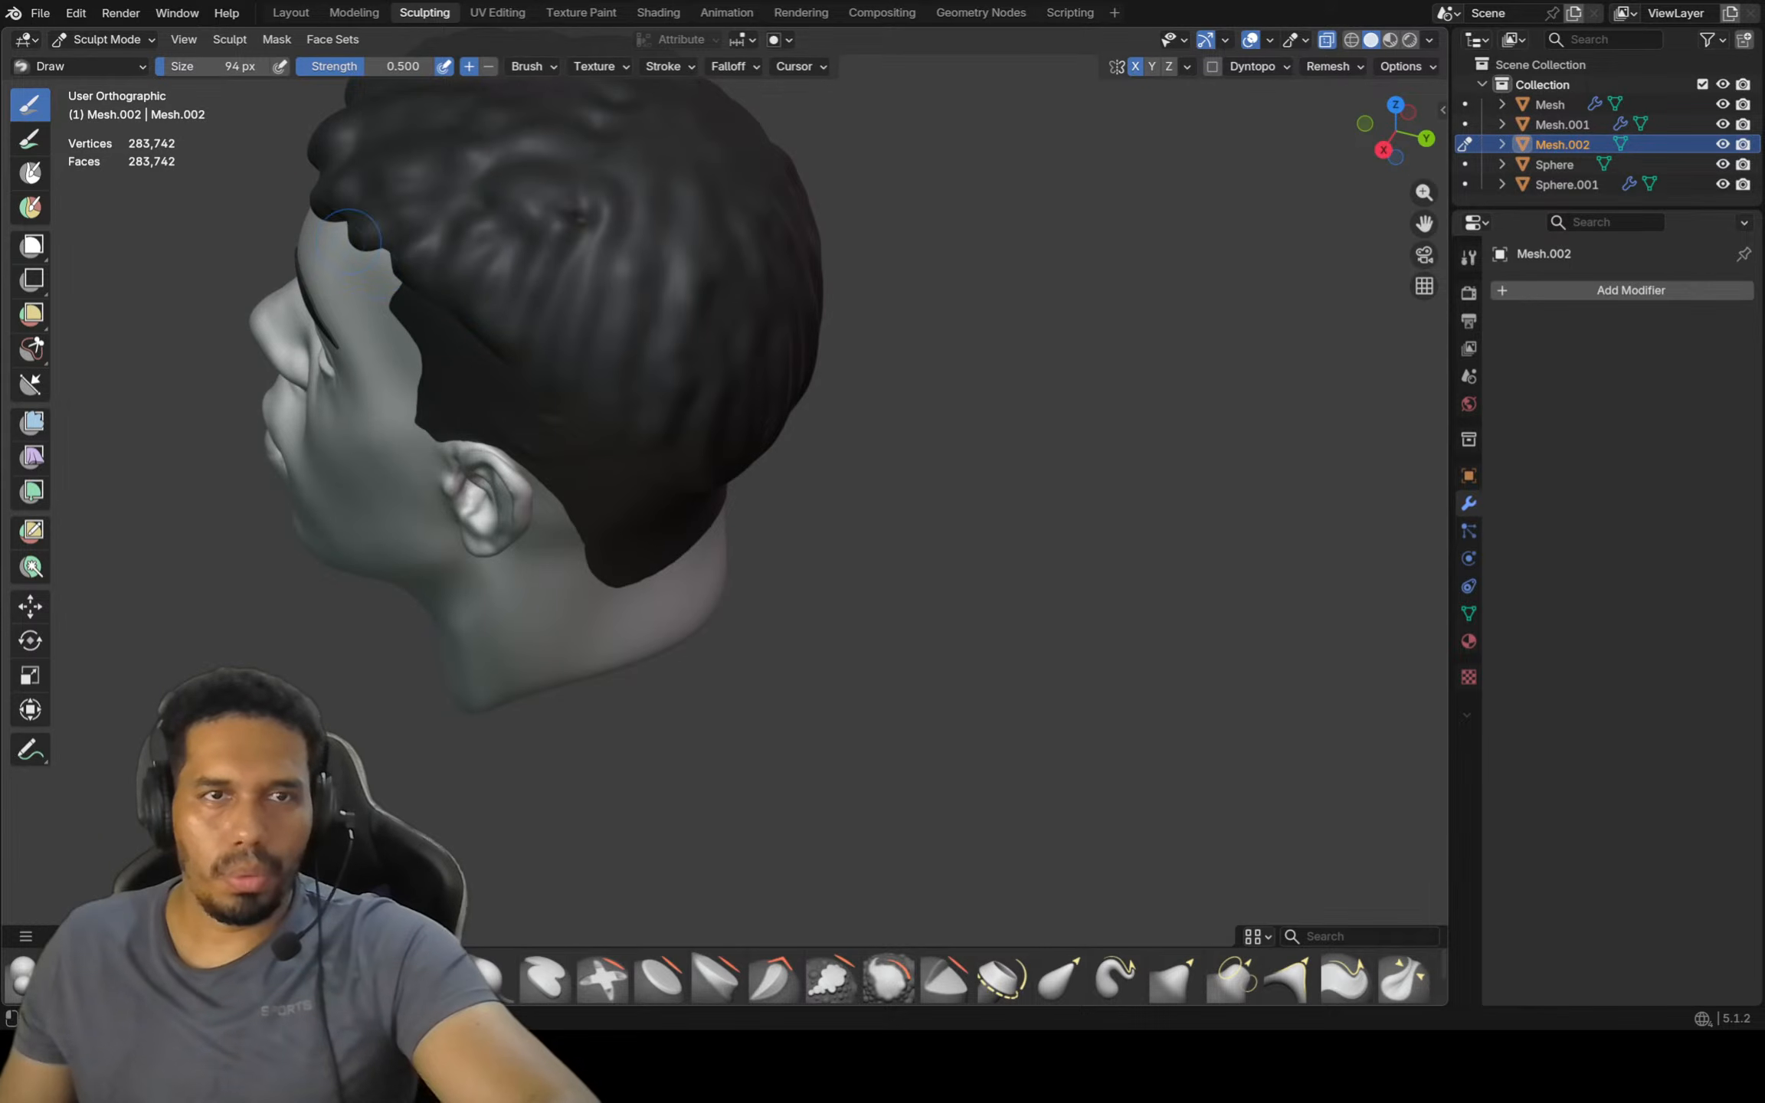
middle_click_drag(429, 218, 552, 287)
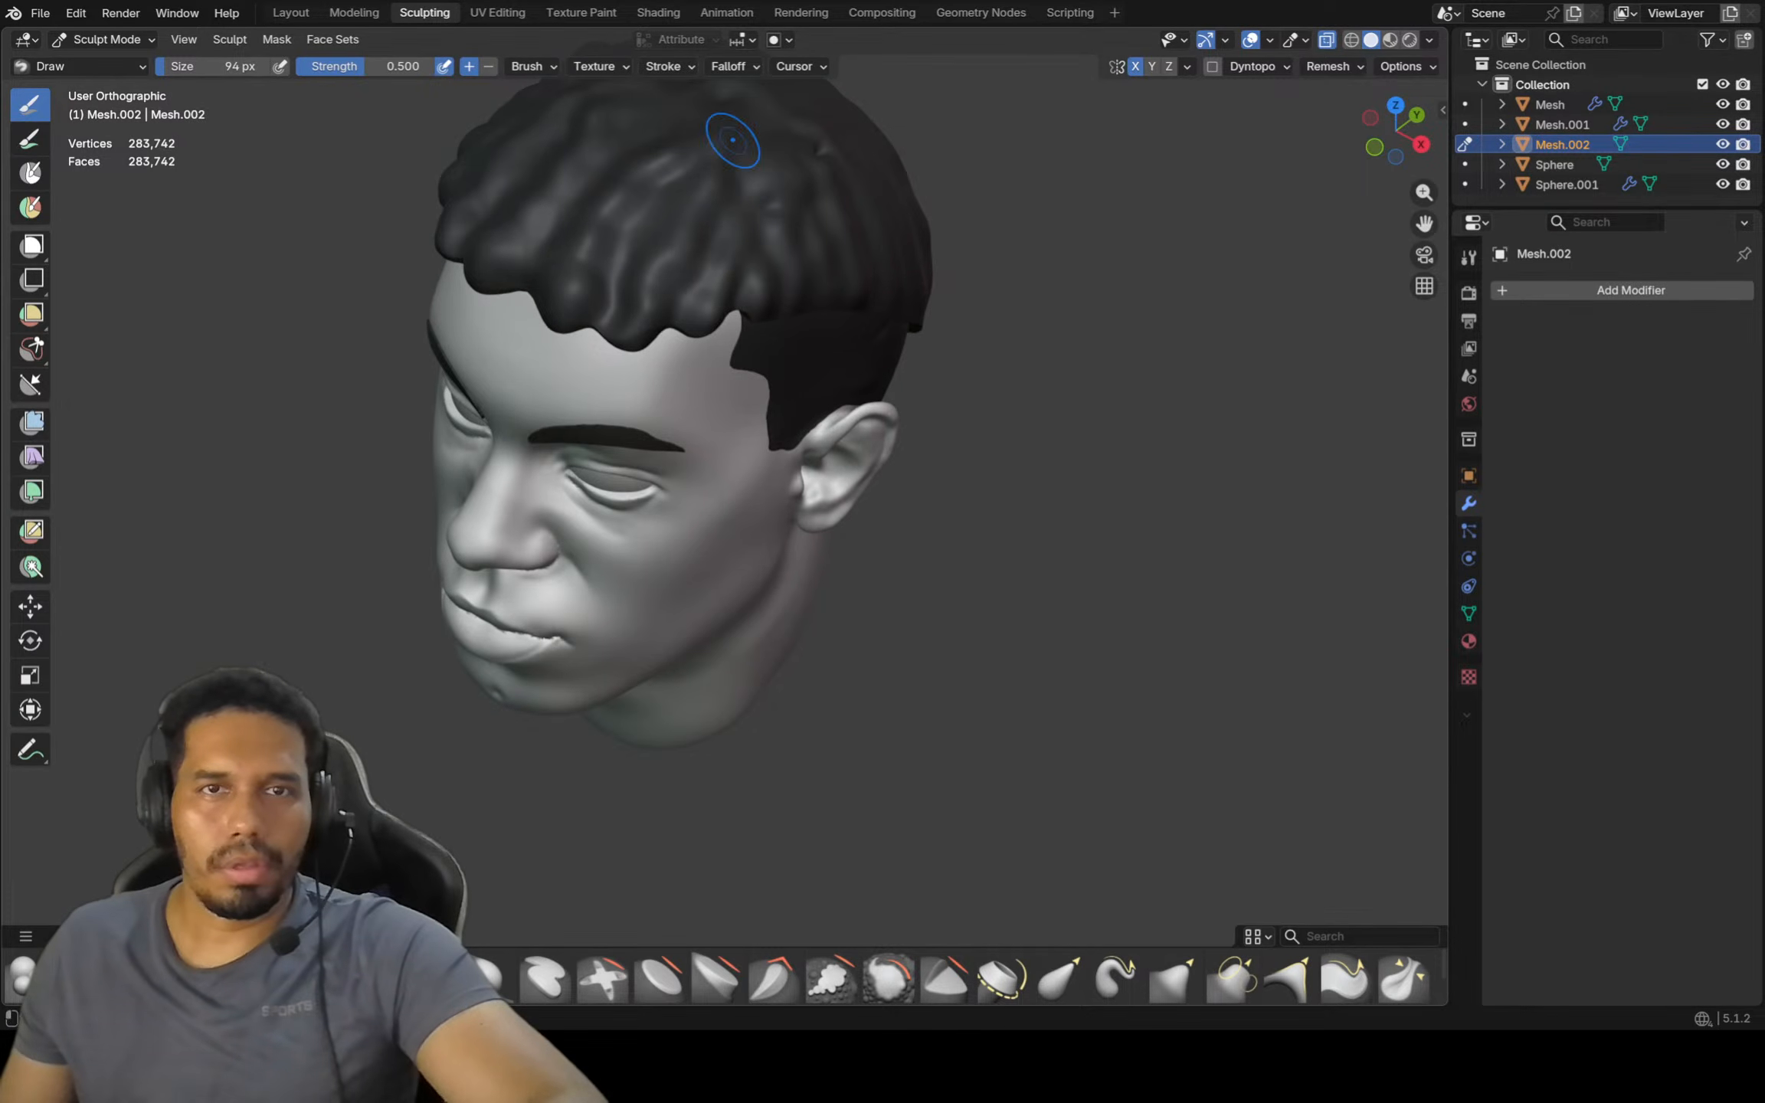
middle_click_drag(839, 219, 803, 173)
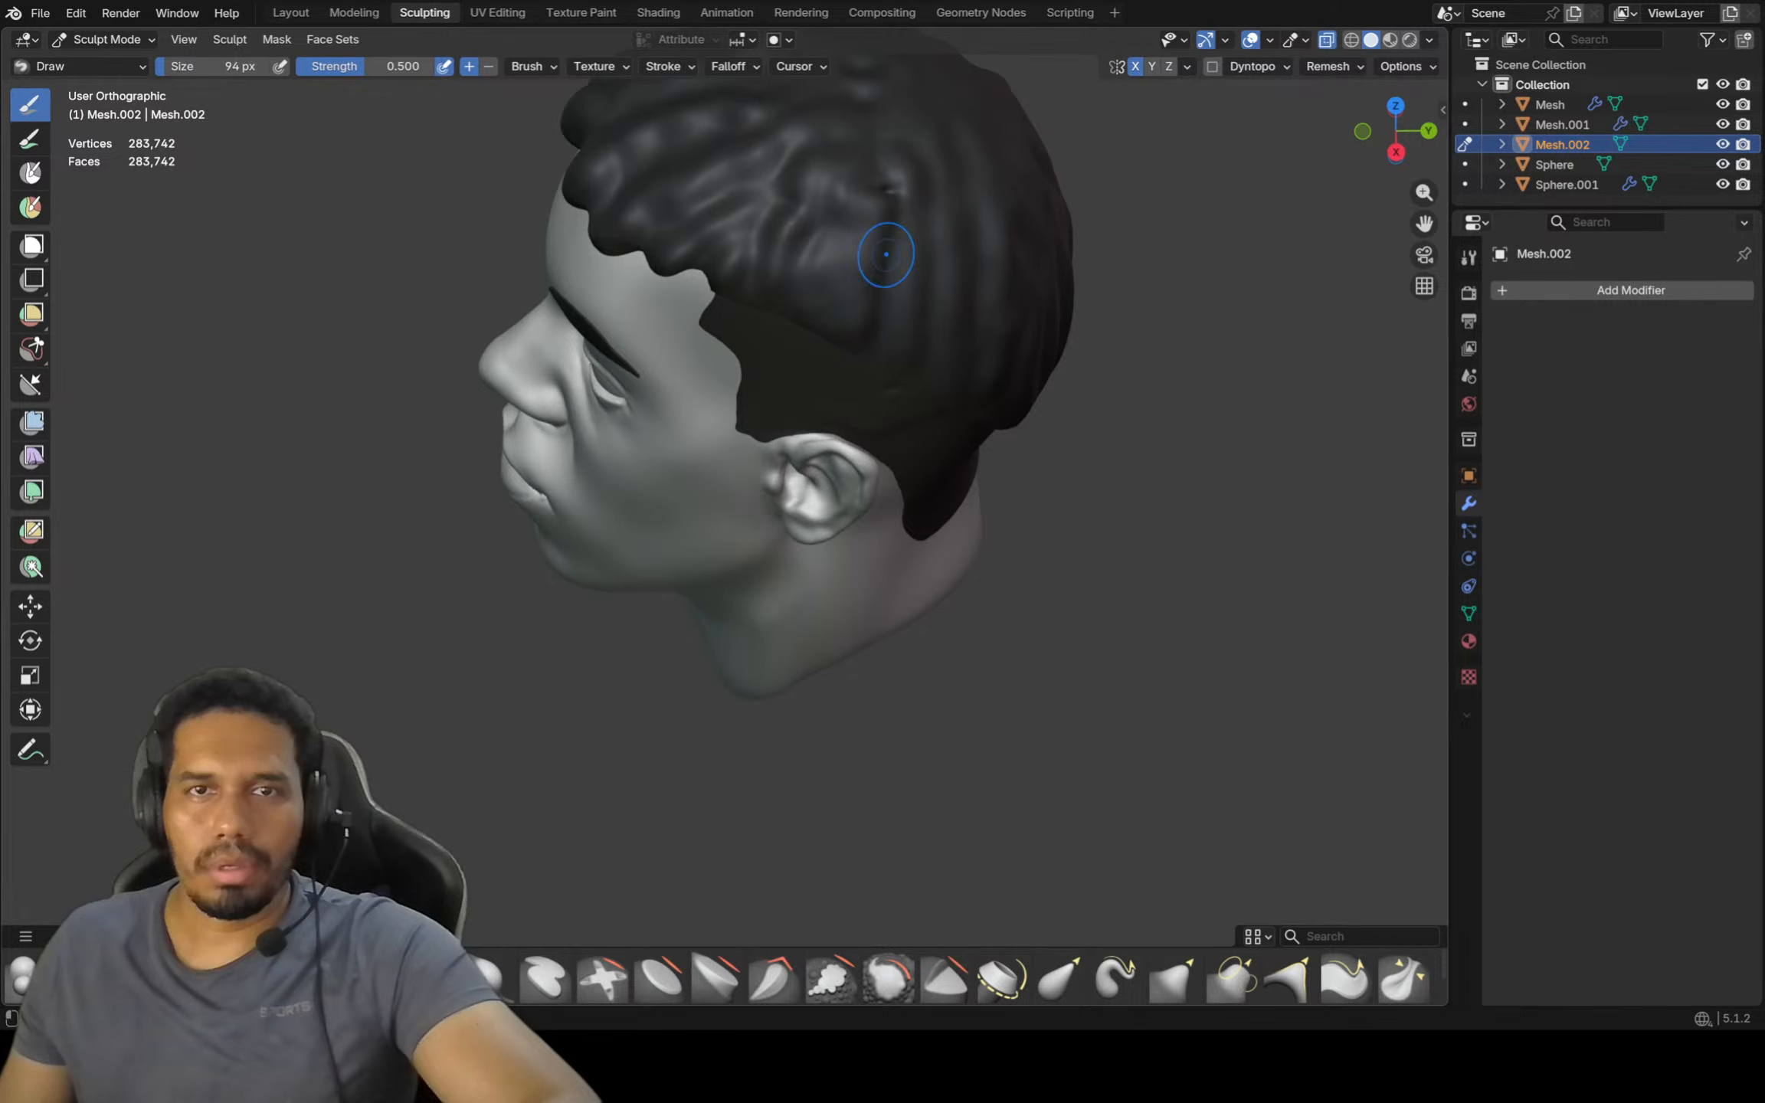
middle_click_drag(896, 337, 745, 214)
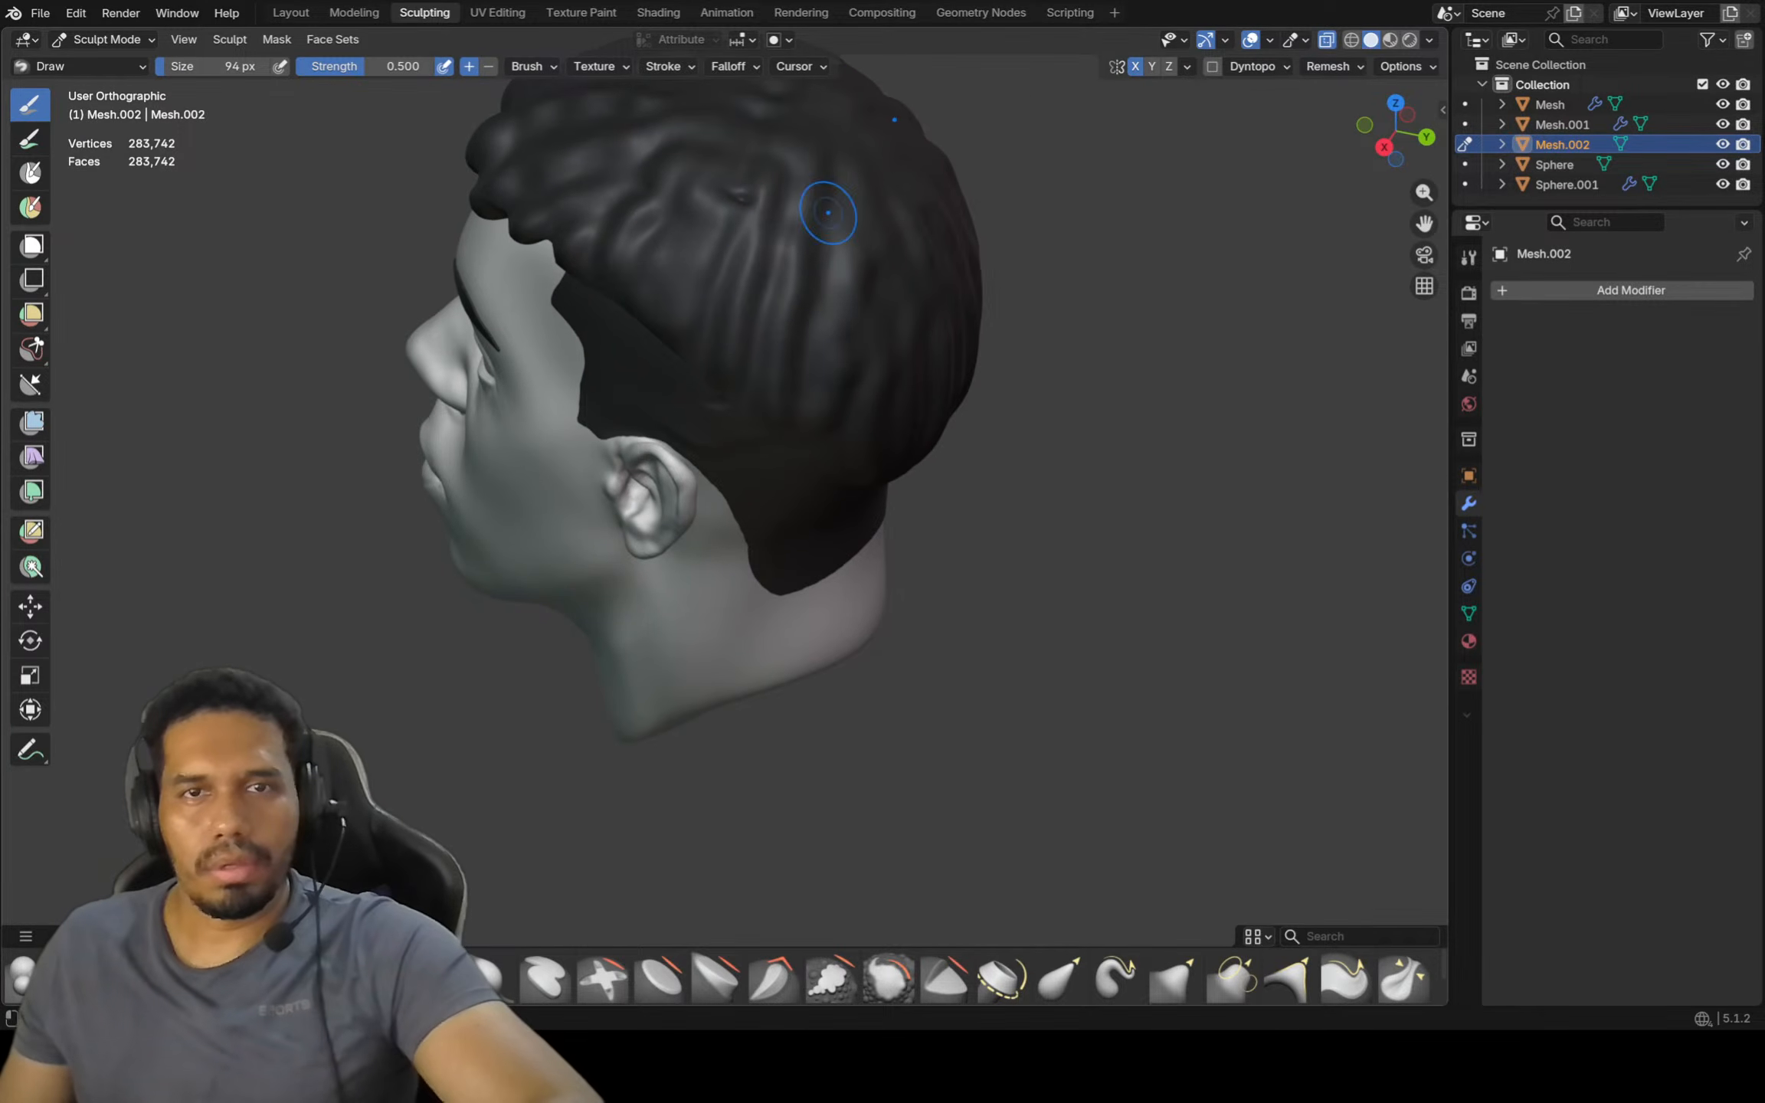
mouse_move(828, 337)
middle_mouse_down()
mouse_move(788, 394)
mouse_move(611, 423)
mouse_move(658, 421)
middle_mouse_up()
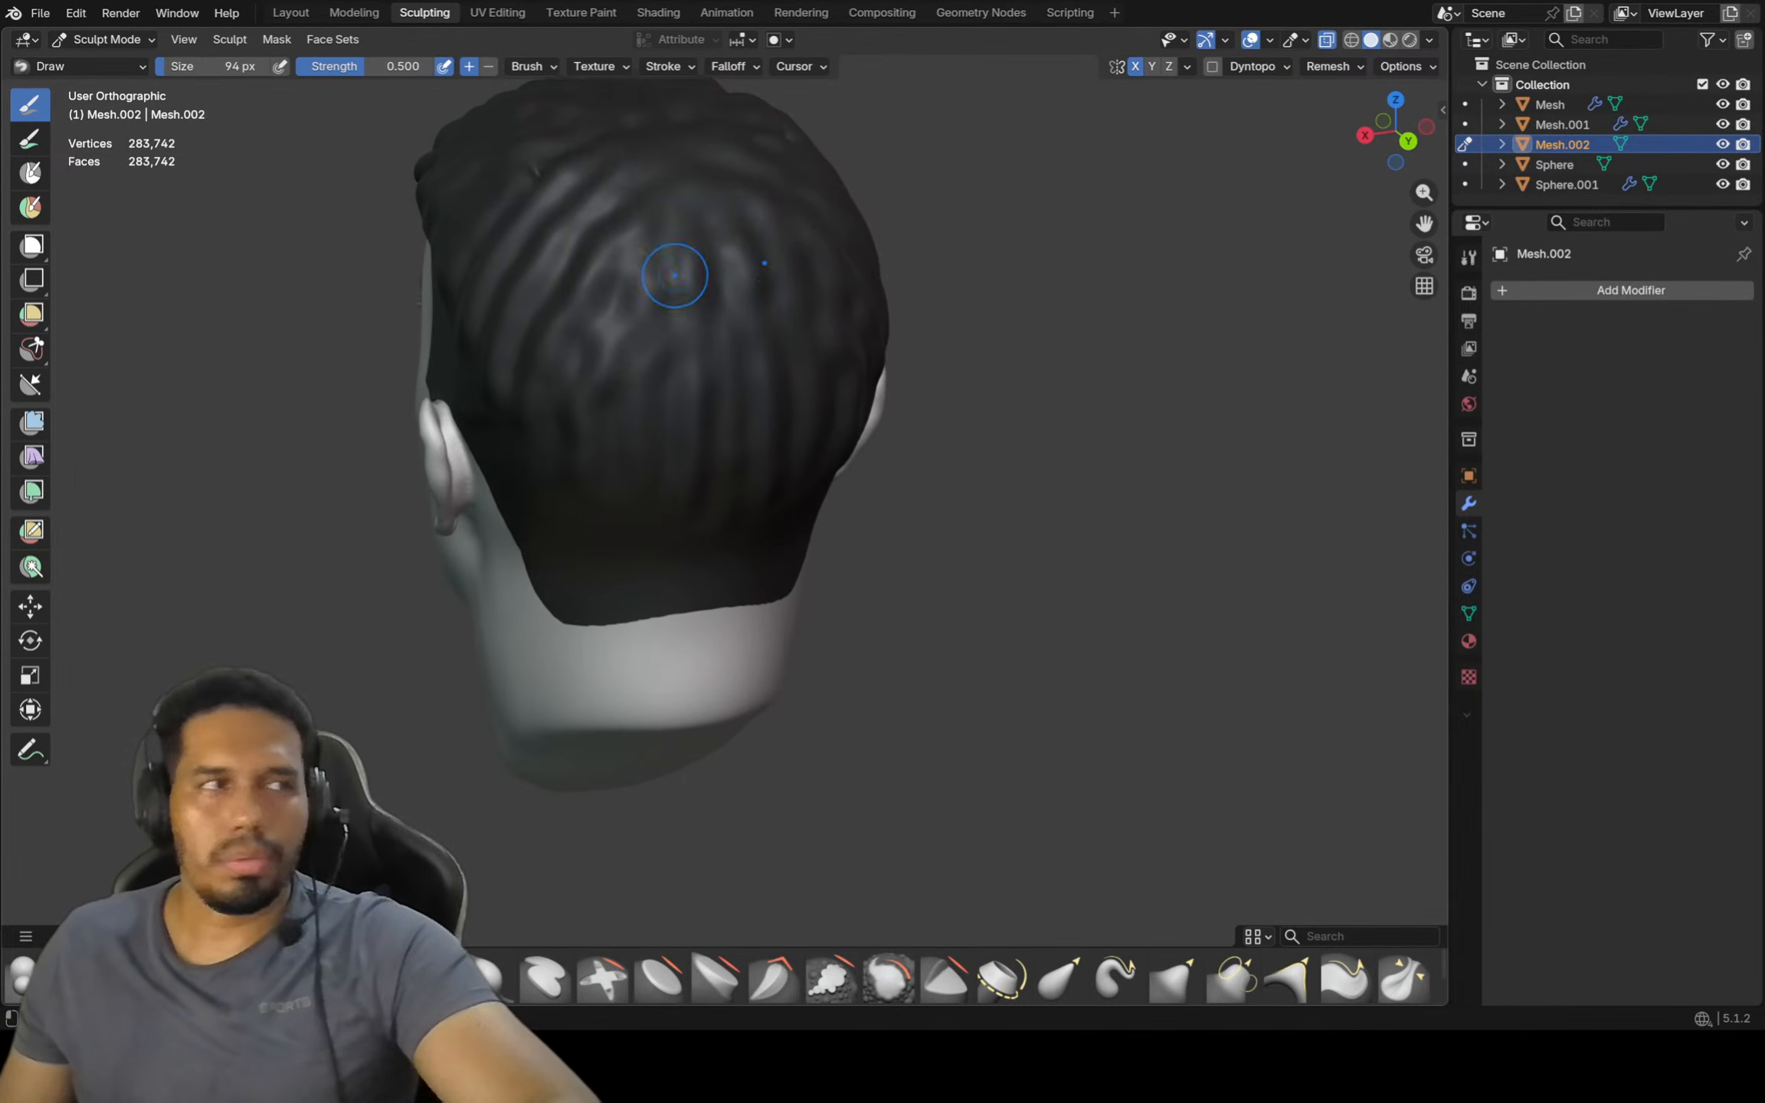
mouse_move(677, 276)
middle_mouse_down()
mouse_move(661, 272)
mouse_move(681, 346)
mouse_move(799, 377)
mouse_move(690, 406)
mouse_move(709, 335)
middle_mouse_up()
Soften the whole upper hair piece with the Mesh Filter set to Smooth at strength 1.000
key("KP_1")
key("f")
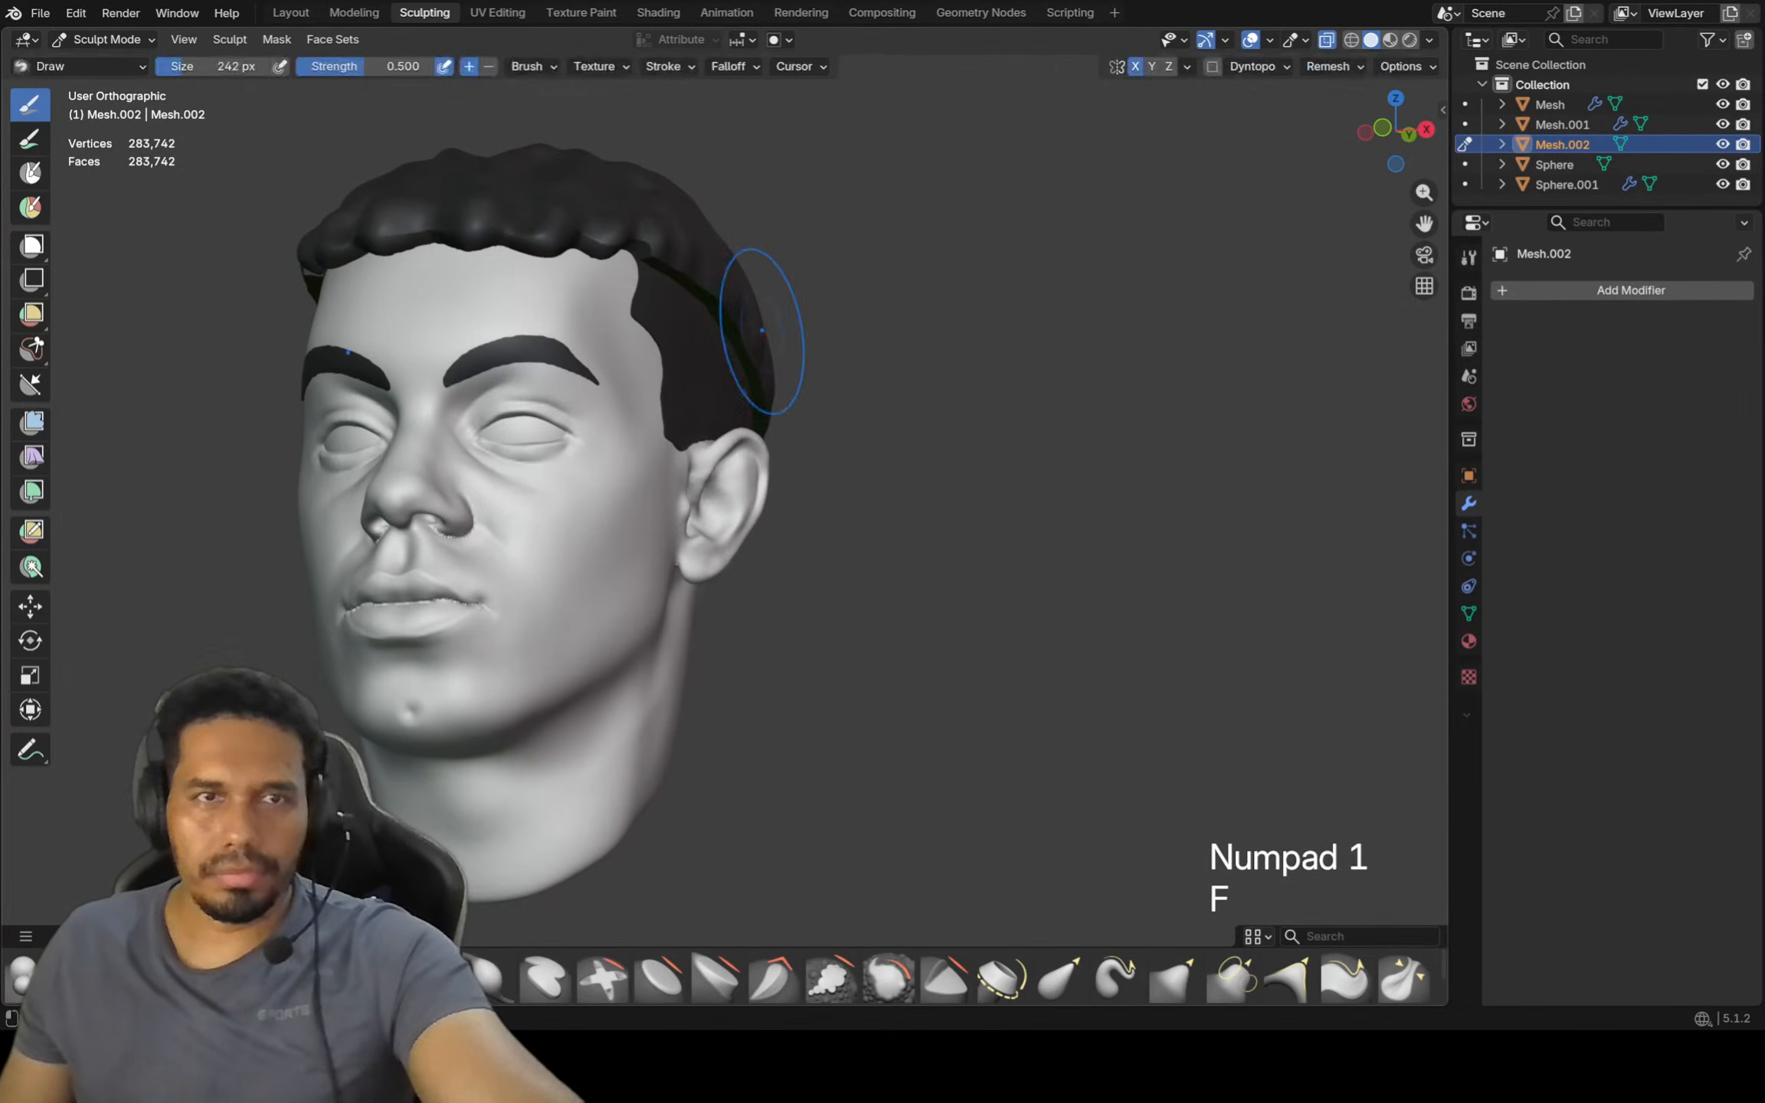
left_click(850, 346)
left_click(31, 421)
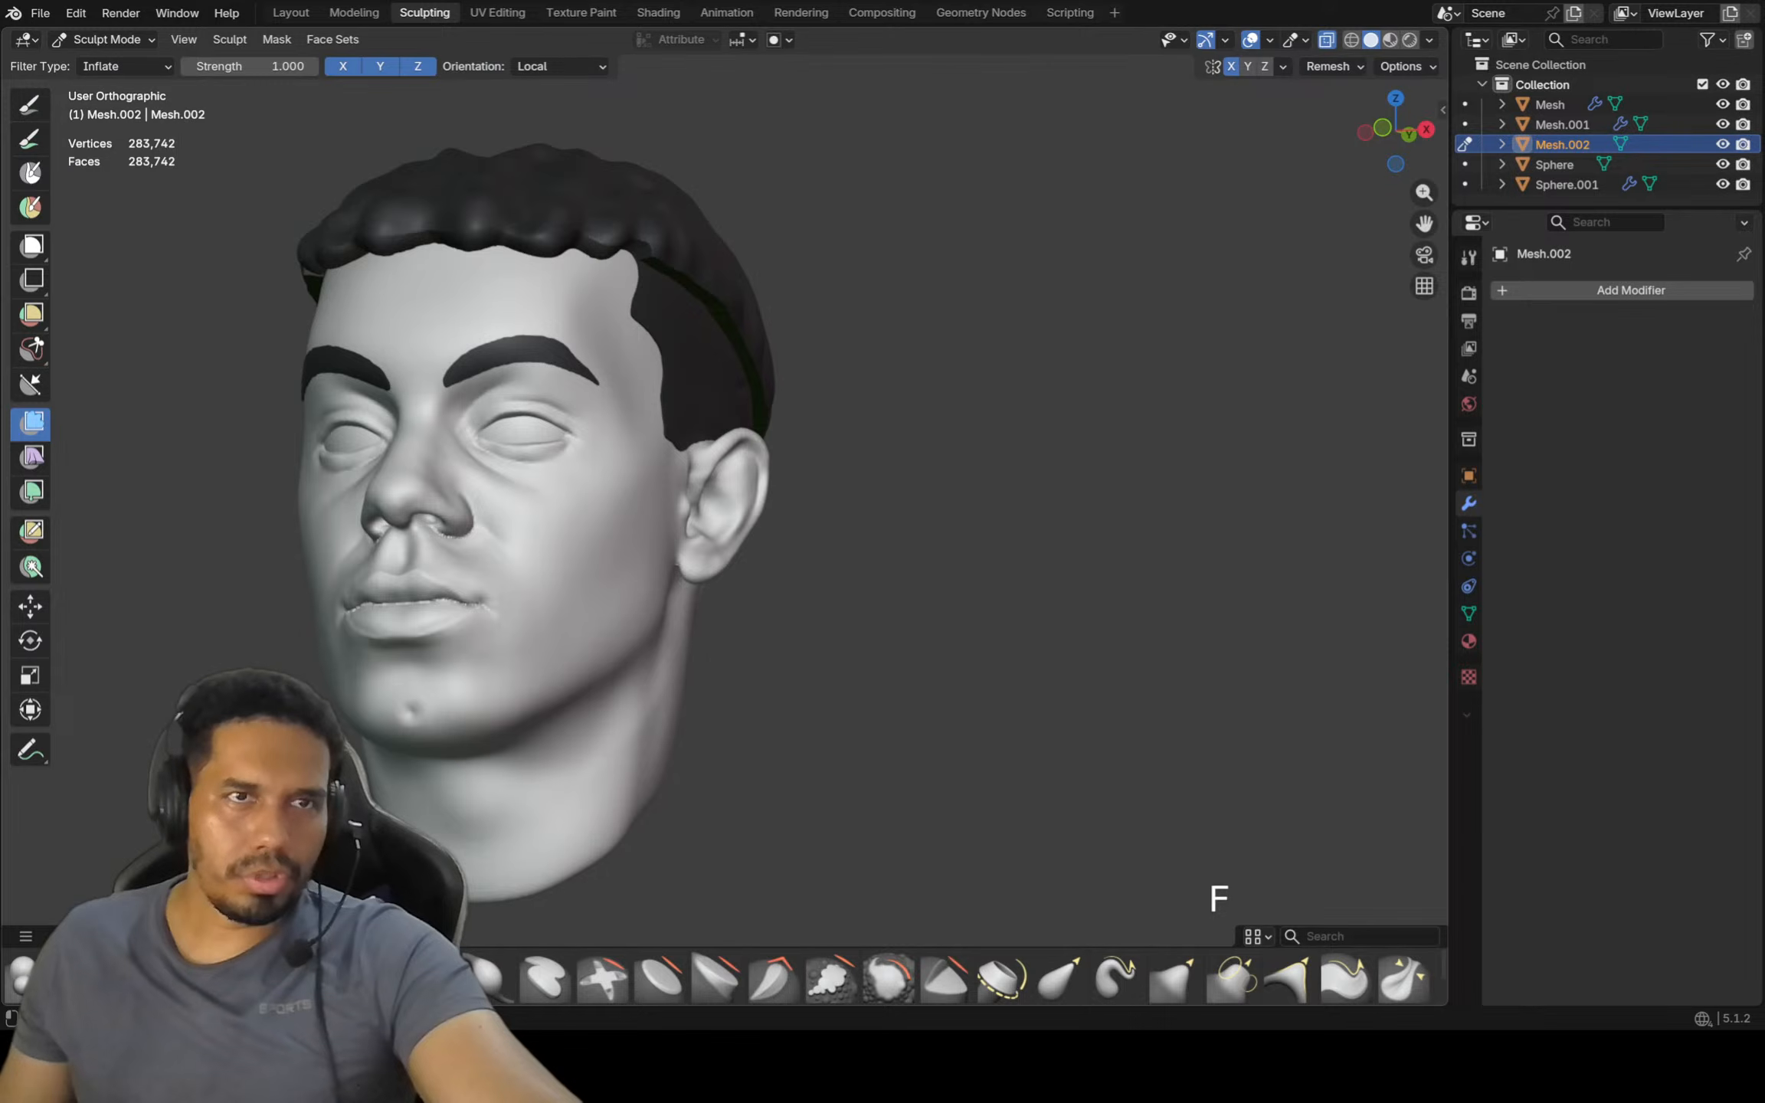
left_click(126, 66)
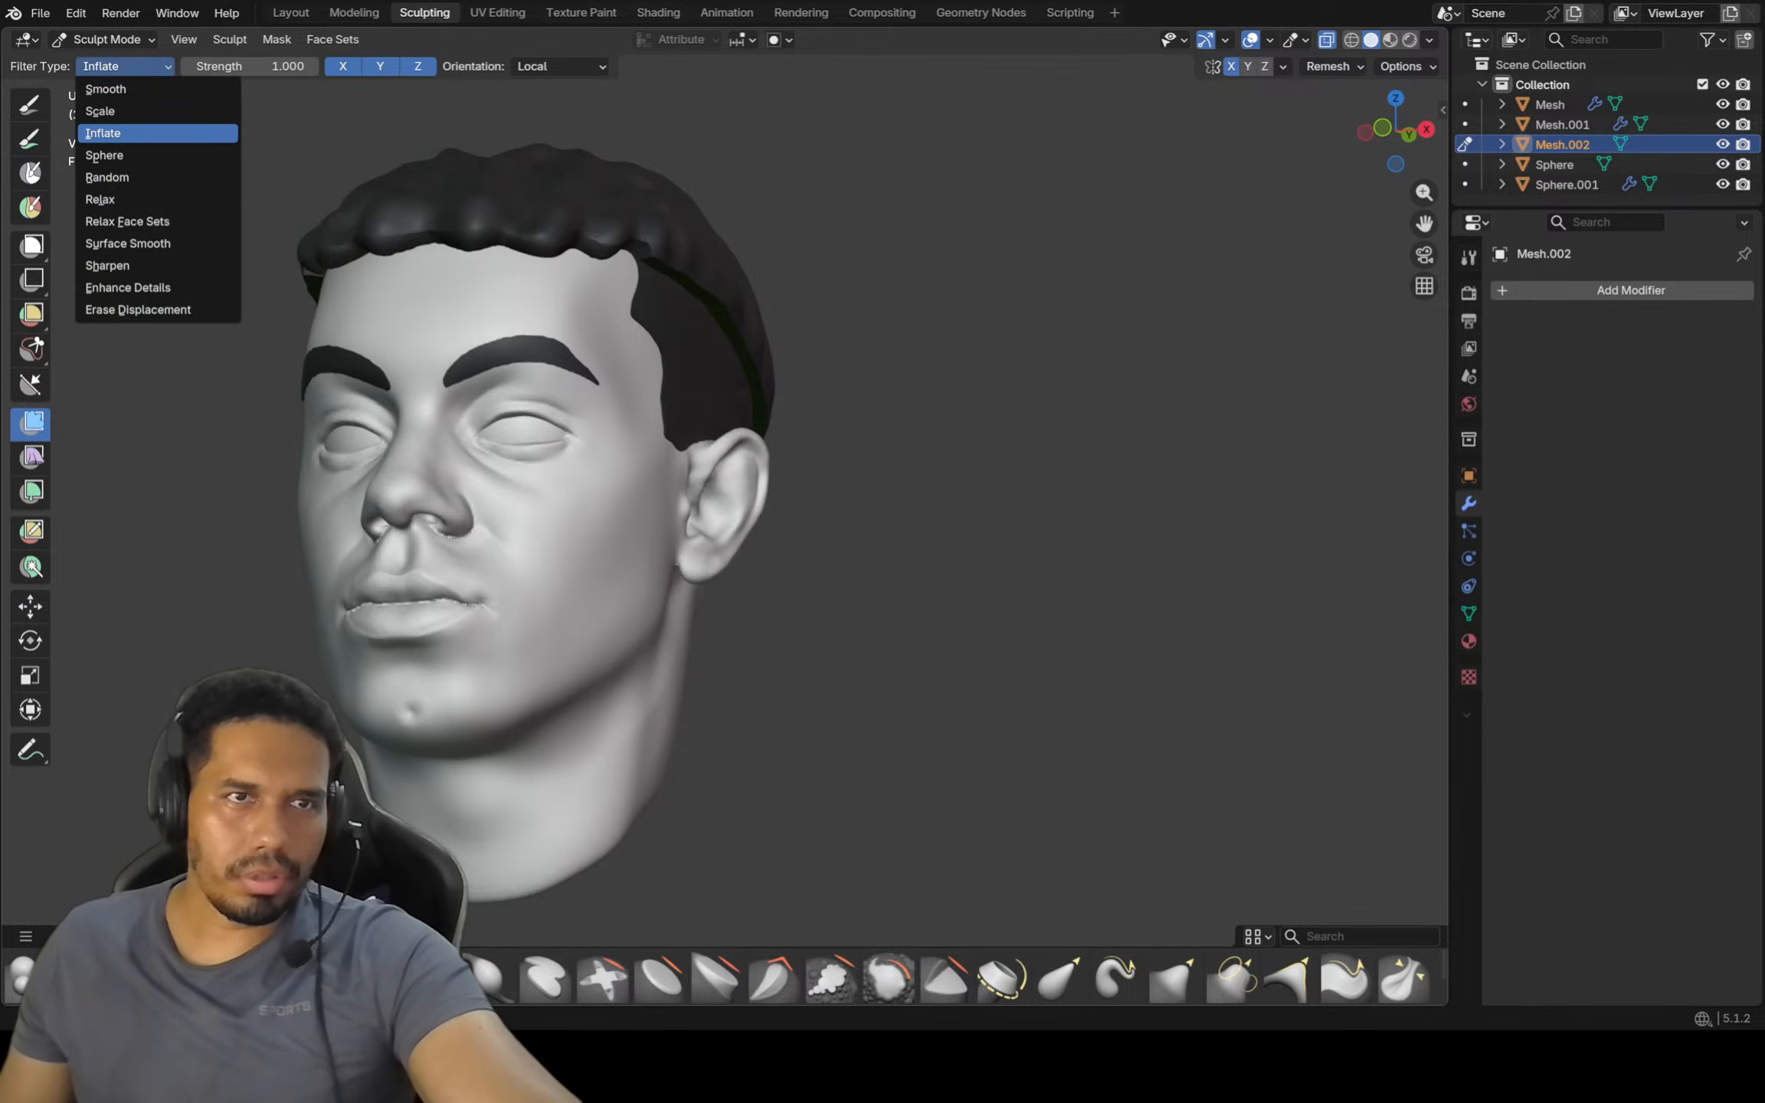
left_click(106, 89)
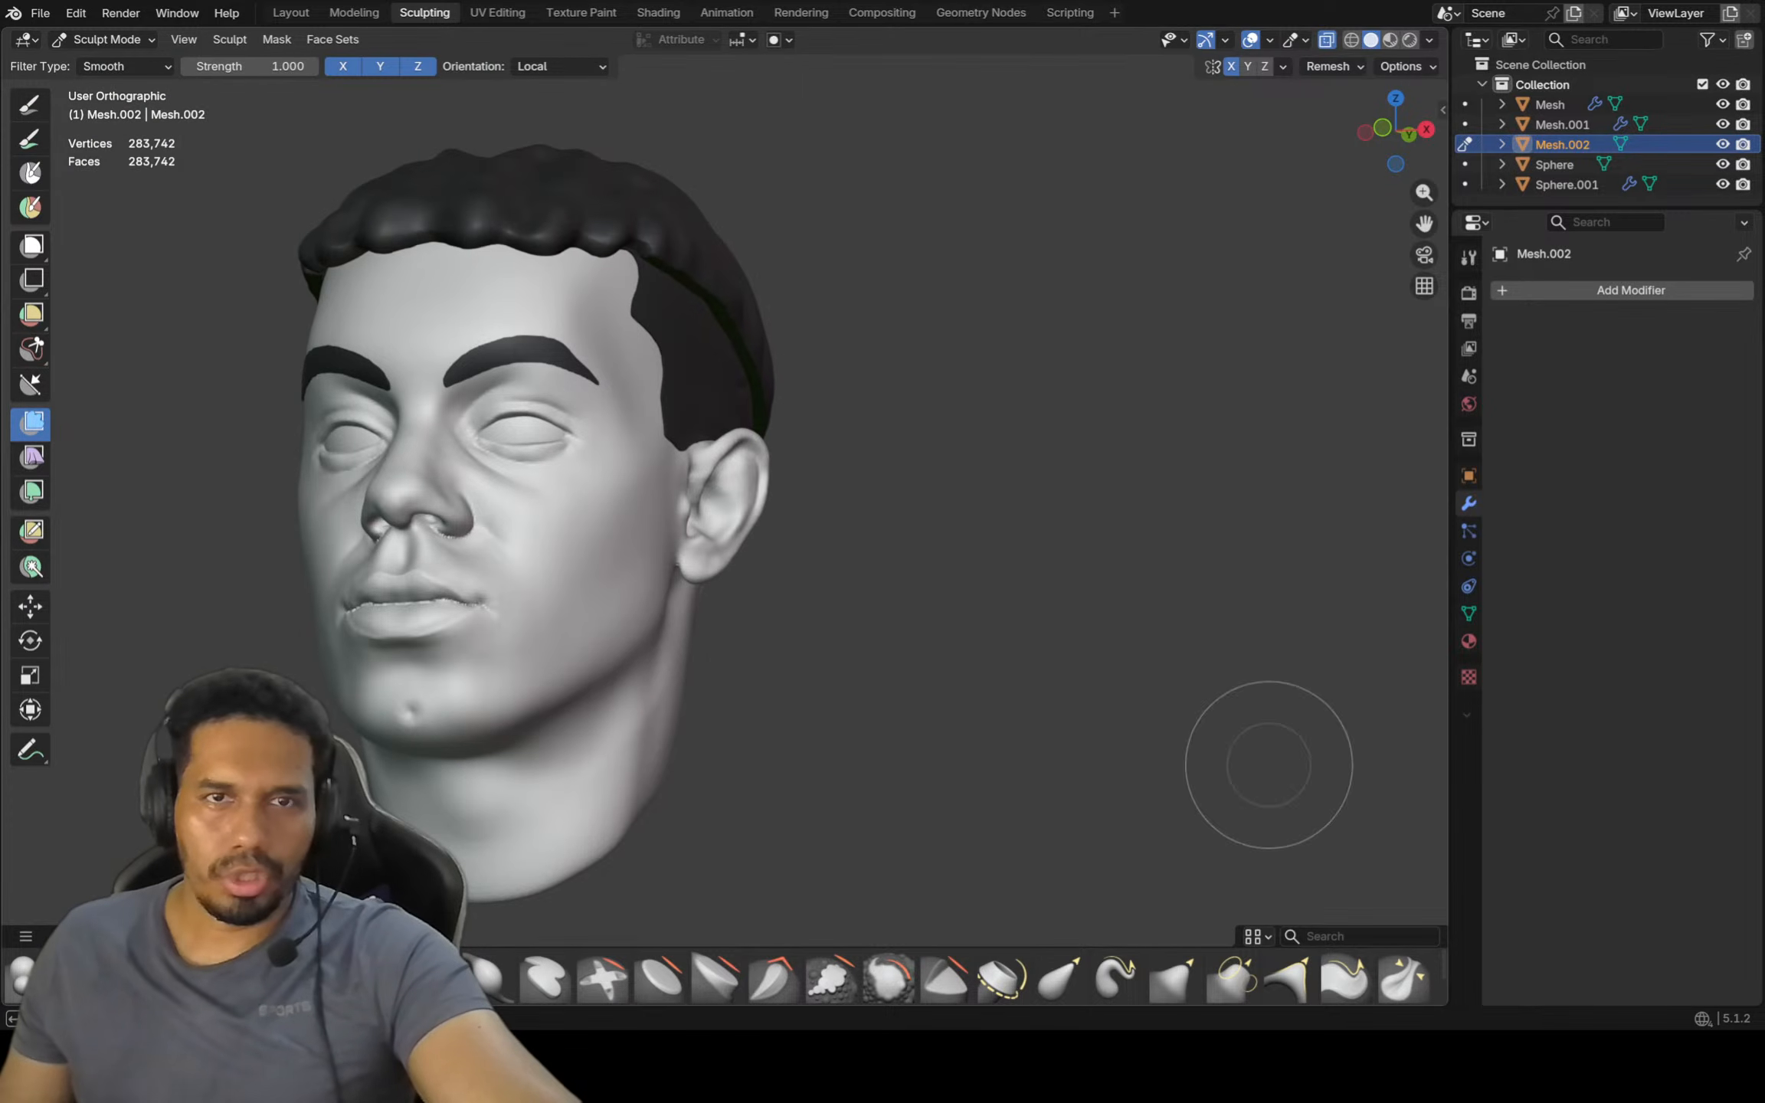
left_click_drag(1268, 766, 684, 640)
mouse_move(683, 641)
middle_mouse_down()
mouse_move(674, 736)
mouse_move(582, 743)
mouse_move(658, 758)
middle_mouse_up()
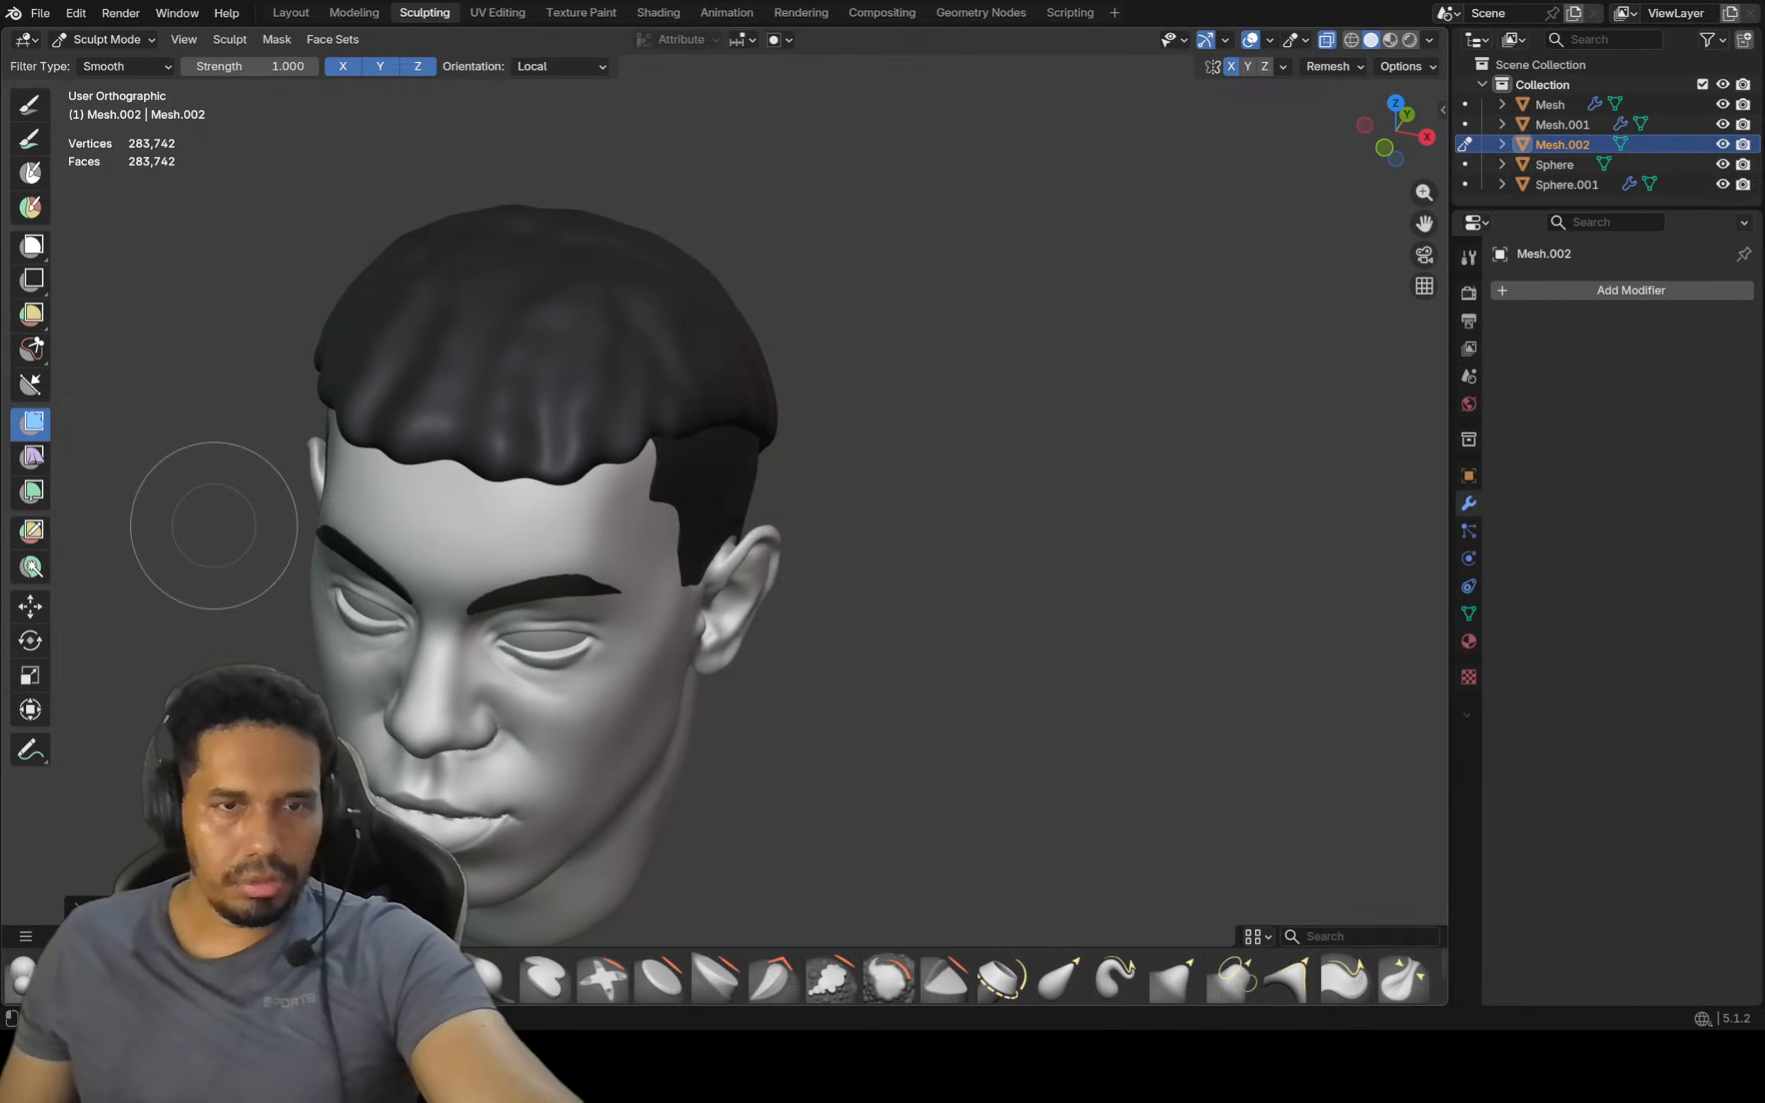
Set the Draw brush to 138 px and sculpt broader strands over the smoothed front and temple hair
key("x")
key("f")
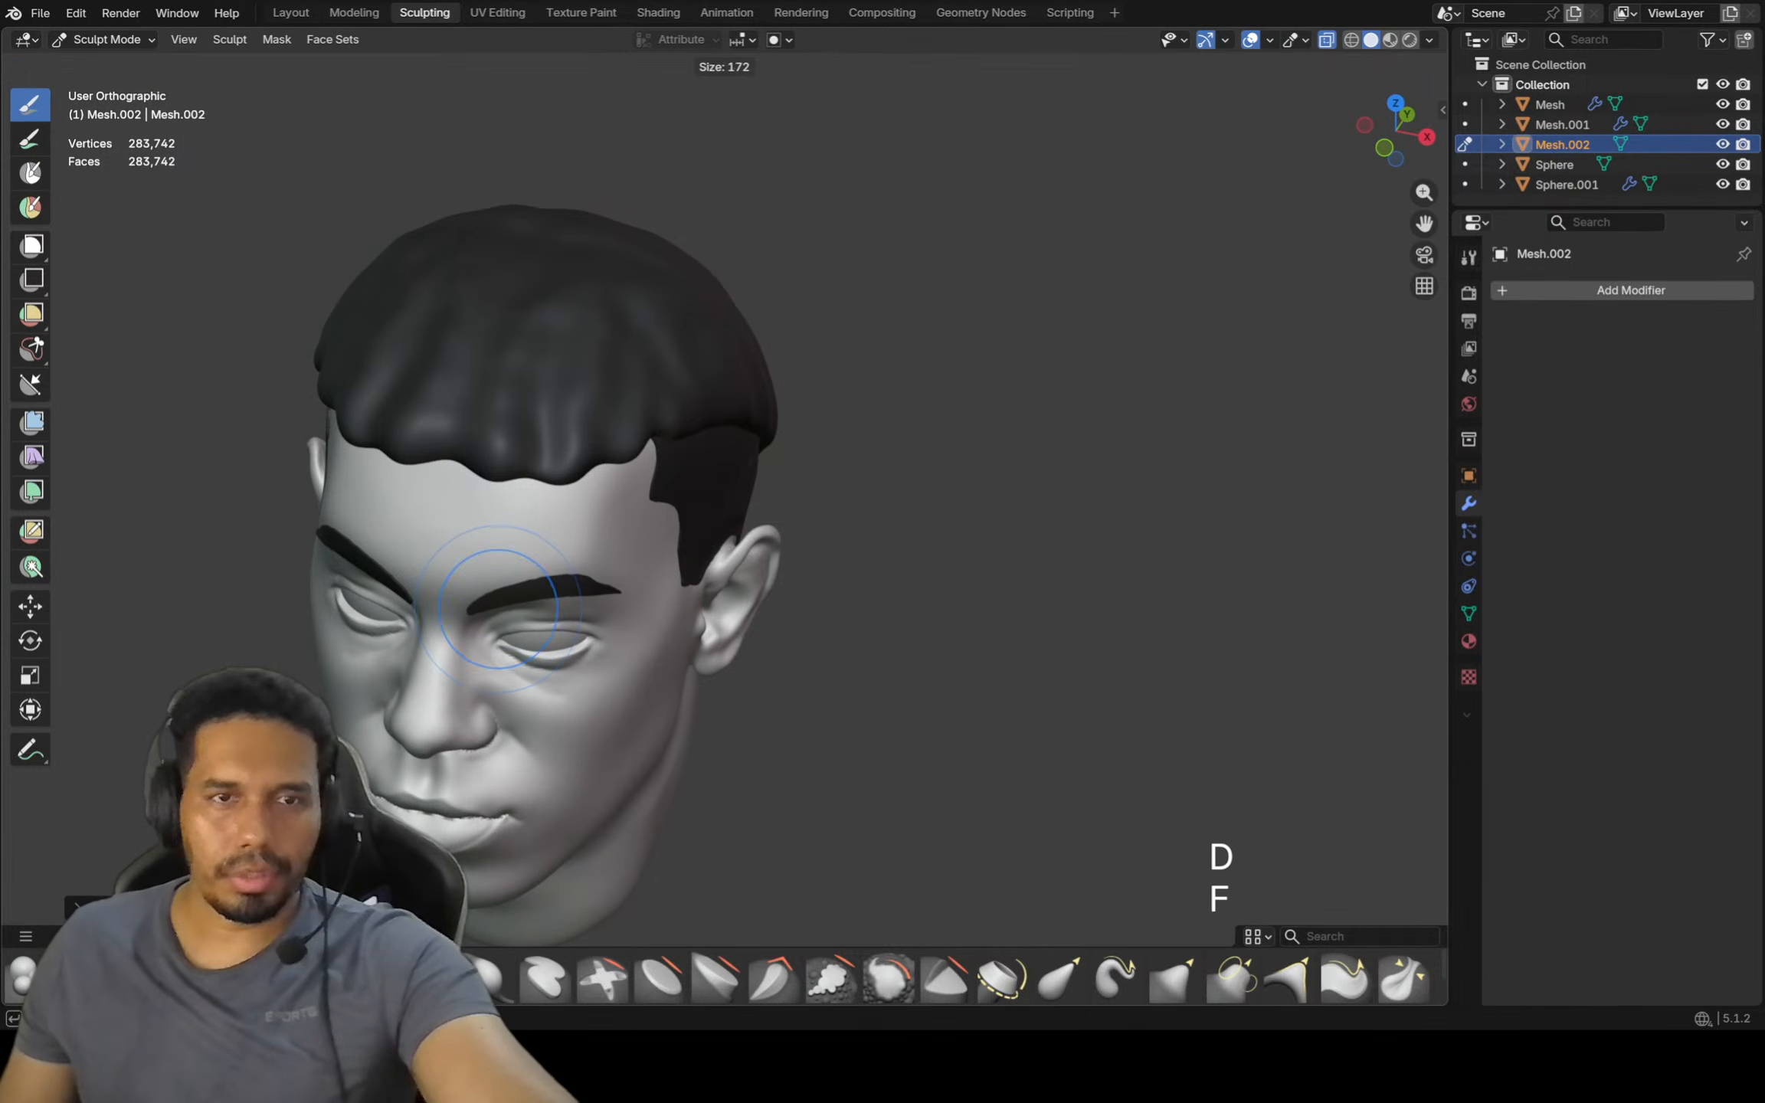
left_click(498, 567)
middle_click_drag(498, 567, 500, 555)
scroll(540, 345, "up", 1)
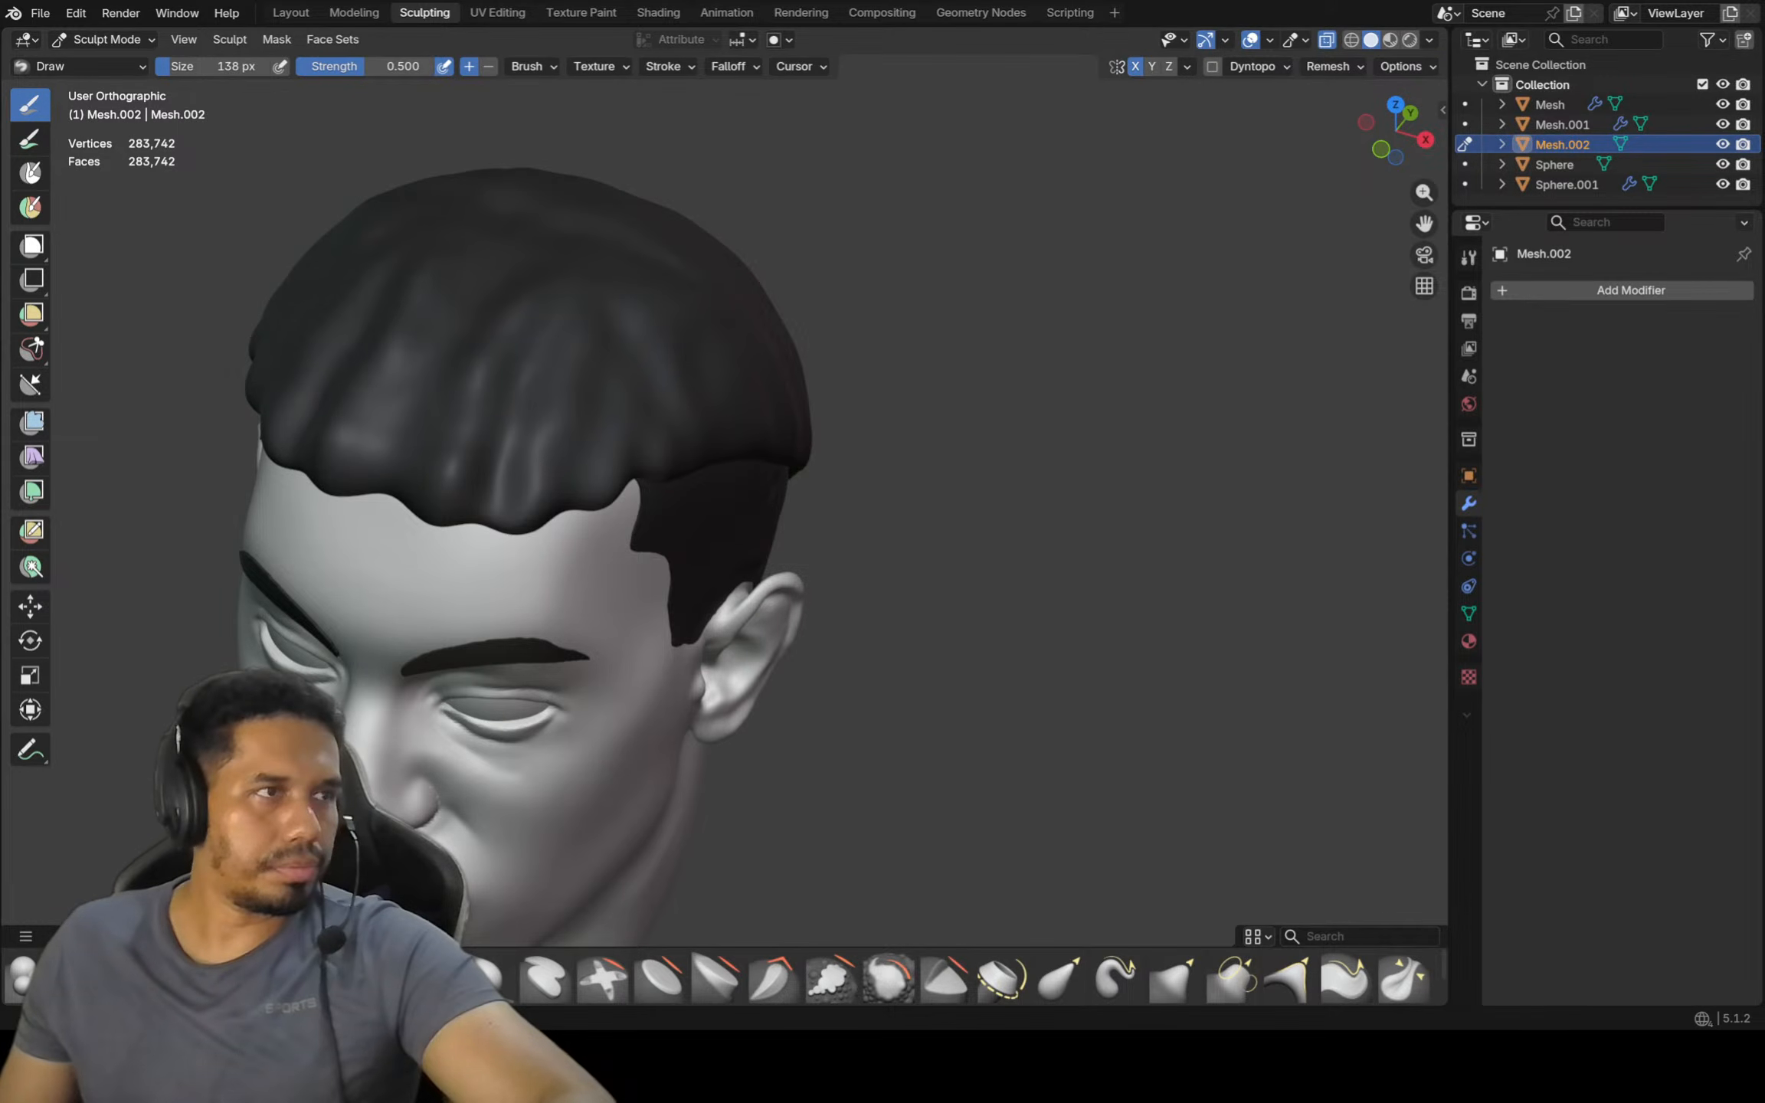
mouse_move(598, 436)
middle_mouse_down()
mouse_move(524, 425)
mouse_move(540, 435)
middle_mouse_up()
scroll(649, 395, "up", 2)
left_click_drag(642, 354, 622, 498)
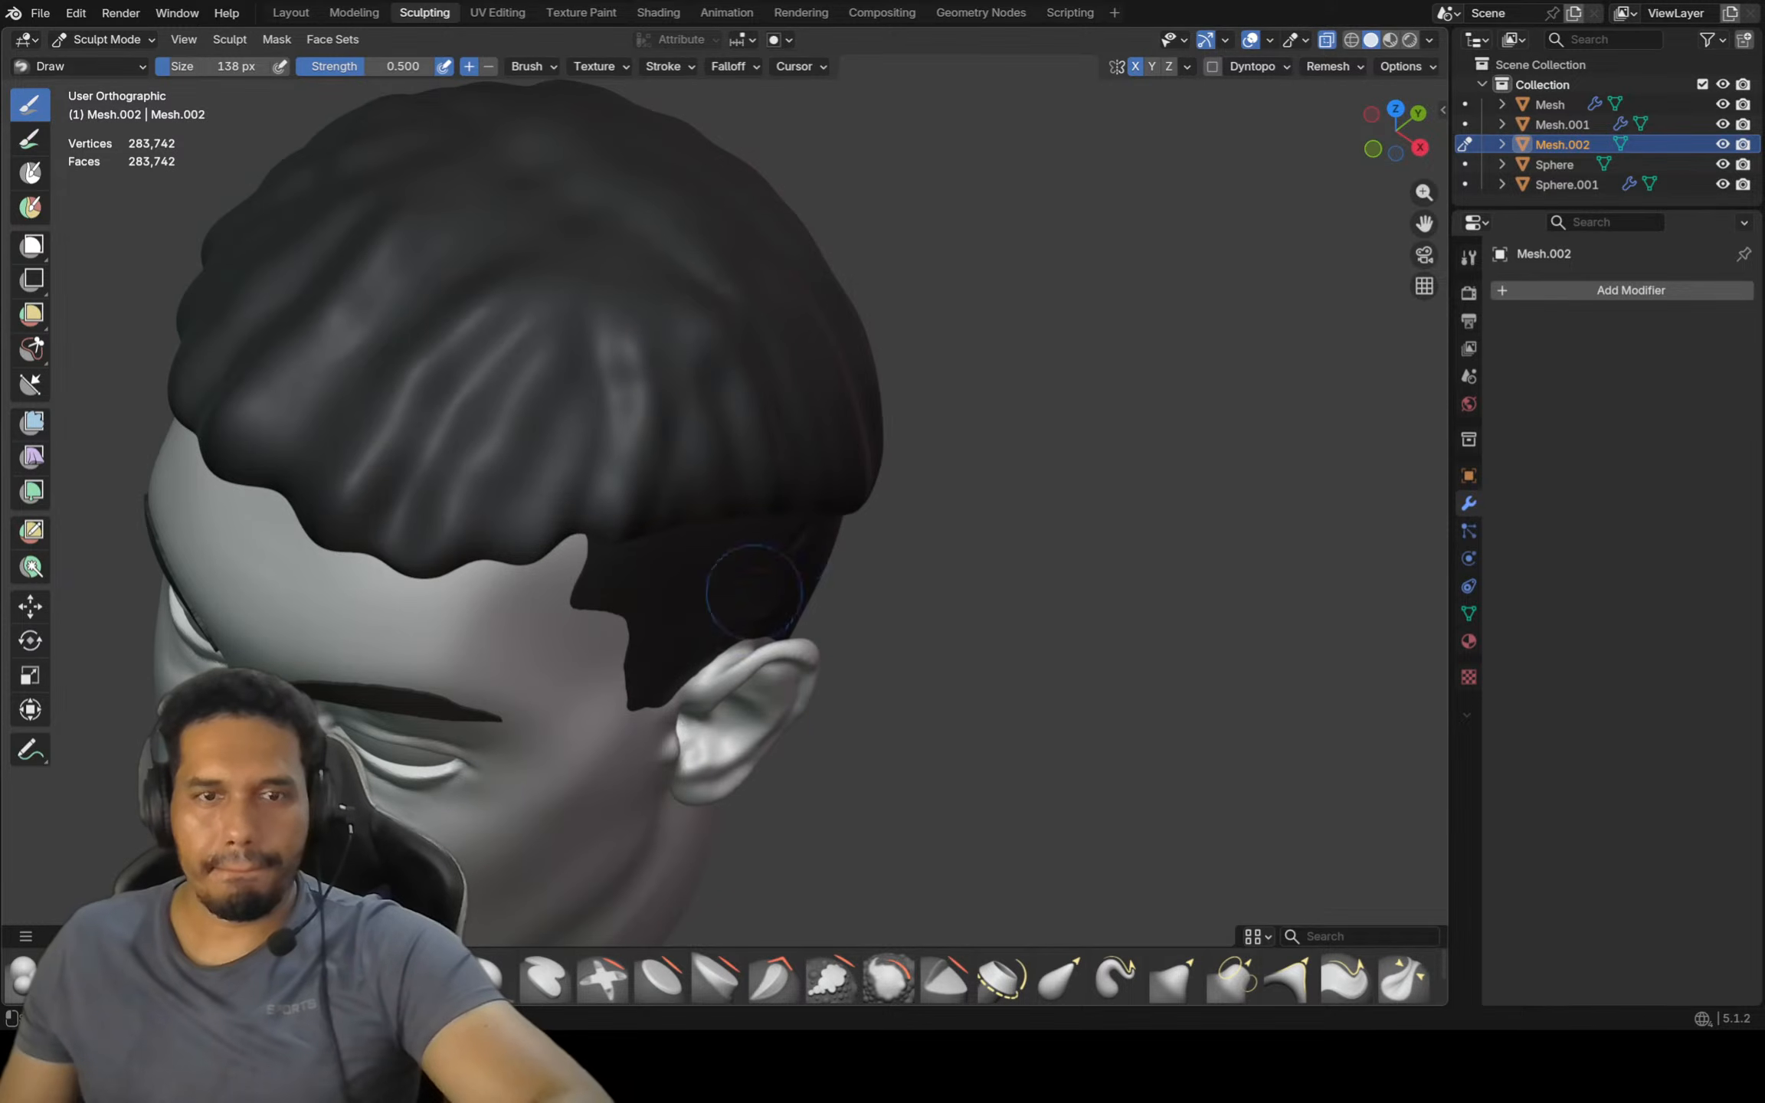
Switch to the Blob brush at 138 px and build up the strands across the front and temple of the upper hair
scroll(831, 979, "down", 2)
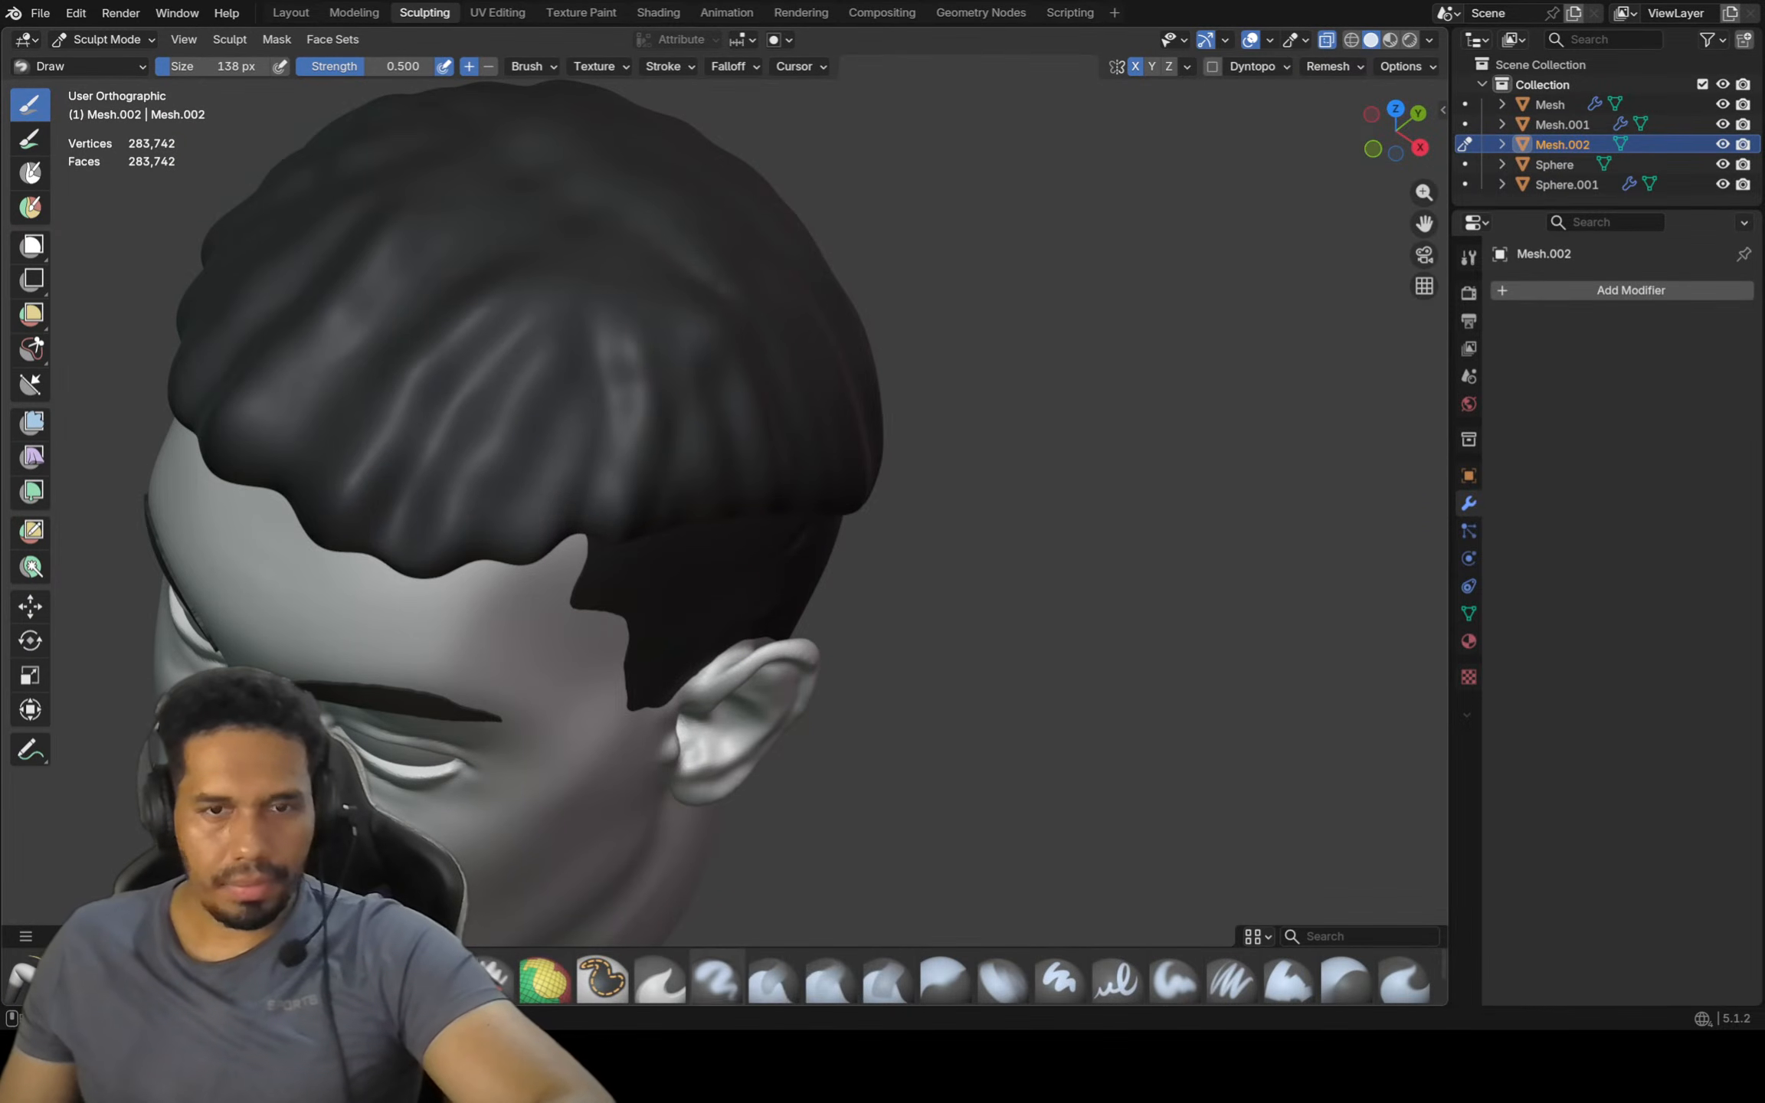
scroll(831, 979, "down", 4)
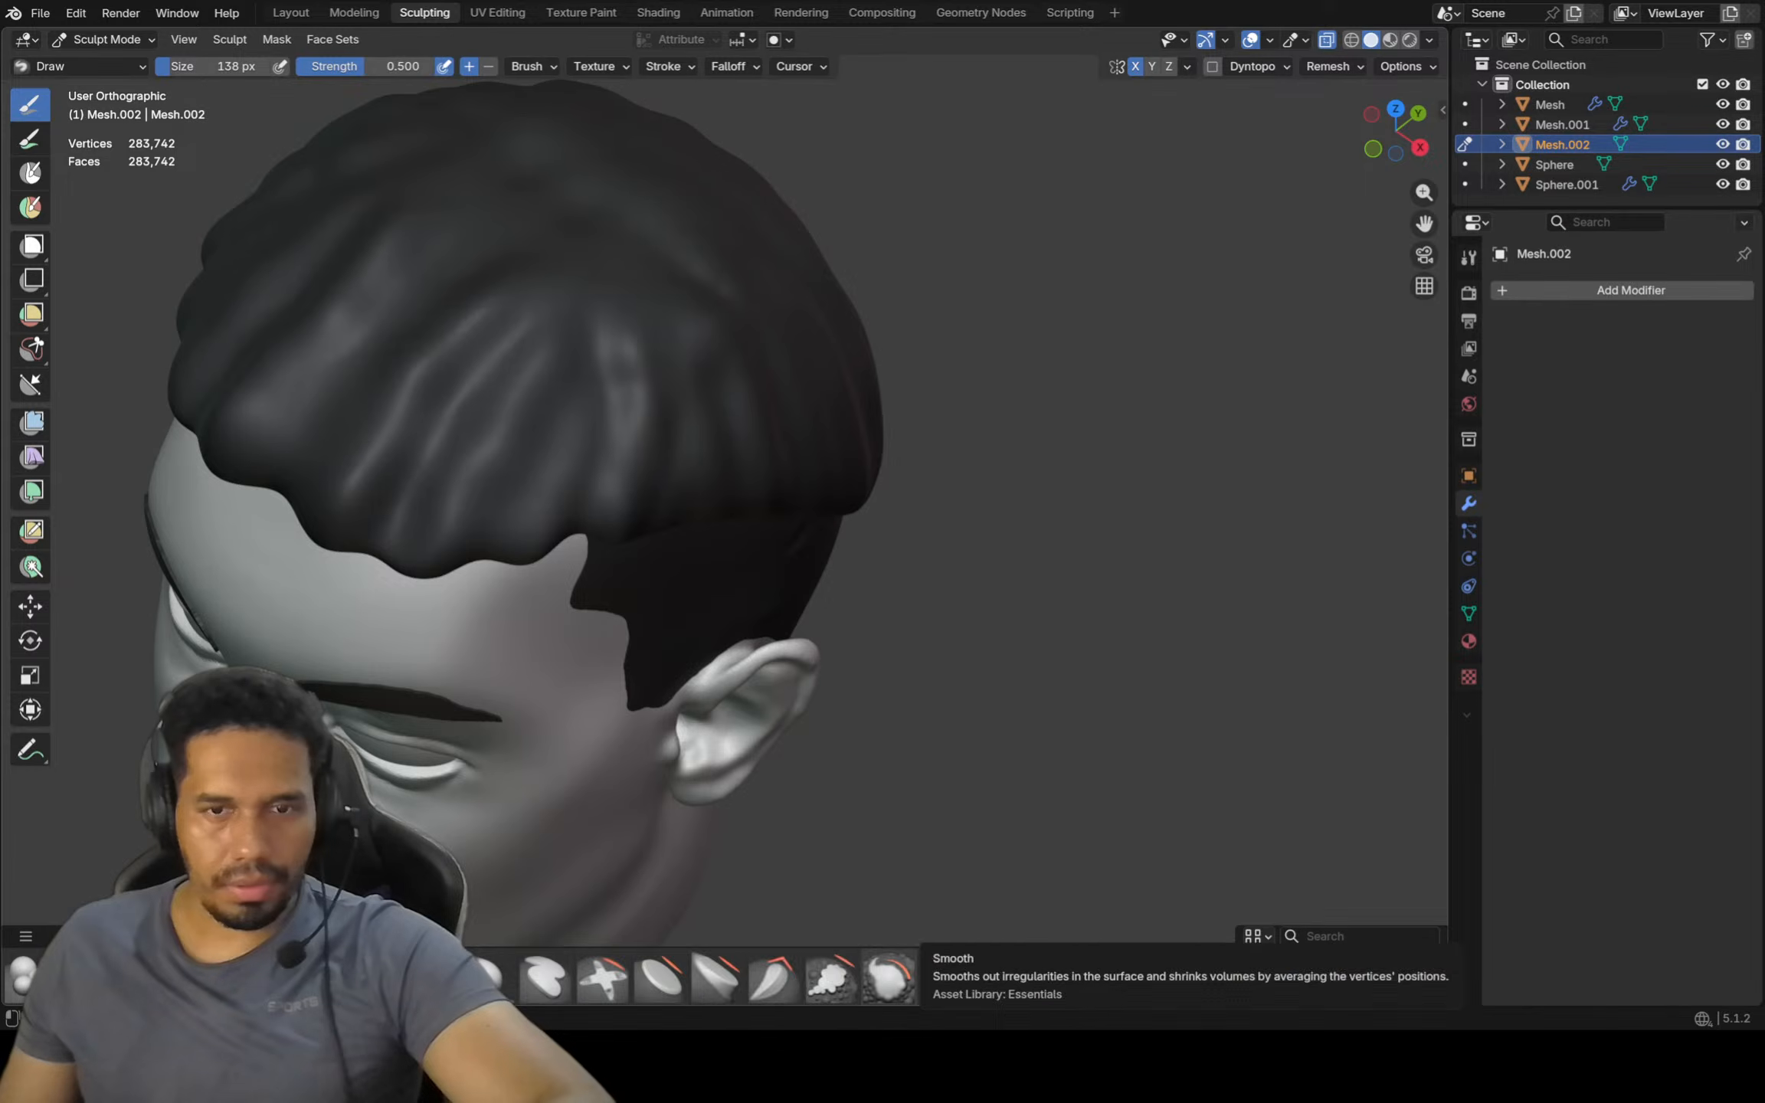
left_click(544, 979)
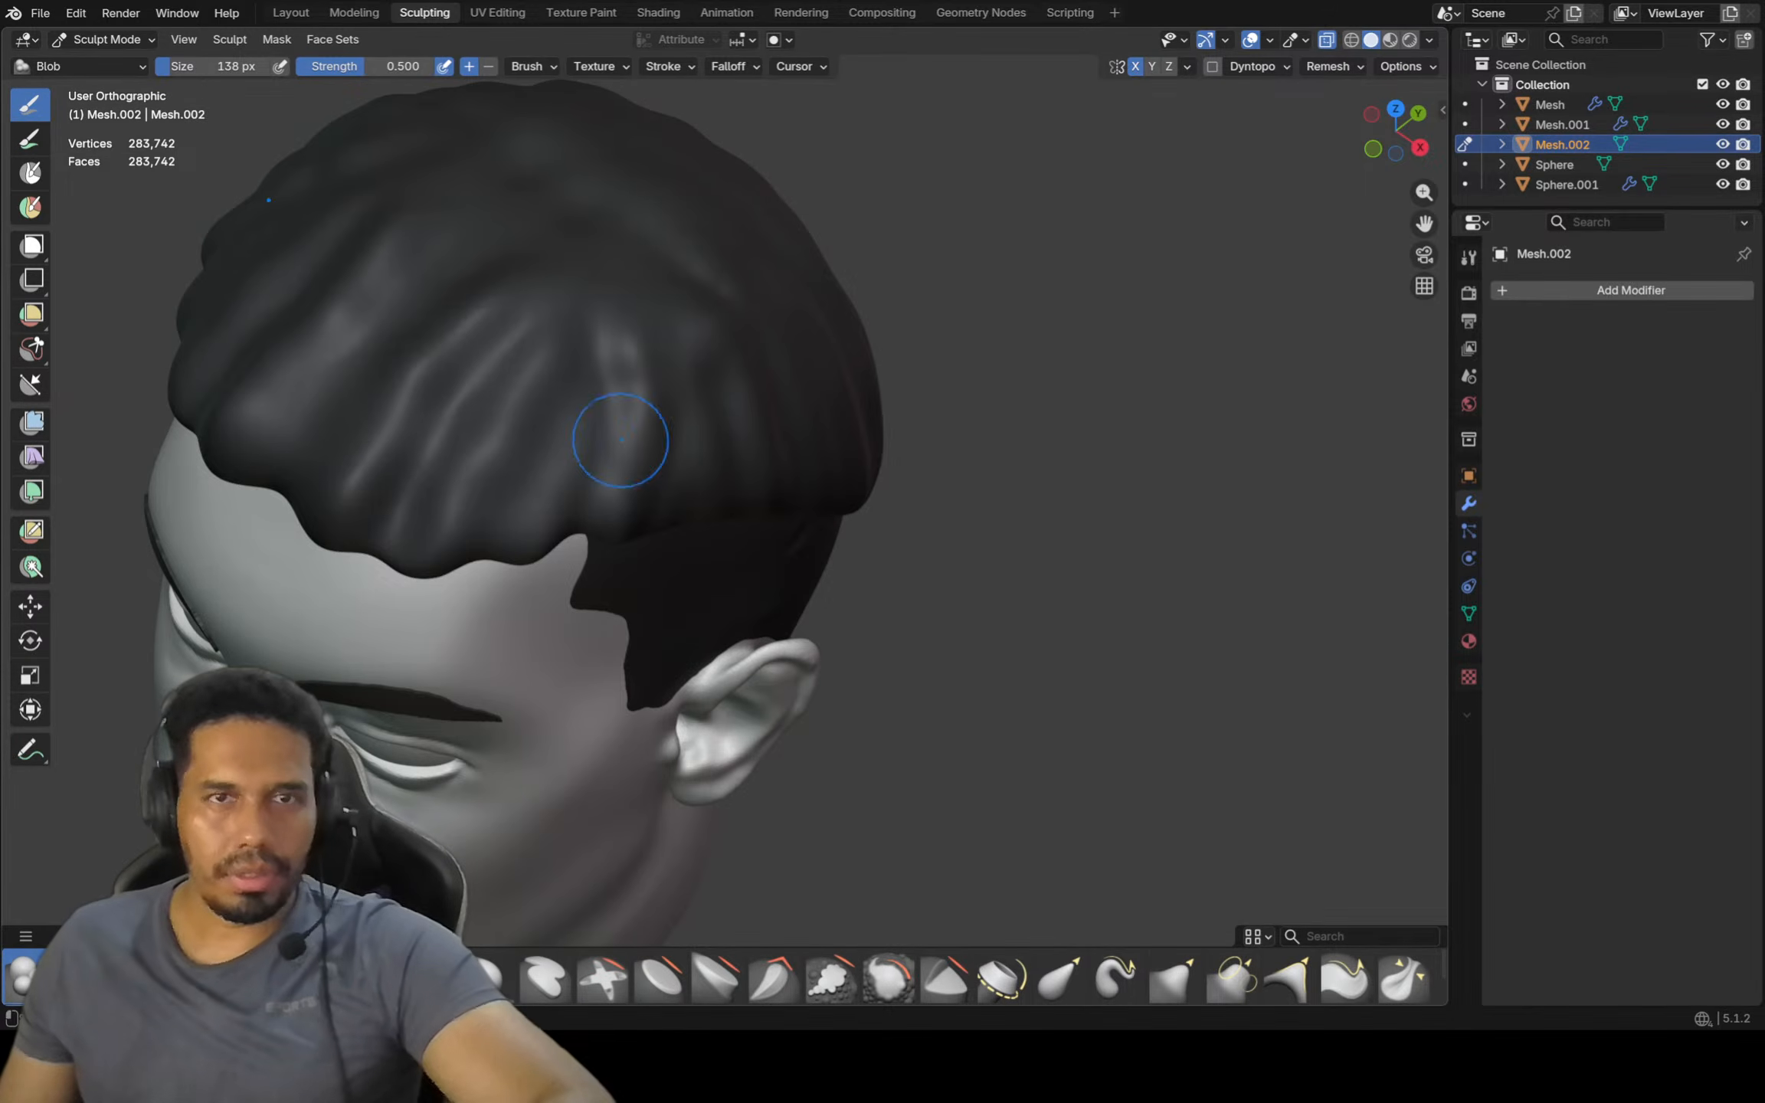
left_click_drag(529, 376, 479, 506)
left_click_drag(589, 375, 575, 506)
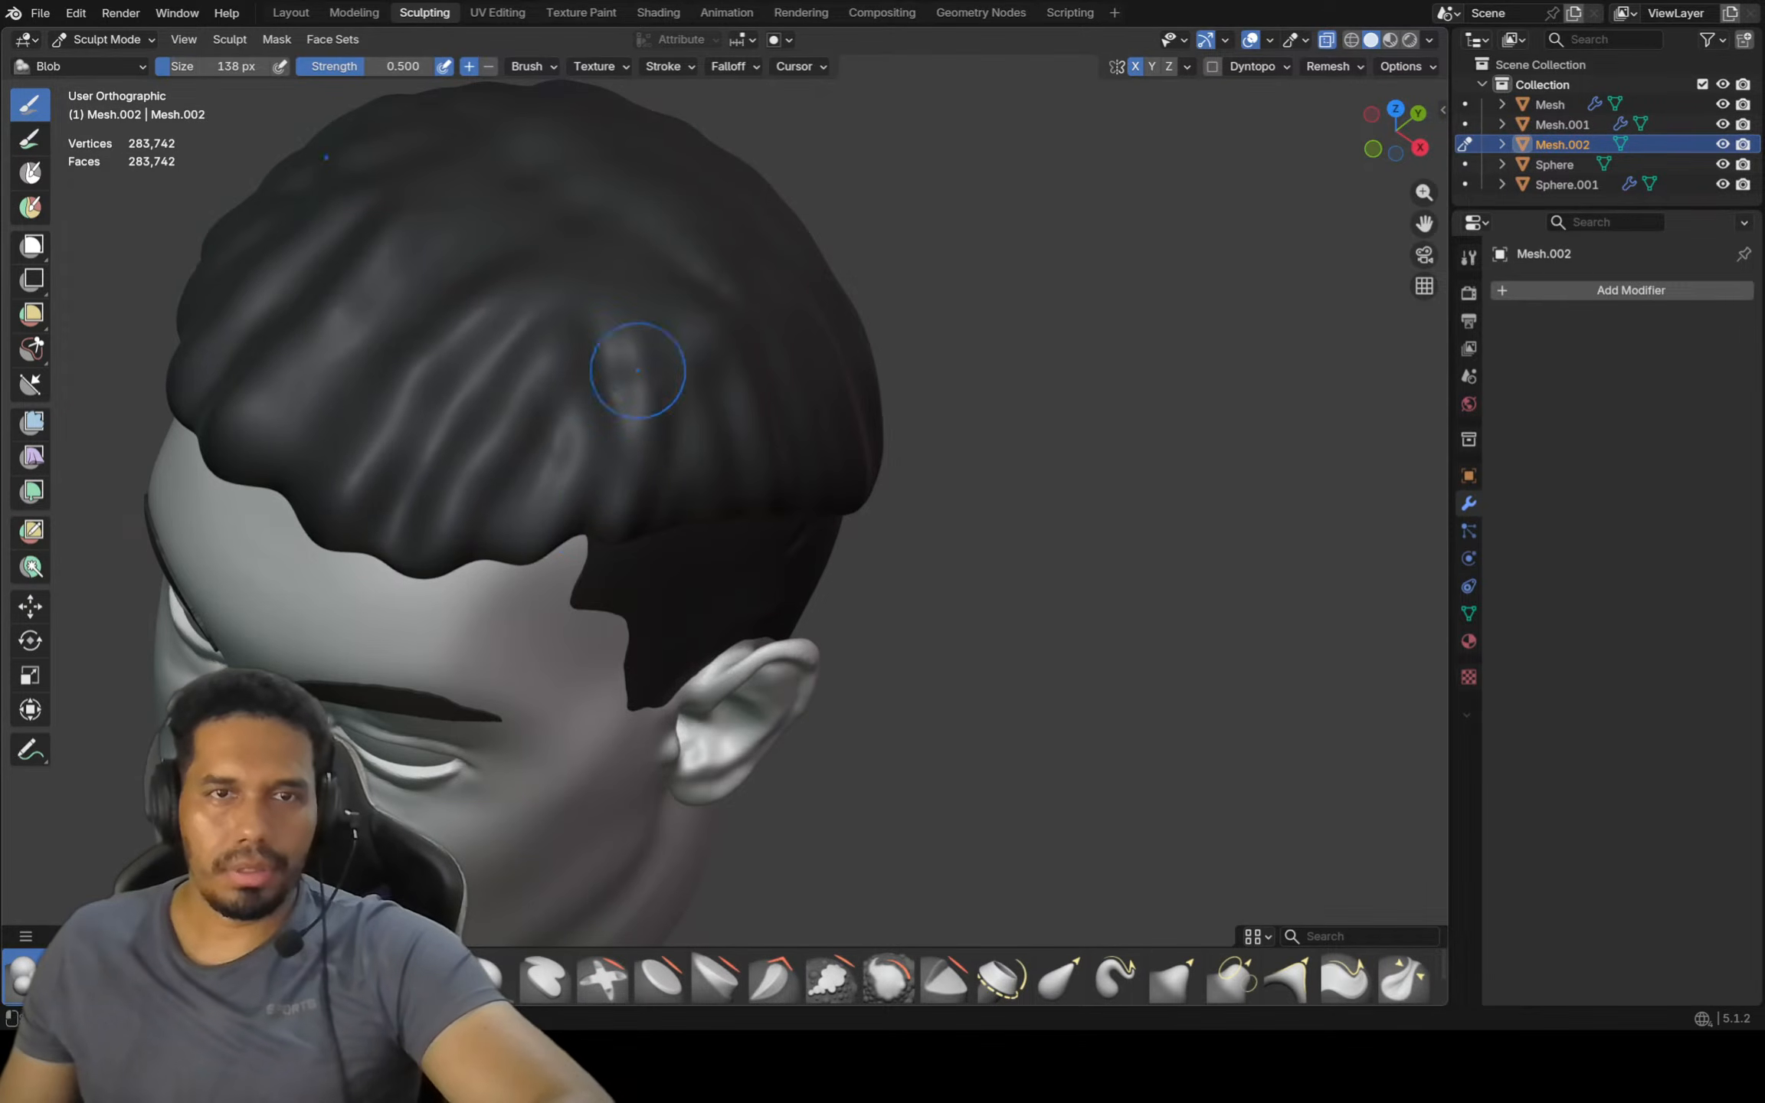
left_click_drag(613, 306, 645, 444)
mouse_move(486, 295)
left_mouse_down()
mouse_move(425, 421)
mouse_move(357, 490)
left_mouse_up()
left_click_drag(303, 417, 418, 281)
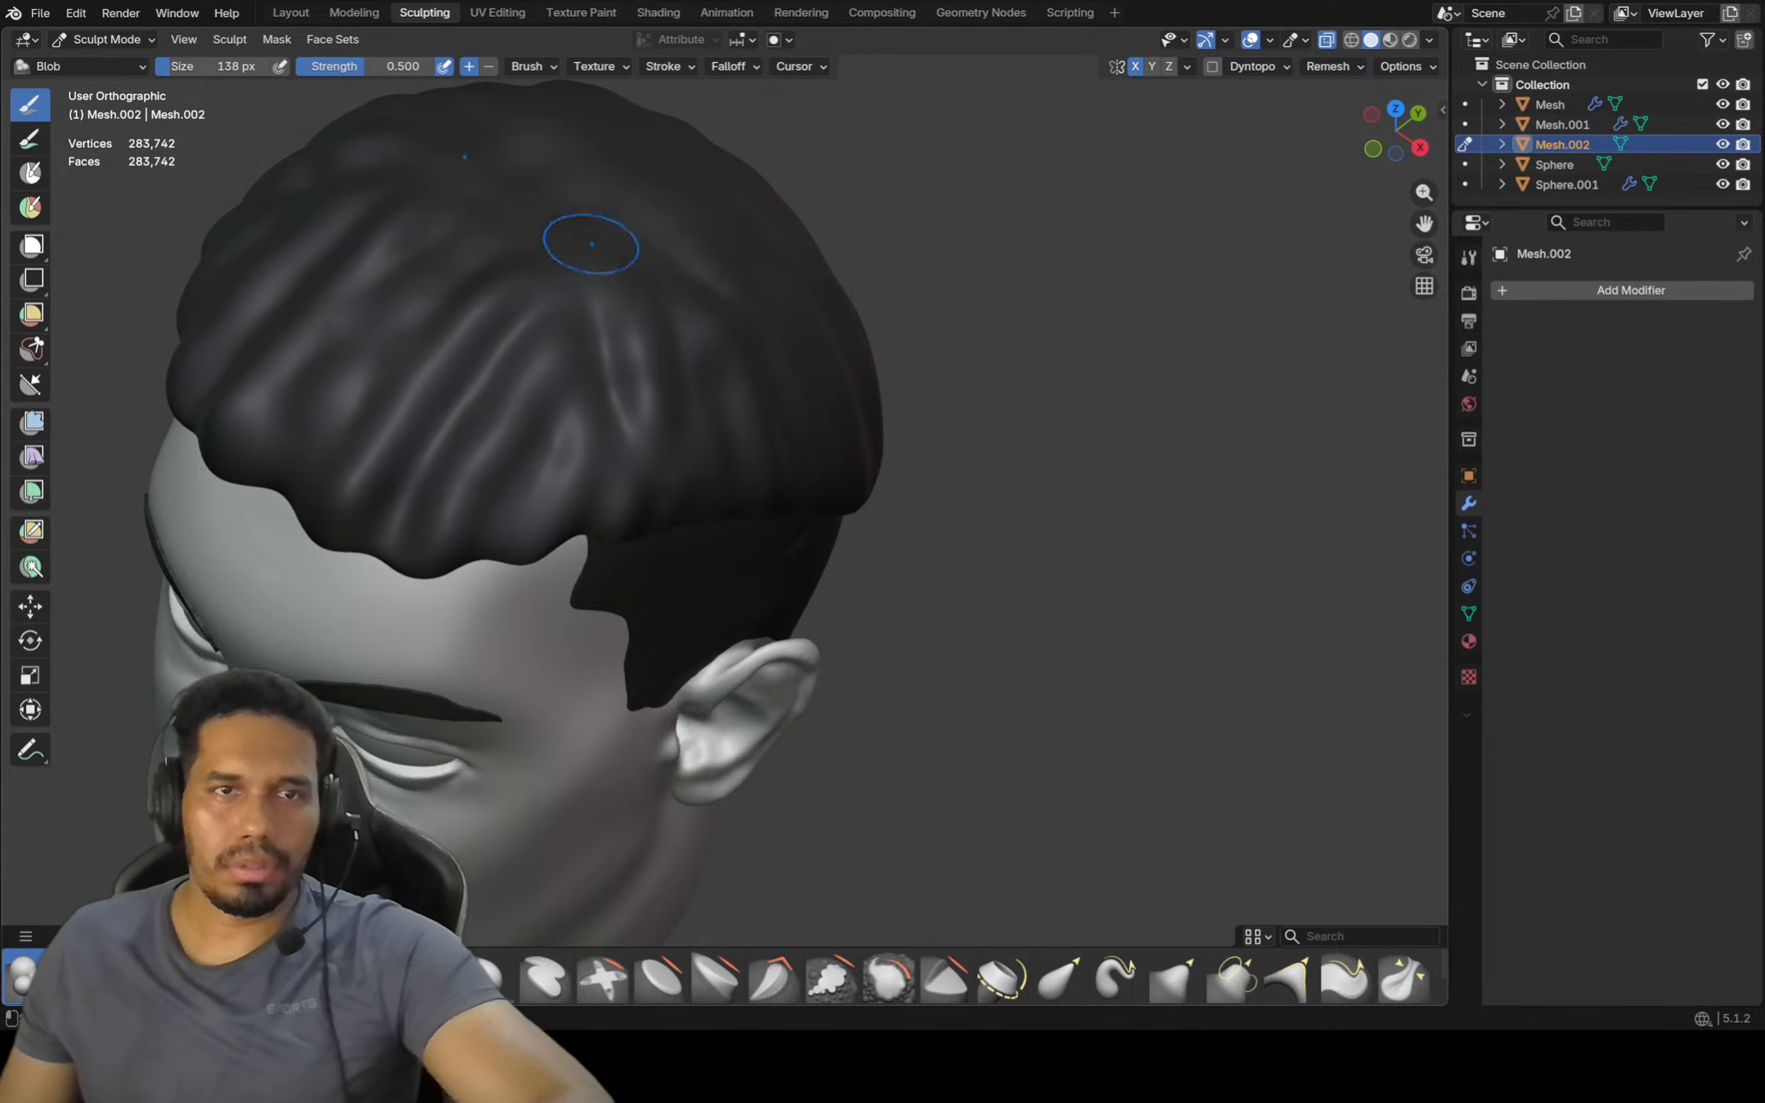
Bulge the vertical strands on the side of the upper hair above the ear using the Blob brush
middle_click_drag(591, 244, 488, 268)
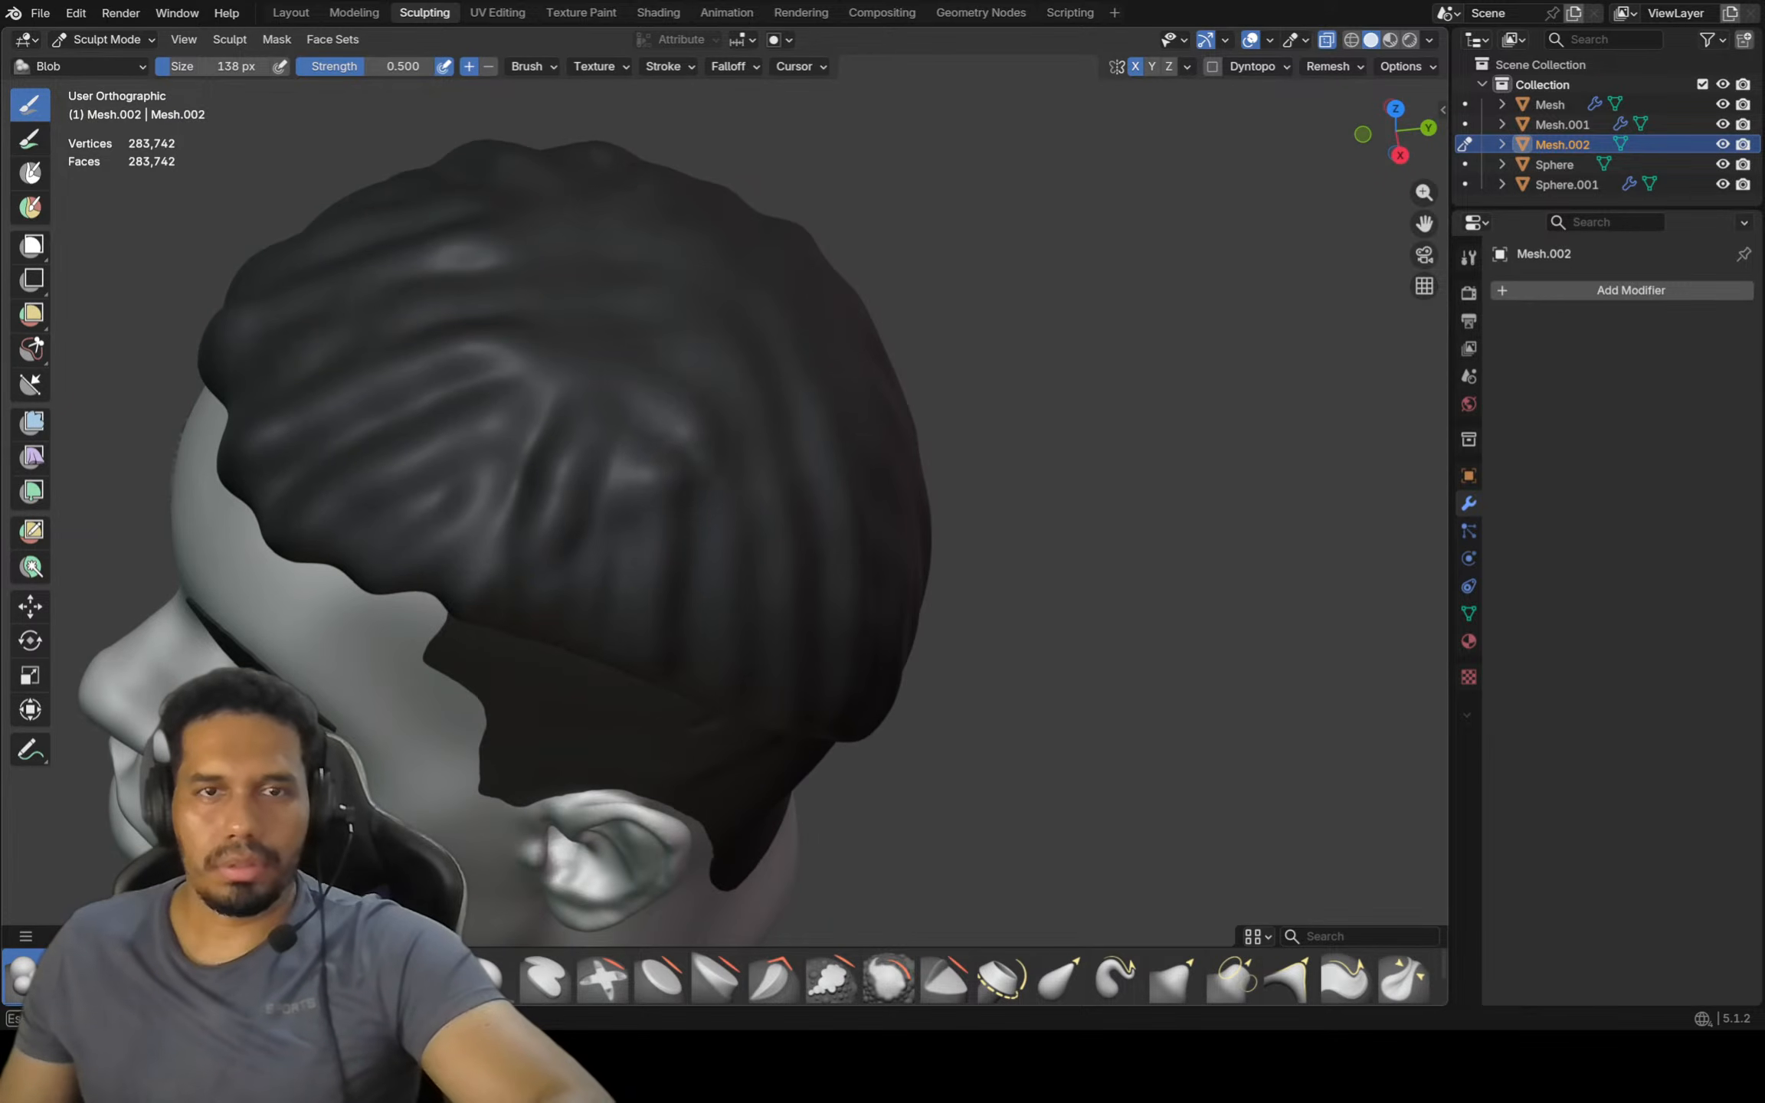
middle_click_drag(717, 630, 725, 528)
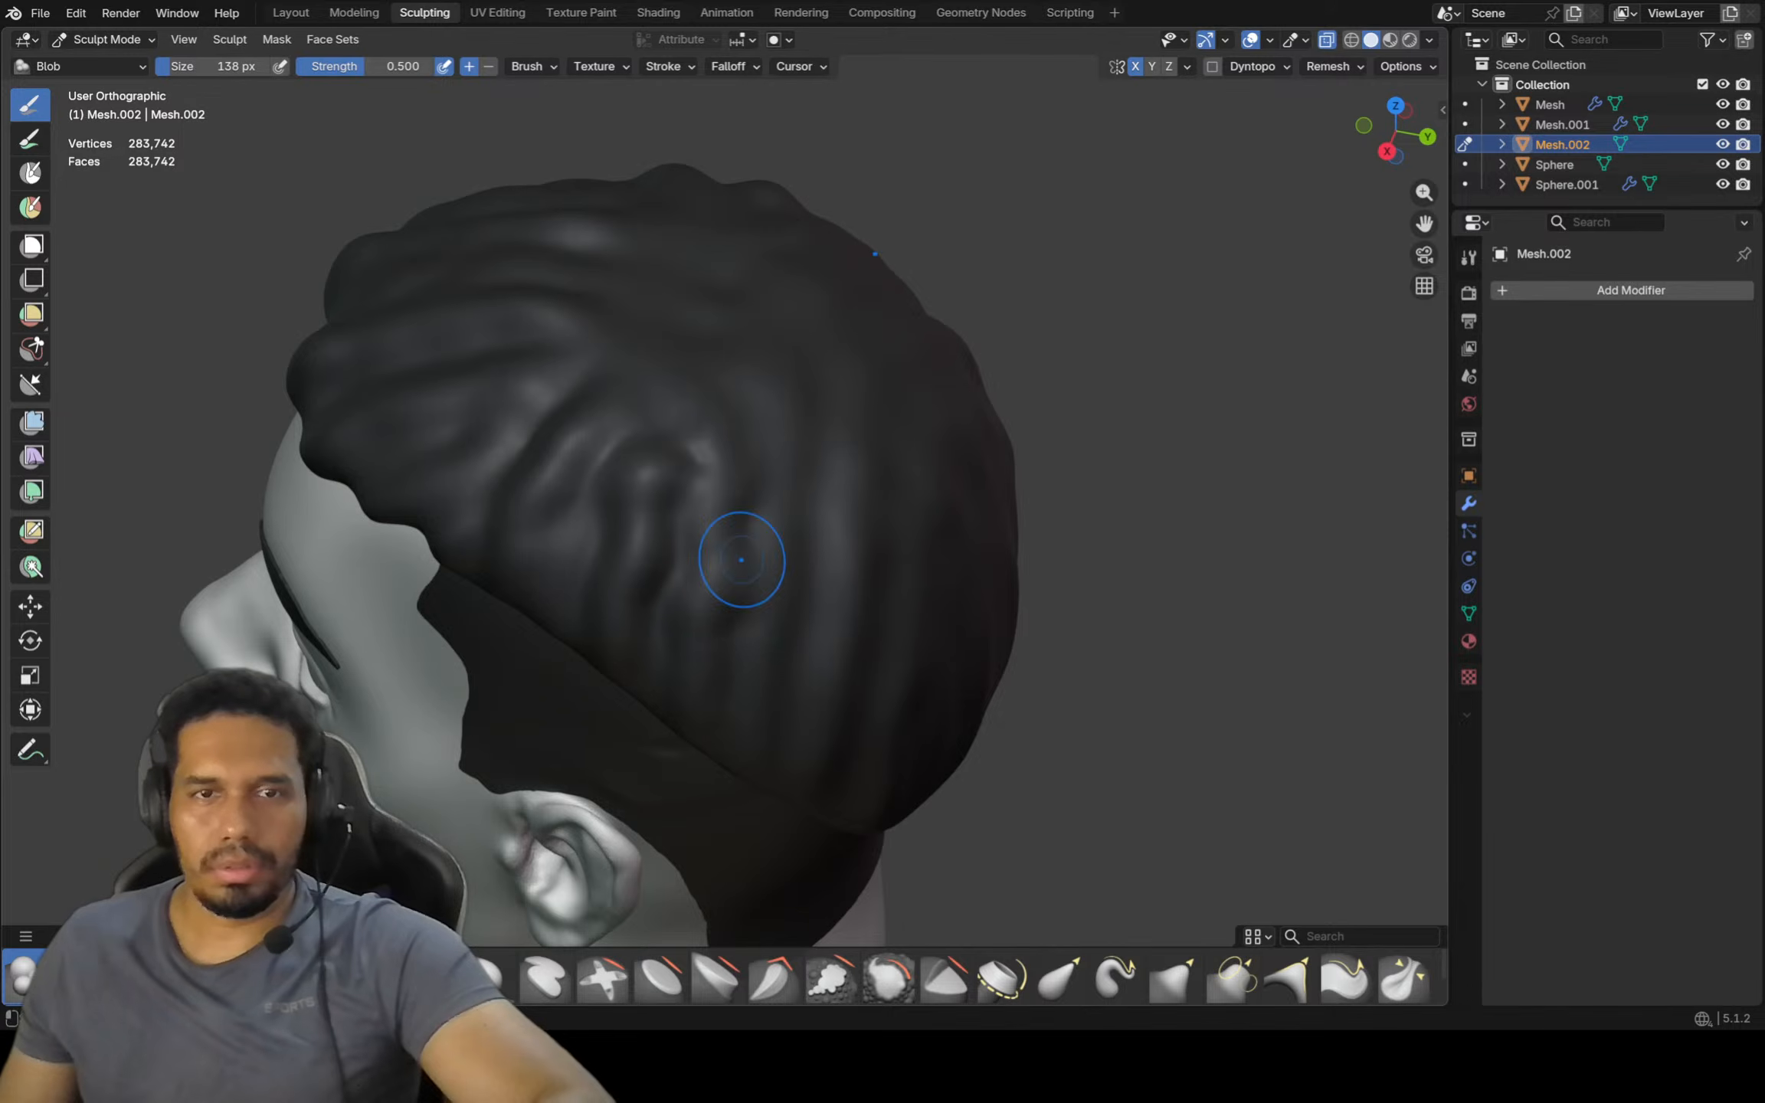
middle_click_drag(748, 725, 727, 699)
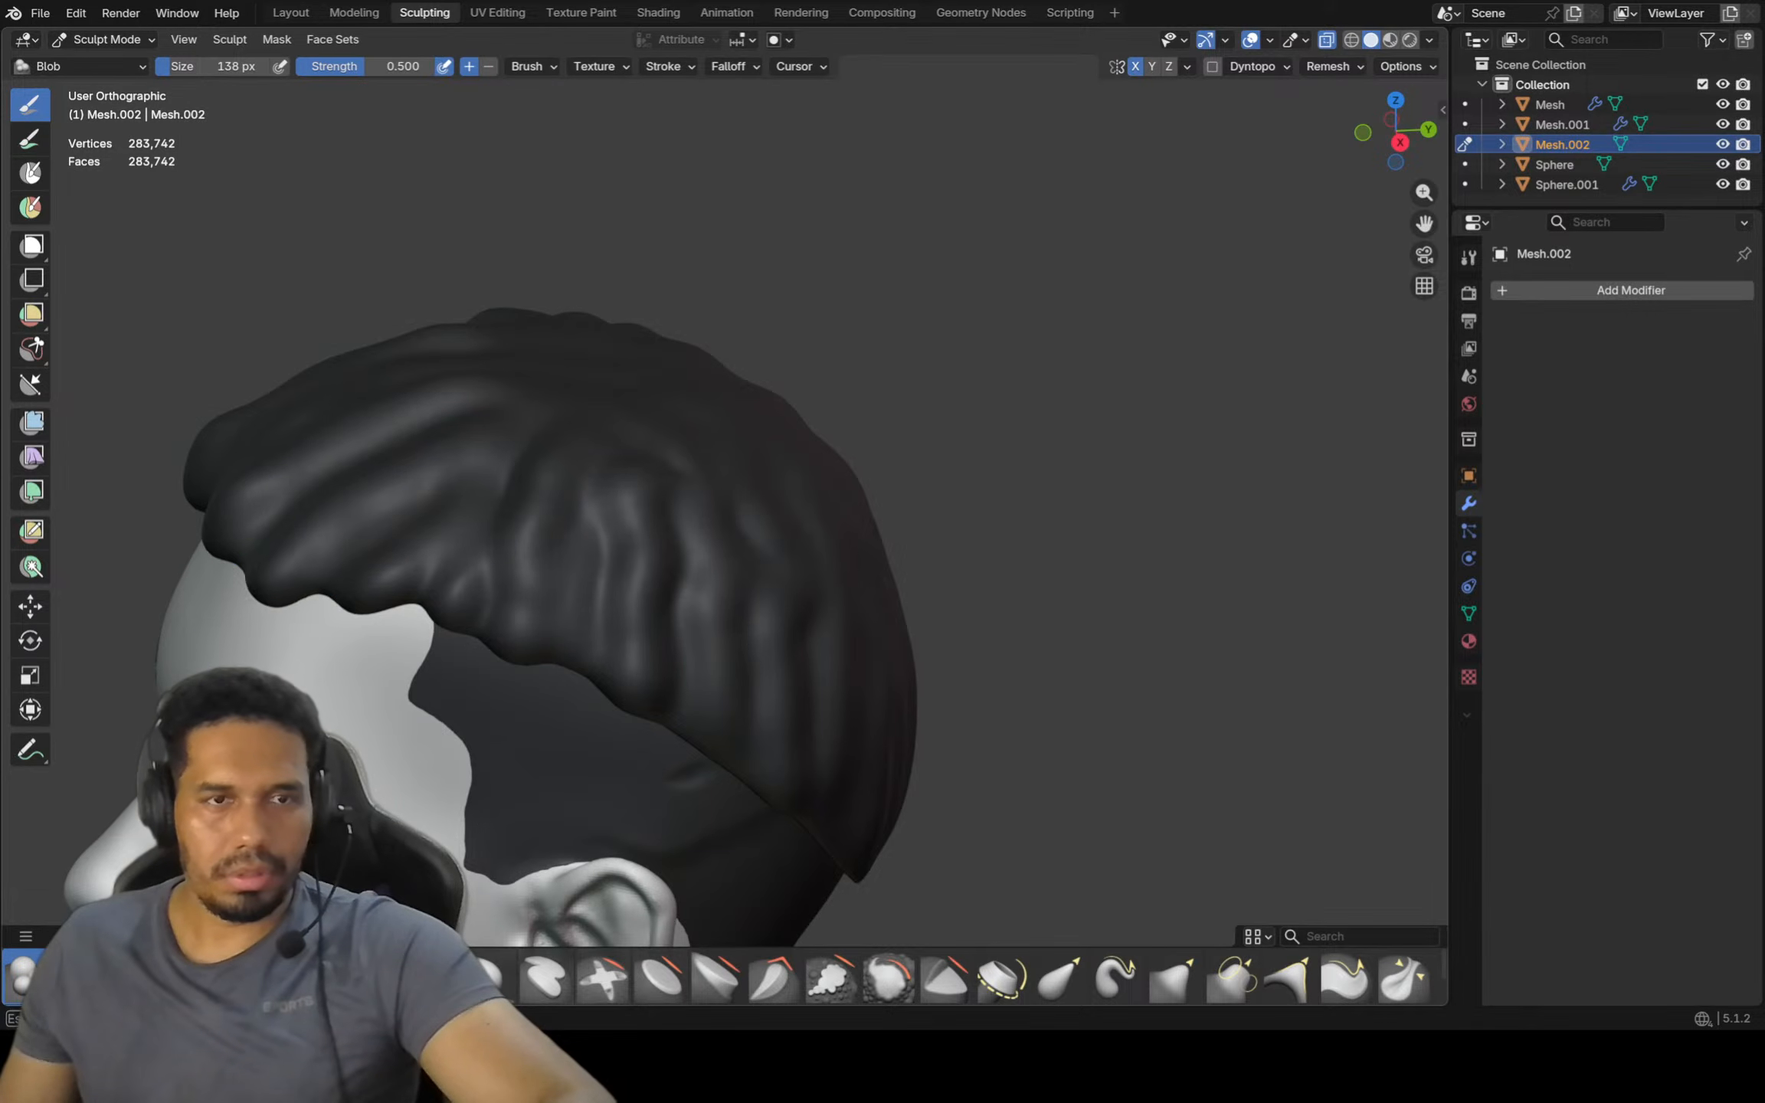
Thicken the strand tips along the front fringe with the Blob brush and check the hair from the front
middle_click_drag(328, 580, 331, 587)
left_click_drag(155, 570, 170, 565)
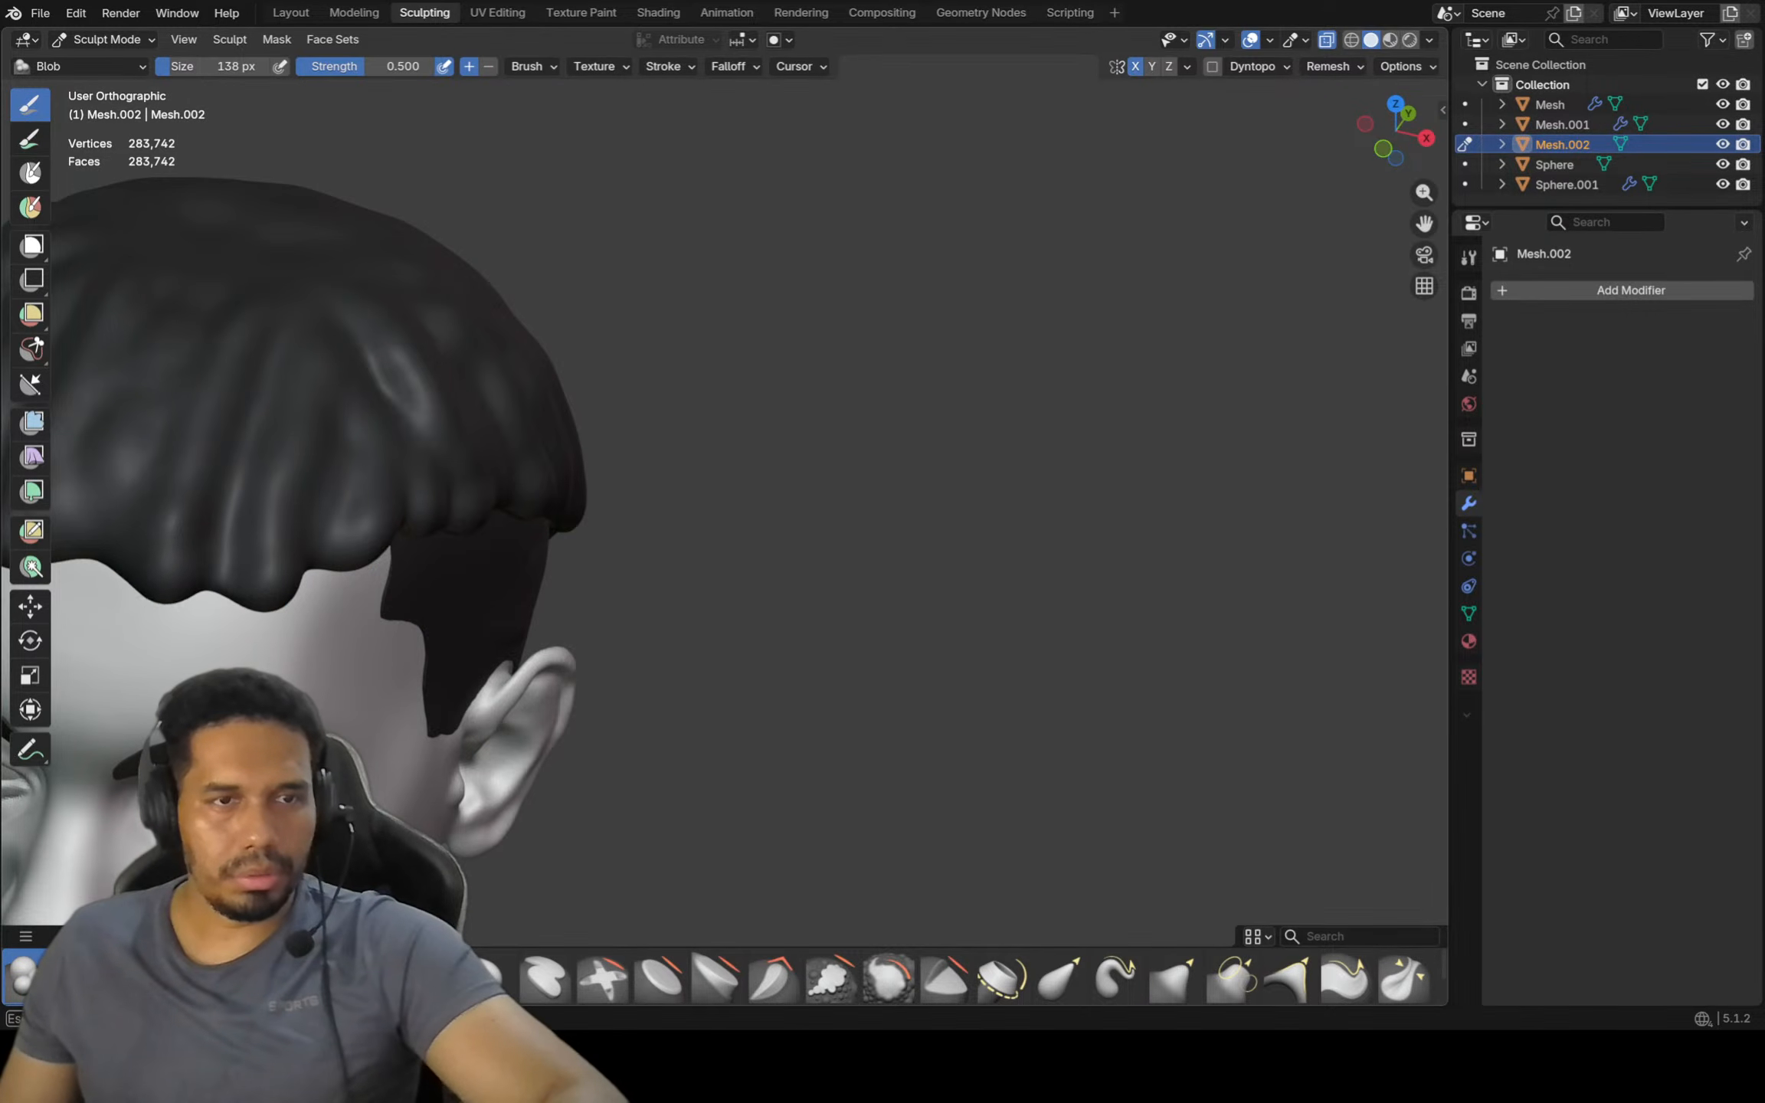
middle_click_drag(158, 524, 351, 516, "shift")
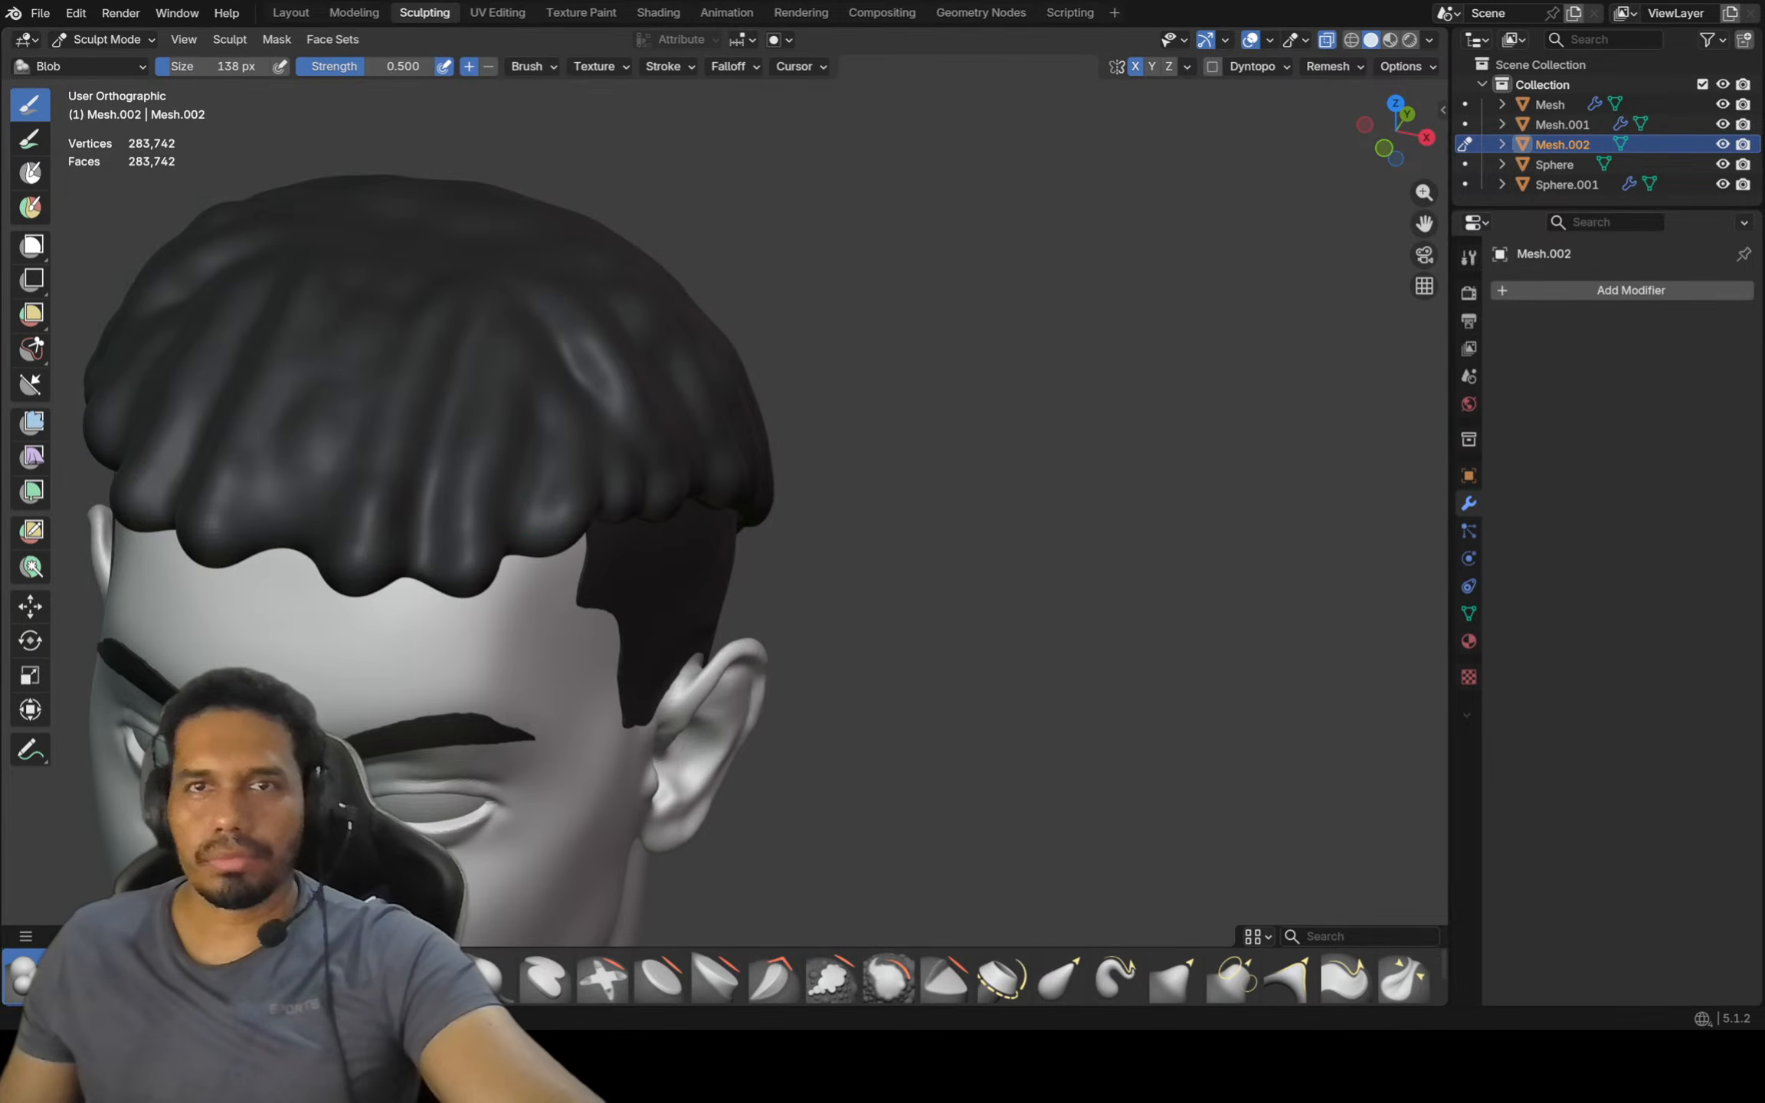
middle_click_drag(650, 426, 703, 419, "shift")
scroll(720, 382, "down", 5)
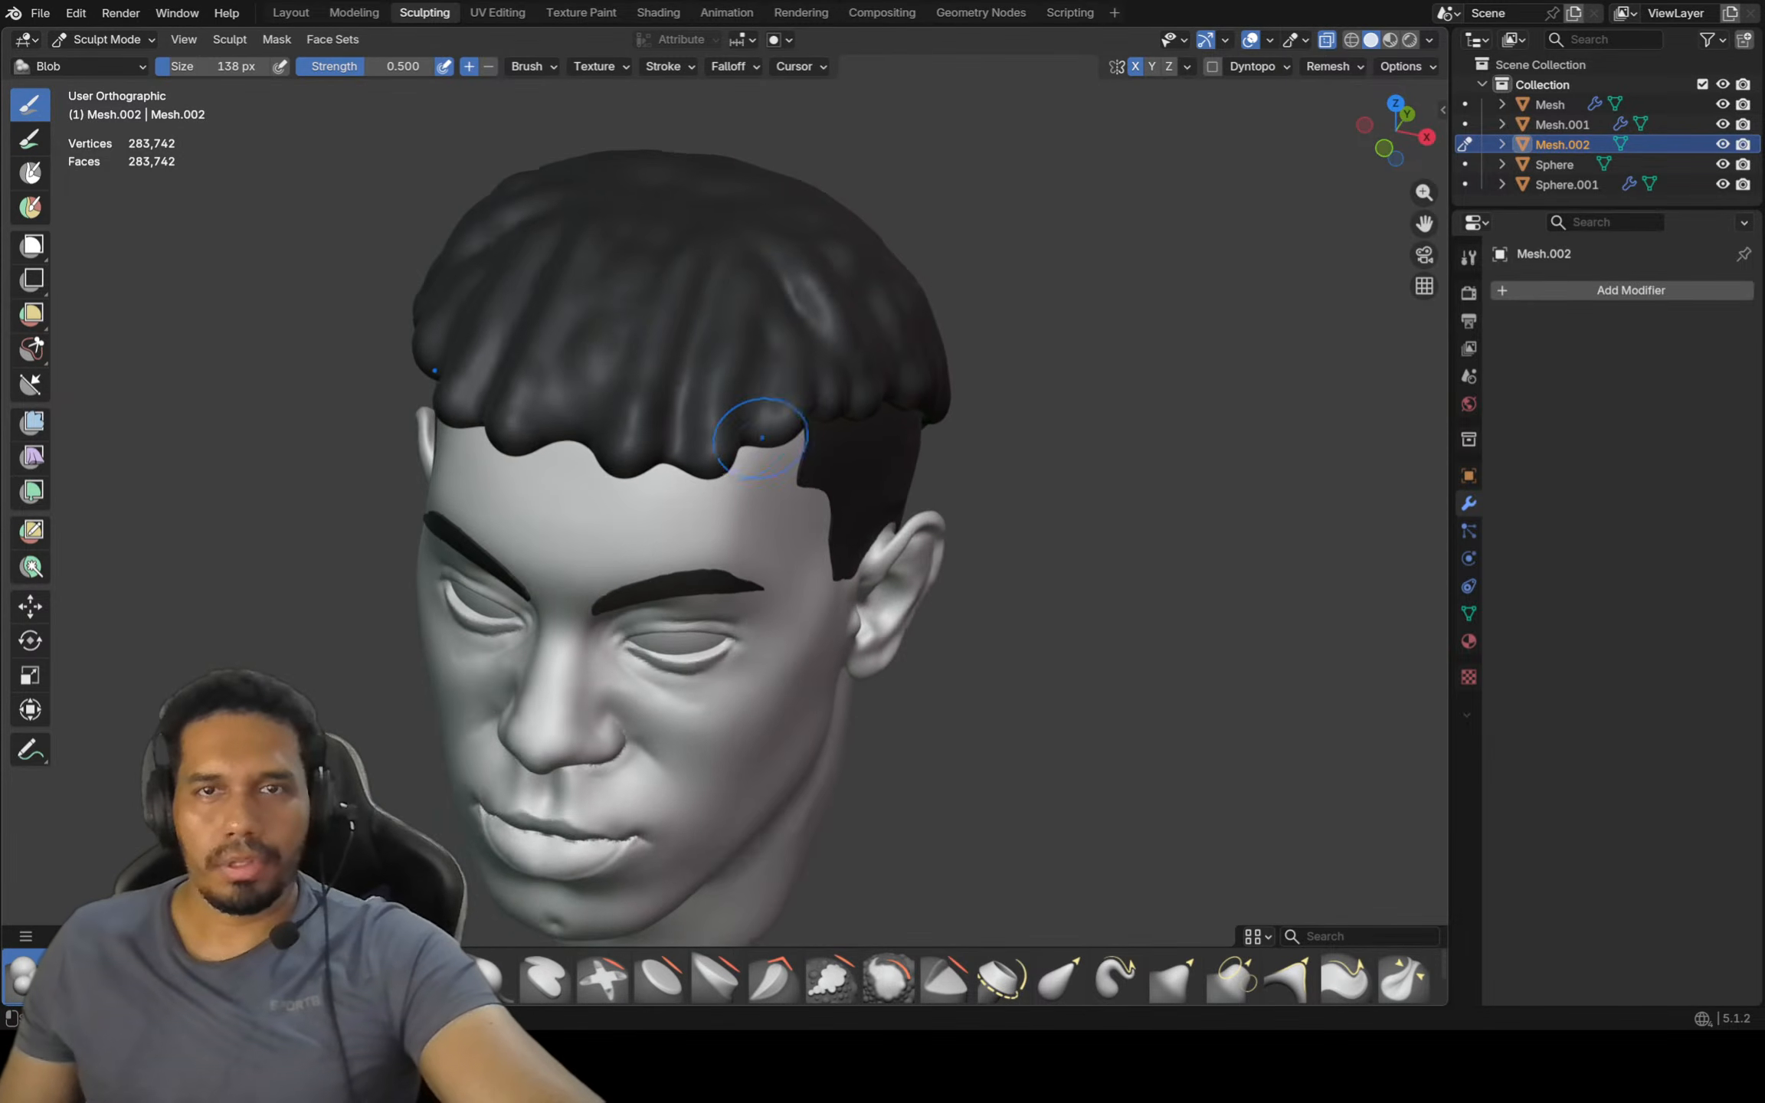
key("KP_1")
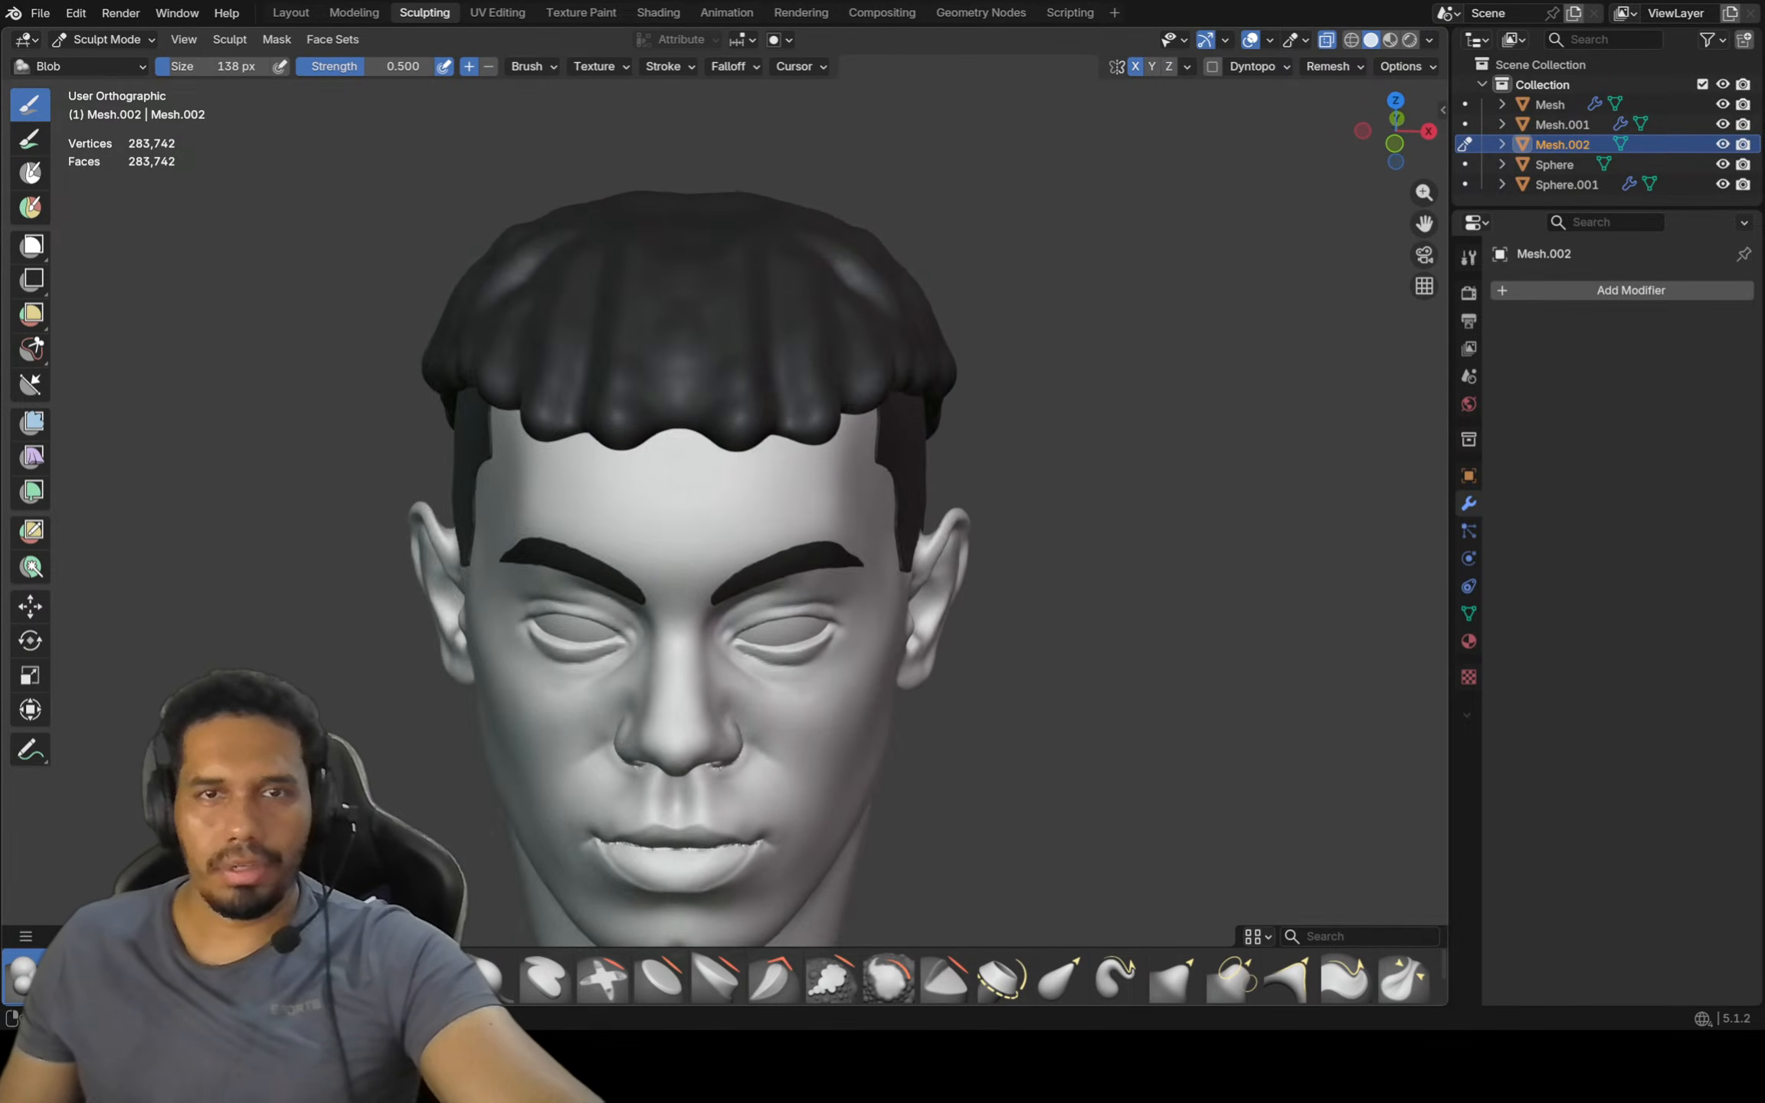
scroll(769, 513, "down", 3)
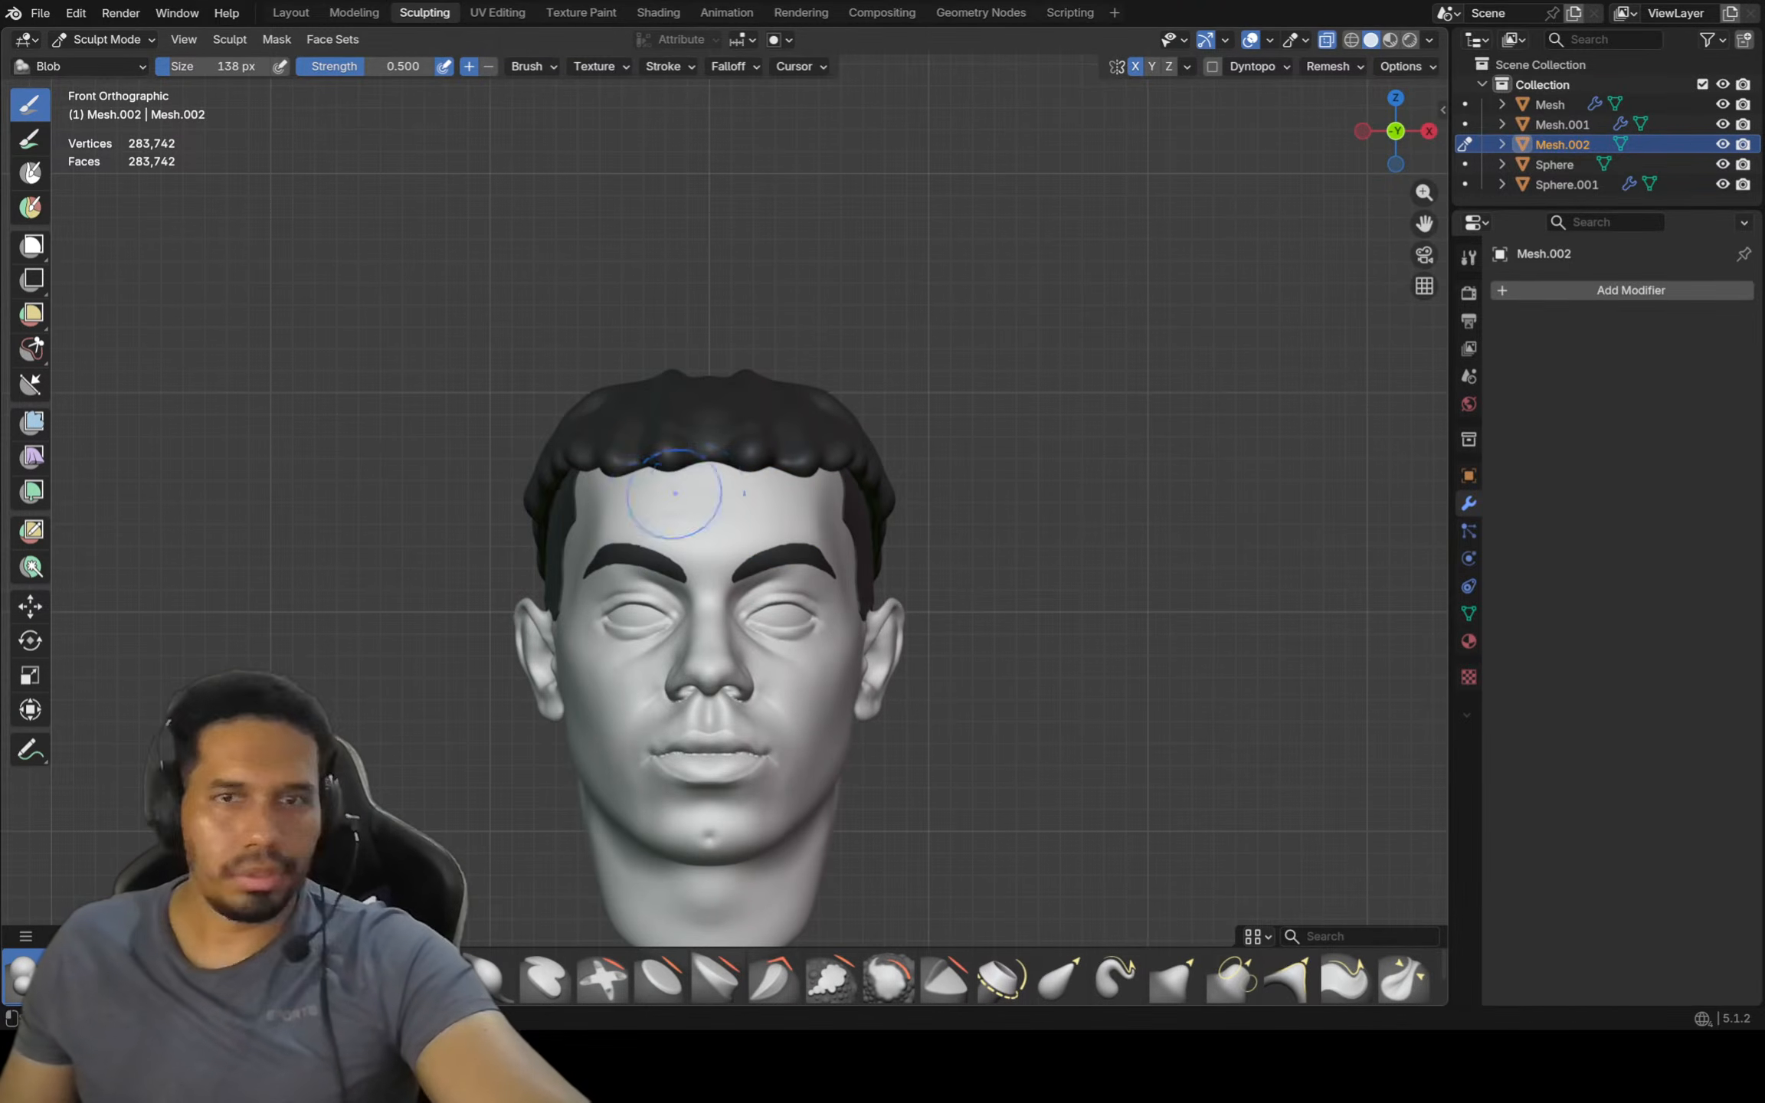
Switch sculpting to the lower hair layer and adjust its sides around the temples with the Grab brush at 336 px
middle_click_drag(694, 493, 935, 493)
scroll(935, 493, "up", 3)
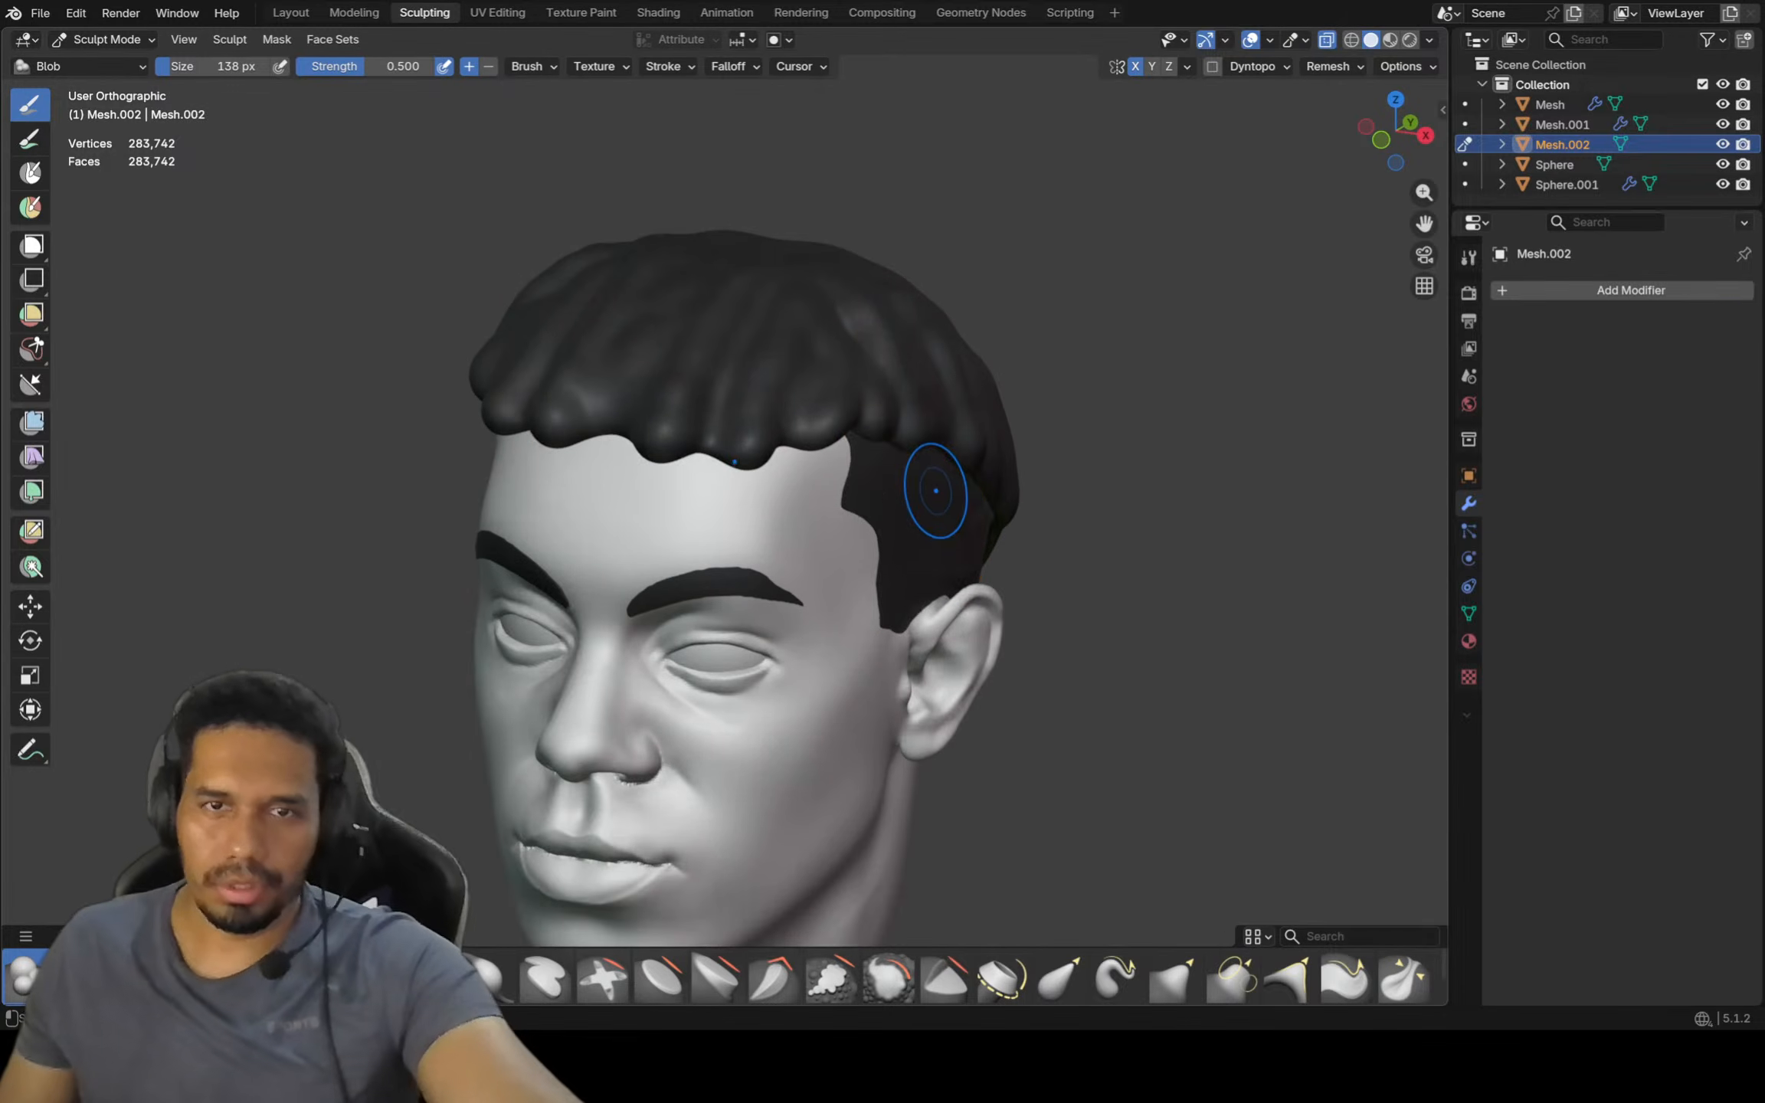
key("alt+q")
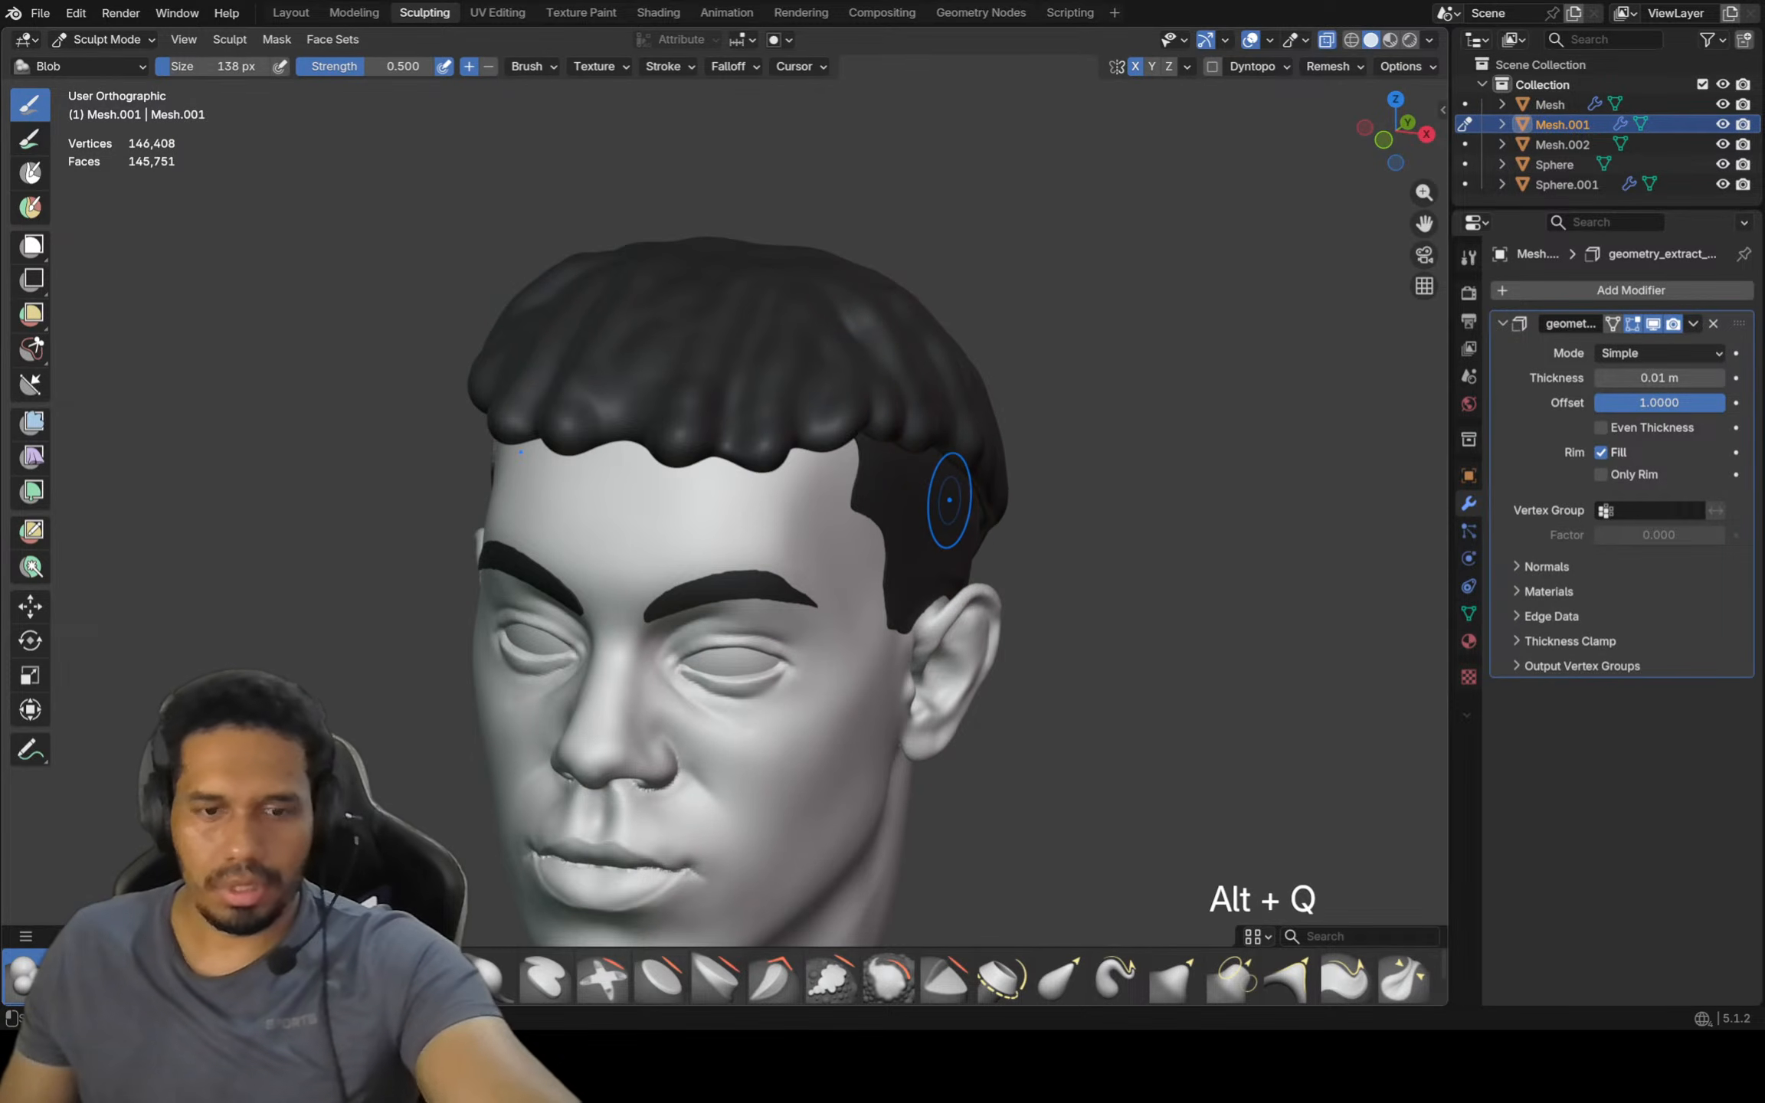
key("f")
left_click(1073, 494)
key("g")
middle_click_drag(985, 504, 1009, 508)
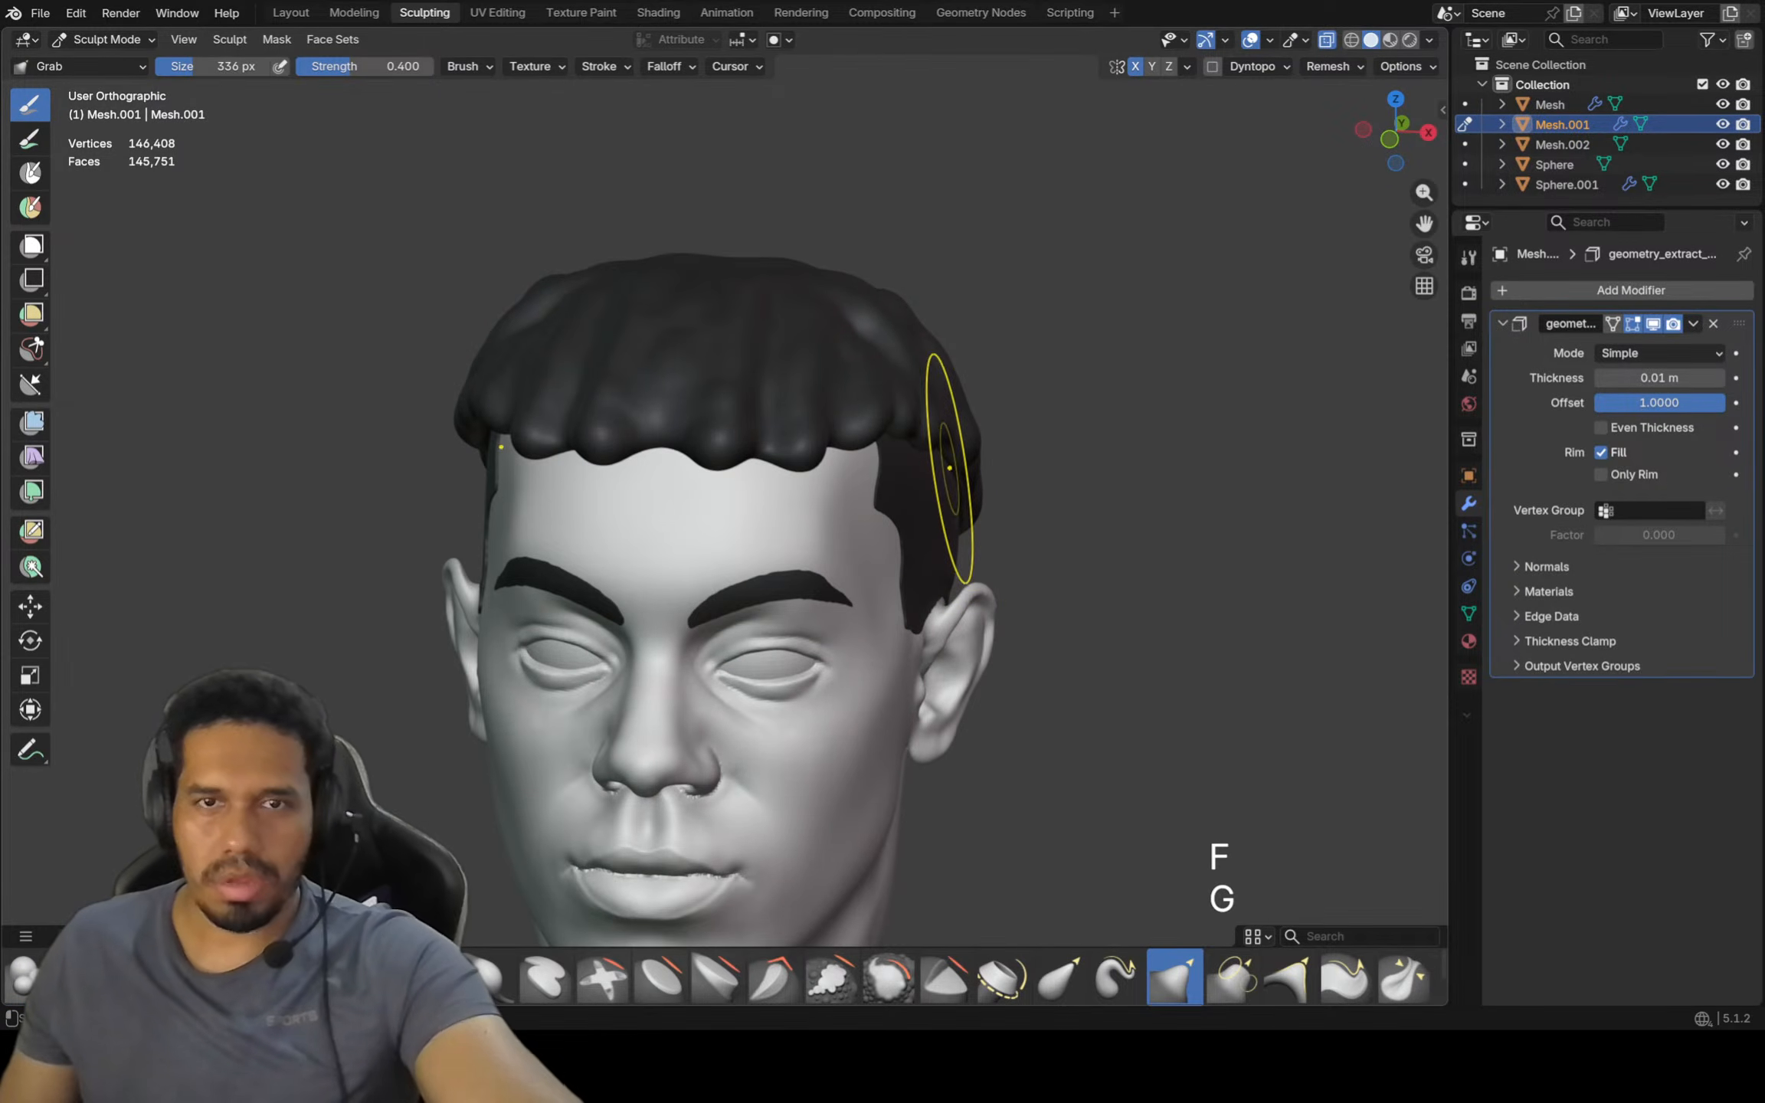
key("KP_1")
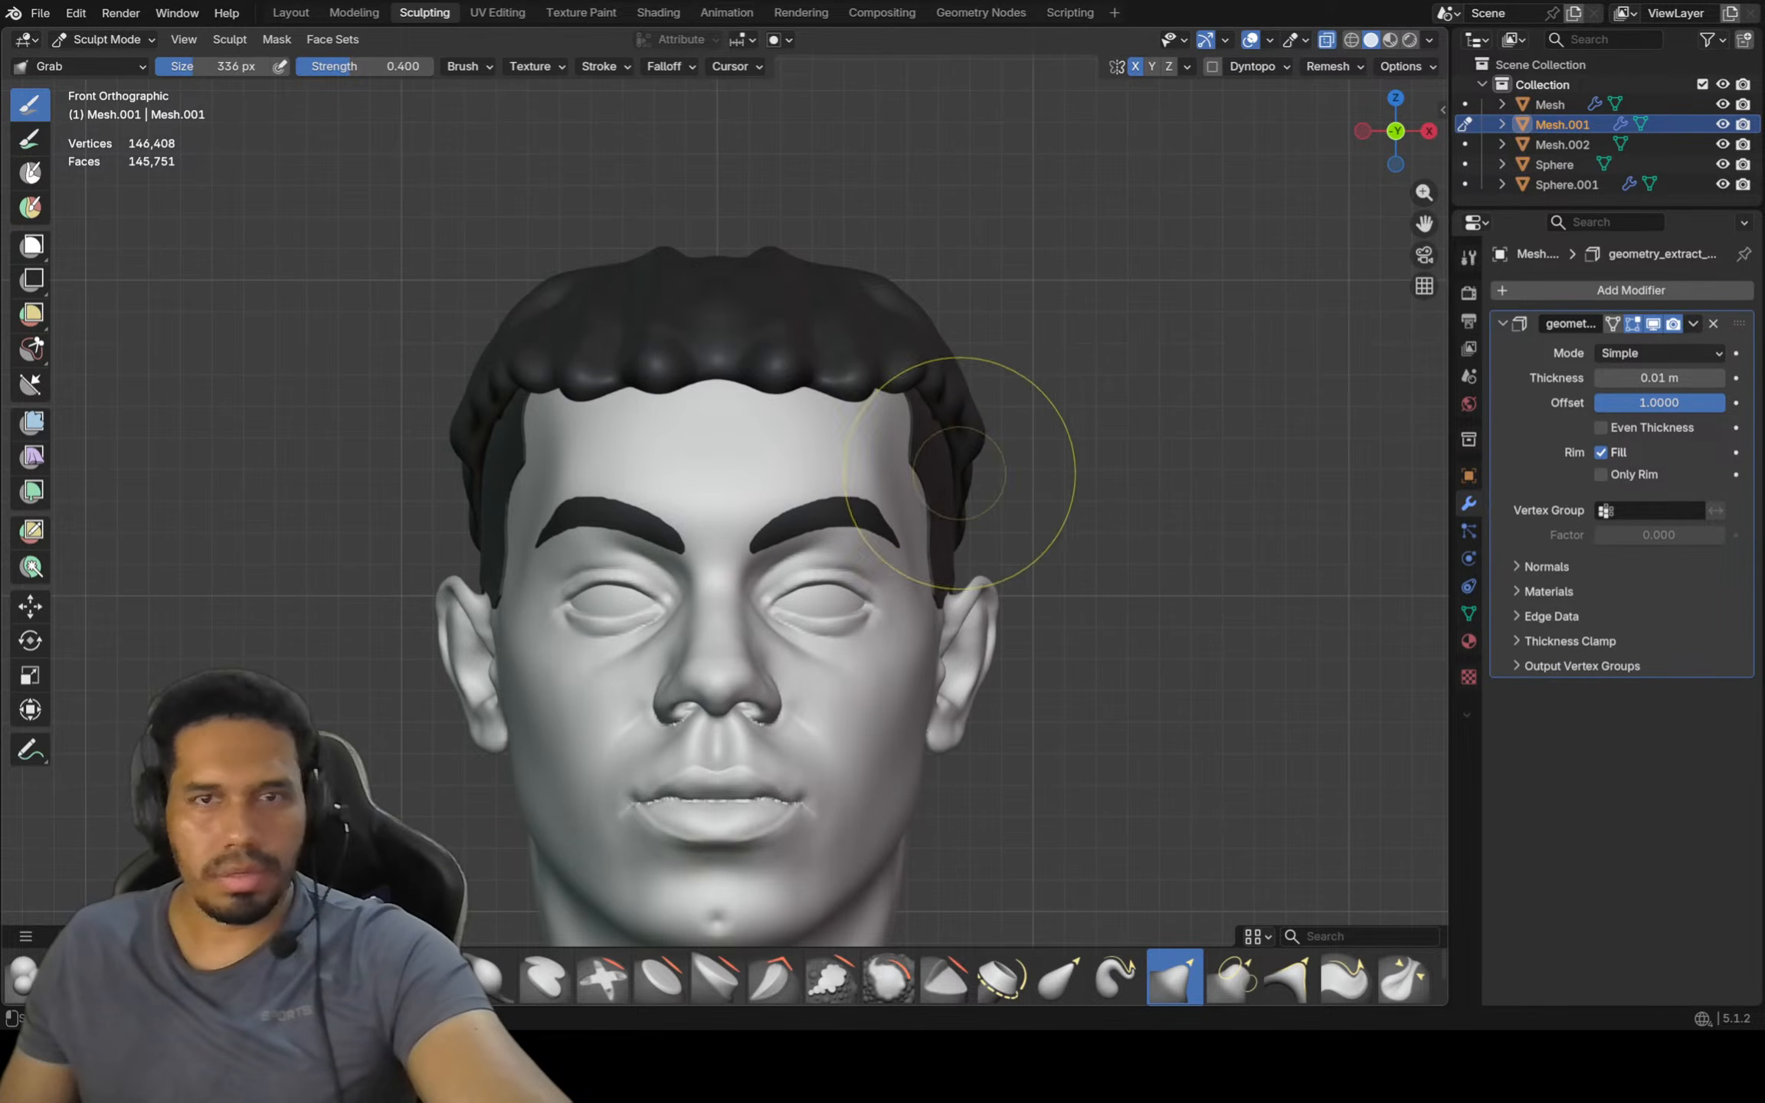
middle_click_drag(1004, 453, 957, 491)
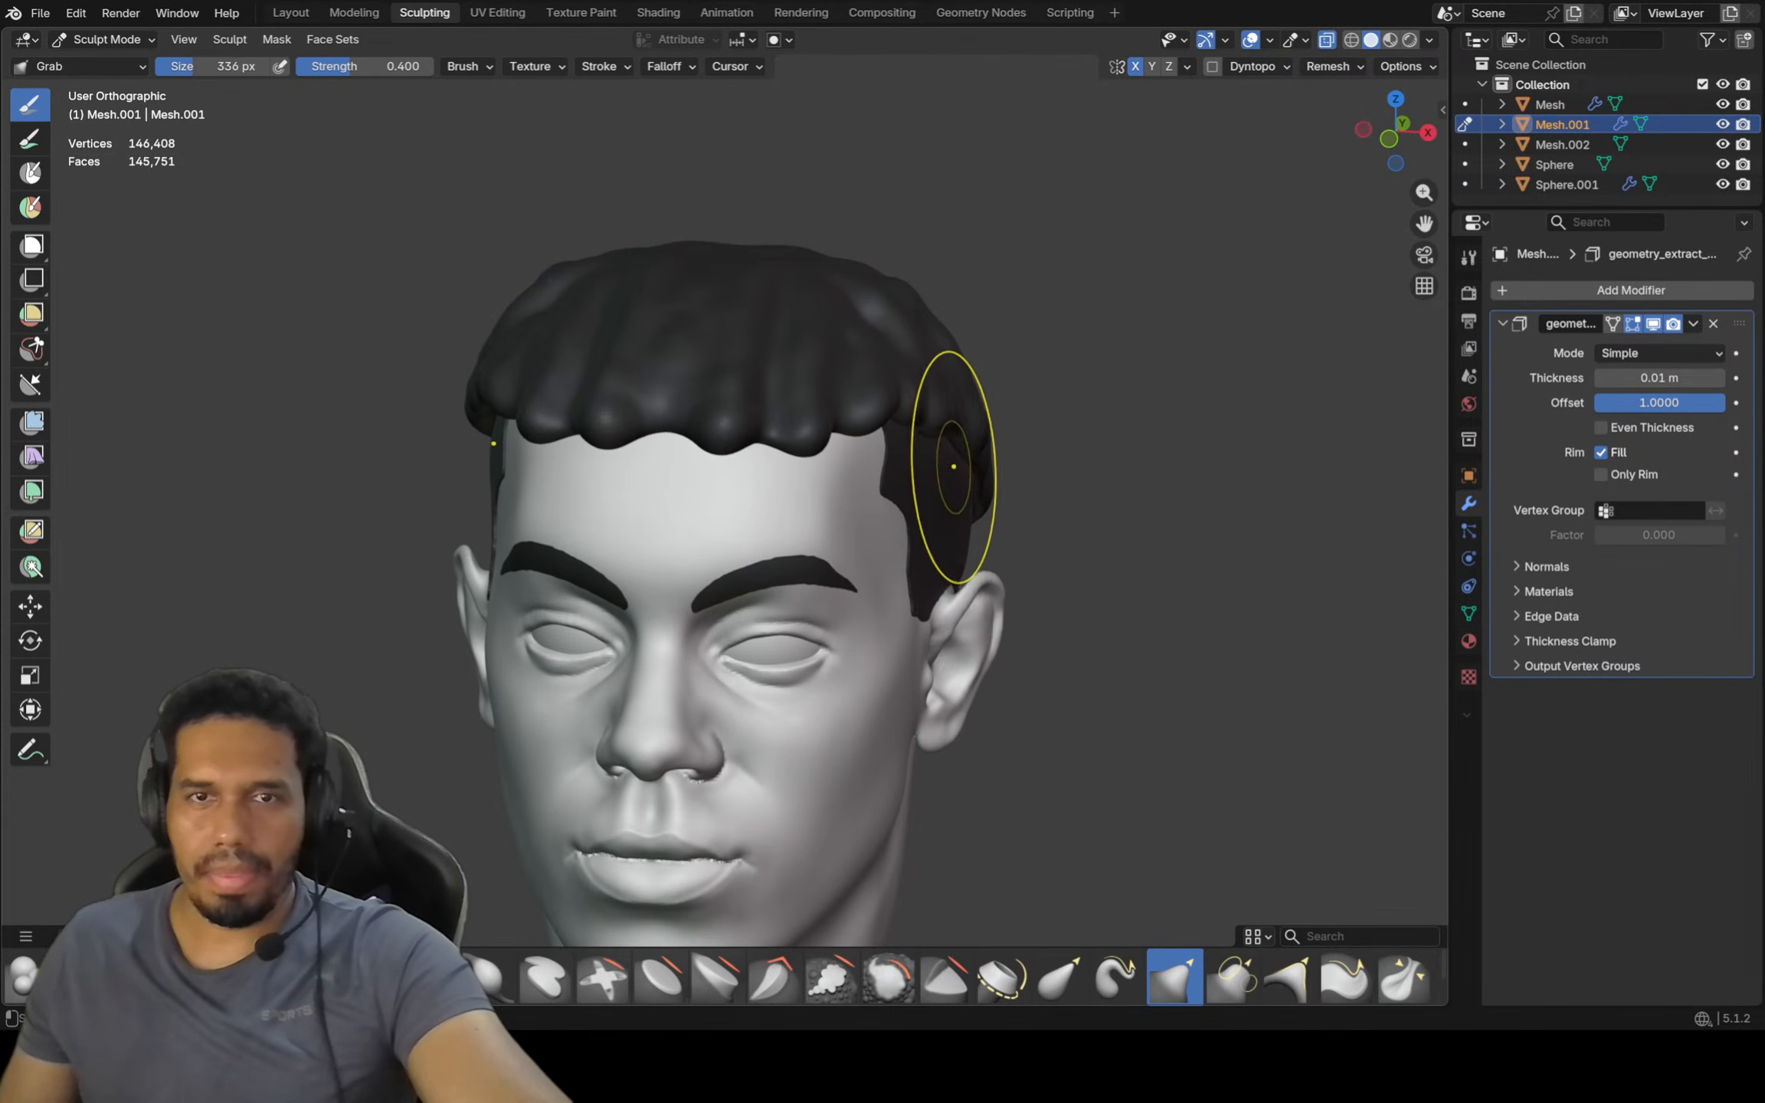
middle_click_drag(911, 460, 937, 438)
mouse_move(1061, 483)
middle_mouse_down()
mouse_move(985, 501)
mouse_move(913, 483)
mouse_move(1044, 528)
mouse_move(973, 498)
mouse_move(911, 505)
middle_mouse_up()
scroll(838, 386, "up", 2)
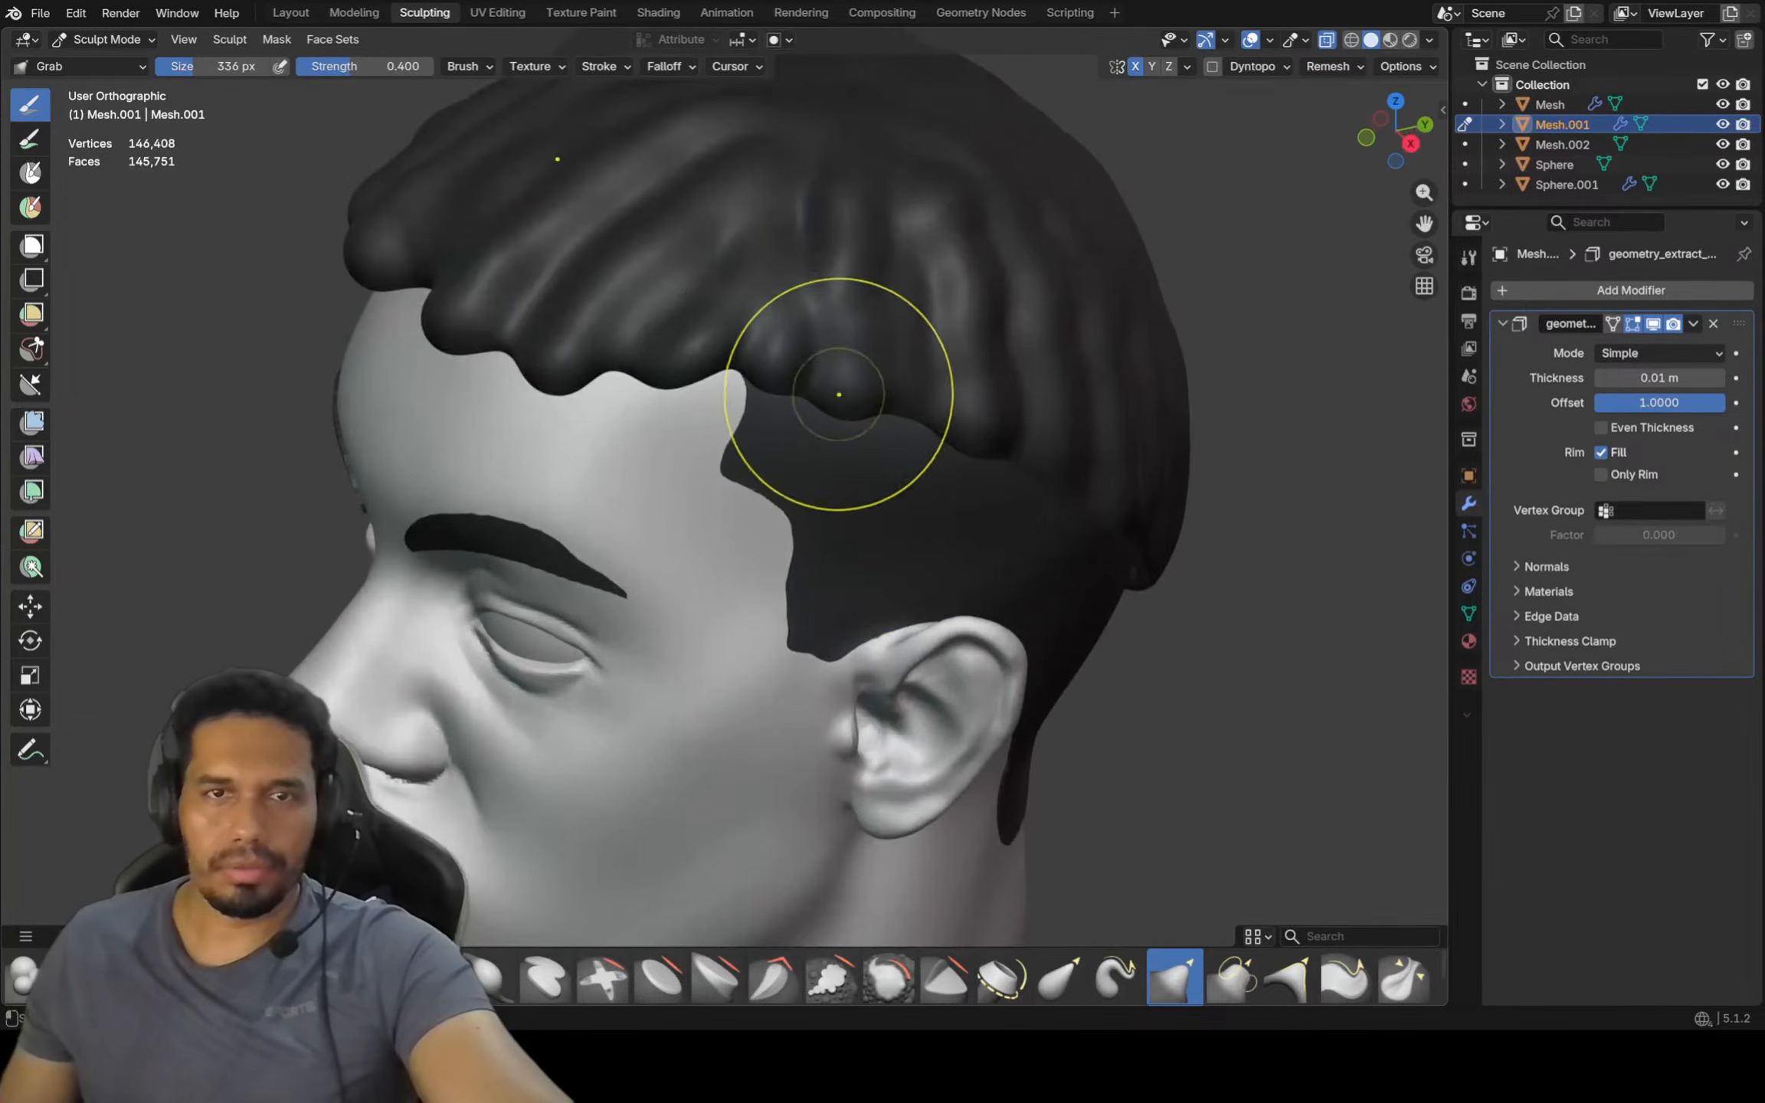
Return to sculpting the upper hair layer and use Grab to round its crown profile and tuck in the lower back edge from the side
key("alt+q")
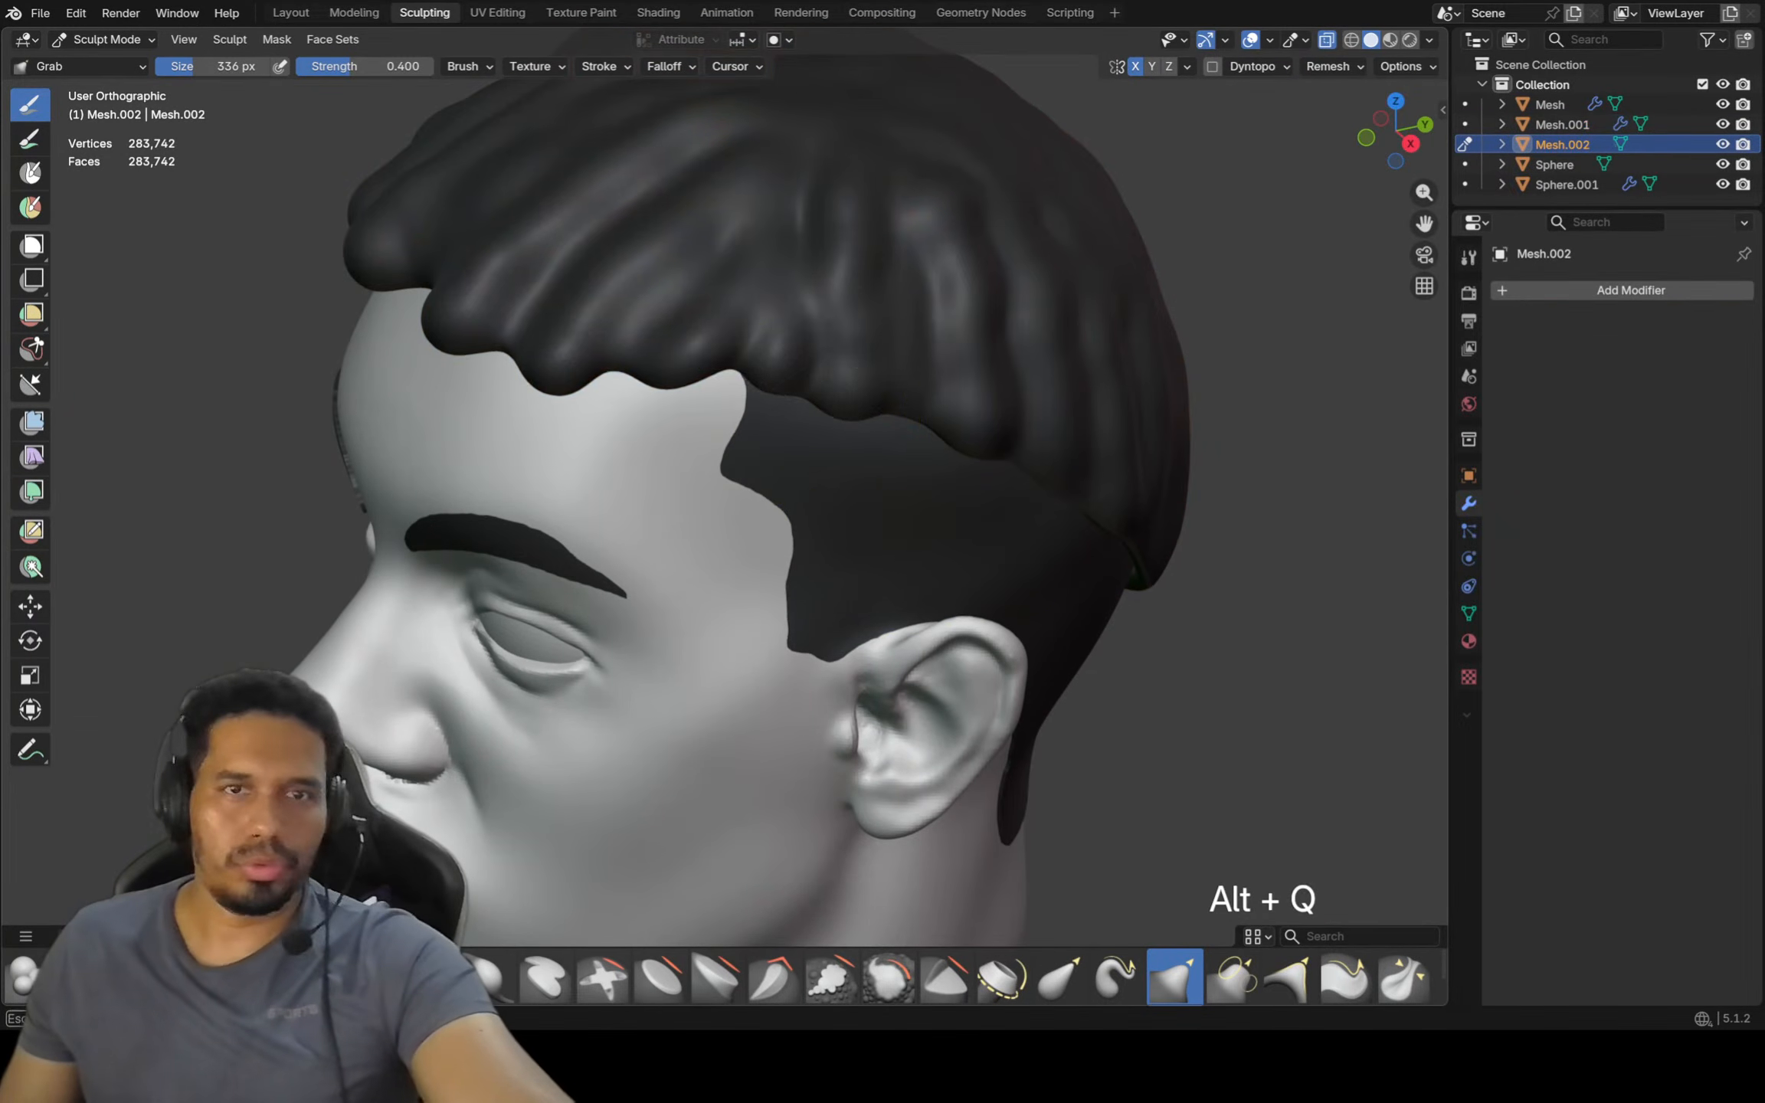
scroll(776, 397, "up", 4)
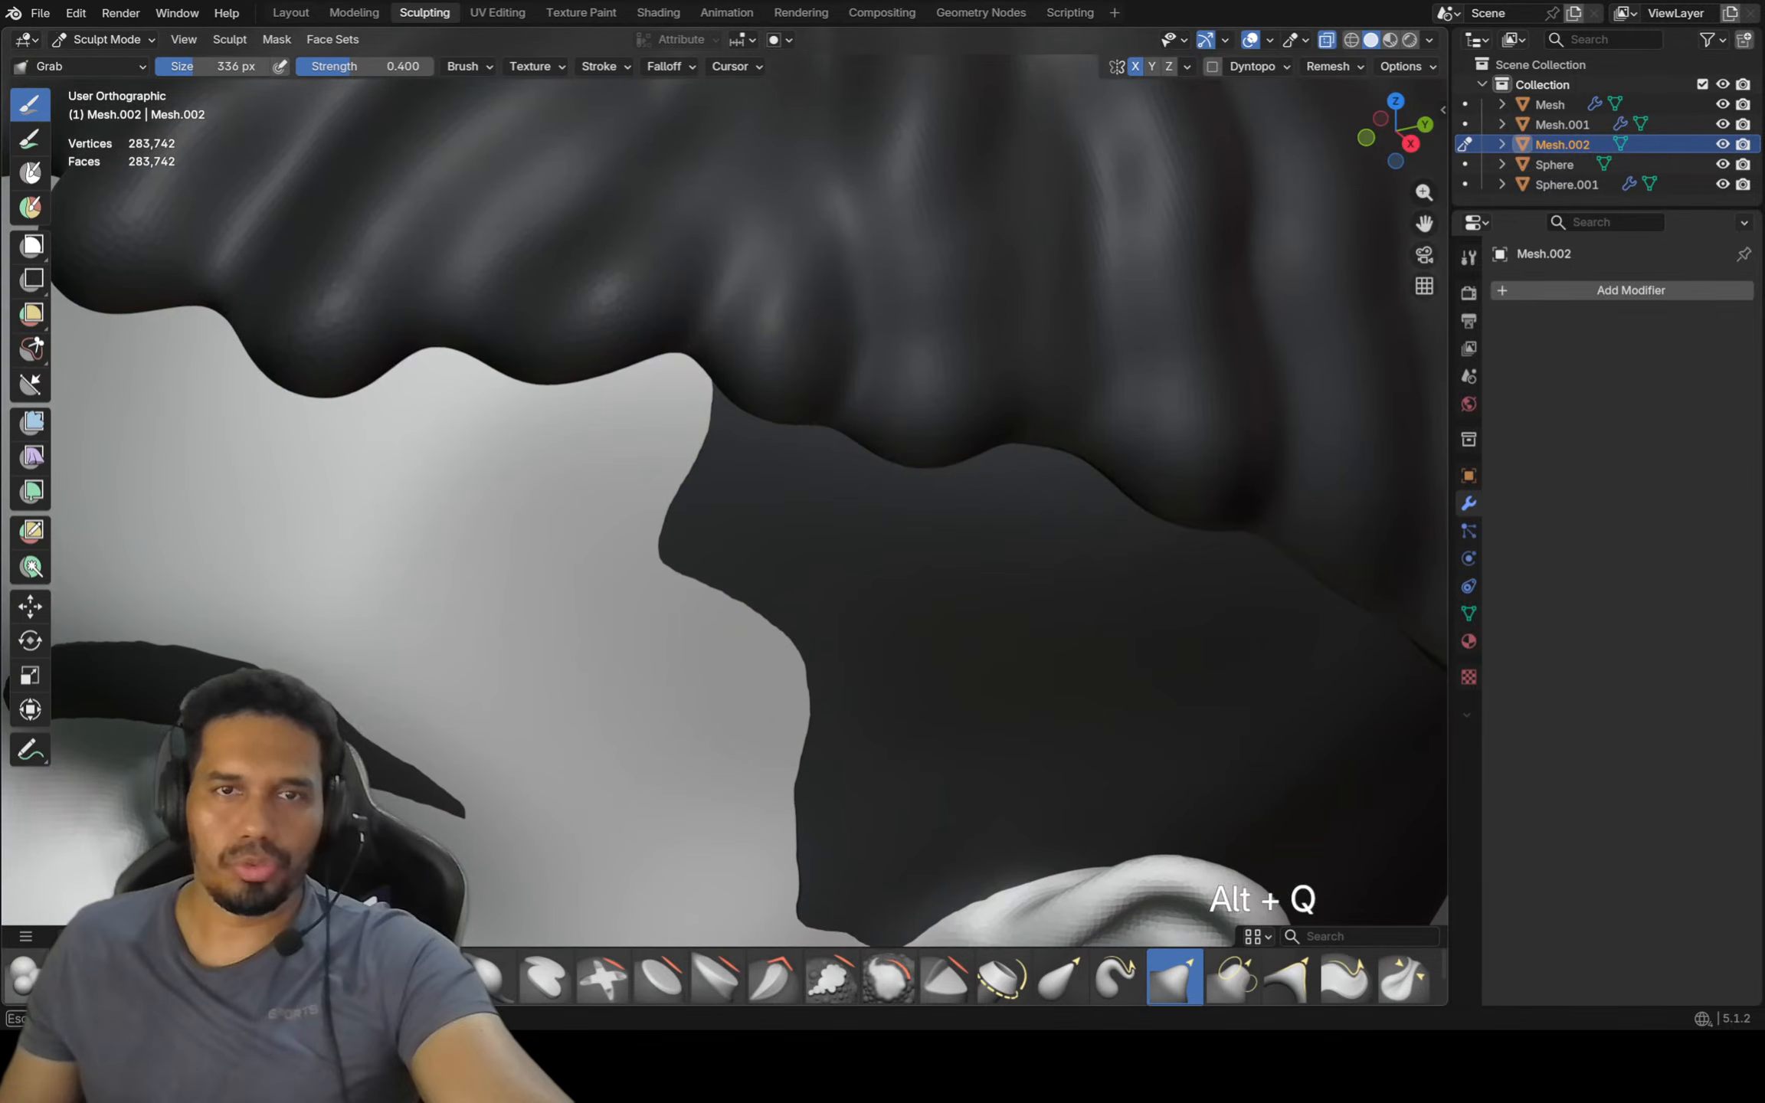
scroll(783, 366, "down", 2)
middle_click_drag(783, 366, 816, 425)
middle_click_drag(805, 306, 756, 279)
key("KP_1")
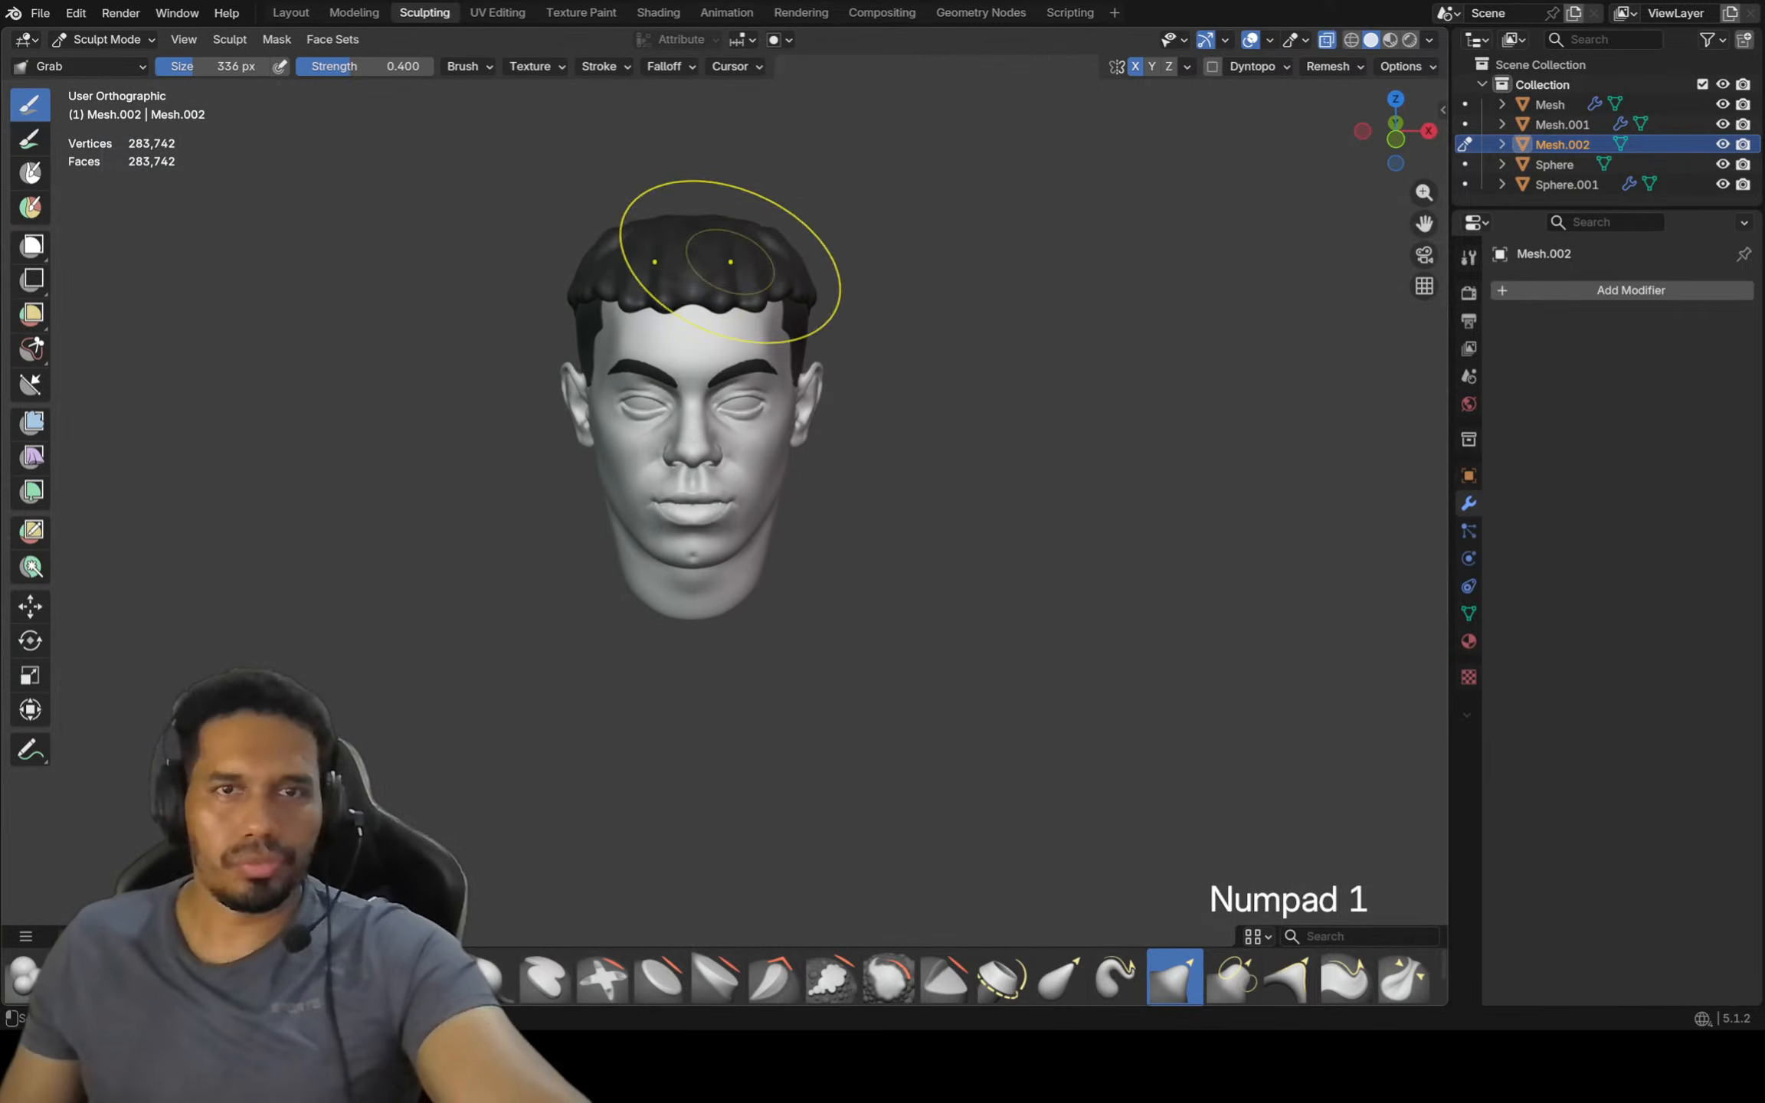
middle_click_drag(675, 176, 702, 211)
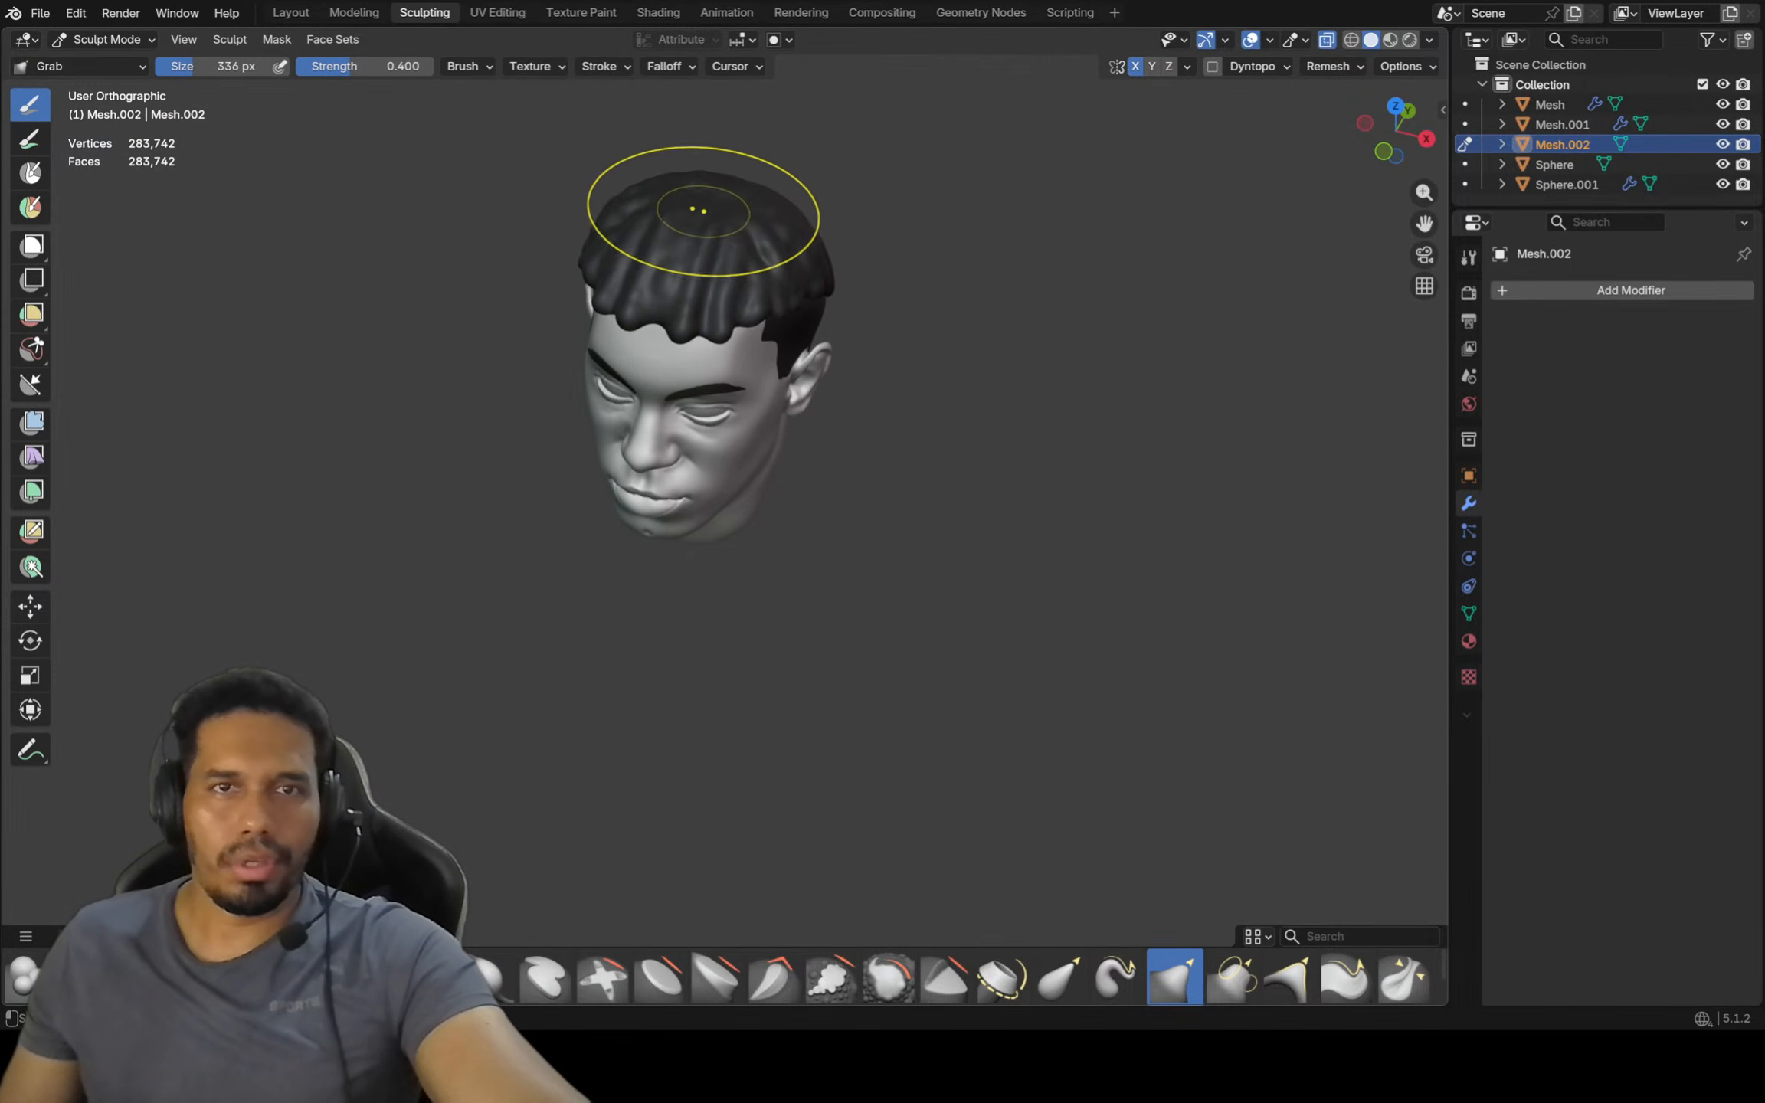
middle_click_drag(583, 161, 700, 157)
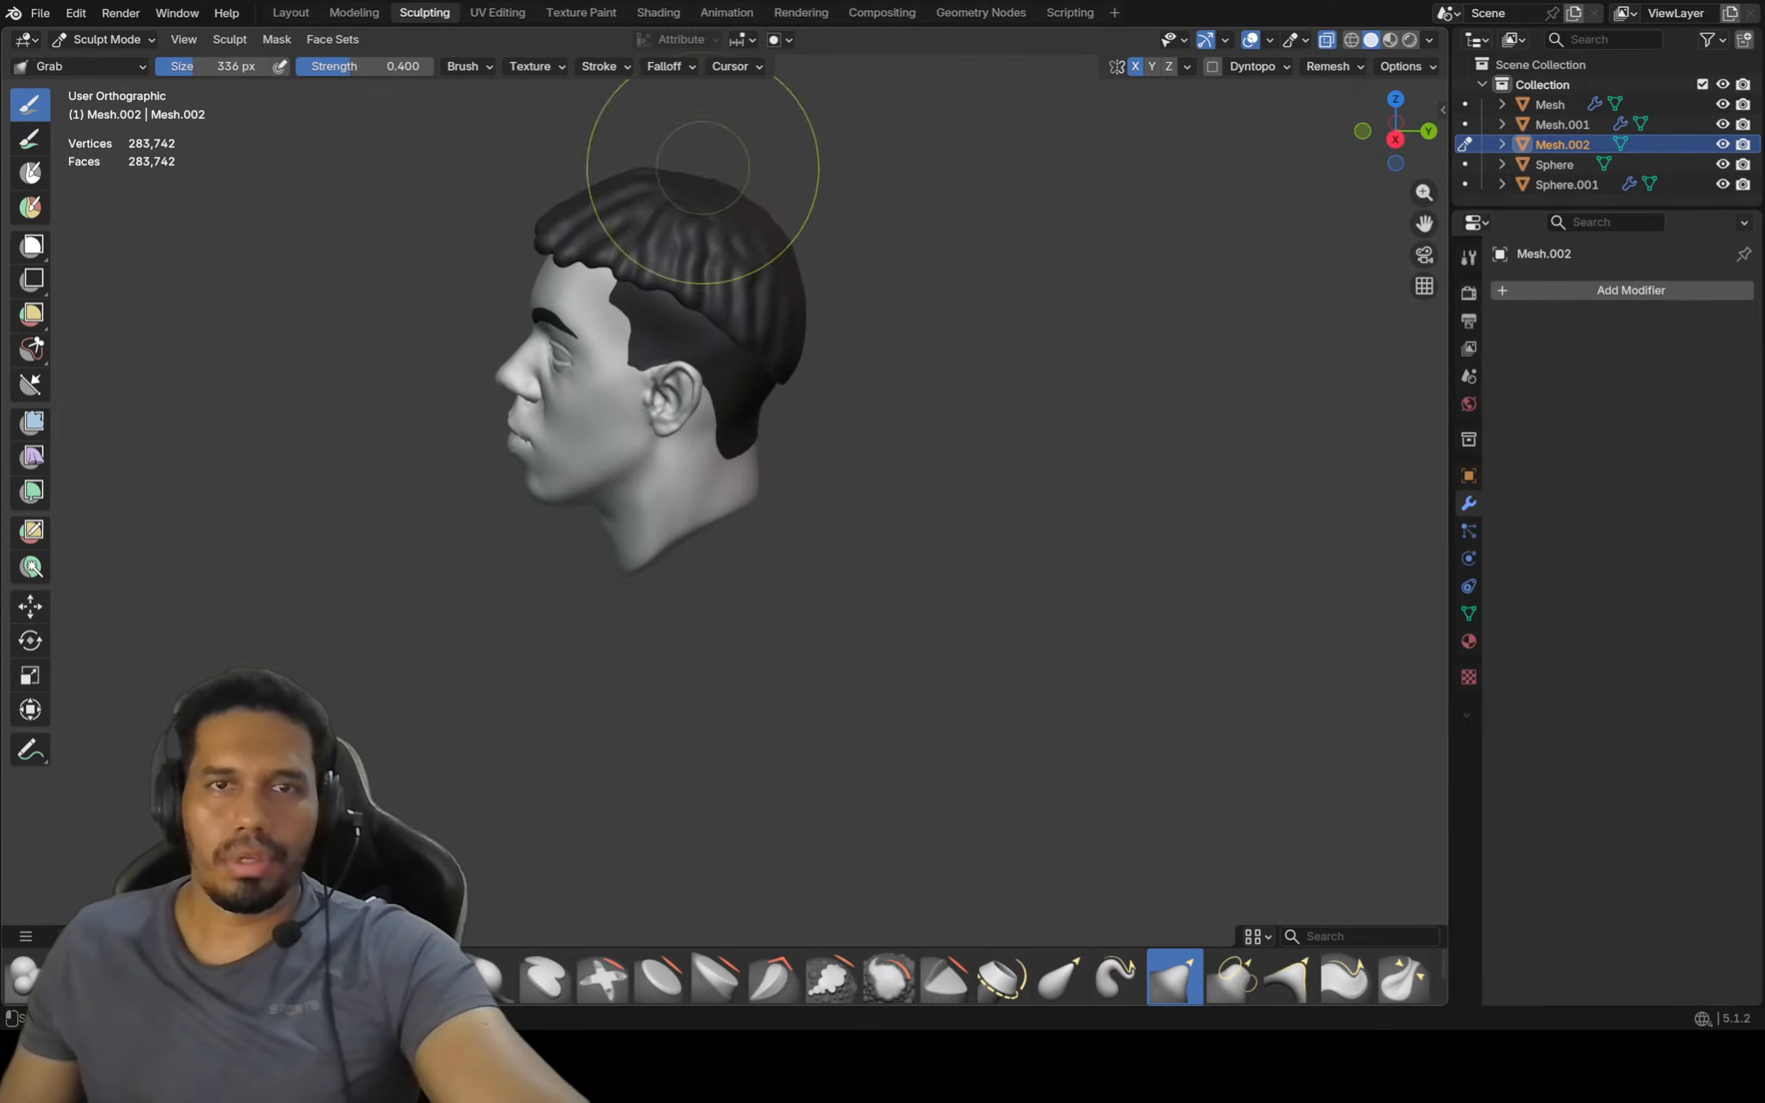
key("KP_3")
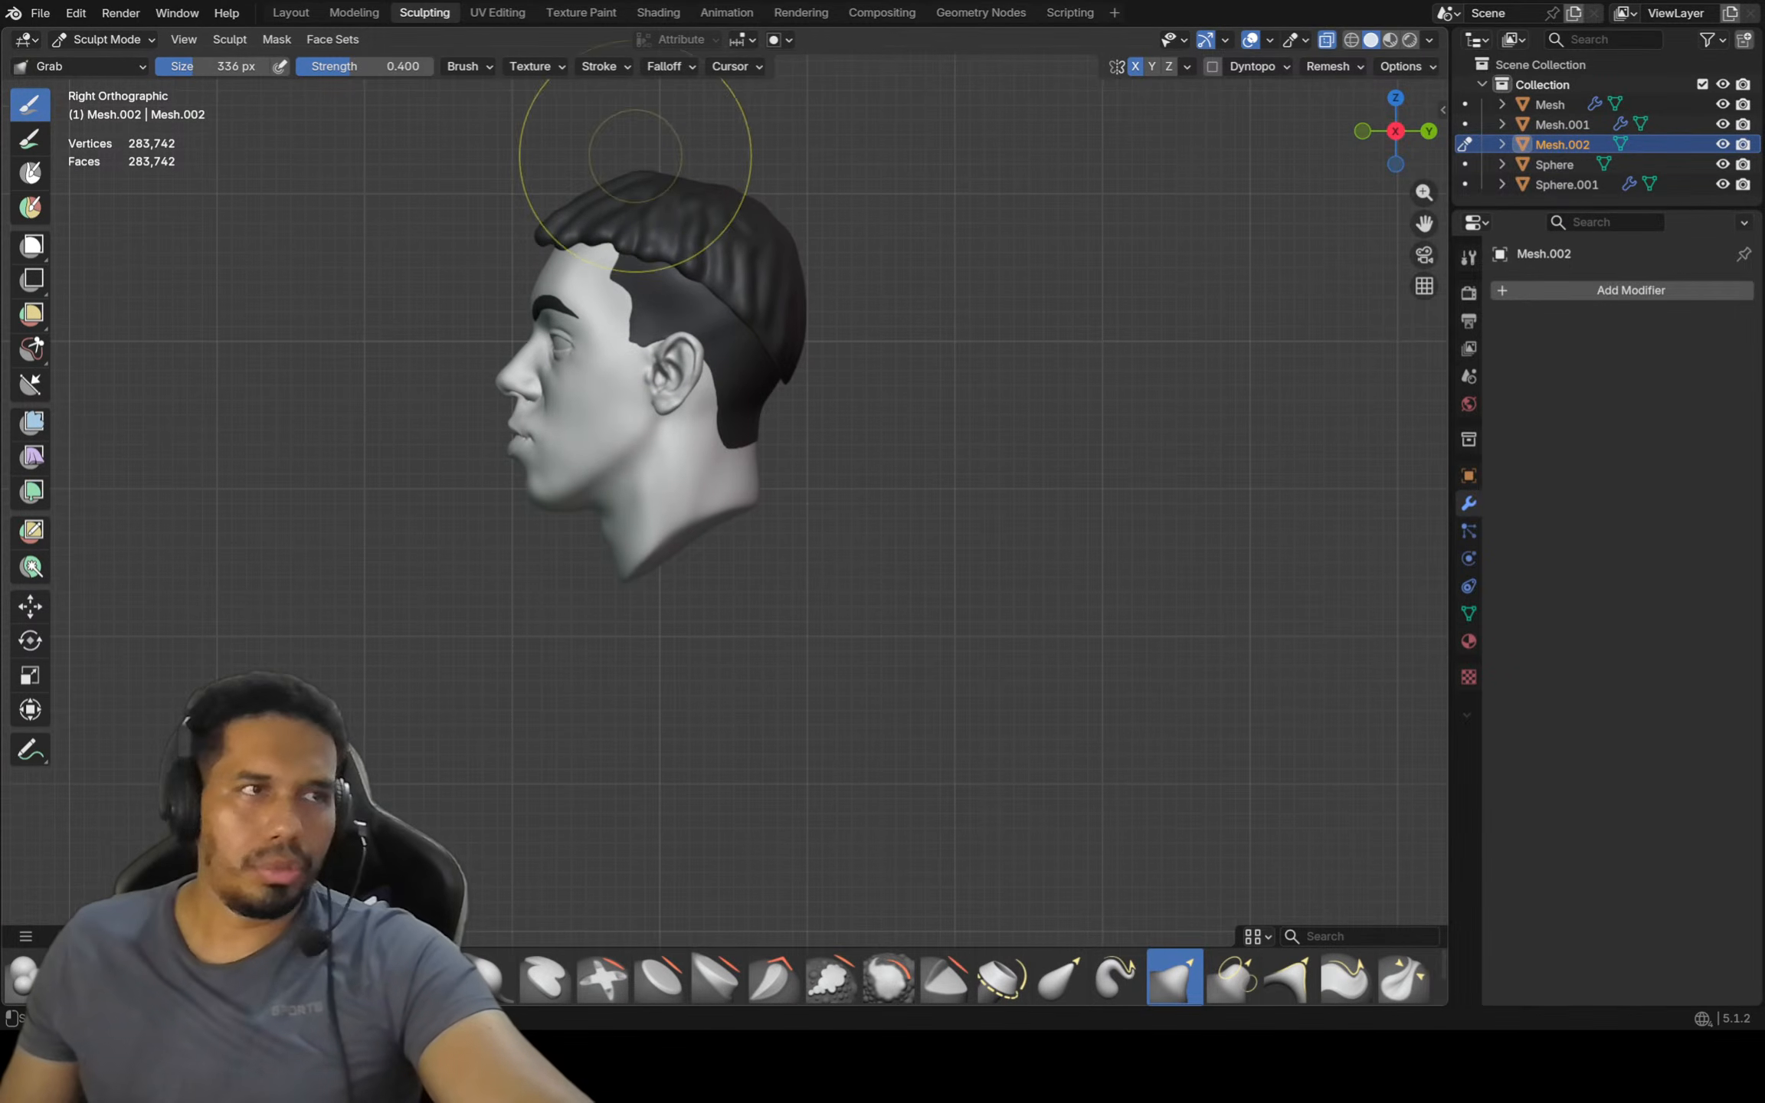
middle_click_drag(635, 155, 642, 234, "shift")
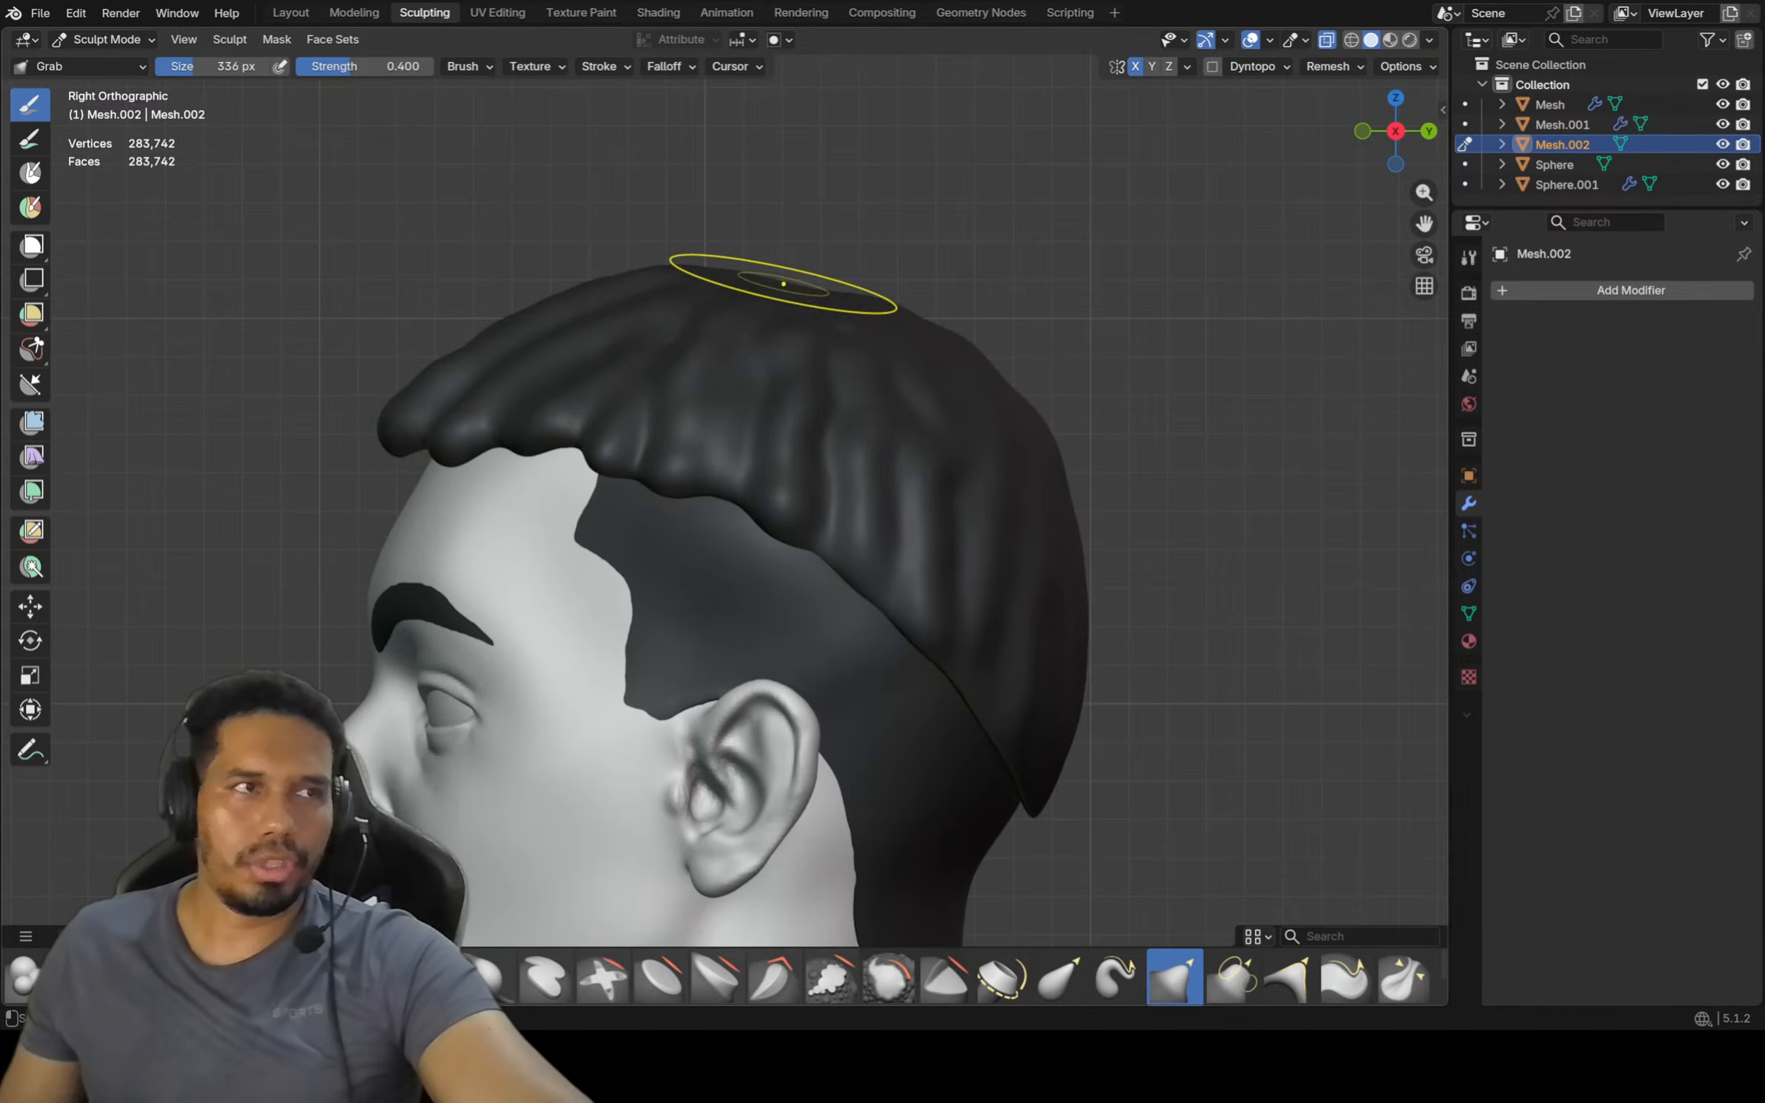
mouse_move(785, 277)
middle_mouse_down()
mouse_move(784, 314)
mouse_move(826, 252)
middle_mouse_up()
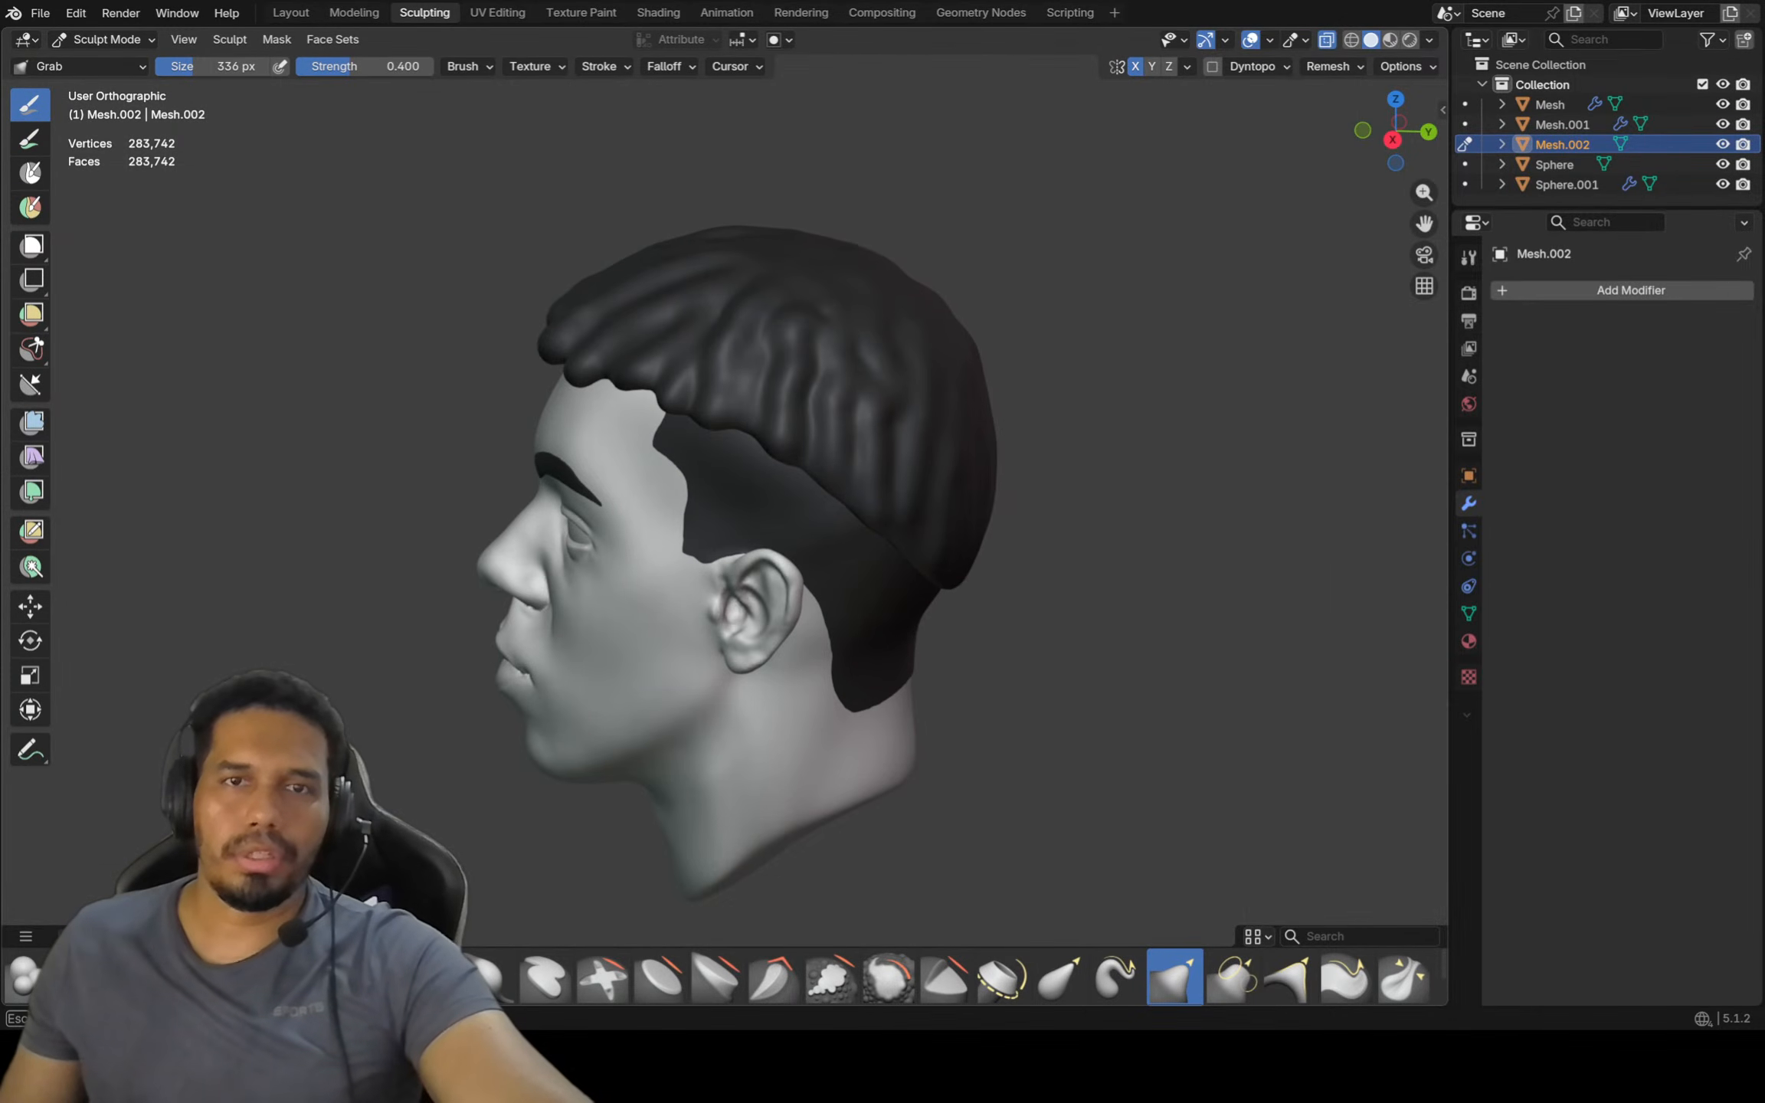
key("KP_3")
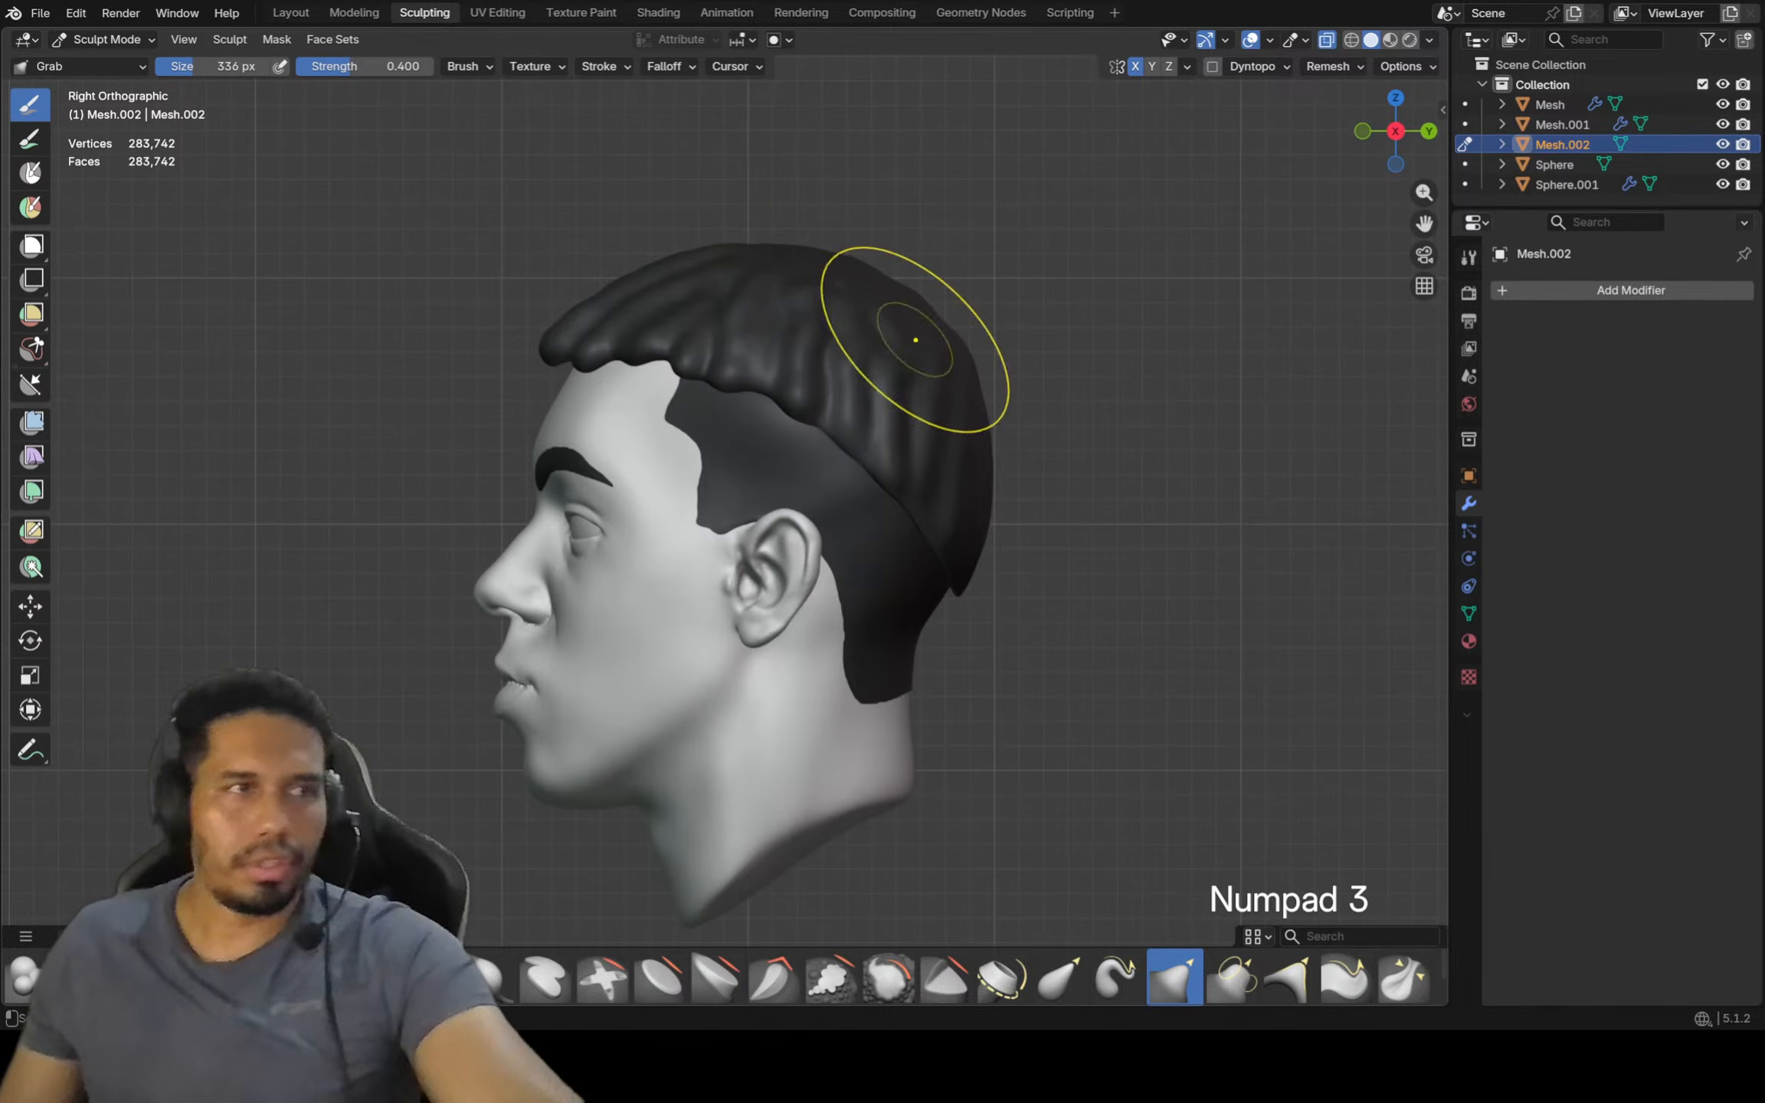
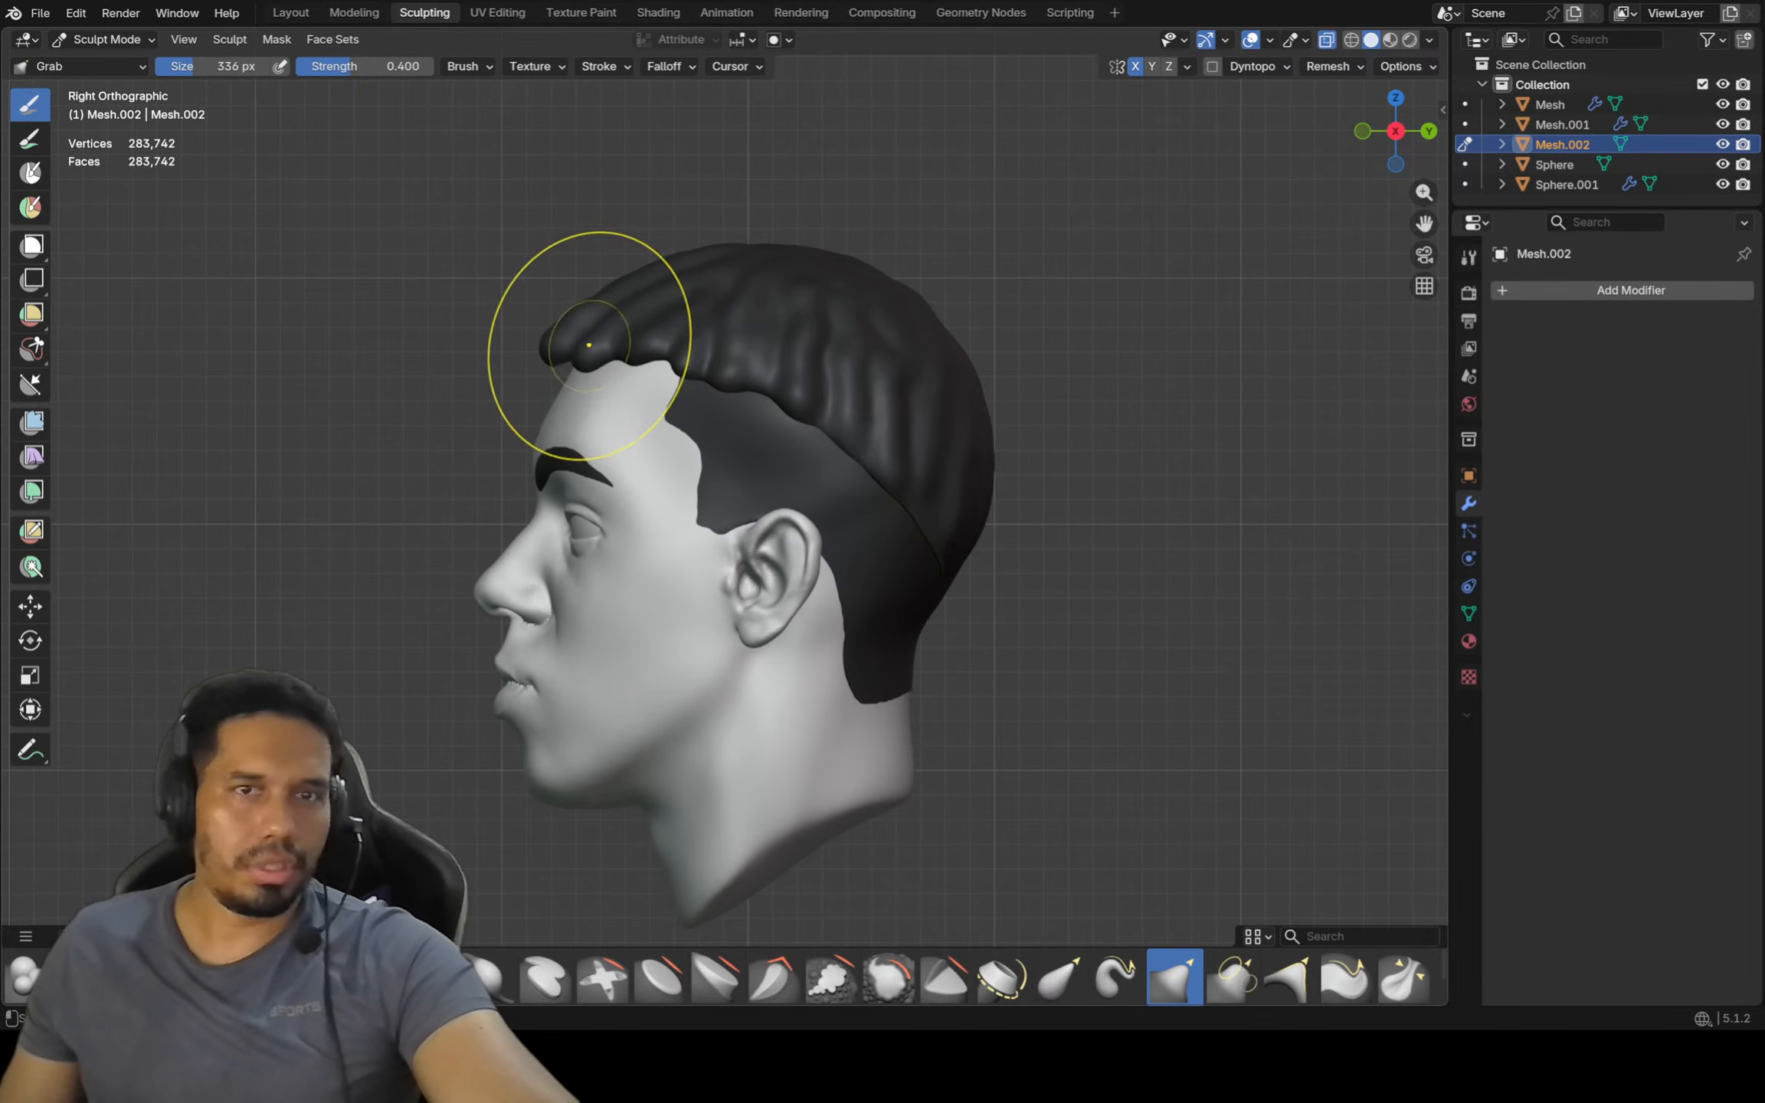
Set the Blob brush to 170 px and sculpt fuller strands with rounded tips along the front fringe
mouse_move(535, 346)
middle_mouse_down()
mouse_move(574, 346)
mouse_move(504, 335)
mouse_move(493, 307)
middle_mouse_up()
scroll(429, 291, "up", 4)
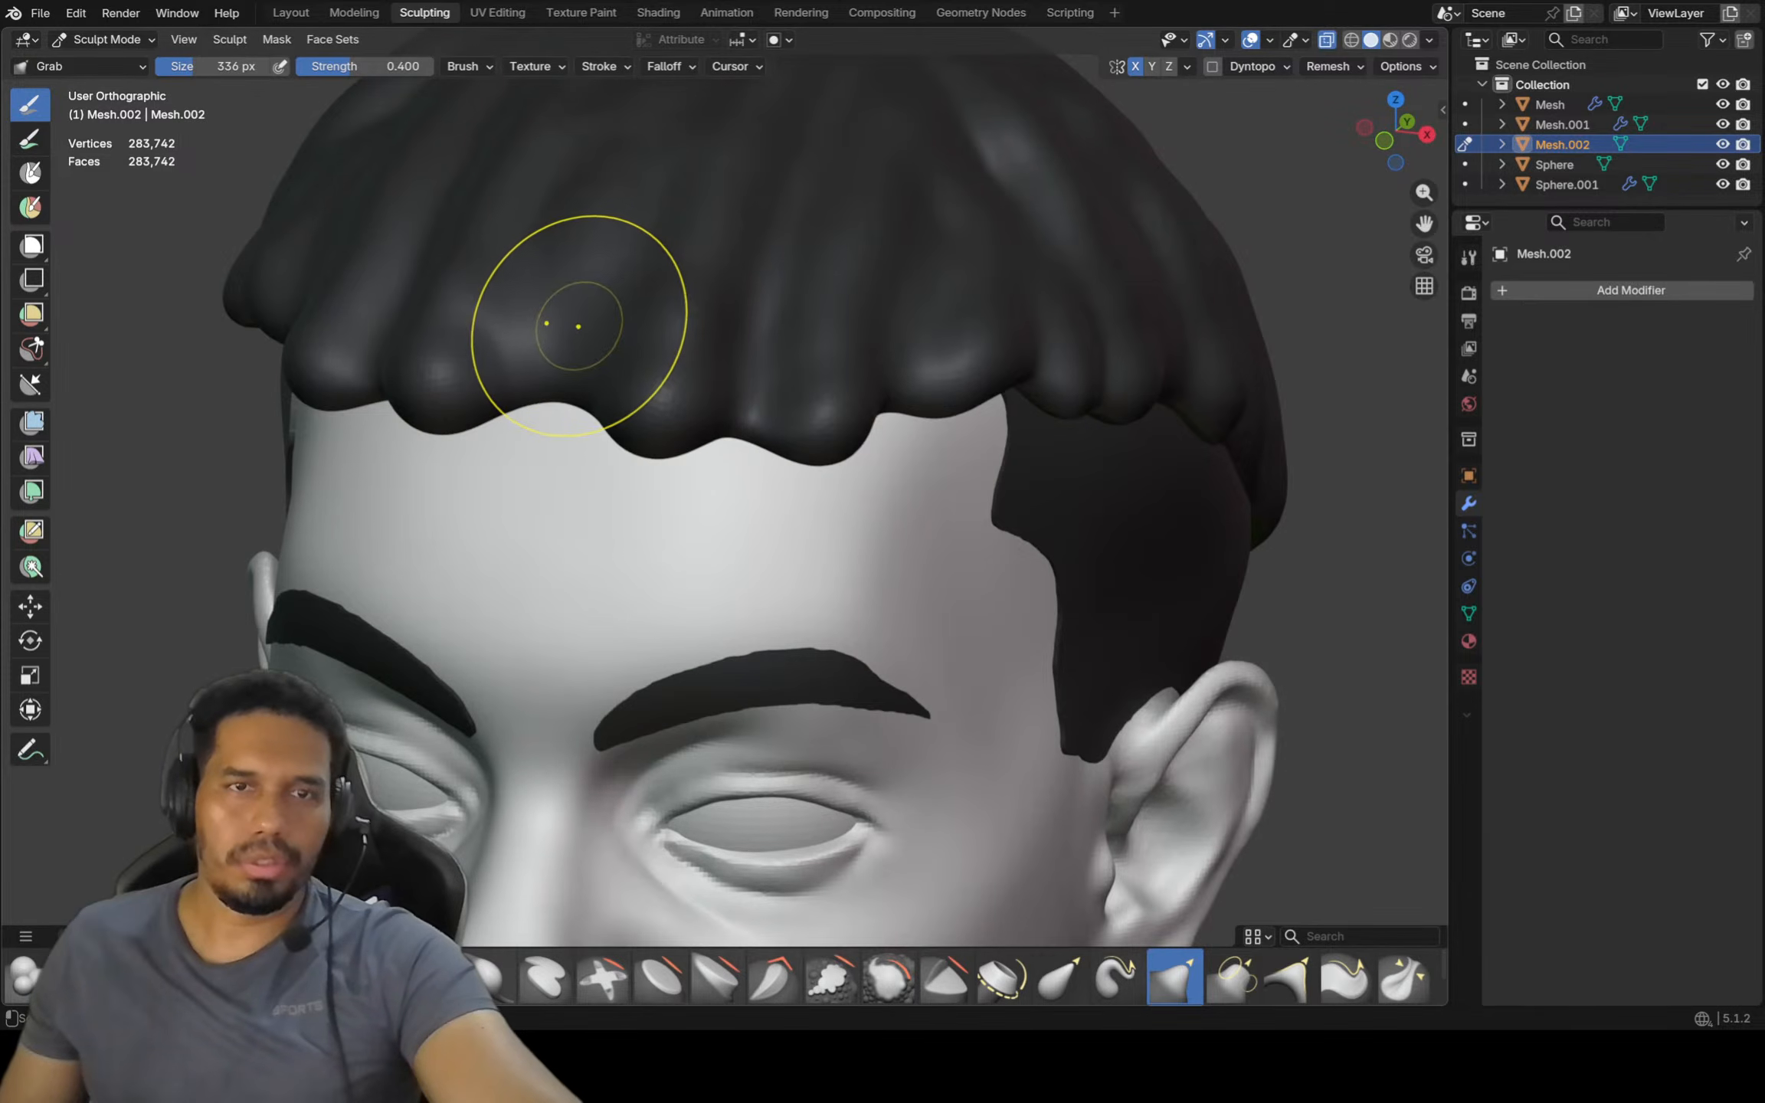
left_click(24, 977)
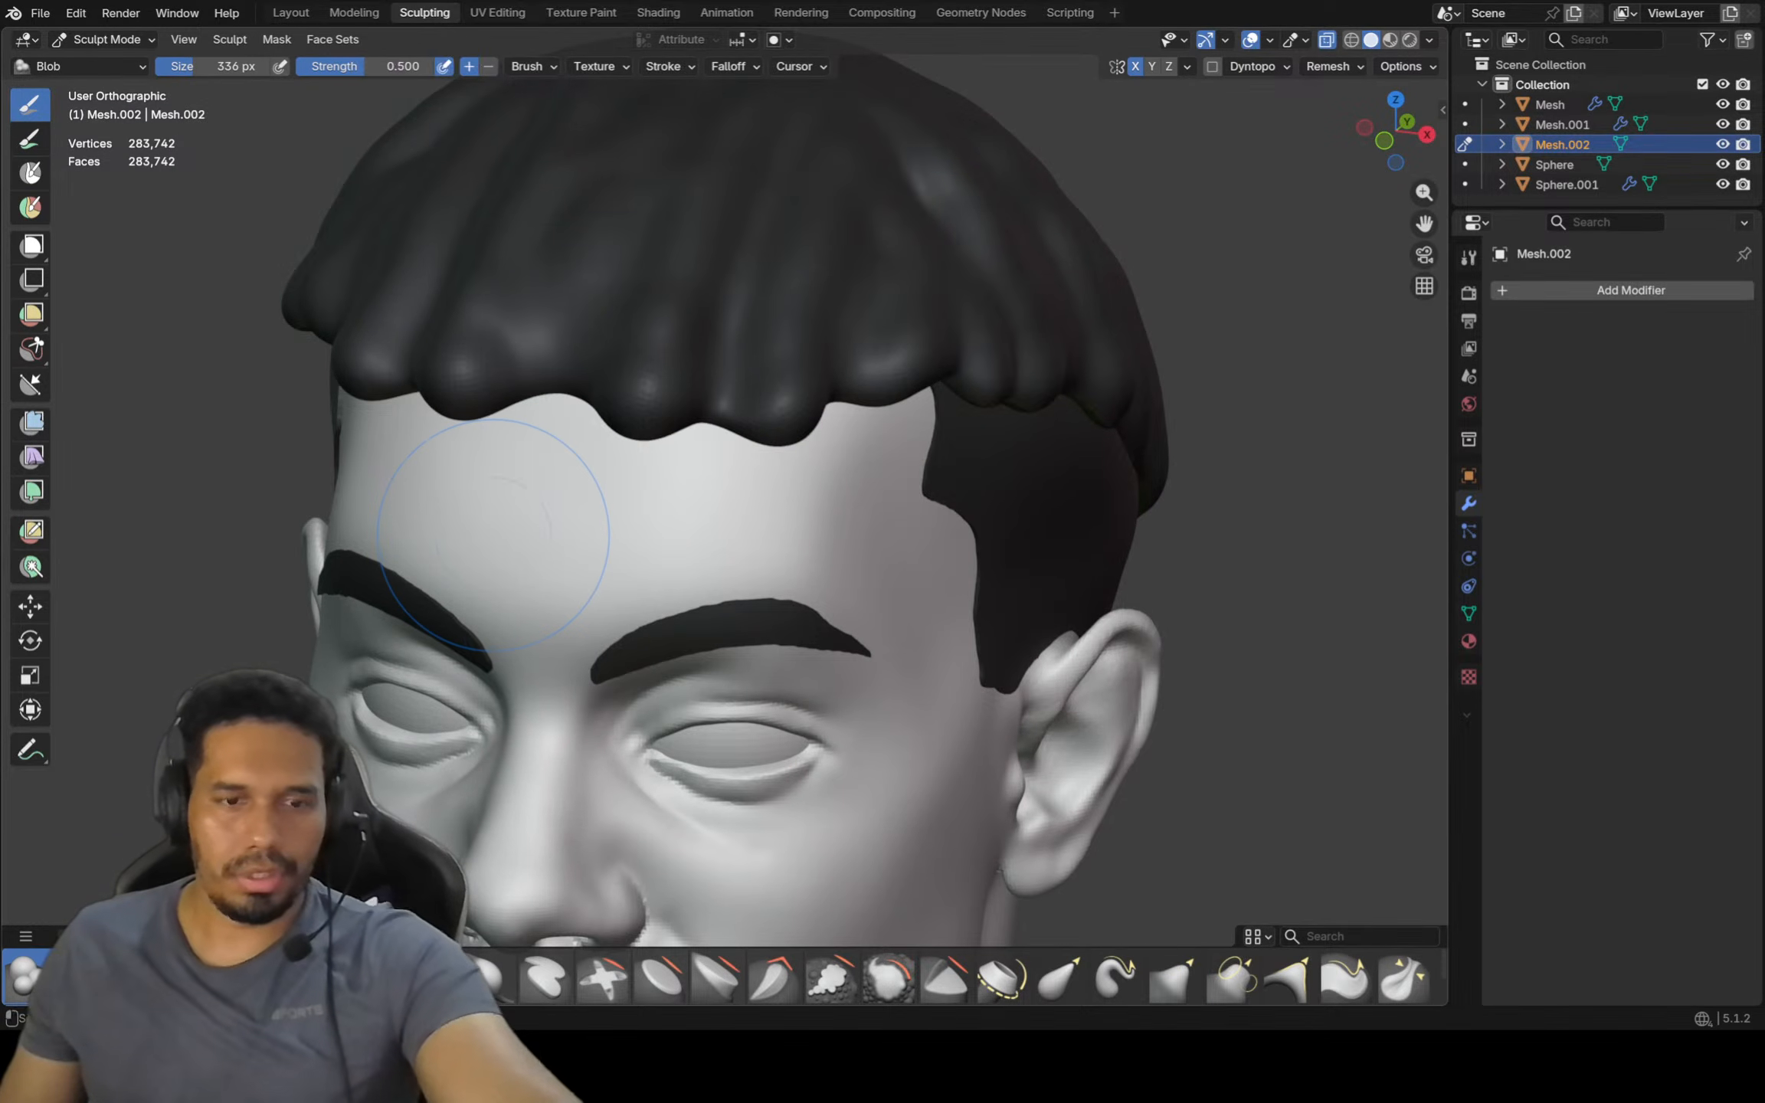
key("f")
left_click(552, 535)
mouse_move(552, 535)
middle_mouse_down()
mouse_move(552, 550)
mouse_move(559, 490)
middle_mouse_up()
scroll(571, 343, "down", 1)
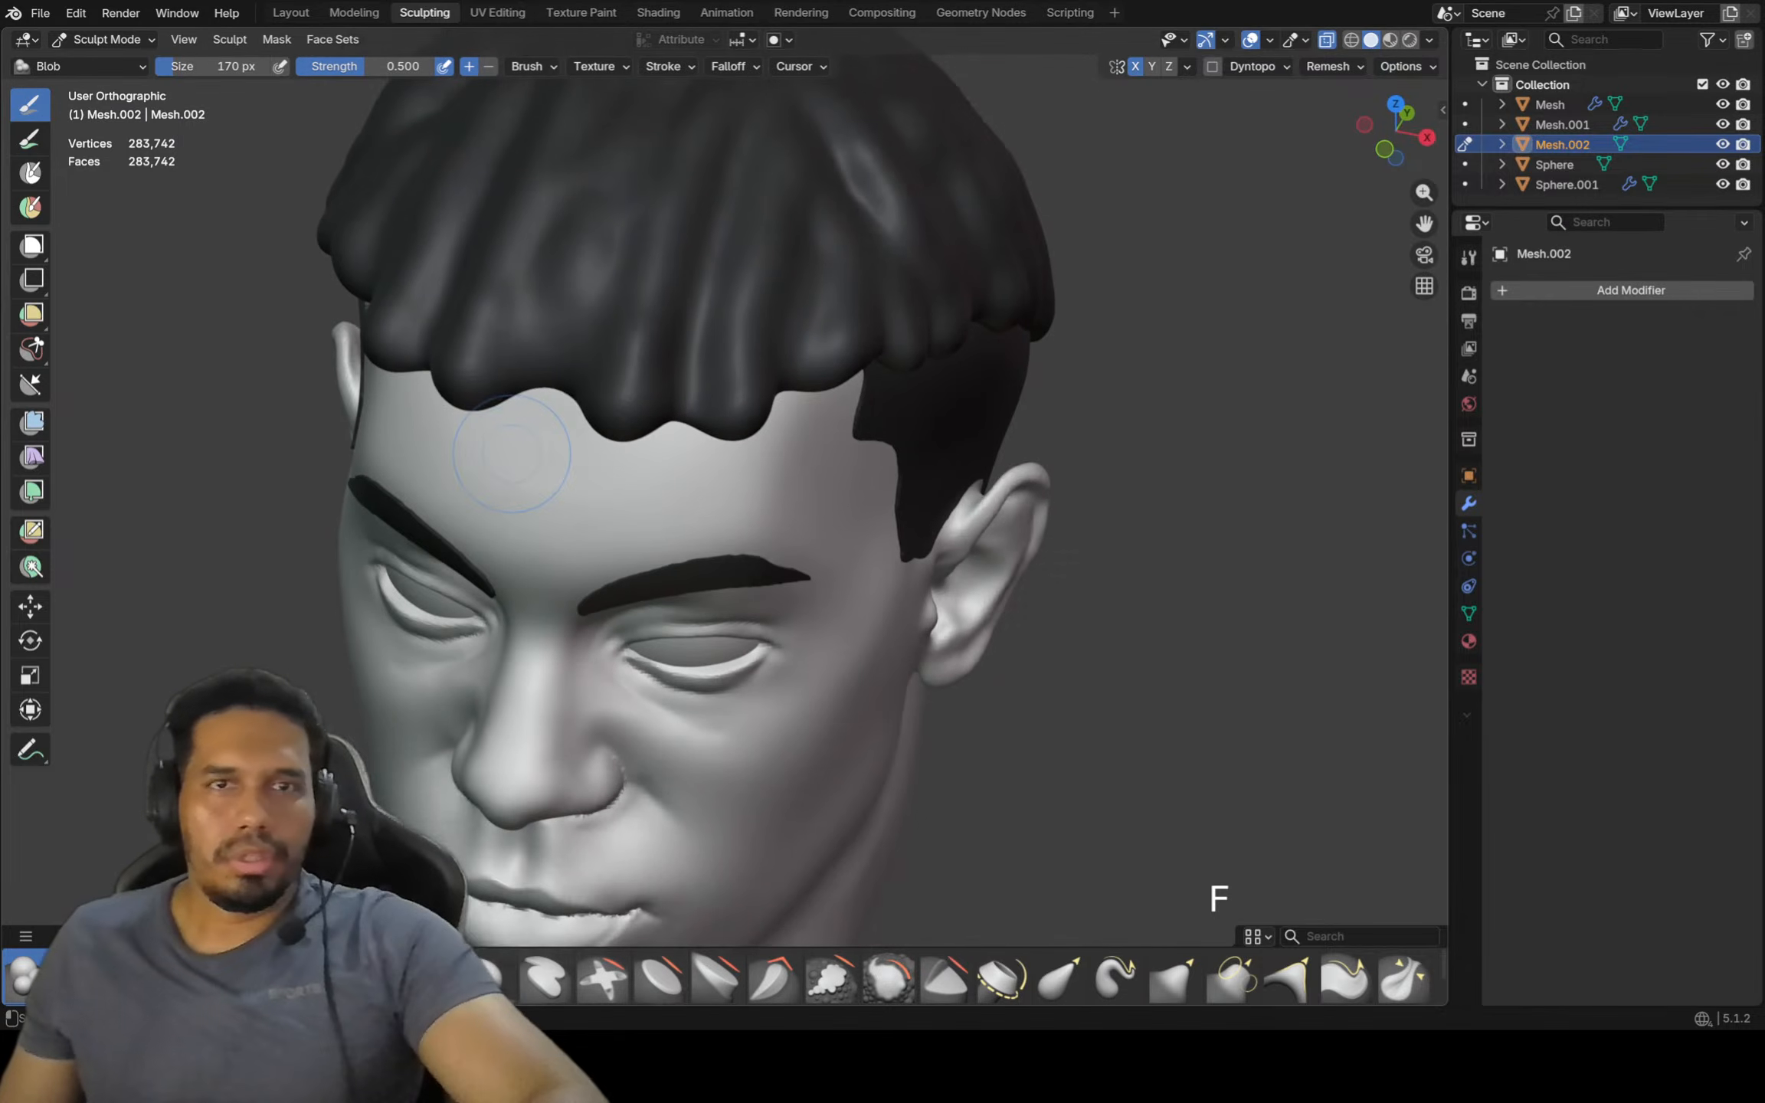
mouse_move(537, 360)
left_mouse_down()
mouse_move(591, 184)
mouse_move(586, 337)
left_mouse_up()
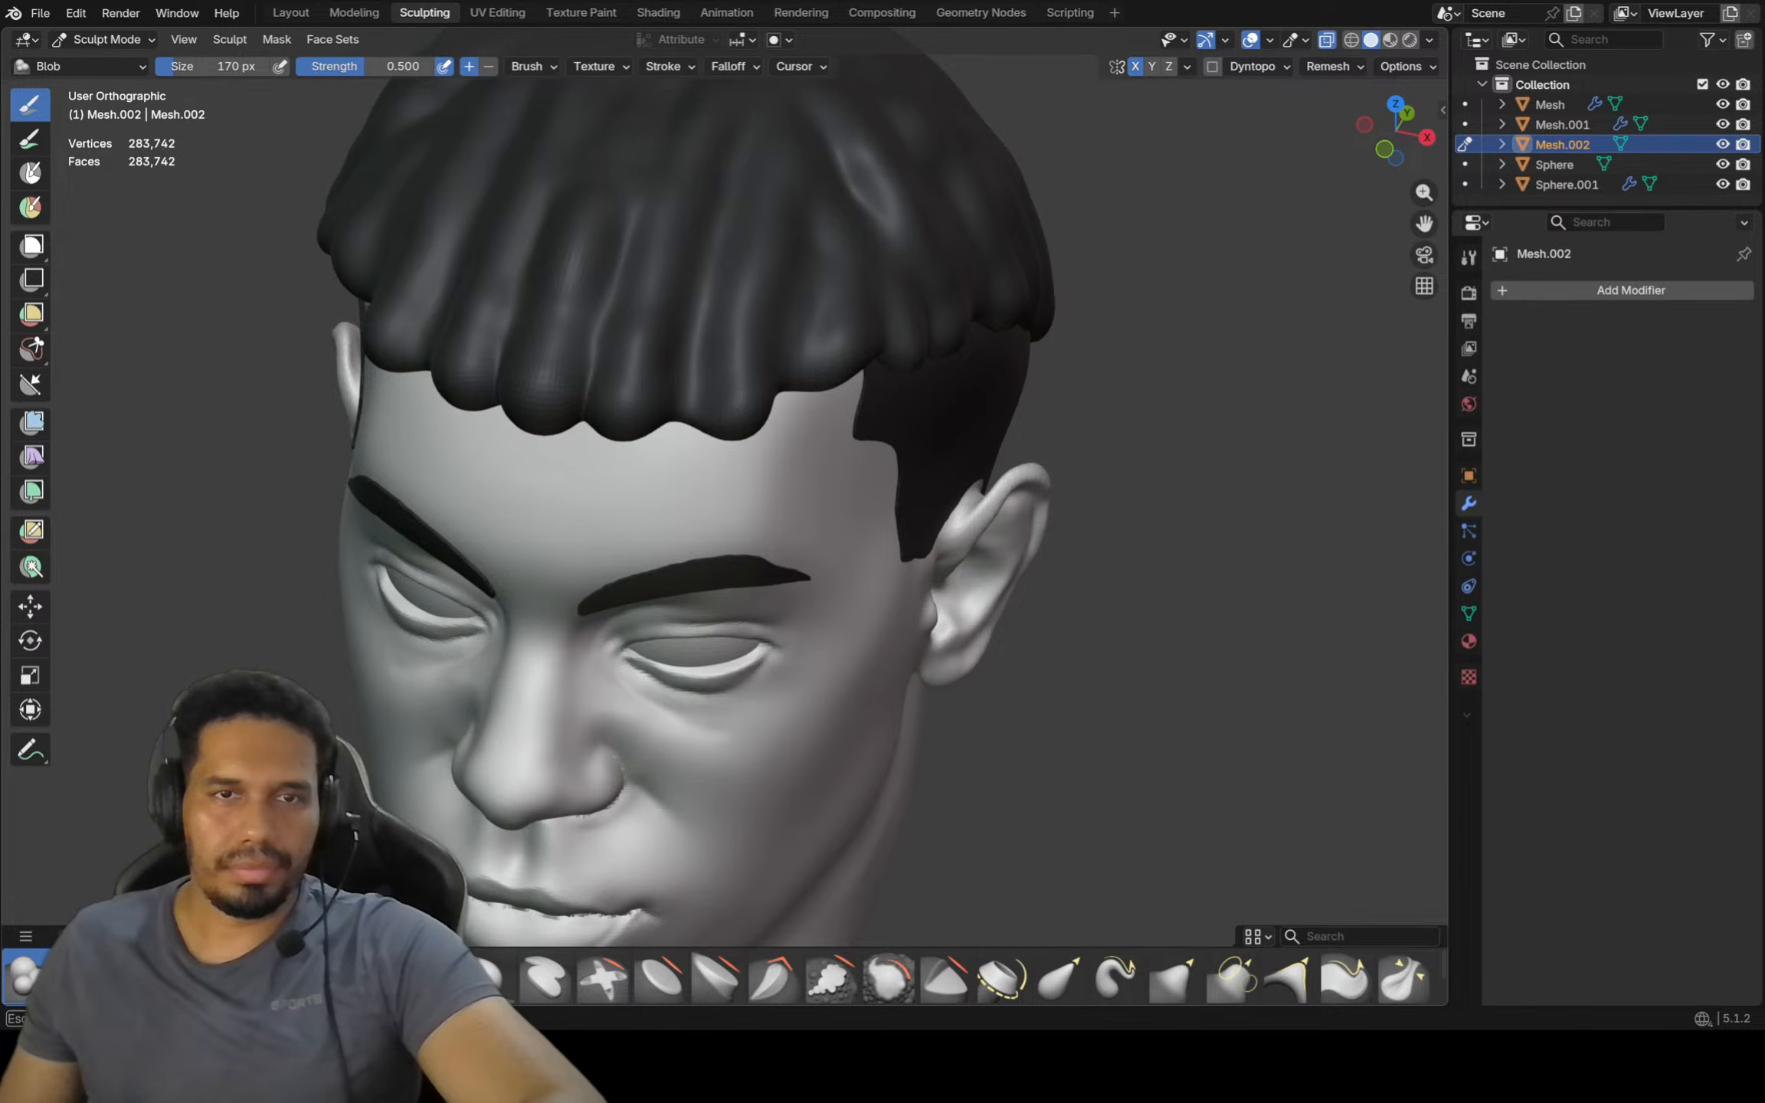
left_click(613, 390)
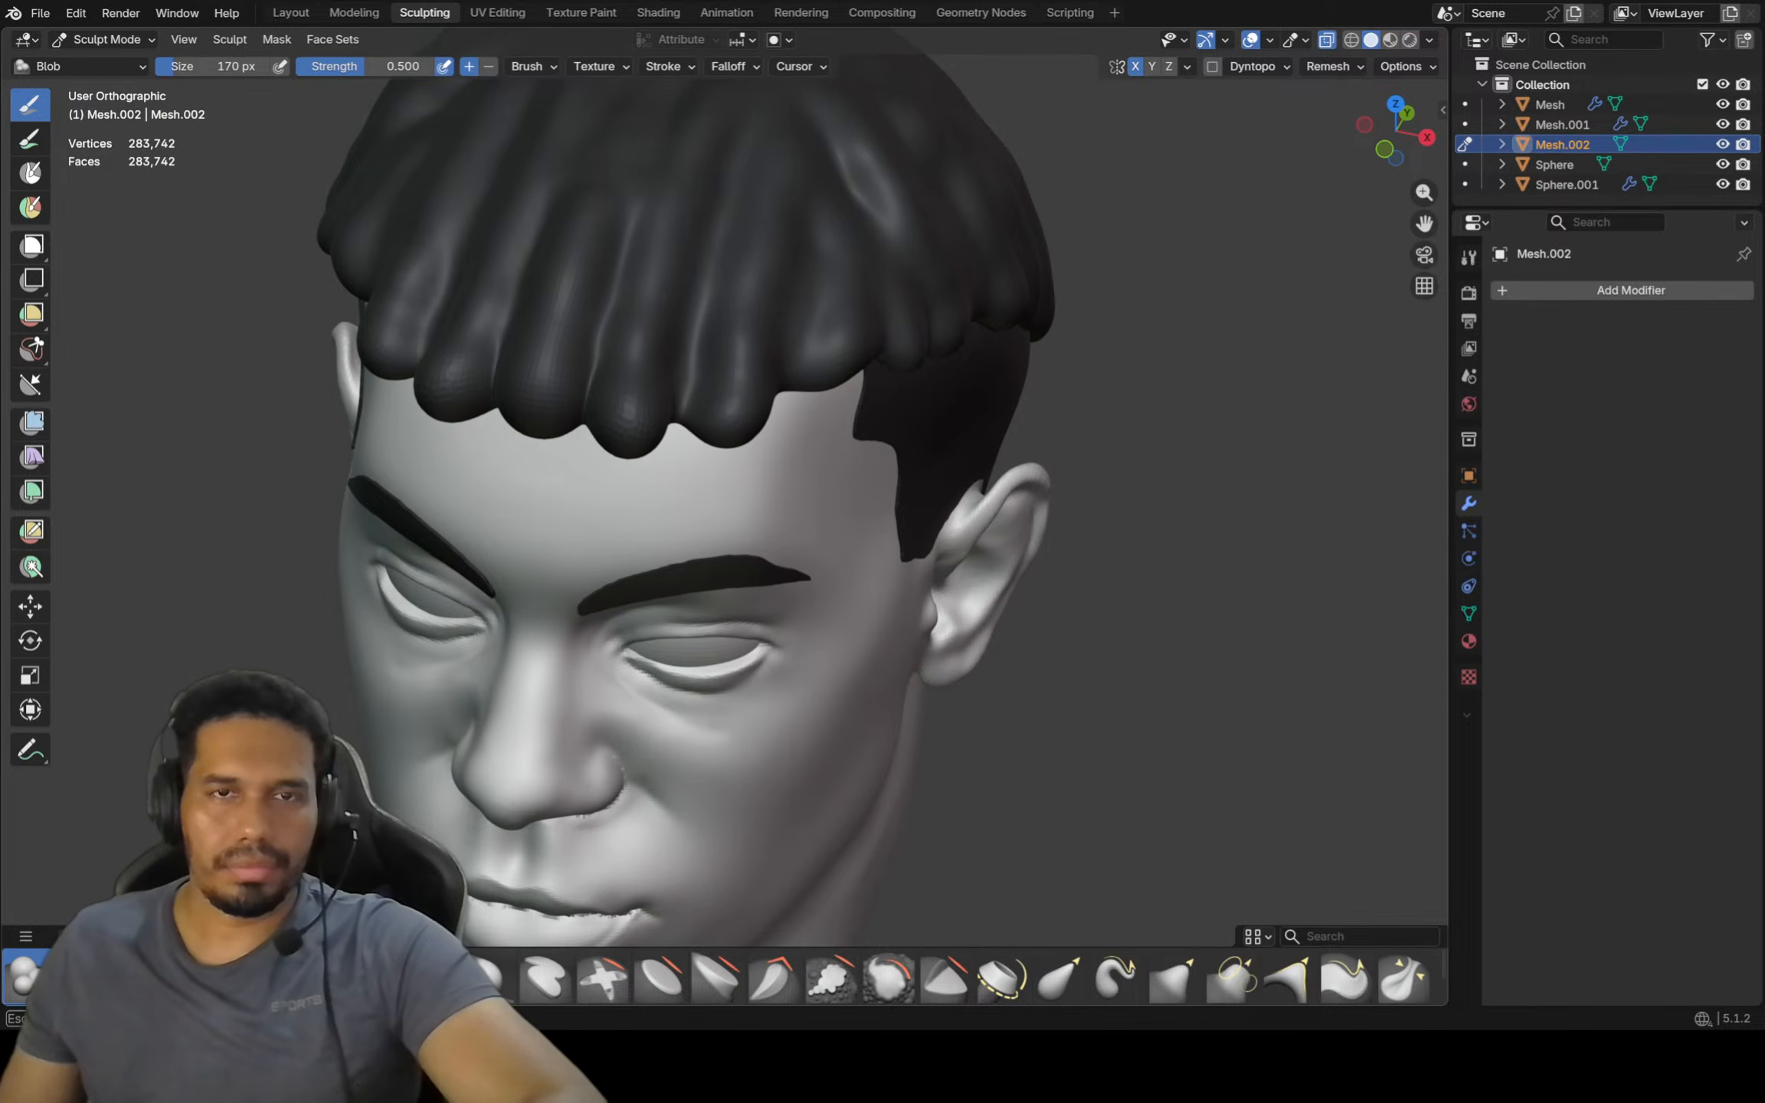
scroll(756, 881, "down", 3)
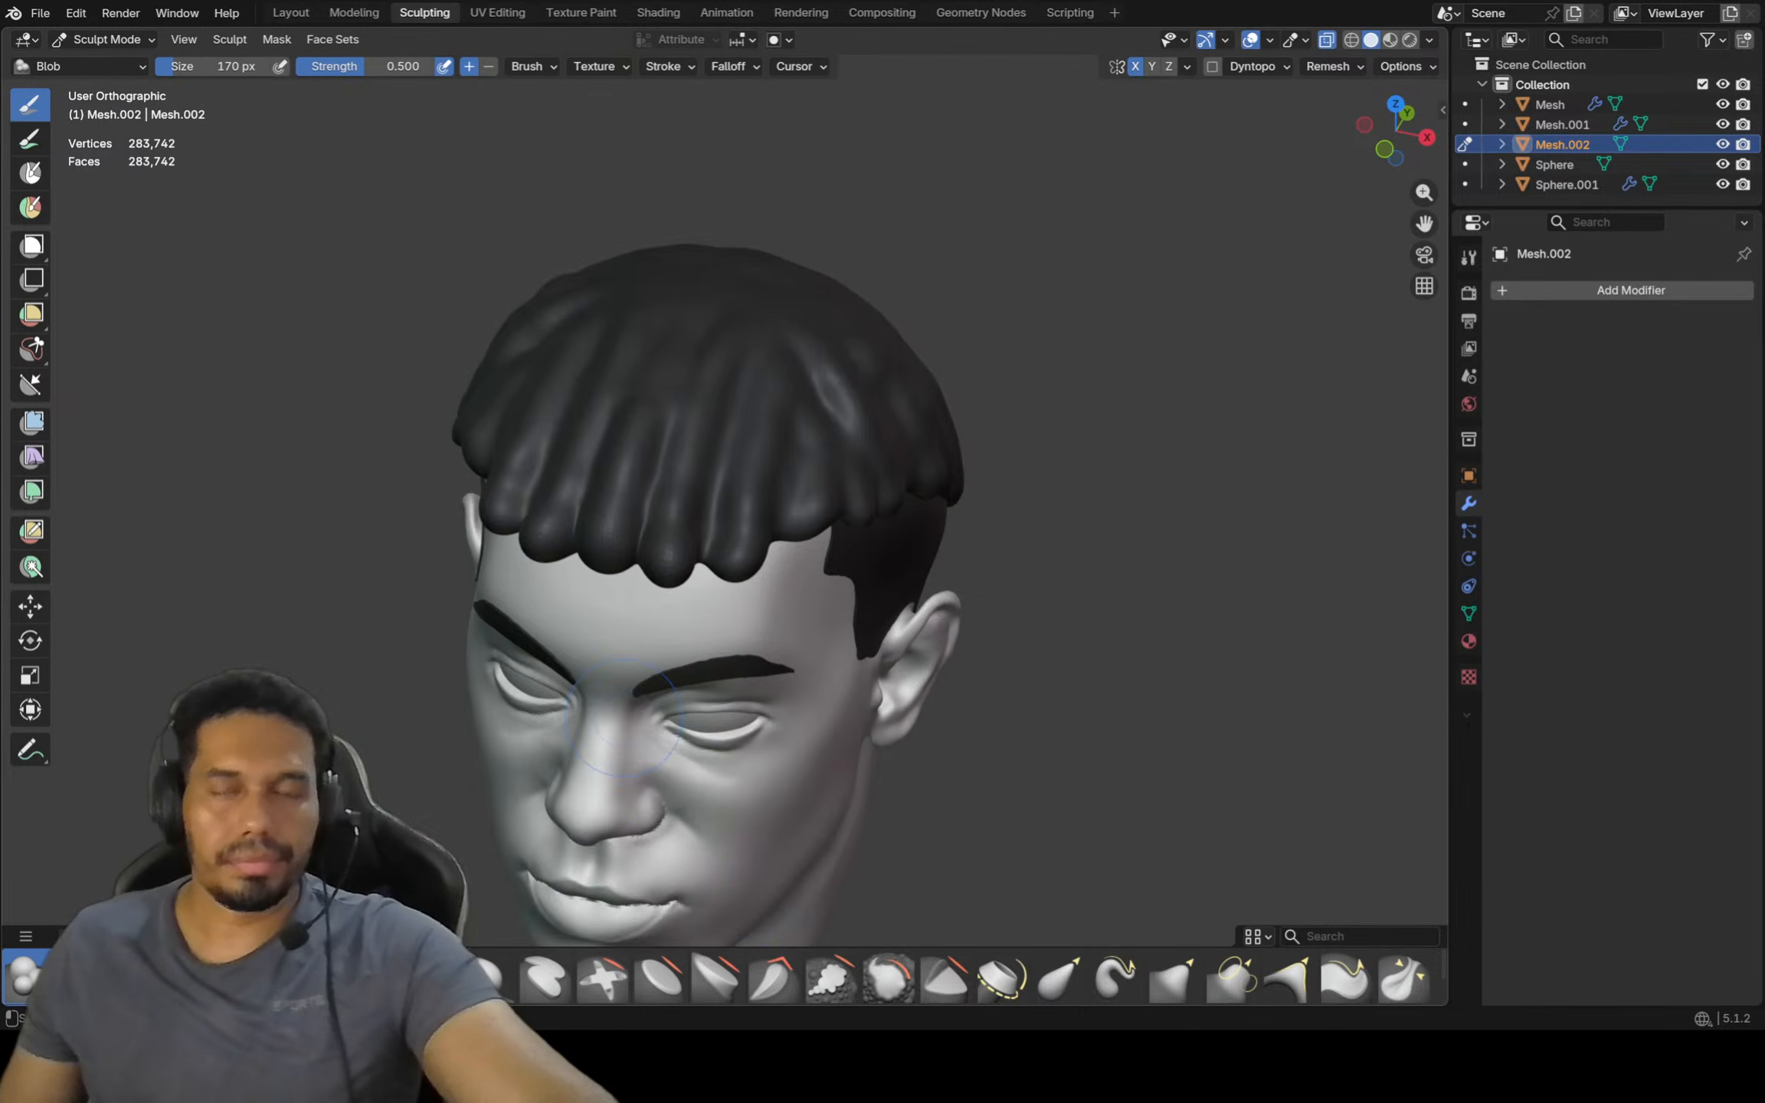
Continue the thick strands with rounded tips along the side and back of the upper hair layer using the Blob brush
middle_click_drag(756, 881, 382, 670)
scroll(414, 651, "up", 3)
scroll(442, 633, "up", 1)
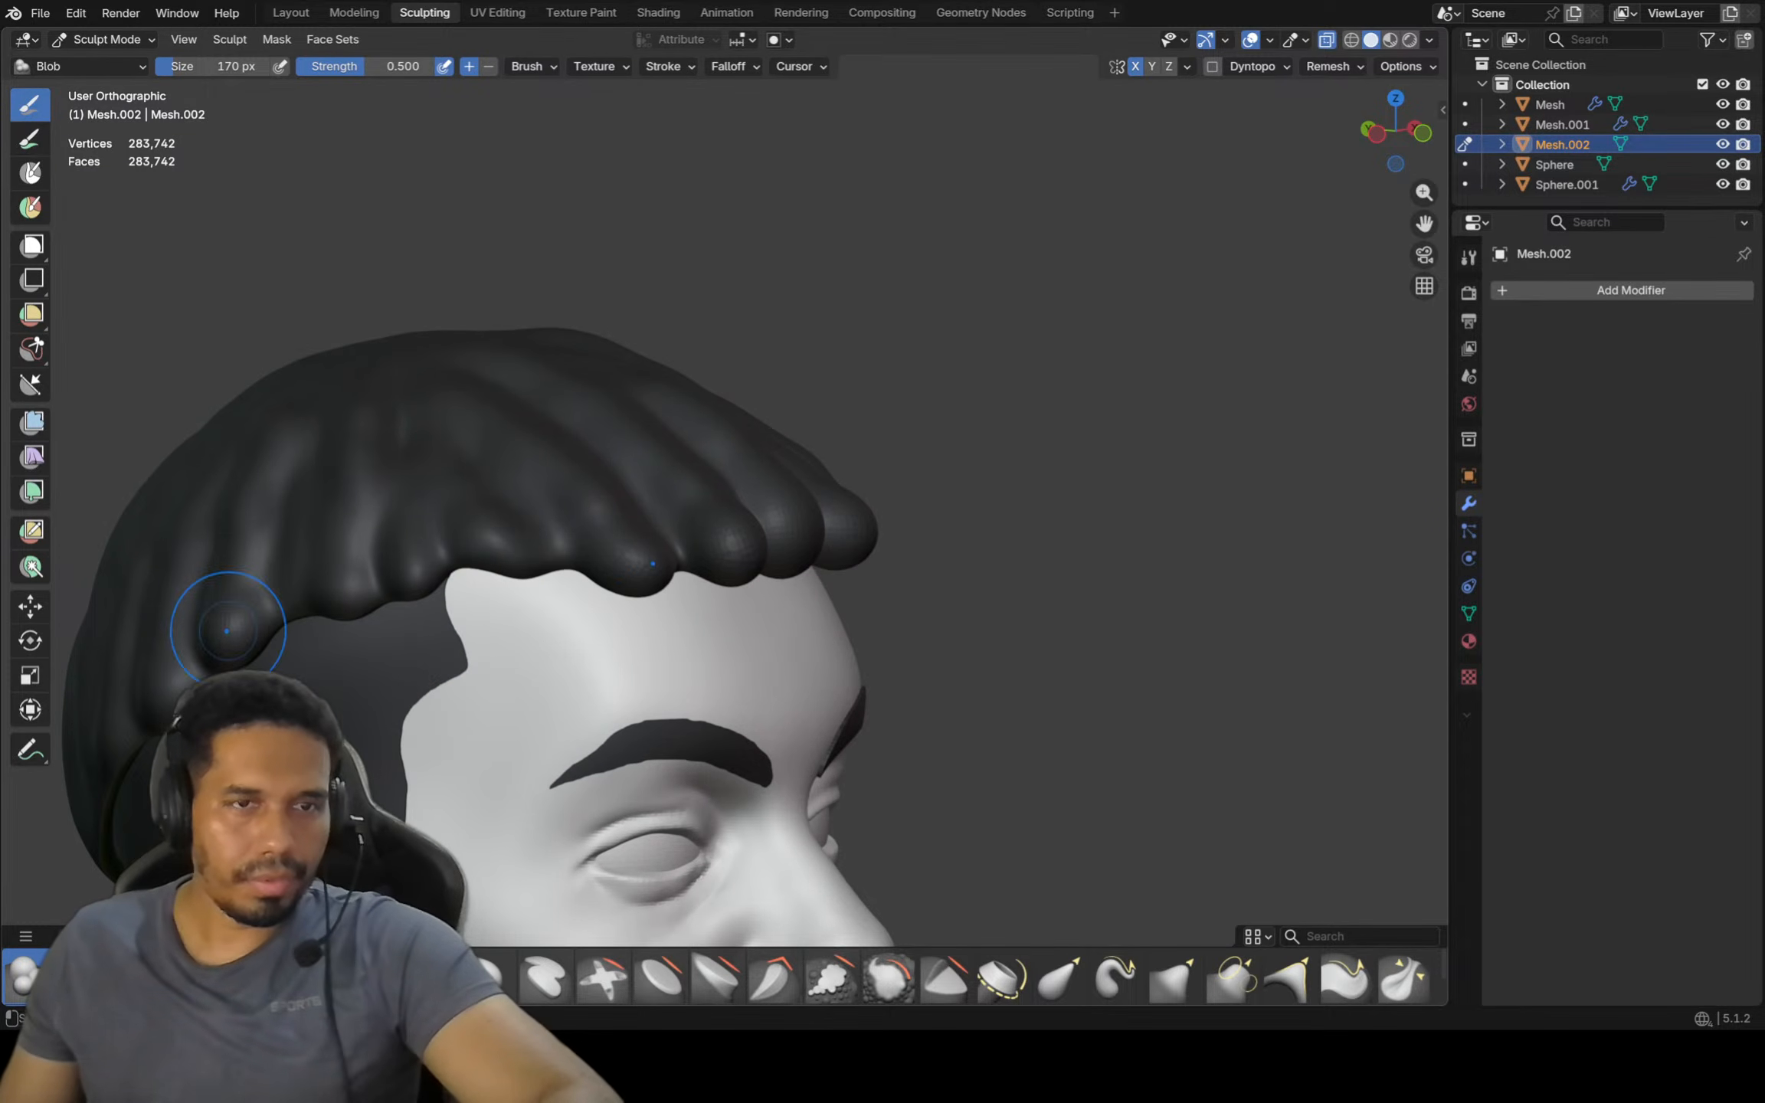
left_click_drag(264, 528, 360, 605)
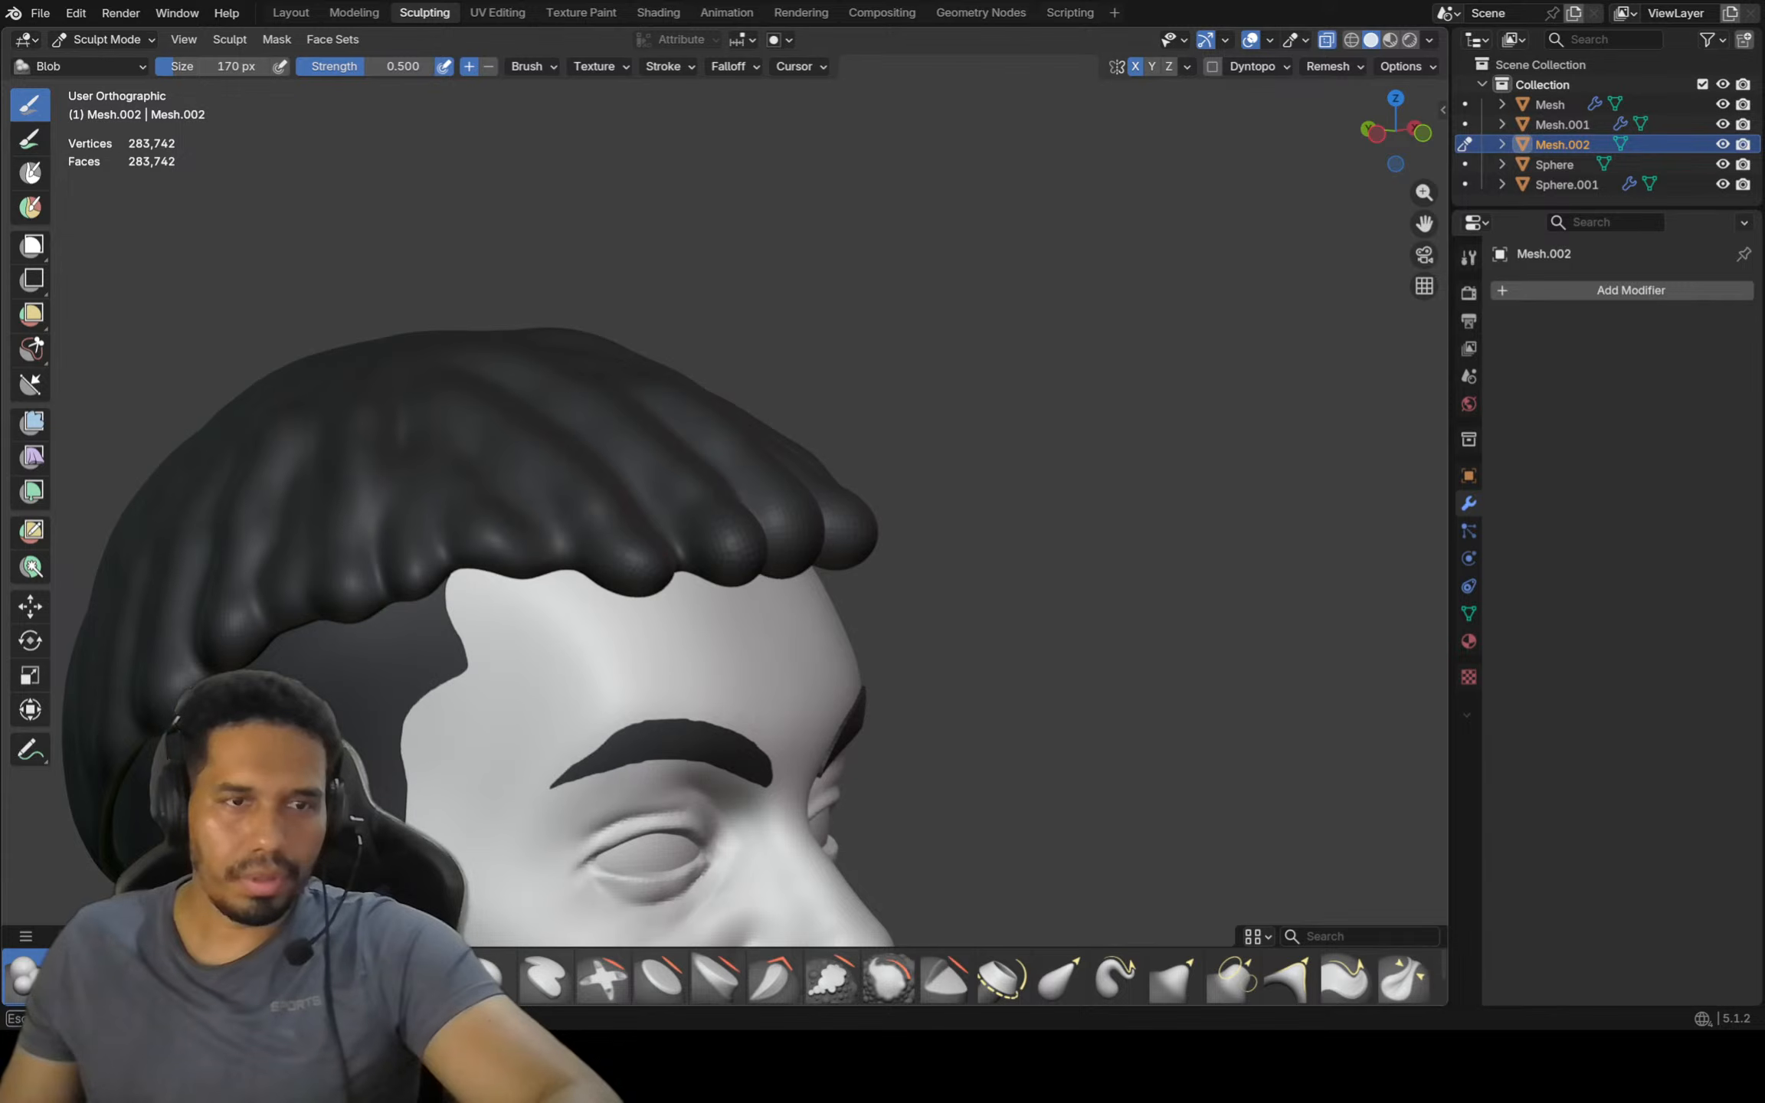
mouse_move(766, 612)
middle_mouse_down()
mouse_move(597, 605)
mouse_move(843, 571)
mouse_move(409, 646)
middle_mouse_up()
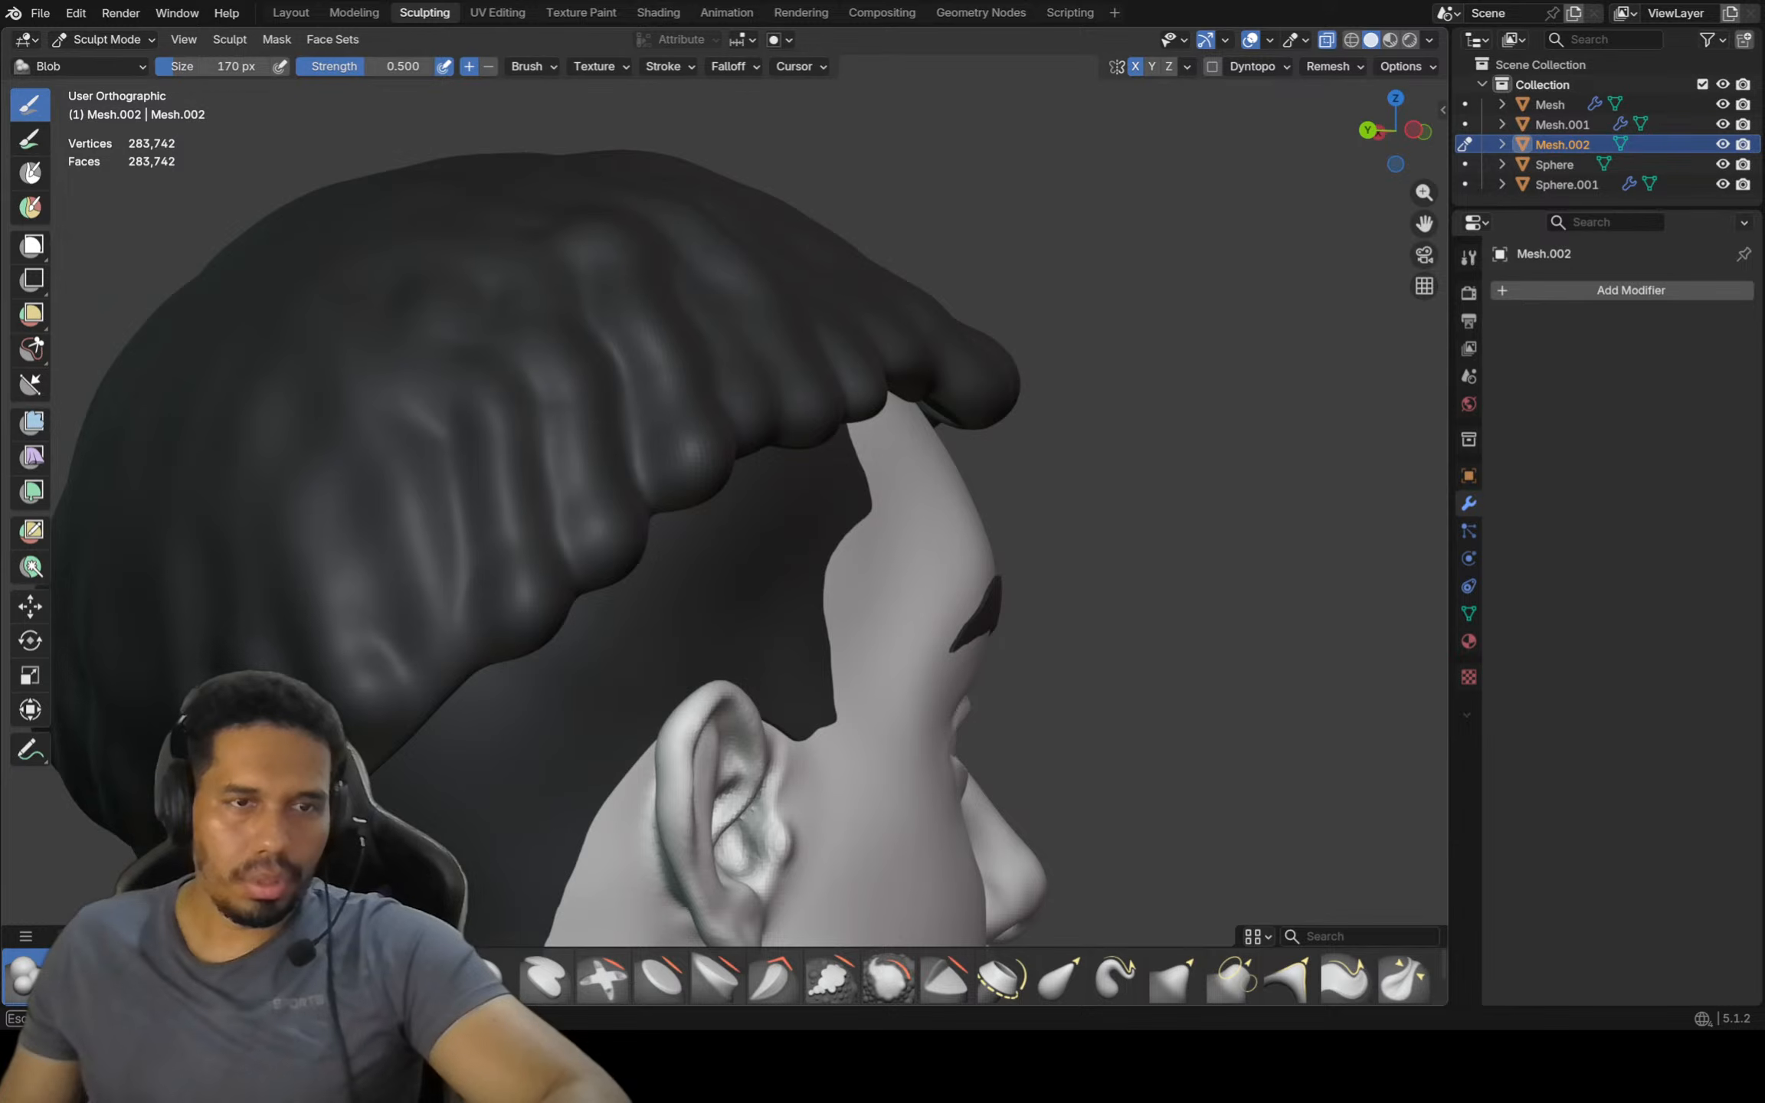
left_click_drag(360, 551, 341, 605)
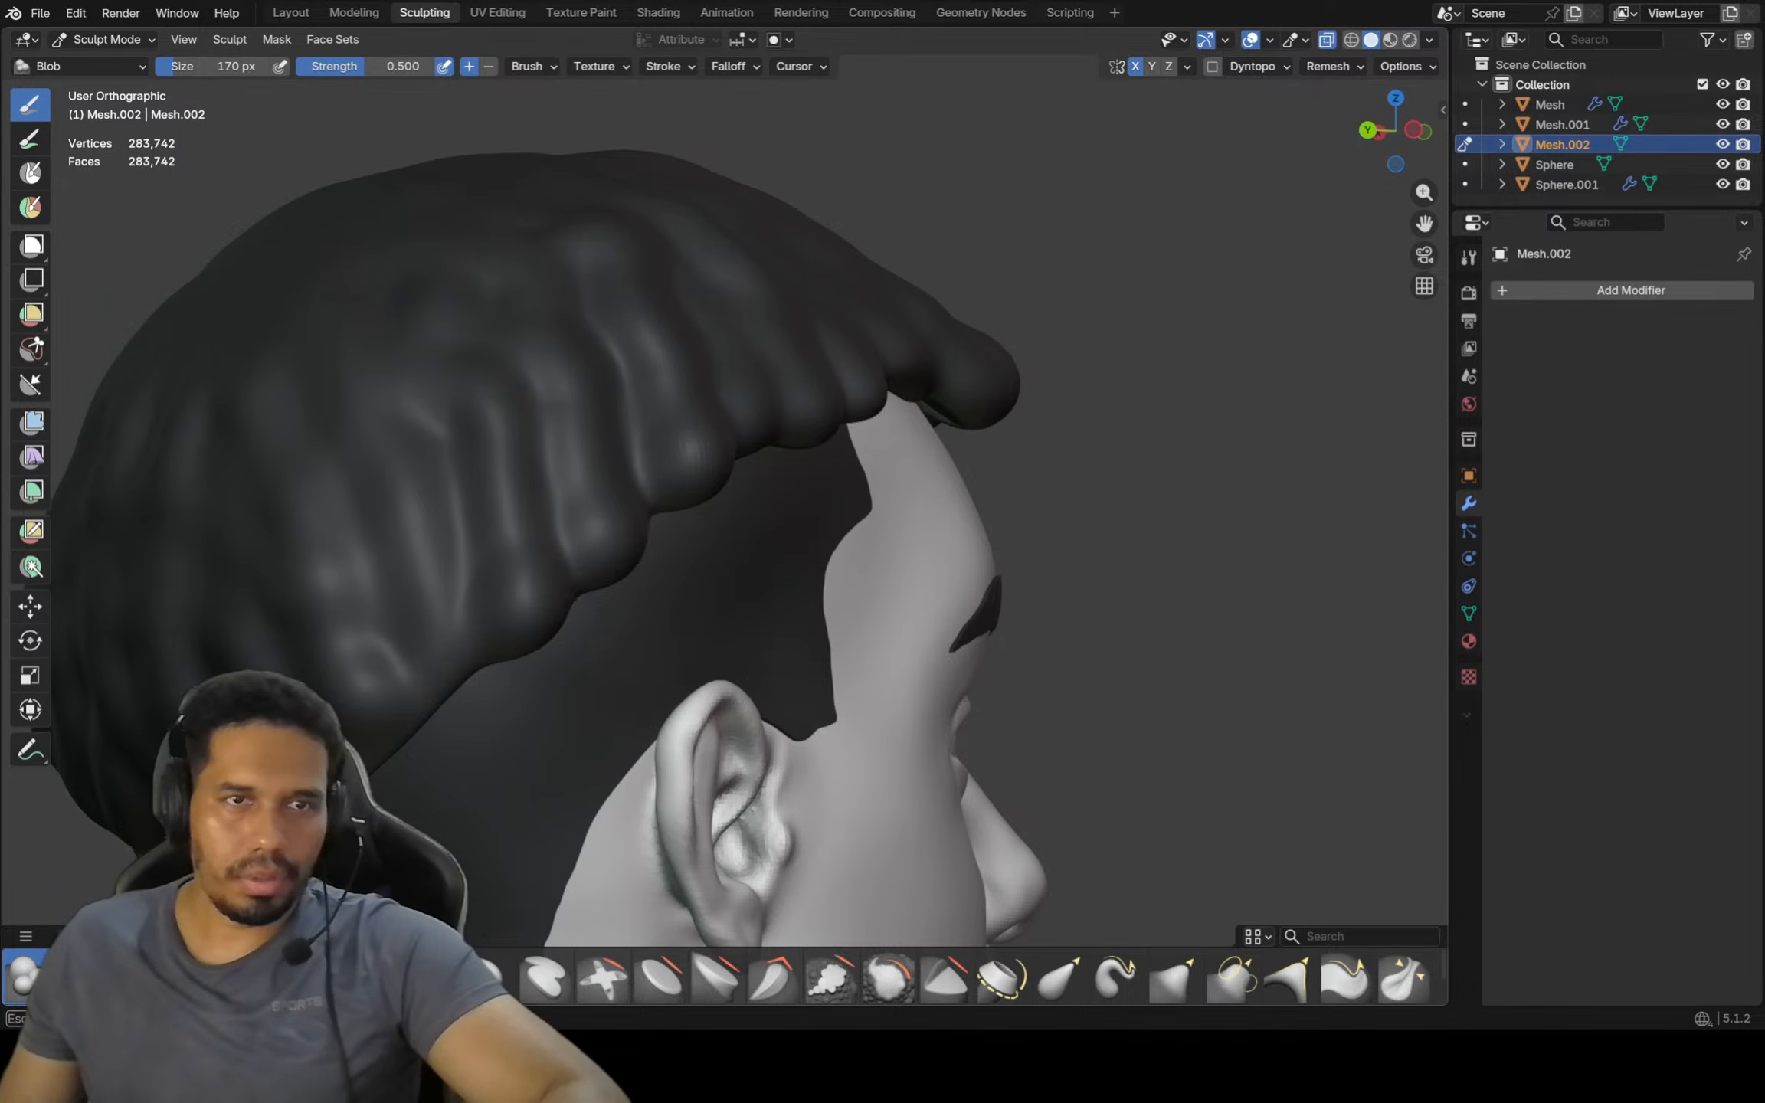
left_click_drag(345, 528, 383, 605)
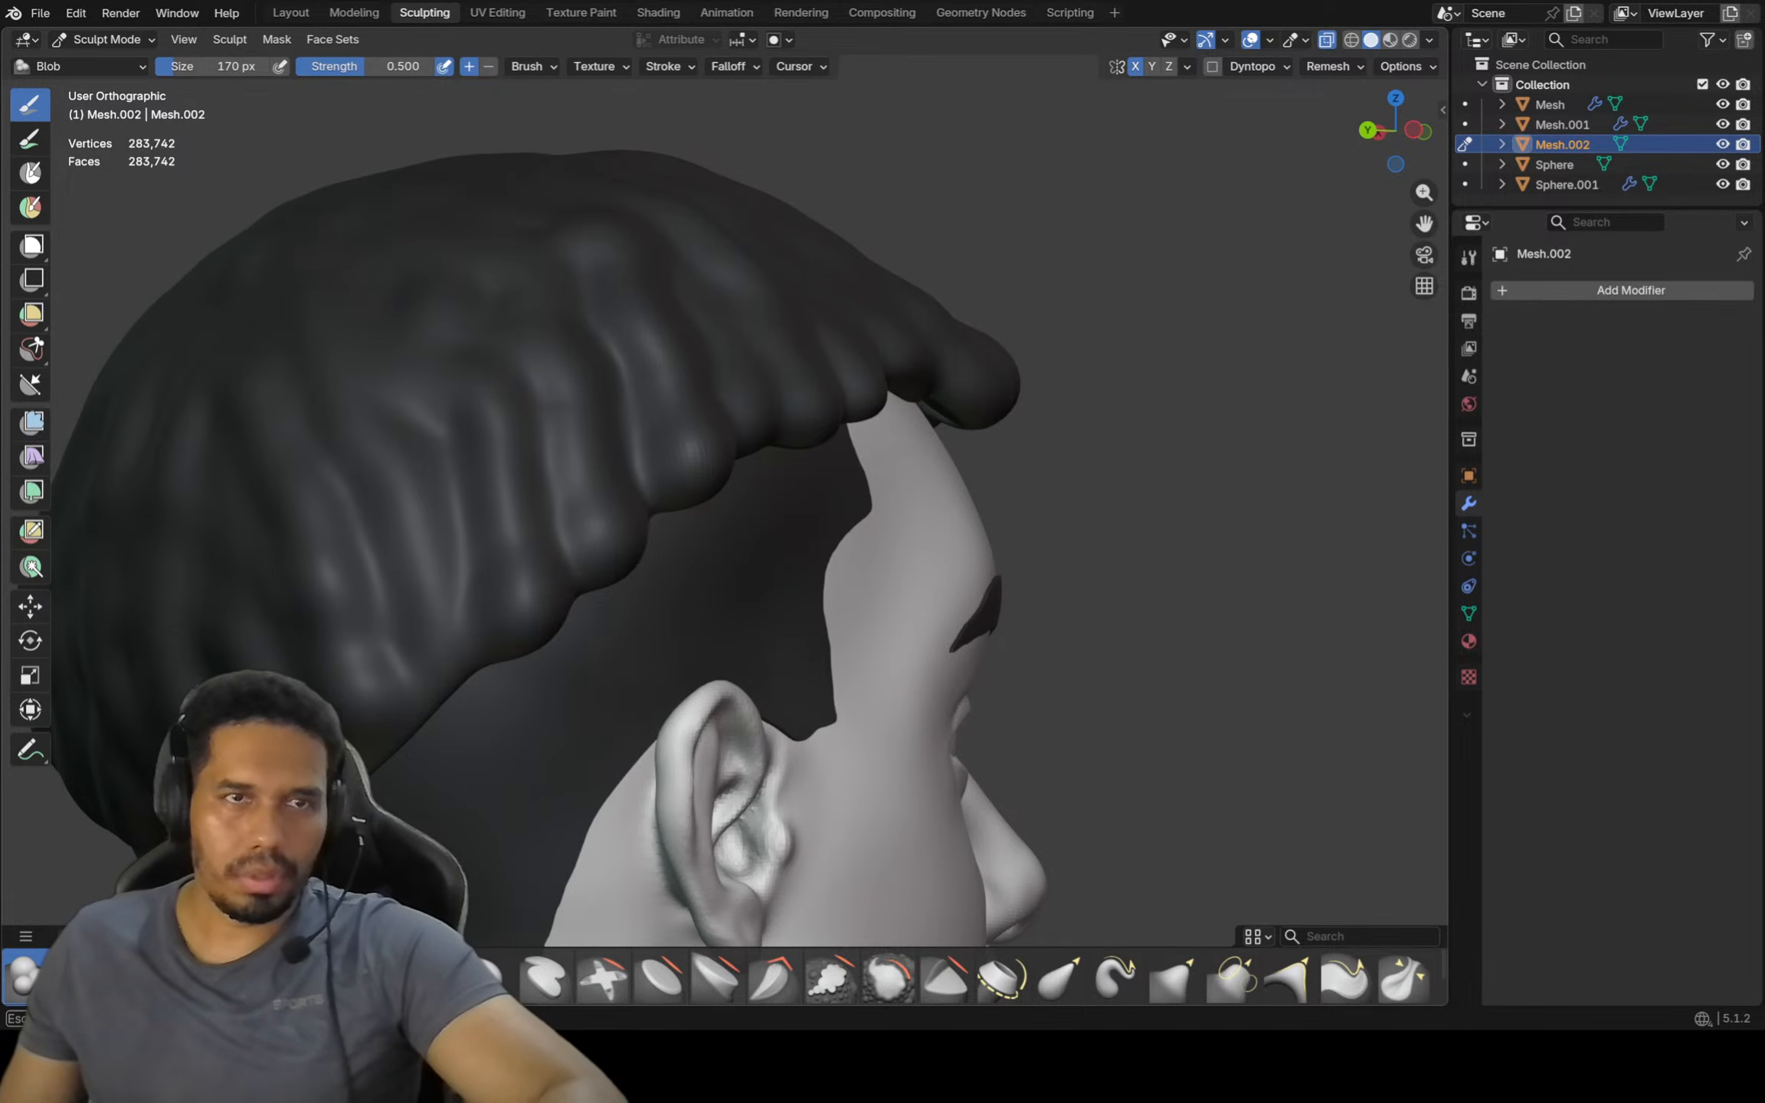
middle_click_drag(504, 477, 461, 476)
Switch to the Grab brush at 380 px and move sculpting from the upper hair layer to the head mesh
key("KP_1")
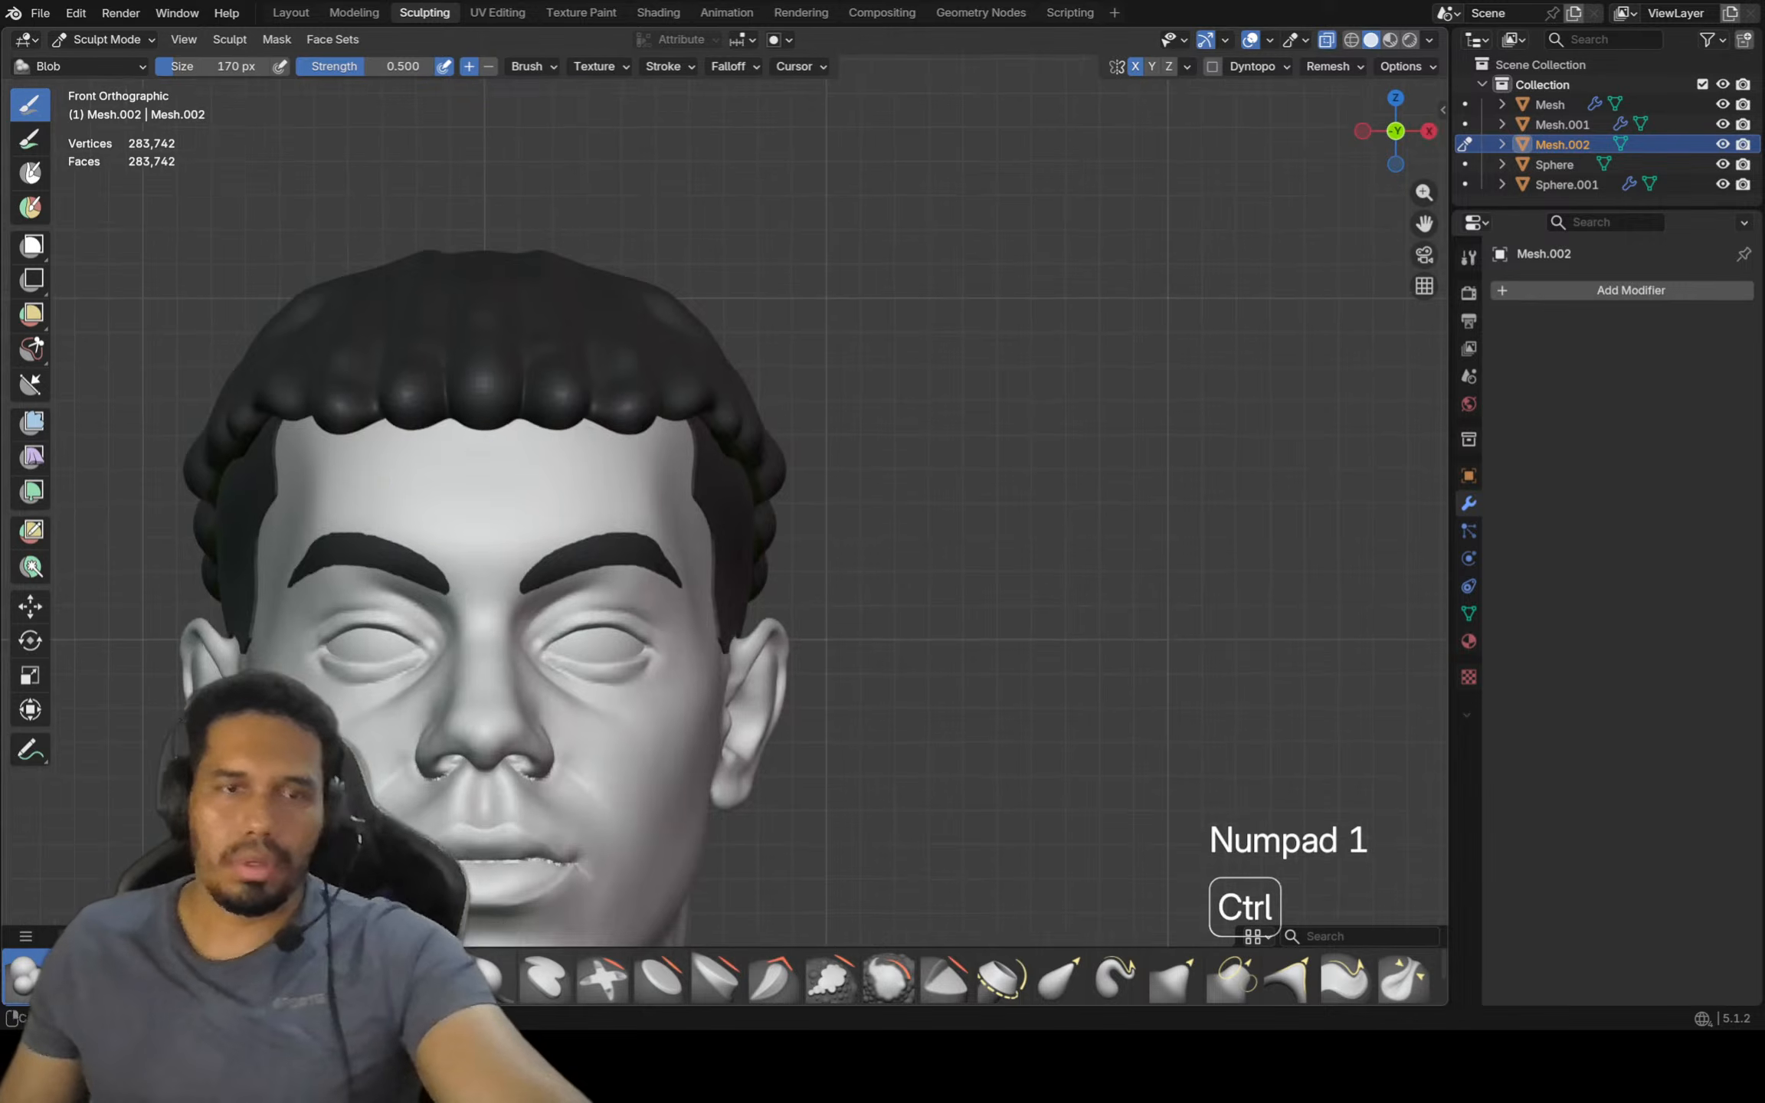
middle_click_drag(881, 460, 881, 506, "ctrl")
middle_click_drag(828, 429, 950, 494, "shift")
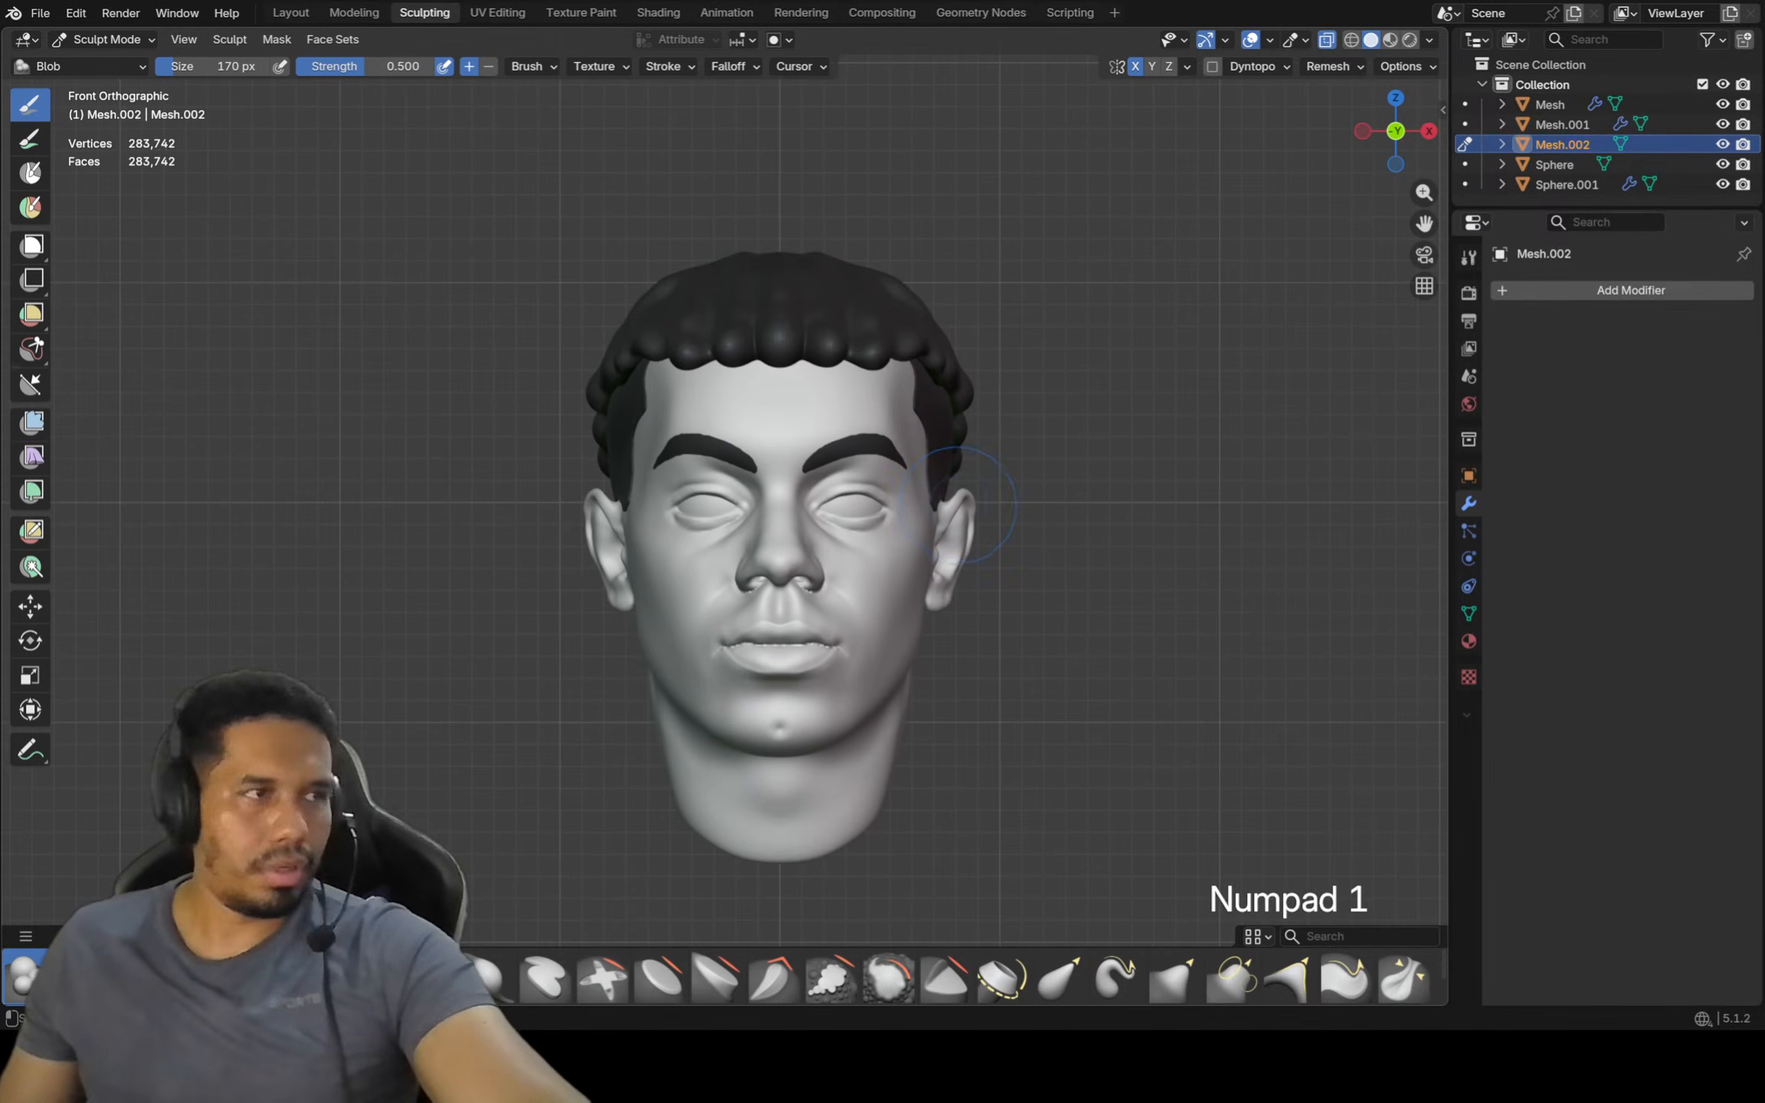
middle_click_drag(1000, 556, 1073, 452, "shift")
mouse_move(946, 468)
middle_mouse_down("ctrl")
mouse_move(946, 517)
mouse_move(1022, 517)
middle_mouse_up("ctrl")
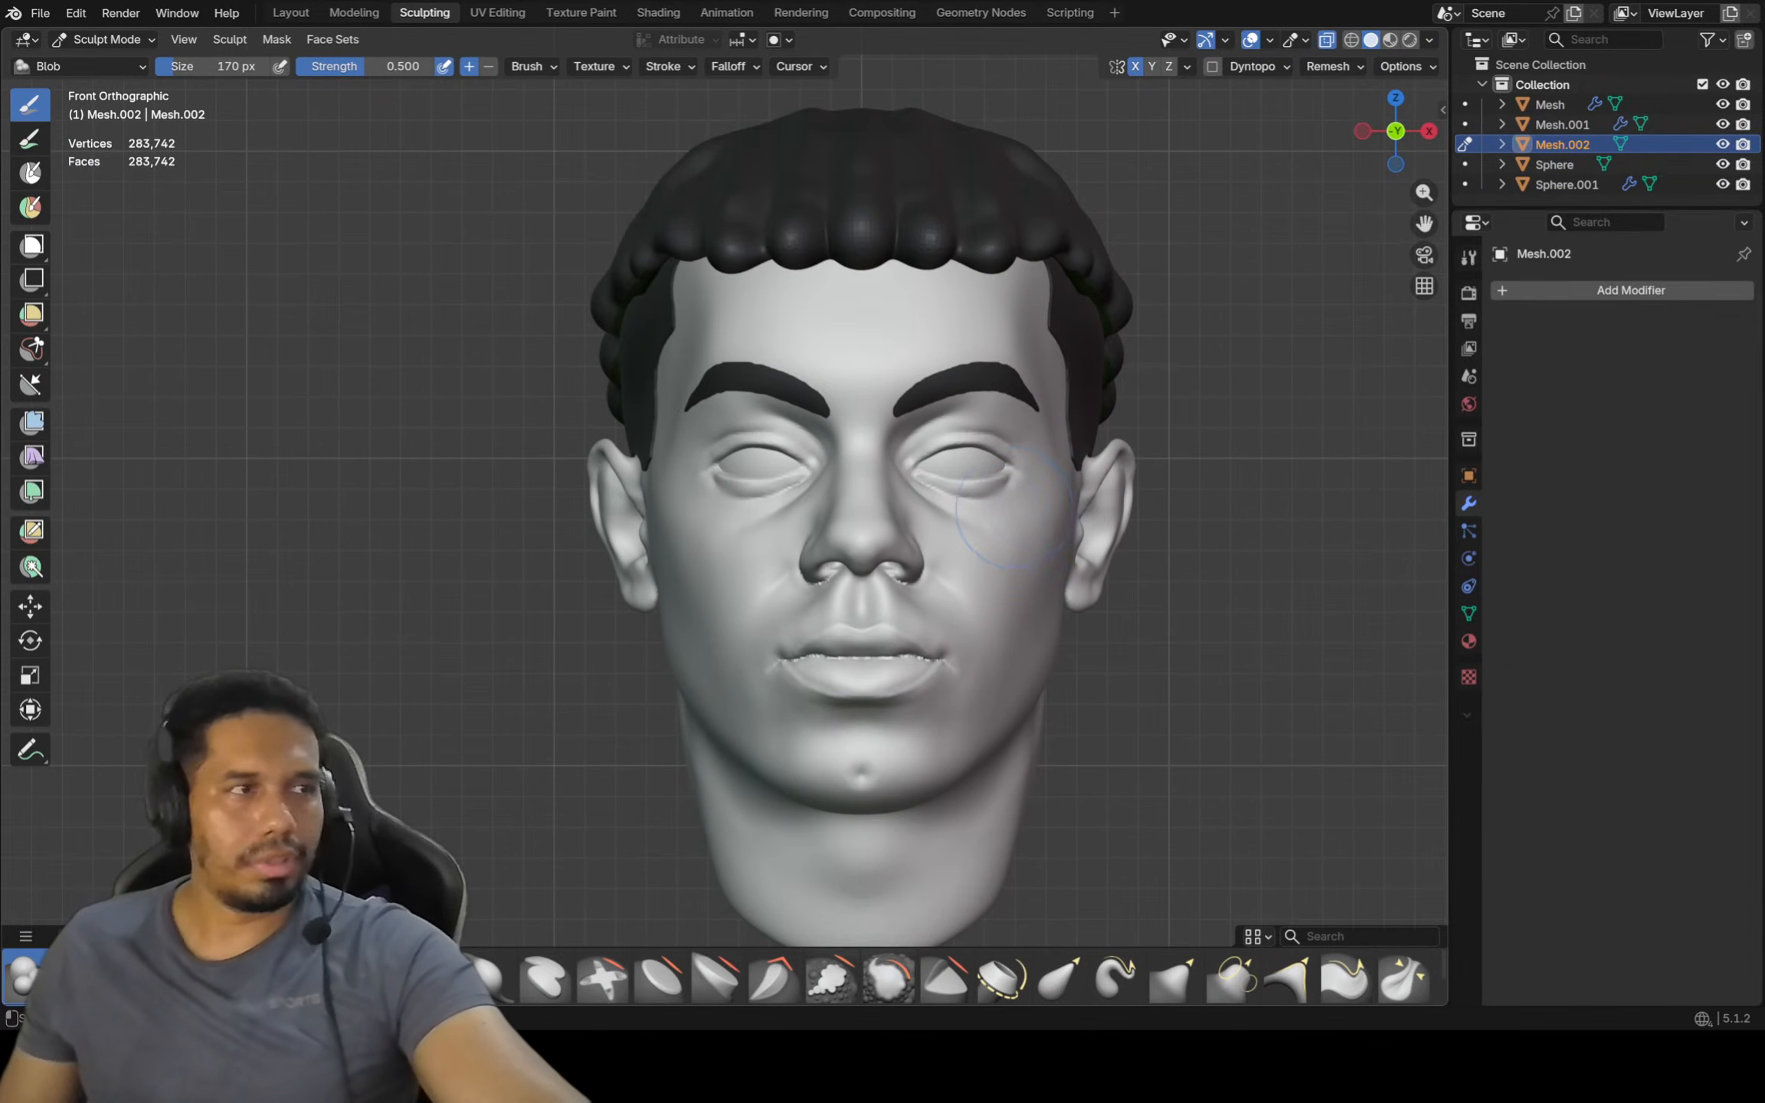
middle_click_drag(1015, 509, 885, 616, "ctrl")
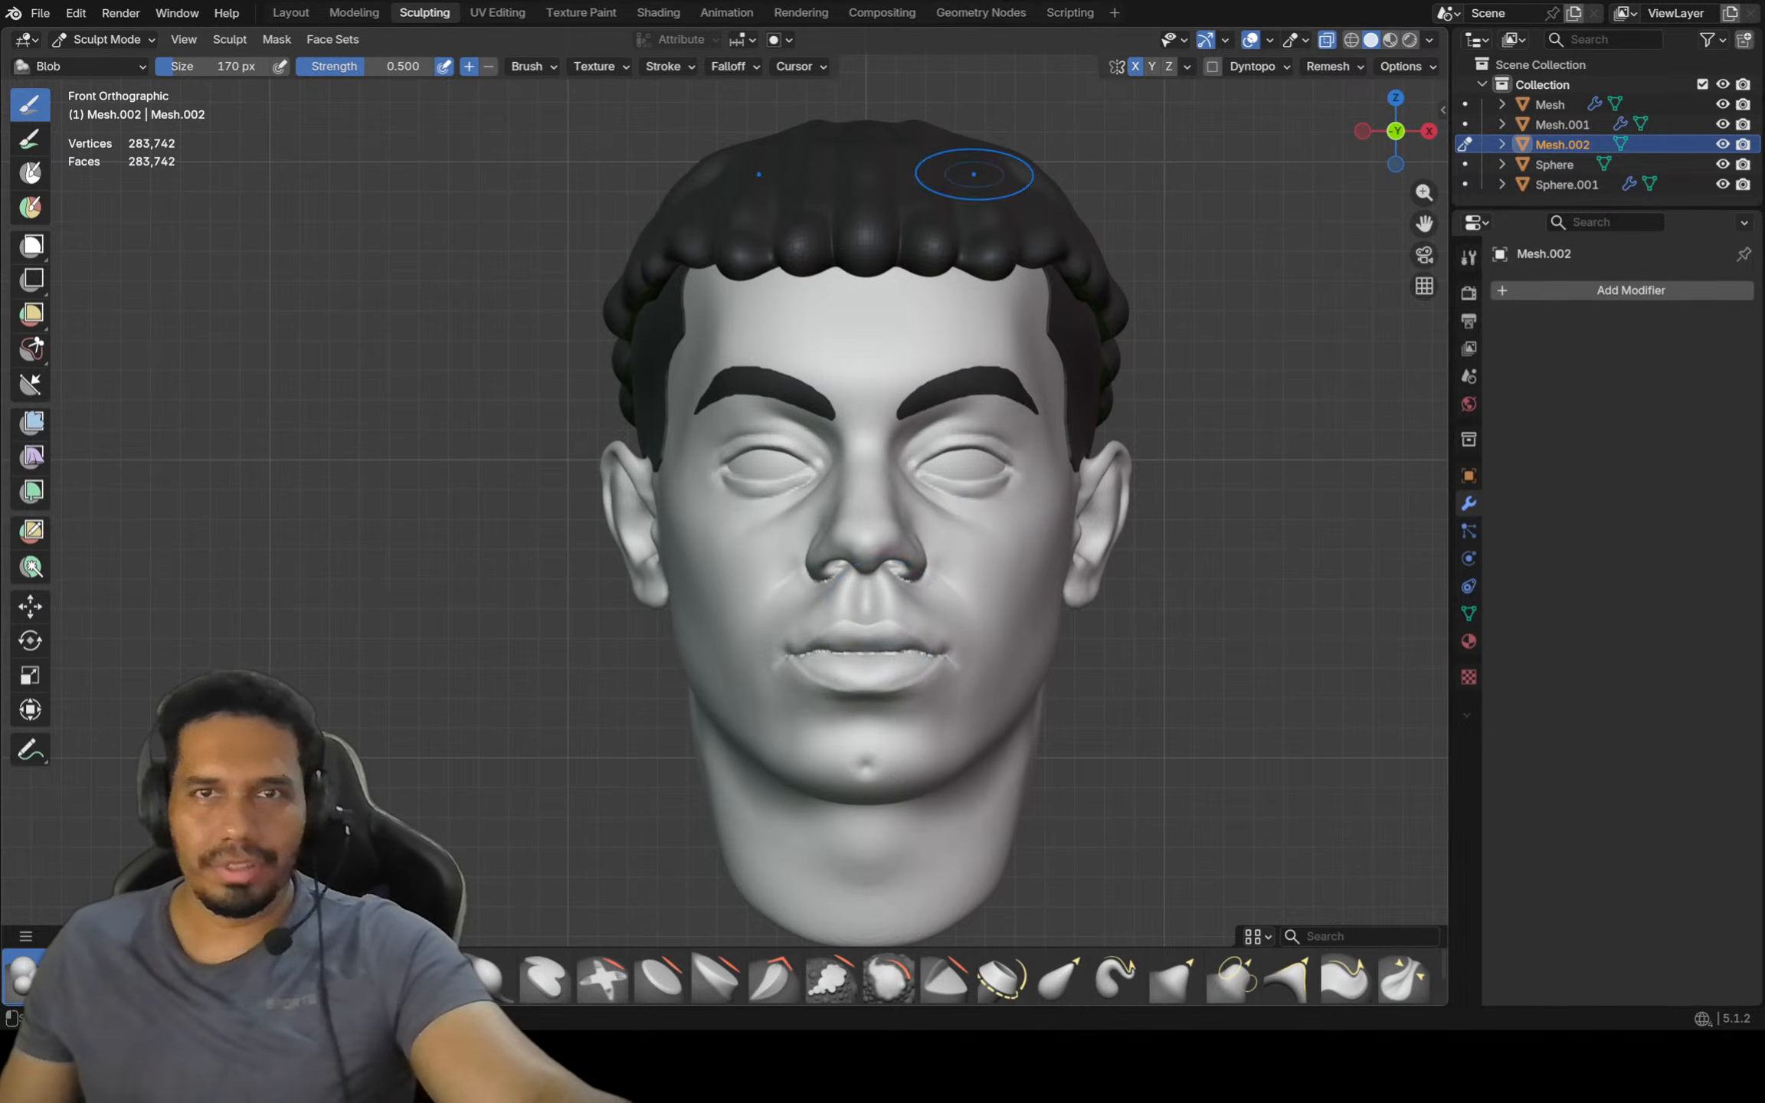
key("f")
left_click(913, 453)
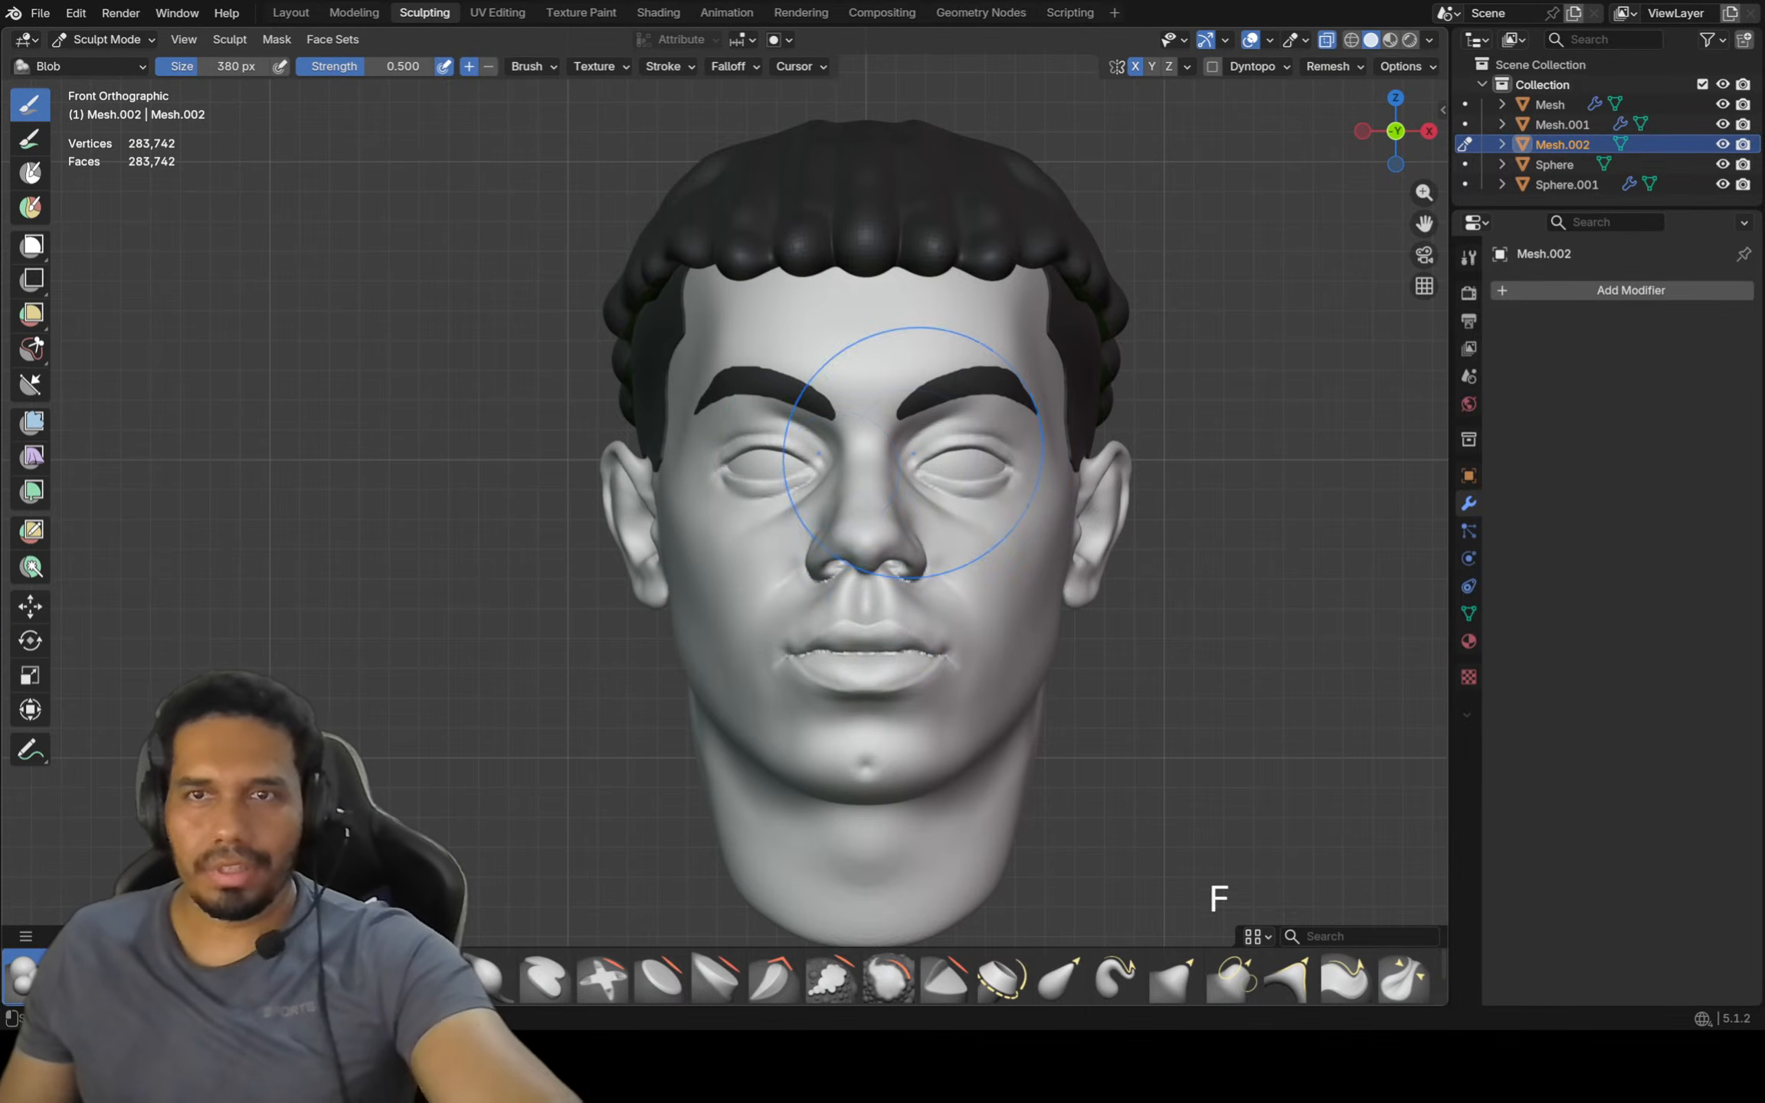
key("g")
scroll(916, 629, "up", 2)
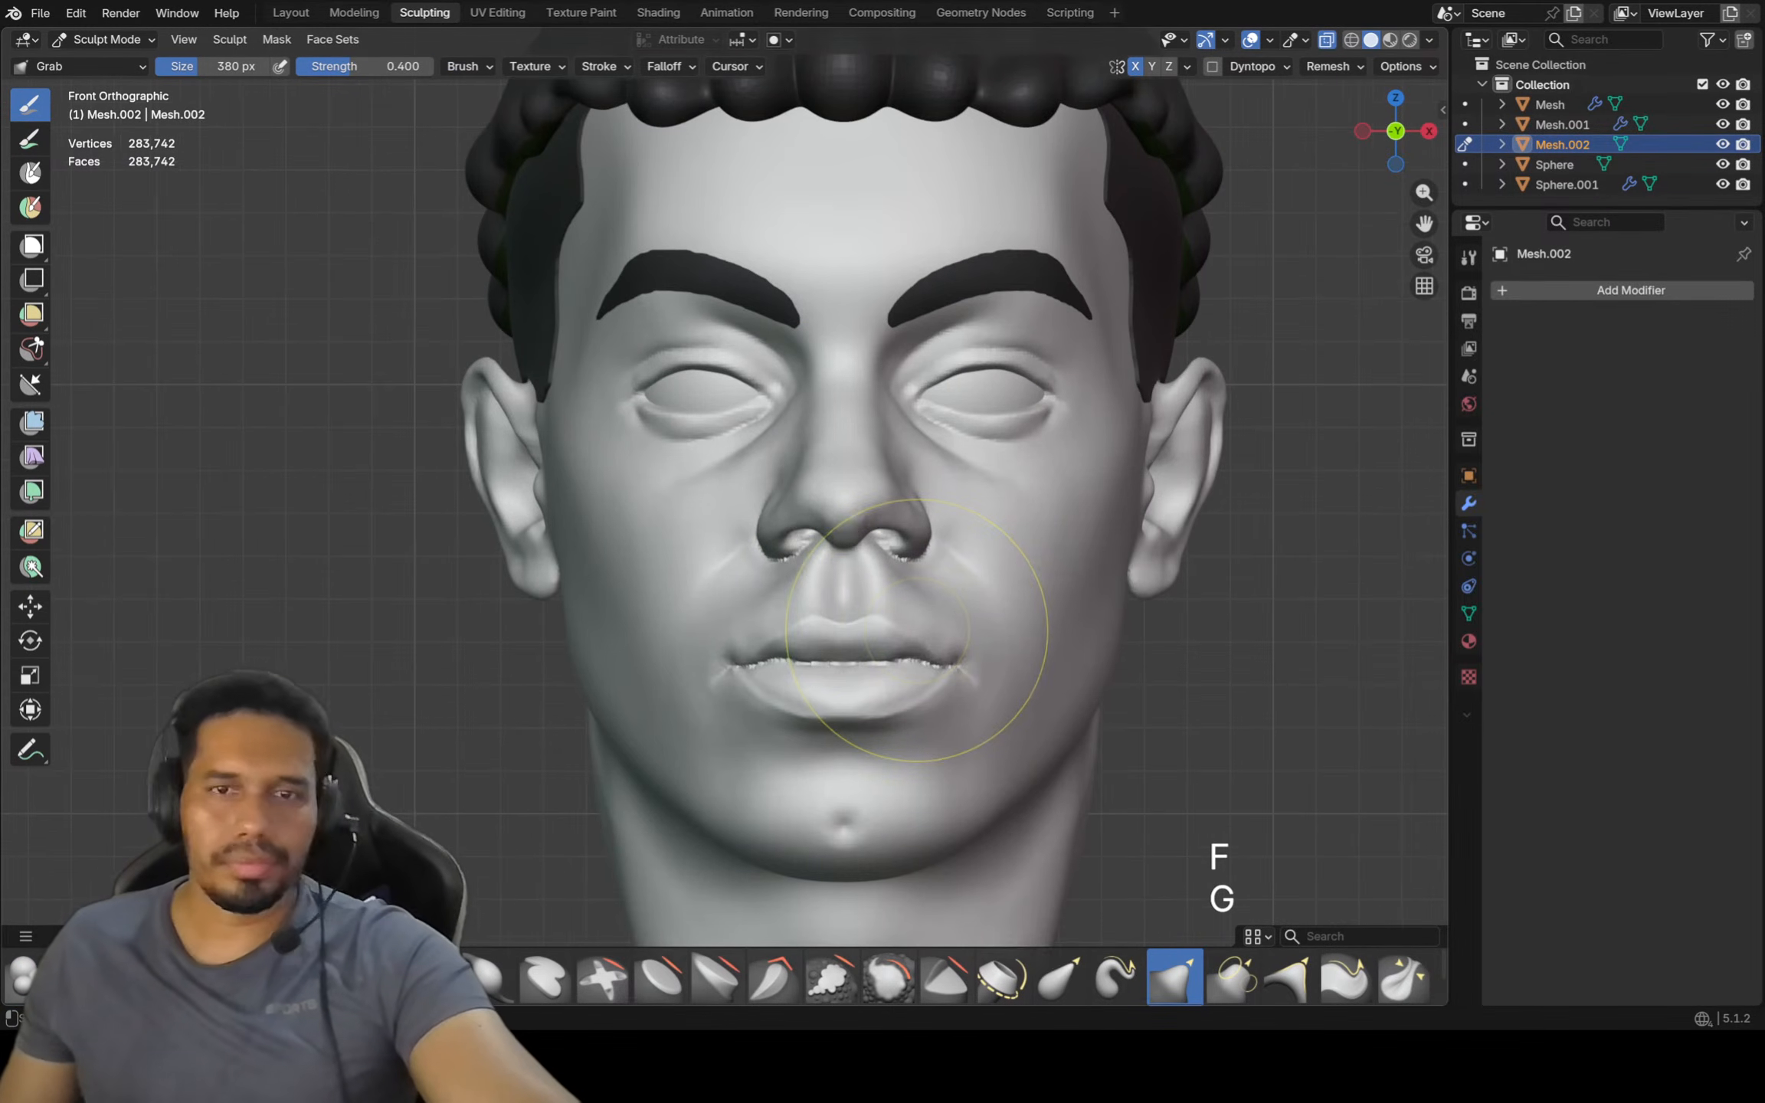
key("alt+q")
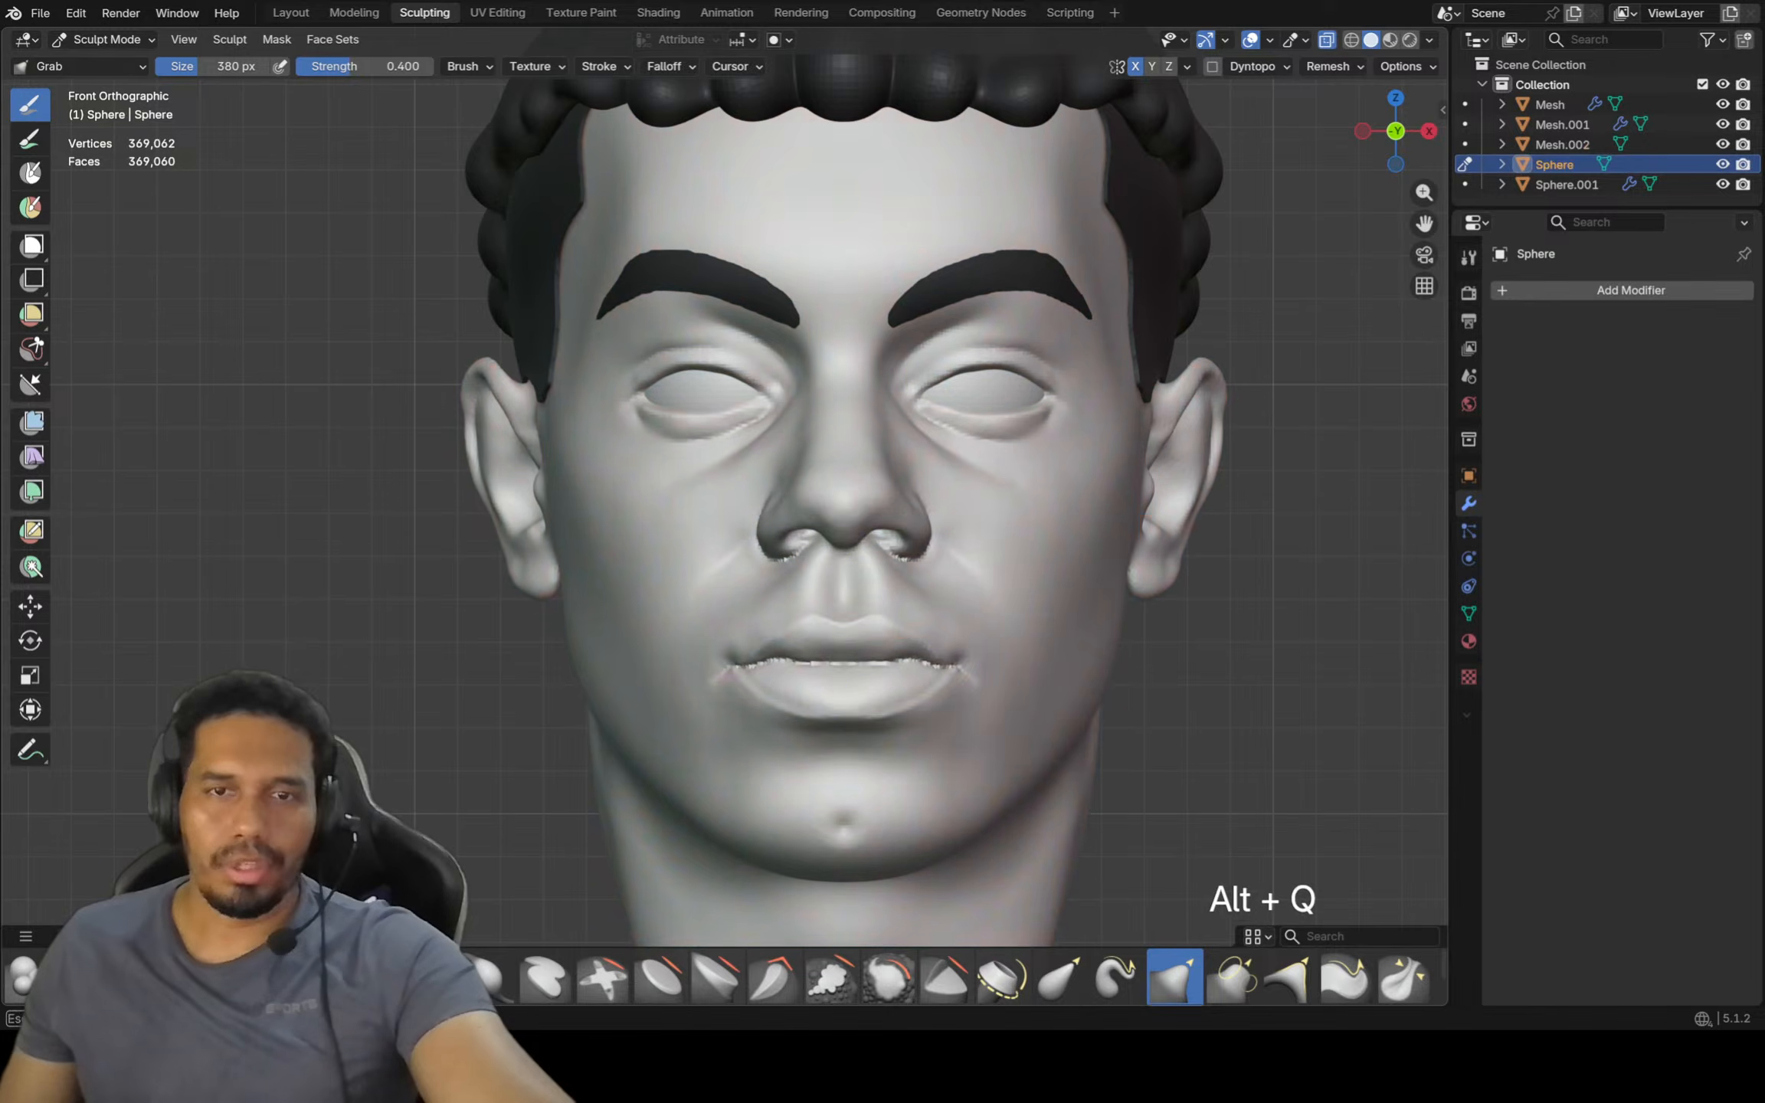
Examine the lips and nose of the head mesh up close, then the whole face from the front
scroll(937, 644, "up", 1)
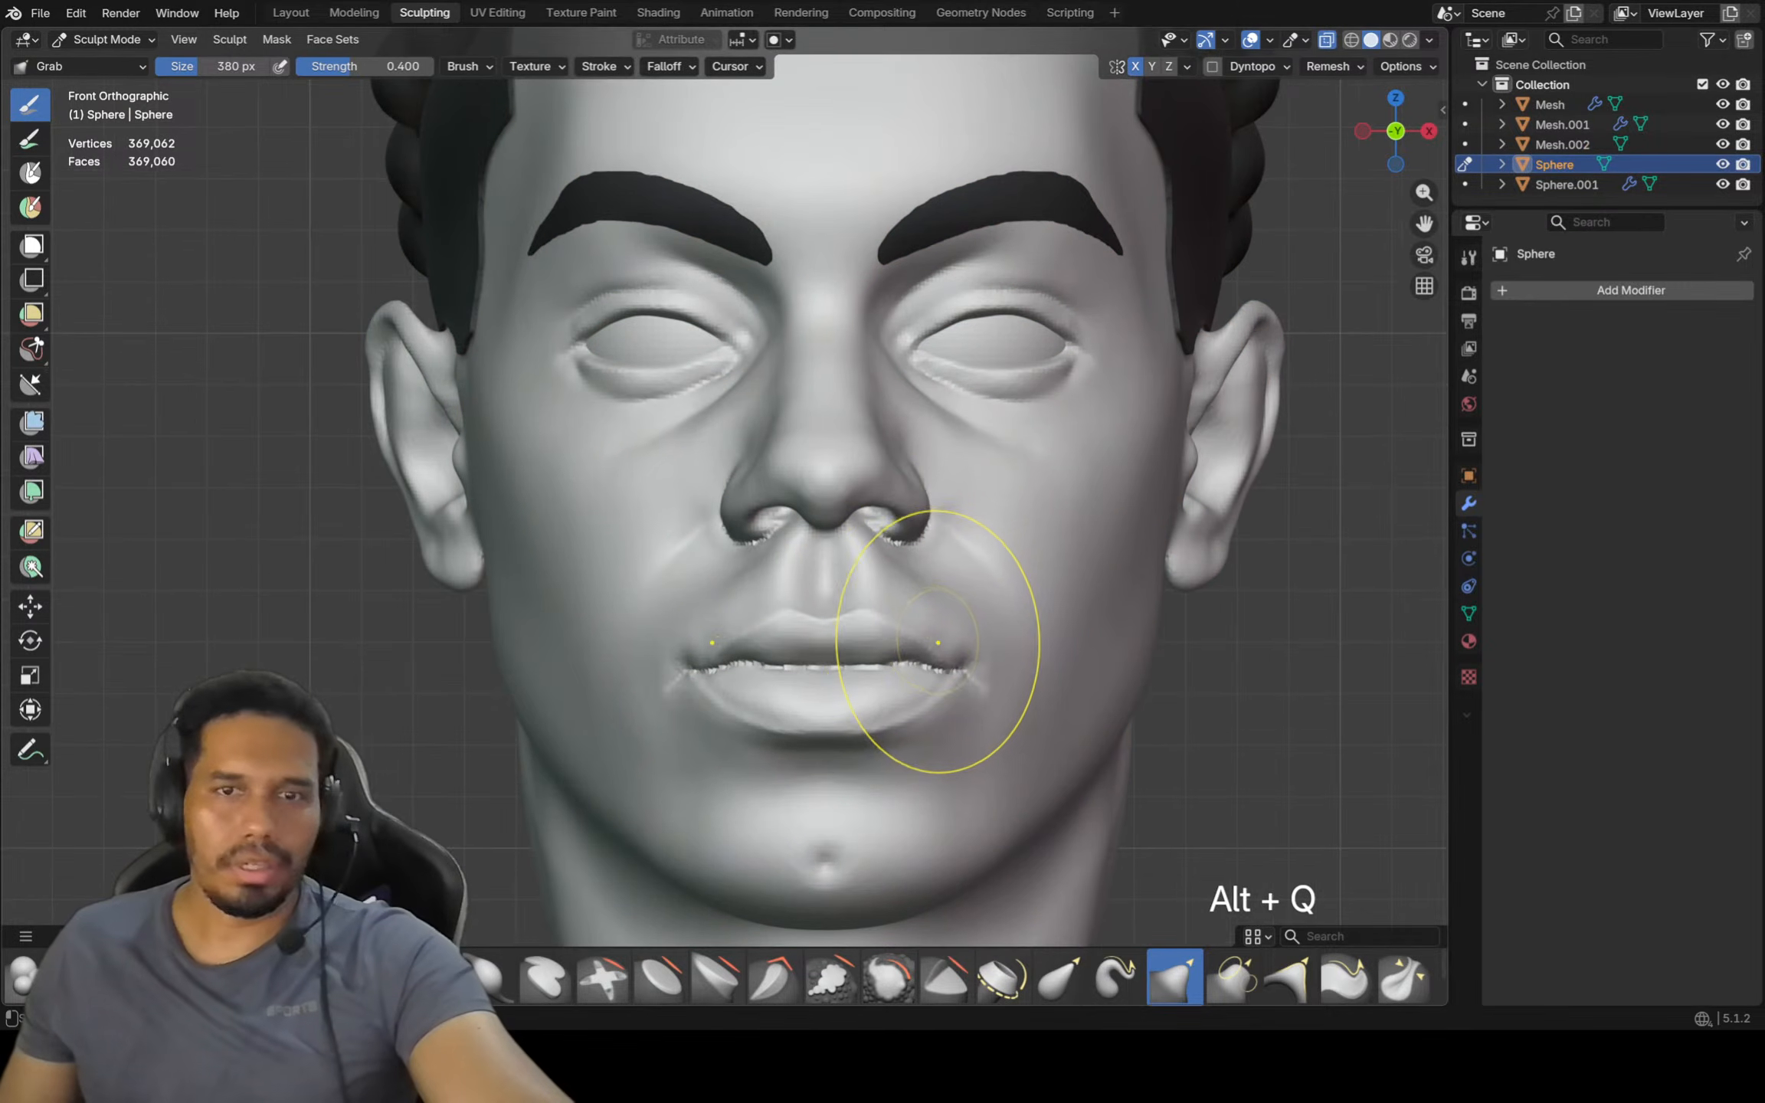
scroll(916, 635, "up", 1)
scroll(915, 636, "up", 2)
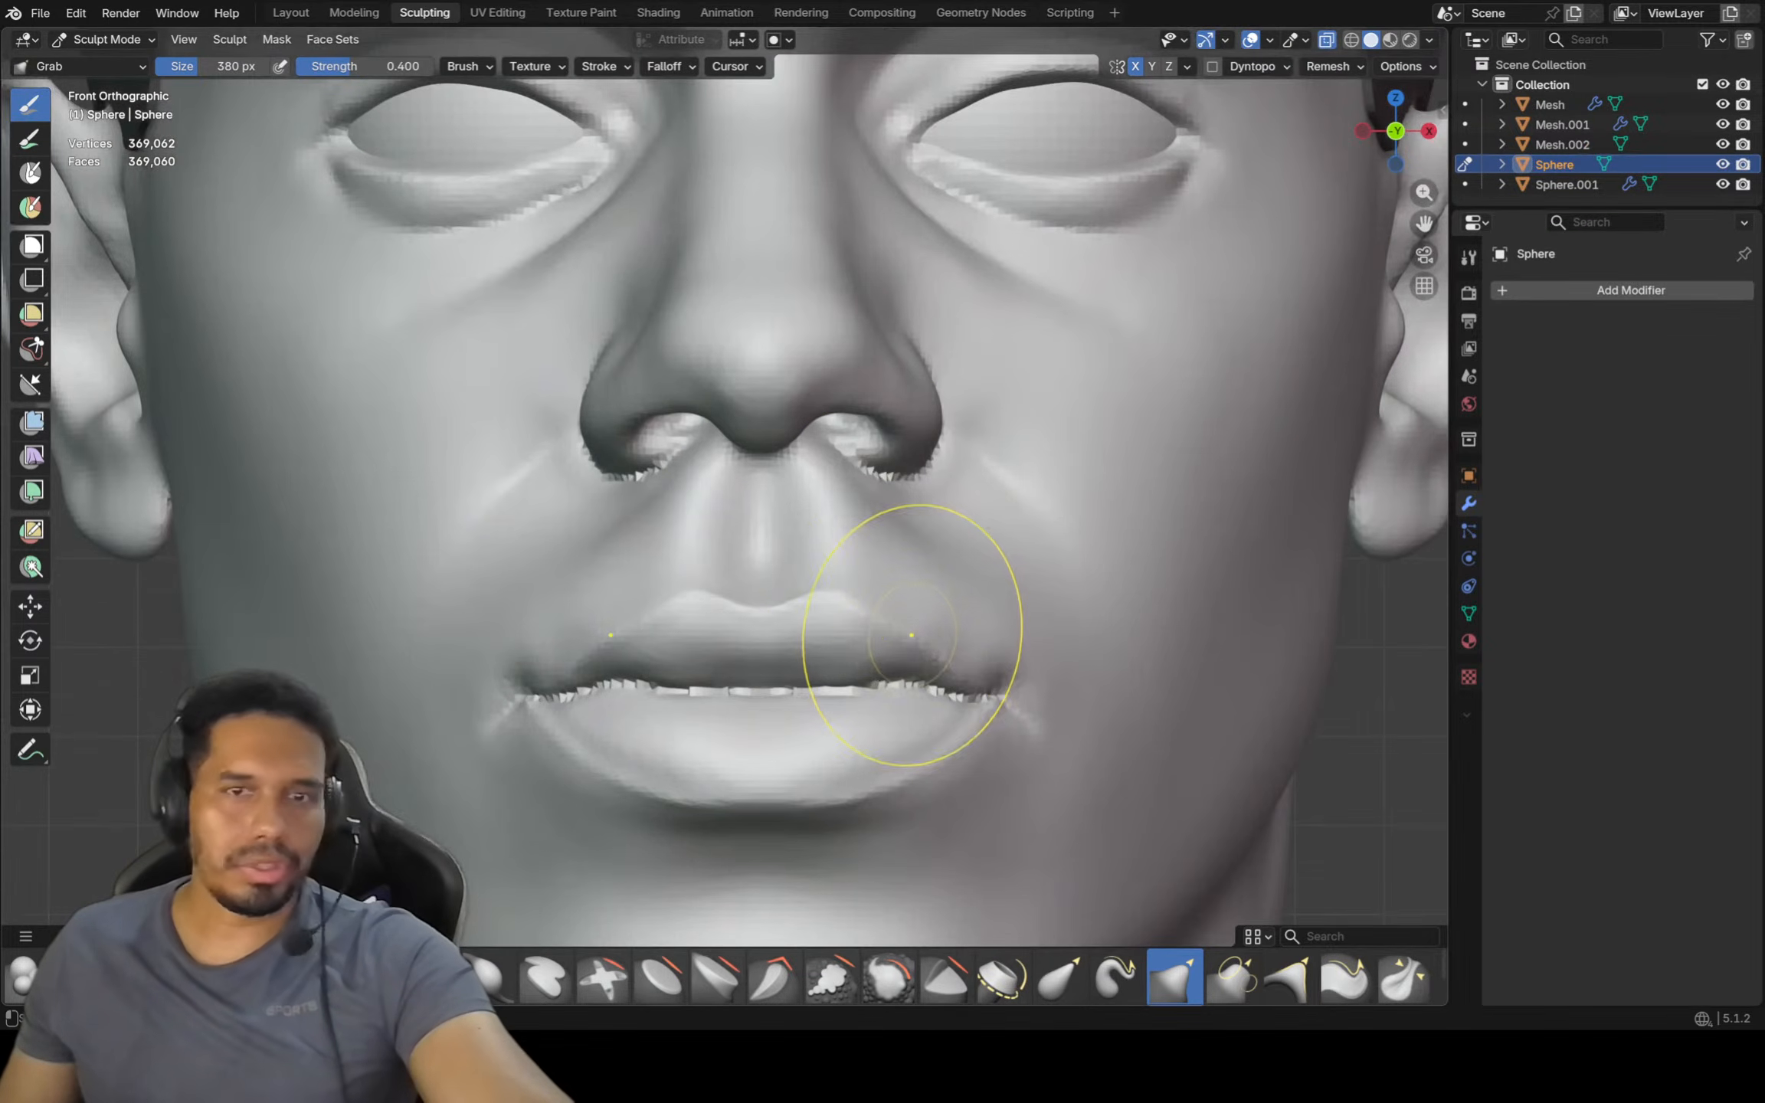
middle_click_drag(874, 622, 846, 663)
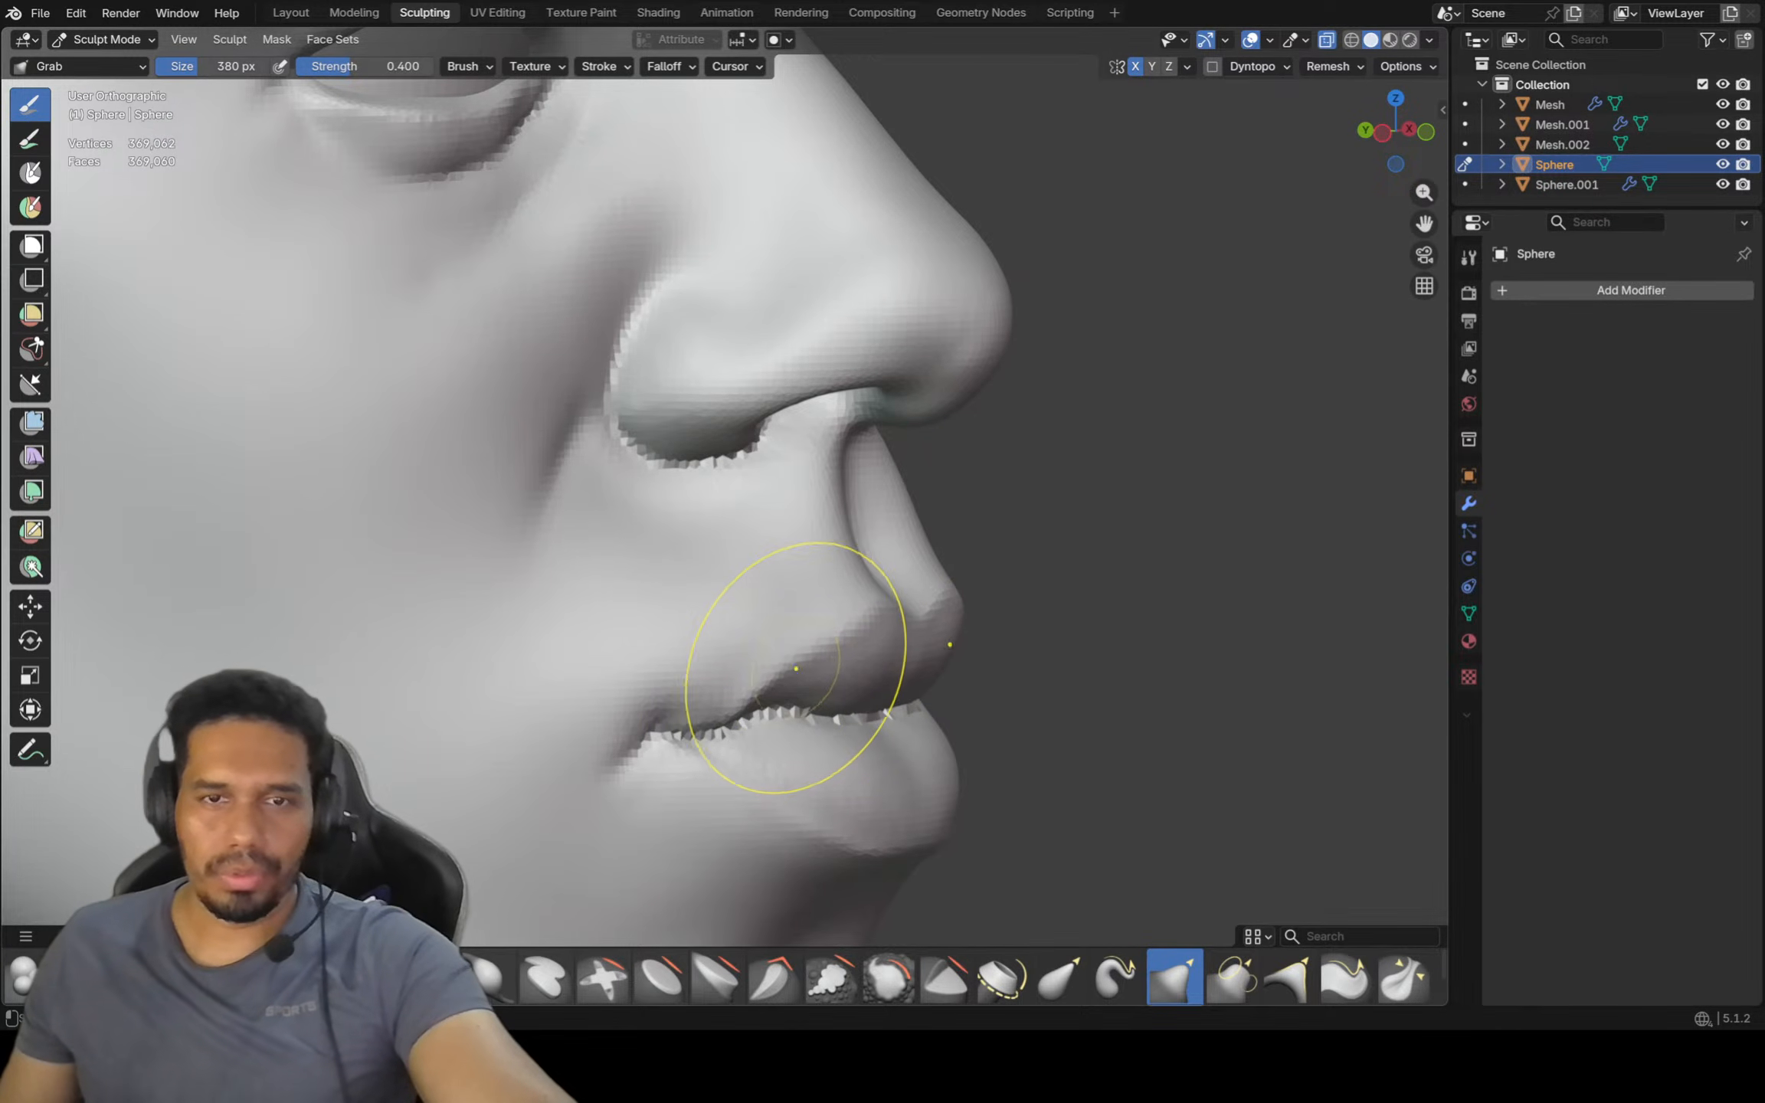
scroll(848, 627, "down", 1)
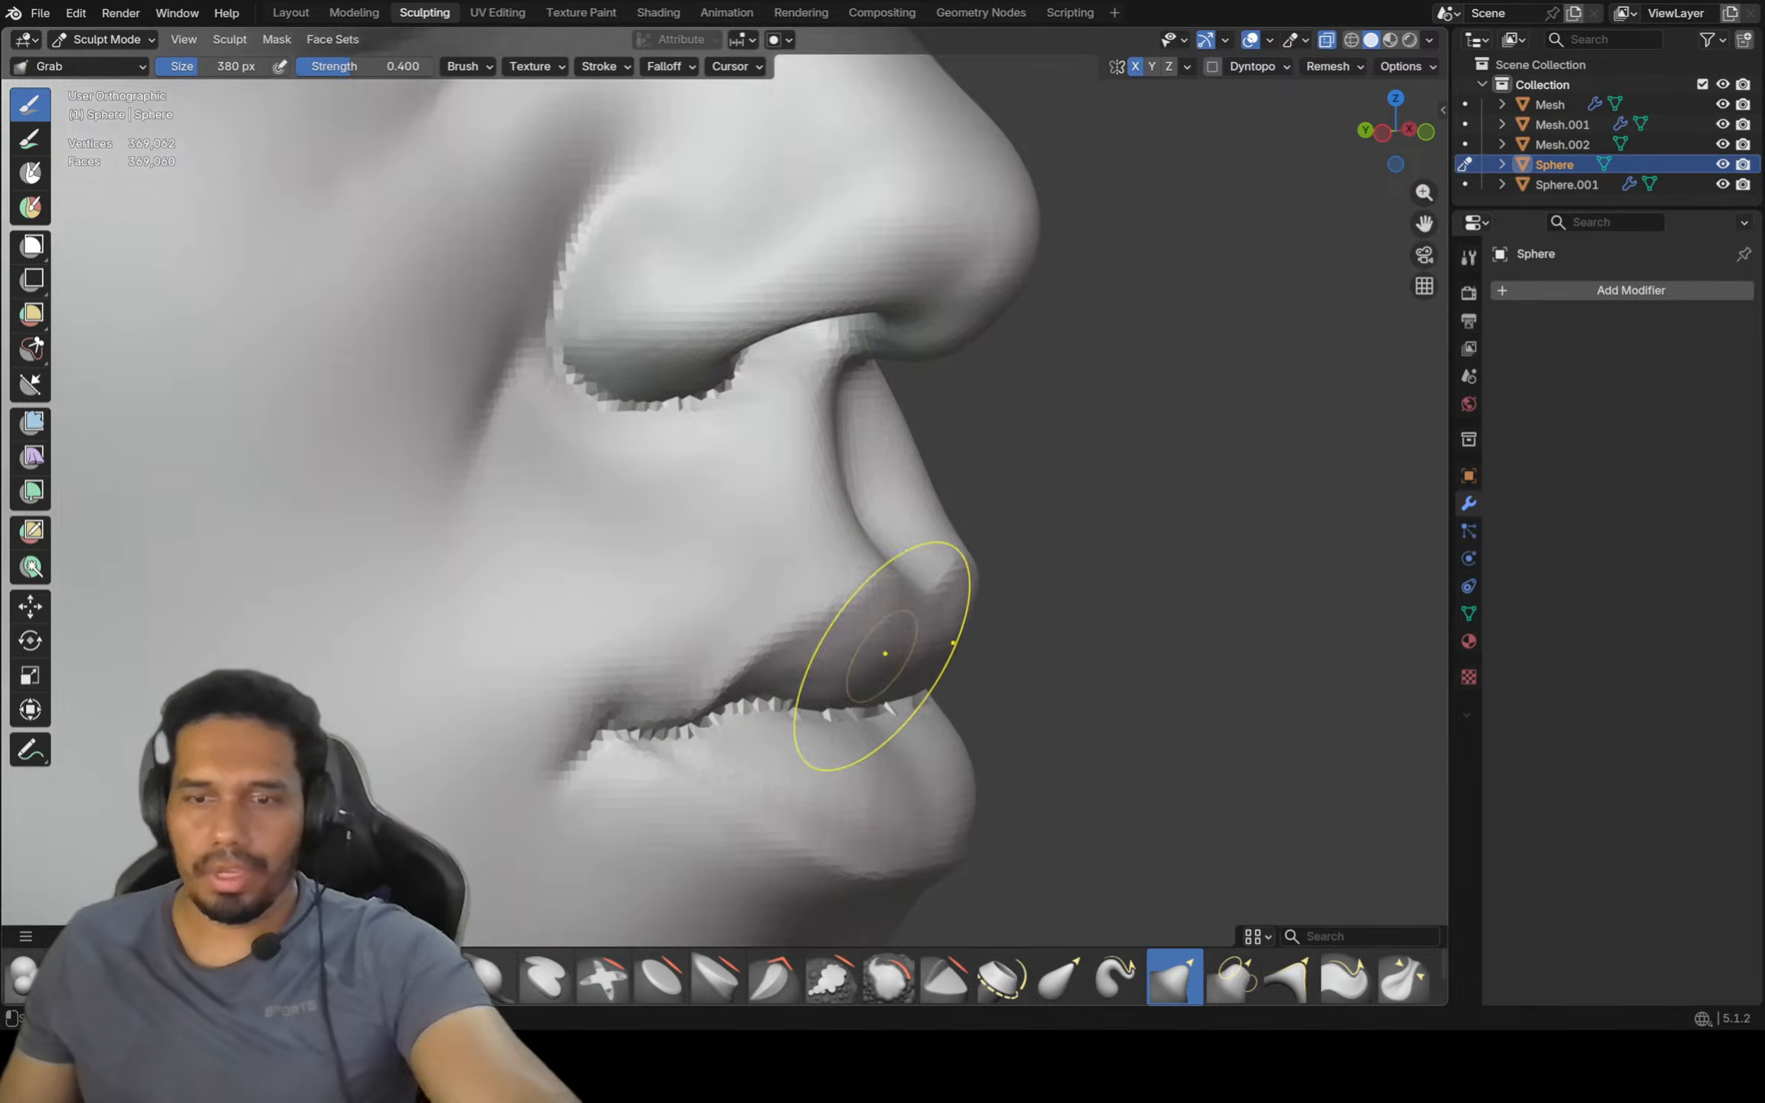
key("KP_1")
scroll(874, 662, "down", 2)
middle_click_drag(910, 579, 973, 622, "ctrl")
middle_click_drag(973, 622, 870, 625, "shift")
scroll(894, 614, "down", 3)
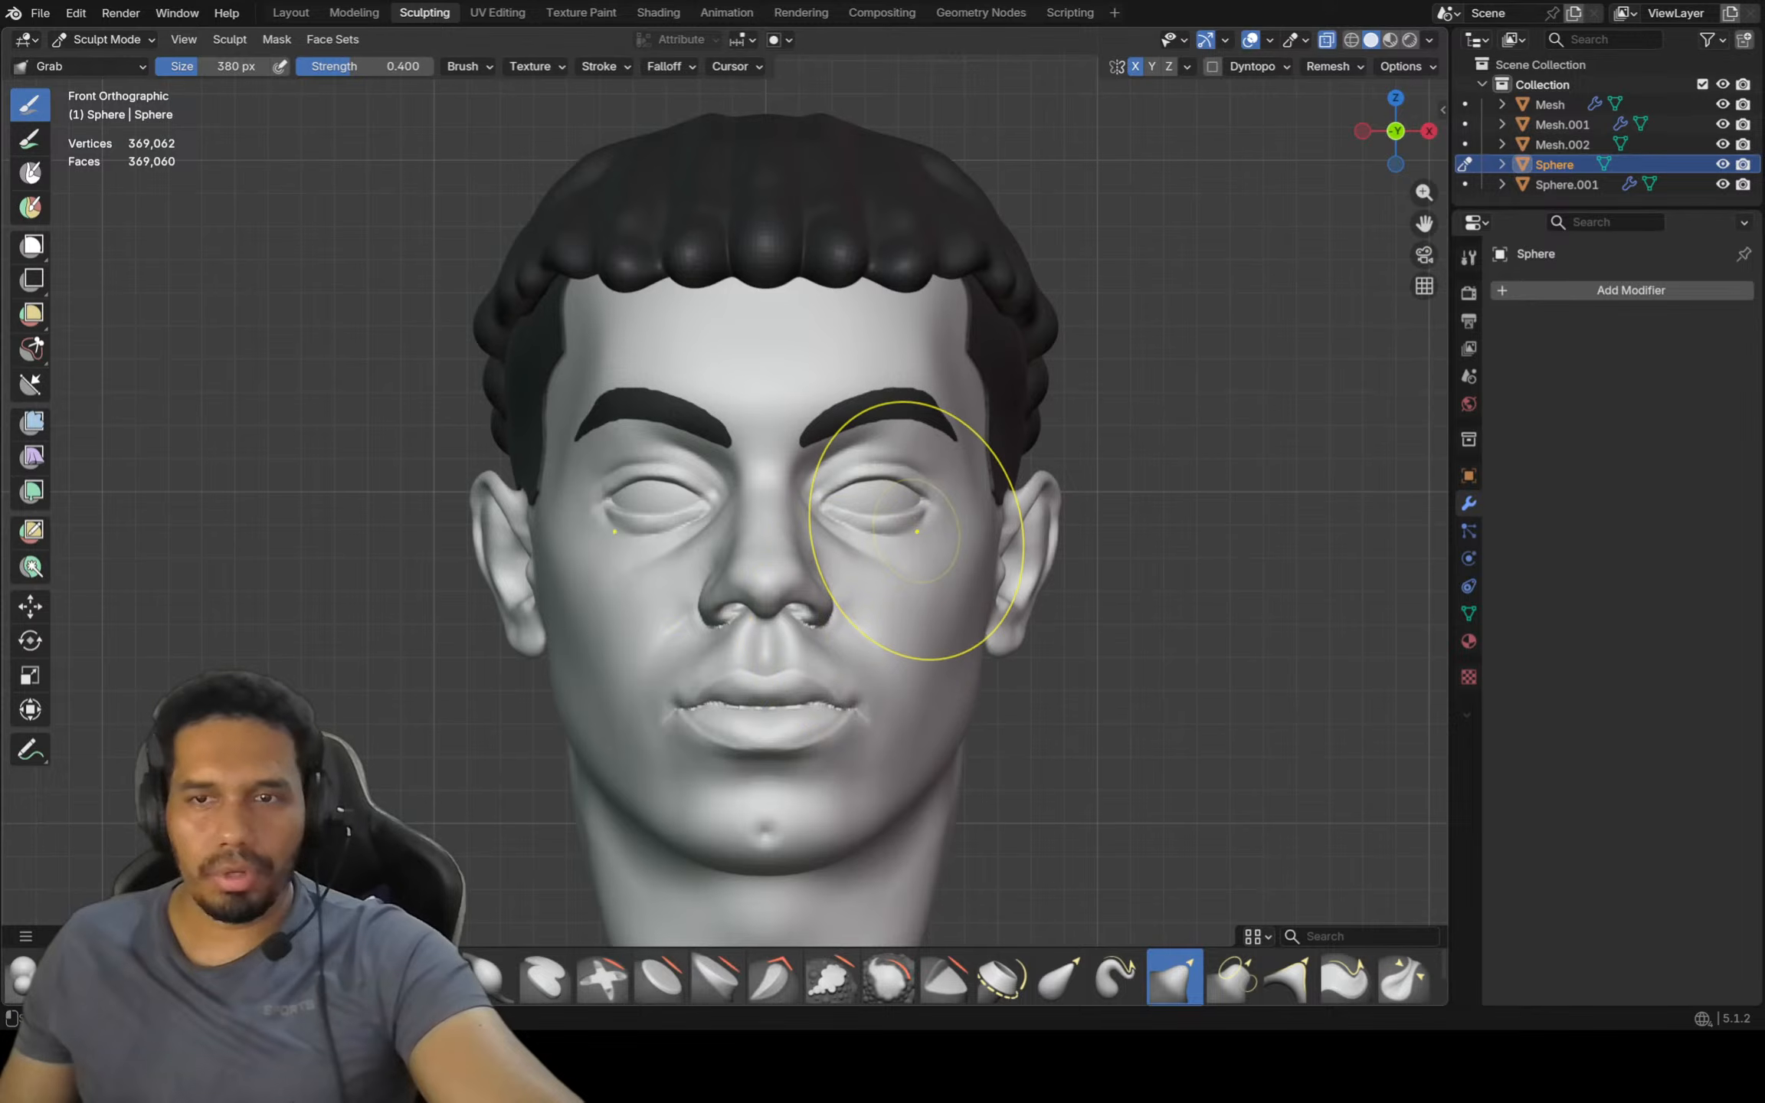
Switch sculpting back to the upper hair layer and check its shape from above and from the front
middle_click_drag(917, 532, 886, 557, "shift")
middle_click_drag(911, 419, 908, 538, "ctrl")
mouse_move(908, 538)
middle_mouse_down()
mouse_move(981, 295)
mouse_move(964, 491)
middle_mouse_up()
key("alt+q")
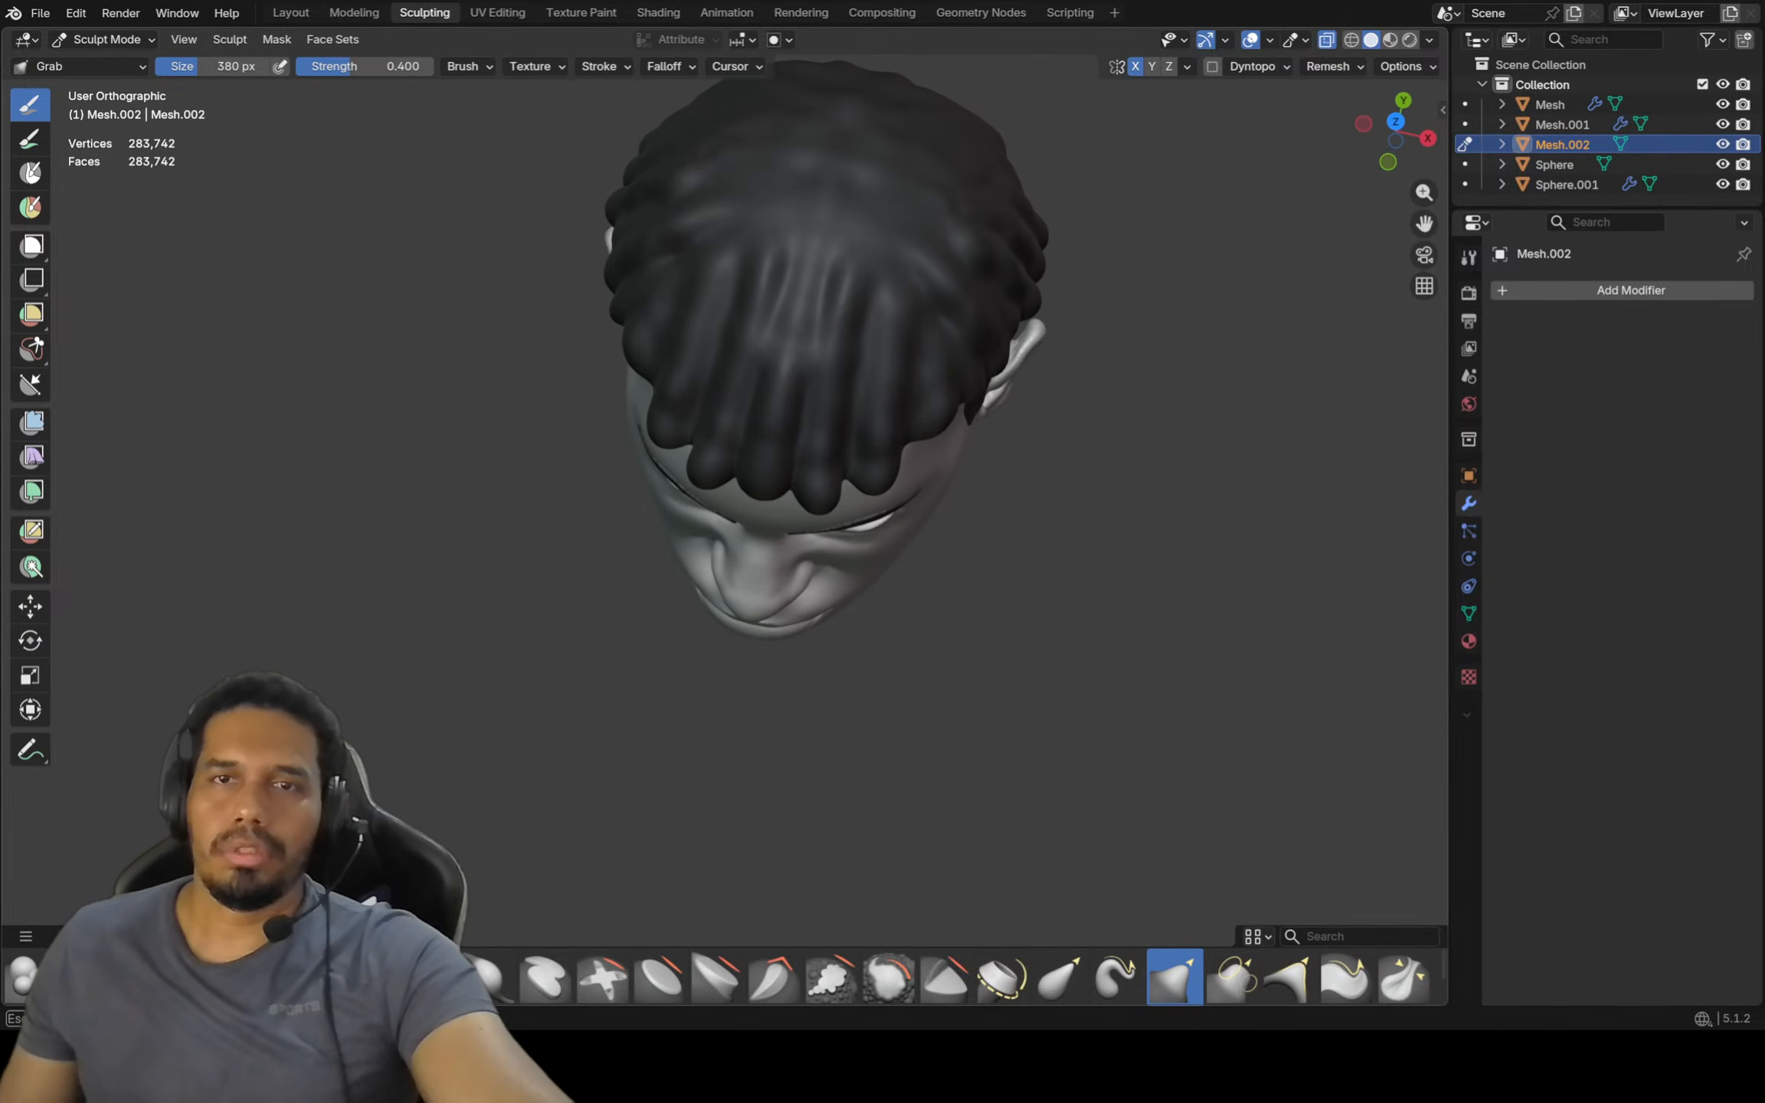
key("KP_1")
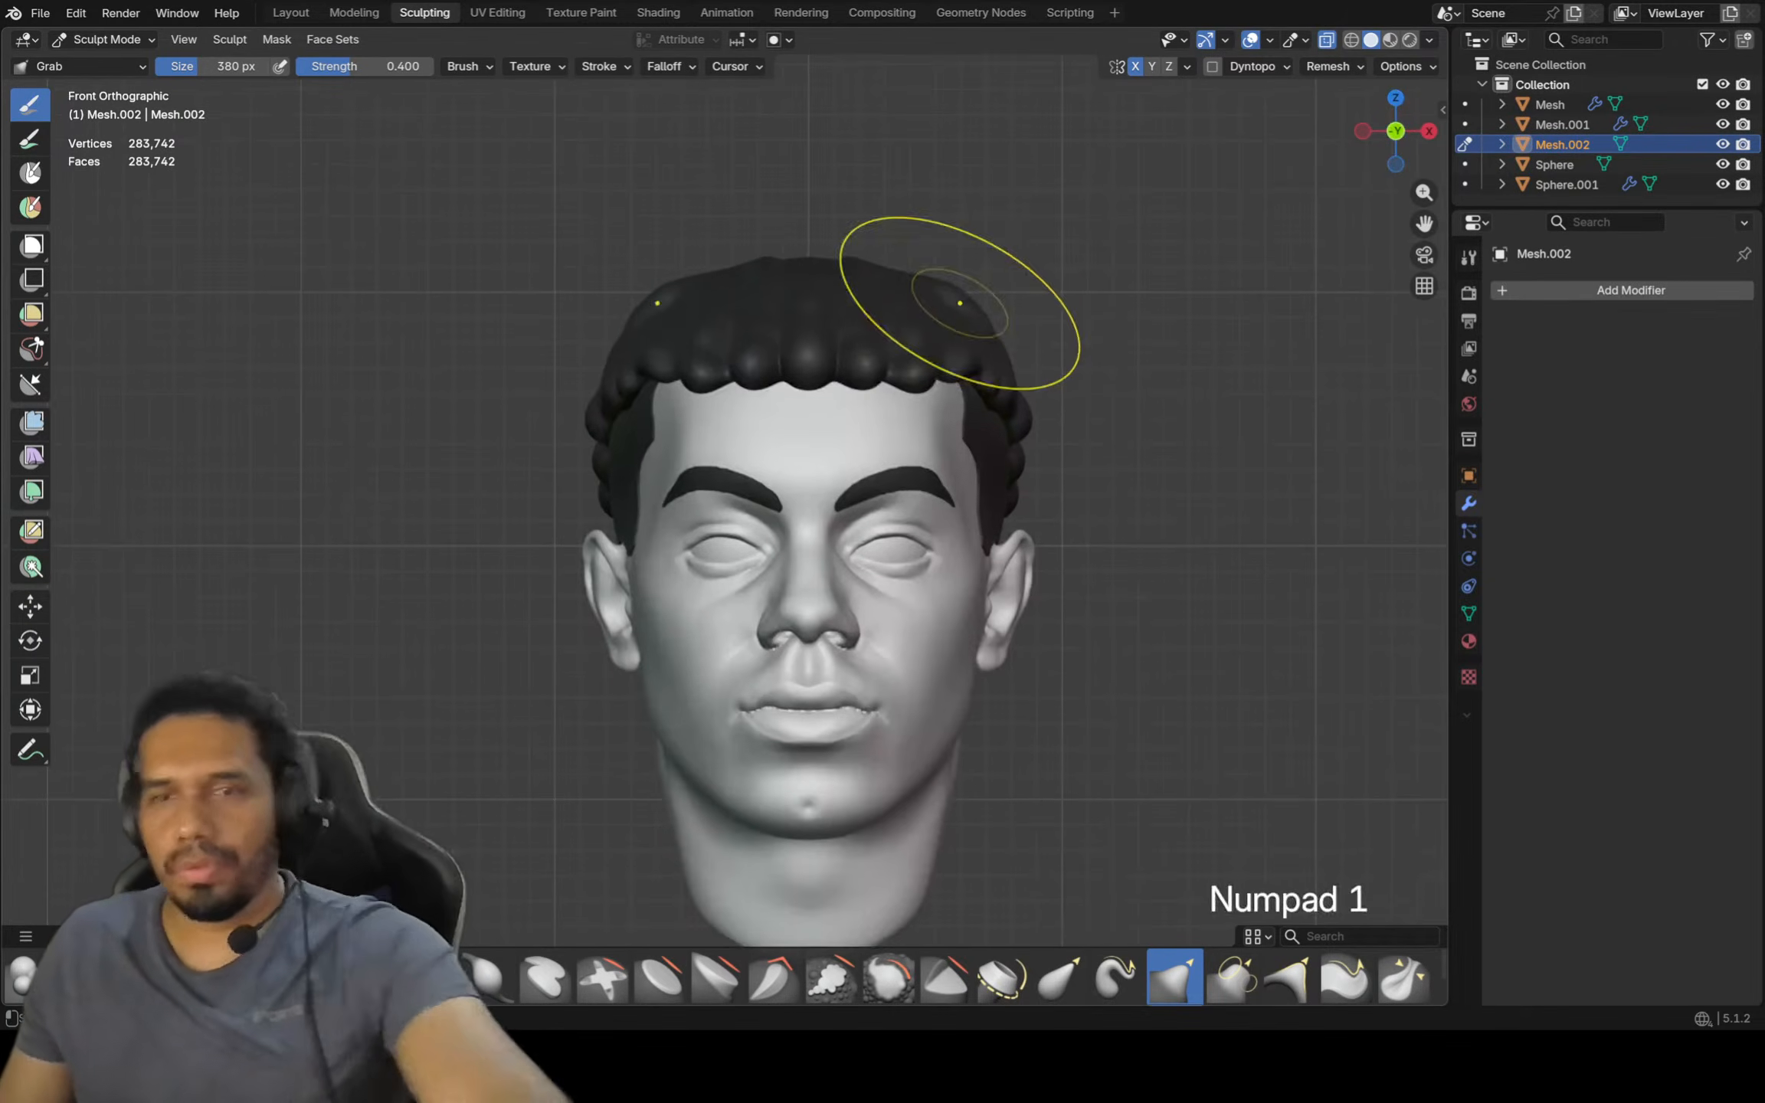
scroll(680, 305, "up", 2)
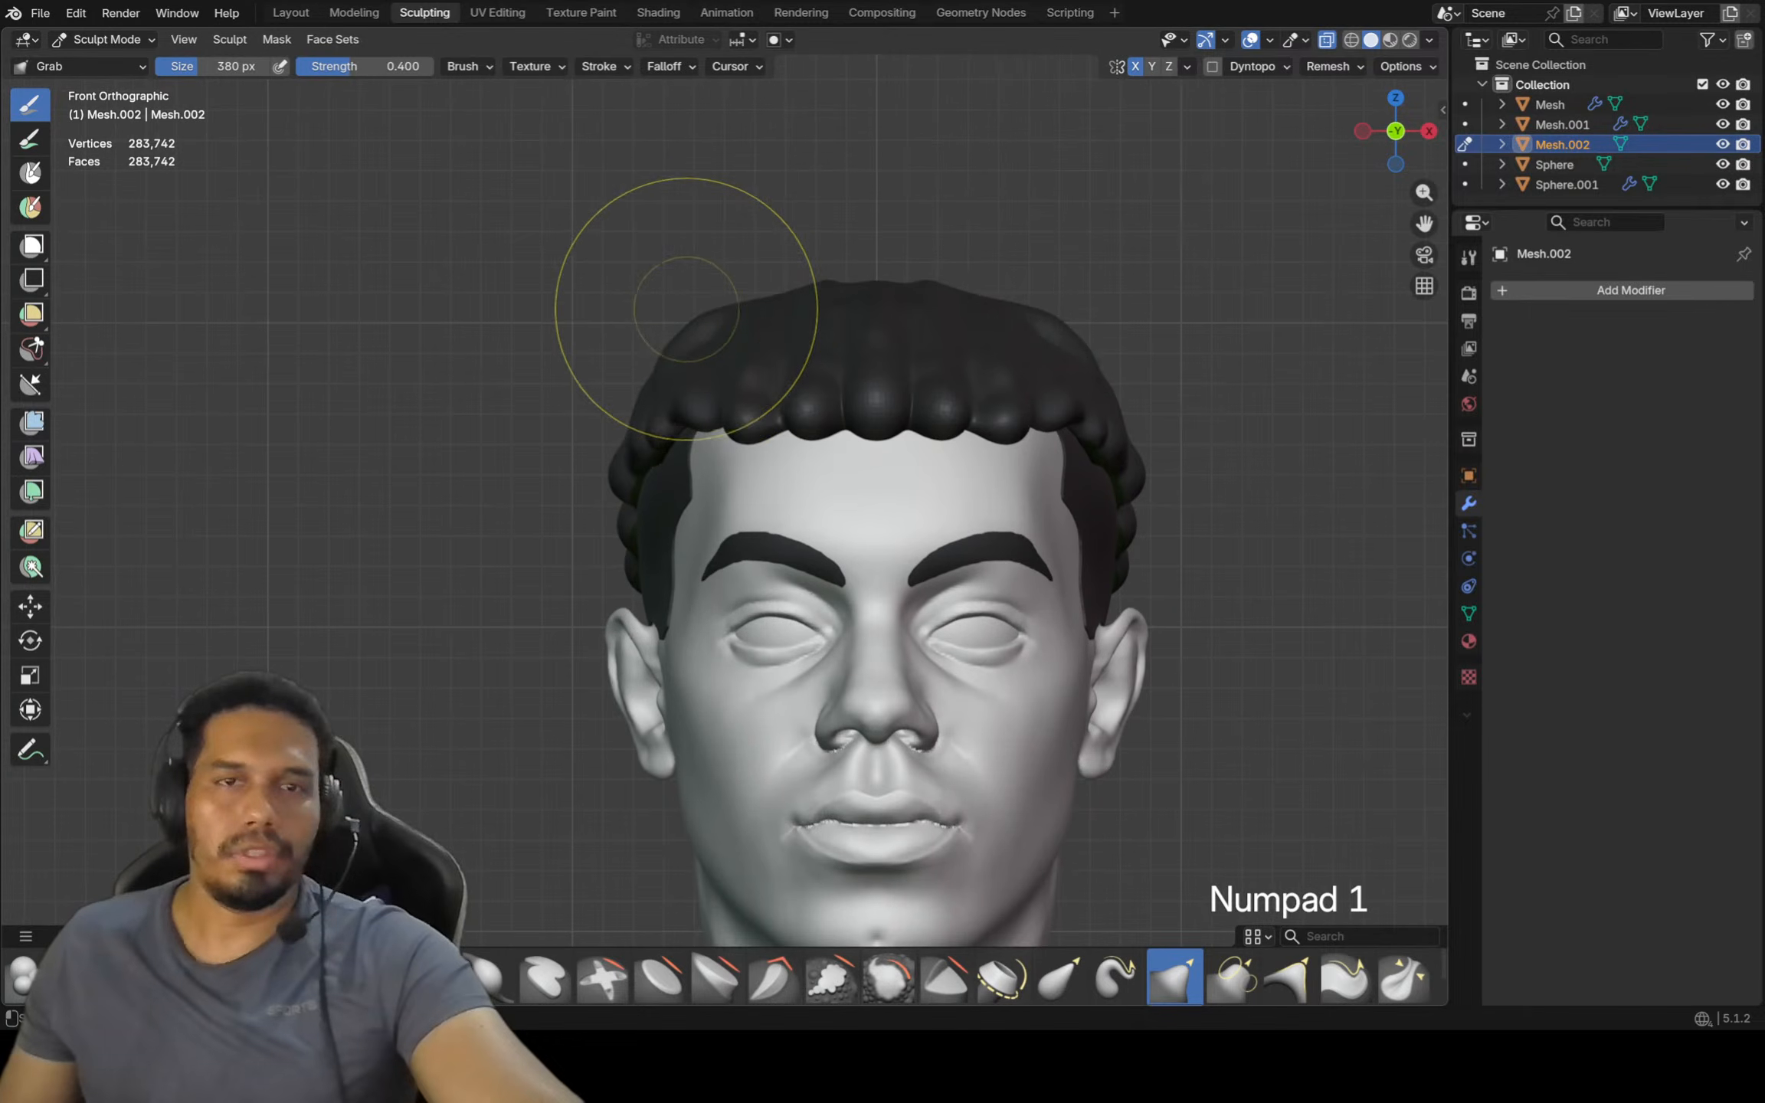
middle_click_drag(720, 301, 747, 360, "ctrl")
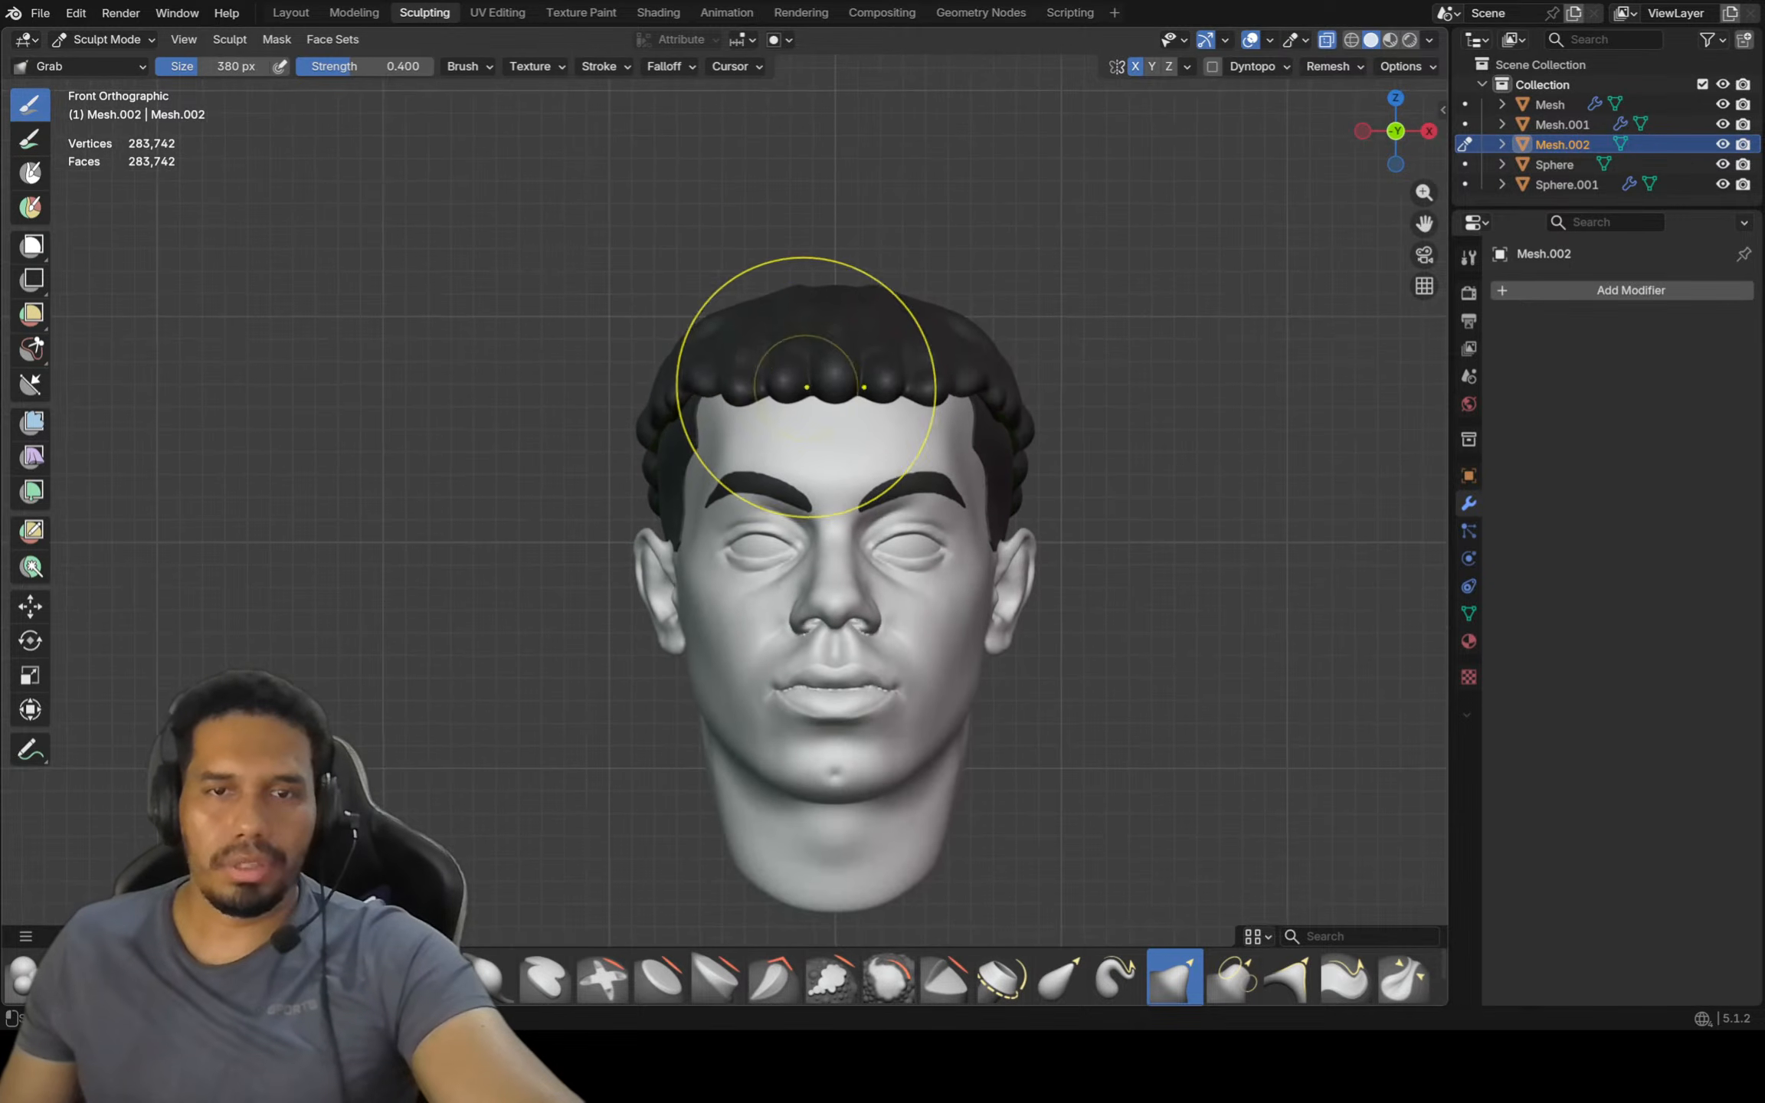
scroll(888, 378, "up", 1)
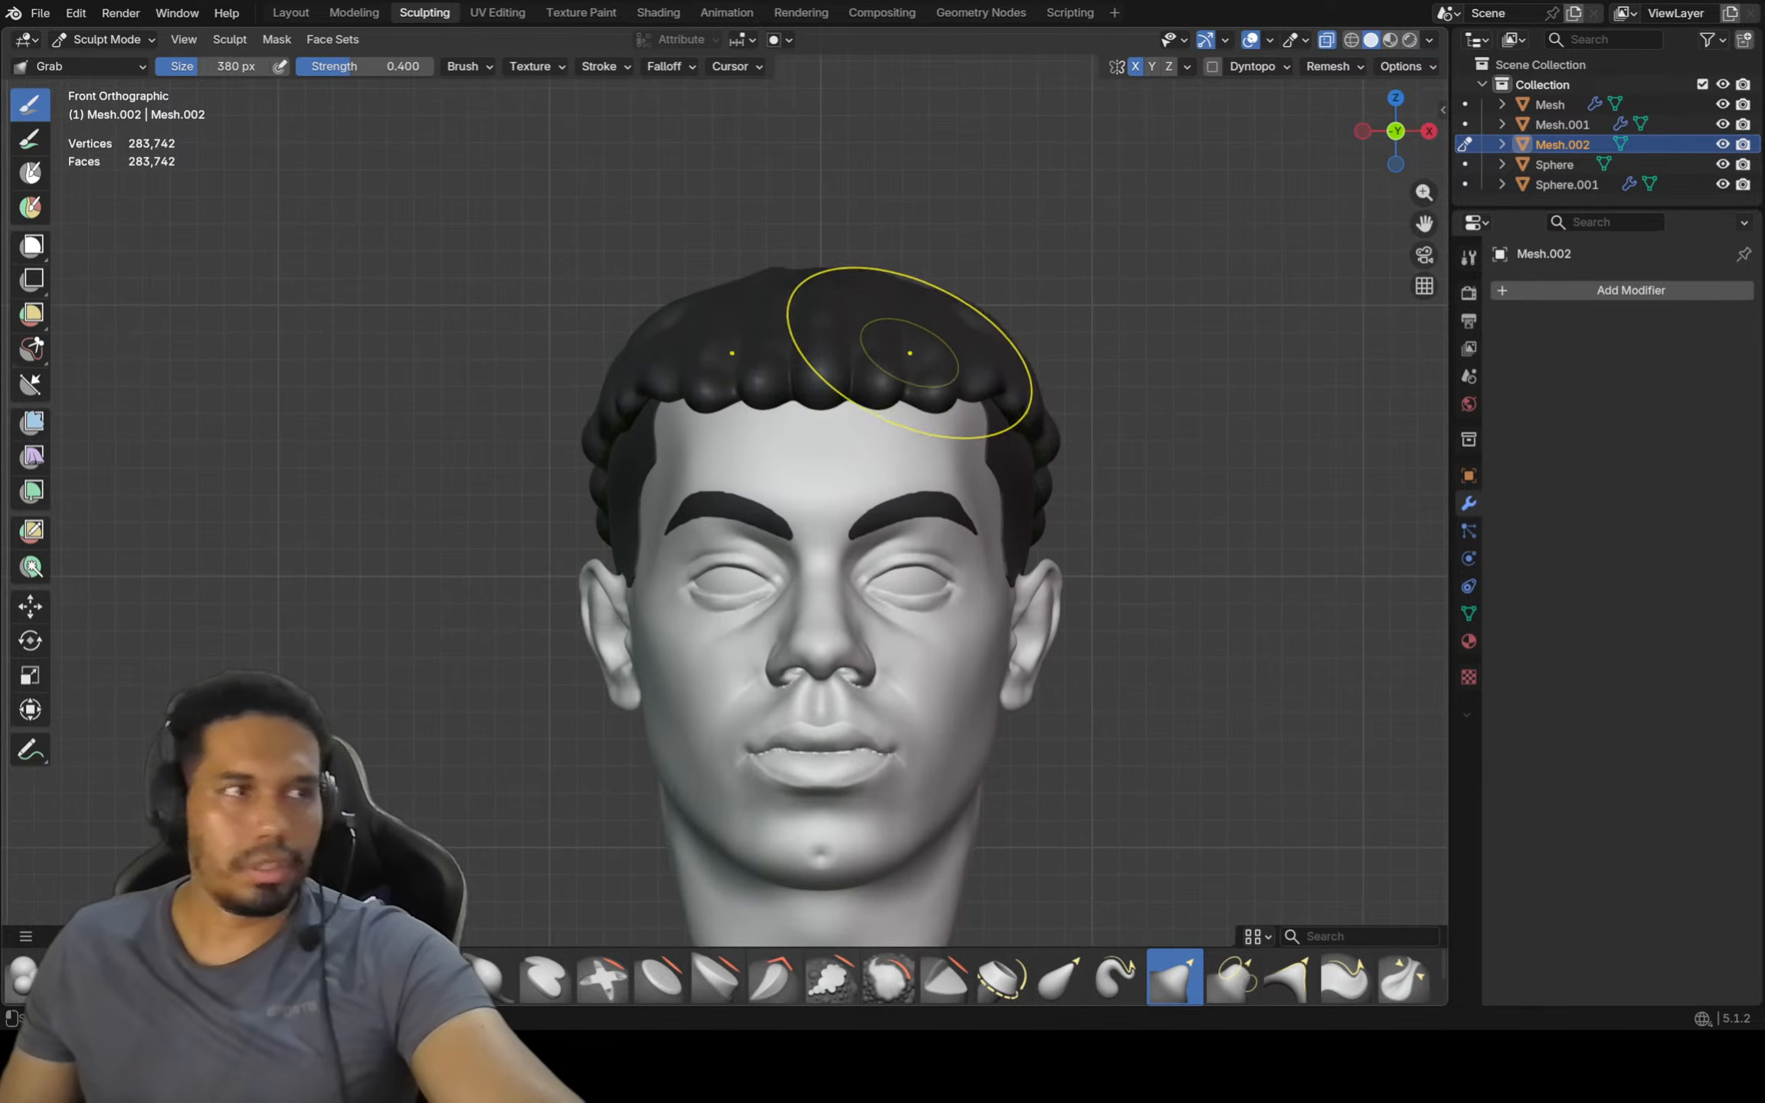
Even out the back crown profile of the upper hair layer from the right side with the Grab brush
mouse_move(1100, 309)
middle_mouse_down()
mouse_move(959, 321)
mouse_move(1003, 277)
mouse_move(1009, 341)
middle_mouse_up()
scroll(1017, 268, "down", 2)
key("KP_3")
scroll(1067, 325, "up", 1)
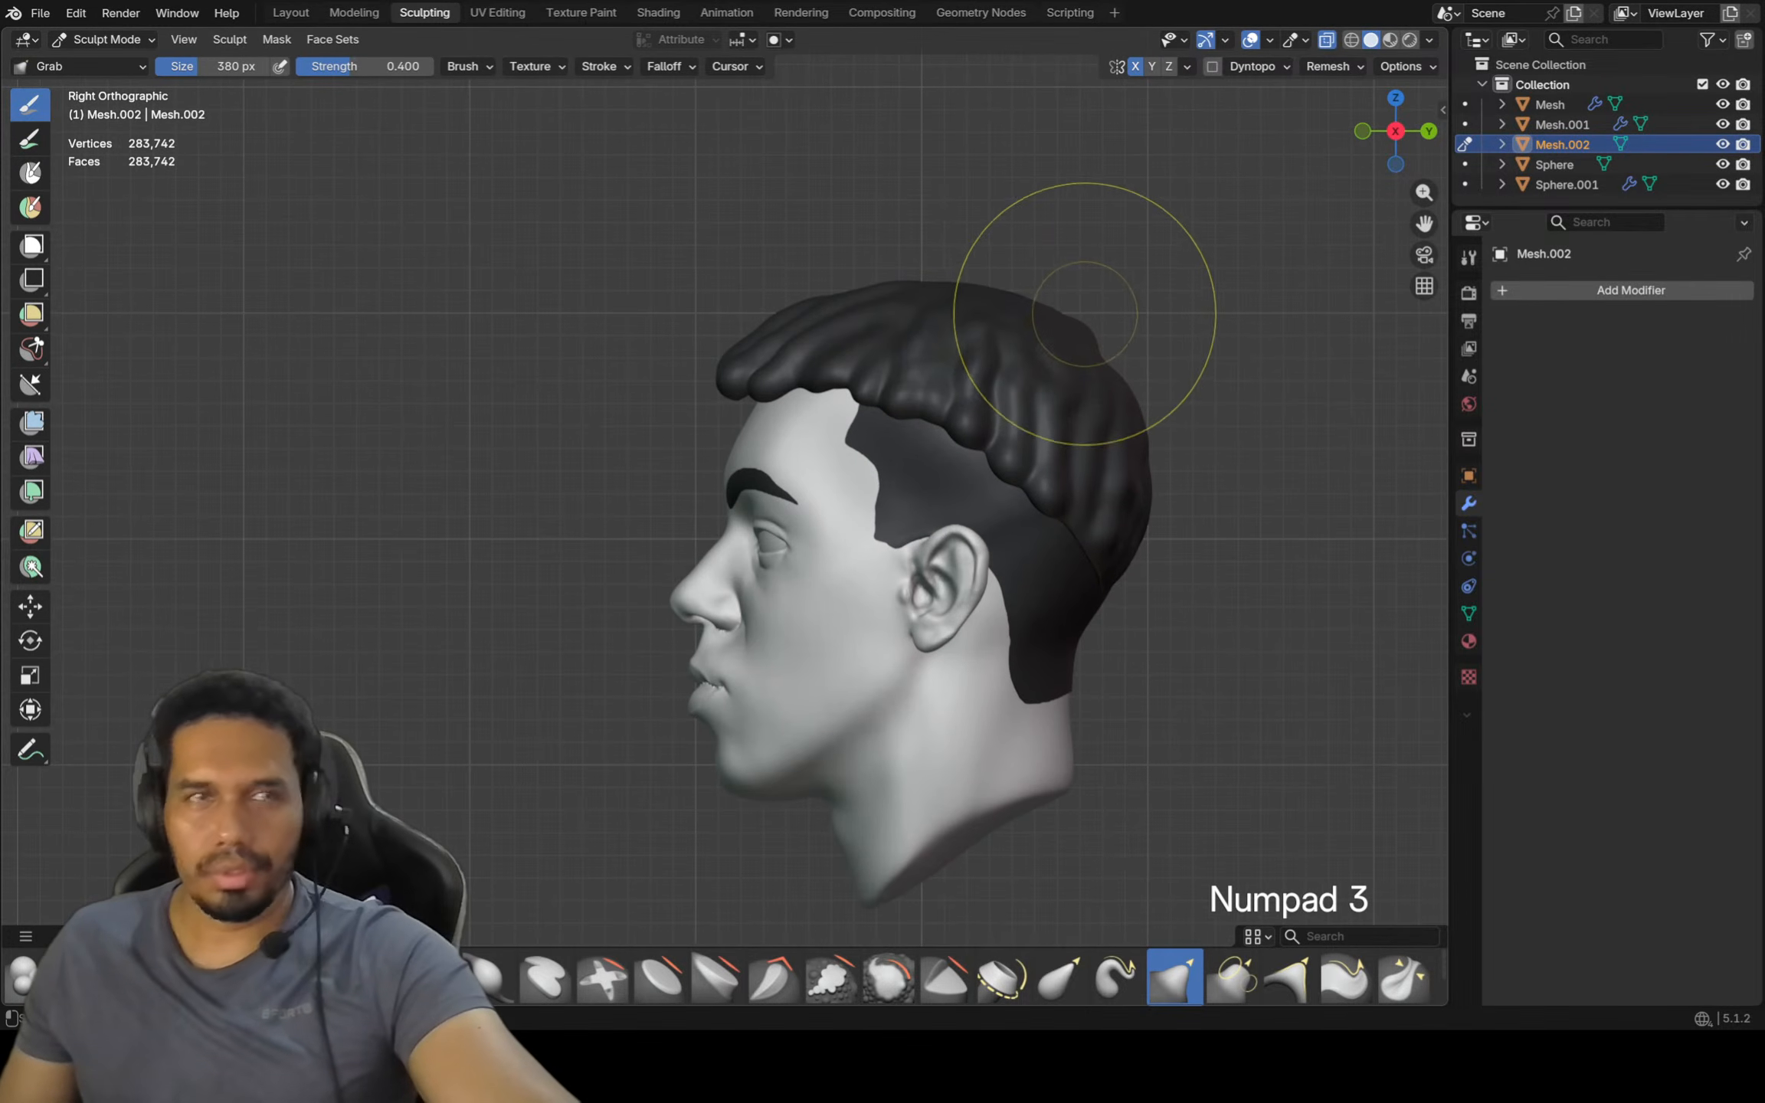
scroll(1103, 335, "up", 2)
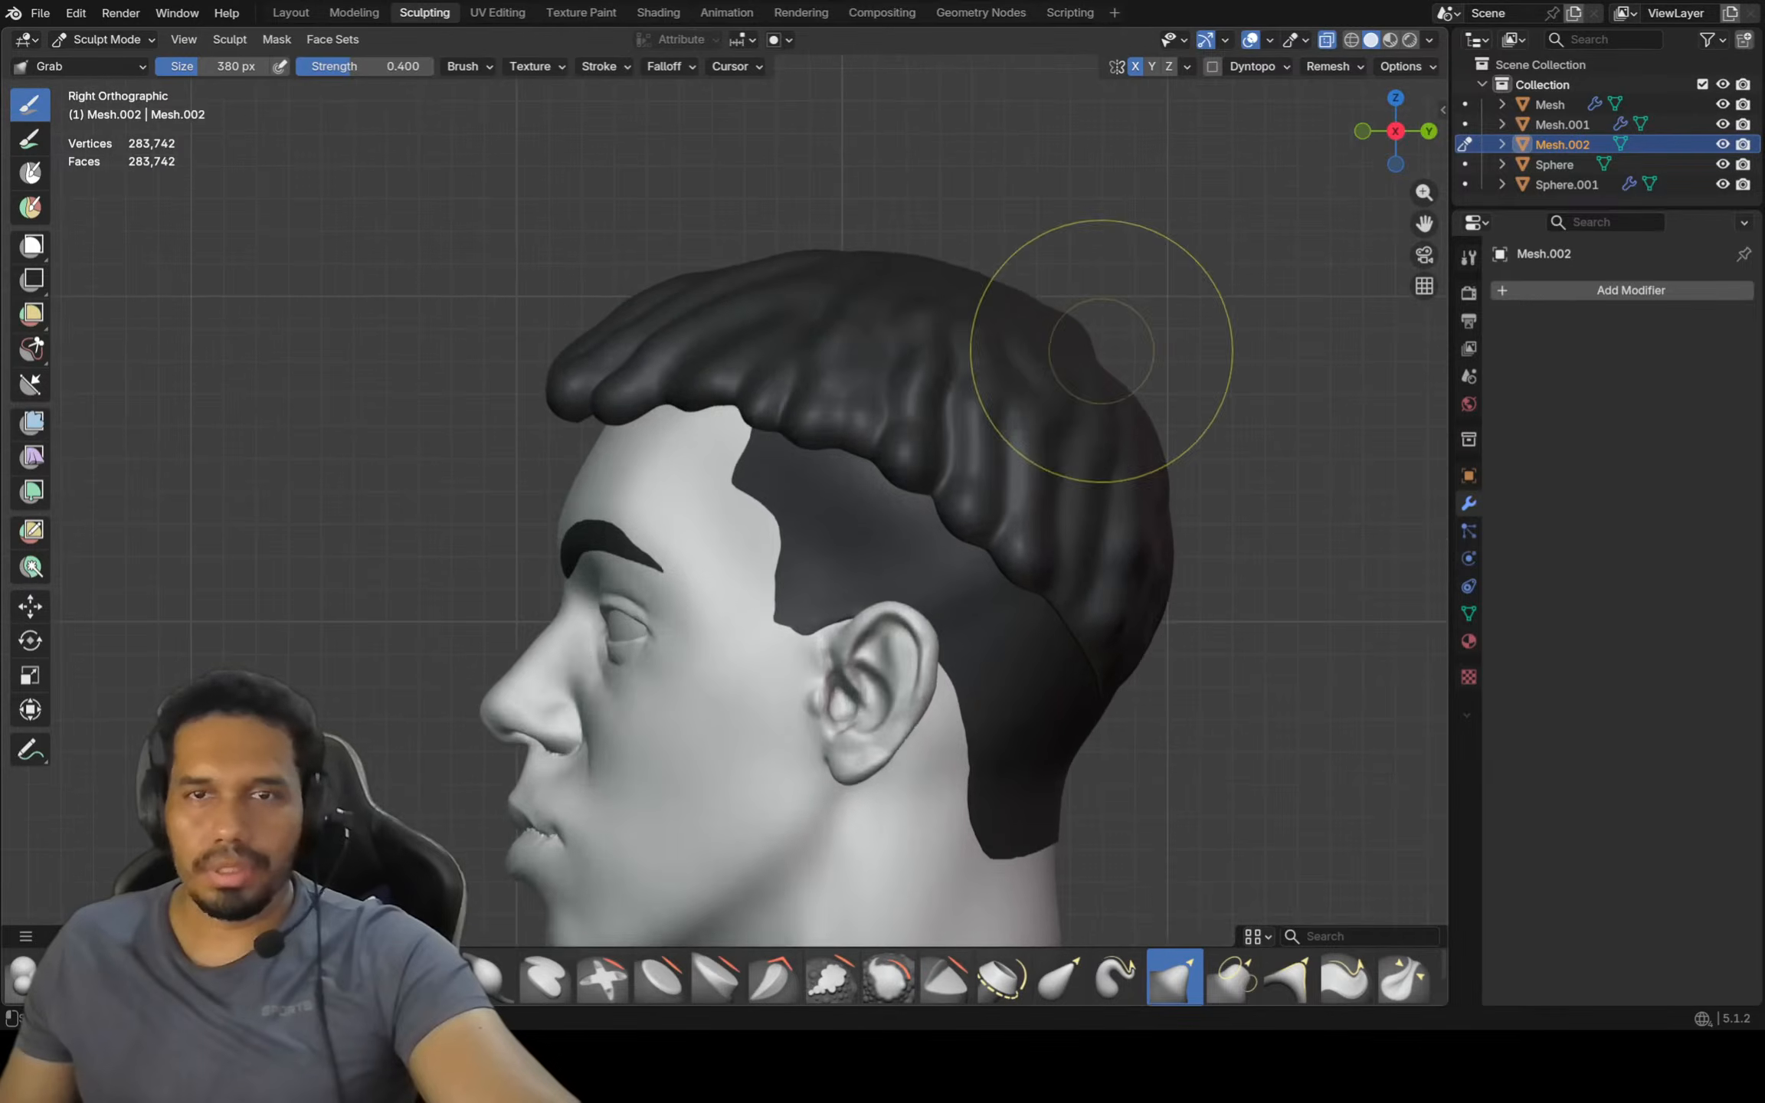
middle_click_drag(1103, 335, 1097, 370)
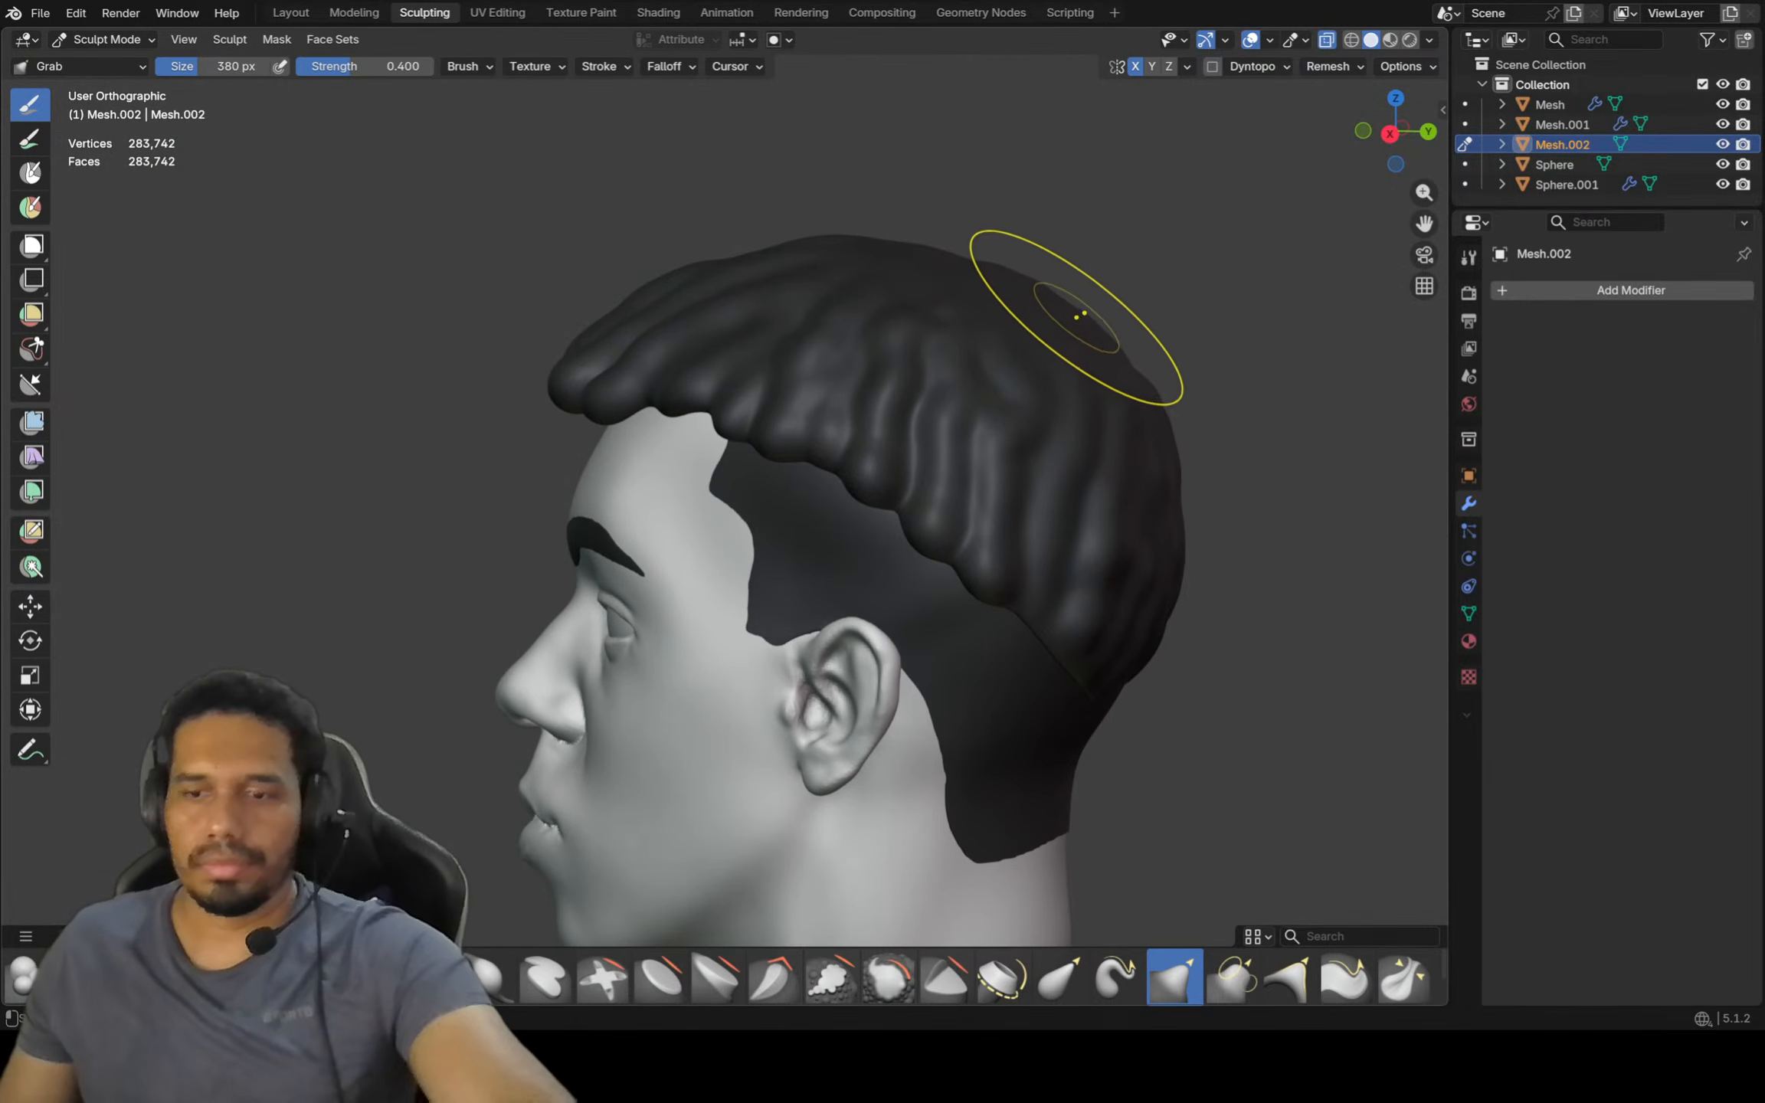
key("KP_3")
scroll(995, 383, "down", 2)
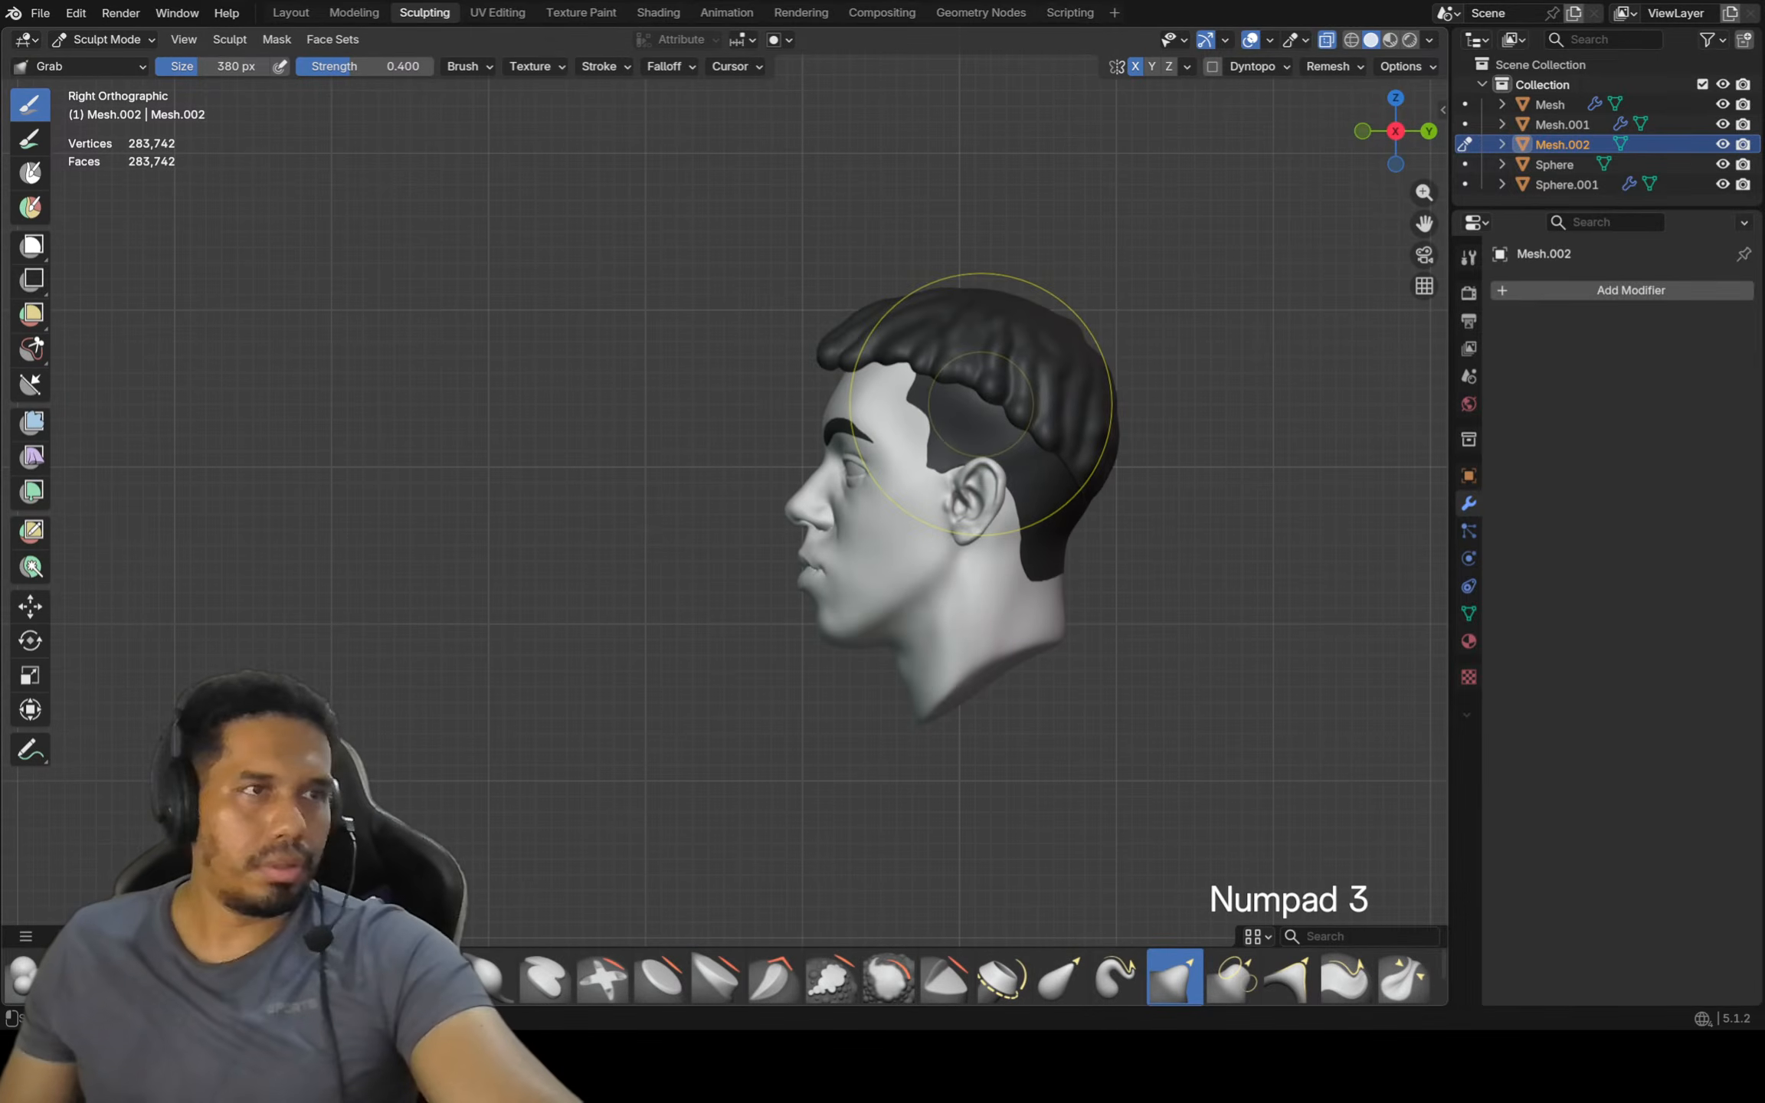
scroll(979, 406, "up", 1)
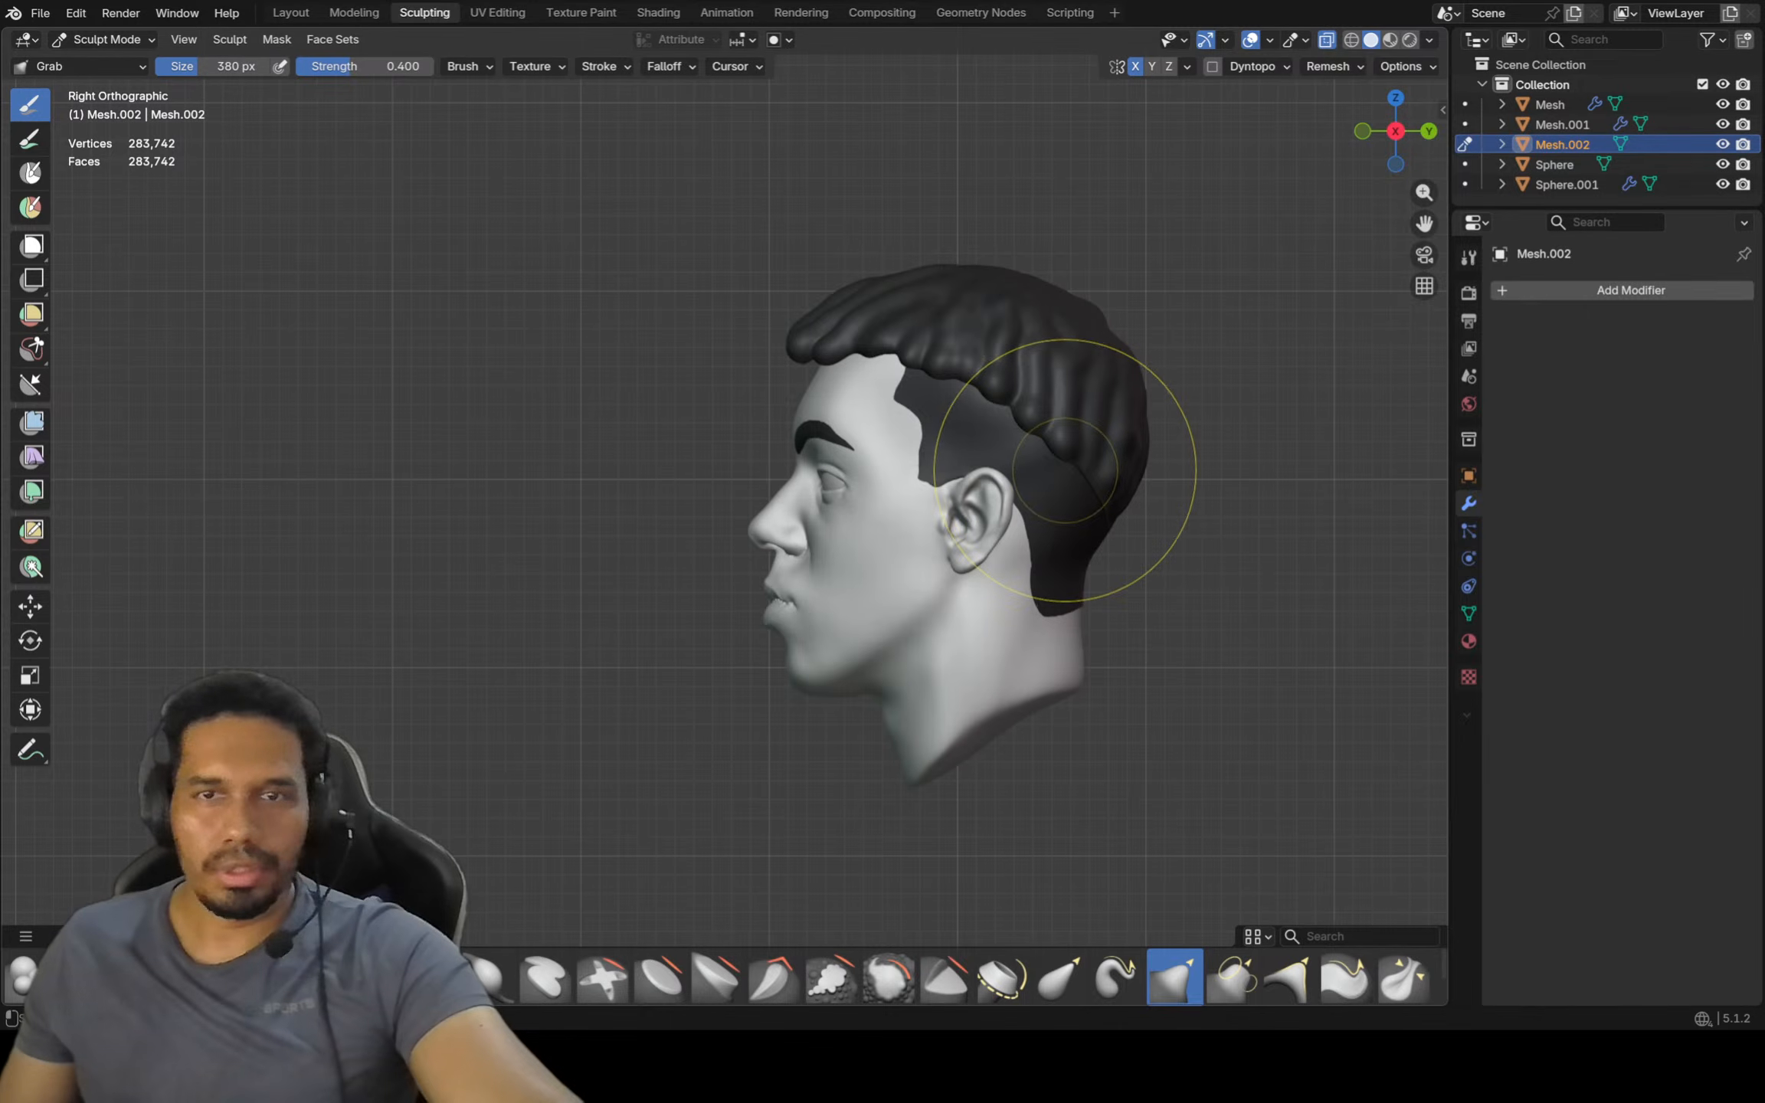
mouse_move(1068, 461)
left_mouse_down()
mouse_move(1056, 397)
mouse_move(995, 377)
left_mouse_up()
scroll(923, 337, "up", 1)
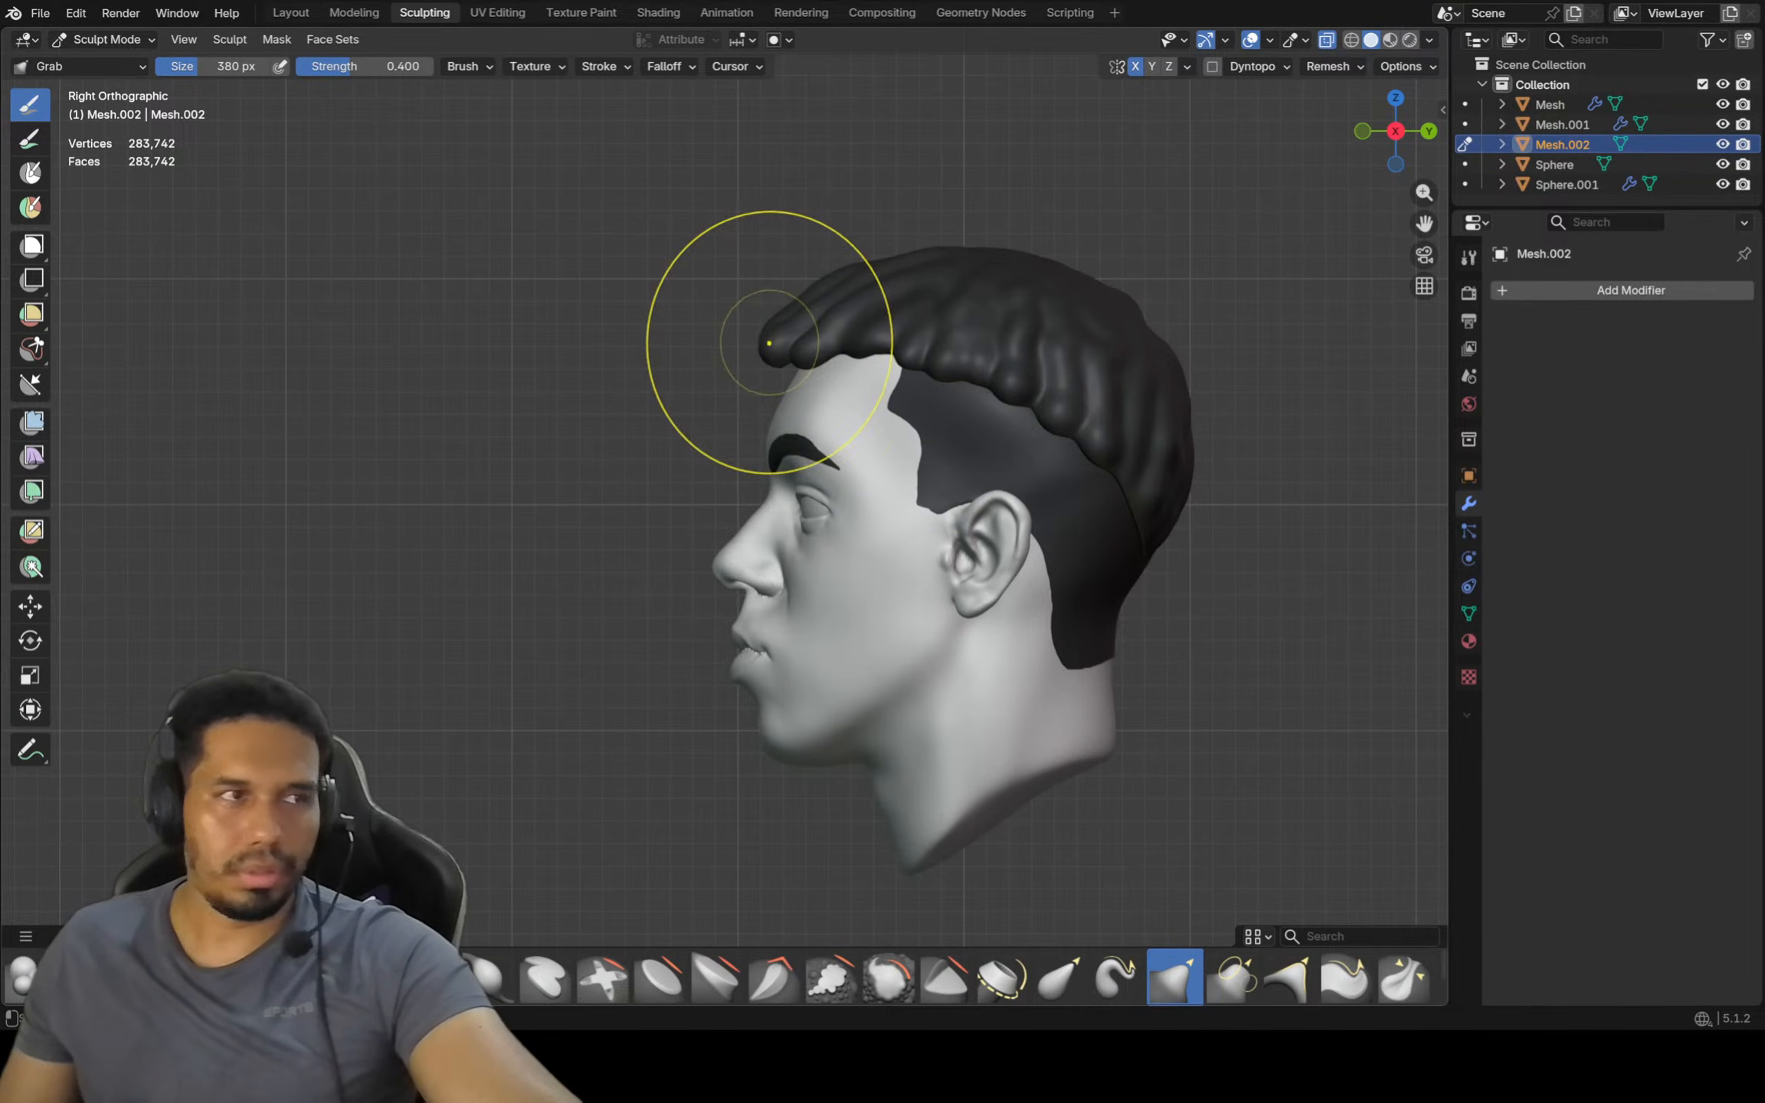
Switch sculpting to the head mesh, adjust the mouth's profile from the side with Grab, and check the face from the front
key("alt+q")
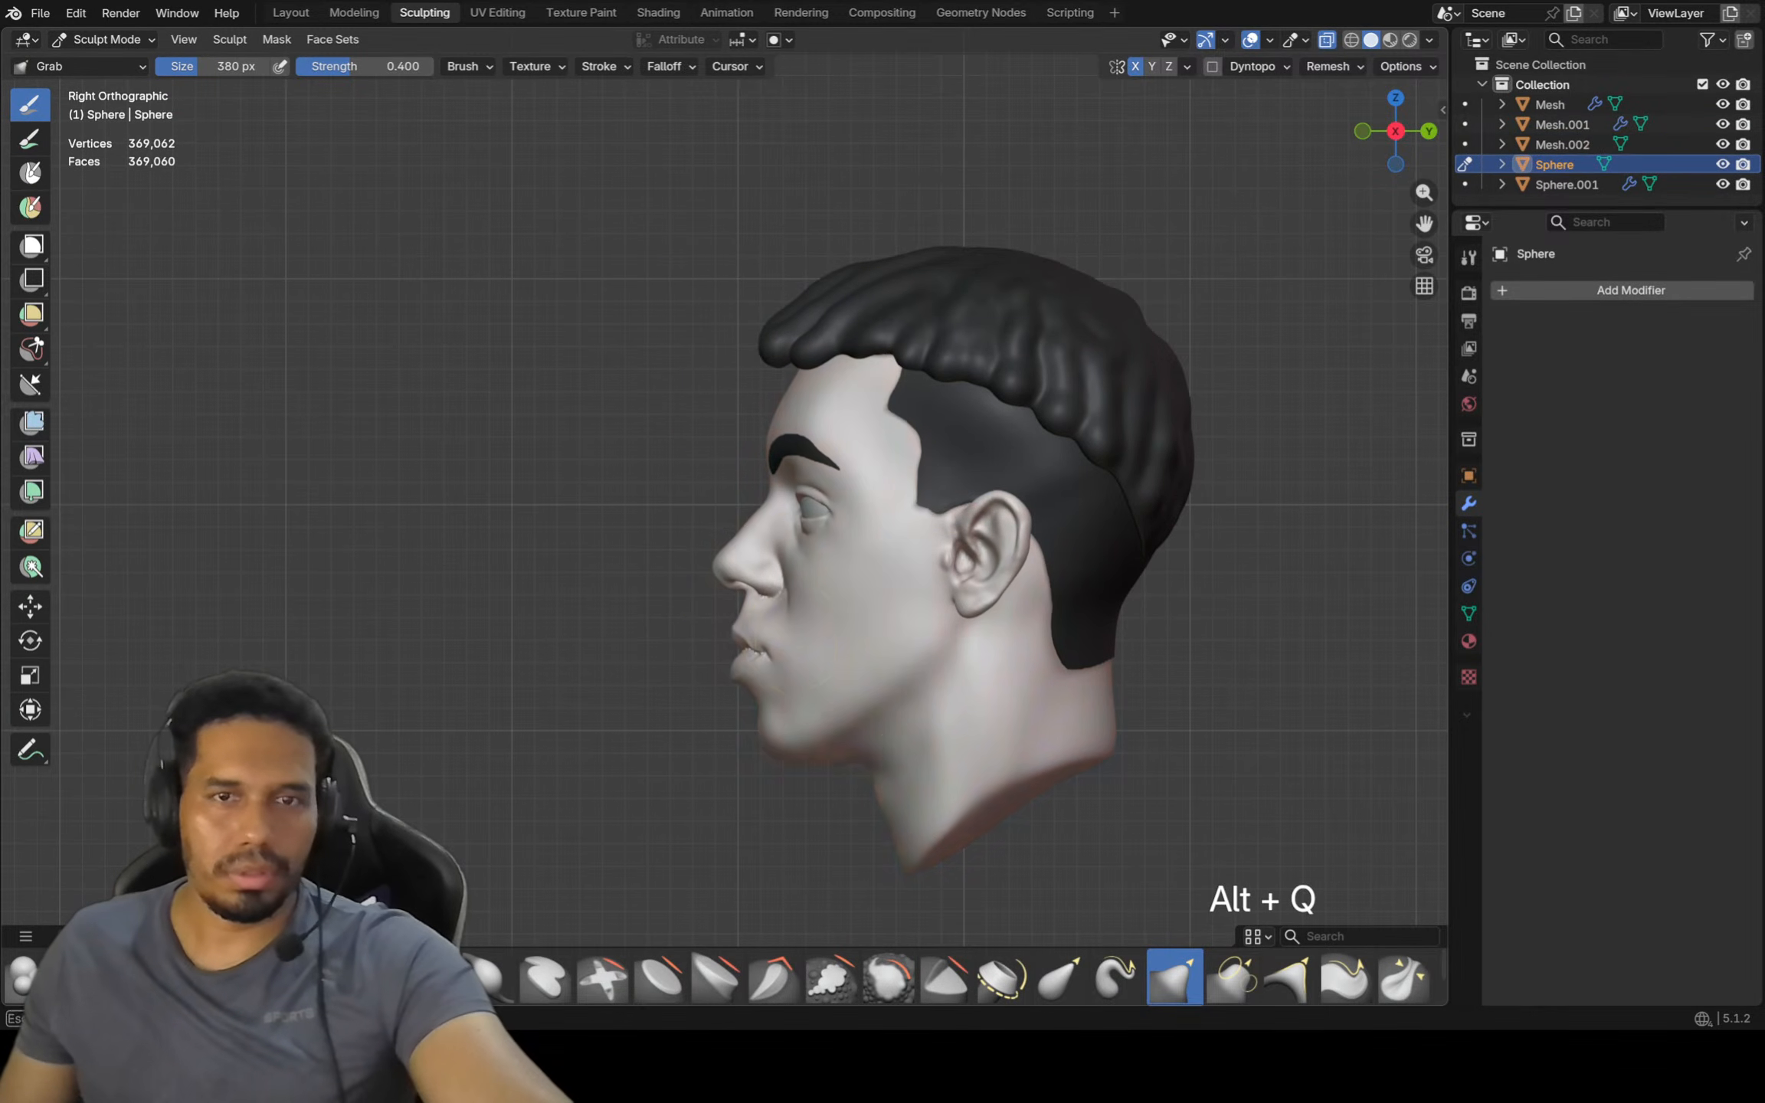
middle_click_drag(775, 650, 750, 664, "ctrl")
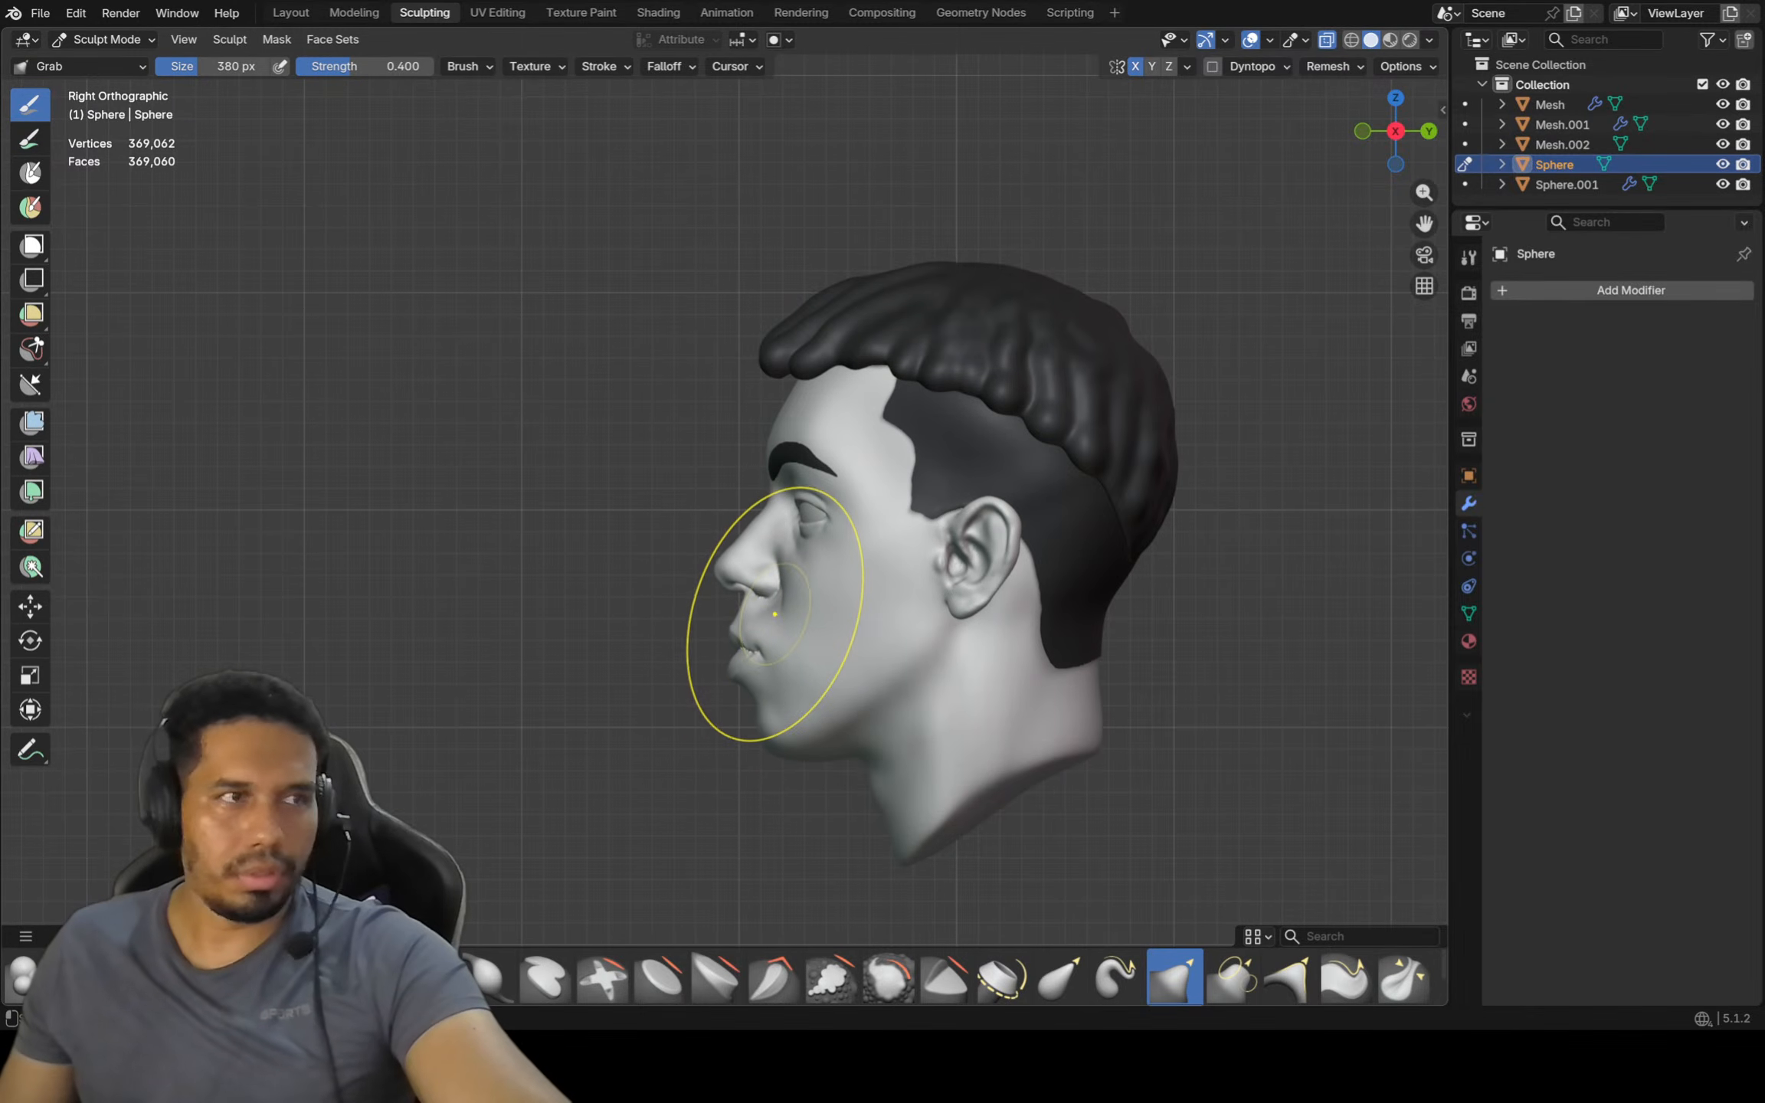
middle_click_drag(767, 592, 753, 599, "ctrl")
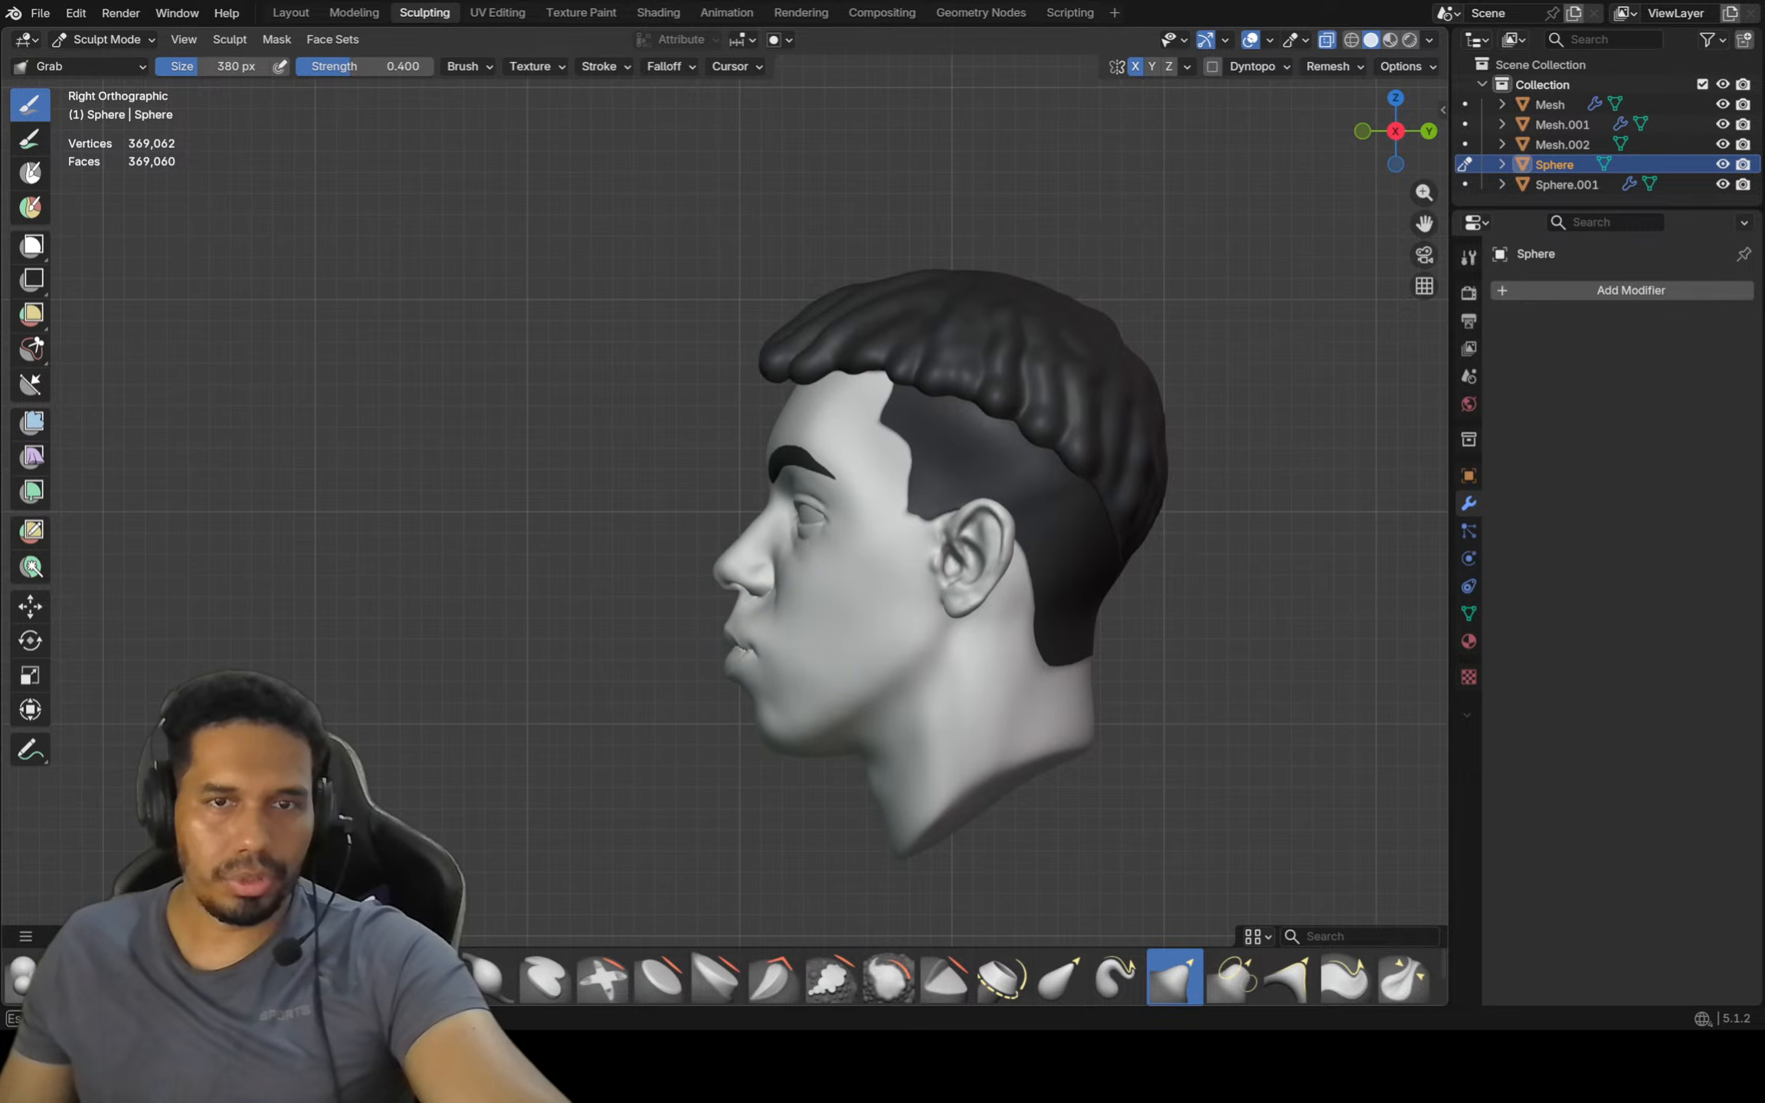
scroll(806, 649, "down", 1)
scroll(829, 748, "up", 1)
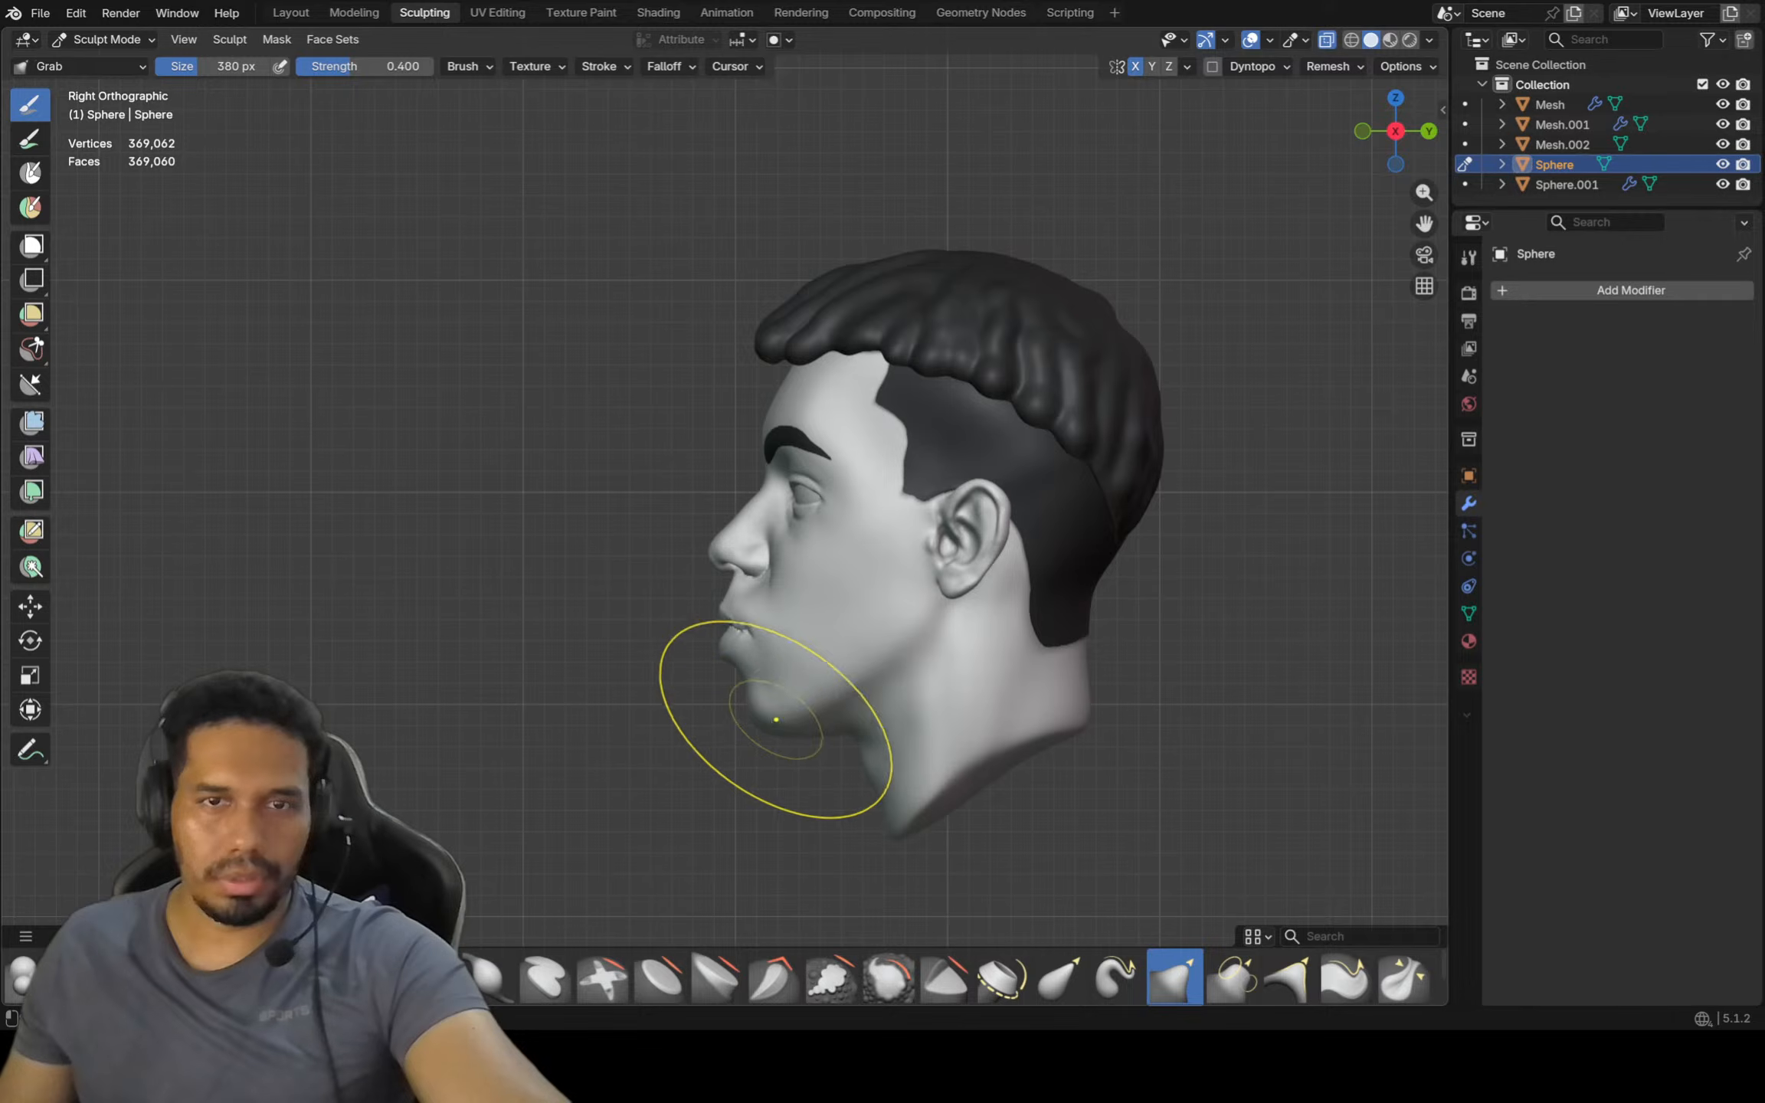
scroll(858, 636, "up", 2)
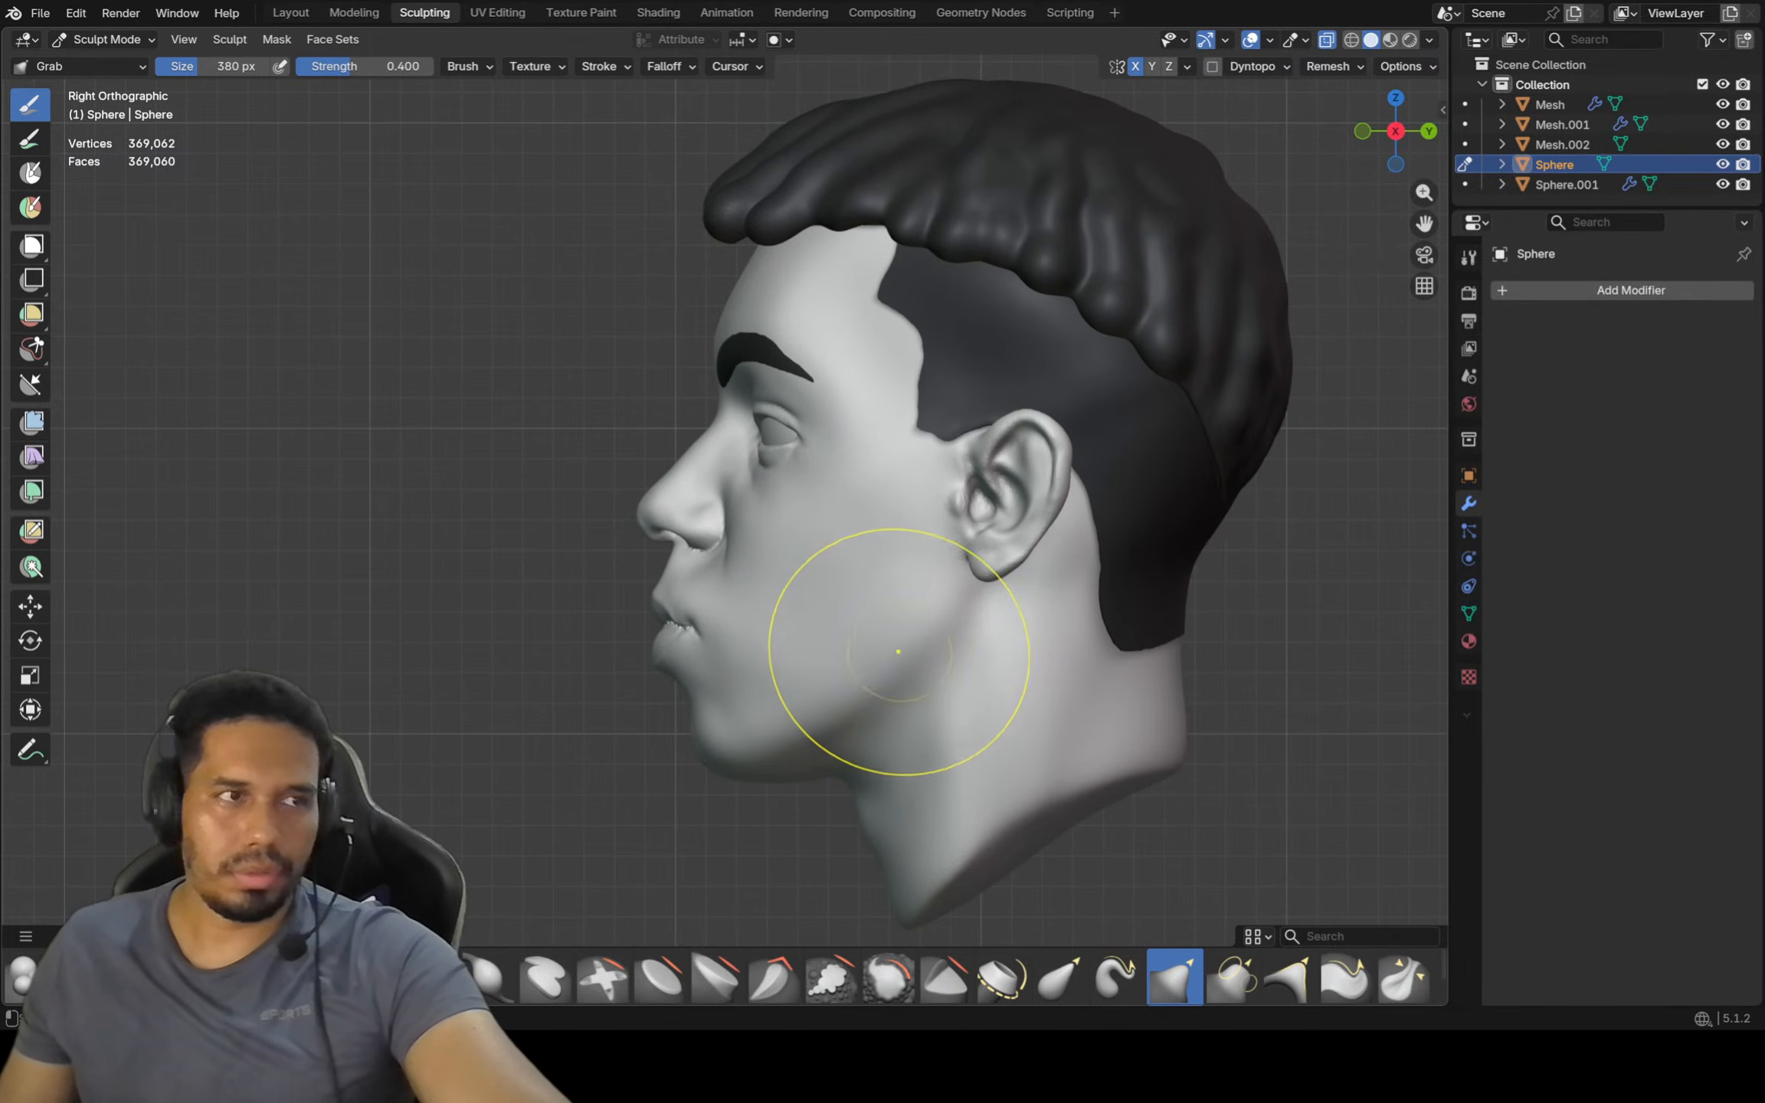
mouse_move(898, 651)
middle_mouse_down()
mouse_move(958, 640)
mouse_move(886, 614)
mouse_move(889, 651)
middle_mouse_up()
key("KP_1")
middle_click_drag(888, 651, 945, 676, "shift")
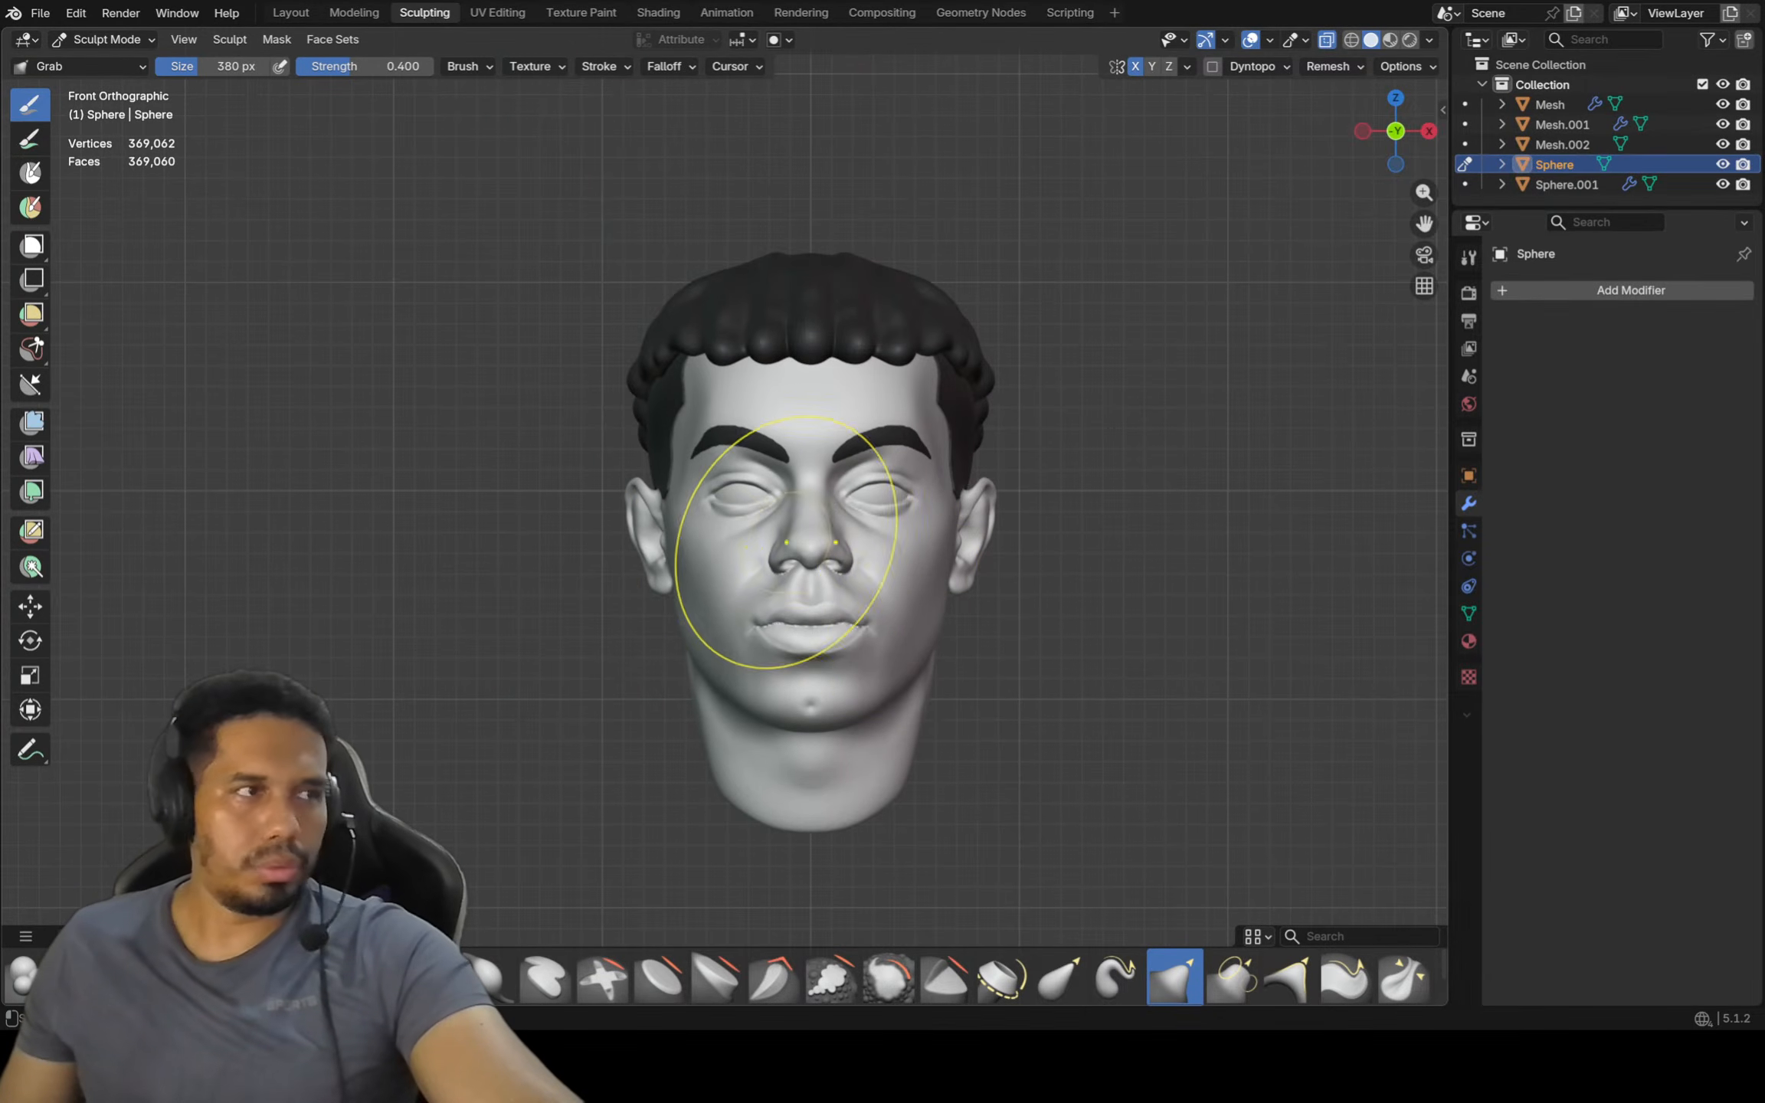
middle_click_drag(795, 553, 795, 521, "ctrl")
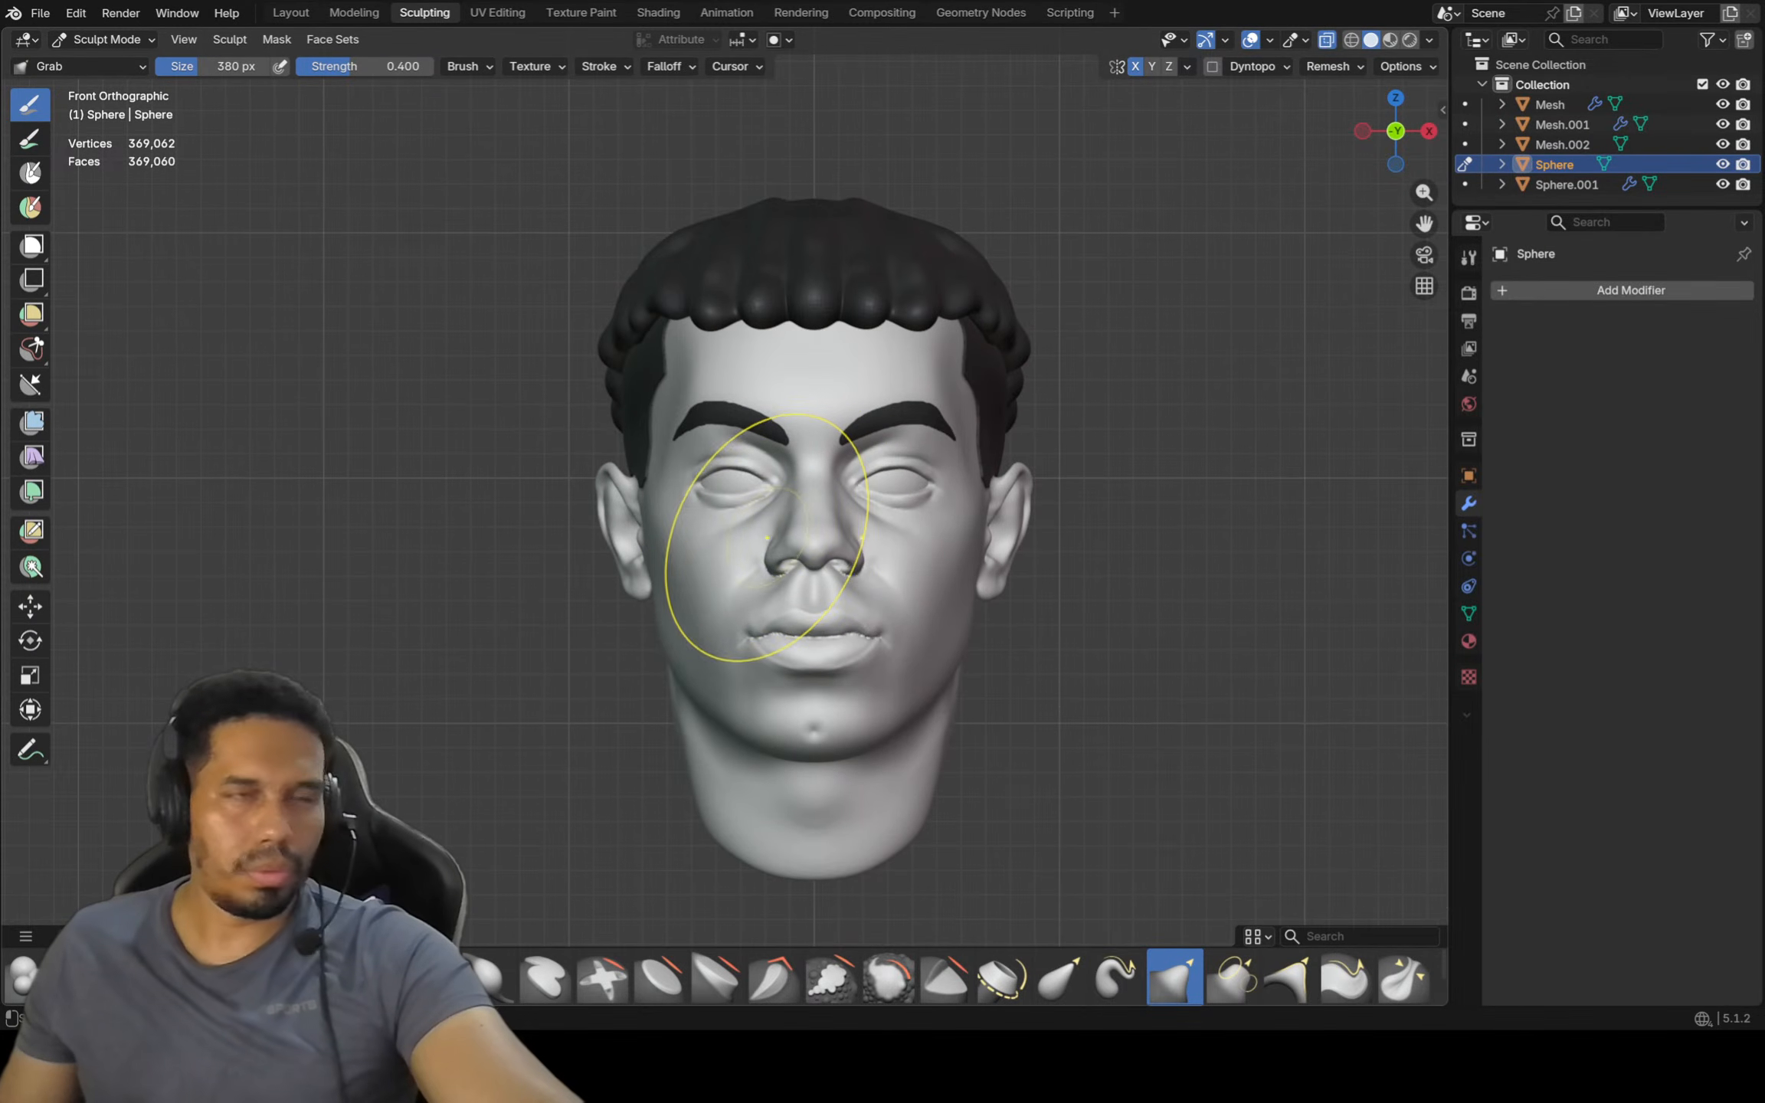
Examine the face from the front, then the nose and brow profile from the right side
scroll(964, 634, "up", 2)
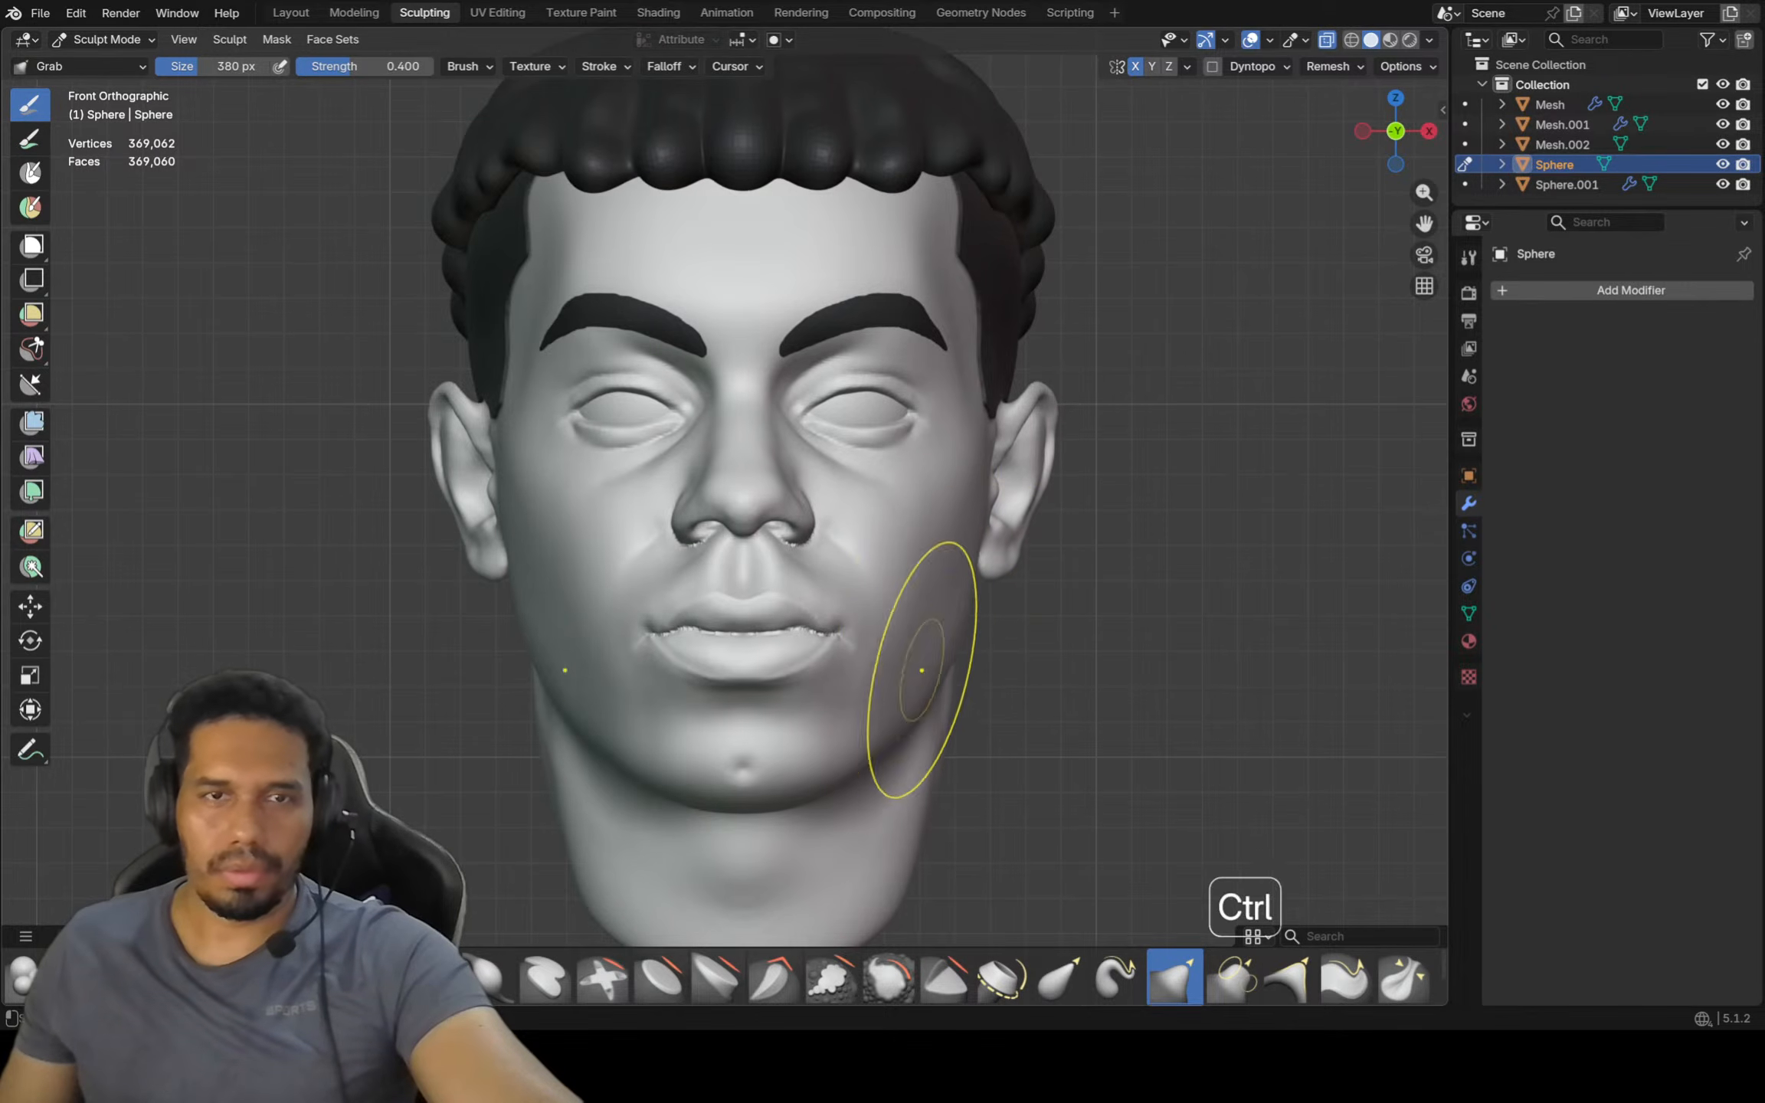
middle_click_drag(922, 666, 827, 692, "ctrl")
key("KP_3")
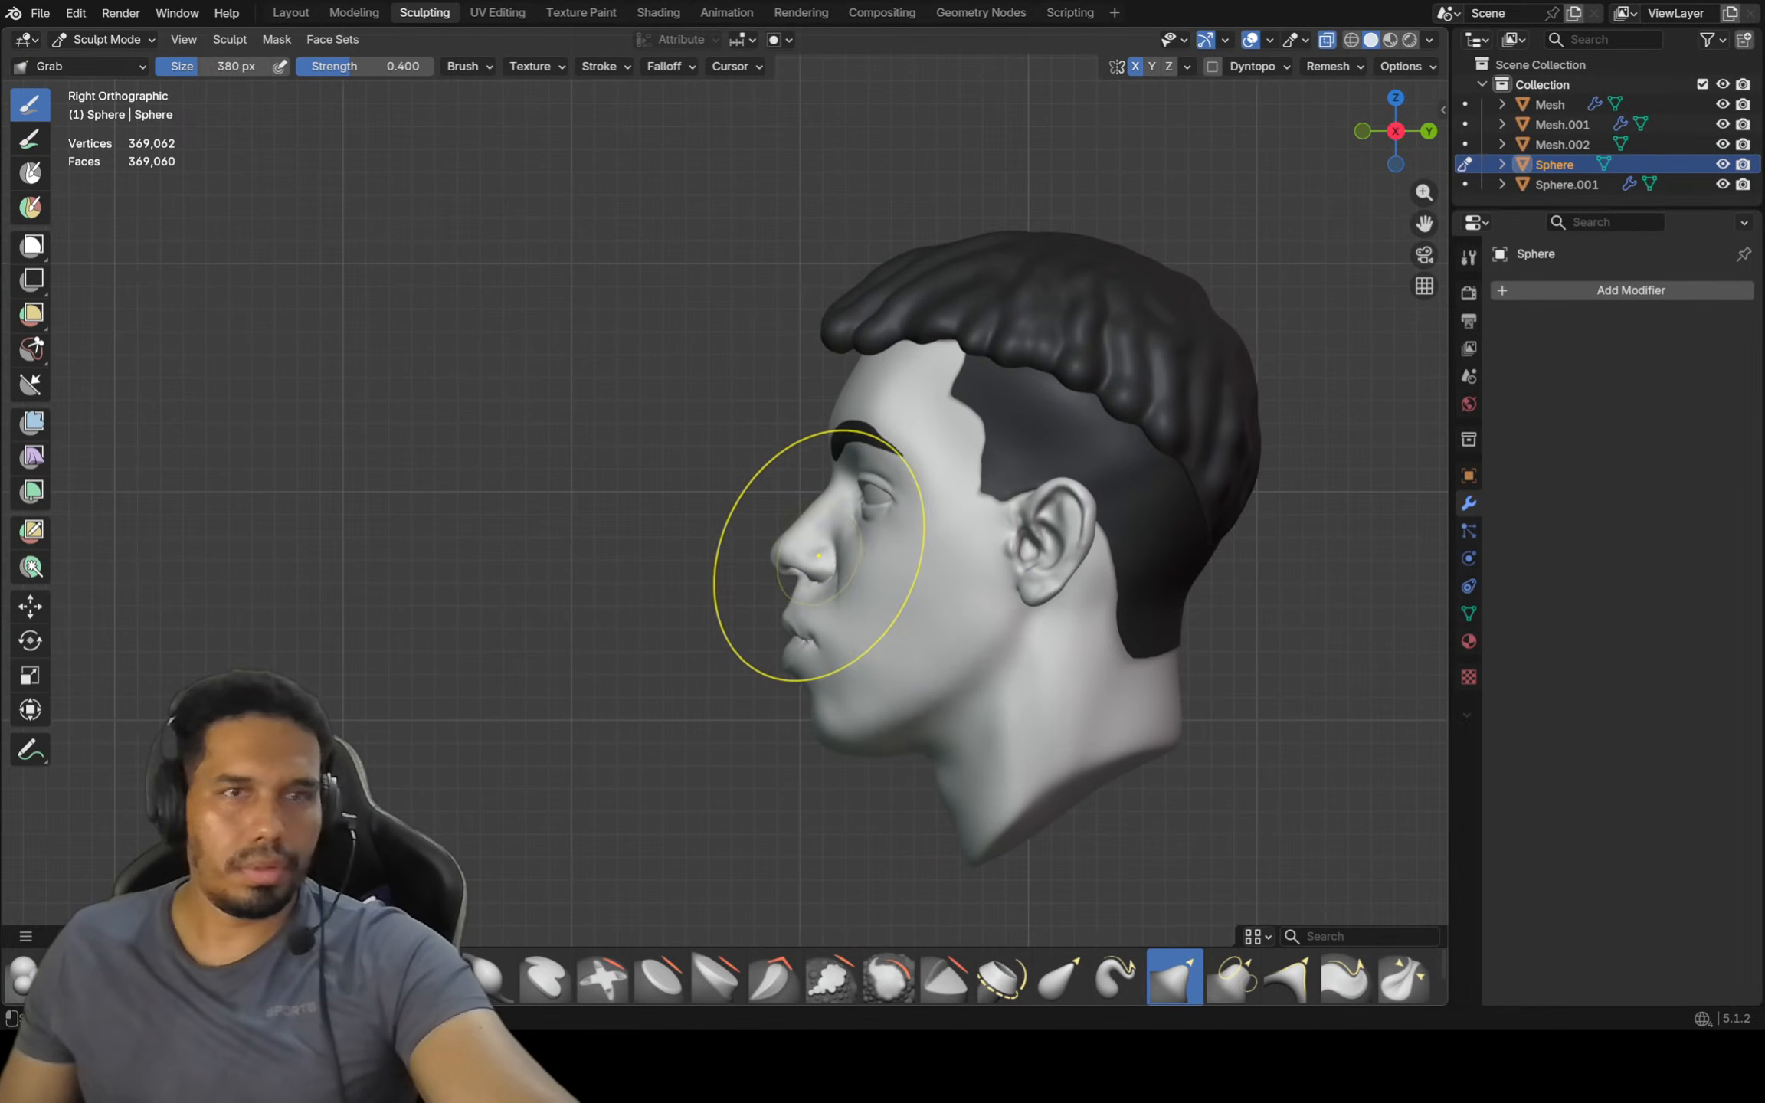
scroll(788, 551, "up", 5)
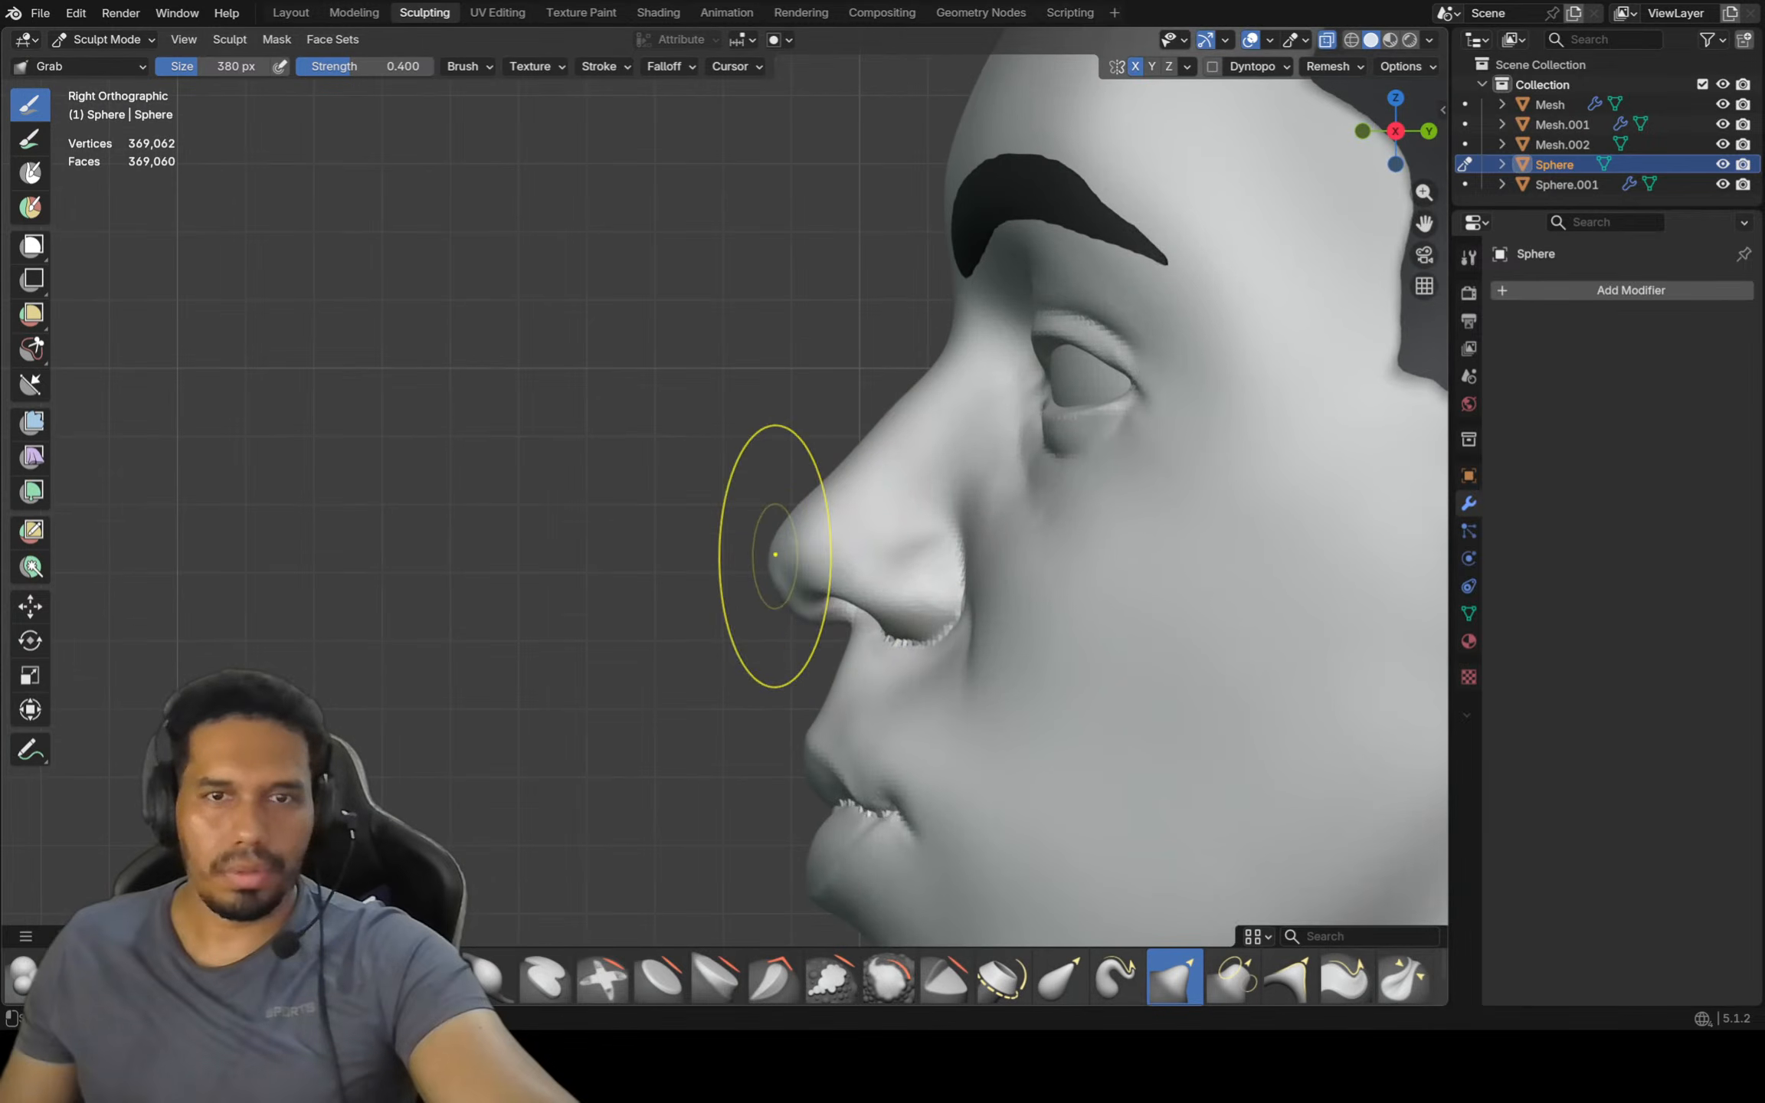
mouse_move(800, 487)
middle_mouse_down("ctrl")
mouse_move(768, 551)
mouse_move(777, 584)
mouse_move(749, 532)
mouse_move(821, 520)
middle_mouse_up("ctrl")
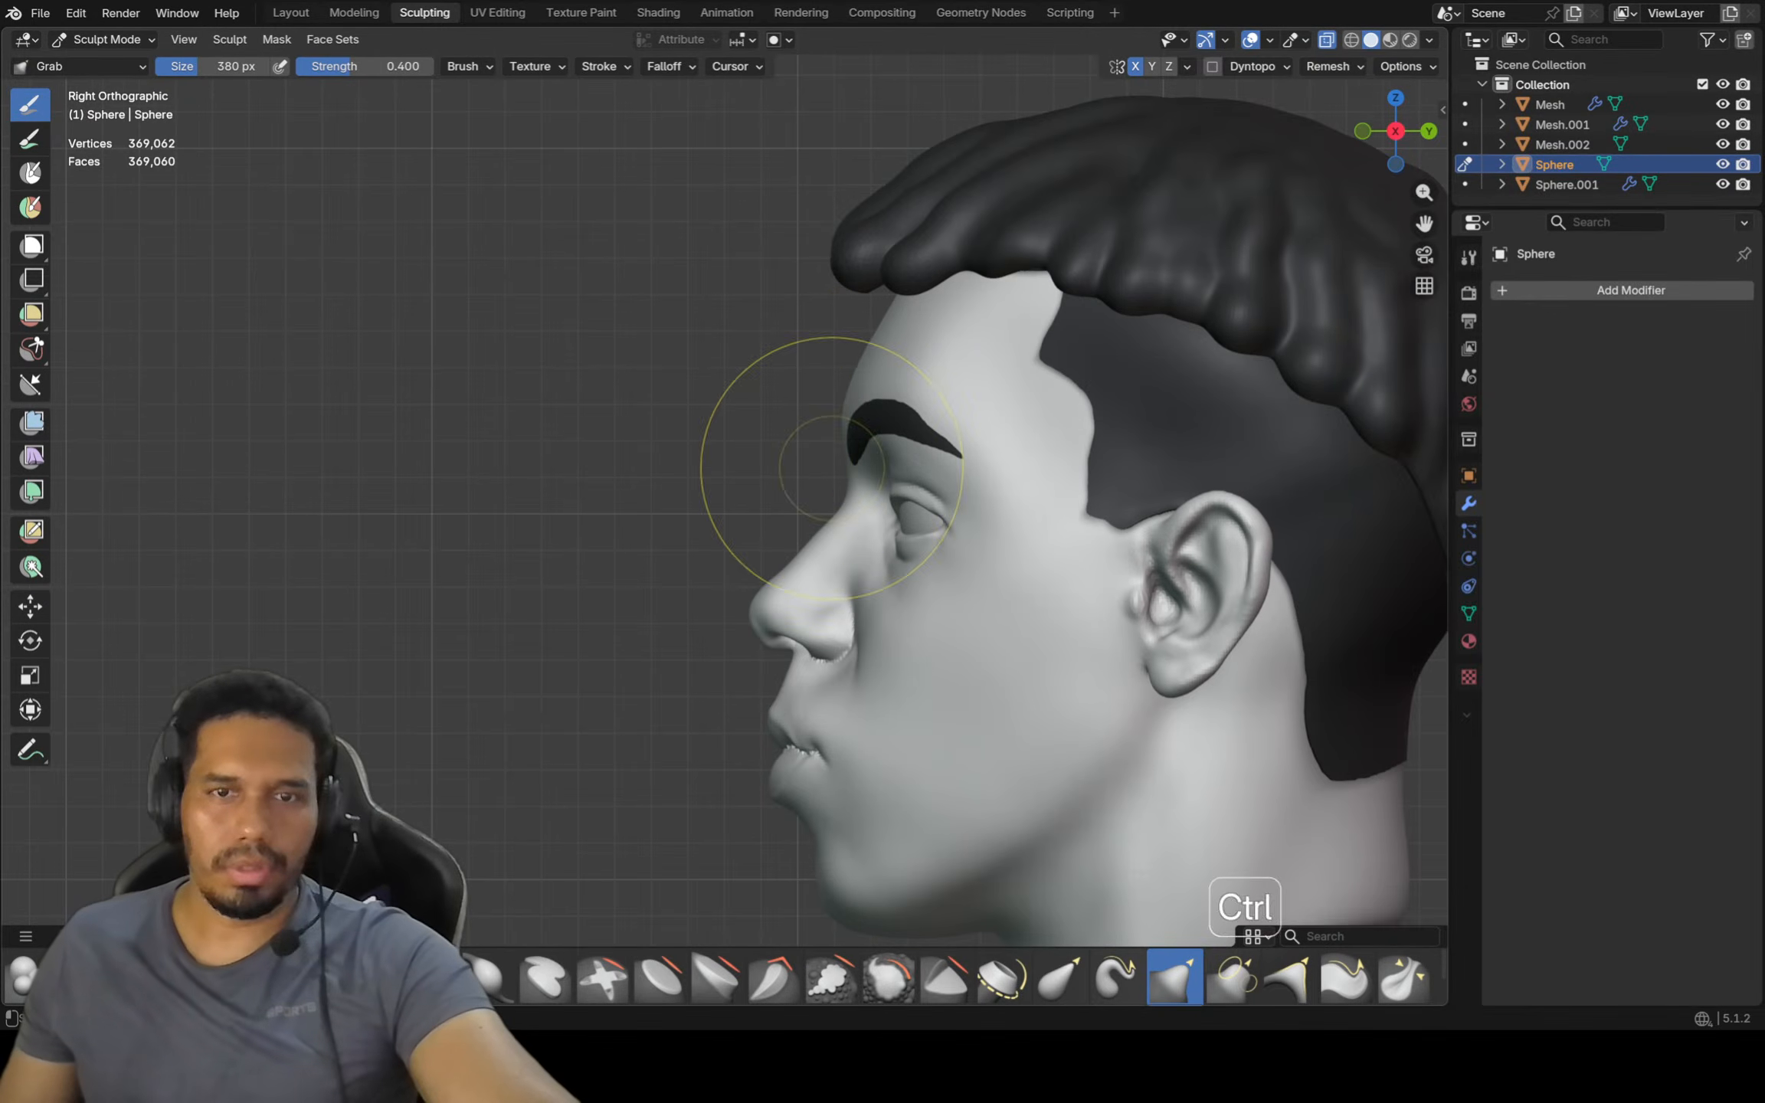
middle_click_drag(832, 468, 835, 642, "ctrl")
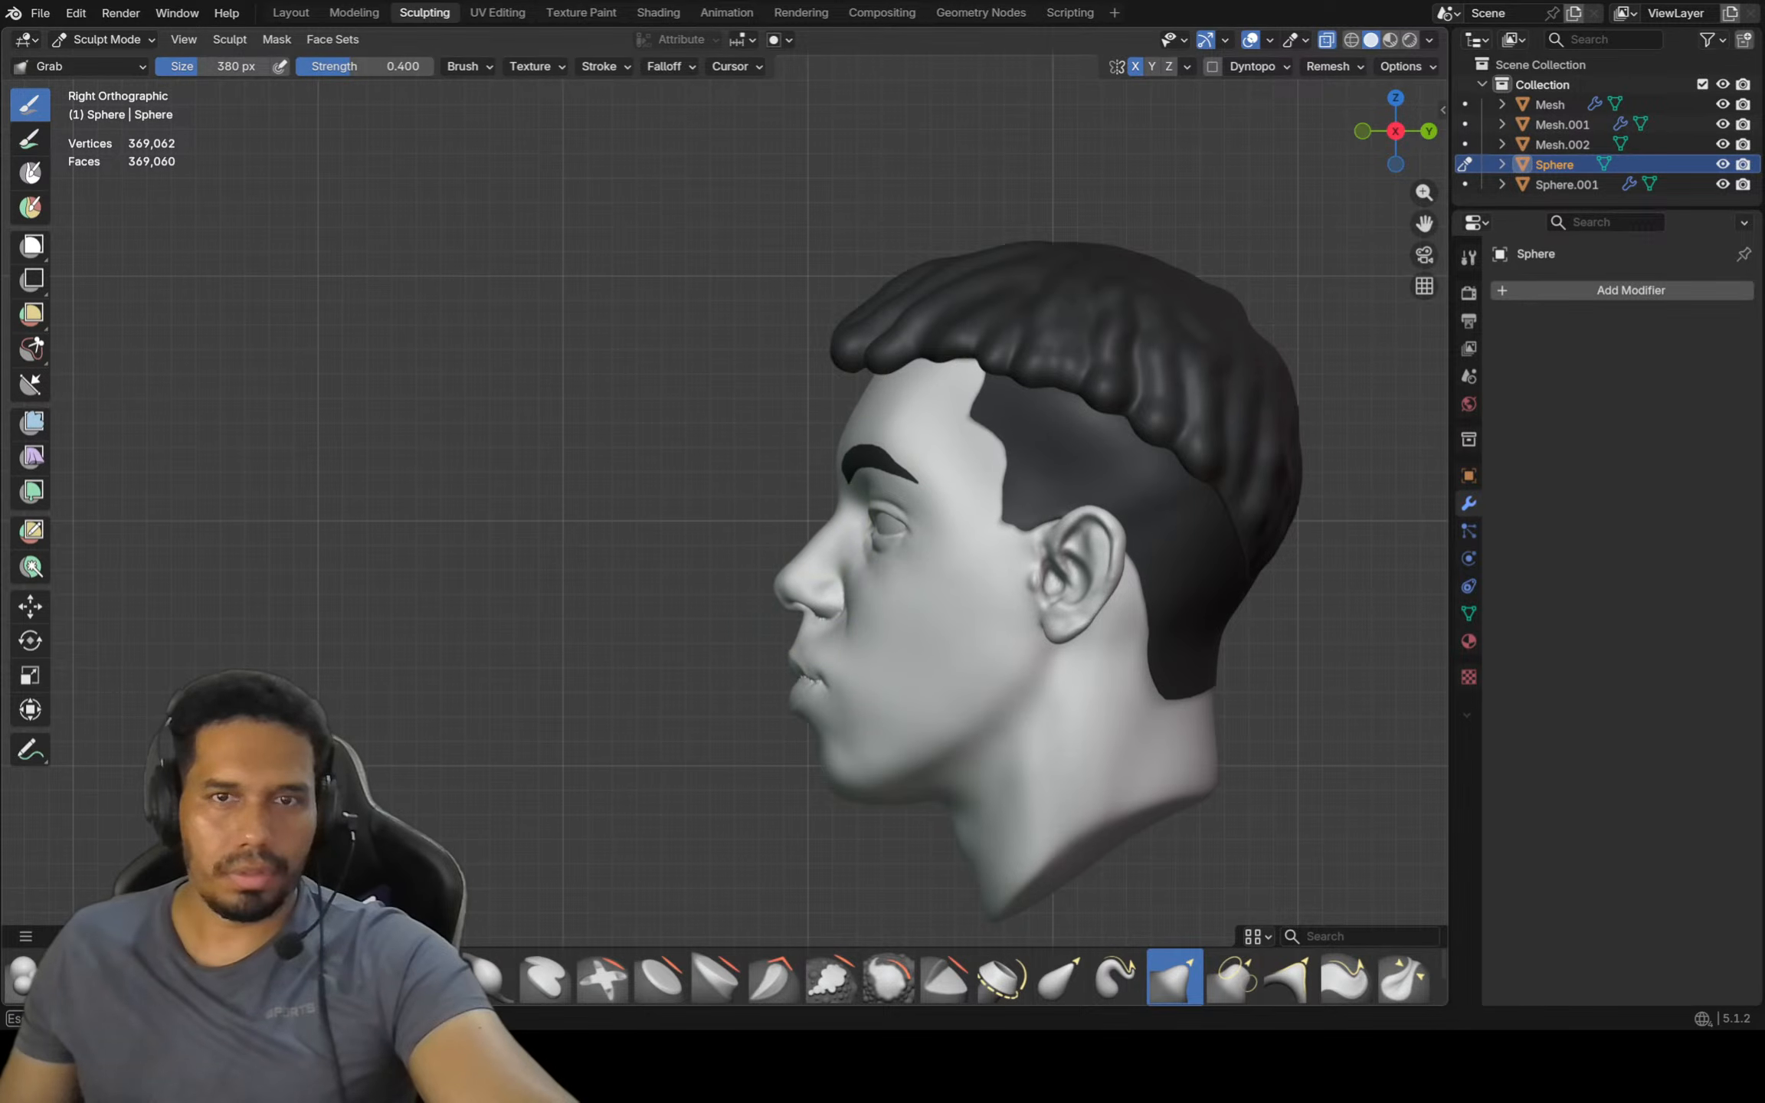
Switch sculpting to the eyebrow mesh, check the brow from the side, and return to the head mesh in right side view
middle_click_drag(828, 529, 848, 441, "ctrl")
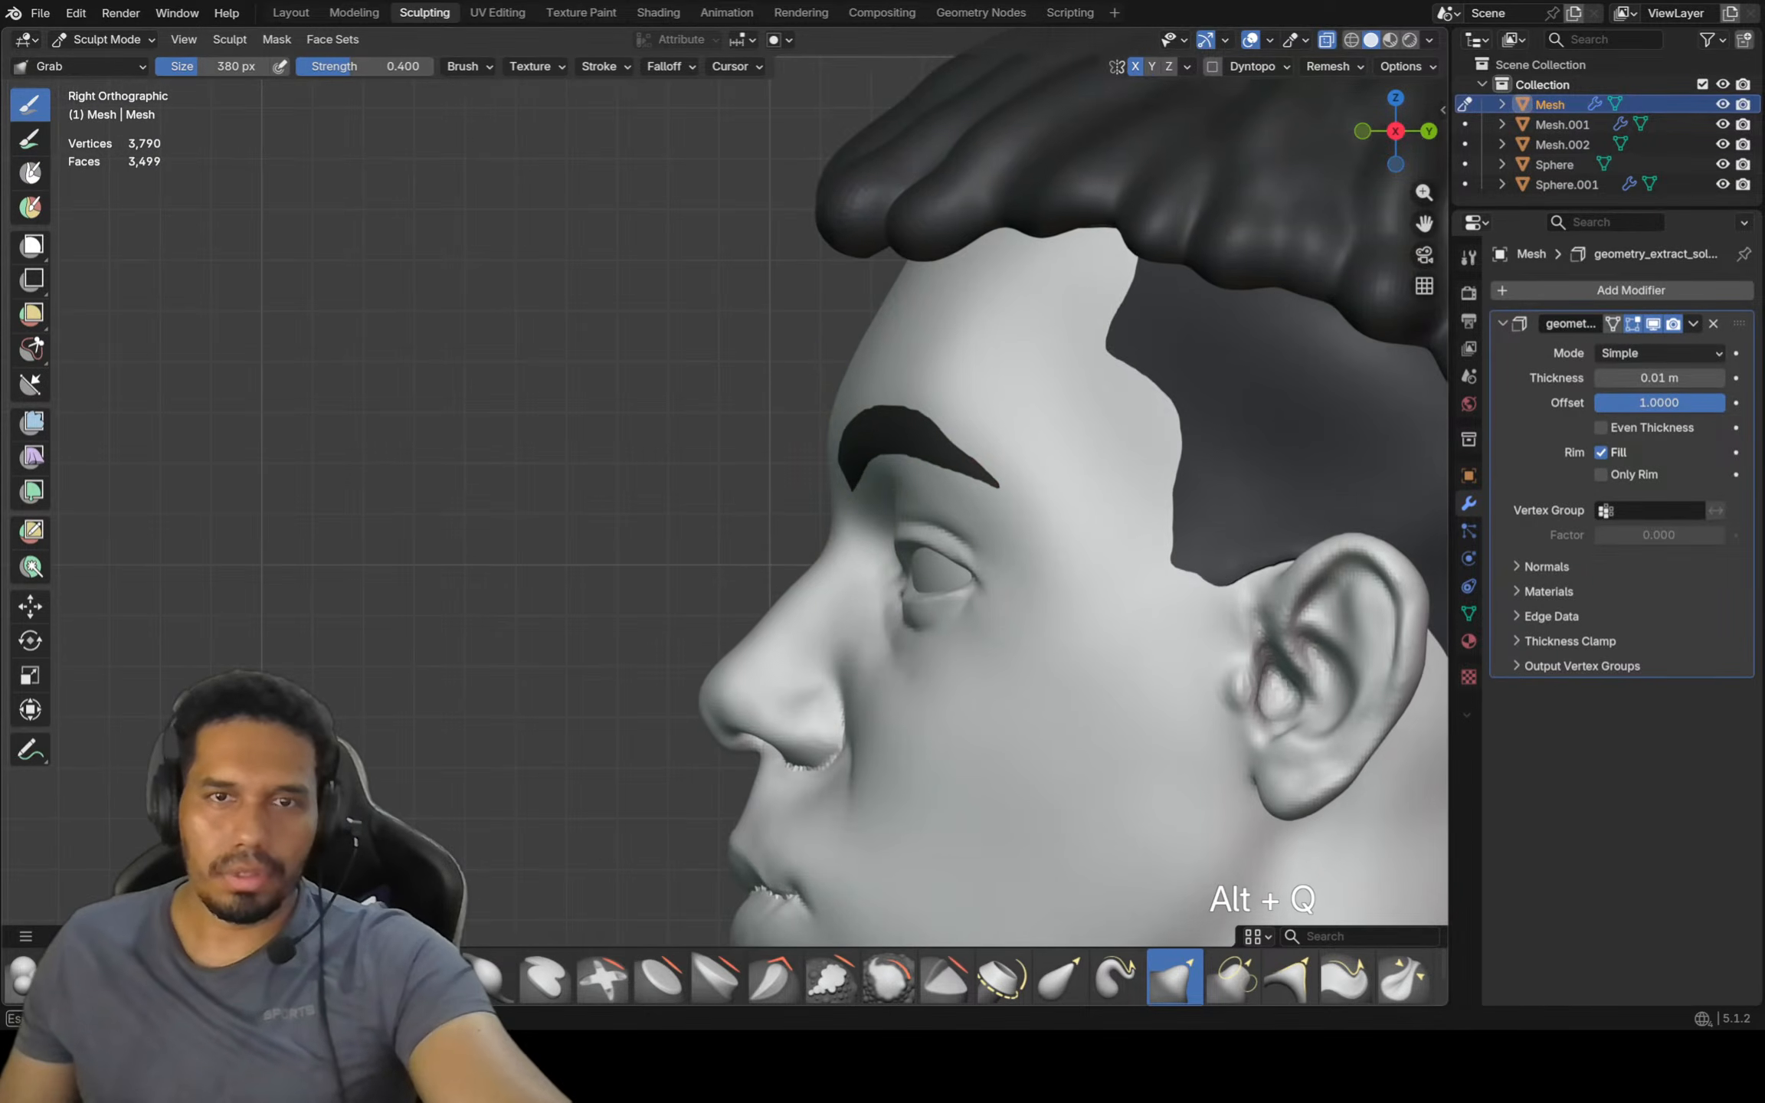
middle_click_drag(852, 465, 844, 480)
scroll(839, 481, "down", 5)
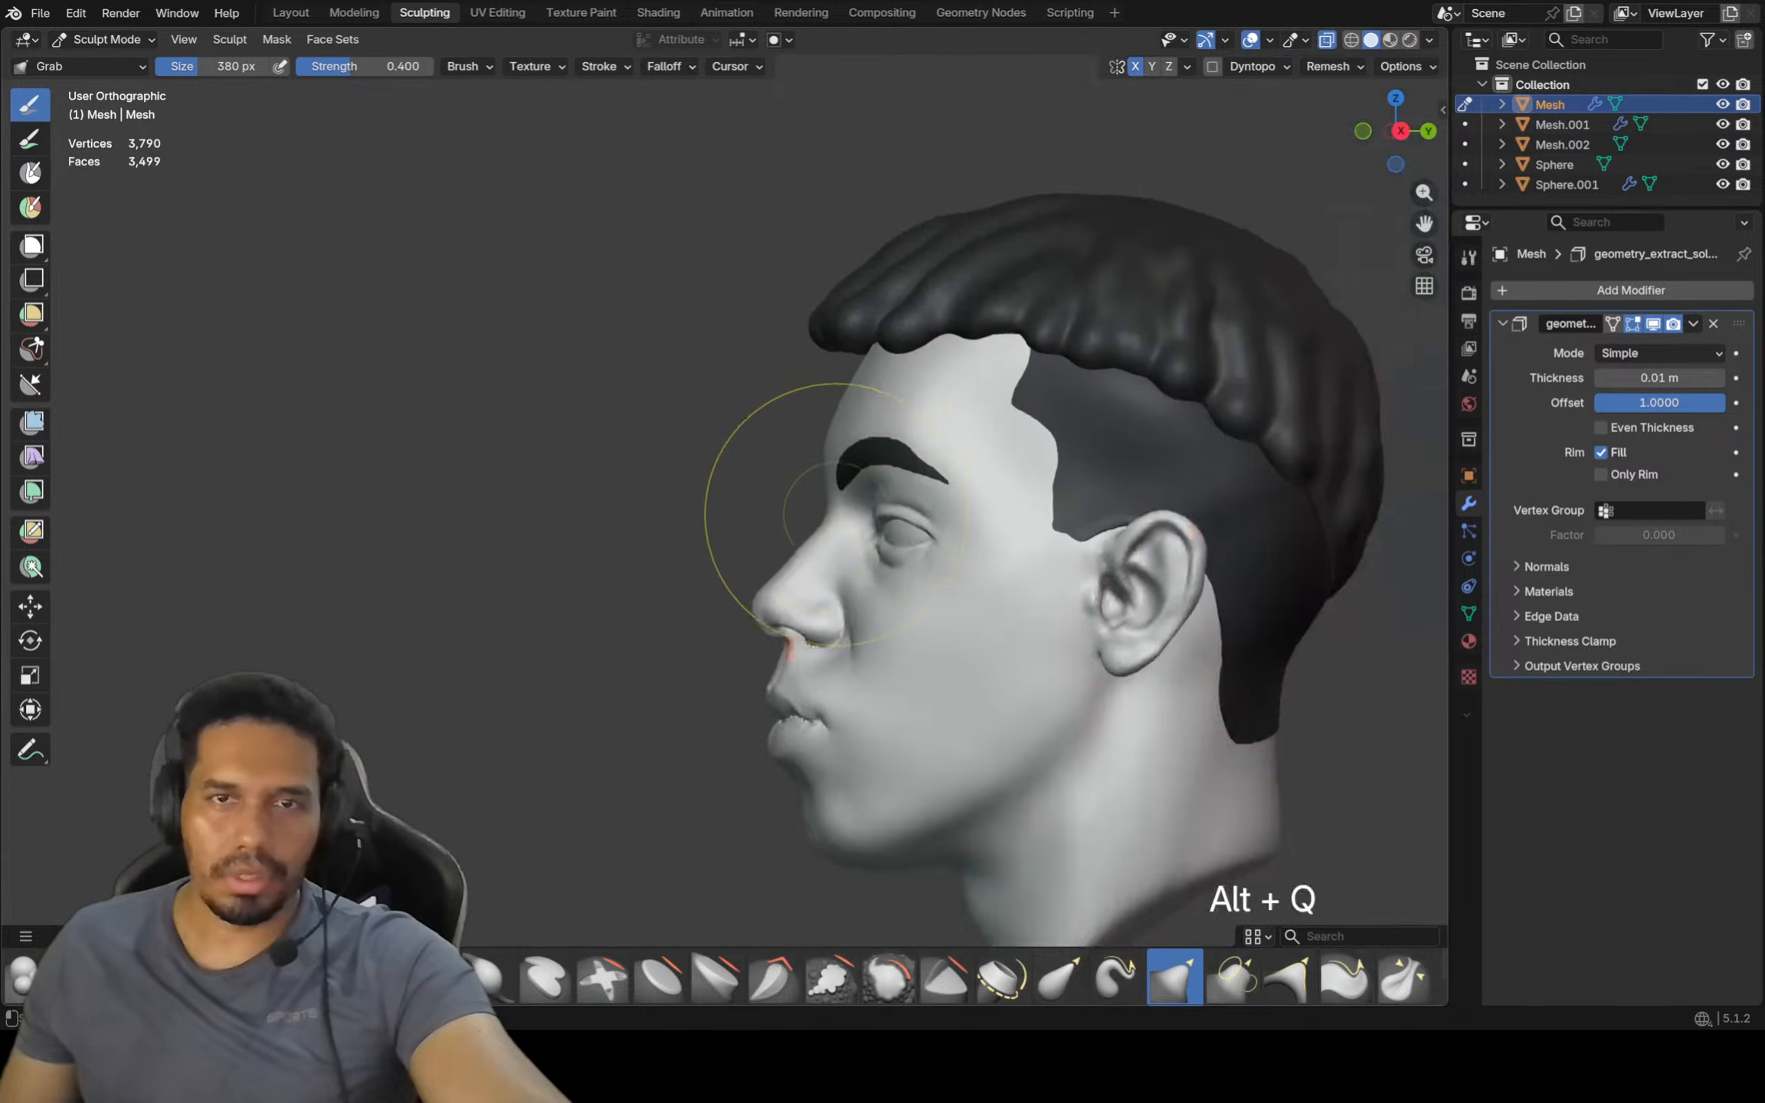
key("alt+q")
scroll(808, 571, "down", 2)
key("KP_3")
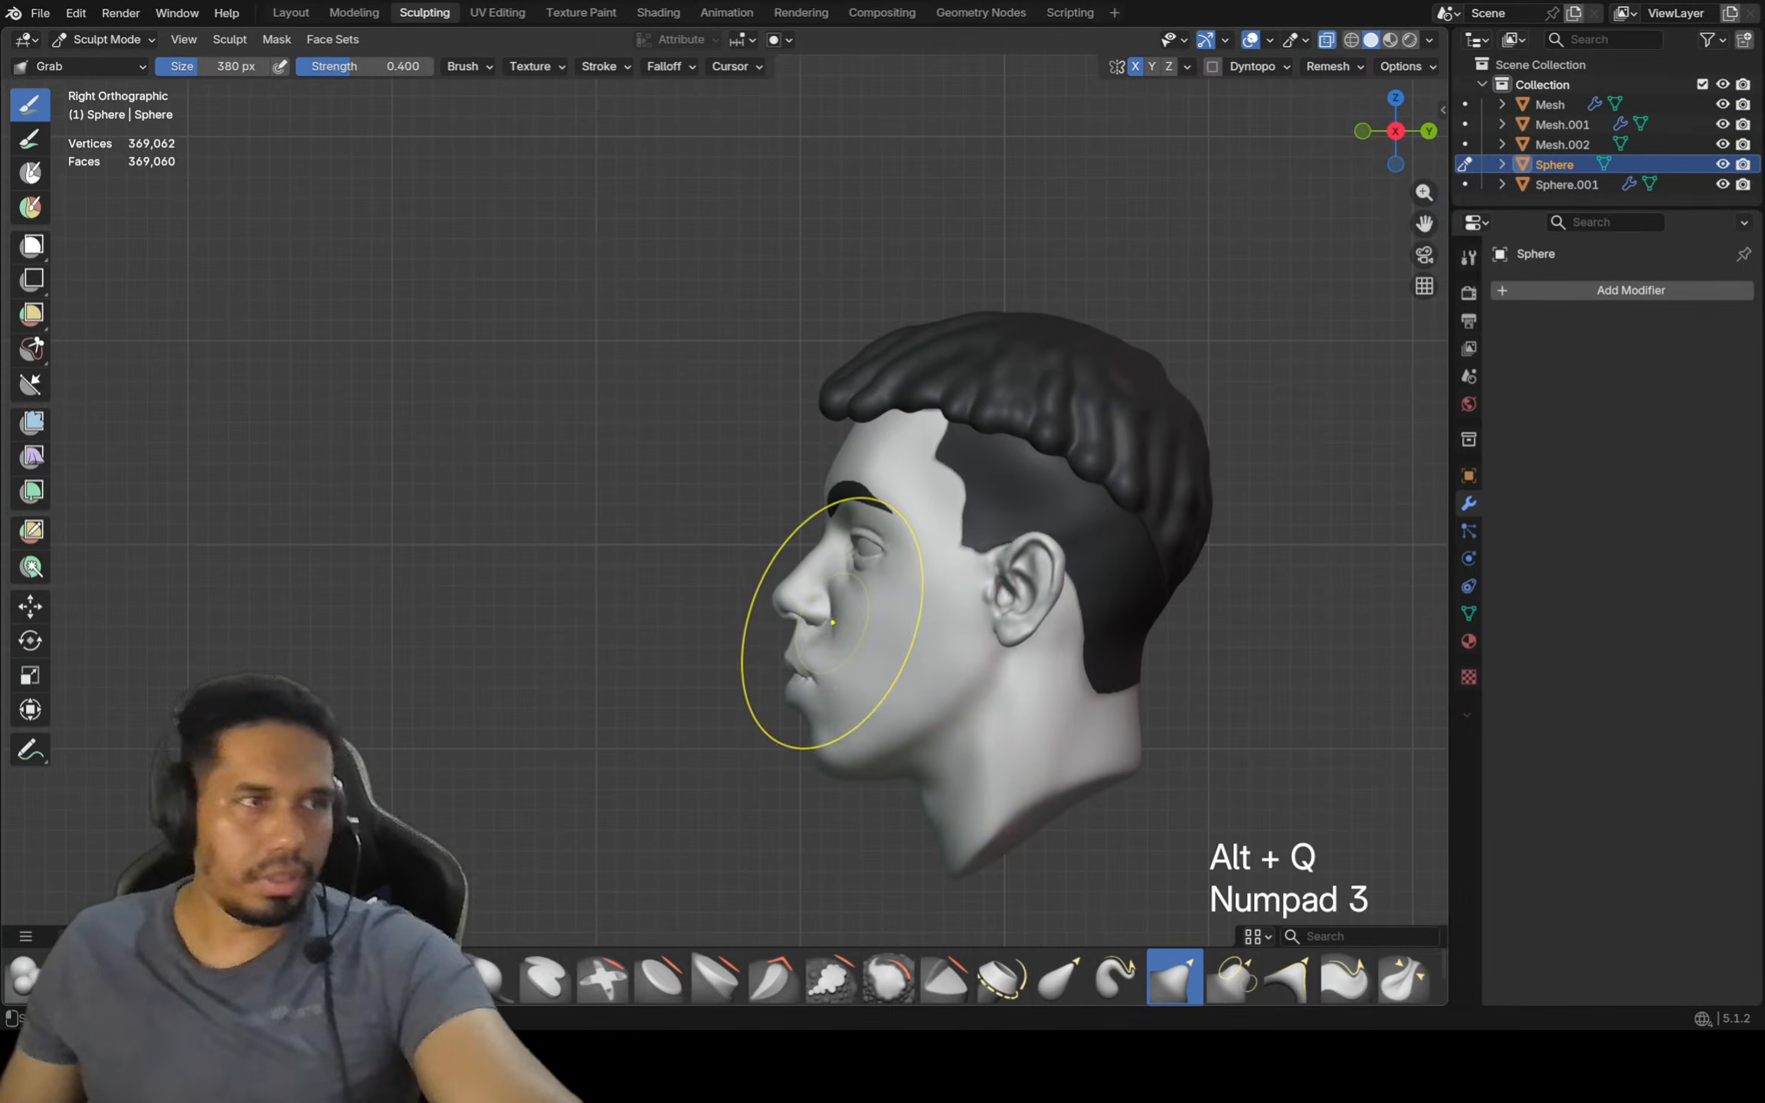
Examine the lips and chin profile up close from the right side, then check the face from the front
scroll(838, 677, "up", 1)
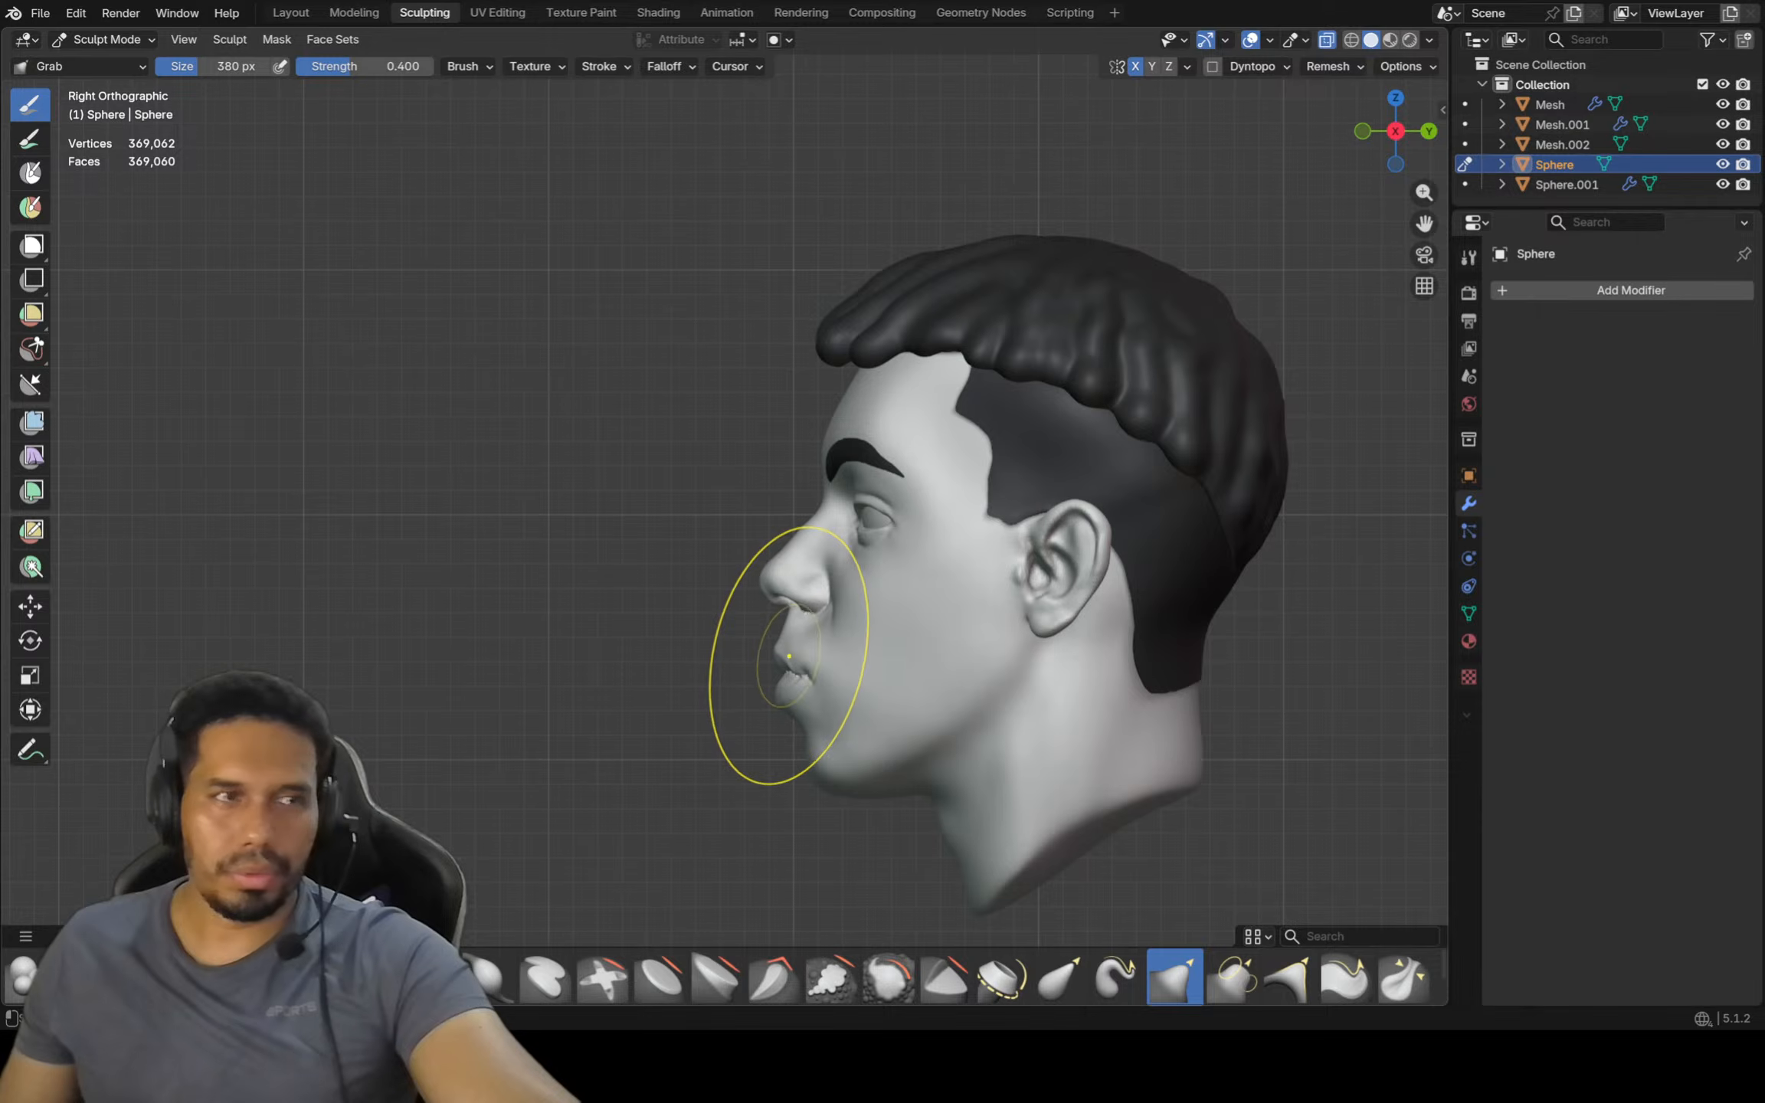
scroll(789, 657, "up", 3)
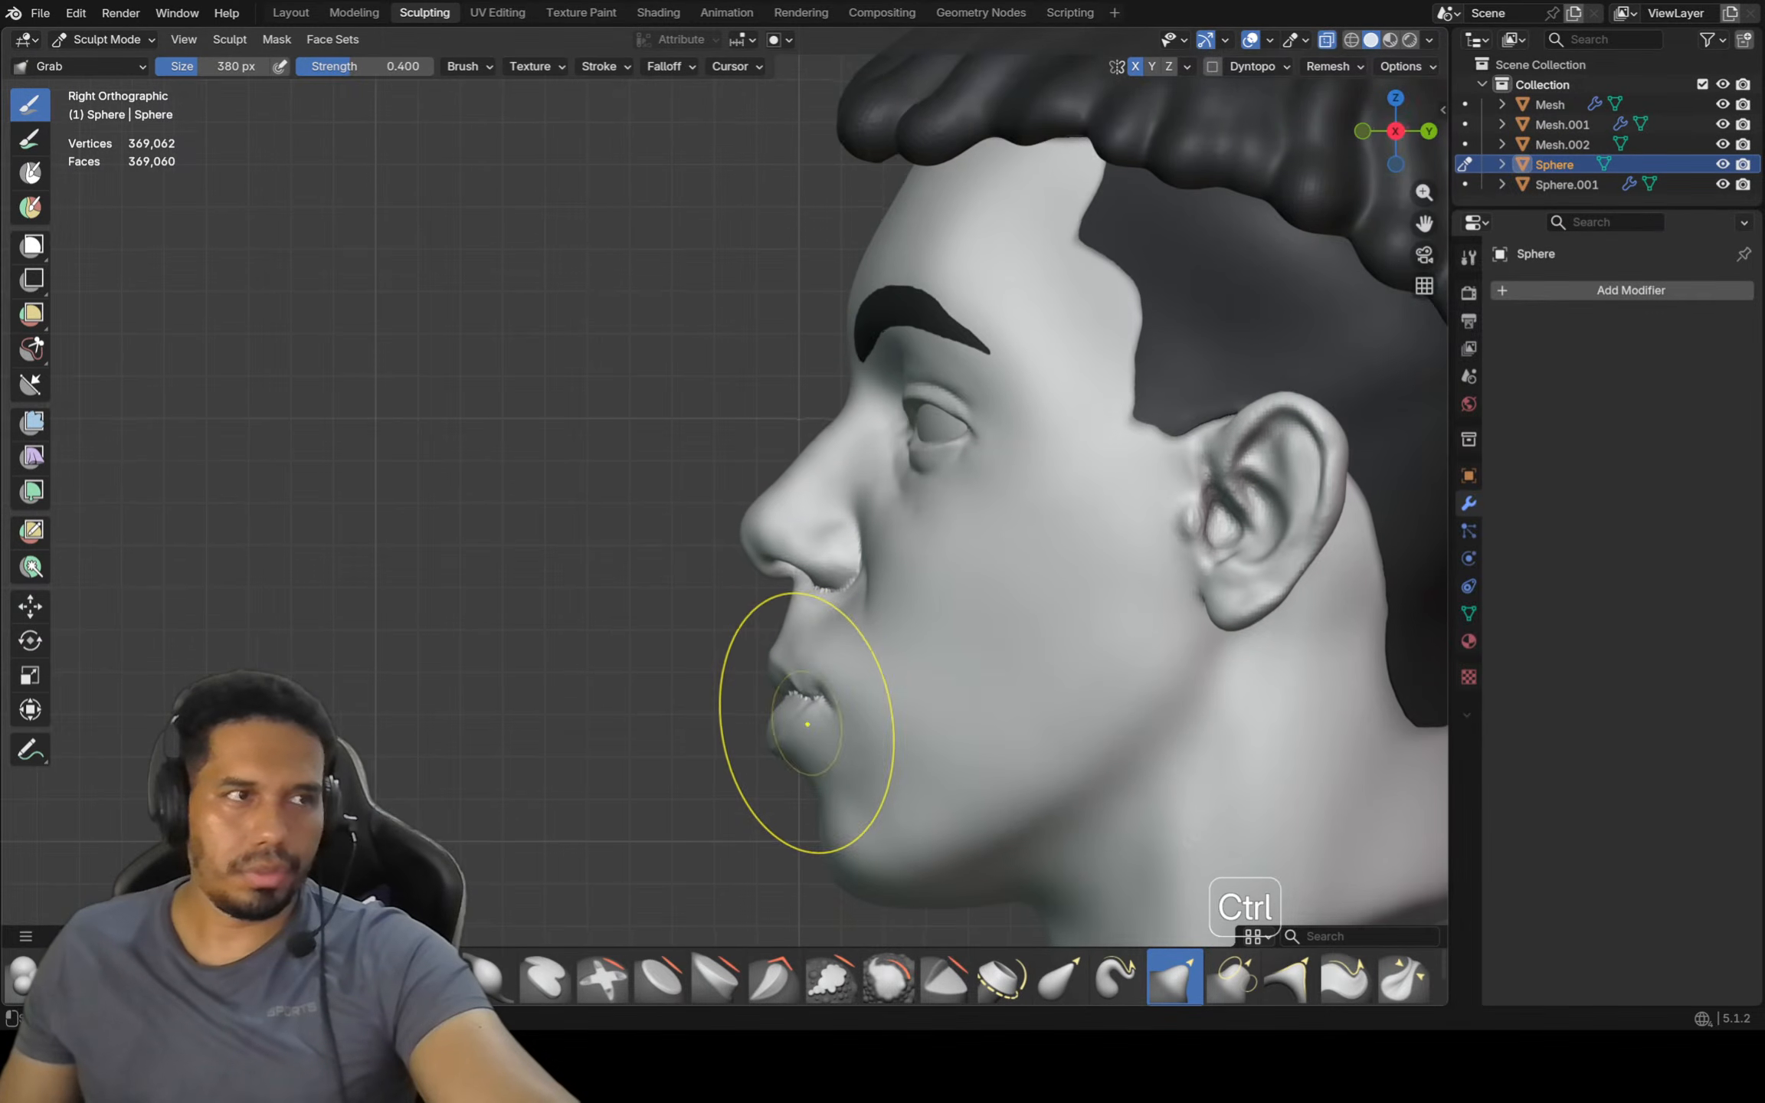
scroll(808, 724, "down", 1)
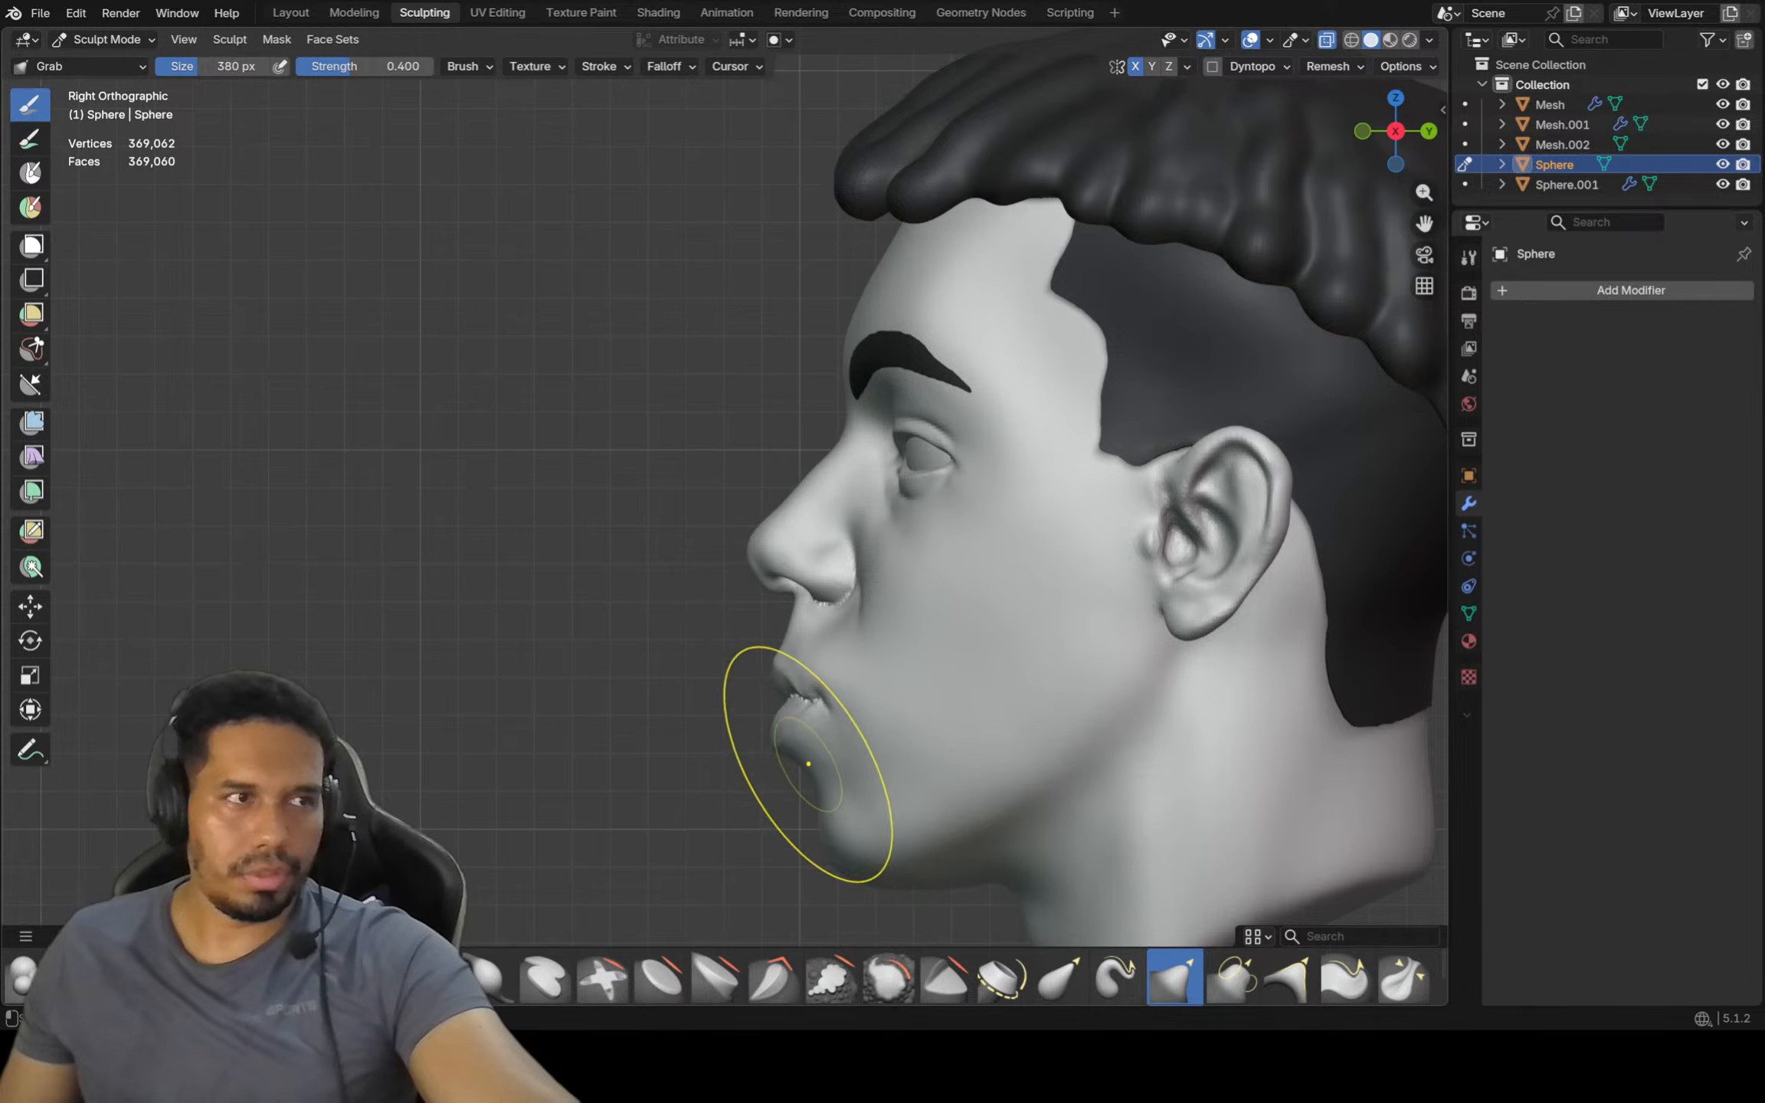
scroll(809, 763, "up", 1)
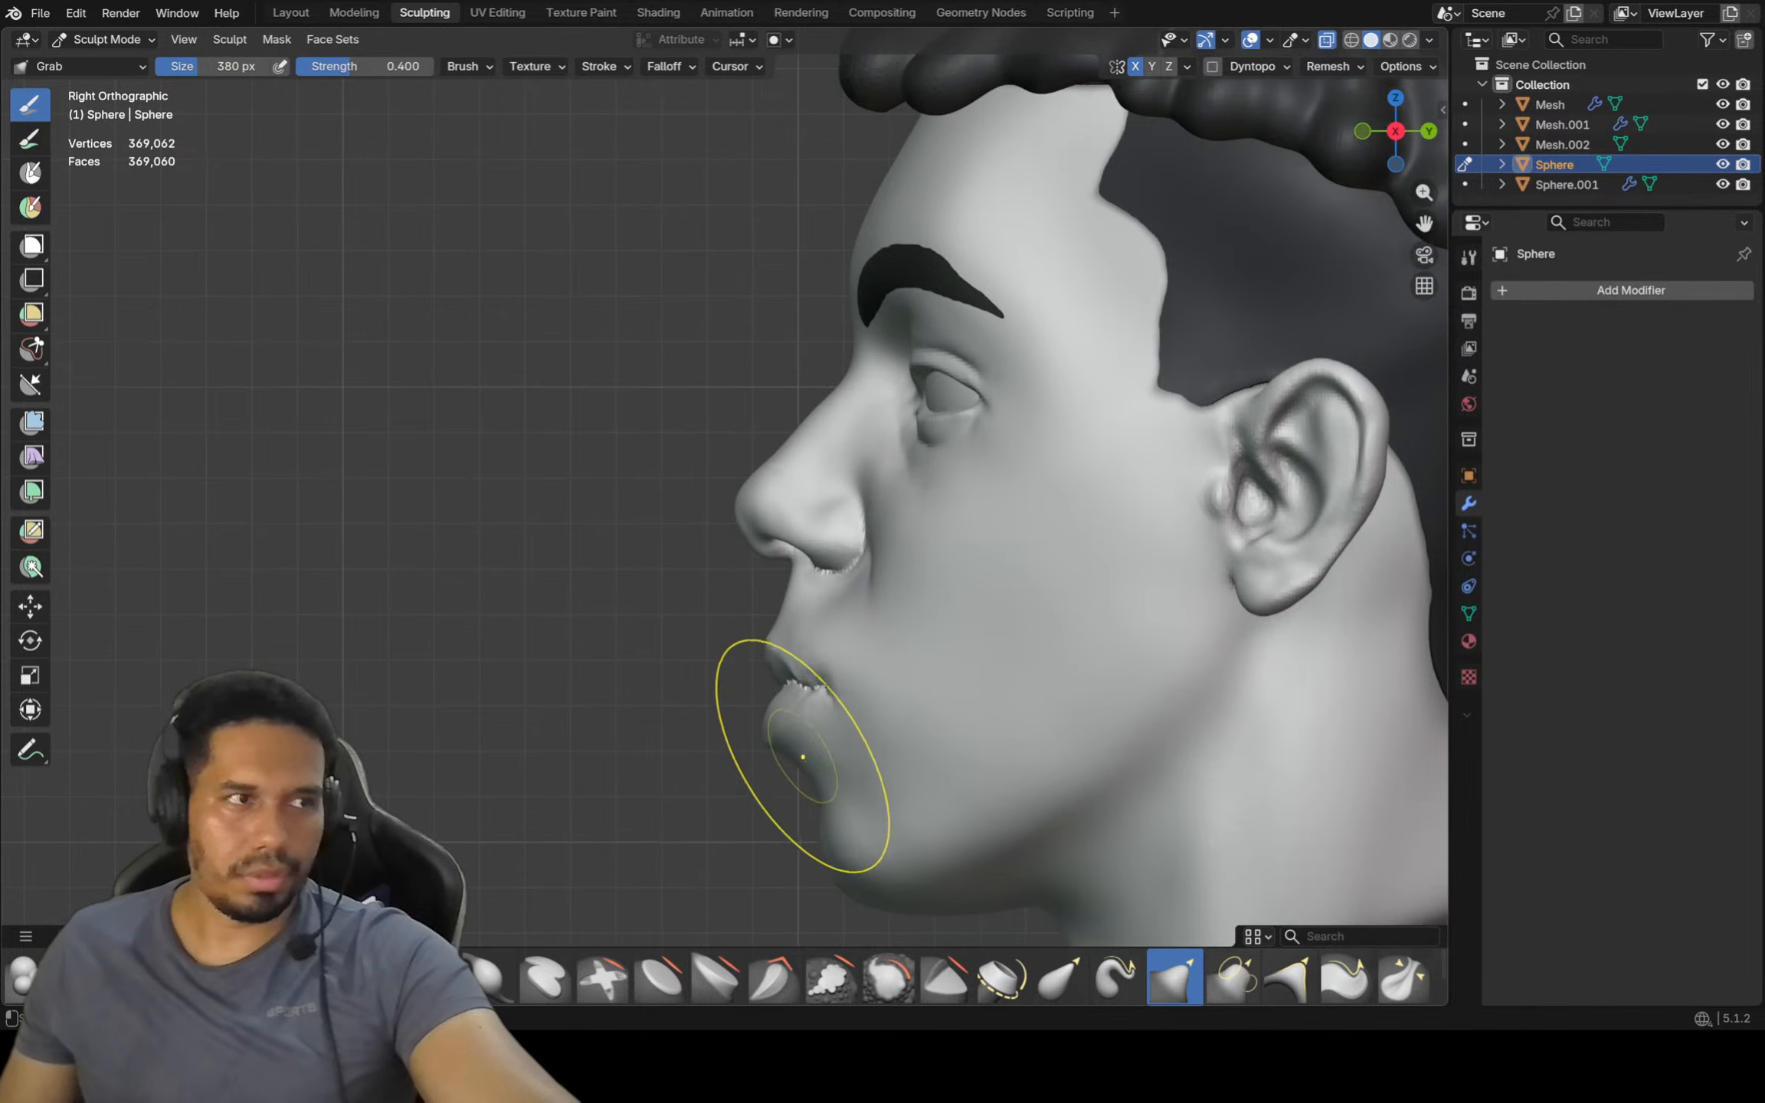
scroll(803, 757, "up", 1)
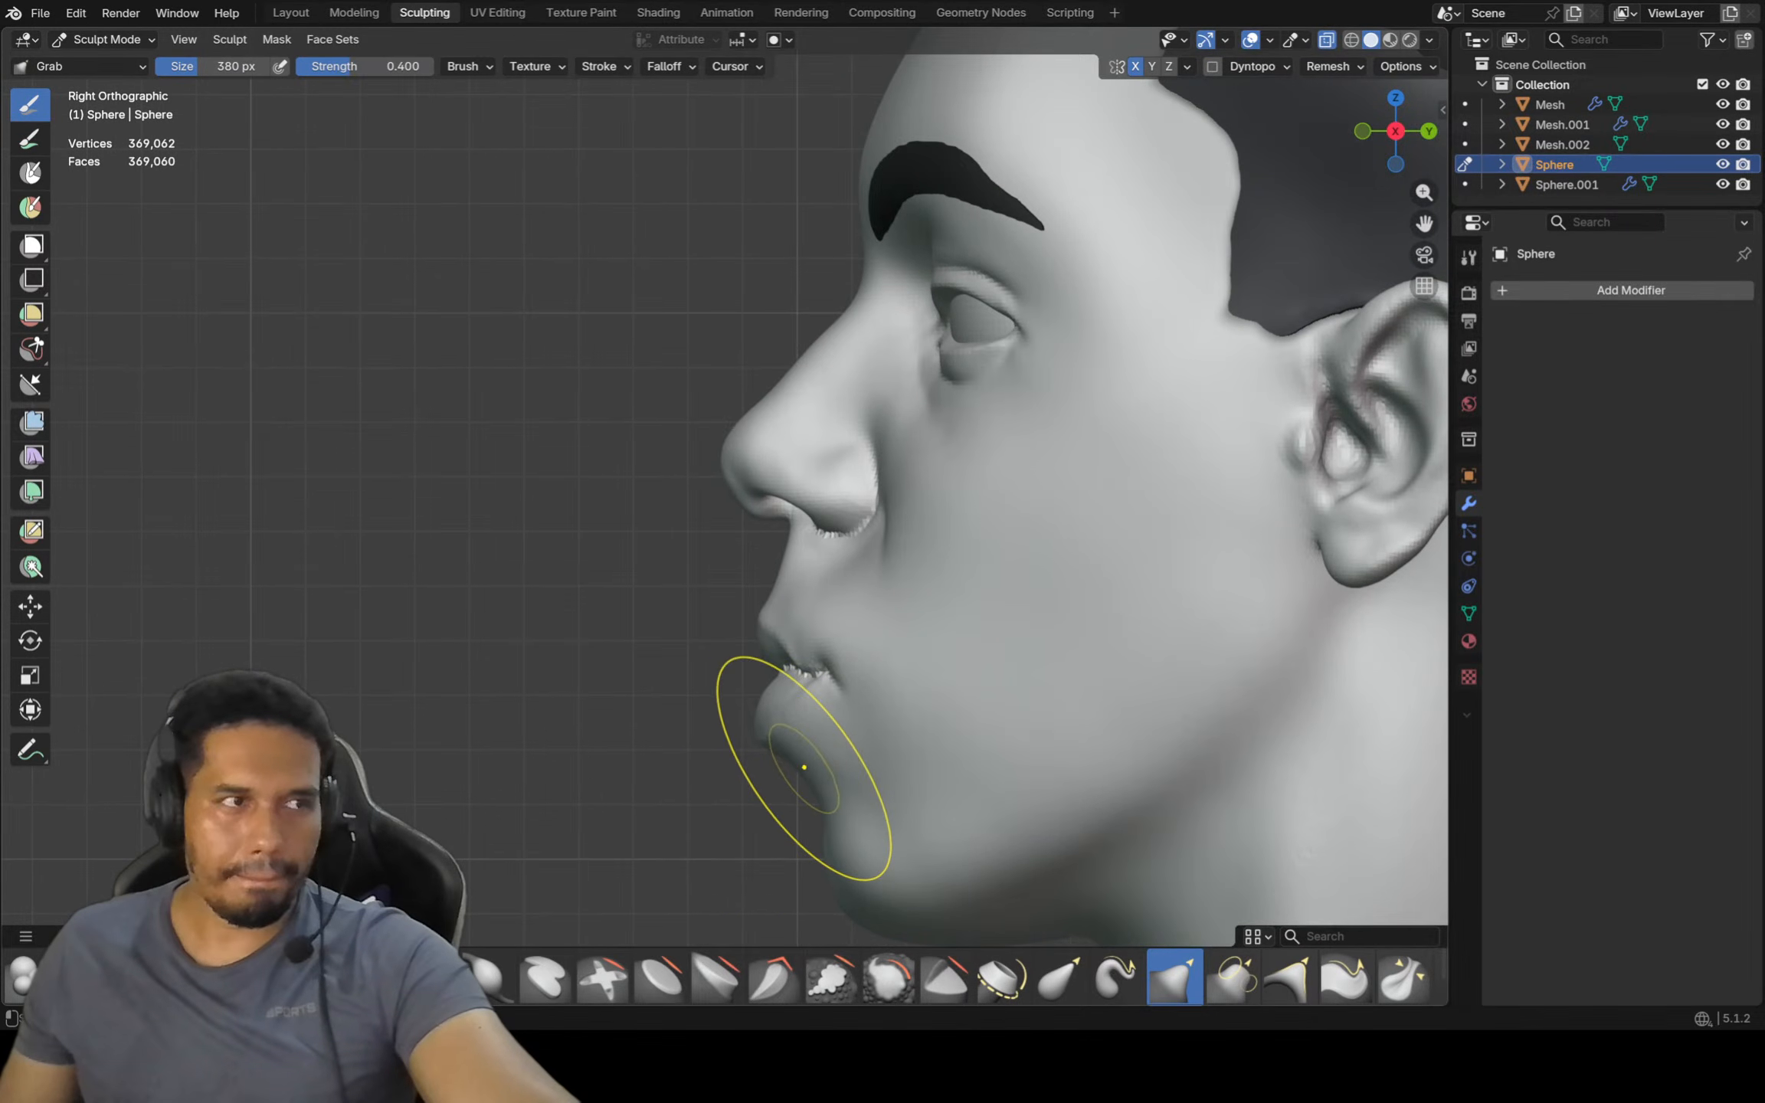
scroll(803, 767, "up", 3)
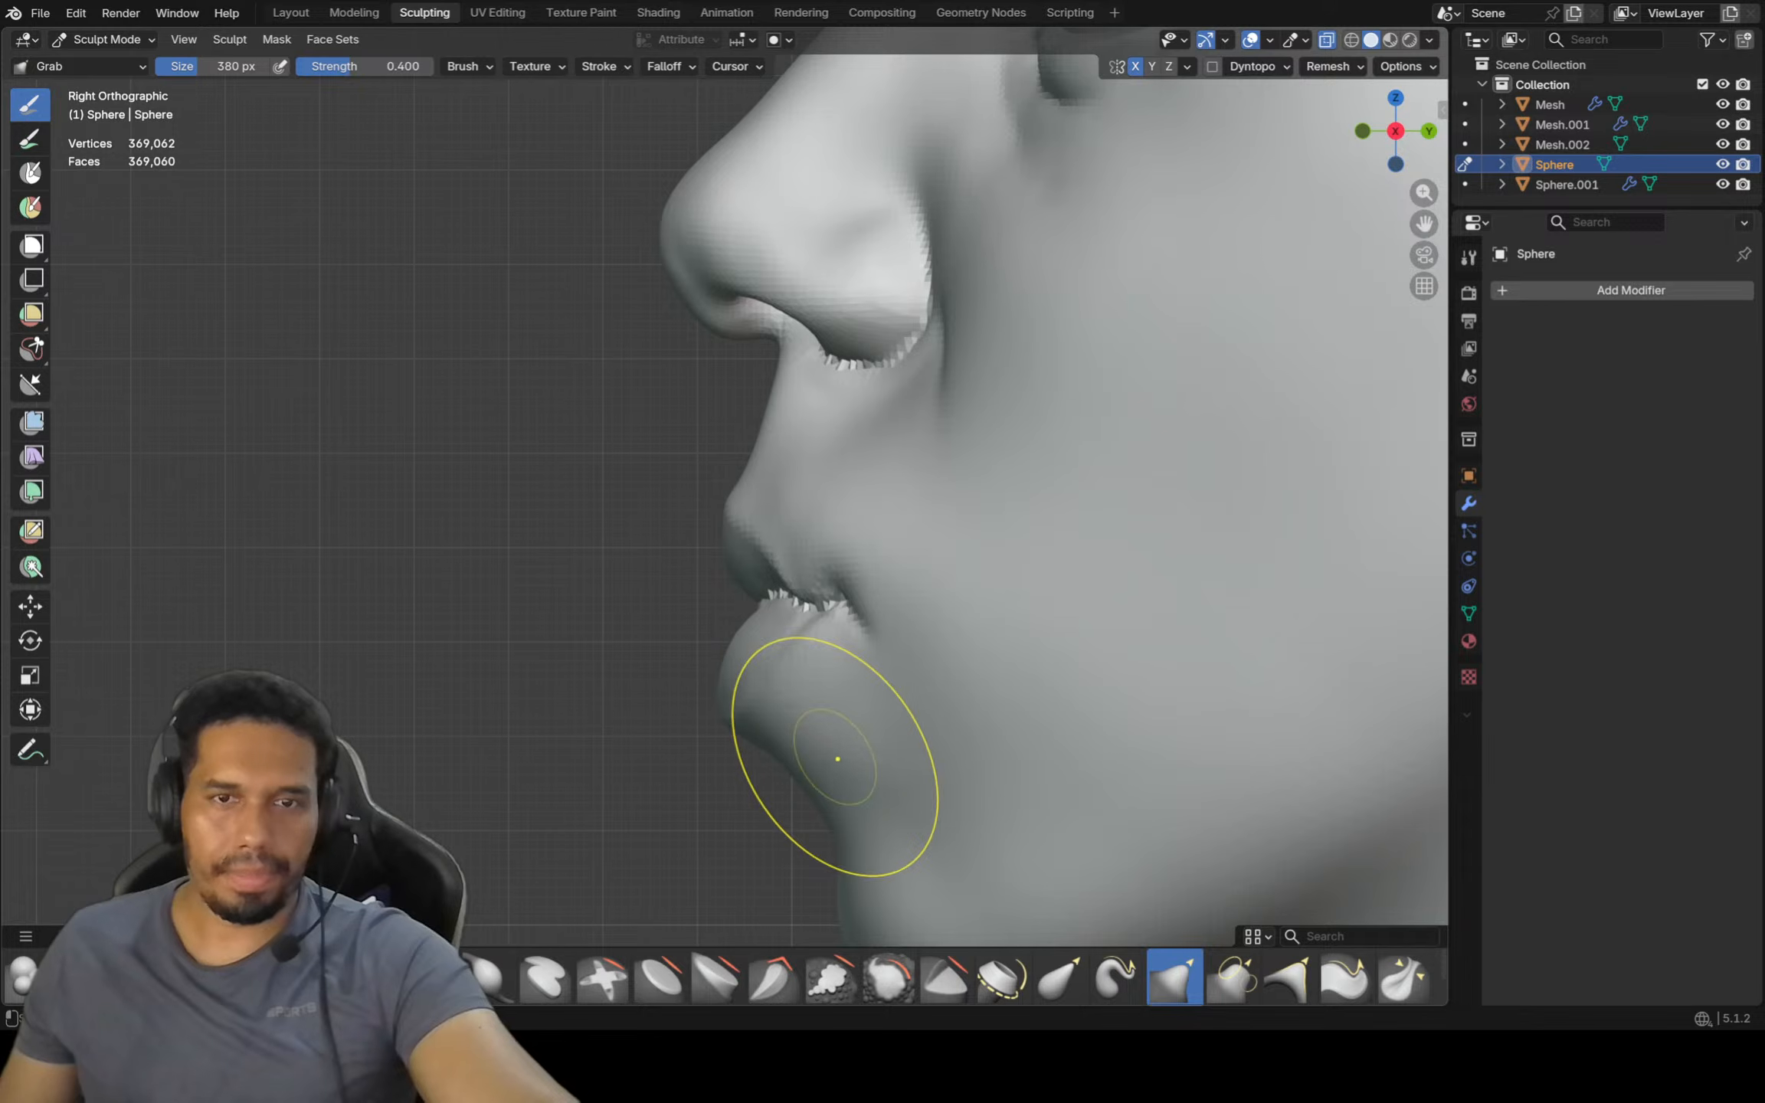
scroll(811, 725, "down", 2)
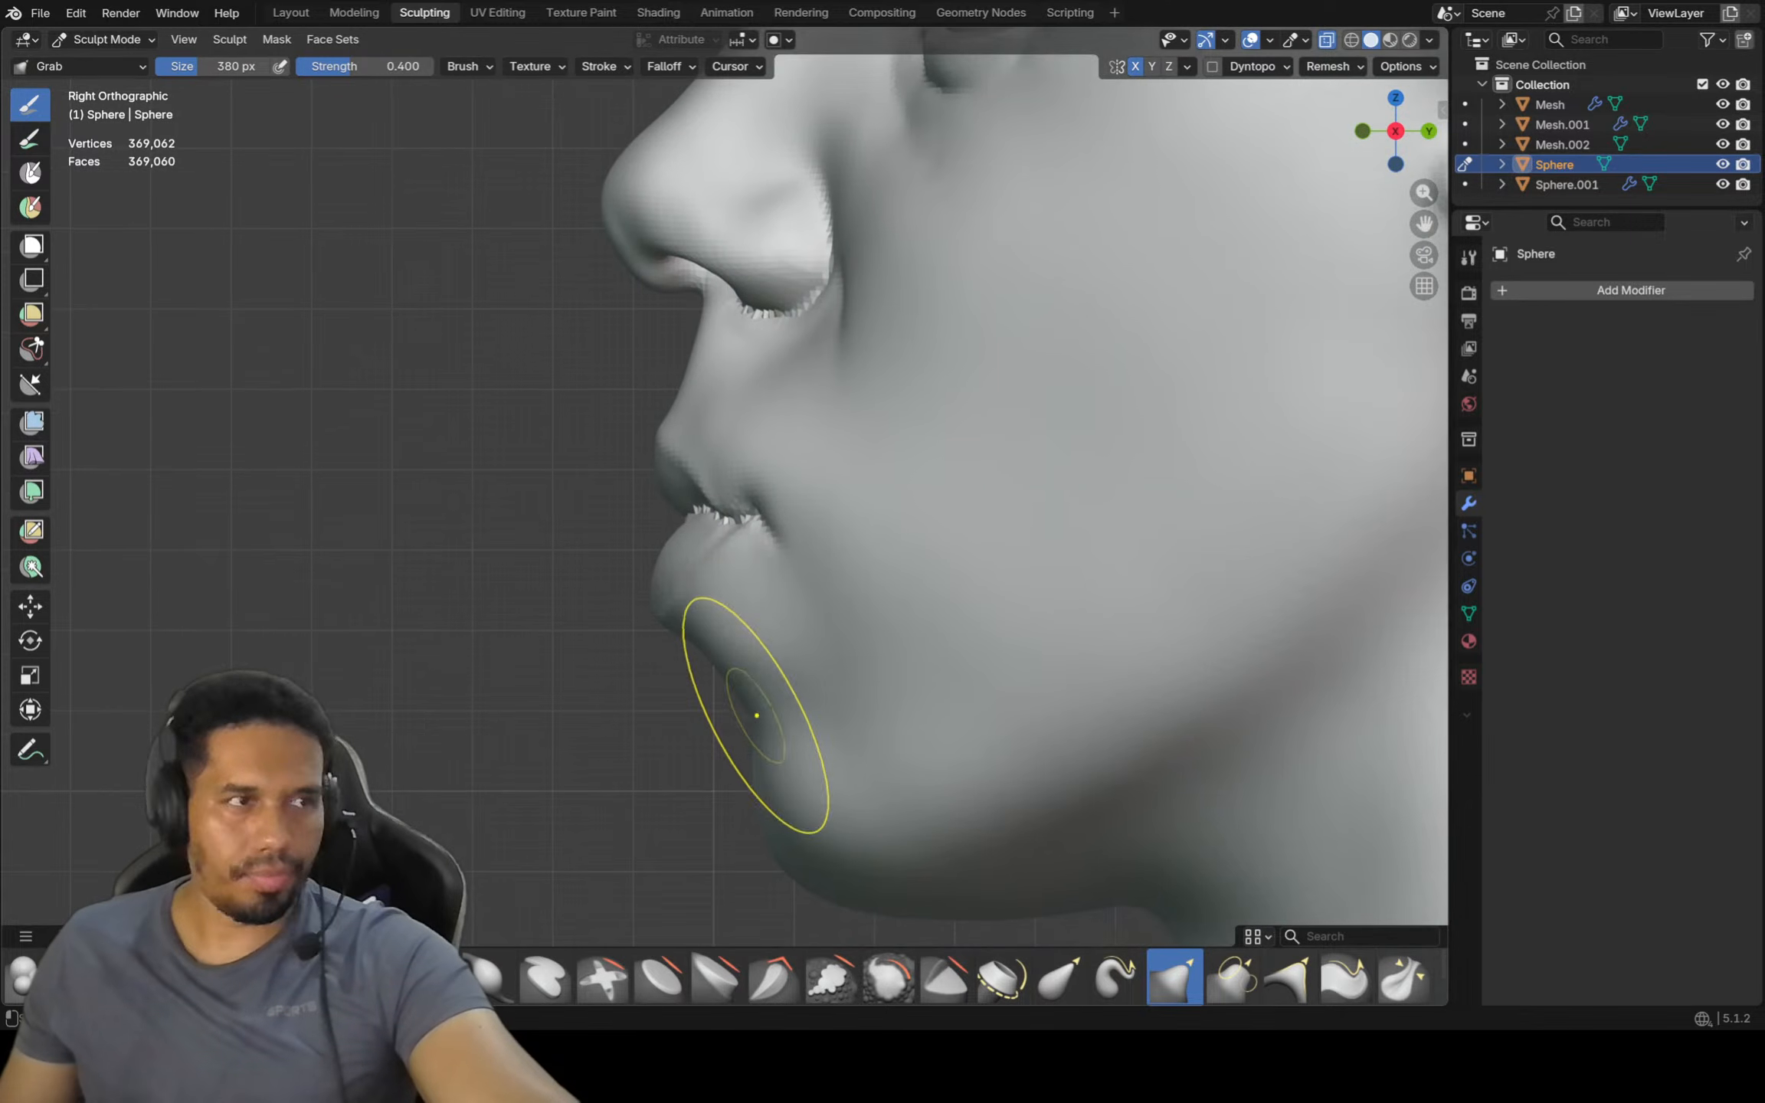
scroll(842, 732, "down", 1)
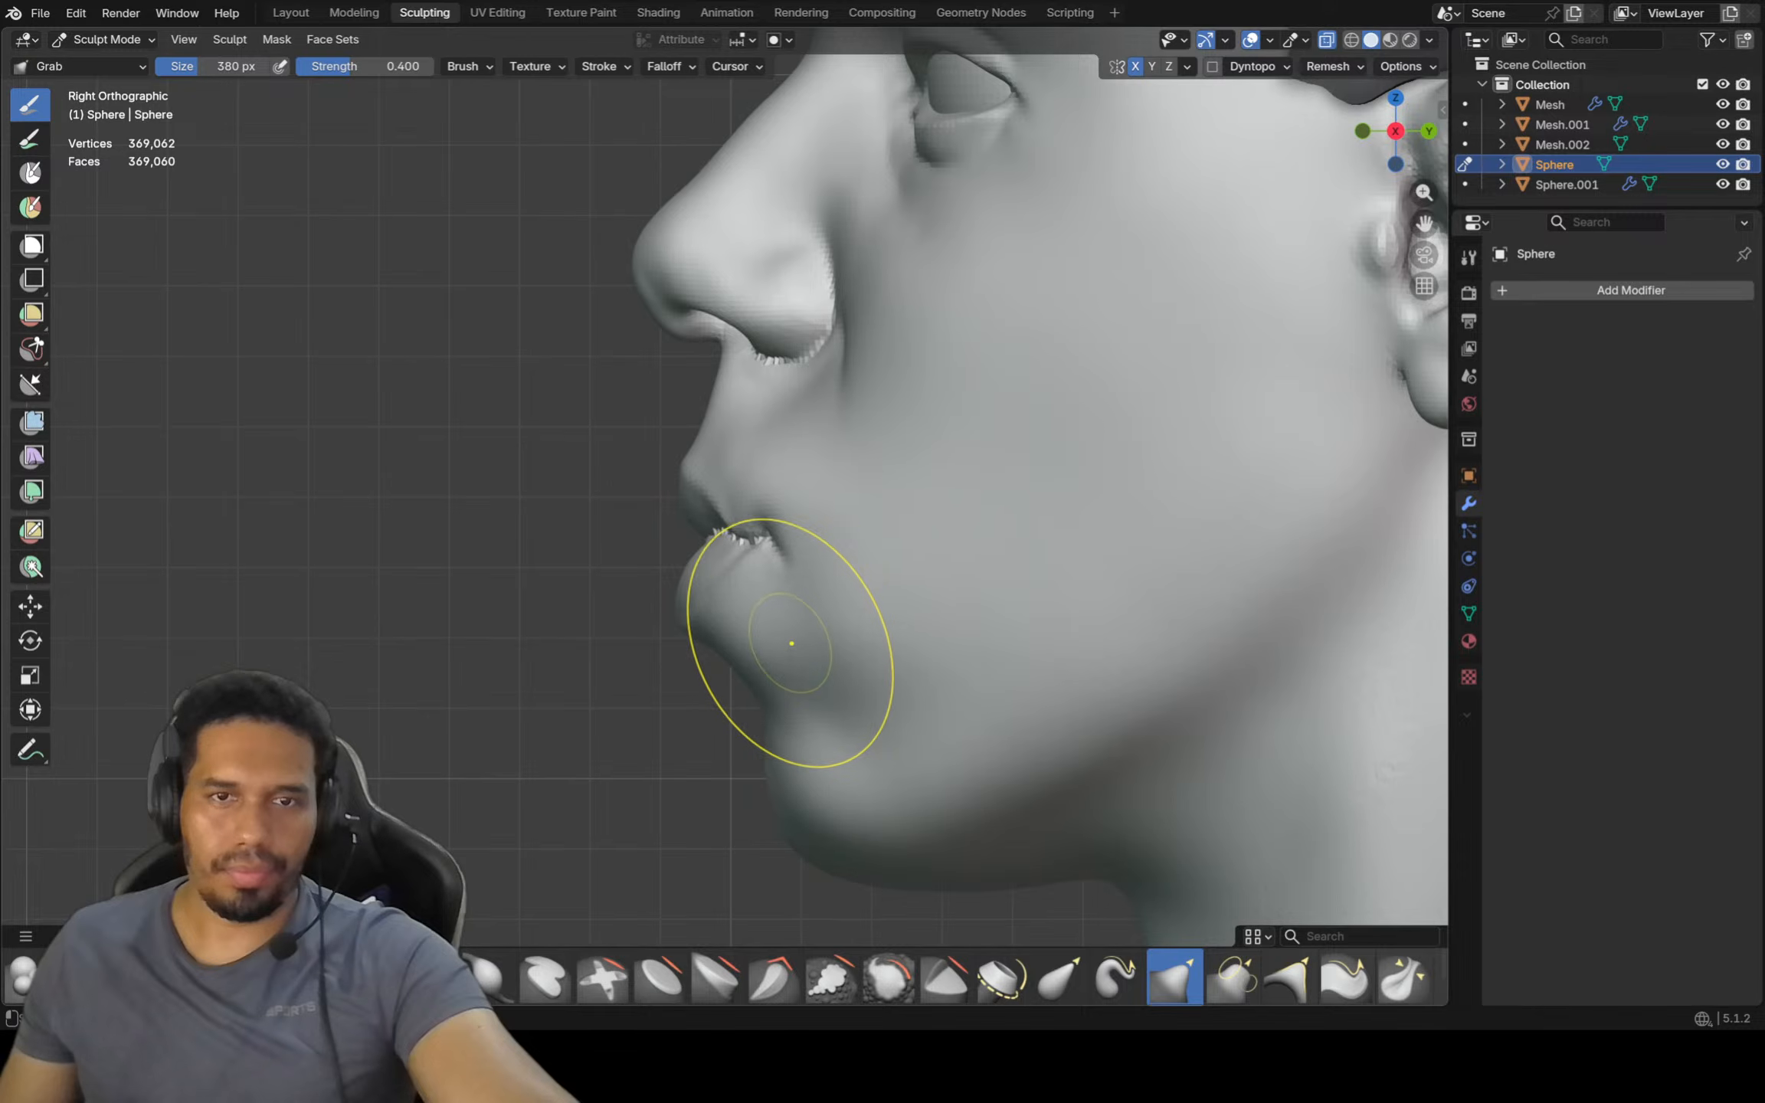
middle_click_drag(874, 620, 874, 753, "ctrl")
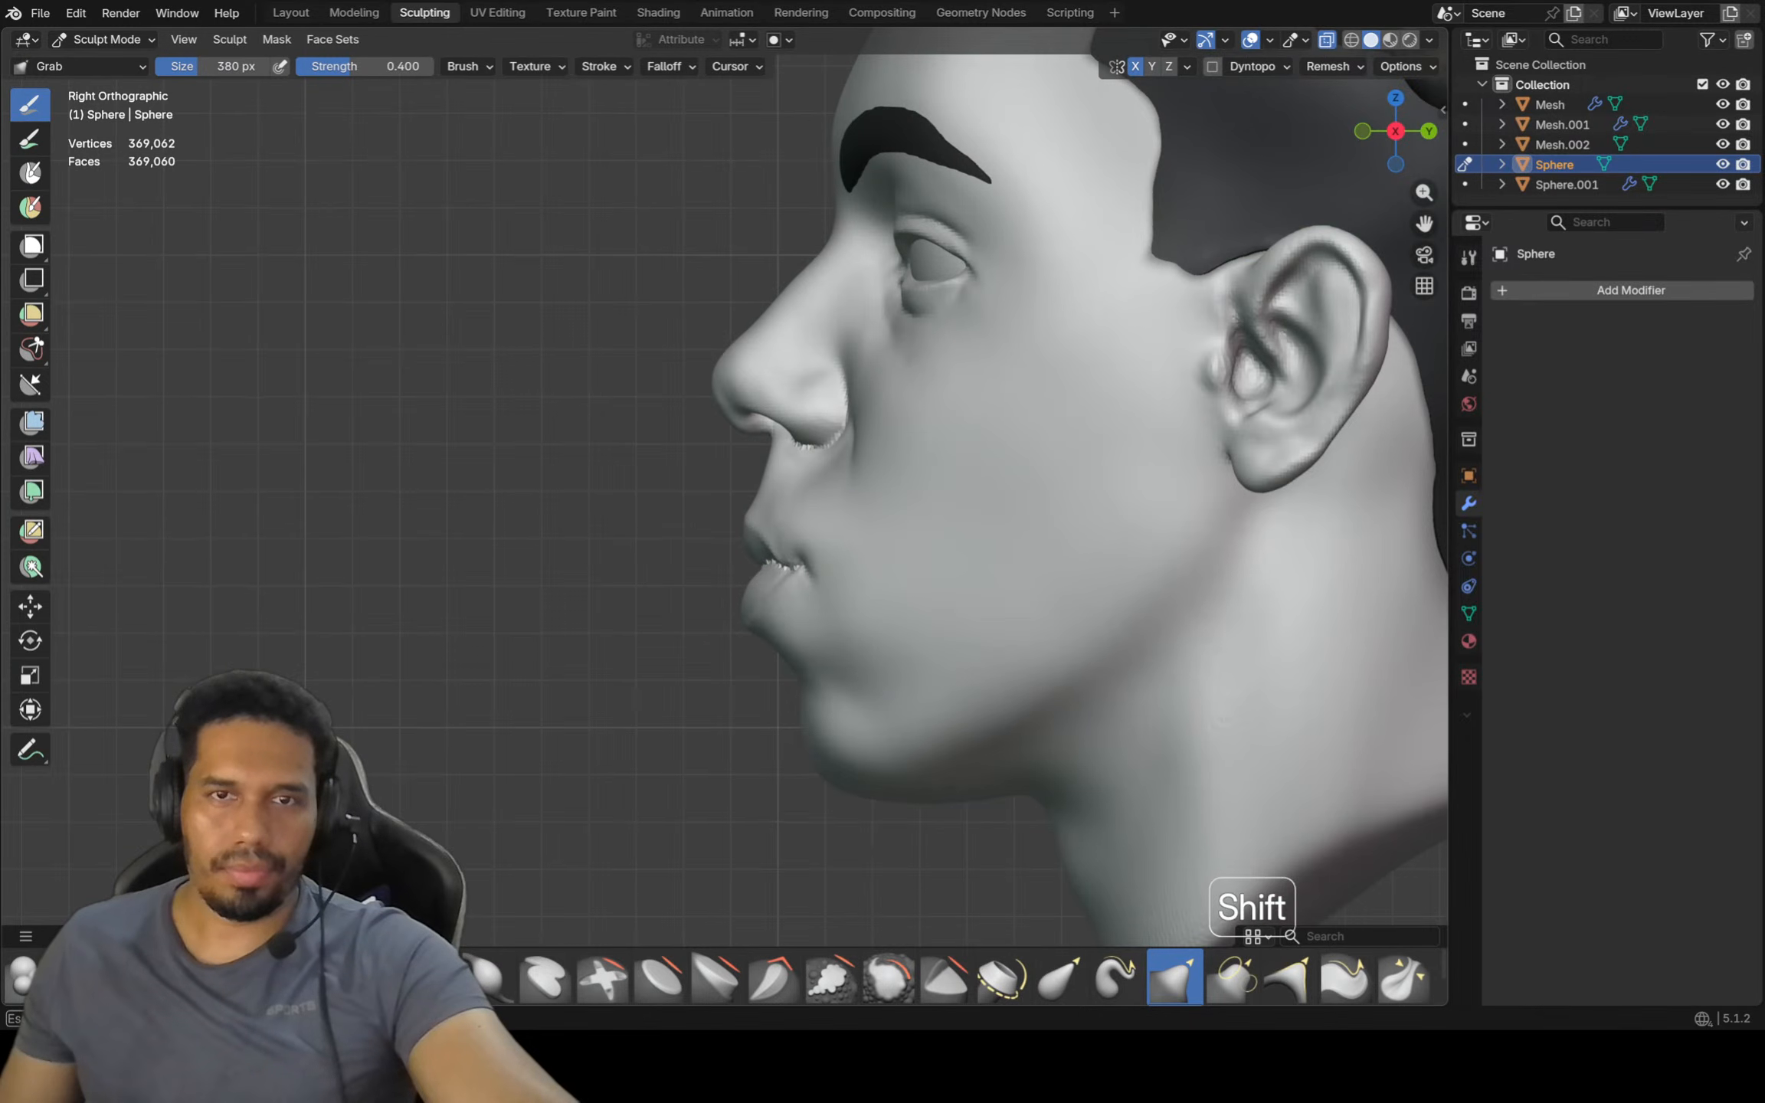
mouse_move(957, 570)
middle_mouse_down()
mouse_move(1004, 570)
mouse_move(934, 504)
mouse_move(956, 555)
middle_mouse_up()
key("KP_3")
key("KP_1")
mouse_move(956, 554)
middle_mouse_down("ctrl")
mouse_move(952, 596)
mouse_move(986, 635)
mouse_move(953, 587)
mouse_move(948, 609)
mouse_move(766, 567)
middle_mouse_up("ctrl")
Examine the nose tip and nostril profile up close from the right side, then the whole head's profile
key("KP_3")
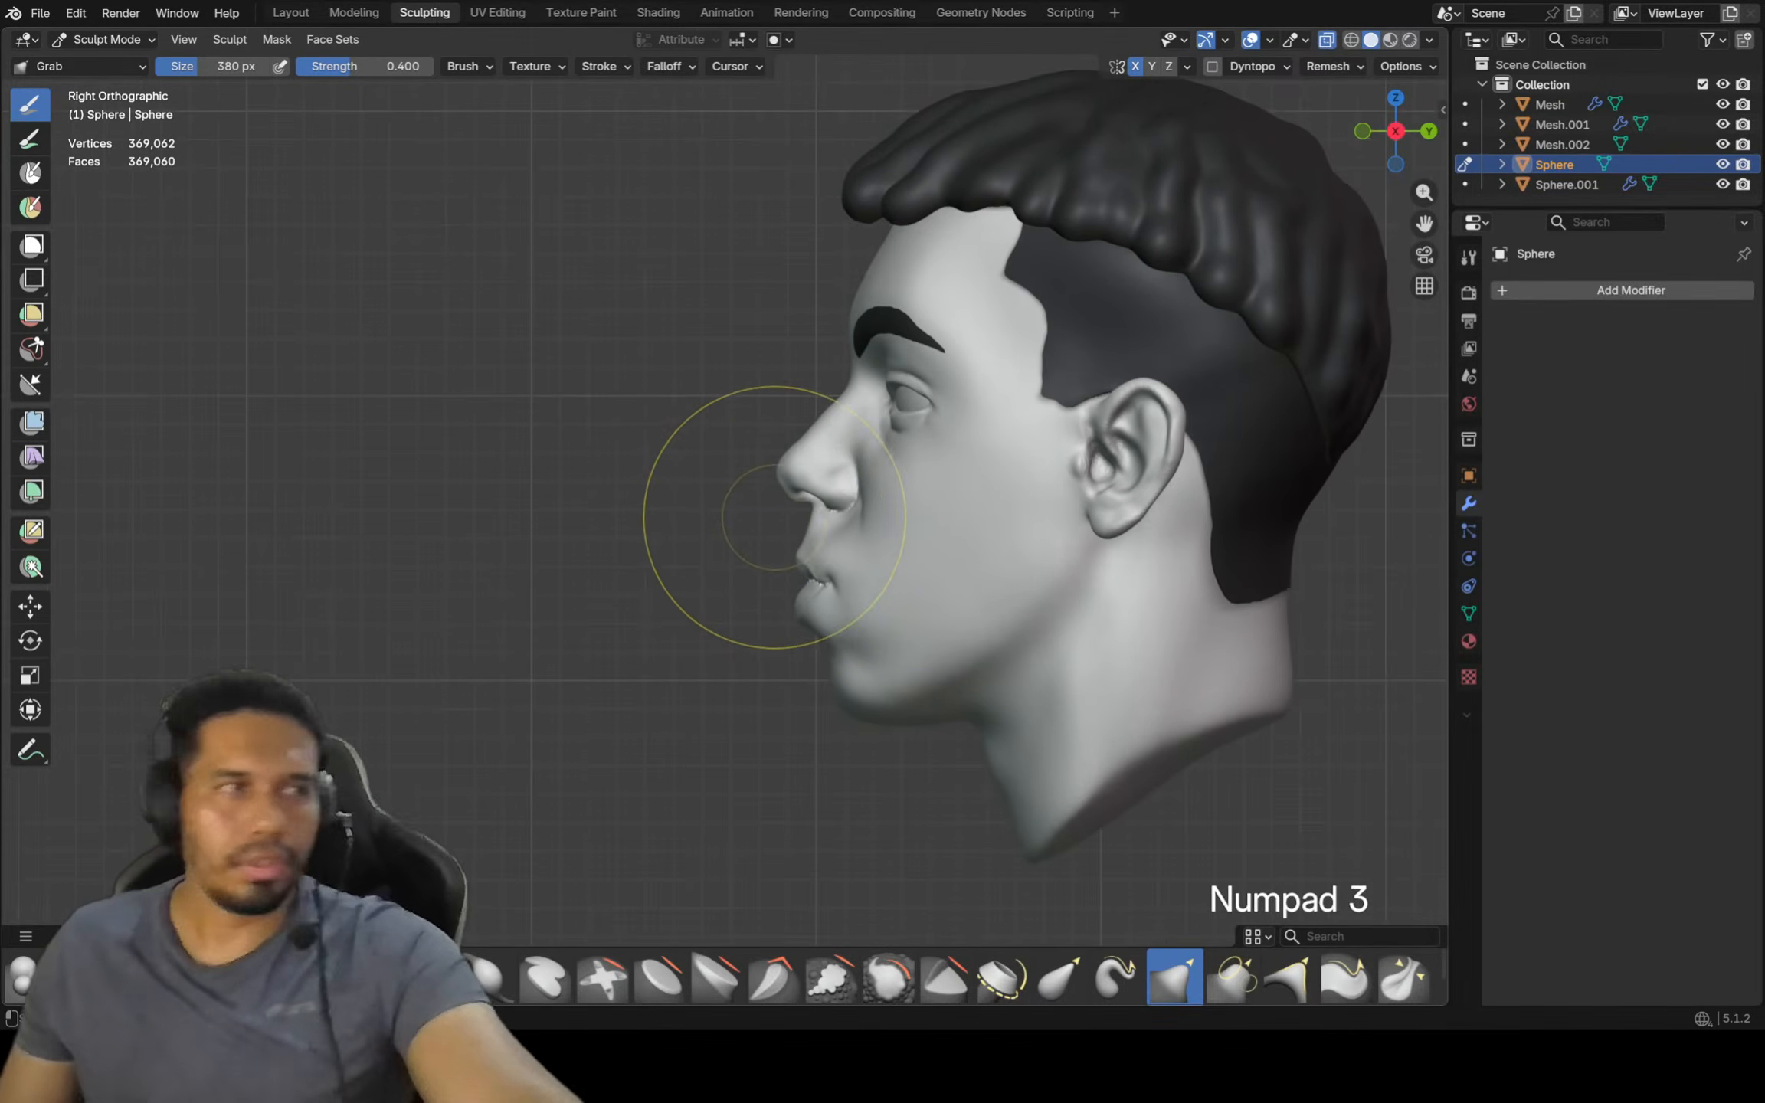
scroll(779, 496, "up", 2)
scroll(789, 485, "up", 3)
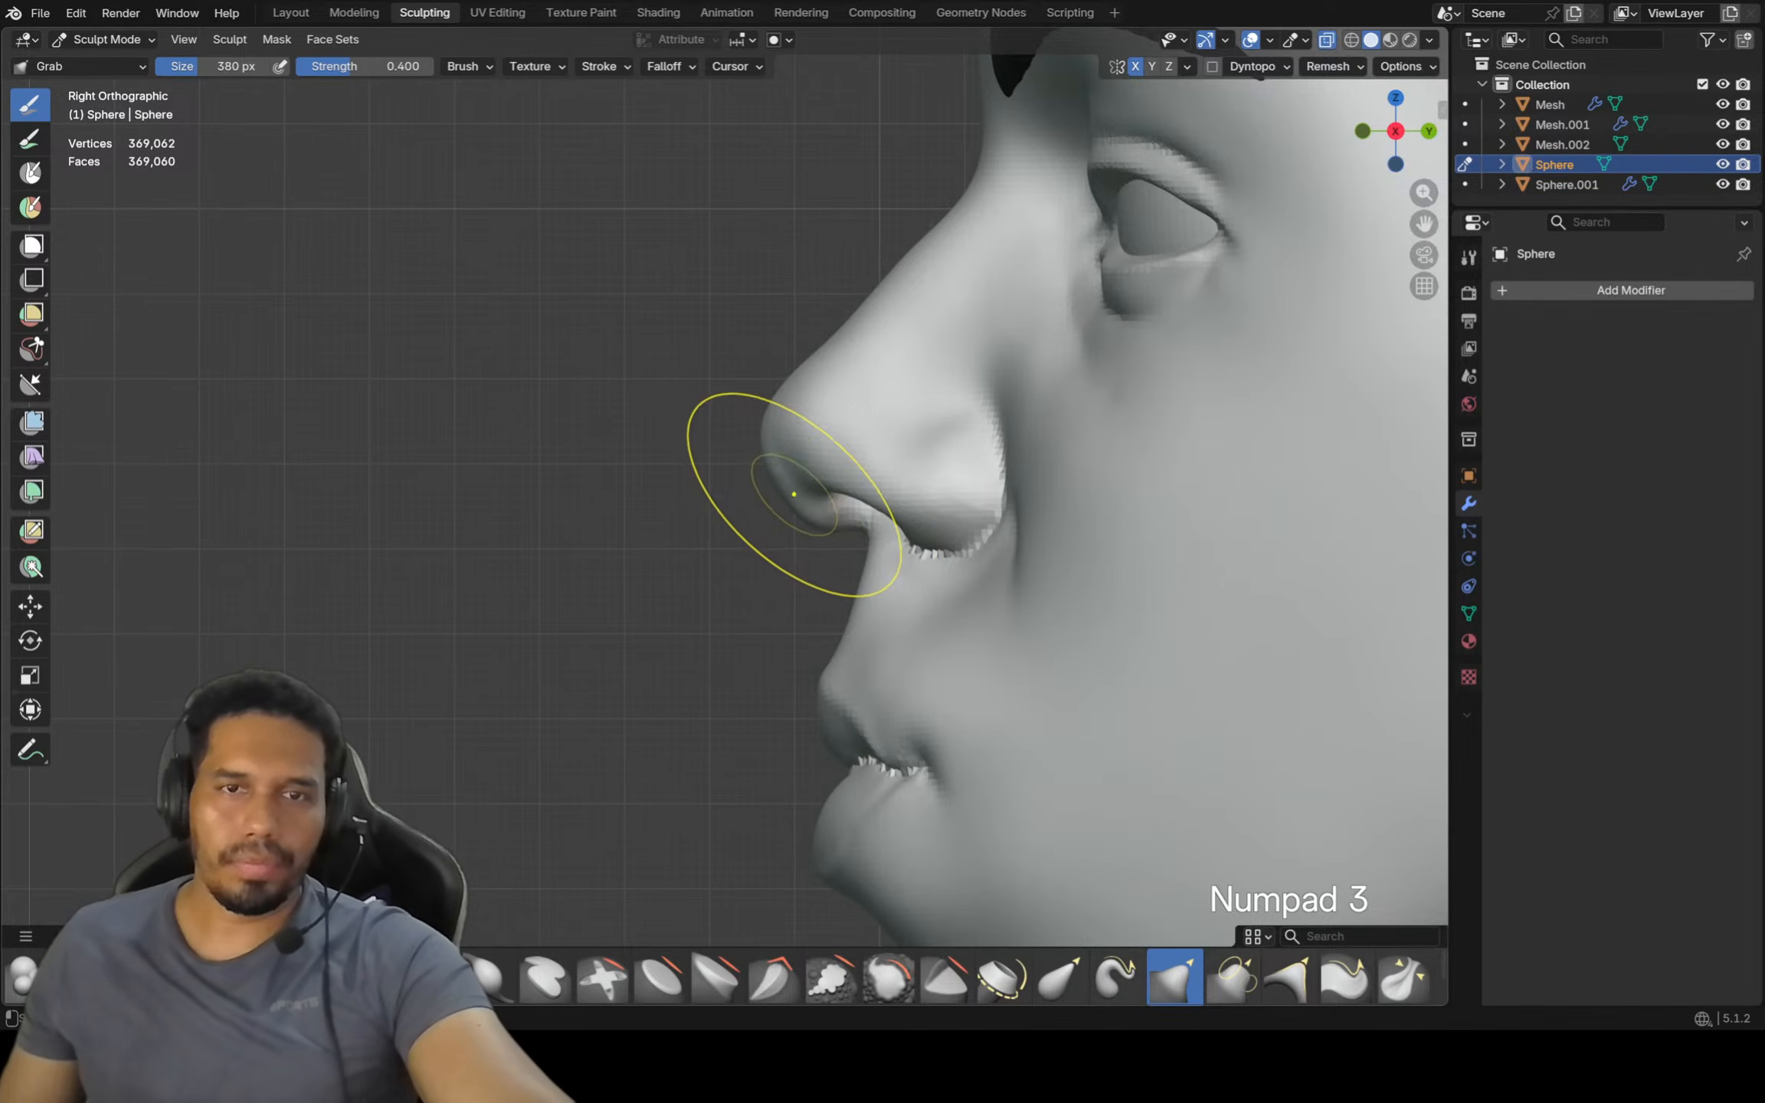
scroll(794, 494, "down", 4)
scroll(785, 504, "up", 4)
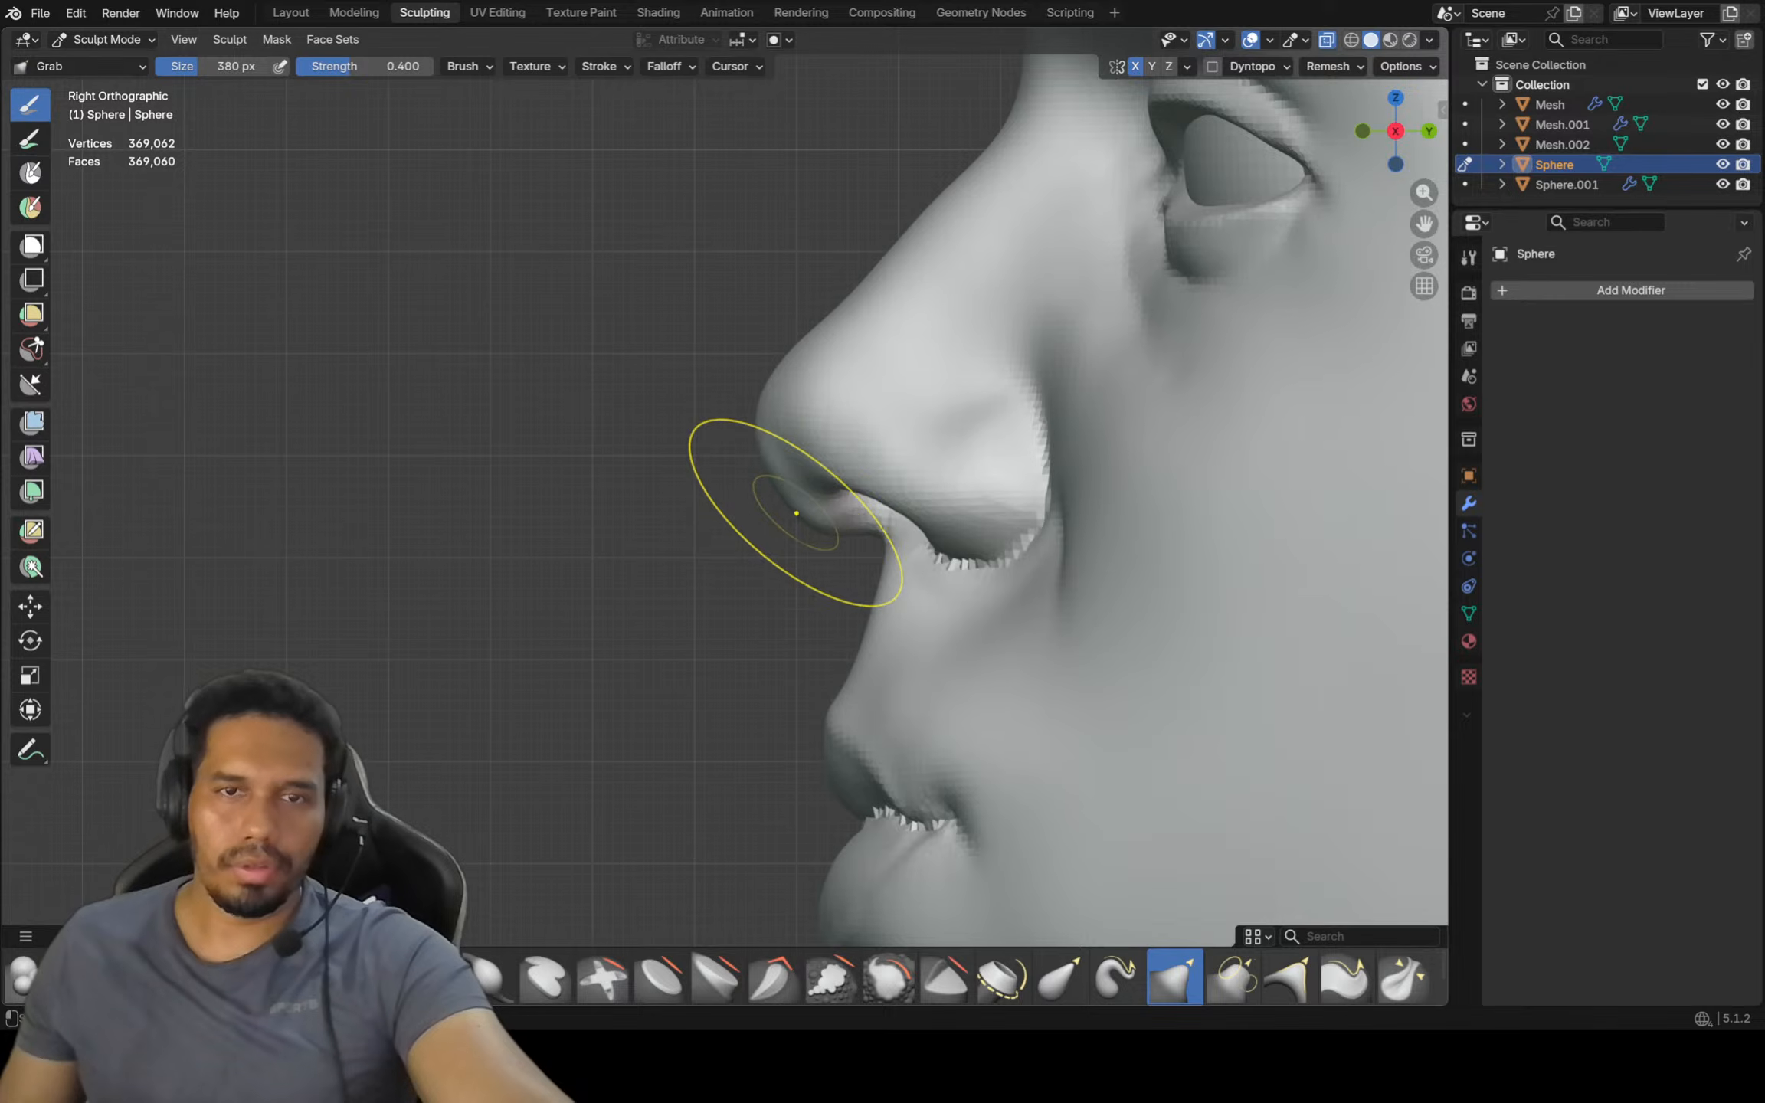
scroll(797, 514, "up", 1)
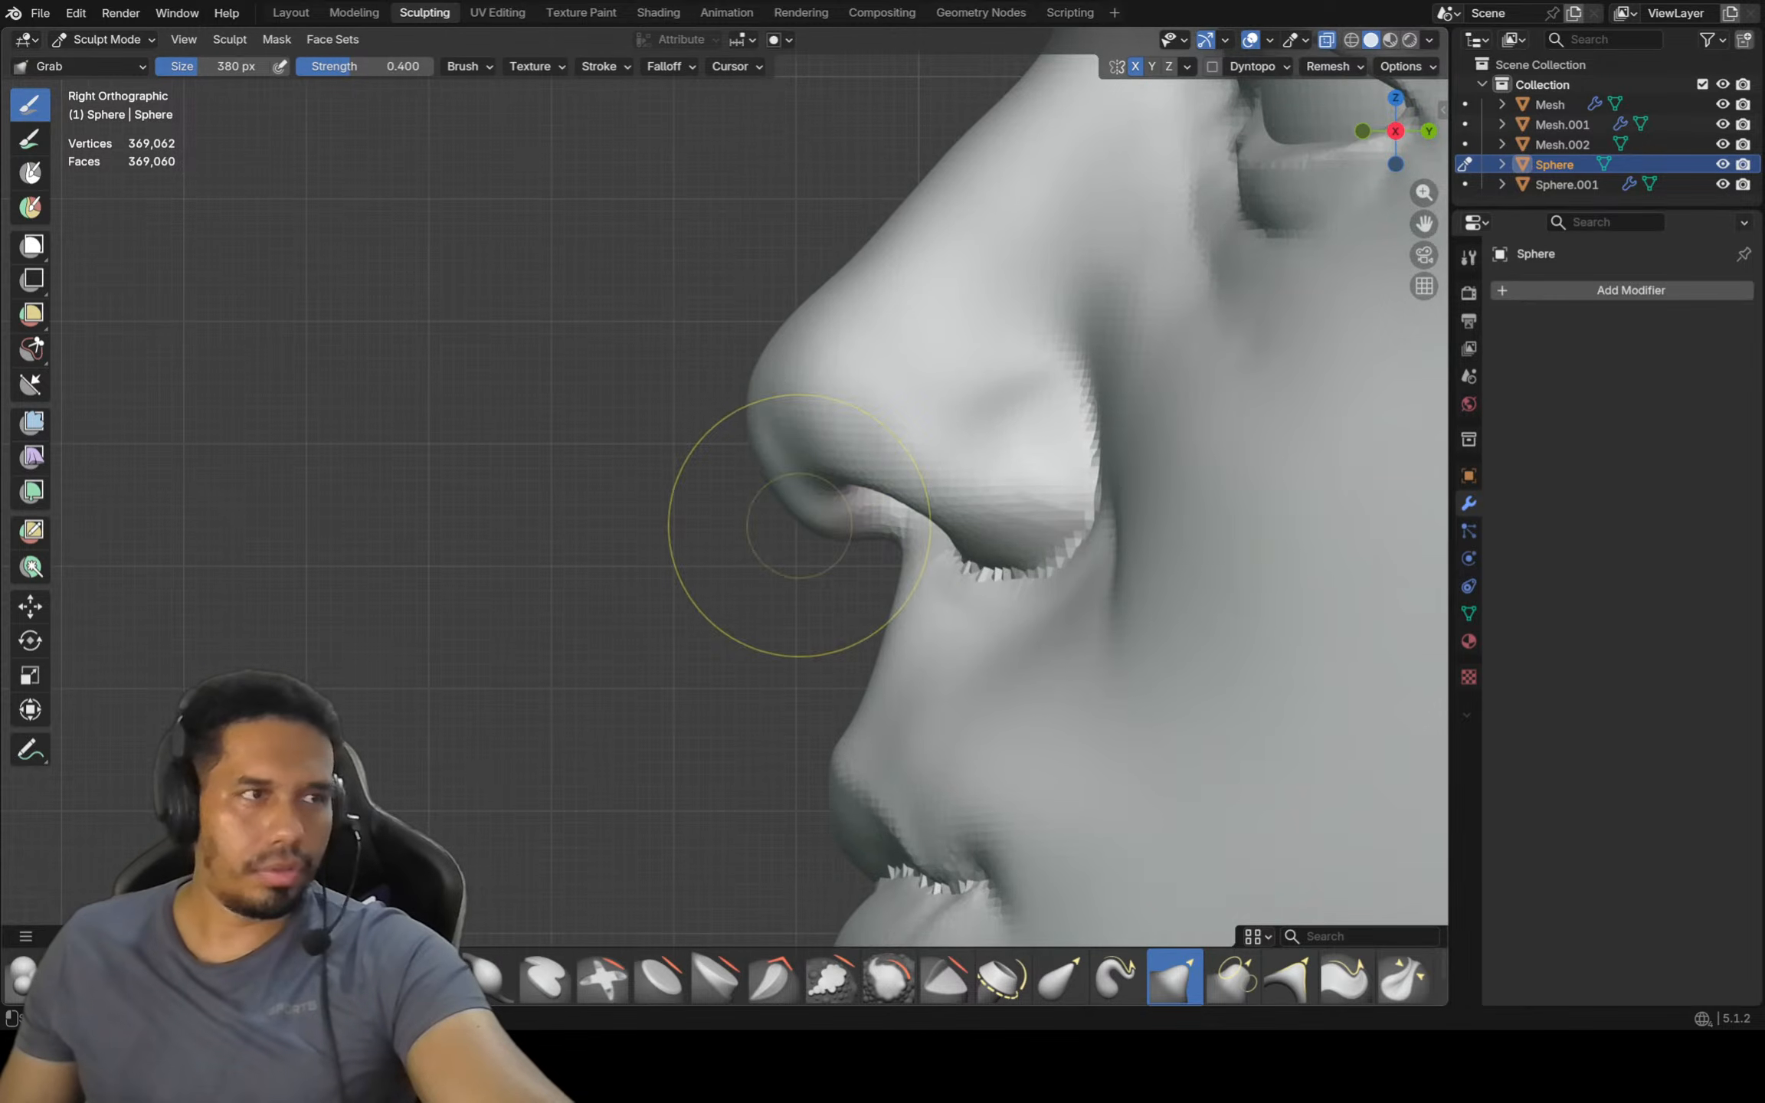
scroll(801, 526, "up", 3)
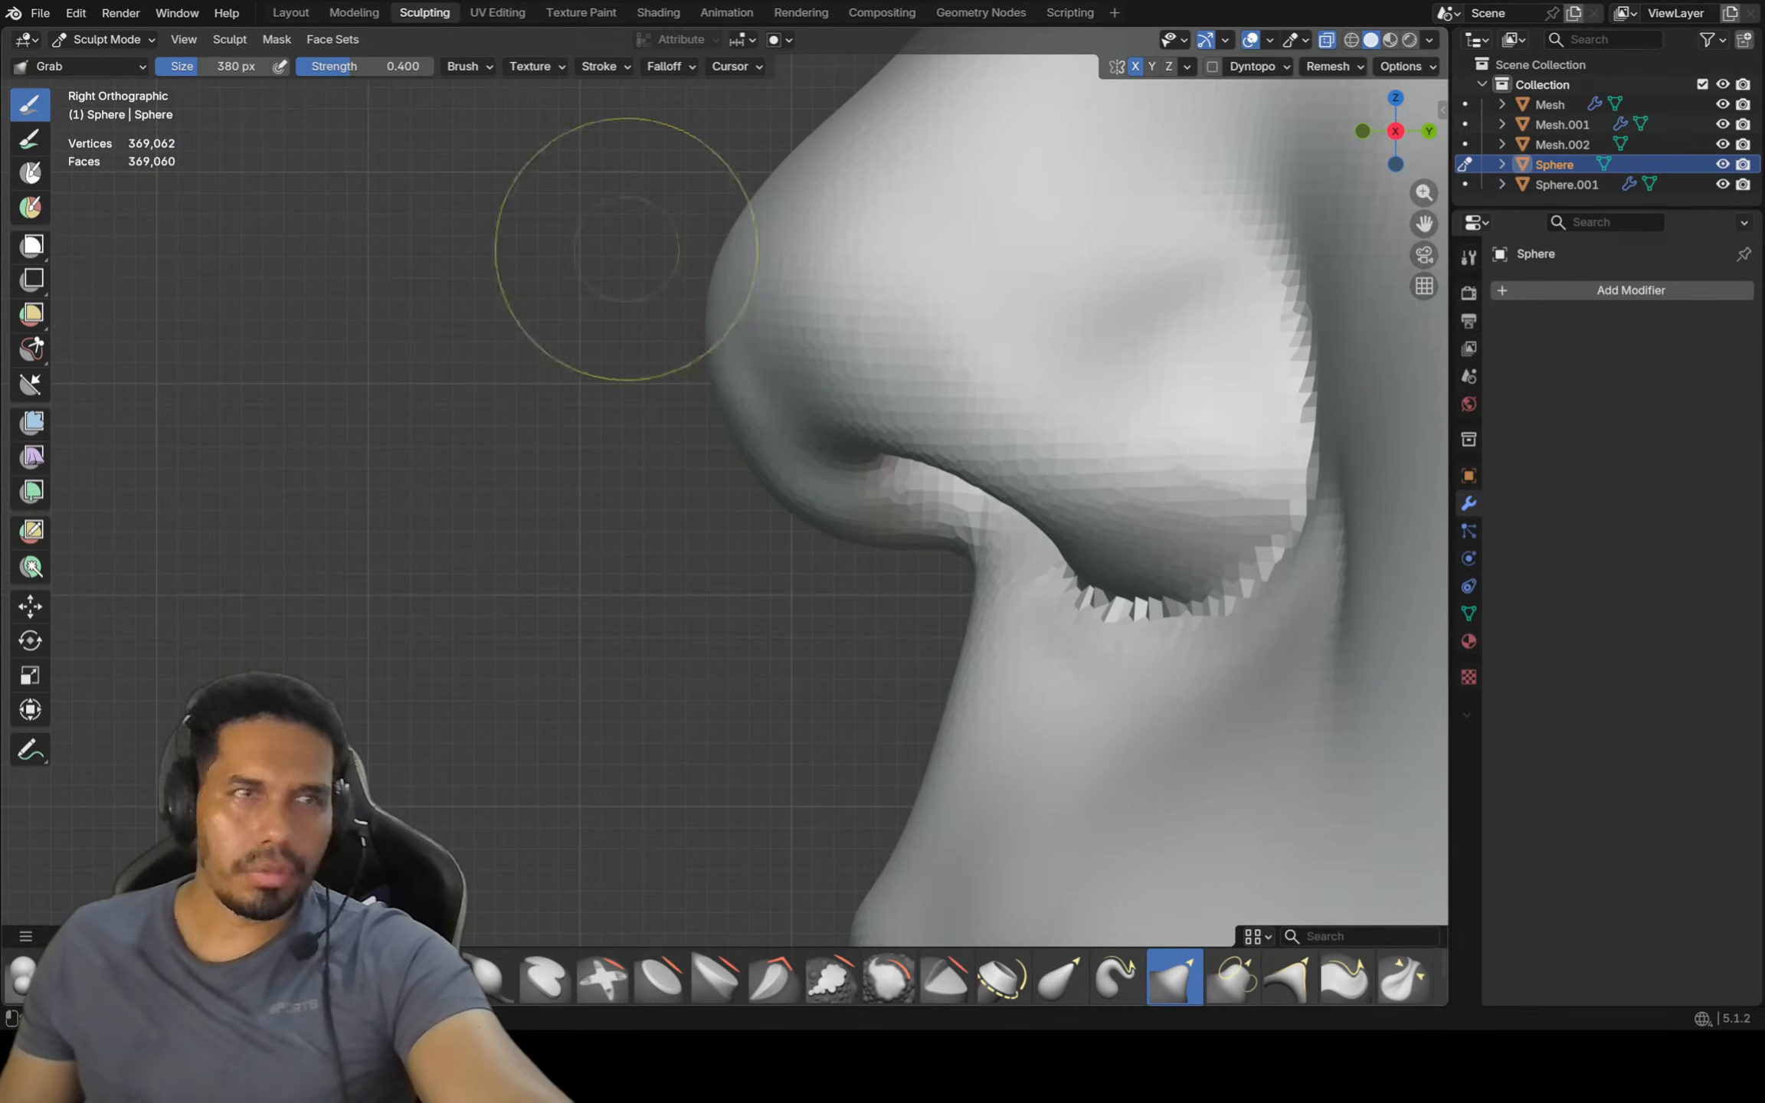
scroll(644, 216, "down", 3)
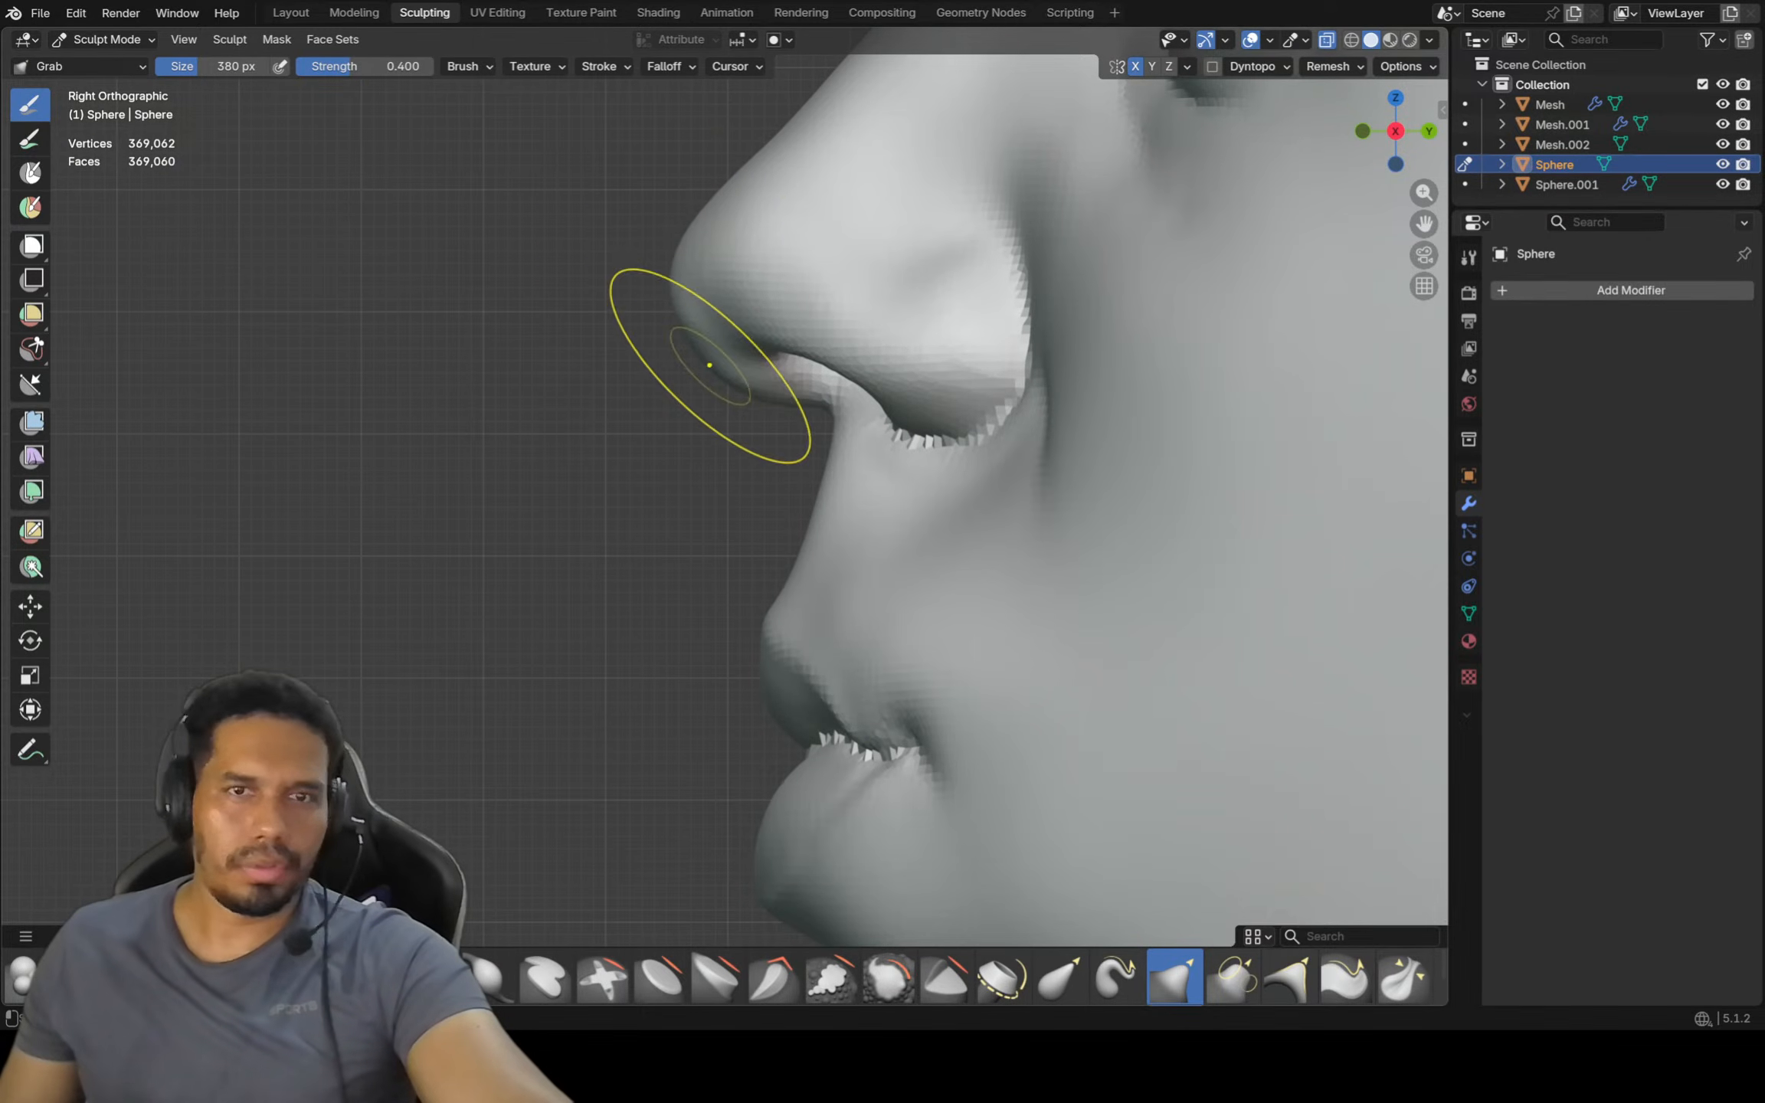
middle_click_drag(754, 358, 755, 858, "ctrl")
middle_click_drag(755, 858, 751, 939, "shift")
middle_click_drag(751, 938, 750, 881, "ctrl")
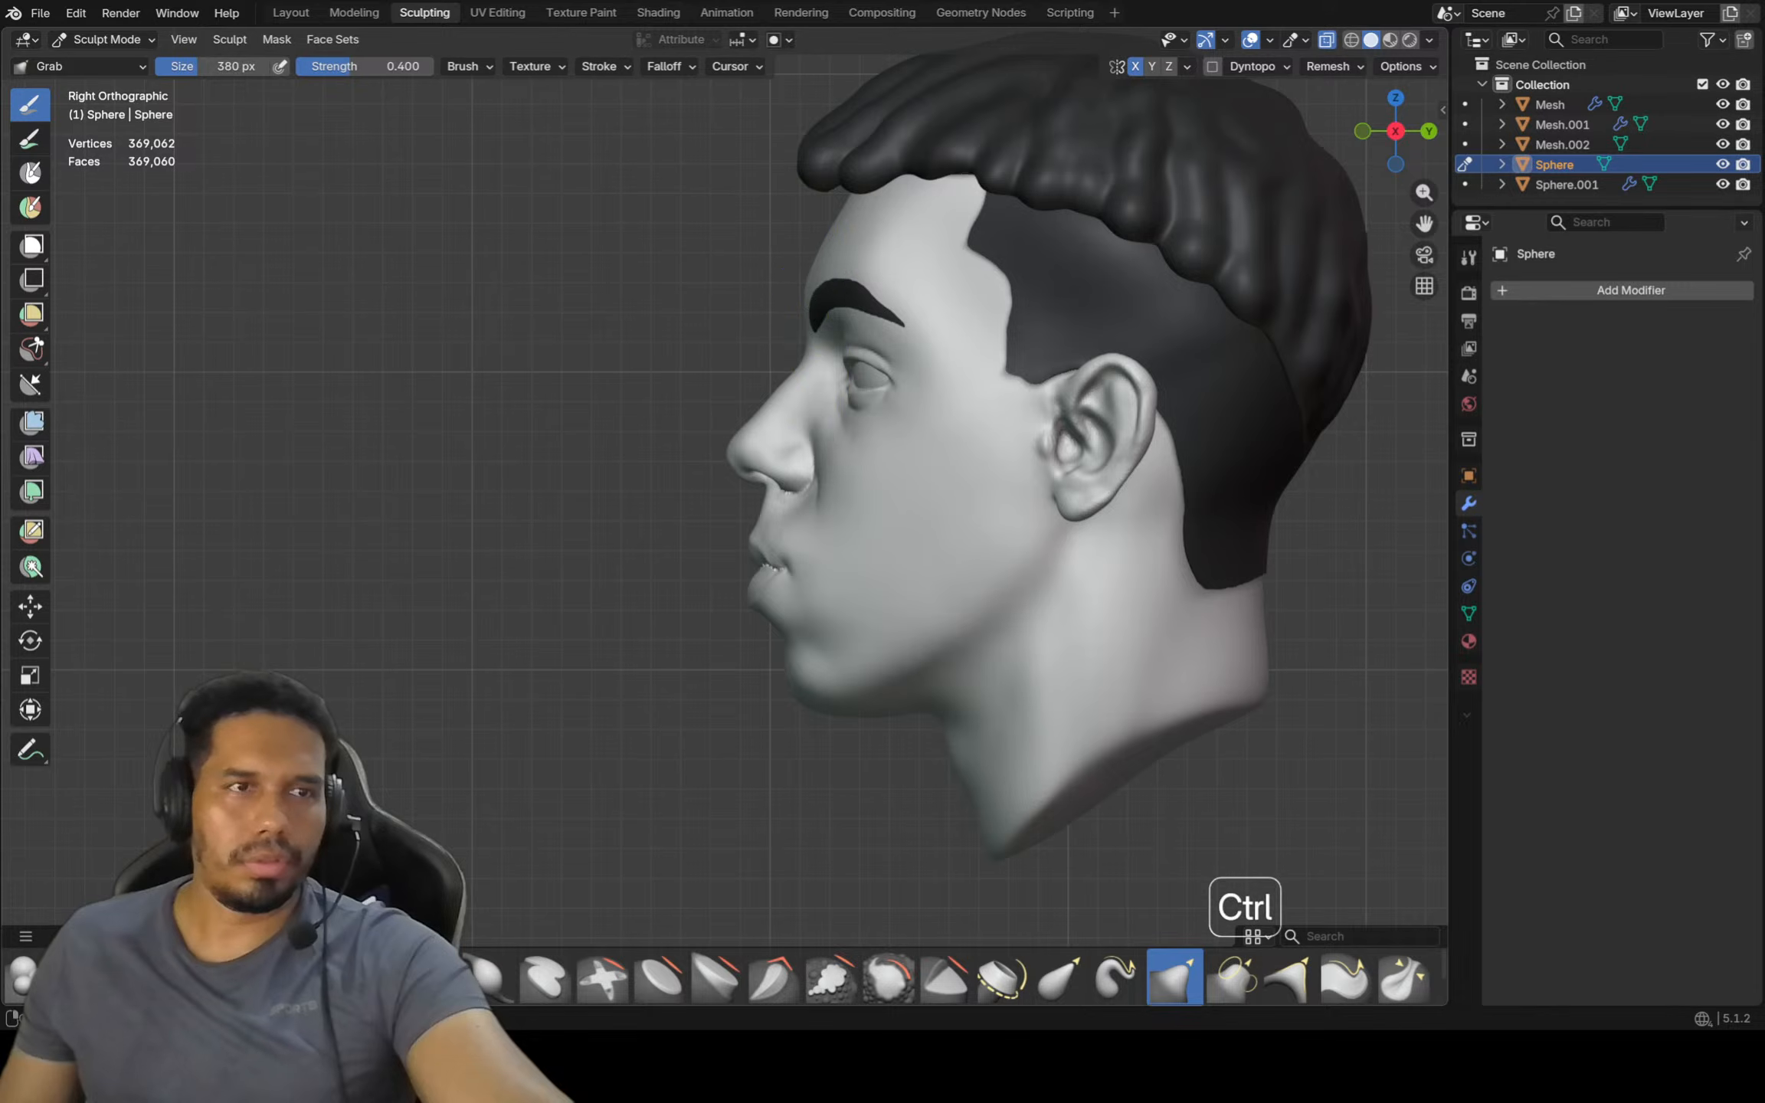
mouse_move(754, 329)
middle_mouse_down("ctrl")
mouse_move(965, 552)
mouse_move(881, 490)
mouse_move(918, 437)
middle_mouse_up("ctrl")
Switch sculpting to the upper hair layer and check its silhouette from the front and slightly above
key("KP_1")
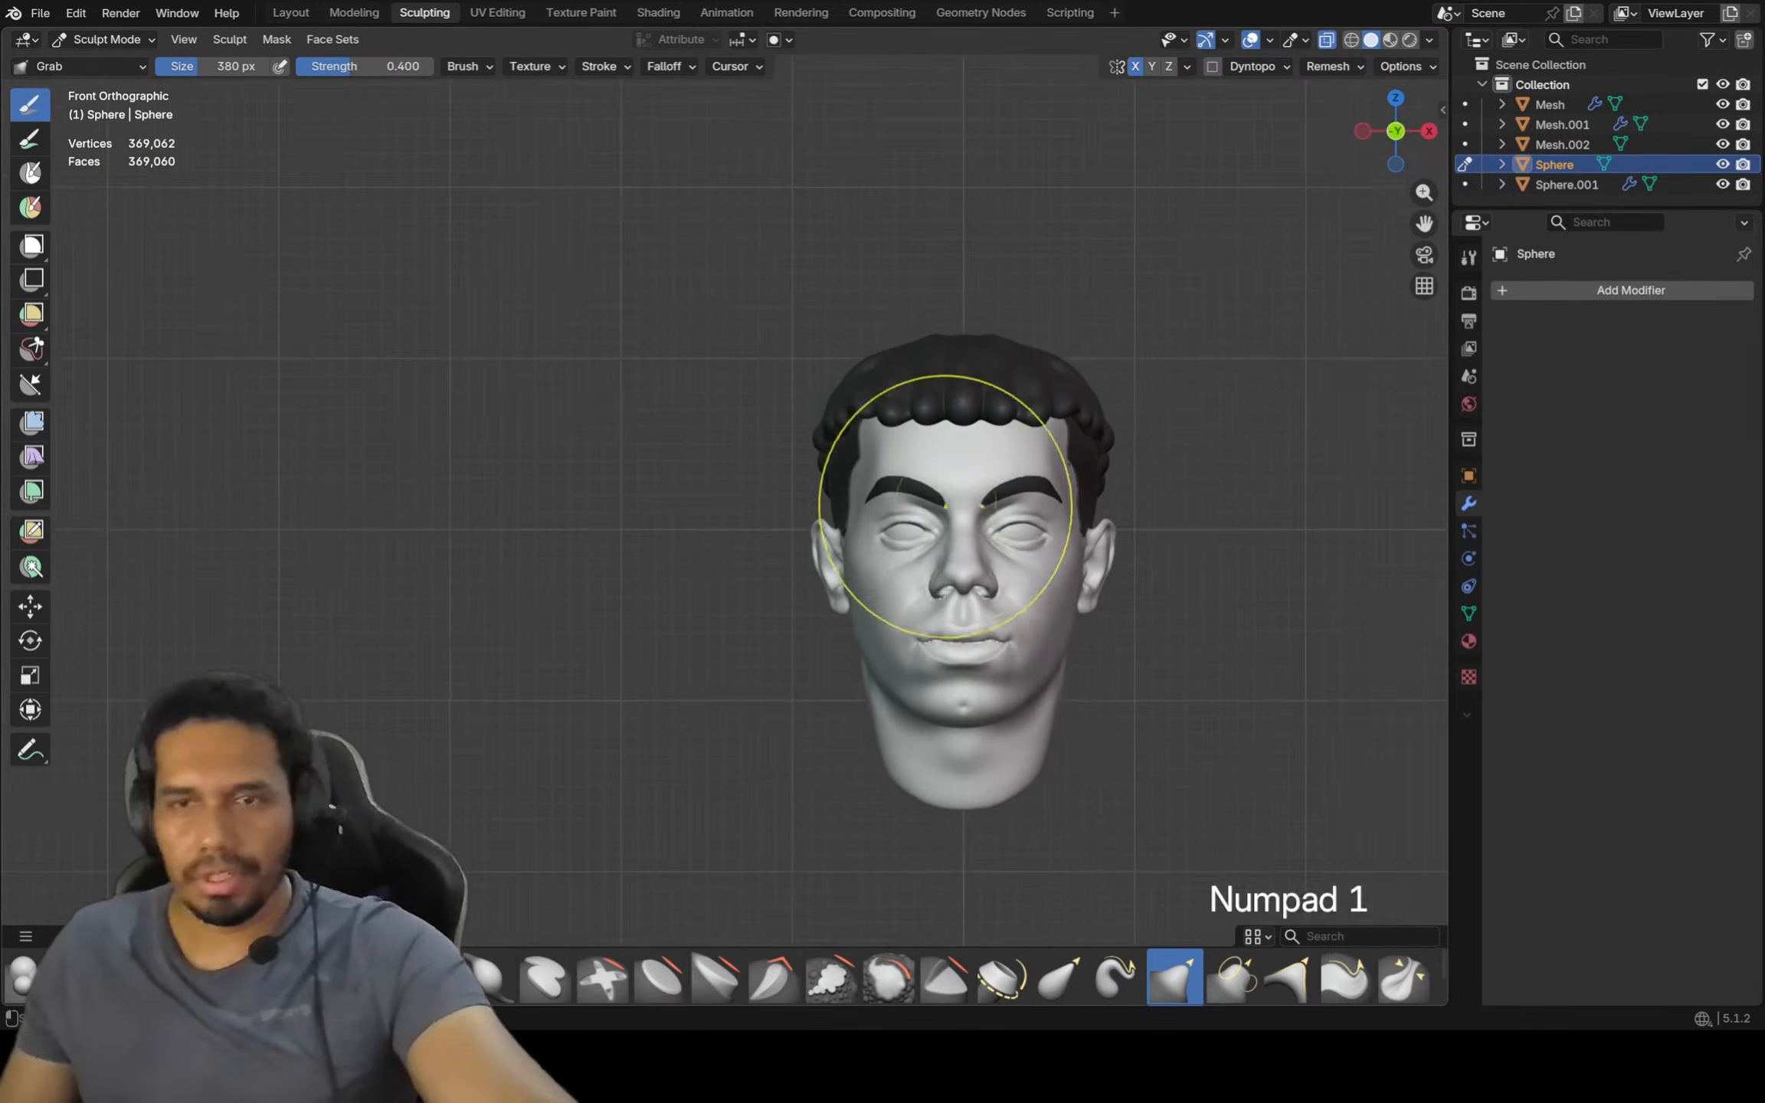
scroll(957, 429, "up", 3)
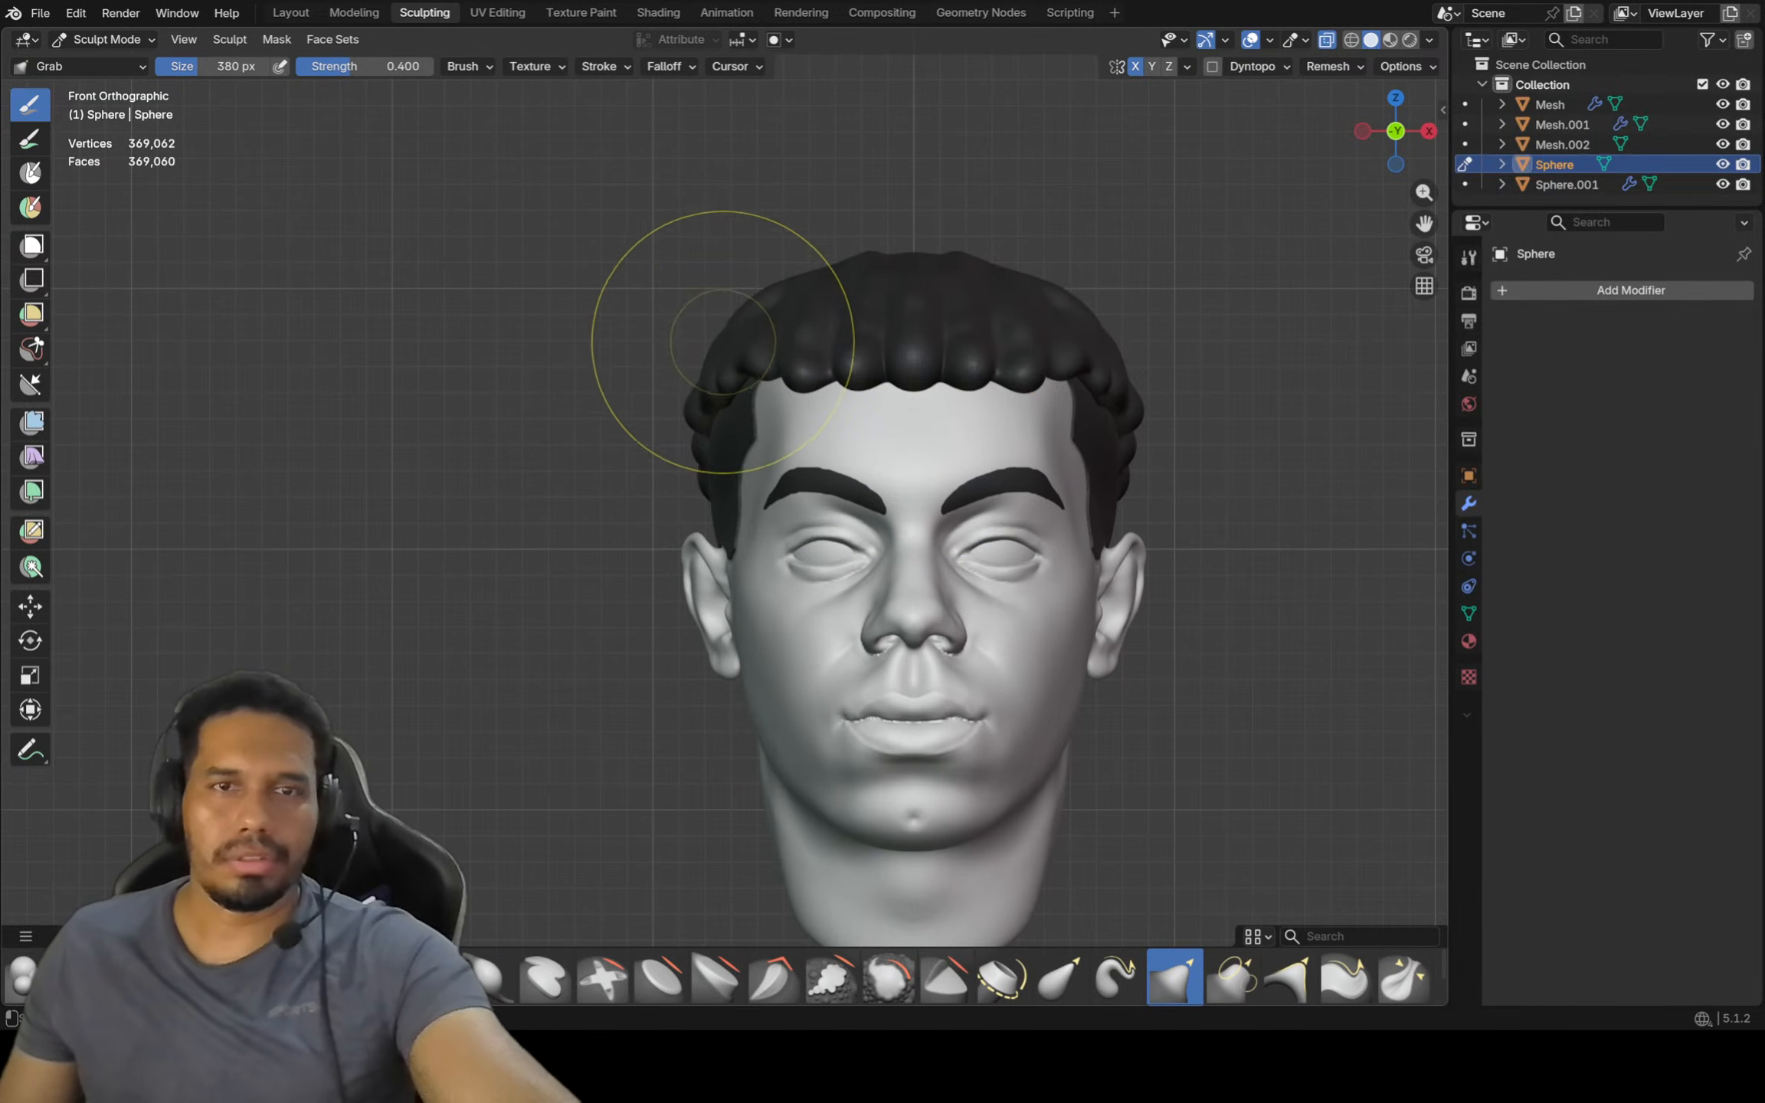
key("alt+q")
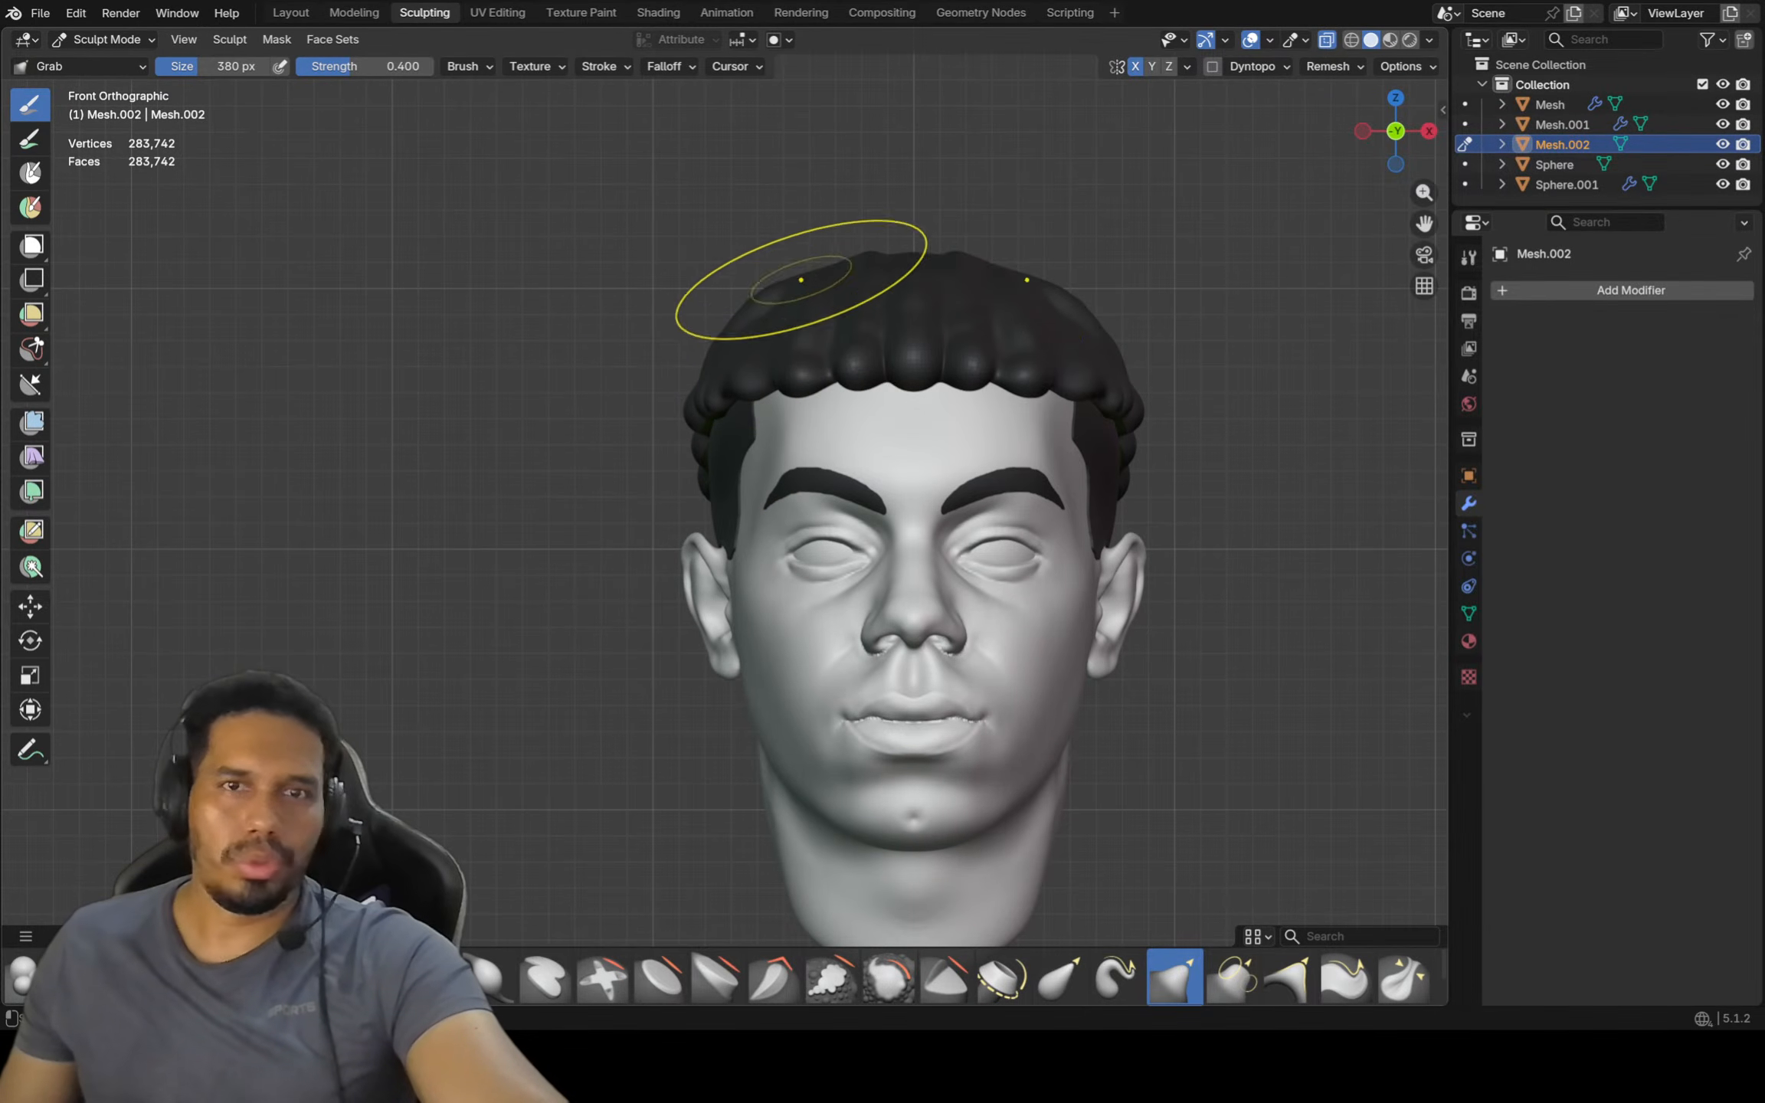
middle_click_drag(816, 246, 807, 276)
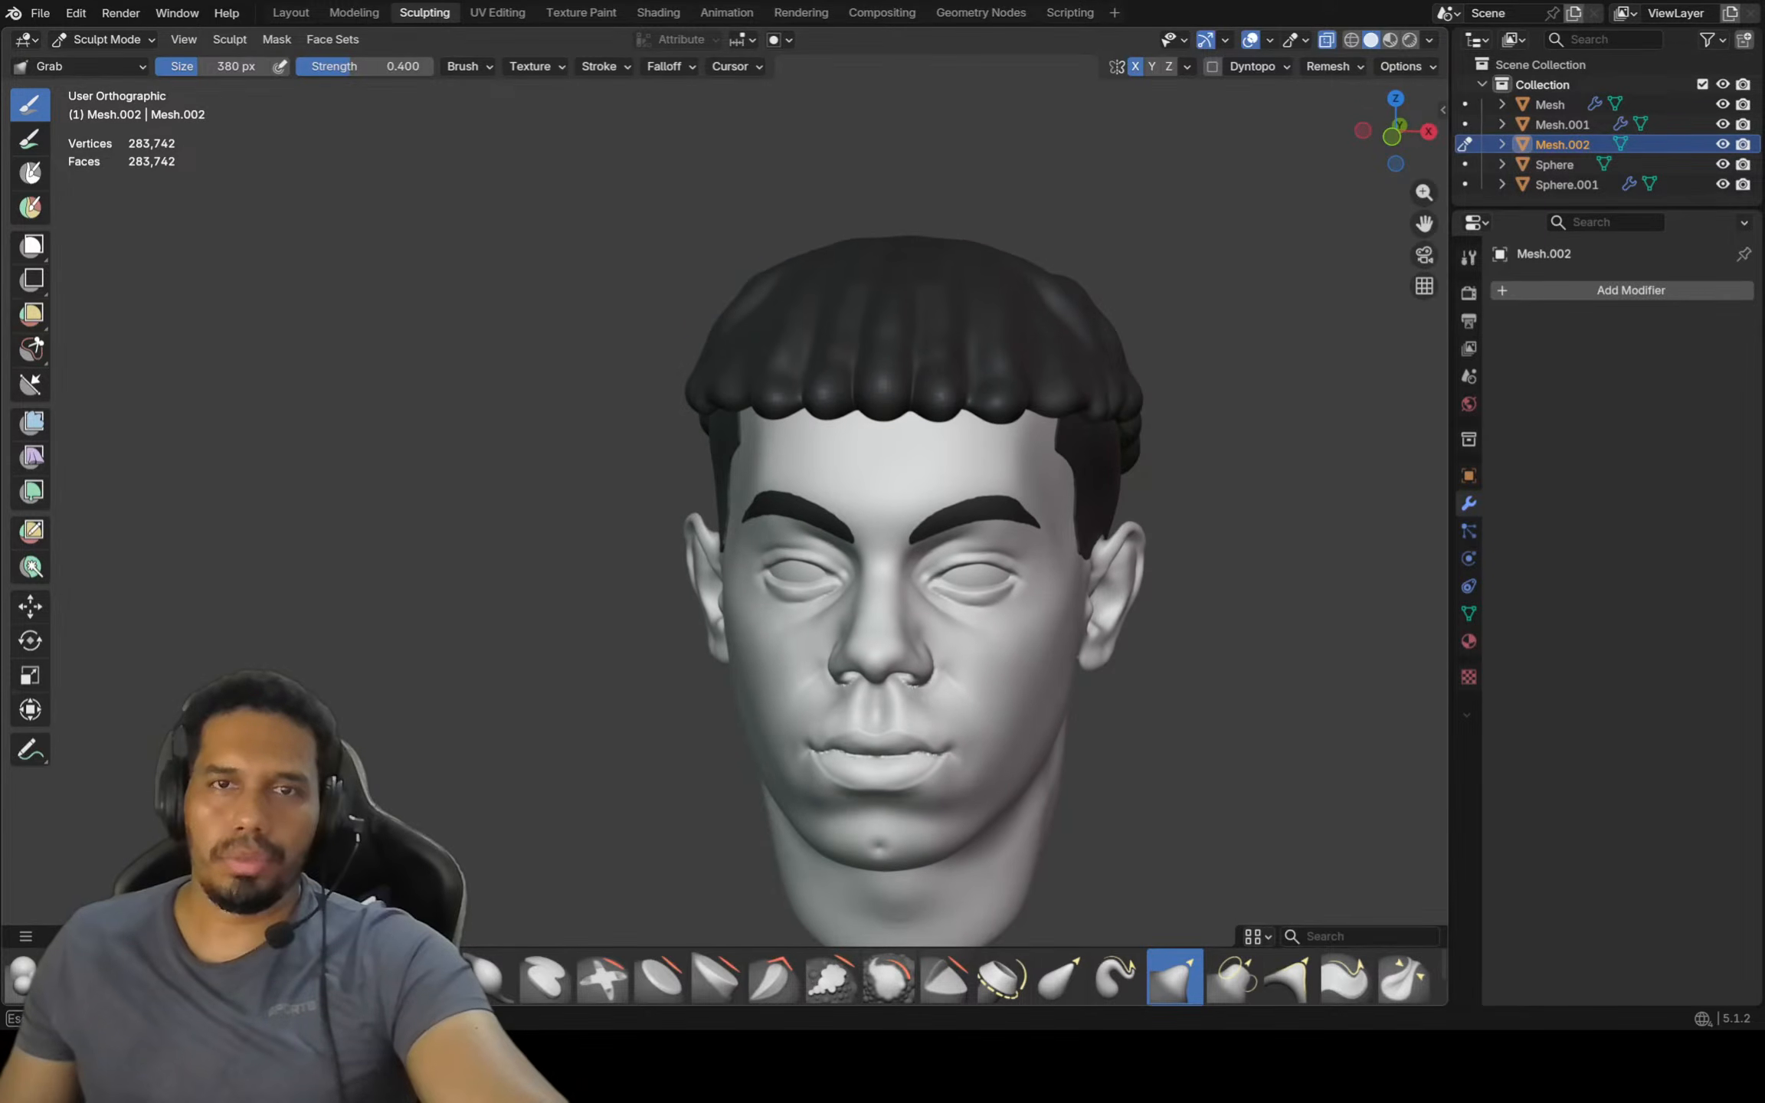
key("KP_1")
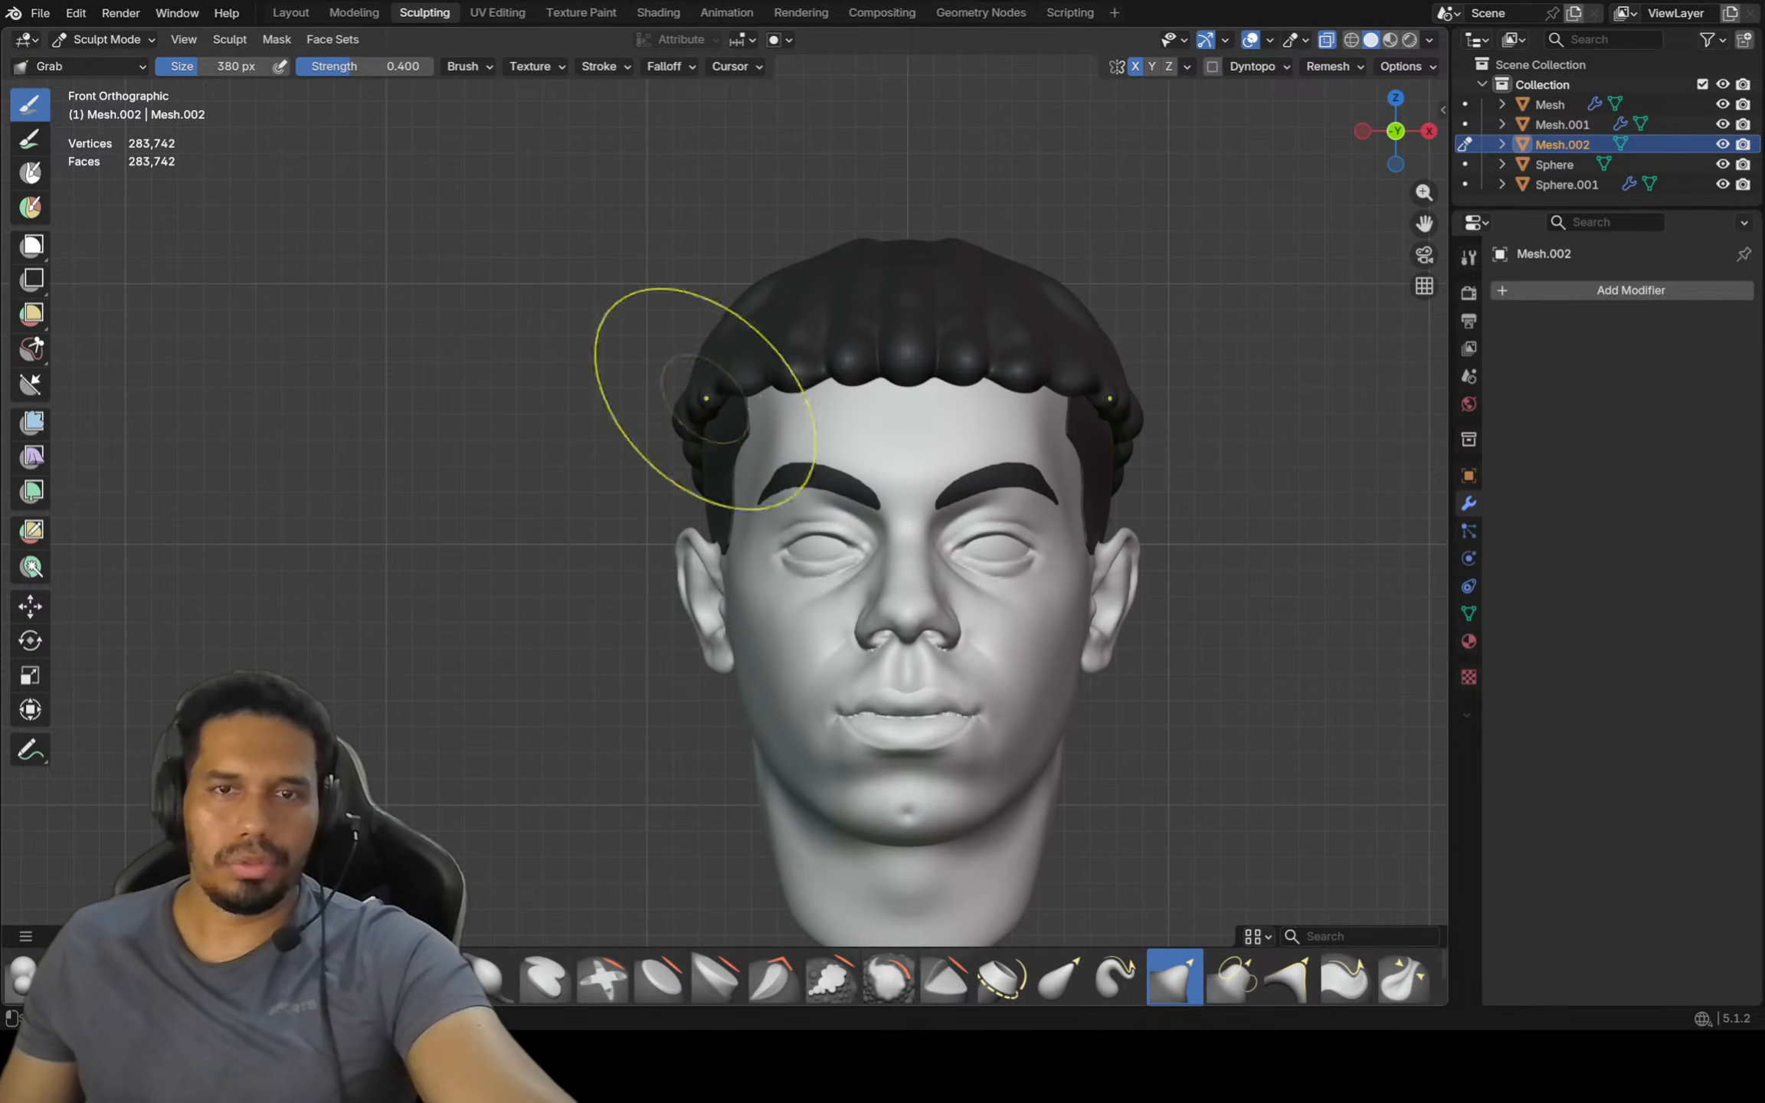
scroll(711, 353, "down", 1)
middle_click_drag(848, 437, 788, 409, "shift")
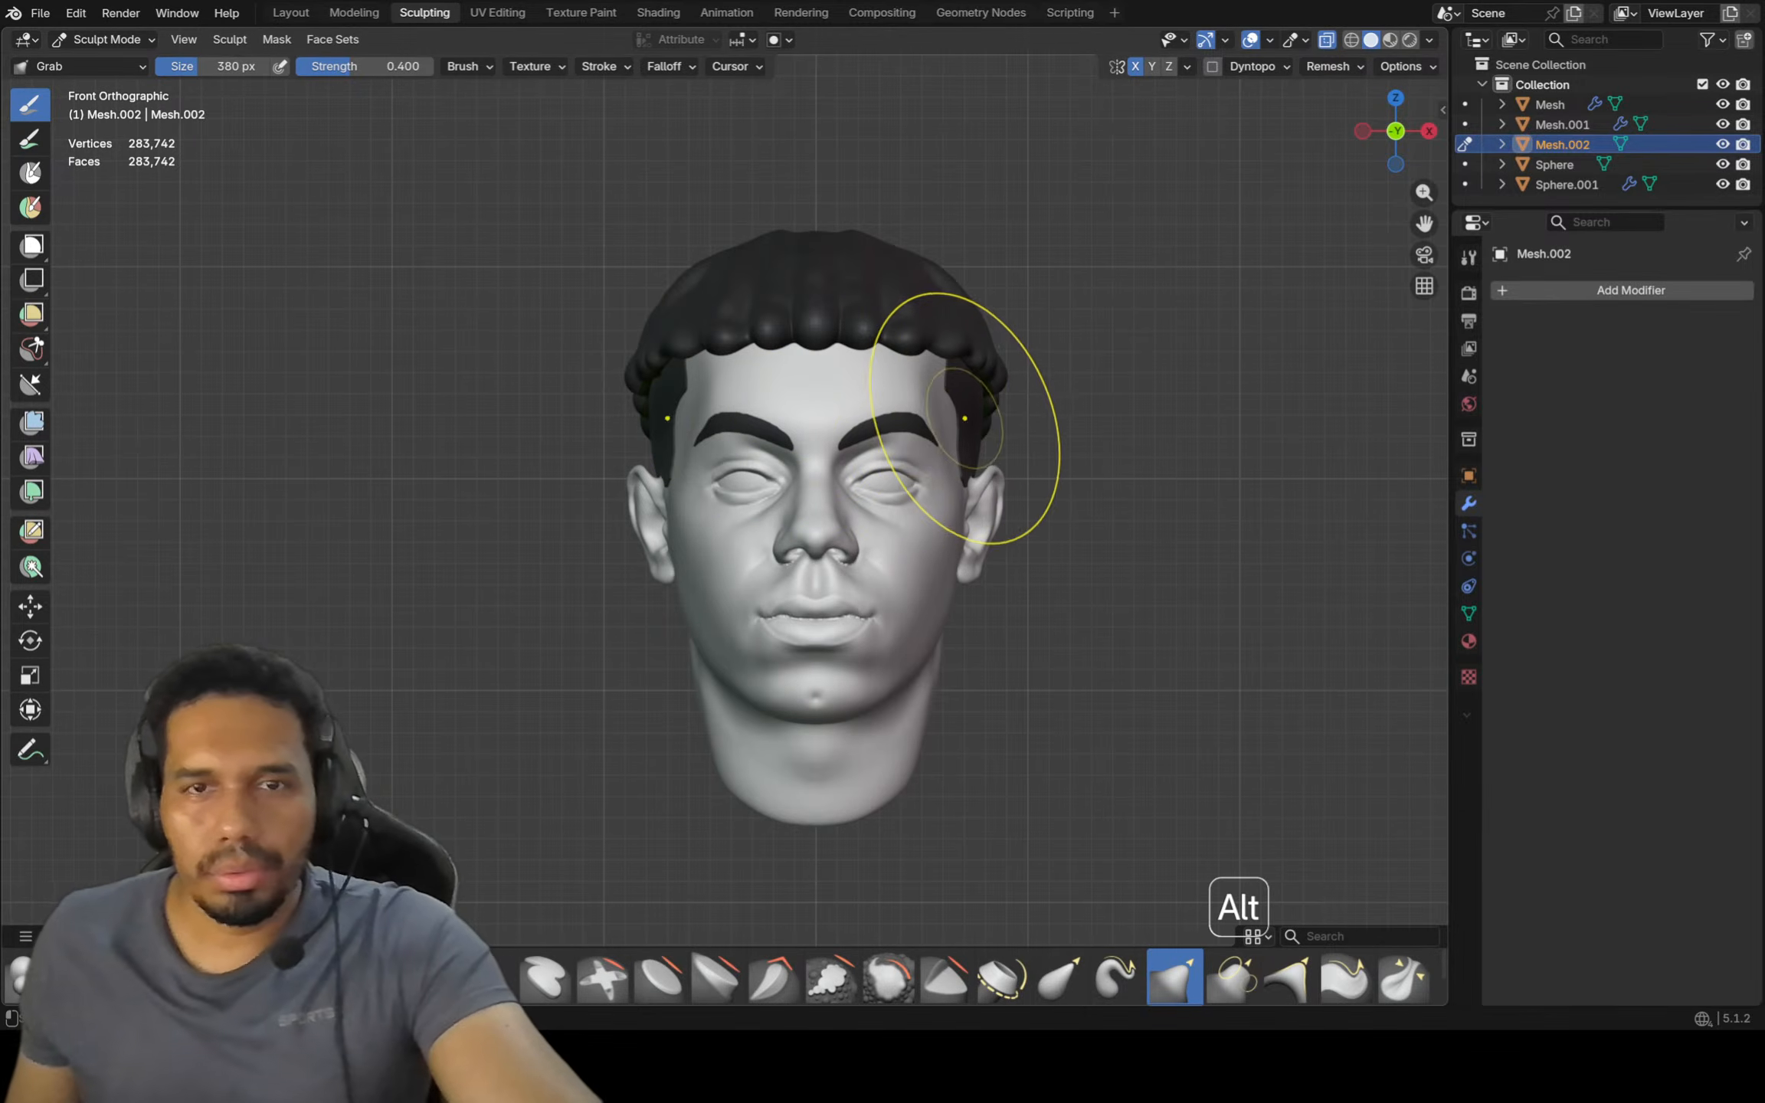
Switch sculpting to the lower hair layer and check its sides around the ears from slightly above and the front
key("alt+q")
mouse_move(965, 413)
middle_mouse_down()
mouse_move(927, 421)
mouse_move(985, 443)
mouse_move(1042, 351)
mouse_move(1002, 463)
middle_mouse_up()
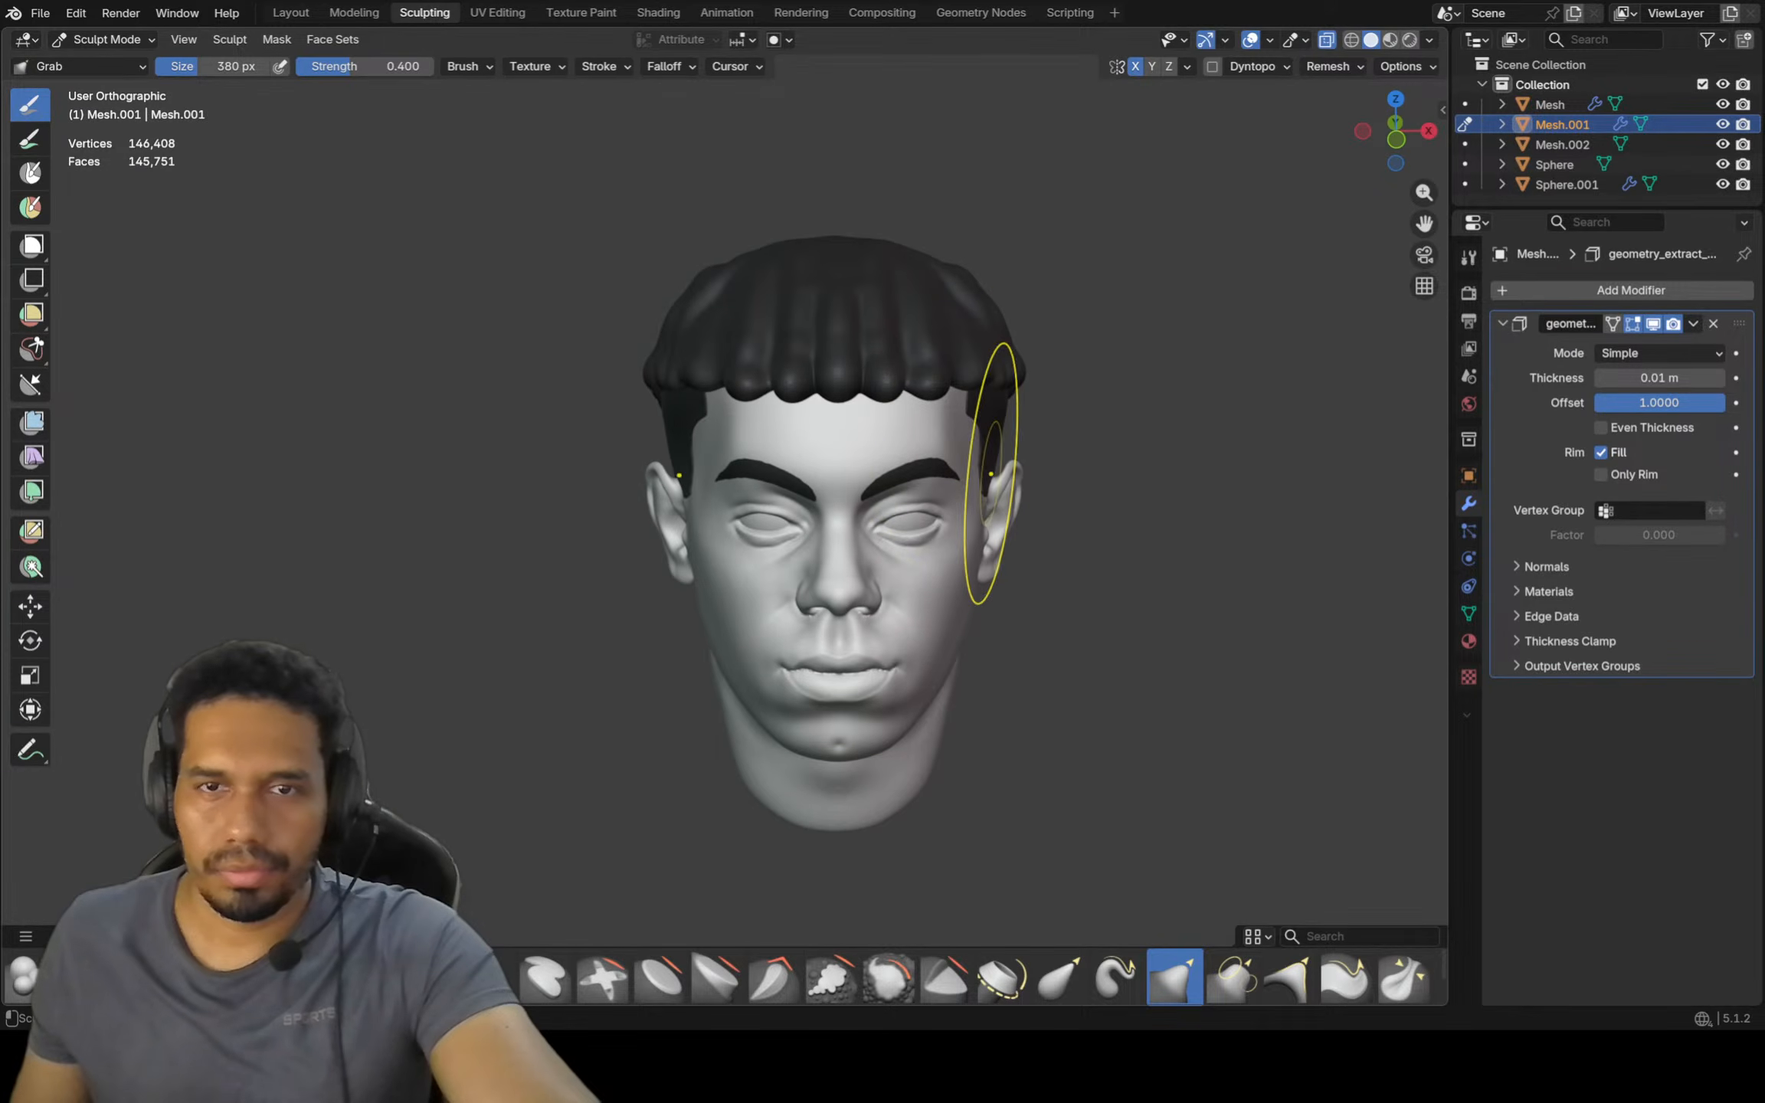
key("KP_1")
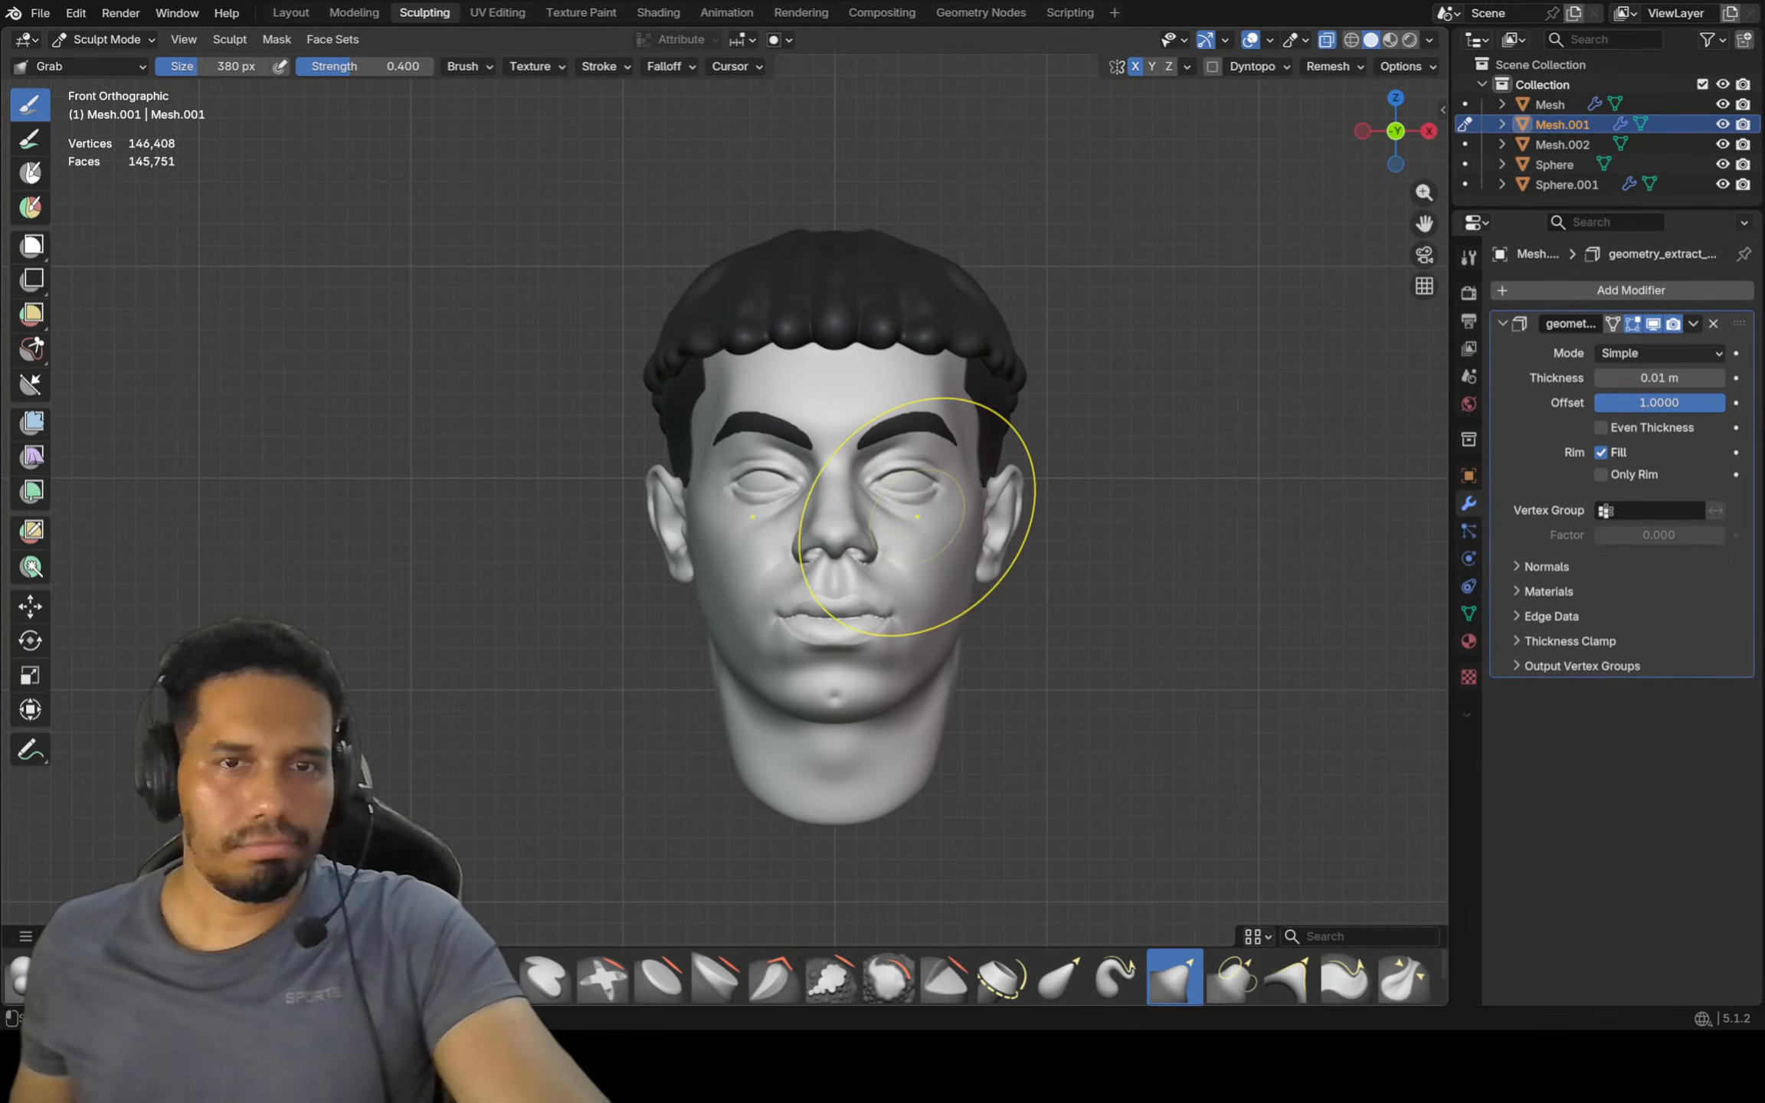
Switch sculpting back to the head mesh and inspect the side of the face next to the ear from the front
scroll(917, 516, "up", 2)
key("alt+q")
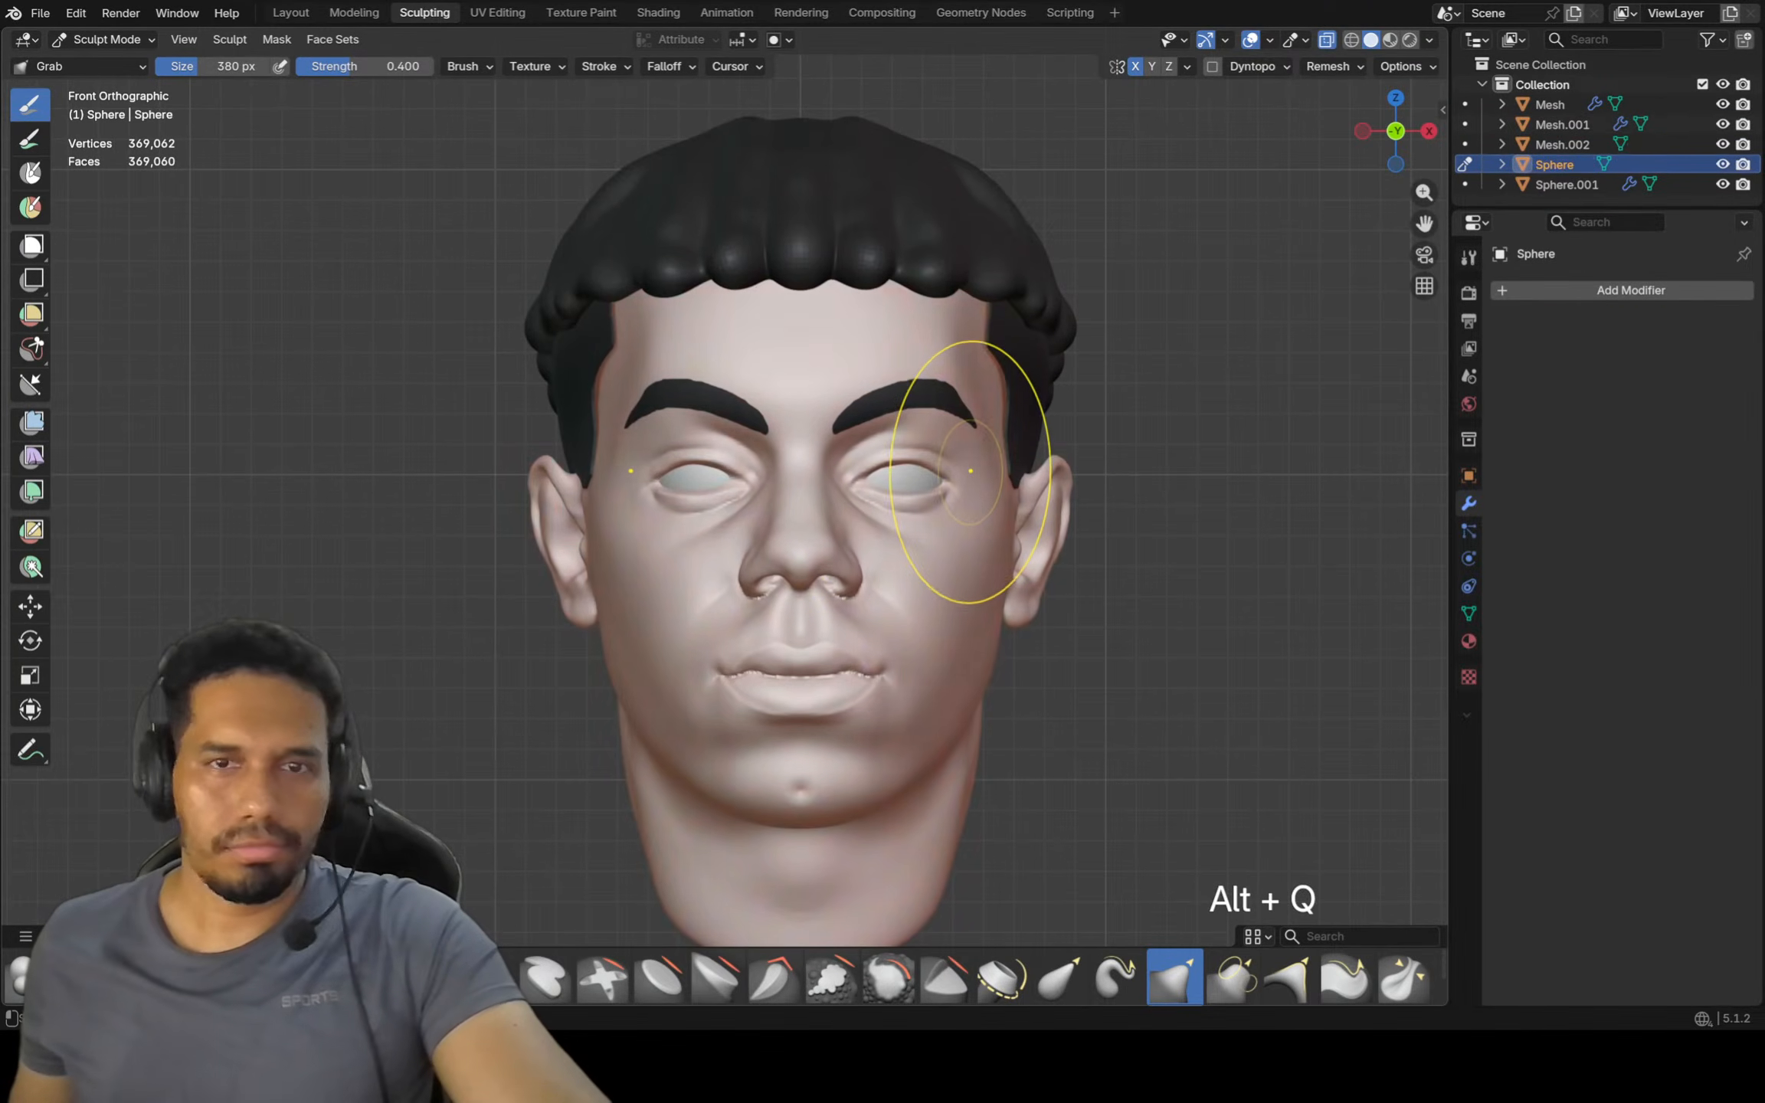
scroll(971, 471, "up", 2)
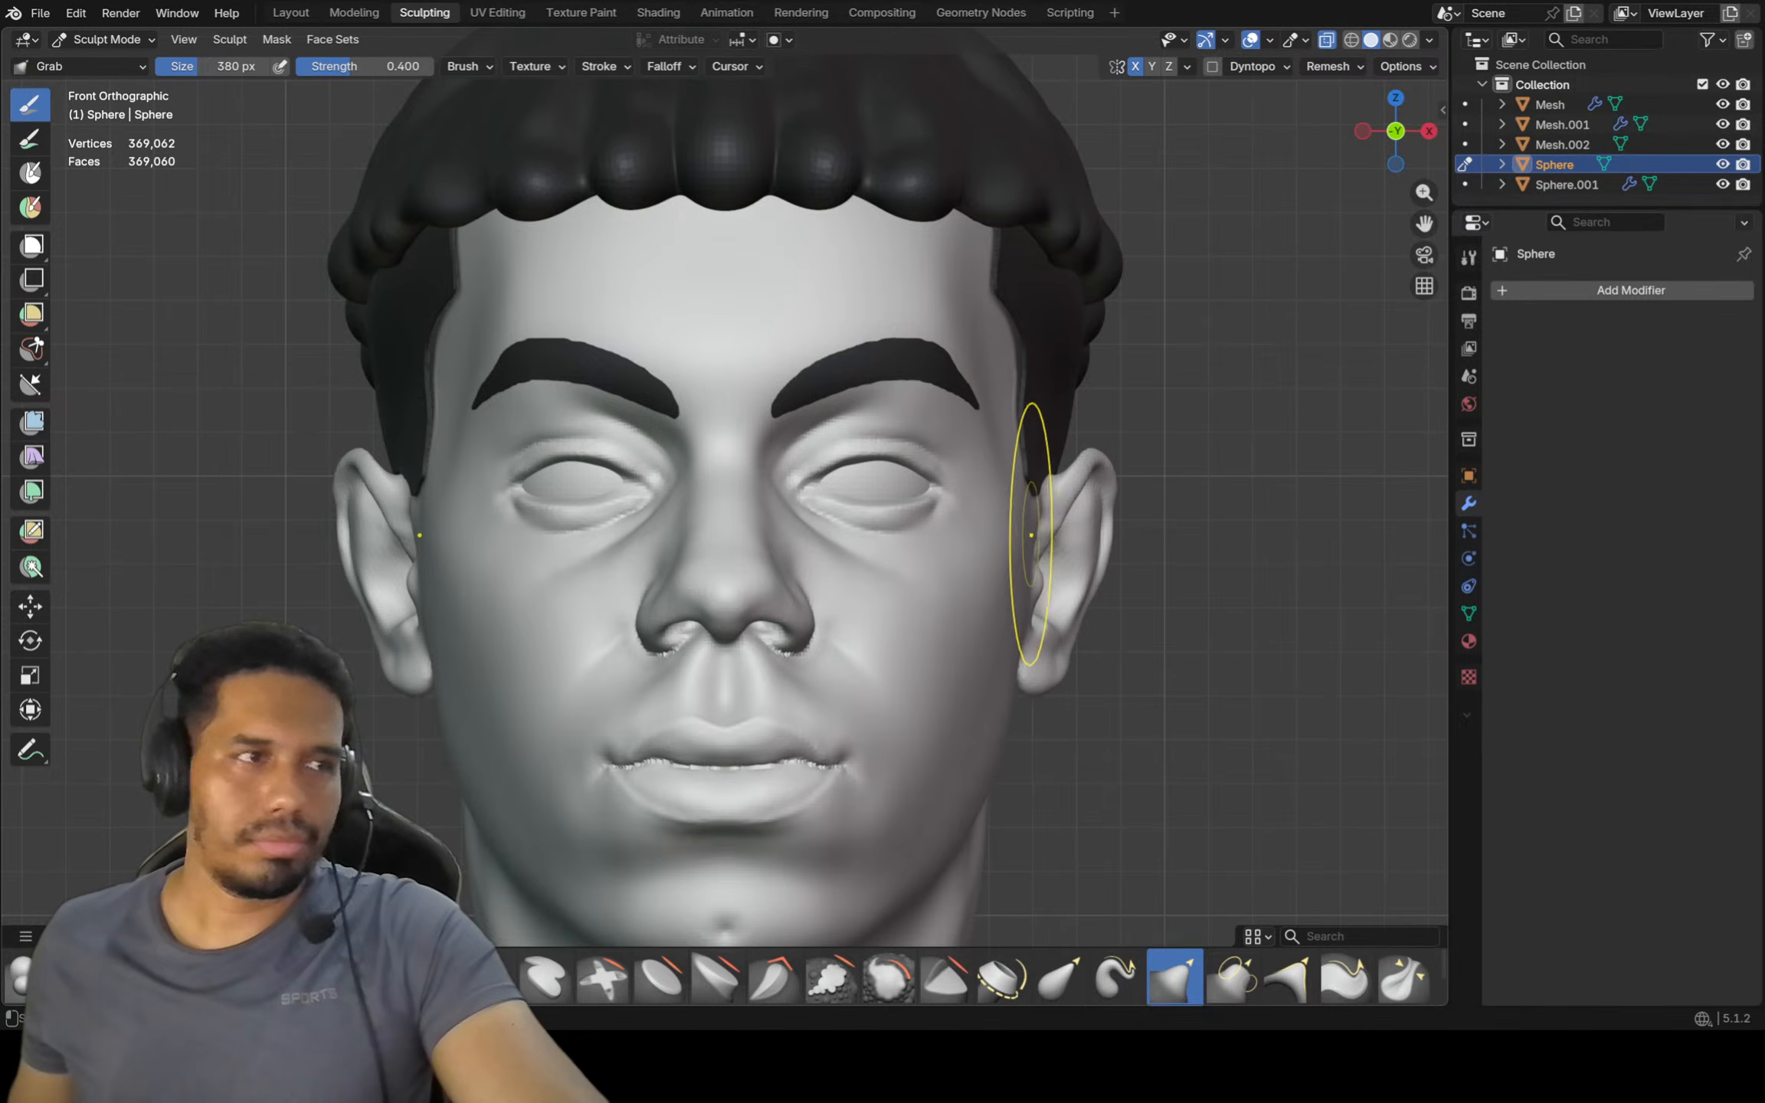
scroll(1034, 531, "up", 2)
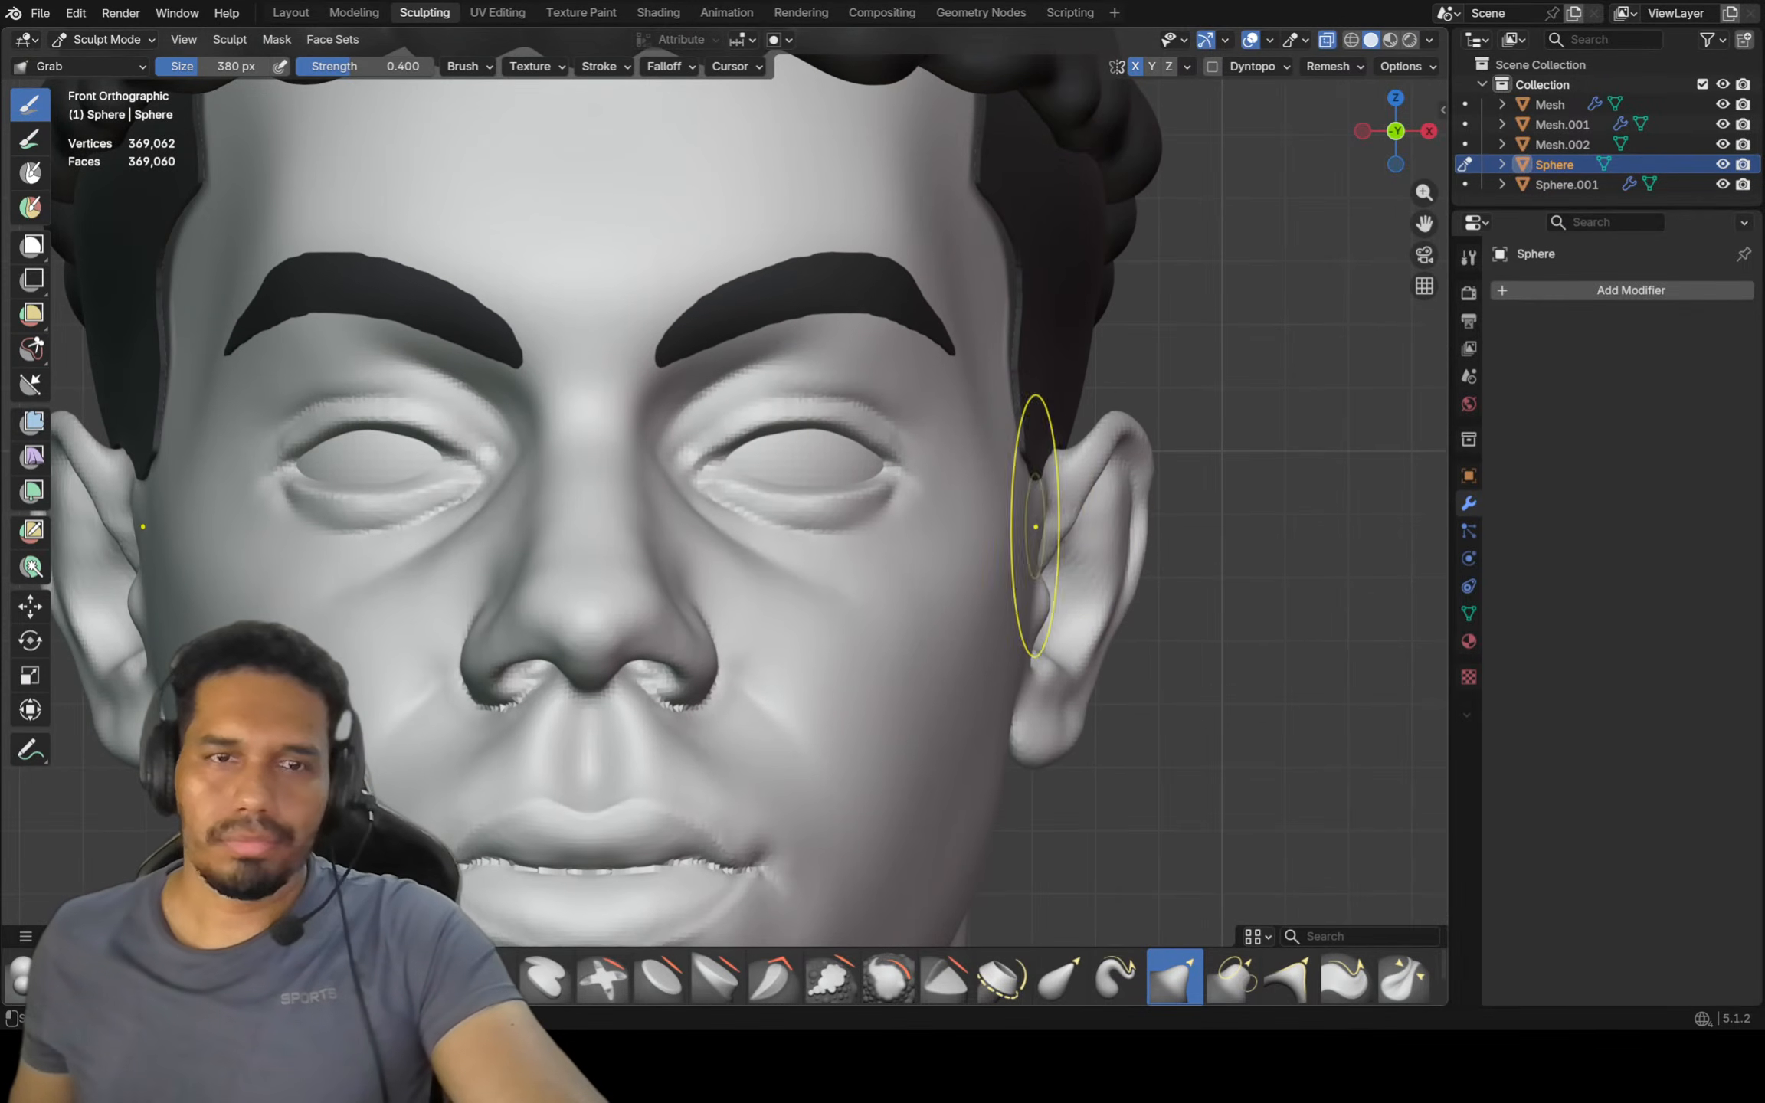
Smooth the skin between the nostrils and the mouth corners on the head mesh from the front view
middle_click_drag(1034, 526, 985, 621, "ctrl")
key("KP_1")
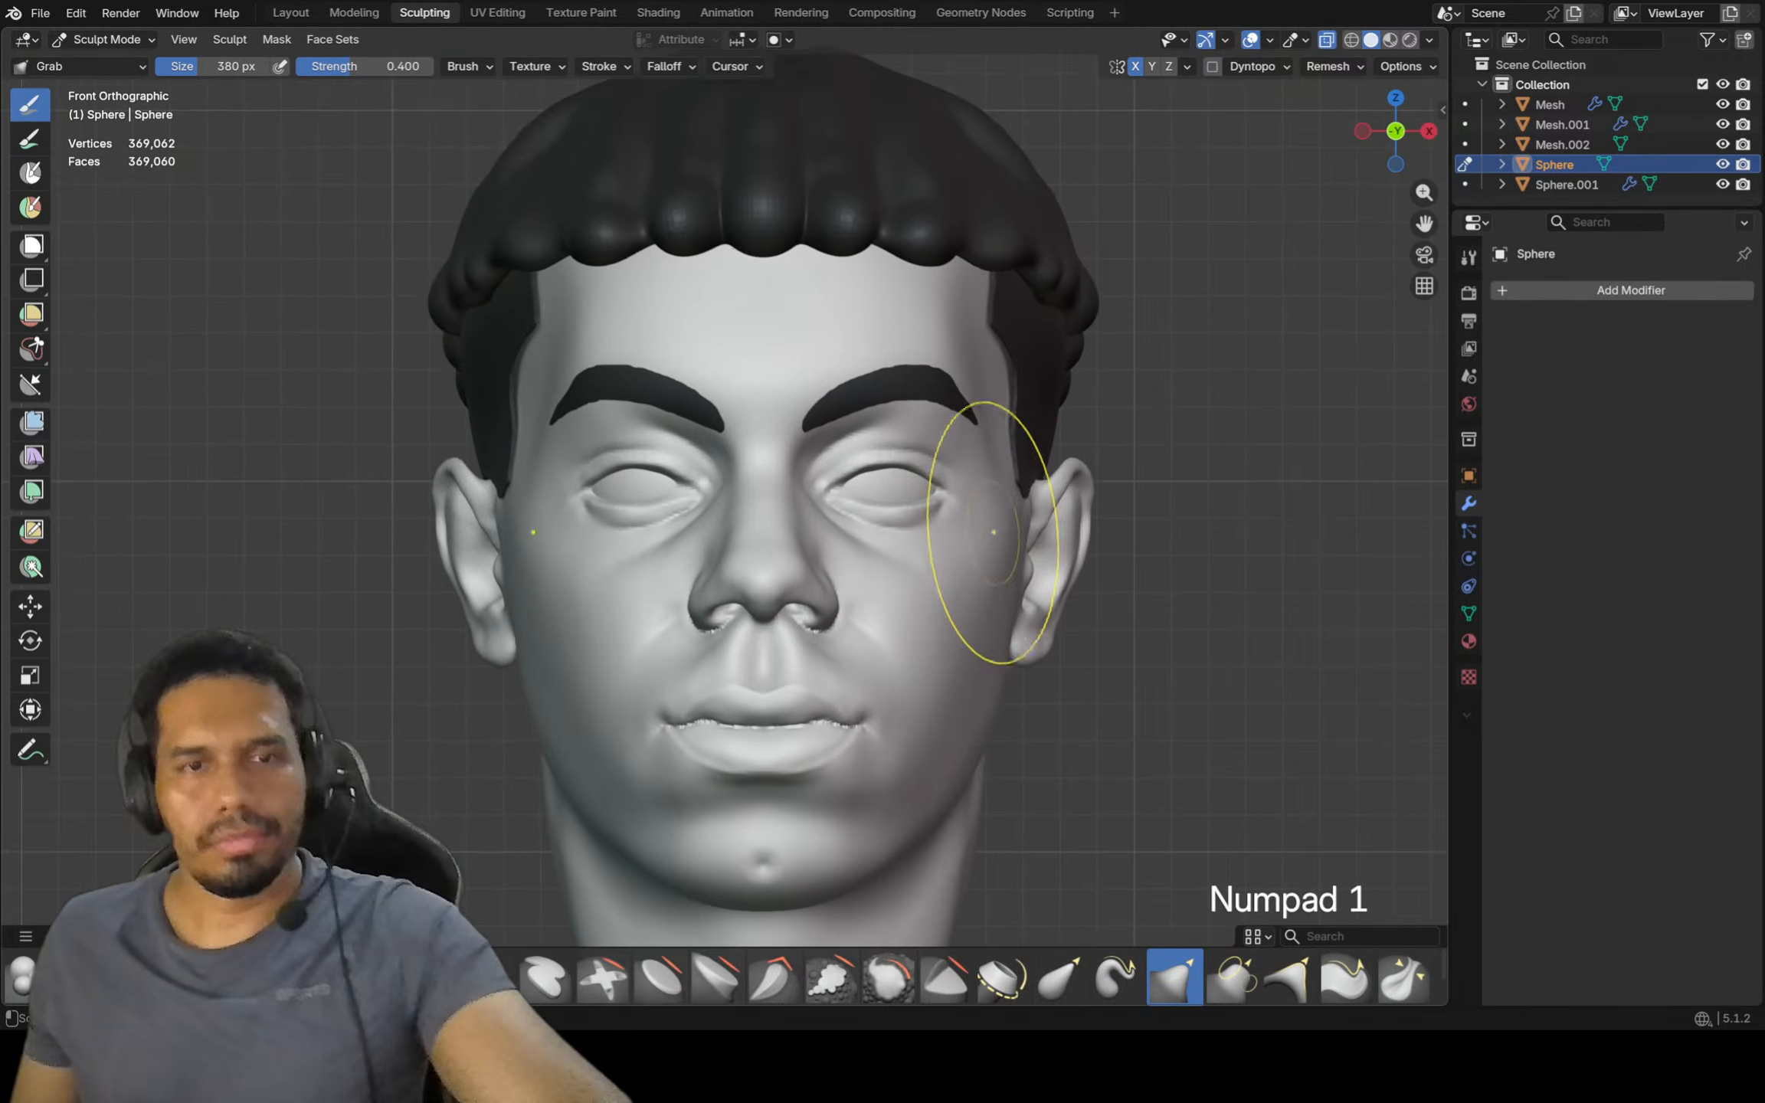
middle_click_drag(995, 519, 975, 554, "ctrl")
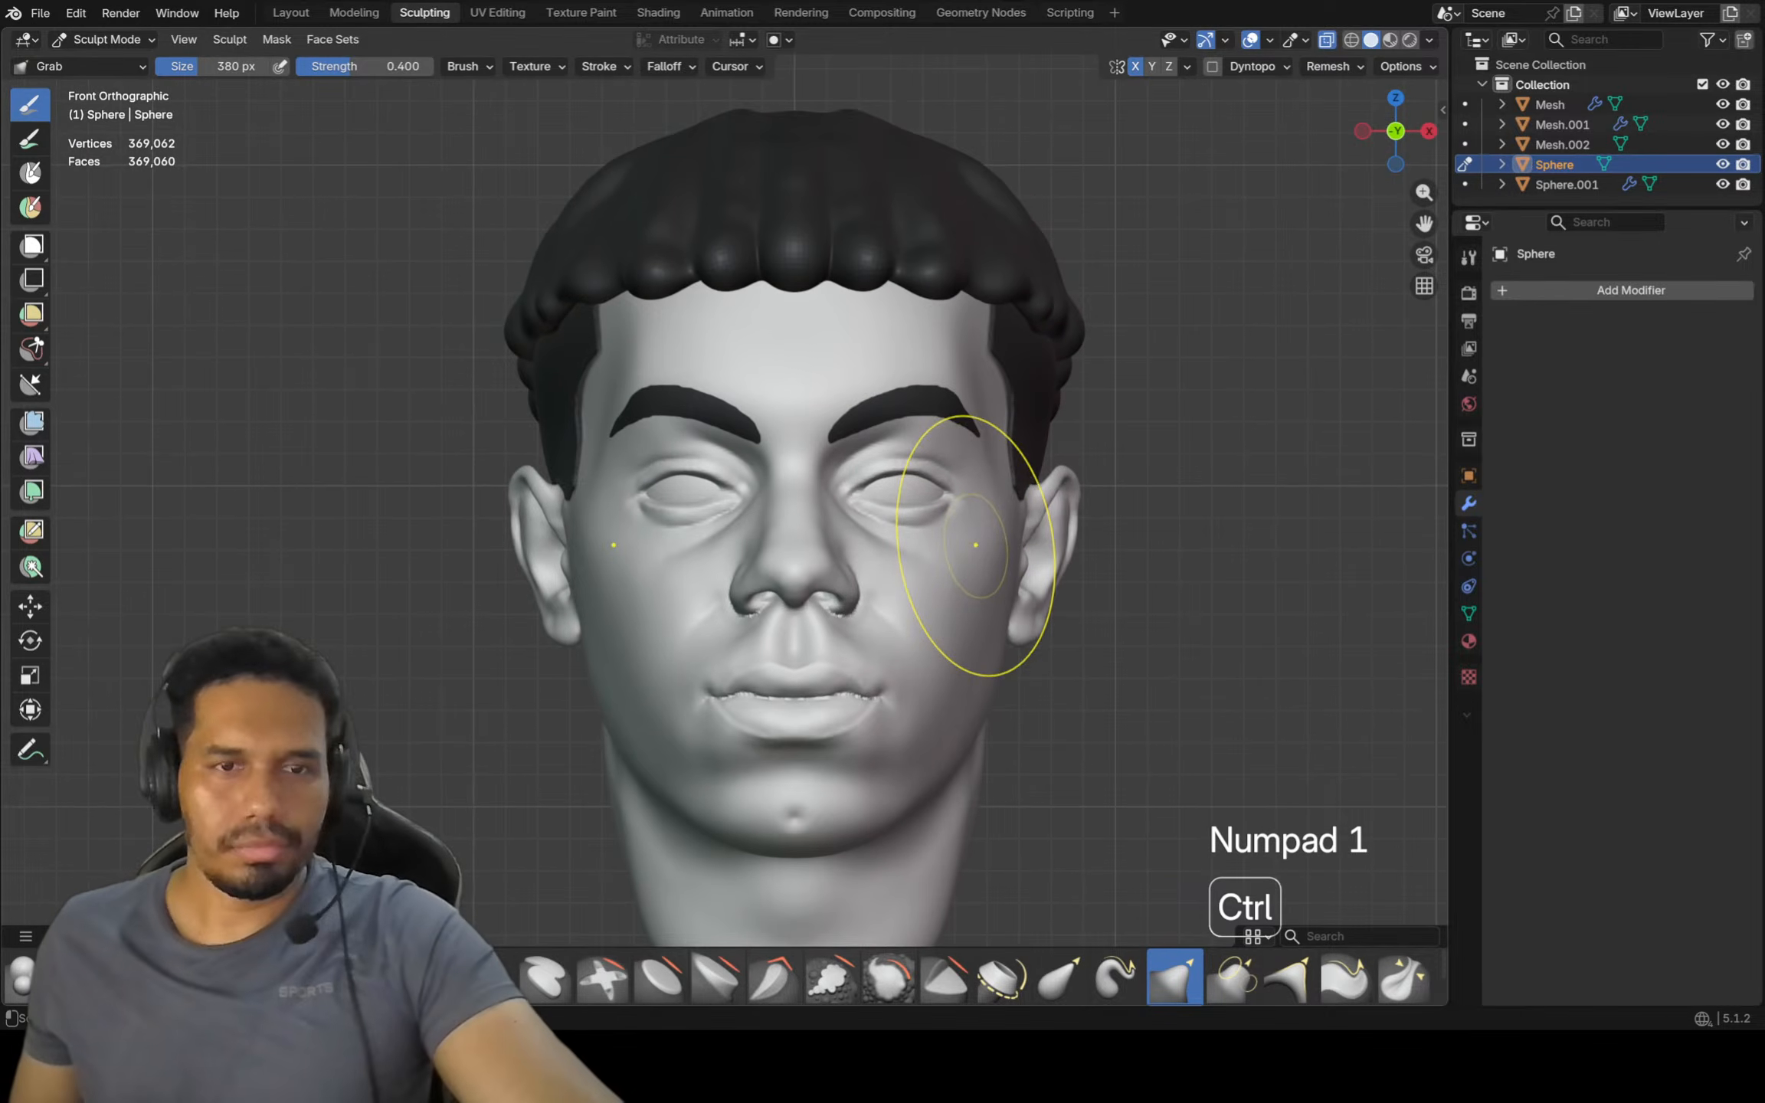
middle_click_drag(967, 714, 970, 672, "shift")
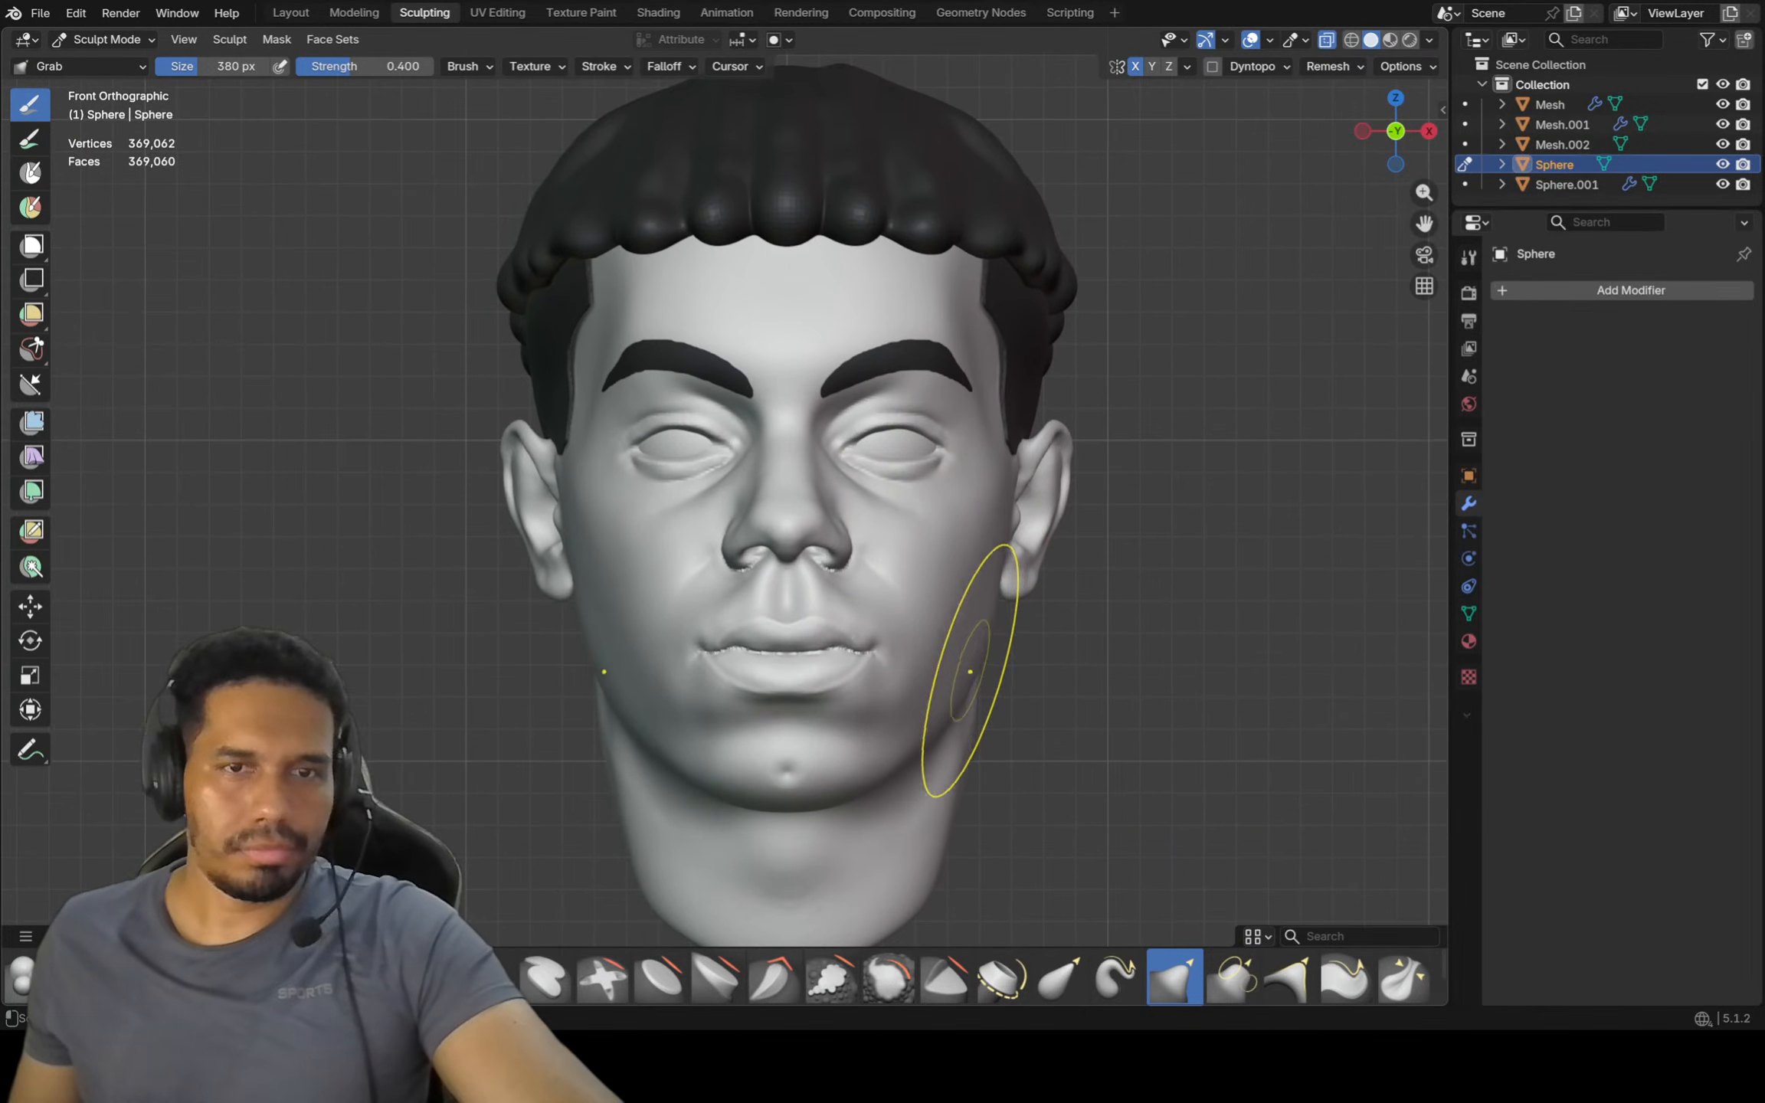
middle_click_drag(847, 638, 846, 610, "ctrl")
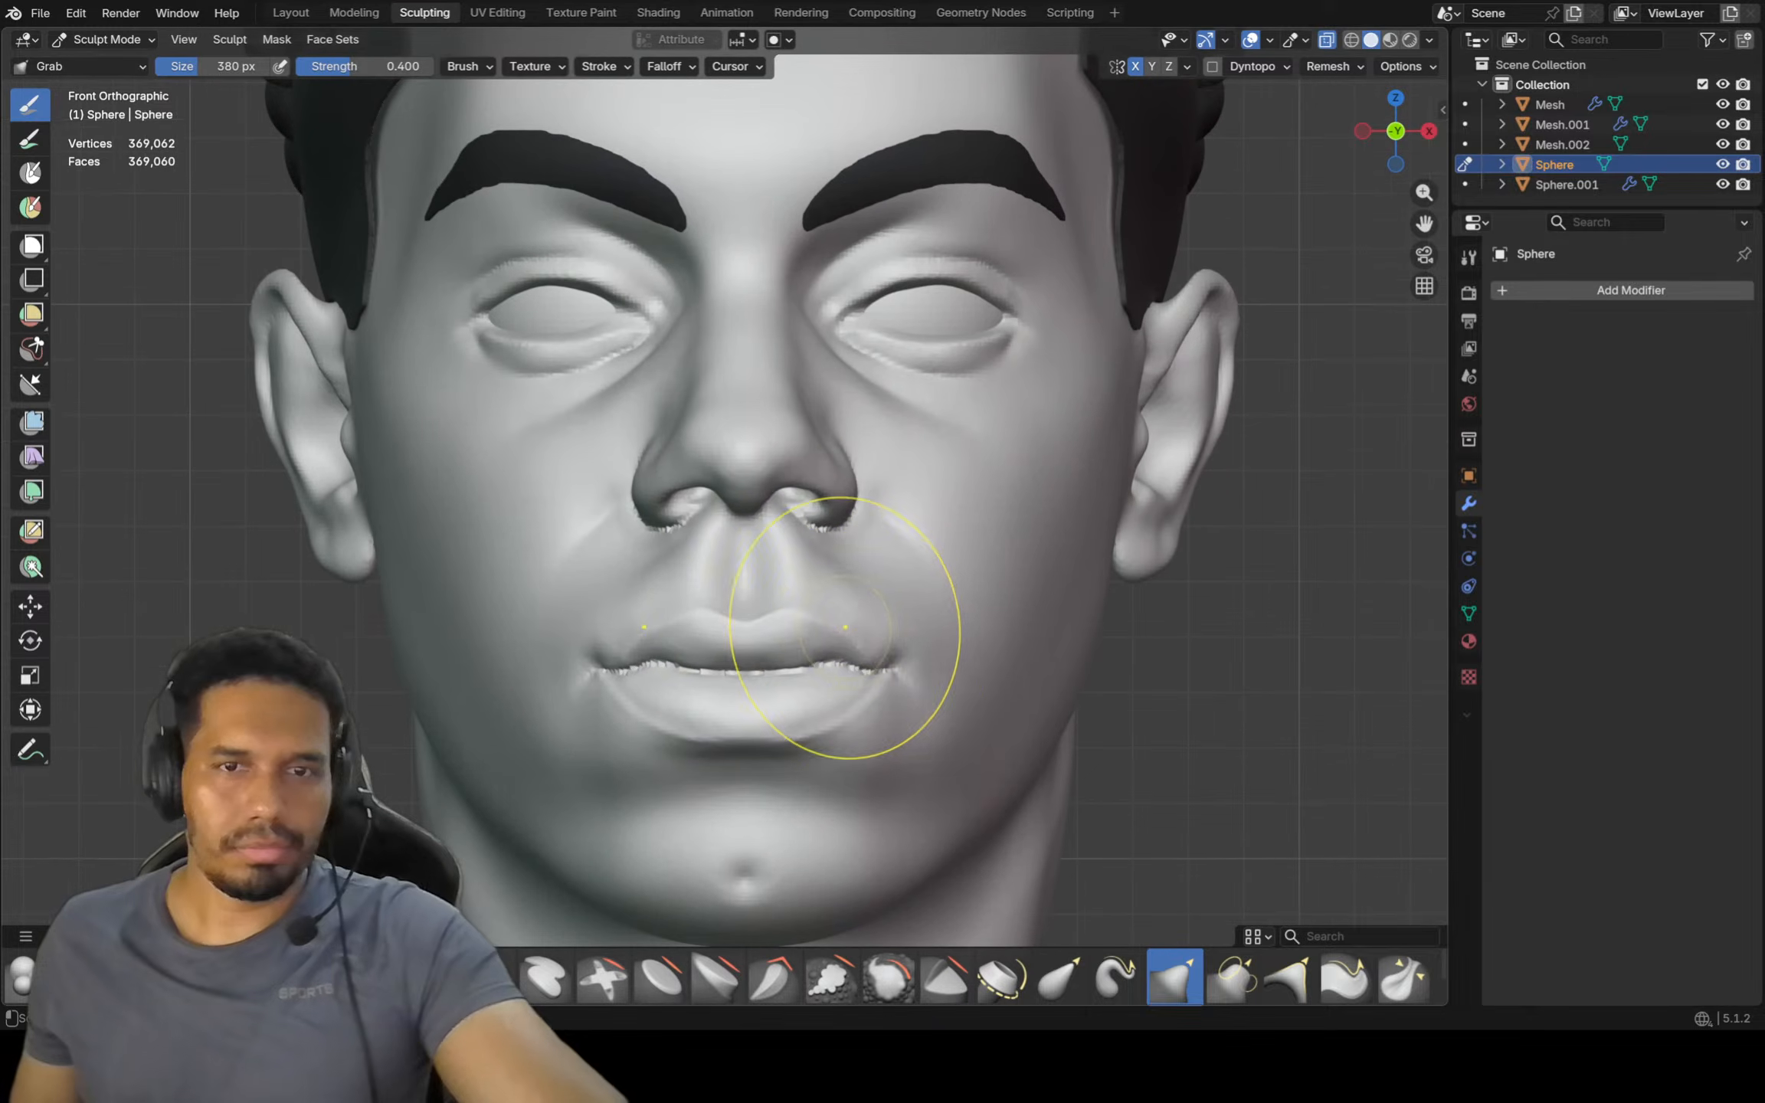
scroll(877, 658, "up", 3)
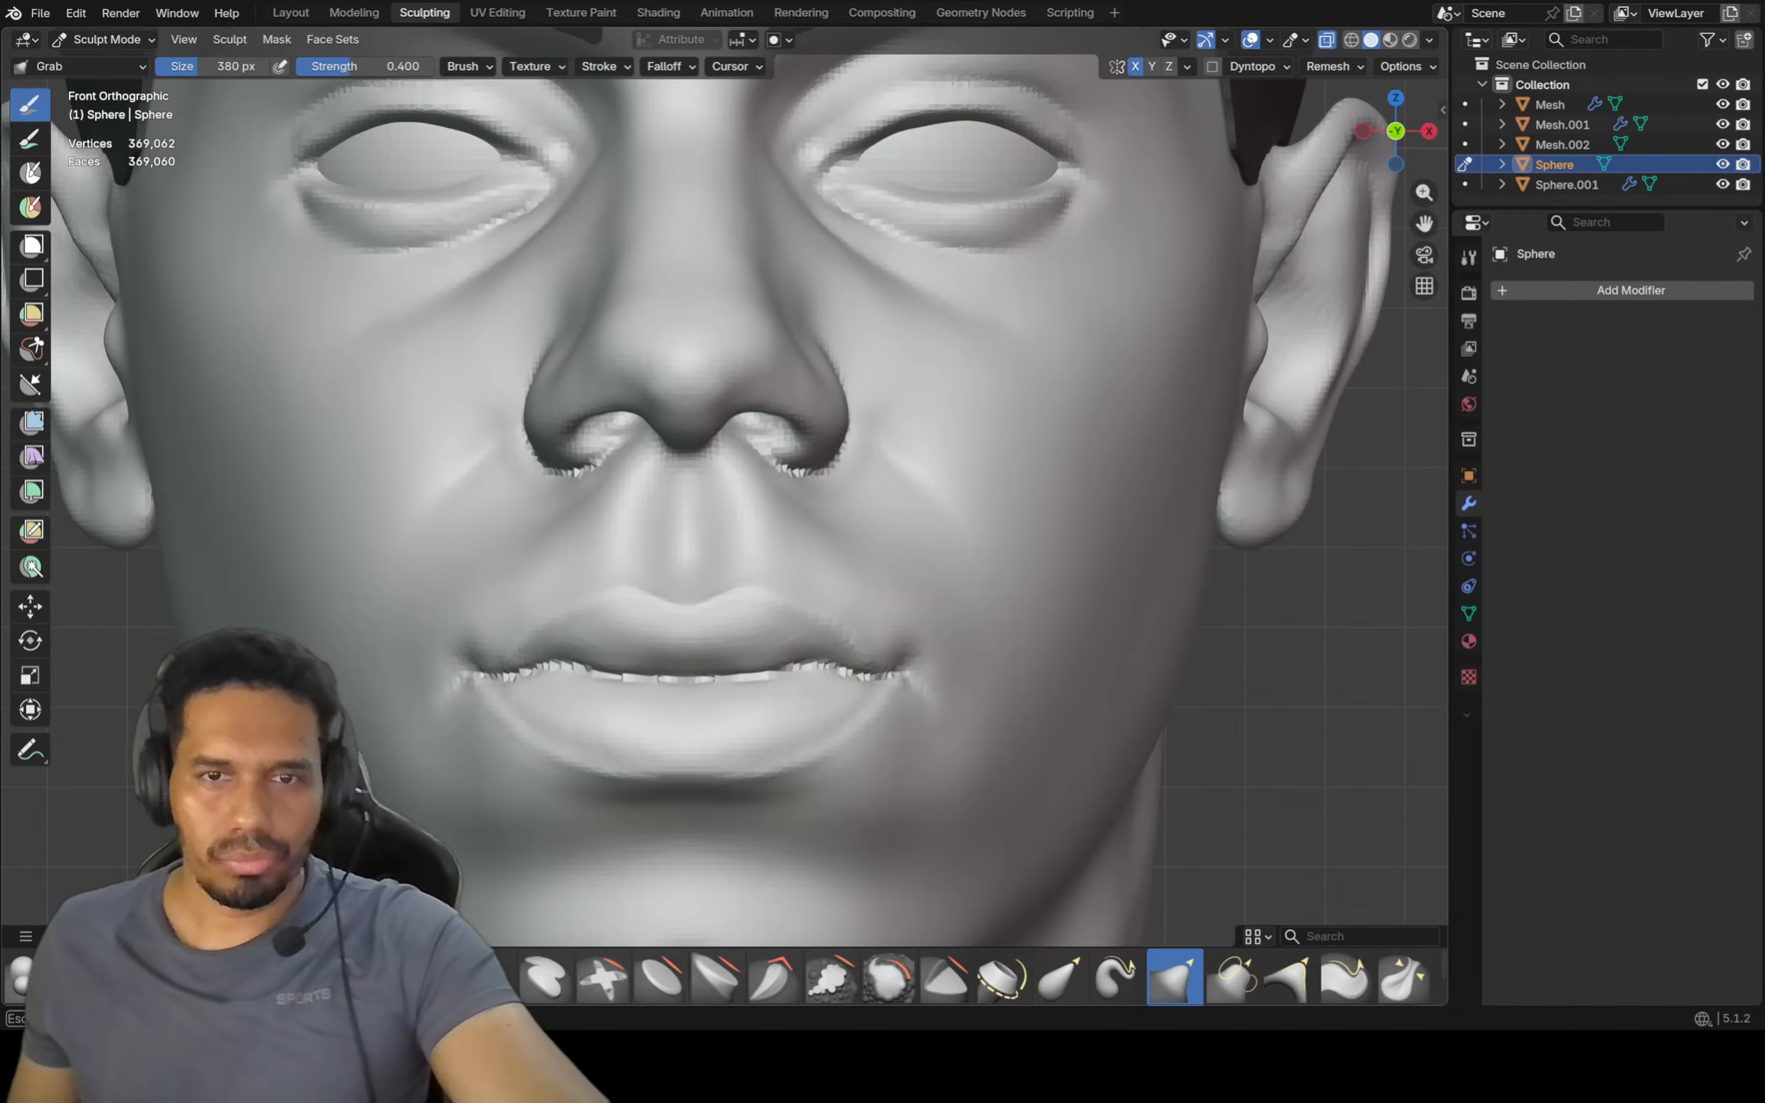
middle_click_drag(898, 591, 856, 636, "ctrl")
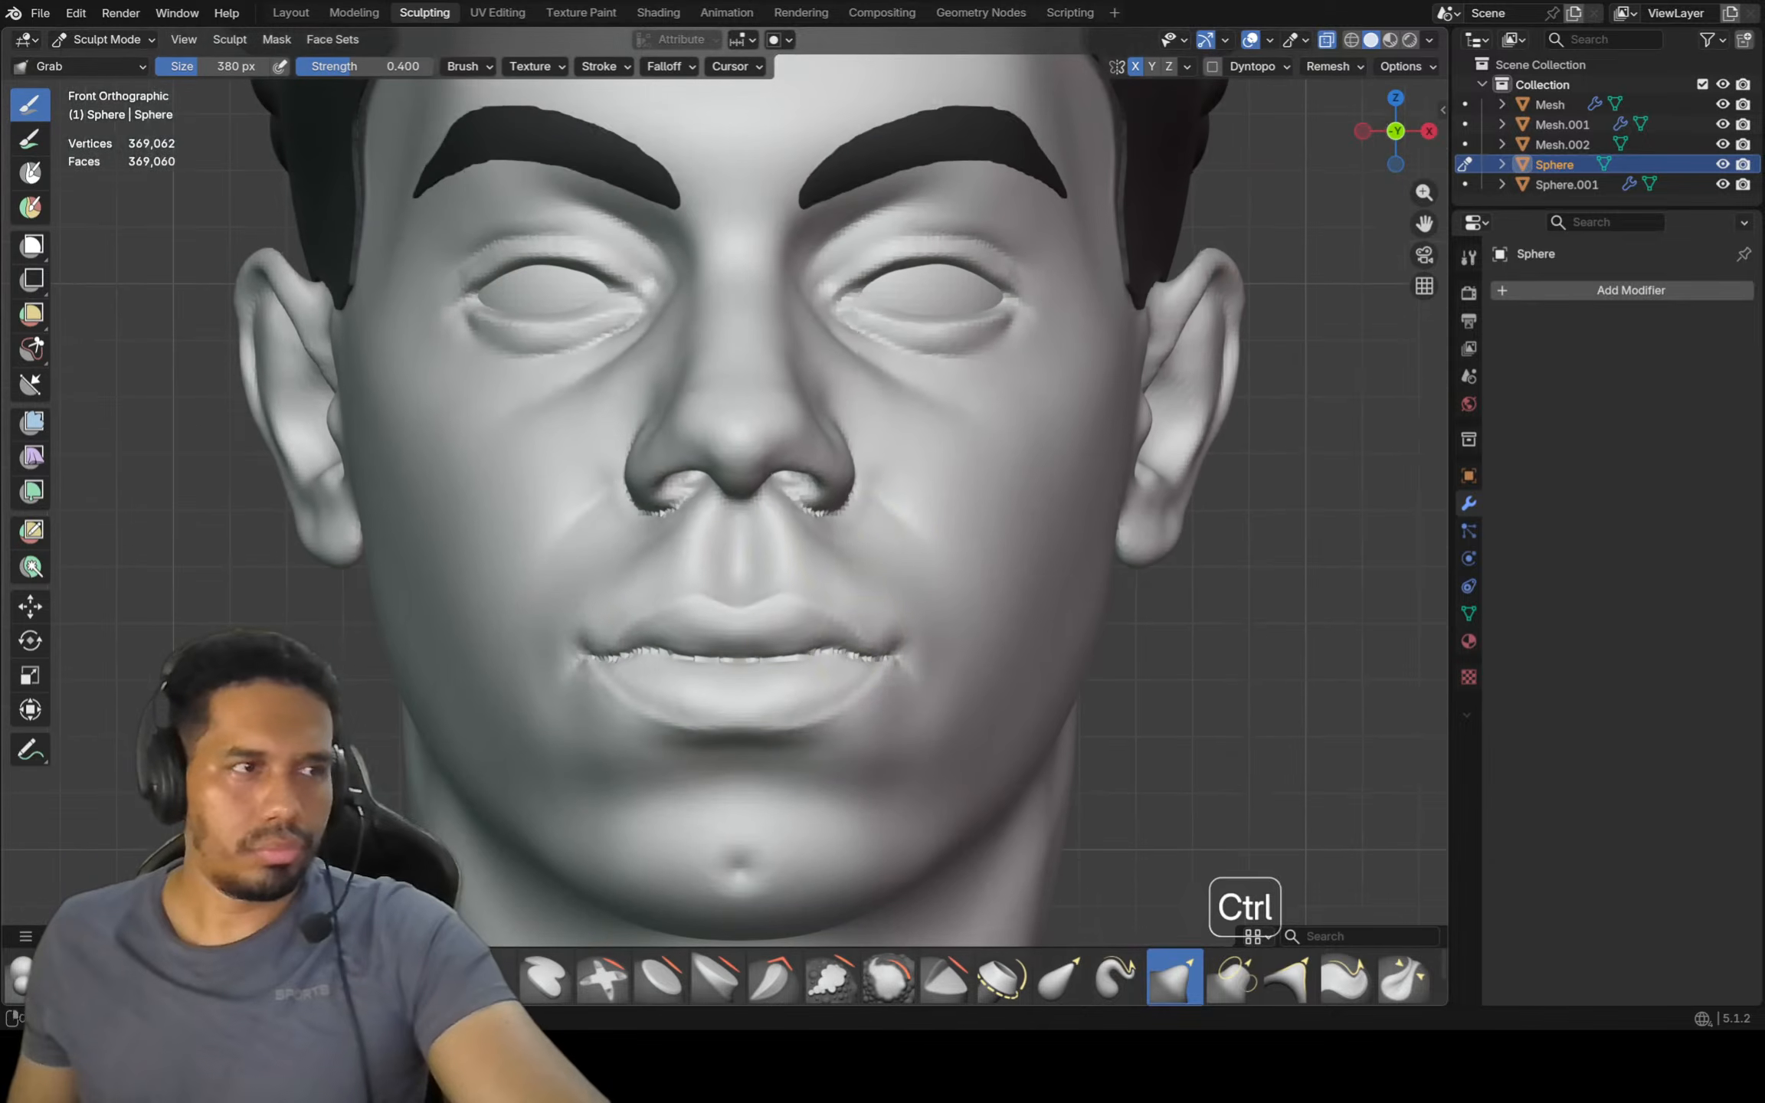
scroll(842, 566, "up", 2)
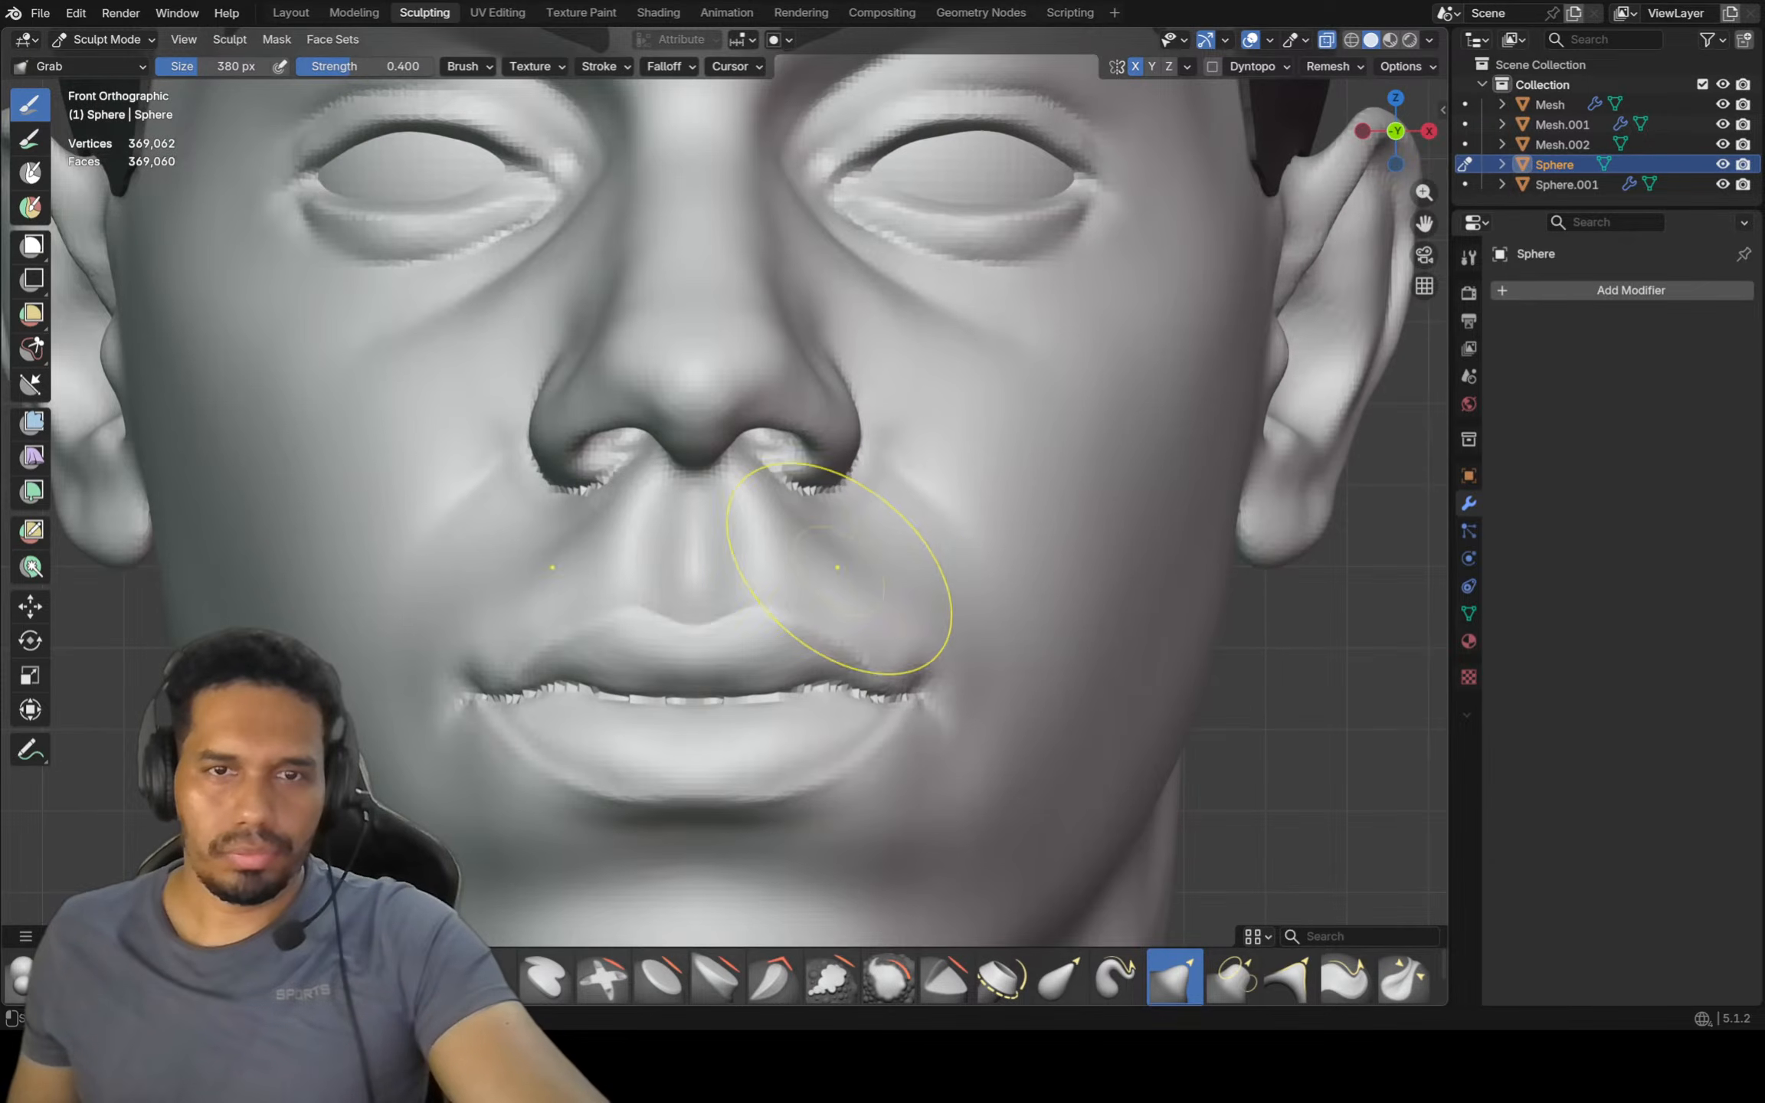
middle_click_drag(847, 497, 861, 379, "ctrl")
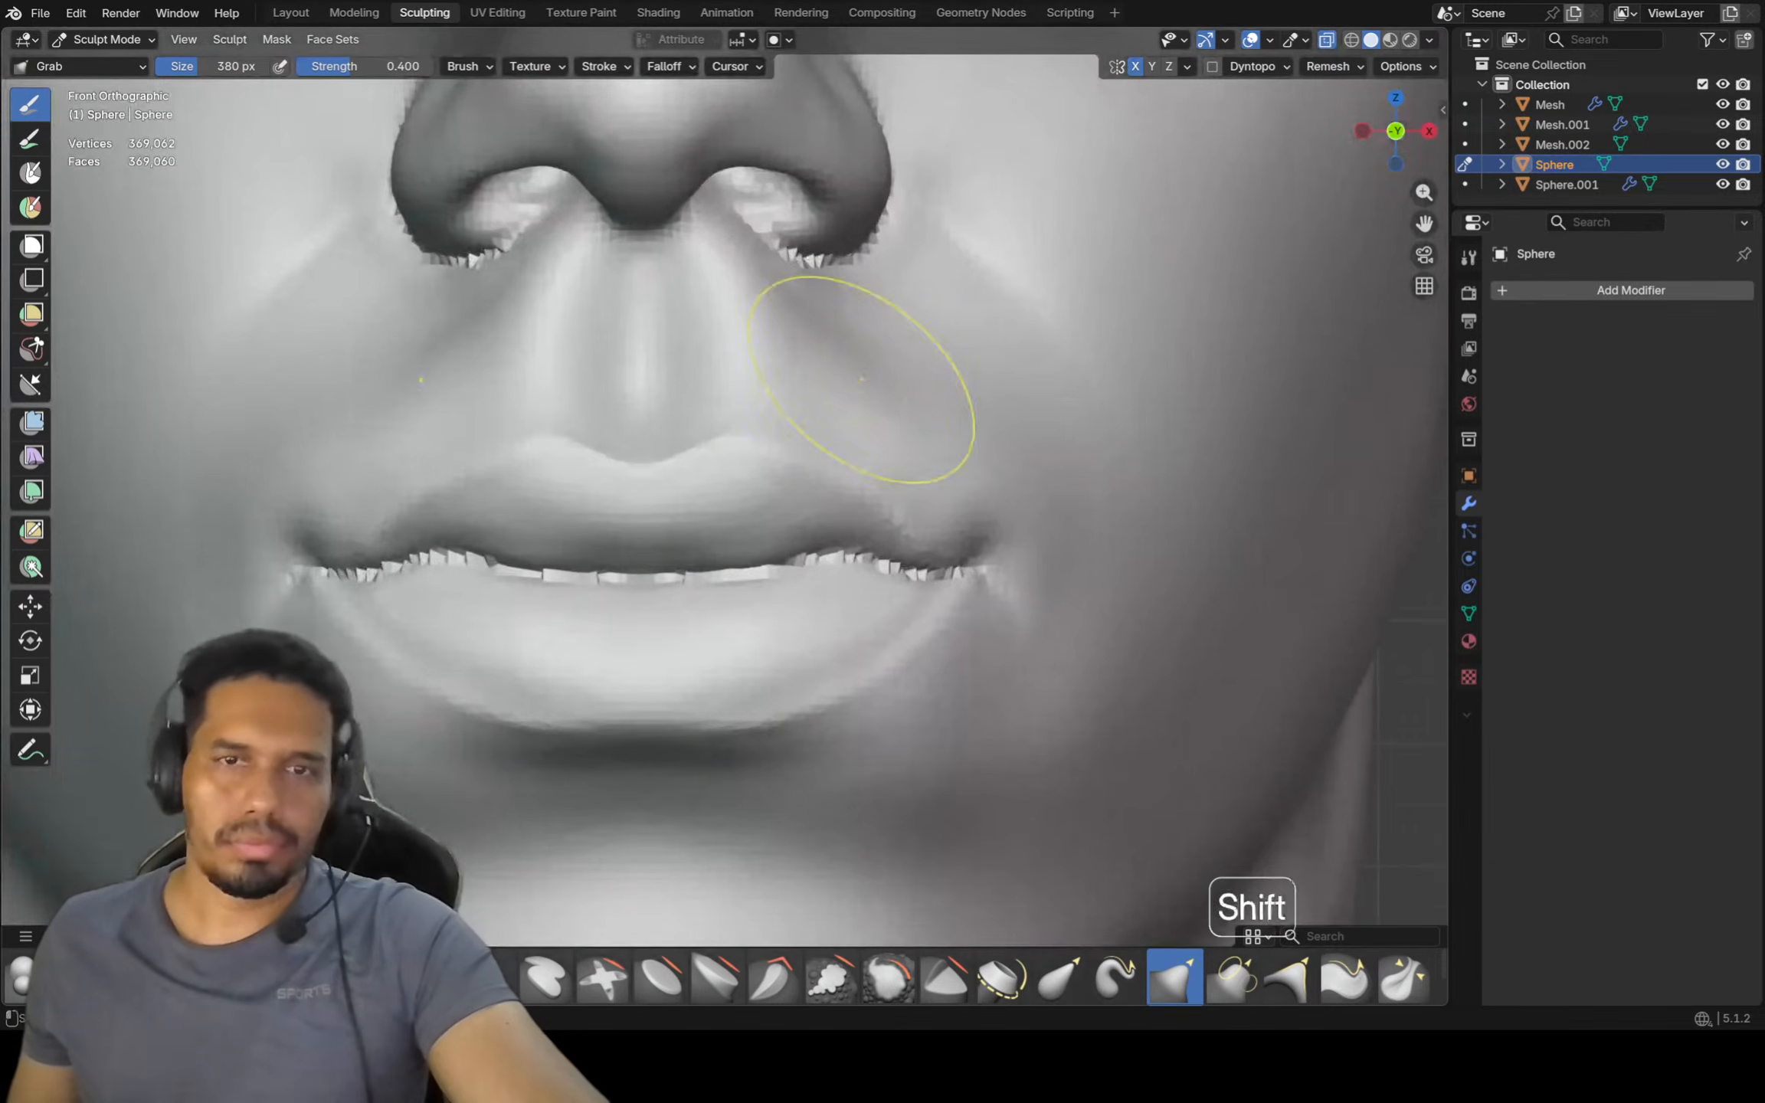
left_click_drag(856, 362, 878, 364)
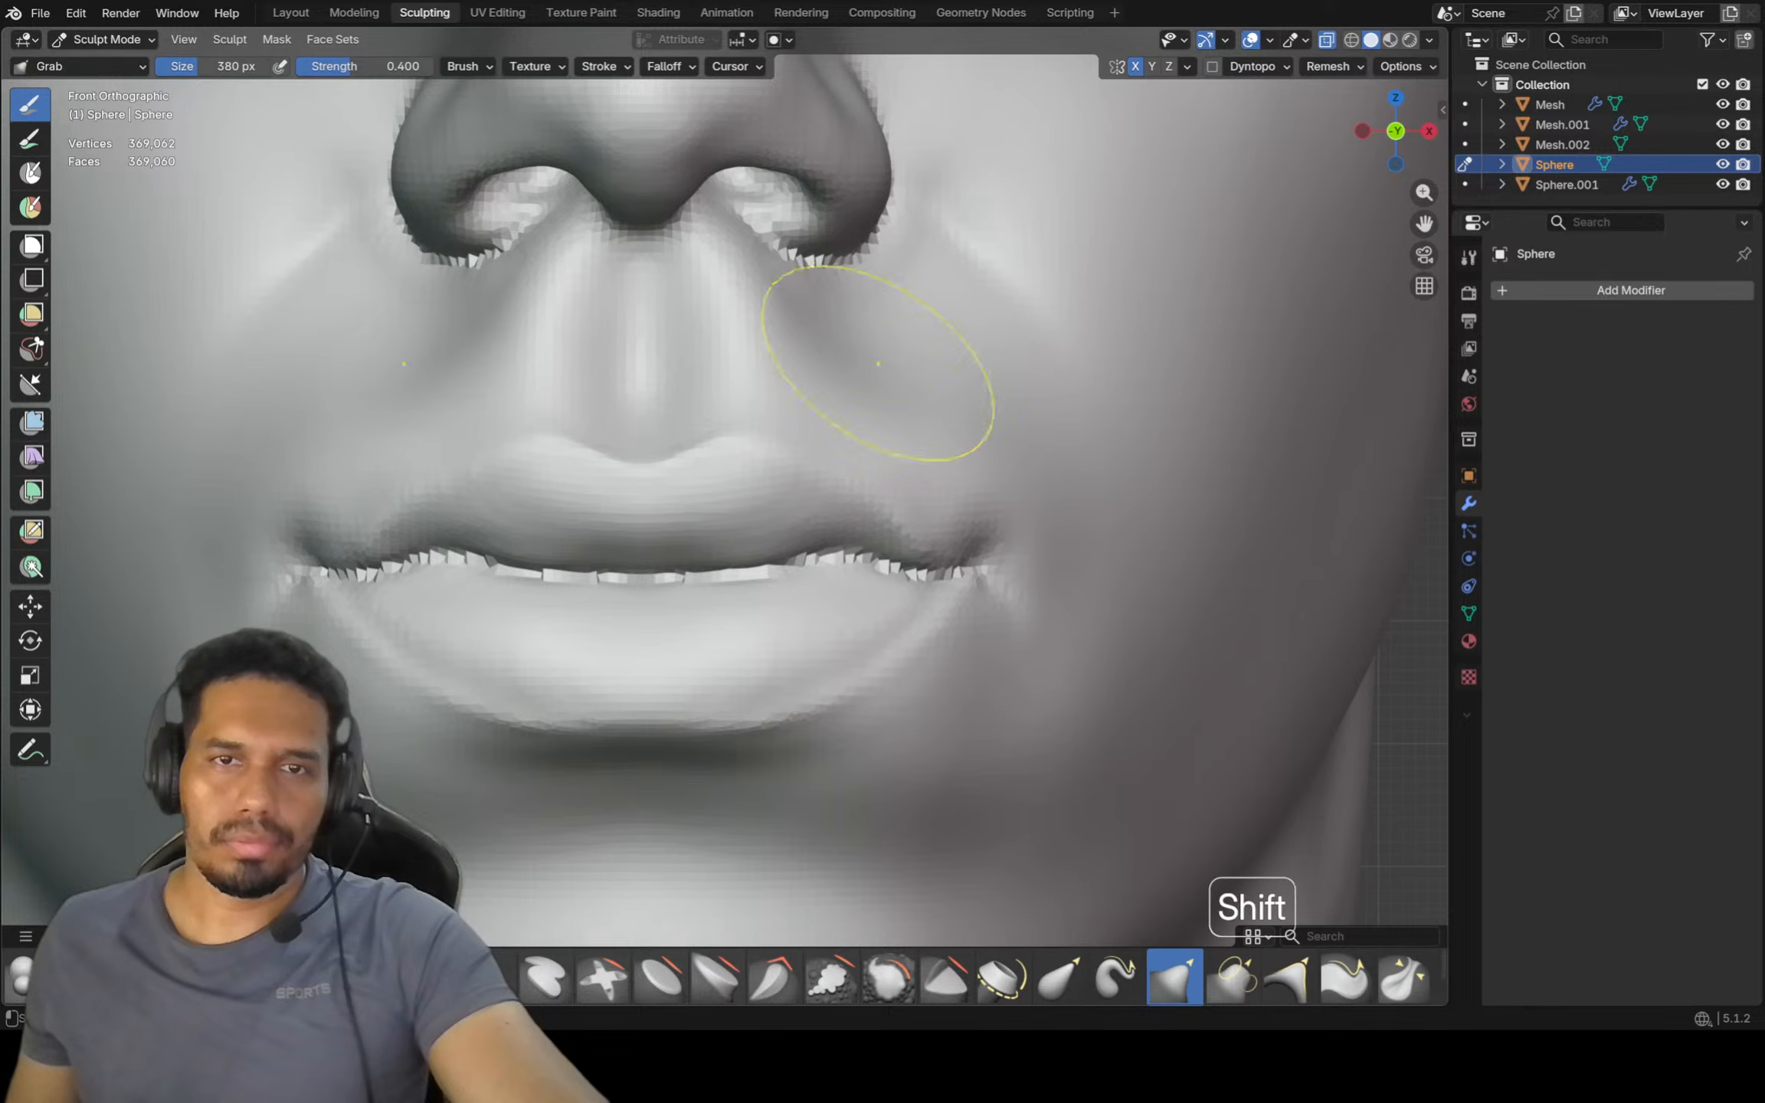
mouse_move(945, 346)
middle_mouse_down("ctrl")
mouse_move(945, 551)
mouse_move(1005, 552)
middle_mouse_up("ctrl")
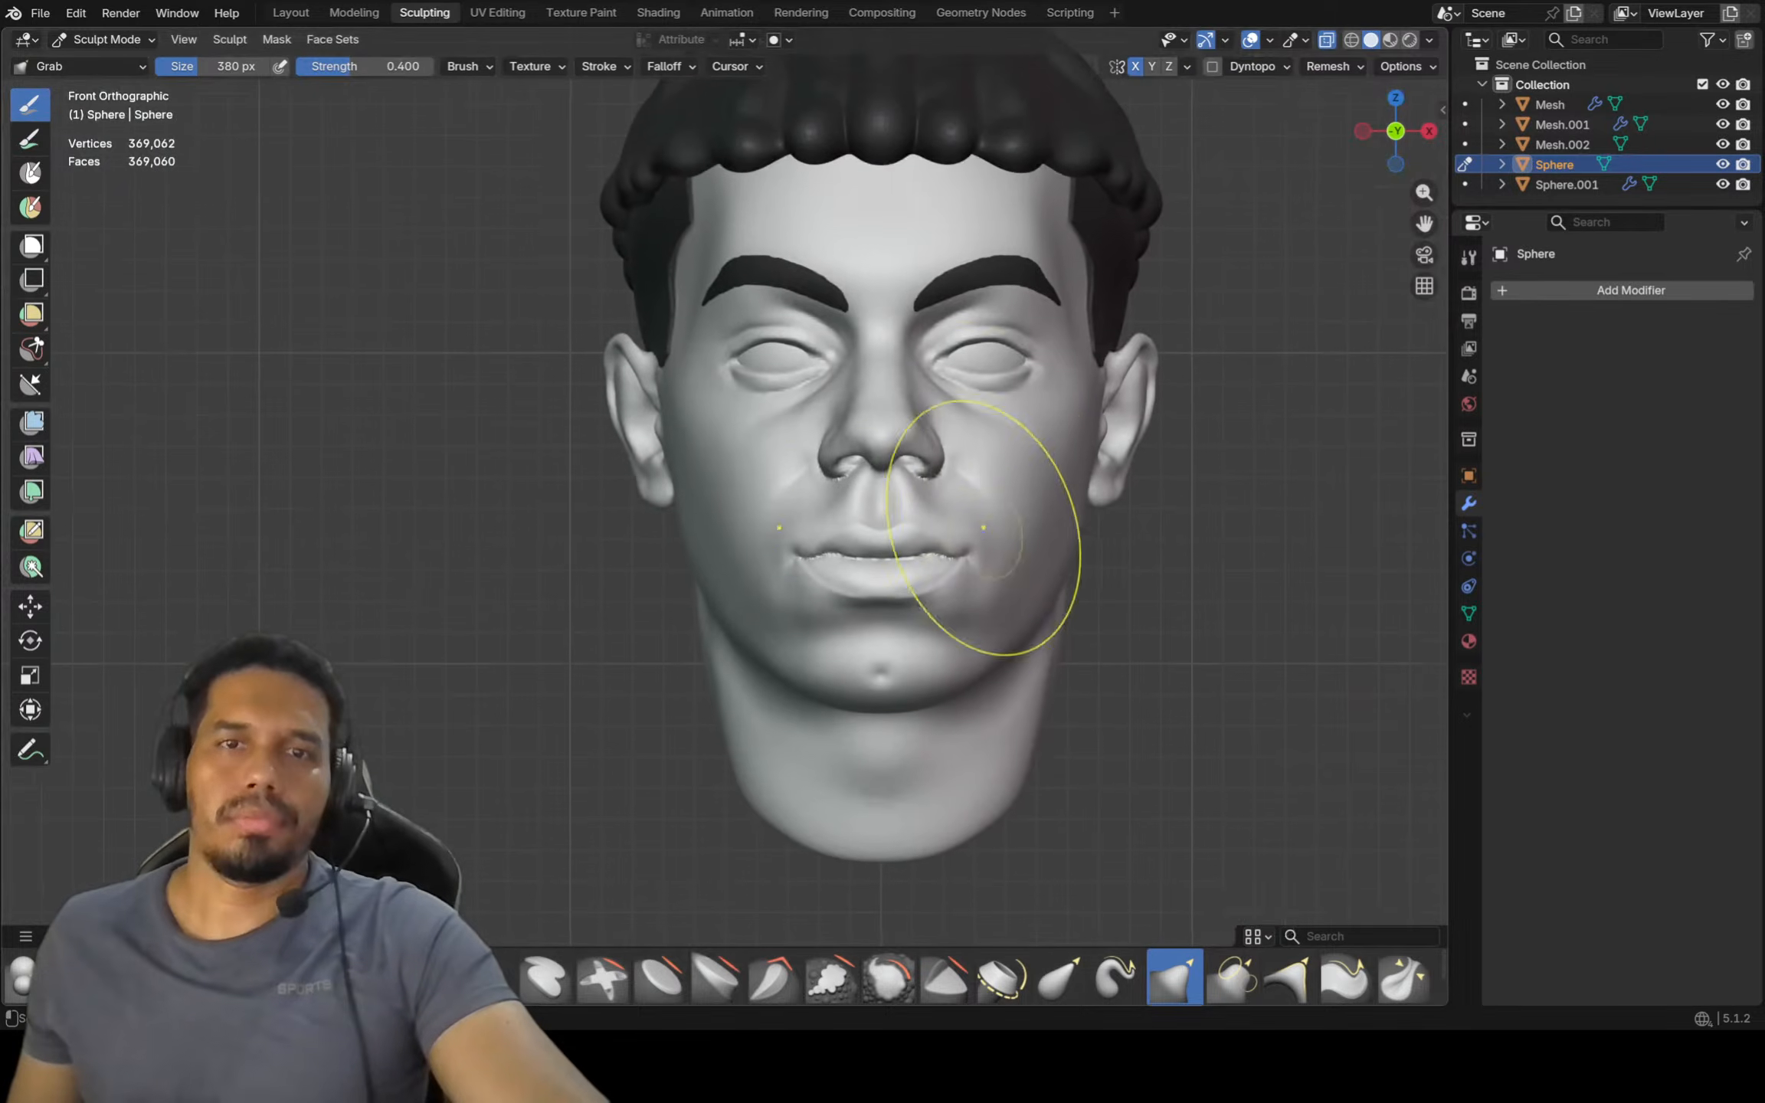
Nudge the upper lip slightly upward with Grab from the front, and pull it slightly forward and up in the right profile
middle_click_drag(971, 447, 967, 462, "shift")
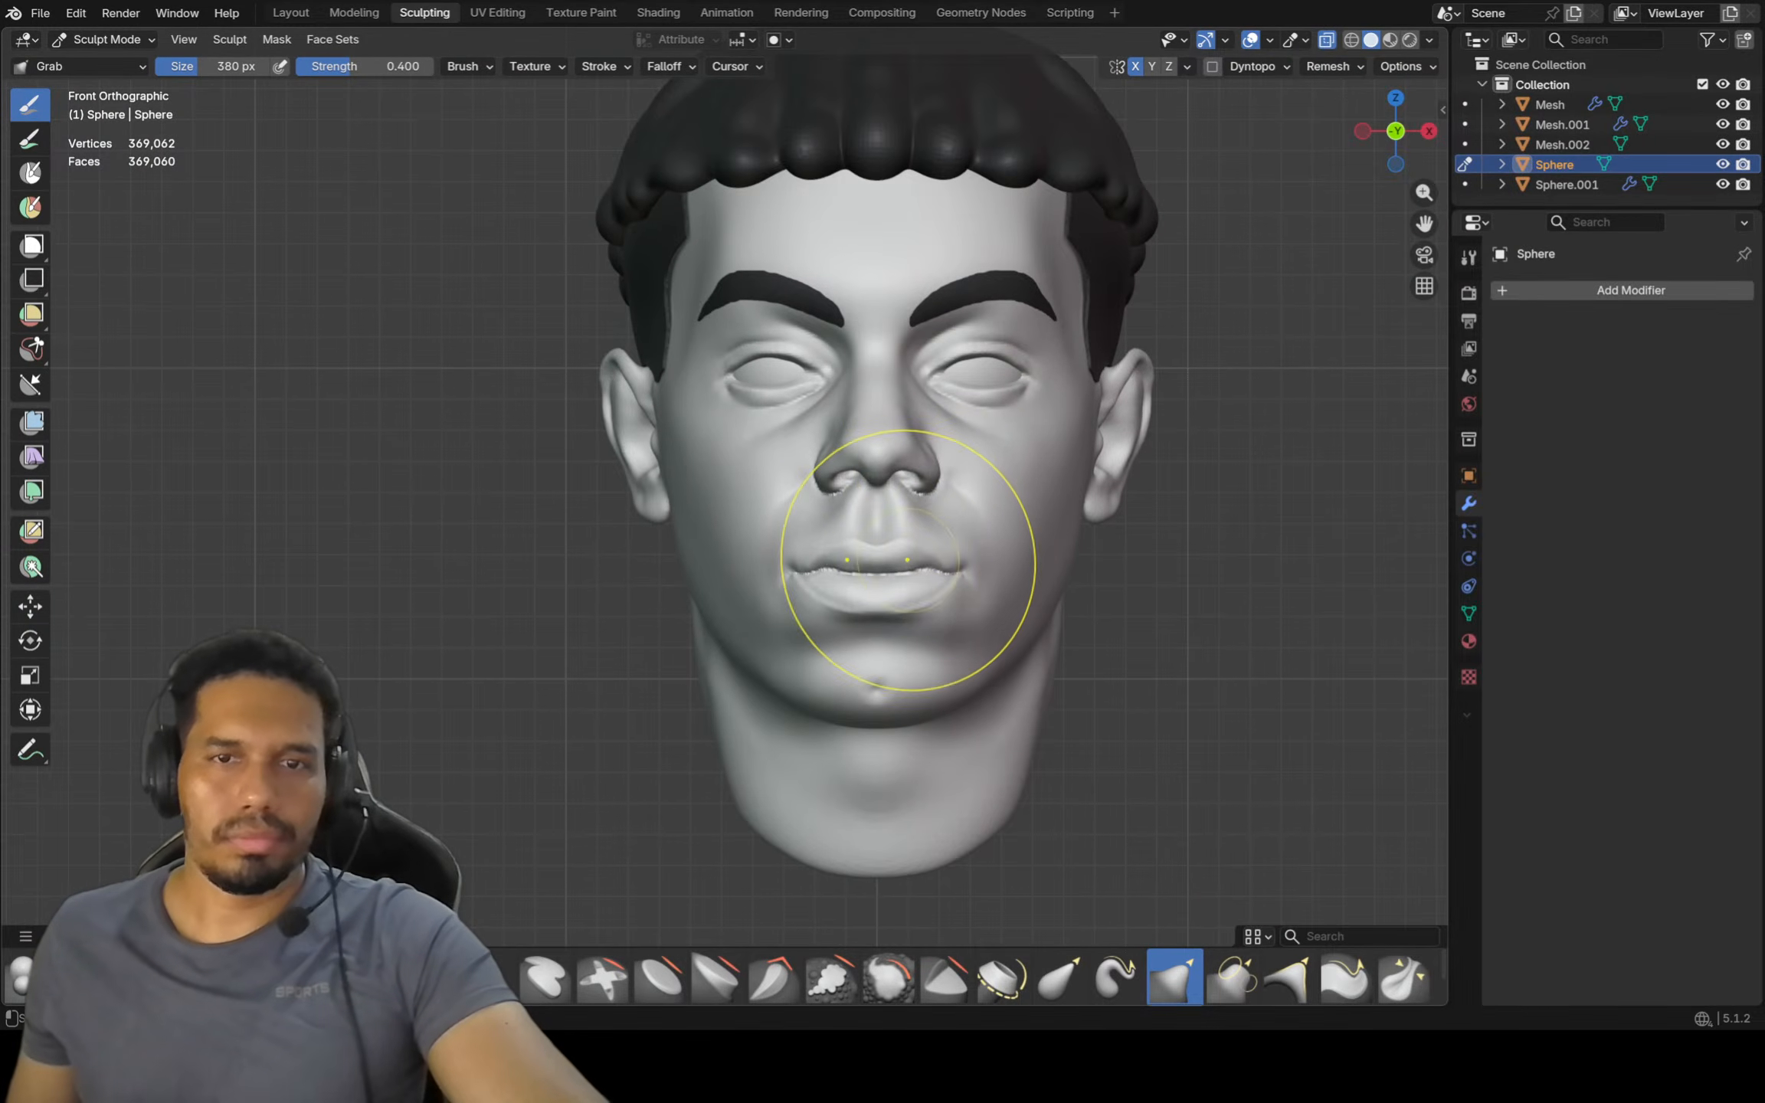
left_click_drag(908, 560, 907, 555)
mouse_move(926, 552)
middle_mouse_down()
mouse_move(828, 570)
mouse_move(909, 524)
mouse_move(1072, 512)
mouse_move(1001, 508)
middle_mouse_up()
scroll(910, 524, "up", 1)
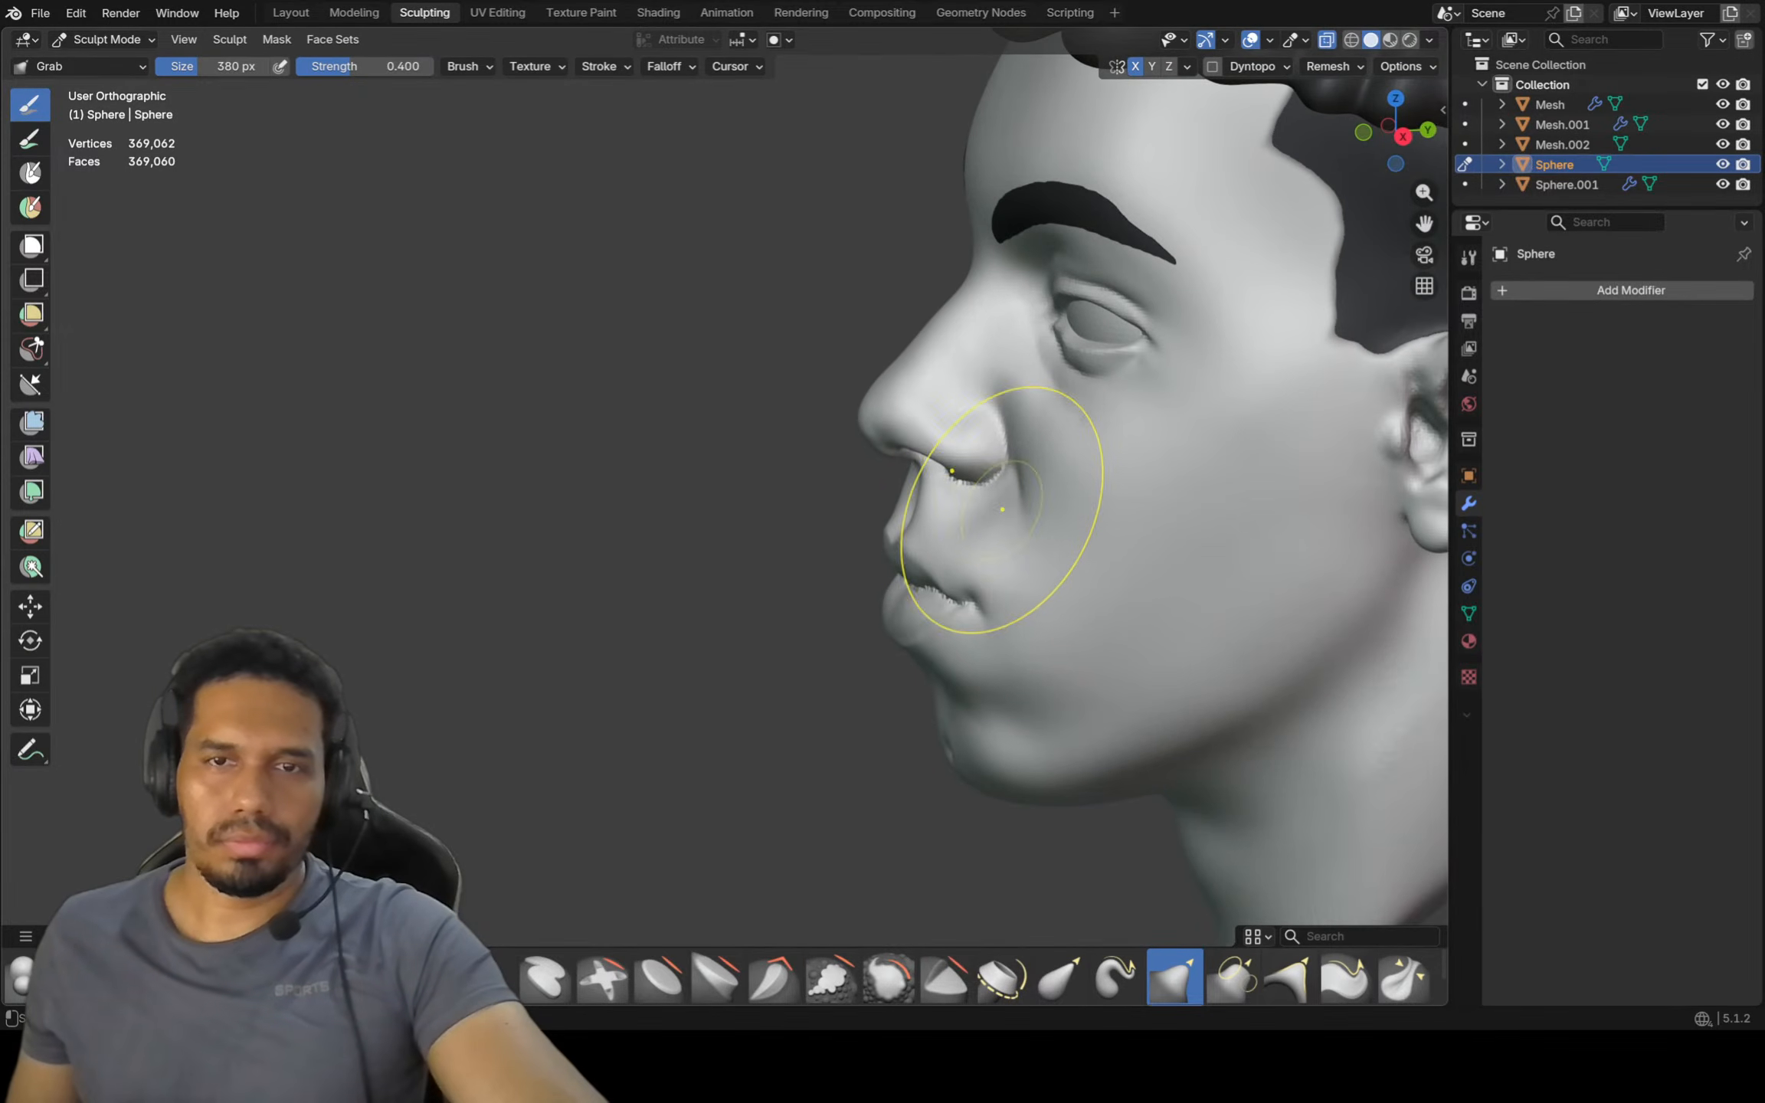
scroll(987, 516, "up", 2)
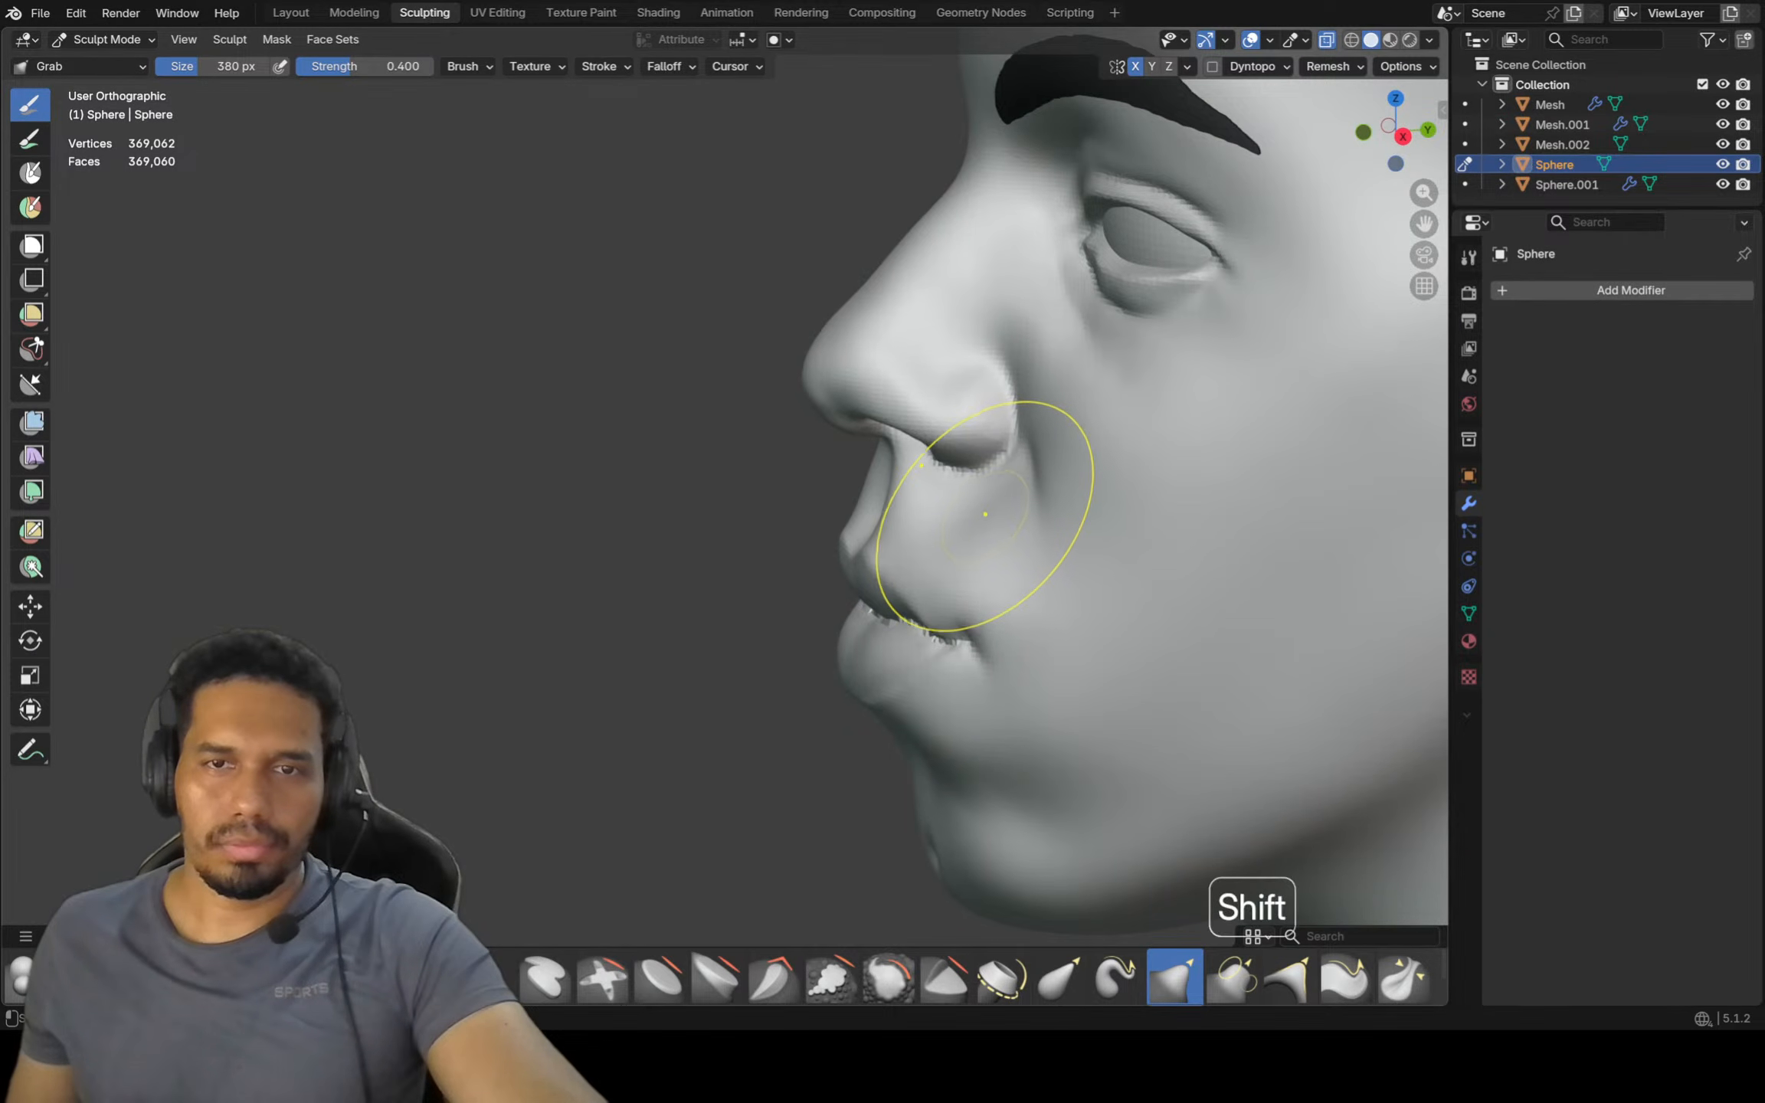
key("KP_3")
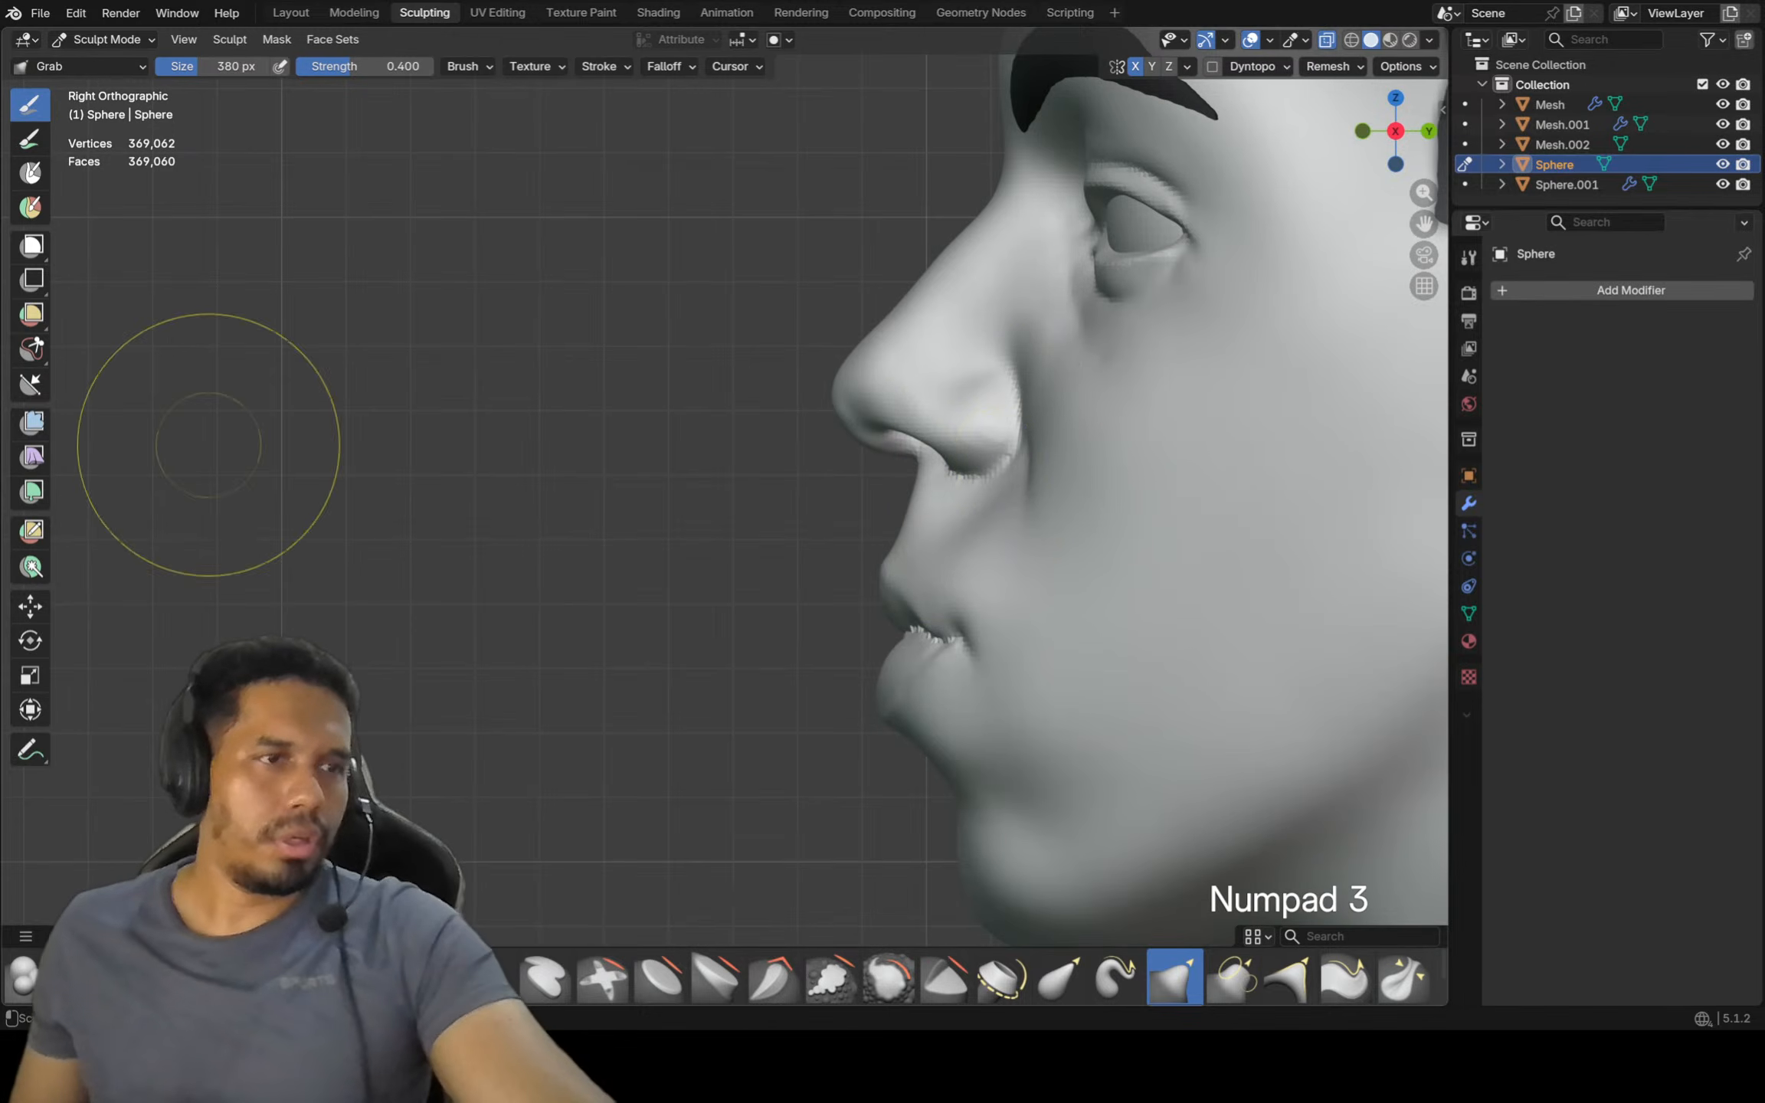
mouse_move(846, 445)
middle_mouse_down("shift")
mouse_move(730, 501)
mouse_move(765, 492)
mouse_move(803, 560)
middle_mouse_up("shift")
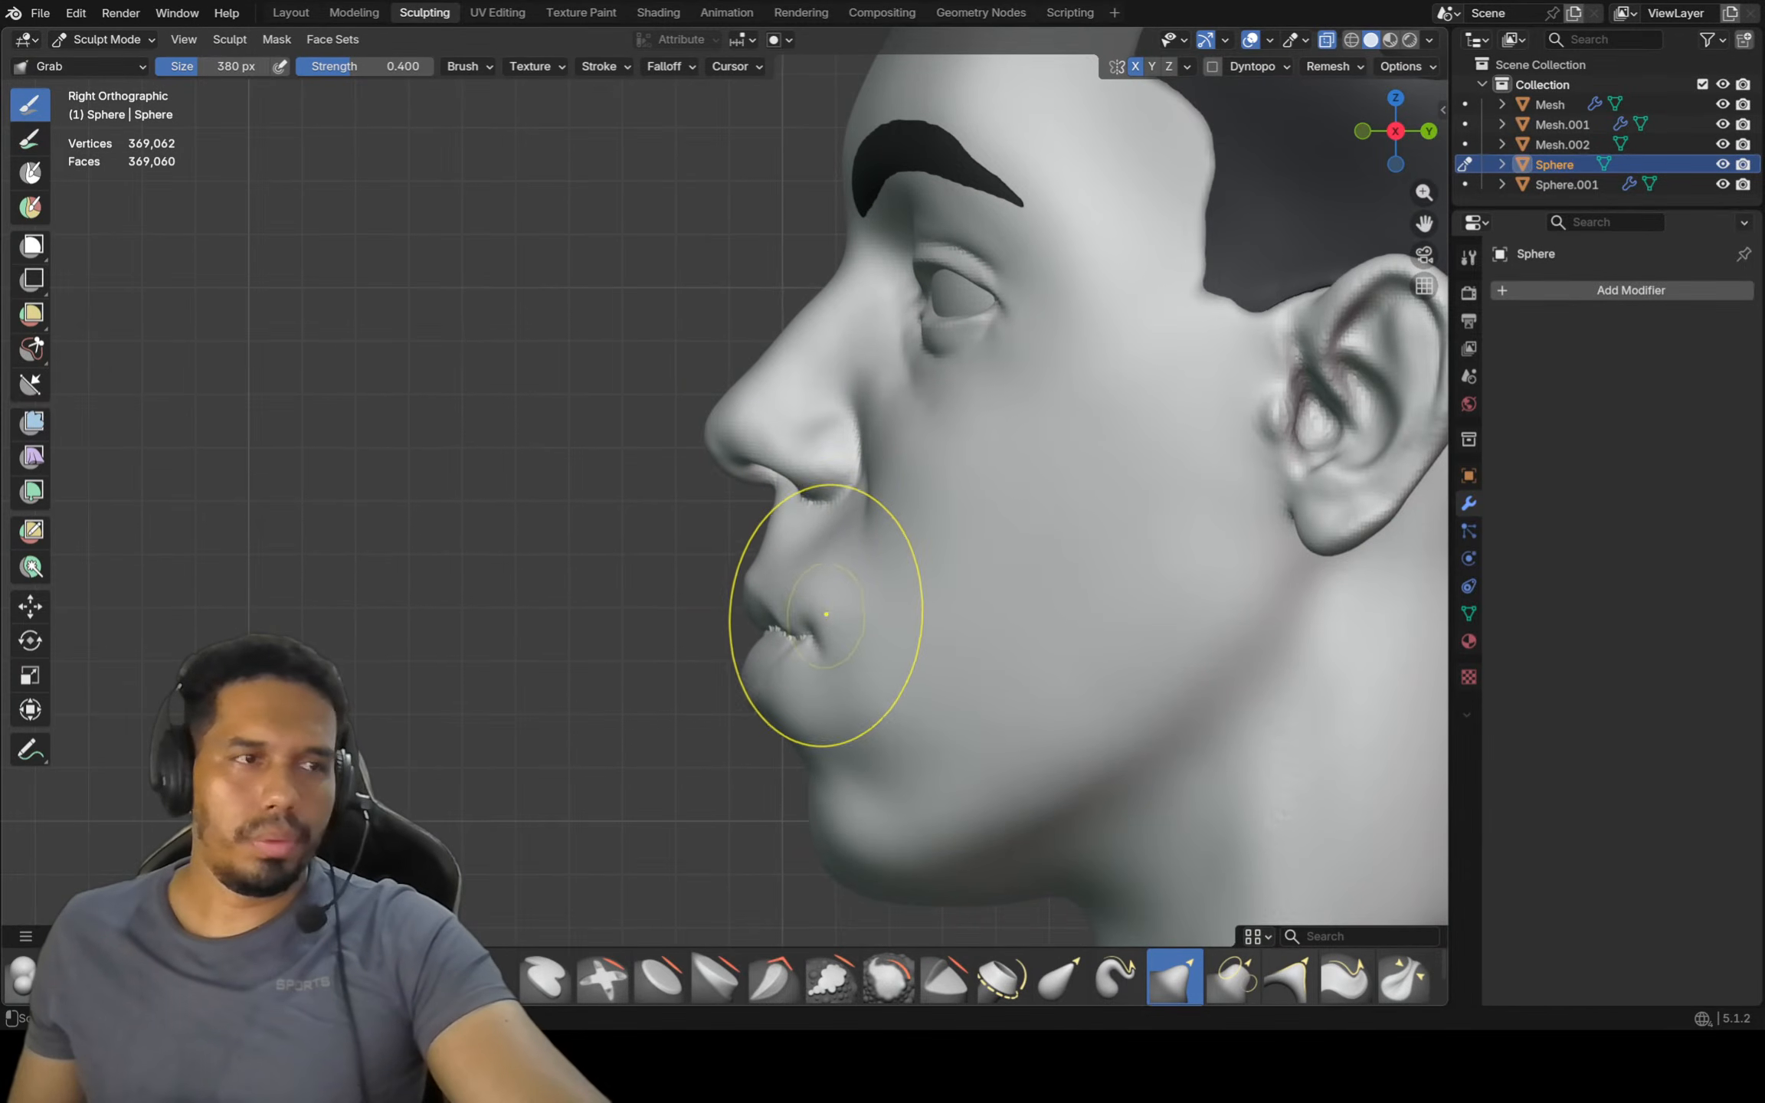
scroll(835, 636, "up", 2)
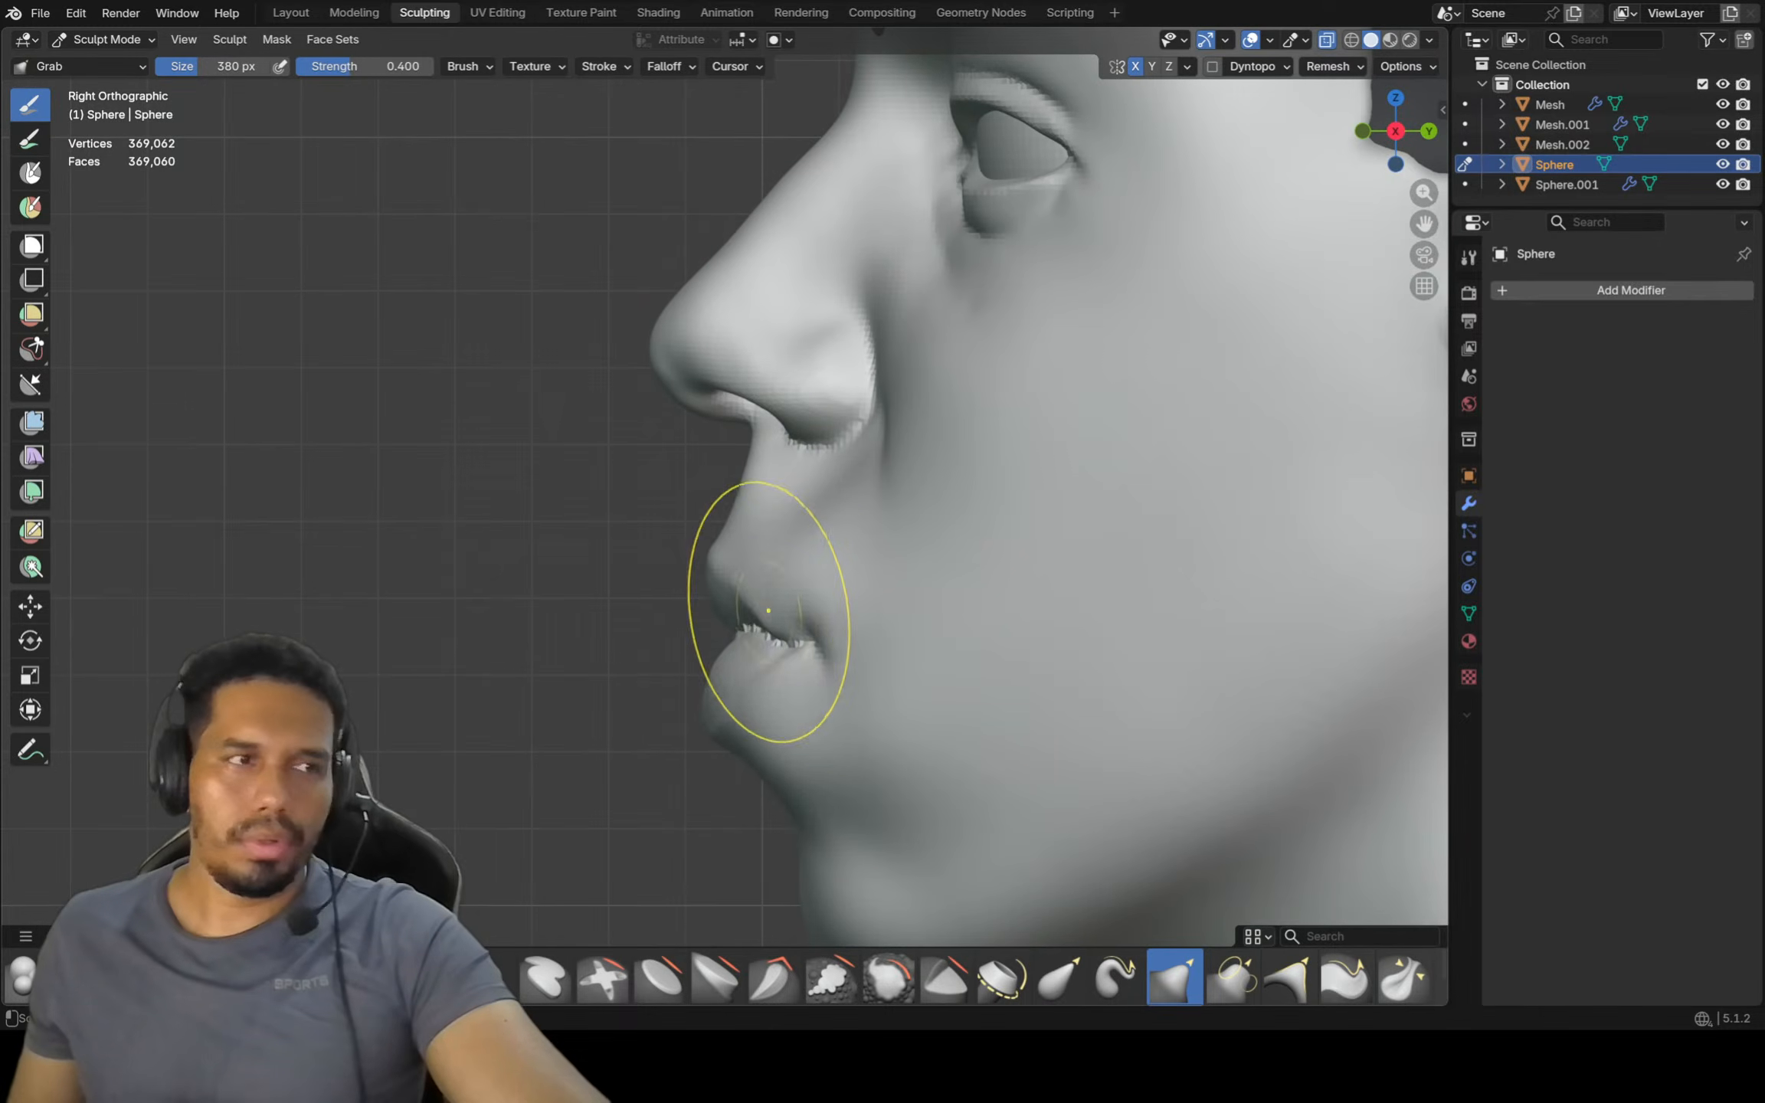
scroll(754, 567, "up", 3)
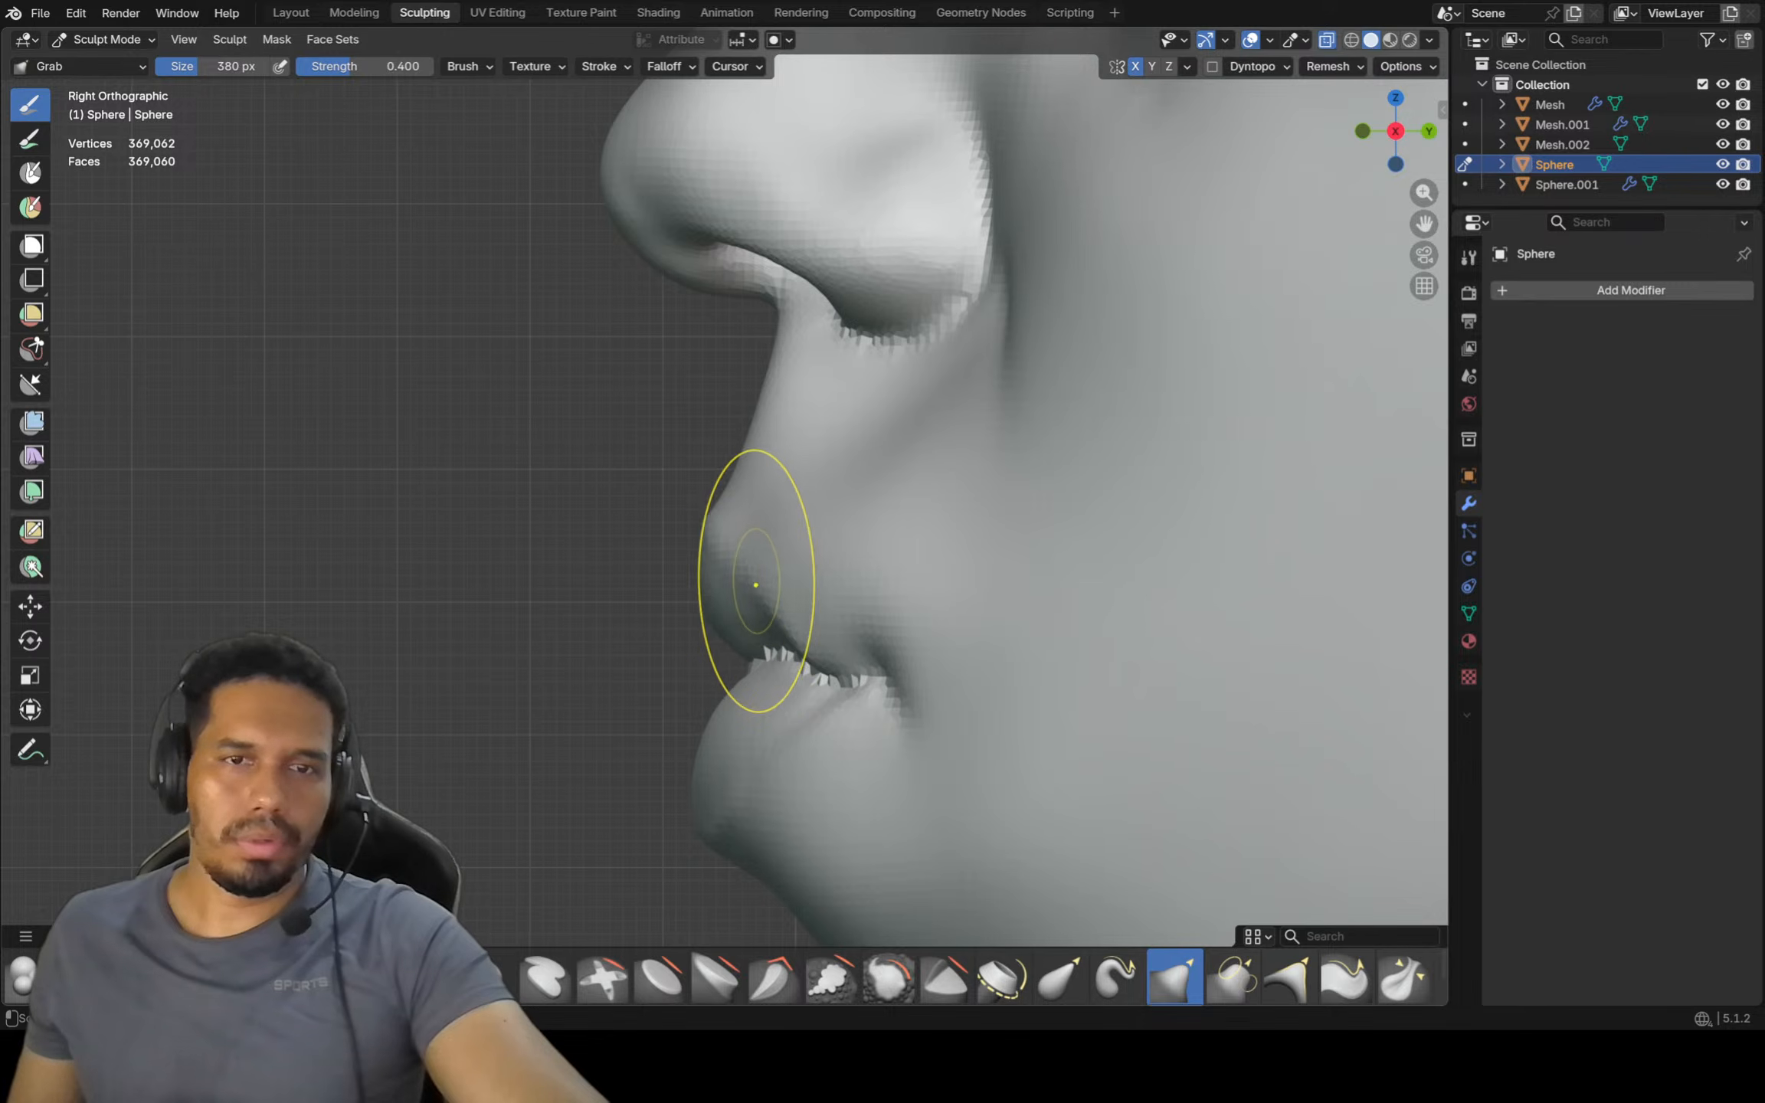
left_click_drag(747, 565, 735, 557)
Adjust the eyeballs' depth in the sockets along the Y axis in the right profile, and return to sculpting the head mesh
mouse_move(785, 496)
middle_mouse_down("ctrl")
mouse_move(881, 473)
mouse_move(887, 523)
middle_mouse_up("ctrl")
middle_click_drag(886, 522, 923, 514, "ctrl")
mouse_move(892, 443)
middle_mouse_down("shift")
mouse_move(839, 473)
mouse_move(908, 372)
mouse_move(865, 419)
mouse_move(864, 378)
middle_mouse_up("shift")
key("alt+q")
key("Tab")
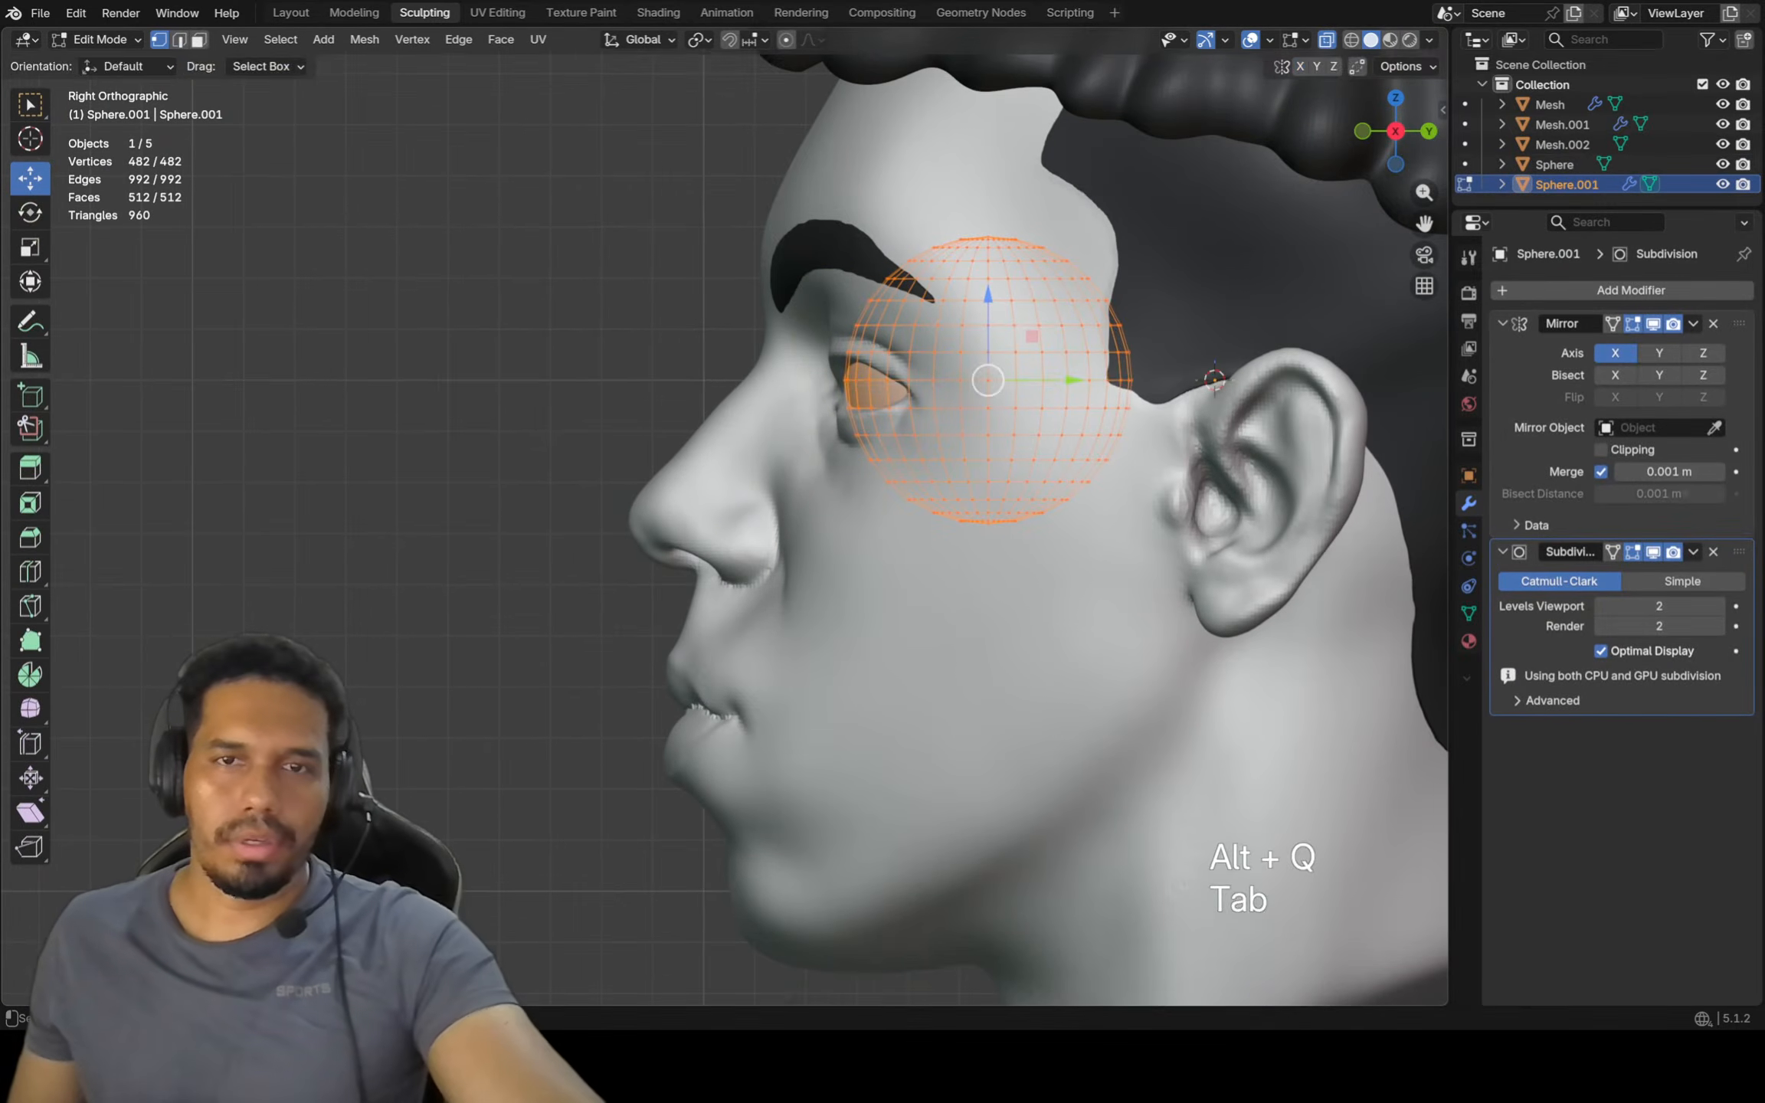
left_click_drag(1069, 379, 1216, 380)
key("Tab")
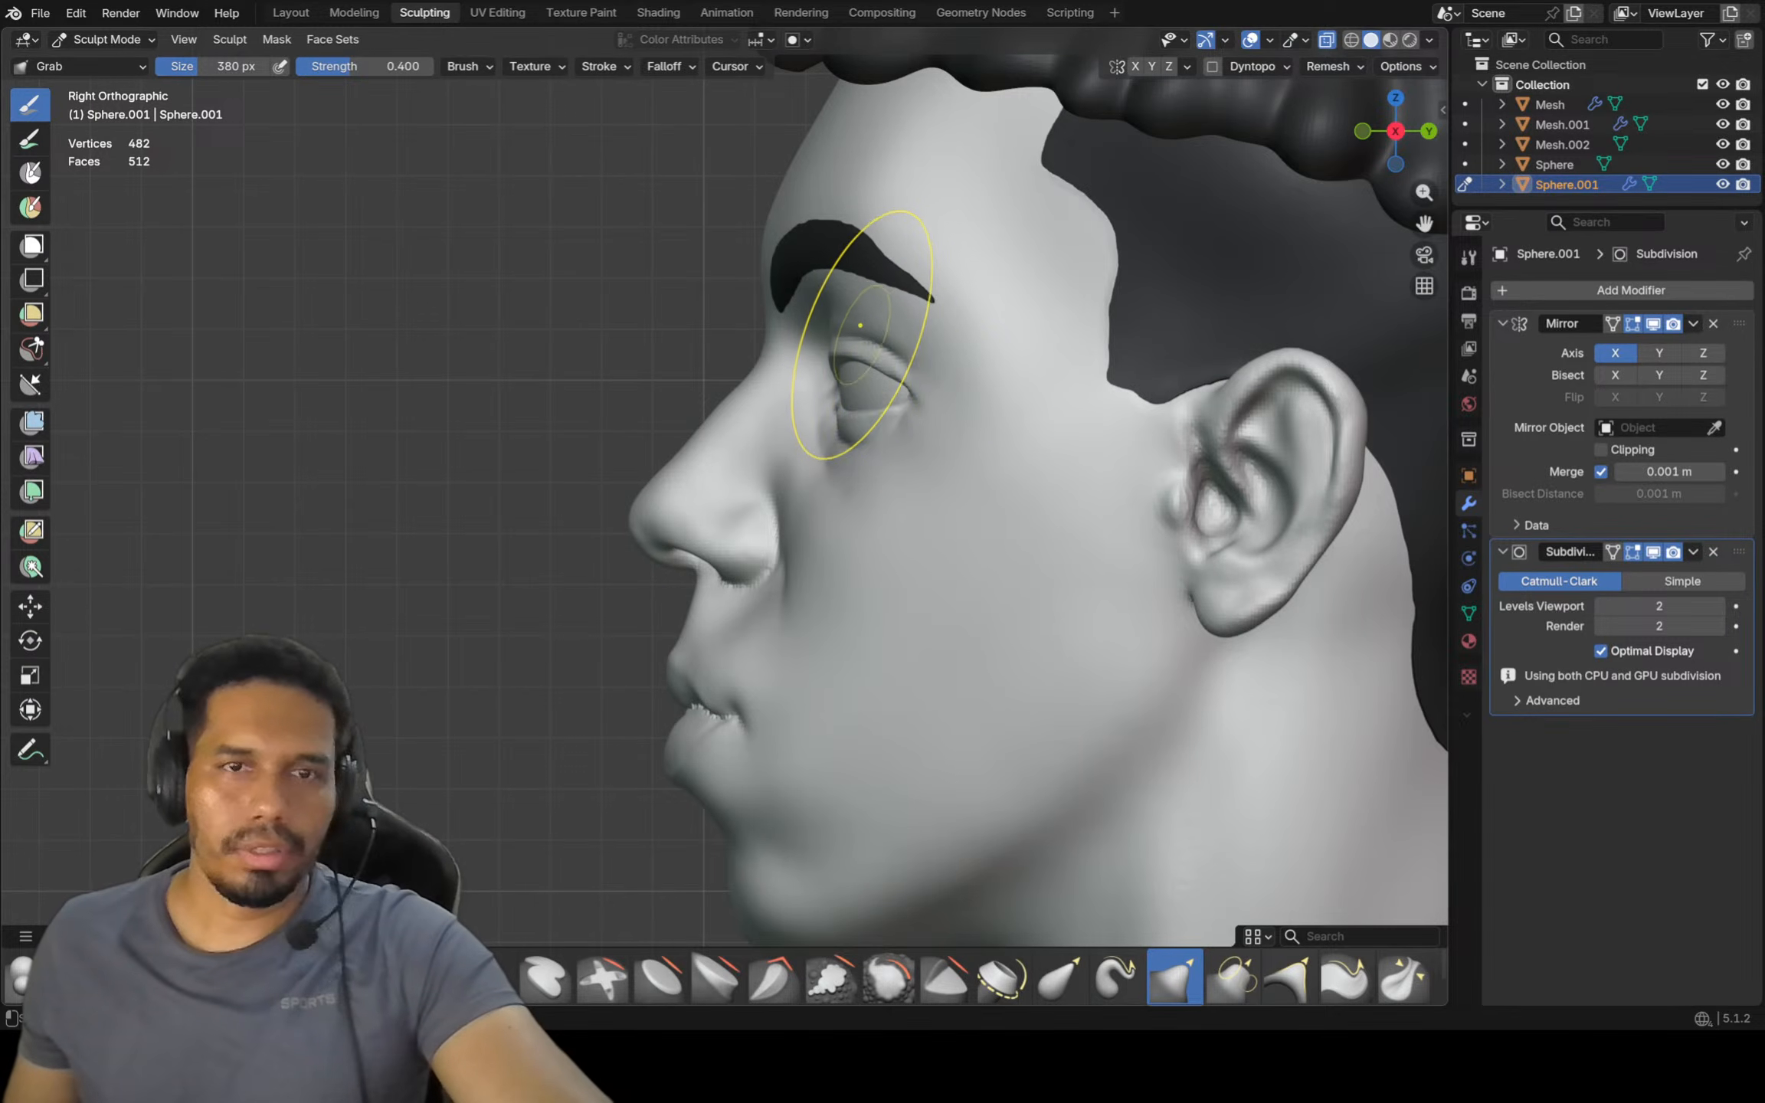
key("alt+q")
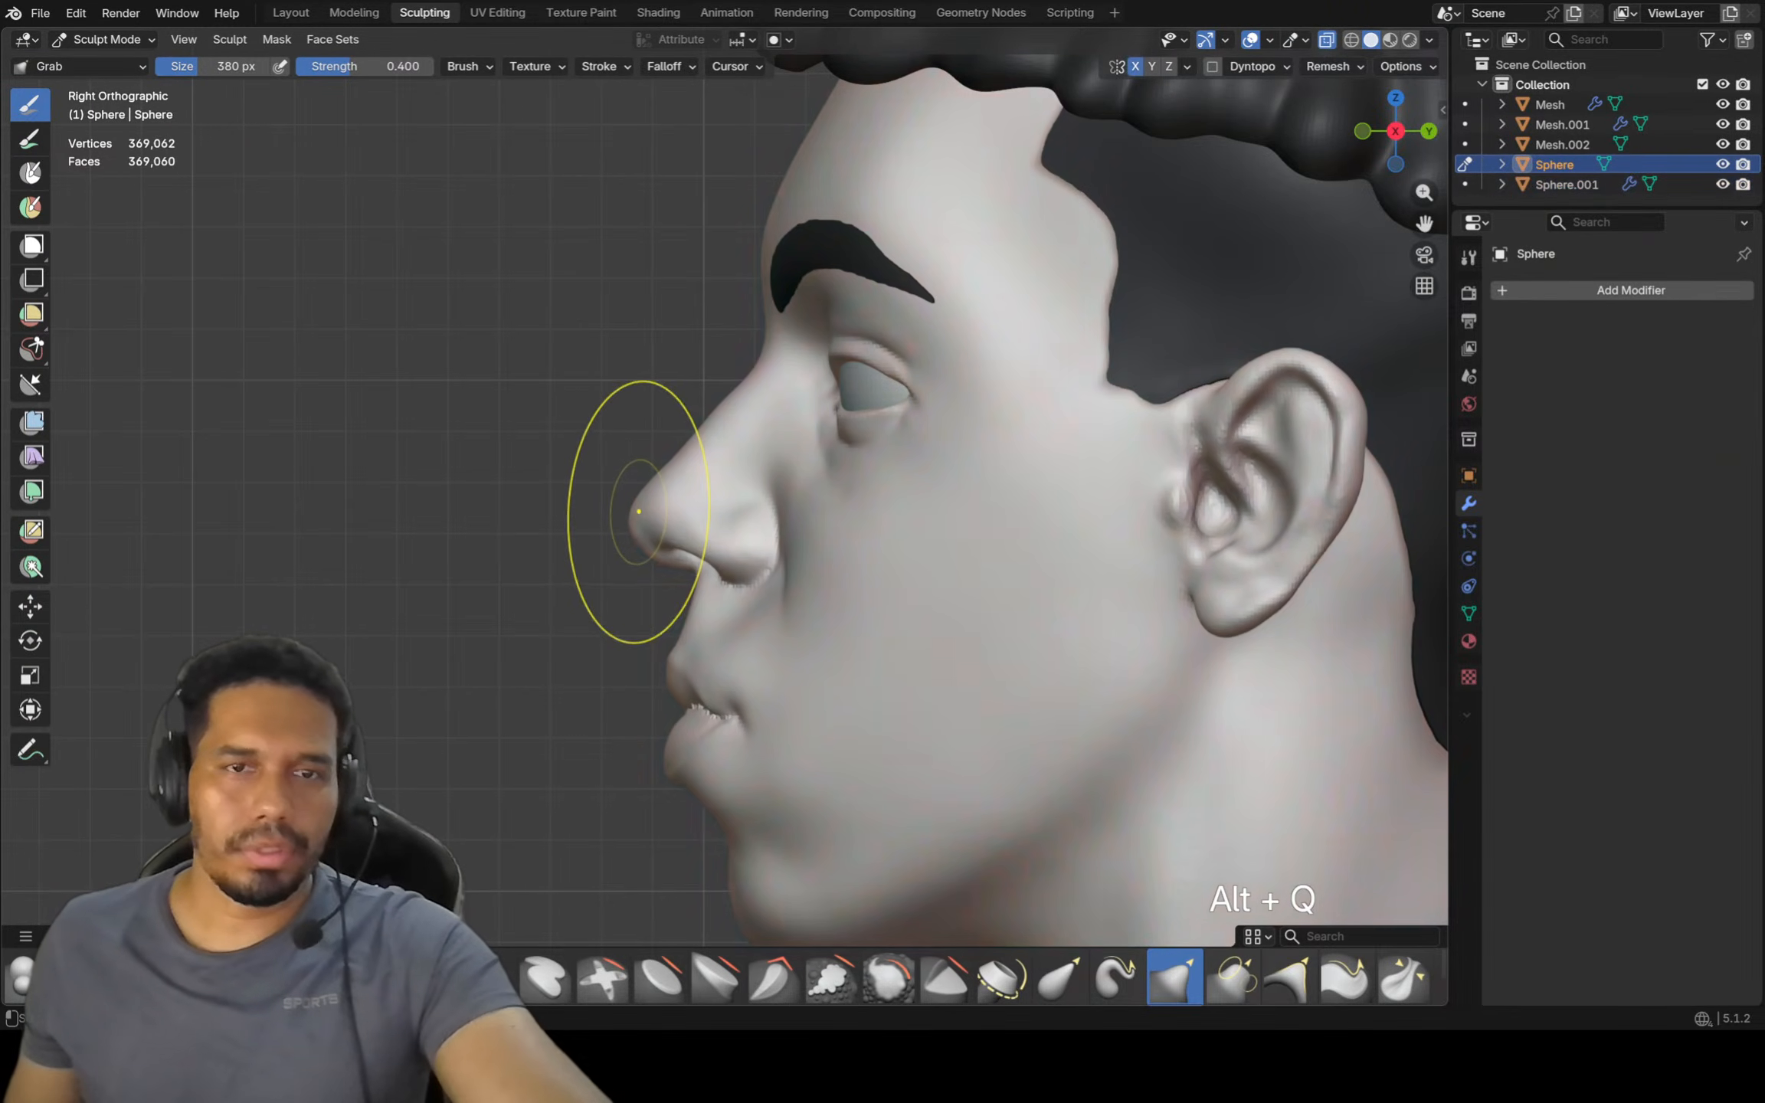
Pull the tip of the nose slightly downward with Grab in the right profile
scroll(638, 505, "down", 1)
scroll(629, 503, "up", 3)
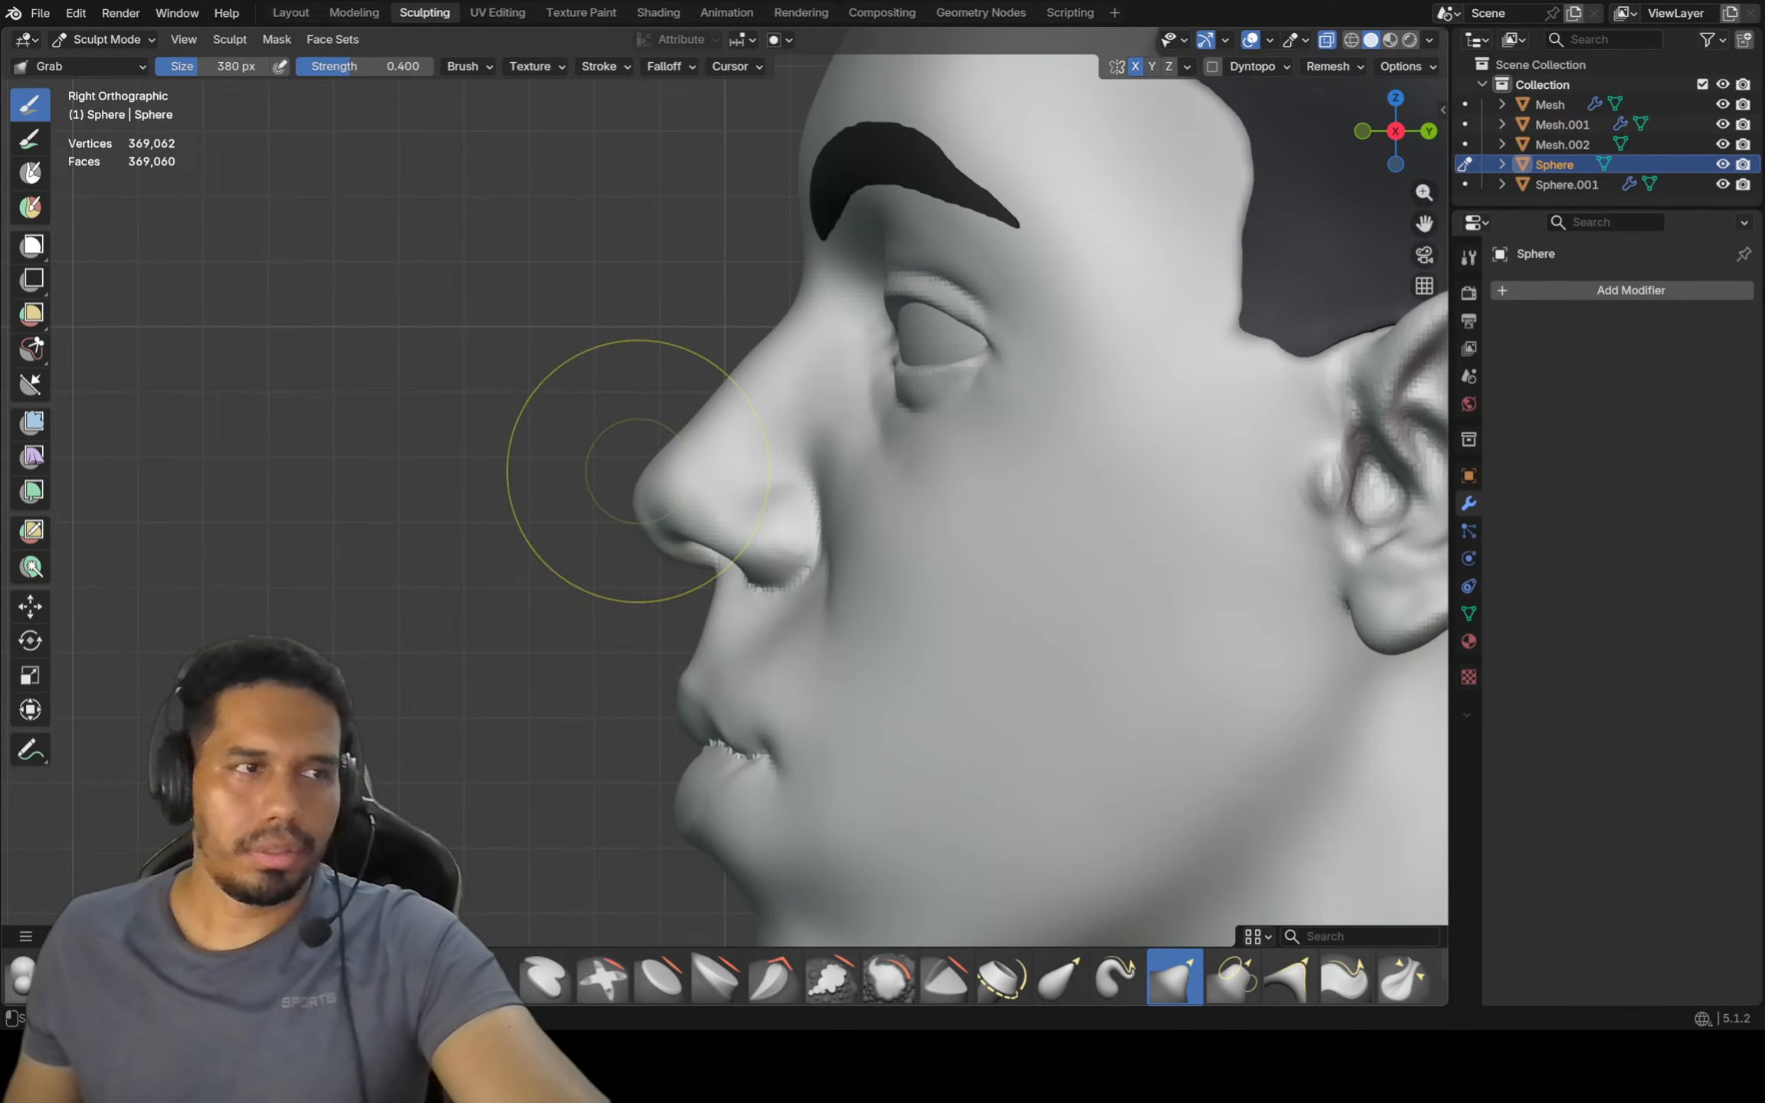
mouse_move(636, 497)
left_mouse_down()
mouse_move(641, 526)
mouse_move(637, 509)
left_mouse_up()
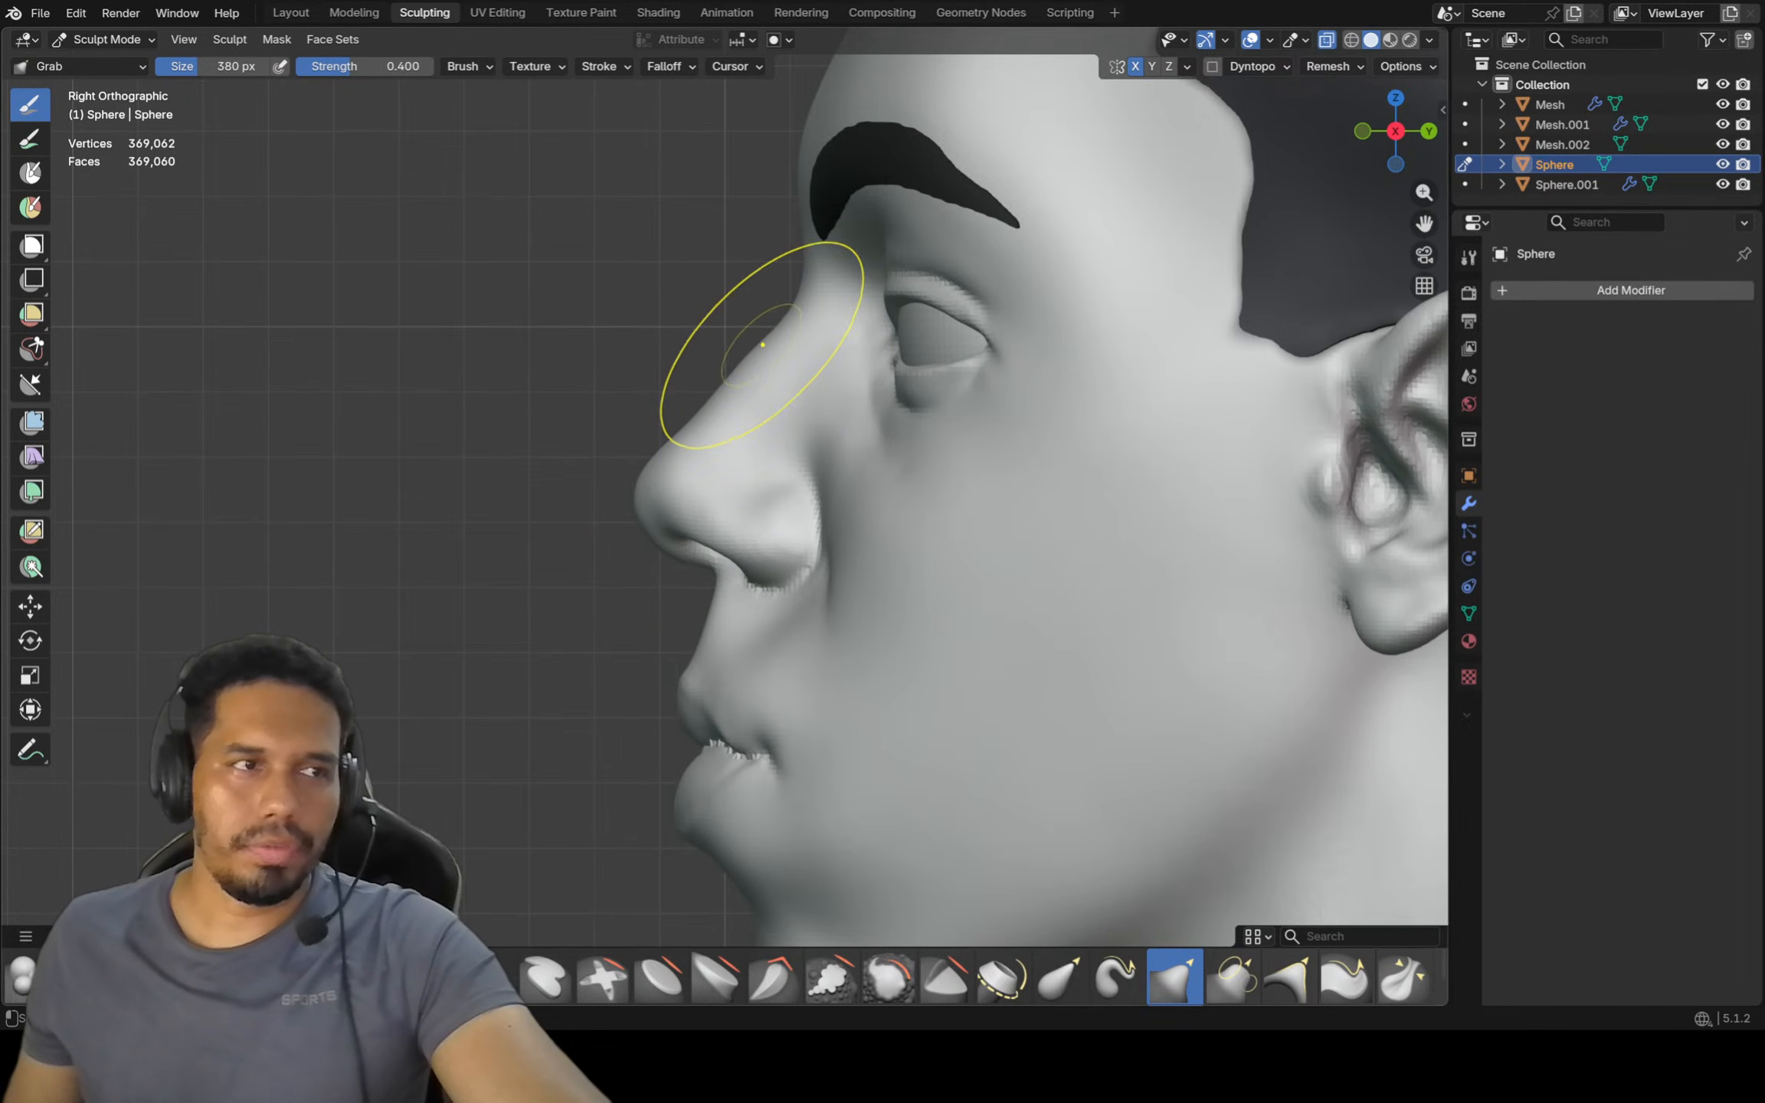
scroll(801, 290, "up", 1)
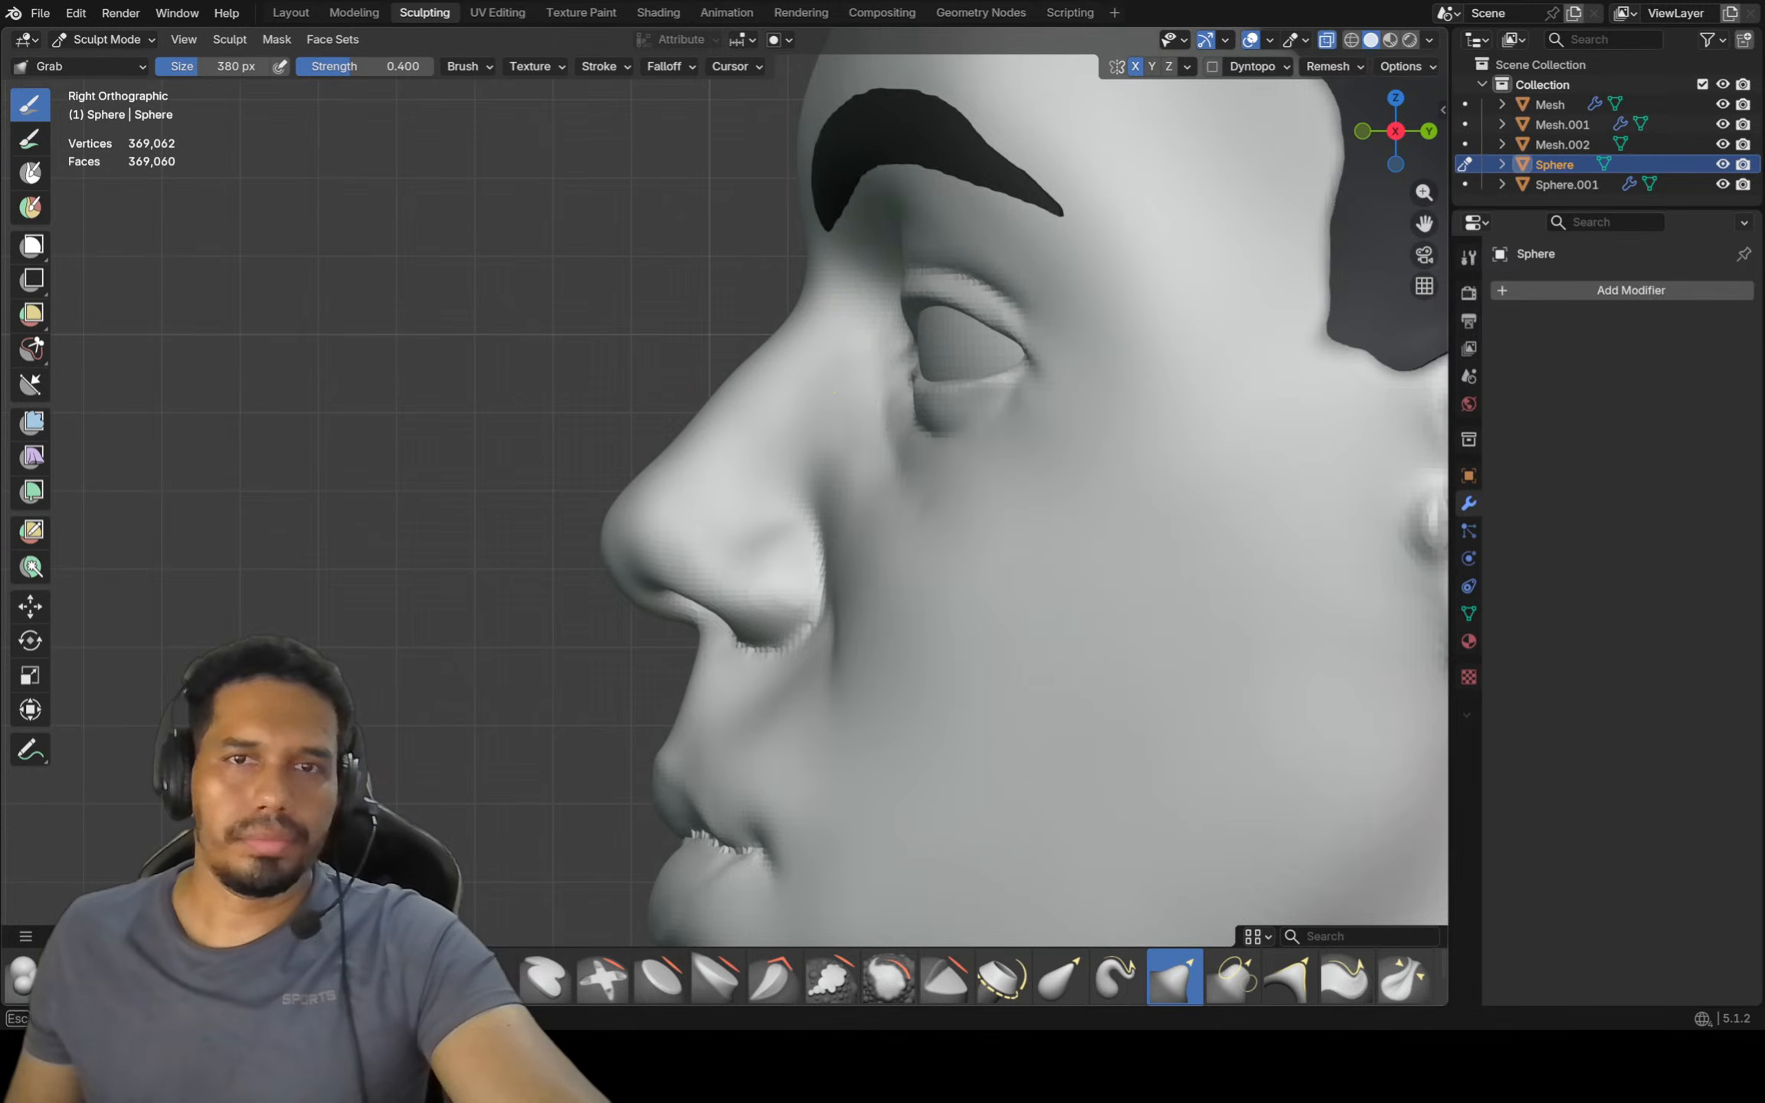
middle_click_drag(815, 296, 833, 385, "ctrl")
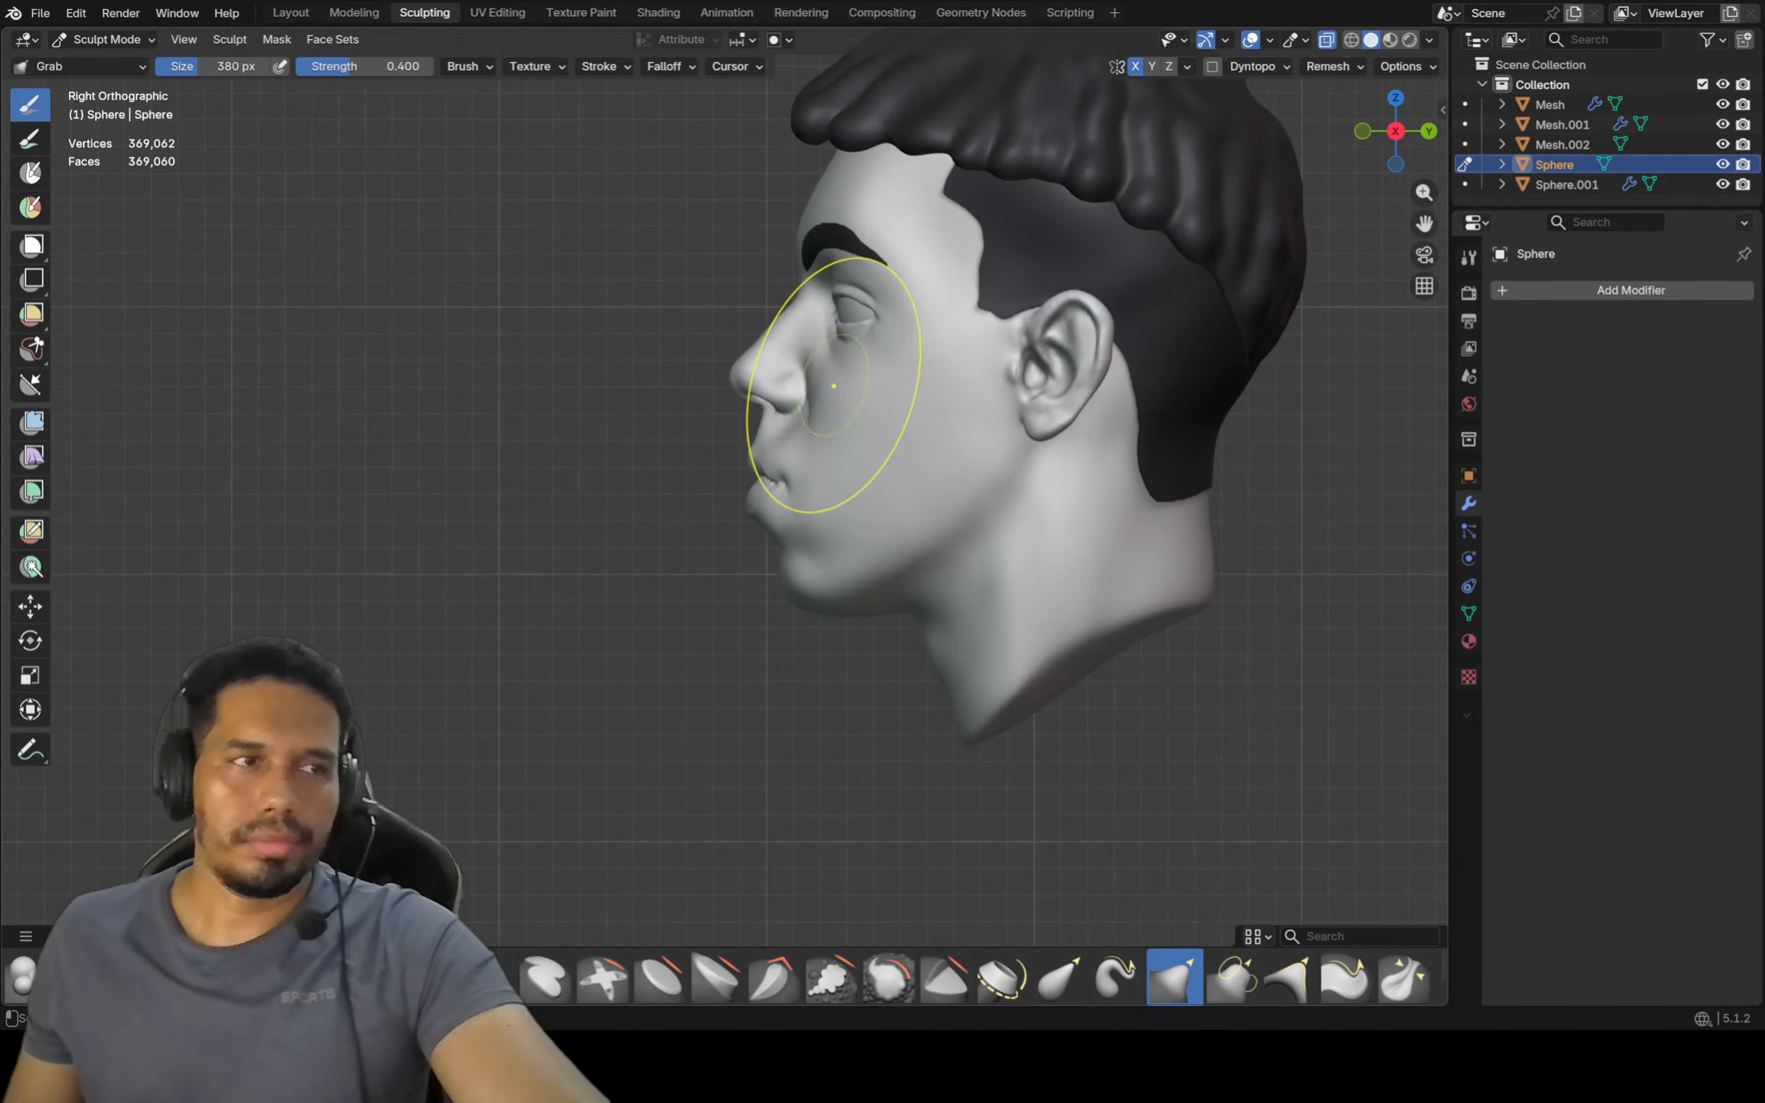
Smooth the deep fold on the cheek beside the nostril in the right profile
scroll(816, 392, "up", 1)
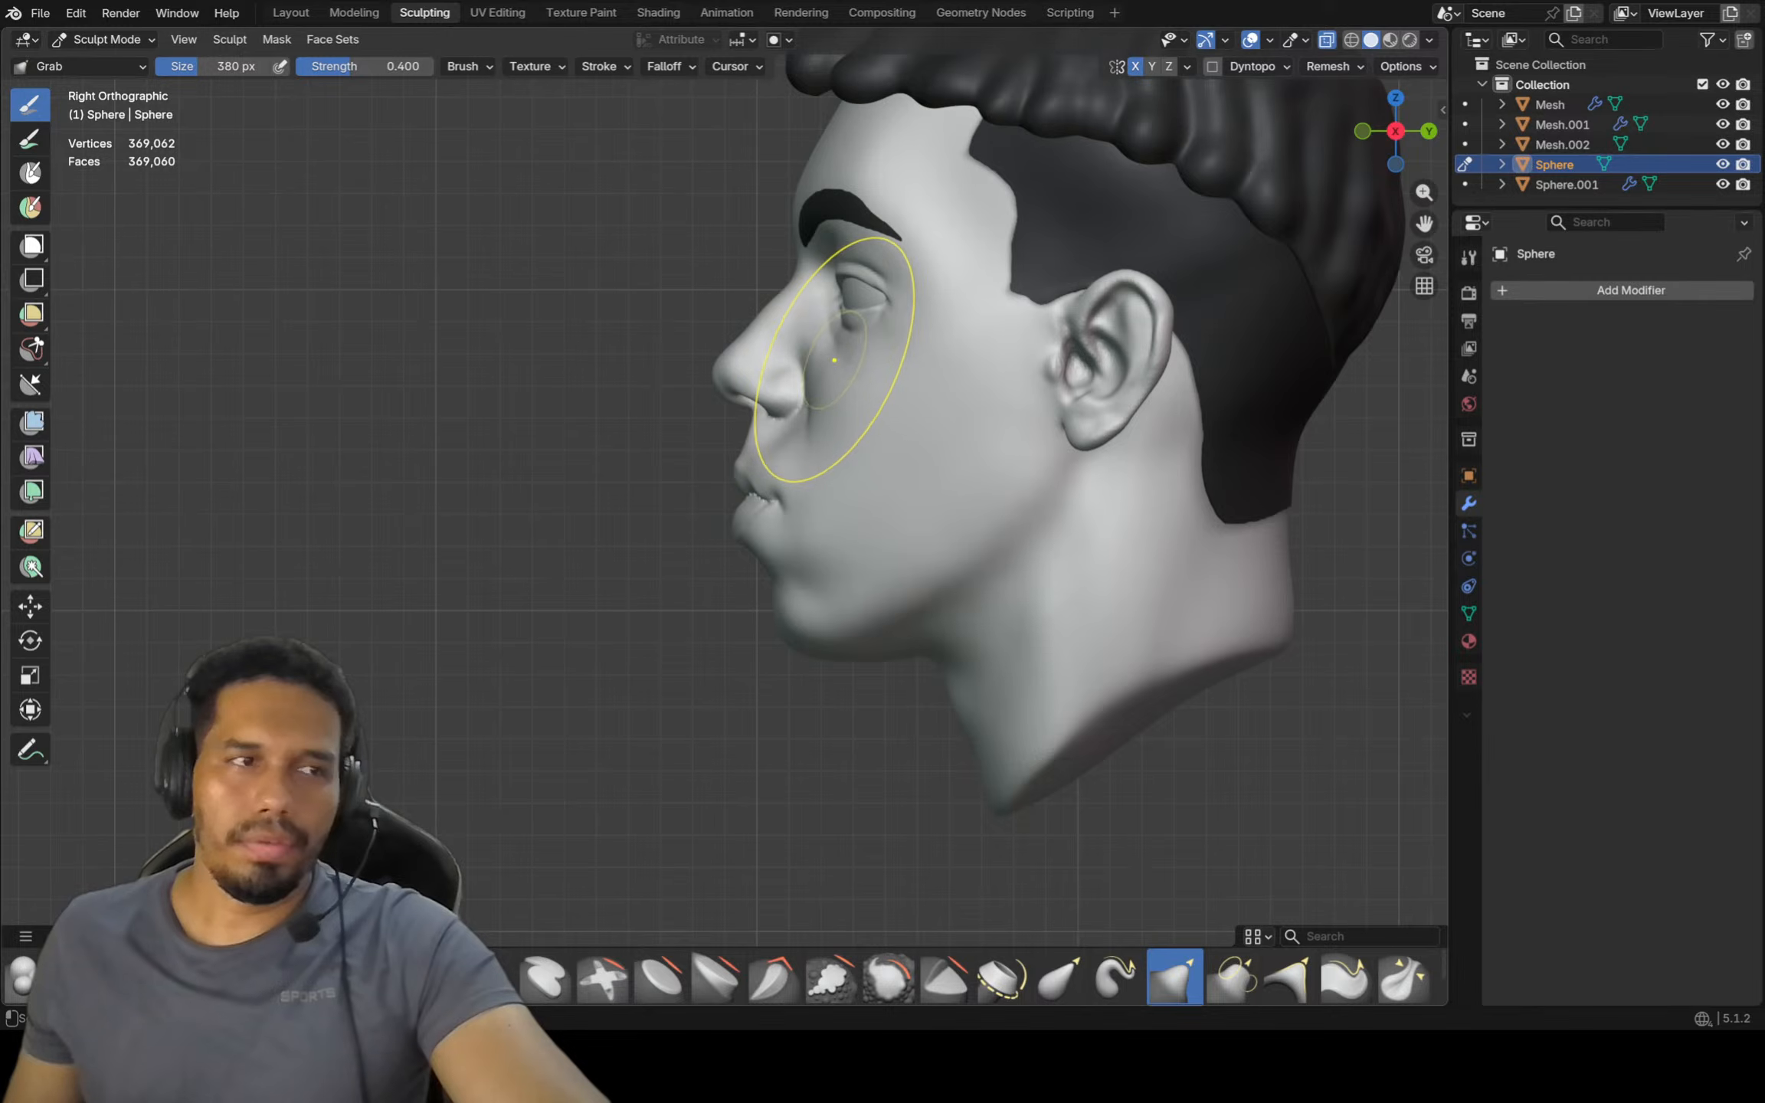
scroll(834, 360, "up", 3)
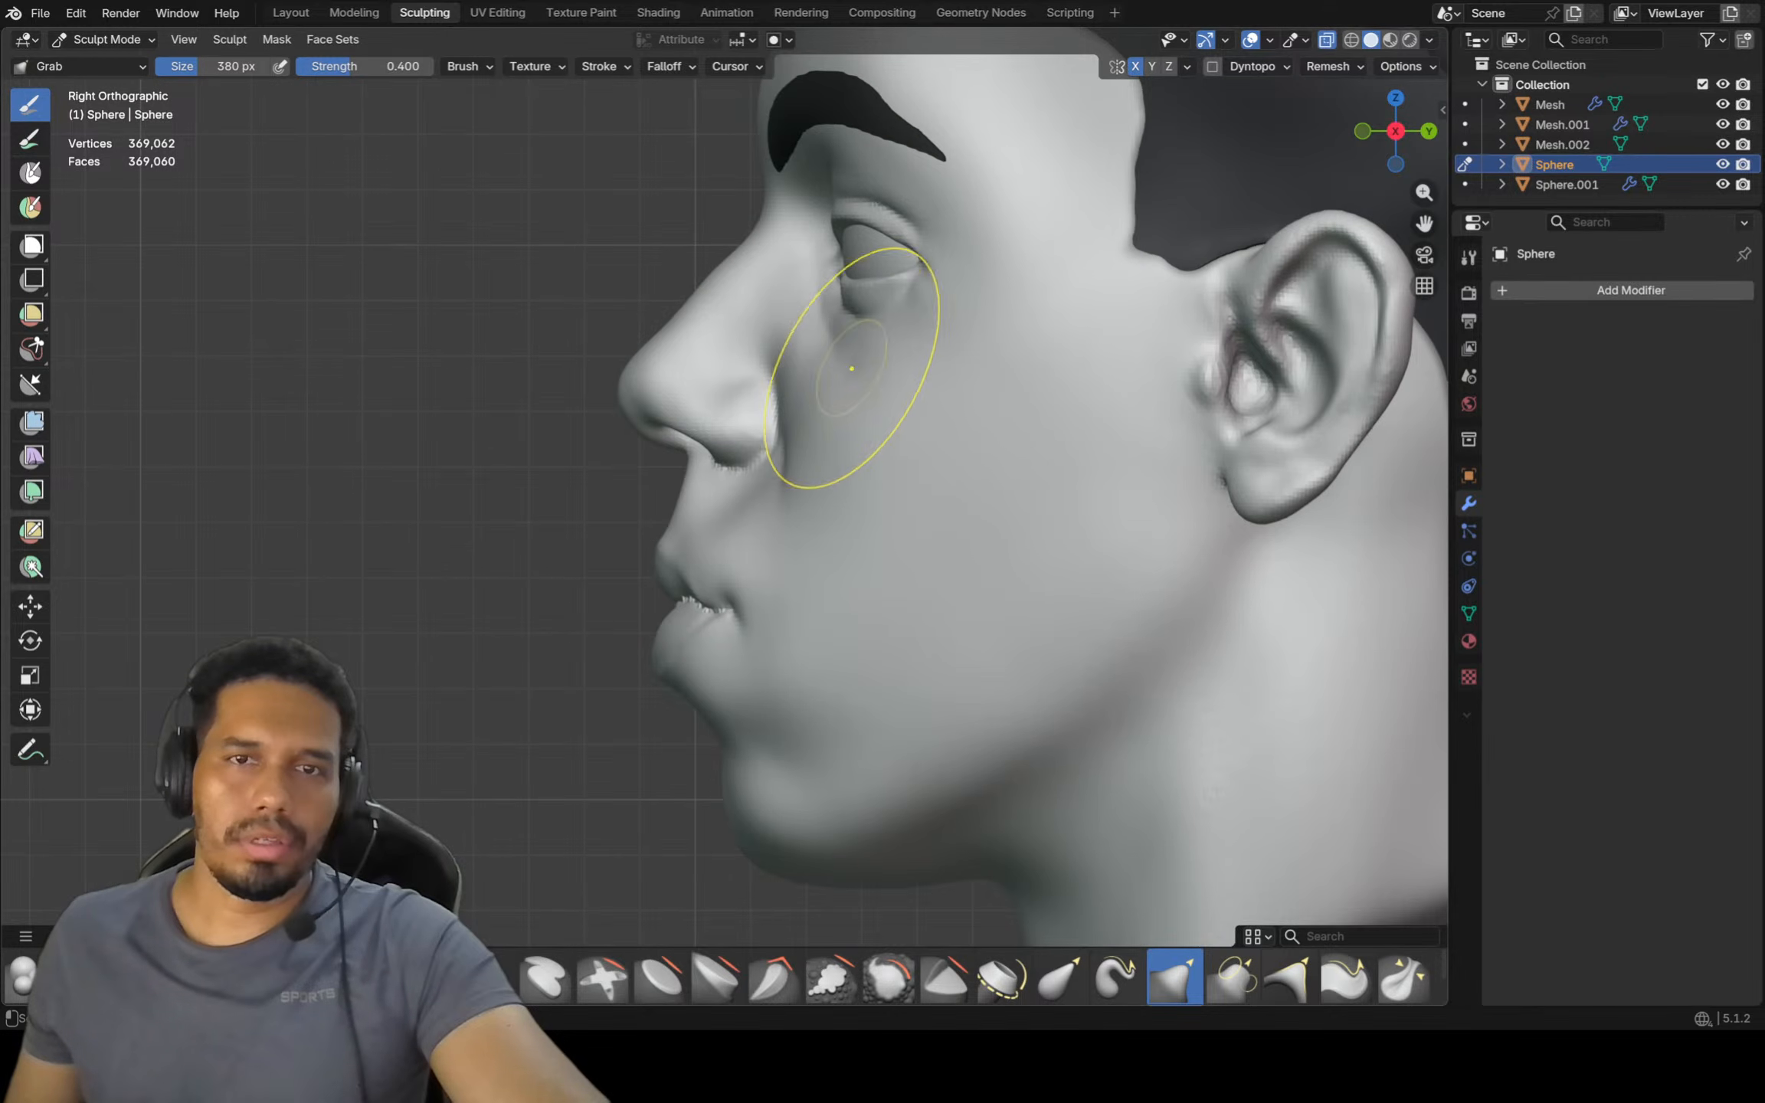
scroll(856, 326, "up", 1)
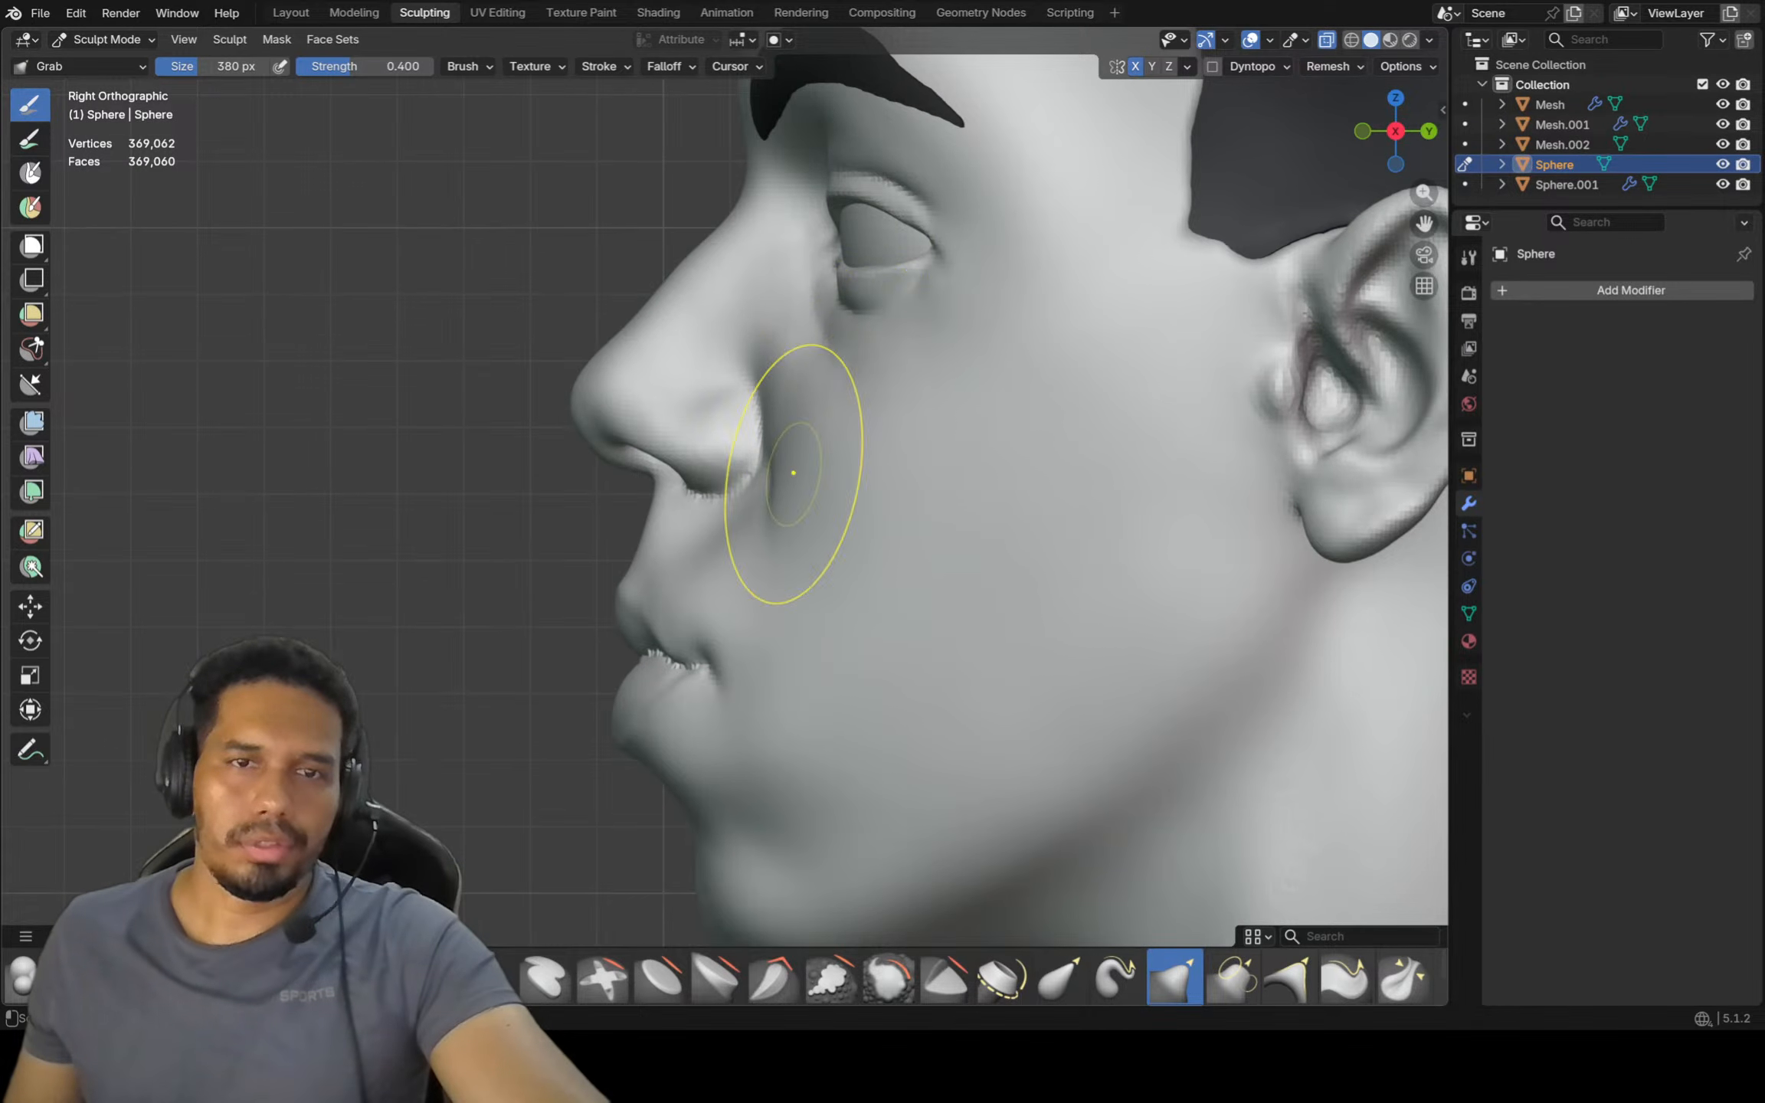
key("shift")
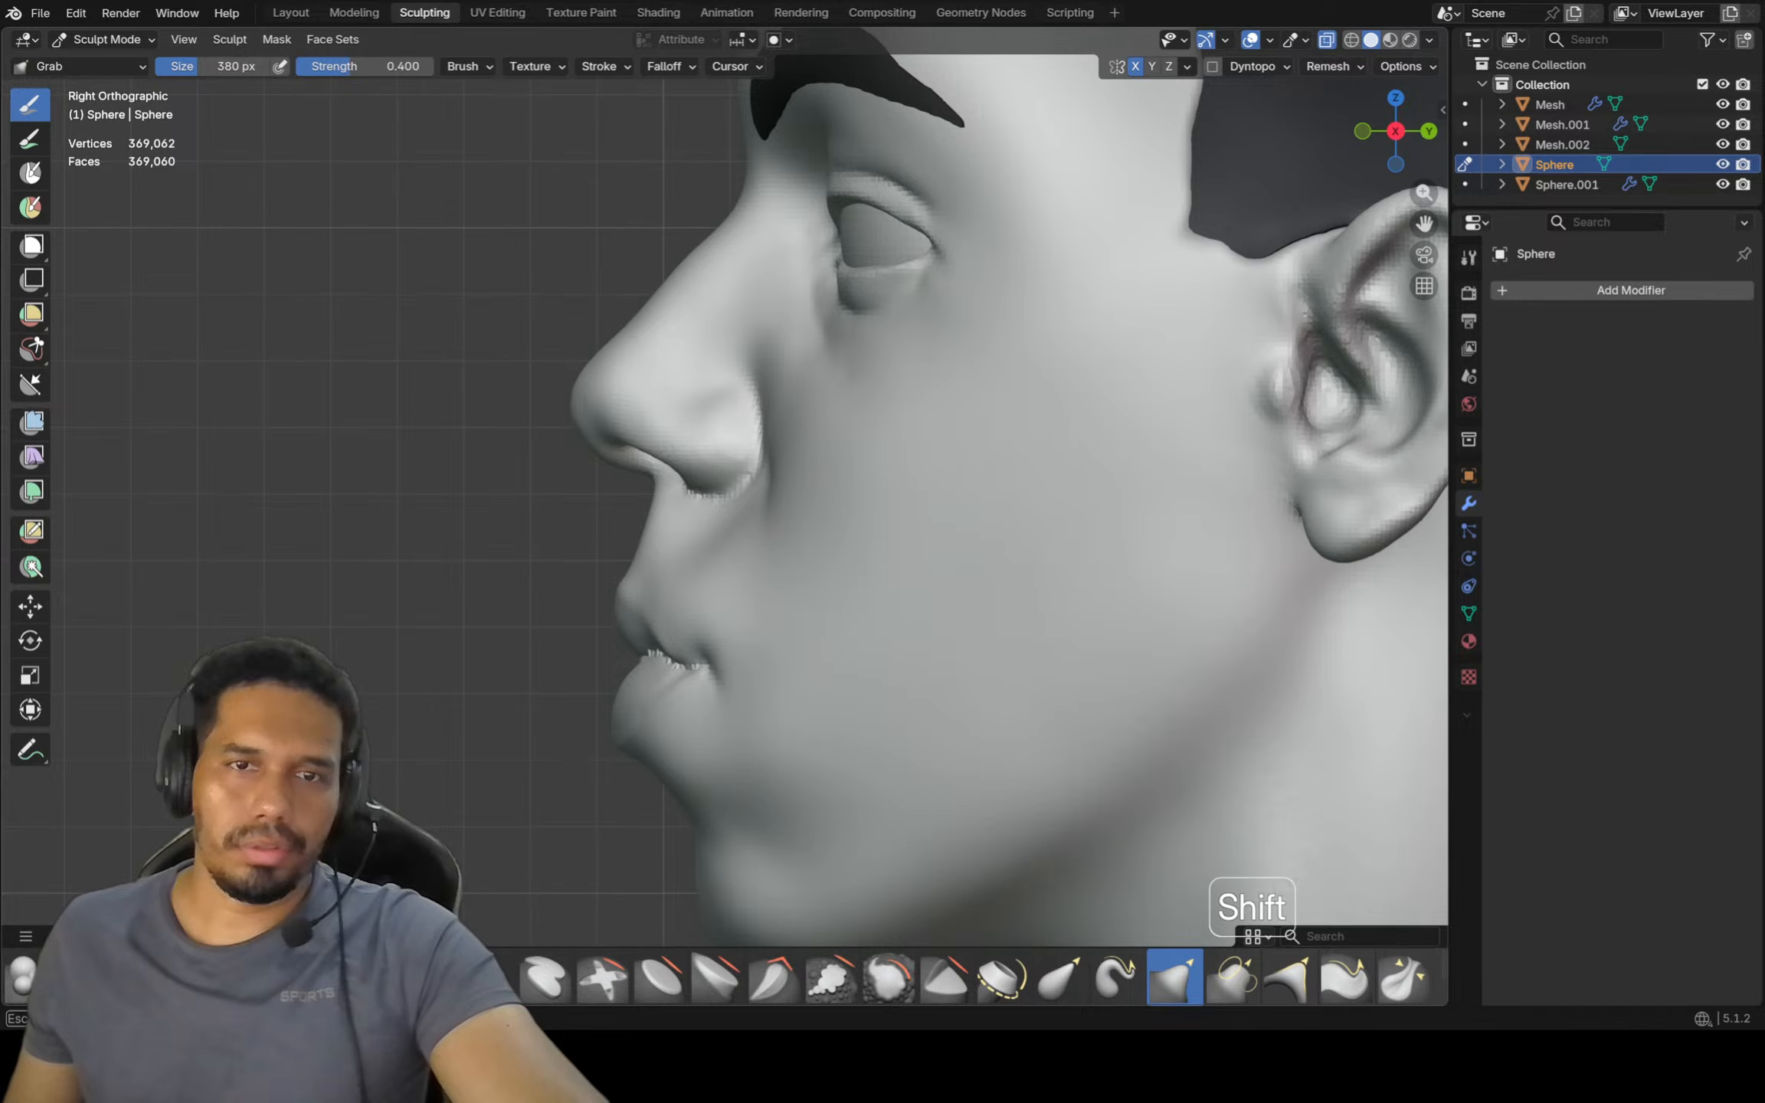
middle_click_drag(789, 443, 796, 529, "ctrl")
scroll(795, 528, "up", 3)
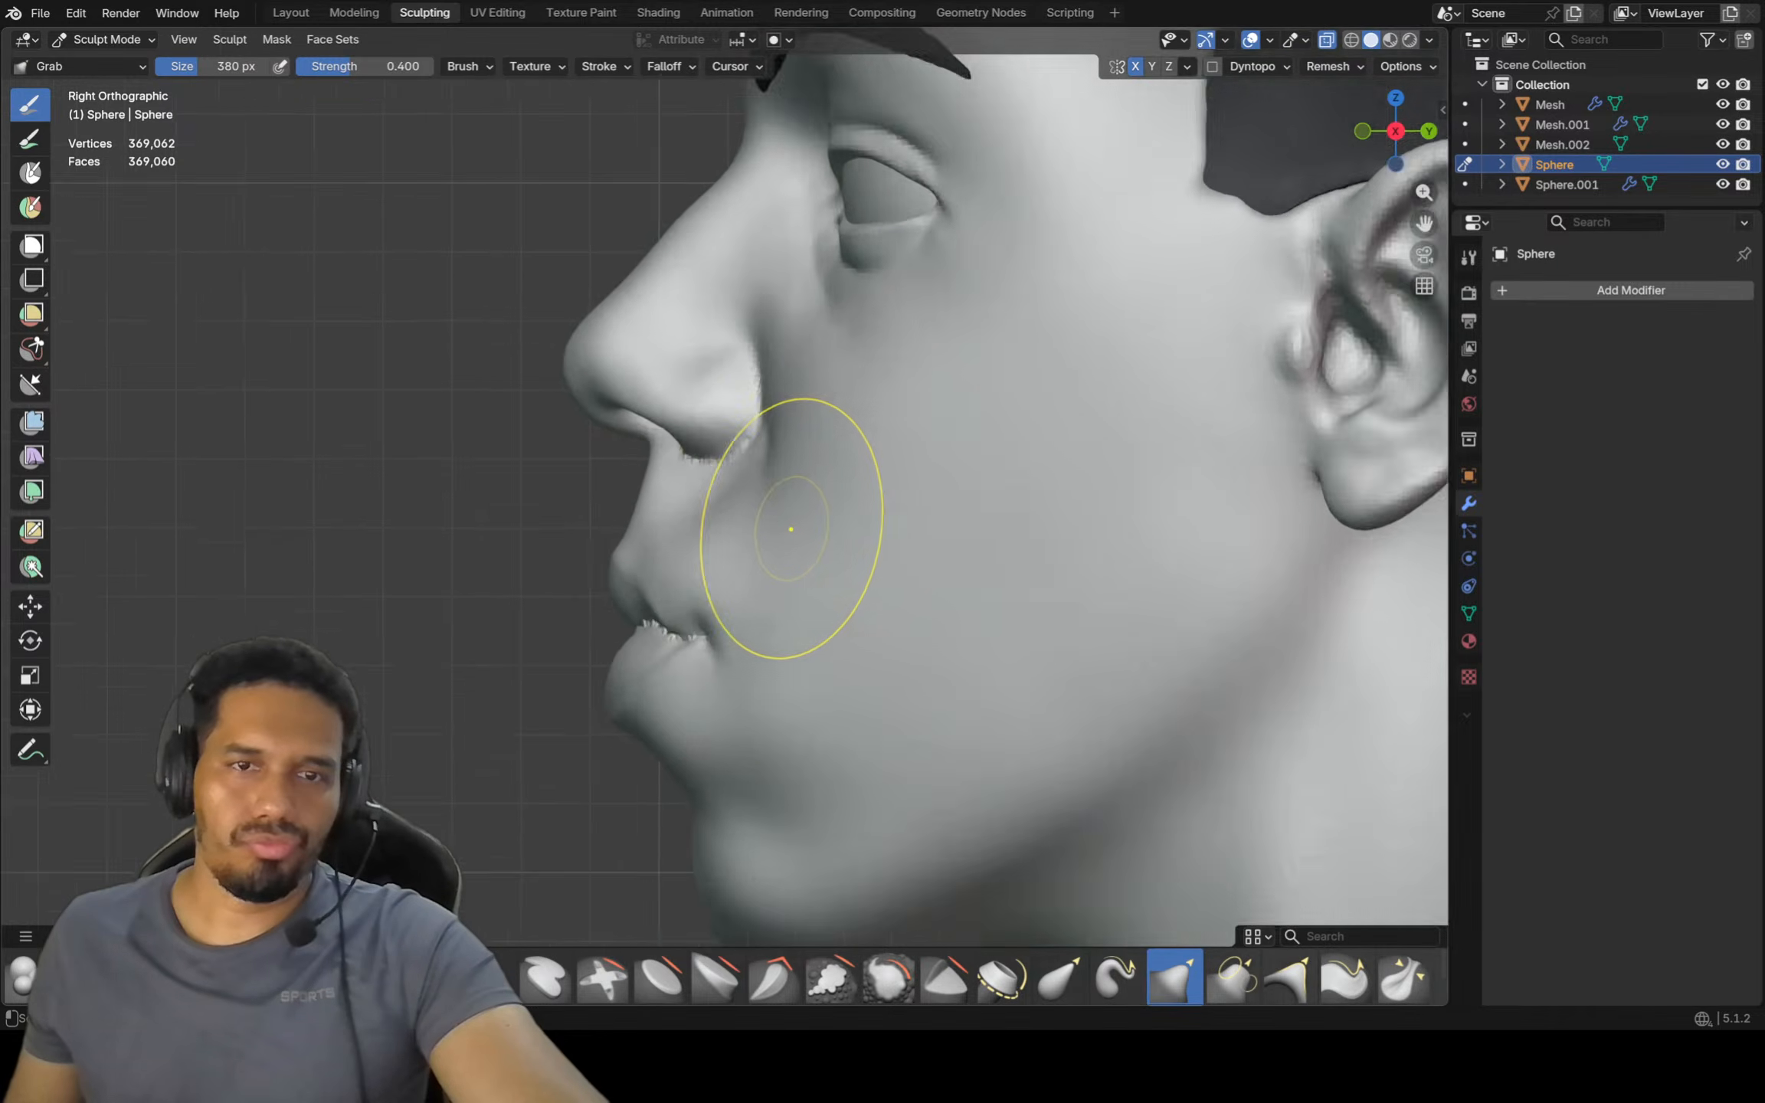
key("shift")
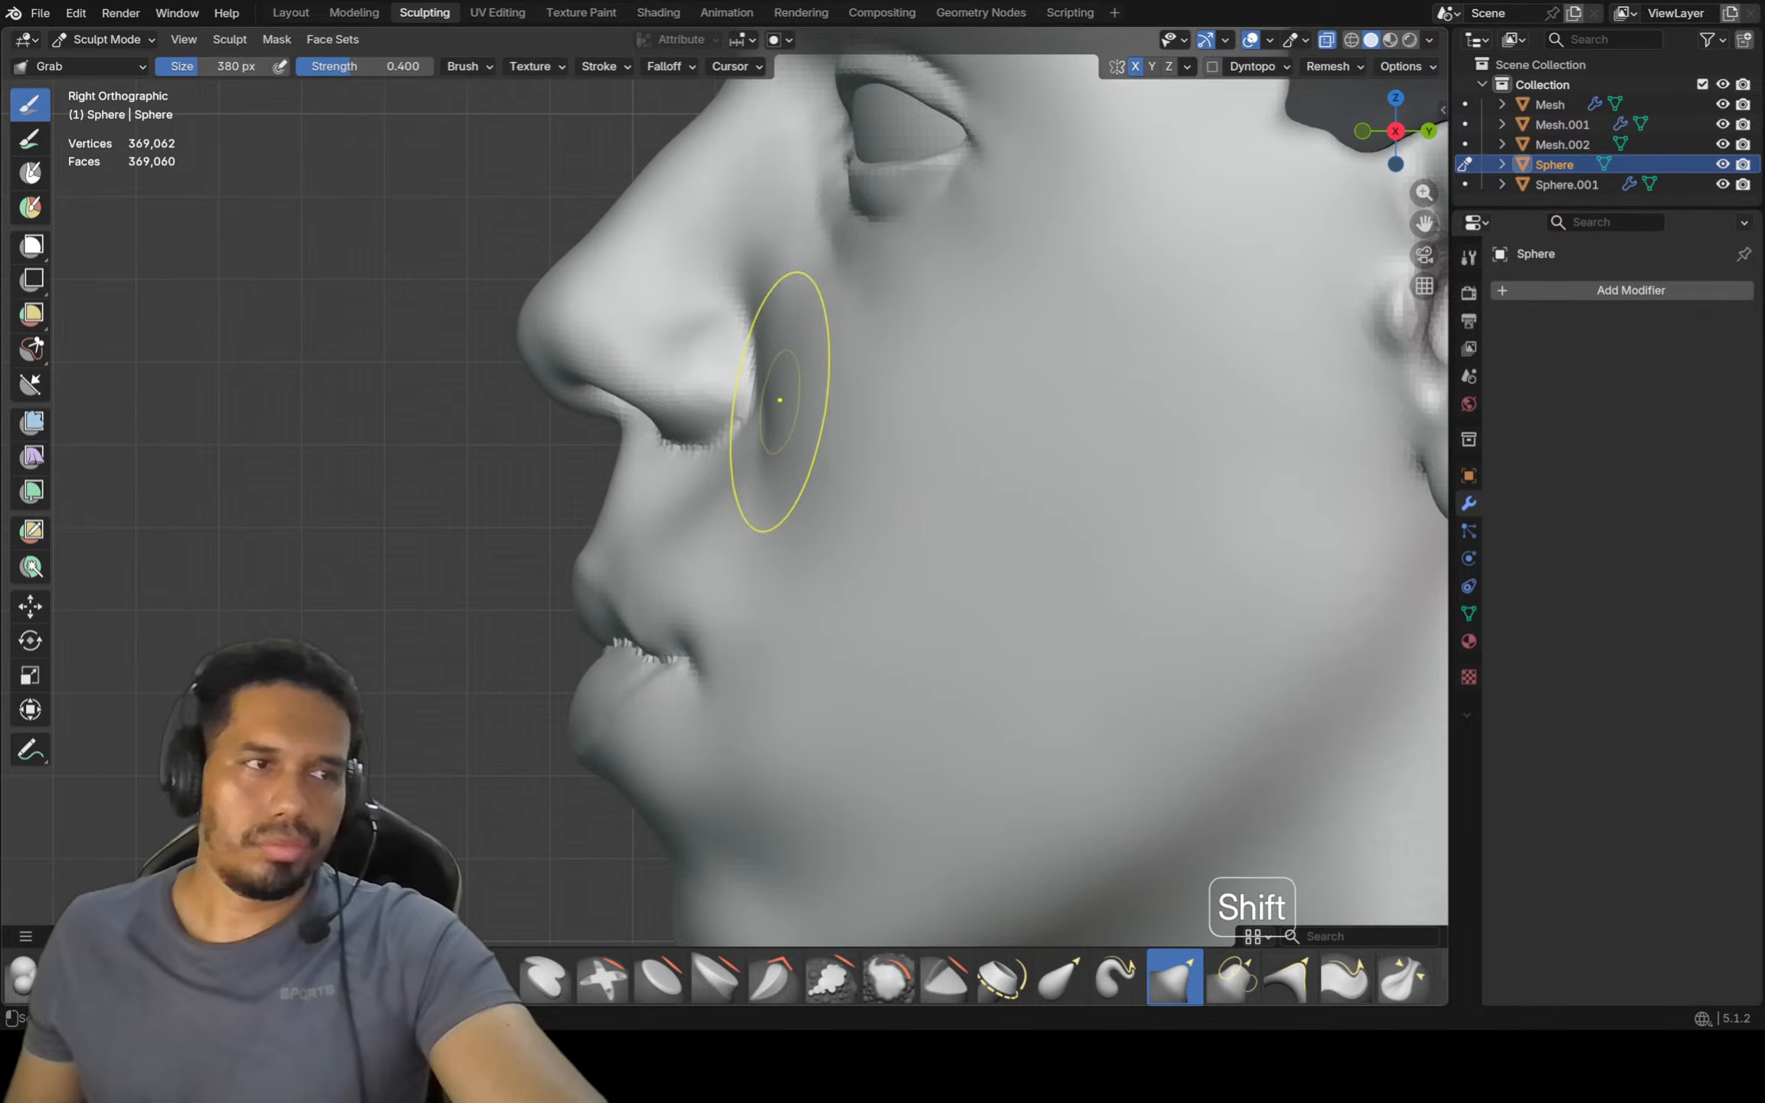
Check the cheek from a three-quarter angle and further soften the crease running from the nostril towards the mouth corner in the right profile
mouse_move(748, 413)
middle_mouse_down("ctrl")
mouse_move(755, 475)
mouse_move(858, 467)
middle_mouse_up("ctrl")
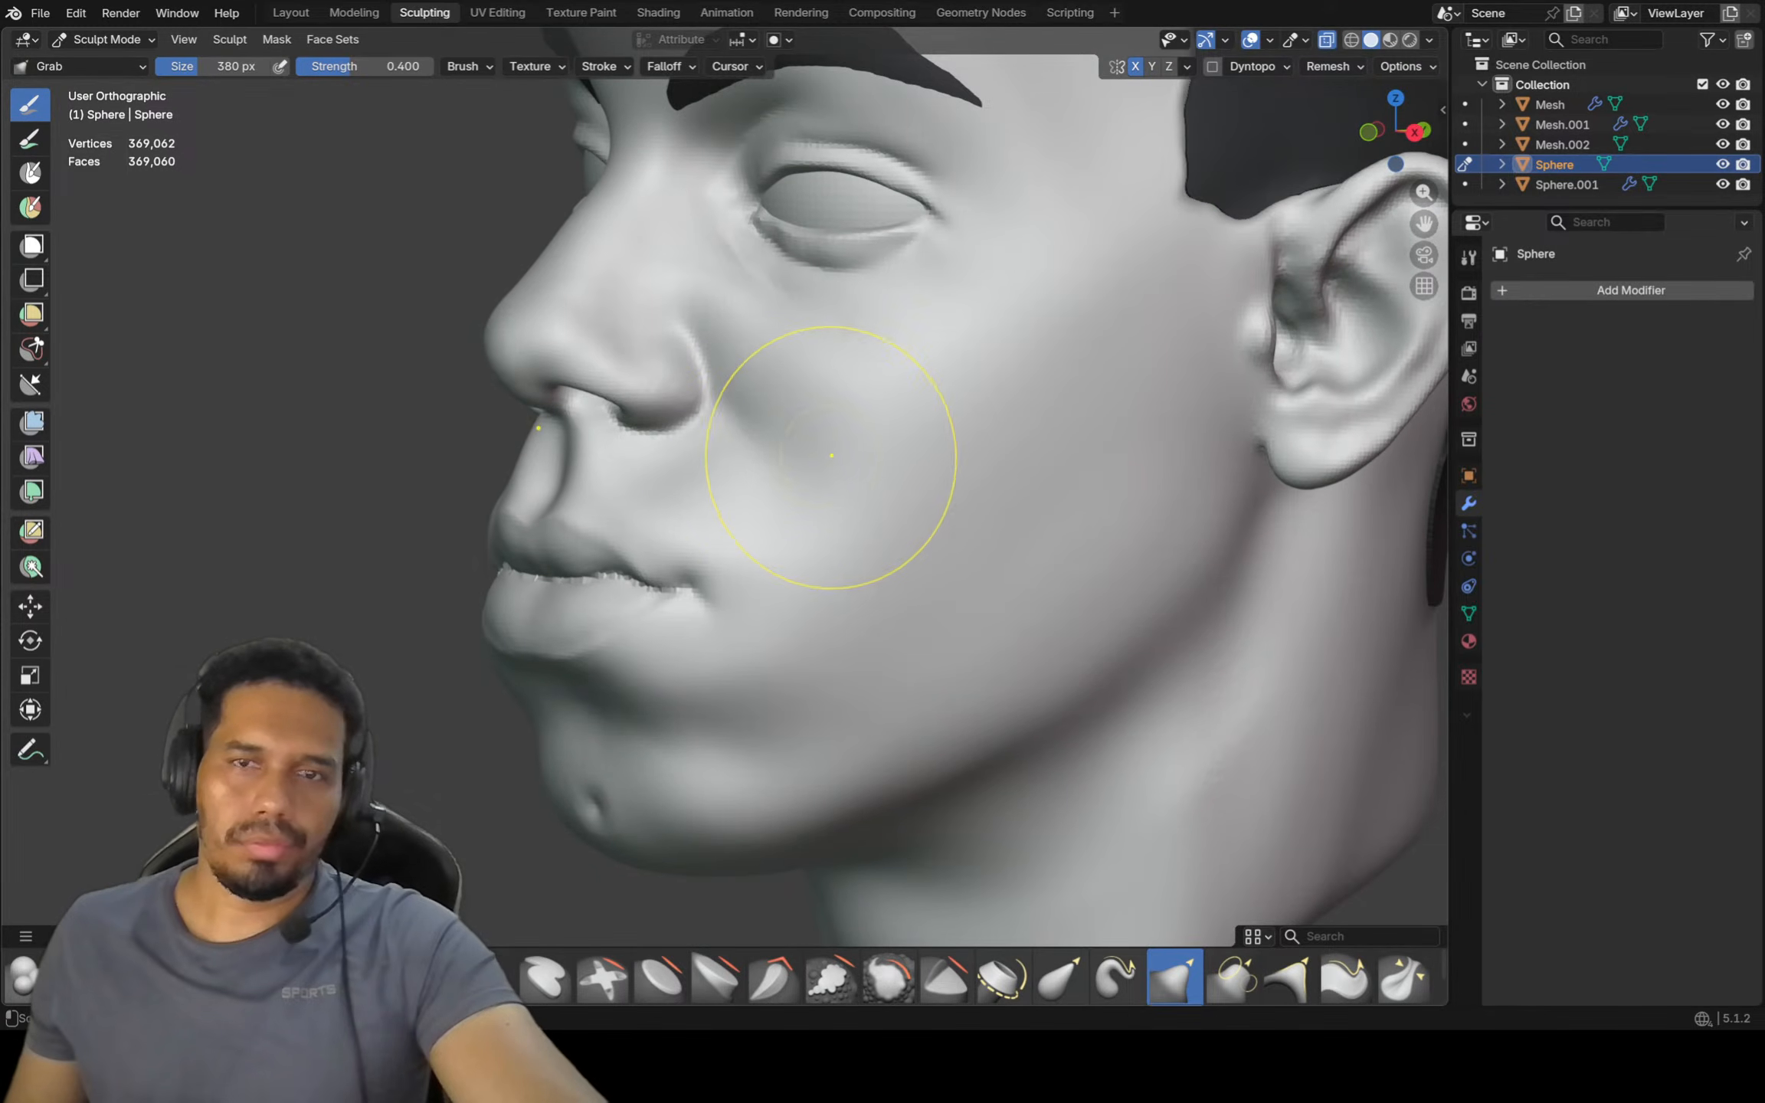
key("KP_3")
key("shift")
middle_click_drag(797, 416, 797, 415, "shift")
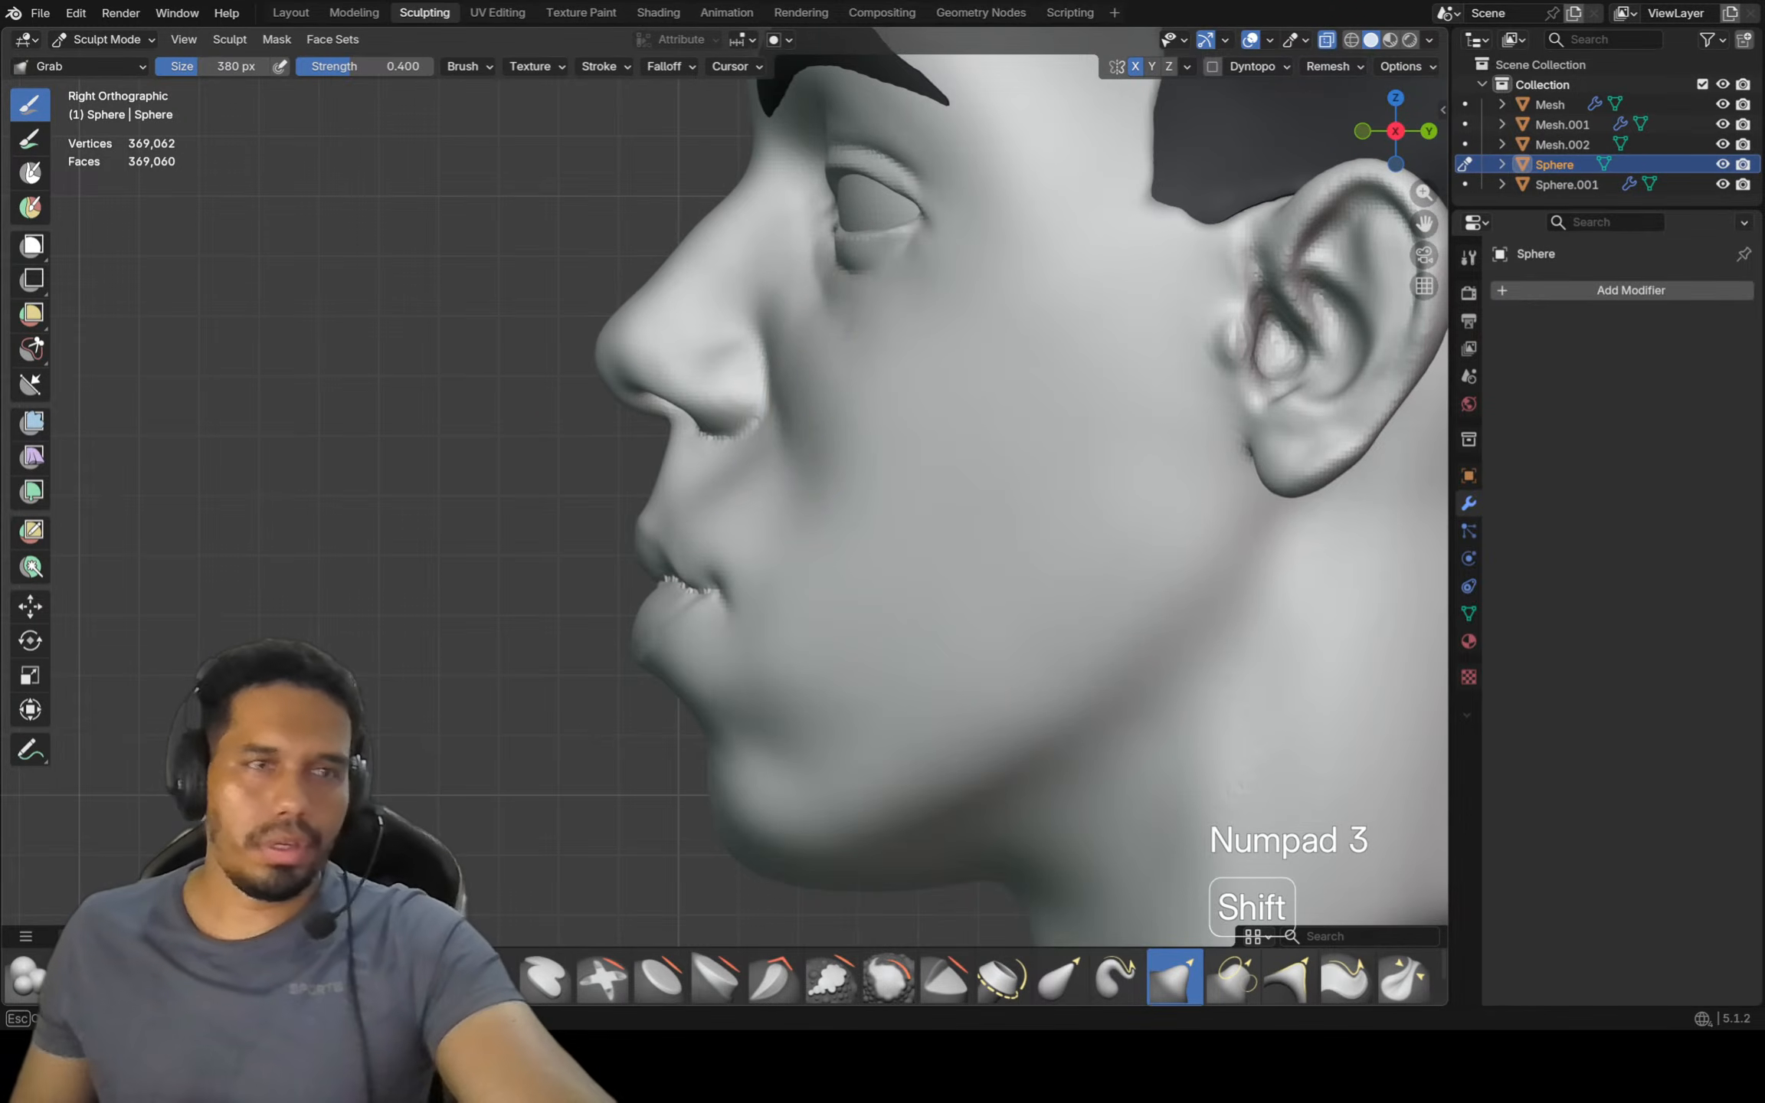
left_click_drag(824, 443, 841, 542, "ctrl")
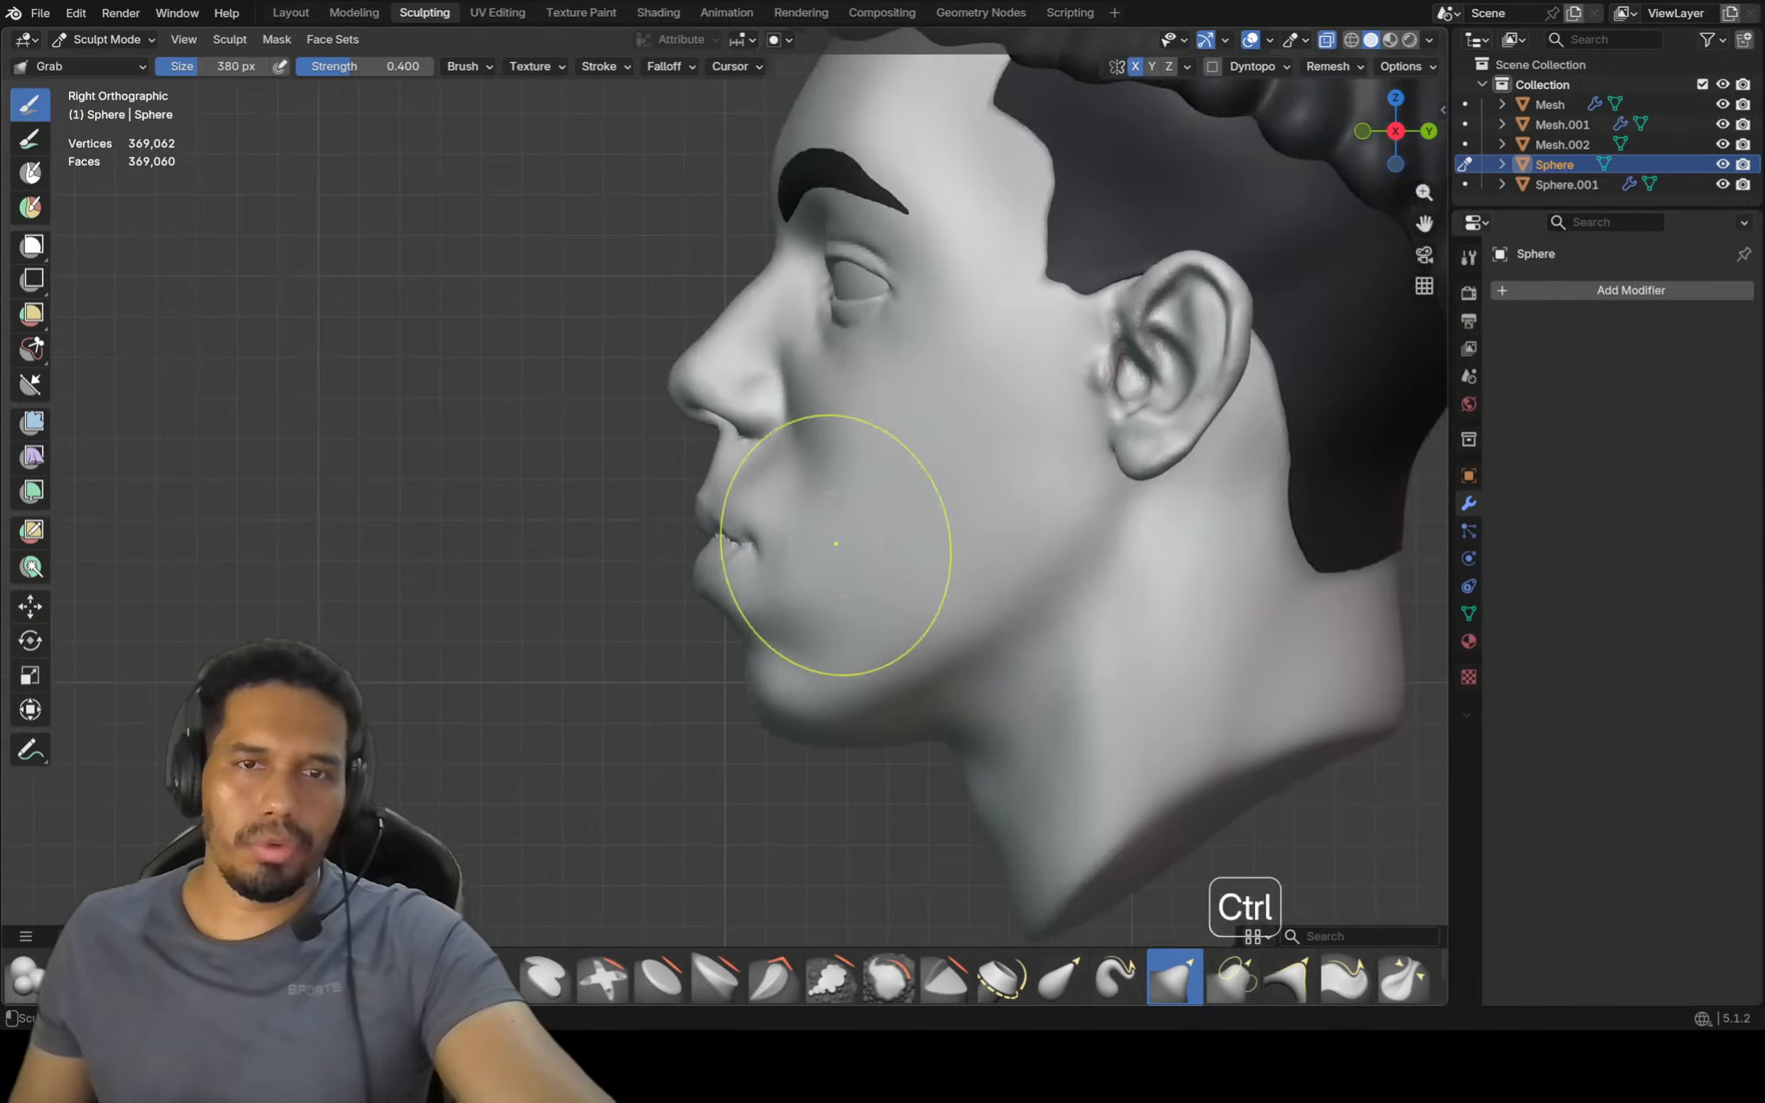
scroll(815, 474, "up", 1)
scroll(813, 475, "up", 2)
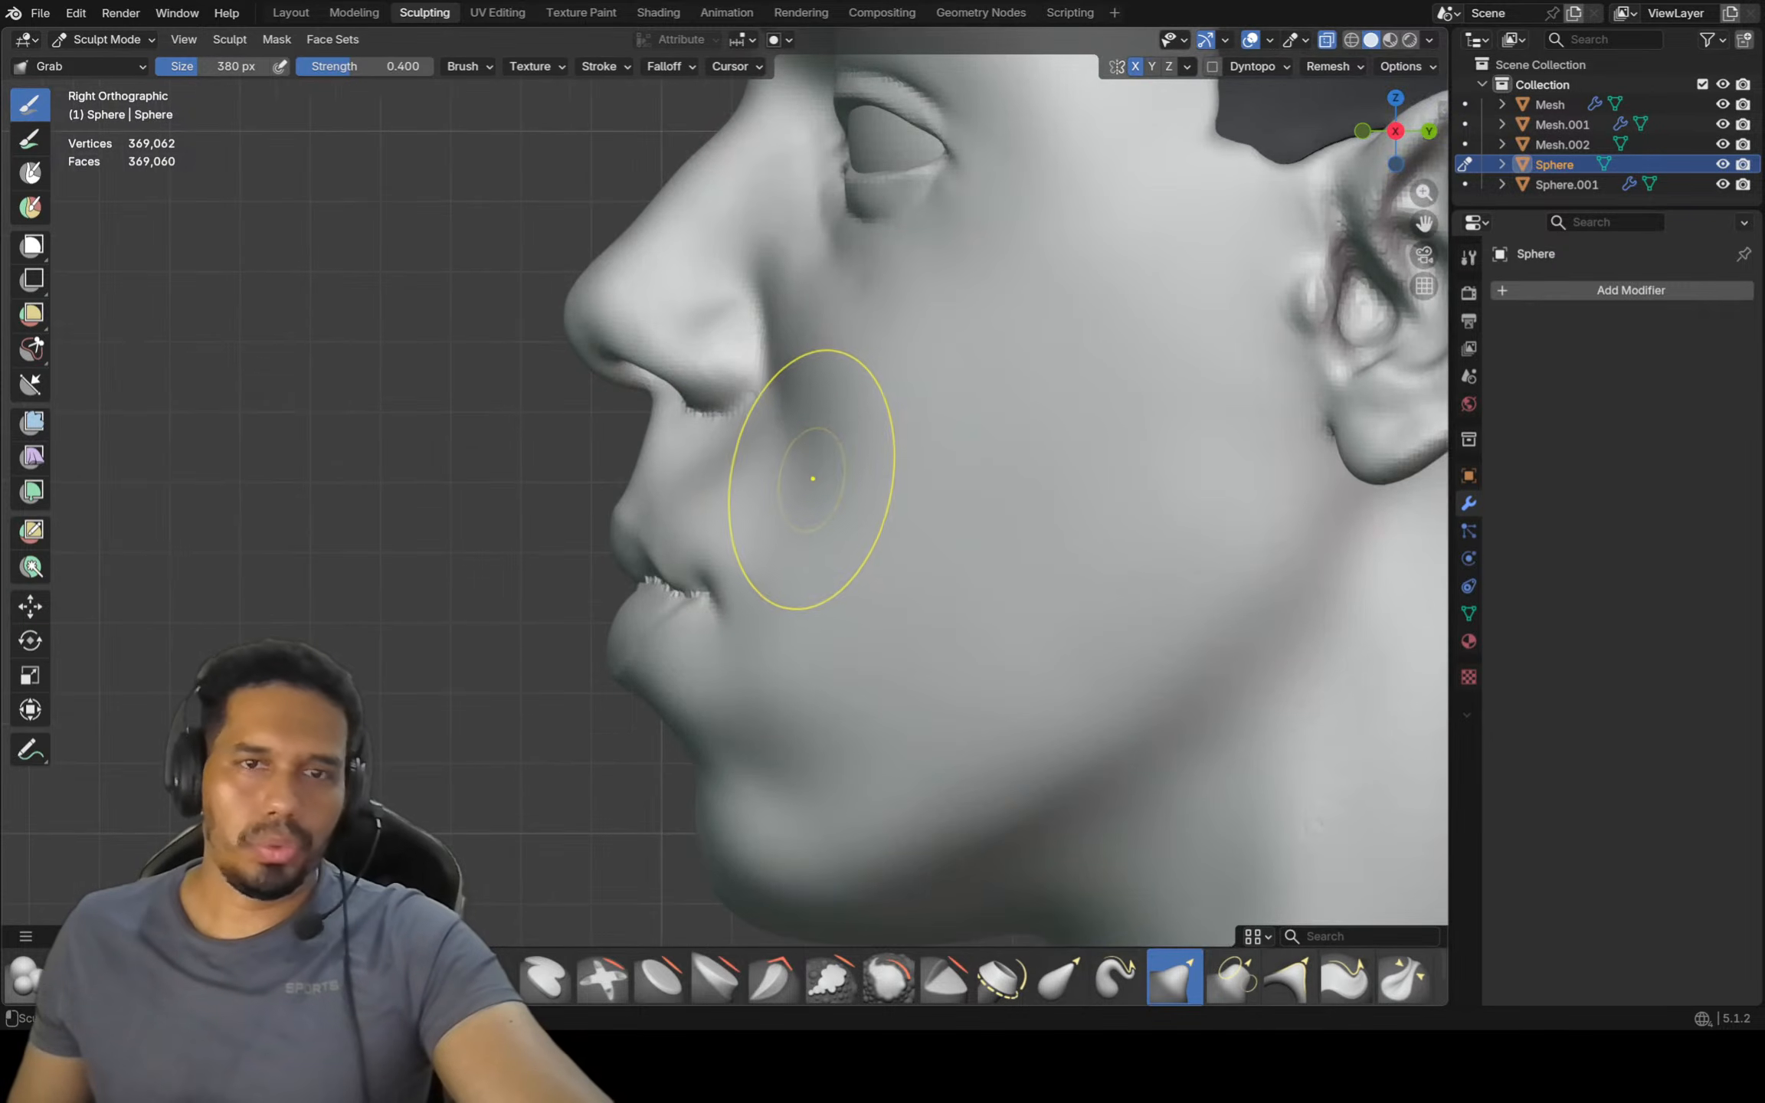
mouse_move(779, 542)
left_mouse_down()
mouse_move(797, 534)
mouse_move(802, 440)
left_mouse_up()
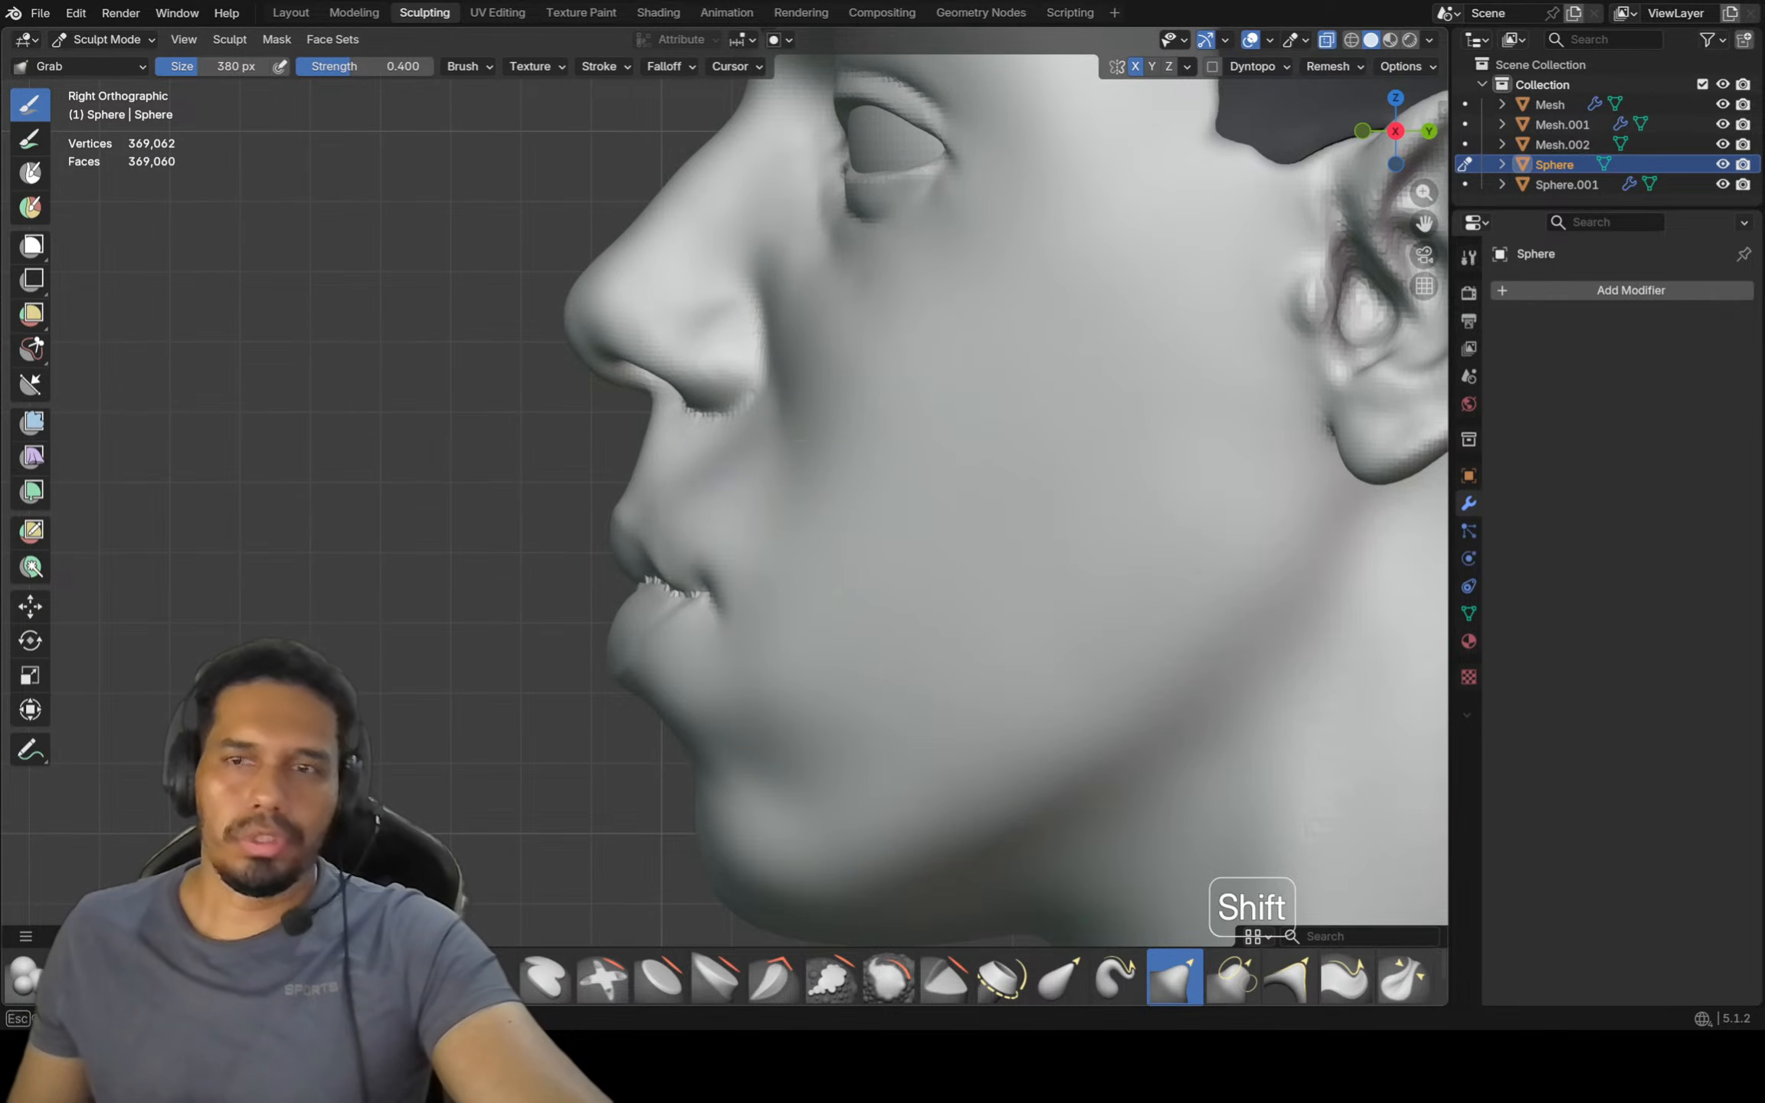
Examine the nose, lips, chin and overall facial proportions in the right profile, both close up and with the whole head framed
middle_click_drag(851, 468, 858, 546, "ctrl")
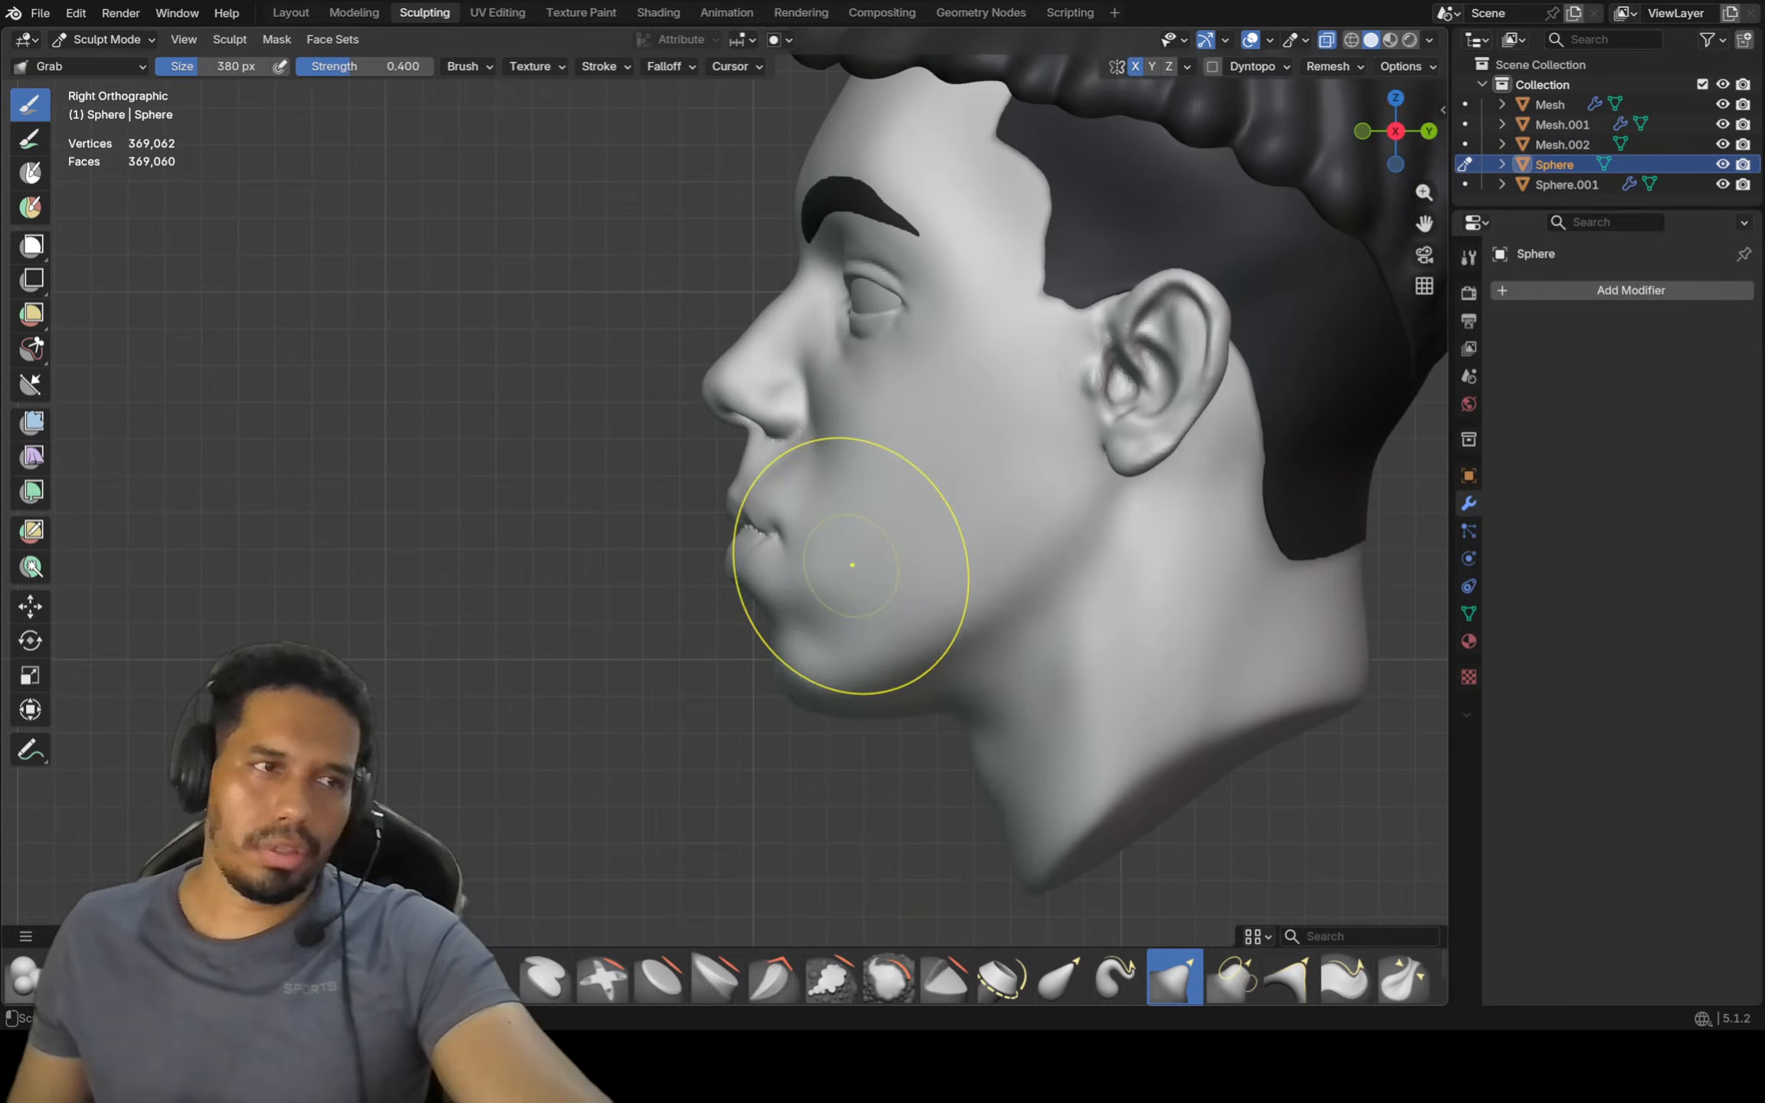
scroll(800, 605, "up", 4)
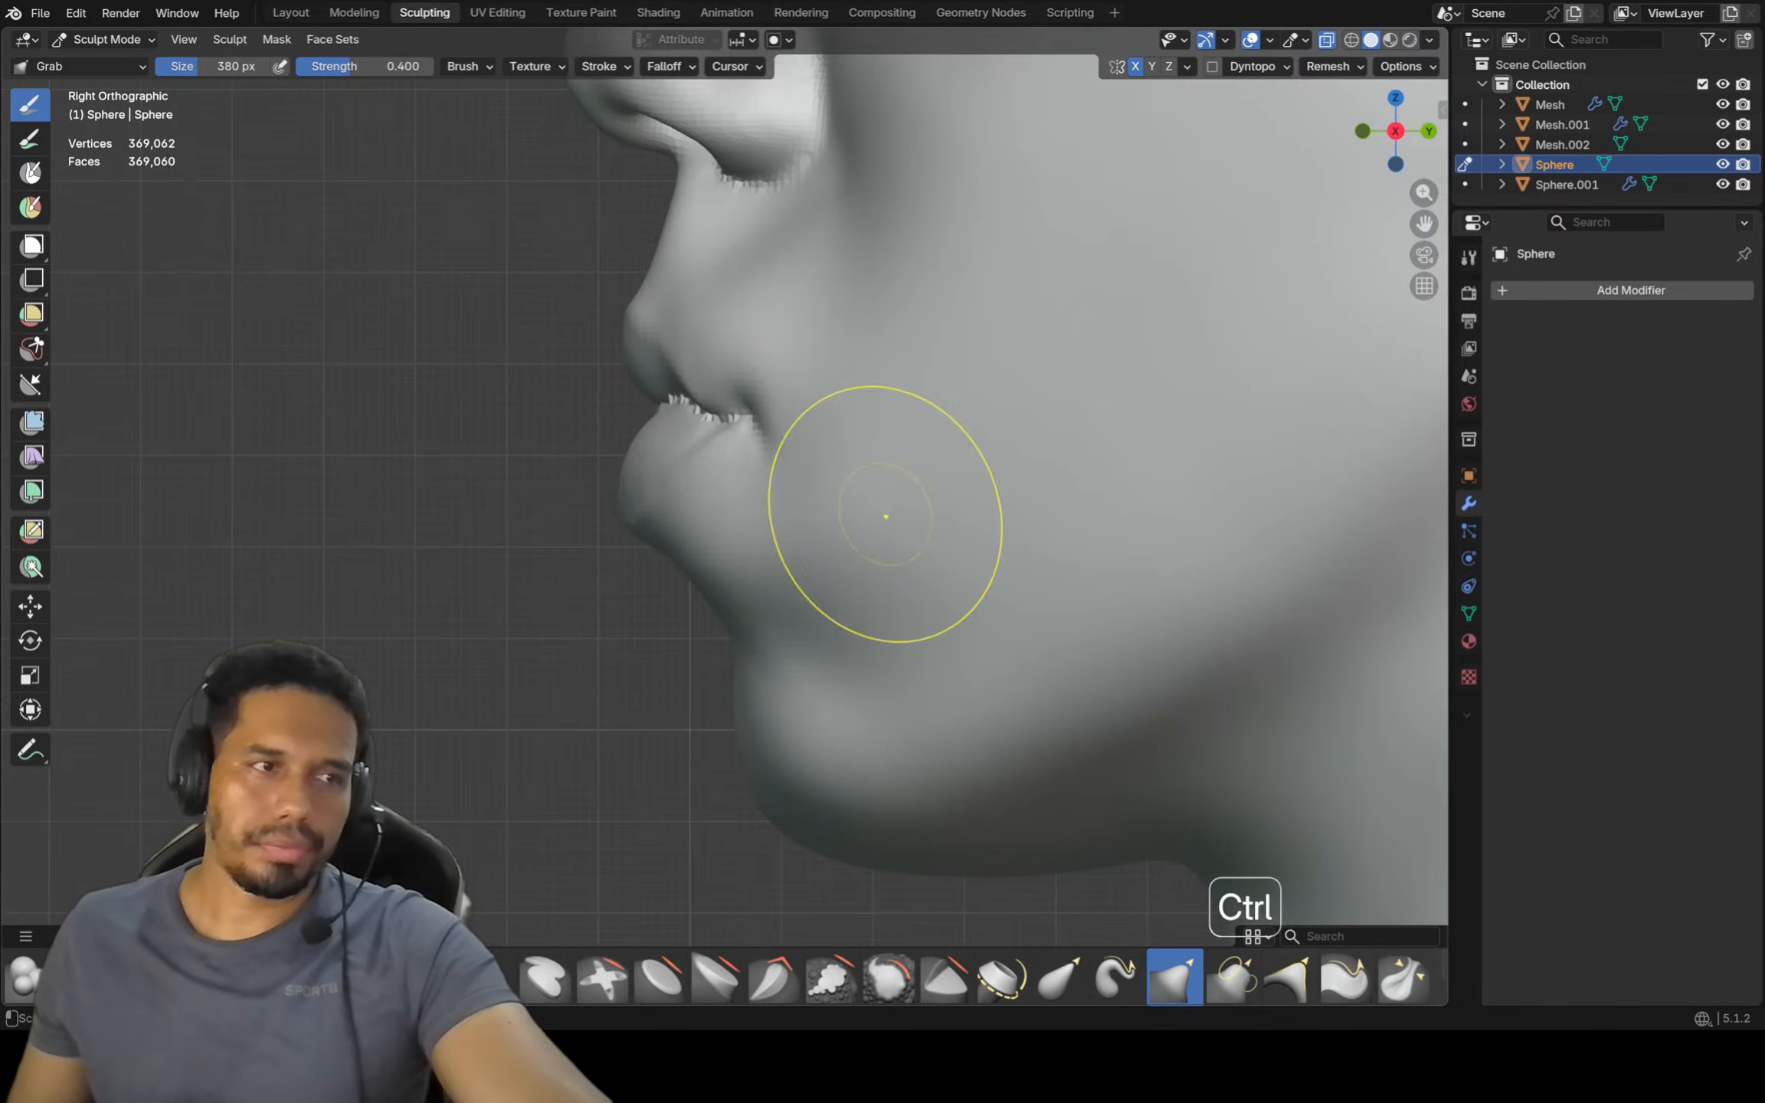
mouse_move(886, 512)
middle_mouse_down("ctrl")
mouse_move(889, 583)
mouse_move(890, 548)
middle_mouse_up("ctrl")
mouse_move(919, 506)
middle_mouse_down("shift")
mouse_move(800, 583)
mouse_move(873, 599)
middle_mouse_up("shift")
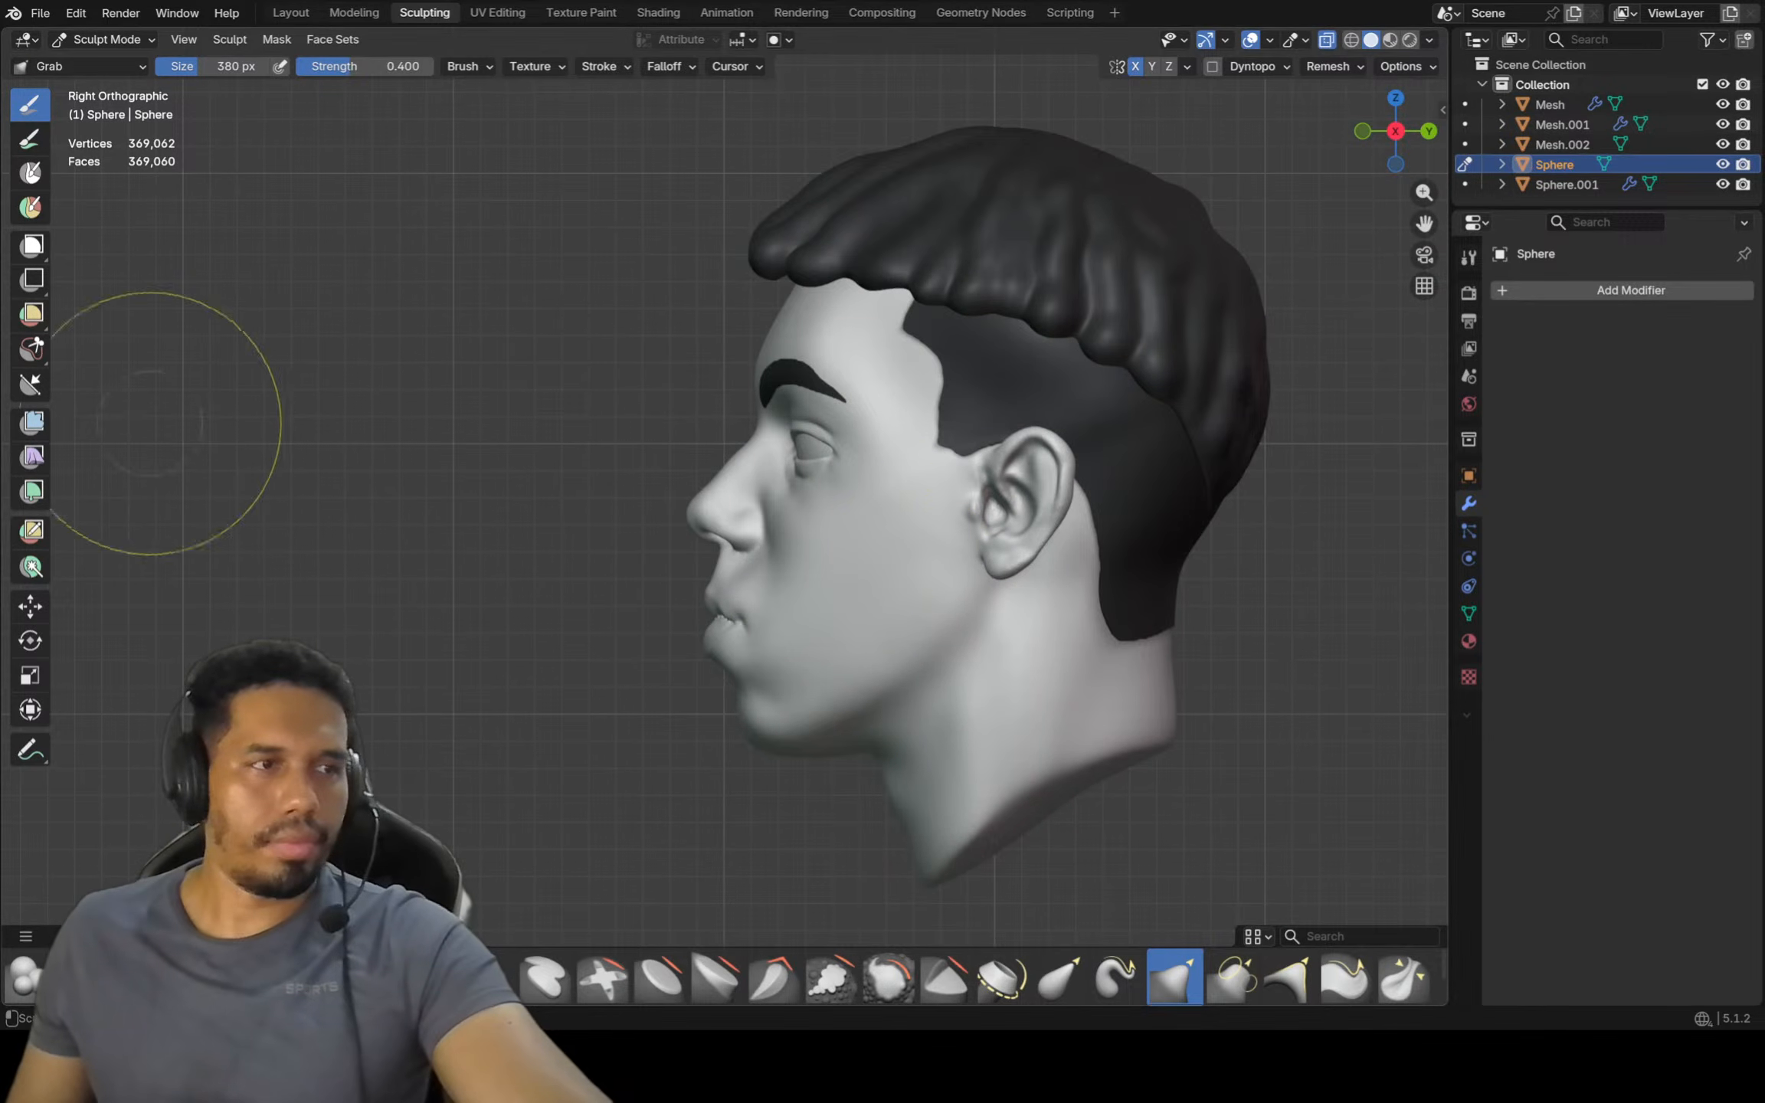
mouse_move(612, 504)
middle_mouse_down()
mouse_move(766, 507)
mouse_move(689, 517)
mouse_move(850, 551)
mouse_move(893, 508)
mouse_move(887, 530)
middle_mouse_up()
key("KP_3")
key("alt+m")
scroll(891, 506, "down", 1)
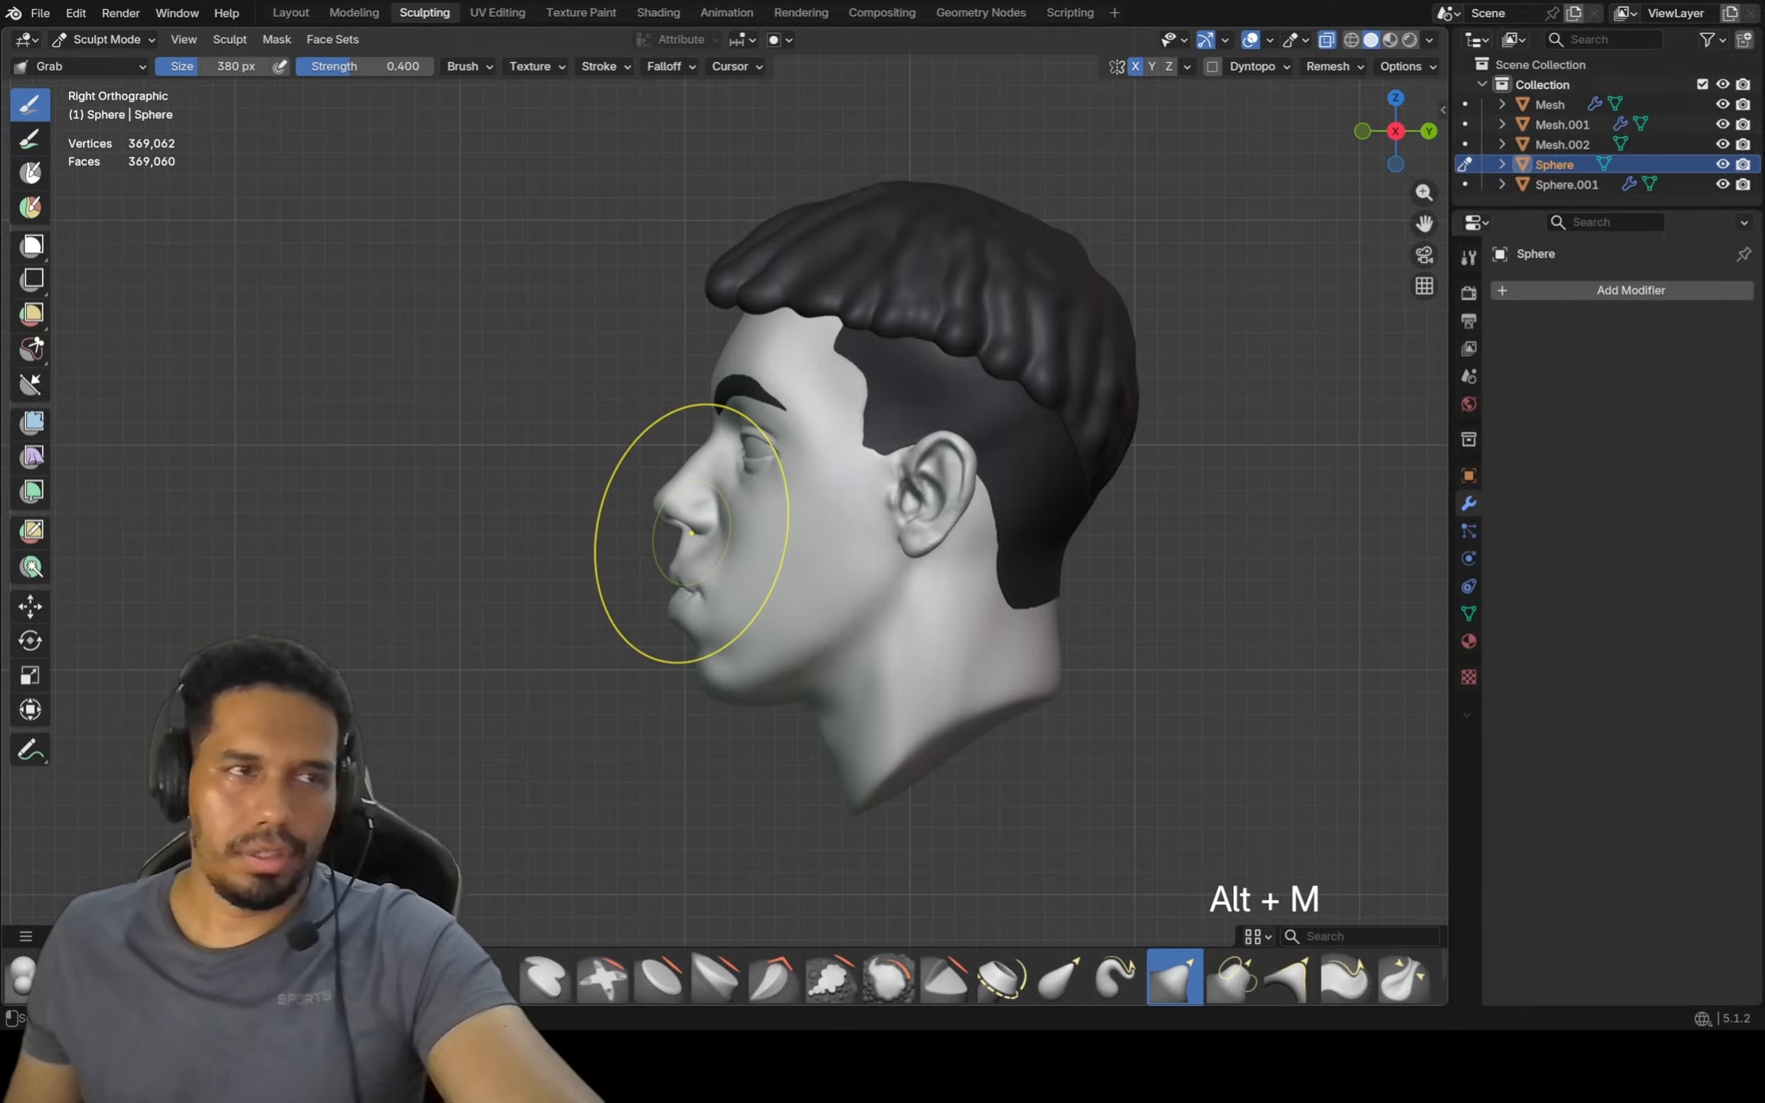
scroll(693, 528, "up", 3)
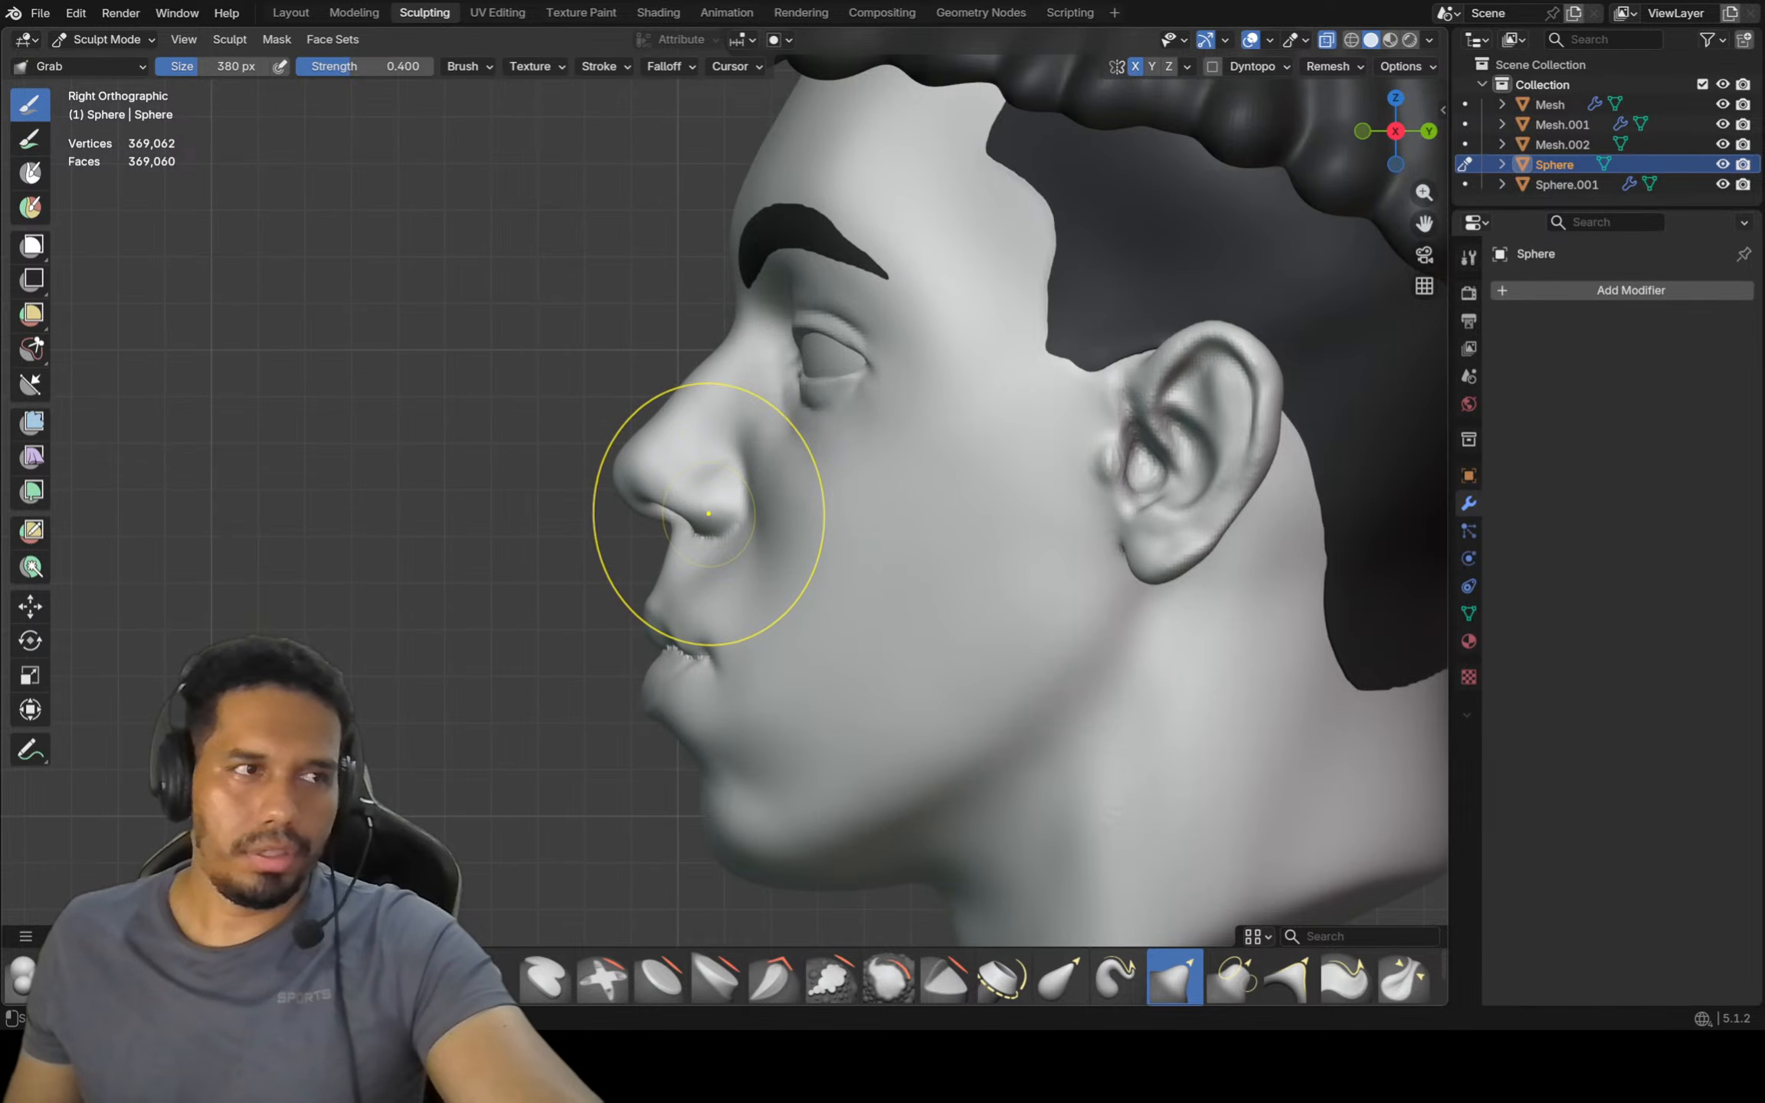
Try to pull the inner eye corner down towards the nose with a 118 px Grab brush
key("ctrl")
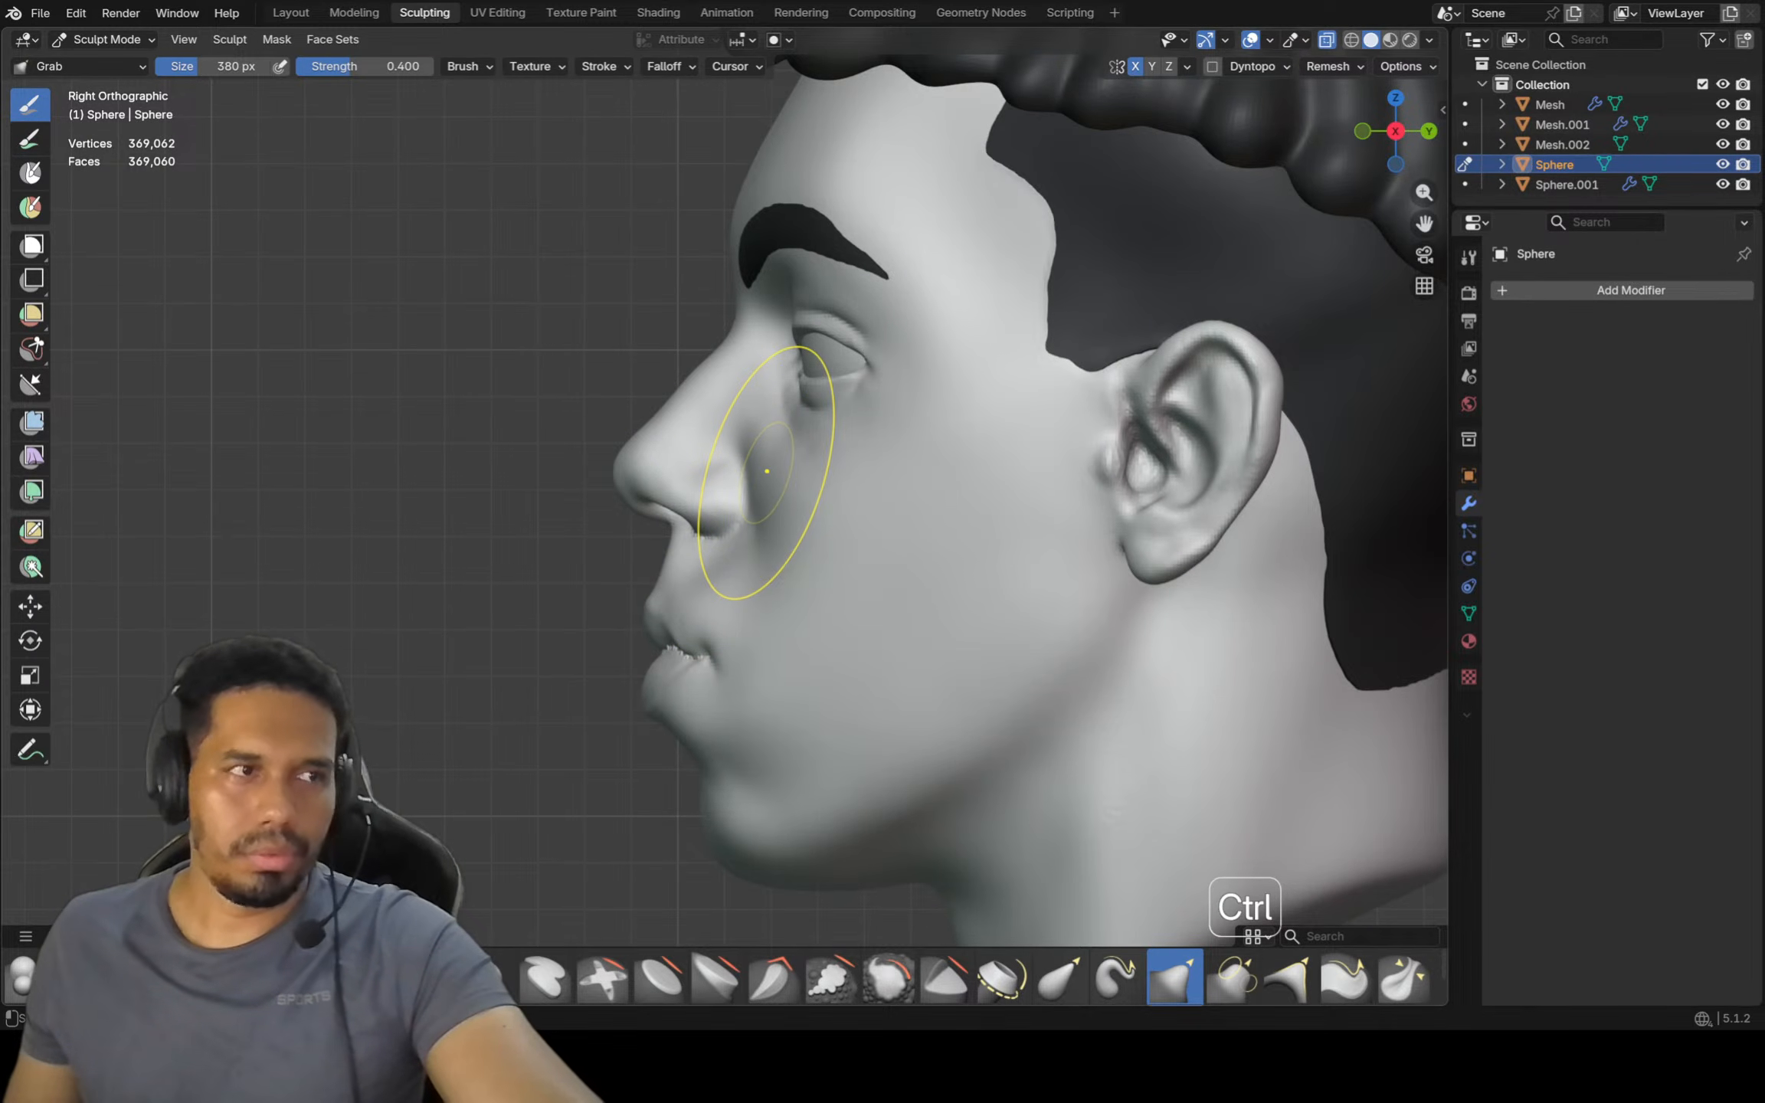
key("shift")
key("f")
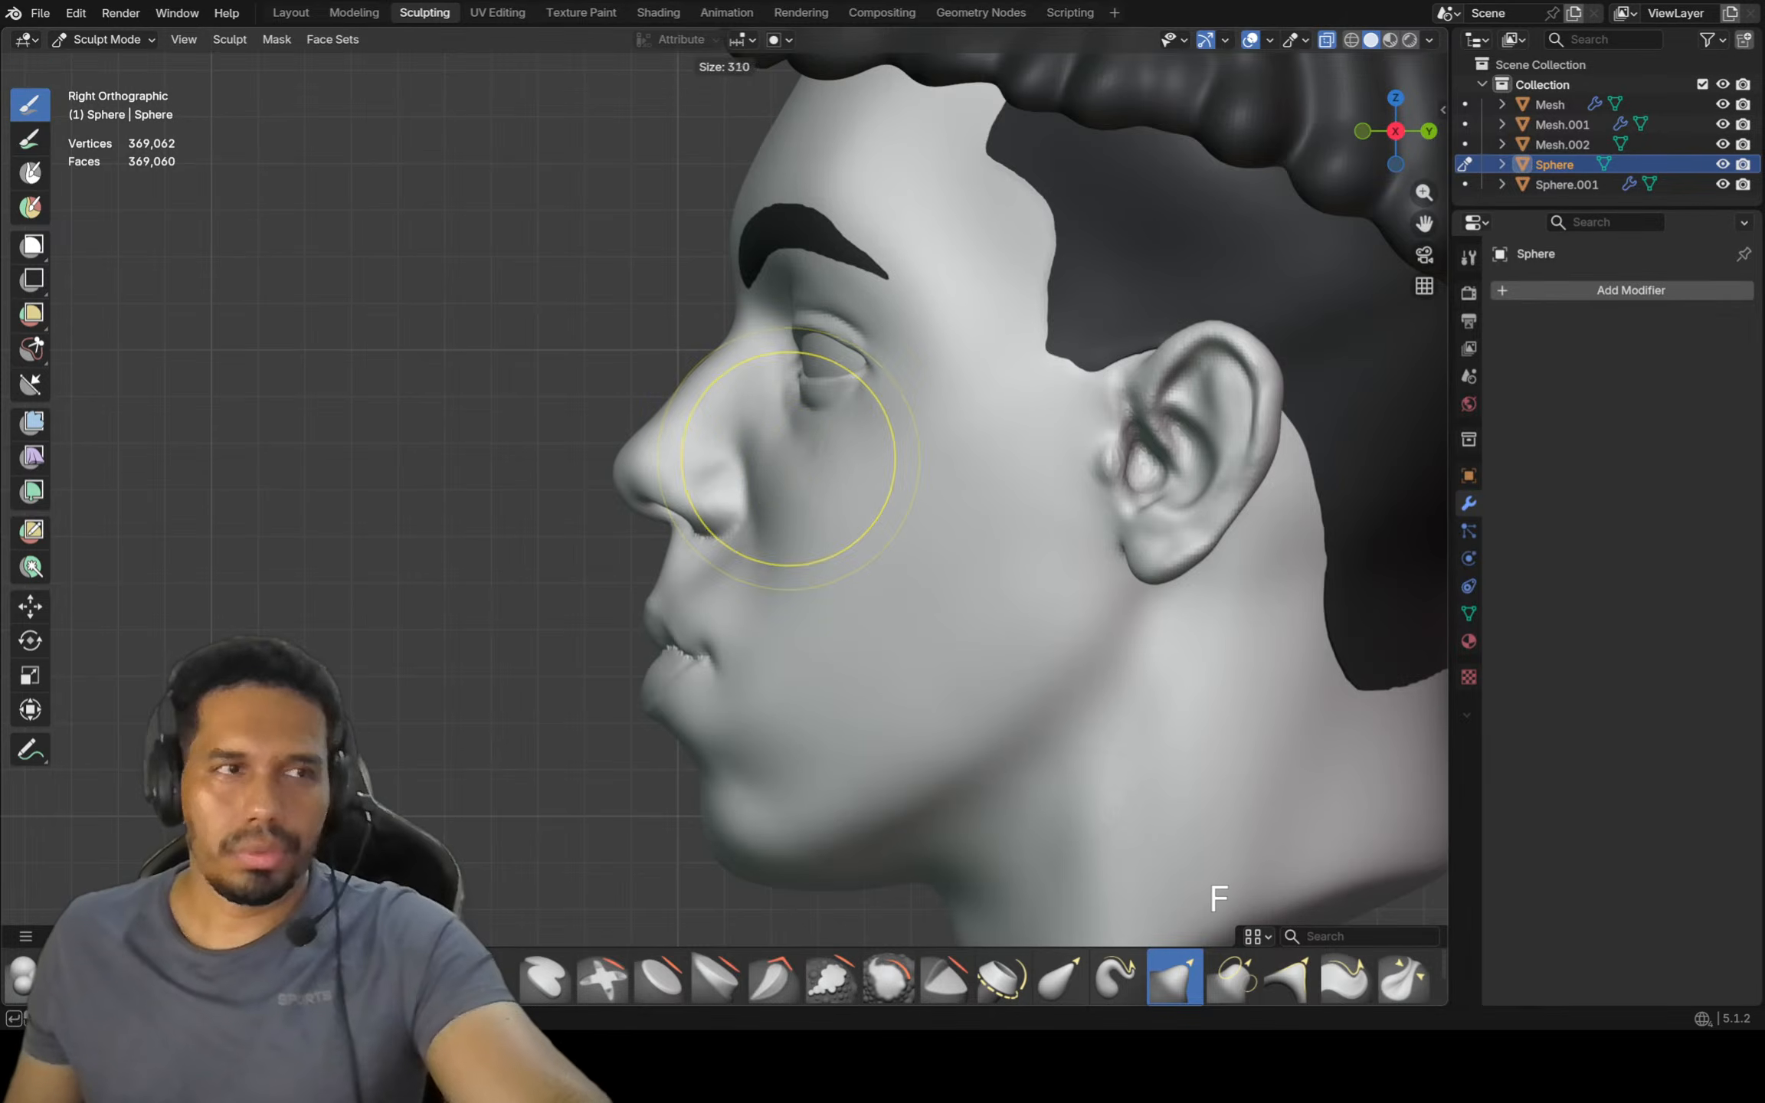
left_click(743, 457)
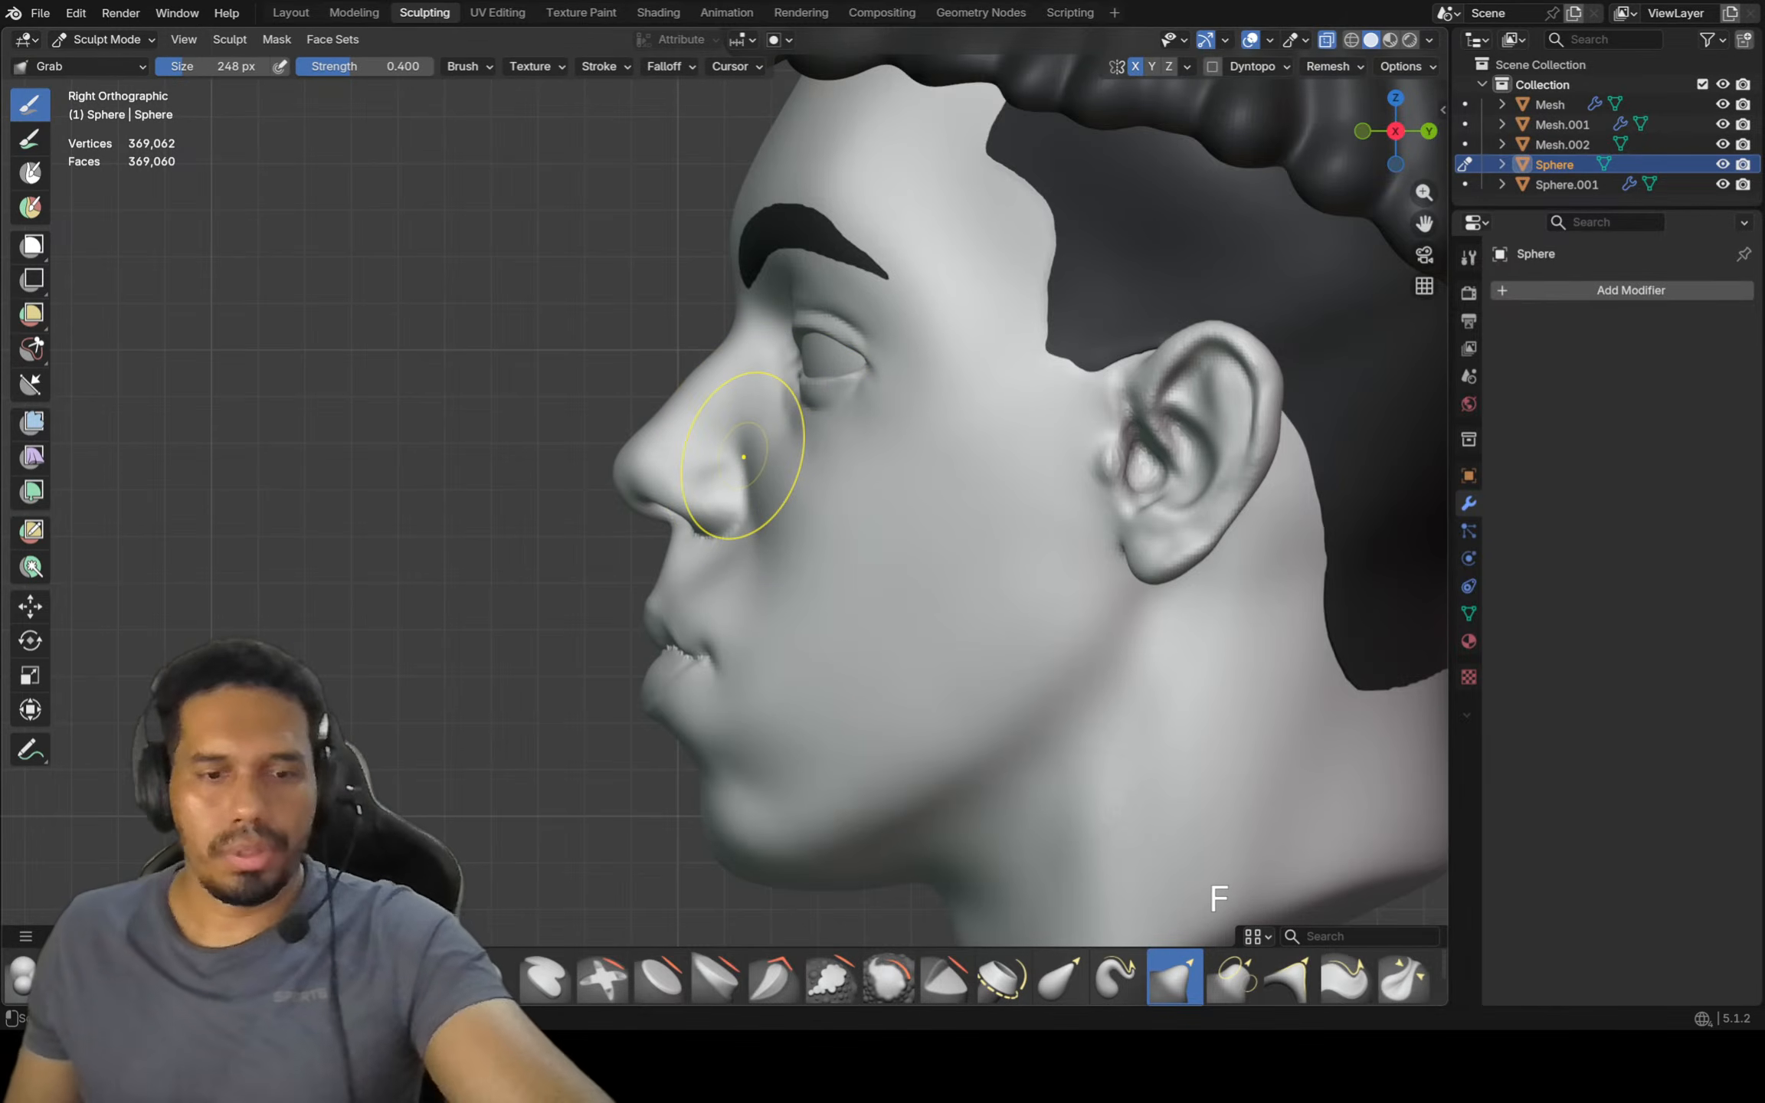
key("f")
left_click(766, 455)
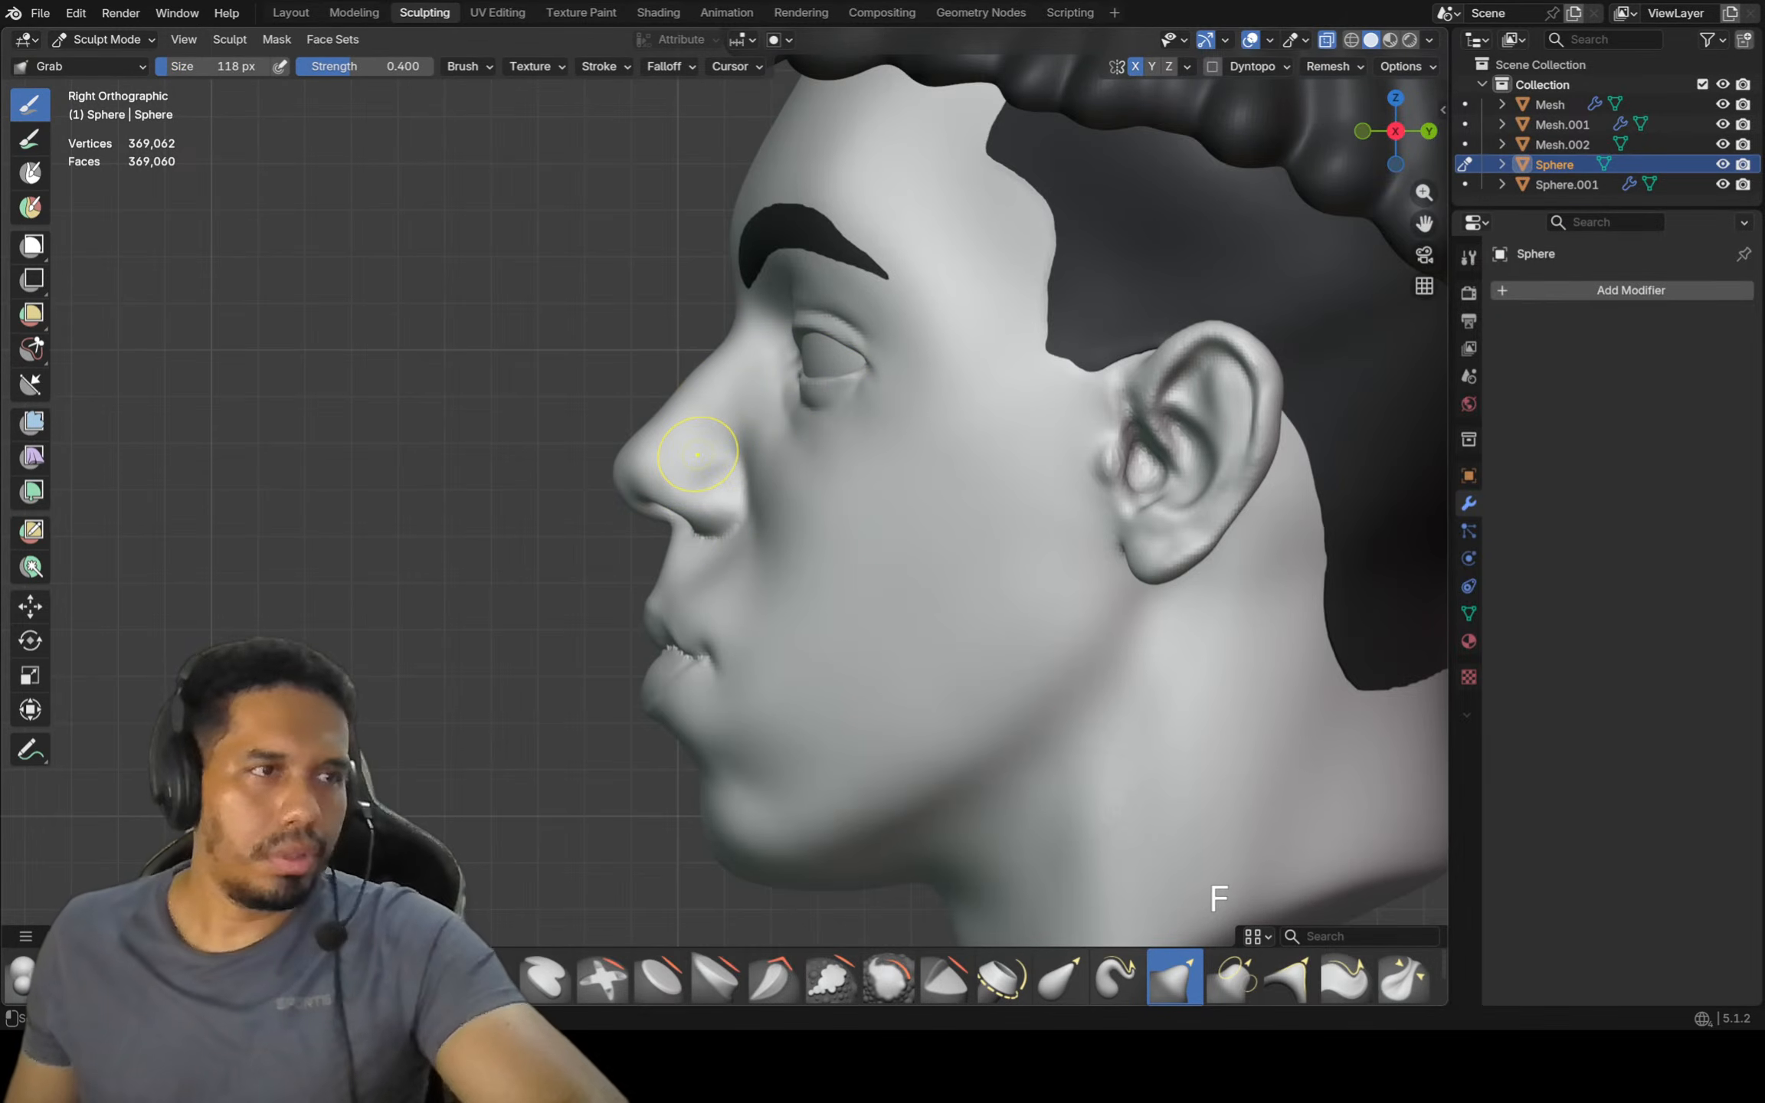
scroll(871, 287, "up", 5)
middle_click_drag(870, 287, 858, 366)
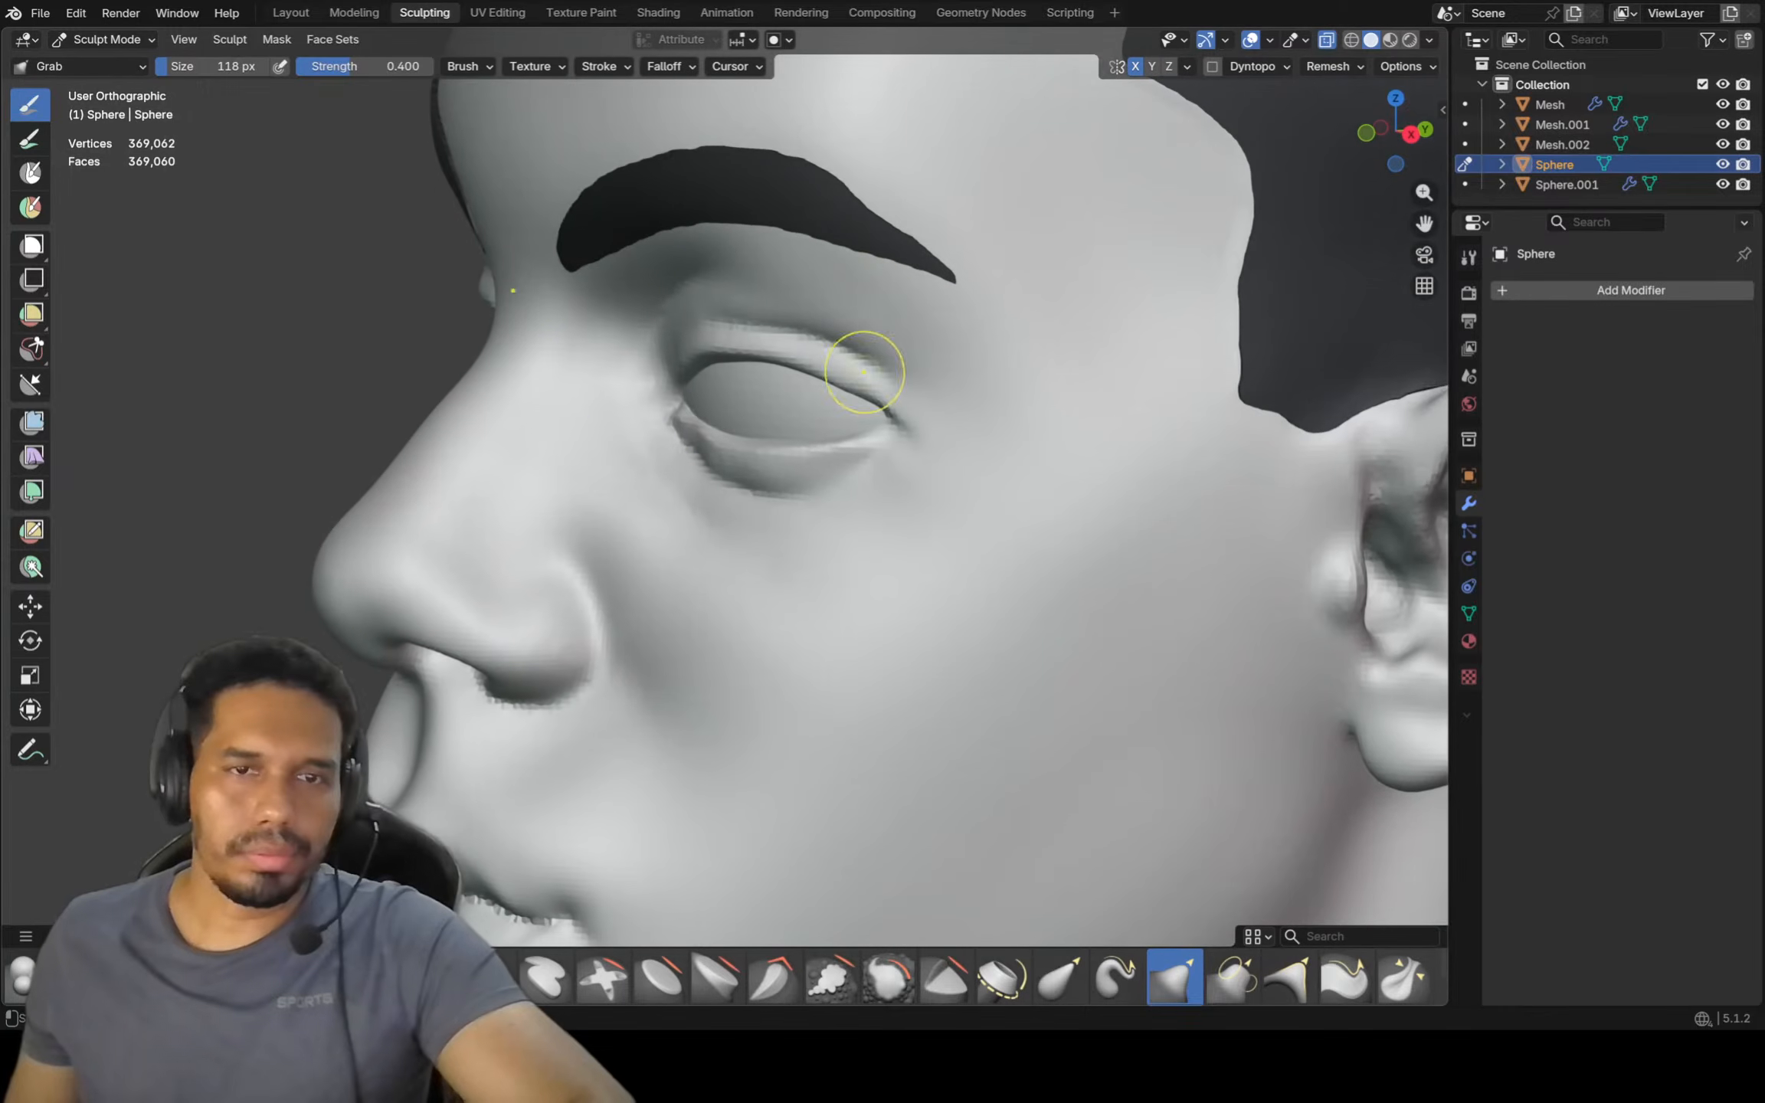
left_click_drag(682, 414, 650, 480)
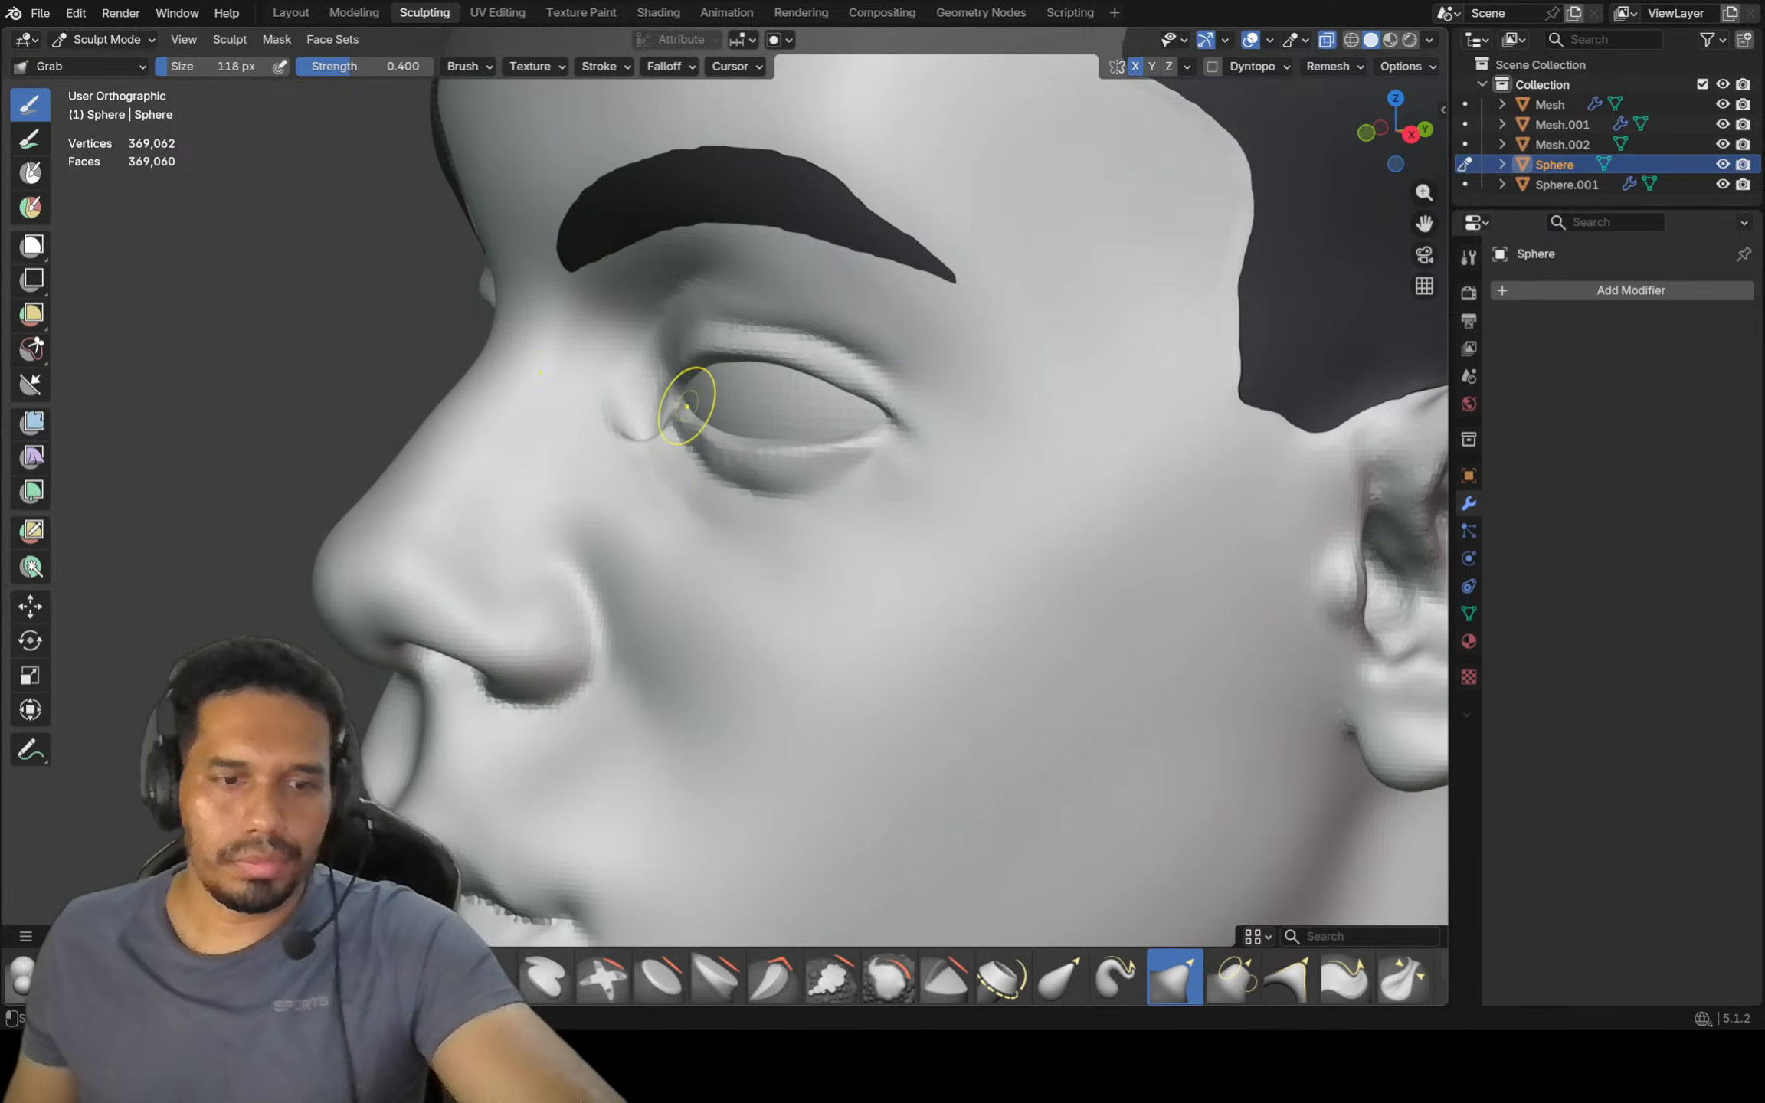
key("ctrl+z")
Switch to the Crease Polish brush and inspect the inner eye corner and under-eye area from close up and from the front
key("shift+c")
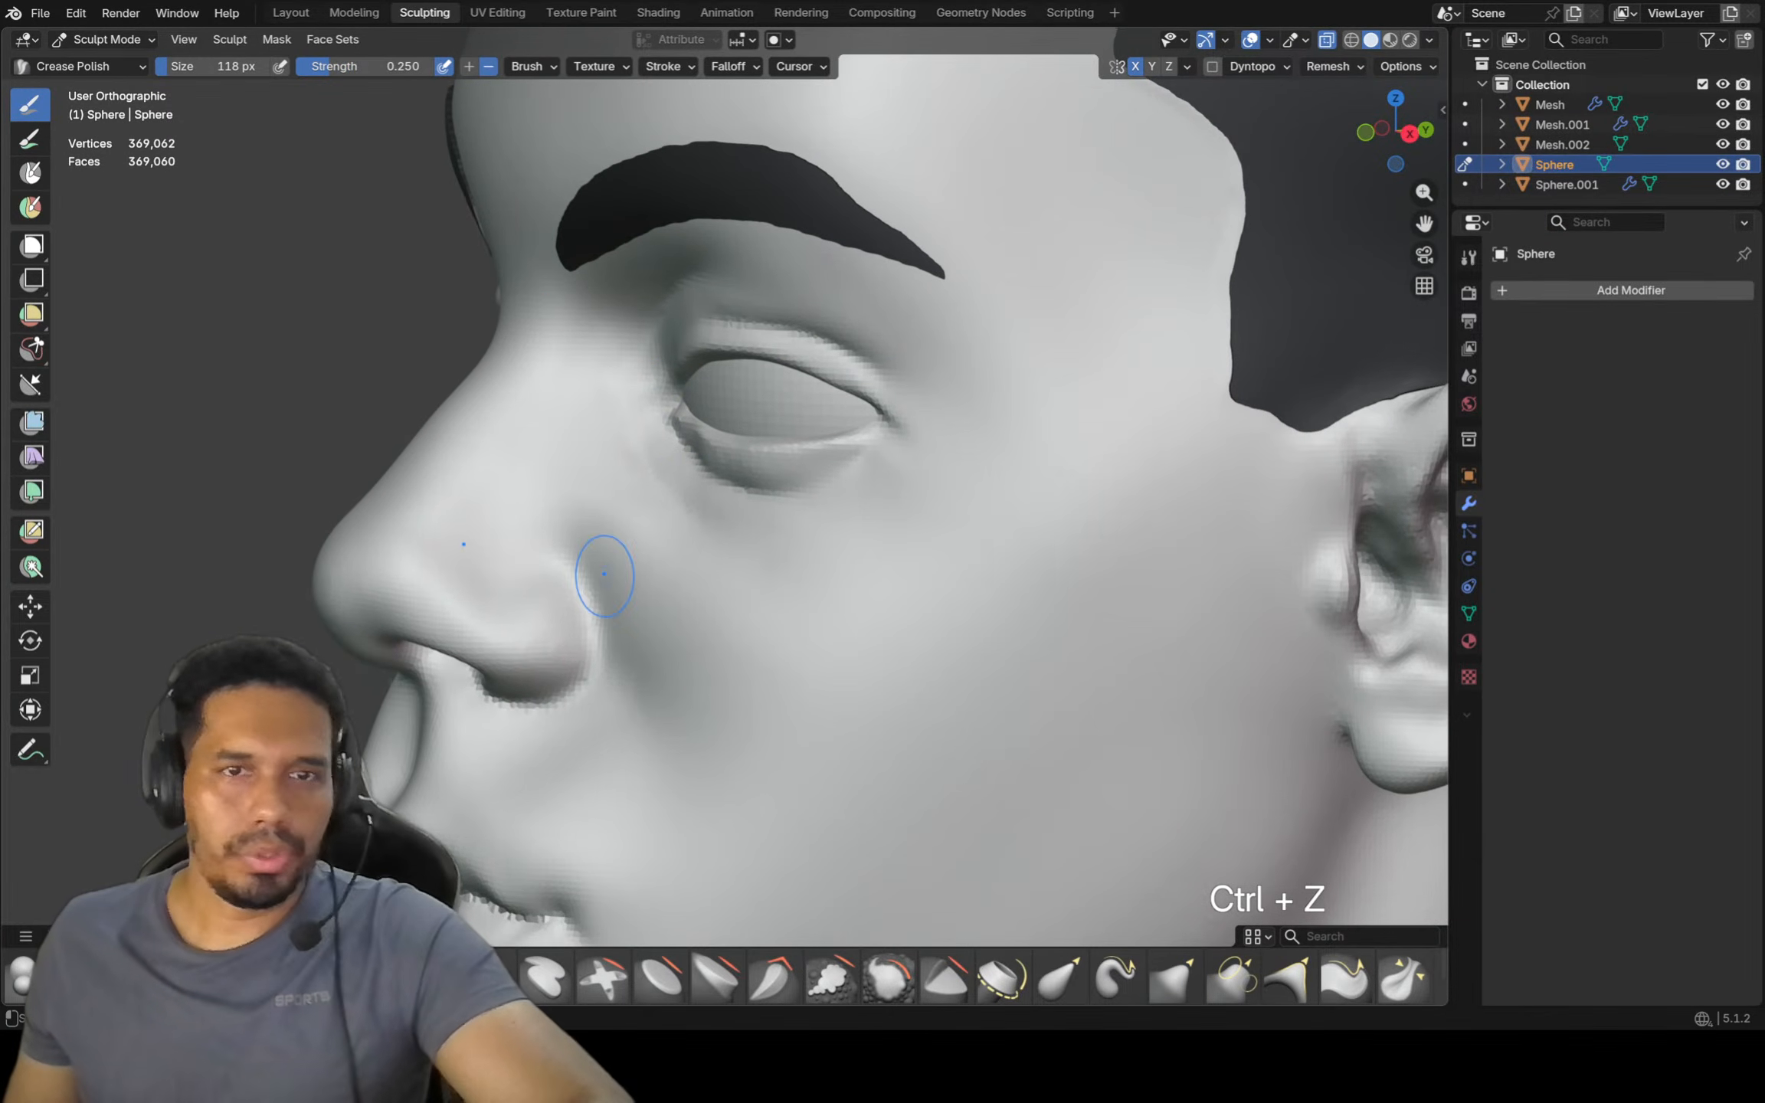
scroll(650, 400, "up", 3)
middle_click_drag(641, 461, 678, 420)
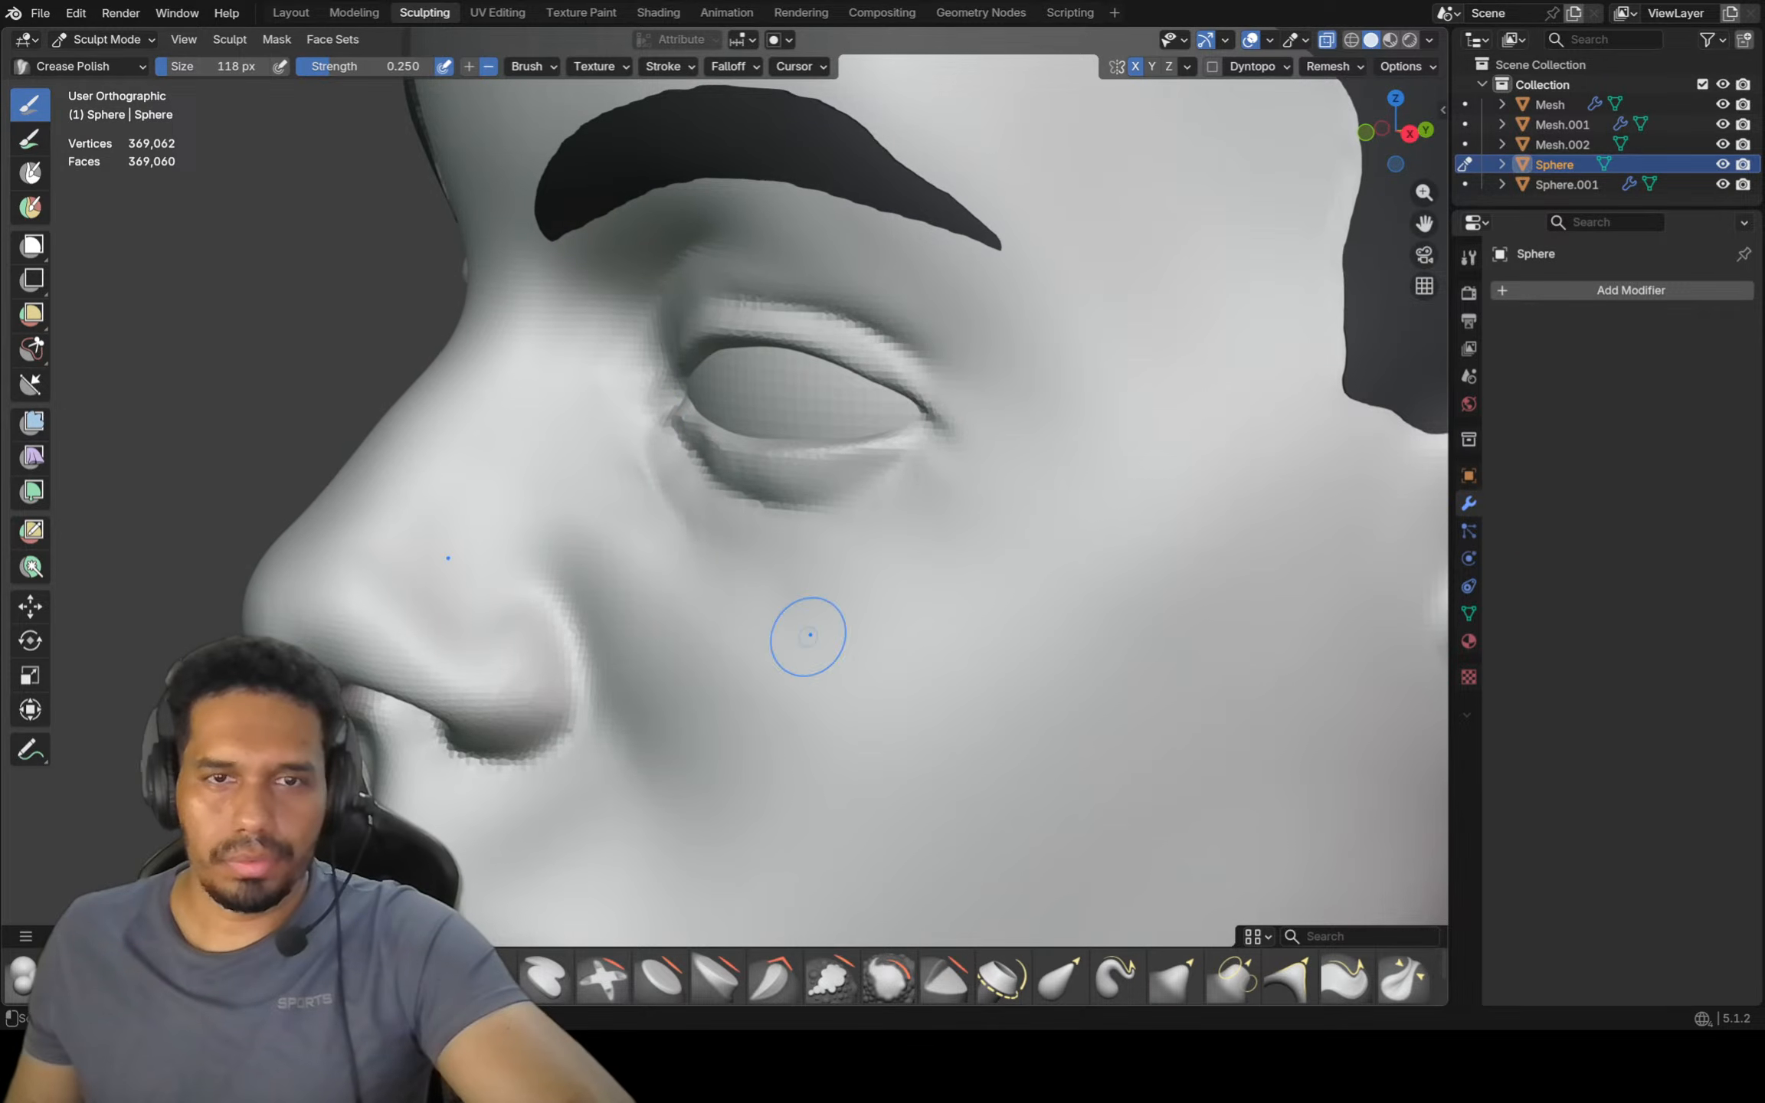
key("KP_1")
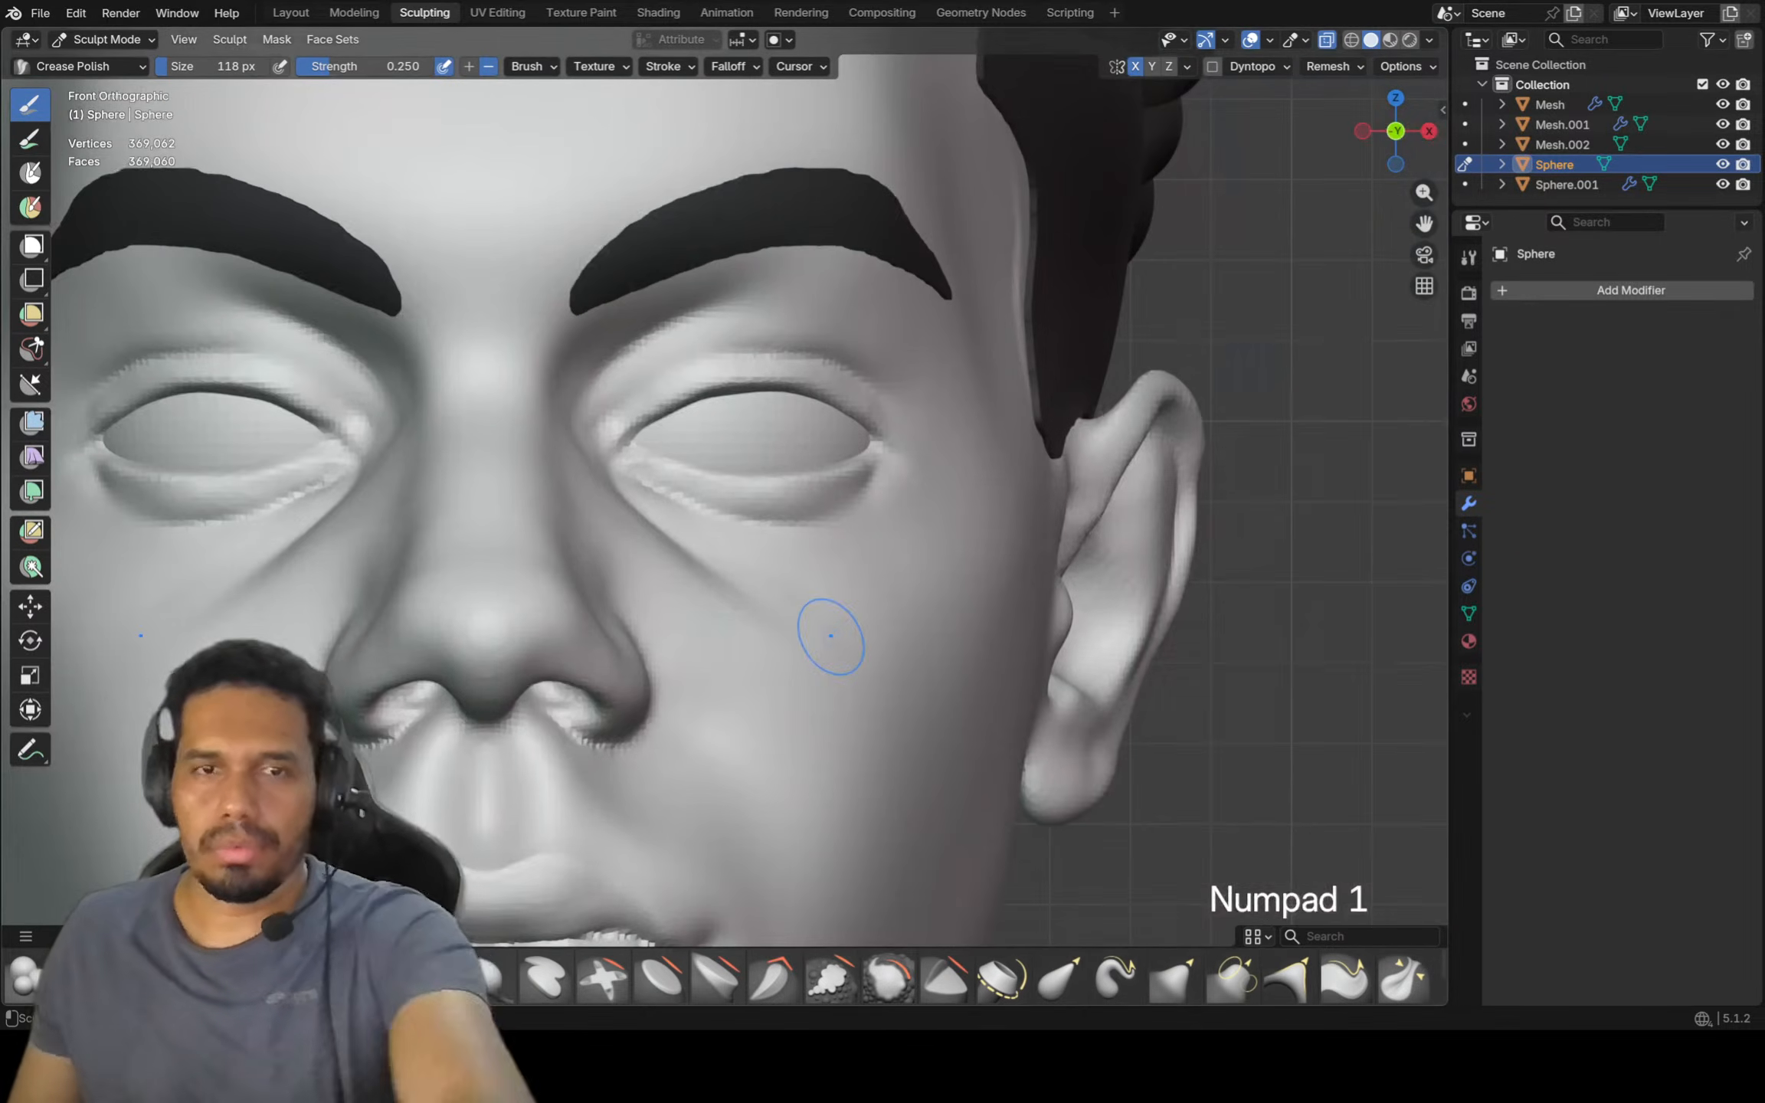
middle_click_drag(830, 635, 813, 640, "ctrl")
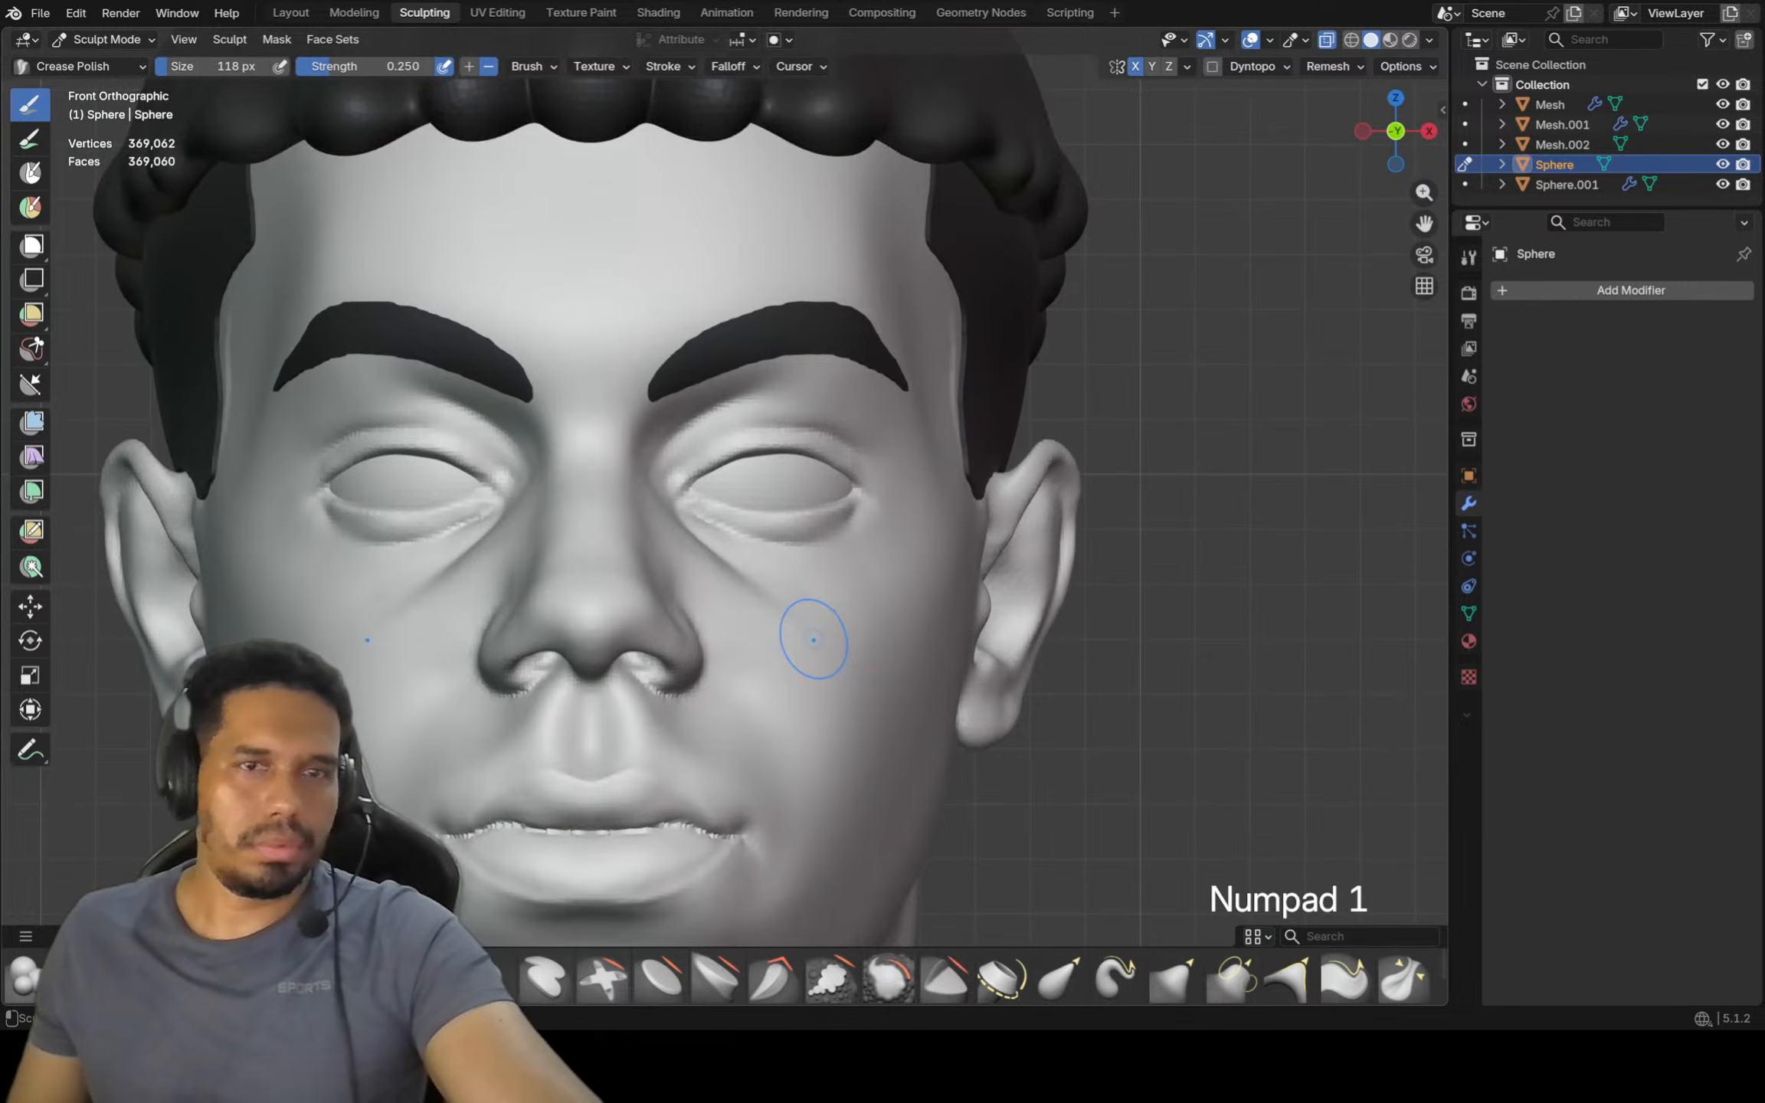
Return to the Grab brush at 304 px and review the whole head's proportions from the front
key("f")
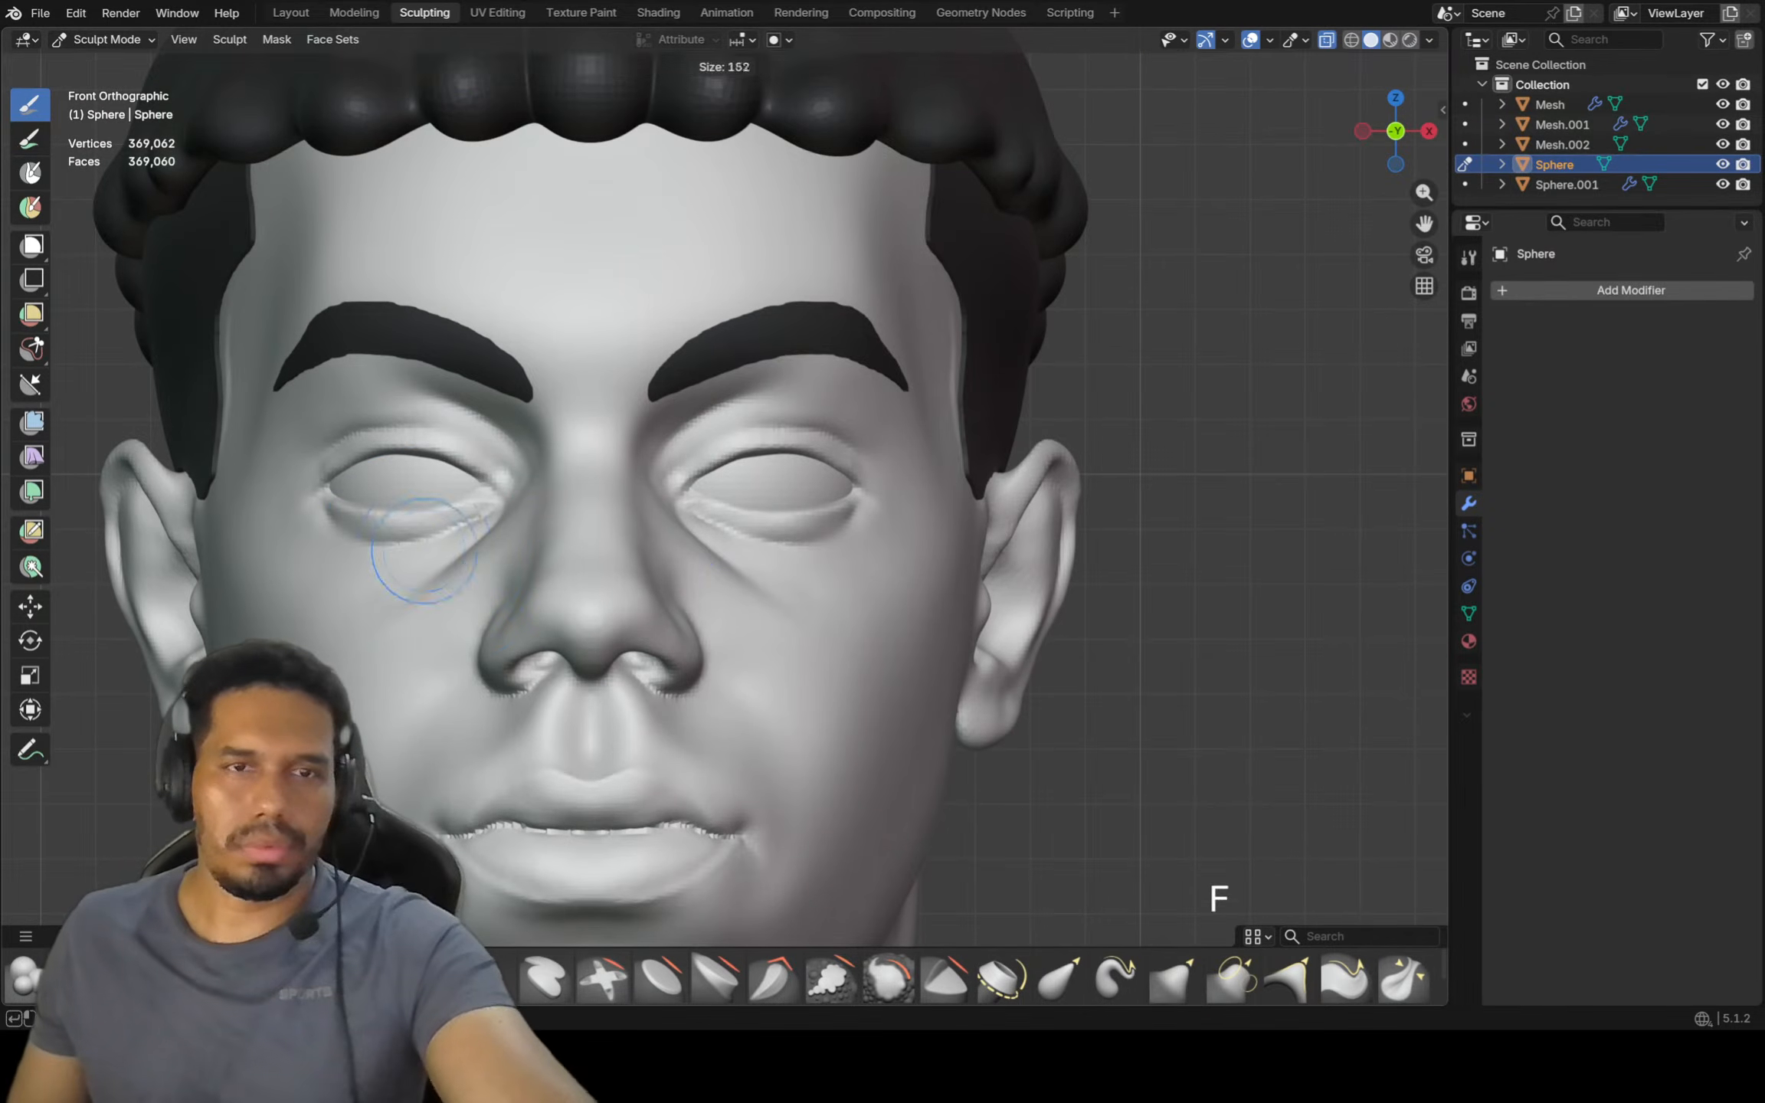
key("g")
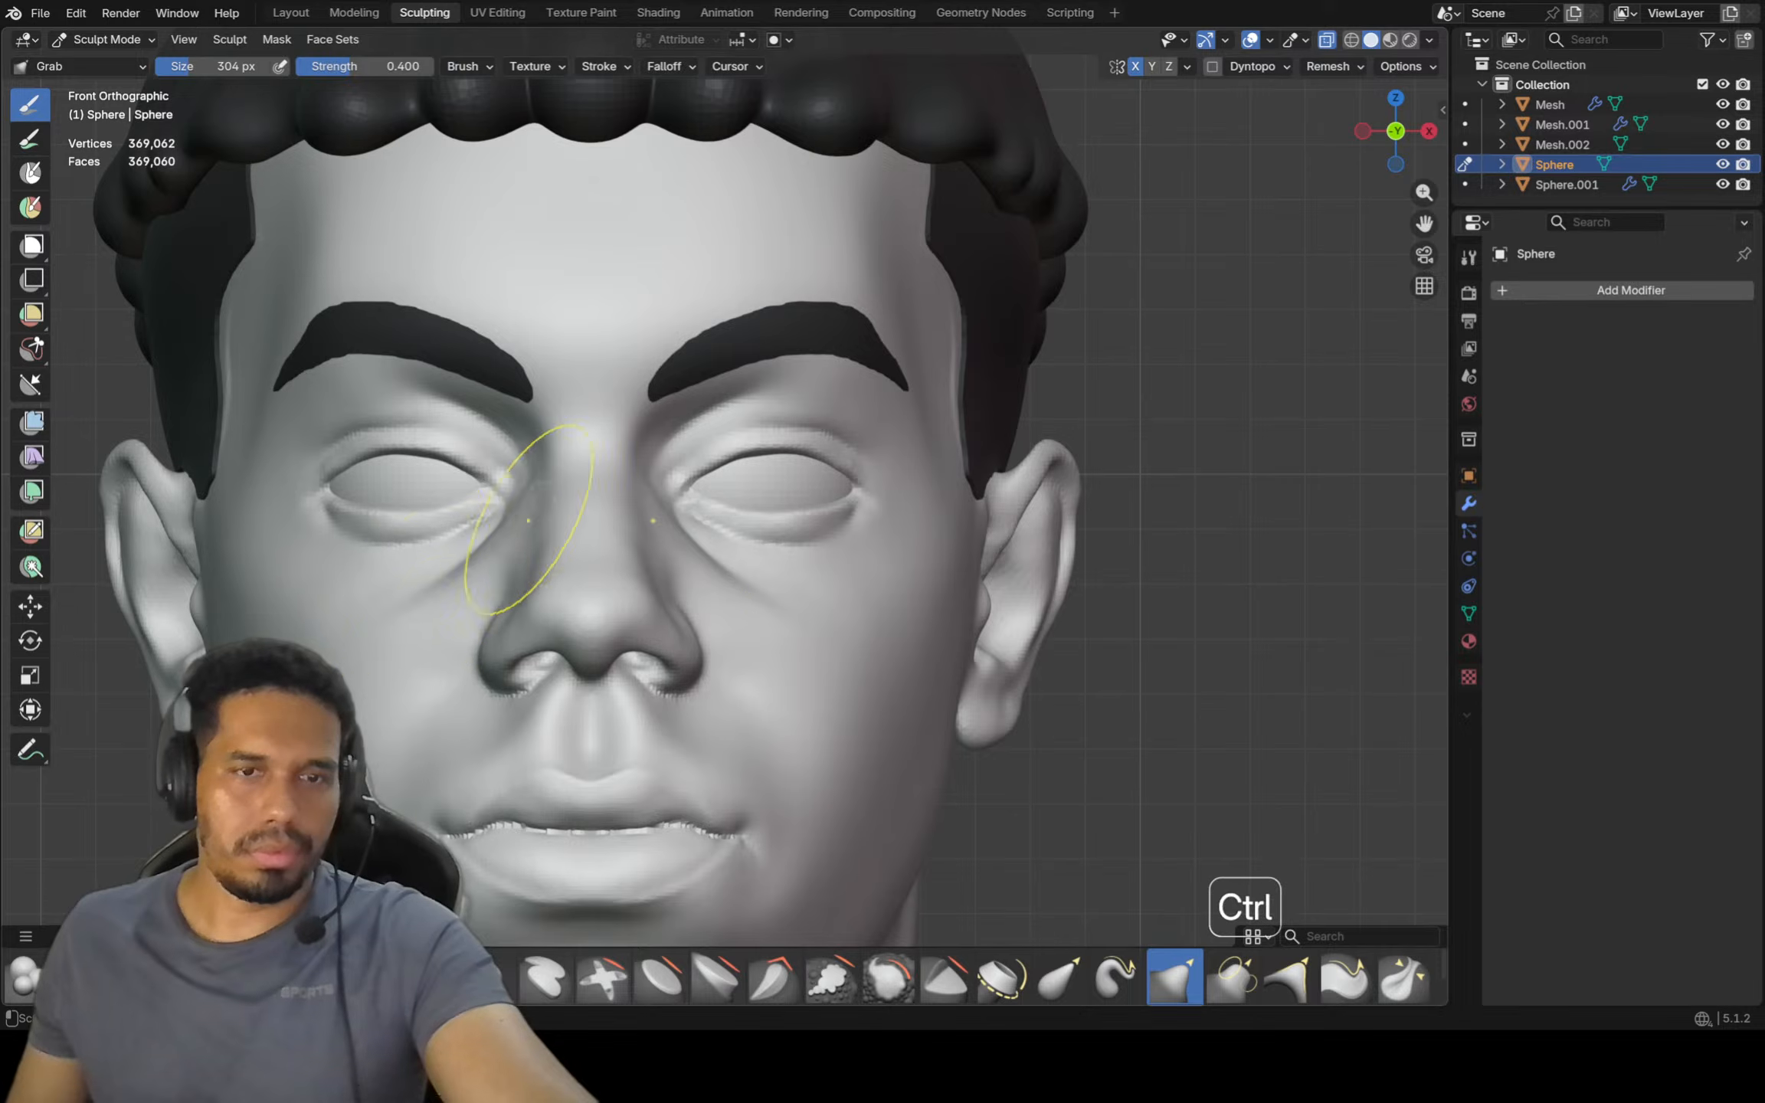
middle_click_drag(492, 512, 492, 566, "ctrl")
middle_click_drag(716, 632, 726, 657, "ctrl")
middle_click_drag(728, 659, 895, 598, "shift")
middle_click_drag(899, 588, 956, 595, "shift")
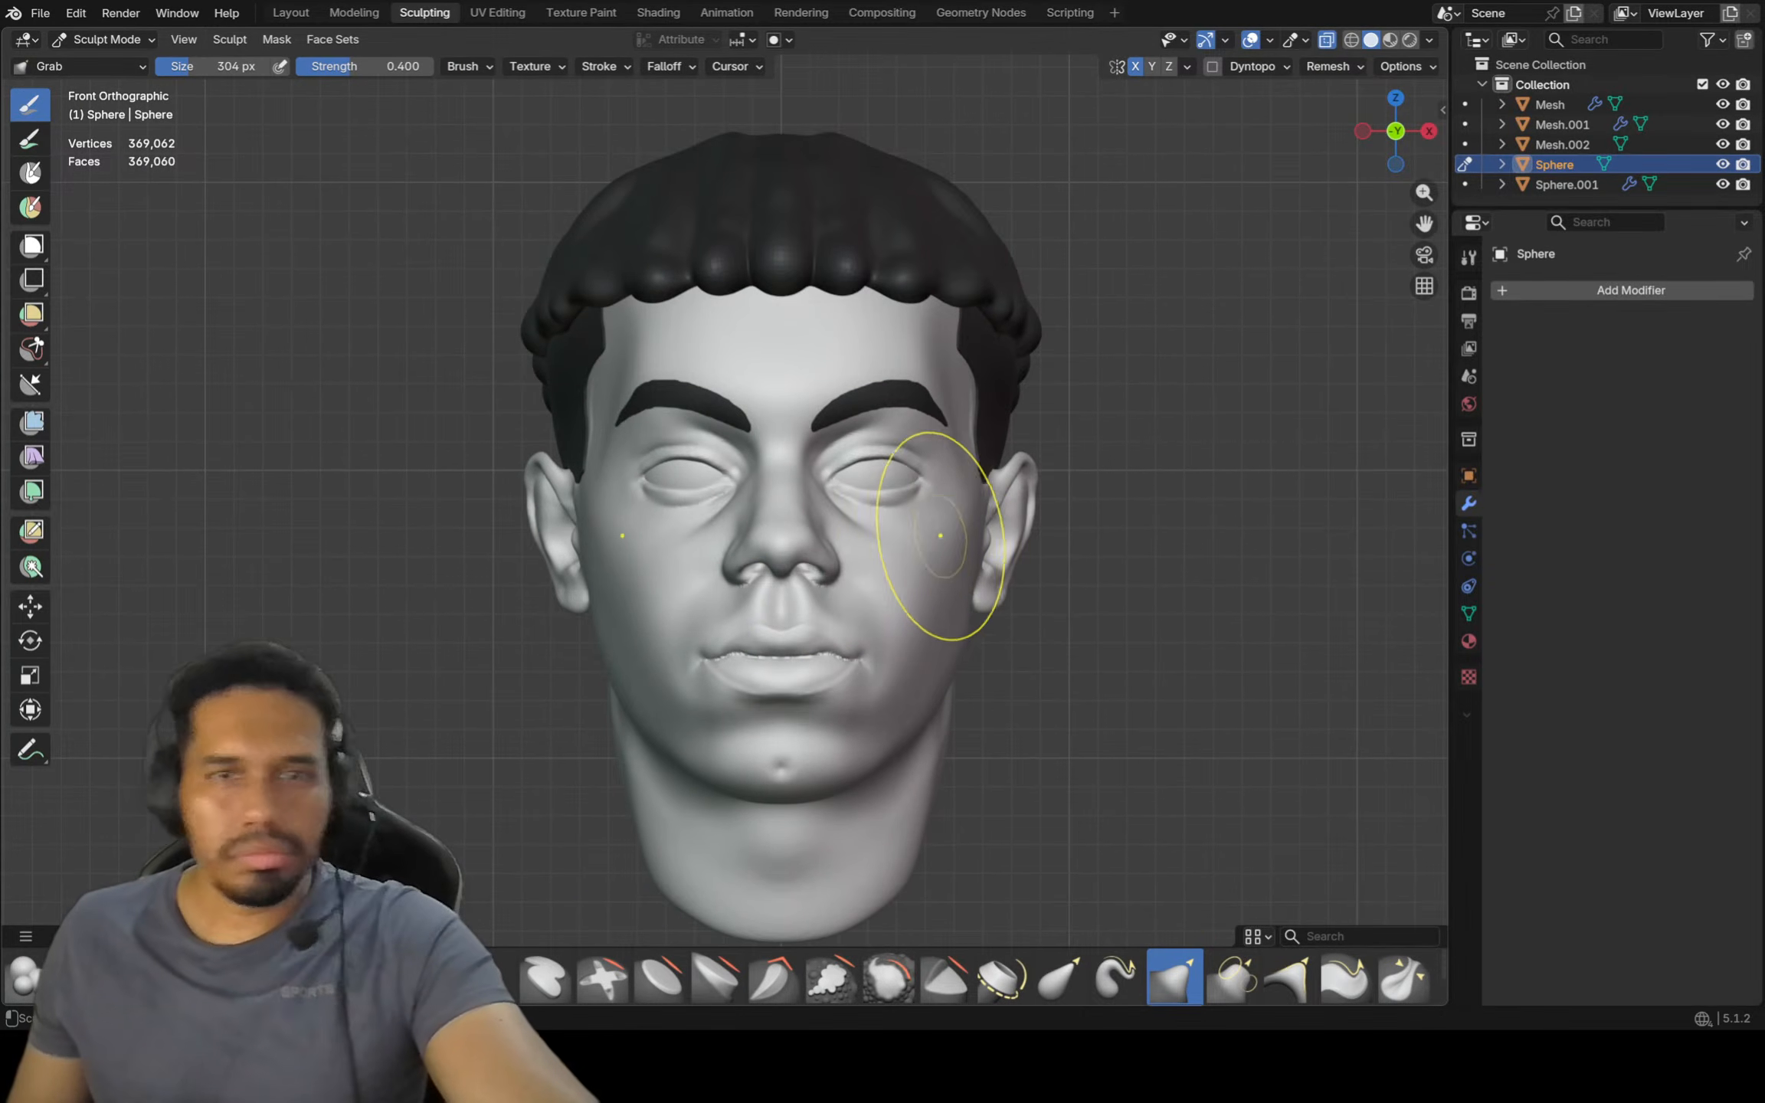
Carve two faint horizontal wrinkles across the forehead with a 72 px Crease Polish brush and X symmetry turned off
key("f")
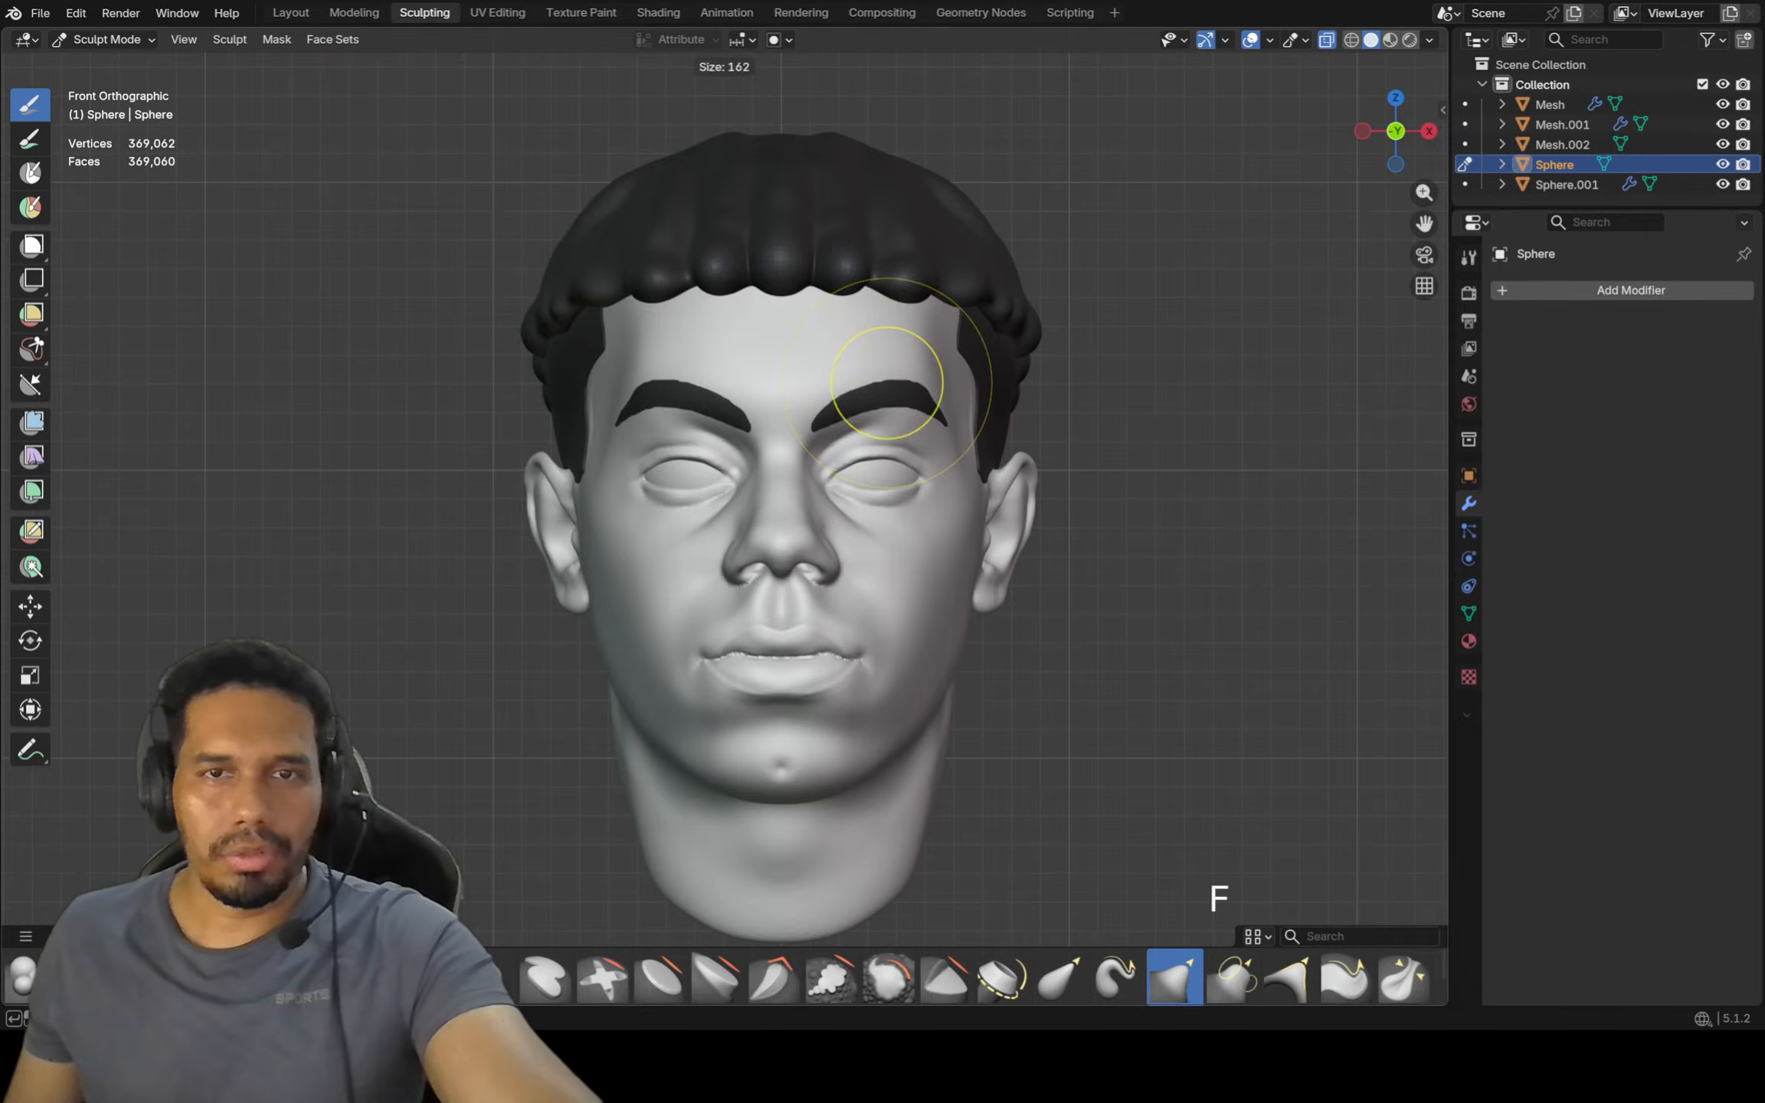
left_click(923, 380)
scroll(866, 315, "up", 4)
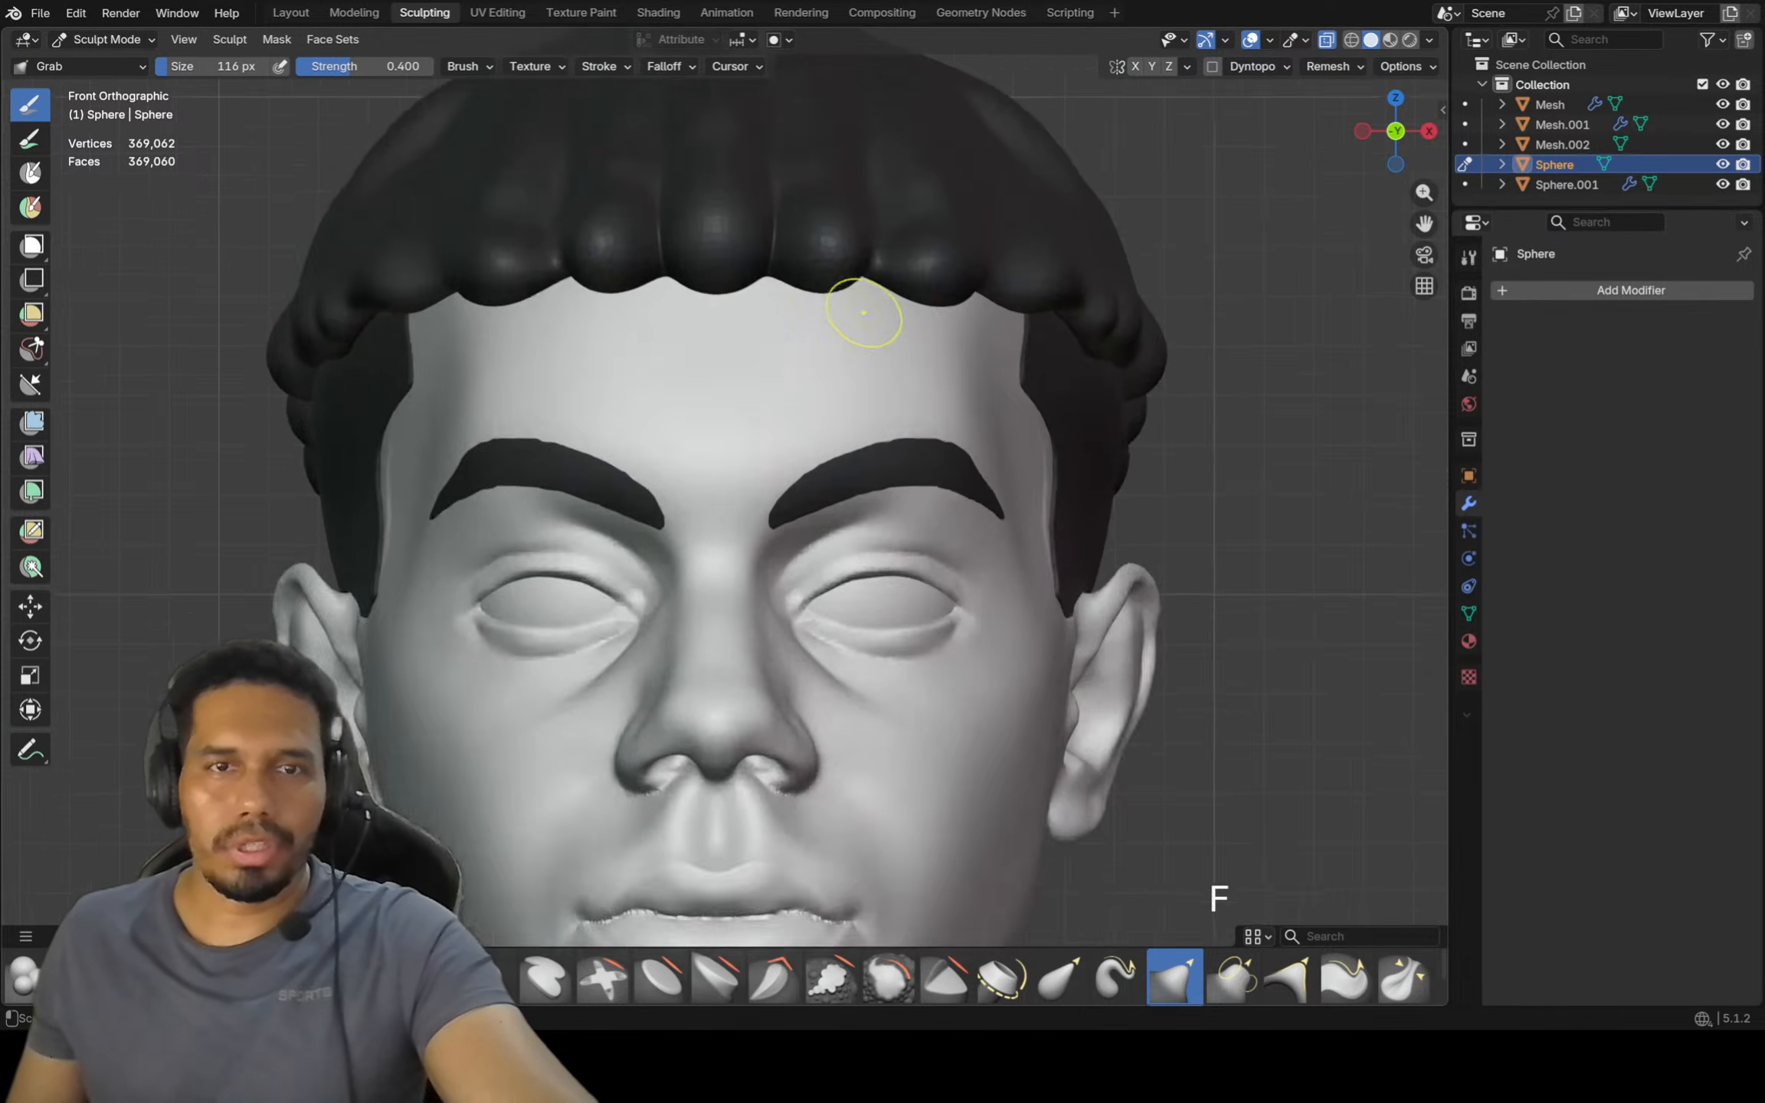
key("shift+c")
key("f")
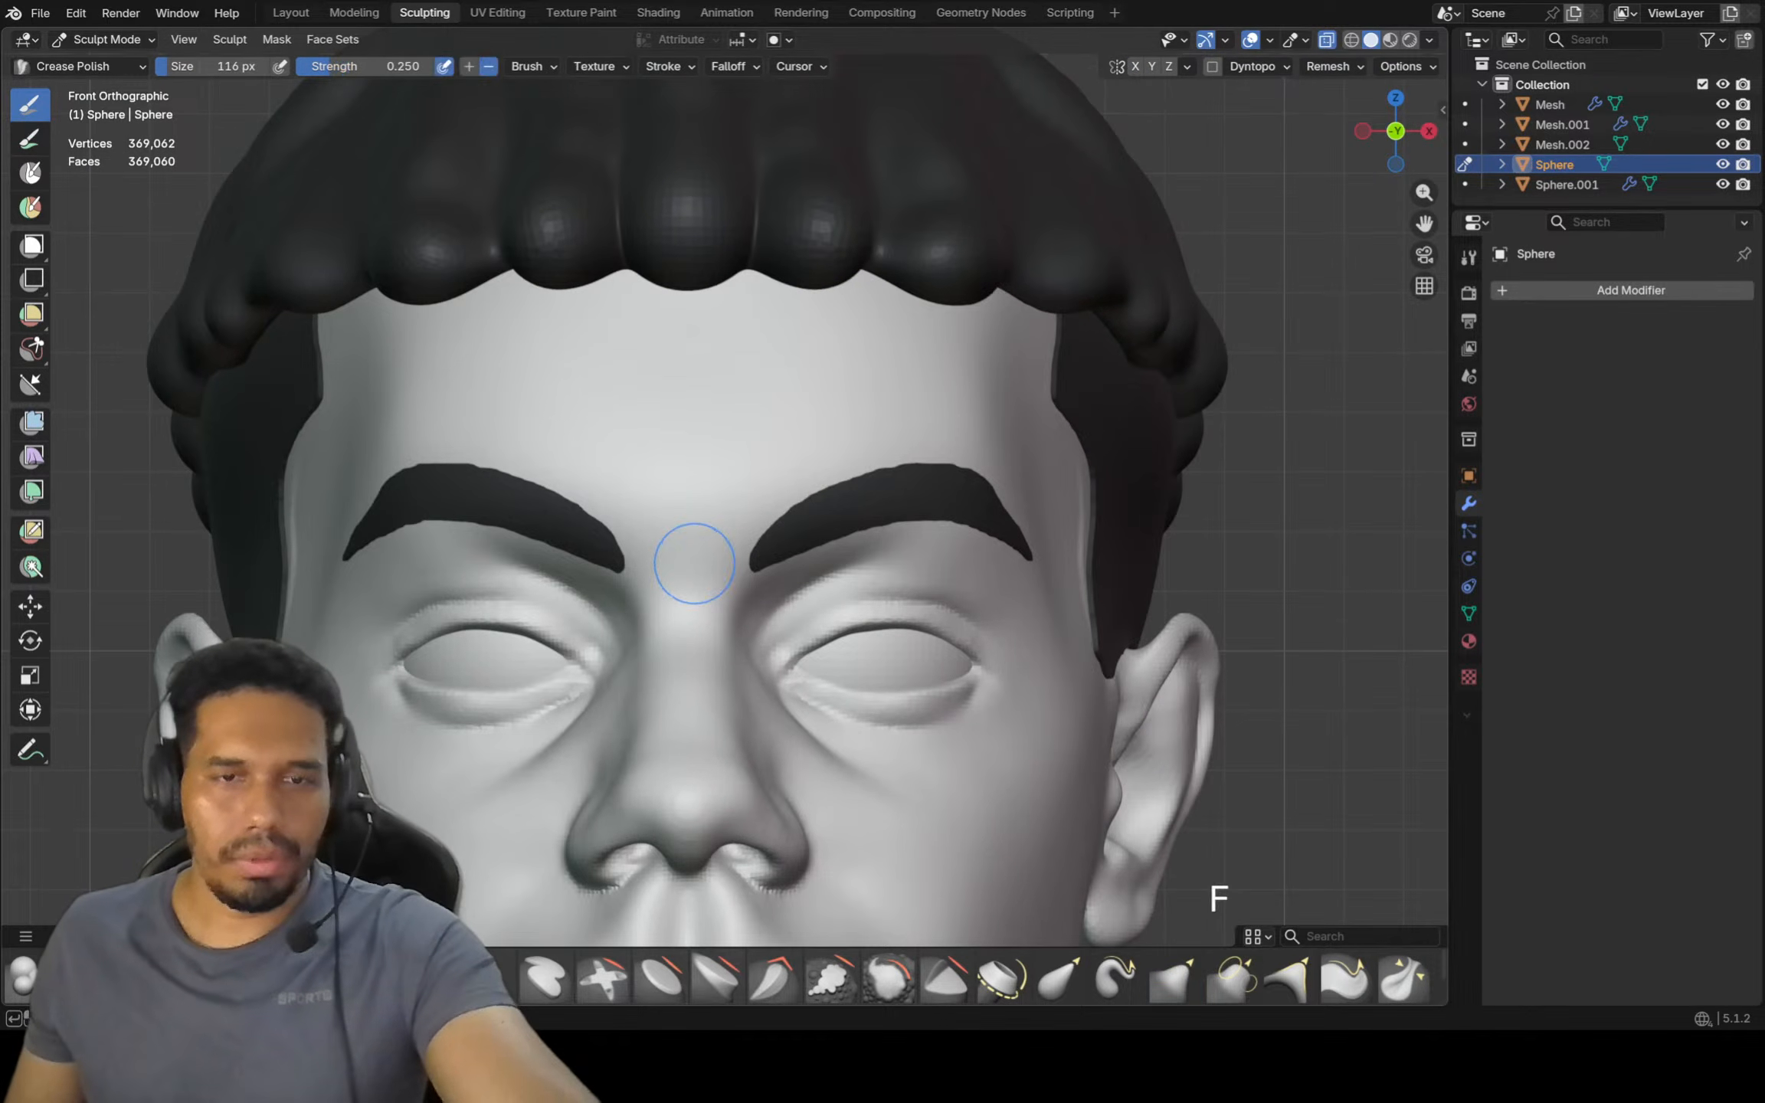
left_click(678, 559)
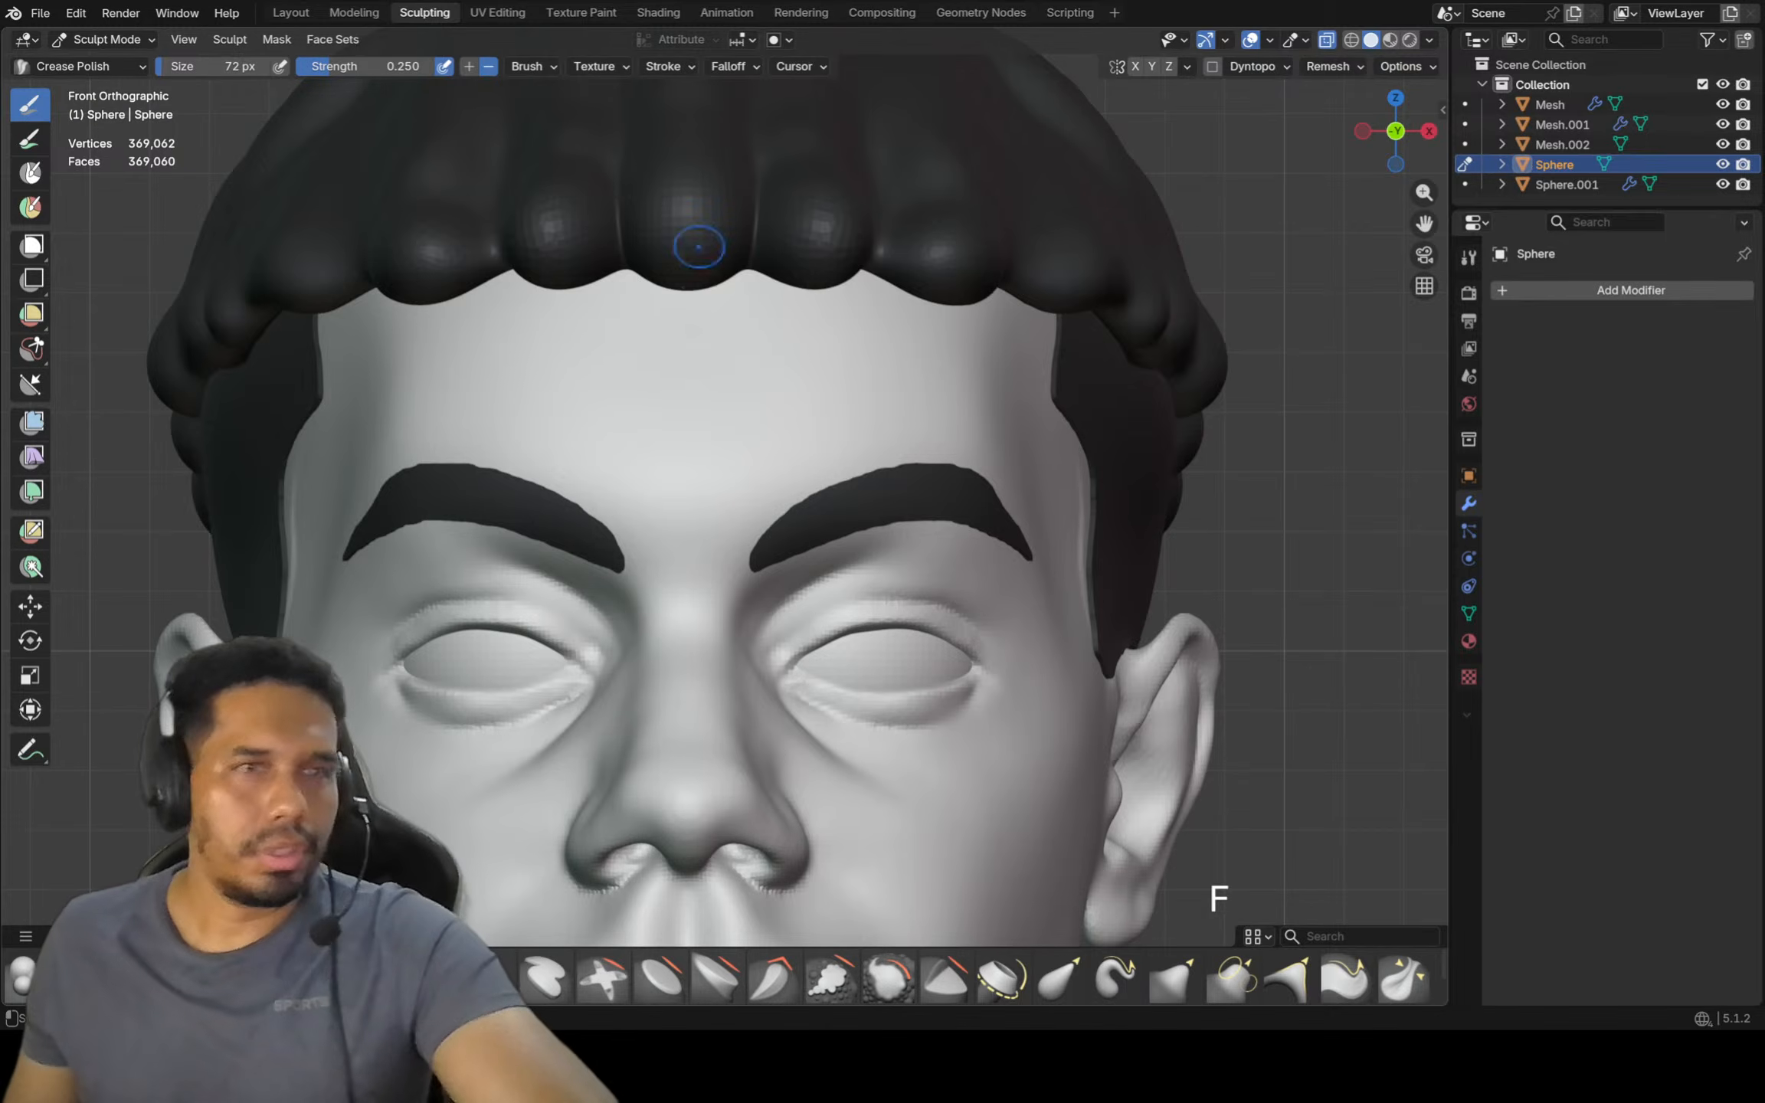
scroll(508, 419, "up", 1)
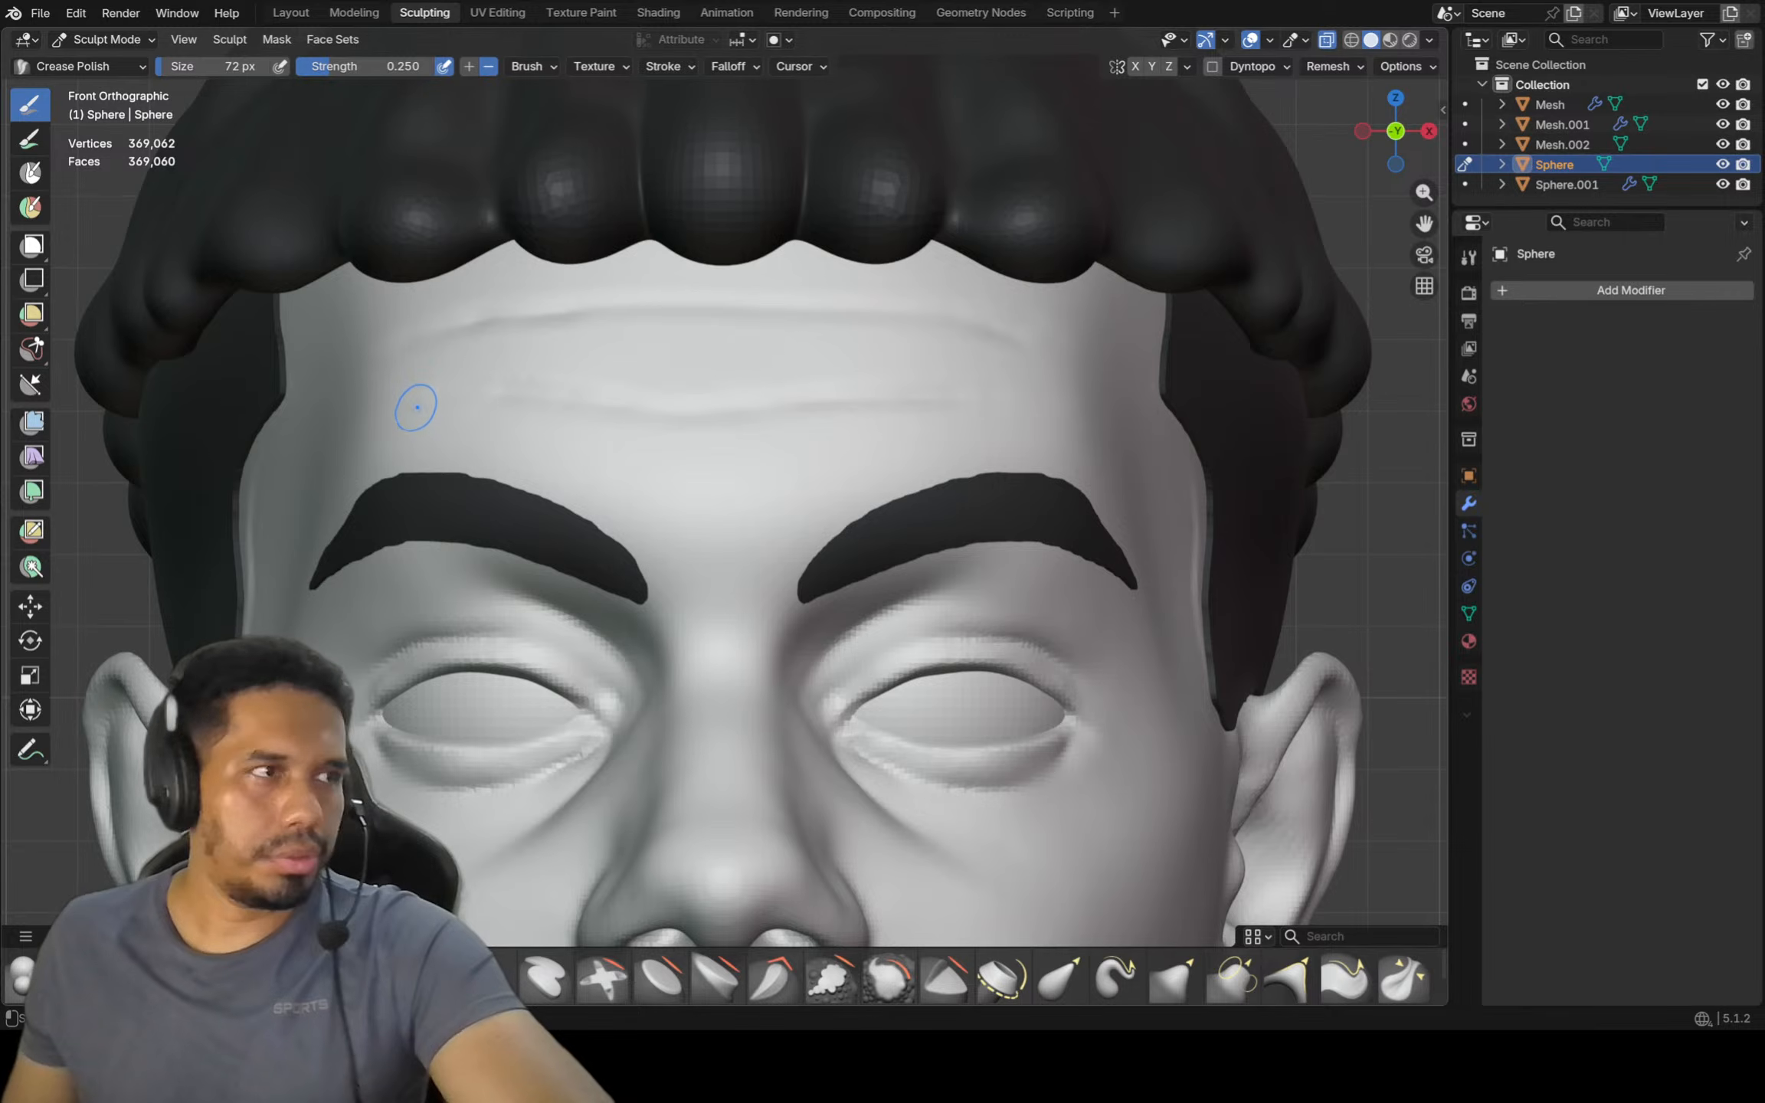
scroll(890, 386, "down", 8)
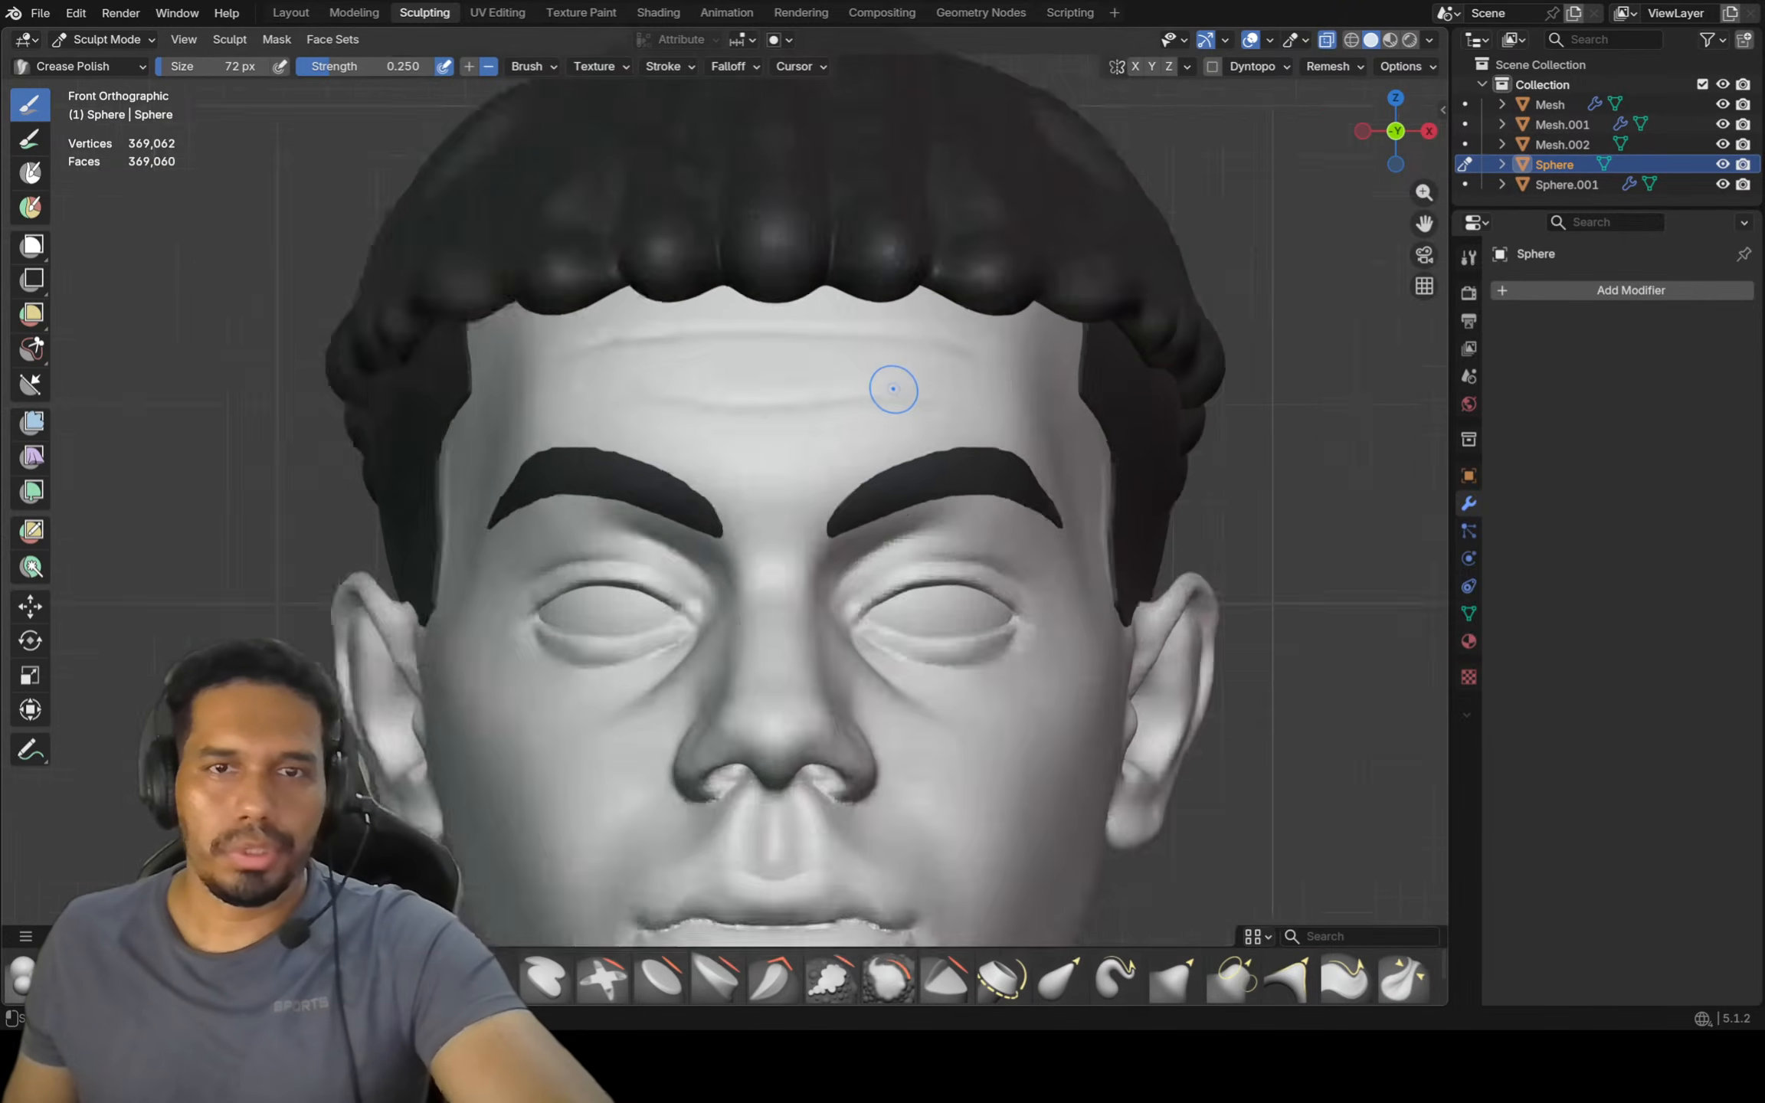
Frame the mouth and chin from the front and switch to the Inflate/Deflate brush at 128 px
middle_click_drag(960, 618, 917, 488, "shift")
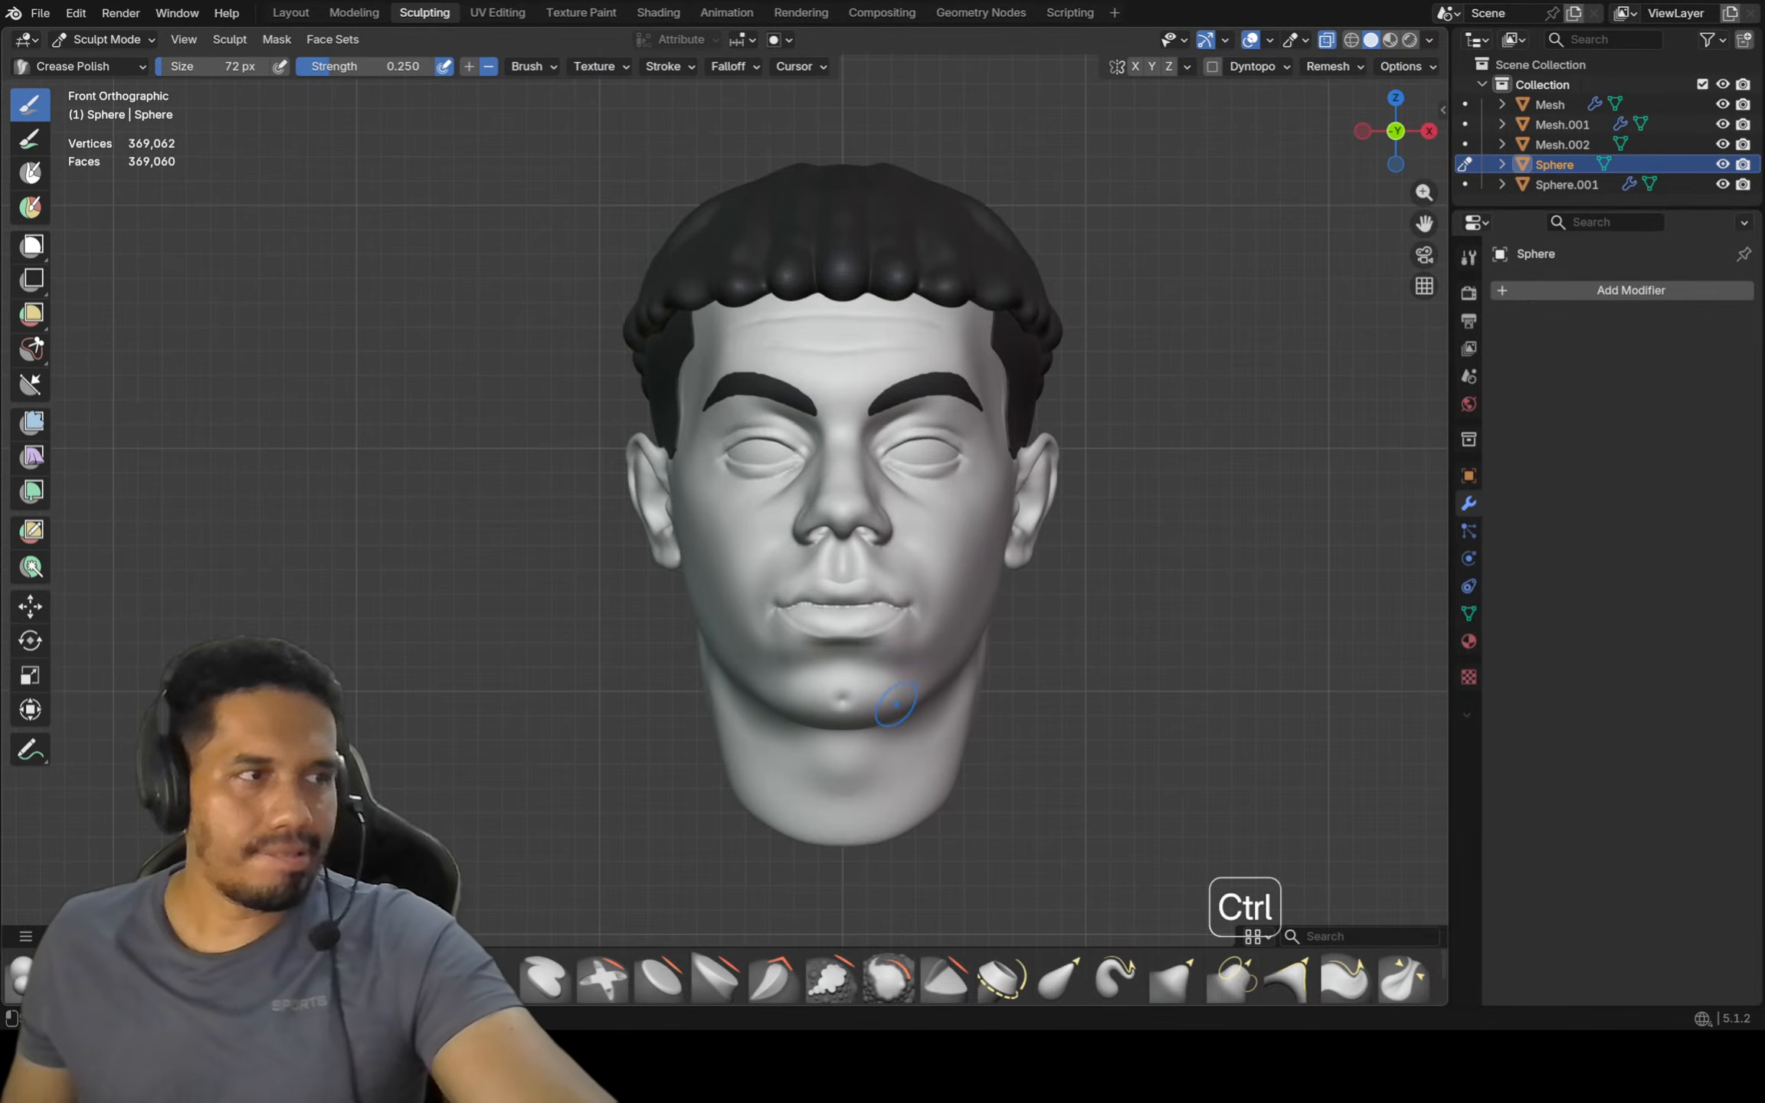
middle_click_drag(881, 700, 810, 705, "ctrl")
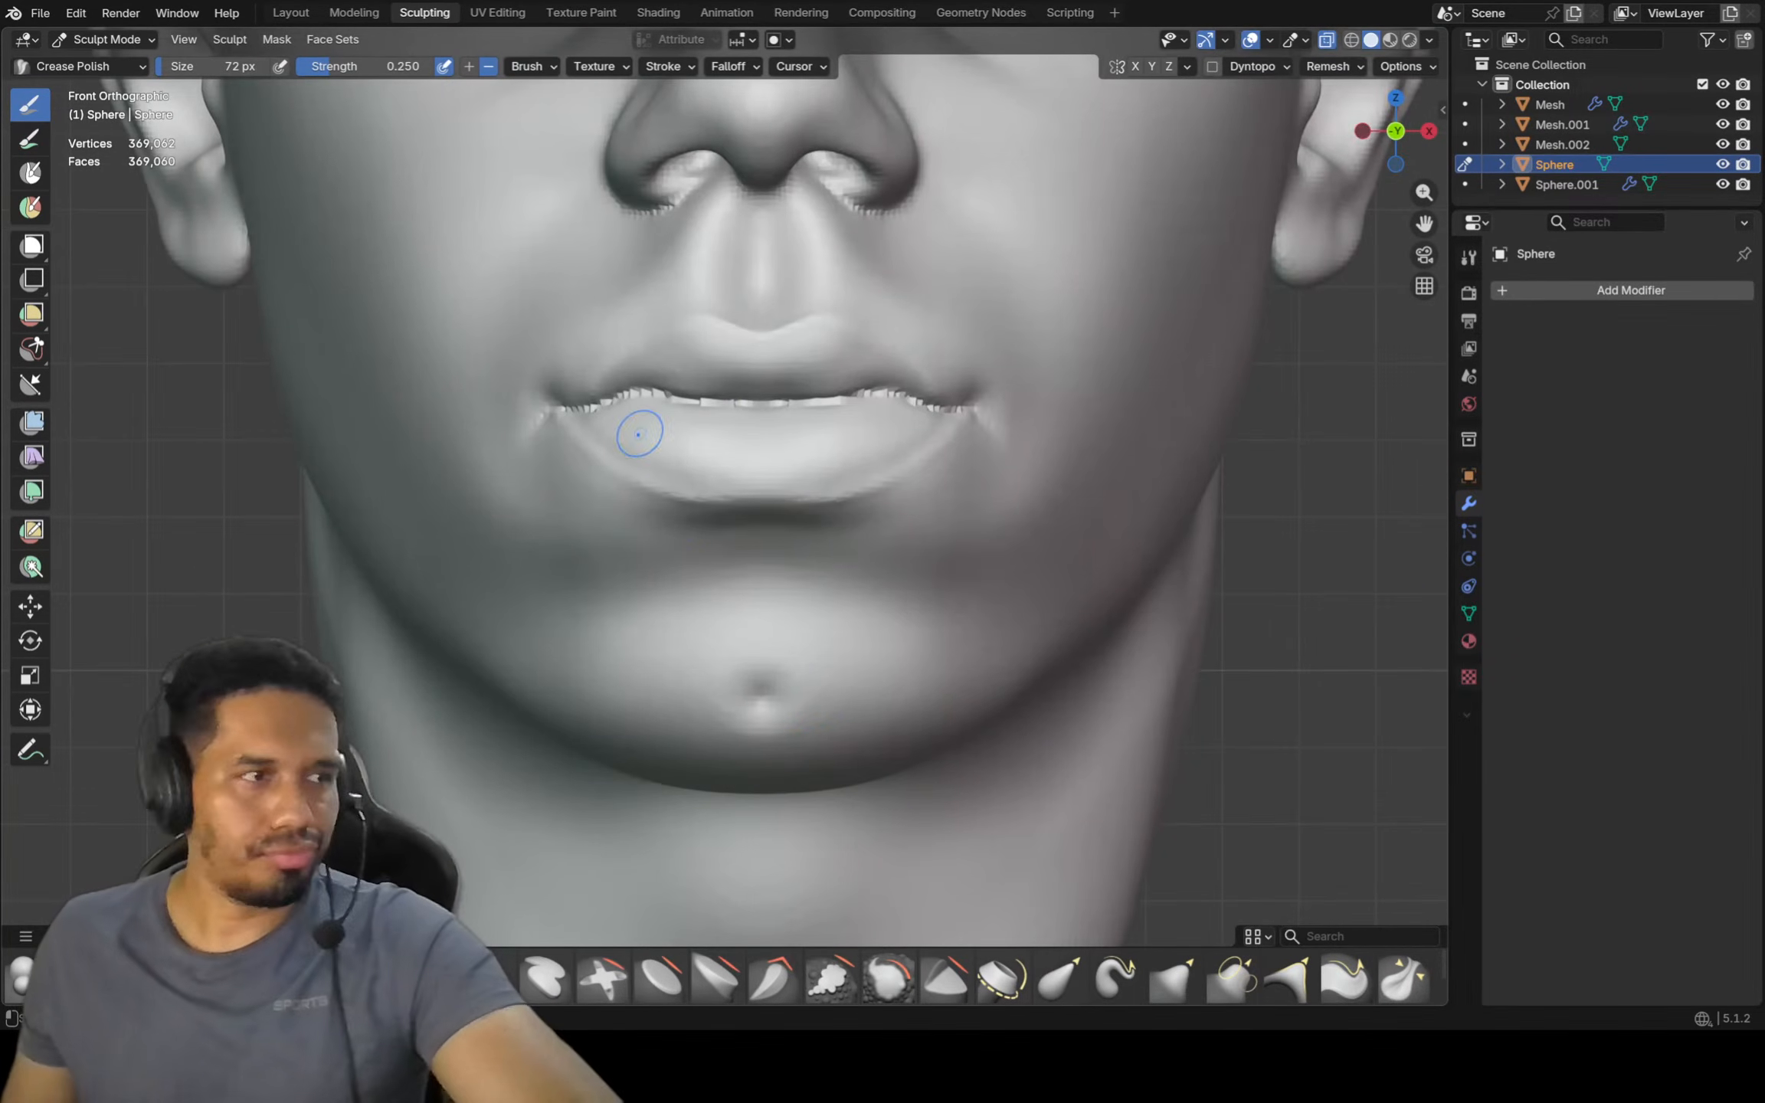
scroll(433, 881, "down", 1)
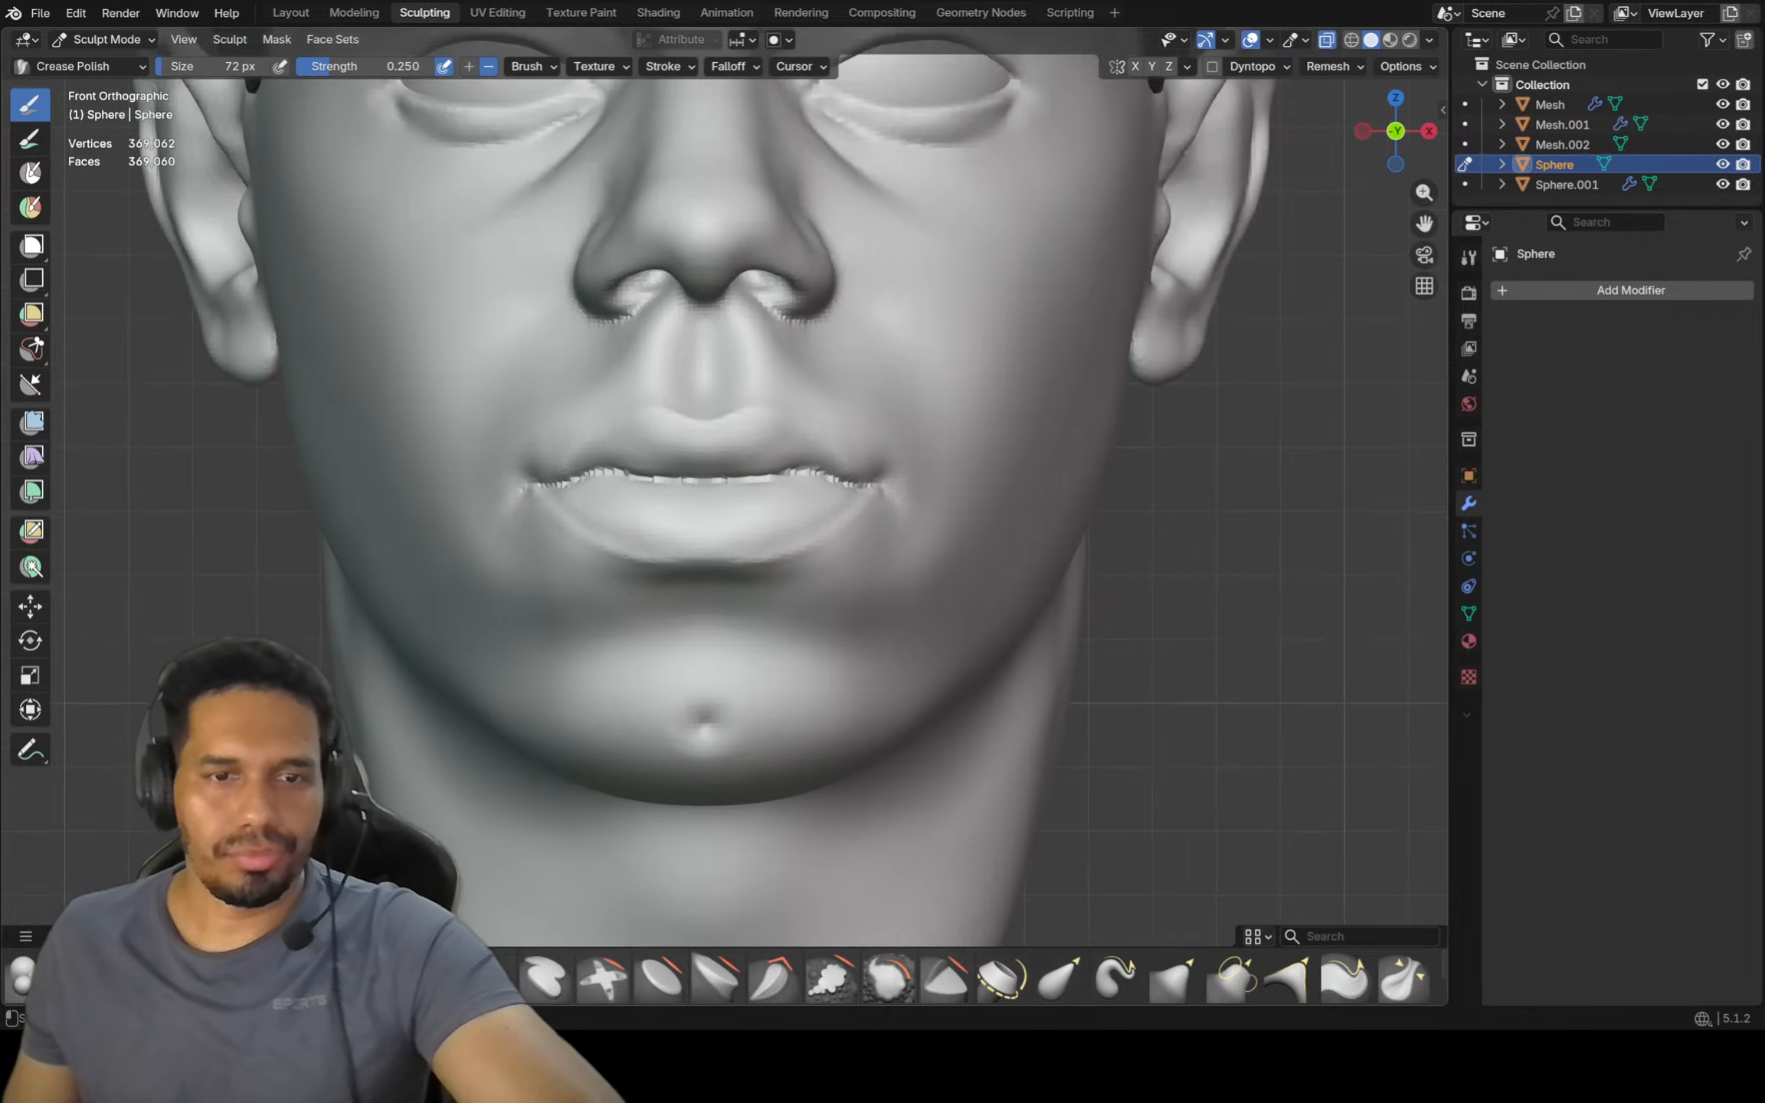
left_click(491, 978)
scroll(563, 805, "down", 1)
scroll(619, 710, "up", 1)
scroll(624, 716, "down", 1)
key("f")
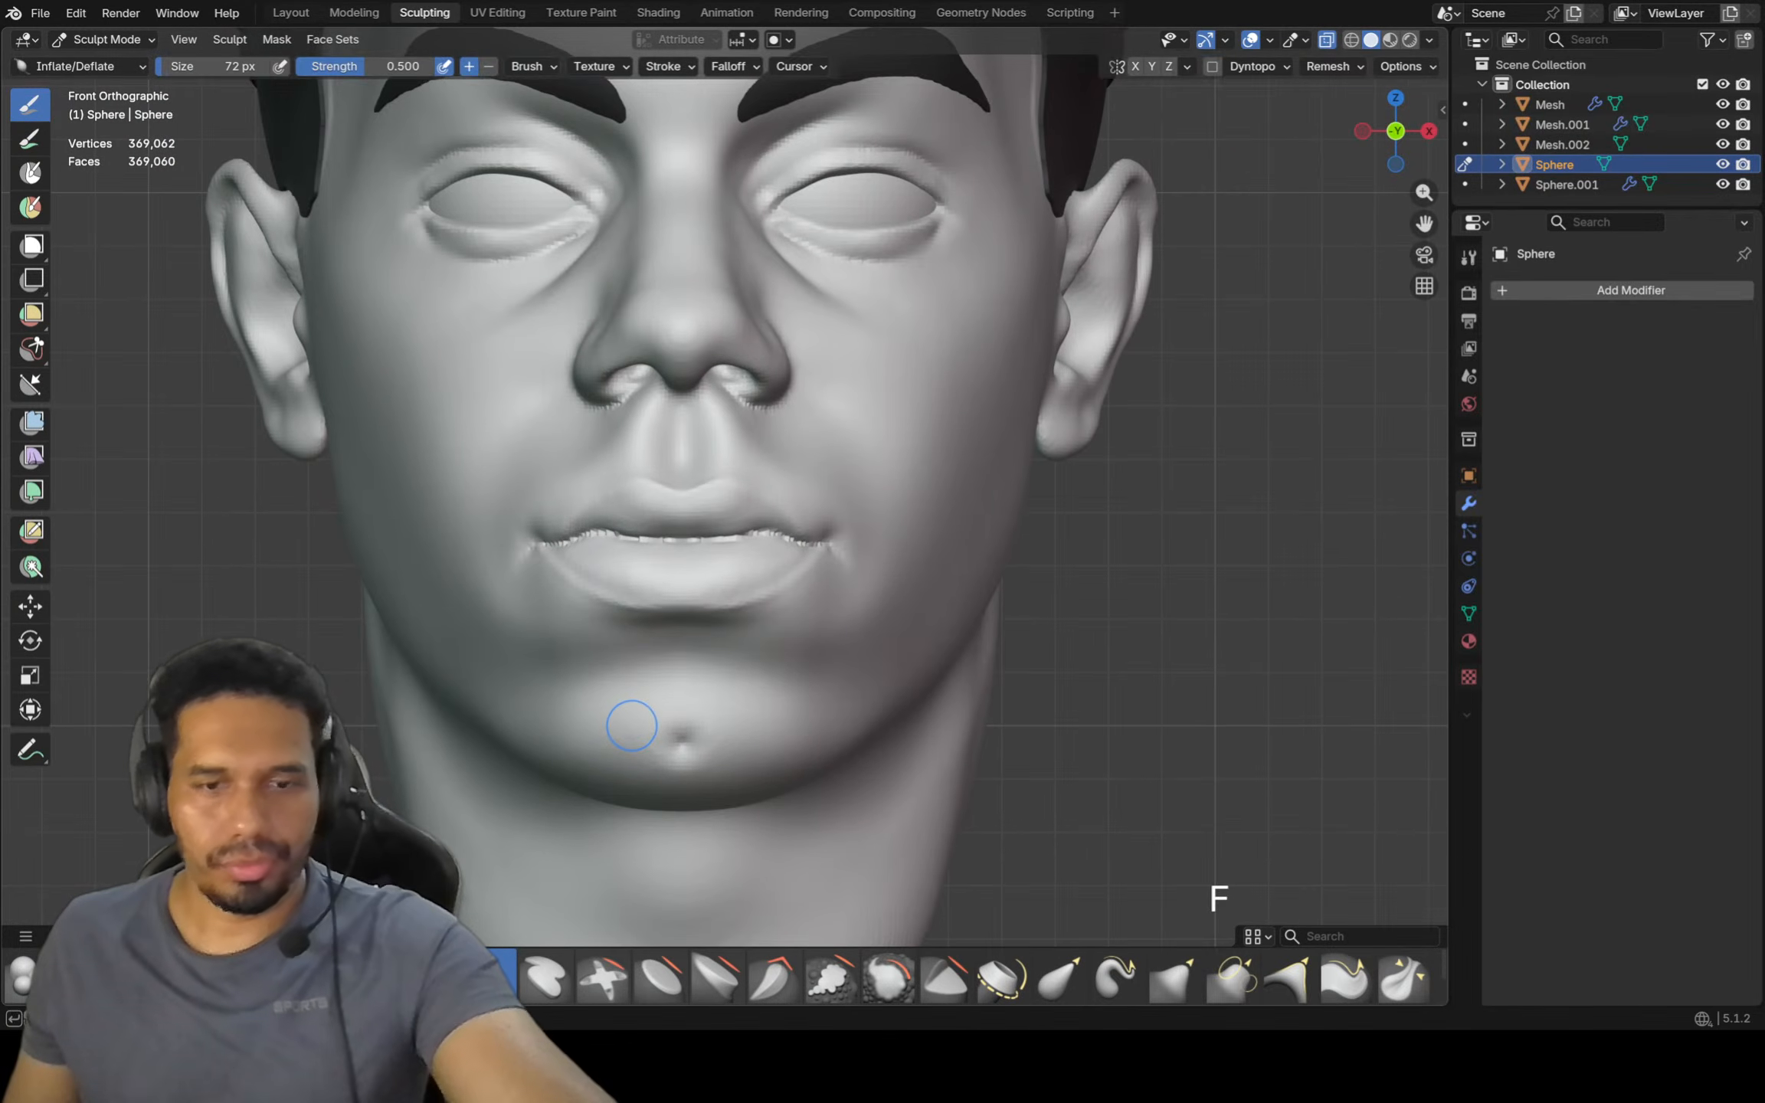
left_click(636, 717)
key("f")
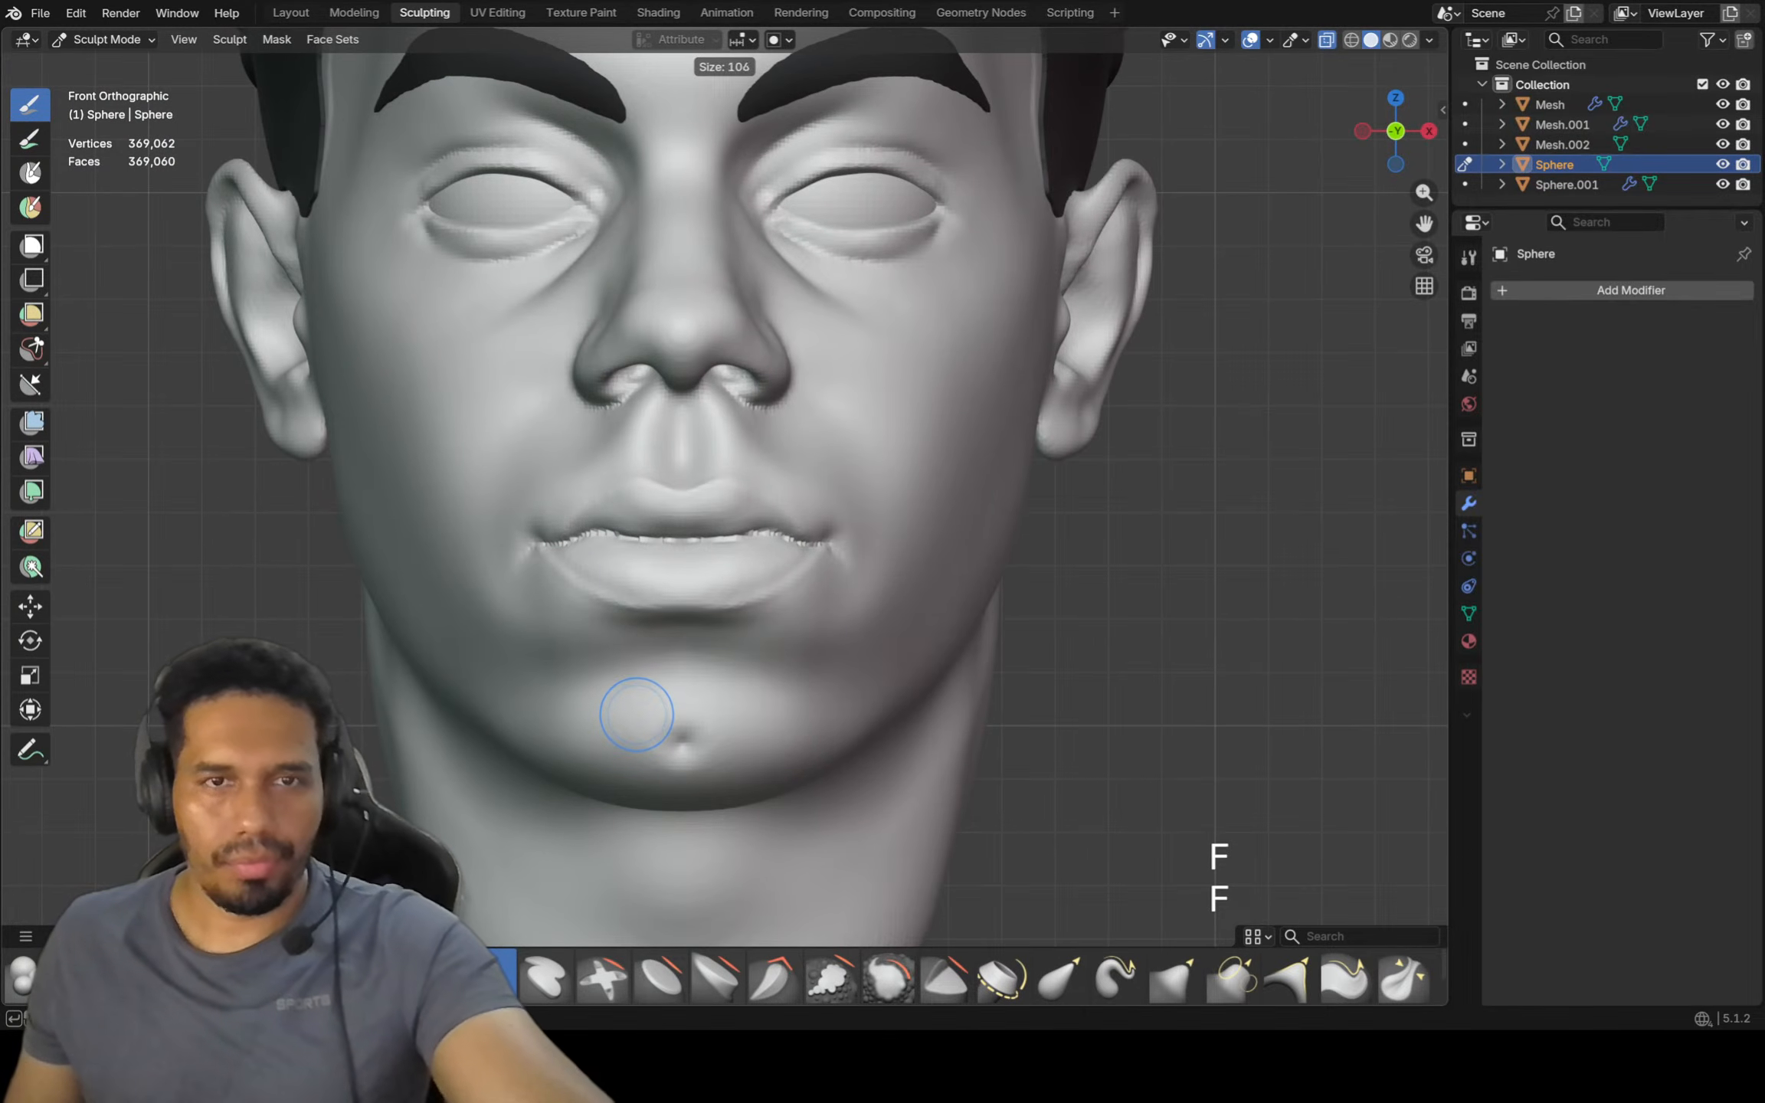
left_click(653, 714)
mouse_move(652, 710)
middle_mouse_down("ctrl")
mouse_move(632, 740)
mouse_move(631, 709)
middle_mouse_up("ctrl")
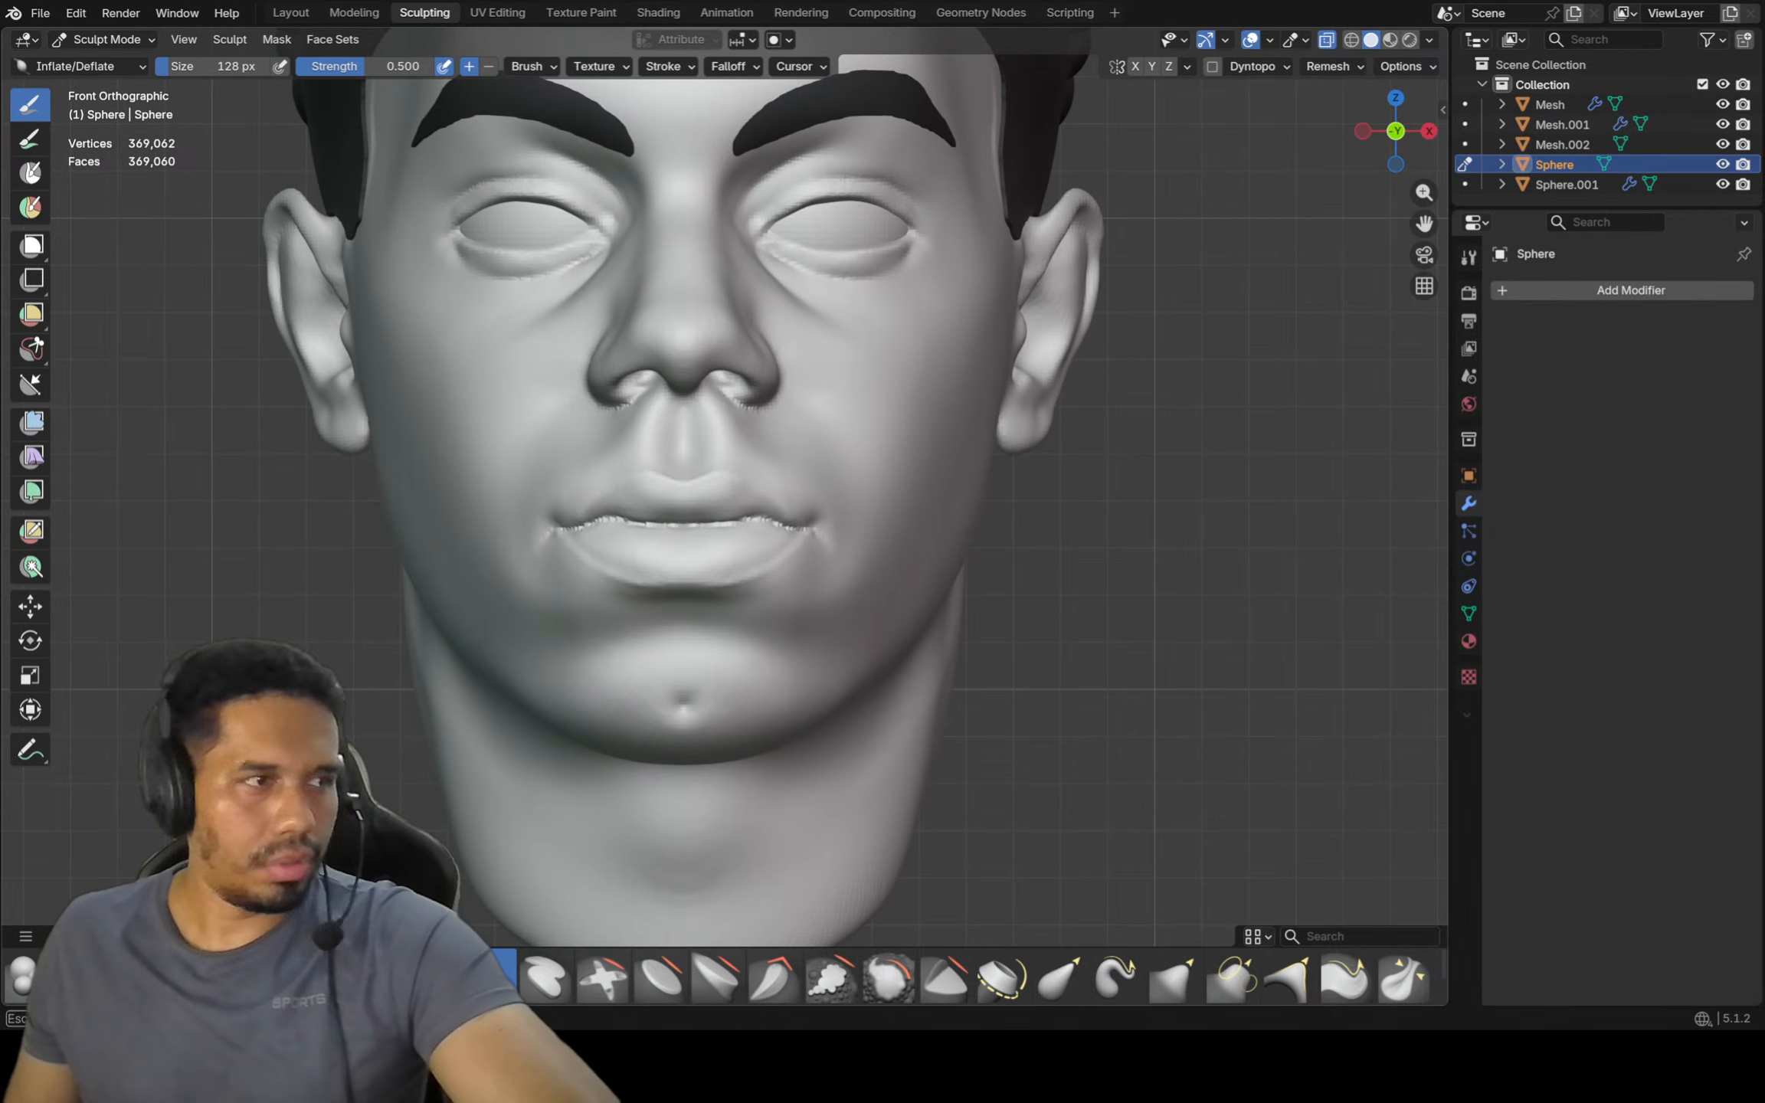
Examine the mouth, chin and jaw from slightly off-front, the right profile and a three-quarter angle
middle_click_drag(737, 727, 689, 713)
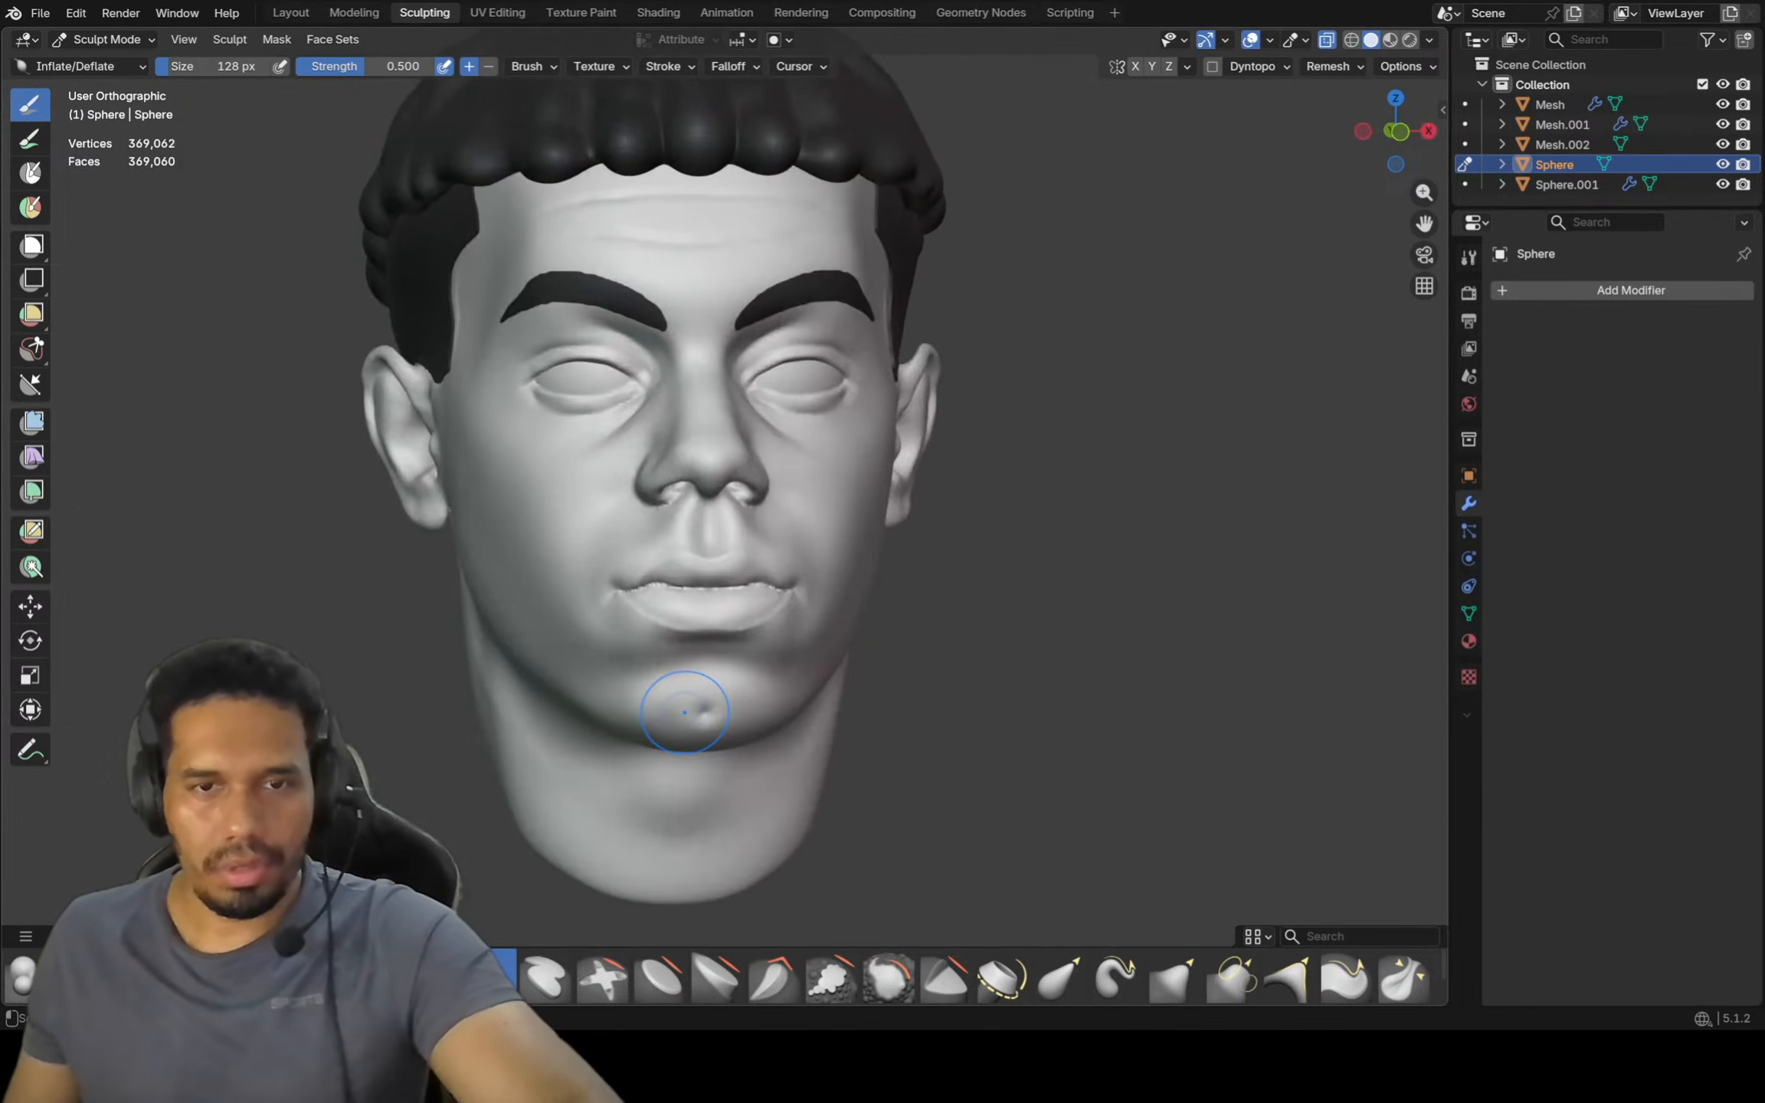
scroll(689, 713, "up", 3)
scroll(623, 630, "down", 1)
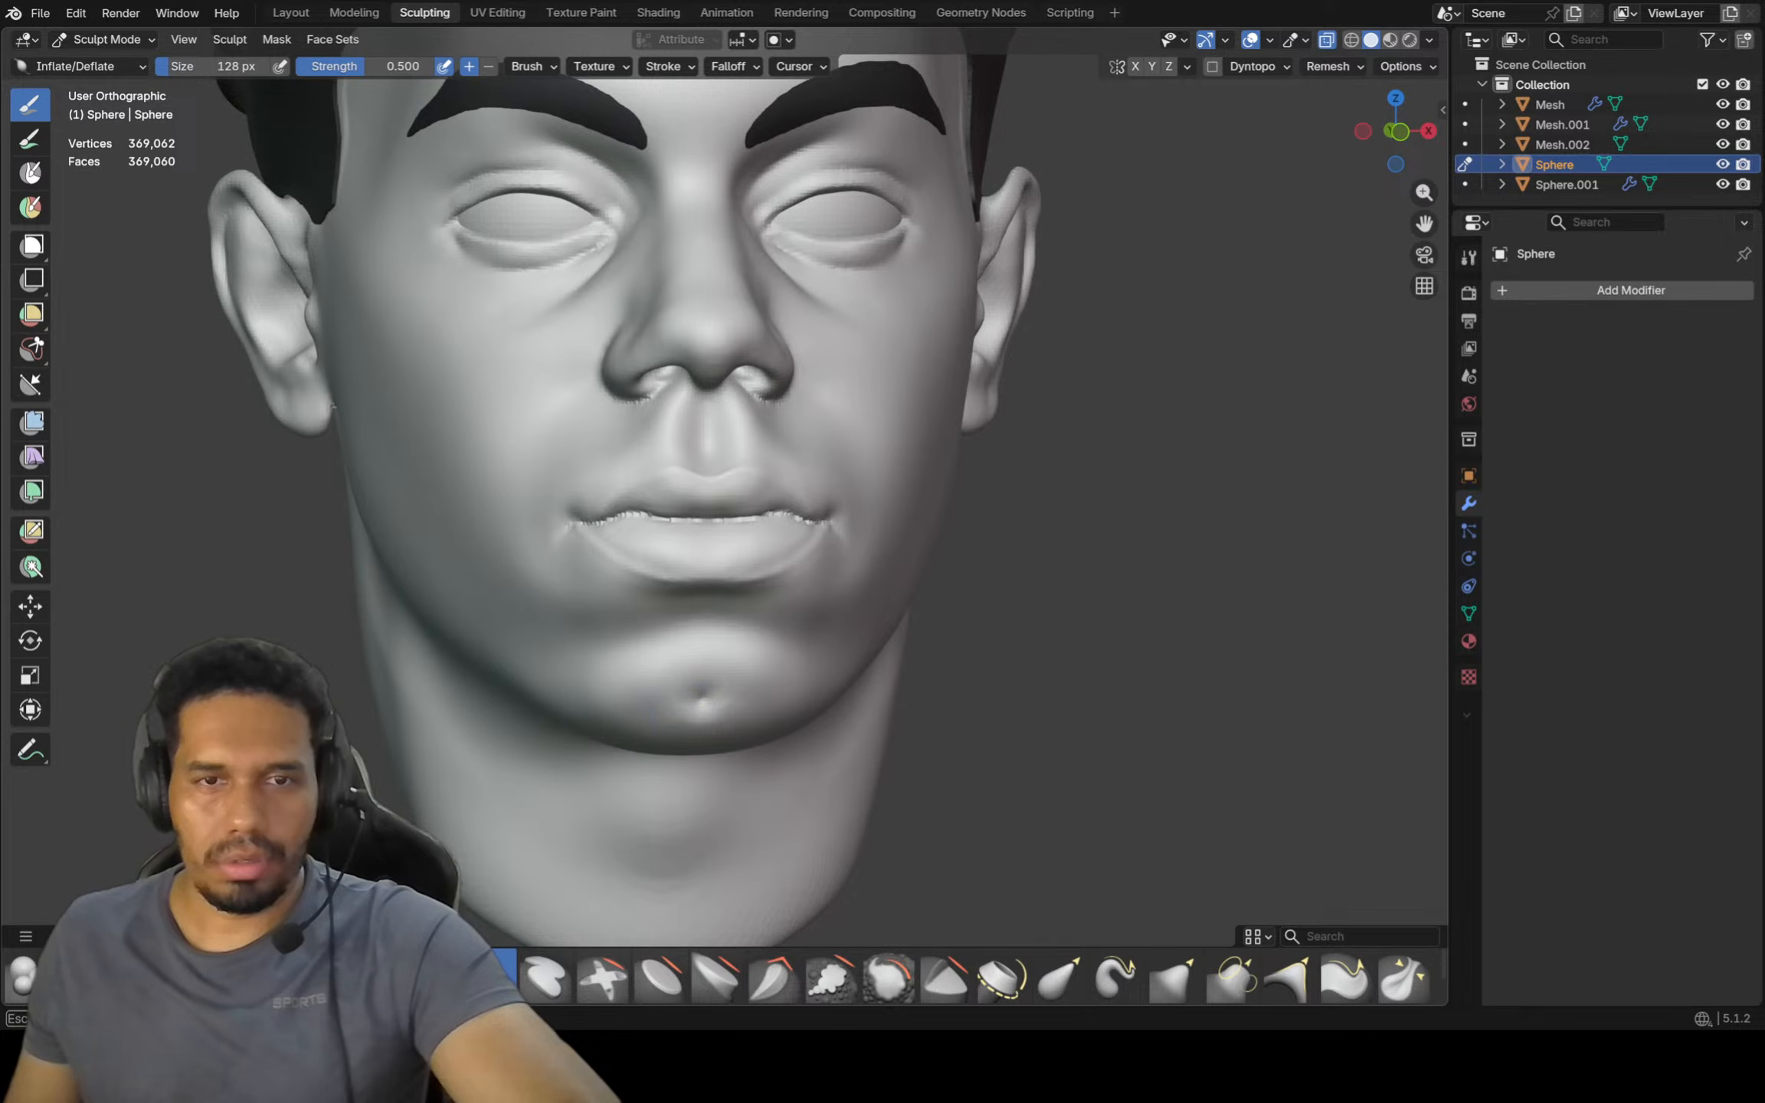
middle_click_drag(693, 712, 528, 653)
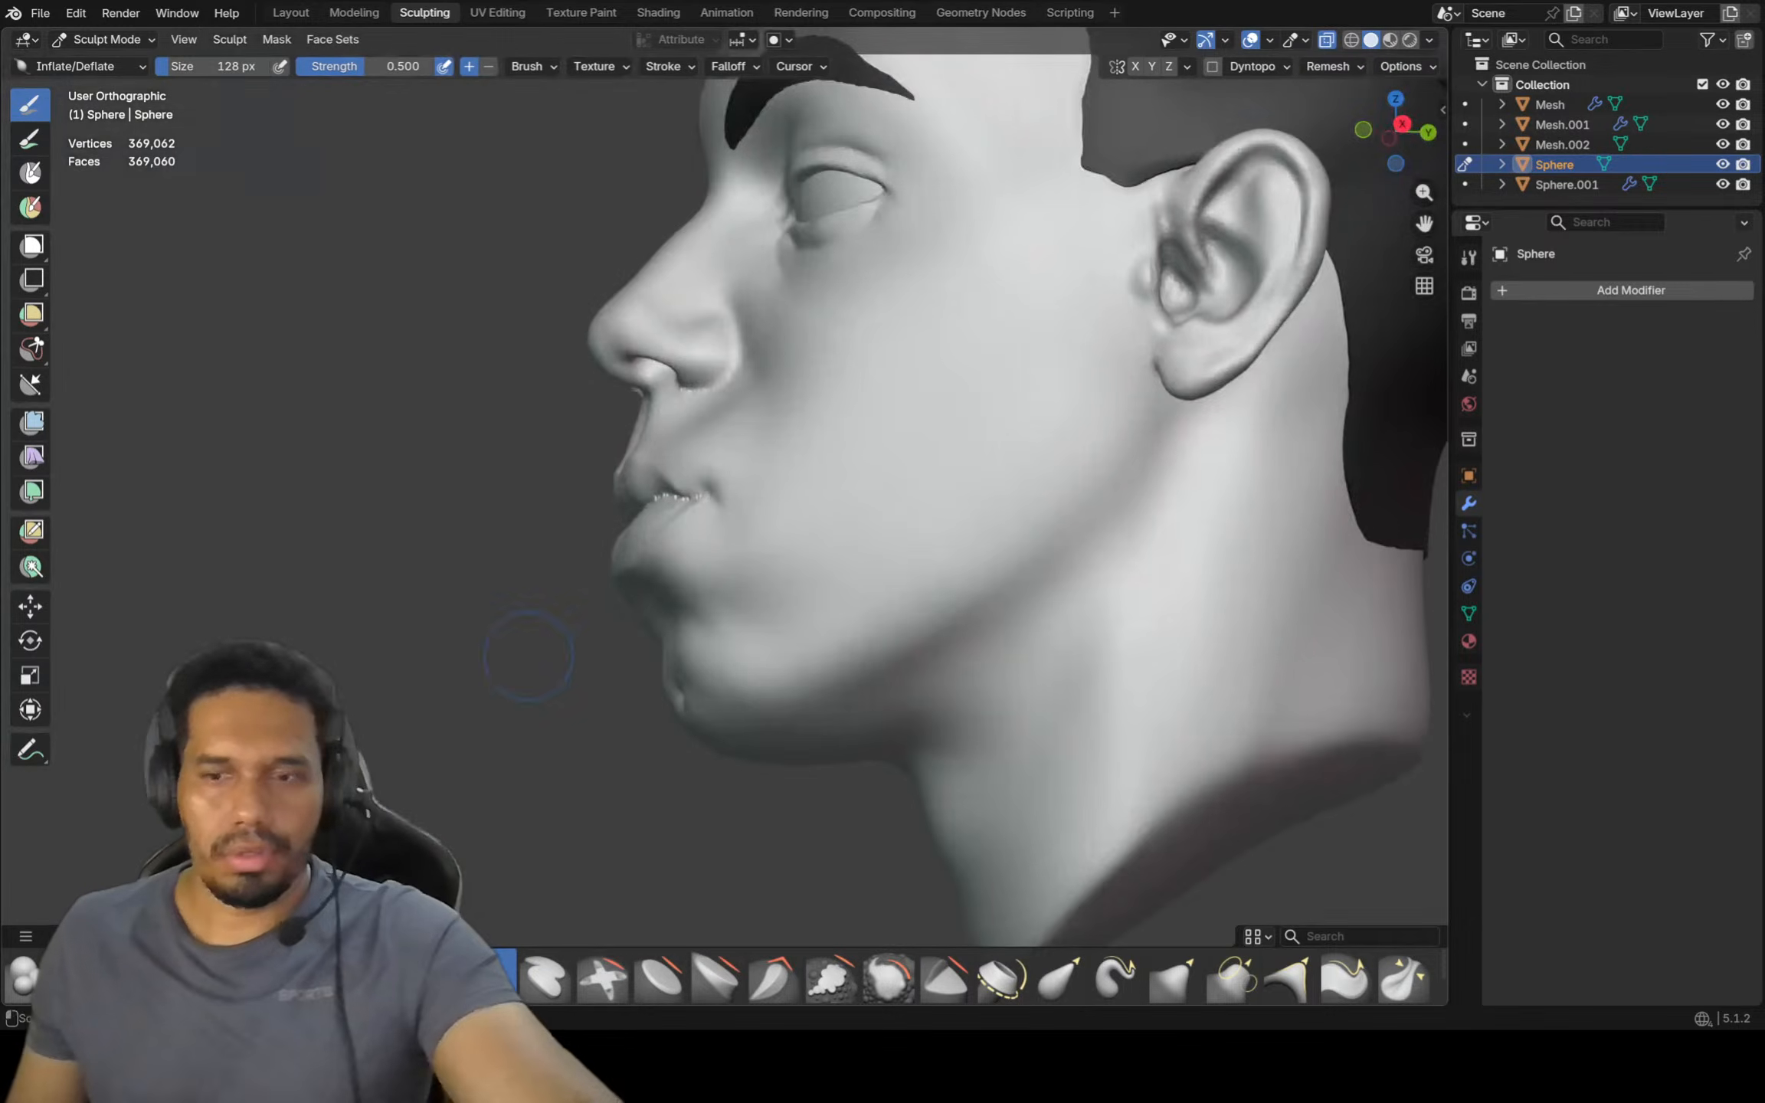
key("KP_3")
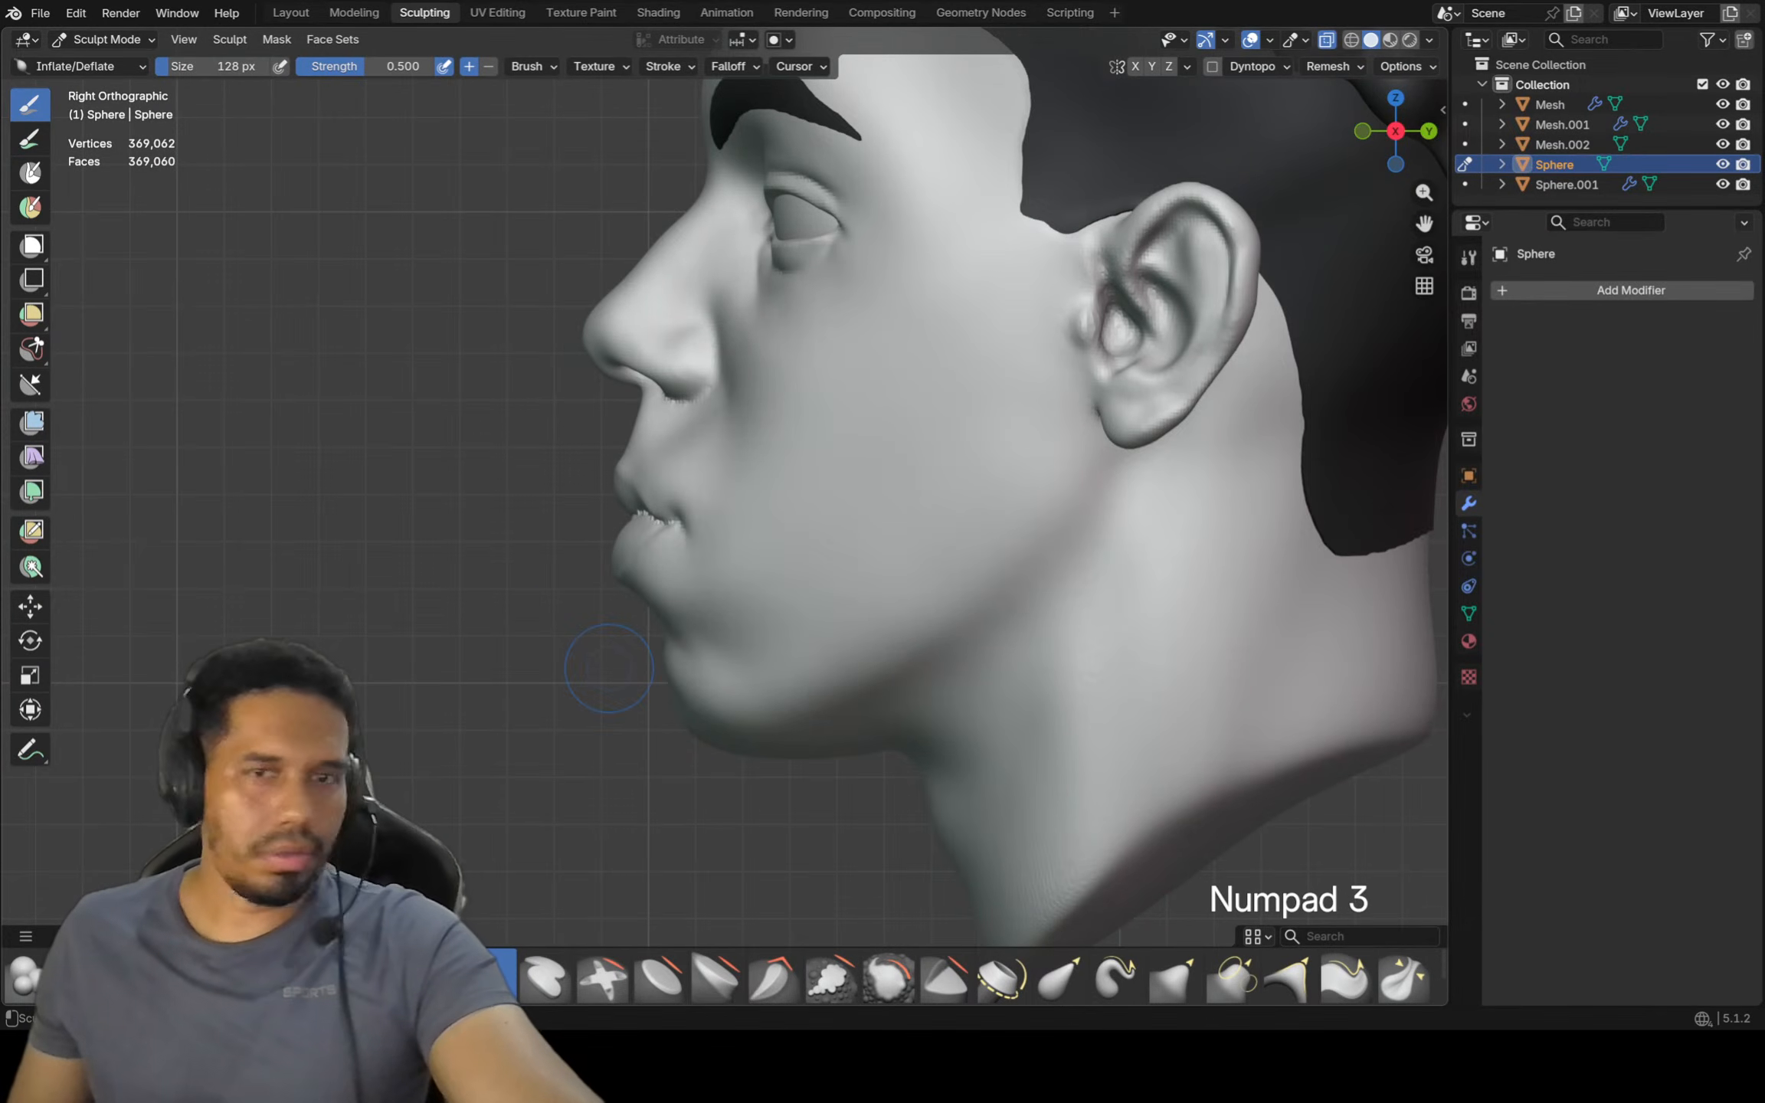
middle_click_drag(636, 615, 835, 642)
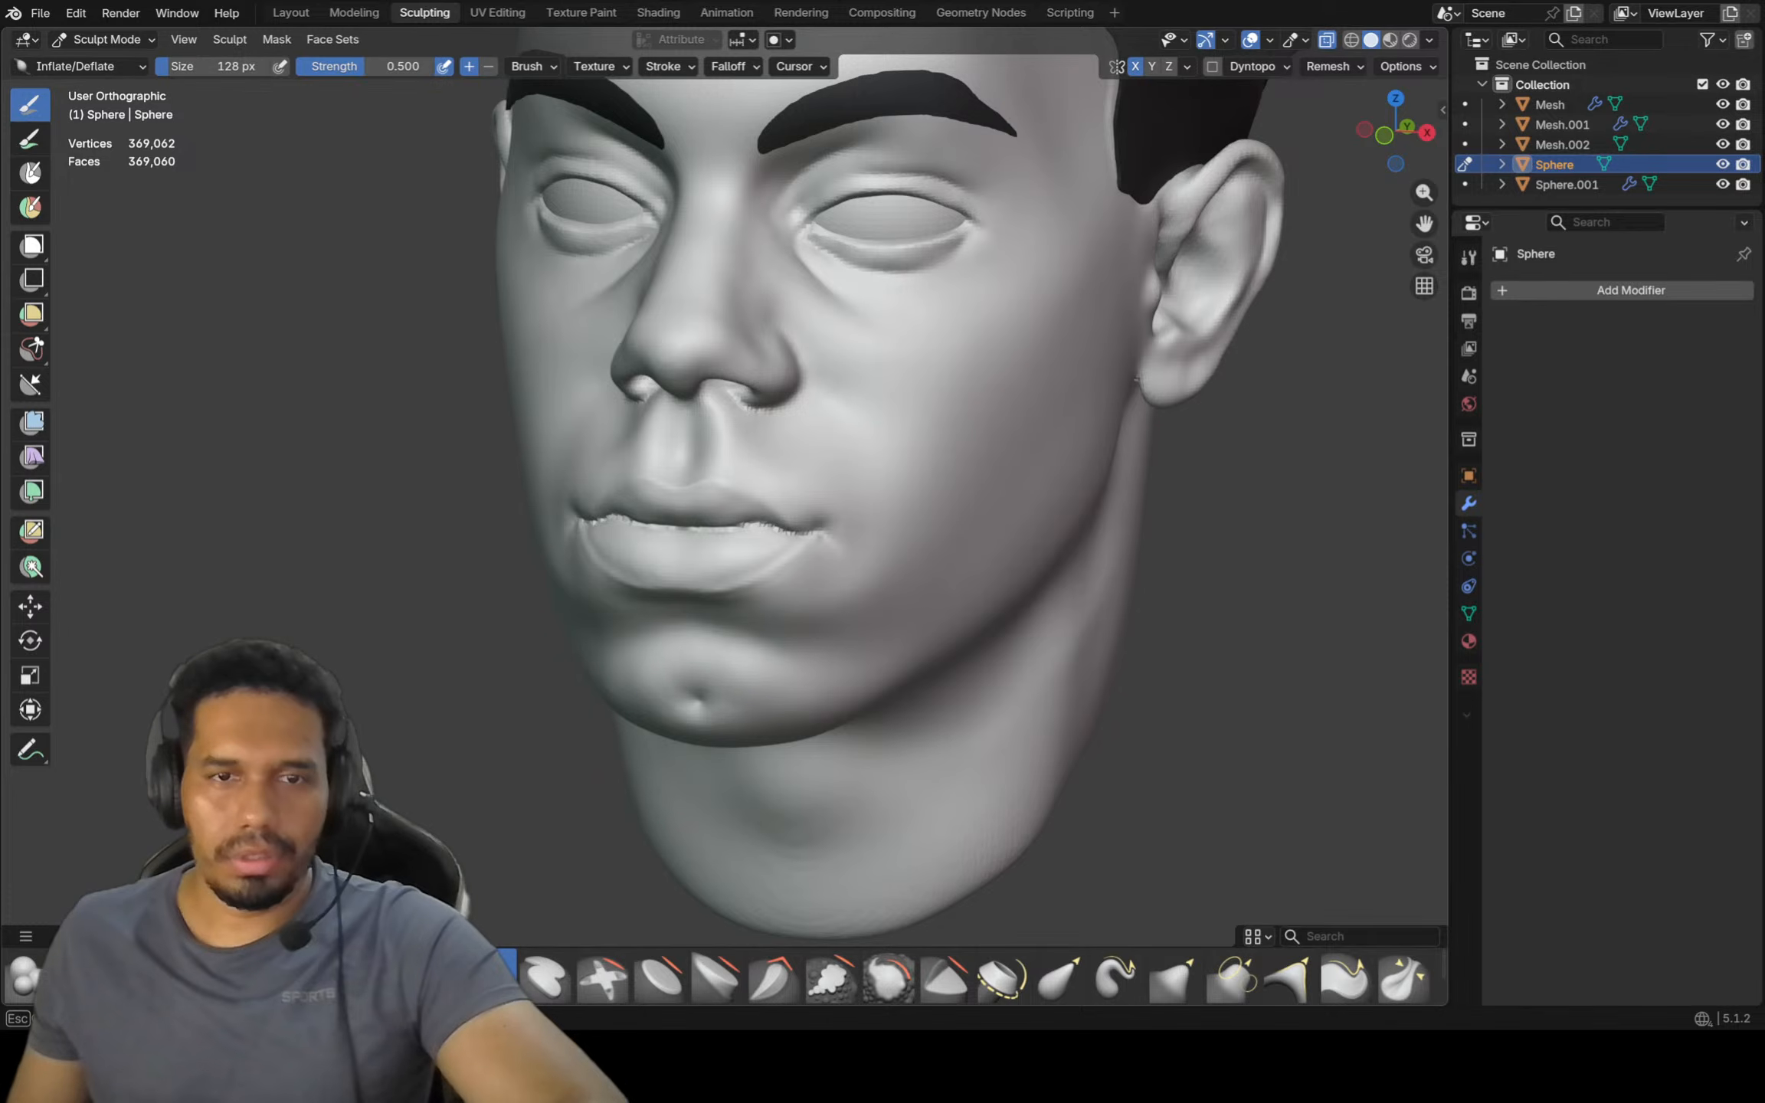
Check the head's right profile, enlarge the brush to 268 px and switch to the Grab brush
key("shift")
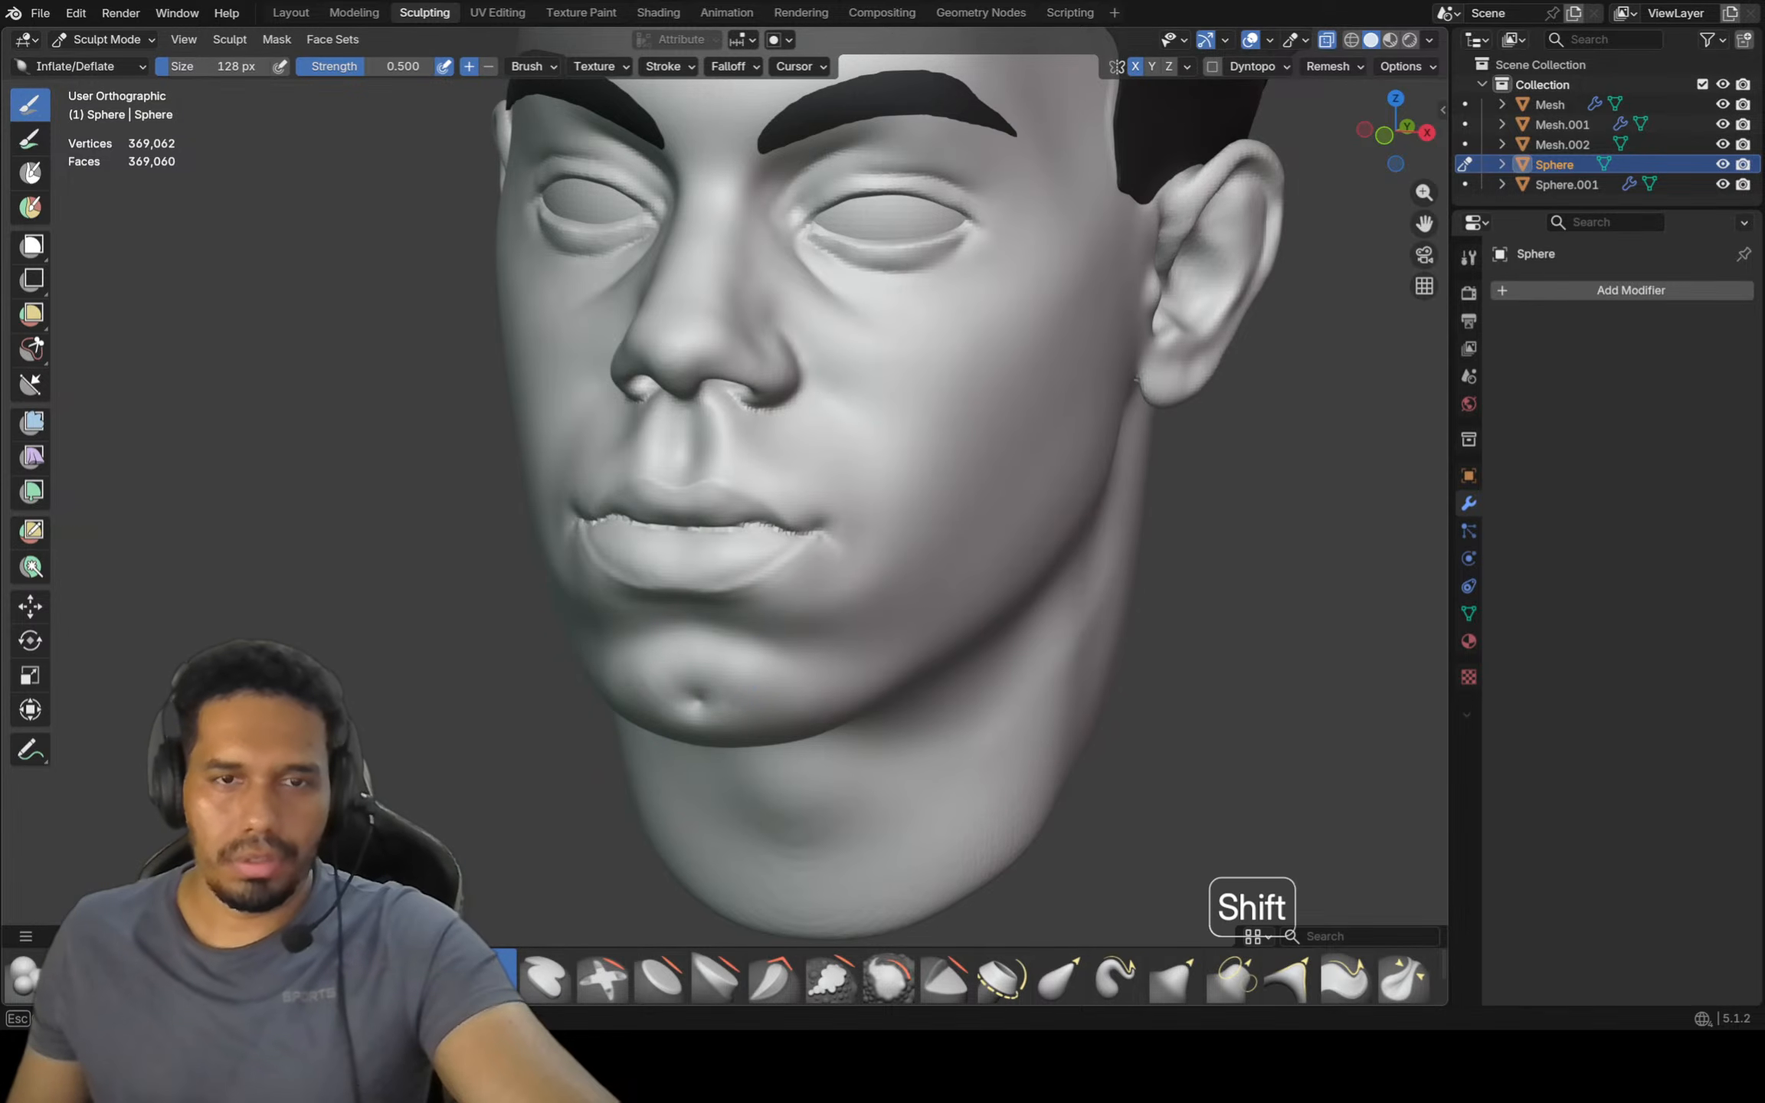
scroll(624, 593, "down", 2)
mouse_move(625, 593)
middle_mouse_down()
mouse_move(758, 592)
mouse_move(509, 593)
mouse_move(622, 622)
mouse_move(632, 696)
middle_mouse_up()
key("KP_3")
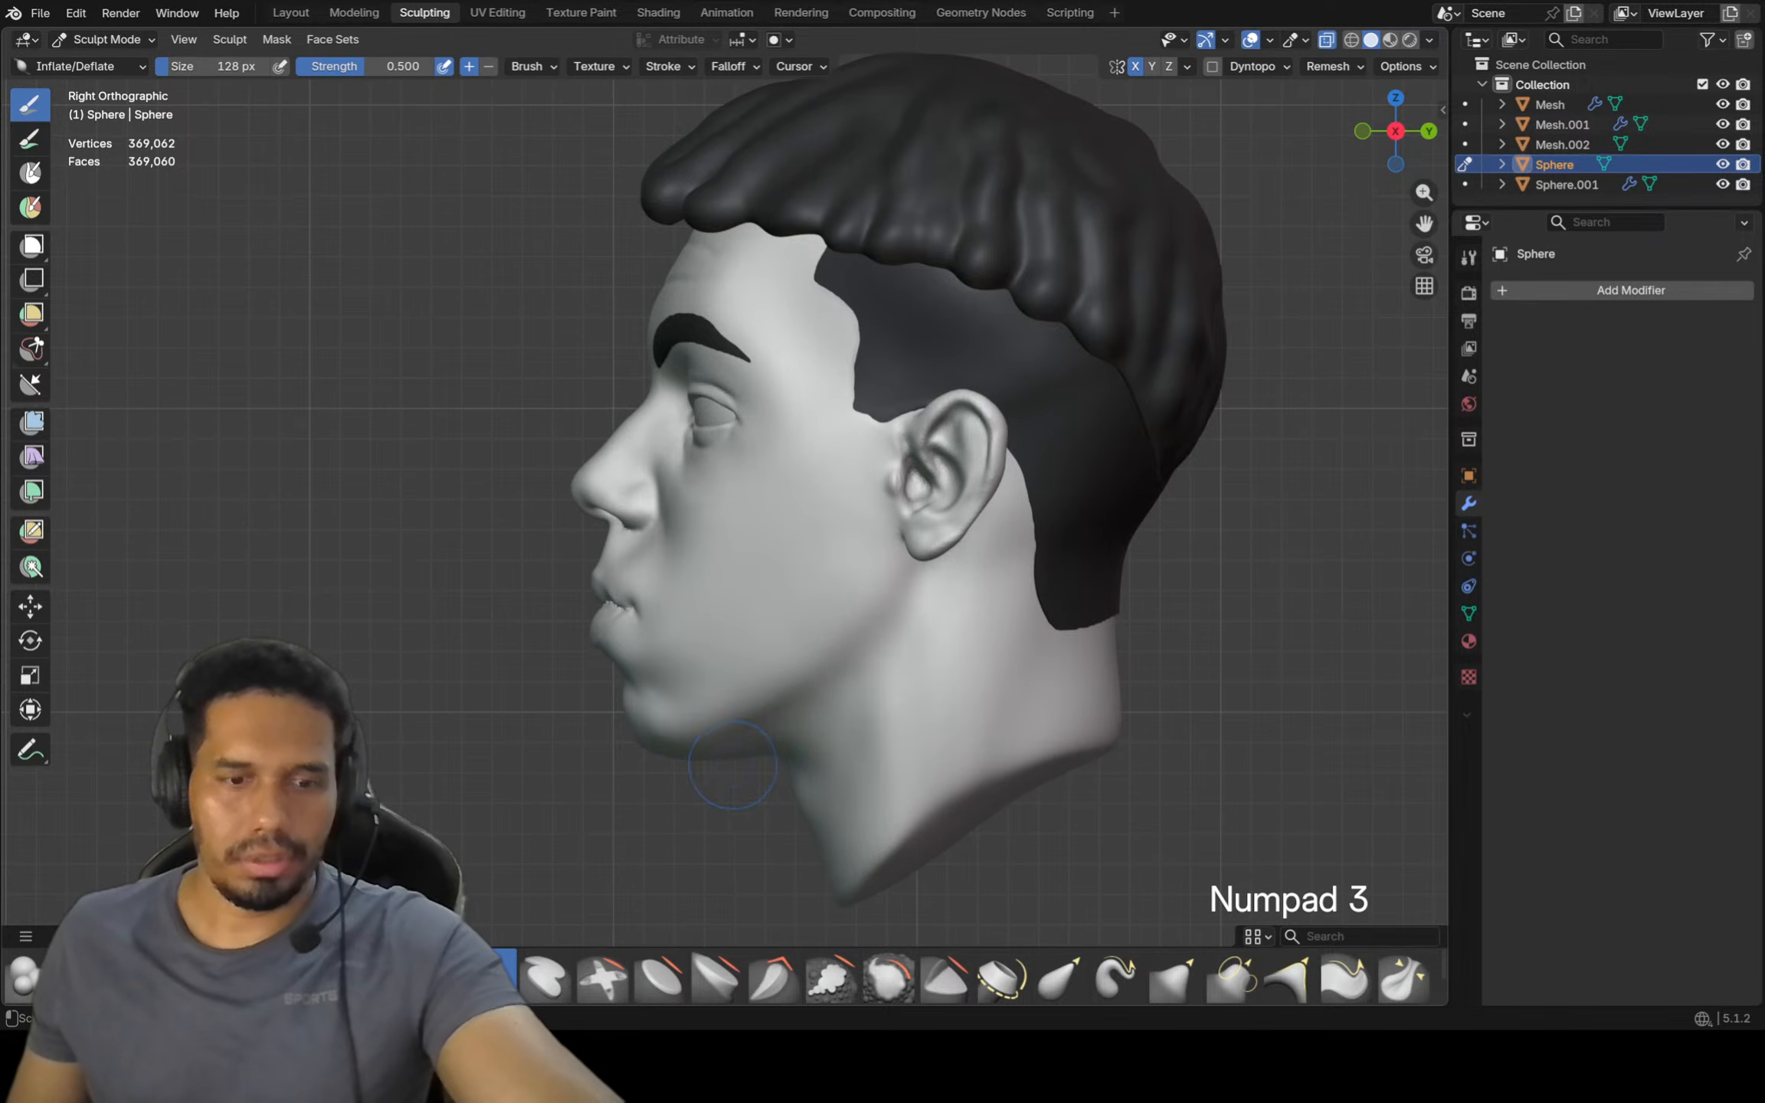
key("f")
left_click(780, 759)
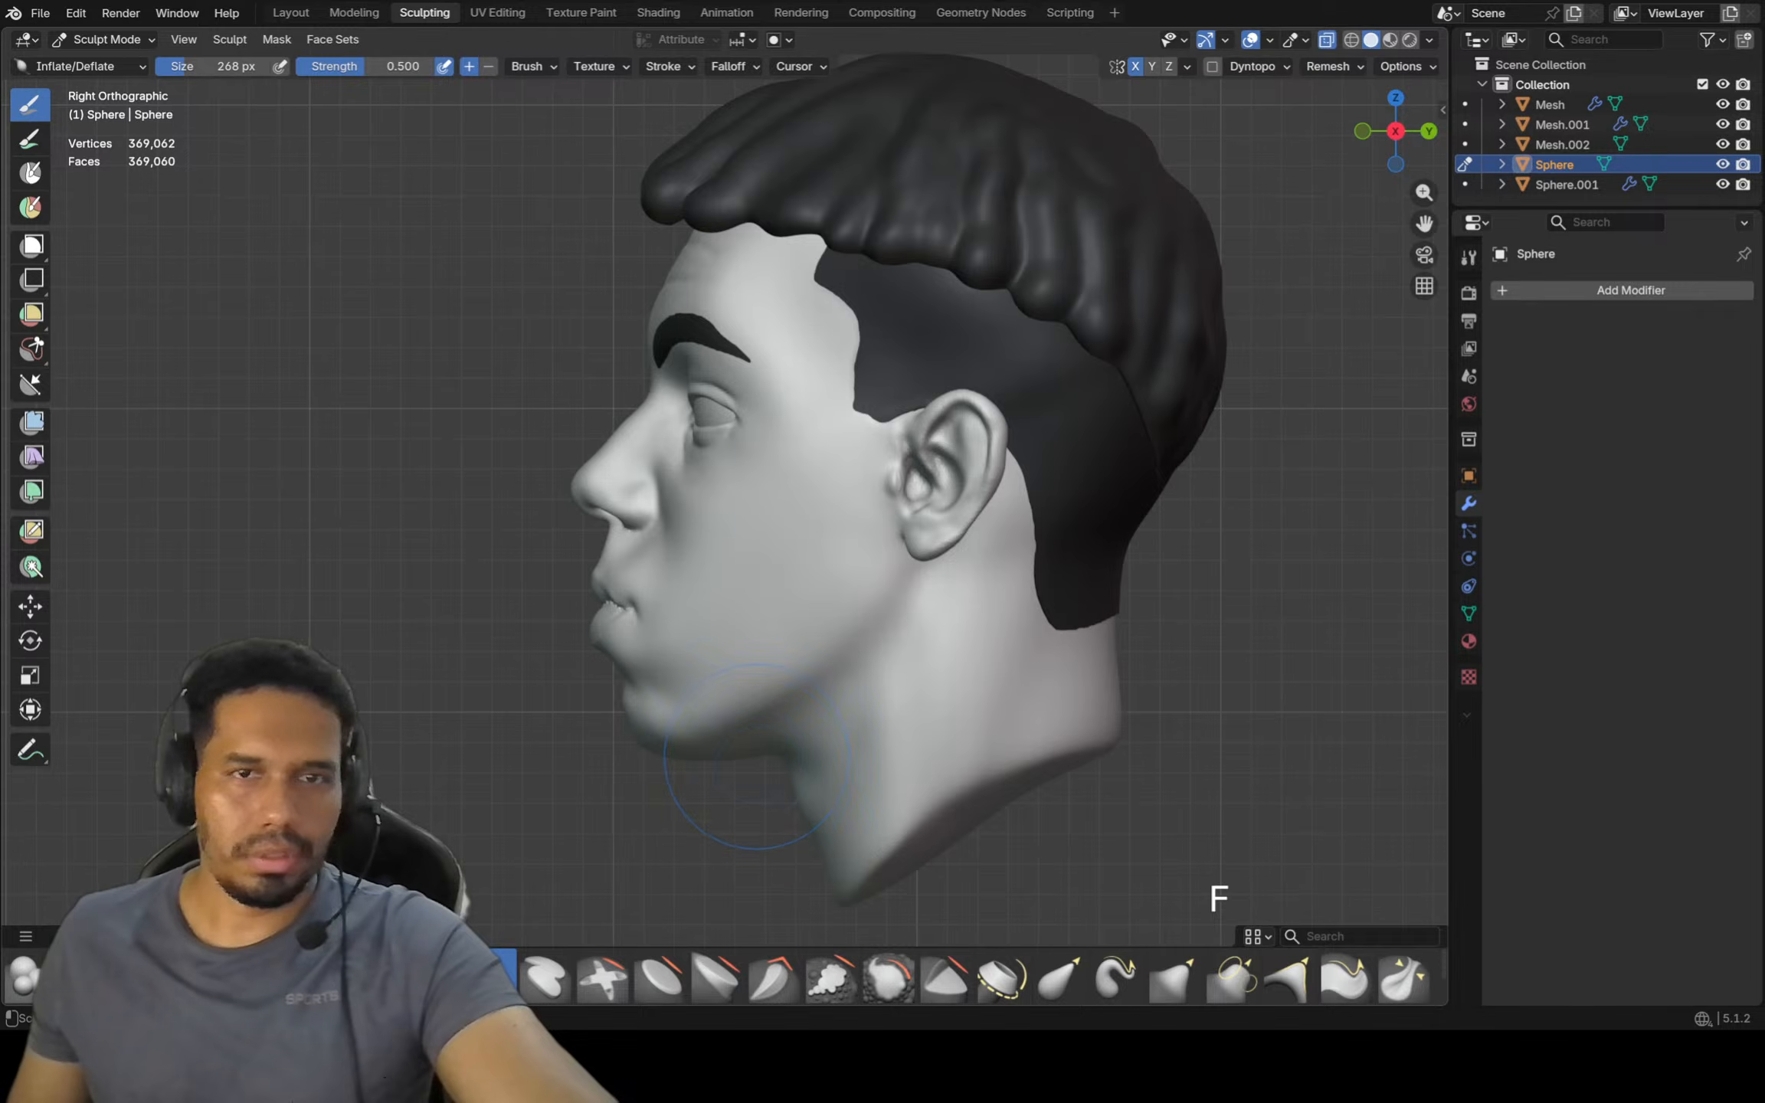
scroll(756, 756, "down", 2)
middle_click_drag(748, 610, 752, 621, "shift")
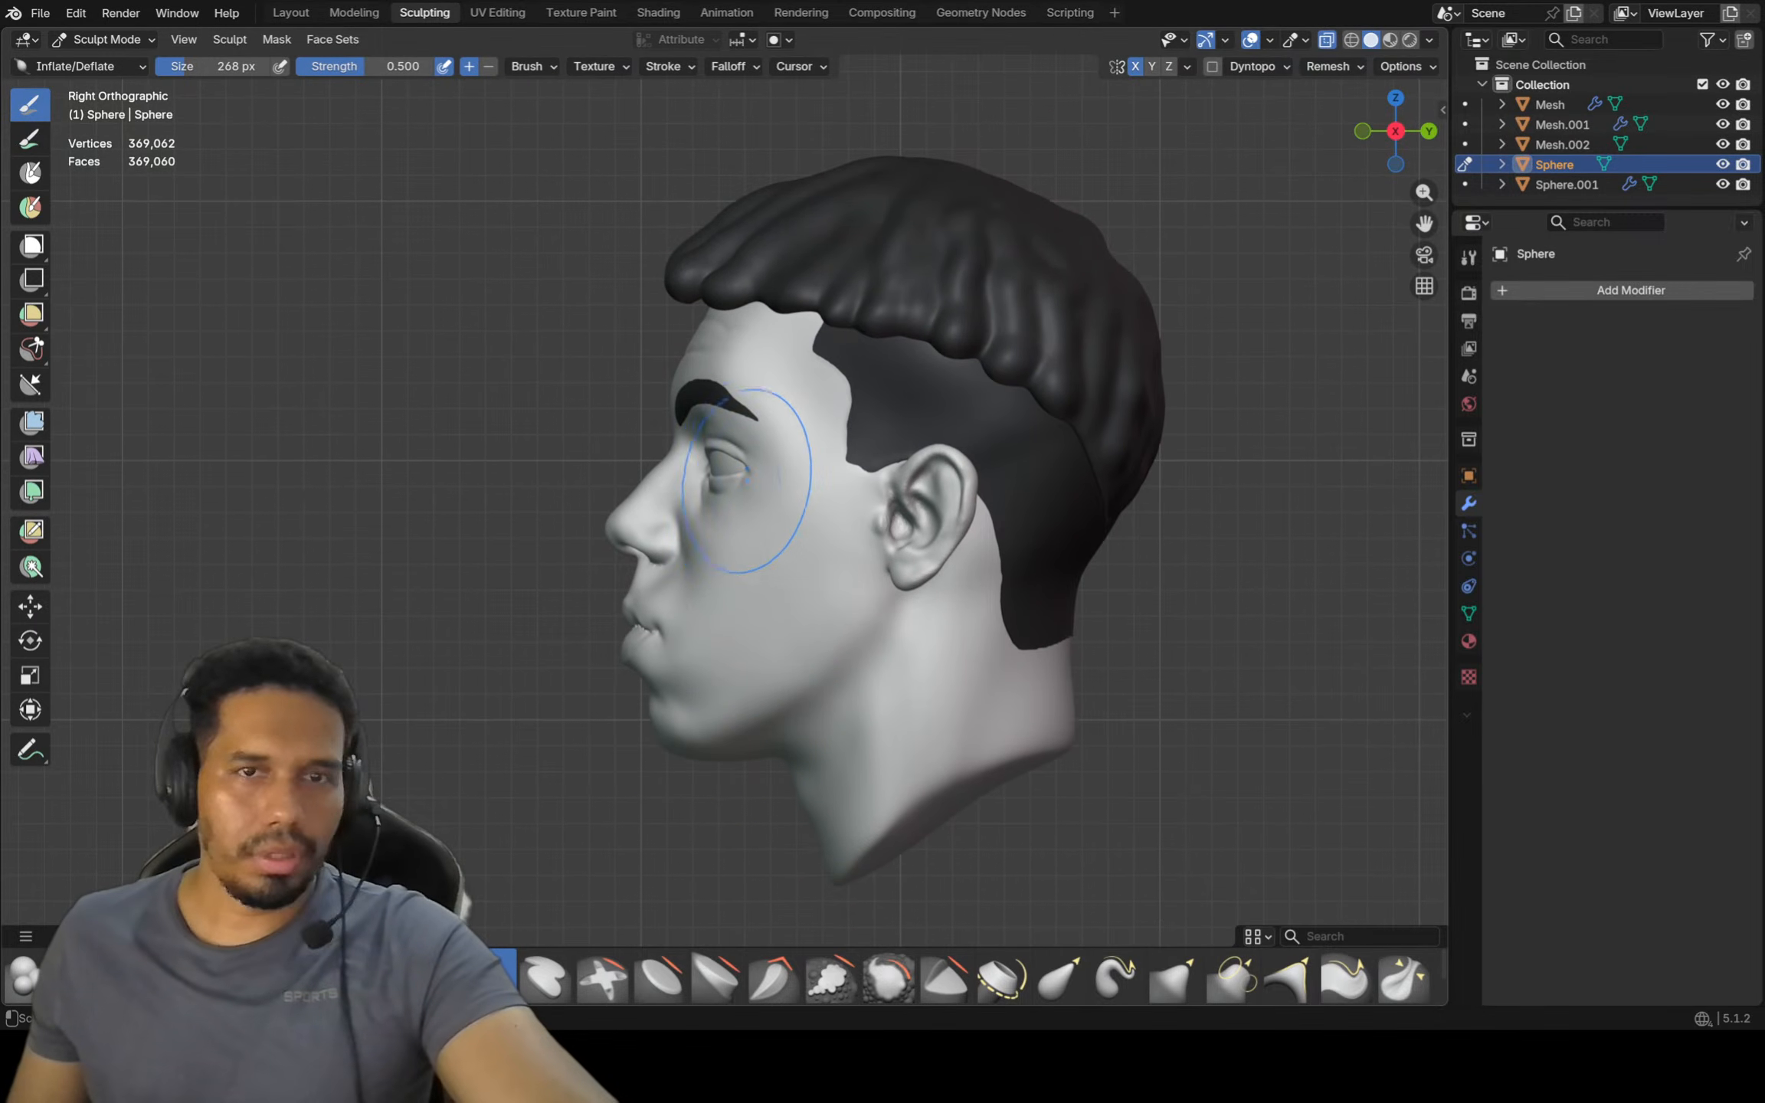
scroll(743, 429, "up", 2)
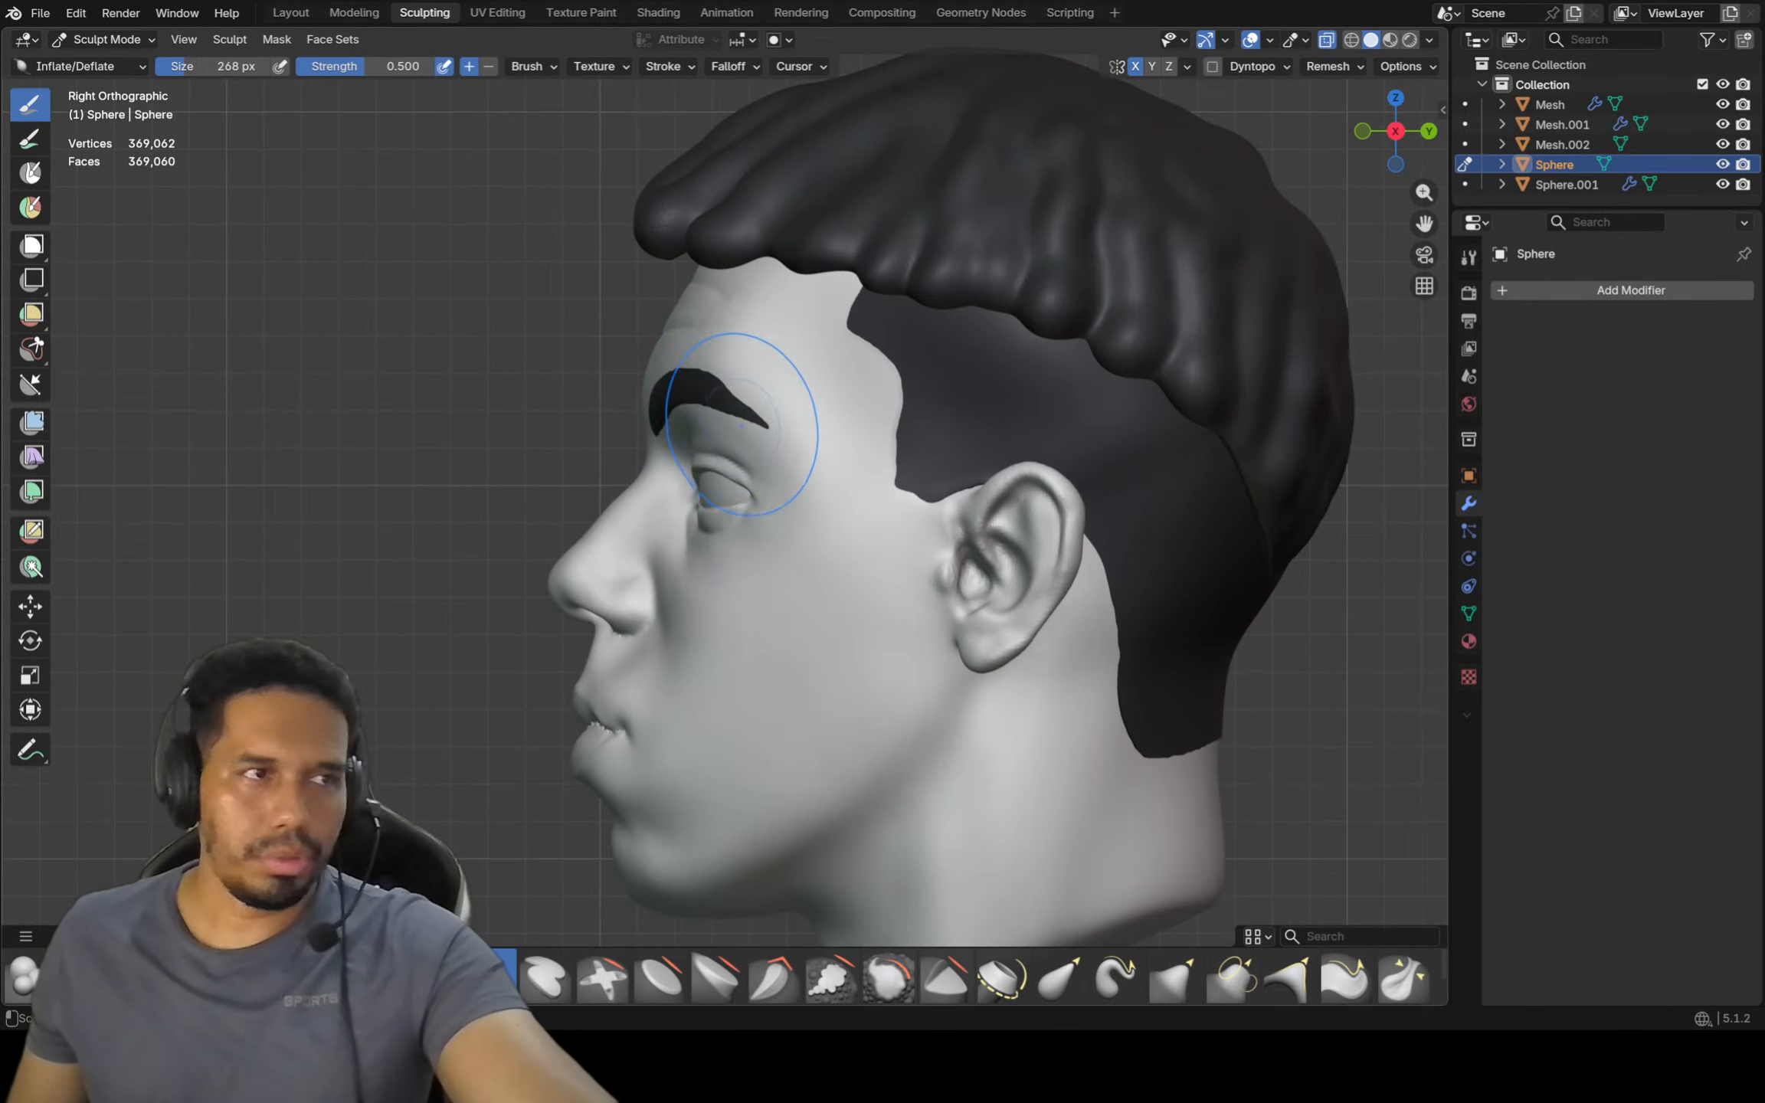
scroll(770, 494, "up", 2)
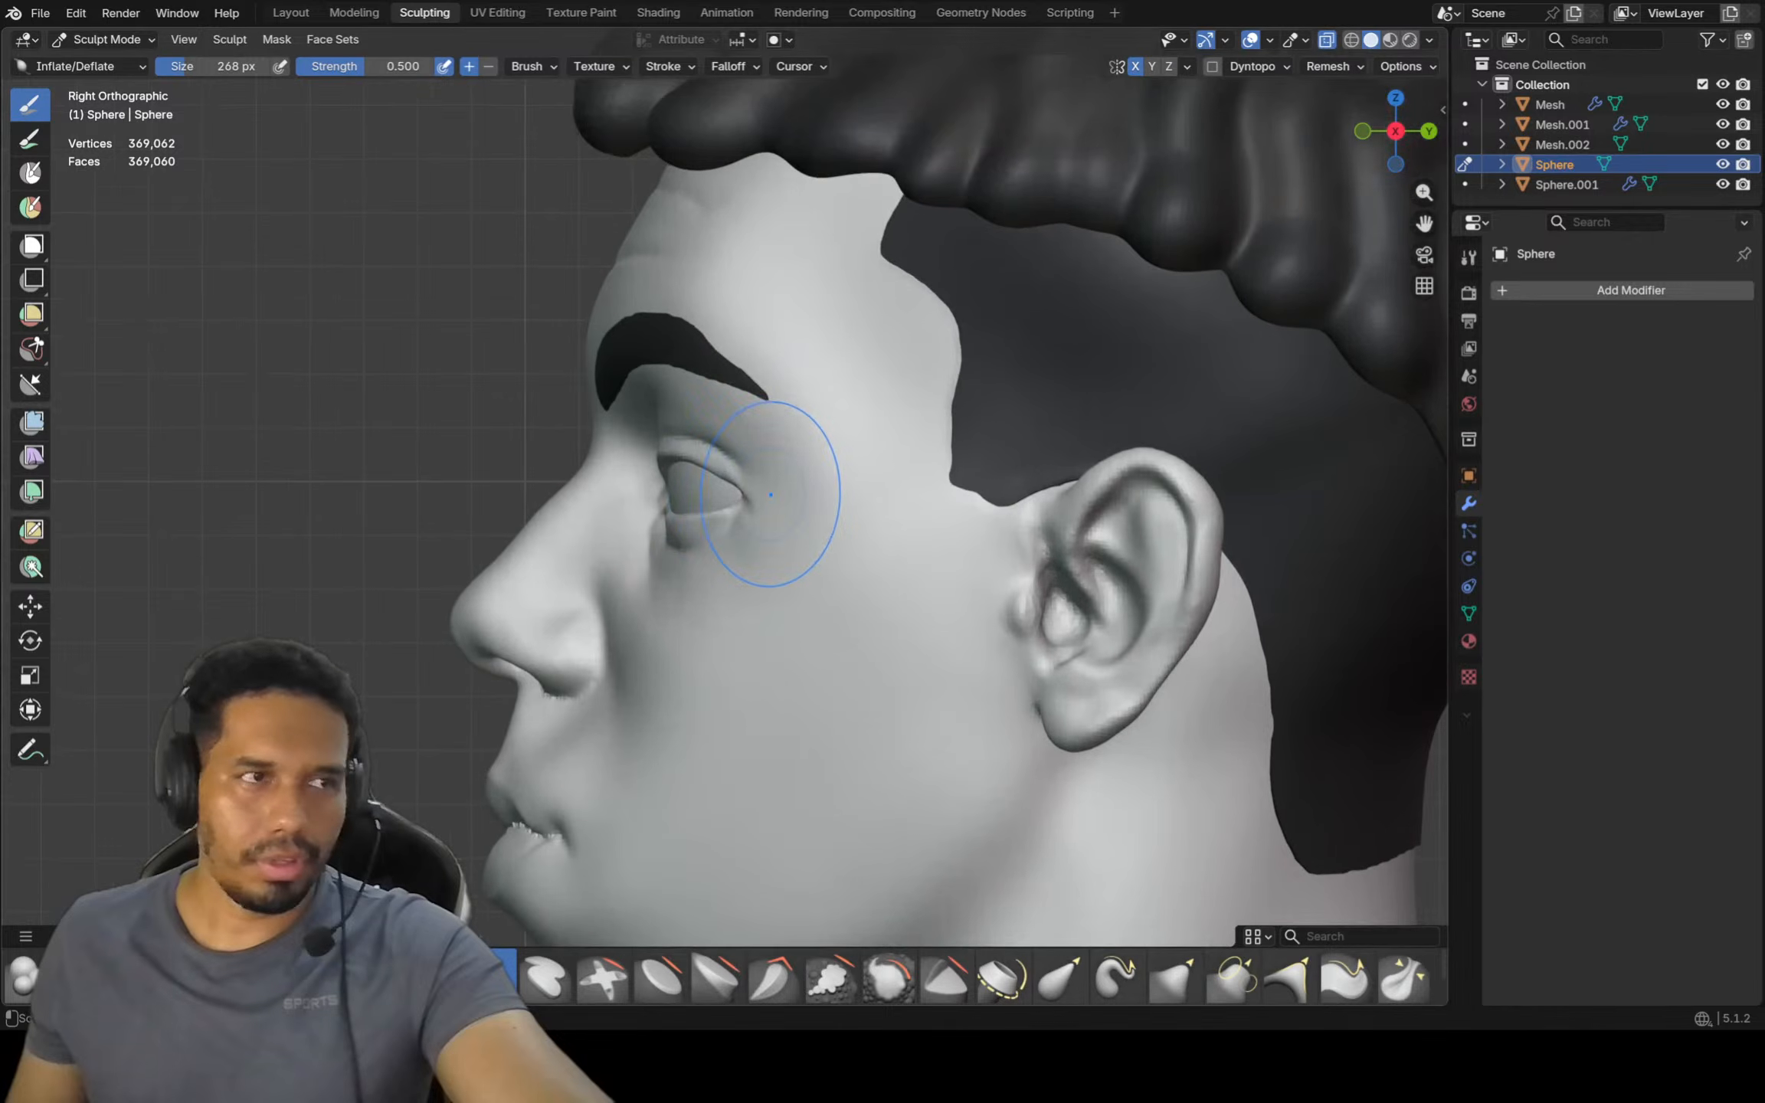
key("g")
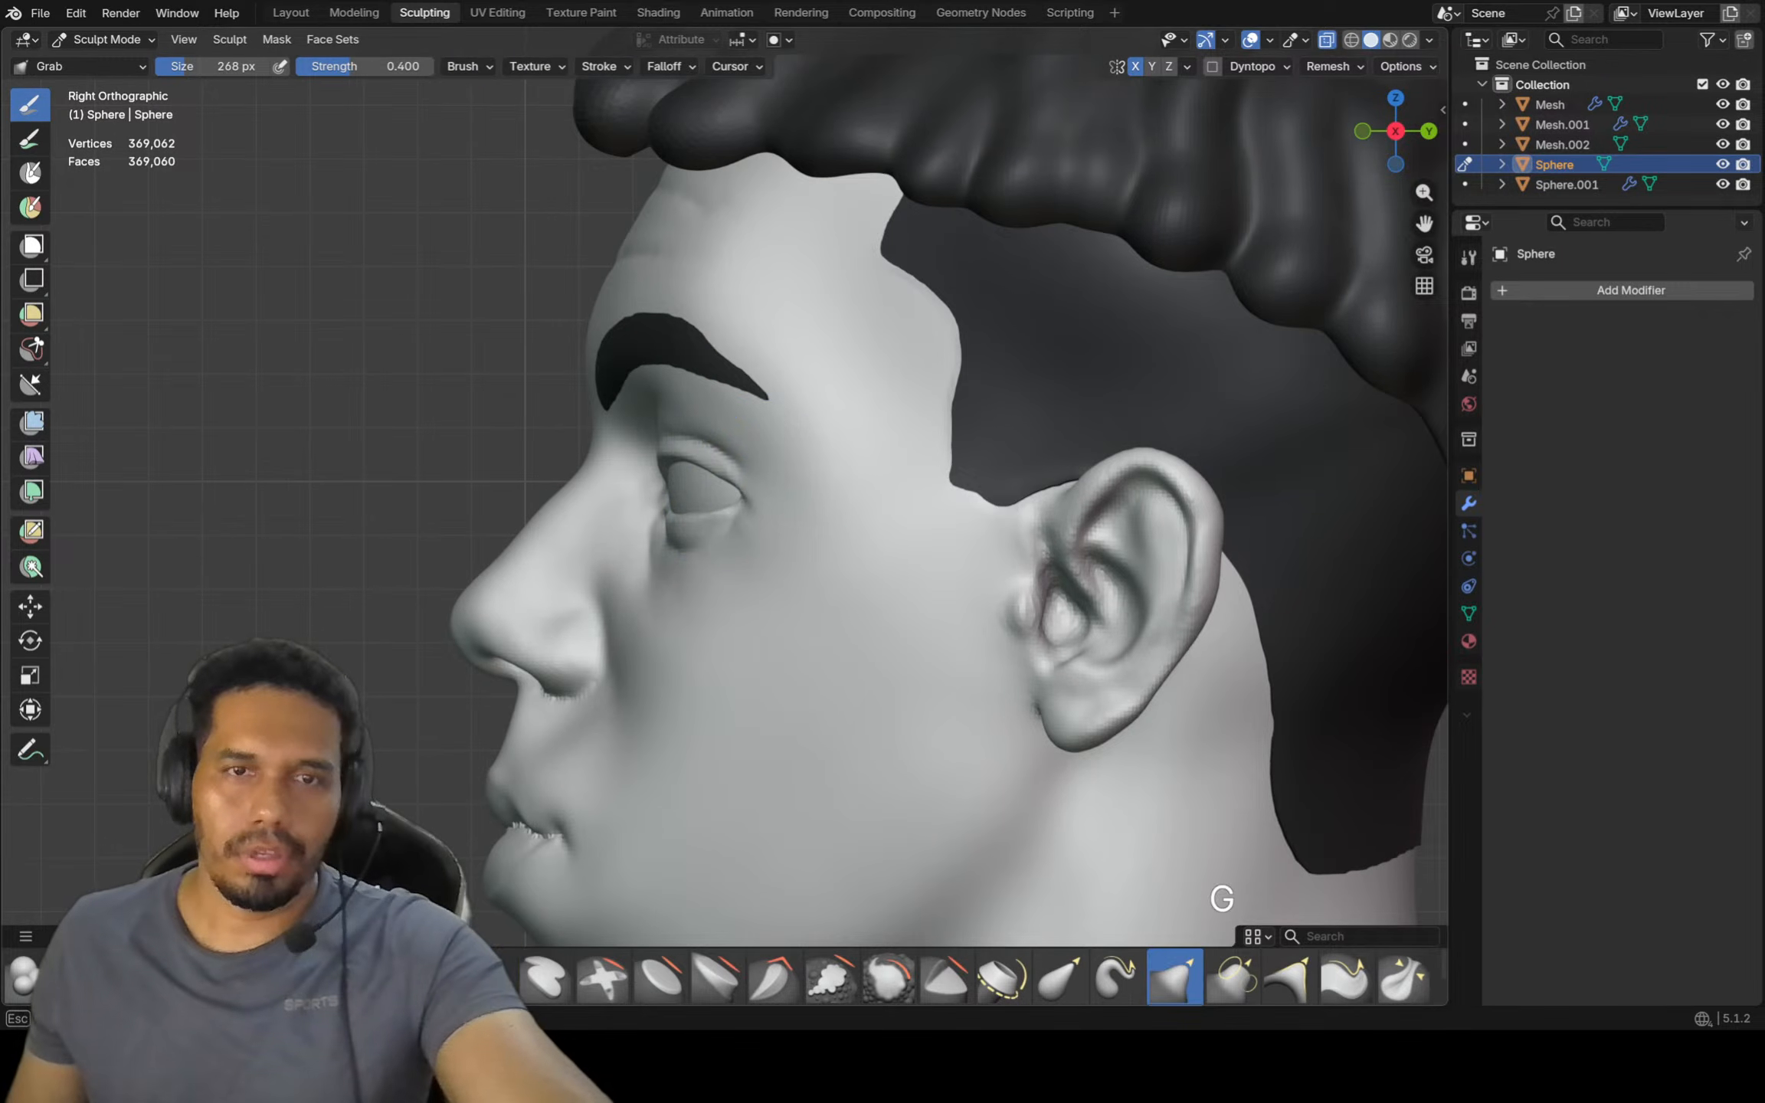
Switch sculpting to the eyebrow mesh, smooth the jagged upper edges of the eyebrows from the front and save the file
middle_click_drag(768, 465, 1005, 626, "ctrl")
key("KP_1")
middle_click_drag(873, 570, 962, 575, "shift")
middle_click_drag(963, 575, 1009, 579, "shift")
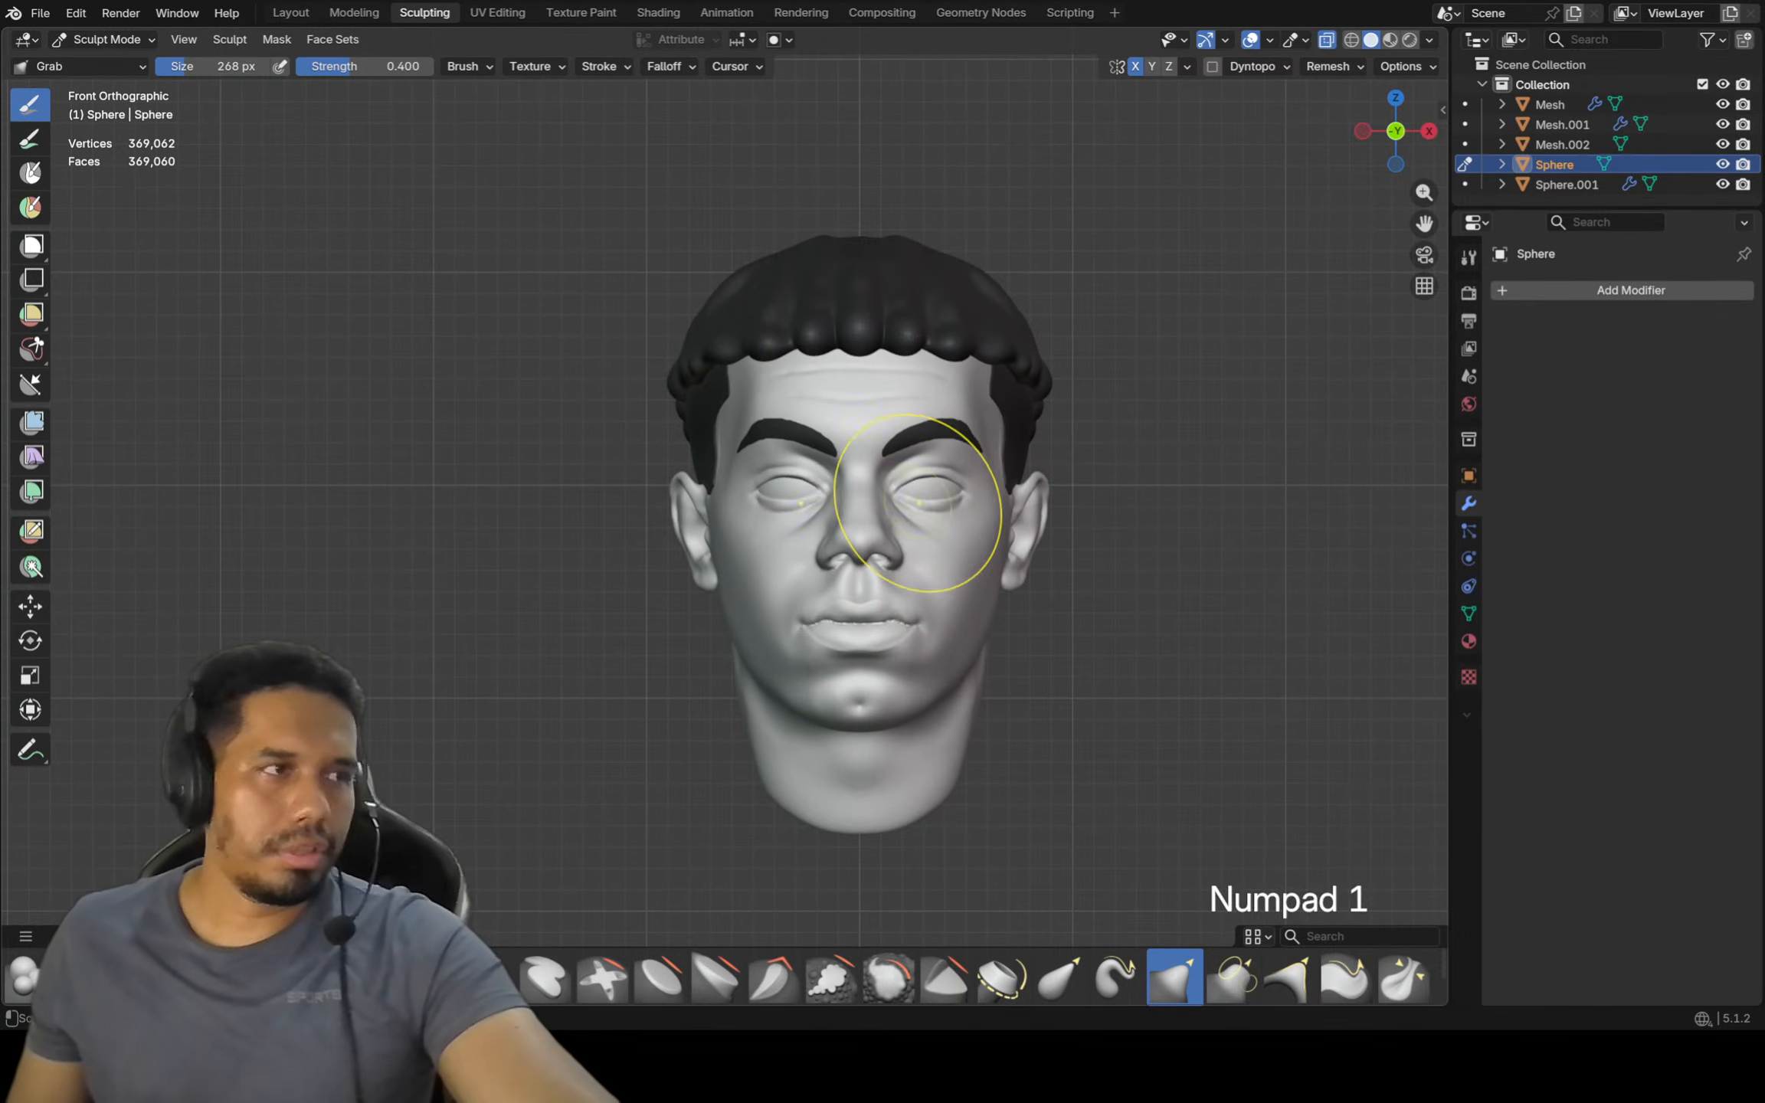
scroll(913, 500, "up", 1)
scroll(913, 500, "up", 4)
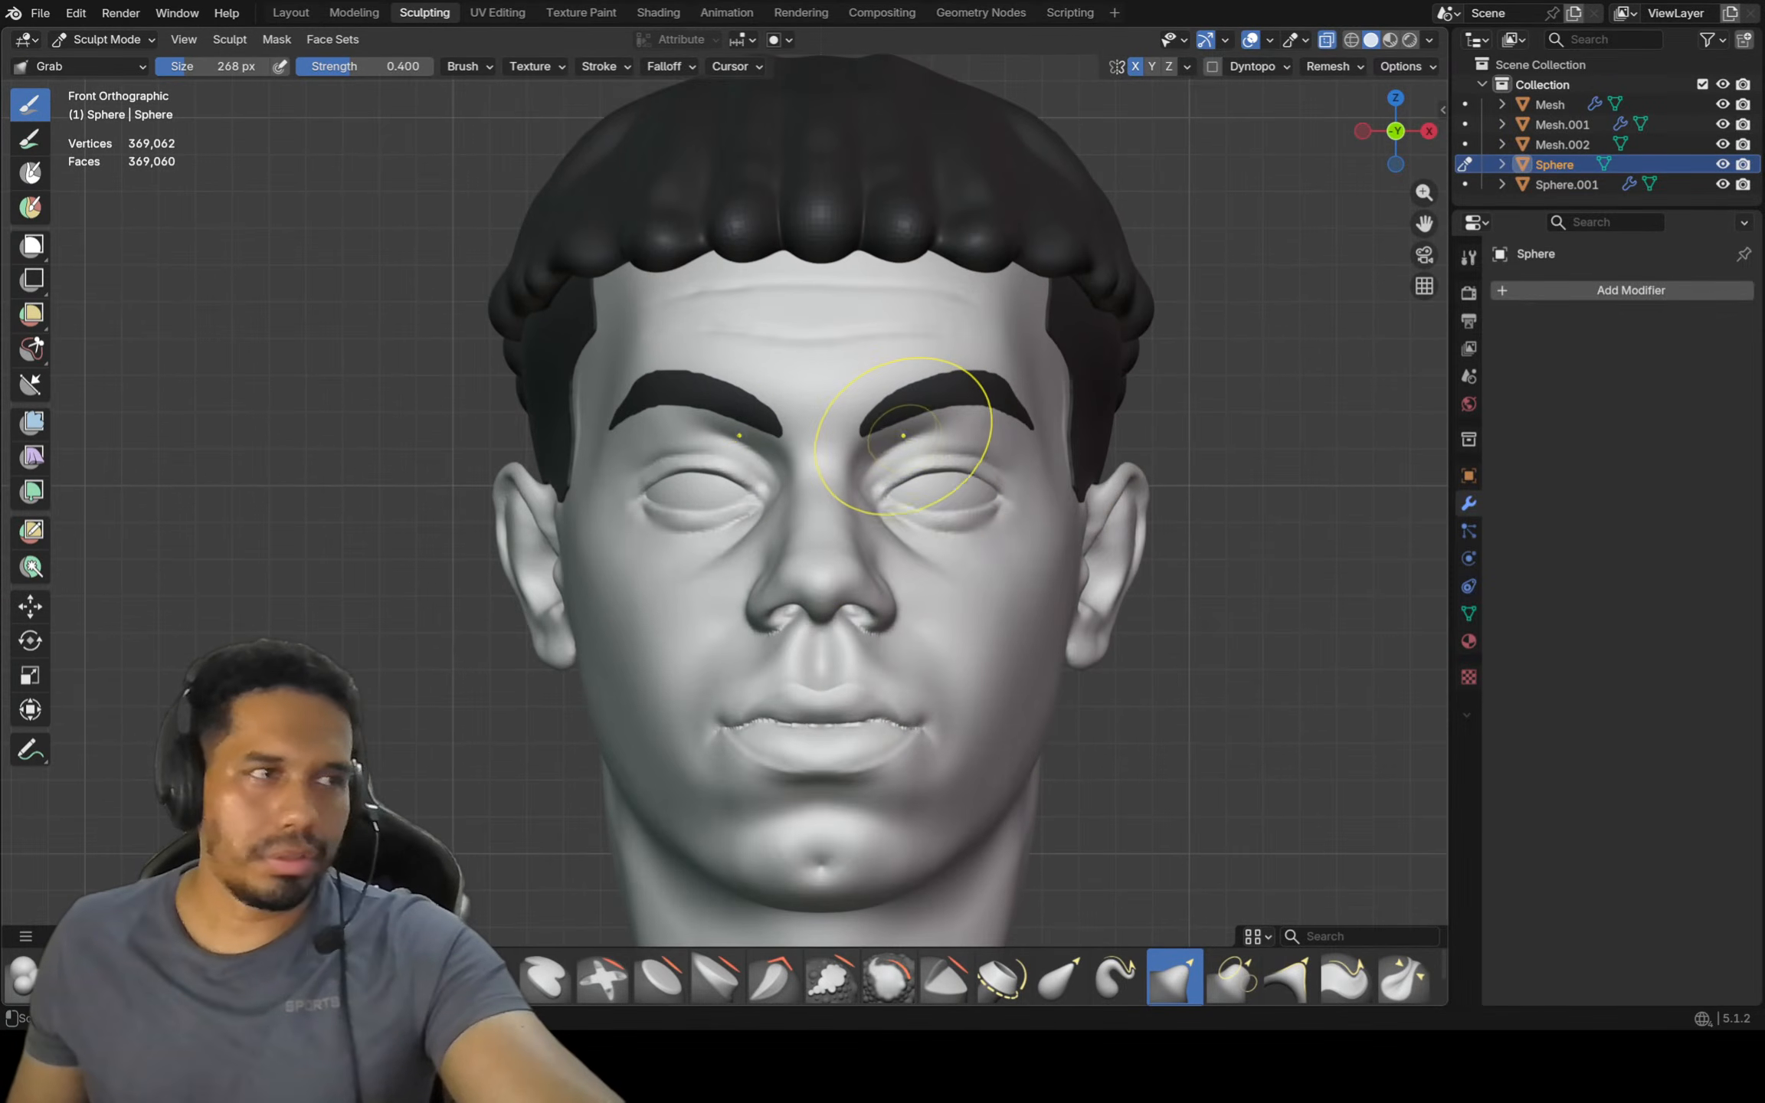
key("alt+q")
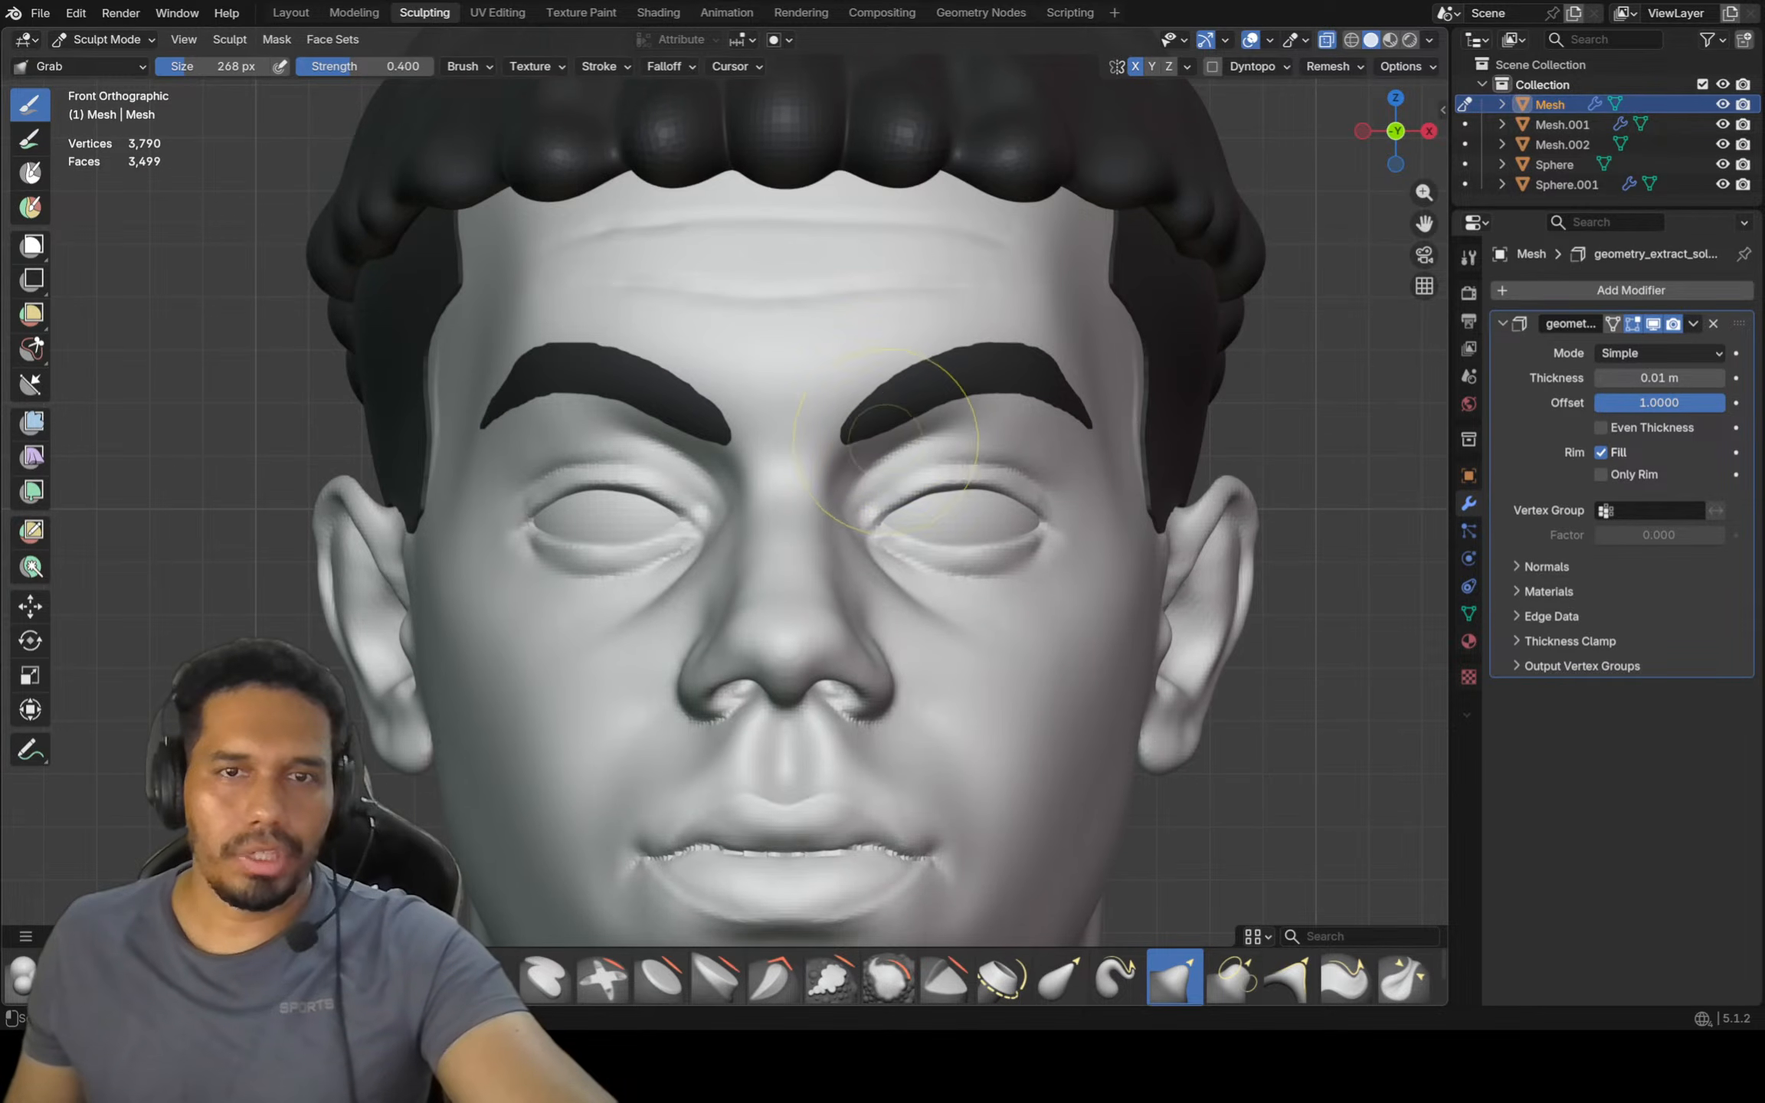
scroll(884, 402, "up", 2)
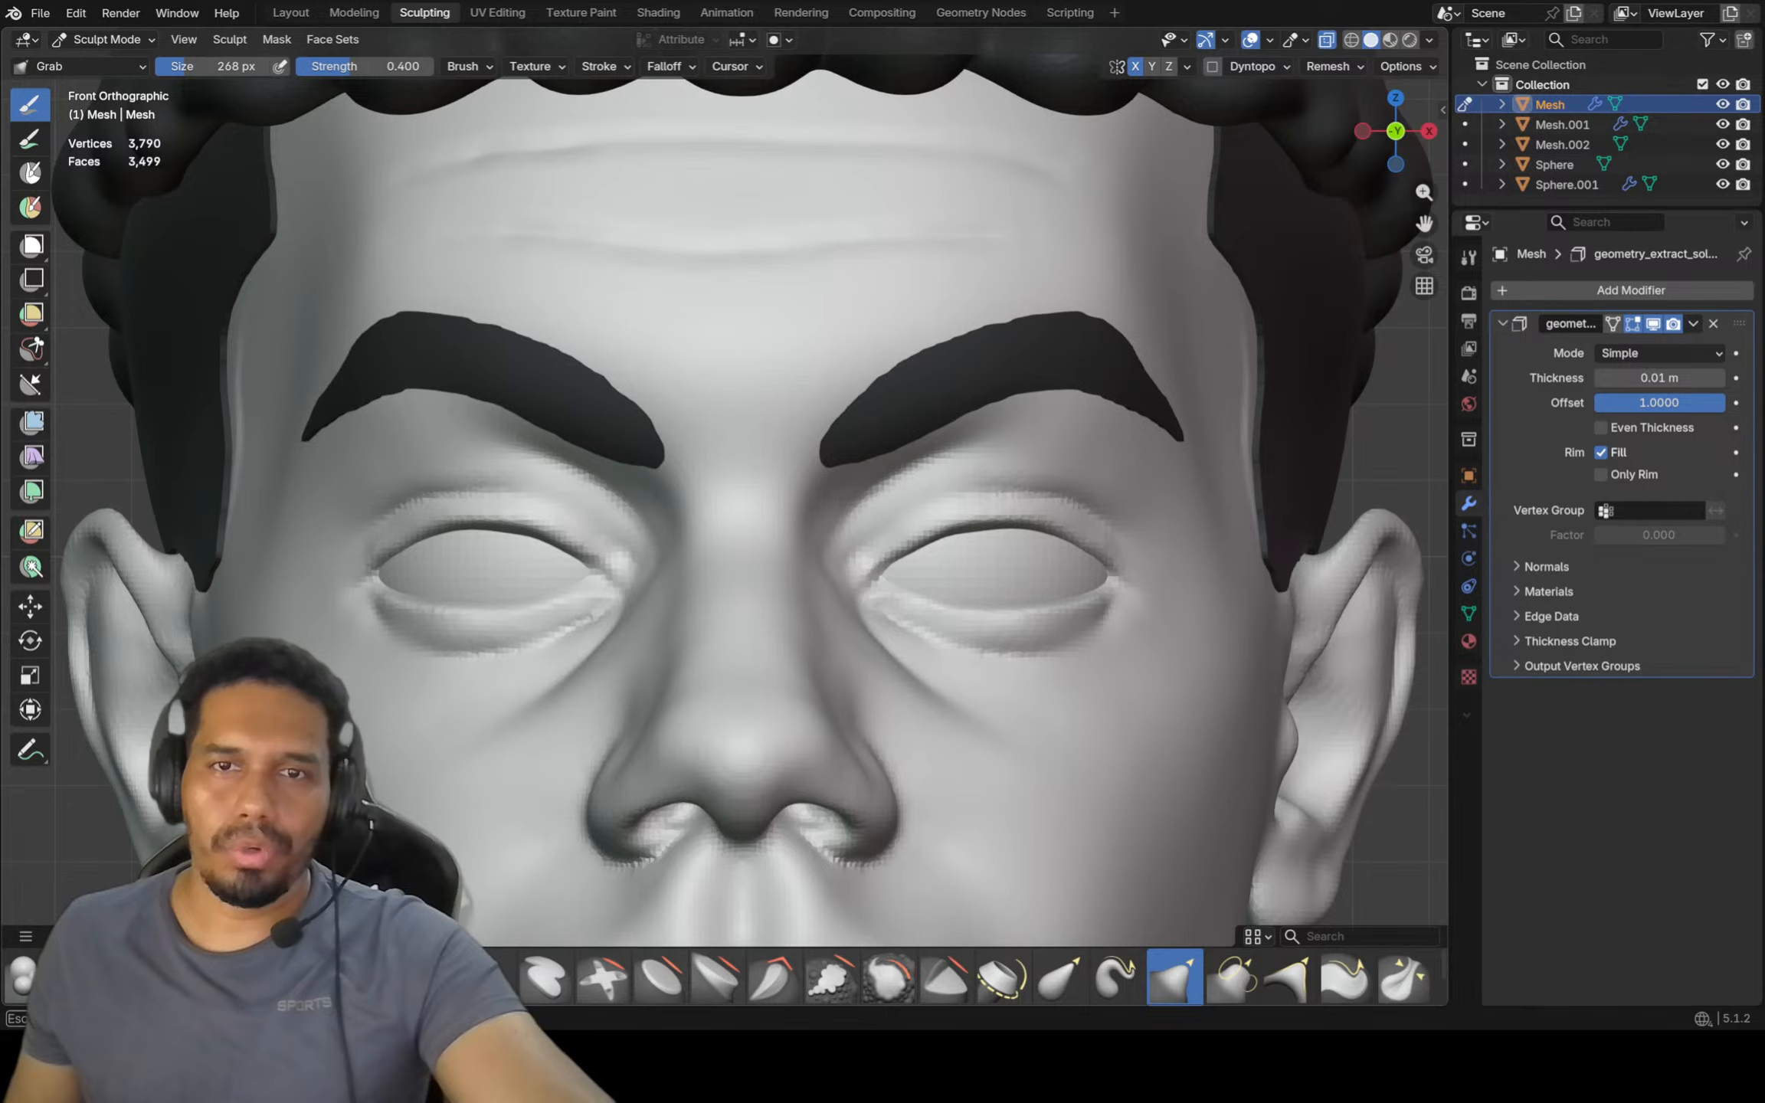
left_click_drag(1006, 328, 999, 356, "shift")
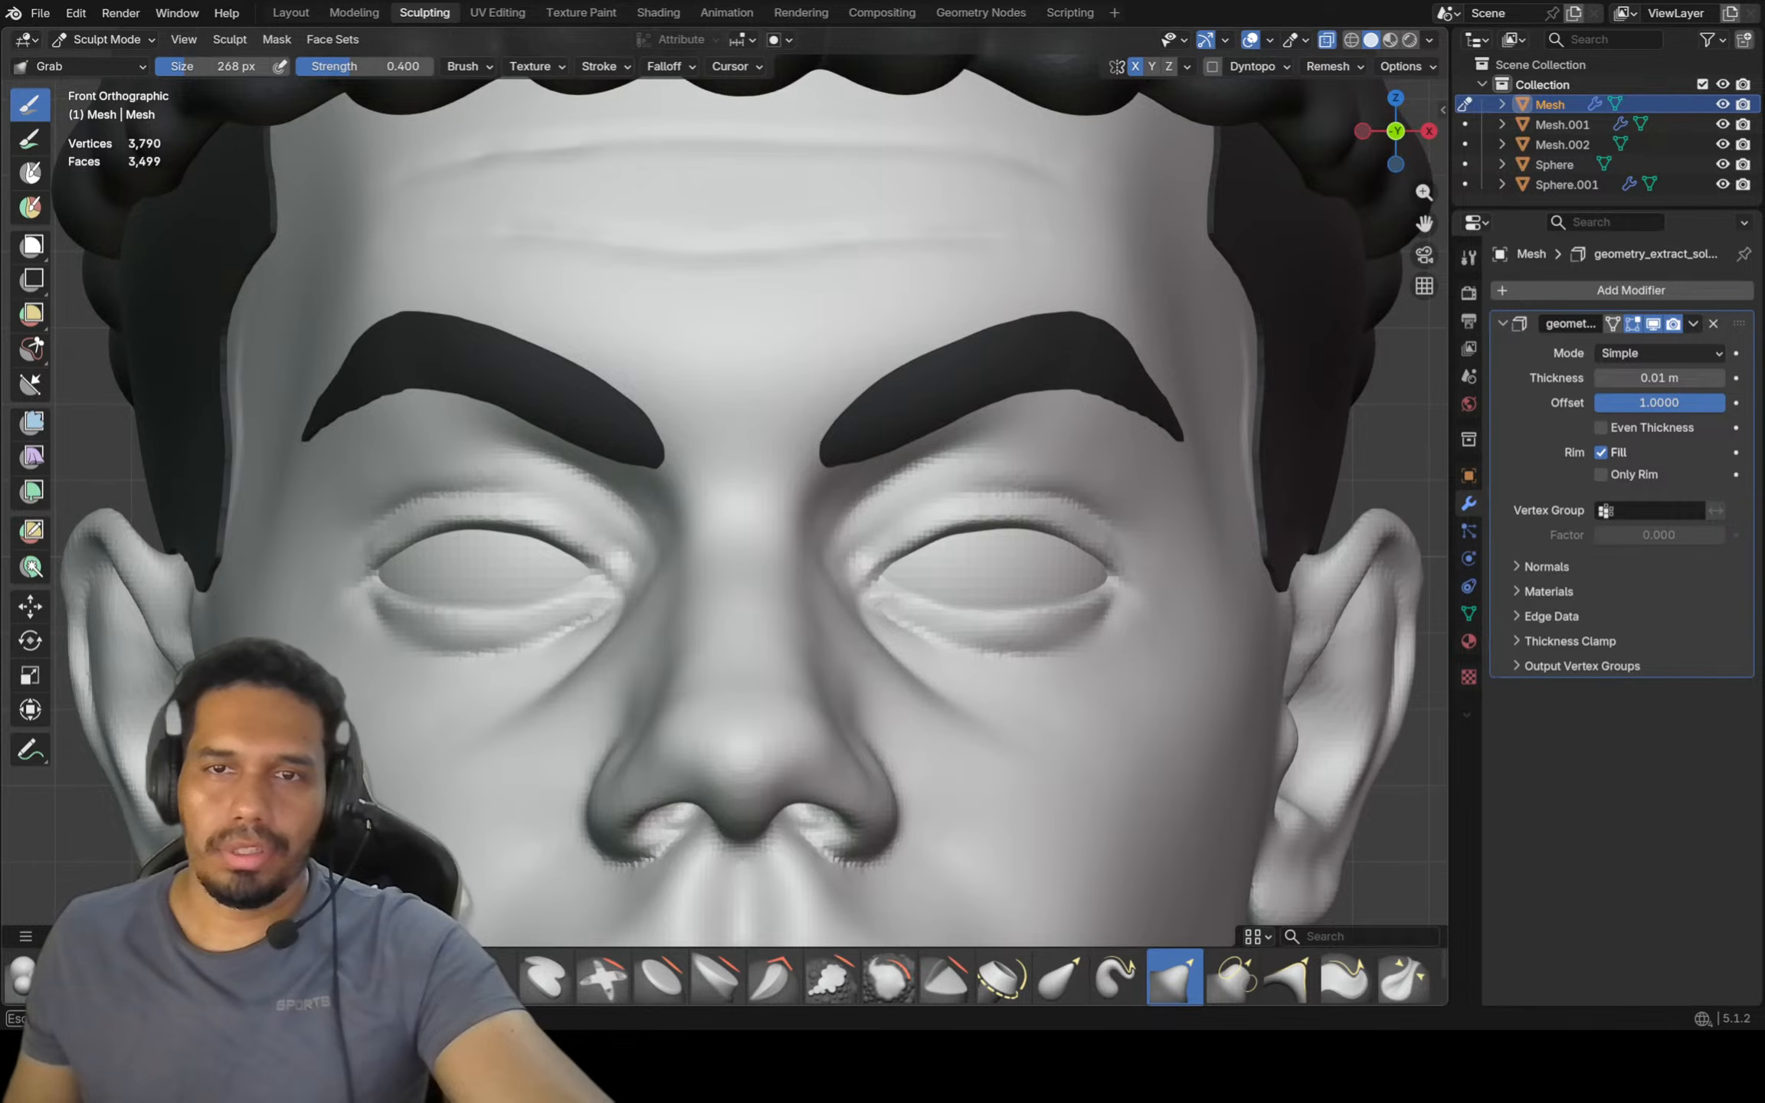
mouse_move(1138, 383)
middle_mouse_down("ctrl")
mouse_move(1079, 458)
mouse_move(975, 452)
middle_mouse_up("ctrl")
key("ctrl+s")
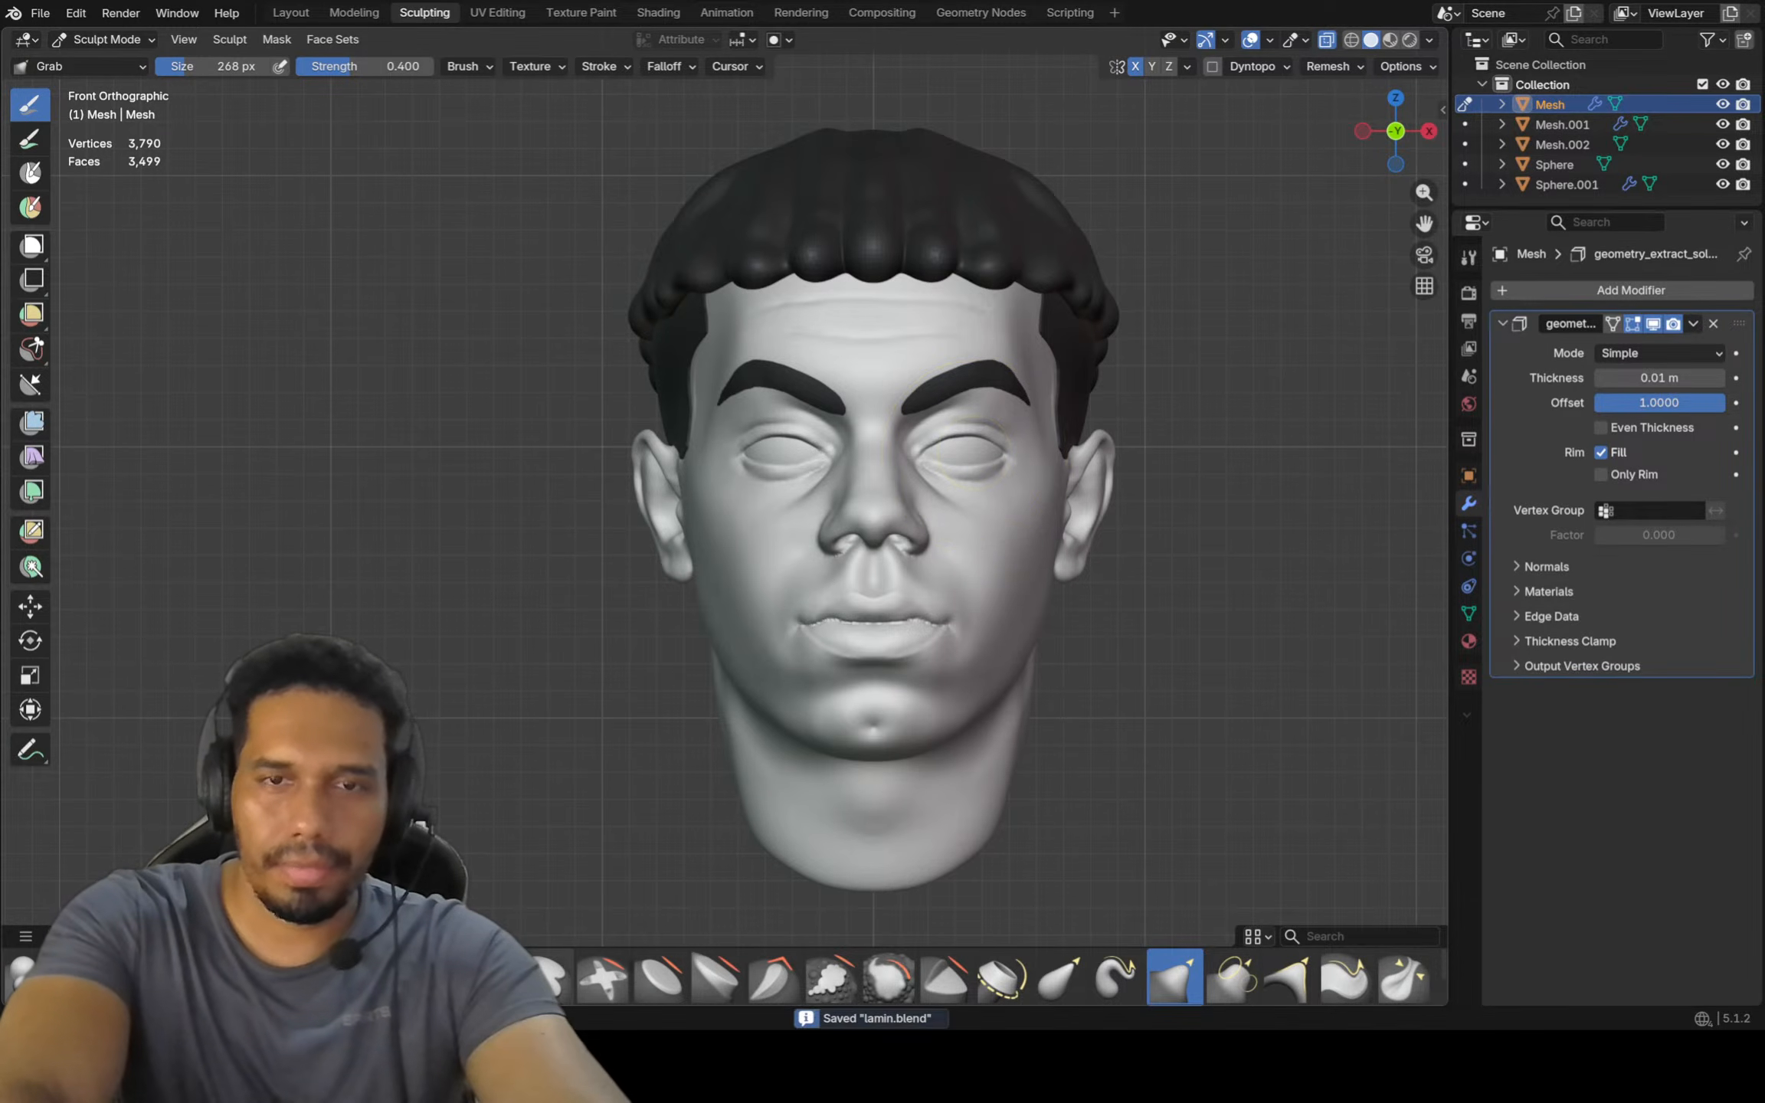
Return sculpting to the head mesh and examine the nose wings and nostrils close up from the front
middle_click_drag(706, 575, 797, 586, "ctrl")
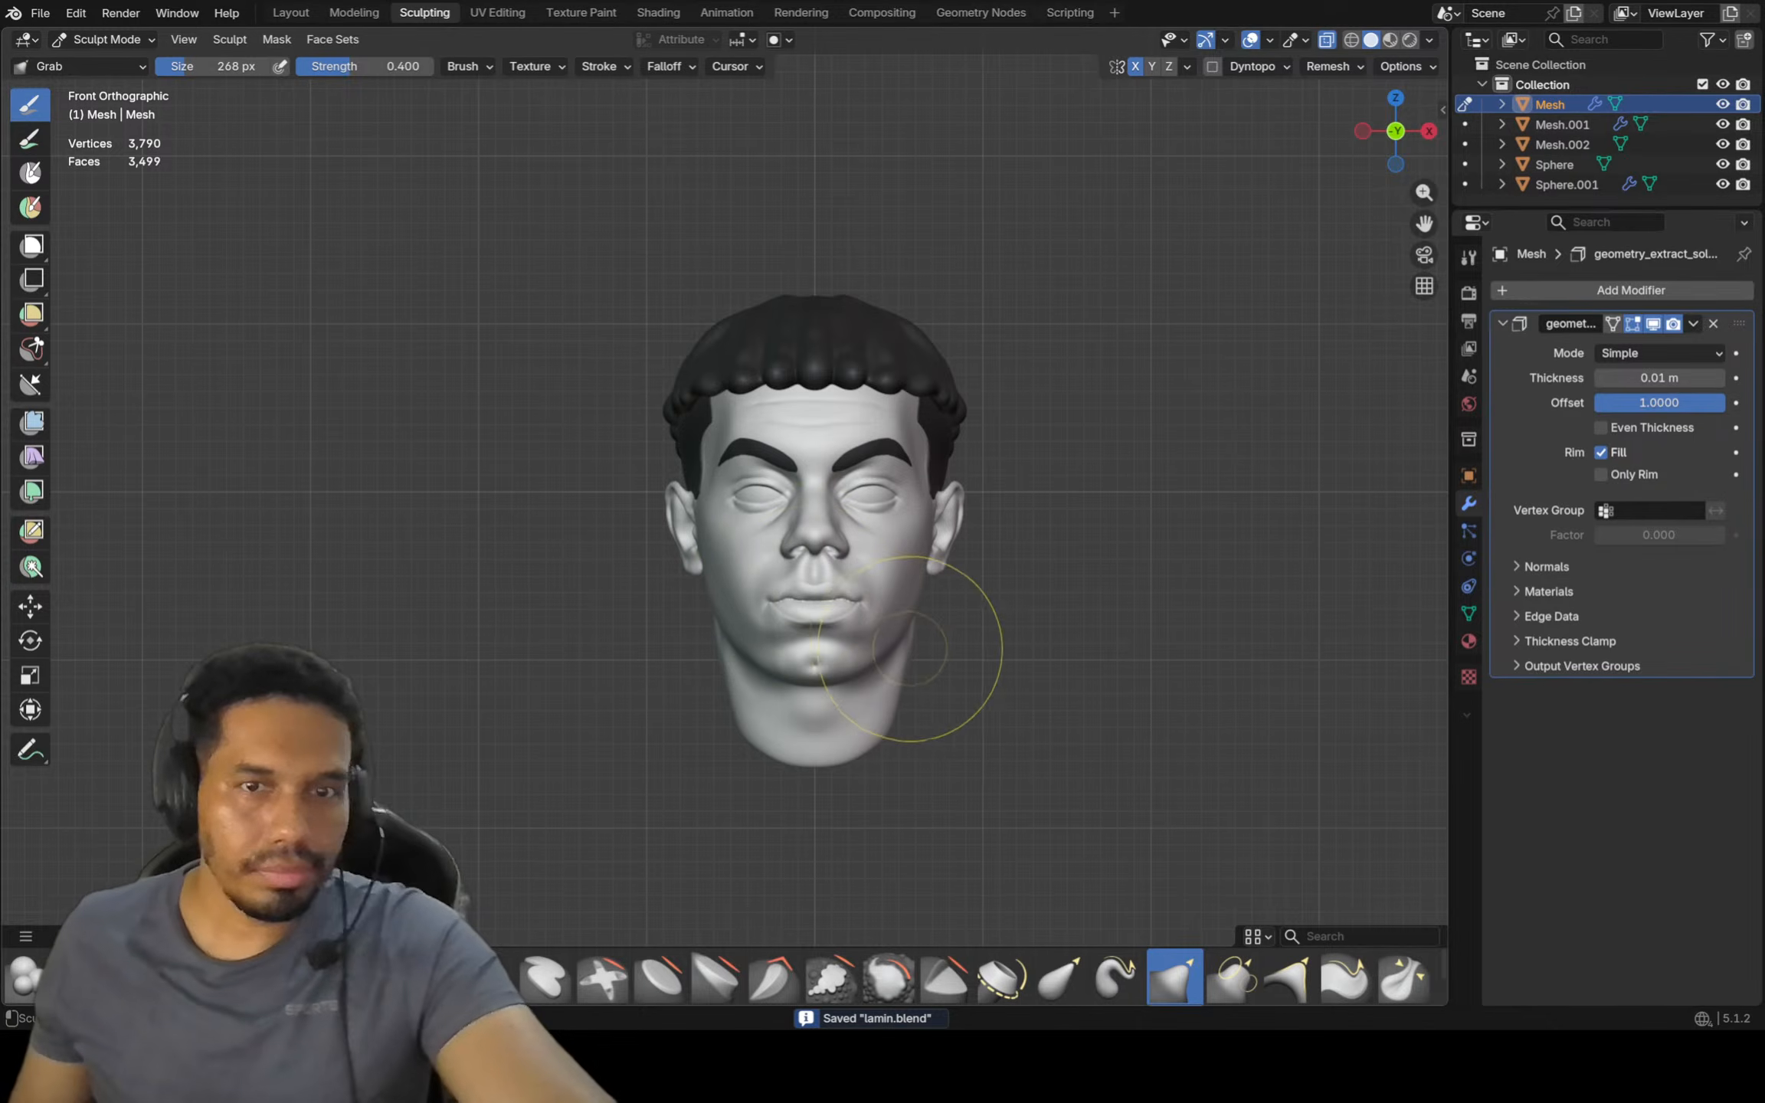
middle_click_drag(947, 644, 947, 609, "ctrl")
mouse_move(850, 575)
middle_mouse_down("ctrl")
mouse_move(851, 528)
mouse_move(777, 514)
middle_mouse_up("ctrl")
key("alt+q")
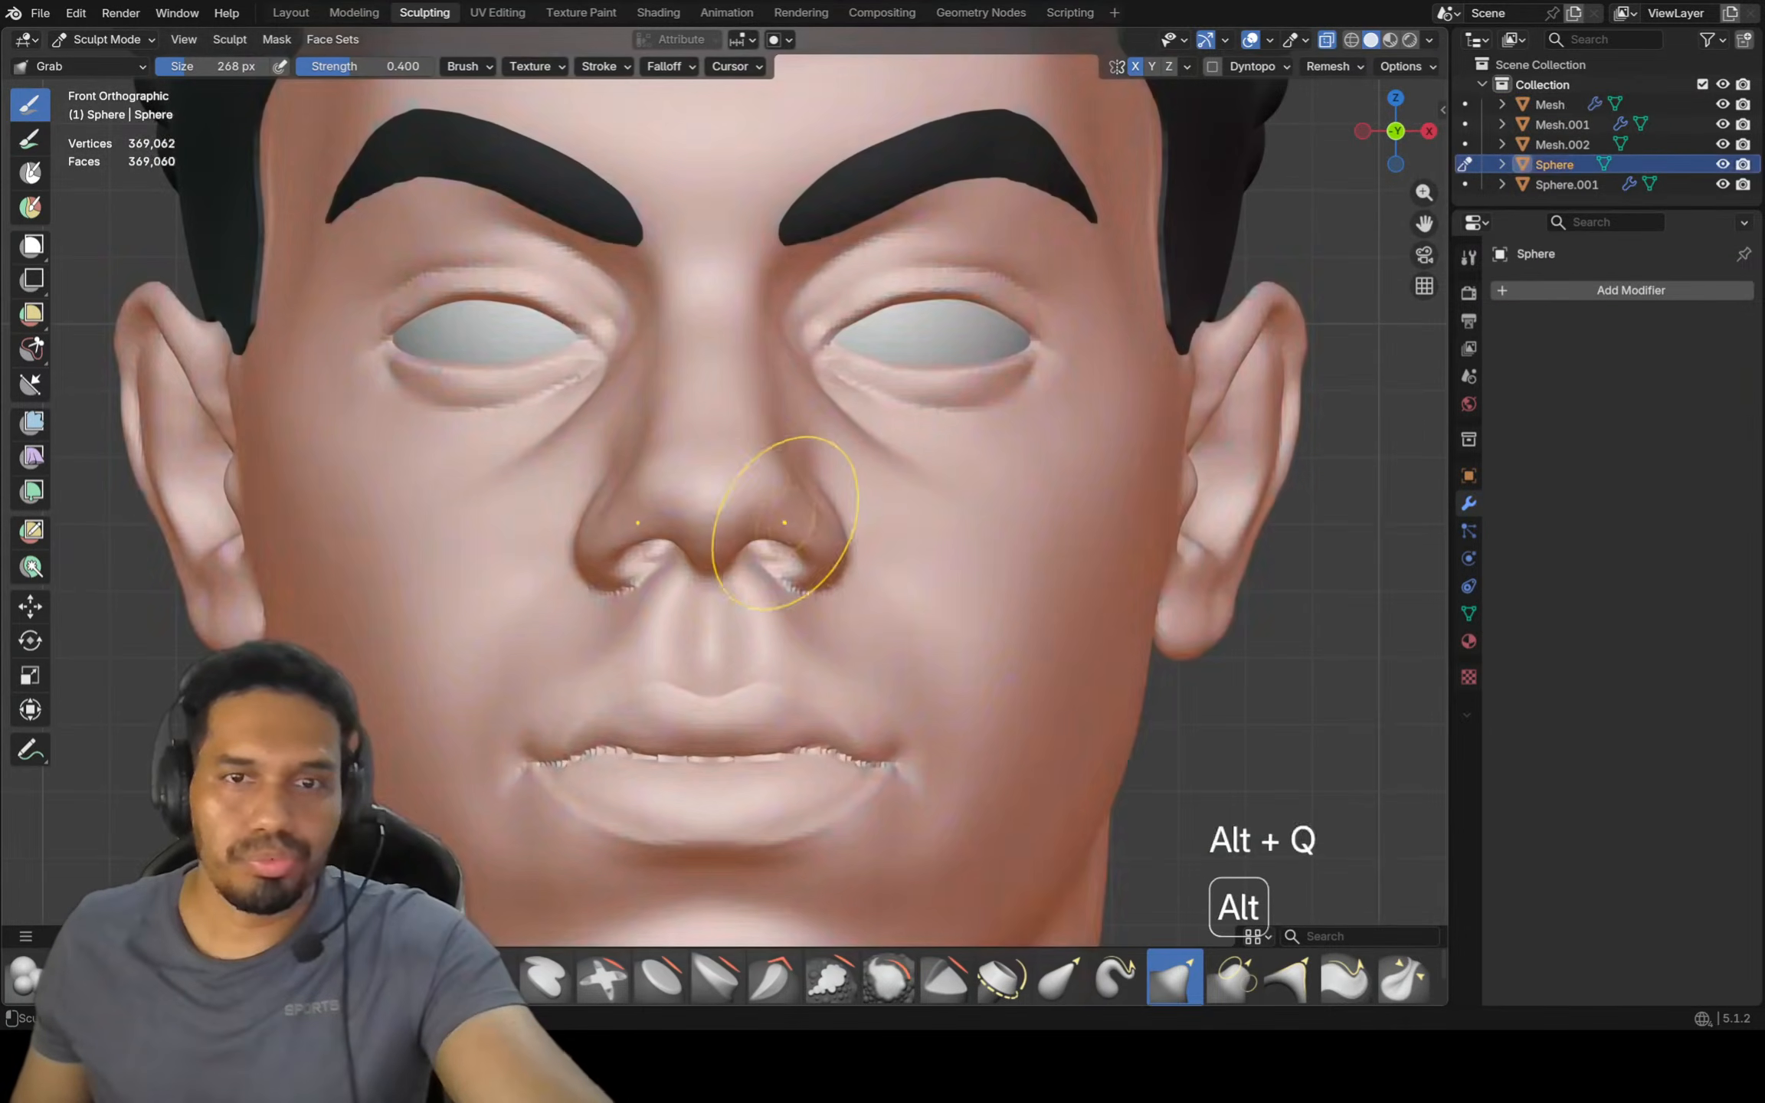
scroll(802, 505, "up", 3)
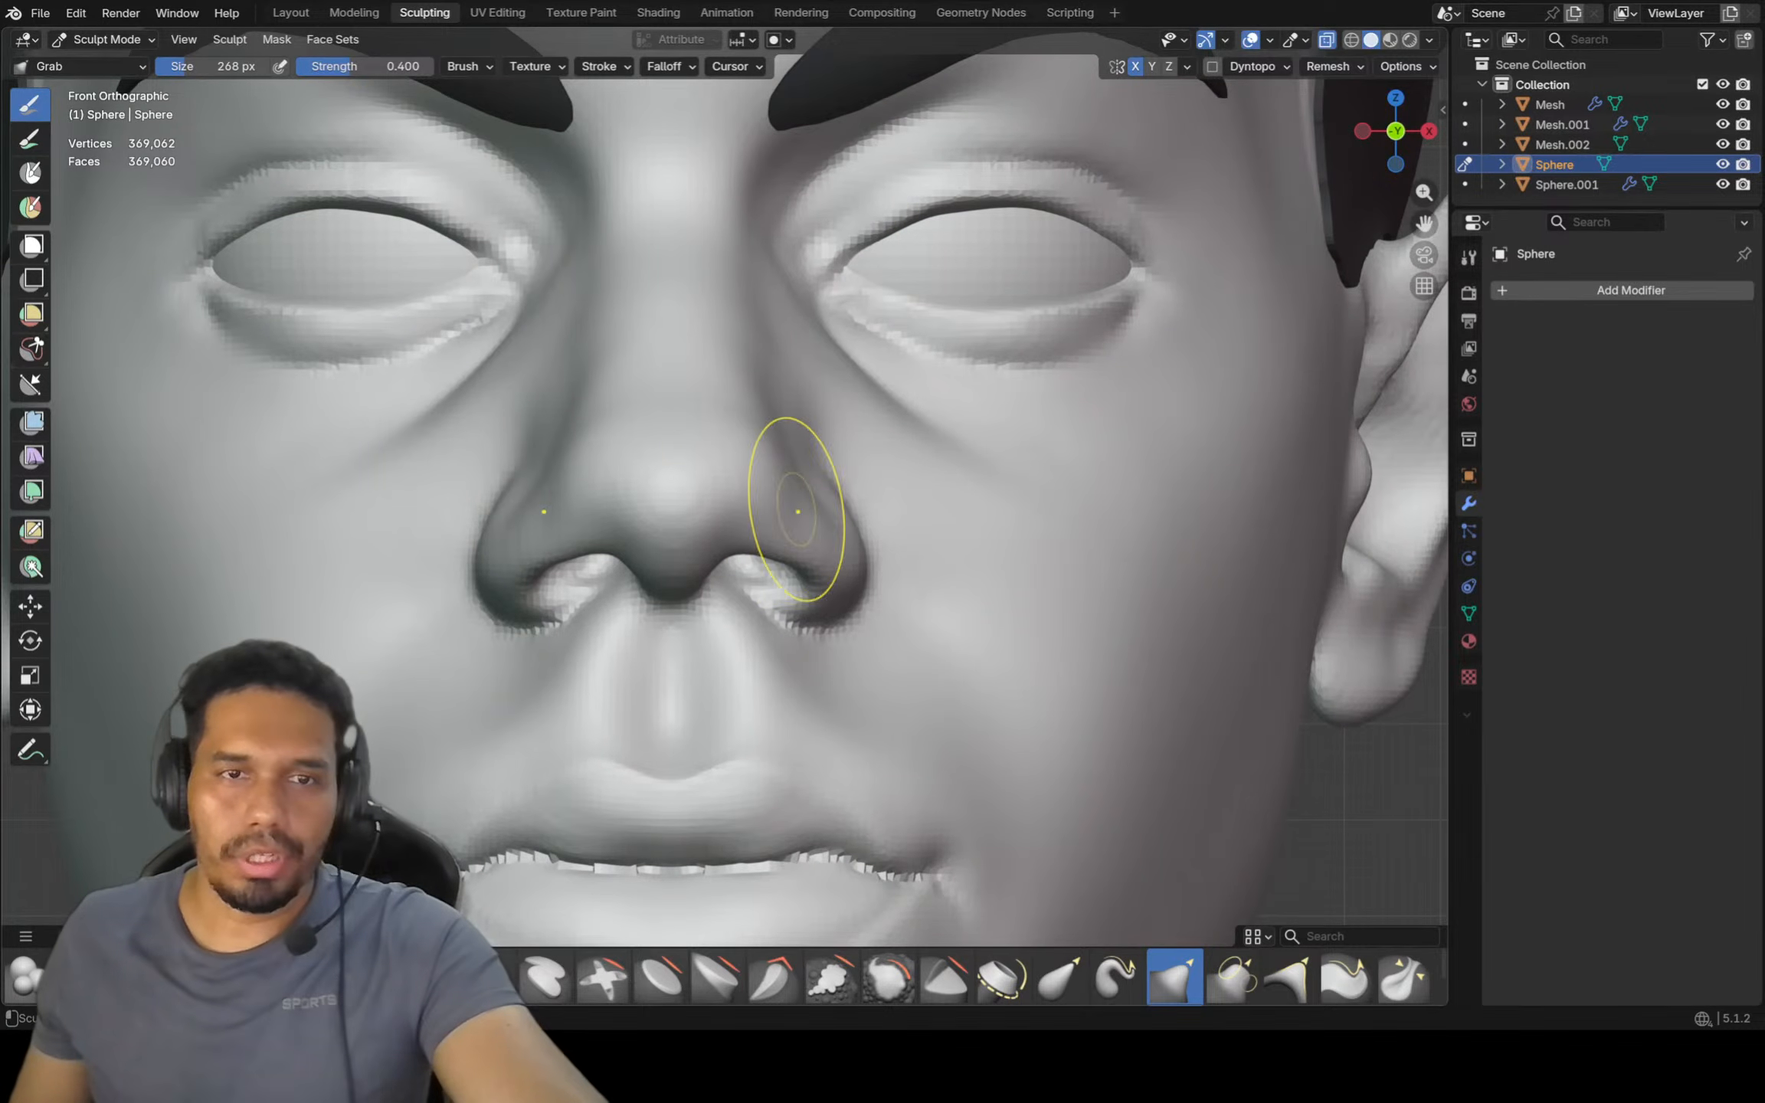
key("shift")
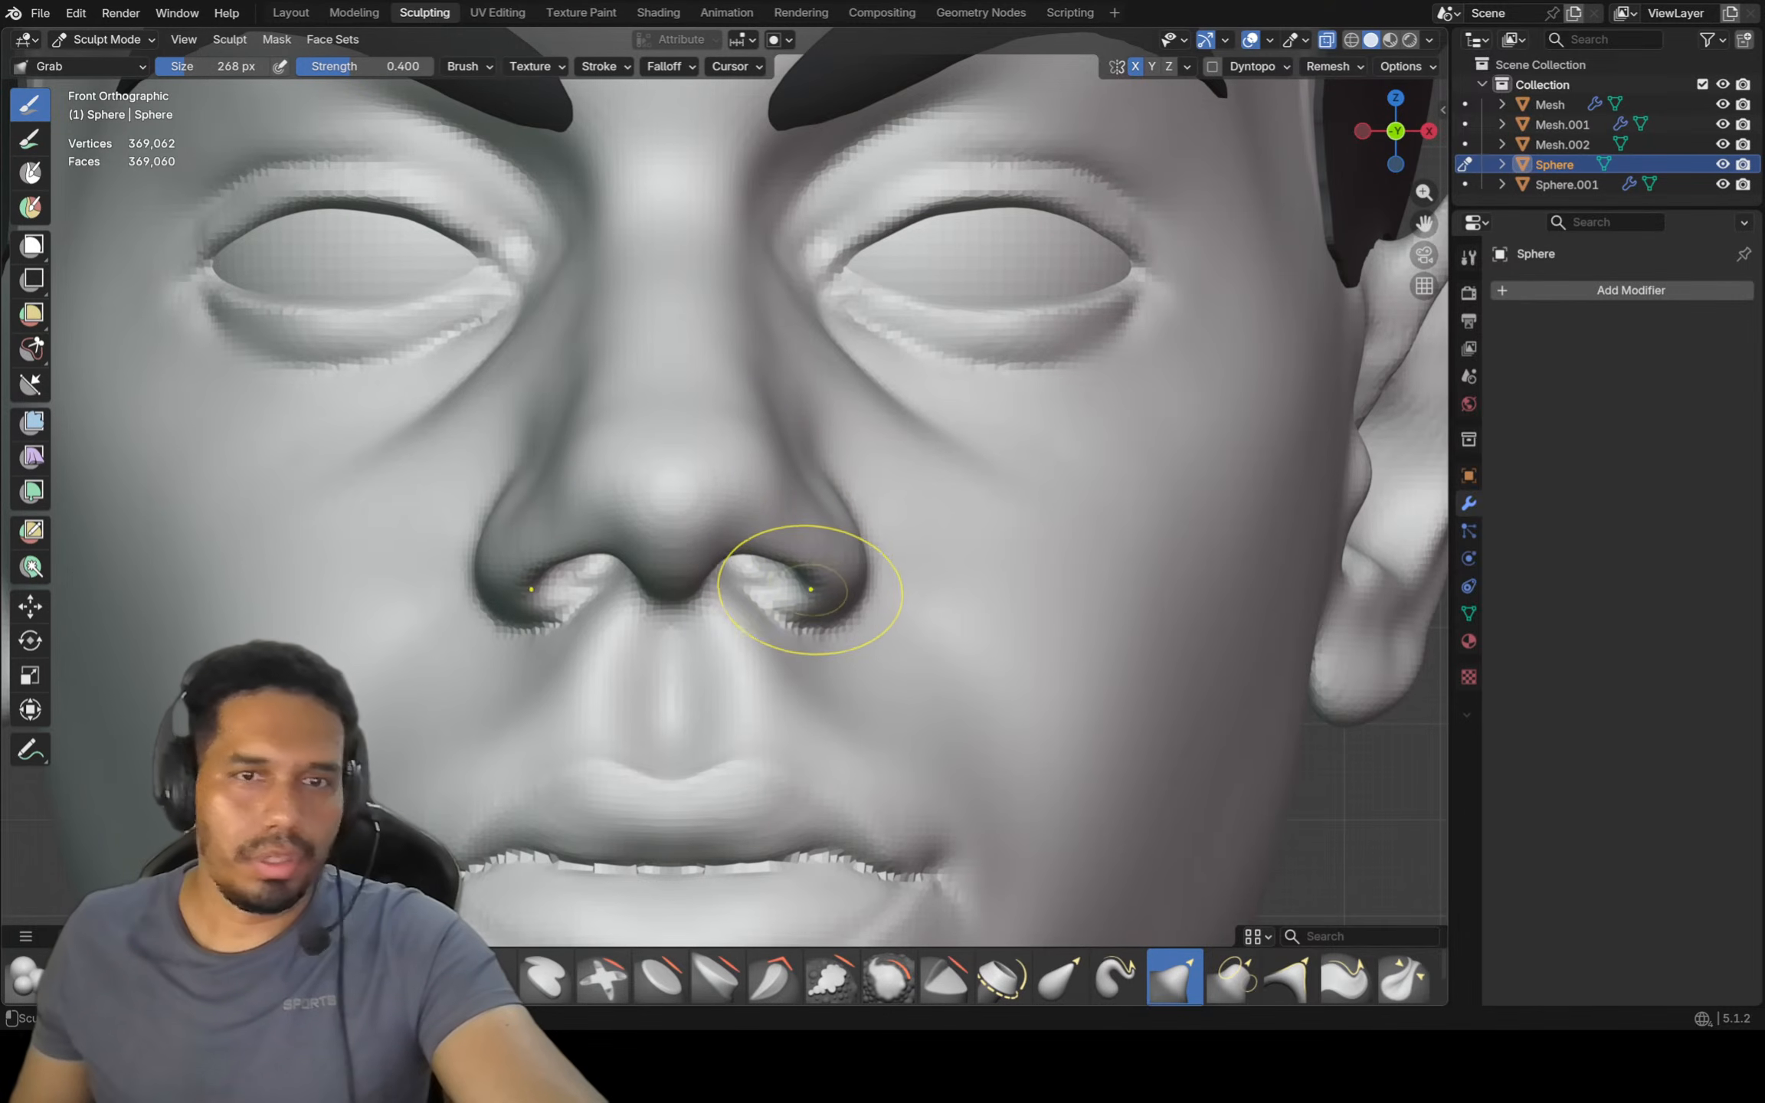
scroll(802, 577, "up", 2)
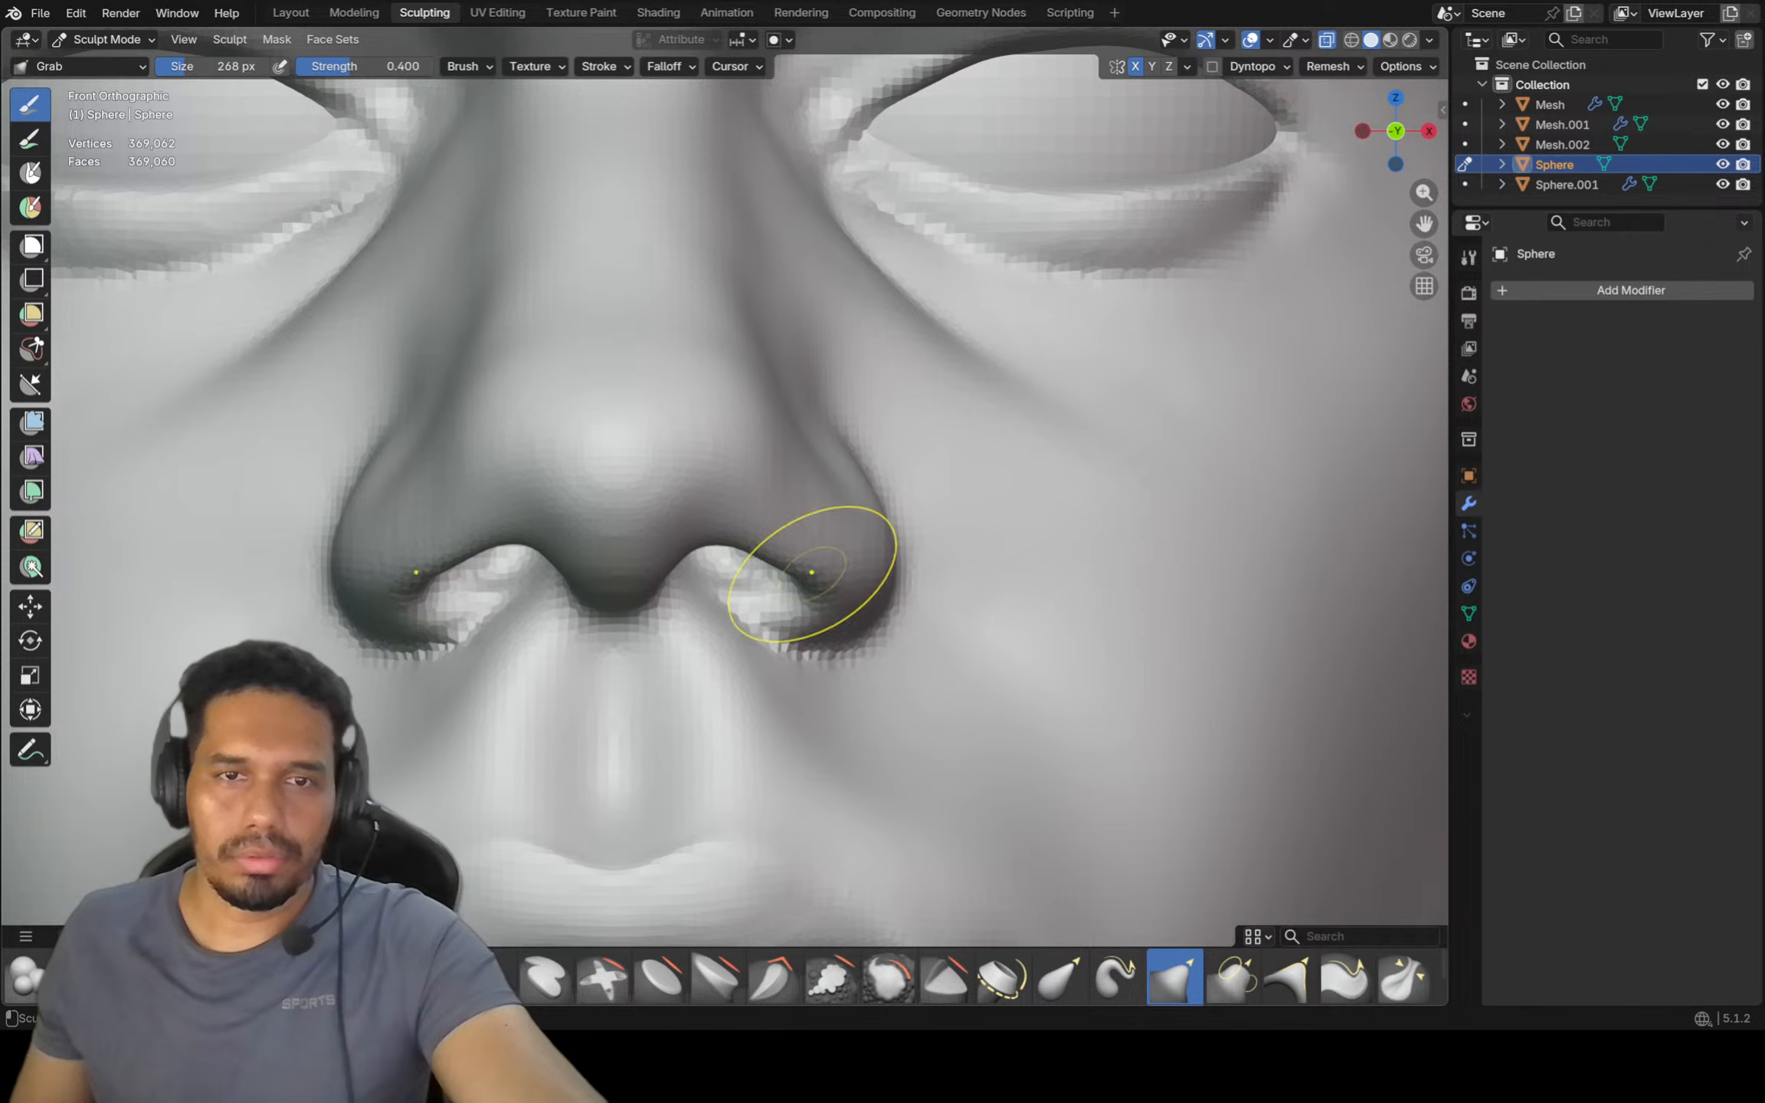
Review the nose against the whole face from slightly above and straight from the front
middle_click_drag(813, 574, 835, 689, "ctrl")
middle_click_drag(910, 442, 905, 469)
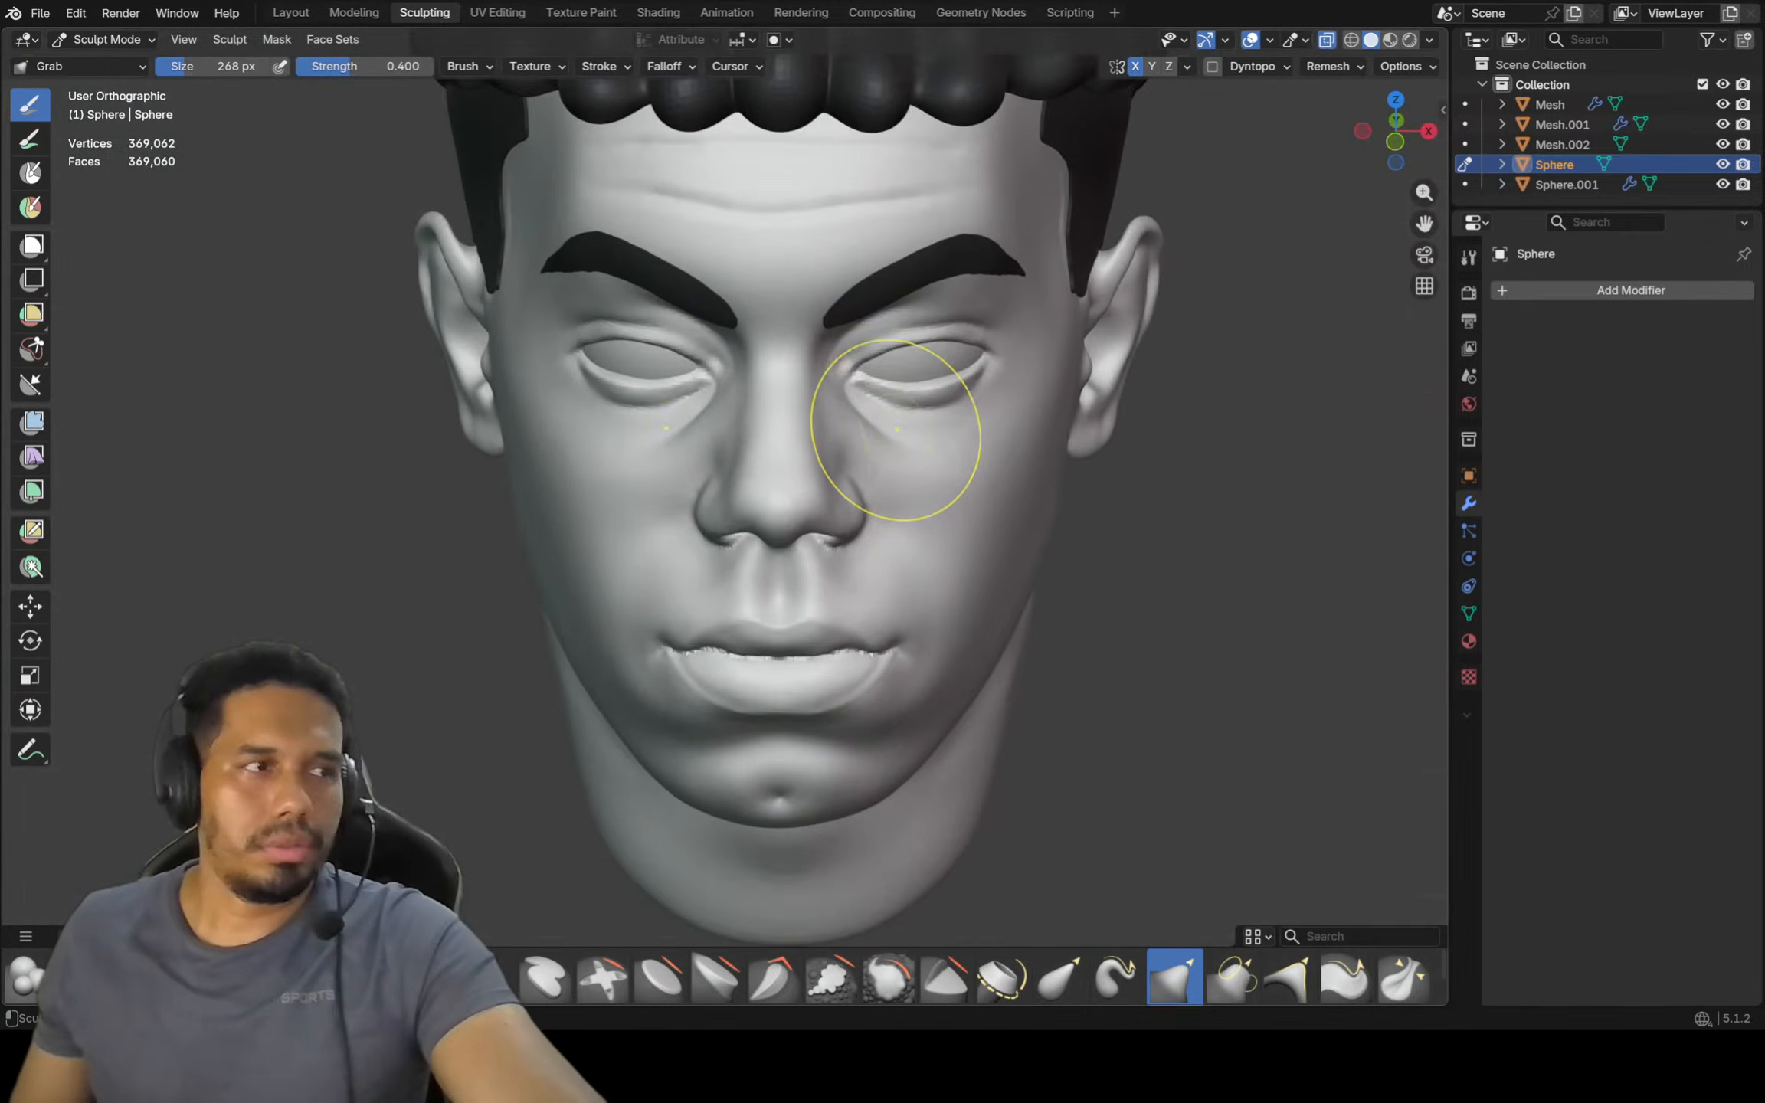
key("KP_1")
scroll(897, 511, "down", 4)
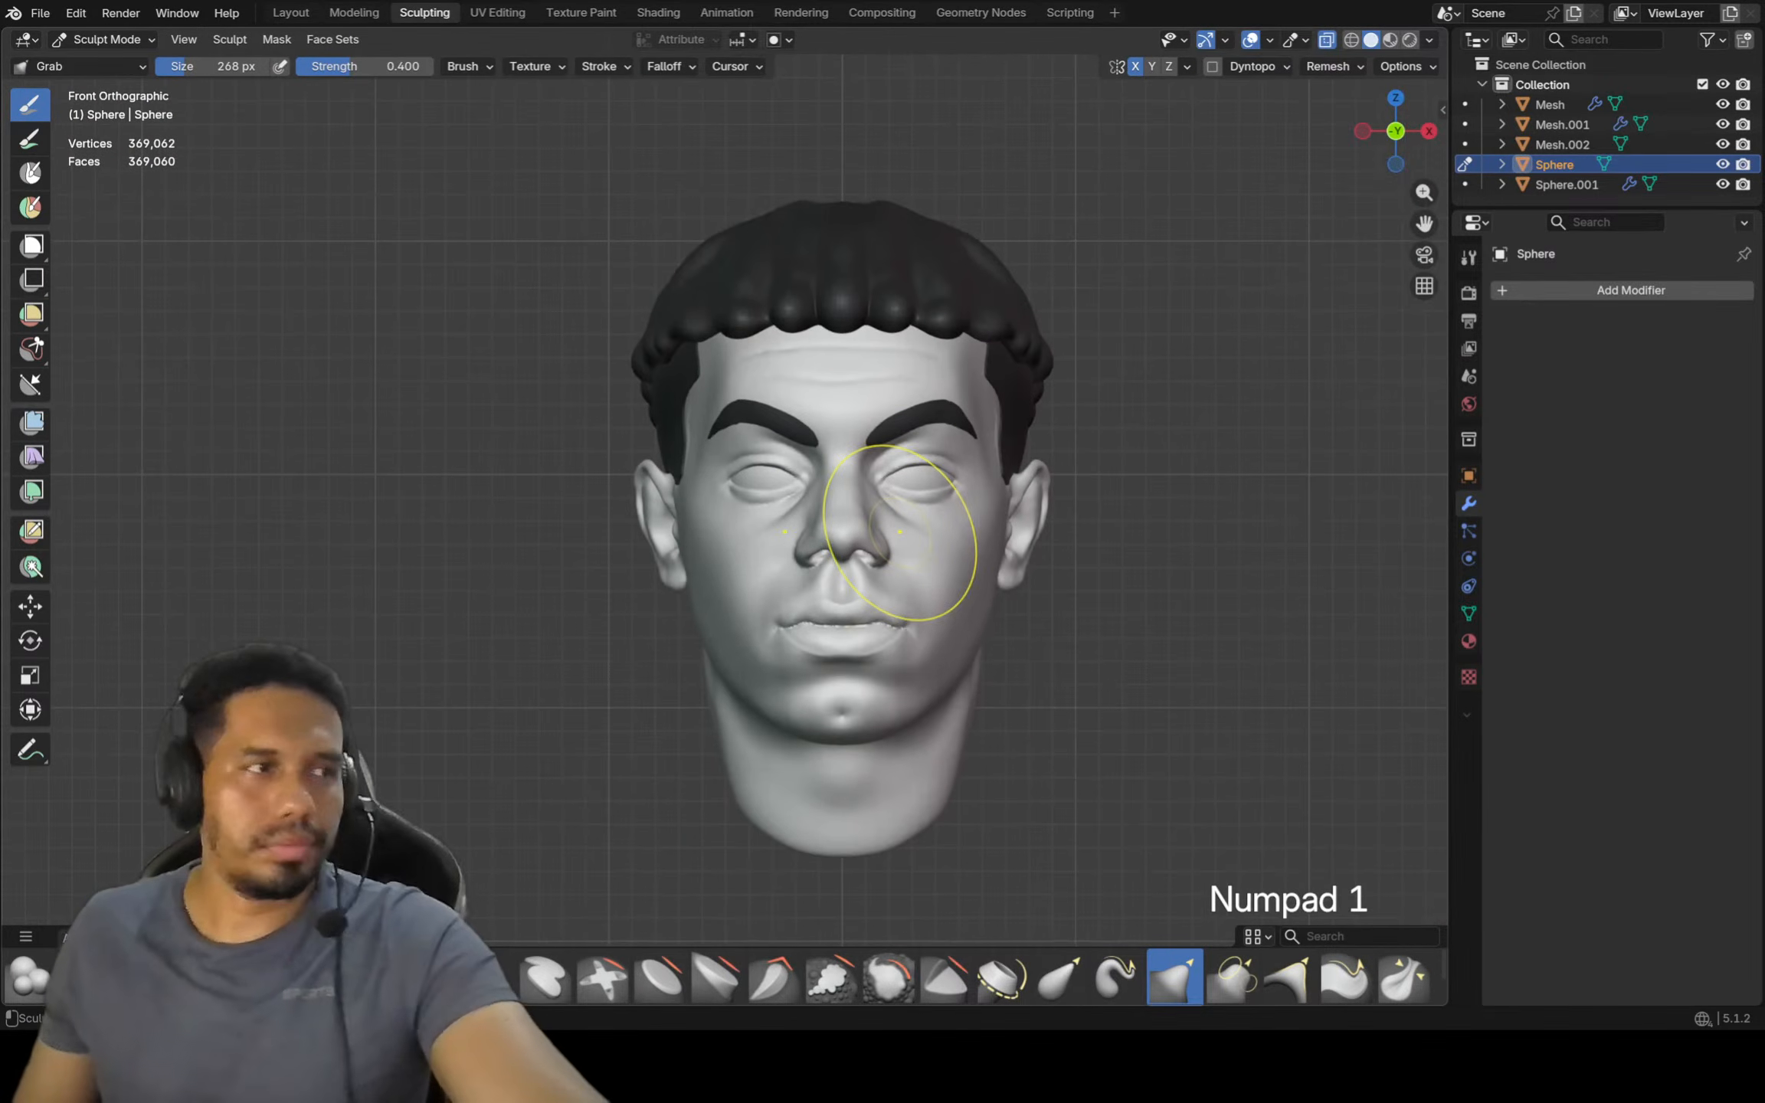
middle_click_drag(891, 553, 864, 600, "ctrl")
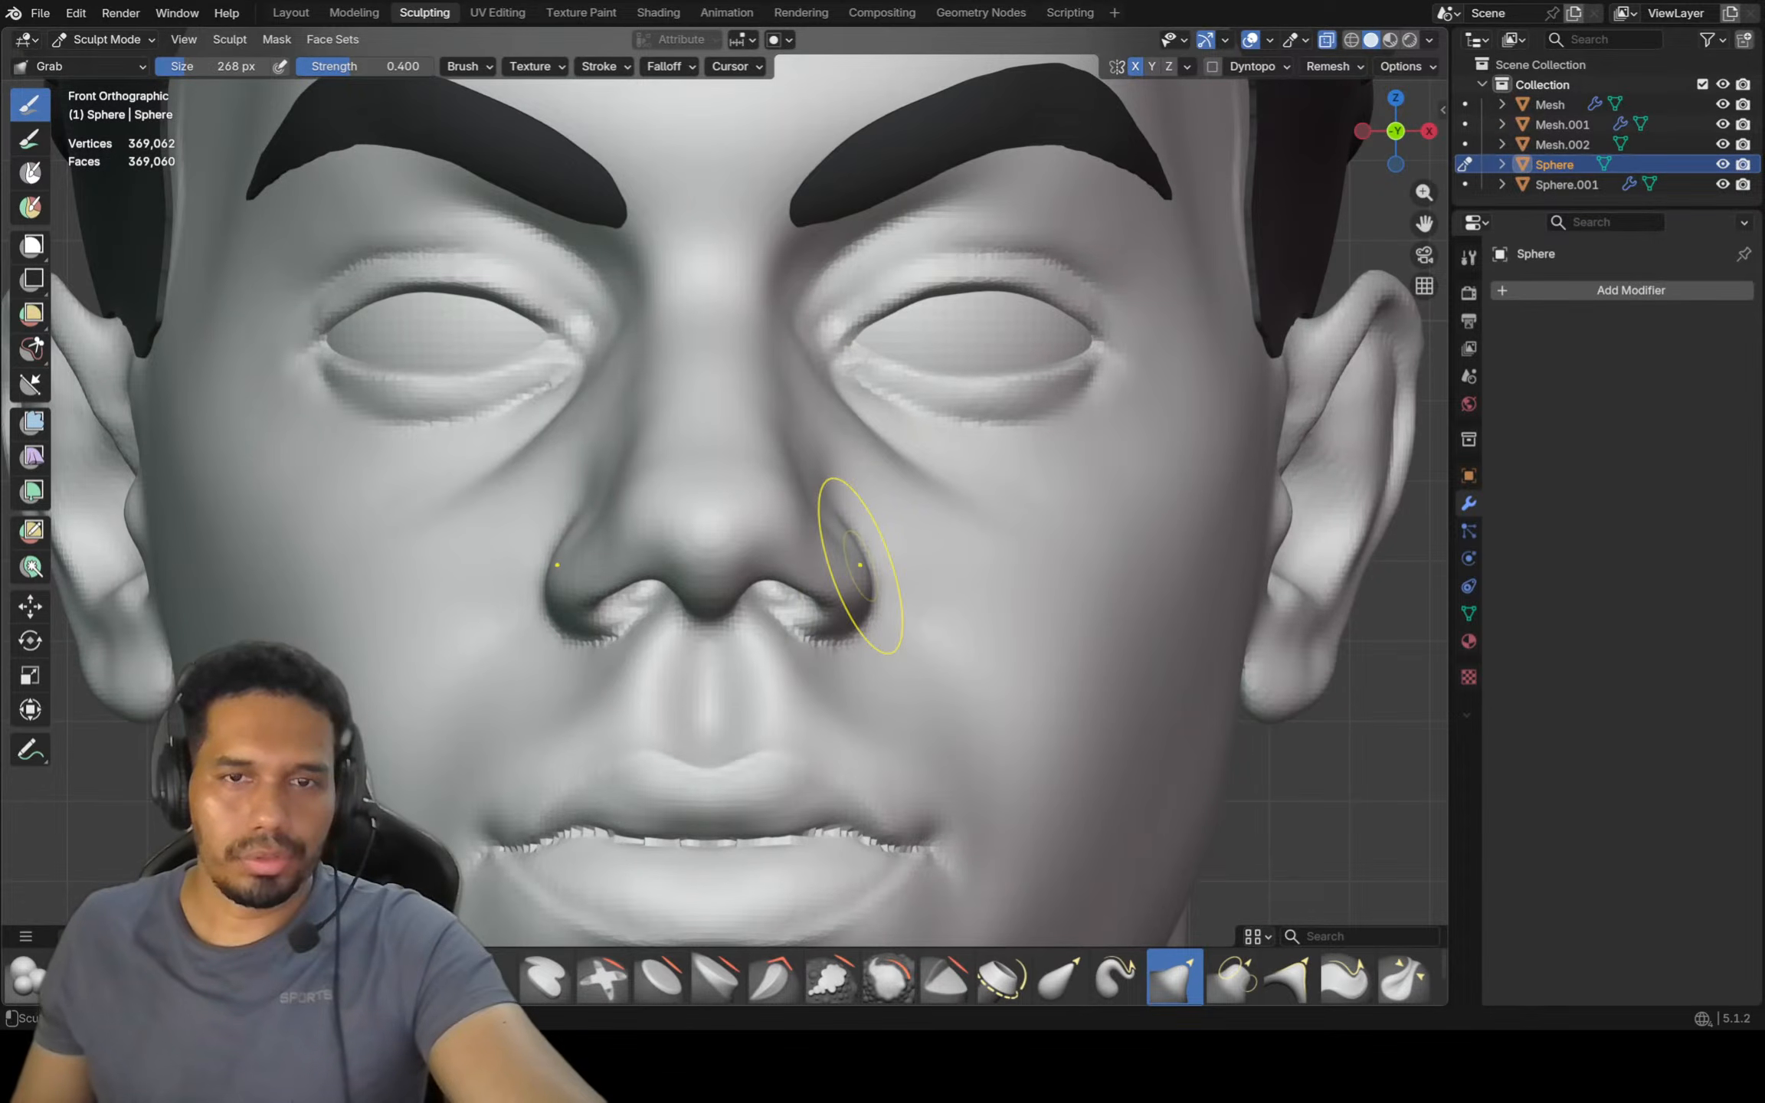
mouse_move(860, 565)
middle_mouse_down("ctrl")
mouse_move(839, 590)
mouse_move(908, 551)
mouse_move(850, 398)
mouse_move(800, 594)
mouse_move(815, 582)
mouse_move(835, 617)
mouse_move(859, 552)
middle_mouse_up("ctrl")
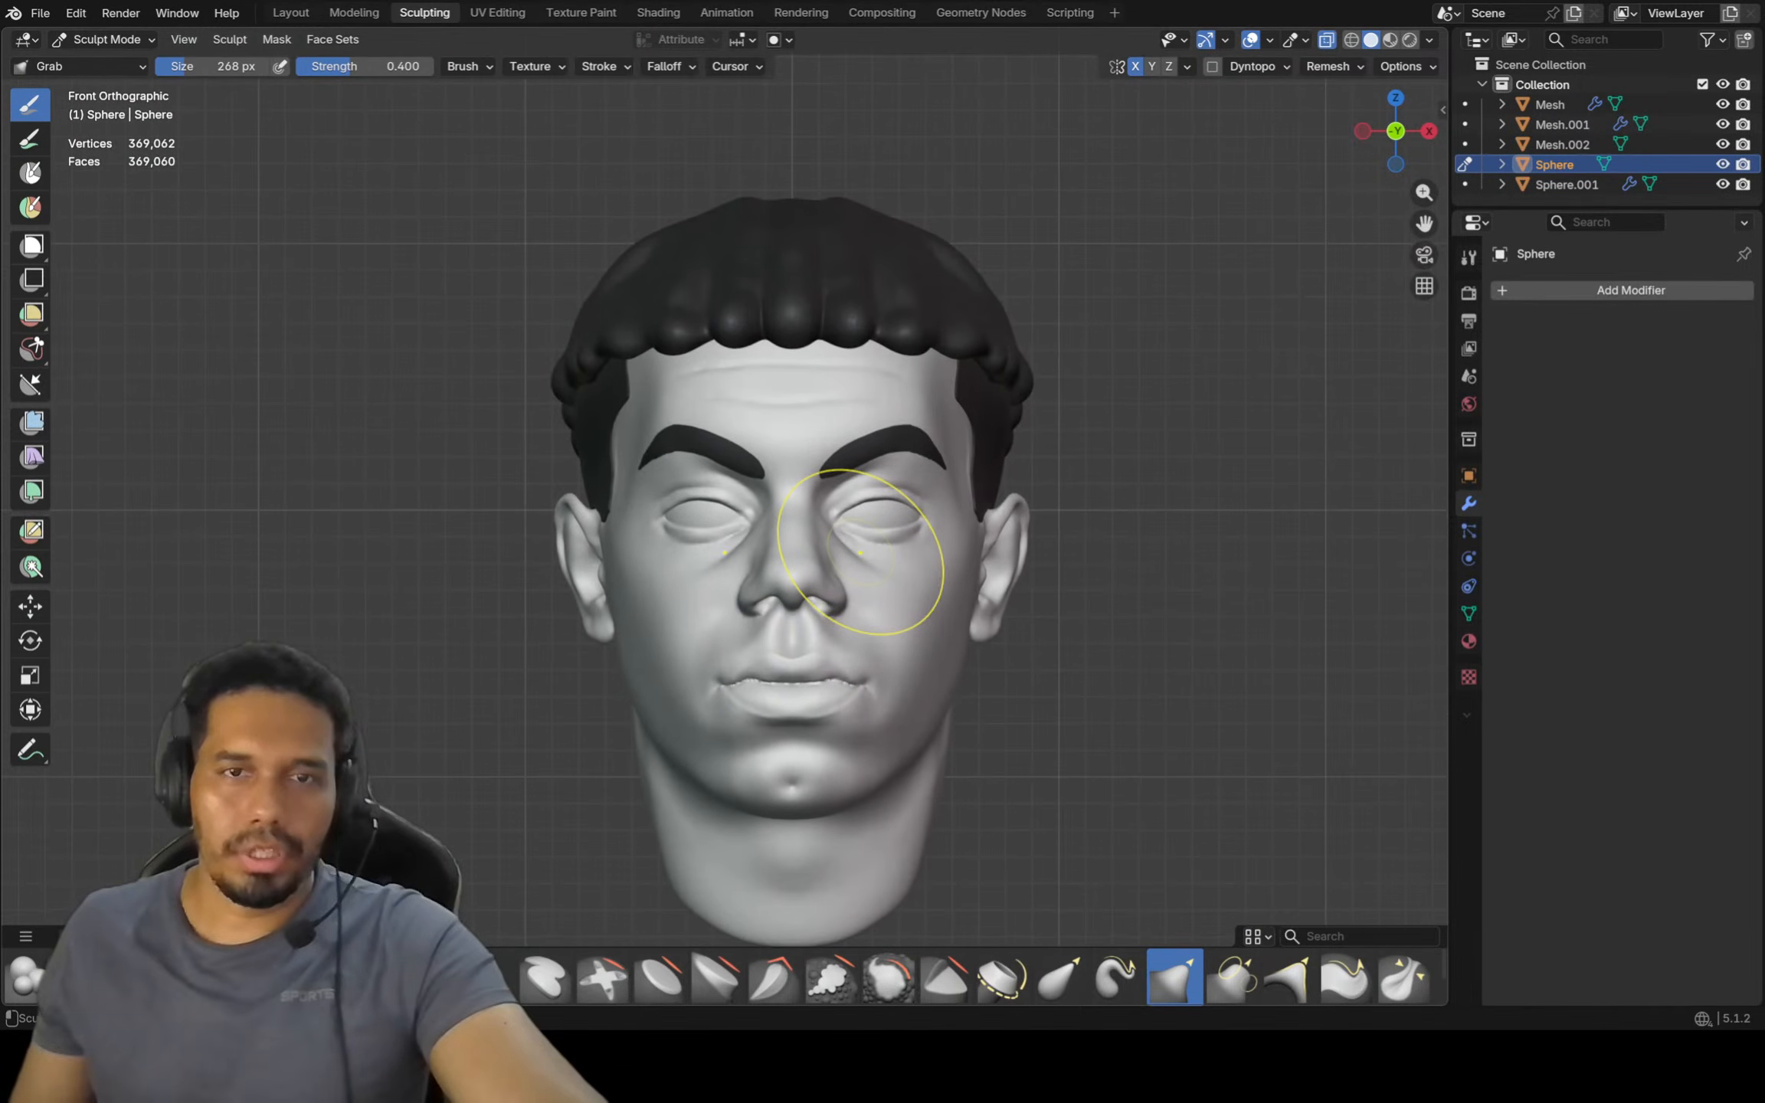
scroll(859, 552, "up", 5)
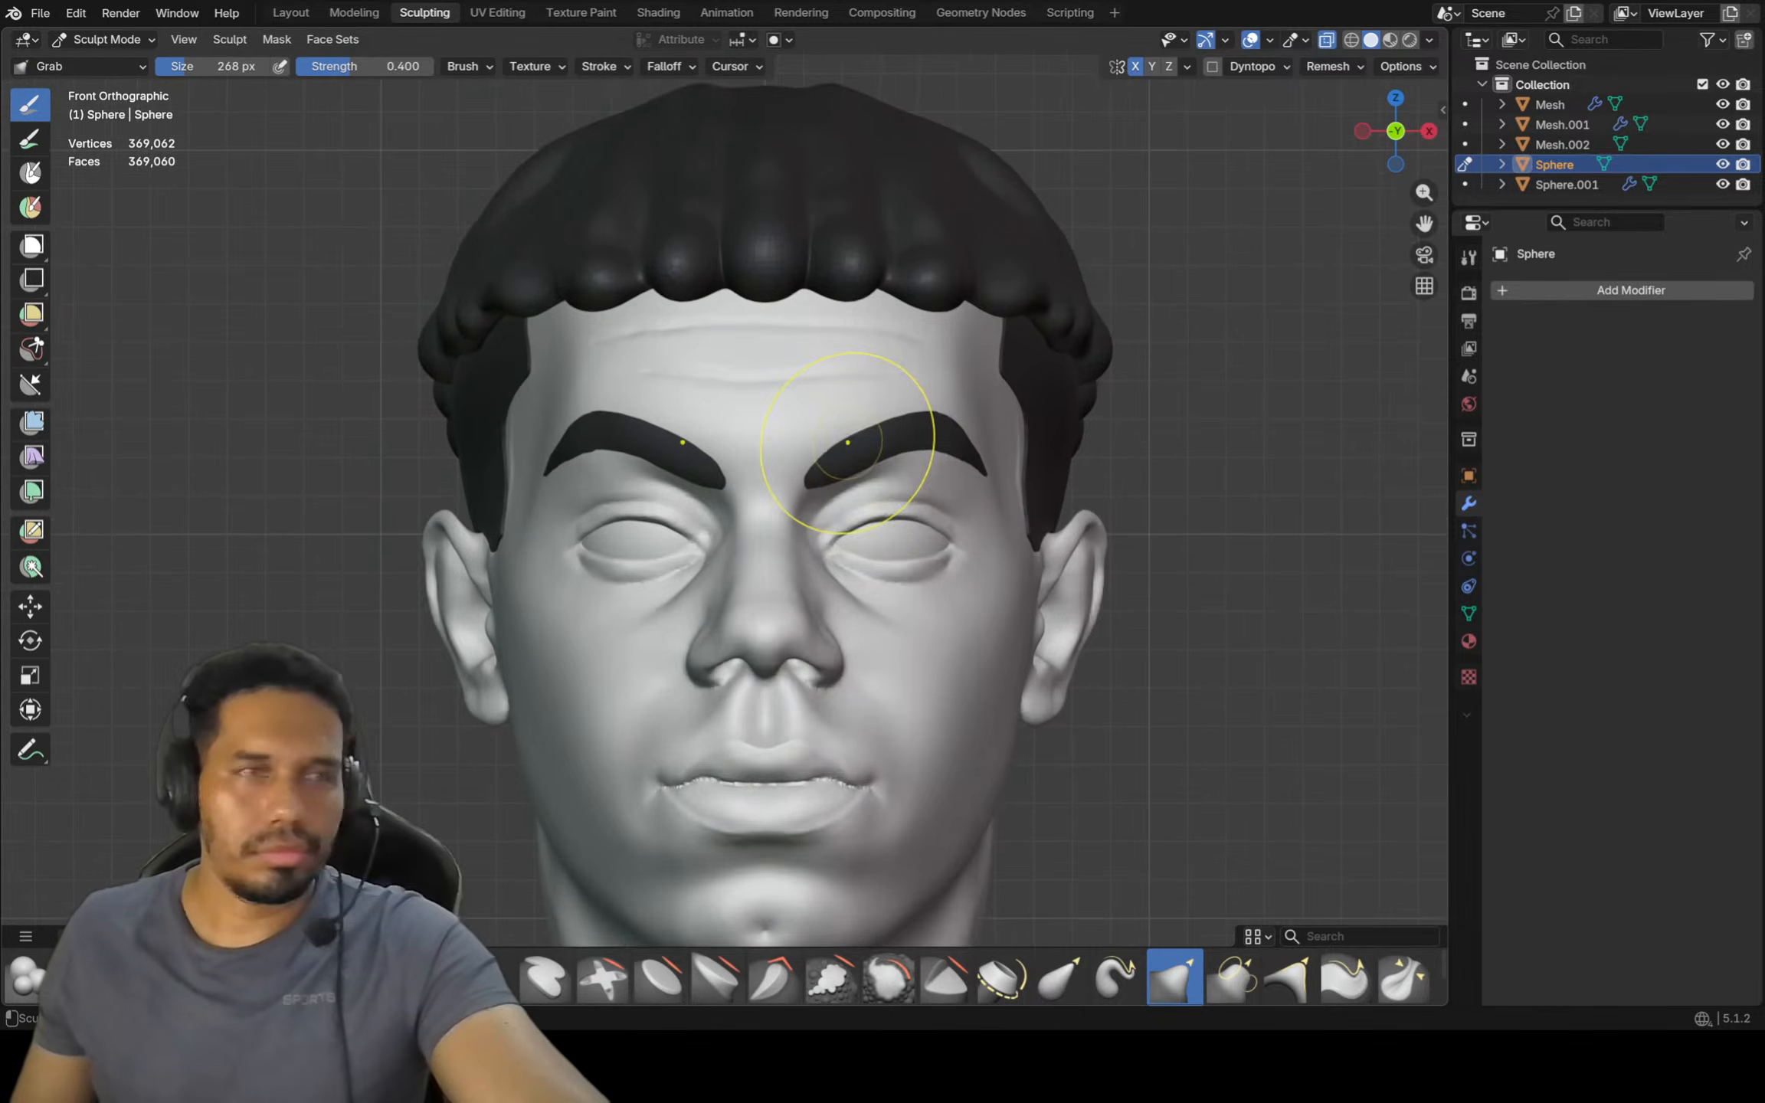
Check the eyebrow mesh from three-quarter and front angles, then make the head mesh active again and review the face
key("alt+q")
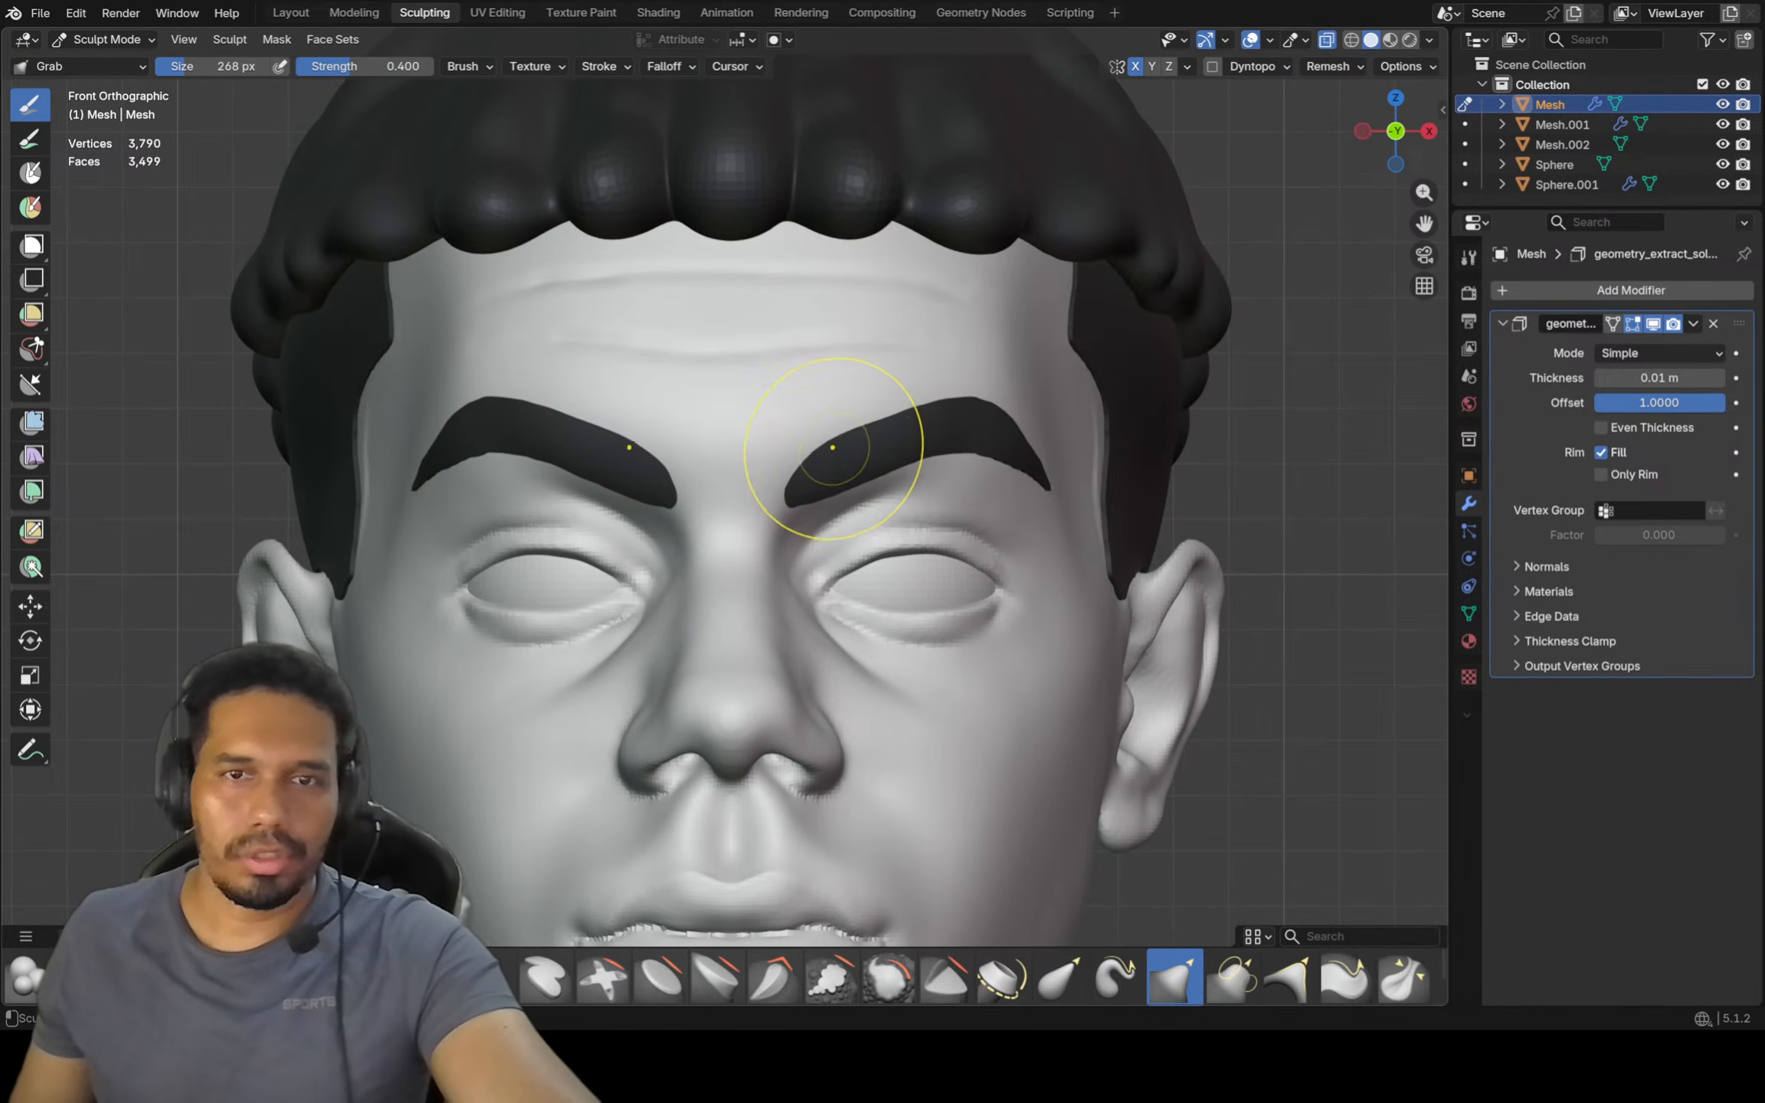
middle_click_drag(833, 444, 819, 474)
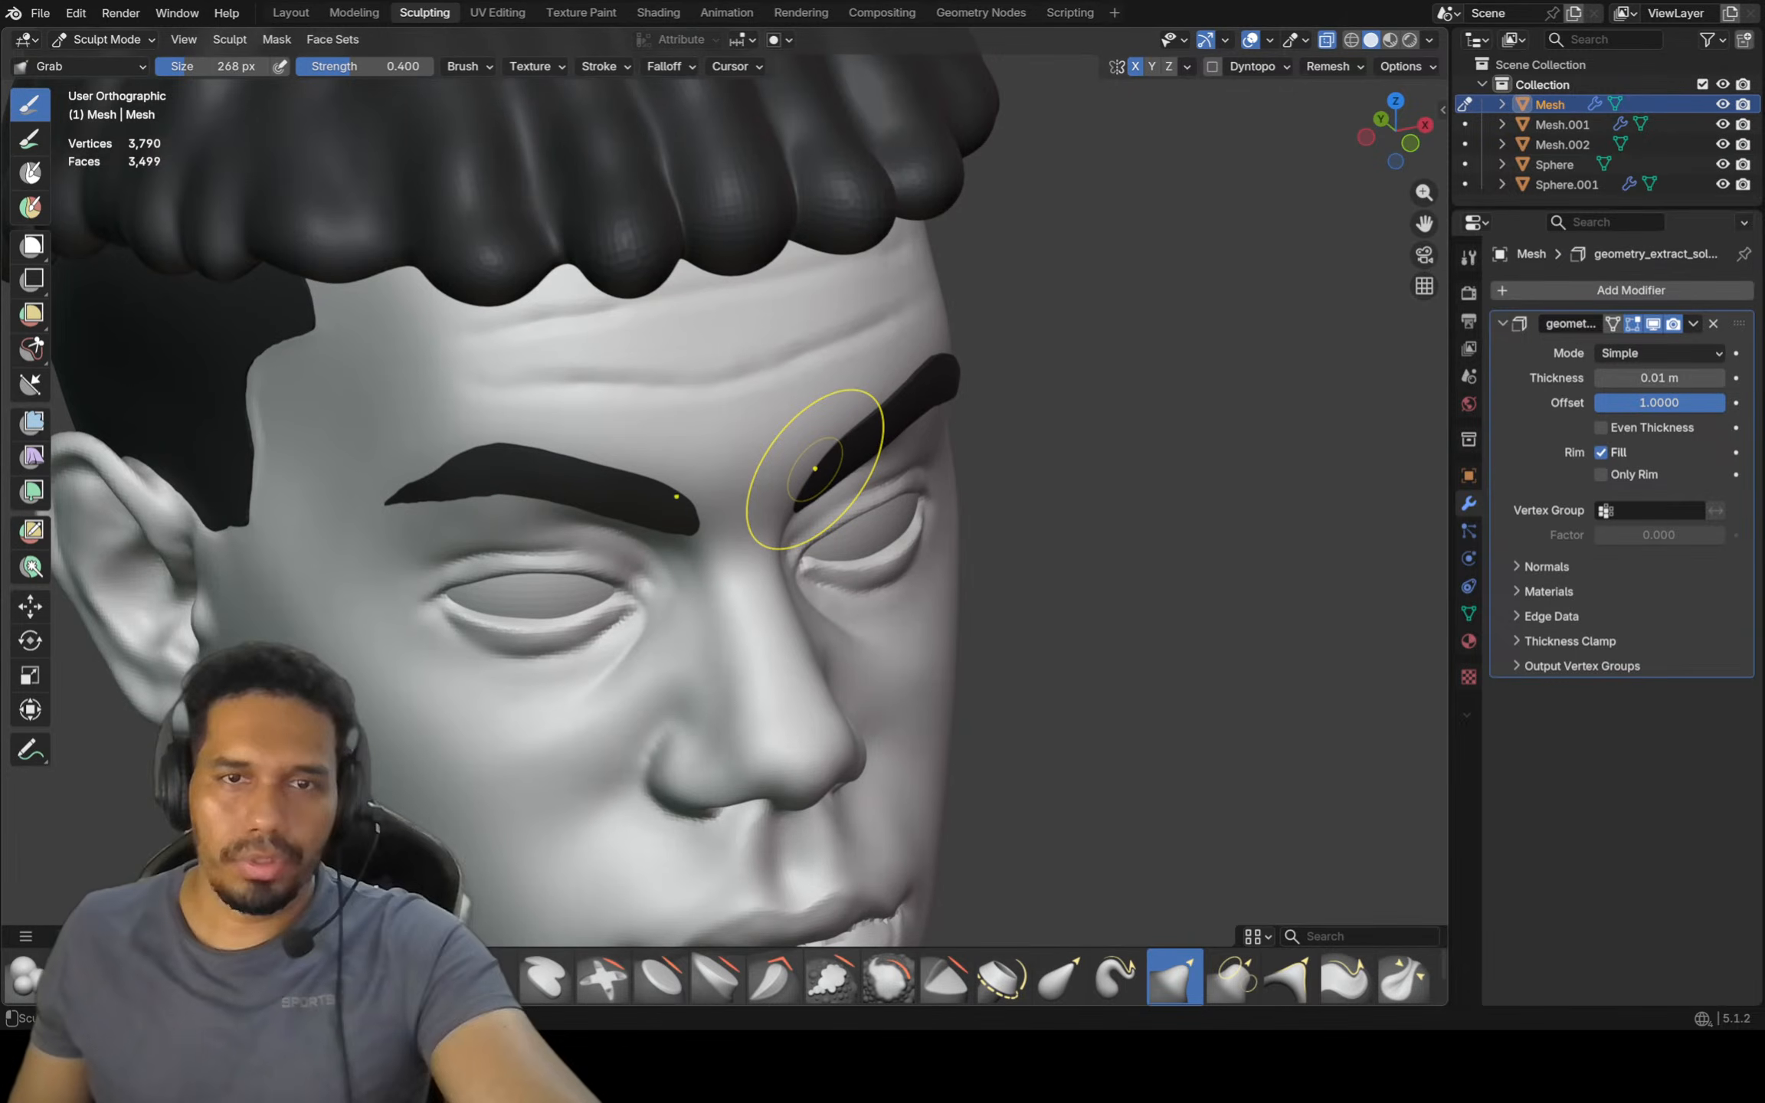
key("KP_1")
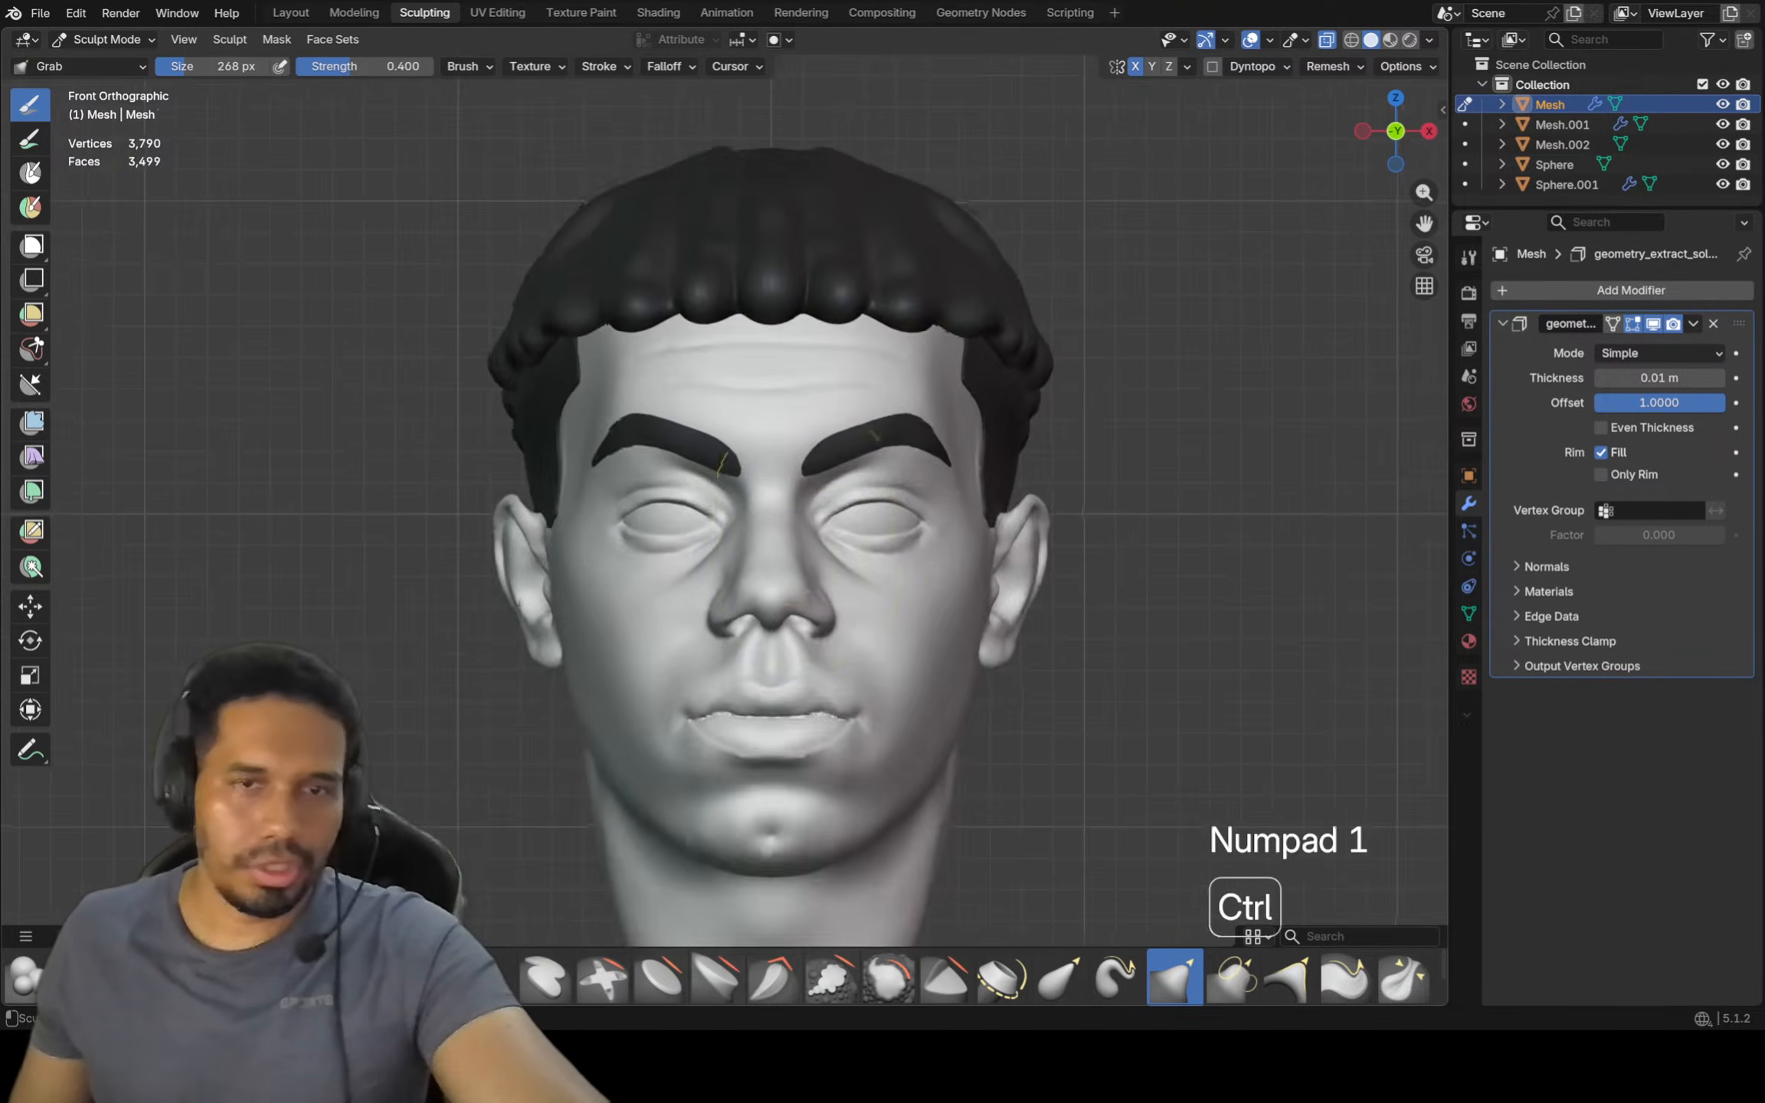
scroll(829, 564, "down", 2)
scroll(770, 544, "up", 5)
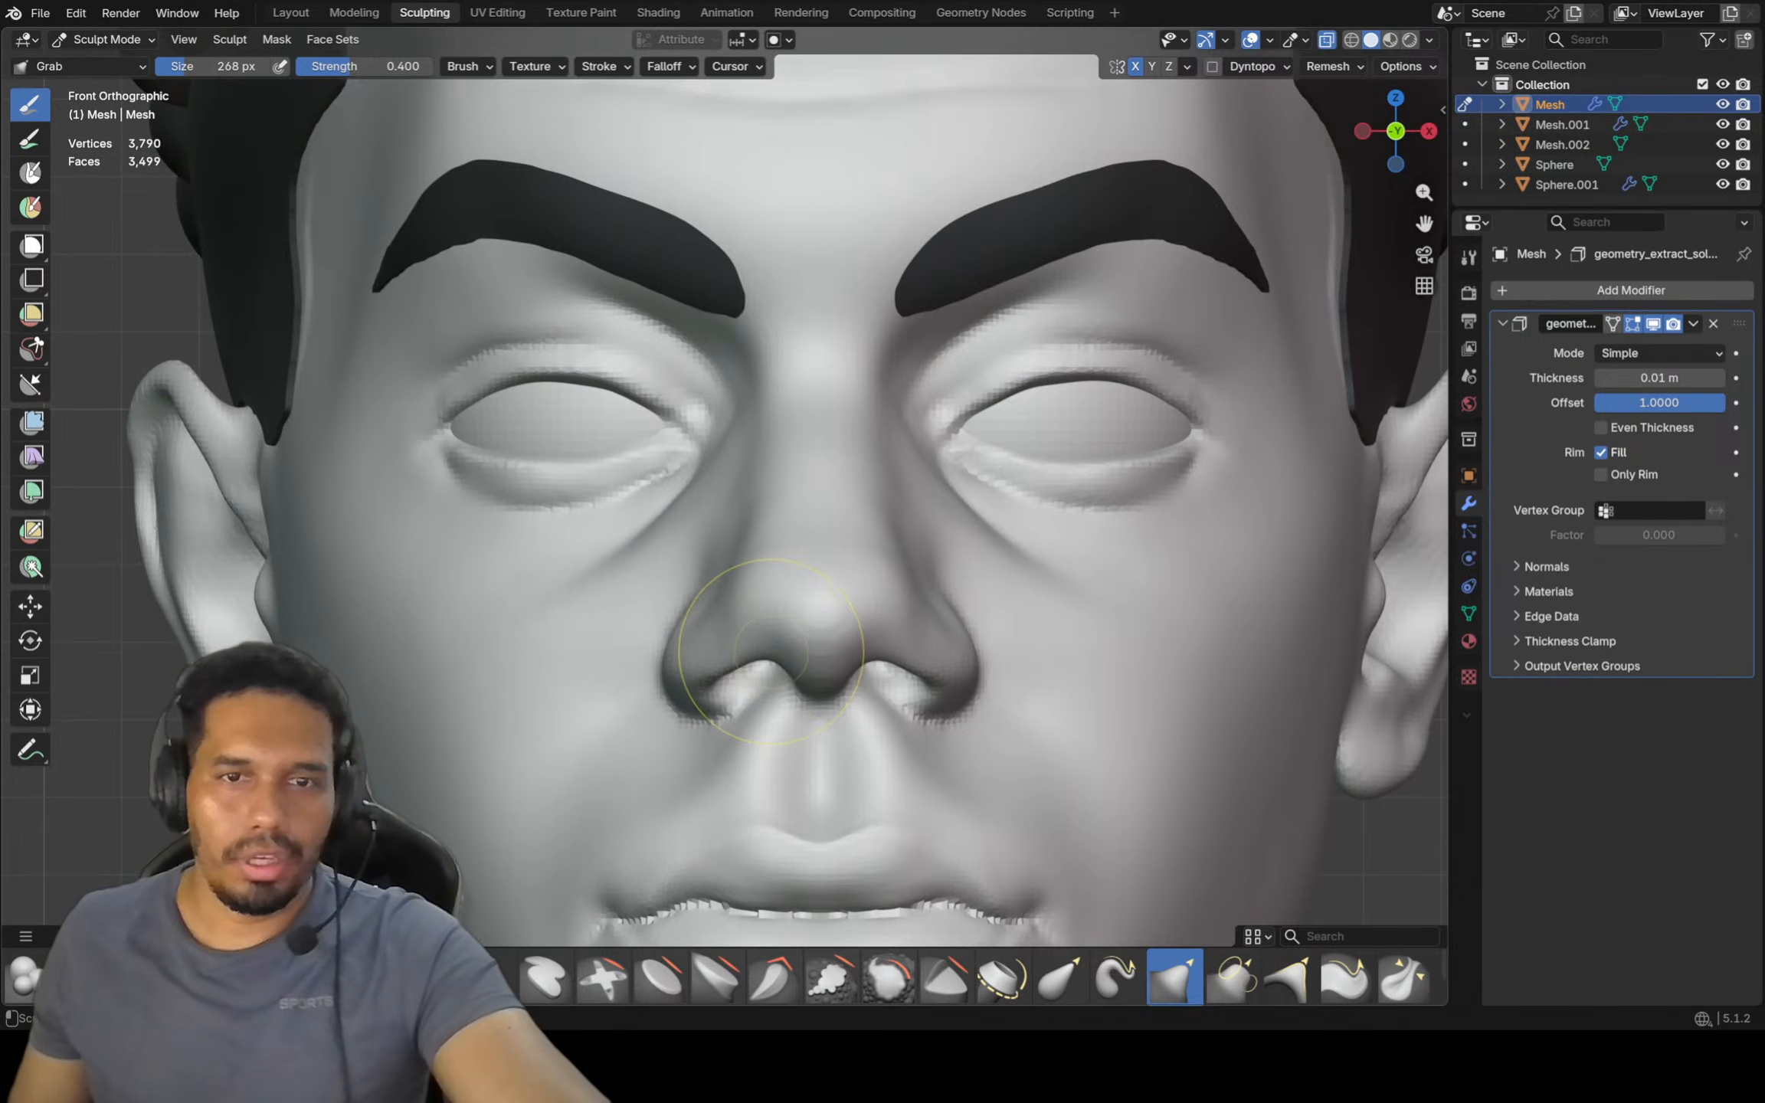
key("alt+q")
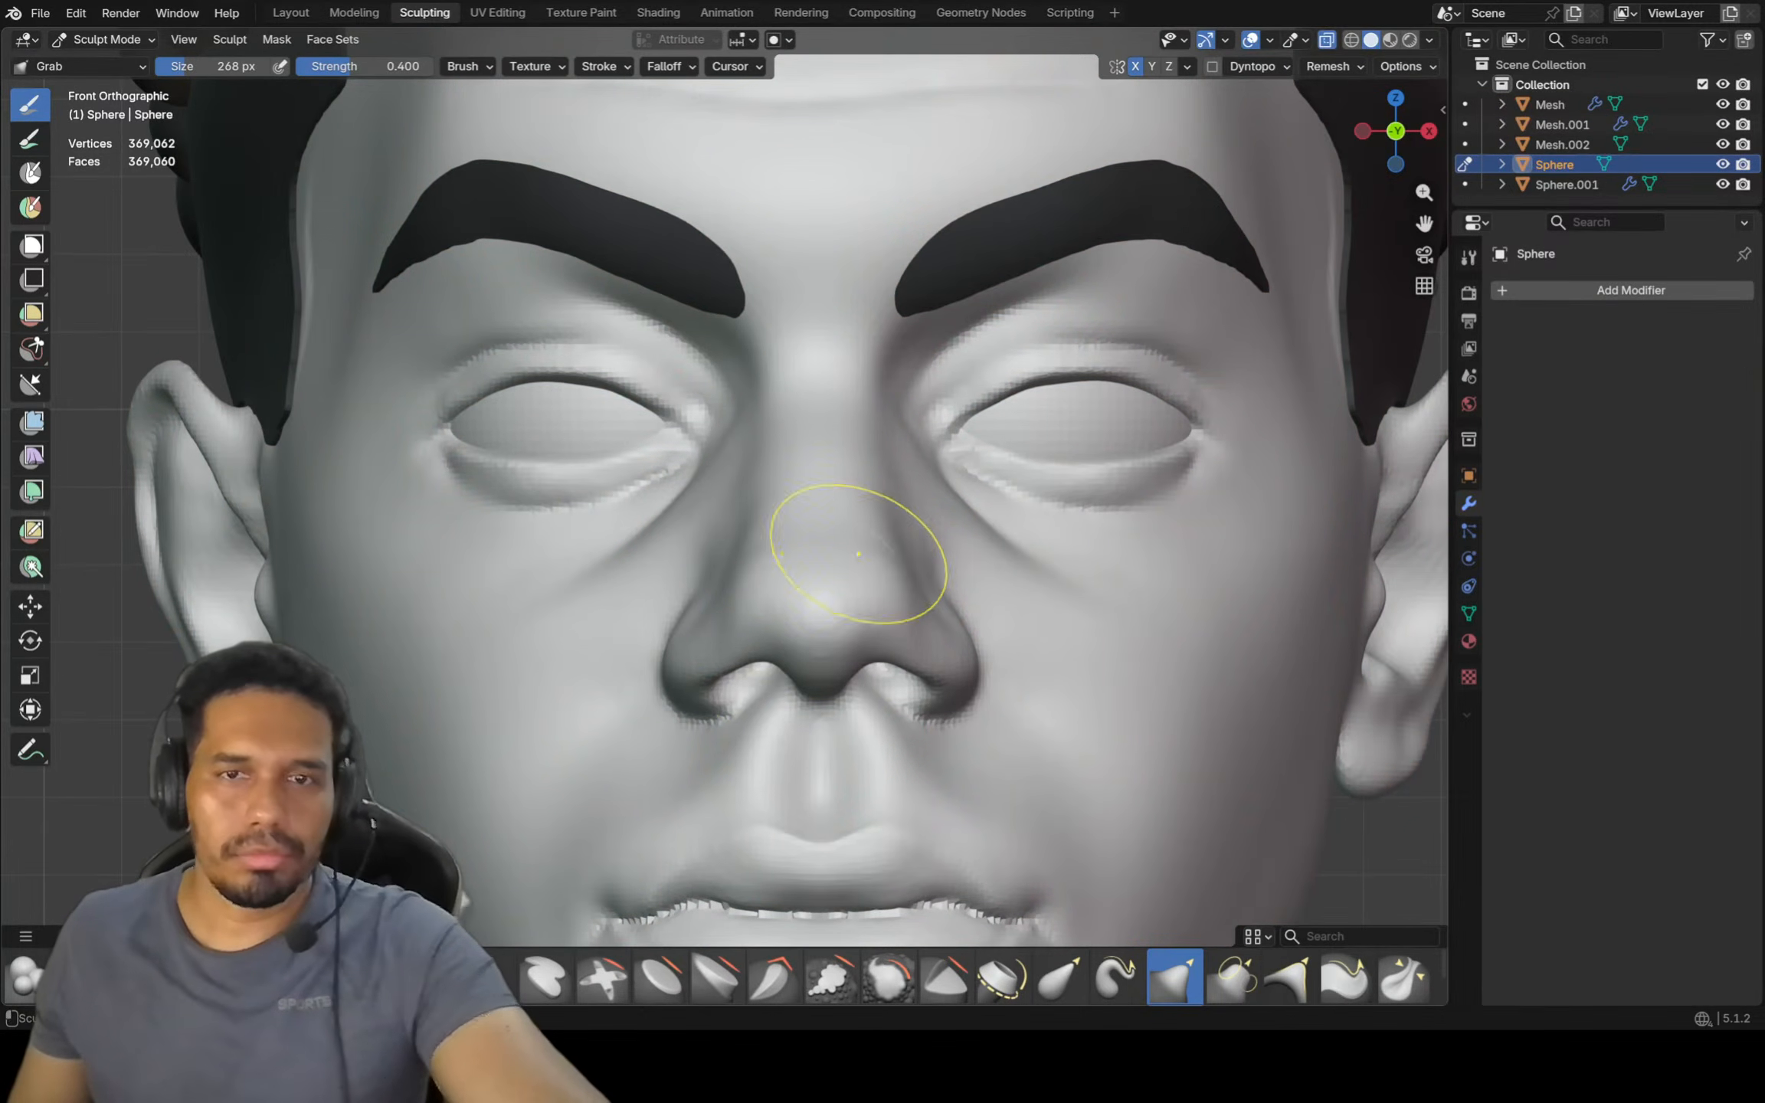
scroll(847, 552, "down", 5)
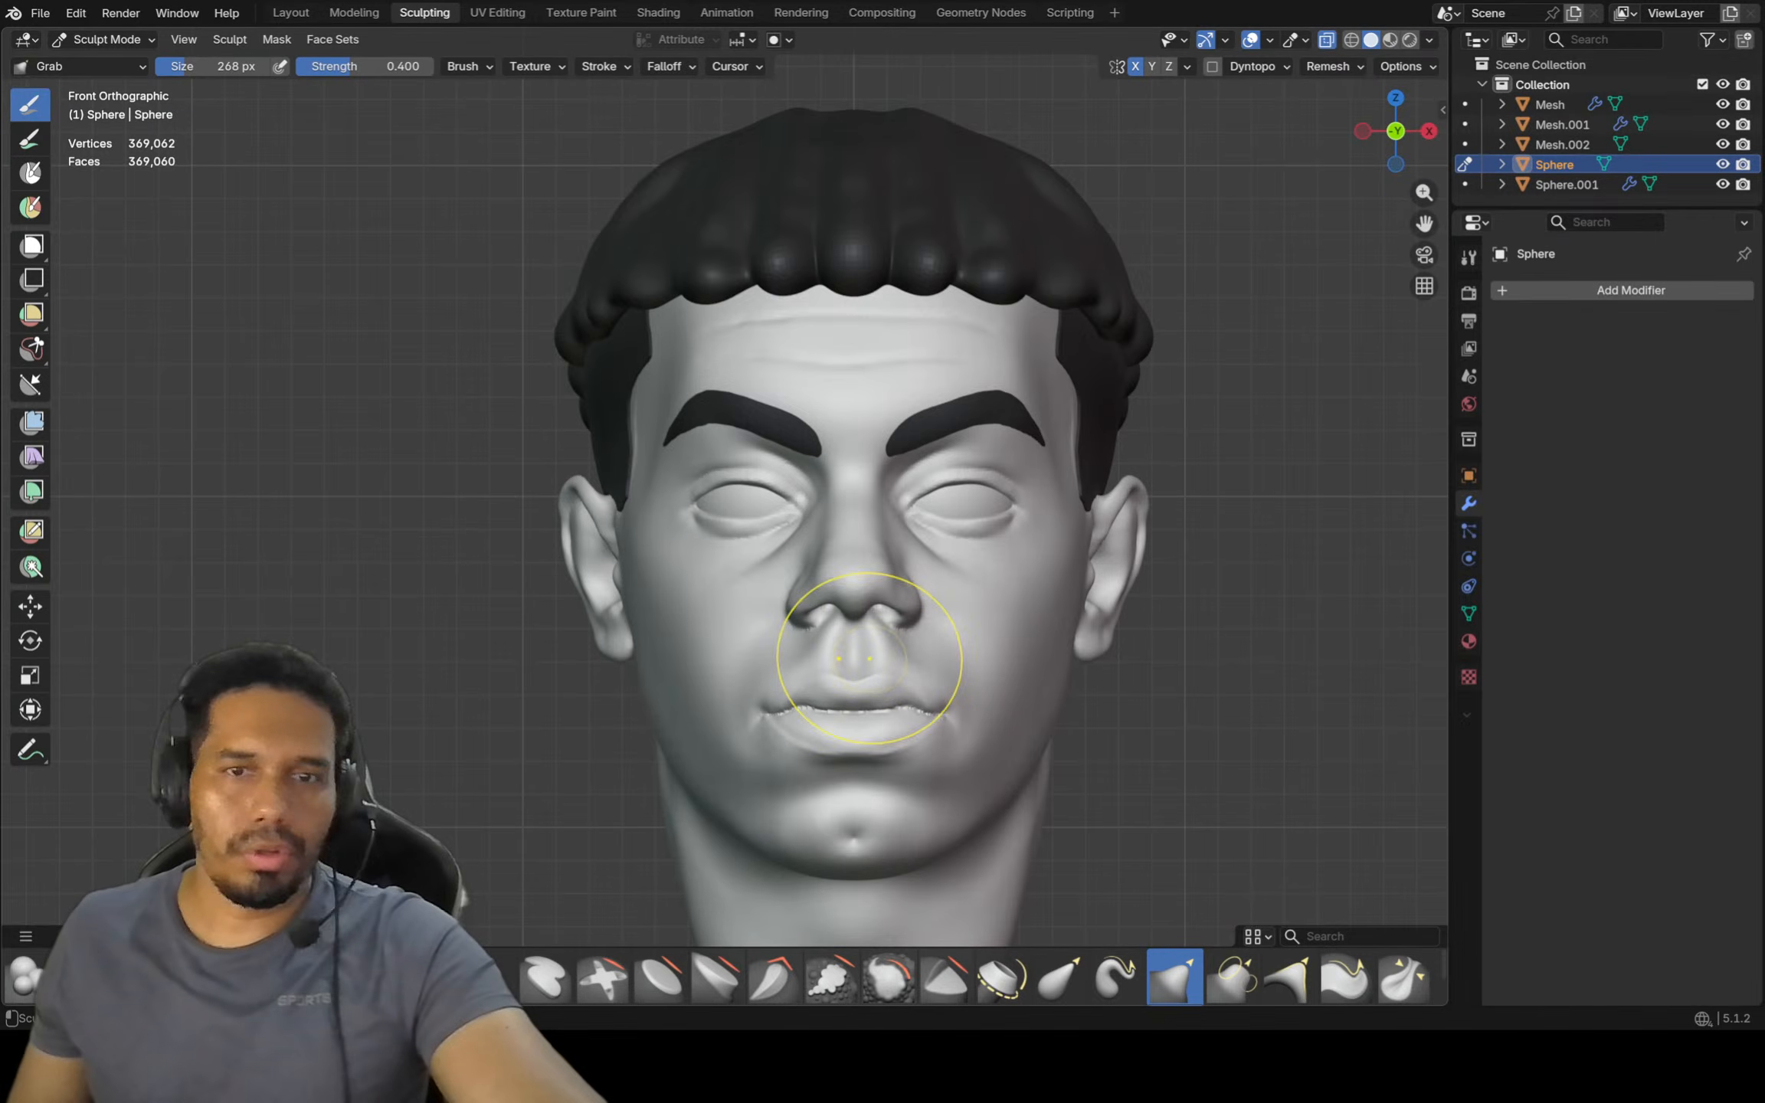
middle_click_drag(942, 629, 900, 602, "ctrl")
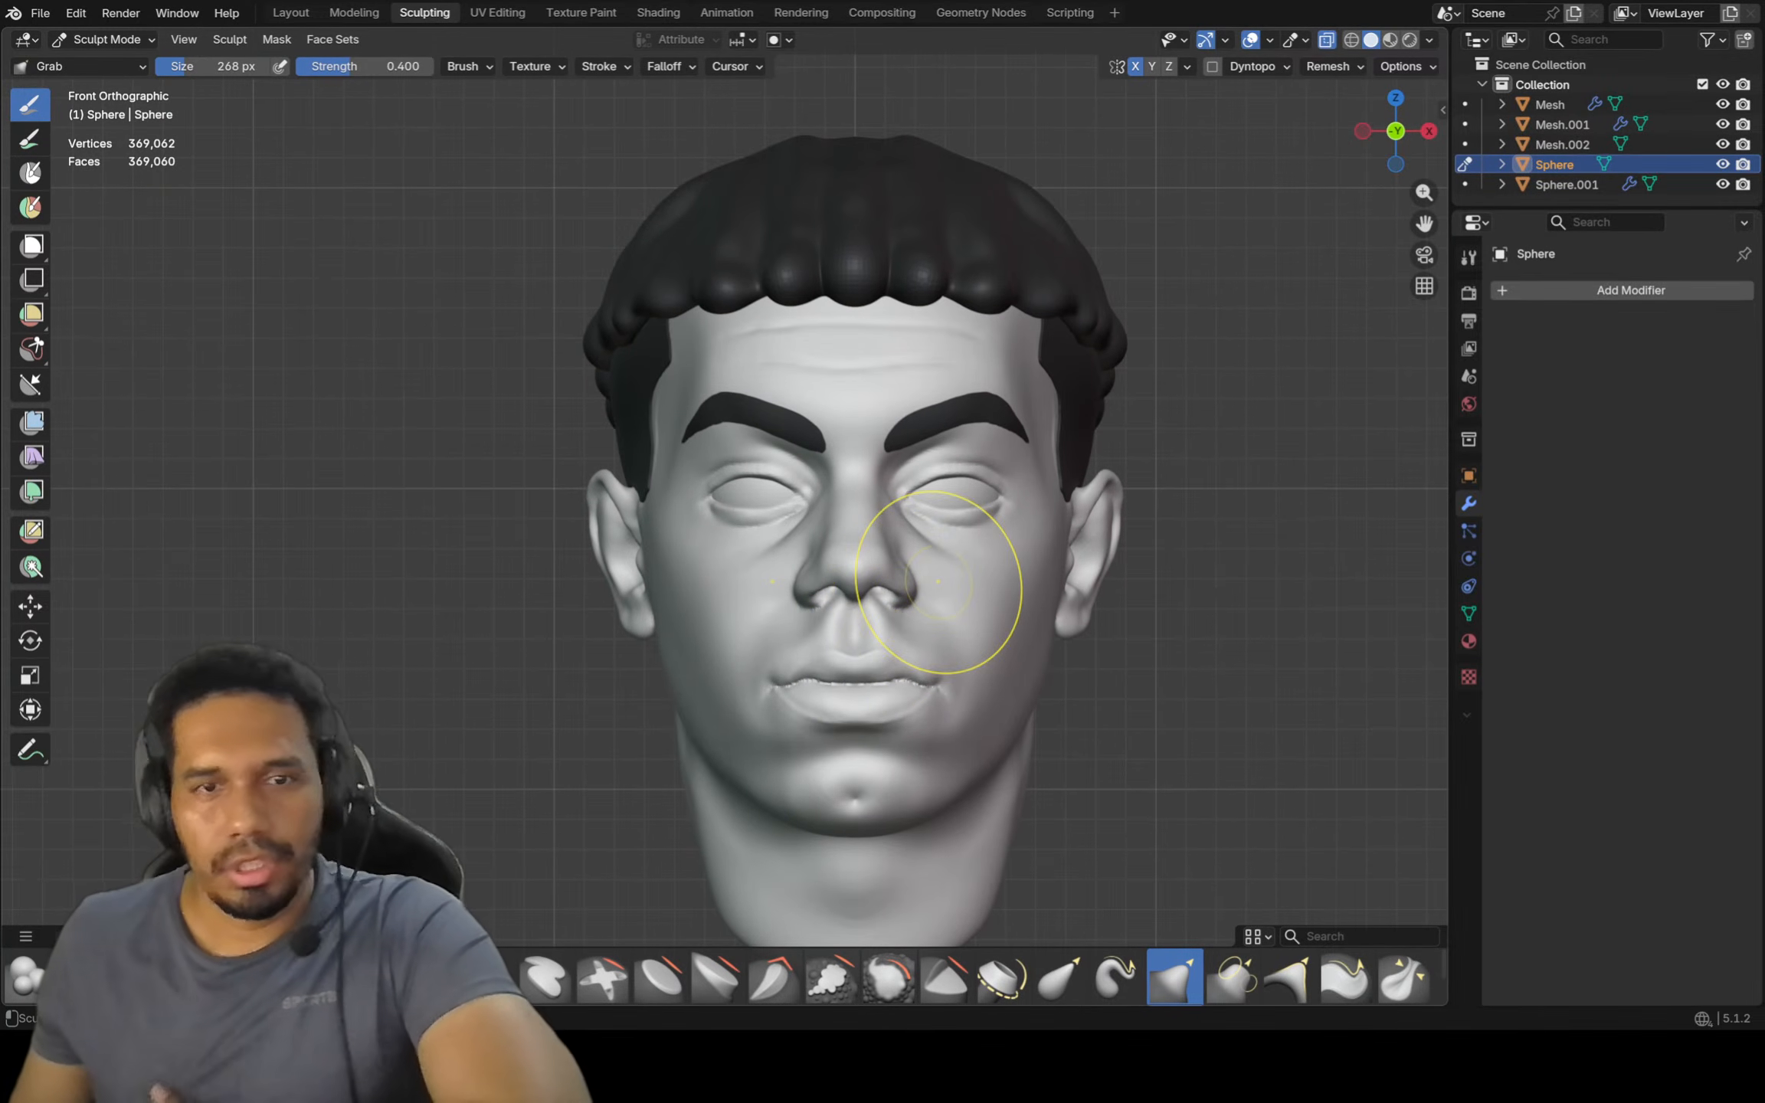
Sharpen the upper lip's outline on both sides with an 80 px Crease Polish brush in its inverted direction
scroll(950, 659, "up", 5)
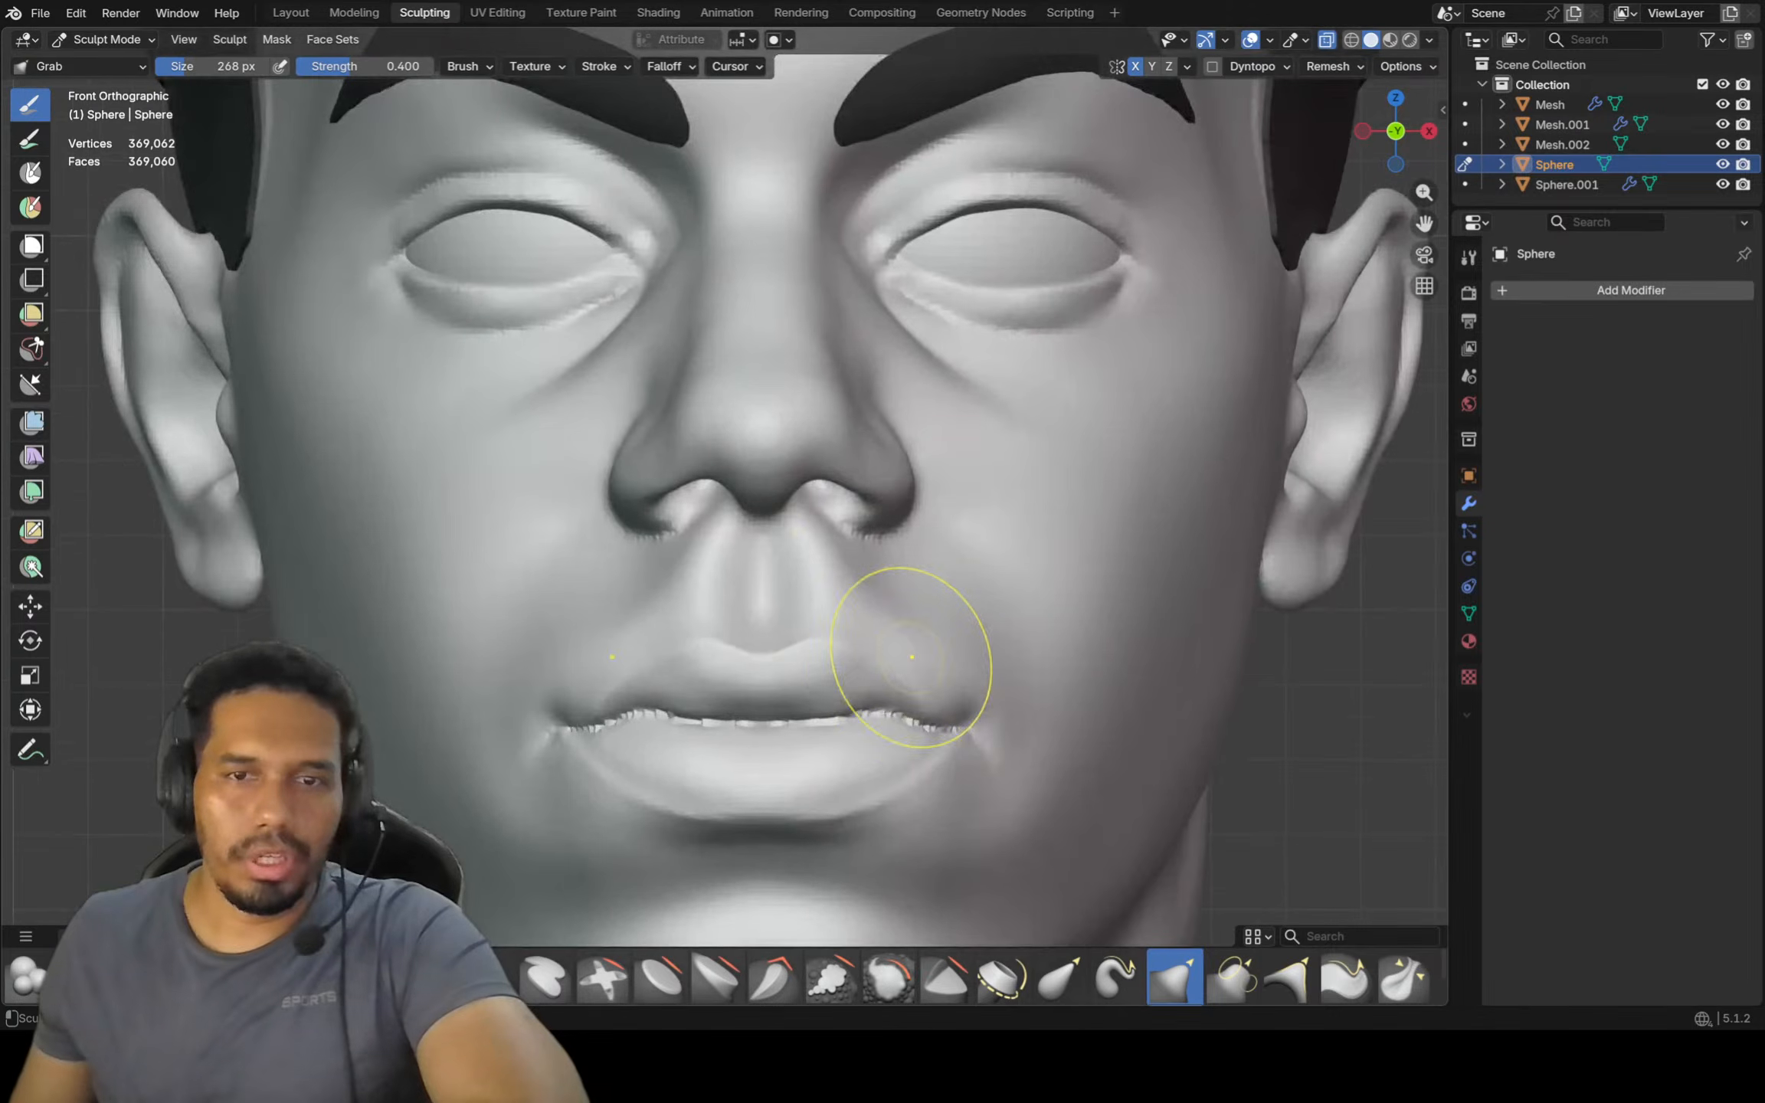
key("f")
left_click(942, 736)
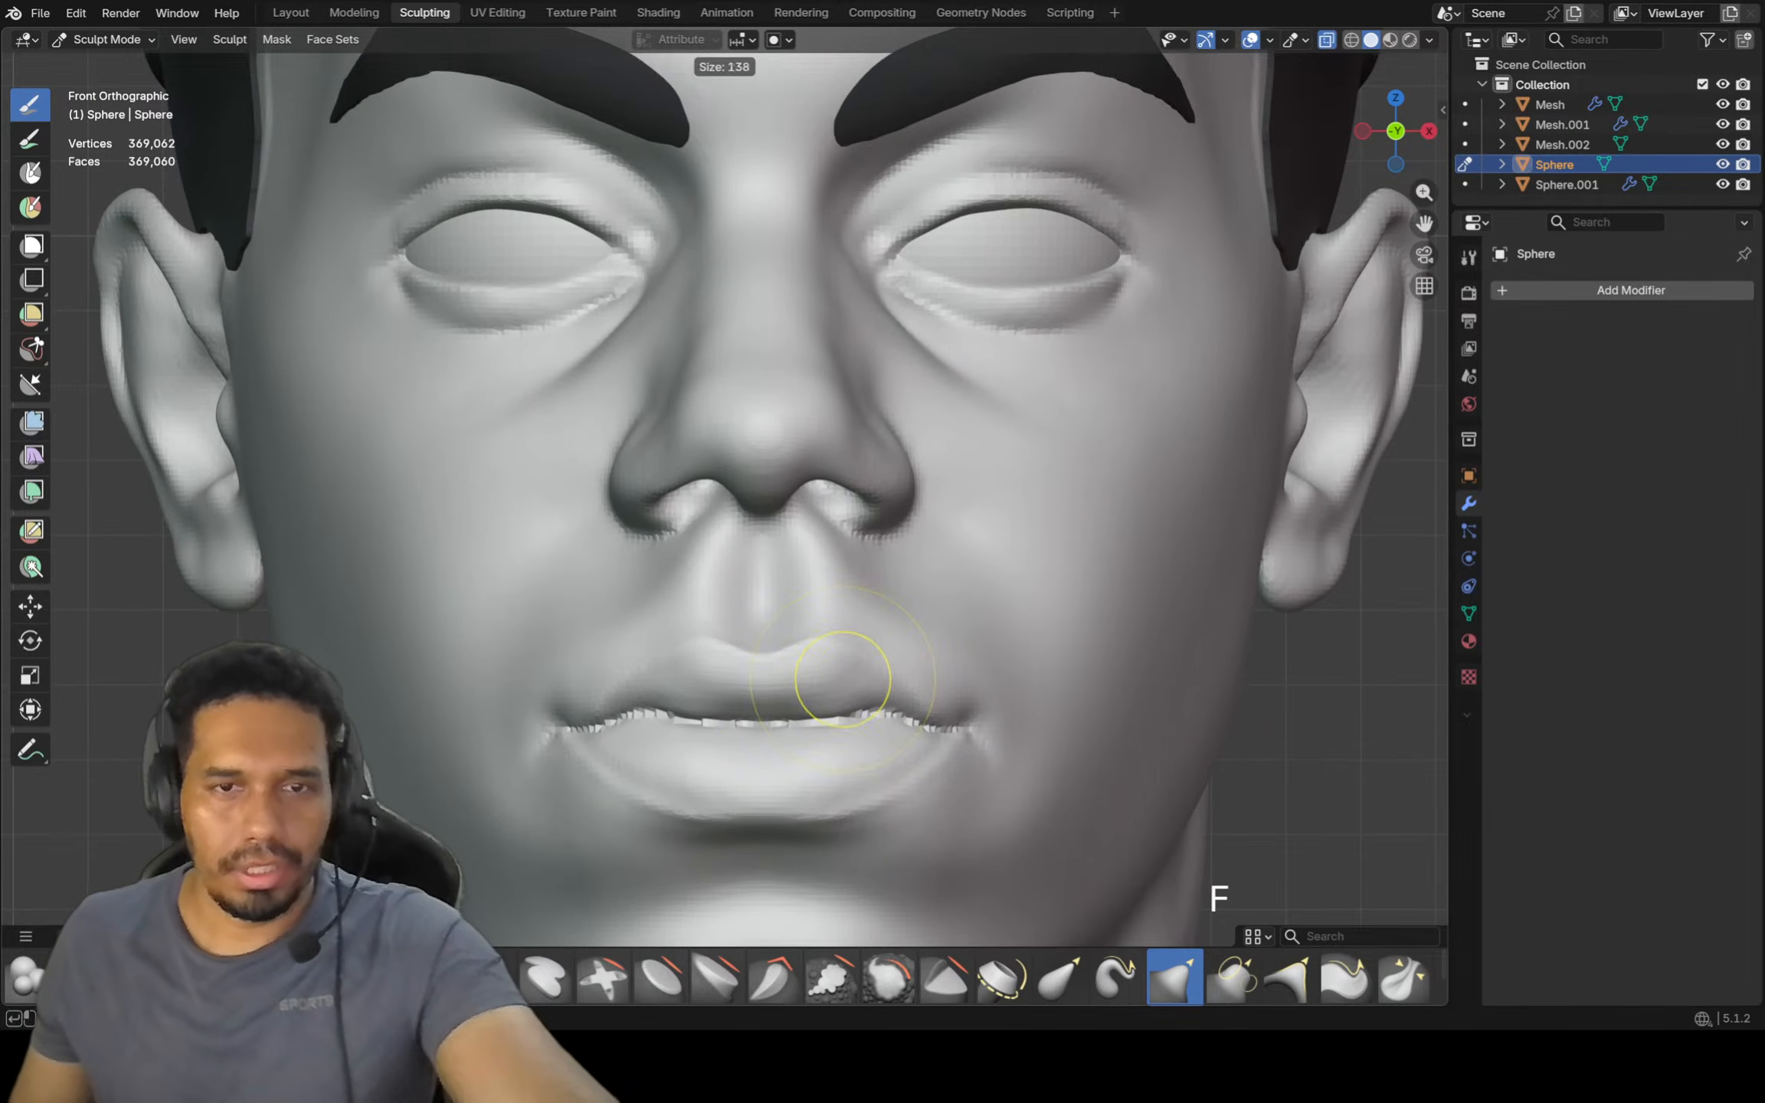
key("f")
left_click(699, 676)
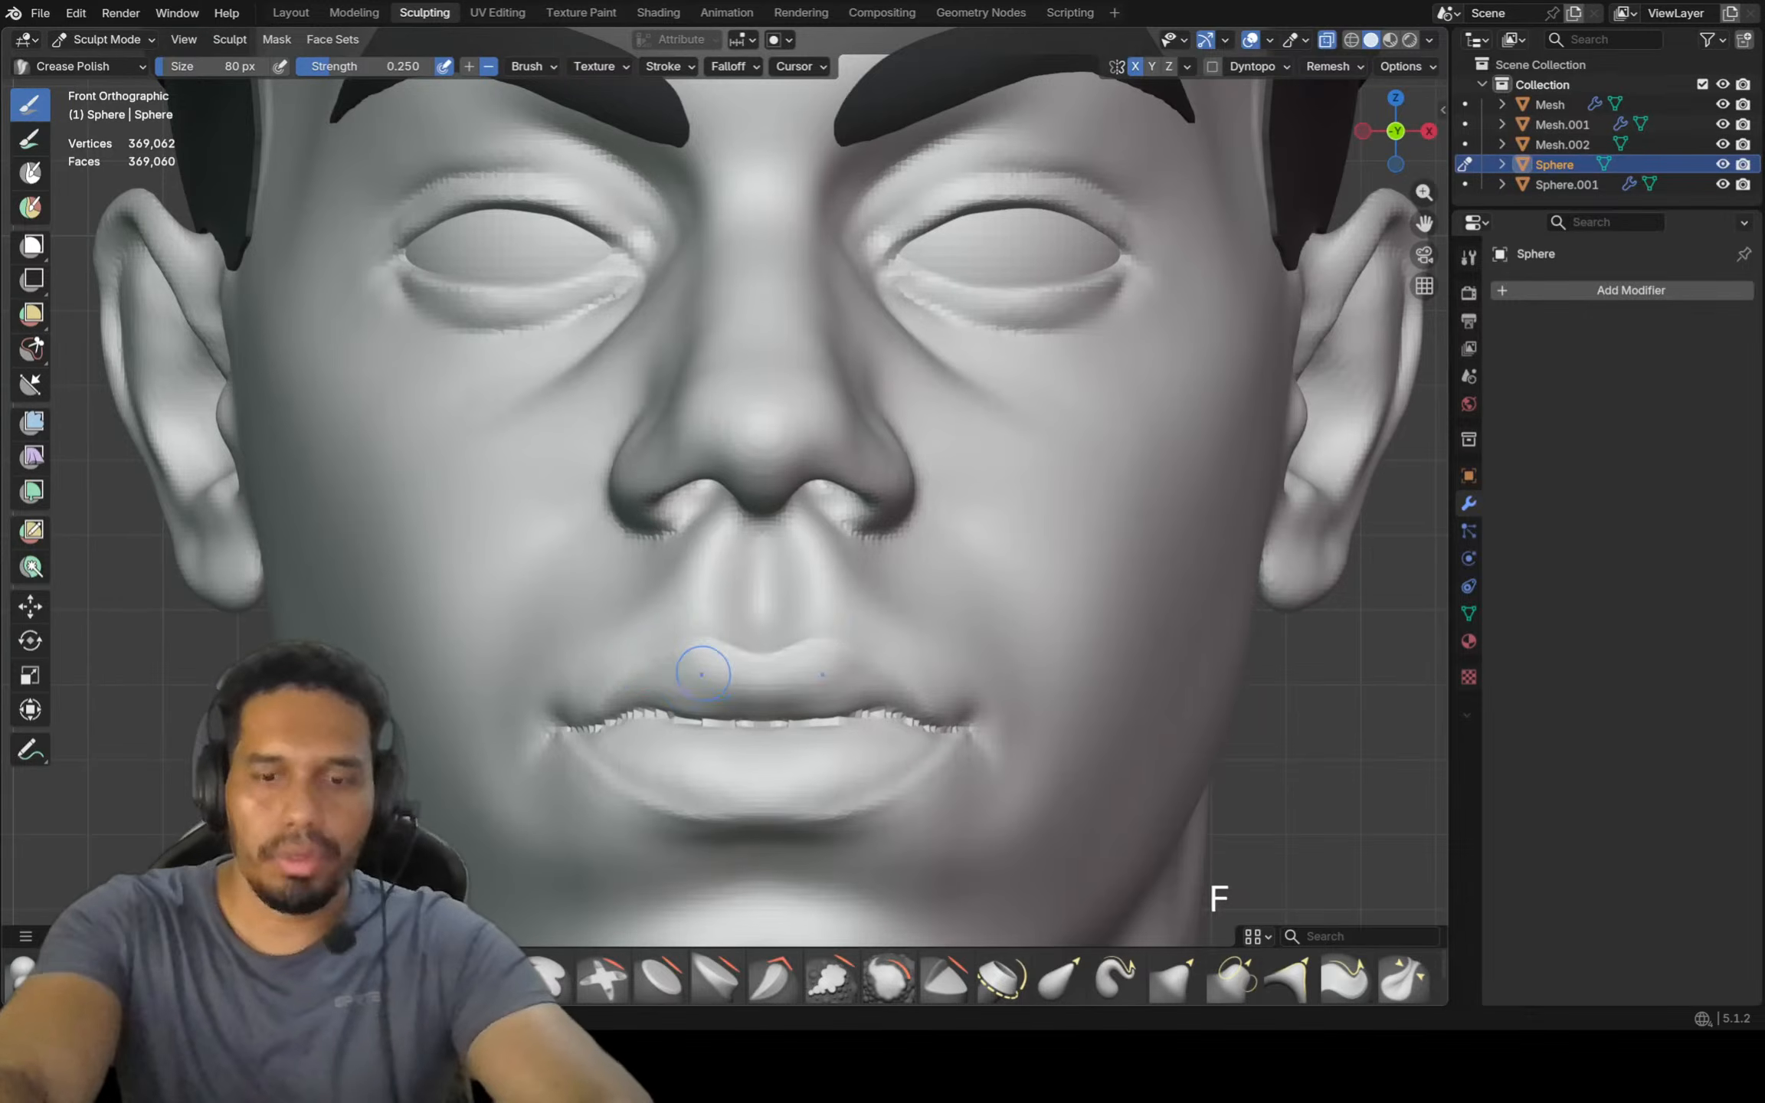
key("ctrl")
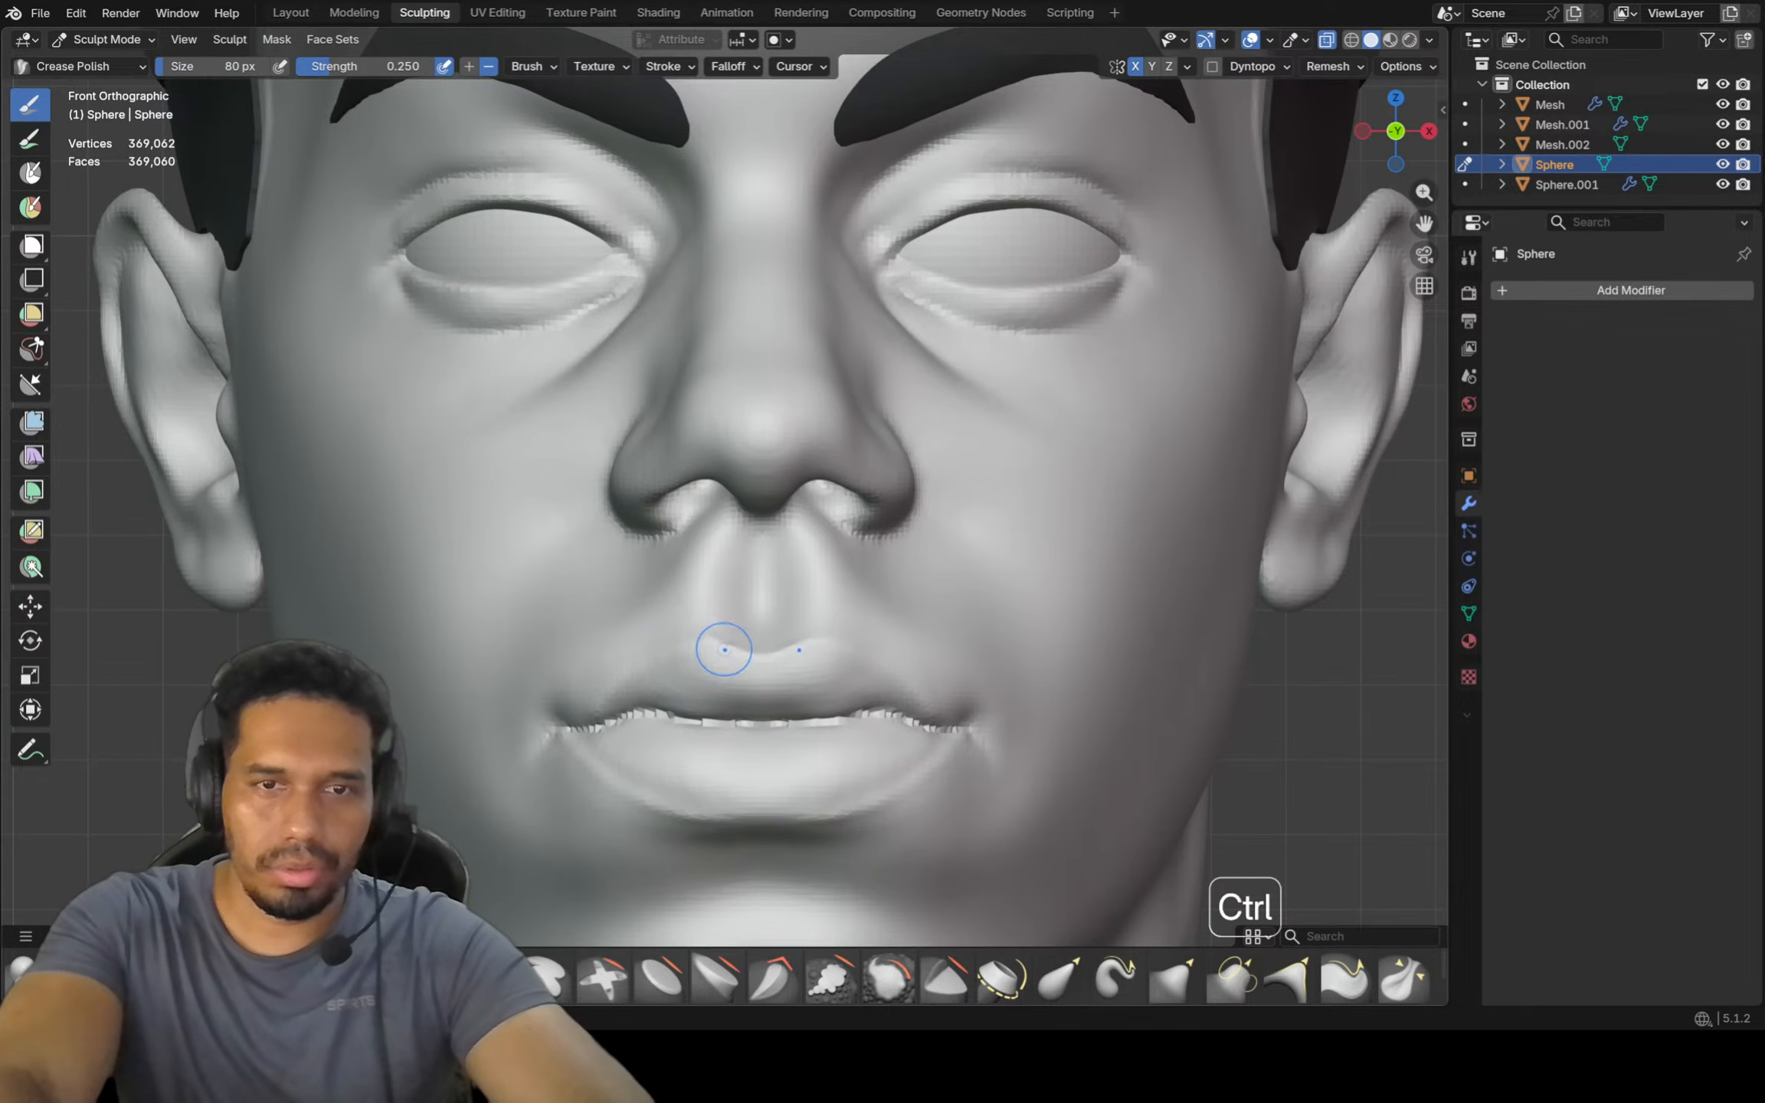
key("ctrl")
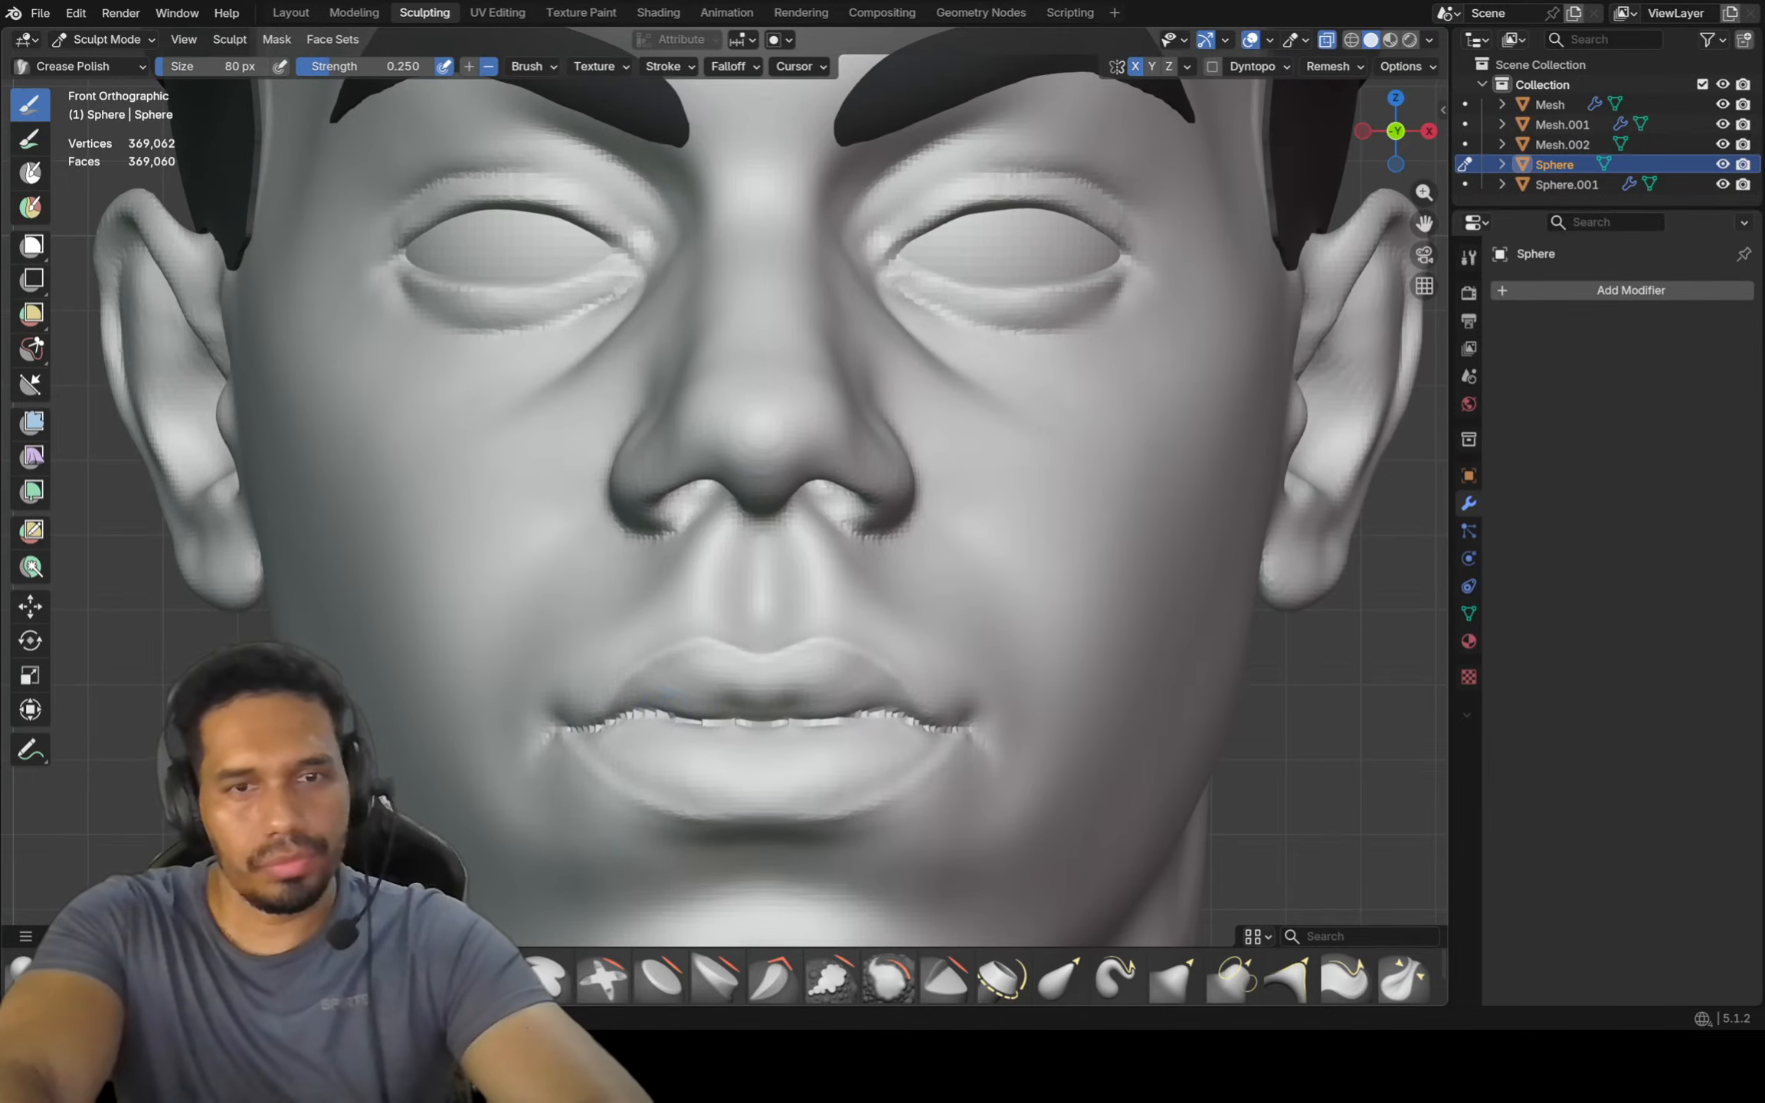
Save the file and frame the whole head from the front
middle_click_drag(749, 421, 752, 483, "ctrl")
key("ctrl+s")
scroll(841, 383, "down", 2)
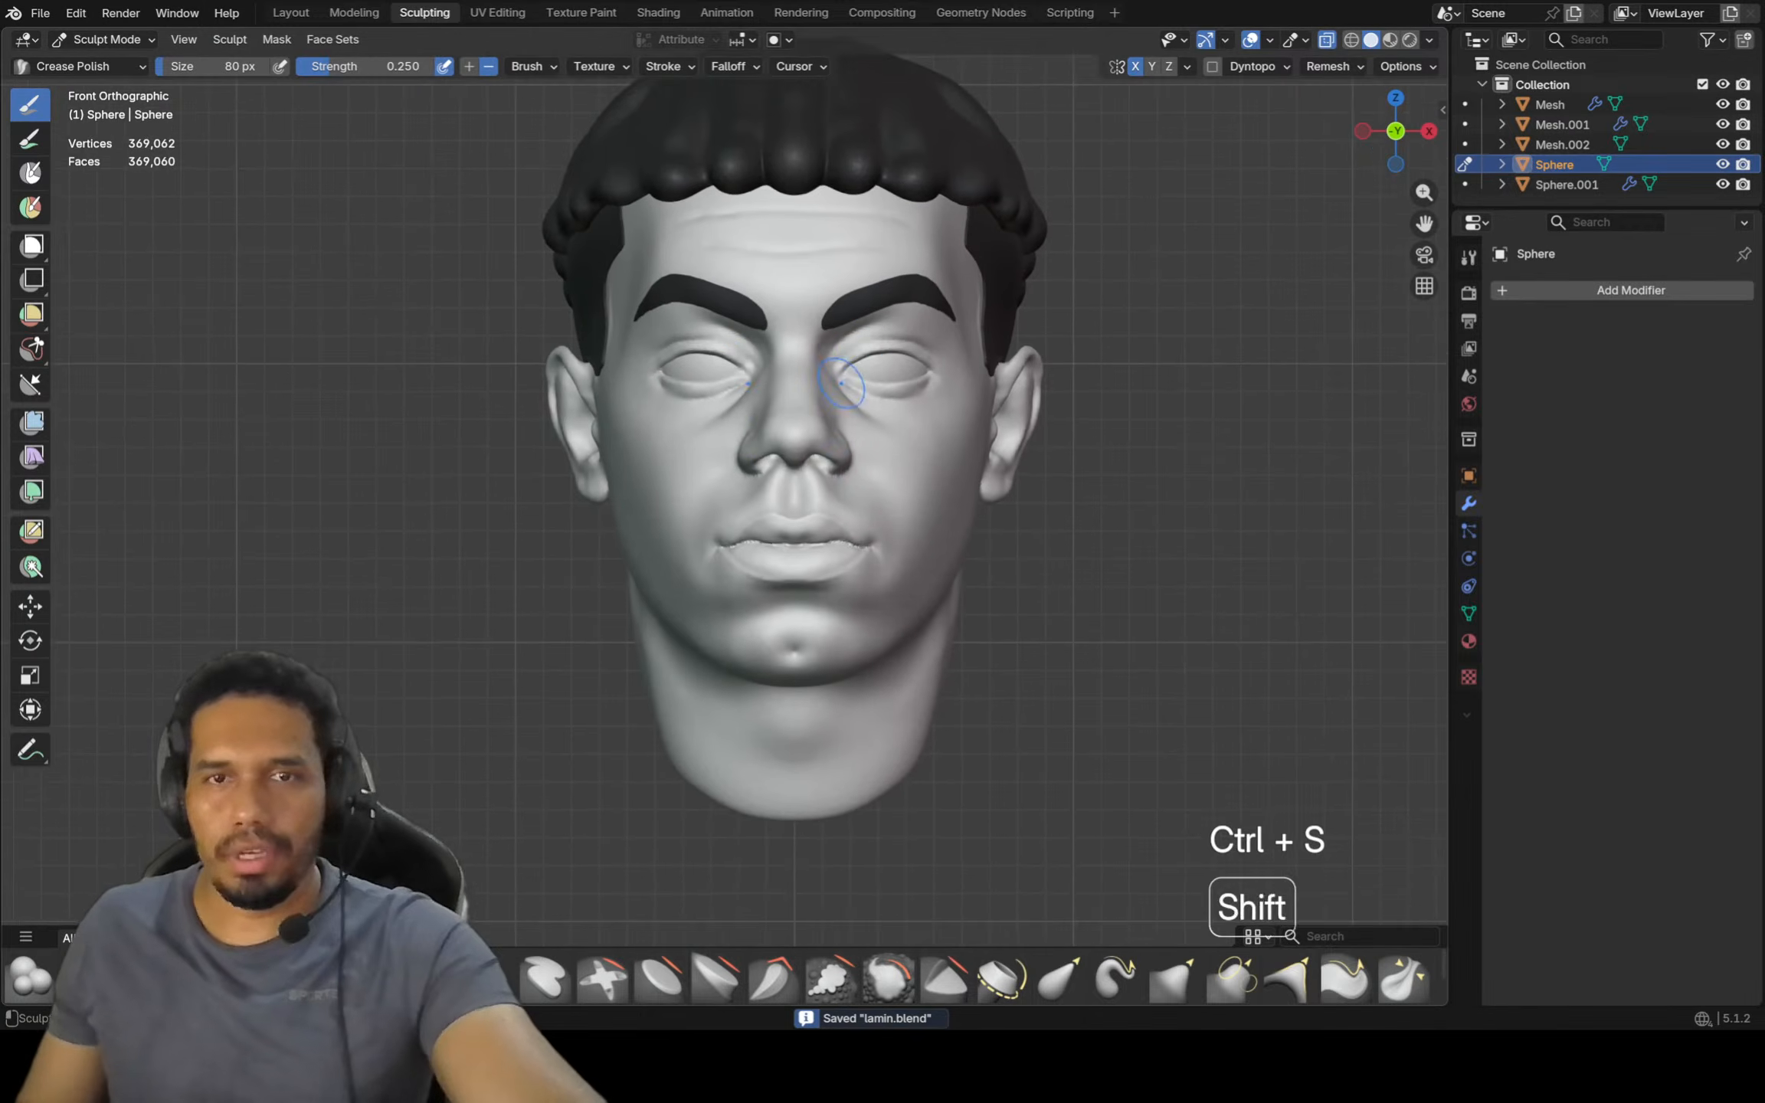
middle_click_drag(841, 383, 900, 455, "shift")
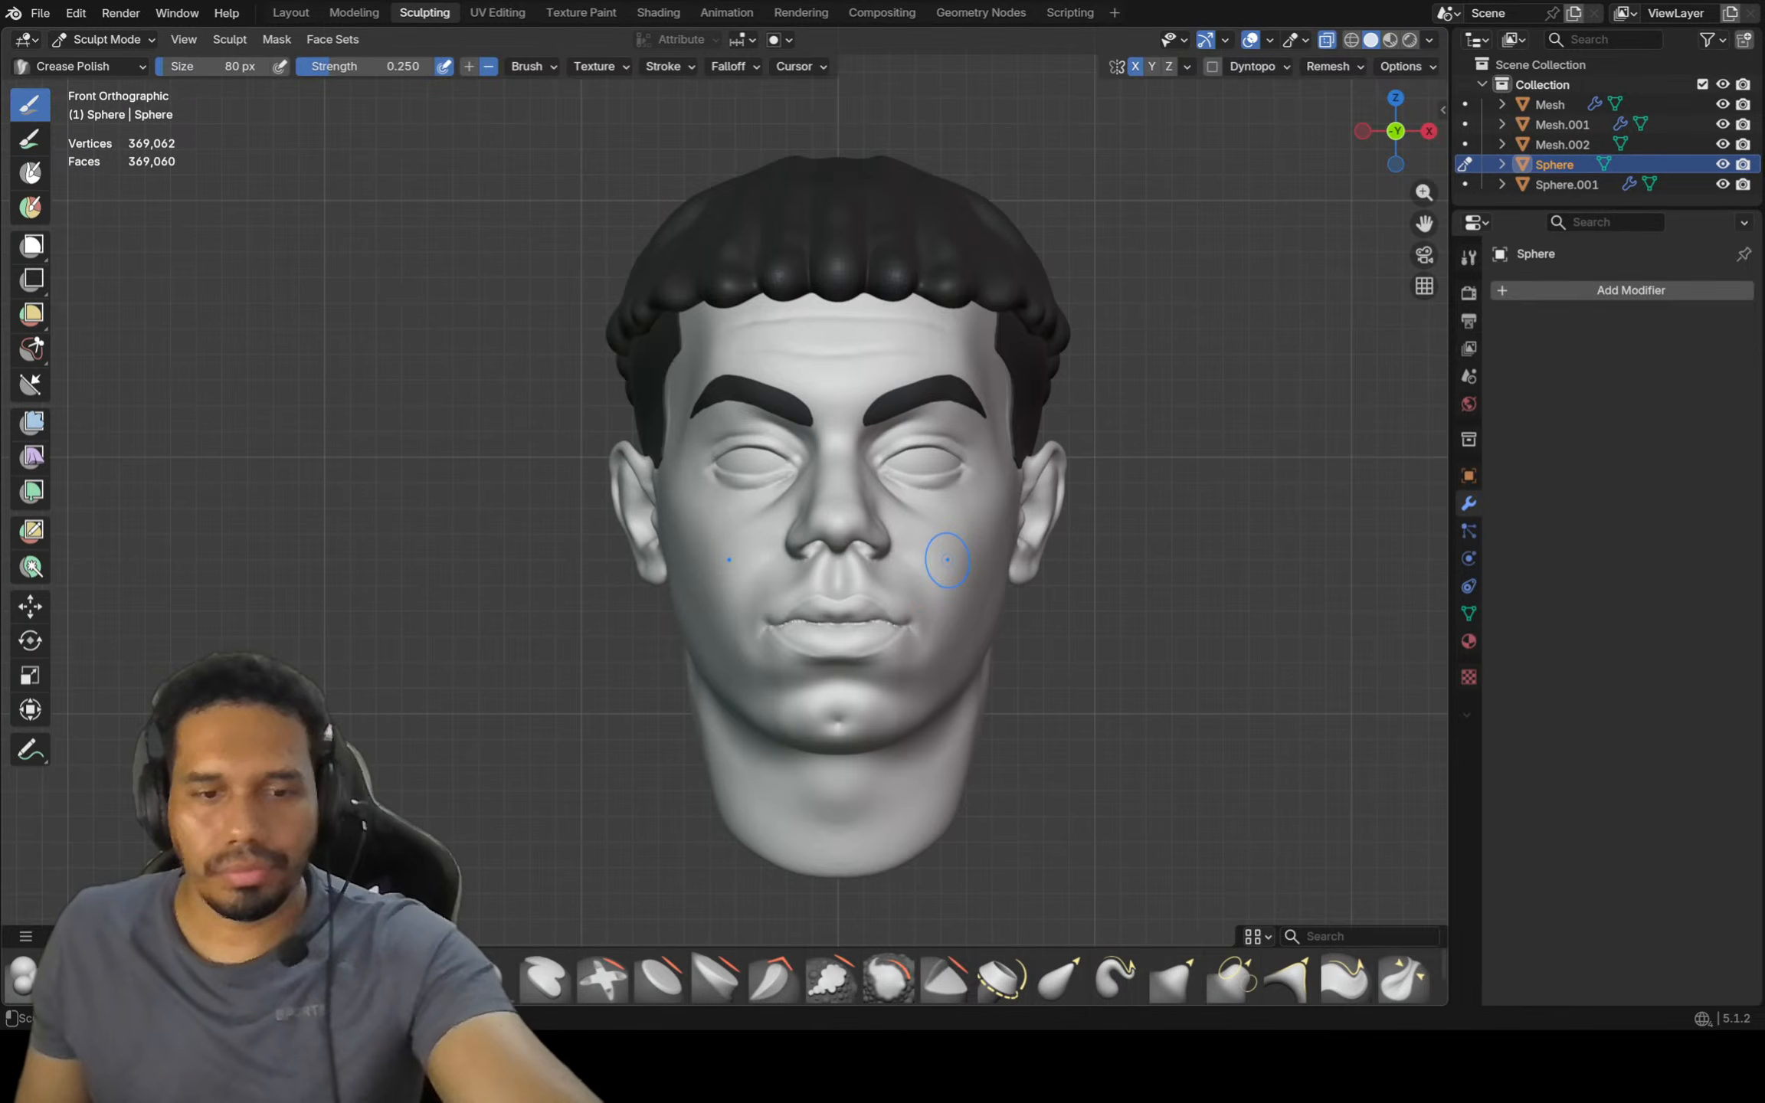
Switch to the Grab brush and review the head's proportions from the front and at an angle
key("f")
key("g")
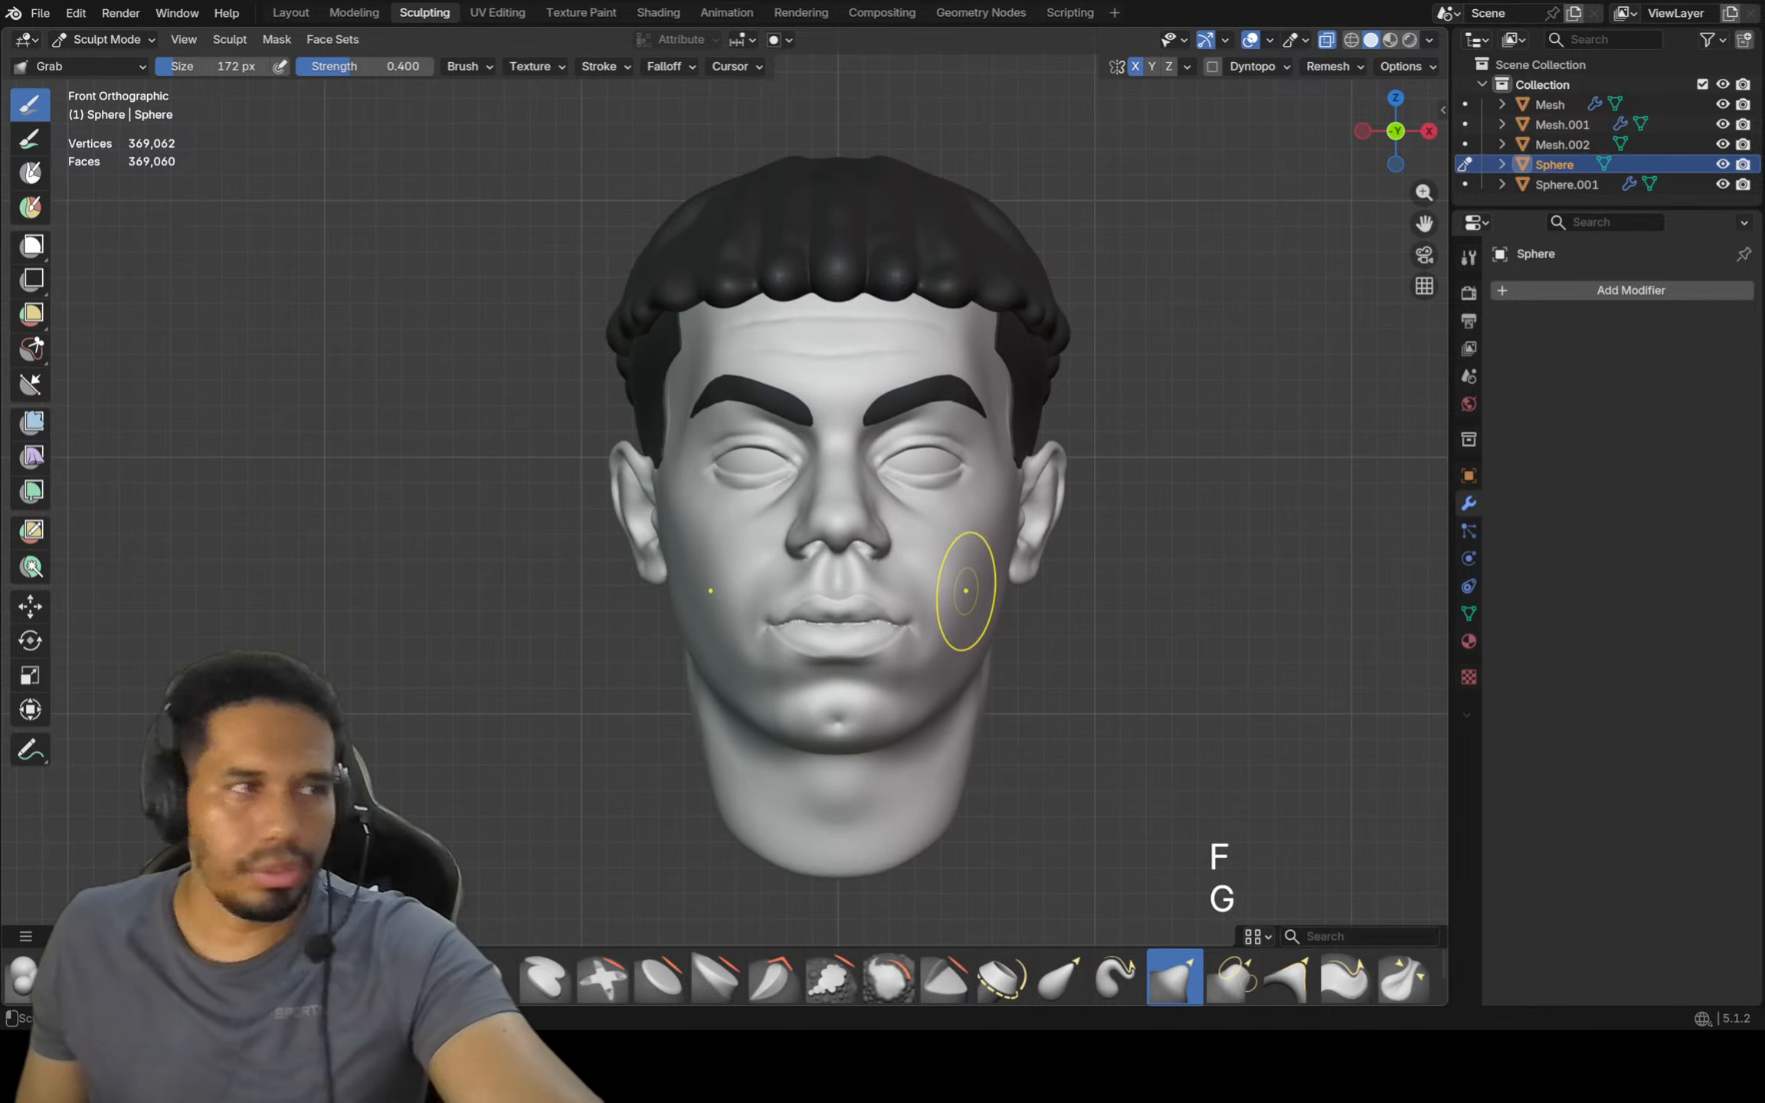
key("shift")
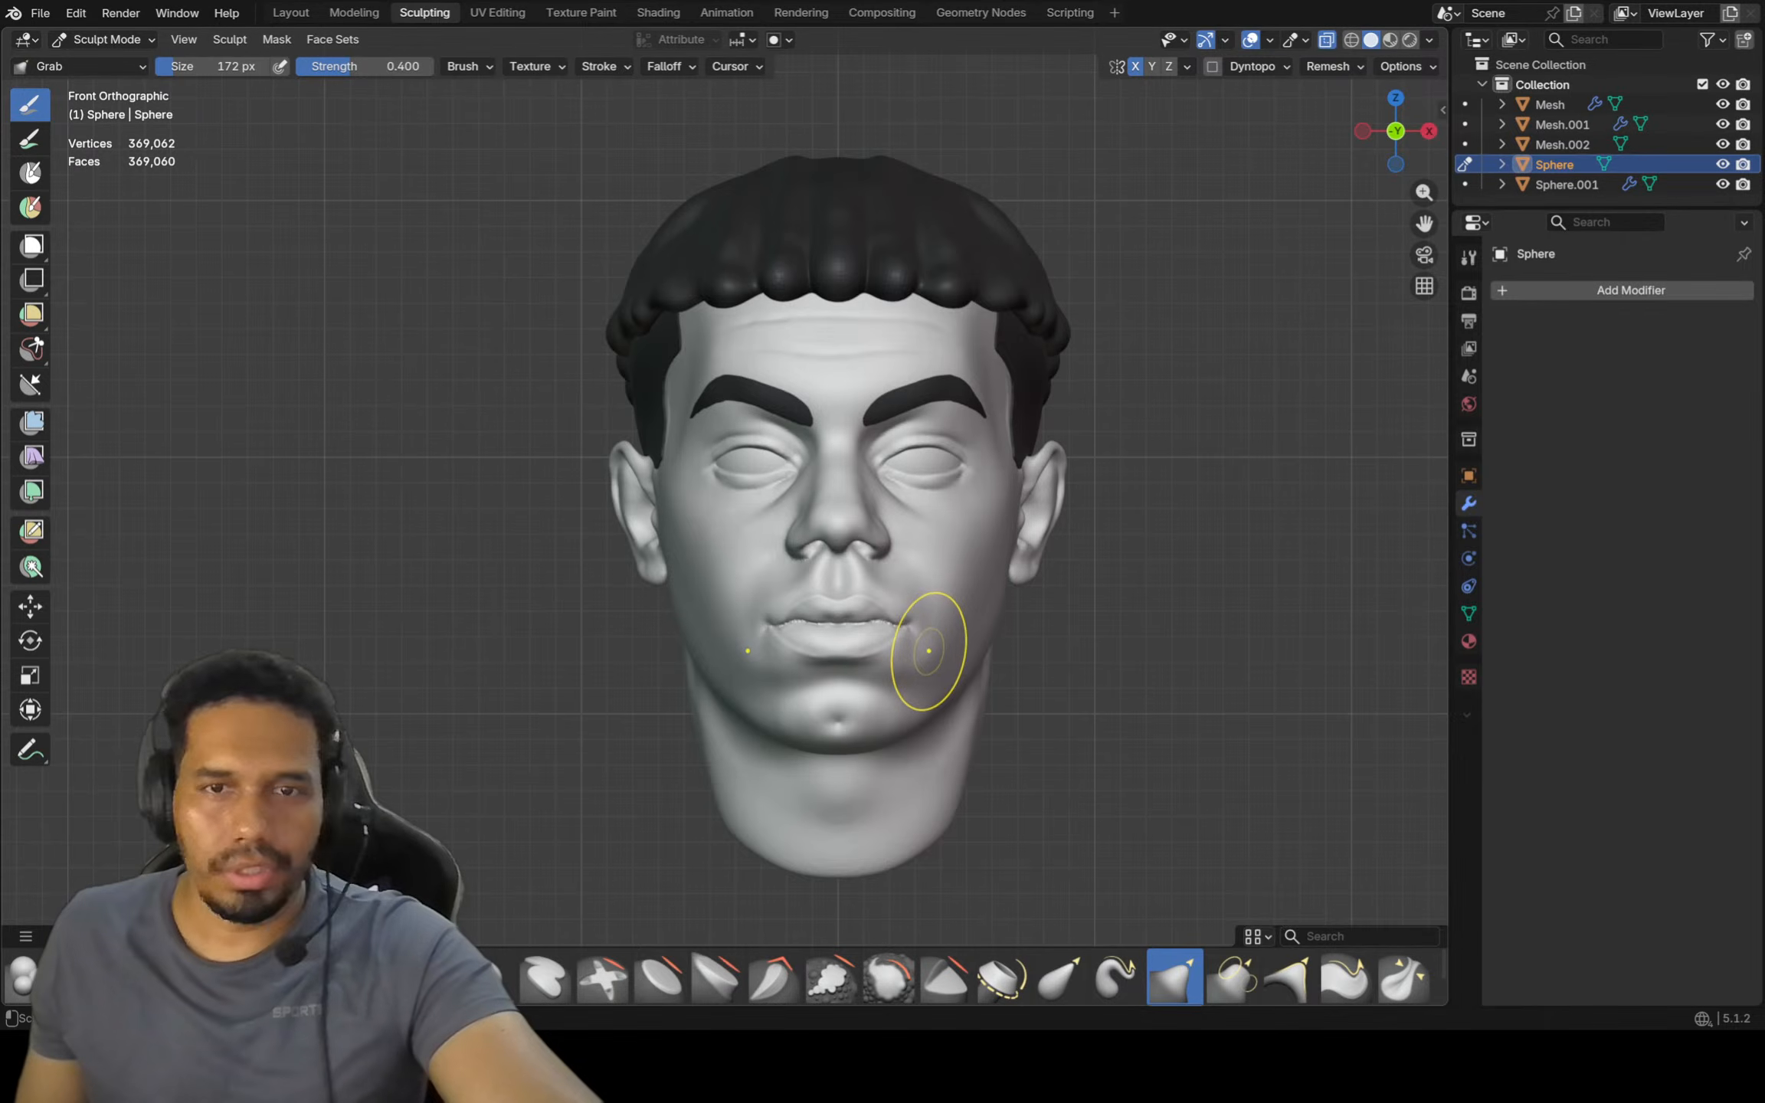
middle_click_drag(929, 651, 922, 660, "ctrl")
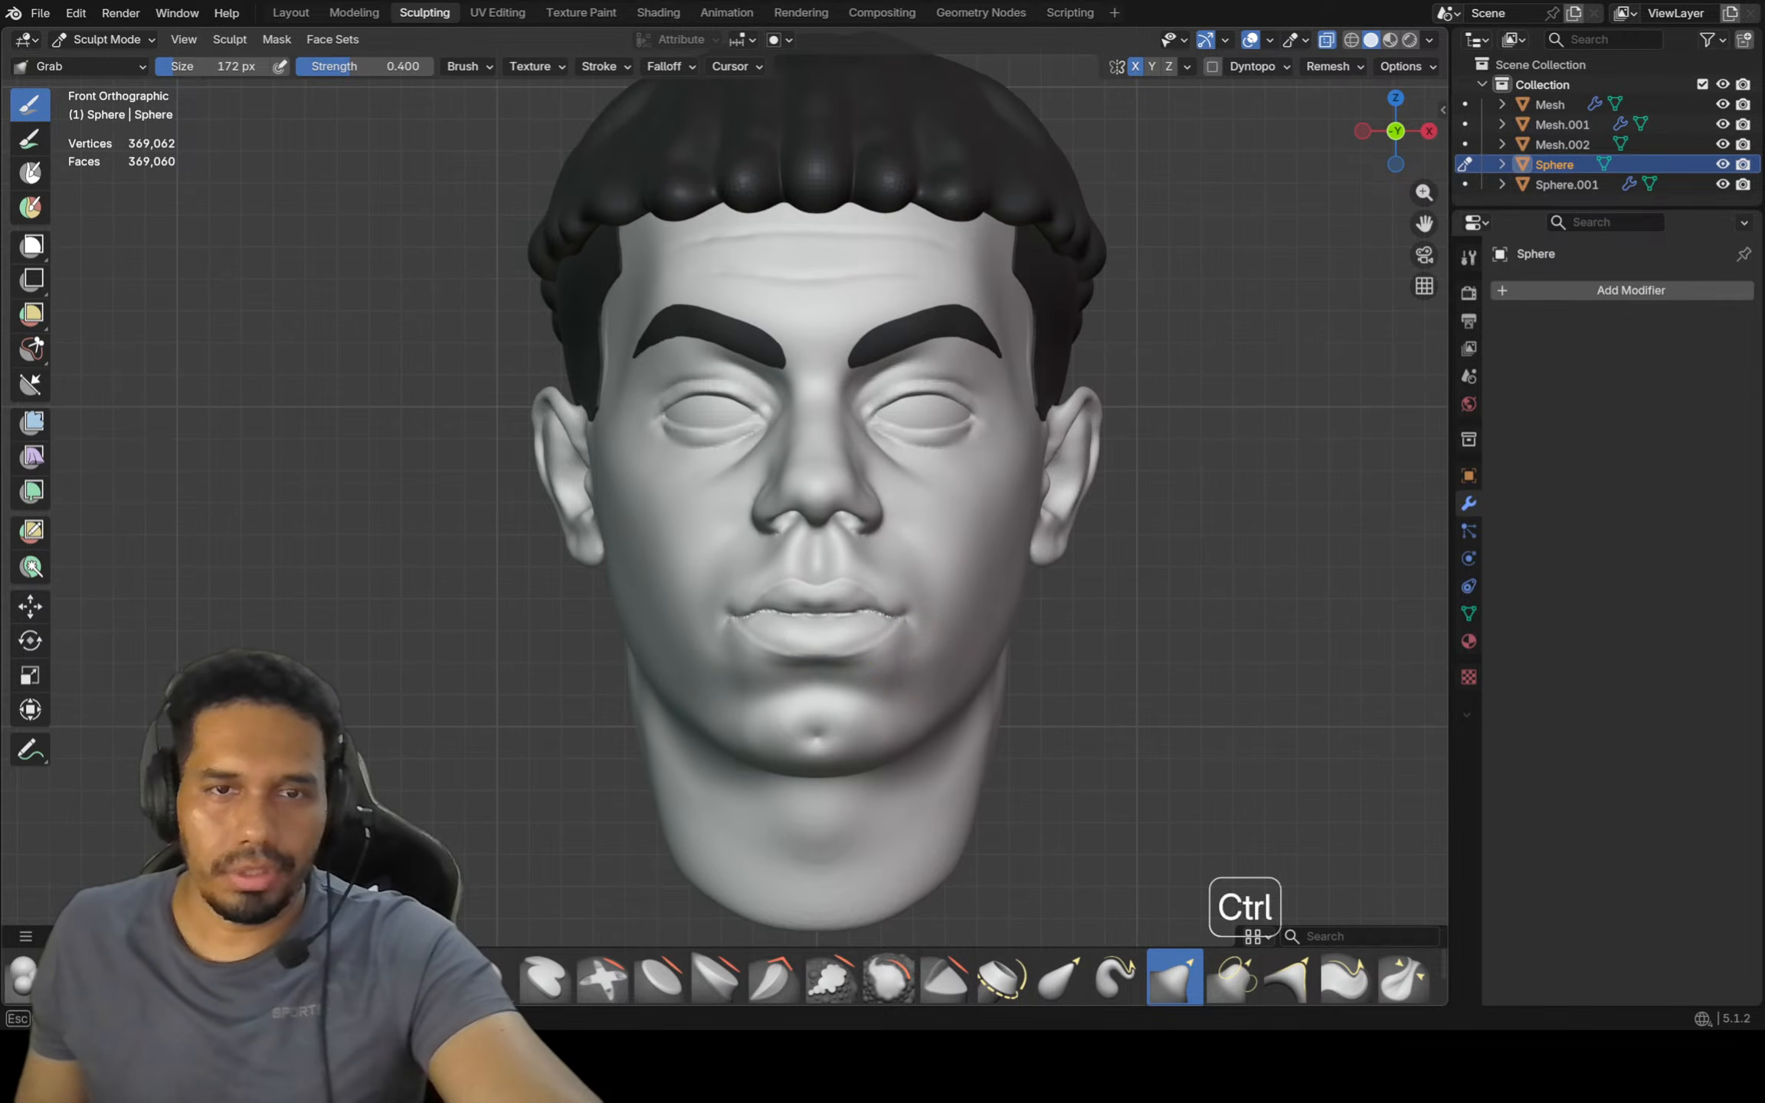
scroll(961, 540, "down", 2)
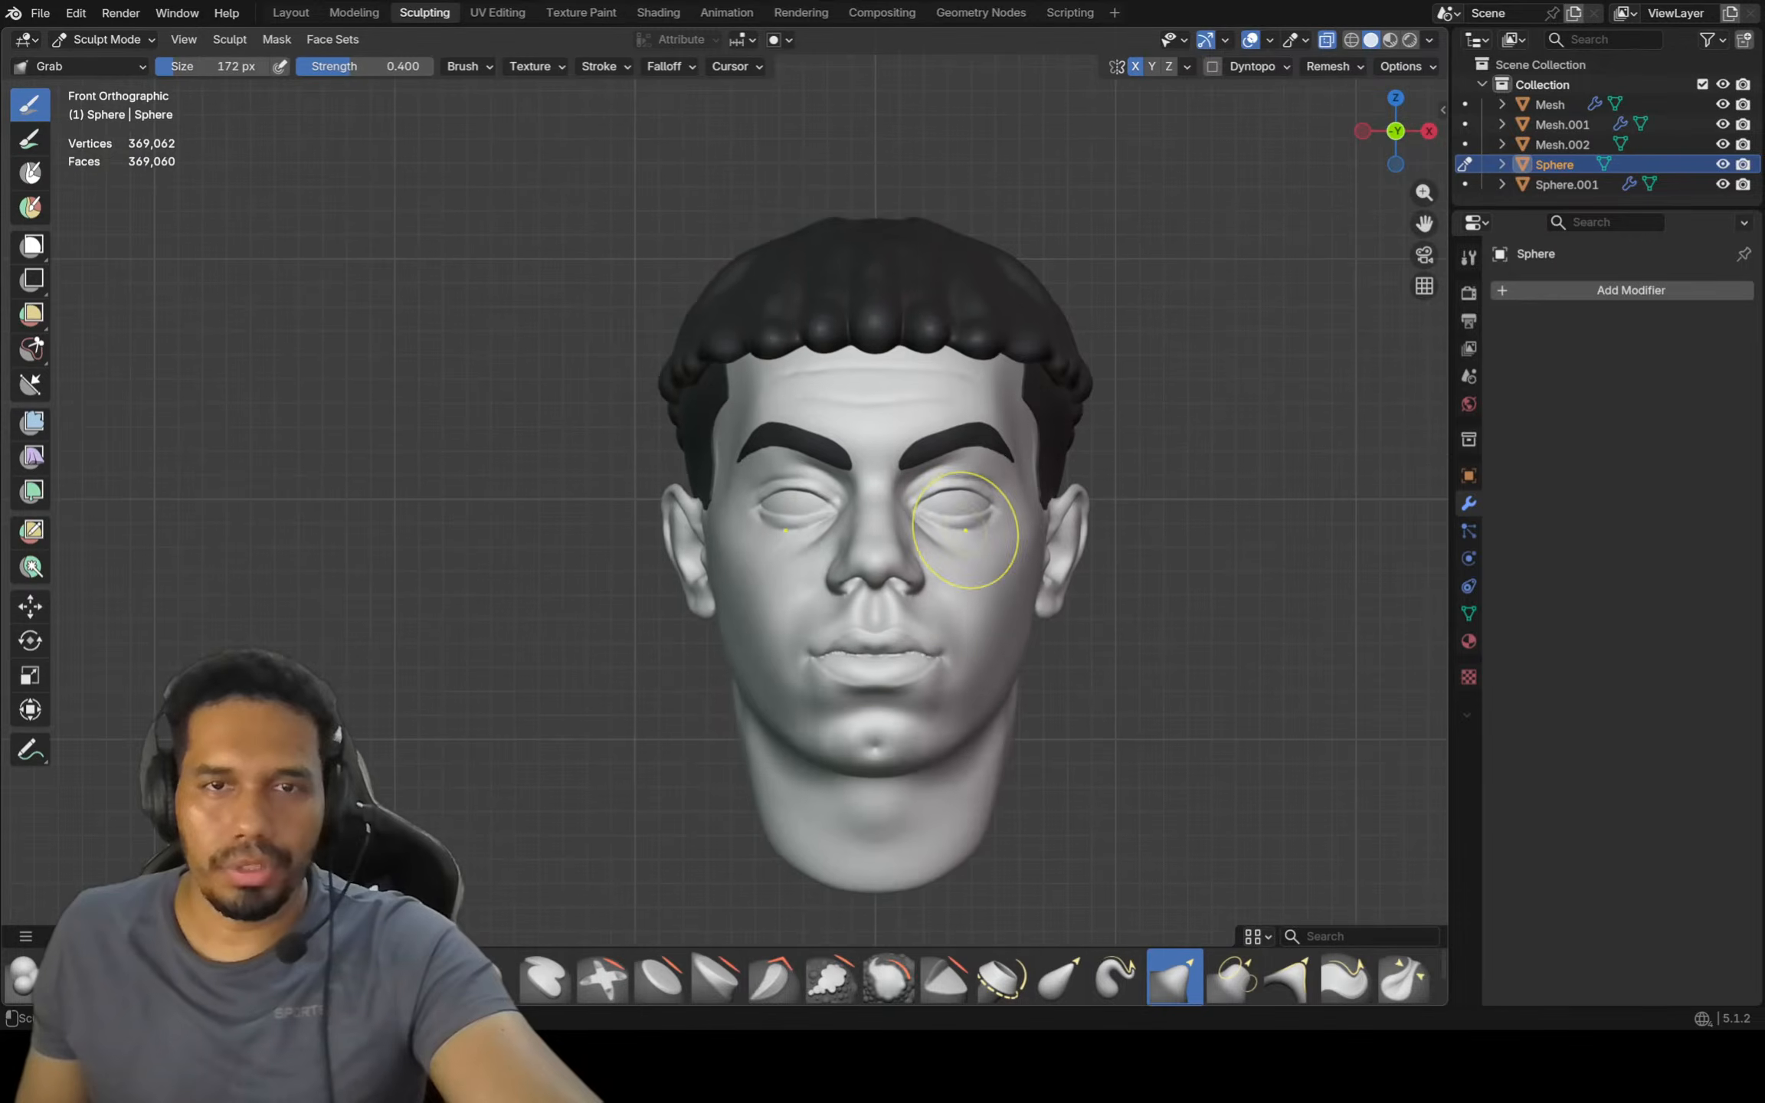
middle_click_drag(965, 511, 1088, 502)
key("KP_1")
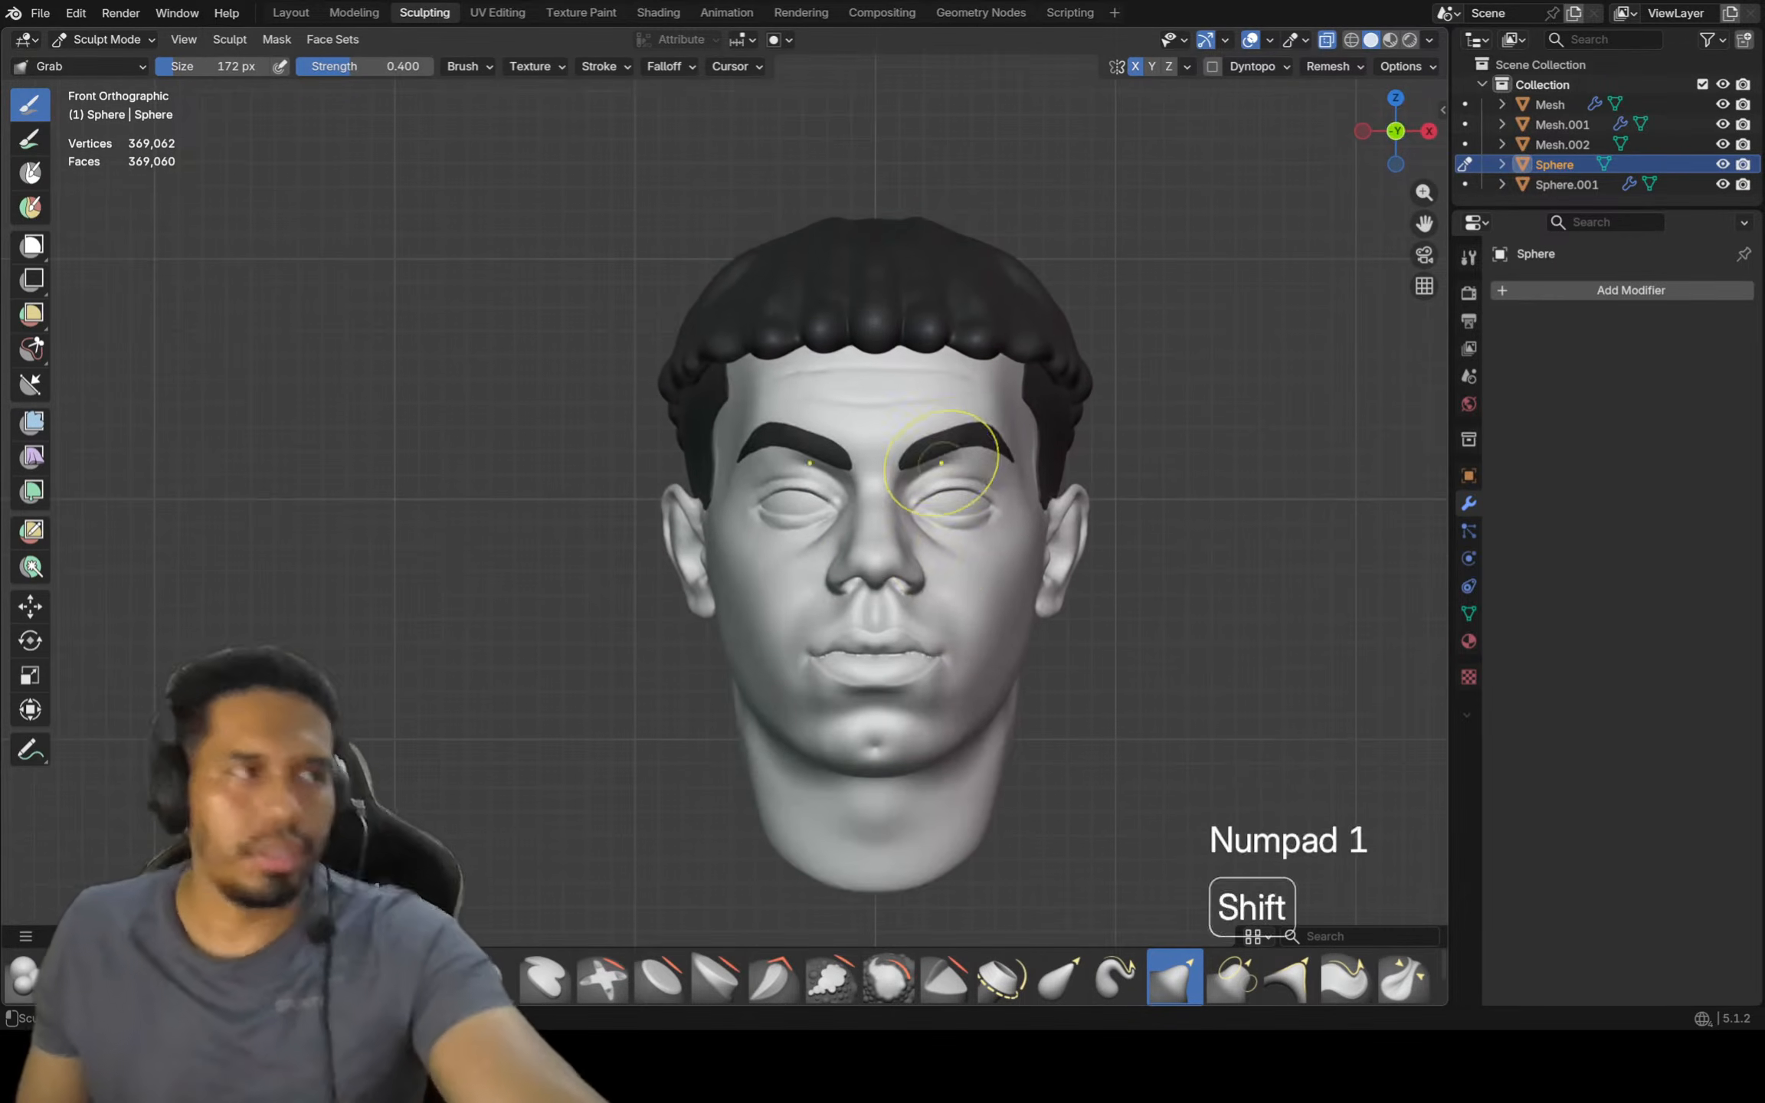
middle_click_drag(985, 465, 987, 519, "shift")
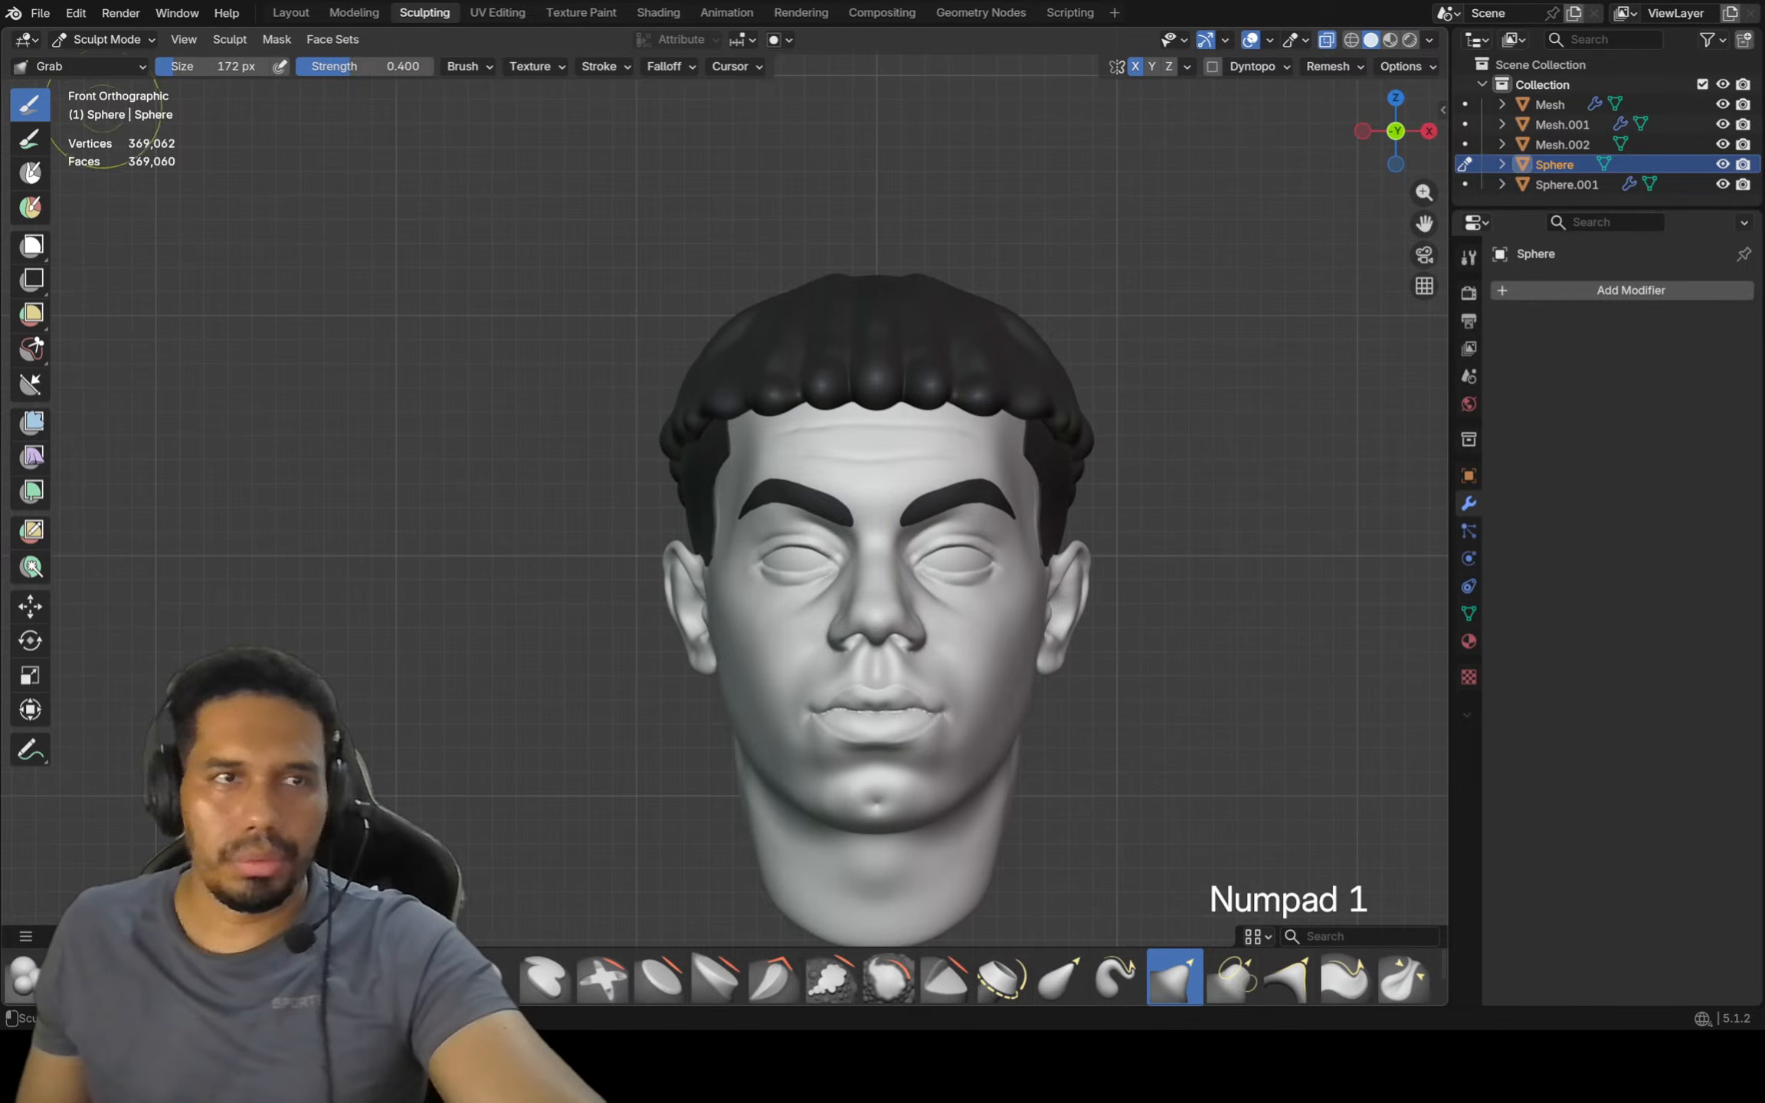
Activate the Paint Hard brush with light grey #C3C3C3 and a size of 86 px
left_click(31, 173)
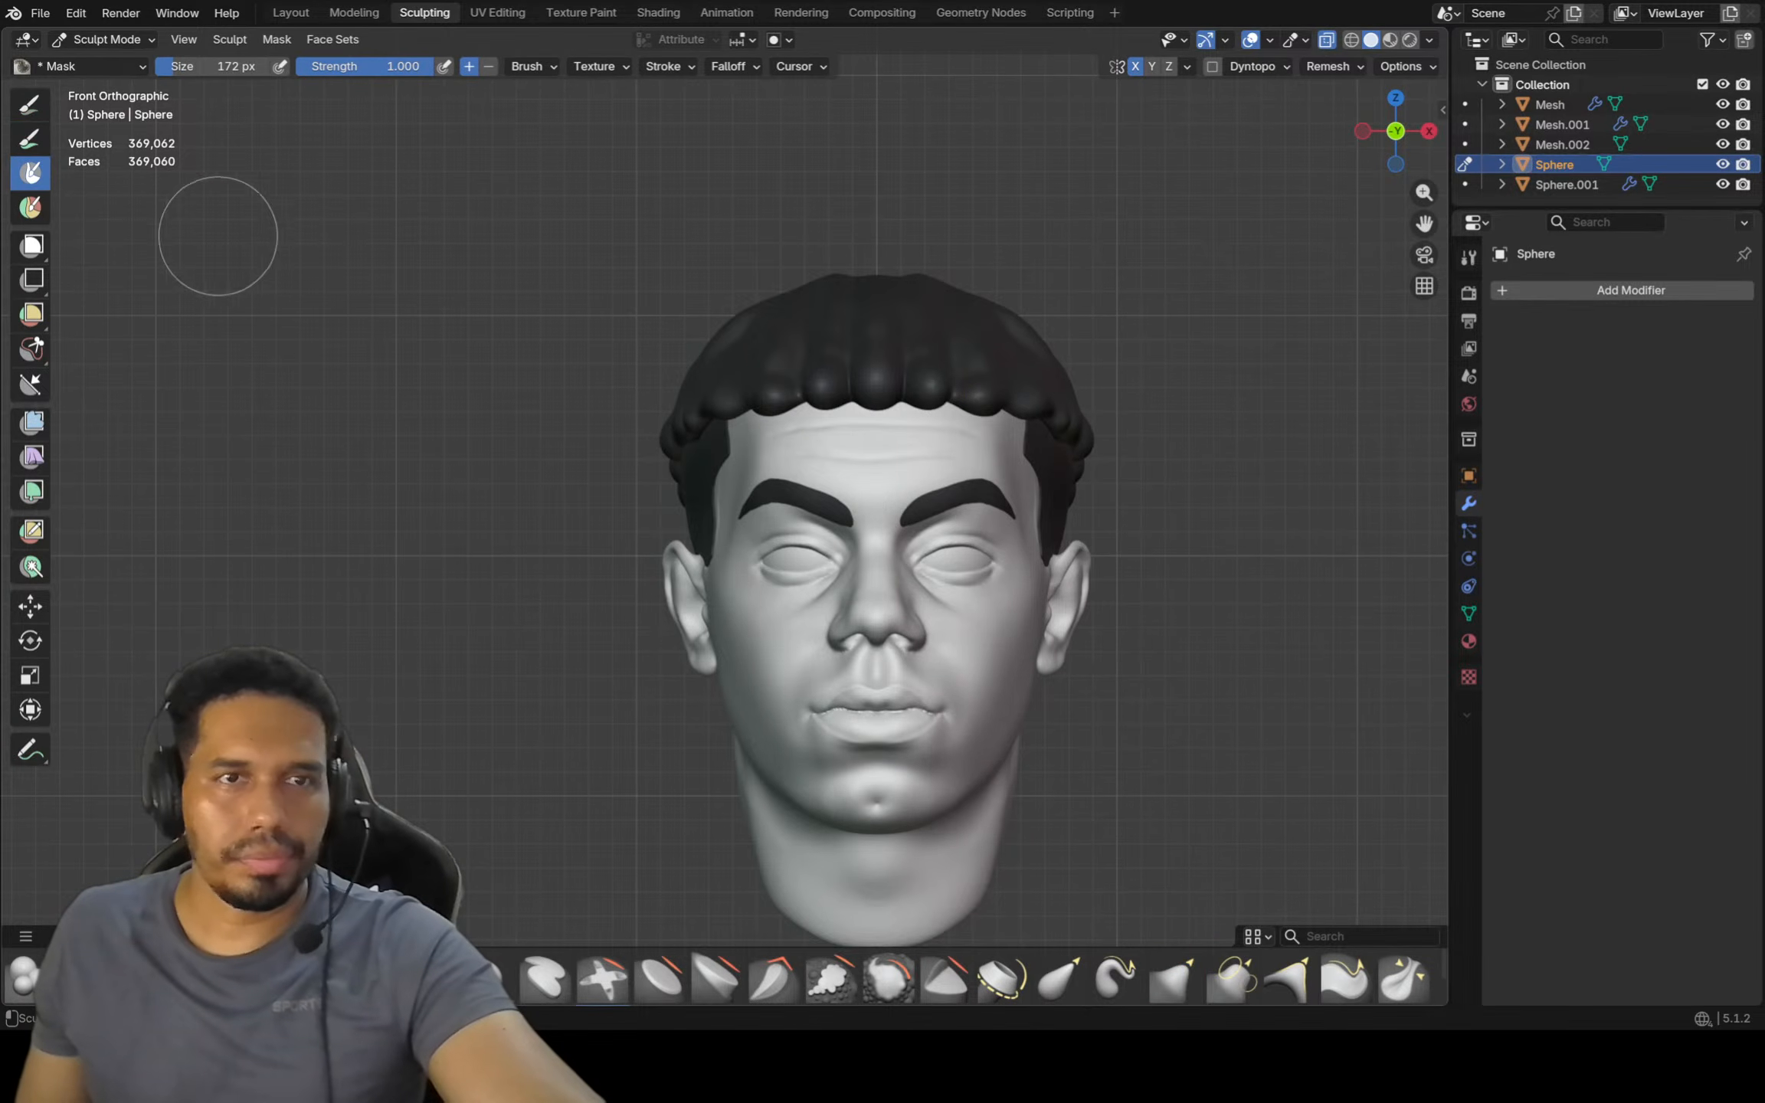
left_click(29, 138)
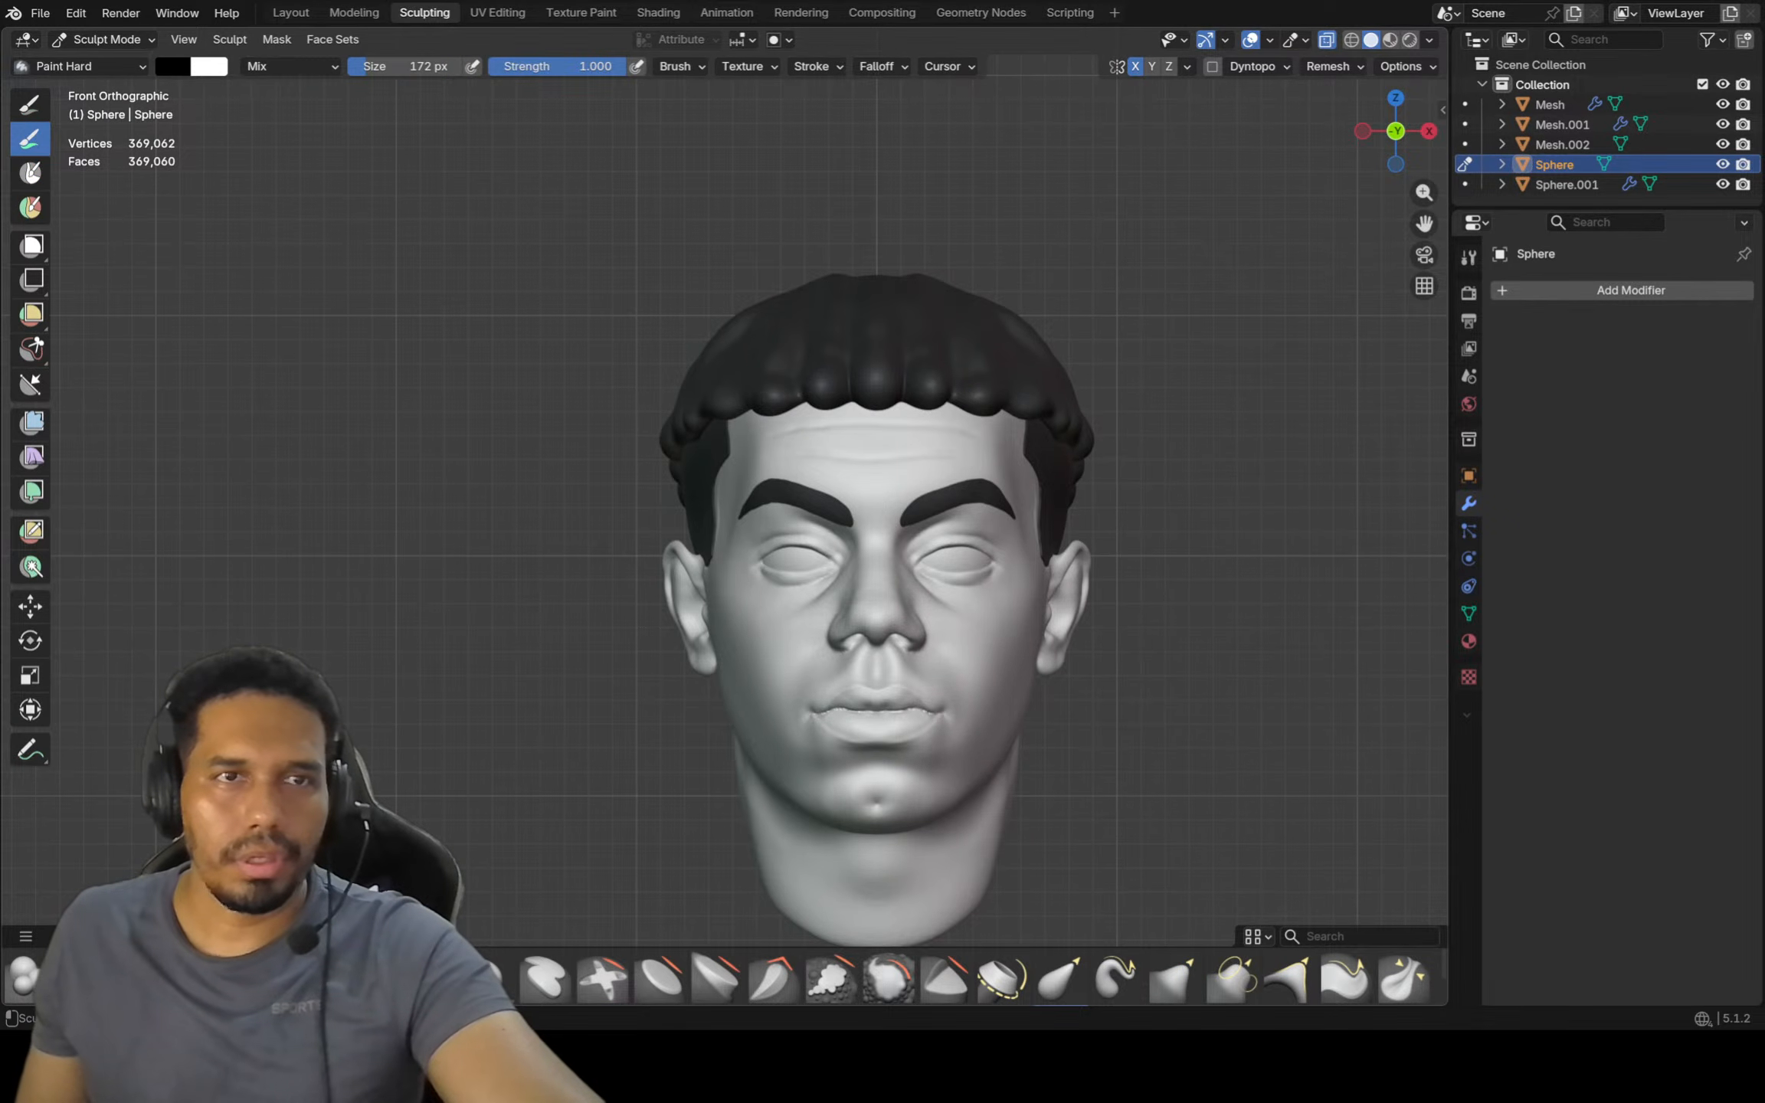
left_click(173, 66)
left_click_drag(344, 248, 344, 124)
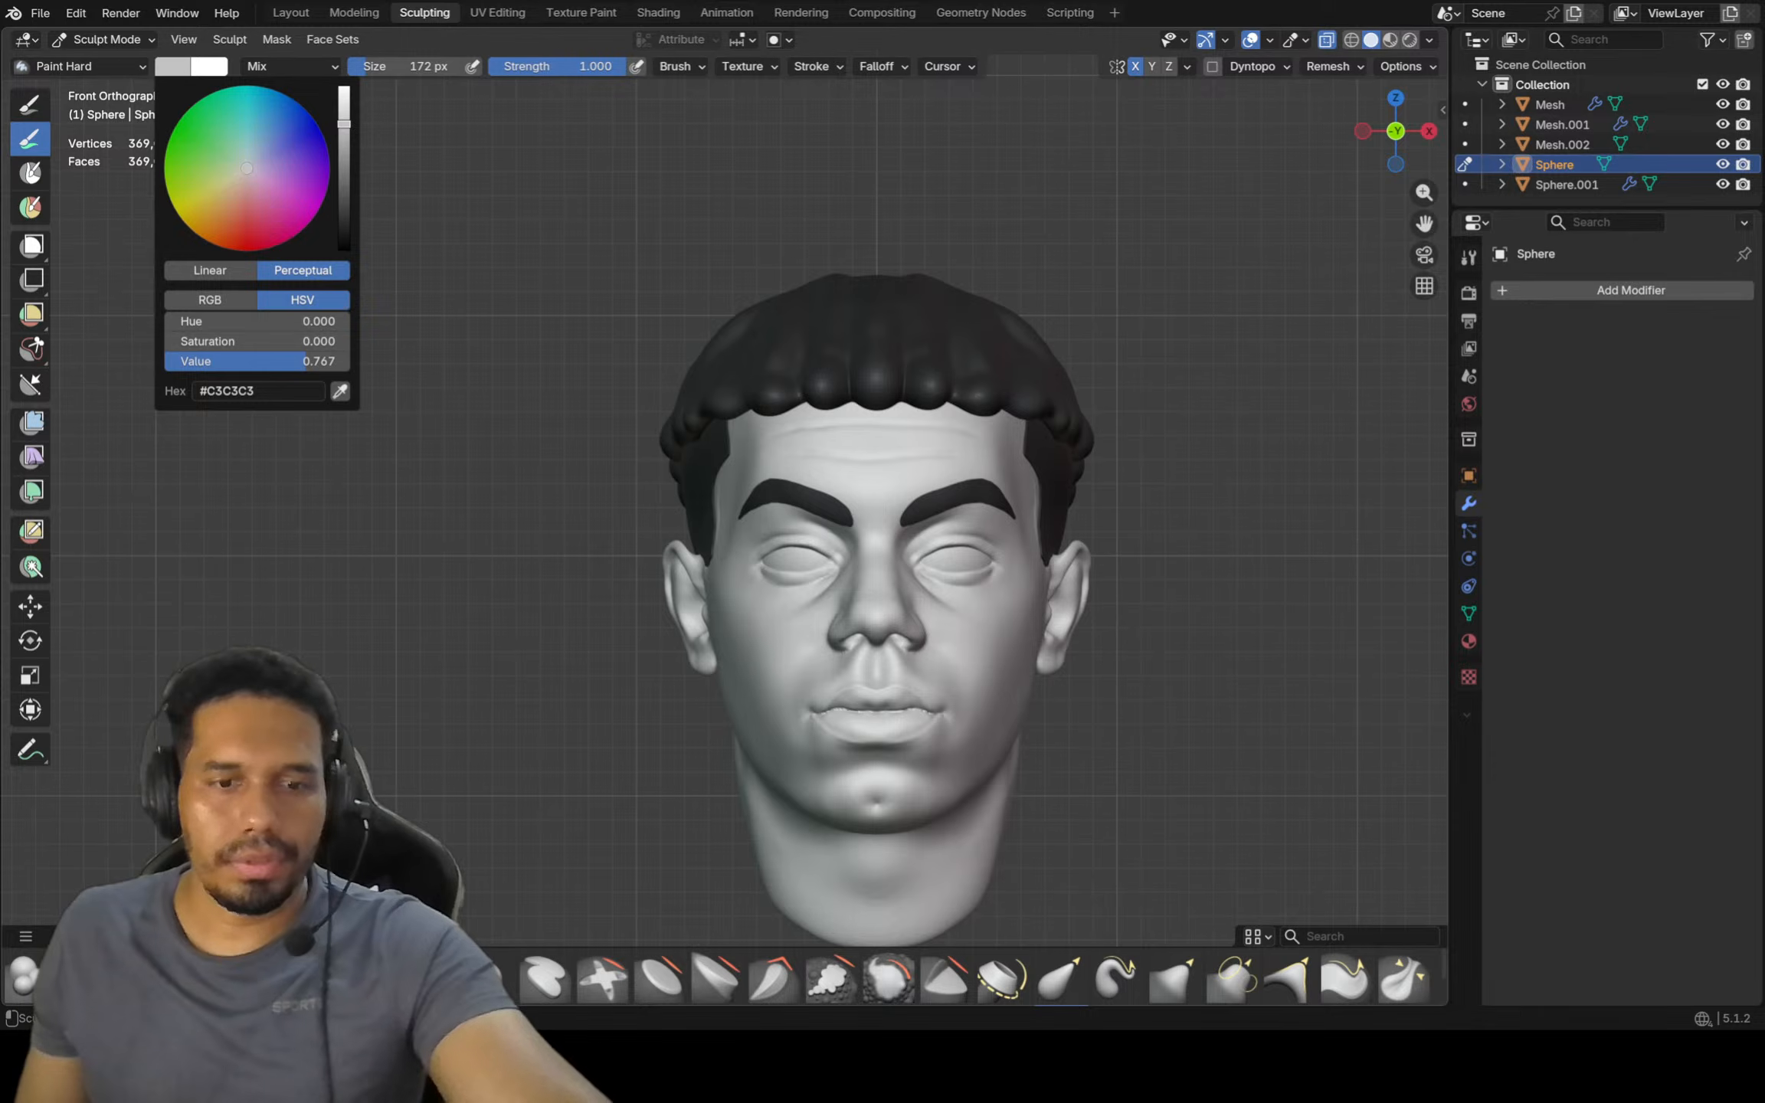
key("f")
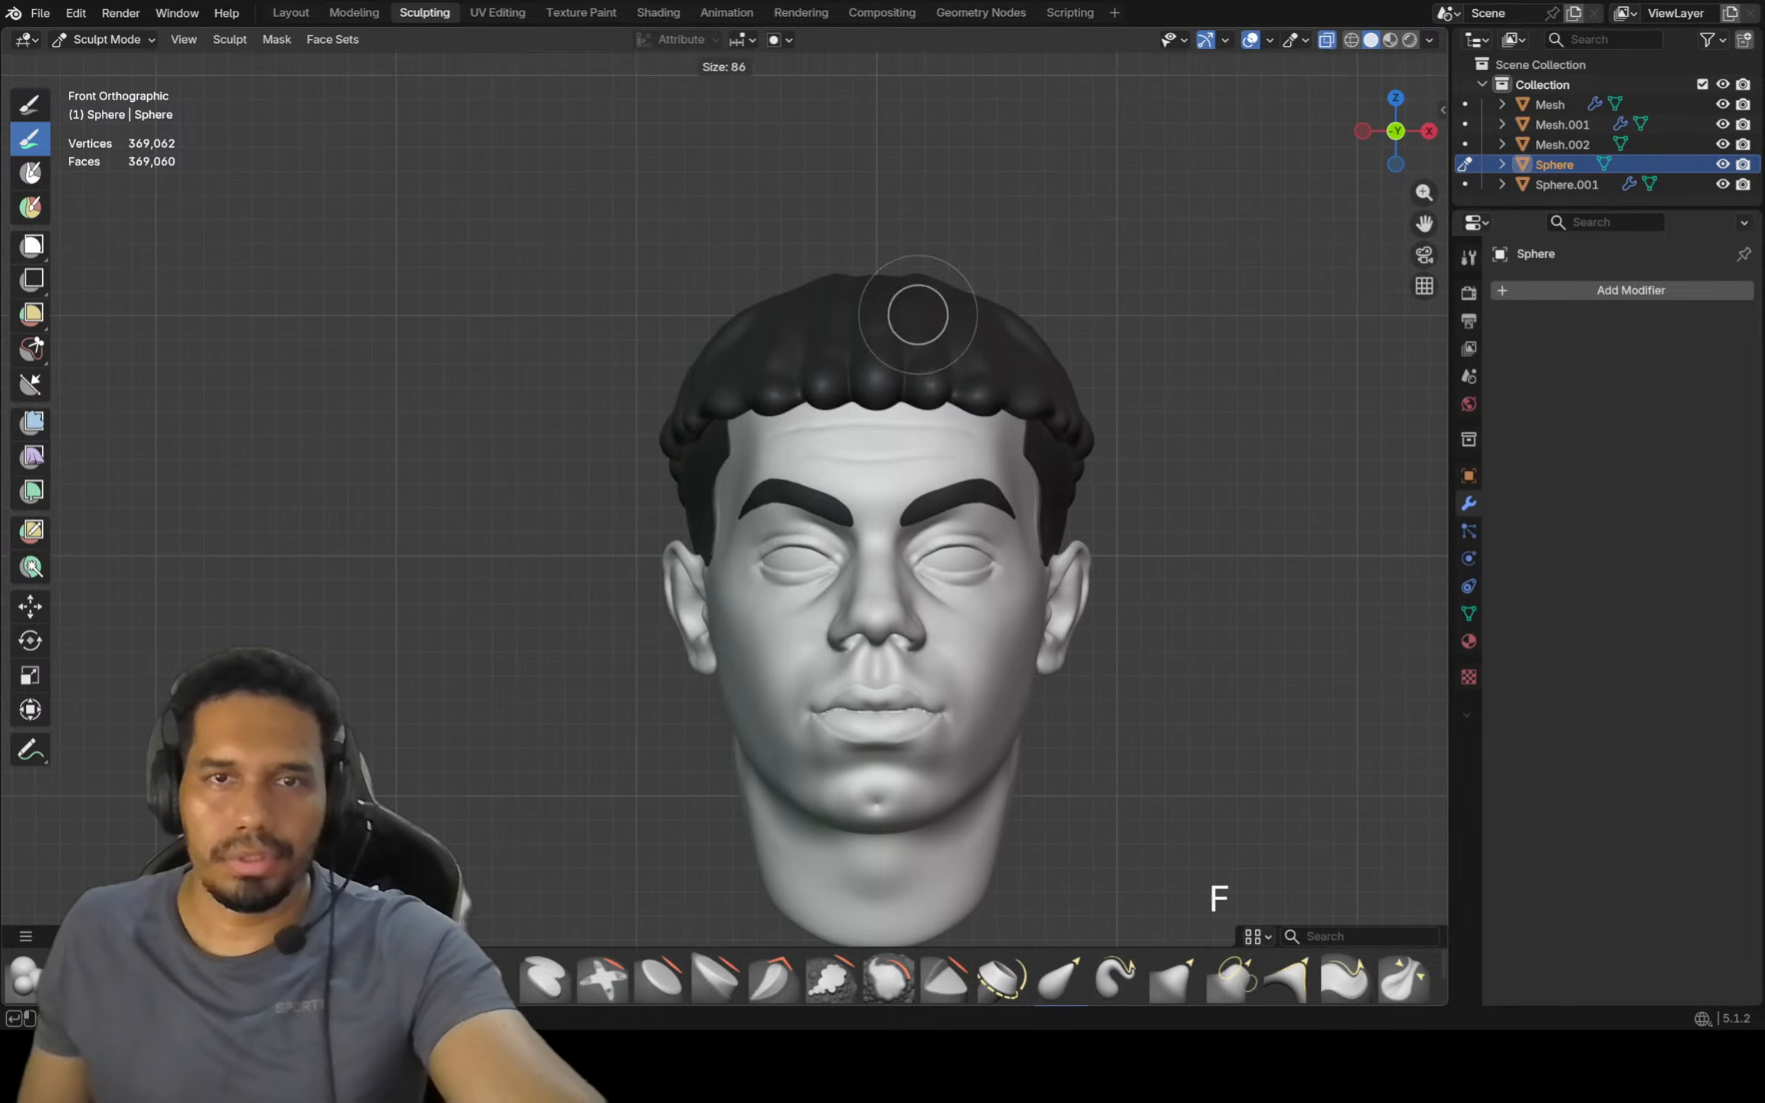
left_click(888, 323)
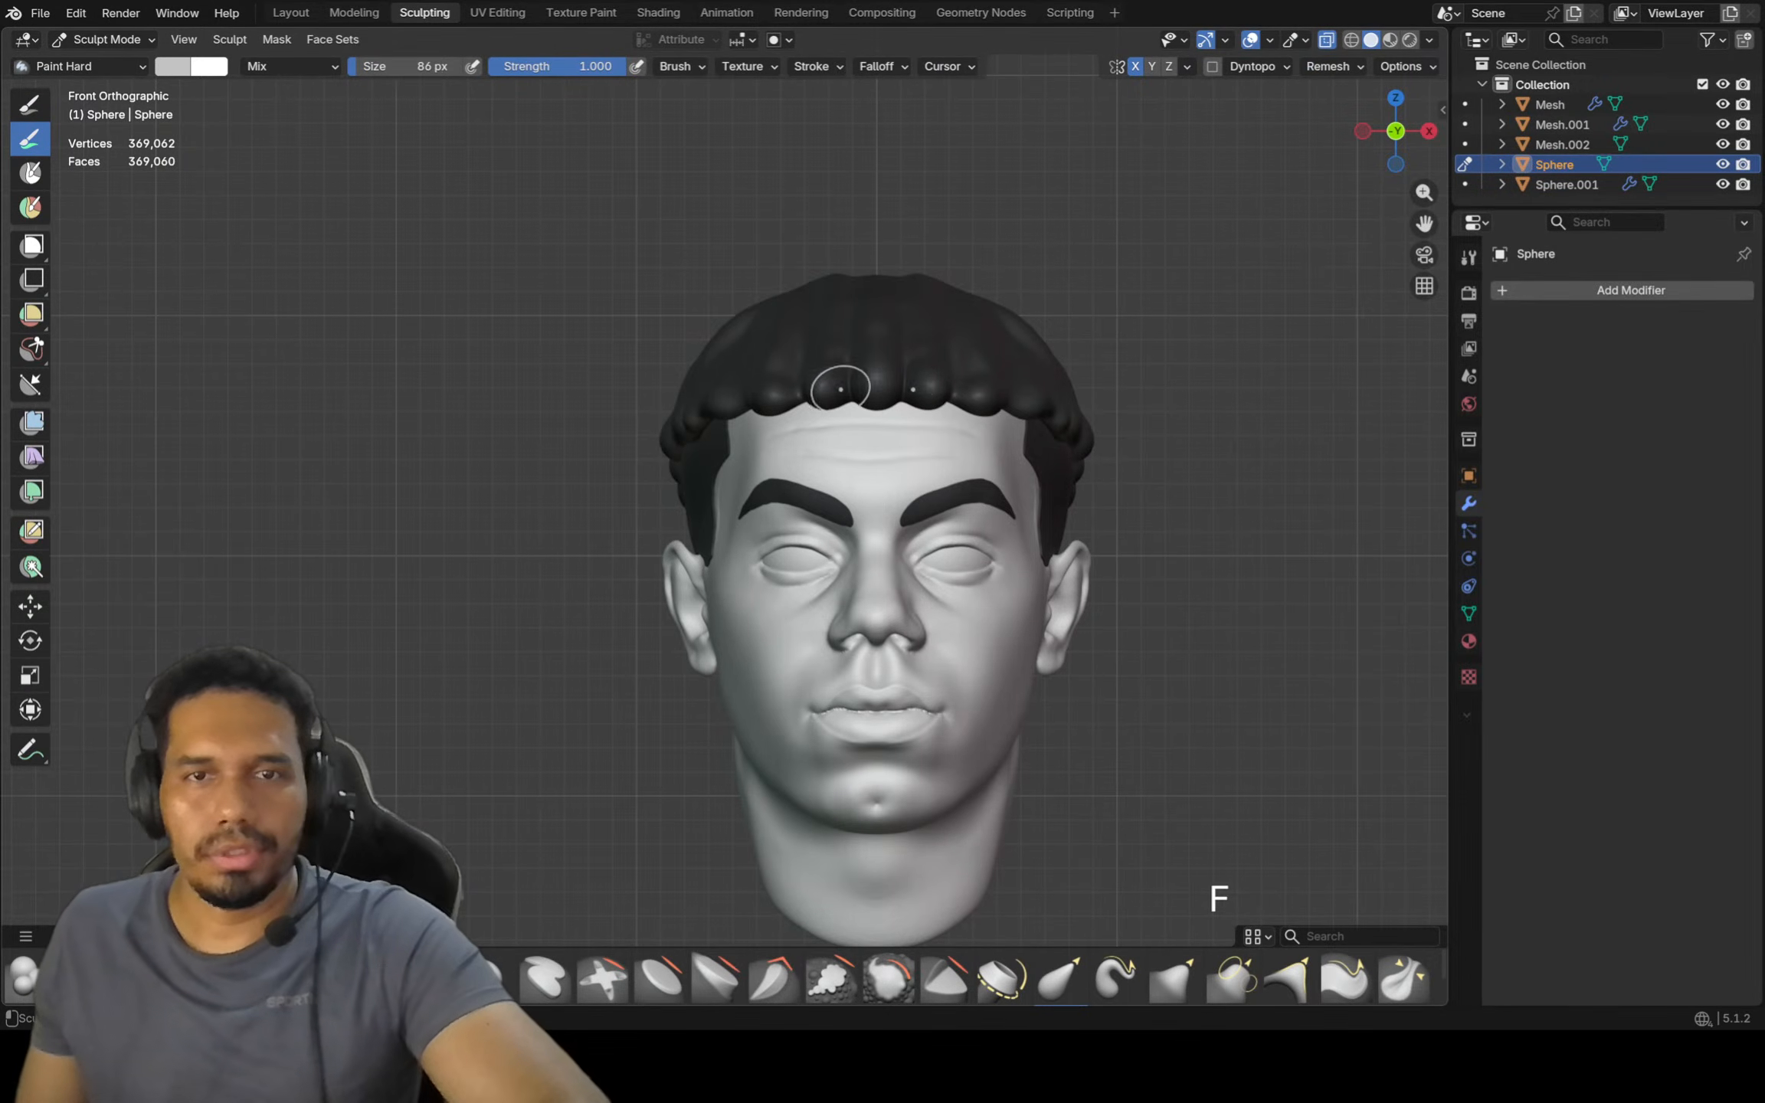
Try a light grey dab near the front hair with the head mesh active, then undo and redo the recent changes
left_click_drag(828, 386, 826, 383)
key("ctrl+z")
key("ctrl+z")
key("ctrl+z")
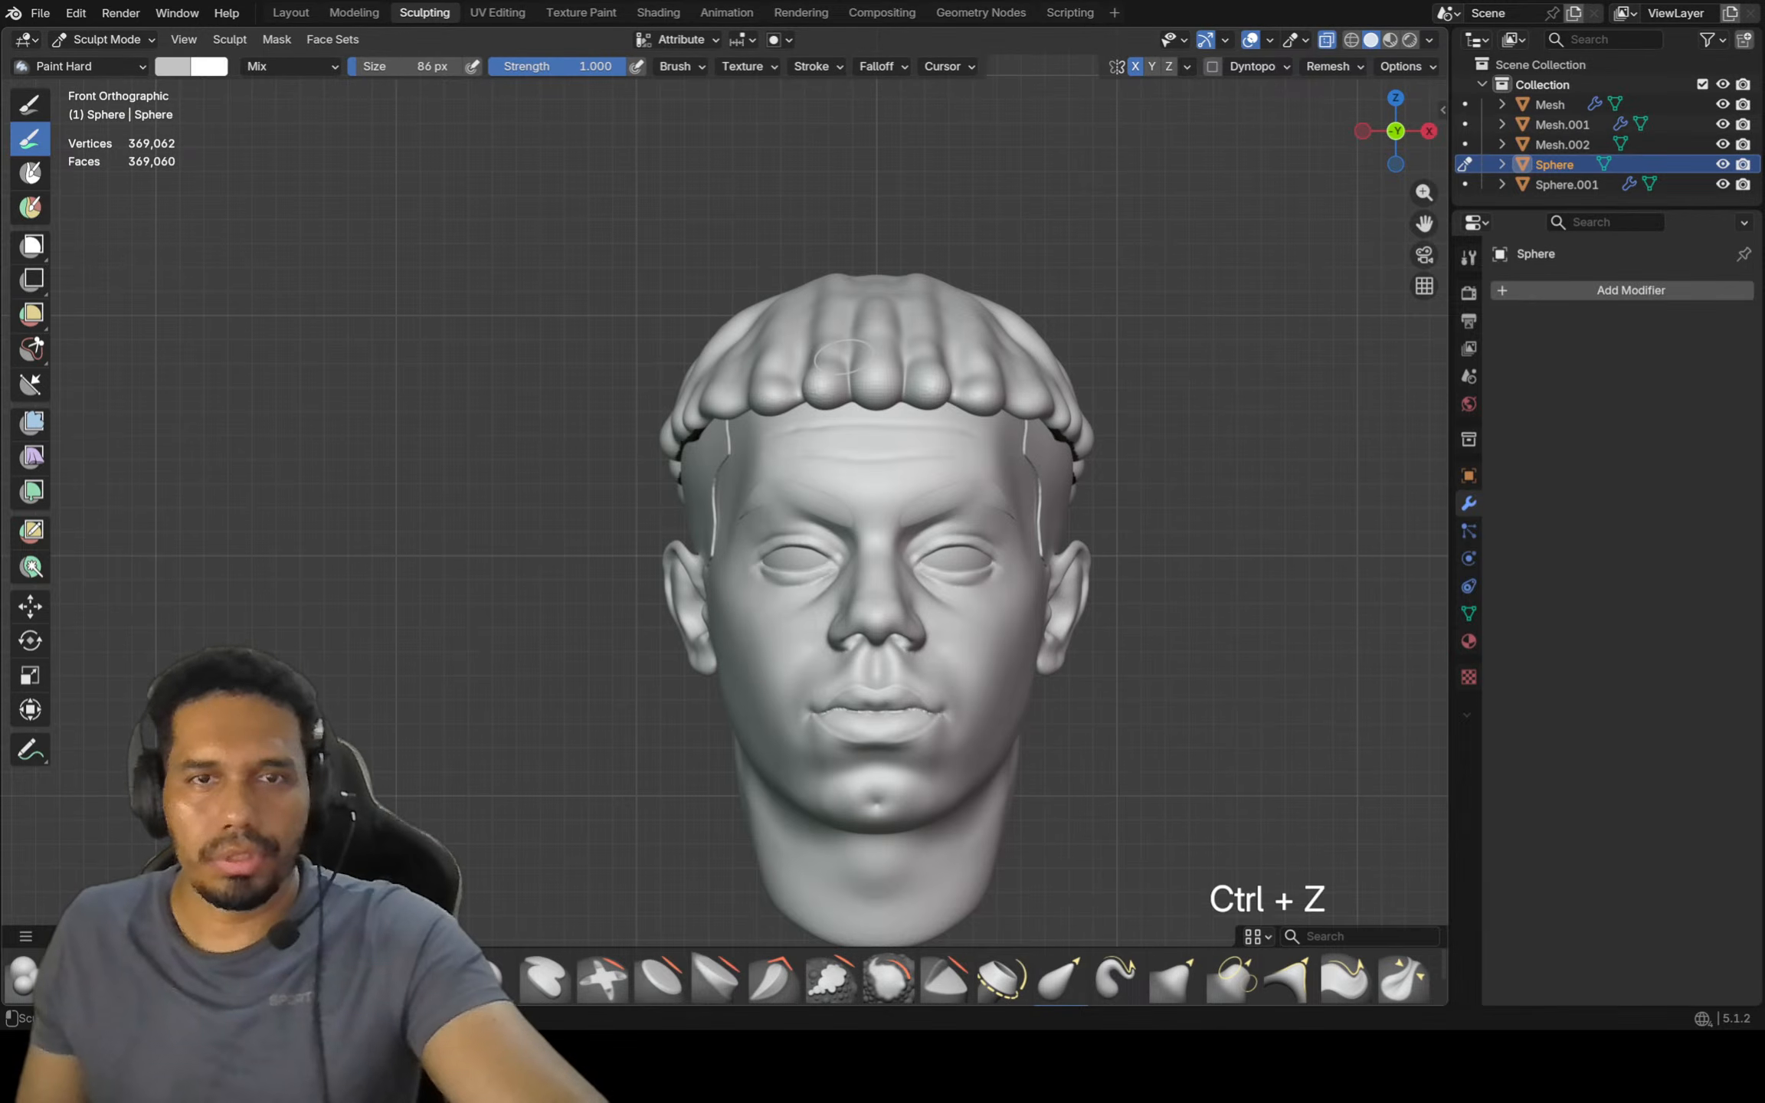
key("ctrl+z")
key("ctrl+z")
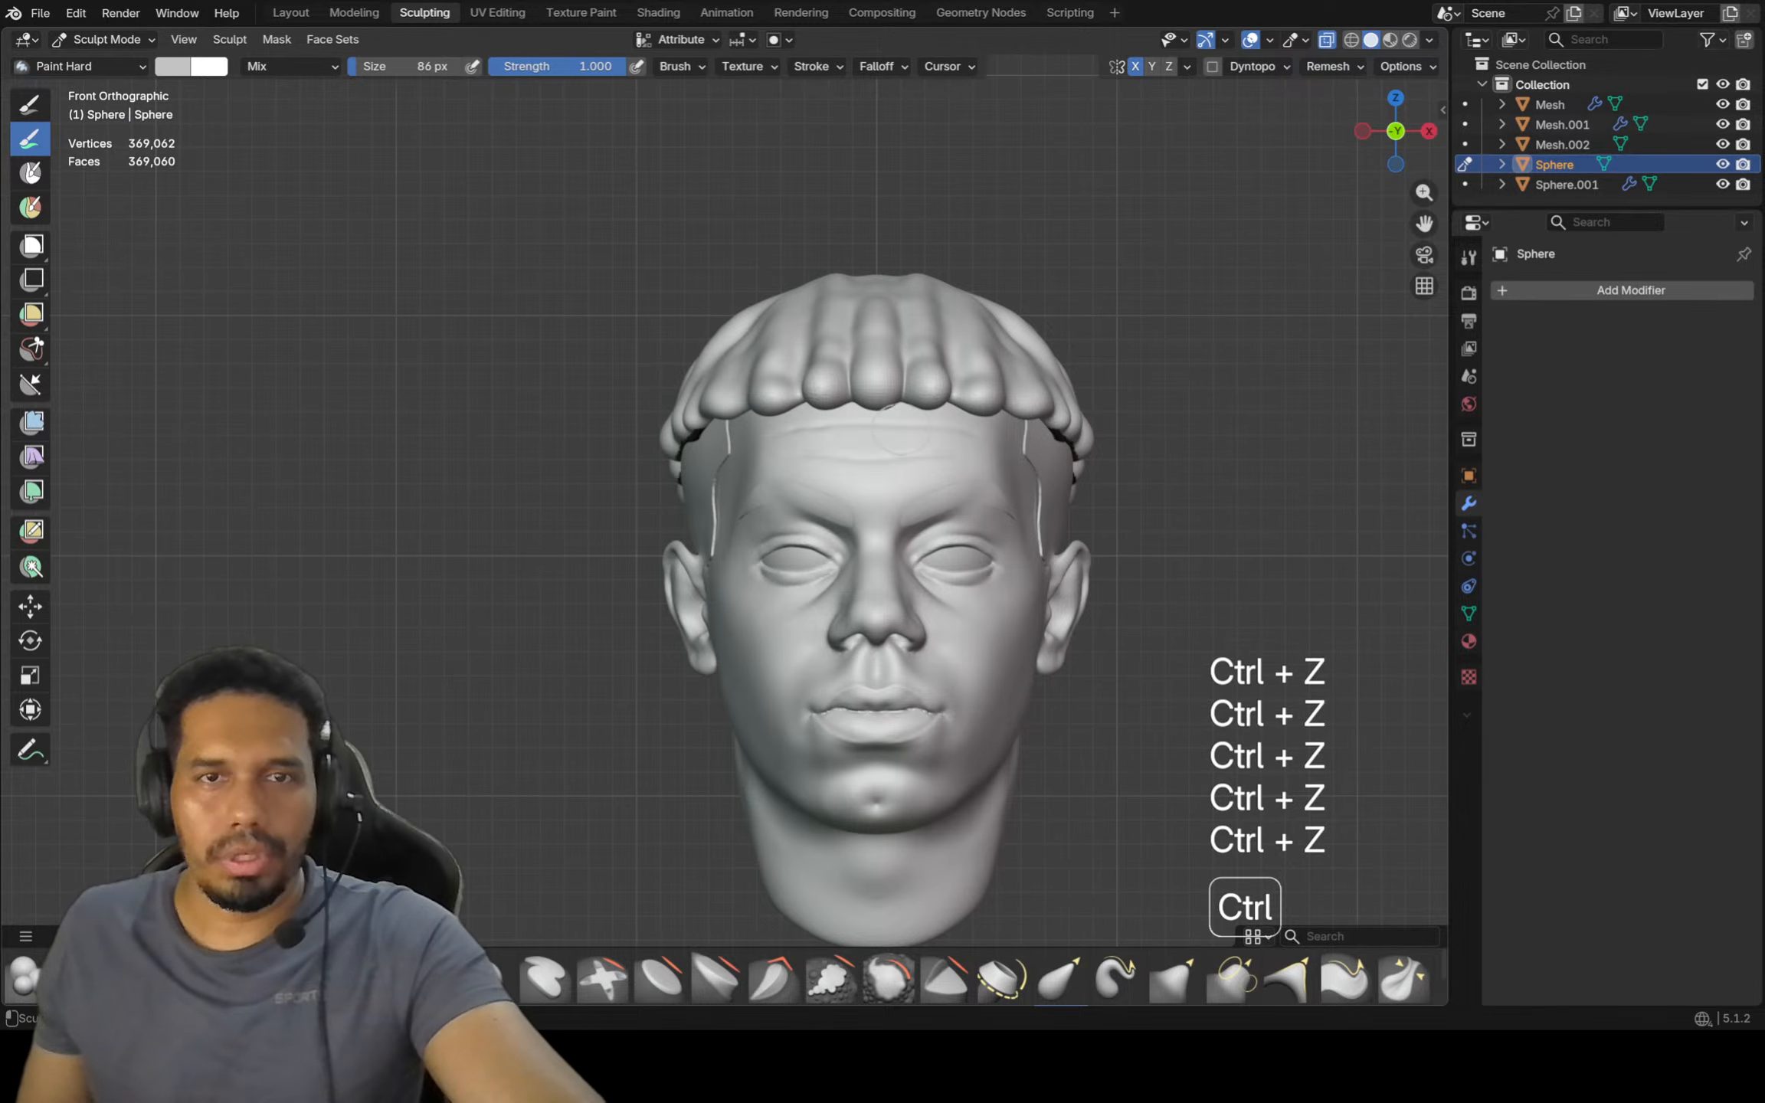
key("ctrl+shift+z")
key("ctrl+shift+z")
key("ctrl+shift+z")
key("ctrl+shift+z")
key("ctrl+shift+z")
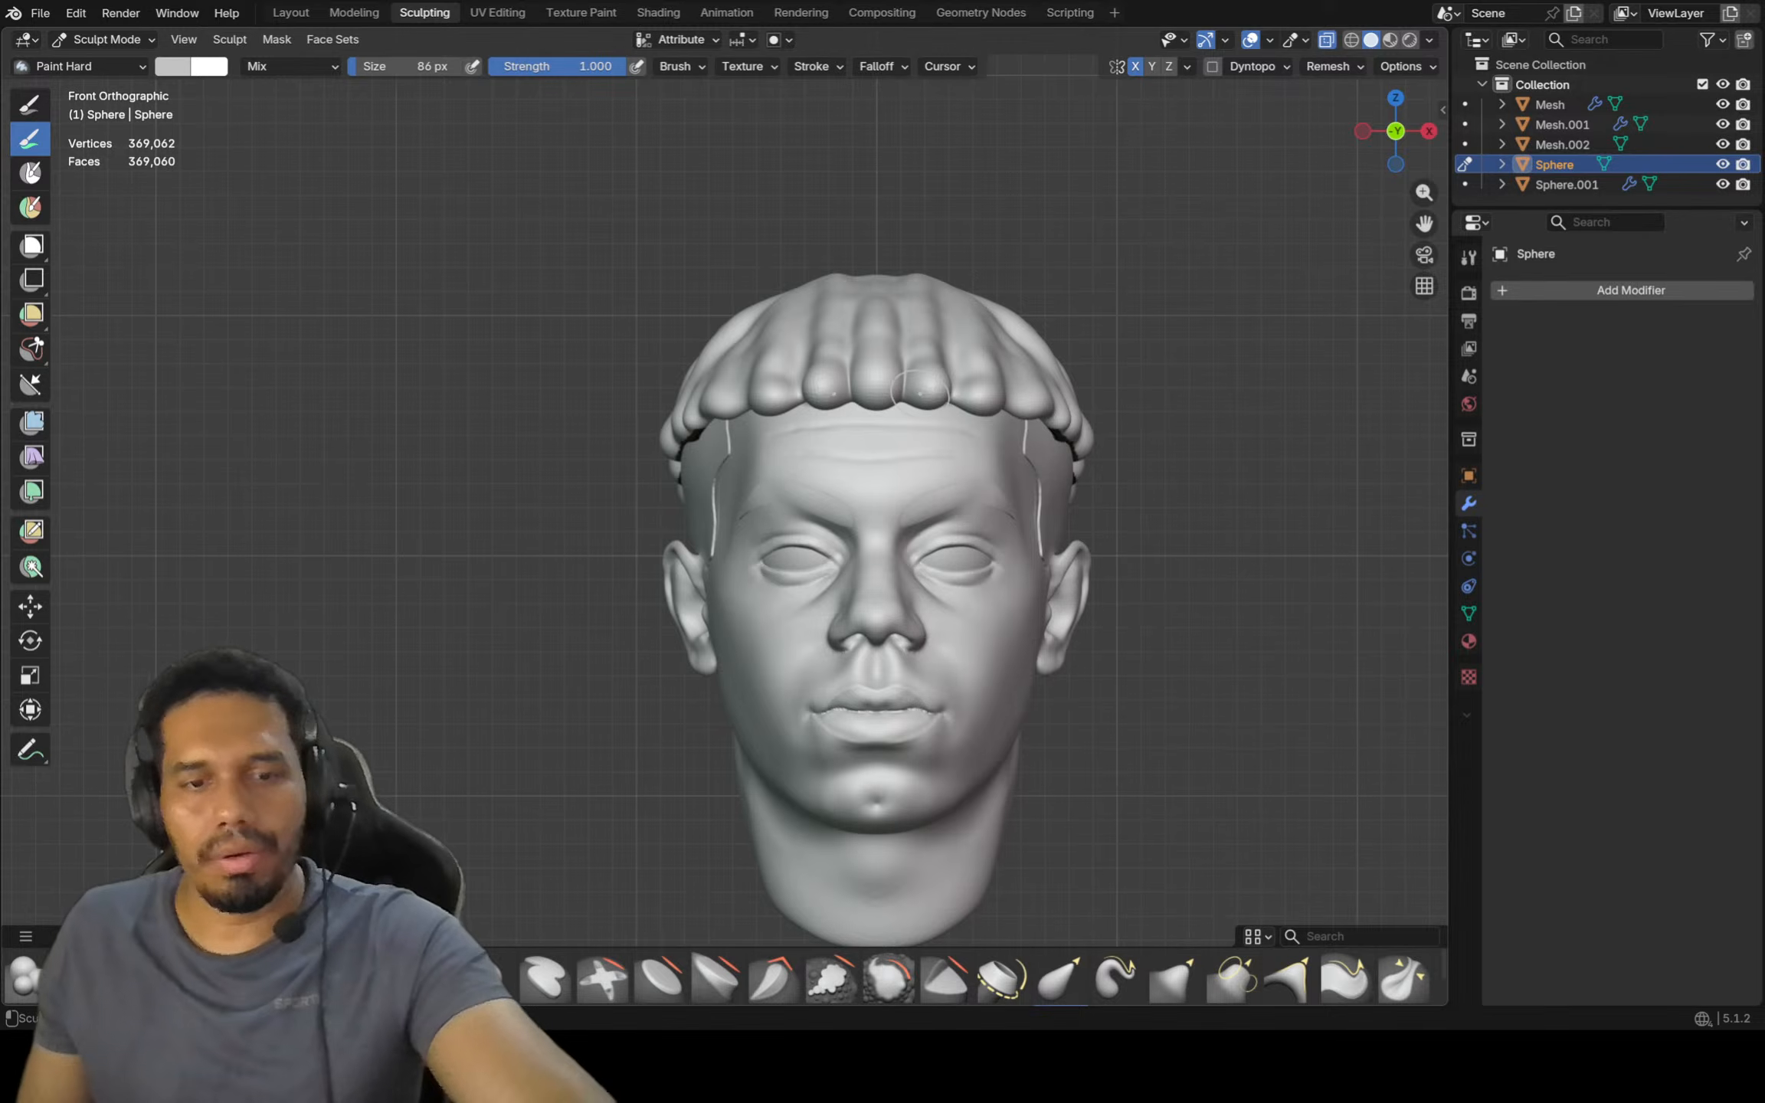
Set the paint brush to 206 px and near-black #161616, try a stroke near the hairline and undo it
key("f")
left_click(990, 400)
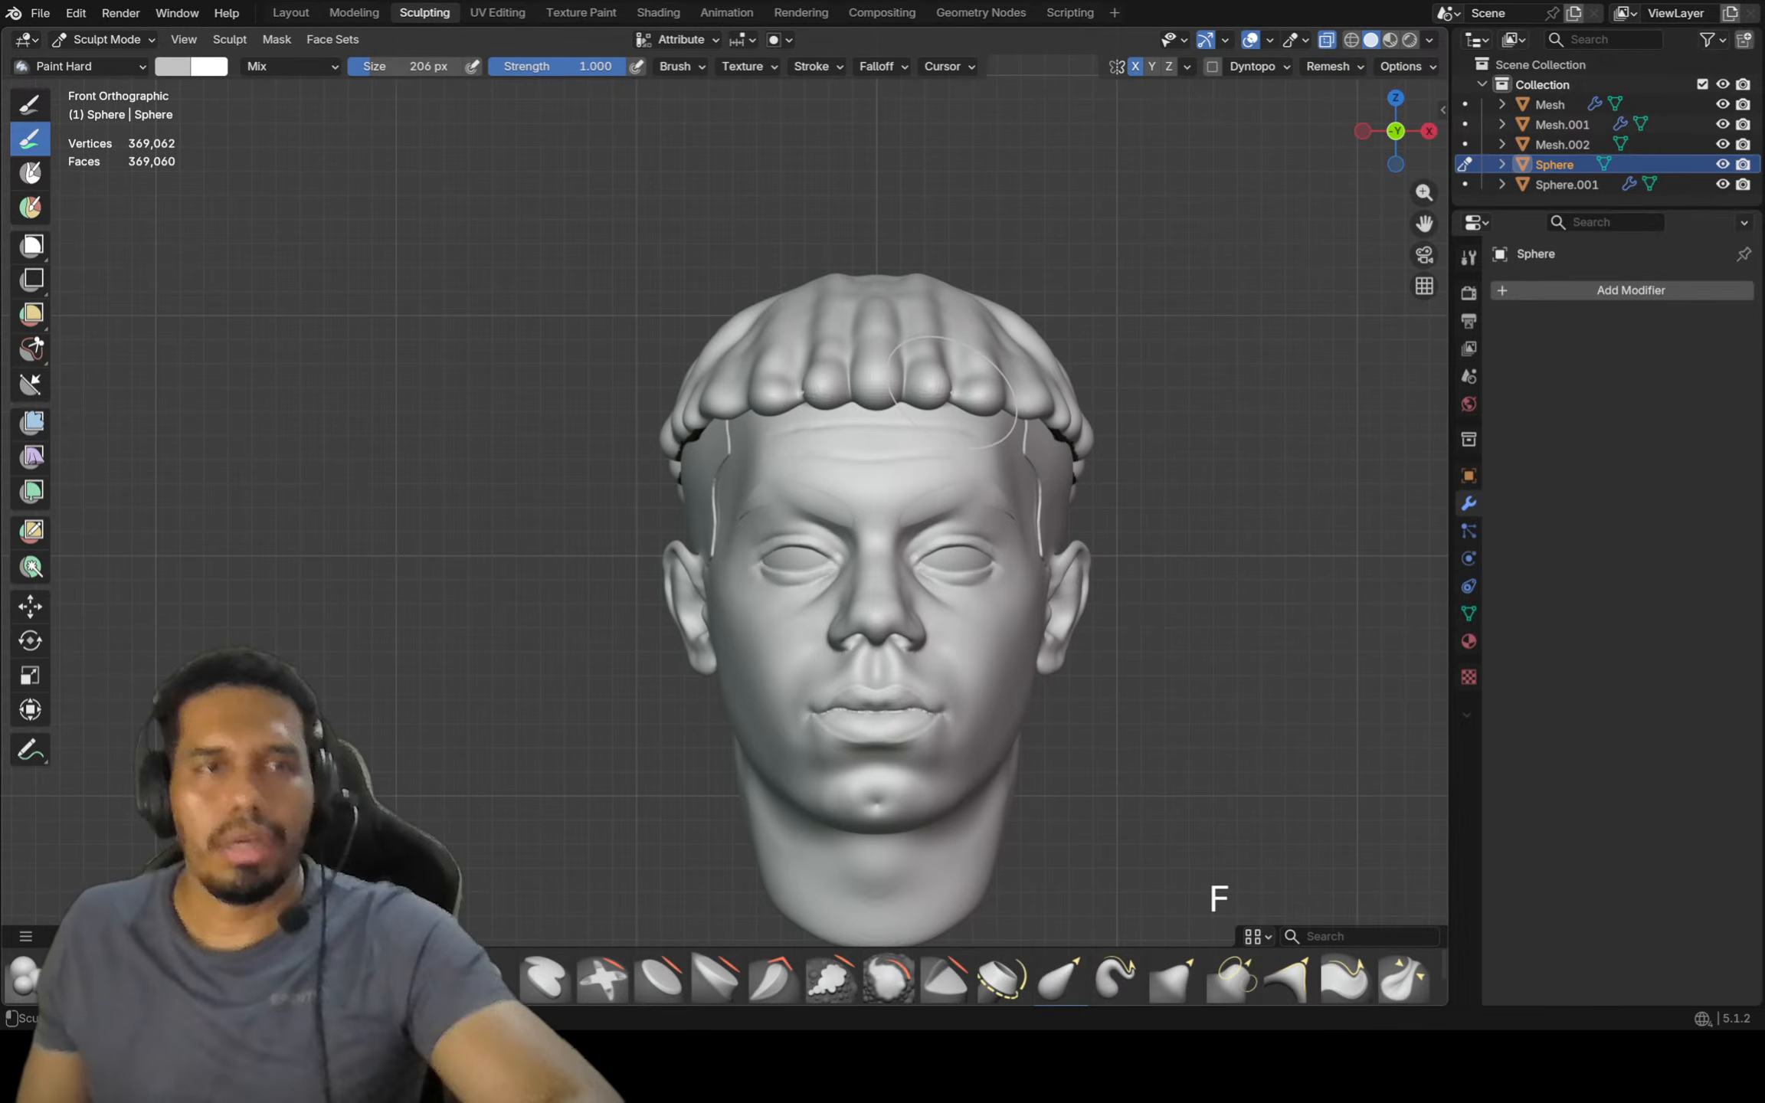
left_click(174, 67)
left_click_drag(344, 123, 344, 225)
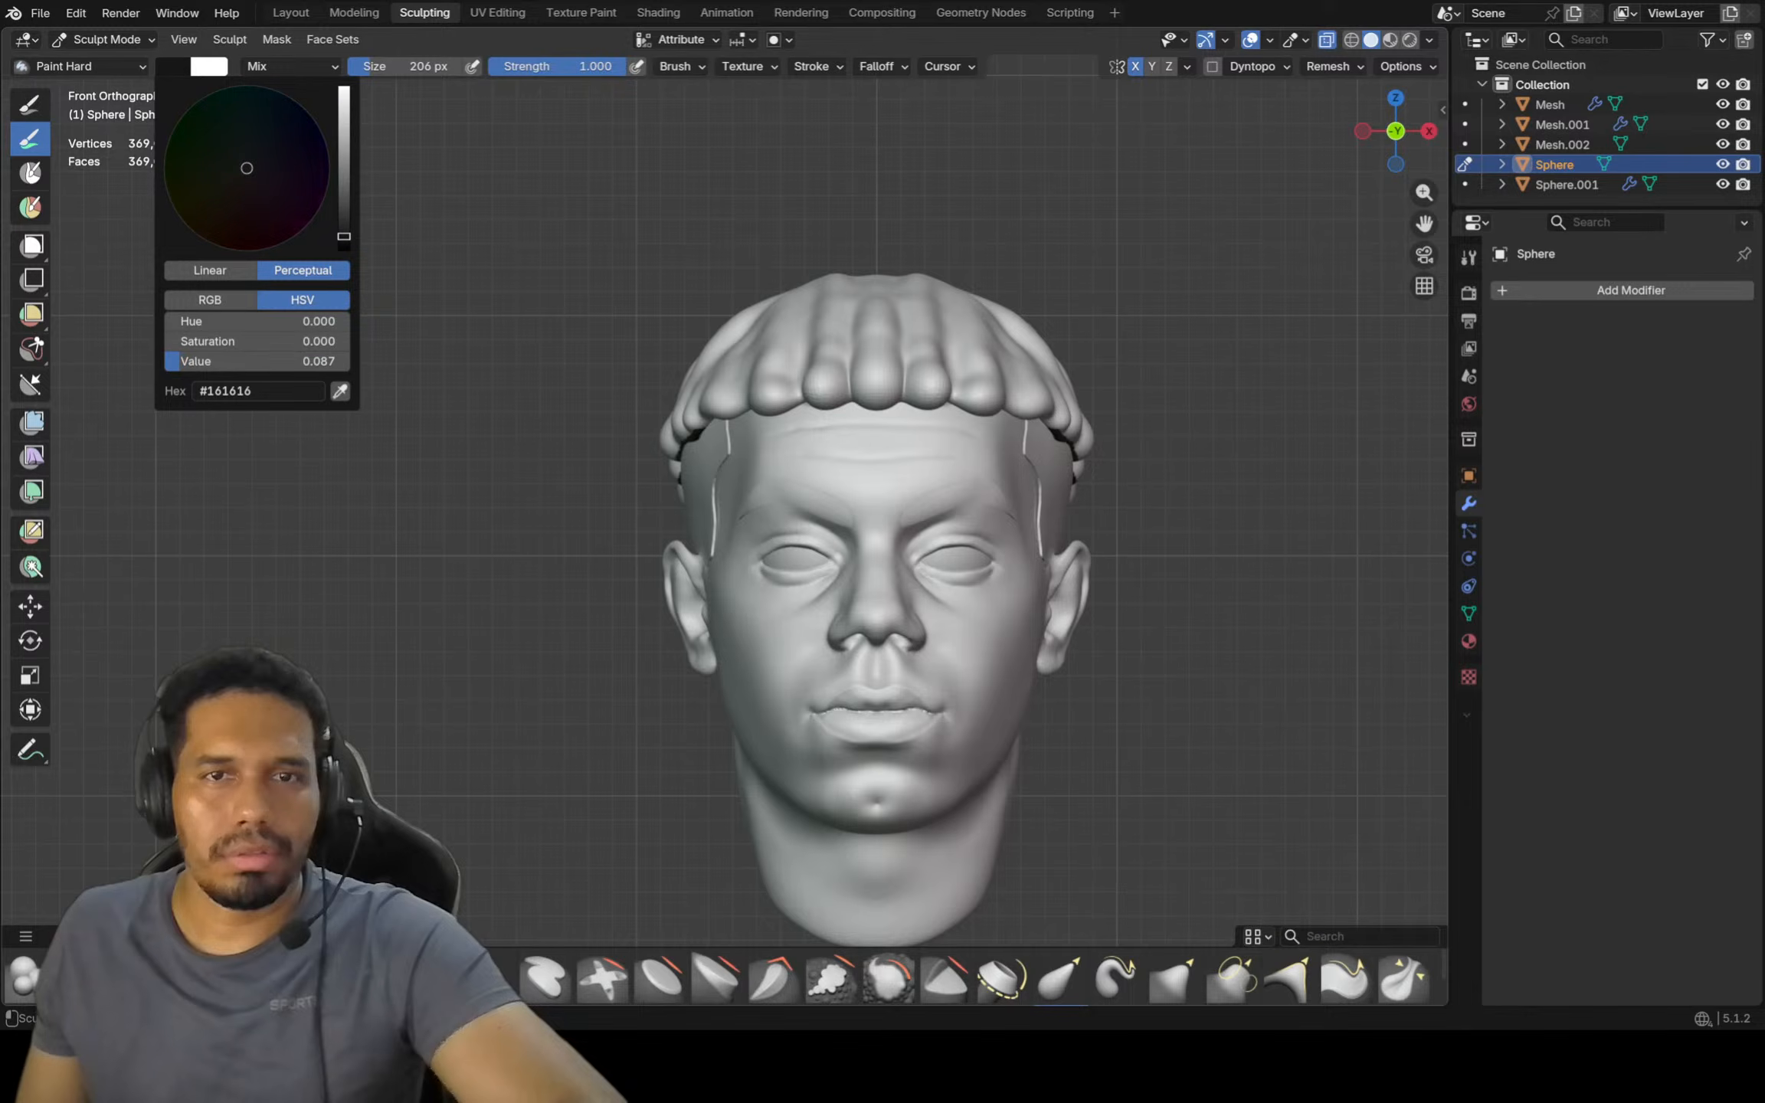
left_click_drag(851, 353, 875, 358)
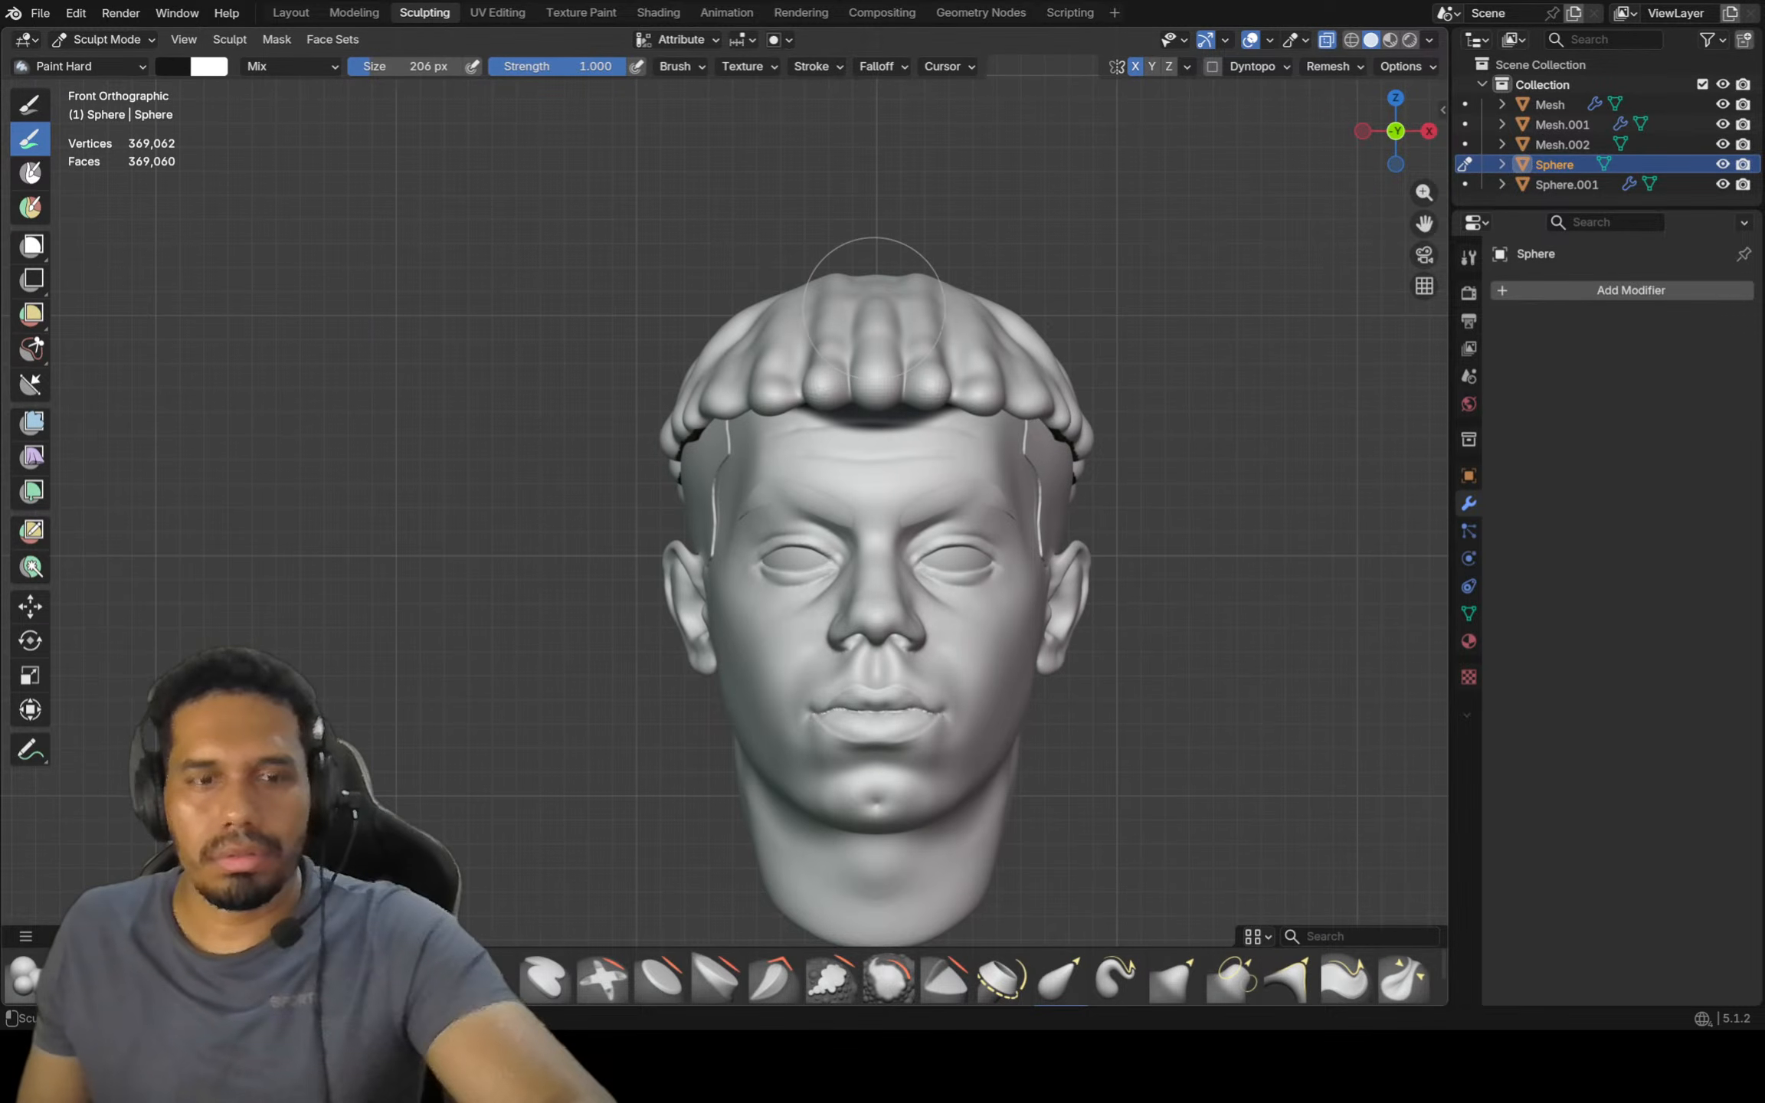
key("ctrl+z")
Make the top hair mesh active and paint its front, sides and back near-black
key("alt+q")
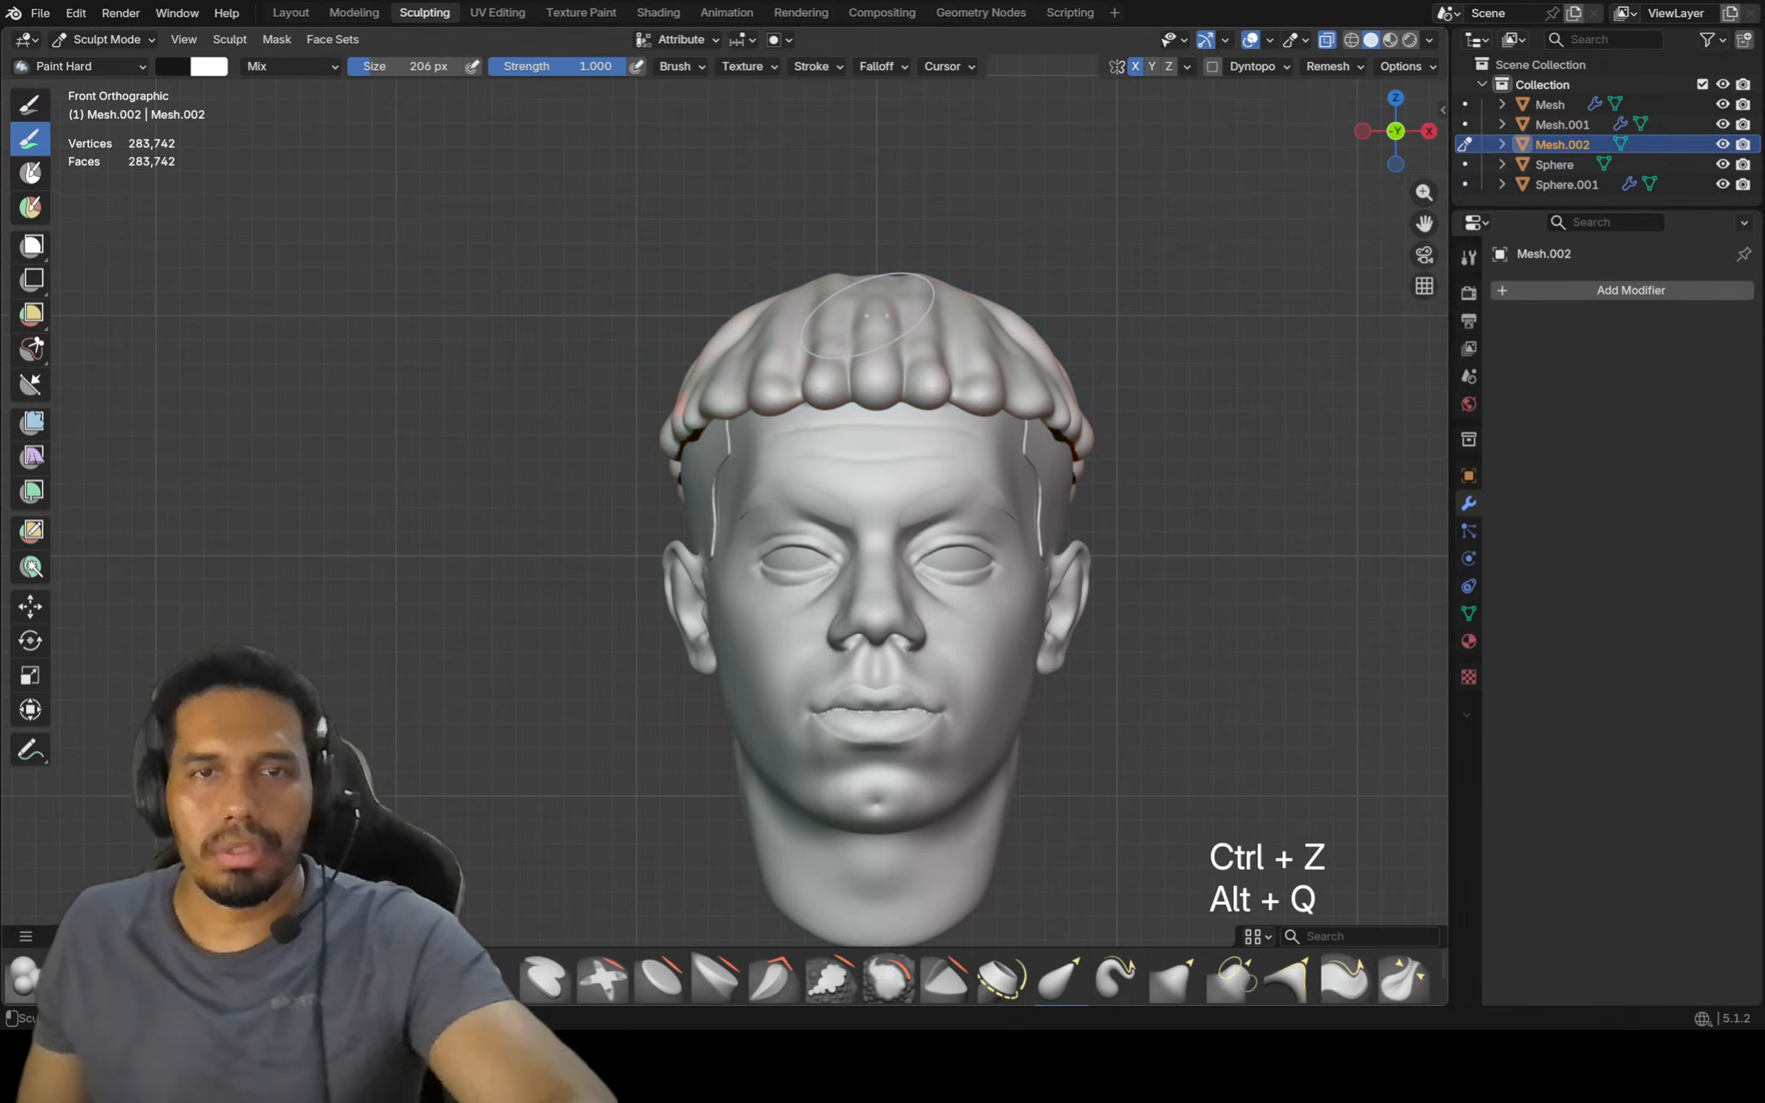
mouse_move(874, 307)
middle_mouse_down()
mouse_move(935, 329)
mouse_move(842, 335)
middle_mouse_up()
scroll(841, 336, "down", 2)
mouse_move(836, 366)
left_mouse_down()
mouse_move(893, 329)
mouse_move(996, 322)
left_mouse_up()
middle_click_drag(994, 270, 917, 255)
mouse_move(969, 280)
left_mouse_down()
mouse_move(1034, 310)
mouse_move(1092, 425)
left_mouse_up()
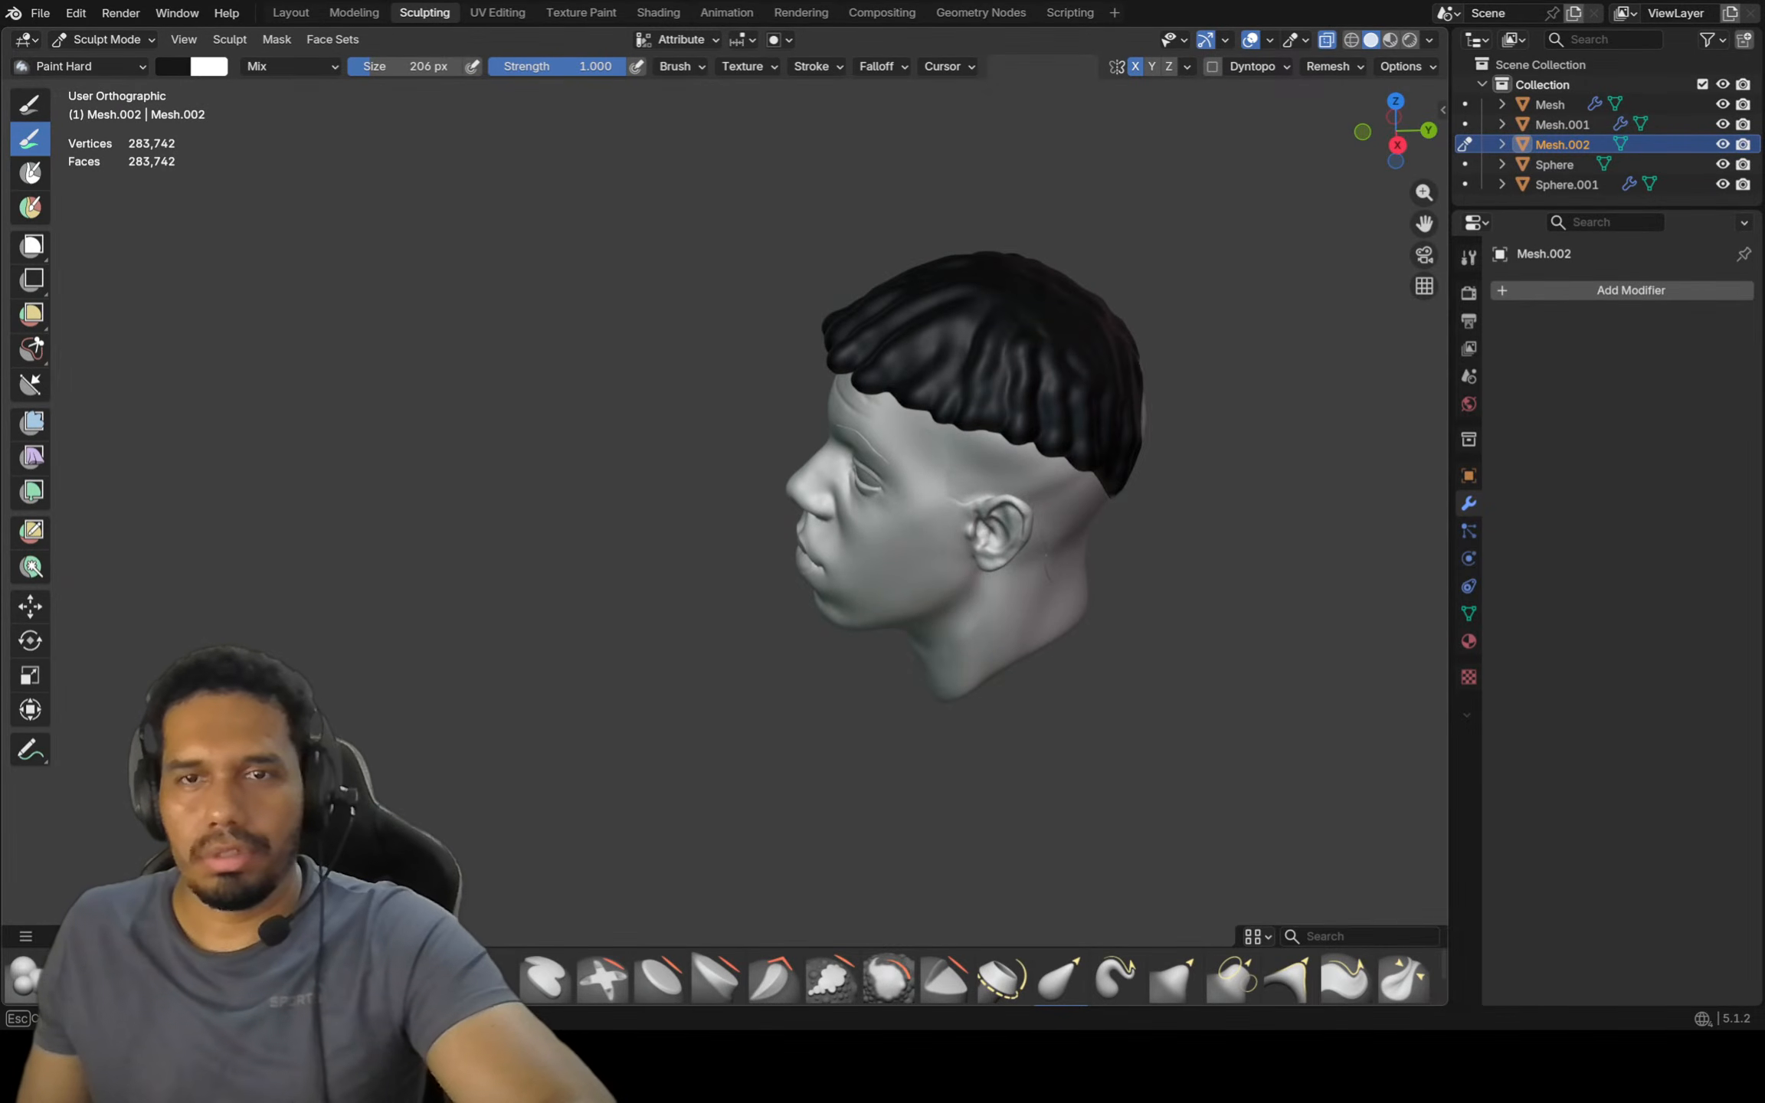
mouse_move(1081, 402)
middle_mouse_down()
mouse_move(1053, 329)
mouse_move(1044, 414)
mouse_move(1015, 406)
mouse_move(1087, 537)
middle_mouse_up()
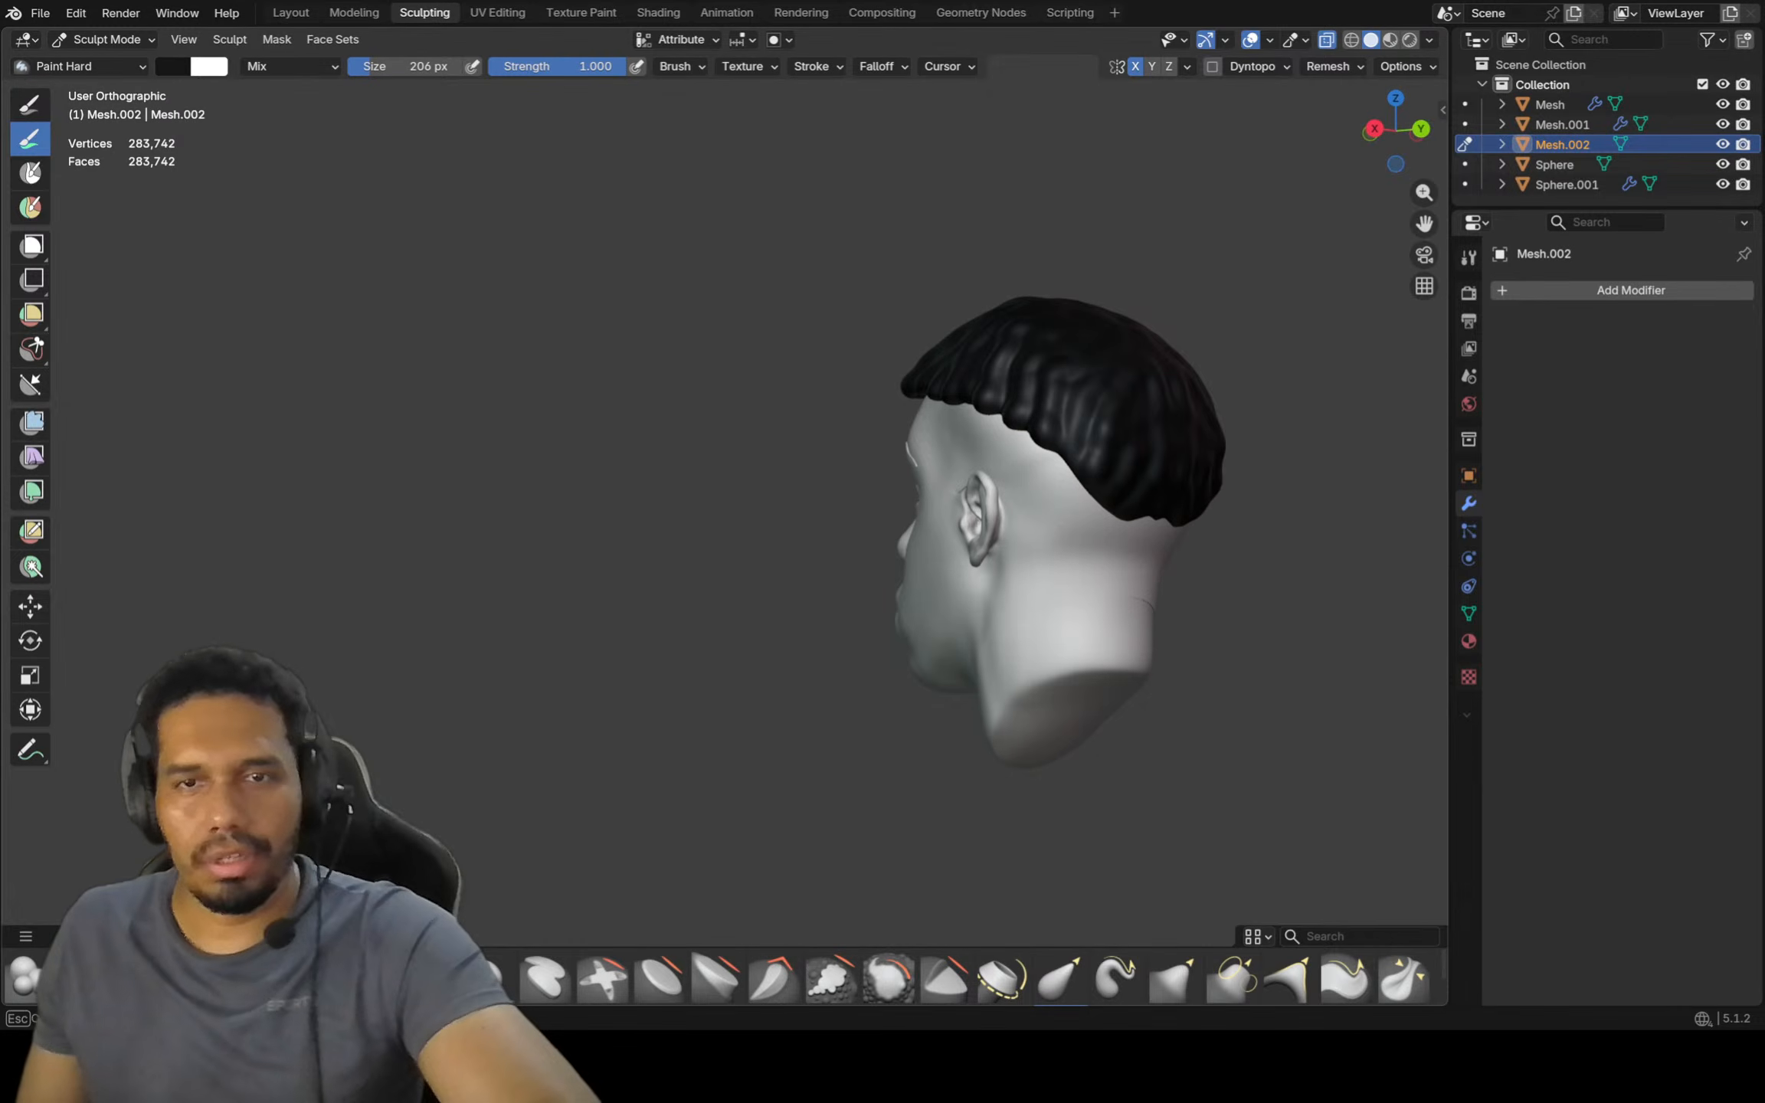
Make the short side hair mesh active and paint it near-black from the temple to the back of the head
key("alt+q")
key("alt+q")
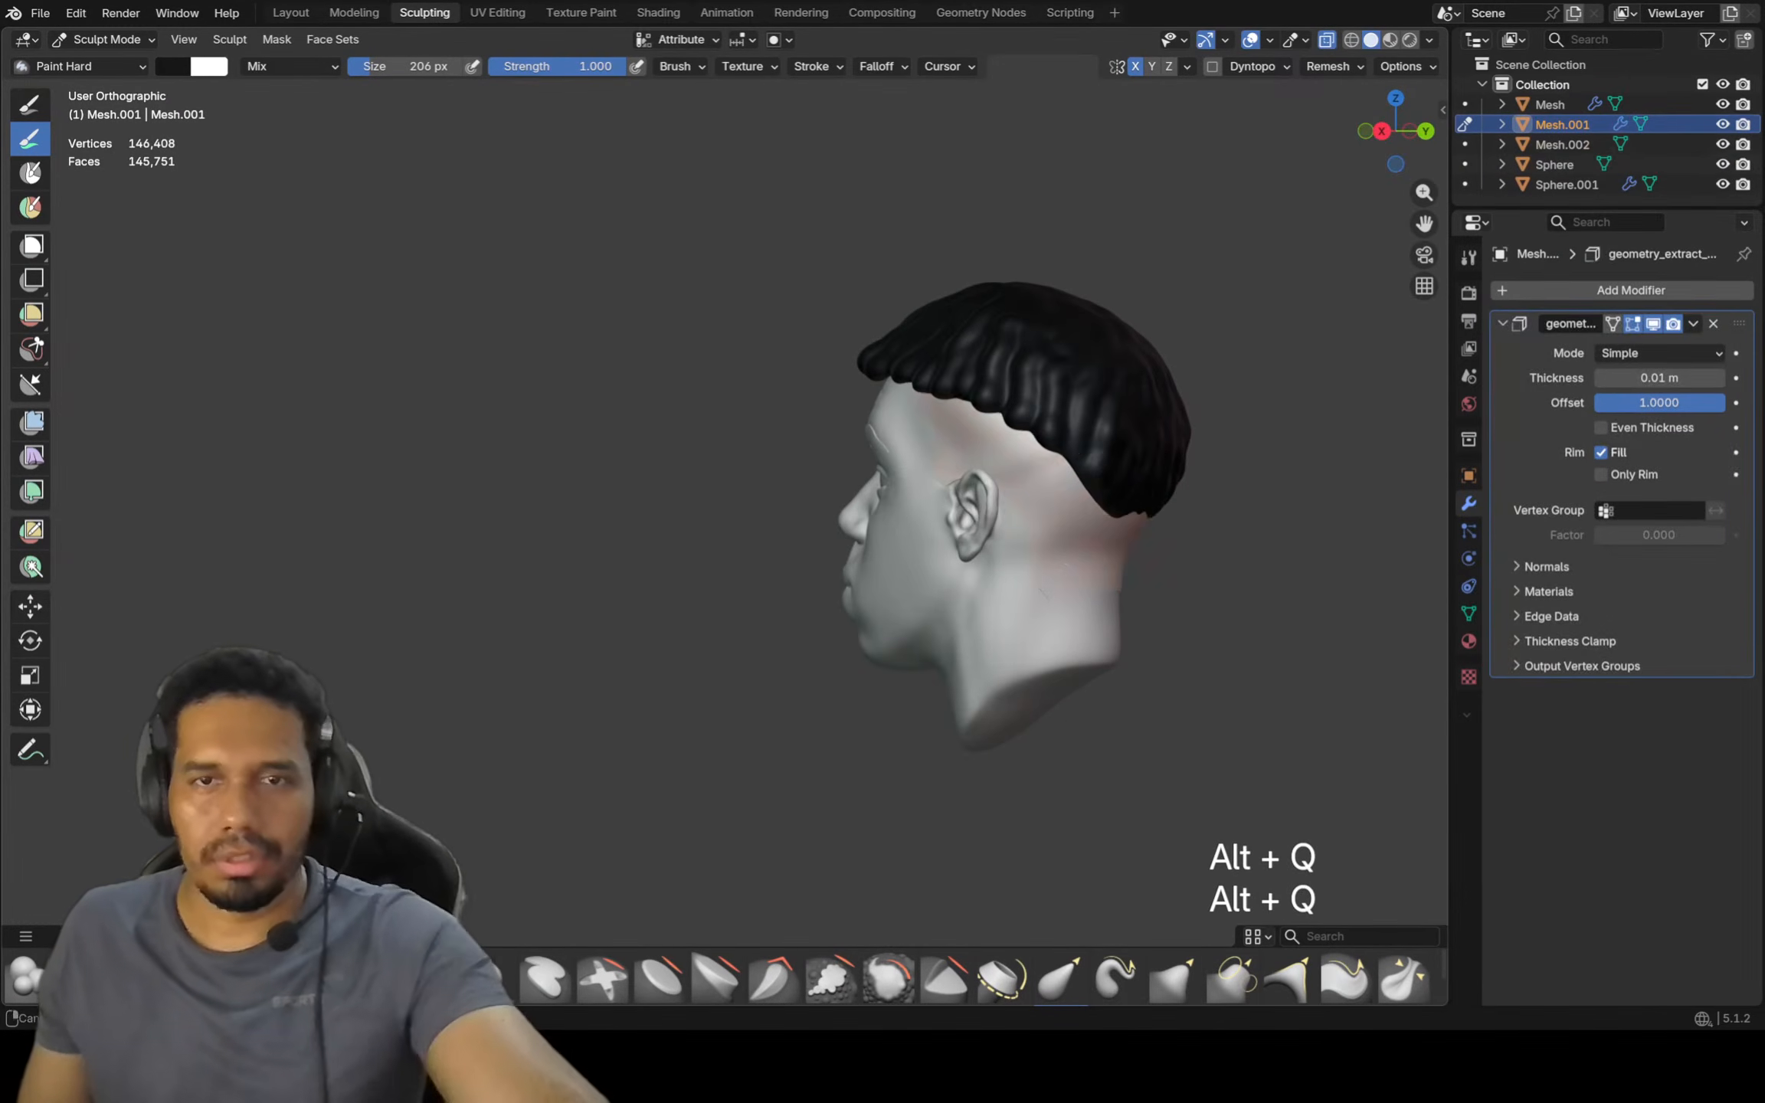
mouse_move(927, 406)
left_mouse_down()
mouse_move(1034, 471)
mouse_move(1115, 563)
left_mouse_up()
middle_click_drag(1170, 490, 1049, 505)
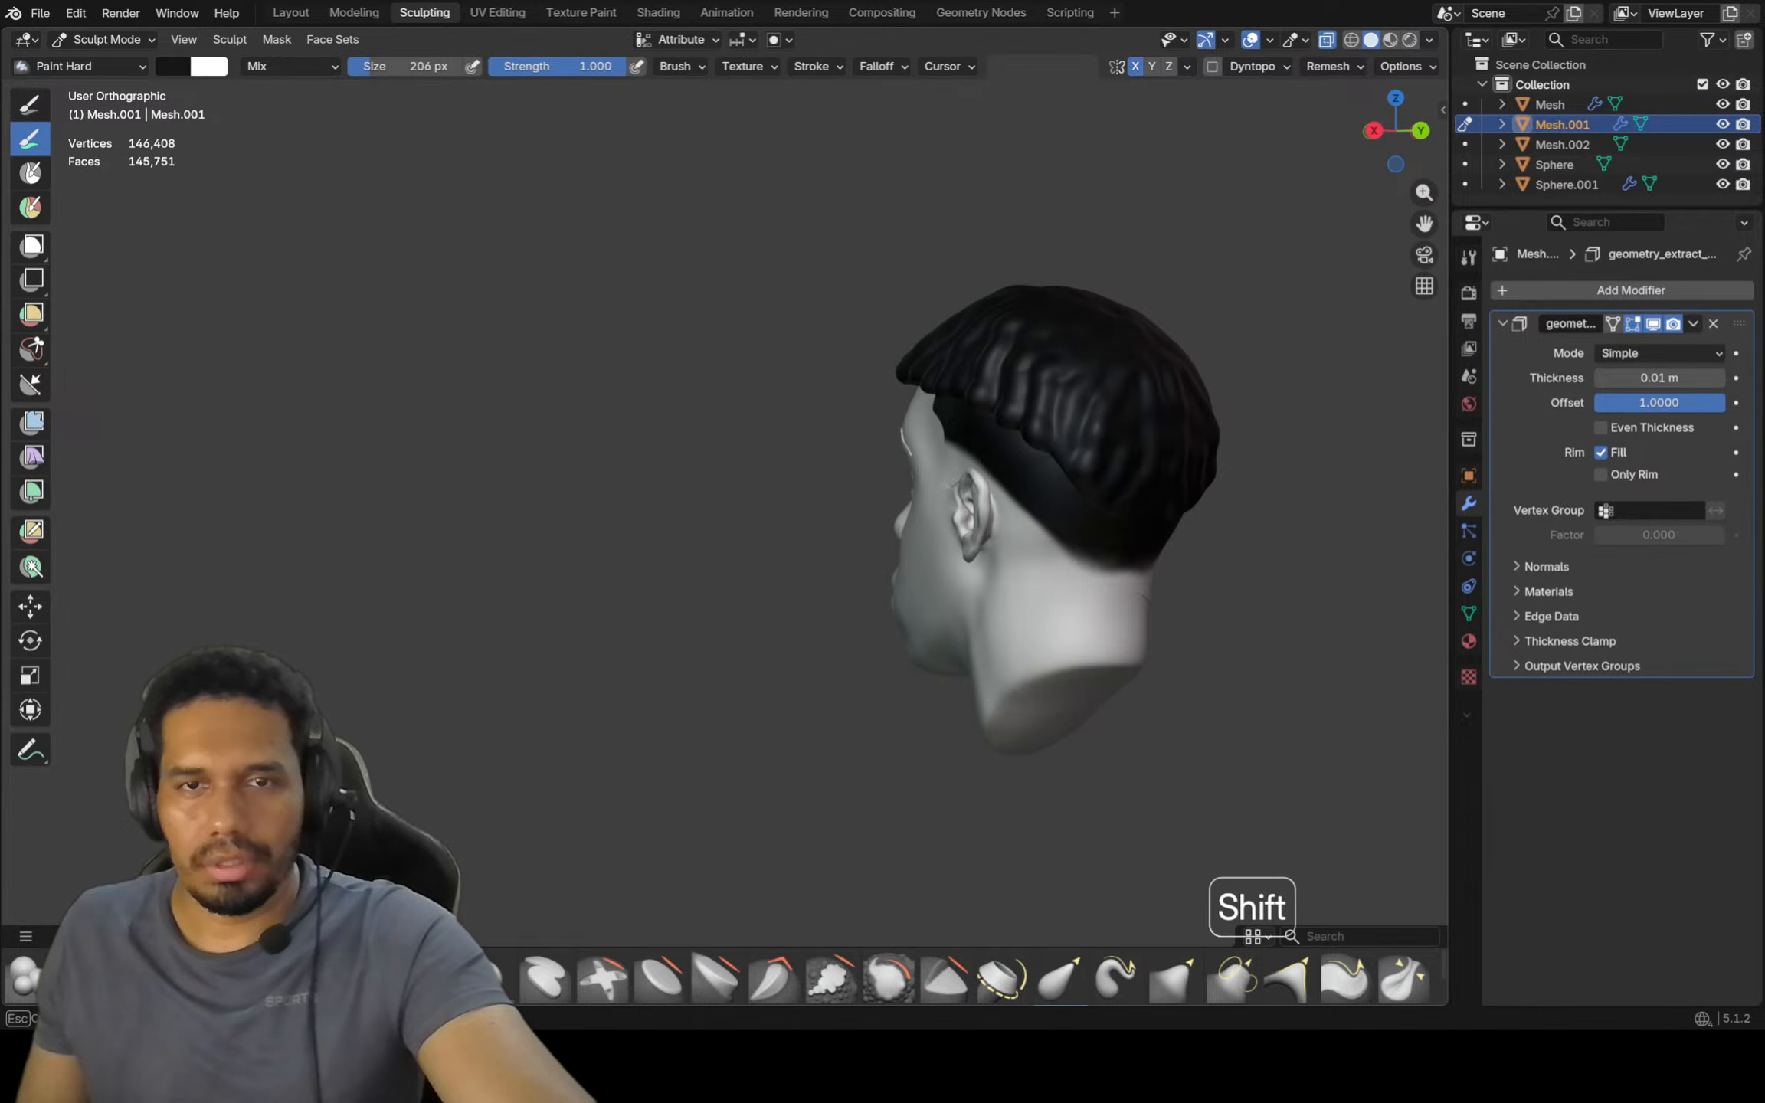
Paint the remaining side hair near-black at the sideburn, behind the ear and down to the nape
middle_click_drag(919, 435, 1034, 461)
scroll(979, 441, "up", 1)
scroll(931, 383, "up", 3)
left_click_drag(950, 443, 969, 537)
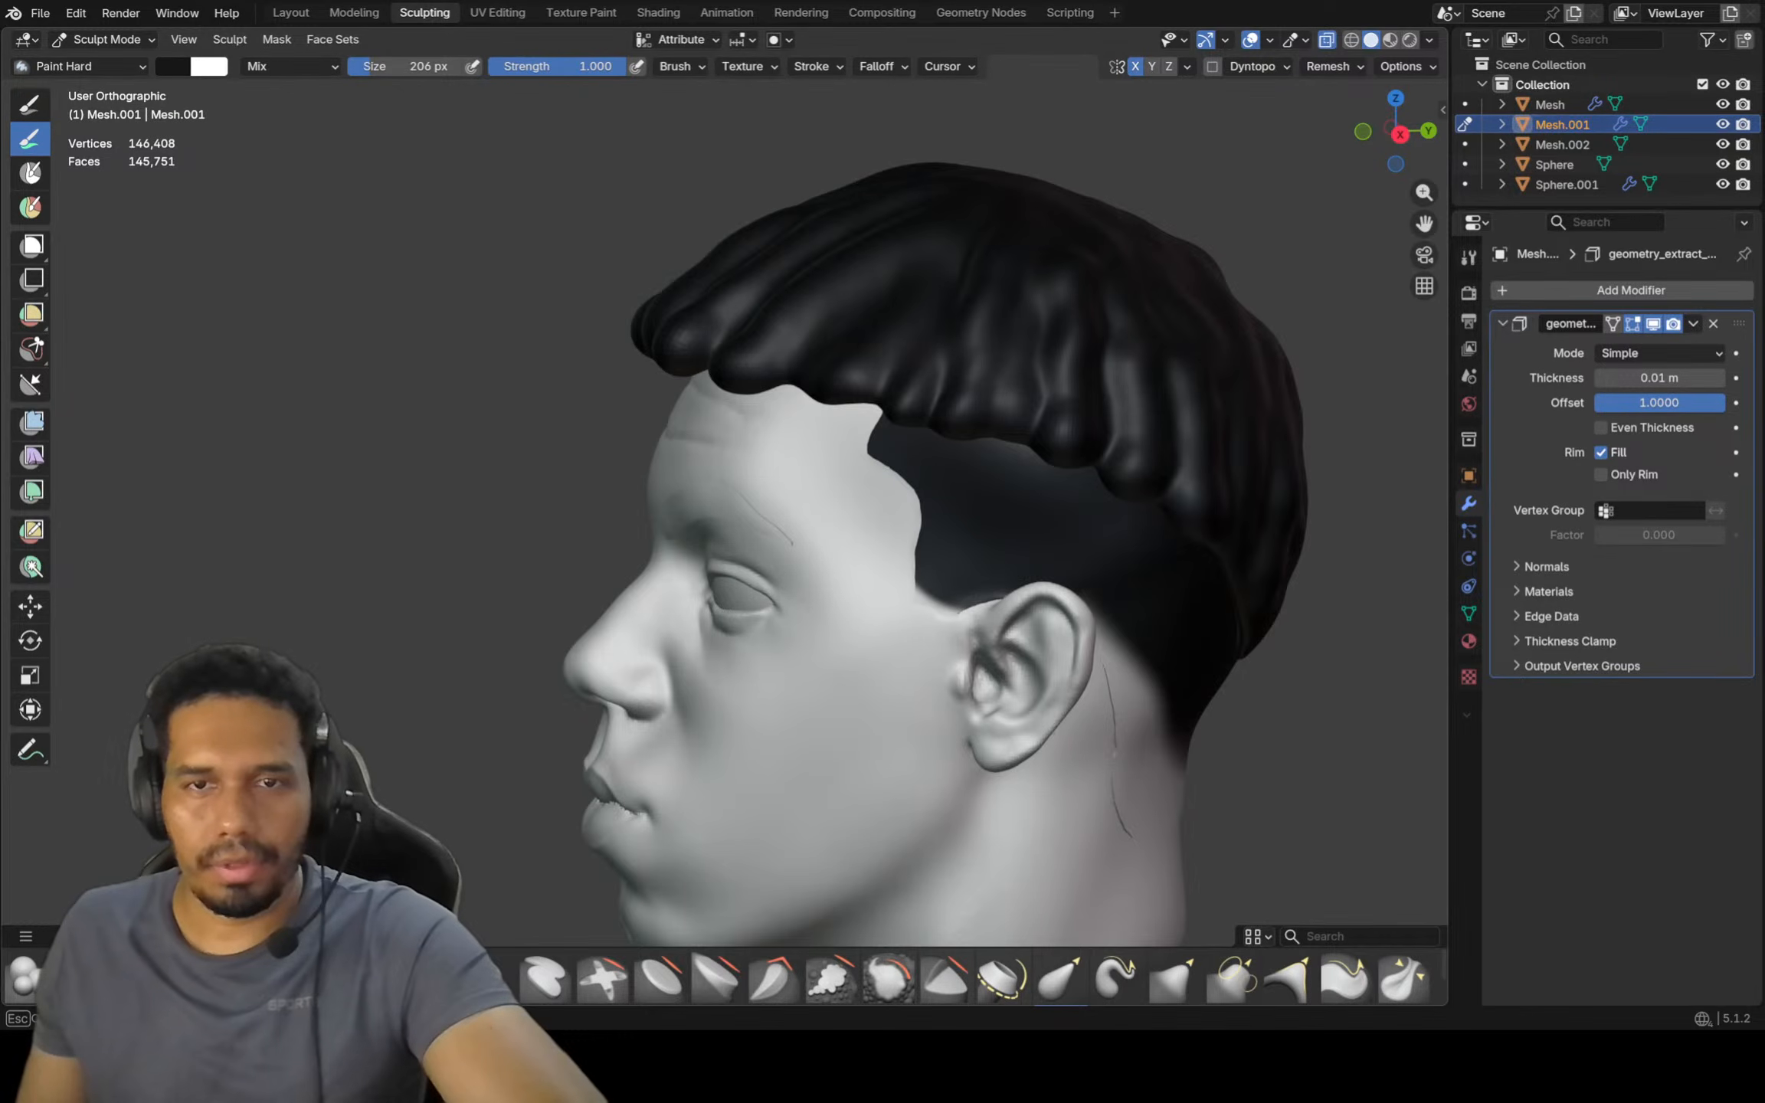
left_click_drag(1141, 571, 1183, 732)
mouse_move(1224, 768)
middle_mouse_down()
mouse_move(1160, 752)
mouse_move(1048, 678)
middle_mouse_up()
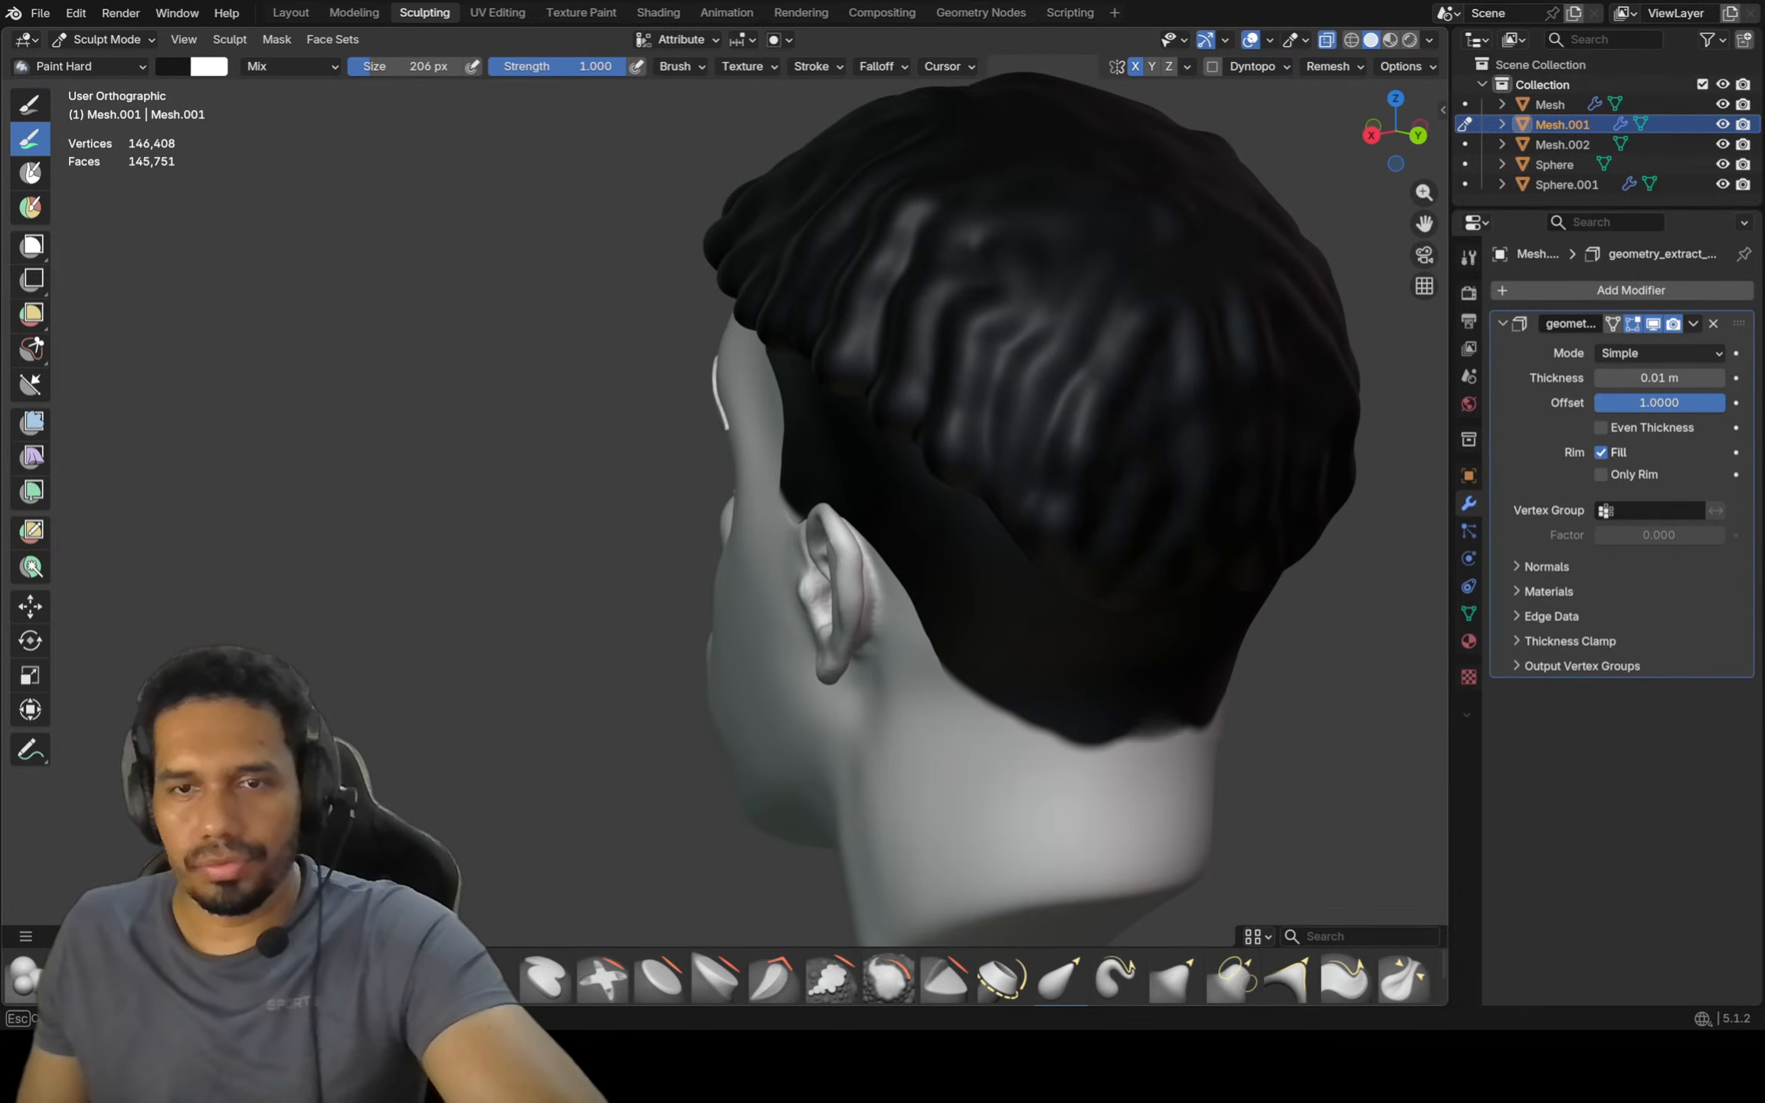
middle_click_drag(1187, 655, 1241, 631)
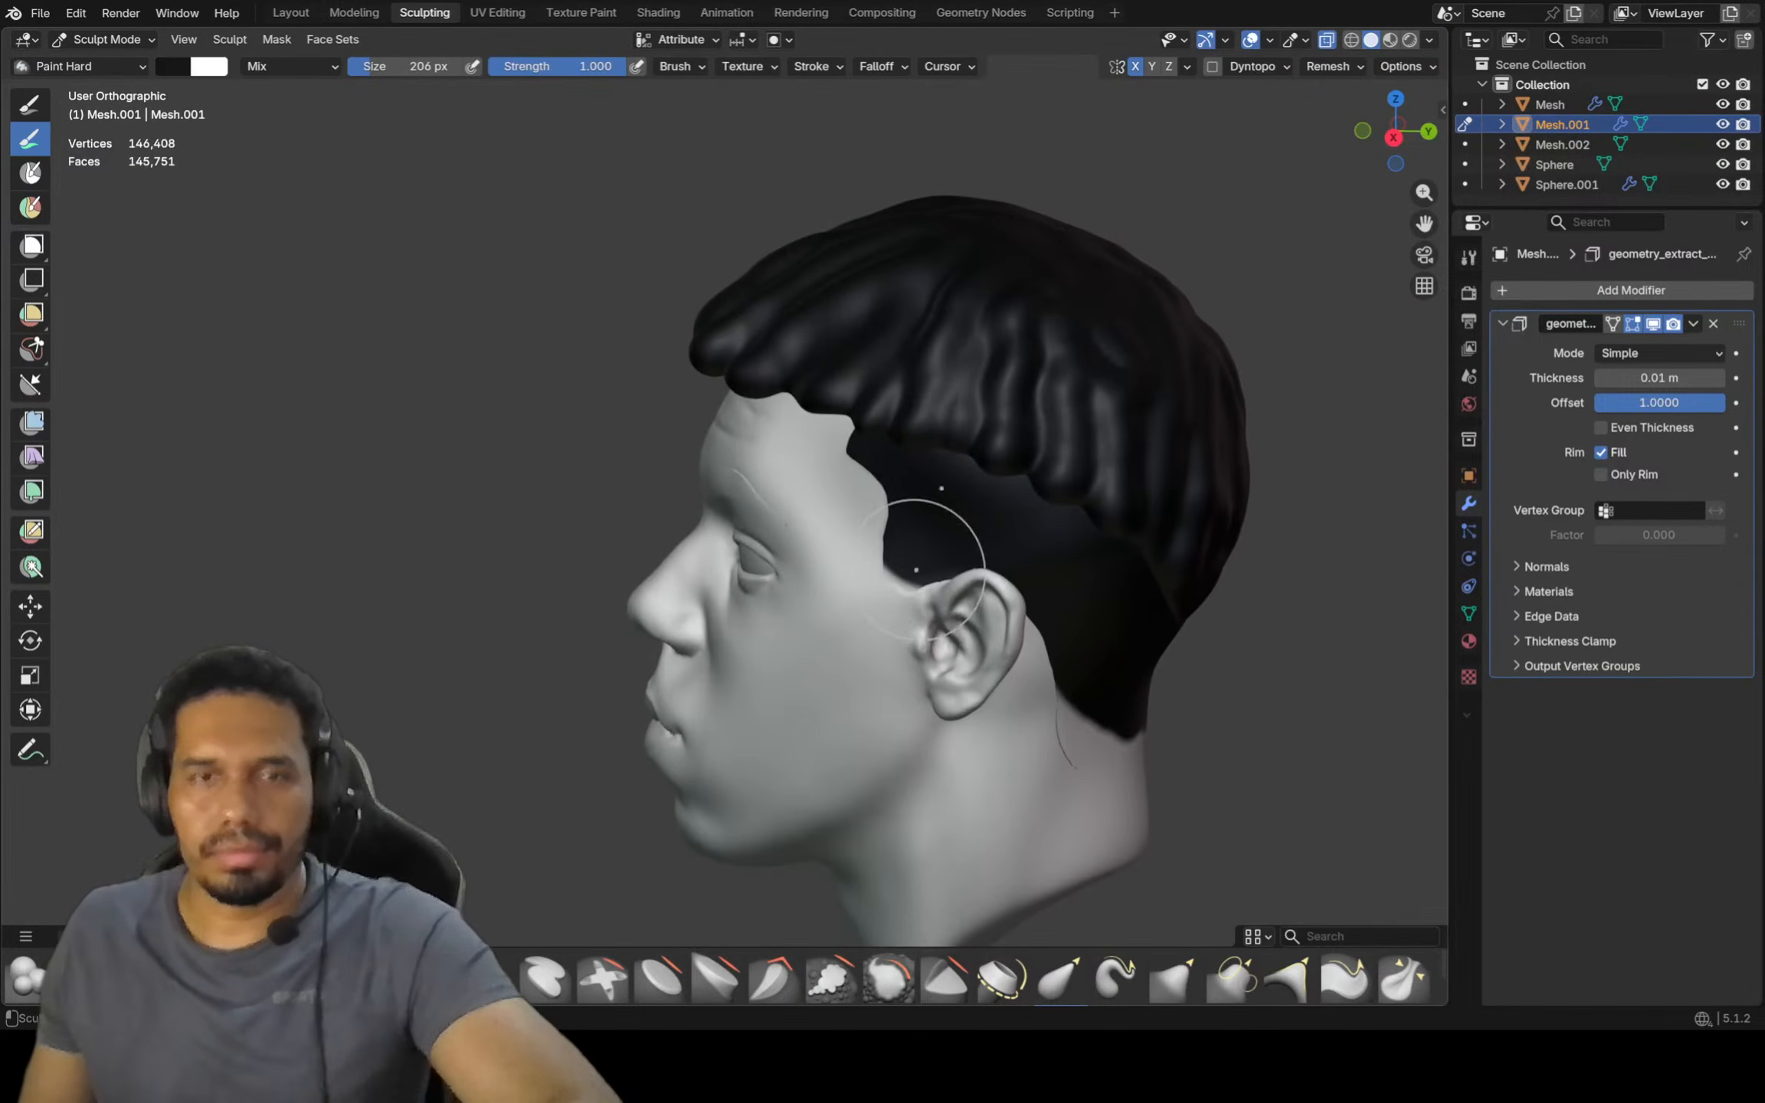
left_click_drag(1071, 705, 1092, 759)
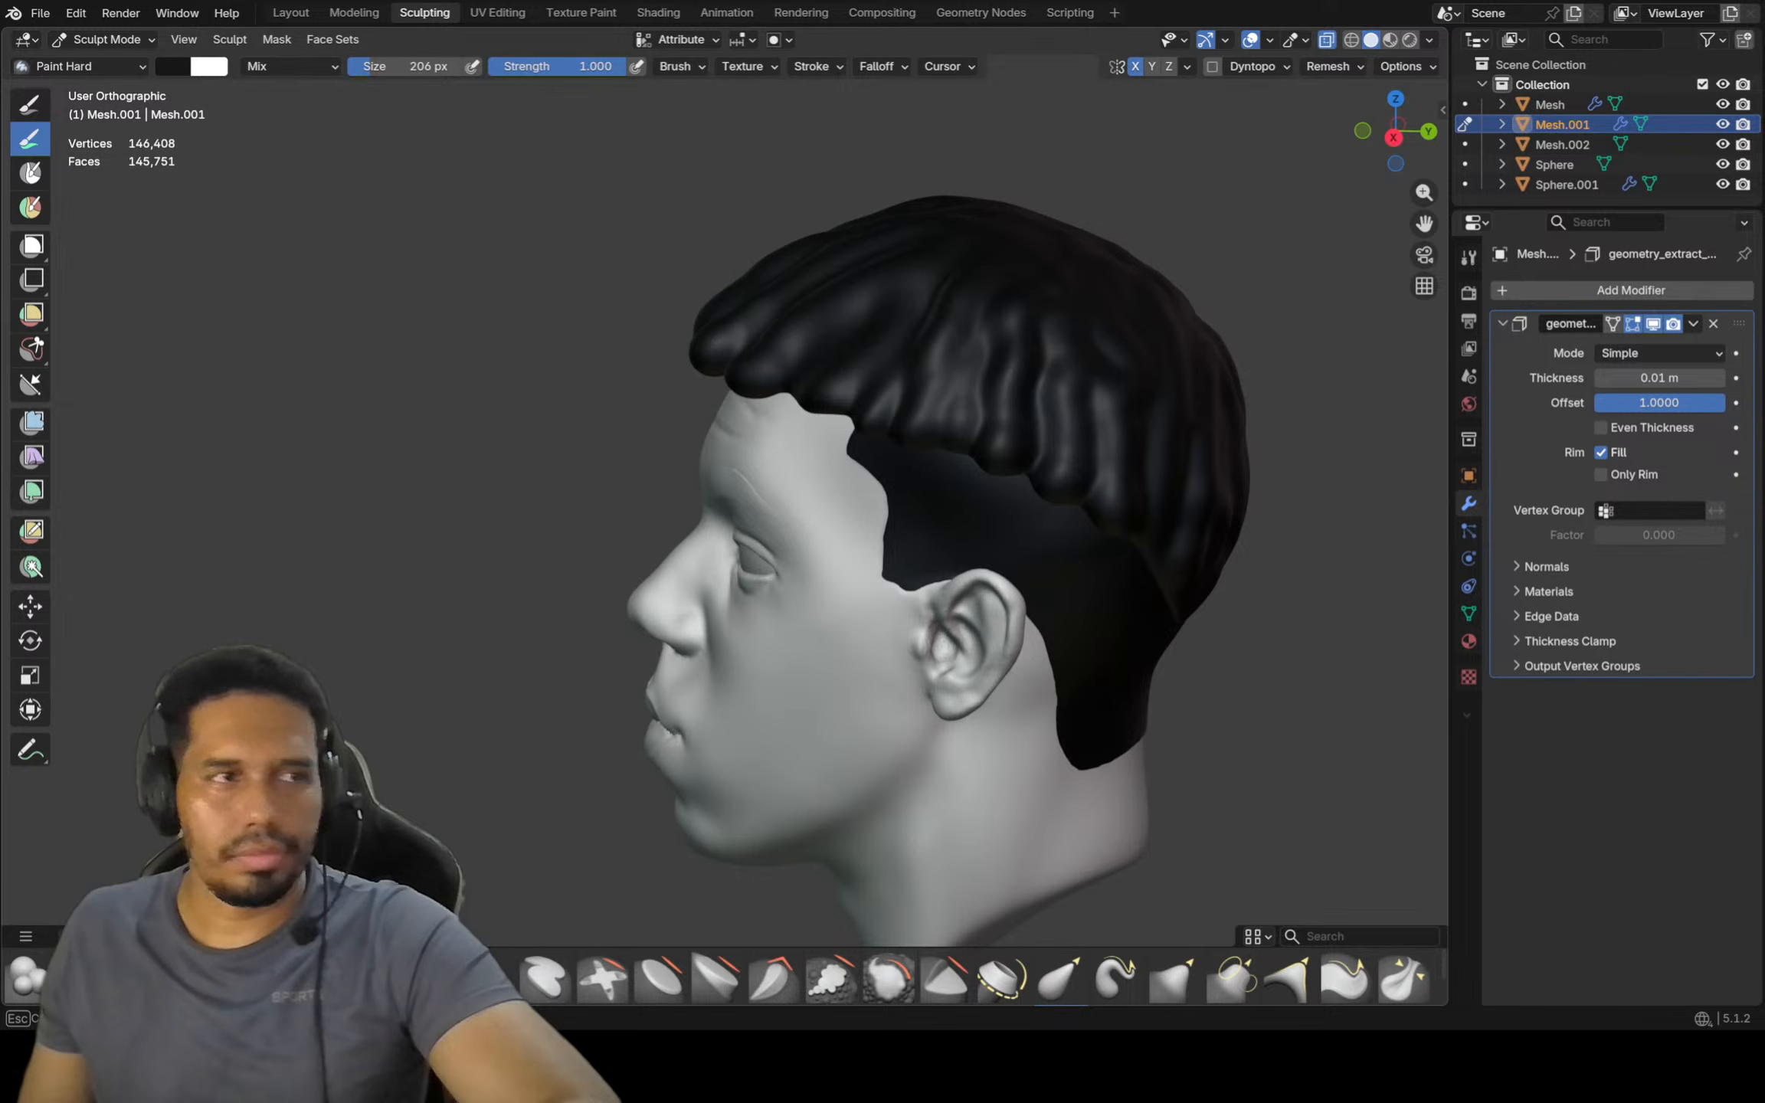
Make the eyebrow mesh active, paint both eyebrows near-black and check the head from the front
middle_click_drag(1134, 682, 1057, 674)
key("alt+q")
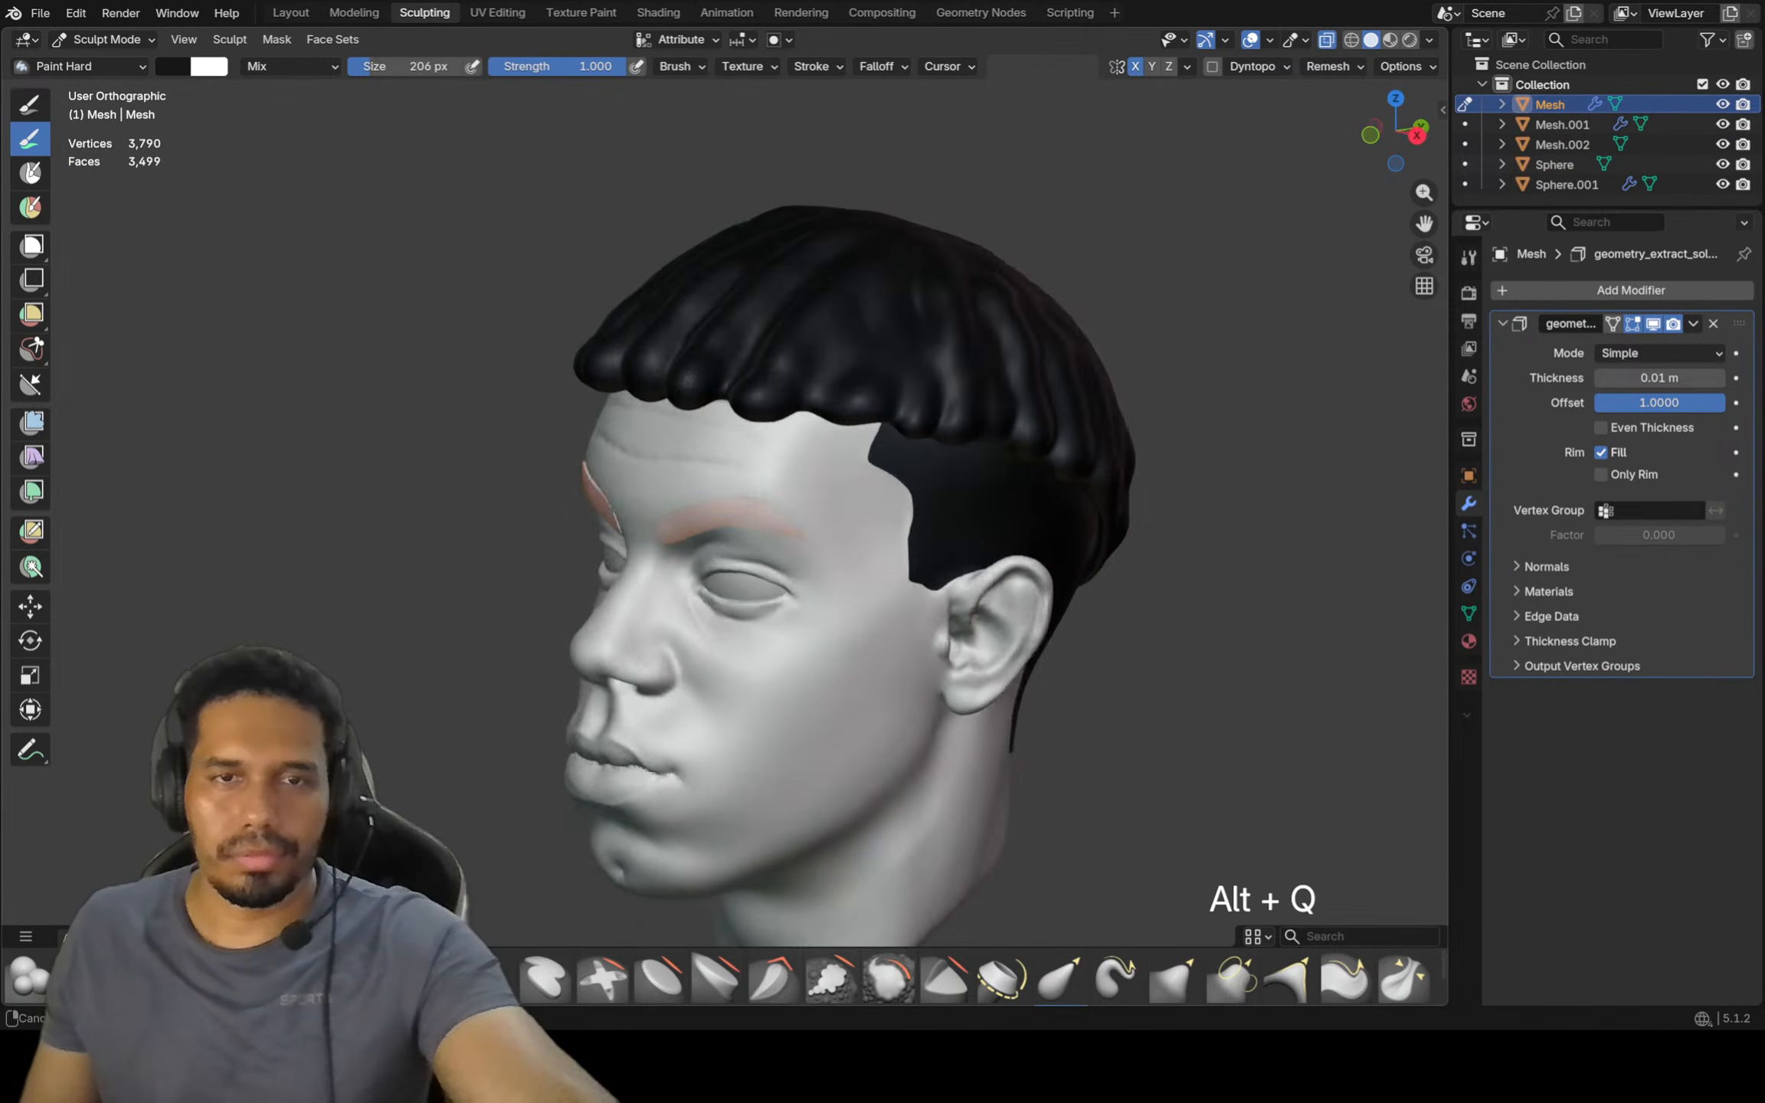
middle_click_drag(690, 556, 724, 548)
left_click_drag(651, 531, 684, 514)
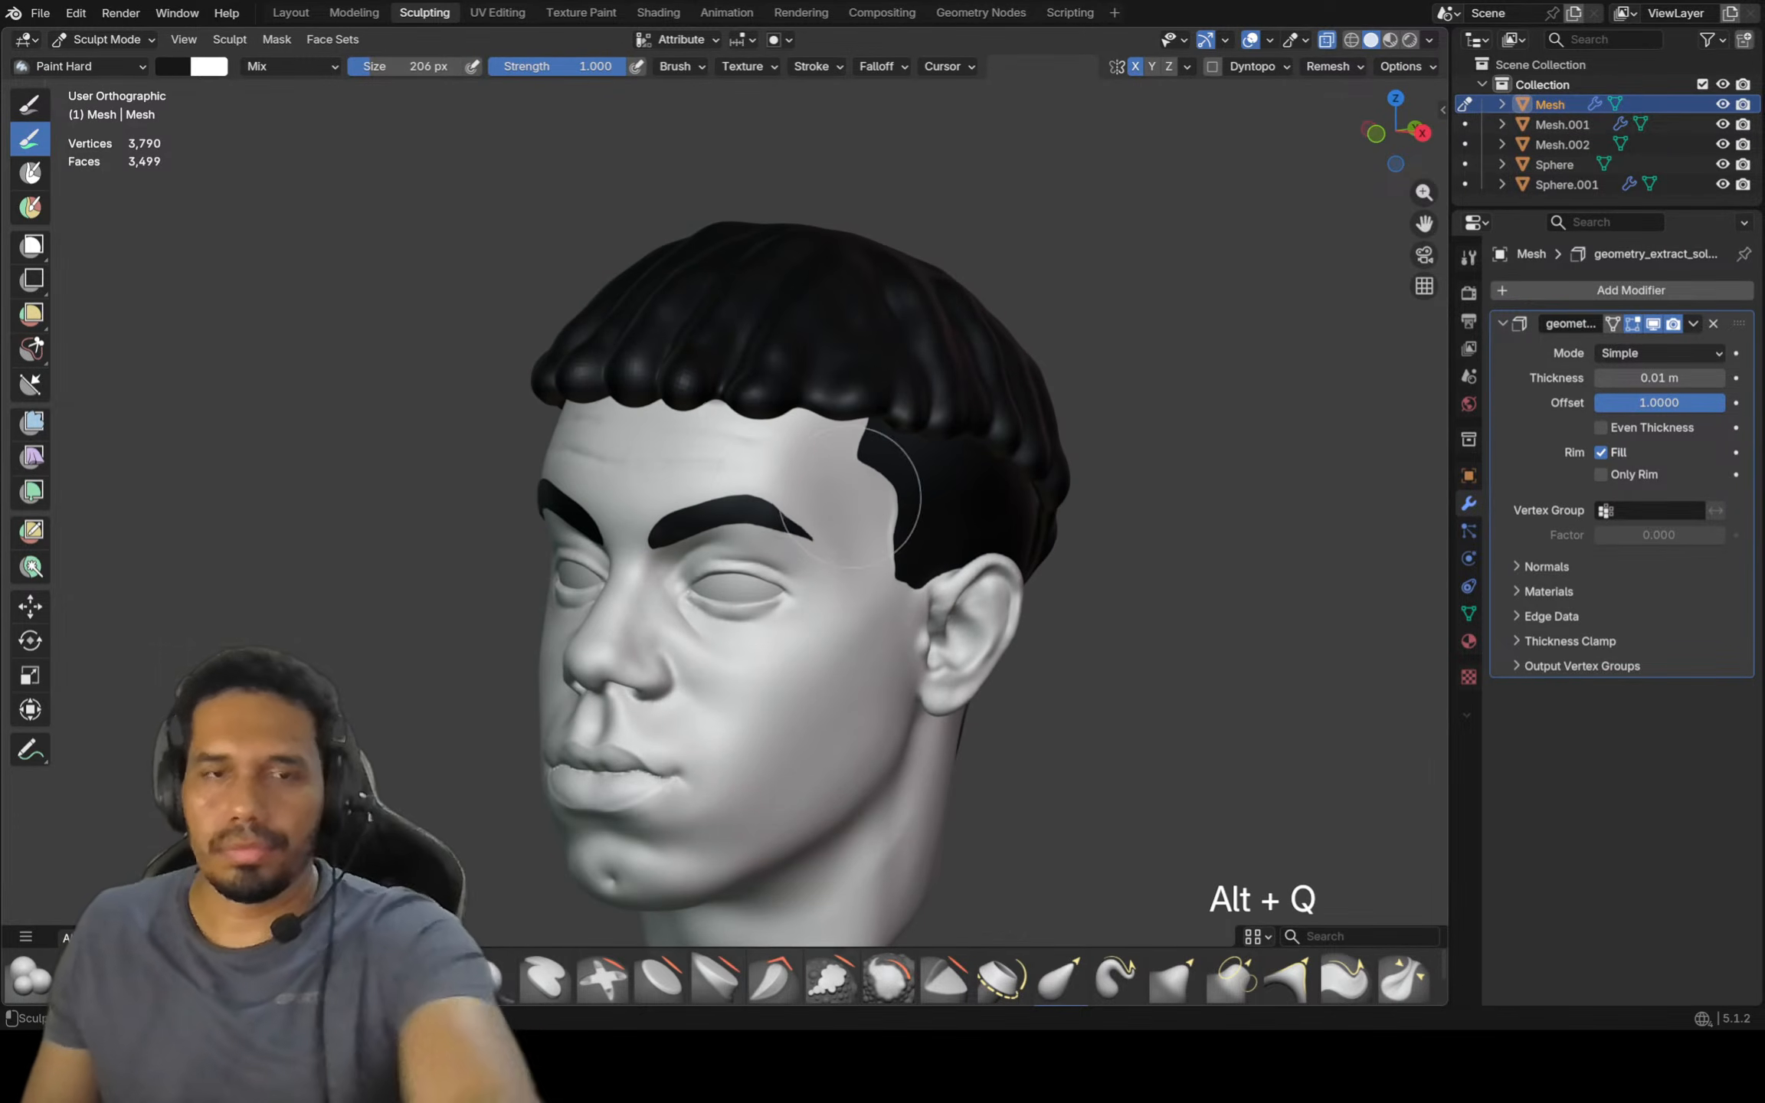
key("KP_1")
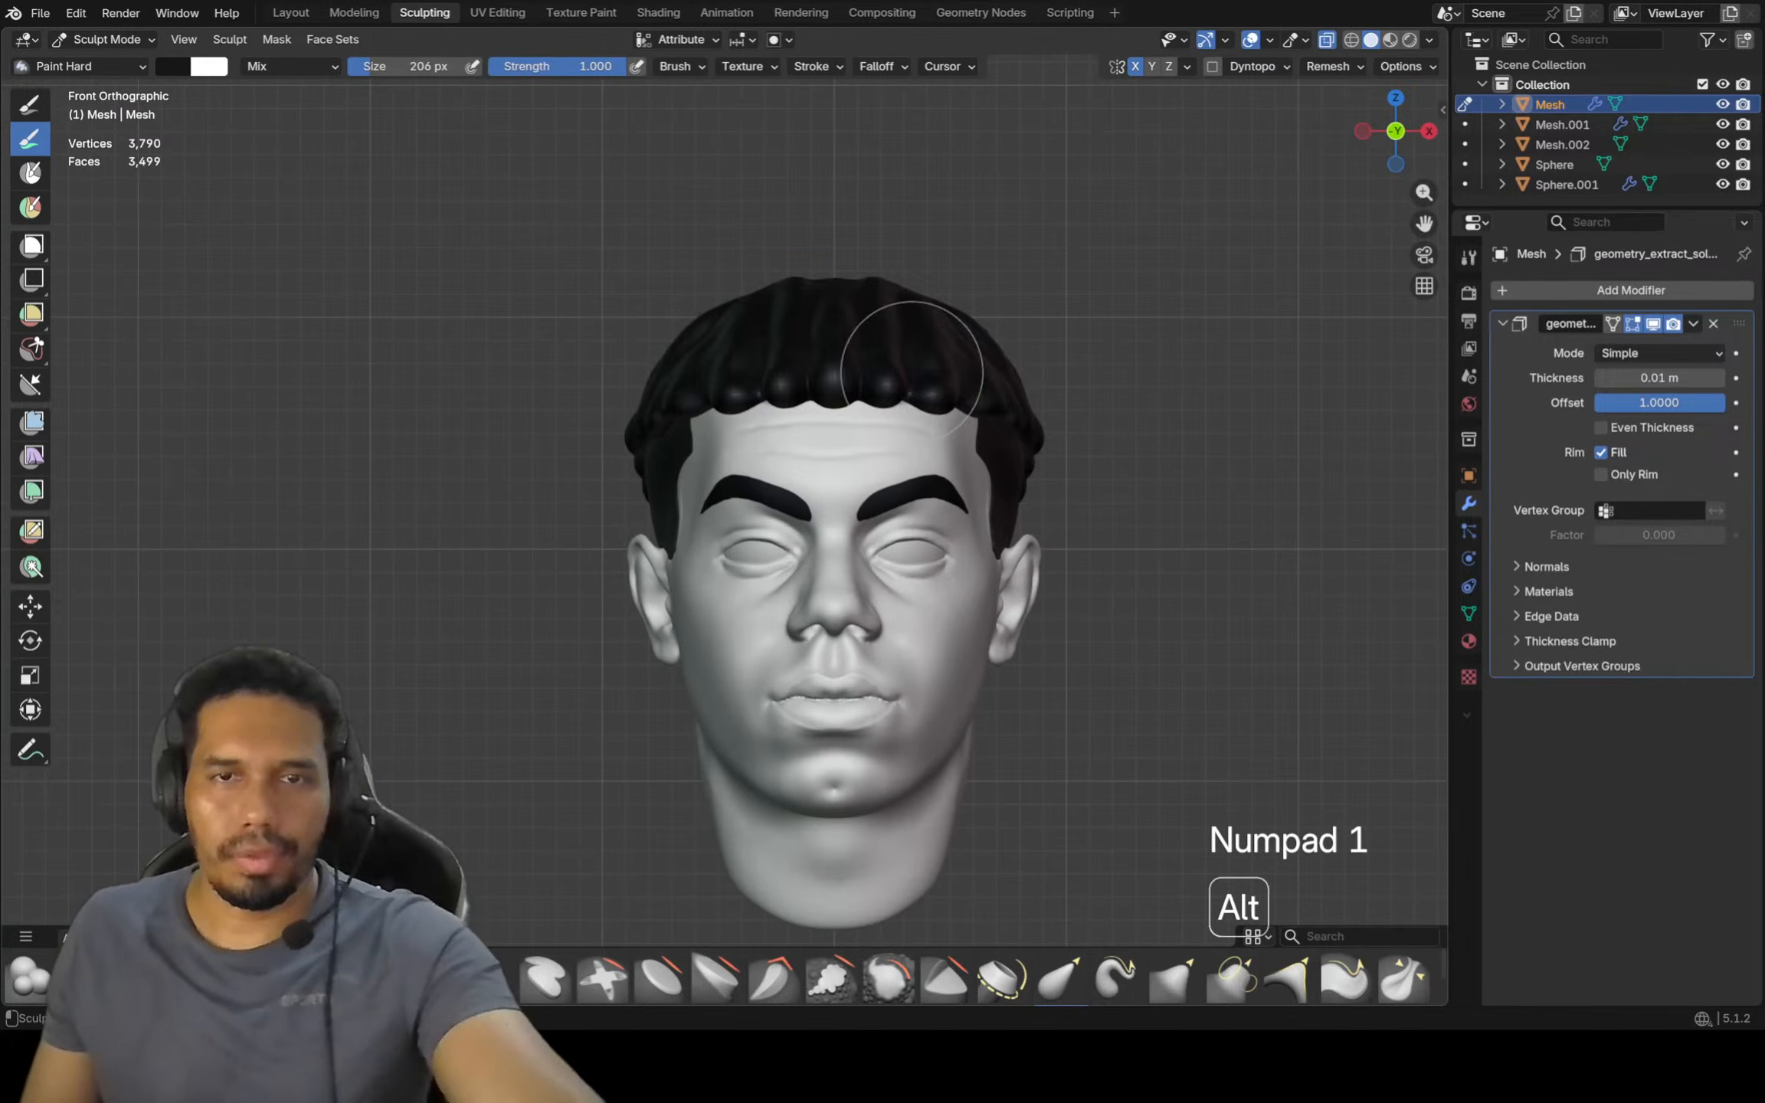
Make the top hair mesh active and set the paint colour to mid grey #858585
key("alt+q")
left_click(171, 66)
left_click_drag(344, 237, 344, 167)
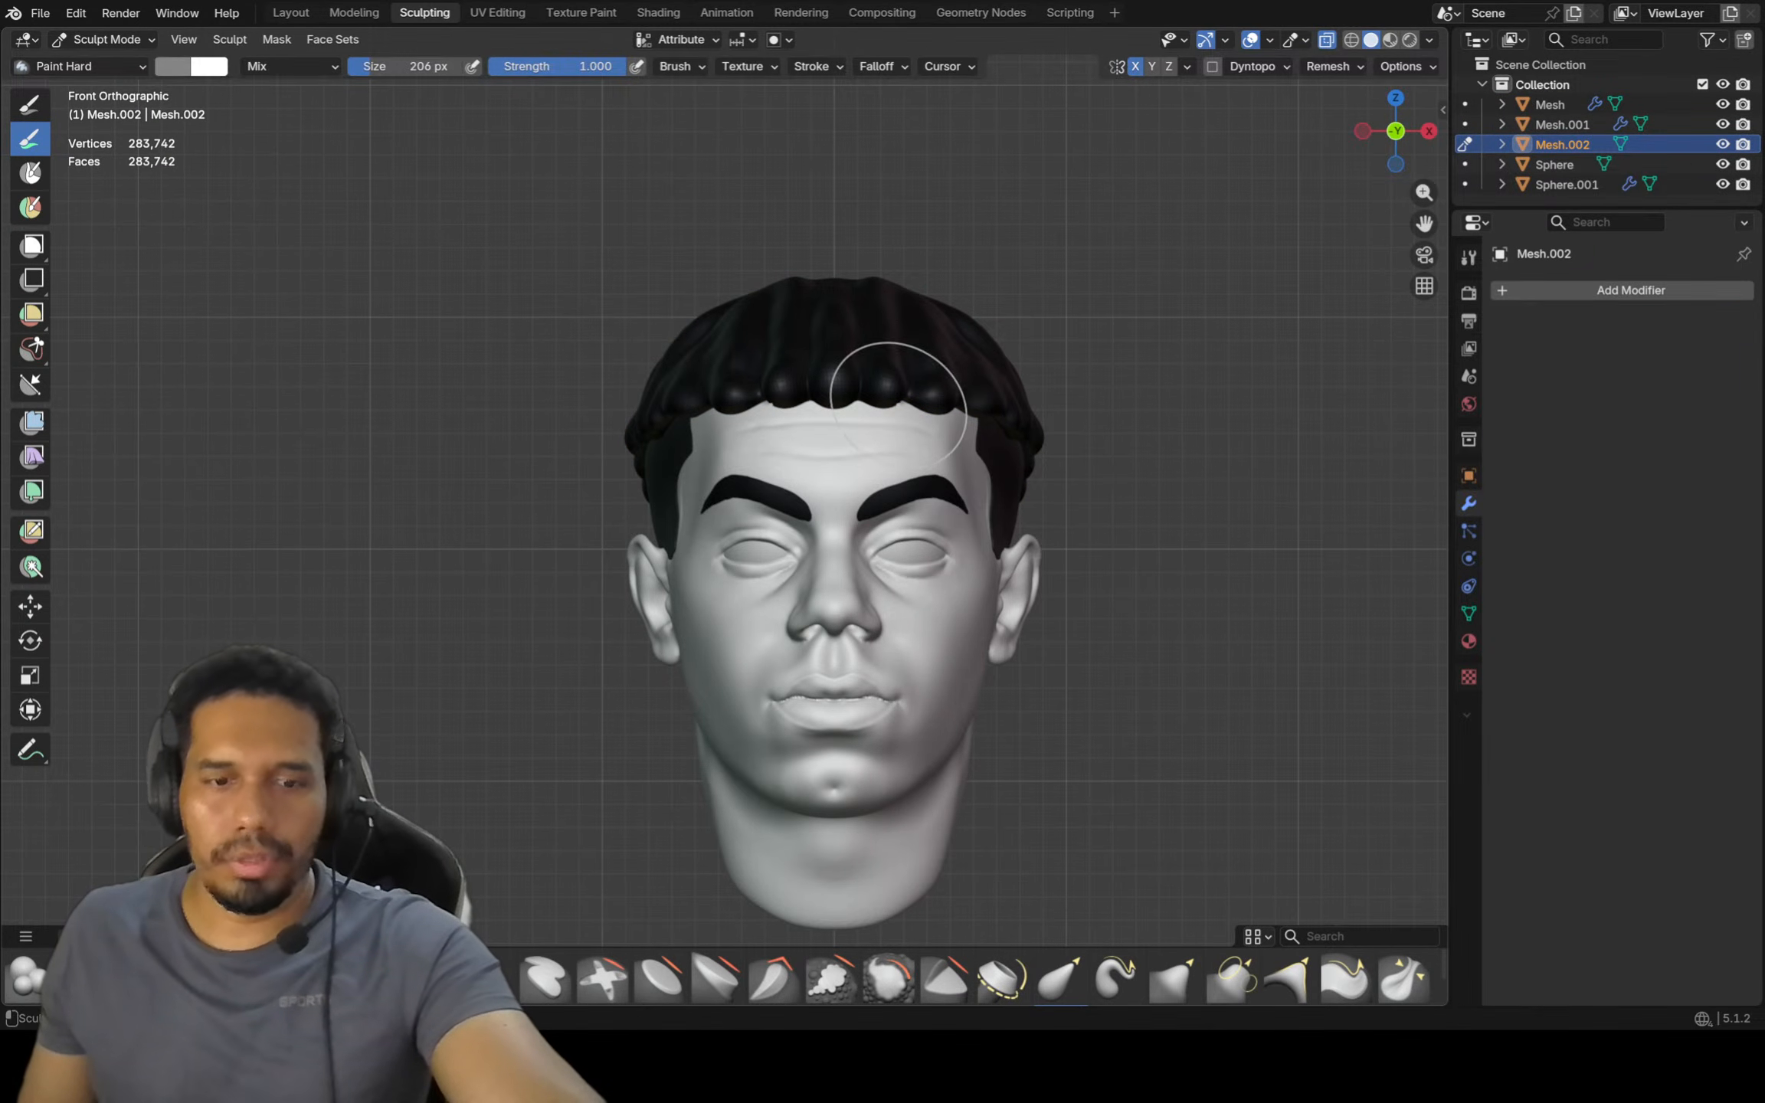
Try painting mid-grey streaks on the front tufts and upper hair, reducing the brush to 46 px
key("f")
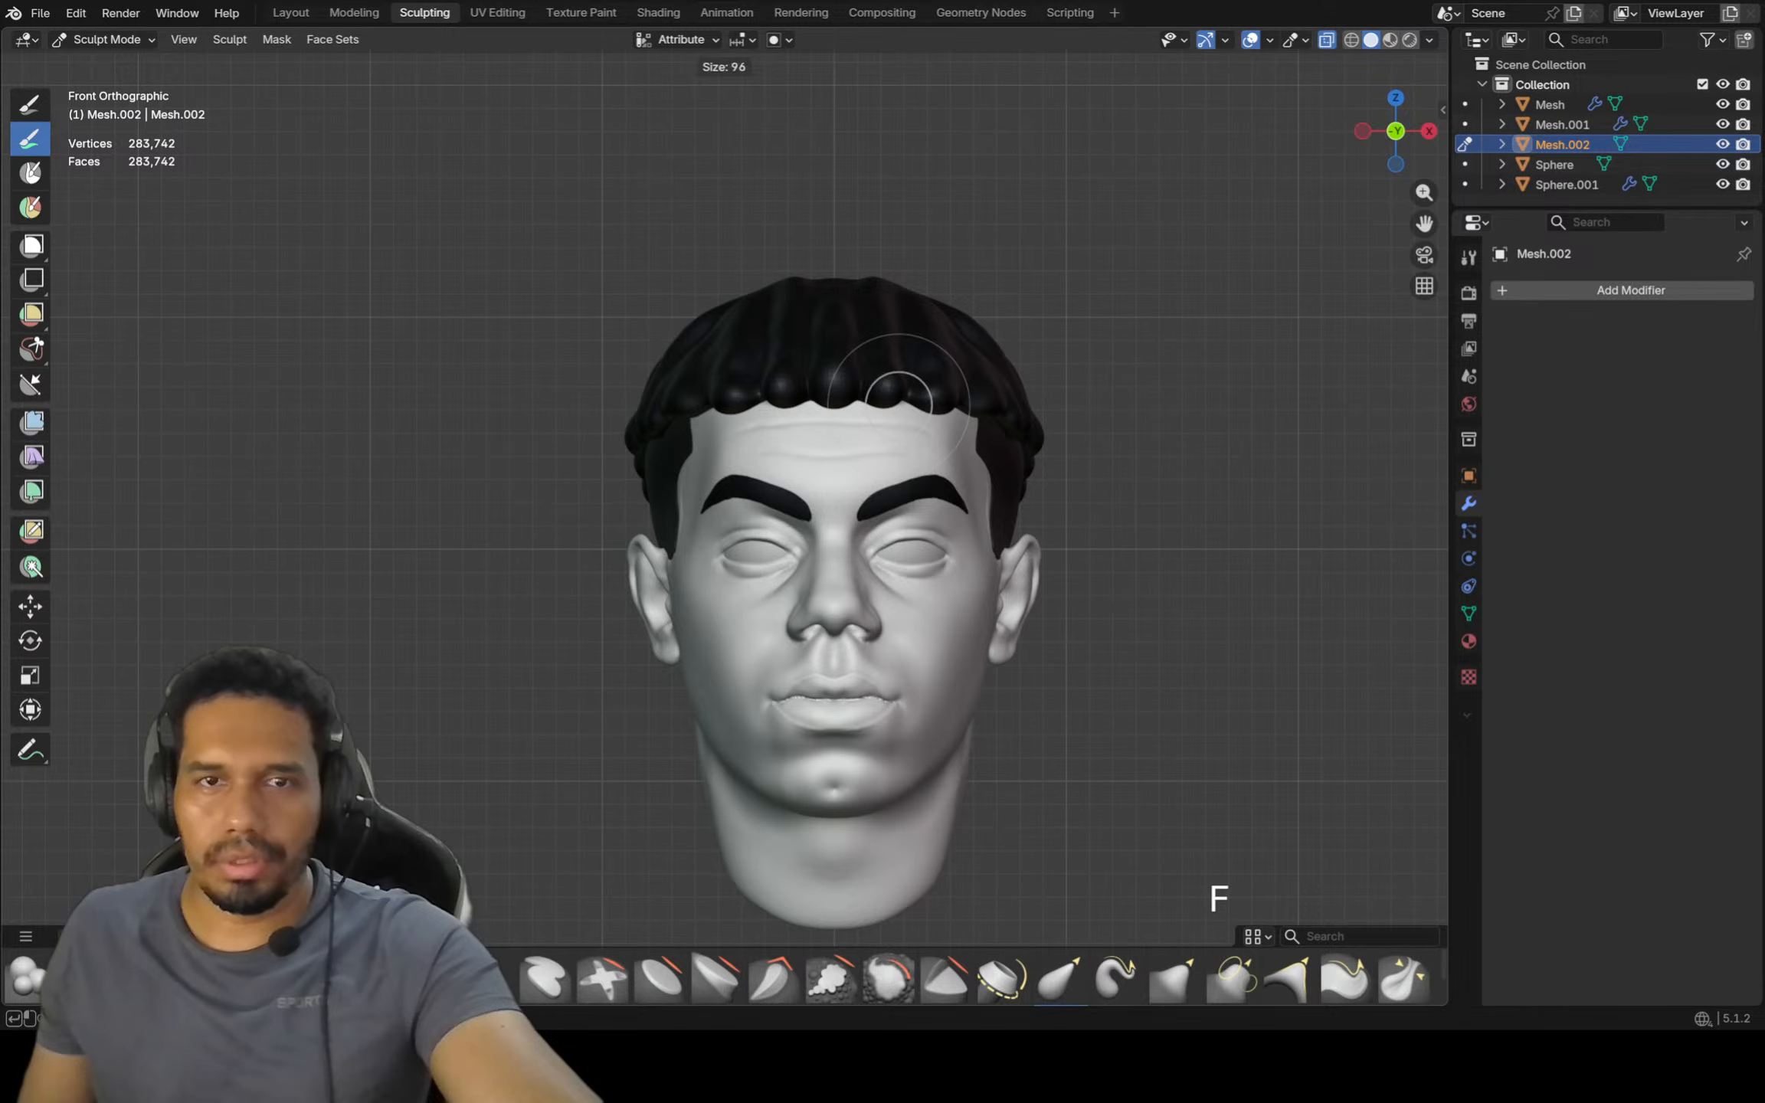
left_click(969, 402)
scroll(835, 386, "up", 3)
left_click(770, 369)
left_click(918, 369)
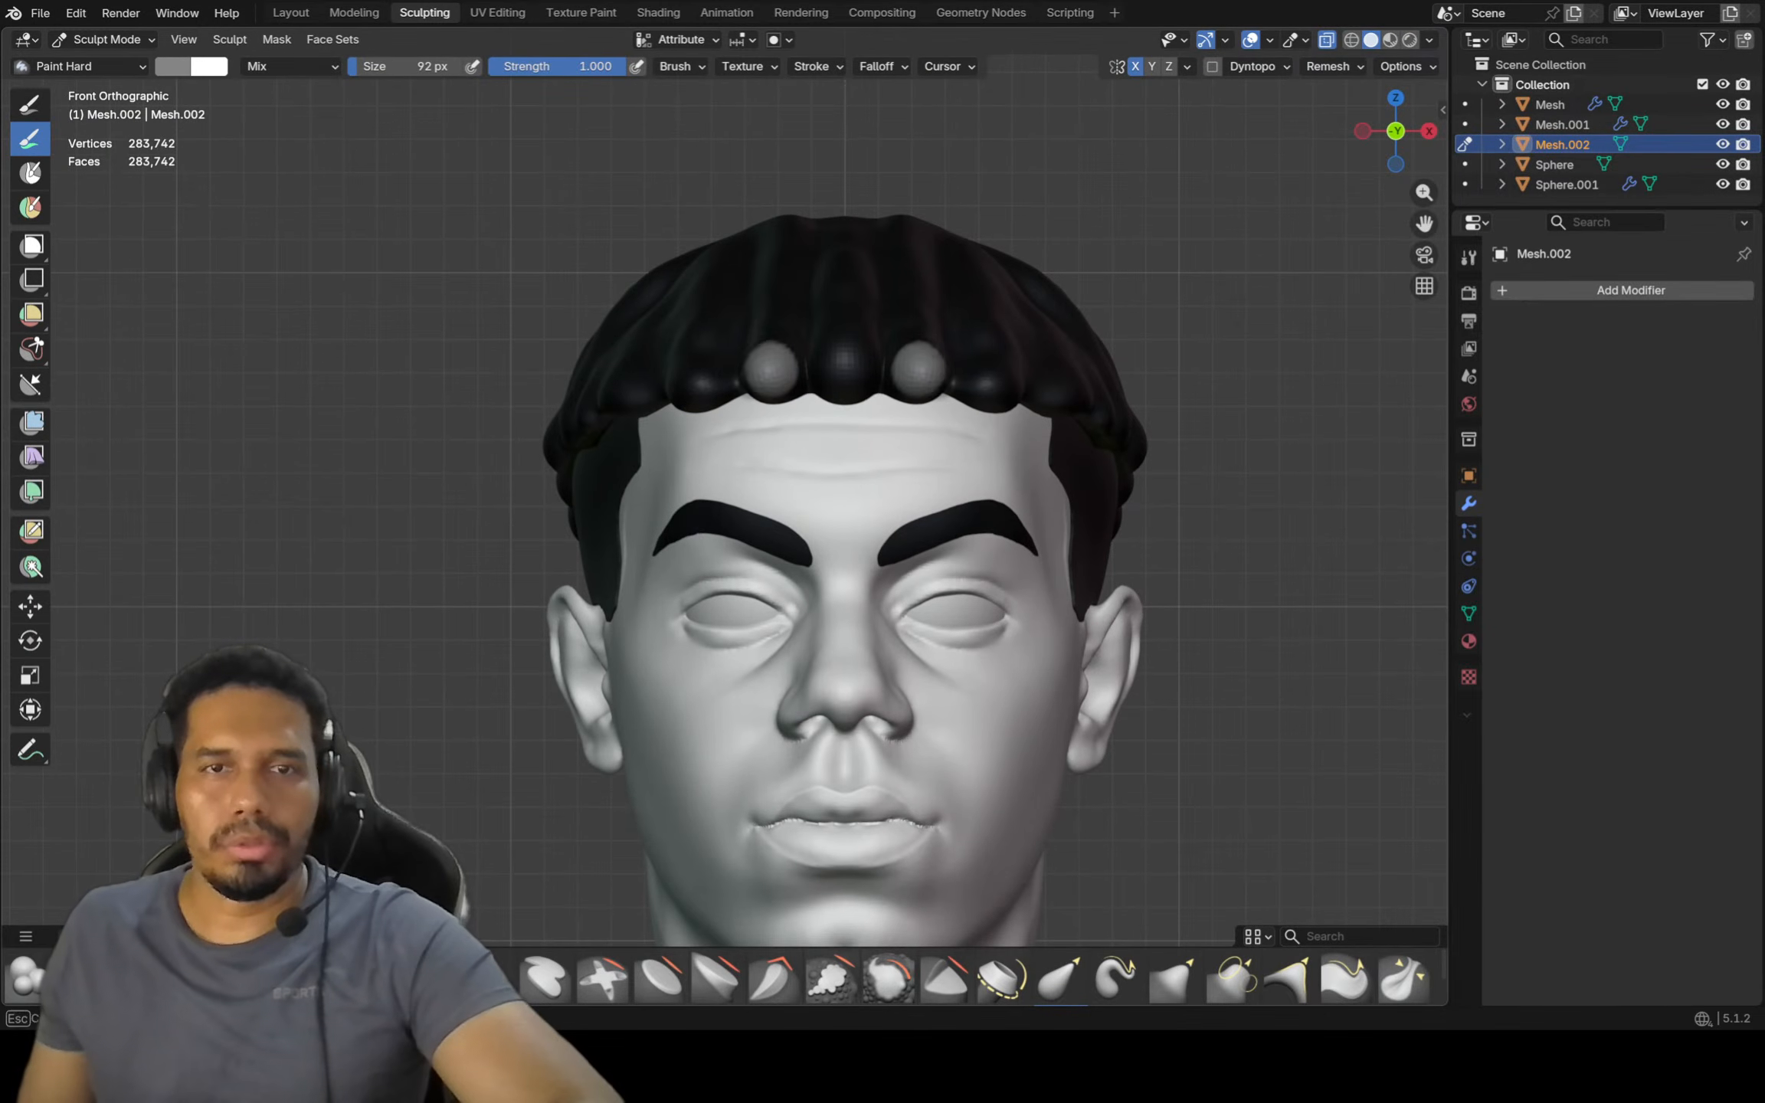
key("f")
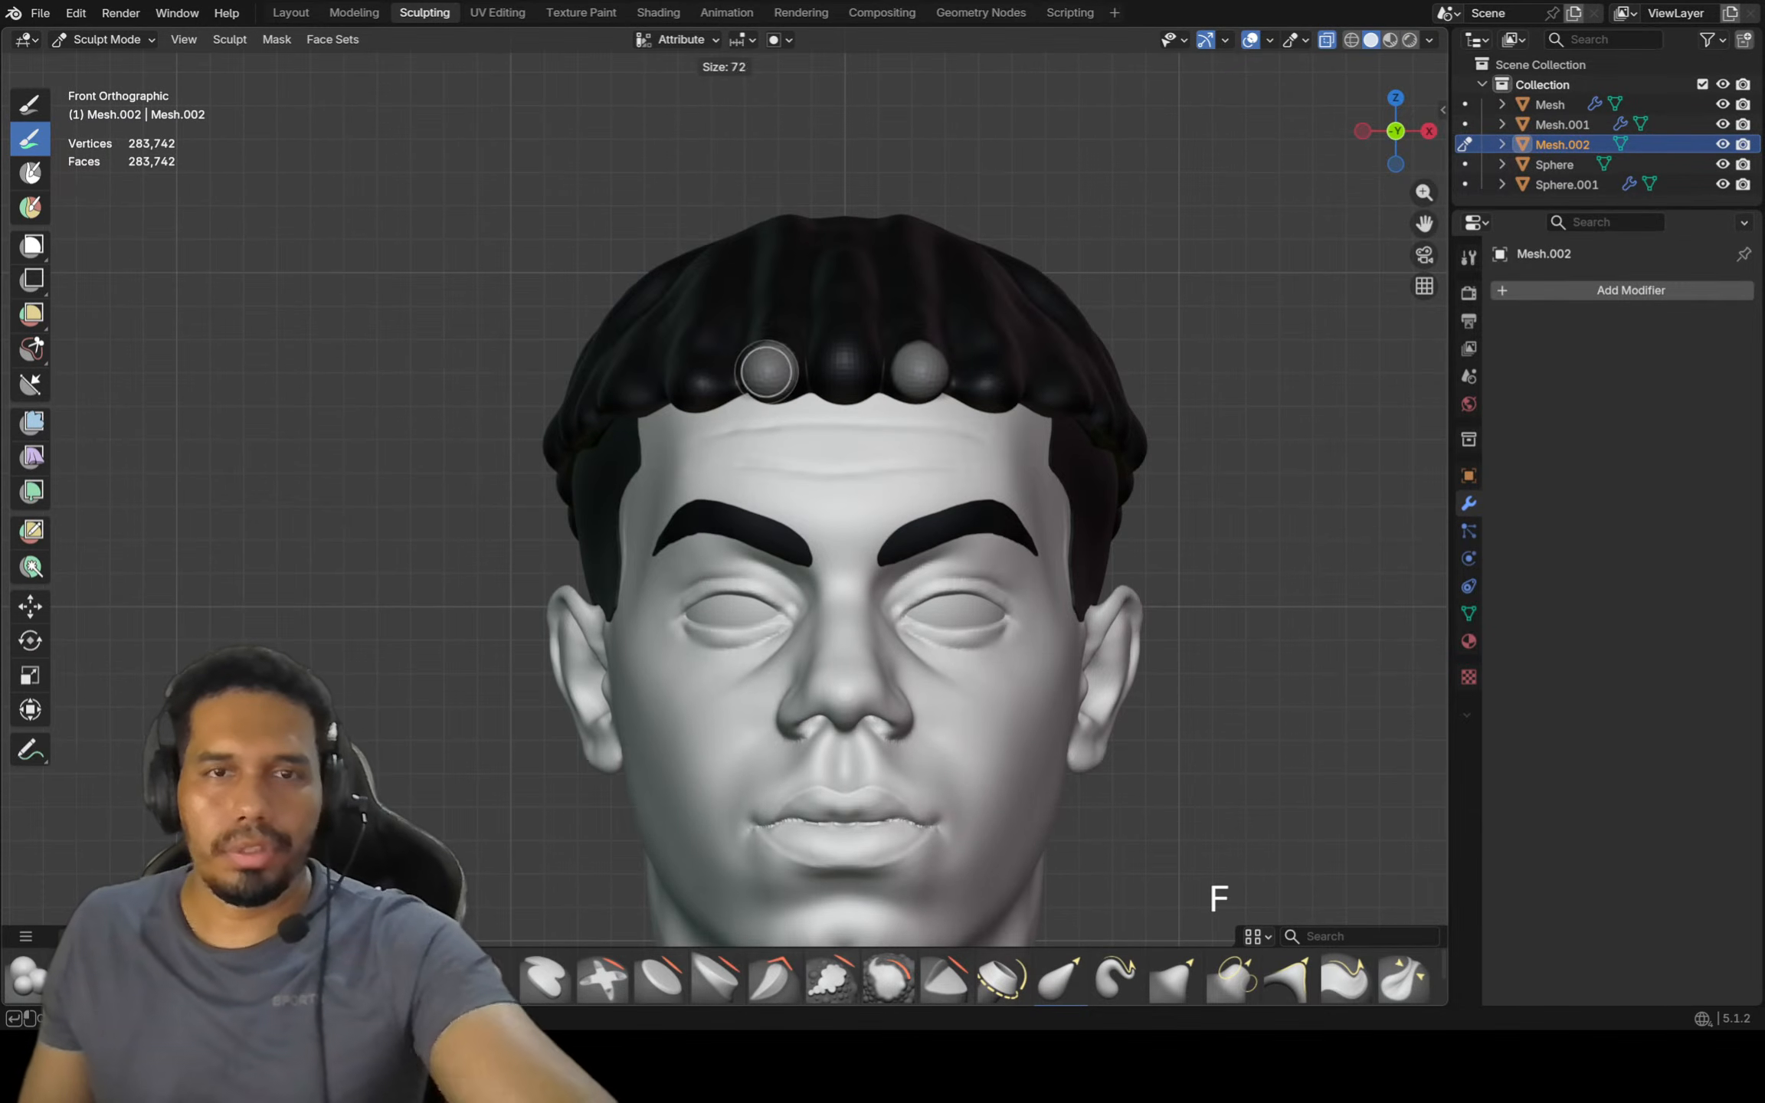
left_click(728, 368)
mouse_move(729, 368)
left_mouse_down()
mouse_move(789, 375)
mouse_move(783, 244)
mouse_move(690, 360)
mouse_move(659, 356)
mouse_move(647, 318)
left_mouse_up()
Undo all the mid-grey strokes on the top hair
key("ctrl+z")
key("ctrl+z")
key("ctrl+z")
key("ctrl+z")
key("ctrl+z")
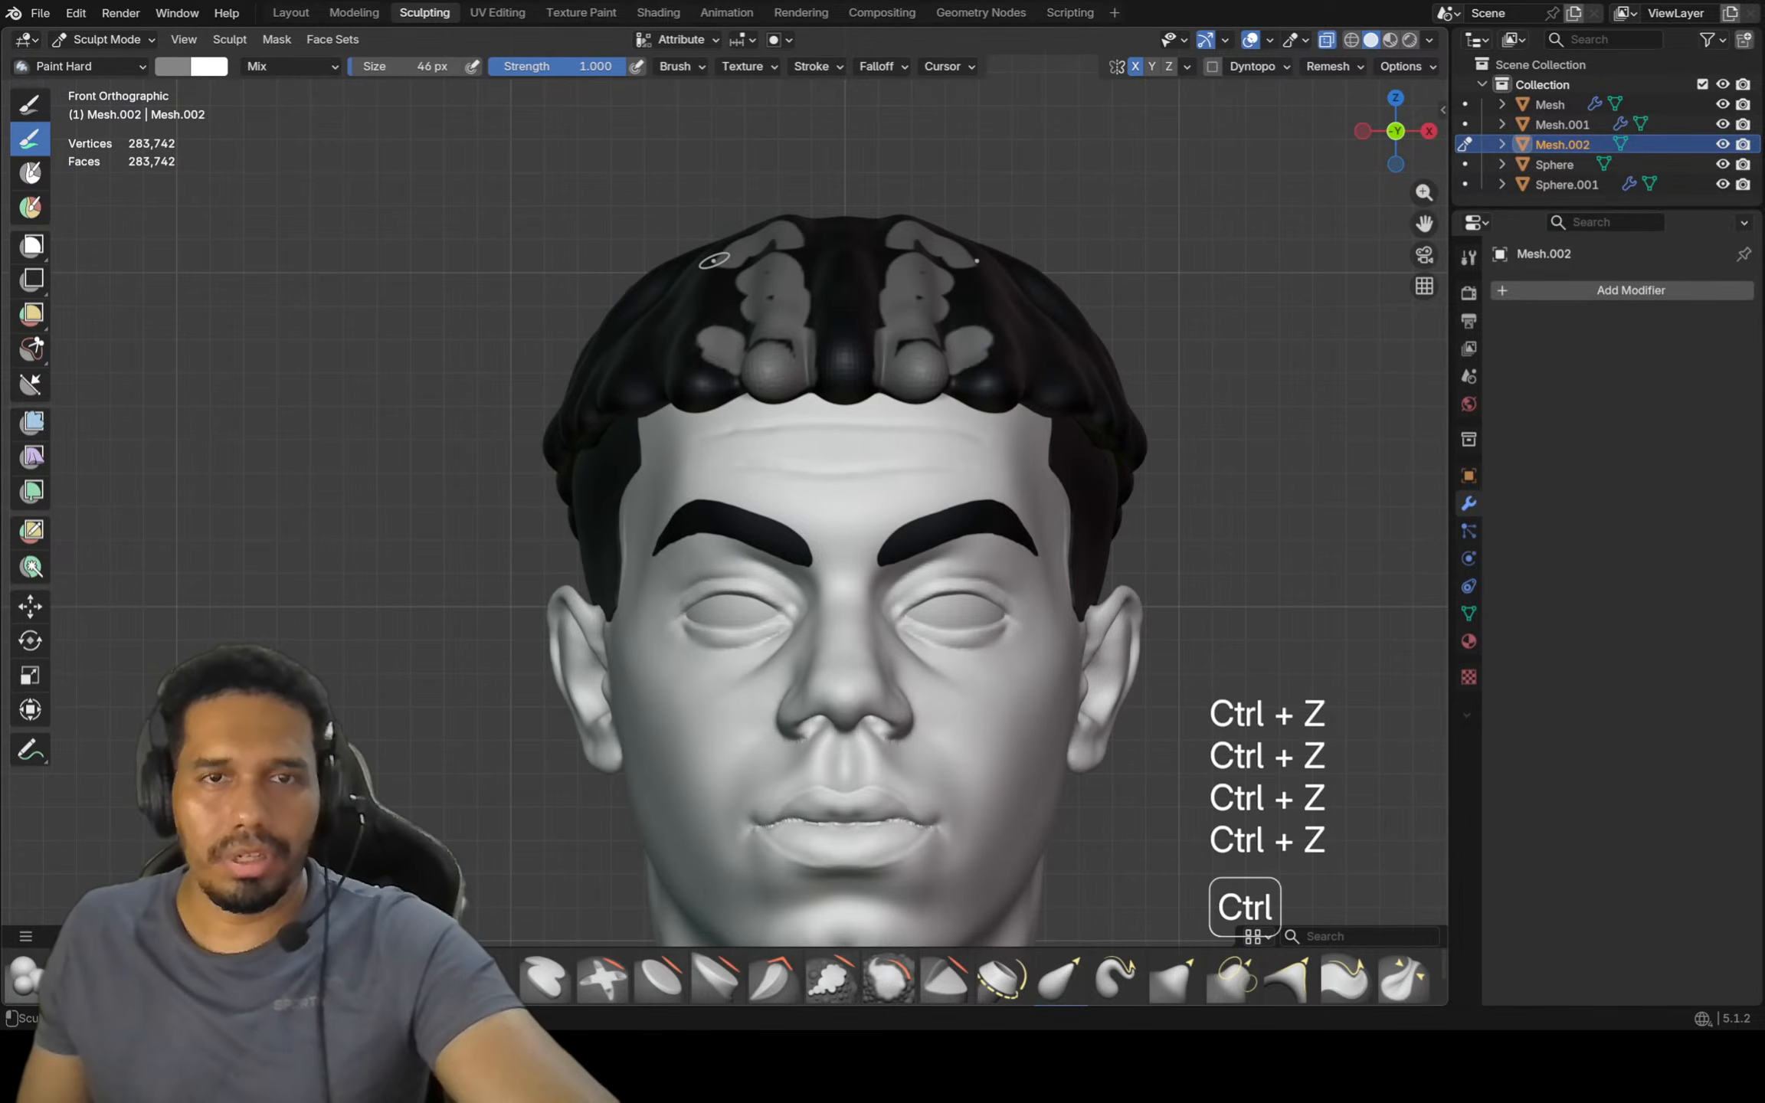
key("ctrl+z")
key("ctrl+z")
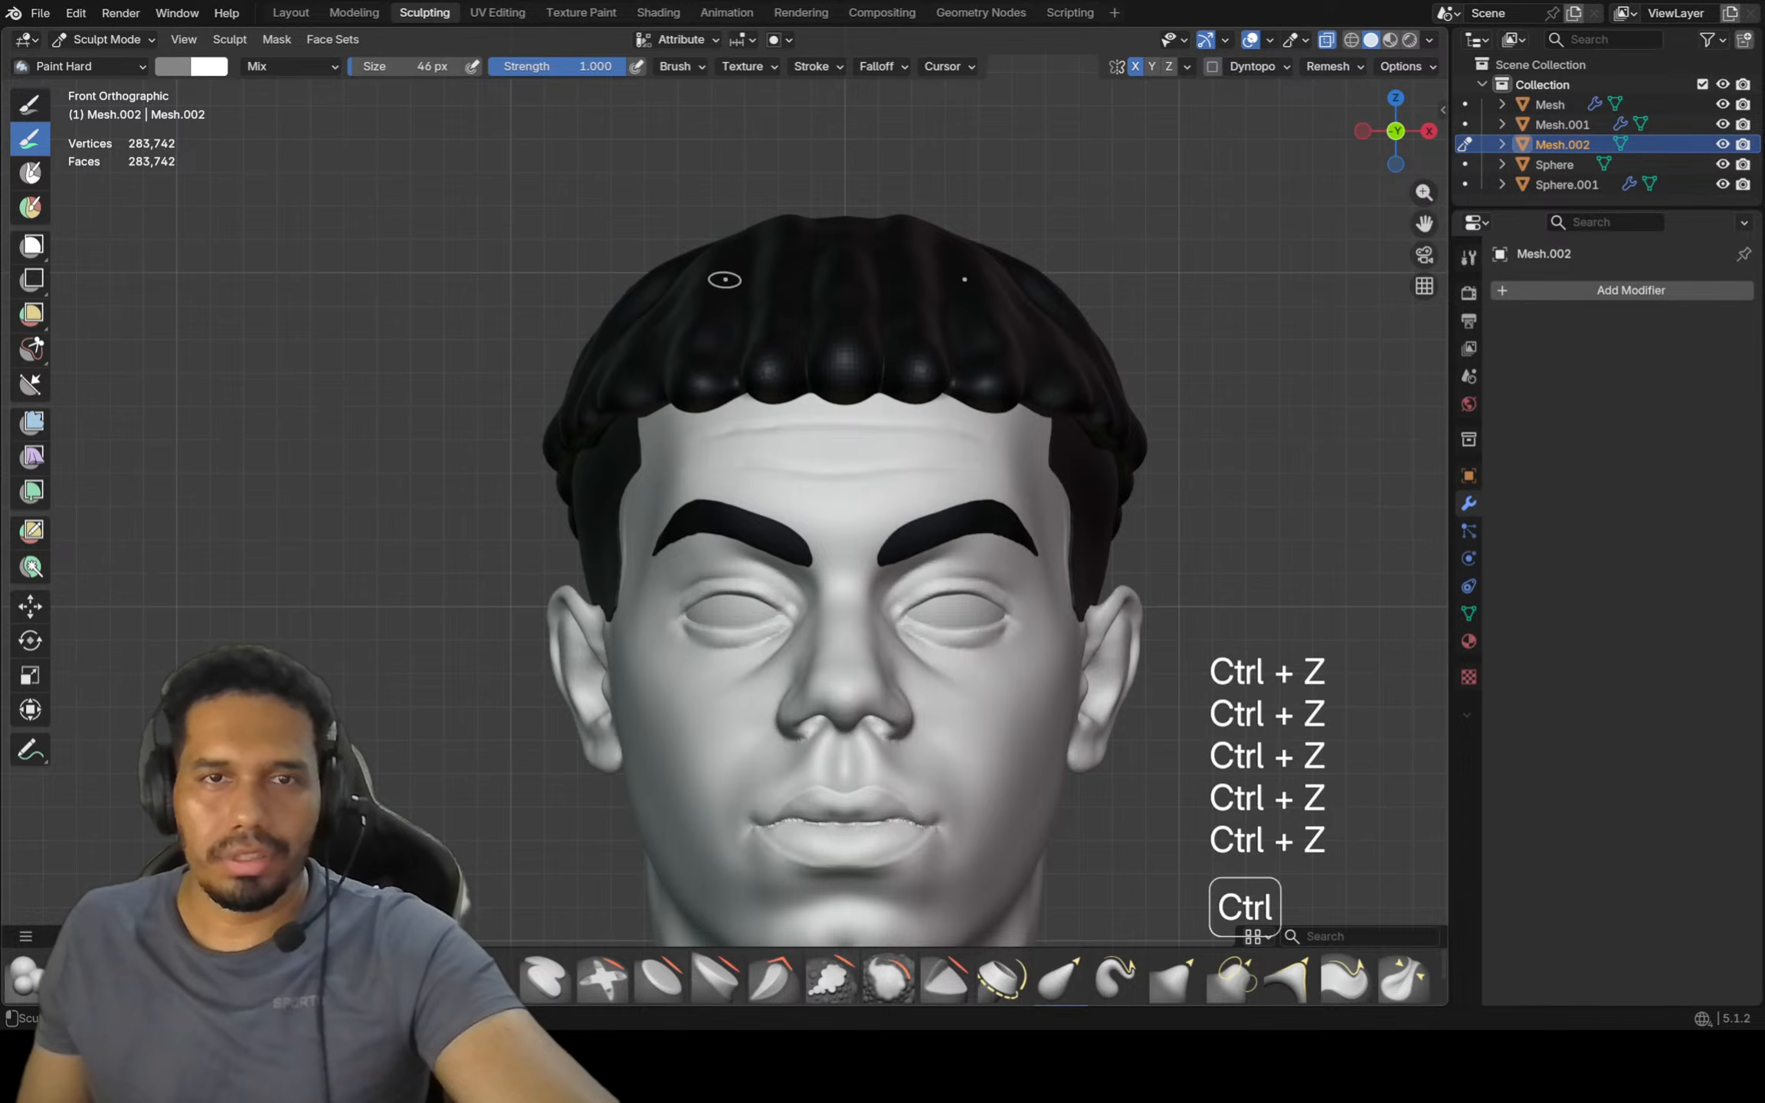
Set the paint brush to 32 px with dark grey #494949 and paint accent strokes along the front hair strands
key("f")
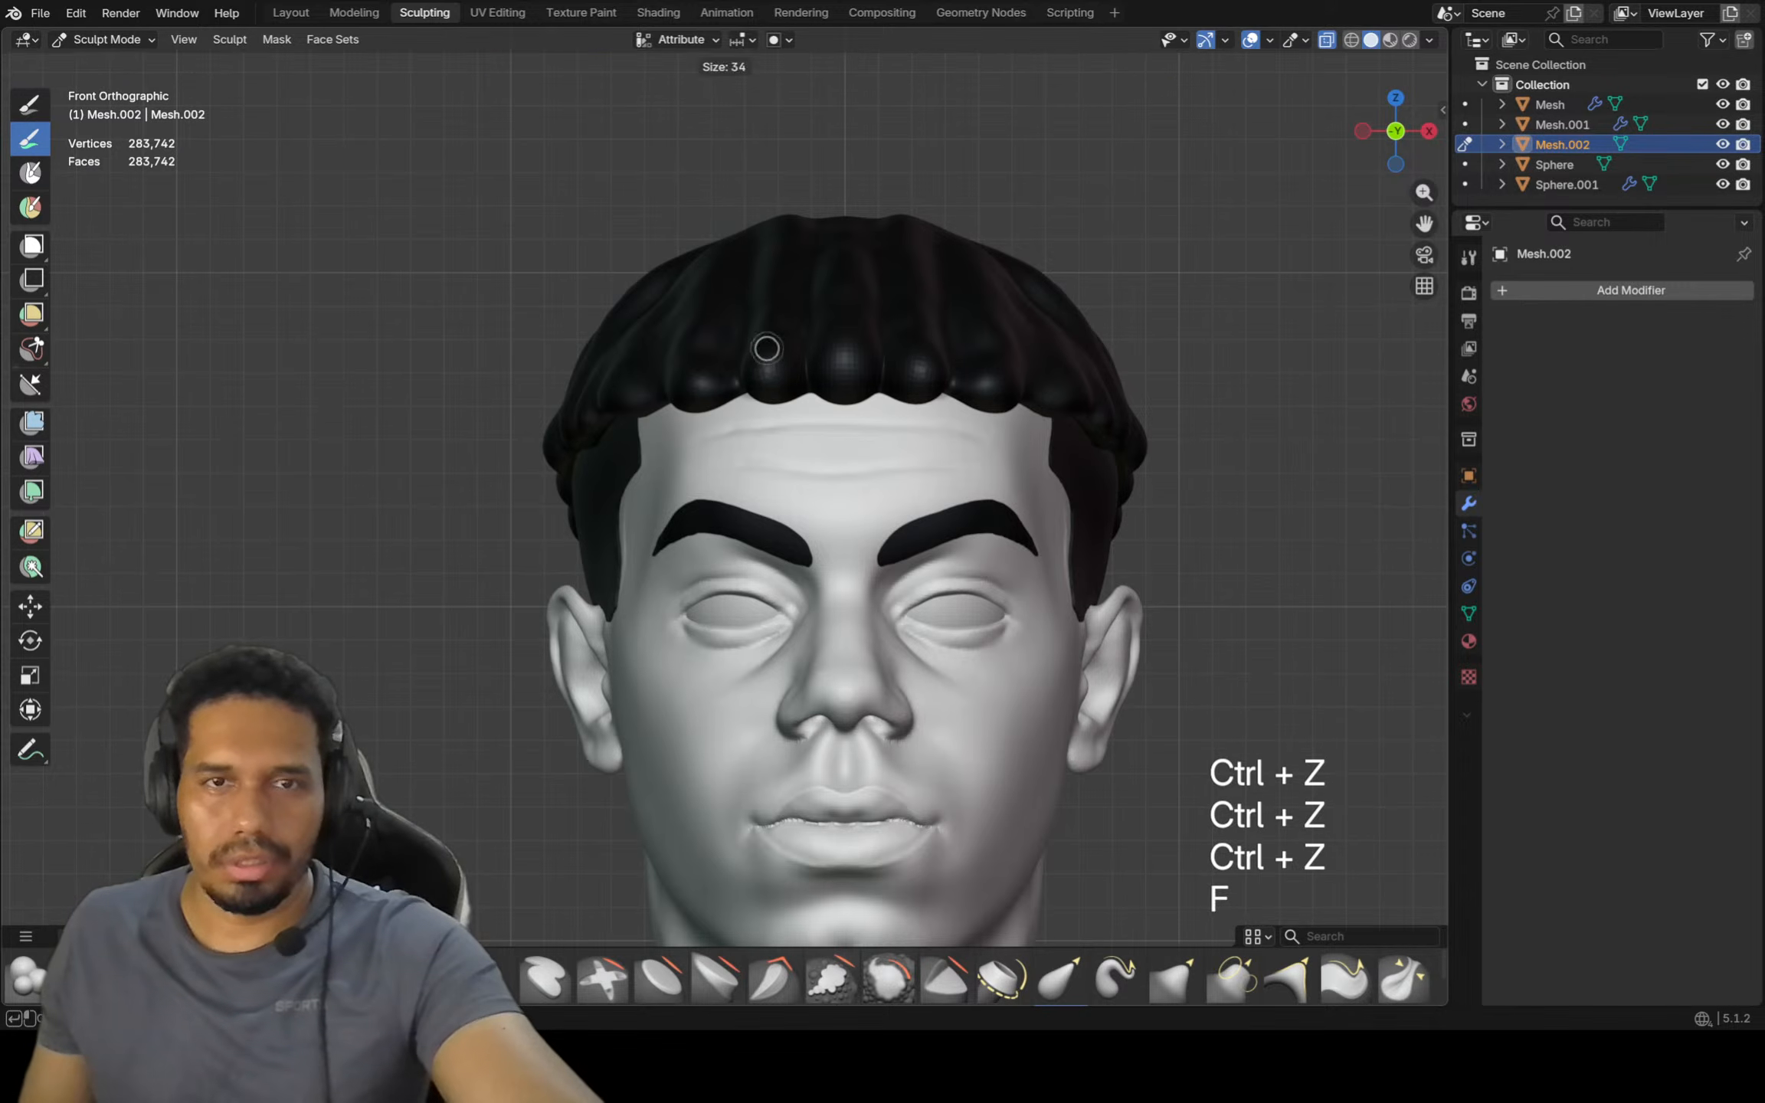
left_click(767, 348)
left_click(172, 66)
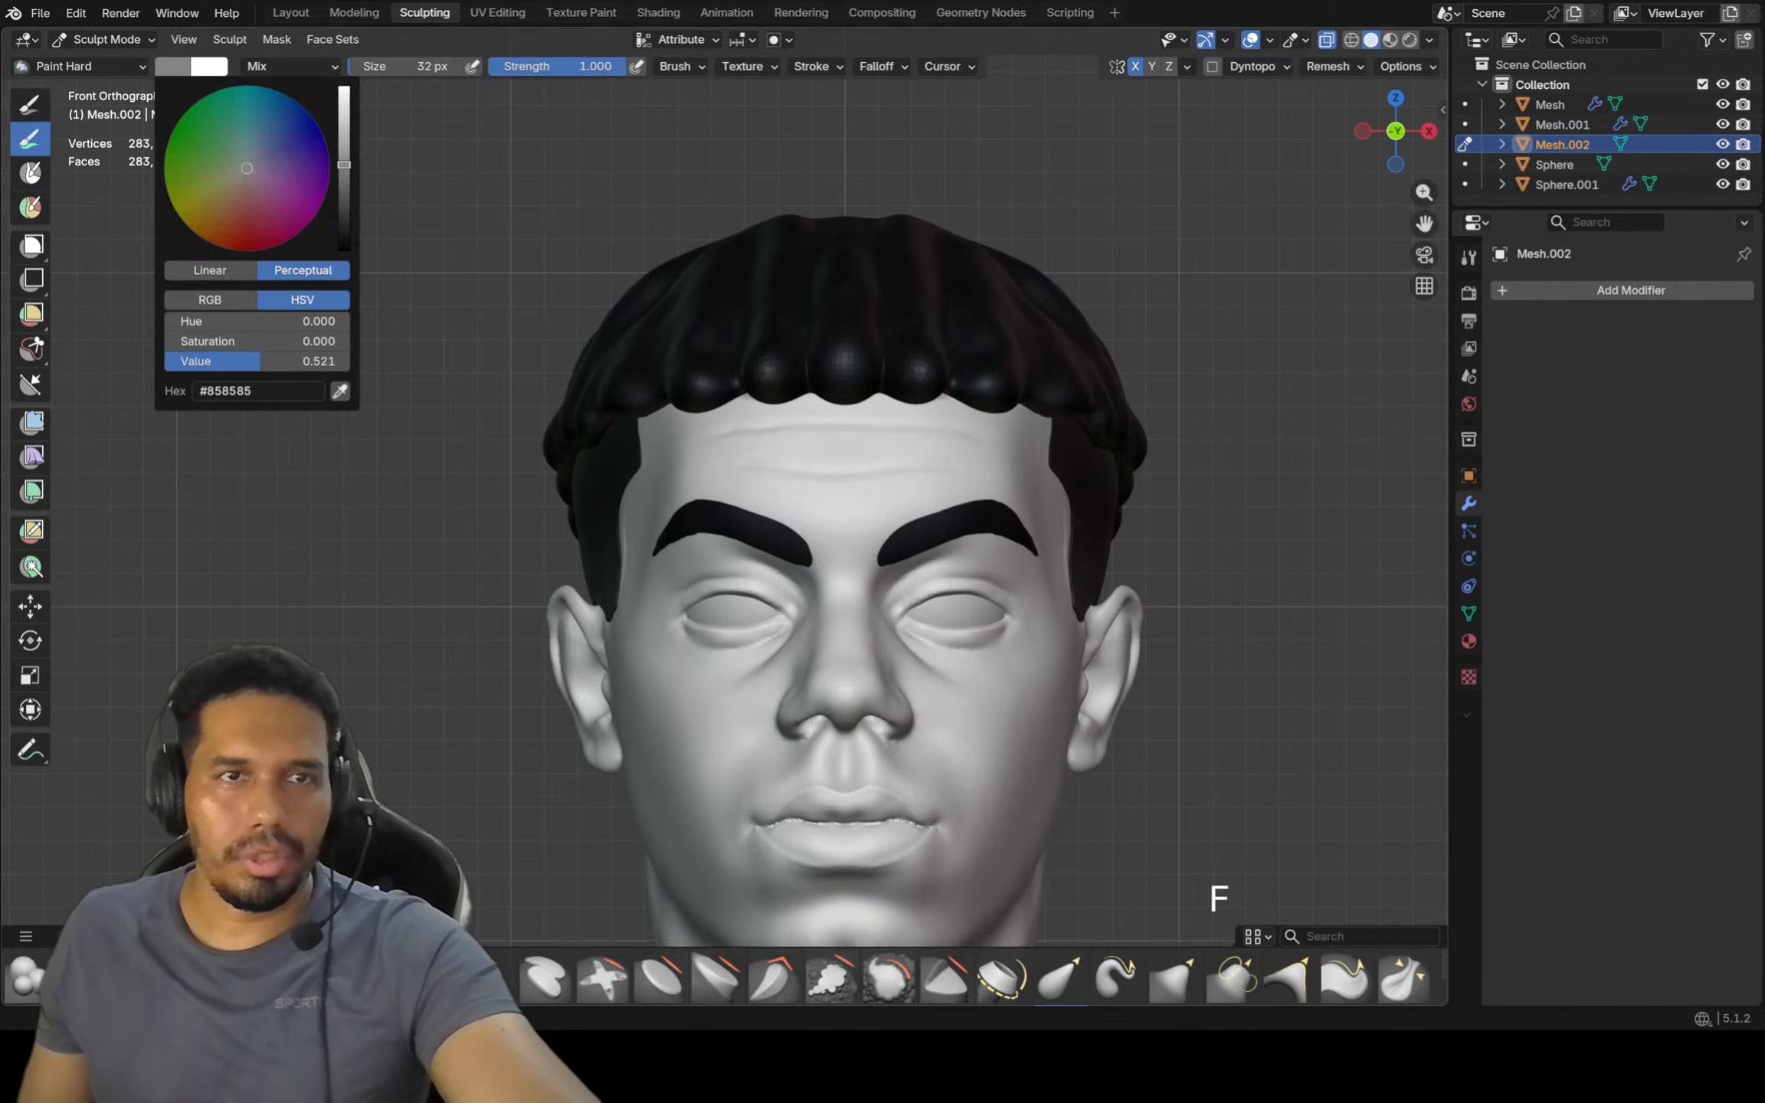
left_click_drag(344, 165, 344, 181)
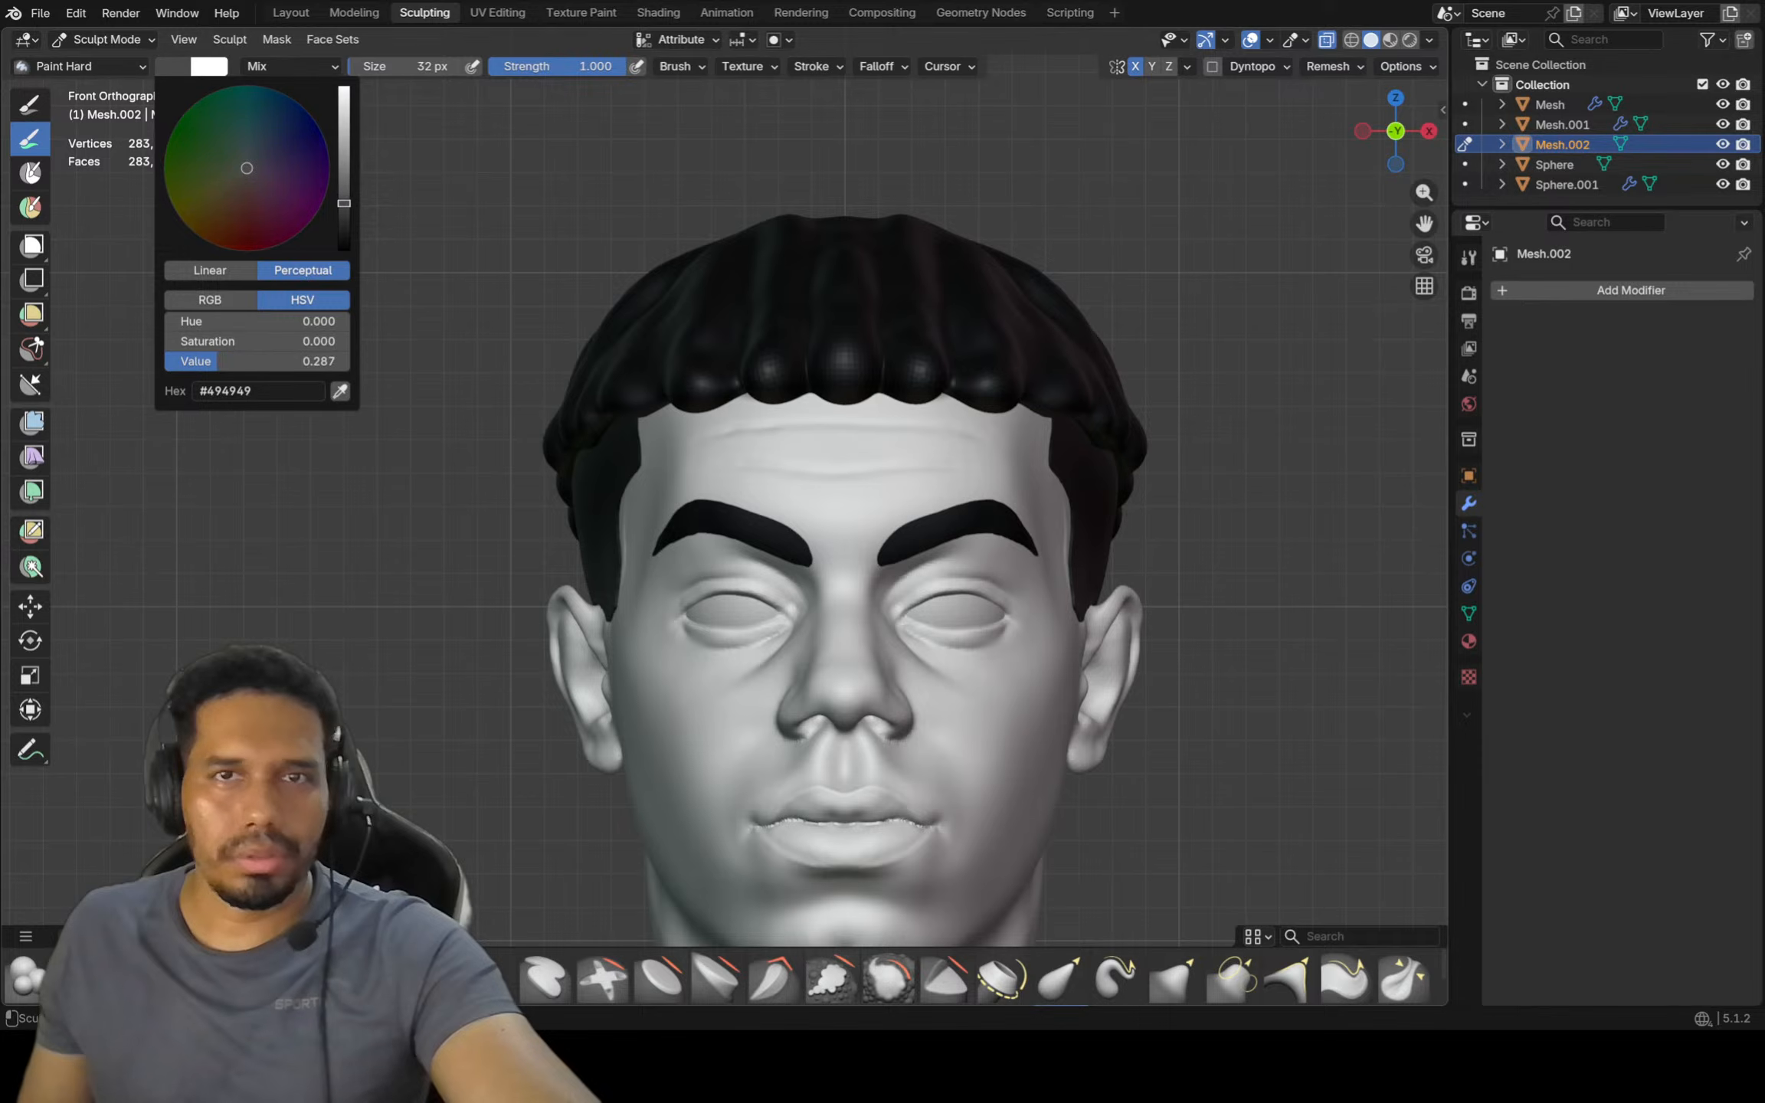
scroll(802, 391, "down", 1)
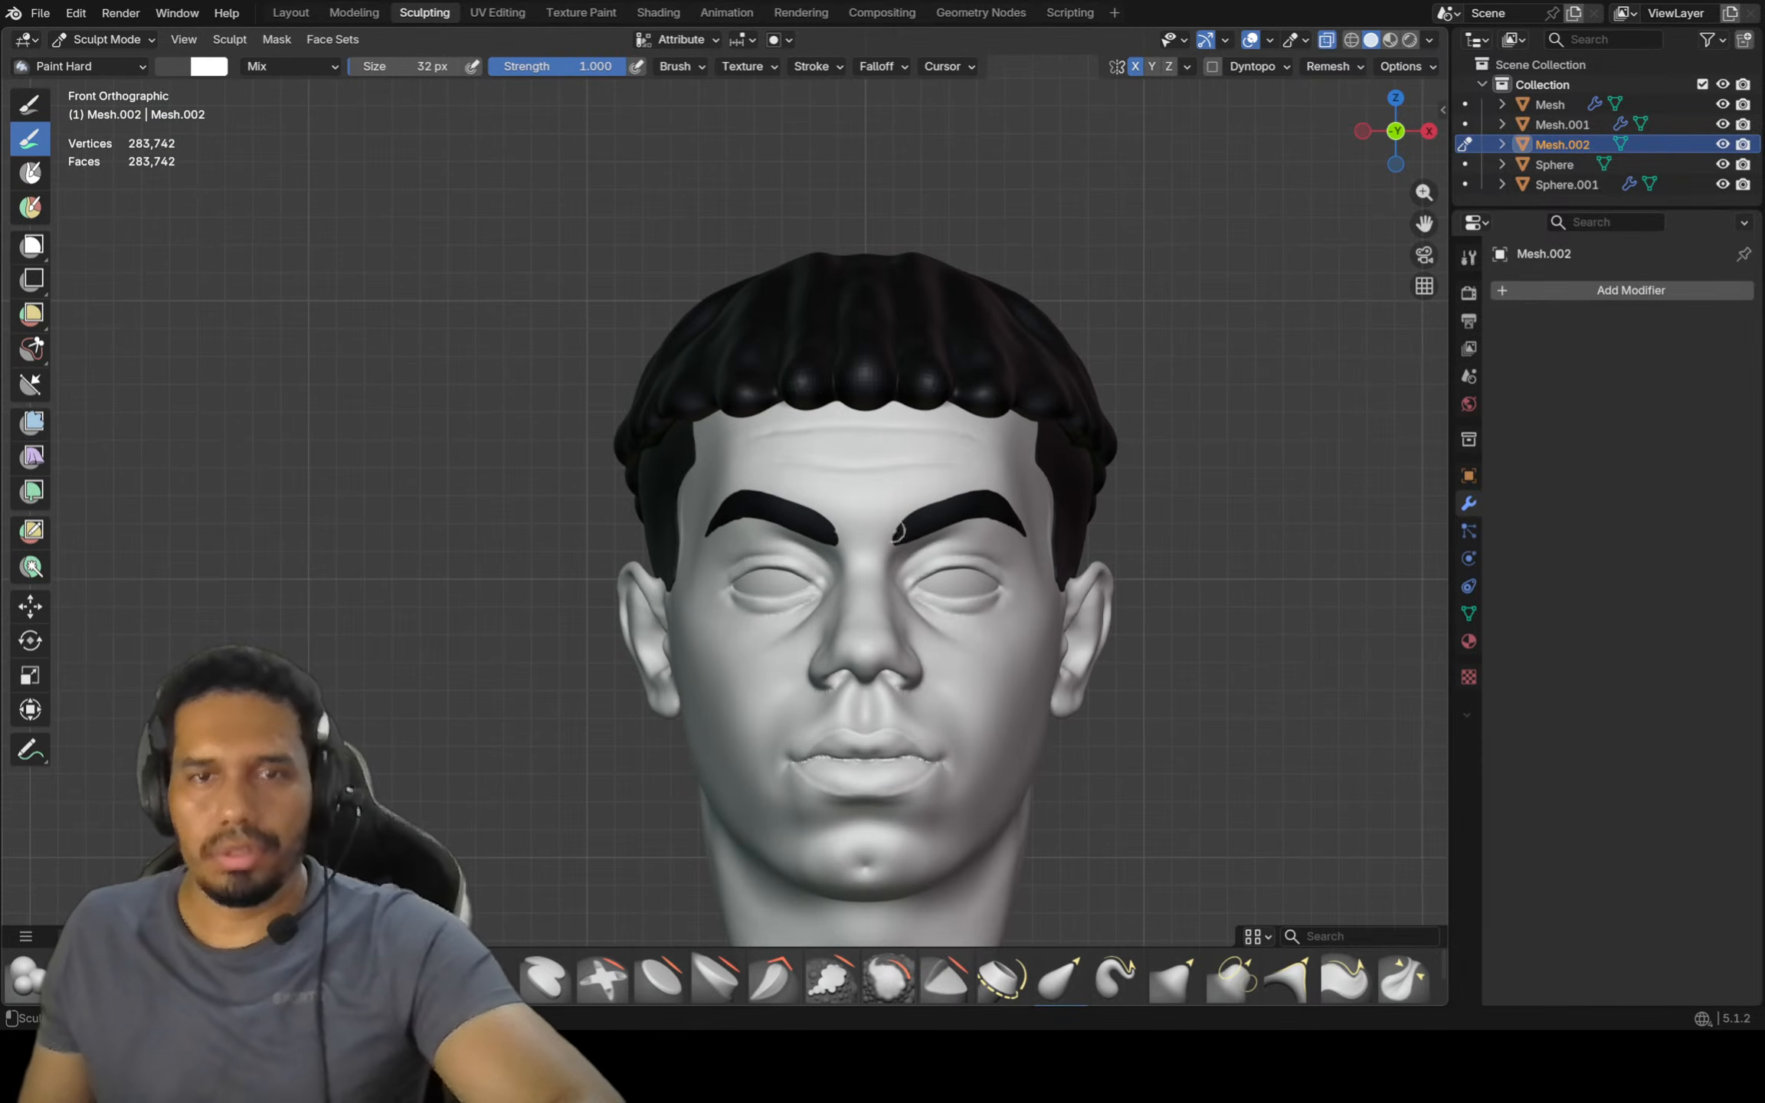
mouse_move(802, 391)
left_mouse_down()
mouse_move(800, 295)
mouse_move(841, 378)
mouse_move(705, 350)
left_mouse_up()
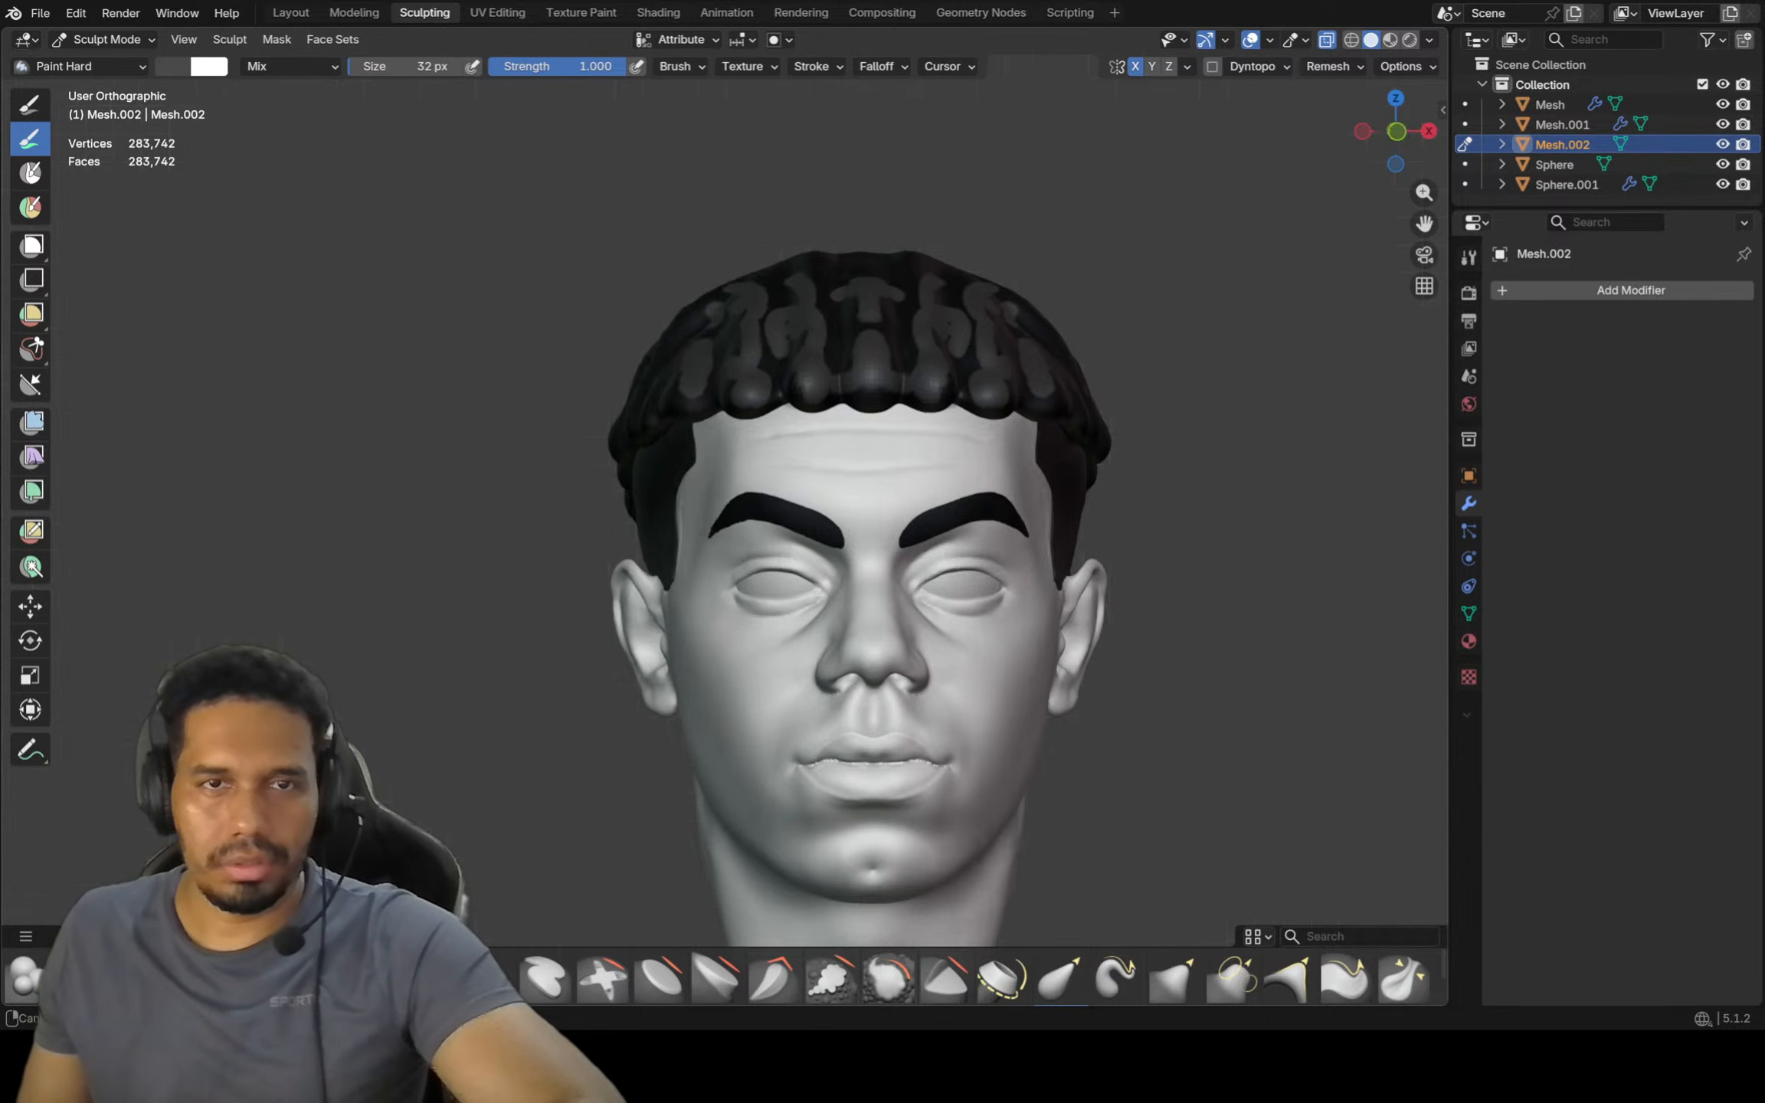
Paint dark-grey accent strokes on the hair strands from the temple along the side of the top hair
middle_click_drag(704, 350, 696, 431)
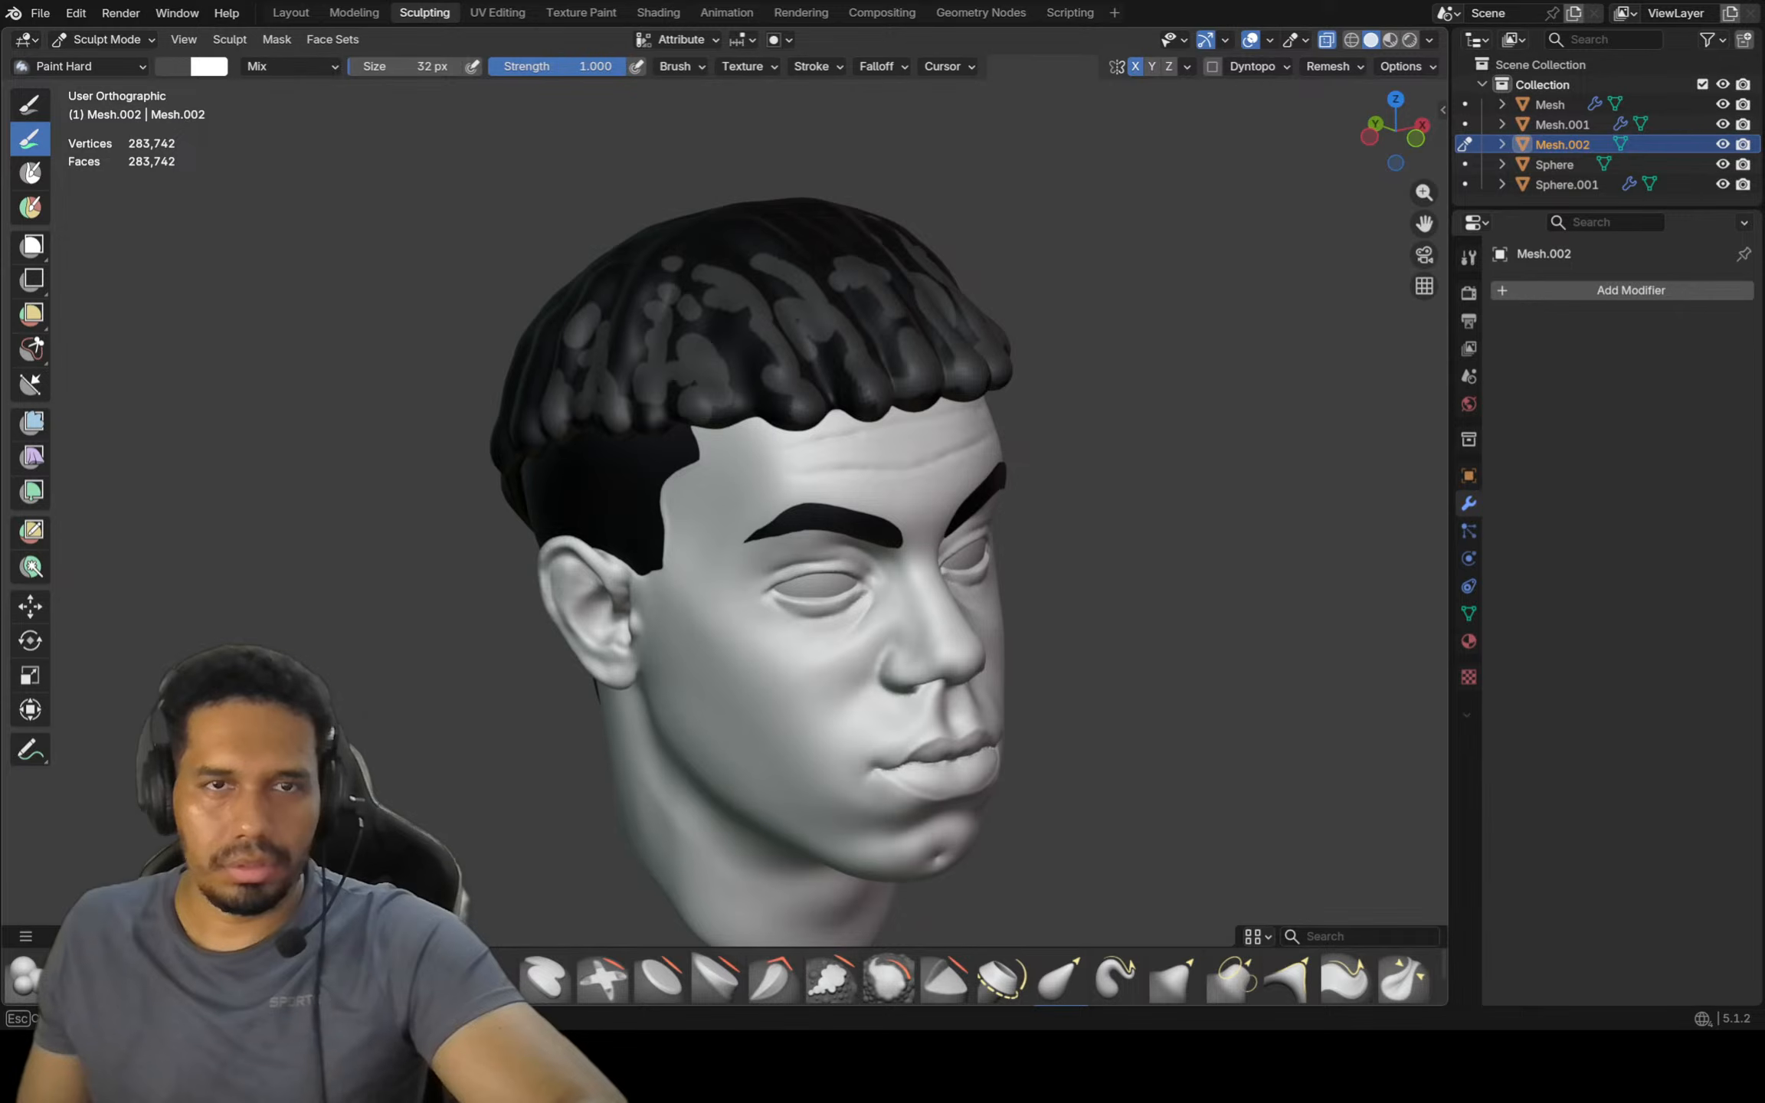
middle_click_drag(573, 368, 580, 465)
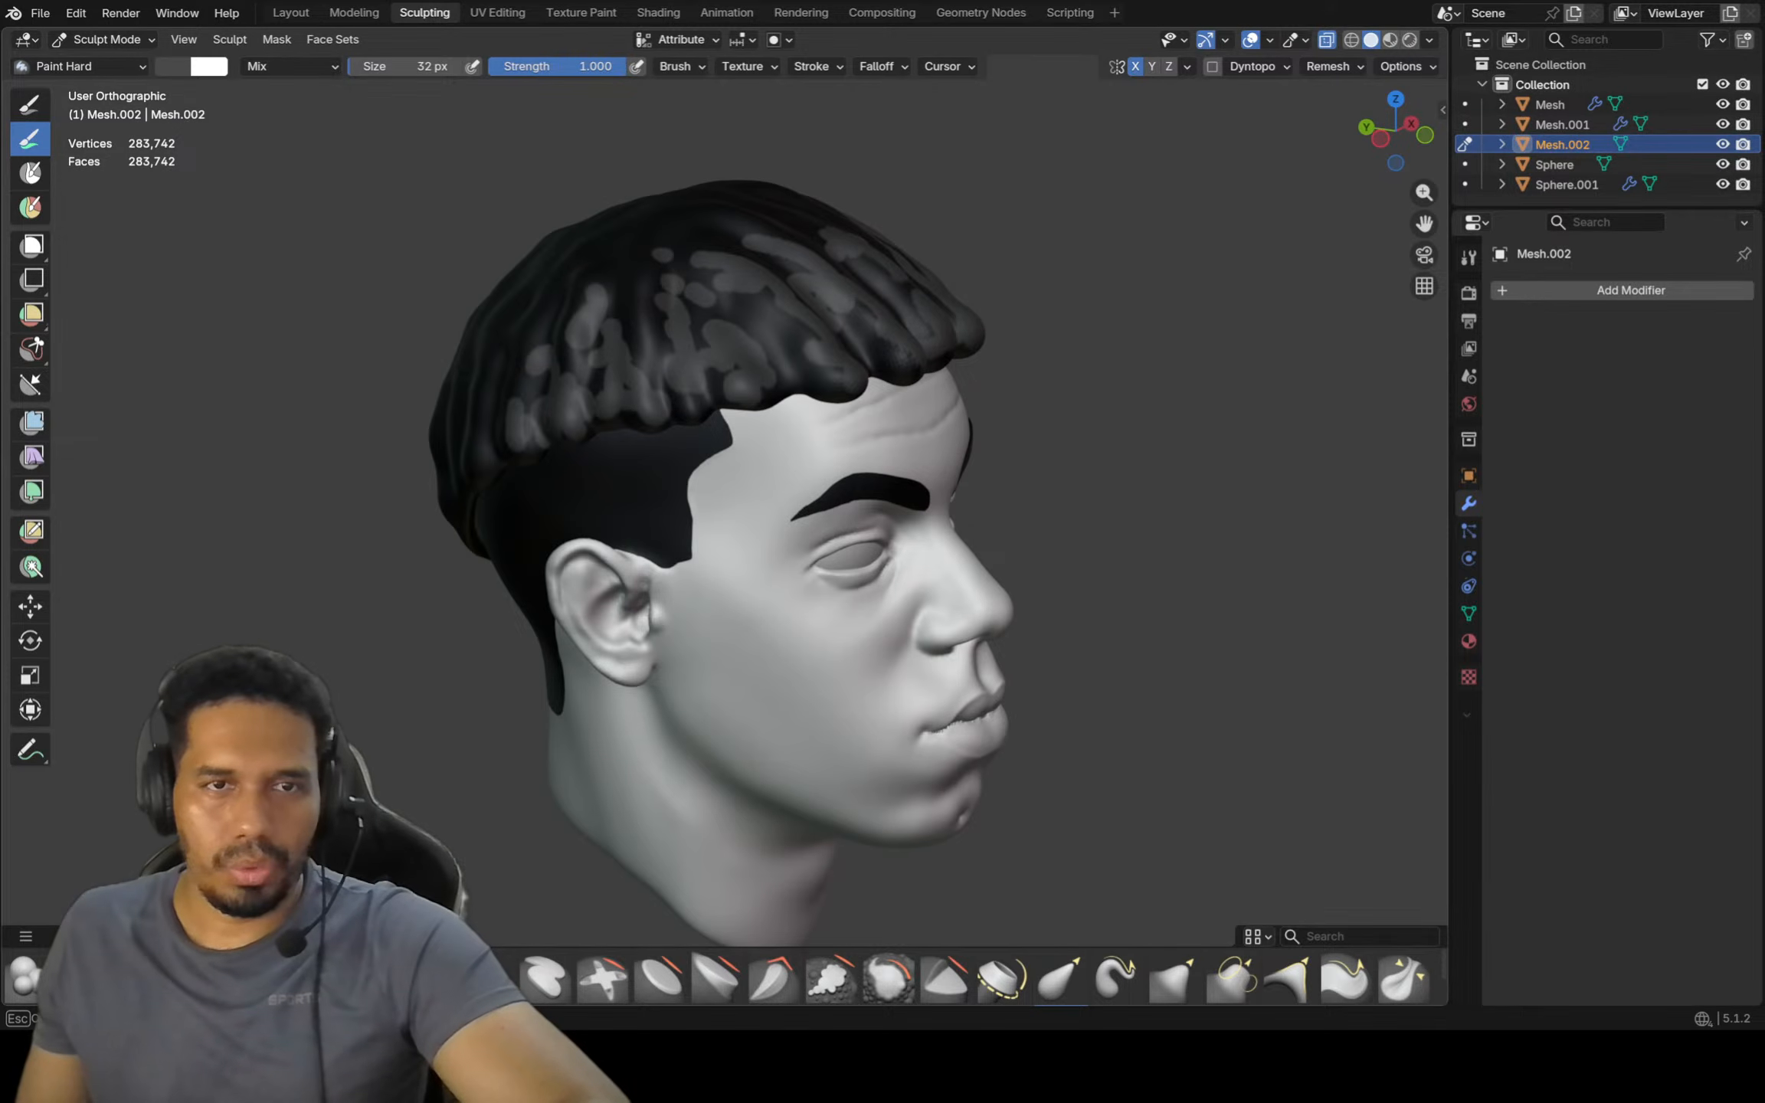
middle_click_drag(500, 360, 567, 367)
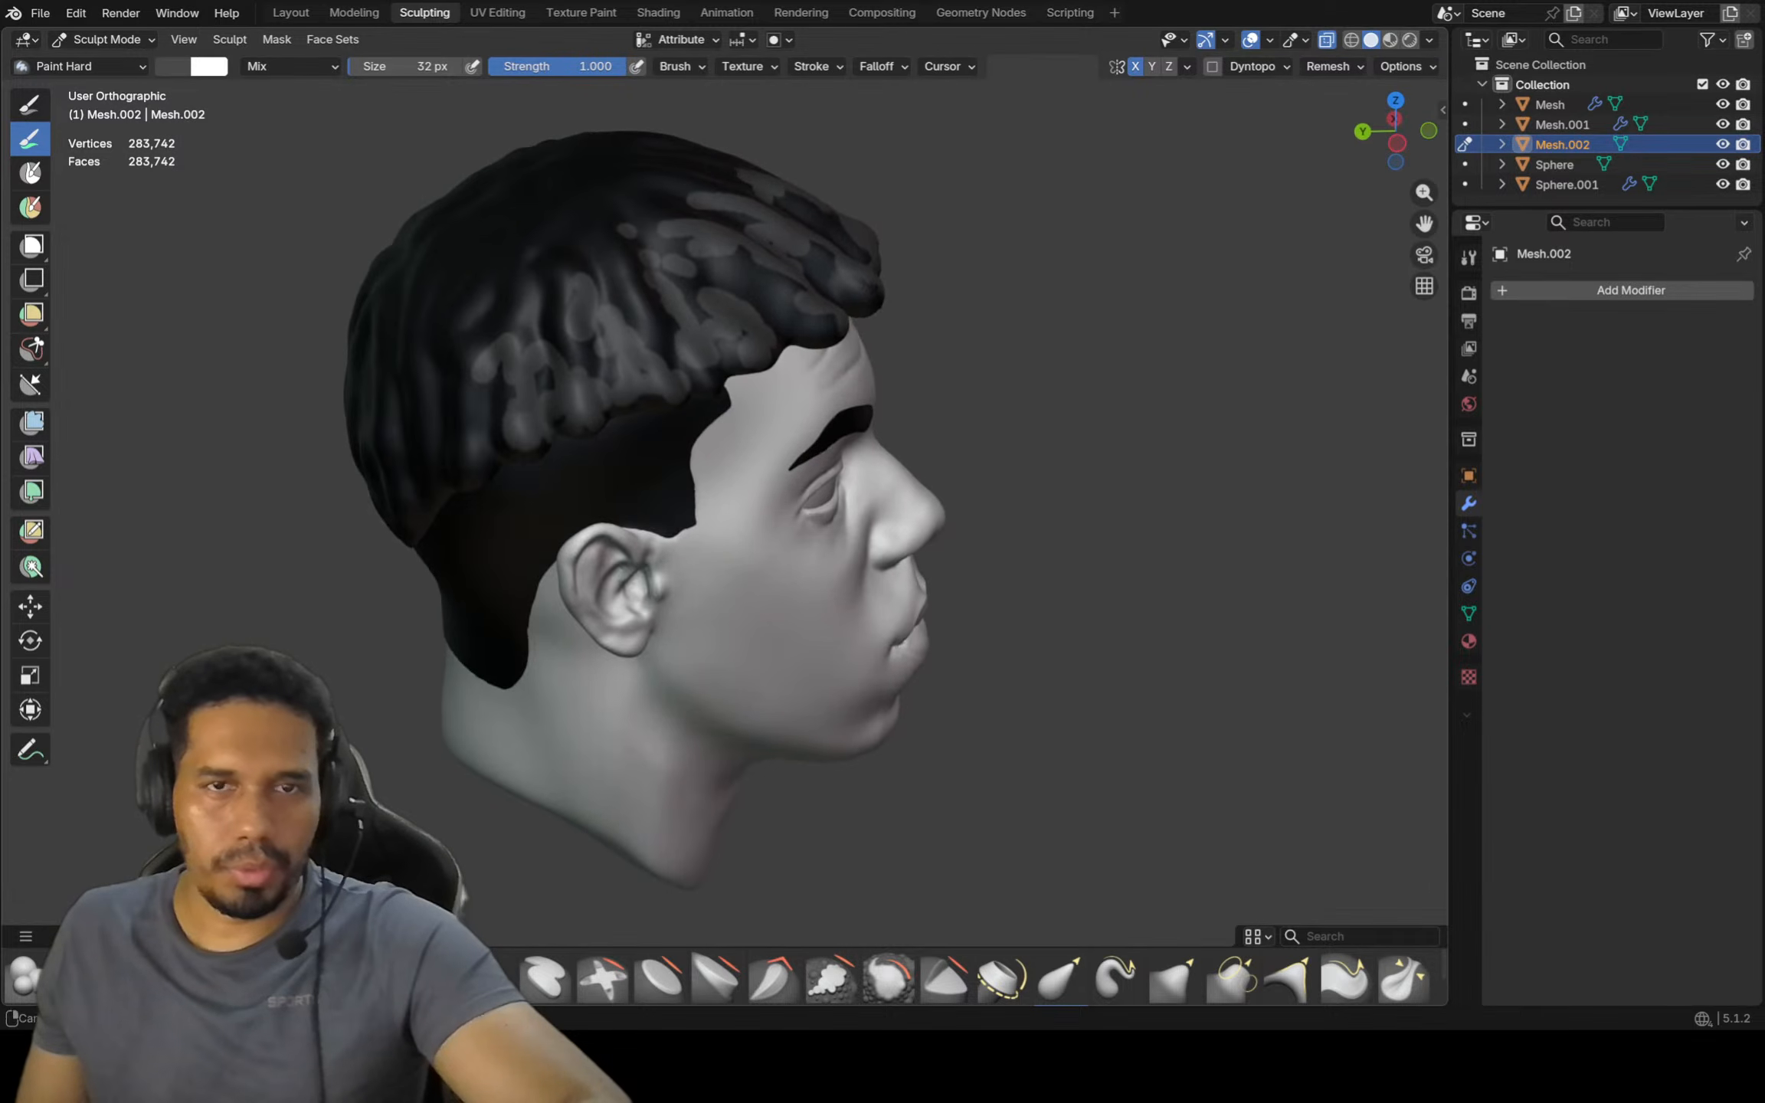
left_click_drag(464, 465, 470, 415)
middle_click_drag(495, 340, 618, 472)
Enlarge the brush to 174 px and blend the dark-grey accents softly into the near-black hair from the front
key("Up")
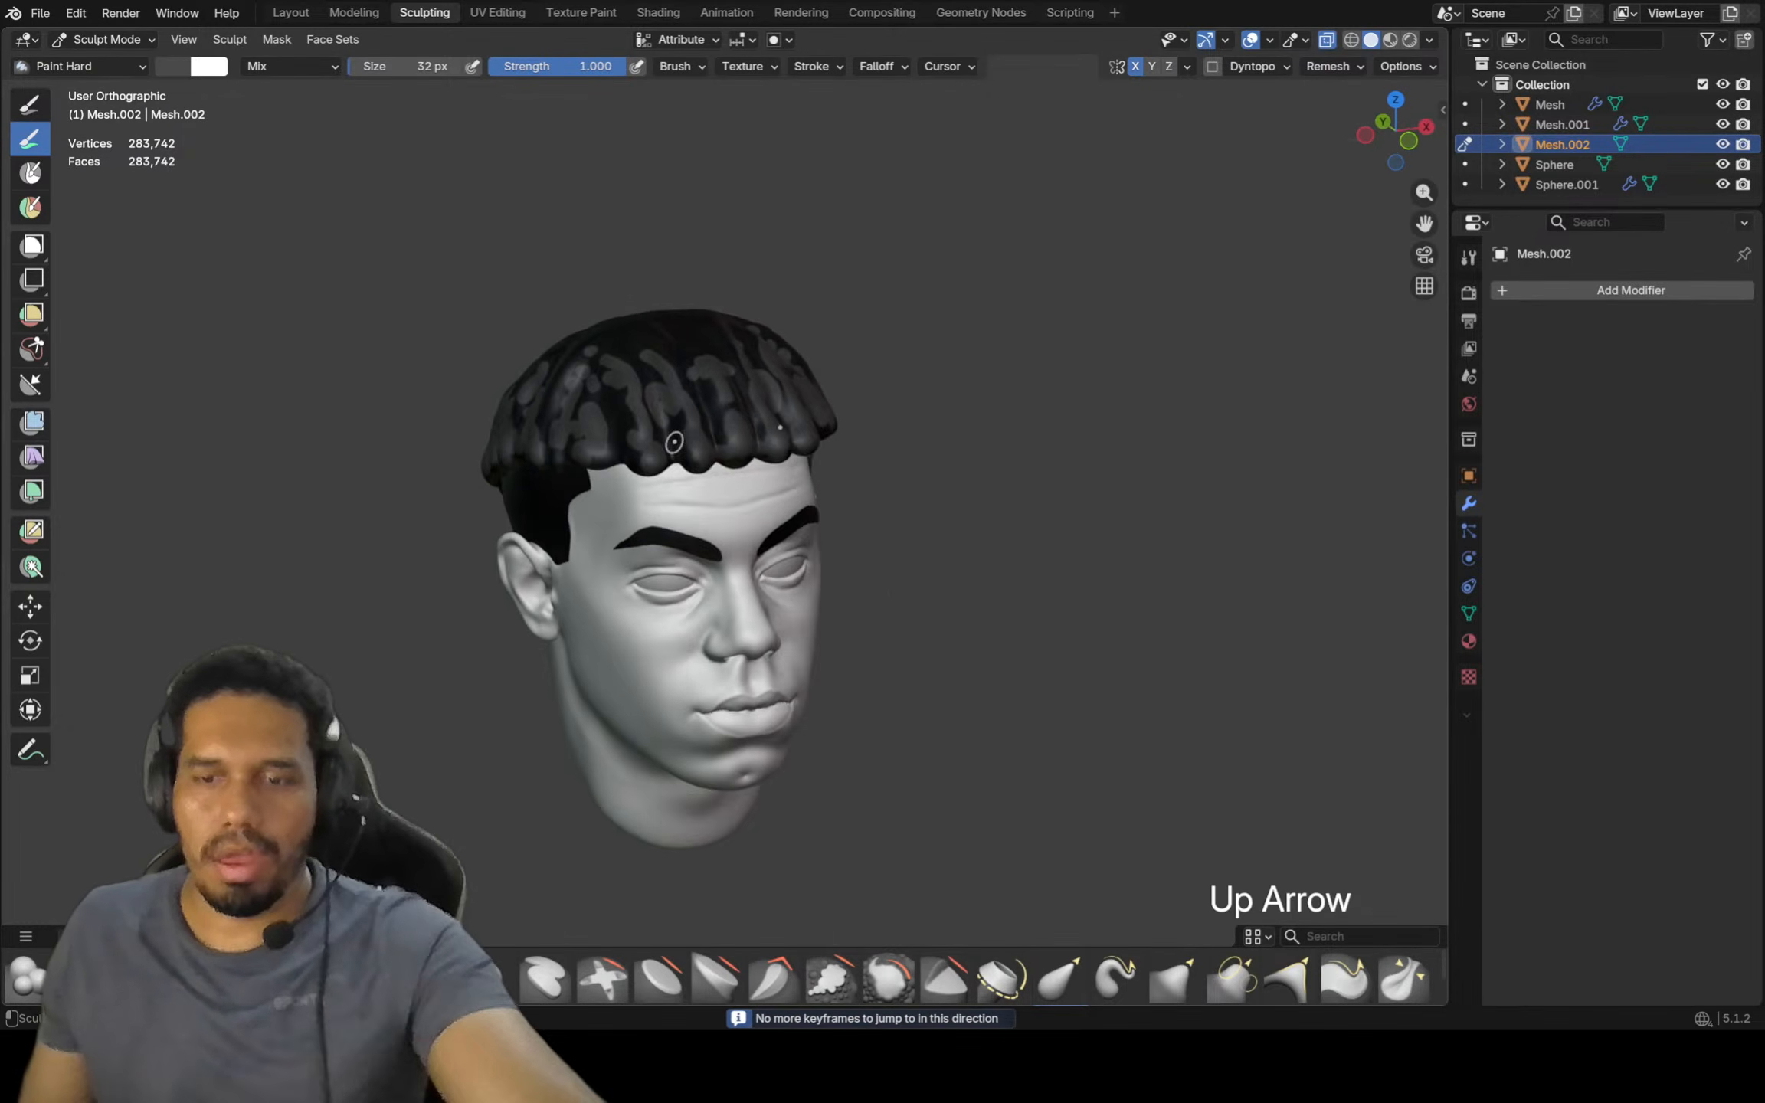
key("KP_1")
key("f")
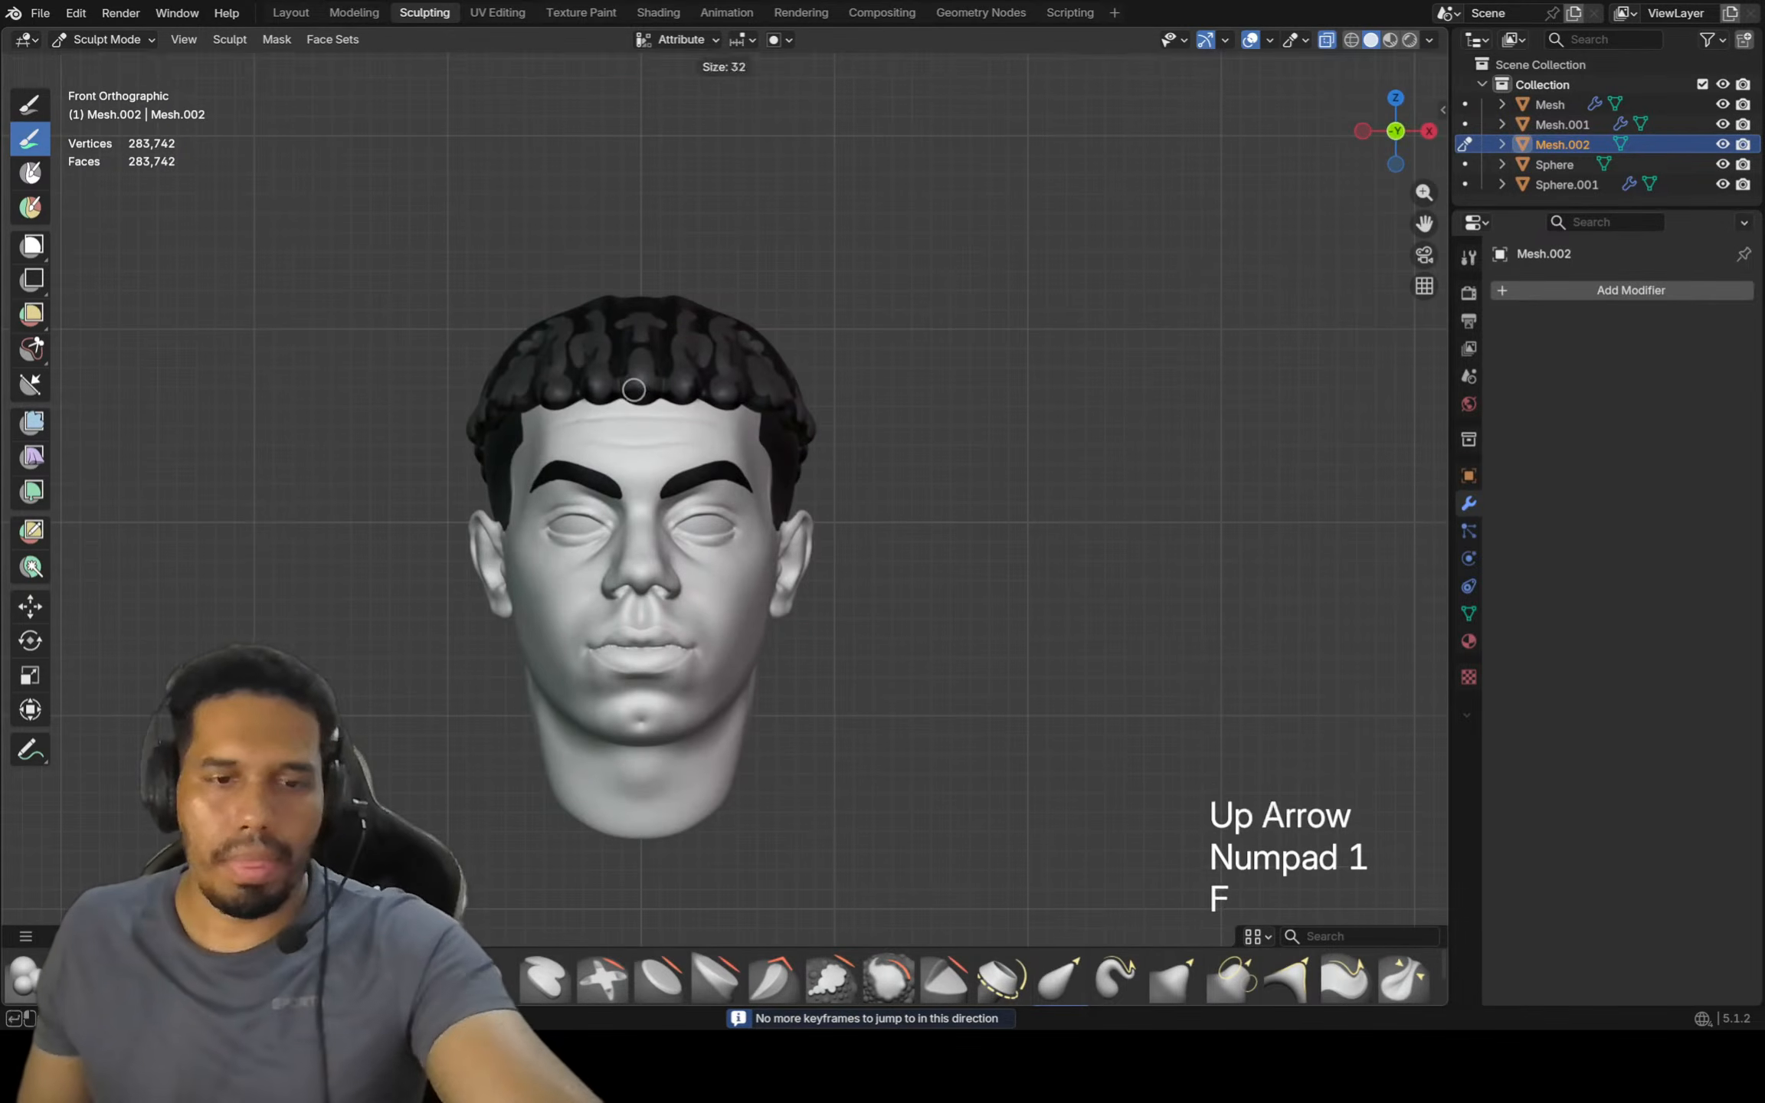
left_click(684, 383)
left_click_drag(684, 383, 674, 377, "shift")
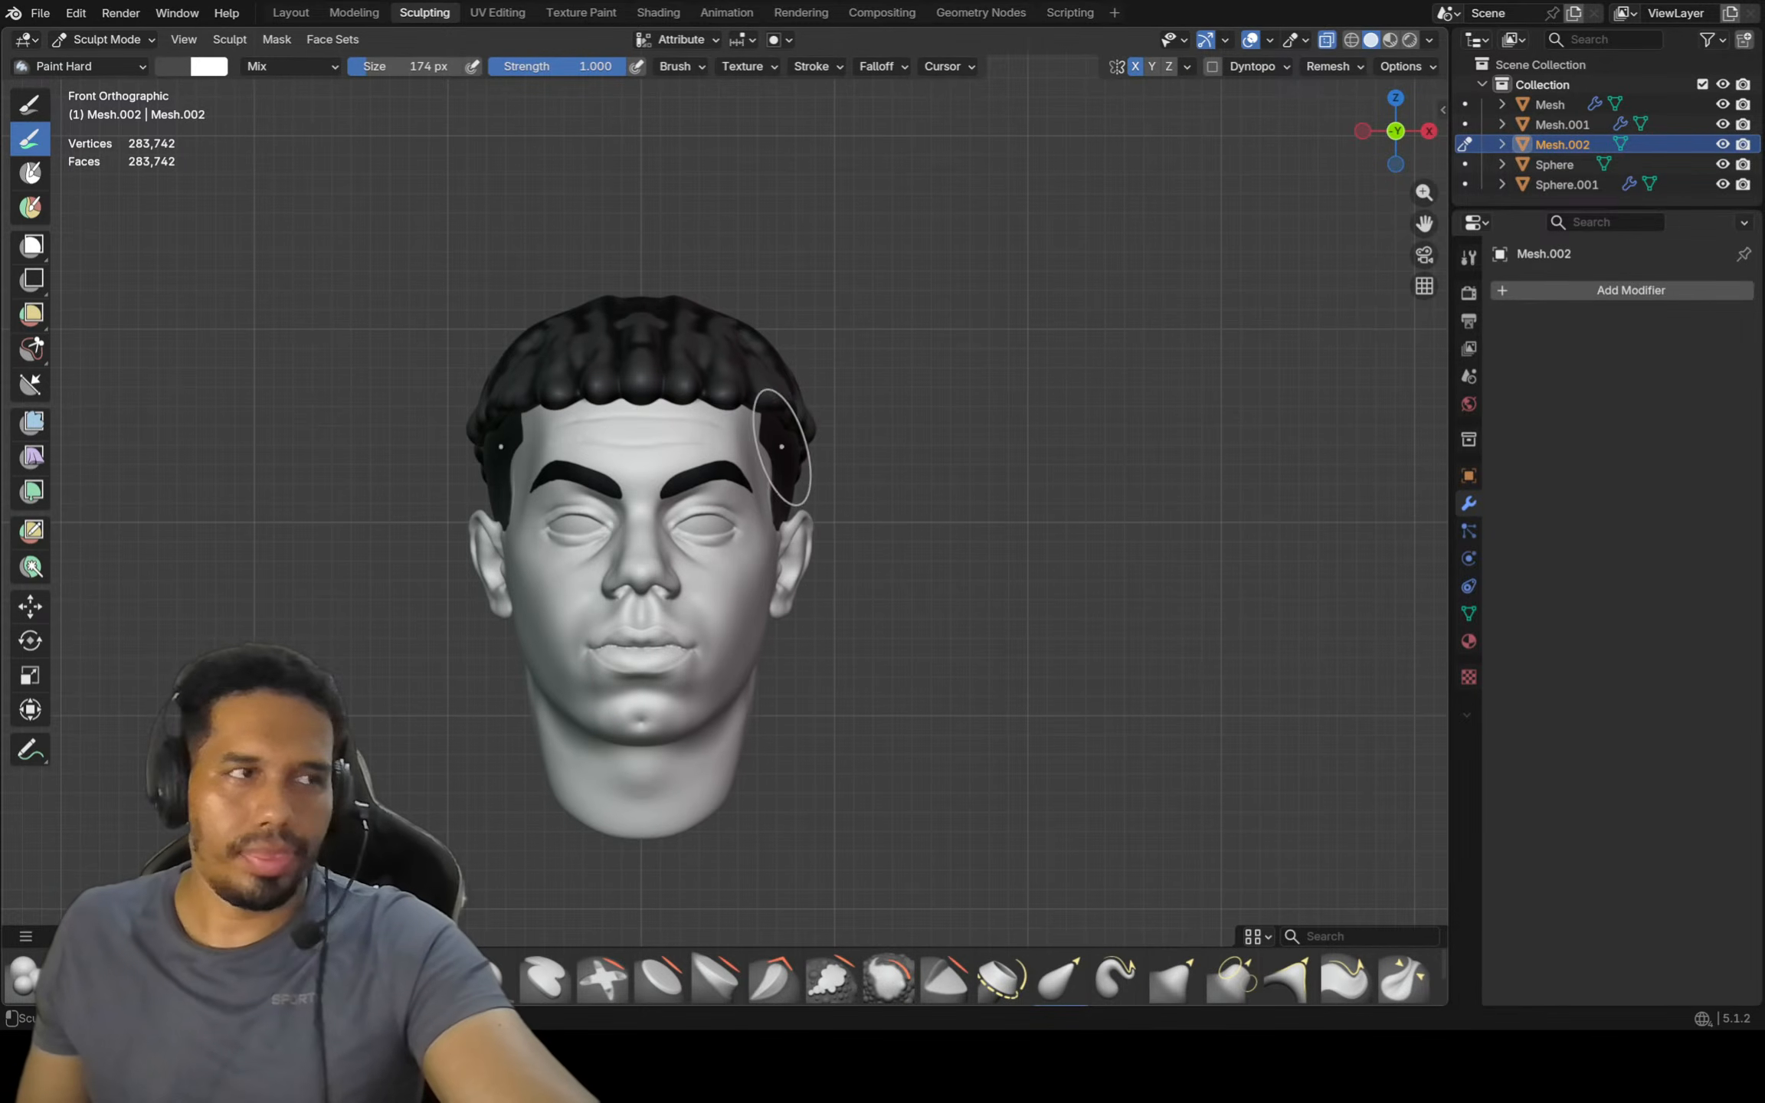
Make the head mesh active and prepare the Grab brush at 100 px around the mouth
mouse_move(780, 449)
middle_mouse_down("shift")
mouse_move(864, 402)
mouse_move(864, 314)
middle_mouse_up("shift")
middle_click_drag(864, 314, 910, 290, "shift")
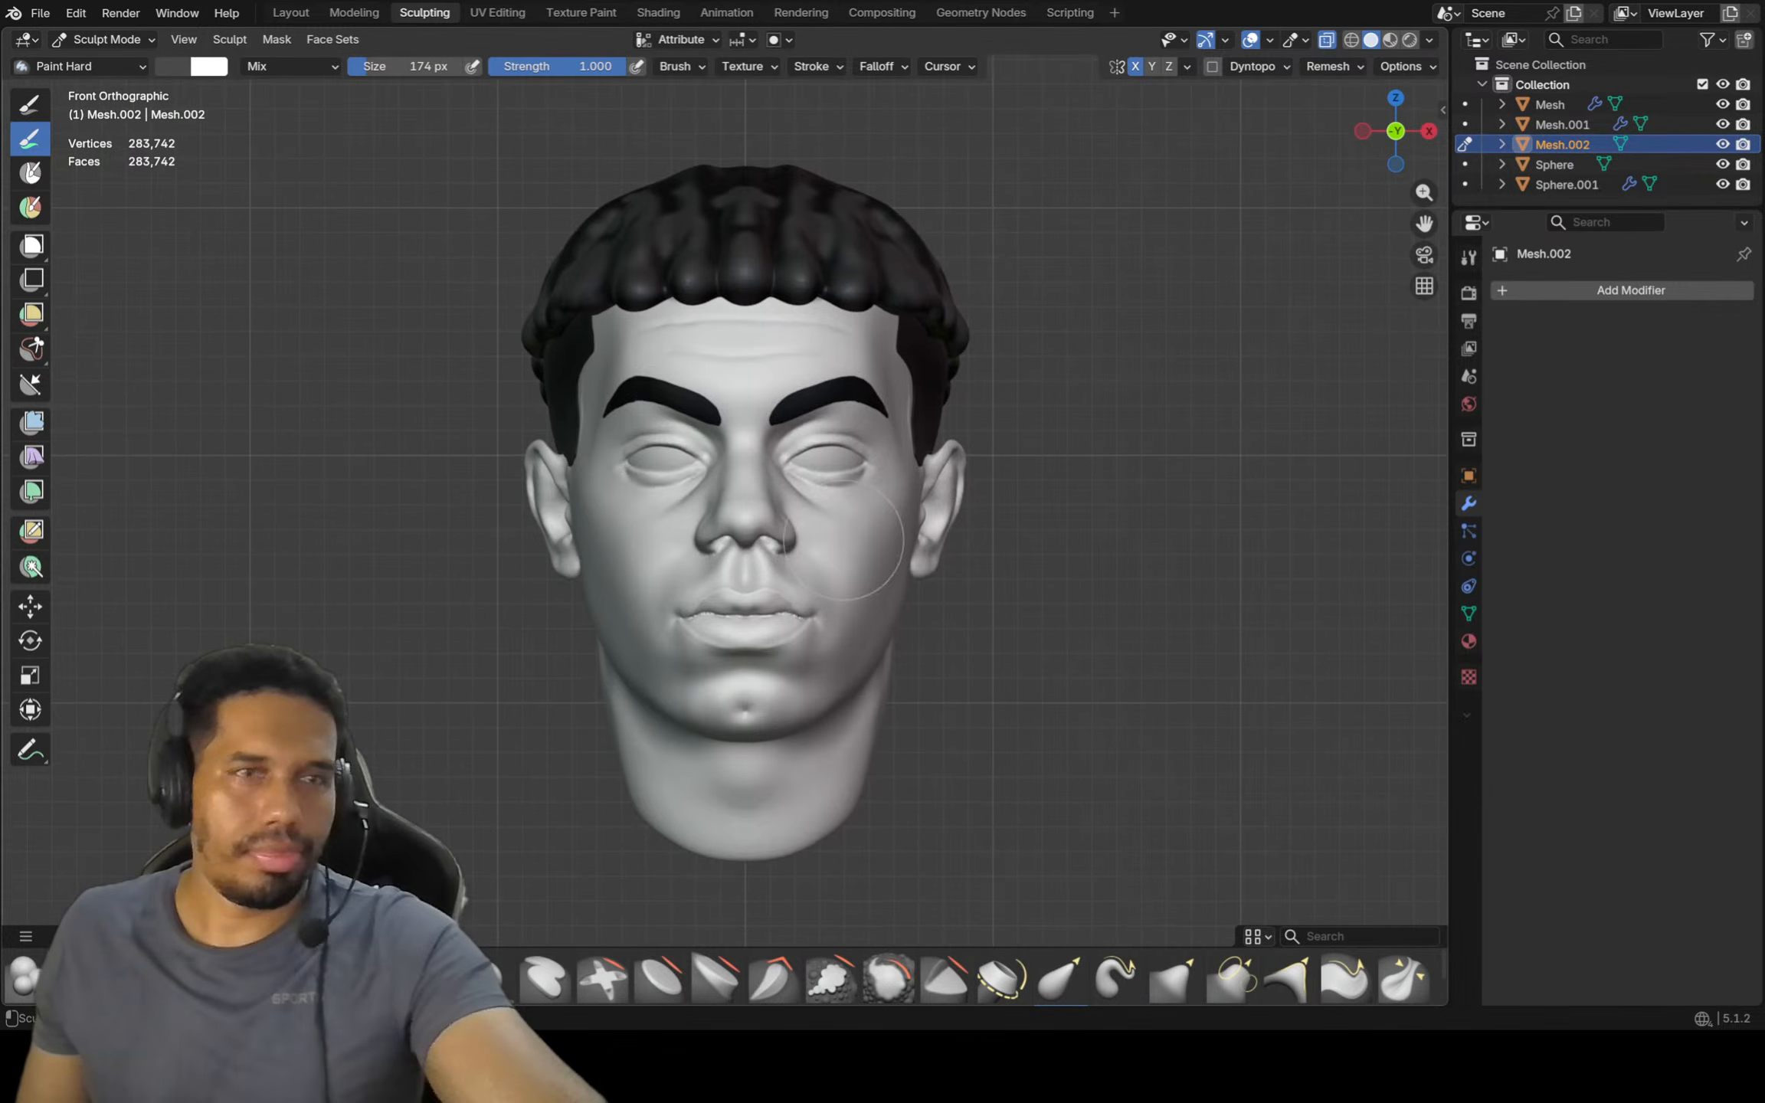
scroll(820, 556, "up", 1)
key("alt+q")
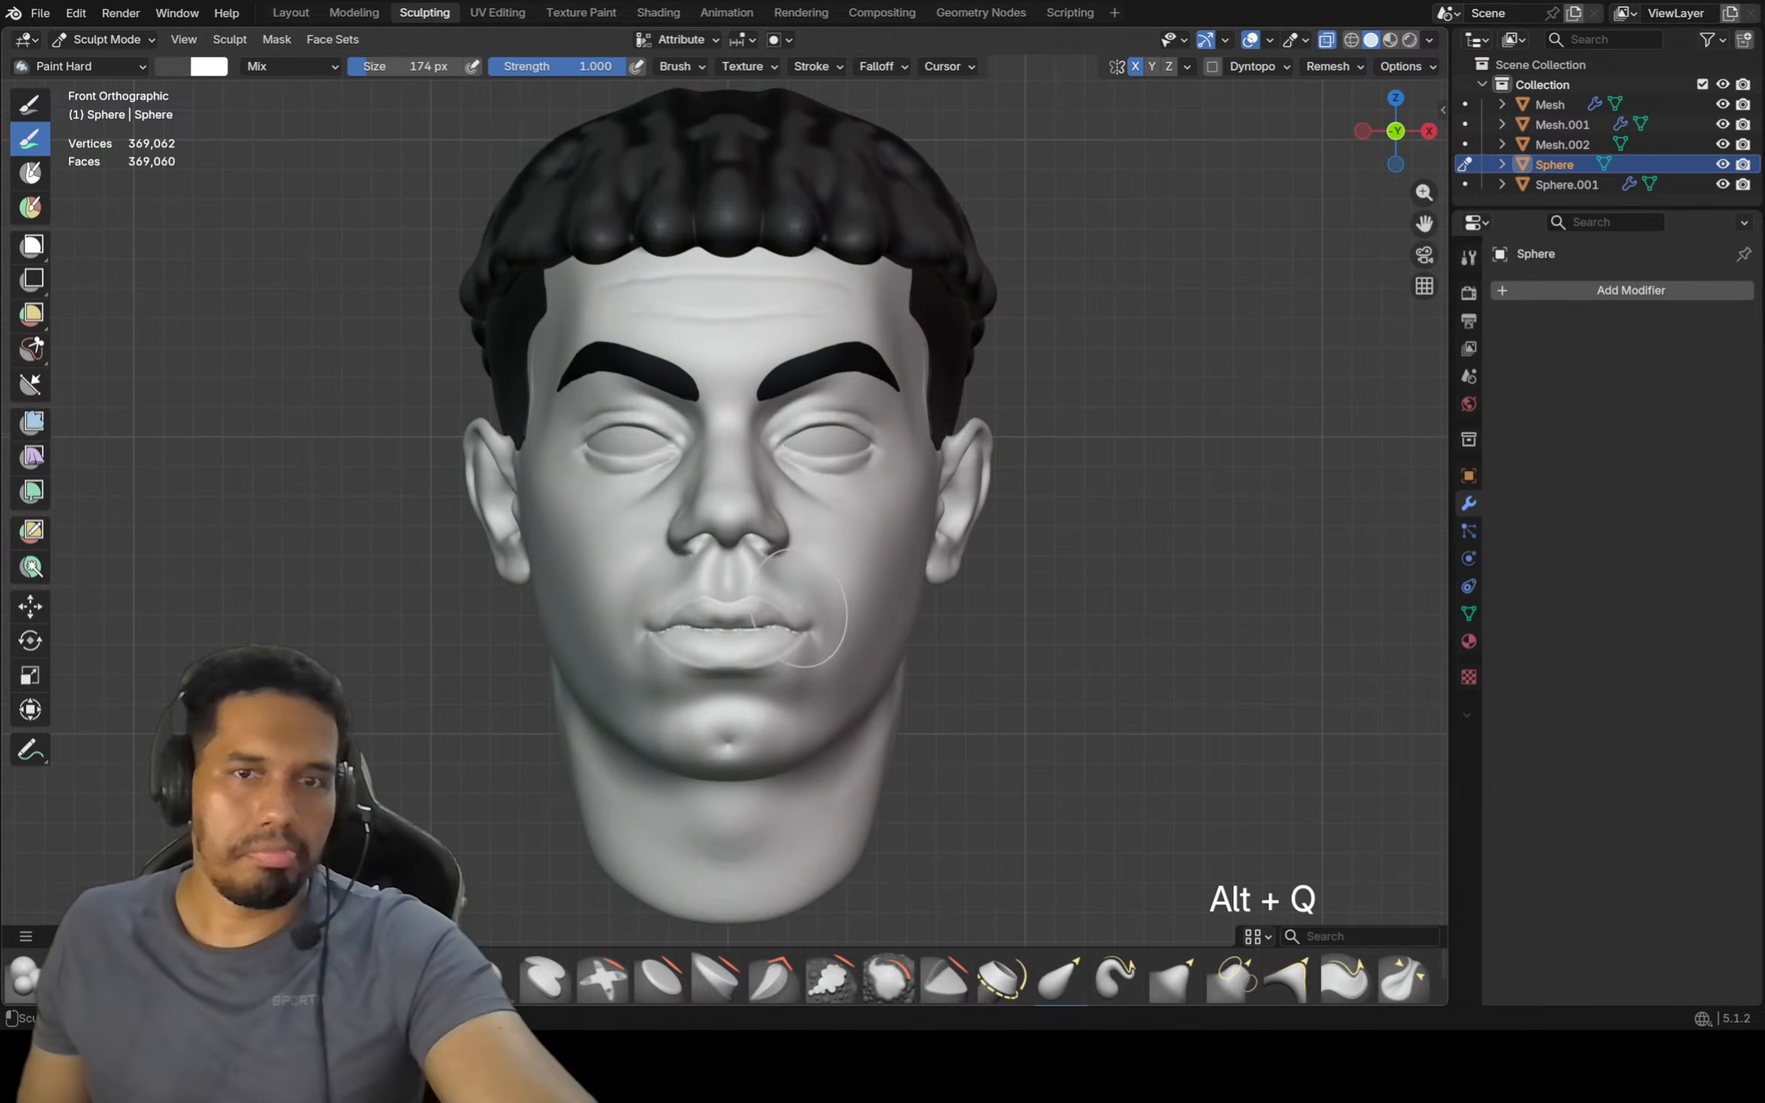
key("g")
key("f")
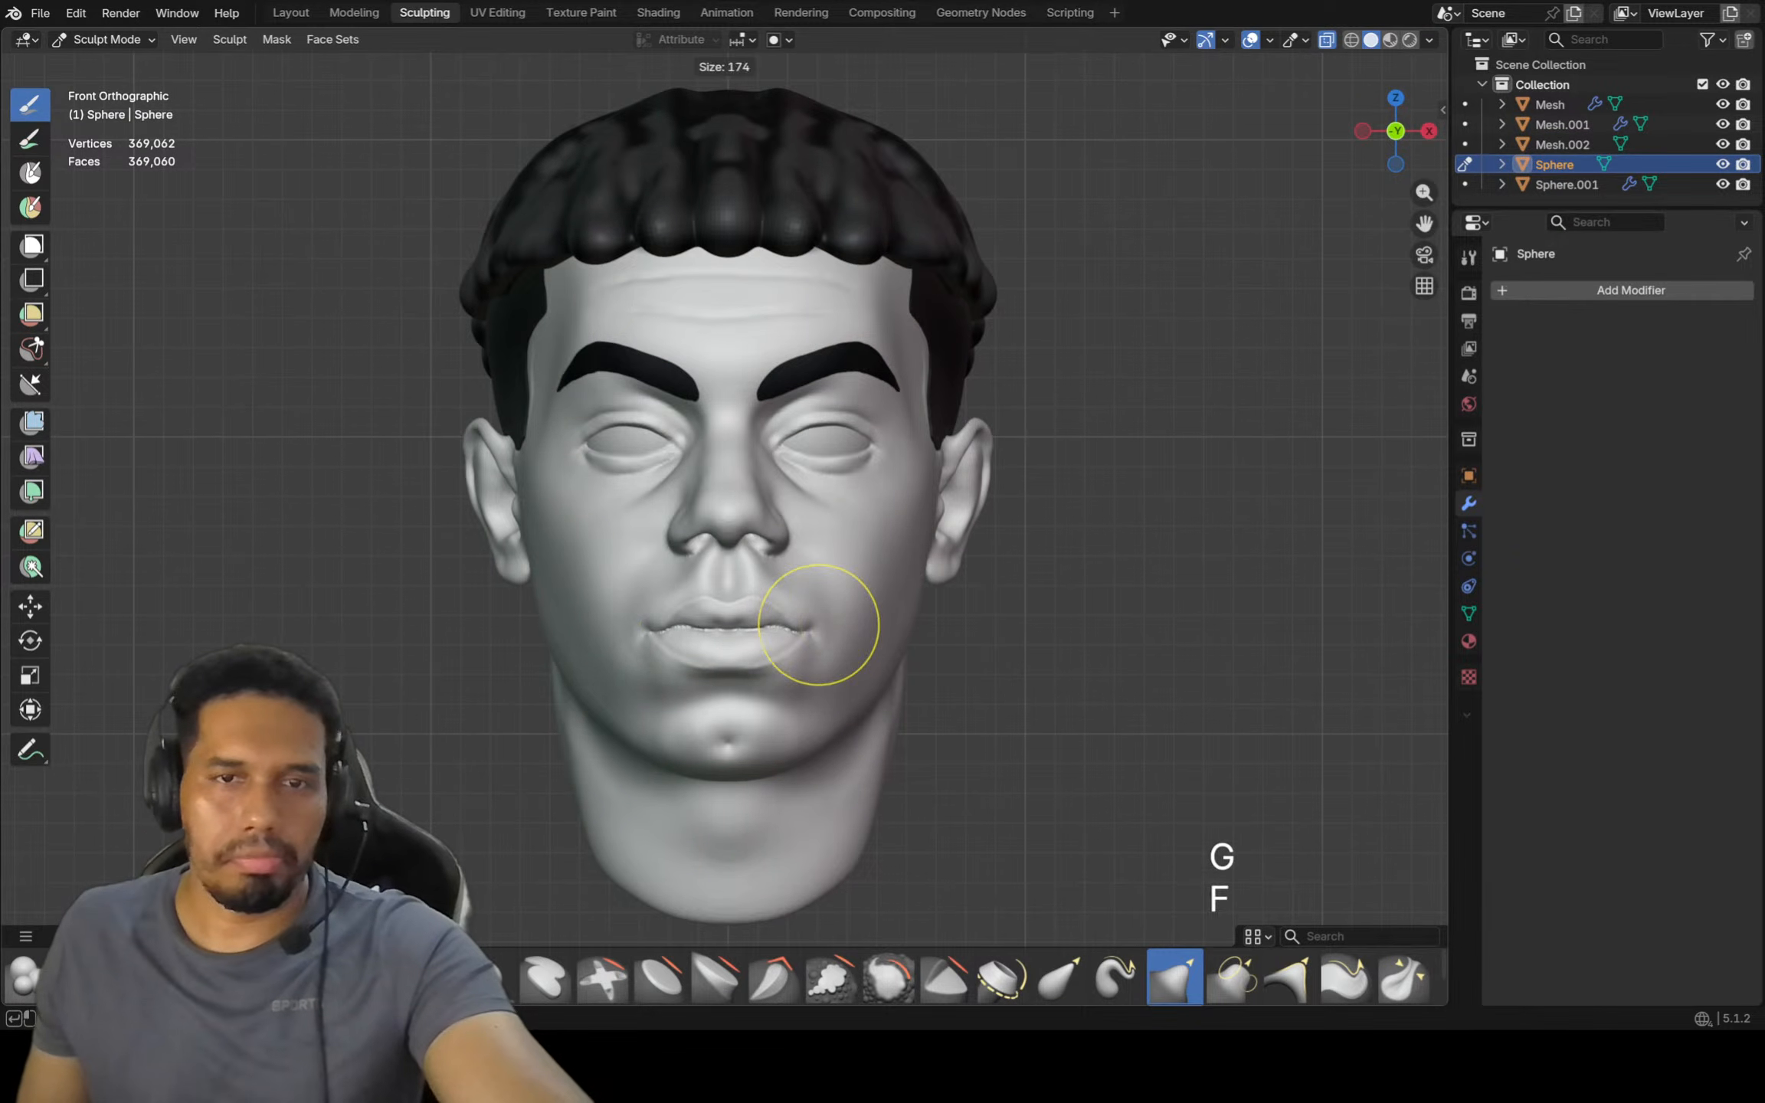
left_click(828, 628)
scroll(827, 628, "up", 3)
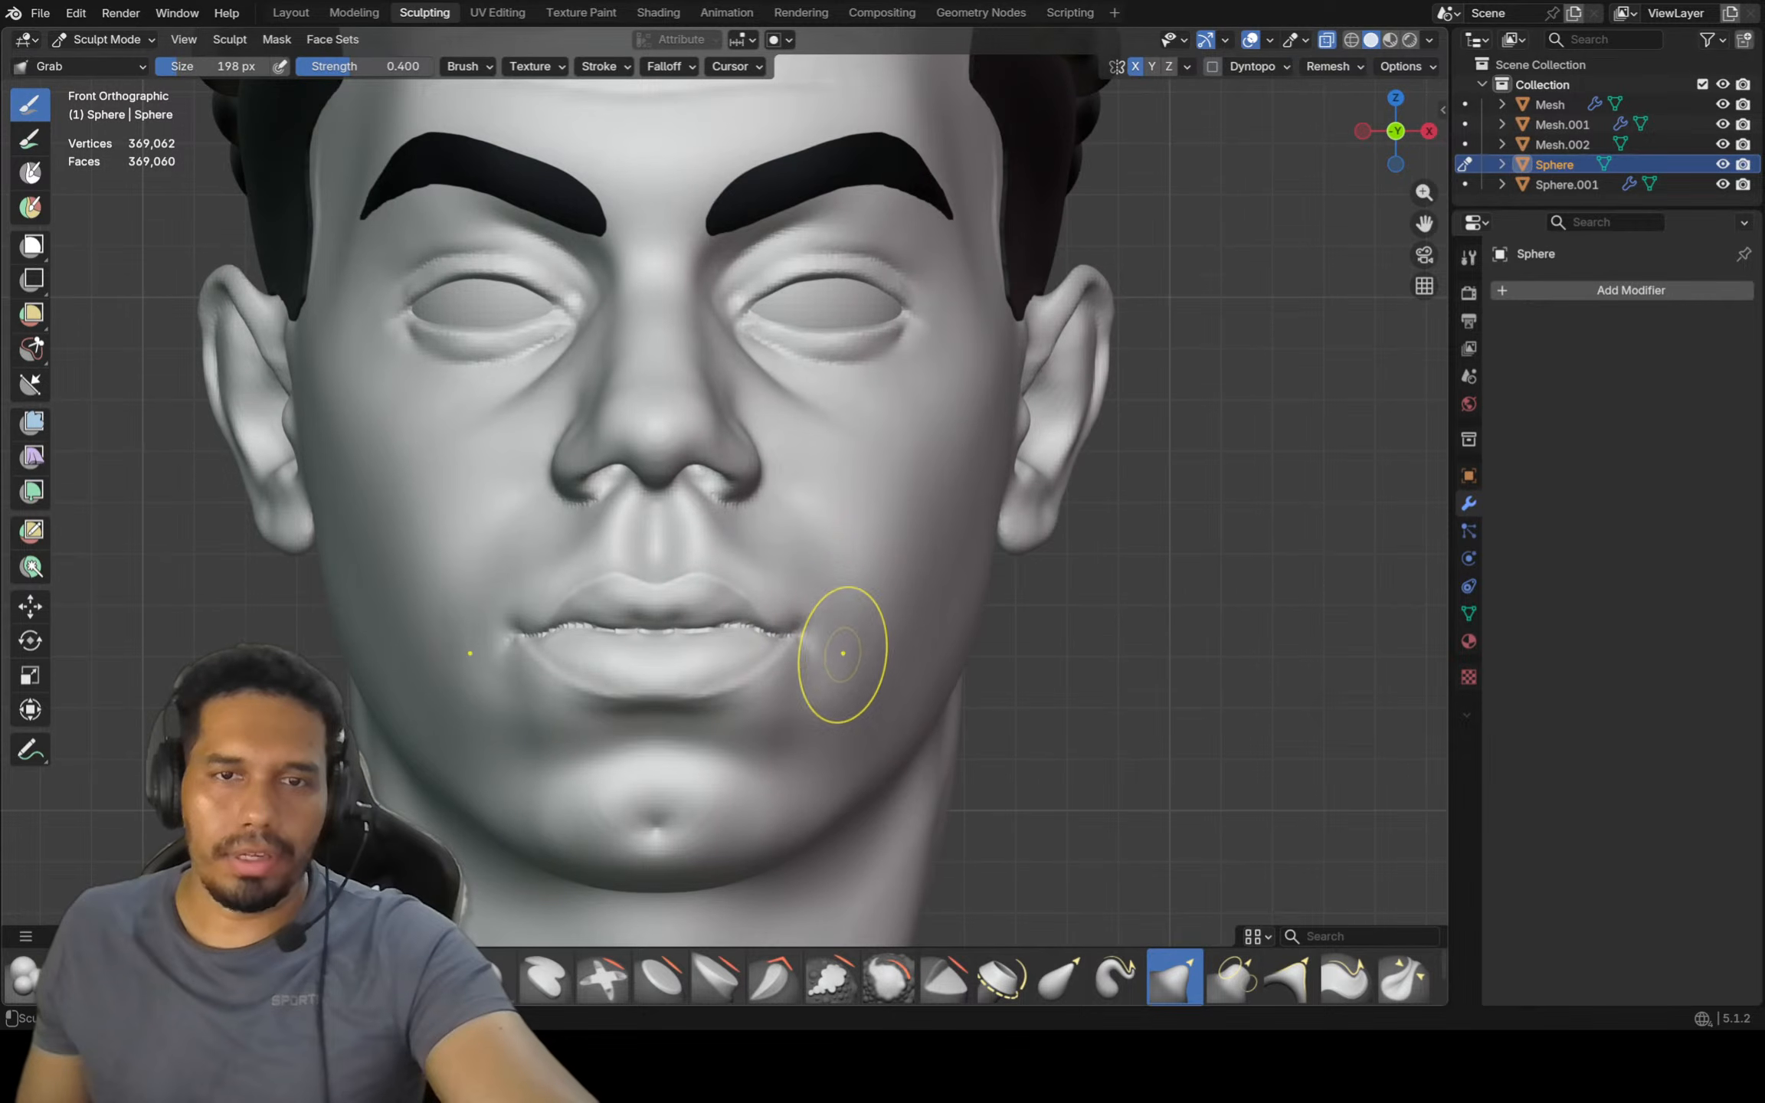
key("f")
left_click(799, 565)
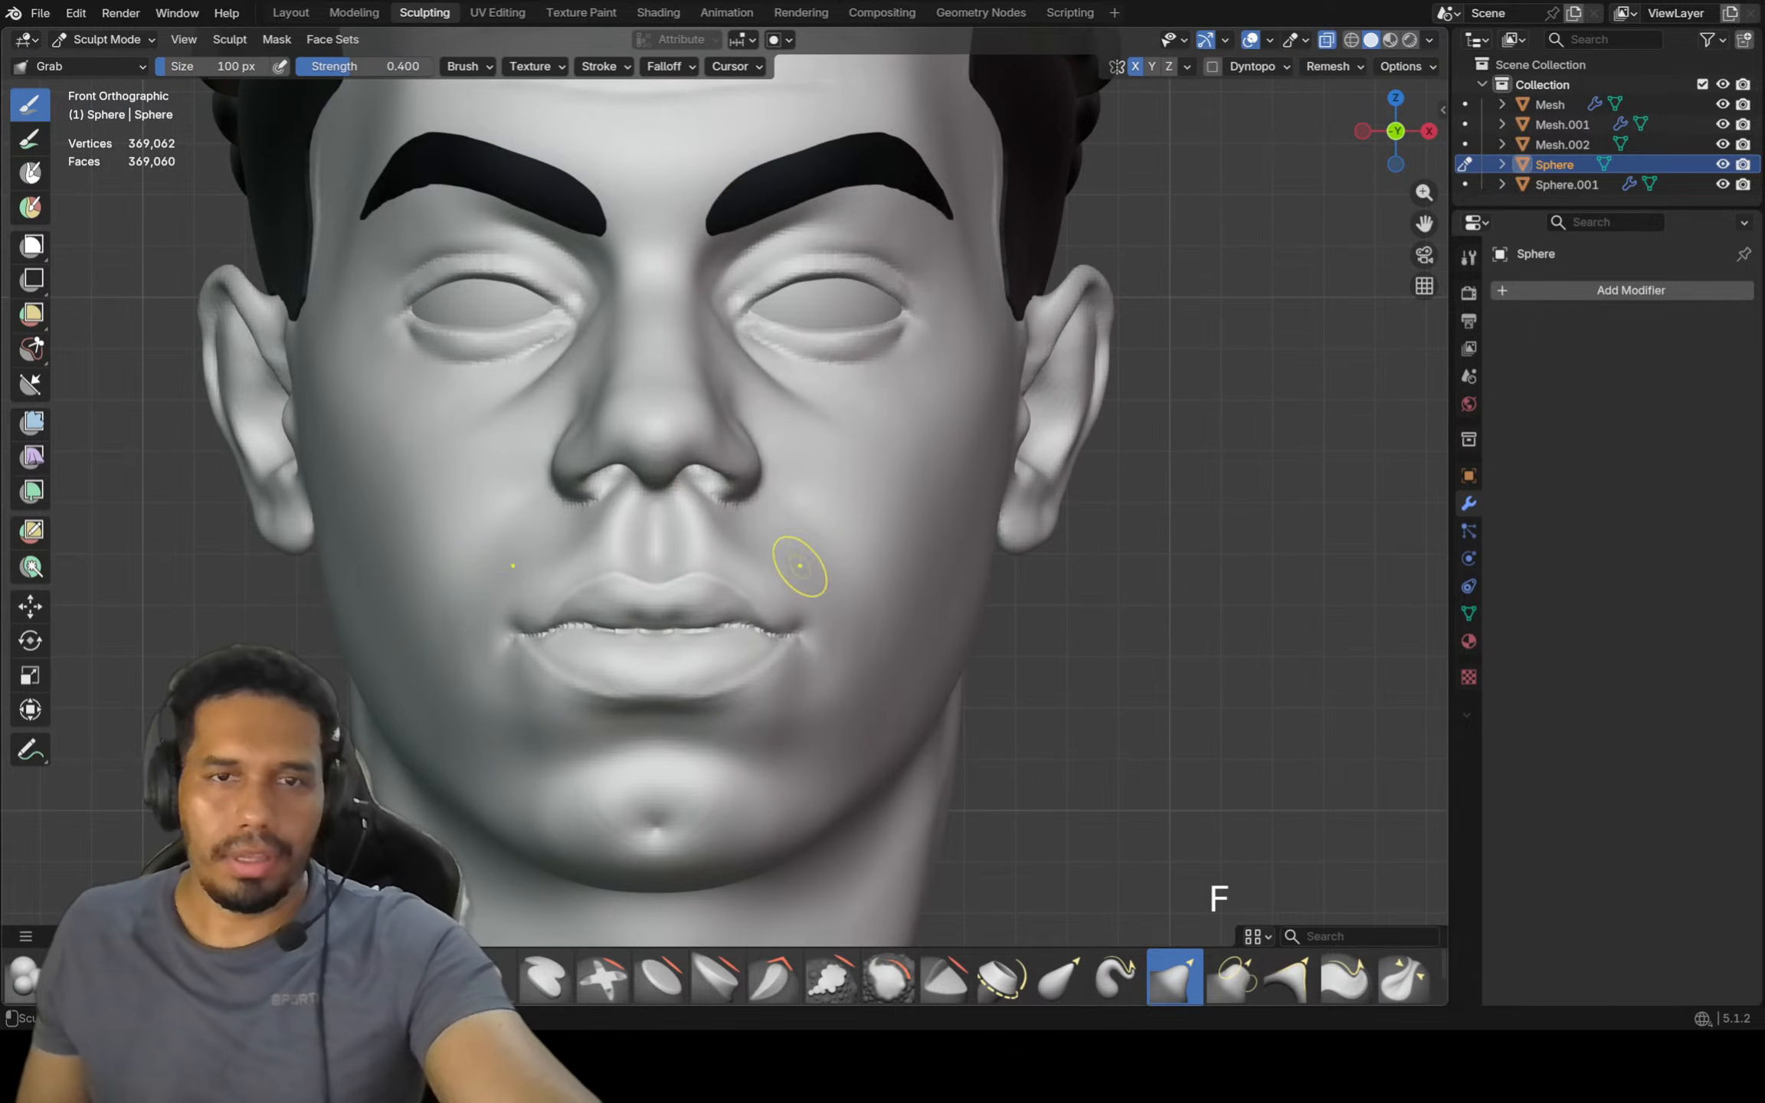
Carve subtle smile-line creases from beside the nostrils across the cheeks with the 100 px Crease Polish brush
key("shift+c")
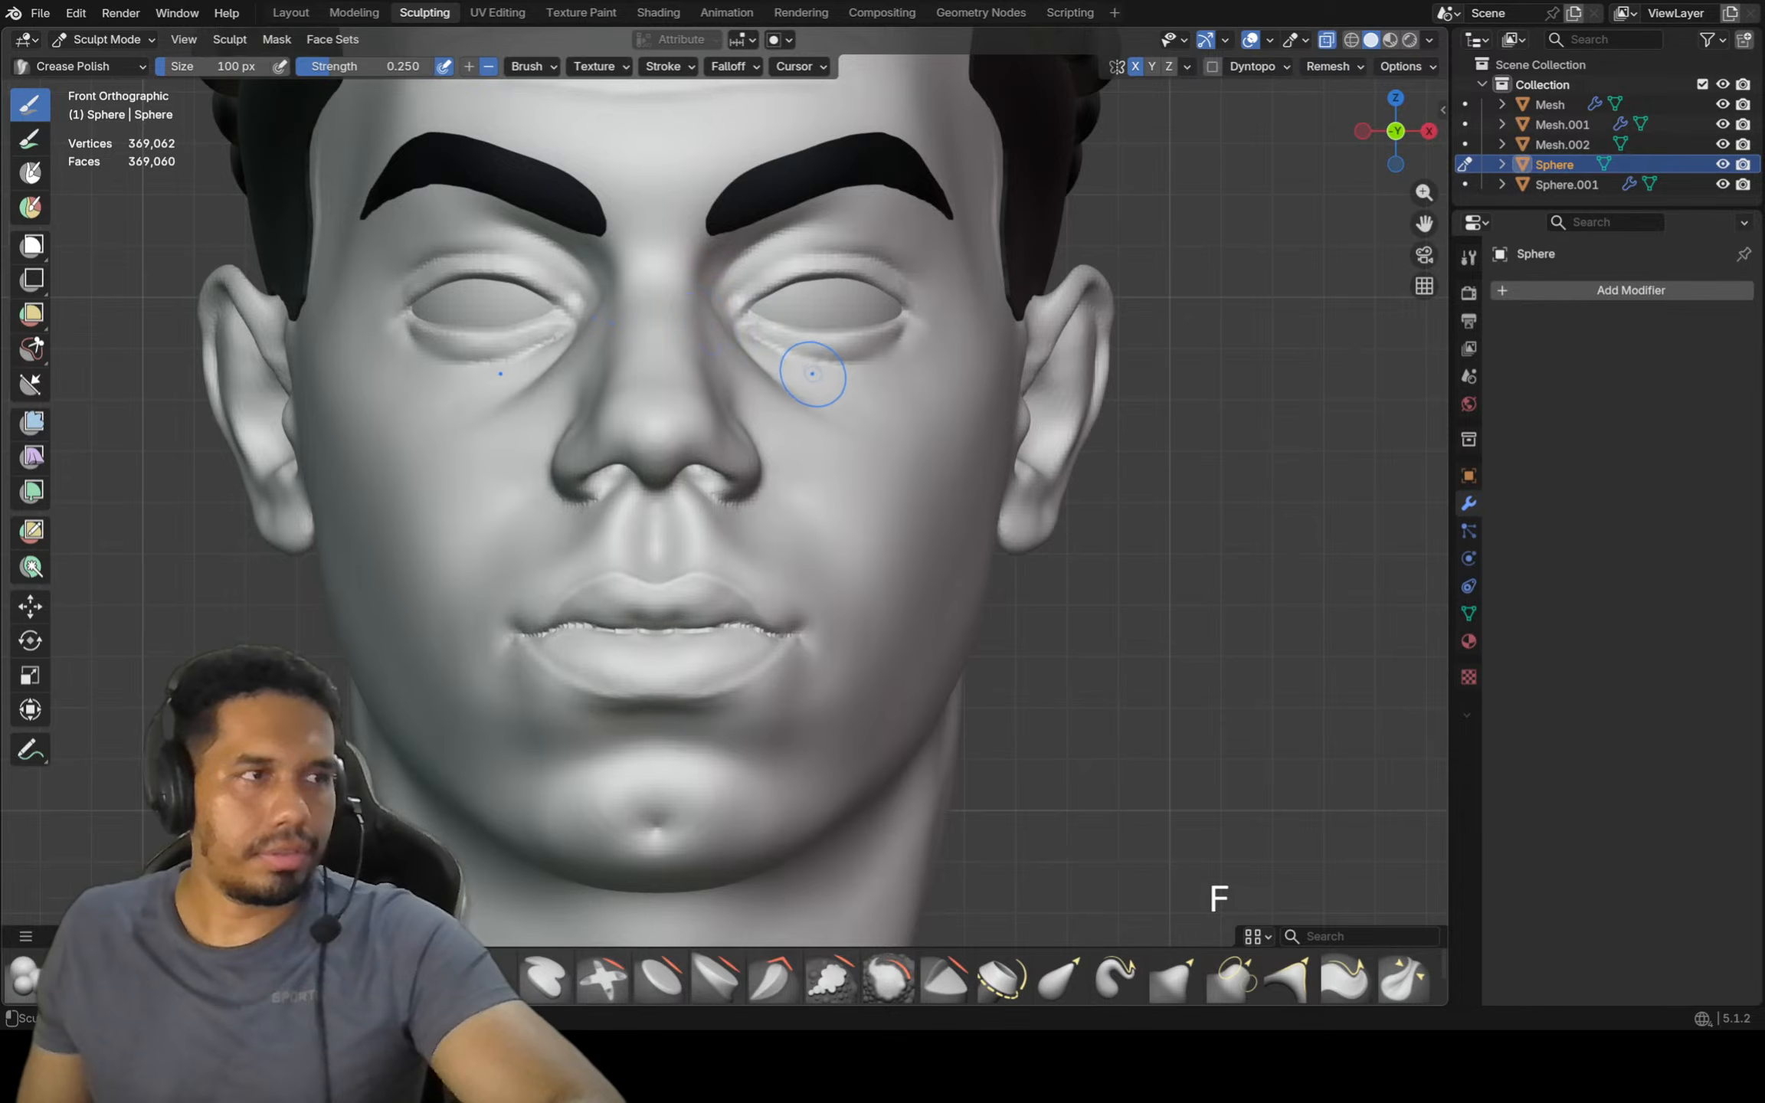
scroll(803, 367, "up", 2)
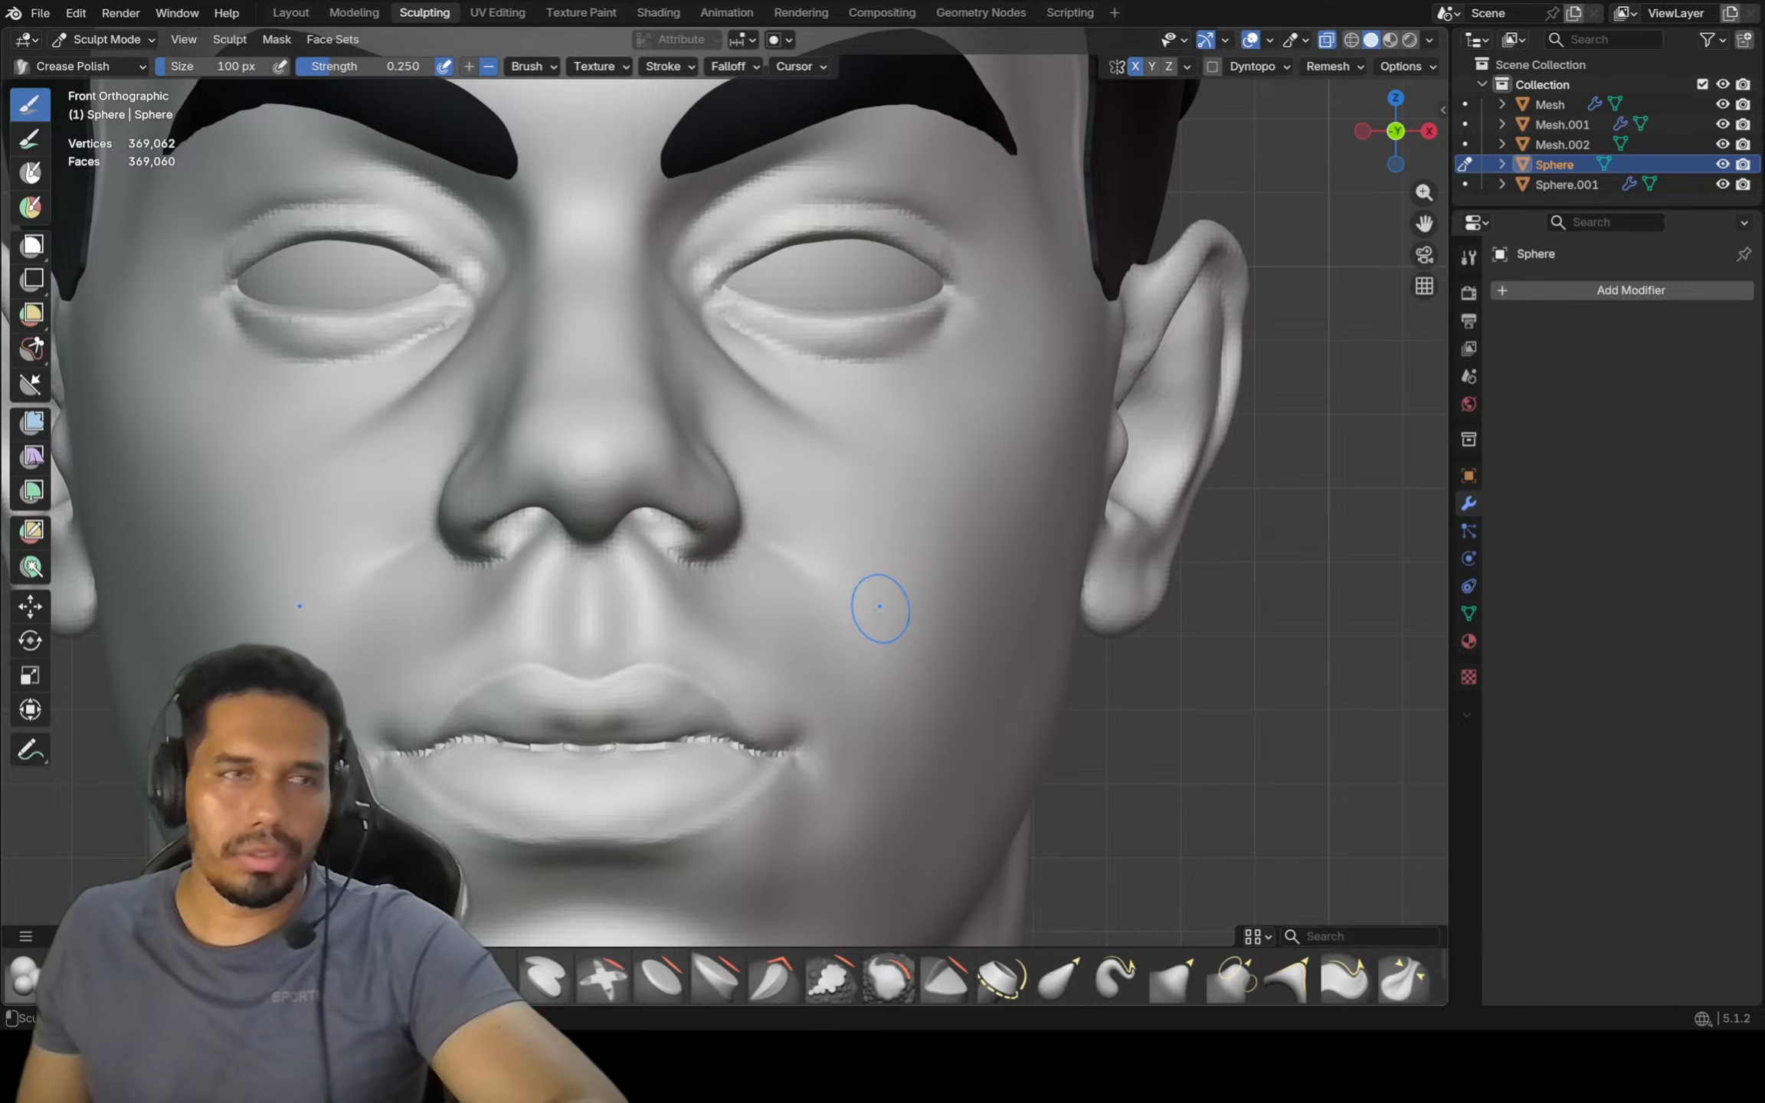
scroll(893, 567, "down", 3)
scroll(843, 567, "up", 2)
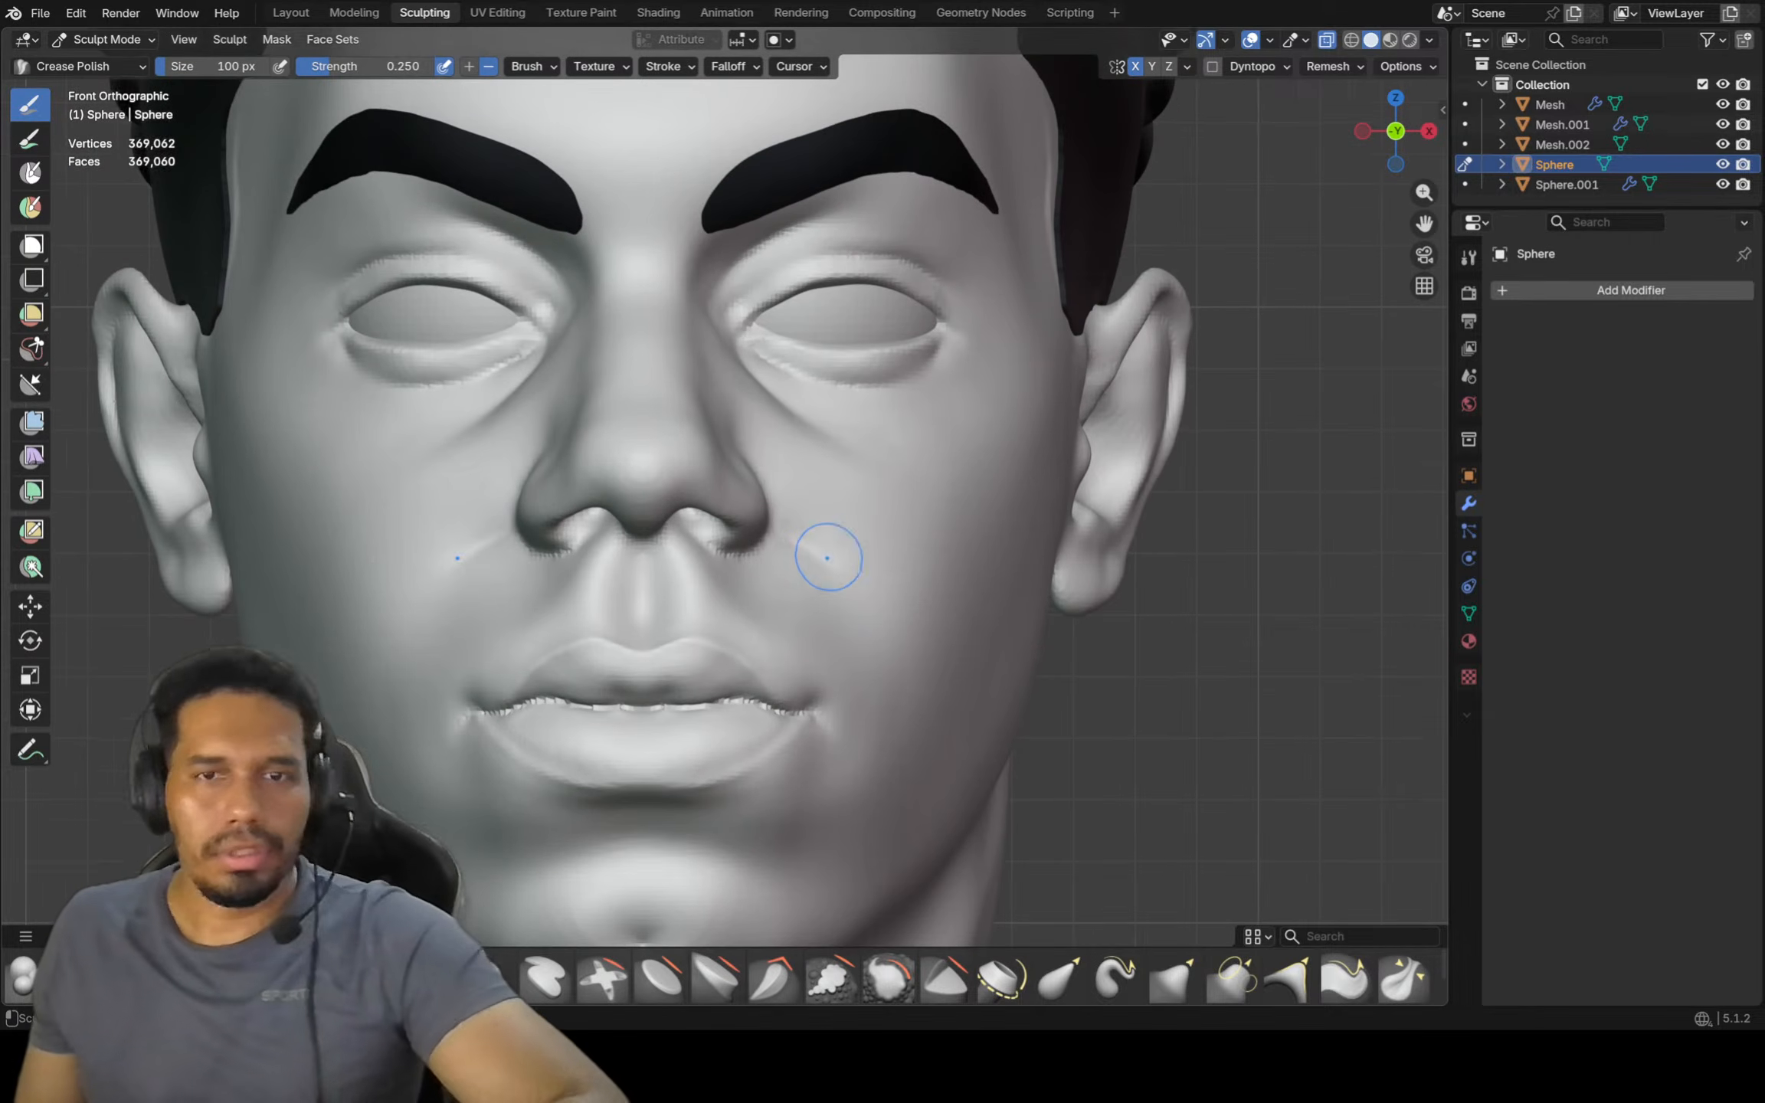
scroll(805, 575, "up", 3)
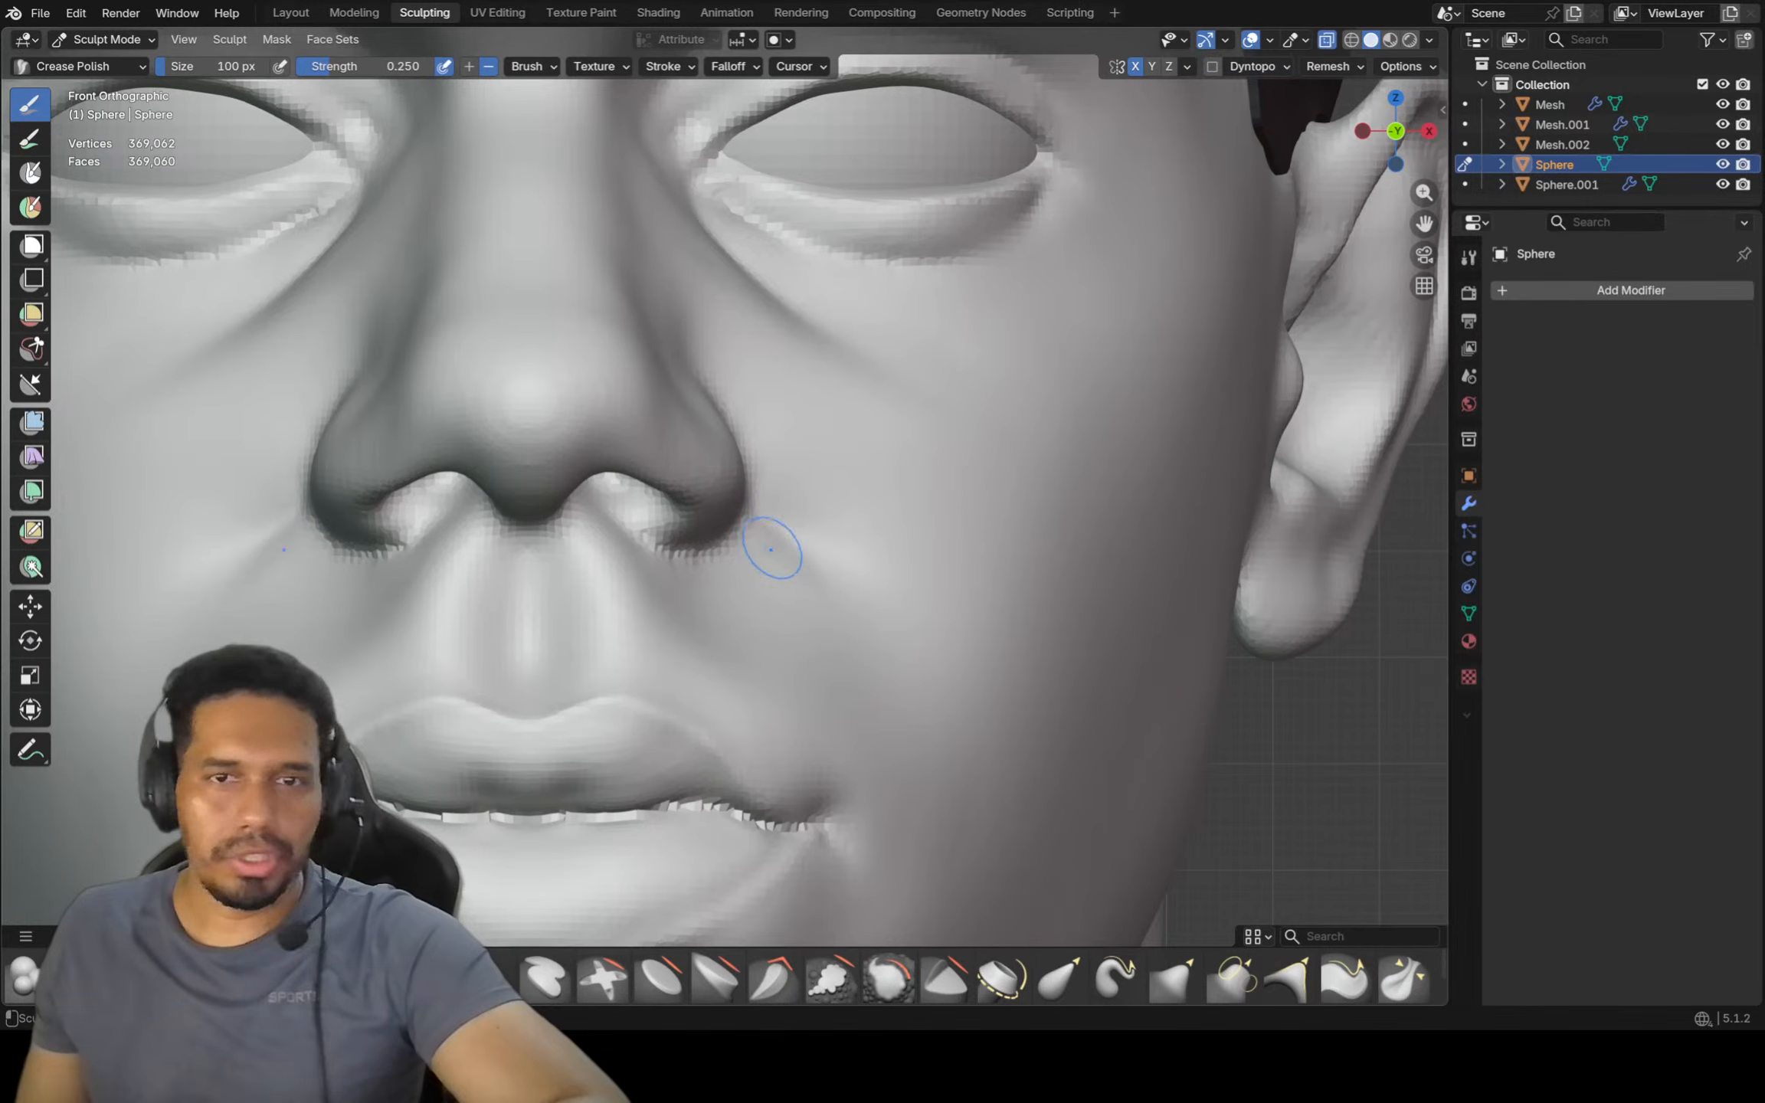
scroll(932, 672, "down", 4)
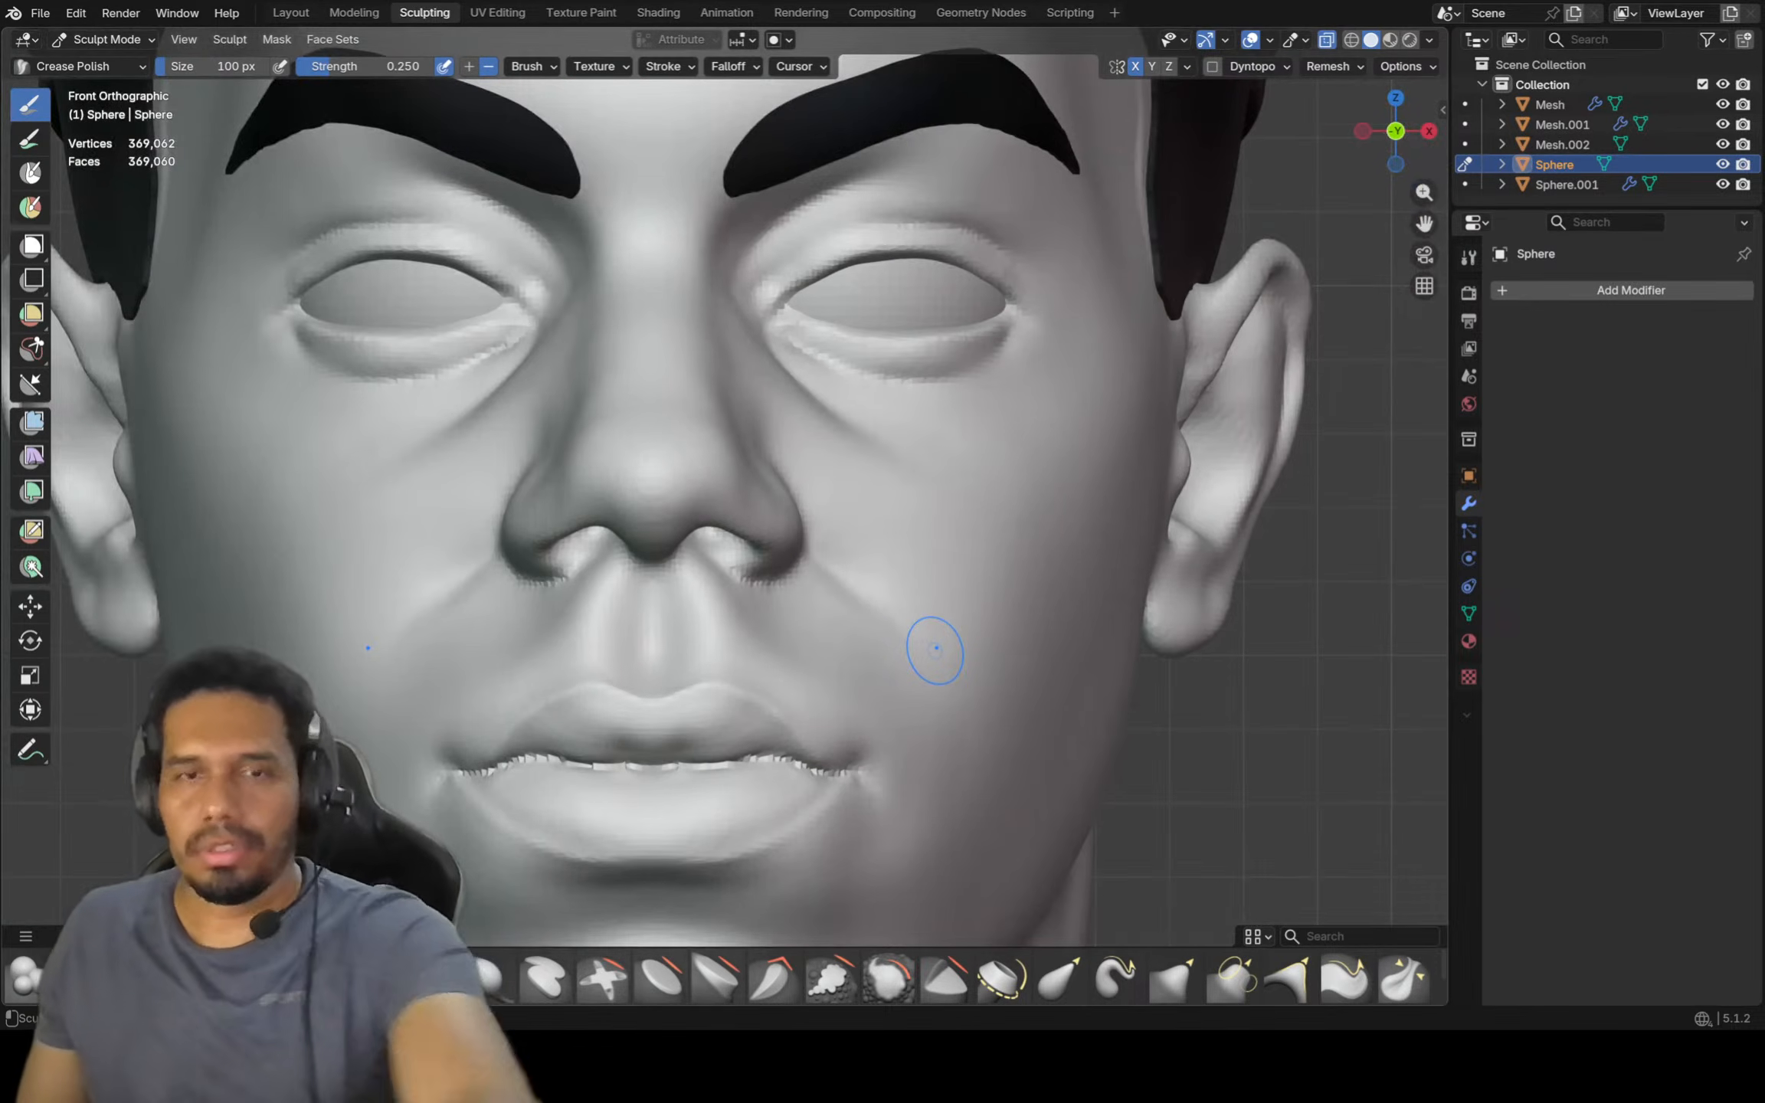
Check the whole head in front view and save the file
key("KP_1")
scroll(933, 642, "down", 3)
scroll(900, 594, "down", 2)
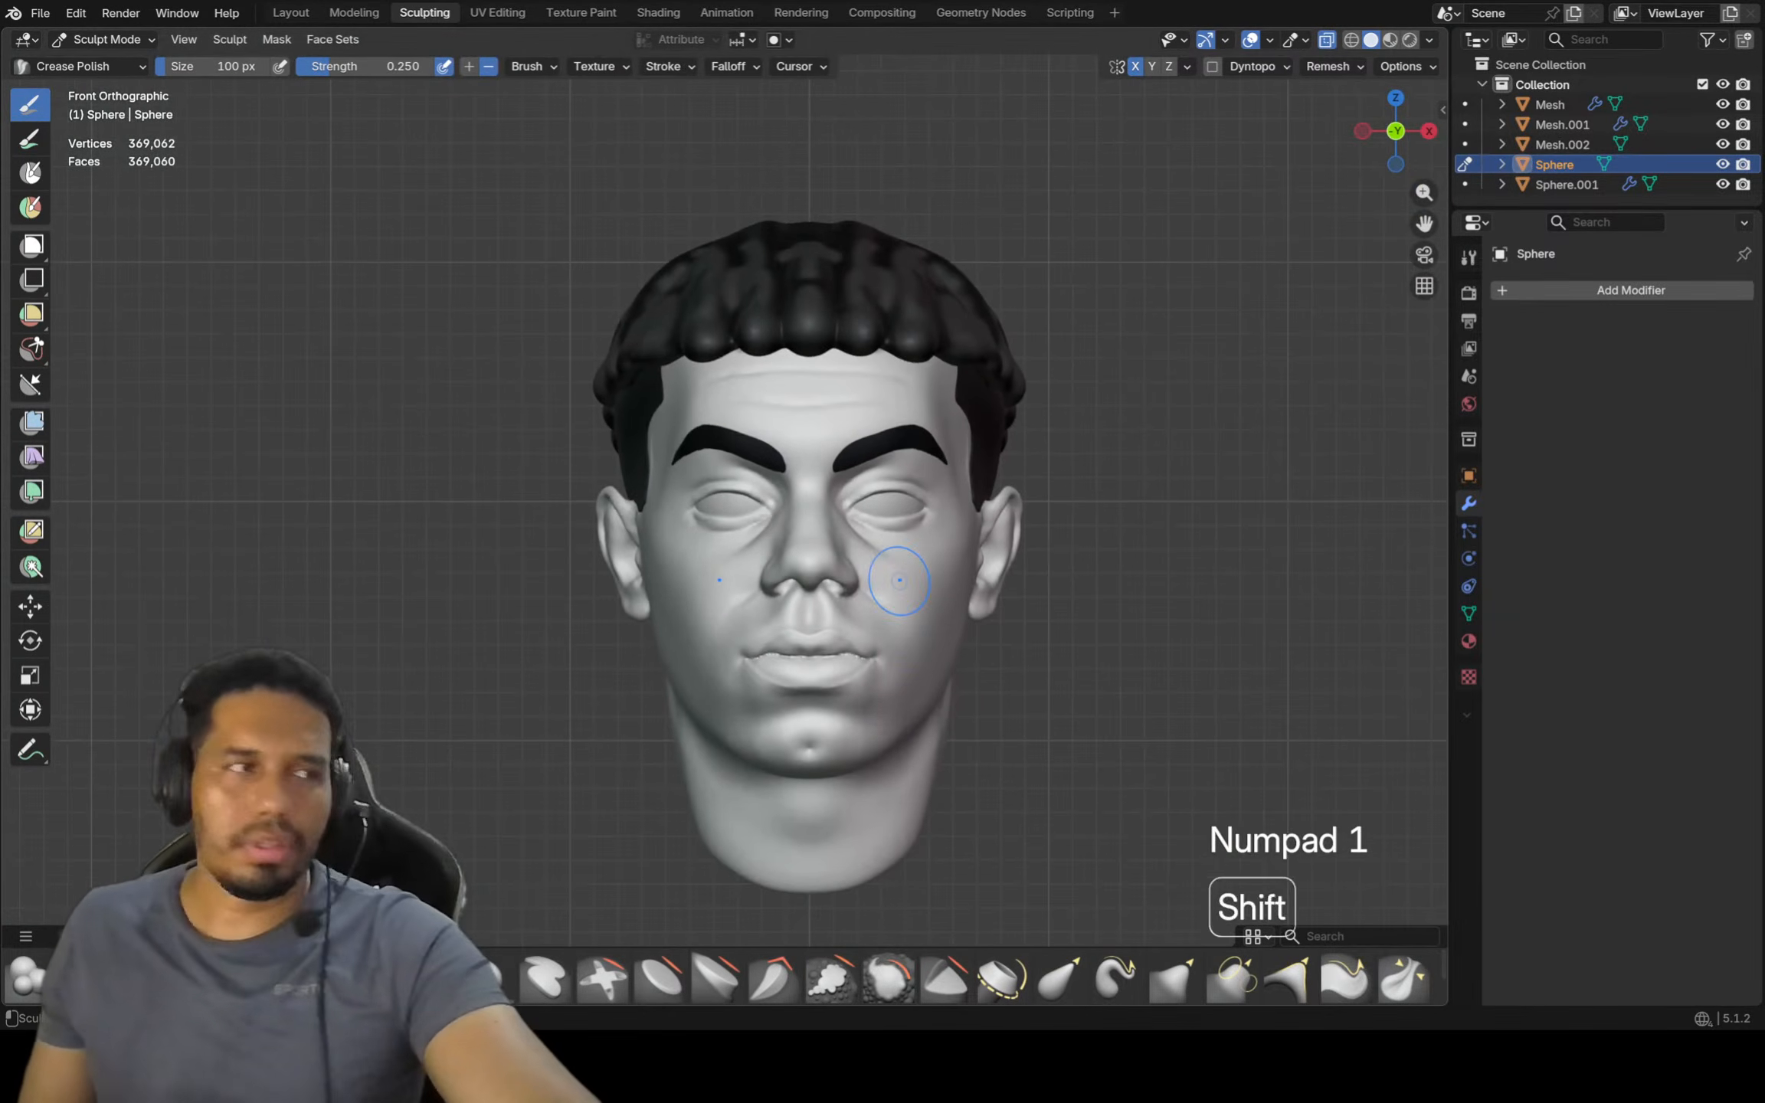
scroll(900, 594, "up", 3)
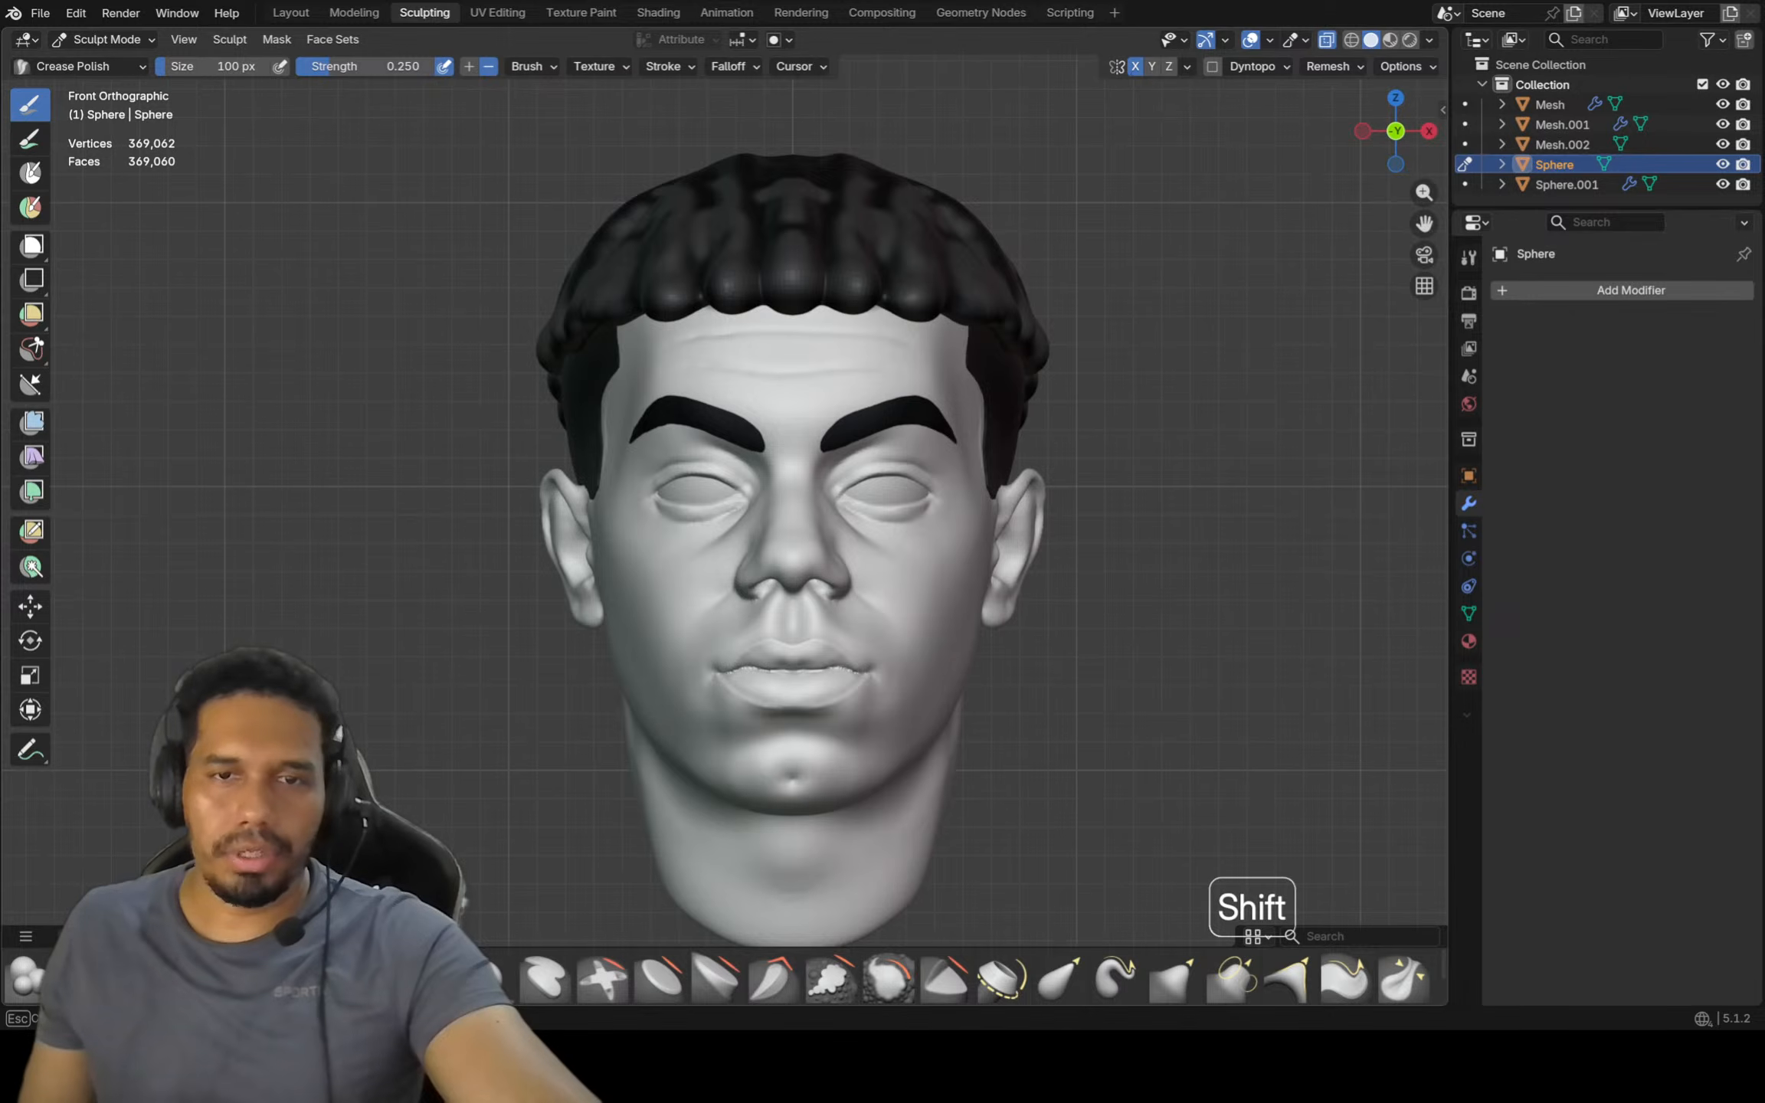
scroll(923, 587, "down", 2)
key("ctrl+s")
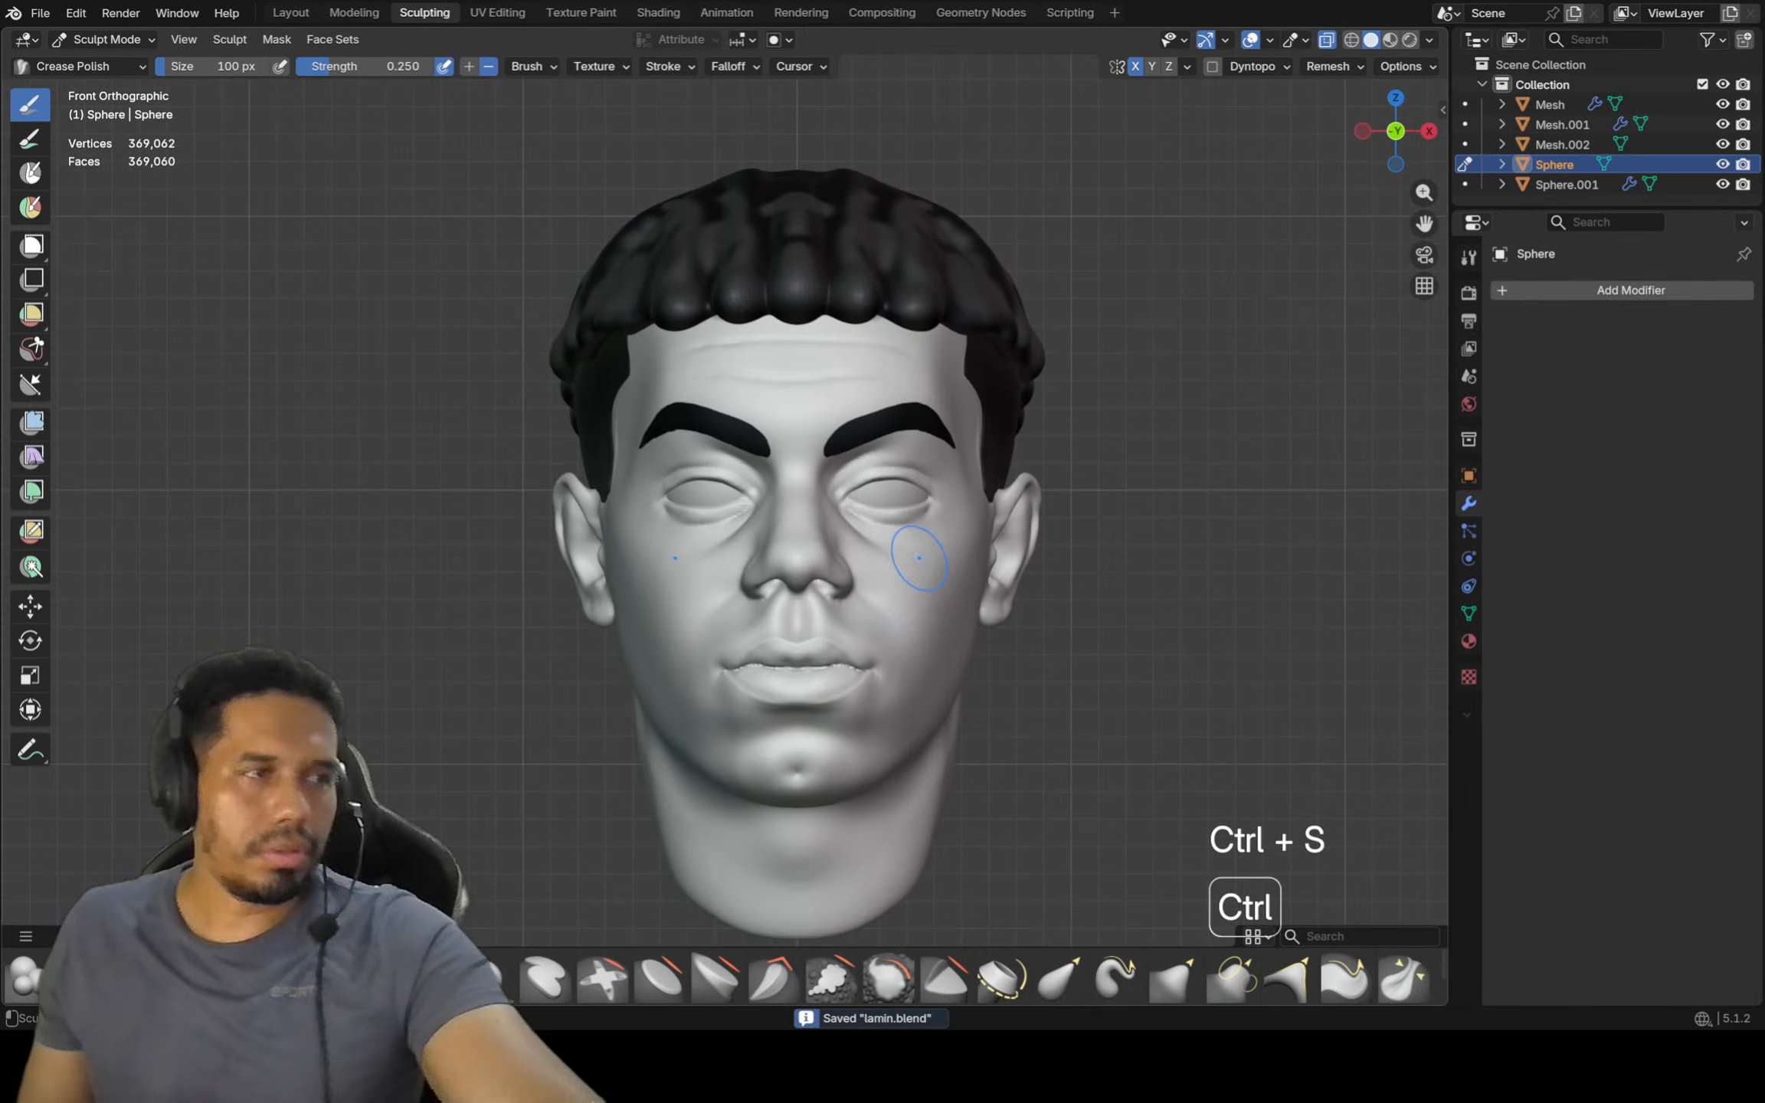
scroll(922, 587, "down", 1)
scroll(904, 594, "up", 2)
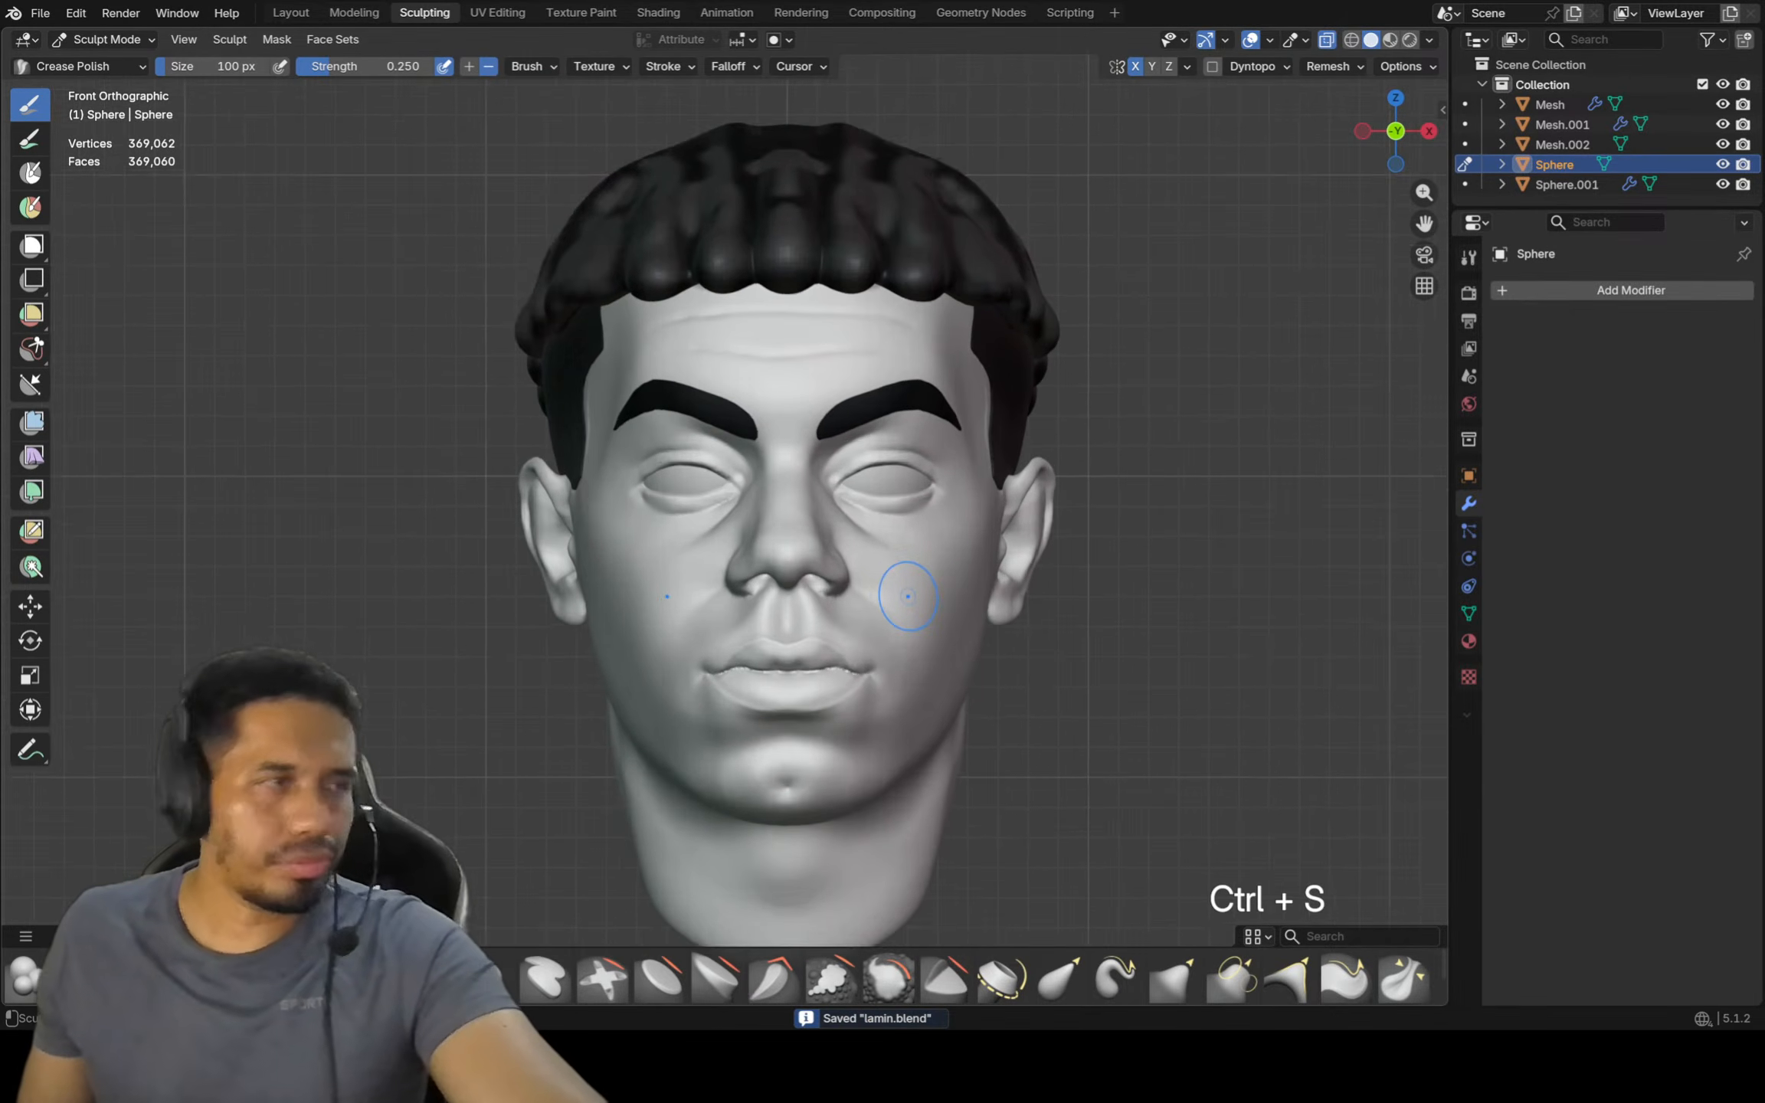
middle_click_drag(910, 547, 910, 564, "ctrl")
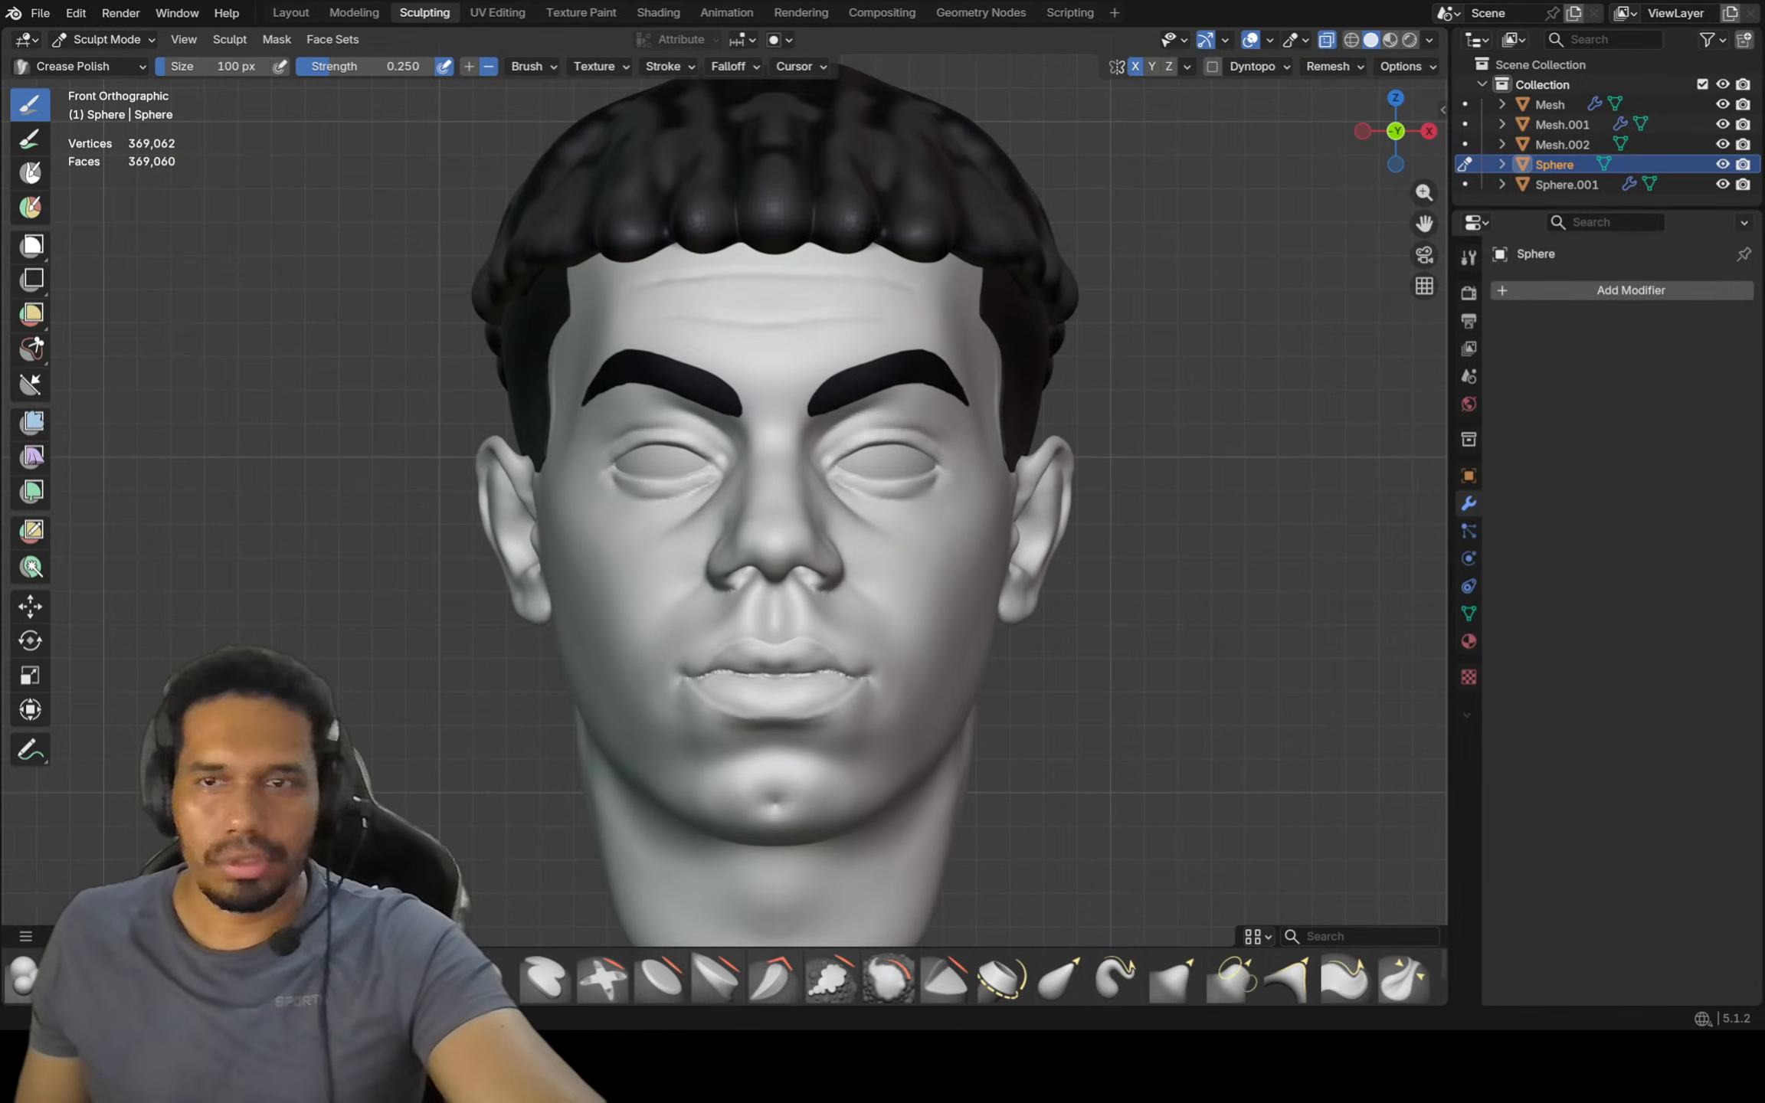
scroll(837, 452, "down", 3)
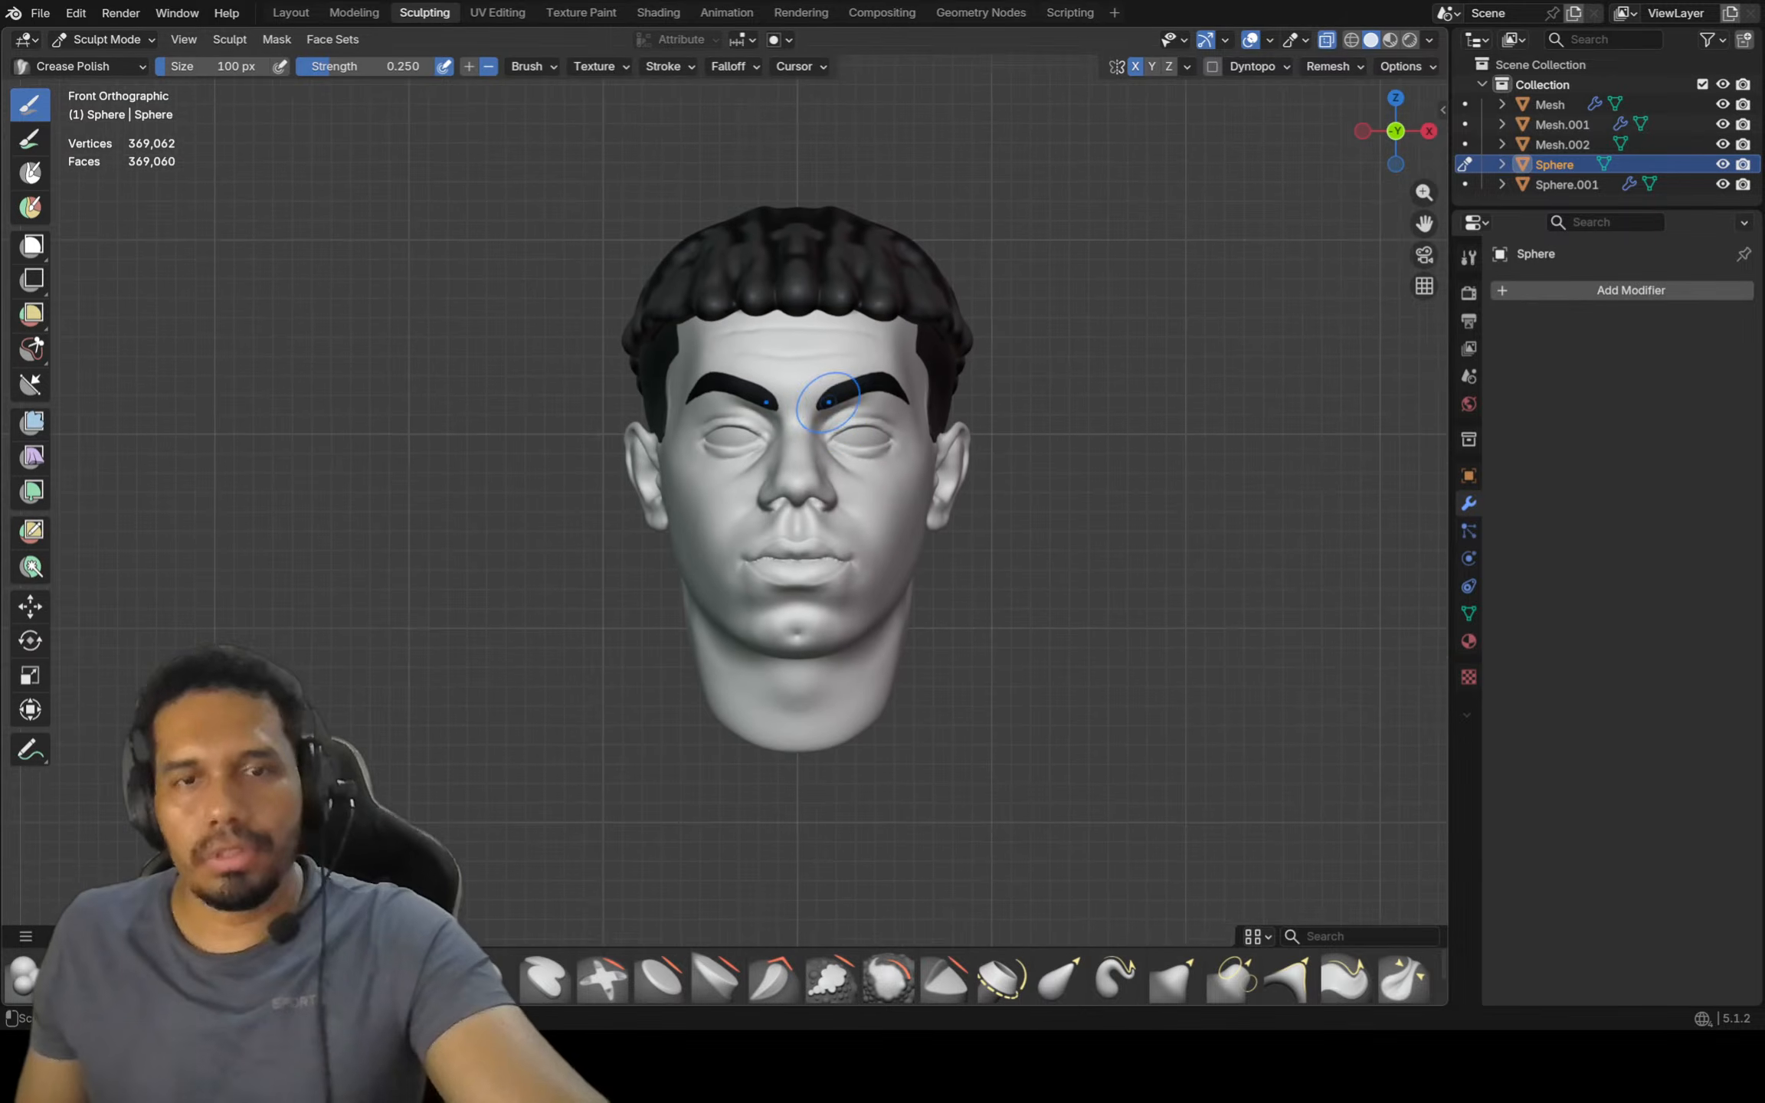
middle_click_drag(837, 452, 876, 456, "ctrl")
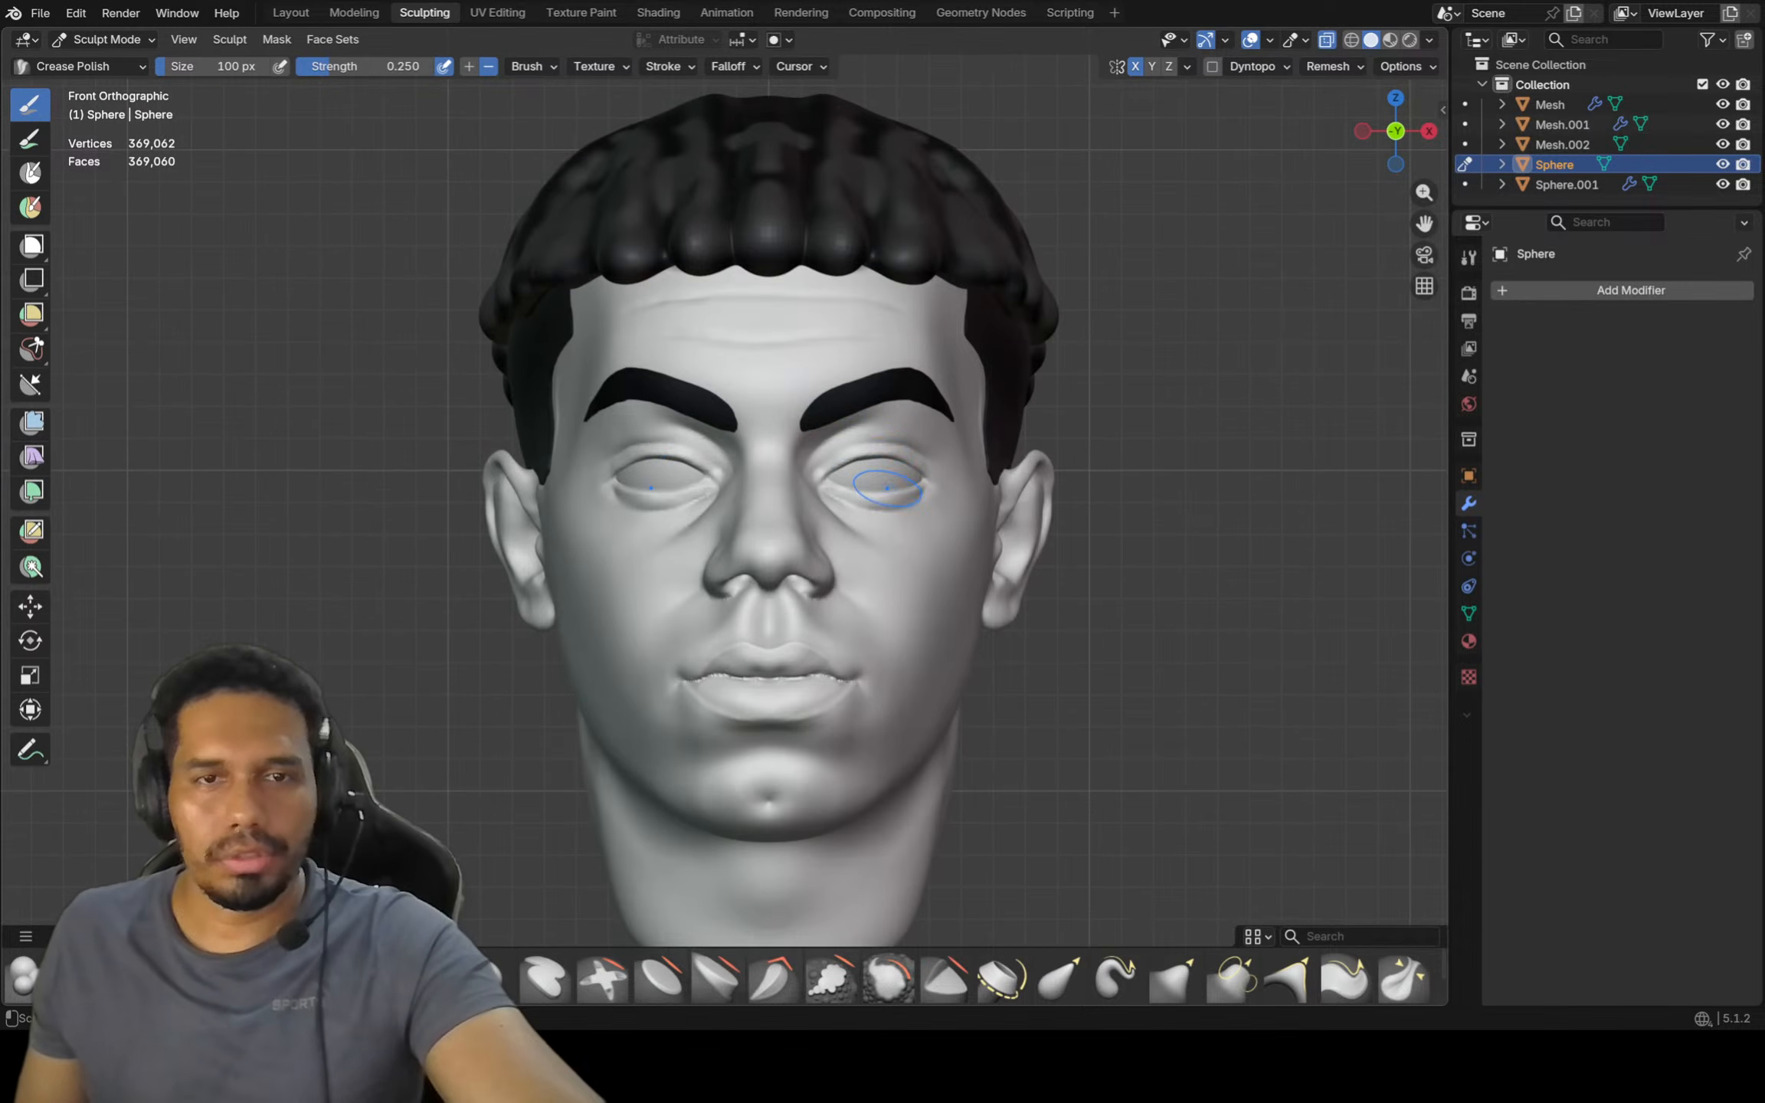
Switch to the Grab brush at 206 px and examine the eye area and whole face from the front
key("f")
key("g")
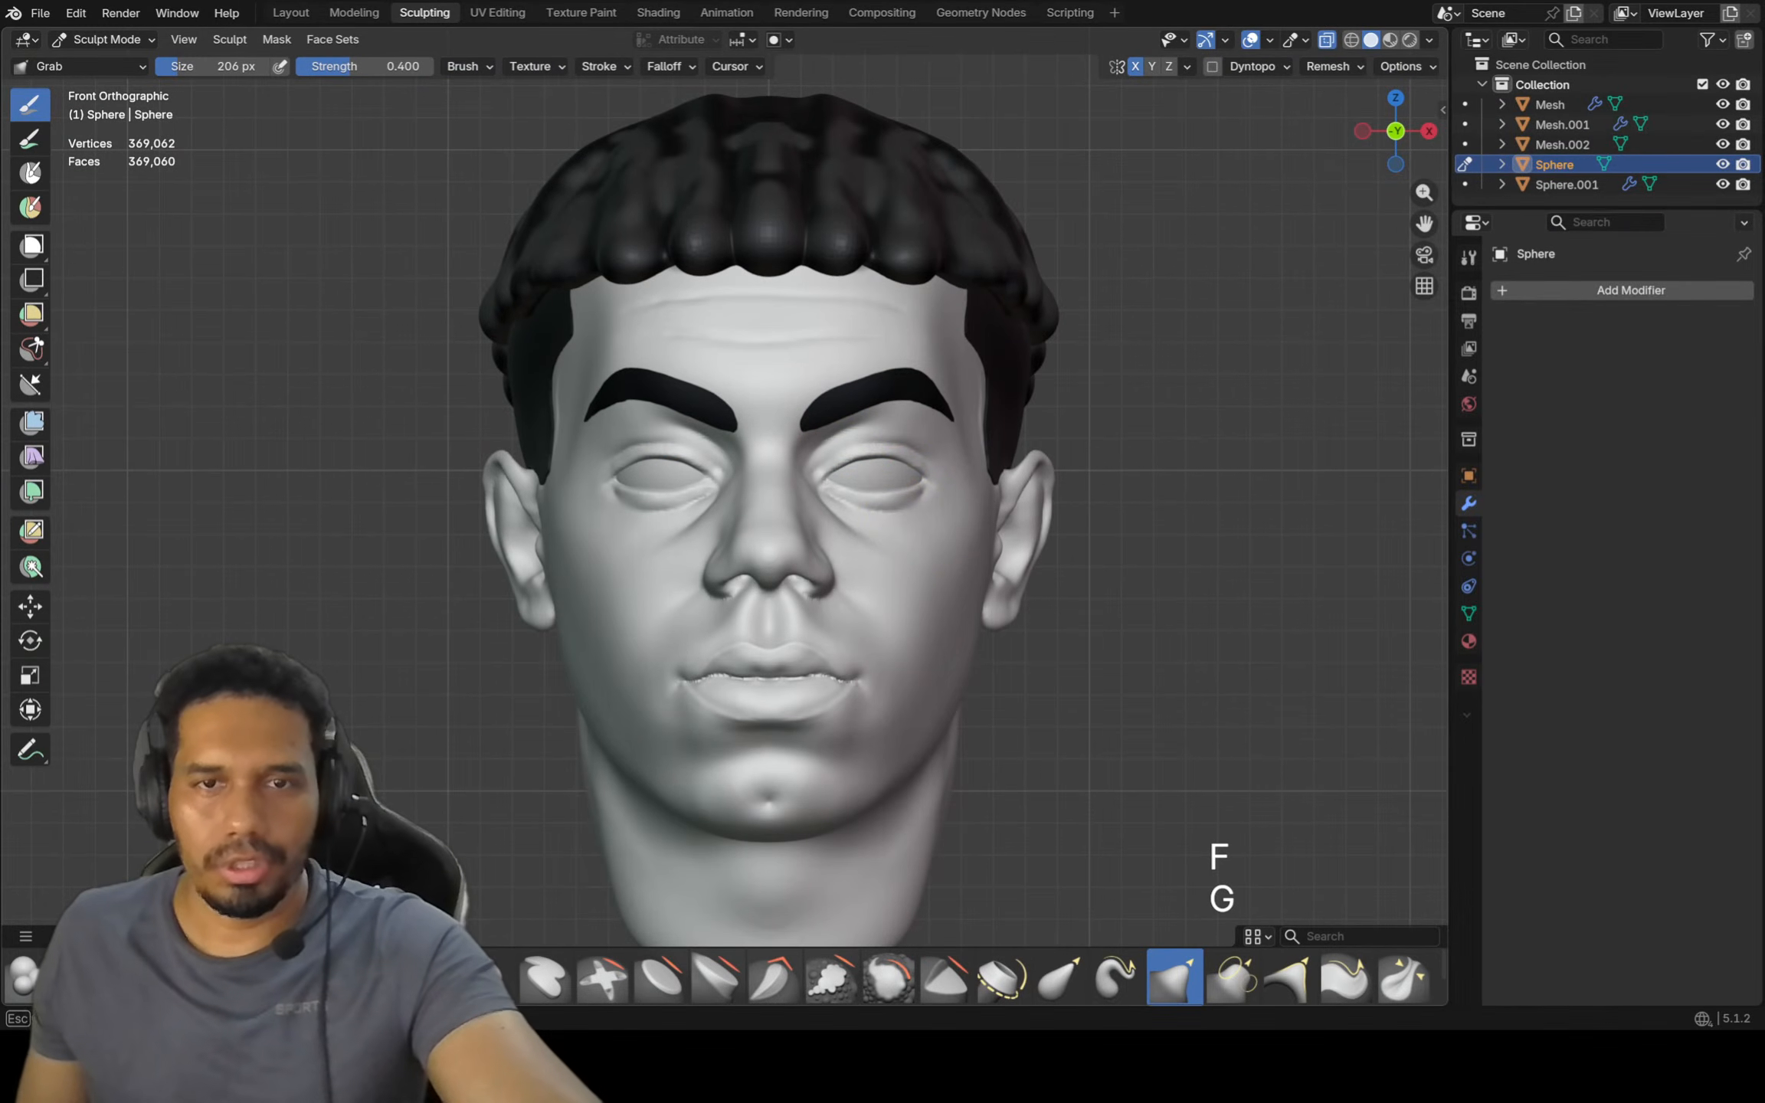
middle_click_drag(914, 493, 913, 504, "ctrl")
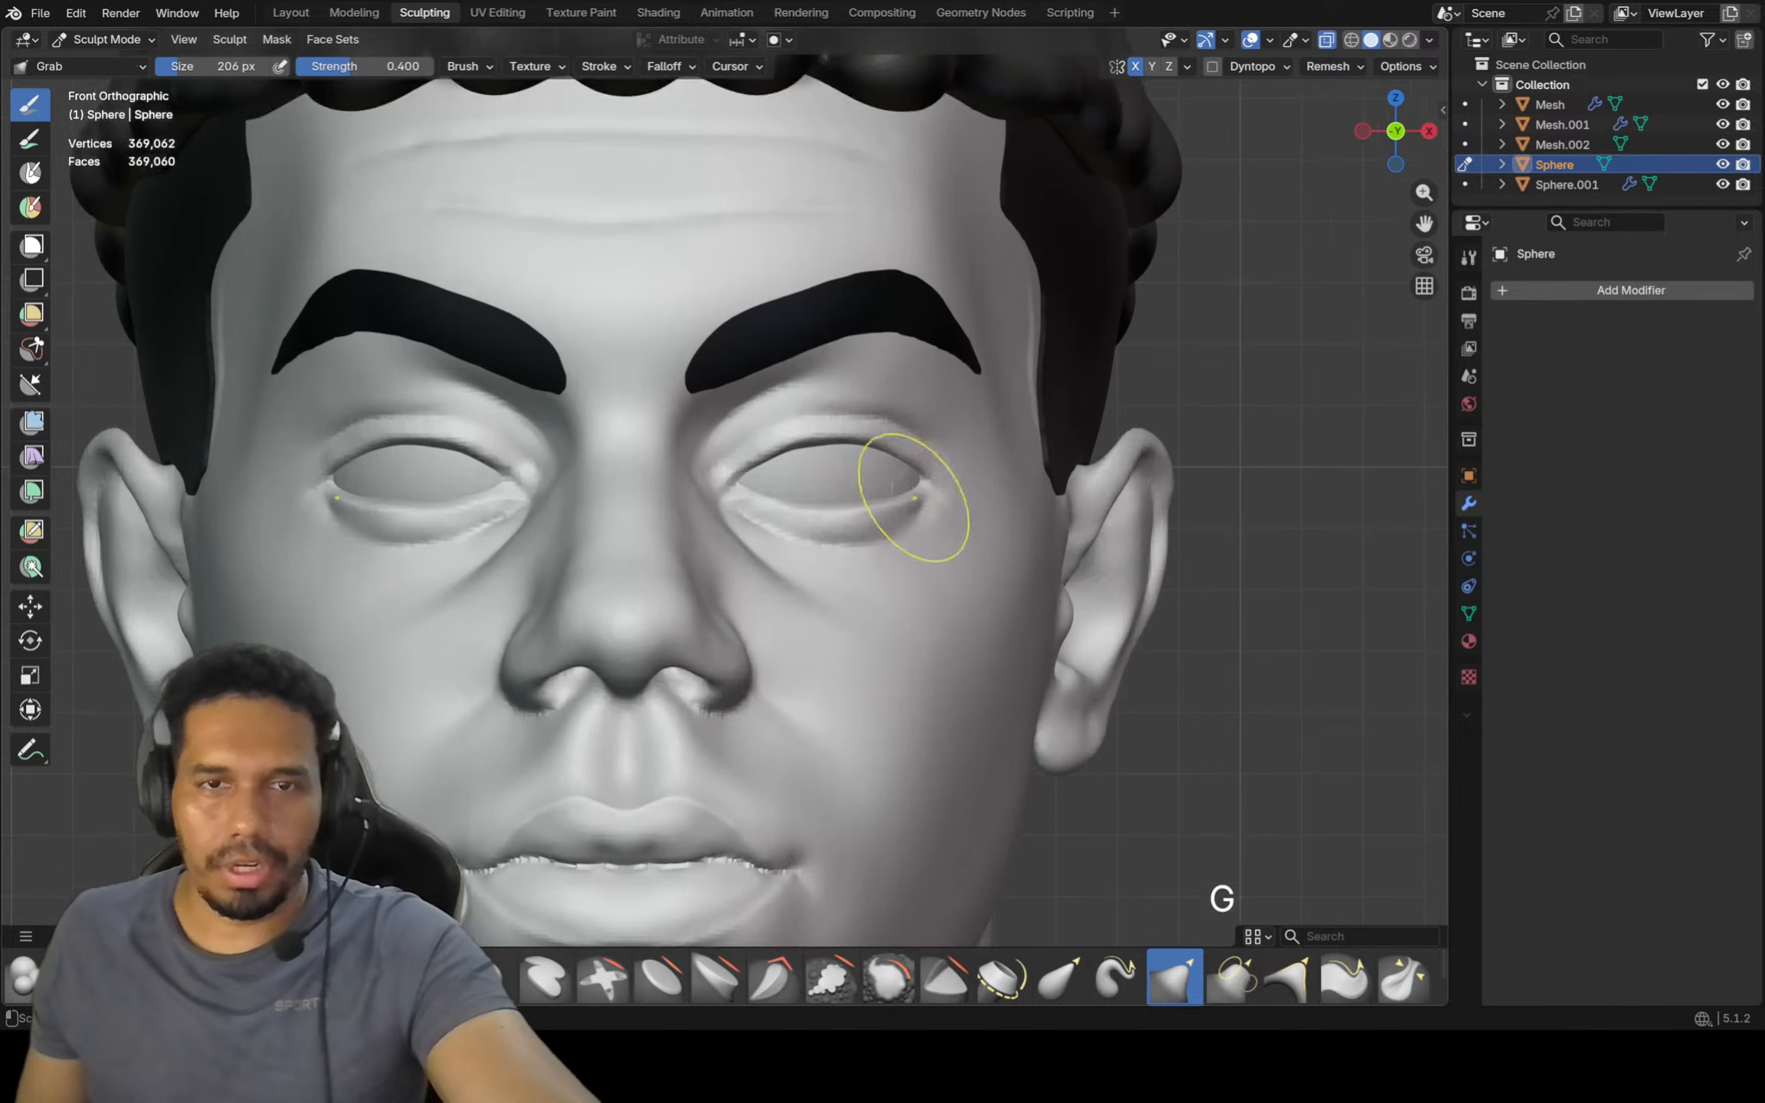
scroll(777, 511, "up", 2)
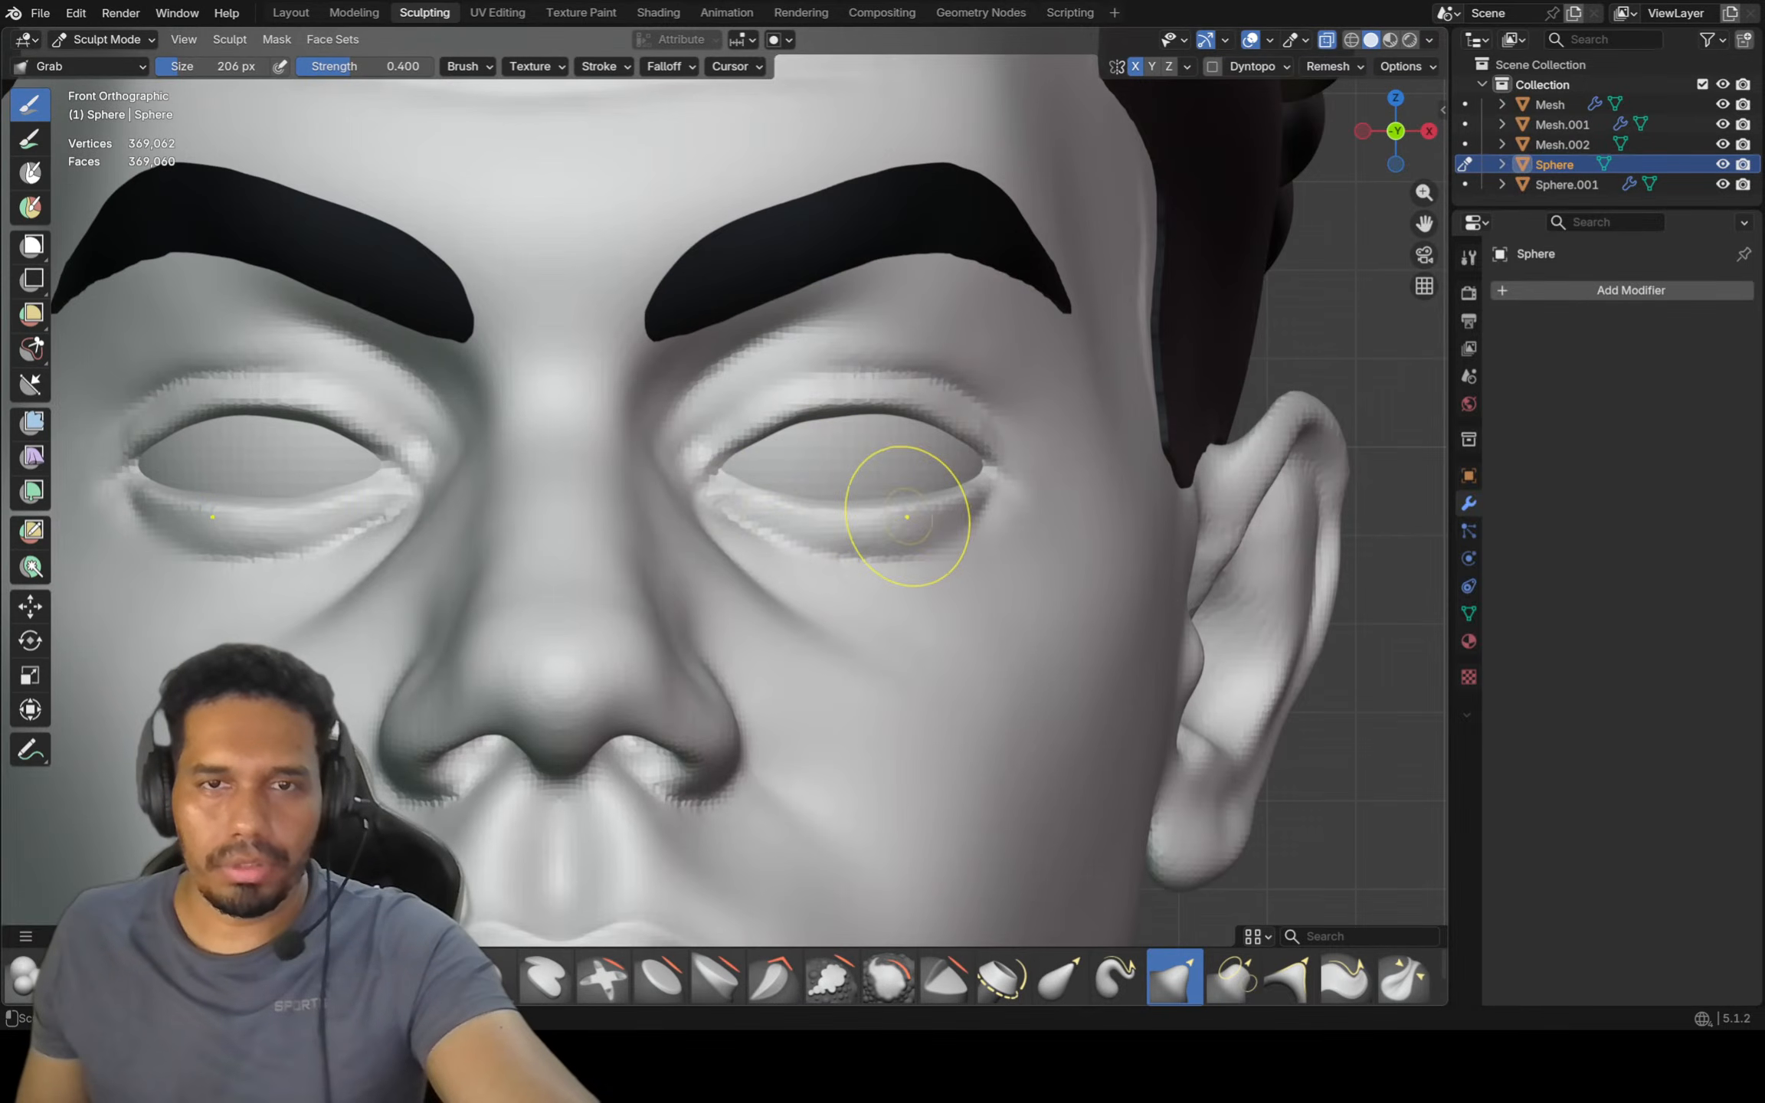
middle_click_drag(933, 459, 933, 605, "ctrl")
middle_click_drag(858, 498, 934, 511, "shift")
mouse_move(906, 490)
middle_mouse_down("ctrl")
mouse_move(906, 524)
mouse_move(925, 530)
mouse_move(959, 460)
mouse_move(947, 442)
middle_mouse_up("ctrl")
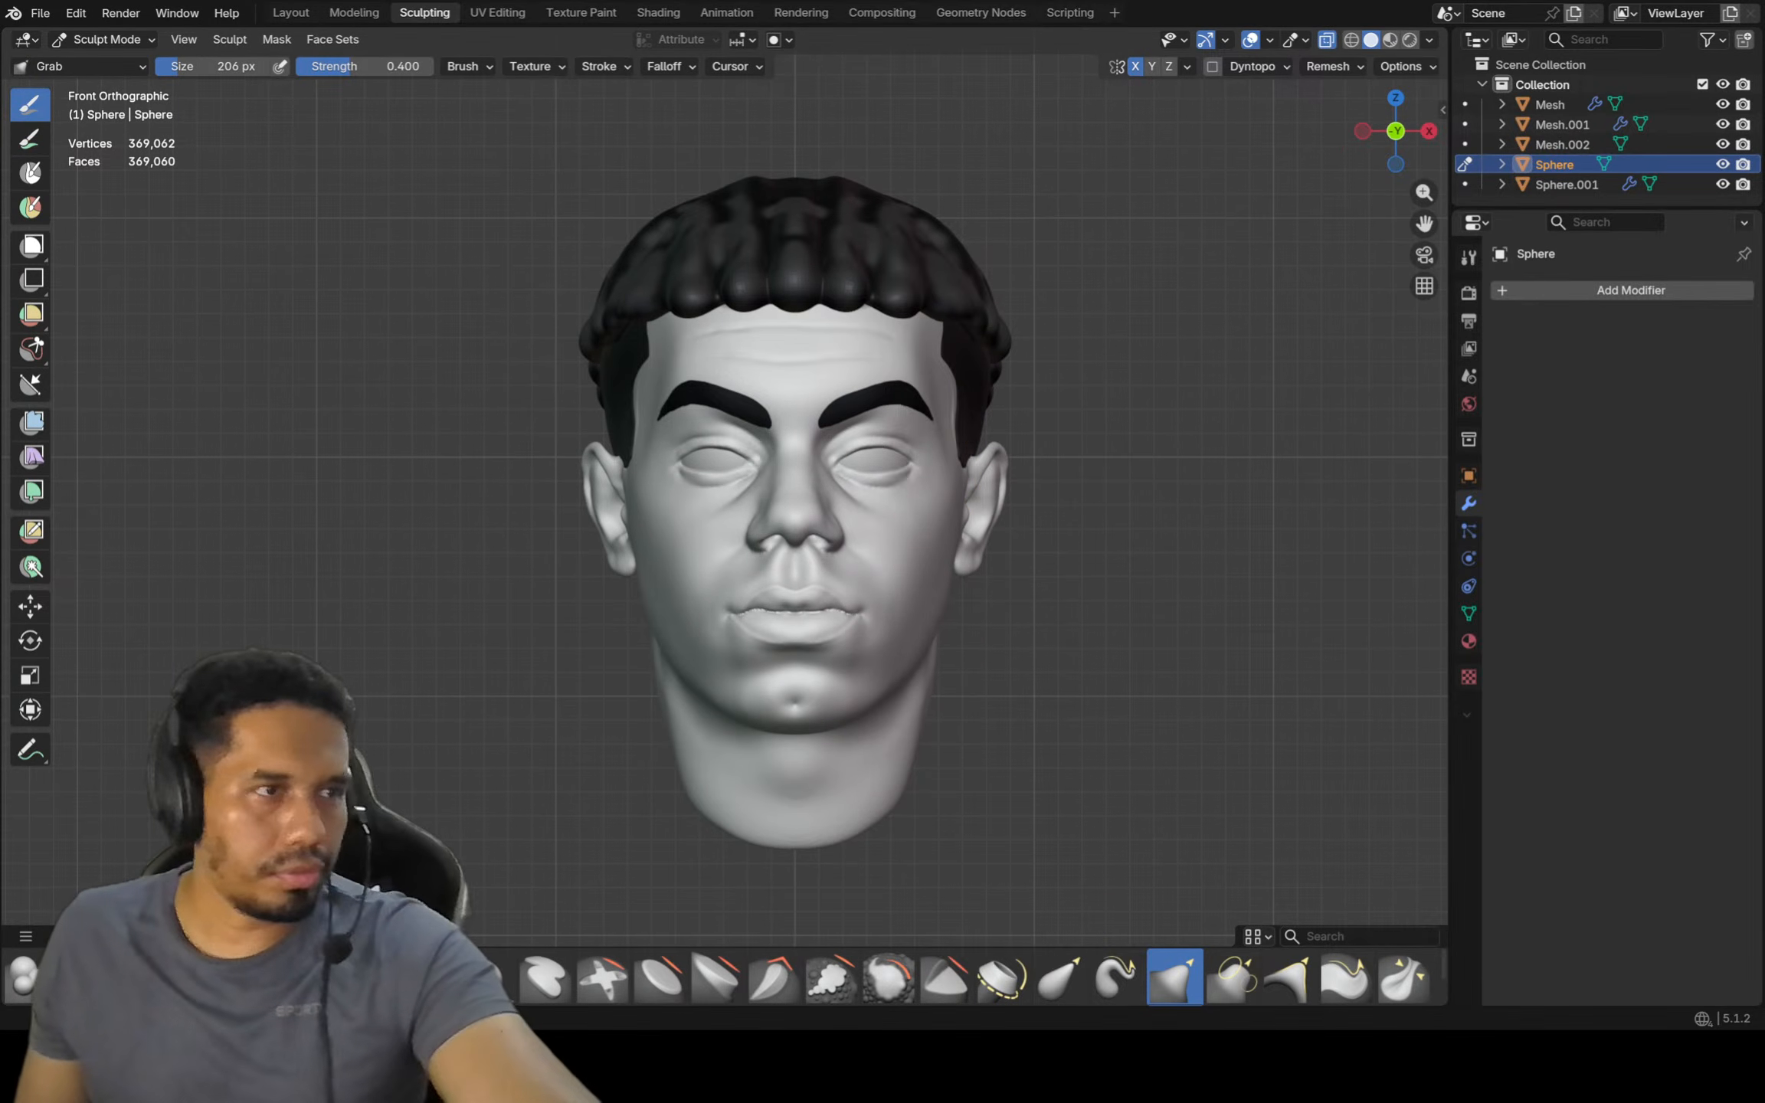